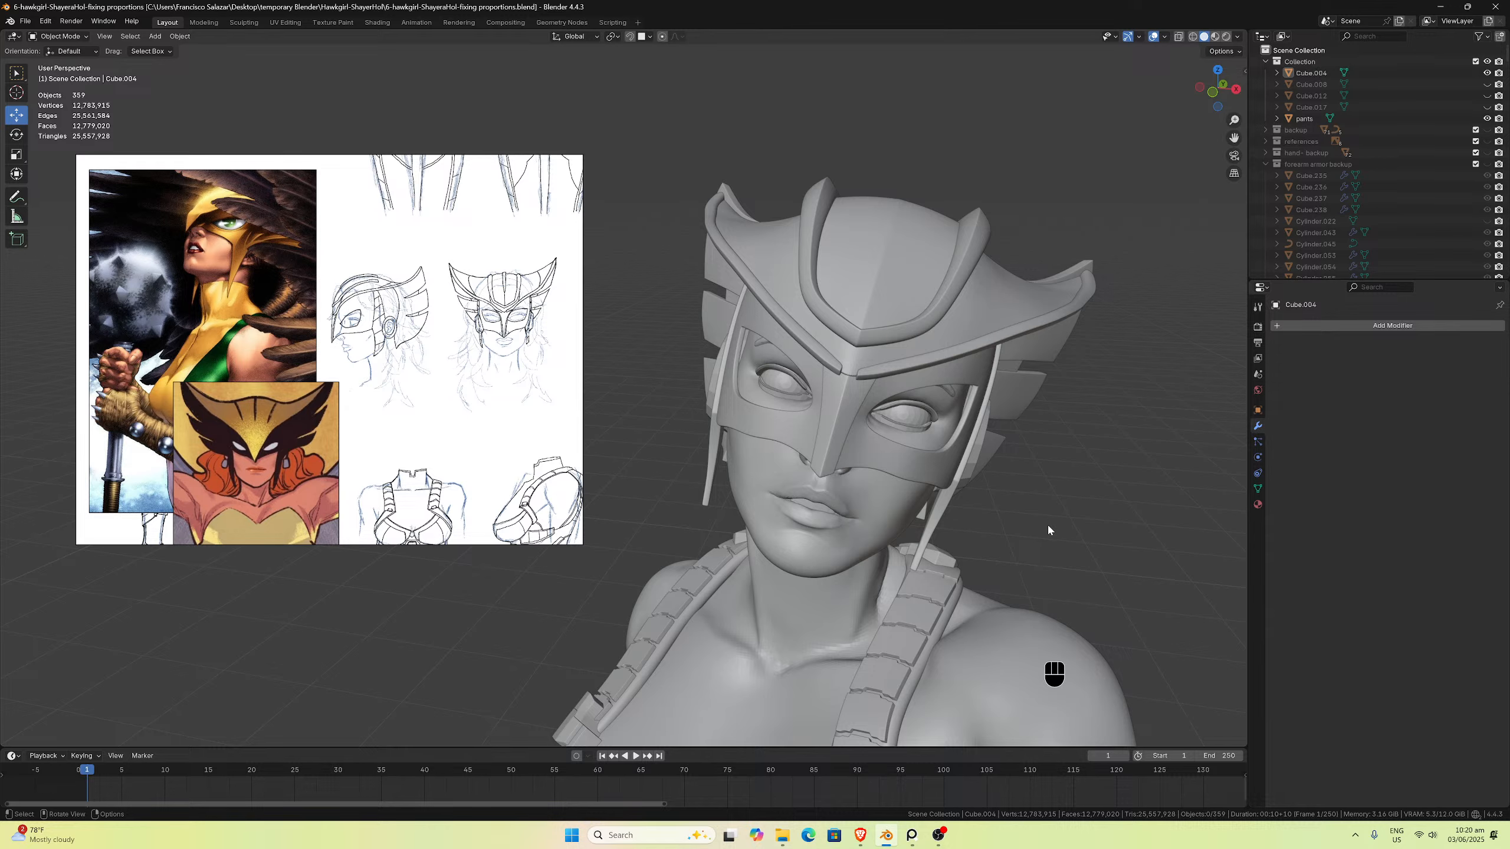
# Step: Bring the helmet into side view and move the reference board clear of the face
pyautogui.scroll(-2, 1037, 525)
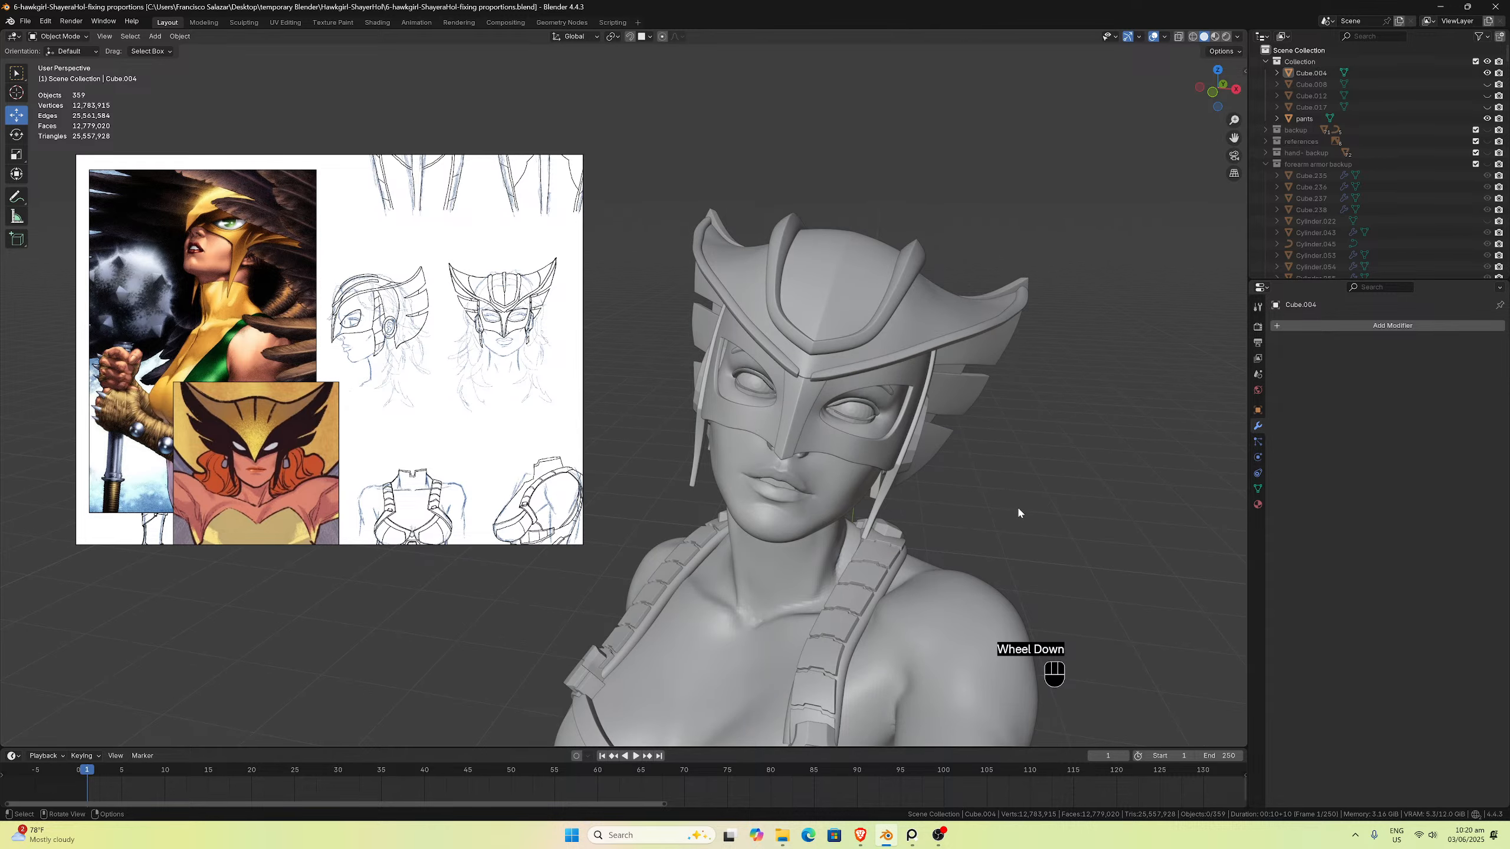
pyautogui.moveTo(1018, 512); pyautogui.dragTo(919, 490, button='middle')
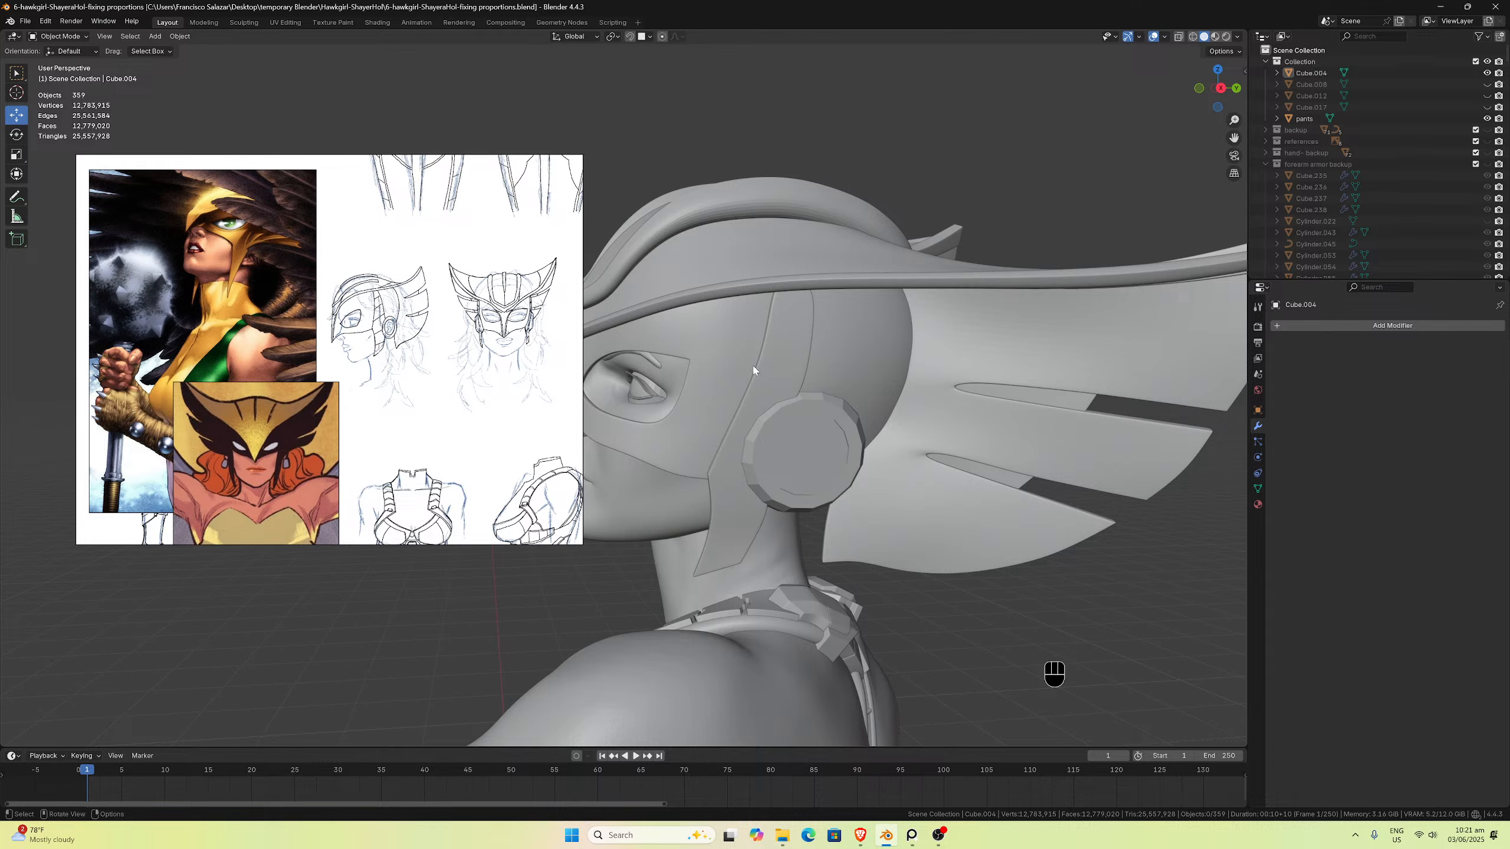
pyautogui.moveTo(395, 166); pyautogui.dragTo(257, 233)
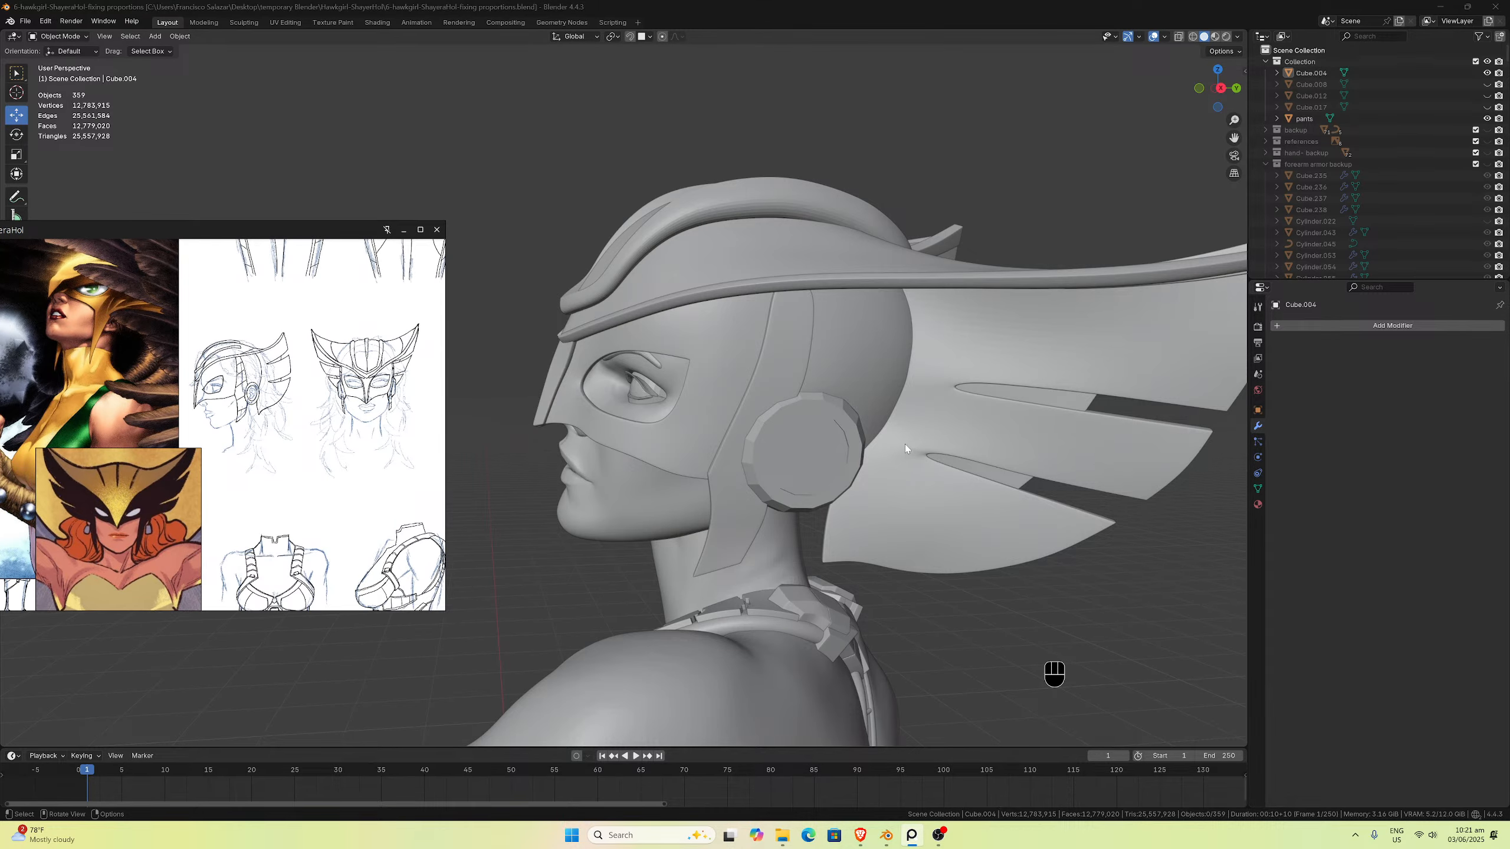
# Step: Examine the helmet's wing feathers and brow pieces by selecting them individually from the side and front
pyautogui.moveTo(927, 454); pyautogui.dragTo(833, 448, button='middle')
pyautogui.click(743, 456)
pyautogui.click(737, 458)
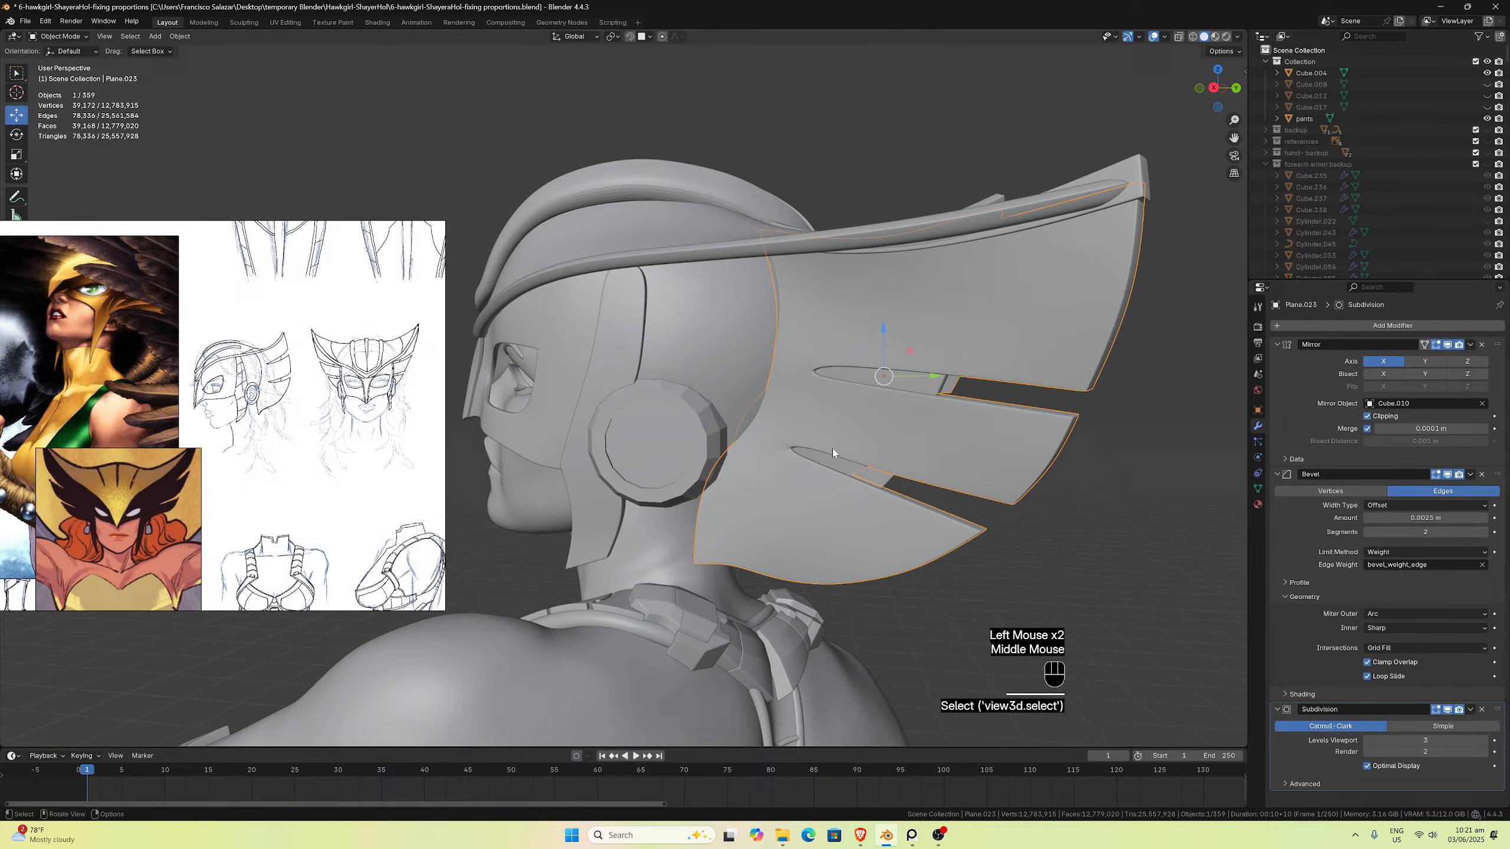
pyautogui.click(841, 465)
pyautogui.click(832, 387)
pyautogui.moveTo(816, 393); pyautogui.dragTo(883, 461, button='middle')
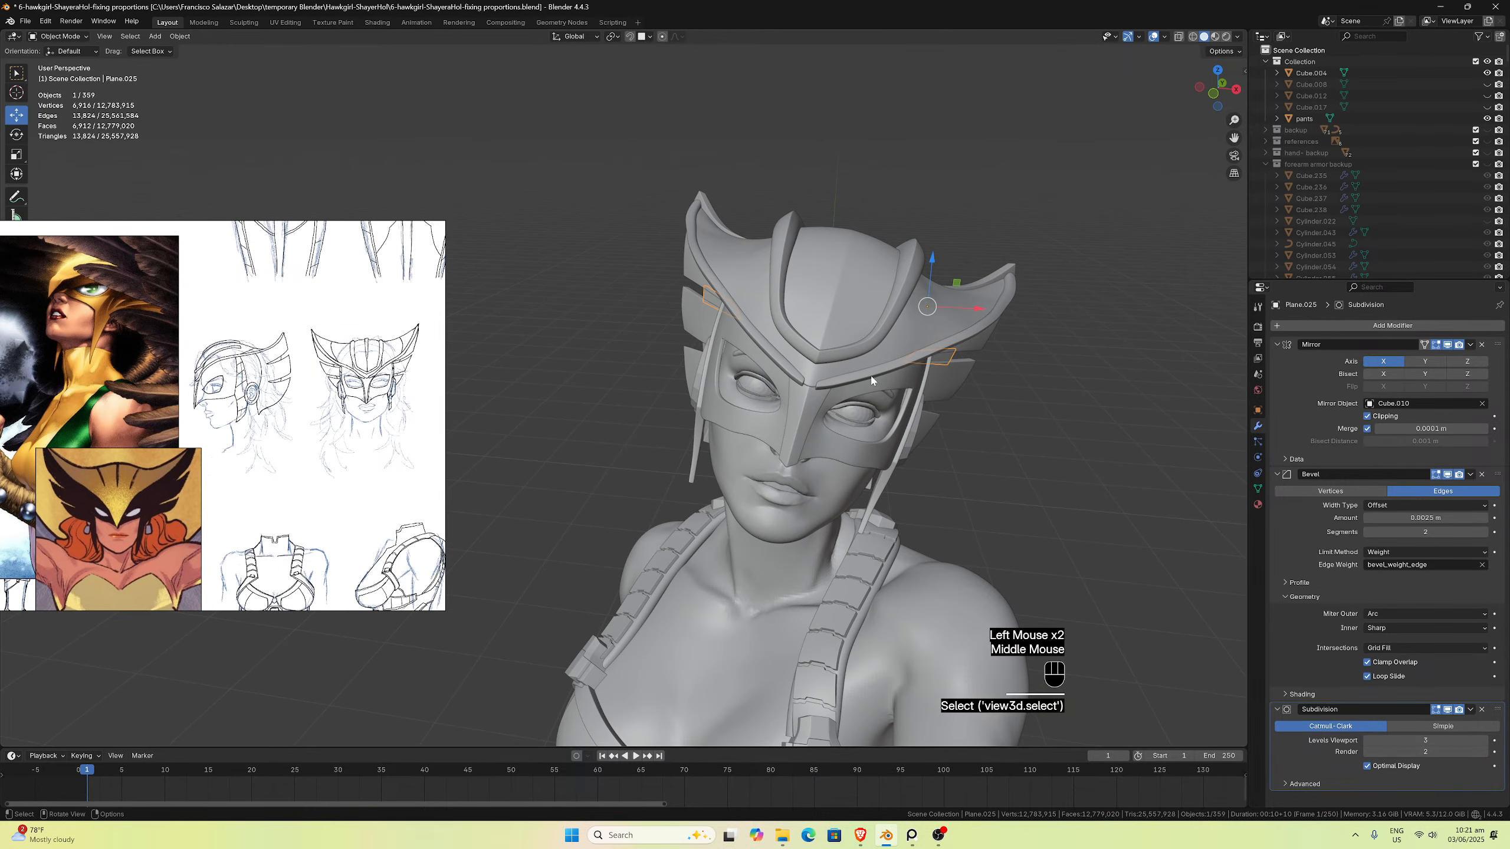
pyautogui.click(871, 375)
pyautogui.click(903, 338)
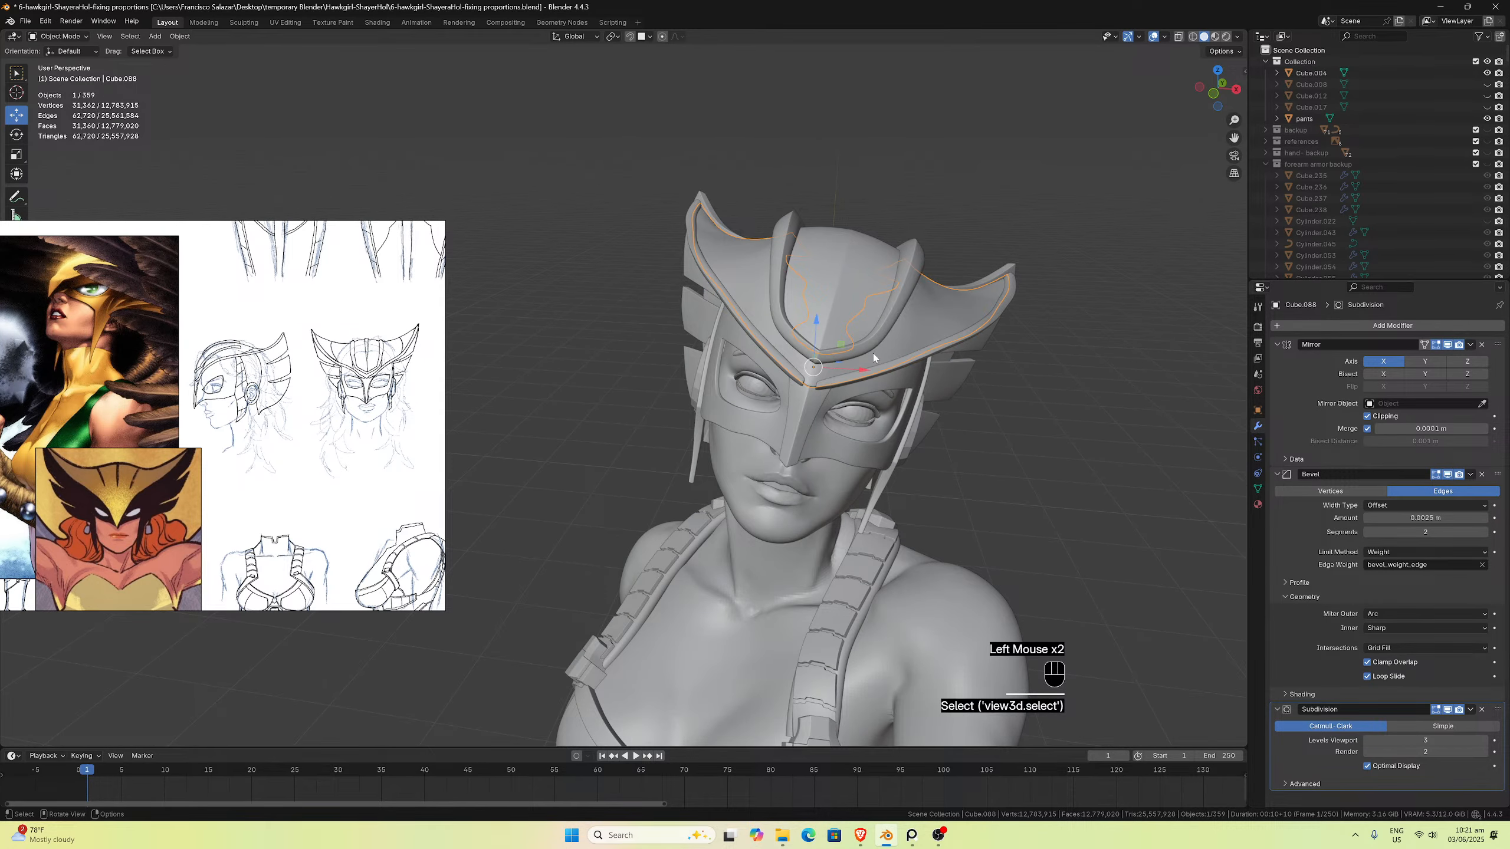
pyautogui.moveTo(873, 358); pyautogui.dragTo(554, 343, button='middle')
# Step: Select the helmet's side strap and enlarge the helmet sketches on the reference board to compare in side view
pyautogui.click(798, 410)
pyautogui.scroll(4, 362, 355)
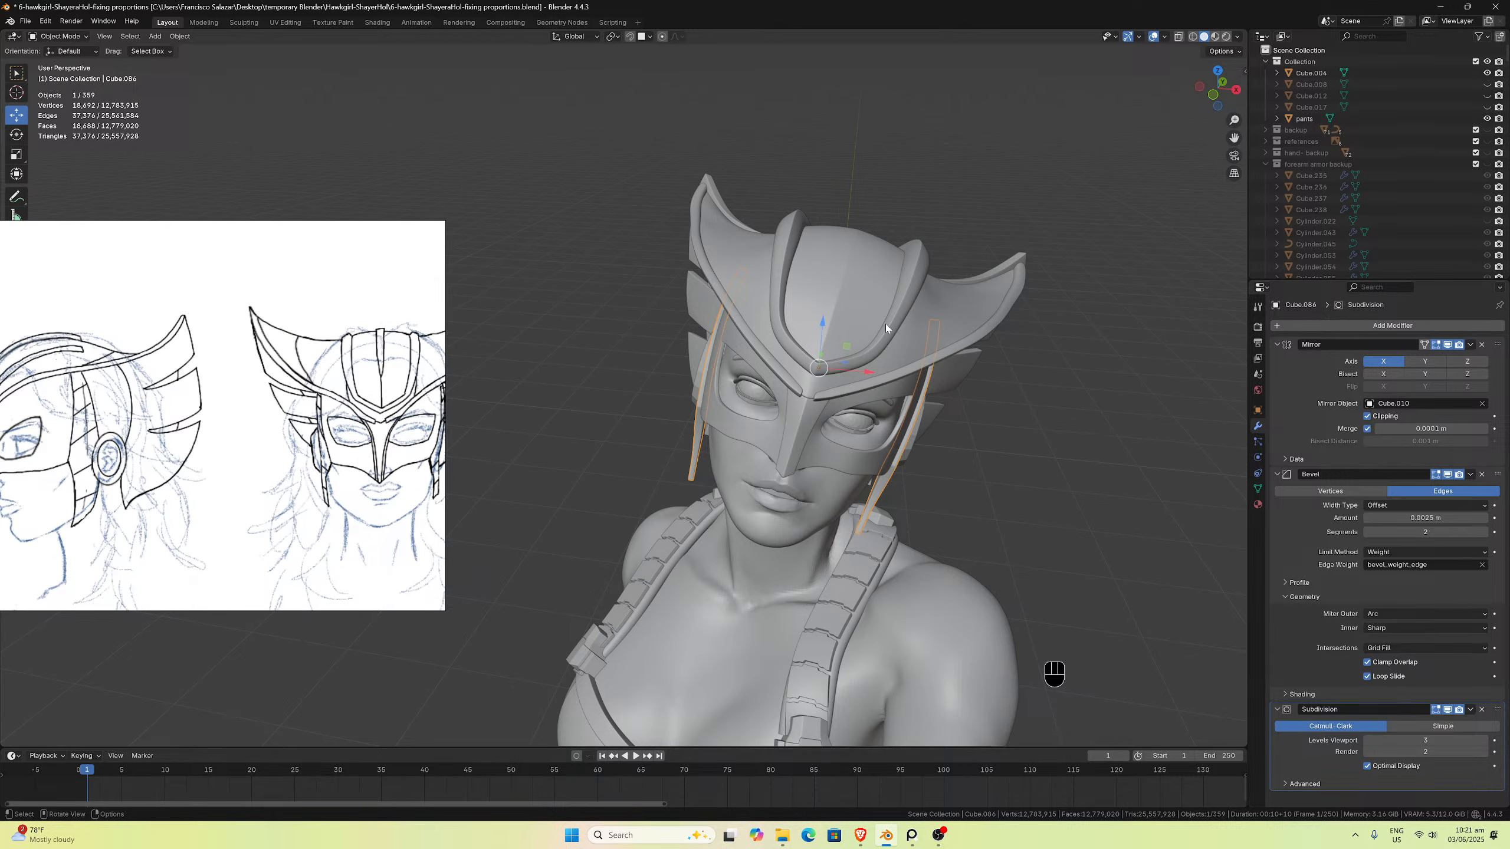
pyautogui.moveTo(885, 324); pyautogui.dragTo(718, 299, button='middle')
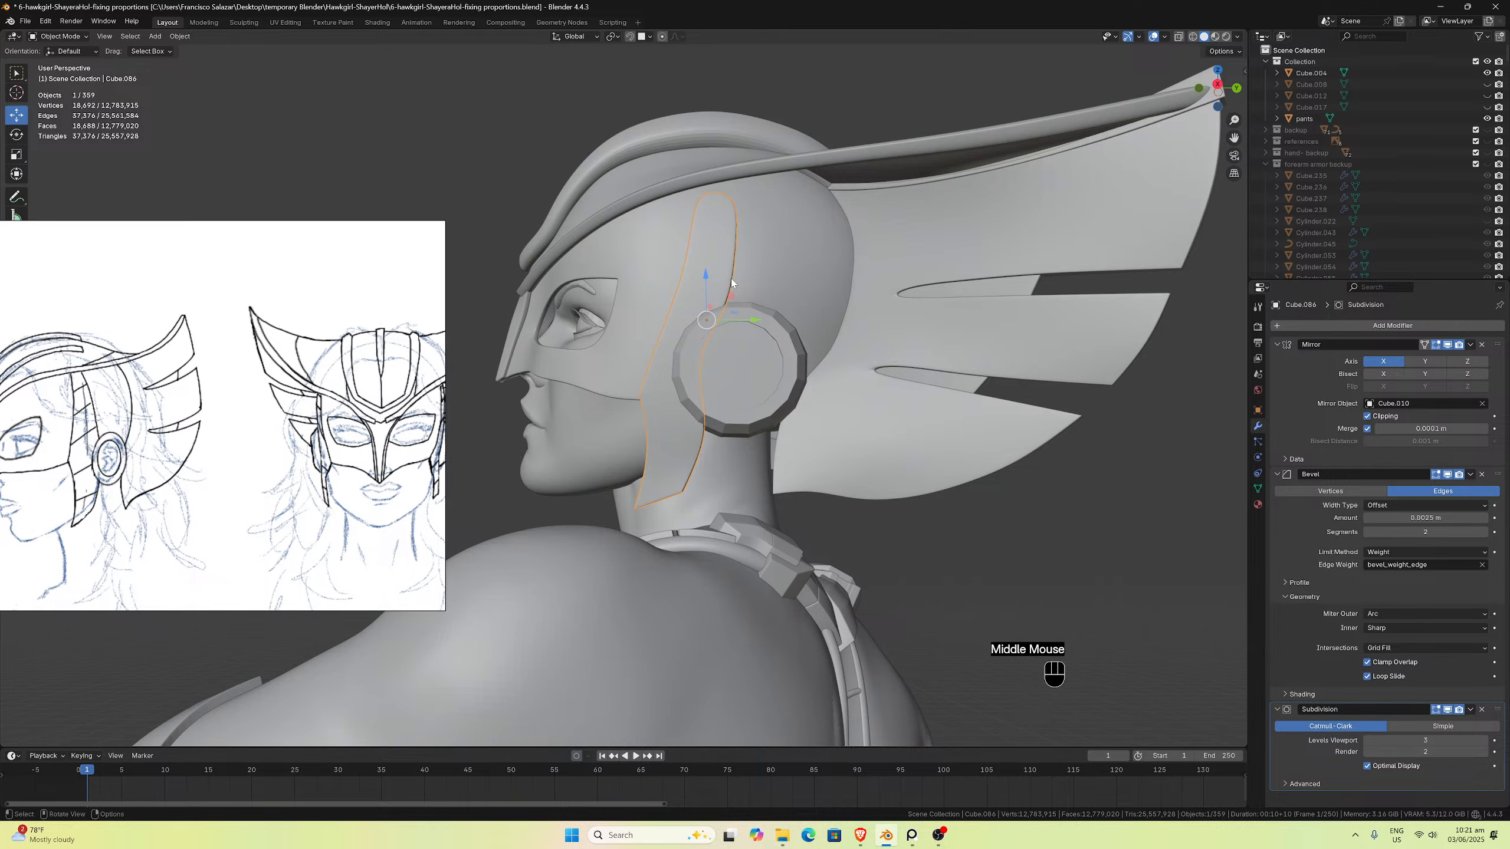
pyautogui.press('KP_3')
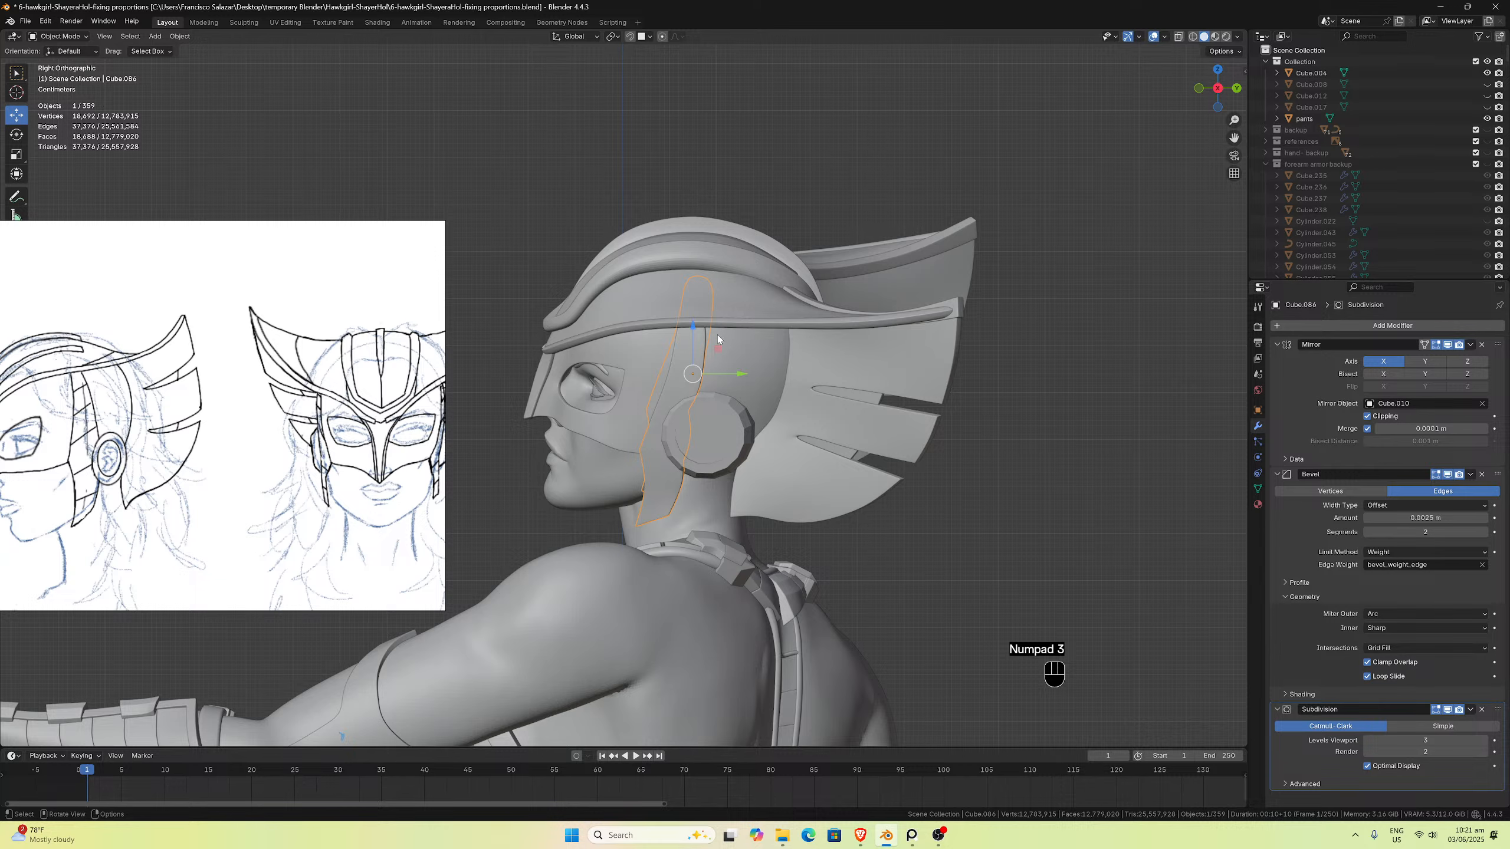
pyautogui.press('XF86AudioLowerVolume')
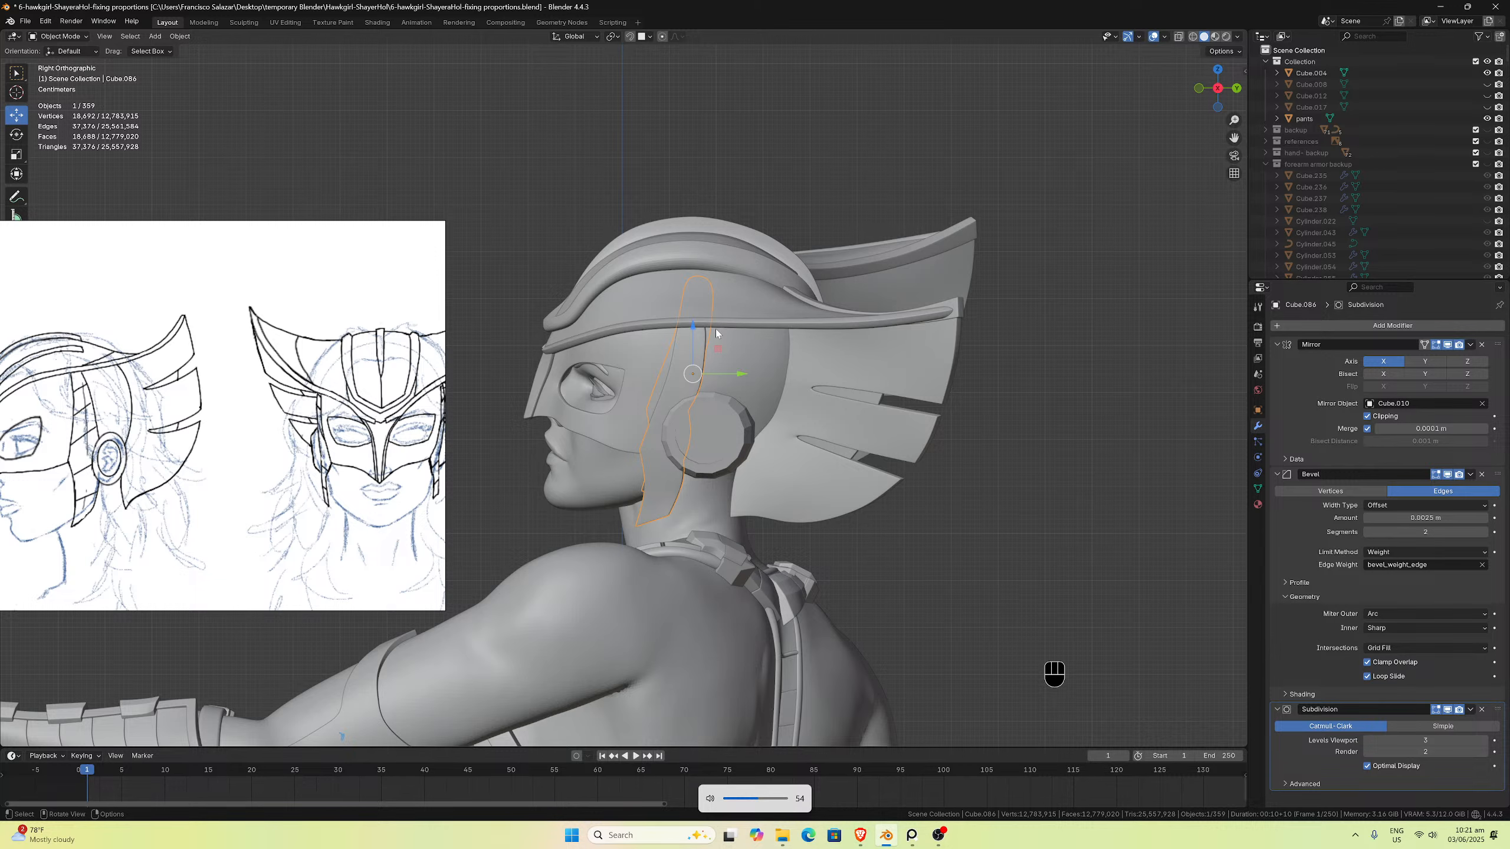
# Step: Examine how the side strap sits against the ear disc and the wing feathers
pyautogui.scroll(4, 717, 331)
pyautogui.moveTo(761, 323); pyautogui.dragTo(741, 290, button='middle')
pyautogui.scroll(-2, 757, 307)
pyautogui.scroll(-1, 655, 240)
pyautogui.moveTo(655, 240); pyautogui.dragTo(600, 172, button='middle')
pyautogui.moveTo(530, 84); pyautogui.dragTo(470, 115, button='middle')
pyautogui.moveTo(470, 115); pyautogui.dragTo(560, 113, button='middle')
pyautogui.moveTo(560, 113); pyautogui.dragTo(556, 134, button='middle')
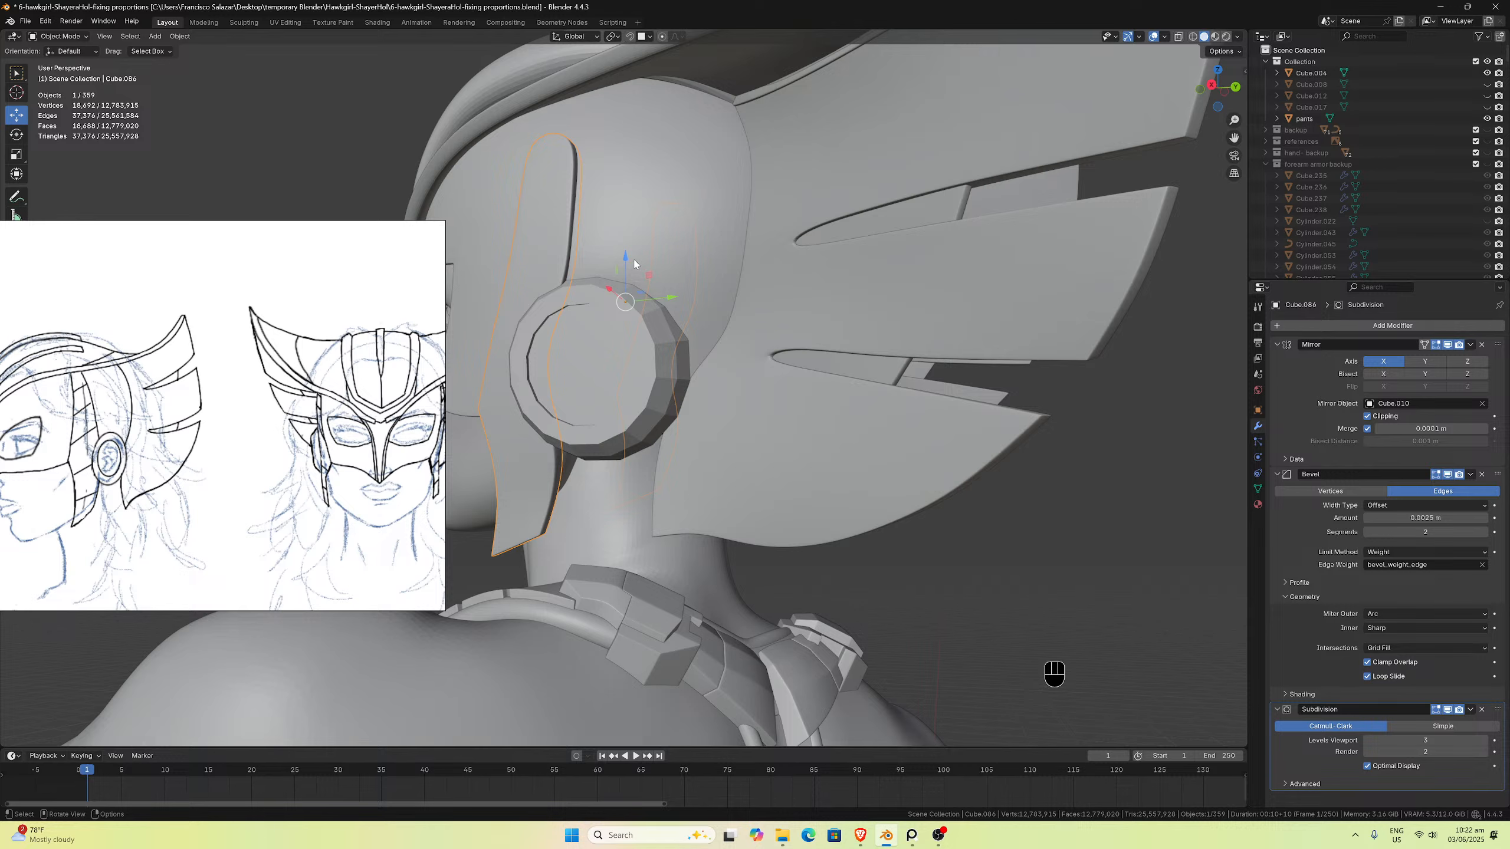
# Step: Move the reference board further aside and review the side strap both close up and on the whole figure
pyautogui.moveTo(326, 238); pyautogui.dragTo(171, 239)
pyautogui.moveTo(501, 191); pyautogui.dragTo(526, 180, button='middle')
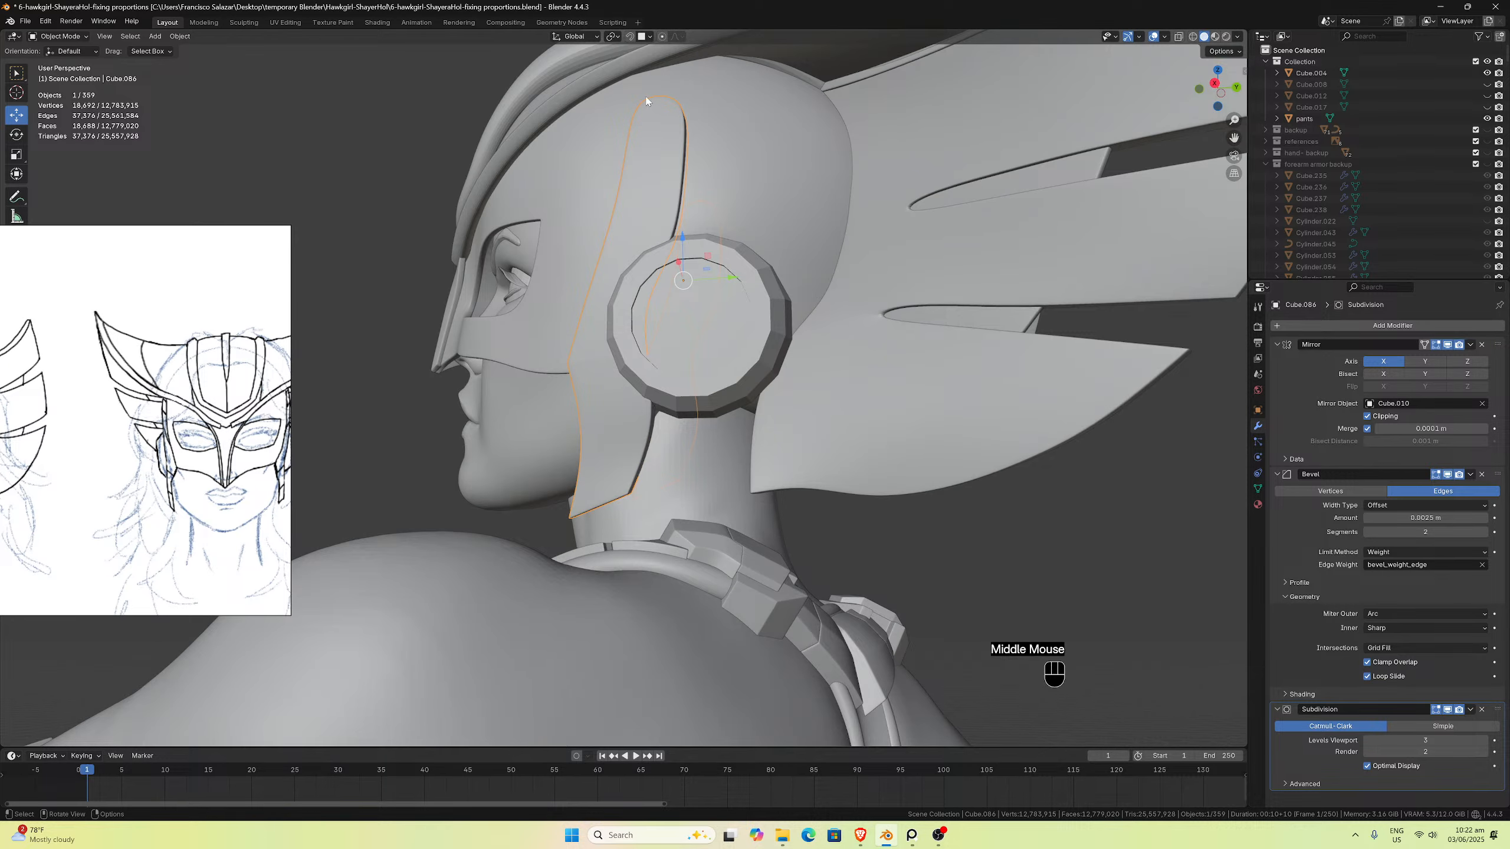
pyautogui.scroll(-6, 660, 131)
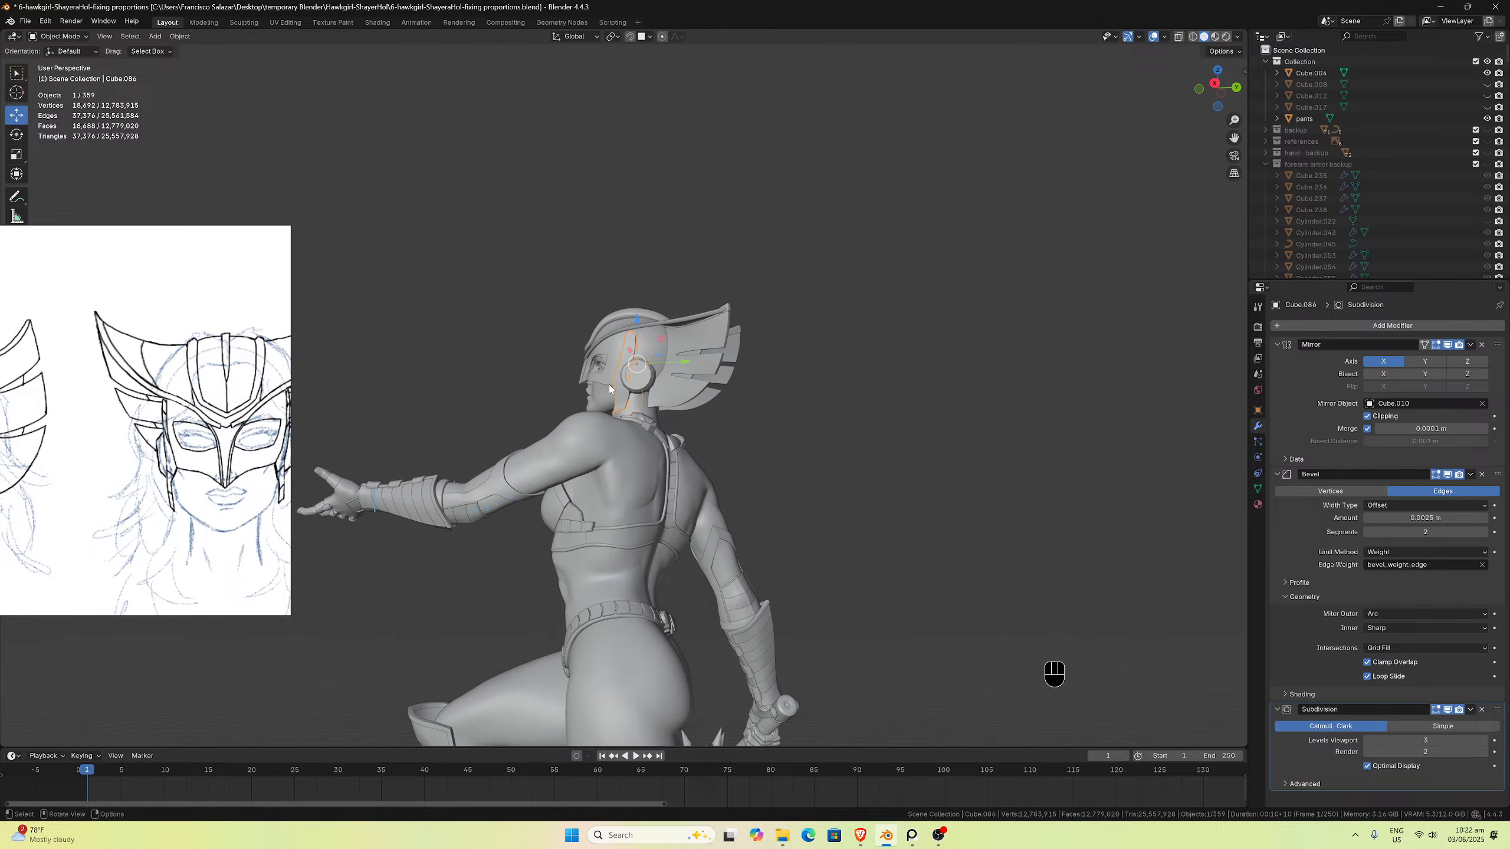
pyautogui.moveTo(529, 395); pyautogui.dragTo(632, 382, button='middle')
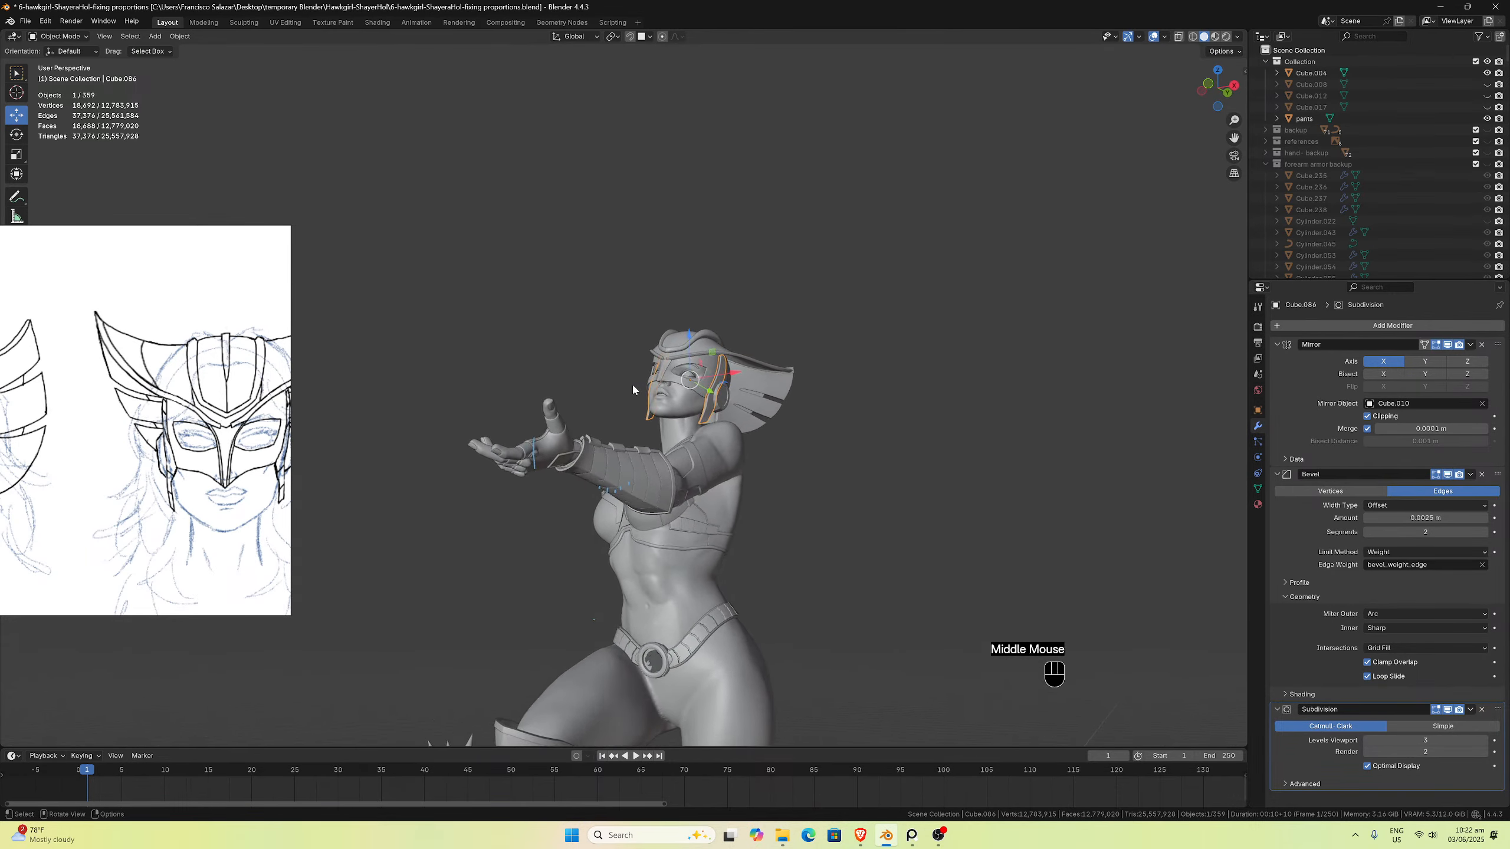
pyautogui.scroll(-2, 672, 447)
pyautogui.moveTo(672, 447); pyautogui.dragTo(595, 416, button='middle')
pyautogui.scroll(7, 587, 411)
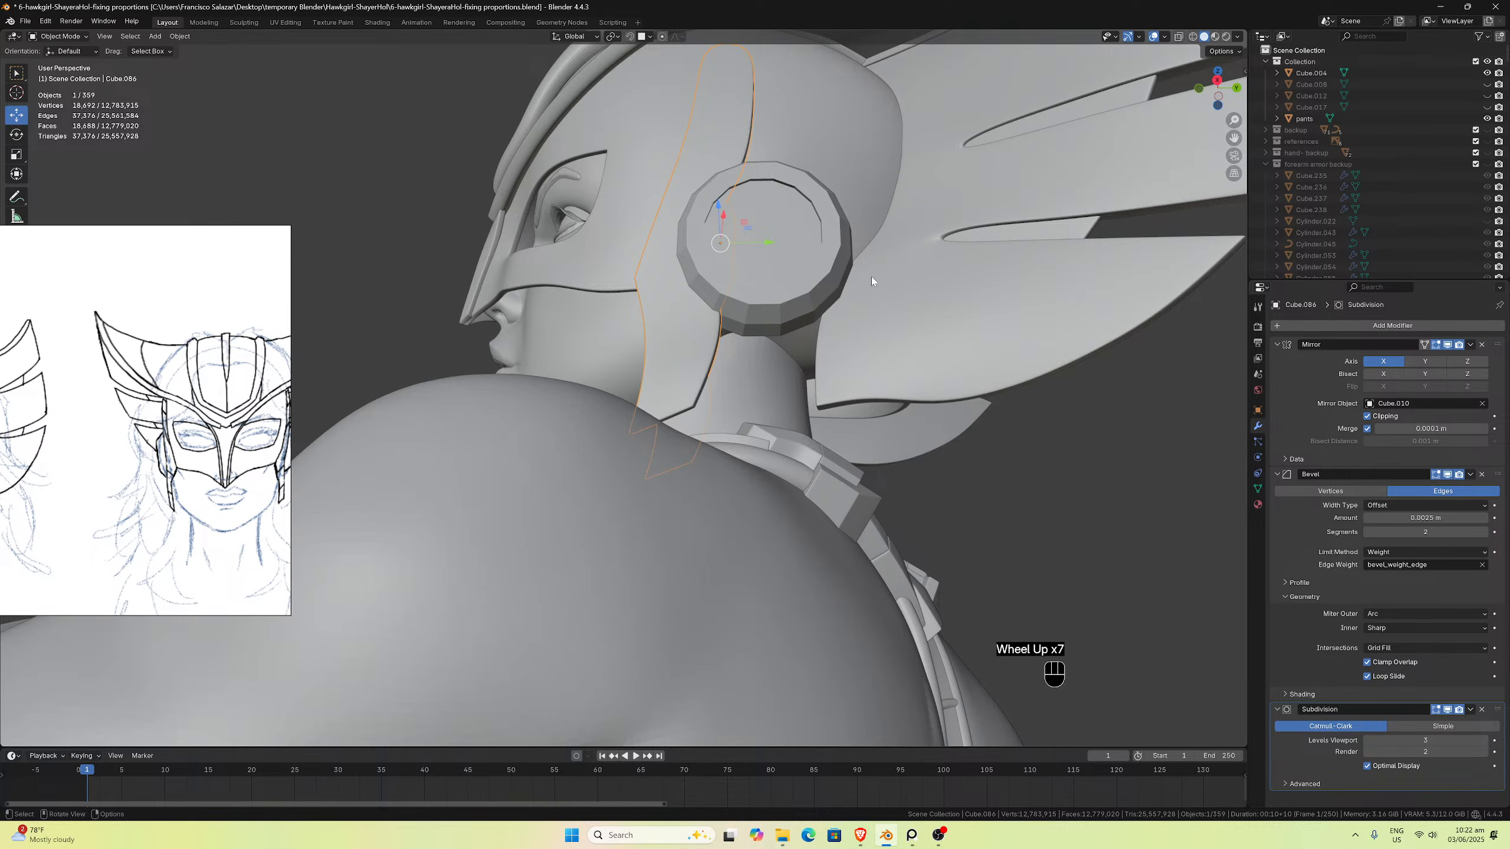
pyautogui.moveTo(1233, 137); pyautogui.dragTo(1115, 405)
pyautogui.moveTo(854, 307); pyautogui.dragTo(923, 326, button='middle')
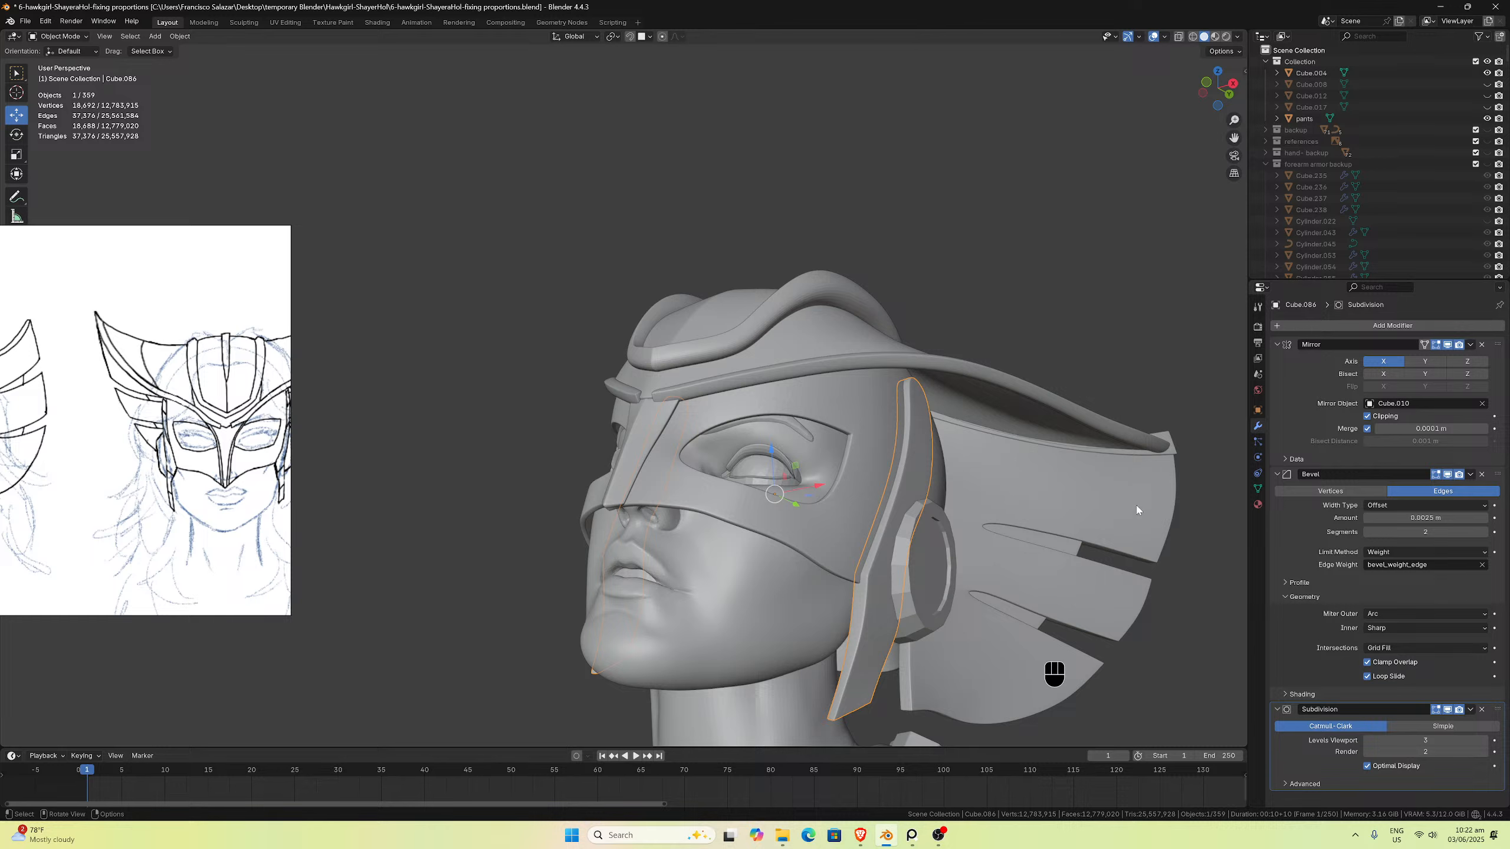
# Step: Turn off the viewport display of the side strap's Bevel and Subdivision modifiers
pyautogui.click(1447, 475)
pyautogui.click(1448, 710)
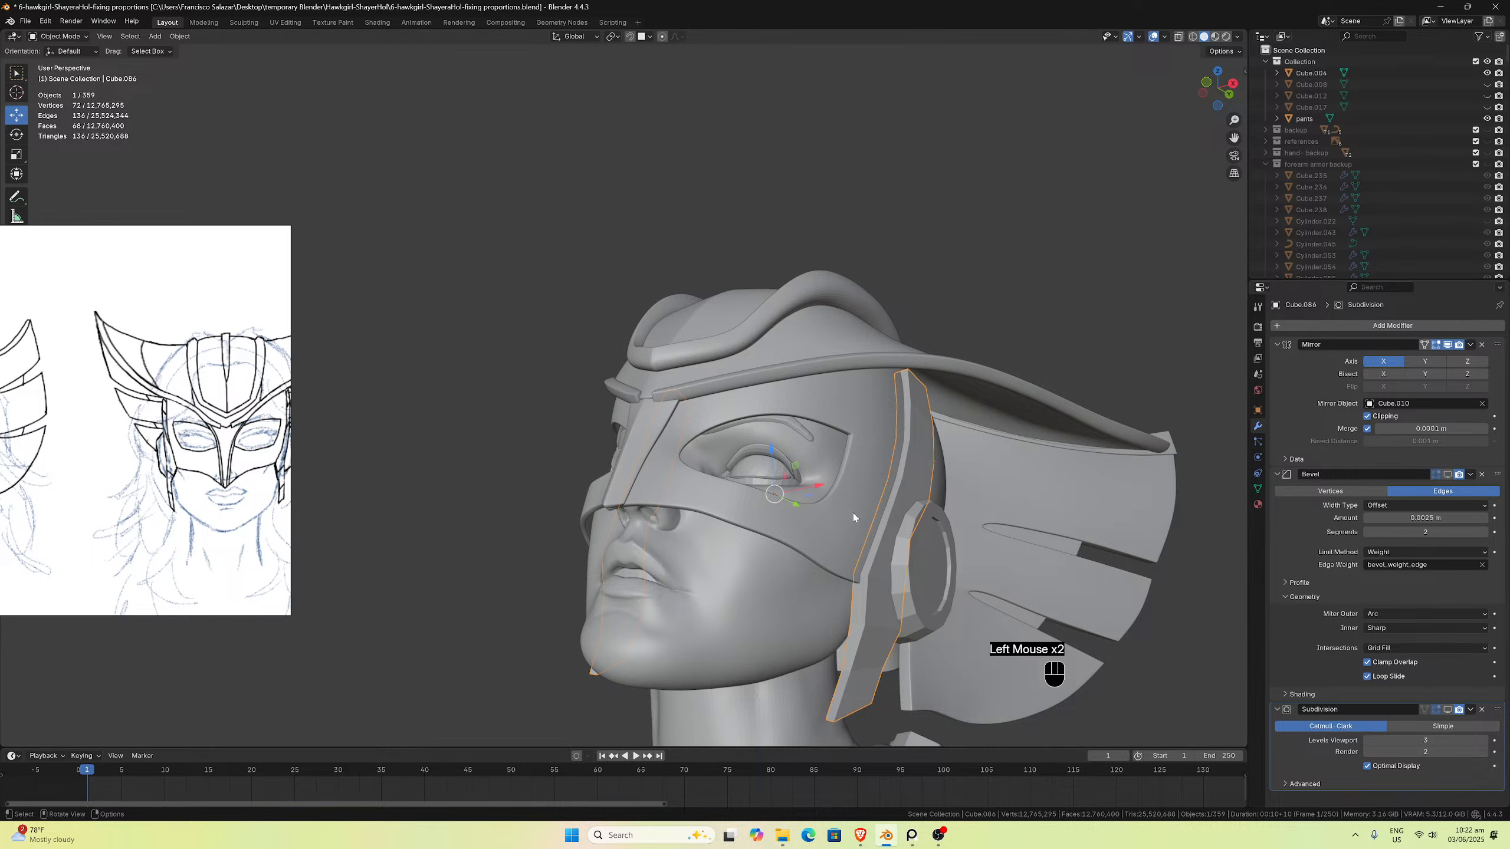
pyautogui.moveTo(853, 514)
pyautogui.mouseDown(button='middle')
pyautogui.moveTo(937, 475)
pyautogui.moveTo(848, 509)
pyautogui.moveTo(881, 510)
pyautogui.mouseUp(button='middle')
pyautogui.moveTo(880, 365); pyautogui.dragTo(848, 381, button='middle')
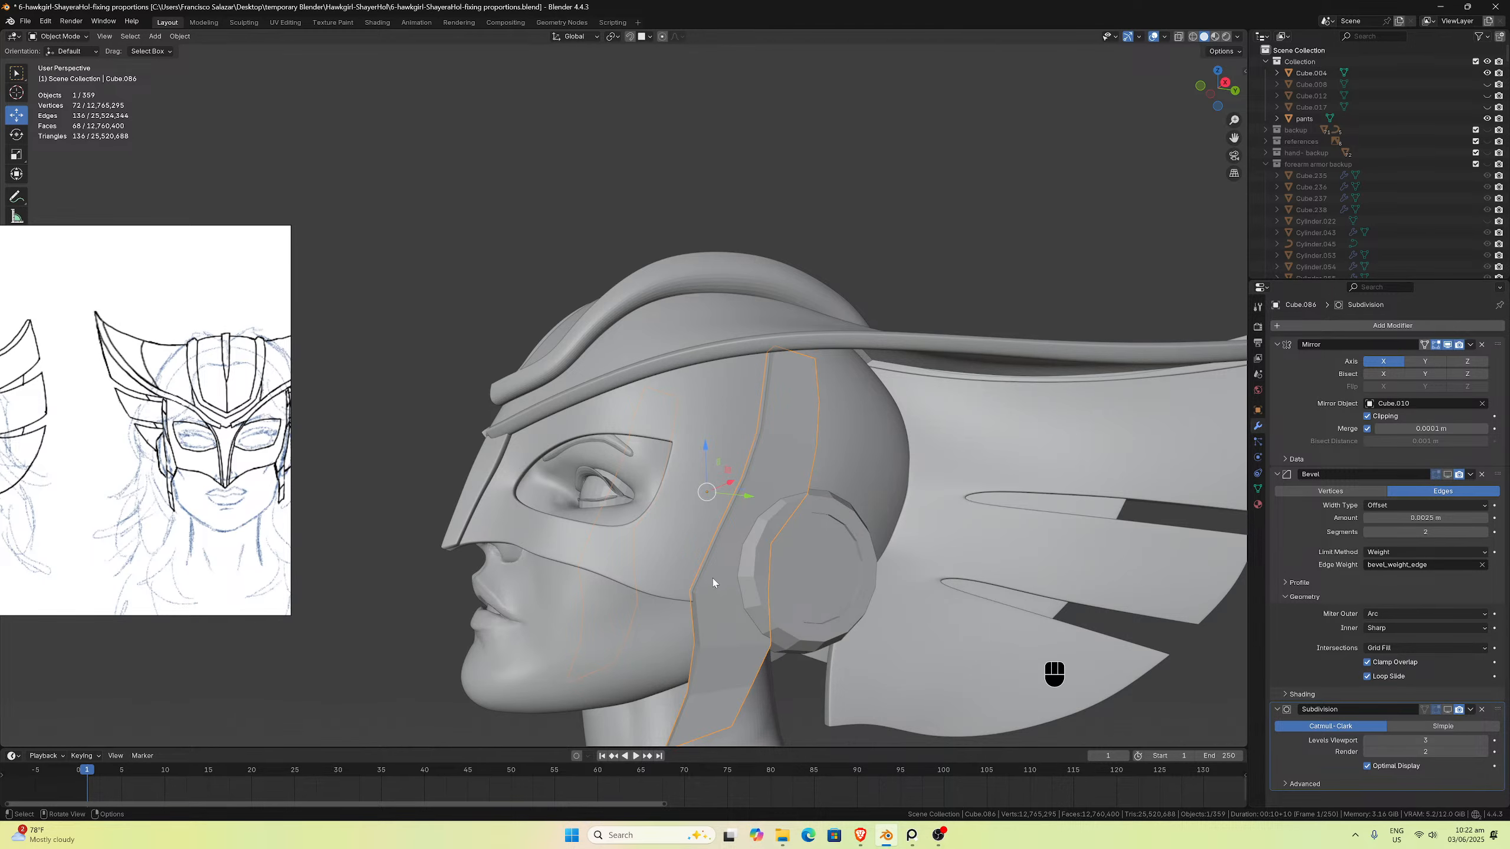
pyautogui.moveTo(773, 443); pyautogui.dragTo(713, 498, button='middle')
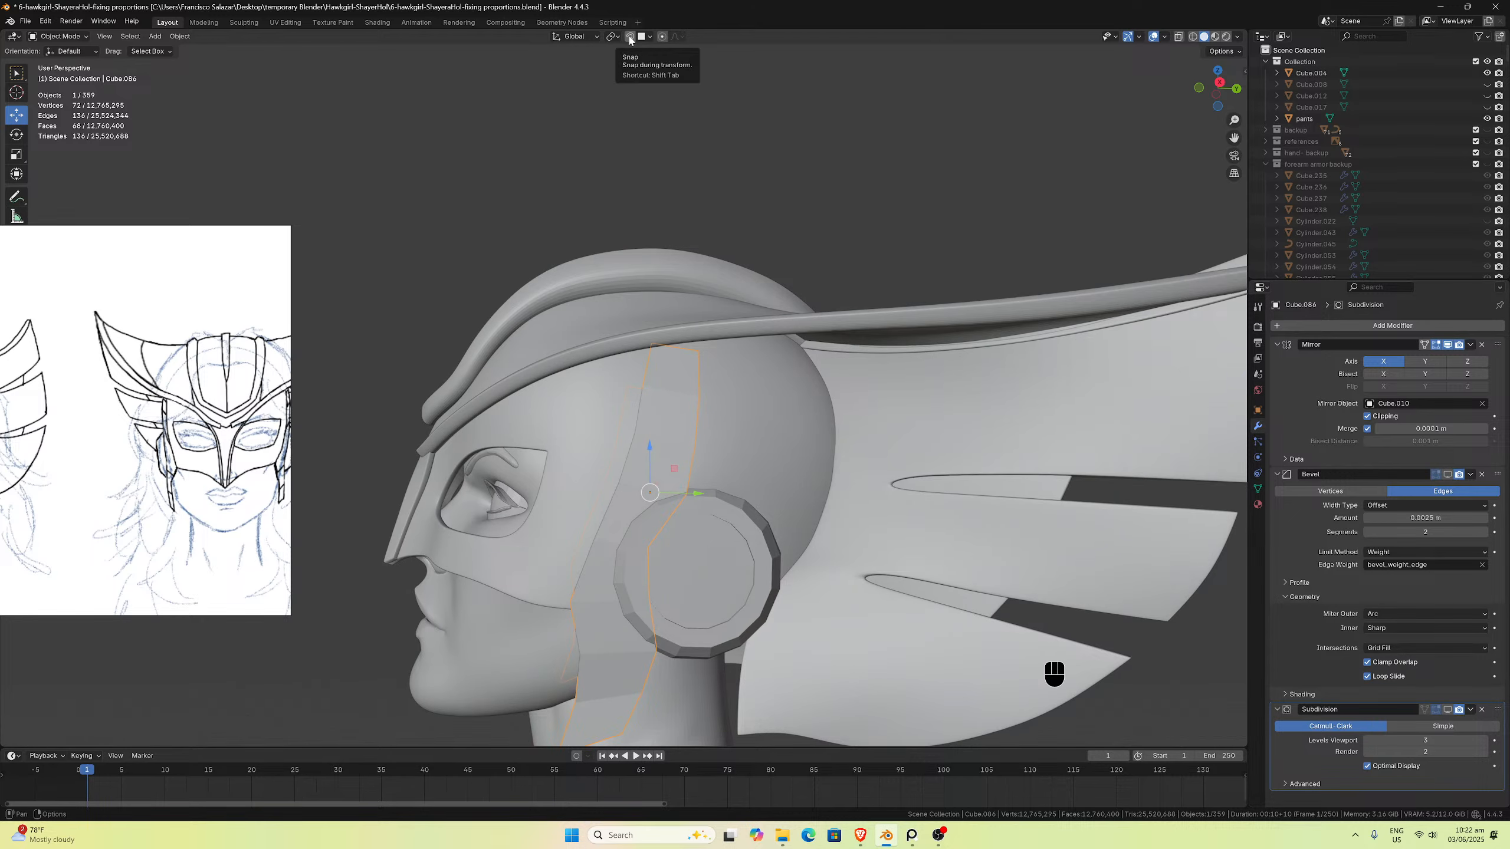
pyautogui.moveTo(796, 478); pyautogui.dragTo(797, 452, button='middle')
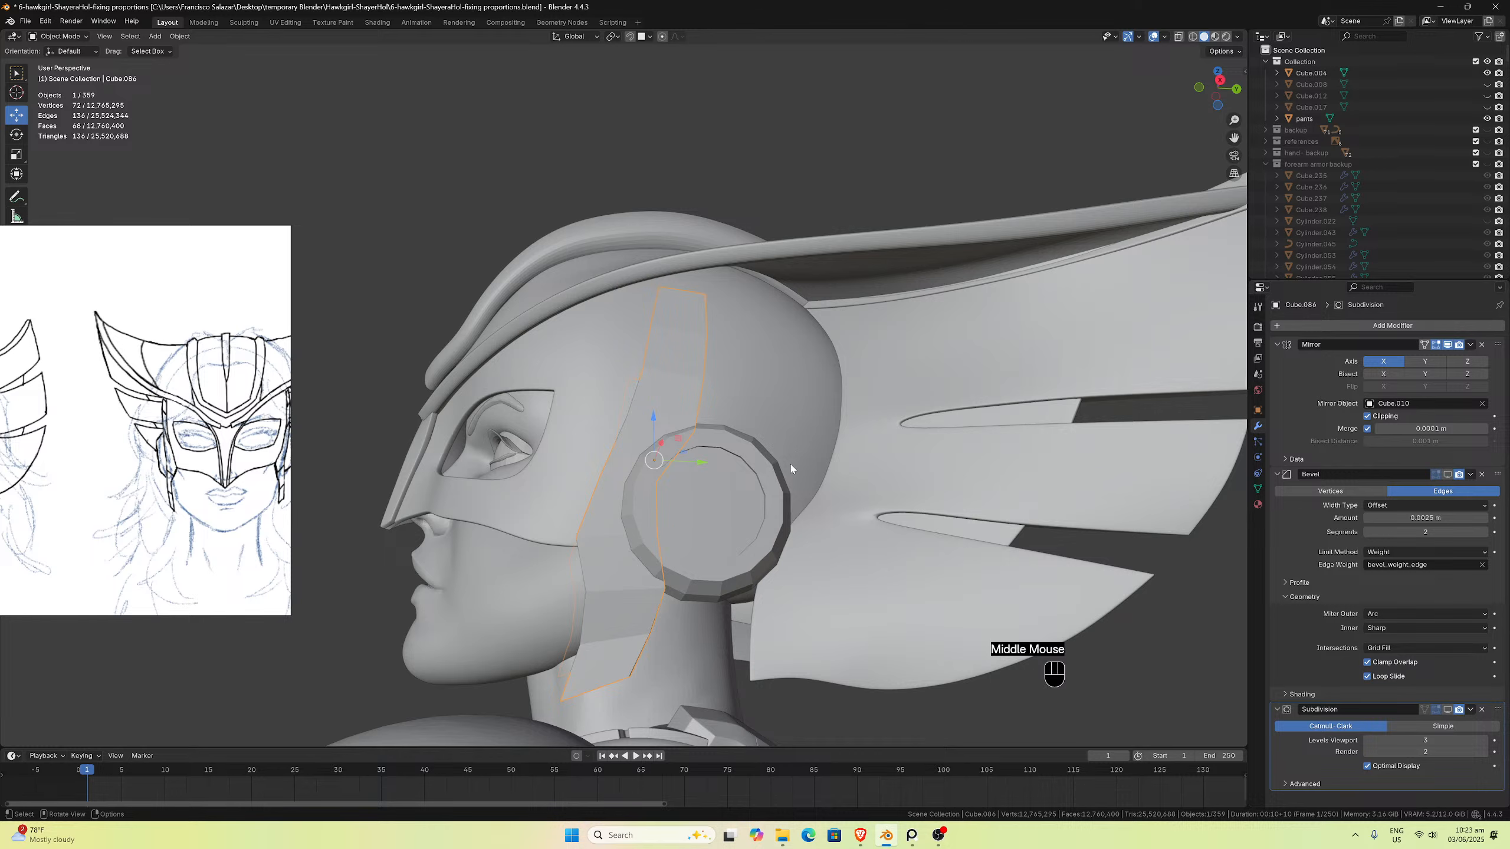
# Step: Isolate the side strap, the helmet's mask shell and the winged brow piece in local view
pyautogui.click(765, 477)
pyautogui.click(684, 382)
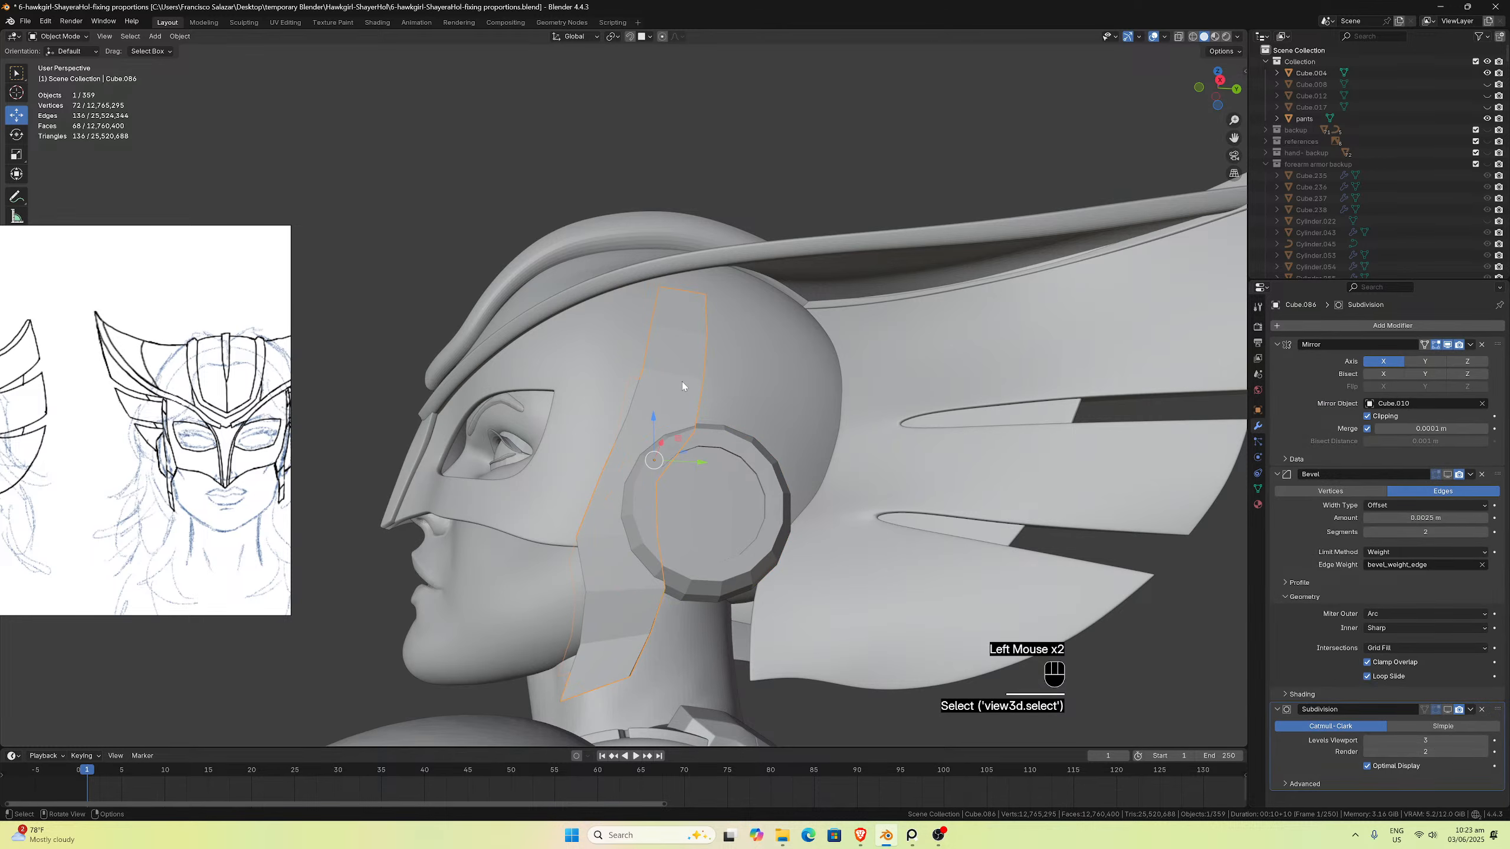
pyautogui.moveTo(688, 361); pyautogui.dragTo(670, 354, button='middle')
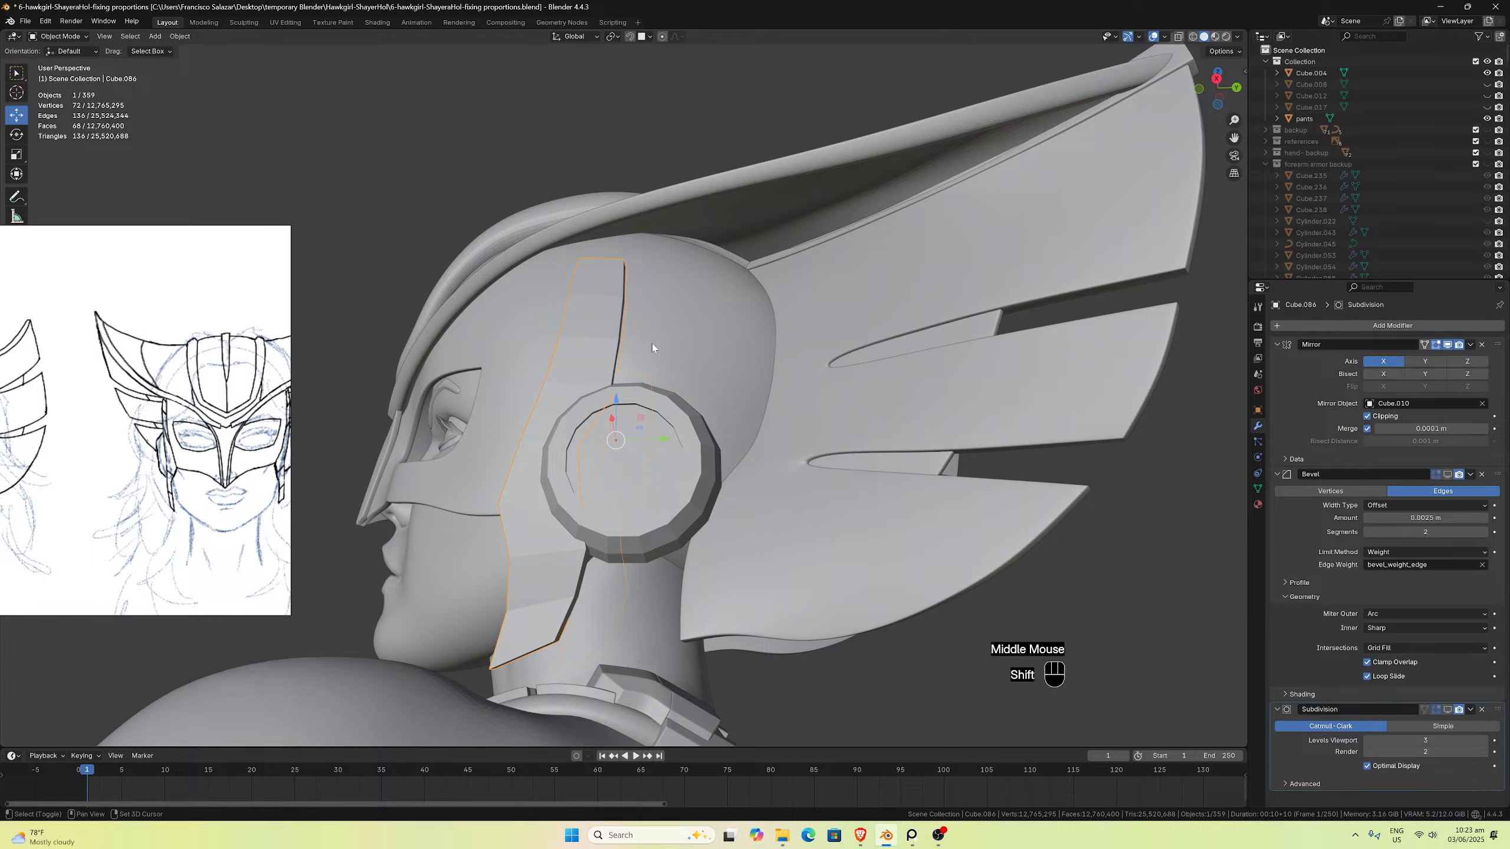
pyautogui.keyDown('shift'); pyautogui.click(651, 343); pyautogui.keyUp('shift')
pyautogui.keyDown('shift'); pyautogui.click(704, 212); pyautogui.keyUp('shift')
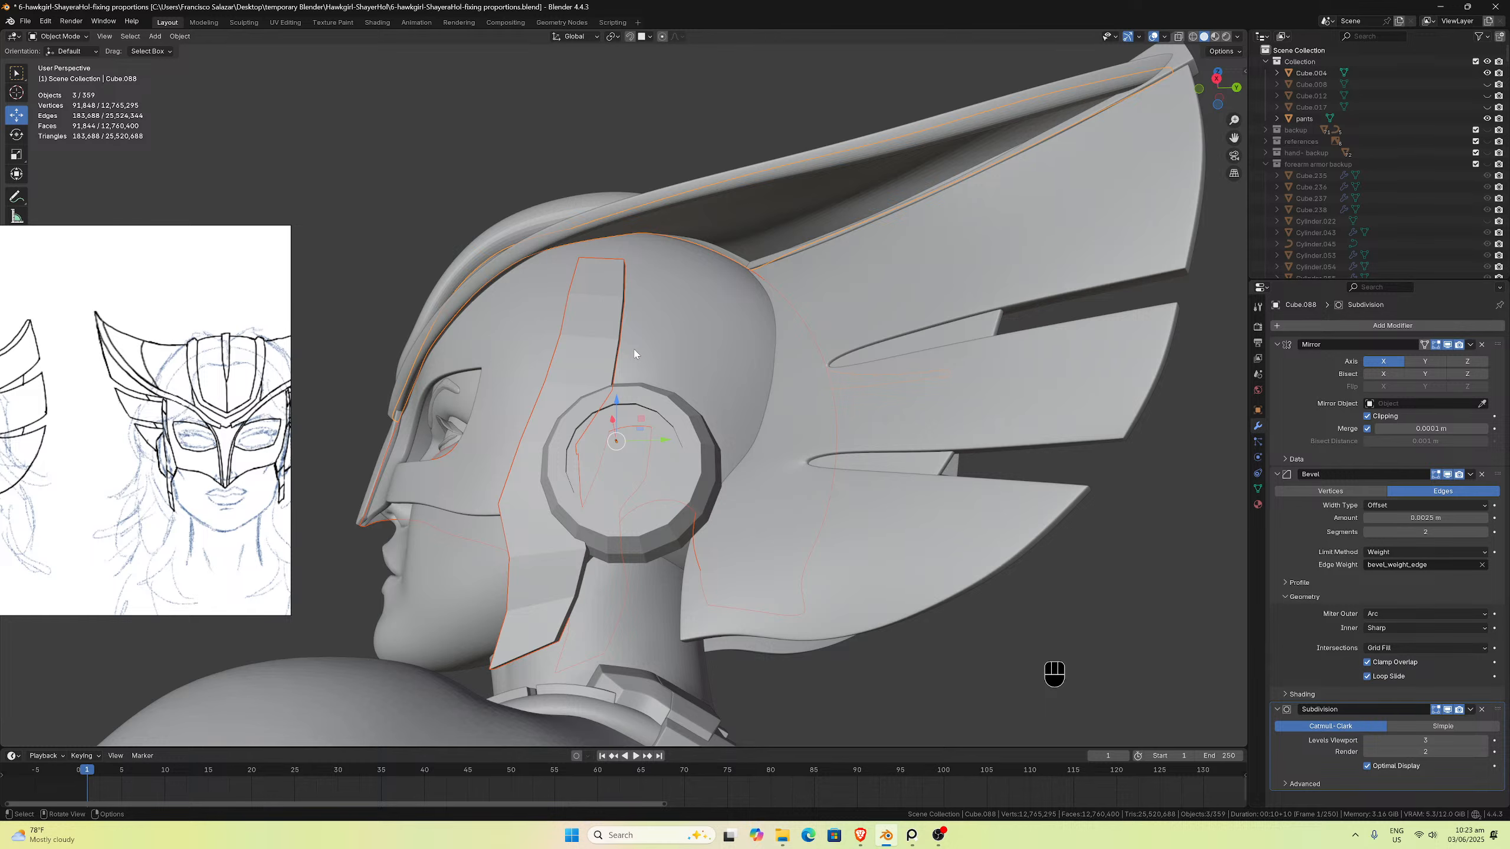
pyautogui.scroll(-3, 699, 373)
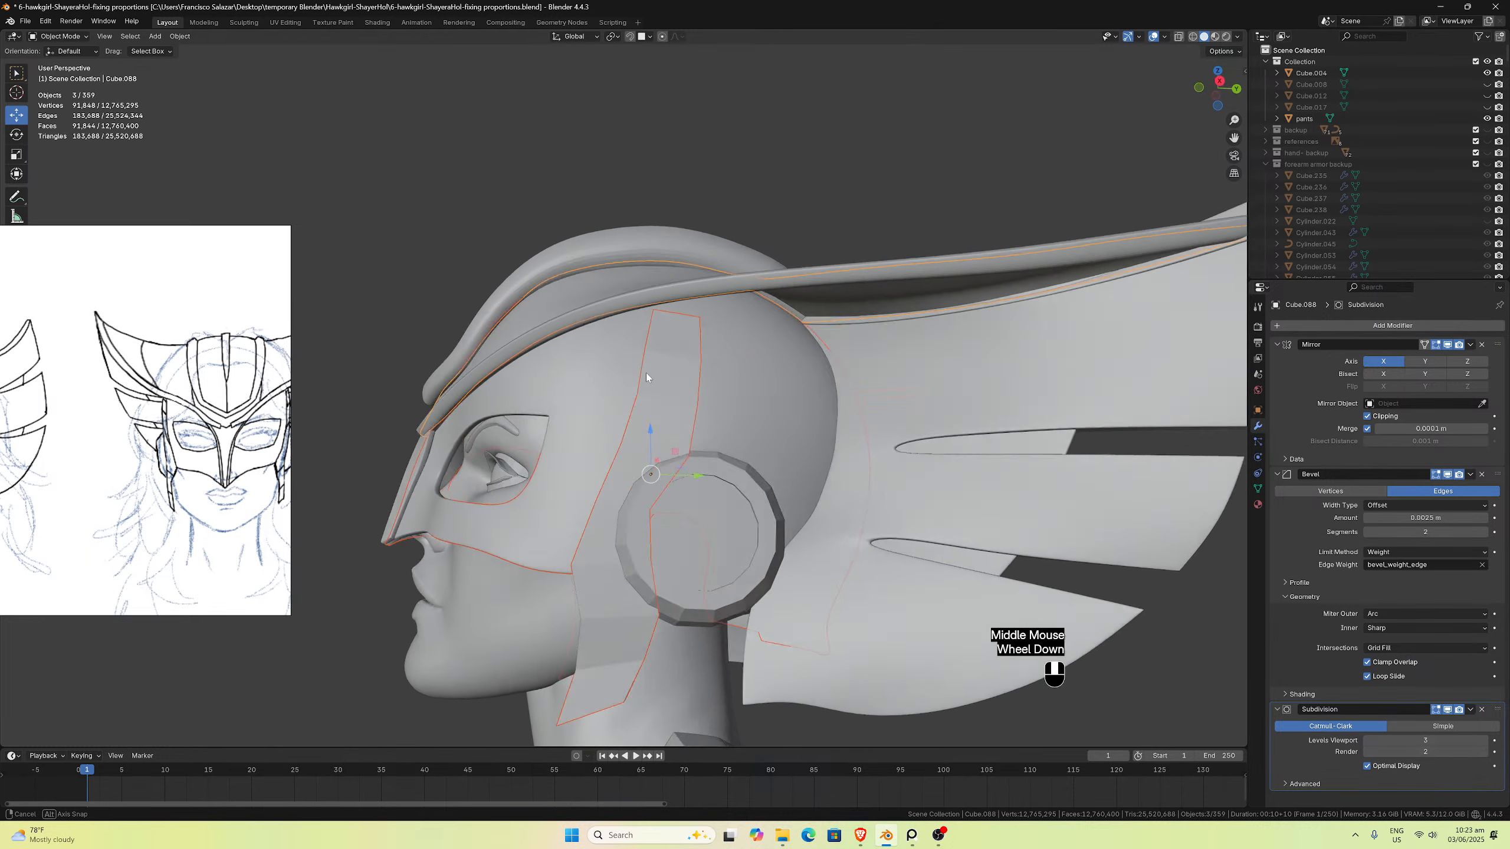
pyautogui.moveTo(646, 373)
pyautogui.mouseDown(button='middle')
pyautogui.moveTo(789, 390)
pyautogui.moveTo(552, 365)
pyautogui.moveTo(675, 375)
pyautogui.mouseUp(button='middle')
pyautogui.press('KP_Divide')
pyautogui.scroll(2, 681, 368)
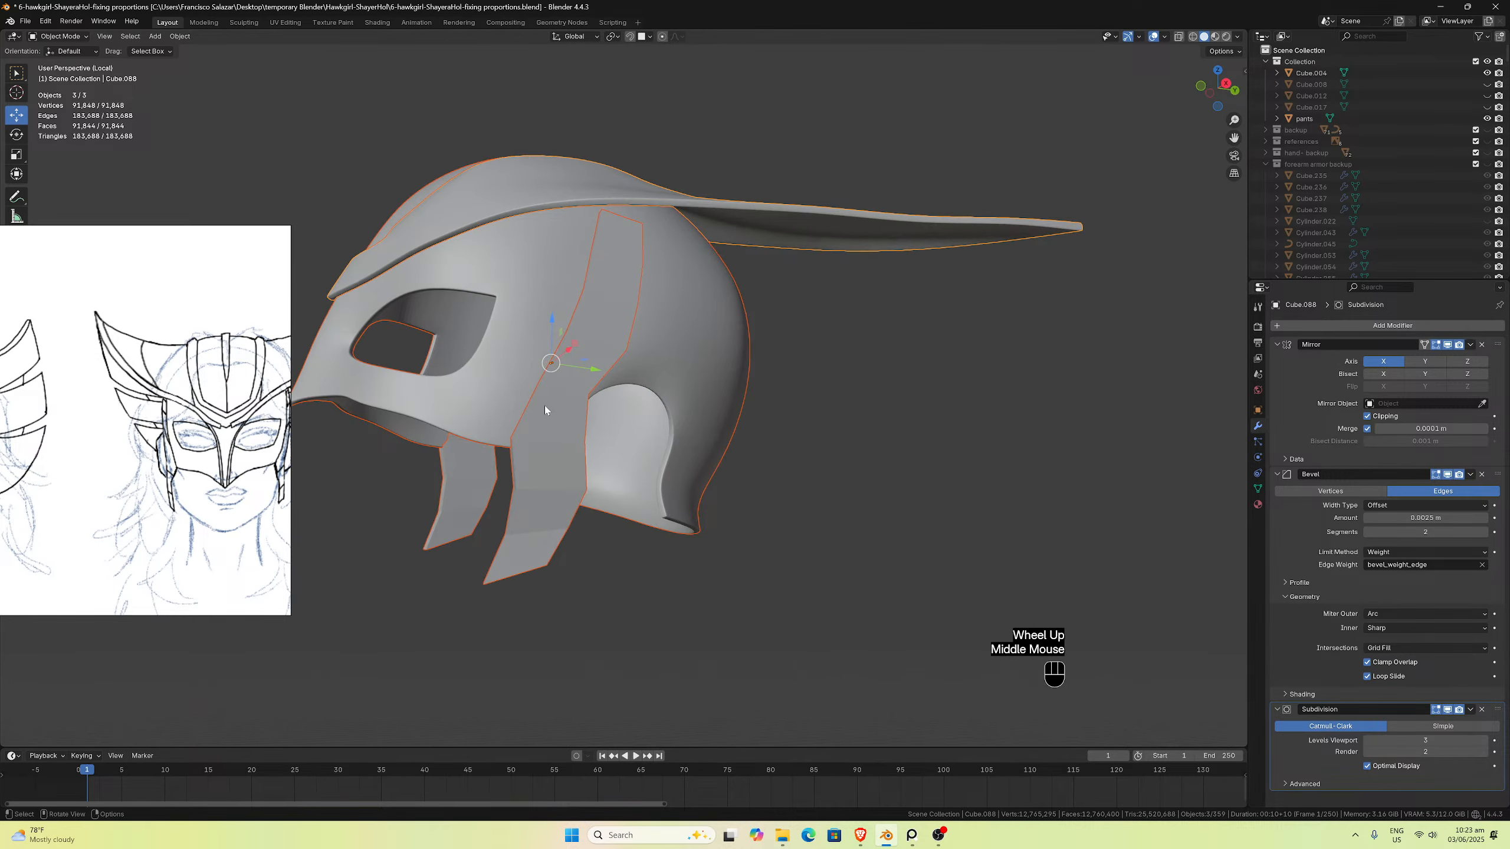
# Step: Delete the loop of faces that forms the side strap's thickness around its rim
pyautogui.click(544, 406)
pyautogui.moveTo(558, 407); pyautogui.dragTo(601, 390, button='middle')
pyautogui.press('Tab')
pyautogui.click(112, 37)
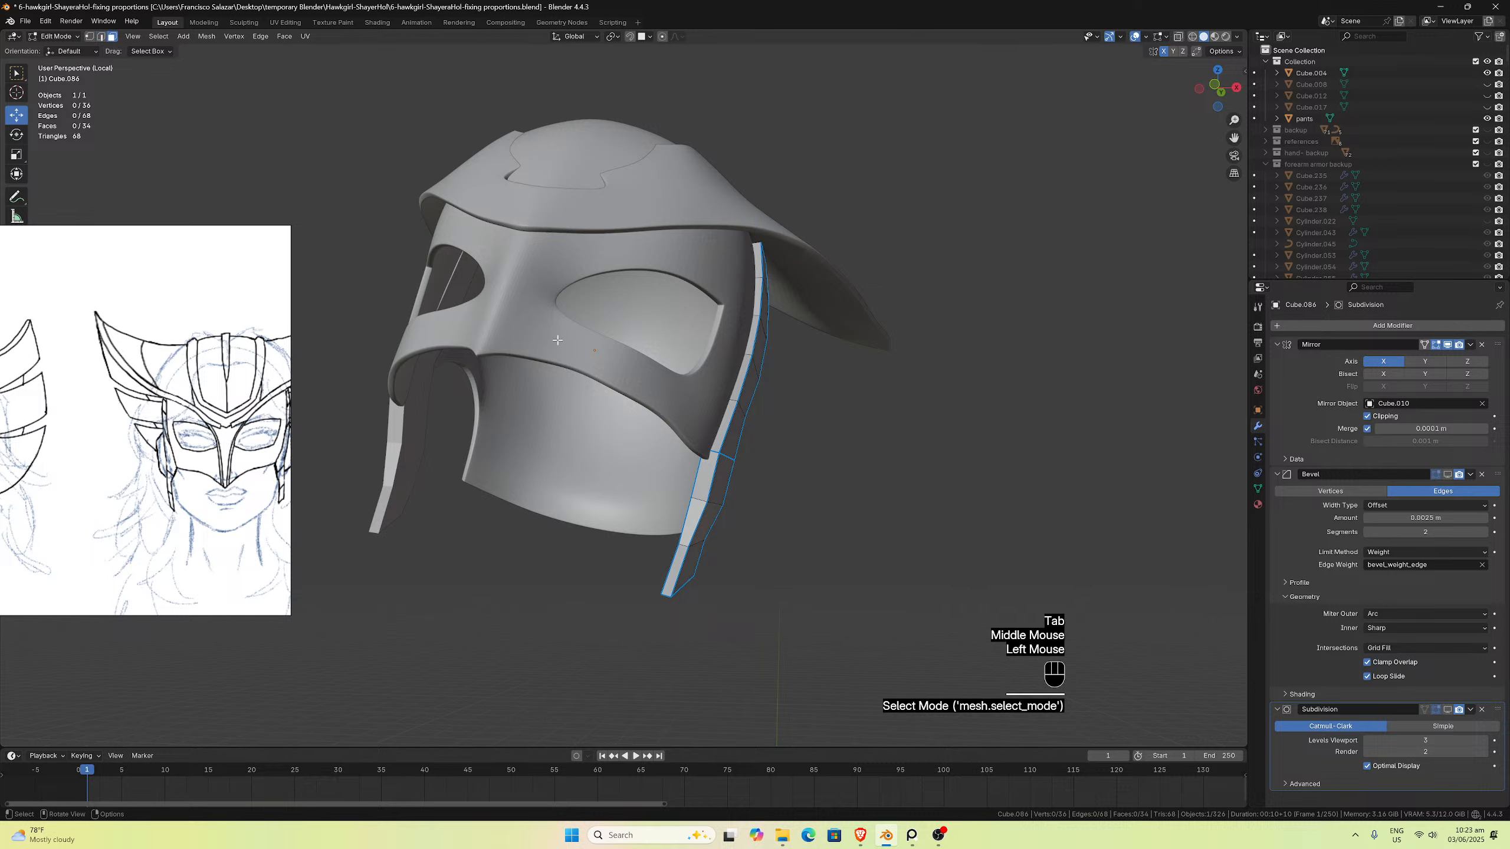
pyautogui.click(711, 450)
pyautogui.keyDown('alt'); pyautogui.click(712, 451); pyautogui.keyUp('alt')
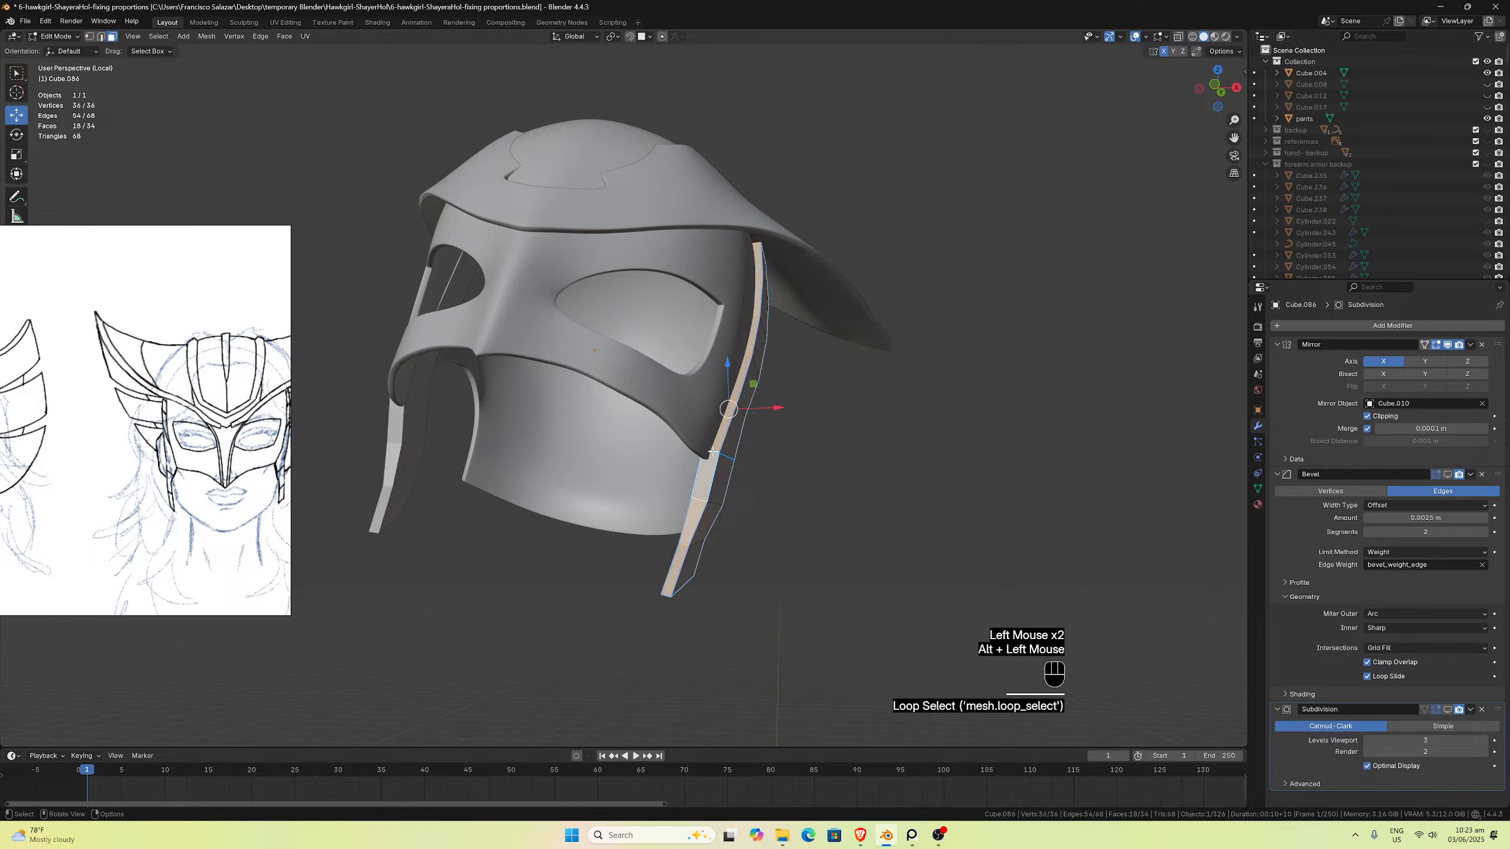
pyautogui.press('x')
pyautogui.click(697, 473)
# Step: Delete the strap's linked inner faces, keeping only the outer strip
pyautogui.moveTo(696, 473); pyautogui.dragTo(735, 483, button='middle')
pyautogui.click(743, 494)
pyautogui.click(742, 496)
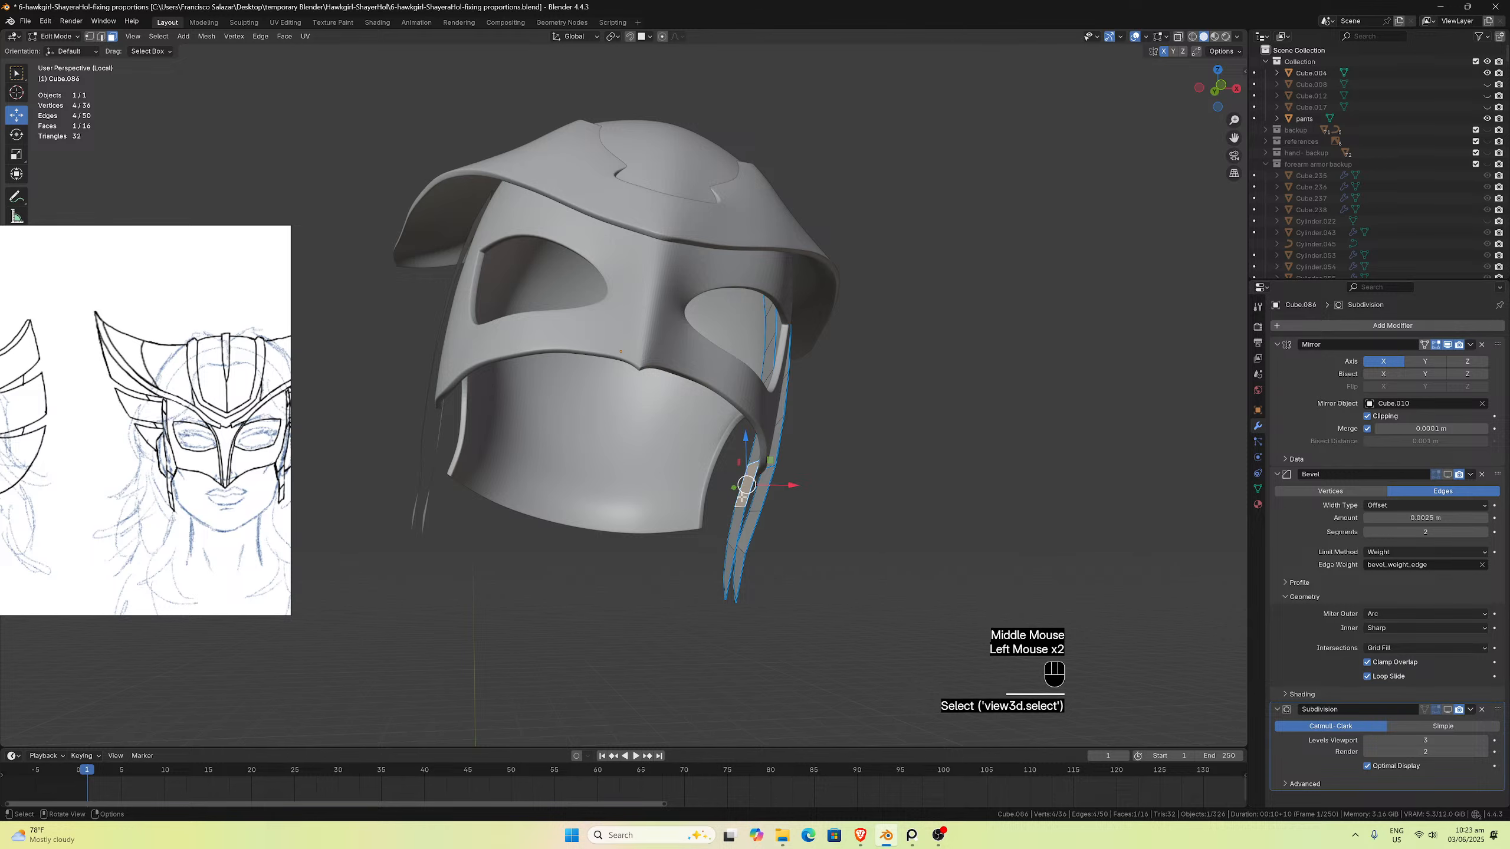
pyautogui.press('l')
pyautogui.press('x')
pyautogui.click(735, 501)
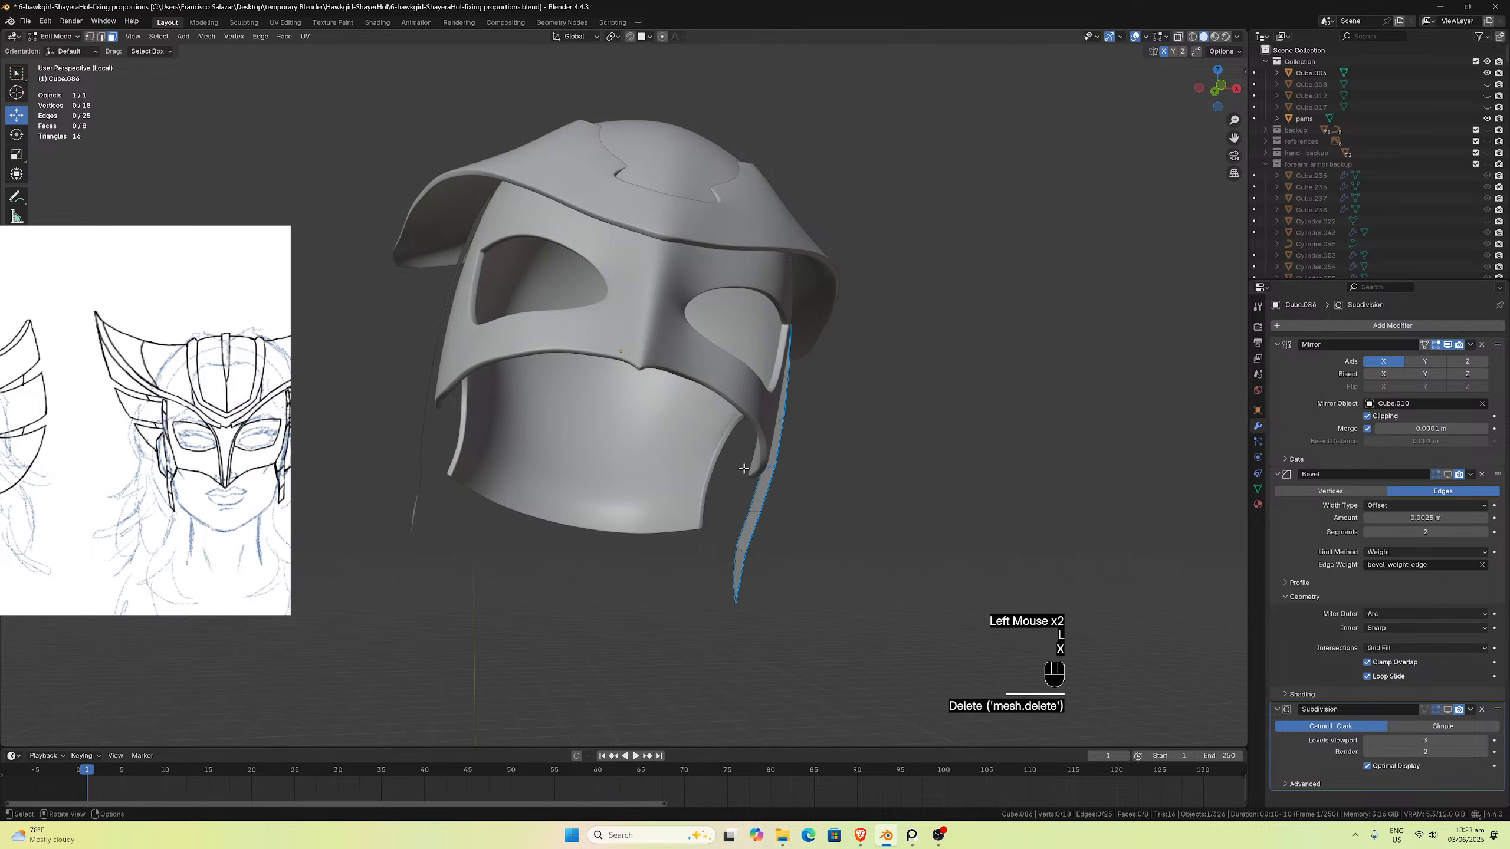
# Step: Set up vertex selection with snapping turned on, viewing the strap in right orthographic view
pyautogui.moveTo(734, 502); pyautogui.dragTo(637, 436, button='middle')
pyautogui.press('KP_Decimal')
pyautogui.press('KP_3')
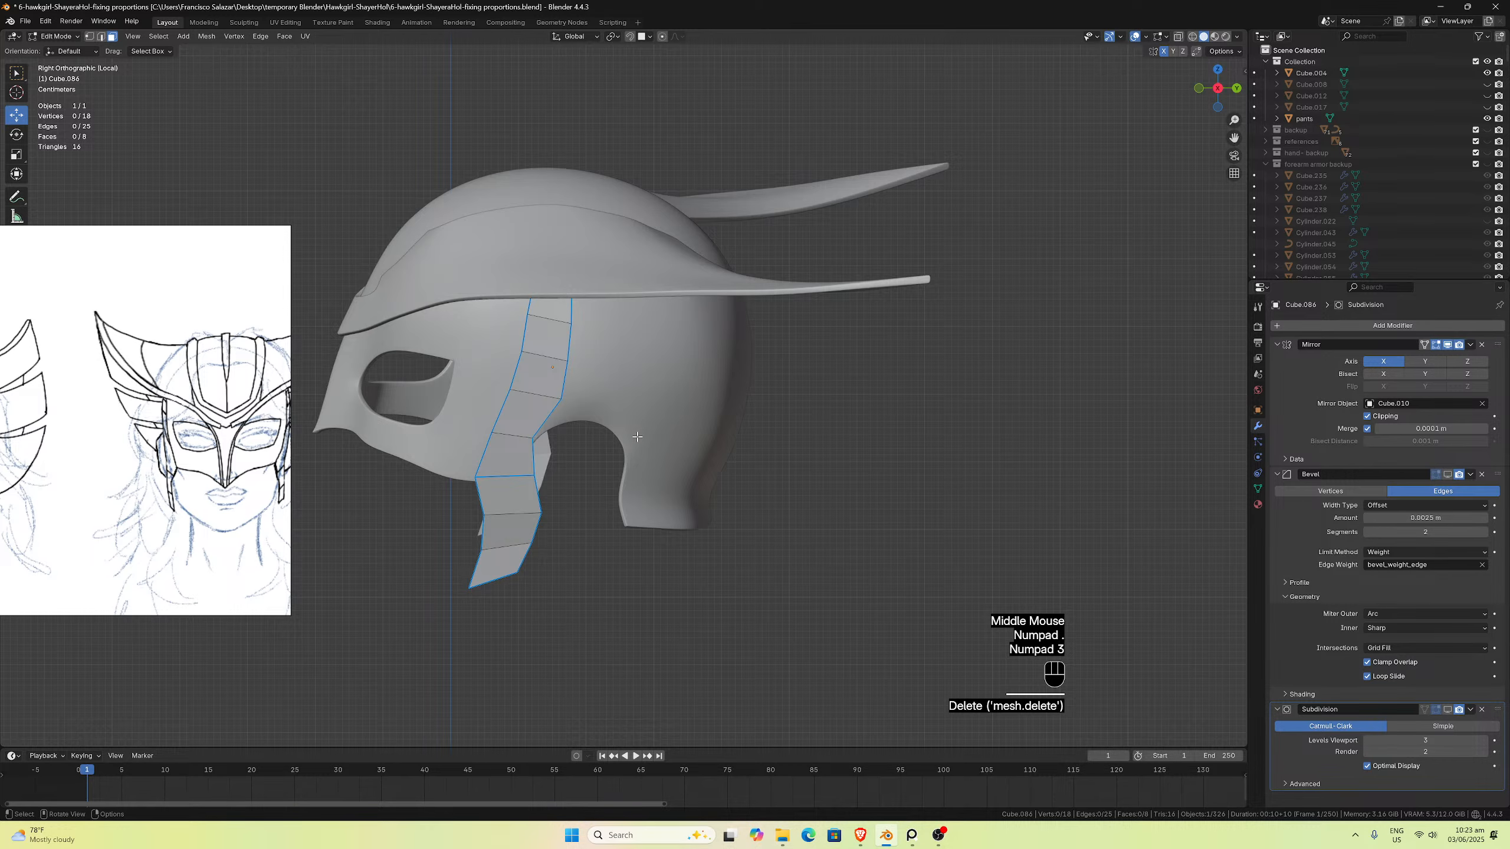
pyautogui.scroll(3, 578, 500)
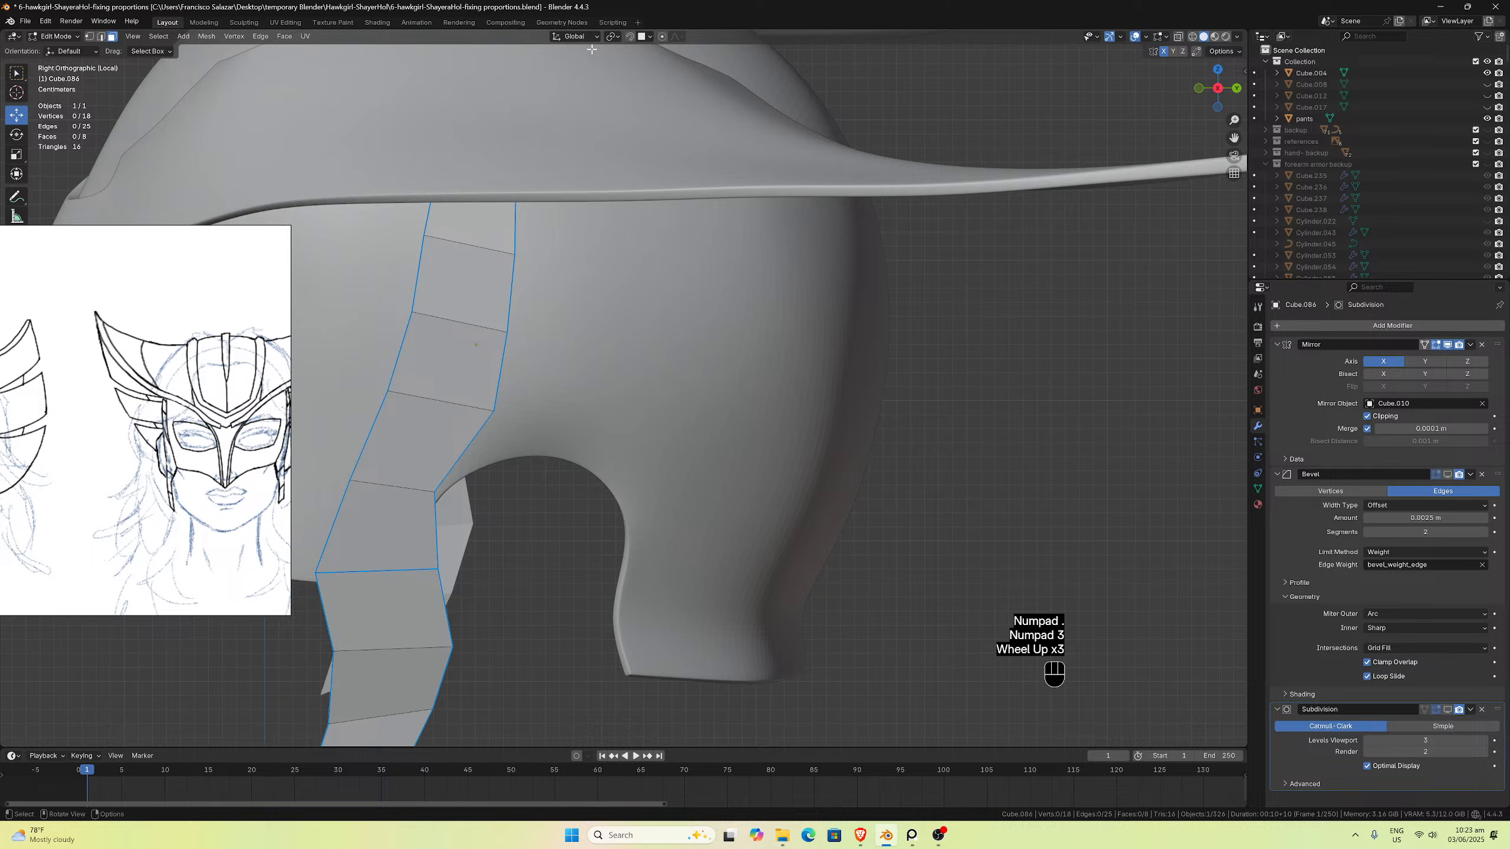
pyautogui.click(89, 37)
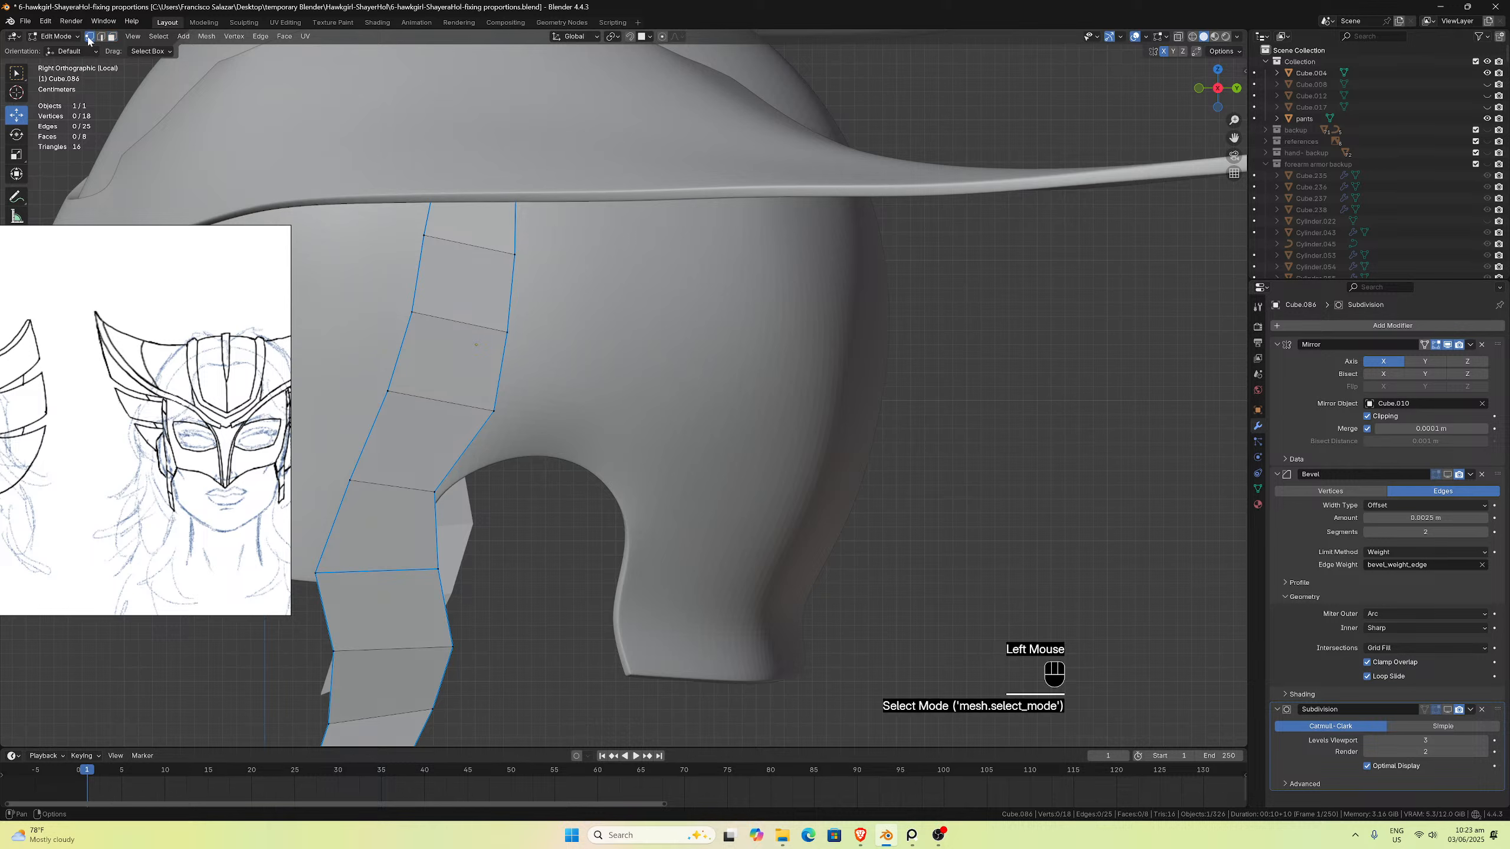
pyautogui.click(629, 37)
pyautogui.click(641, 37)
pyautogui.click(772, 357)
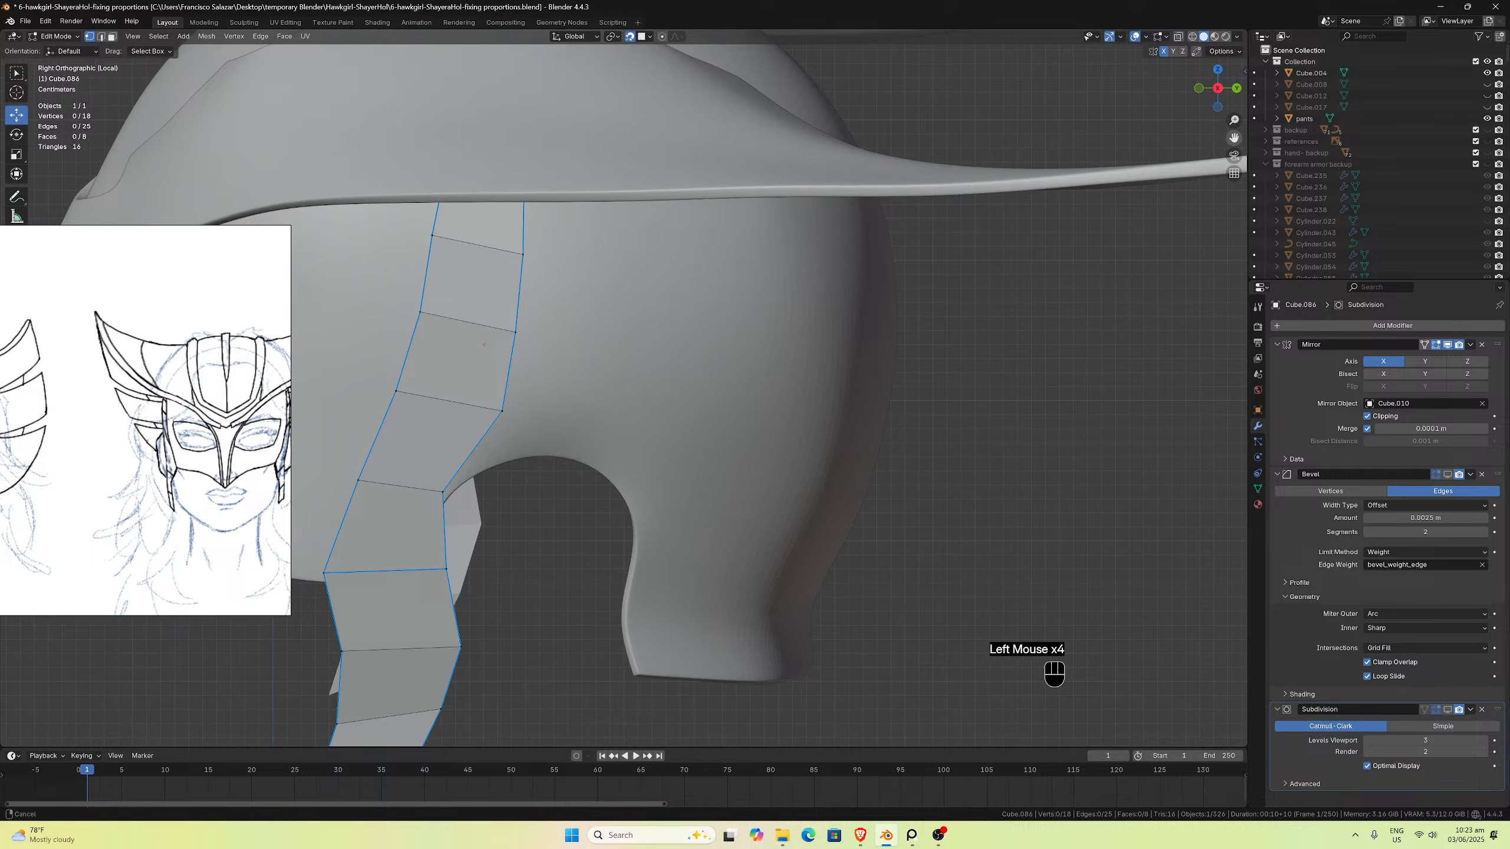
# Step: Snap the strap's front vertex at the cheek corner and the pair of vertices just above it onto the mask shell
pyautogui.scroll(2, 839, 435)
pyautogui.click(403, 567)
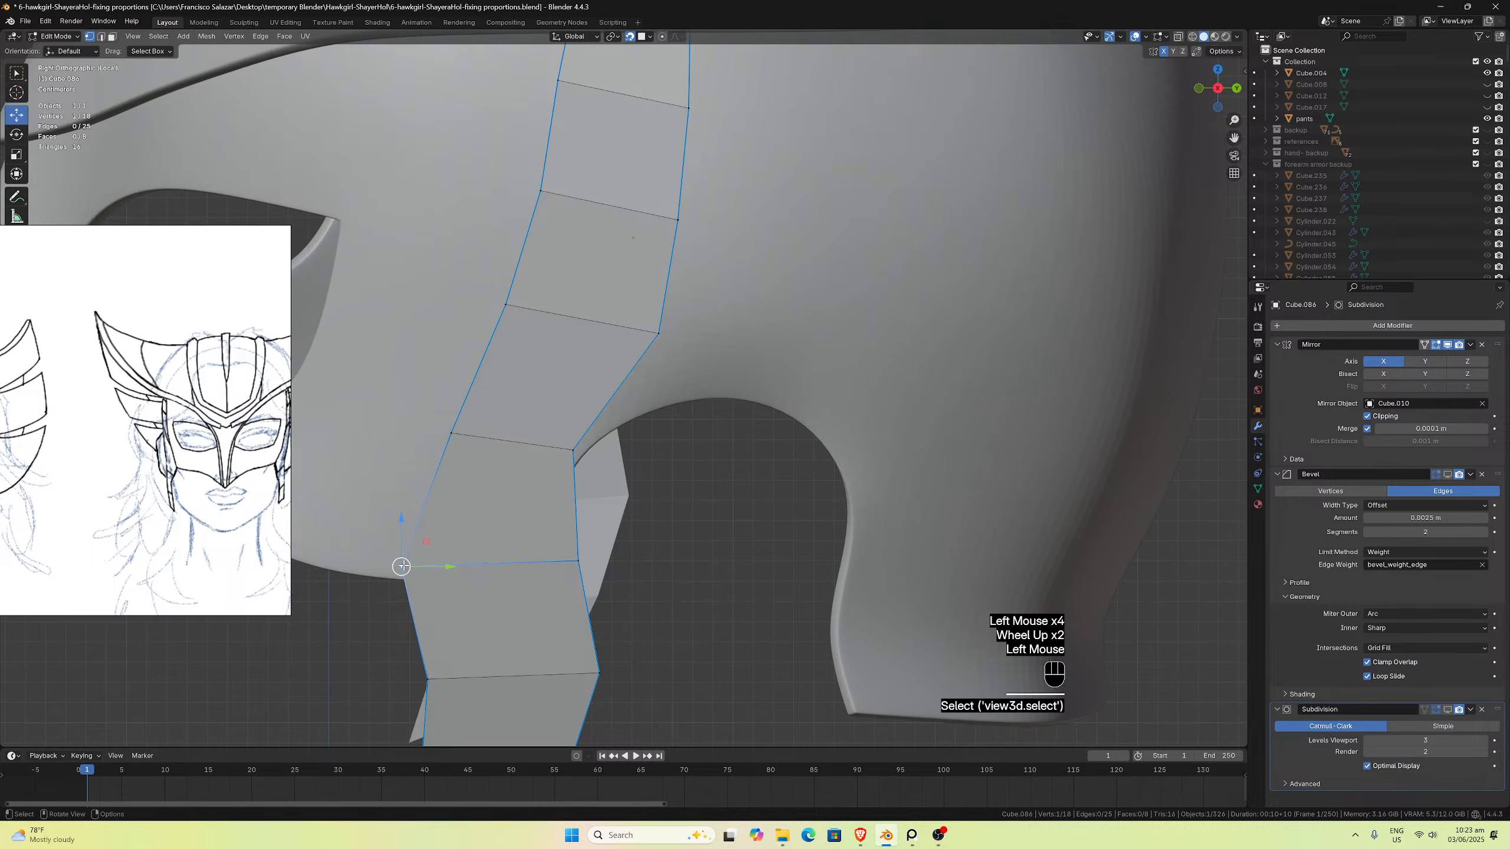
pyautogui.press('g')
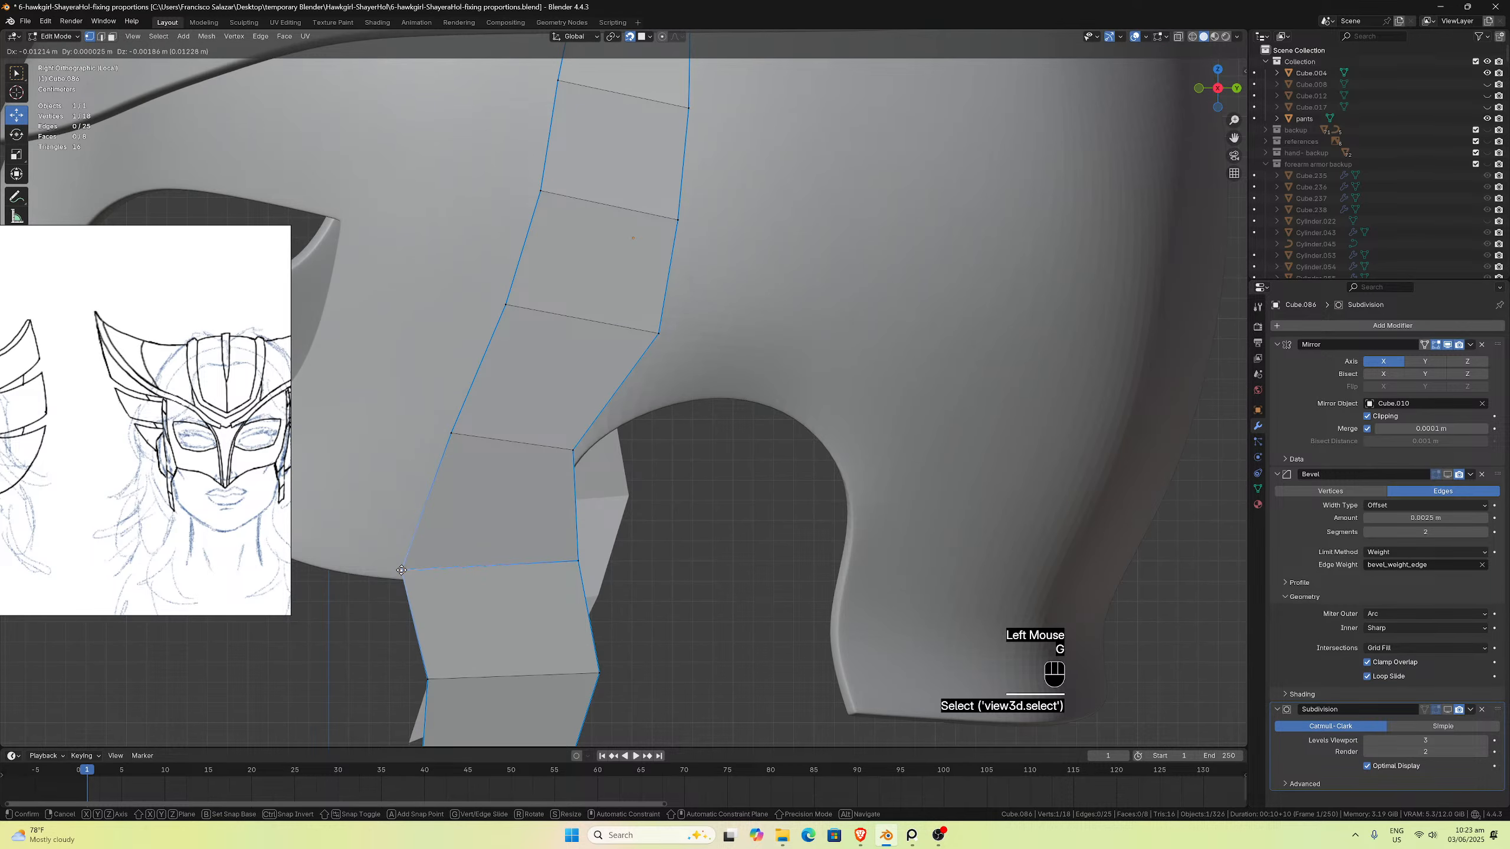
pyautogui.click(401, 570)
pyautogui.click(448, 433)
pyautogui.press('g')
pyautogui.click(450, 435)
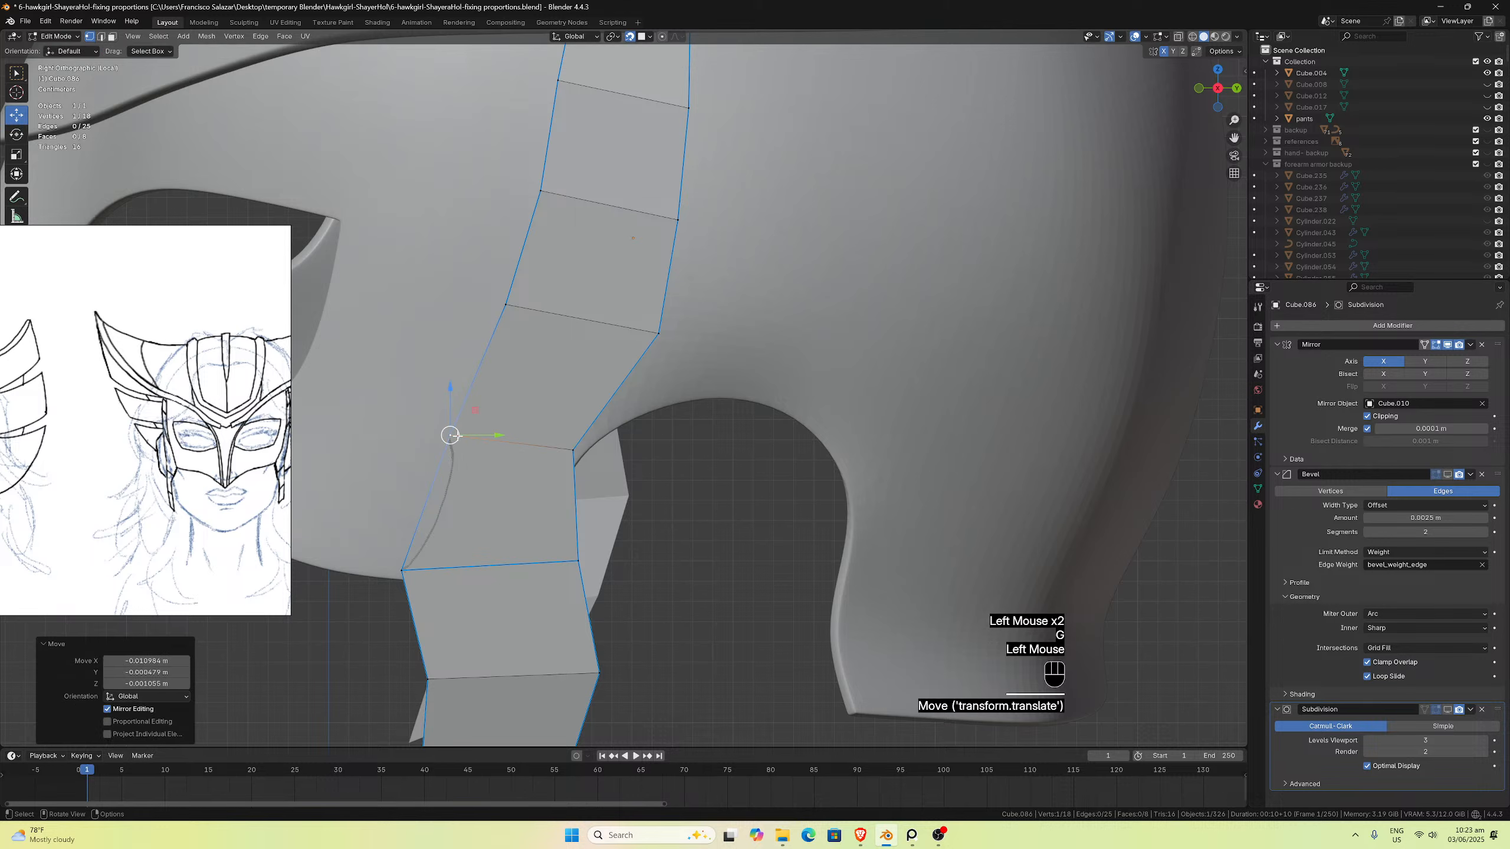
pyautogui.click(573, 451)
pyautogui.press('g')
pyautogui.click(573, 451)
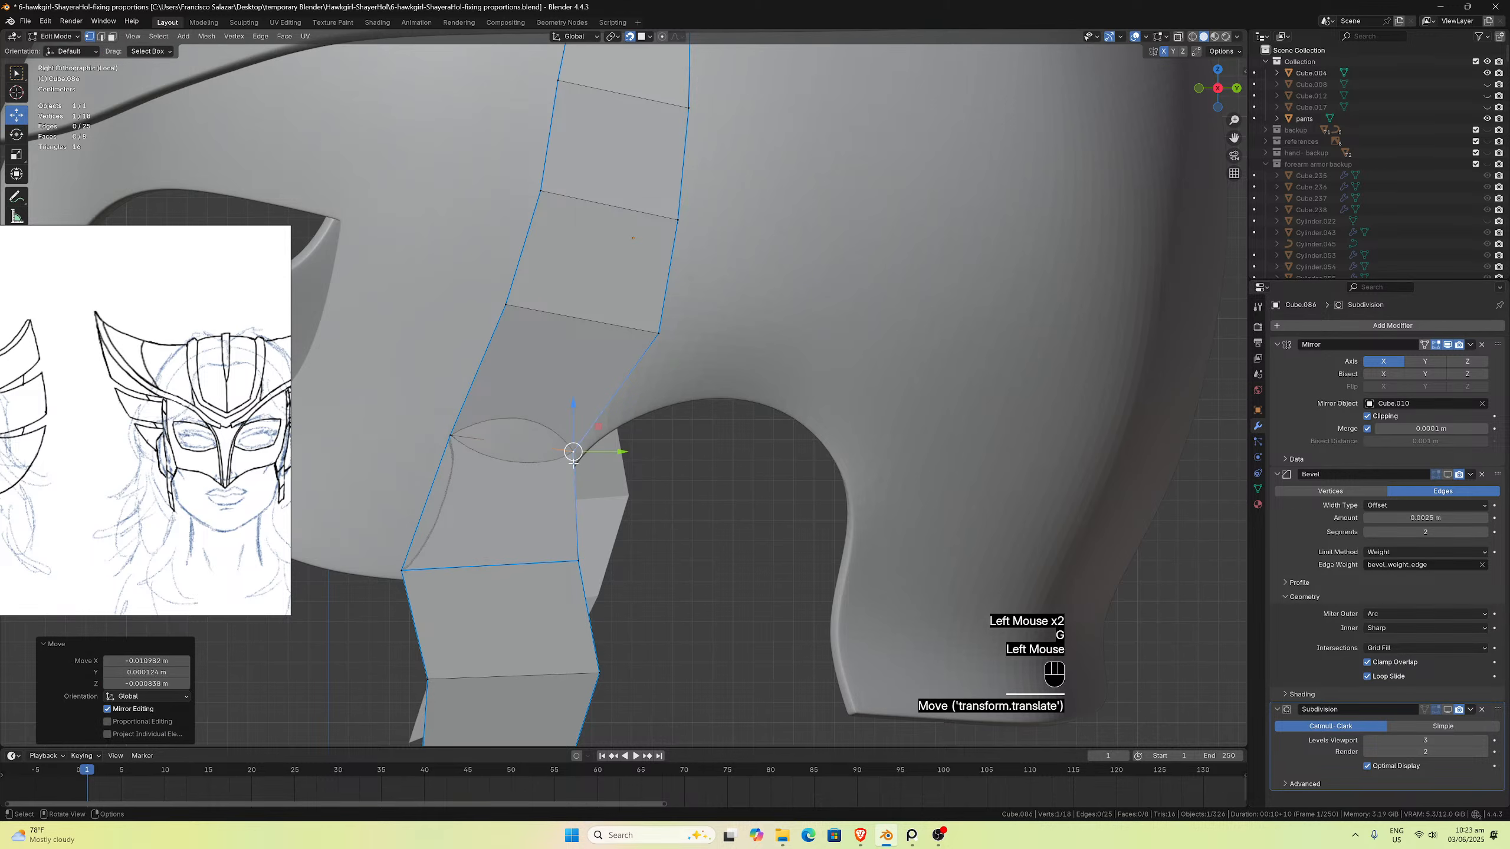
# Step: Snap the front and rear vertices of the next two strap rows up onto the mask shell's surface
pyautogui.click(508, 305)
pyautogui.press('g')
pyautogui.click(544, 310)
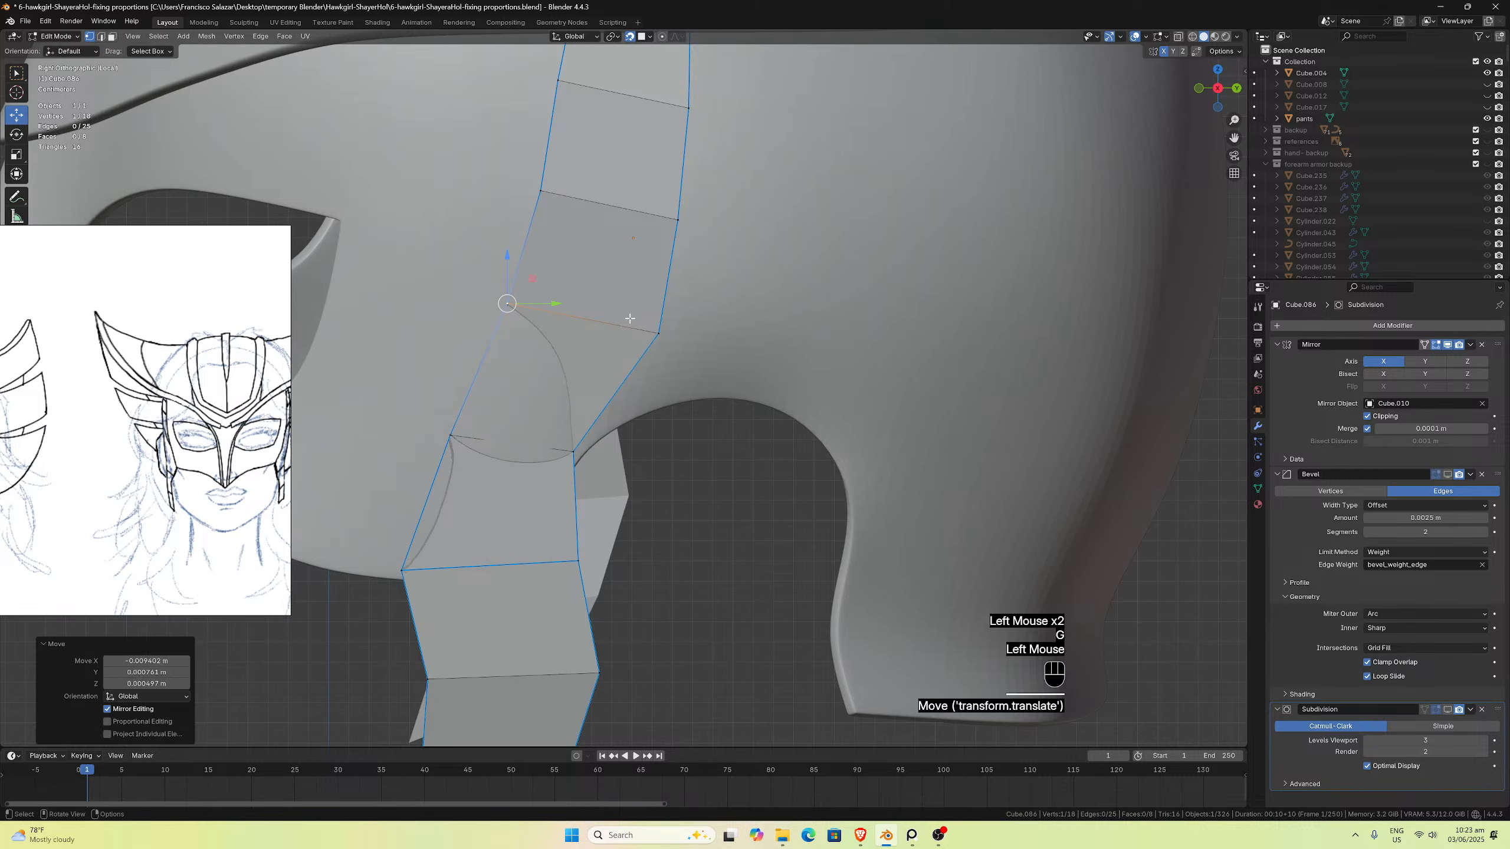
pyautogui.click(655, 336)
pyautogui.press('g')
pyautogui.click(613, 267)
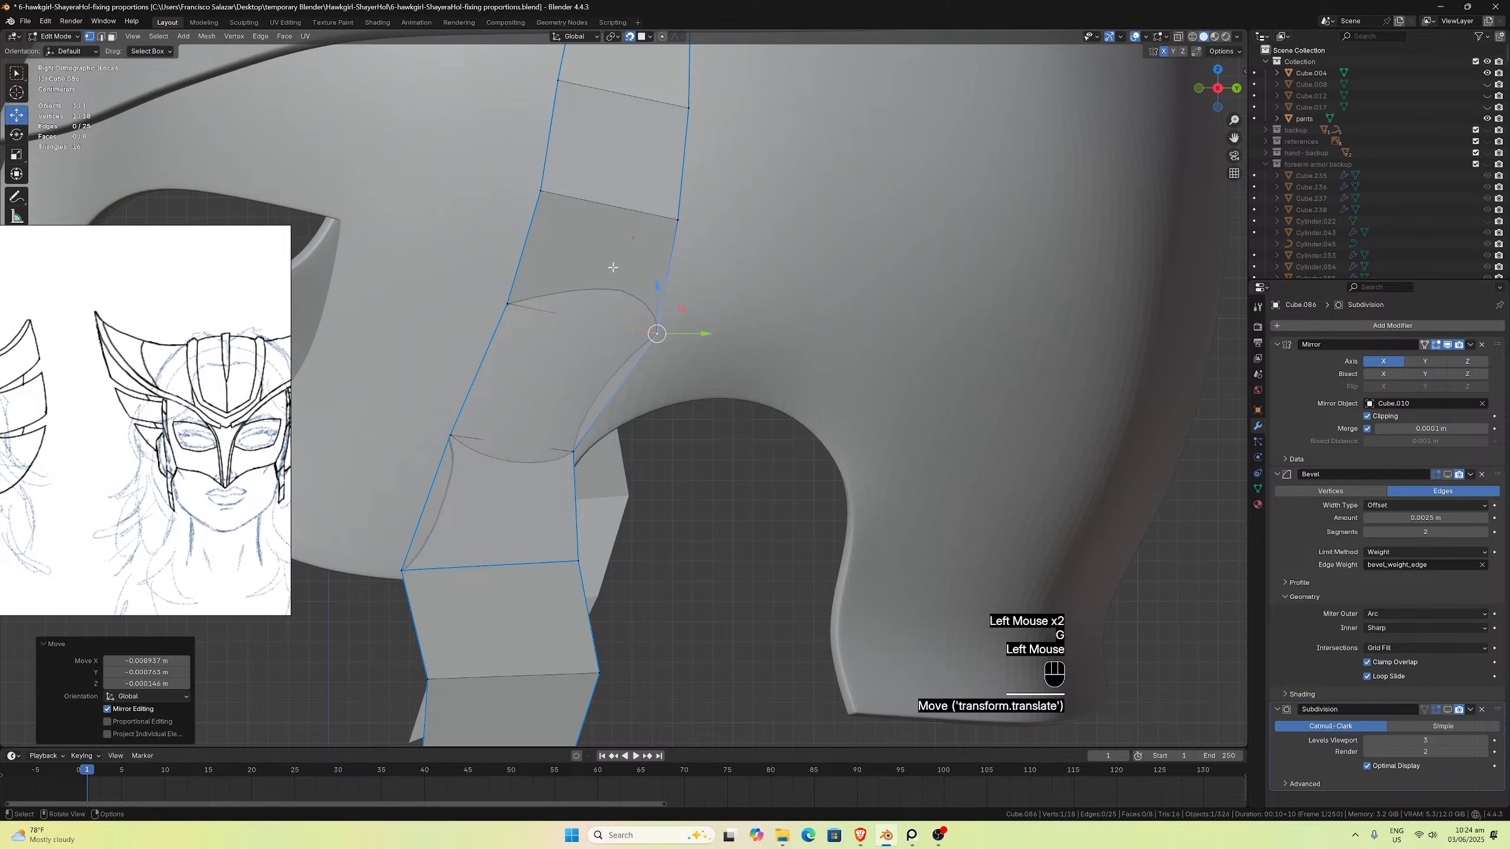
pyautogui.click(536, 193)
pyautogui.press('g')
pyautogui.click(646, 212)
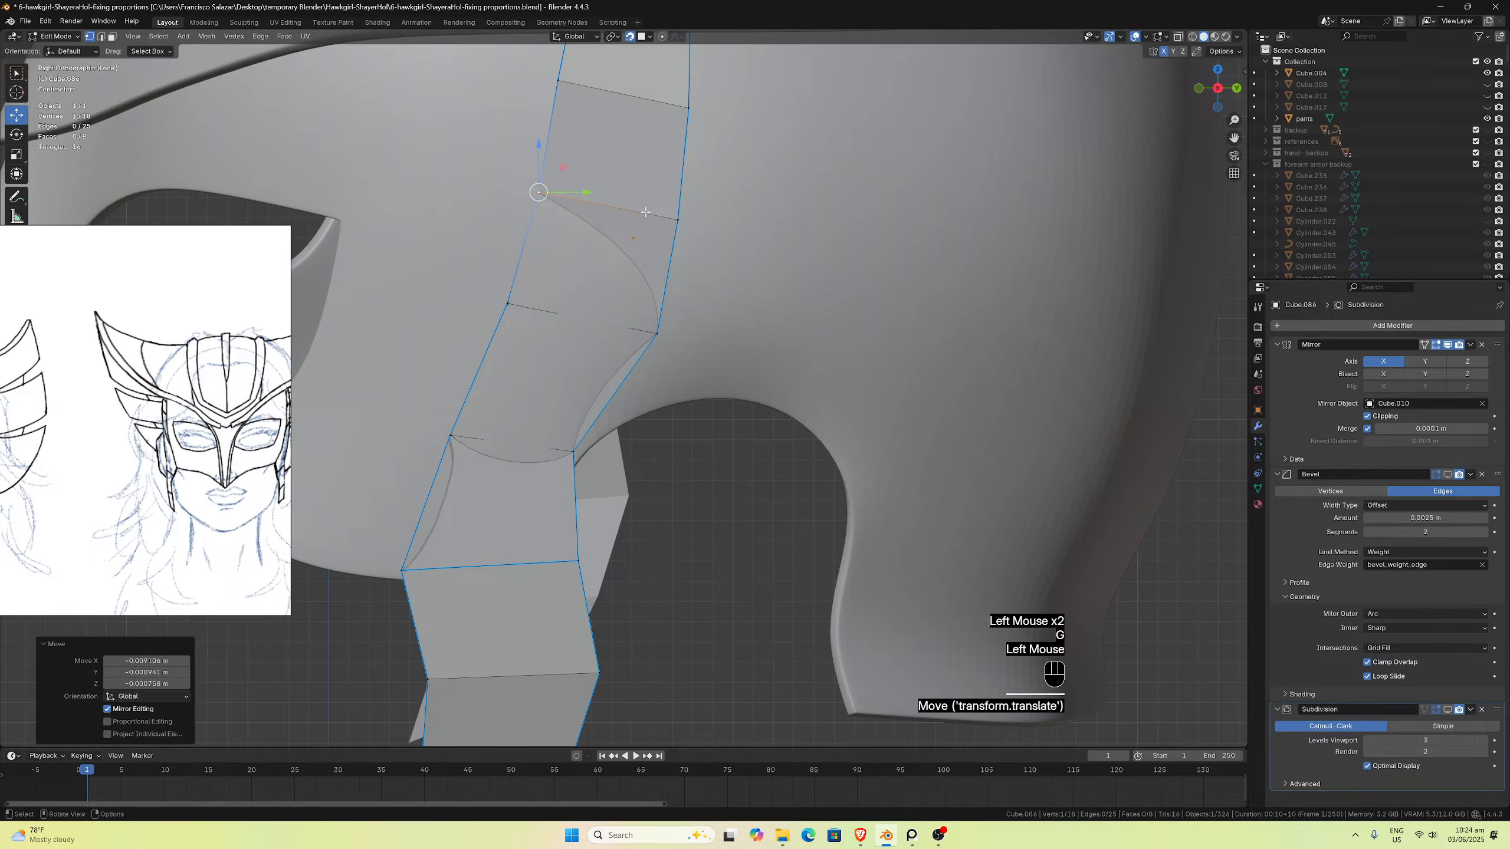
pyautogui.click(675, 219)
pyautogui.press('g')
pyautogui.click(675, 218)
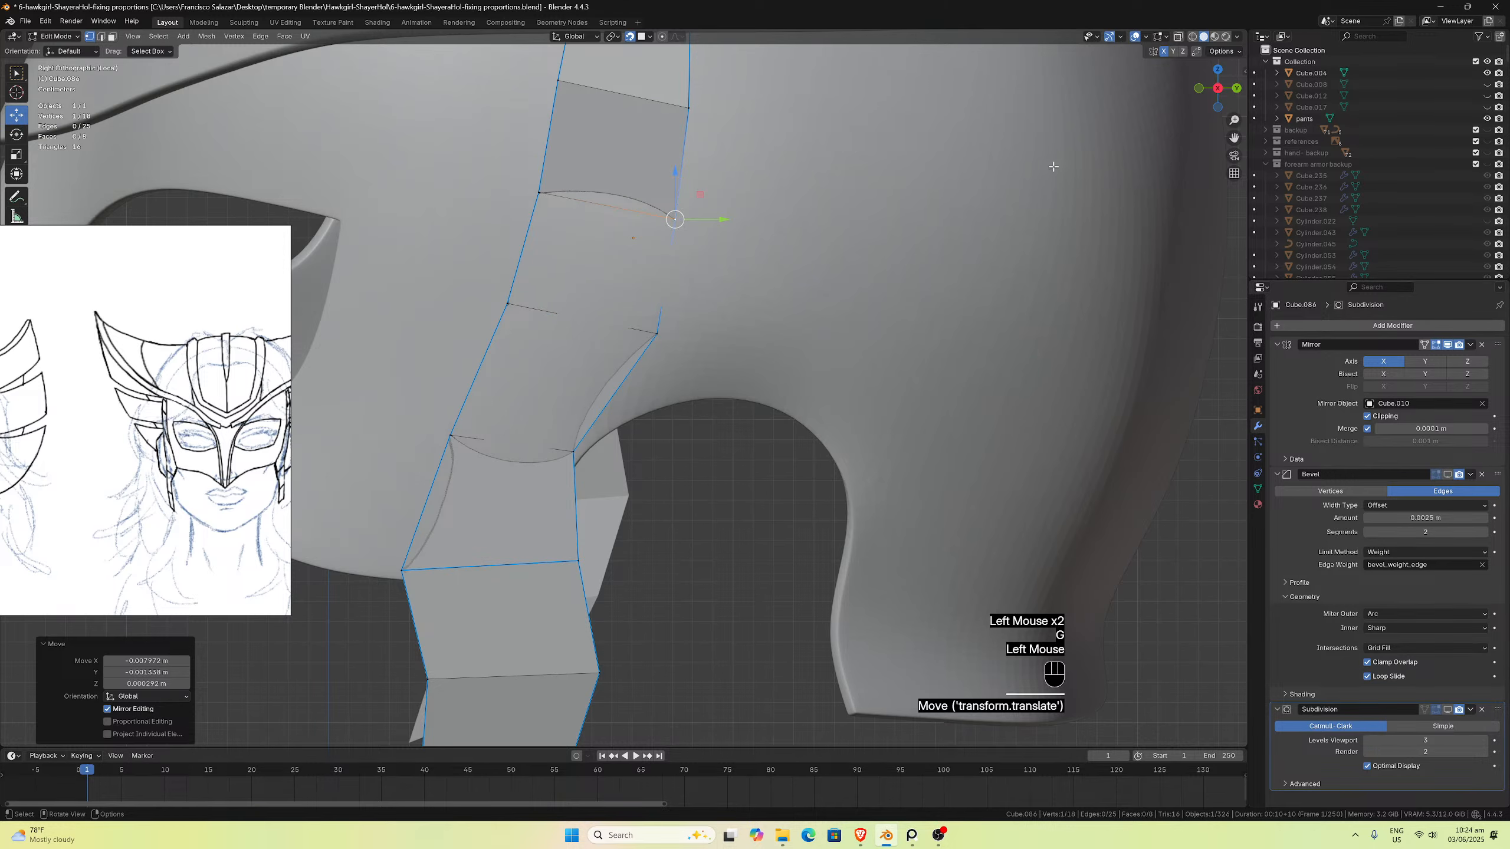
# Step: Snap both vertices of the strap row just below the winged brow piece onto the mask shell
pyautogui.moveTo(1233, 137); pyautogui.dragTo(1244, 375)
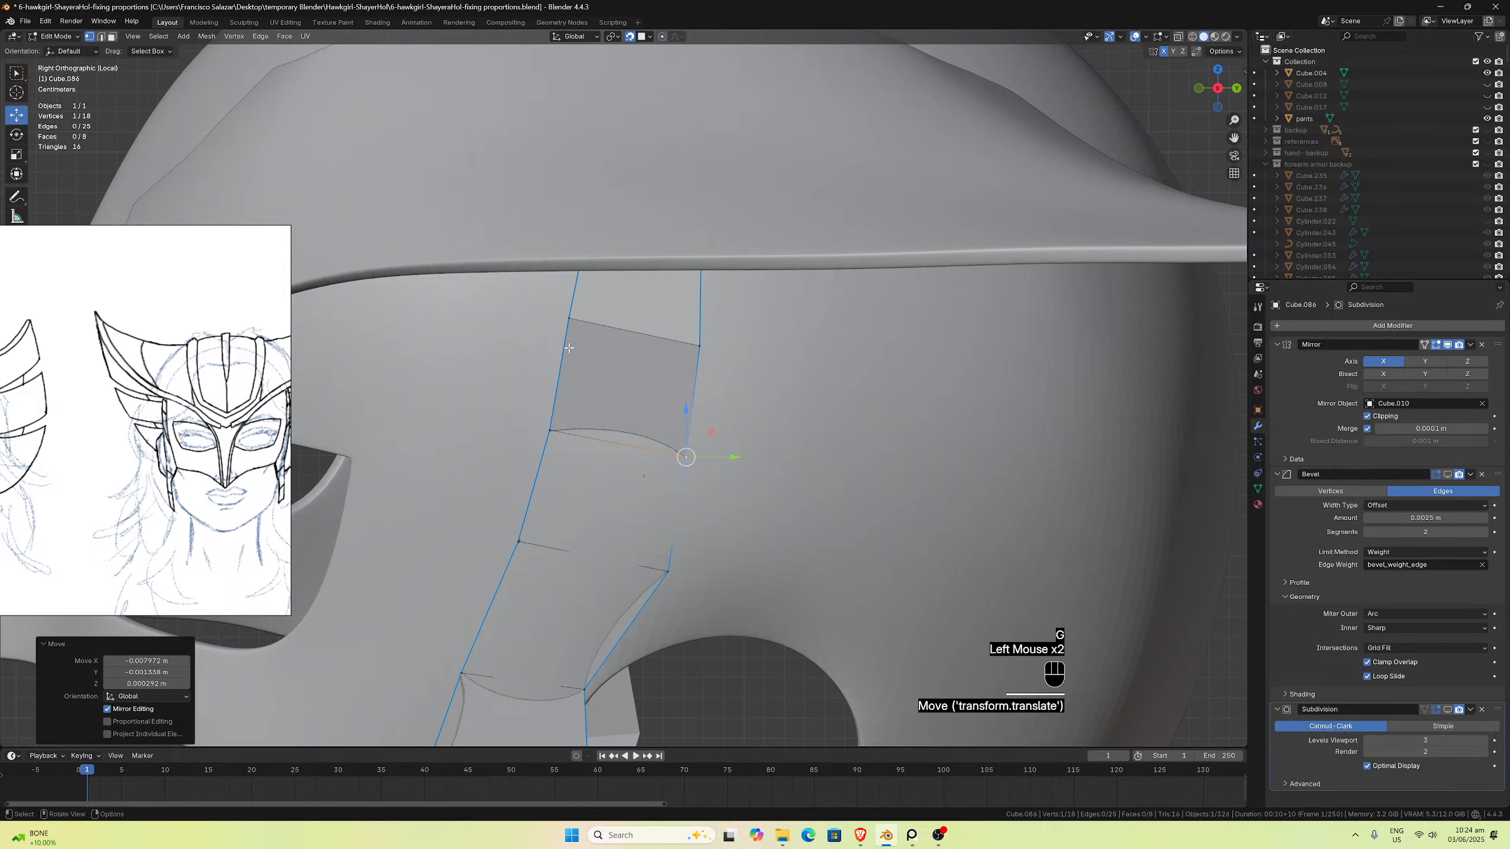
pyautogui.click(570, 315)
pyautogui.press('g')
pyautogui.click(690, 342)
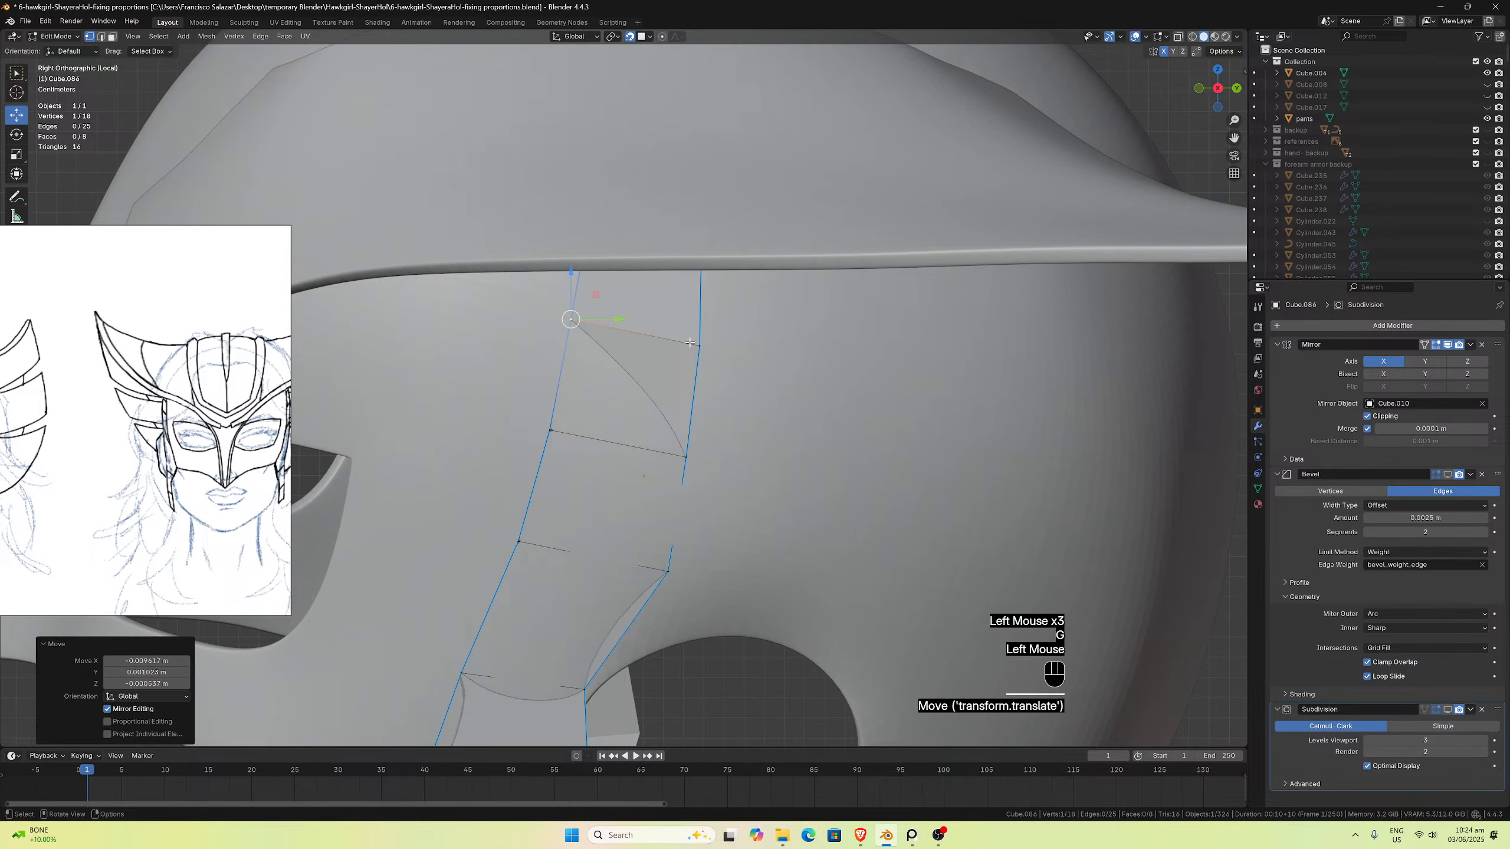
pyautogui.moveTo(700, 343); pyautogui.dragTo(702, 344)
pyautogui.scroll(-1, 702, 345)
pyautogui.moveTo(703, 345); pyautogui.dragTo(1078, 115, button='middle')
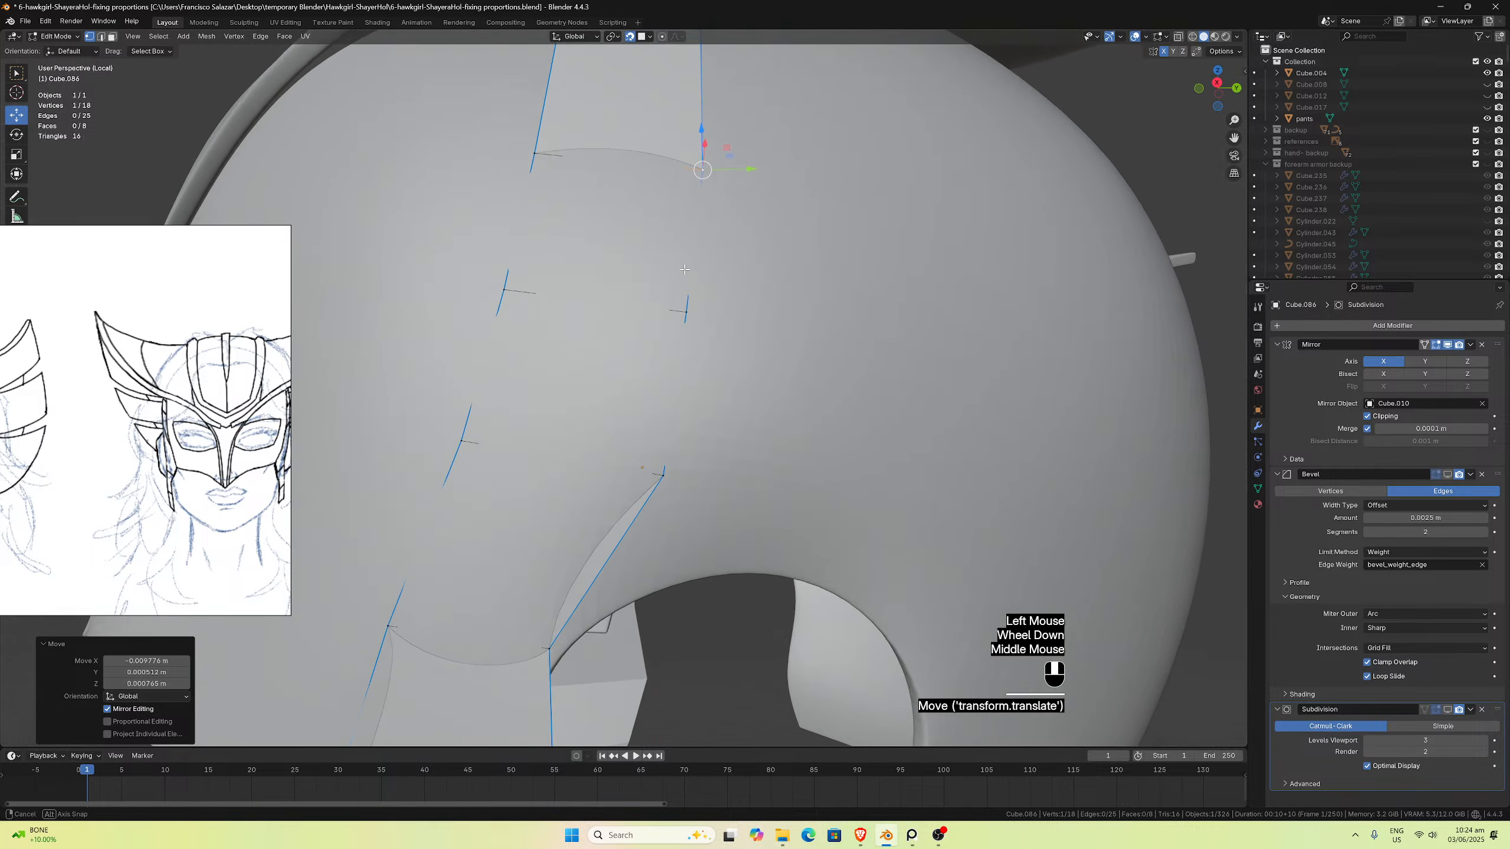
# Step: Snap the two vertices of the strap's top edge, hidden beneath the brow piece, onto the mask shell
pyautogui.moveTo(1232, 137); pyautogui.dragTo(1216, 396)
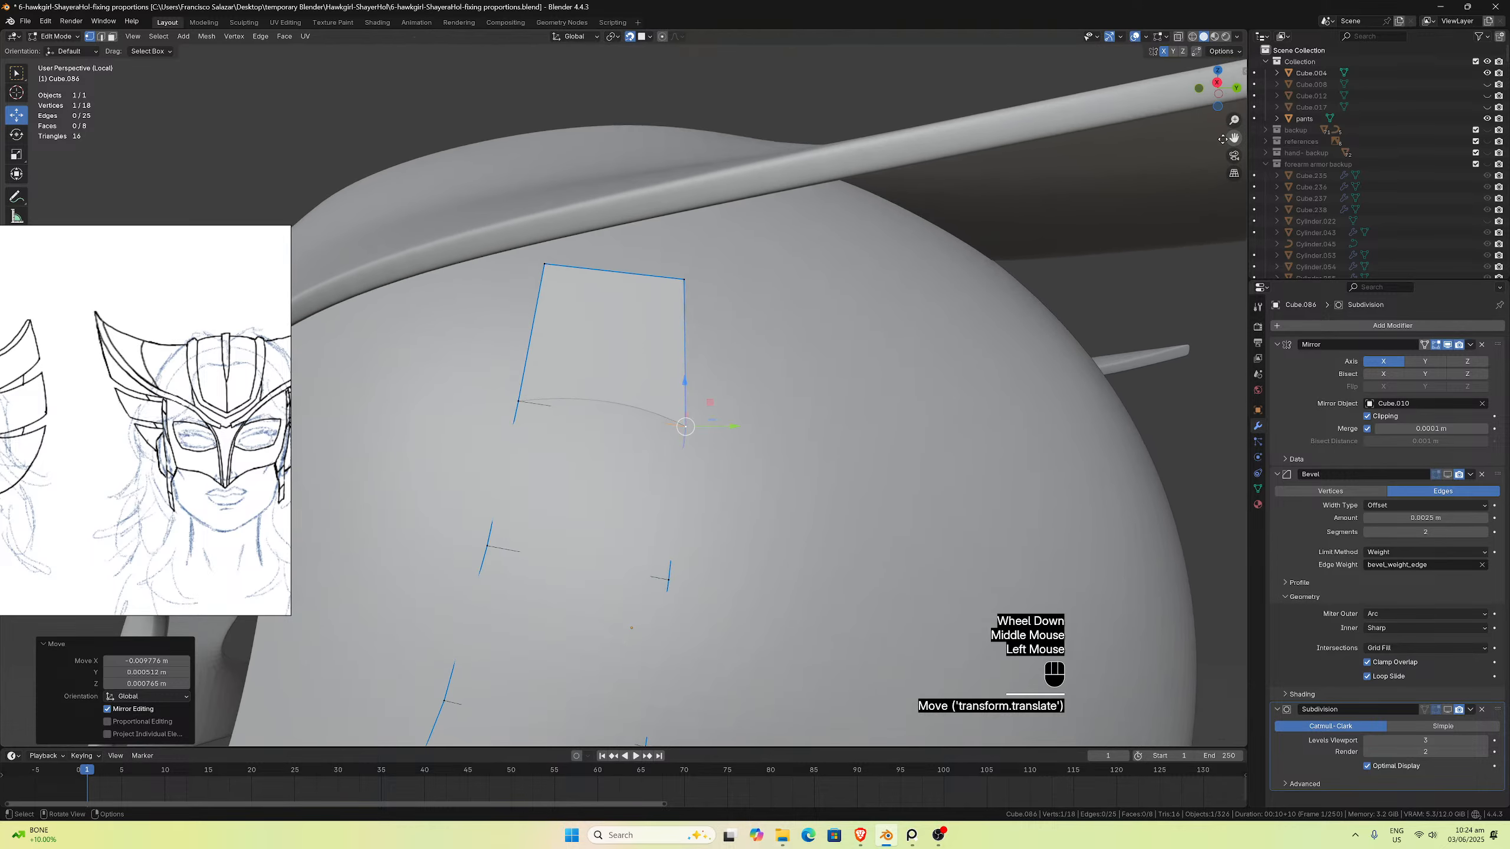
pyautogui.click(549, 264)
pyautogui.press('g')
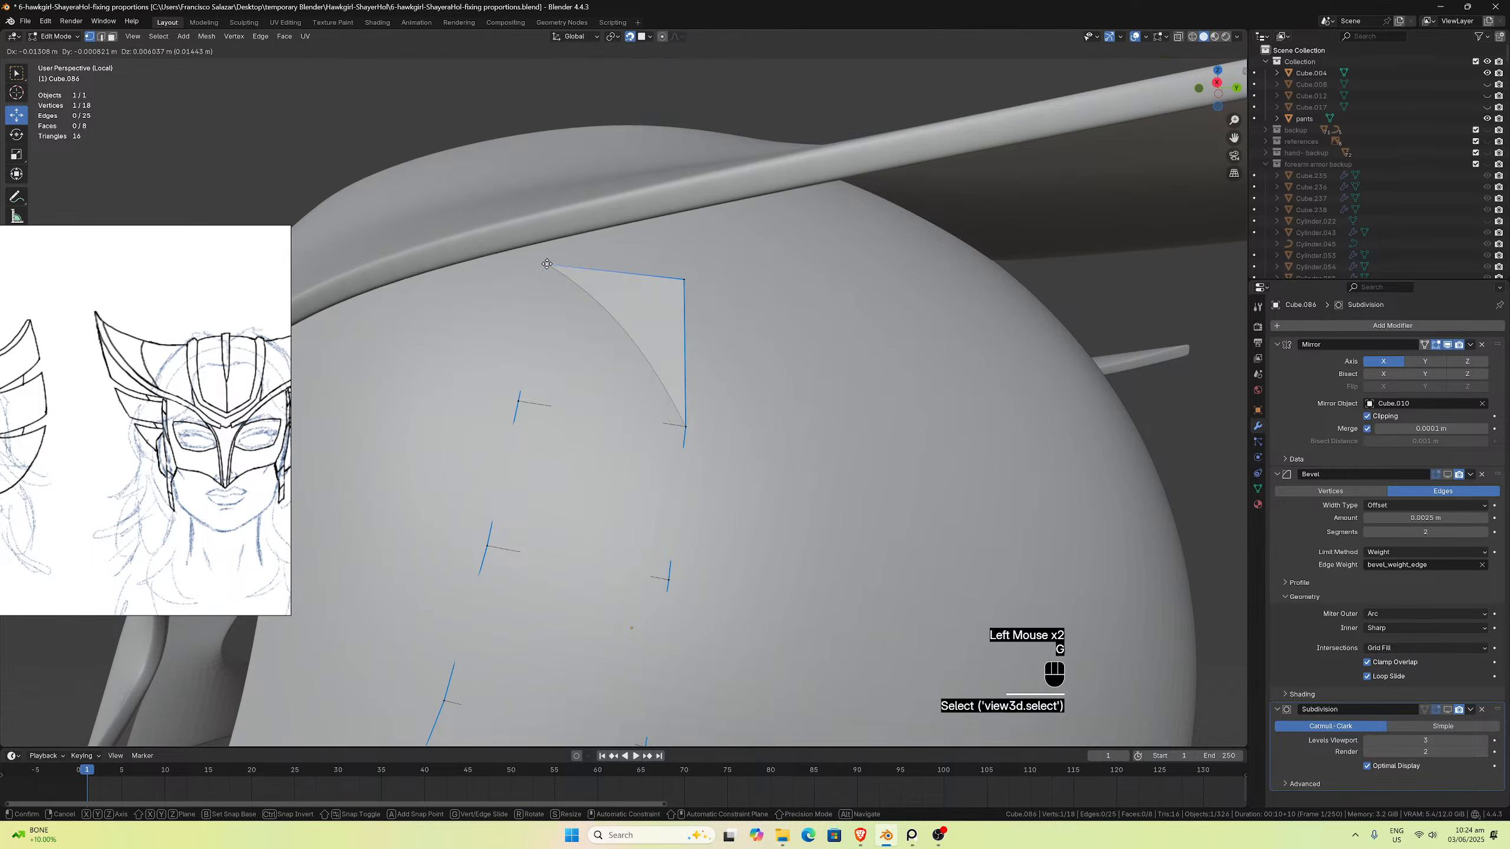
pyautogui.click(610, 263)
pyautogui.click(684, 275)
pyautogui.press('g')
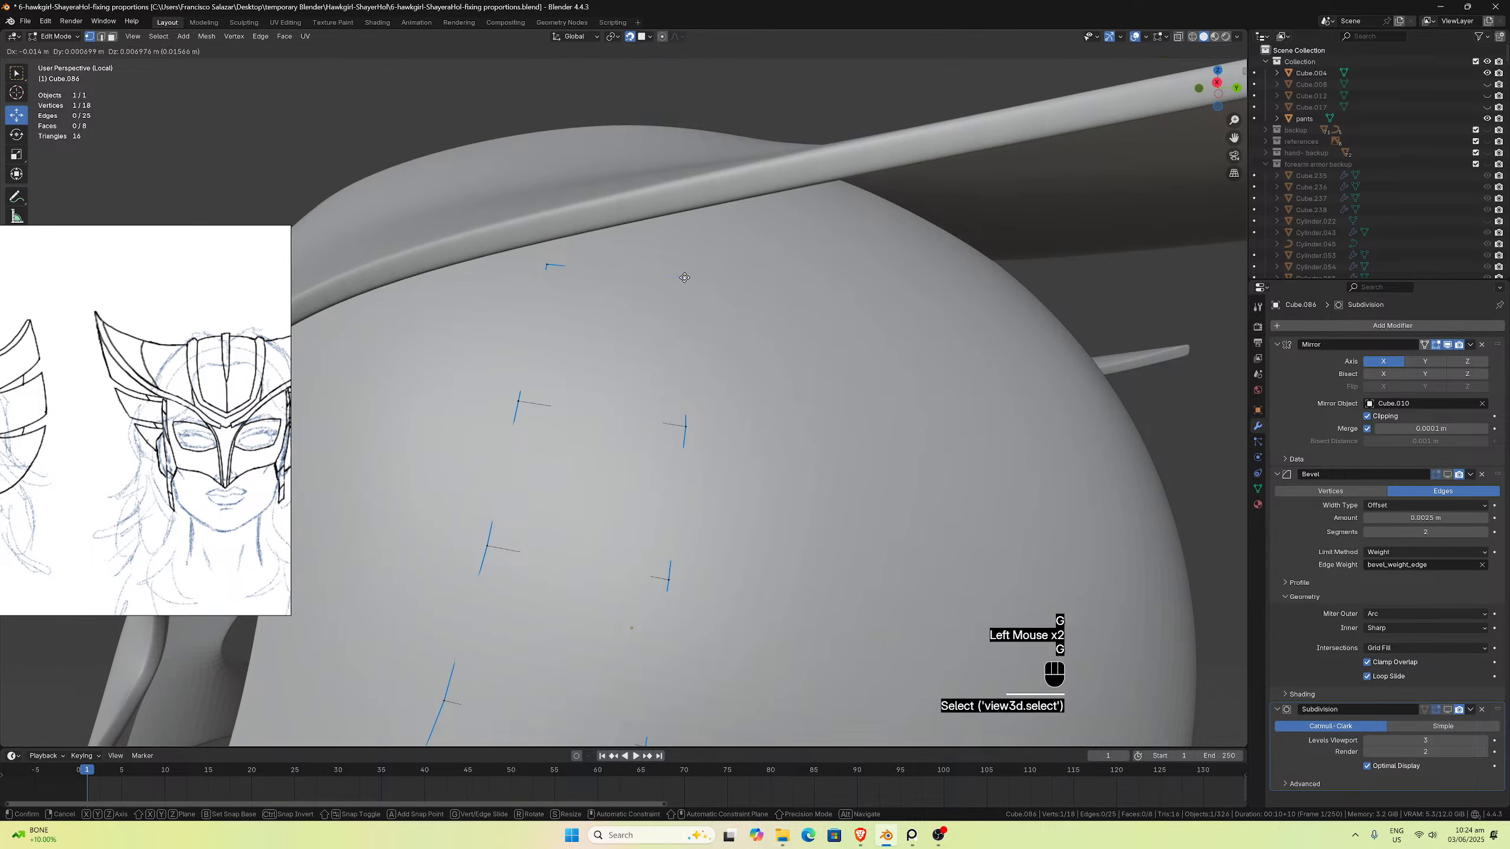
pyautogui.click(684, 271)
pyautogui.moveTo(683, 272); pyautogui.dragTo(633, 264, button='middle')
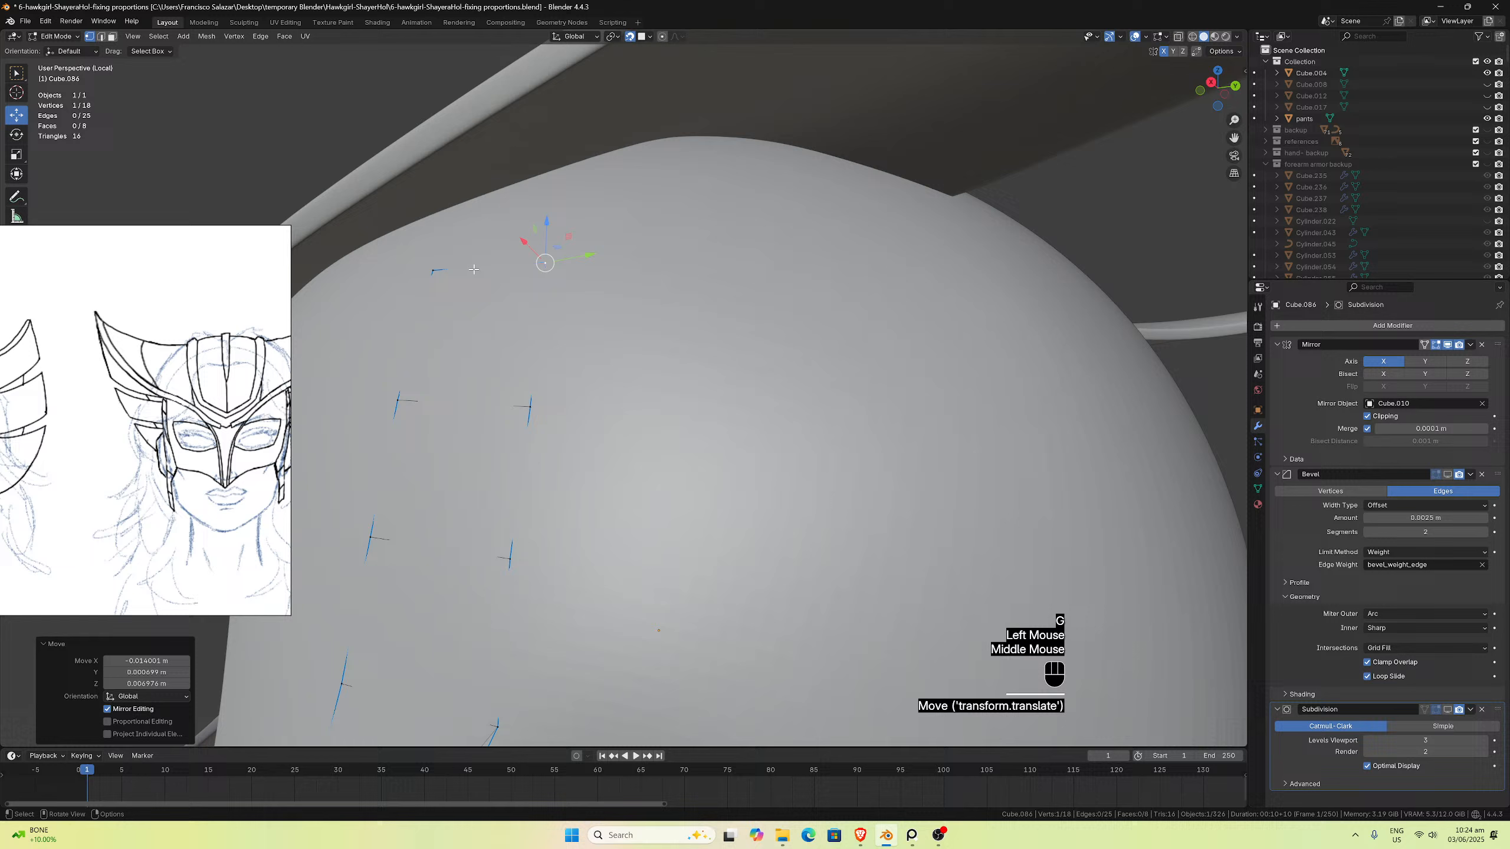
# Step: Extrude the strap's top edge upward along the shell by about 0.032 m
pyautogui.click(102, 37)
pyautogui.moveTo(454, 269); pyautogui.dragTo(478, 275, button='middle')
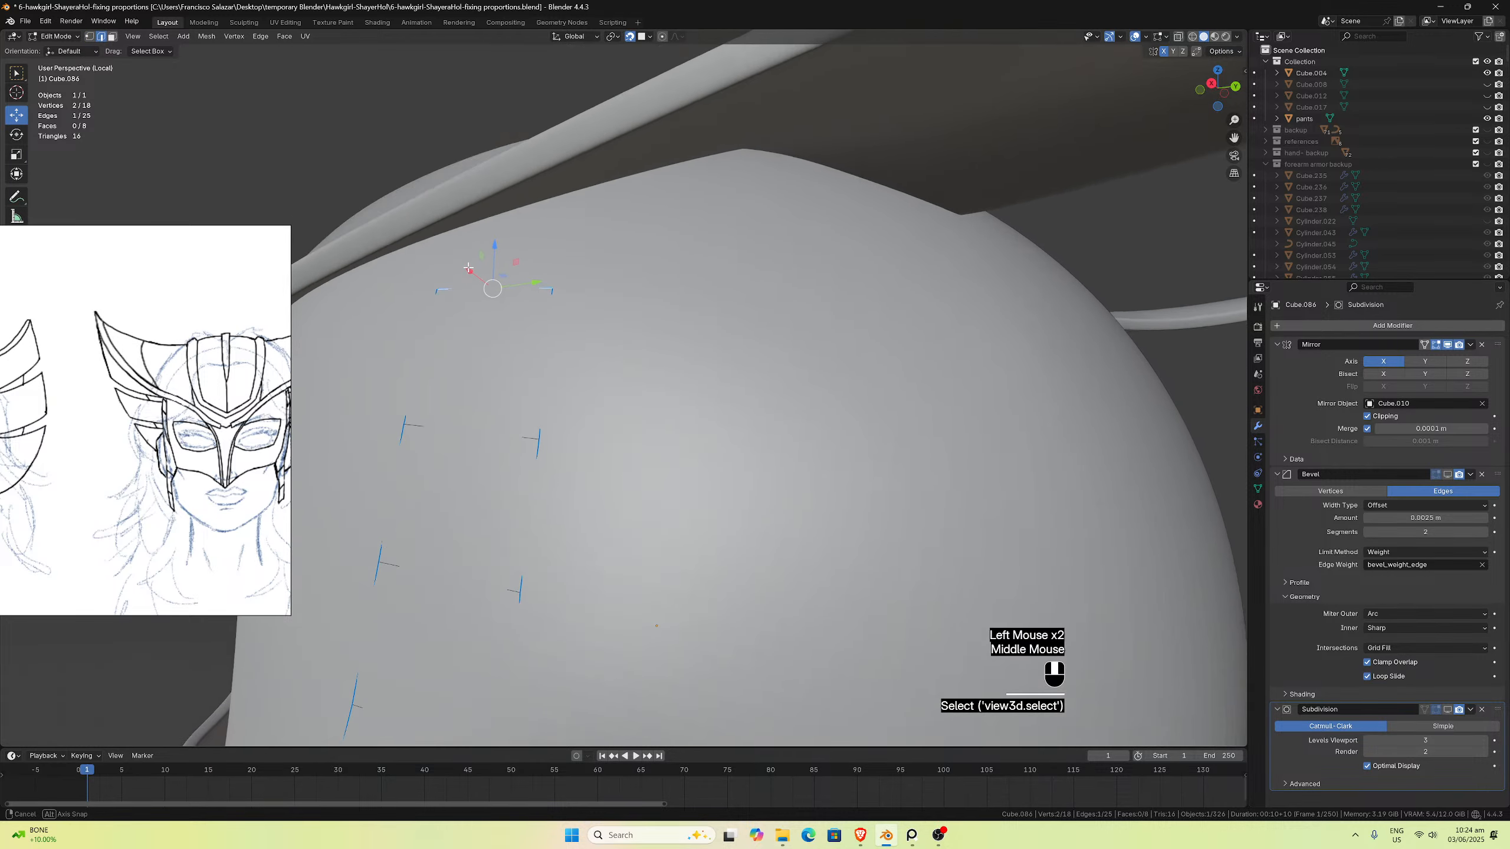
pyautogui.click(487, 285)
pyautogui.press('e')
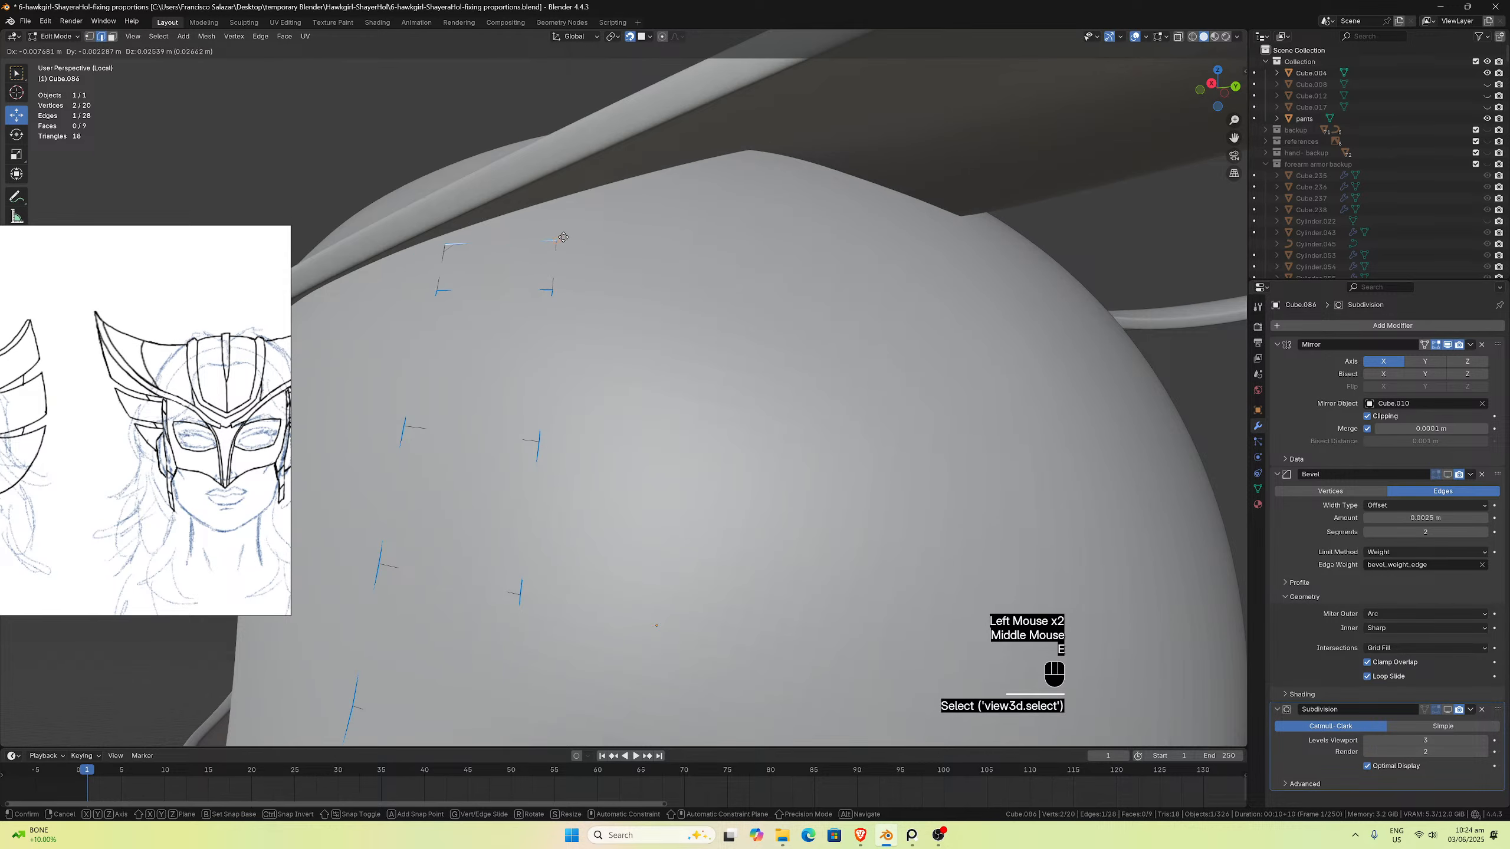
pyautogui.click(569, 226)
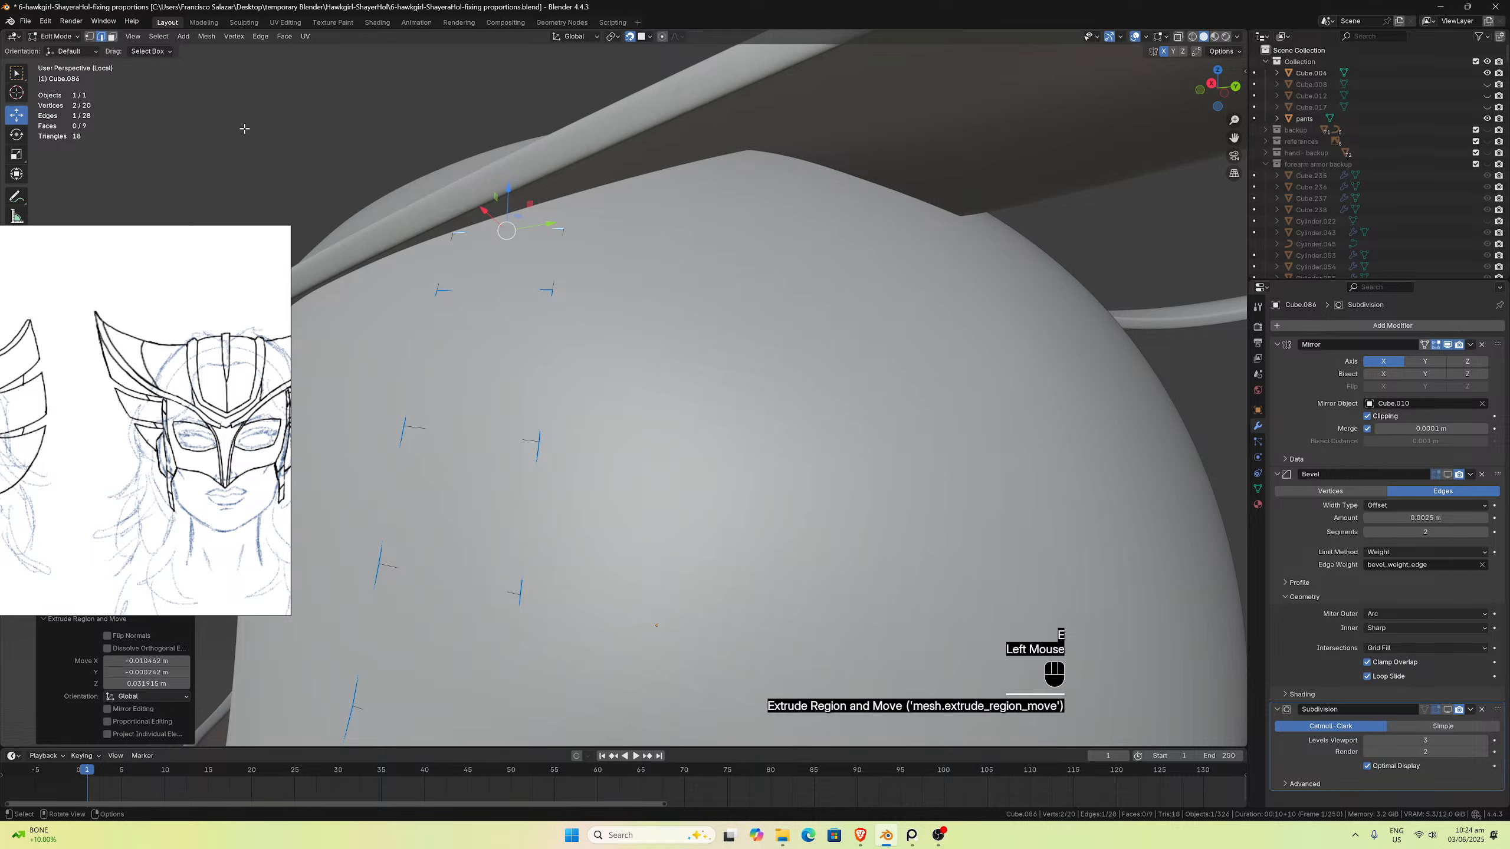
# Step: Return to vertex selection and check the extruded strap end behind the brow piece in right orthographic view with X-ray
pyautogui.click(89, 36)
pyautogui.moveTo(588, 229); pyautogui.dragTo(571, 201, button='middle')
pyautogui.press('KP_3')
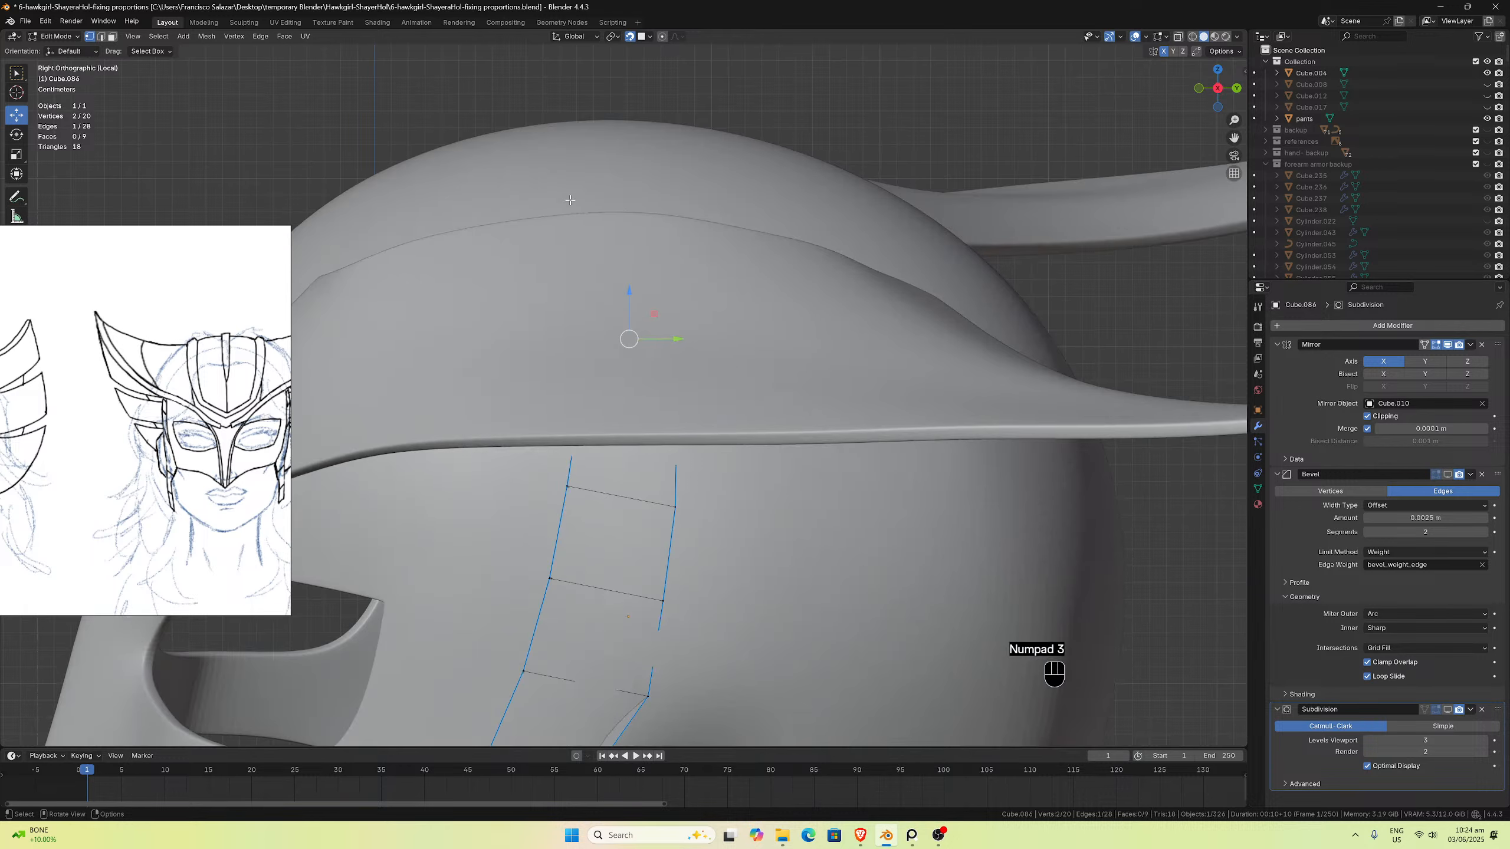
pyautogui.click(1179, 37)
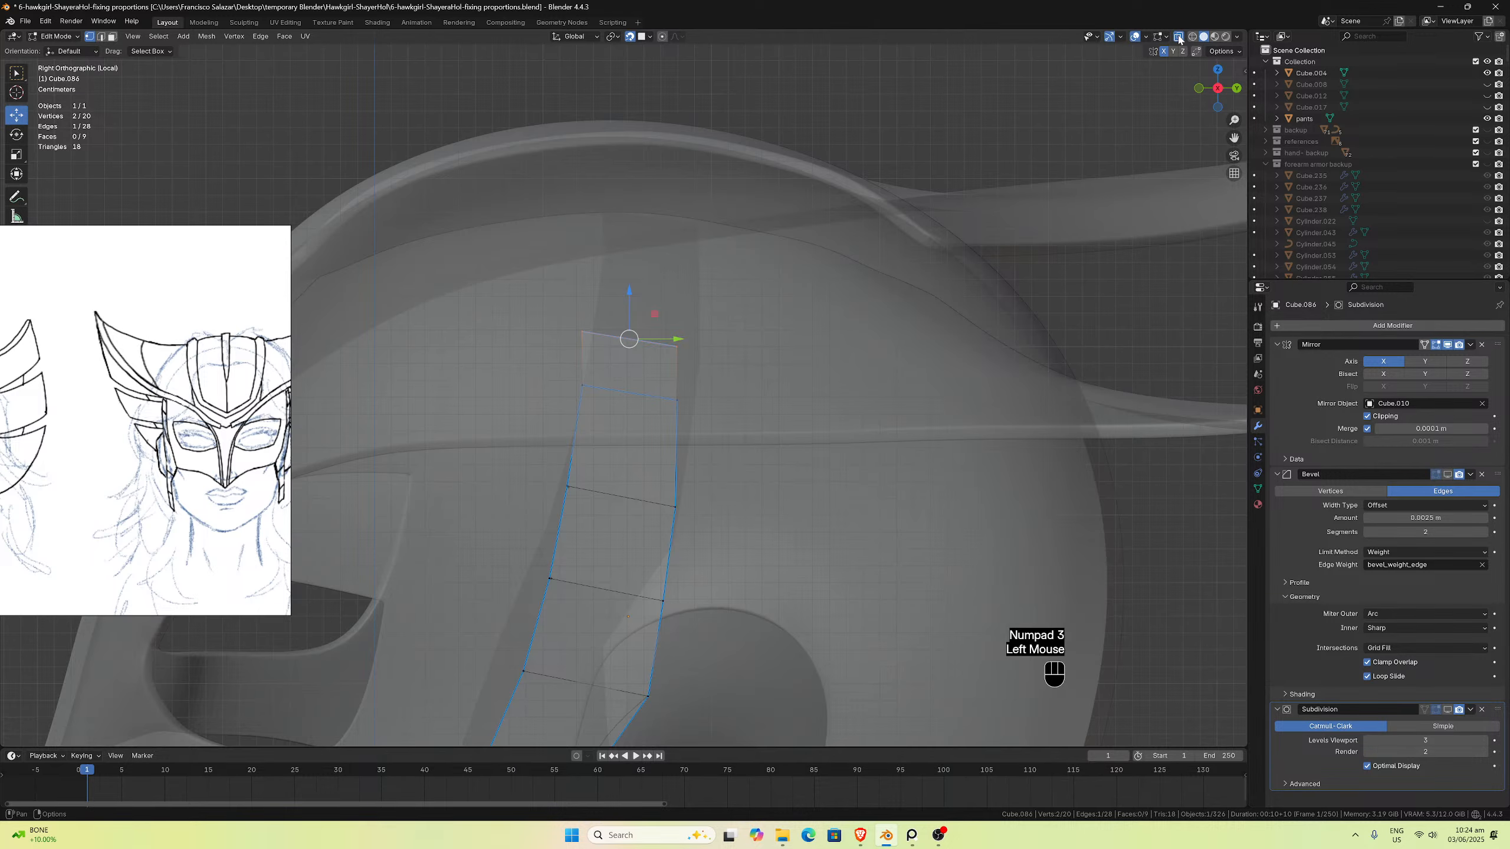
pyautogui.click(1178, 38)
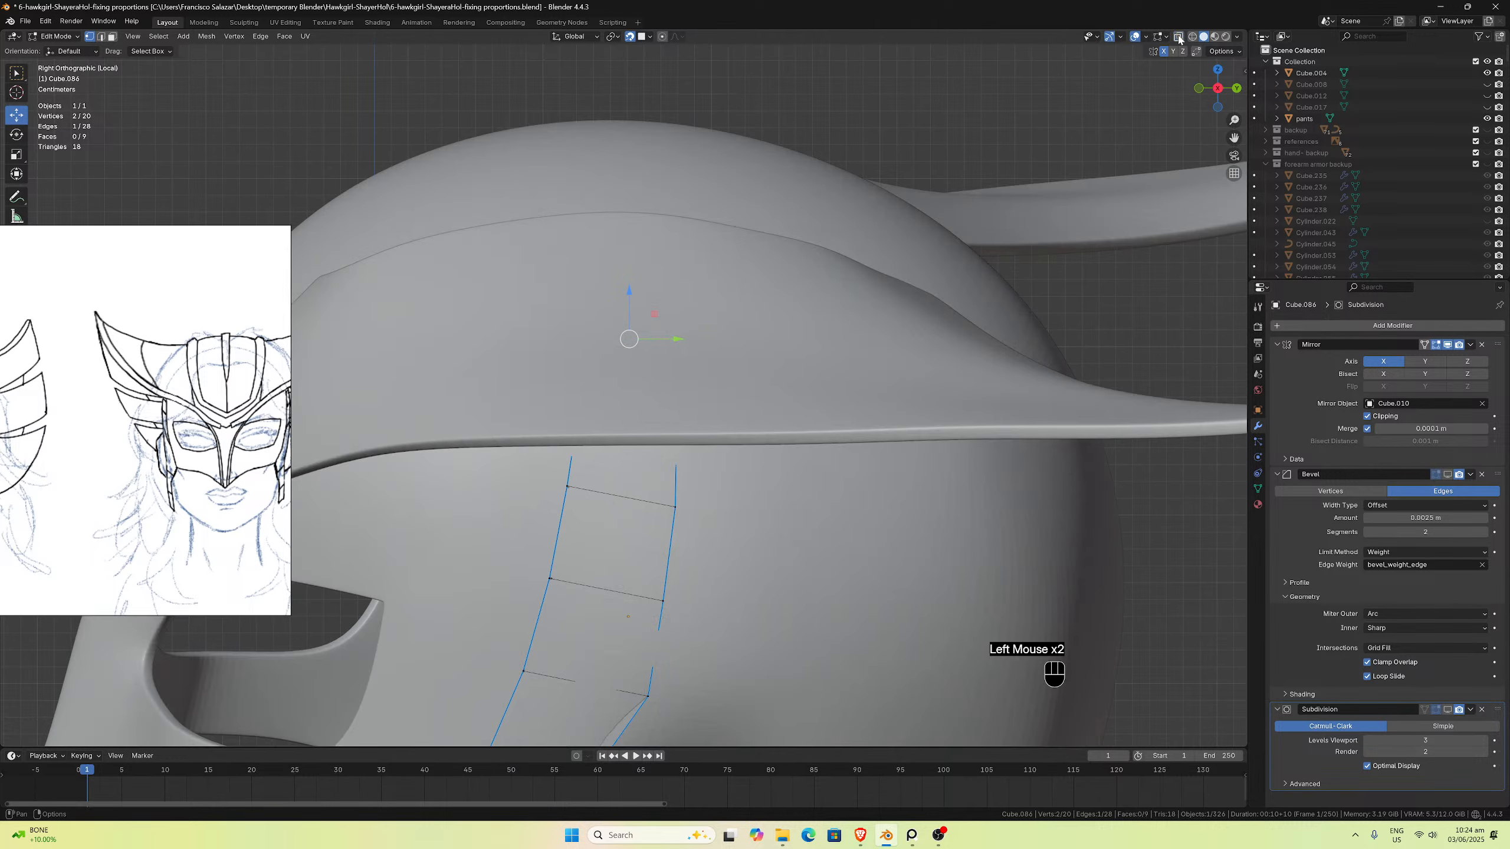
pyautogui.moveTo(601, 309); pyautogui.dragTo(582, 286, button='middle')
pyautogui.scroll(-1, 541, 220)
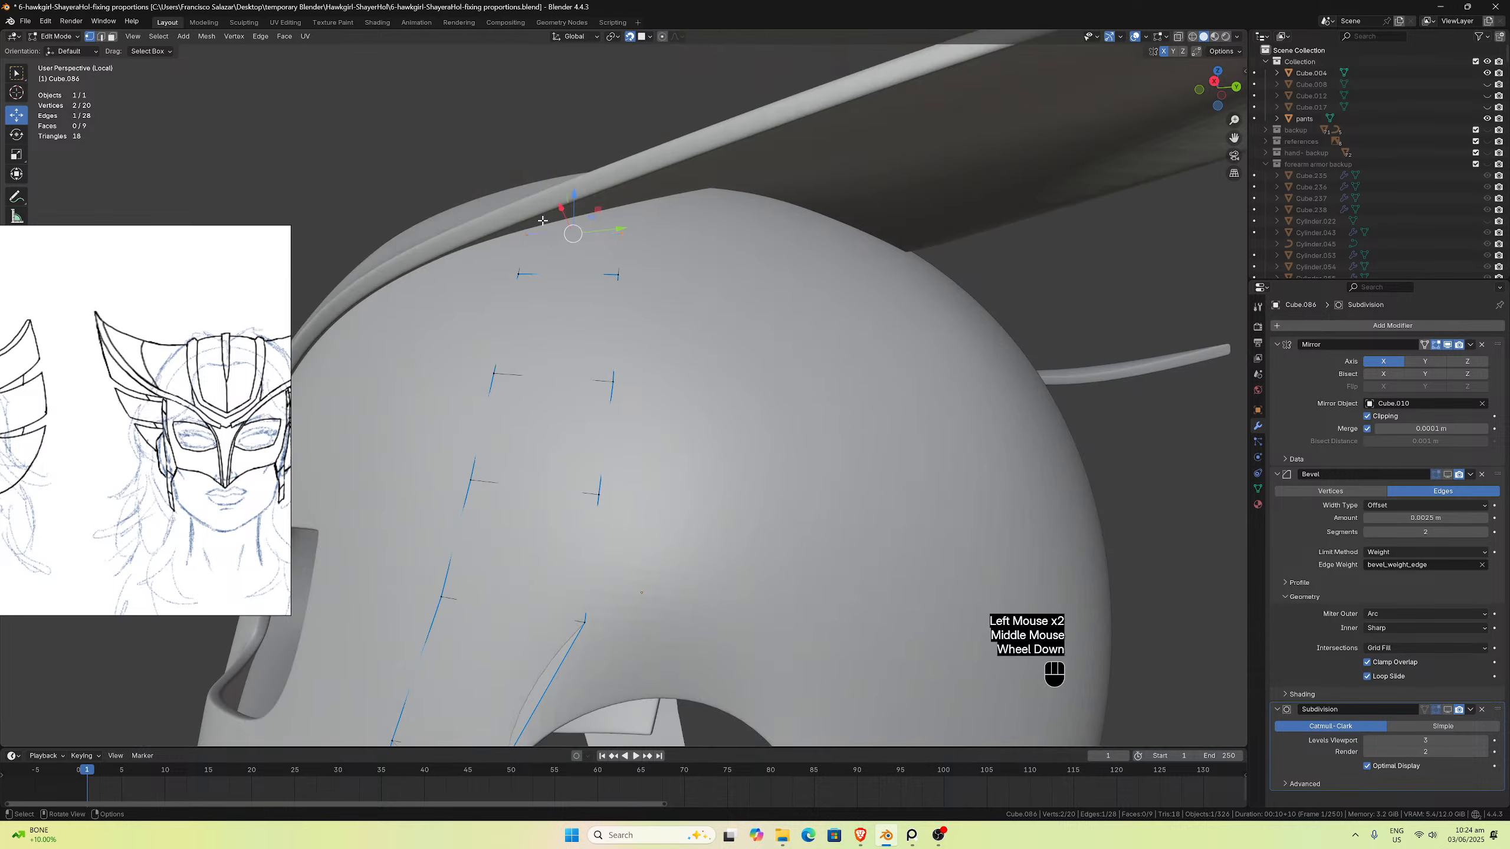
pyautogui.scroll(1, 534, 208)
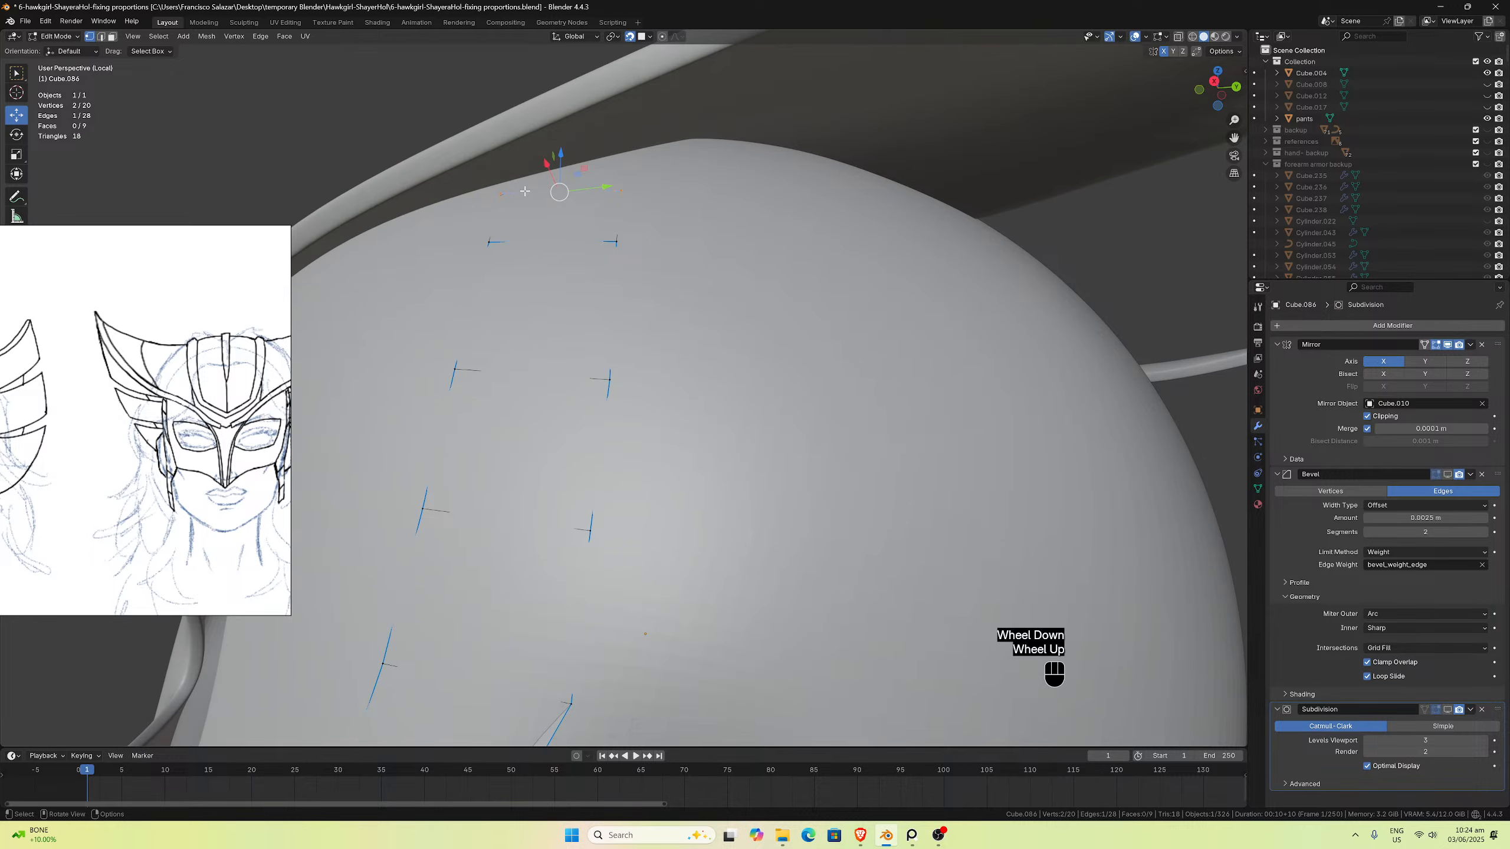
# Step: Snap both vertices of the newly extruded top edge onto the mask shell
pyautogui.click(503, 193)
pyautogui.press('g')
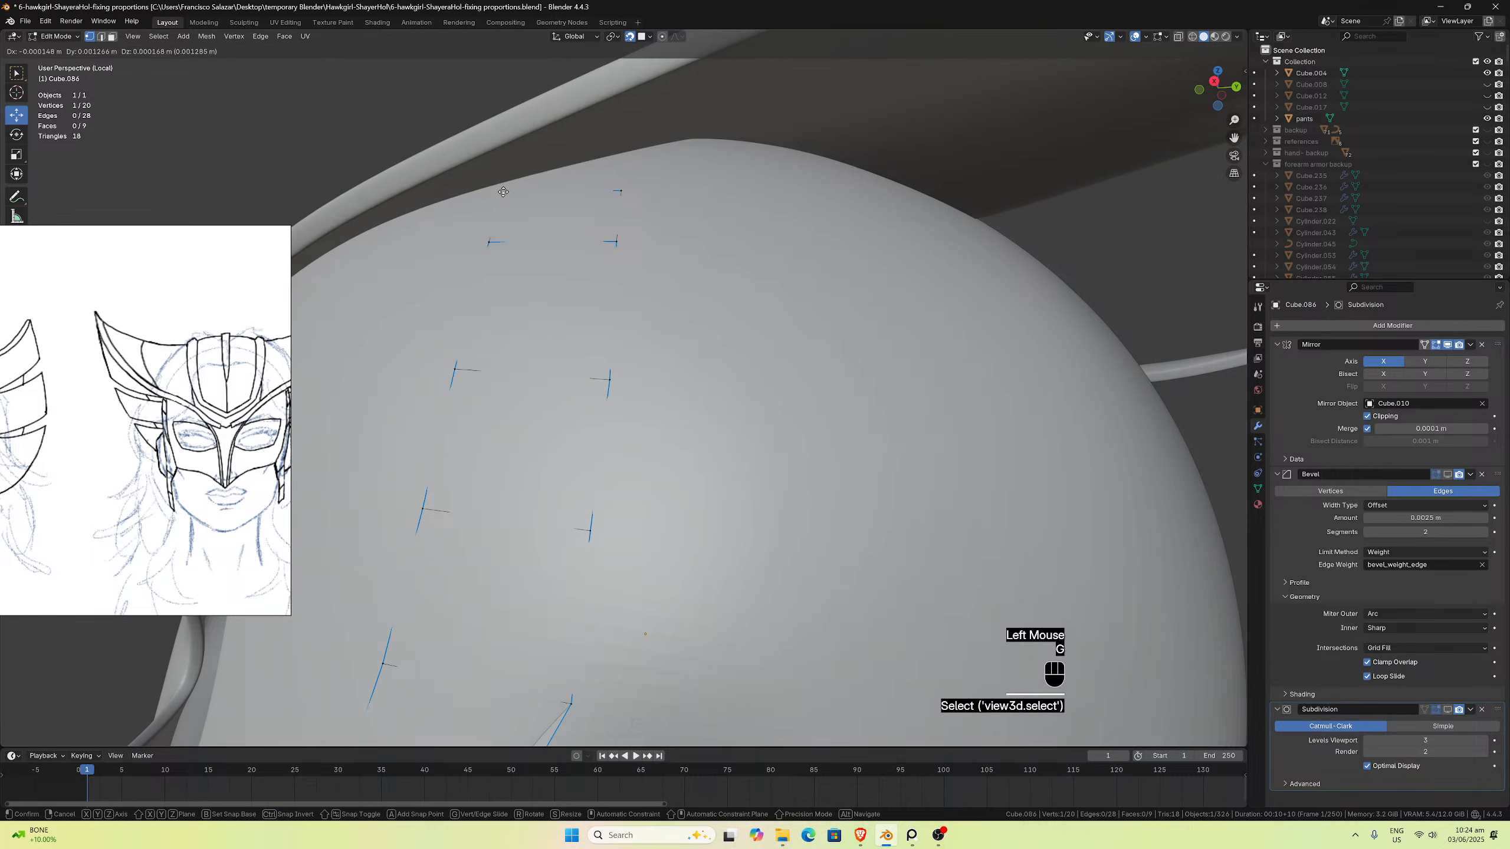
pyautogui.click(505, 186)
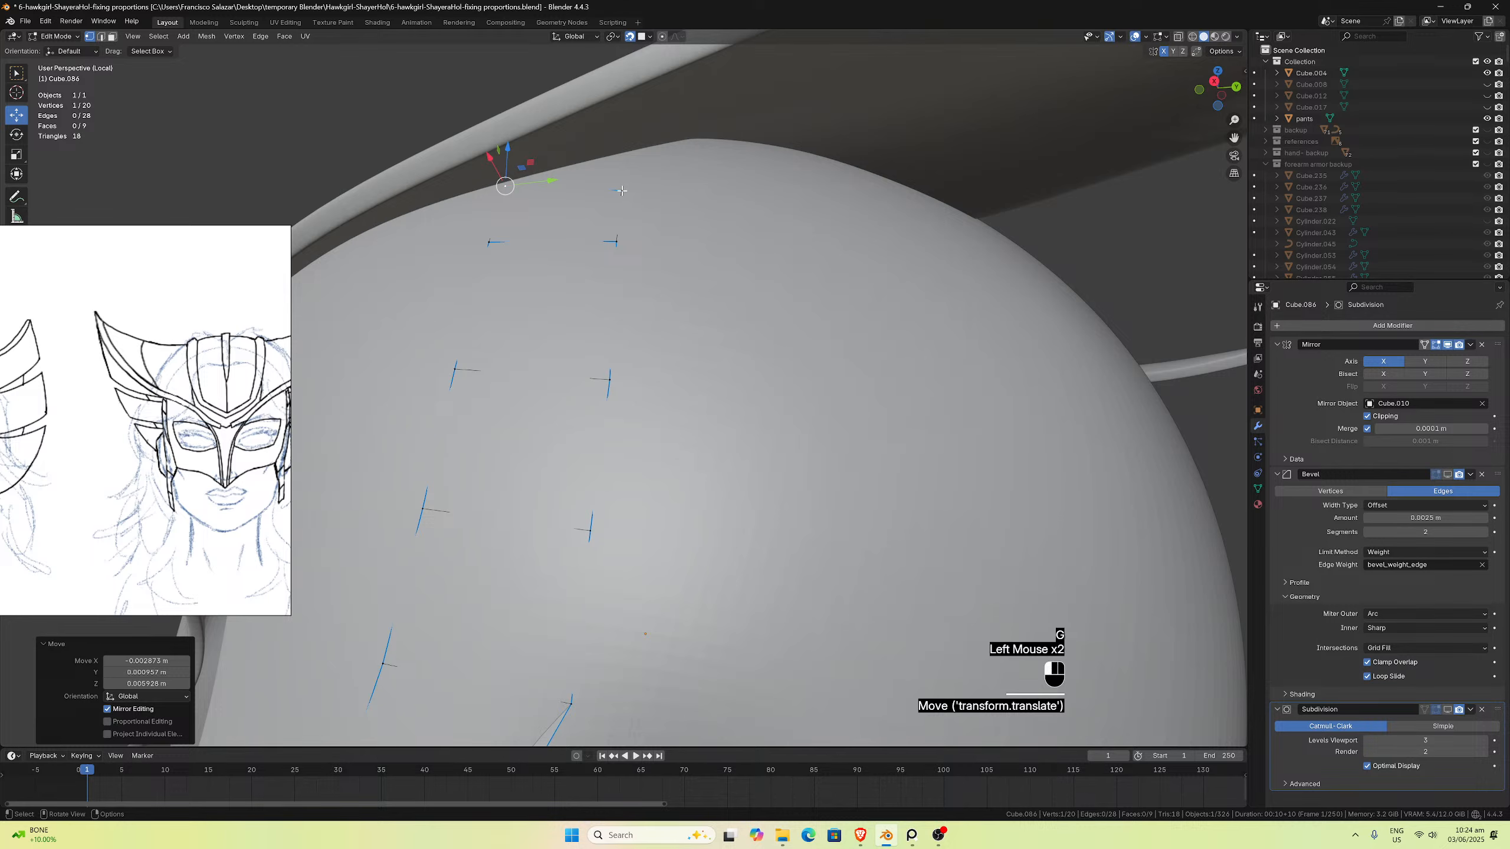
pyautogui.press('g')
pyautogui.click(623, 174)
pyautogui.scroll(2, 623, 174)
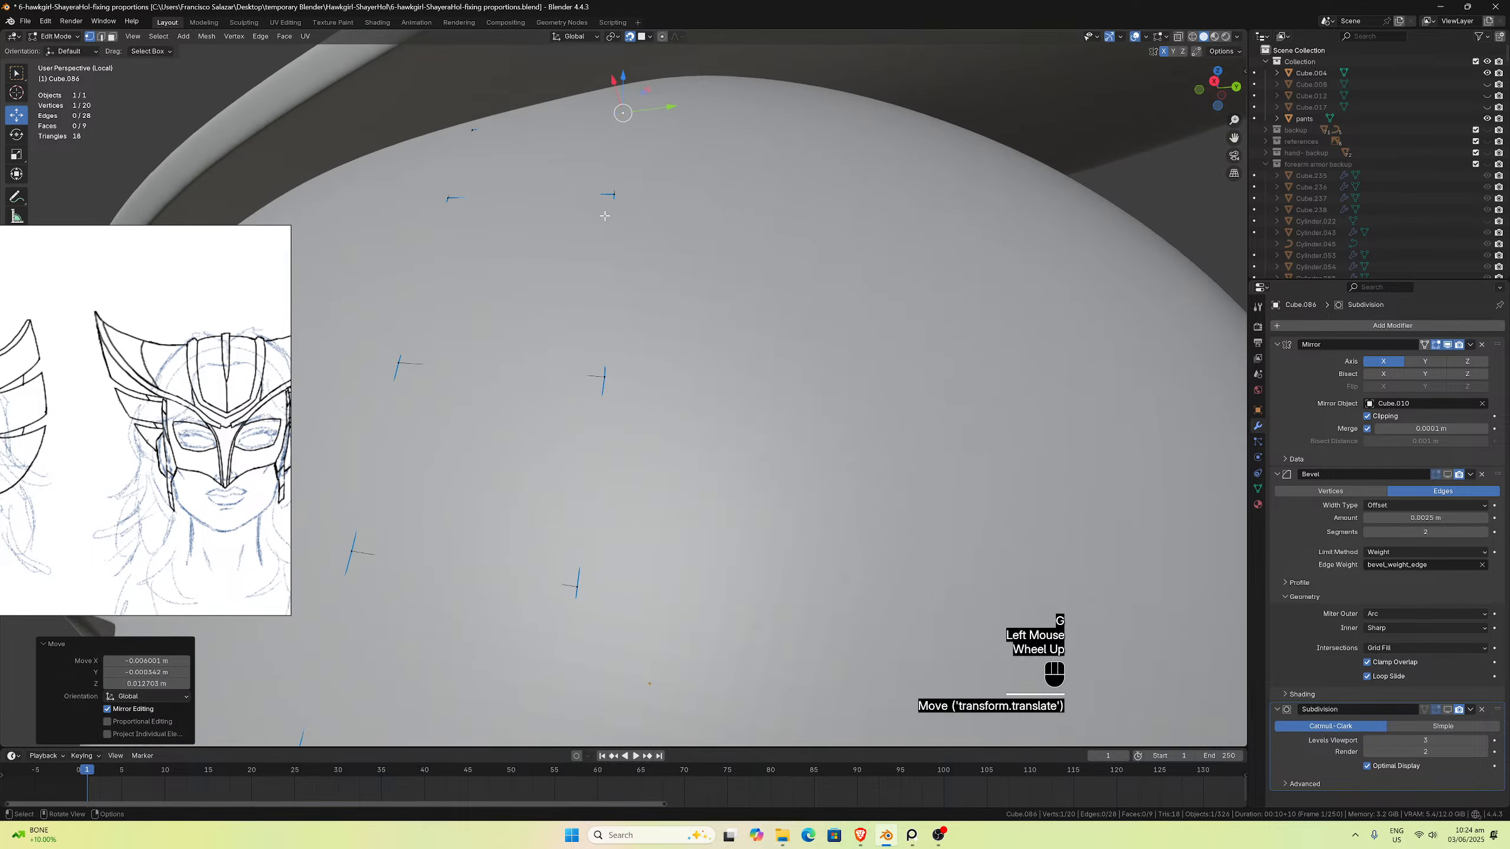
pyautogui.moveTo(623, 174); pyautogui.dragTo(623, 226, button='middle')
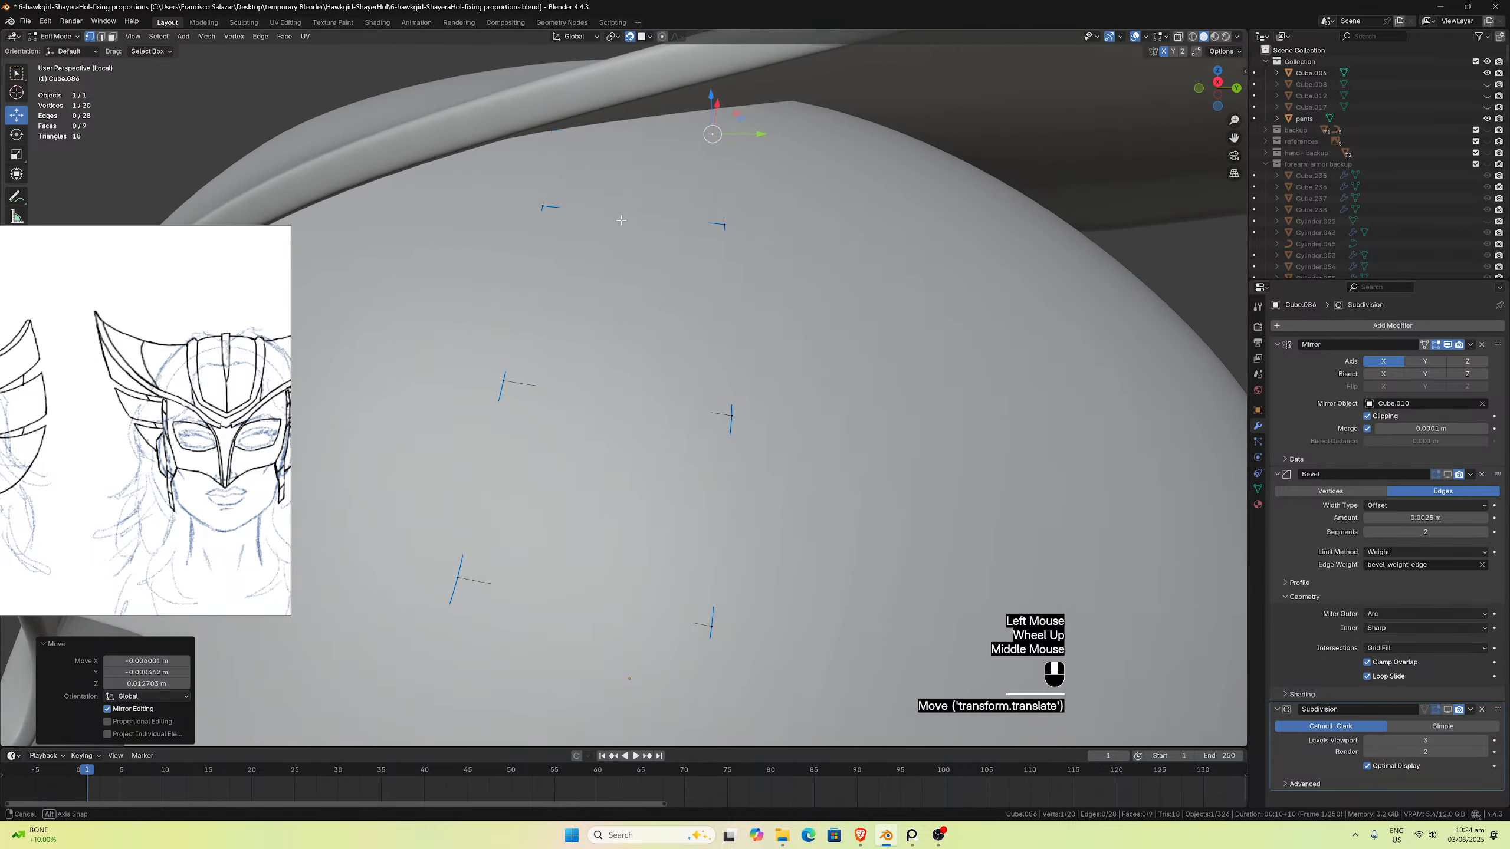
# Step: Leave local view and edit mode, and isolate only the mask shell and the side strap, without the brow piece
pyautogui.scroll(-2, 624, 227)
pyautogui.press('KP_Divide')
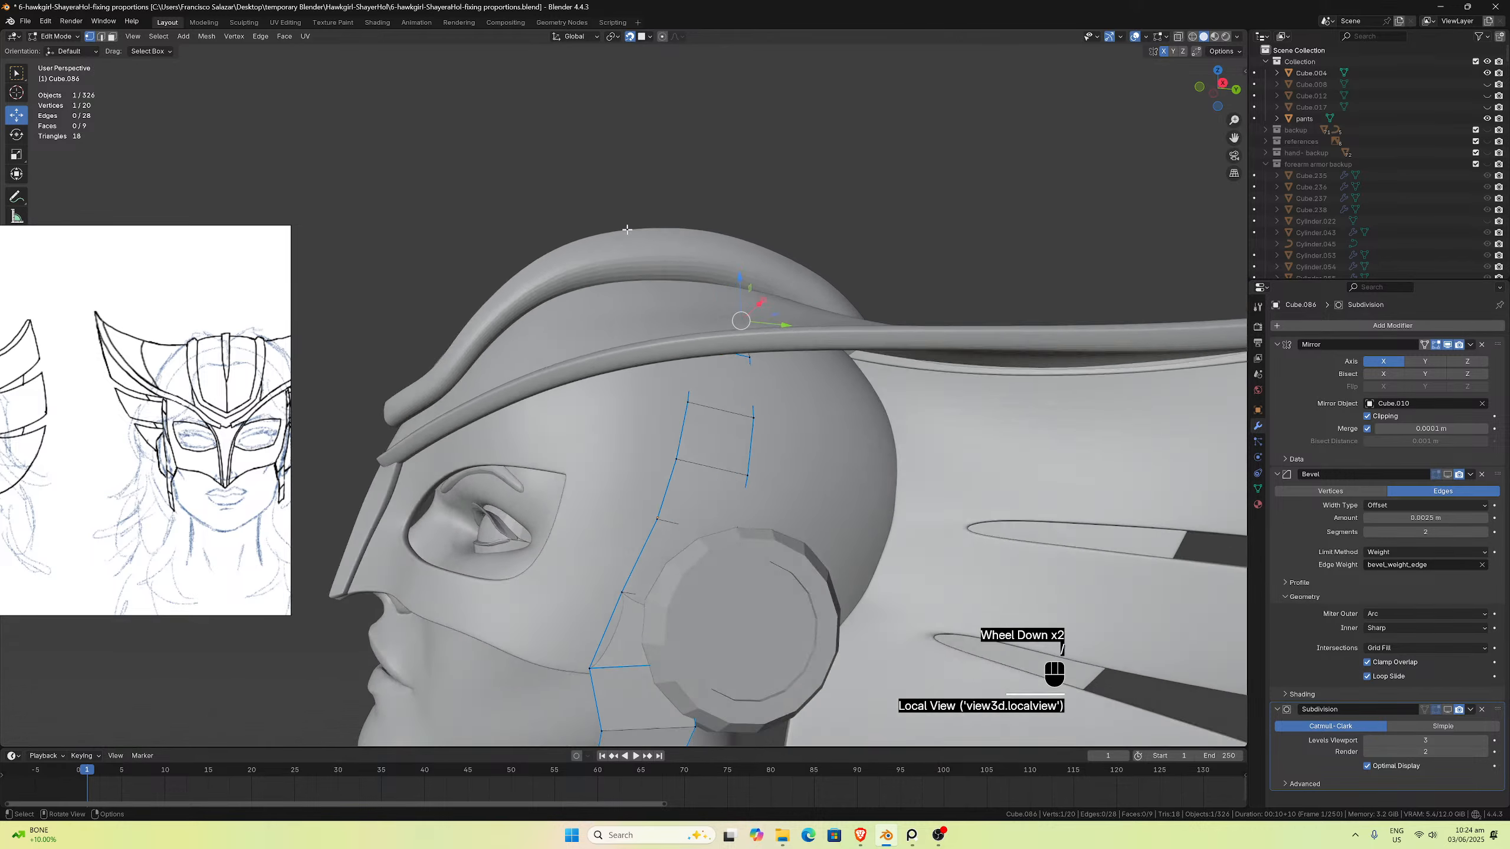
pyautogui.press('Tab')
pyautogui.click(727, 322)
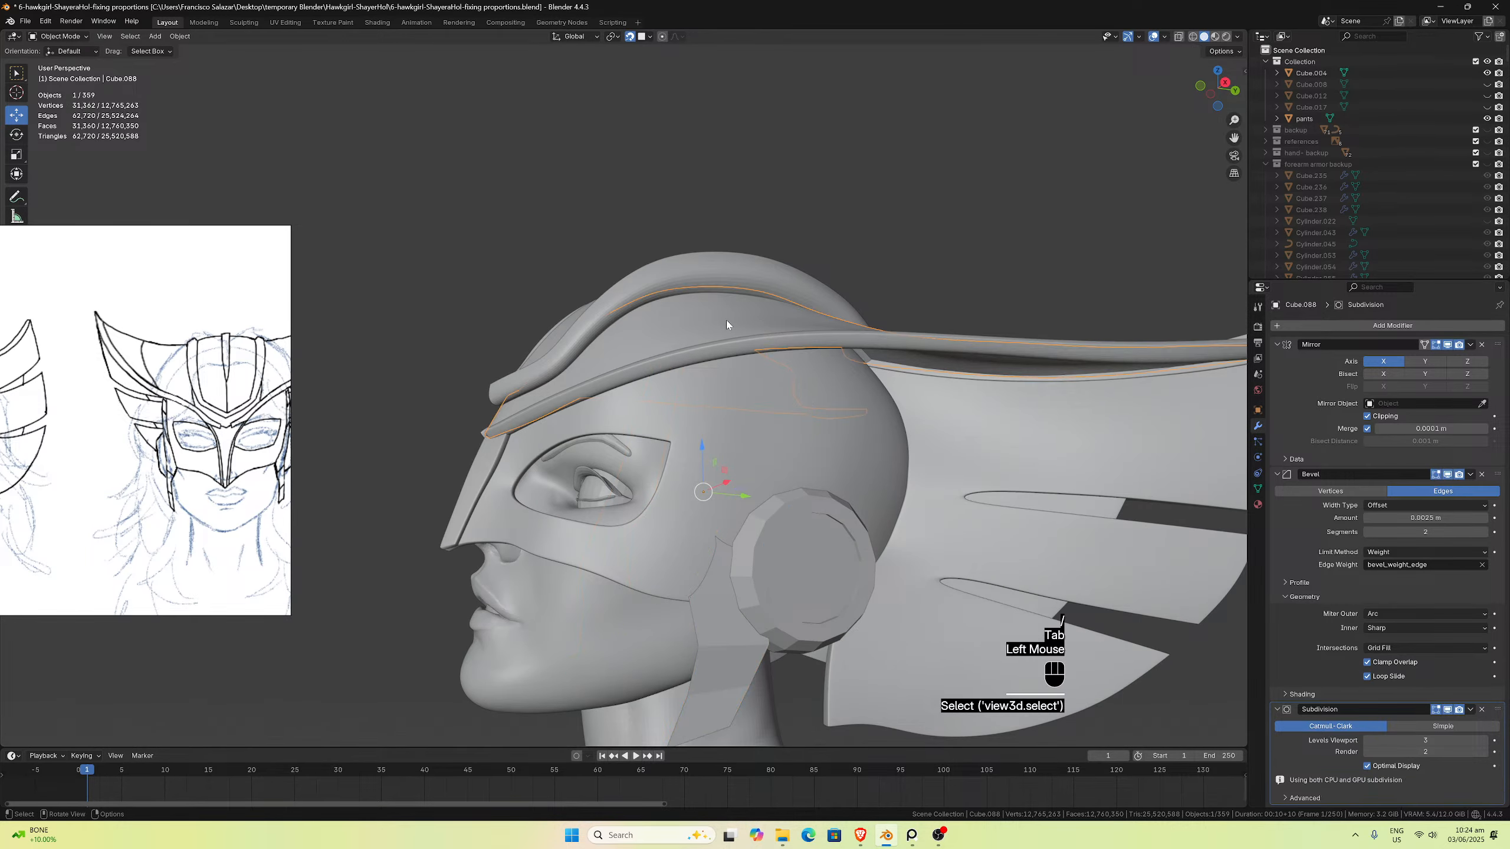
pyautogui.click(743, 443)
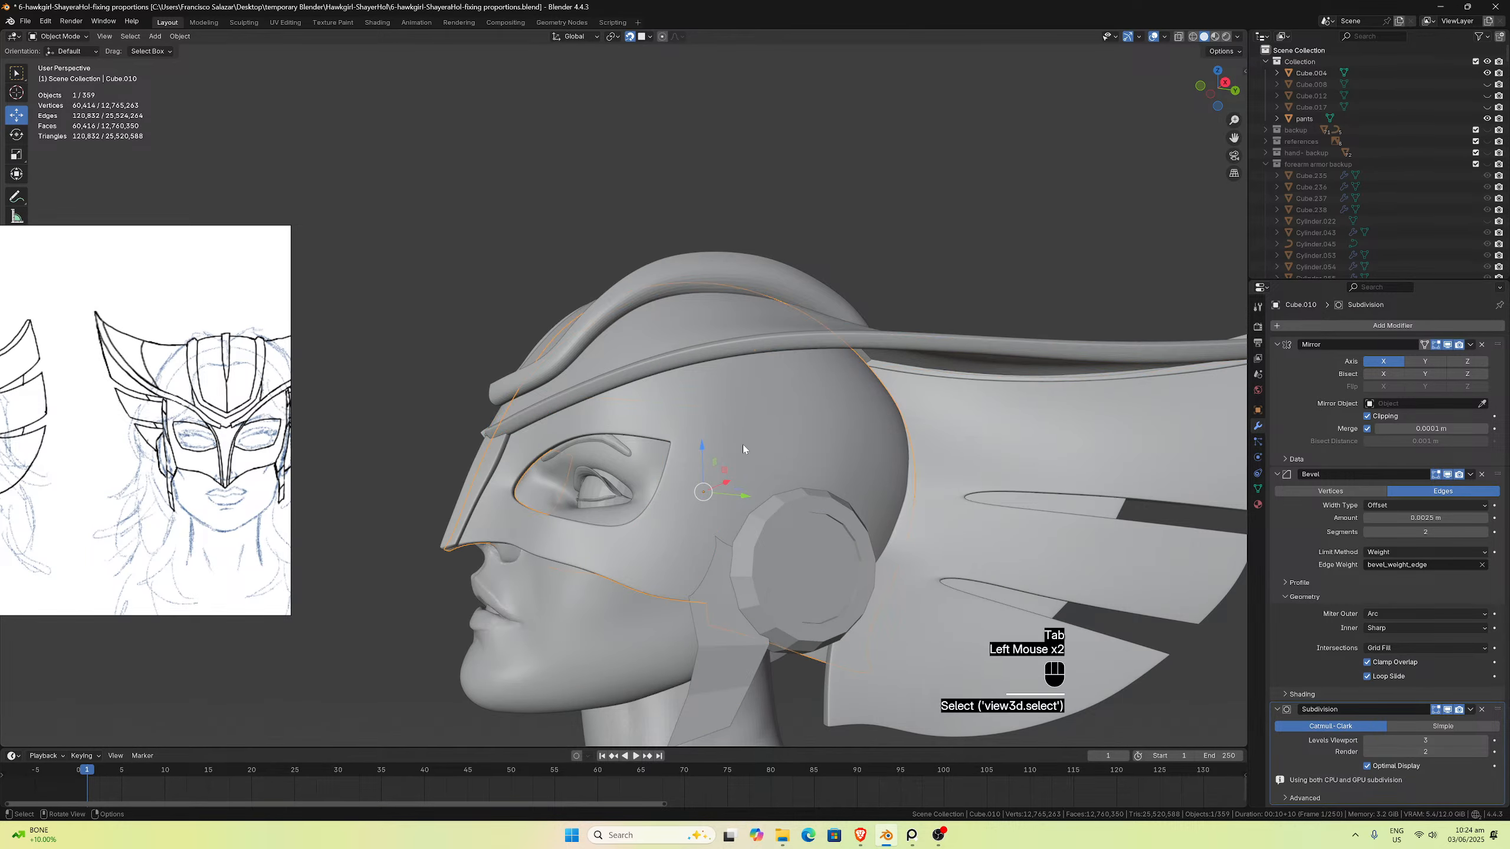
pyautogui.keyDown('shift'); pyautogui.click(712, 592); pyautogui.keyUp('shift')
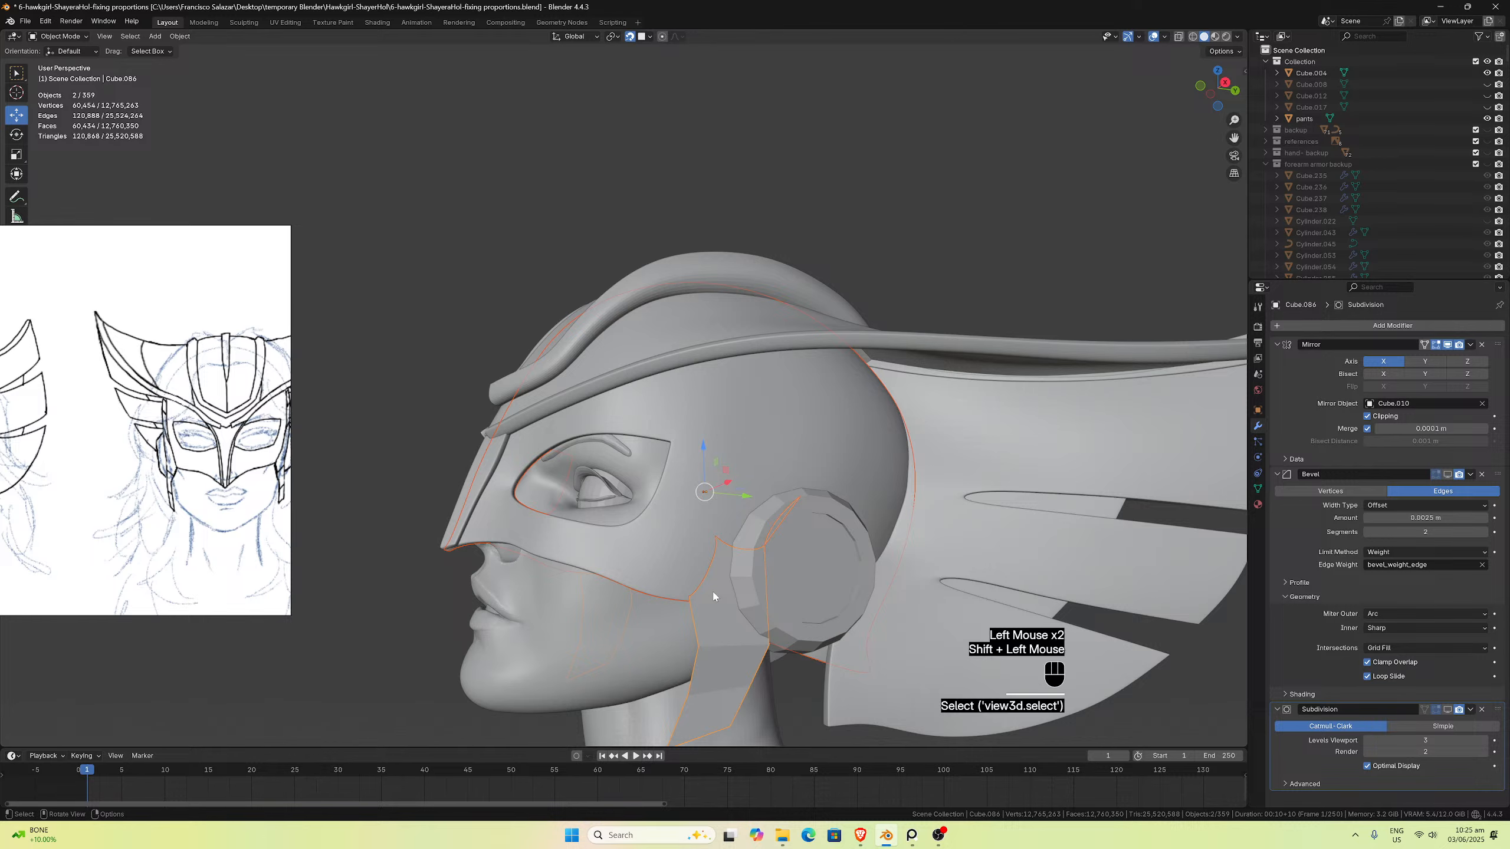
pyautogui.press('/')
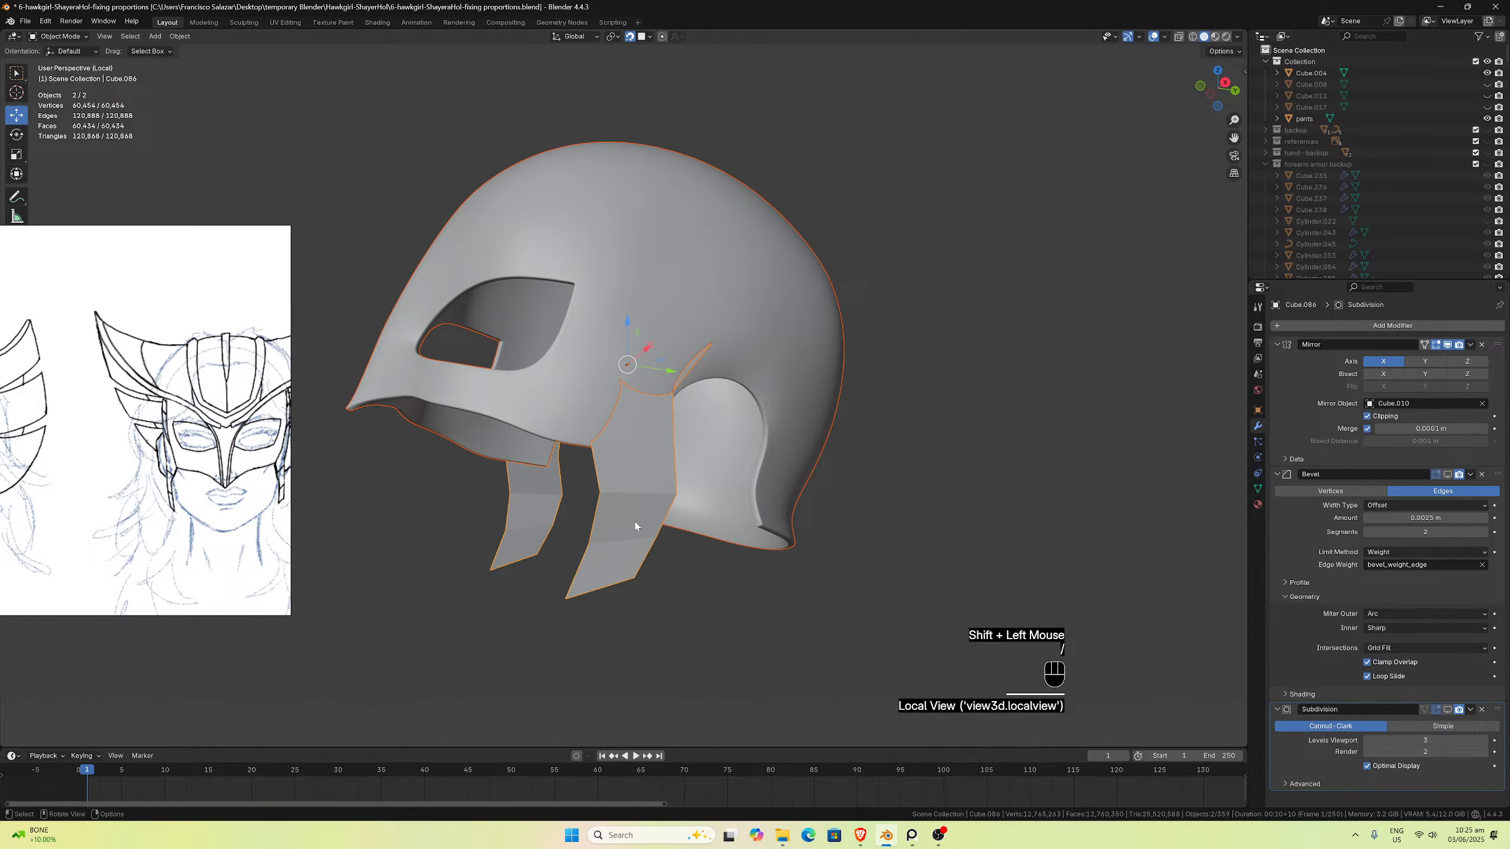
# Step: Reopen the side strap for mesh editing and select the front vertex of its top edge
pyautogui.click(642, 469)
pyautogui.moveTo(642, 473); pyautogui.dragTo(673, 361, button='middle')
pyautogui.press('Tab')
pyautogui.scroll(3, 660, 416)
pyautogui.moveTo(642, 270); pyautogui.dragTo(606, 206, button='middle')
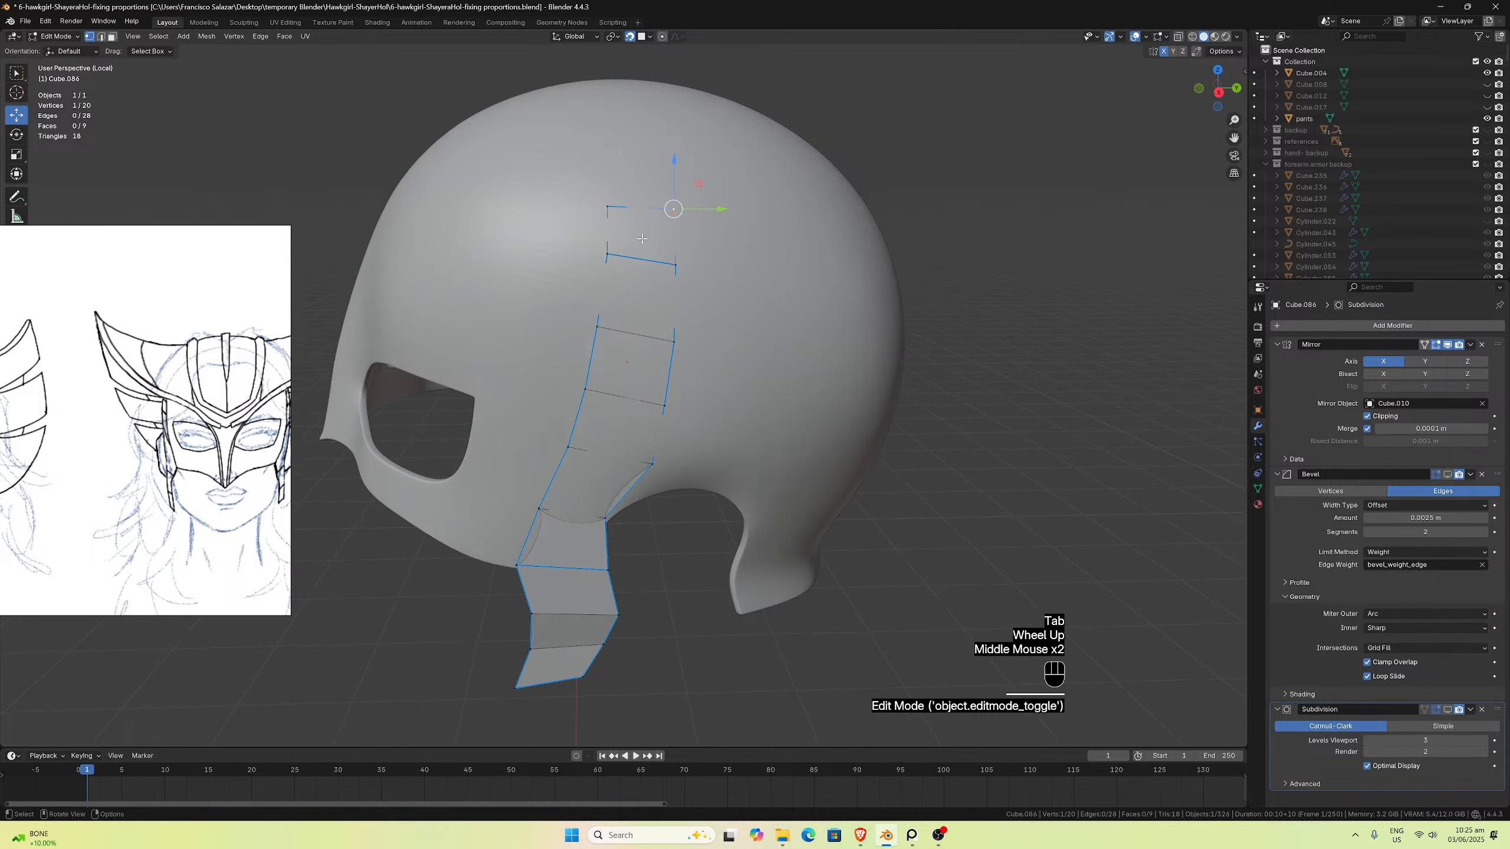
pyautogui.click(606, 205)
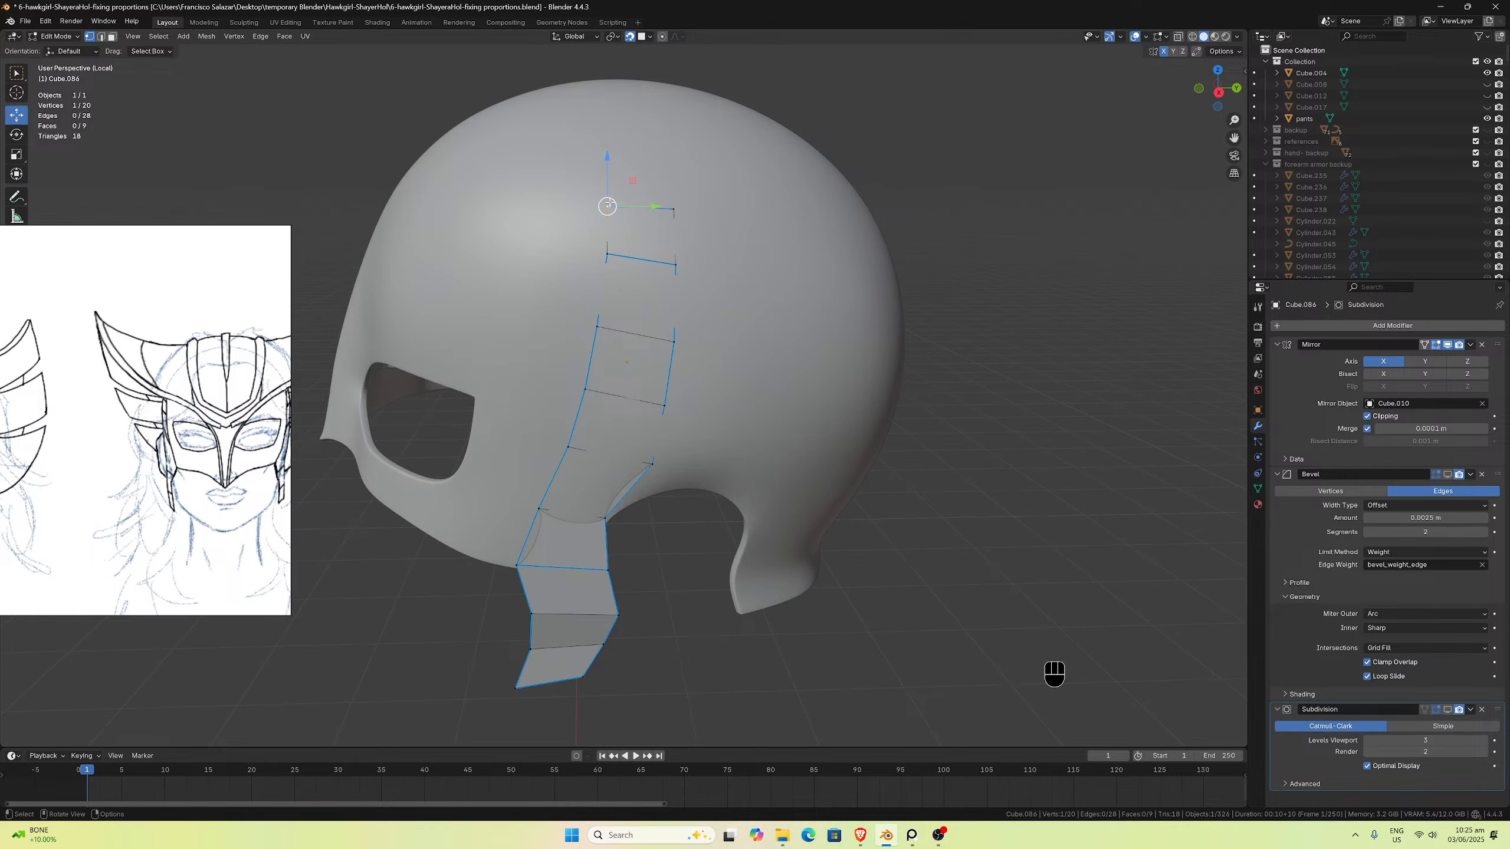
pyautogui.moveTo(623, 197); pyautogui.dragTo(632, 233, button='middle')
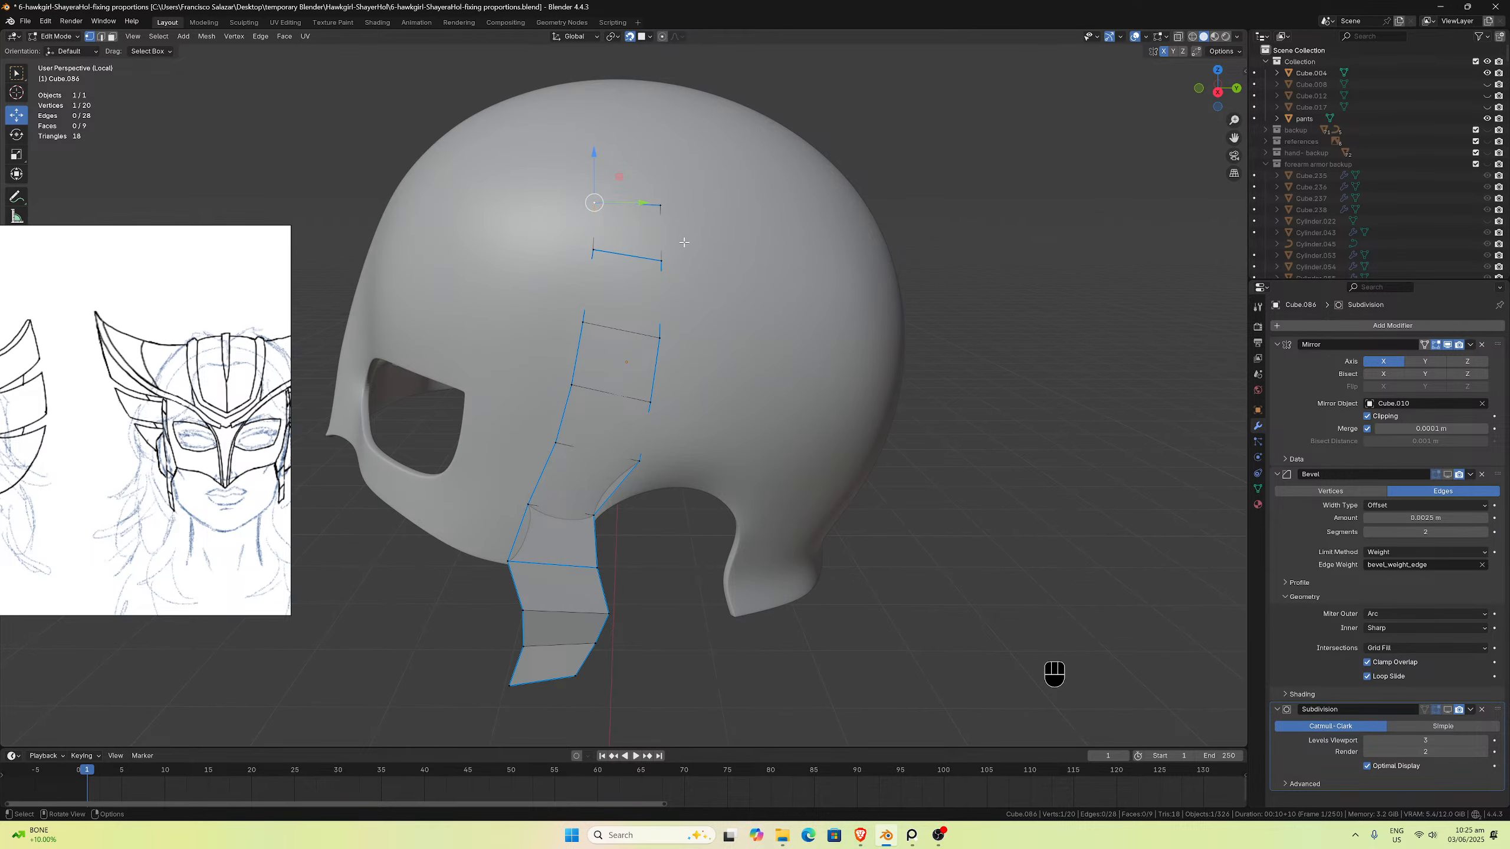
# Step: Extrude the side strap's top edge one segment further up the mask shell
pyautogui.moveTo(683, 241); pyautogui.dragTo(646, 204, button='middle')
pyautogui.scroll(1, 678, 244)
pyautogui.scroll(-1, 654, 213)
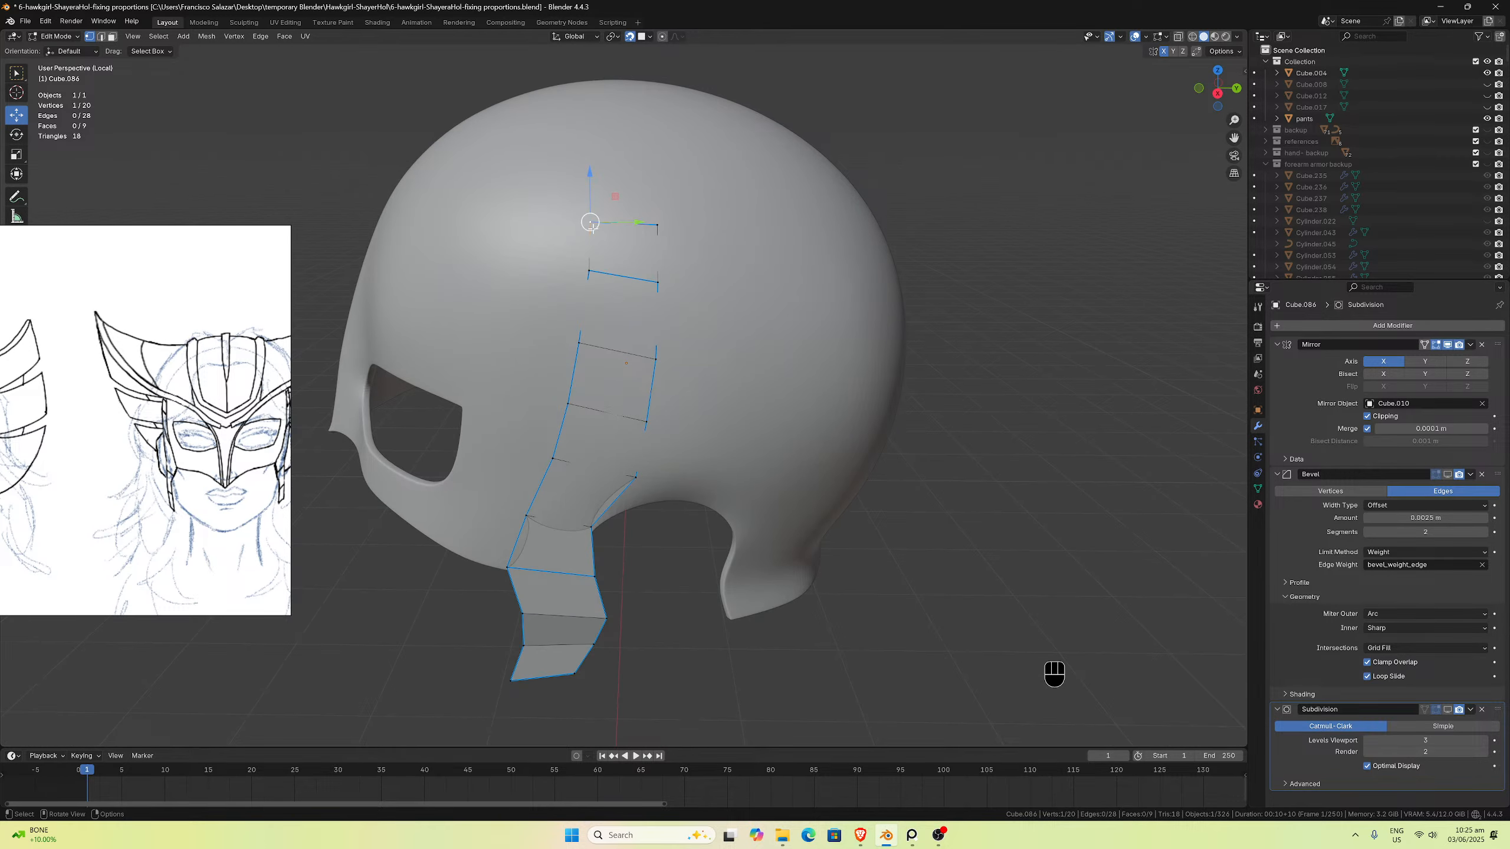
pyautogui.click(101, 37)
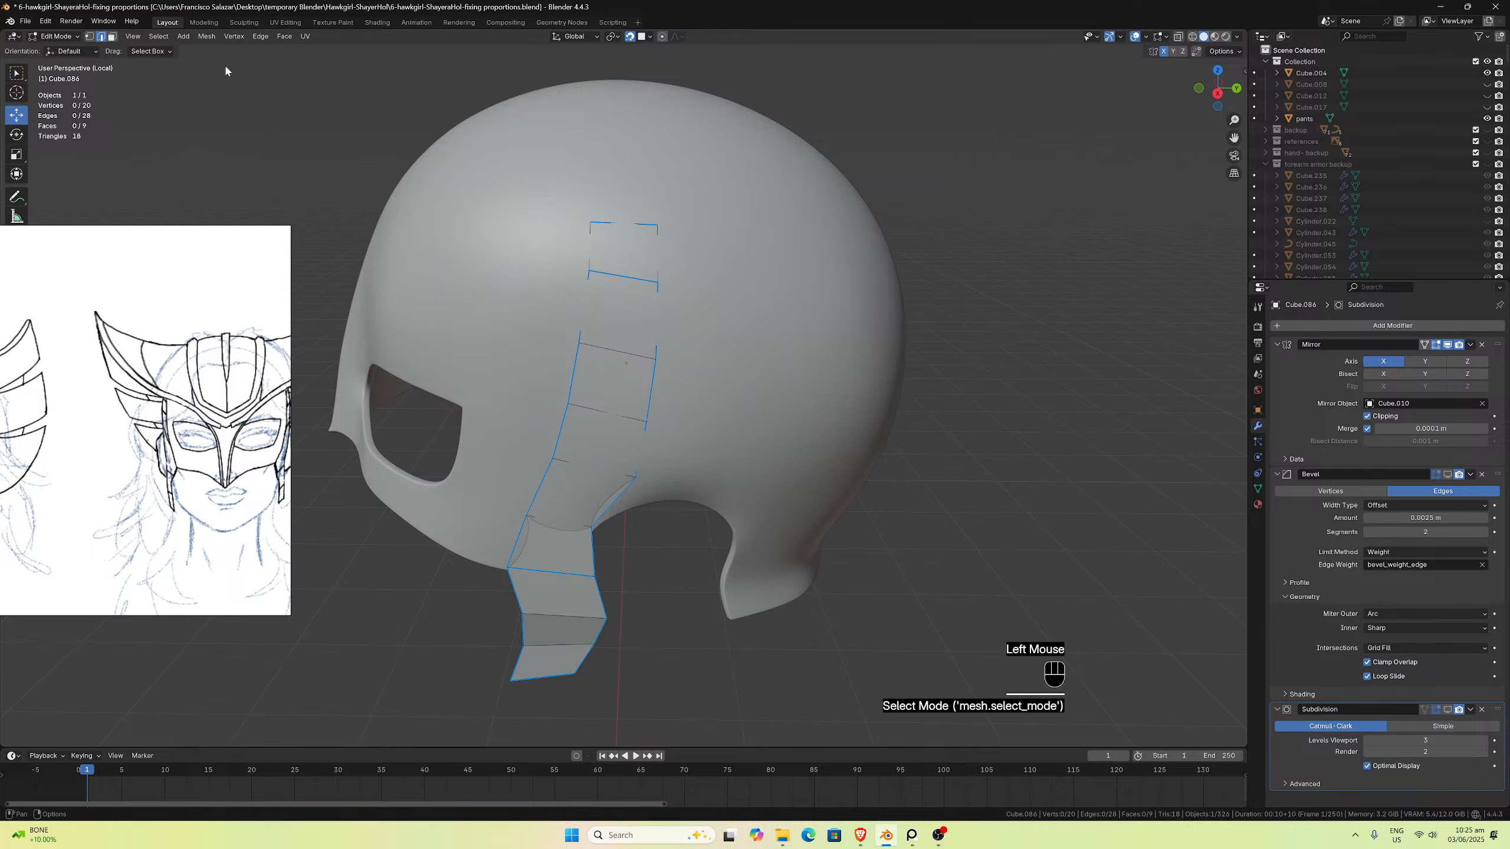
pyautogui.click(615, 226)
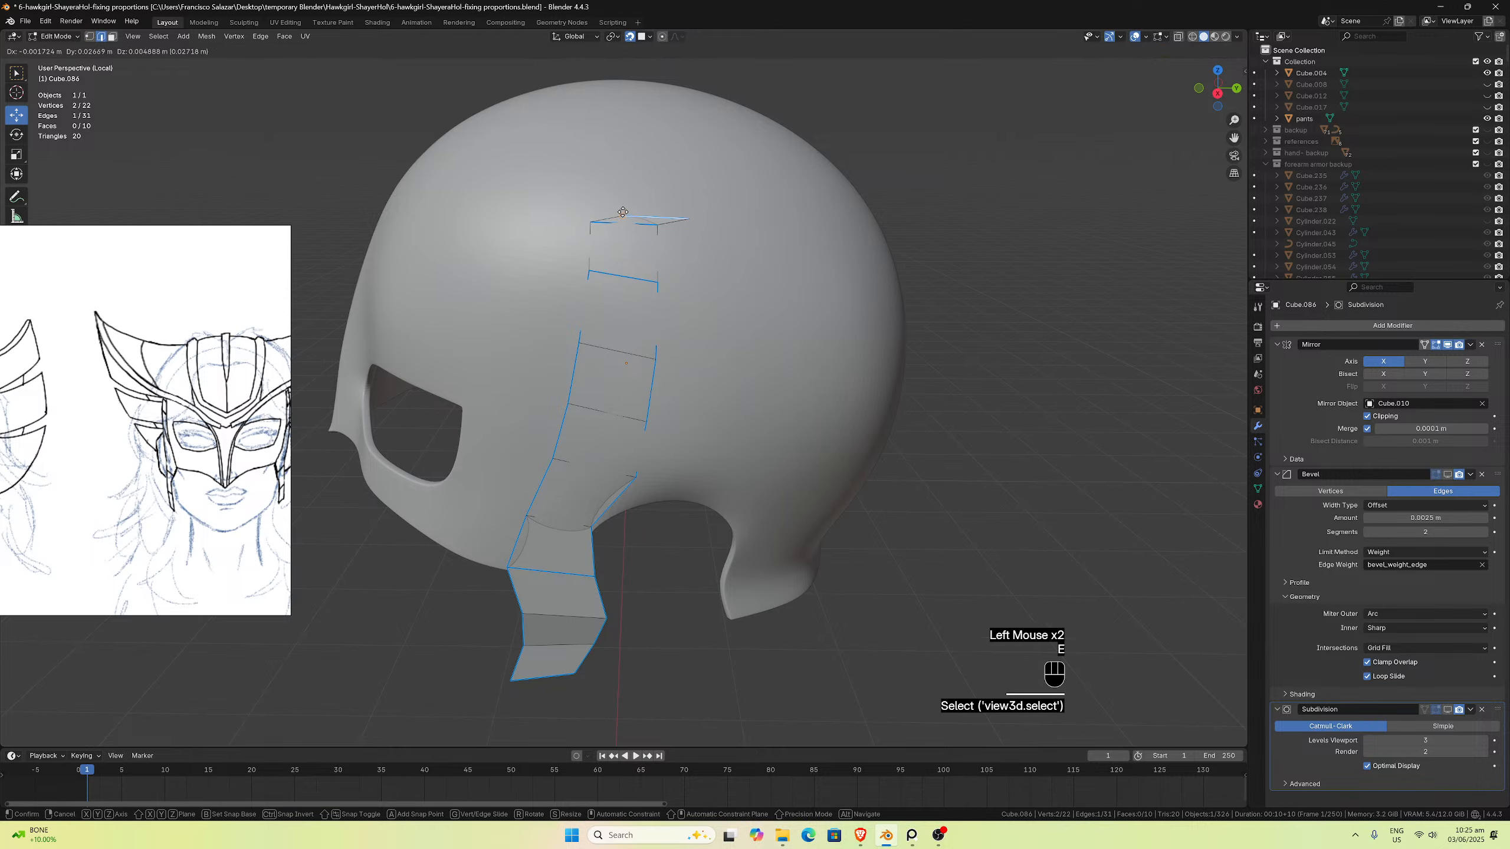
pyautogui.press('e')
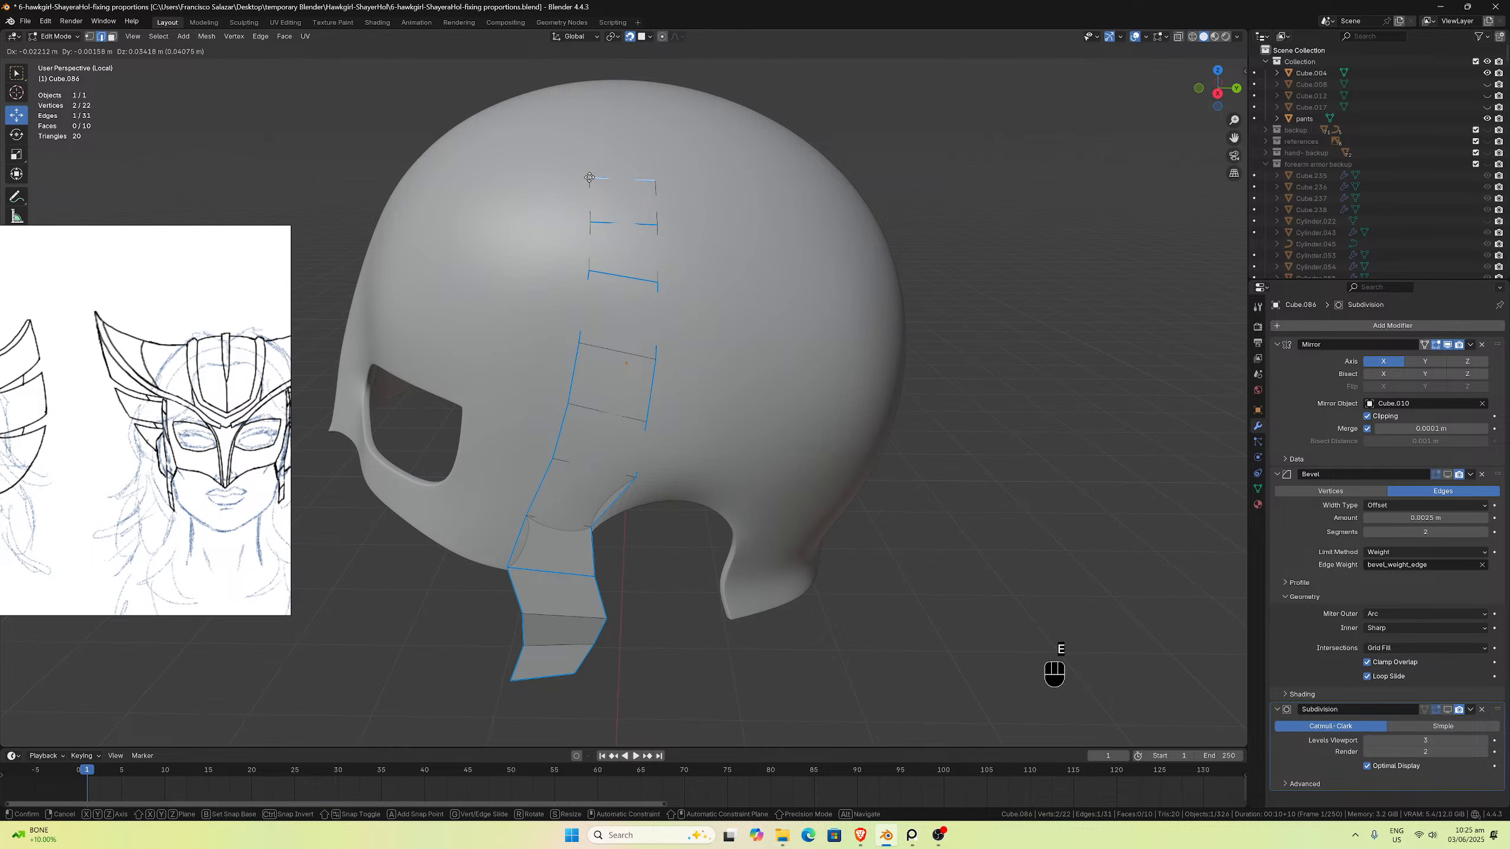
pyautogui.click(586, 177)
# Step: Move one vertex of the lower strap, beside the shell's cheek opening, inward along the X axis
pyautogui.moveTo(586, 178); pyautogui.dragTo(475, 321, button='middle')
pyautogui.click(89, 36)
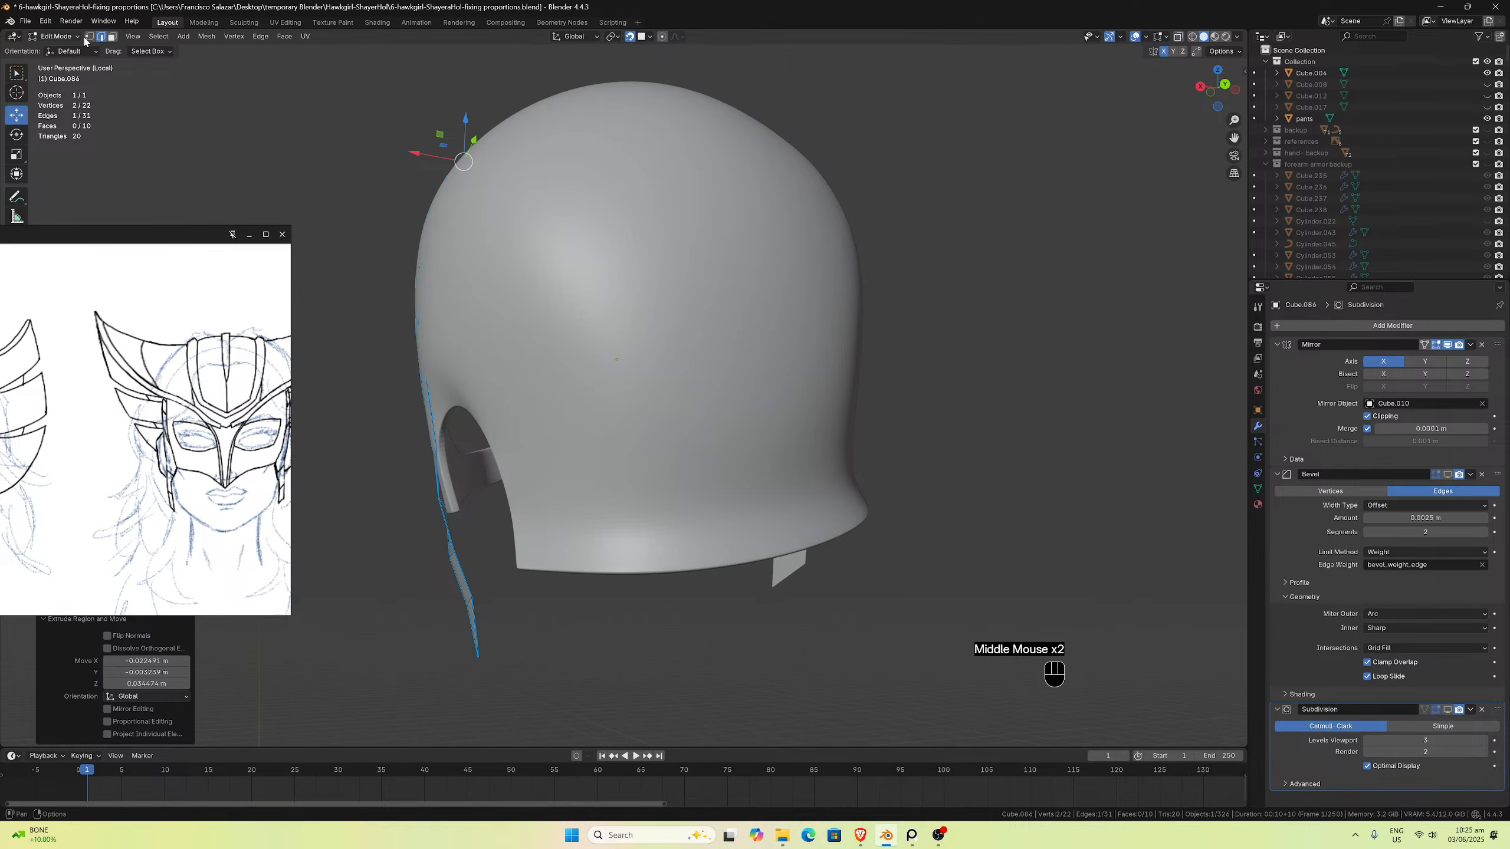
pyautogui.moveTo(460, 431); pyautogui.dragTo(469, 443, button='middle')
pyautogui.click(453, 516)
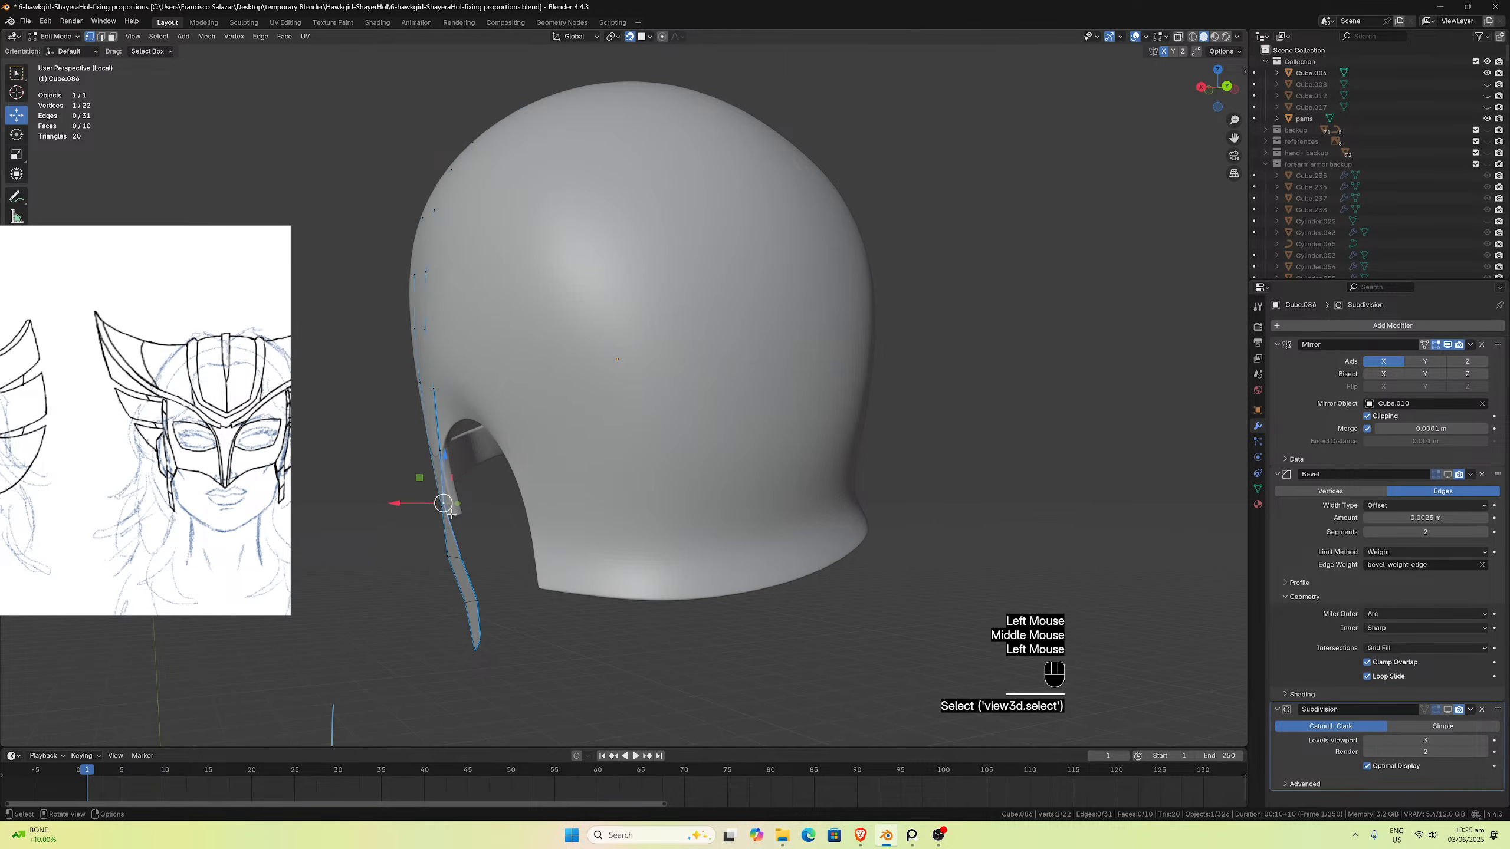
pyautogui.moveTo(453, 517); pyautogui.dragTo(471, 550, button='middle')
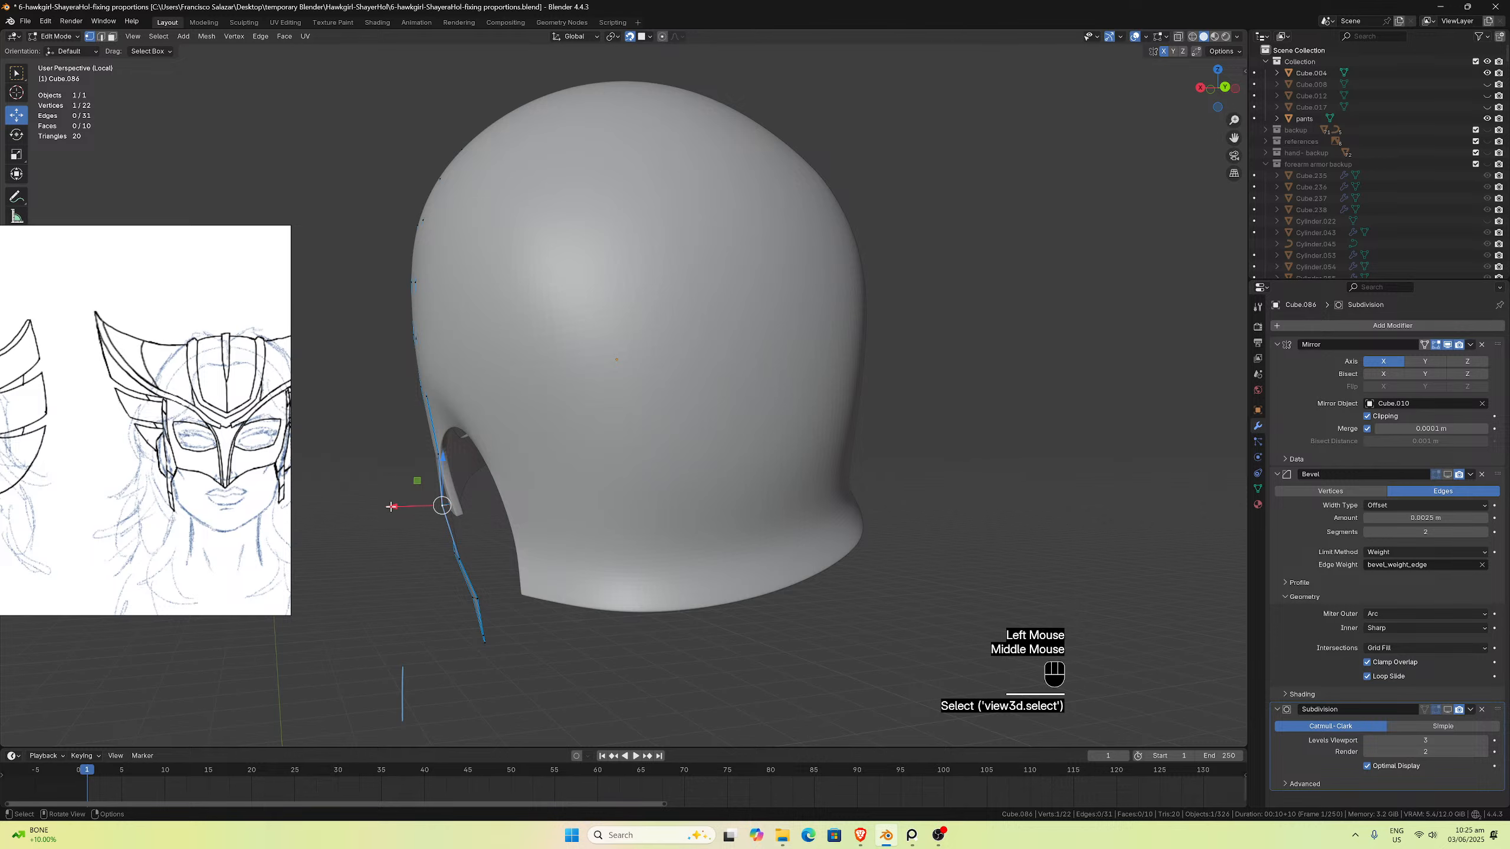
pyautogui.moveTo(390, 506); pyautogui.dragTo(493, 539, button='middle')
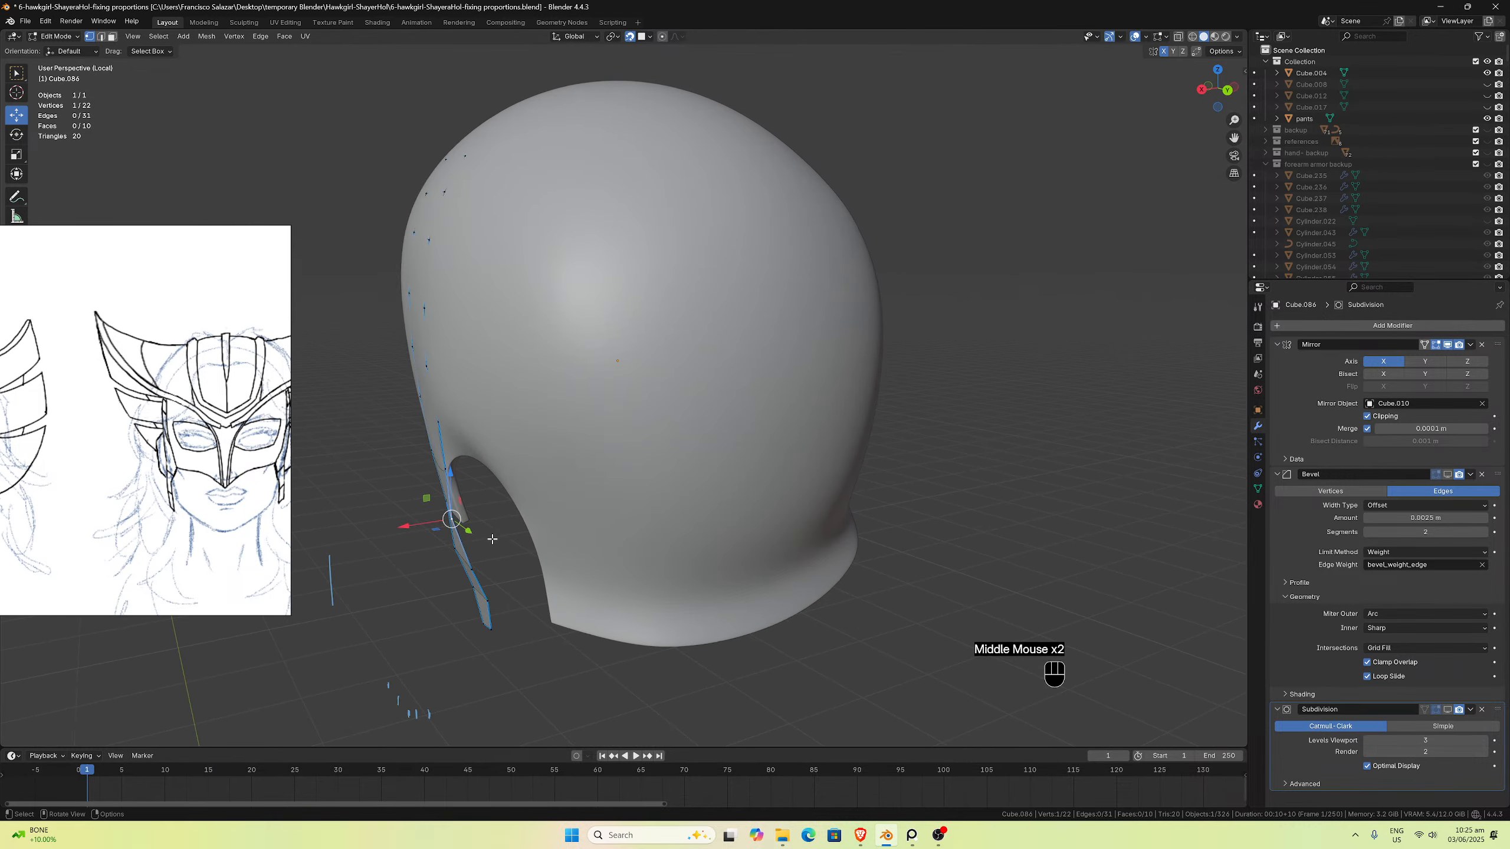
pyautogui.moveTo(408, 529); pyautogui.dragTo(417, 526)
# Step: Select the two vertices of the cross edge just below the shell and move them slightly inward along X
pyautogui.moveTo(417, 526); pyautogui.dragTo(448, 555, button='middle')
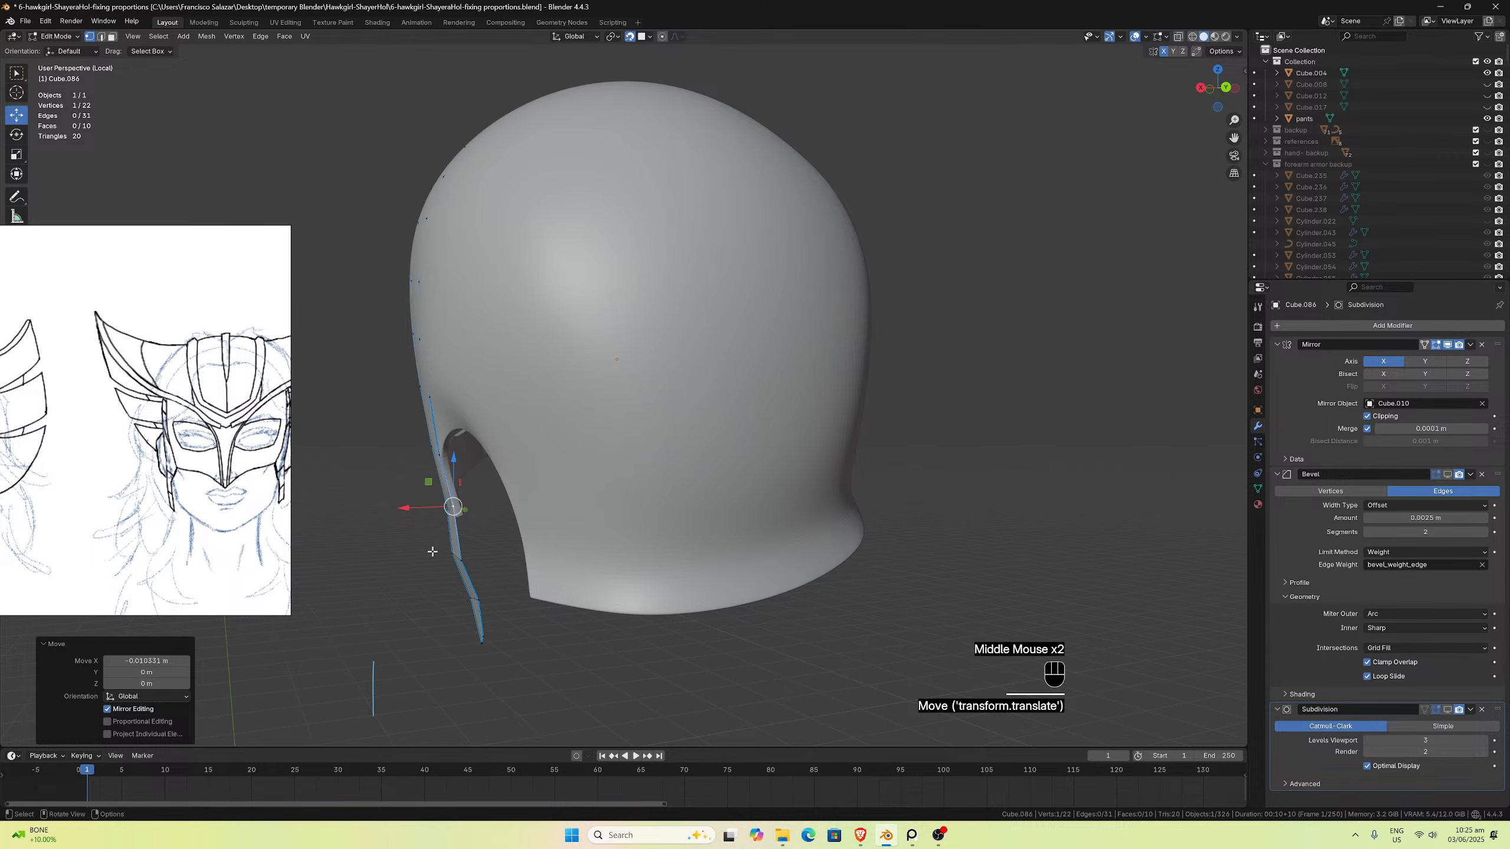
pyautogui.moveTo(432, 552); pyautogui.dragTo(471, 568)
pyautogui.moveTo(472, 555); pyautogui.dragTo(455, 562, button='middle')
pyautogui.moveTo(423, 551); pyautogui.dragTo(432, 553)
pyautogui.moveTo(432, 553); pyautogui.dragTo(608, 533, button='middle')
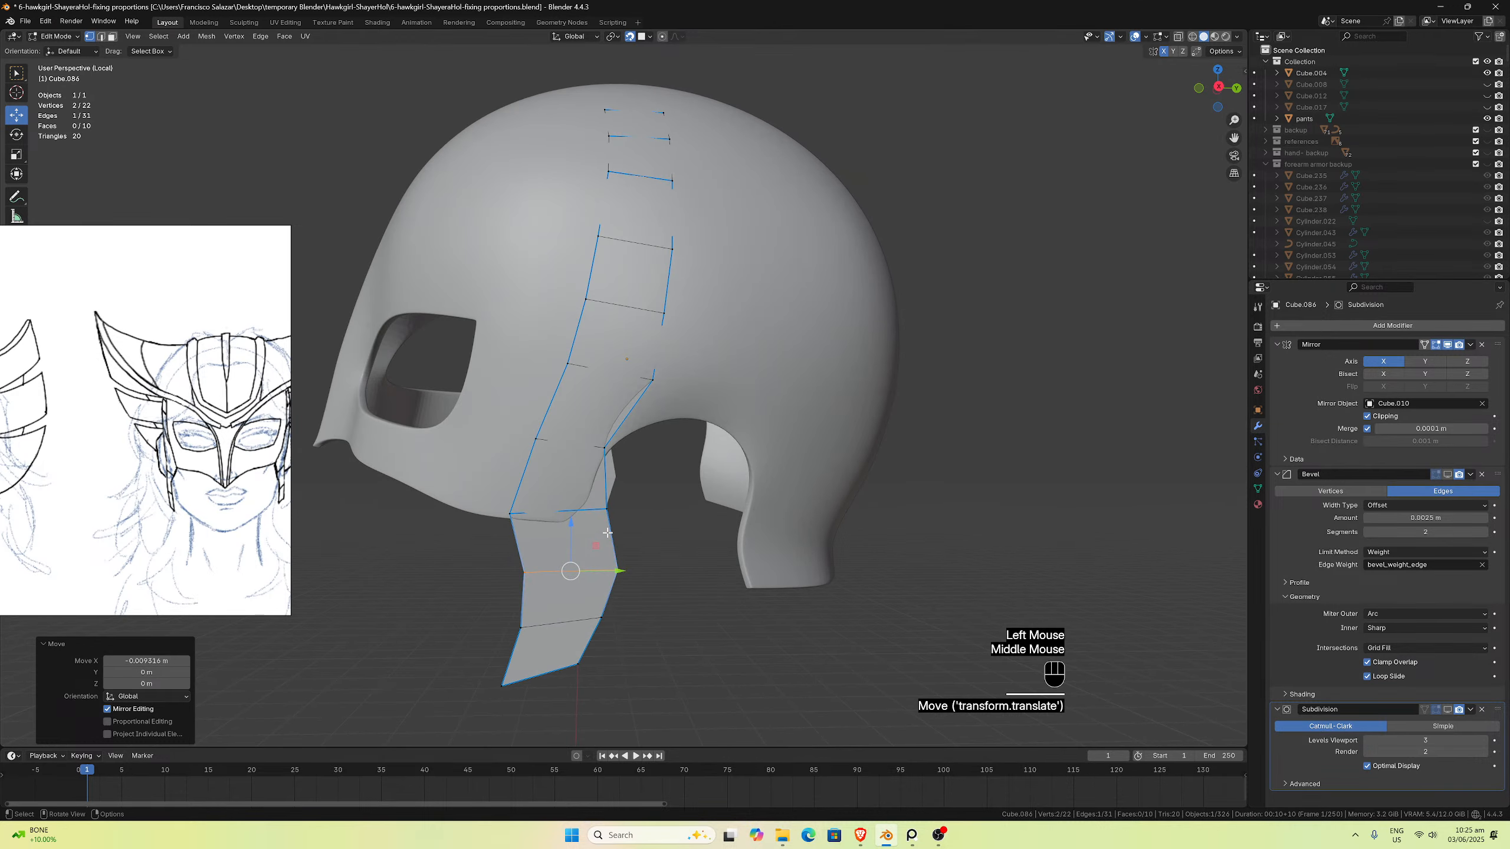
# Step: Leave local view and inspect the side strap against the full helmet and head
pyautogui.press('/')
pyautogui.scroll(-3, 502, 612)
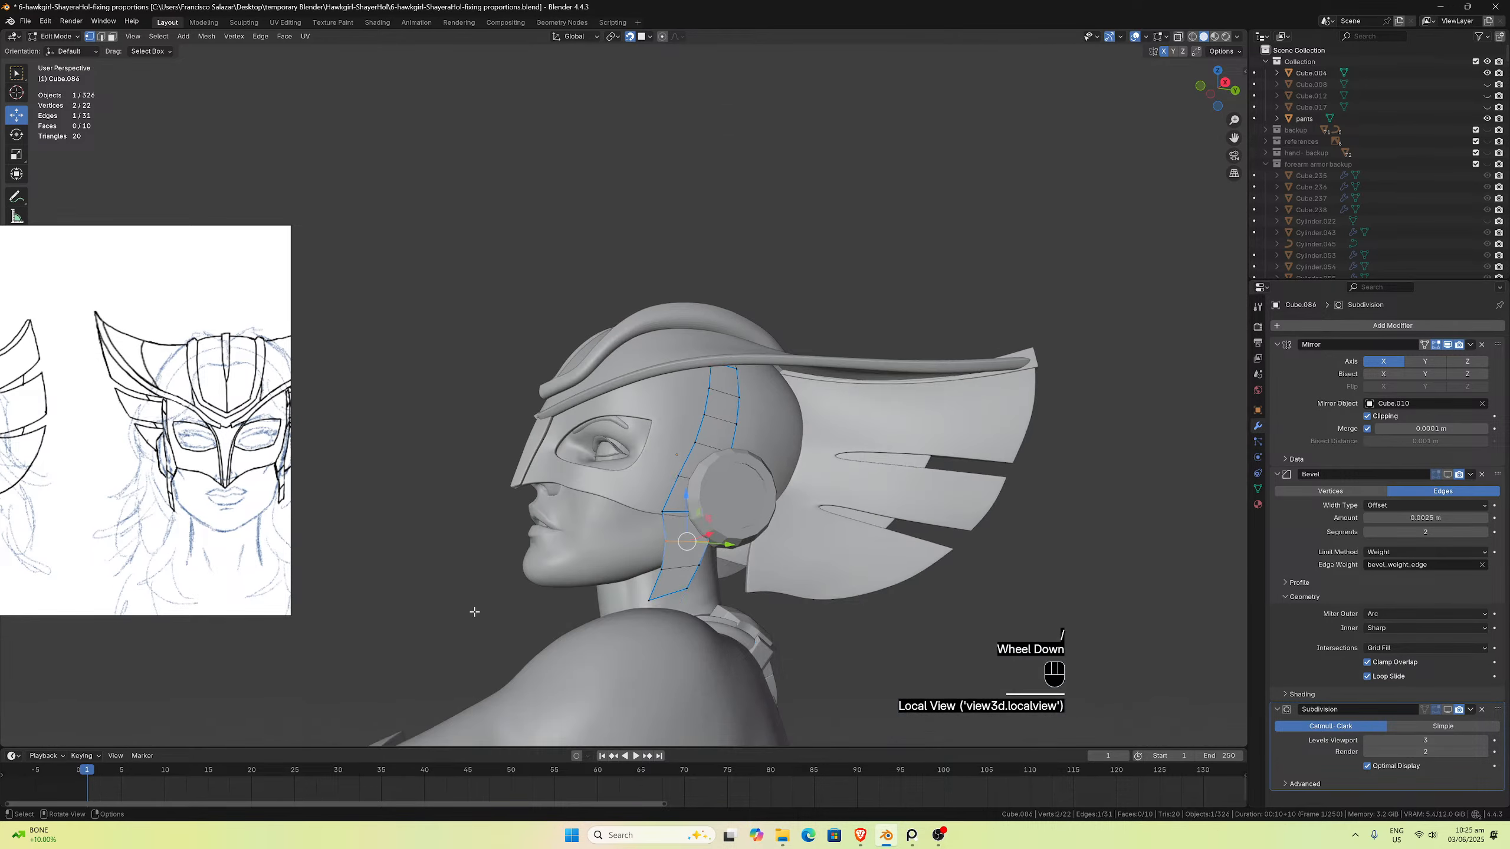
pyautogui.moveTo(475, 613)
pyautogui.mouseDown(button='middle')
pyautogui.moveTo(540, 602)
pyautogui.moveTo(465, 600)
pyautogui.mouseUp(button='middle')
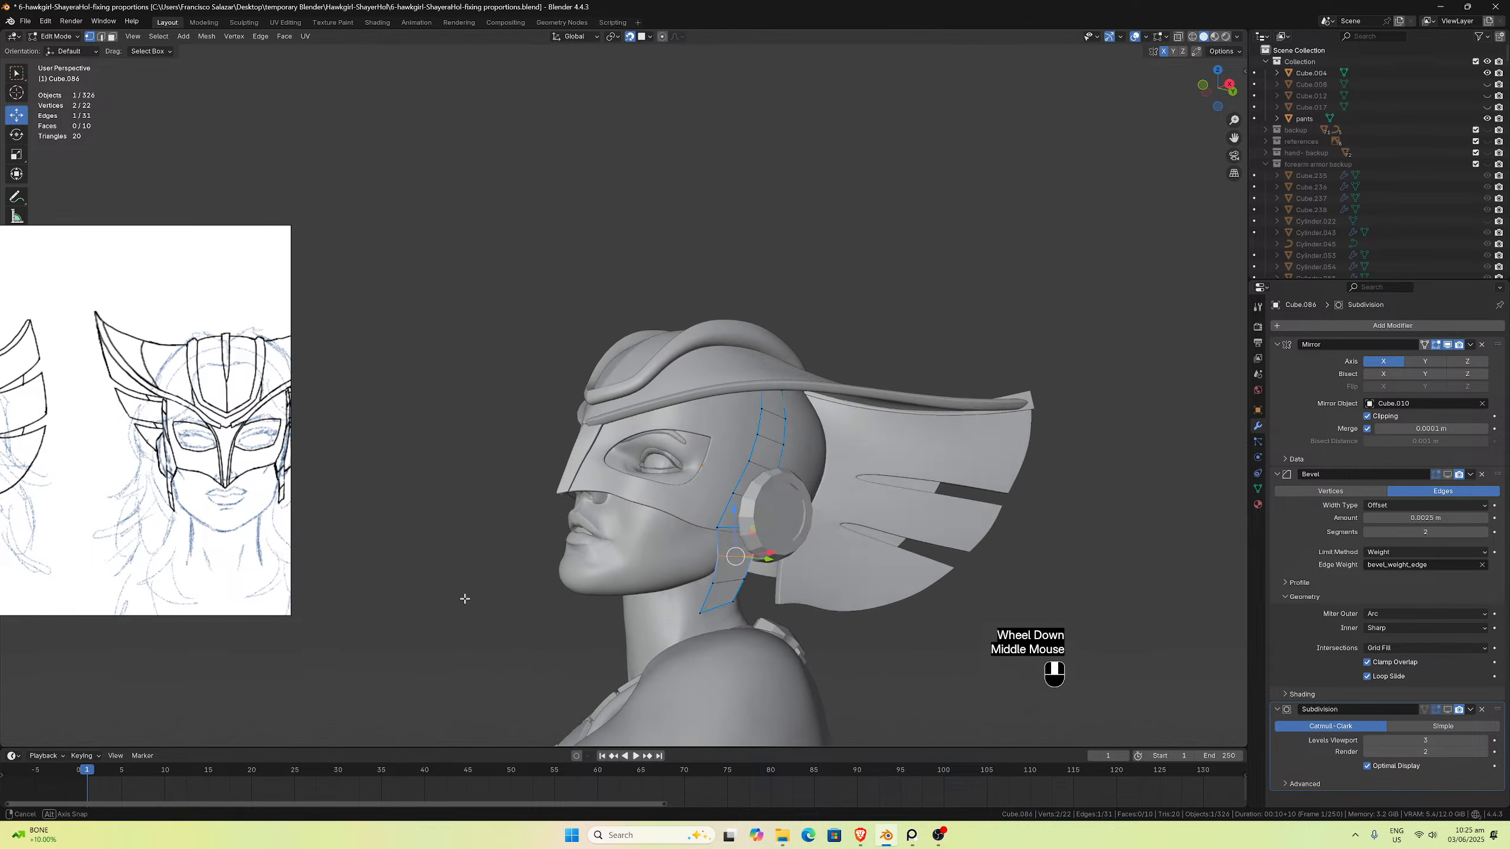
pyautogui.scroll(3, 424, 594)
# Step: Select the strap's lowest face and shift it slightly along X with snapping turned off
pyautogui.moveTo(559, 618); pyautogui.dragTo(671, 676)
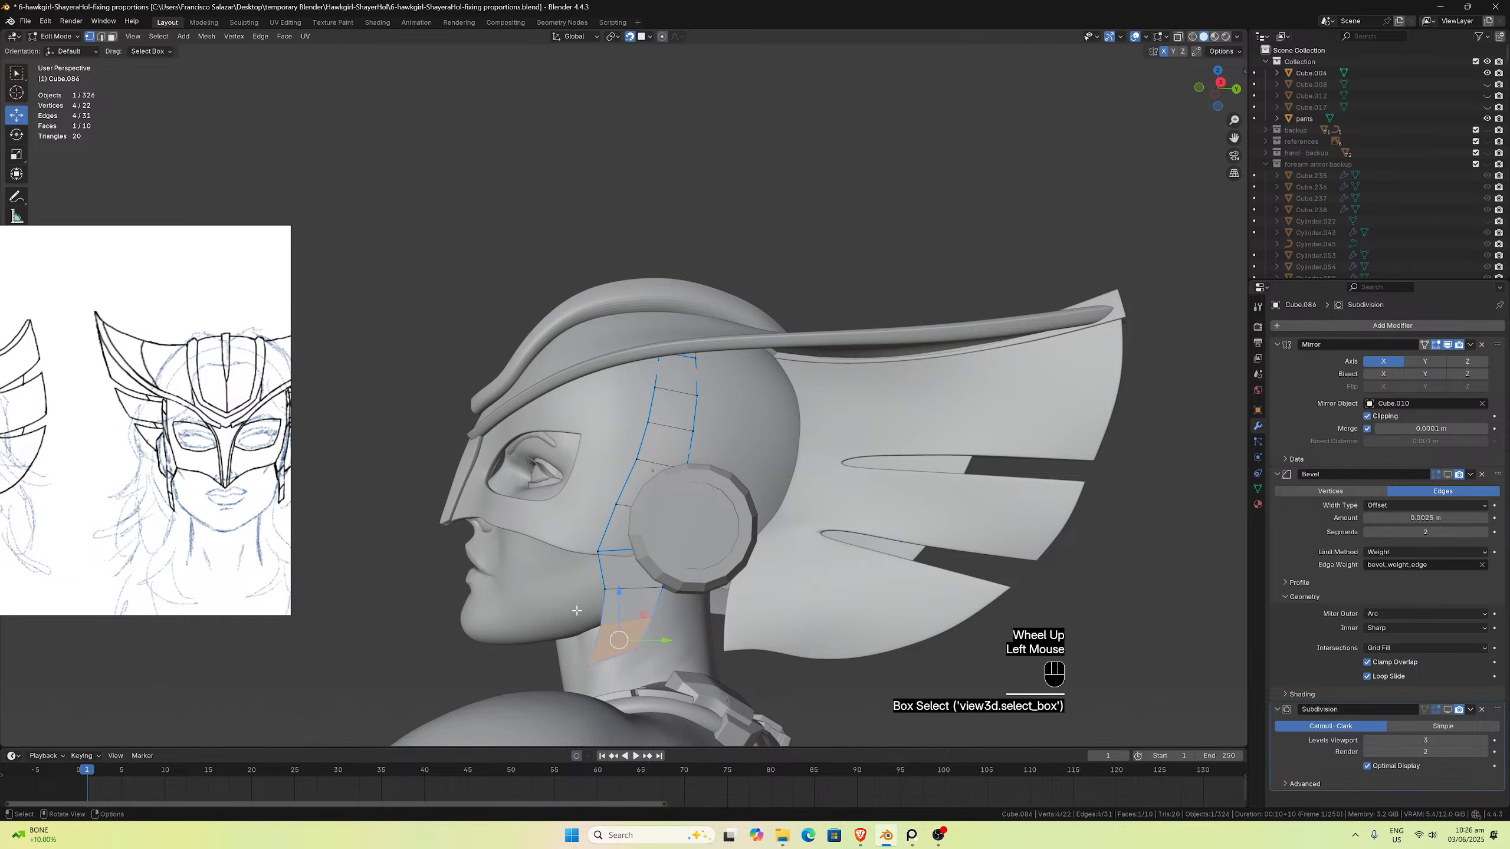
pyautogui.moveTo(671, 676); pyautogui.dragTo(687, 615, button='middle')
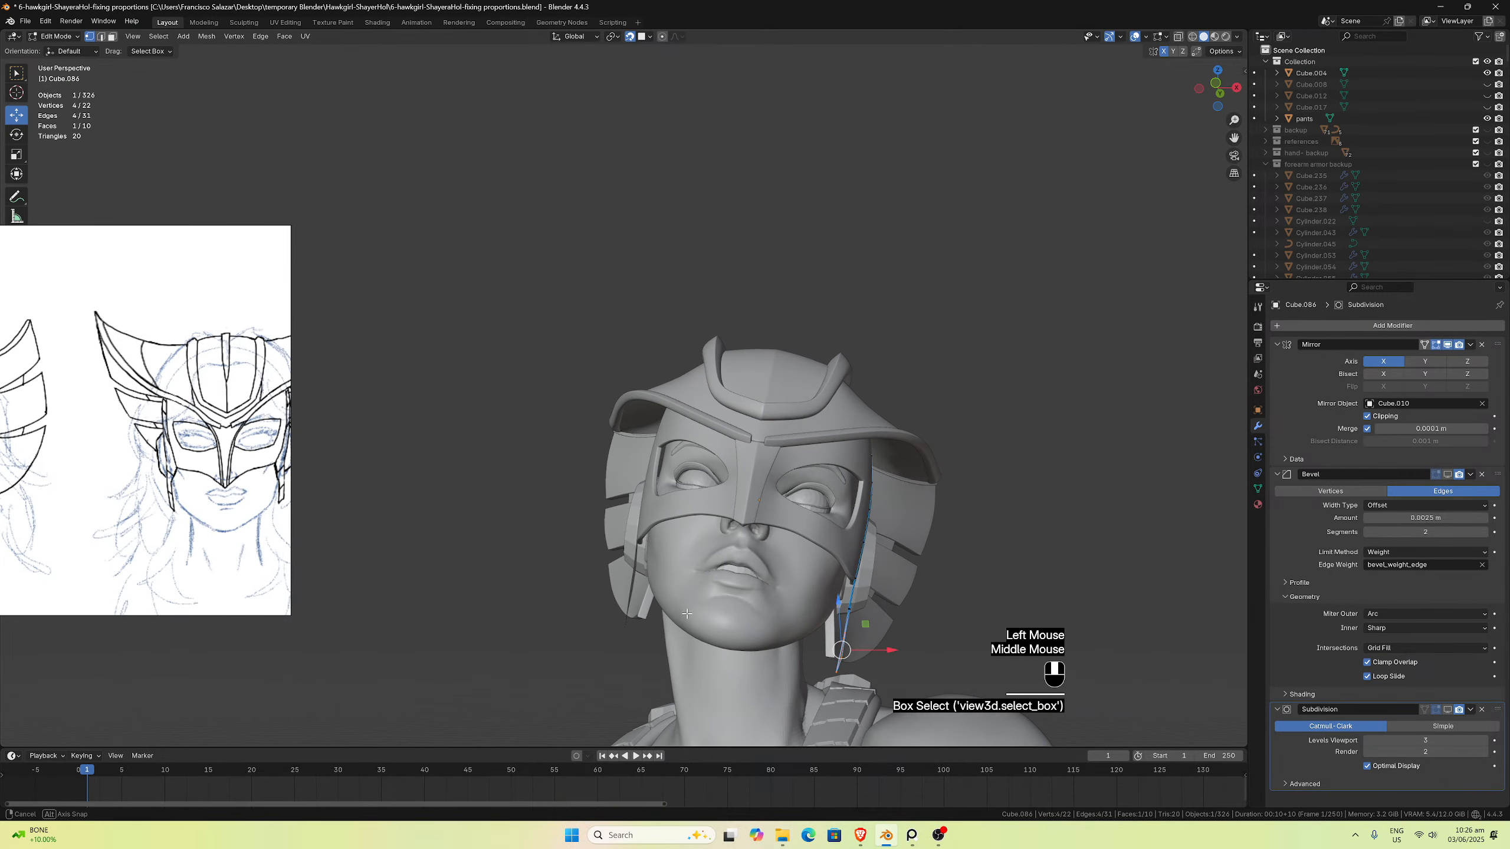
pyautogui.moveTo(891, 649); pyautogui.dragTo(891, 650)
pyautogui.hotkey('ctrl', 'z')
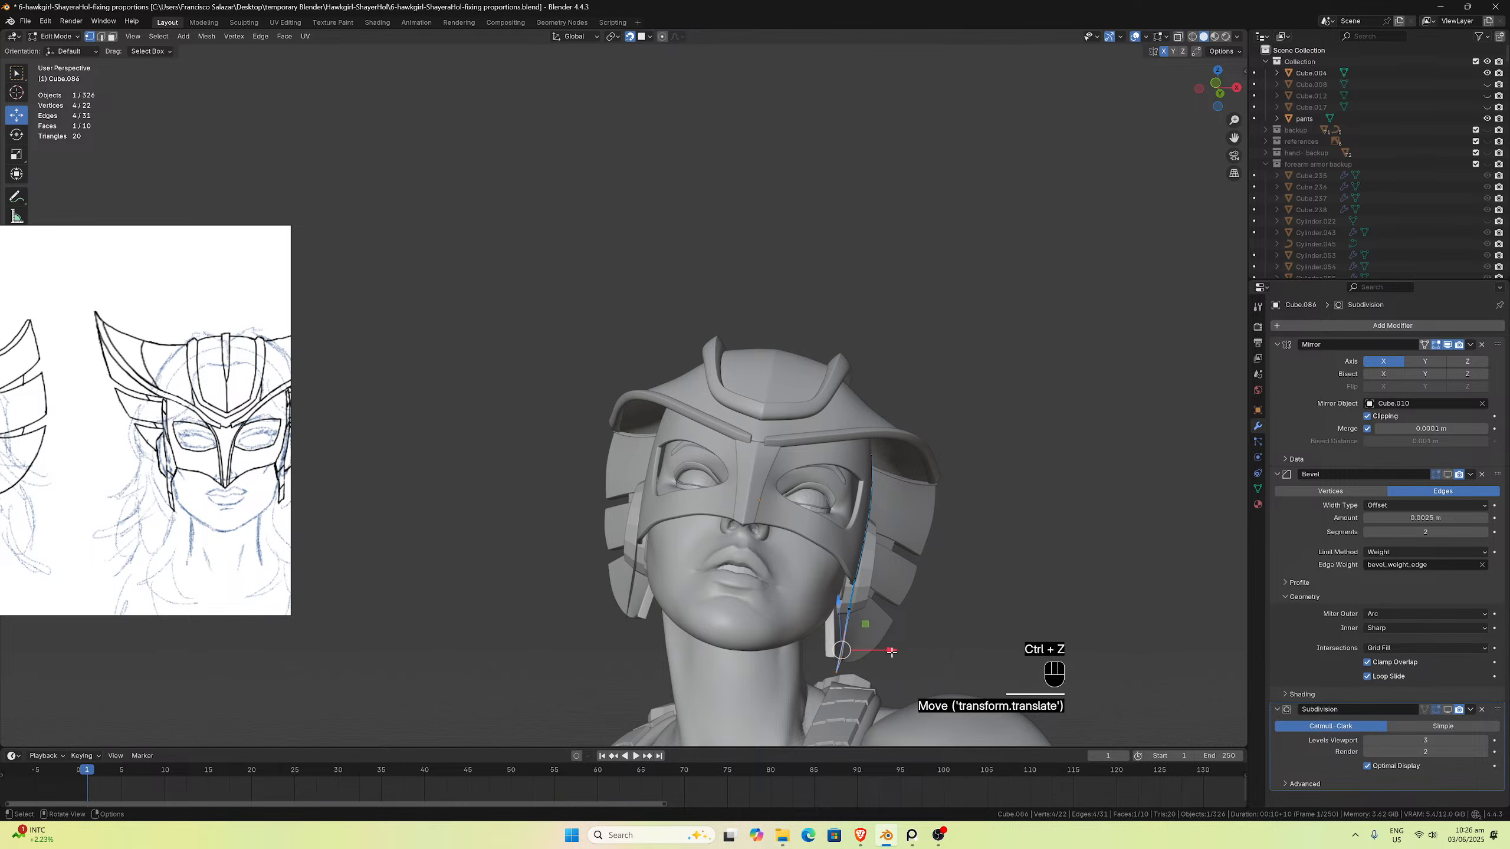
pyautogui.click(921, 650)
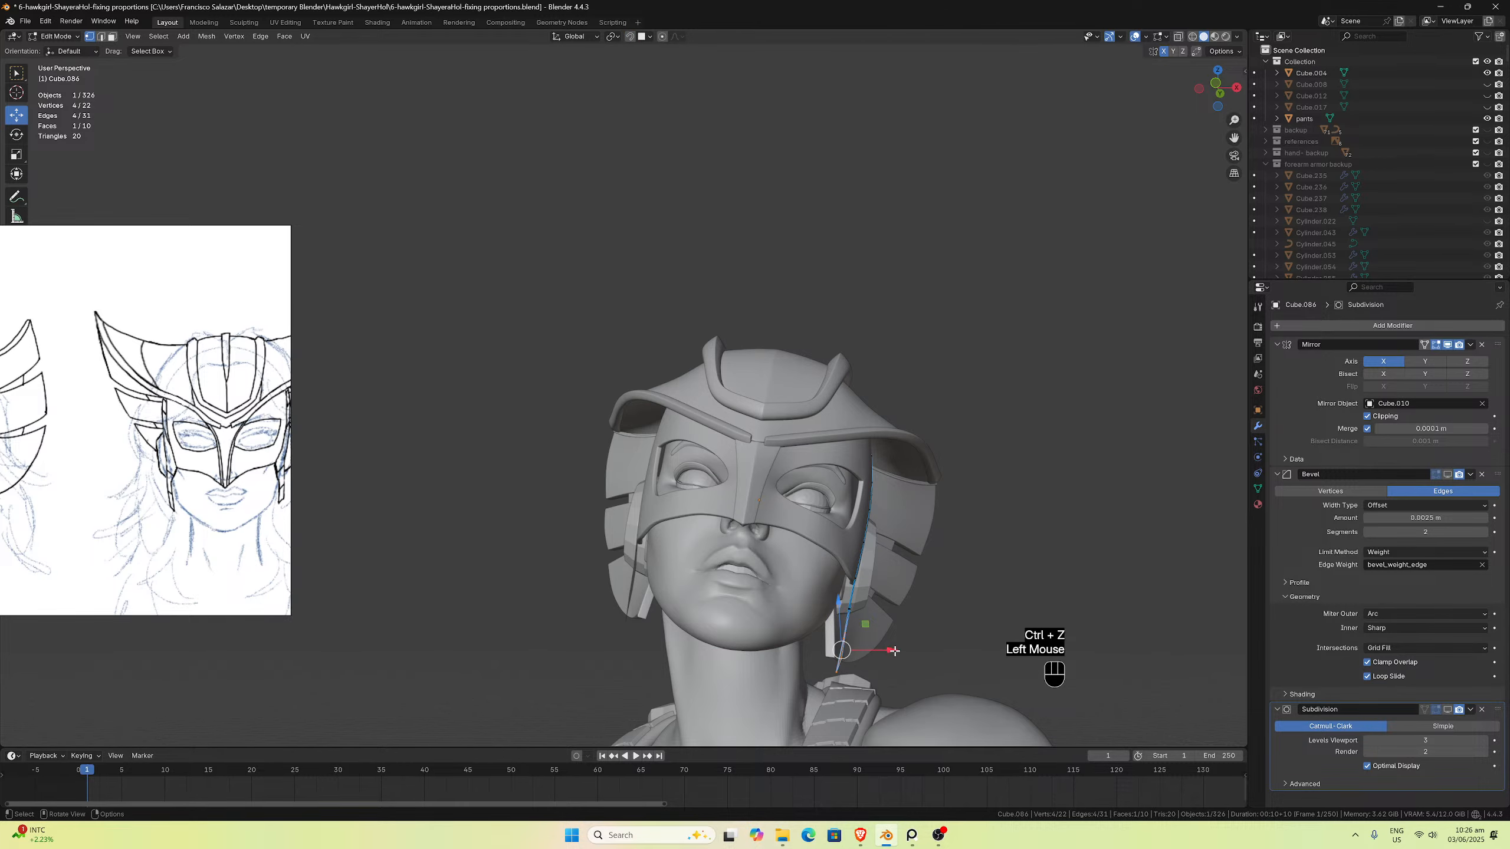
pyautogui.moveTo(894, 651); pyautogui.dragTo(890, 650)
# Step: Nudge the cross edge above the strap's lowest section slightly inward along X
pyautogui.moveTo(890, 651); pyautogui.dragTo(898, 620, button='middle')
pyautogui.click(837, 588)
pyautogui.moveTo(895, 611); pyautogui.dragTo(893, 611)
# Step: Select the next pair of vertices down the strap and nudge them slightly outward along X
pyautogui.moveTo(892, 612); pyautogui.dragTo(895, 676, button='middle')
pyautogui.scroll(1, 889, 607)
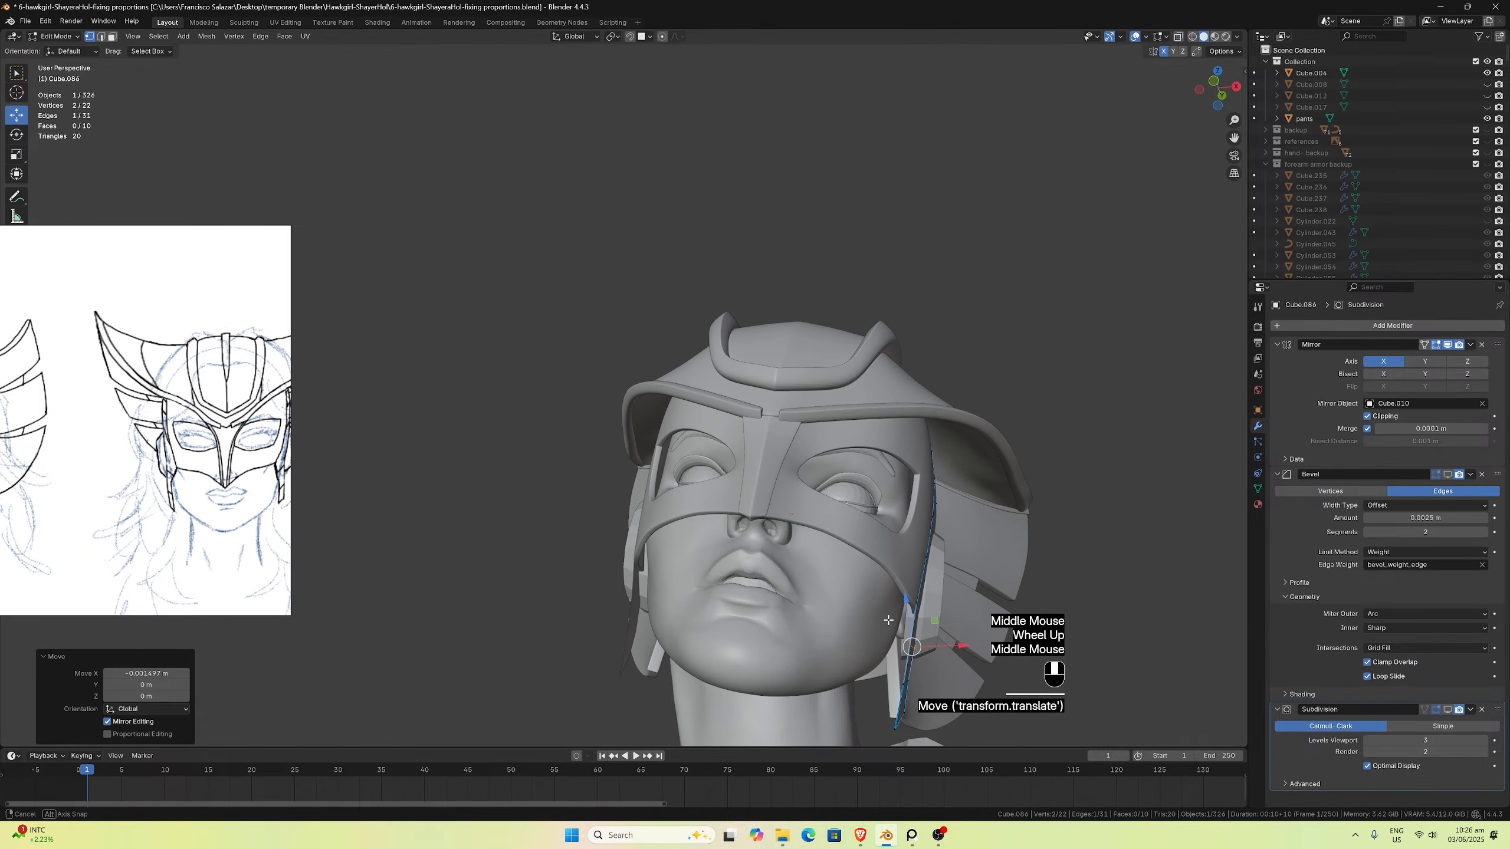
pyautogui.moveTo(895, 675); pyautogui.dragTo(922, 693)
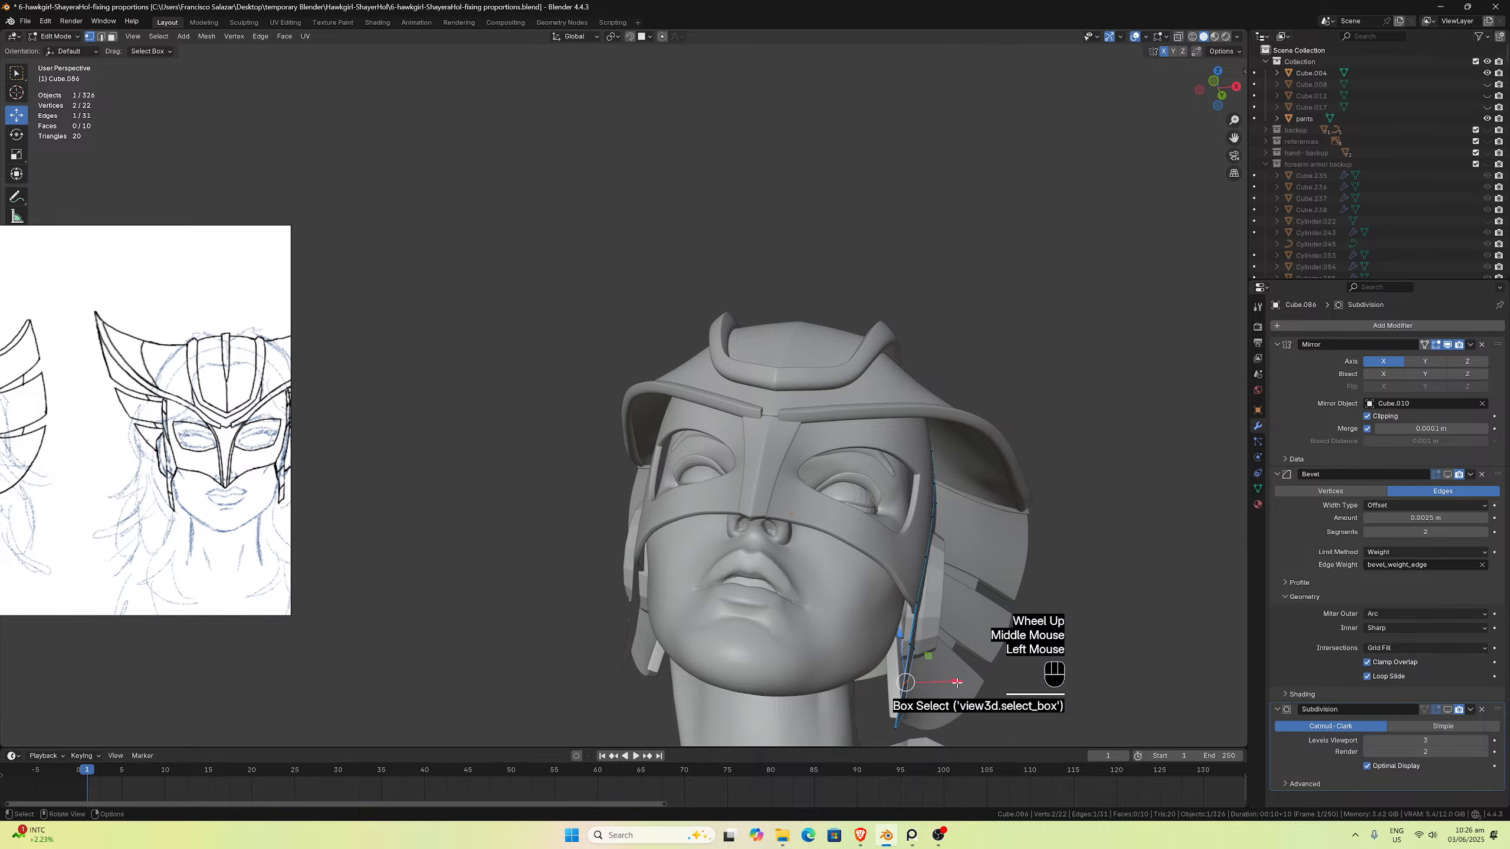
pyautogui.moveTo(956, 683); pyautogui.dragTo(973, 651, button='middle')
pyautogui.moveTo(966, 684); pyautogui.dragTo(947, 695)
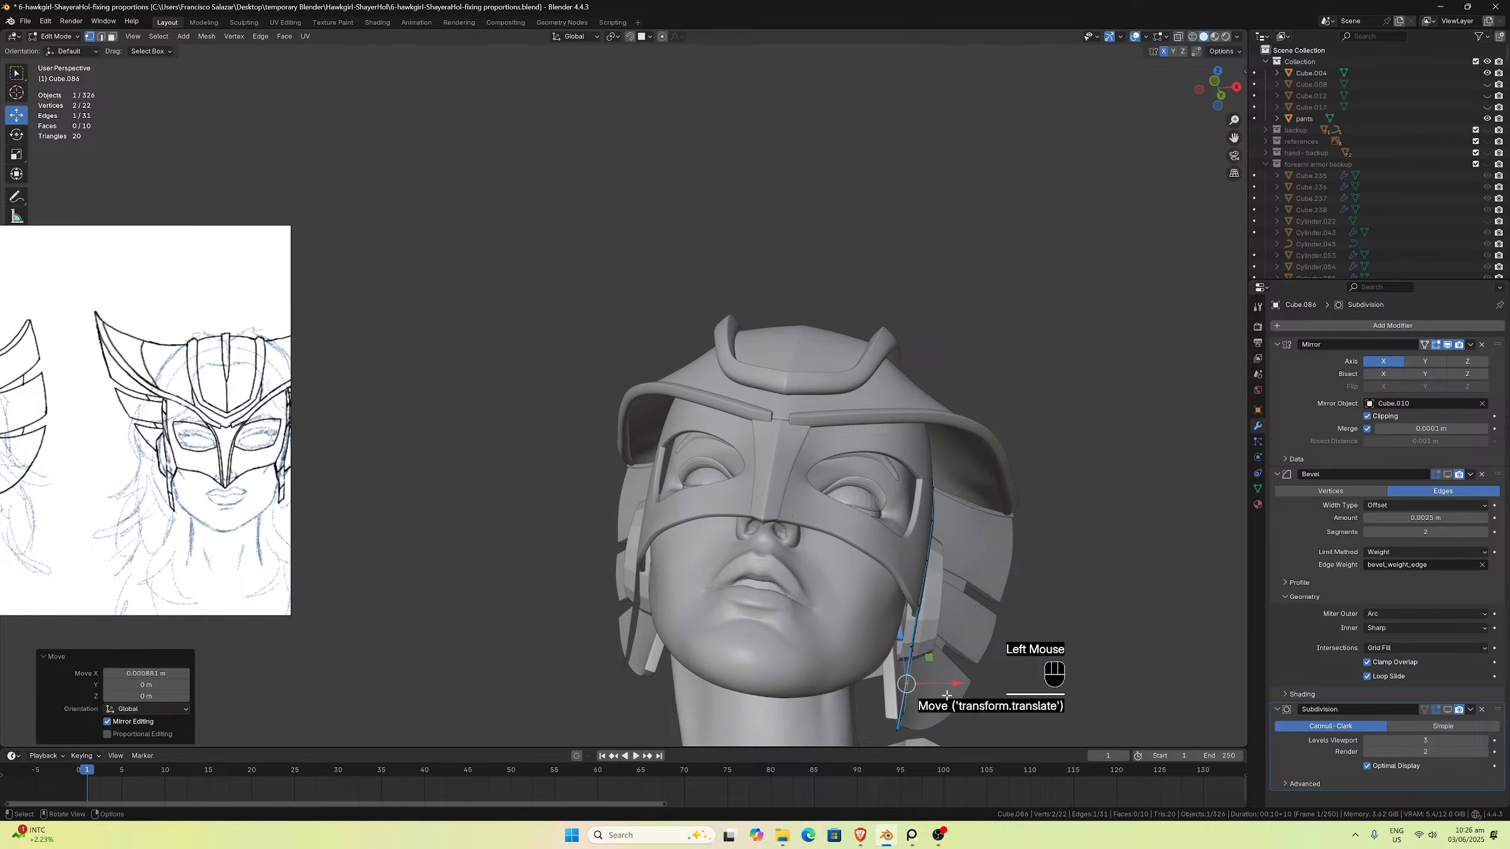
# Step: Check the strap's rear bottom corner from the side and leave edit mode
pyautogui.click(908, 711)
pyautogui.moveTo(907, 711); pyautogui.dragTo(869, 687, button='middle')
pyautogui.scroll(-1, 948, 706)
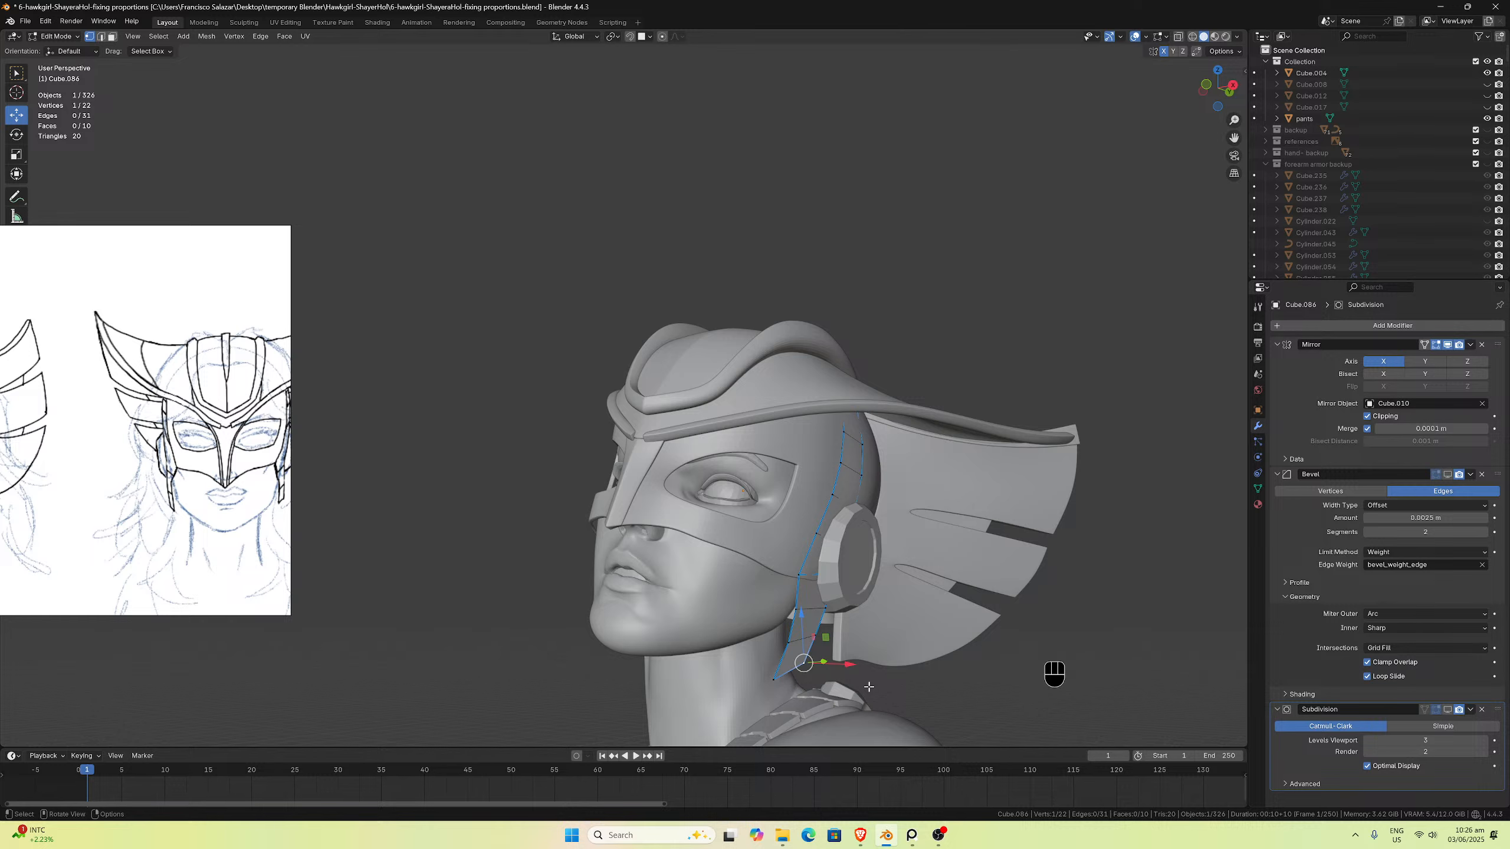
pyautogui.moveTo(858, 606); pyautogui.dragTo(858, 607, button='middle')
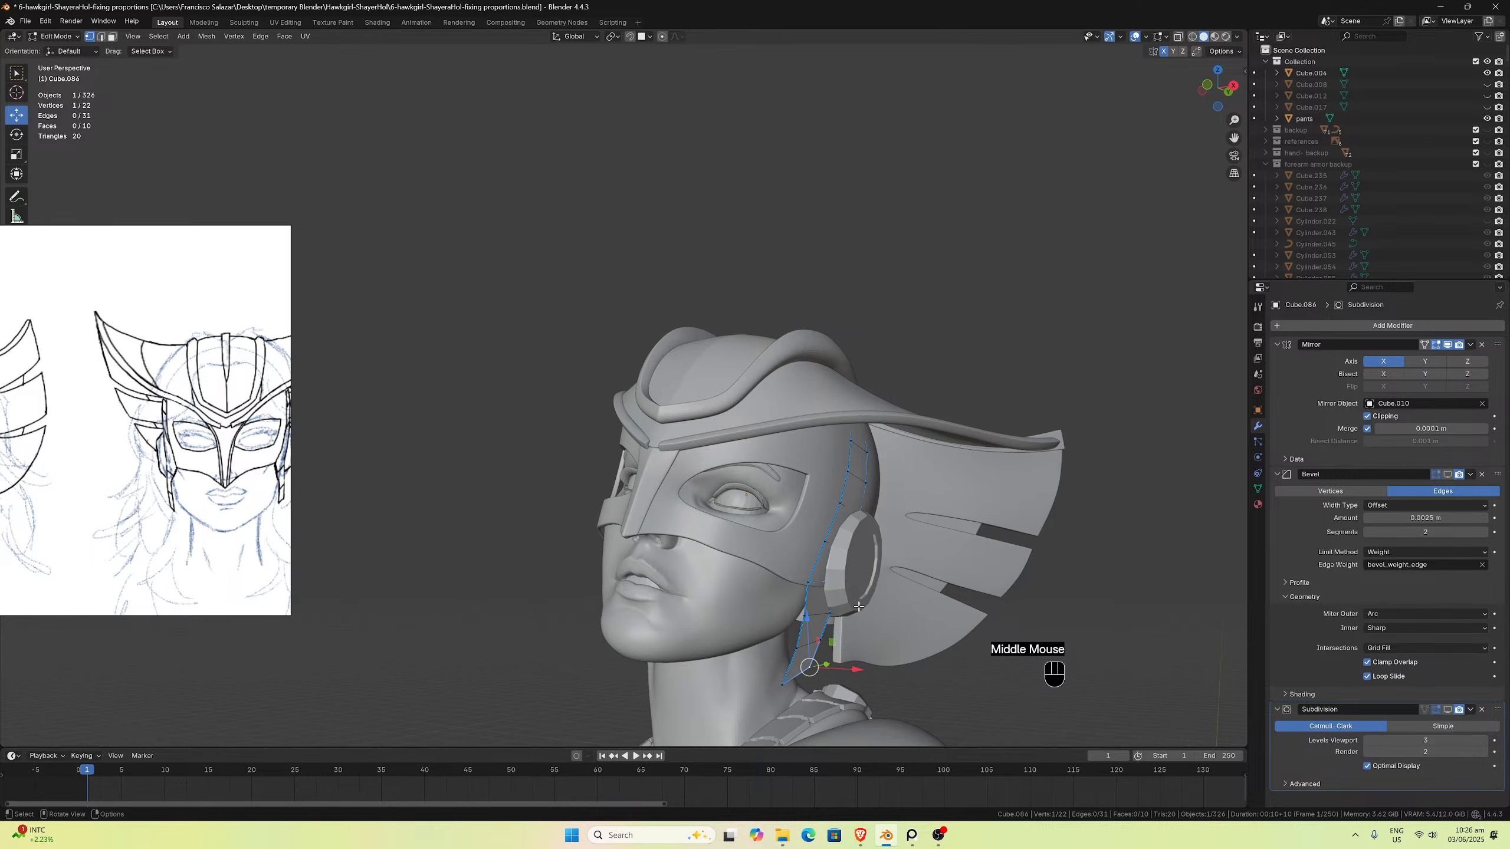
pyautogui.press('Tab')
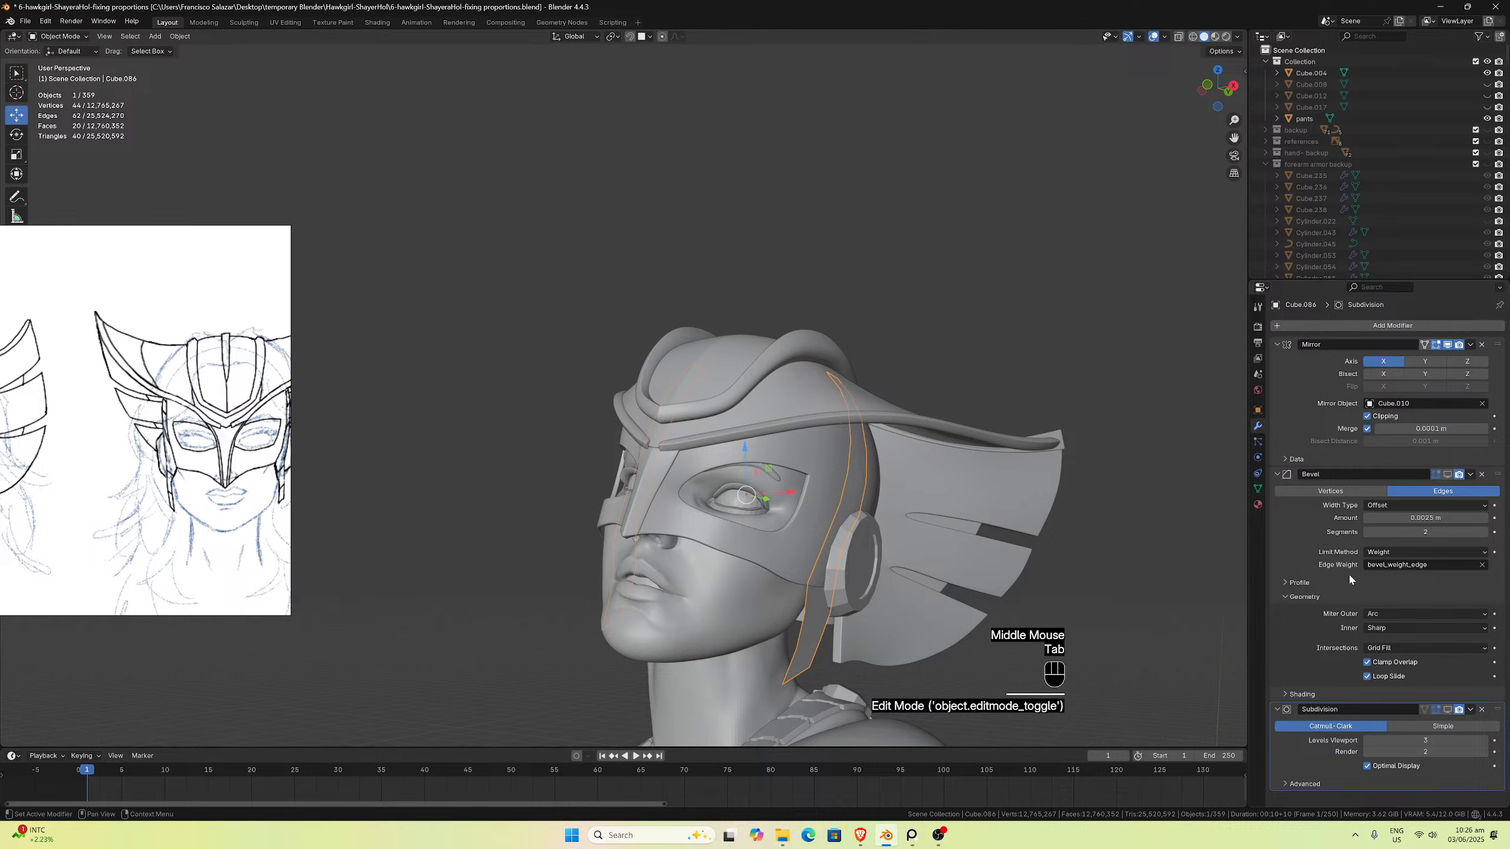
# Step: Add a Solidify modifier to the side strap and place it between the Mirror and Bevel modifiers
pyautogui.click(1306, 326)
pyautogui.moveTo(1284, 379)
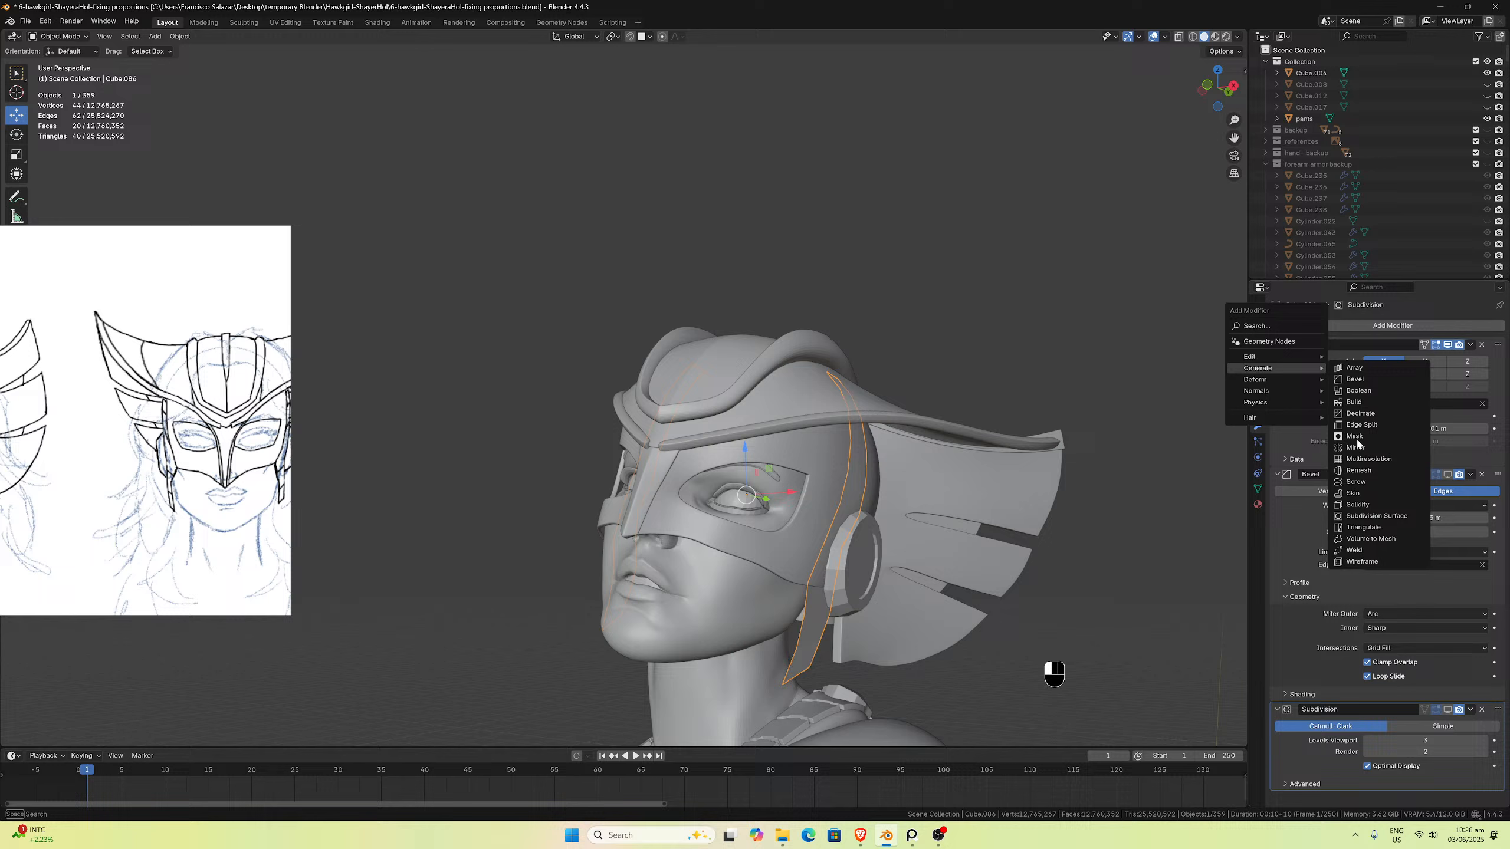
pyautogui.click(1357, 504)
pyautogui.scroll(-3, 1444, 654)
pyautogui.moveTo(1495, 704); pyautogui.dragTo(1495, 380)
pyautogui.scroll(2, 901, 539)
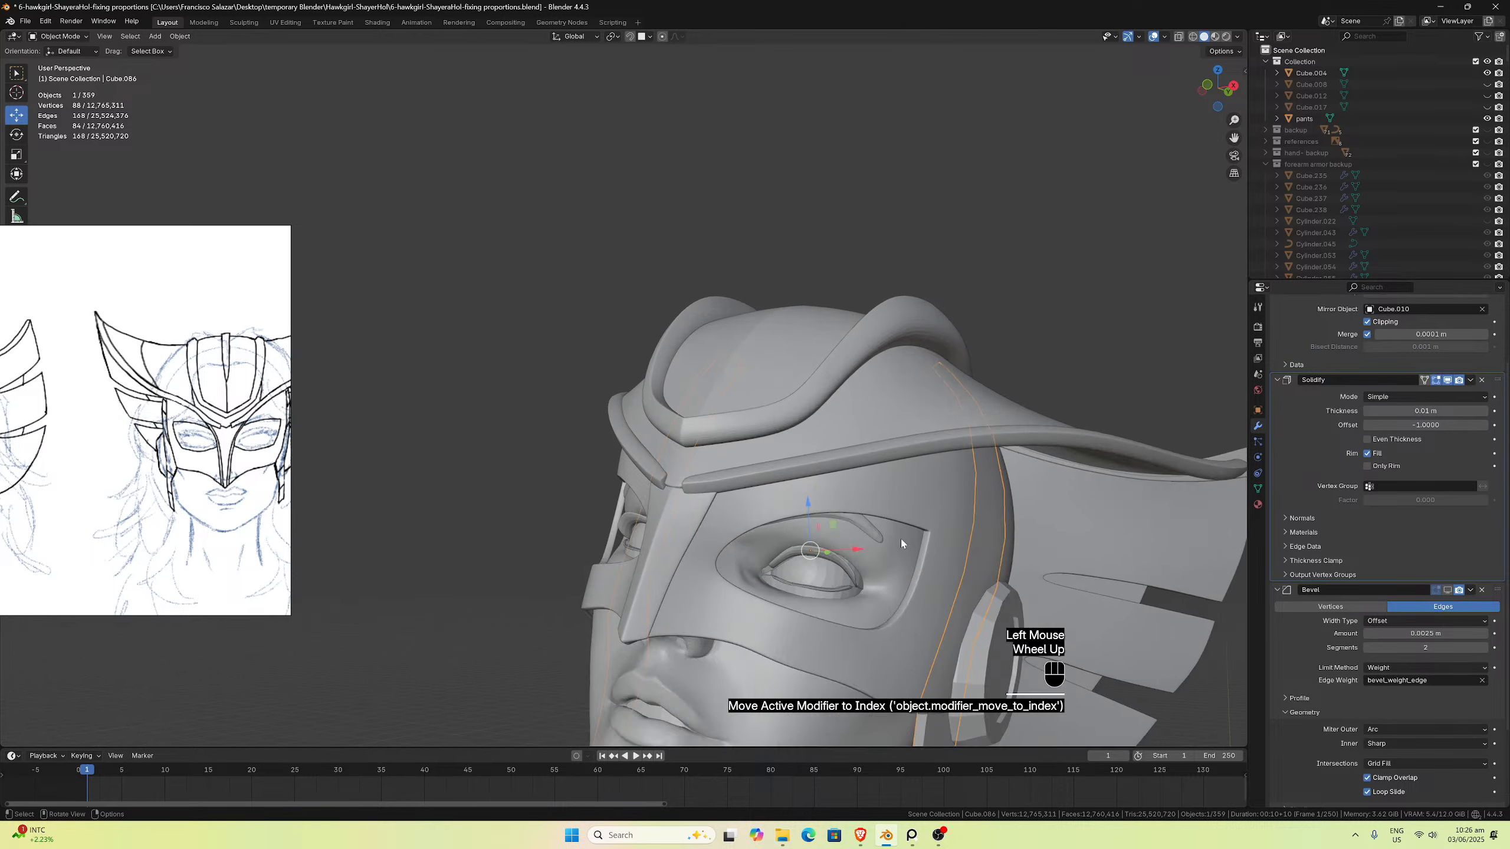
# Step: Set the Solidify offset to 0 on the side strap
pyautogui.moveTo(901, 538); pyautogui.dragTo(969, 550, button='middle')
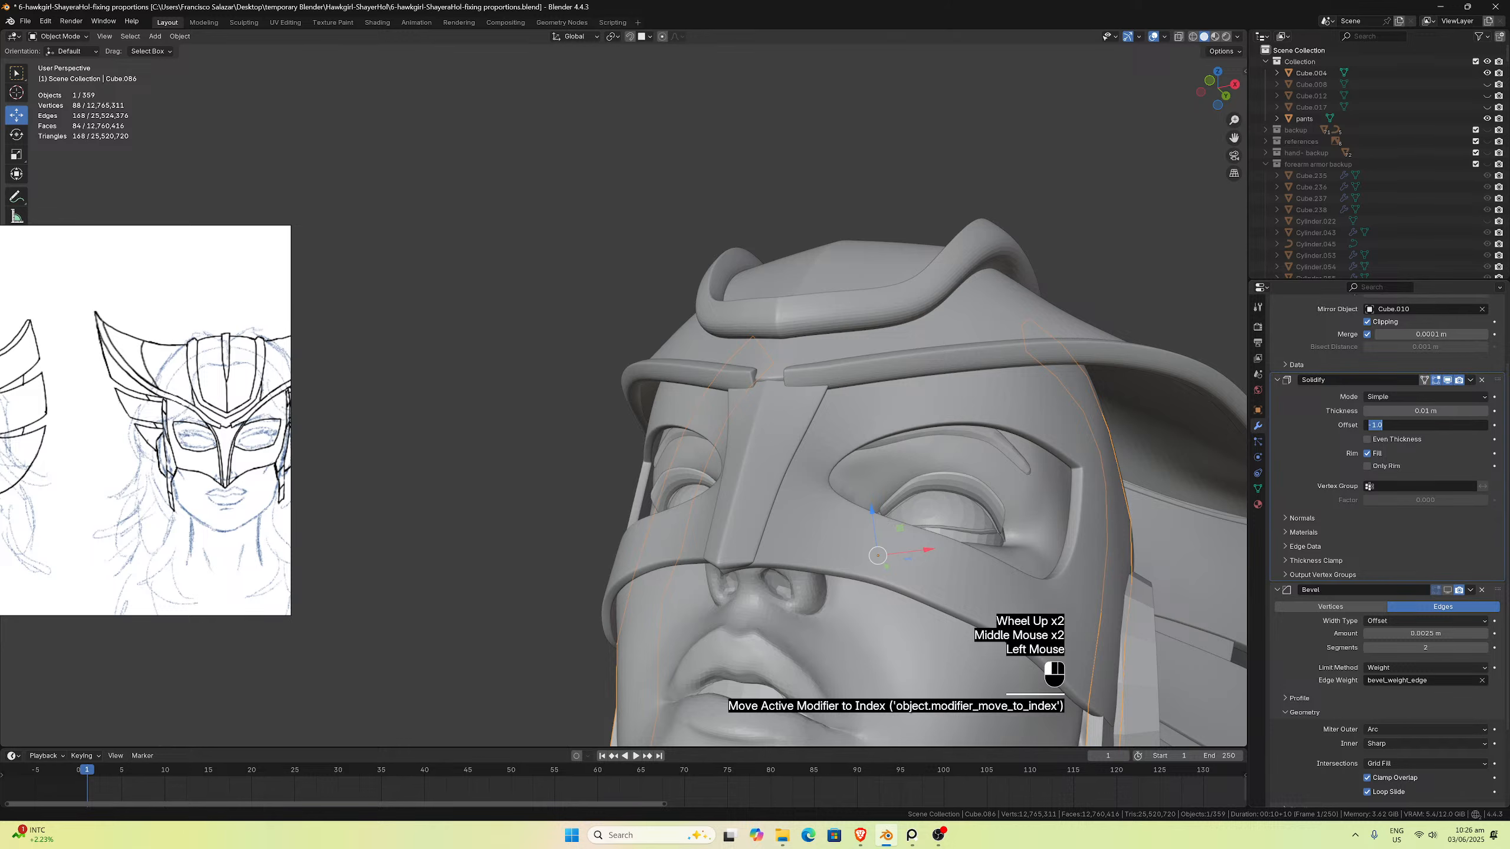
pyautogui.moveTo(1434, 428); pyautogui.dragTo(1434, 426)
pyautogui.scroll(-2, 1004, 520)
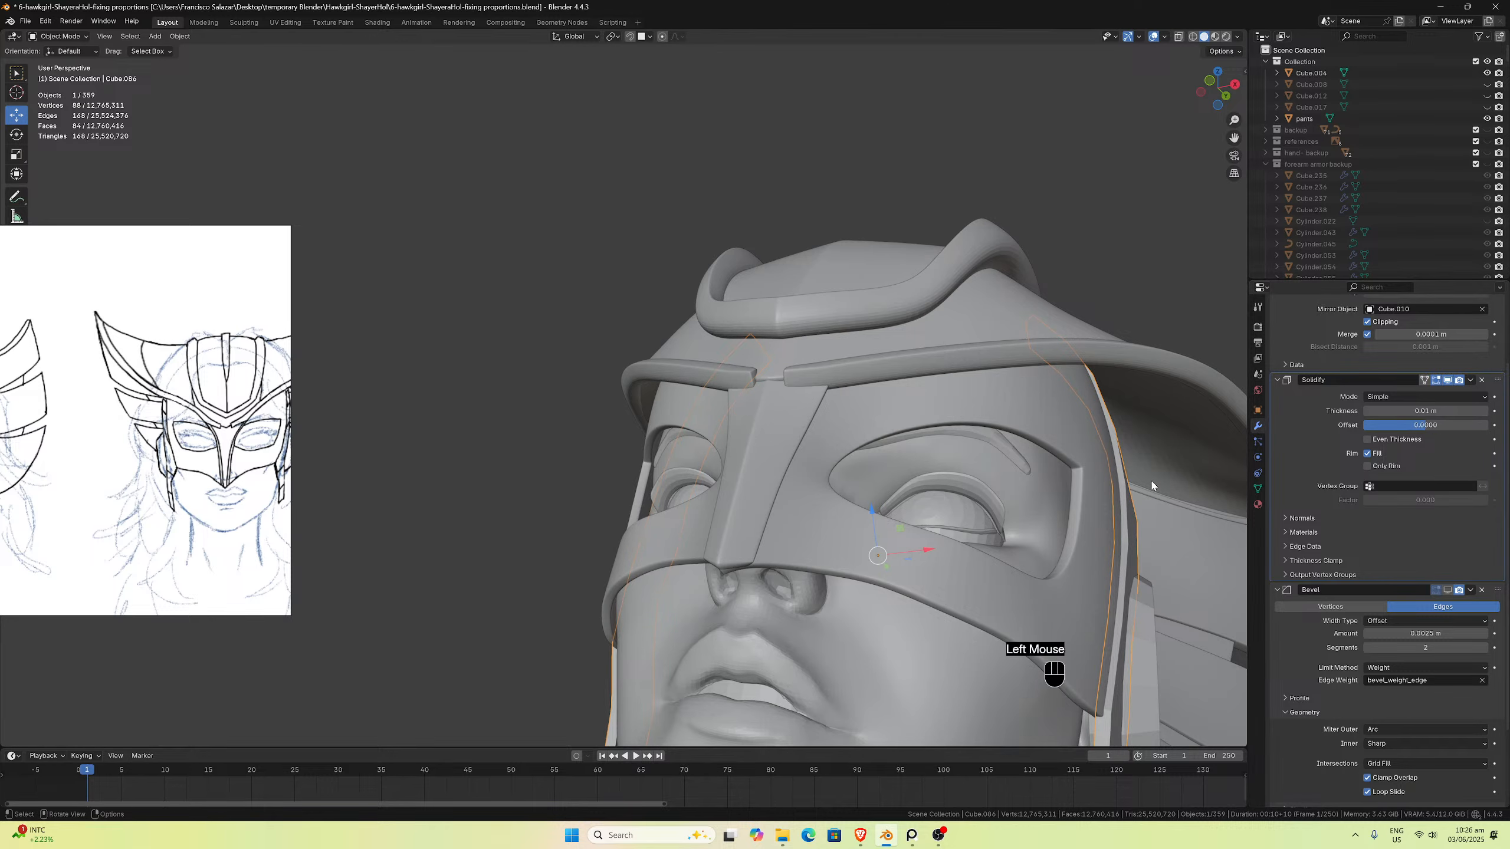
# Step: Inspect the strap's thickness around the mask and increase the Solidify thickness to 0.02 m
pyautogui.moveTo(1004, 520)
pyautogui.mouseDown(button='middle')
pyautogui.moveTo(877, 517)
pyautogui.moveTo(915, 498)
pyautogui.moveTo(1028, 502)
pyautogui.mouseUp(button='middle')
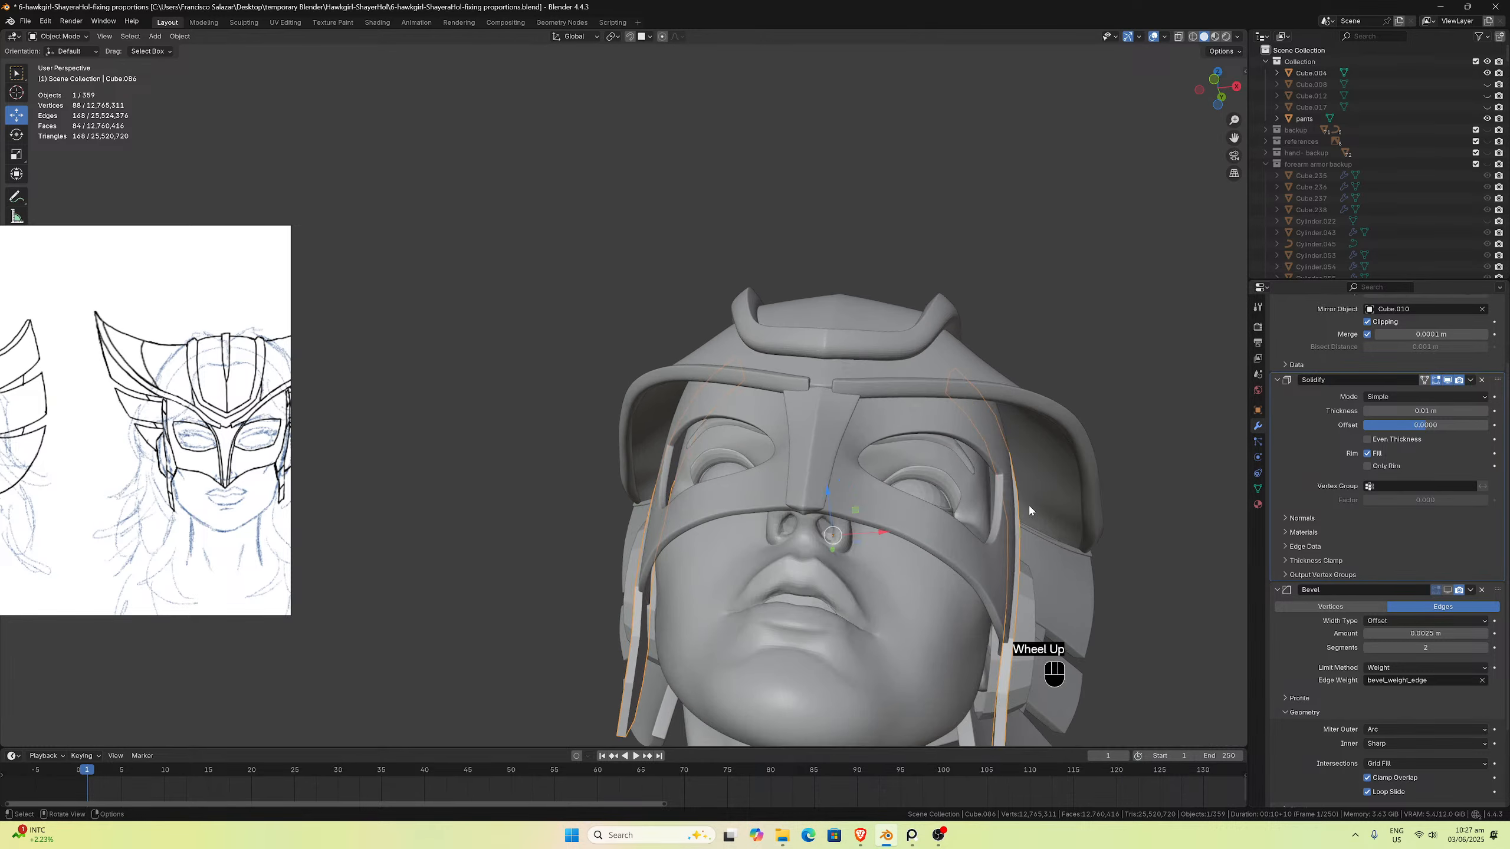
pyautogui.scroll(2, 1049, 518)
pyautogui.scroll(-2, 1075, 368)
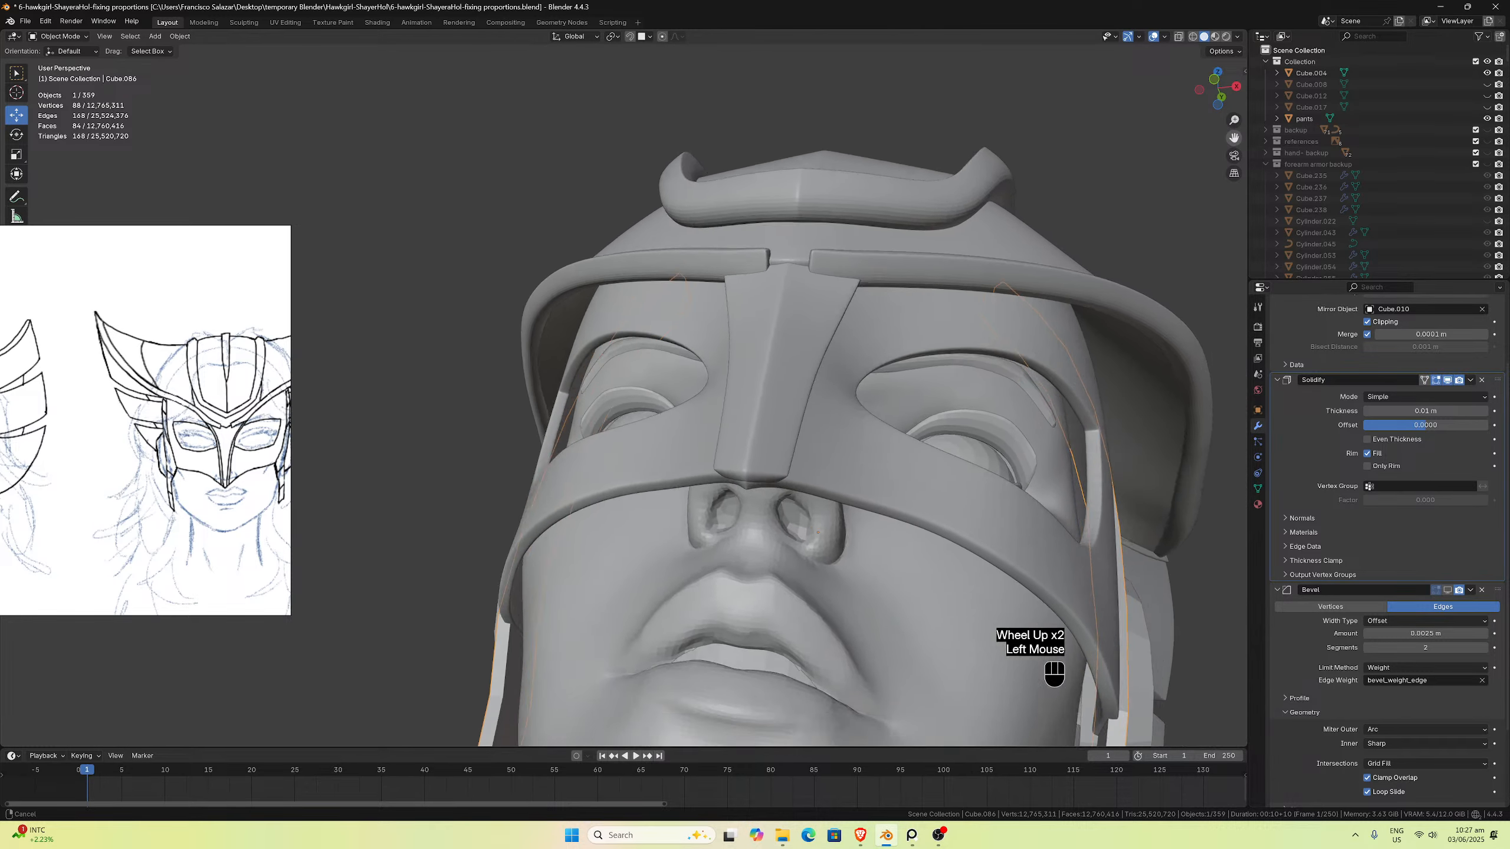
pyautogui.moveTo(1075, 368); pyautogui.dragTo(1053, 479, button='middle')
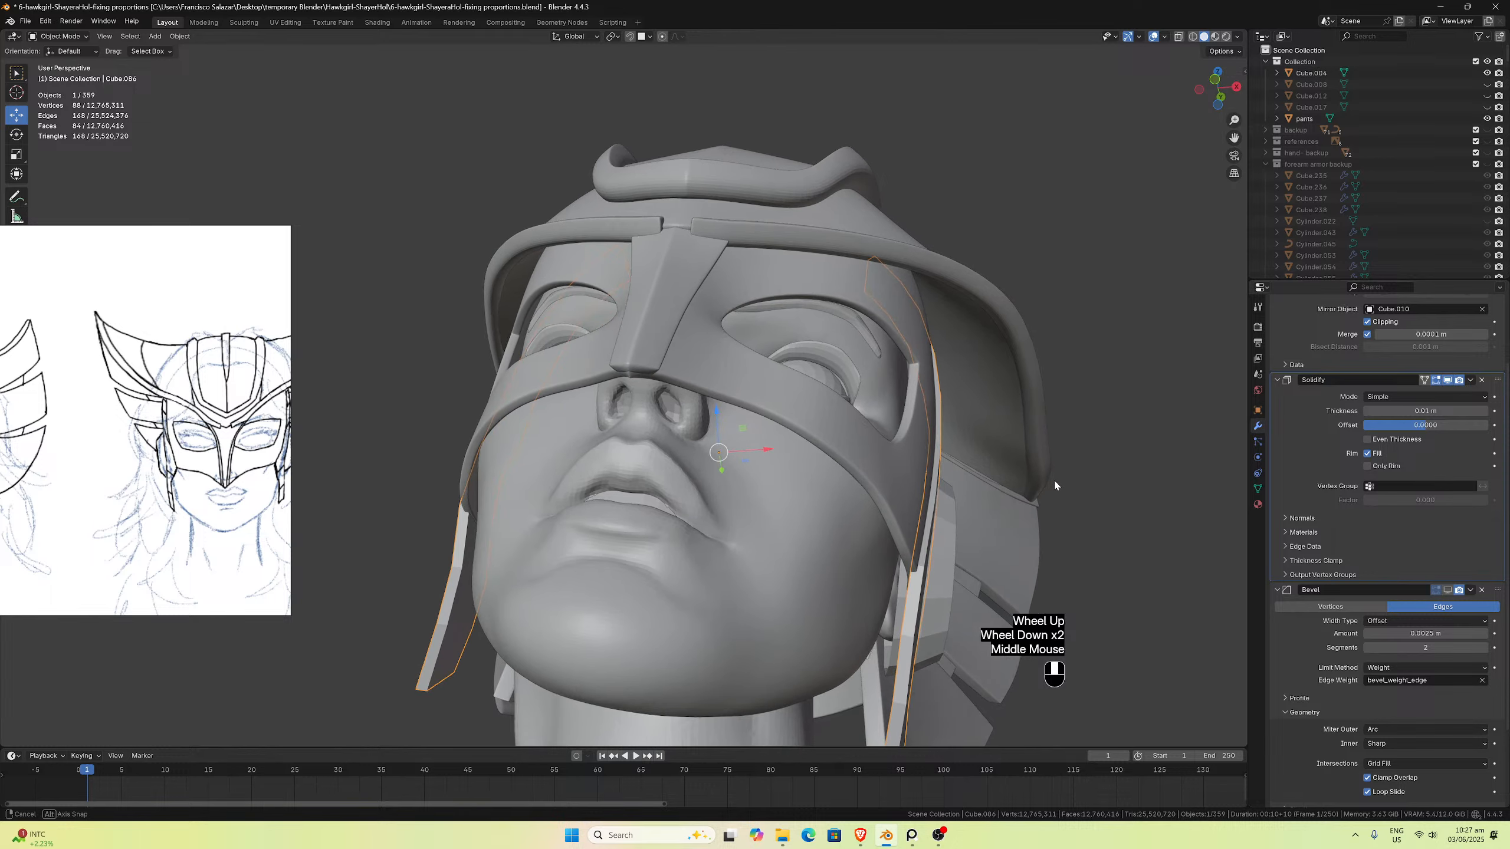
pyautogui.scroll(1, 1054, 480)
pyautogui.click(1483, 411)
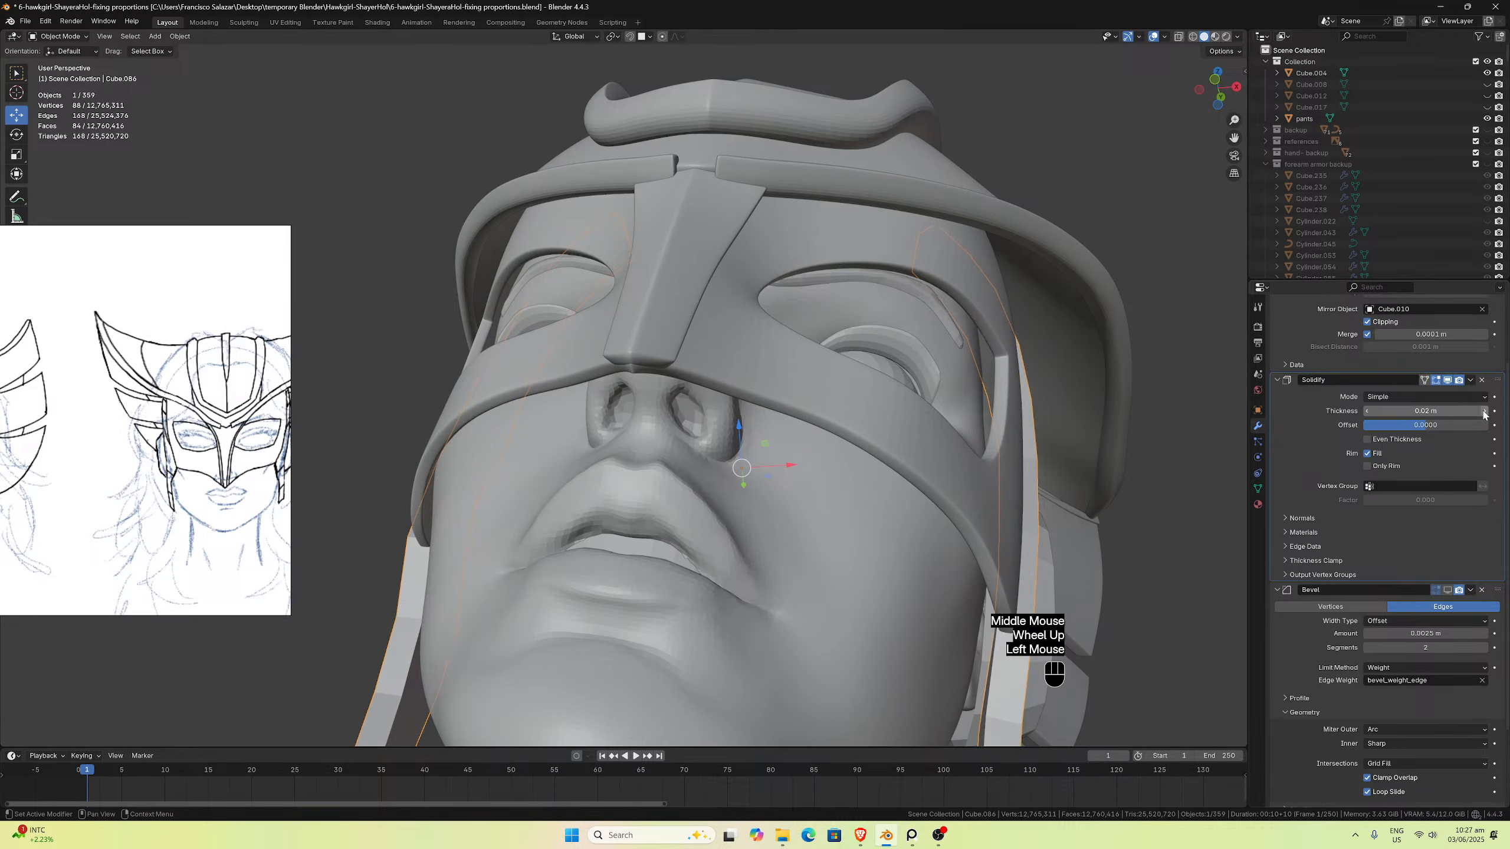
# Step: Review the thickened strap from the side and disable its Mirror modifier in the viewport
pyautogui.scroll(-1, 976, 508)
pyautogui.moveTo(975, 517); pyautogui.dragTo(819, 555, button='middle')
pyautogui.scroll(-1, 957, 535)
pyautogui.scroll(-1, 954, 595)
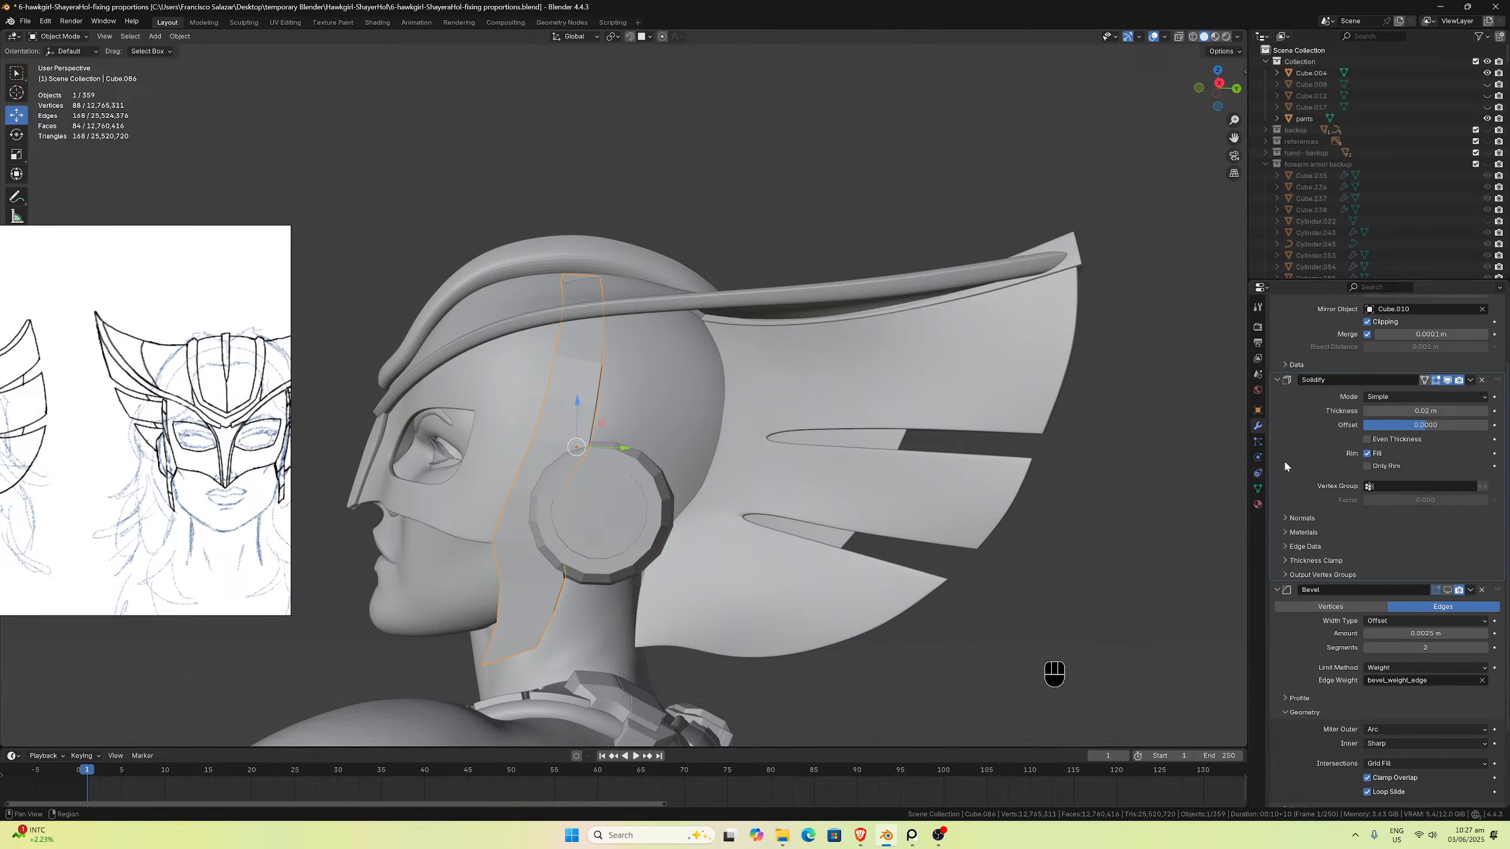
pyautogui.scroll(4, 1455, 481)
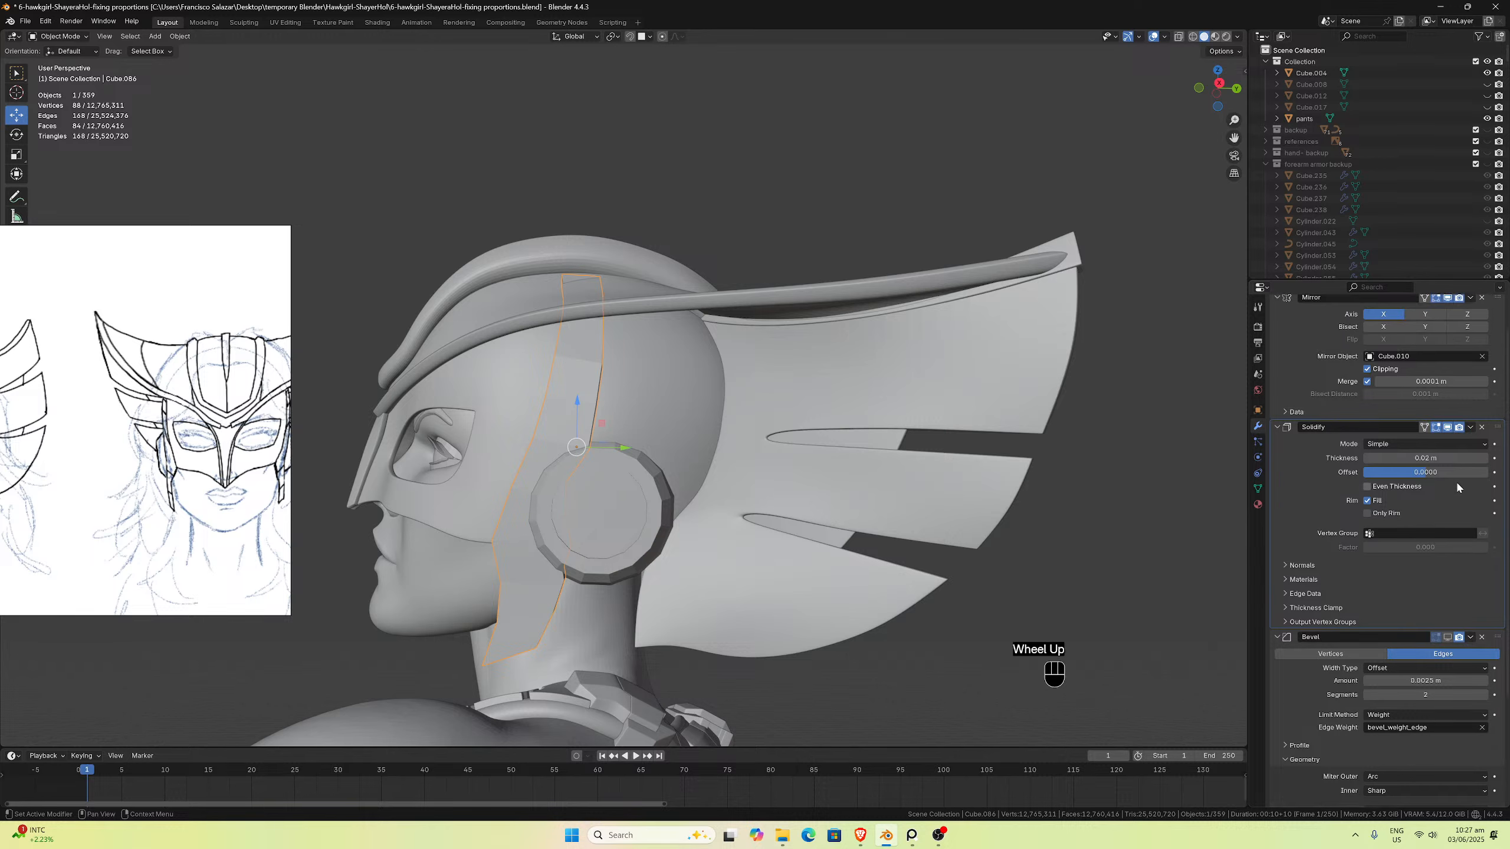
pyautogui.click(1448, 345)
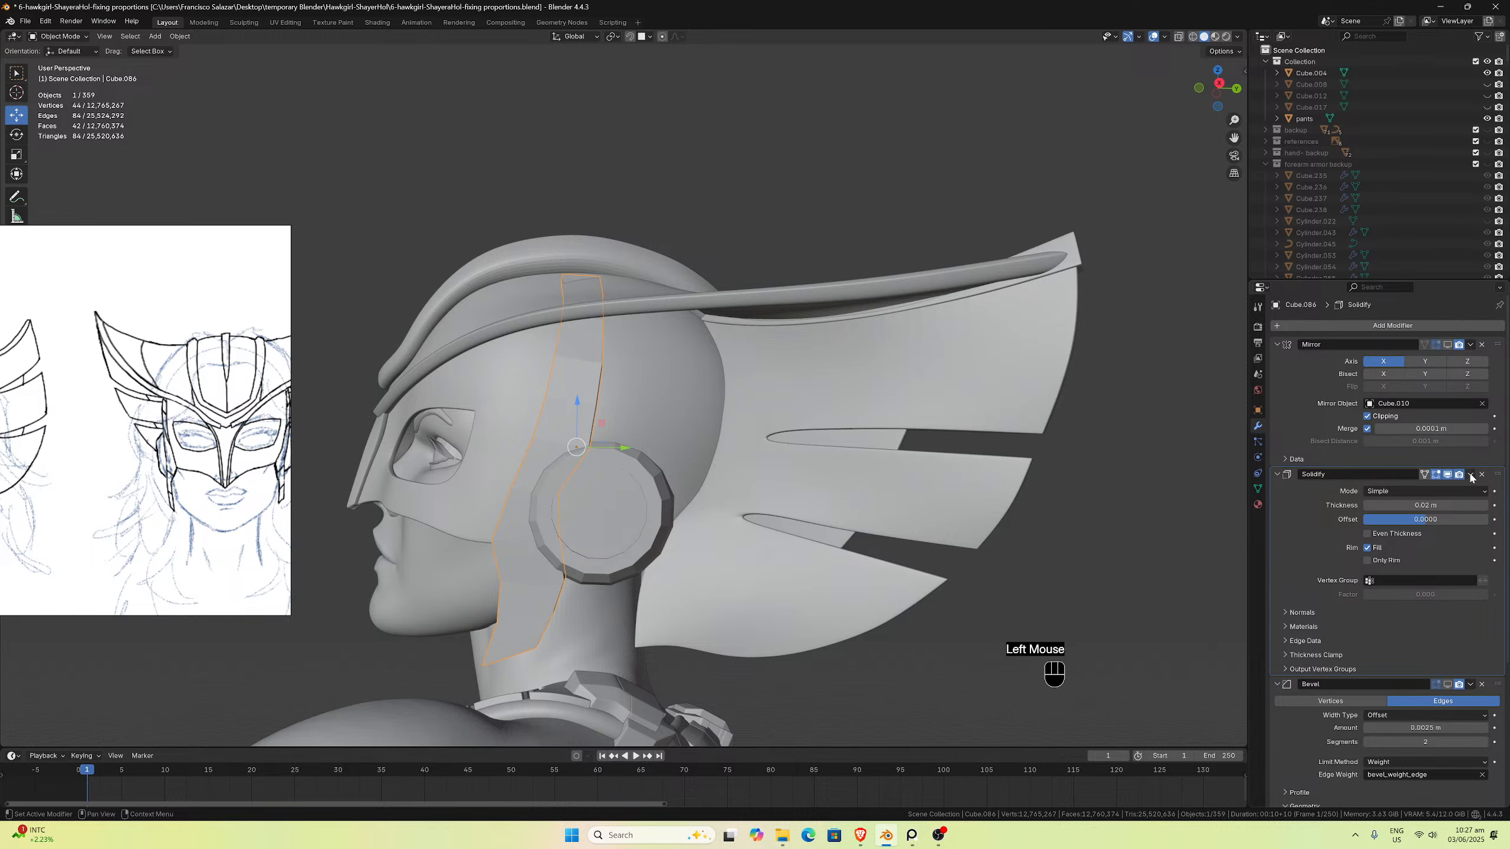
# Step: Save the file and apply the Solidify modifier to the side strap
pyautogui.hotkey('ctrl', 's')
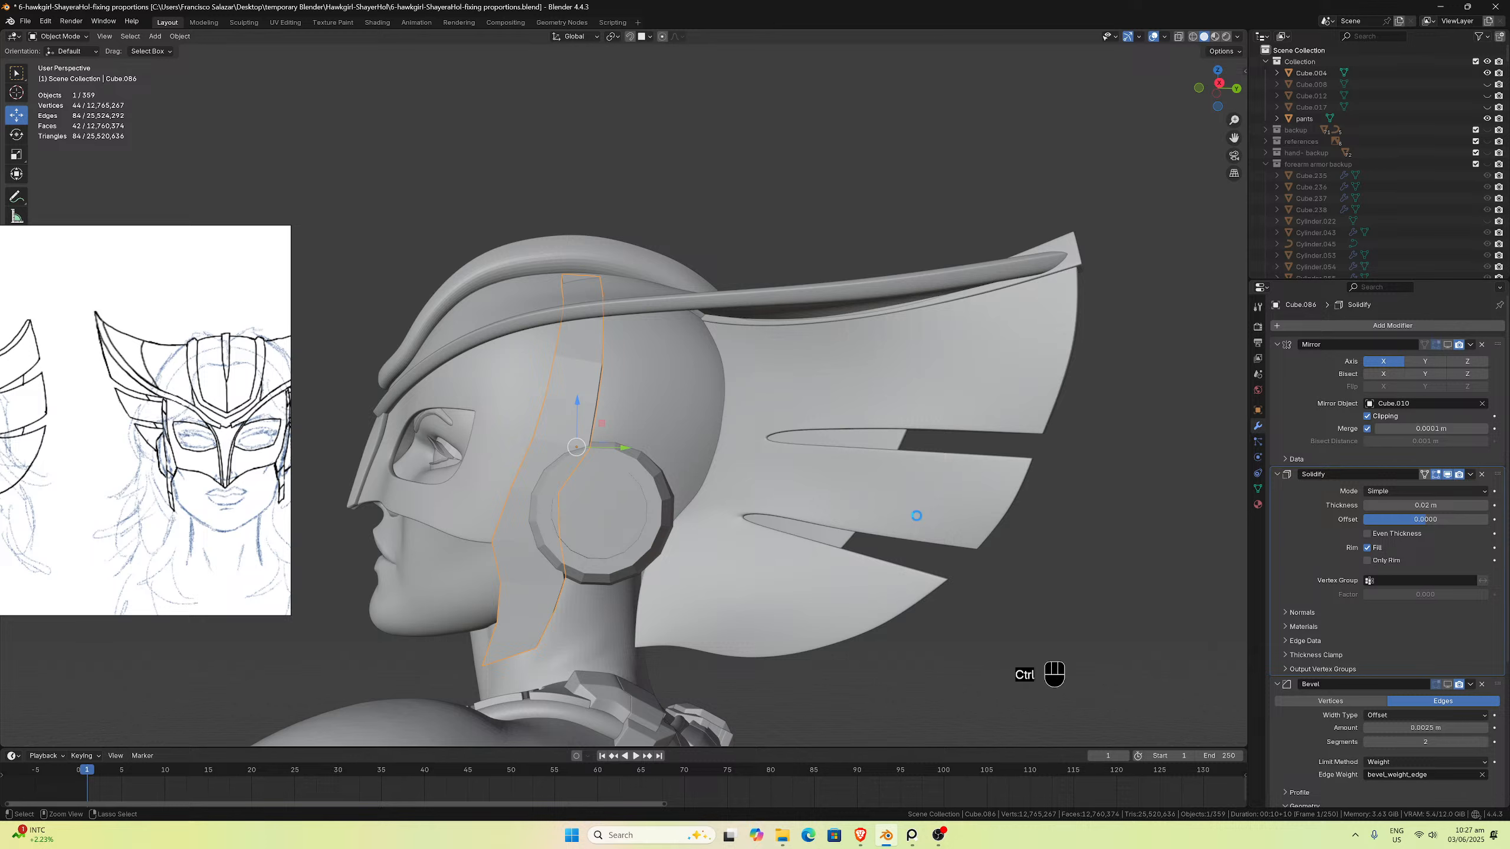
pyautogui.click(1470, 476)
pyautogui.click(1418, 487)
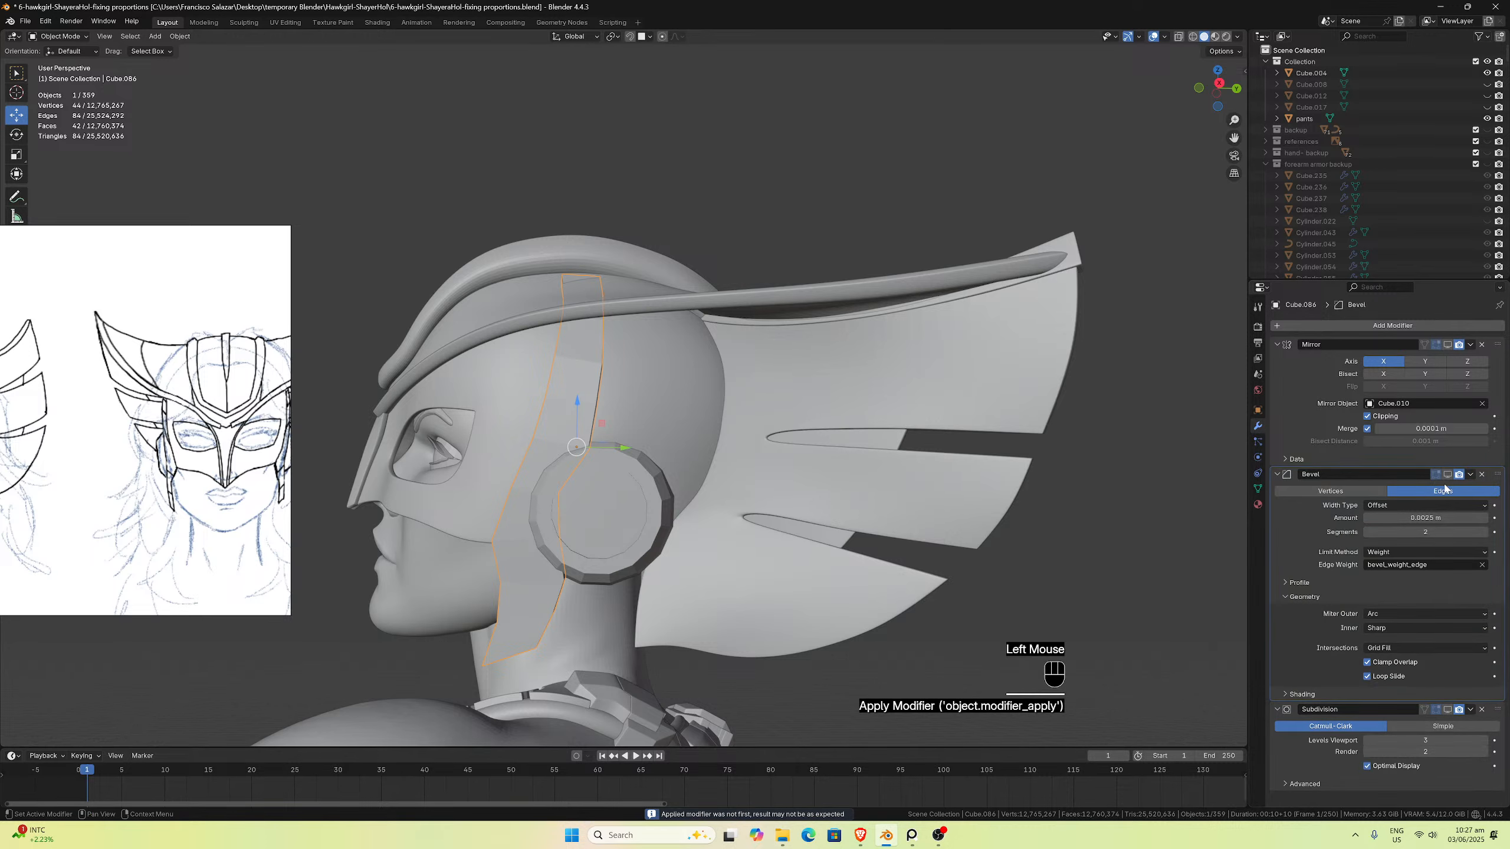
# Step: Undo applying the Solidify modifier, move it above Mirror in the strap's modifier stack, and apply it again
pyautogui.hotkey('ctrl', 'z')
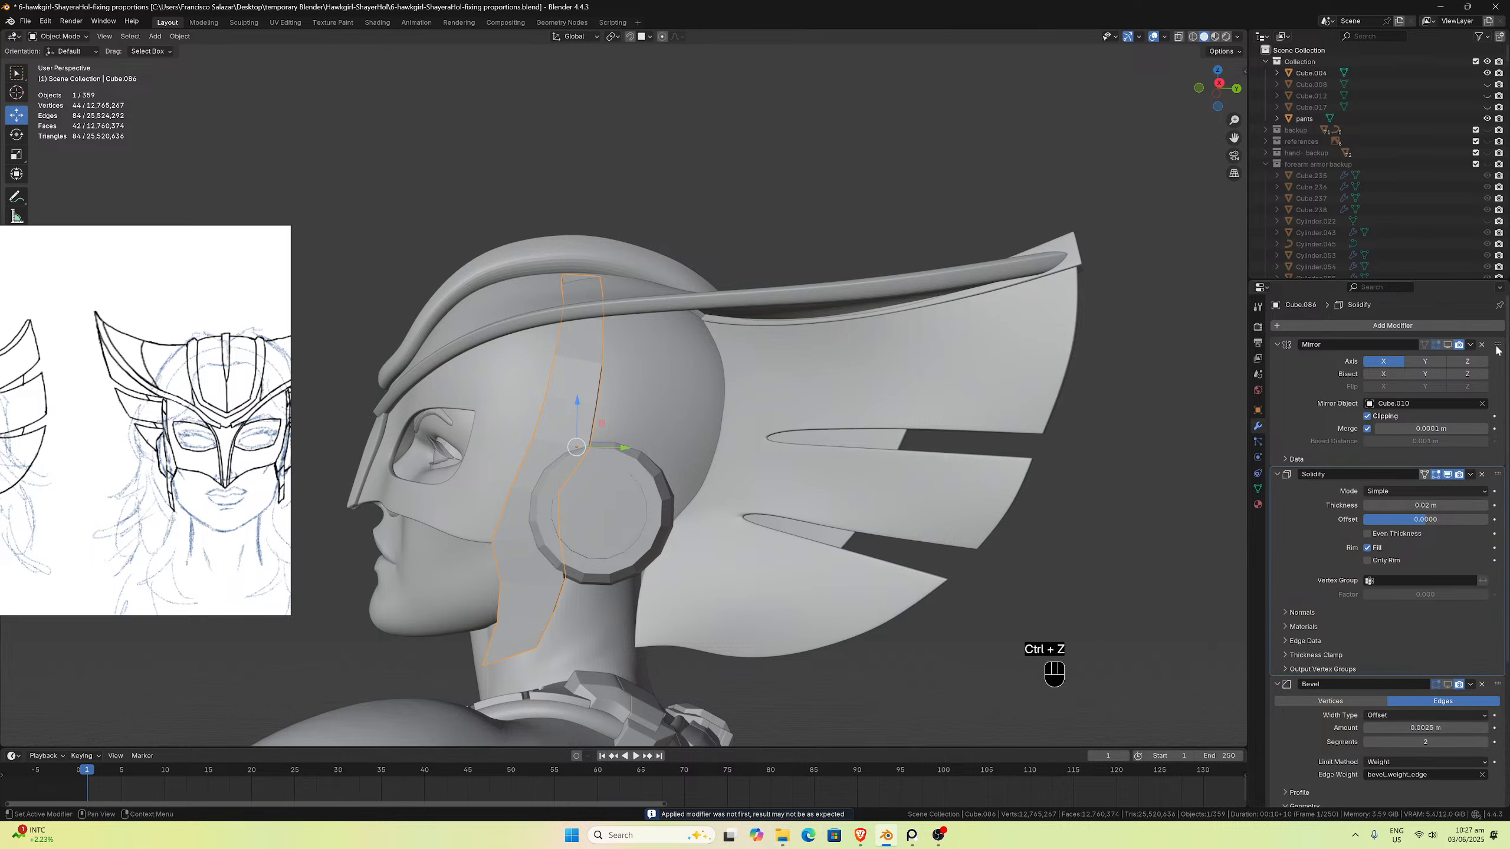
pyautogui.moveTo(1496, 474); pyautogui.dragTo(1480, 346)
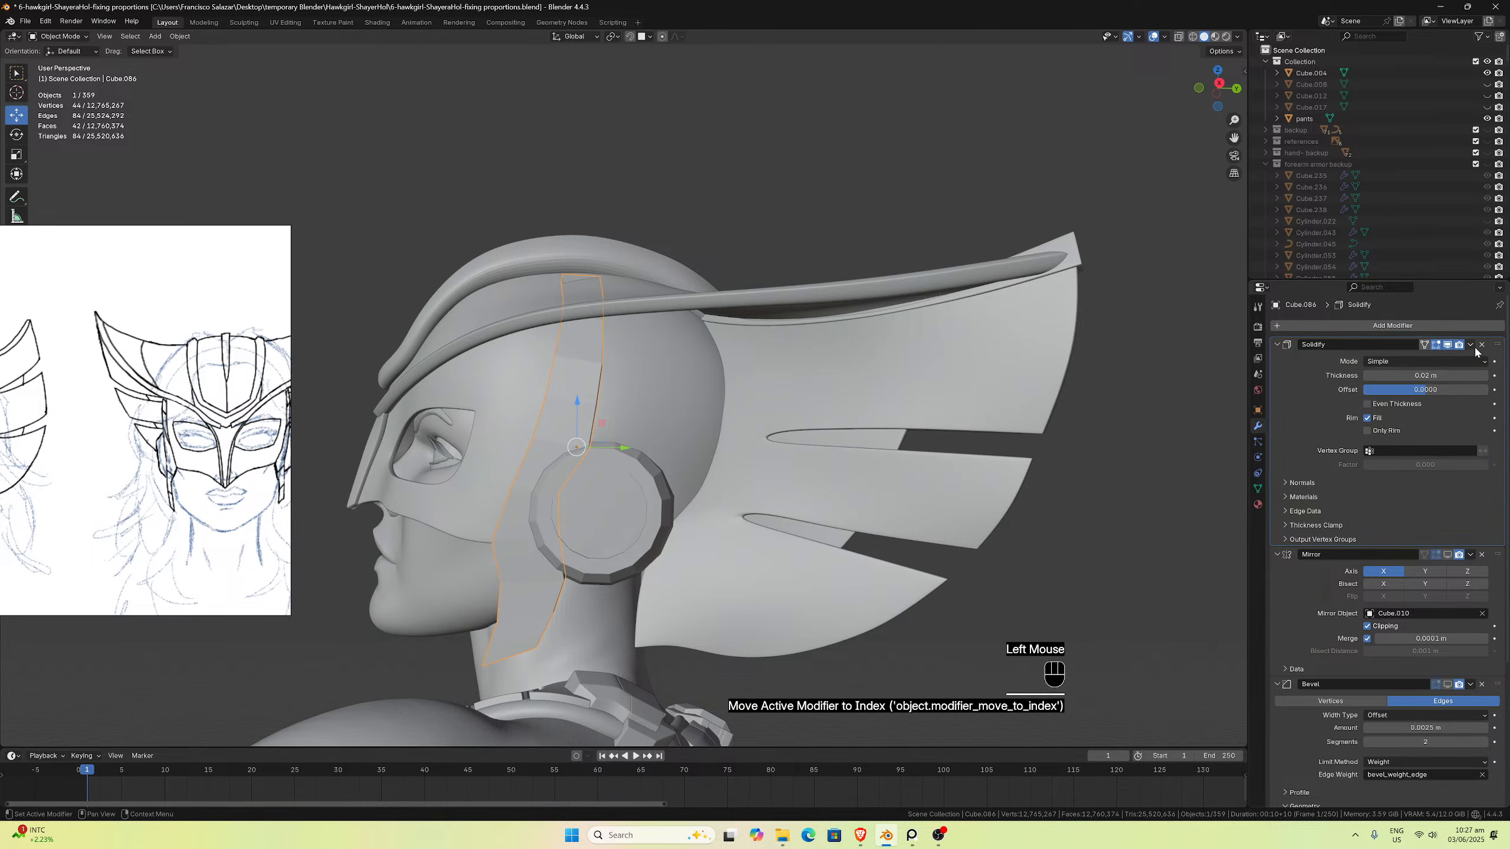
pyautogui.click(1470, 345)
pyautogui.click(1445, 356)
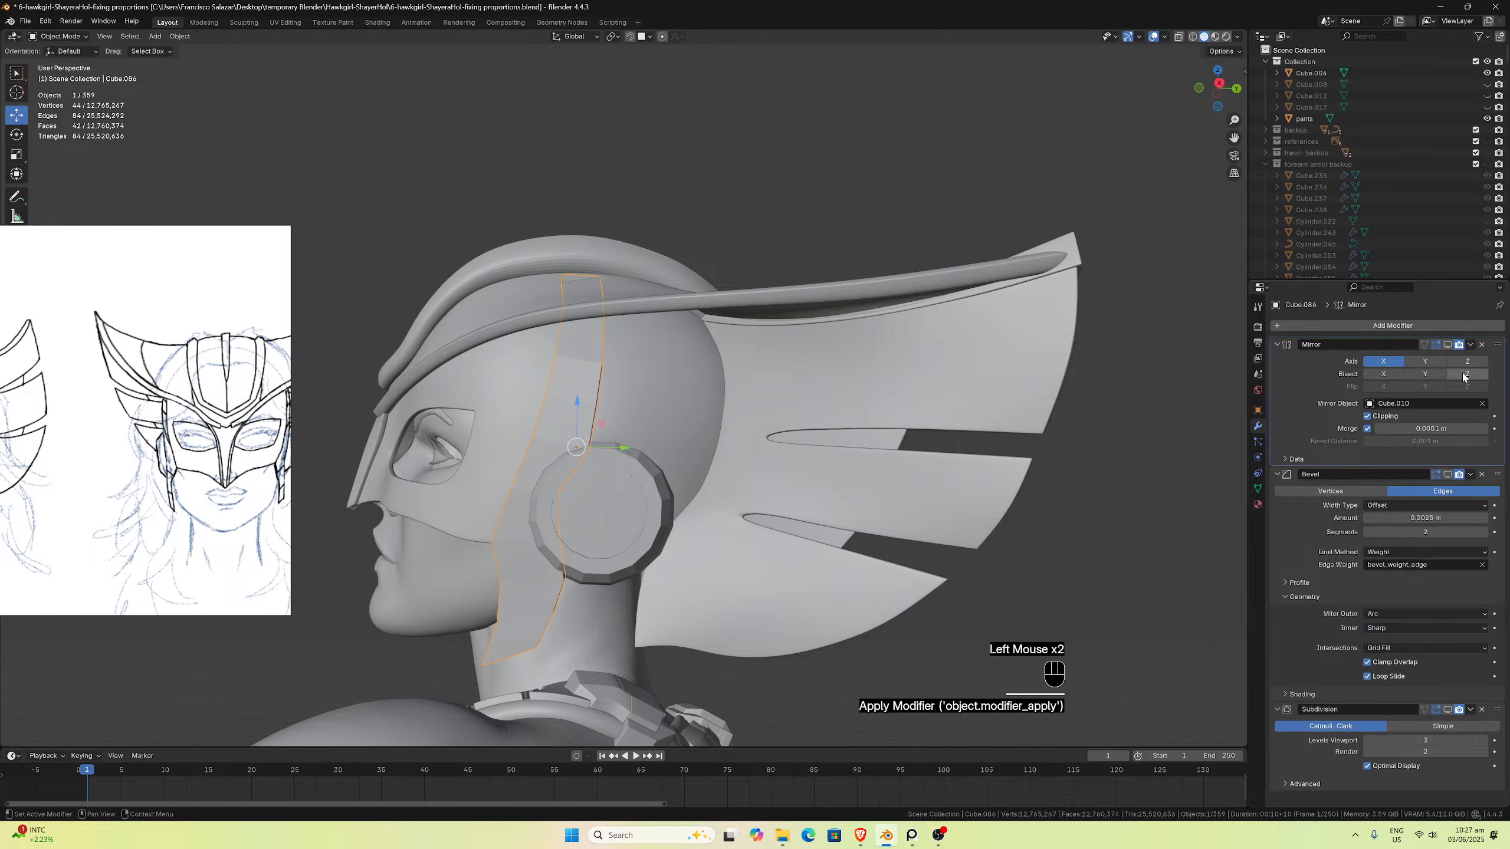
# Step: Re-enable the strap's Mirror, Bevel and Subdivision modifiers in the viewport
pyautogui.moveTo(631, 499); pyautogui.dragTo(945, 517, button='middle')
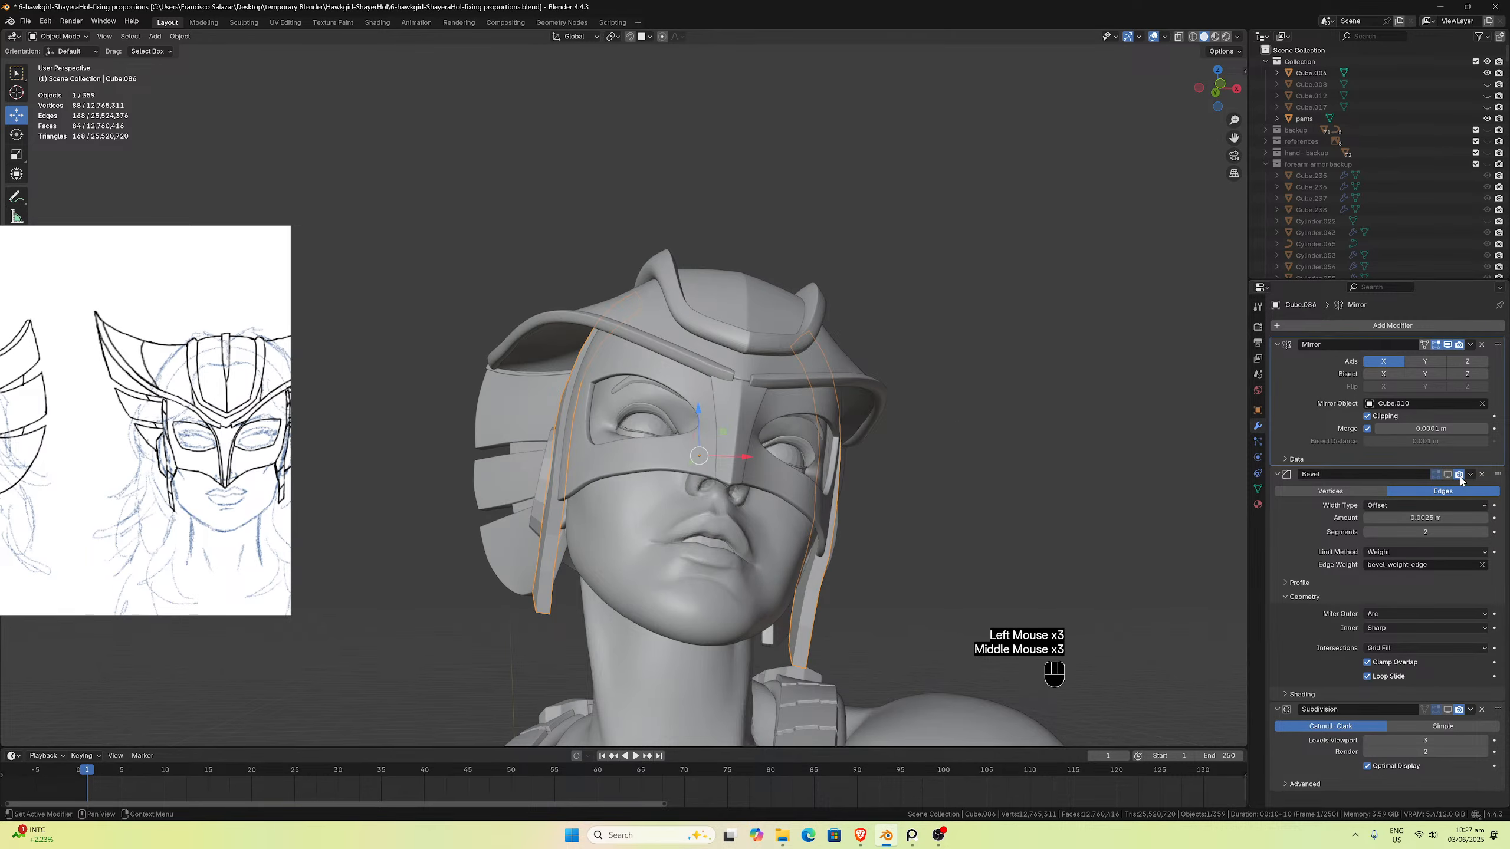
pyautogui.click(1447, 475)
pyautogui.scroll(-2, 1446, 609)
pyautogui.click(1447, 708)
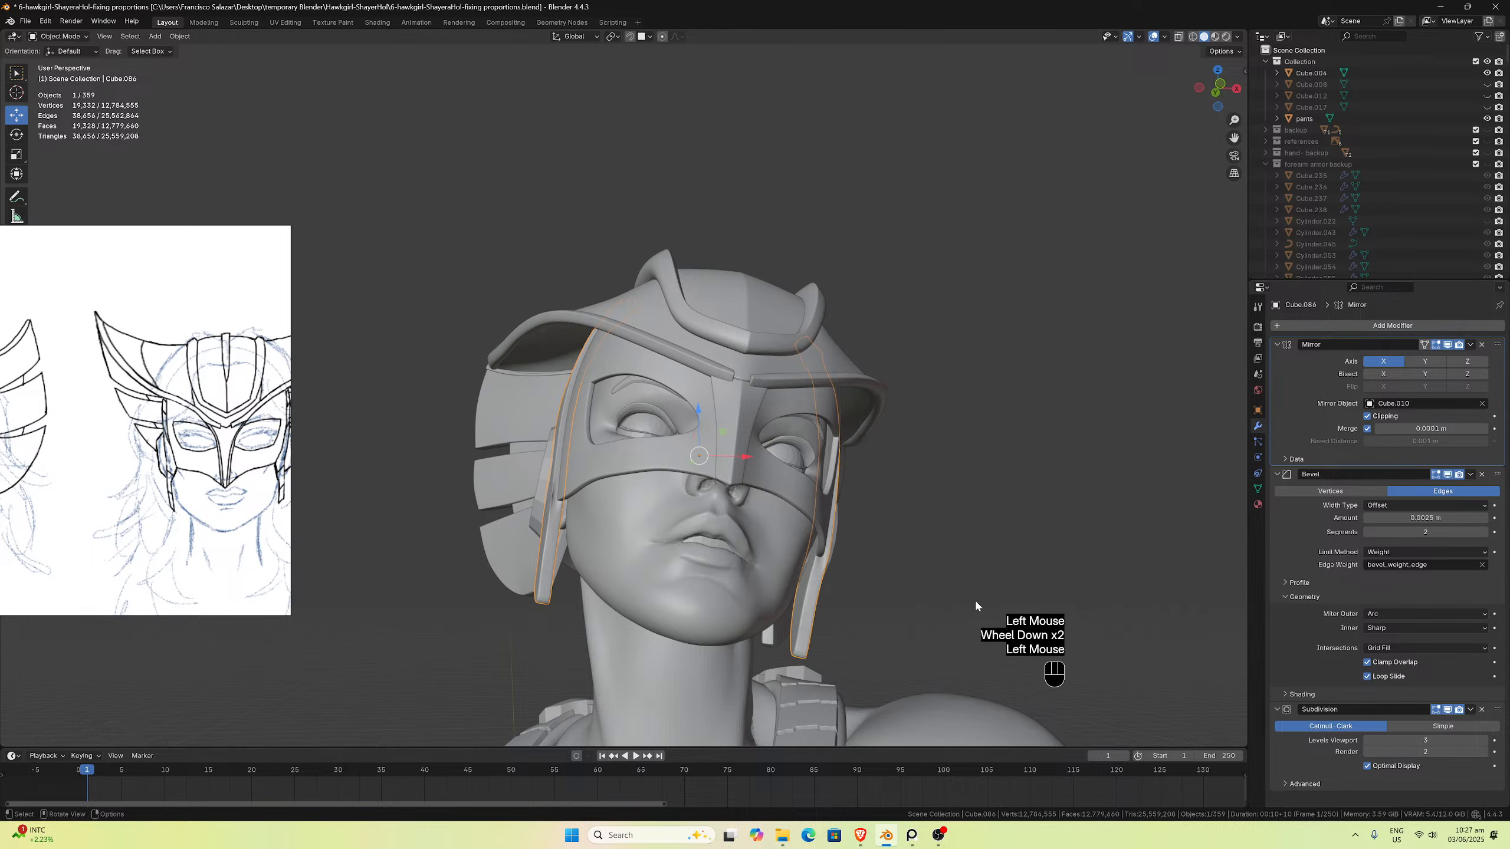
# Step: Isolate the side strap in local view and open its mesh for editing in edge select mode
pyautogui.moveTo(974, 600); pyautogui.dragTo(824, 609, button='middle')
pyautogui.moveTo(744, 583); pyautogui.dragTo(725, 489, button='middle')
pyautogui.scroll(1, 703, 578)
pyautogui.press('/')
pyautogui.press('Tab')
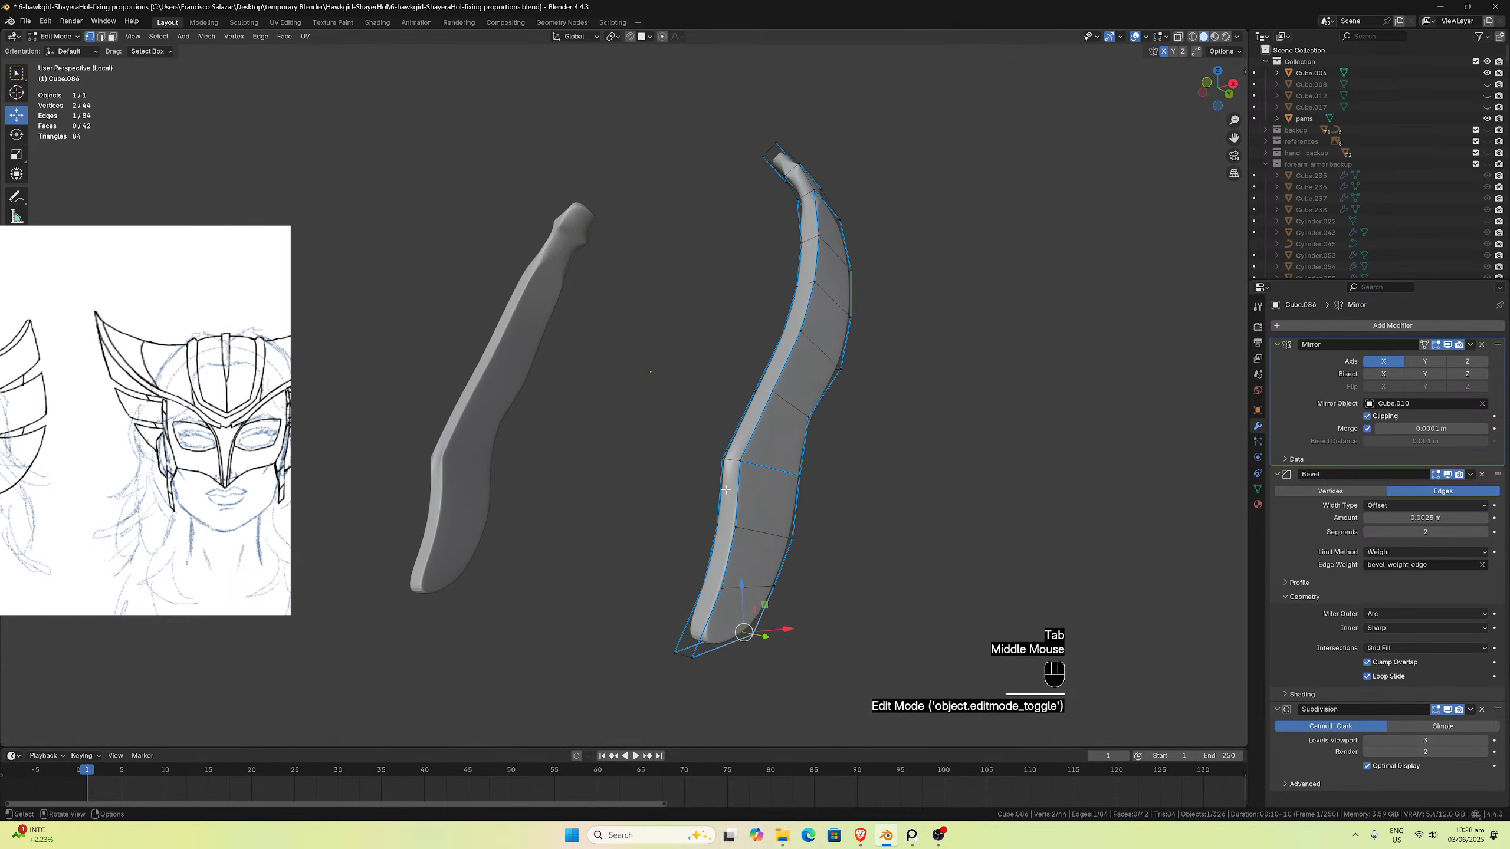
pyautogui.click(101, 37)
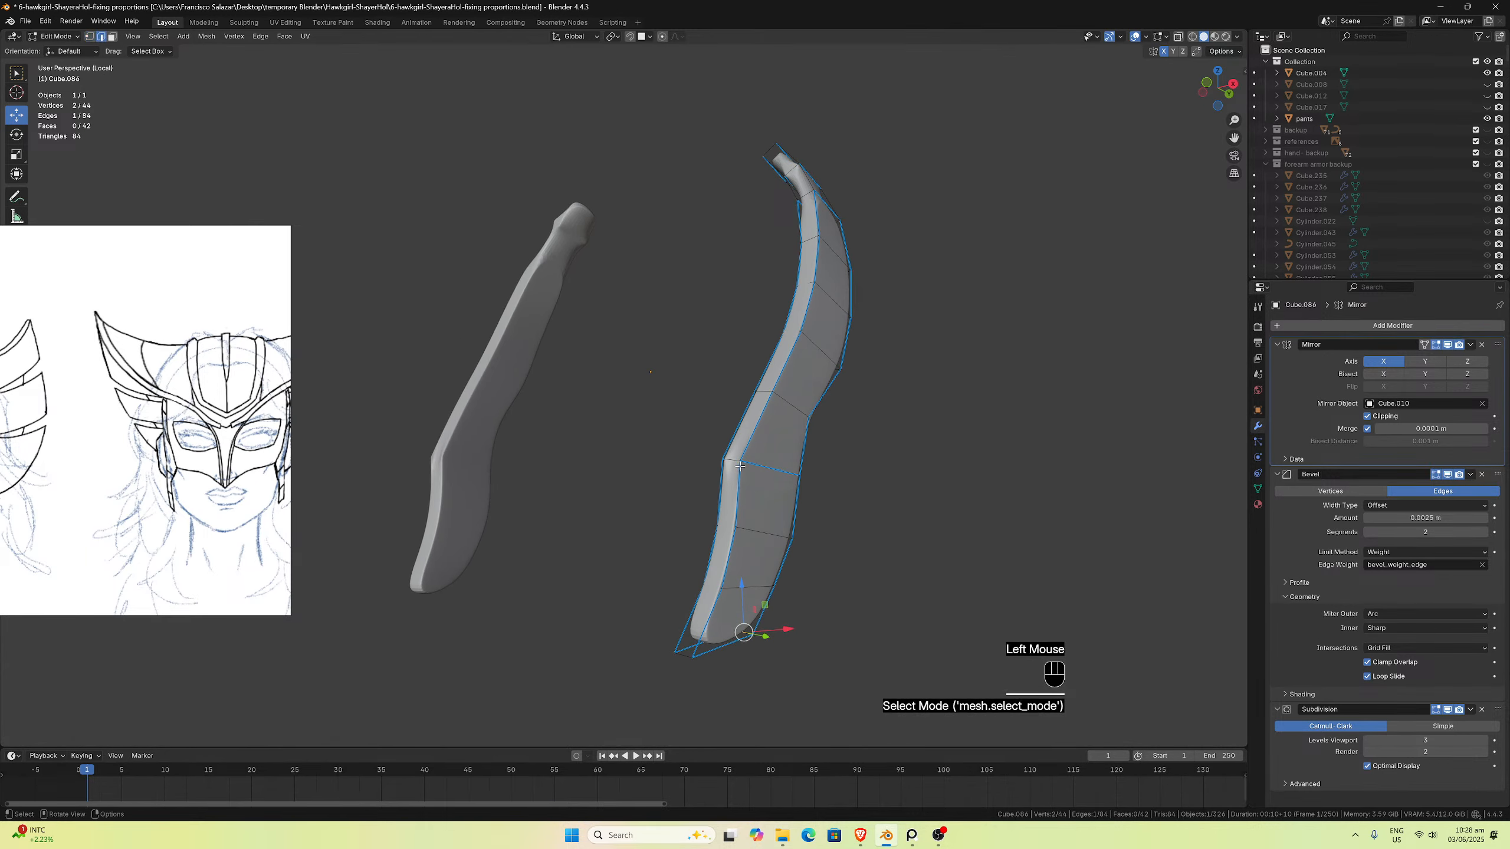
pyautogui.keyDown('shift'); pyautogui.click(710, 535); pyautogui.keyUp('shift')
pyautogui.moveTo(709, 535); pyautogui.dragTo(563, 560, button='middle')
pyautogui.keyDown('shift'); pyautogui.click(464, 478); pyautogui.keyUp('shift')
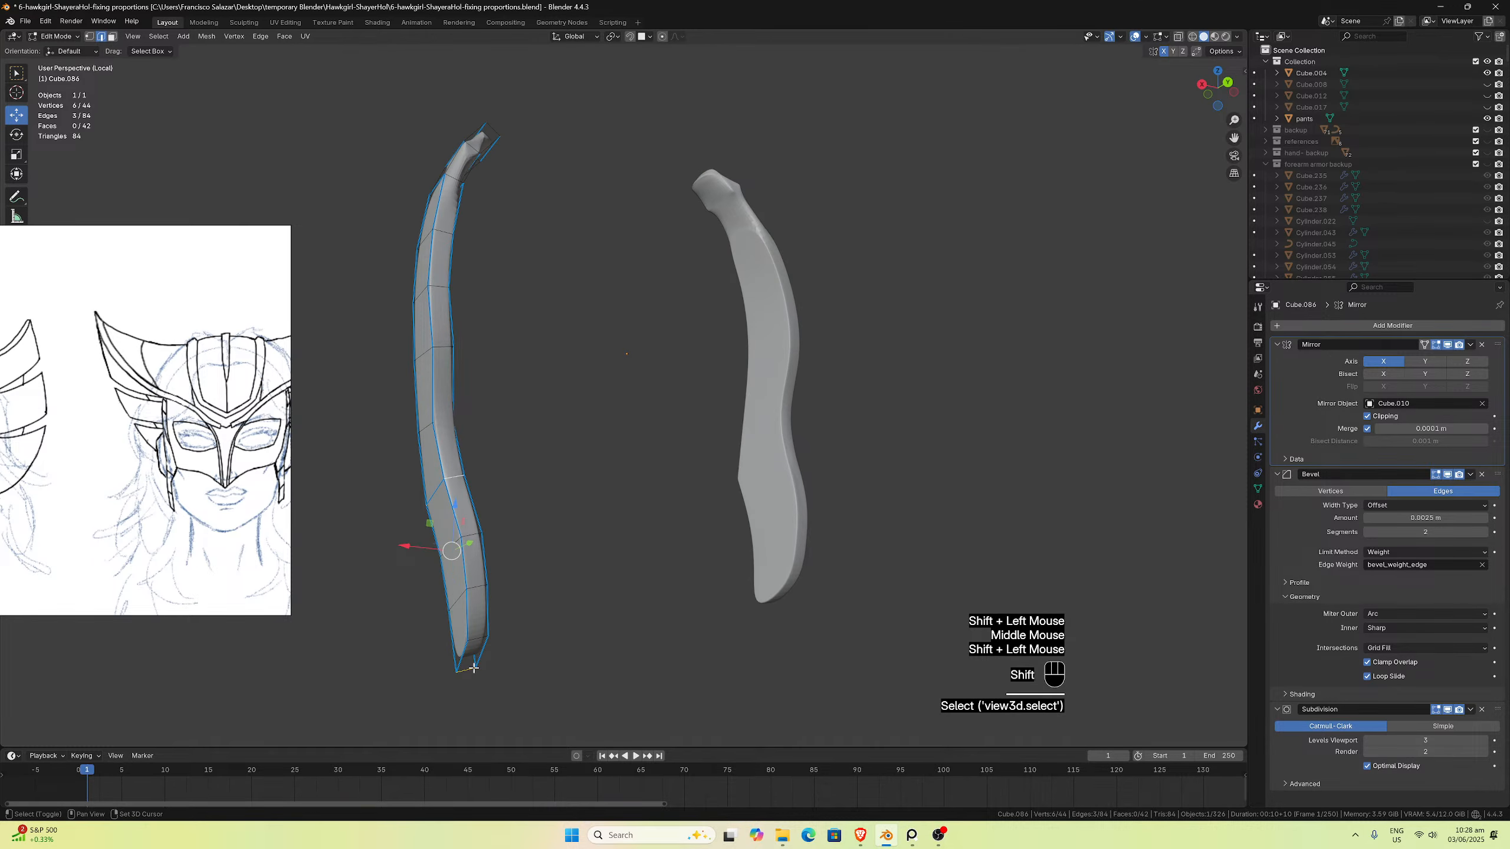
pyautogui.scroll(-1, 624, 479)
pyautogui.moveTo(544, 506); pyautogui.dragTo(761, 384, button='middle')
pyautogui.scroll(1, 634, 468)
pyautogui.scroll(-1, 633, 469)
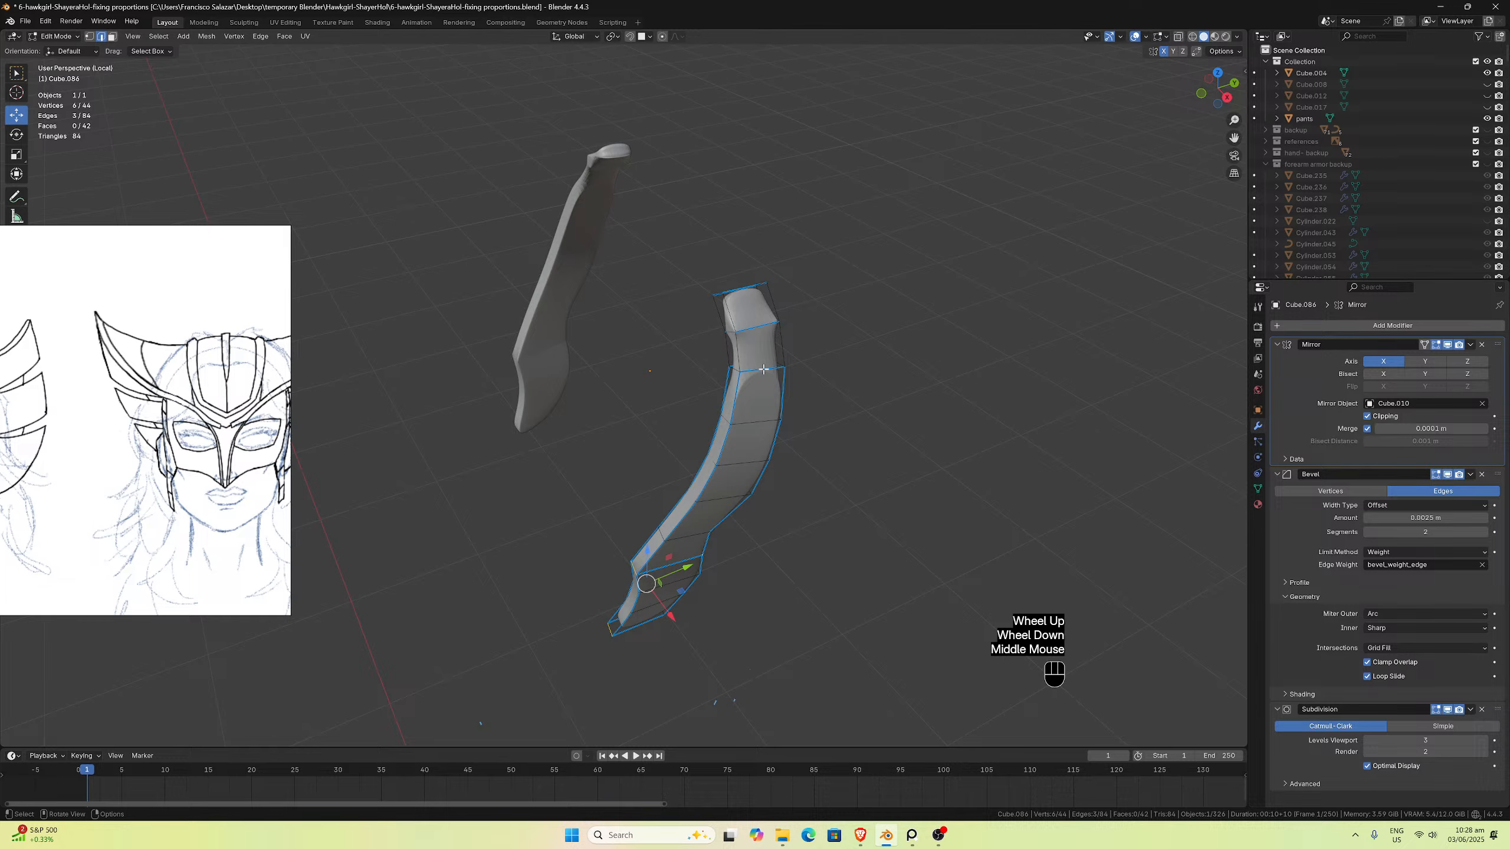
pyautogui.keyDown('alt'); pyautogui.keyDown('shift'); pyautogui.click(763, 369); pyautogui.keyUp('shift'); pyautogui.keyUp('alt')
# Step: Set the bevel weight of the short thickness edge at the strap's lower front tip to 1
pyautogui.moveTo(775, 481); pyautogui.dragTo(1137, 207, button='middle')
pyautogui.scroll(1, 659, 617)
pyautogui.click(667, 606)
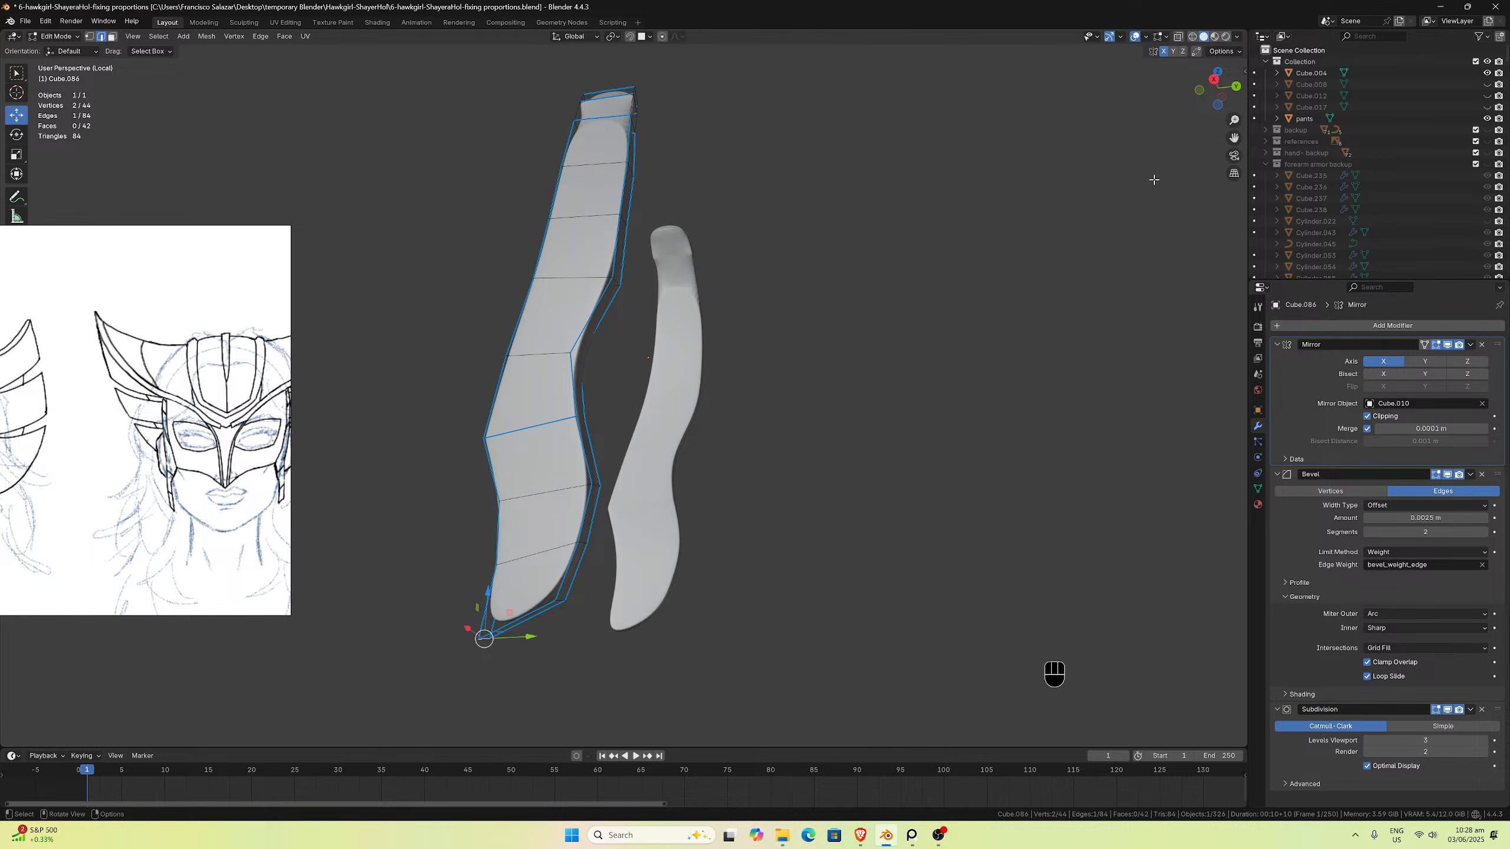
pyautogui.press('n')
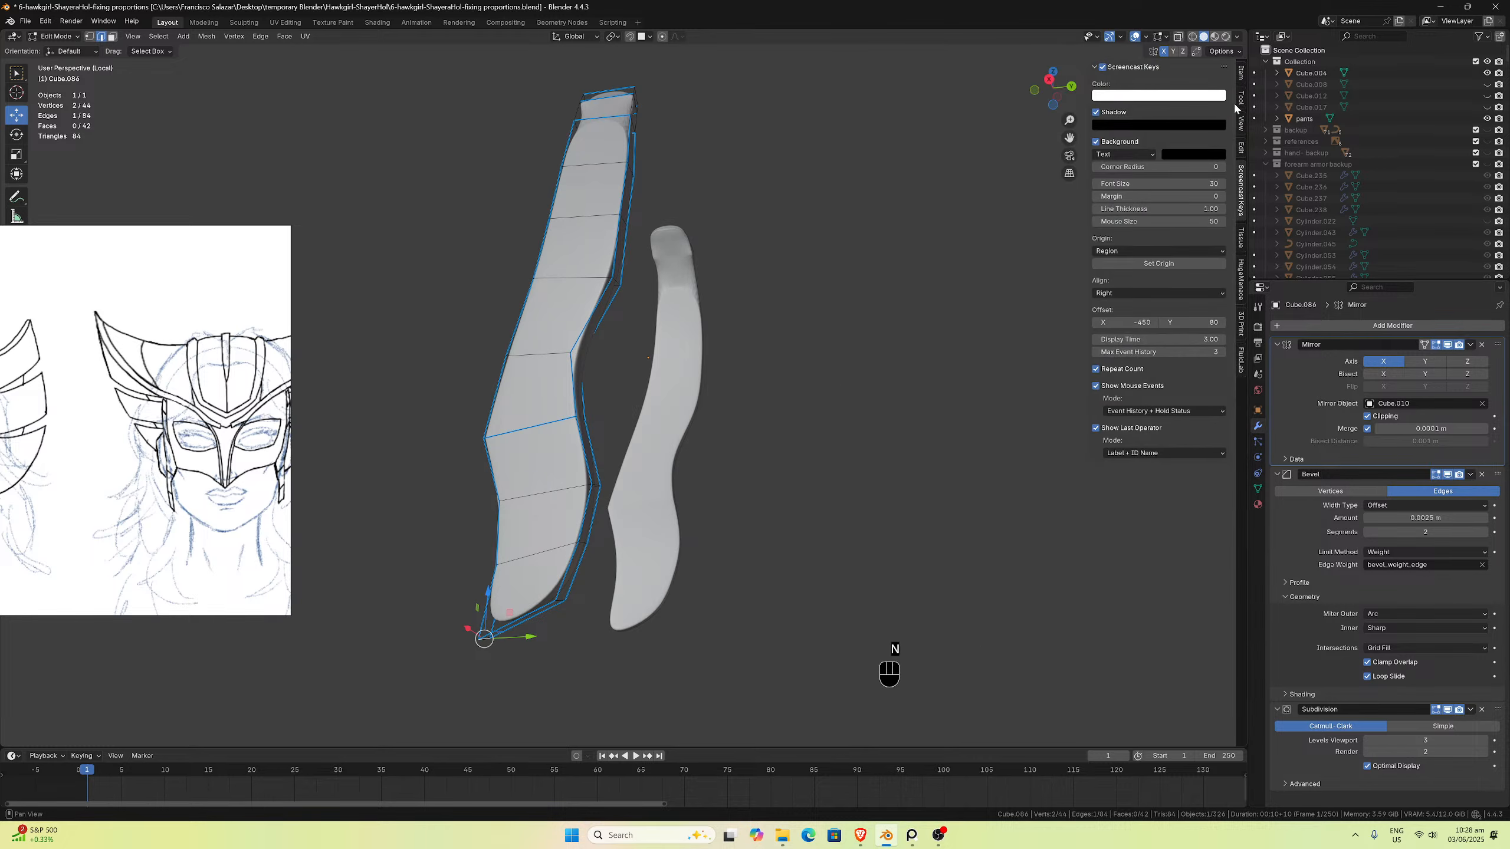
pyautogui.click(1239, 77)
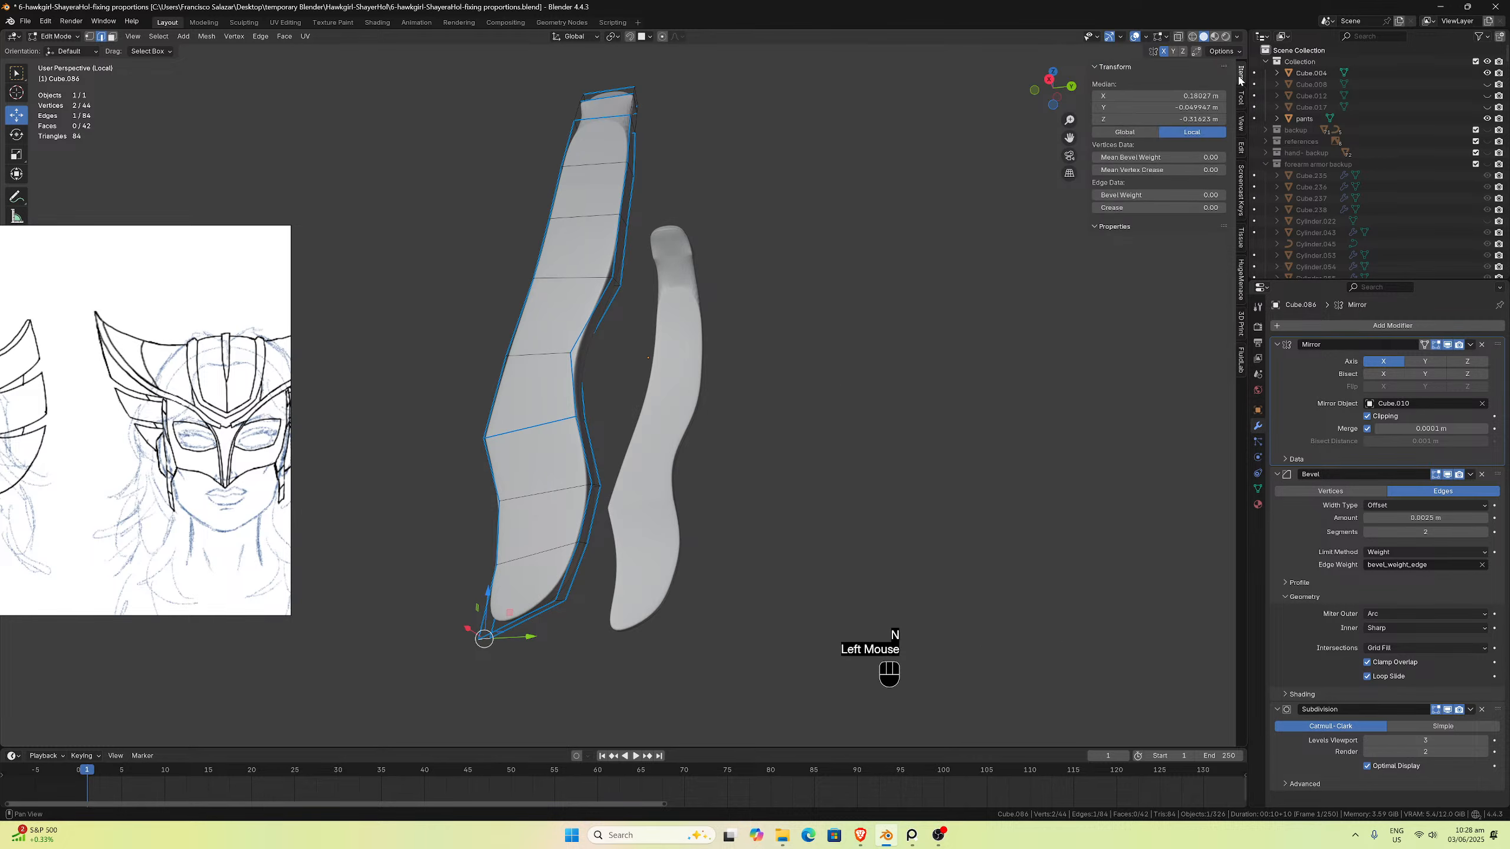
pyautogui.doubleClick(1182, 197)
pyautogui.write('1')
pyautogui.press('Return')
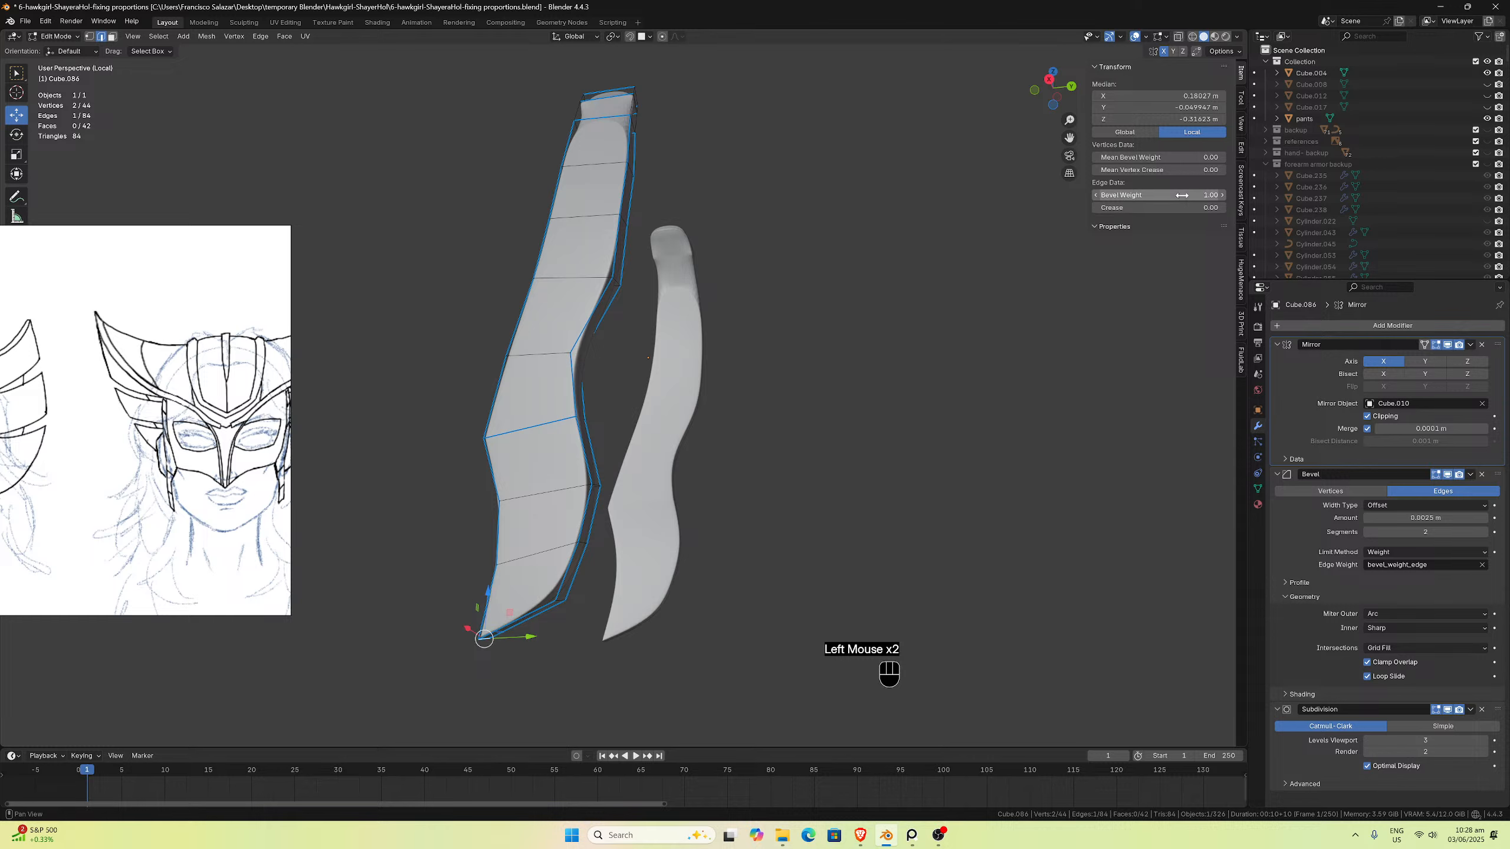
# Step: Set the mean bevel weight of the edge loop crossing the strap at its lower front bend to 1
pyautogui.moveTo(832, 284); pyautogui.dragTo(660, 516, button='middle')
pyautogui.scroll(1, 660, 515)
pyautogui.click(684, 462)
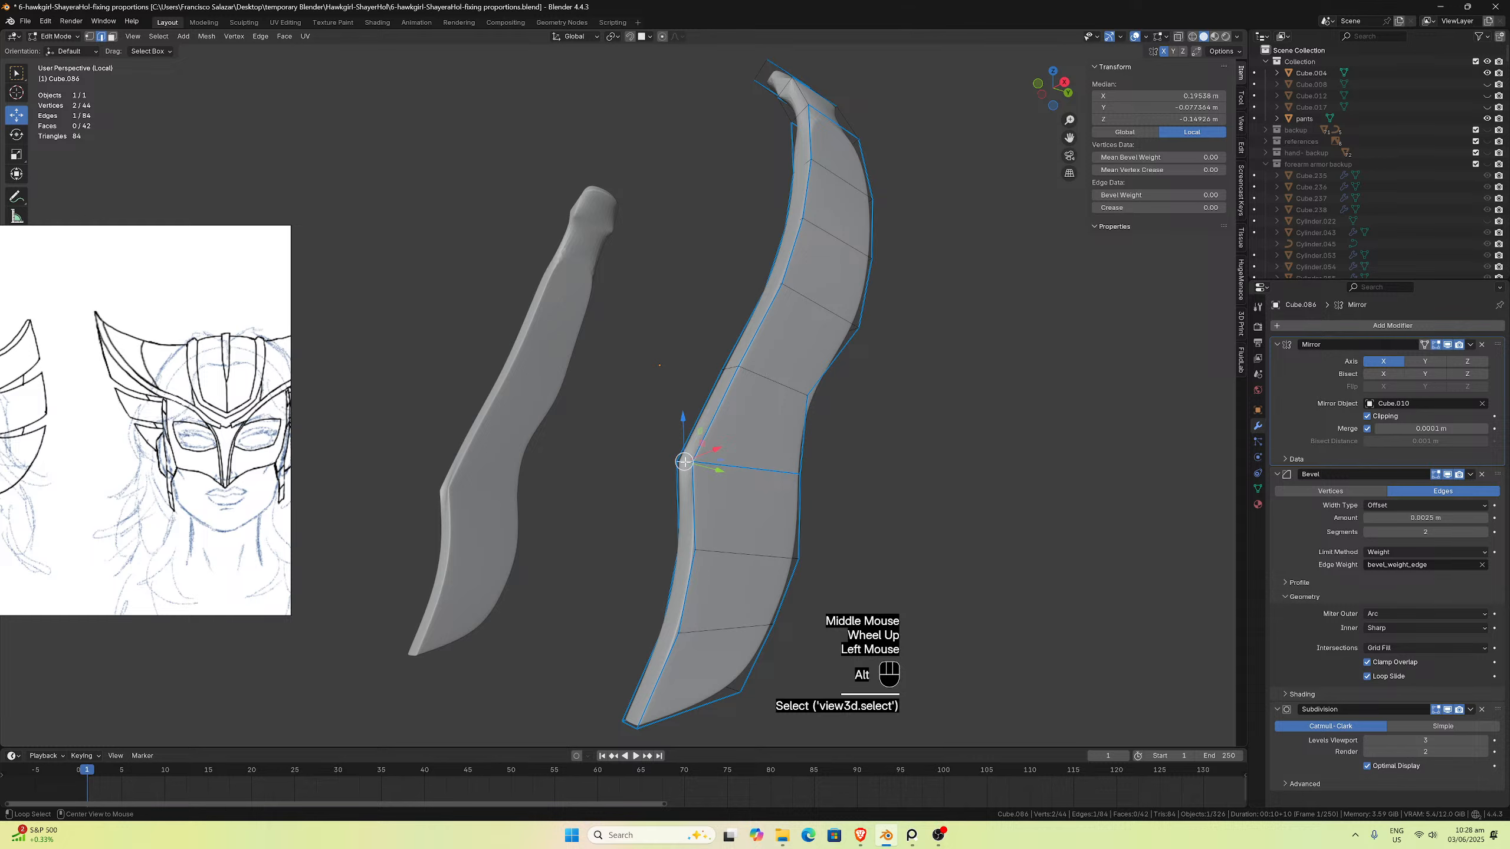
pyautogui.keyDown('alt'); pyautogui.click(685, 462); pyautogui.keyUp('alt')
pyautogui.moveTo(1181, 189); pyautogui.dragTo(1181, 189)
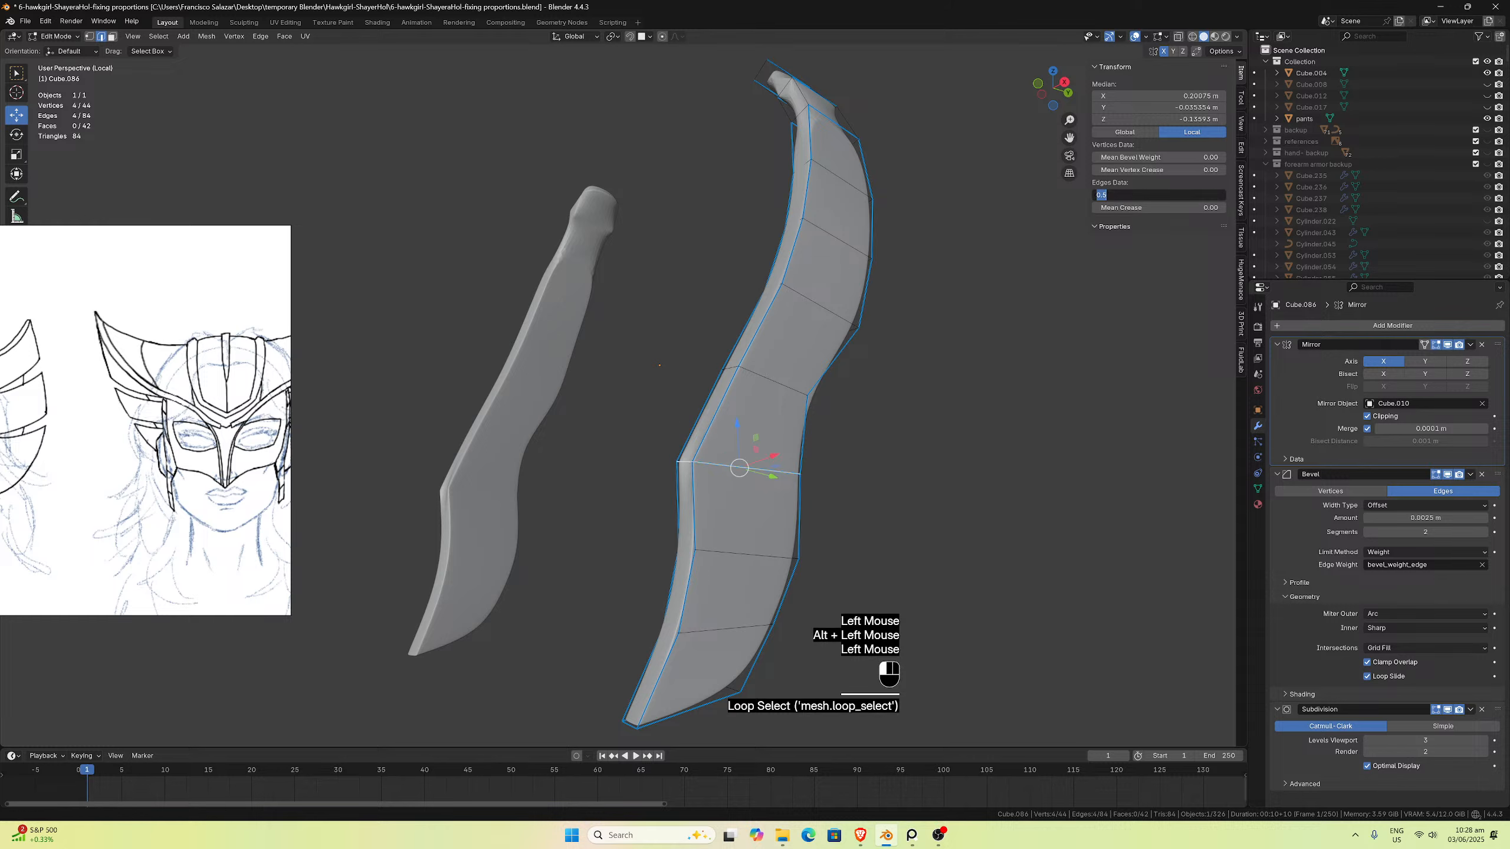
pyautogui.write('1')
pyautogui.press('Return')
# Step: Set the bevel weight of the short thickness edge at the strap's lower rear corner to 1
pyautogui.moveTo(823, 342); pyautogui.dragTo(760, 471, button='middle')
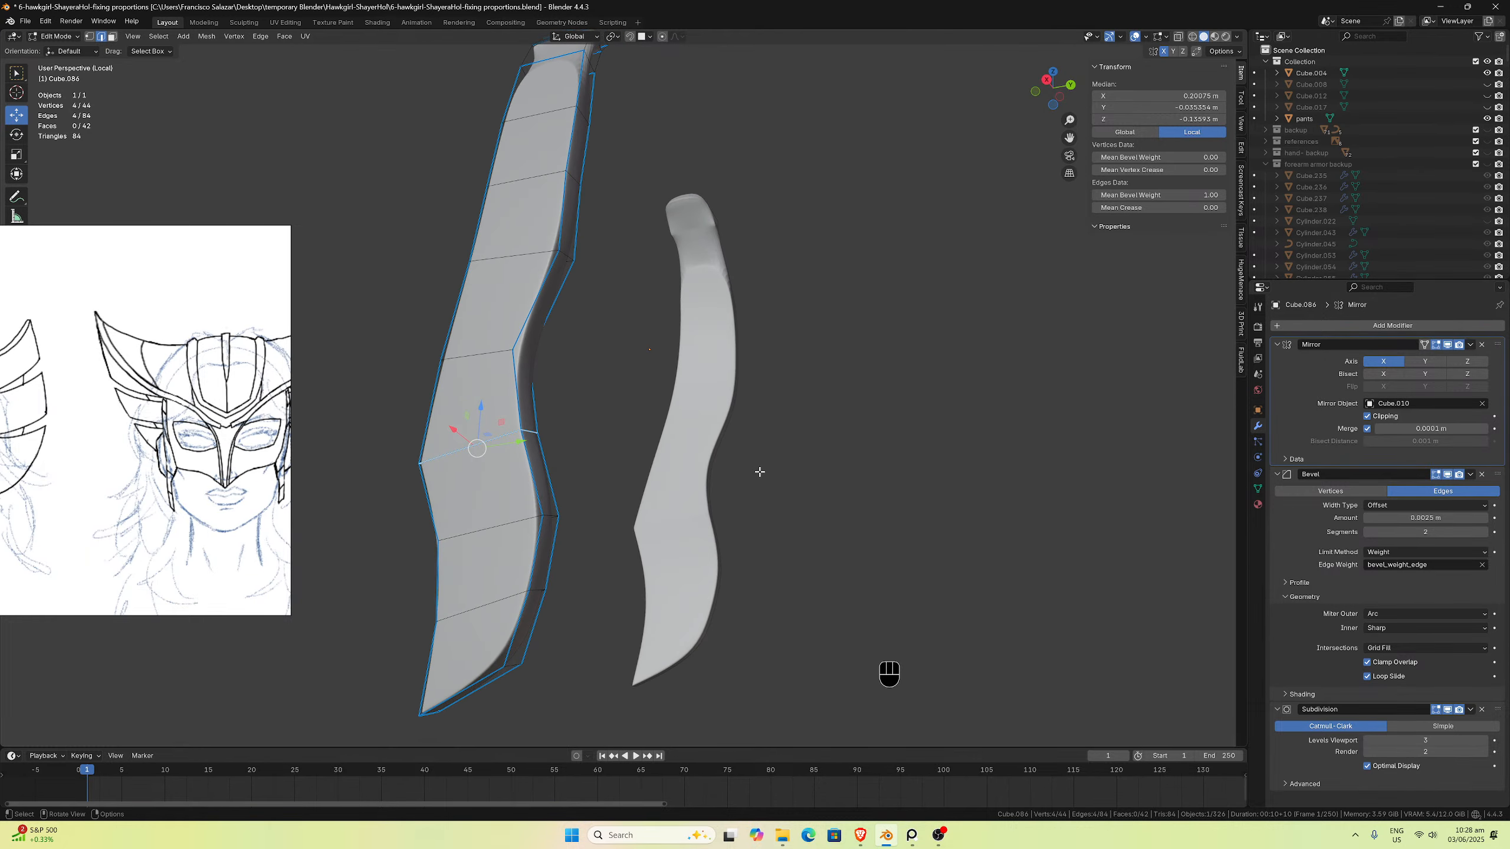
pyautogui.click(515, 642)
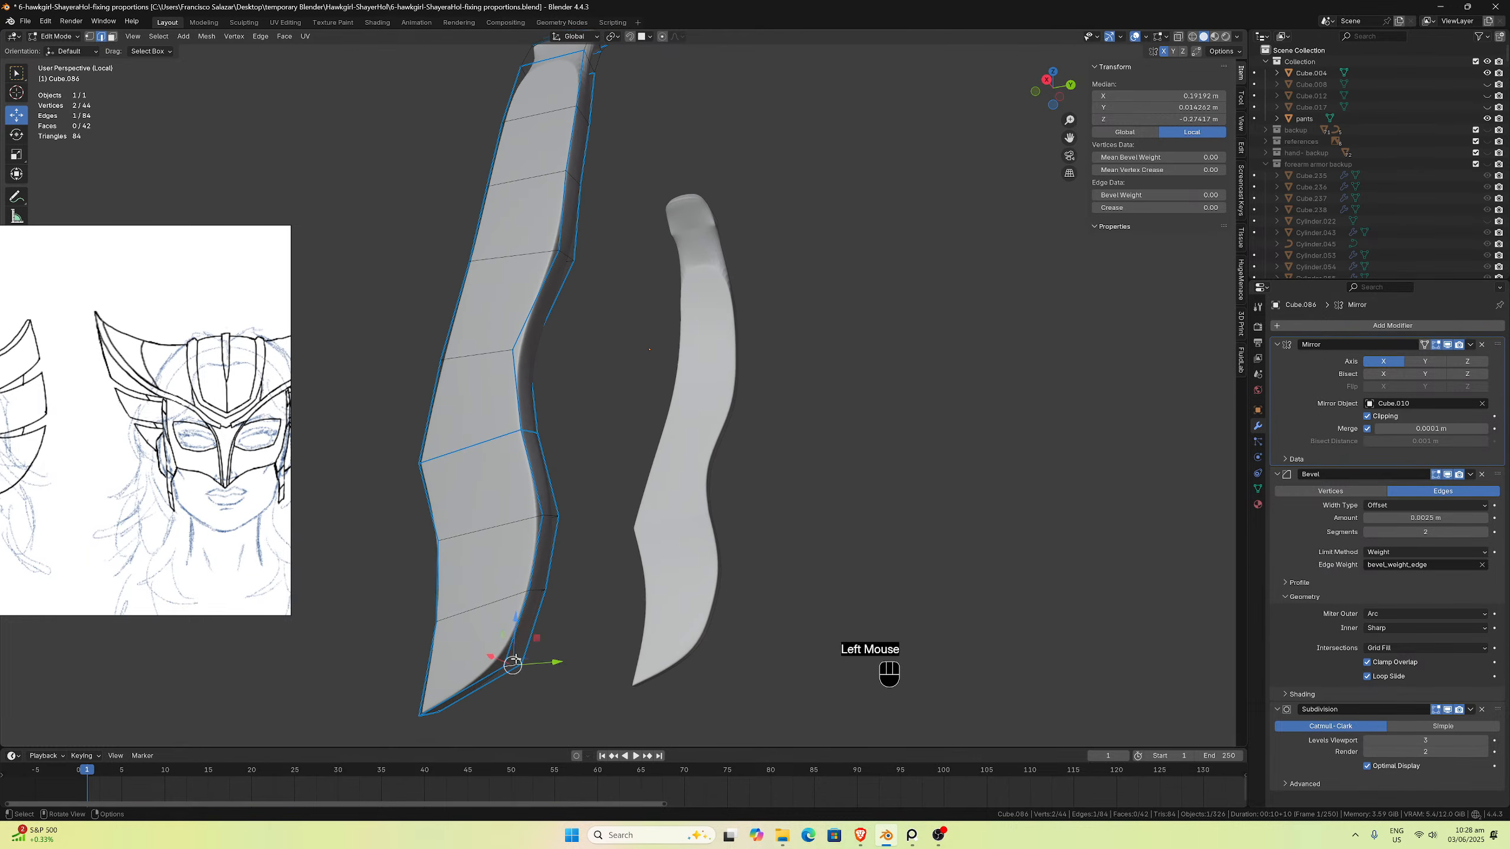
pyautogui.click(1177, 195)
pyautogui.write('1')
pyautogui.press('Return')
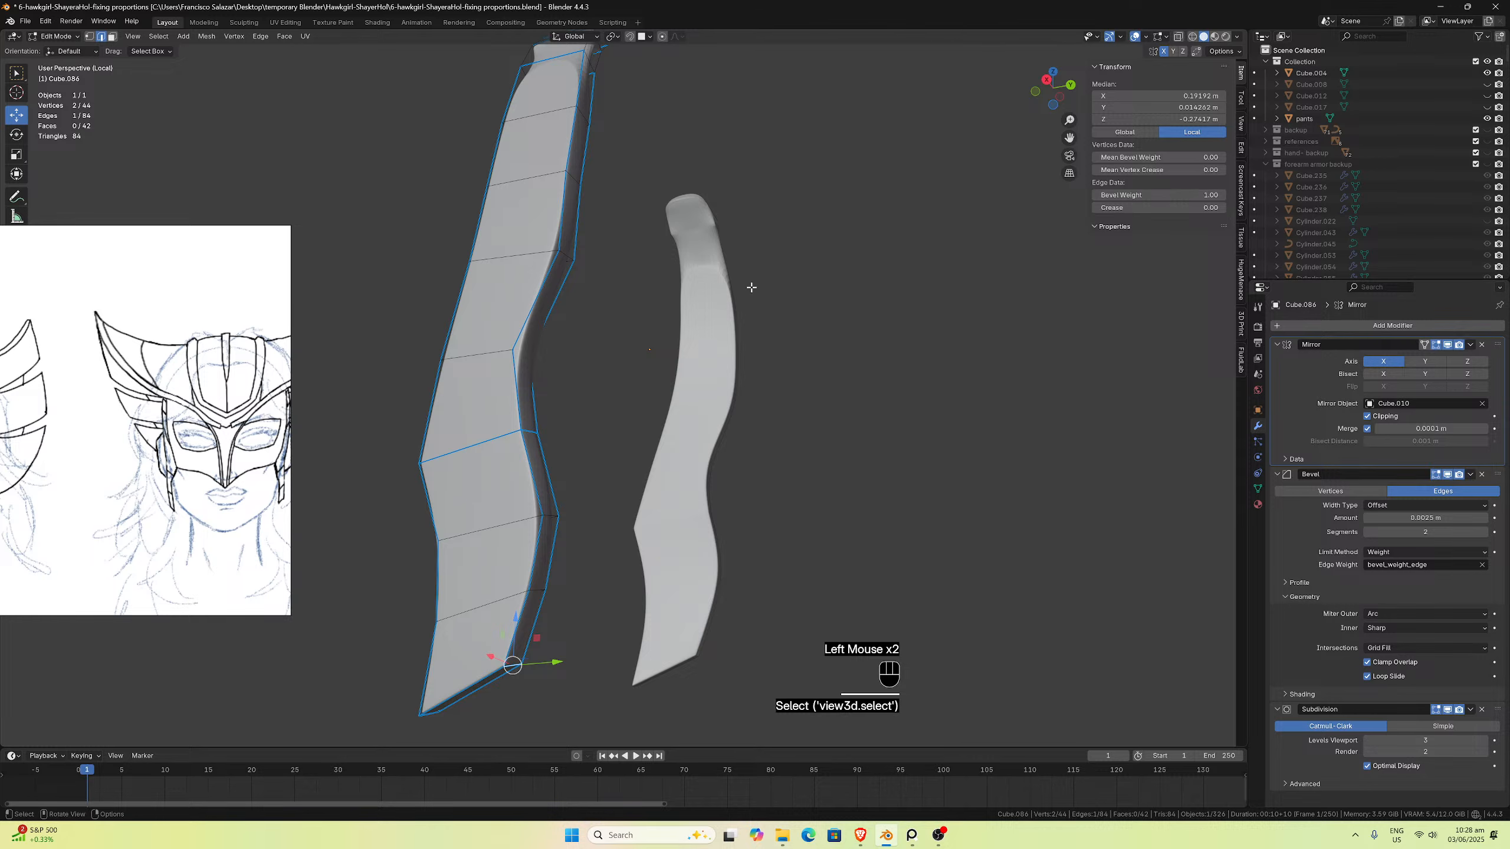
# Step: Clear the bevel weight of the second crosswise edge loop below the strap's upper end by setting it to 0
pyautogui.moveTo(748, 283); pyautogui.dragTo(690, 403, button='middle')
pyautogui.scroll(1, 690, 403)
pyautogui.click(572, 393)
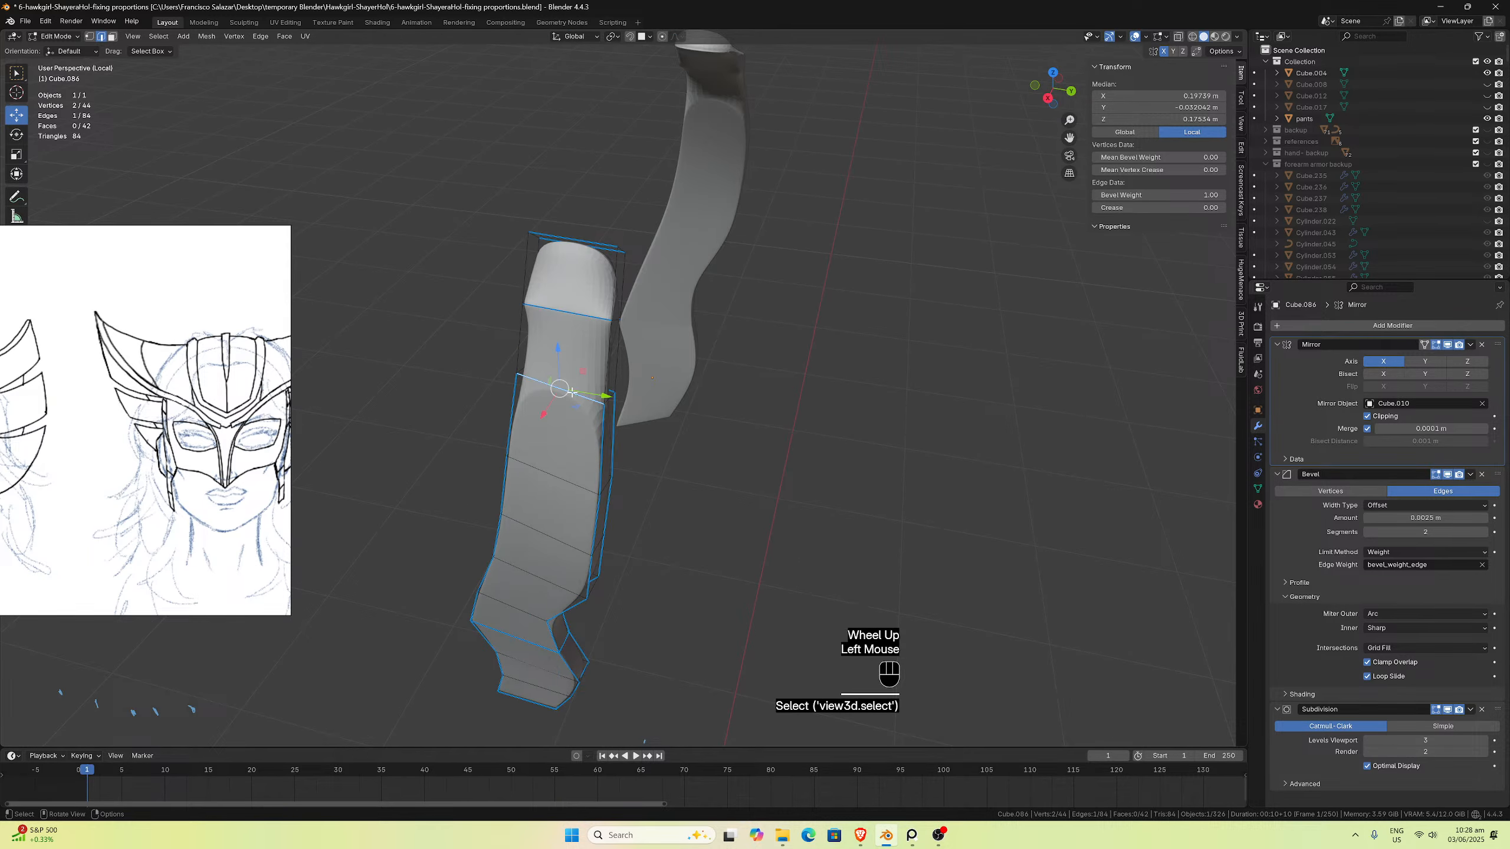
pyautogui.keyDown('alt'); pyautogui.click(571, 393); pyautogui.keyUp('alt')
pyautogui.click(1157, 194)
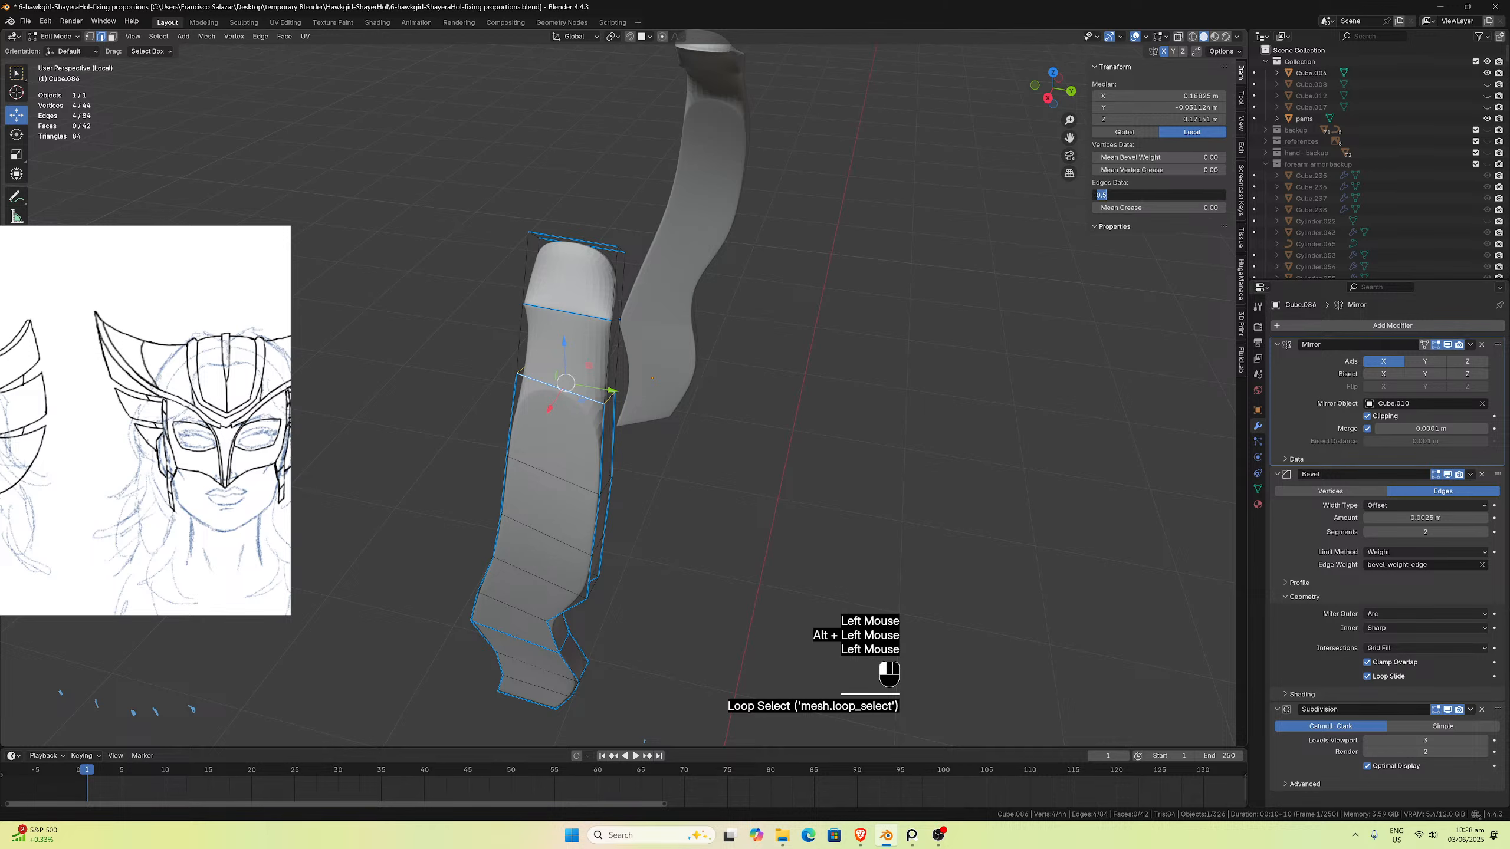
pyautogui.write('0')
pyautogui.press('Return')
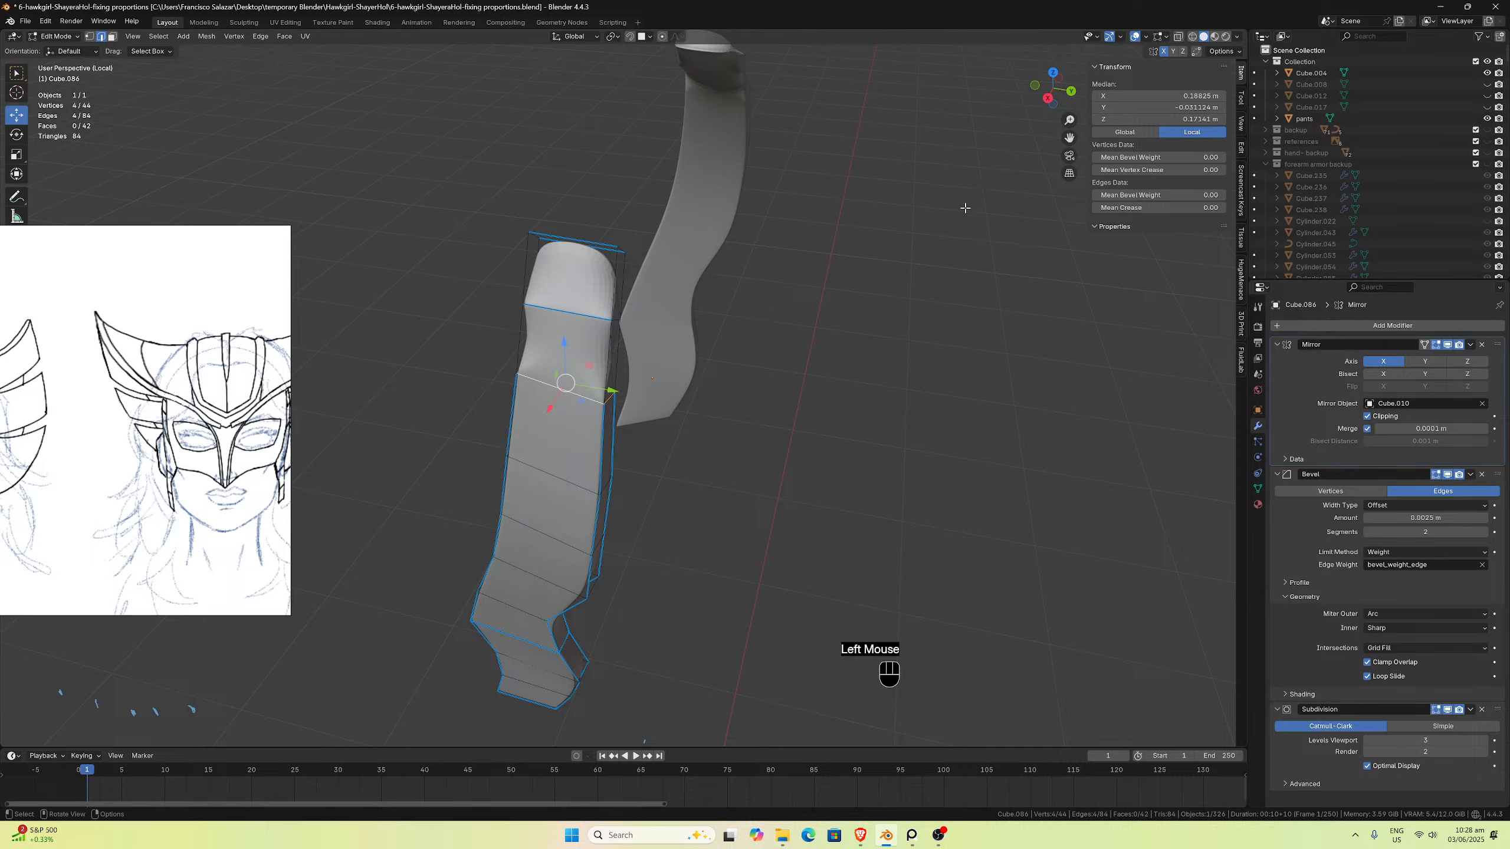
# Step: Set the mean bevel weight to 1 on the upper end's short edges and the long edge loops bordering the strap
pyautogui.moveTo(723, 271); pyautogui.dragTo(682, 296, button='middle')
pyautogui.scroll(-3, 683, 296)
pyautogui.scroll(2, 682, 295)
pyautogui.click(429, 349)
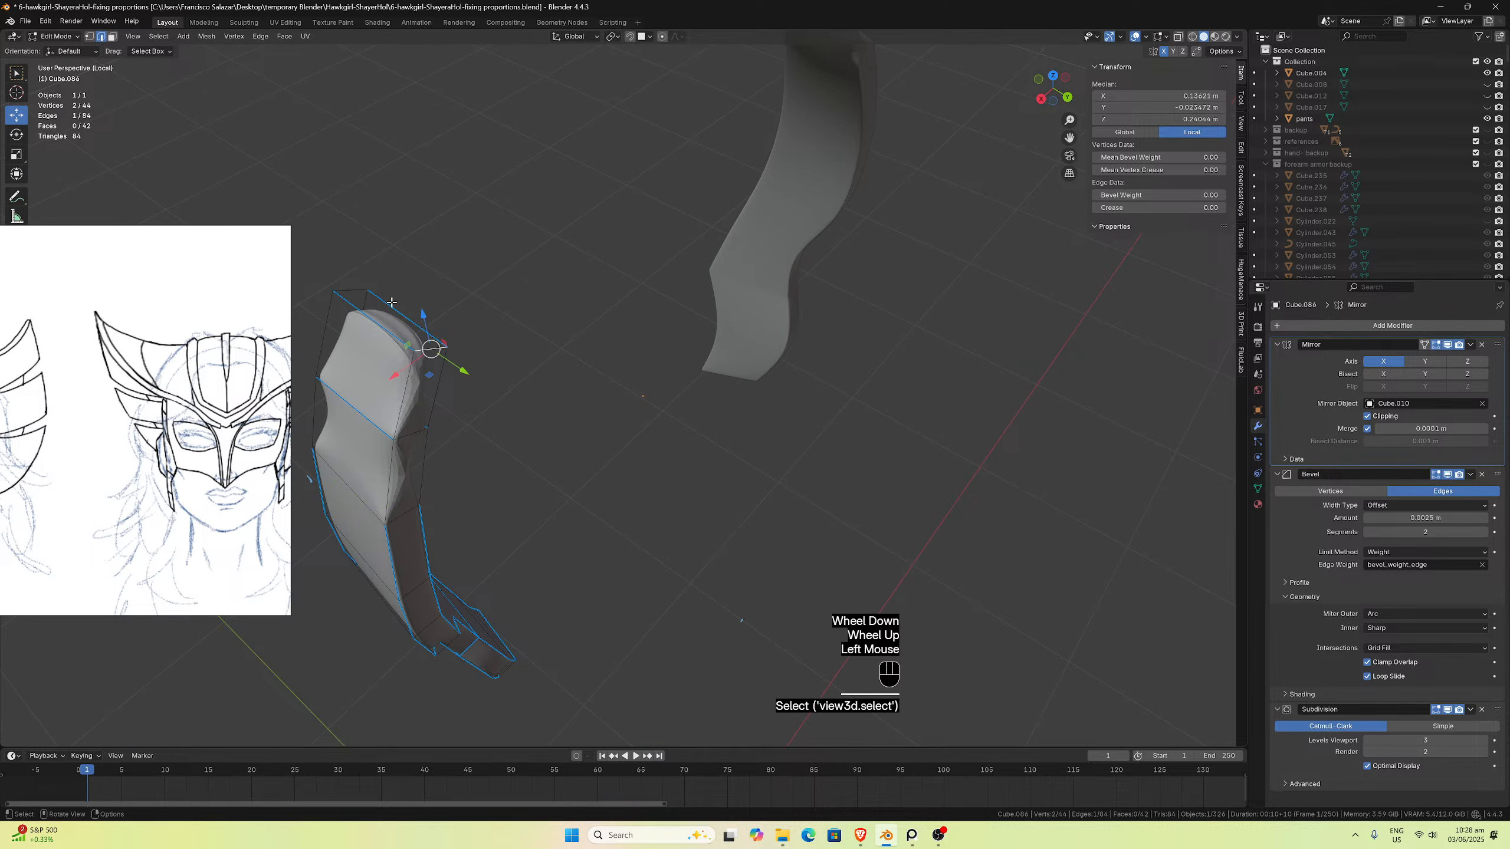
pyautogui.keyDown('shift'); pyautogui.click(354, 290); pyautogui.keyUp('shift')
pyautogui.keyDown('alt'); pyautogui.keyDown('shift'); pyautogui.click(347, 374); pyautogui.keyUp('shift'); pyautogui.keyUp('alt')
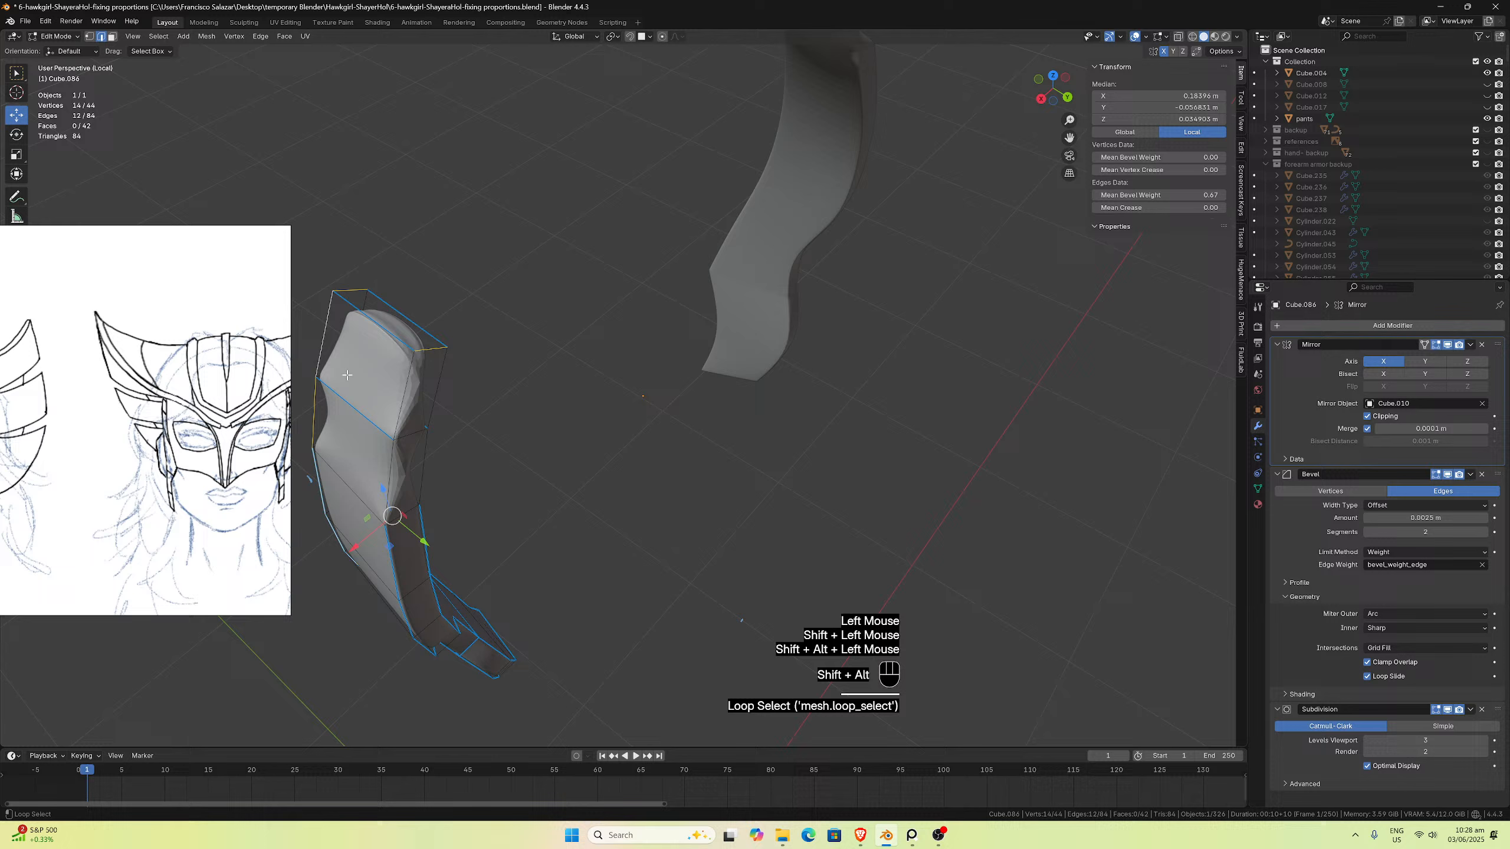
pyautogui.keyDown('alt'); pyautogui.keyDown('shift'); pyautogui.click(408, 405); pyautogui.keyUp('shift'); pyautogui.keyUp('alt')
pyautogui.keyDown('alt'); pyautogui.keyDown('shift'); pyautogui.click(430, 404); pyautogui.keyUp('shift'); pyautogui.keyUp('alt')
pyautogui.click(1159, 194)
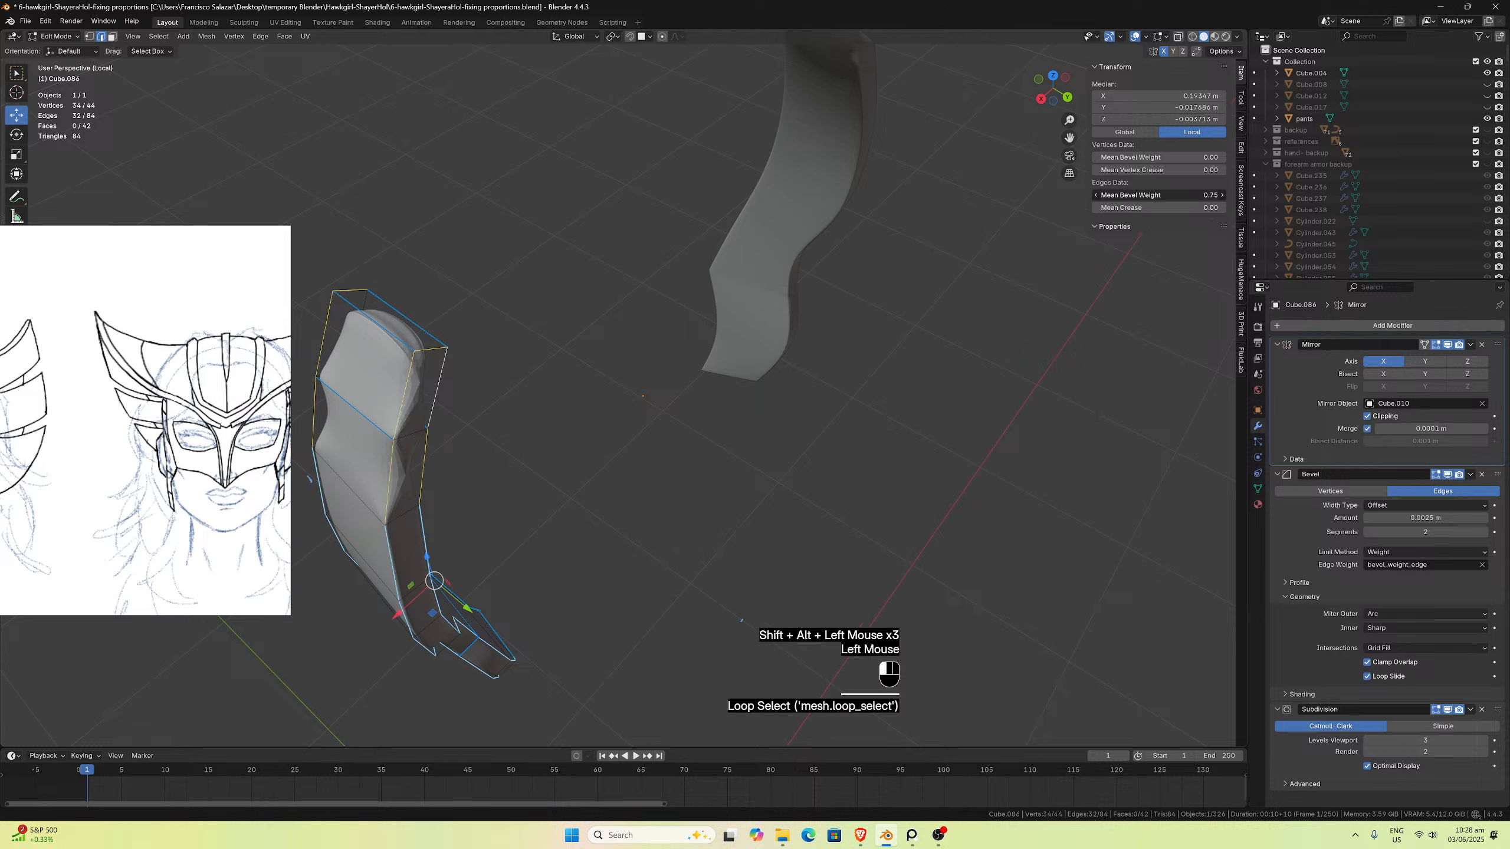
pyautogui.write('1')
pyautogui.press('Return')
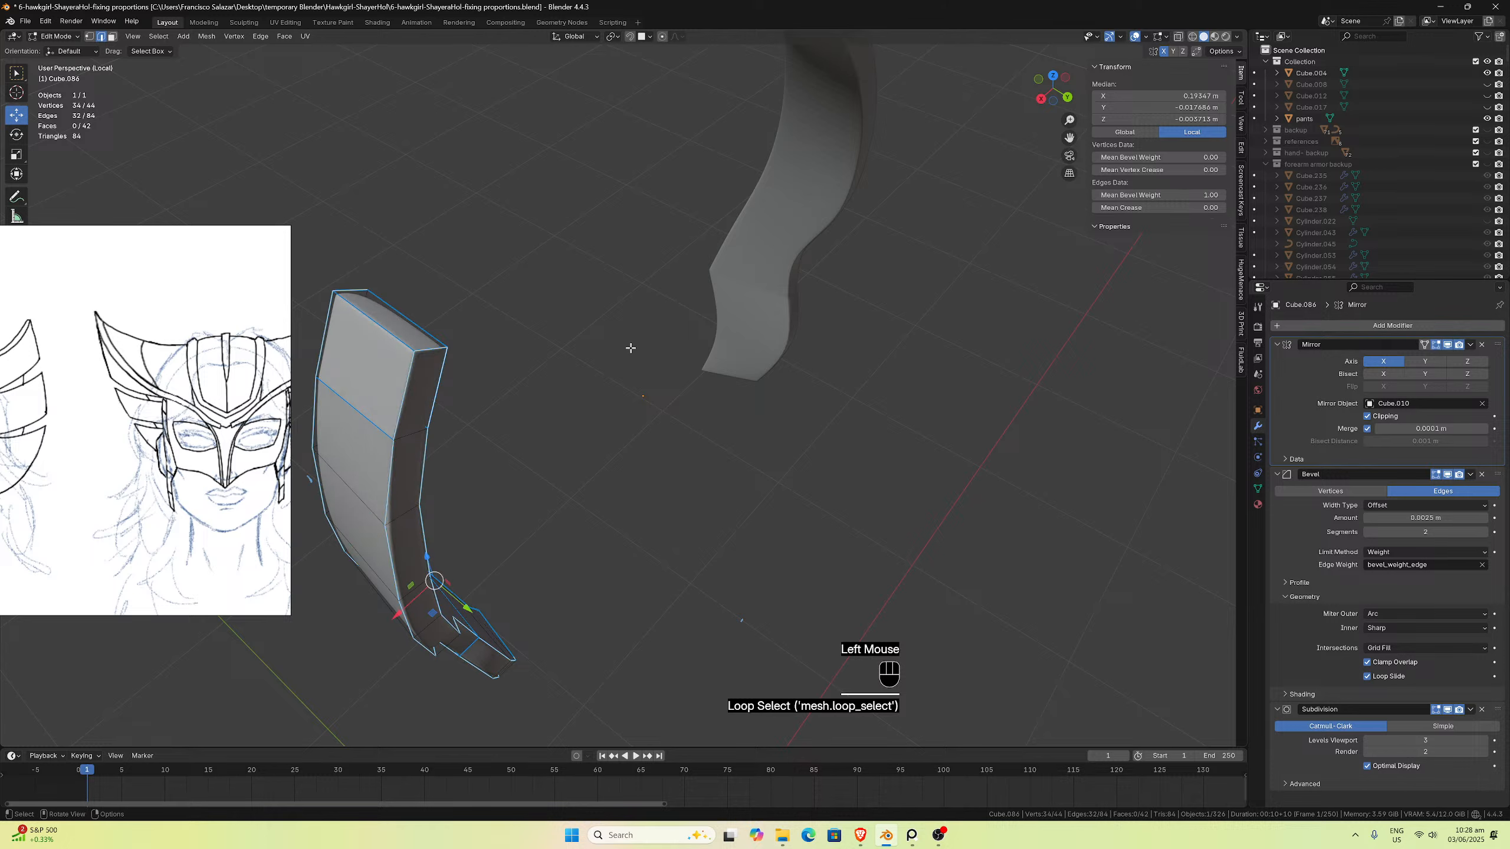
# Step: Set the mean bevel weight of the first crosswise edge loop below the strap's upper end to 0
pyautogui.click(369, 433)
pyautogui.keyDown('alt'); pyautogui.click(370, 427); pyautogui.keyUp('alt')
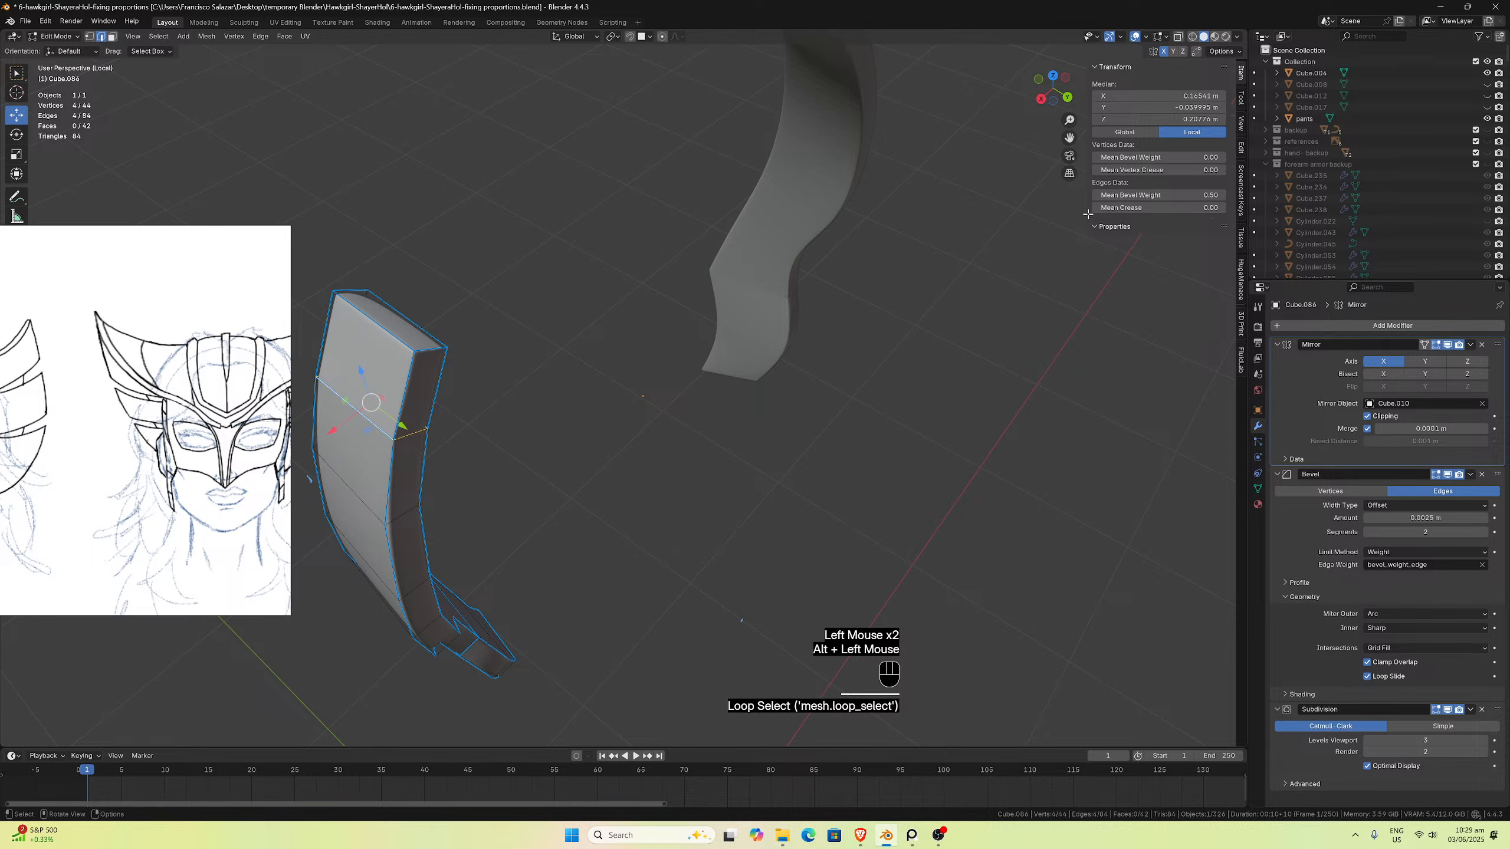
pyautogui.doubleClick(1159, 195)
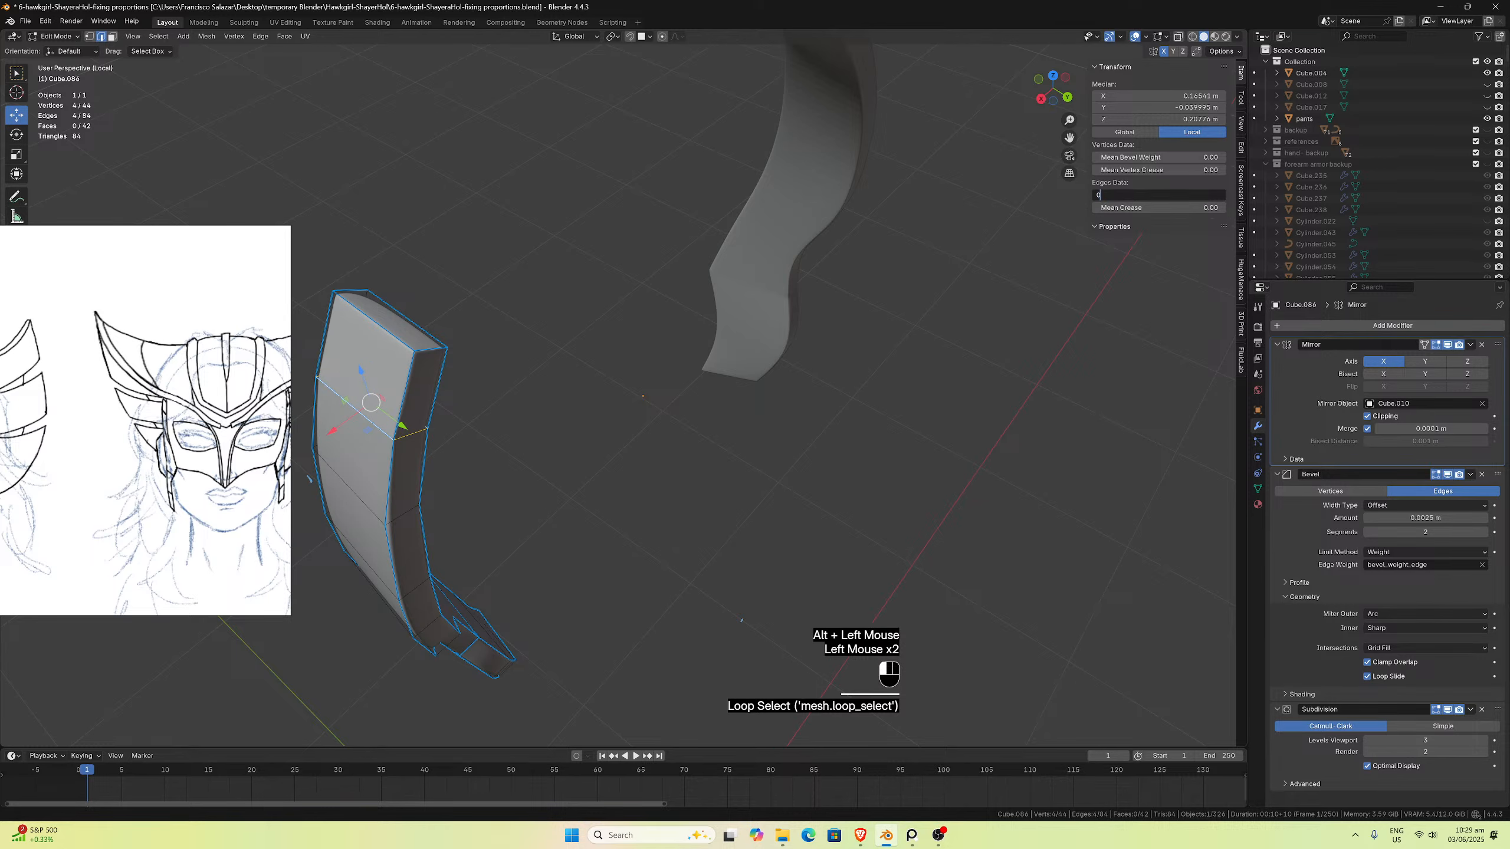
pyautogui.press('Return')
# Step: Restore a mean bevel weight of 1 on the two long edge loops along the strap's inner side
pyautogui.moveTo(514, 413); pyautogui.dragTo(754, 337, button='middle')
pyautogui.click(819, 209)
pyautogui.keyDown('alt'); pyautogui.click(819, 209); pyautogui.keyUp('alt')
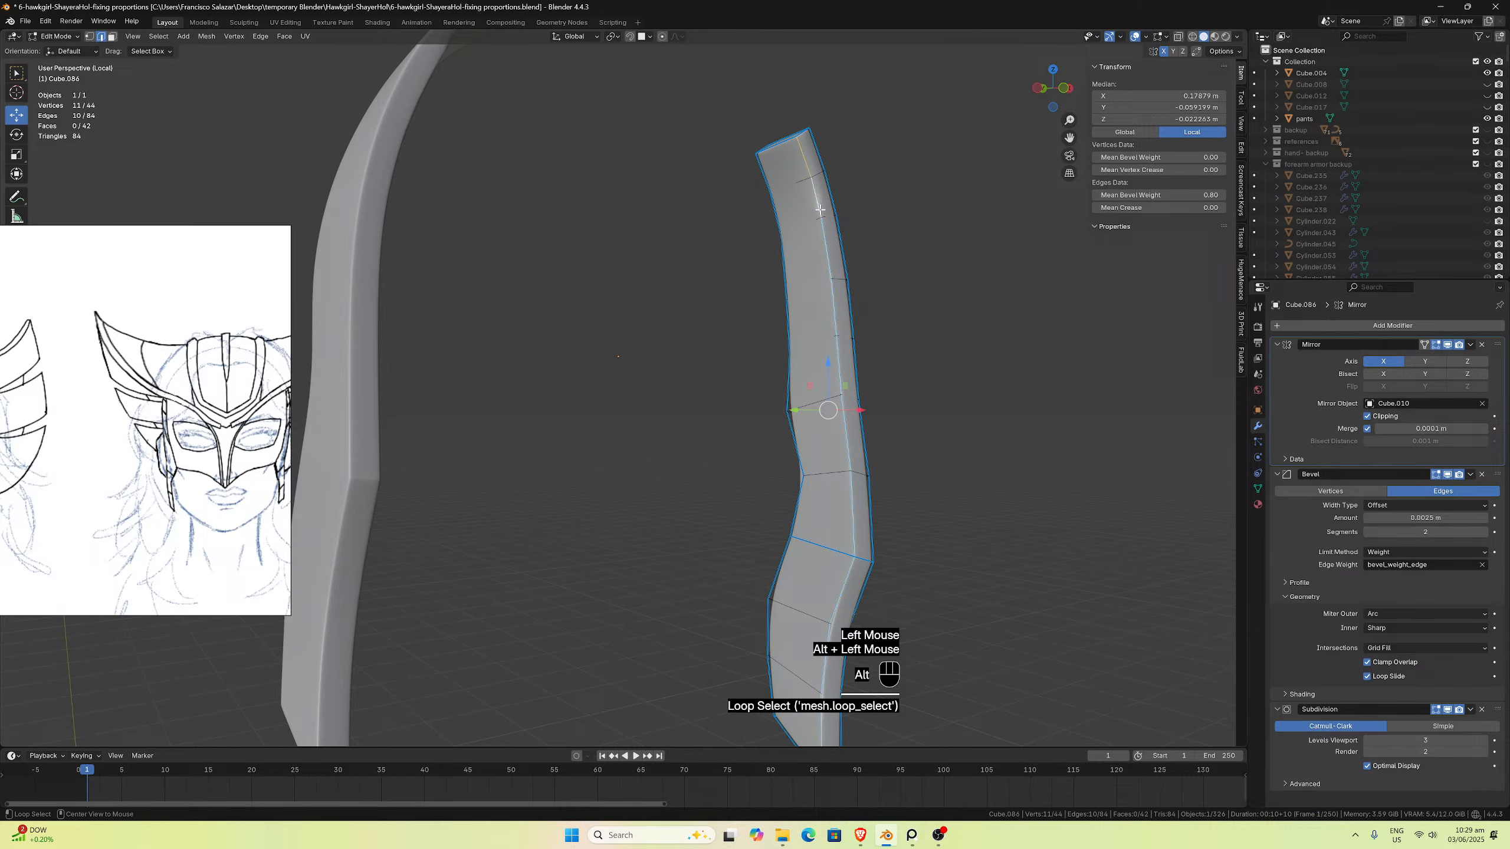
pyautogui.keyDown('alt'); pyautogui.keyDown('shift'); pyautogui.click(775, 209); pyautogui.keyUp('shift'); pyautogui.keyUp('alt')
pyautogui.click(1159, 195)
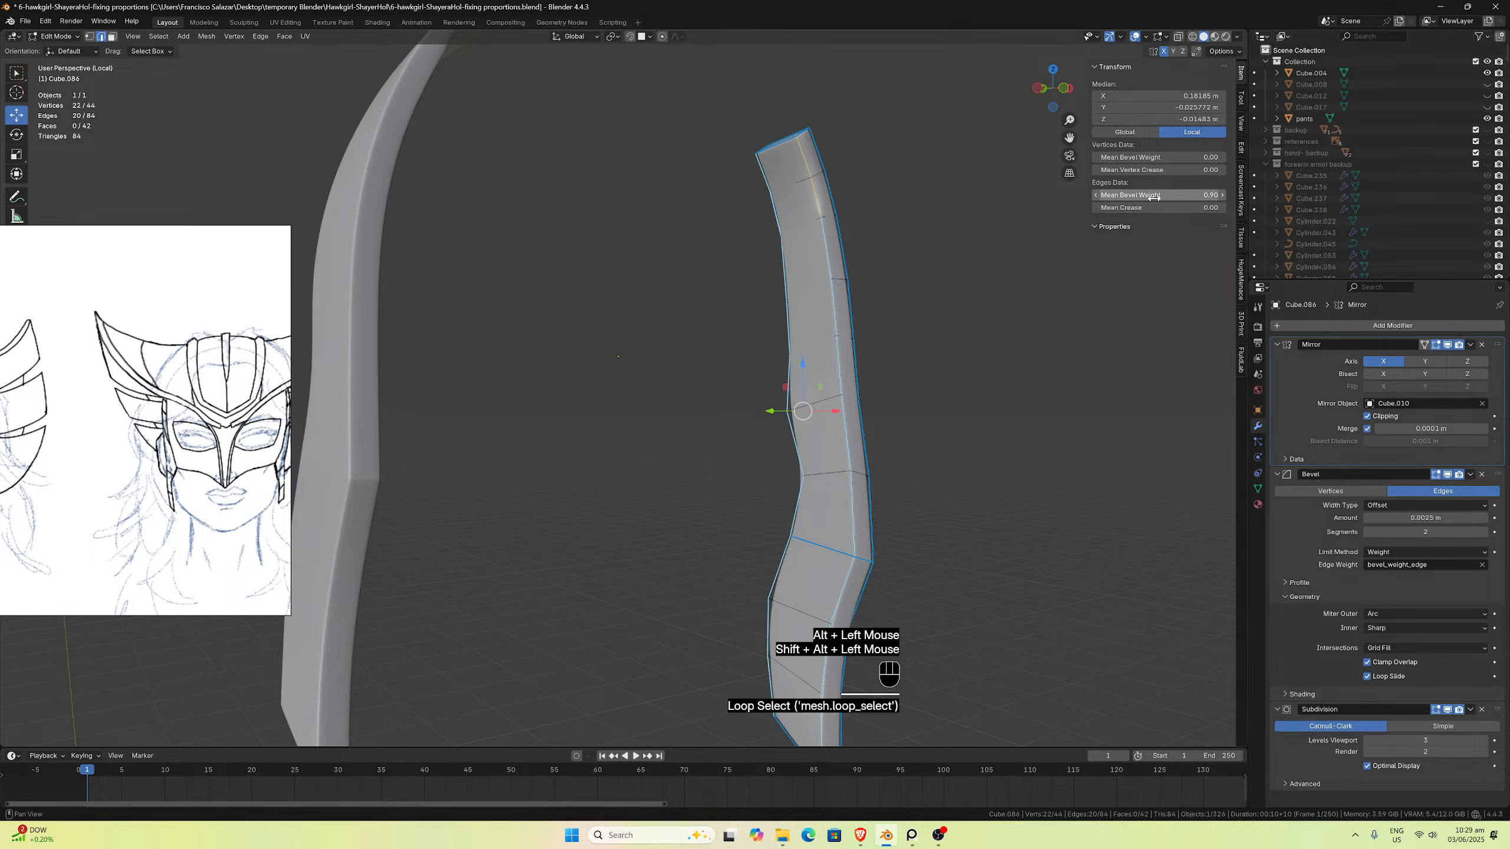
pyautogui.press('Return')
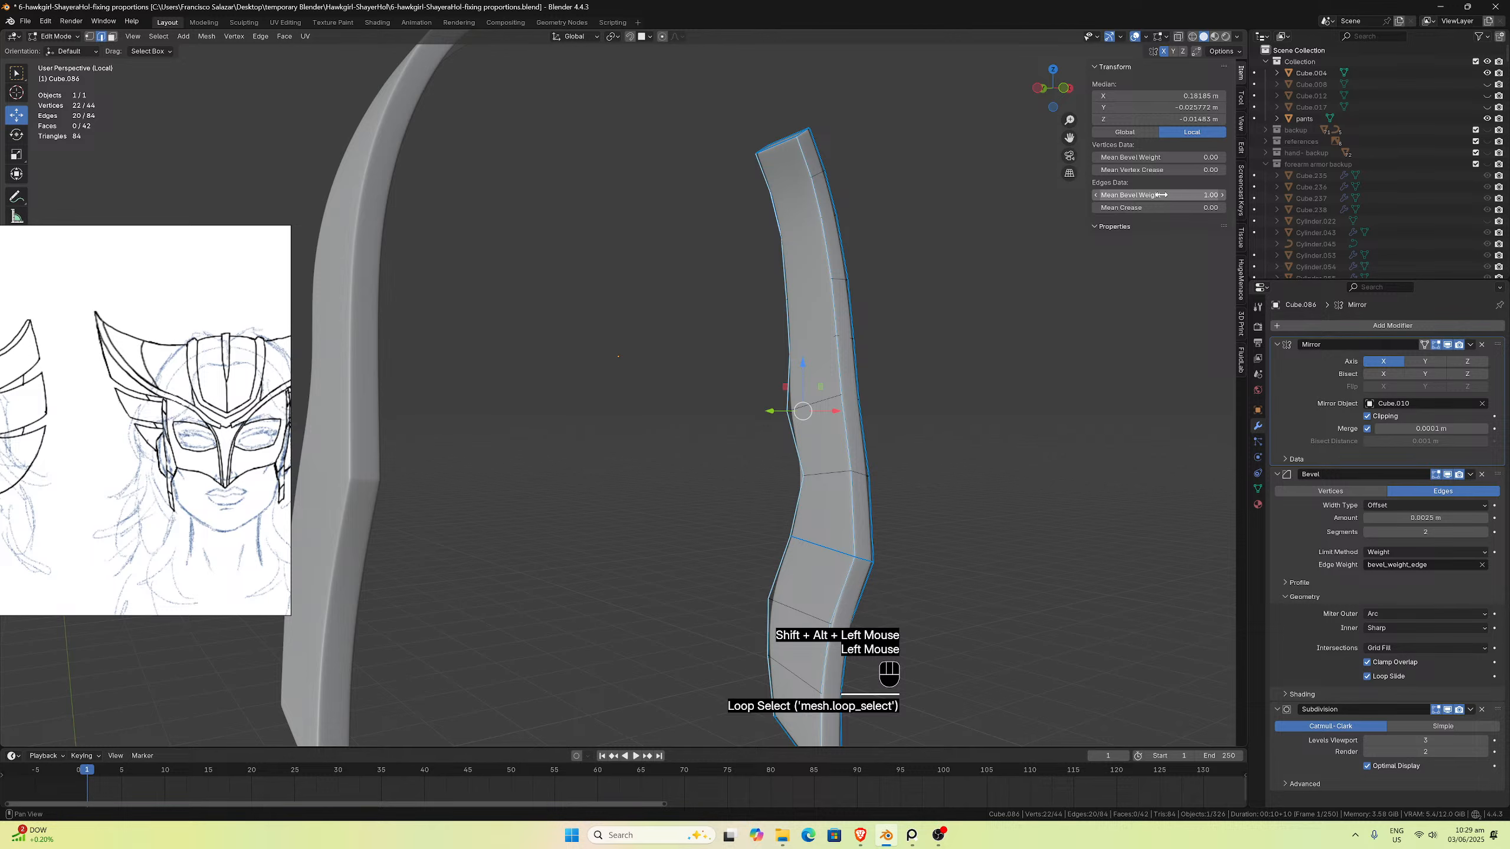
# Step: Leave local view to bring back the full helmet around the strap's upper end
pyautogui.scroll(-2, 886, 378)
pyautogui.moveTo(883, 378); pyautogui.dragTo(795, 438, button='middle')
pyautogui.press('KP_Divide')
pyautogui.scroll(2, 736, 396)
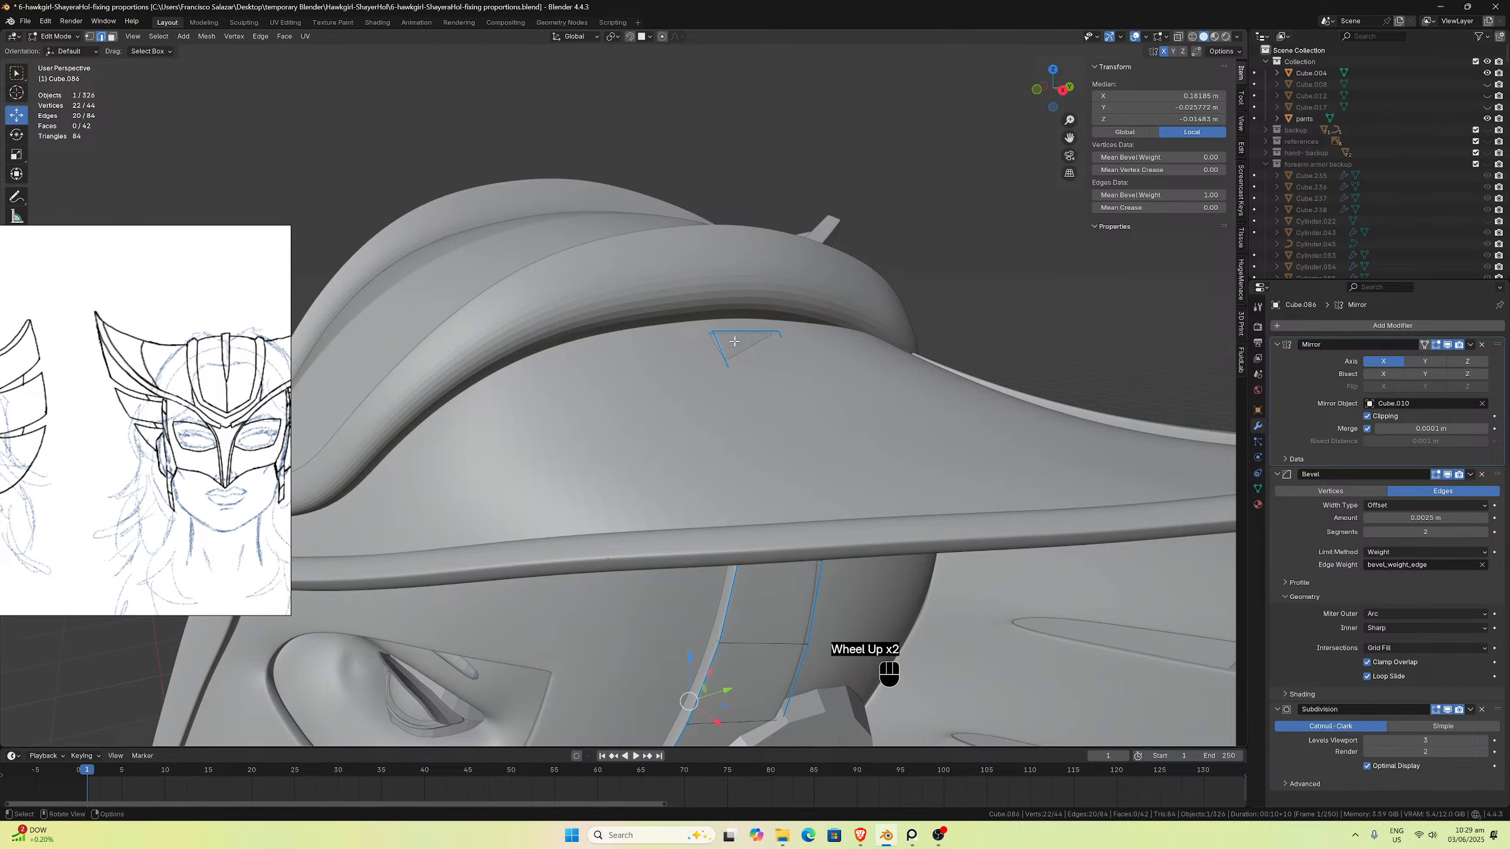
pyautogui.moveTo(734, 341); pyautogui.dragTo(915, 390, button='middle')
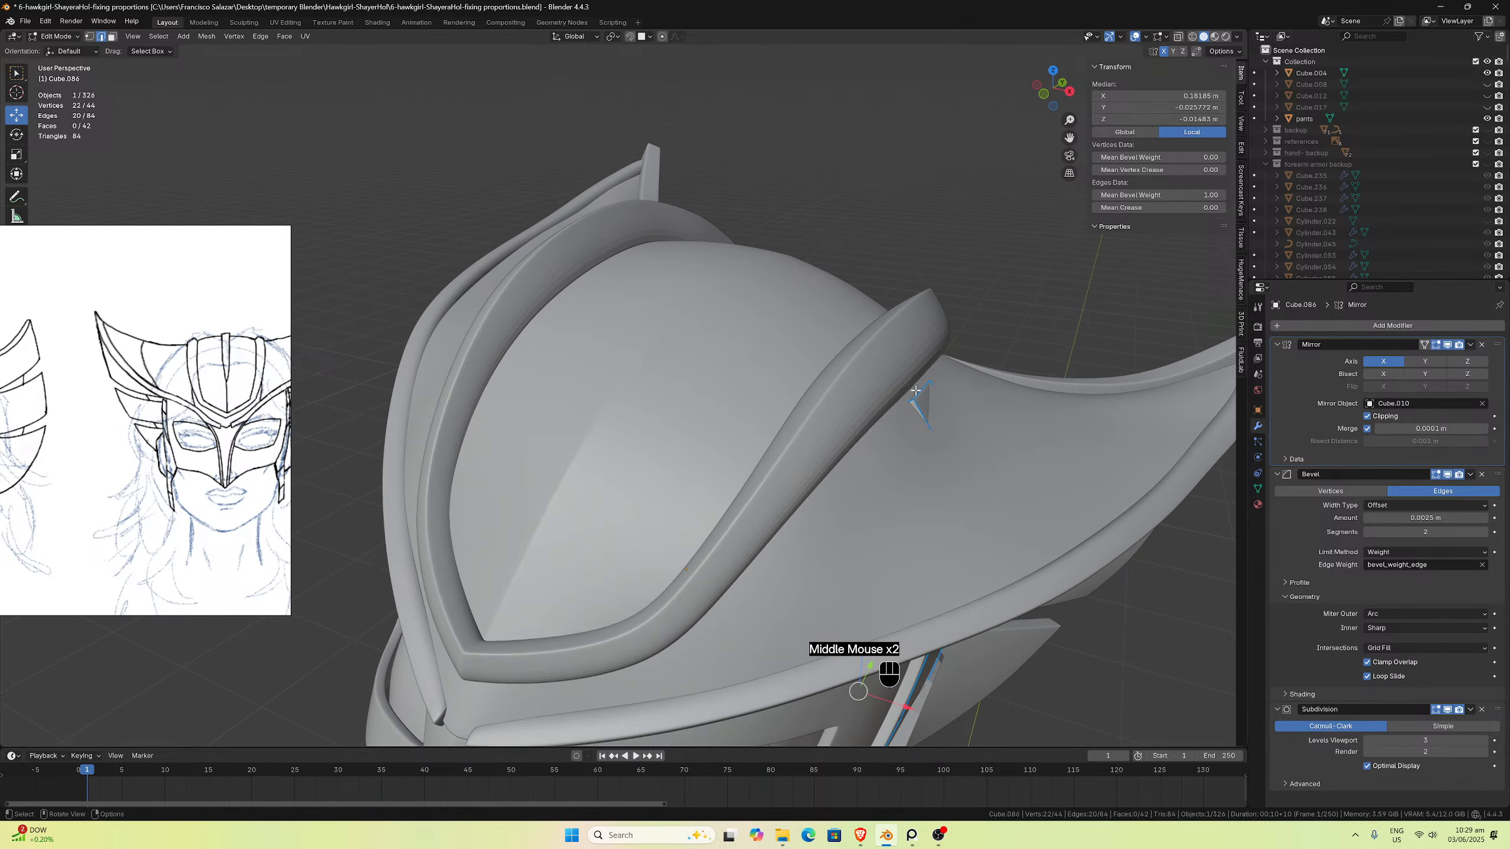
# Step: Try to move the end face at the strap's upper end inward along X and down beneath the brow piece
pyautogui.click(914, 392)
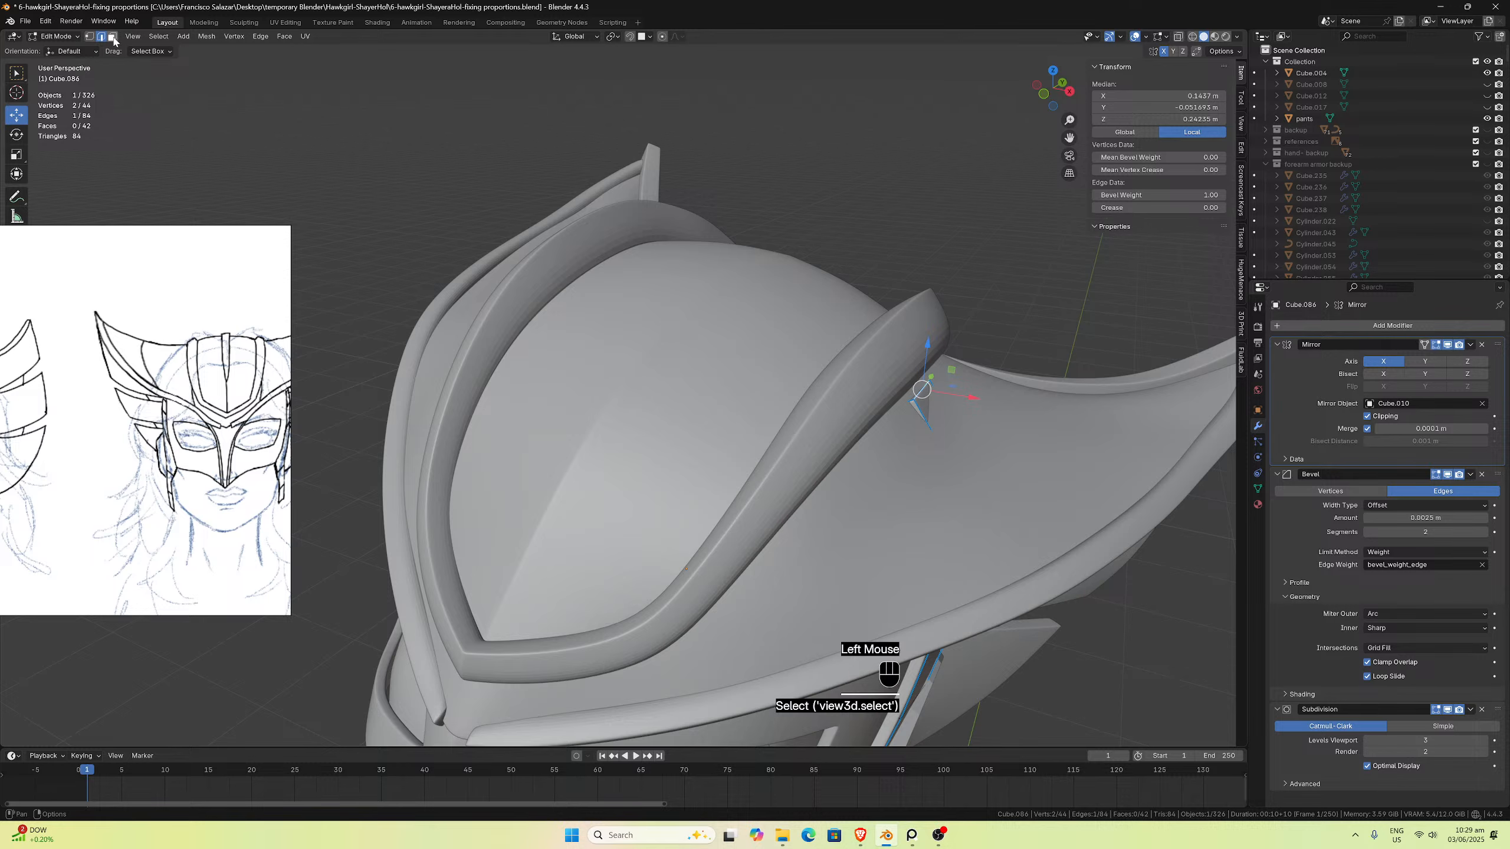
pyautogui.click(113, 37)
pyautogui.click(915, 396)
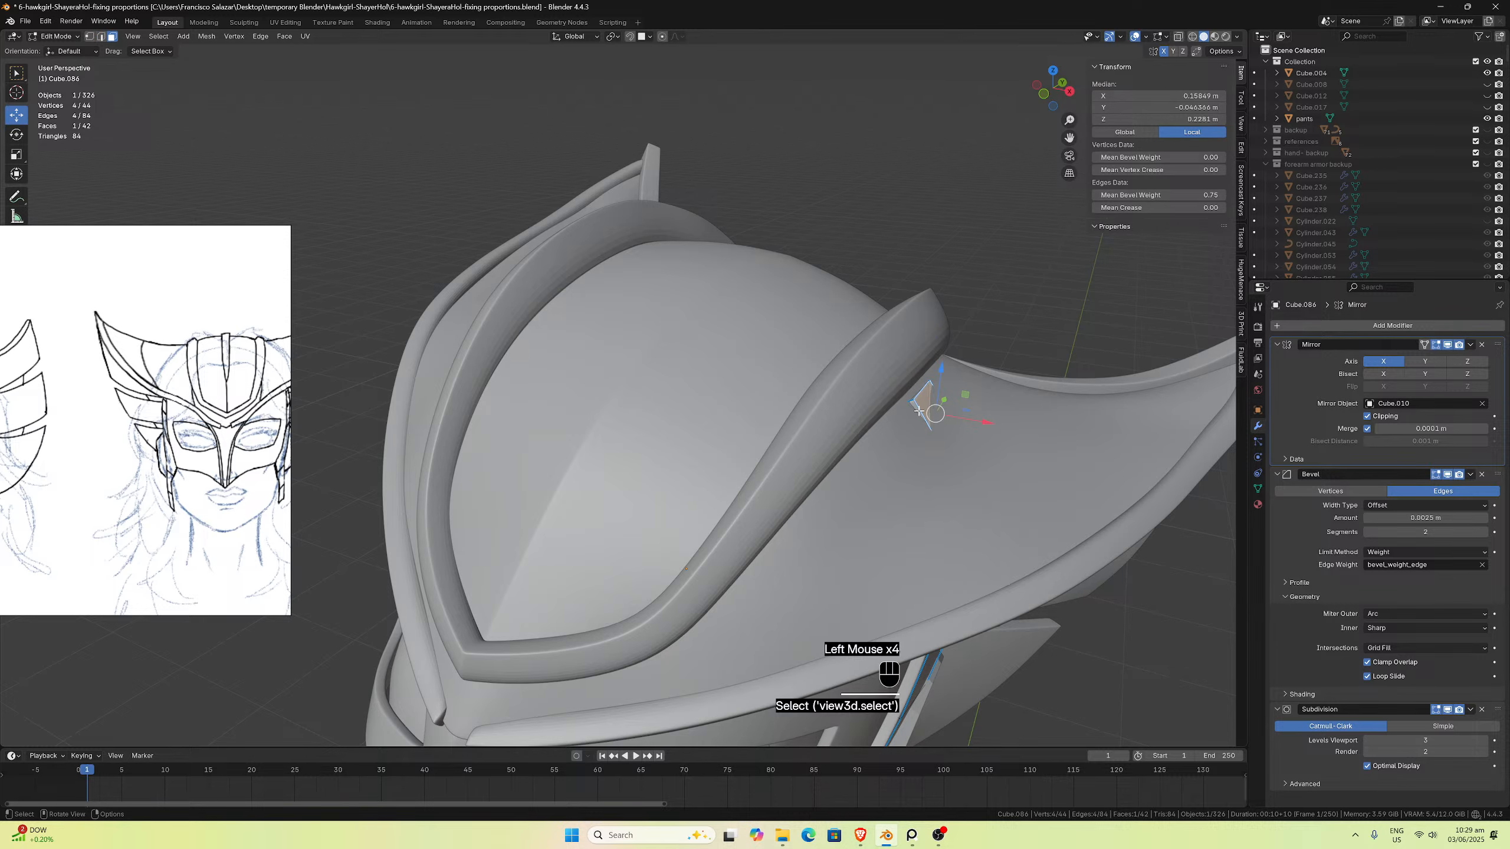
pyautogui.moveTo(918, 410); pyautogui.dragTo(1016, 342, button='middle')
pyautogui.scroll(2, 886, 399)
pyautogui.click(961, 434)
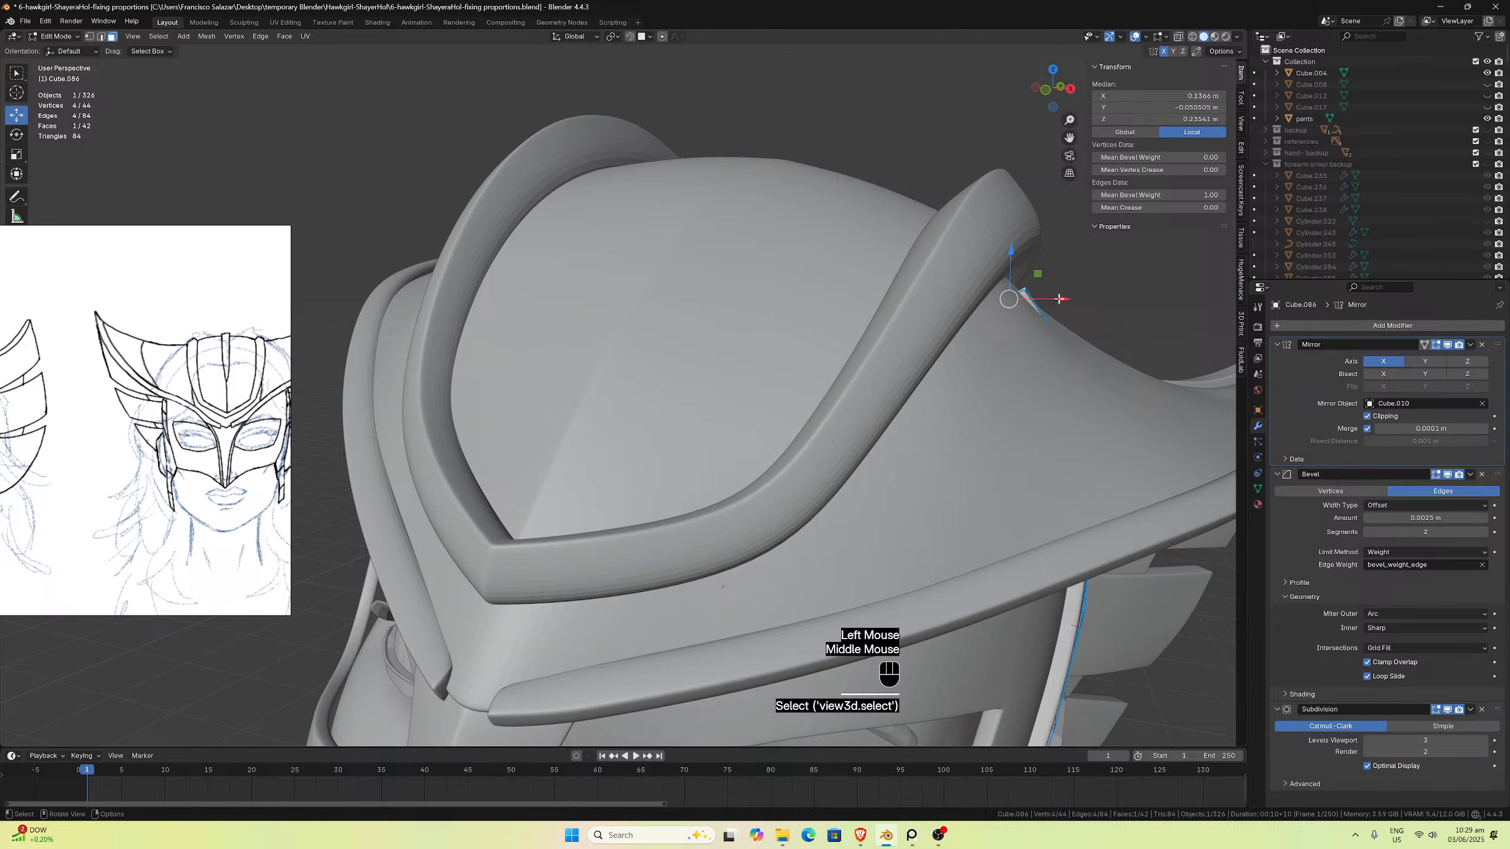
pyautogui.moveTo(1058, 299); pyautogui.dragTo(1053, 299)
pyautogui.moveTo(1005, 252); pyautogui.dragTo(1047, 306)
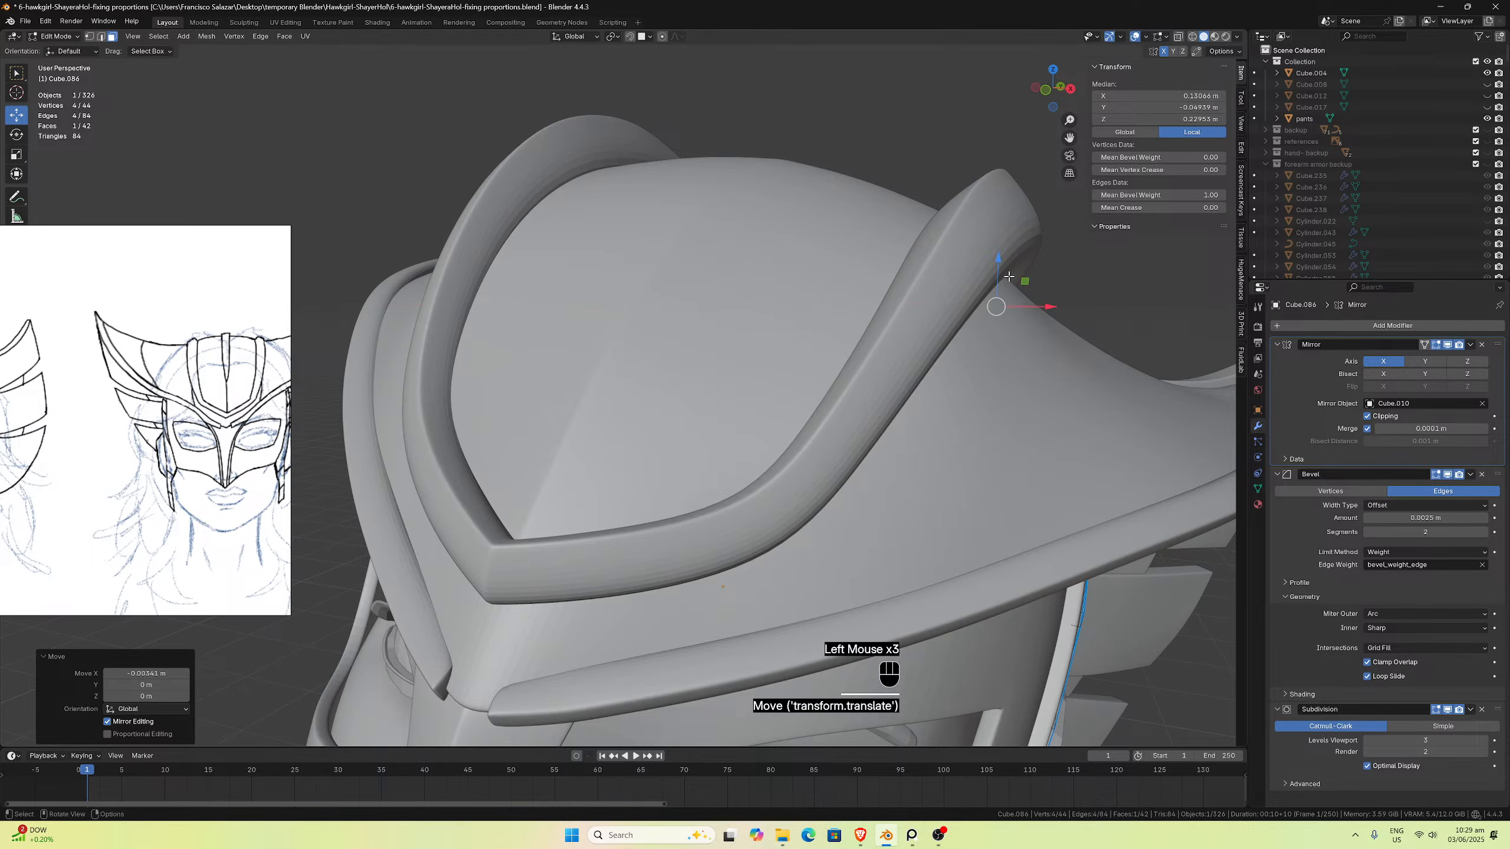
# Step: Undo the moves of the end face at the strap's upper end after checking it from behind
pyautogui.moveTo(997, 262); pyautogui.dragTo(903, 274, button='middle')
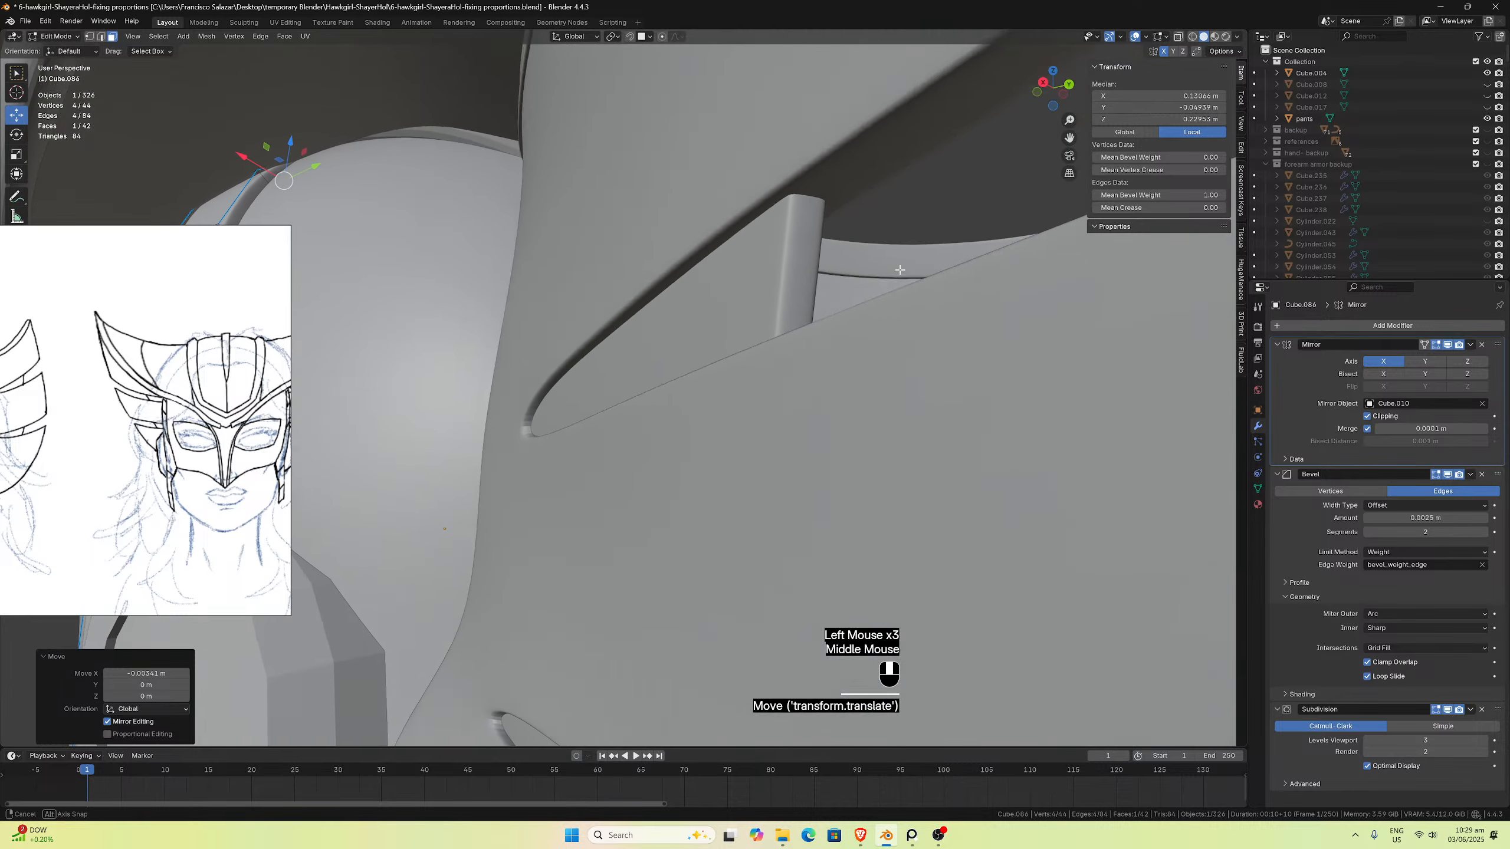
pyautogui.scroll(-2, 903, 275)
pyautogui.scroll(1, 690, 315)
pyautogui.scroll(-2, 689, 315)
pyautogui.moveTo(664, 313); pyautogui.dragTo(762, 361, button='middle')
pyautogui.hotkey('ctrl', 'z')
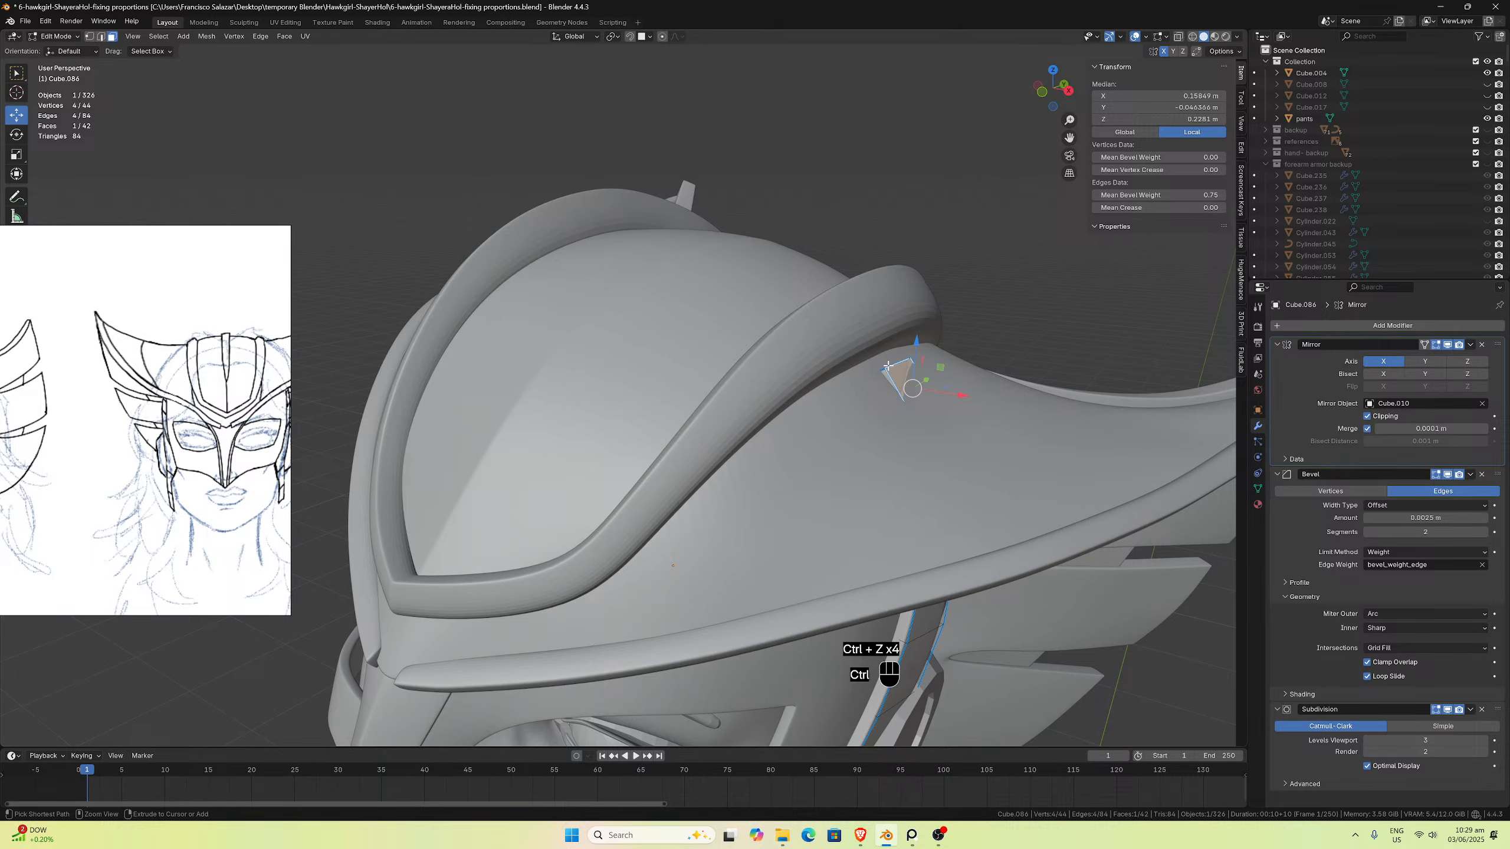
# Step: Move the front edge of the strap's upper end down and about 0.0033 m inward along X
pyautogui.click(101, 36)
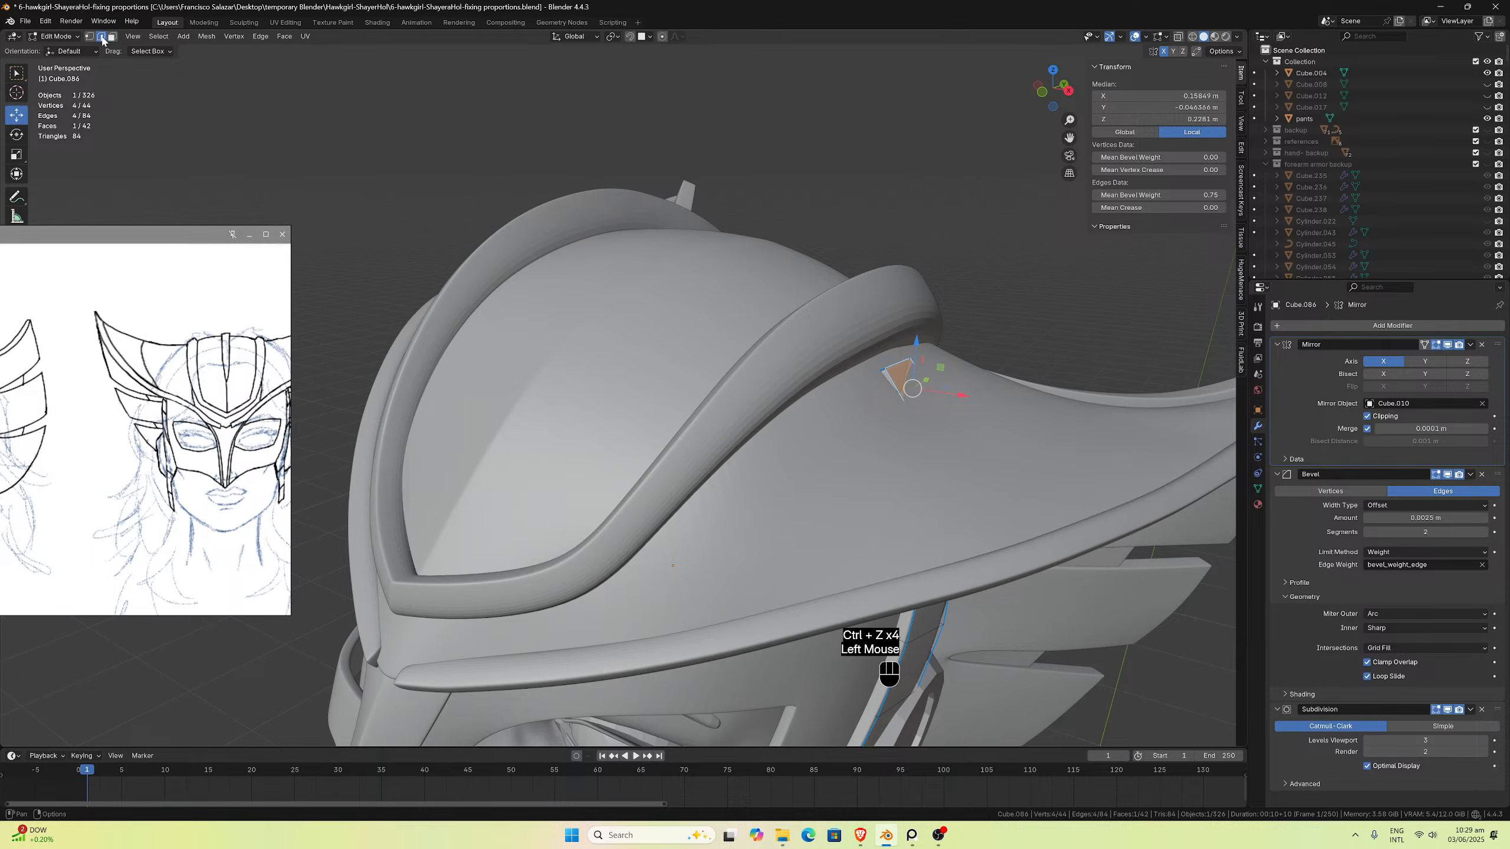
pyautogui.moveTo(856, 410); pyautogui.dragTo(872, 410, button='middle')
pyautogui.click(944, 389)
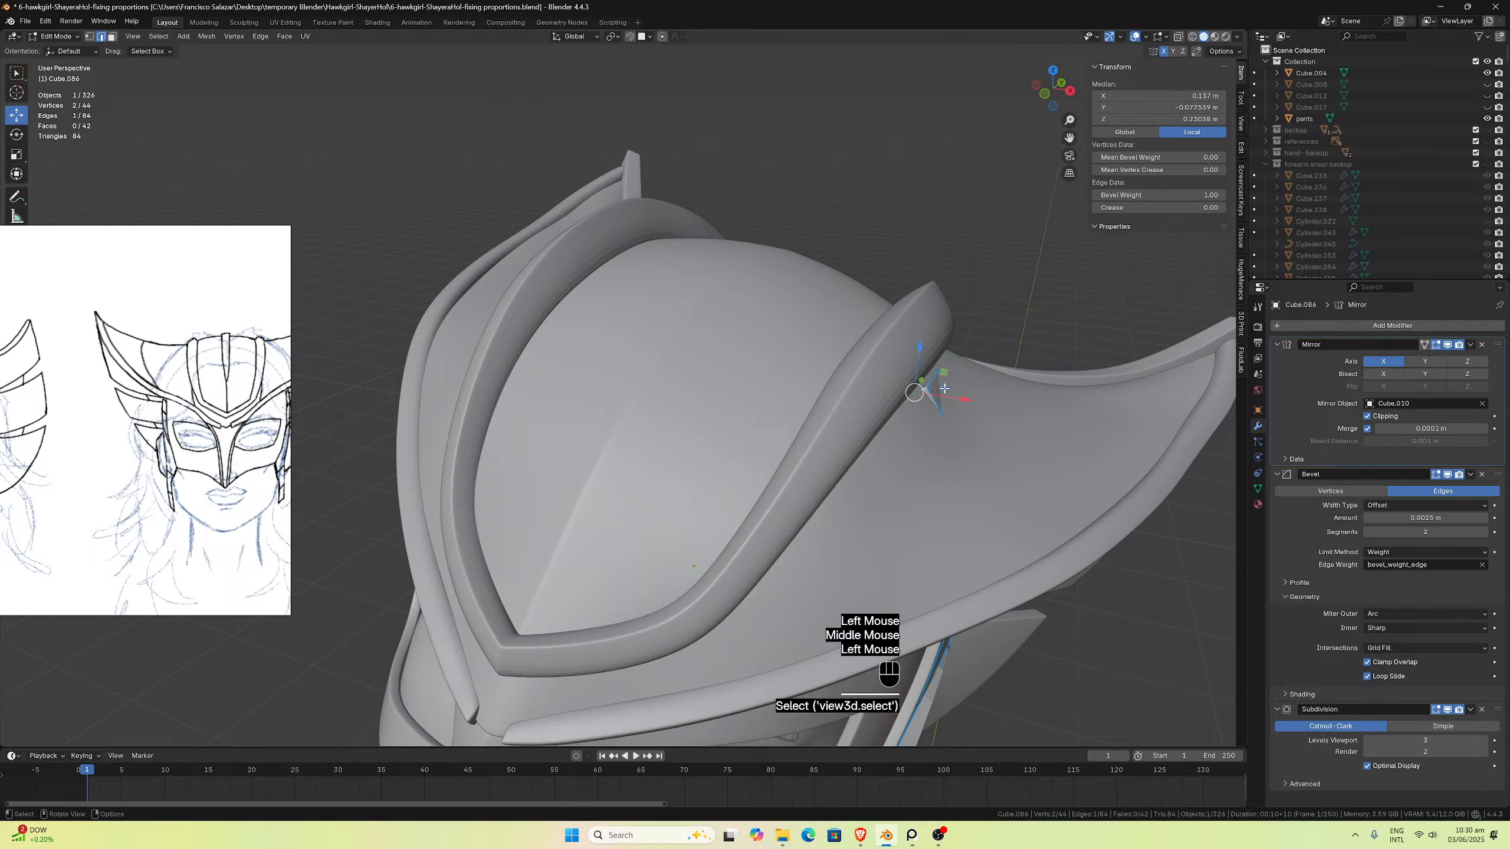
pyautogui.moveTo(919, 353); pyautogui.dragTo(955, 405)
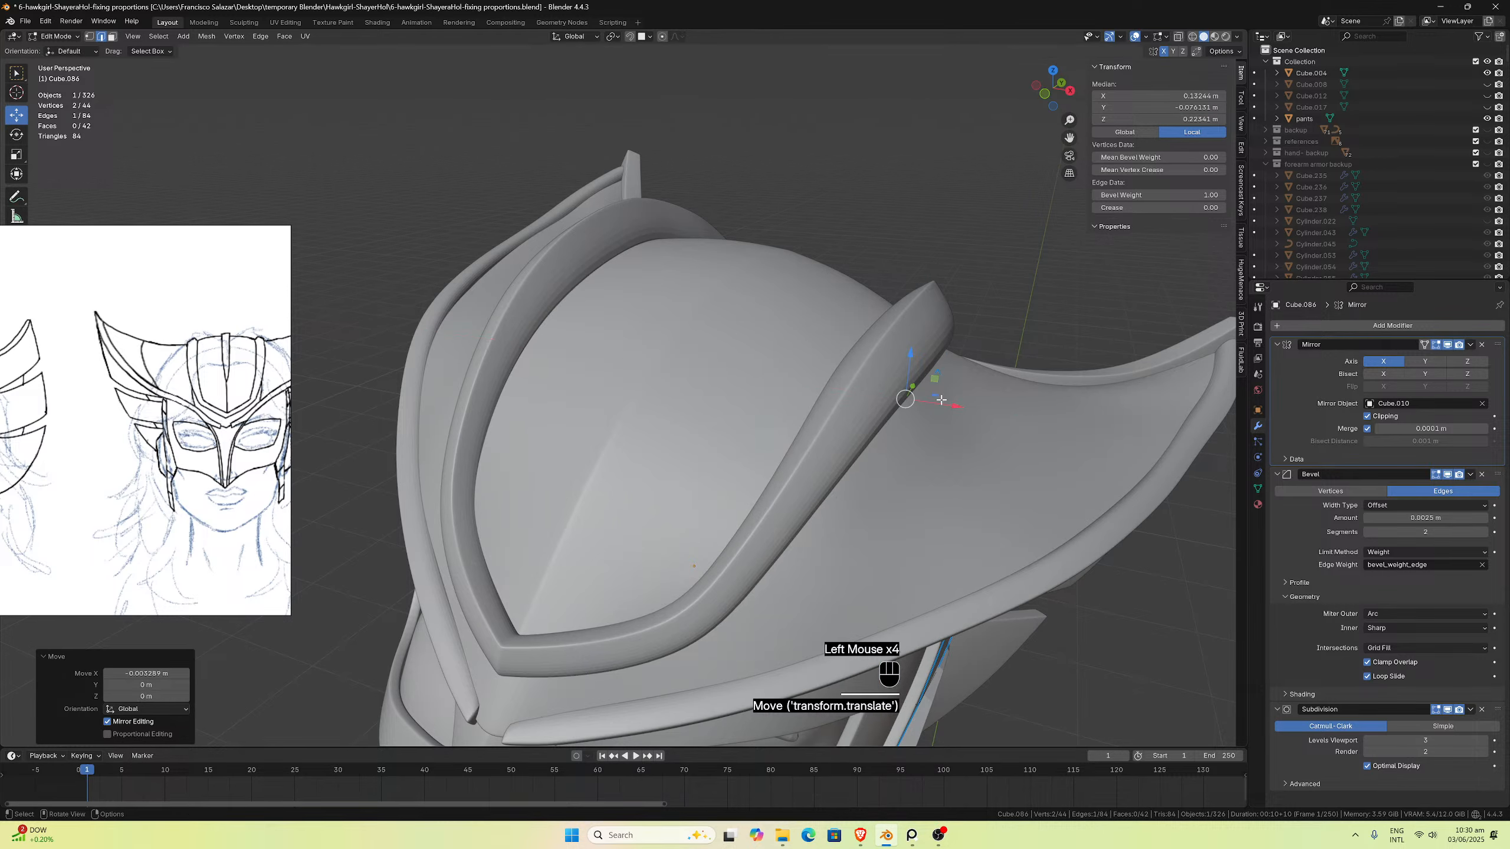
pyautogui.moveTo(955, 405); pyautogui.dragTo(794, 393, button='middle')
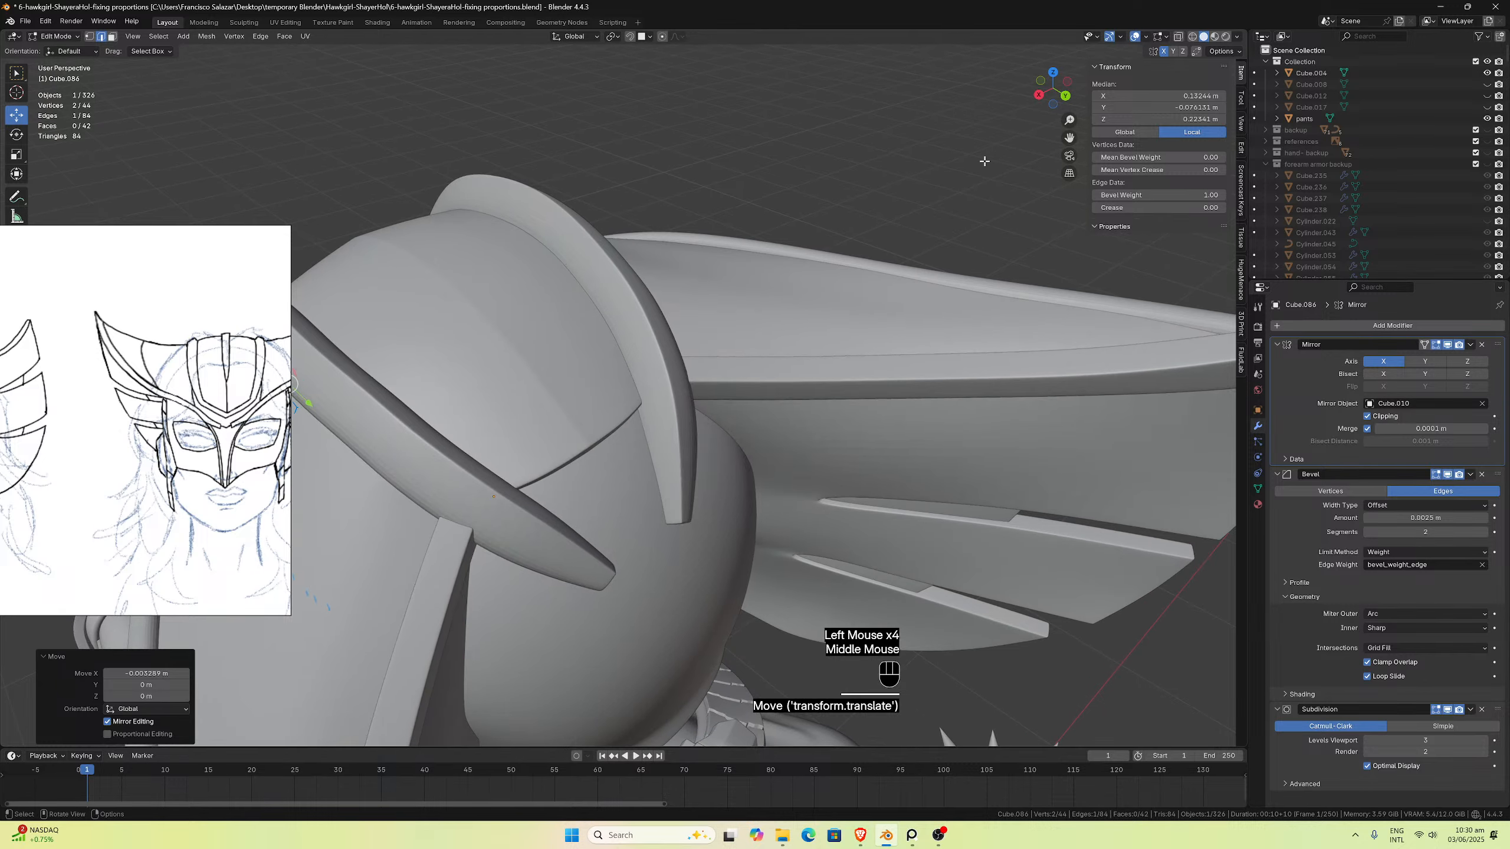
# Step: Move the rear edge of the strap's upper end about 0.0038 m inward along X and about 0.0038 m down
pyautogui.moveTo(1069, 138); pyautogui.dragTo(1348, 184)
pyautogui.scroll(2, 545, 430)
pyautogui.moveTo(545, 431)
pyautogui.mouseDown(button='middle')
pyautogui.moveTo(529, 437)
pyautogui.moveTo(545, 430)
pyautogui.mouseUp(button='middle')
pyautogui.click(553, 437)
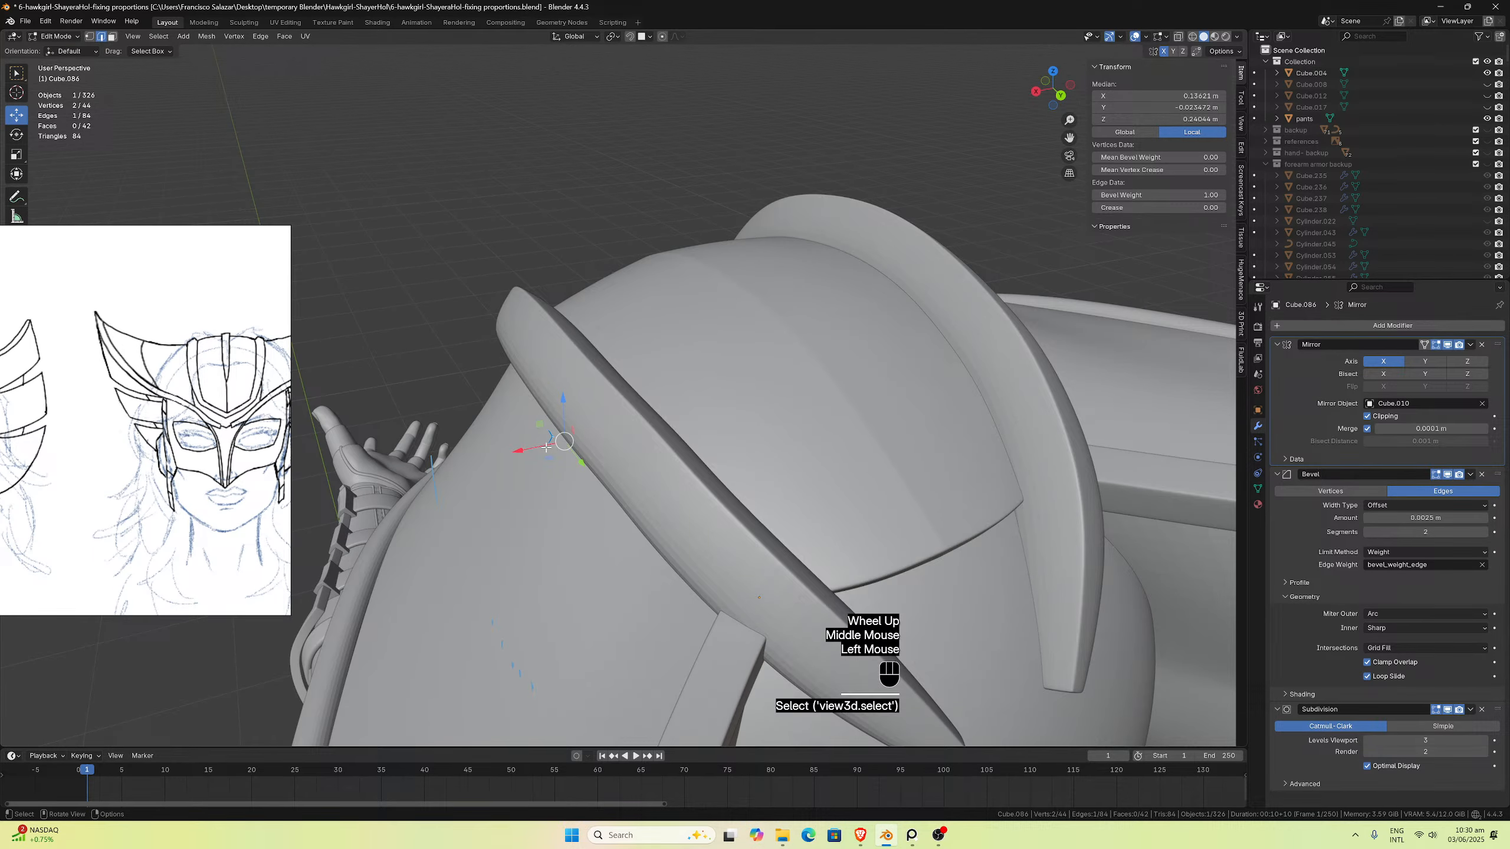
pyautogui.moveTo(563, 400); pyautogui.dragTo(564, 411)
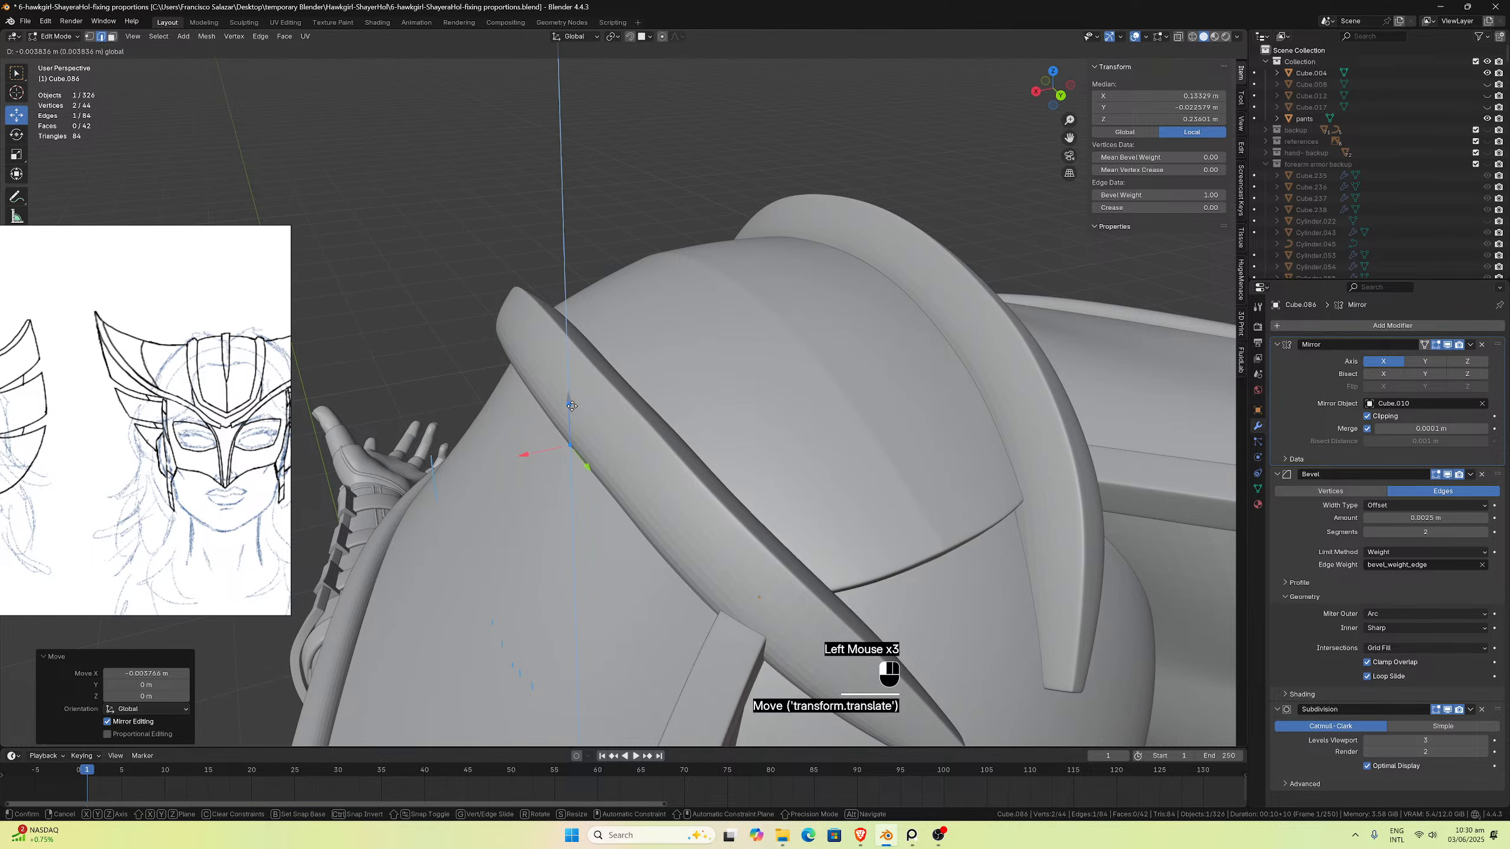
pyautogui.moveTo(580, 458); pyautogui.dragTo(604, 378, button='middle')
pyautogui.scroll(-2, 604, 379)
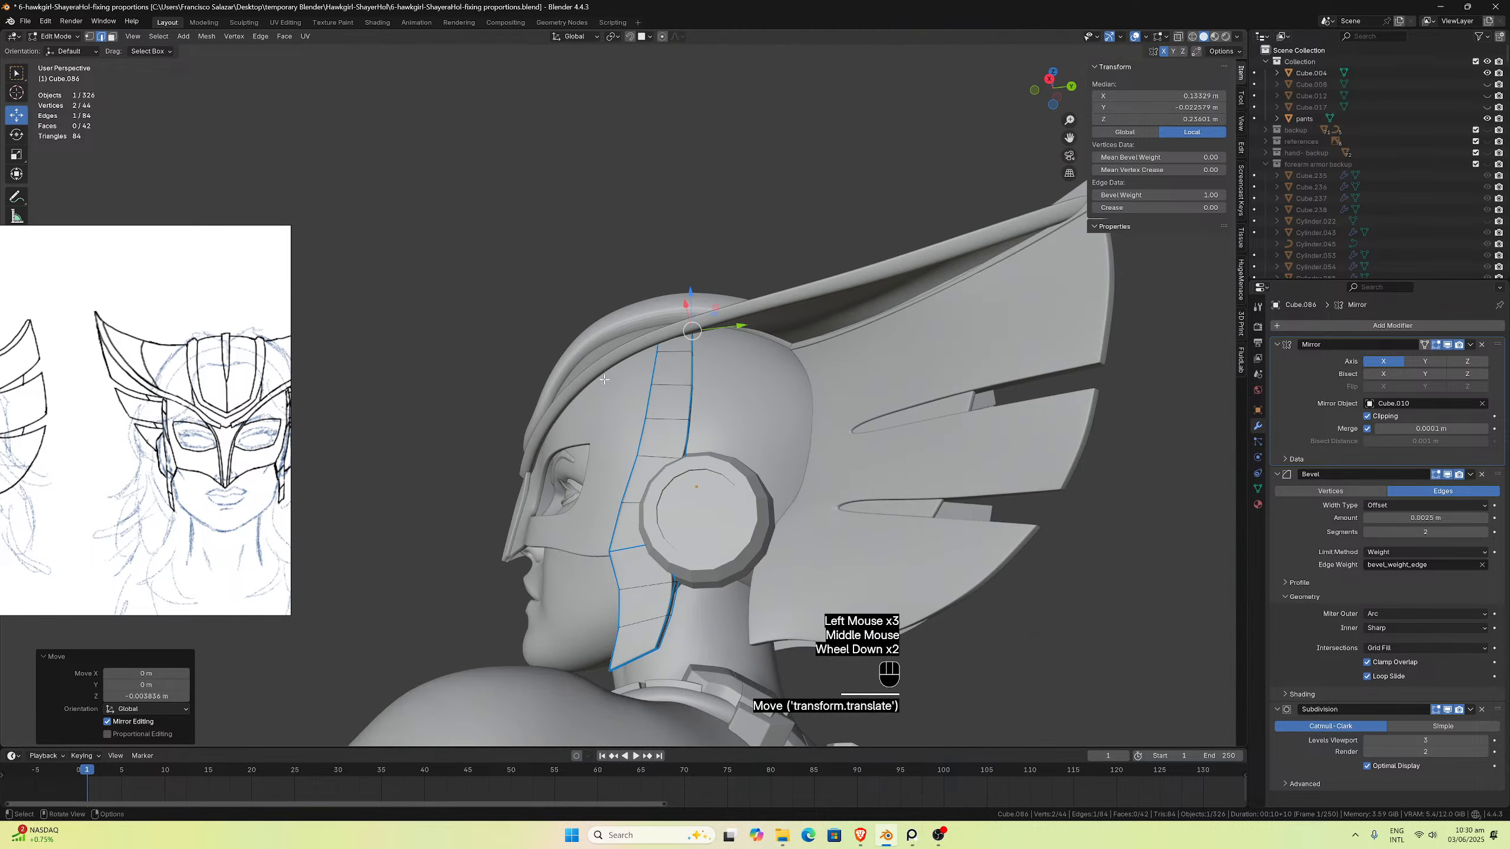
# Step: Return to Object Mode, check the strap's fit against the helmet, and save the file
pyautogui.press('Tab')
pyautogui.moveTo(691, 295)
pyautogui.mouseDown(button='middle')
pyautogui.moveTo(698, 262)
pyautogui.moveTo(684, 260)
pyautogui.moveTo(621, 287)
pyautogui.moveTo(846, 304)
pyautogui.moveTo(604, 309)
pyautogui.moveTo(855, 303)
pyautogui.moveTo(568, 316)
pyautogui.moveTo(840, 319)
pyautogui.moveTo(691, 314)
pyautogui.mouseUp(button='middle')
pyautogui.scroll(3, 695, 357)
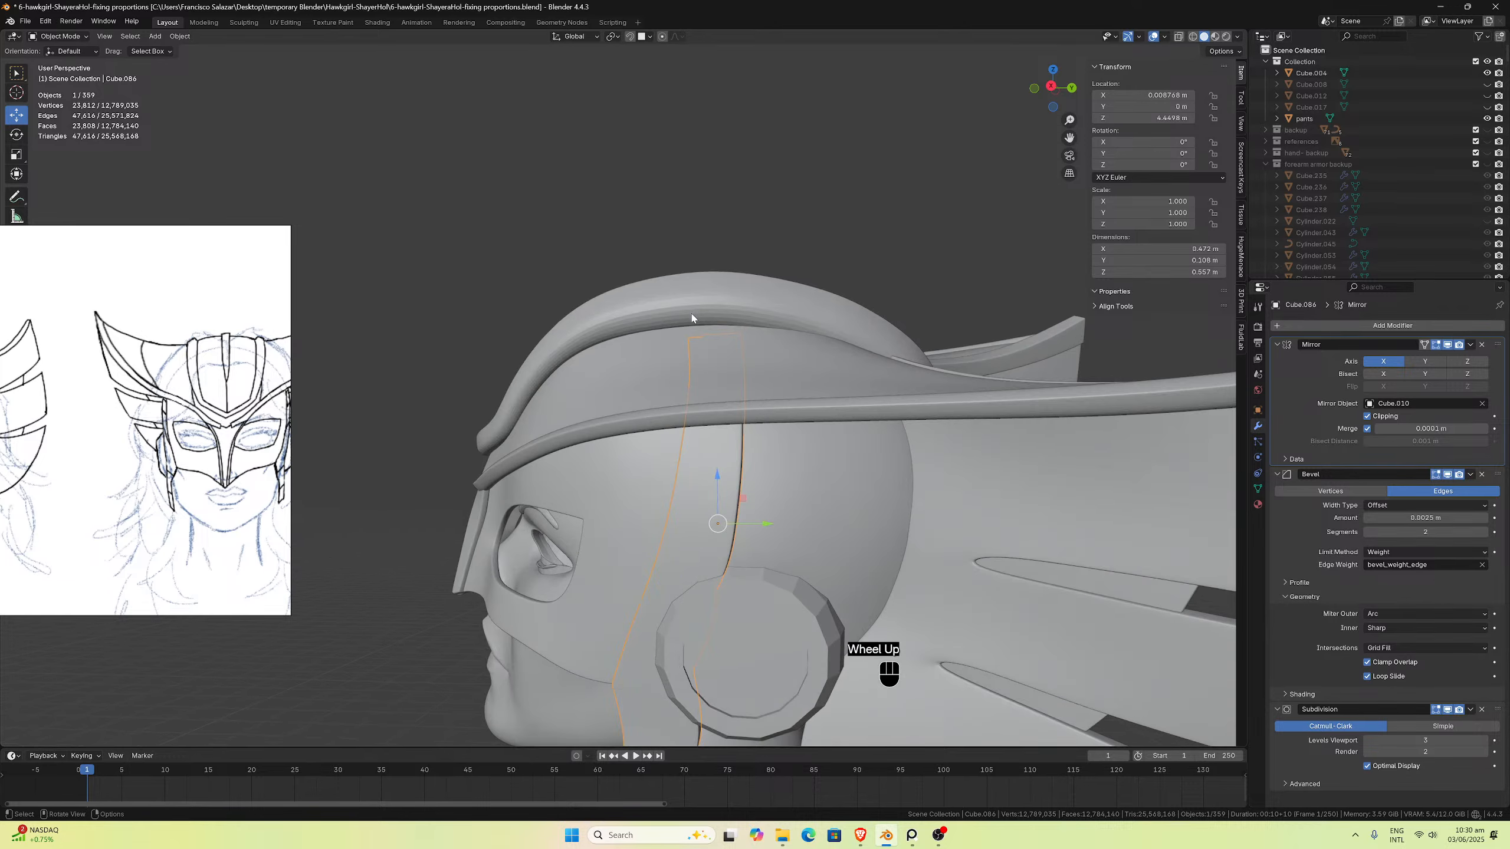
pyautogui.moveTo(707, 485); pyautogui.dragTo(674, 436, button='middle')
pyautogui.scroll(-3, 679, 519)
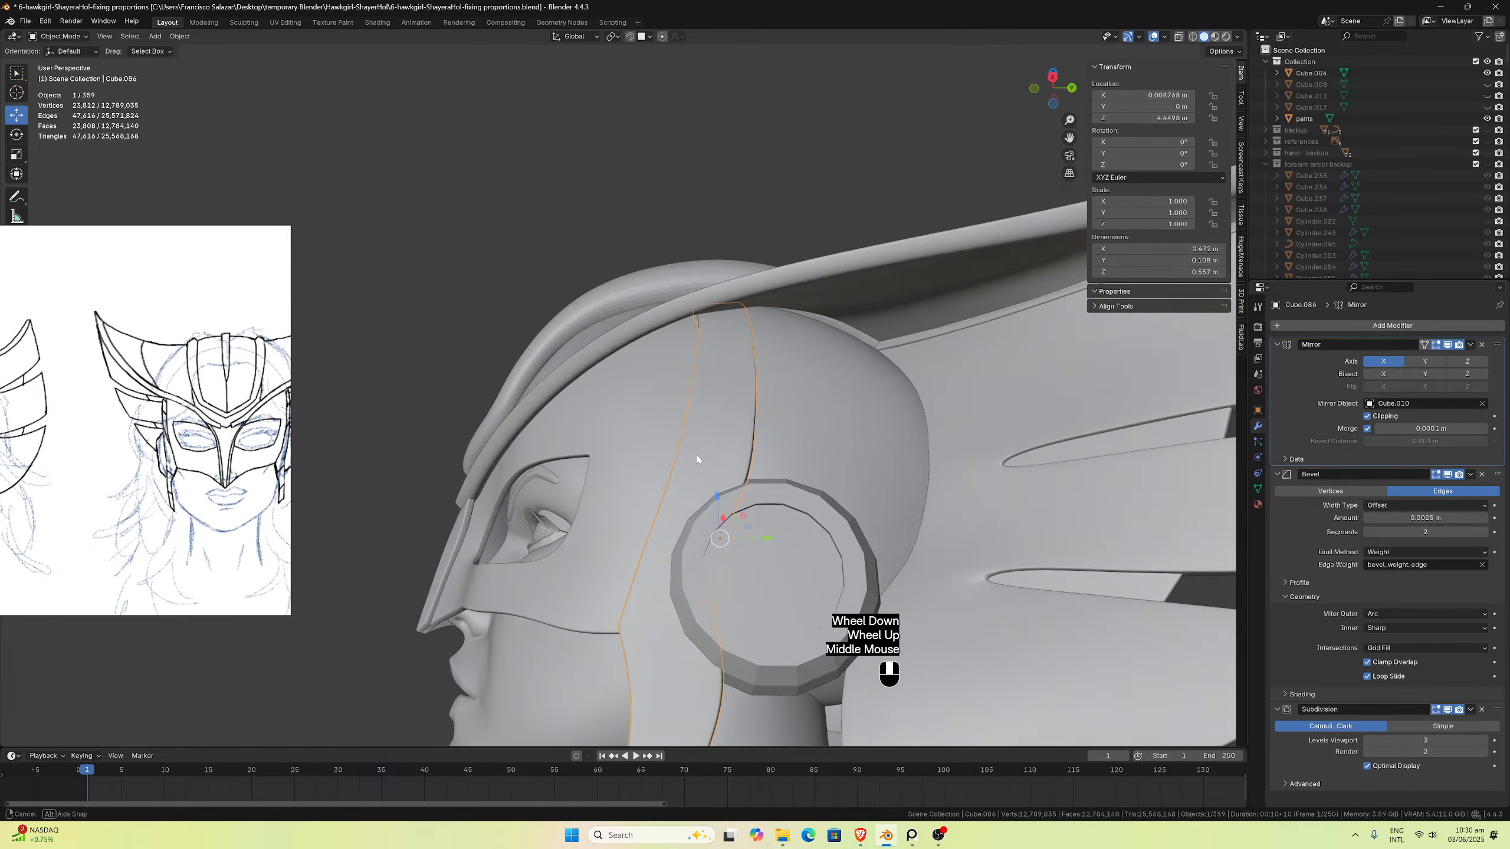
pyautogui.moveTo(679, 519); pyautogui.dragTo(703, 563, button='middle')
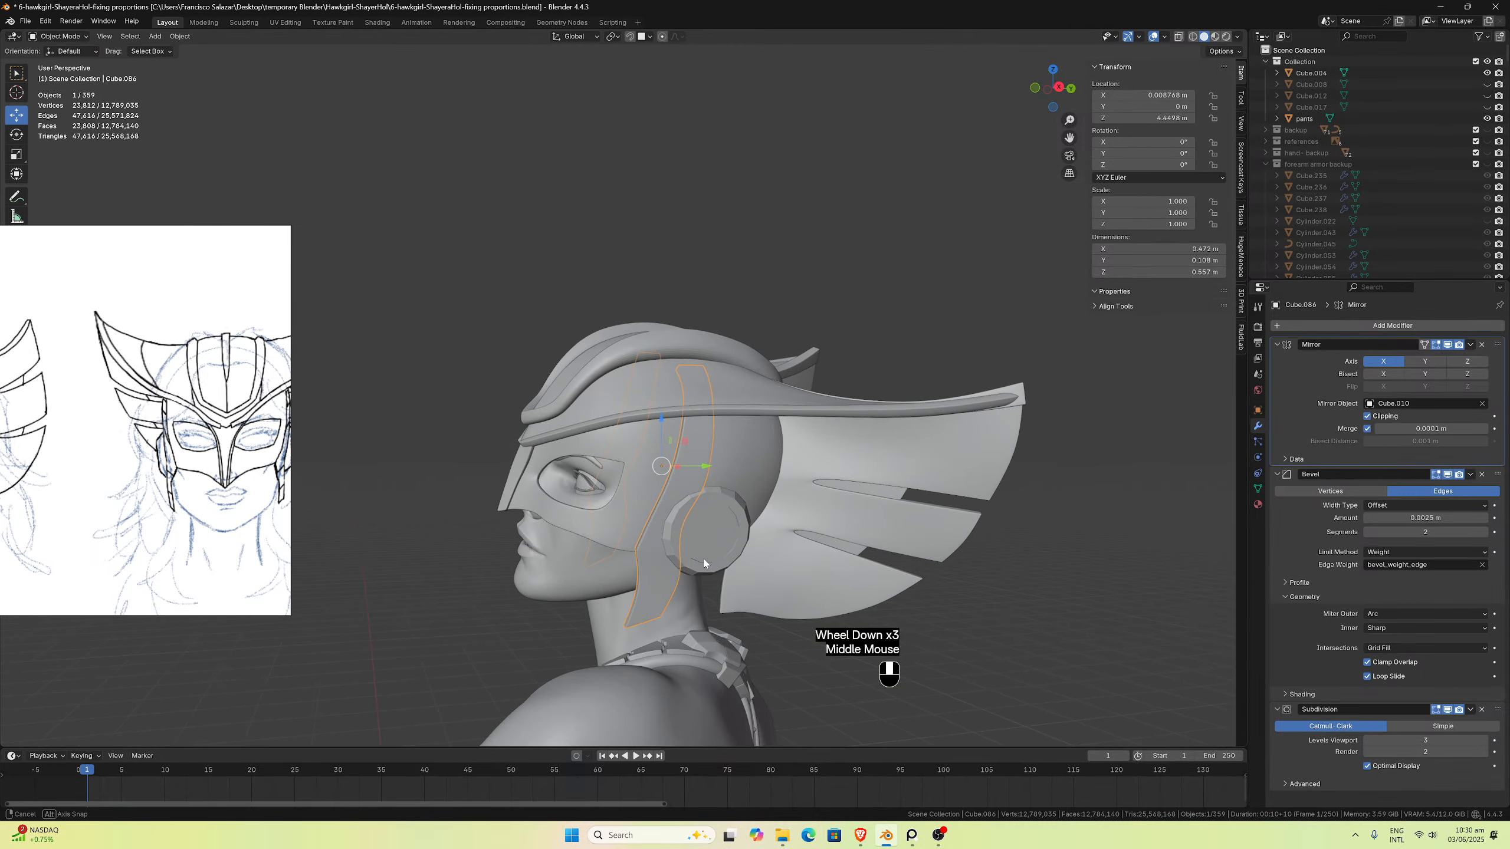
pyautogui.hotkey('ctrl', 's')
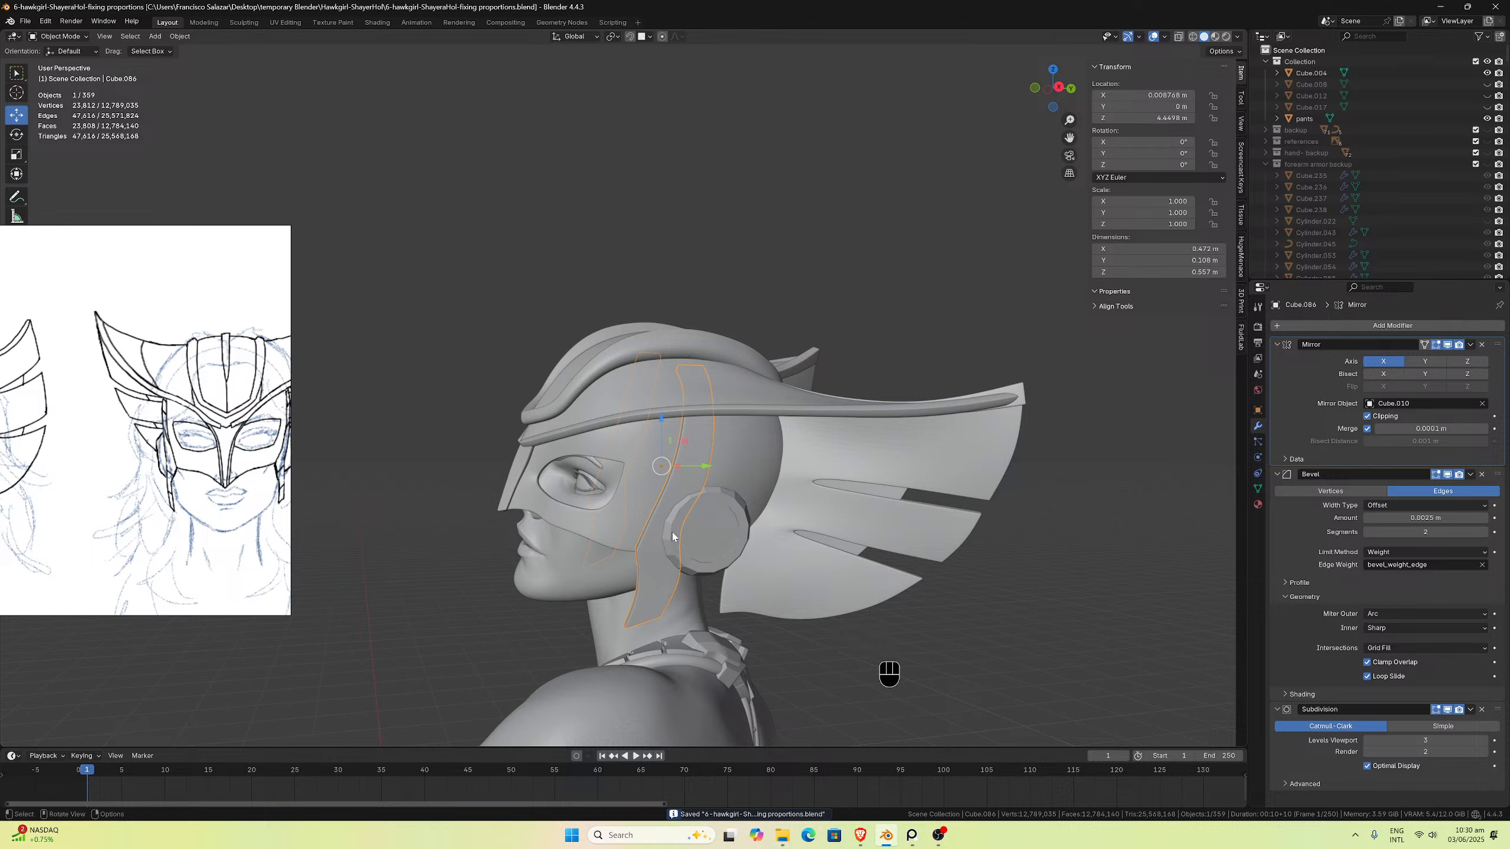
# Step: Reopen the strap mesh in Edit Mode and examine its shape around the ear disc, jaw and neck
pyautogui.press('Tab')
pyautogui.scroll(1, 663, 494)
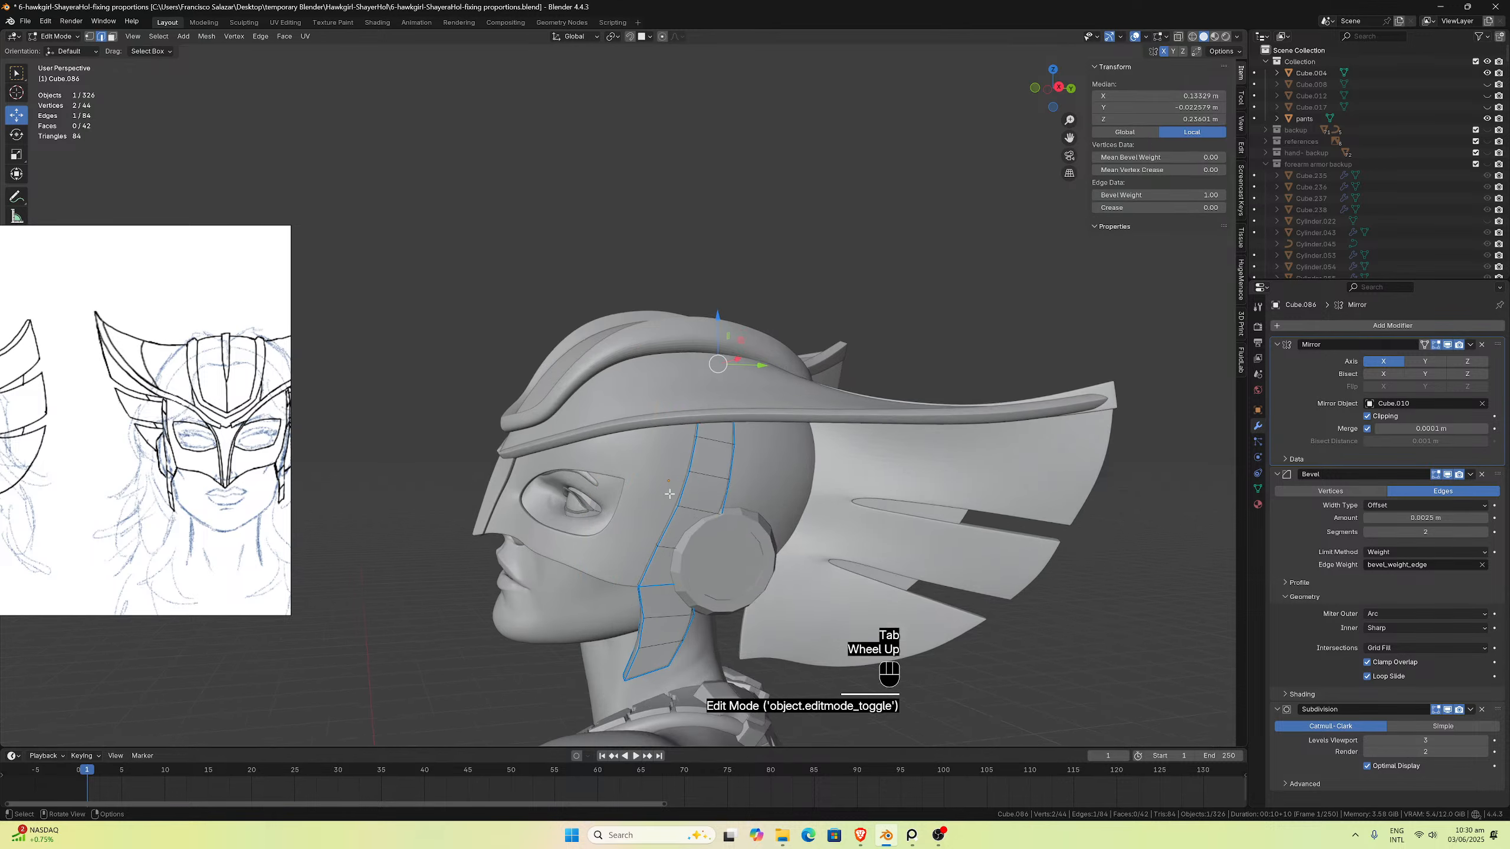
pyautogui.moveTo(663, 494); pyautogui.dragTo(646, 631, button='middle')
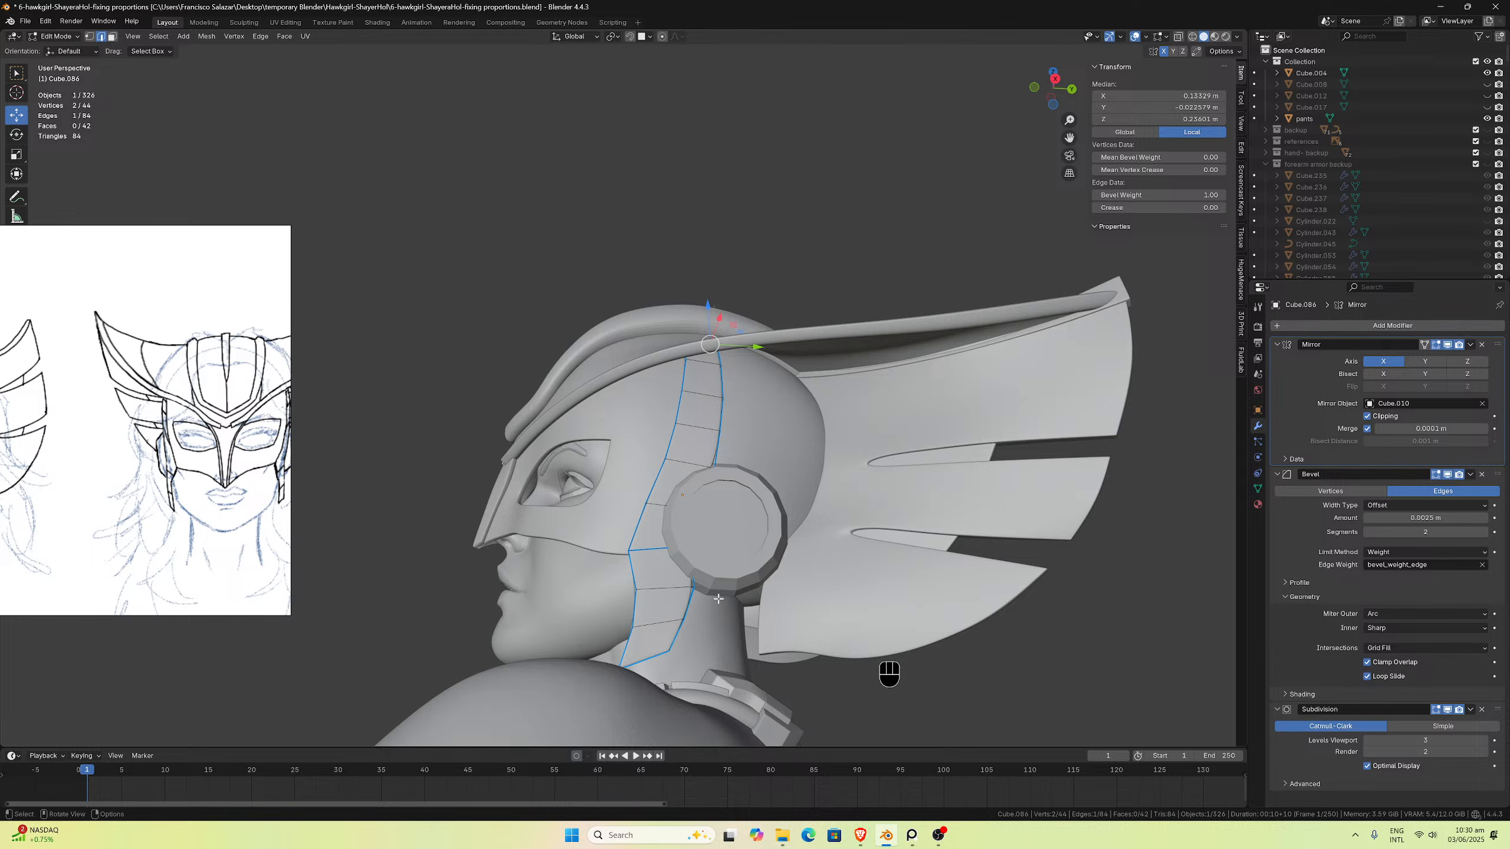
pyautogui.moveTo(1069, 138); pyautogui.dragTo(1087, 89)
pyautogui.scroll(3, 776, 537)
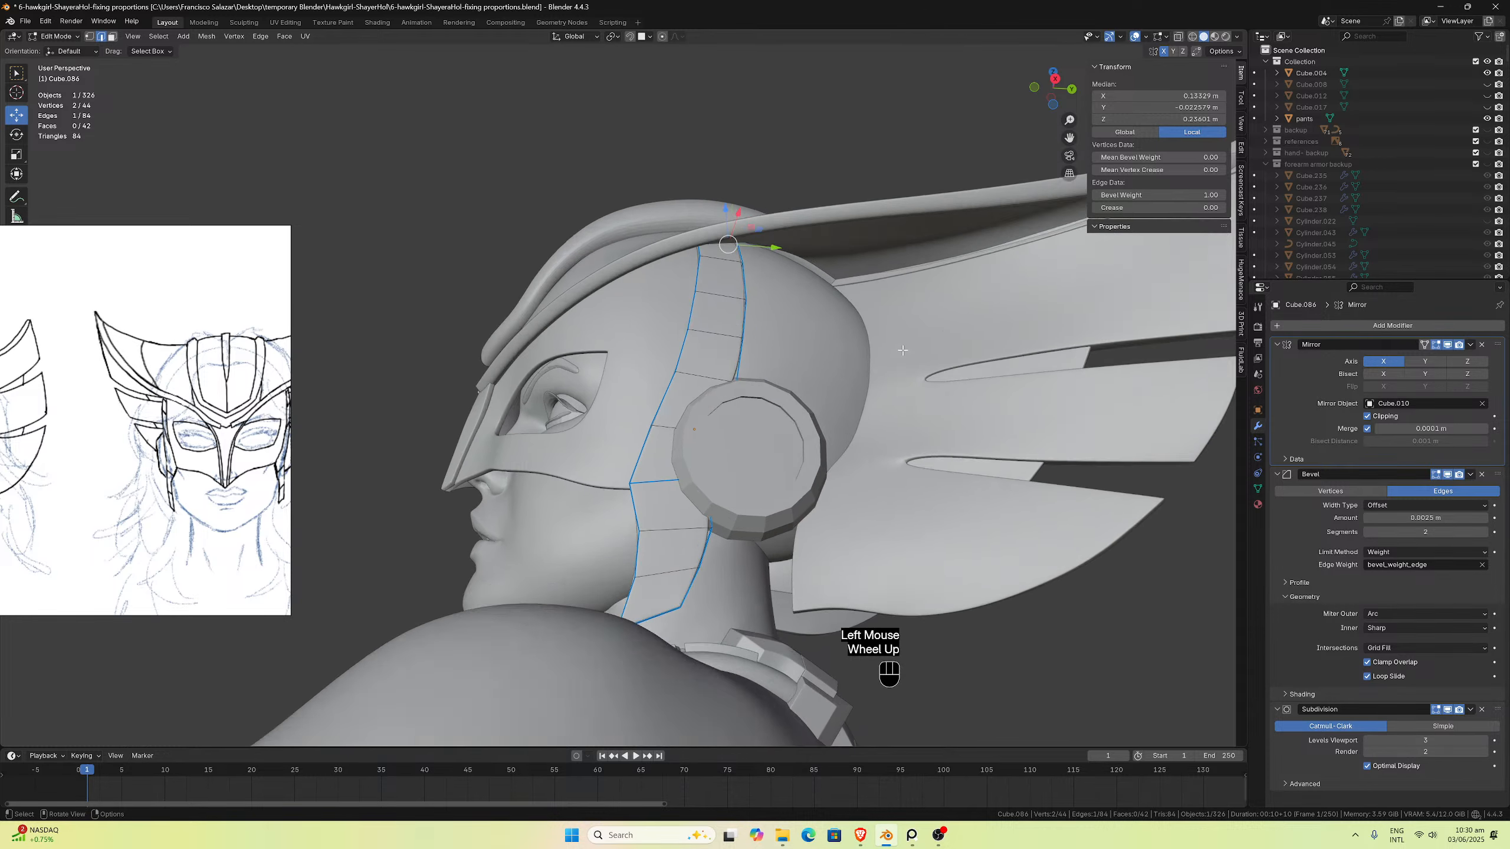
pyautogui.moveTo(777, 538); pyautogui.dragTo(746, 600, button='middle')
pyautogui.scroll(-2, 737, 615)
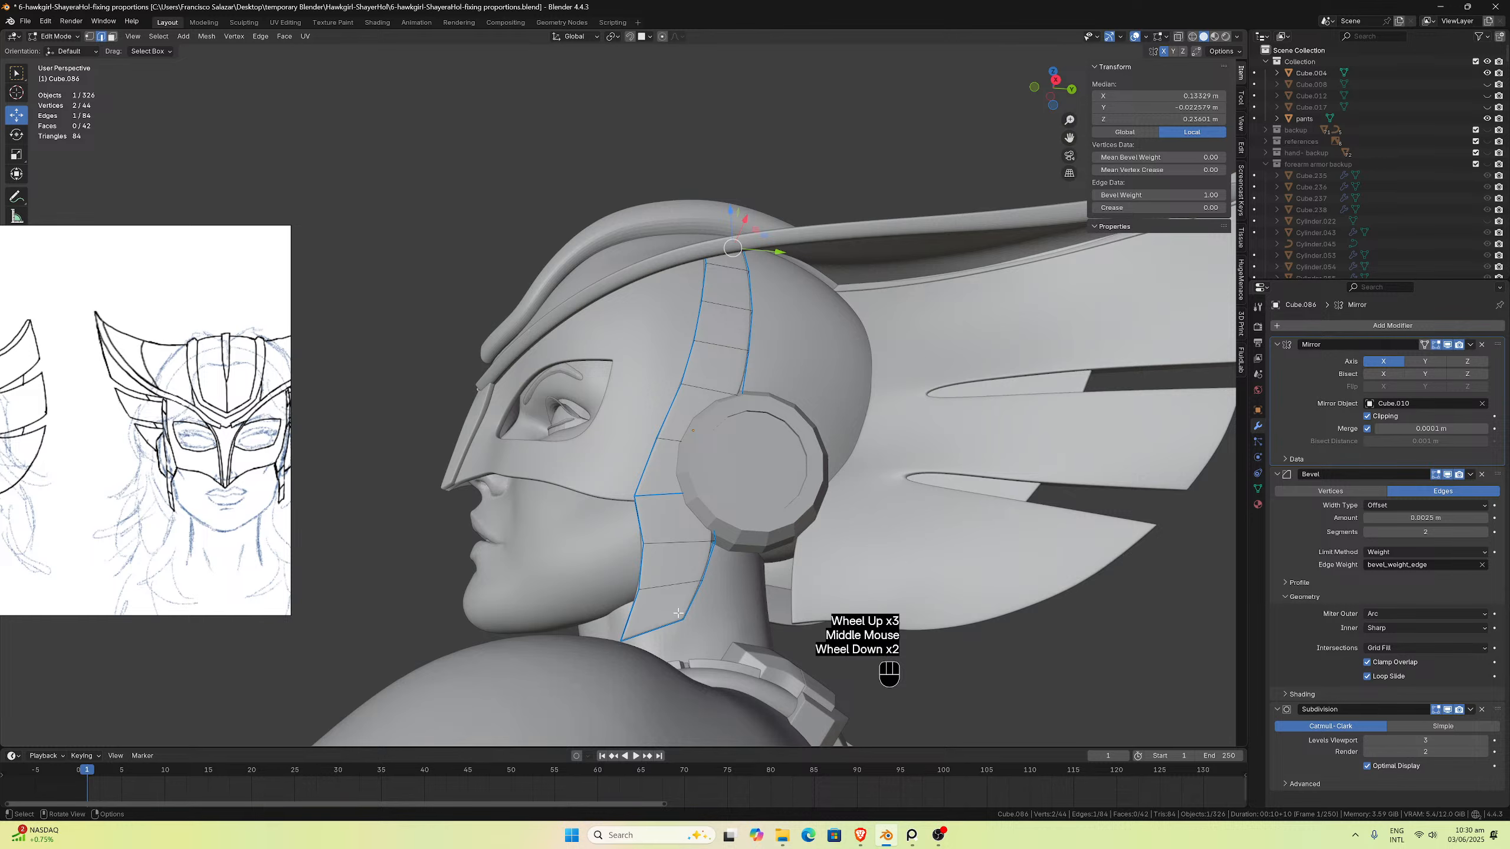
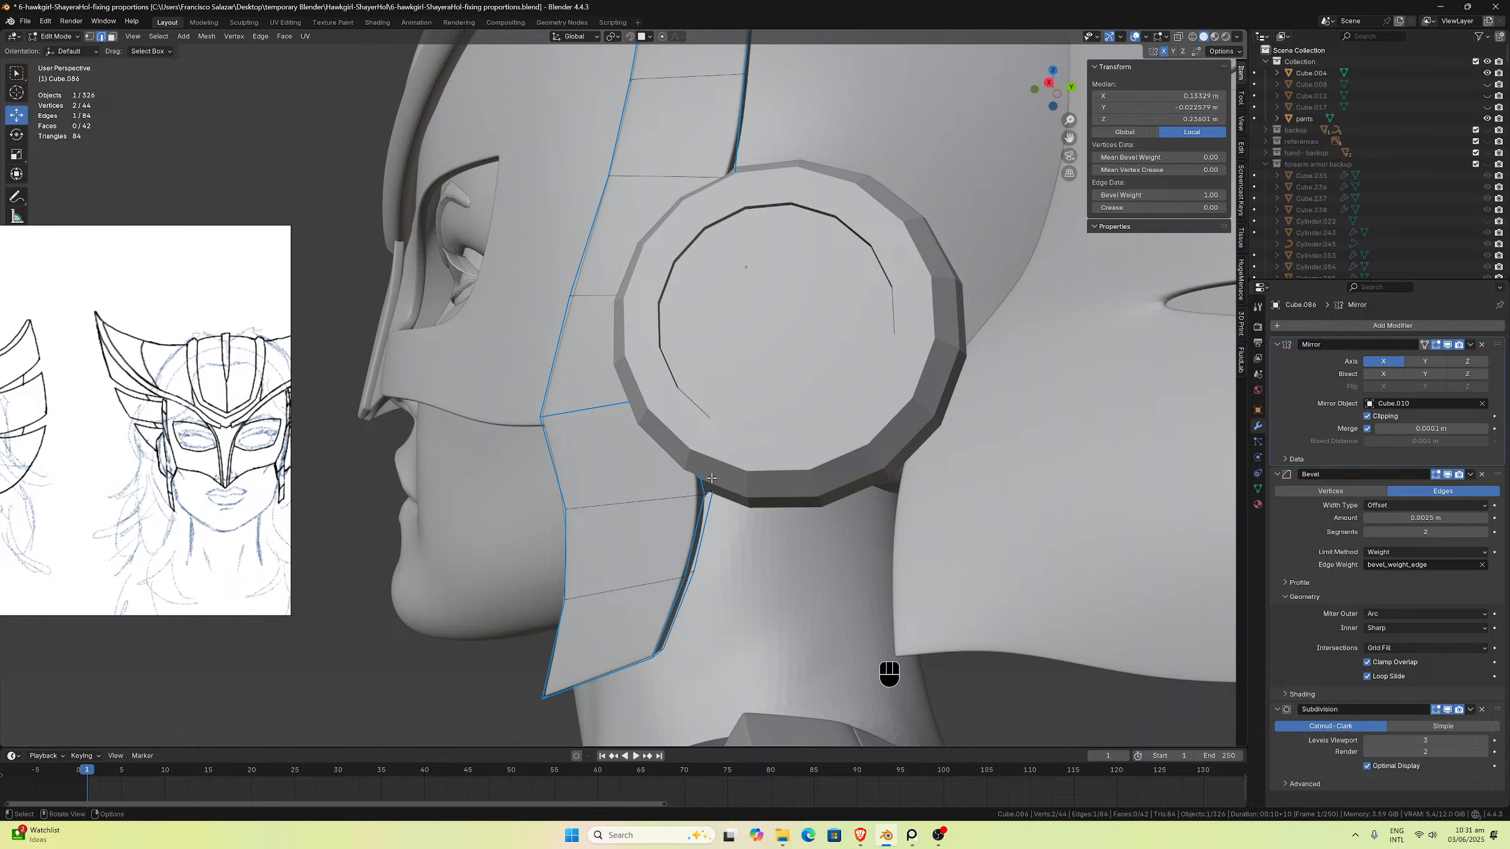
pyautogui.moveTo(711, 478); pyautogui.dragTo(709, 450, button='middle')
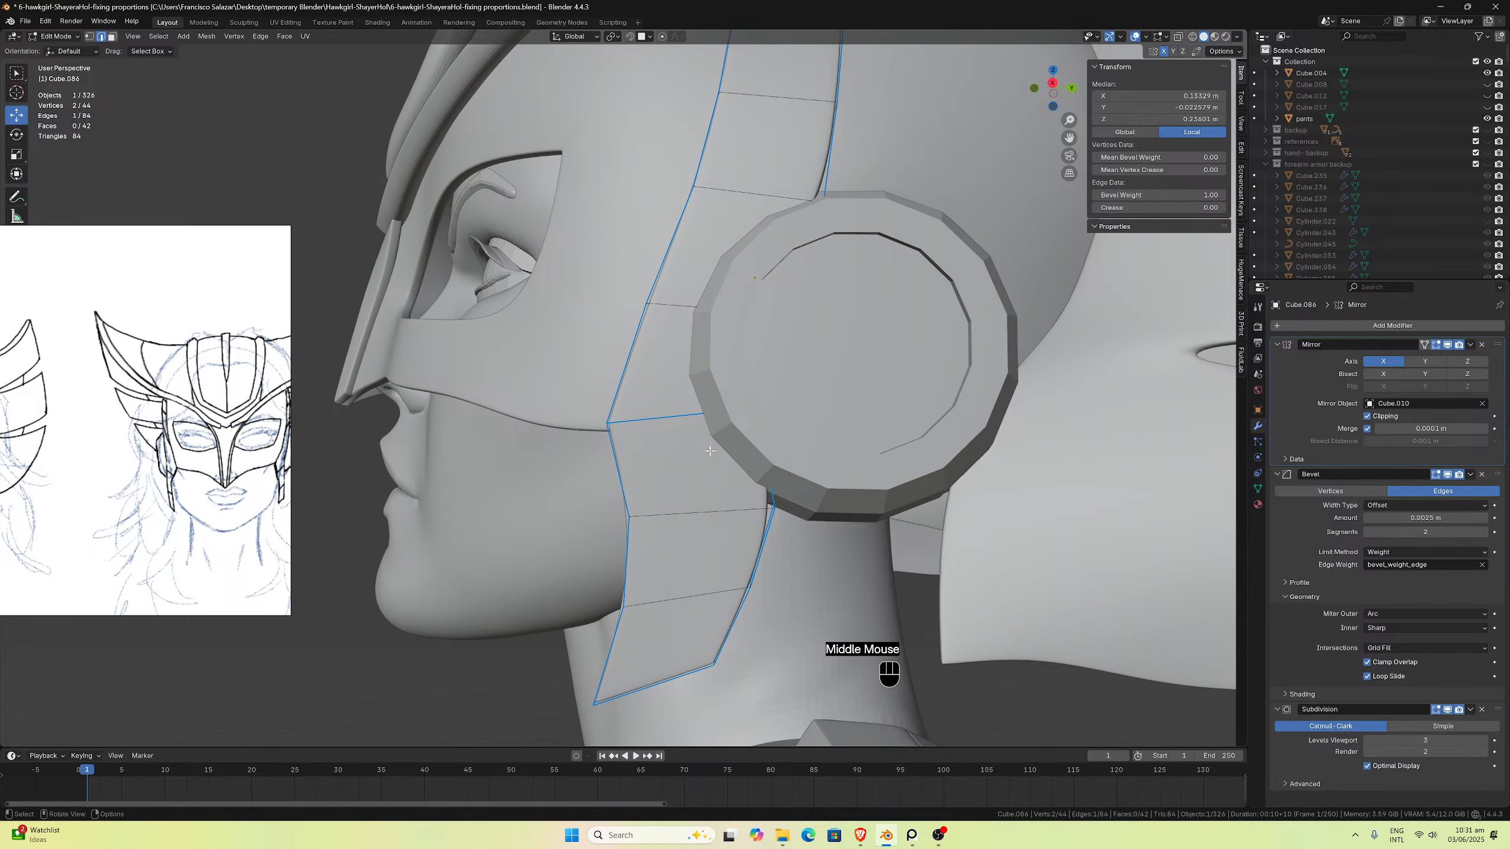
pyautogui.scroll(-2, 710, 450)
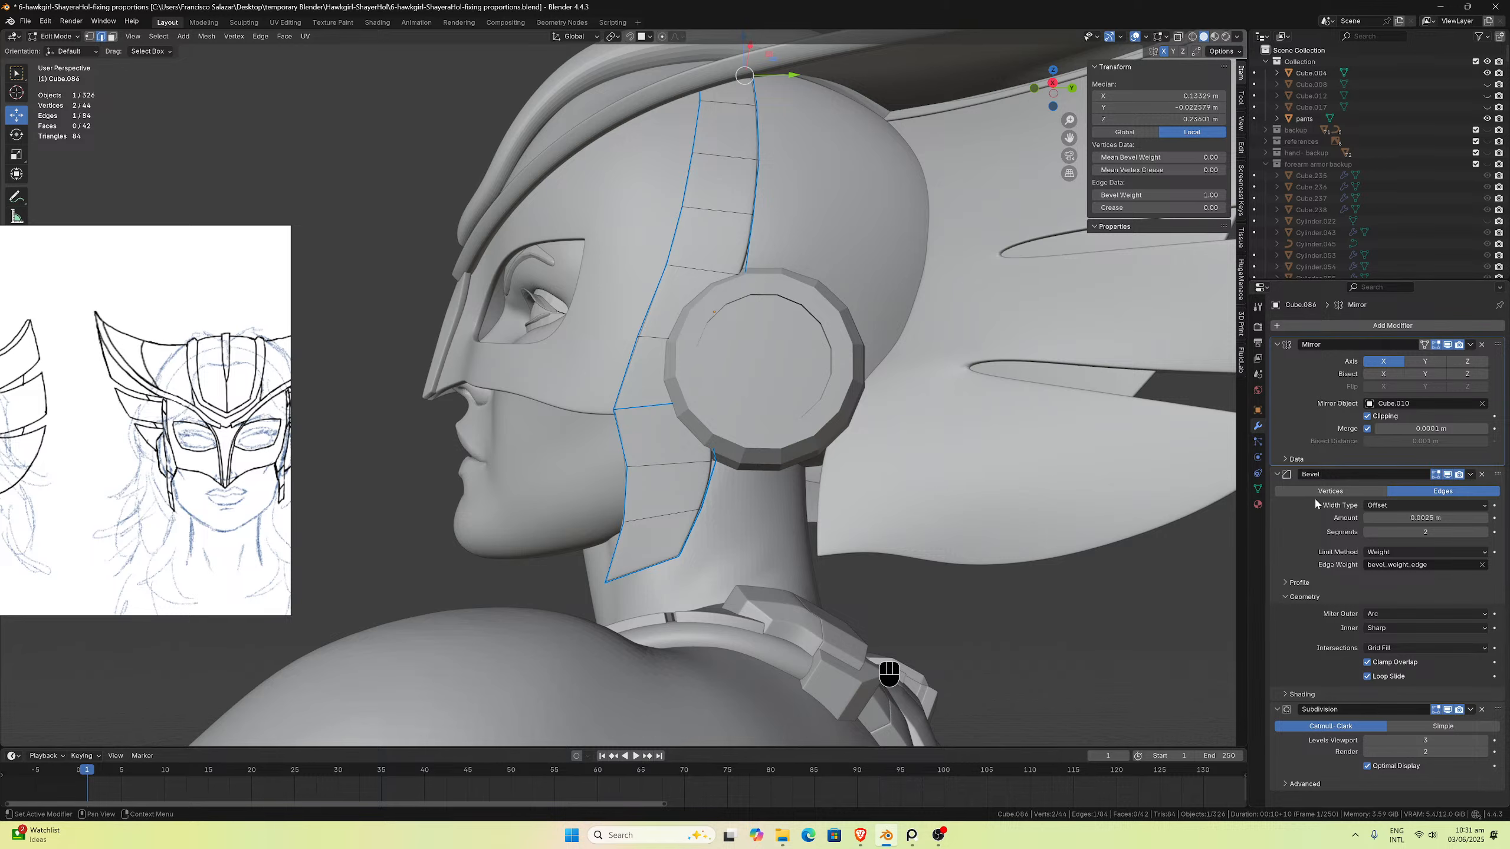
pyautogui.moveTo(775, 499); pyautogui.dragTo(802, 517, button='middle')
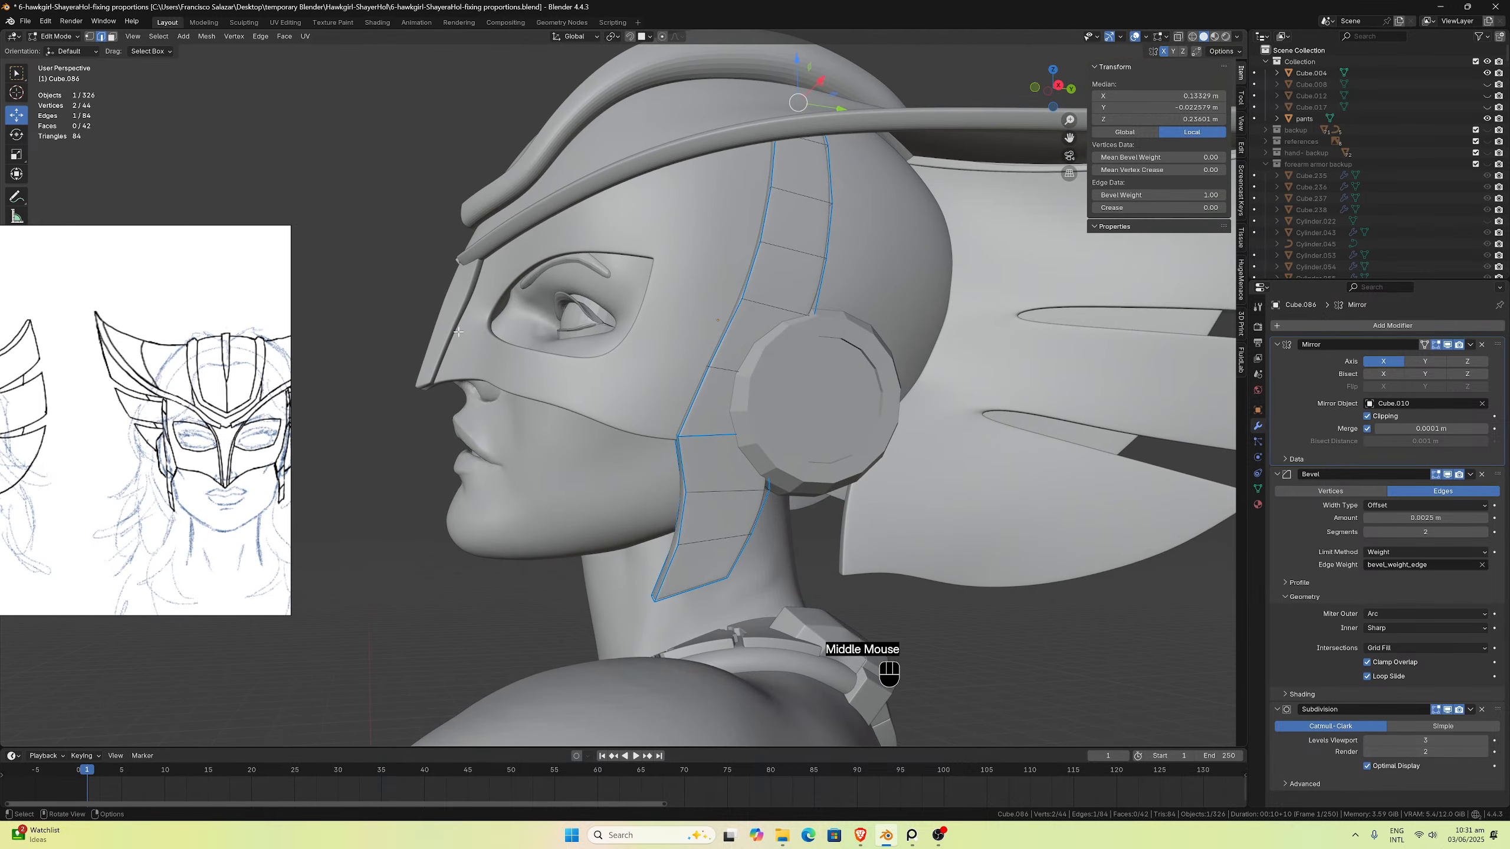
# Step: Select all nine outer faces of the strap from its lower tip to its upper end, and save the file
pyautogui.click(112, 37)
pyautogui.click(683, 558)
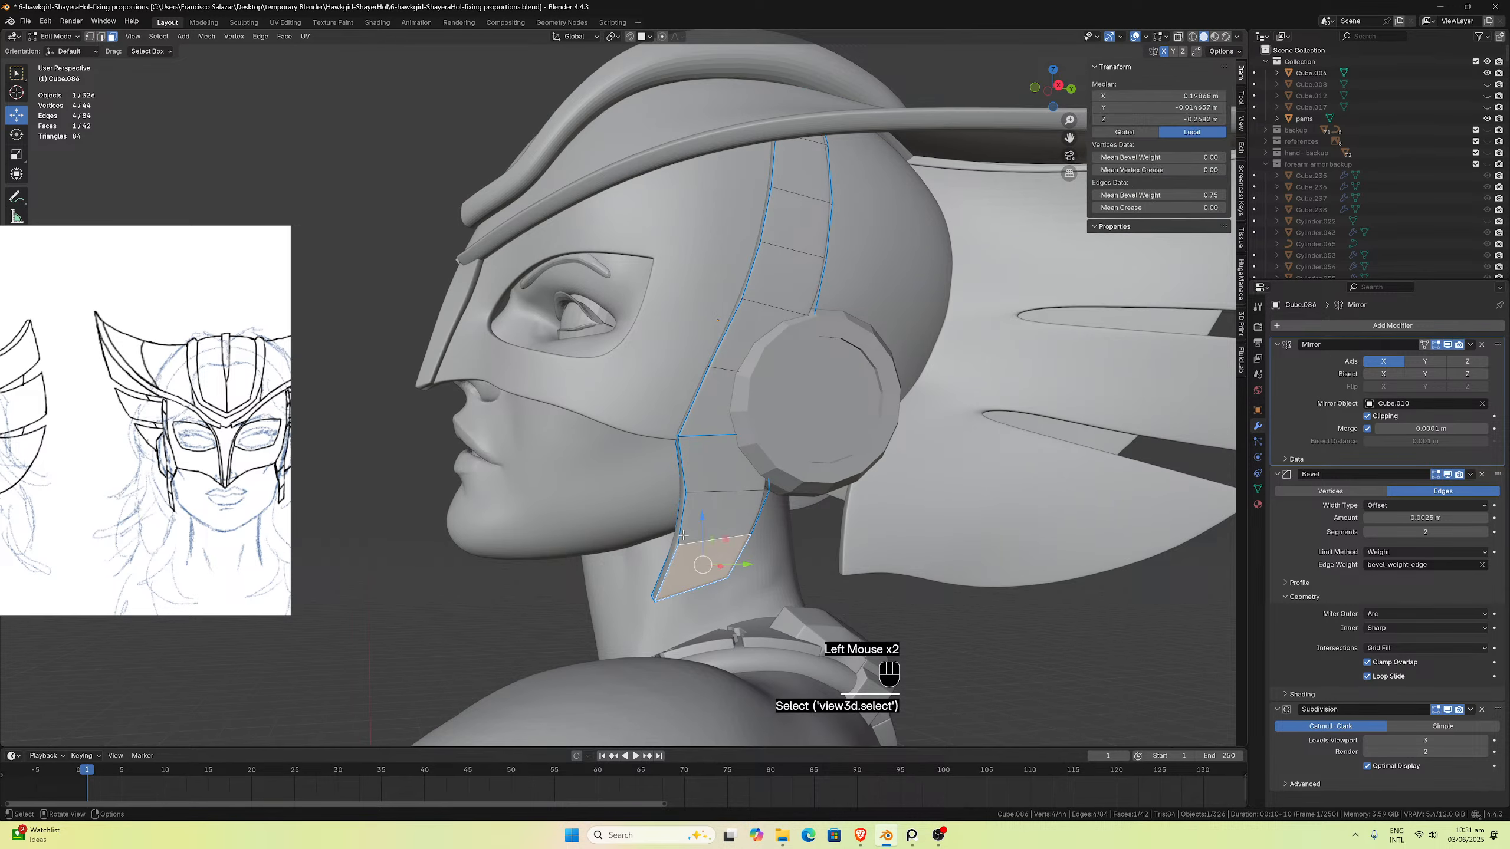
pyautogui.keyDown('shift'); pyautogui.click(704, 523); pyautogui.keyUp('shift')
pyautogui.keyDown('shift'); pyautogui.click(707, 464); pyautogui.keyUp('shift')
pyautogui.keyDown('shift'); pyautogui.click(713, 400); pyautogui.keyUp('shift')
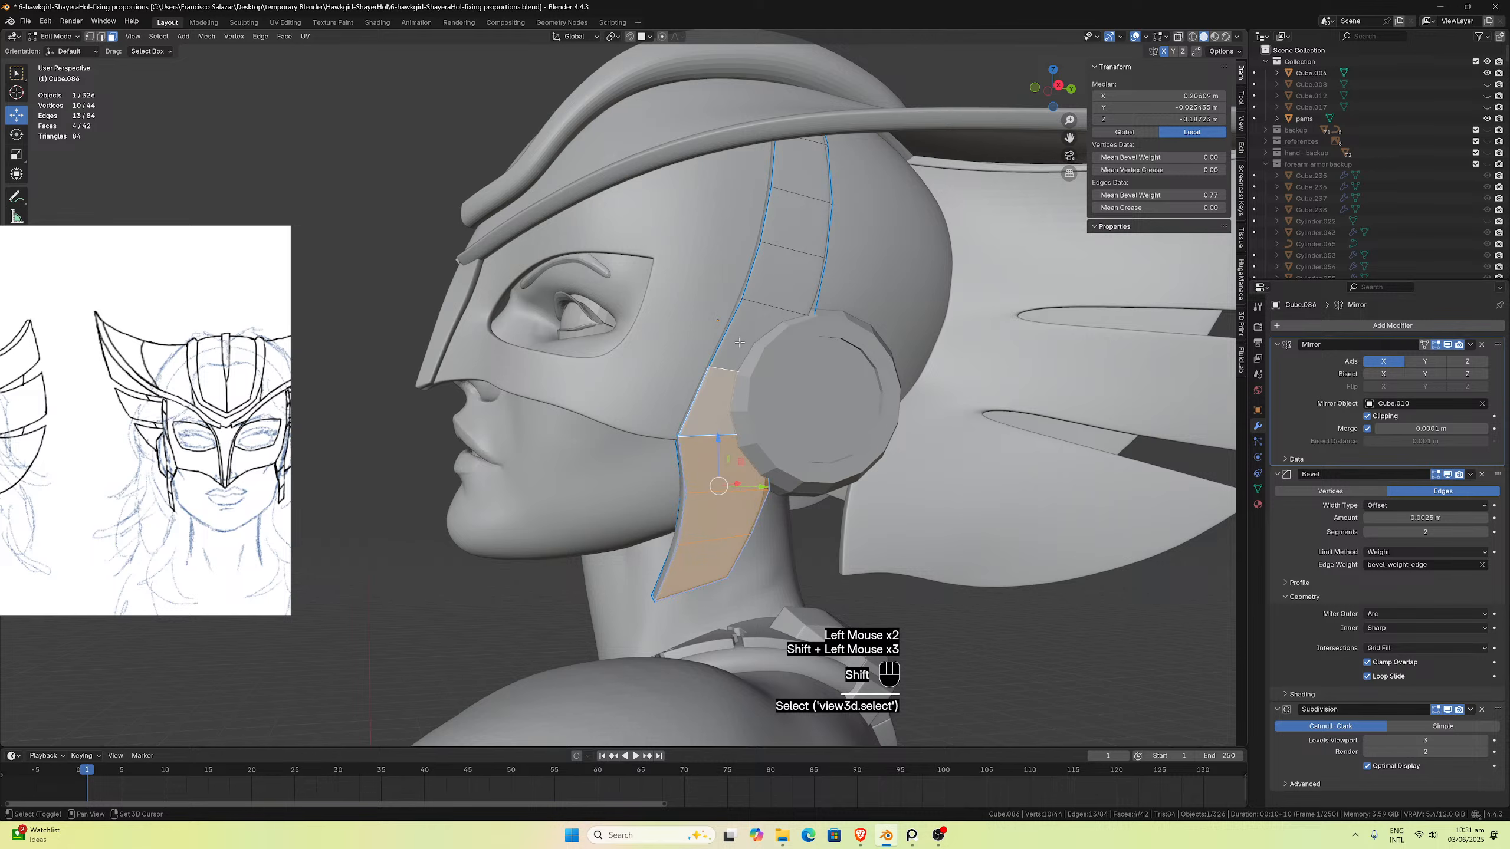
pyautogui.keyDown('shift'); pyautogui.click(740, 344); pyautogui.keyUp('shift')
pyautogui.keyDown('shift'); pyautogui.click(776, 279); pyautogui.keyUp('shift')
pyautogui.keyDown('shift'); pyautogui.click(786, 222); pyautogui.keyUp('shift')
pyautogui.keyDown('shift'); pyautogui.click(798, 171); pyautogui.keyUp('shift')
pyautogui.moveTo(798, 171); pyautogui.dragTo(674, 105, button='middle')
pyautogui.scroll(-1, 719, 132)
pyautogui.keyDown('shift'); pyautogui.click(679, 144); pyautogui.keyUp('shift')
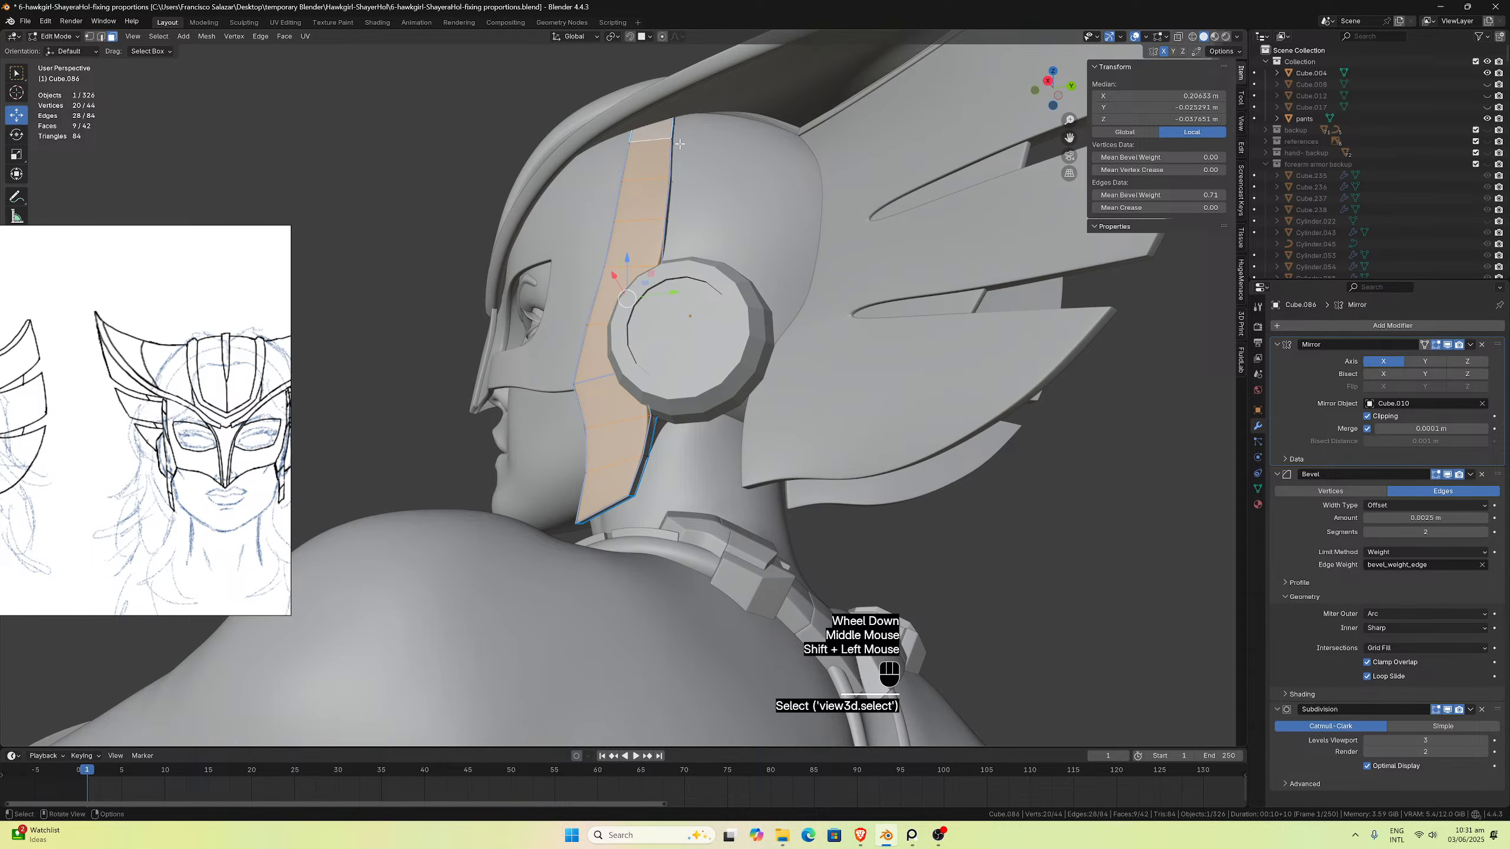
pyautogui.hotkey('ctrl', 's')
# Step: Try duplicating the strap's nine outer faces in place and splitting them from the rest of the mesh
pyautogui.moveTo(687, 155); pyautogui.dragTo(727, 215, button='middle')
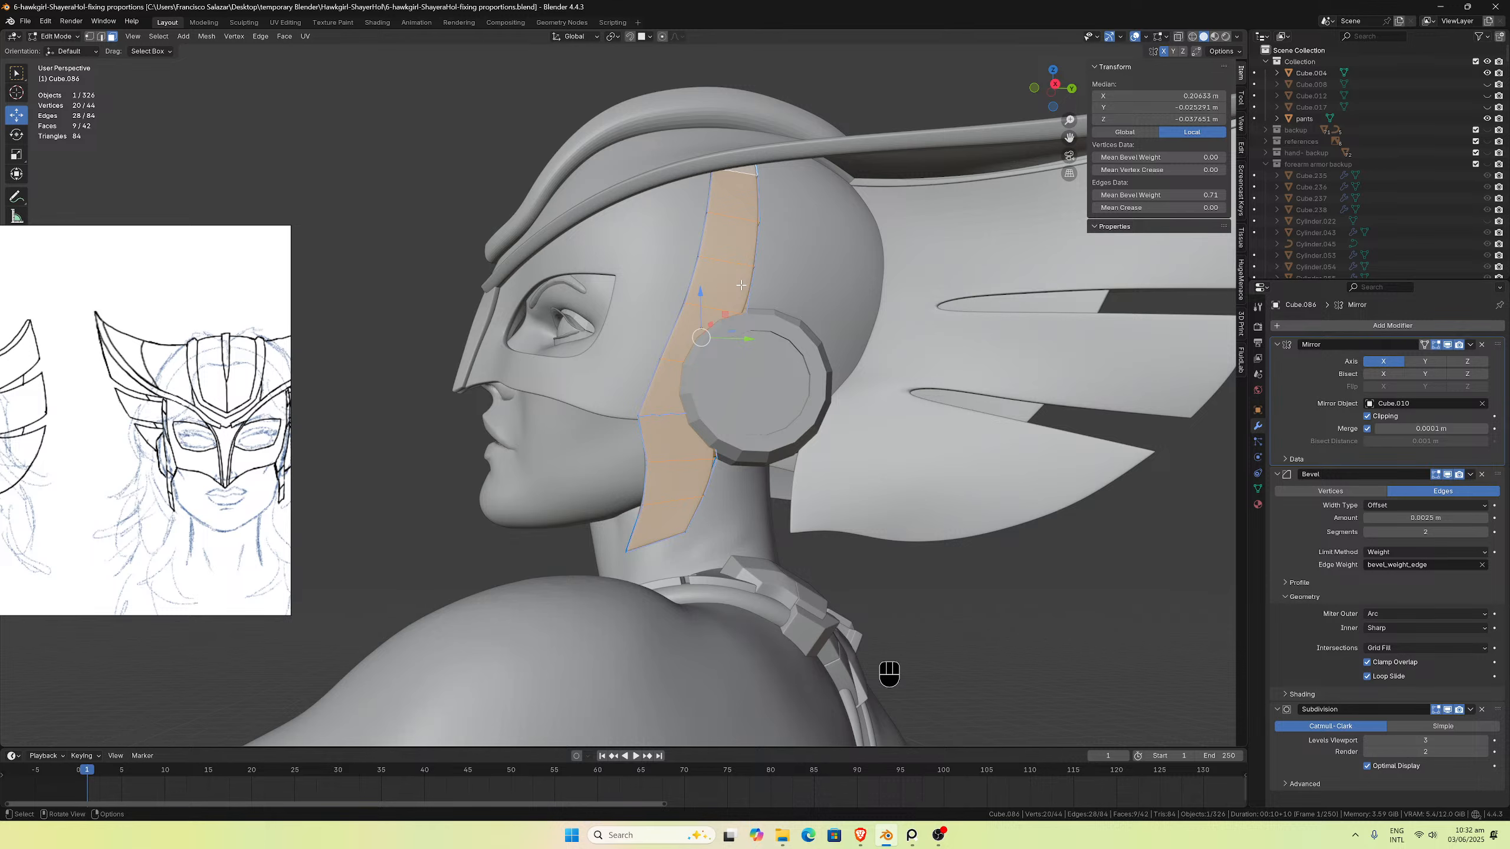
pyautogui.hotkey('shift', 'd')
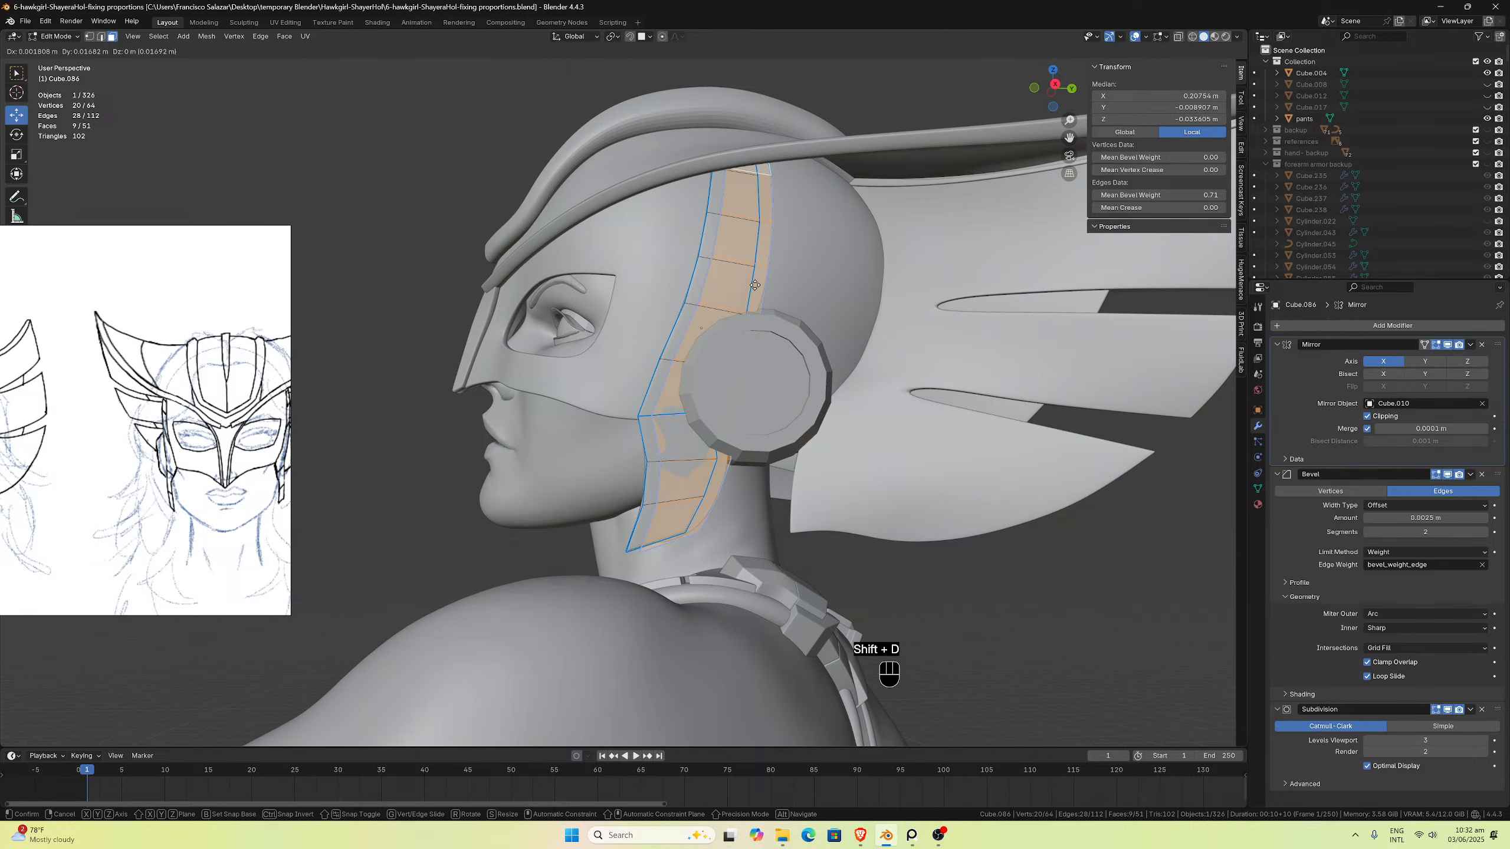
pyautogui.press('Escape')
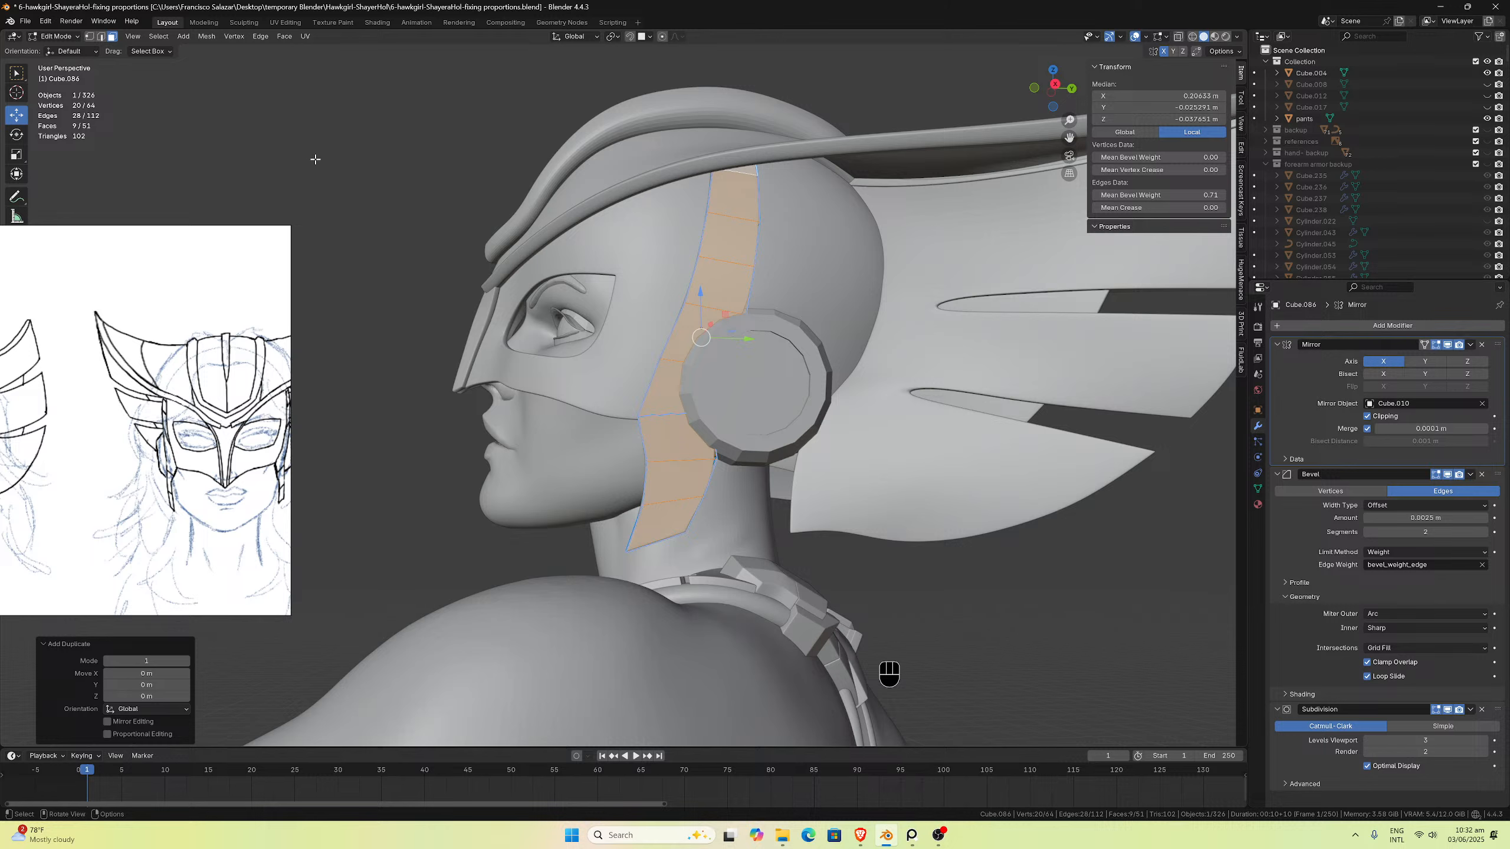
pyautogui.rightClick(737, 243)
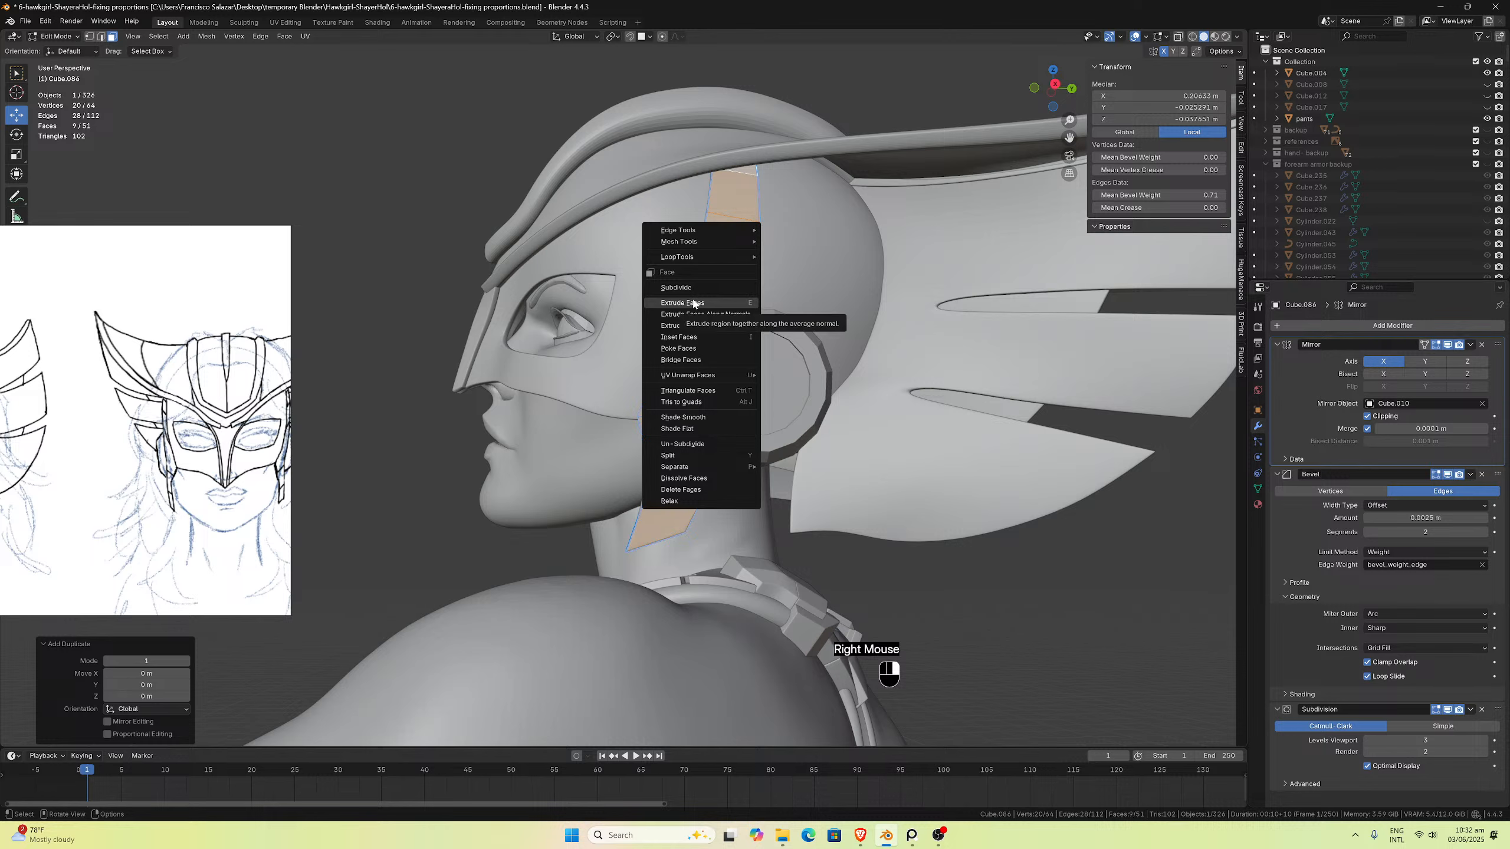
pyautogui.moveTo(722, 466)
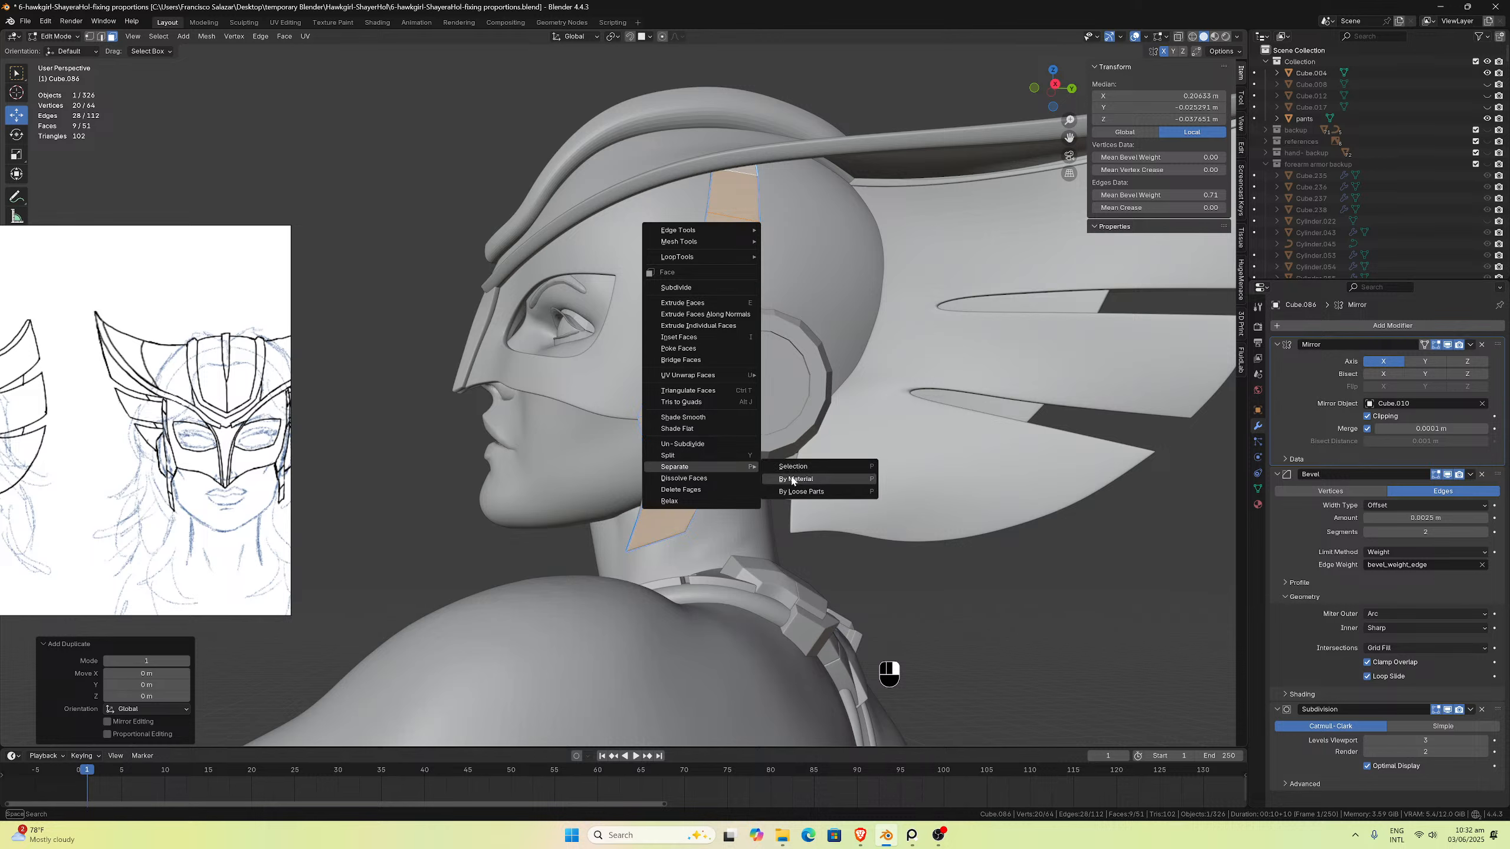
pyautogui.click(747, 457)
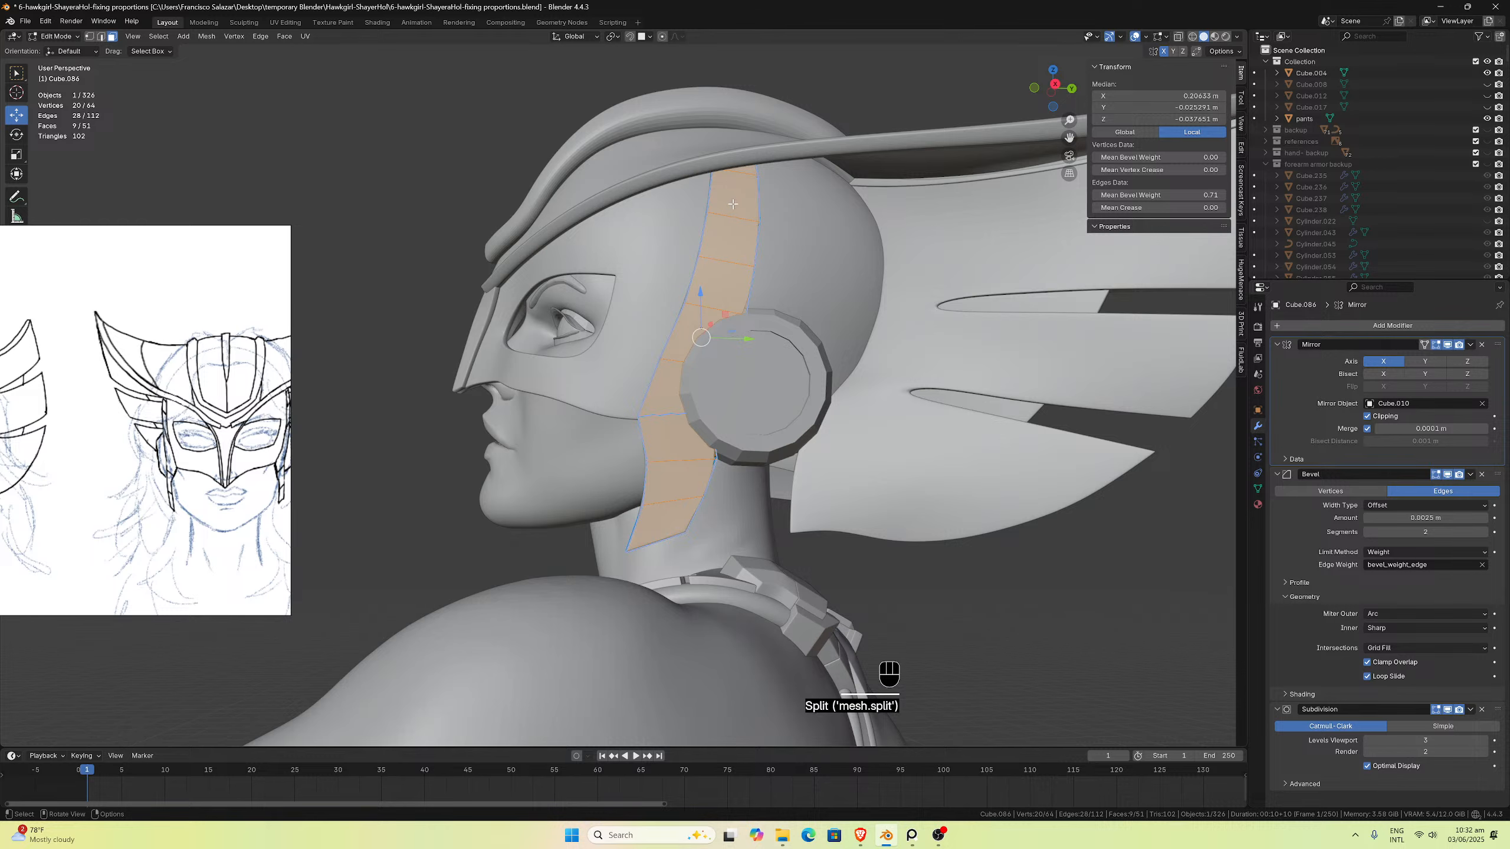
# Step: Try moving the uppermost outer face of the strap away to test whether it is detached
pyautogui.click(743, 178)
pyautogui.click(742, 188)
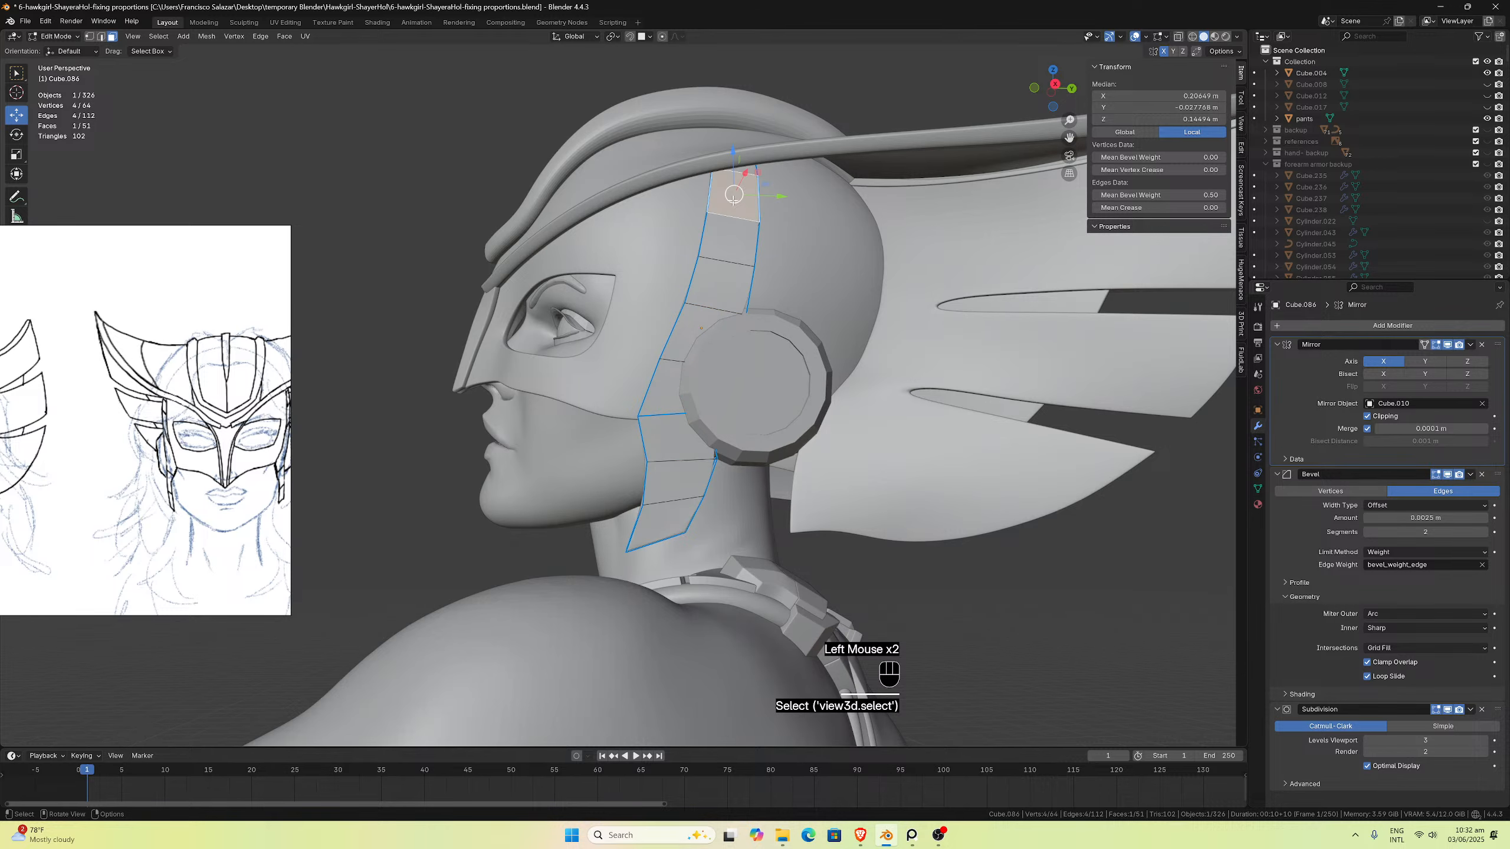
pyautogui.moveTo(734, 196); pyautogui.dragTo(647, 167, button='middle')
pyautogui.press('g')
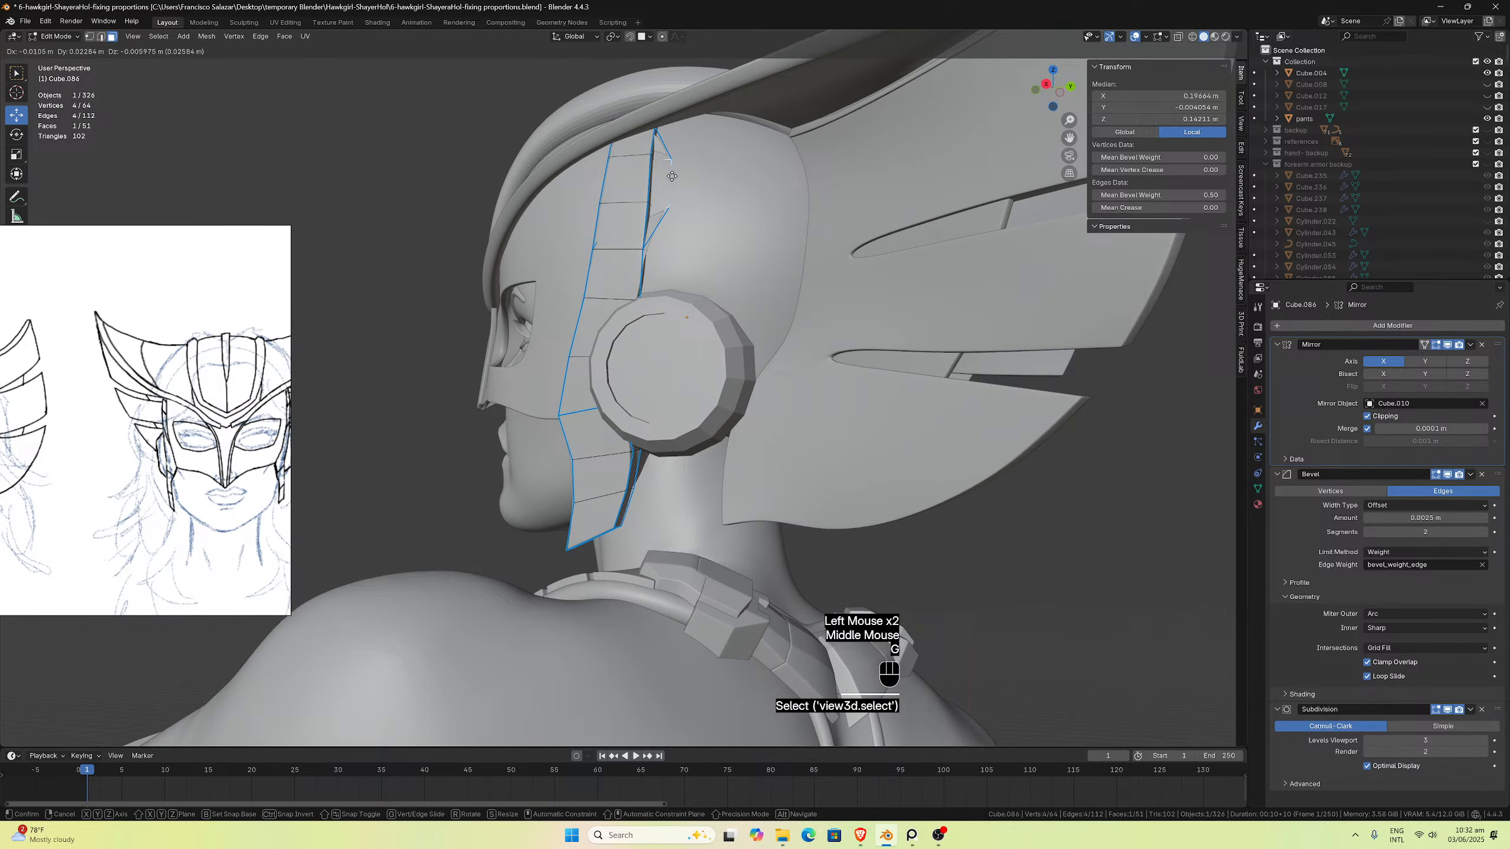
pyautogui.click(660, 176)
# Step: Undo the face move, split and duplication, and add the strap's two uppermost outer faces back to the selection
pyautogui.hotkey('ctrl', 'z')
pyautogui.hotkey('ctrl', 'z')
pyautogui.hotkey('ctrl', 'z')
pyautogui.hotkey('ctrl', 'z')
pyautogui.hotkey('ctrl', 'z')
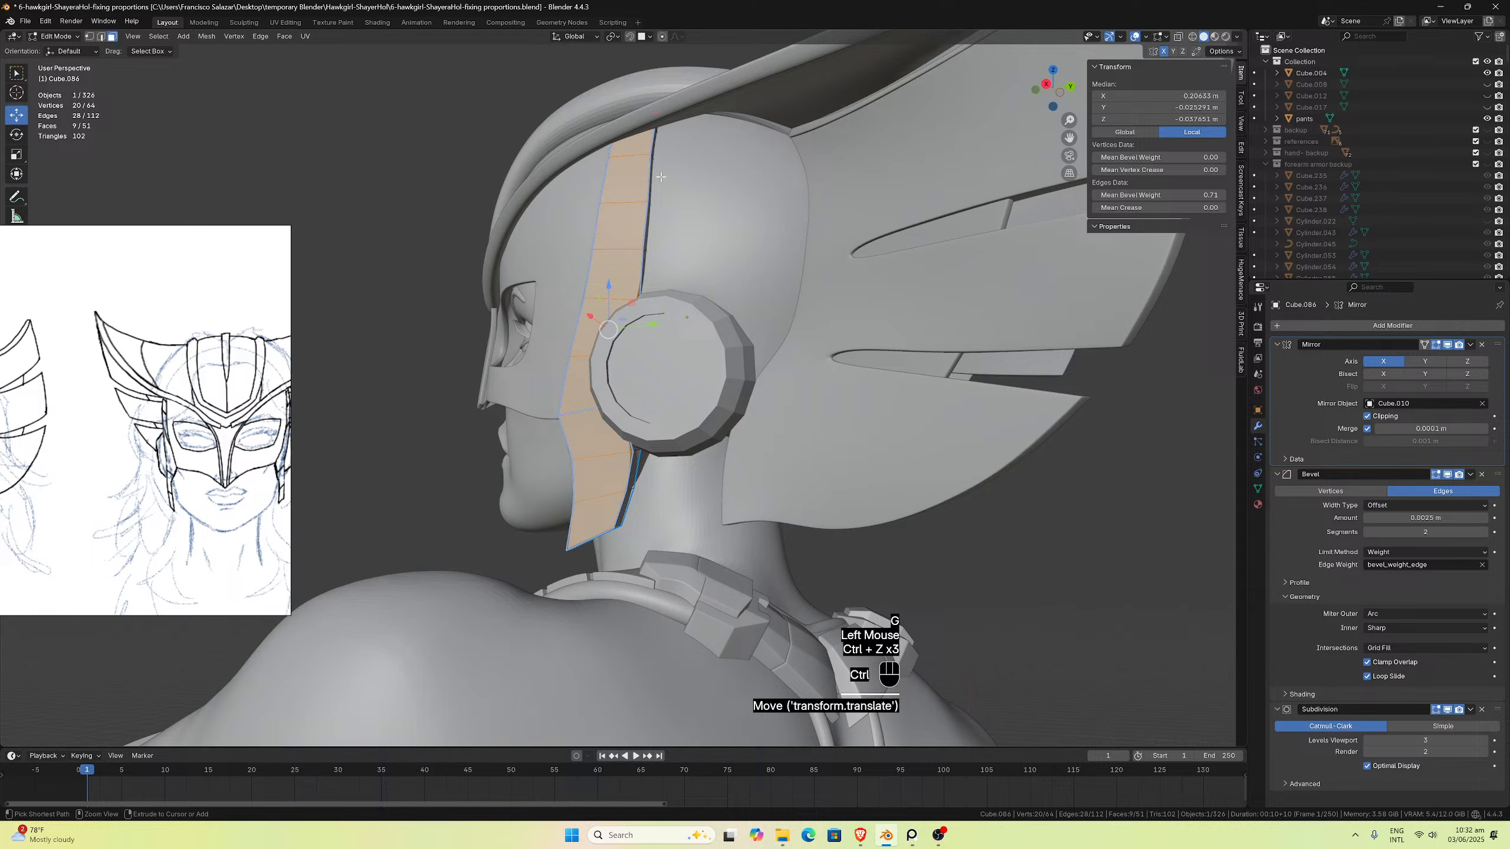
pyautogui.hotkey('ctrl', 'z')
pyautogui.hotkey('ctrl', 'z')
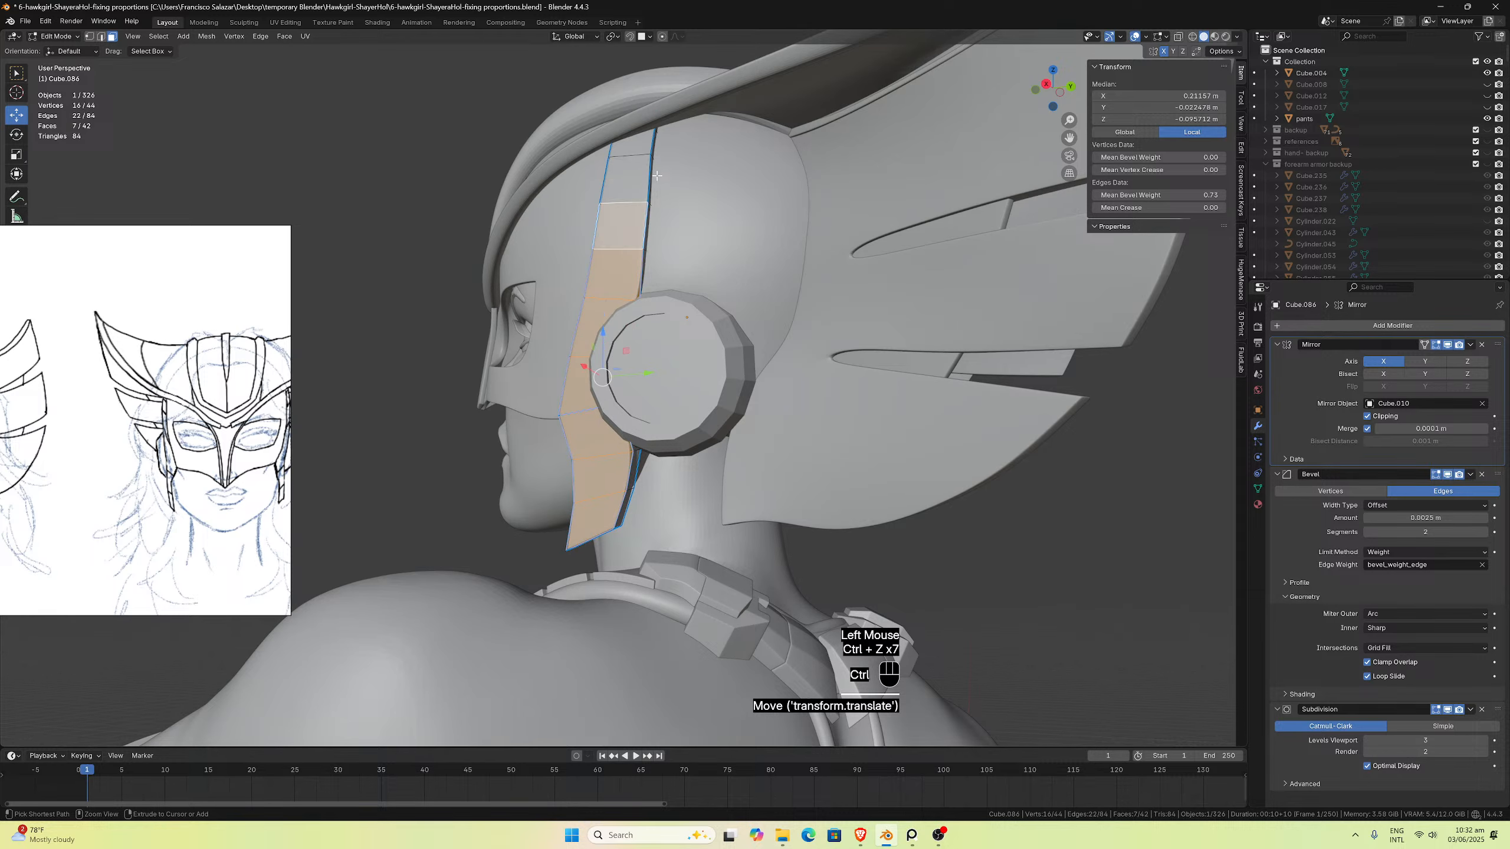
pyautogui.keyDown('shift'); pyautogui.click(635, 147); pyautogui.keyUp('shift')
pyautogui.keyDown('shift'); pyautogui.click(629, 178); pyautogui.keyUp('shift')
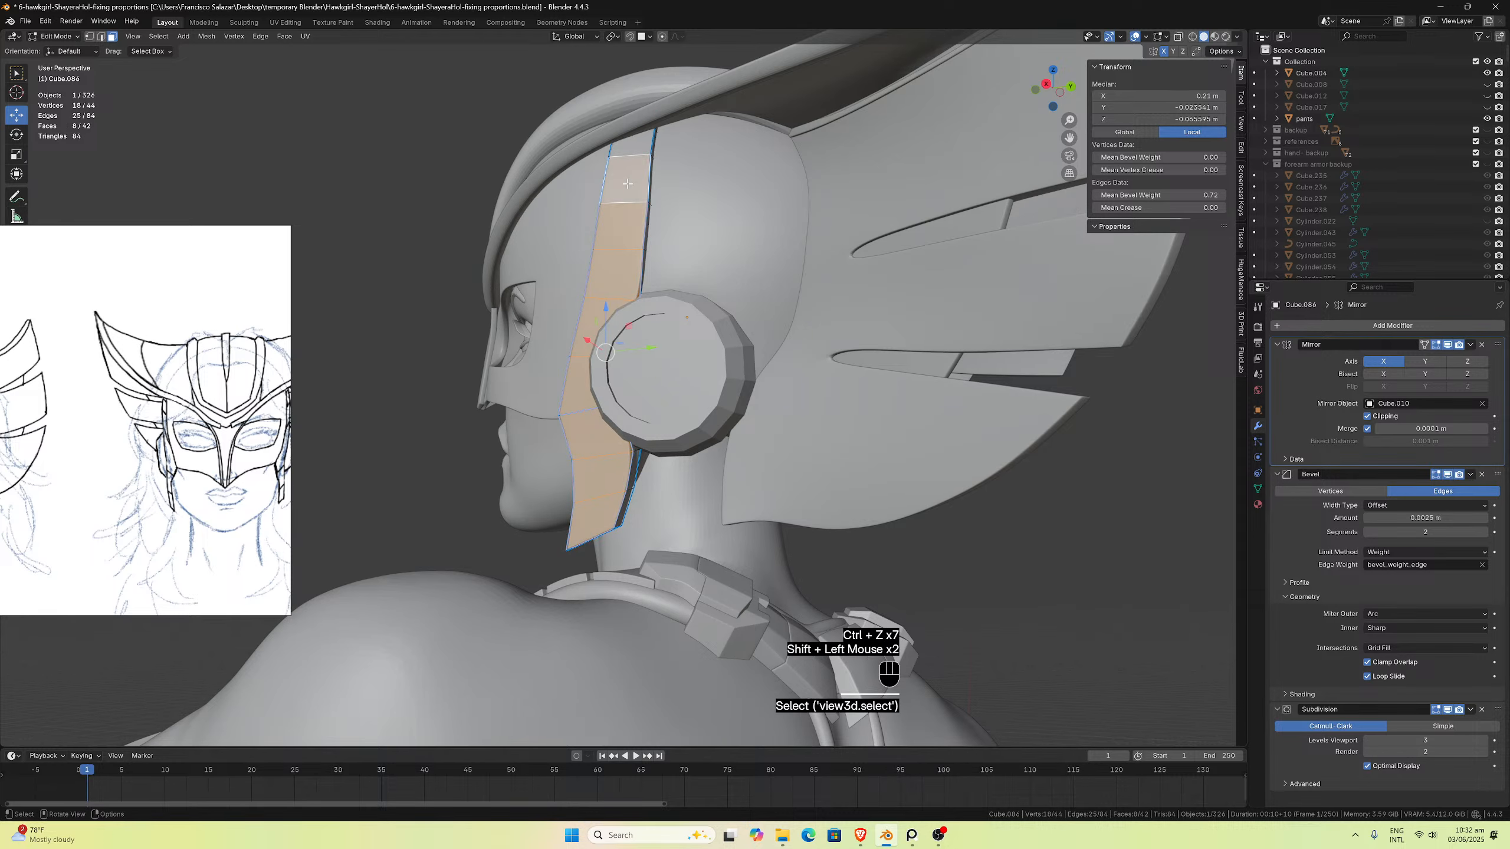
pyautogui.keyDown('shift'); pyautogui.click(636, 144); pyautogui.keyUp('shift')
# Step: Duplicate the strap's nine outer faces in place and separate the copy into its own object
pyautogui.moveTo(646, 170); pyautogui.dragTo(726, 402, button='middle')
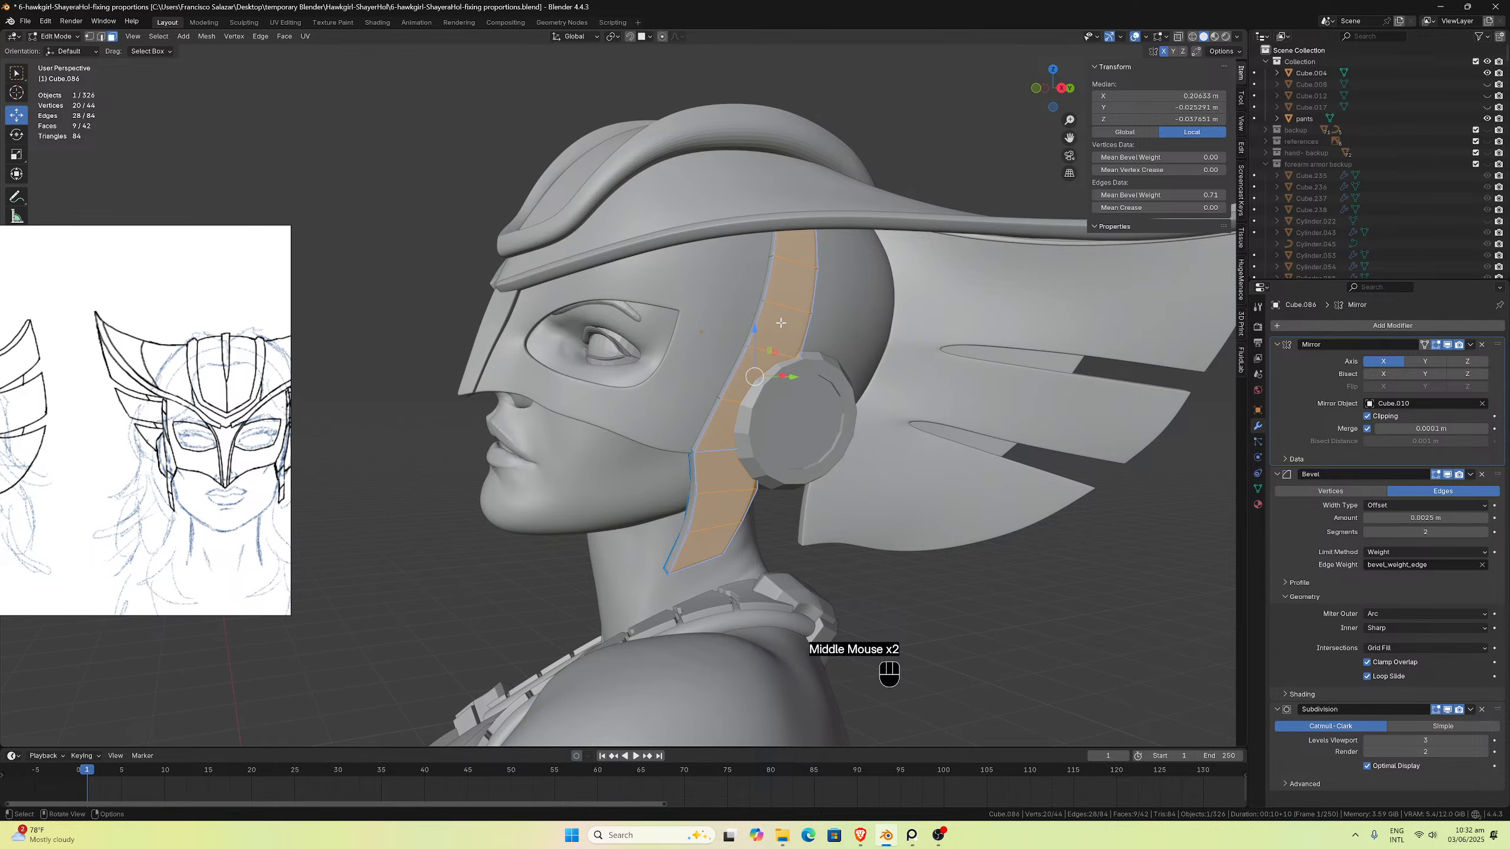
pyautogui.scroll(1, 782, 326)
pyautogui.moveTo(782, 326); pyautogui.dragTo(788, 320, button='middle')
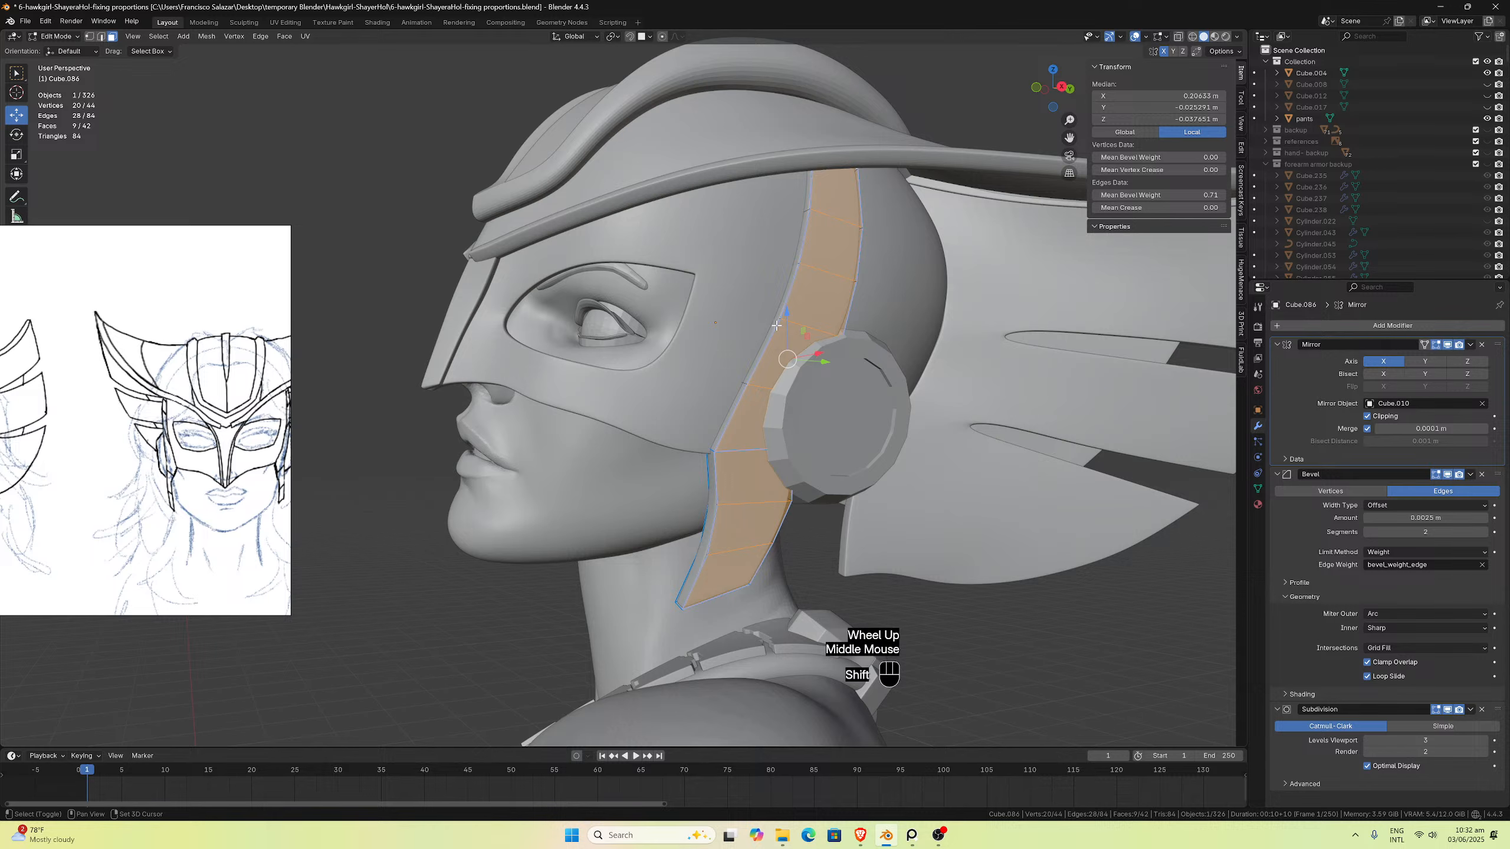
pyautogui.moveTo(699, 470); pyautogui.dragTo(710, 470, button='middle')
pyautogui.scroll(1, 688, 473)
pyautogui.scroll(1, 710, 471)
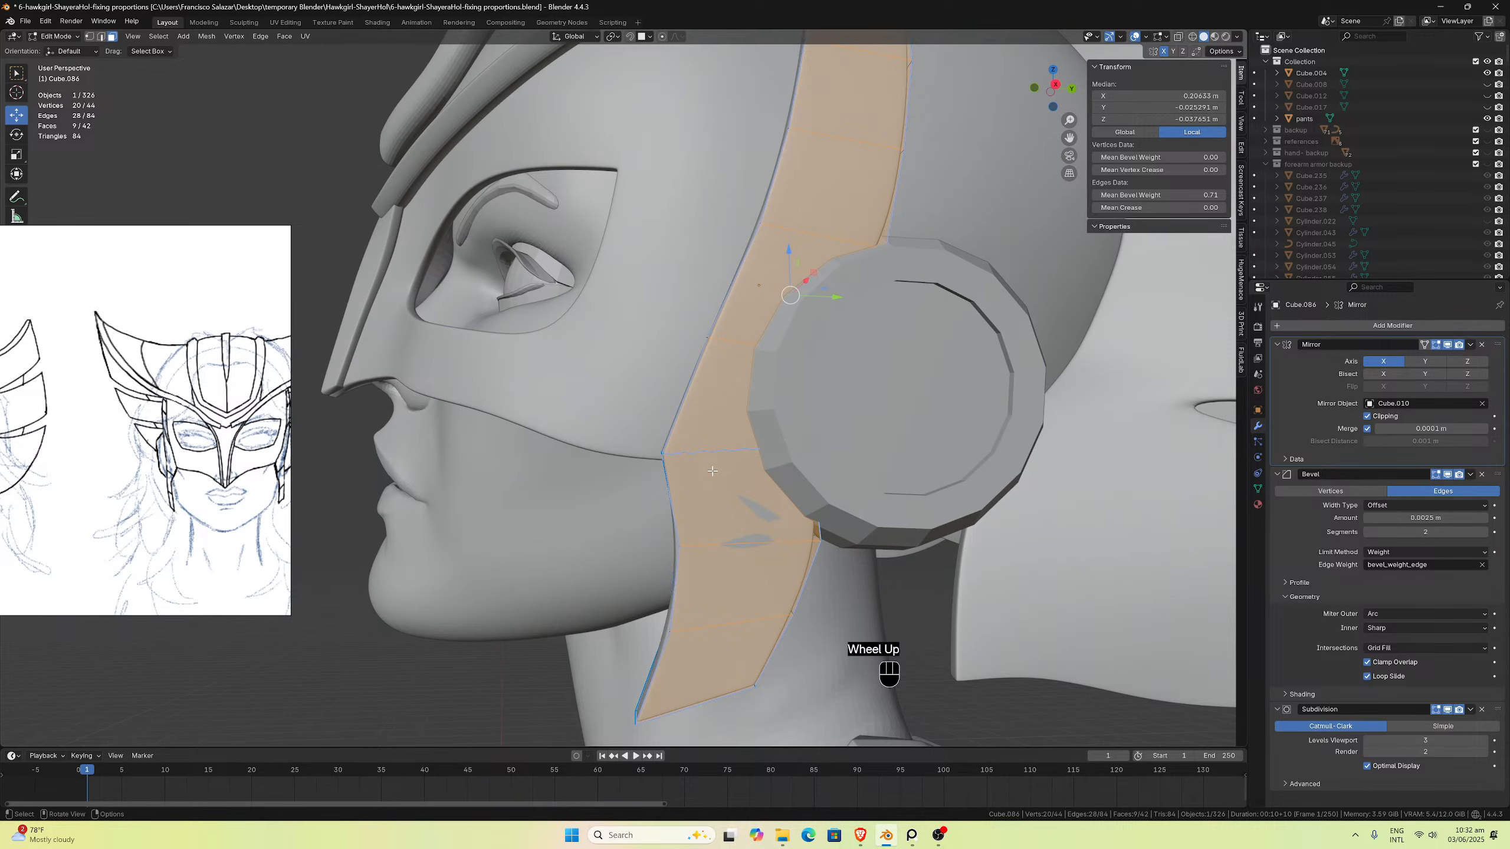
pyautogui.scroll(-1, 712, 470)
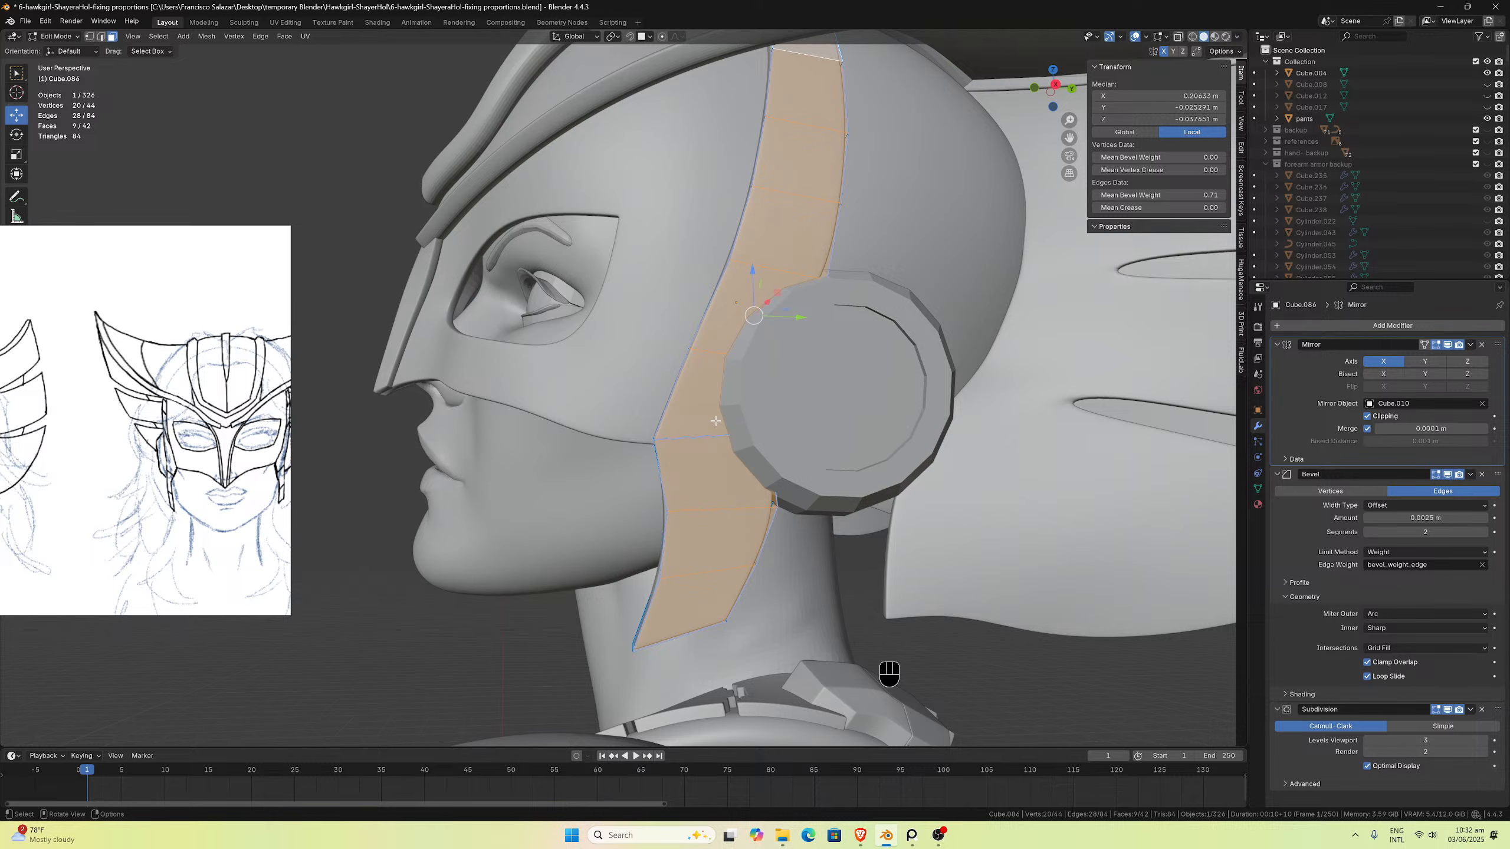
pyautogui.moveTo(719, 422); pyautogui.dragTo(749, 423, button='middle')
pyautogui.hotkey('shift', 'd')
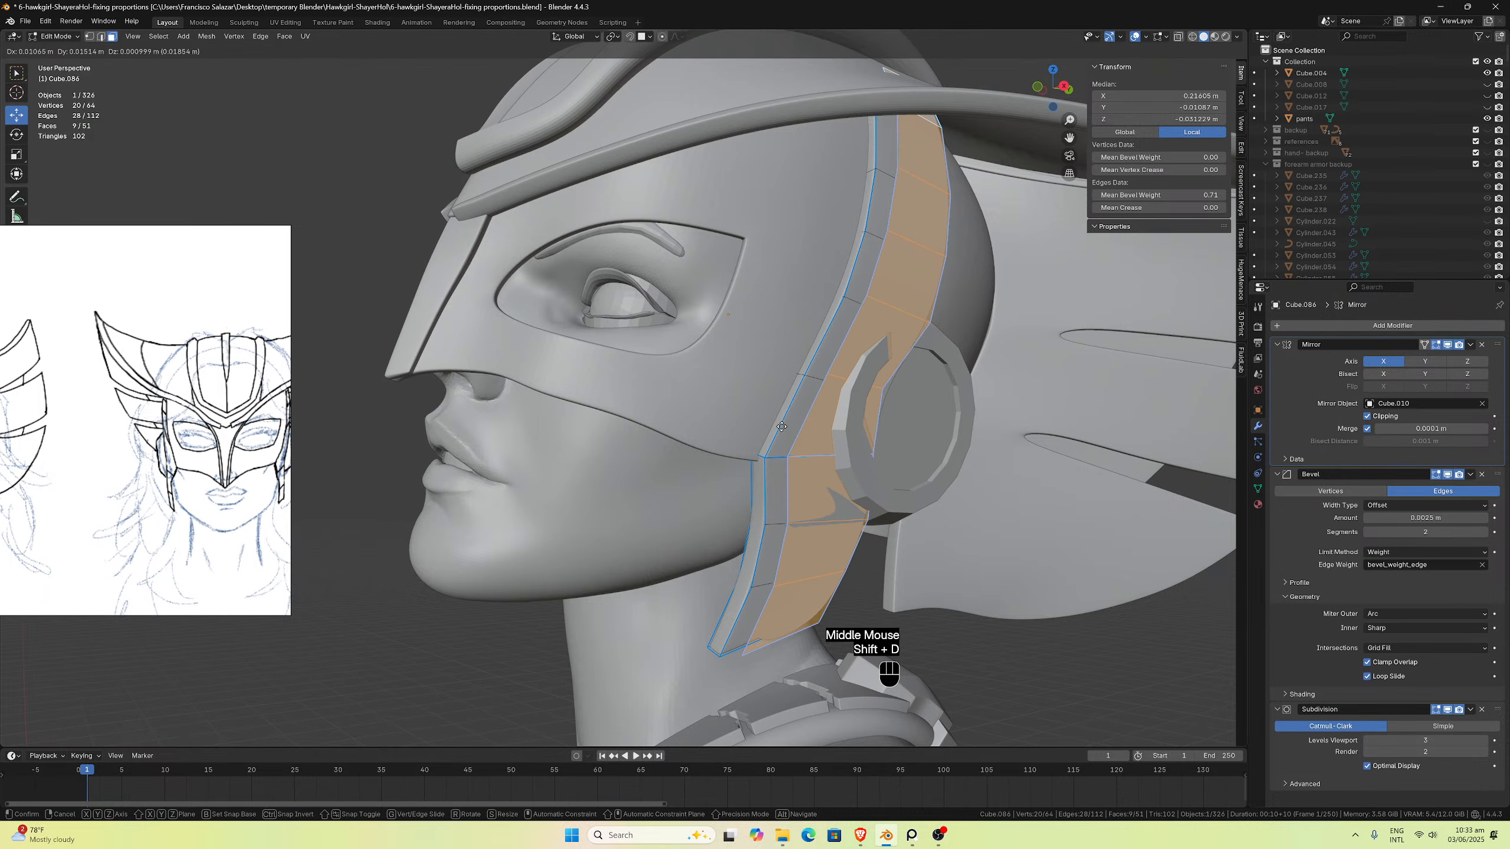
pyautogui.press('Escape')
pyautogui.press('p')
pyautogui.click(781, 422)
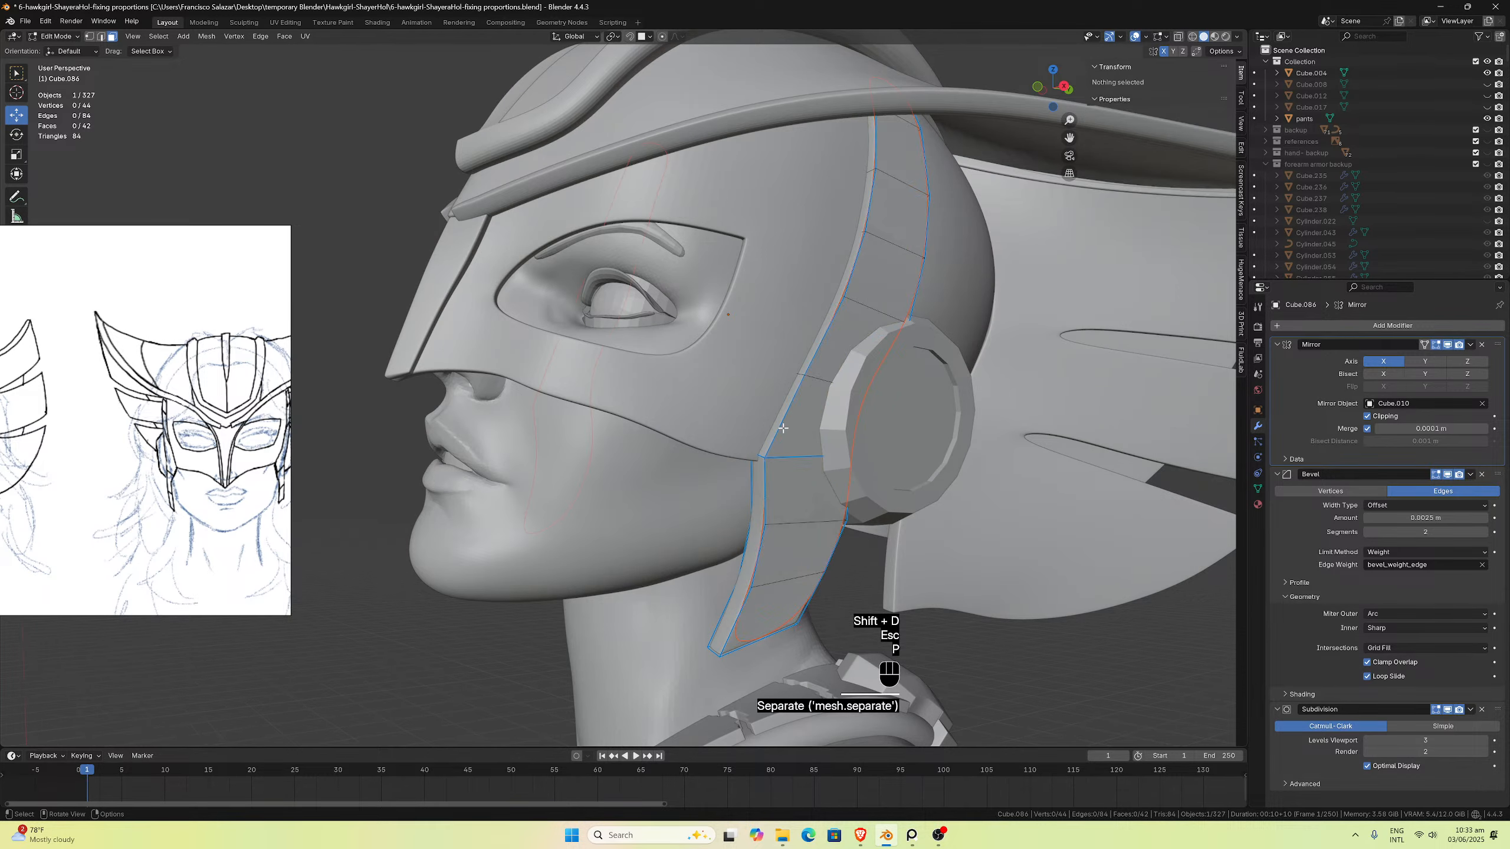
# Step: Switch from the strap to the separated strip, open its mesh in Edit Mode and select all its faces
pyautogui.press('Tab')
pyautogui.click(808, 454)
pyautogui.press('Tab')
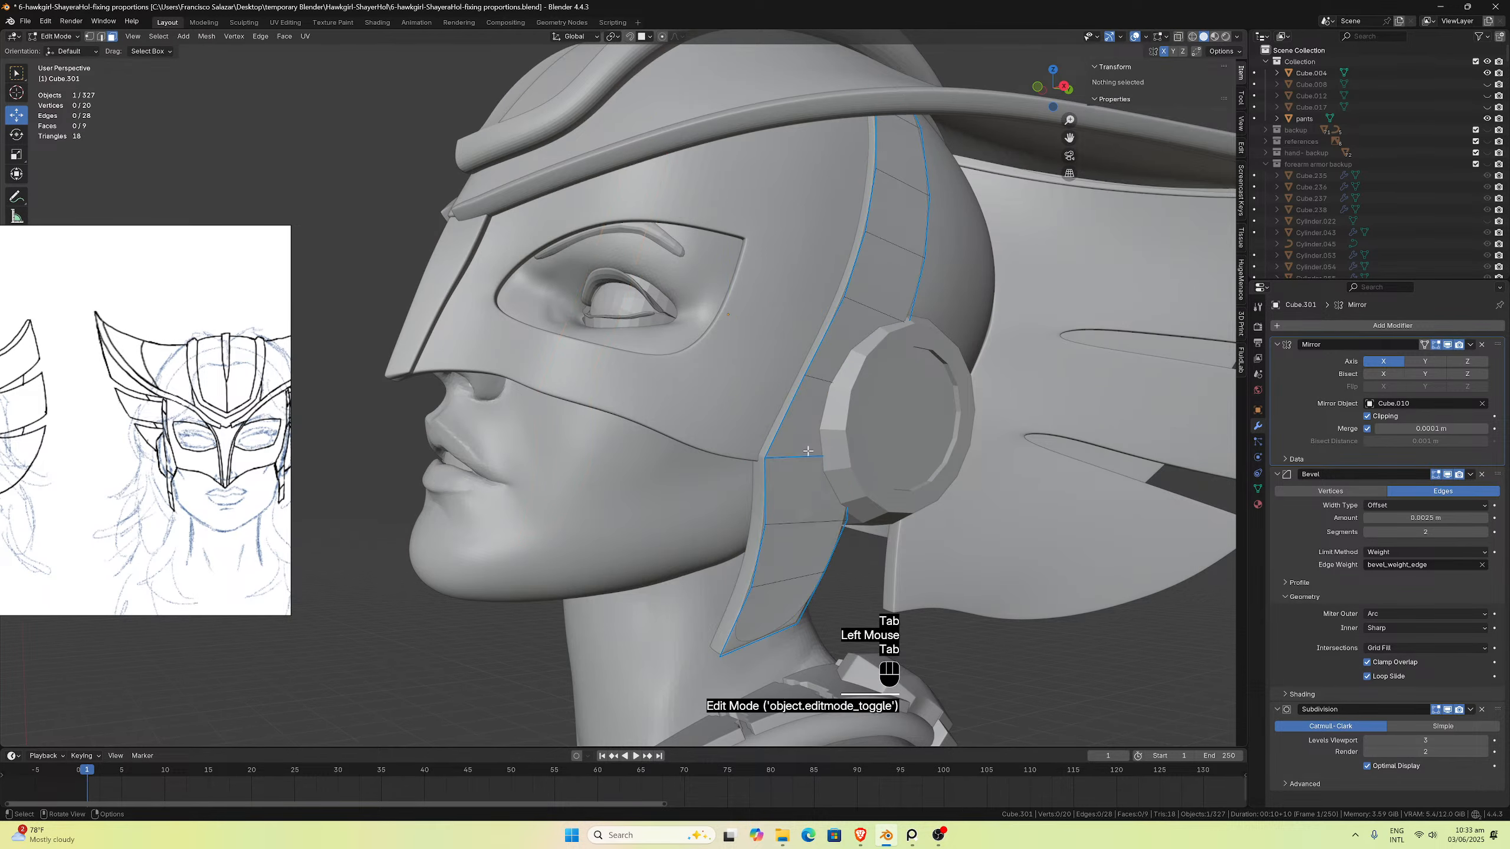
pyautogui.moveTo(807, 454); pyautogui.dragTo(754, 431, button='middle')
pyautogui.scroll(1, 754, 431)
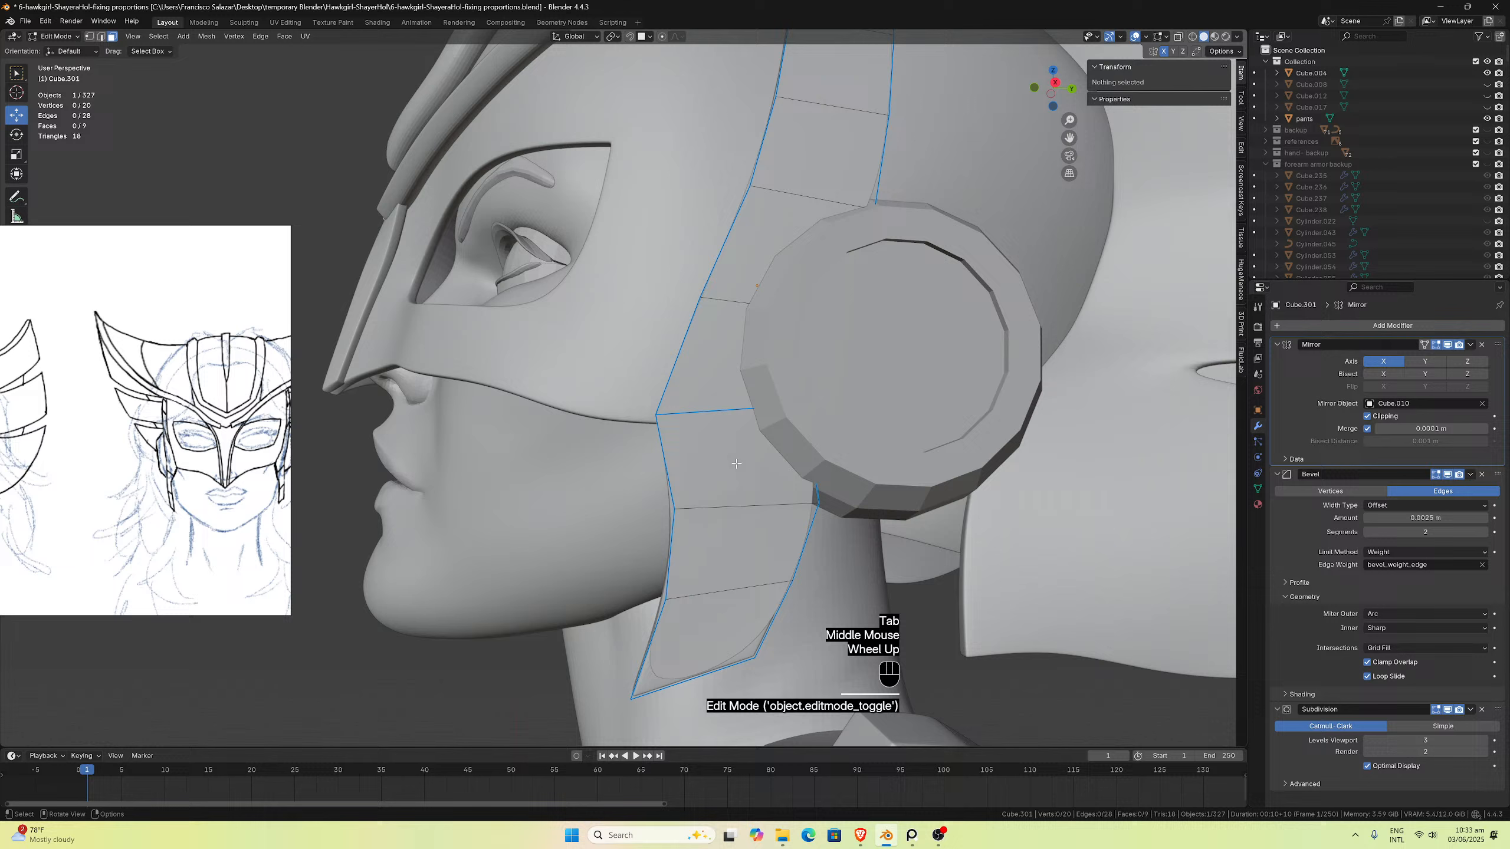
pyautogui.click(721, 605)
pyautogui.keyDown('shift'); pyautogui.click(724, 575); pyautogui.keyUp('shift')
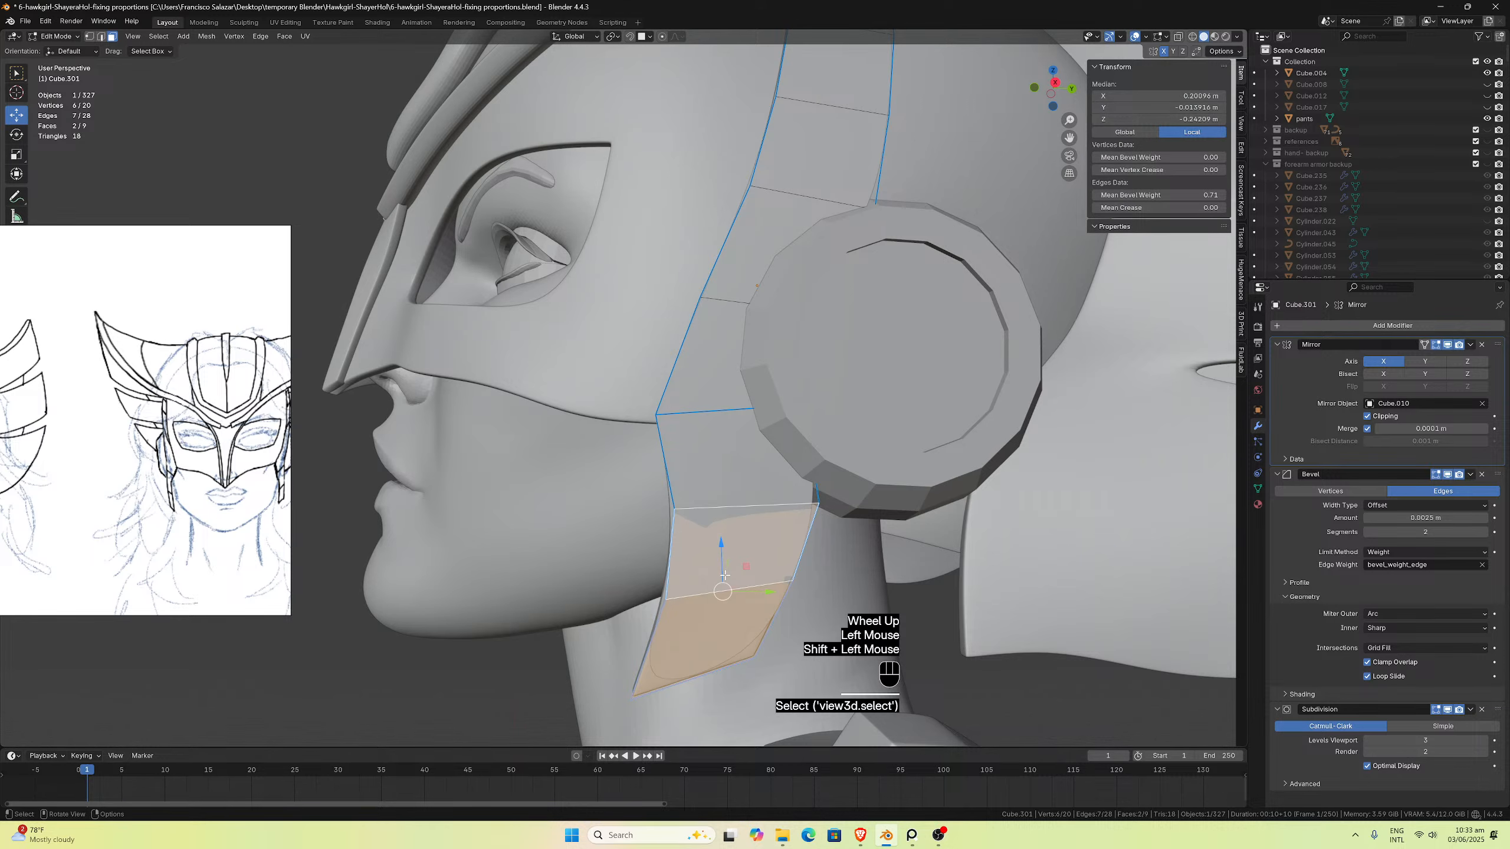
pyautogui.press('a')
pyautogui.scroll(-1, 731, 503)
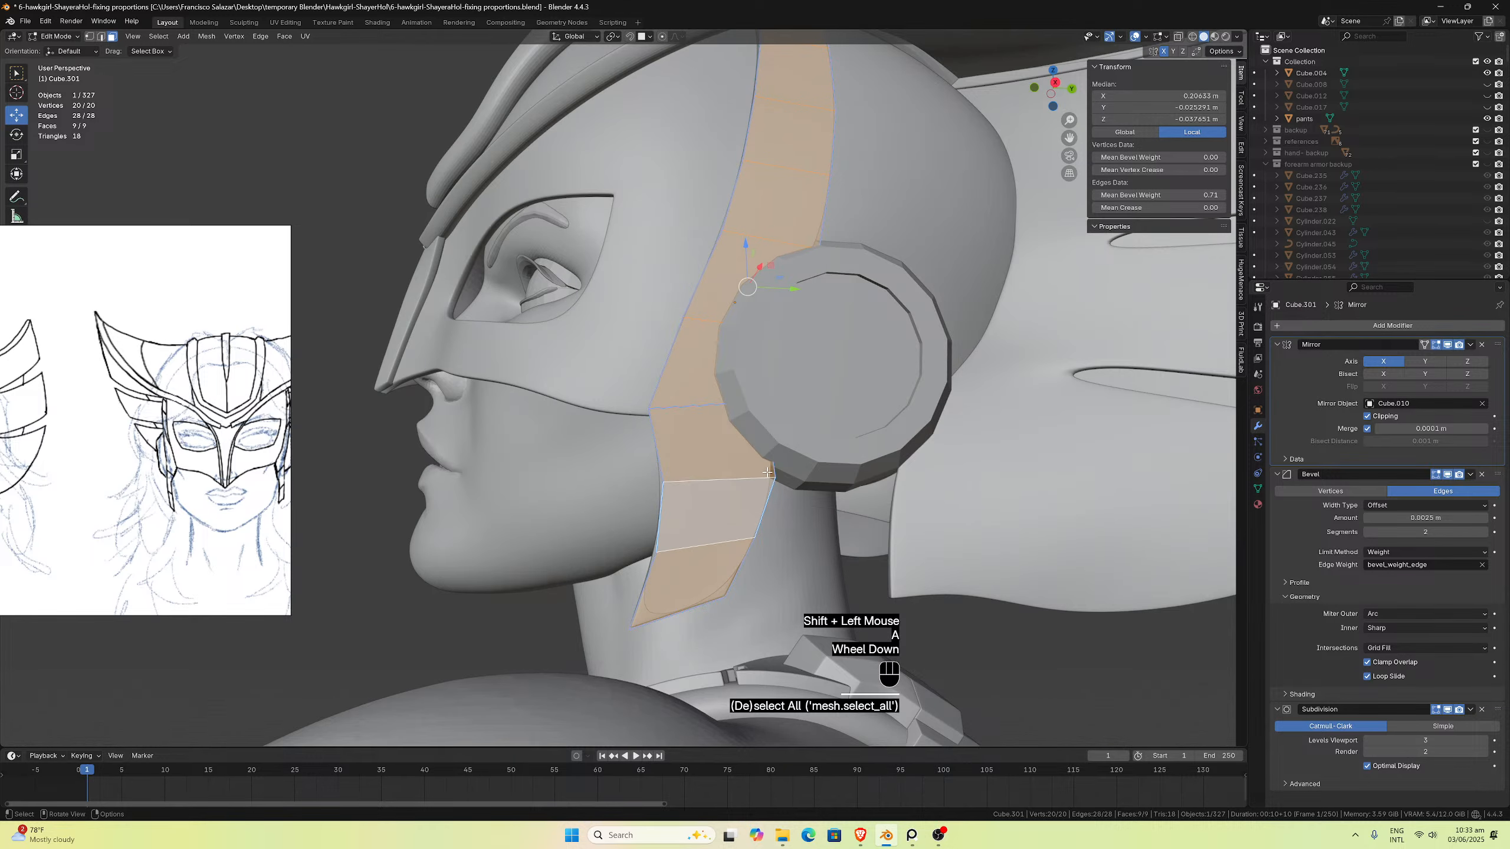
# Step: Move the reference sketch window farther away from the helmet model
pyautogui.click(261, 36)
pyautogui.moveTo(248, 52)
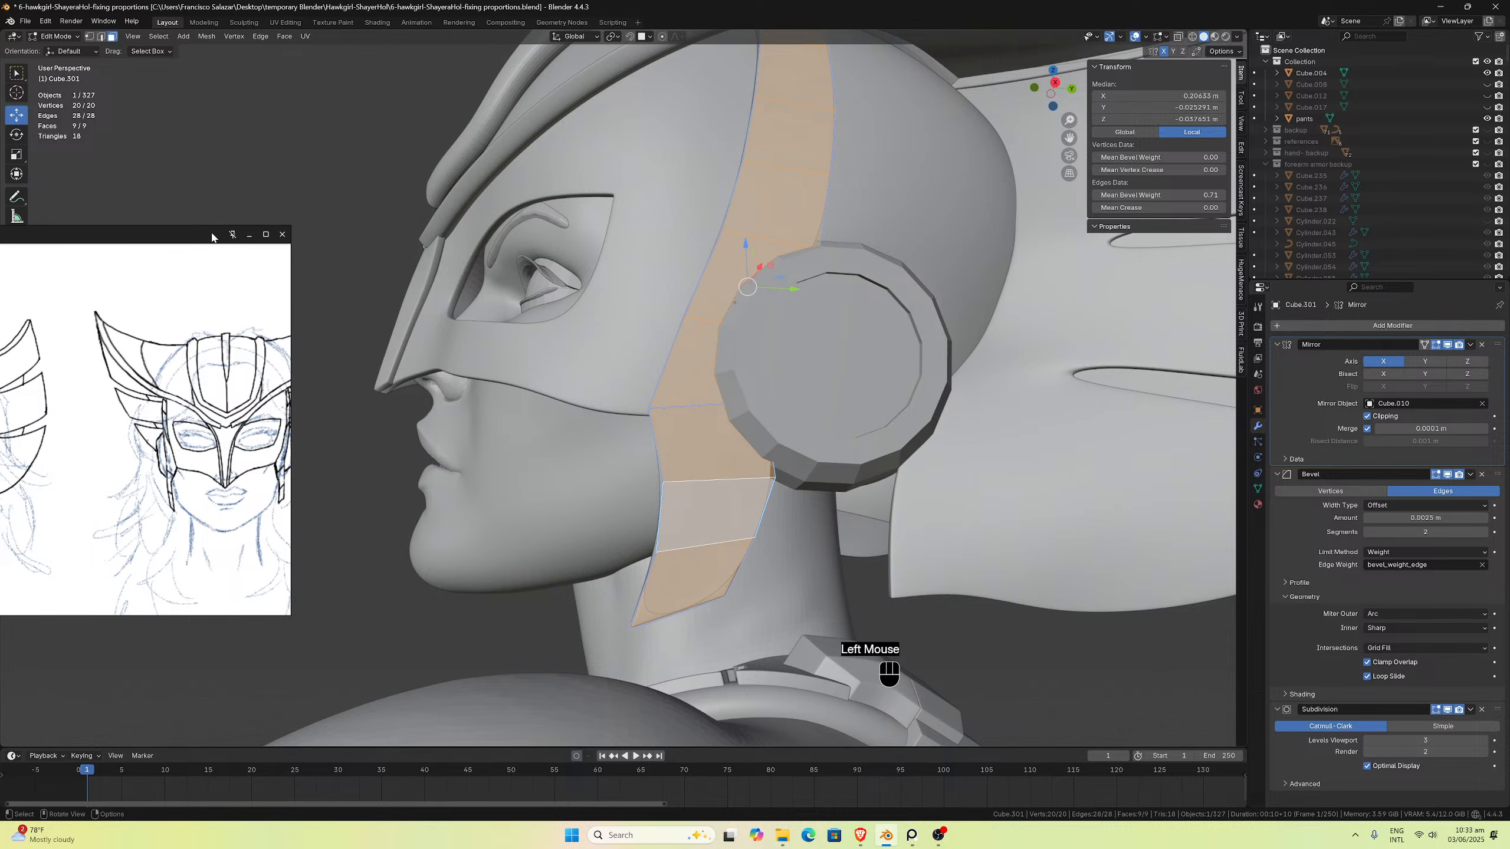
pyautogui.moveTo(212, 236); pyautogui.dragTo(117, 239)
pyautogui.click(284, 36)
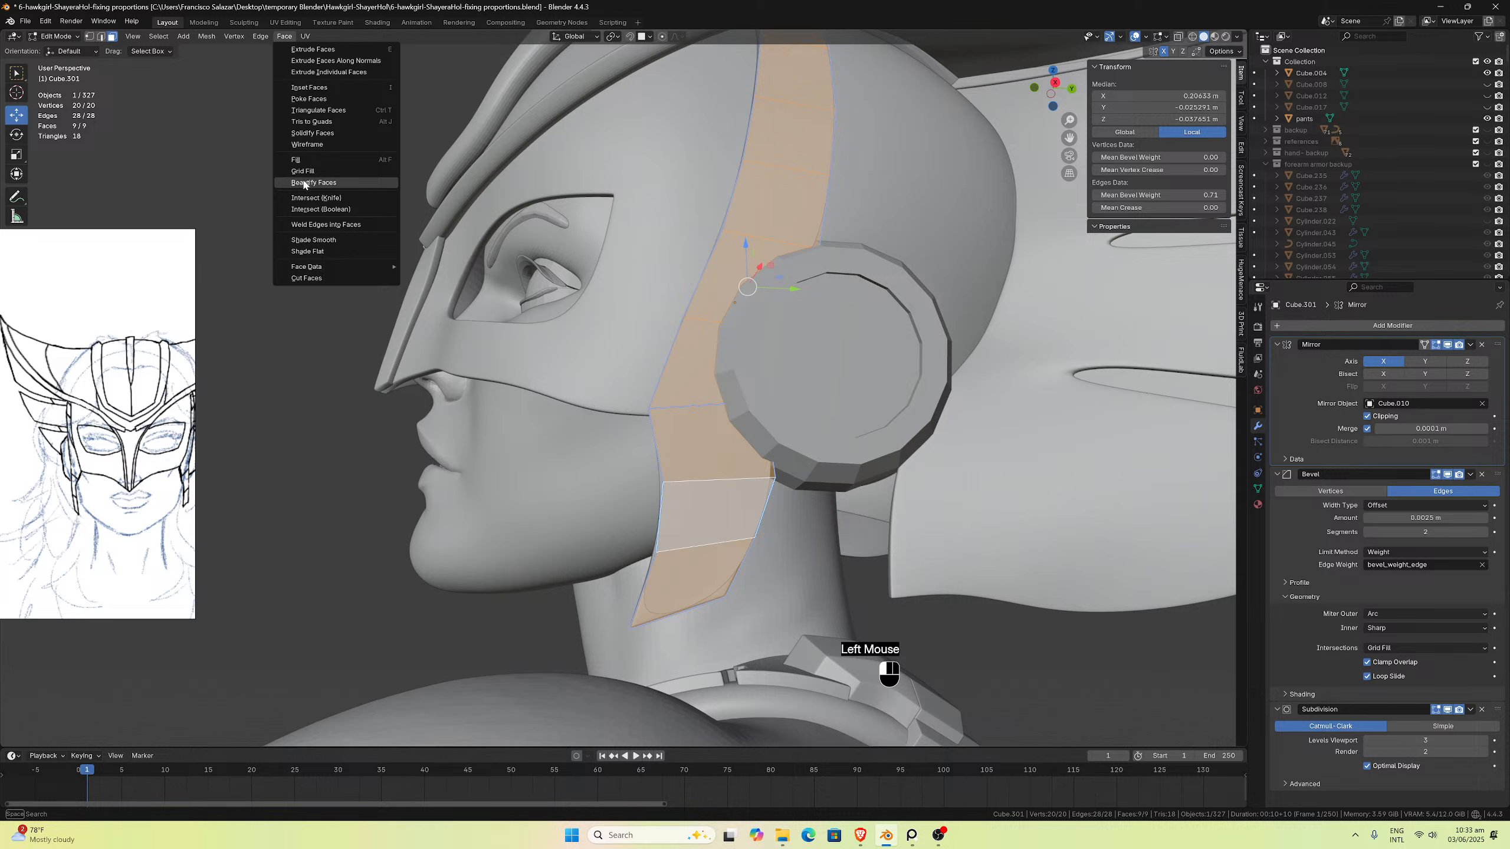
pyautogui.click(260, 37)
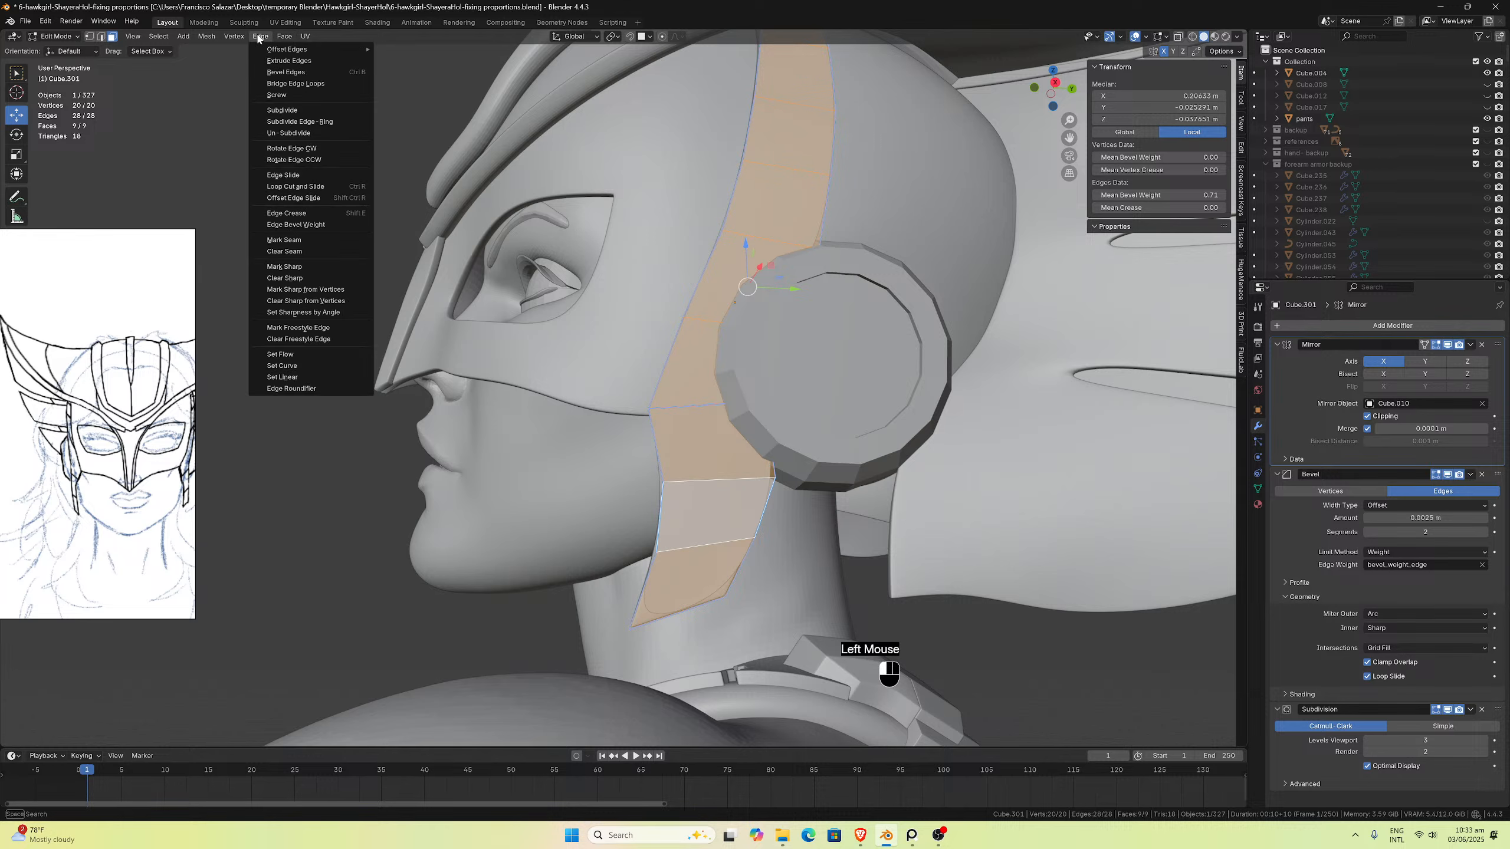
pyautogui.click(330, 188)
pyautogui.click(697, 437)
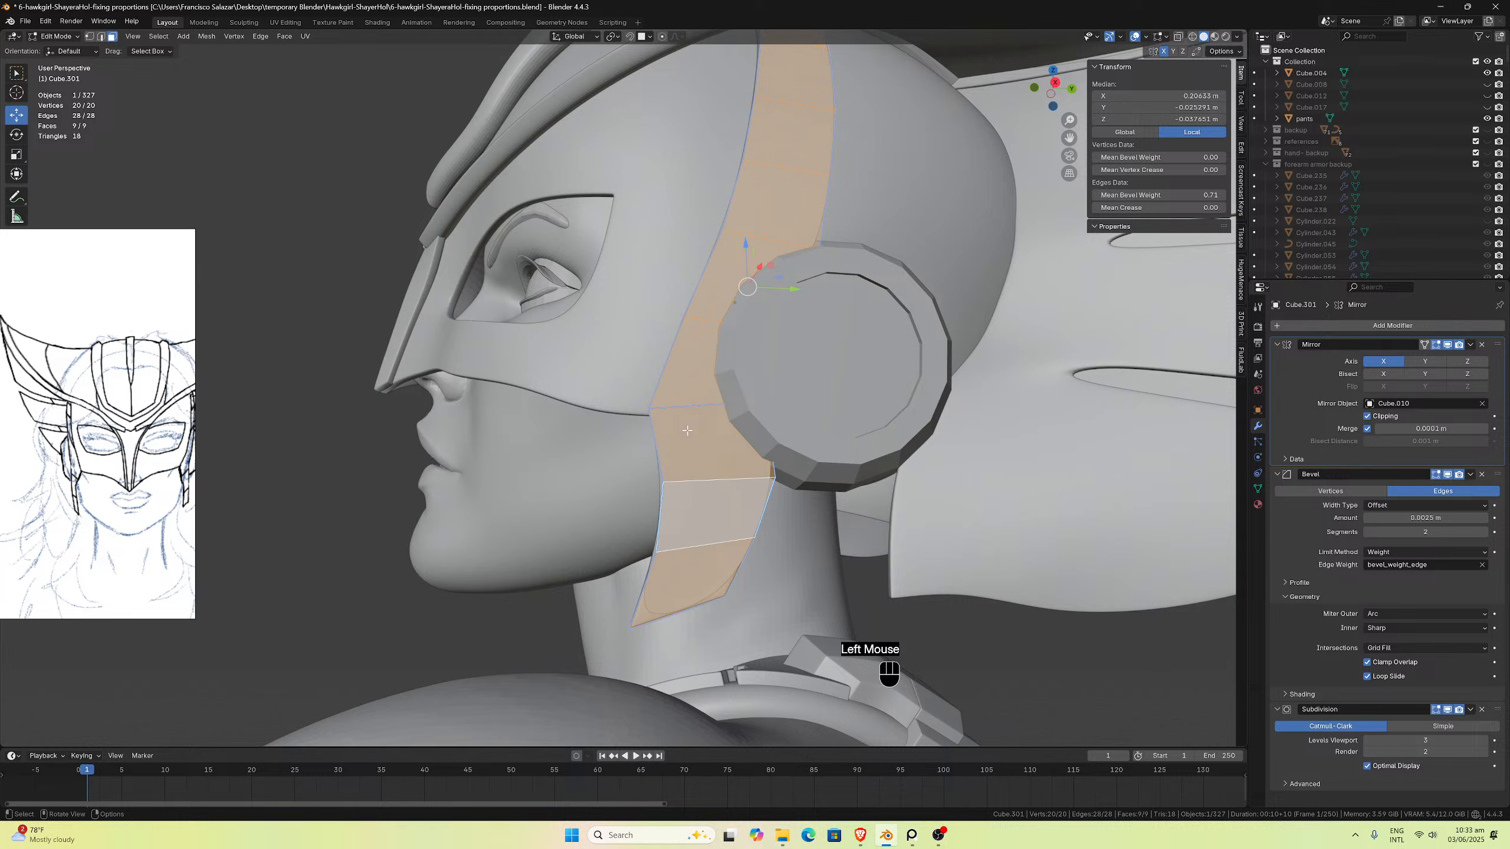
pyautogui.press('Escape')
pyautogui.click(257, 38)
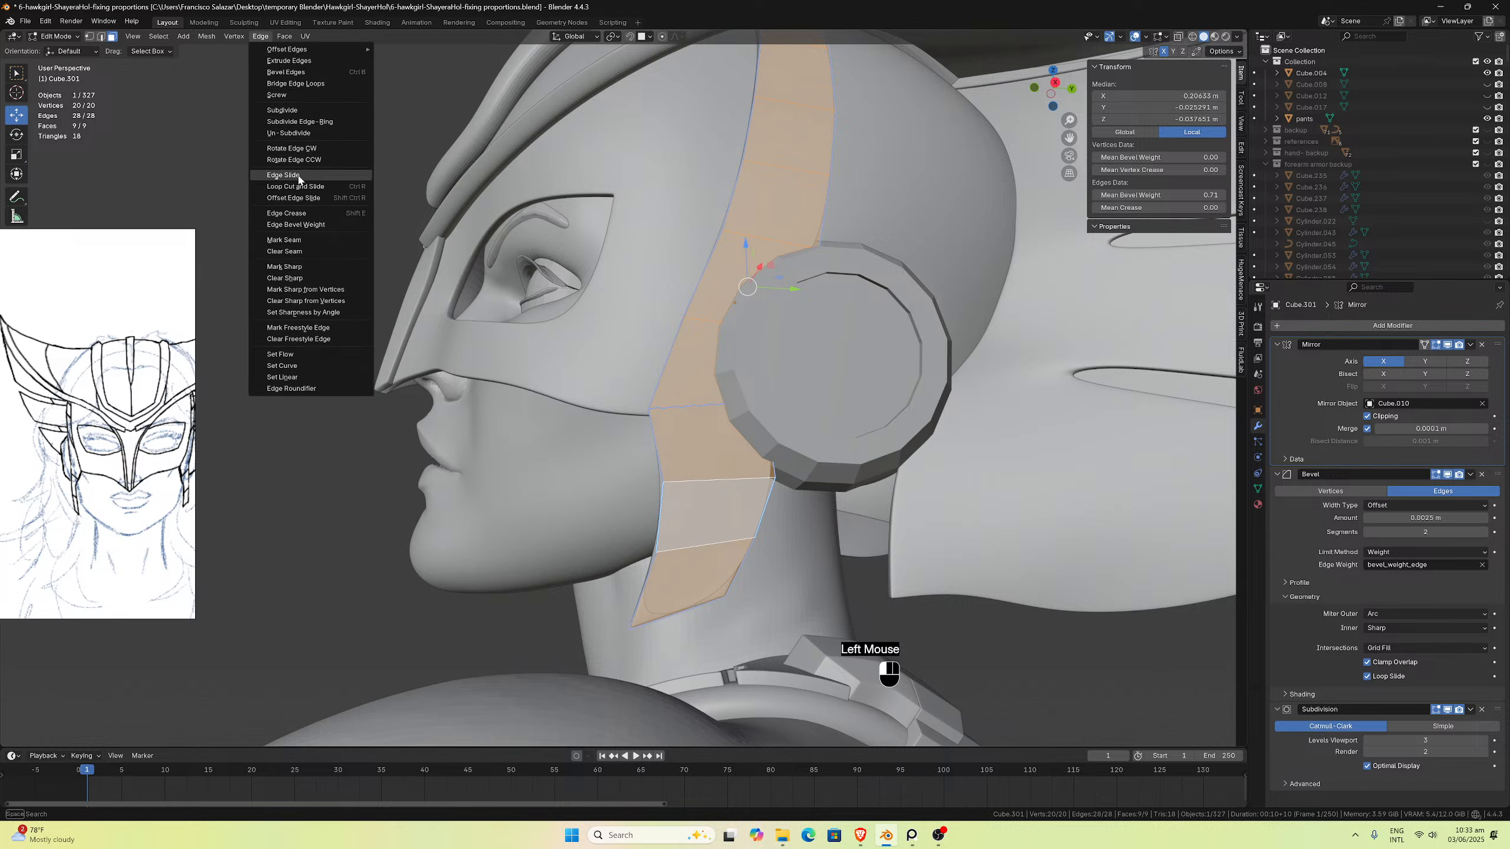
# Step: Try moving the single strip face in front of the ear disc, and undo the move
pyautogui.click(682, 362)
pyautogui.press('g')
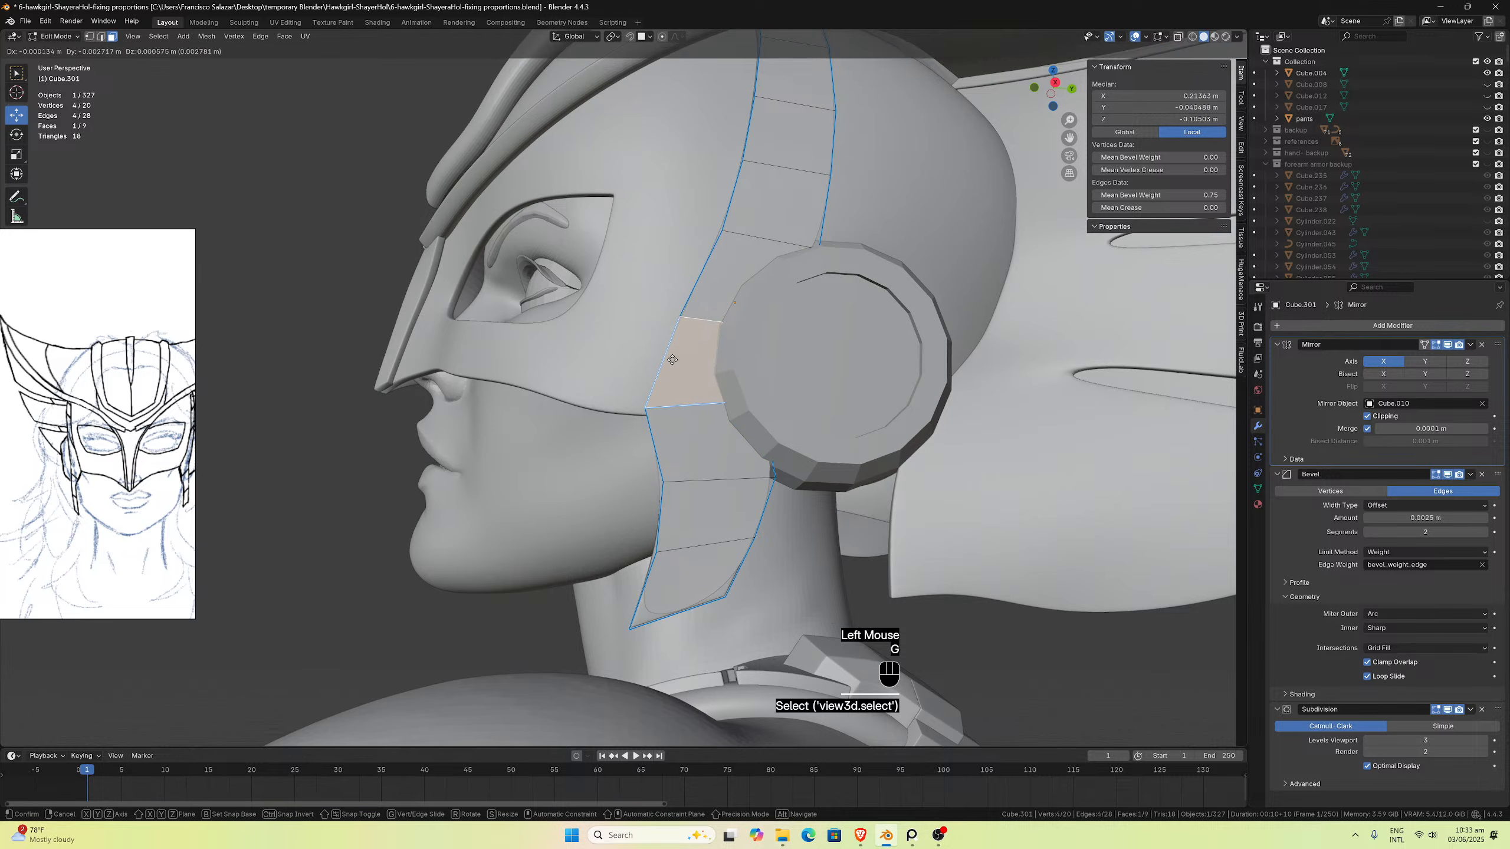
pyautogui.click(619, 352)
pyautogui.hotkey('ctrl', 'z')
pyautogui.hotkey('ctrl', 'z')
pyautogui.hotkey('ctrl', 'z')
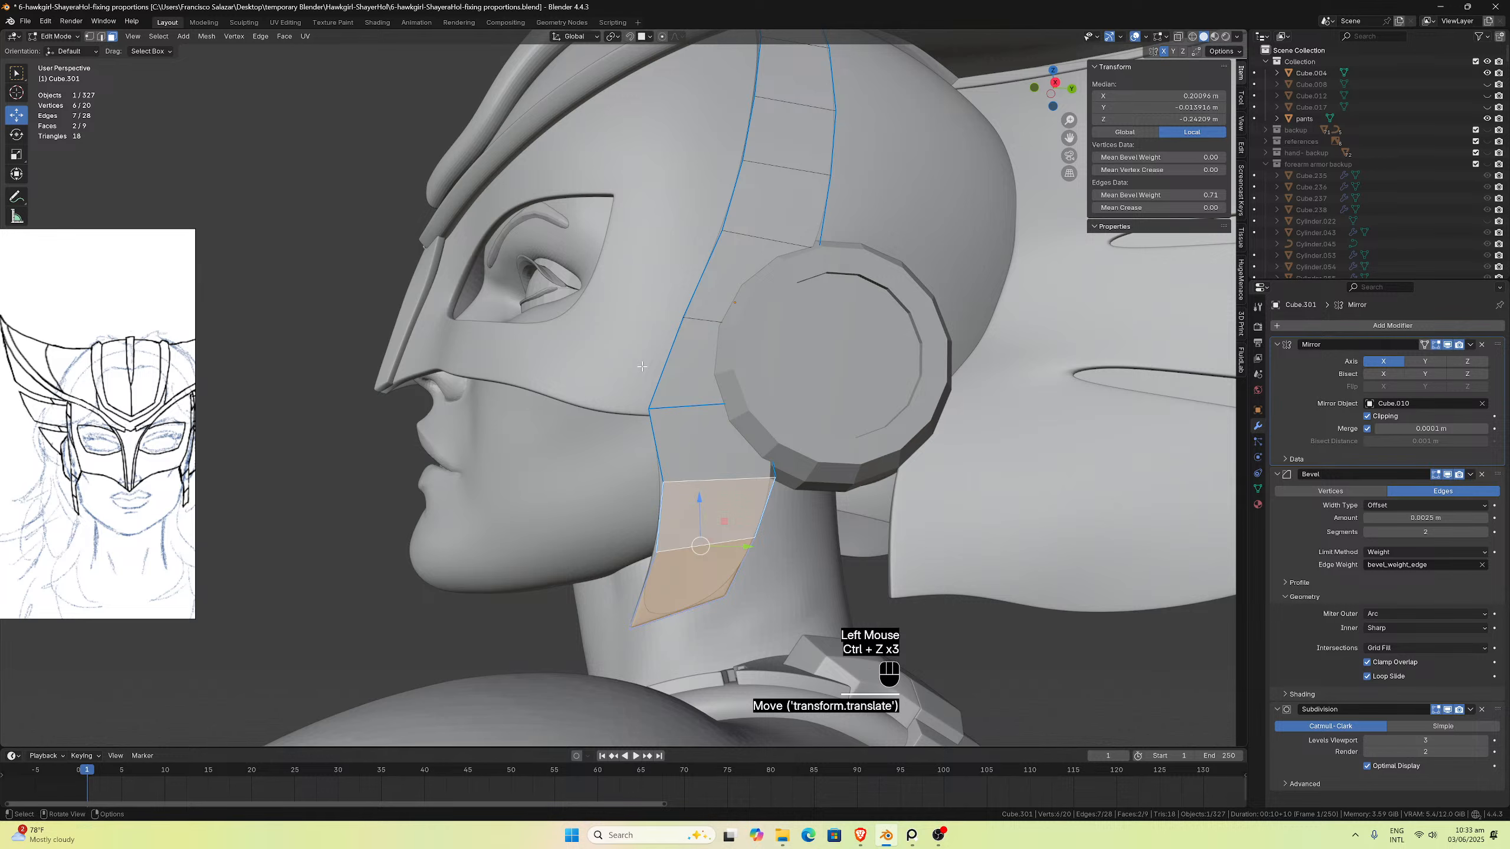
# Step: Inset all nine faces of the strip individually by about 0.006 m
pyautogui.press('a')
pyautogui.moveTo(707, 365)
pyautogui.mouseDown(button='middle')
pyautogui.moveTo(741, 362)
pyautogui.moveTo(730, 370)
pyautogui.mouseUp(button='middle')
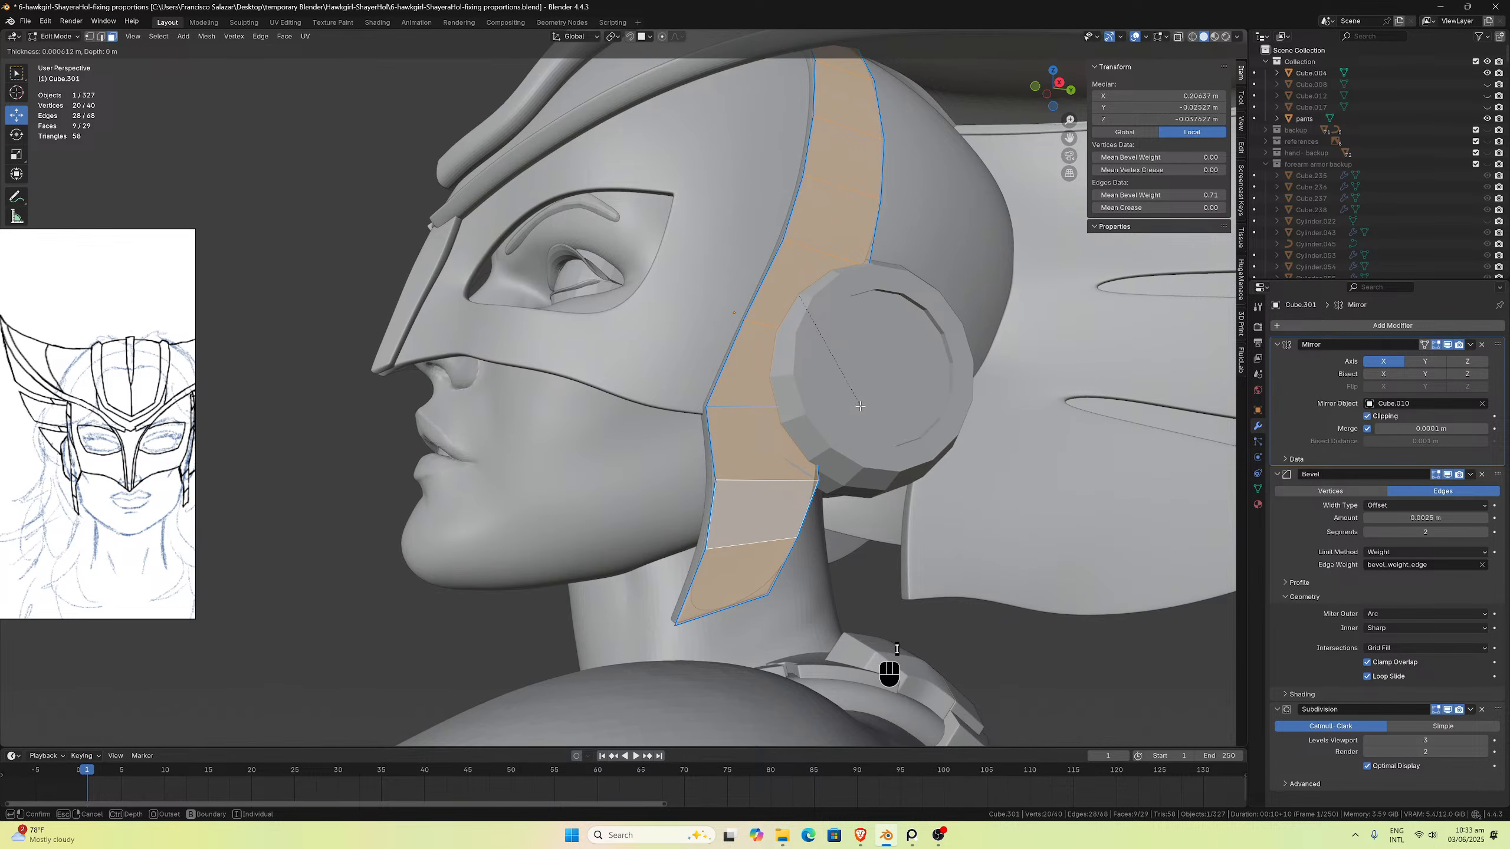
pyautogui.press('i')
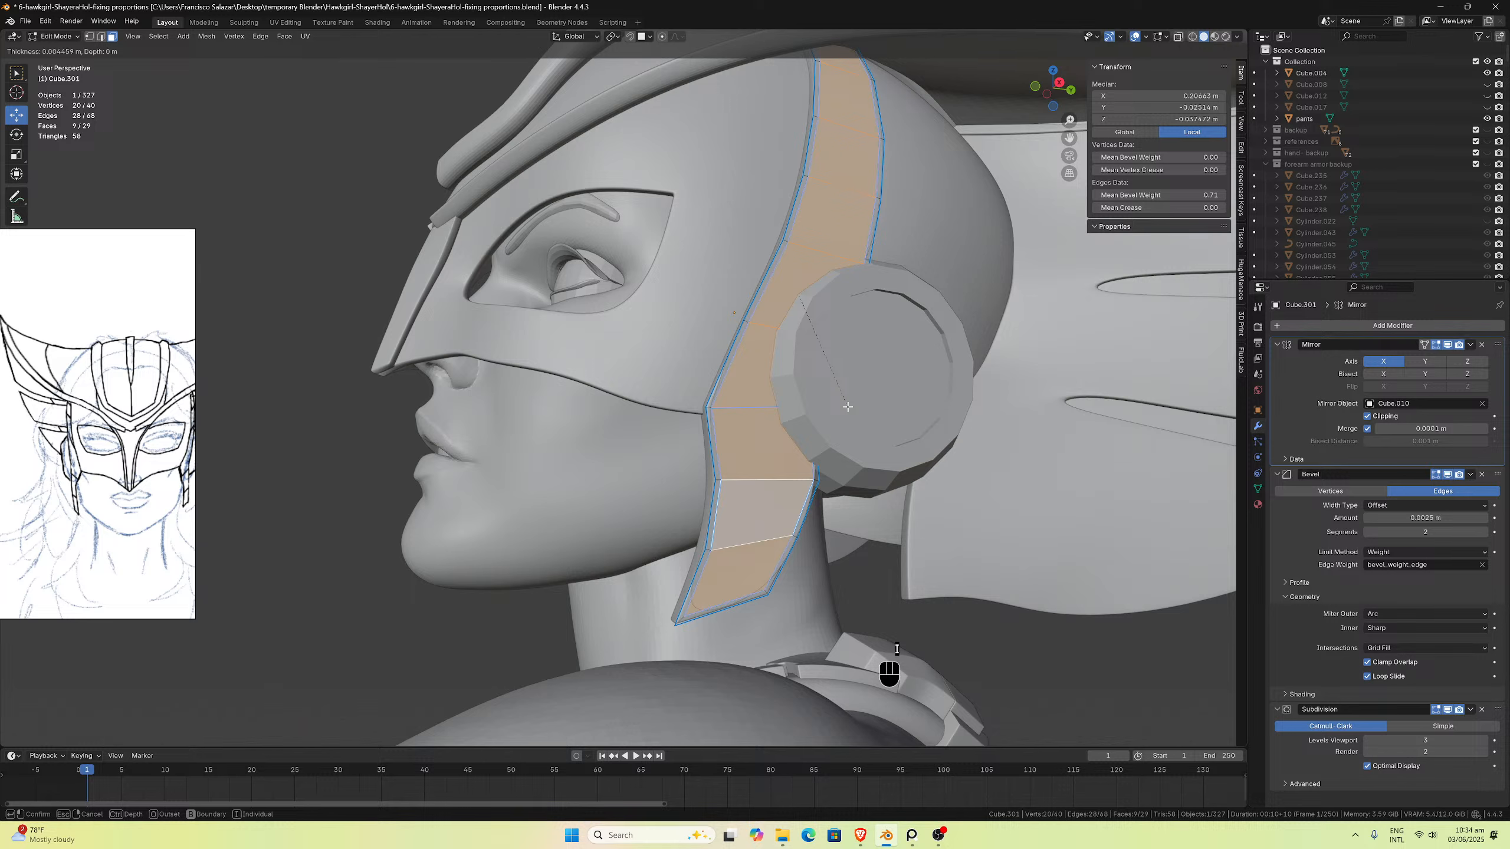
pyautogui.press('i')
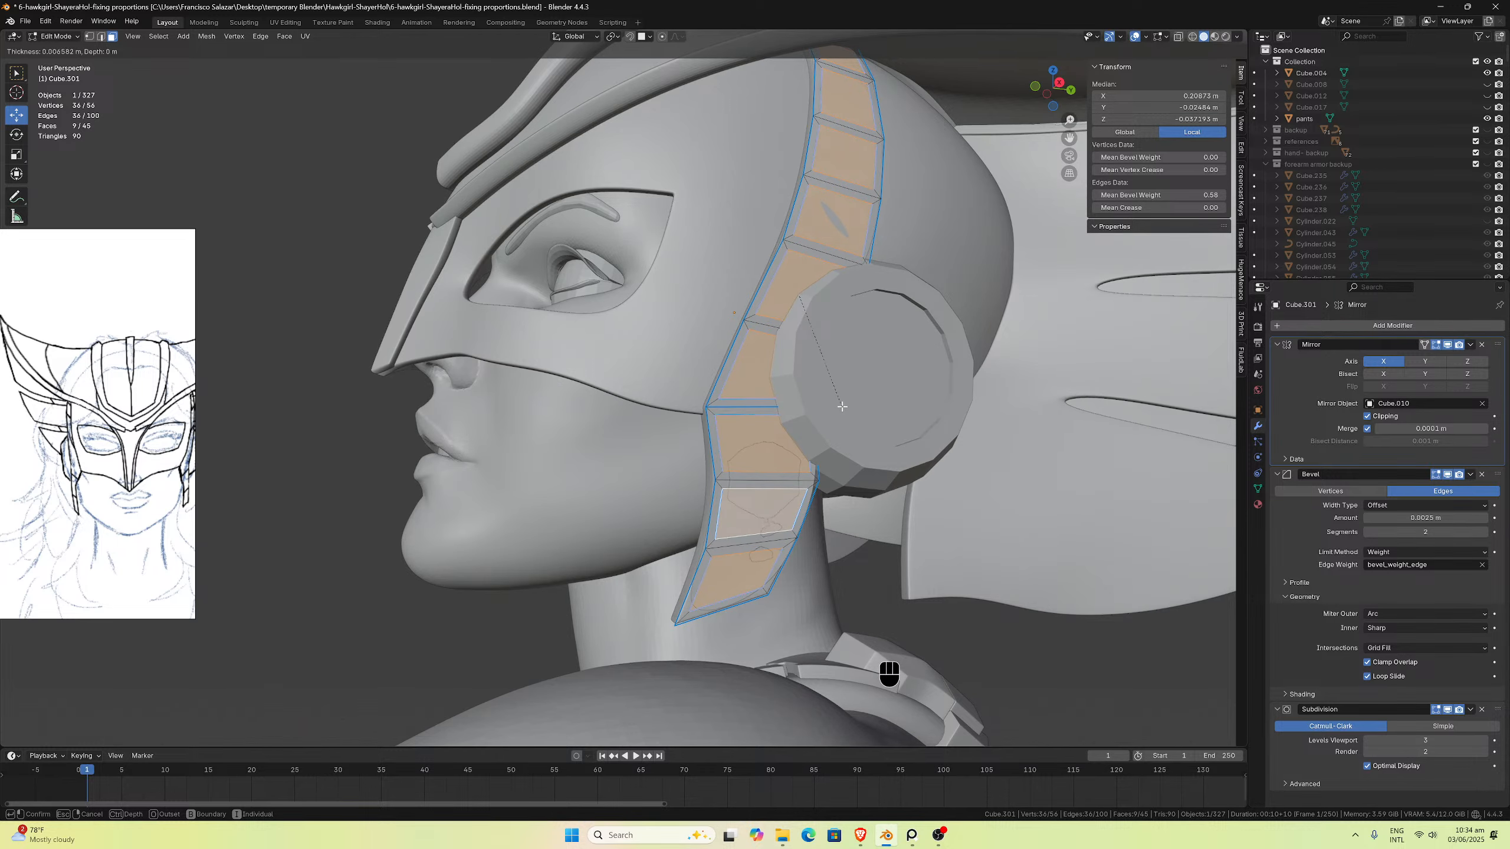
pyautogui.click(845, 407)
# Step: Invert the face selection on the inset strip and delete the border faces so only the nine inner panels are left
pyautogui.moveTo(845, 407); pyautogui.dragTo(749, 362, button='middle')
pyautogui.scroll(2, 748, 362)
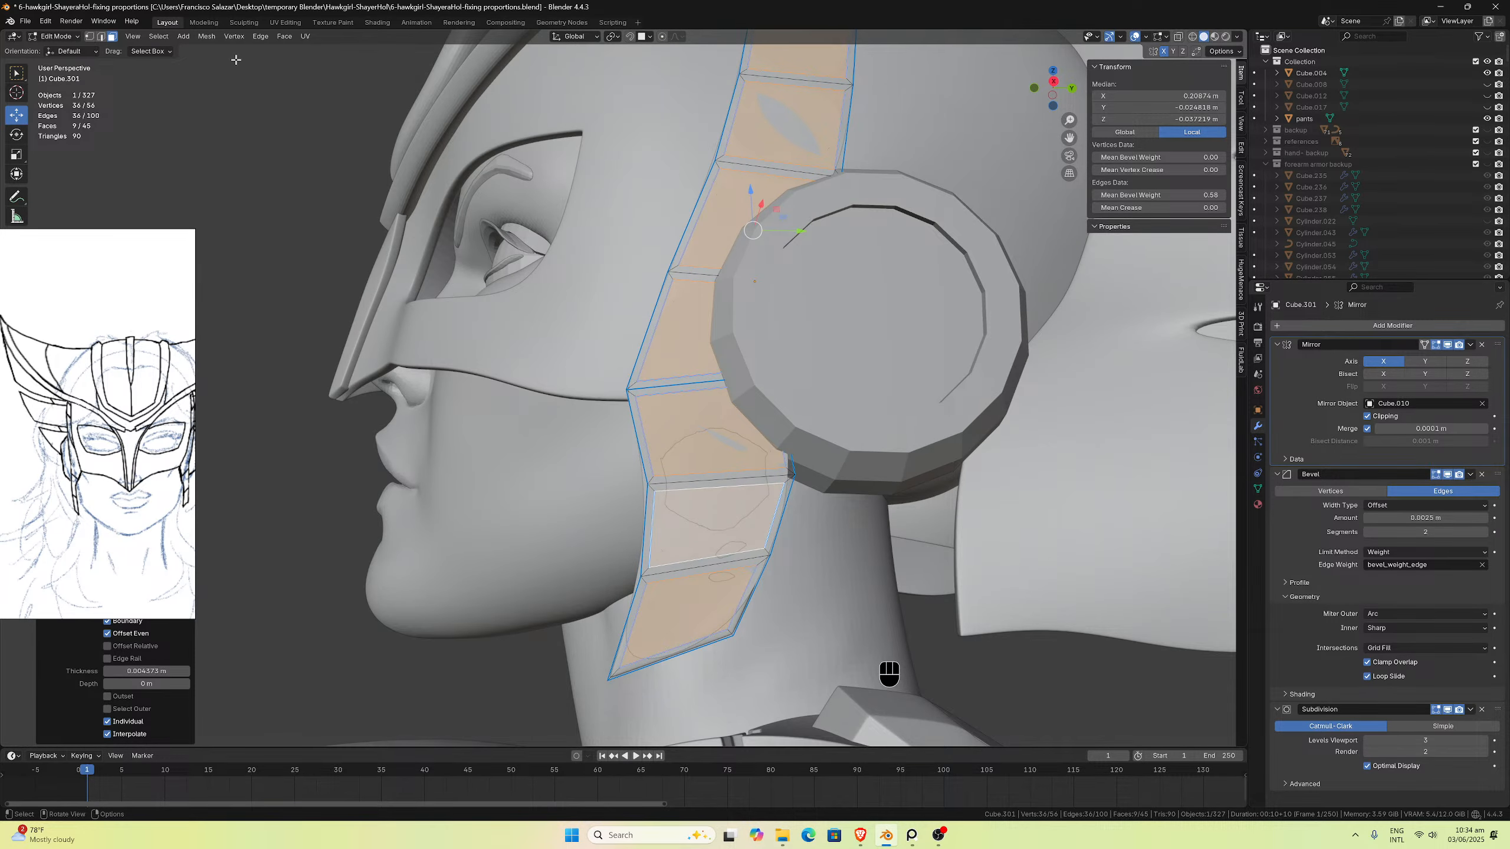
pyautogui.click(158, 37)
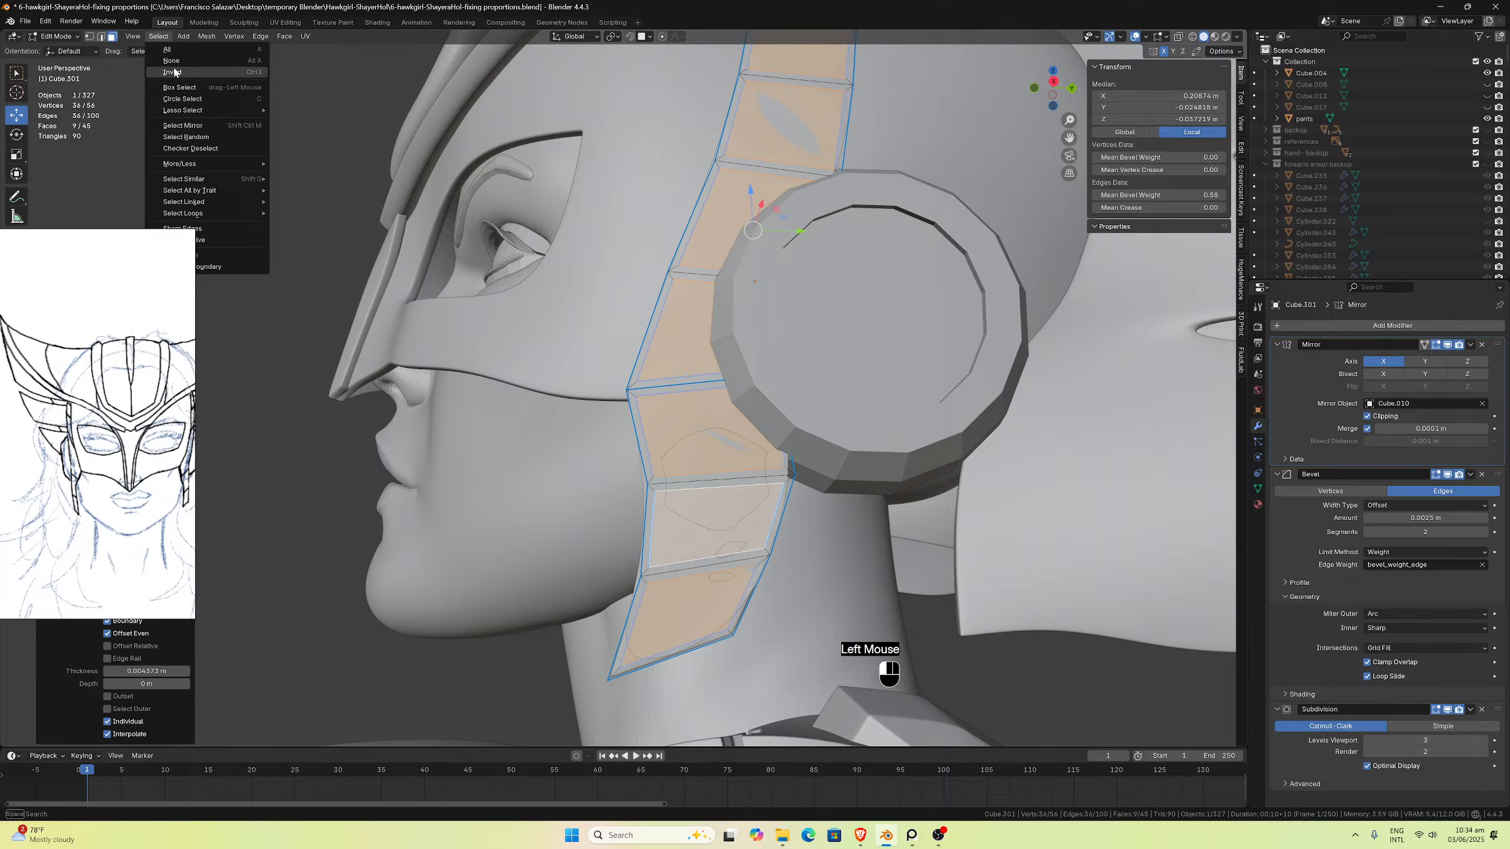
pyautogui.click(169, 49)
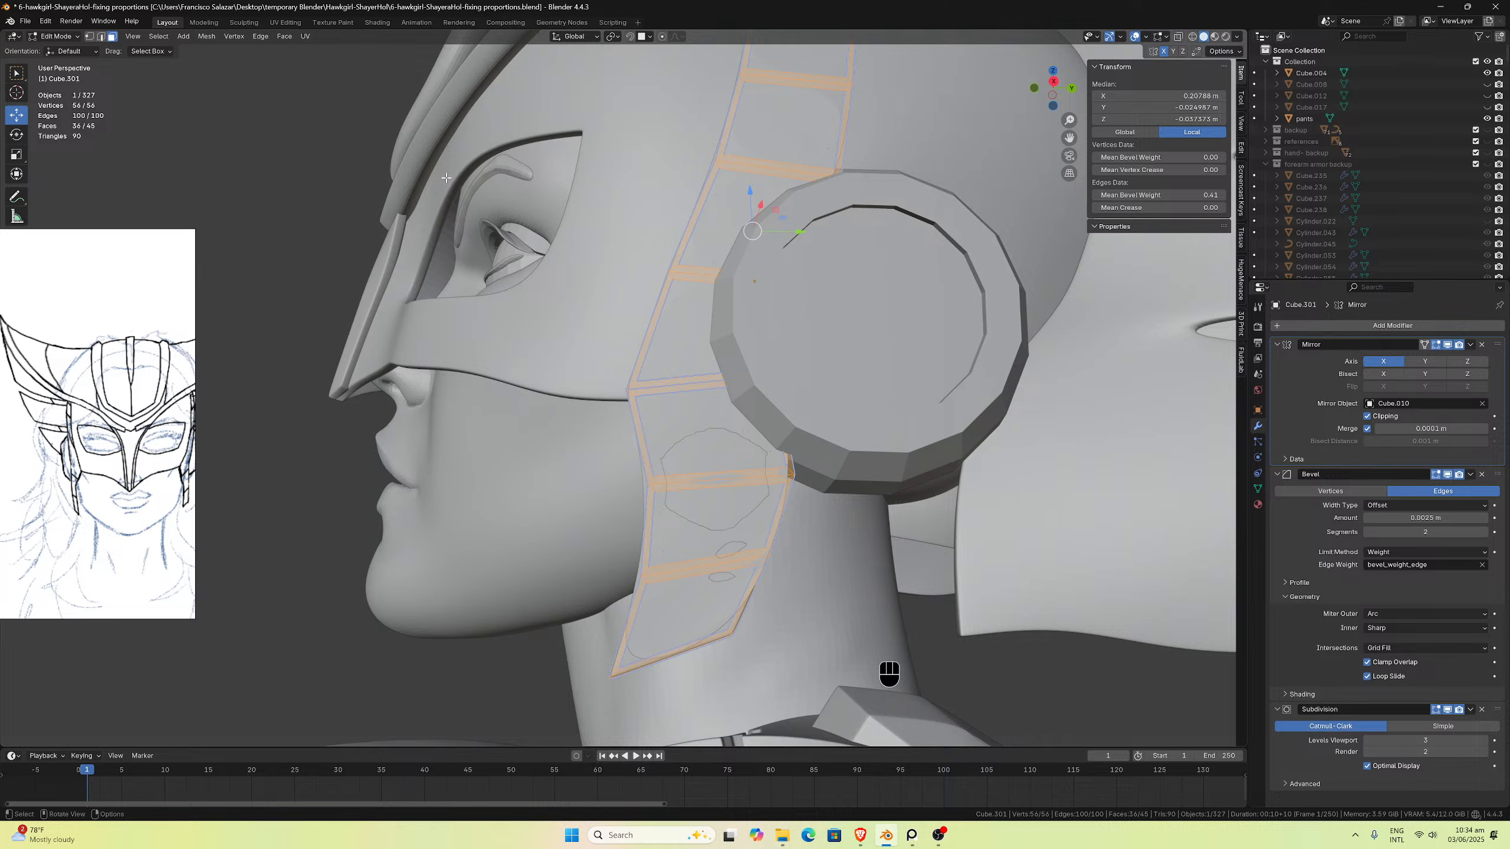
pyautogui.press('x')
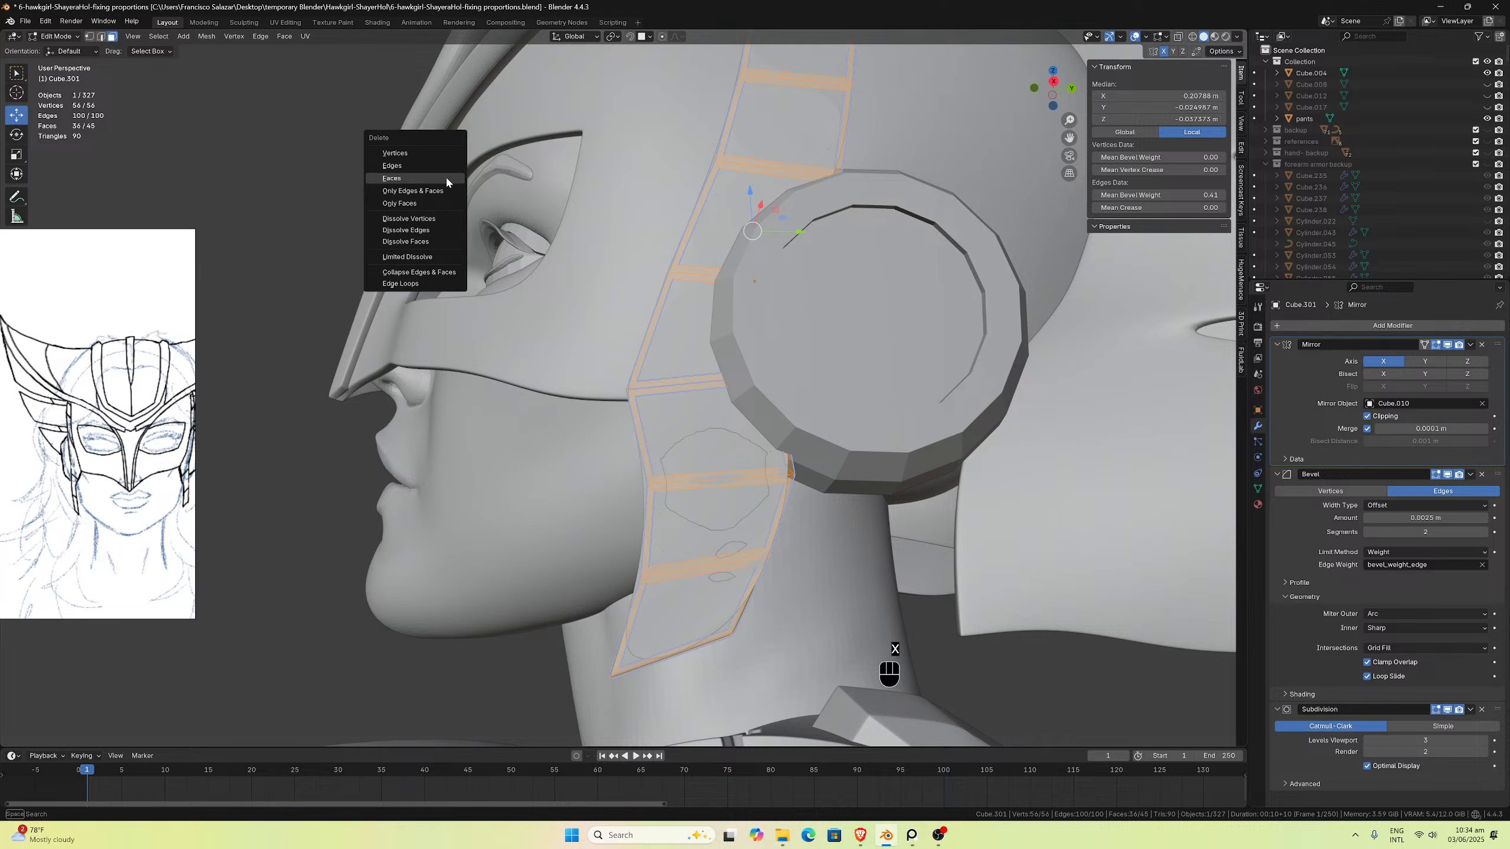
pyautogui.click(446, 178)
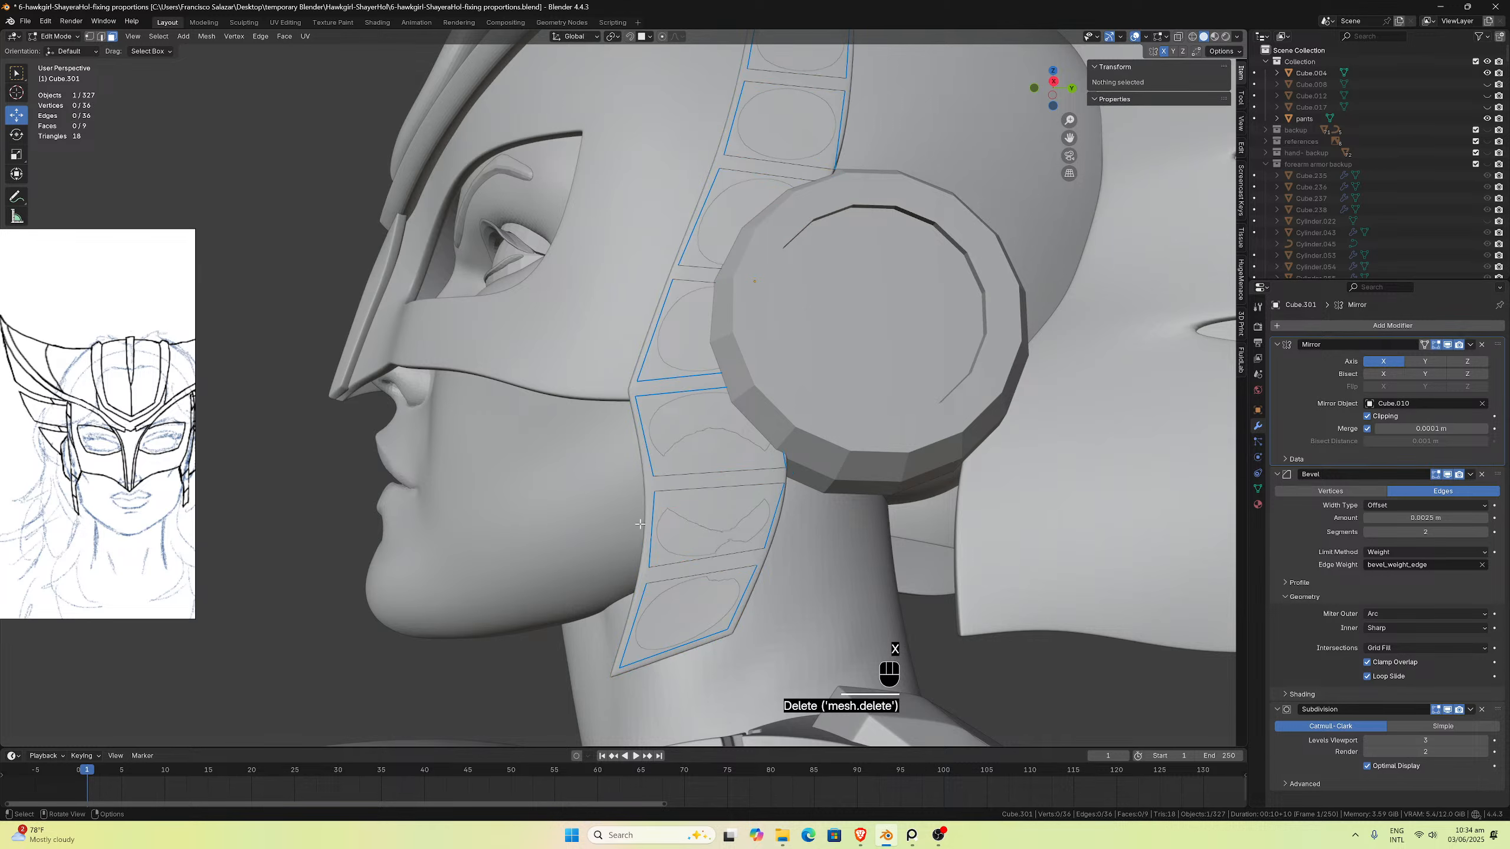
# Step: Move the Subdivision modifier above the Bevel modifier on the separated panels and turn off the Bevel's viewport display
pyautogui.click(713, 522)
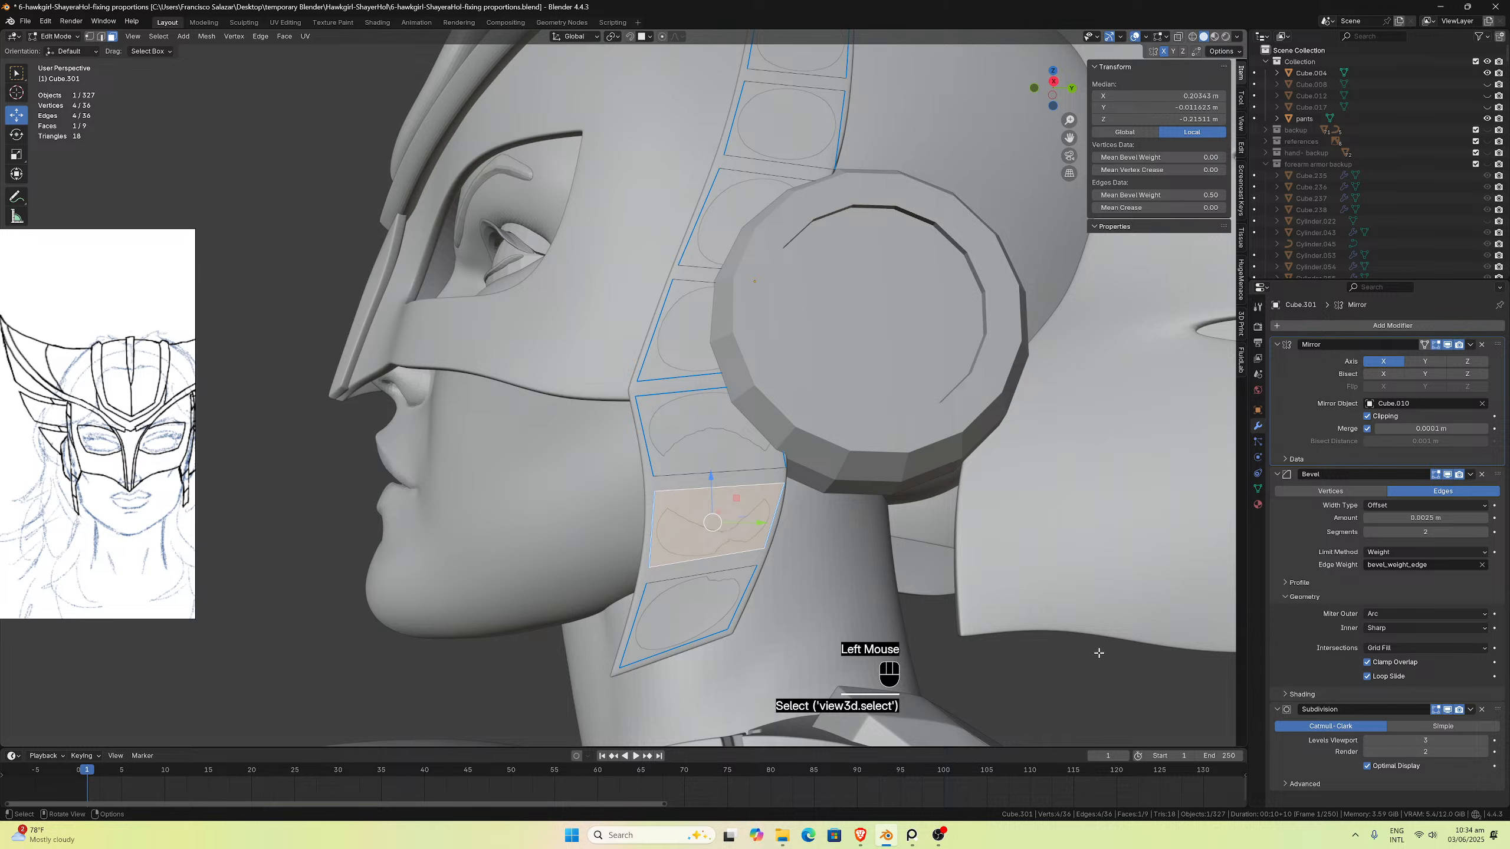
pyautogui.moveTo(1497, 709); pyautogui.dragTo(1503, 480)
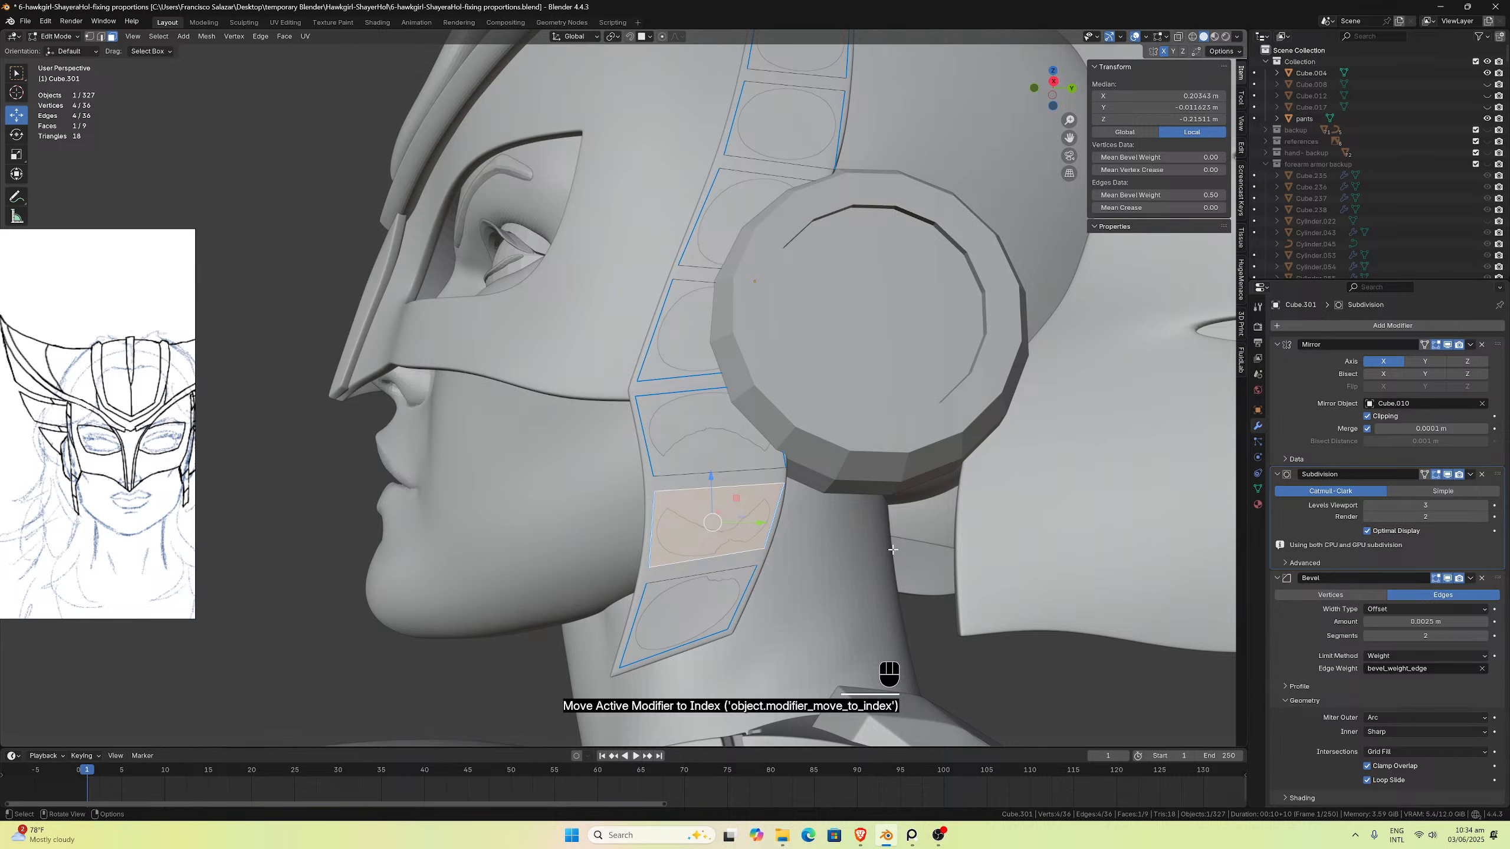
pyautogui.moveTo(892, 549); pyautogui.dragTo(874, 553, button='middle')
pyautogui.scroll(2, 870, 554)
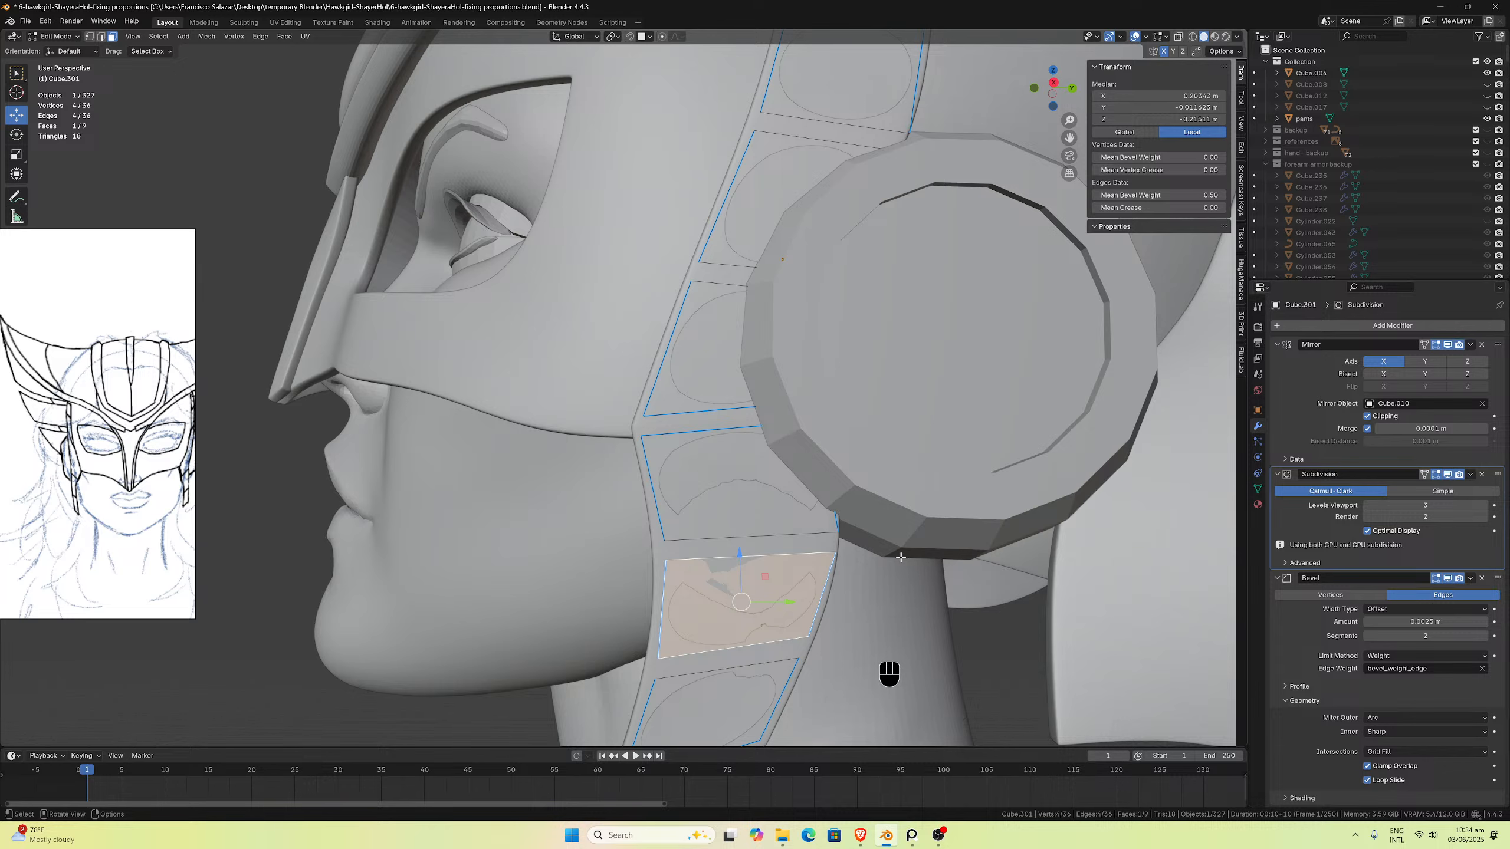
pyautogui.scroll(-2, 901, 557)
pyautogui.moveTo(899, 558); pyautogui.dragTo(864, 566, button='middle')
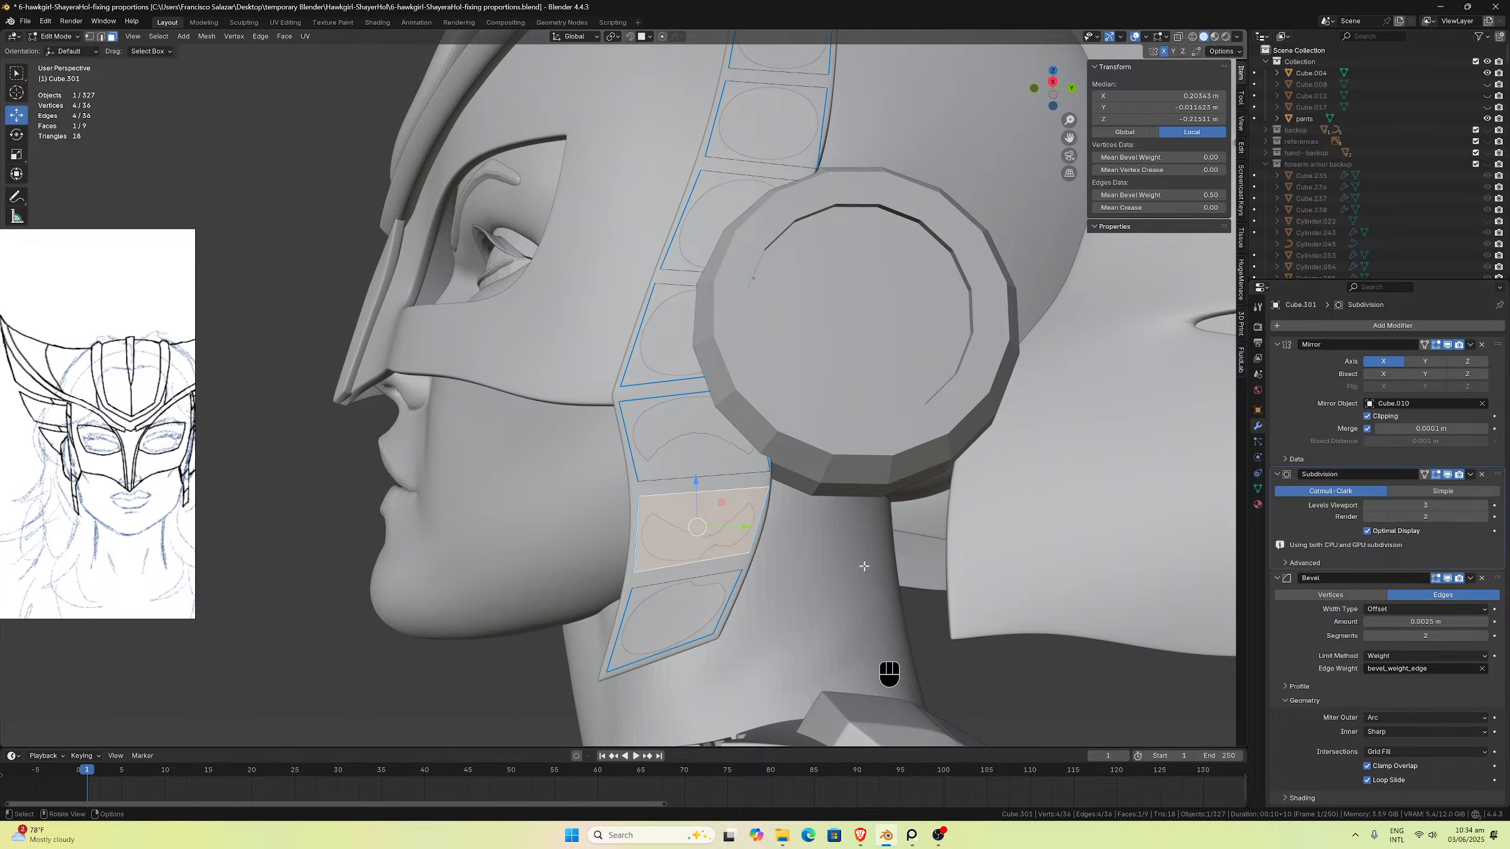
pyautogui.click(1447, 578)
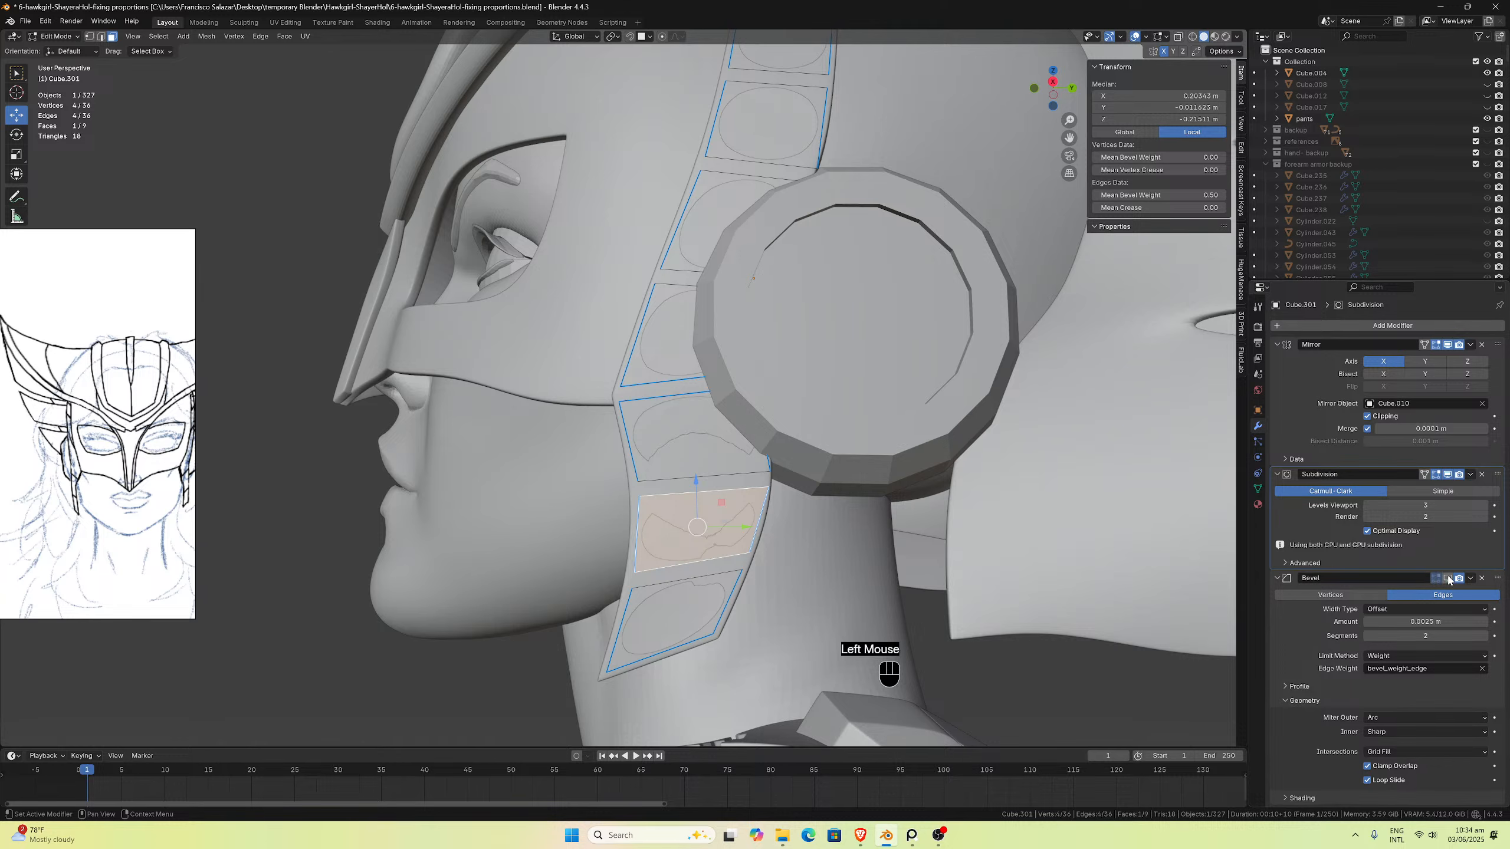
pyautogui.doubleClick(1447, 475)
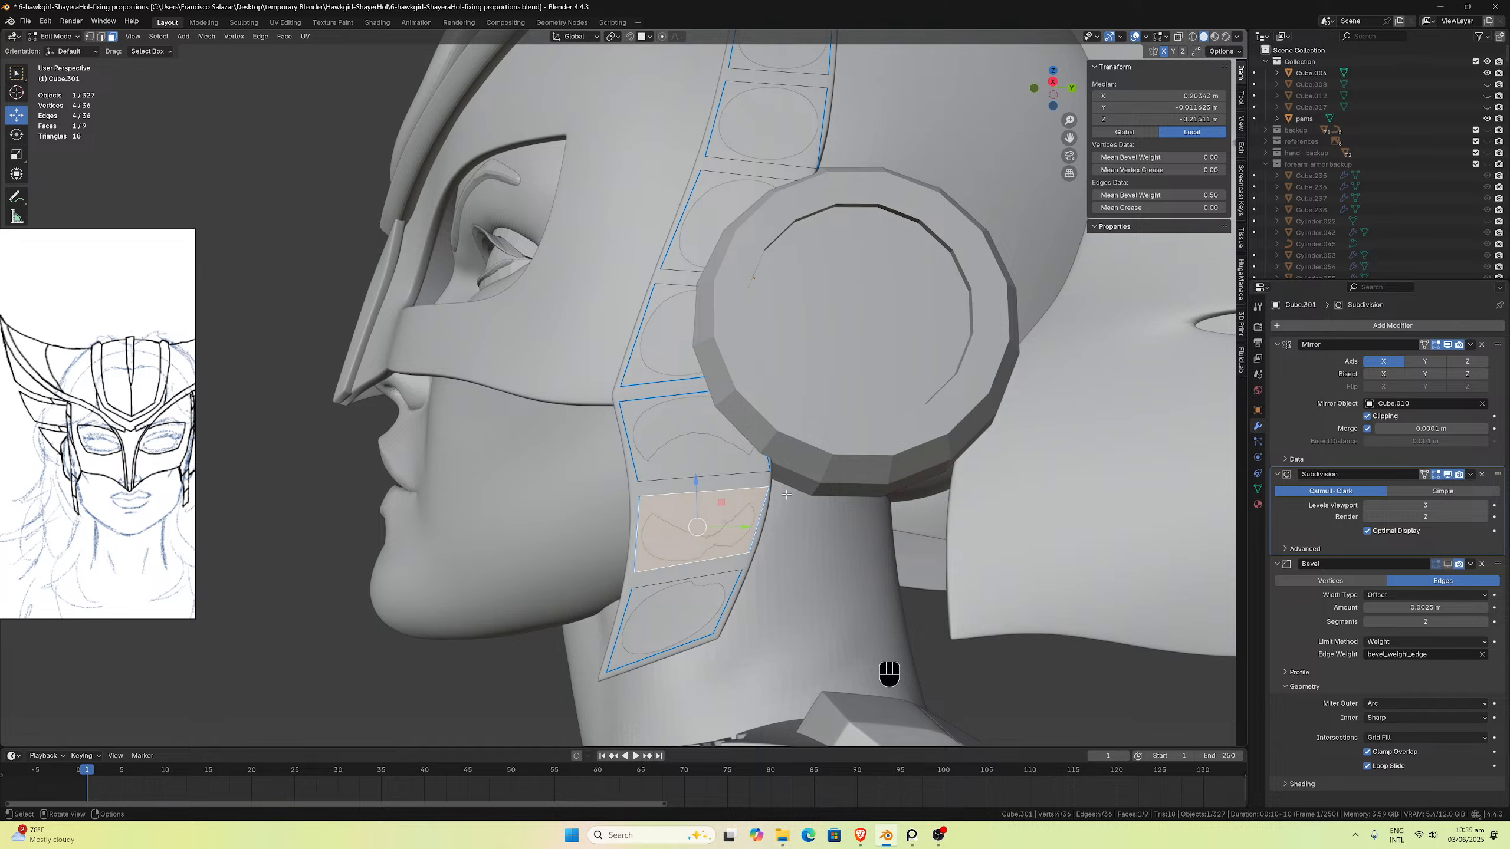
# Step: Select all the separated panels and set the mean bevel weight of their edges to 0
pyautogui.click(744, 533)
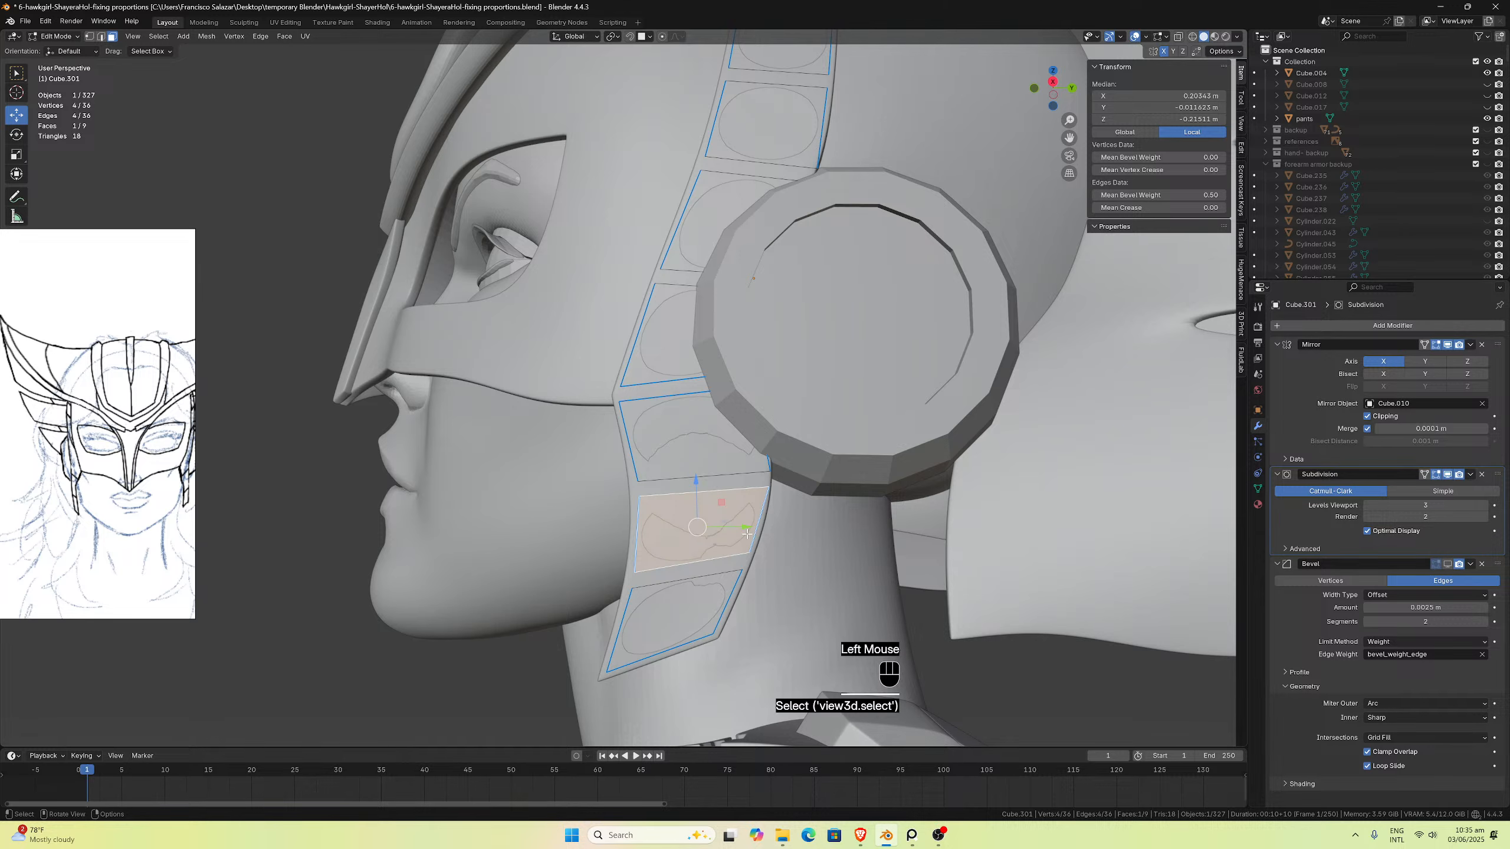
pyautogui.press('a')
pyautogui.click(1157, 195)
pyautogui.write('0')
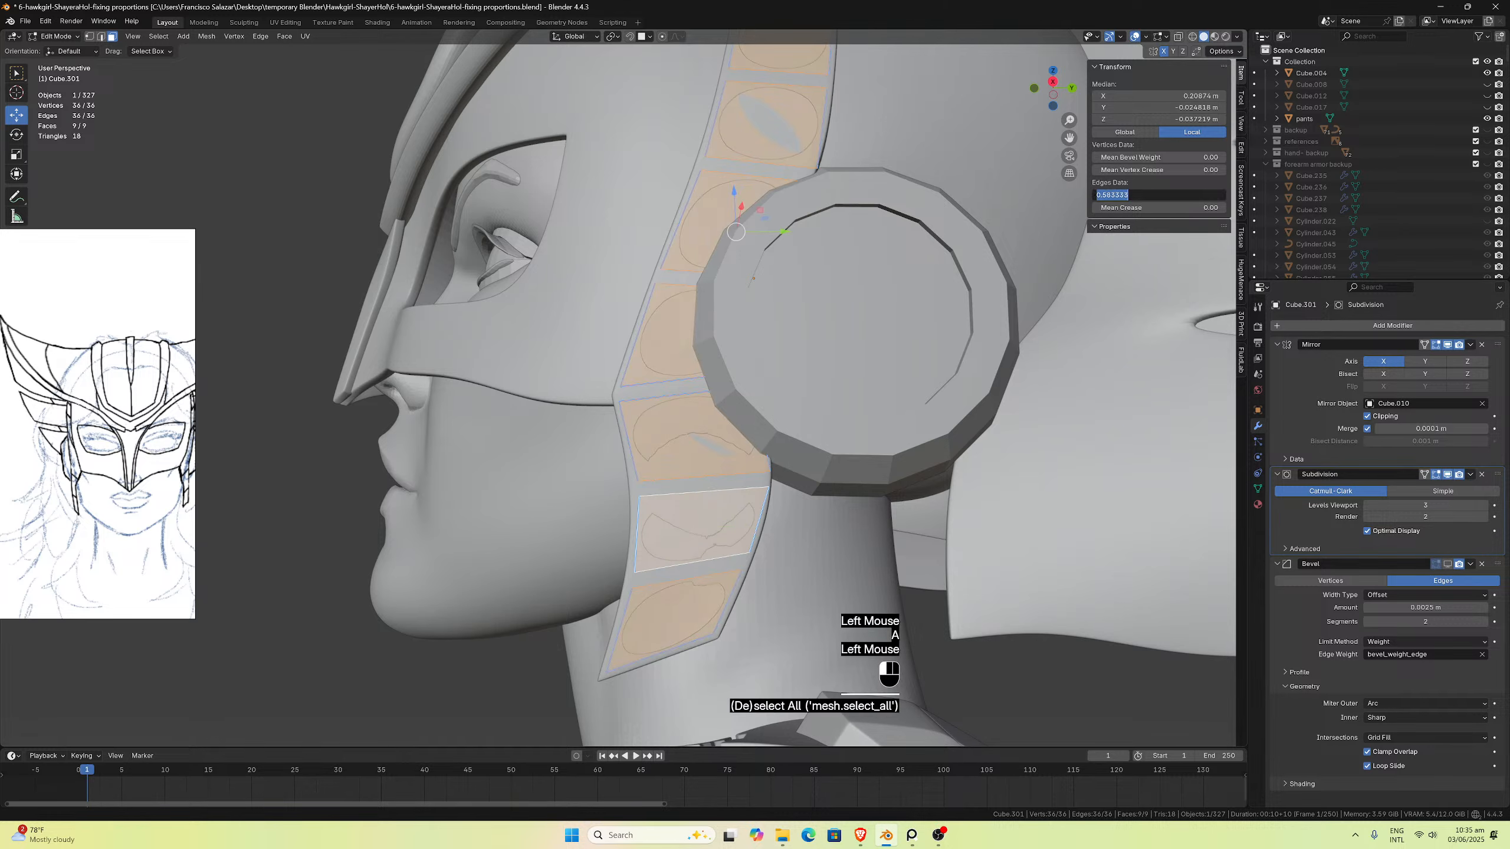
pyautogui.press('Return')
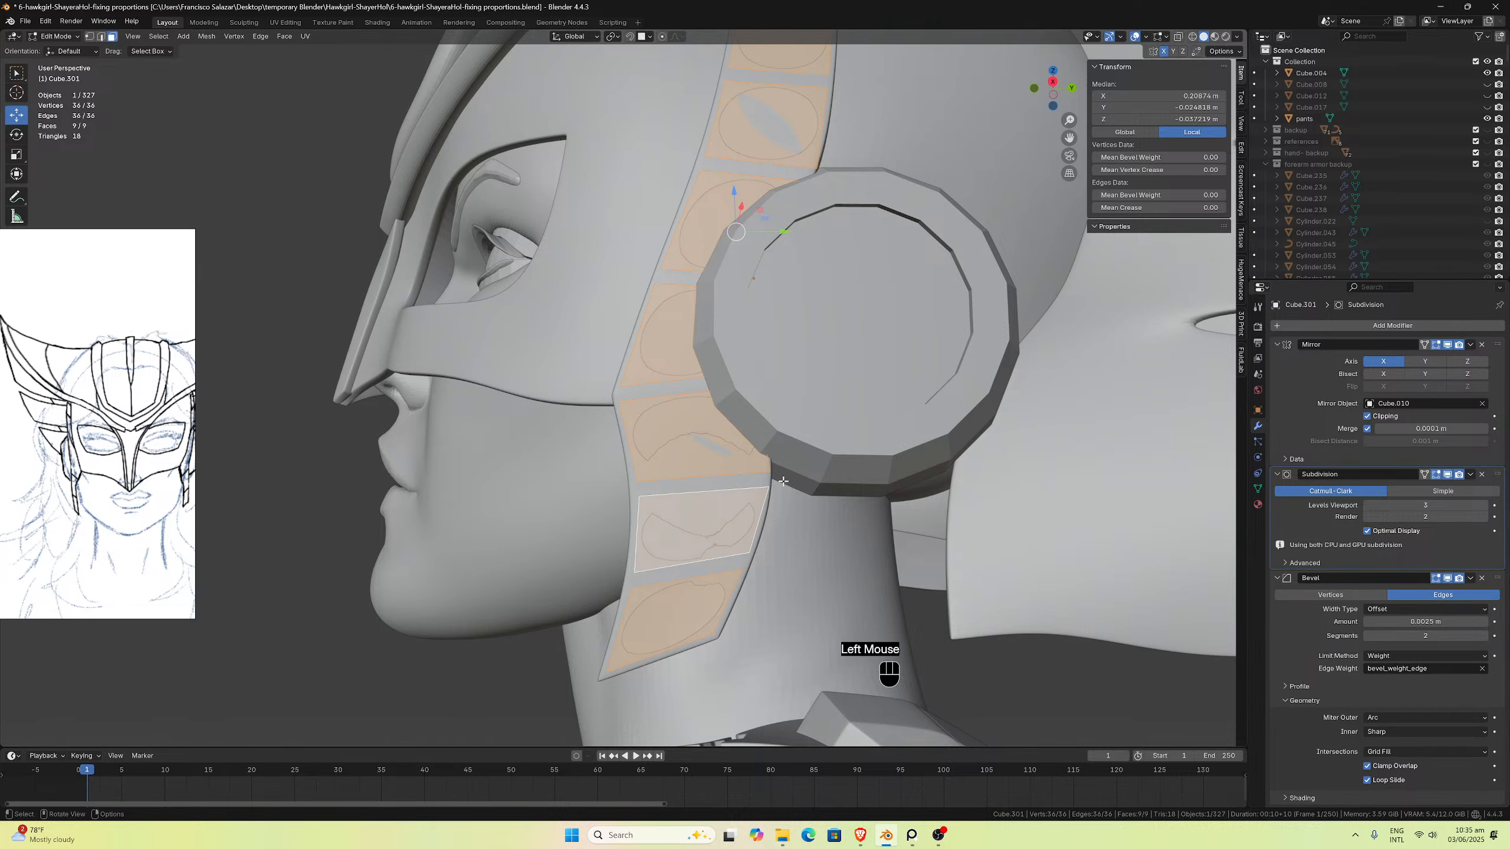
# Step: Undo the bevel weight change and the border face deletion, going back to the strip with its nine inset faces
pyautogui.press('ctrl')
pyautogui.hotkey('ctrl', 'z')
pyautogui.hotkey('ctrl', 'z')
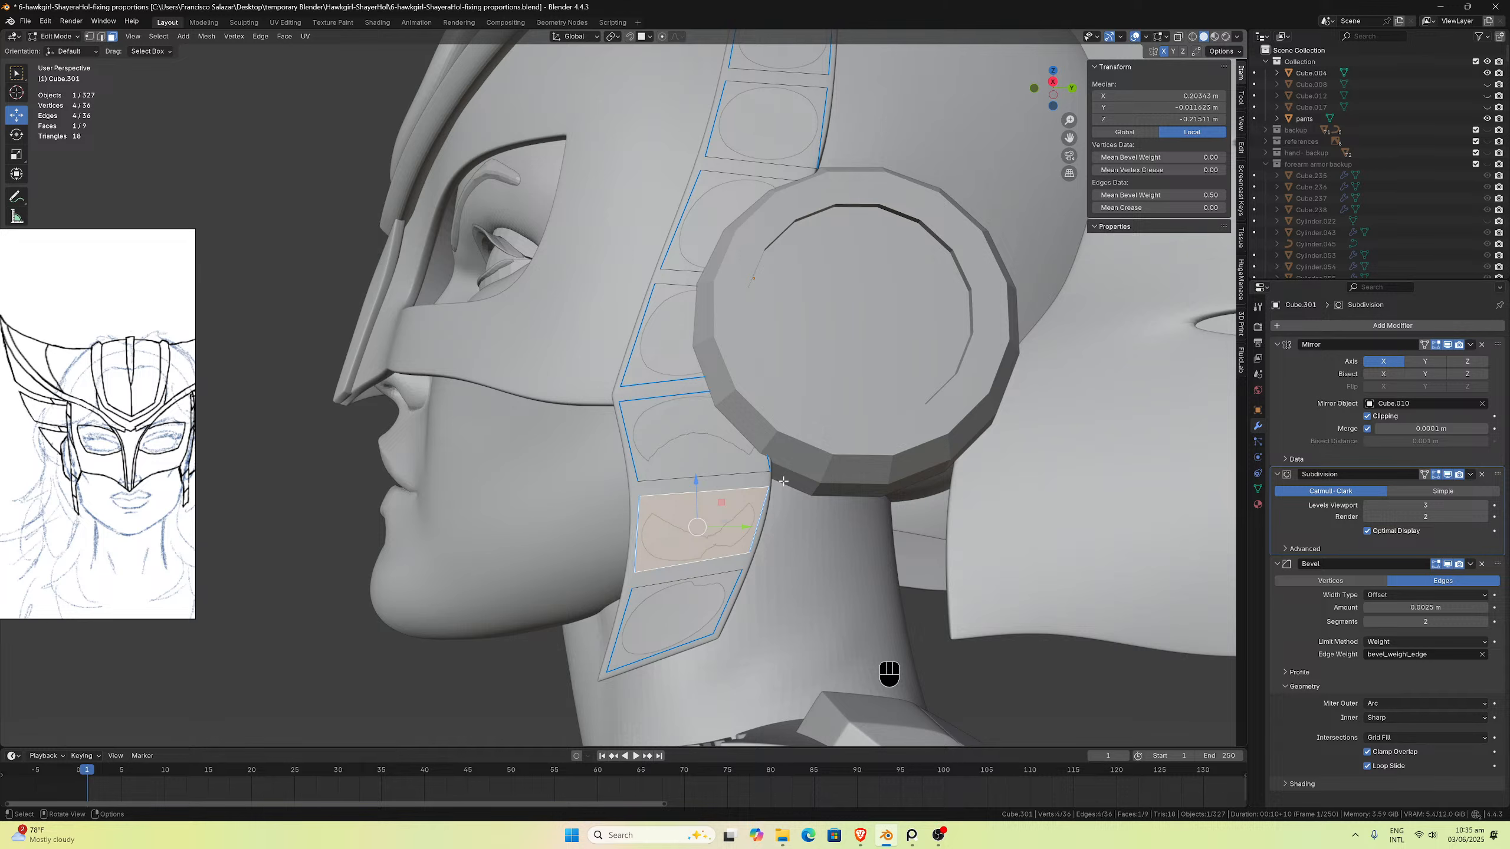
pyautogui.hotkey('ctrl', 'z')
pyautogui.hotkey('ctrl', 'z')
pyautogui.hotkey('ctrl', 'z')
pyautogui.hotkey('ctrl', 'z')
pyautogui.hotkey('ctrl', 'z')
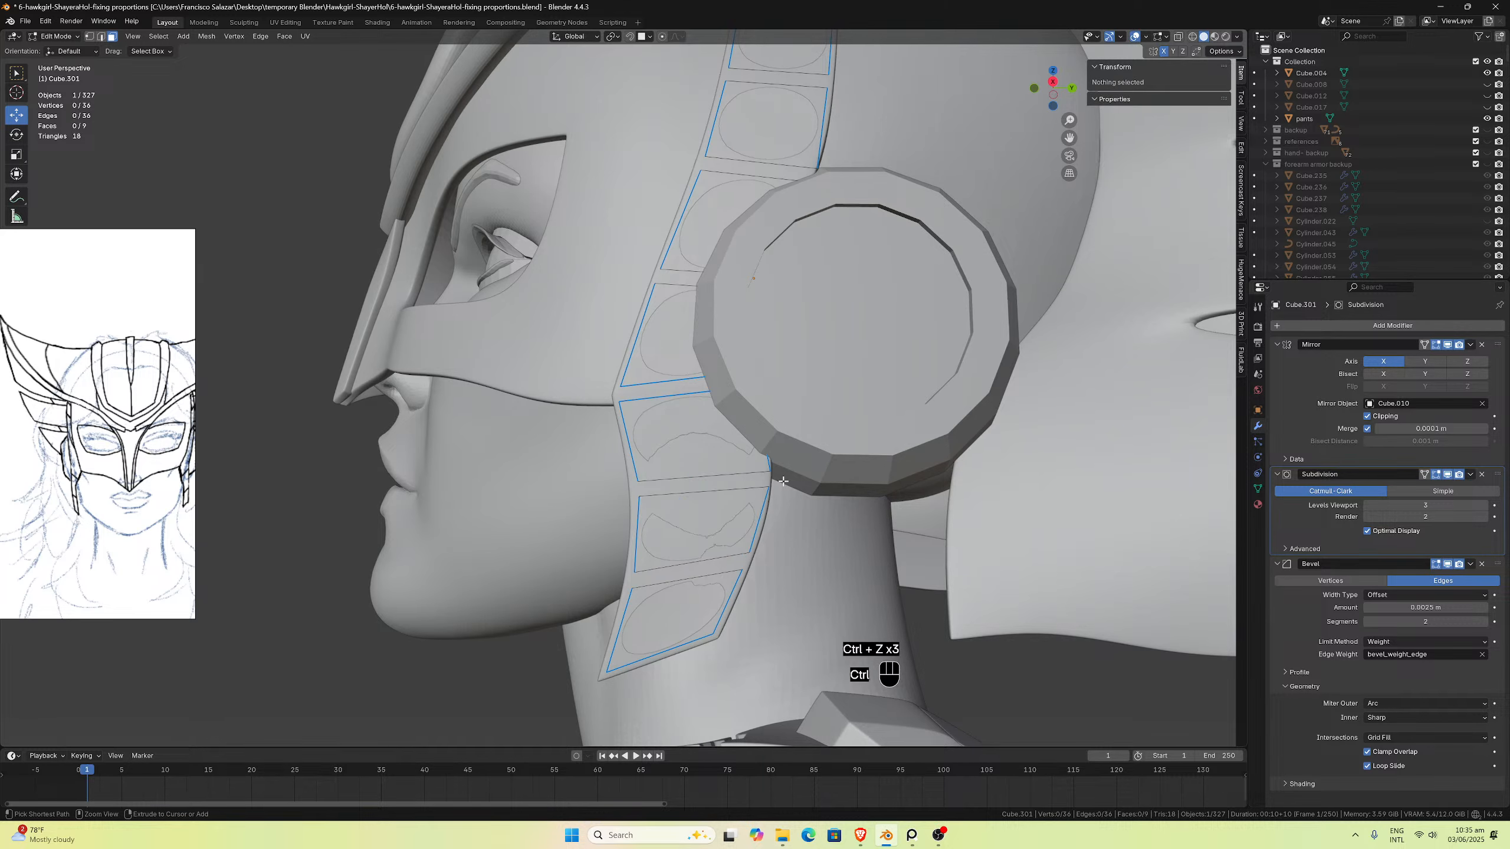
pyautogui.keyDown('ctrl'); pyautogui.rightClick(782, 480); pyautogui.keyUp('ctrl')
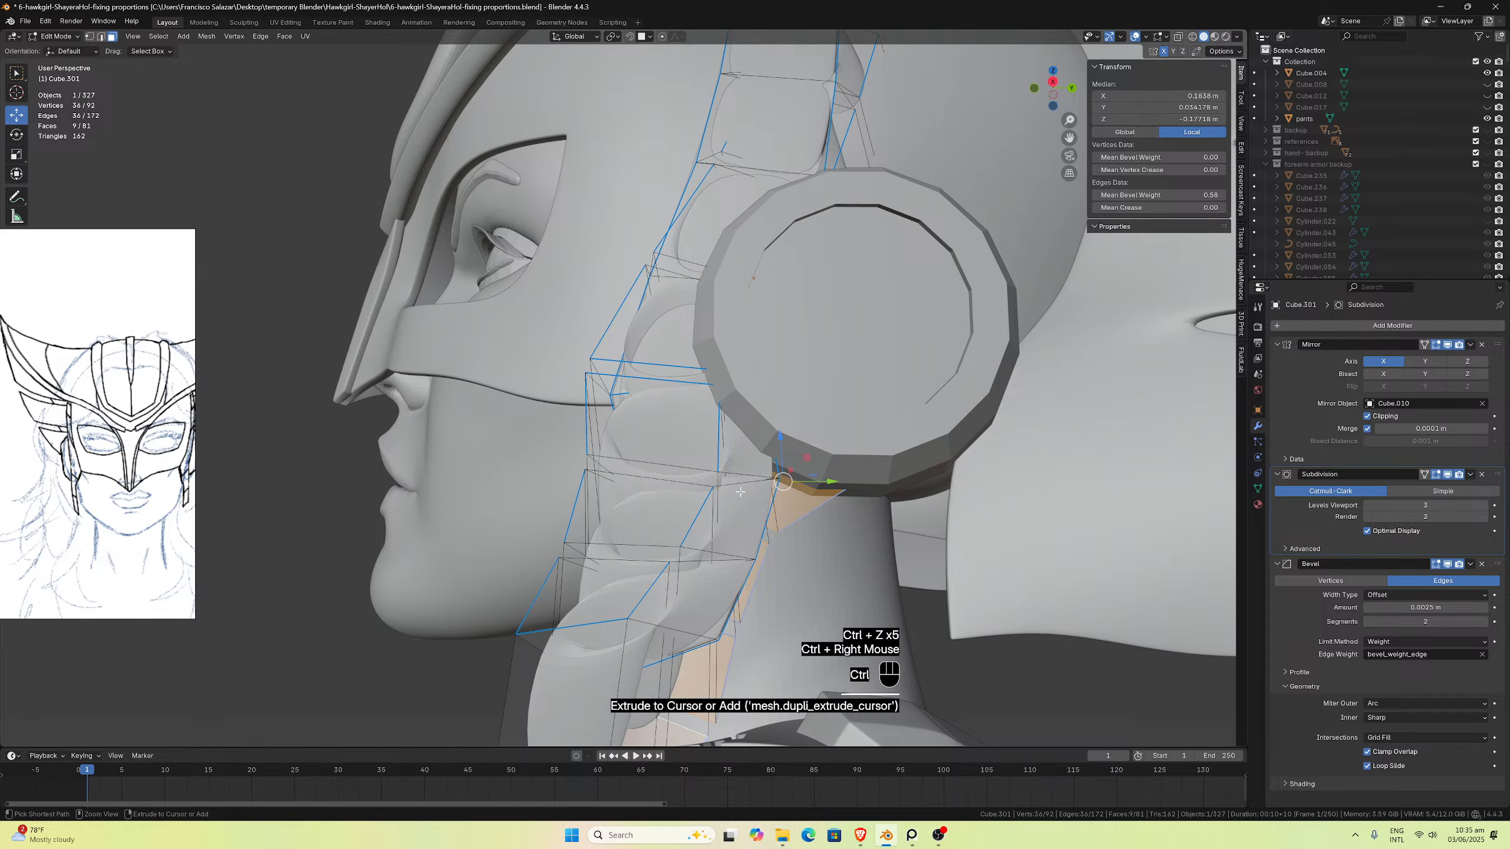
pyautogui.hotkey('ctrl', 'z')
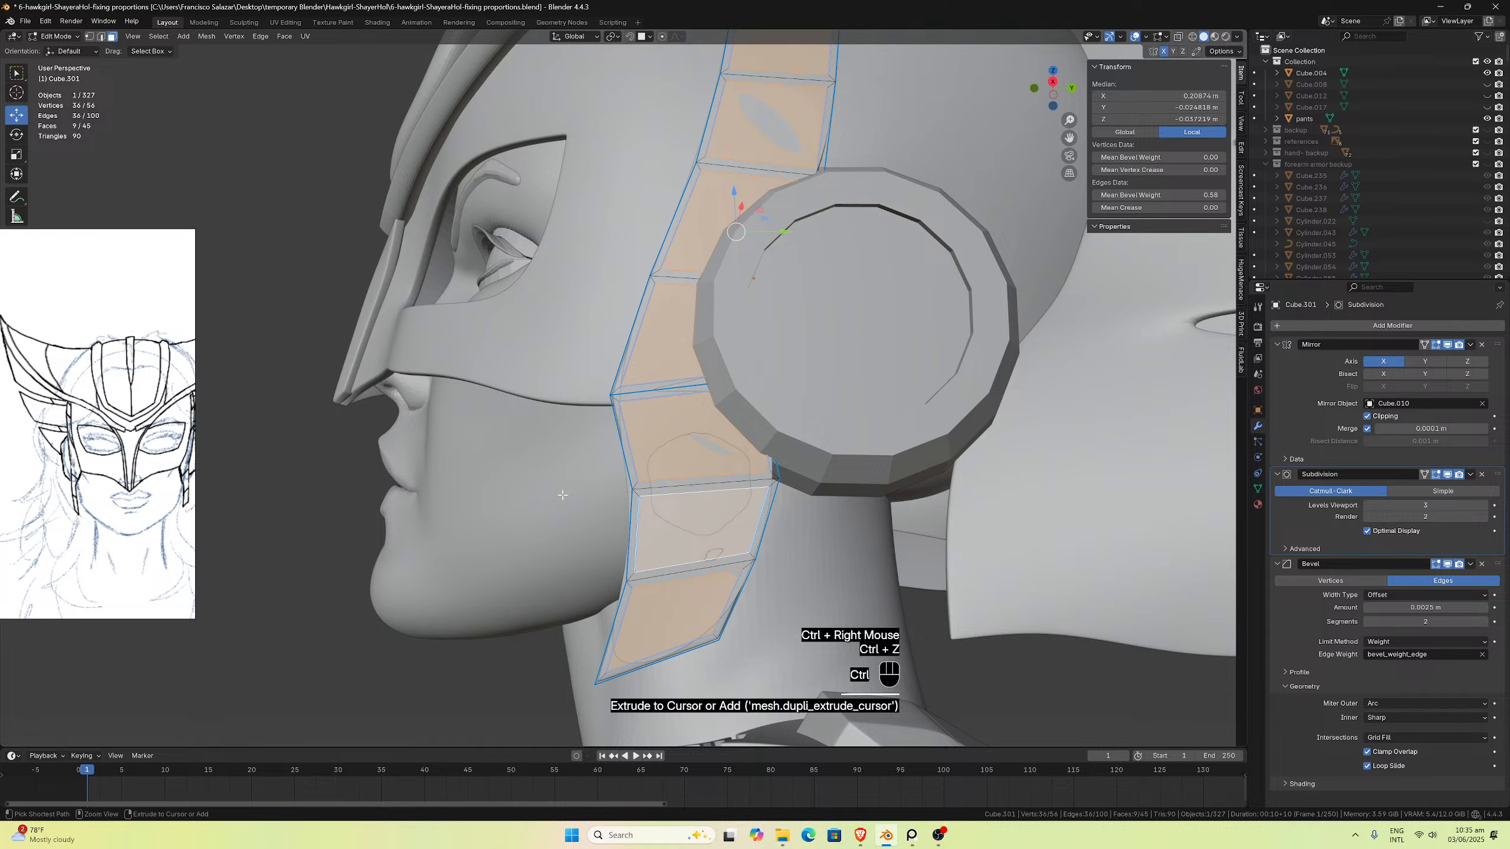
pyautogui.hotkey('ctrl', 'z')
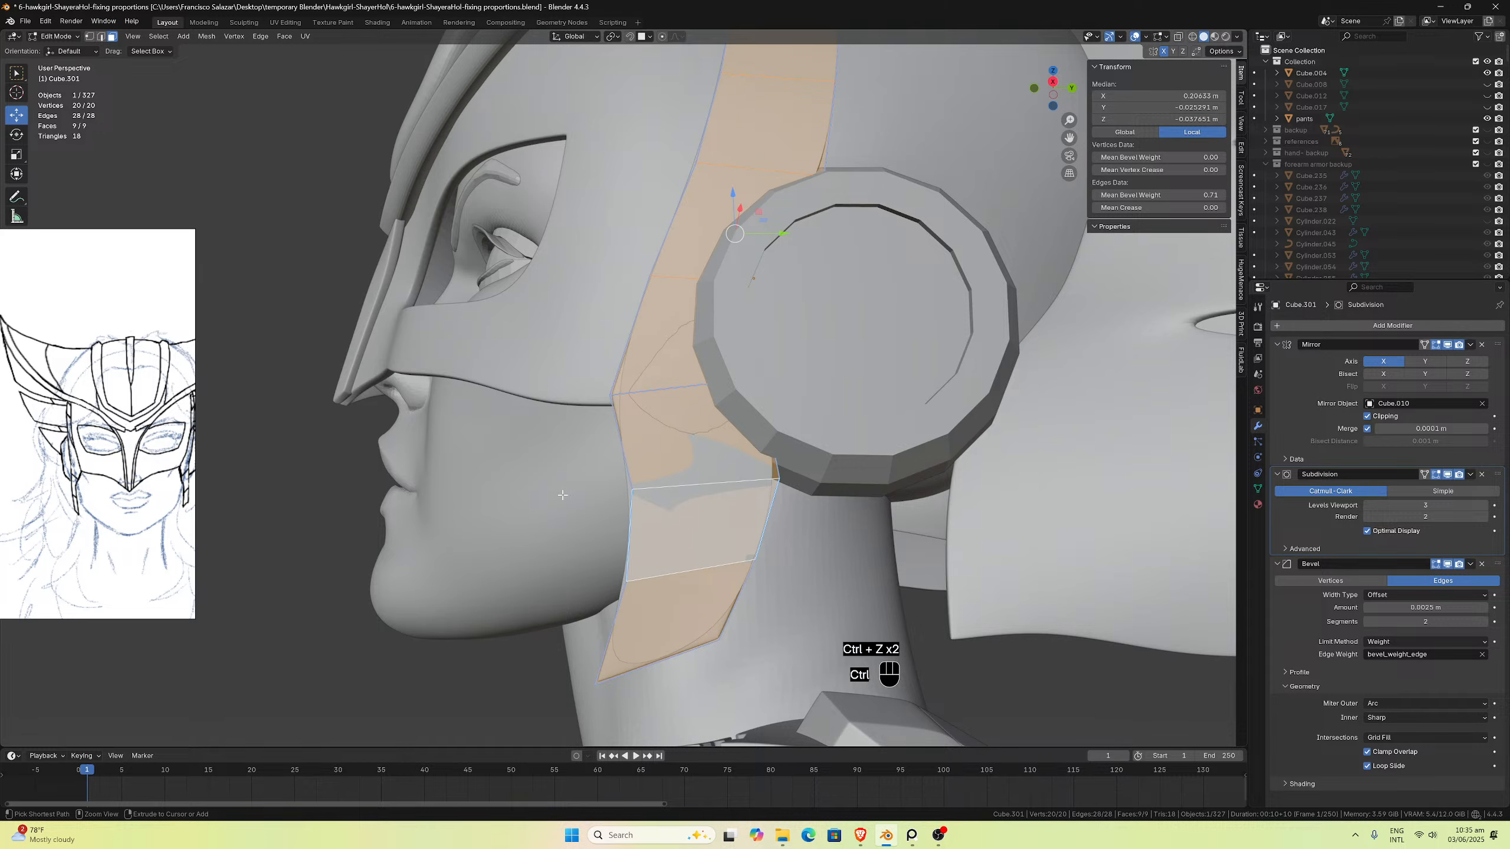
pyautogui.hotkey('ctrl', 'z')
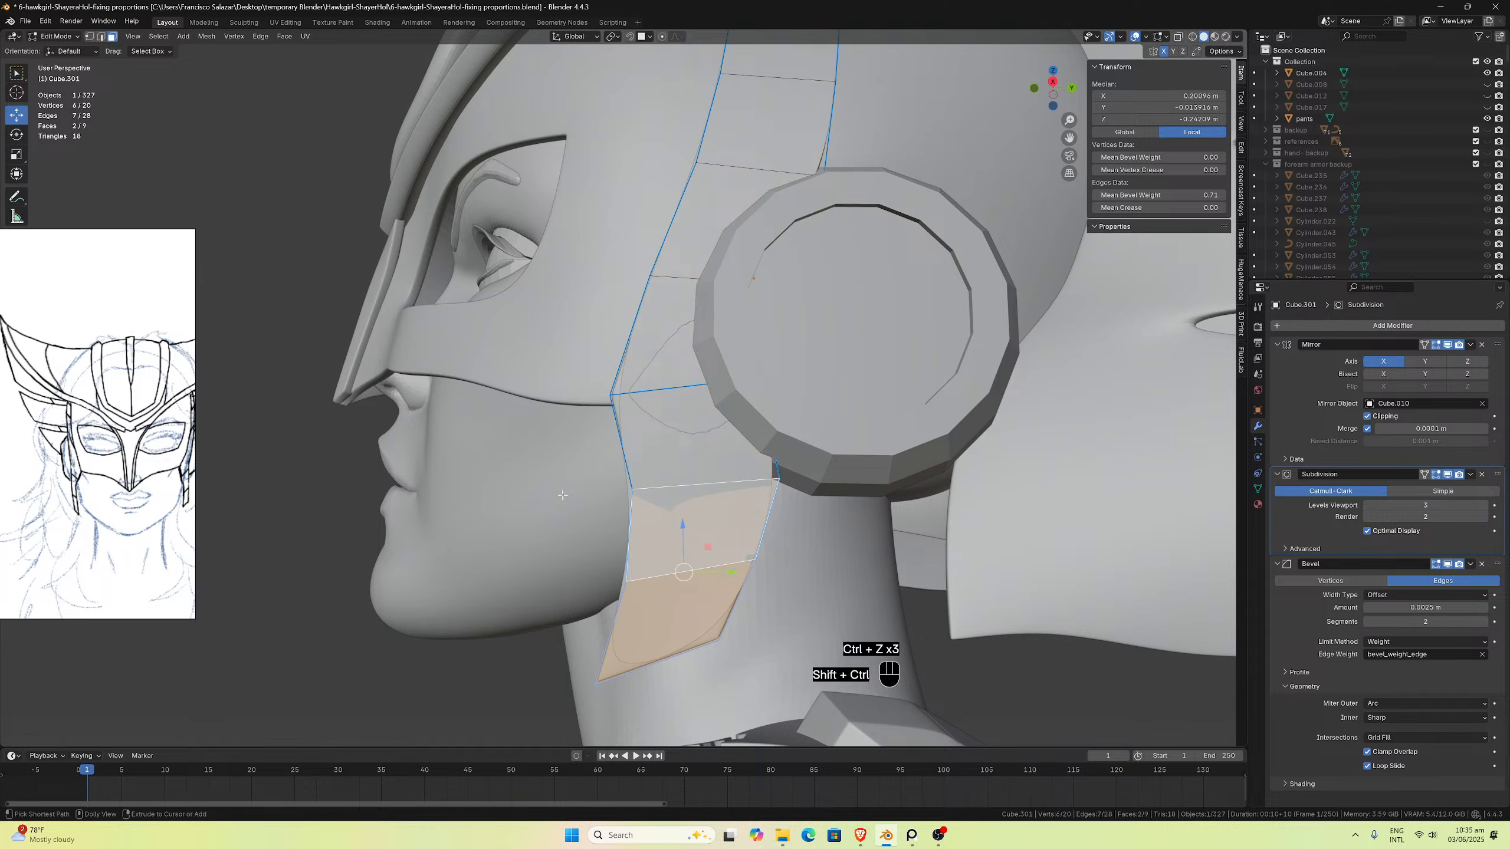
pyautogui.hotkey('ctrl', 'shift', 'z')
pyautogui.hotkey('ctrl', 'shift', 'z')
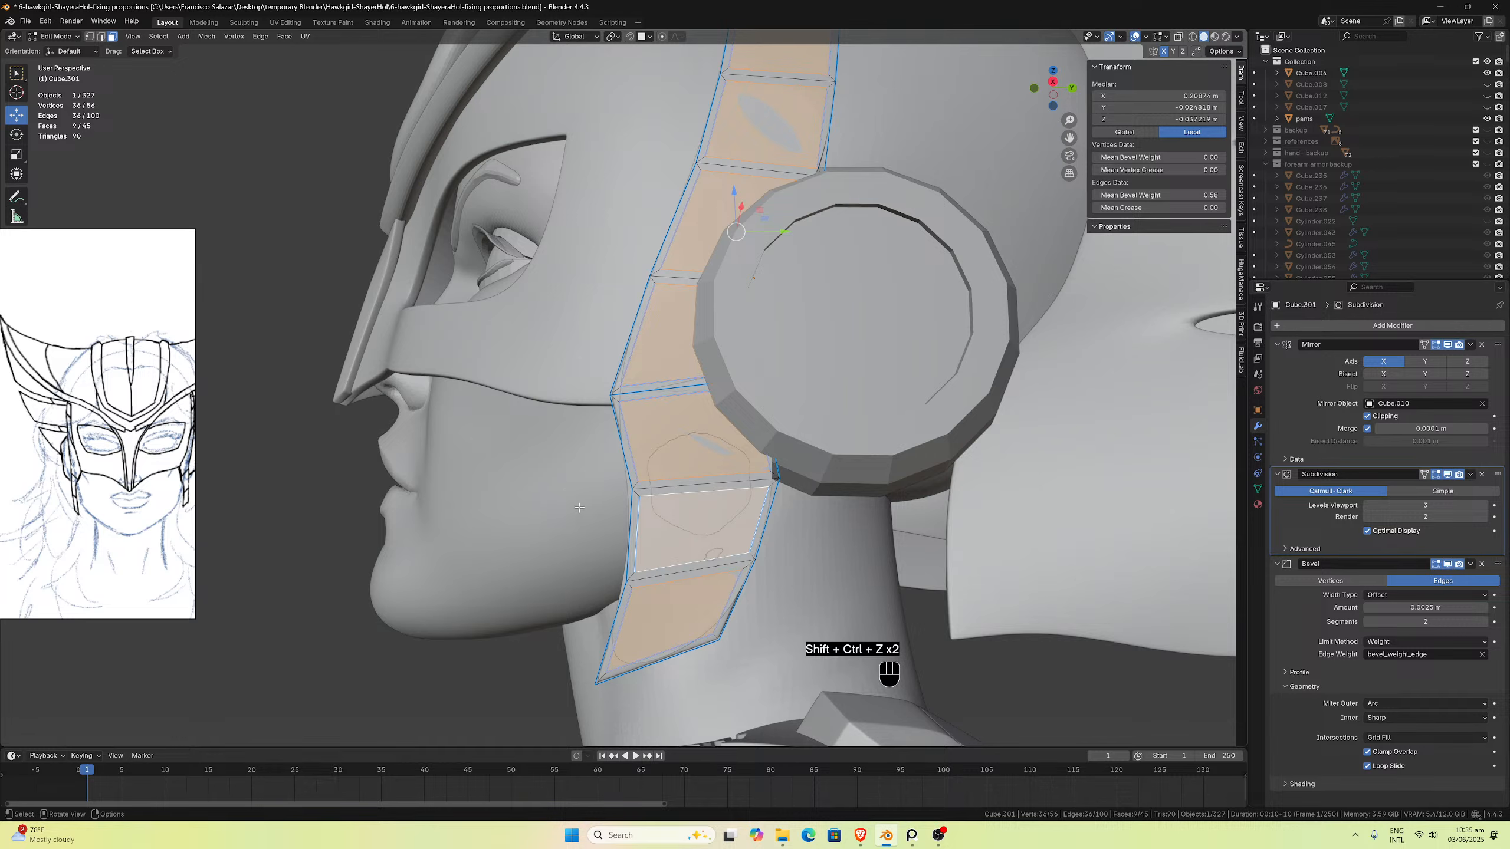
# Step: Delete the separated strip object and open the original side strap's mesh in Edit Mode
pyautogui.press('Tab')
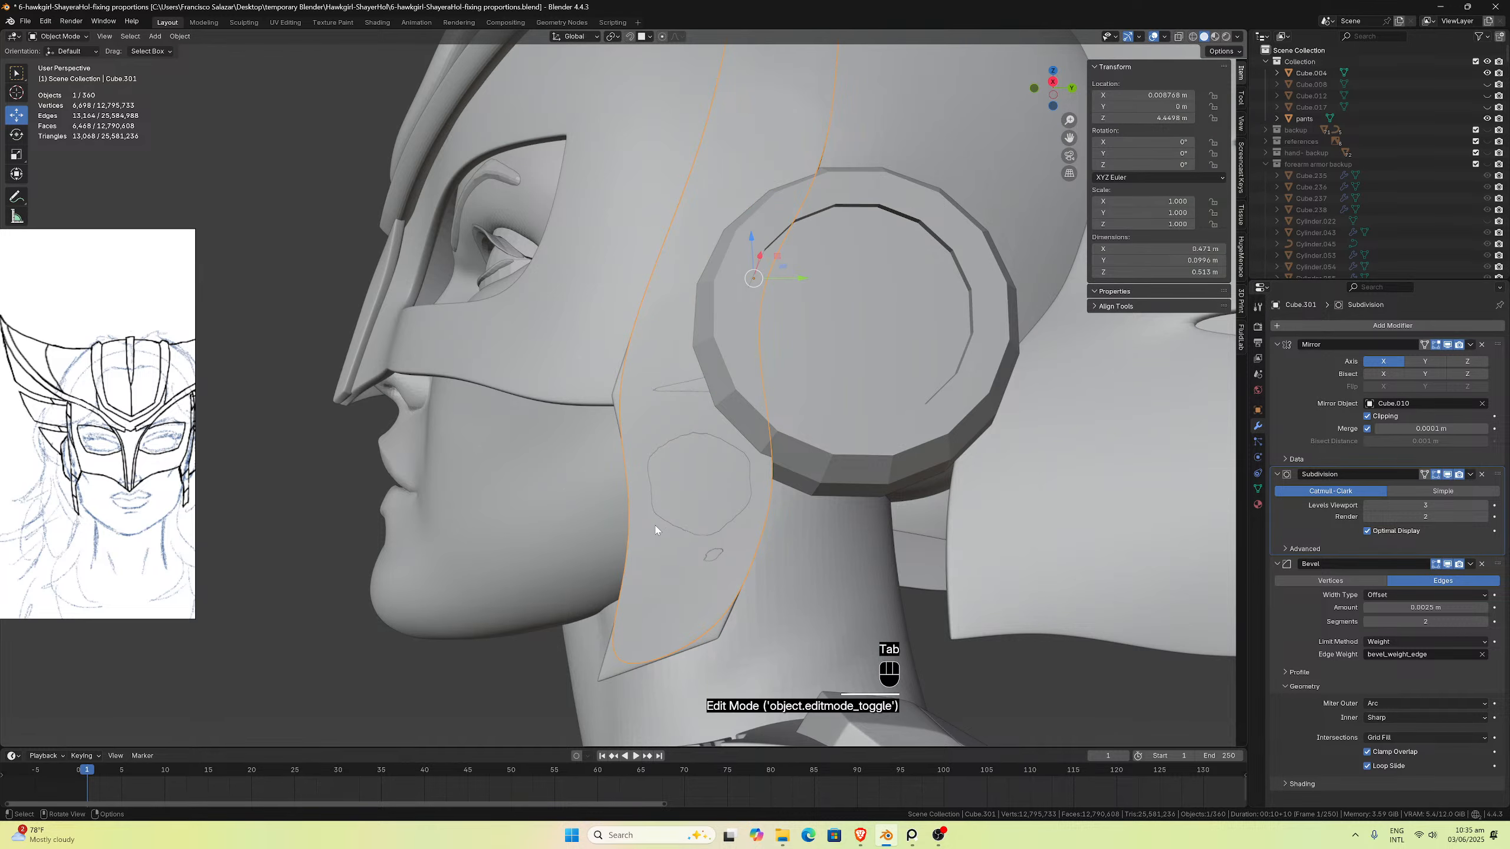
pyautogui.press('x')
pyautogui.click(656, 522)
pyautogui.click(677, 500)
pyautogui.press('Tab')
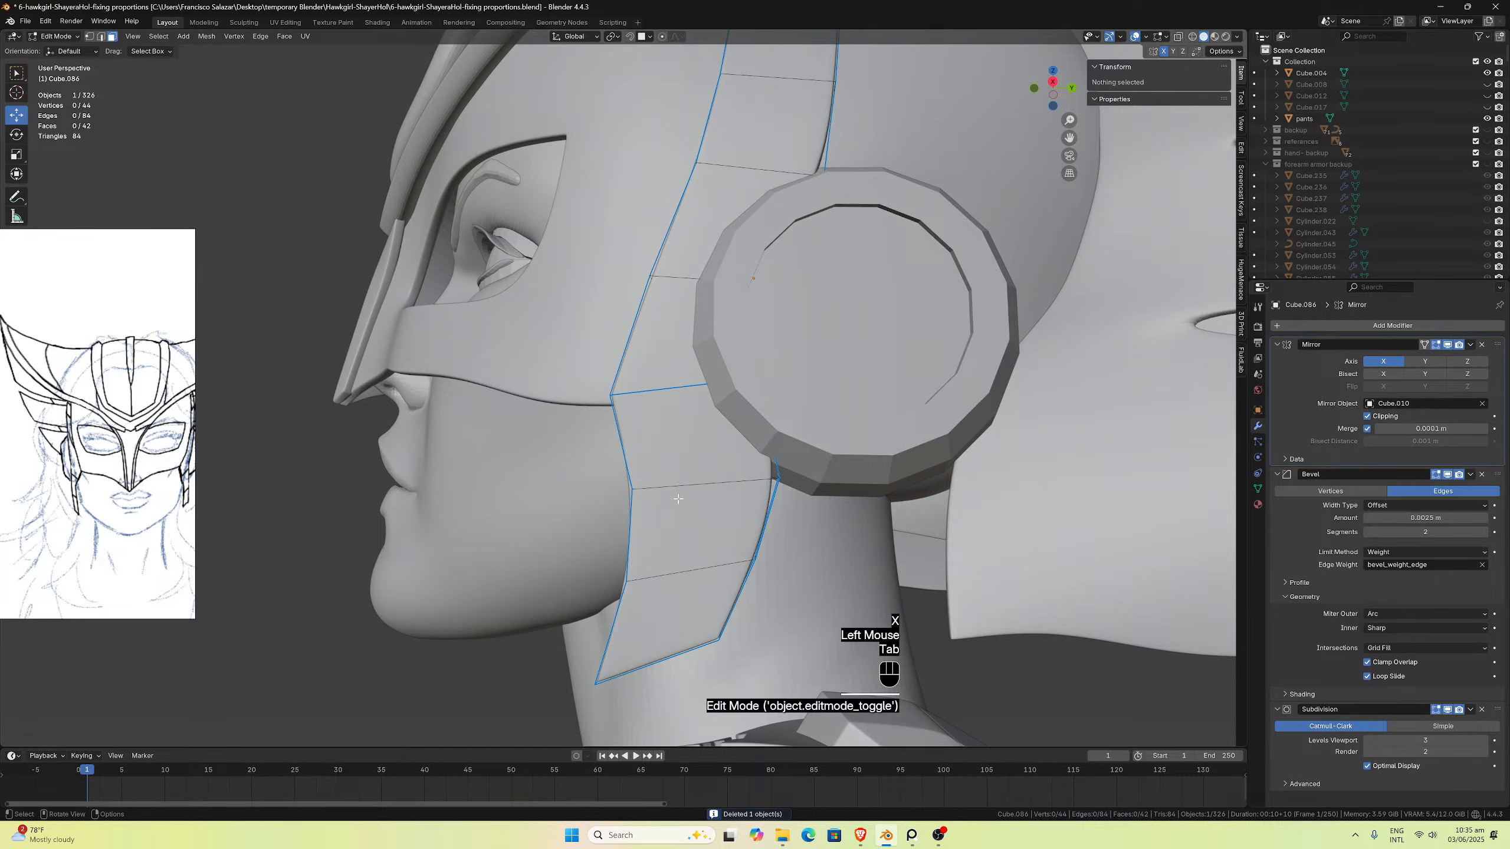
# Step: Select the nine outer faces of the side strap, from its lower tip up to the helmet's brow wing
pyautogui.click(683, 598)
pyautogui.click(683, 609)
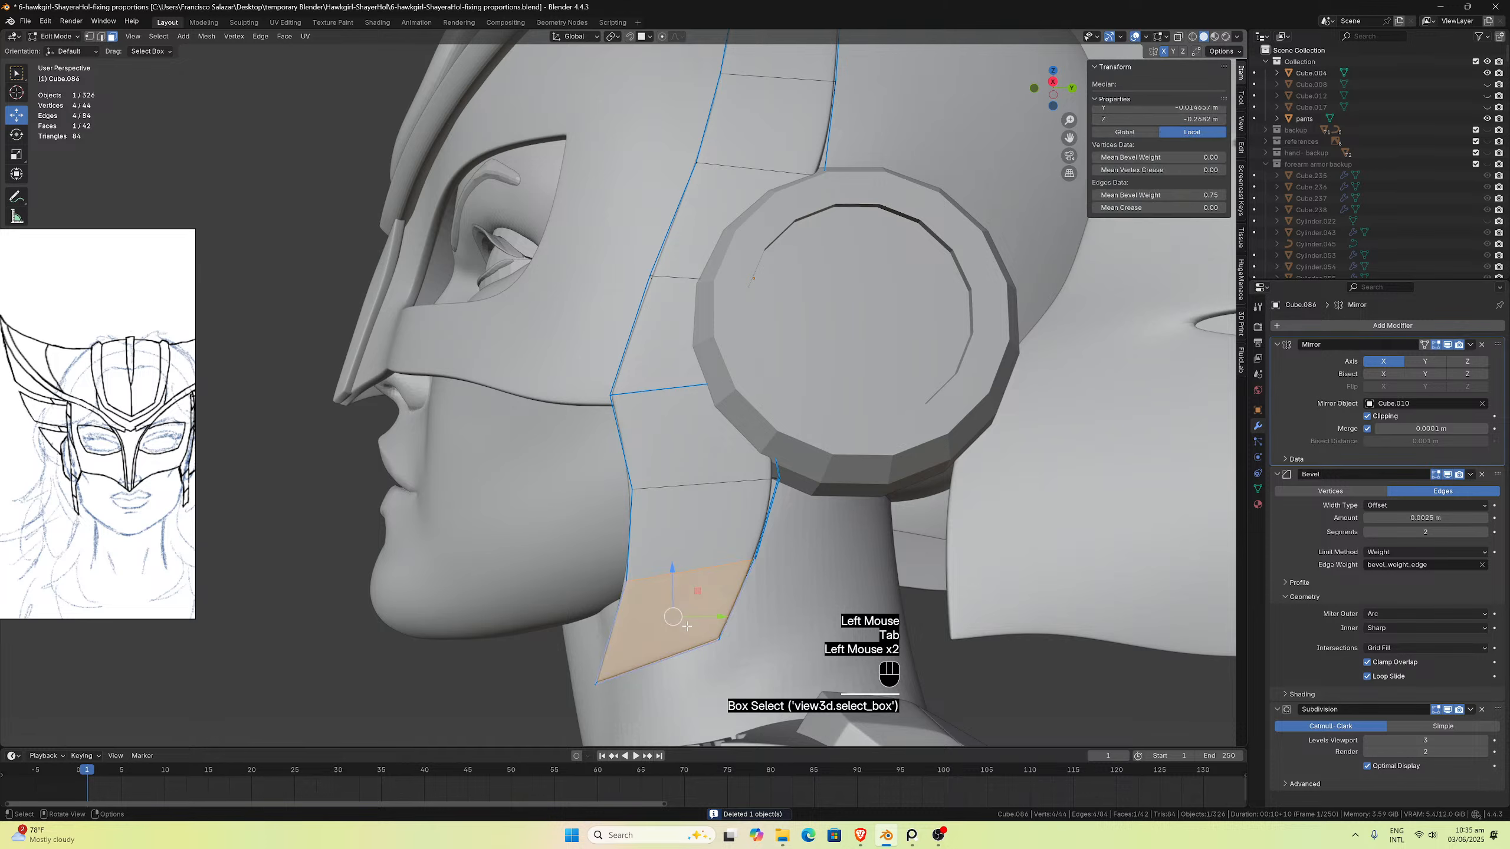
pyautogui.keyDown('shift'); pyautogui.click(688, 530); pyautogui.keyUp('shift')
pyautogui.keyDown('shift'); pyautogui.click(690, 437); pyautogui.keyUp('shift')
pyautogui.keyDown('shift'); pyautogui.click(666, 333); pyautogui.keyUp('shift')
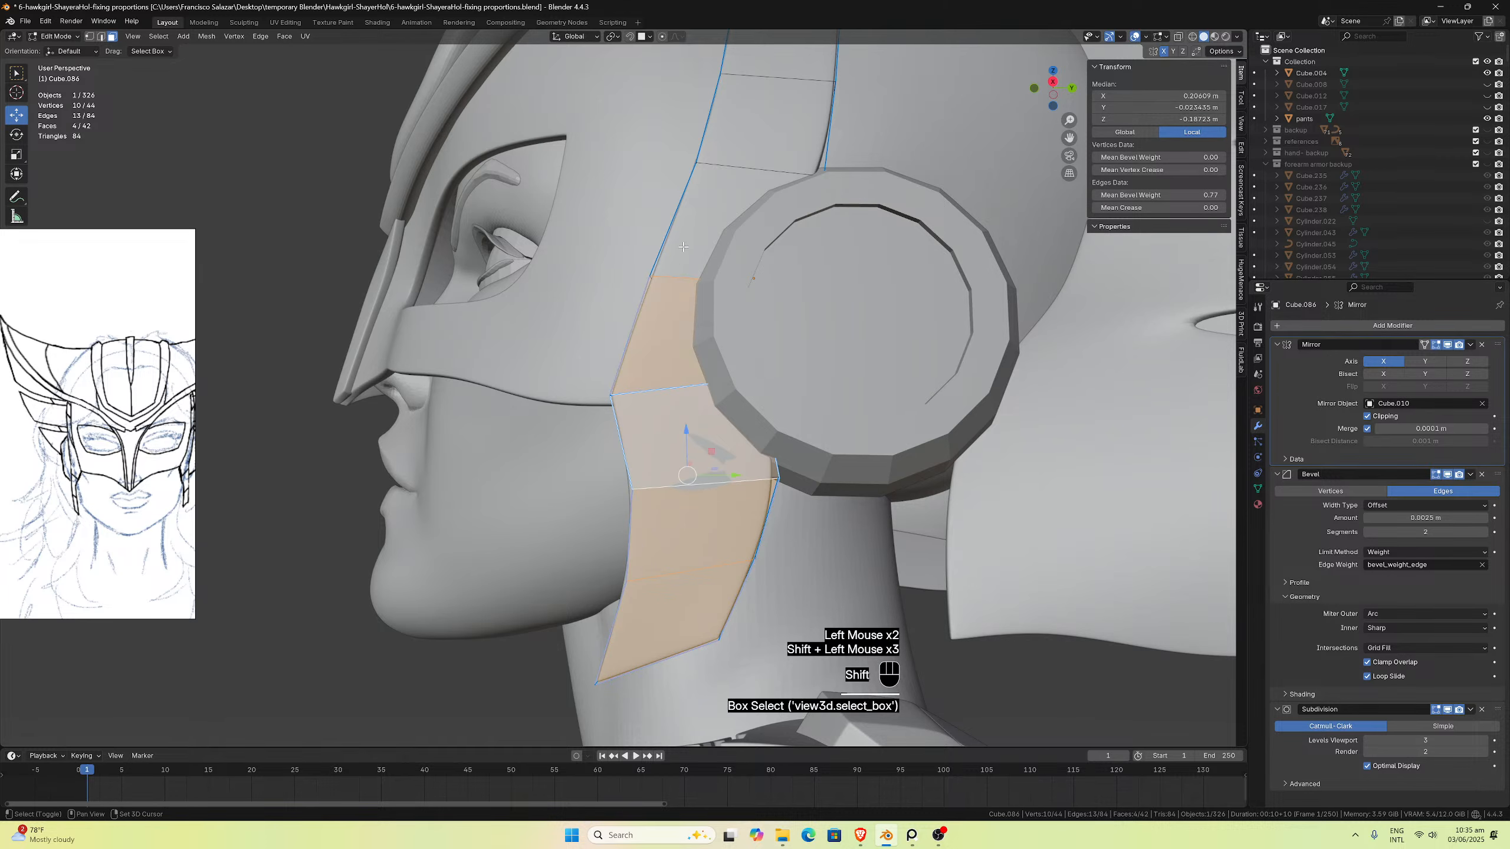
pyautogui.keyDown('shift'); pyautogui.click(702, 220); pyautogui.keyUp('shift')
pyautogui.scroll(-2, 705, 216)
pyautogui.keyDown('shift'); pyautogui.click(712, 204); pyautogui.keyUp('shift')
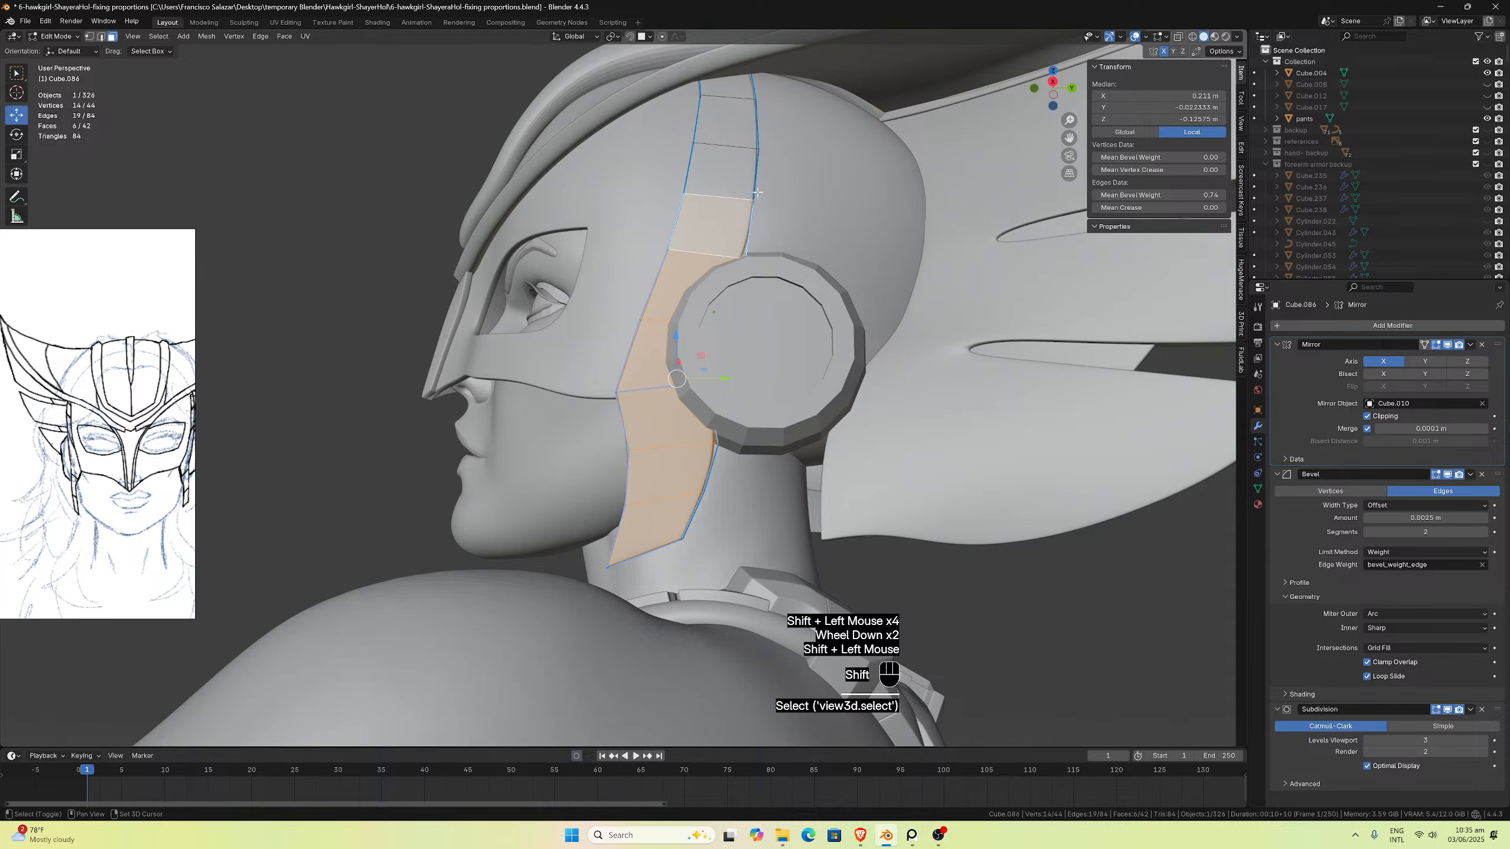
pyautogui.keyDown('shift'); pyautogui.click(729, 172); pyautogui.keyUp('shift')
pyautogui.keyDown('shift'); pyautogui.click(727, 122); pyautogui.keyUp('shift')
pyautogui.keyDown('shift'); pyautogui.click(728, 88); pyautogui.keyUp('shift')
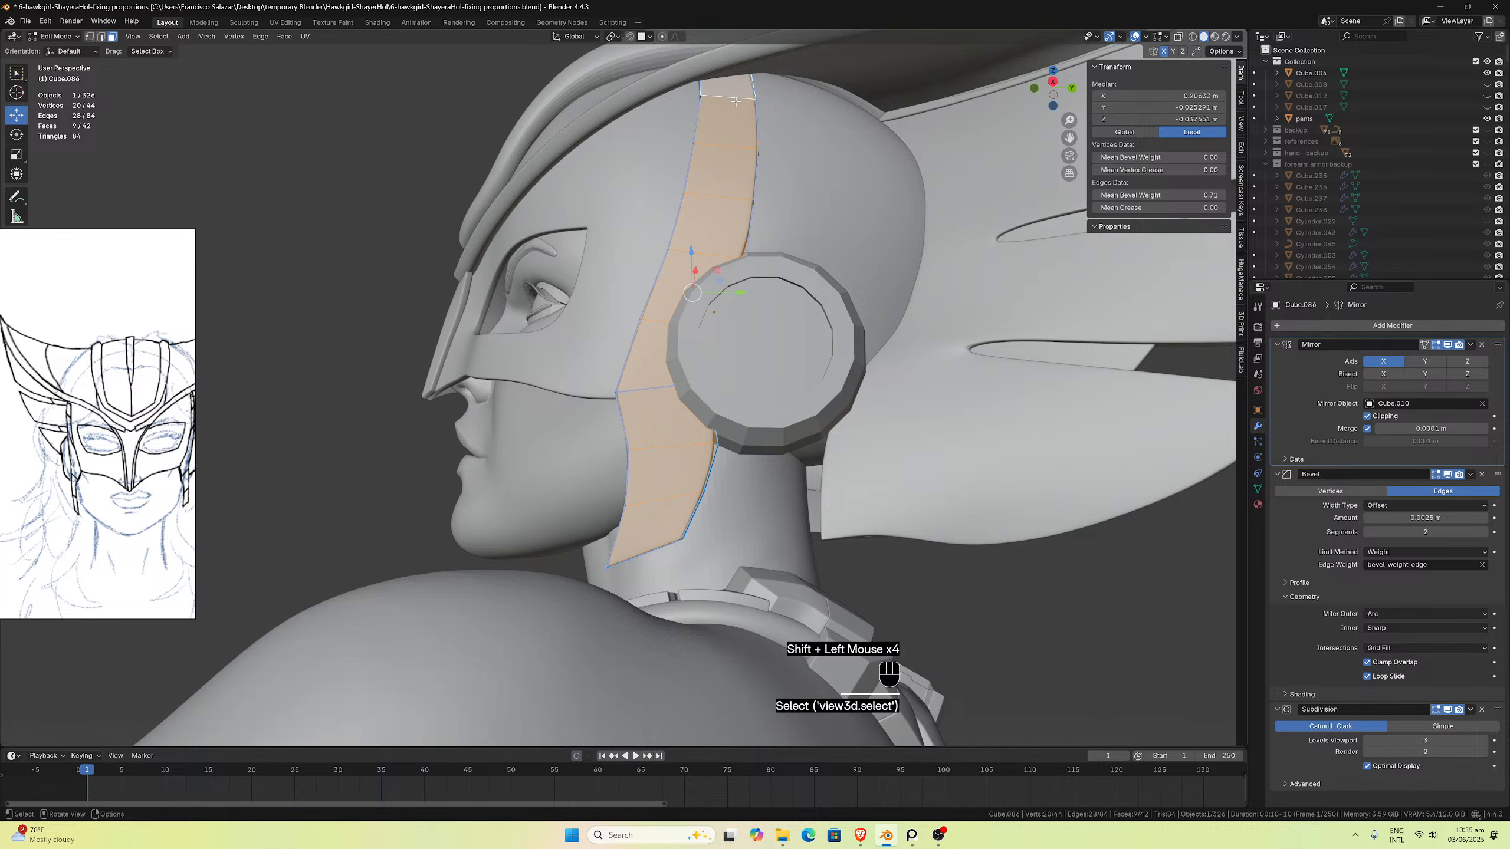
# Step: Inset the strap's nine selected outer faces individually by about 0.005 m
pyautogui.press('i')
pyautogui.press('i')
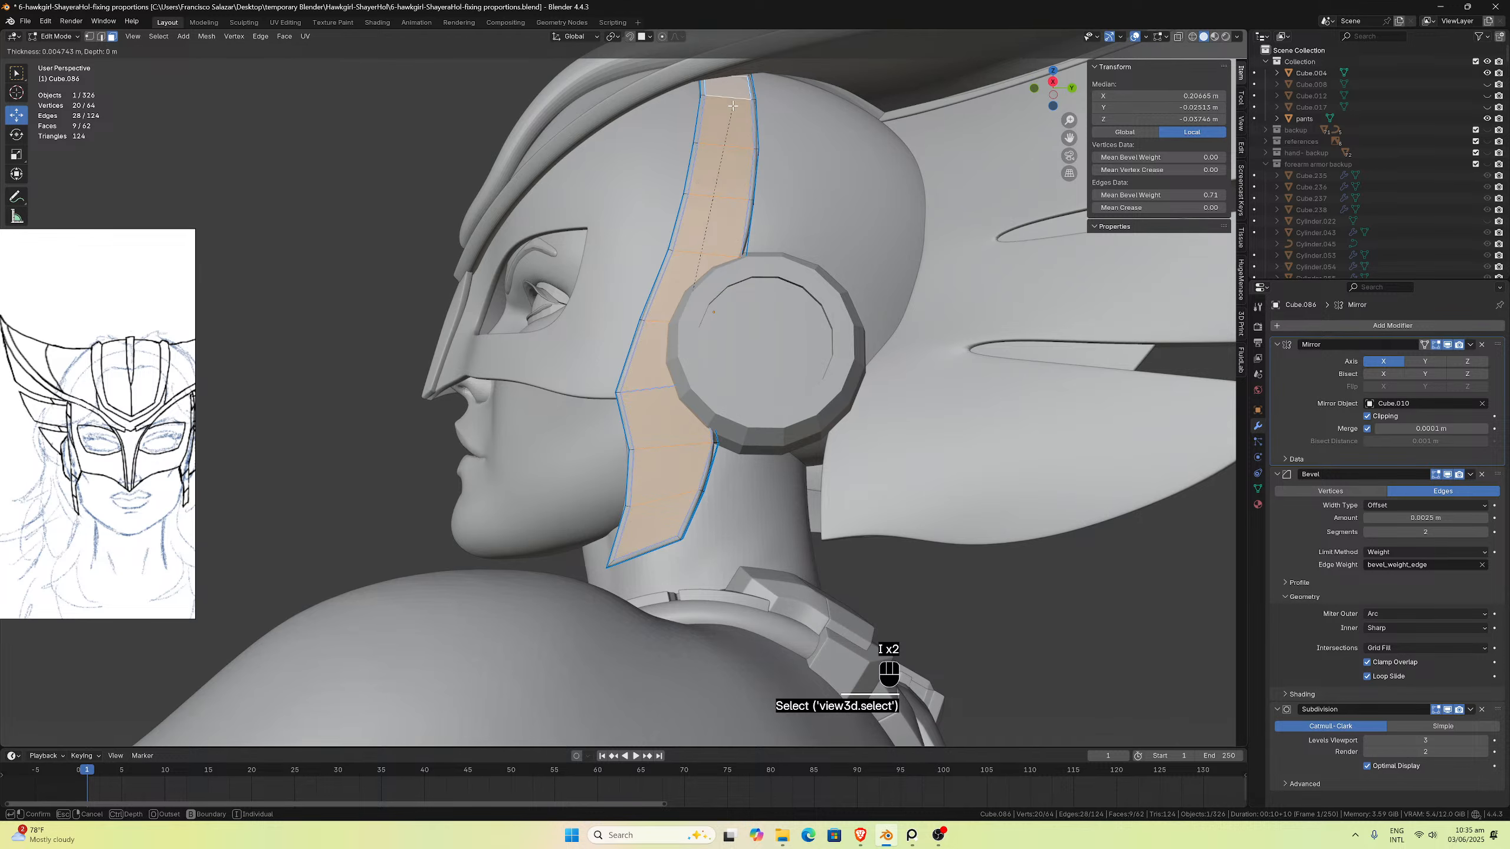
pyautogui.press('i')
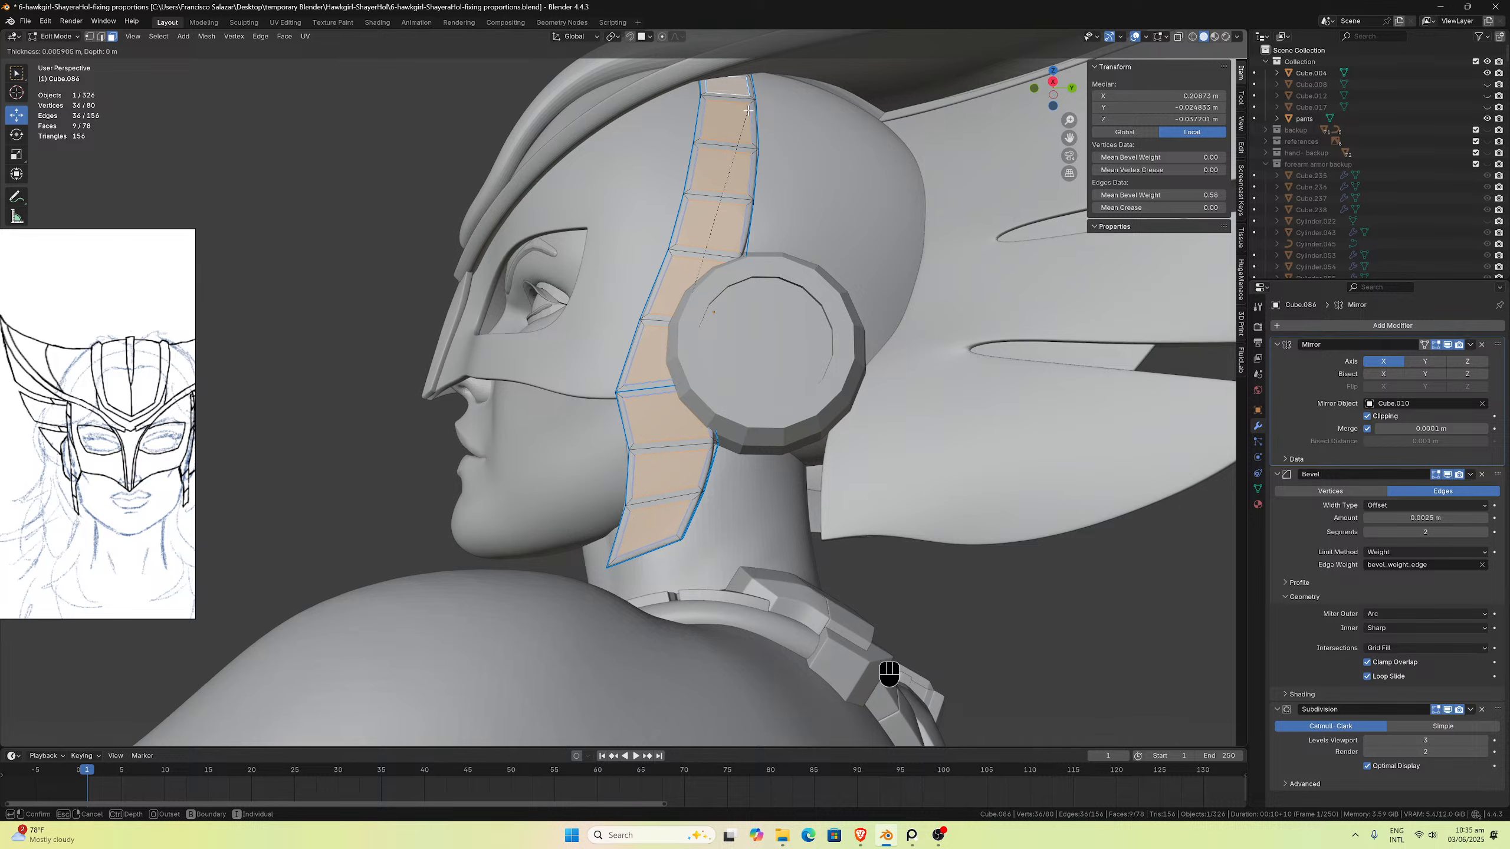
pyautogui.click(749, 110)
pyautogui.scroll(2, 751, 296)
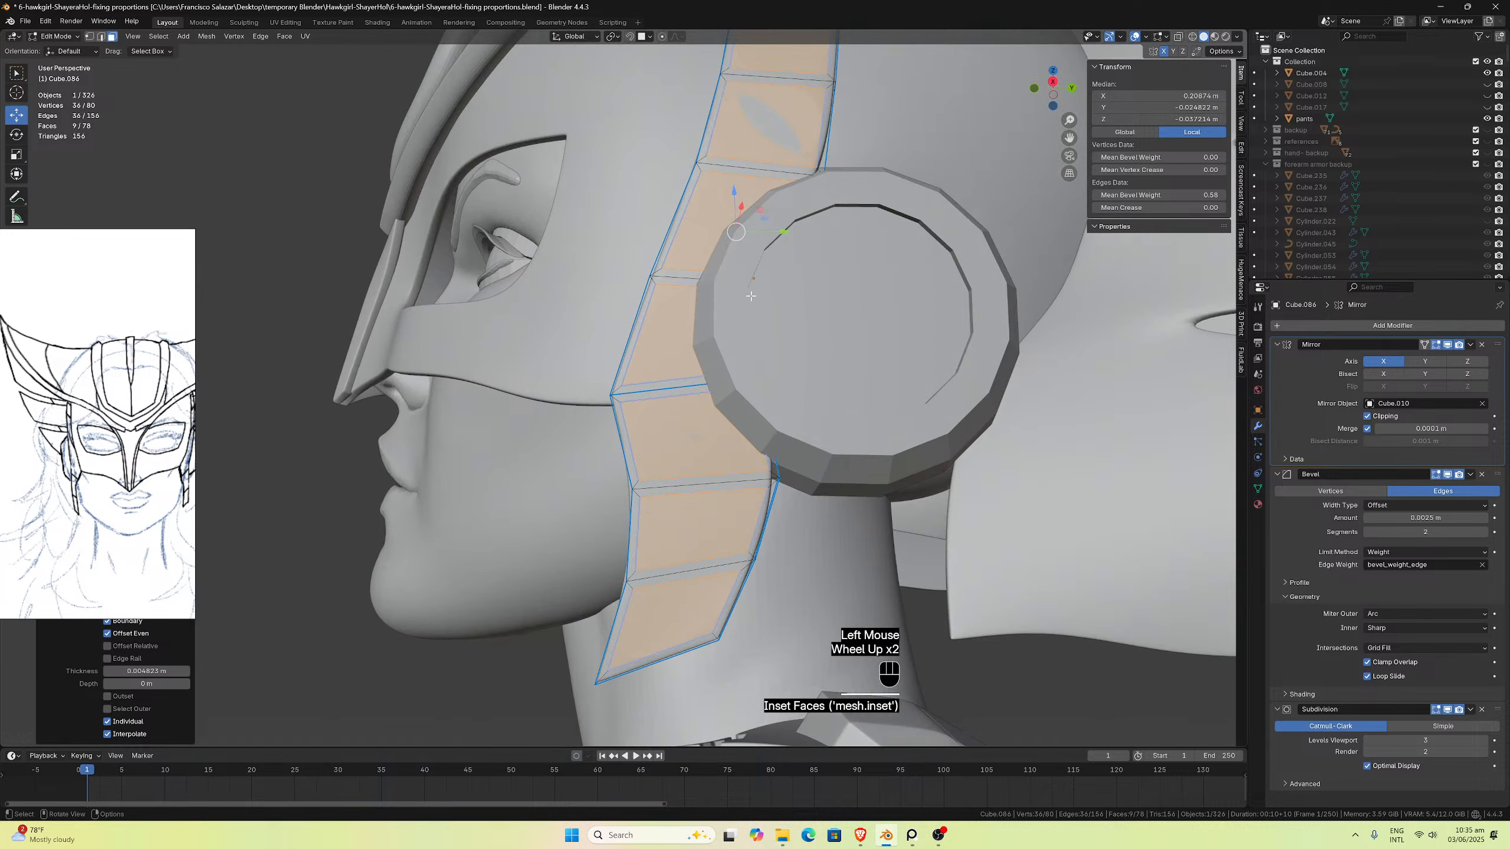
pyautogui.scroll(1, 743, 534)
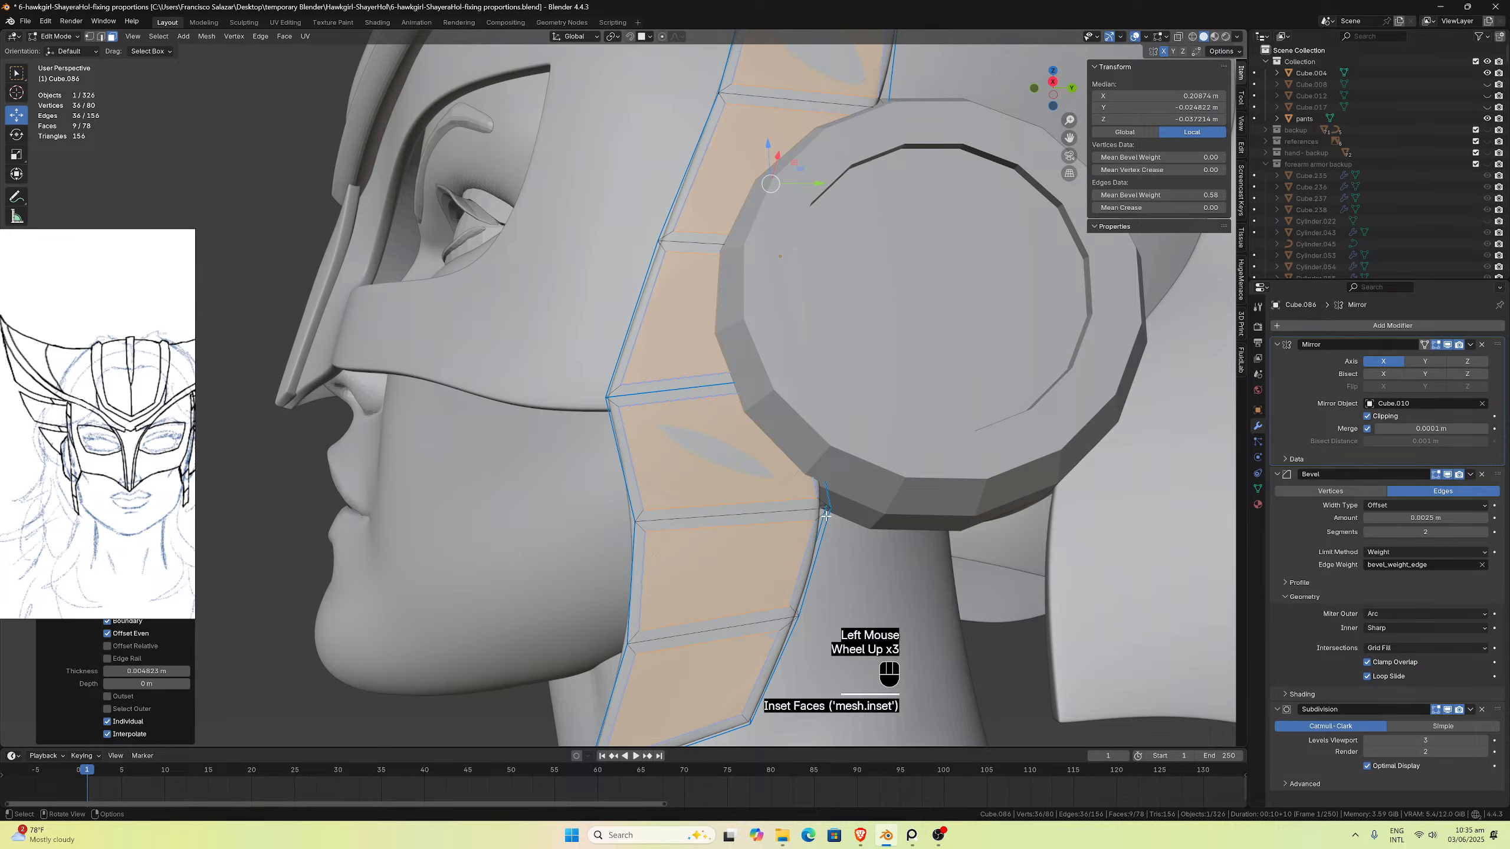
# Step: Undo the individual inset and the added face selections, leaving only the strap's lowest outer face selected
pyautogui.hotkey('ctrl', 'z')
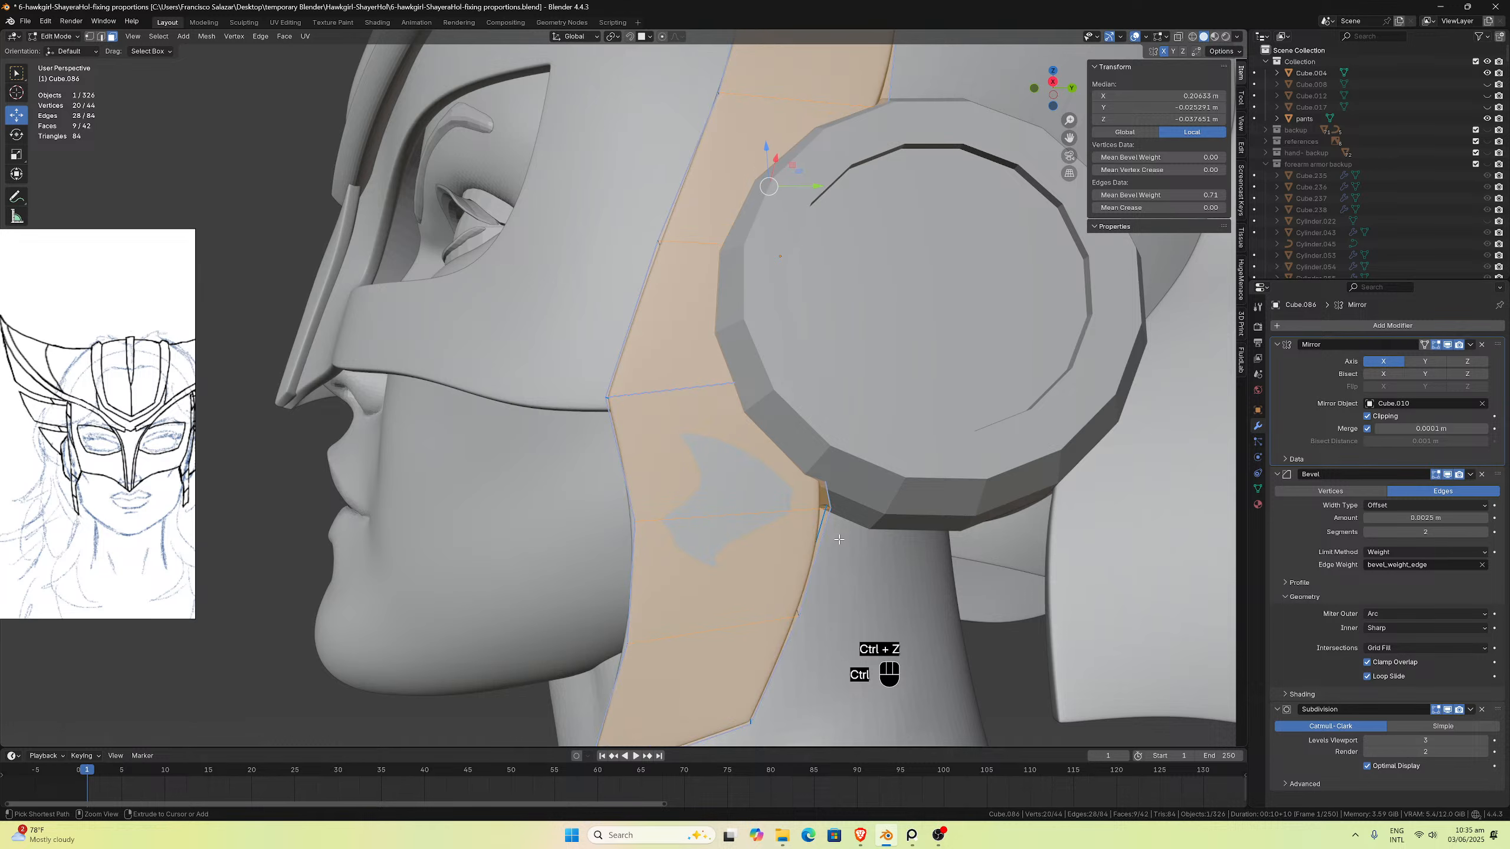
pyautogui.hotkey('ctrl', 'z')
pyautogui.hotkey('ctrl', 'z')
pyautogui.hotkey('ctrl', 'z')
pyautogui.hotkey('ctrl', 'z')
pyautogui.hotkey('ctrl', 'z')
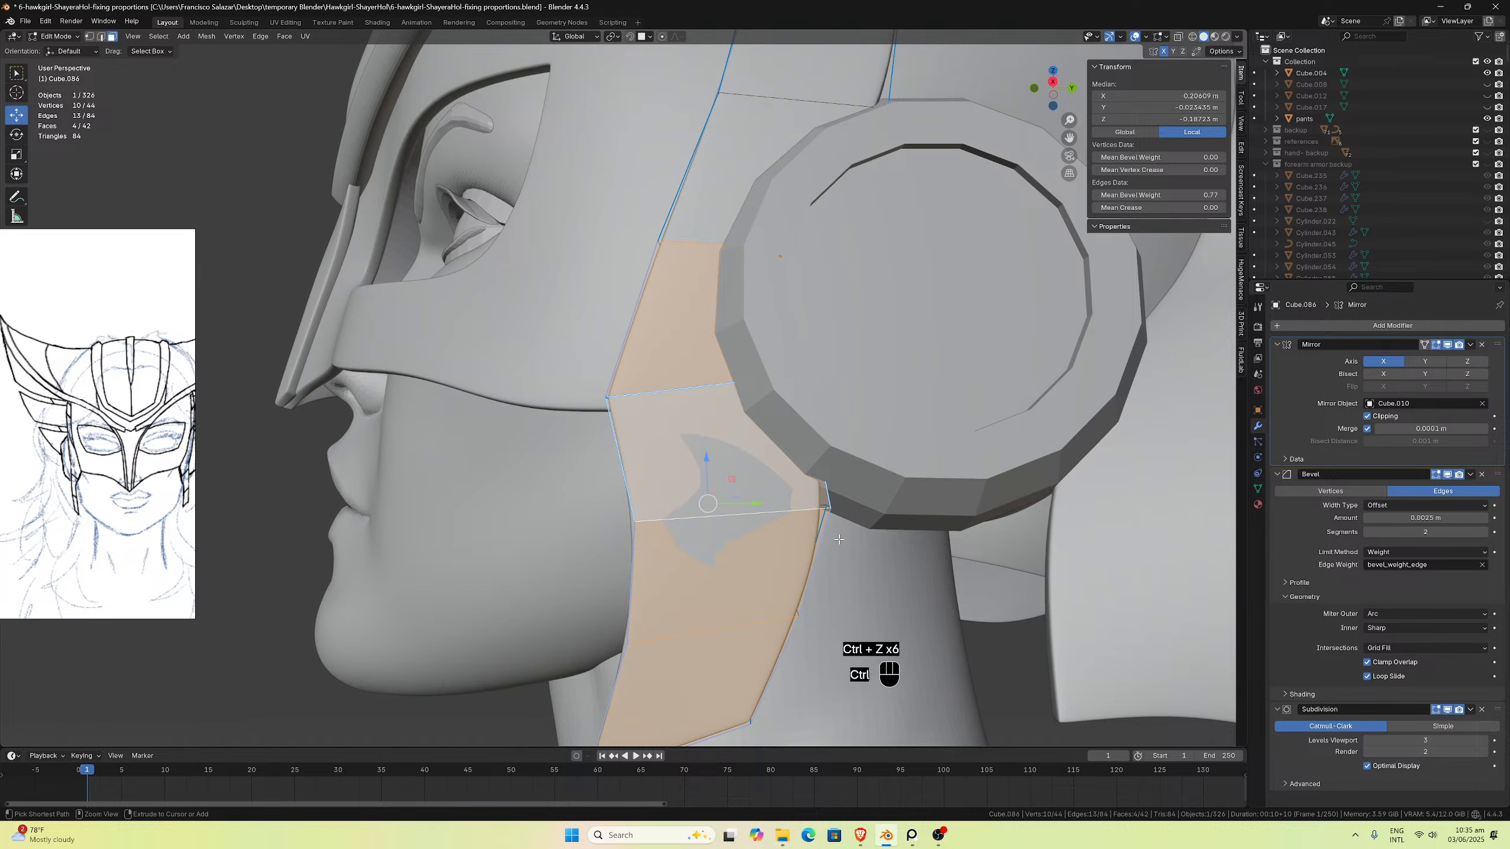
pyautogui.hotkey('ctrl', 'z')
pyautogui.hotkey('ctrl', 'z')
pyautogui.hotkey('ctrl', 'z')
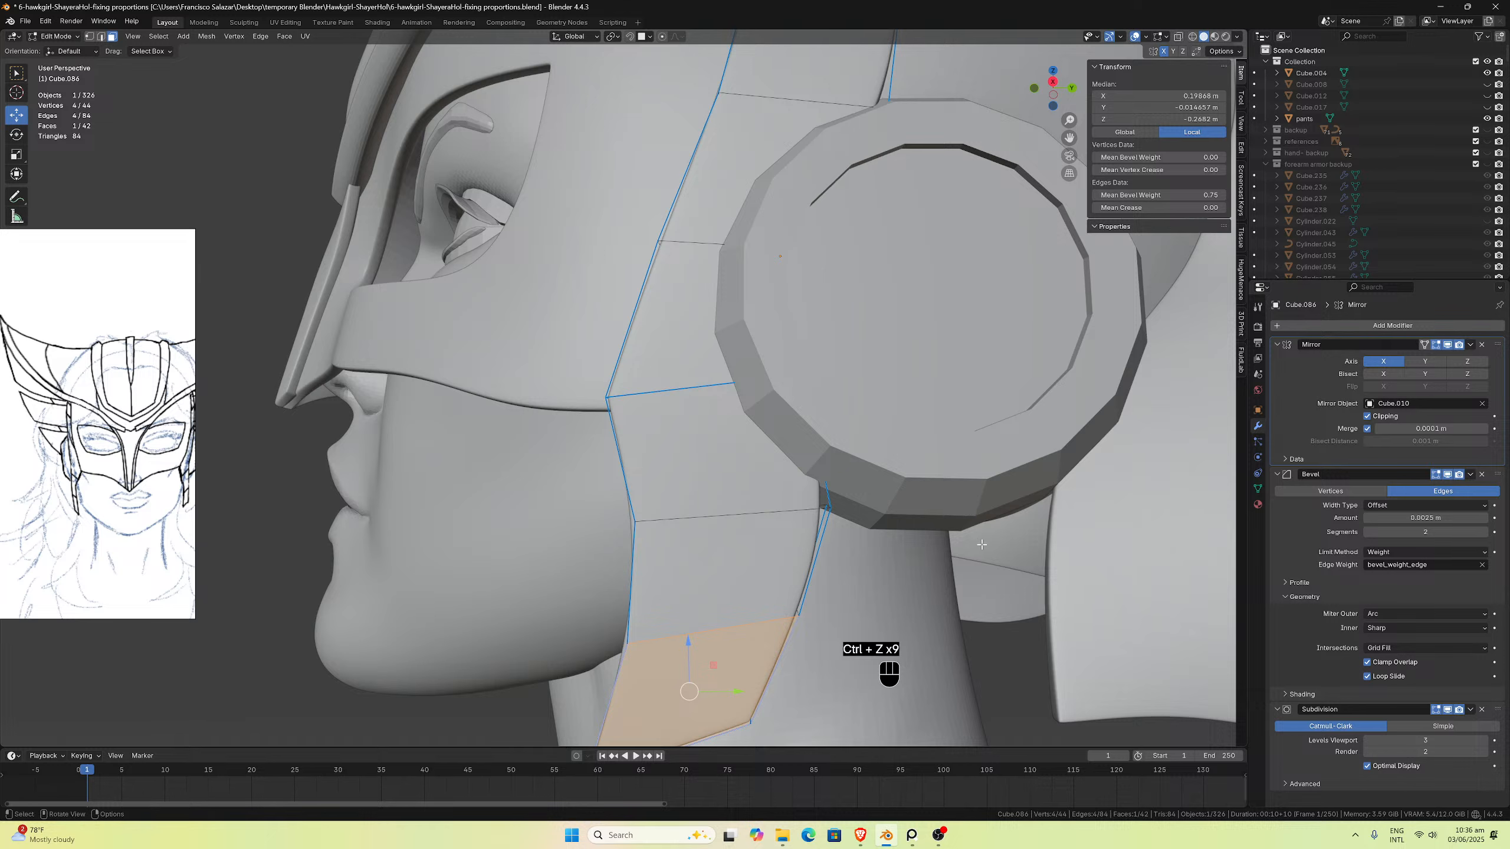
# Step: Turn off the viewport display of the side strap's Bevel modifier
pyautogui.click(1448, 474)
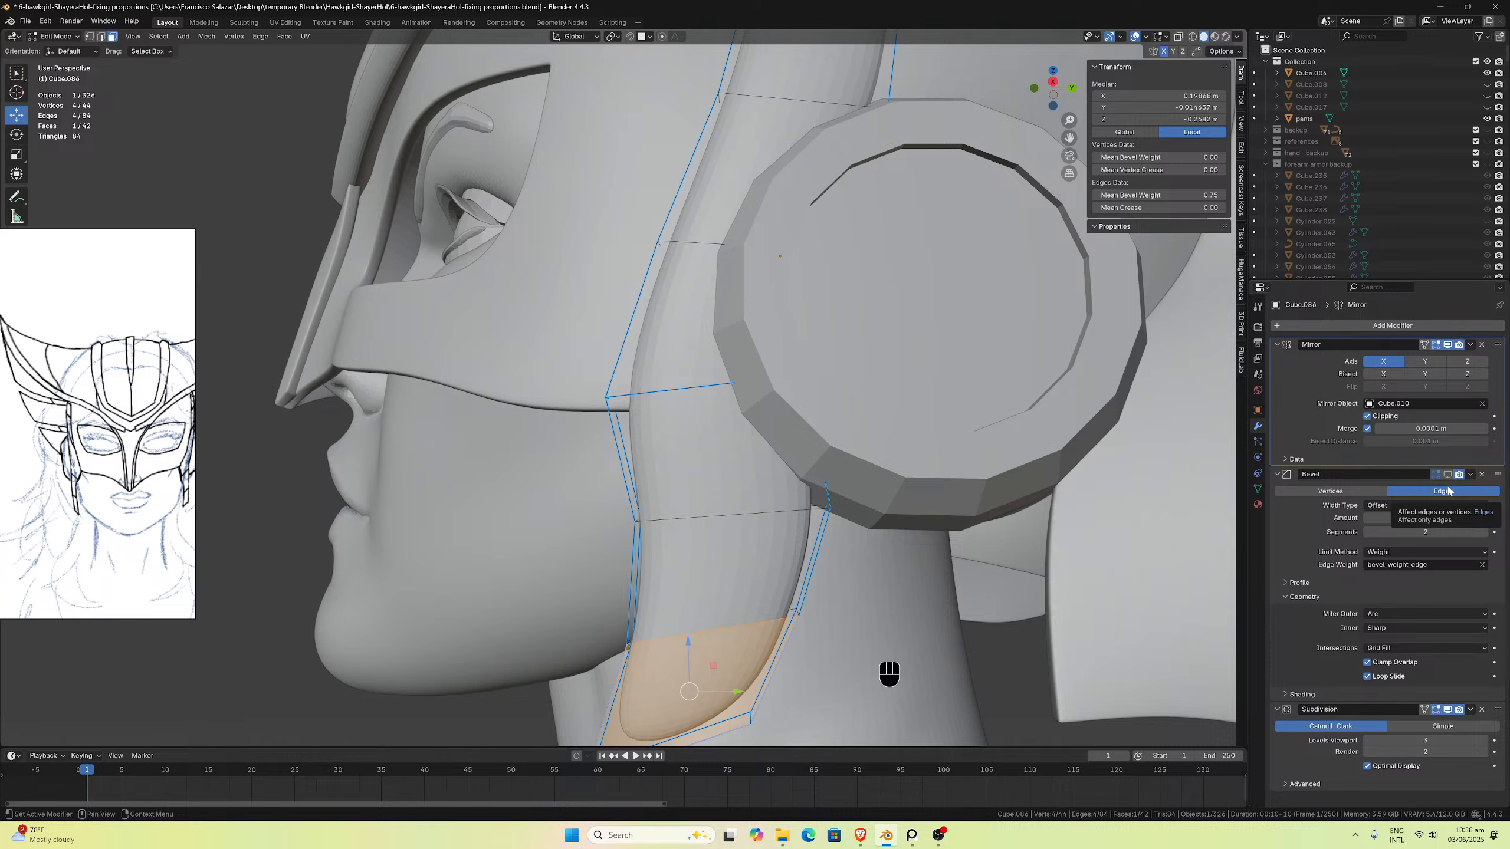
# Step: Undo the side strap's bevel display change and its edit-mode session, returning to Object Mode with nothing selected
pyautogui.hotkey('ctrl', 'z')
pyautogui.hotkey('ctrl', 'z')
pyautogui.hotkey('ctrl', 'z')
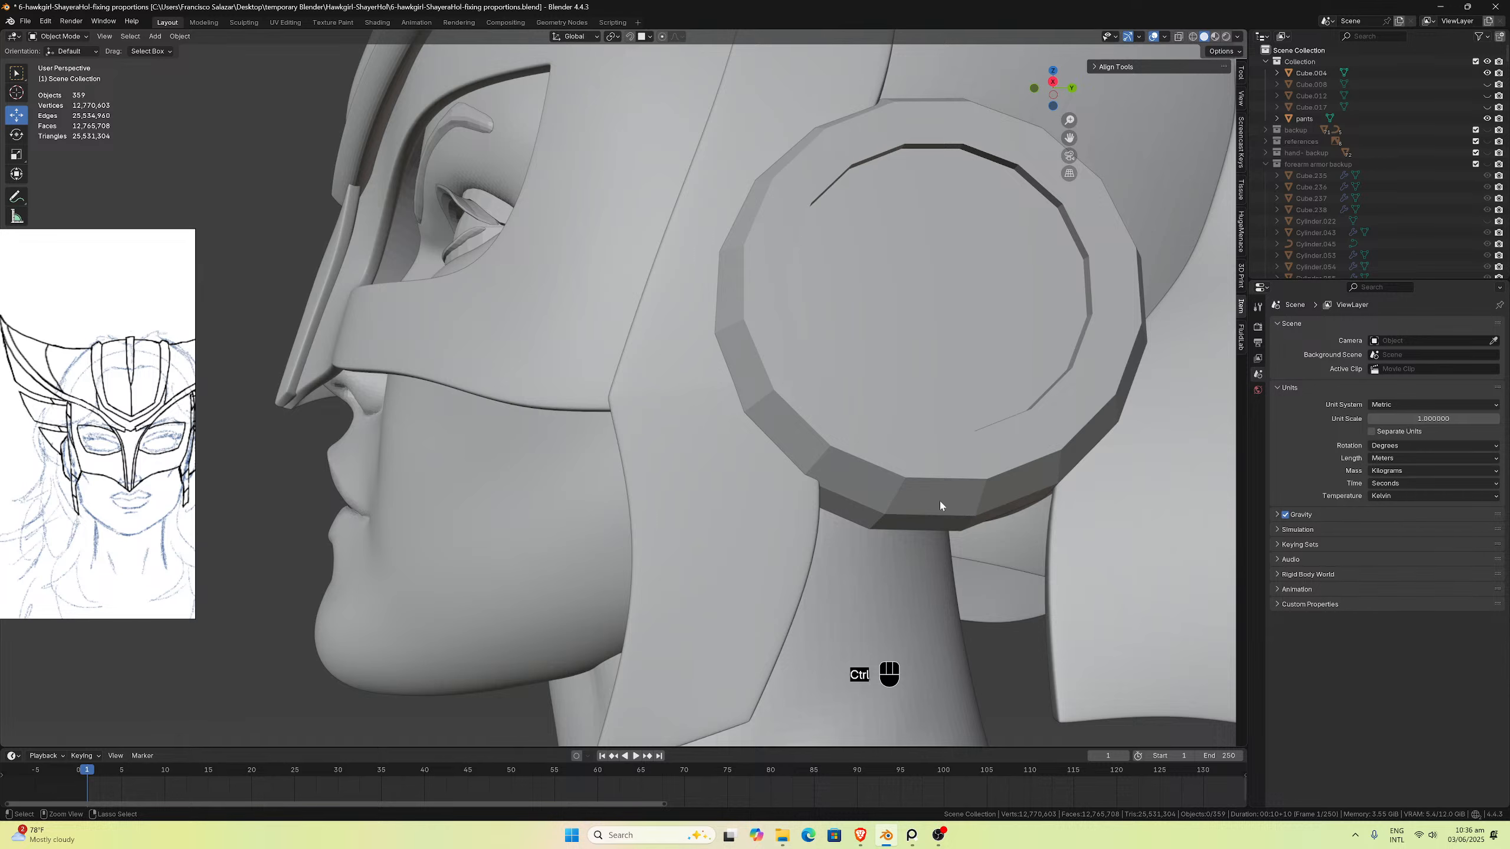
pyautogui.keyDown('ctrl'); pyautogui.scroll(-1, 797, 500); pyautogui.keyUp('ctrl')
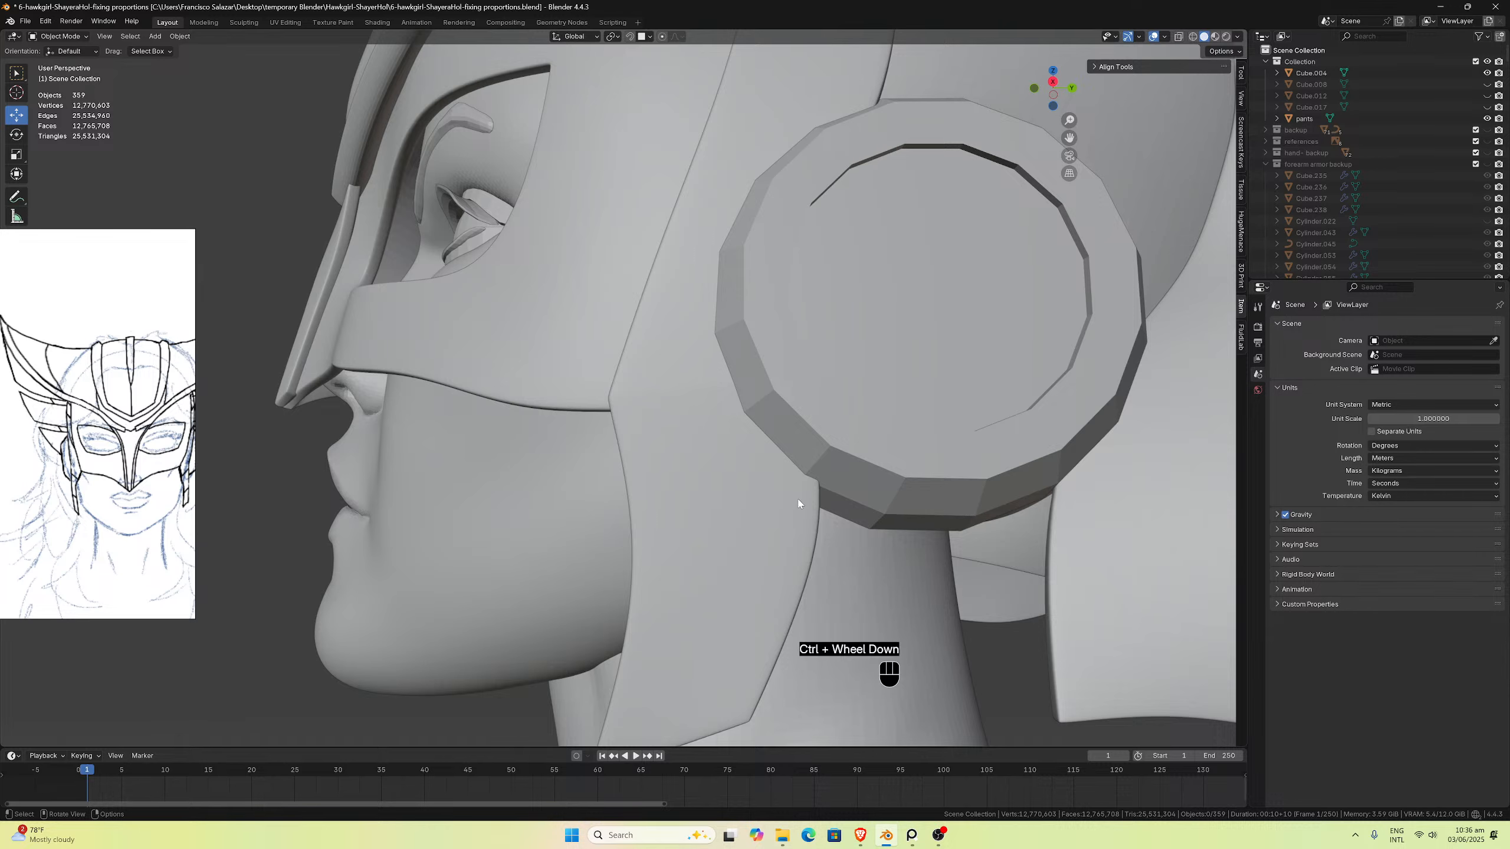
pyautogui.scroll(-2, 799, 502)
pyautogui.moveTo(800, 503)
pyautogui.mouseDown(button='middle')
pyautogui.moveTo(830, 506)
pyautogui.moveTo(798, 505)
pyautogui.moveTo(819, 520)
pyautogui.moveTo(782, 537)
pyautogui.moveTo(808, 496)
pyautogui.moveTo(798, 505)
pyautogui.mouseUp(button='middle')
# Step: Duplicate the helmet's side strap in place and isolate the copy in local view
pyautogui.click(807, 513)
pyautogui.scroll(1, 812, 539)
pyautogui.scroll(-2, 813, 538)
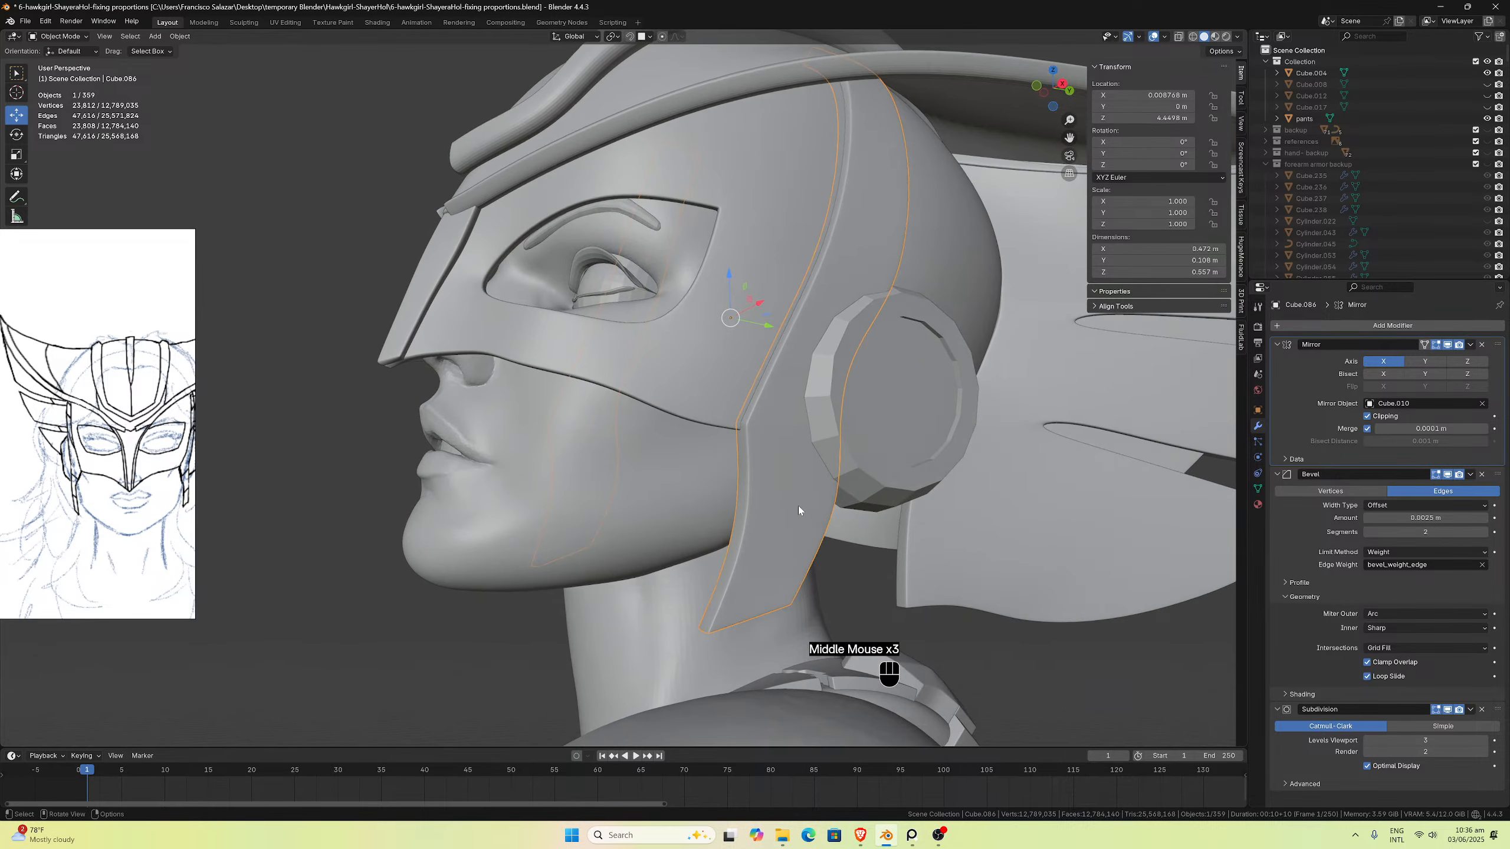
pyautogui.click(793, 502)
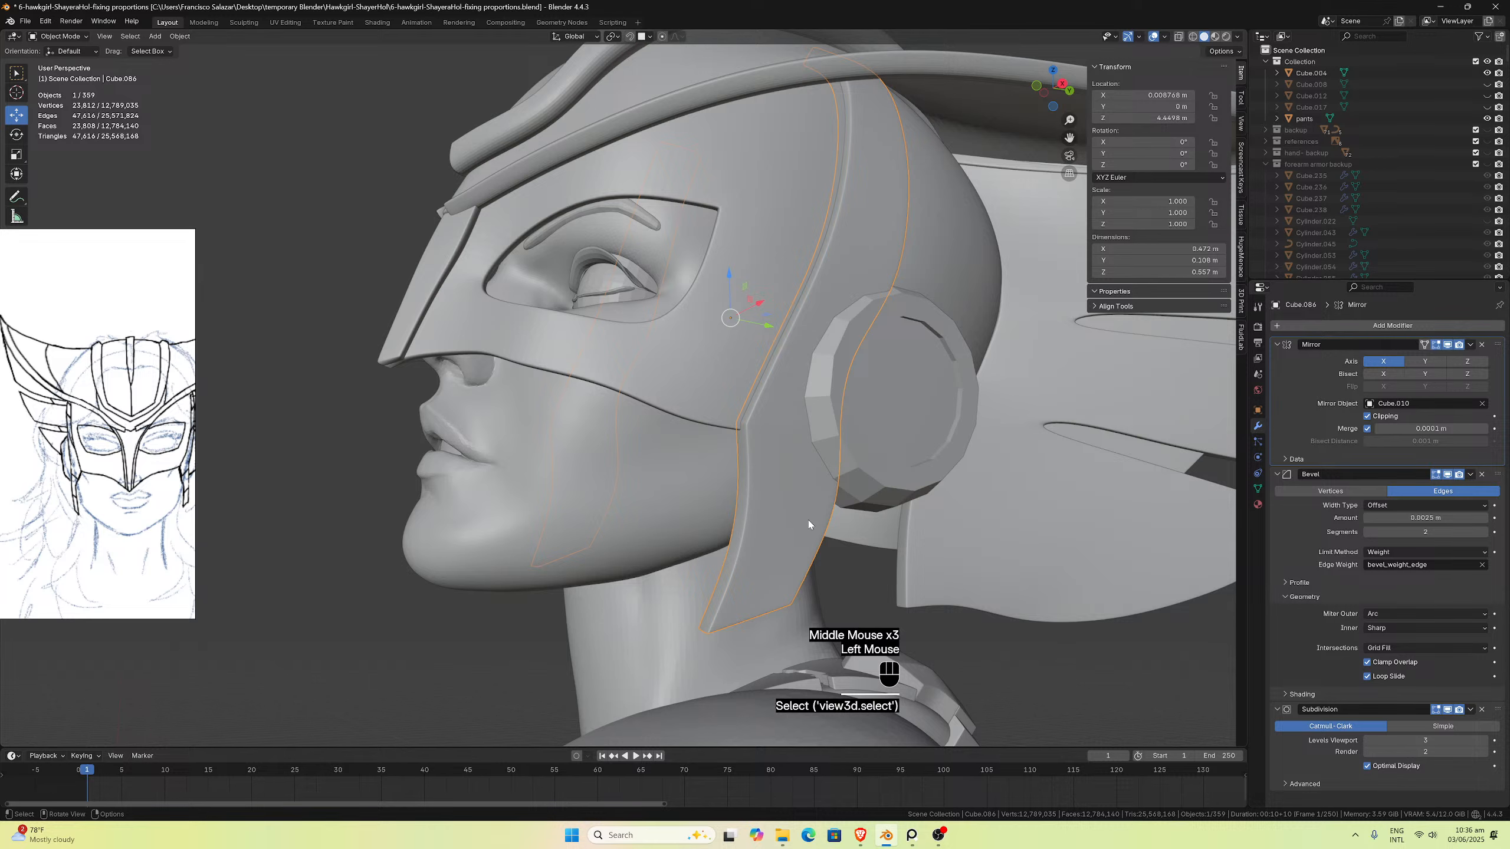
pyautogui.hotkey('shift', 'd')
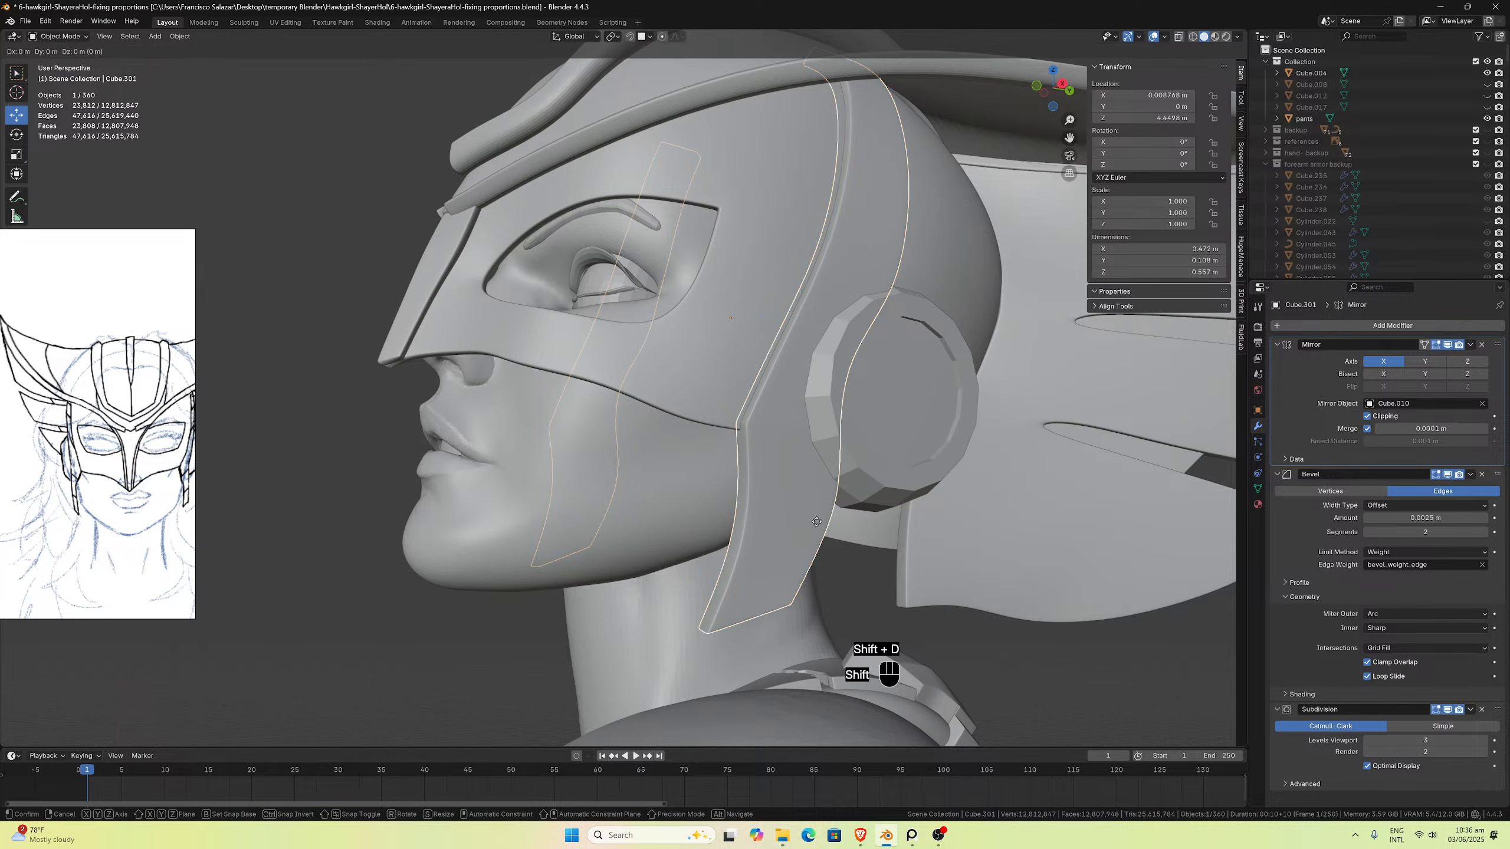
pyautogui.press('Escape')
pyautogui.moveTo(825, 524); pyautogui.dragTo(795, 523, button='middle')
pyautogui.scroll(2, 795, 522)
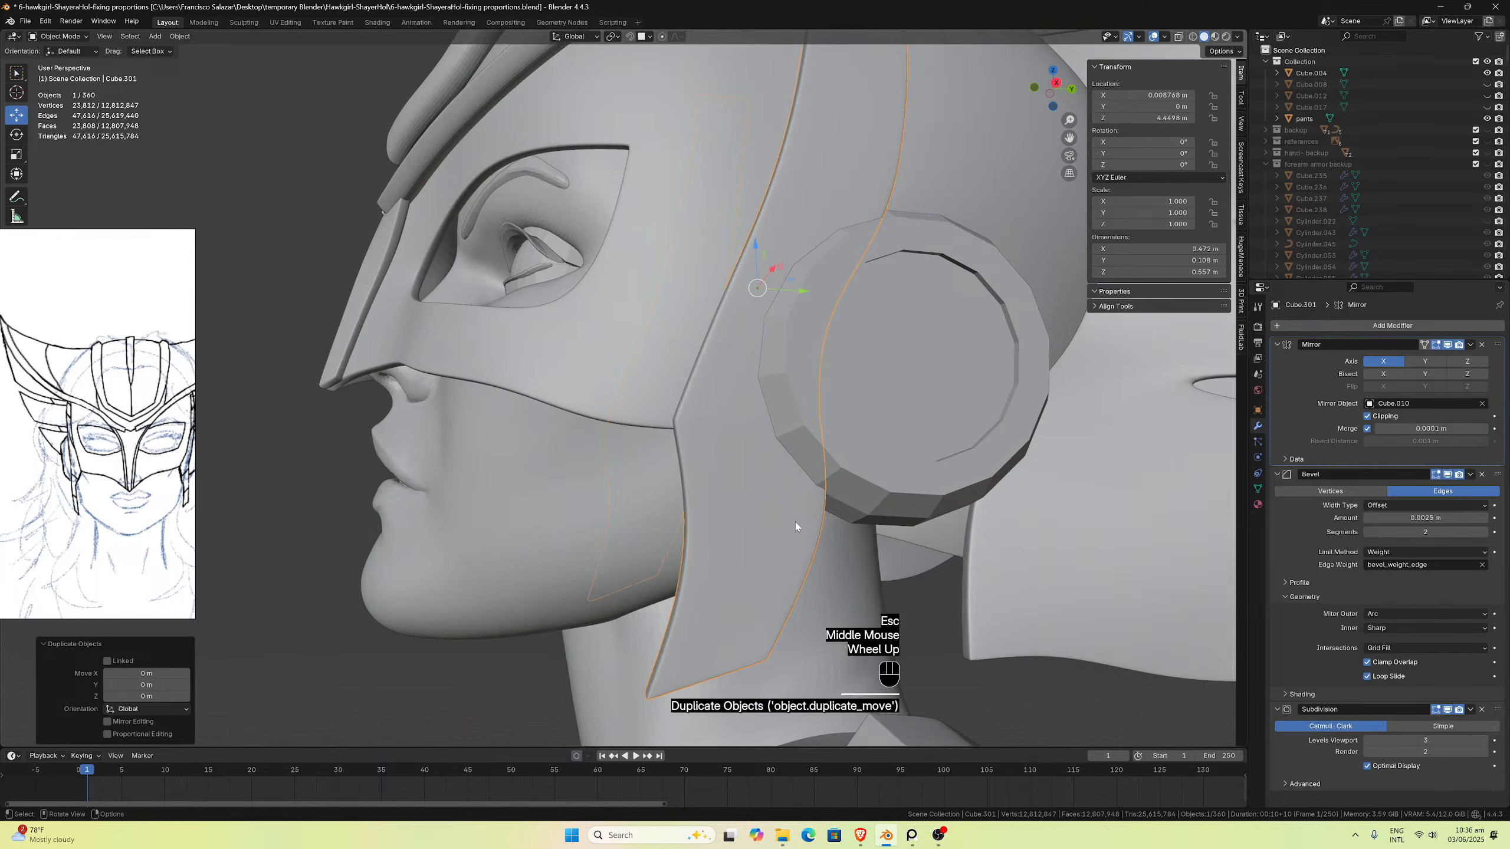
pyautogui.press('KP_Divide')
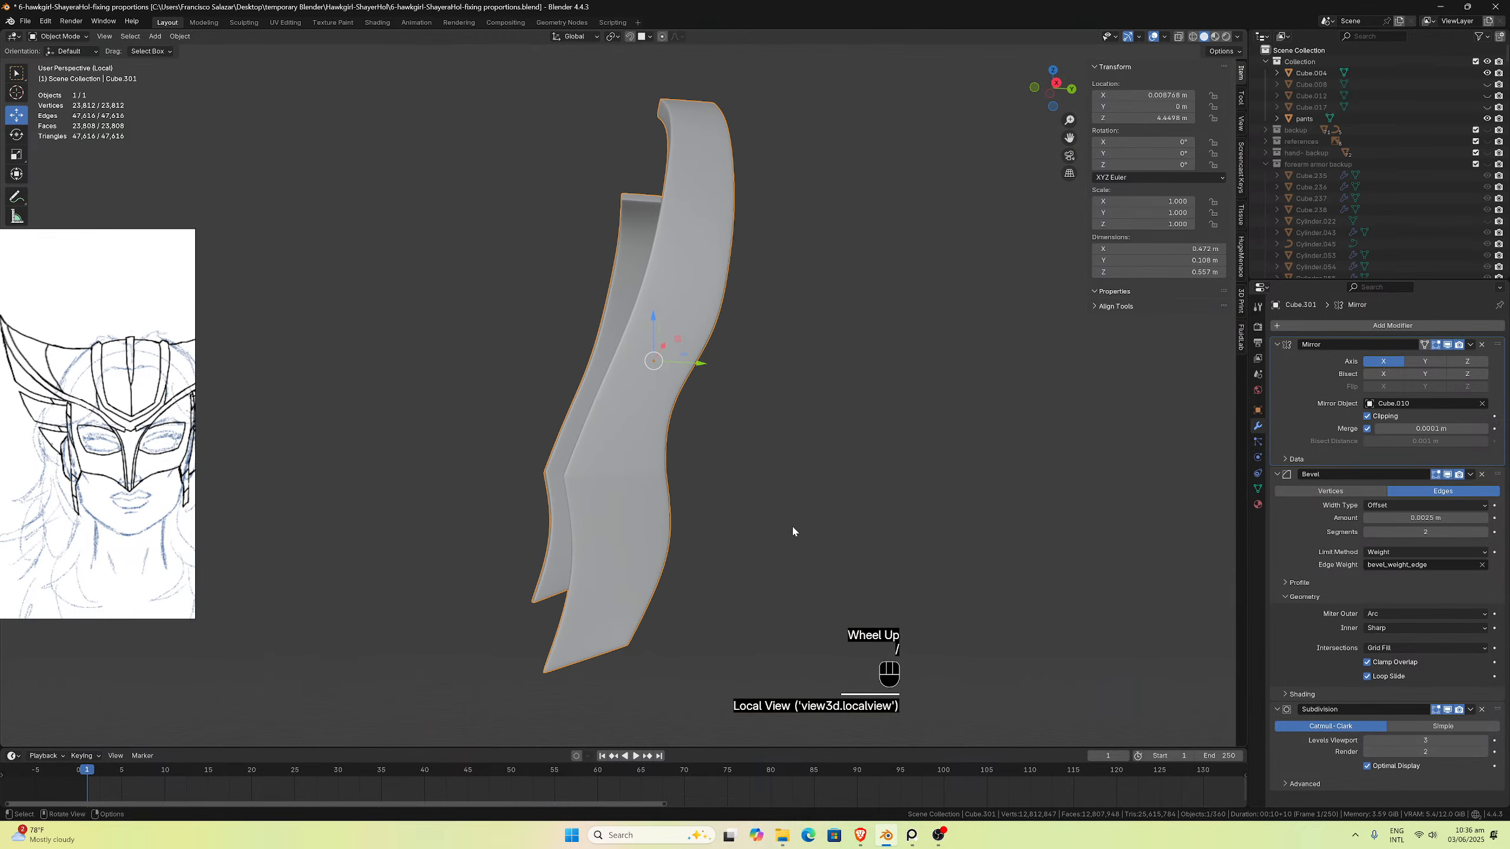
pyautogui.moveTo(731, 525); pyautogui.dragTo(741, 526, button='middle')
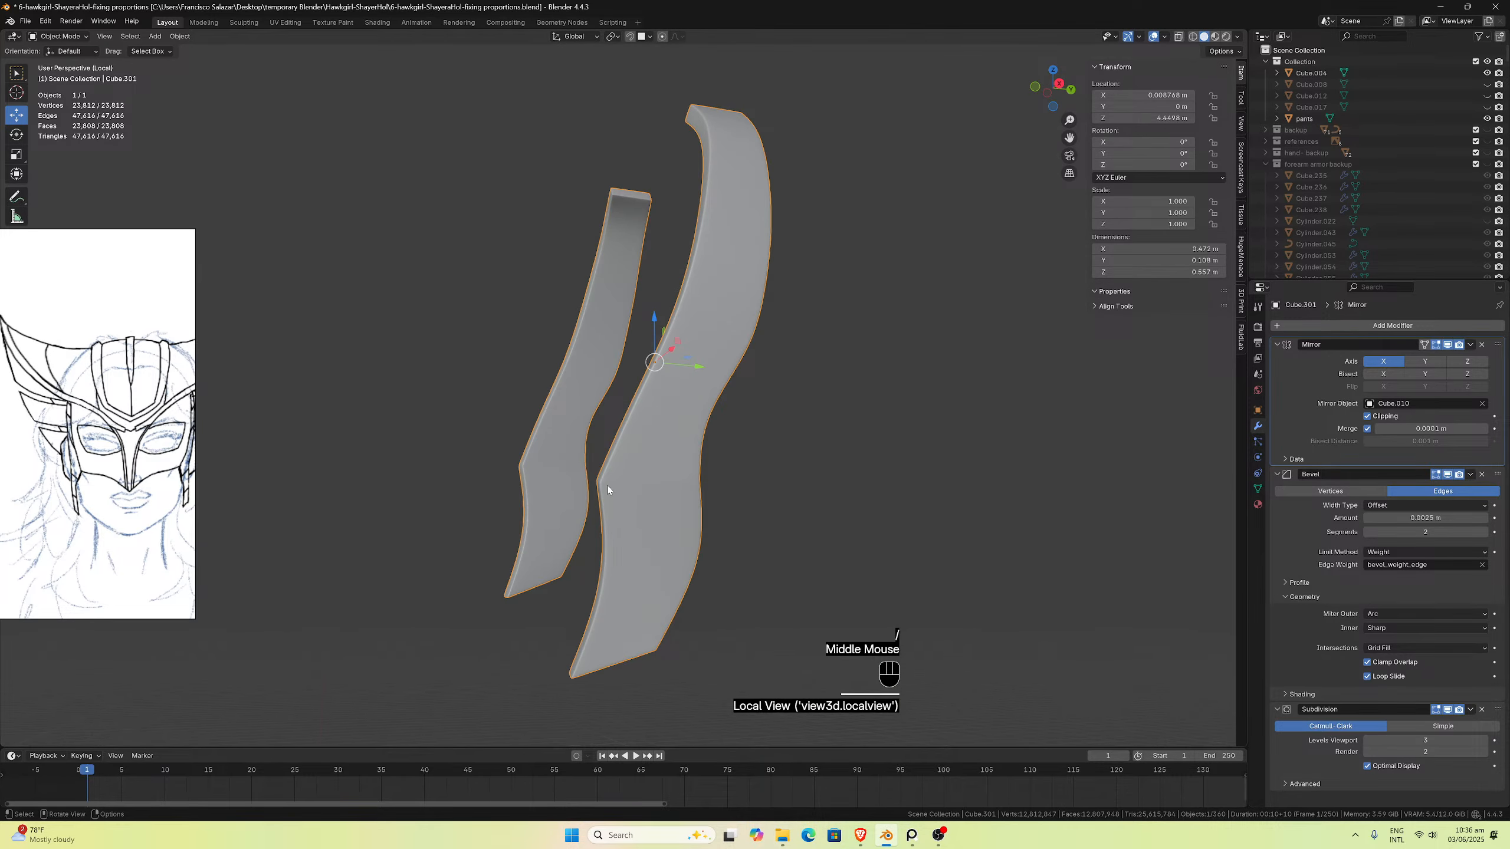
# Step: Separate the lowest segment of the strap copy, its four surrounding faces plus the end face, into its own object
pyautogui.press('Tab')
pyautogui.click(662, 580)
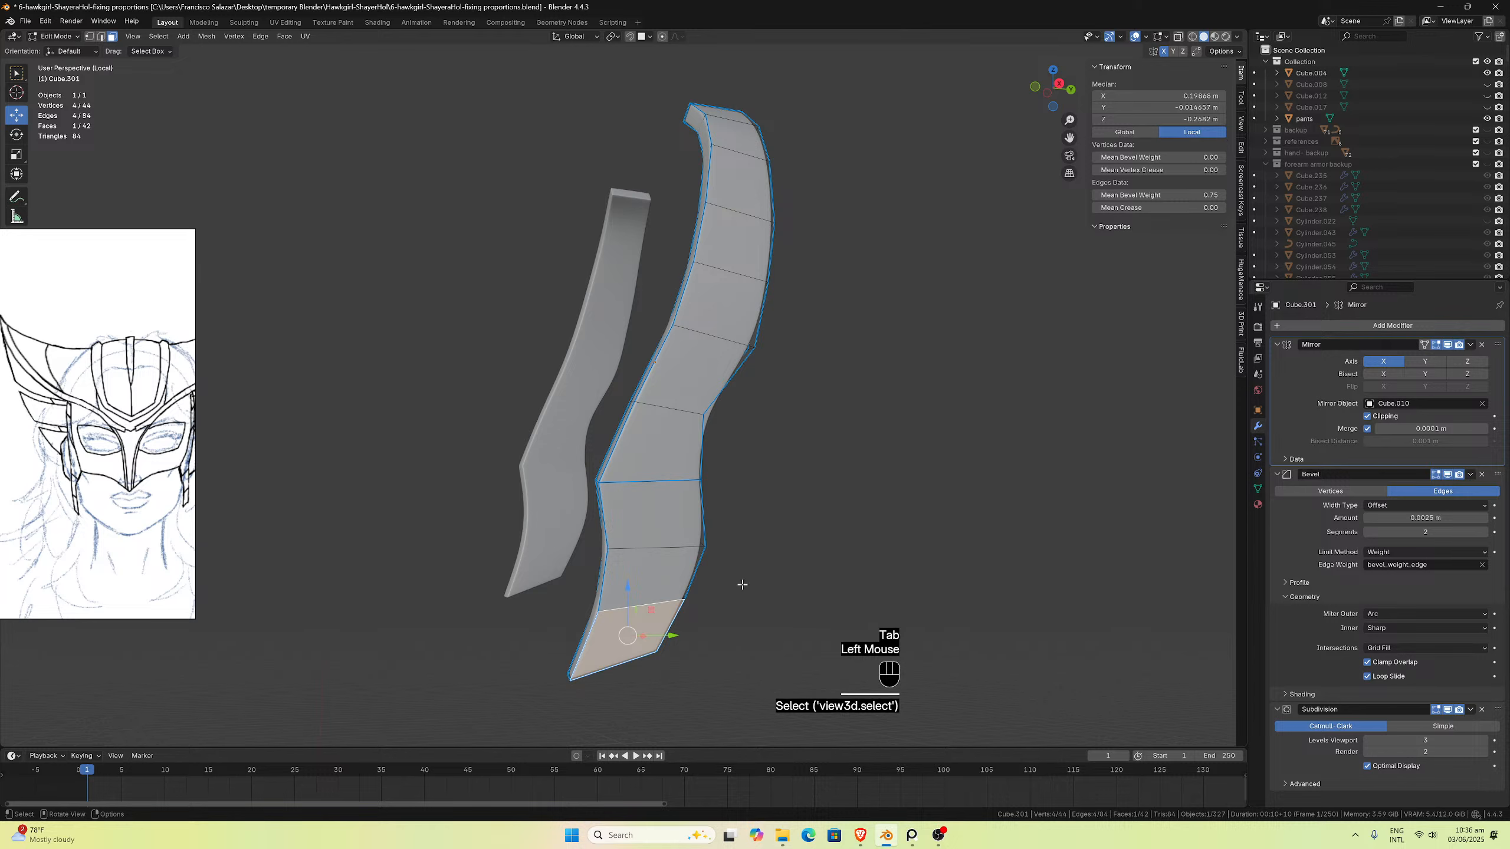
pyautogui.moveTo(742, 584); pyautogui.dragTo(684, 550, button='middle')
pyautogui.scroll(2, 684, 550)
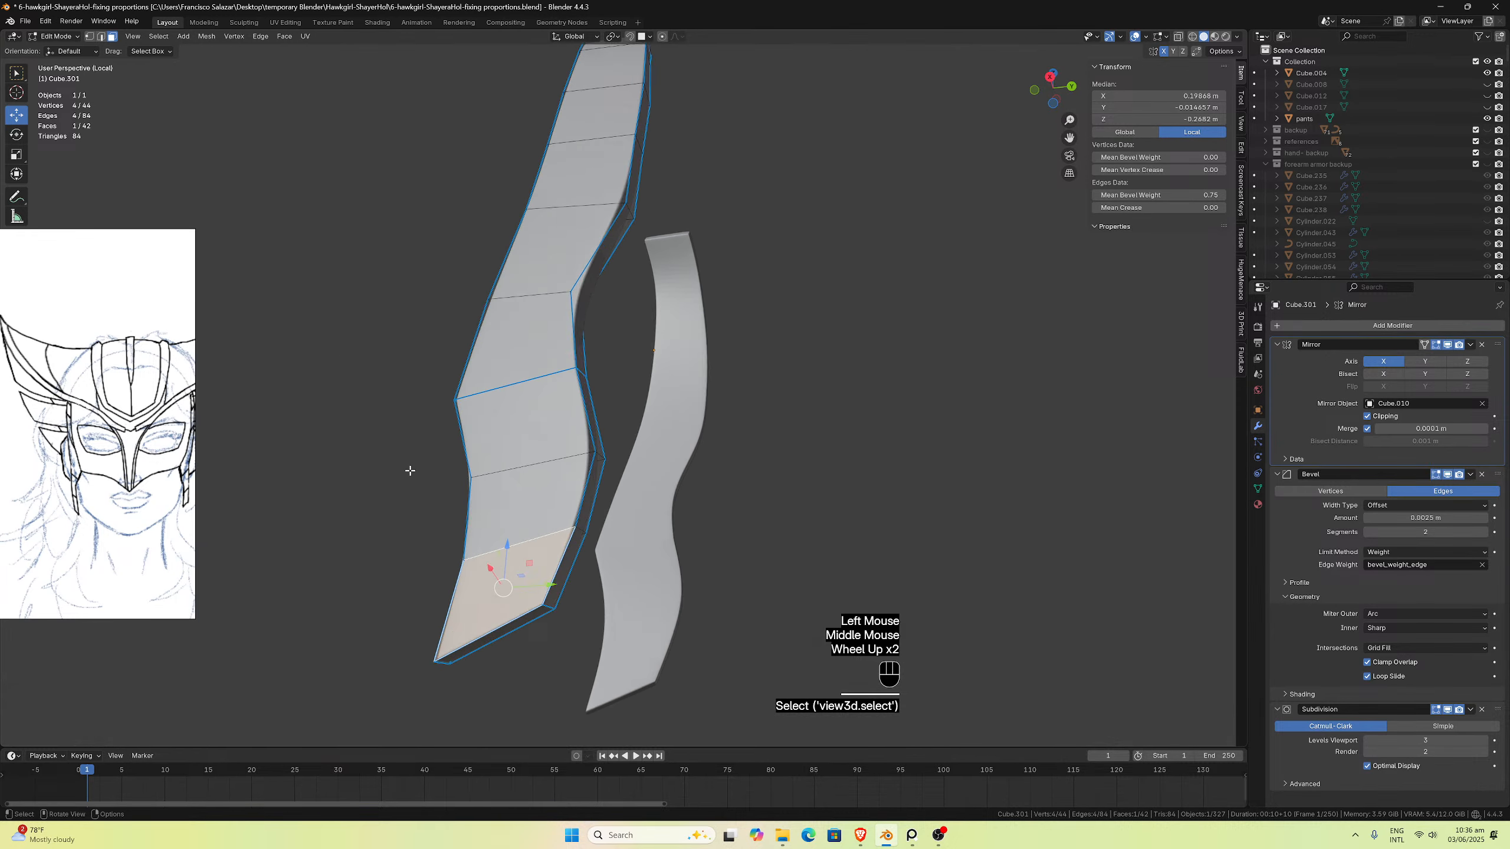
pyautogui.click(562, 562)
pyautogui.keyDown('alt'); pyautogui.click(562, 562); pyautogui.keyUp('alt')
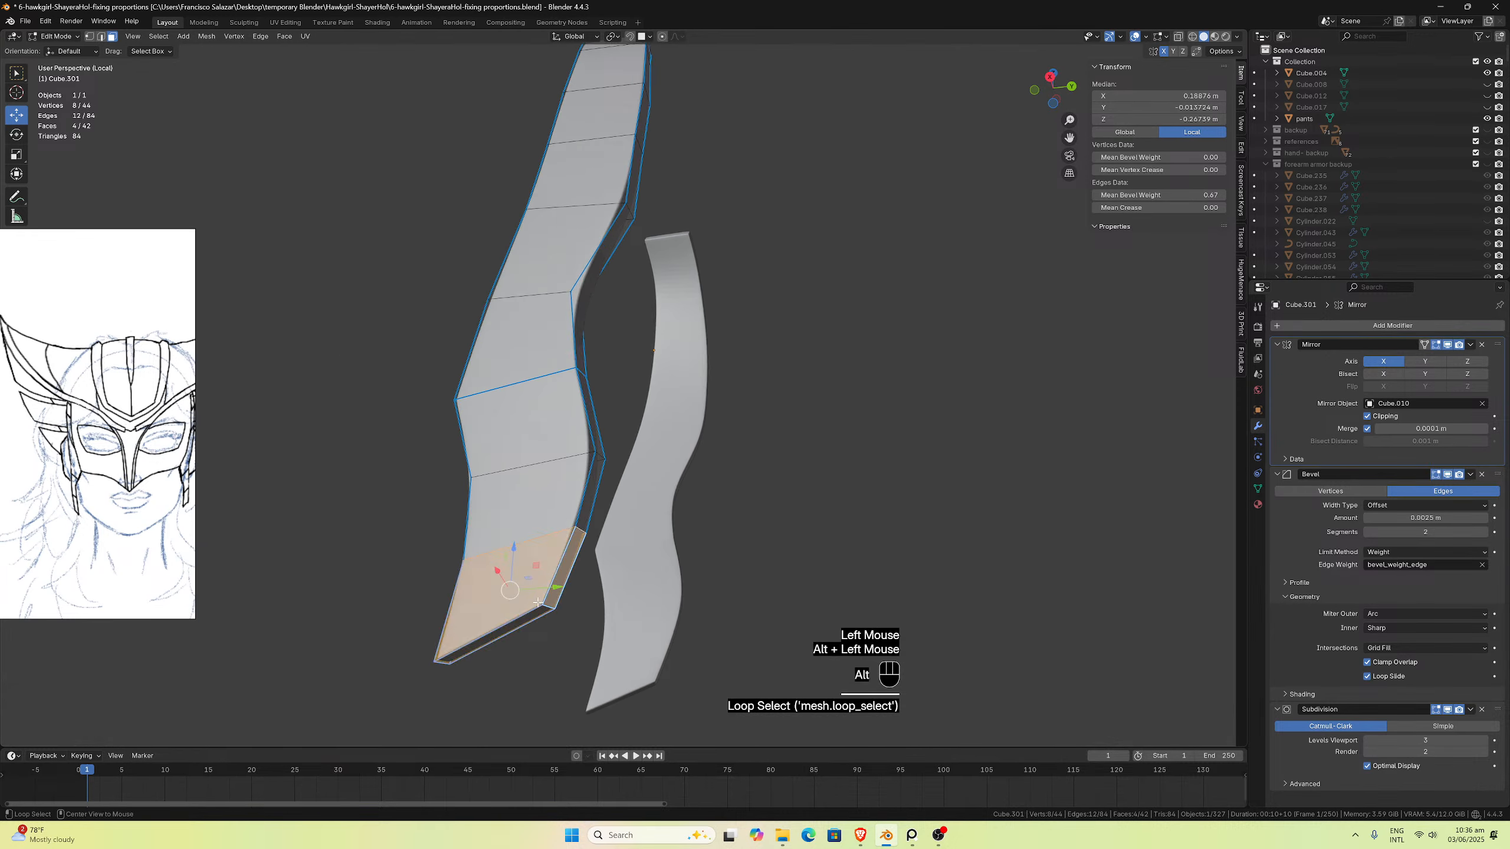
pyautogui.keyDown('shift'); pyautogui.click(524, 621); pyautogui.keyUp('shift')
pyautogui.moveTo(524, 621); pyautogui.dragTo(568, 605, button='middle')
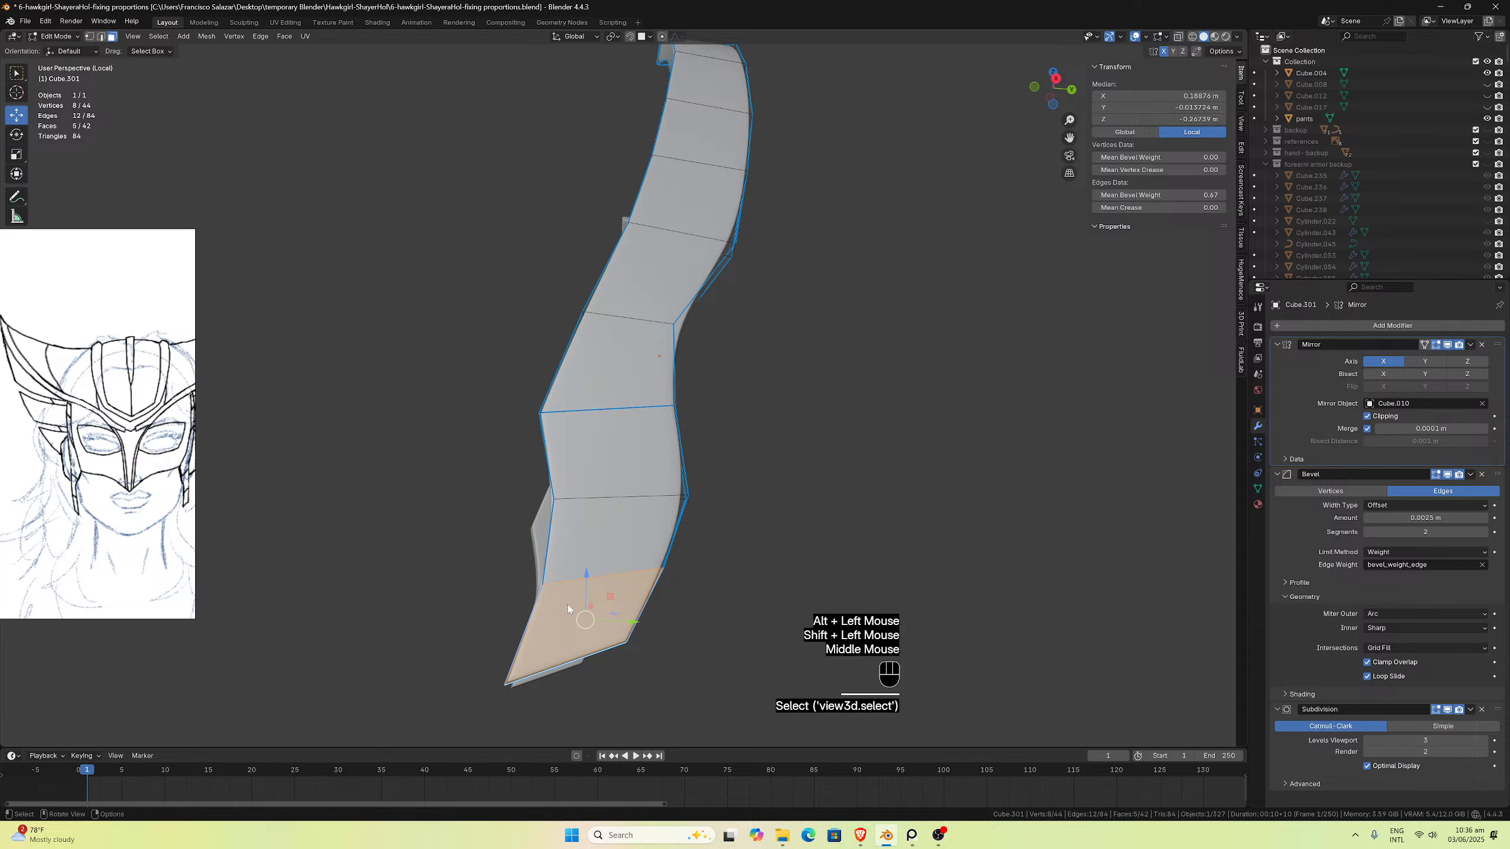
pyautogui.press('p')
pyautogui.click(565, 602)
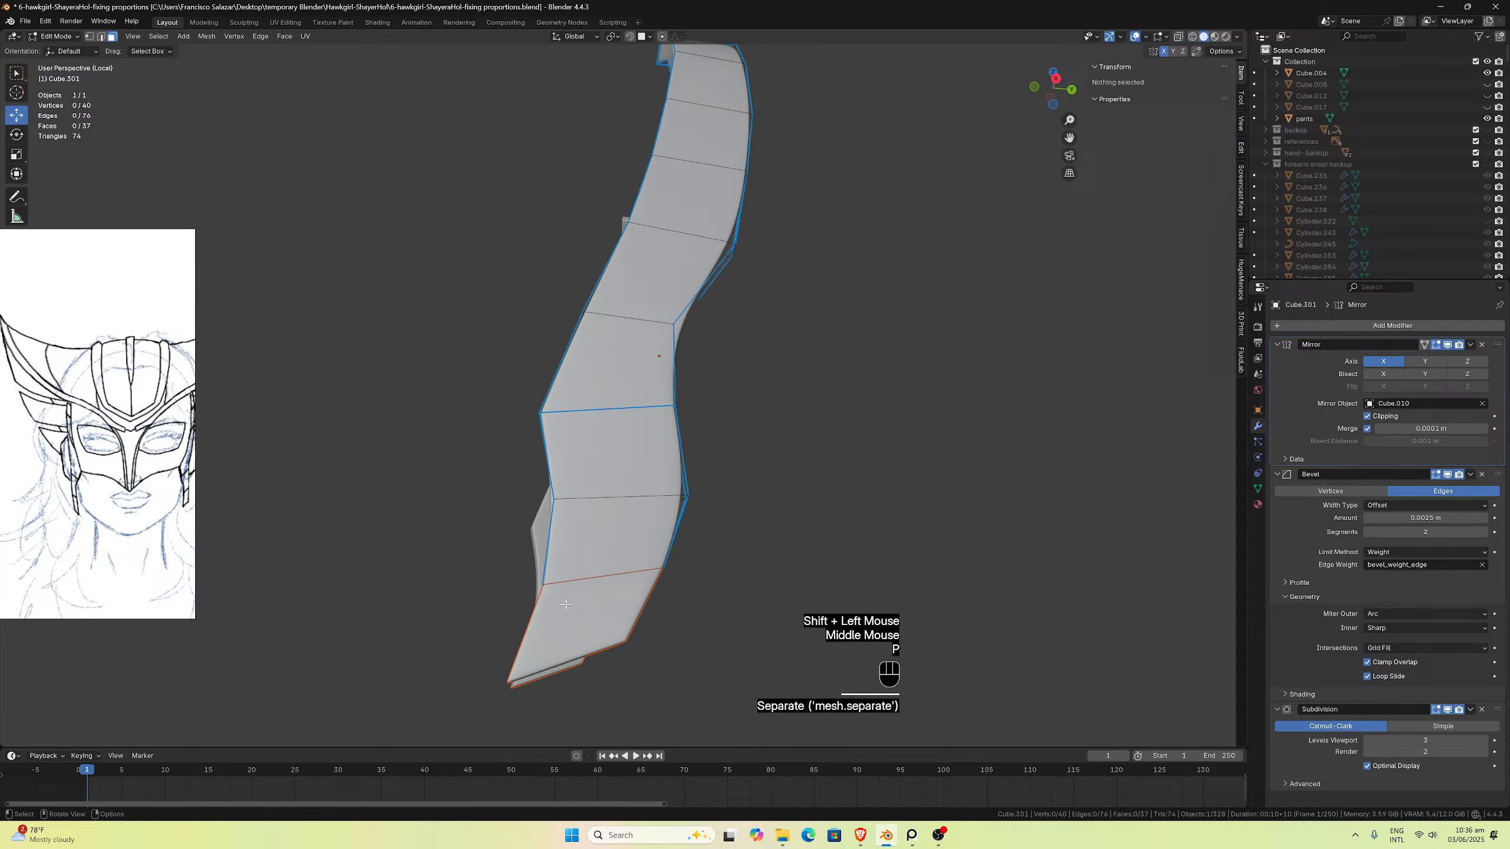
# Step: Separate the face loop of the strap copy's next segment, just above the detached tip, into its own object
pyautogui.click(611, 552)
pyautogui.click(615, 536)
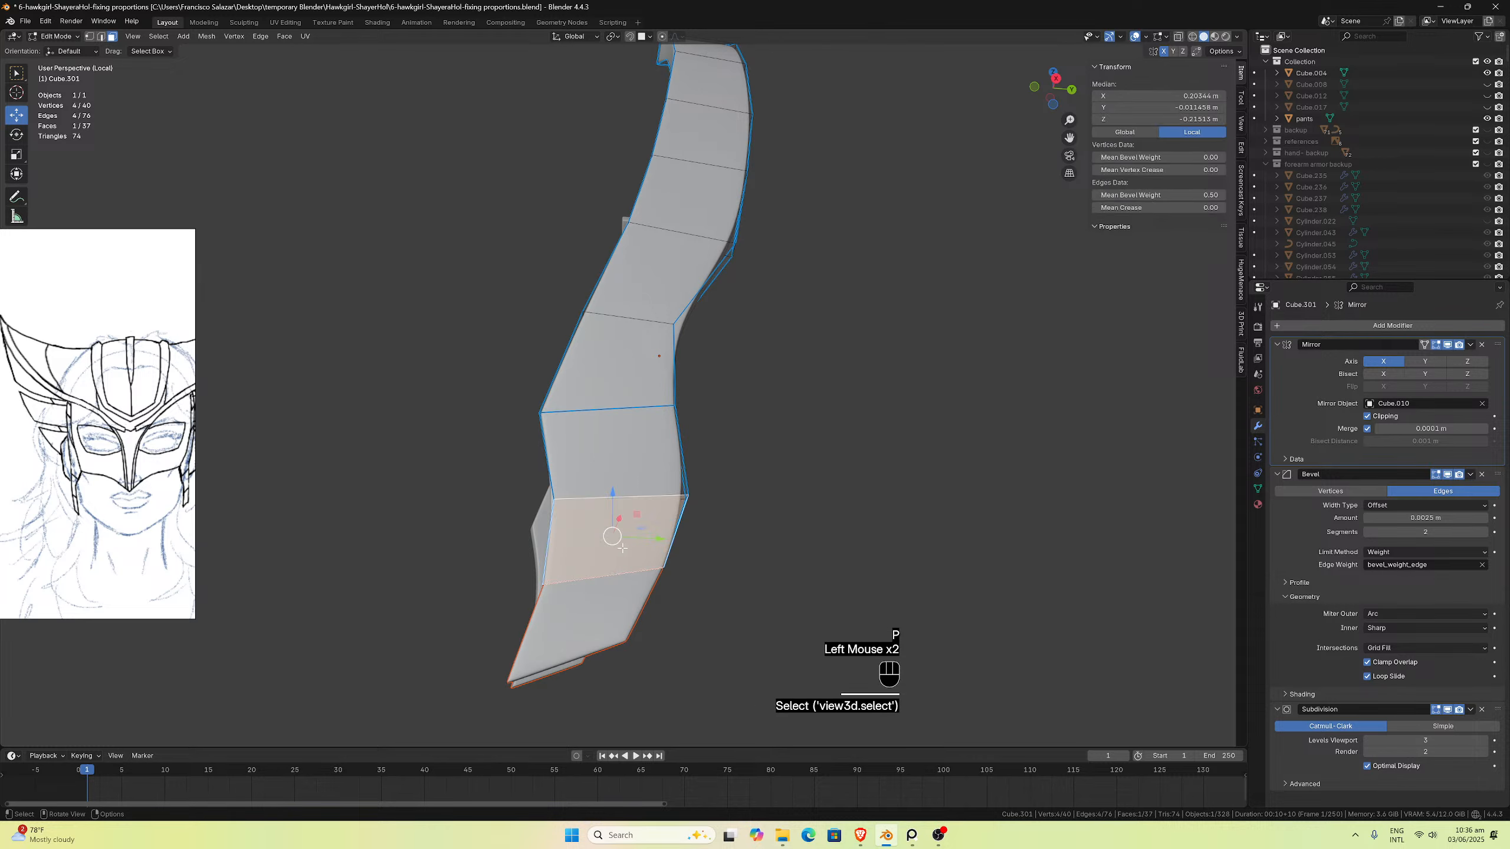
pyautogui.keyDown('alt'); pyautogui.click(667, 533); pyautogui.keyUp('alt')
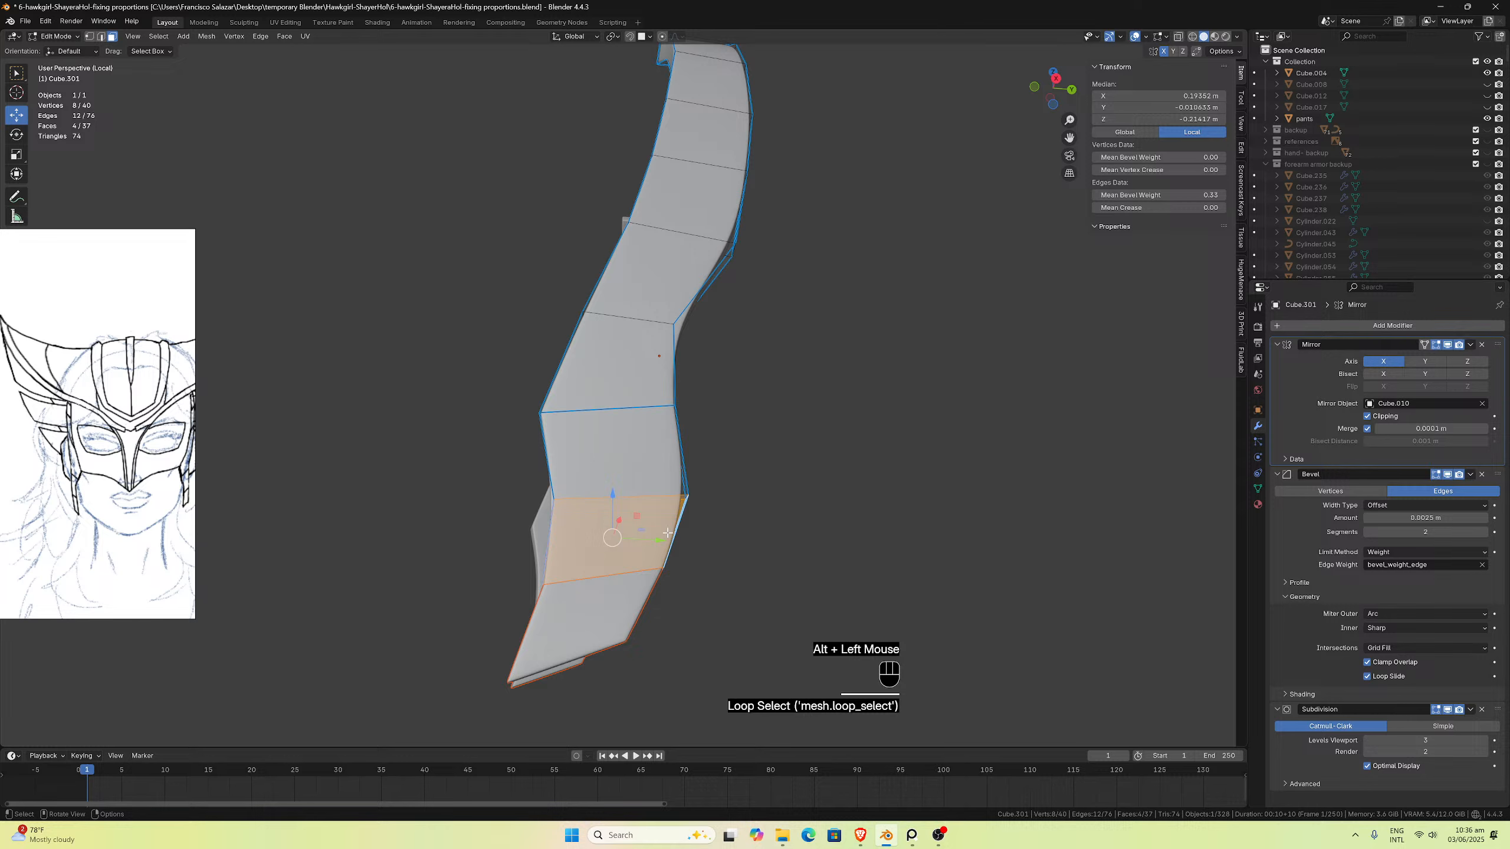
pyautogui.press('p')
pyautogui.click(666, 531)
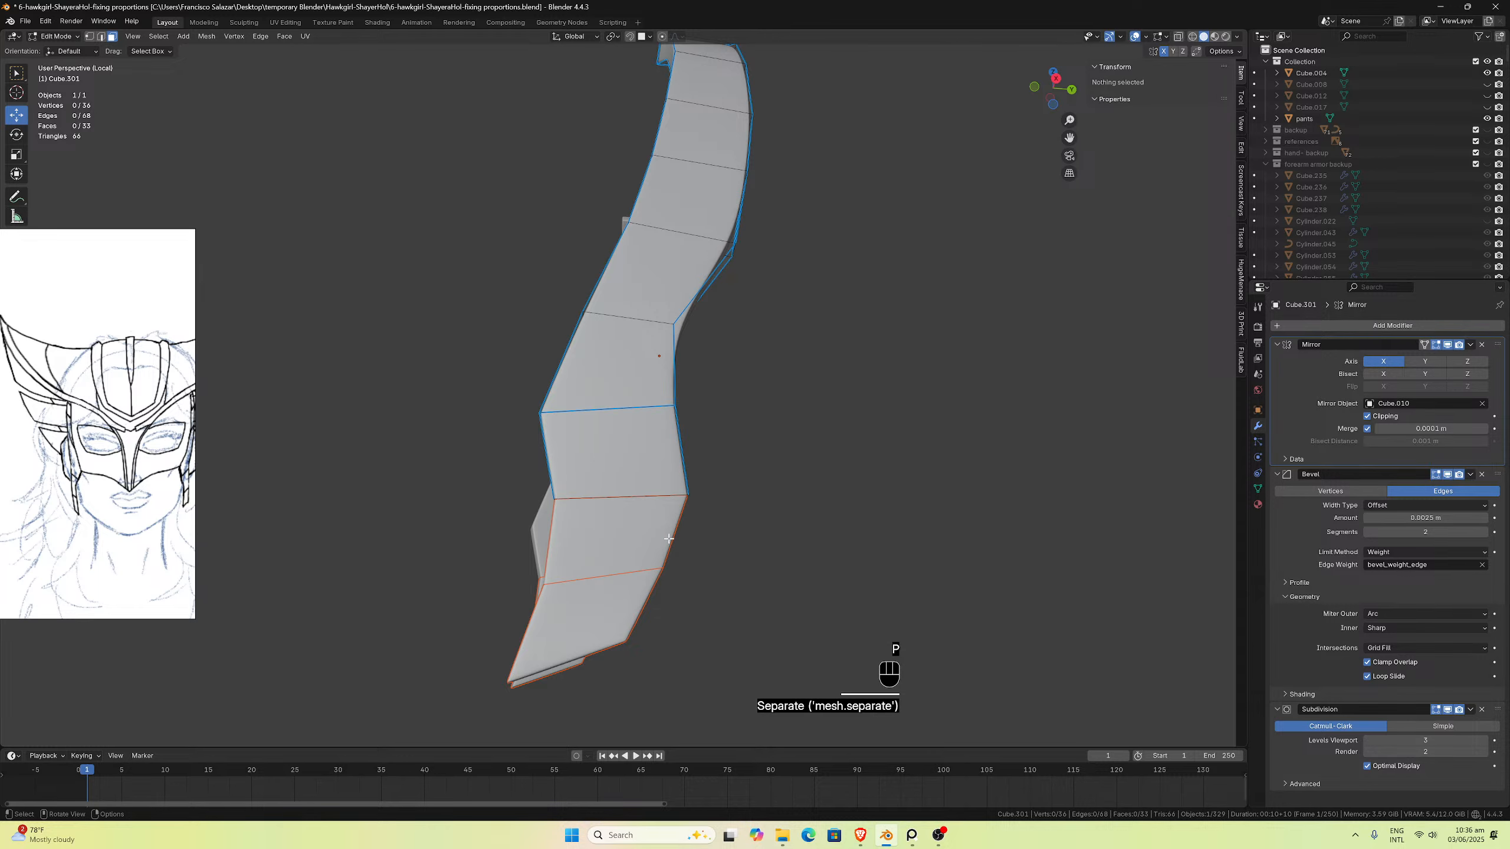
# Step: Examine the two detached lower strap segments and their seams from several angles
pyautogui.moveTo(667, 531)
pyautogui.mouseDown(button='middle')
pyautogui.moveTo(631, 535)
pyautogui.moveTo(684, 550)
pyautogui.moveTo(664, 547)
pyautogui.mouseUp(button='middle')
pyautogui.scroll(1, 627, 529)
pyautogui.scroll(-1, 664, 545)
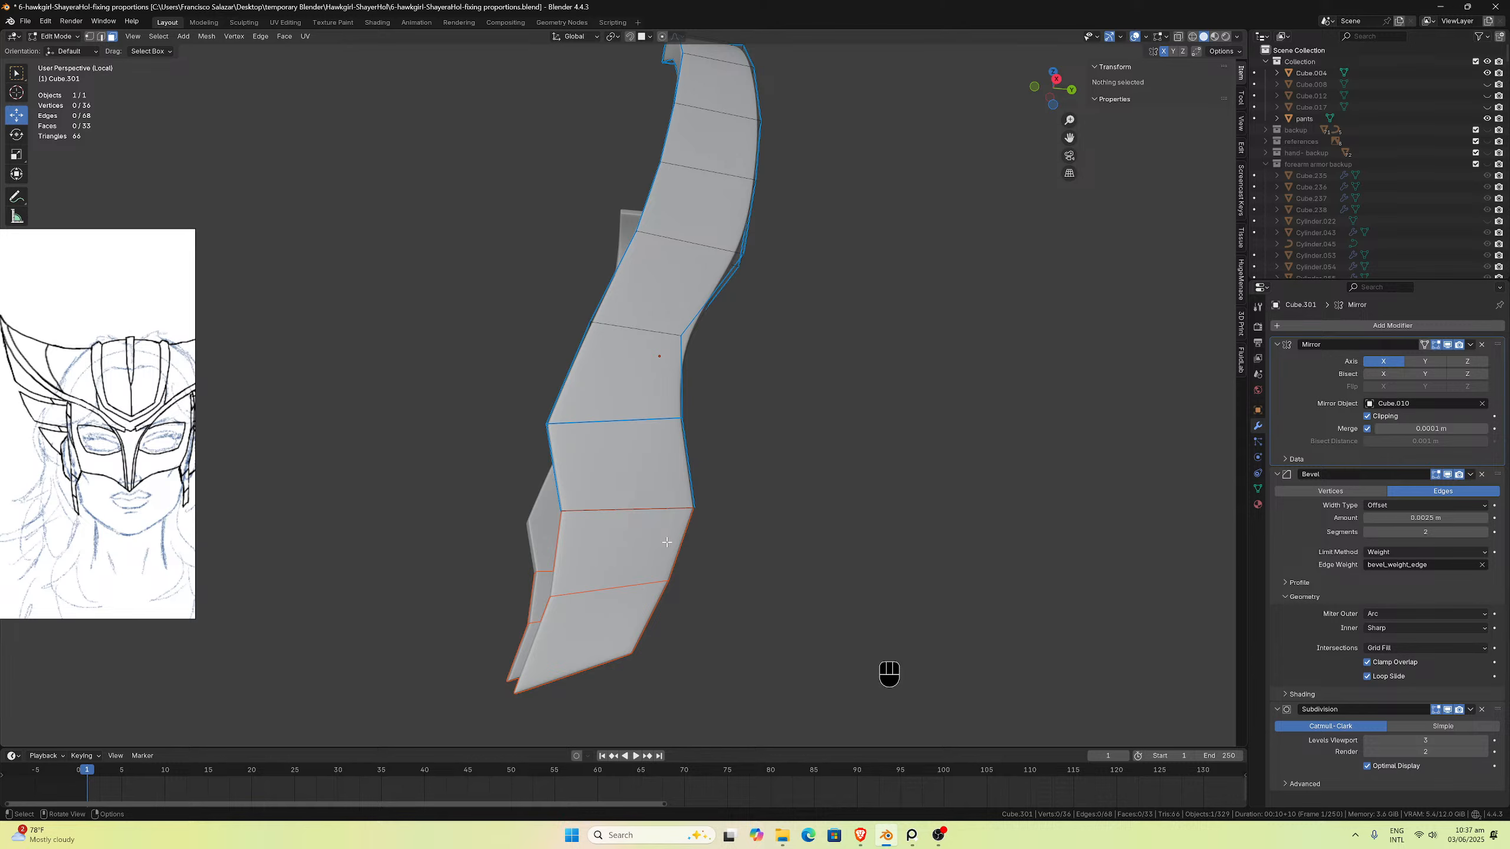
pyautogui.moveTo(638, 543); pyautogui.dragTo(661, 543, button='middle')
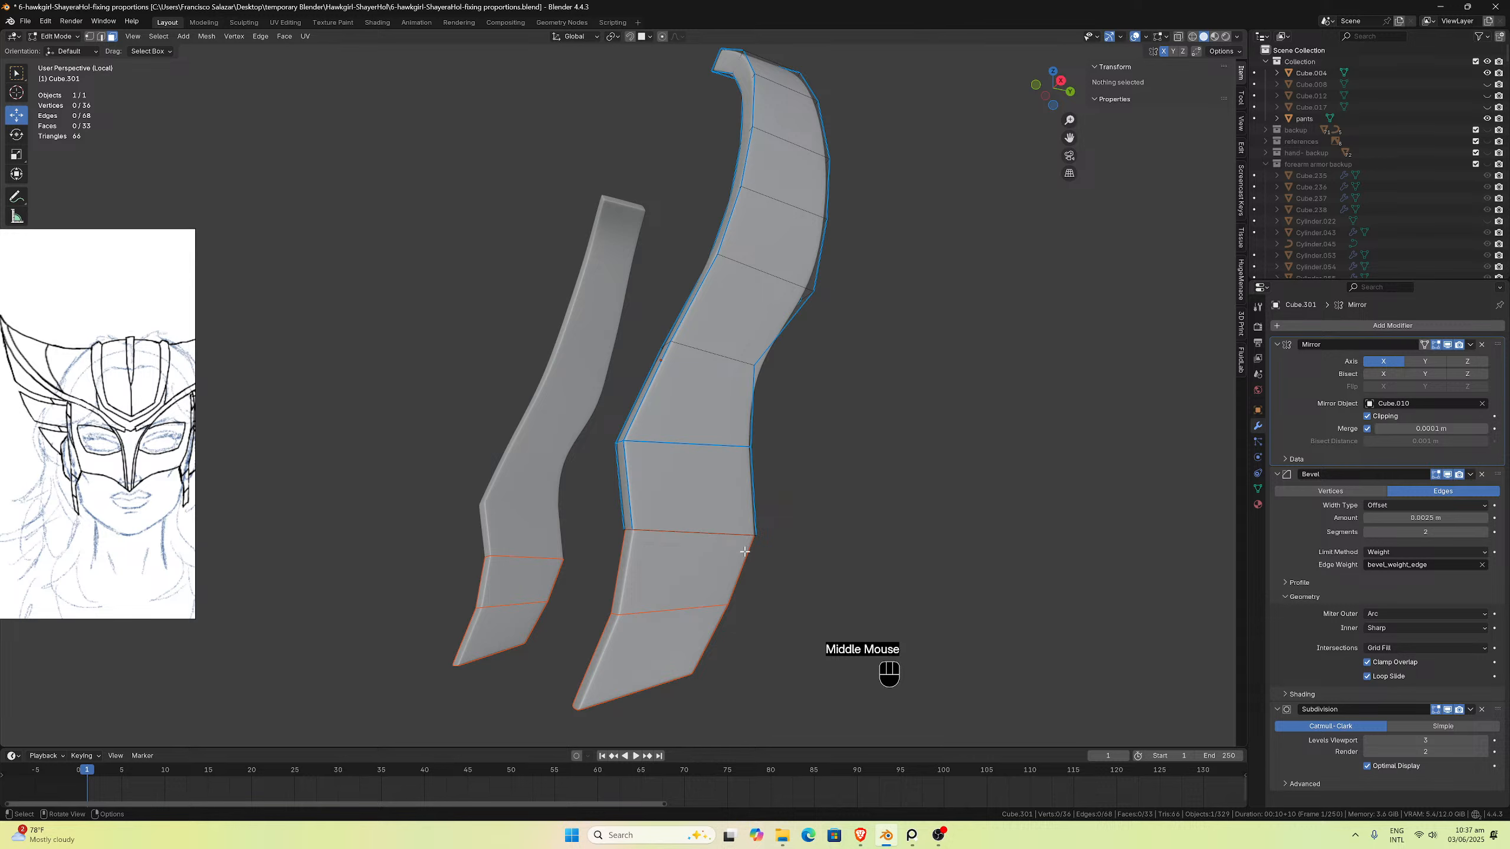
pyautogui.moveTo(725, 485); pyautogui.dragTo(692, 481, button='middle')
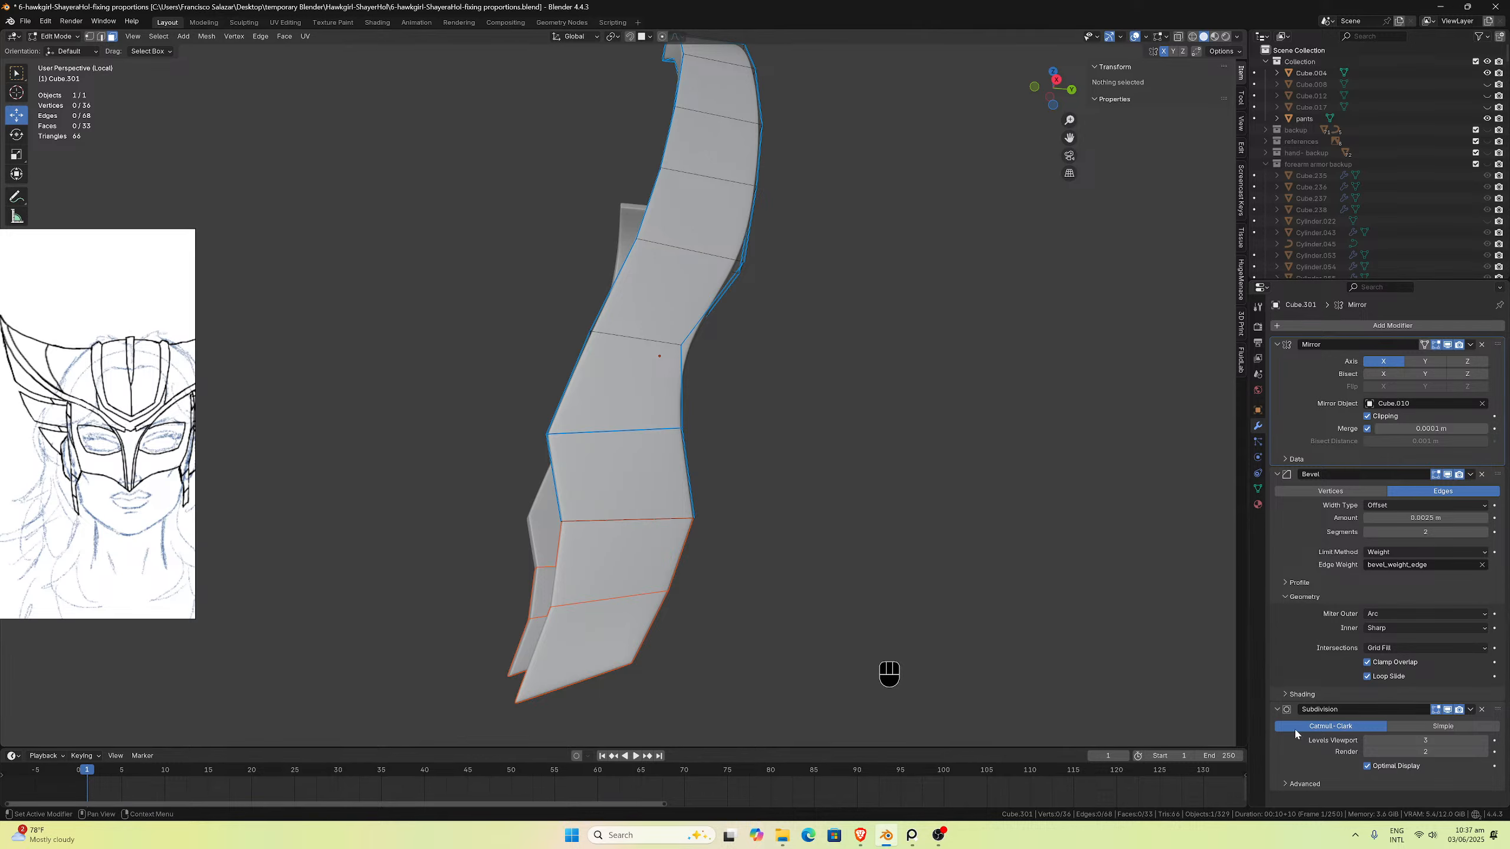
pyautogui.moveTo(724, 522); pyautogui.dragTo(683, 526, button='middle')
pyautogui.scroll(2, 668, 529)
pyautogui.scroll(-1, 669, 524)
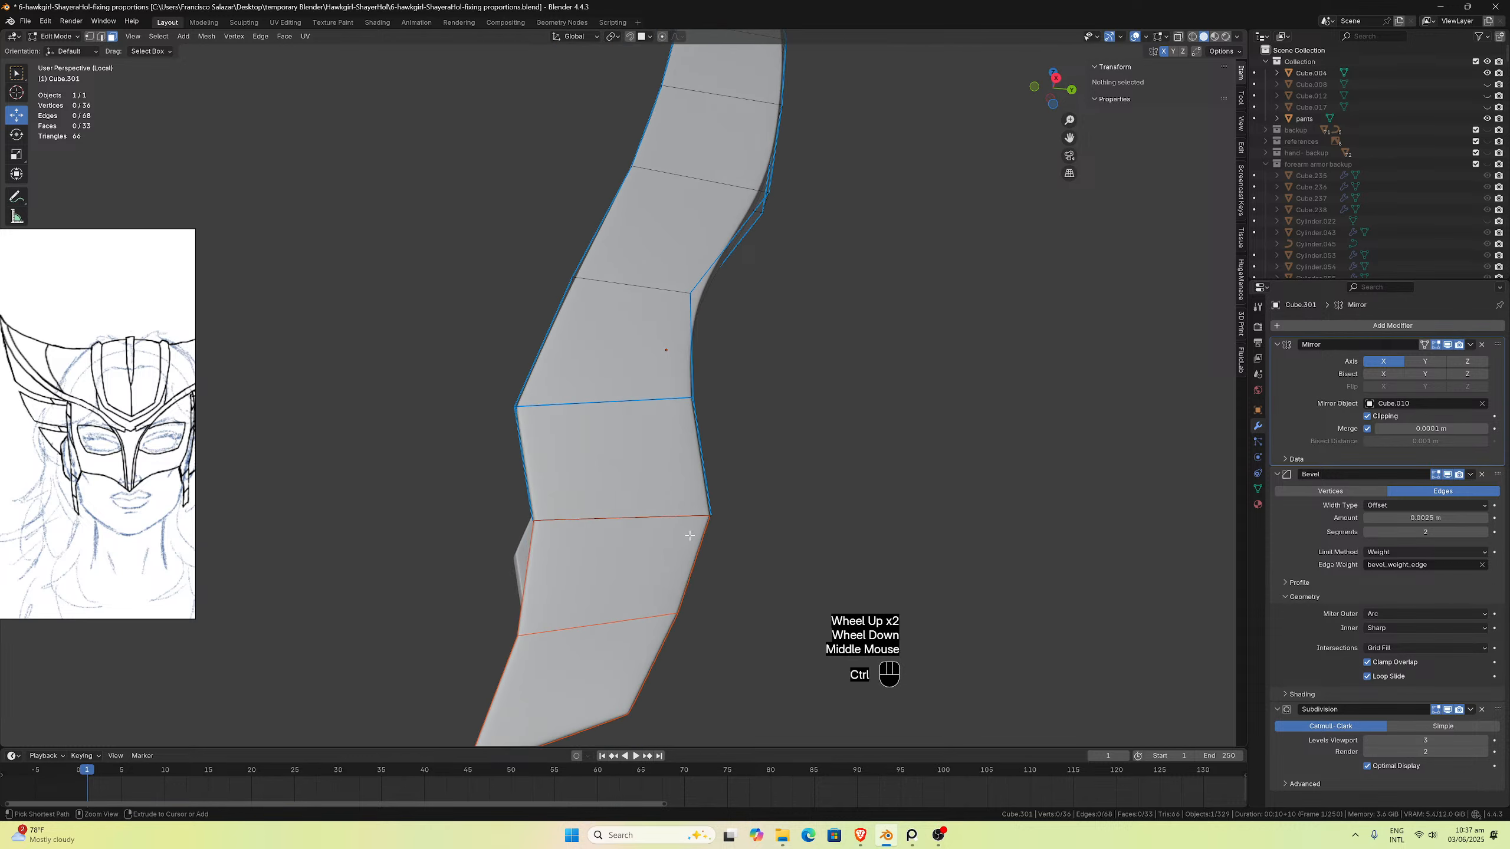
# Step: Undo the separation of the strap segment just above the tip, restoring its selected face loop
pyautogui.hotkey('ctrl', 'z')
pyautogui.hotkey('ctrl', 'shift', 'z')
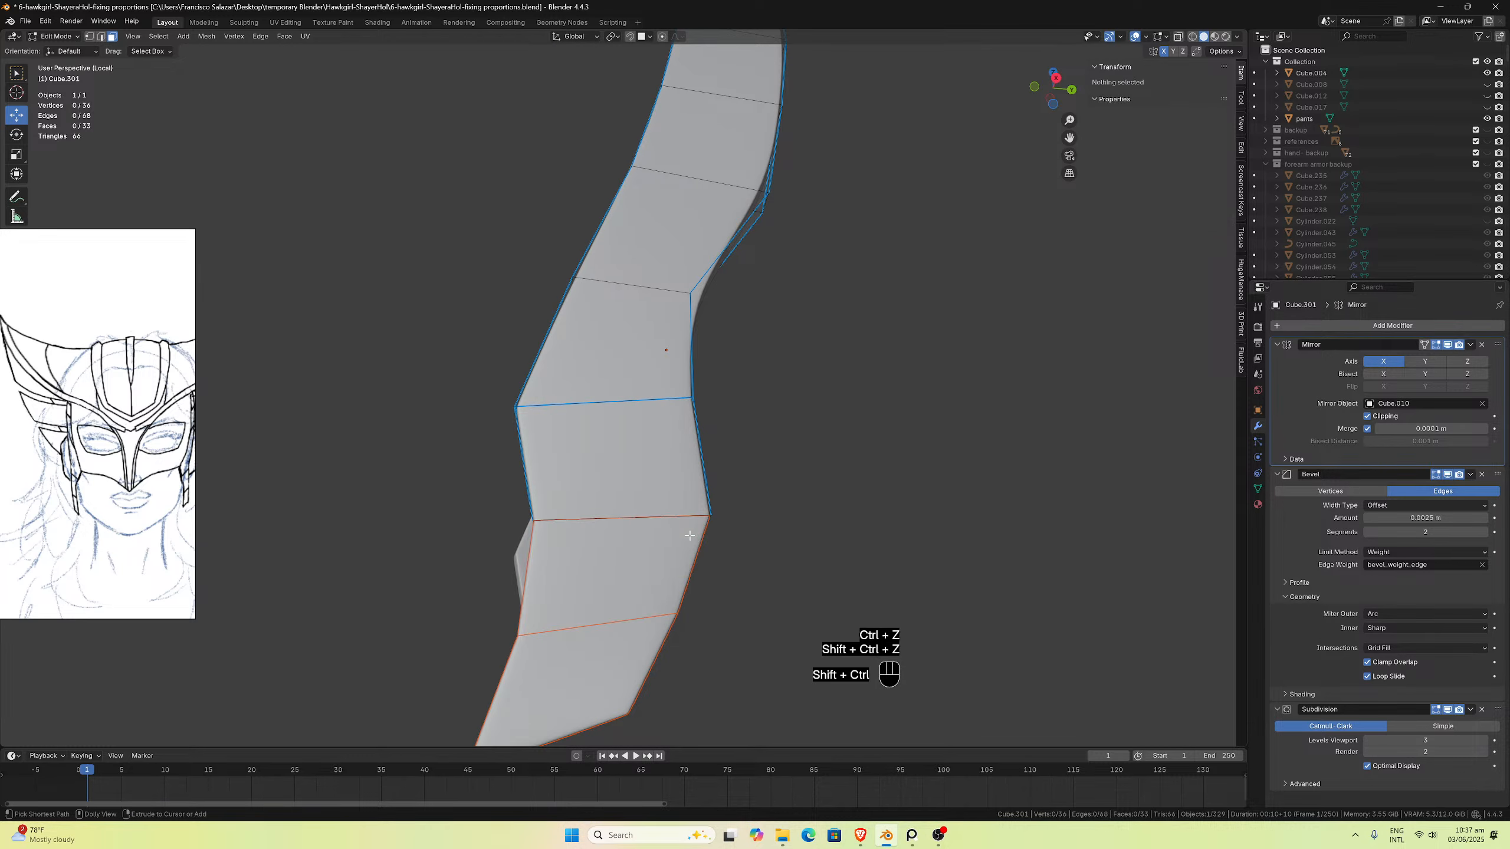
pyautogui.hotkey('ctrl', 'z')
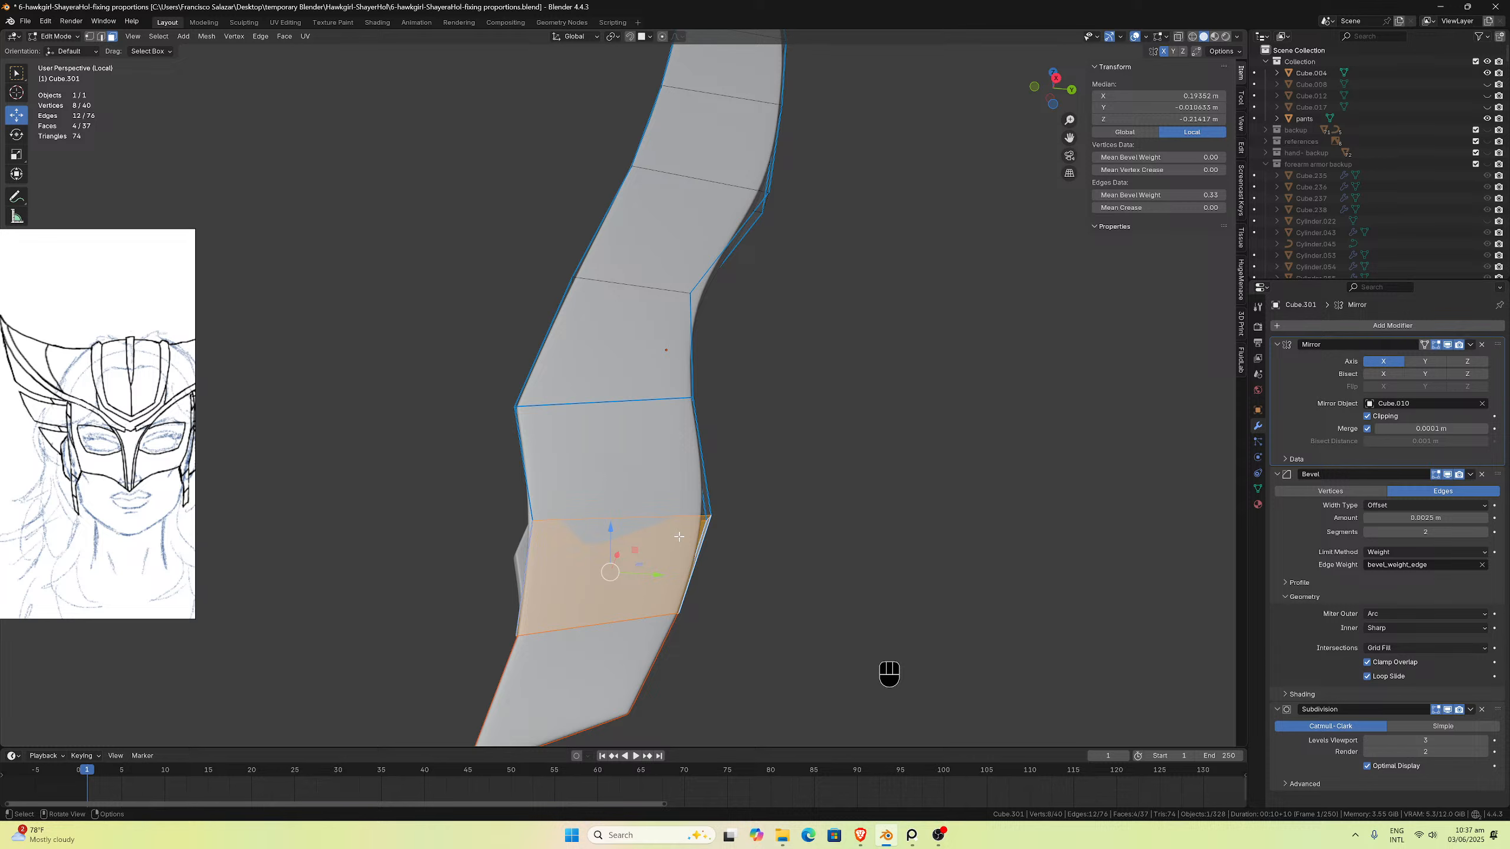
pyautogui.moveTo(682, 540)
pyautogui.mouseDown(button='middle')
pyautogui.moveTo(630, 540)
pyautogui.moveTo(661, 538)
pyautogui.mouseUp(button='middle')
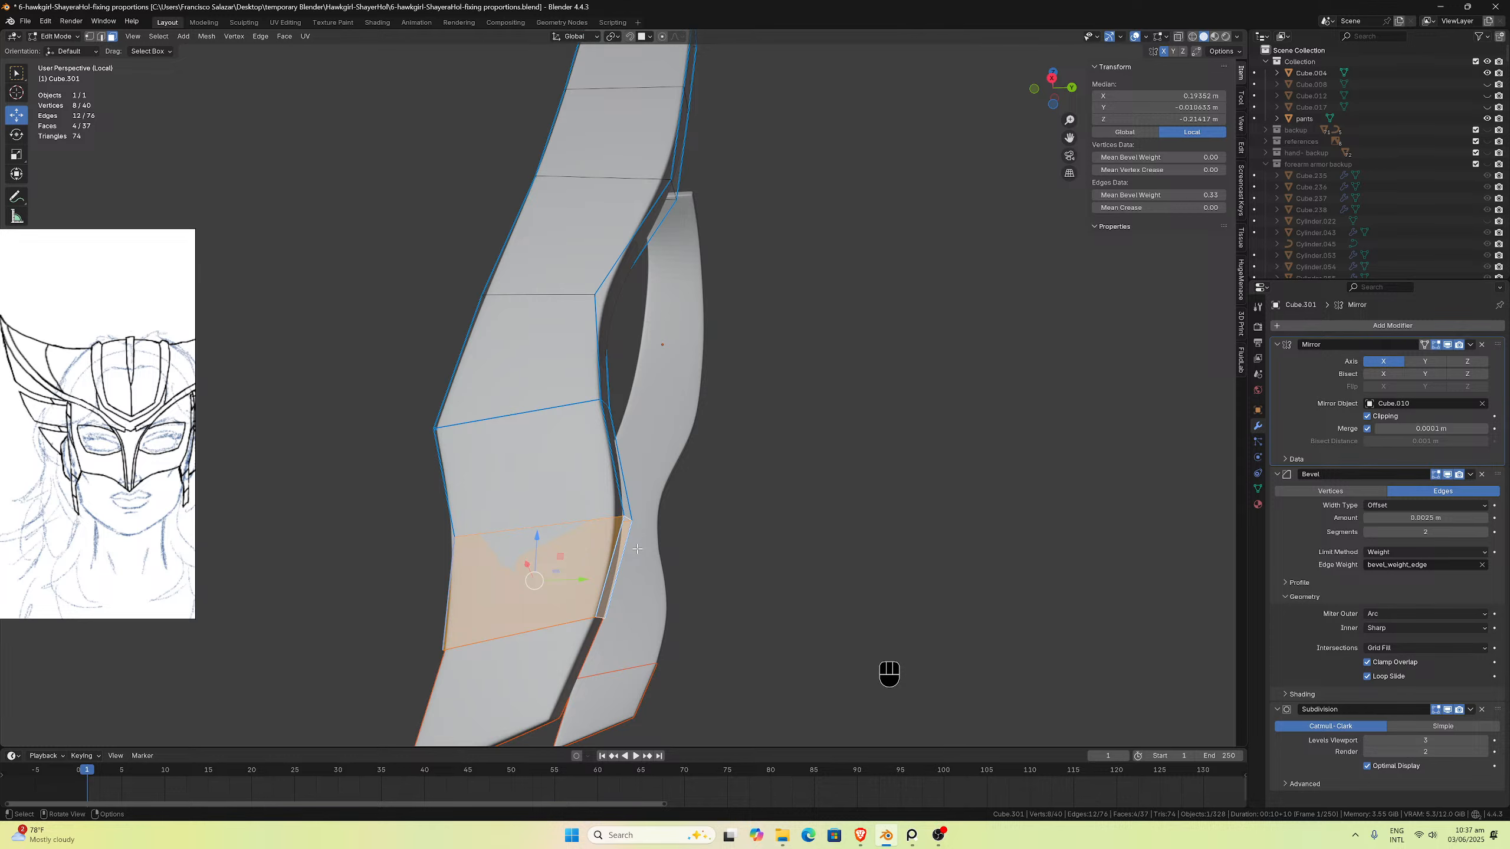
# Step: Add one centred loop cut around the strap segment just above the detached tip and switch to face selection
pyautogui.hotkey('ctrl', 'r')
pyautogui.doubleClick(624, 549)
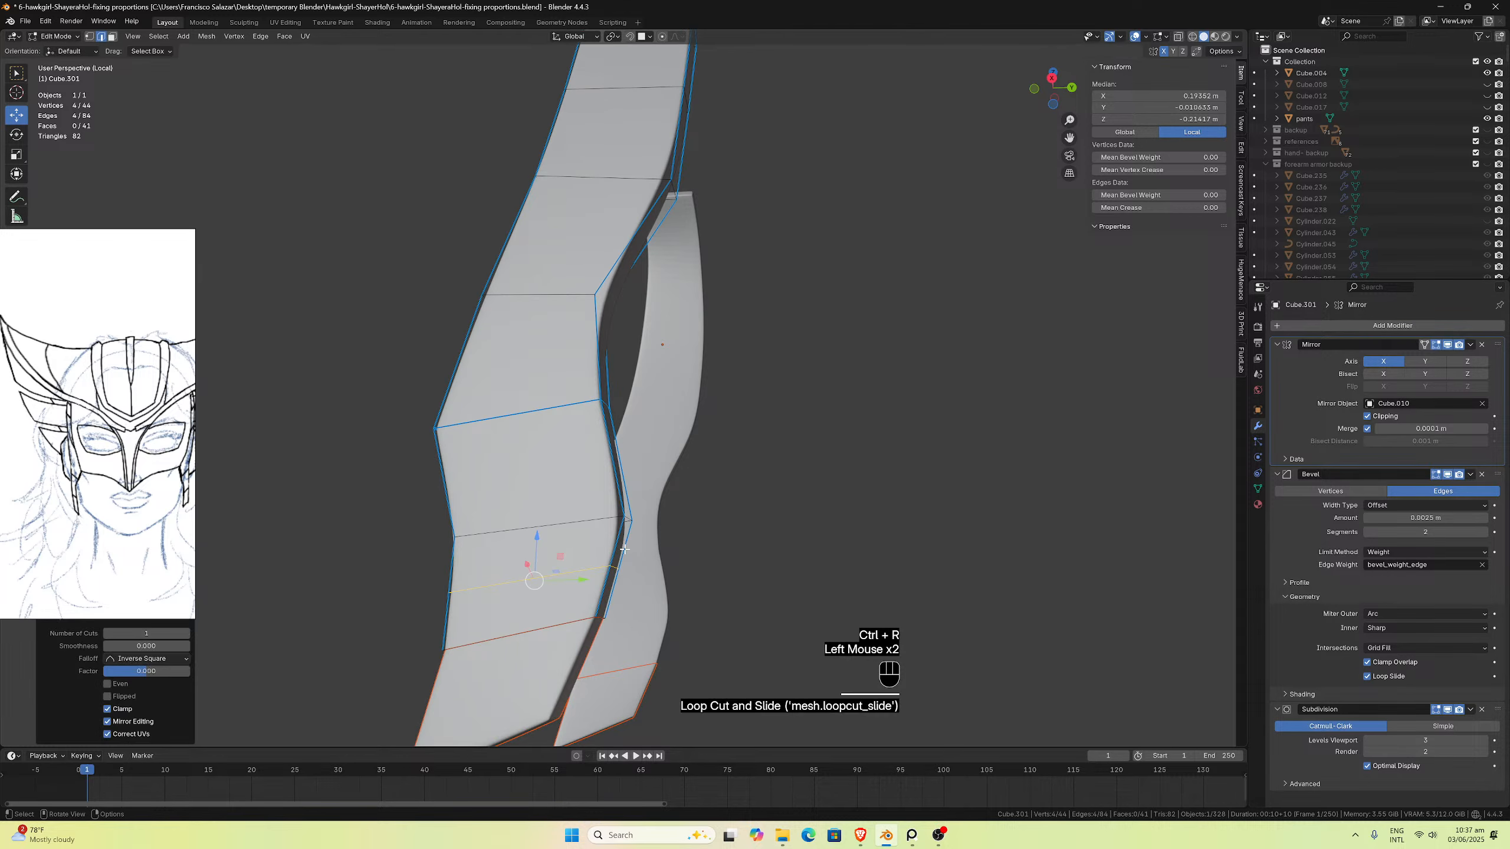
pyautogui.click(605, 543)
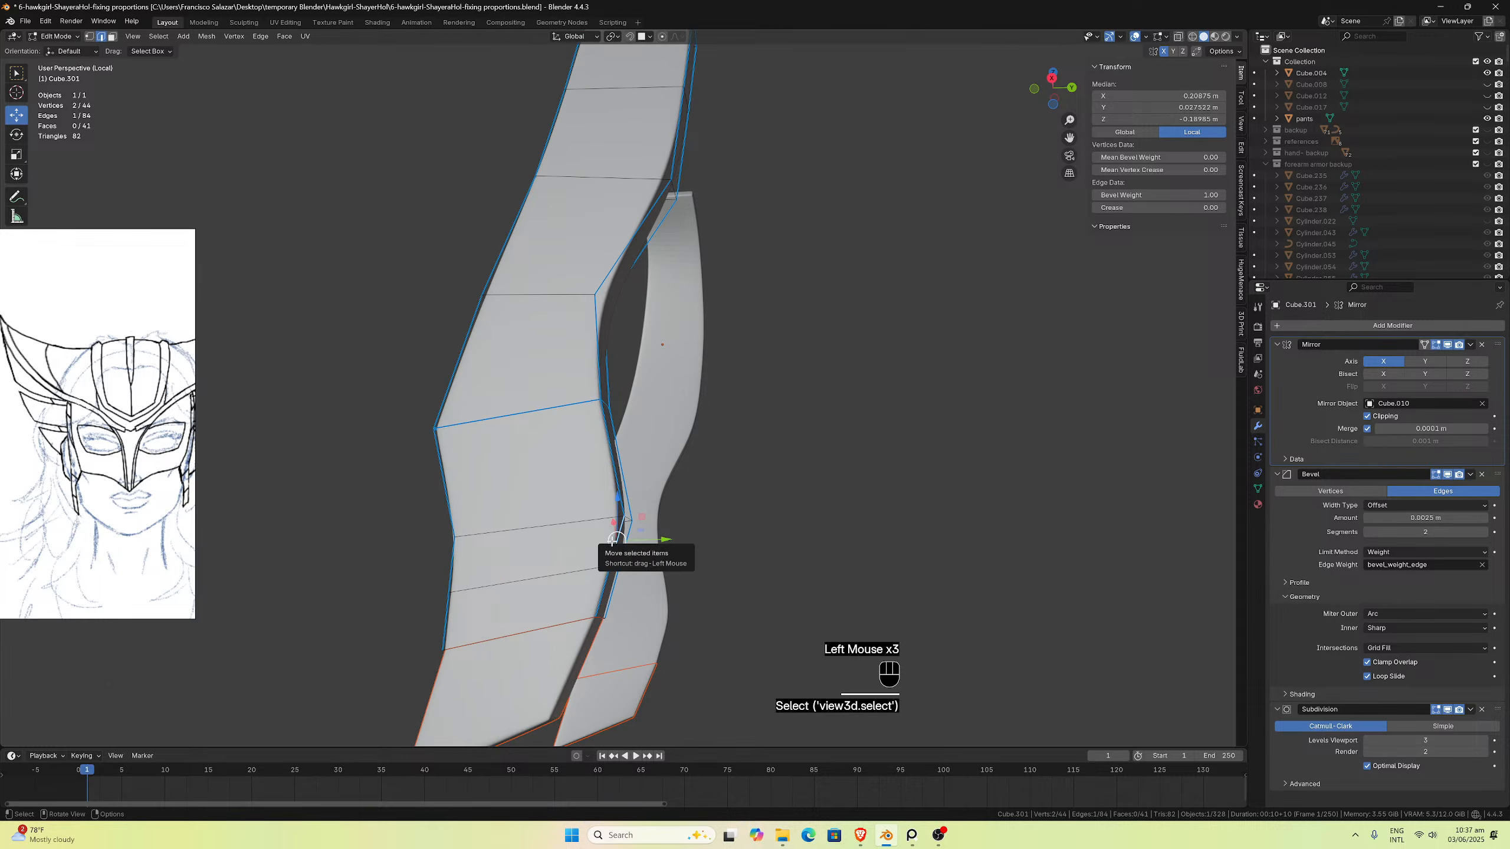
pyautogui.keyDown('alt'); pyautogui.click(612, 542); pyautogui.keyUp('alt')
pyautogui.click(111, 36)
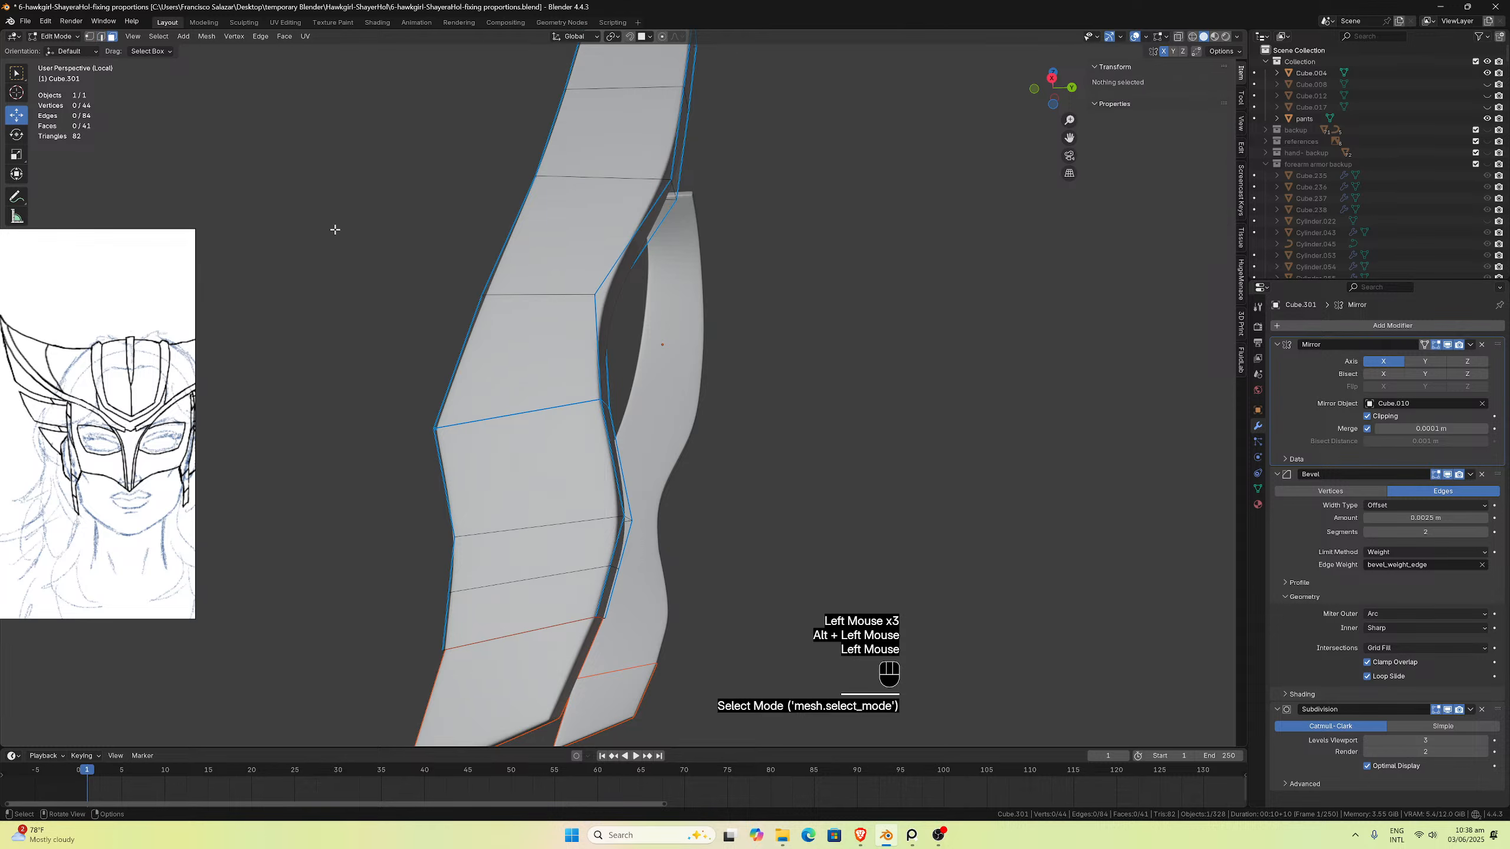
# Step: Separate the two face loops on either side of the new cut into their own object
pyautogui.click(614, 546)
pyautogui.keyDown('alt'); pyautogui.click(612, 547); pyautogui.keyUp('alt')
pyautogui.keyDown('alt'); pyautogui.keyDown('shift'); pyautogui.click(602, 578); pyautogui.keyUp('shift'); pyautogui.keyUp('alt')
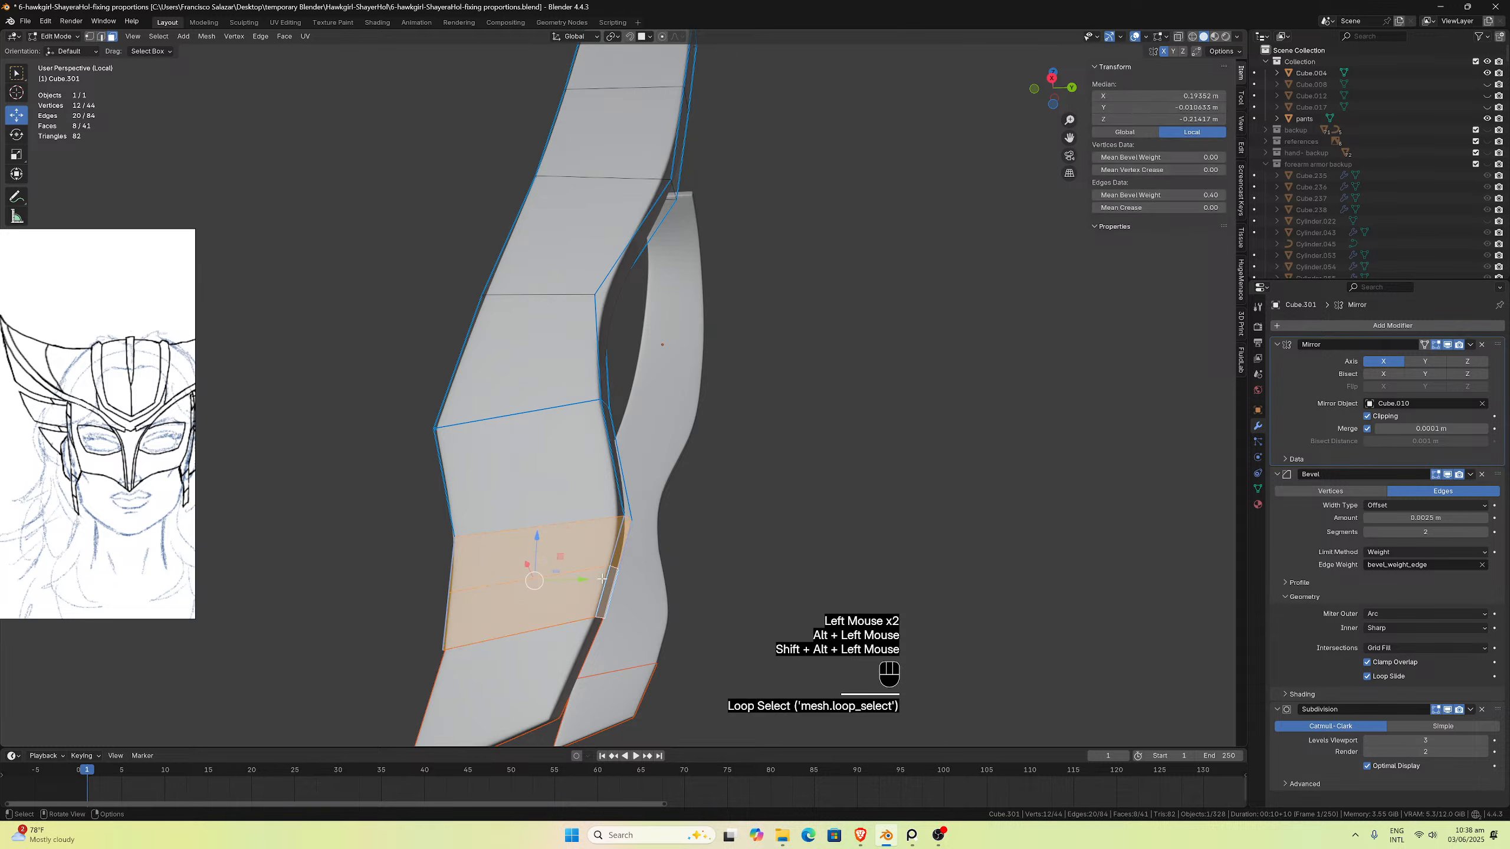
pyautogui.press('p')
pyautogui.click(601, 575)
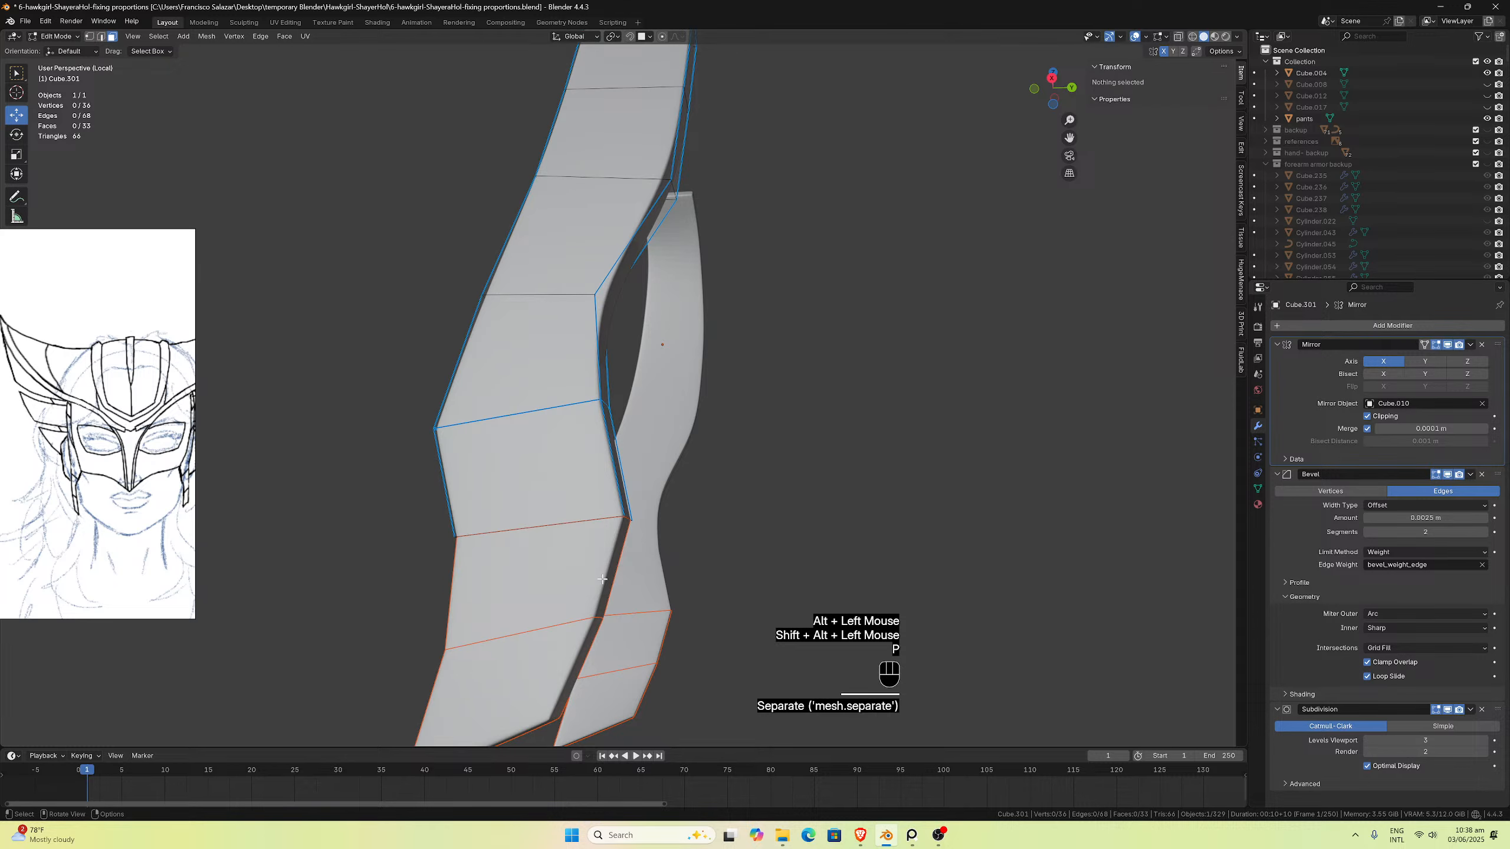
# Step: Undo the separation and the loop cut, returning to the selected face loop just above the detached tip
pyautogui.hotkey('ctrl', 'z')
pyautogui.hotkey('ctrl', 'z')
pyautogui.hotkey('ctrl', 'z')
pyautogui.hotkey('ctrl', 'z')
pyautogui.hotkey('ctrl', 'z')
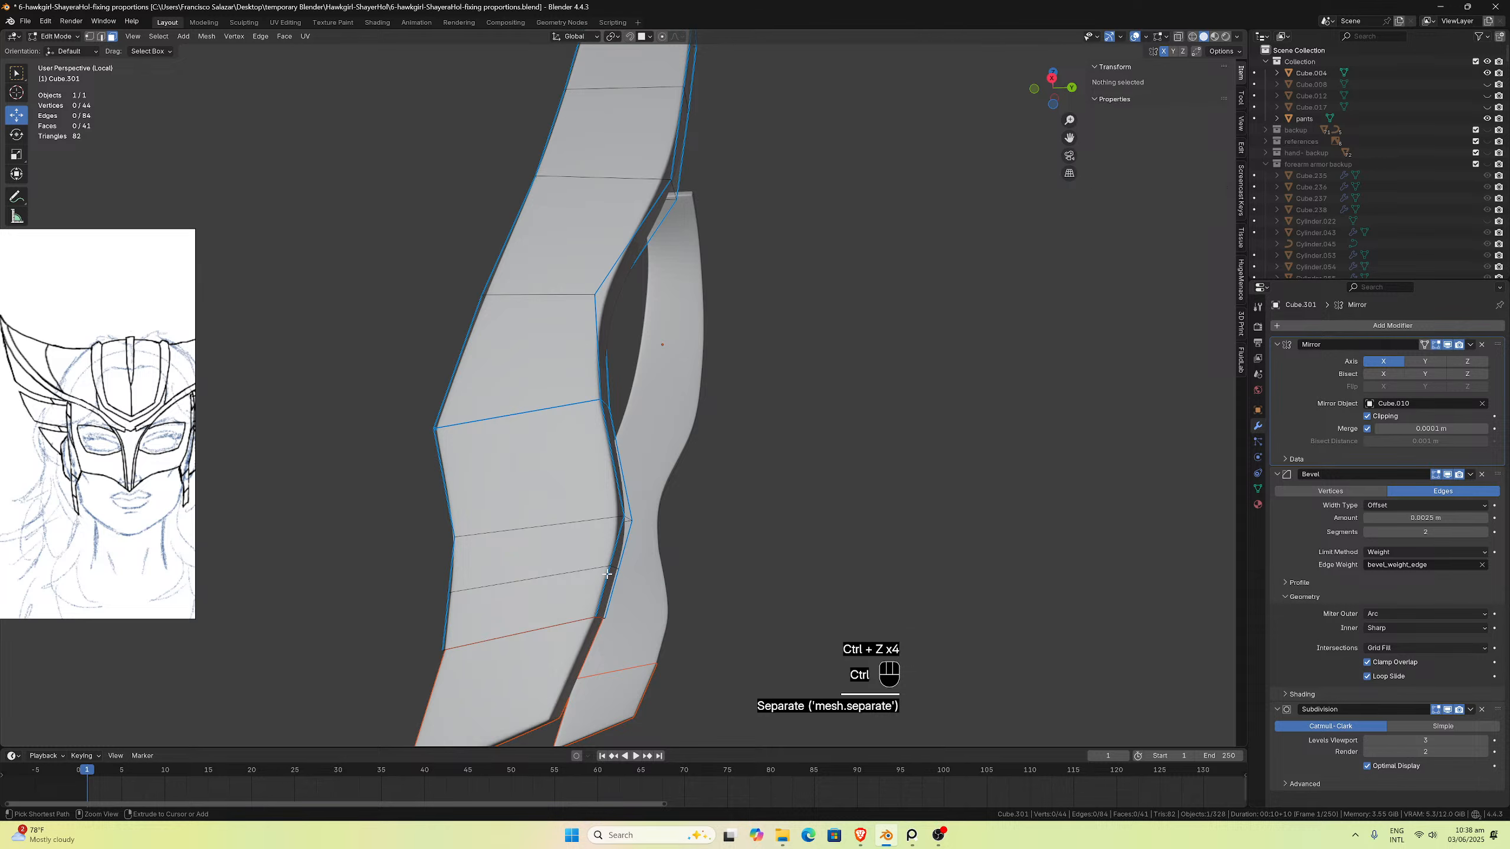
pyautogui.hotkey('ctrl', 'z')
pyautogui.hotkey('ctrl', 'z')
pyautogui.hotkey('ctrl', 'z')
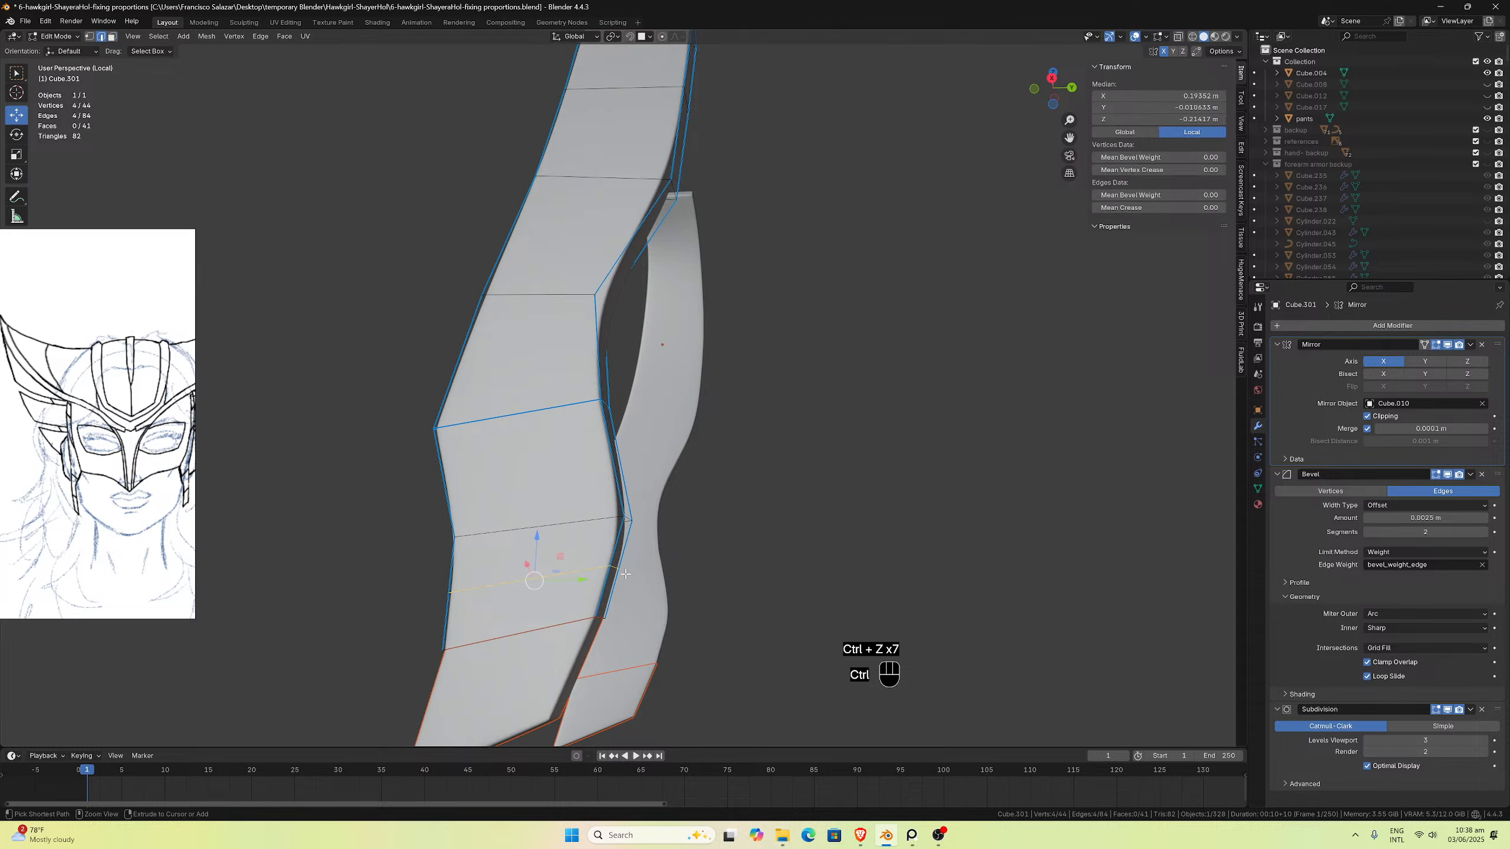
pyautogui.keyDown('ctrl'); pyautogui.moveTo(626, 572); pyautogui.dragTo(680, 564, button='middle'); pyautogui.keyUp('ctrl')
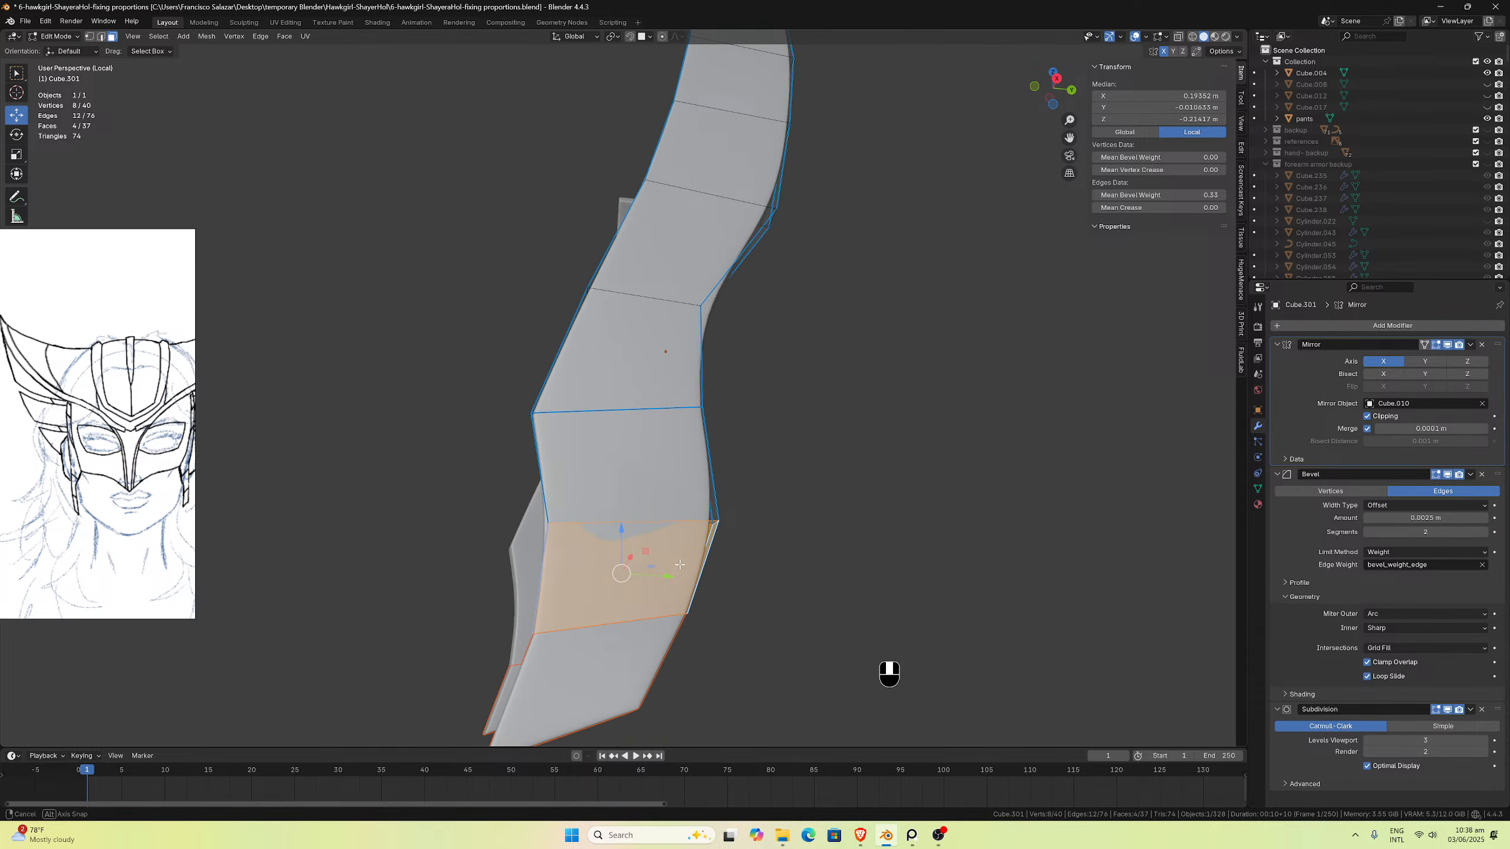
pyautogui.moveTo(679, 565); pyautogui.dragTo(706, 570, button='middle')
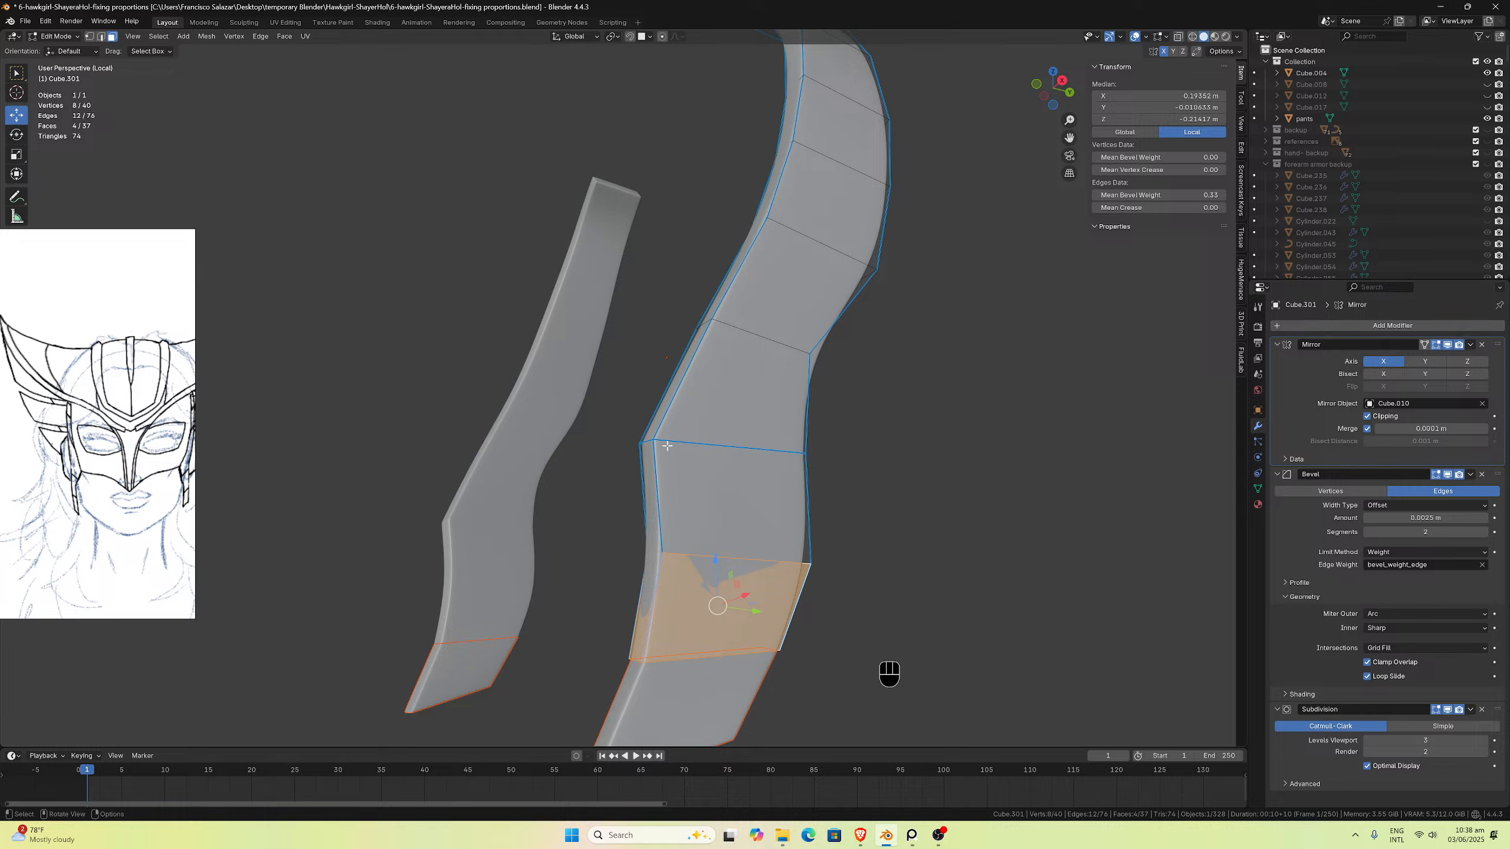
pyautogui.moveTo(803, 540); pyautogui.dragTo(820, 546, button='middle')
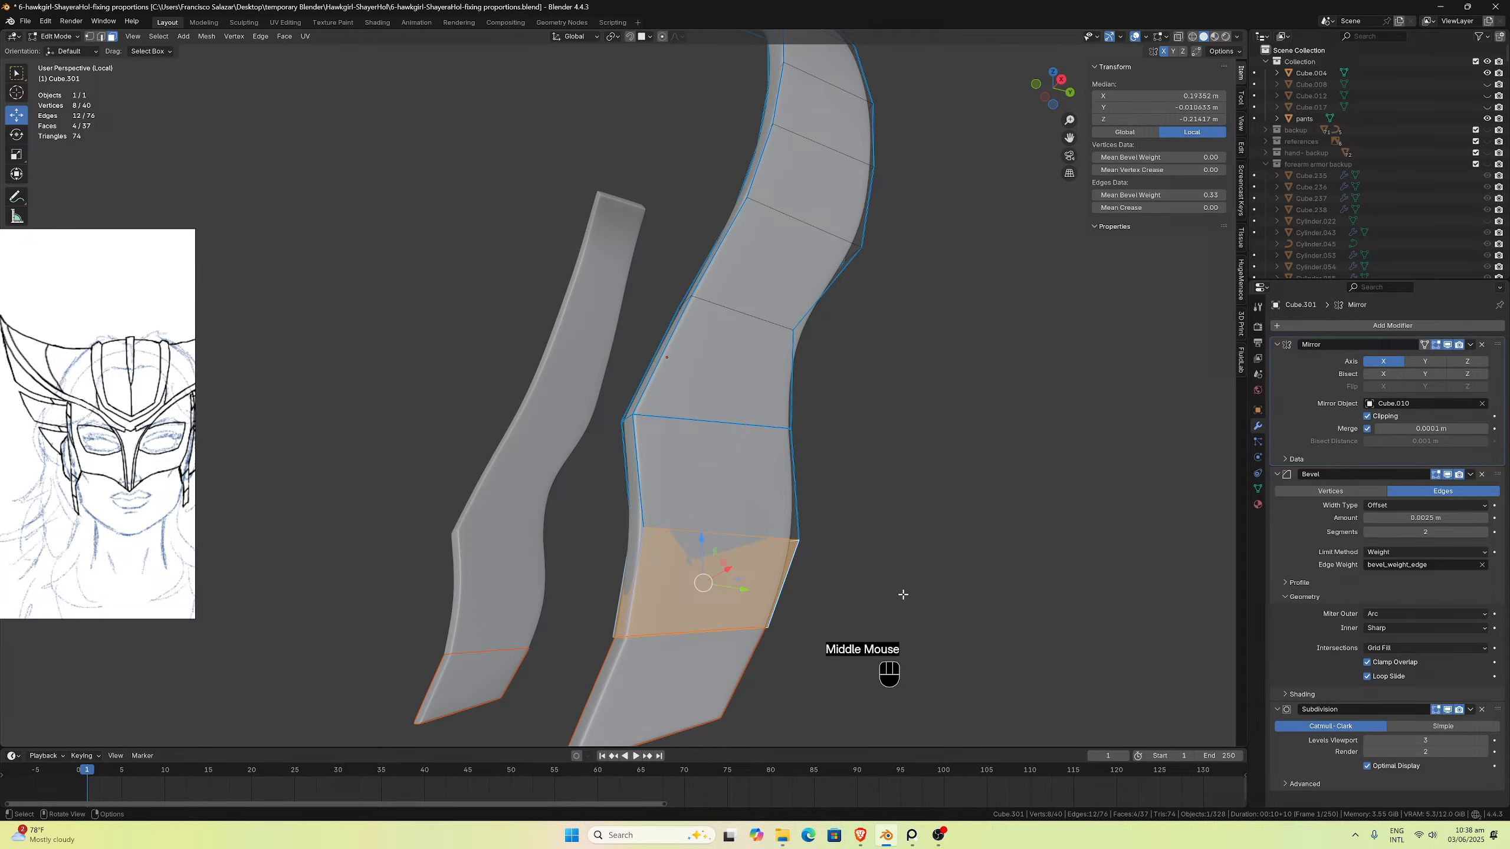
pyautogui.moveTo(688, 615); pyautogui.dragTo(767, 544, button='middle')
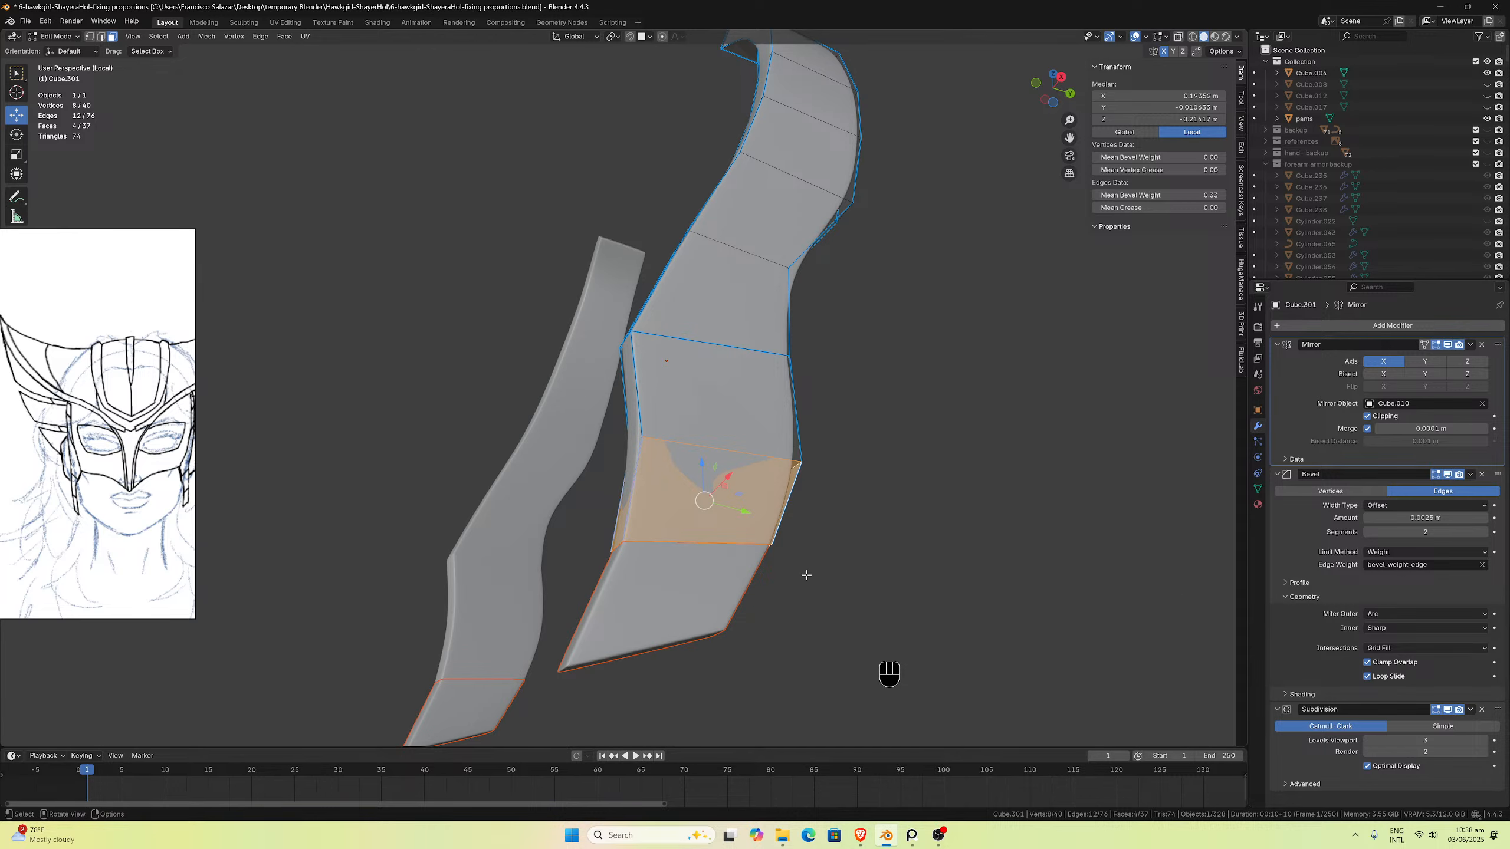
pyautogui.moveTo(791, 572); pyautogui.dragTo(766, 594, button='middle')
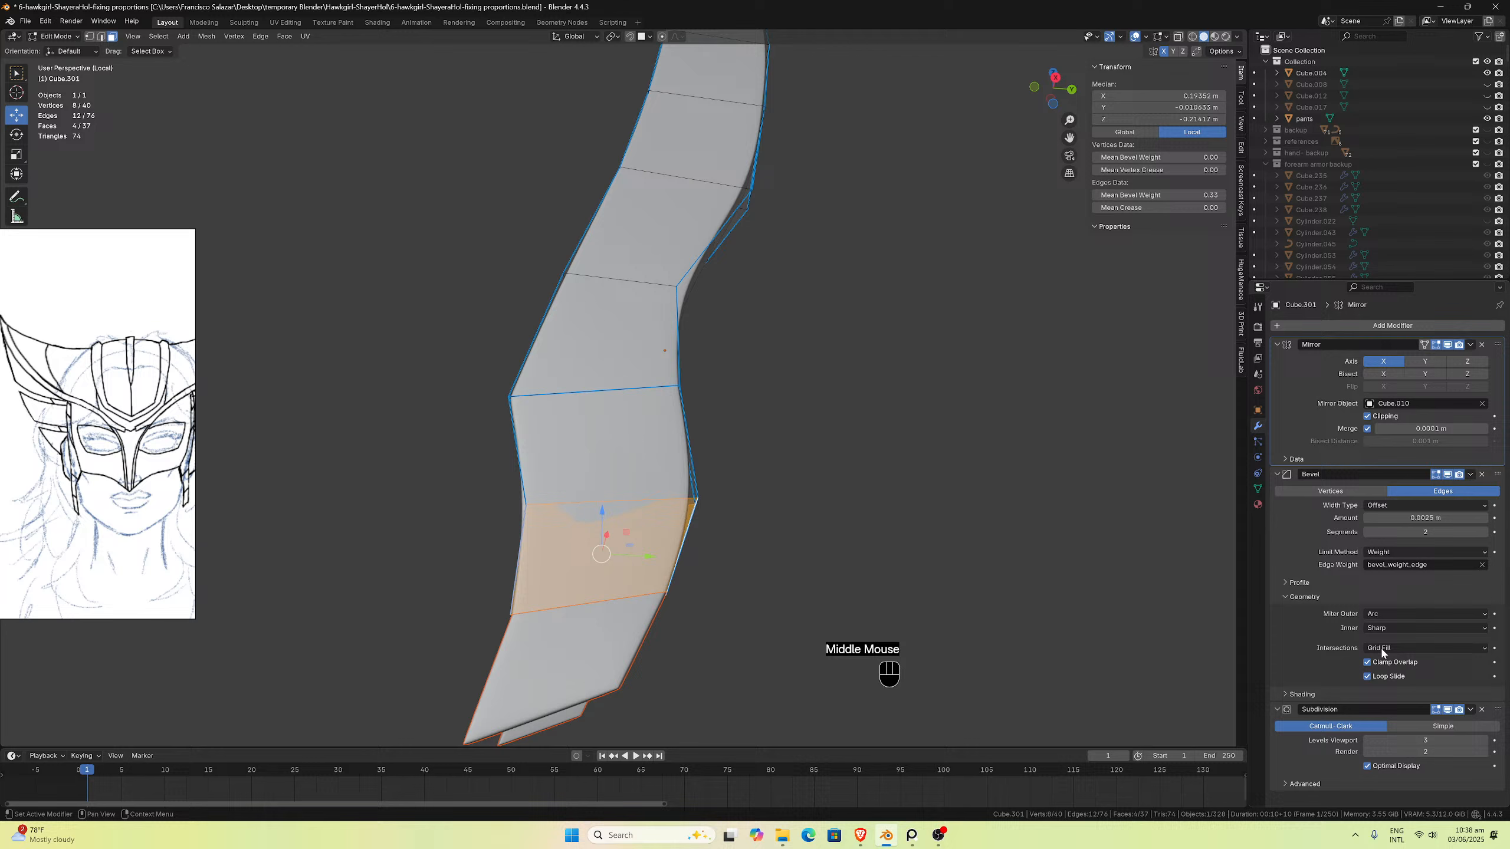
# Step: Try to separate the selected face loop into its own object with the Subdivision viewport level lowered to 1
pyautogui.click(1369, 740)
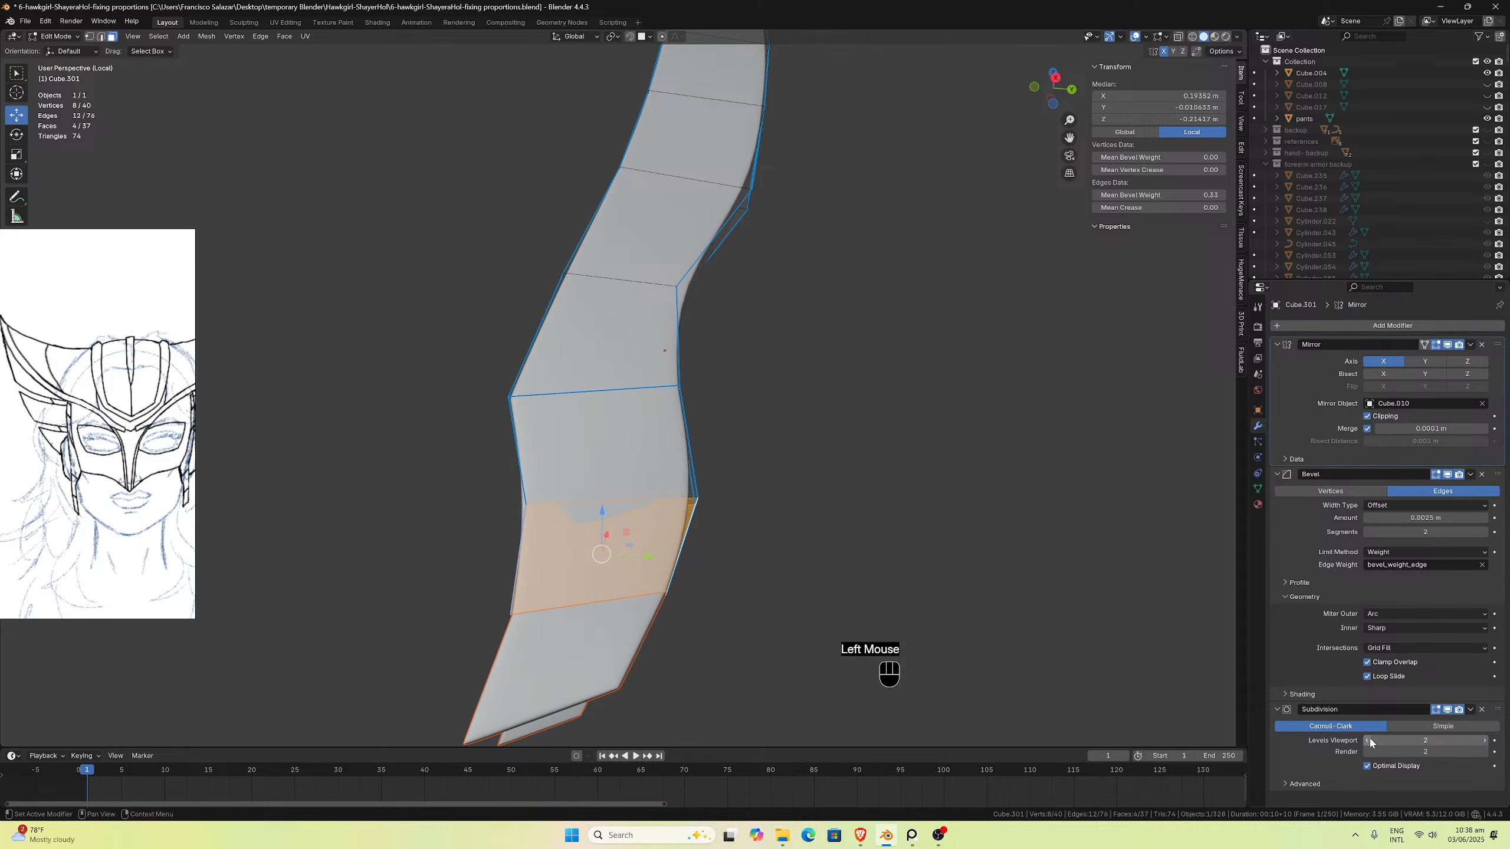
pyautogui.click(1369, 740)
pyautogui.click(1368, 740)
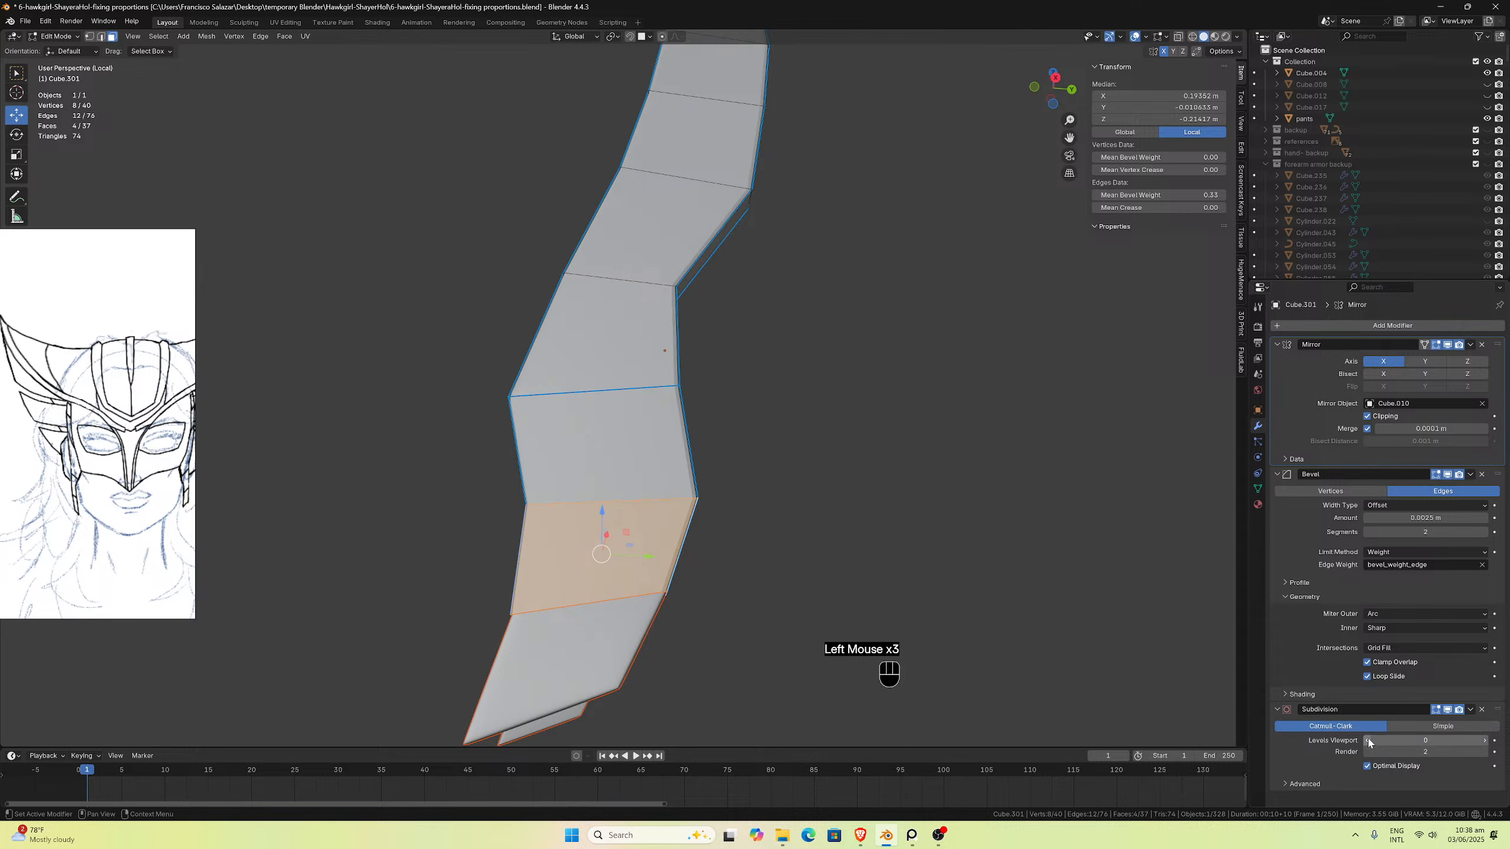
pyautogui.click(1484, 740)
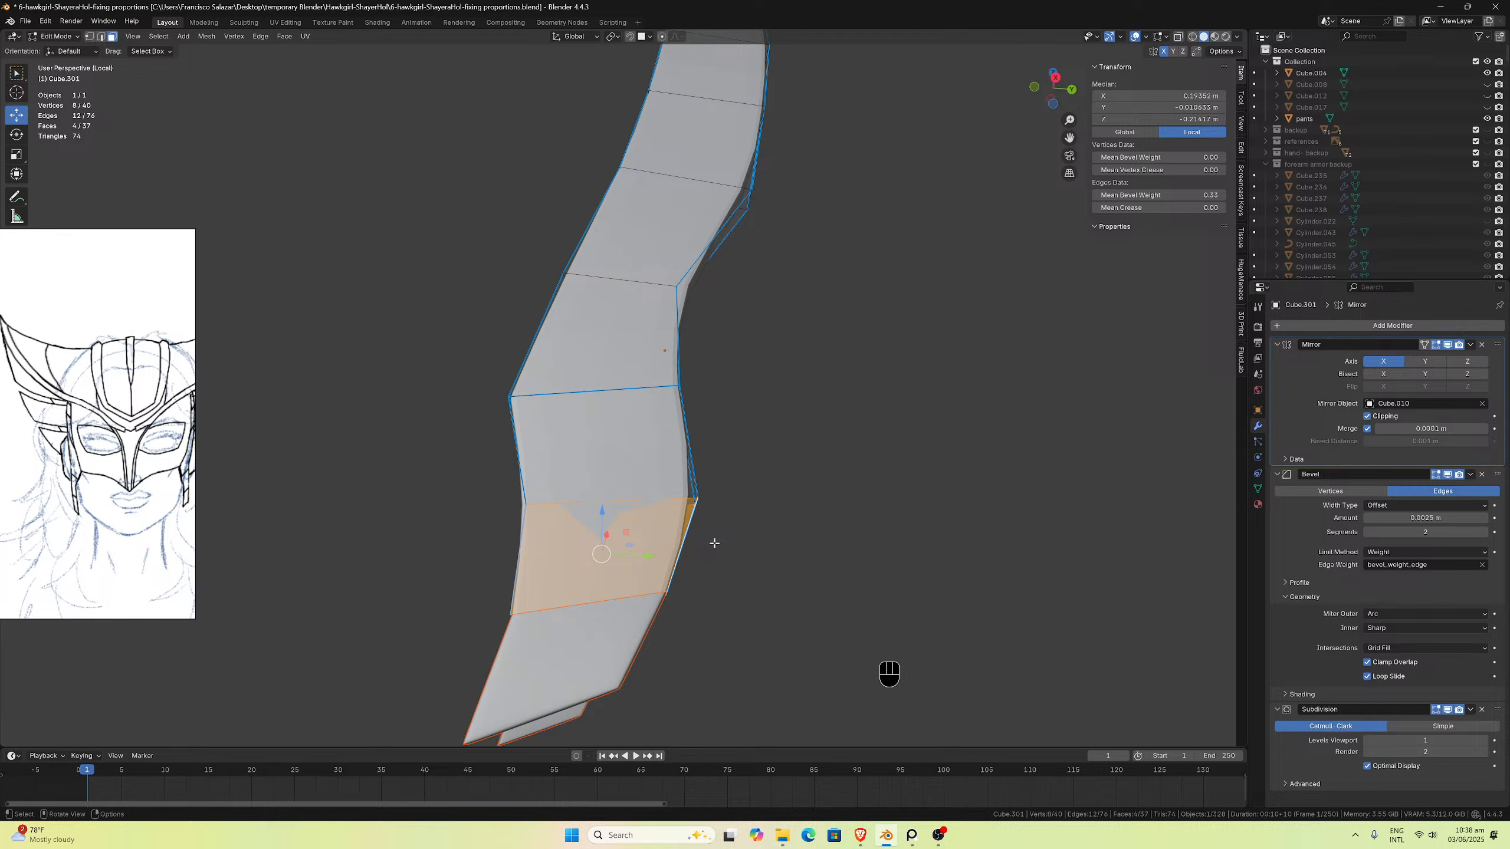
pyautogui.press('p')
pyautogui.click(697, 537)
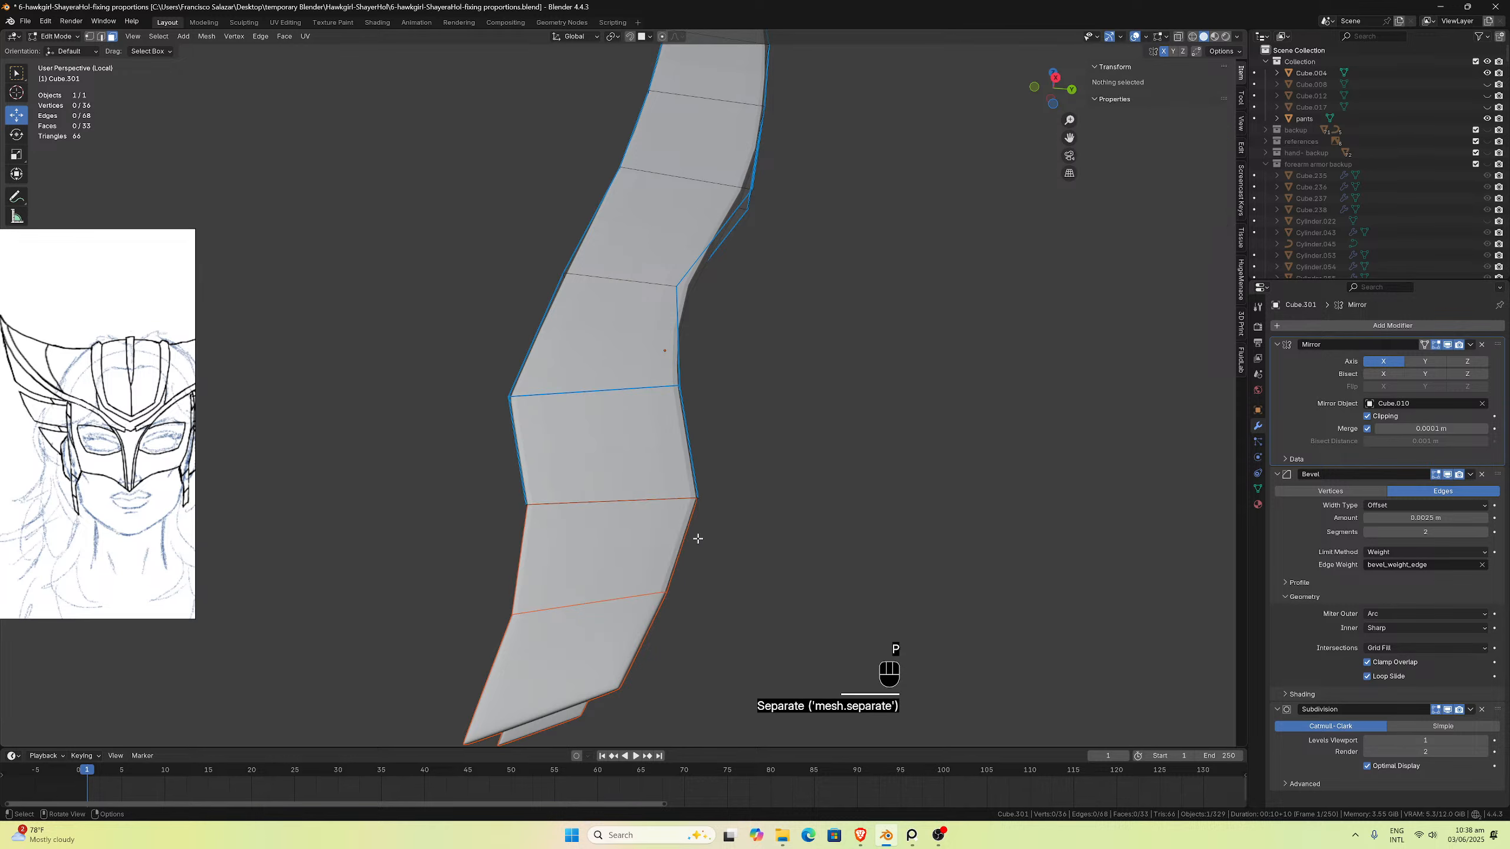
pyautogui.hotkey('ctrl', 'z')
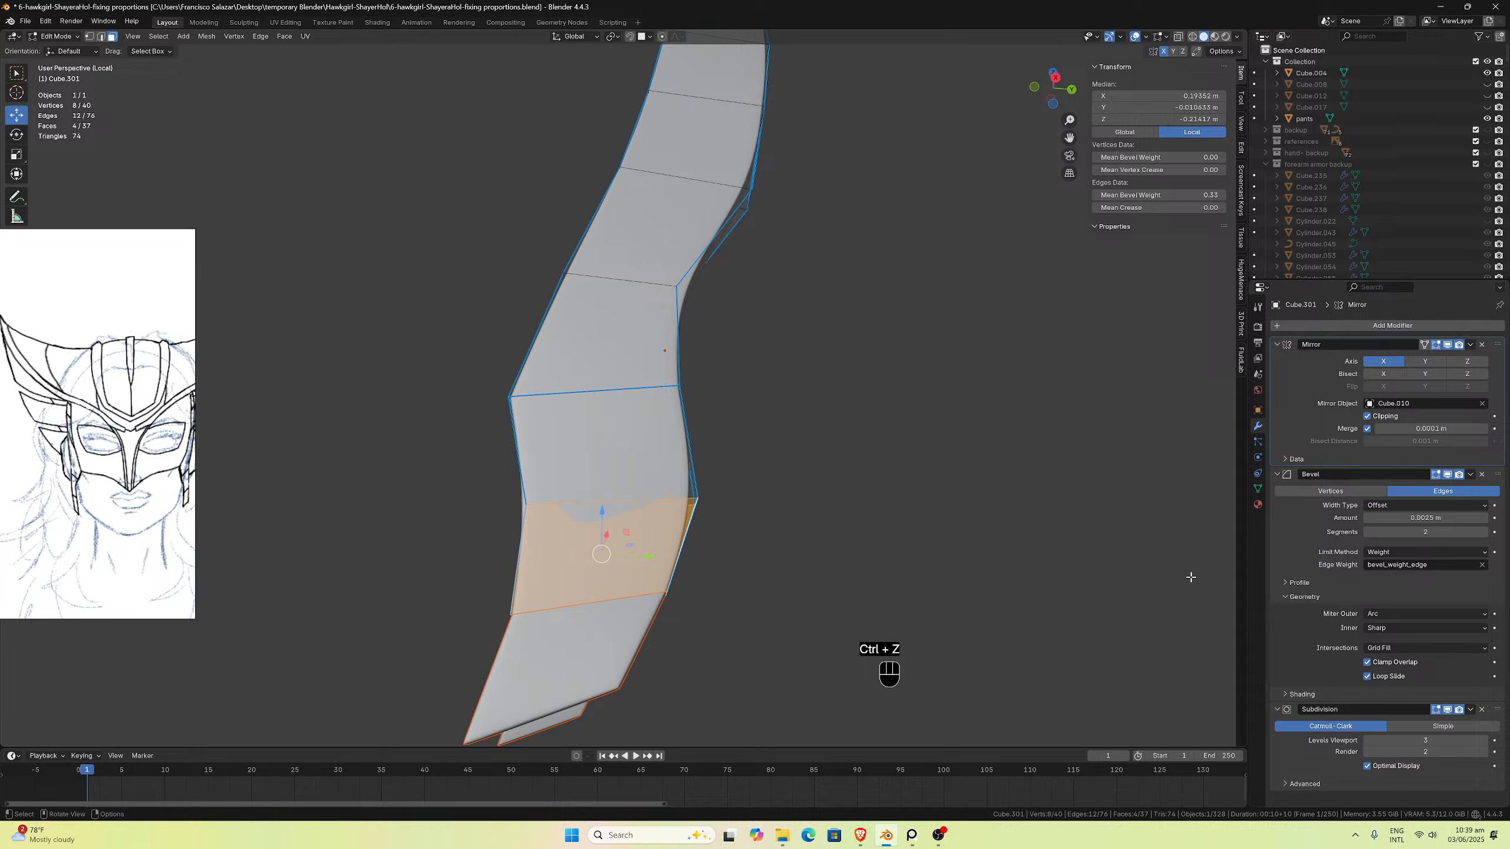
# Step: Hide the strap's Bevel and Mirror modifiers in the viewport and put Subdivision first in the stack at viewport level 1
pyautogui.click(1447, 475)
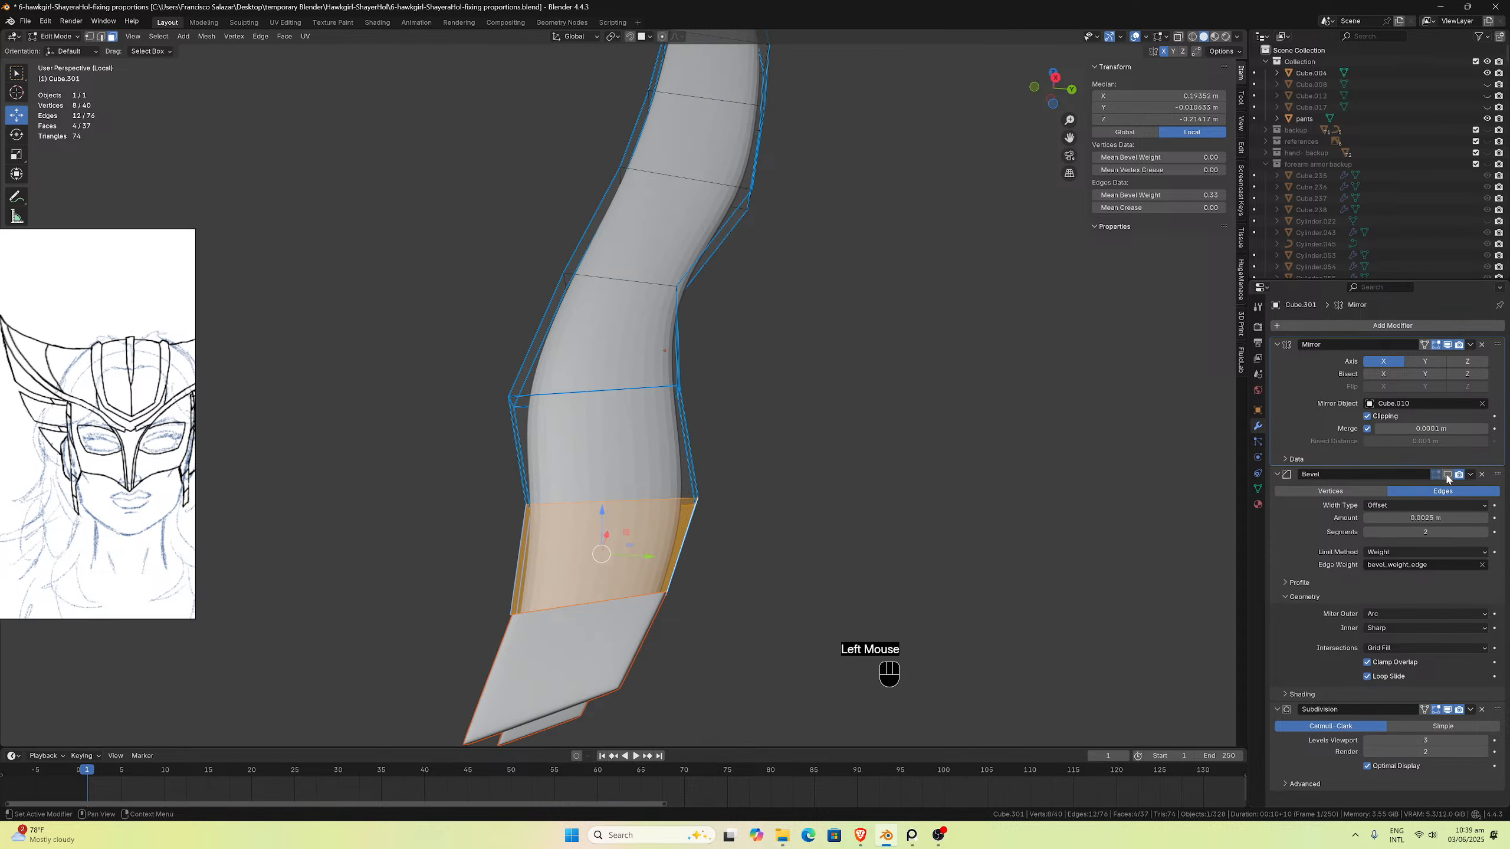
pyautogui.moveTo(1497, 709); pyautogui.dragTo(1489, 485)
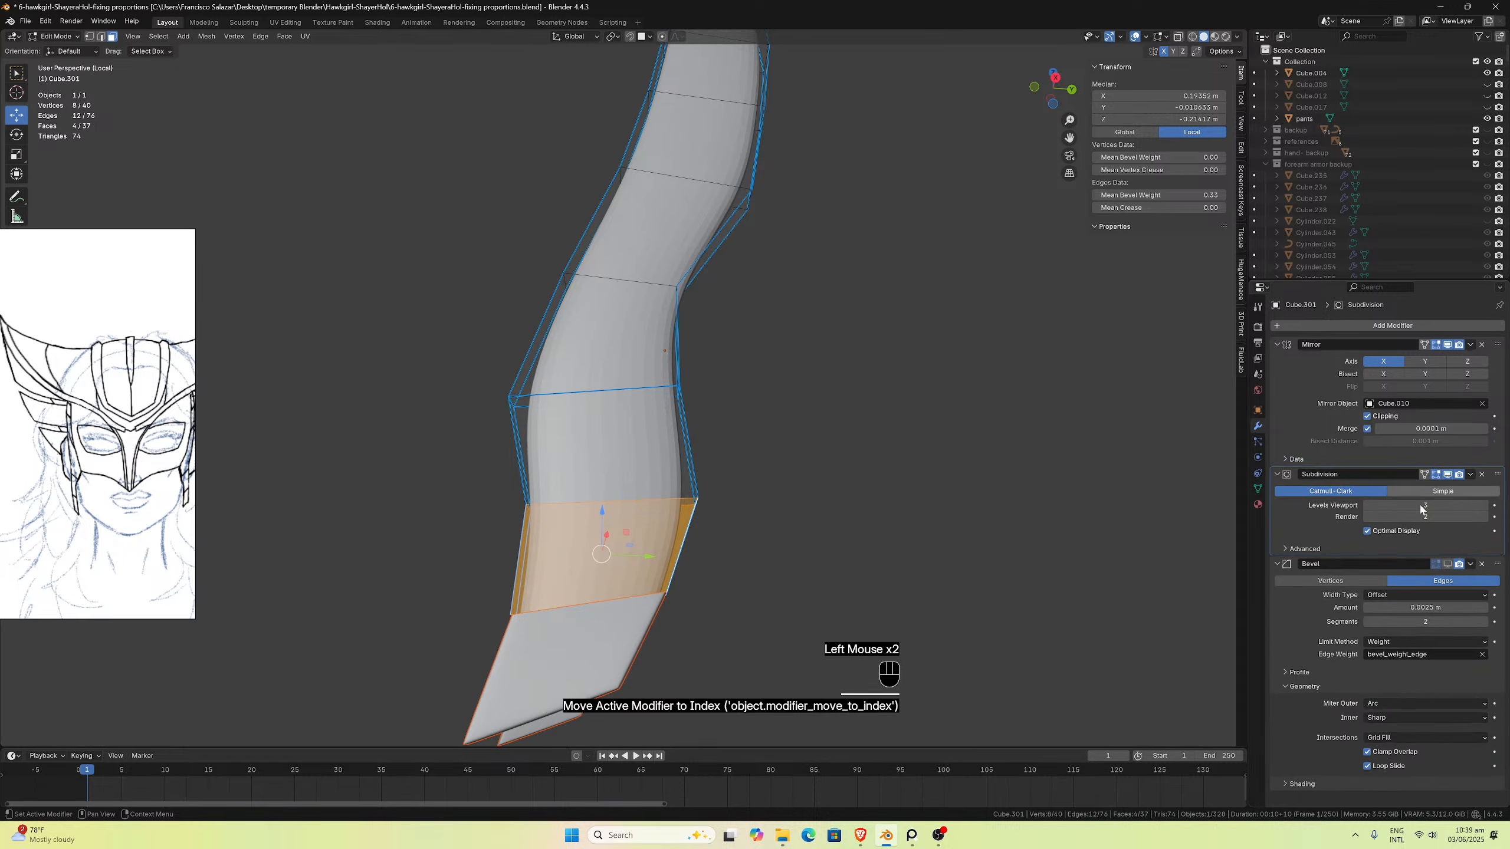
pyautogui.click(1366, 505)
pyautogui.click(1366, 506)
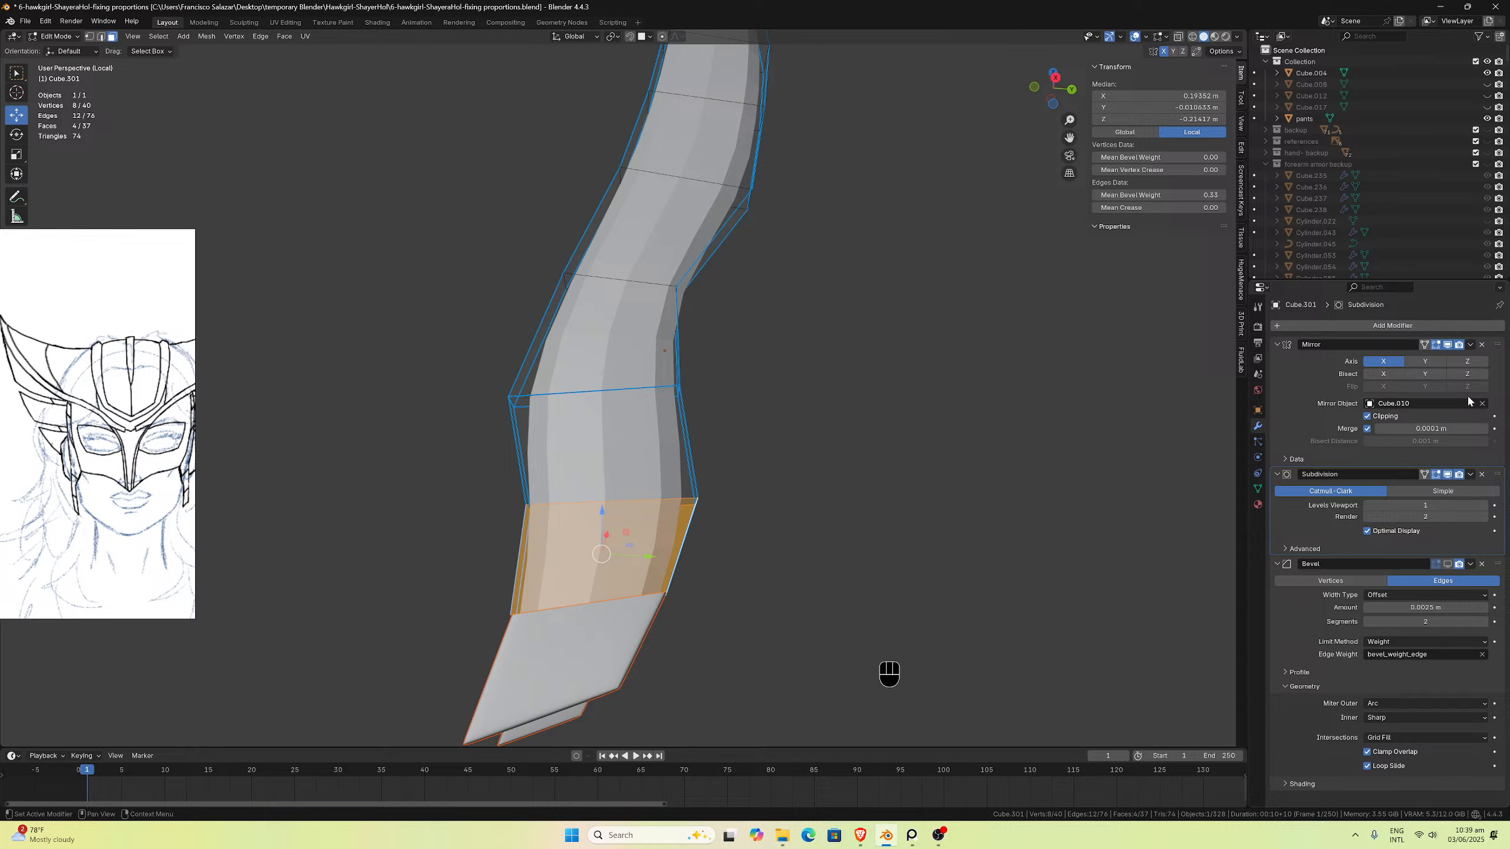
pyautogui.click(1447, 345)
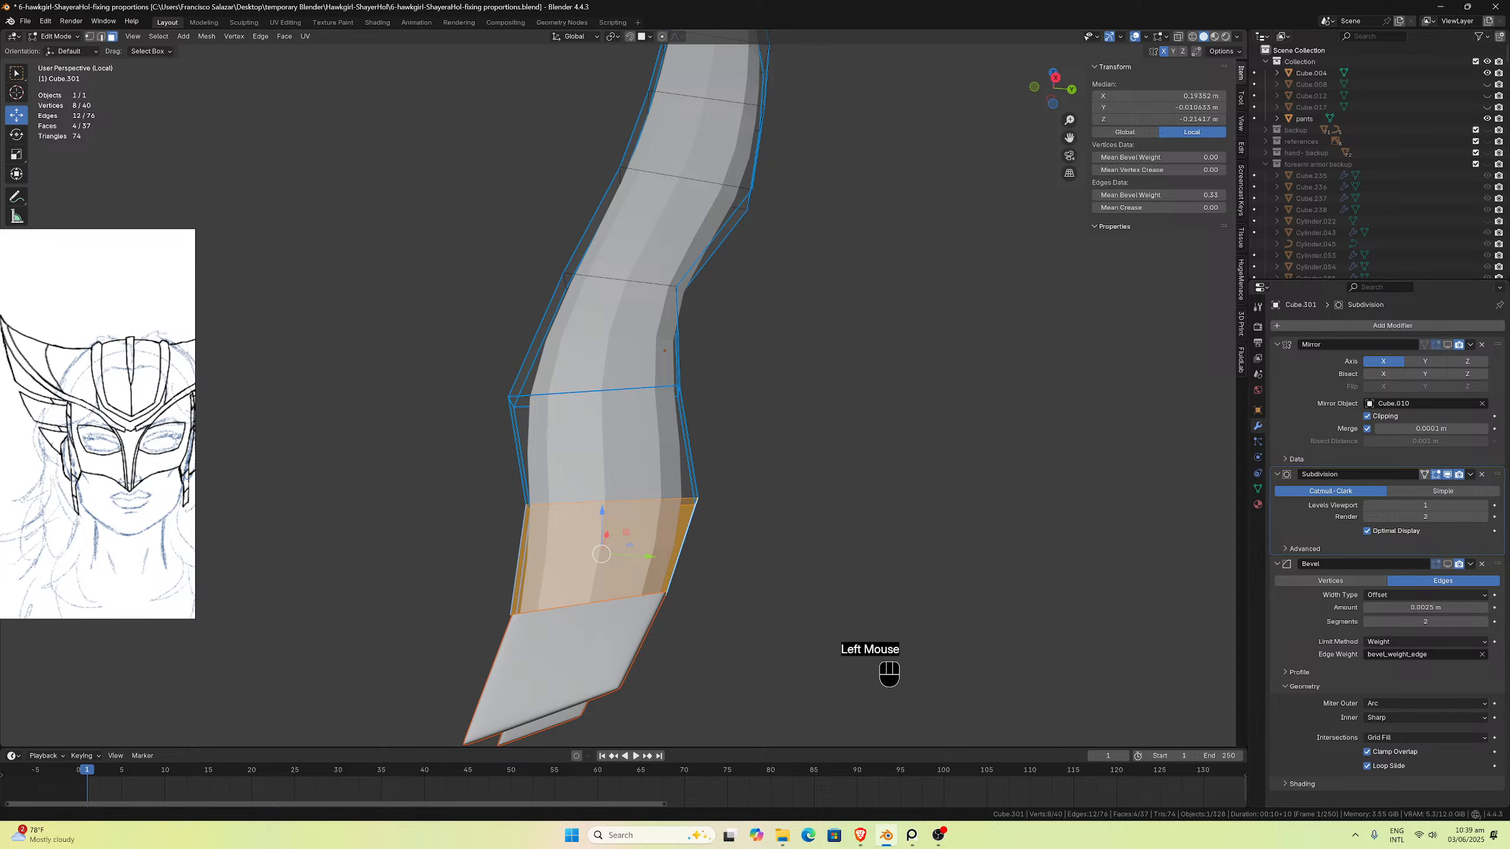
pyautogui.moveTo(1497, 475); pyautogui.dragTo(1469, 347)
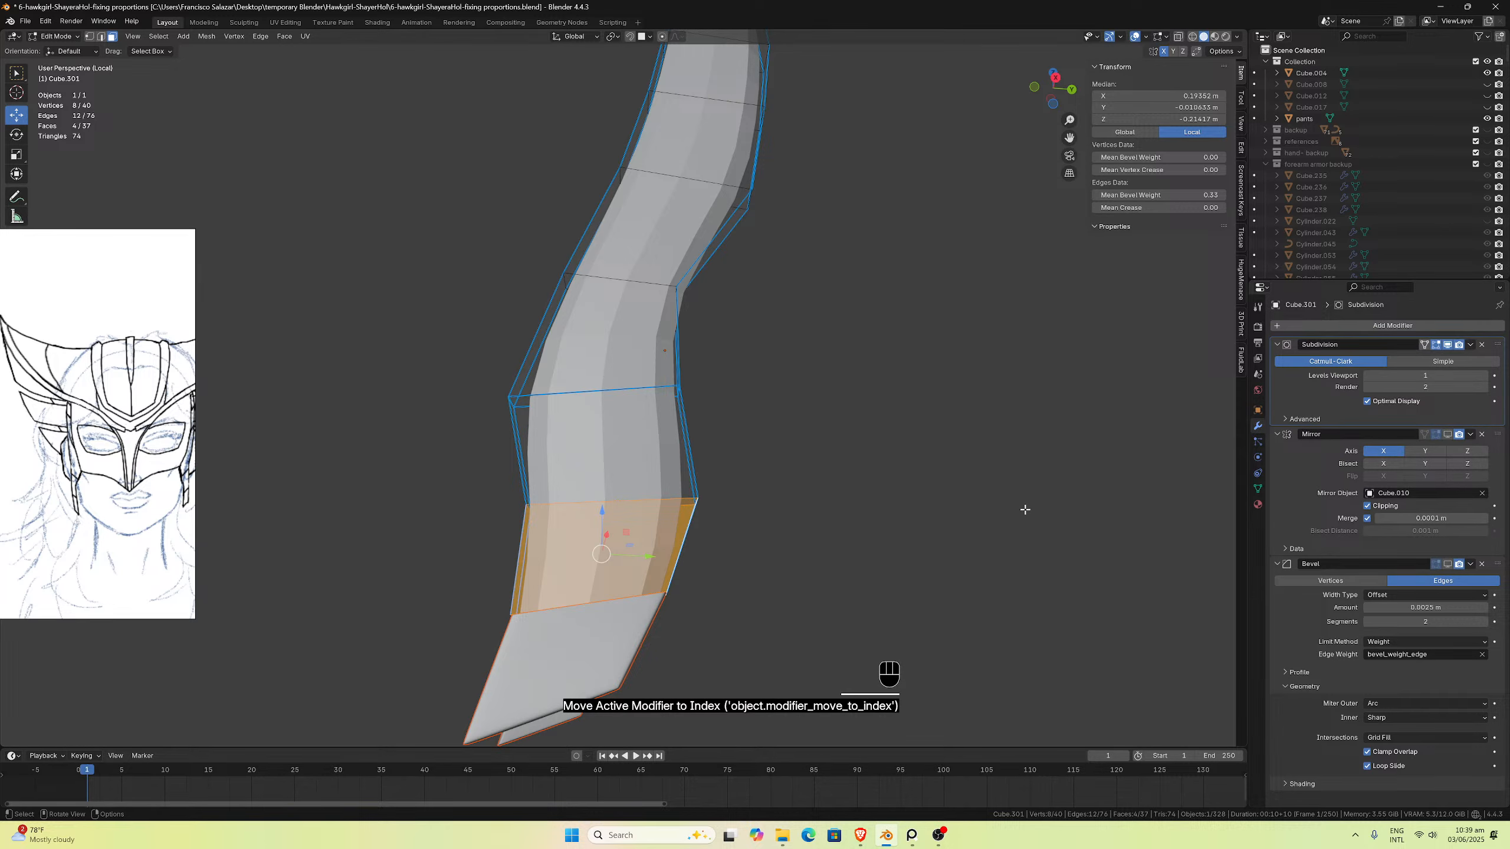
pyautogui.scroll(-2, 700, 564)
pyautogui.moveTo(713, 559); pyautogui.dragTo(745, 546, button='middle')
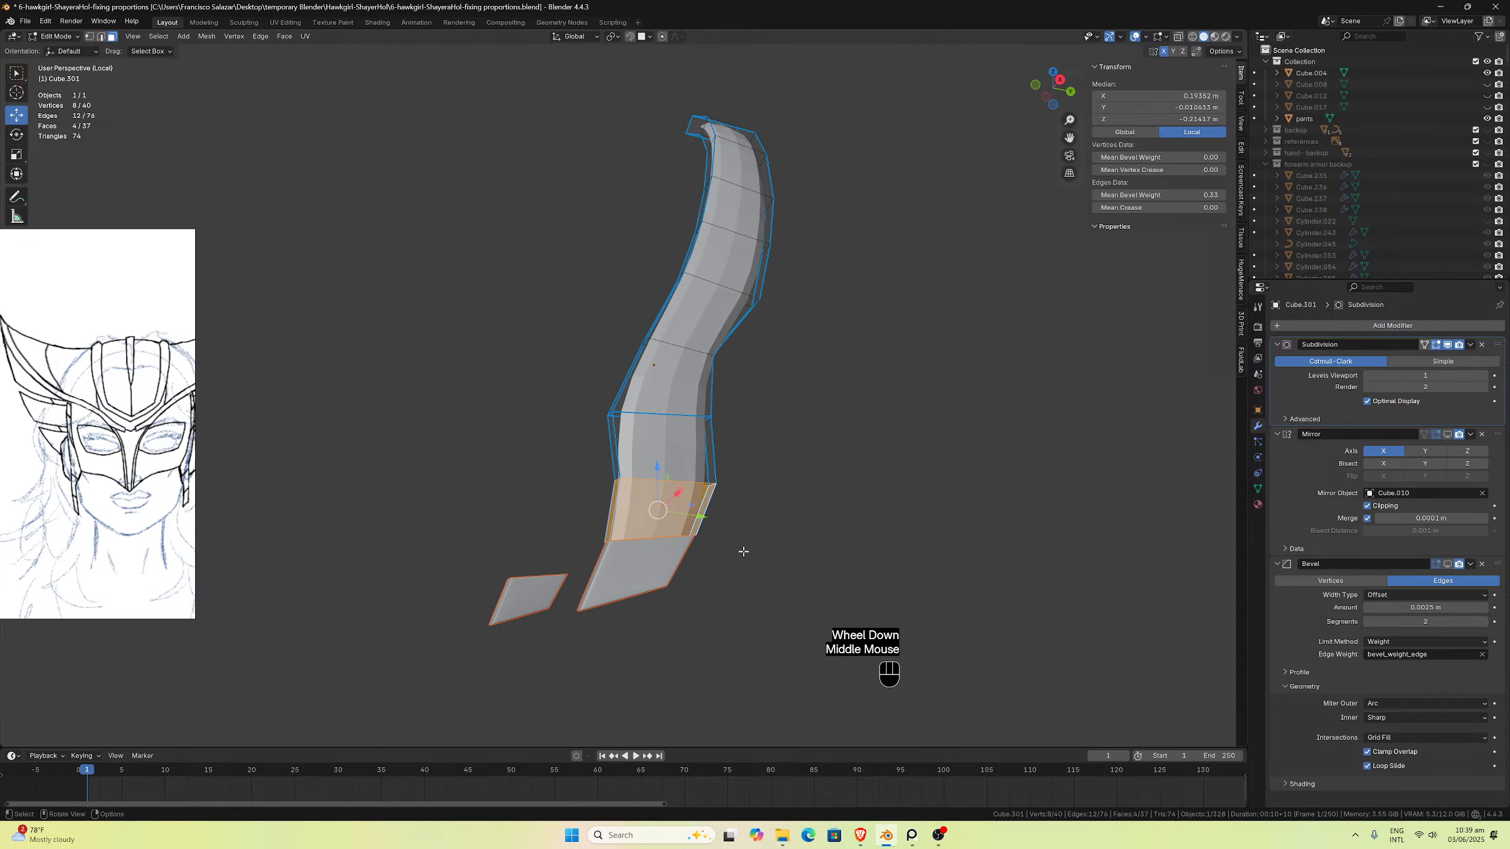
# Step: Return to the full scene in Object Mode and delete the detached tip and the duplicated strap, keeping the original strap
pyautogui.press('/')
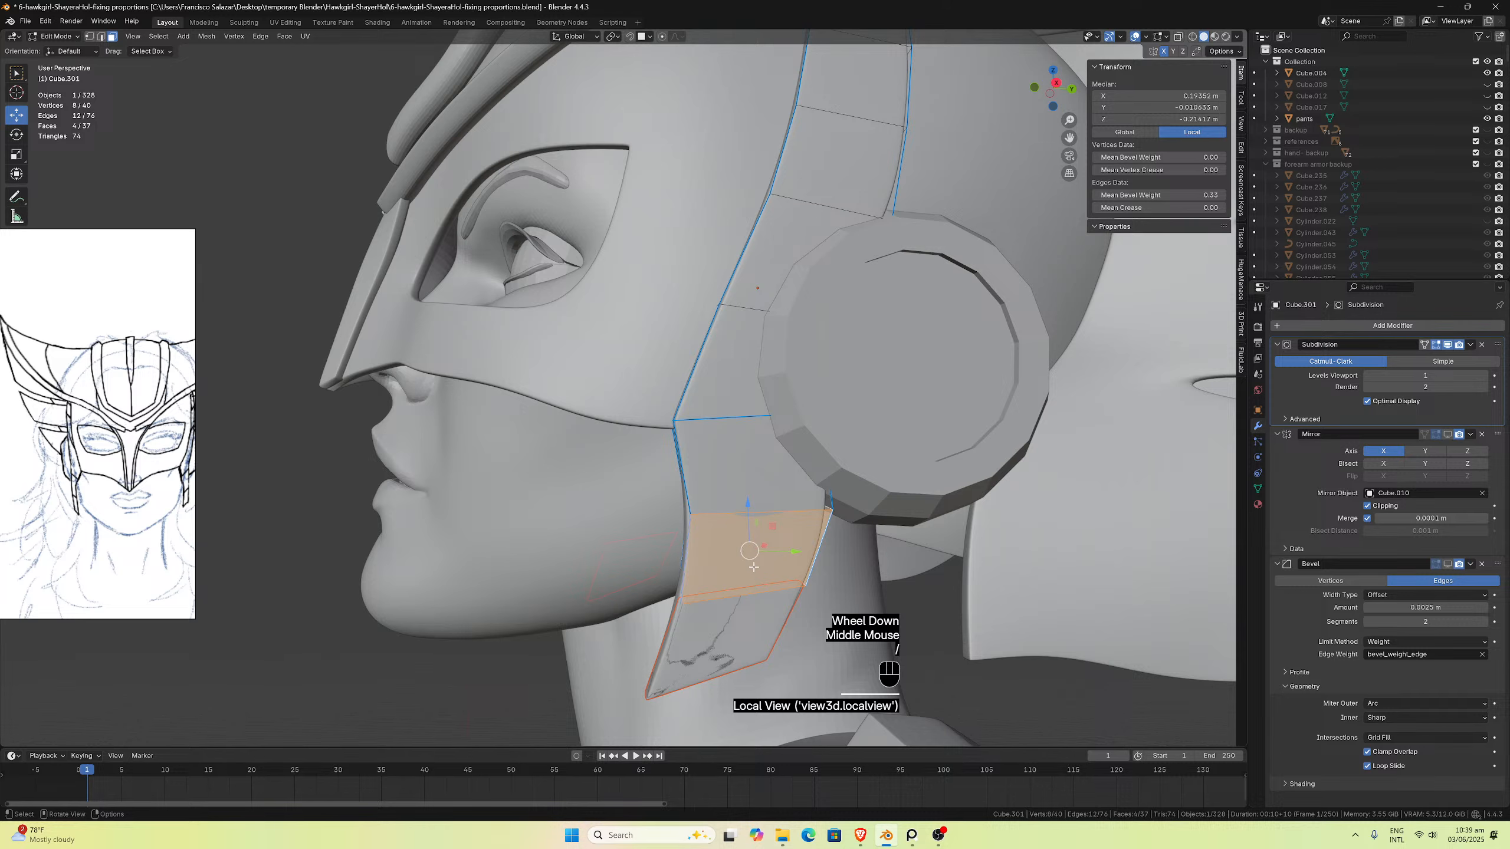
pyautogui.press('Tab')
pyautogui.click(740, 607)
pyautogui.click(739, 599)
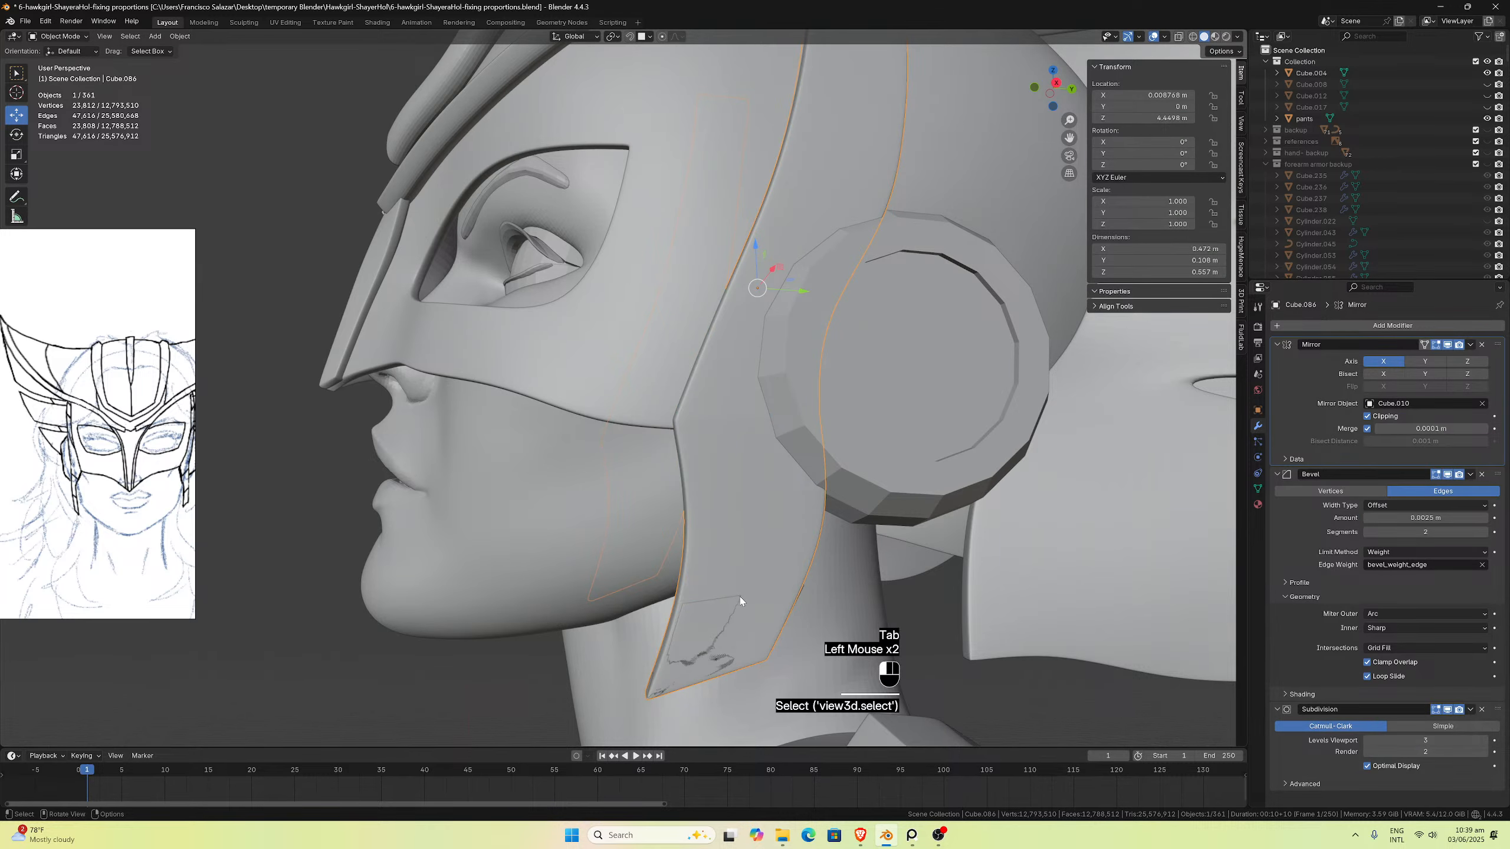
pyautogui.press('x')
pyautogui.click(719, 607)
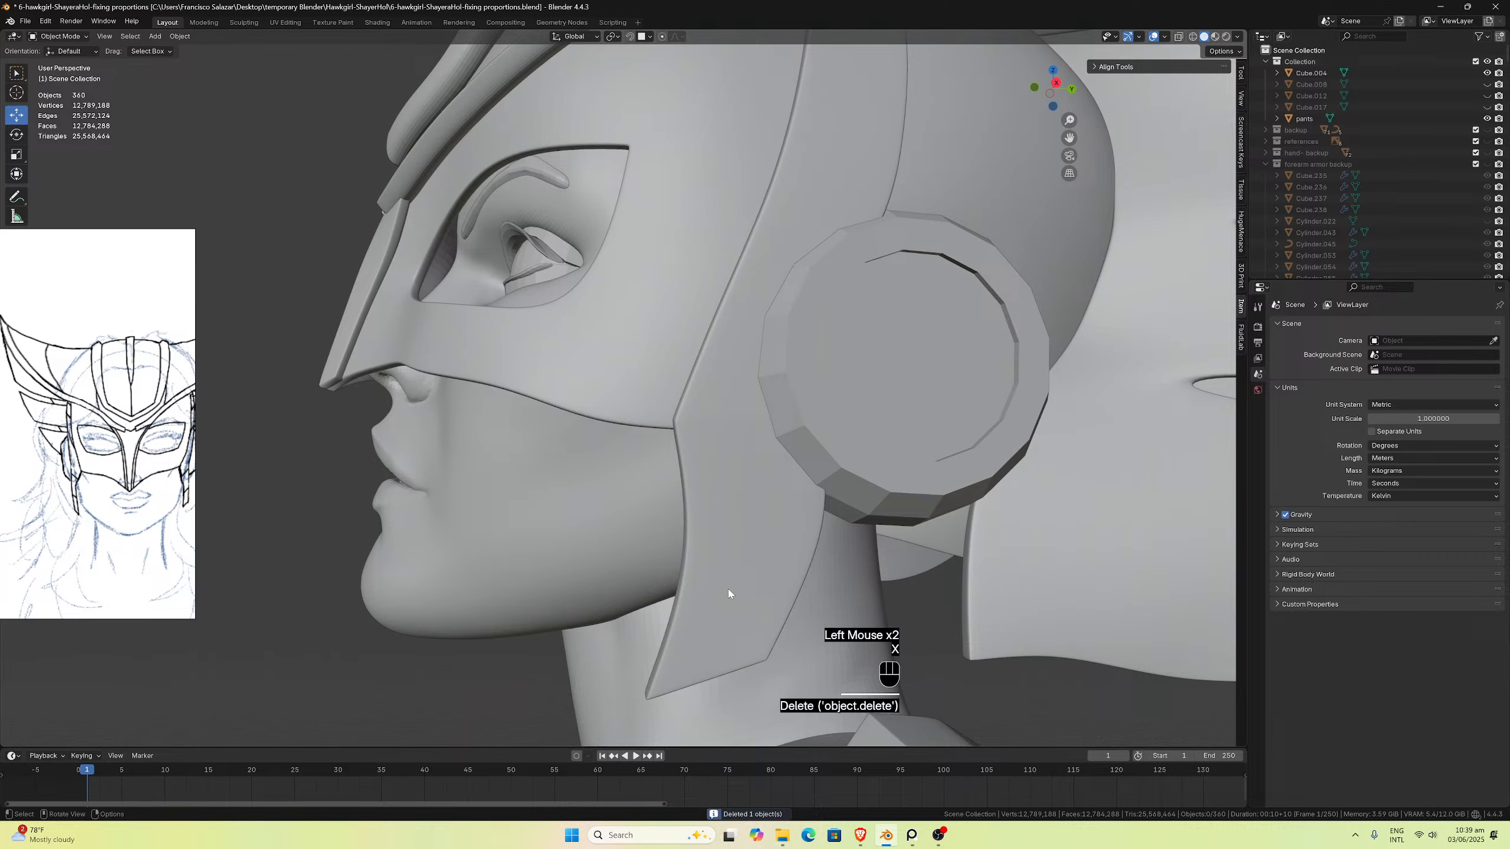
pyautogui.click(746, 555)
pyautogui.press('x')
pyautogui.click(757, 573)
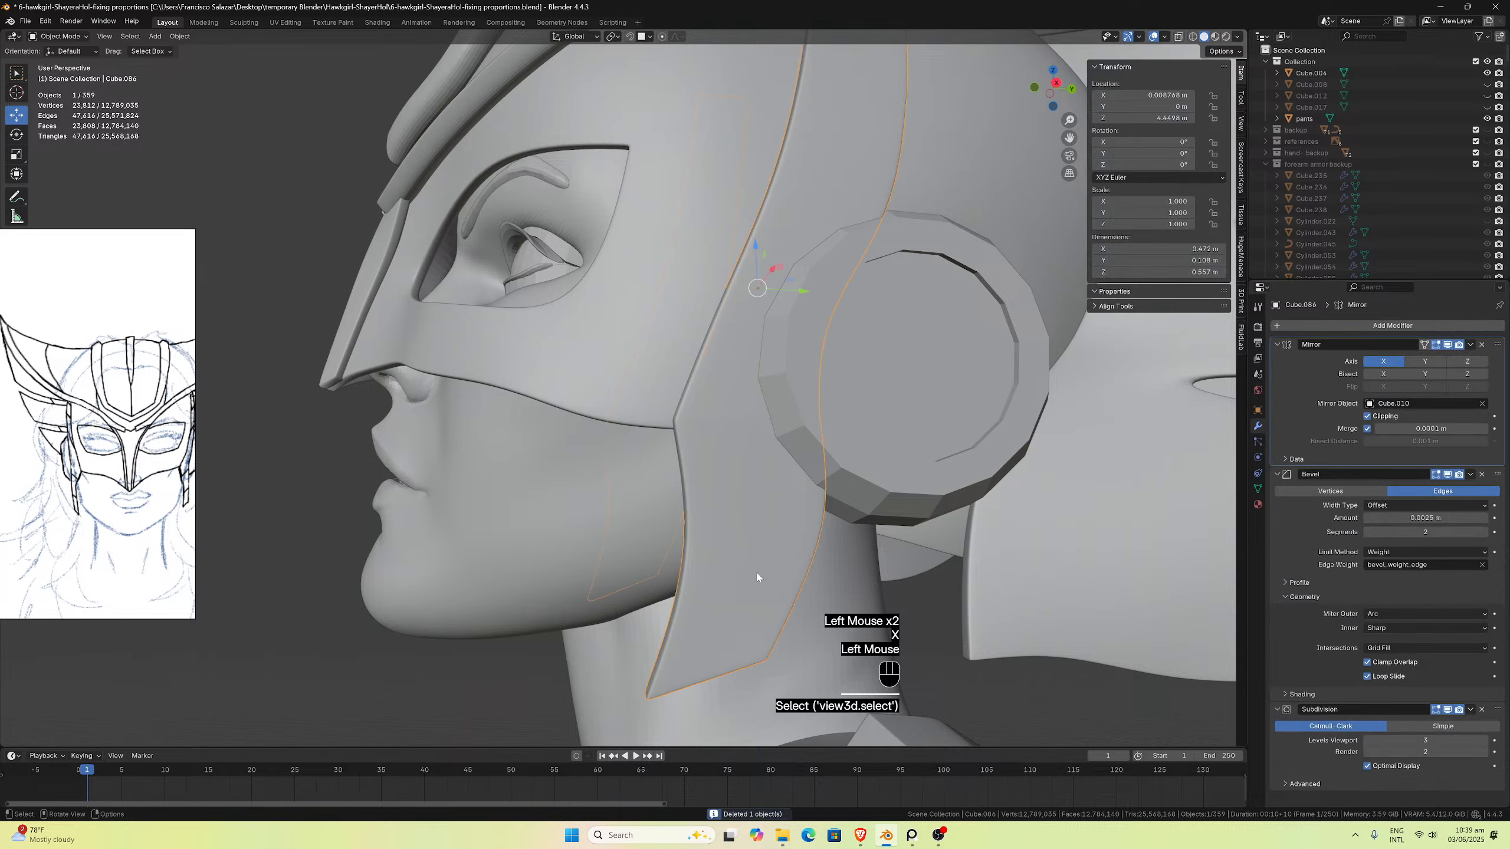
# Step: Duplicate the original side strap in place and isolate the copy in local view
pyautogui.moveTo(758, 567); pyautogui.dragTo(773, 569, button='middle')
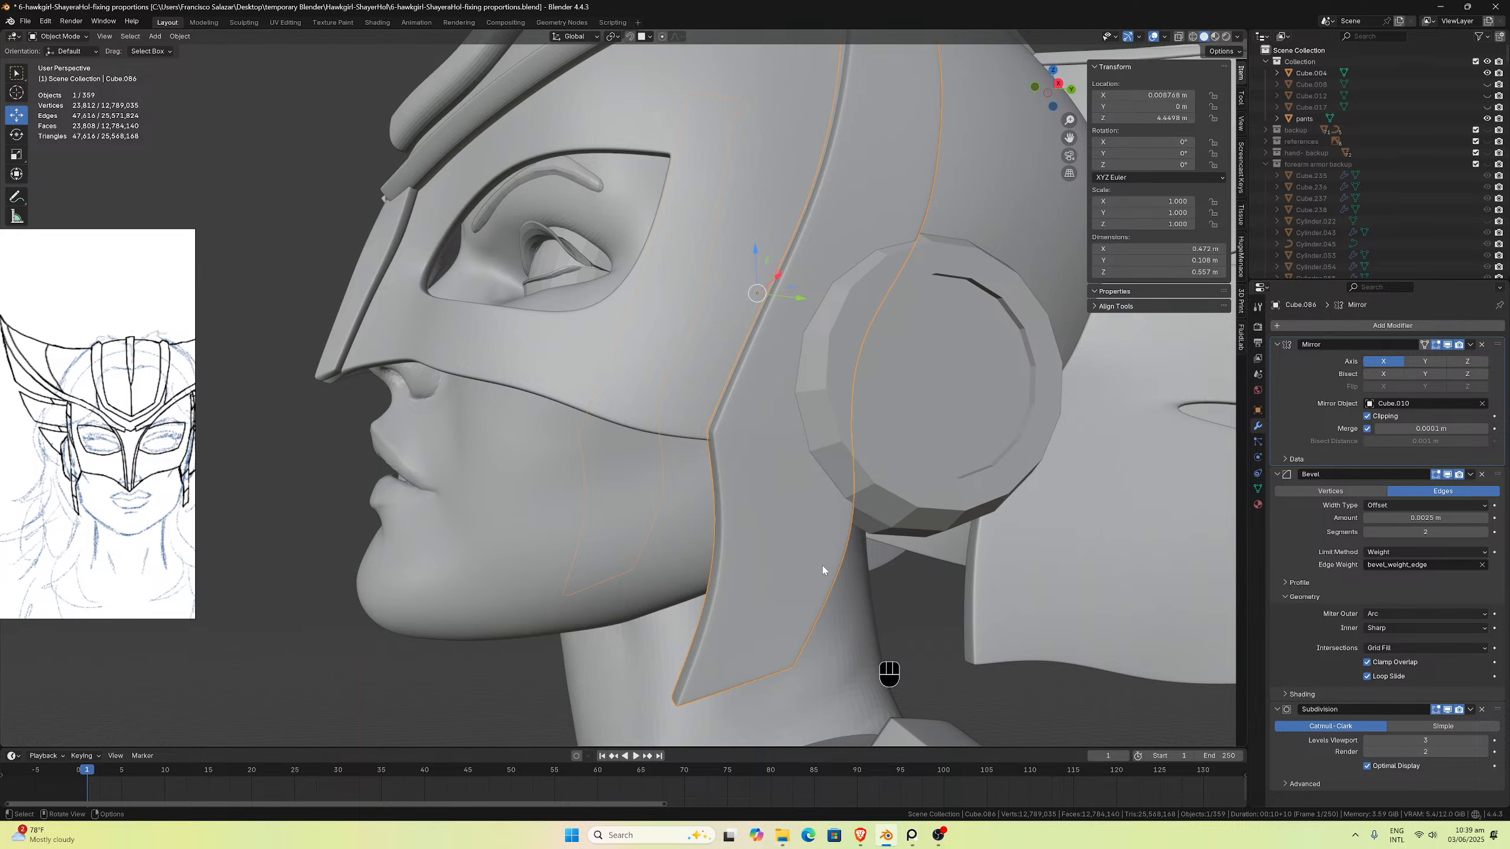
pyautogui.moveTo(823, 567)
pyautogui.mouseDown(button='middle')
pyautogui.moveTo(811, 588)
pyautogui.moveTo(867, 552)
pyautogui.moveTo(809, 539)
pyautogui.moveTo(765, 553)
pyautogui.moveTo(854, 536)
pyautogui.moveTo(816, 543)
pyautogui.moveTo(811, 583)
pyautogui.moveTo(799, 550)
pyautogui.mouseUp(button='middle')
pyautogui.scroll(3, 810, 559)
pyautogui.scroll(-2, 814, 577)
pyautogui.hotkey('shift', 'd')
pyautogui.press('Escape')
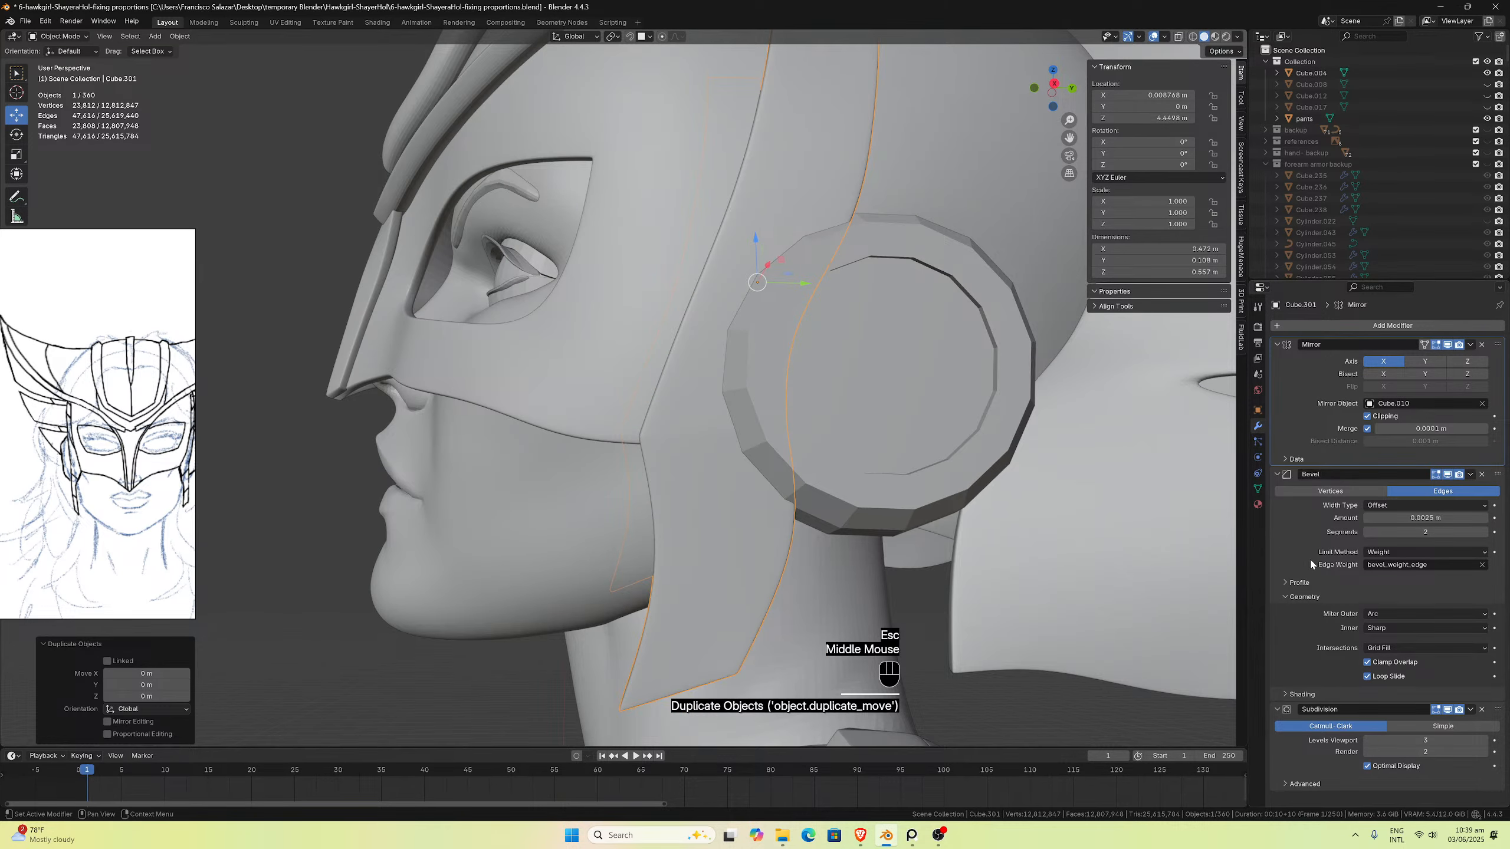
pyautogui.scroll(-4, 1311, 559)
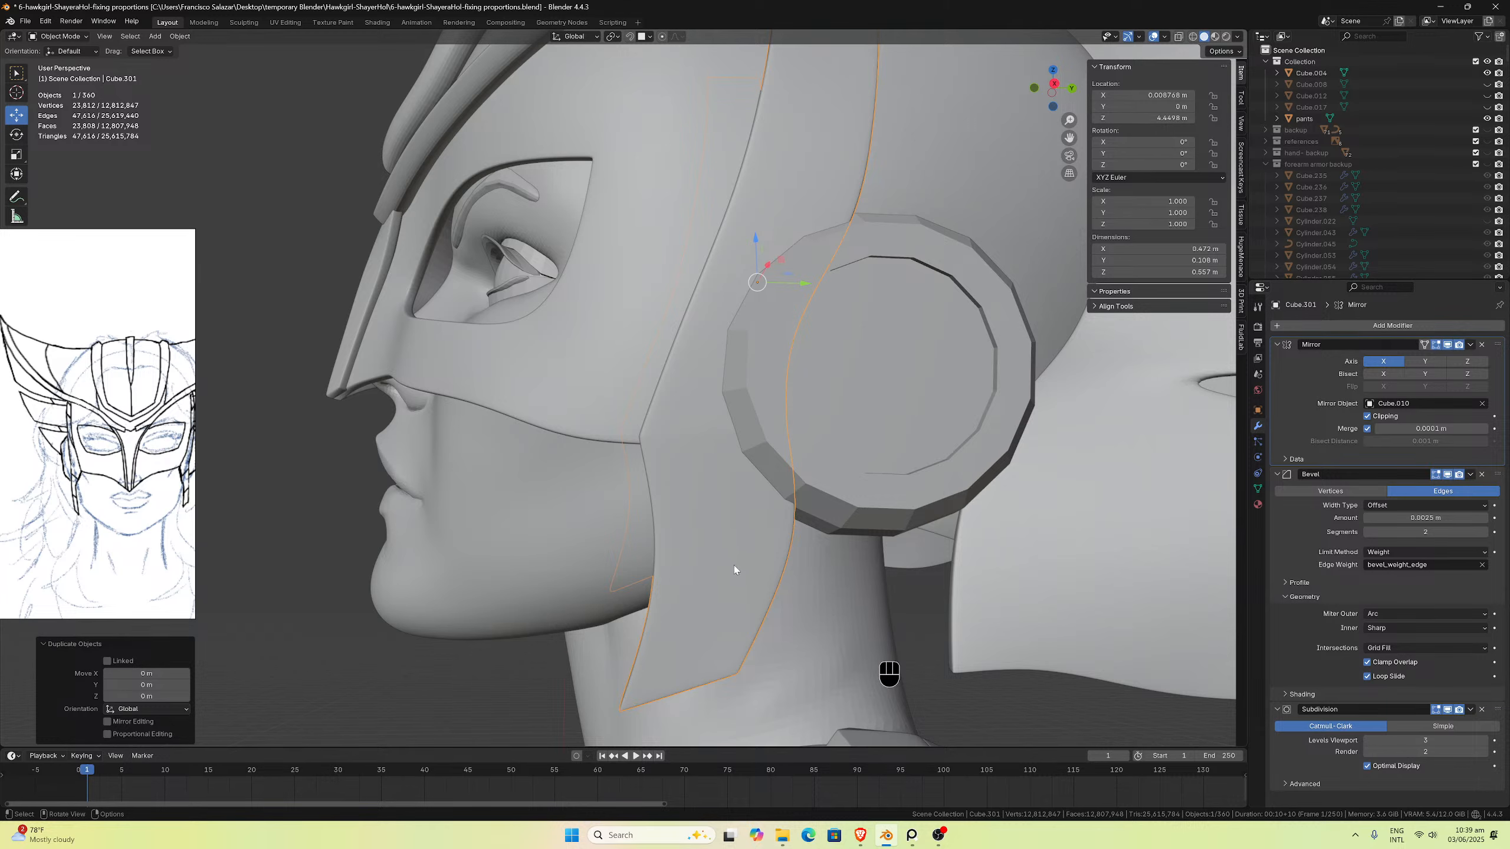
pyautogui.press('/')
pyautogui.moveTo(743, 562); pyautogui.dragTo(749, 529, button='middle')
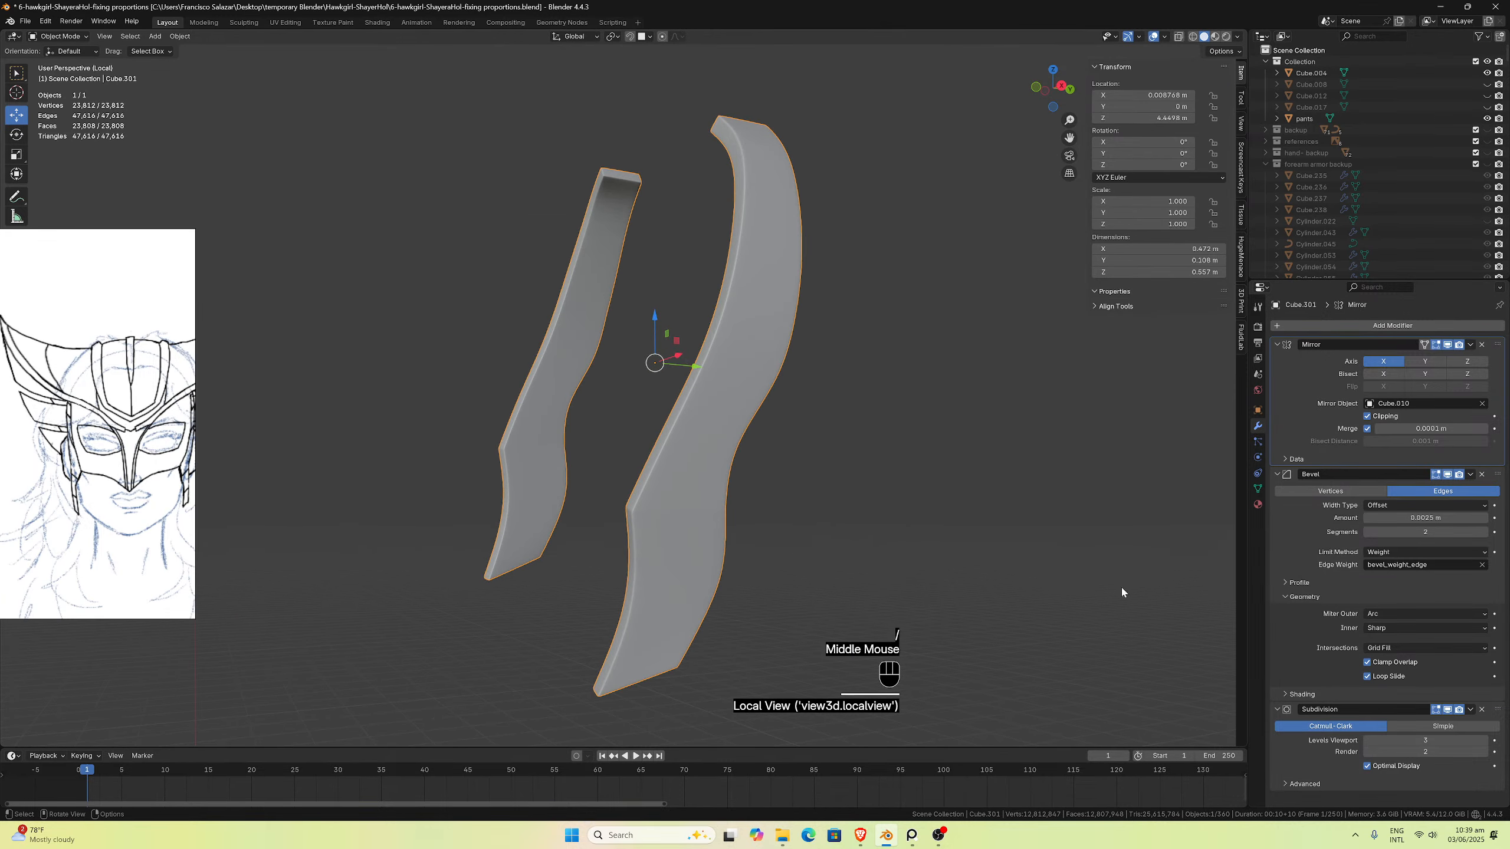
# Step: Remove the copy's Mirror modifier and place Subdivision, at viewport level 1, above a viewport-hidden Bevel
pyautogui.click(1482, 344)
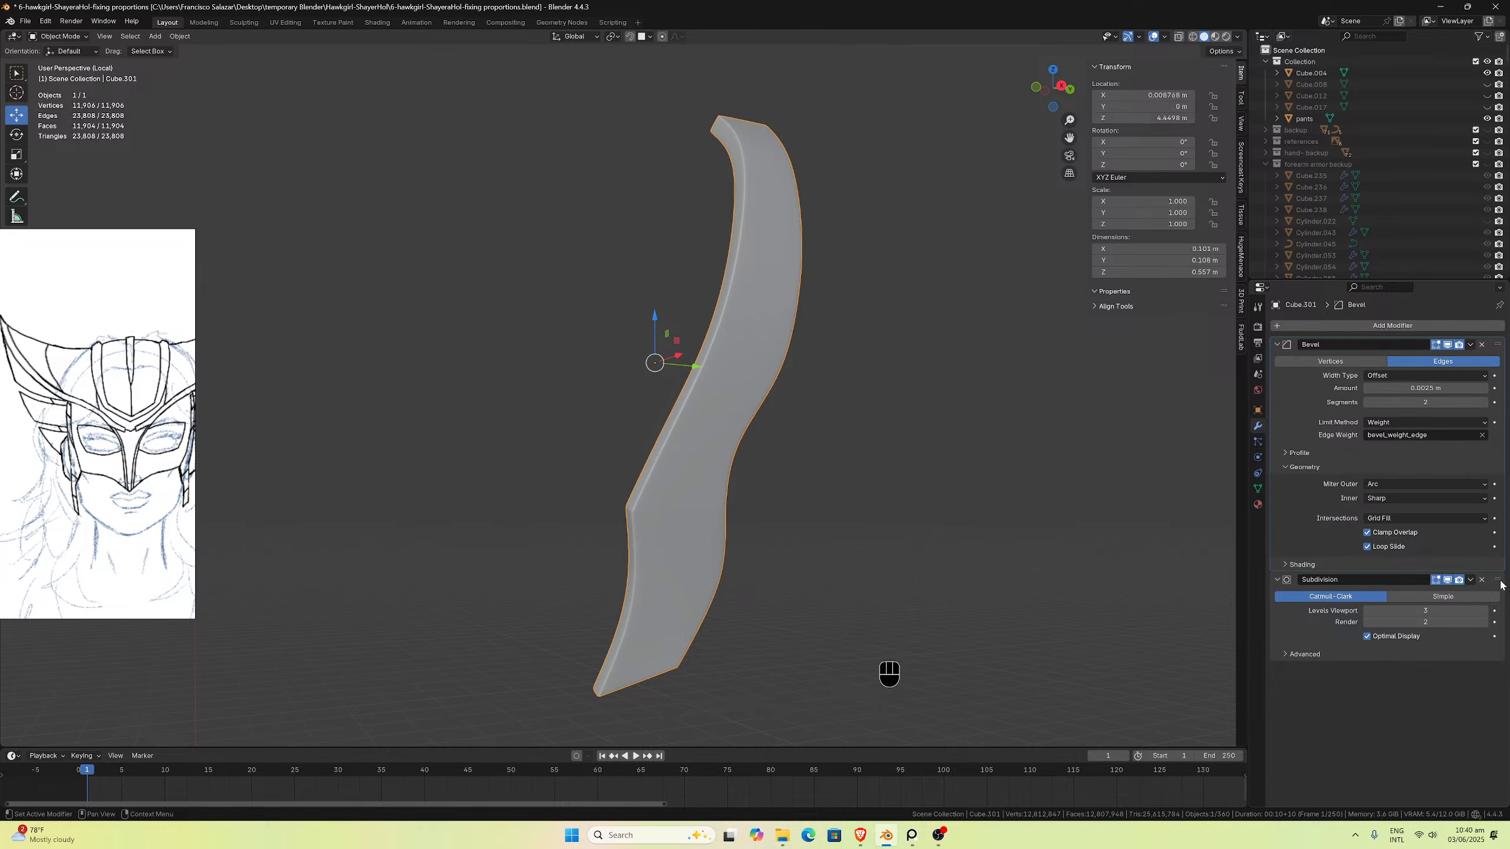
pyautogui.moveTo(1499, 582); pyautogui.dragTo(1497, 348)
pyautogui.click(1368, 375)
pyautogui.click(1368, 375)
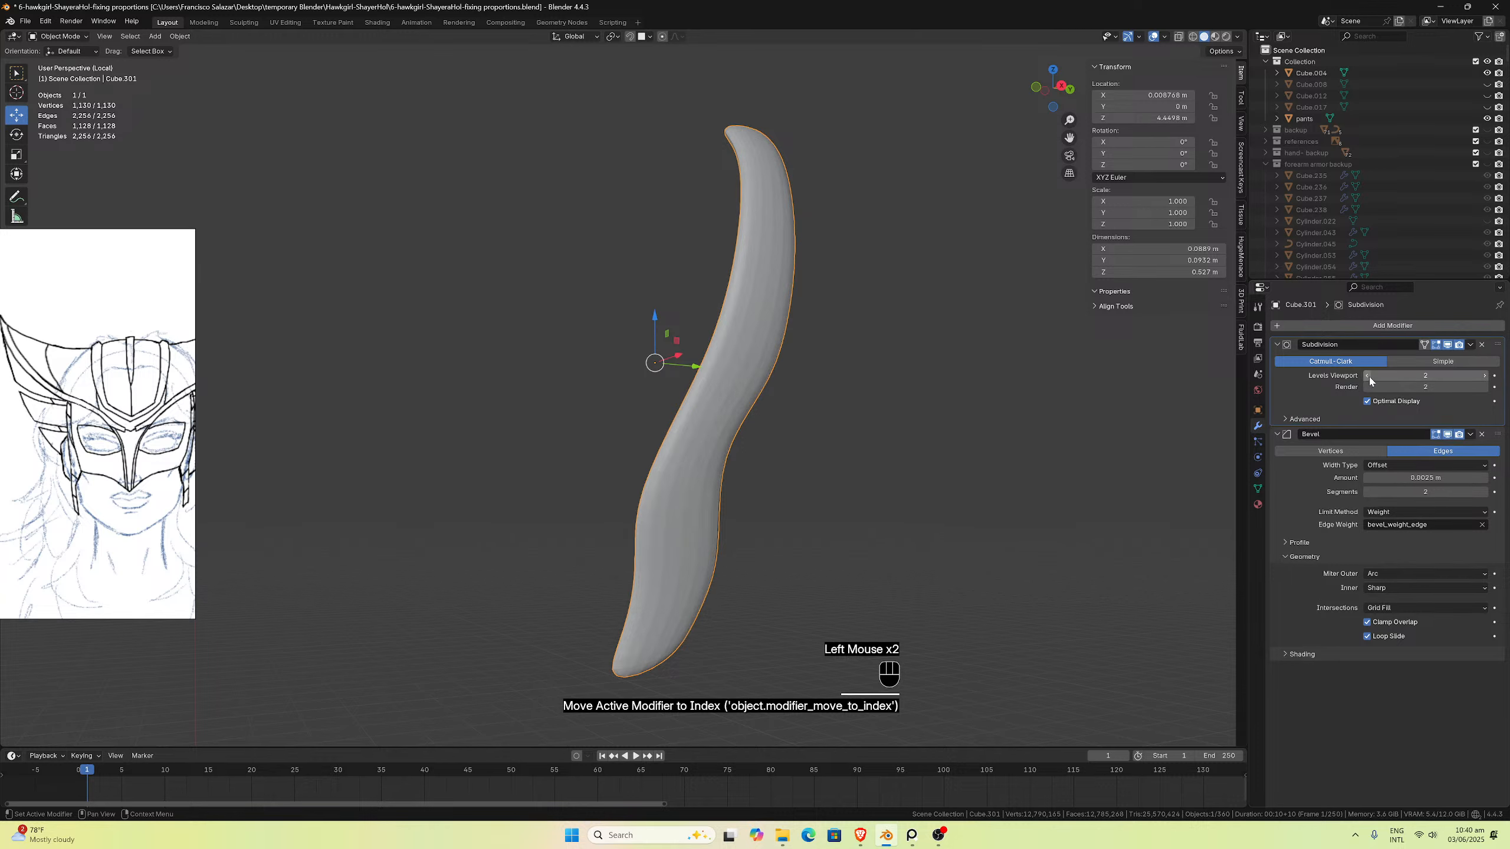
pyautogui.moveTo(906, 544); pyautogui.dragTo(975, 526, button='middle')
pyautogui.click(1447, 434)
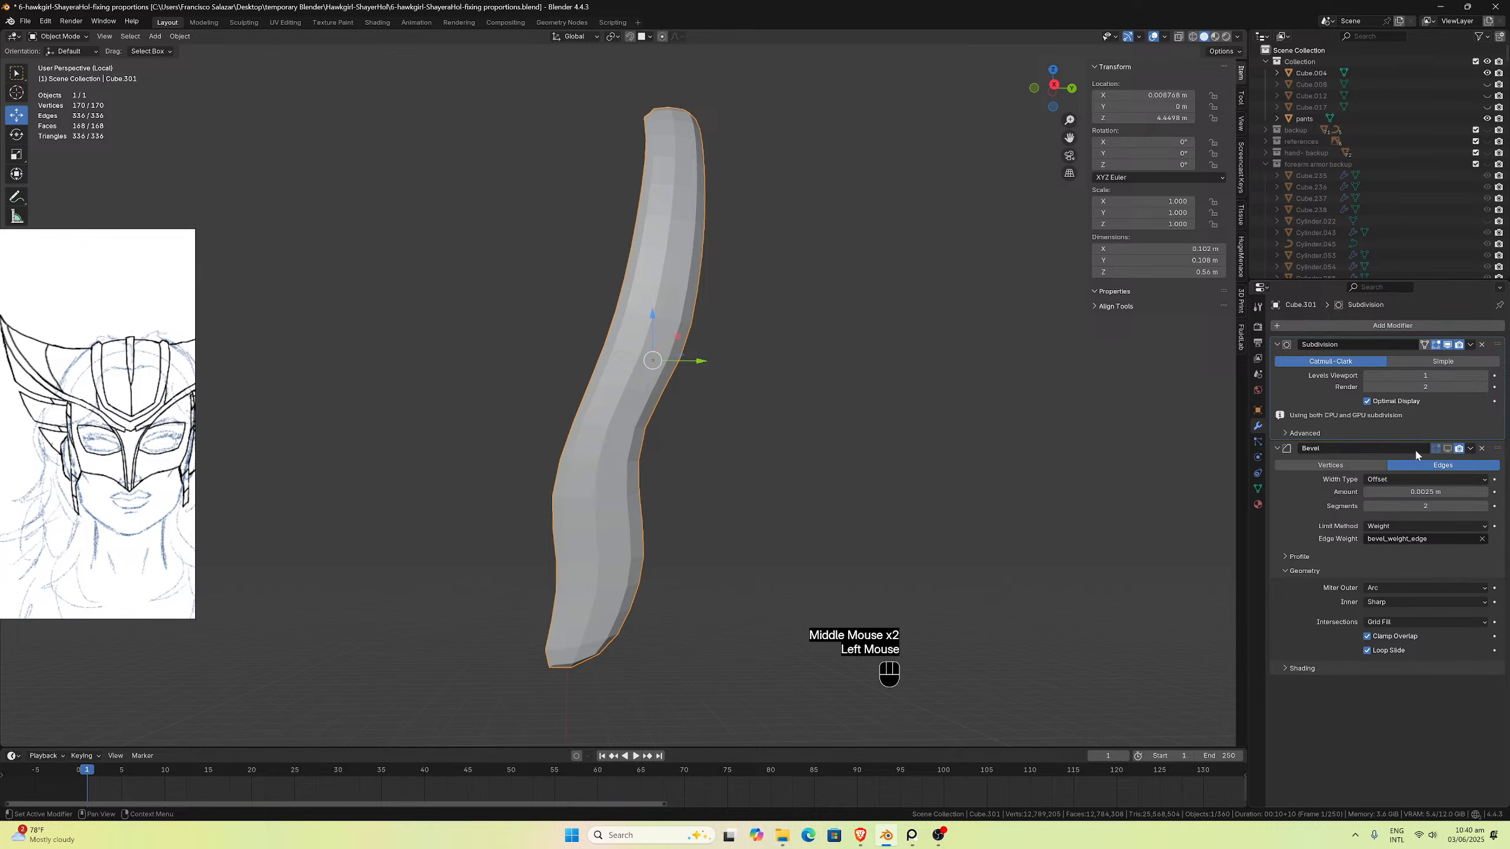
# Step: Try applying the Subdivision modifier to the strap copy, inspect its mesh in Edit Mode, and undo the application
pyautogui.click(1470, 345)
pyautogui.click(1463, 359)
pyautogui.moveTo(772, 481); pyautogui.dragTo(1166, 510, button='middle')
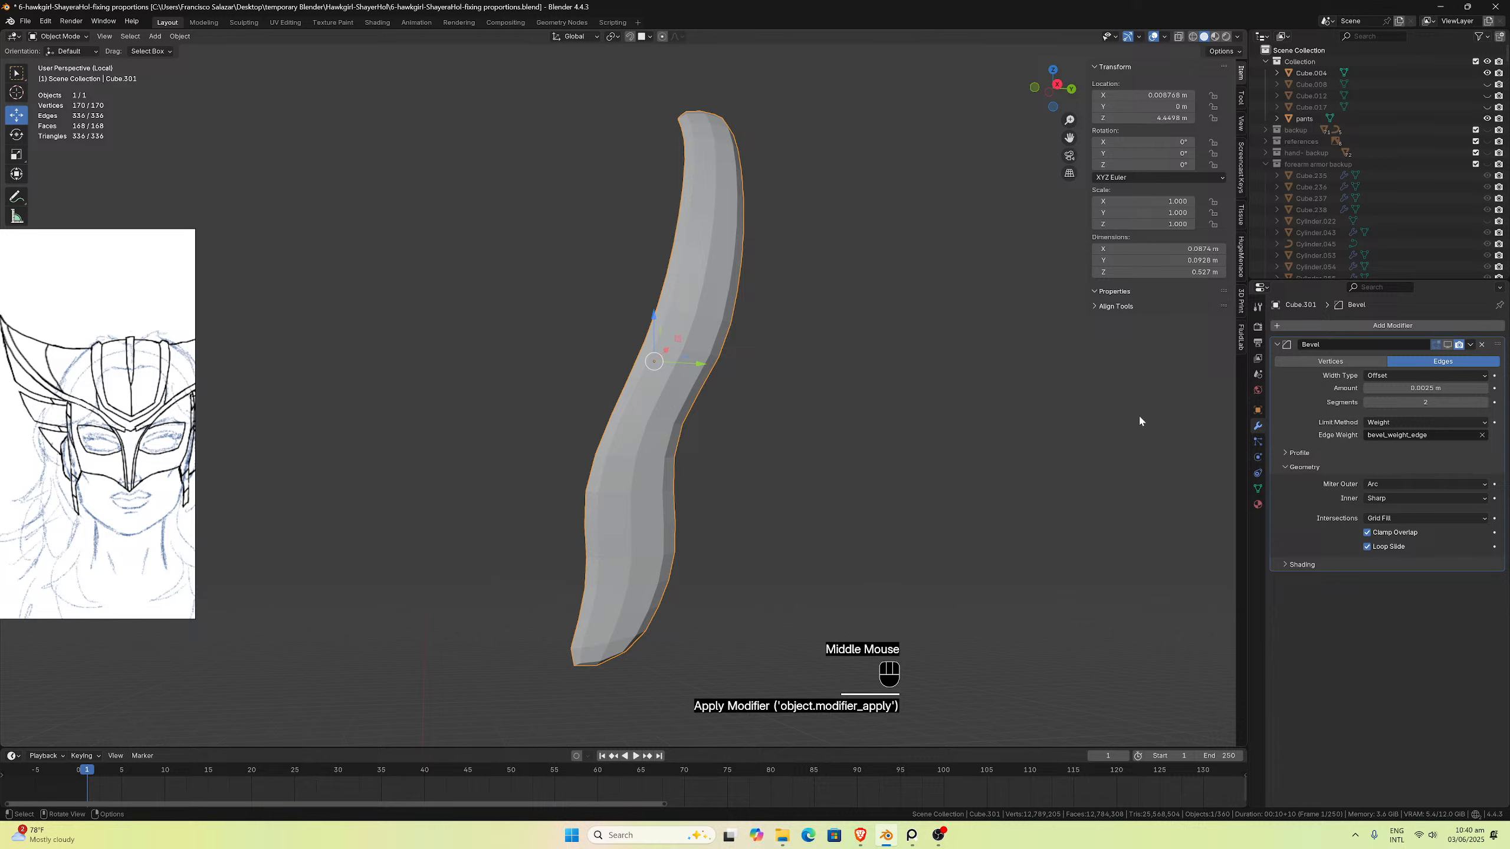
pyautogui.click(1345, 326)
pyautogui.moveTo(1323, 321)
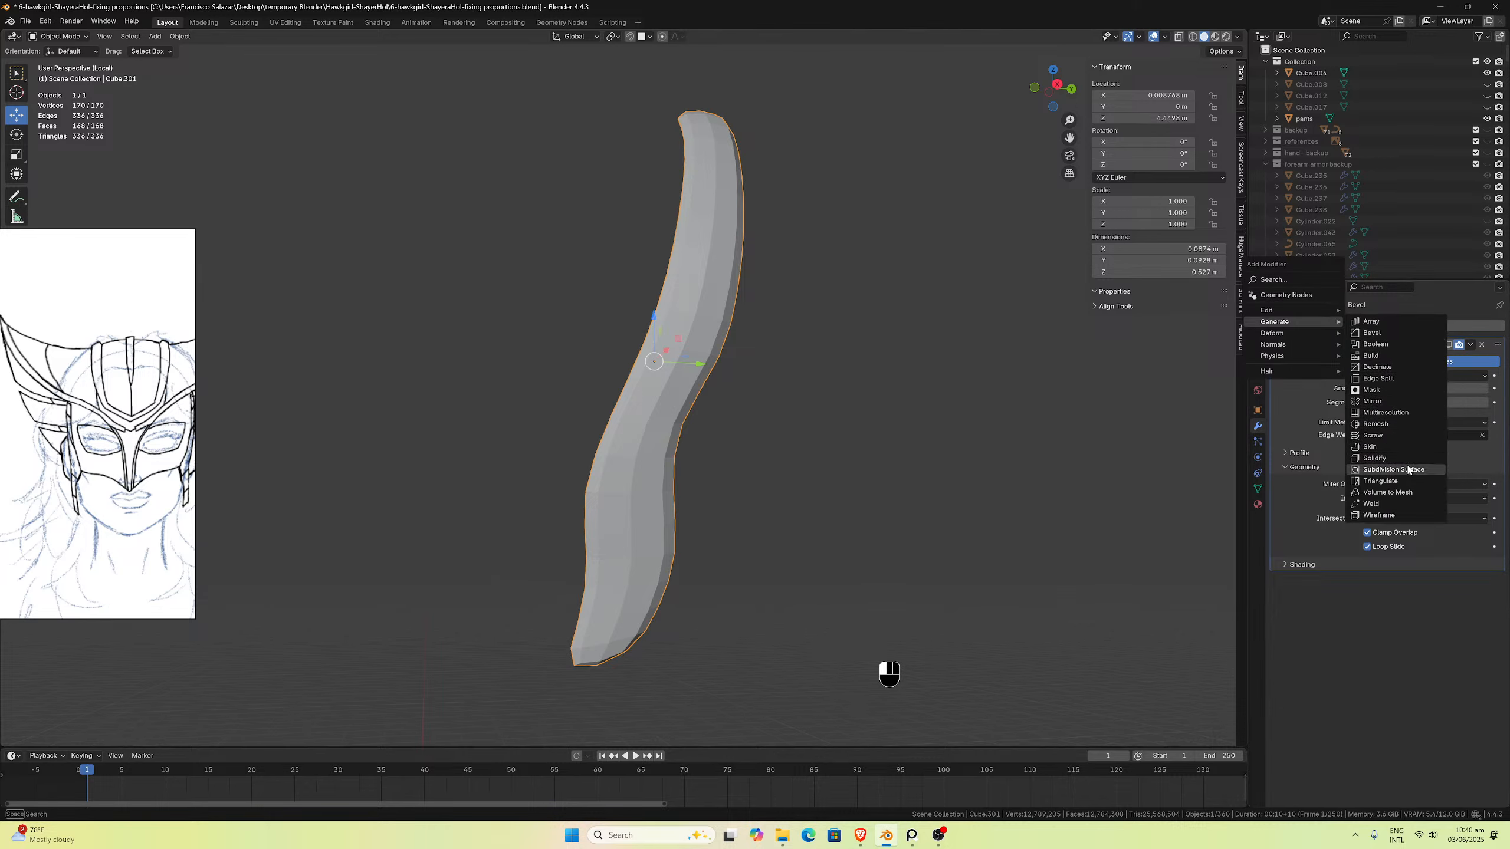
pyautogui.moveTo(640, 476); pyautogui.dragTo(640, 480, button='middle')
pyautogui.press('Tab')
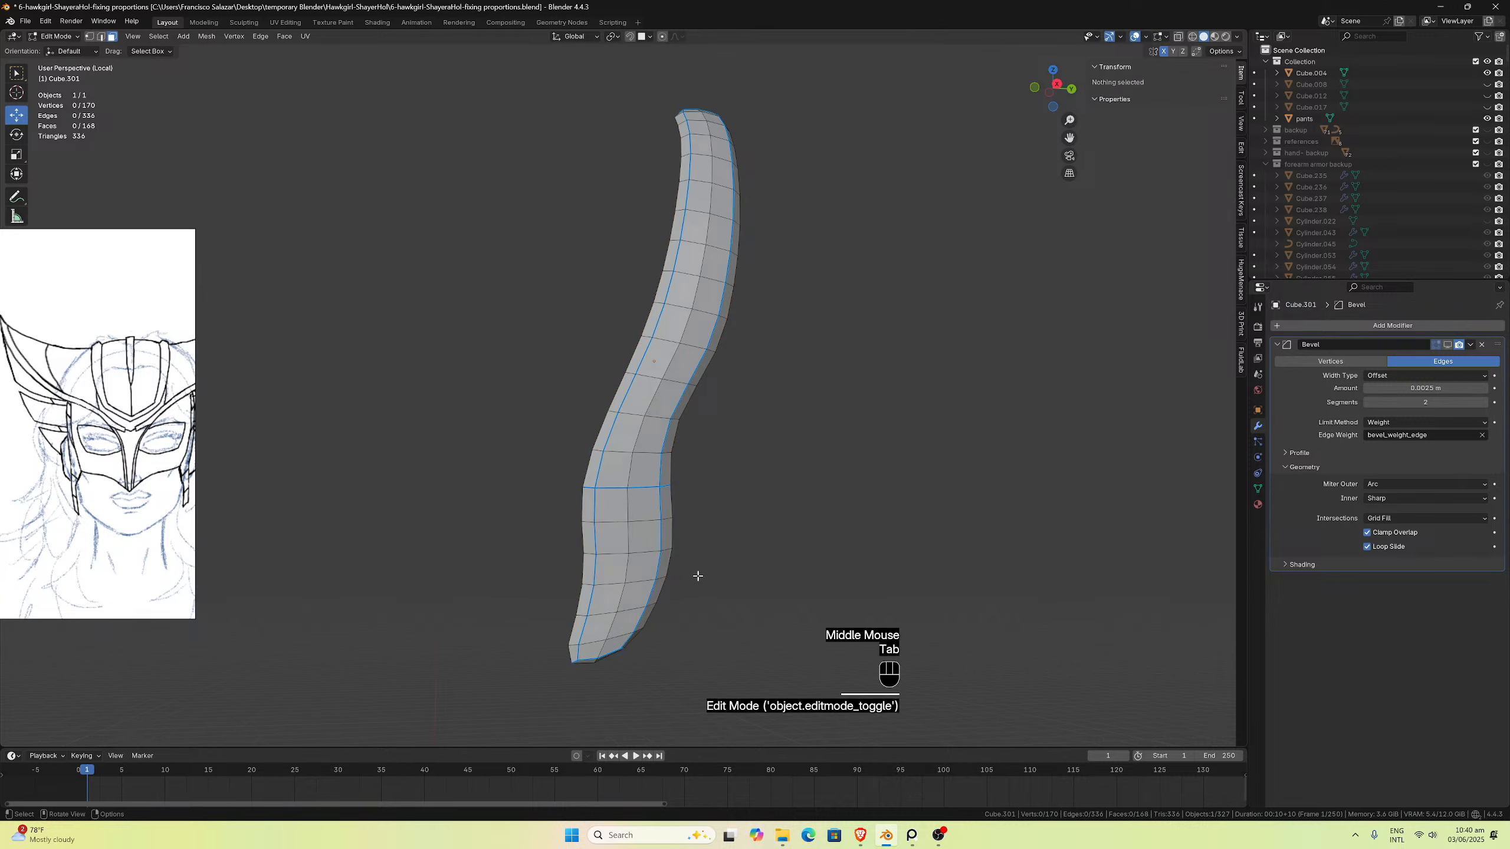
pyautogui.hotkey('ctrl', 'z')
pyautogui.hotkey('ctrl', 'z')
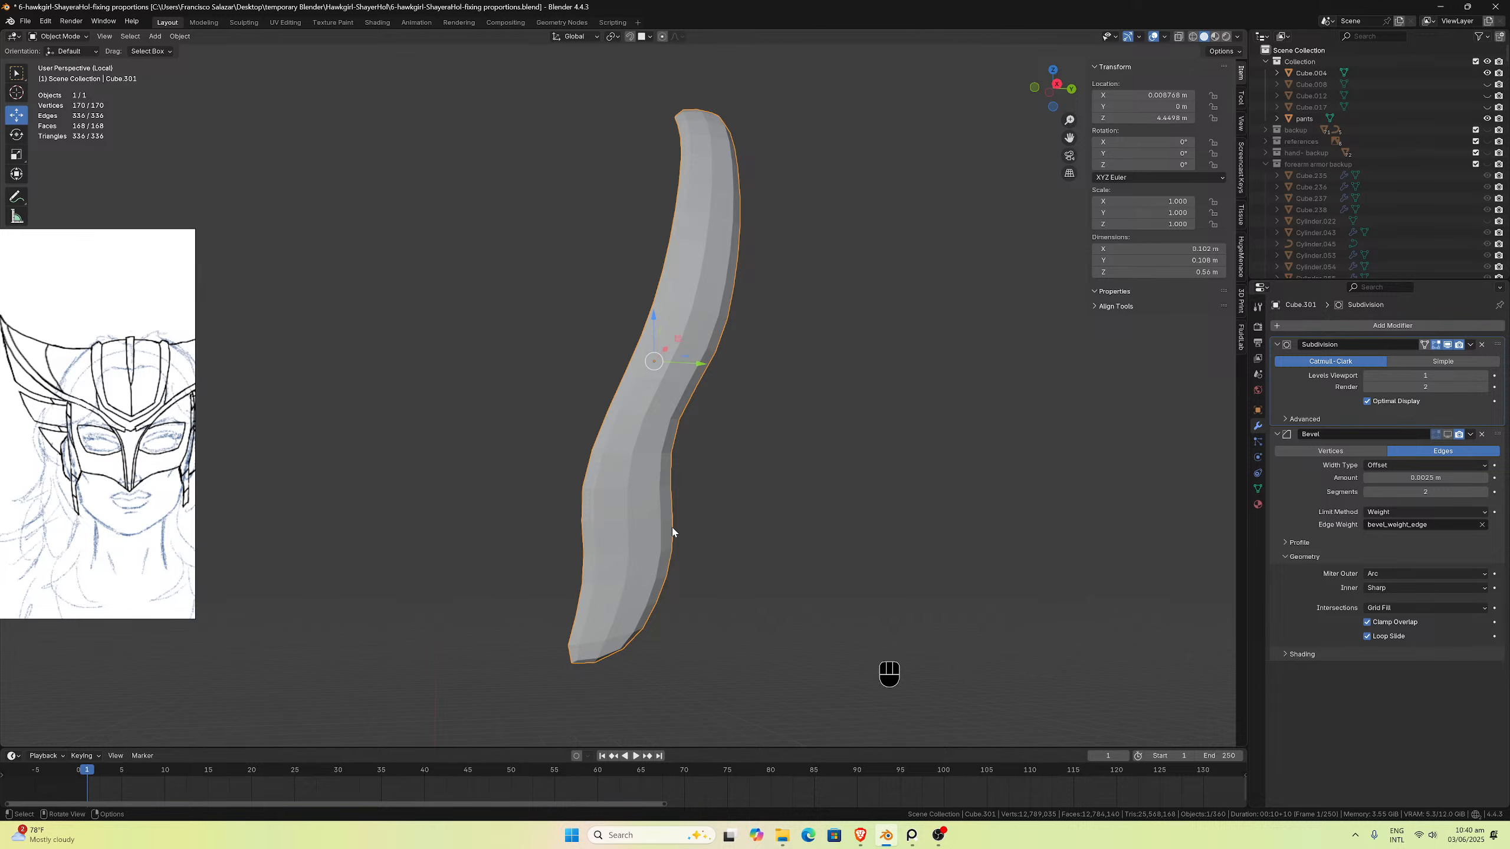
# Step: Exit local view and open the original side strap in Edit Mode from the right orthographic view
pyautogui.moveTo(673, 532); pyautogui.dragTo(656, 532, button='middle')
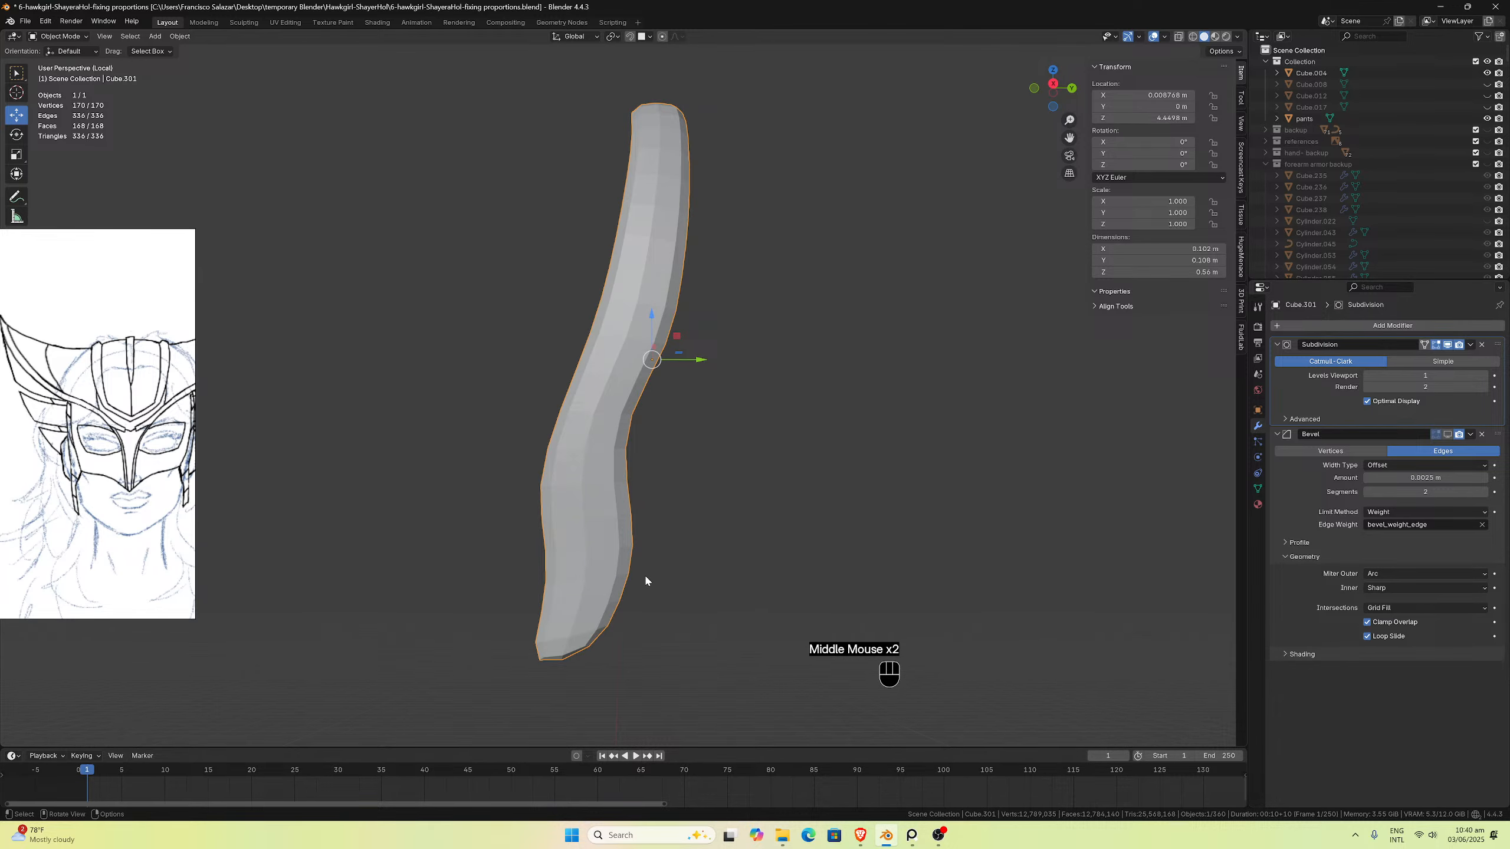
pyautogui.press('/')
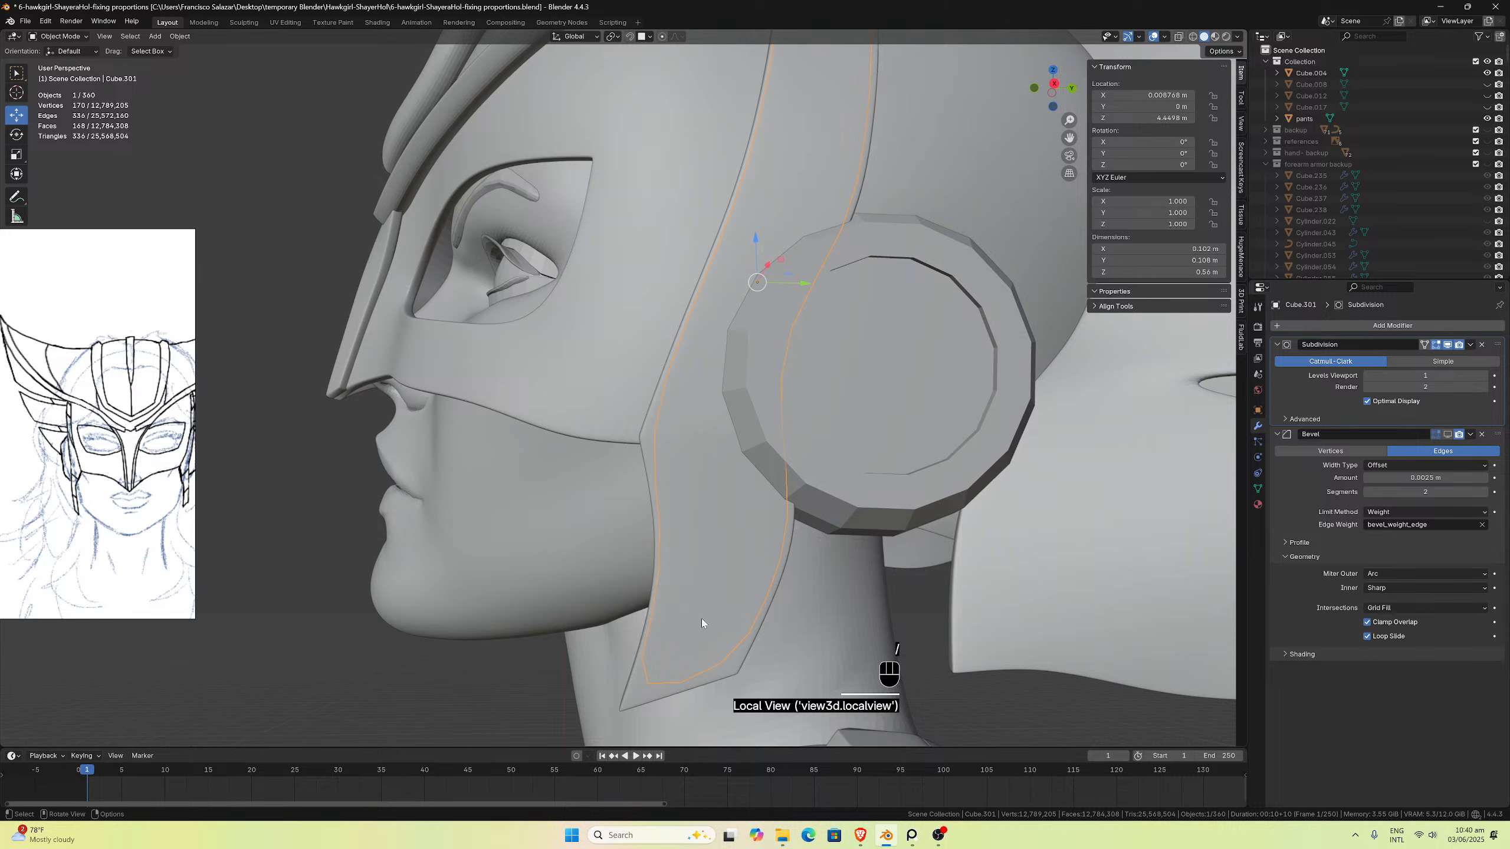
pyautogui.moveTo(756, 605); pyautogui.dragTo(745, 597, button='middle')
pyautogui.click(724, 651)
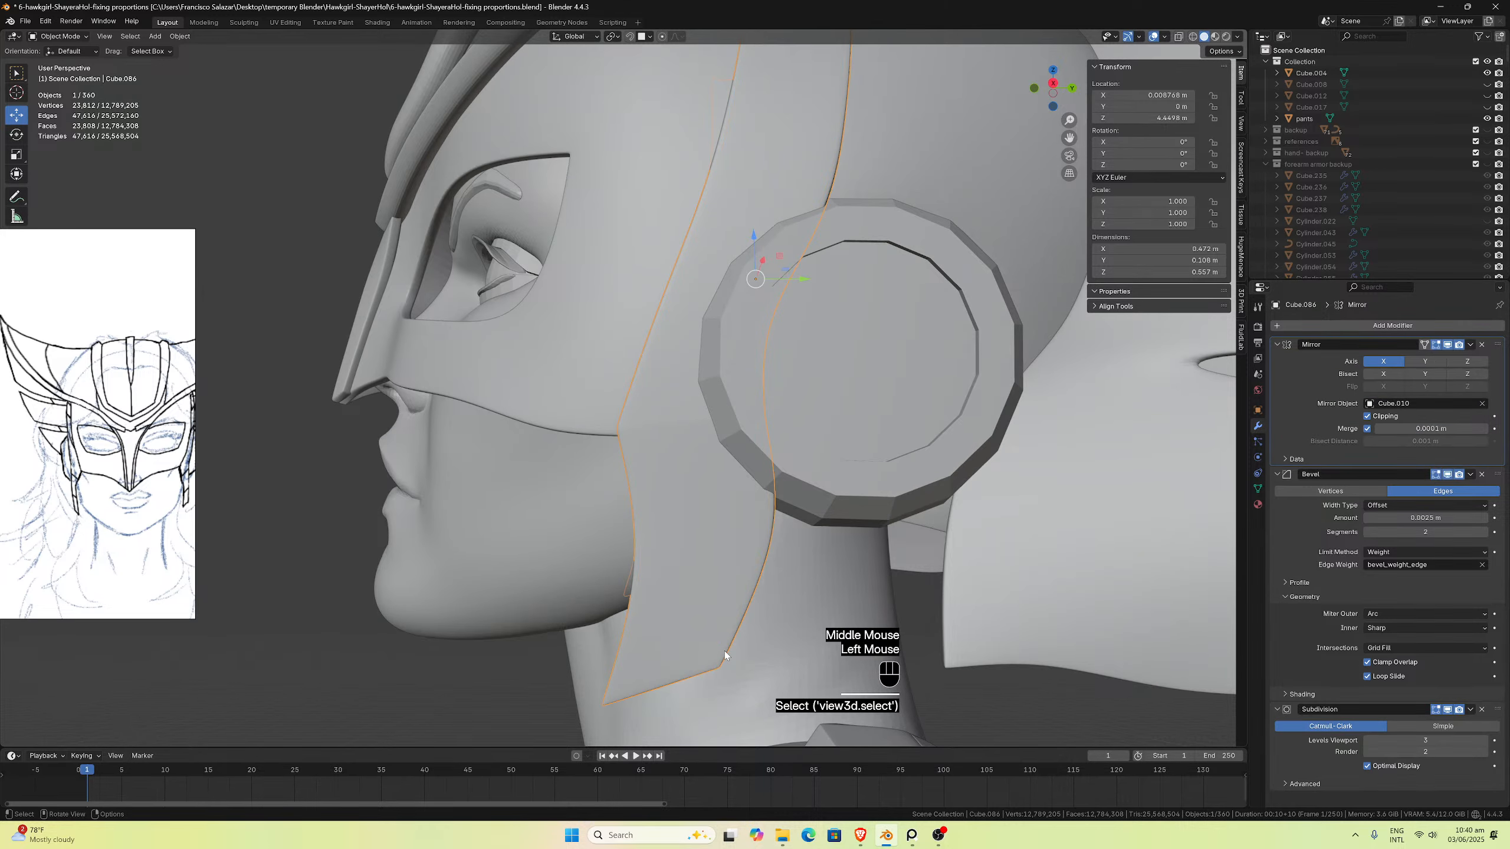
pyautogui.press('Tab')
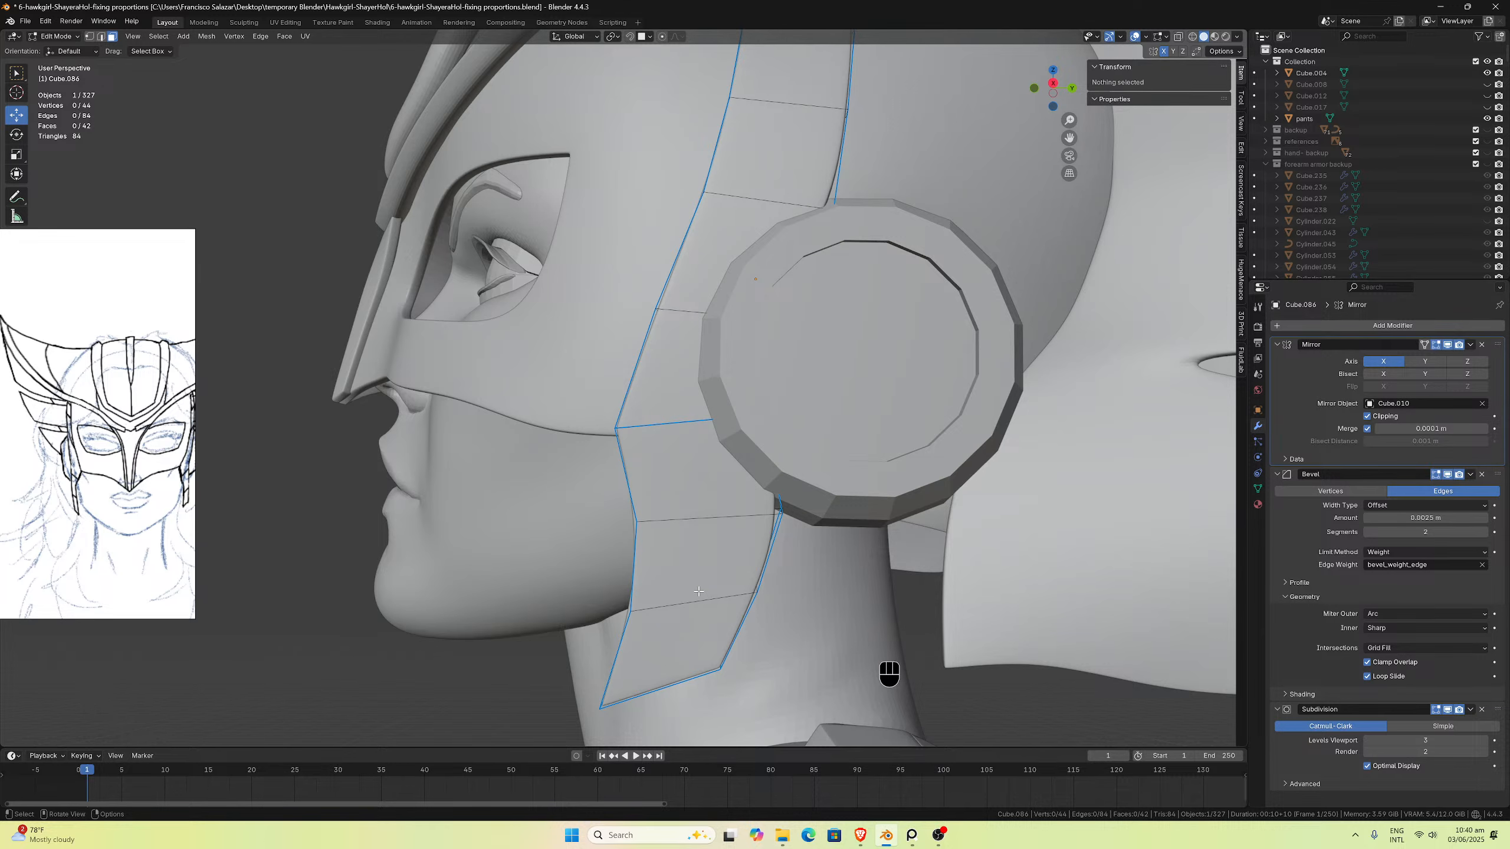
pyautogui.press('KP_3')
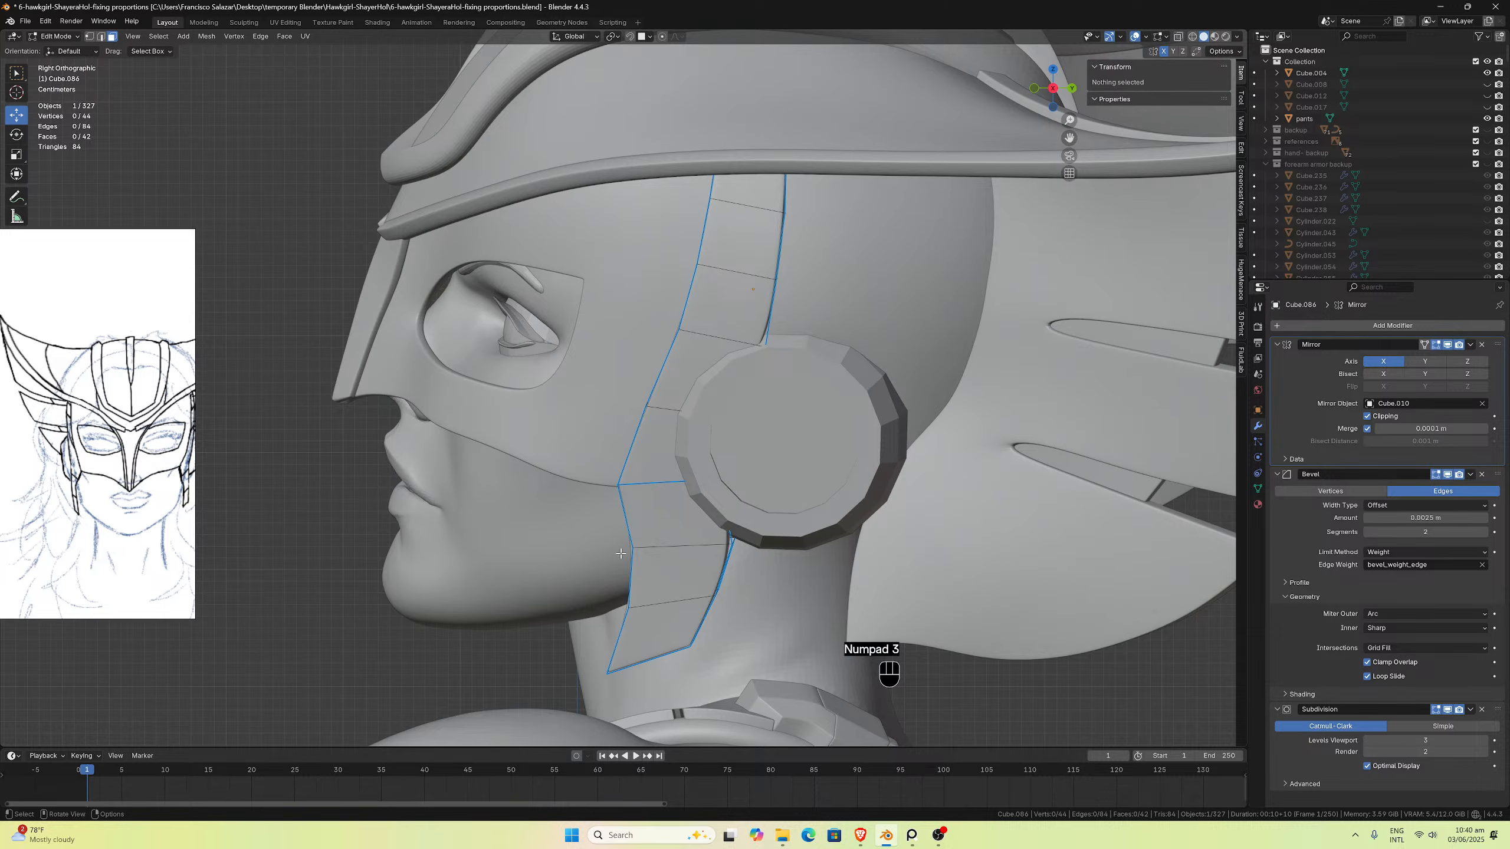
# Step: Draw short annotation marks along the strap's front edge where its cross edges meet it
pyautogui.press('d')
pyautogui.moveTo(625, 612)
pyautogui.mouseDown()
pyautogui.moveTo(646, 601)
pyautogui.moveTo(634, 605)
pyautogui.mouseUp()
pyautogui.press('d')
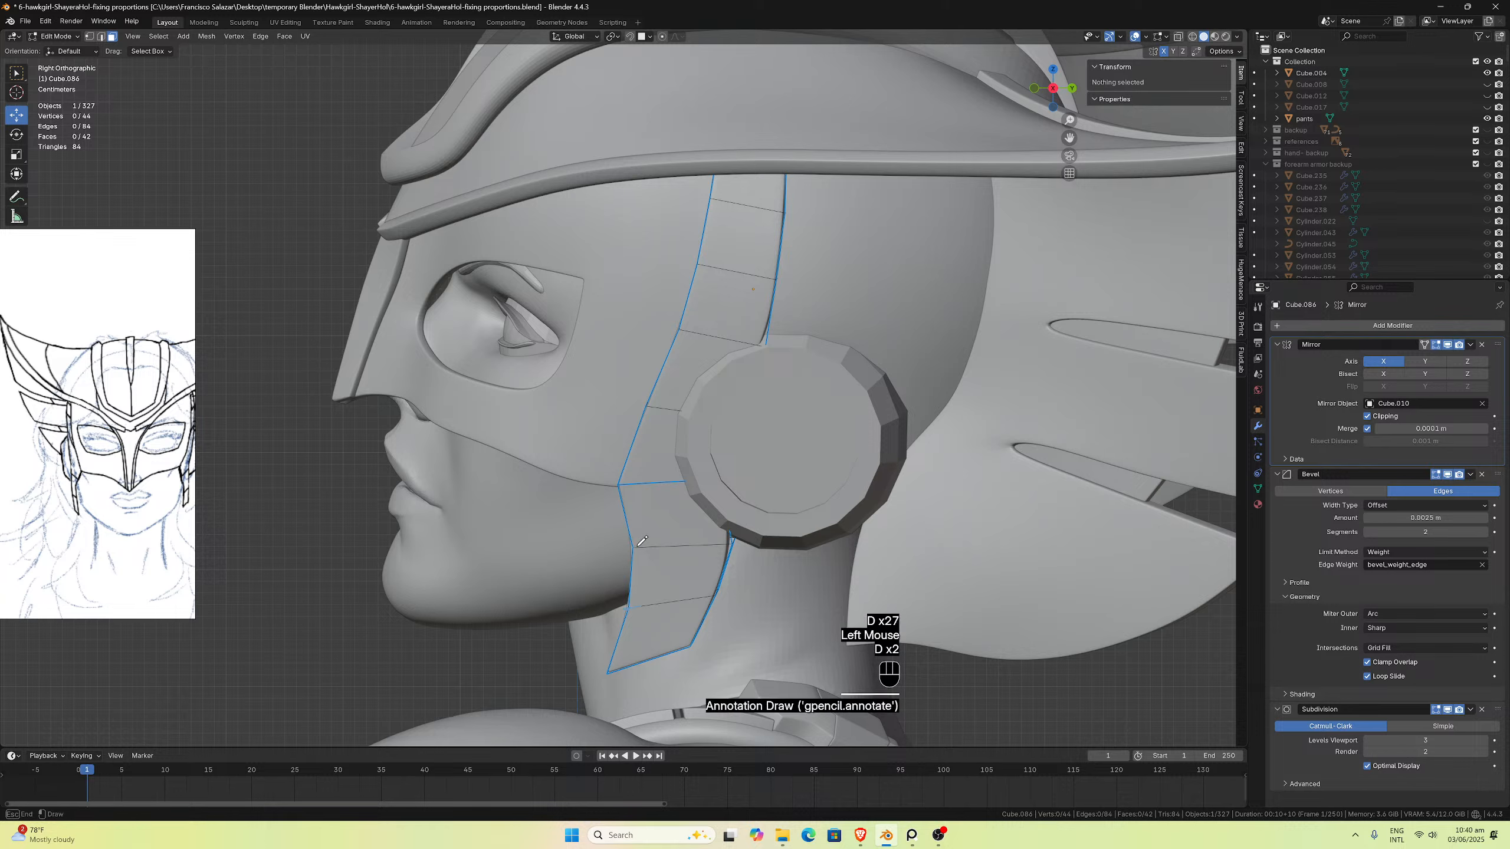
pyautogui.press('d')
pyautogui.press('d')
pyautogui.moveTo(696, 263); pyautogui.dragTo(715, 267)
pyautogui.moveTo(703, 195); pyautogui.dragTo(727, 200)
# Step: Isolate the strap to annotate its uppermost cross edges, and return to the full scene in Object Mode
pyautogui.press('/')
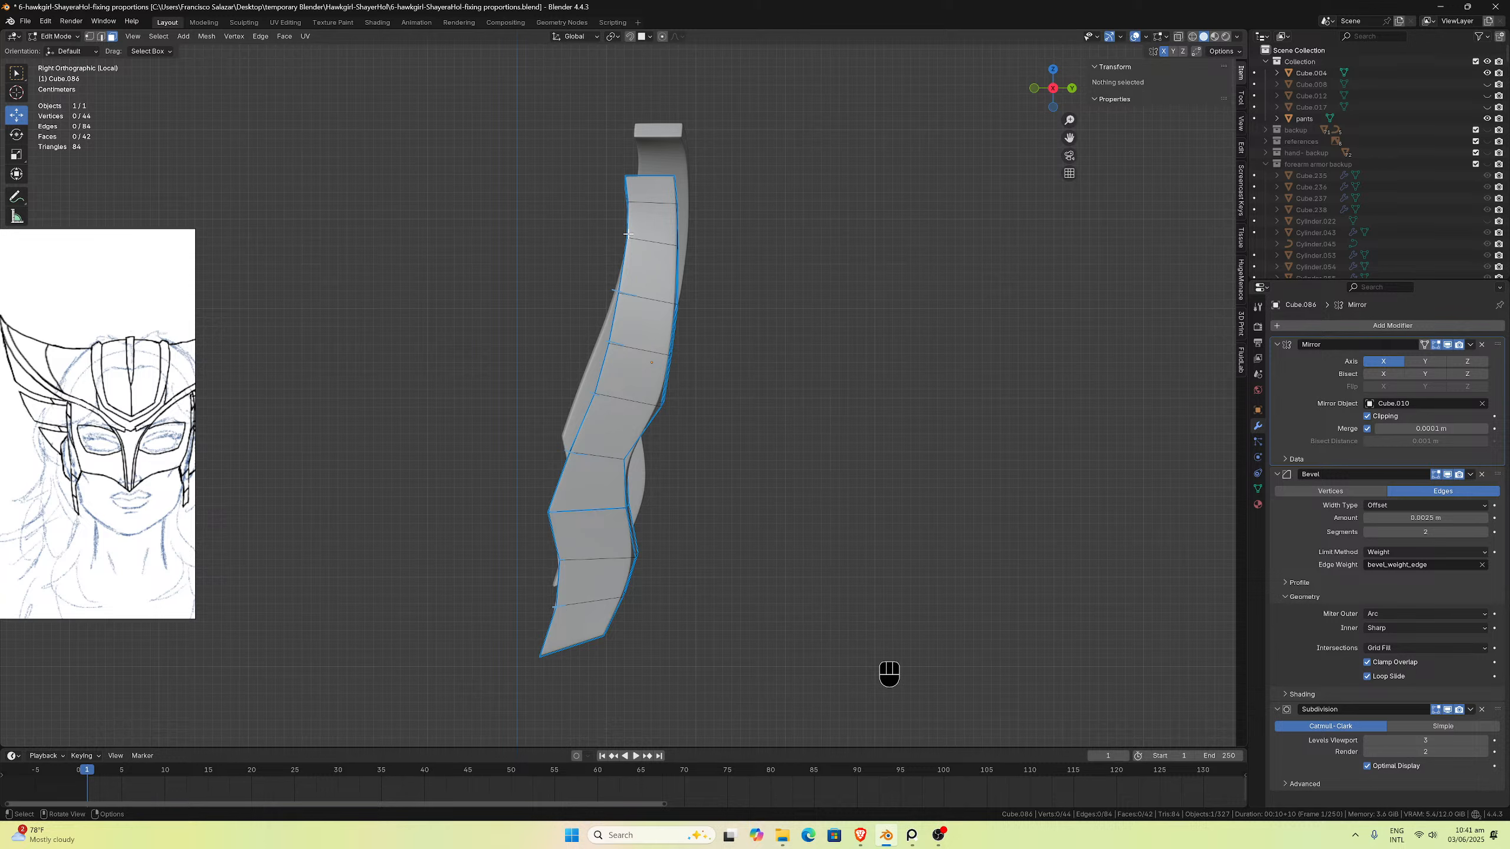
pyautogui.moveTo(622, 235)
pyautogui.mouseDown()
pyautogui.moveTo(637, 237)
pyautogui.moveTo(637, 203)
pyautogui.mouseUp()
pyautogui.press('/')
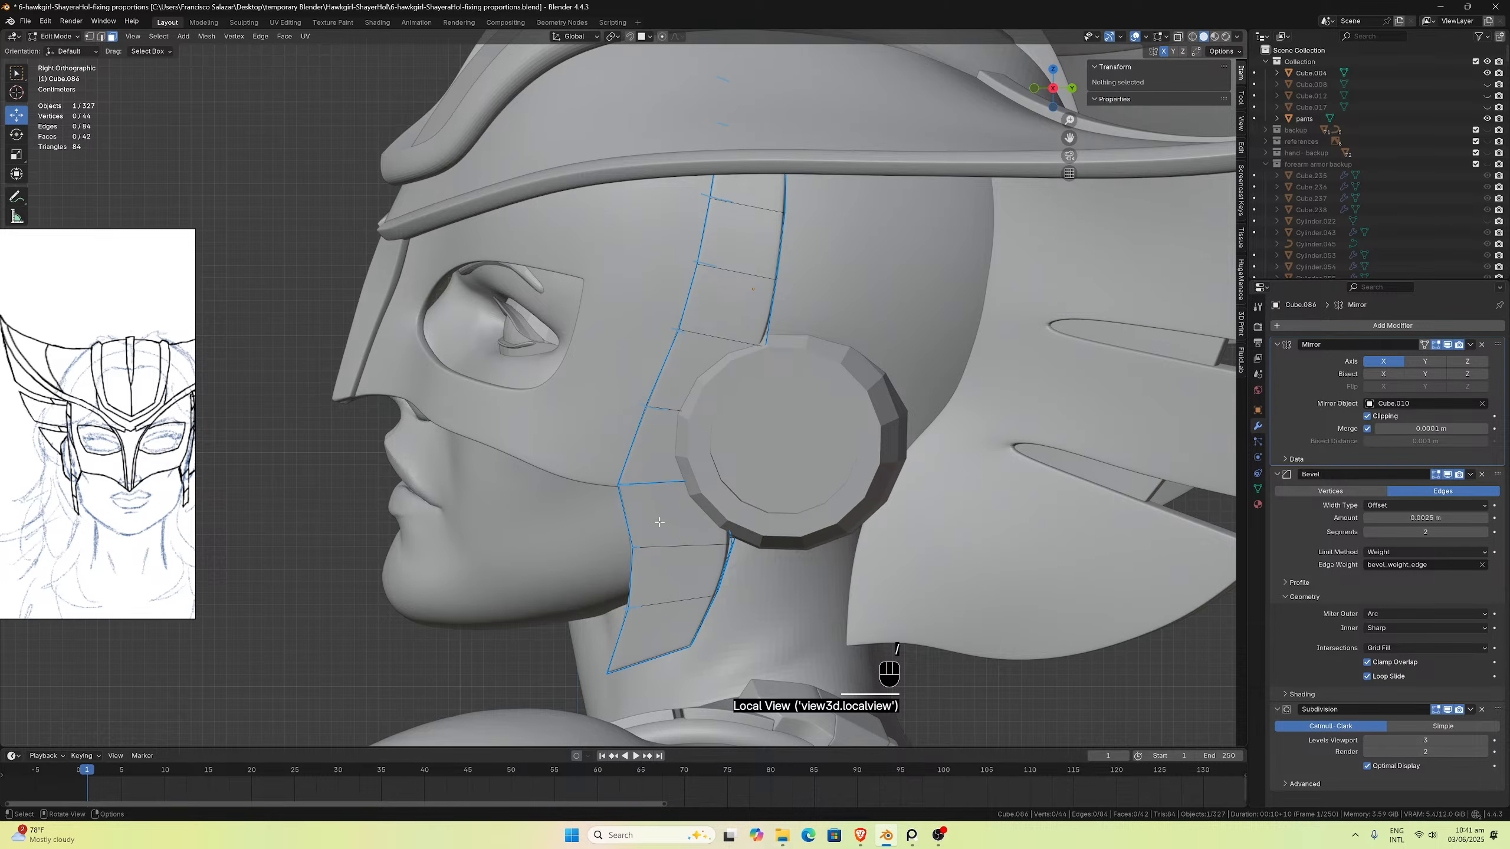
pyautogui.press('Tab')
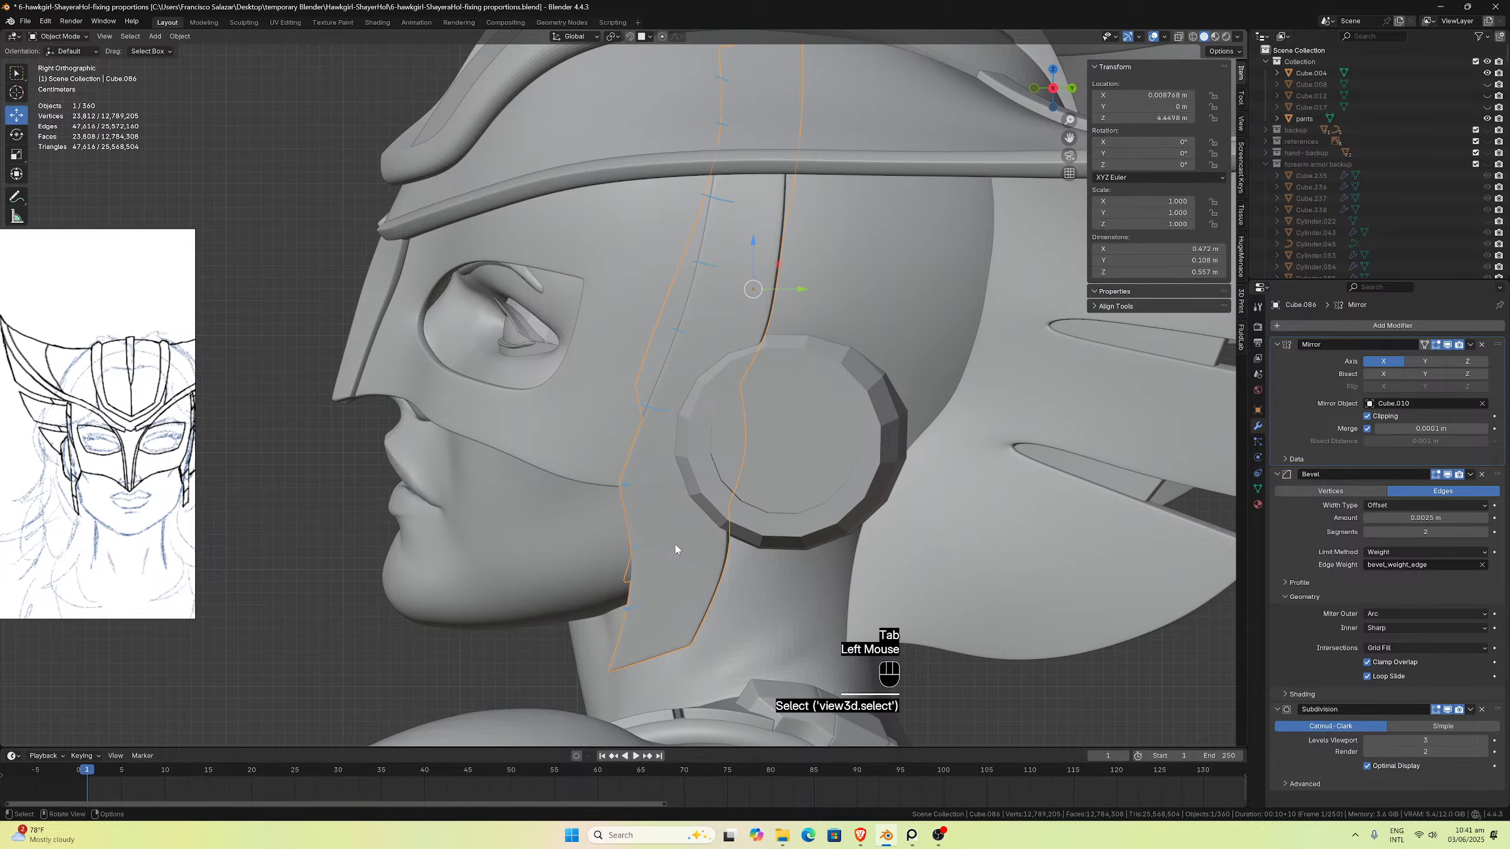
# Step: Isolate the strap copy, apply its Subdivision modifier, and reopen the mesh in Edit Mode
pyautogui.click(670, 506)
pyautogui.press('Tab')
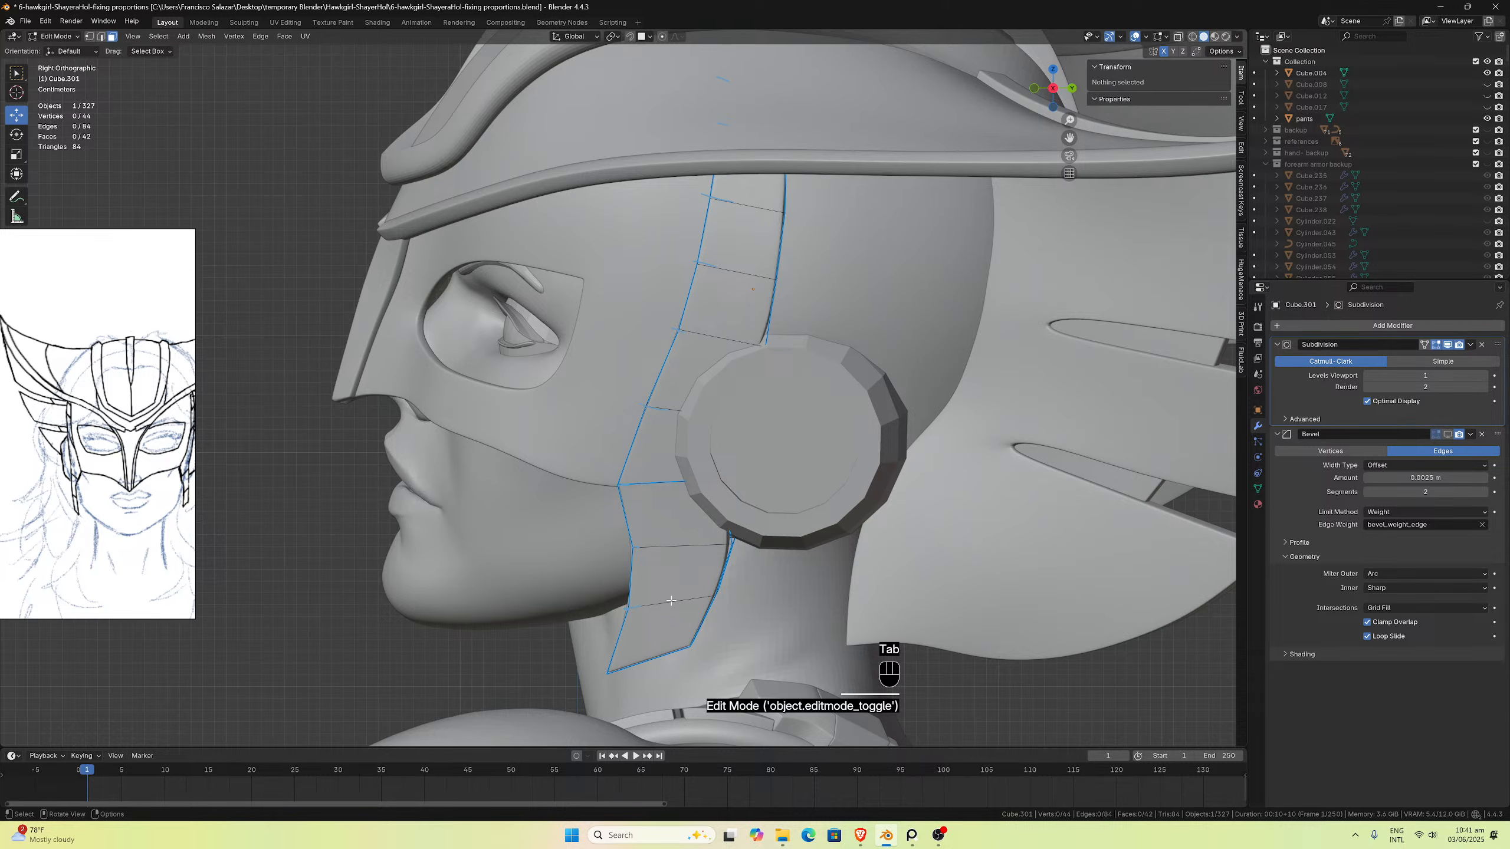
pyautogui.press('/')
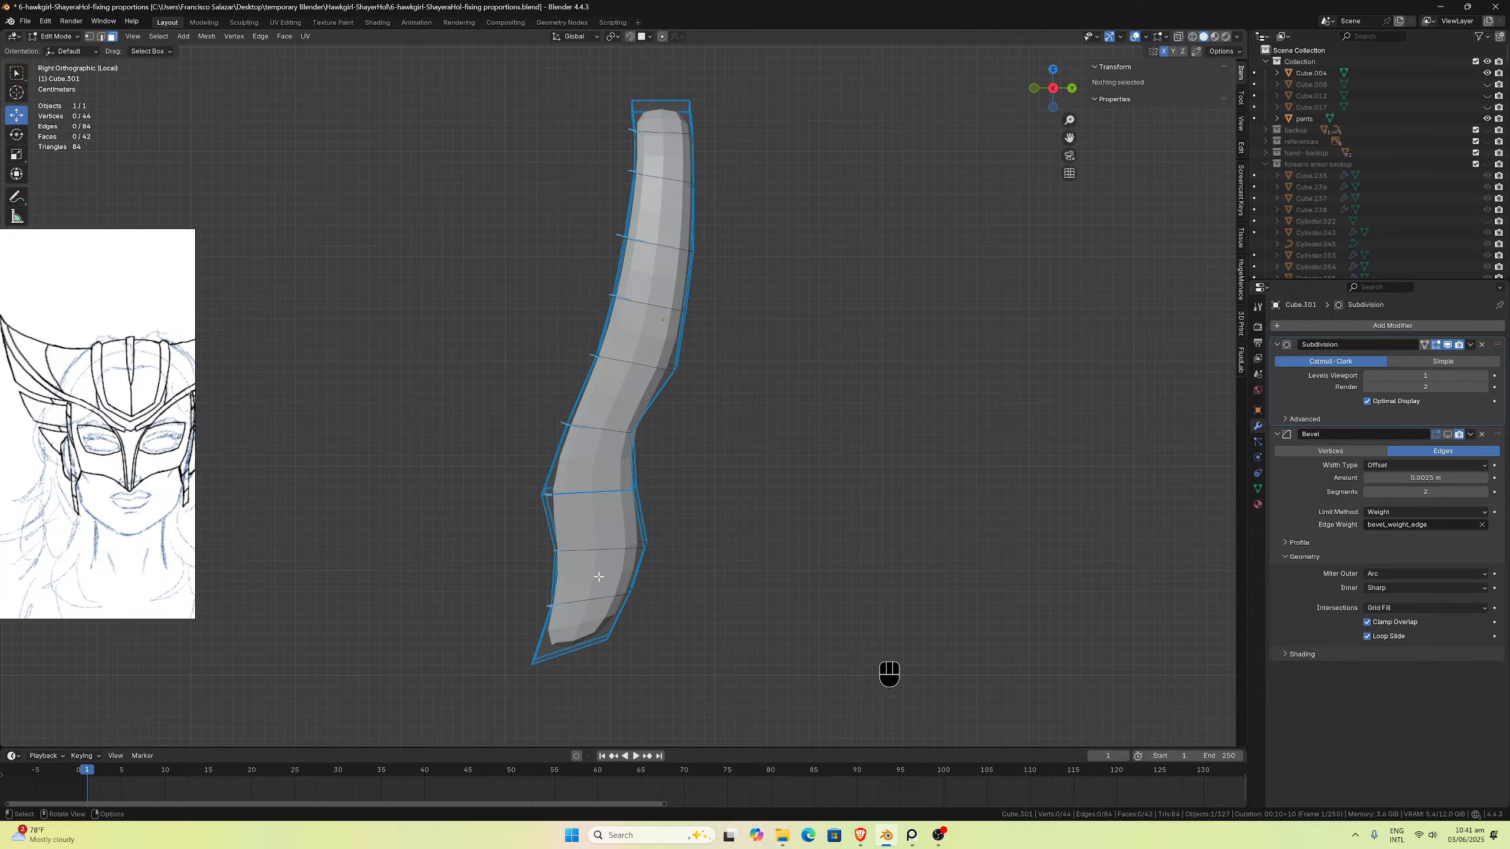
pyautogui.click(1470, 345)
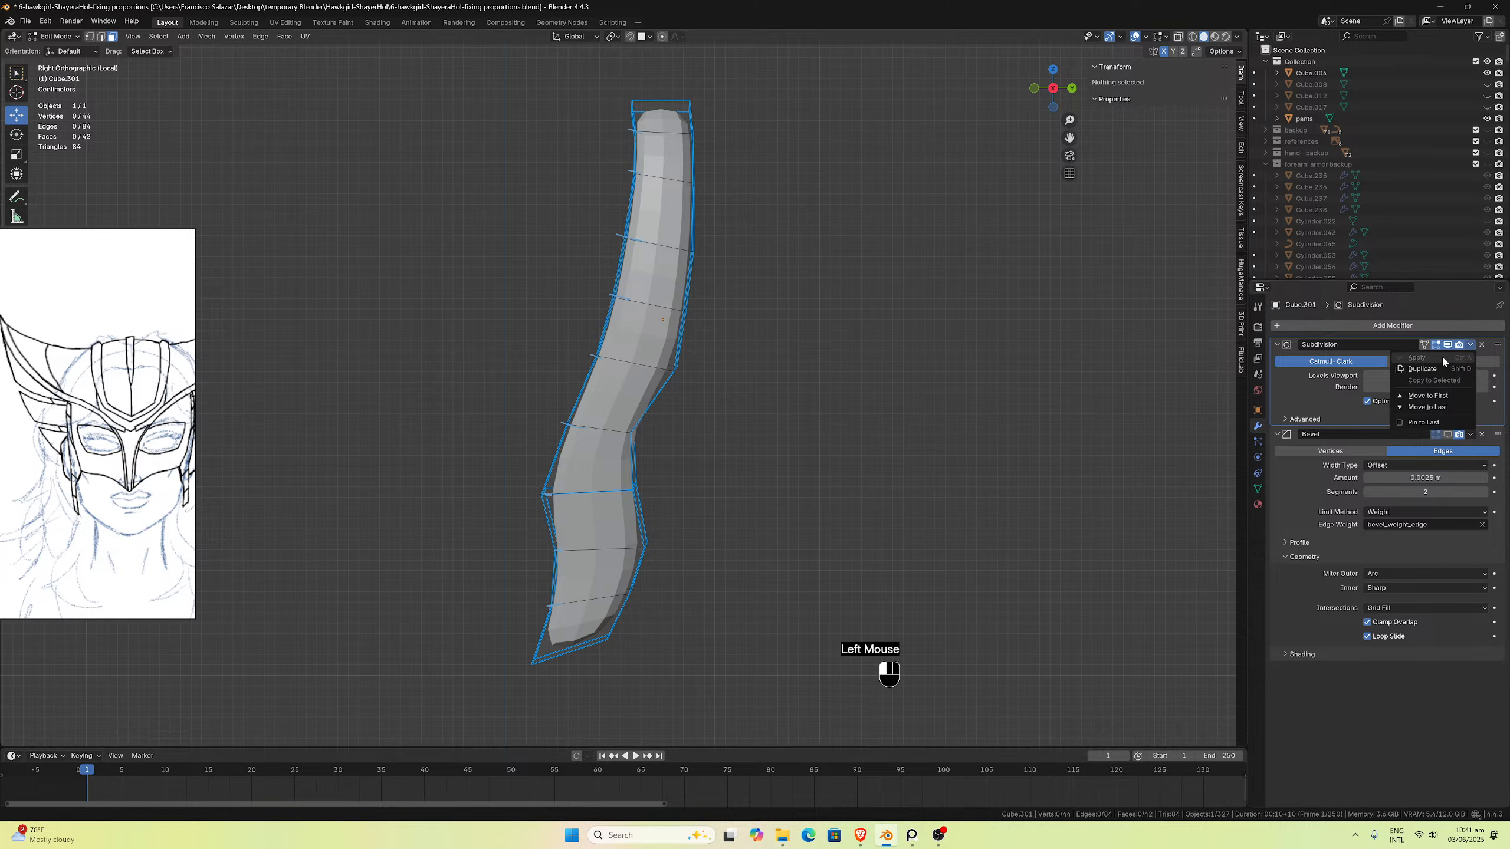
pyautogui.press('Tab')
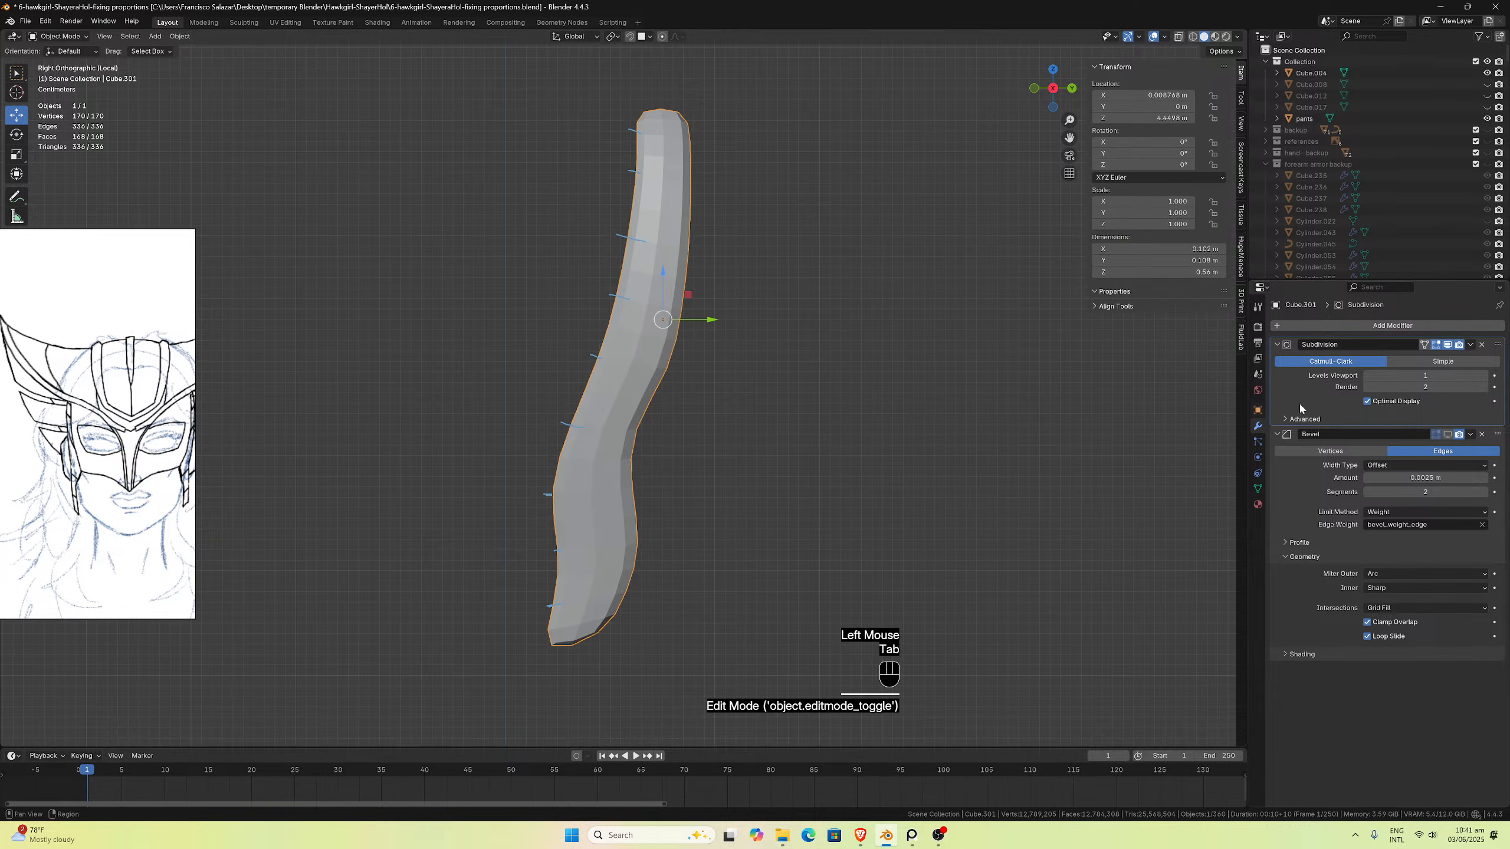
pyautogui.click(1470, 345)
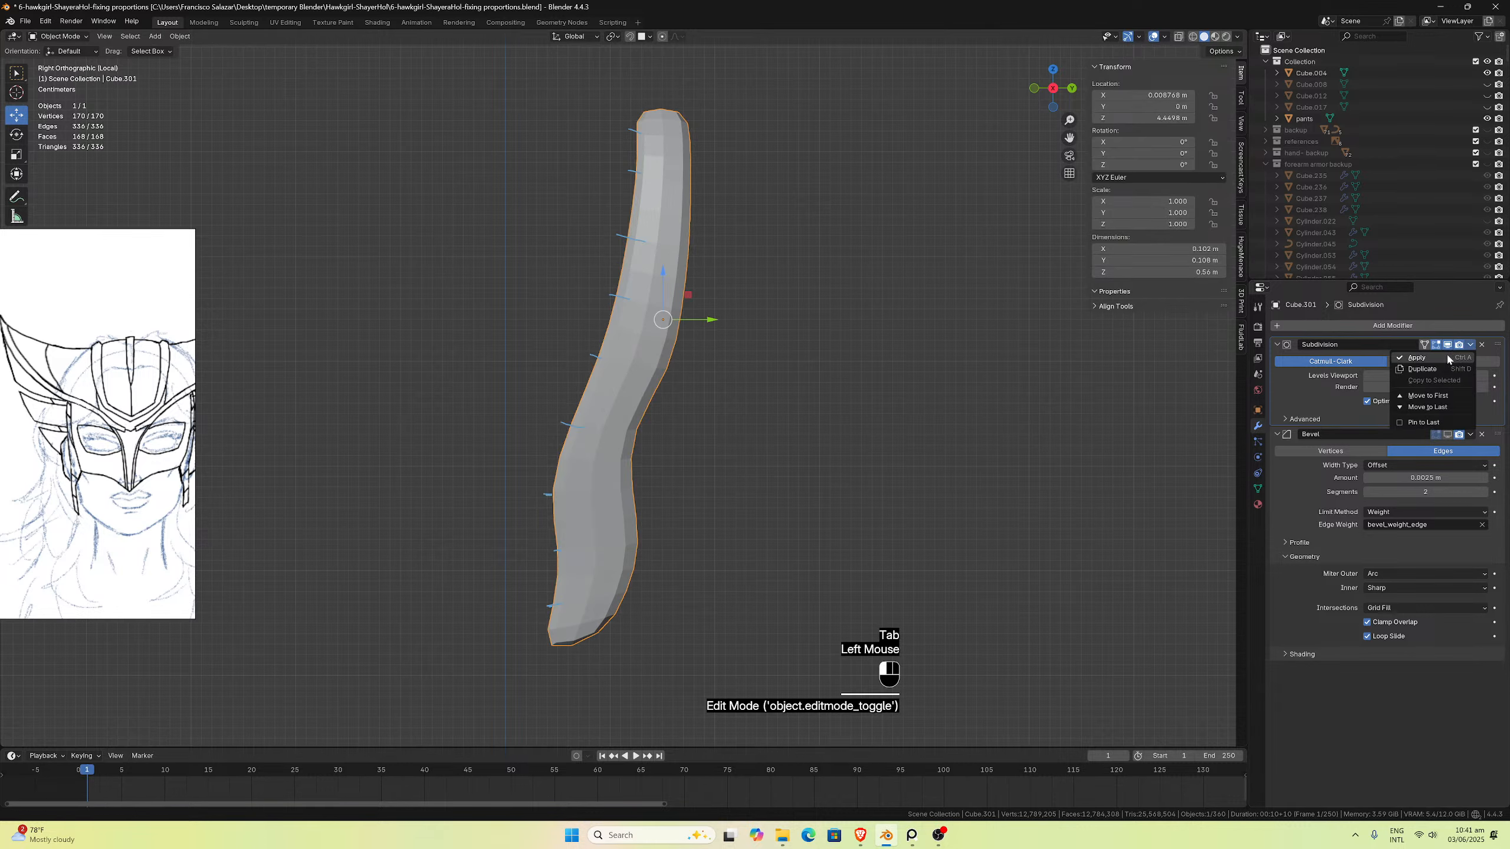
pyautogui.click(1446, 352)
pyautogui.press('Tab')
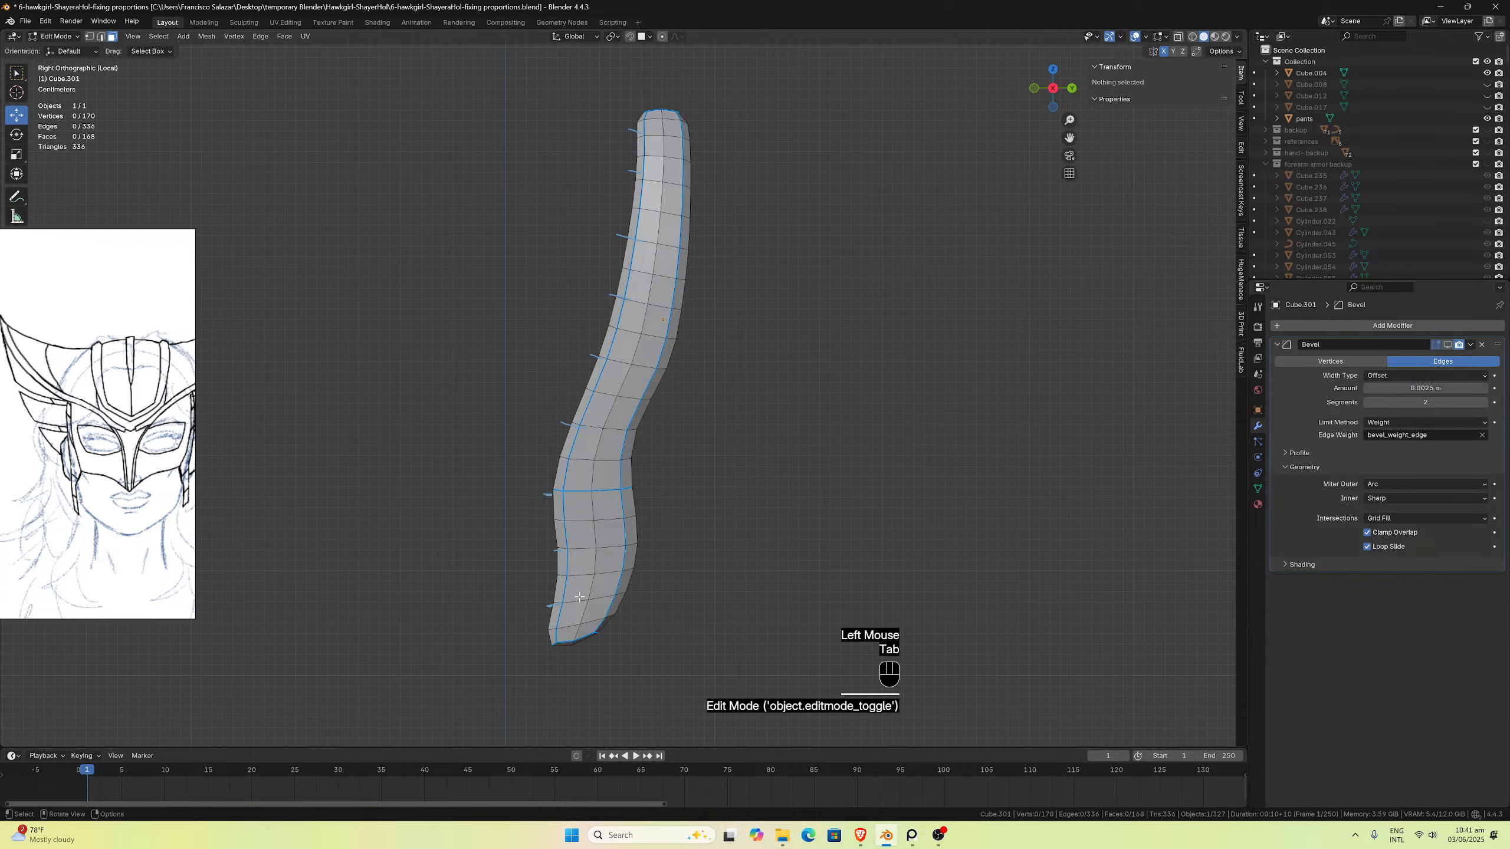
# Step: Separate the two face loops at the strap's bottom tip, up to the lowest annotation mark, into their own object
pyautogui.click(557, 622)
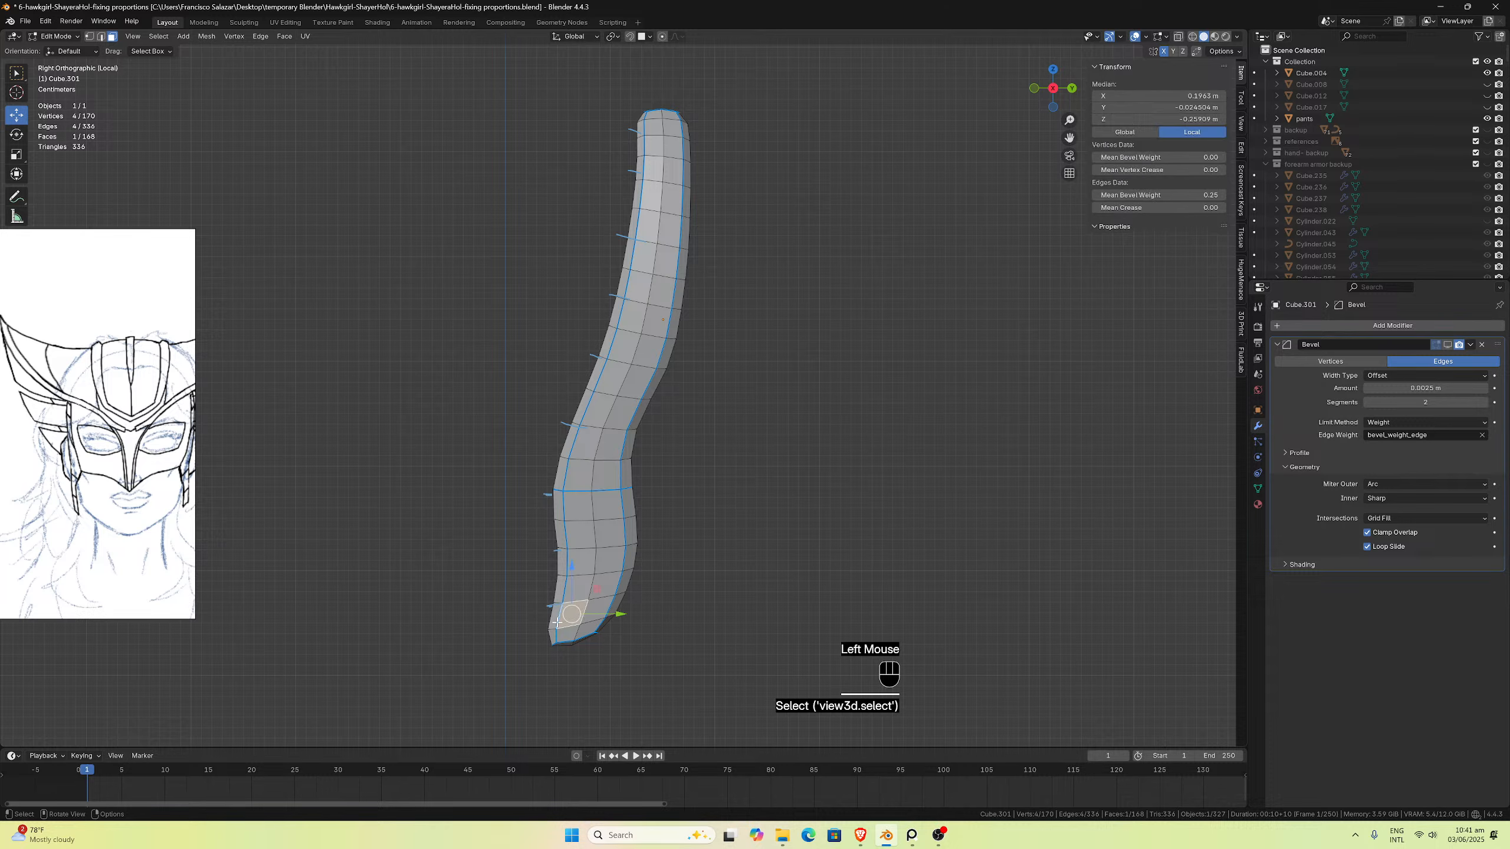
pyautogui.keyDown('alt'); pyautogui.click(557, 622); pyautogui.keyUp('alt')
pyautogui.keyDown('alt'); pyautogui.keyDown('shift'); pyautogui.click(555, 636); pyautogui.keyUp('shift'); pyautogui.keyUp('alt')
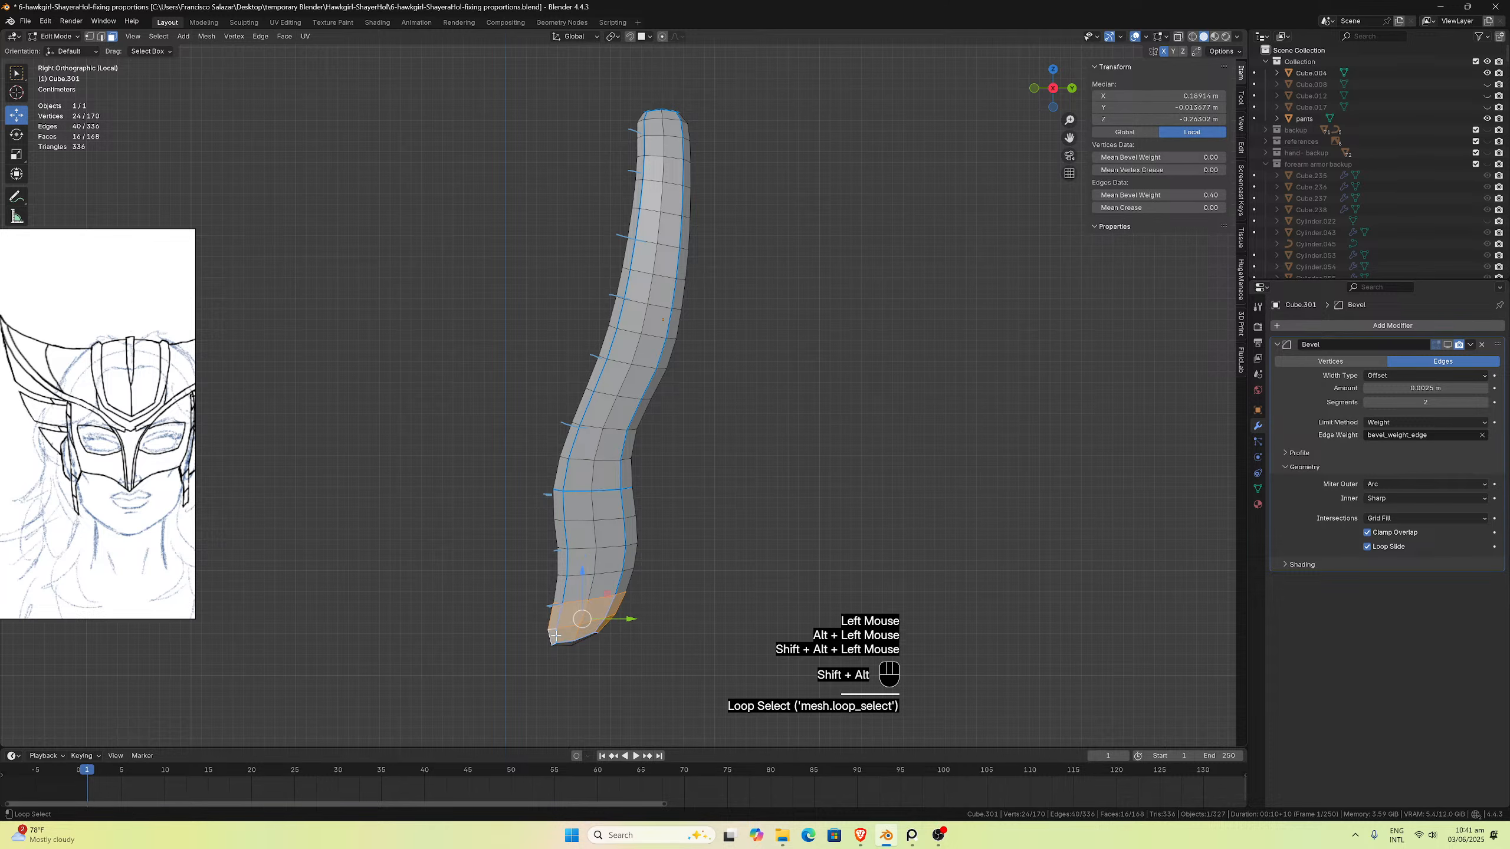
pyautogui.moveTo(580, 635); pyautogui.dragTo(589, 541, button='middle')
pyautogui.keyDown('shift'); pyautogui.moveTo(587, 518); pyautogui.dragTo(601, 527); pyautogui.keyUp('shift')
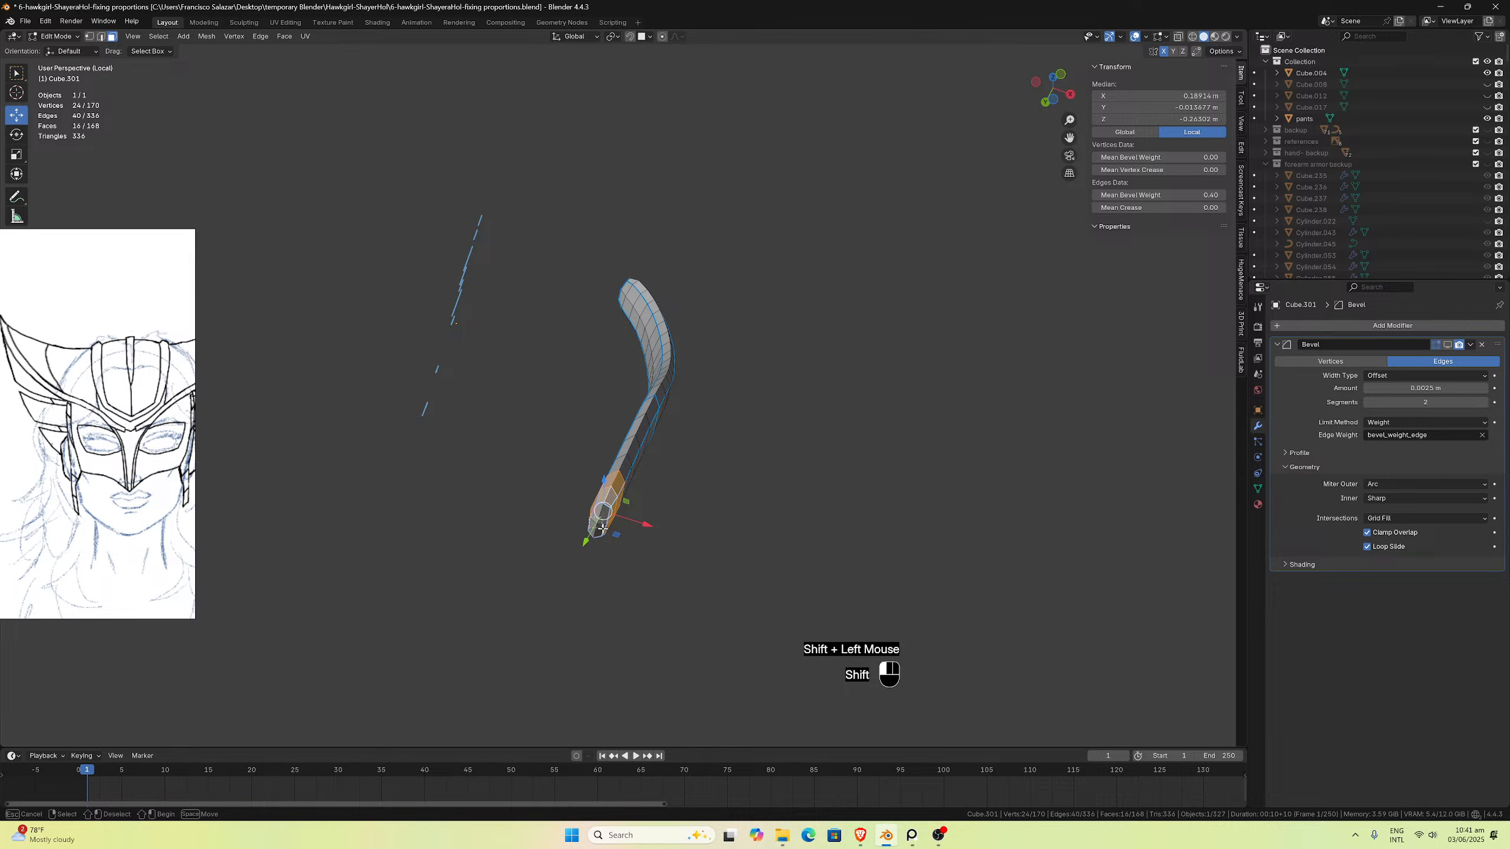
pyautogui.press('p')
pyautogui.click(601, 528)
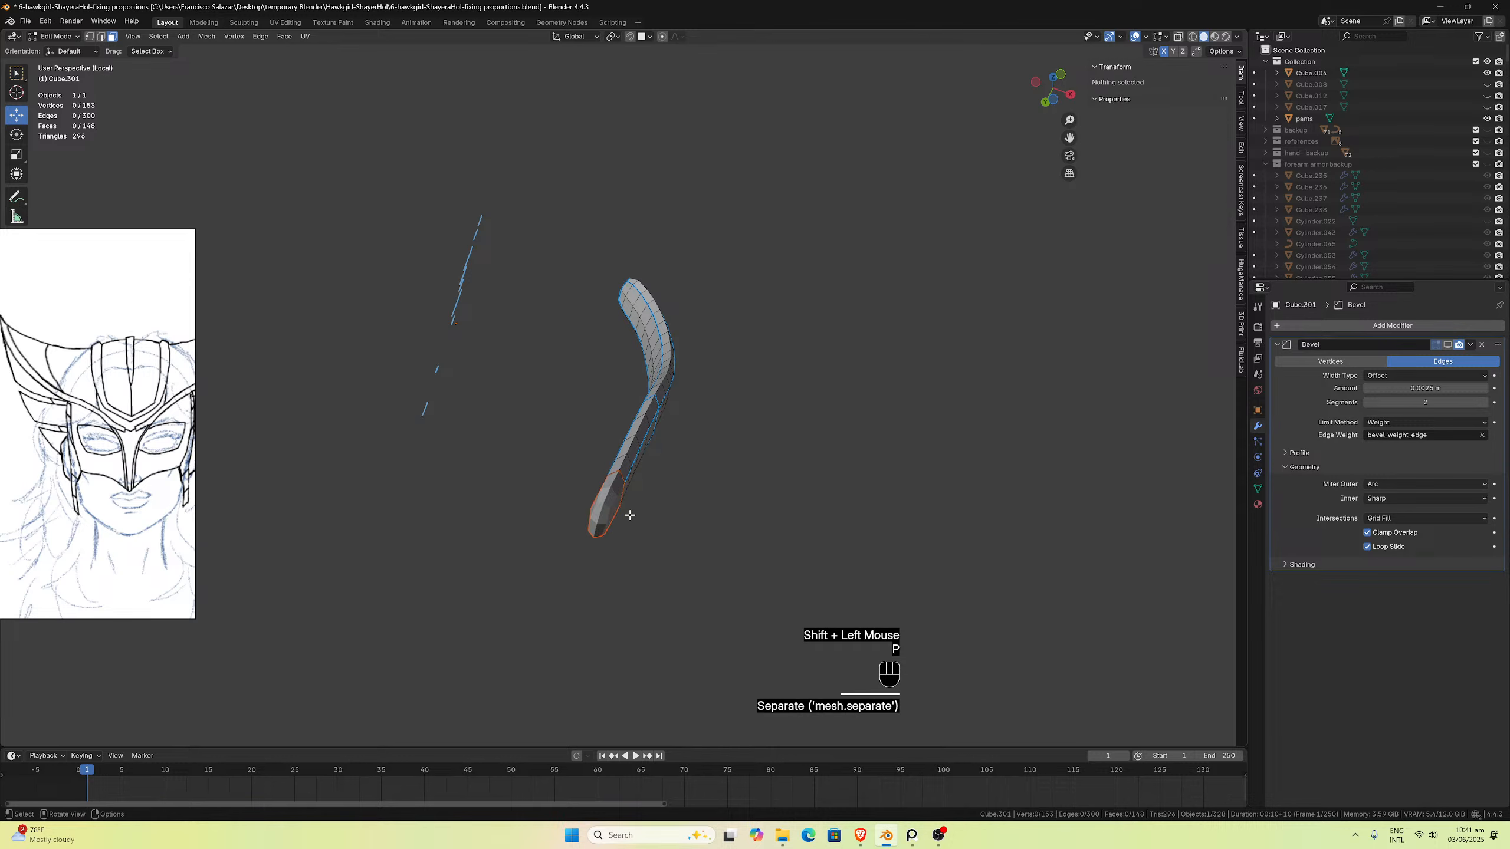
# Step: Separate the two face loops directly above the detached bottom tip as the second strap segment
pyautogui.moveTo(602, 528); pyautogui.dragTo(537, 558, button='middle')
pyautogui.click(553, 557)
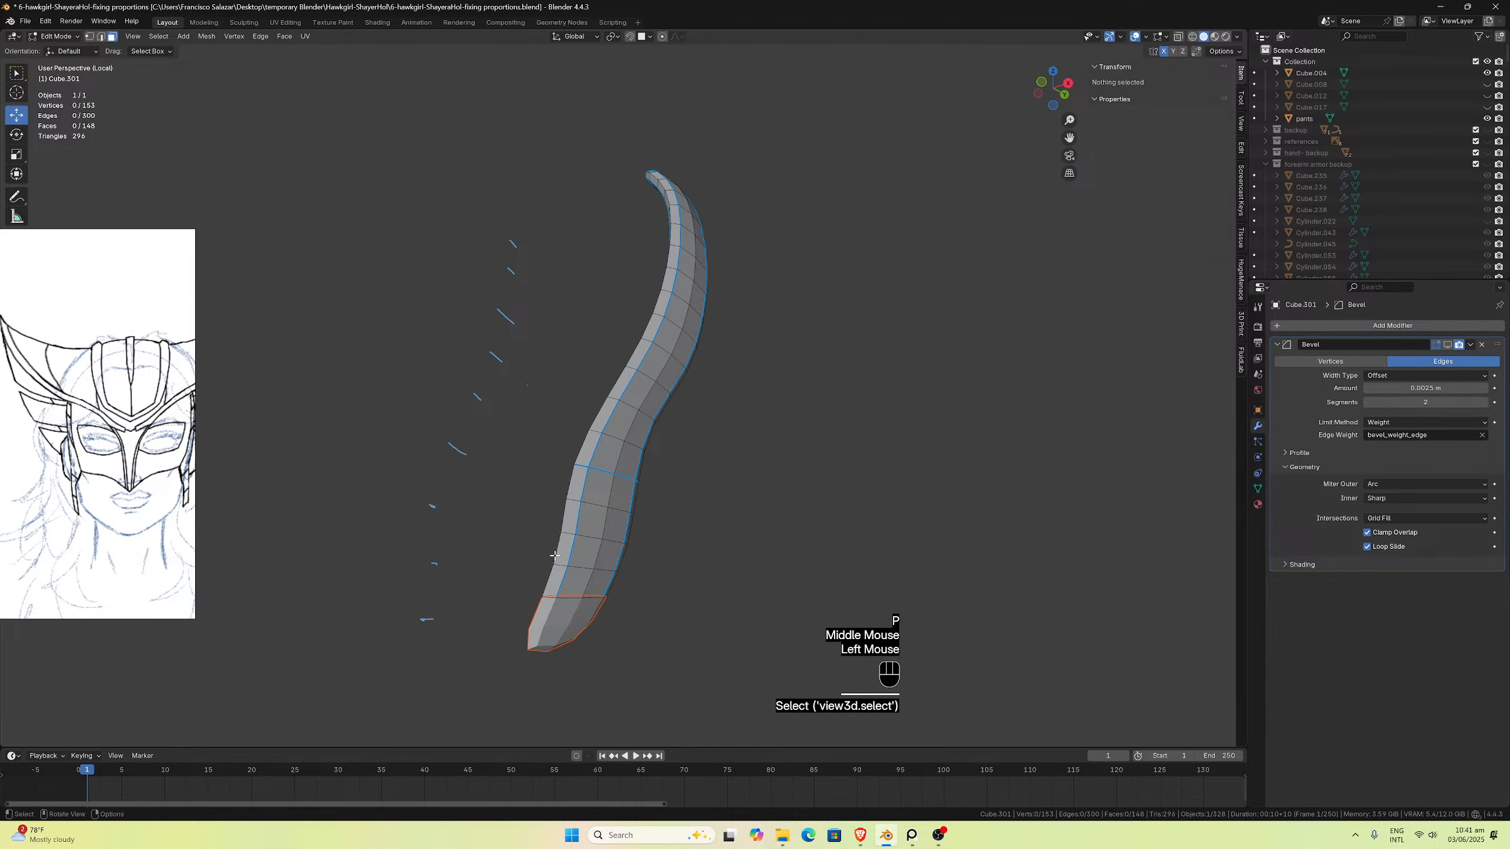
pyautogui.keyDown('alt'); pyautogui.click(566, 561); pyautogui.keyUp('alt')
pyautogui.keyDown('alt'); pyautogui.keyDown('shift'); pyautogui.click(566, 578); pyautogui.keyUp('shift'); pyautogui.keyUp('alt')
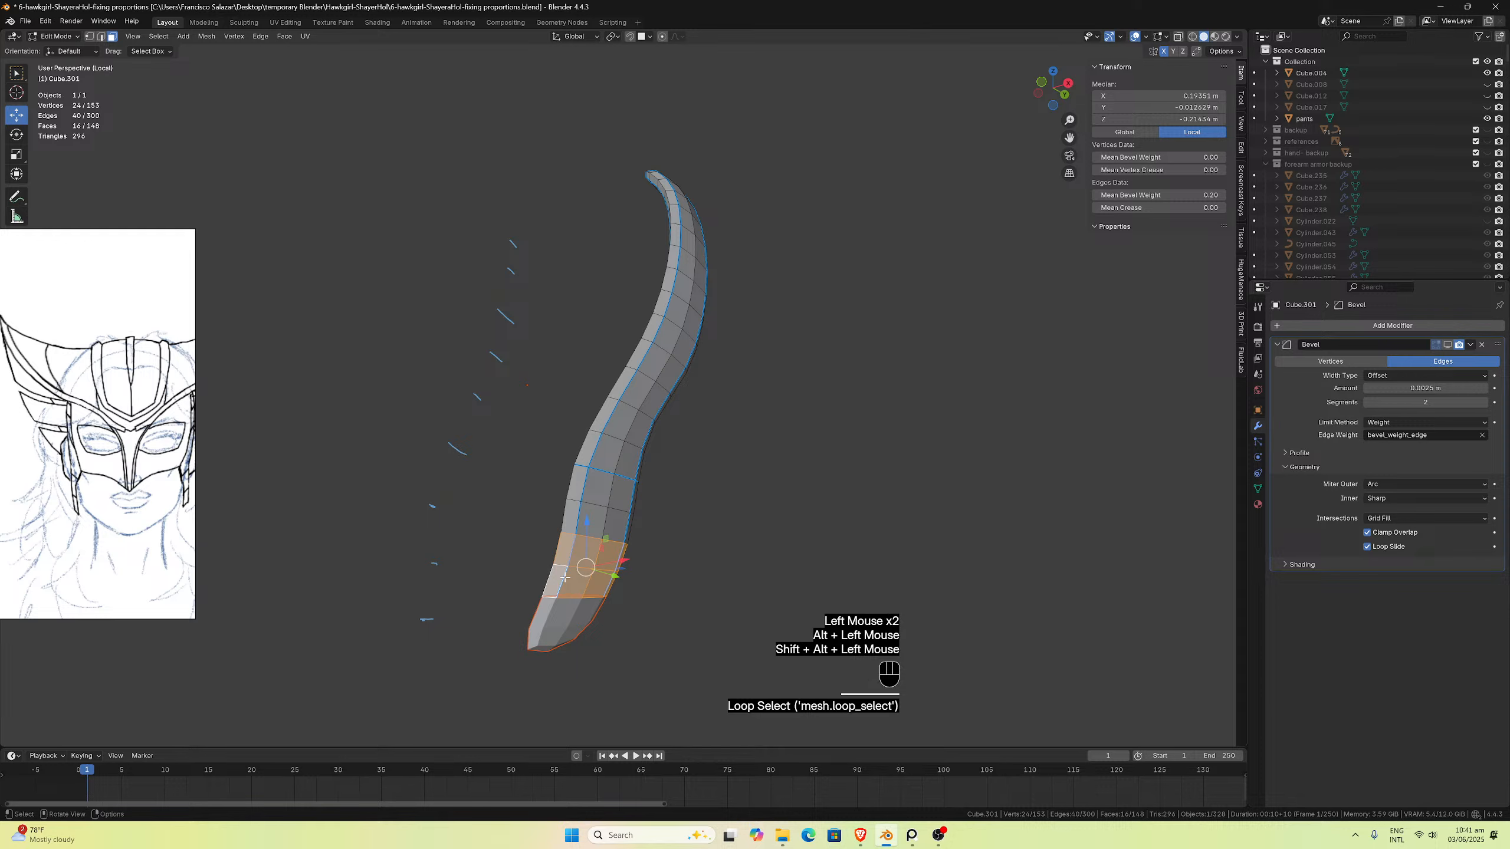
pyautogui.press('p')
pyautogui.click(565, 578)
# Step: Separate the next two face loops, ending at the strap's lower front bend, as the third segment
pyautogui.moveTo(565, 578); pyautogui.dragTo(556, 534, button='middle')
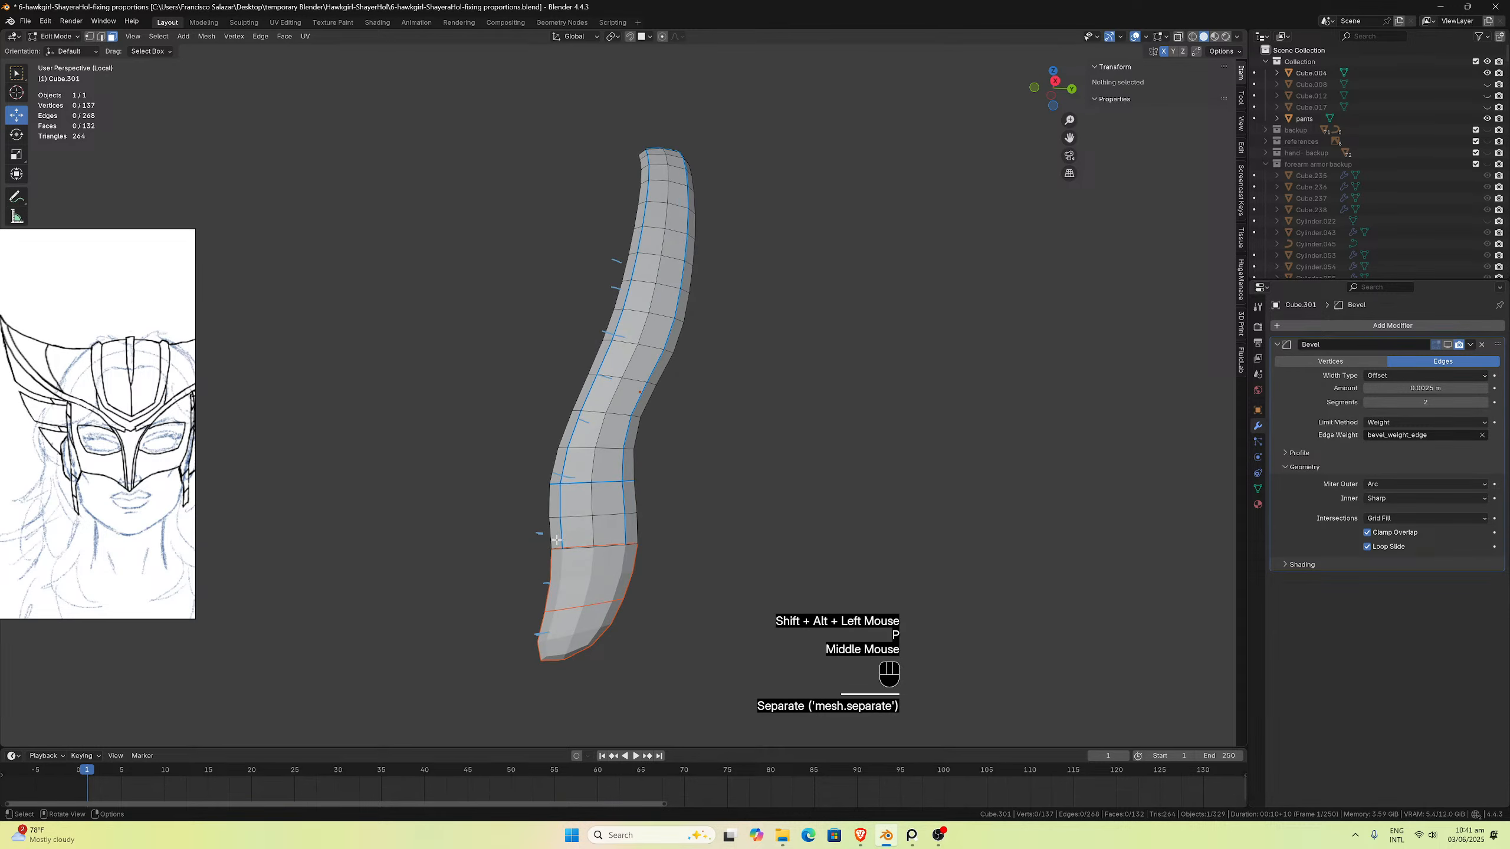
pyautogui.click(556, 534)
pyautogui.keyDown('alt'); pyautogui.click(555, 531); pyautogui.keyUp('alt')
pyautogui.keyDown('alt'); pyautogui.keyDown('shift'); pyautogui.click(556, 509); pyautogui.keyUp('shift'); pyautogui.keyUp('alt')
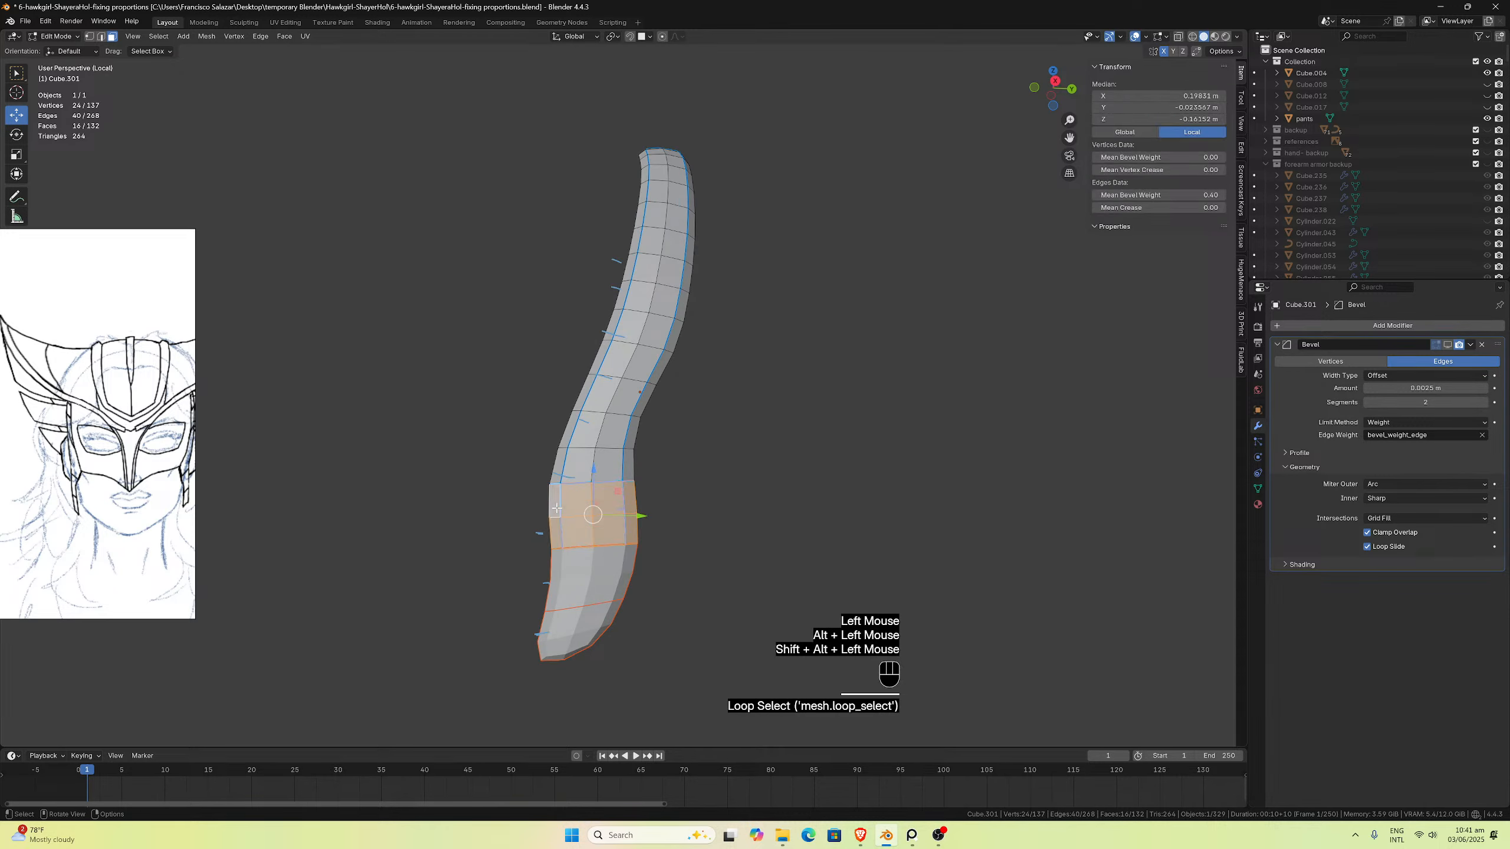
pyautogui.press('p')
pyautogui.click(555, 505)
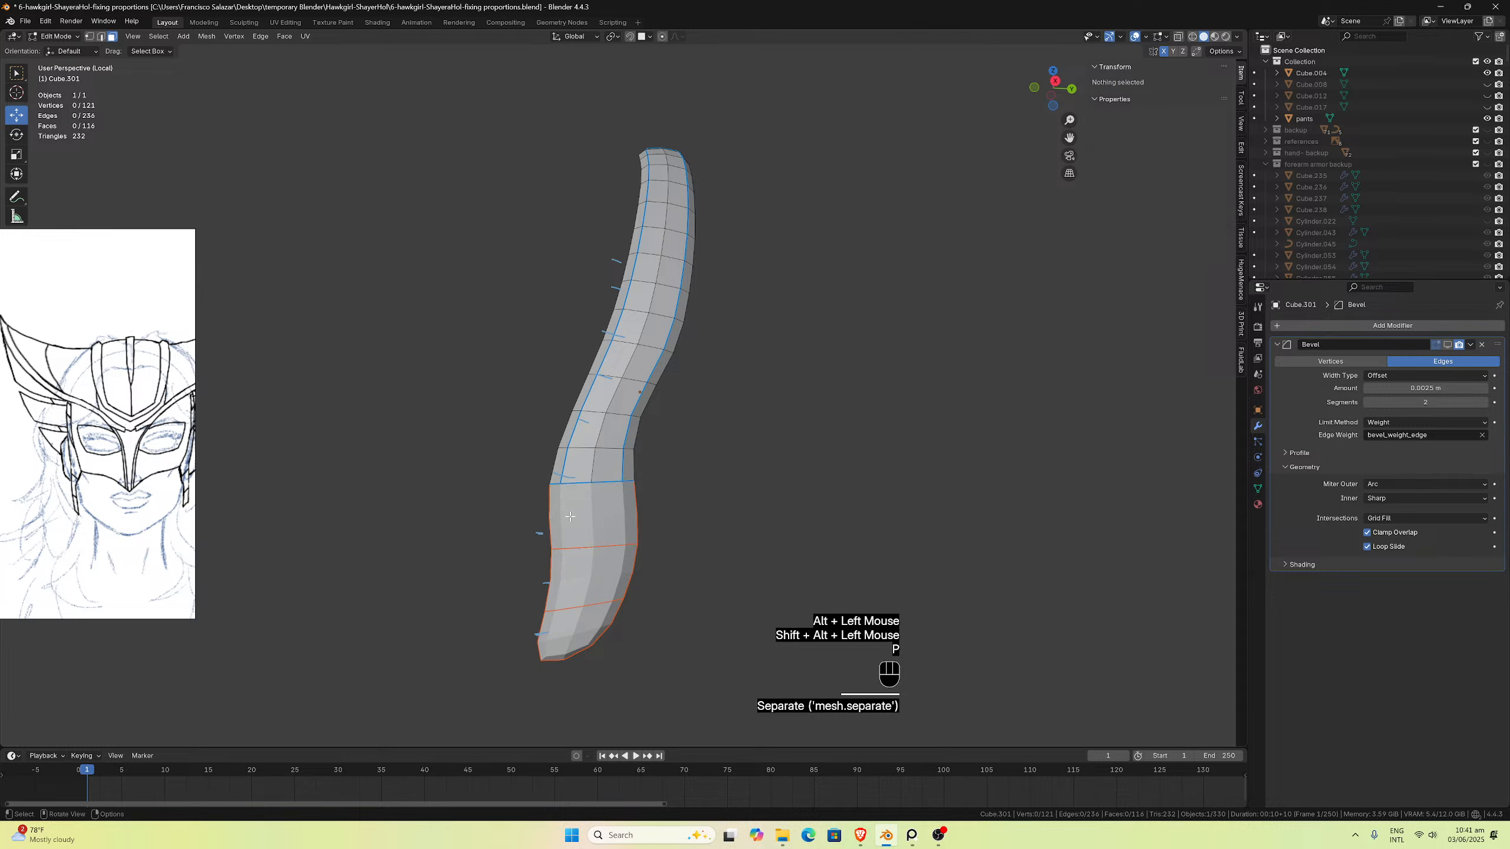
# Step: Separate the two face loops just above the strap's lower front bend as the fourth segment
pyautogui.click(562, 462)
pyautogui.keyDown('alt'); pyautogui.click(562, 462); pyautogui.keyUp('alt')
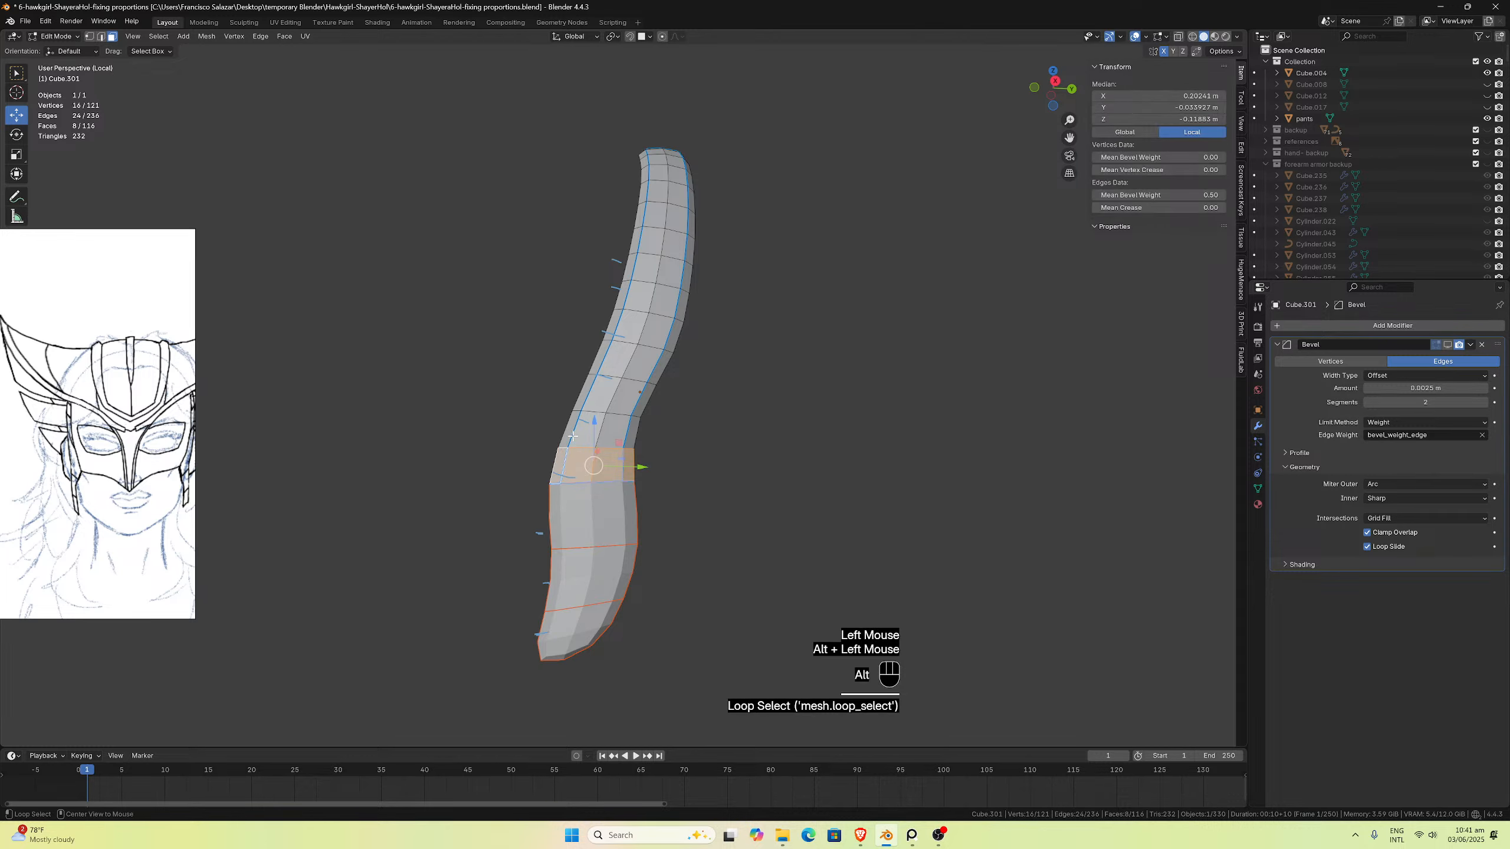
pyautogui.keyDown('alt'); pyautogui.click(572, 435); pyautogui.keyUp('alt')
pyautogui.click(562, 458)
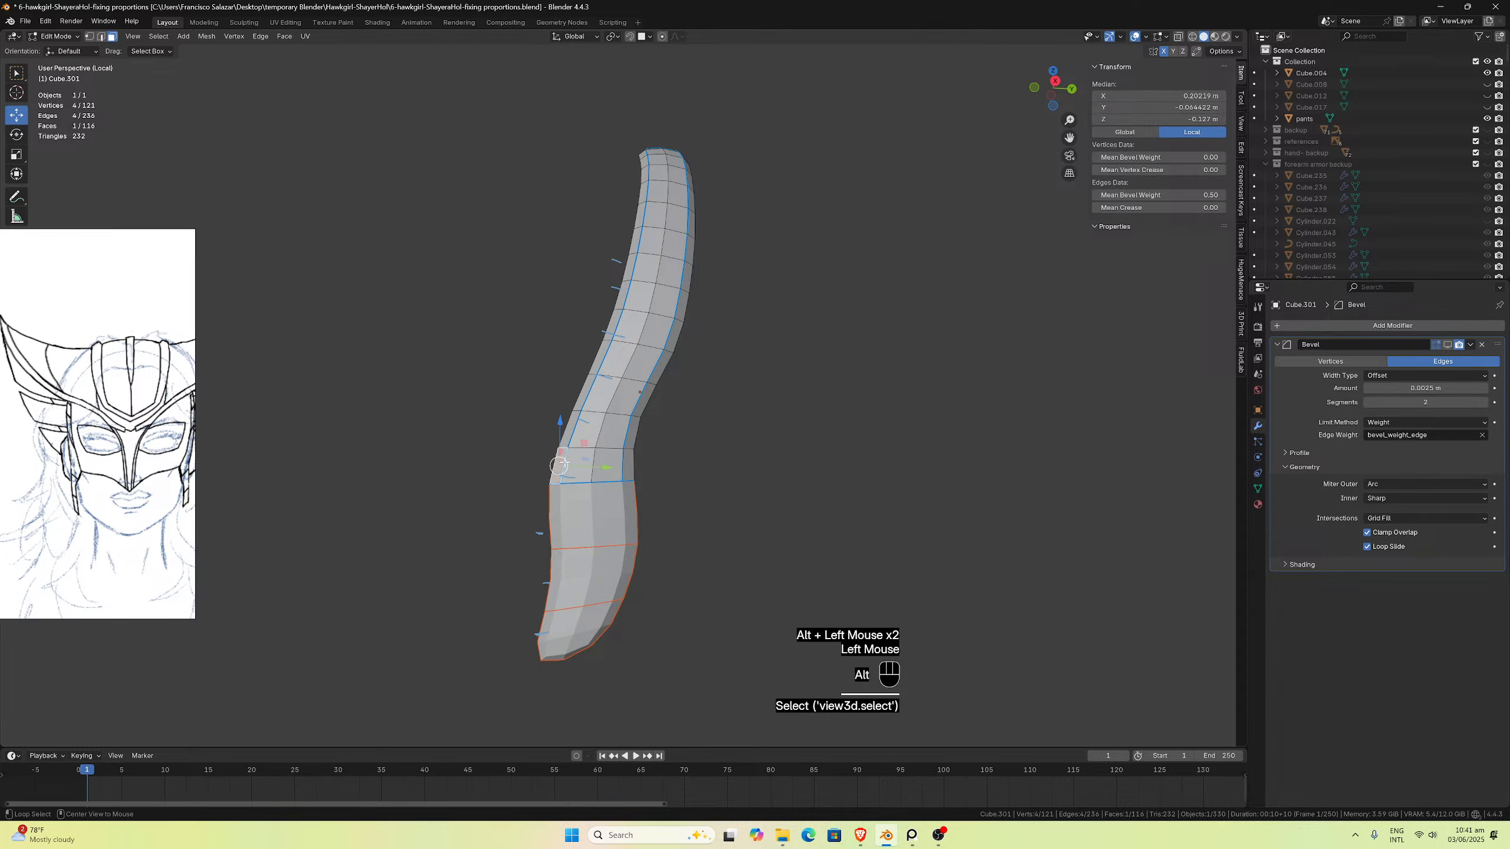
pyautogui.keyDown('alt'); pyautogui.click(562, 461); pyautogui.keyUp('alt')
pyautogui.keyDown('alt'); pyautogui.keyDown('shift'); pyautogui.click(571, 439); pyautogui.keyUp('shift'); pyautogui.keyUp('alt')
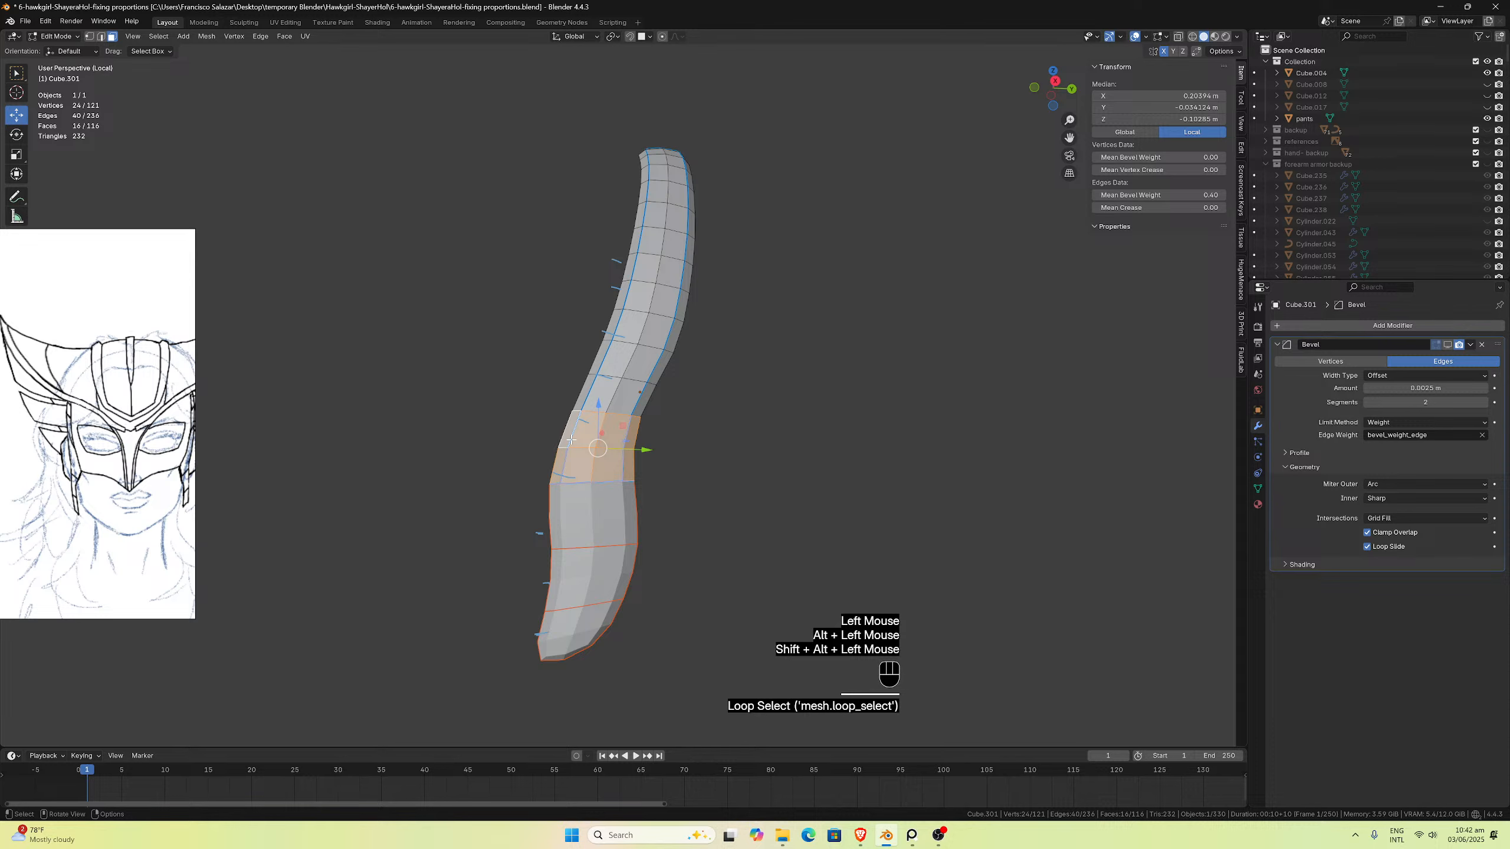
pyautogui.press('p')
pyautogui.click(571, 440)
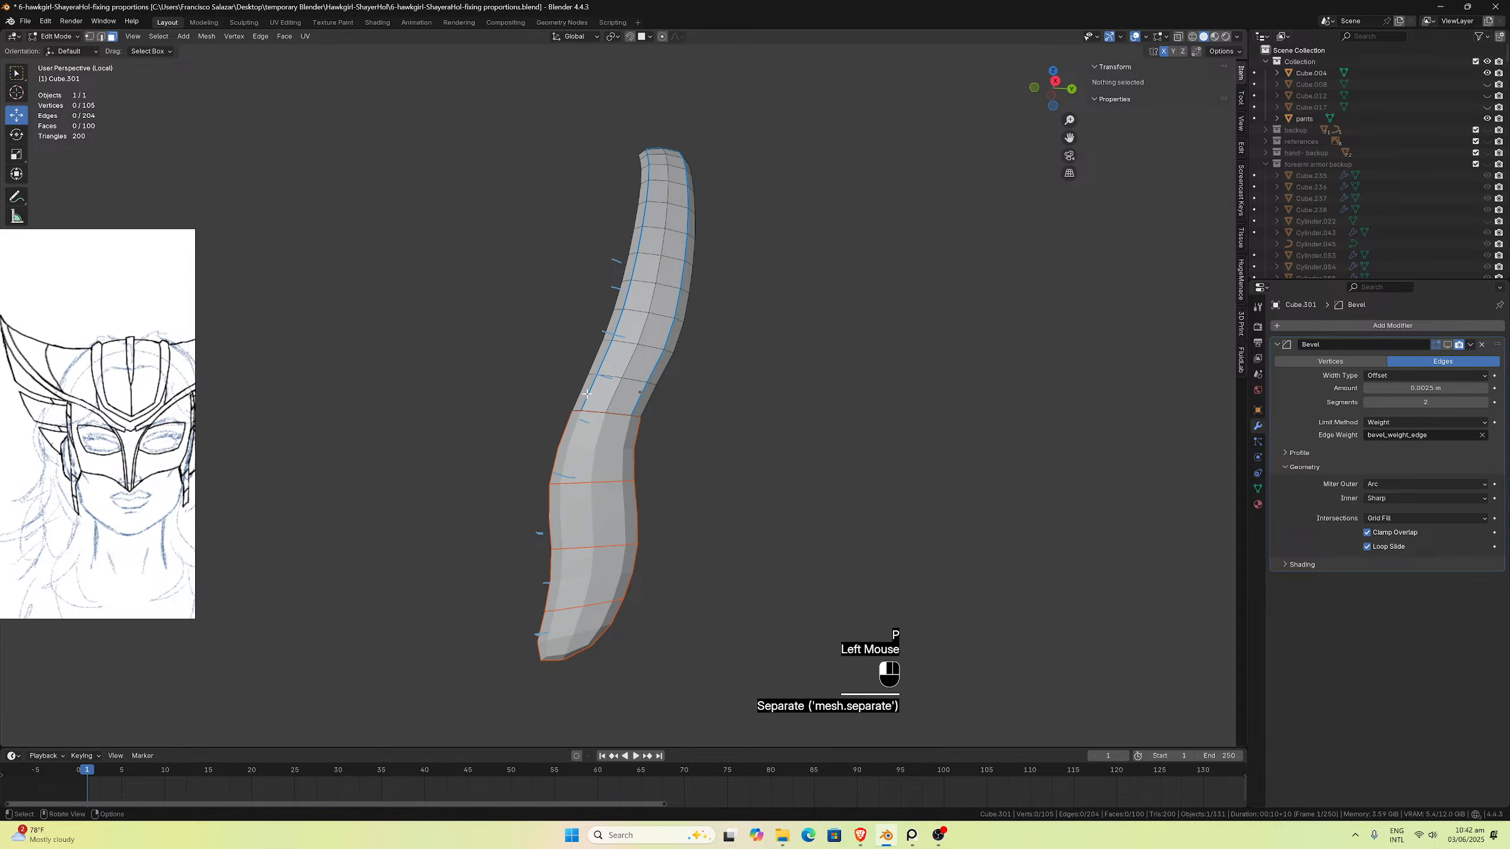
# Step: From the right orthographic view, separate the next two face loops up to the following annotation mark as the fifth segment
pyautogui.click(584, 392)
pyautogui.press('super')
pyautogui.press('super')
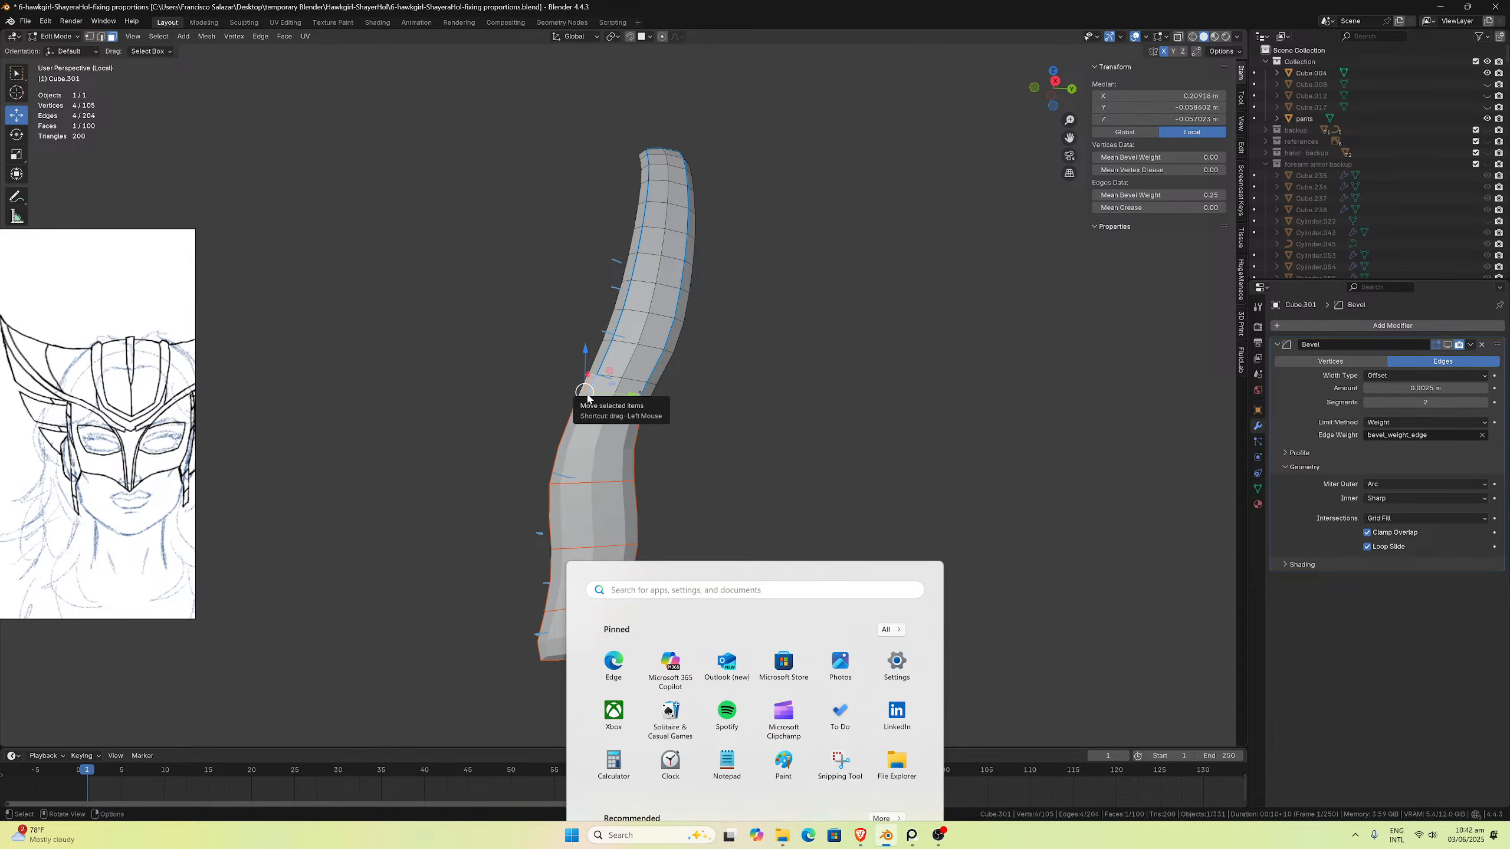
pyautogui.press('KP_3')
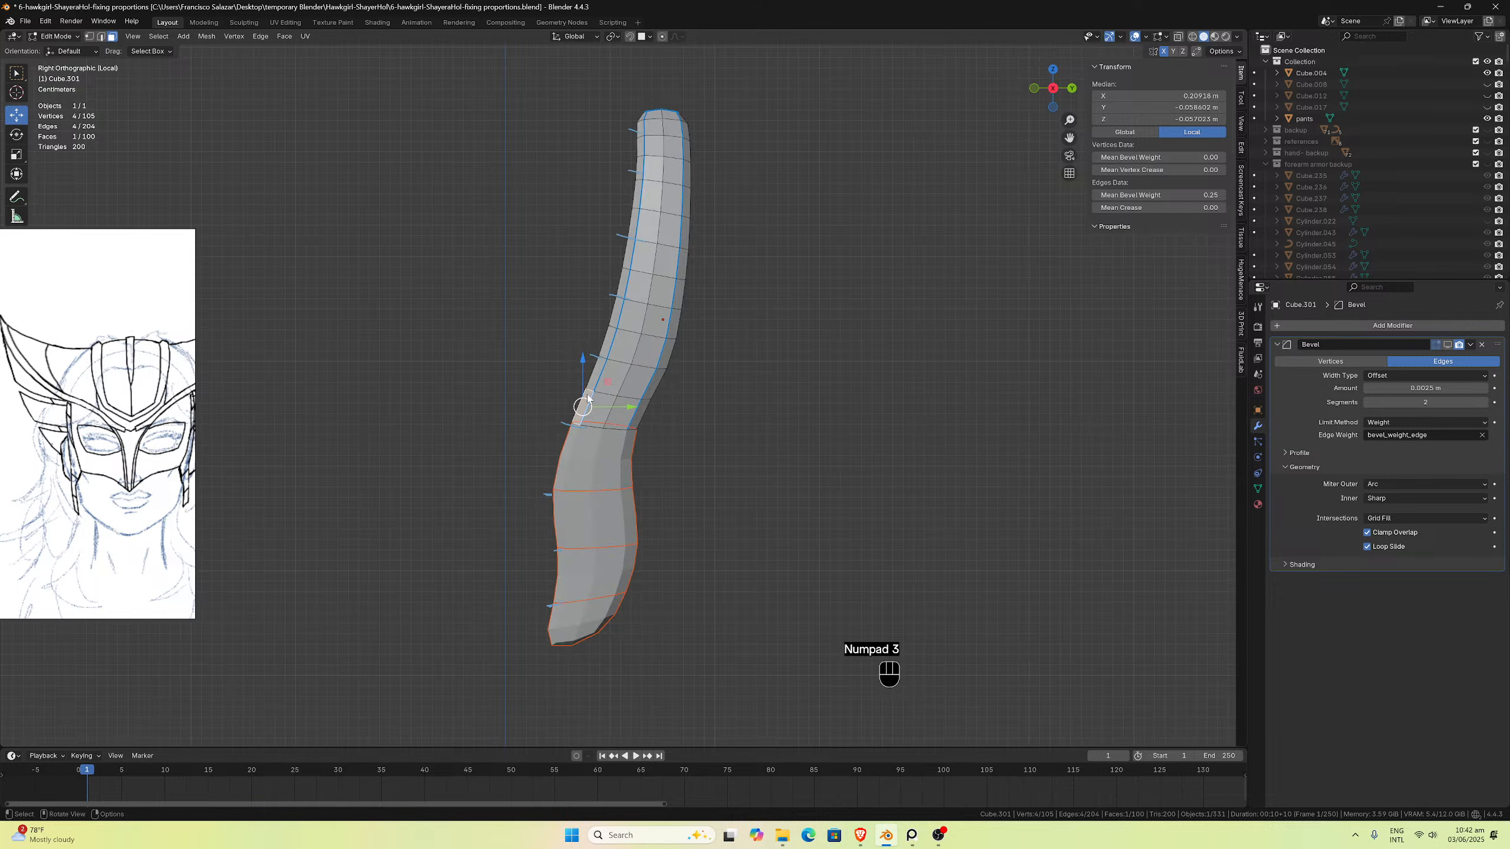
pyautogui.click(587, 394)
pyautogui.keyDown('alt'); pyautogui.click(588, 407); pyautogui.keyUp('alt')
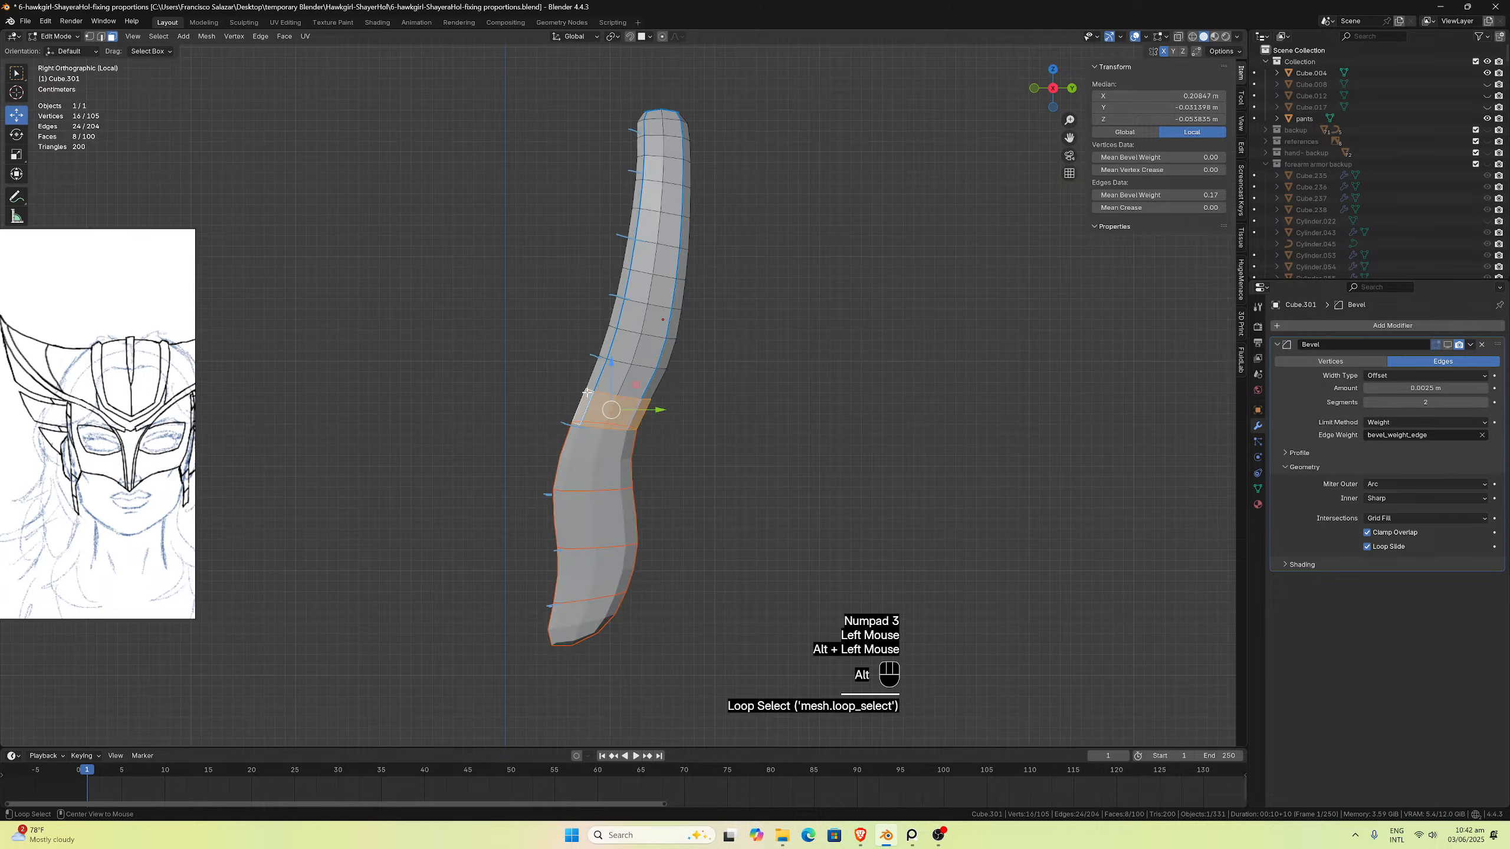
pyautogui.keyDown('alt'); pyautogui.keyDown('shift'); pyautogui.click(592, 380); pyautogui.keyUp('shift'); pyautogui.keyUp('alt')
pyautogui.press('p')
pyautogui.click(613, 411)
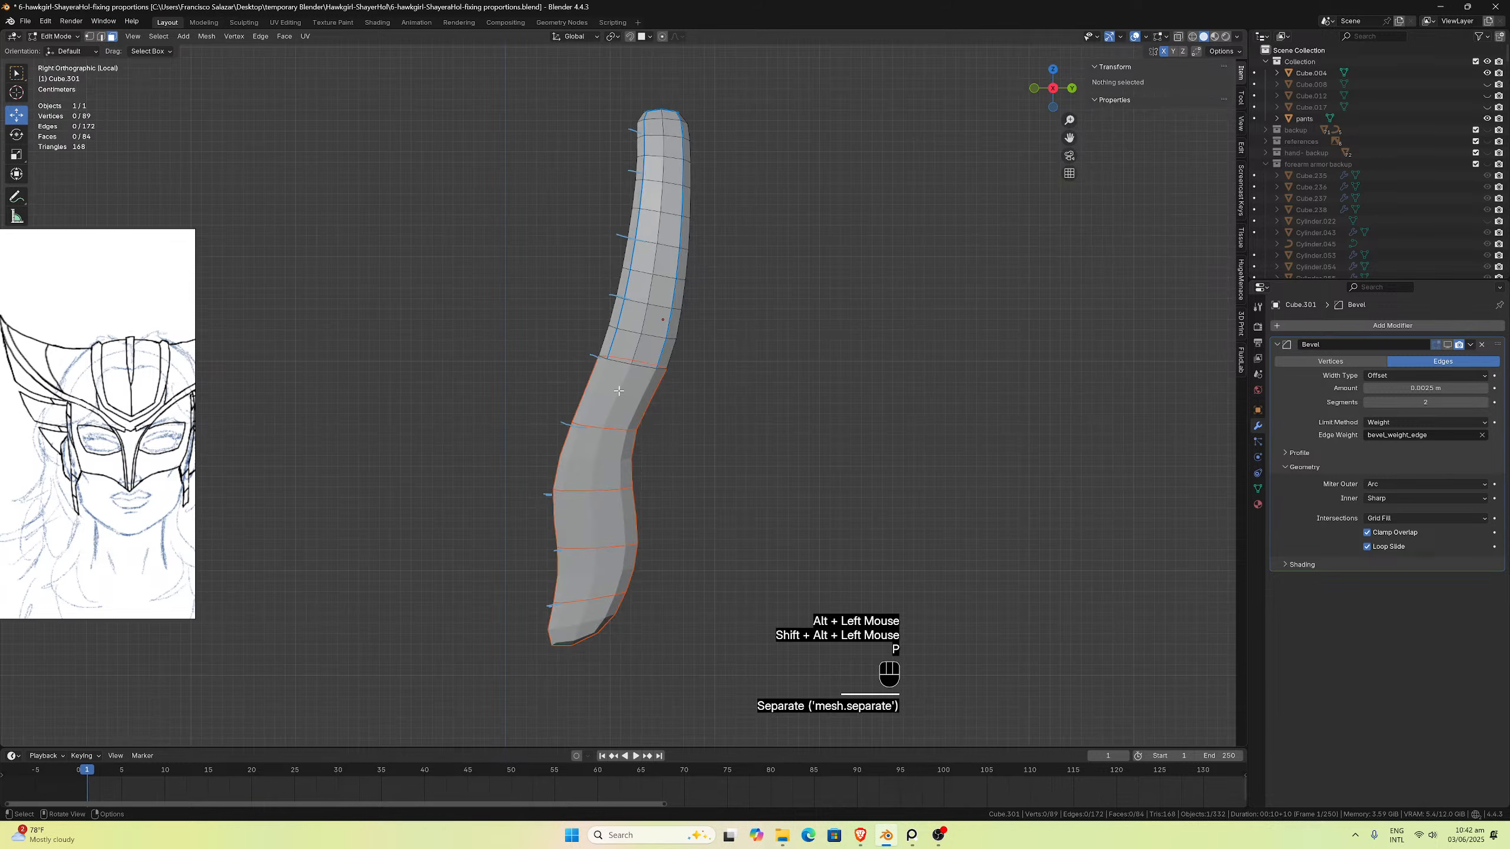
# Step: Separate the two face loops above the fifth segment, up to the next annotation mark, as the sixth segment
pyautogui.click(615, 350)
pyautogui.keyDown('alt'); pyautogui.click(615, 348); pyautogui.keyUp('alt')
pyautogui.keyDown('alt'); pyautogui.keyDown('shift'); pyautogui.click(616, 318); pyautogui.keyUp('shift'); pyautogui.keyUp('alt')
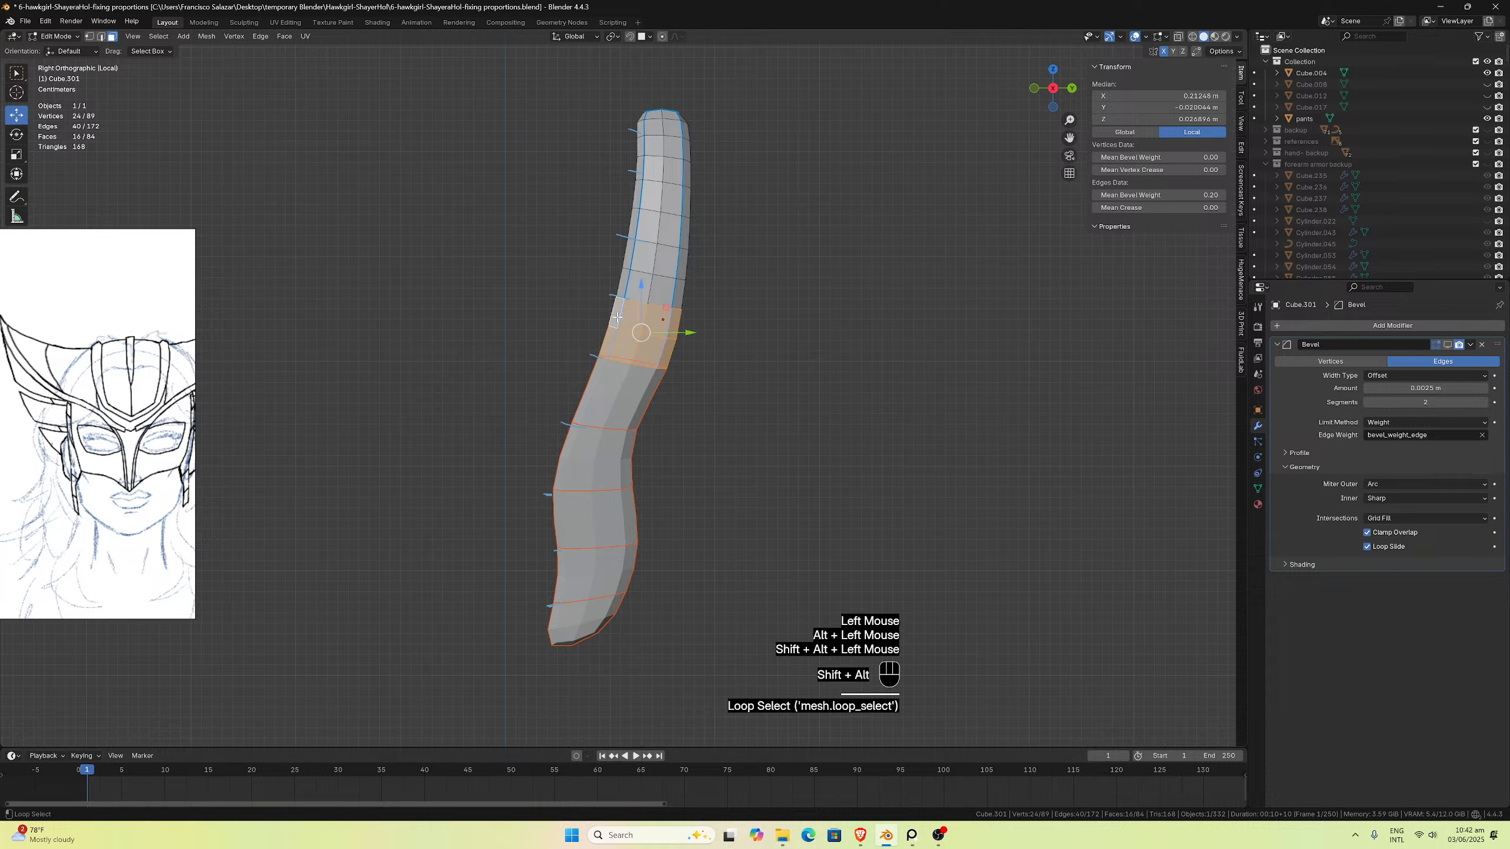
pyautogui.press('p')
pyautogui.click(615, 315)
# Step: Separate the two lowest face loops of the remaining upper strap as the seventh segment
pyautogui.click(628, 283)
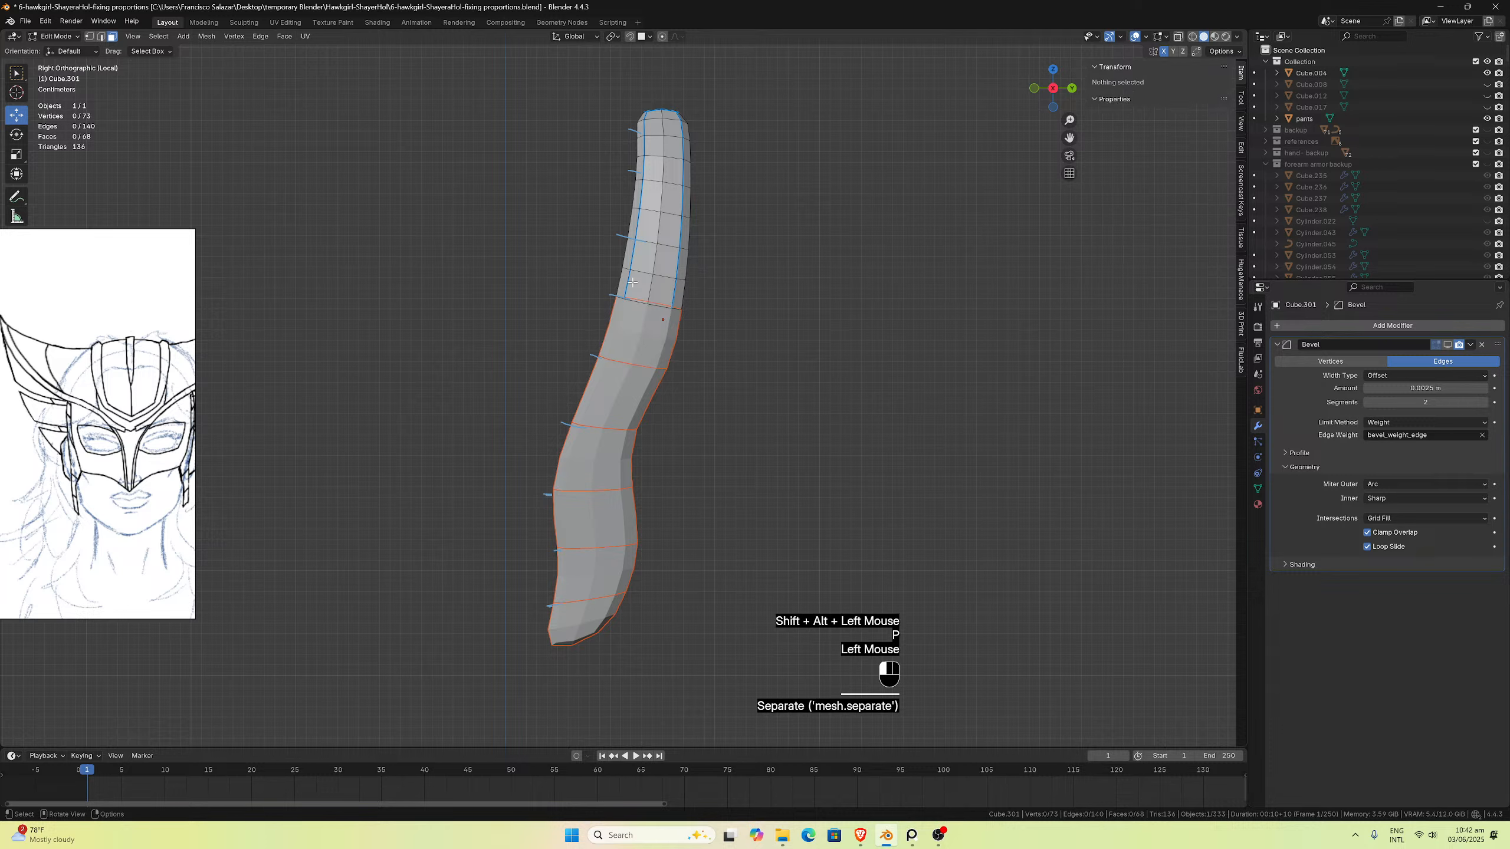
pyautogui.keyDown('alt'); pyautogui.click(628, 286); pyautogui.keyUp('alt')
pyautogui.keyDown('alt'); pyautogui.keyDown('shift'); pyautogui.click(631, 262); pyautogui.keyUp('shift'); pyautogui.keyUp('alt')
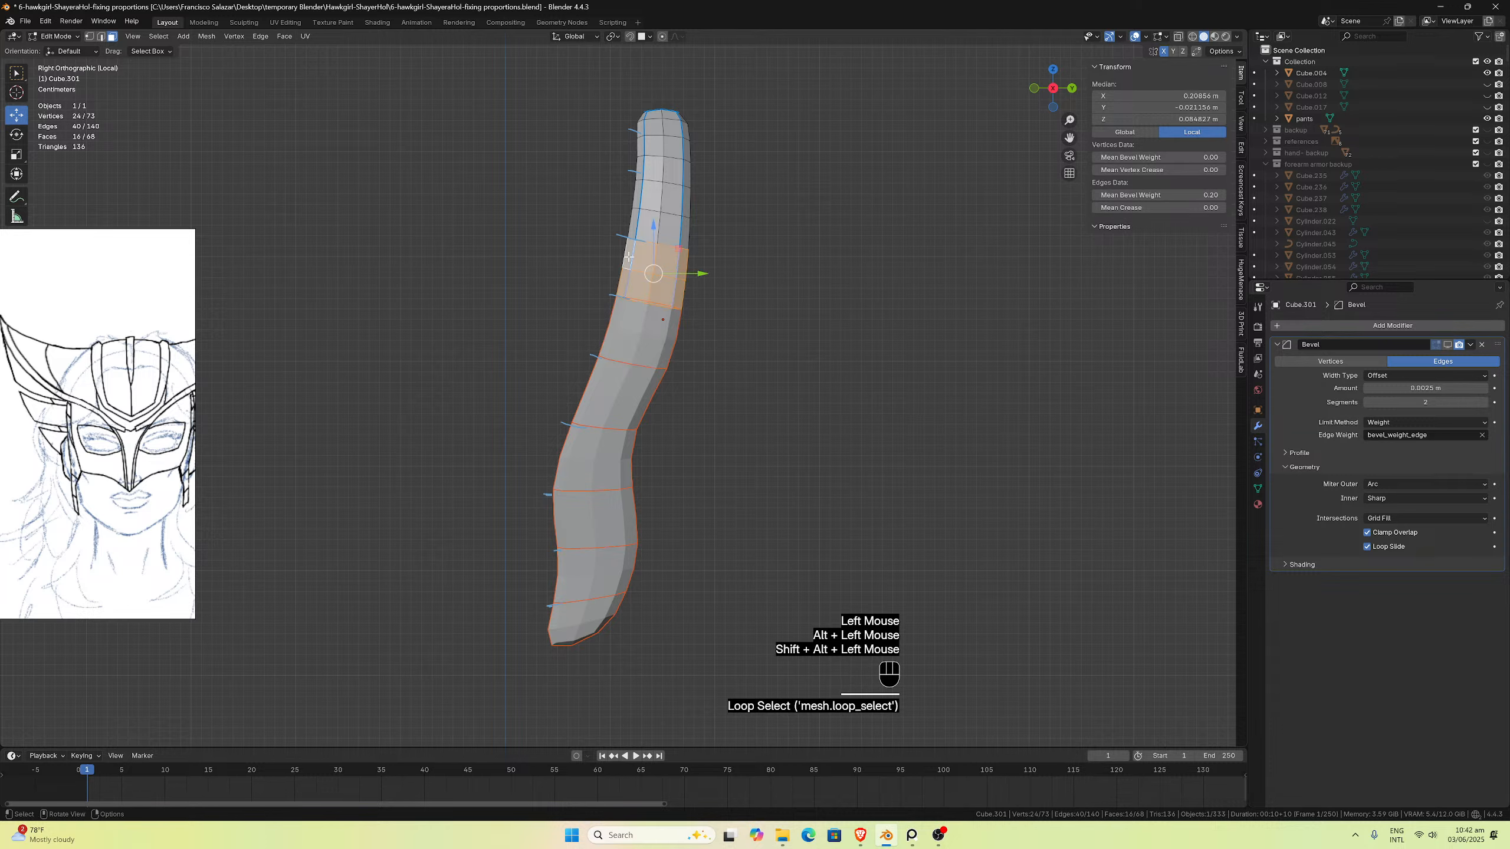
pyautogui.press('p')
pyautogui.click(629, 257)
# Step: Separate the two face loops above the seventh segment, ending at the second-highest annotation mark, as the eighth segment
pyautogui.click(635, 223)
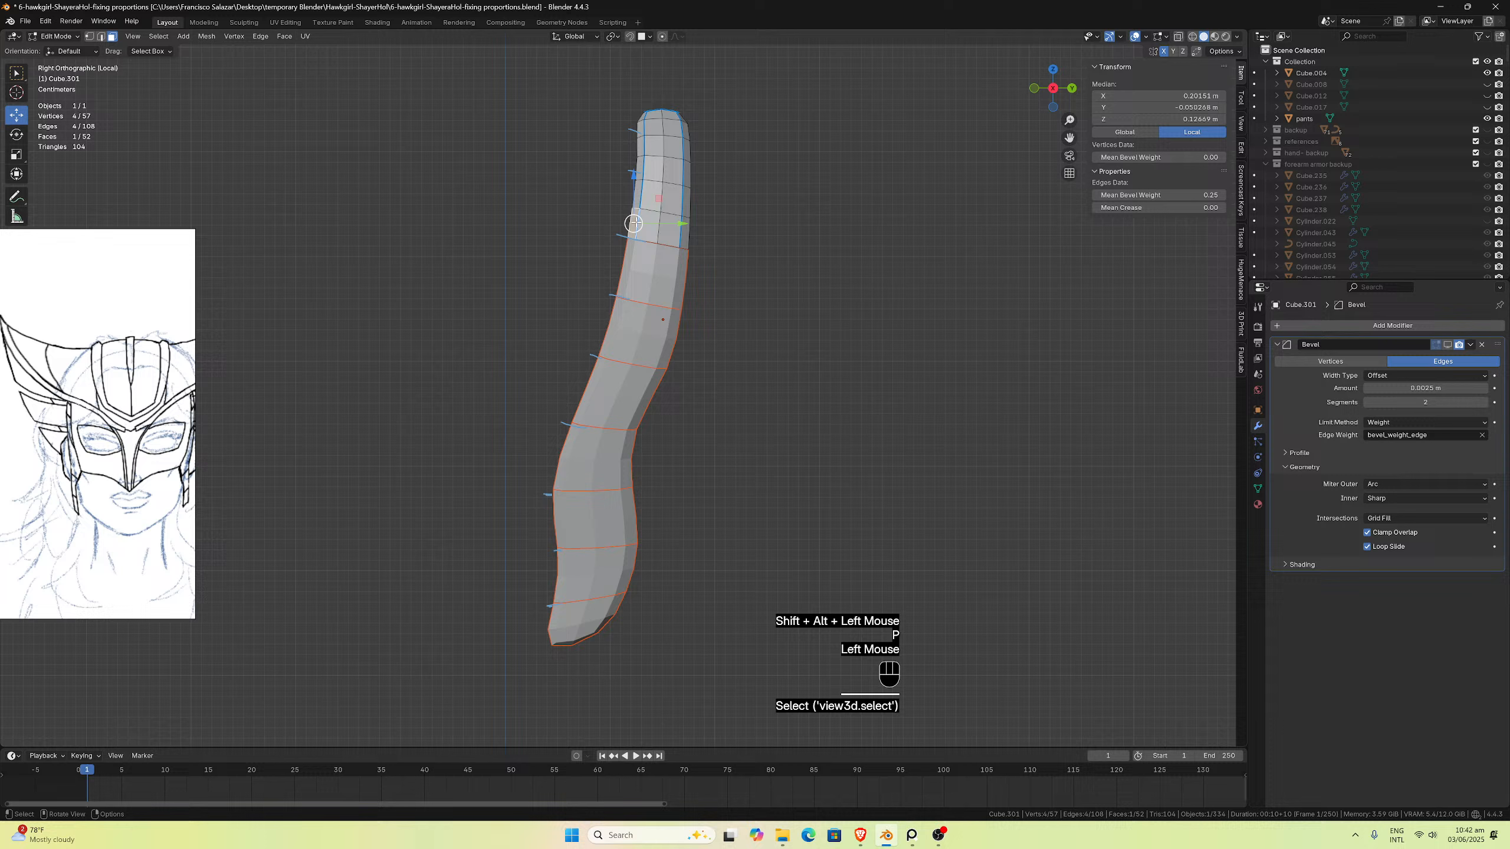
pyautogui.keyDown('alt'); pyautogui.click(635, 222); pyautogui.keyUp('alt')
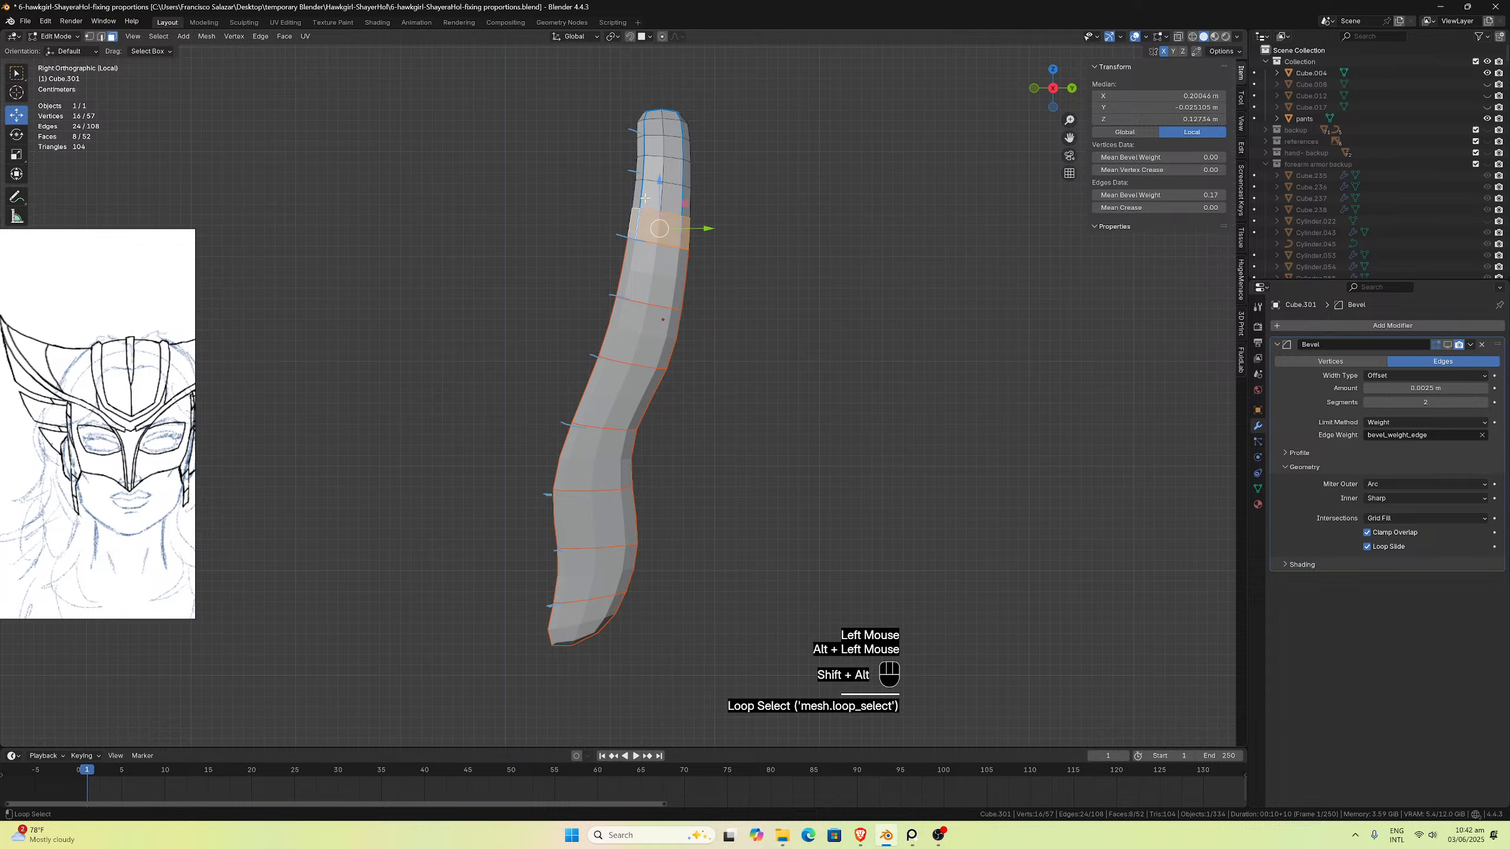
pyautogui.keyDown('alt'); pyautogui.keyDown('shift'); pyautogui.click(645, 198); pyautogui.keyUp('shift'); pyautogui.keyUp('alt')
pyautogui.press('p')
pyautogui.click(645, 195)
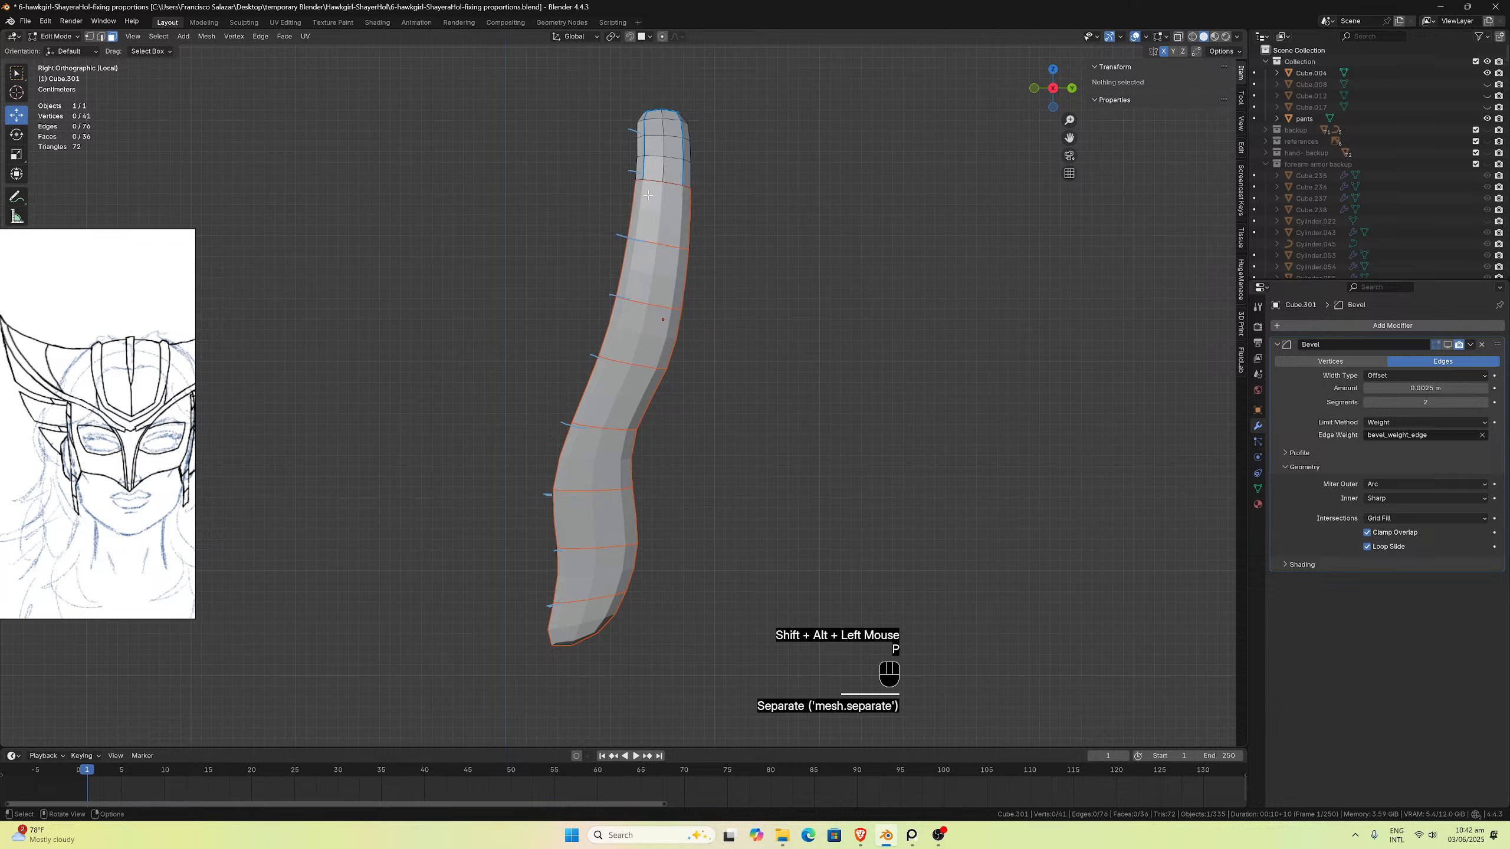
# Step: Separate the two face loops between the two uppermost annotation marks as the ninth segment, and return to Object Mode
pyautogui.click(642, 167)
pyautogui.keyDown('alt'); pyautogui.click(642, 166); pyautogui.keyUp('alt')
pyautogui.keyDown('alt'); pyautogui.keyDown('shift'); pyautogui.click(642, 145); pyautogui.keyUp('shift'); pyautogui.keyUp('alt')
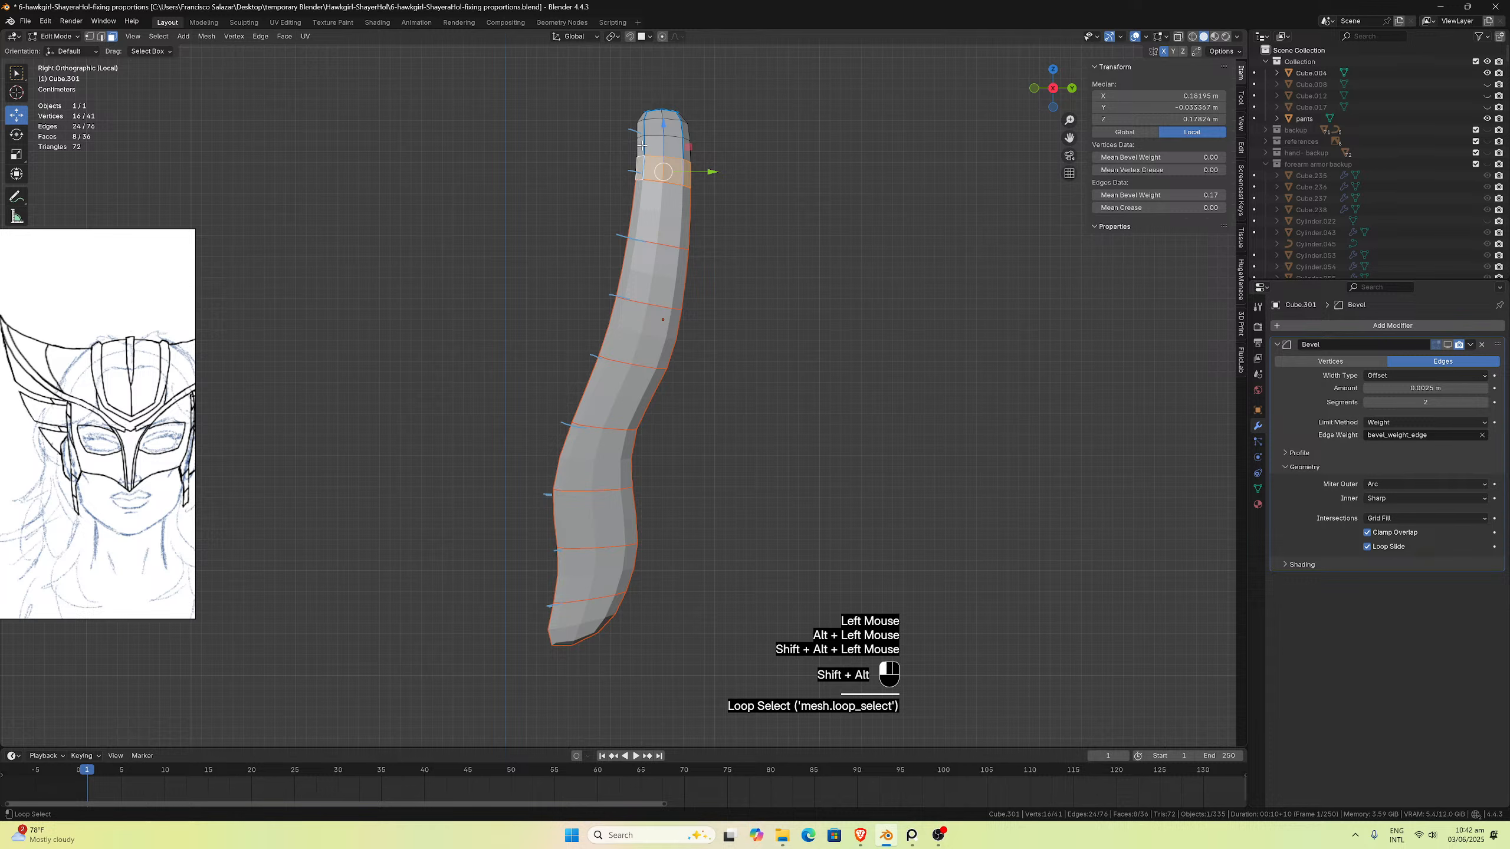
pyautogui.press('p')
pyautogui.click(642, 144)
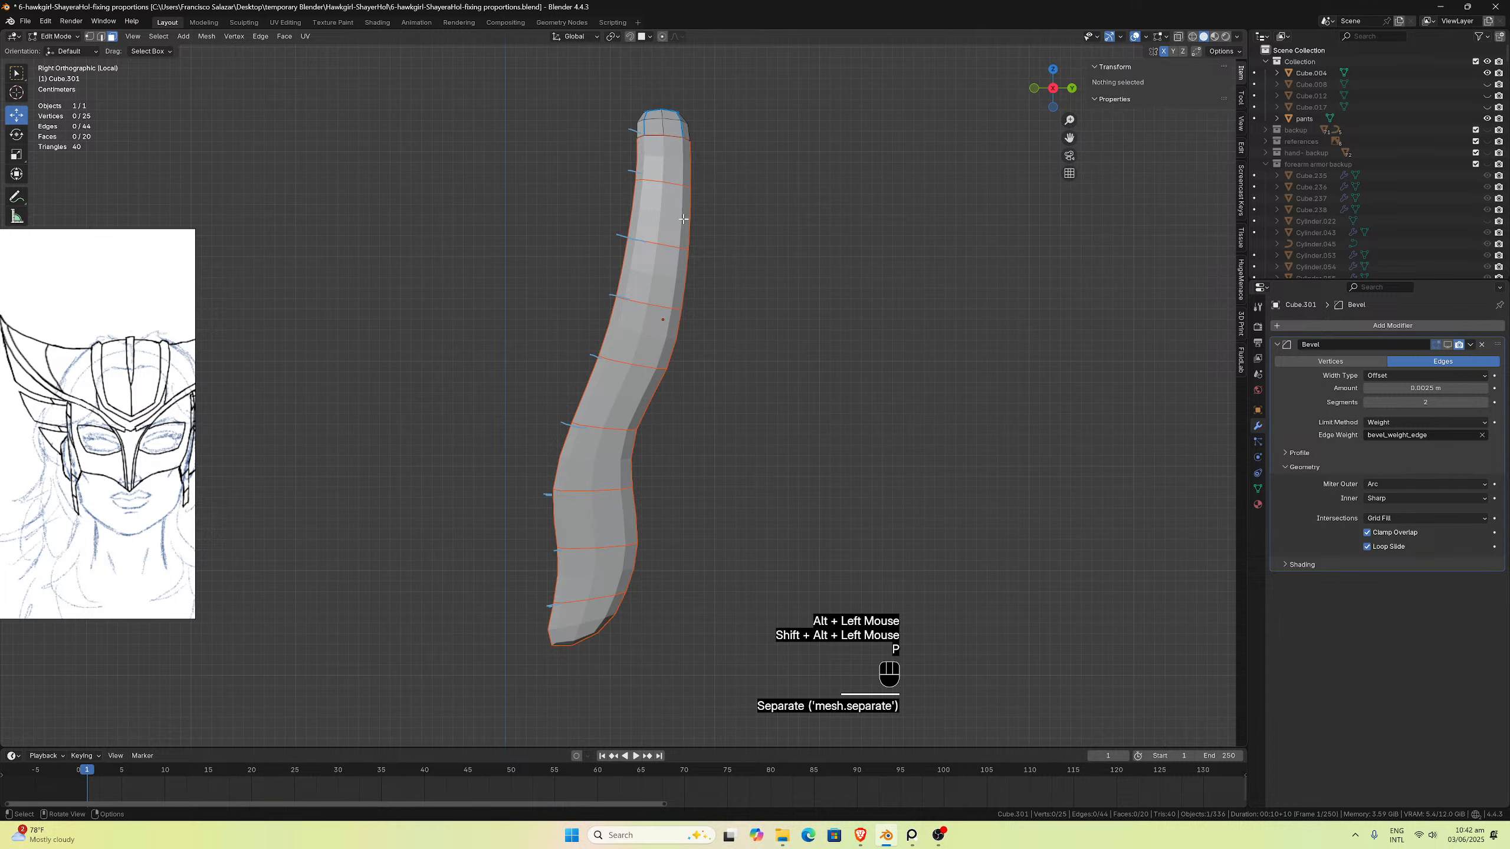
pyautogui.press('Tab')
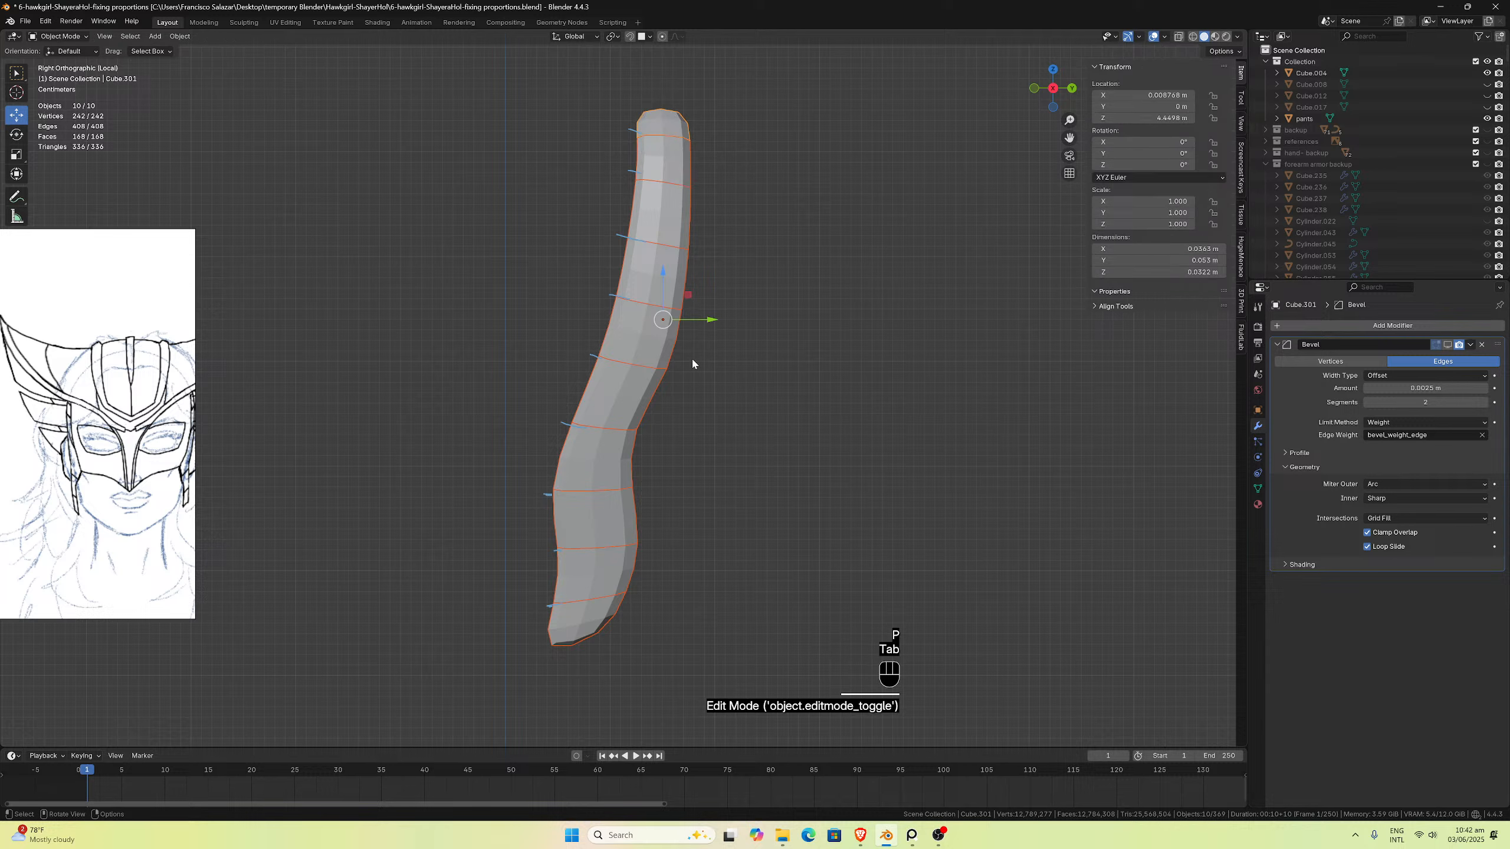
# Step: Add a Subdivision Surface modifier to the bottom strap segment
pyautogui.click(613, 608)
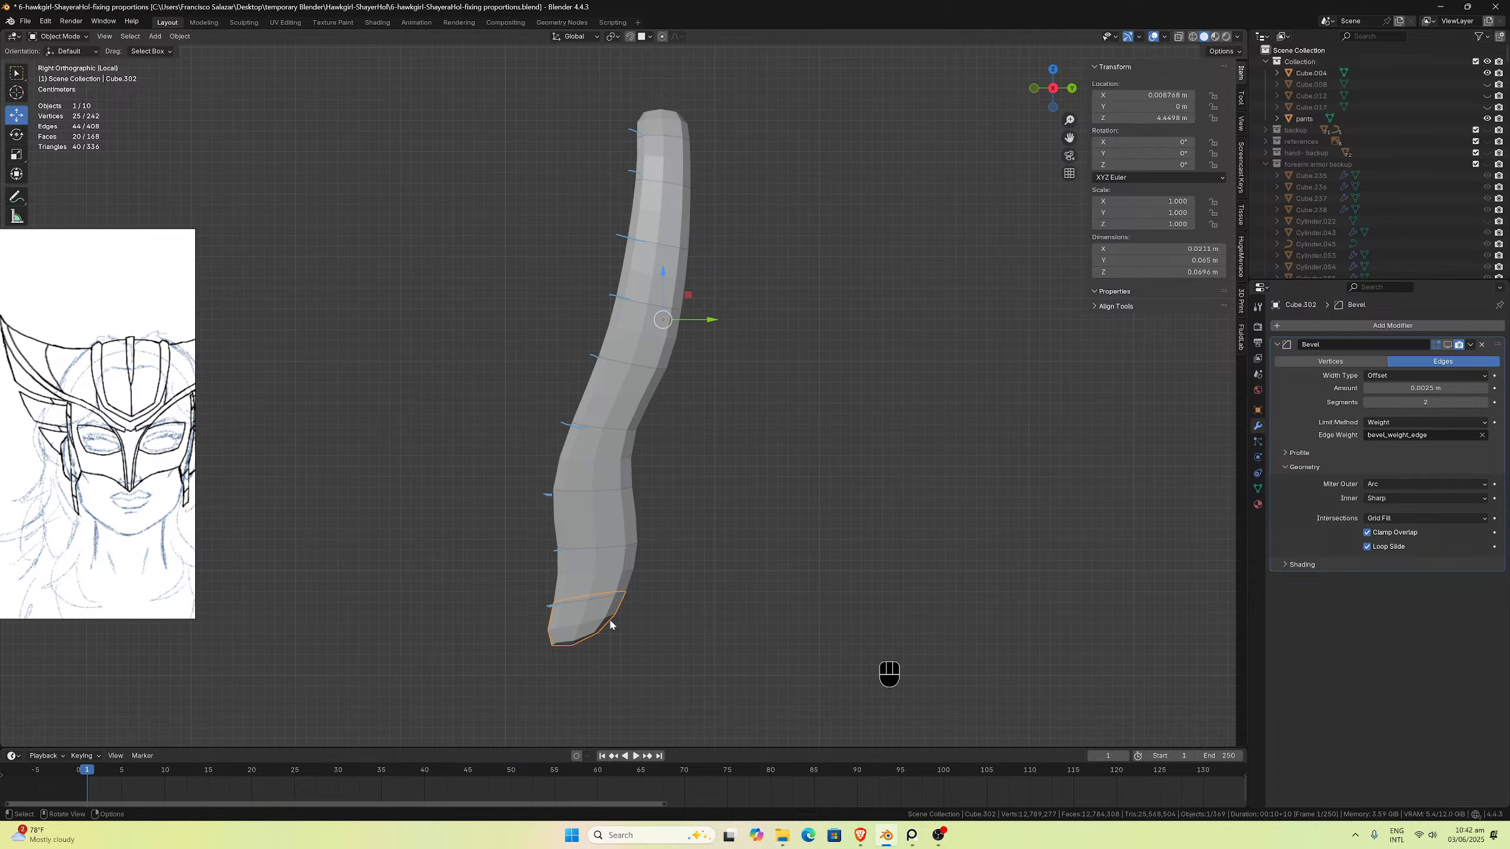
pyautogui.click(1314, 326)
pyautogui.moveTo(1314, 329)
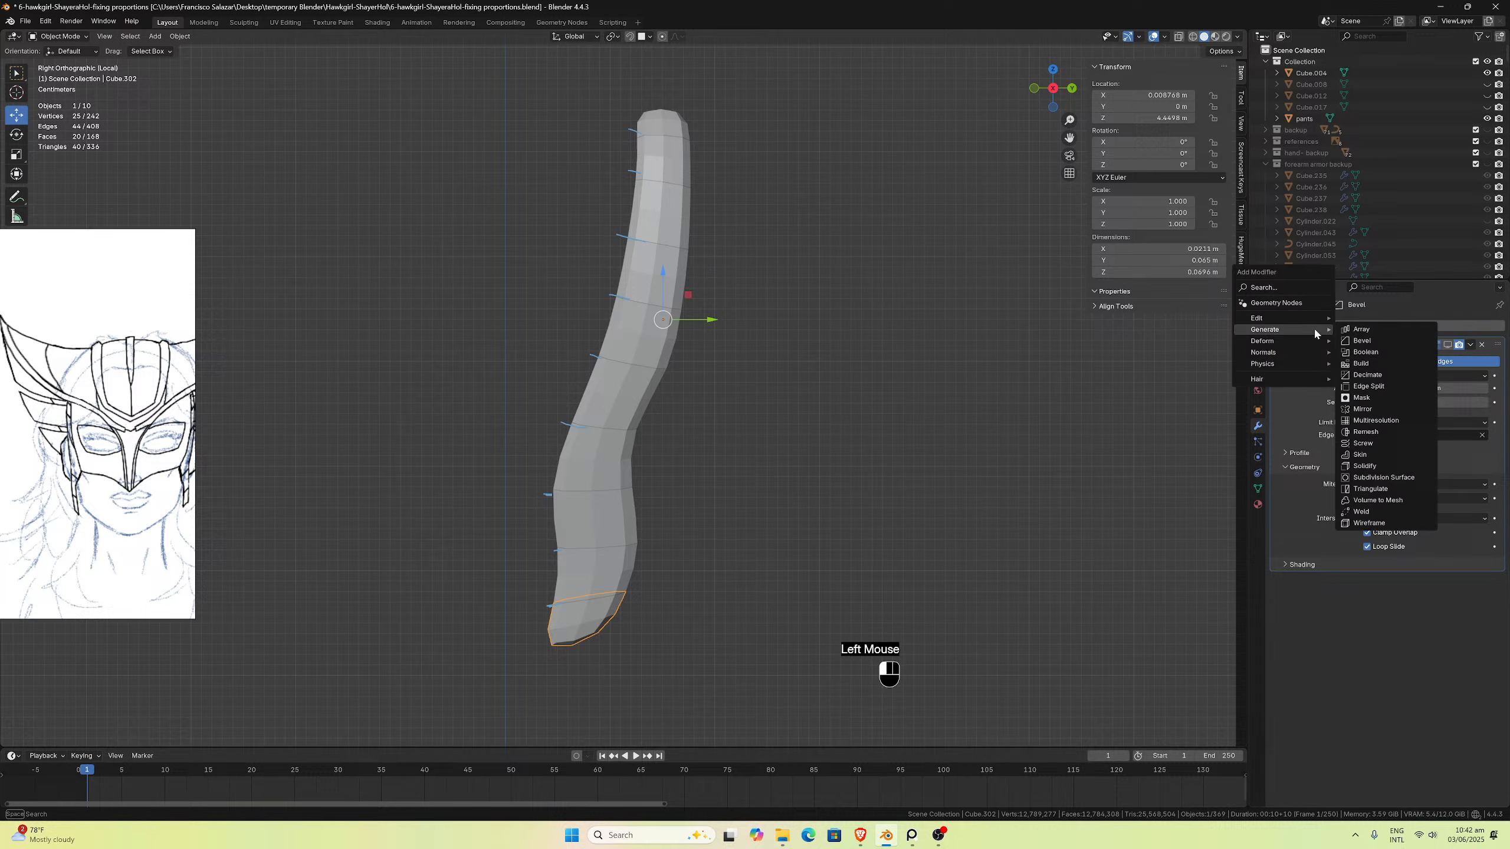
pyautogui.click(1384, 478)
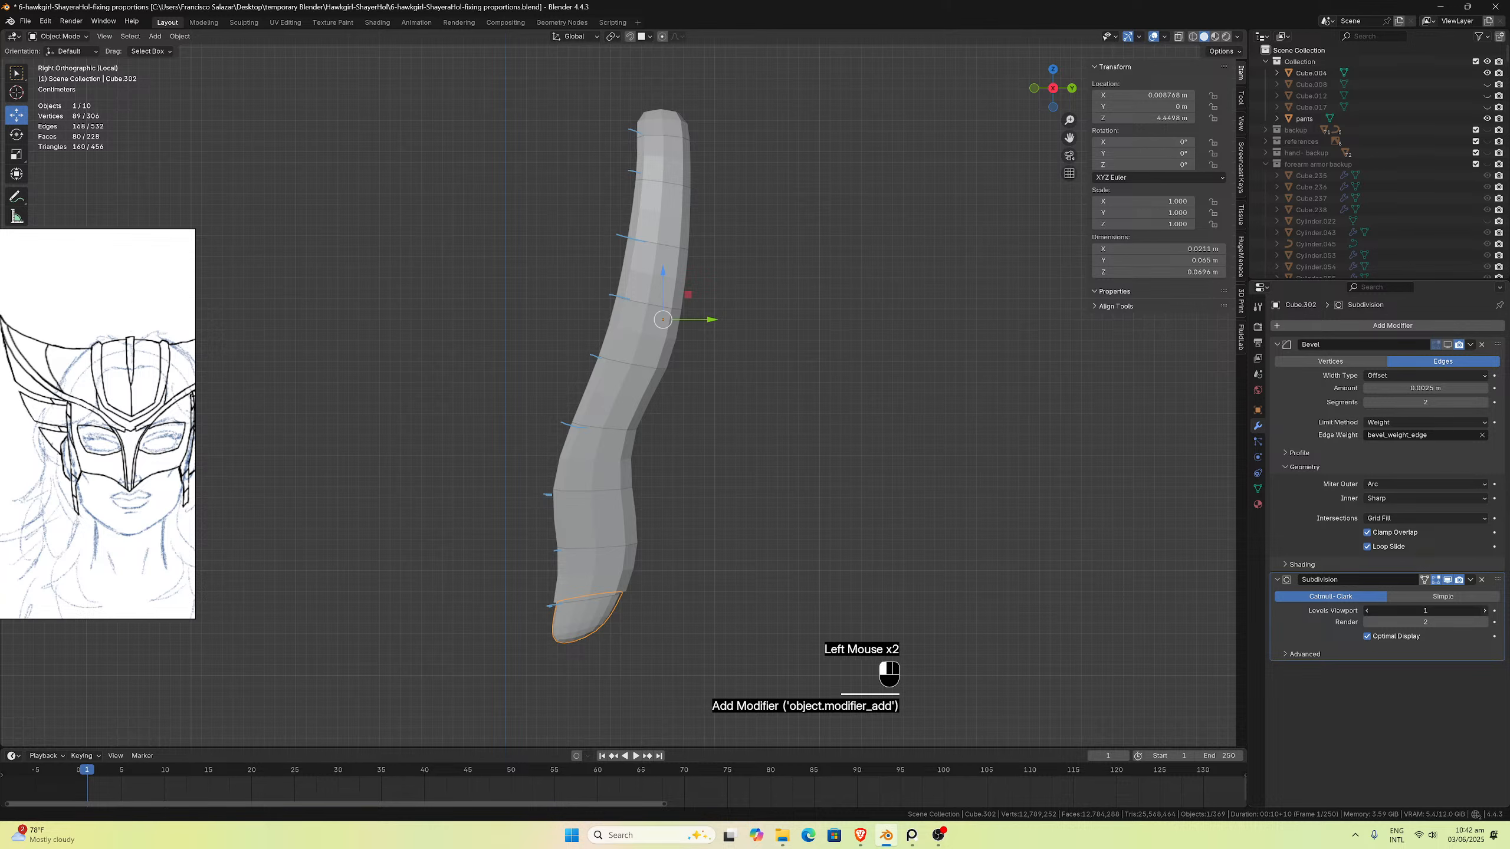
# Step: Set the bottom segment's viewport subdivision level to 2 and enable its Bevel modifier's viewport display
pyautogui.click(1484, 610)
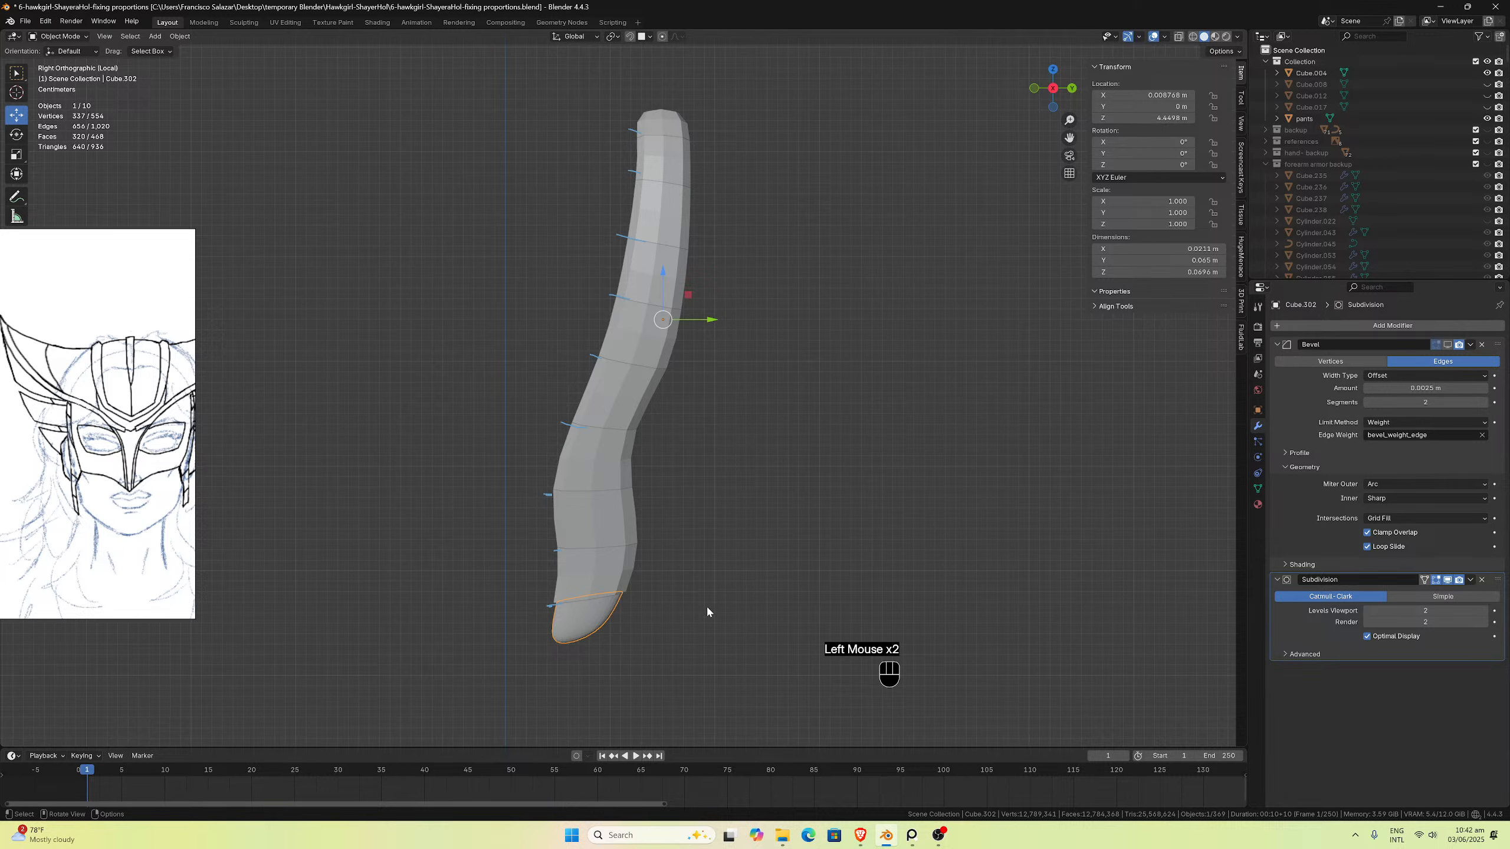
pyautogui.click(1446, 344)
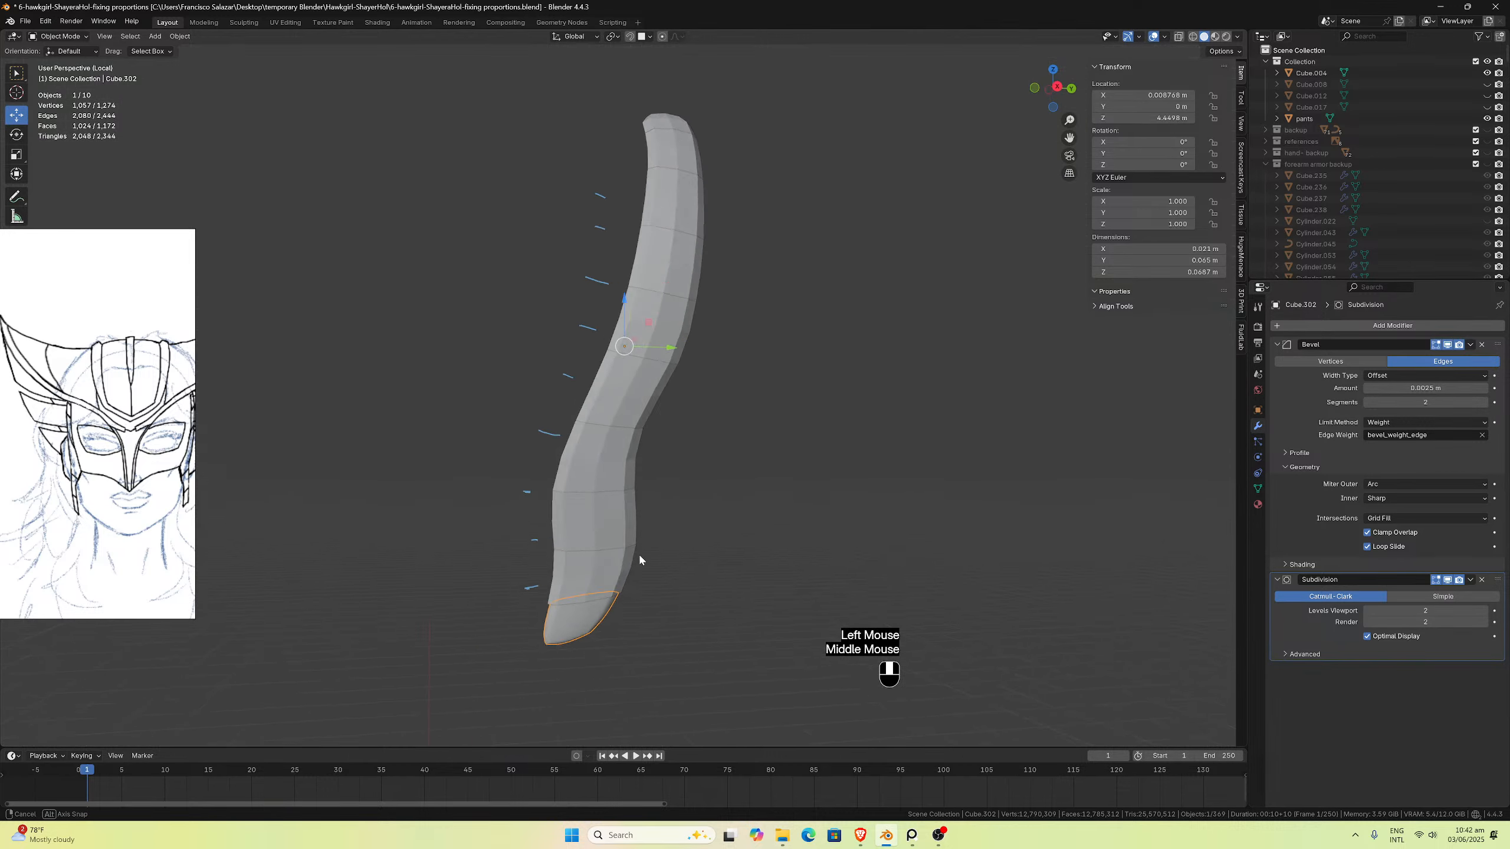
# Step: Set the mean bevel weight of all edges on the bottom strap segment to 0
pyautogui.moveTo(639, 558); pyautogui.dragTo(722, 493, button='middle')
pyautogui.scroll(1, 722, 494)
pyautogui.press('Tab')
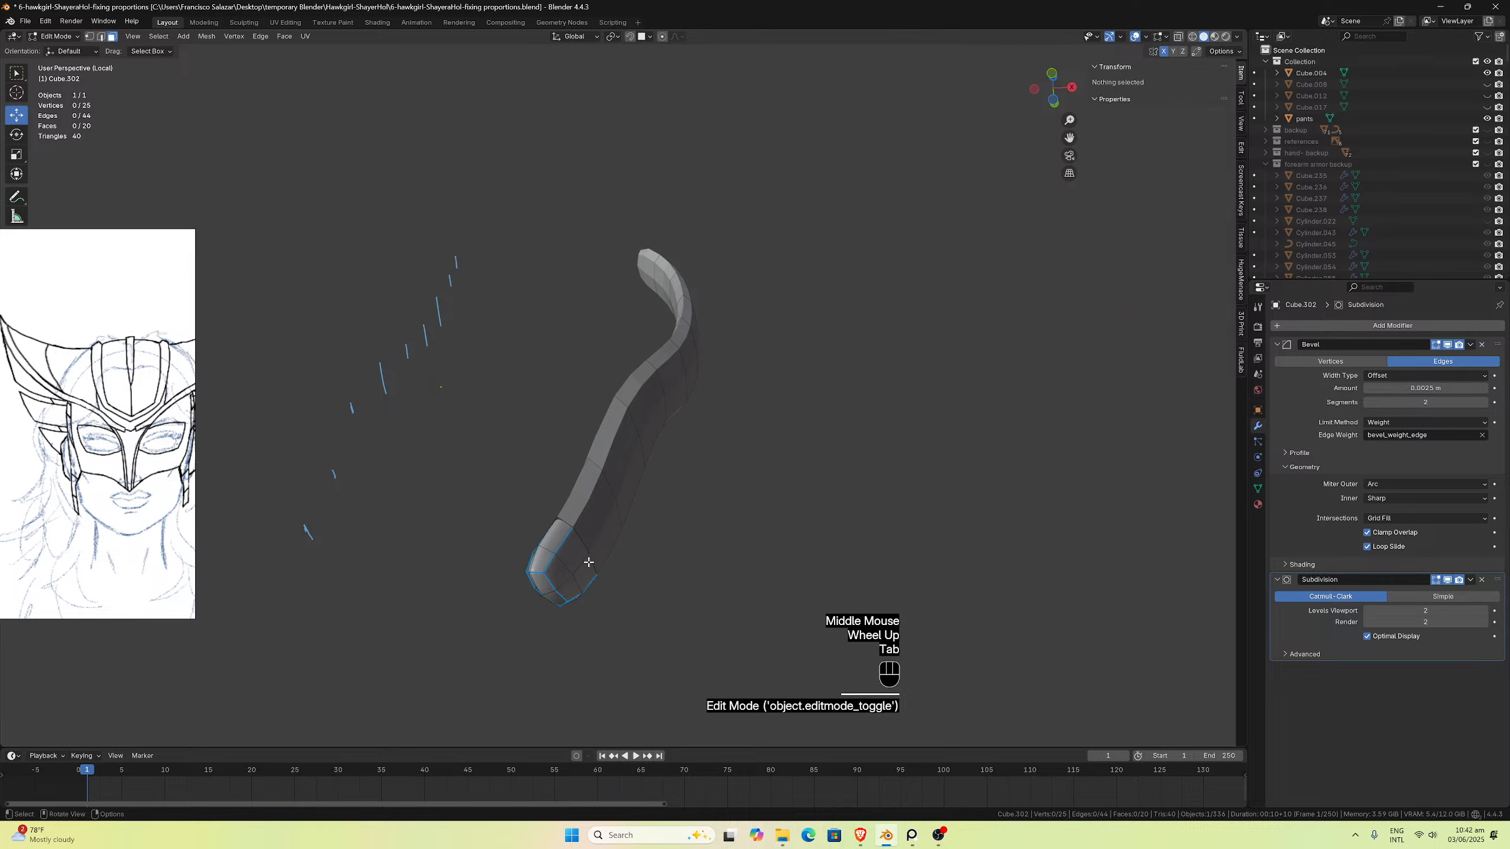
pyautogui.click(552, 569)
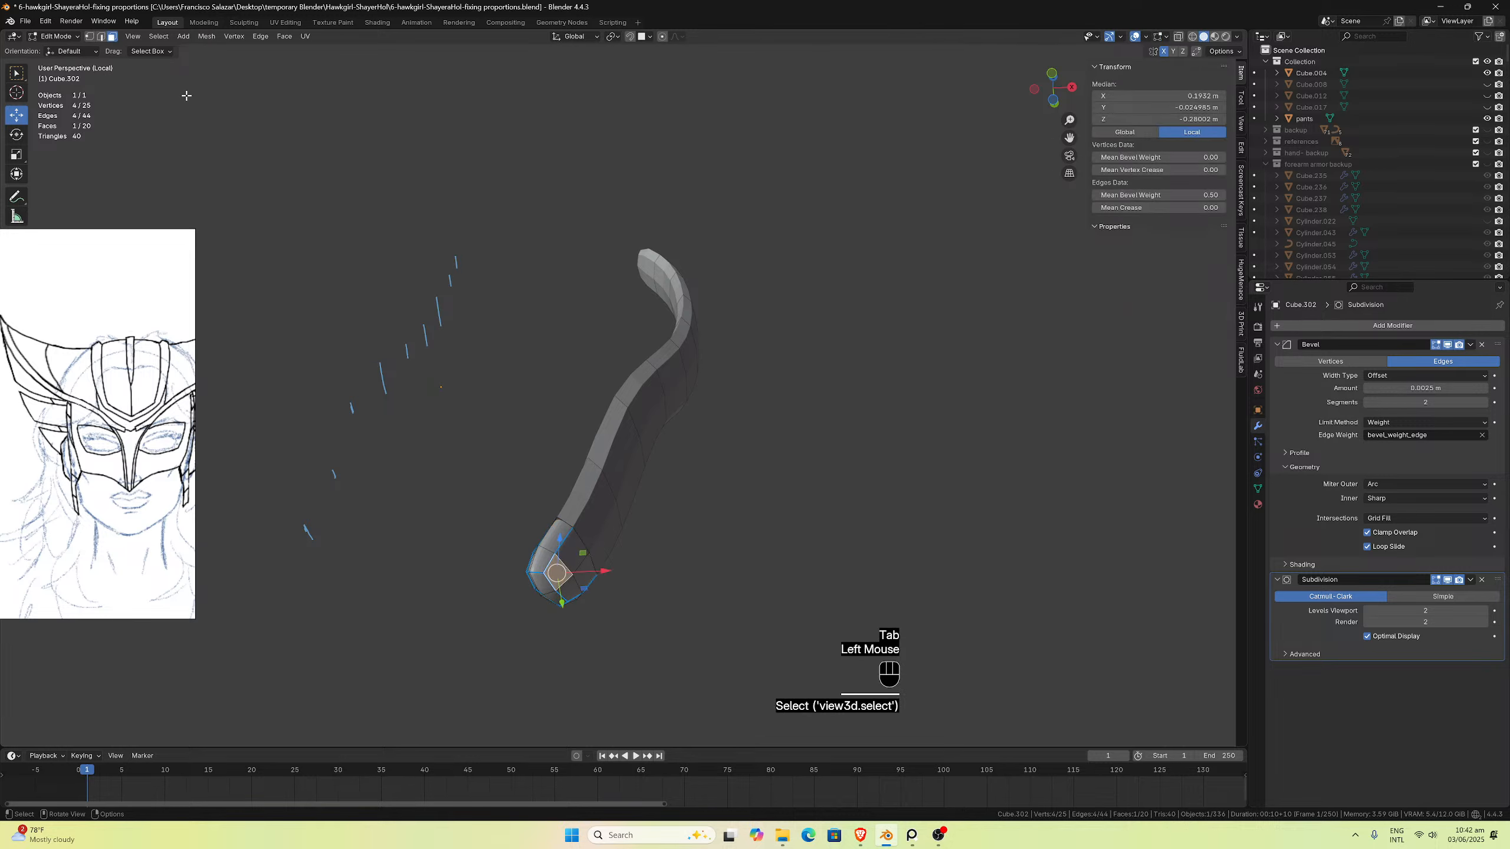
pyautogui.click(101, 37)
pyautogui.press('a')
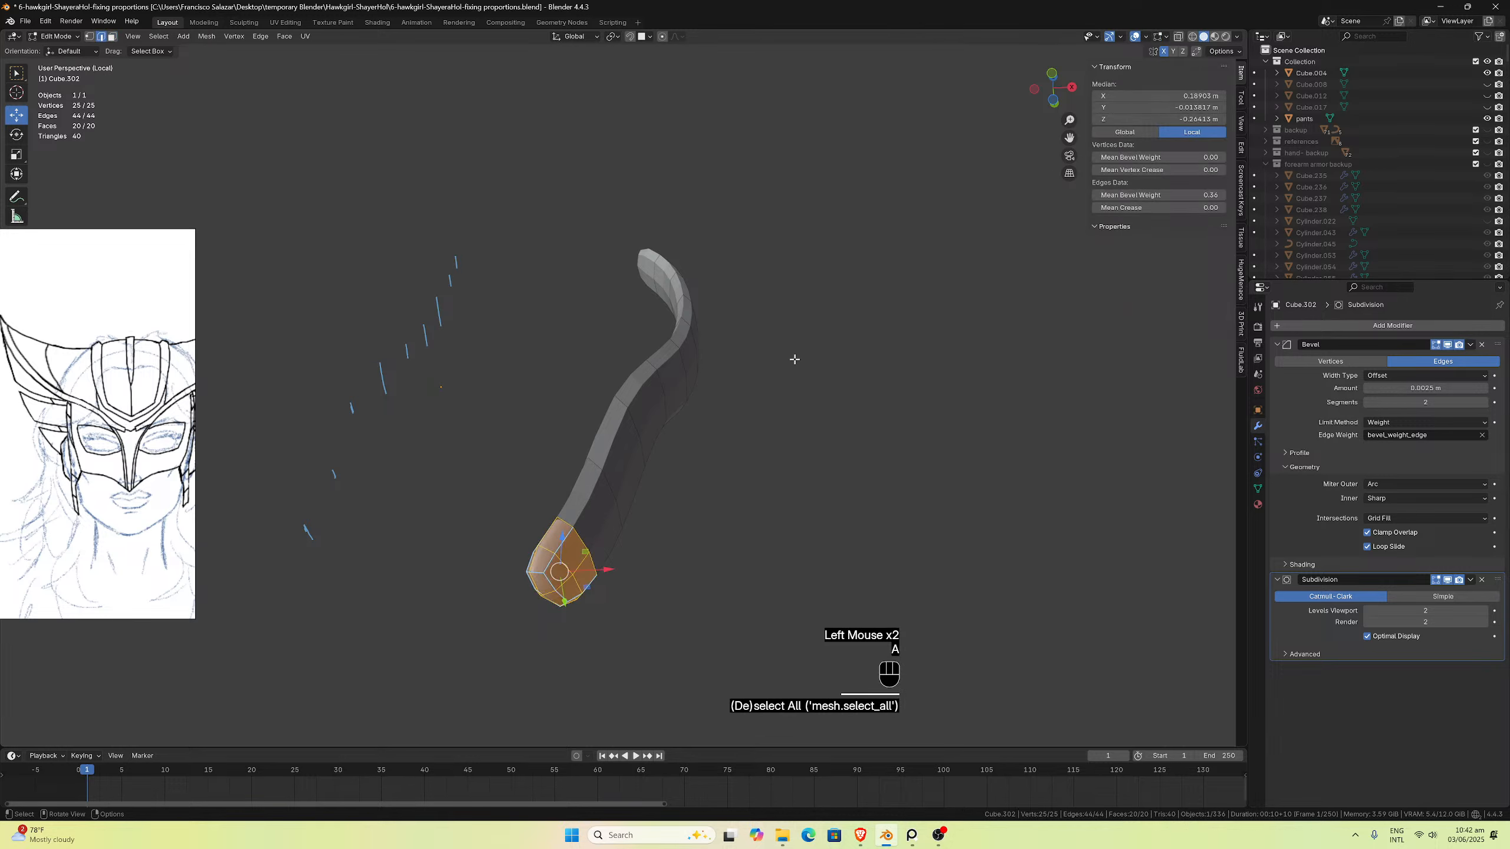
pyautogui.click(1209, 191)
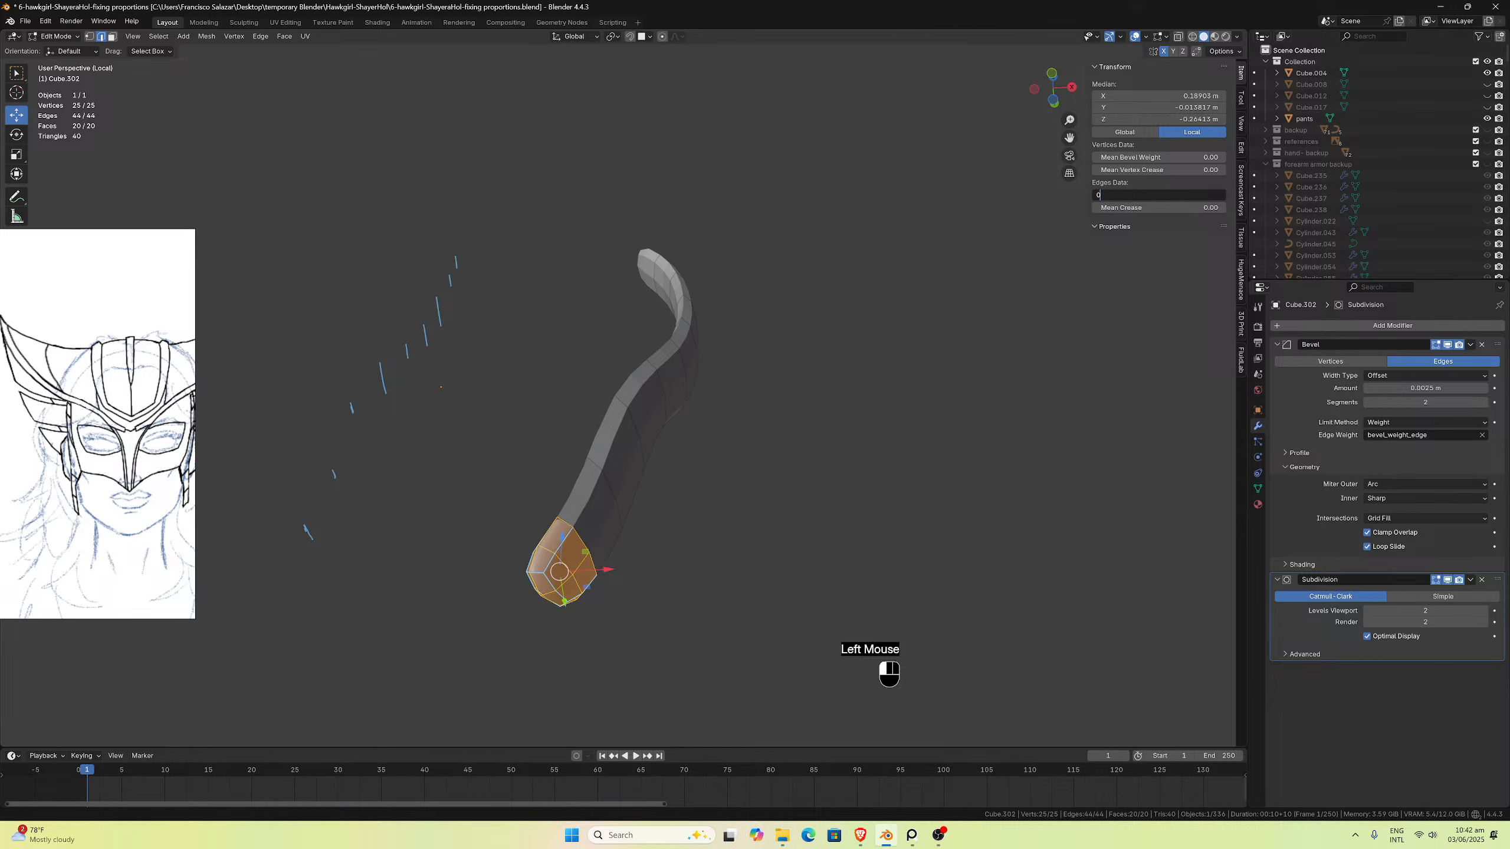
pyautogui.press('Return')
pyautogui.moveTo(962, 451); pyautogui.dragTo(758, 540, button='middle')
pyautogui.scroll(1, 749, 546)
pyautogui.scroll(-1, 763, 554)
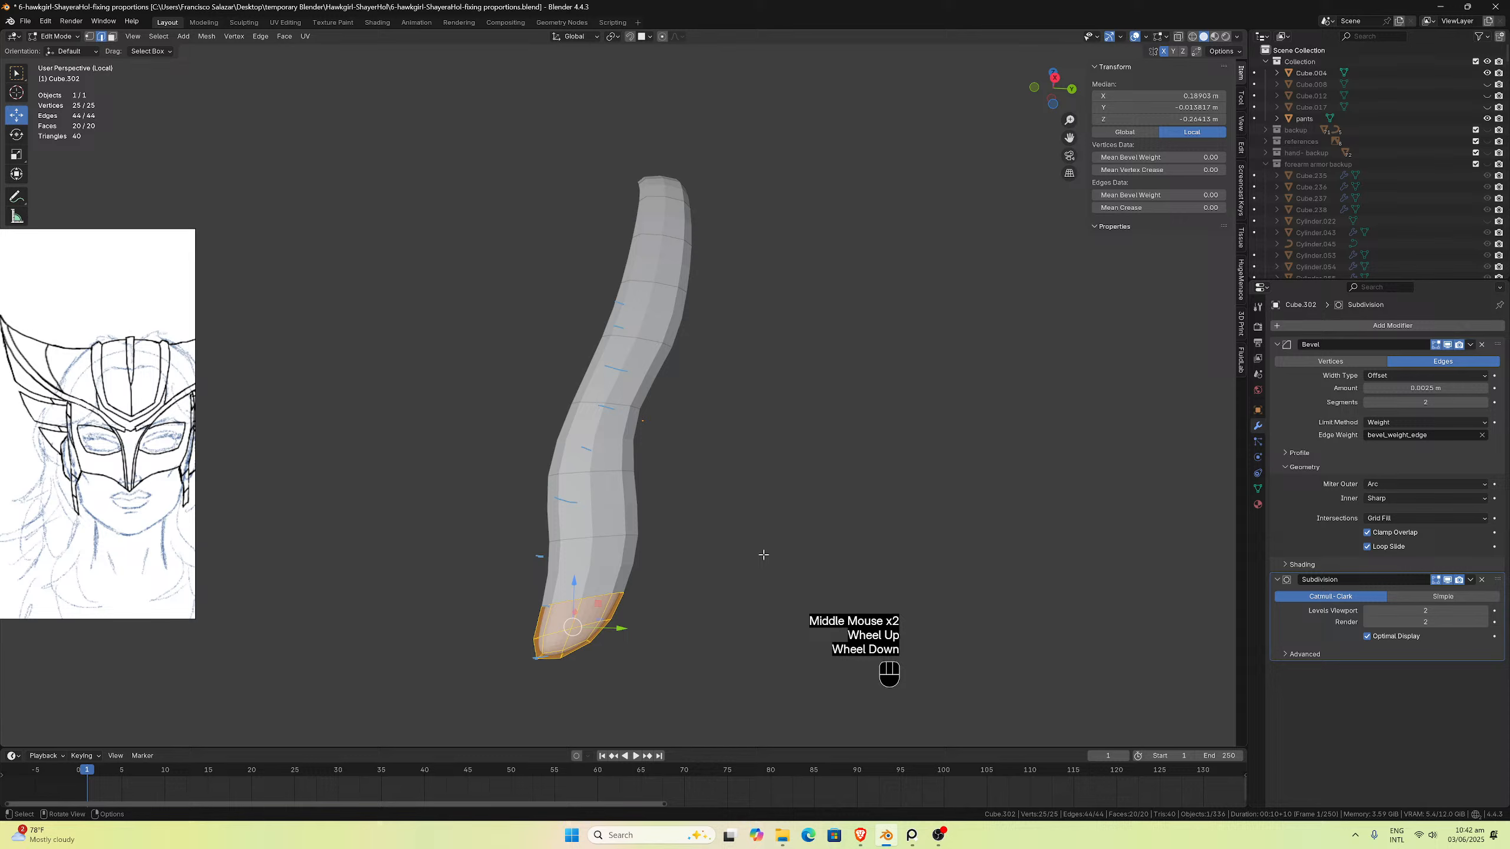
# Step: Deselect the segment's geometry, leave Local View to show the whole character, and look through the object list for the helmet collection
pyautogui.click(728, 541)
pyautogui.press('KP_Divide')
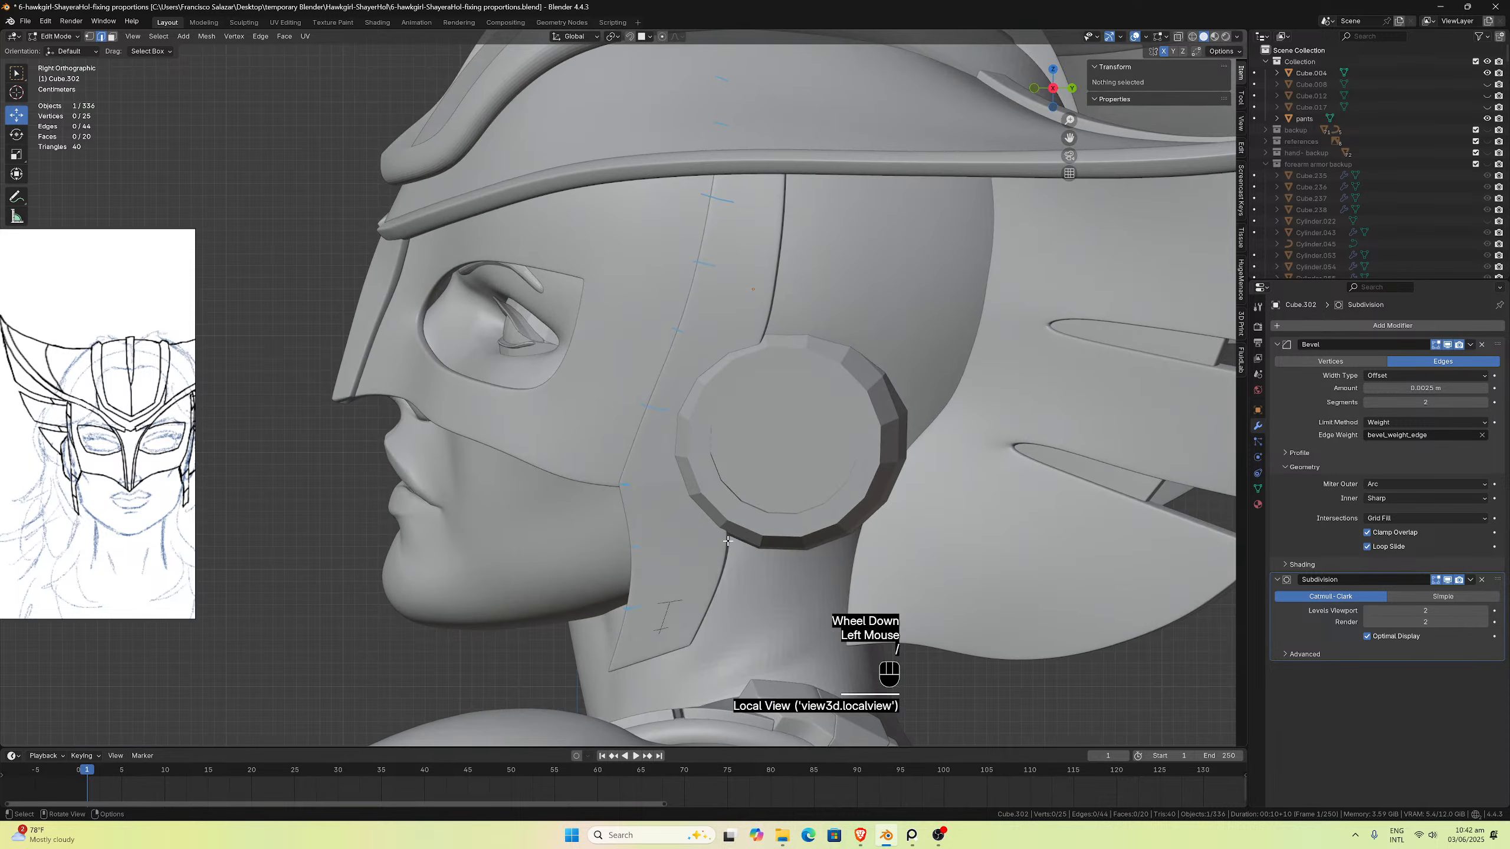
pyautogui.moveTo(741, 544); pyautogui.dragTo(797, 515, button='middle')
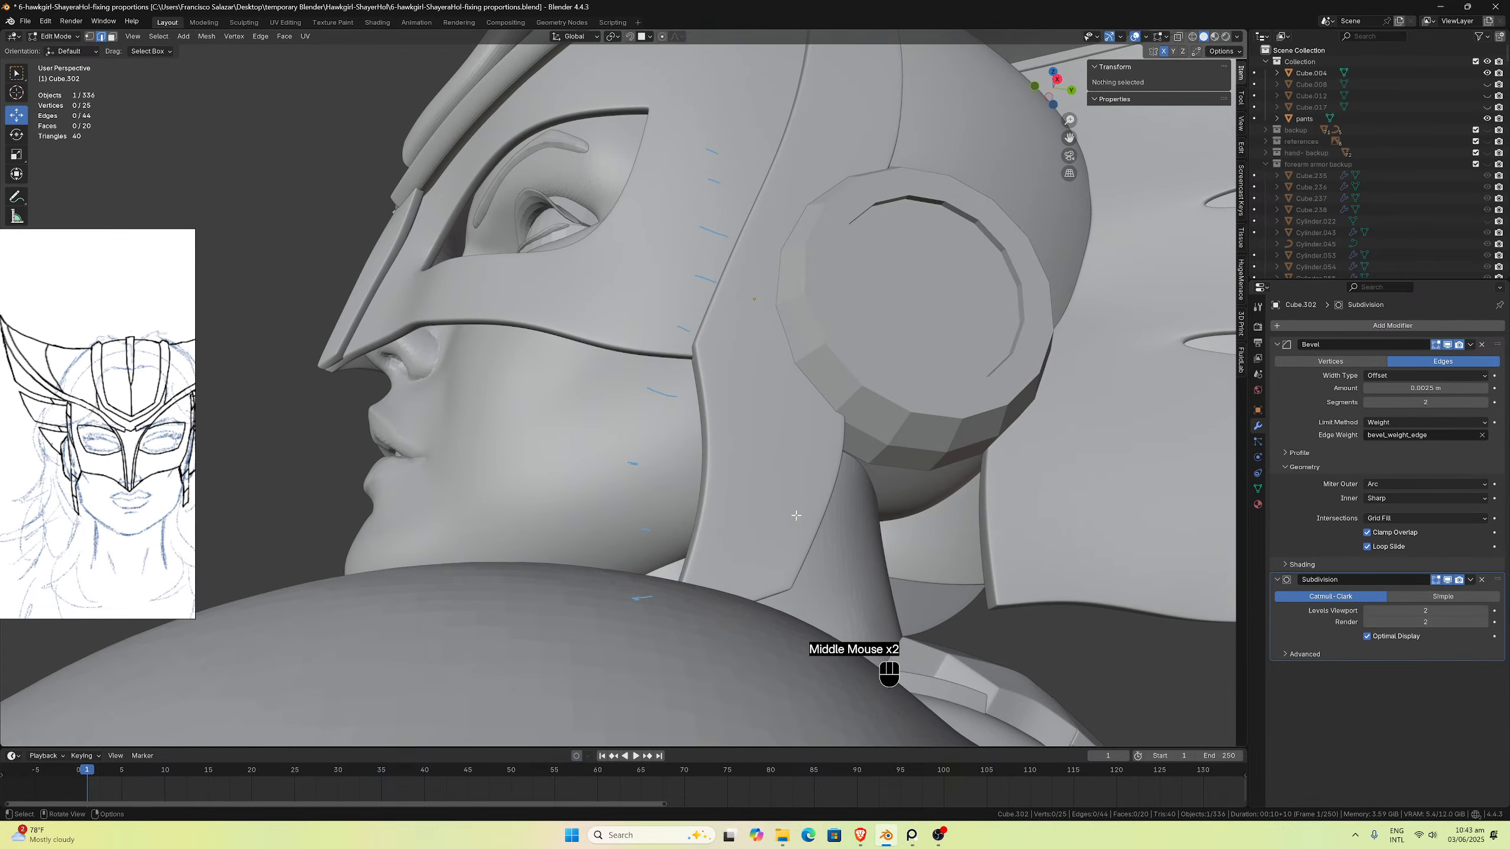
pyautogui.press('KP_Divide')
pyautogui.press('KP_Divide')
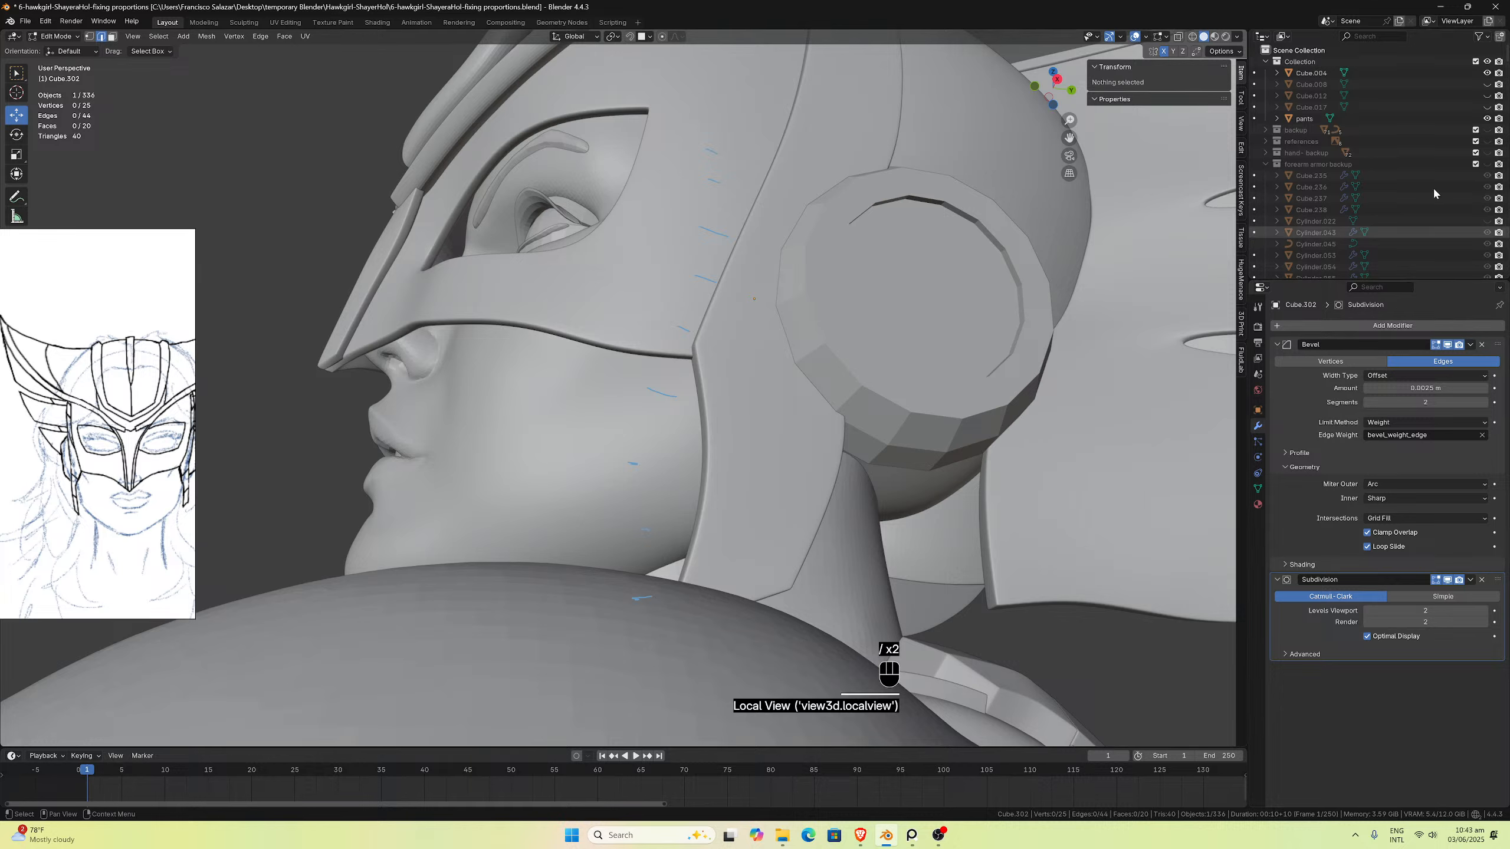
pyautogui.scroll(-7, 1367, 232)
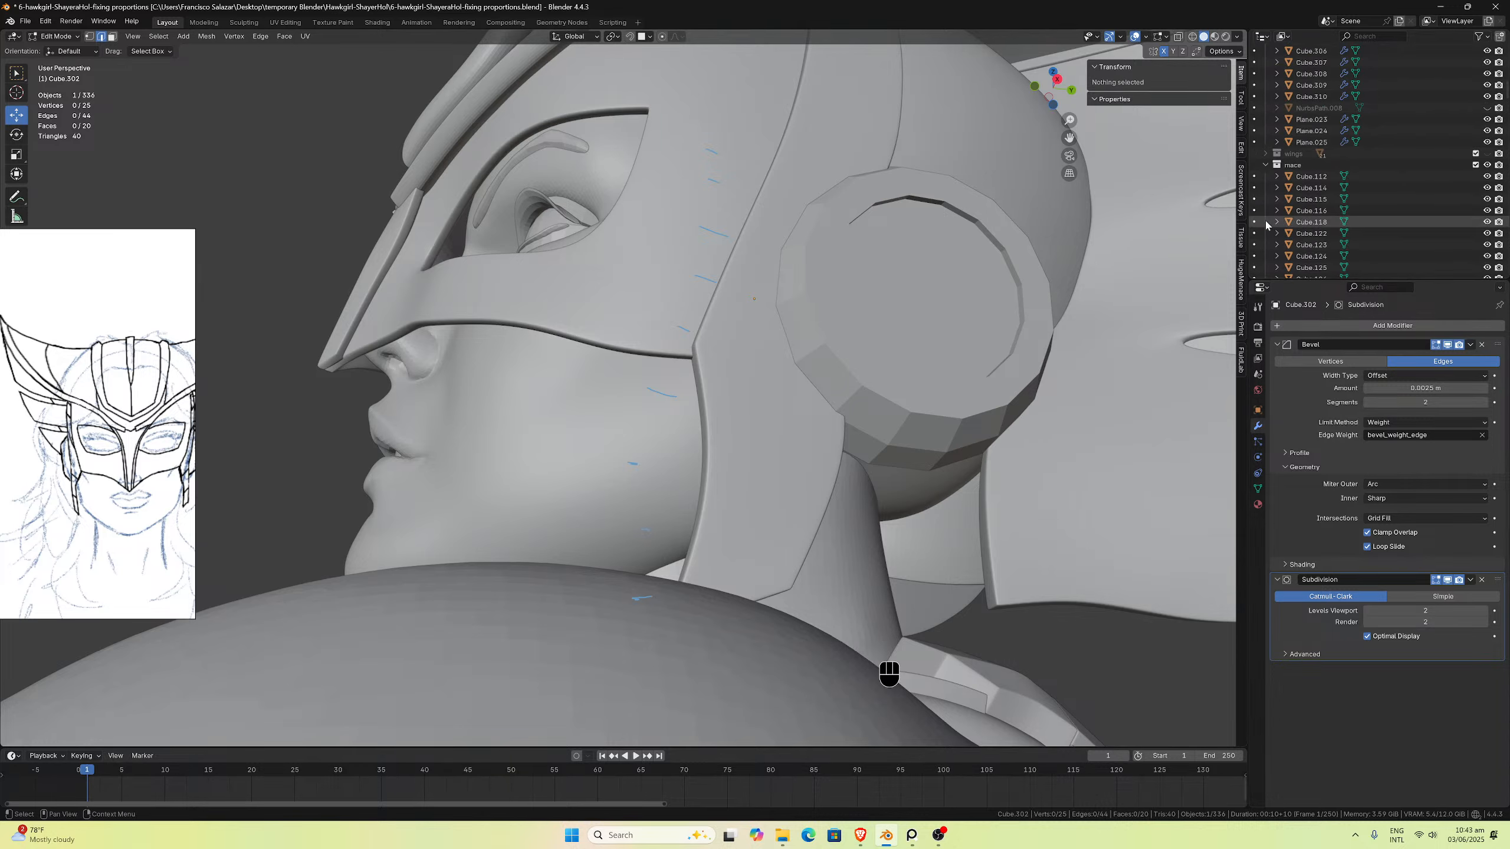
pyautogui.scroll(-2, 1354, 167)
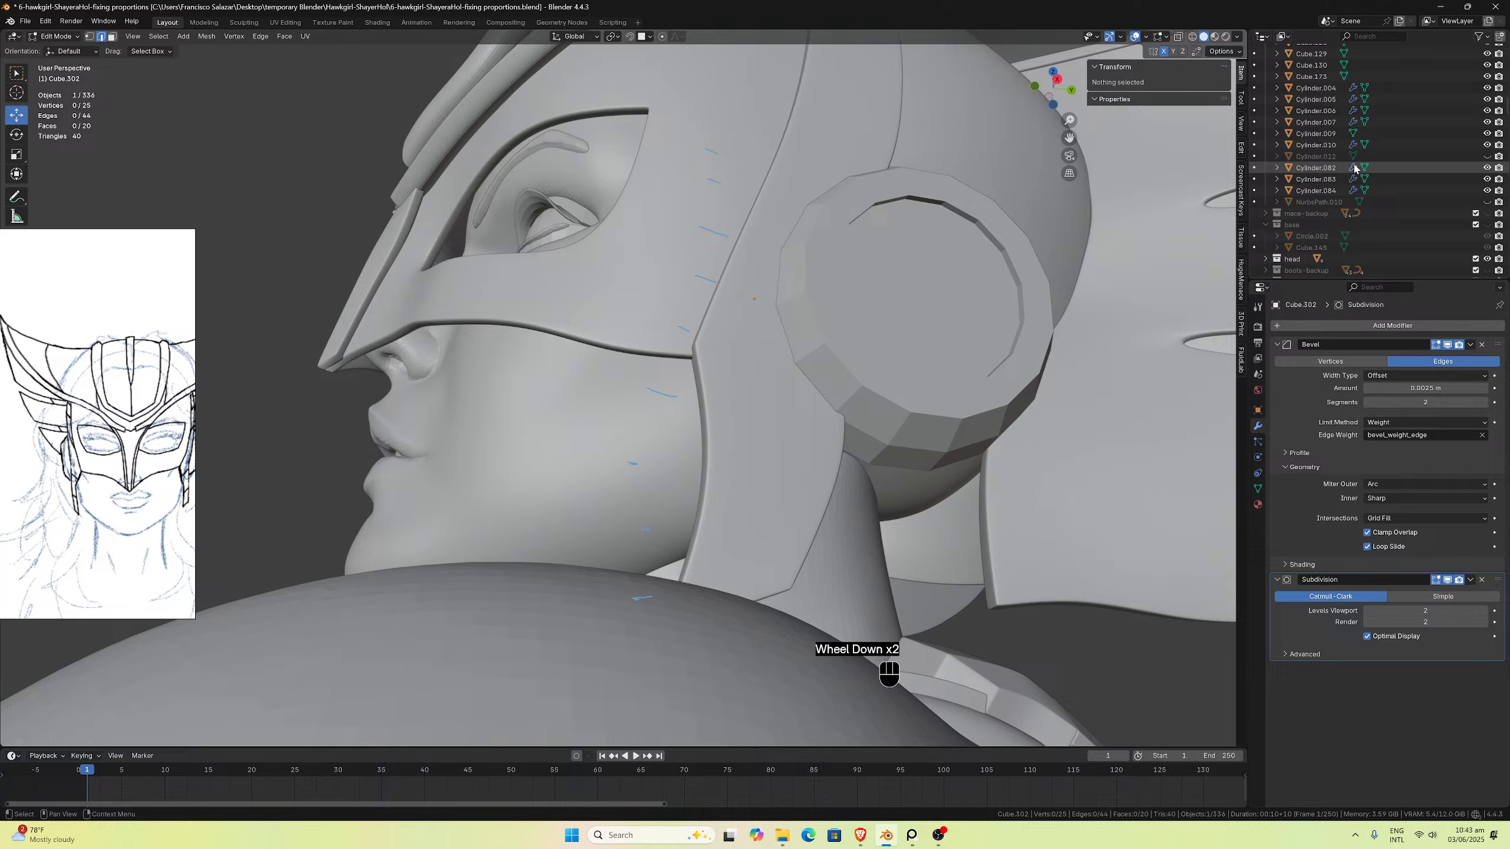
pyautogui.scroll(8, 1353, 169)
pyautogui.scroll(-8, 1353, 169)
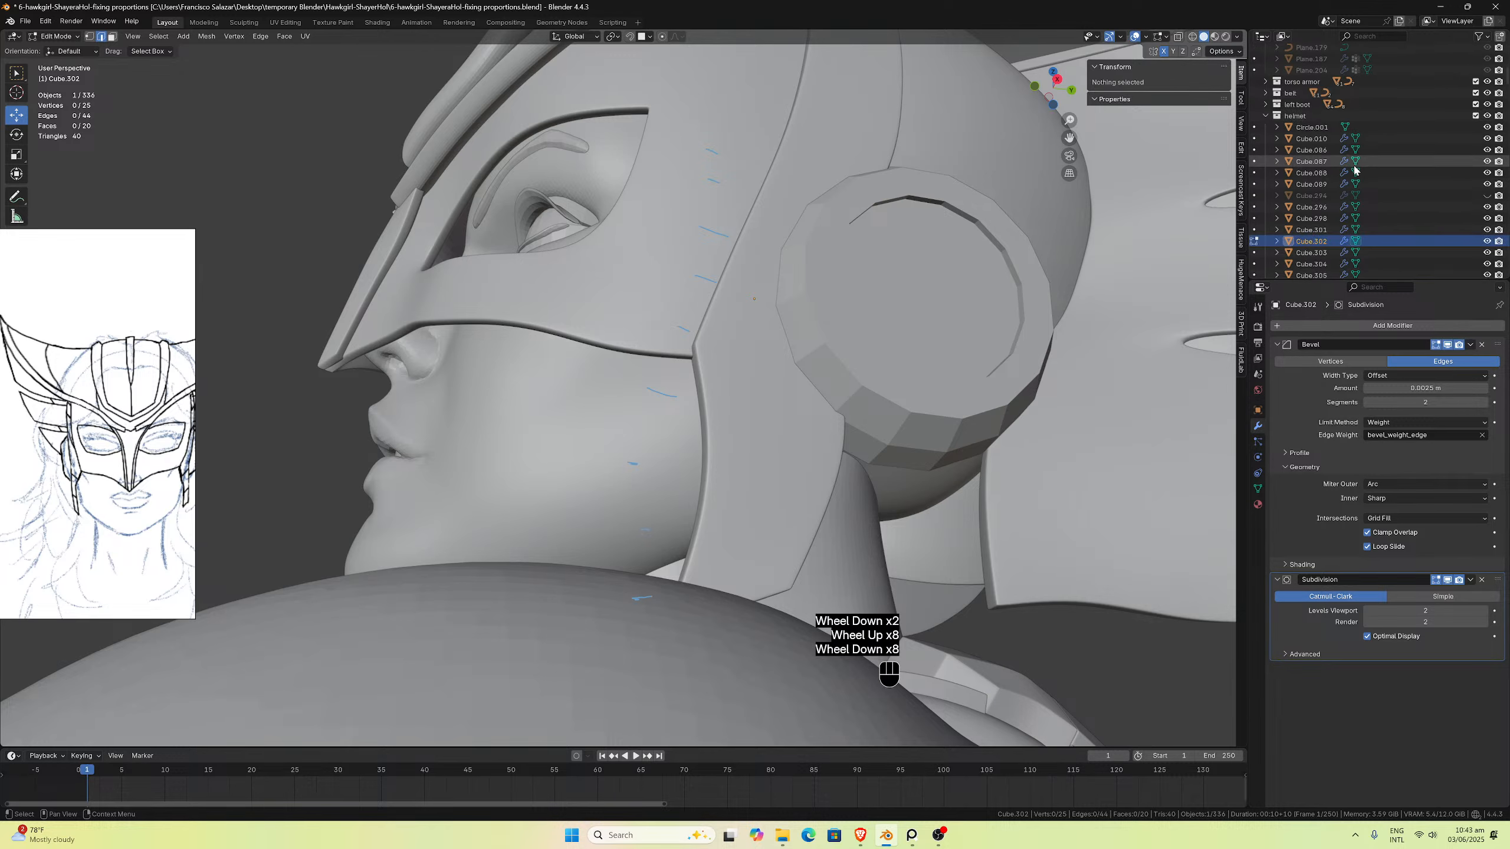
# Step: Undo the deselection and the bevel weight change on the bottom segment, back to the single-face selection
pyautogui.hotkey('ctrl', 'z')
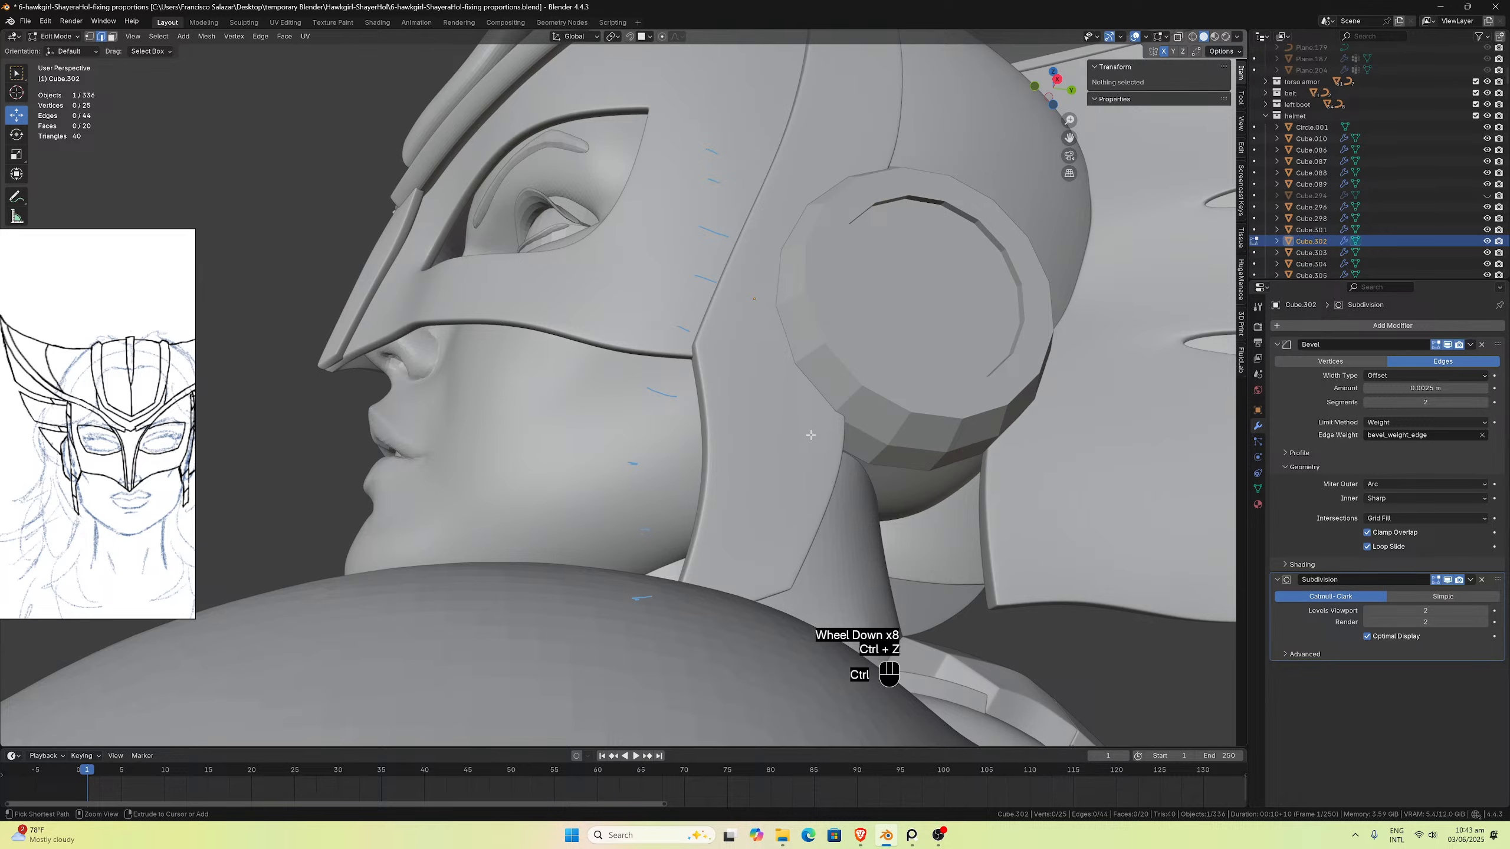
pyautogui.hotkey('ctrl', 'z')
pyautogui.hotkey('ctrl', 'z')
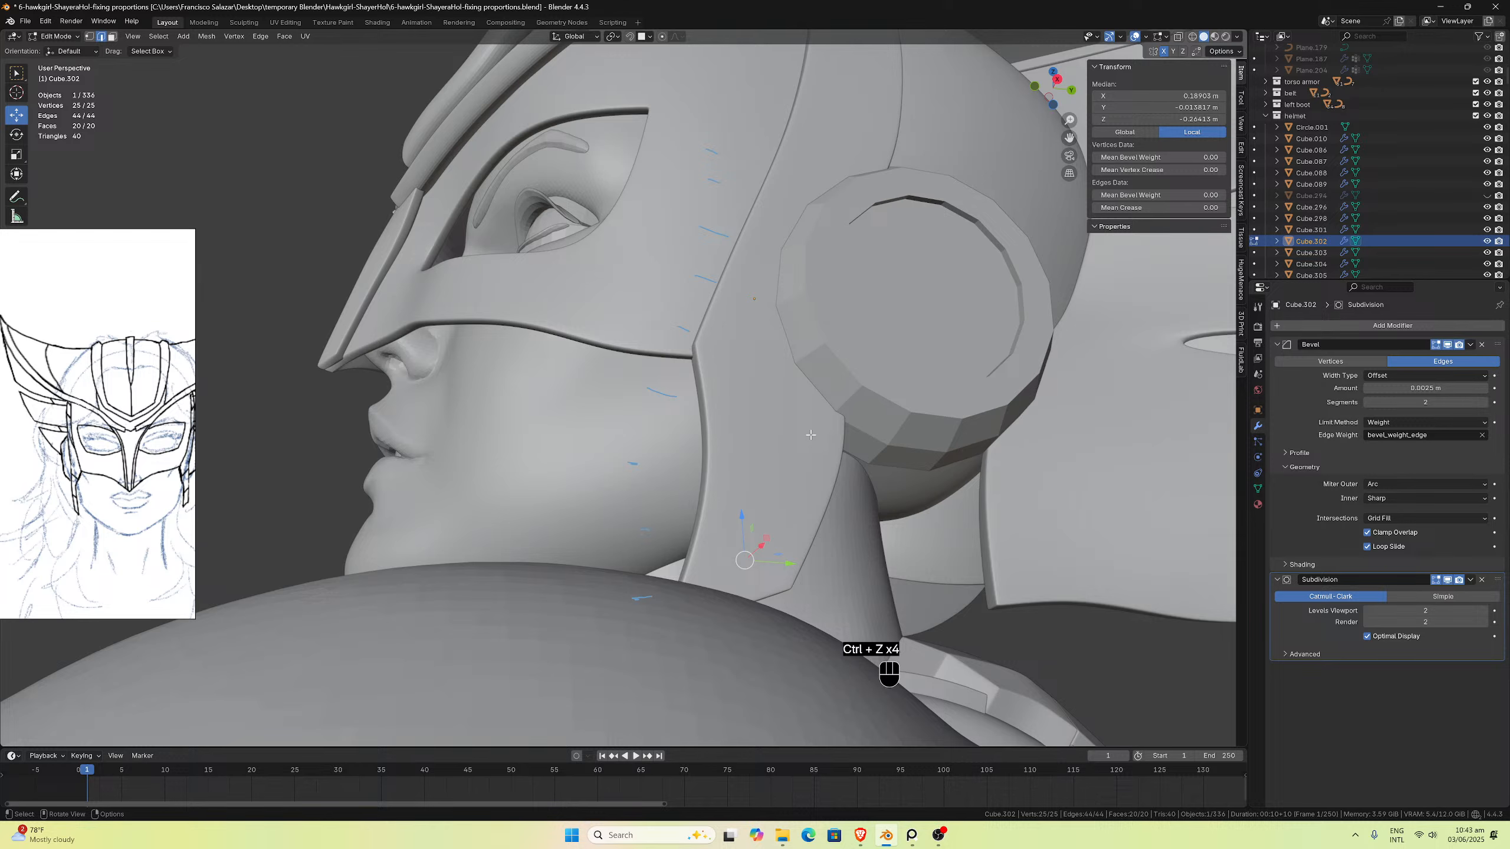
pyautogui.press('/')
pyautogui.press('/')
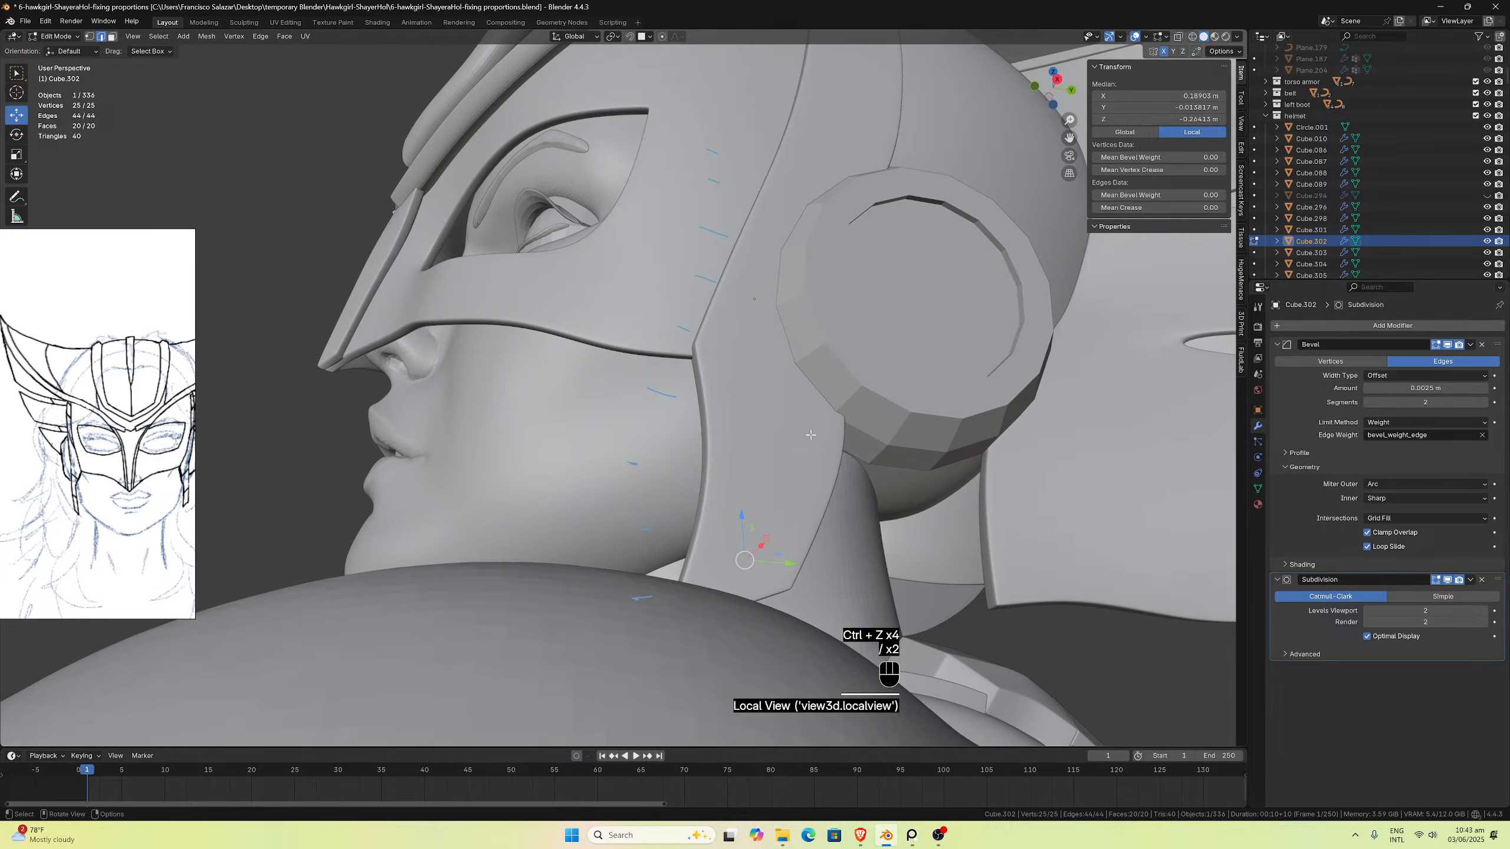
pyautogui.hotkey('ctrl', 'z')
pyautogui.hotkey('ctrl', 'z')
pyautogui.hotkey('ctrl', 'z')
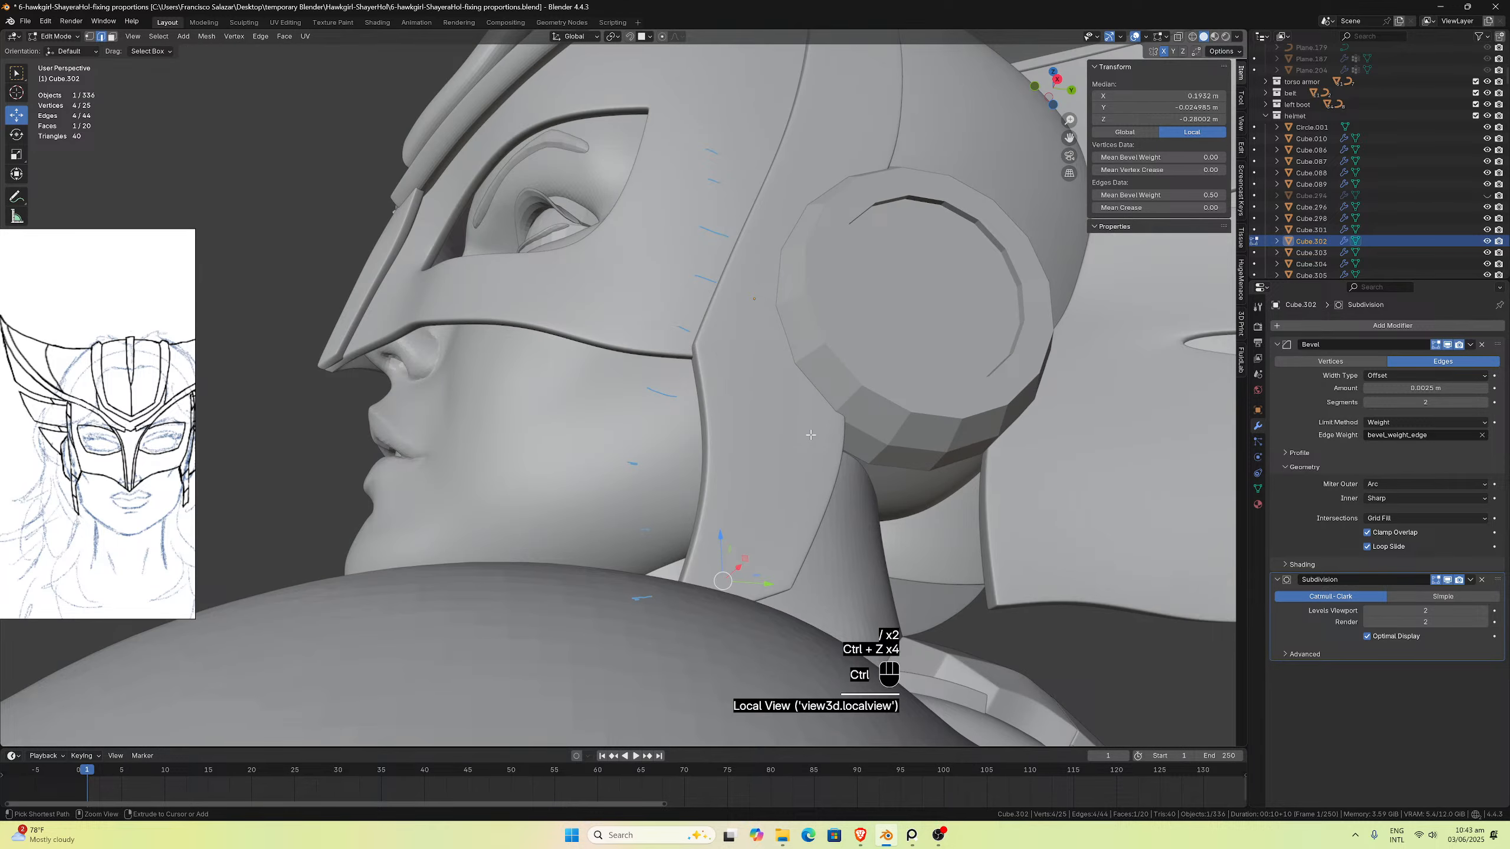
pyautogui.moveTo(786, 448); pyautogui.dragTo(805, 462, button='middle')
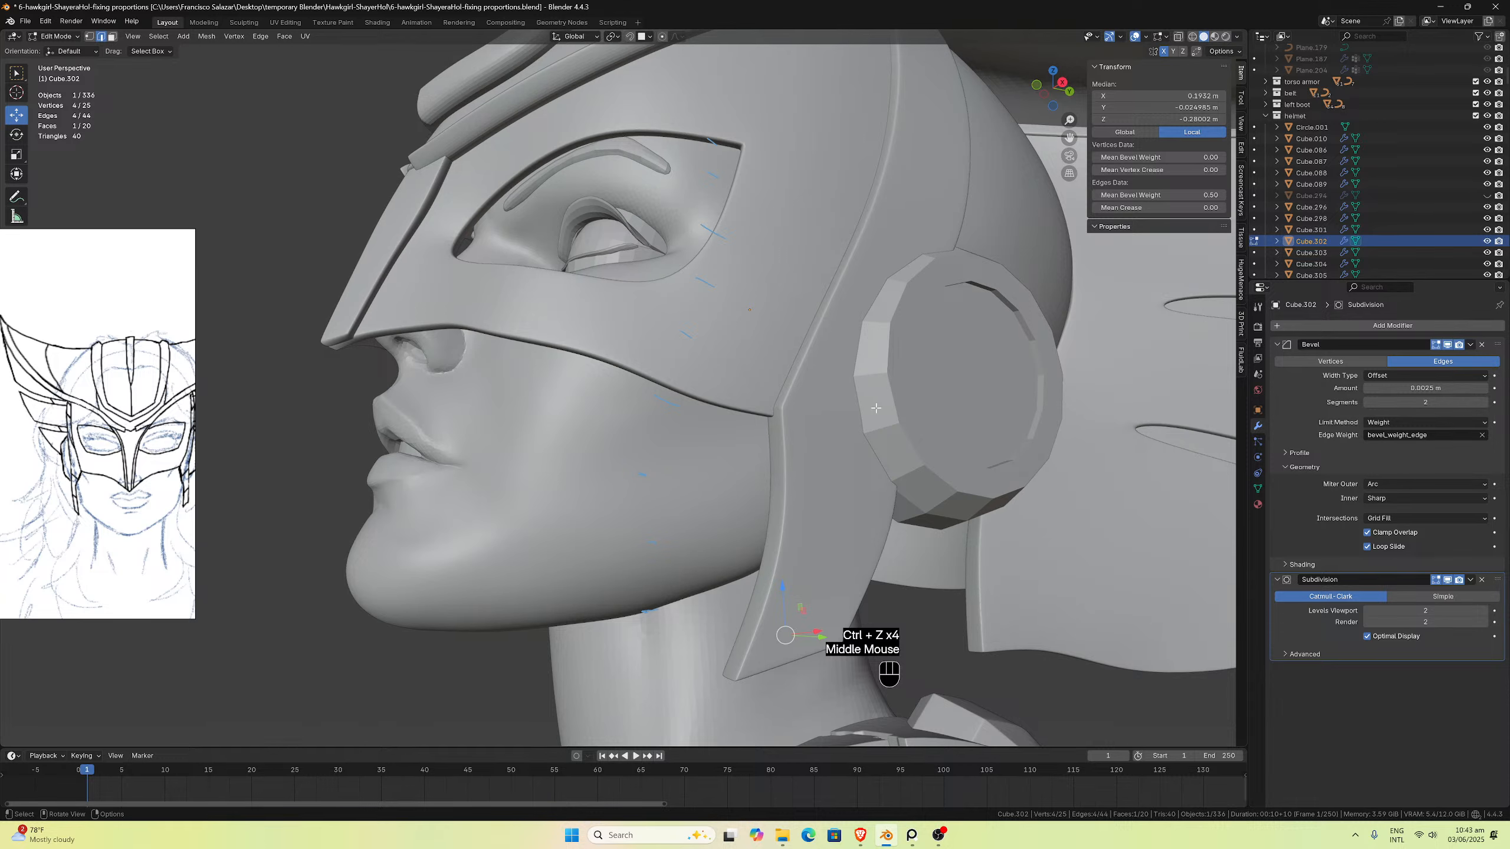
# Step: Return to Object Mode and hide the original smooth side strap that covers the segments
pyautogui.press('Tab')
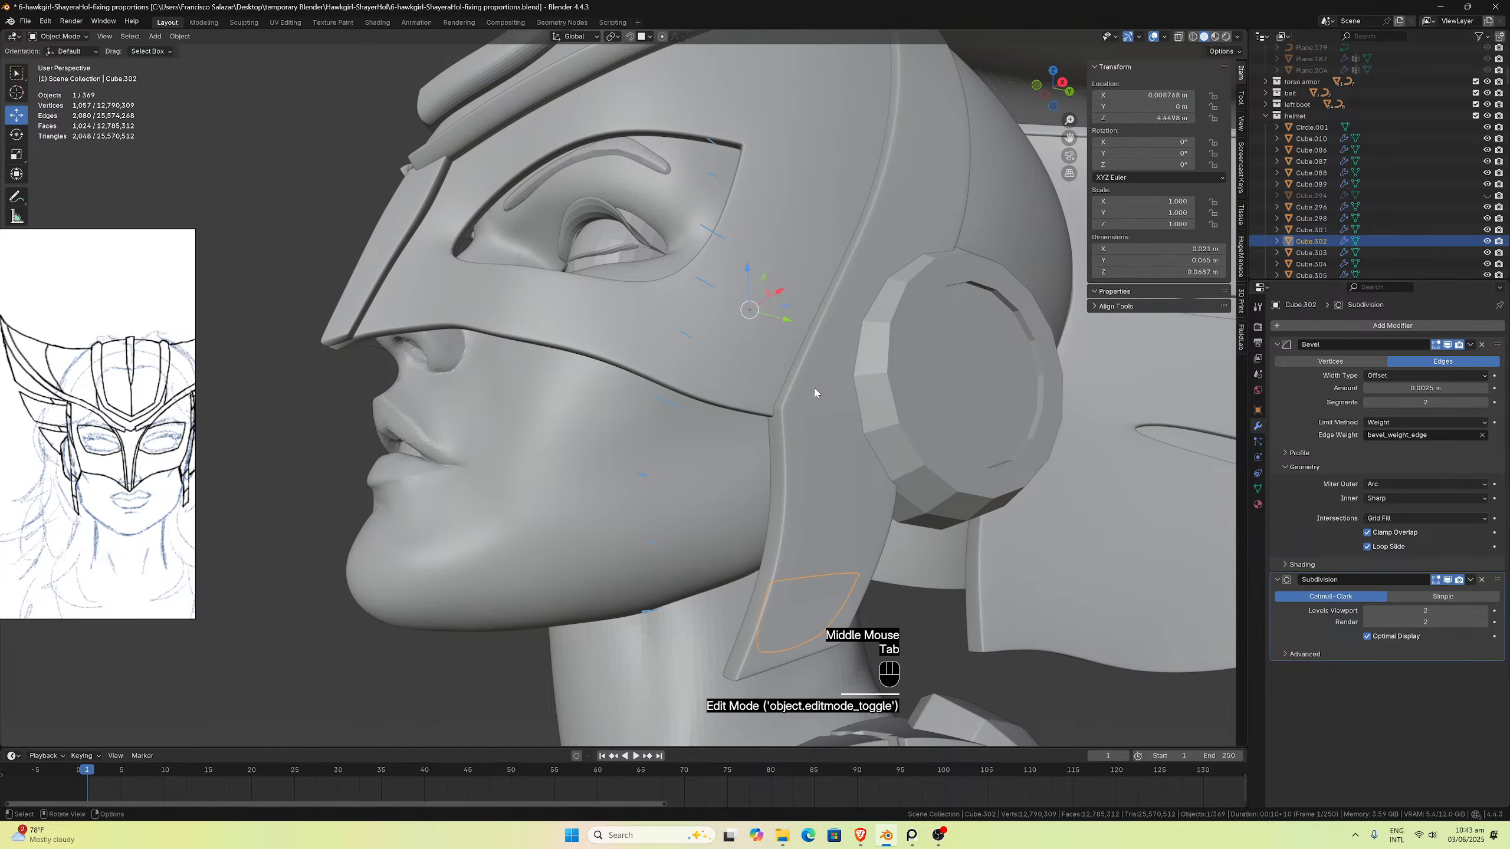
pyautogui.click(814, 393)
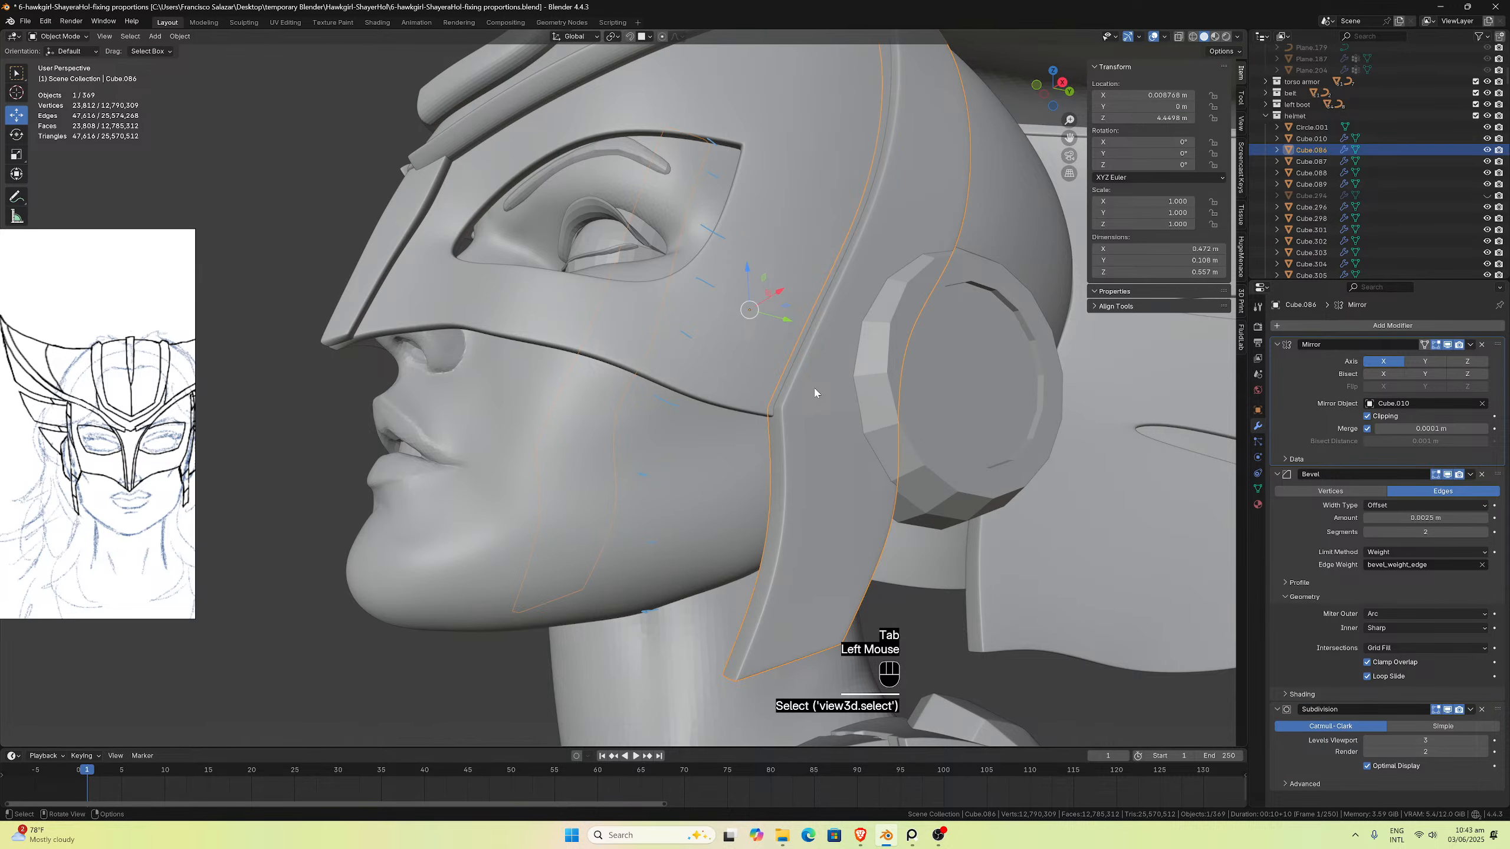
pyautogui.press('h')
# Step: Select all edges of the exposed bottom strap segment in Edit Mode and set their mean bevel weight to 0
pyautogui.click(852, 594)
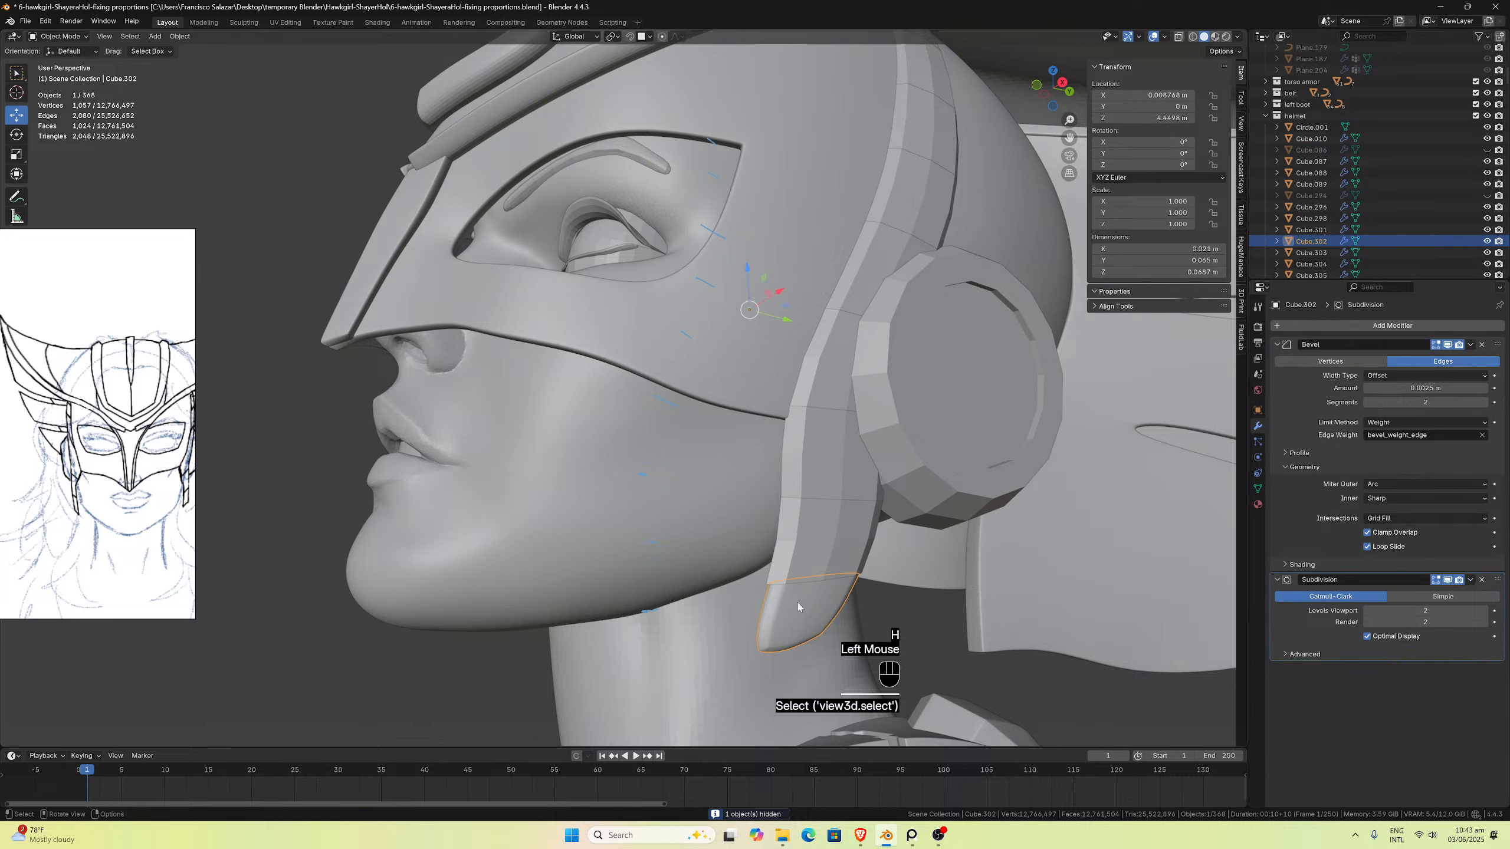
pyautogui.press('Tab')
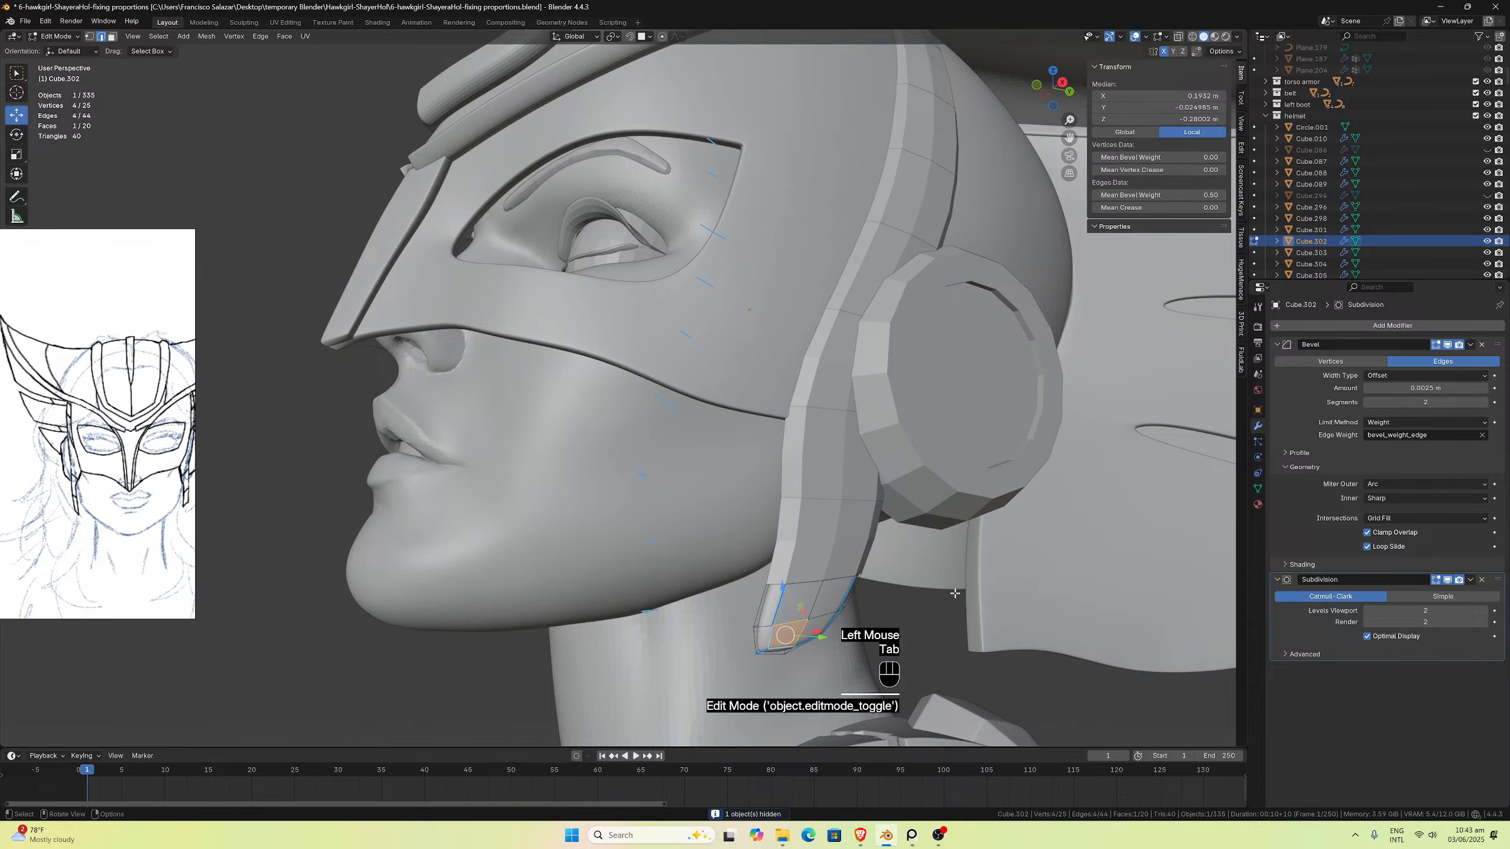
pyautogui.press('a')
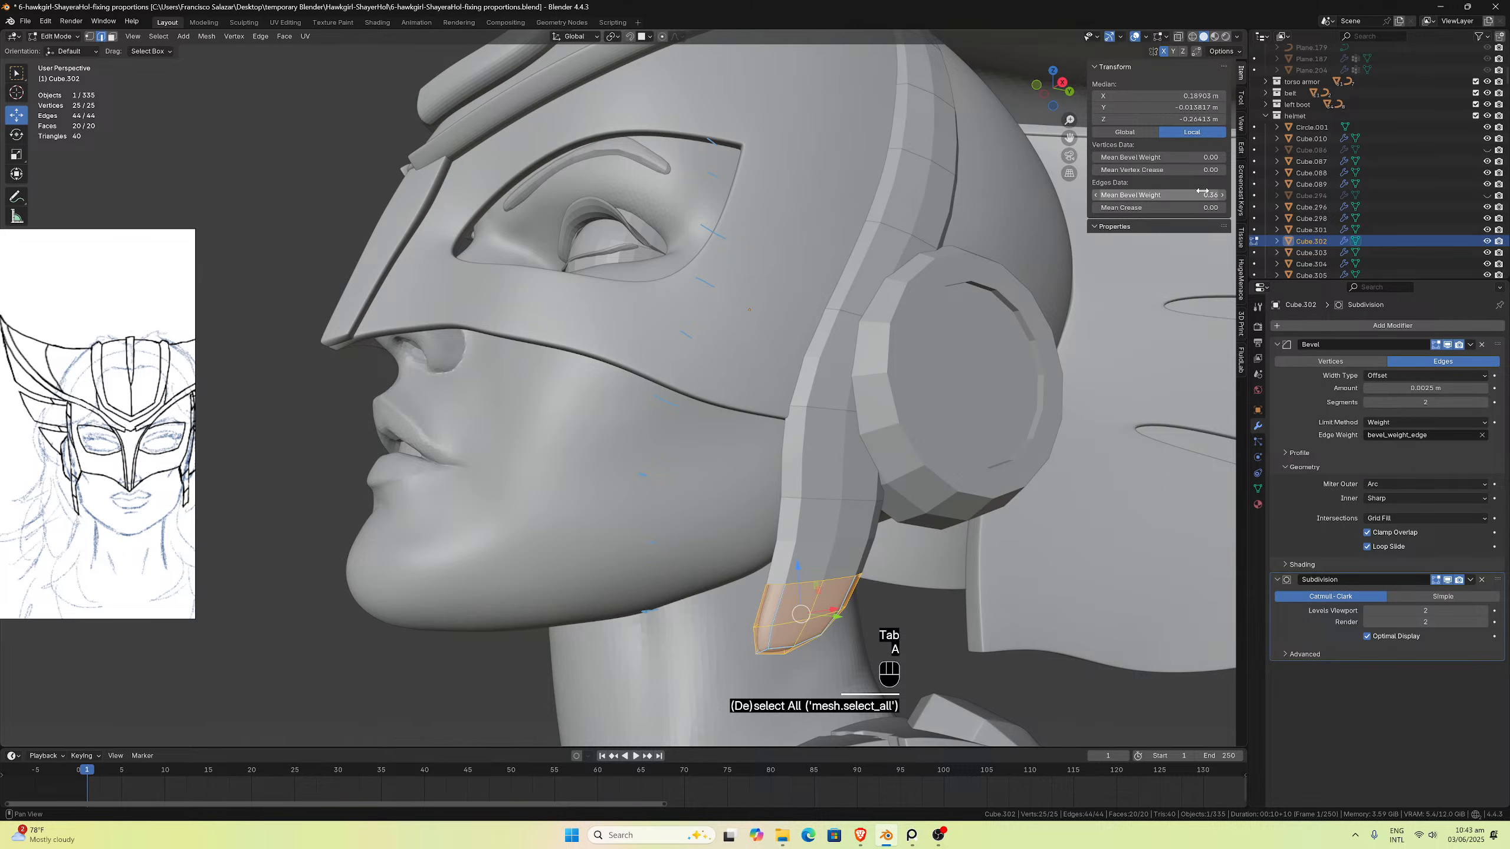
pyautogui.click(1157, 195)
pyautogui.press('Return')
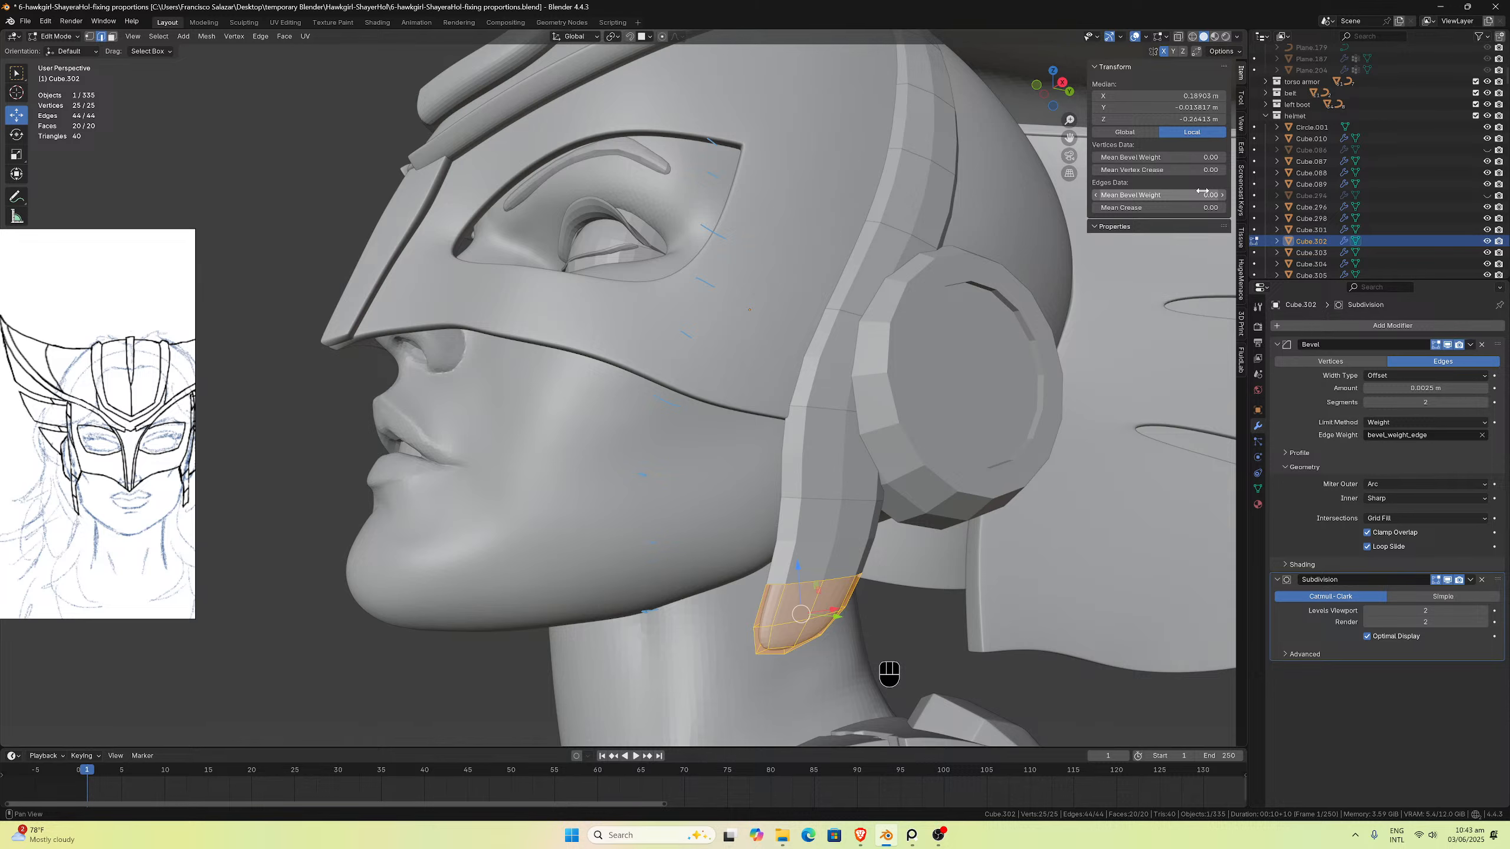
pyautogui.moveTo(814, 513)
pyautogui.mouseDown(button='middle')
pyautogui.moveTo(840, 479)
pyautogui.moveTo(835, 512)
pyautogui.mouseUp(button='middle')
pyautogui.scroll(1, 834, 511)
pyautogui.scroll(-1, 836, 519)
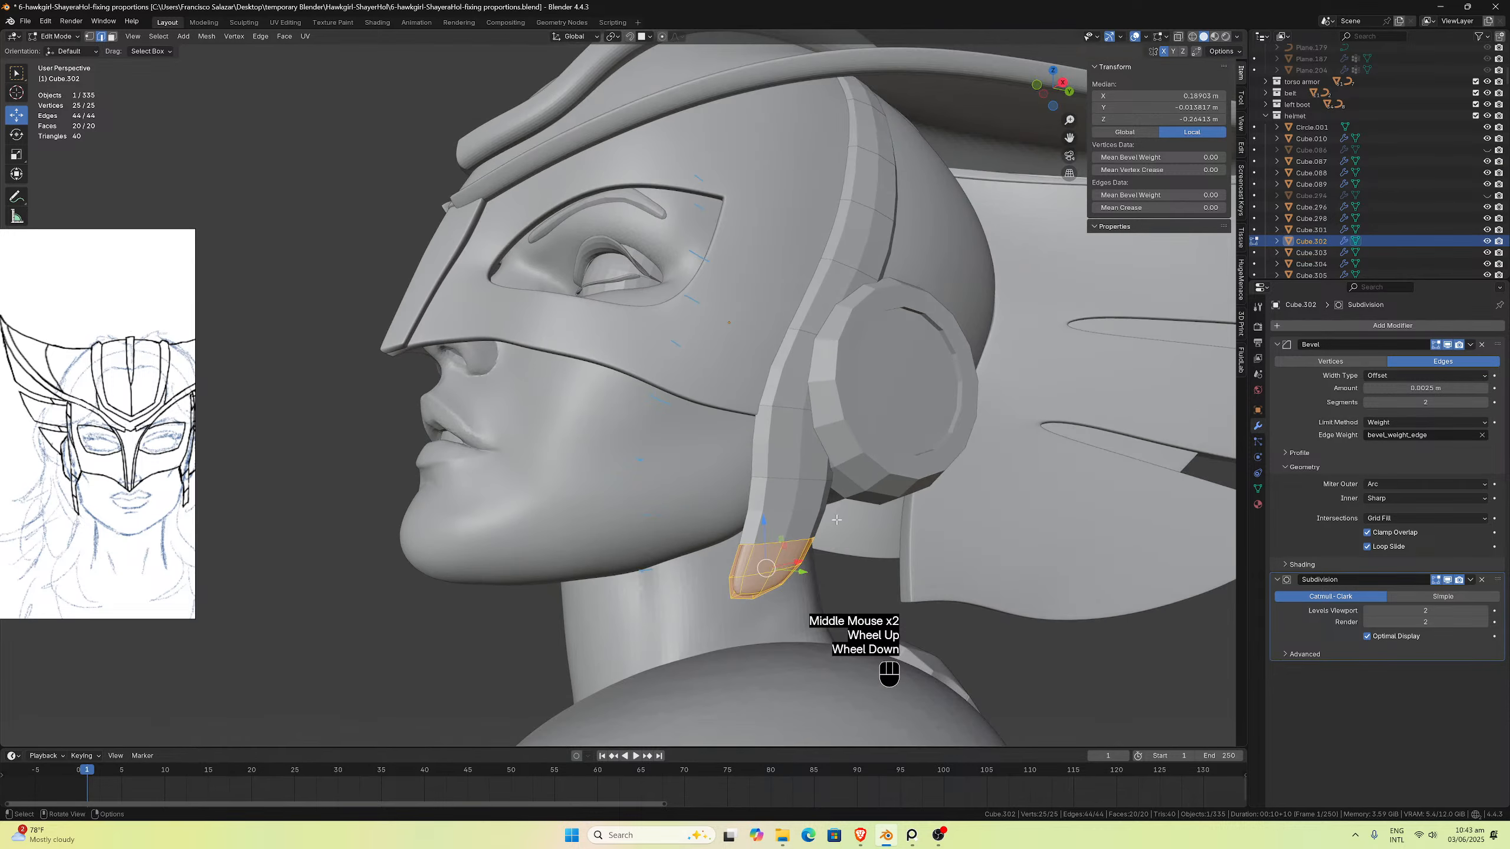
# Step: Select an edge on the cheek strap's lower tip piece and leave mesh editing
pyautogui.click(769, 568)
pyautogui.click(778, 567)
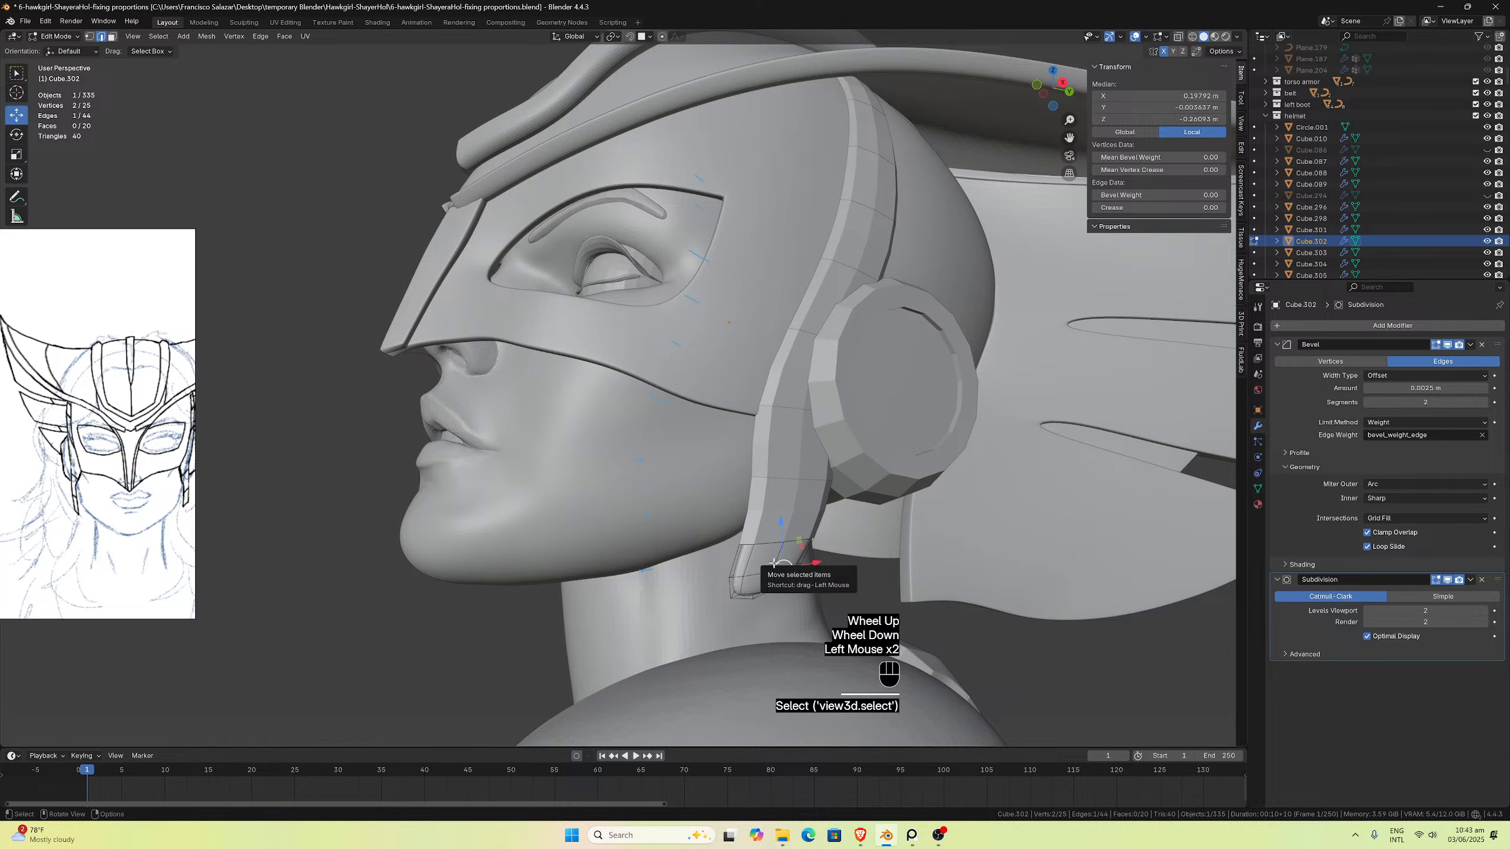
pyautogui.click(768, 559)
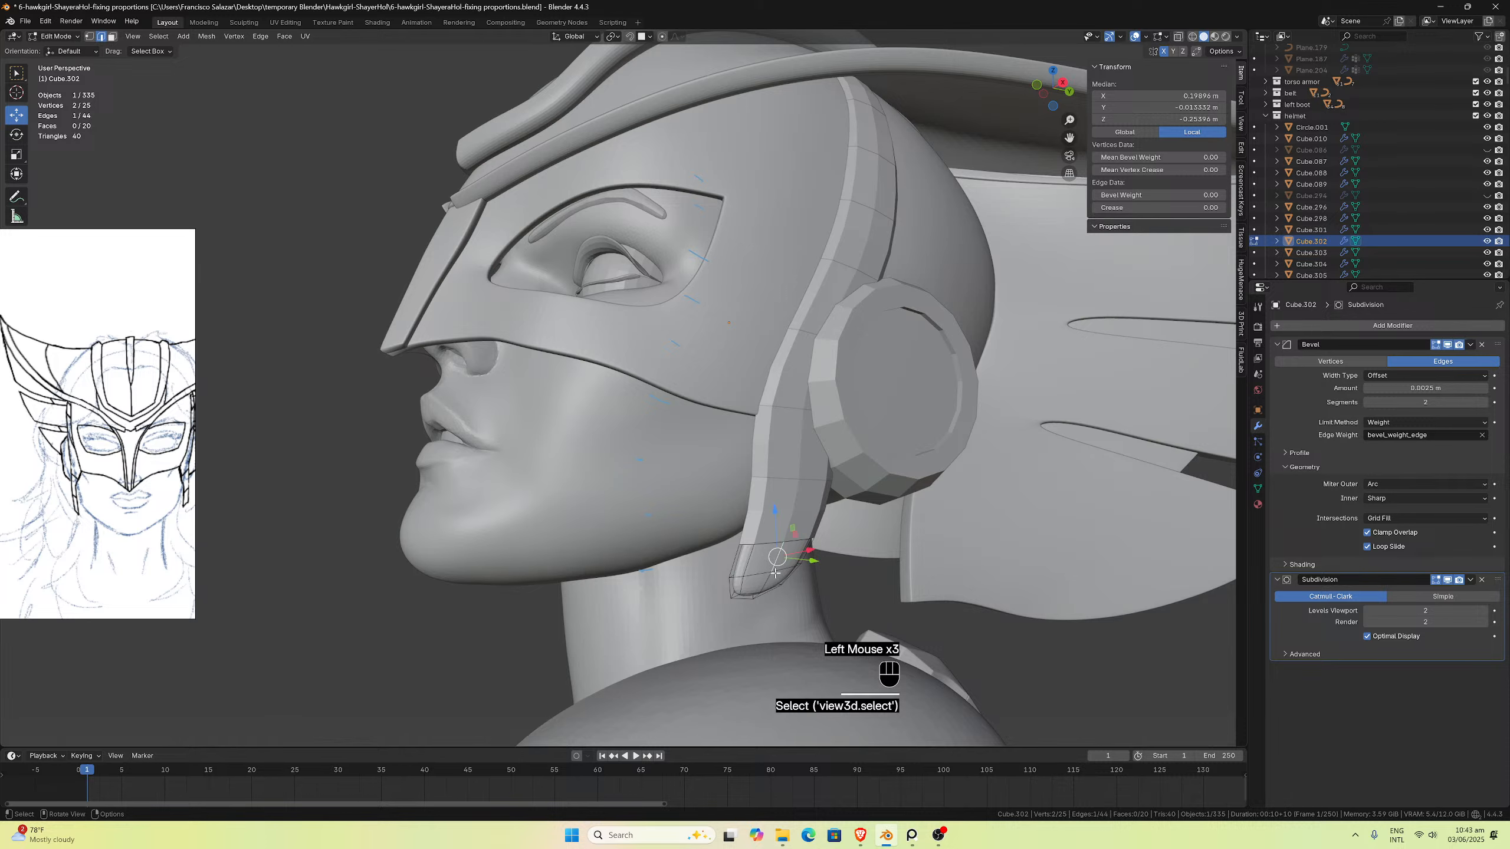
pyautogui.press('Tab')
pyautogui.click(775, 556)
pyautogui.keyDown('shift'); pyautogui.click(780, 521); pyautogui.keyUp('shift')
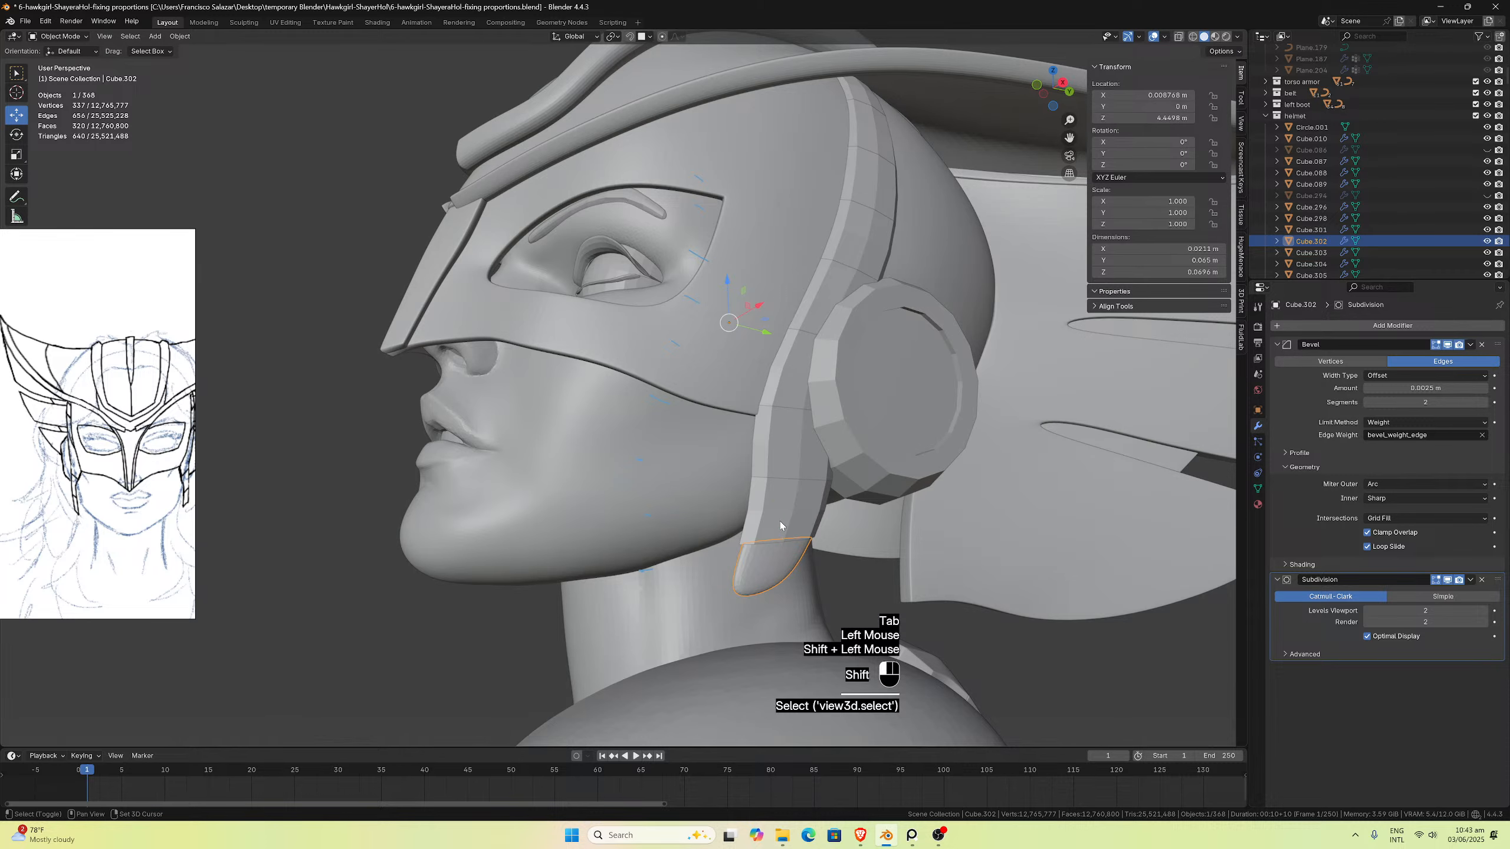
pyautogui.keyDown('shift'); pyautogui.click(786, 452); pyautogui.keyUp('shift')
pyautogui.keyDown('shift'); pyautogui.click(794, 373); pyautogui.keyUp('shift')
pyautogui.keyDown('shift'); pyautogui.moveTo(826, 306); pyautogui.dragTo(834, 287); pyautogui.keyUp('shift')
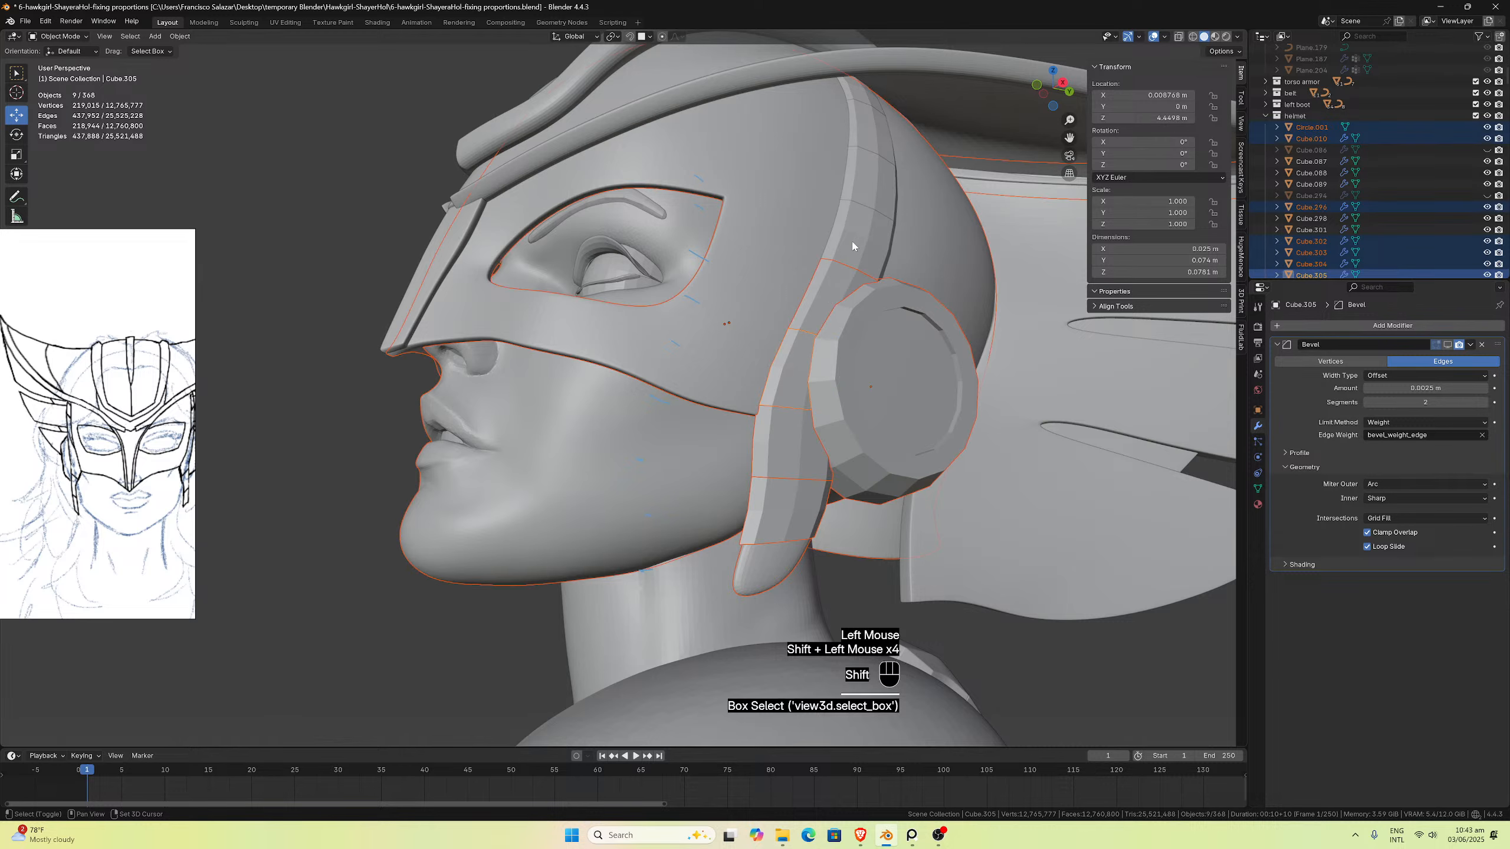
pyautogui.keyDown('shift'); pyautogui.click(852, 246); pyautogui.keyUp('shift')
pyautogui.click(782, 499)
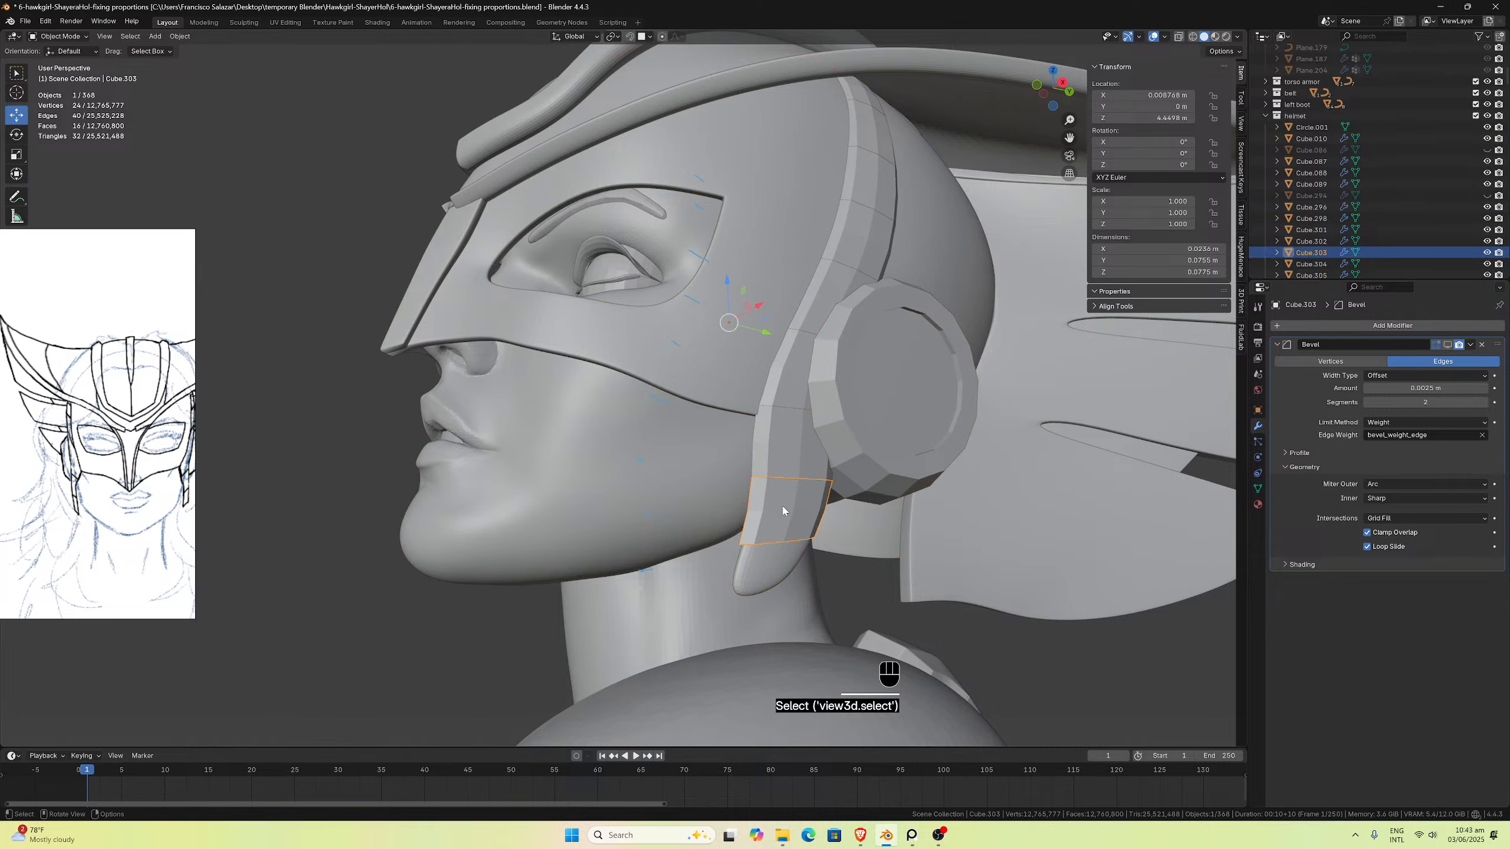
pyautogui.click(772, 443)
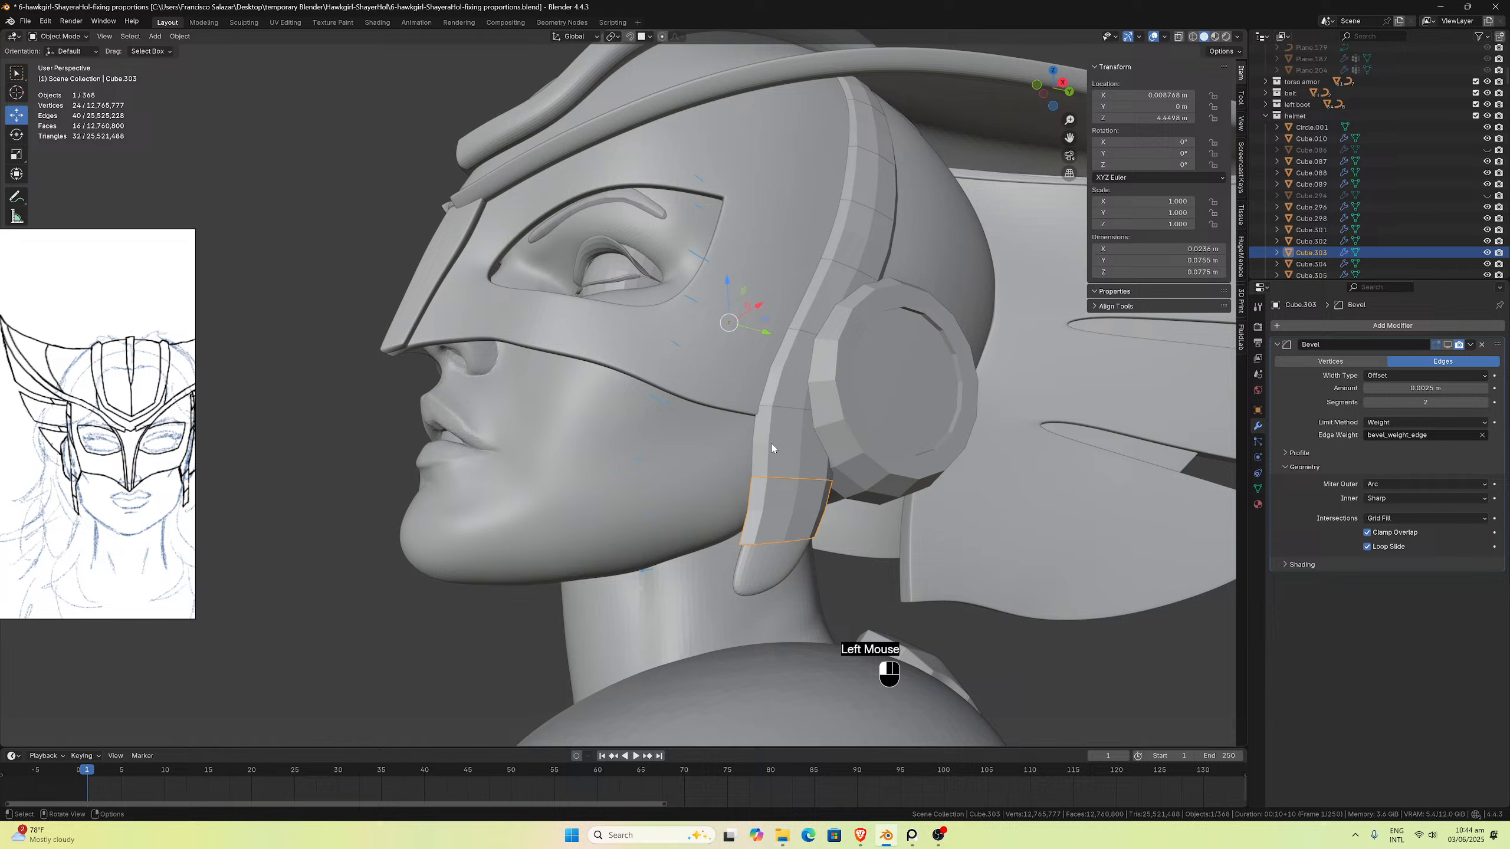
pyautogui.keyDown('shift'); pyautogui.click(798, 383); pyautogui.keyUp('shift')
pyautogui.keyDown('shift'); pyautogui.moveTo(822, 308); pyautogui.dragTo(833, 286); pyautogui.keyUp('shift')
pyautogui.keyDown('shift'); pyautogui.click(854, 247); pyautogui.keyUp('shift')
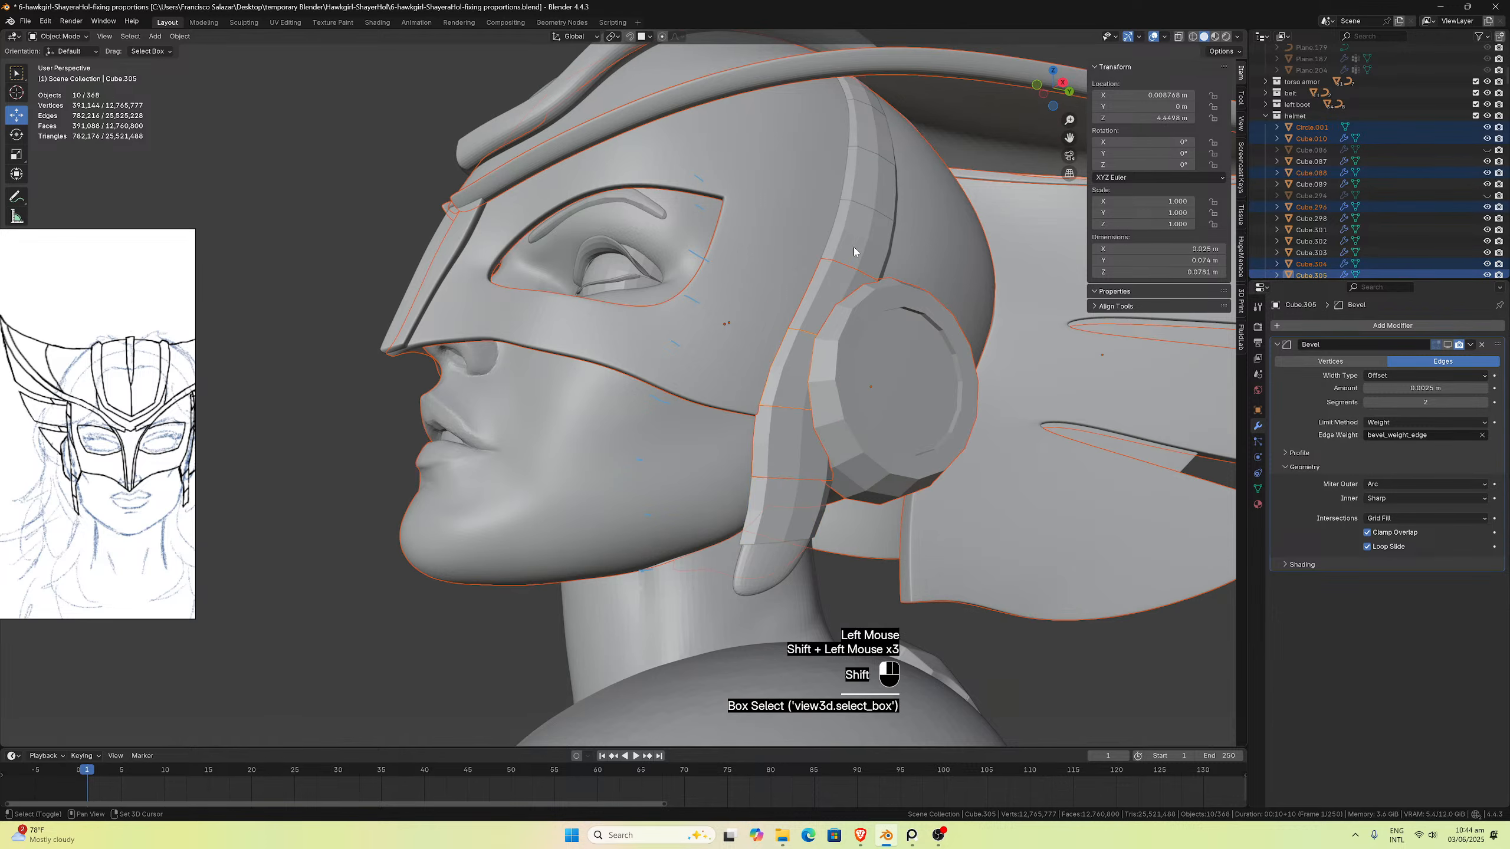
# Step: Select the cheek strap segments together, starting just above the lower tip and continuing up past the ear disc
pyautogui.click(777, 517)
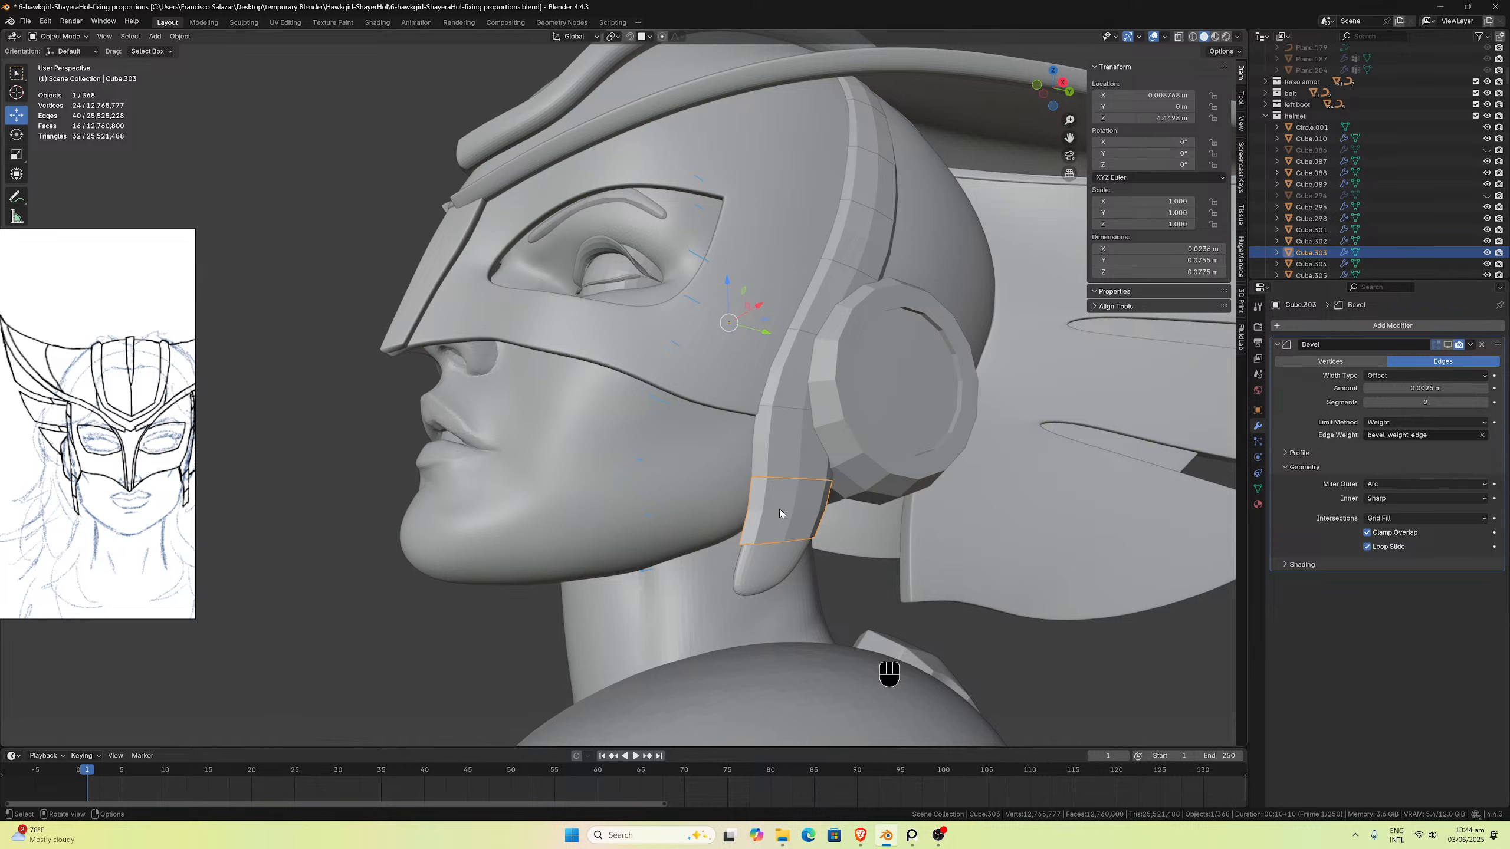
pyautogui.keyDown('shift'); pyautogui.click(786, 426); pyautogui.keyUp('shift')
pyautogui.keyDown('shift'); pyautogui.click(786, 387); pyautogui.keyUp('shift')
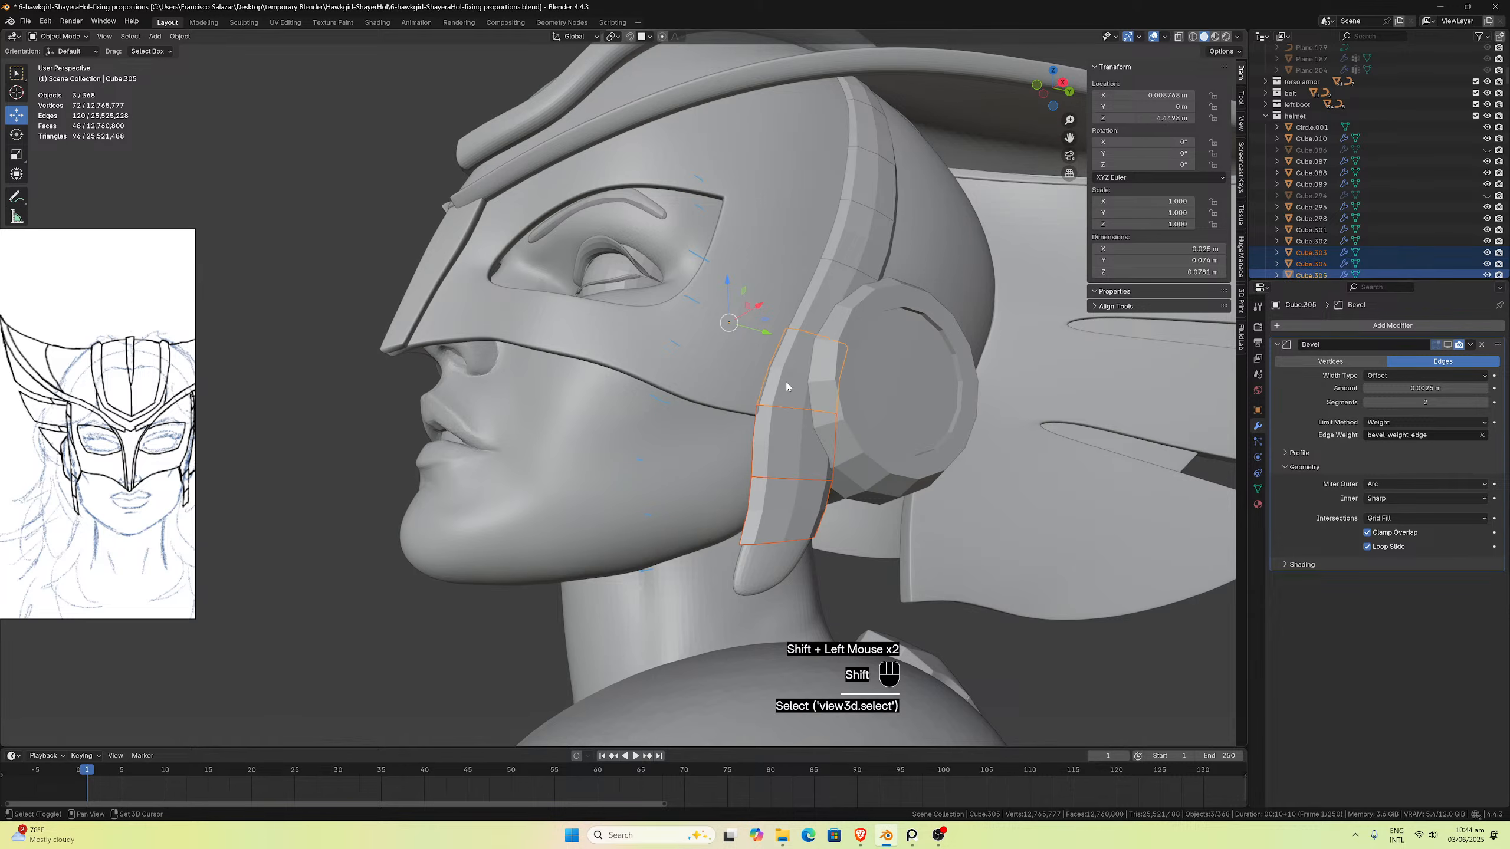
pyautogui.keyDown('shift'); pyautogui.click(832, 275); pyautogui.keyUp('shift')
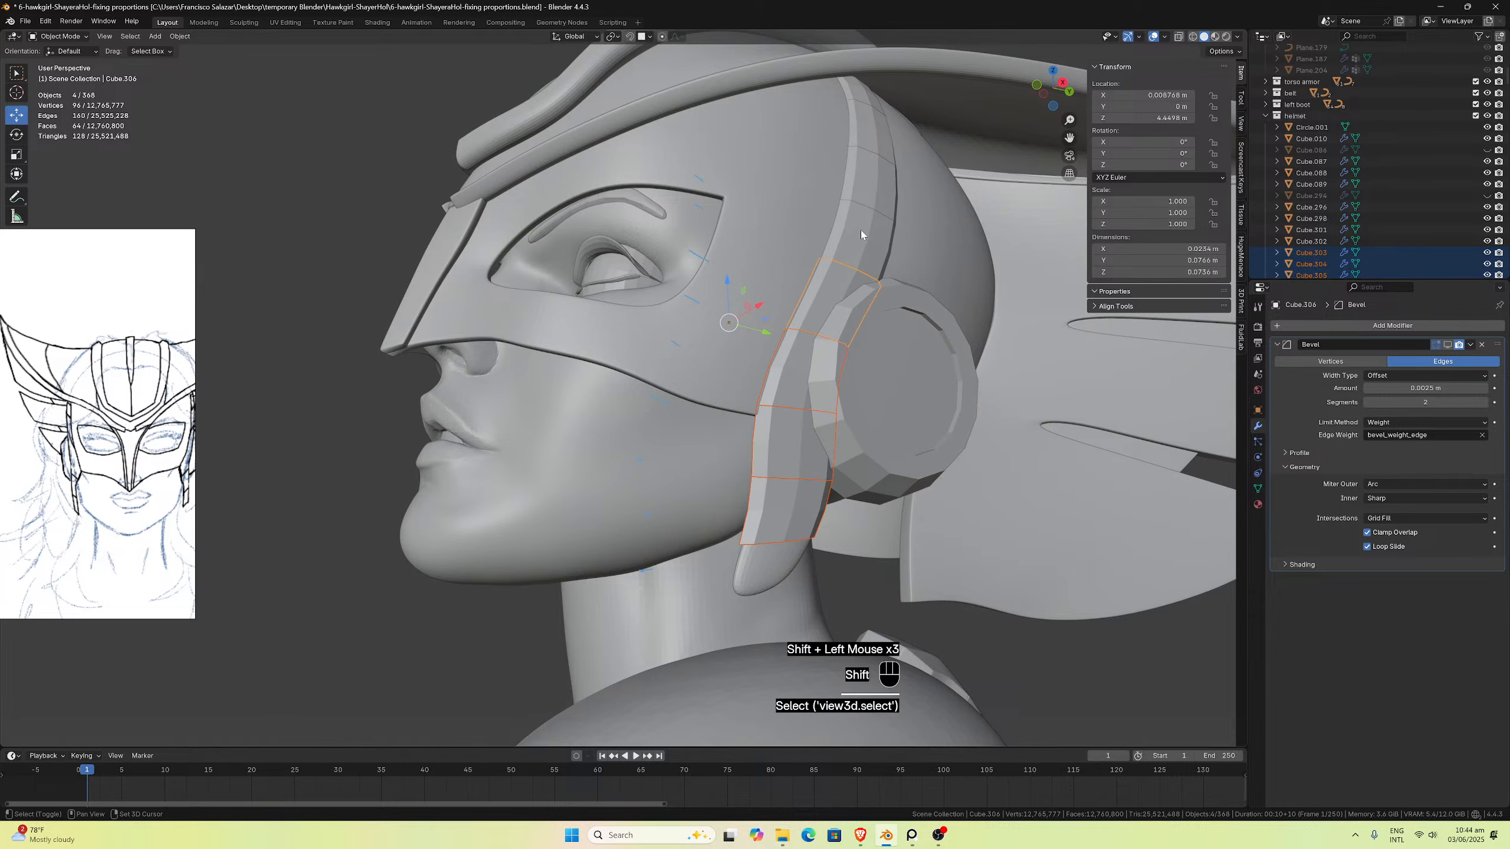
pyautogui.keyDown('shift'); pyautogui.click(867, 139); pyautogui.keyUp('shift')
# Step: Add the topmost strap segments under the helmet's brim to the selection, leaving the brim itself out
pyautogui.moveTo(867, 139); pyautogui.dragTo(786, 171, button='middle')
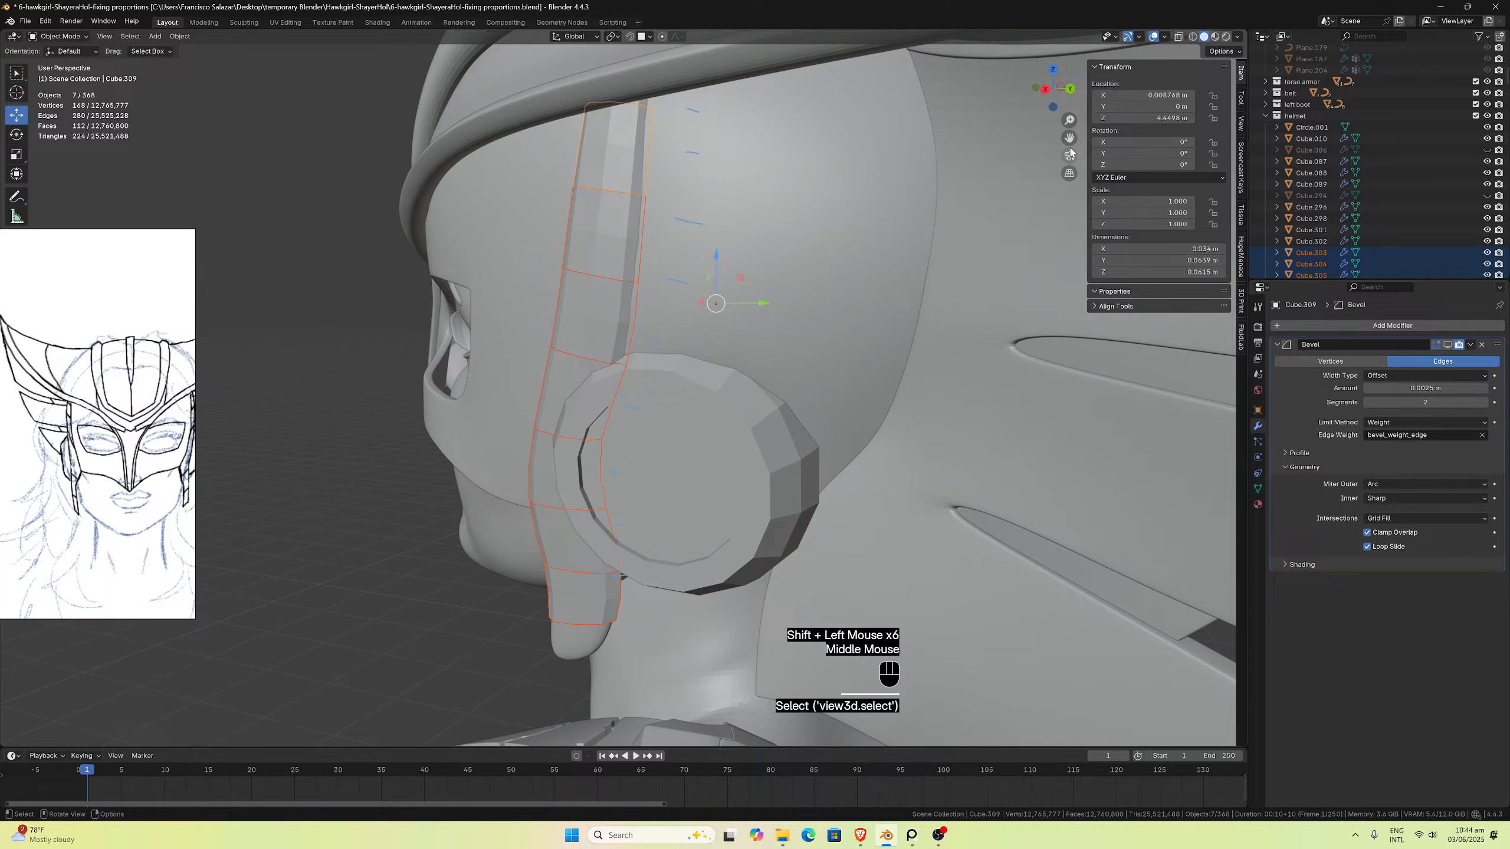
pyautogui.moveTo(1070, 152); pyautogui.dragTo(580, 219, button='middle')
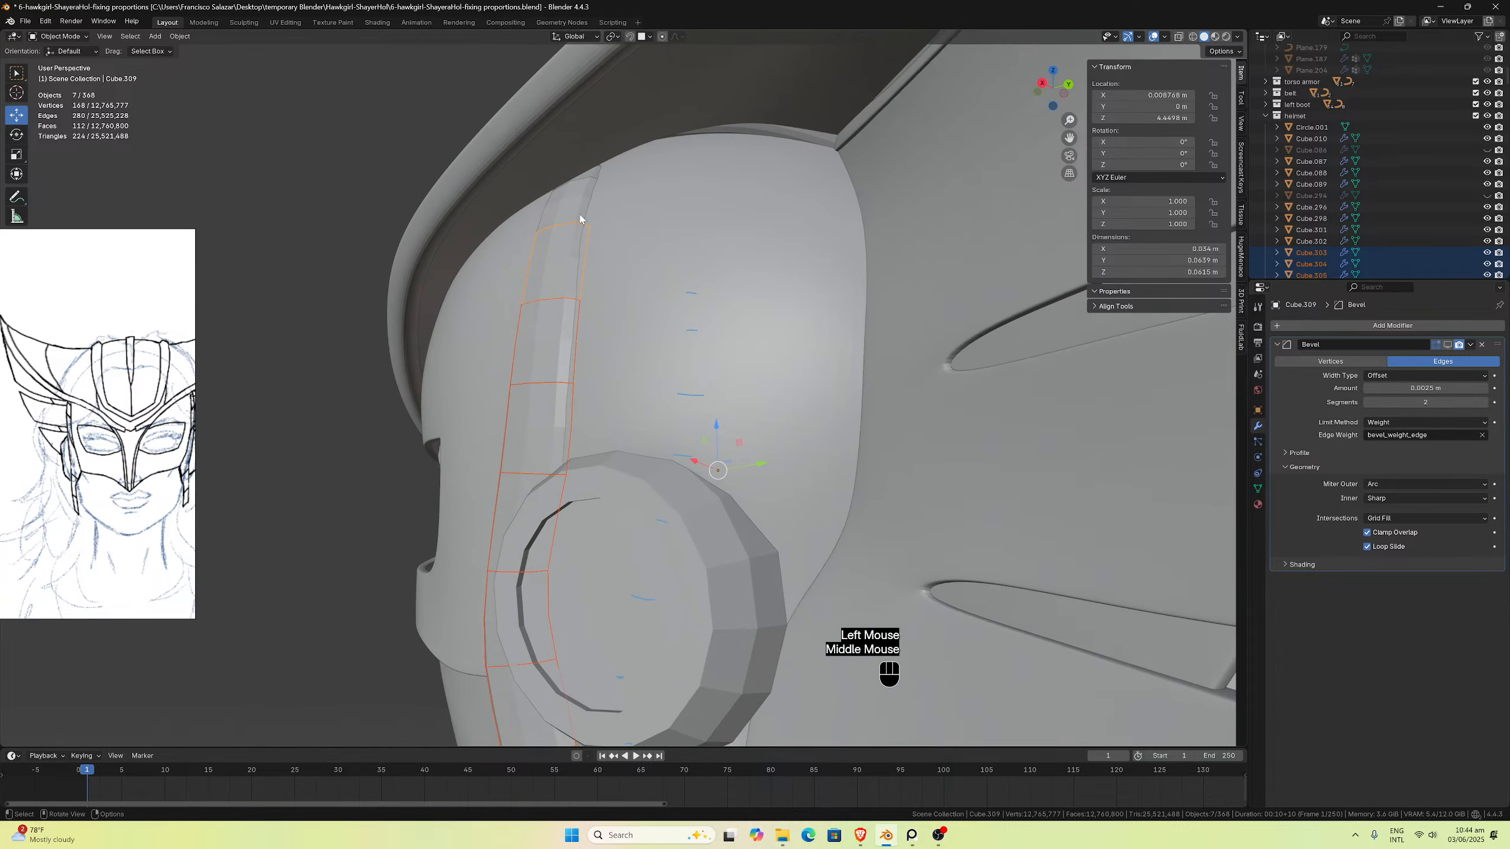
pyautogui.keyDown('shift'); pyautogui.click(585, 181); pyautogui.keyUp('shift')
pyautogui.keyDown('shift'); pyautogui.click(590, 170); pyautogui.keyUp('shift')
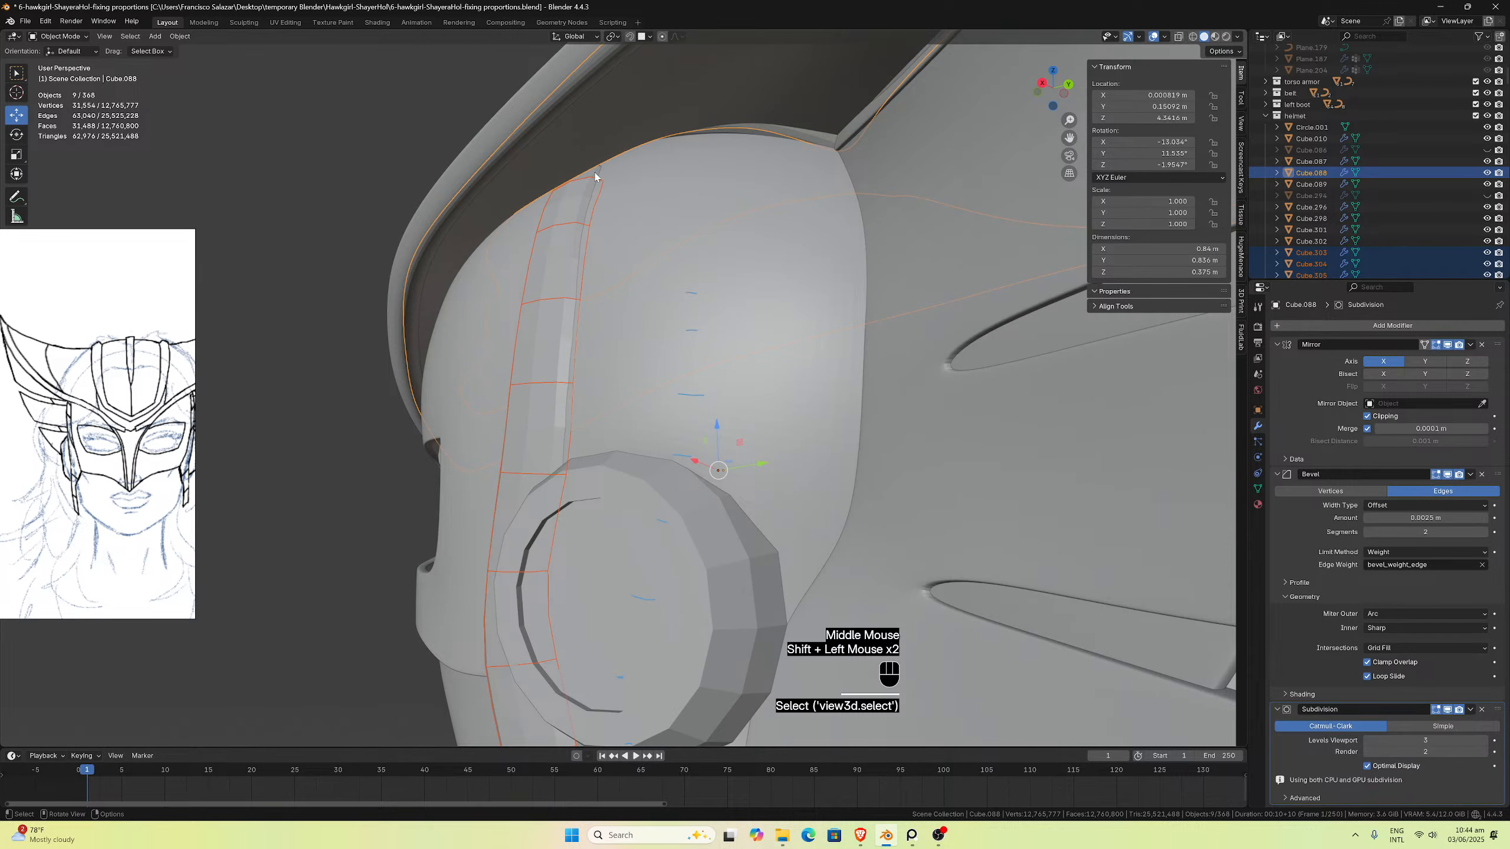
pyautogui.hotkey('ctrl', 'z')
pyautogui.keyDown('shift'); pyautogui.click(594, 178); pyautogui.keyUp('shift')
pyautogui.scroll(-2, 637, 420)
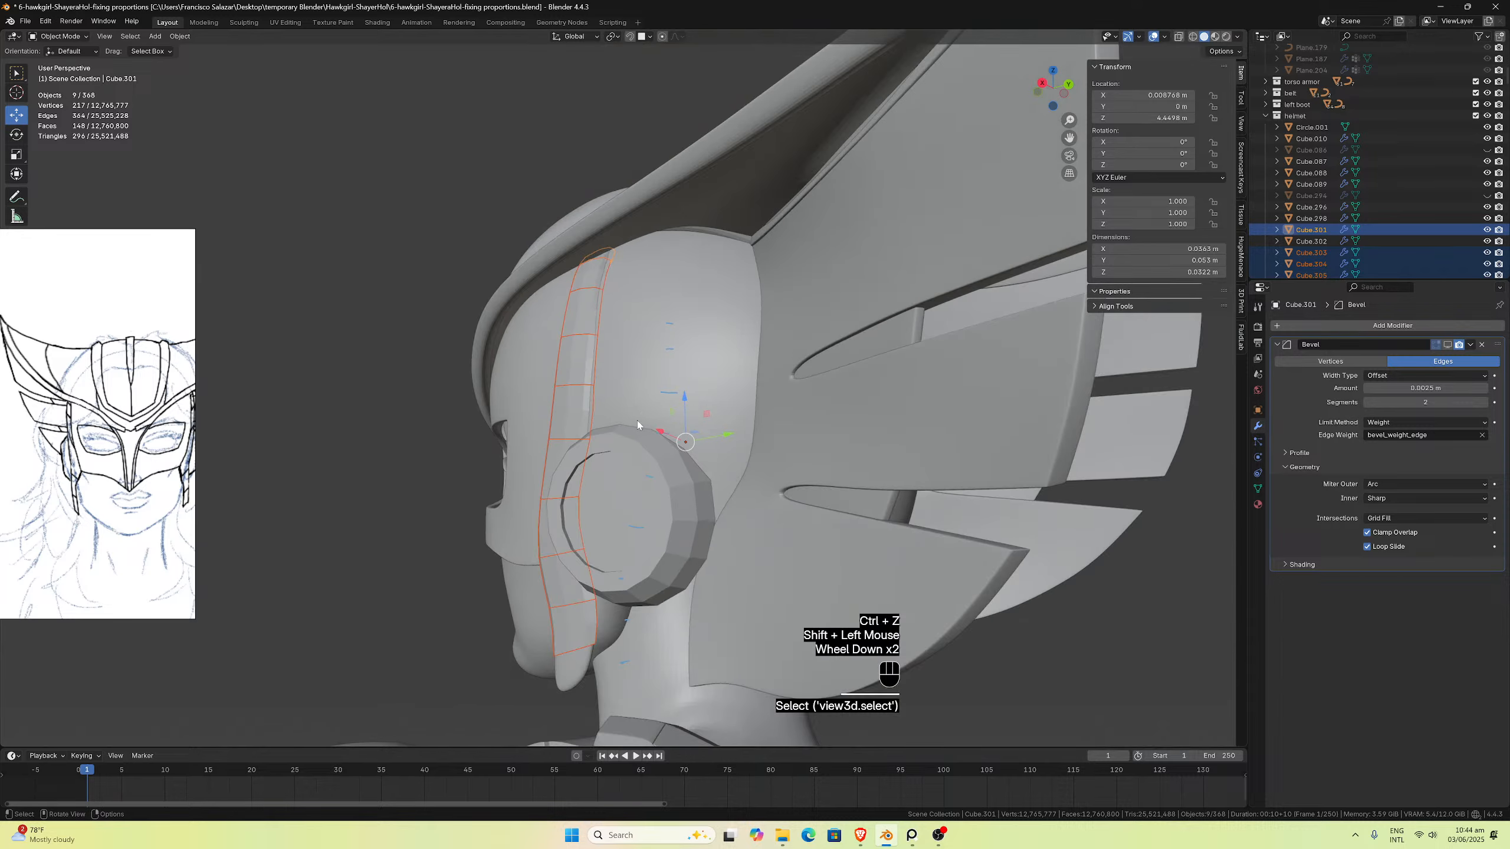
# Step: Make the strap's lower tip the active object and copy its modifiers to the other selected strap segments
pyautogui.moveTo(637, 420); pyautogui.dragTo(722, 416, button='middle')
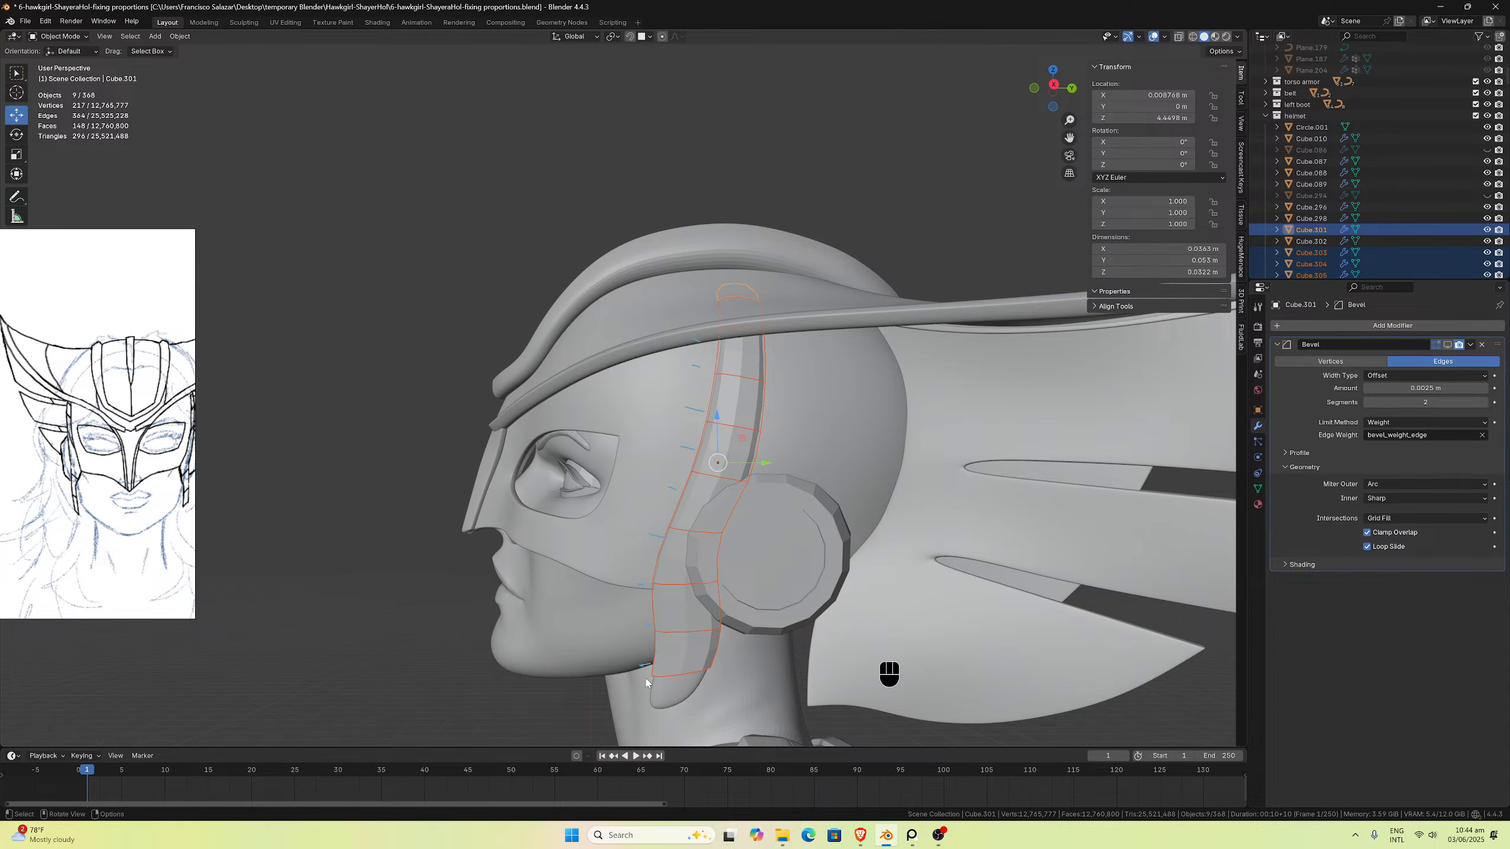
pyautogui.keyDown('shift'); pyautogui.click(663, 691); pyautogui.keyUp('shift')
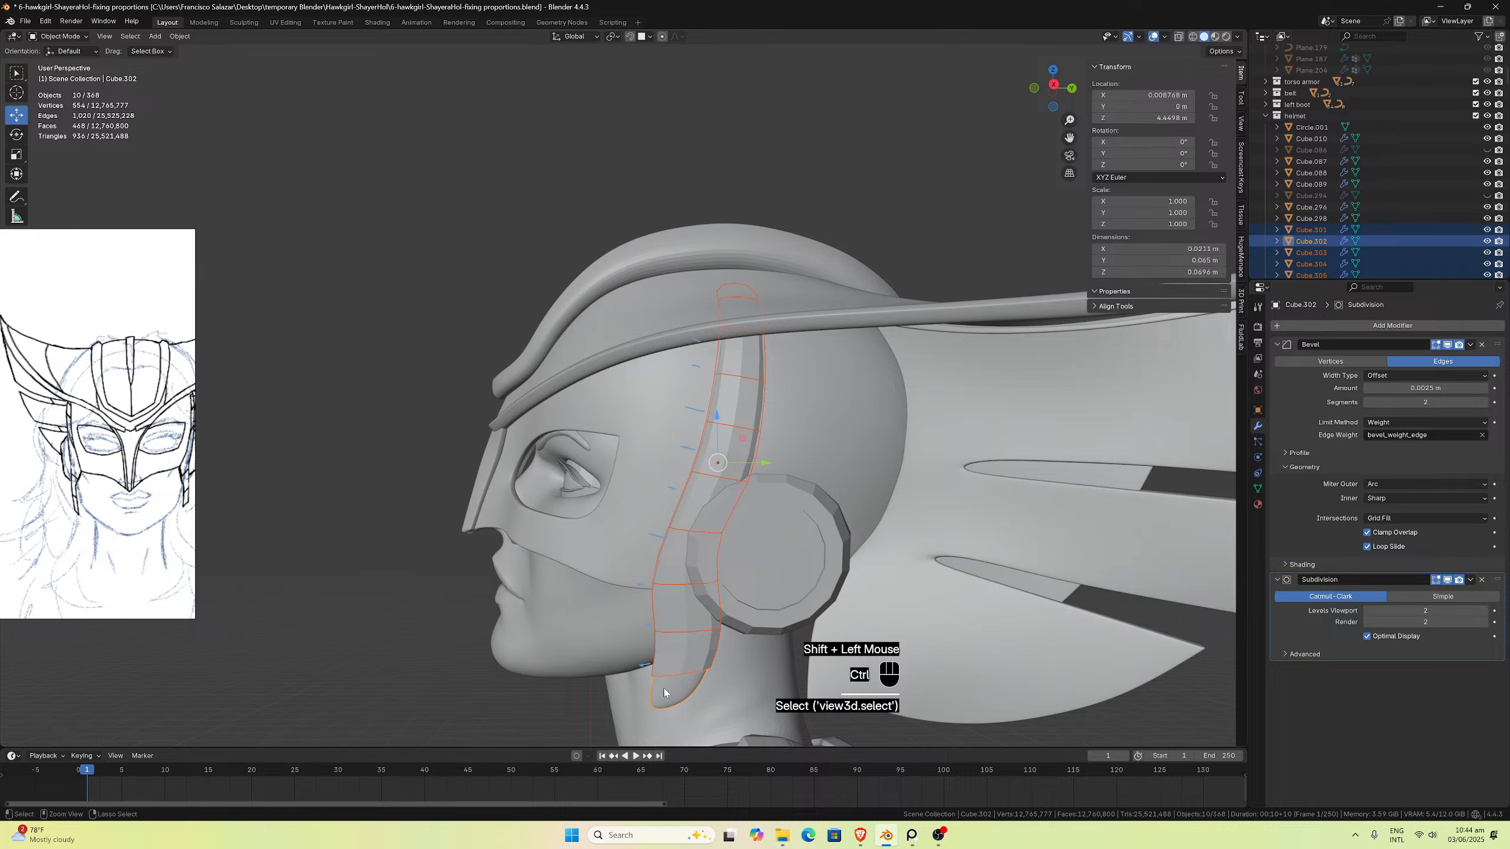
pyautogui.hotkey('ctrl', 'l')
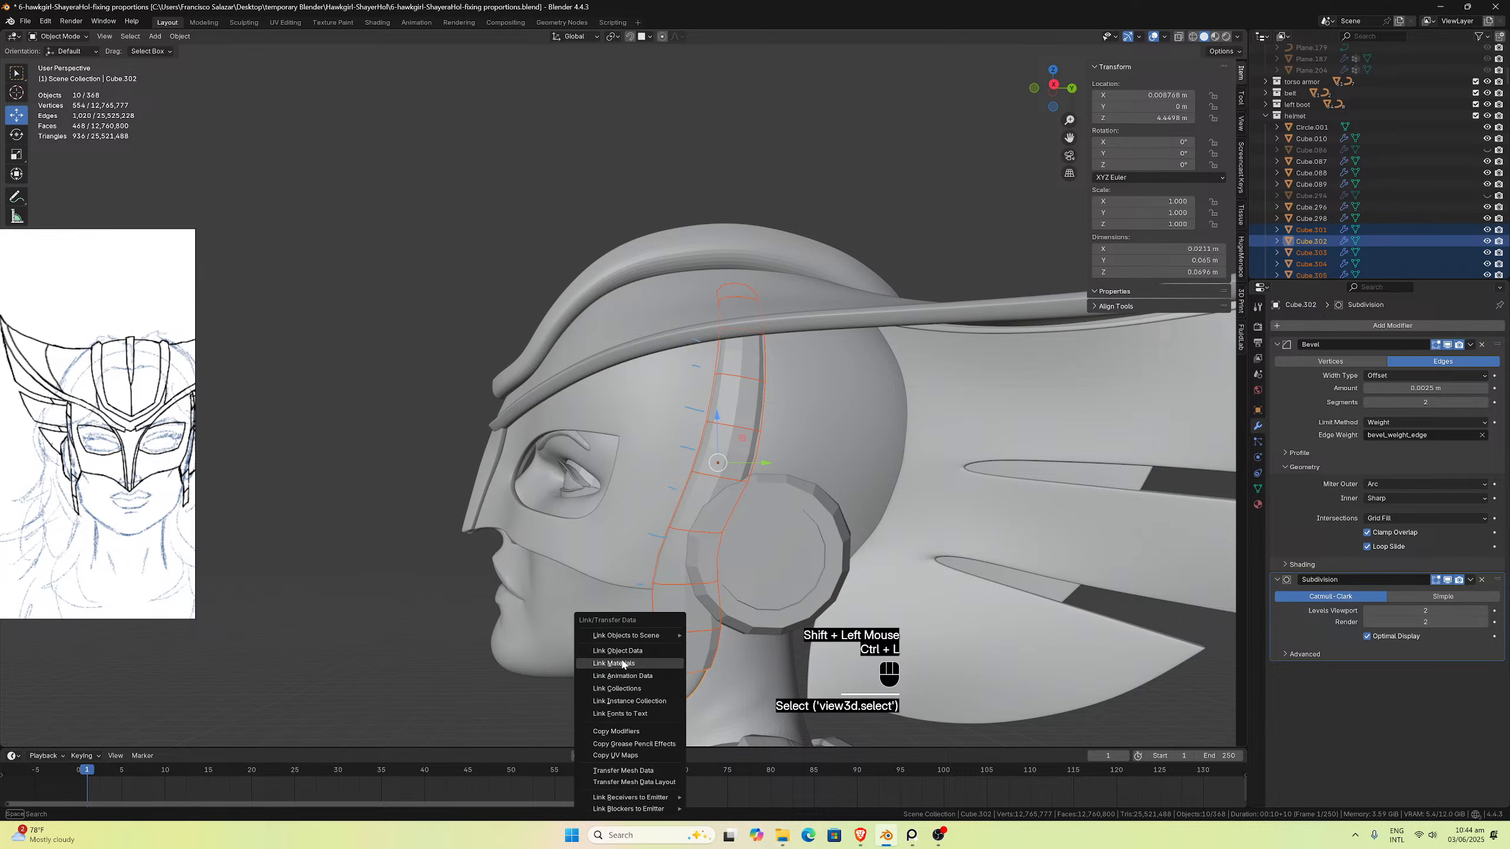
pyautogui.click(616, 730)
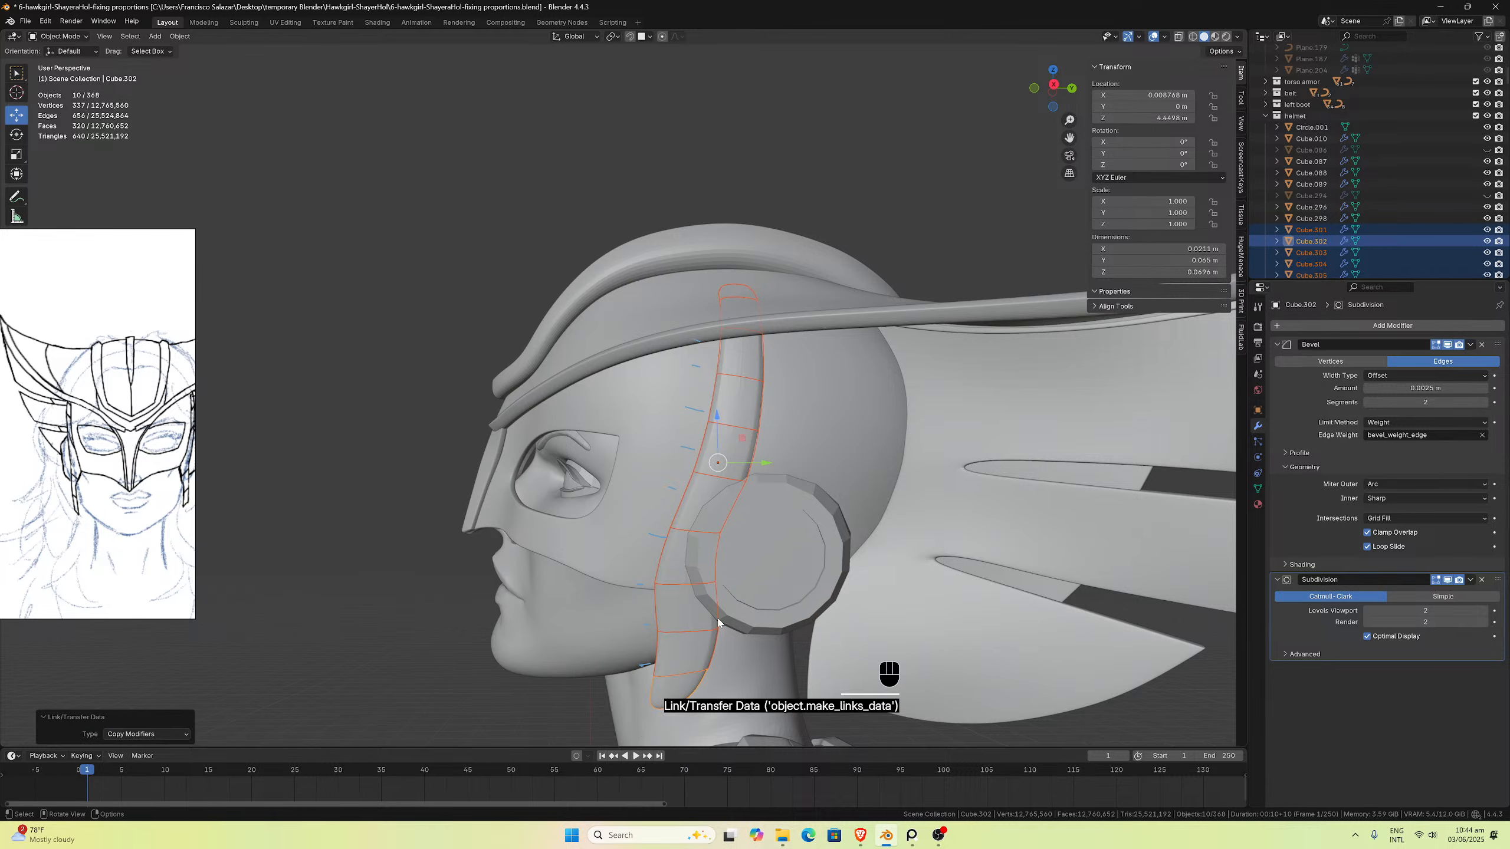
# Step: Check the smoothed strap around the ear disc, and open all its pieces for mesh editing in face selection mode
pyautogui.moveTo(728, 600); pyautogui.dragTo(747, 575, button='middle')
pyautogui.scroll(2, 744, 556)
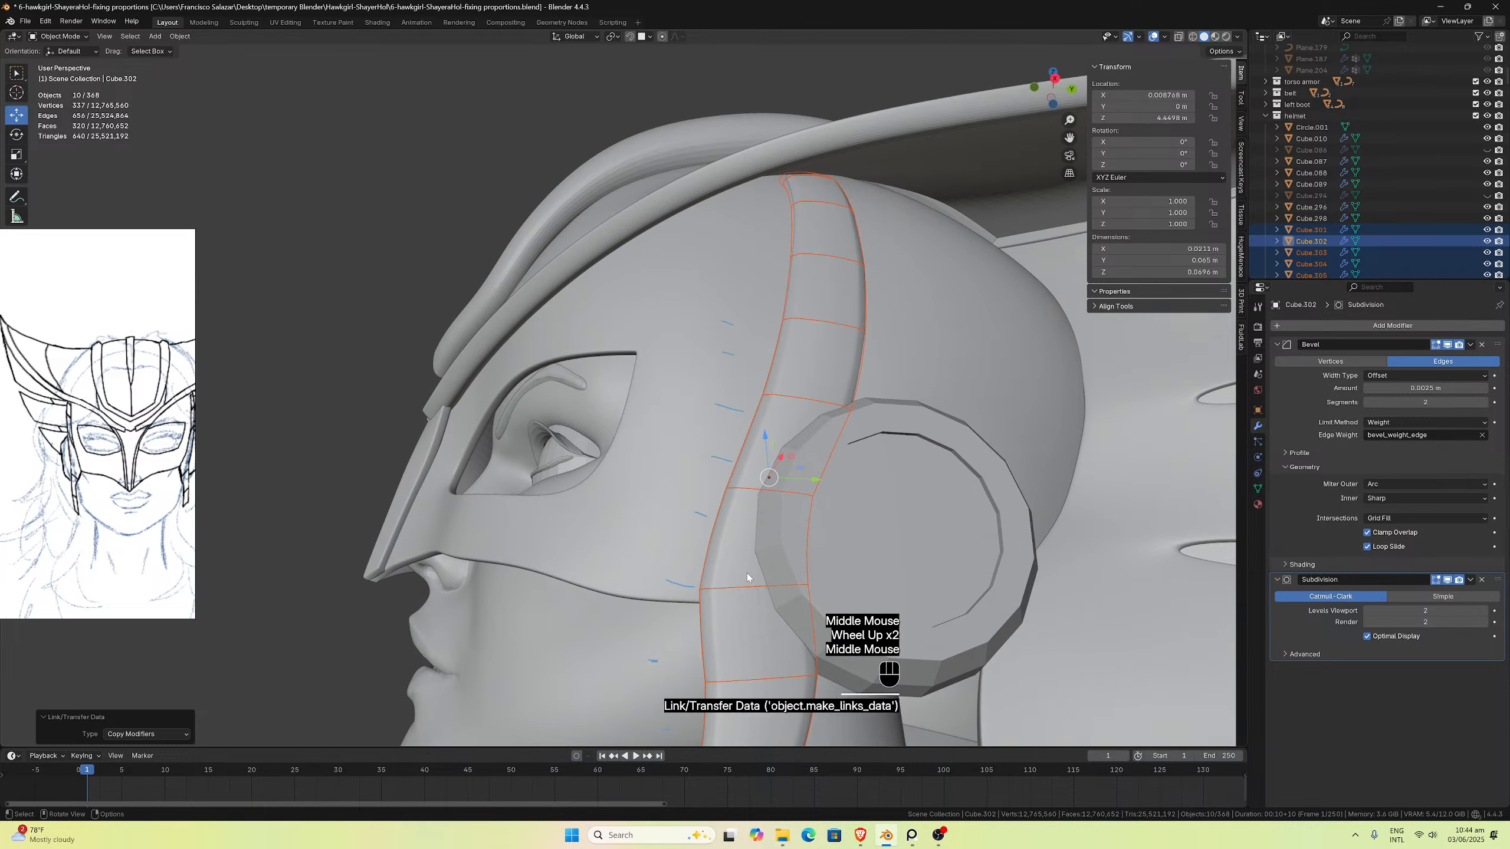
pyautogui.moveTo(1069, 137); pyautogui.dragTo(957, 0)
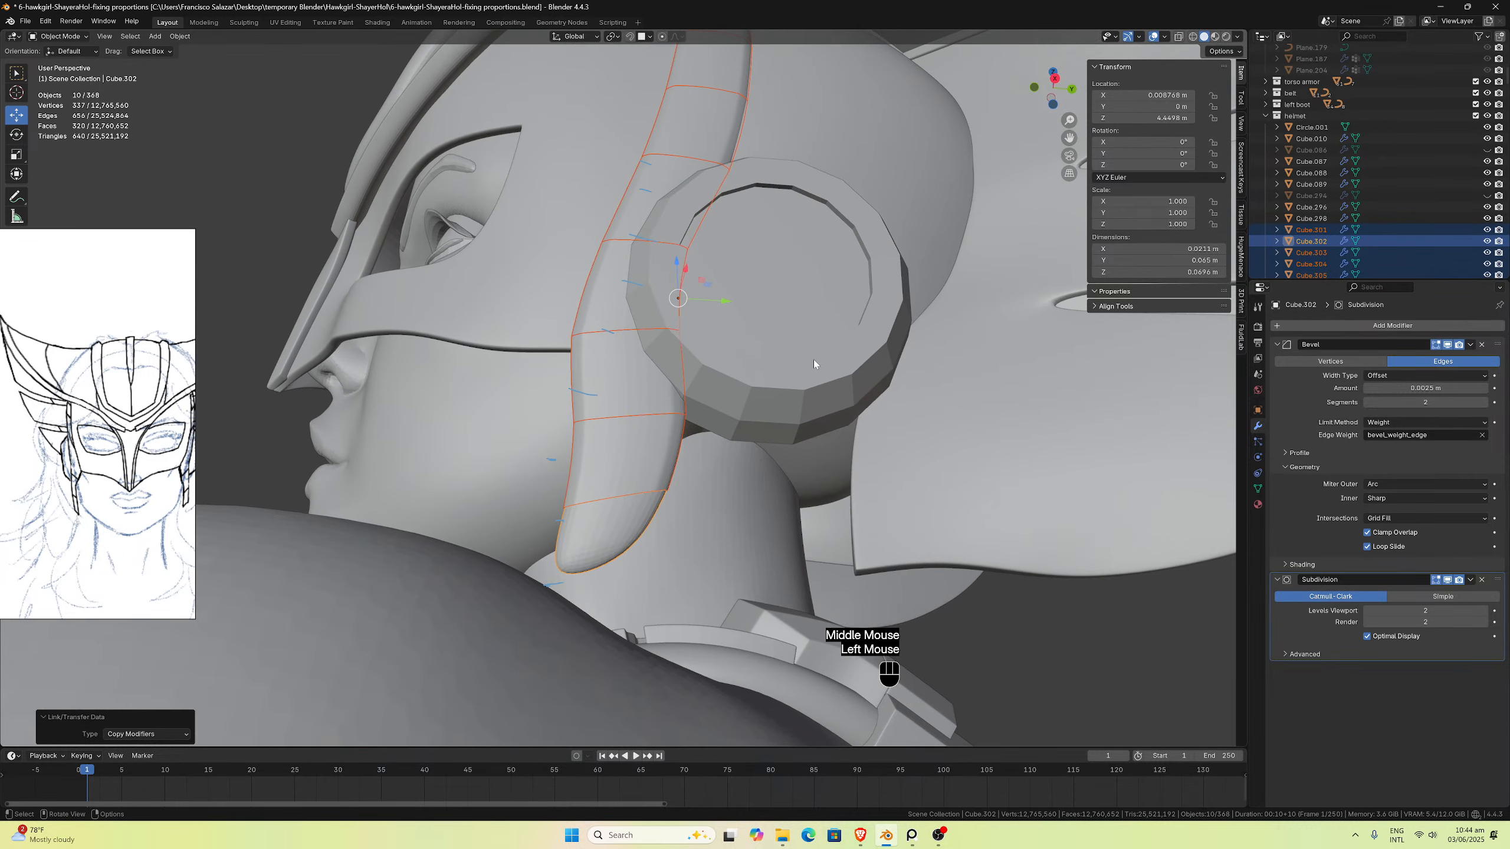
pyautogui.moveTo(814, 360); pyautogui.dragTo(817, 376, button='middle')
pyautogui.scroll(2, 674, 616)
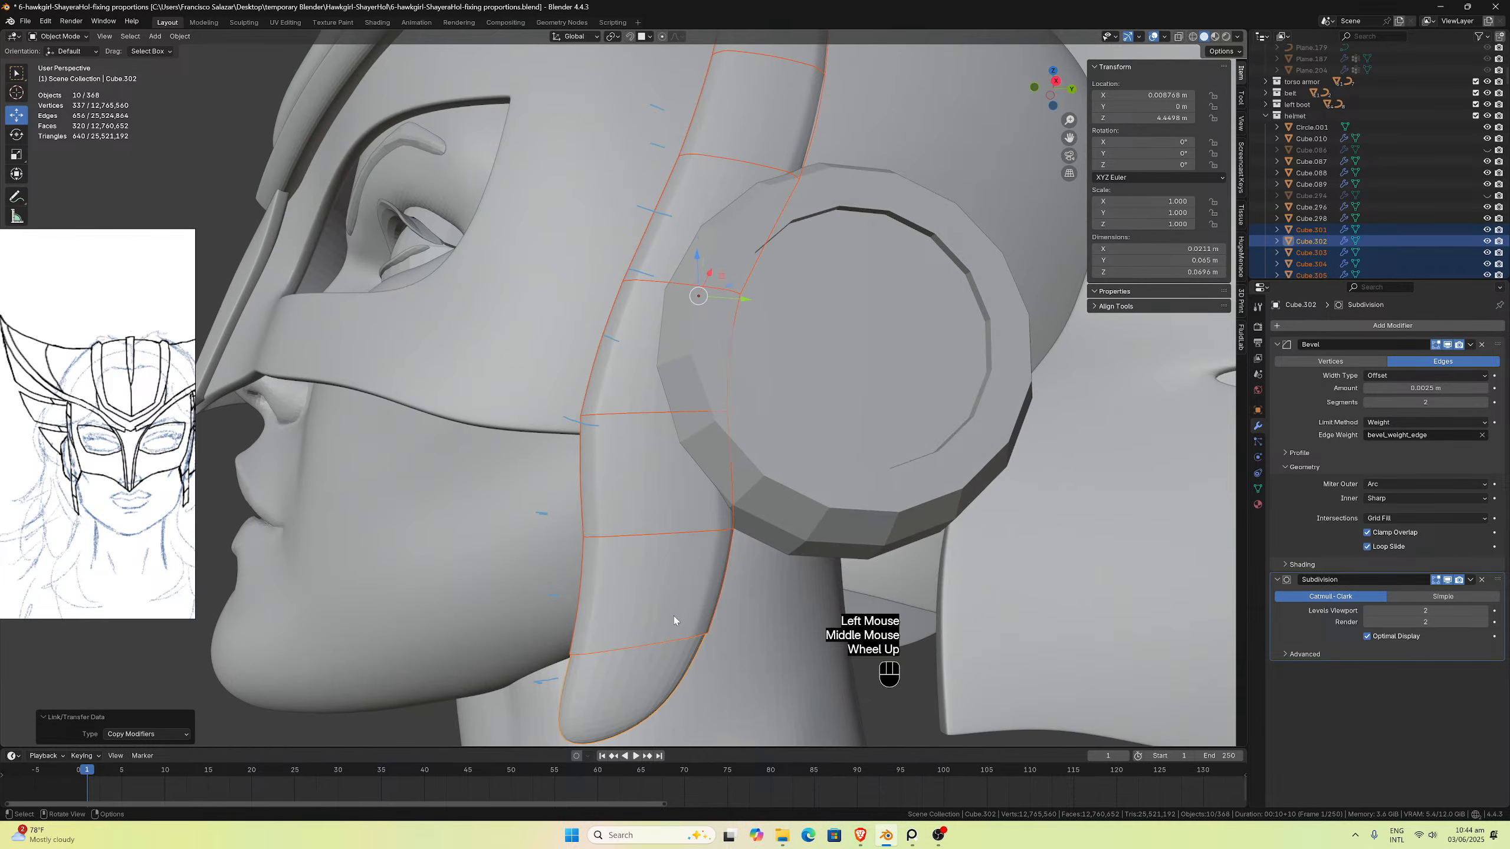
pyautogui.moveTo(674, 616); pyautogui.dragTo(684, 611, button='middle')
pyautogui.press('Tab')
pyautogui.scroll(-1, 692, 659)
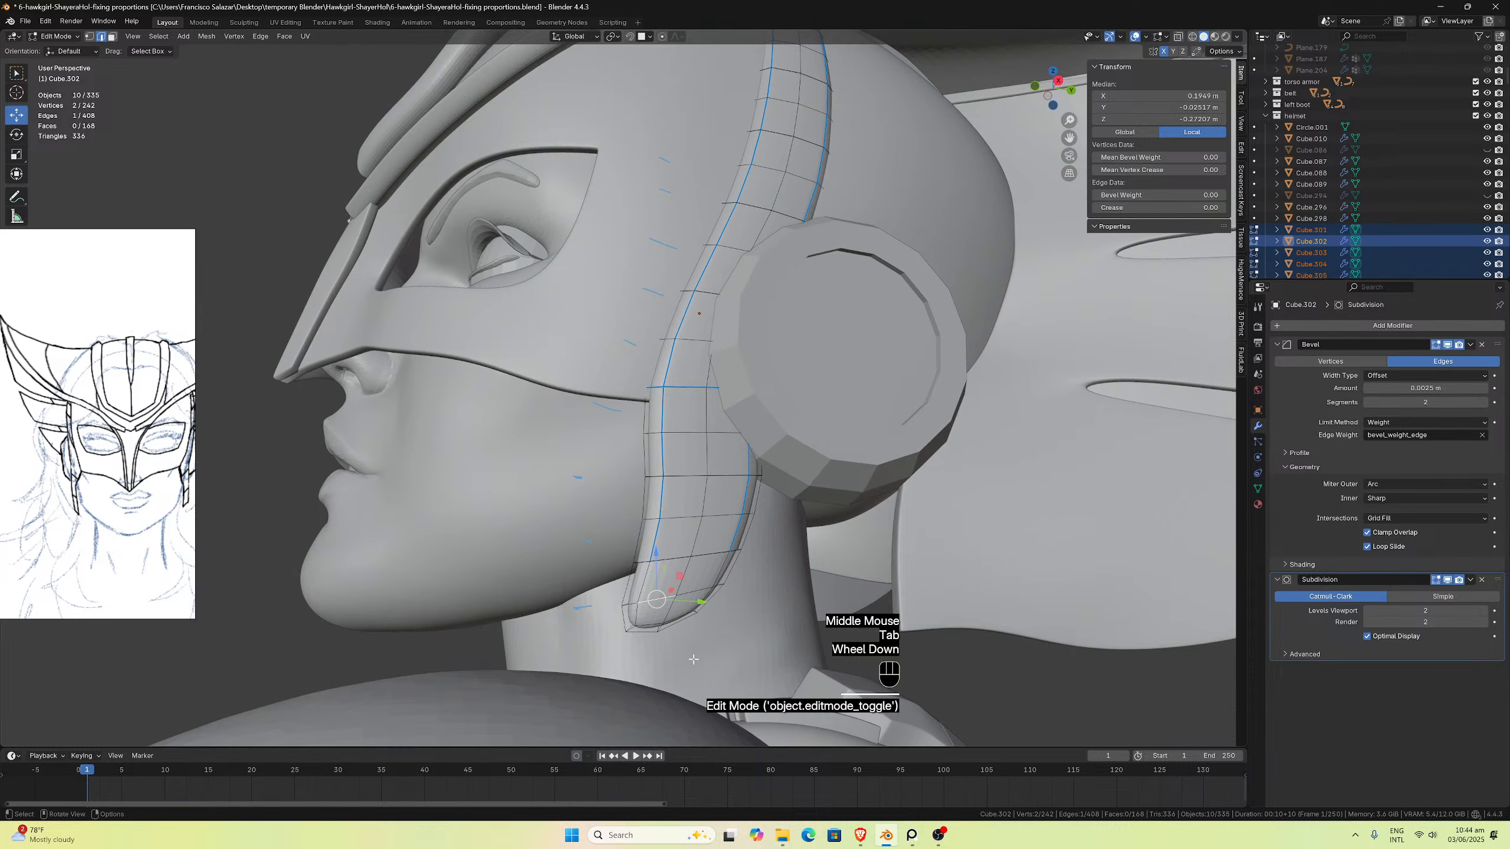
pyautogui.click(661, 621)
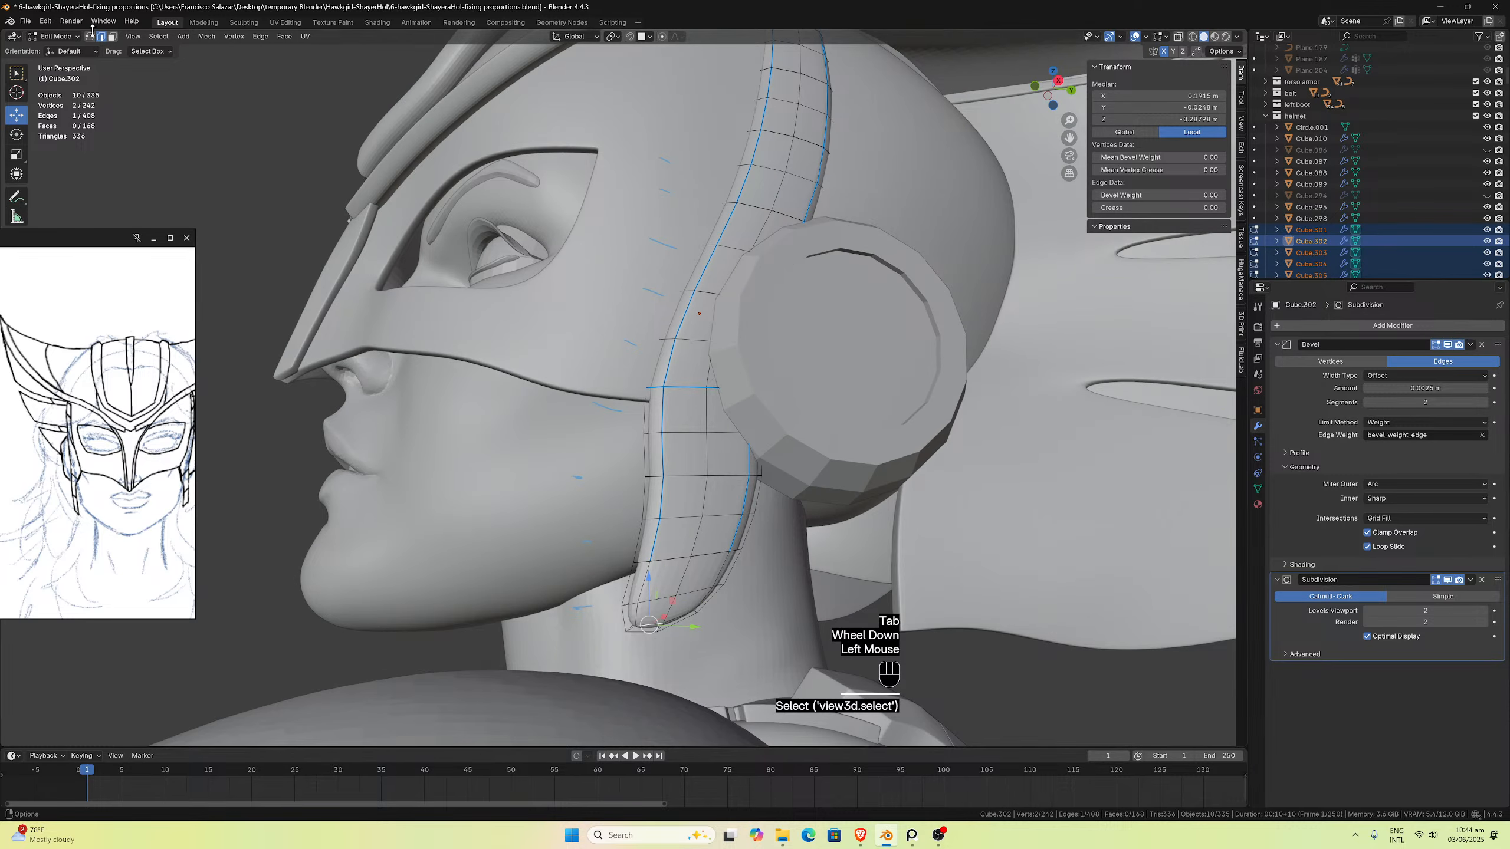
pyautogui.click(111, 37)
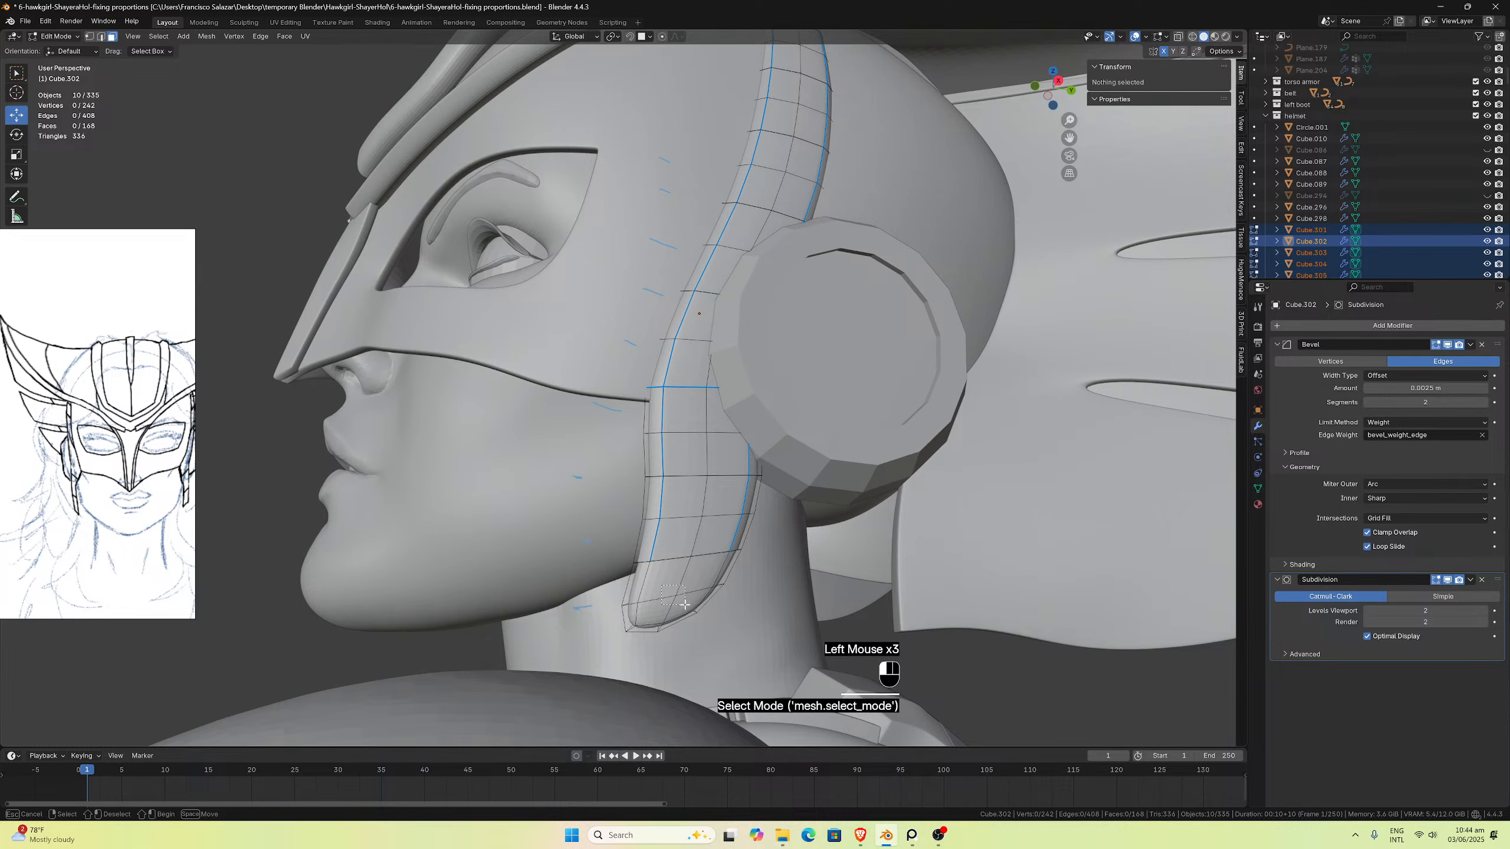
# Step: Select the outward-facing faces of the strap pieces from the lower tip up to just below the brim
pyautogui.click(664, 591)
pyautogui.keyDown('shift'); pyautogui.moveTo(689, 499); pyautogui.dragTo(713, 534); pyautogui.keyUp('shift')
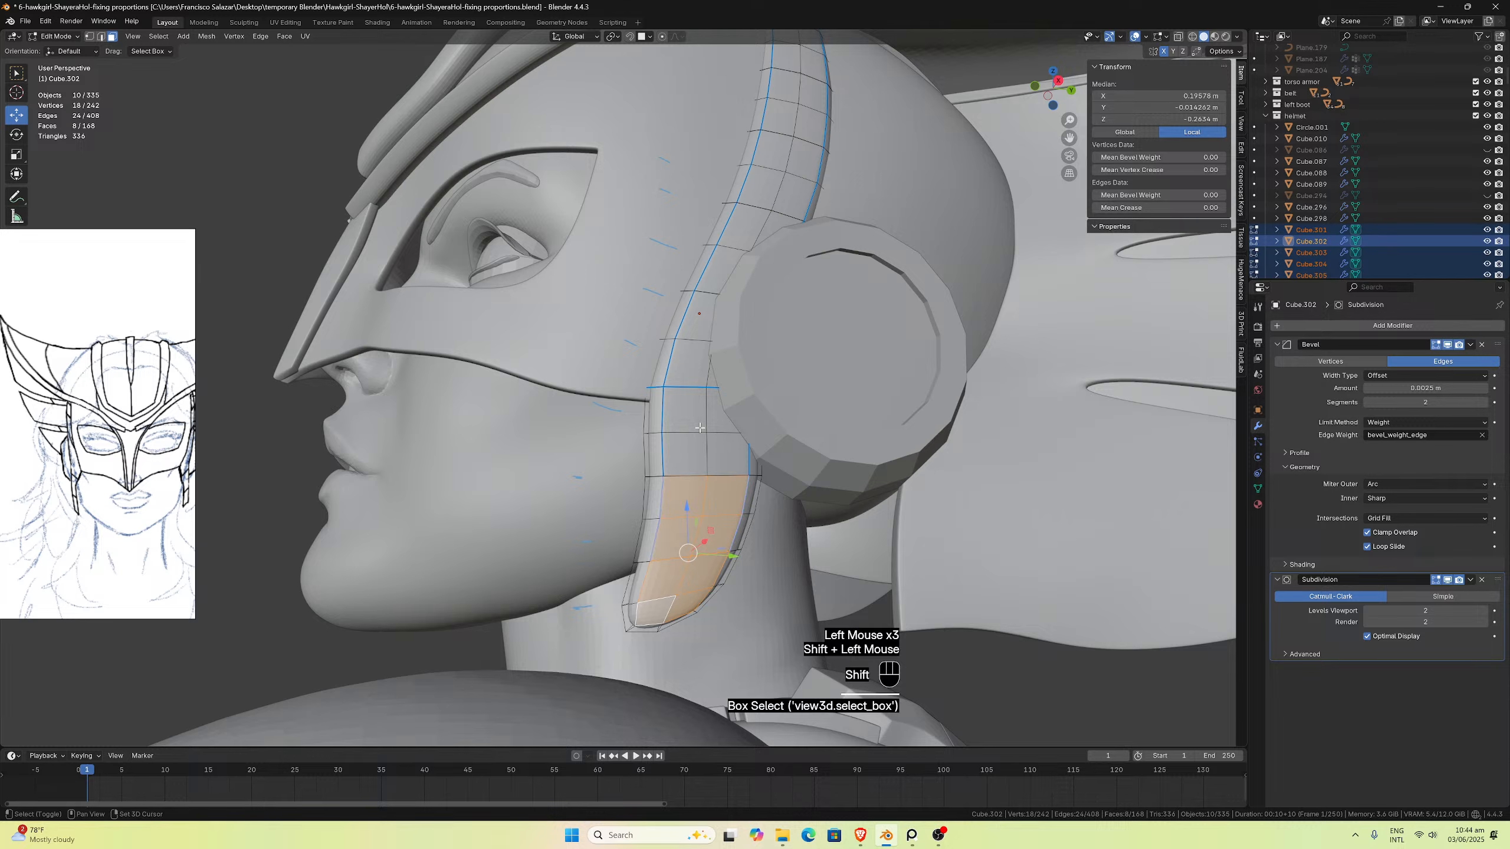
pyautogui.keyDown('shift'); pyautogui.moveTo(684, 416); pyautogui.dragTo(716, 446); pyautogui.keyUp('shift')
pyautogui.keyDown('shift'); pyautogui.moveTo(684, 318); pyautogui.dragTo(724, 345); pyautogui.keyUp('shift')
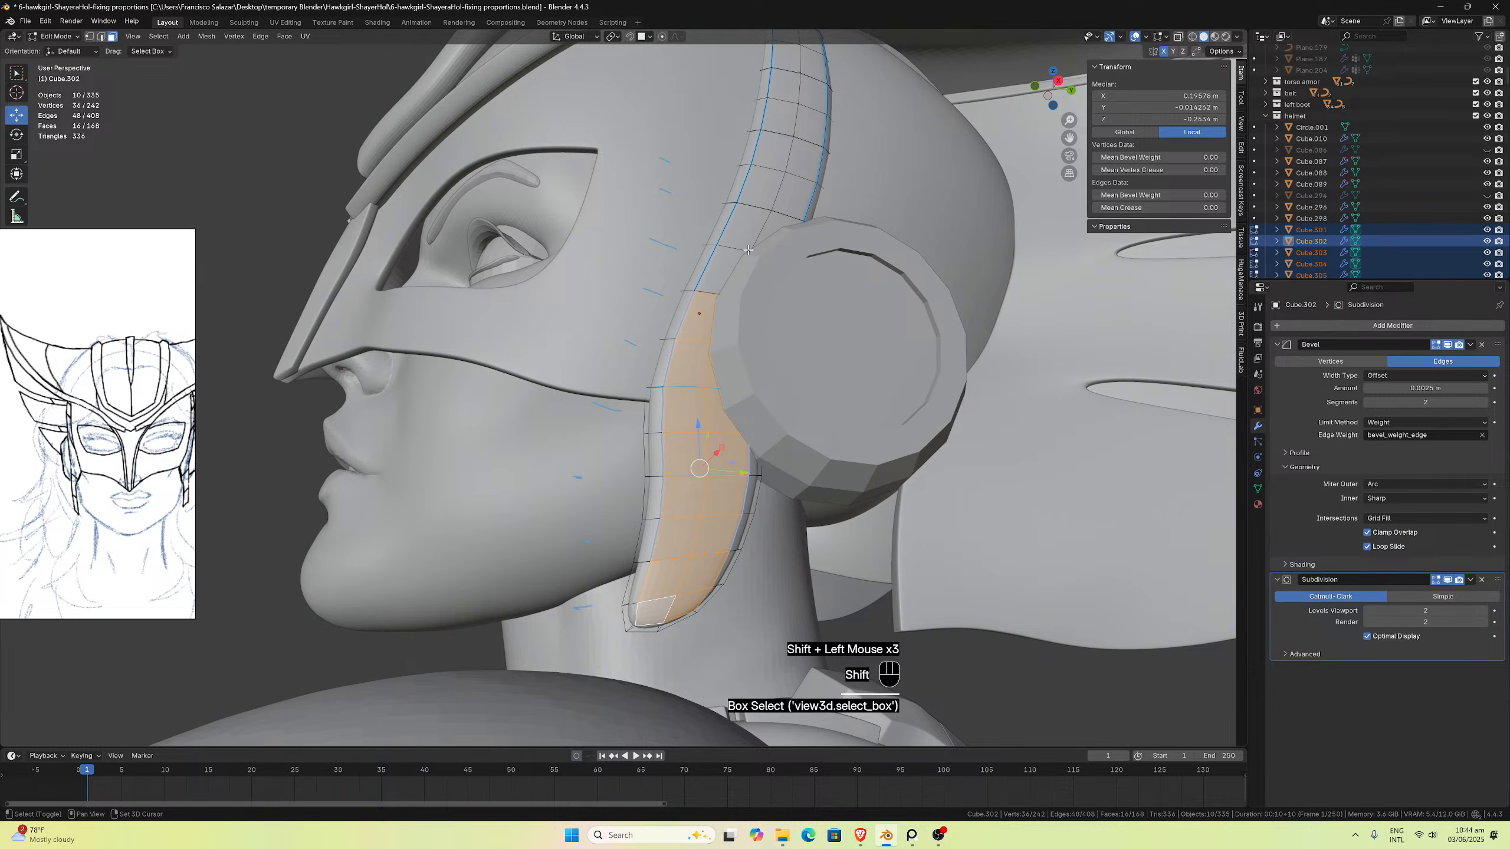
pyautogui.keyDown('shift'); pyautogui.moveTo(749, 250); pyautogui.dragTo(743, 129); pyautogui.keyUp('shift')
pyautogui.moveTo(743, 130); pyautogui.dragTo(649, 275, button='middle')
pyautogui.keyDown('shift'); pyautogui.moveTo(654, 276); pyautogui.dragTo(658, 262); pyautogui.keyUp('shift')
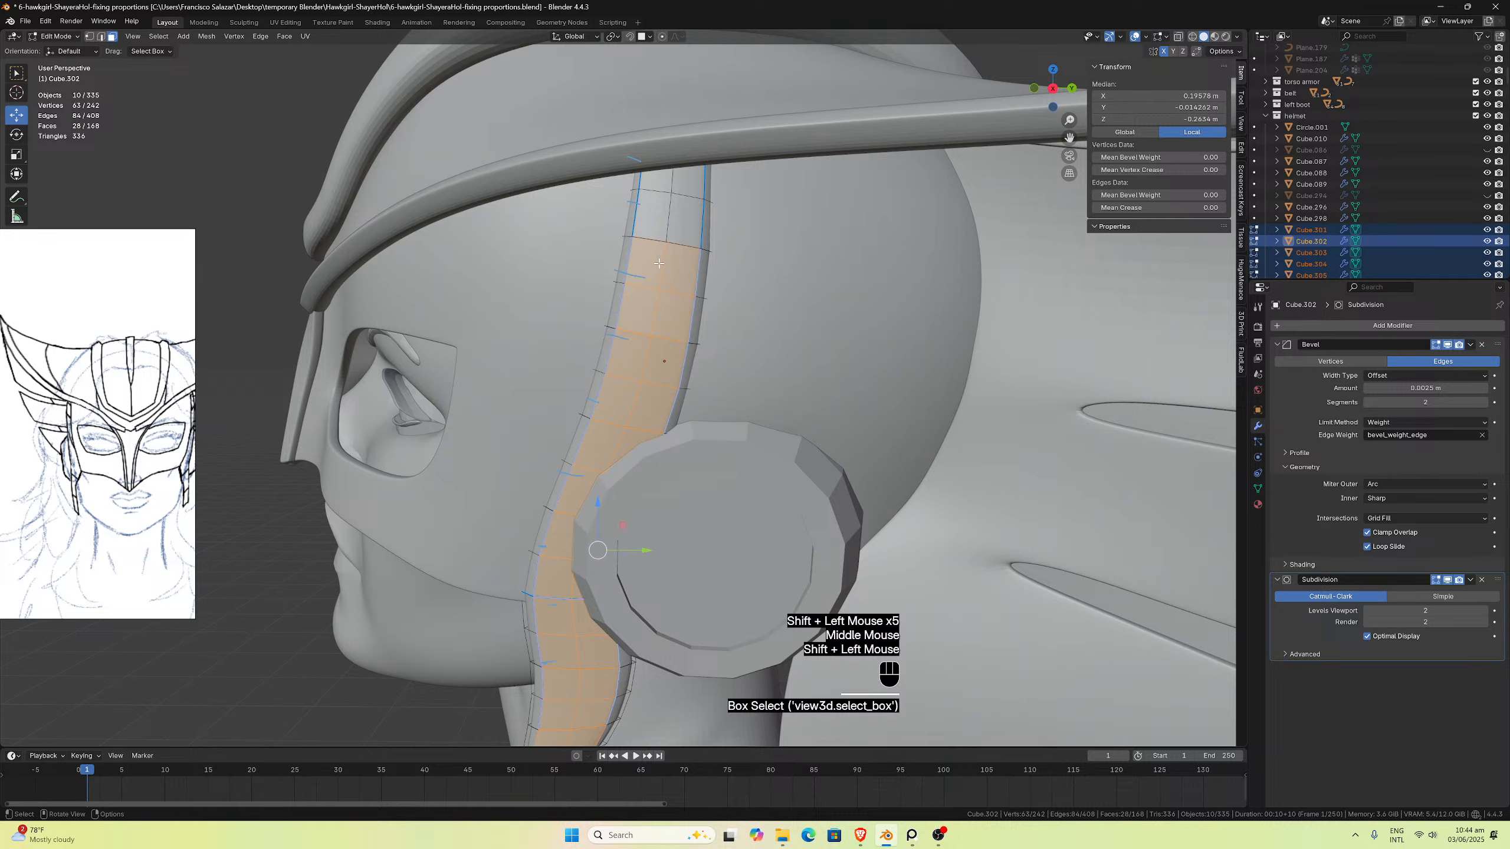
# Step: Add the outer faces at the strap's upper end to the selection, isolating the strap pieces to reach the last ones
pyautogui.scroll(-2, 658, 263)
pyautogui.moveTo(659, 263); pyautogui.dragTo(482, 156, button='middle')
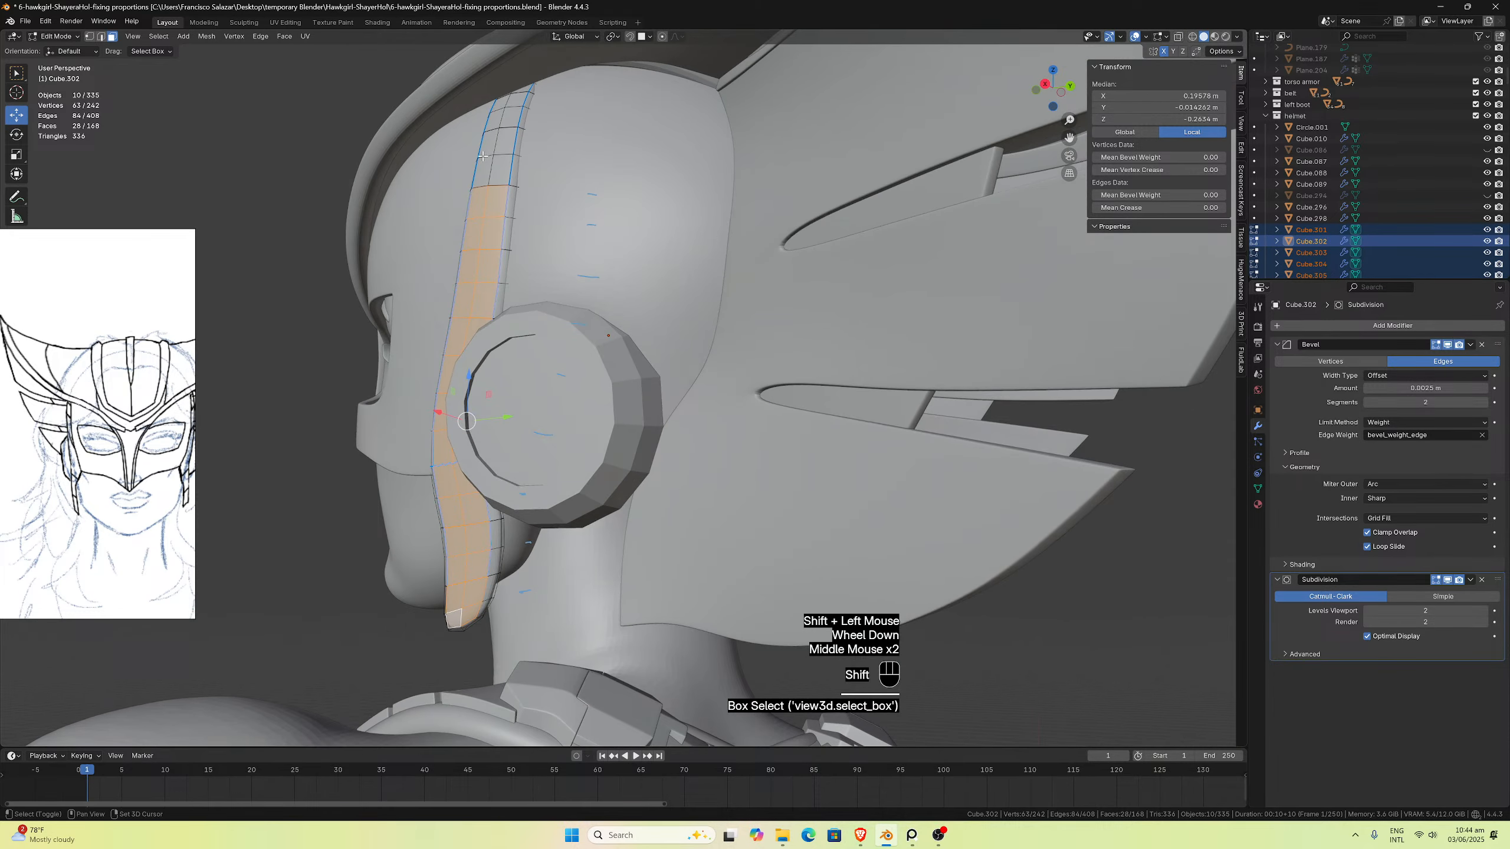
pyautogui.keyDown('shift'); pyautogui.moveTo(482, 155); pyautogui.dragTo(523, 89); pyautogui.keyUp('shift')
pyautogui.moveTo(523, 89); pyautogui.dragTo(633, 131, button='middle')
pyautogui.press('/')
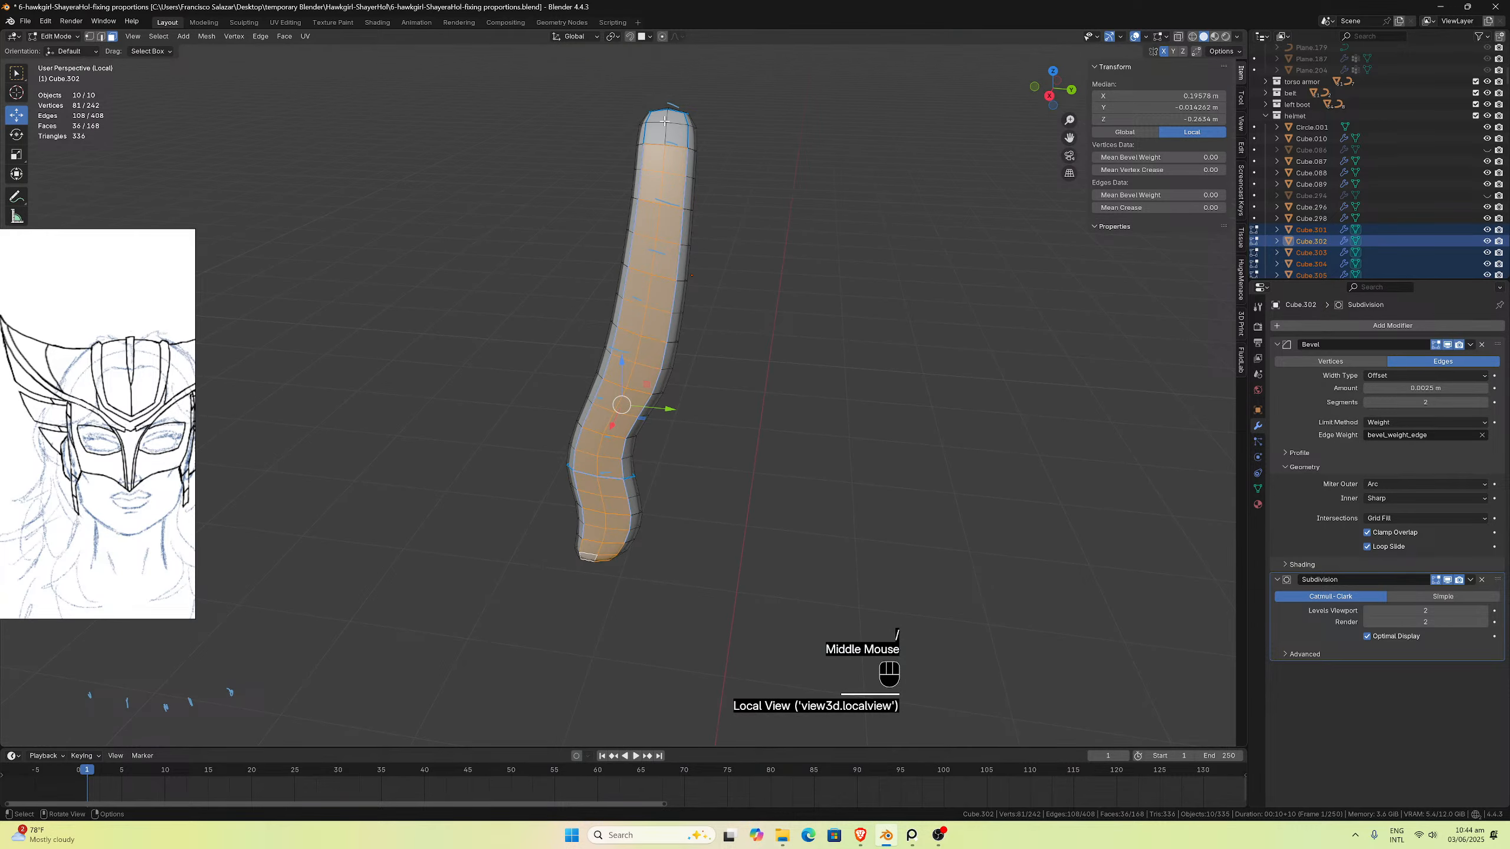
pyautogui.keyDown('shift'); pyautogui.moveTo(657, 117); pyautogui.dragTo(684, 150); pyautogui.keyUp('shift')
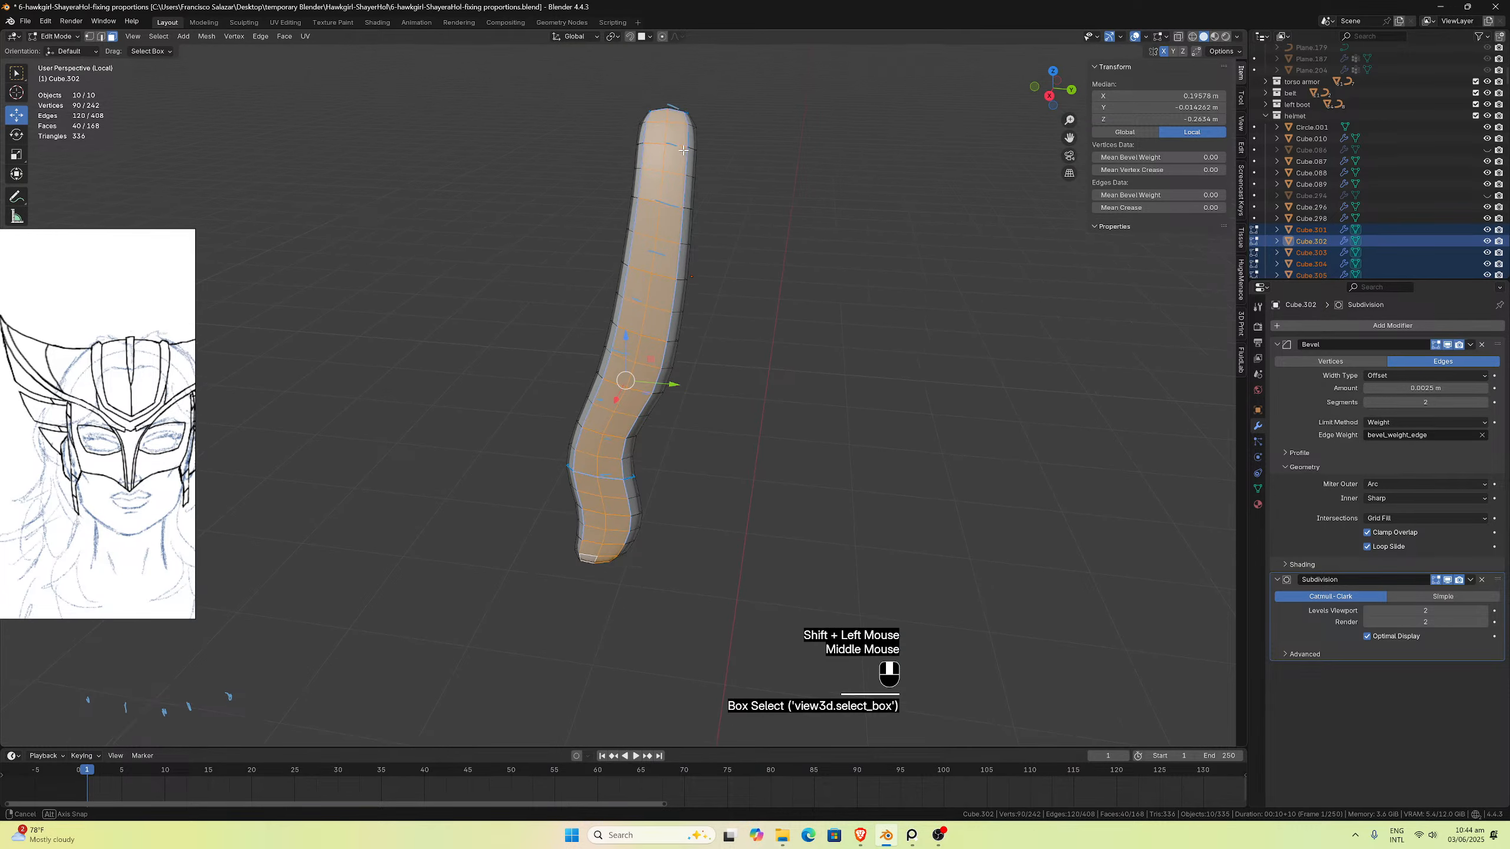
pyautogui.moveTo(683, 150); pyautogui.dragTo(678, 119, button='middle')
# Step: Try to extrude the selected outer strap faces outward by about 0.013 m with the whole helmet shown
pyautogui.press('/')
pyautogui.moveTo(588, 312); pyautogui.dragTo(767, 345, button='middle')
pyautogui.press('e')
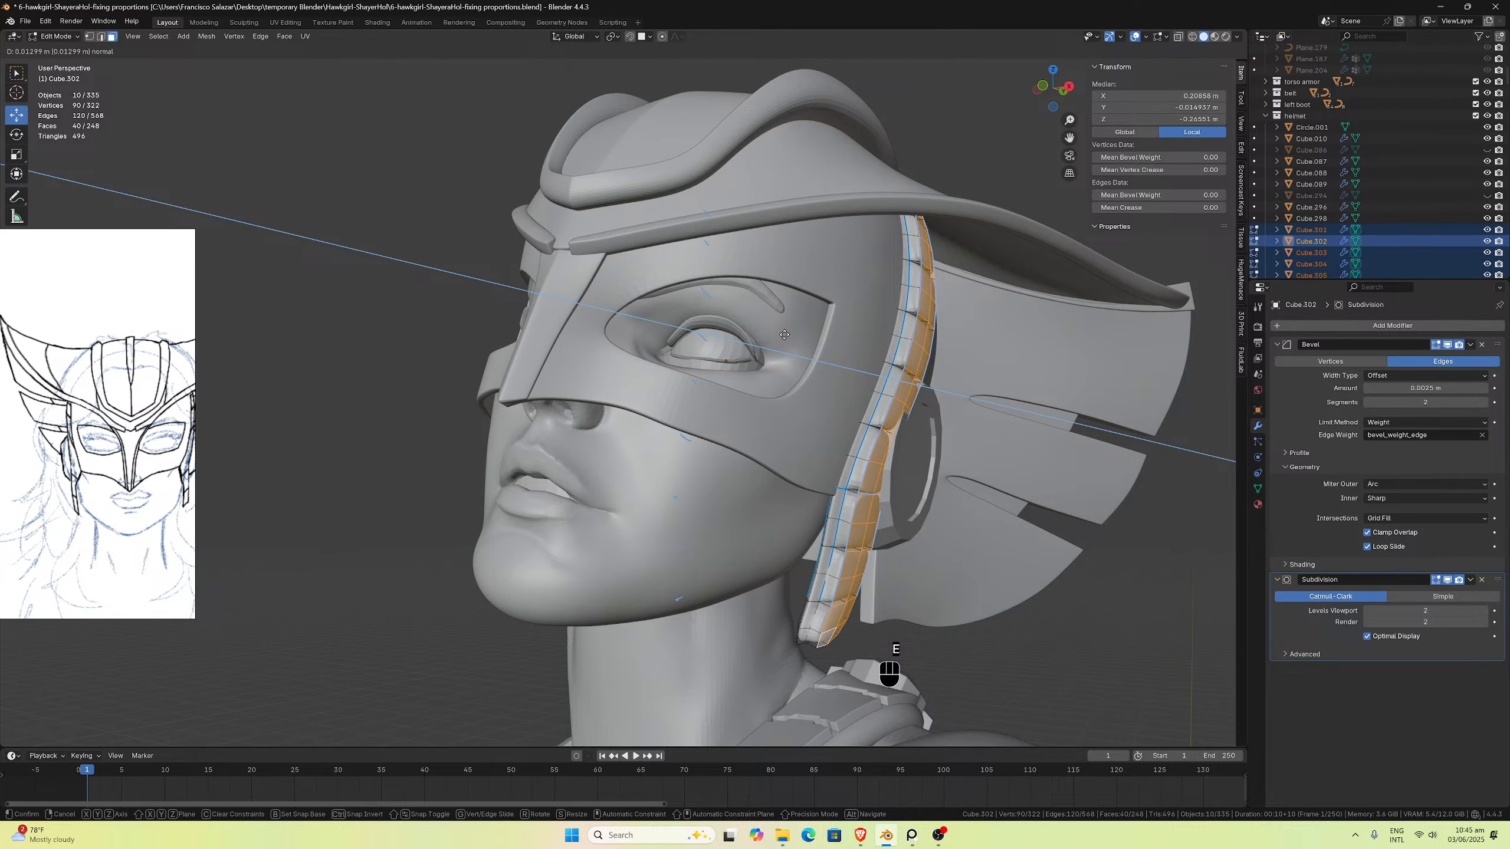
pyautogui.click(785, 331)
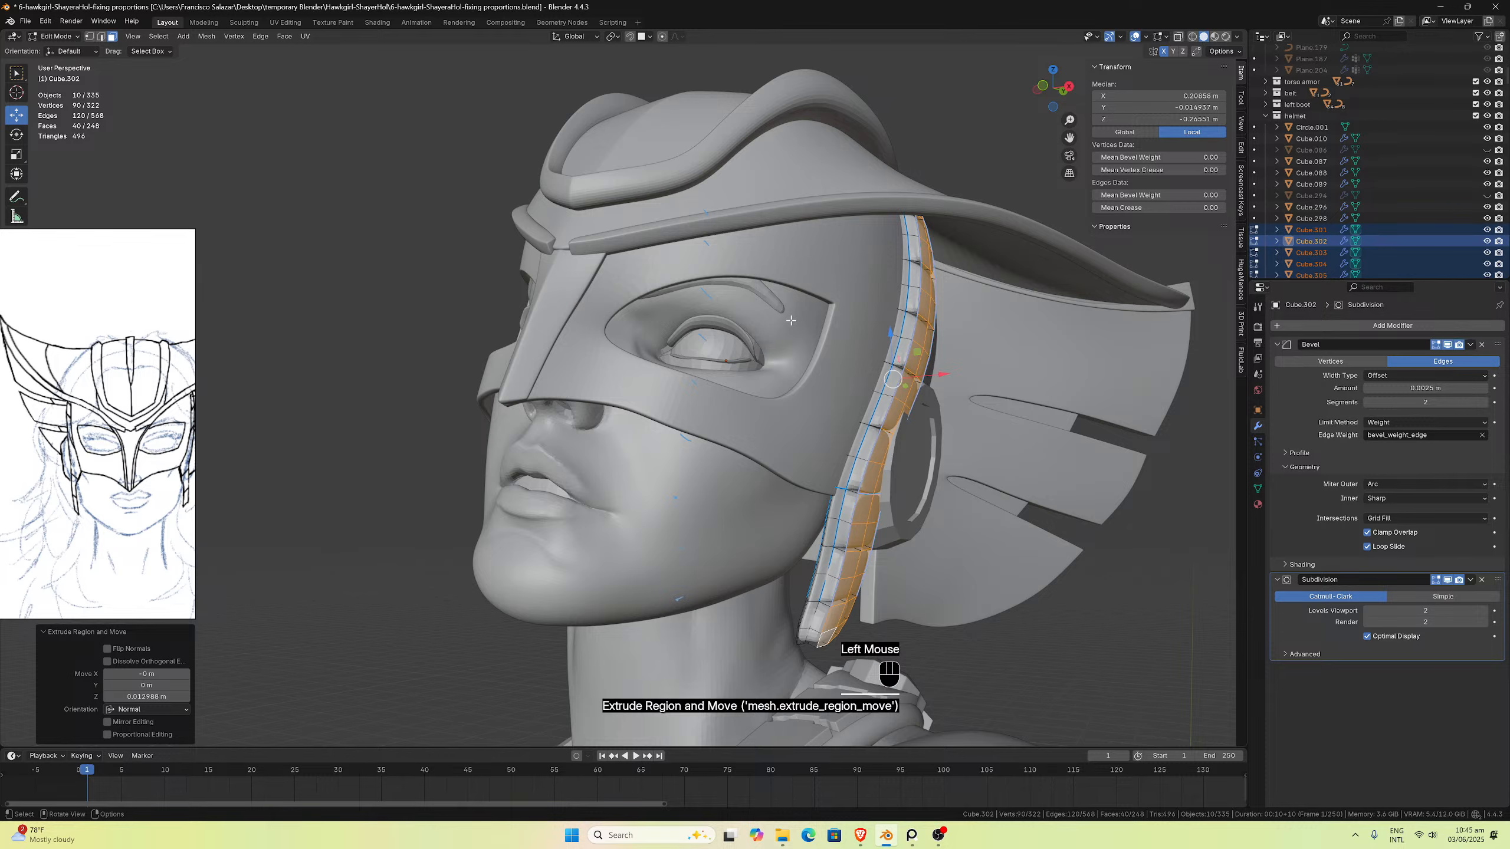
# Step: Isolate the strap pieces again and undo the extrusion of their outer faces
pyautogui.press('/')
pyautogui.moveTo(721, 235); pyautogui.dragTo(755, 292, button='middle')
pyautogui.hotkey('ctrl', 'z')
pyautogui.hotkey('ctrl', 'z')
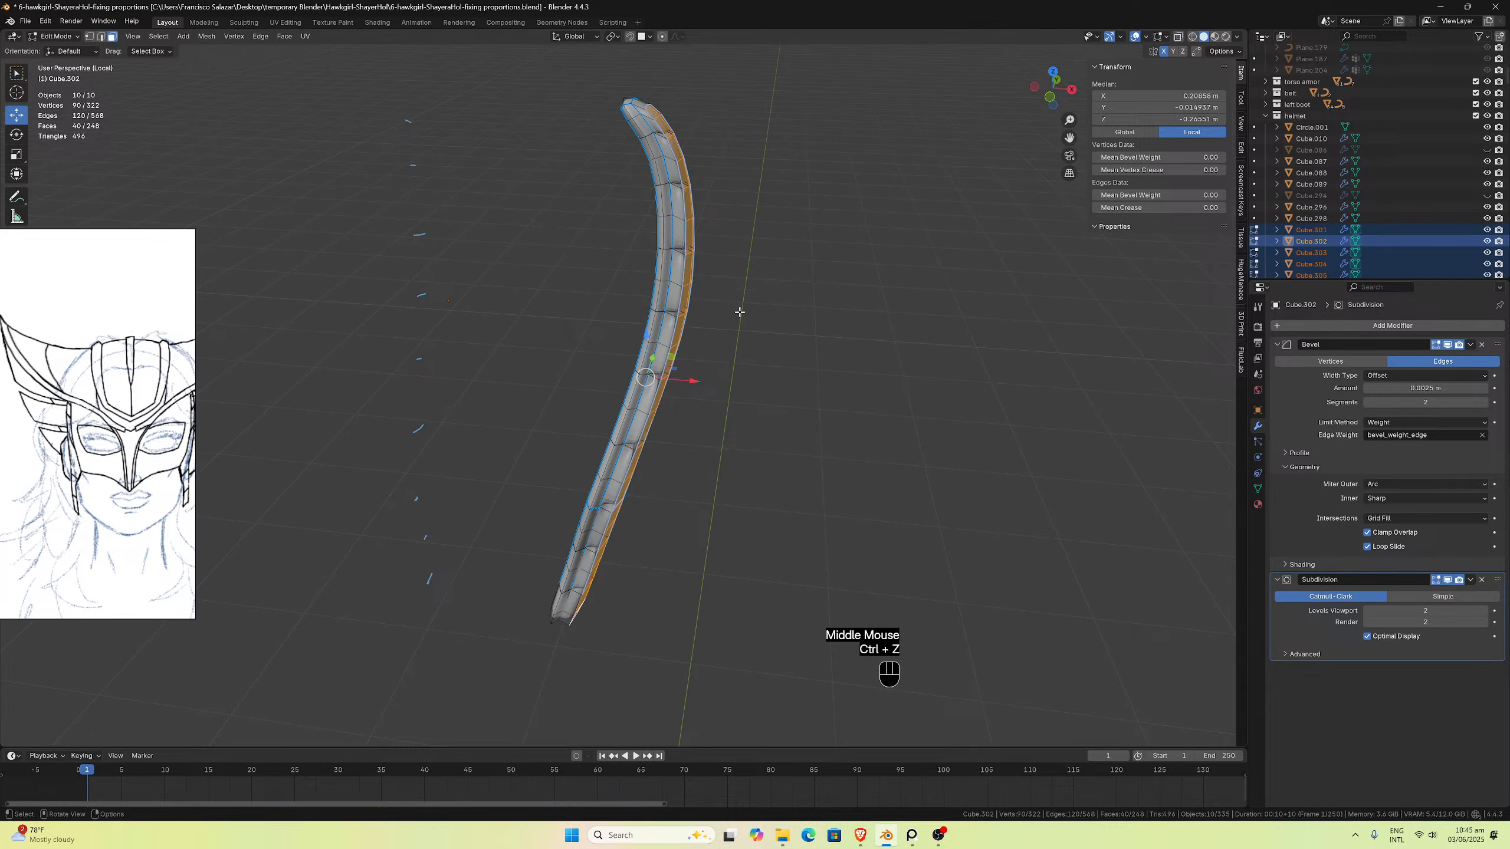
# Step: Extrude the selected outer faces of all strap pieces outward along their normals and return to Object Mode
pyautogui.moveTo(72, 237)
pyautogui.mouseDown()
pyautogui.moveTo(238, 404)
pyautogui.moveTo(420, 338)
pyautogui.mouseUp()
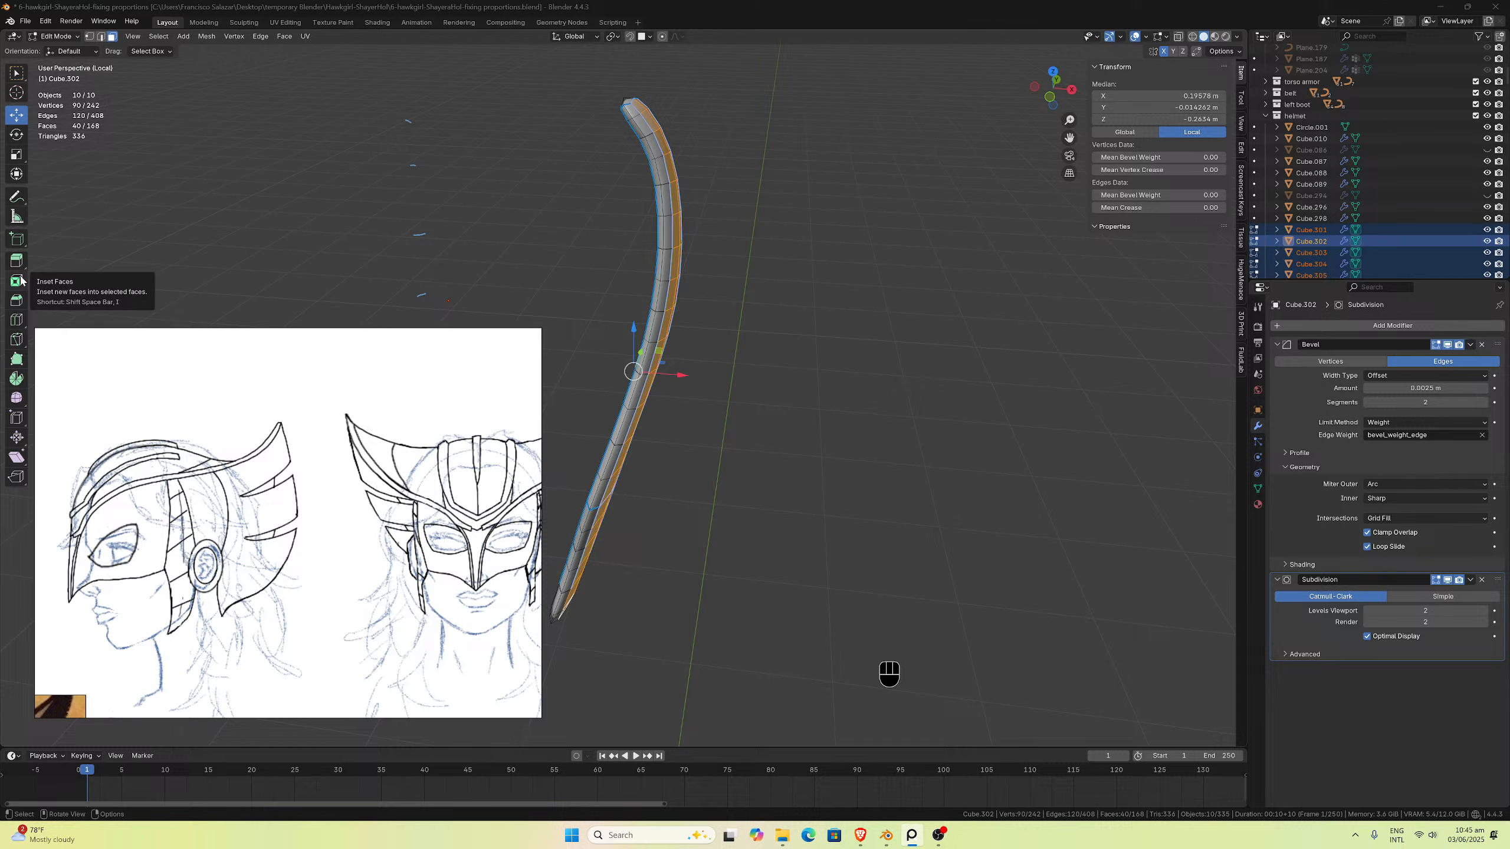
pyautogui.click(17, 262)
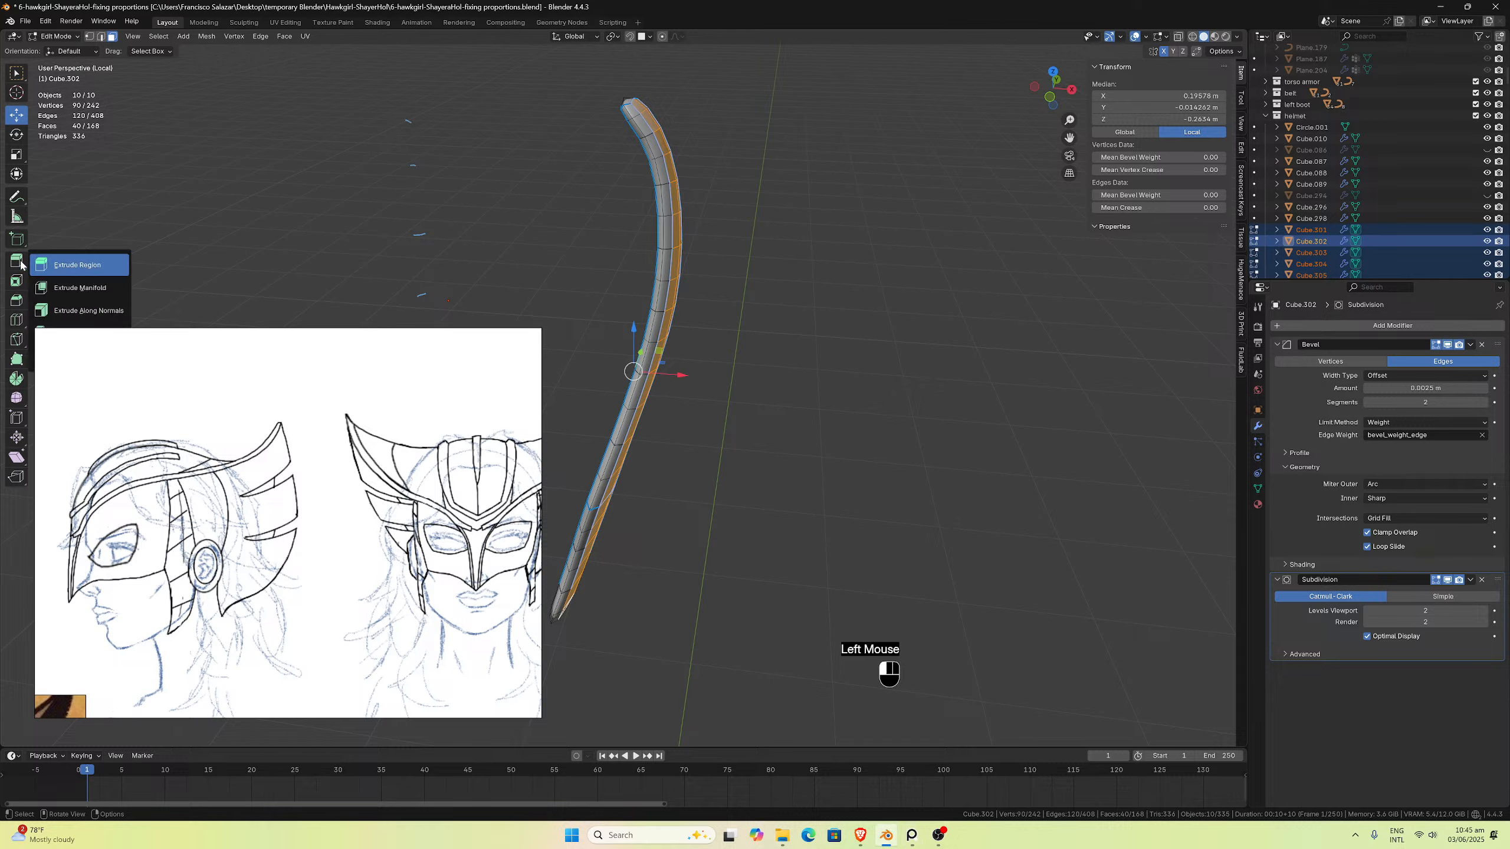
pyautogui.moveTo(684, 397); pyautogui.dragTo(665, 392)
pyautogui.moveTo(665, 393); pyautogui.dragTo(763, 386, button='middle')
pyautogui.scroll(1, 874, 315)
pyautogui.scroll(1, 826, 337)
pyautogui.scroll(-1, 797, 345)
pyautogui.scroll(3, 761, 418)
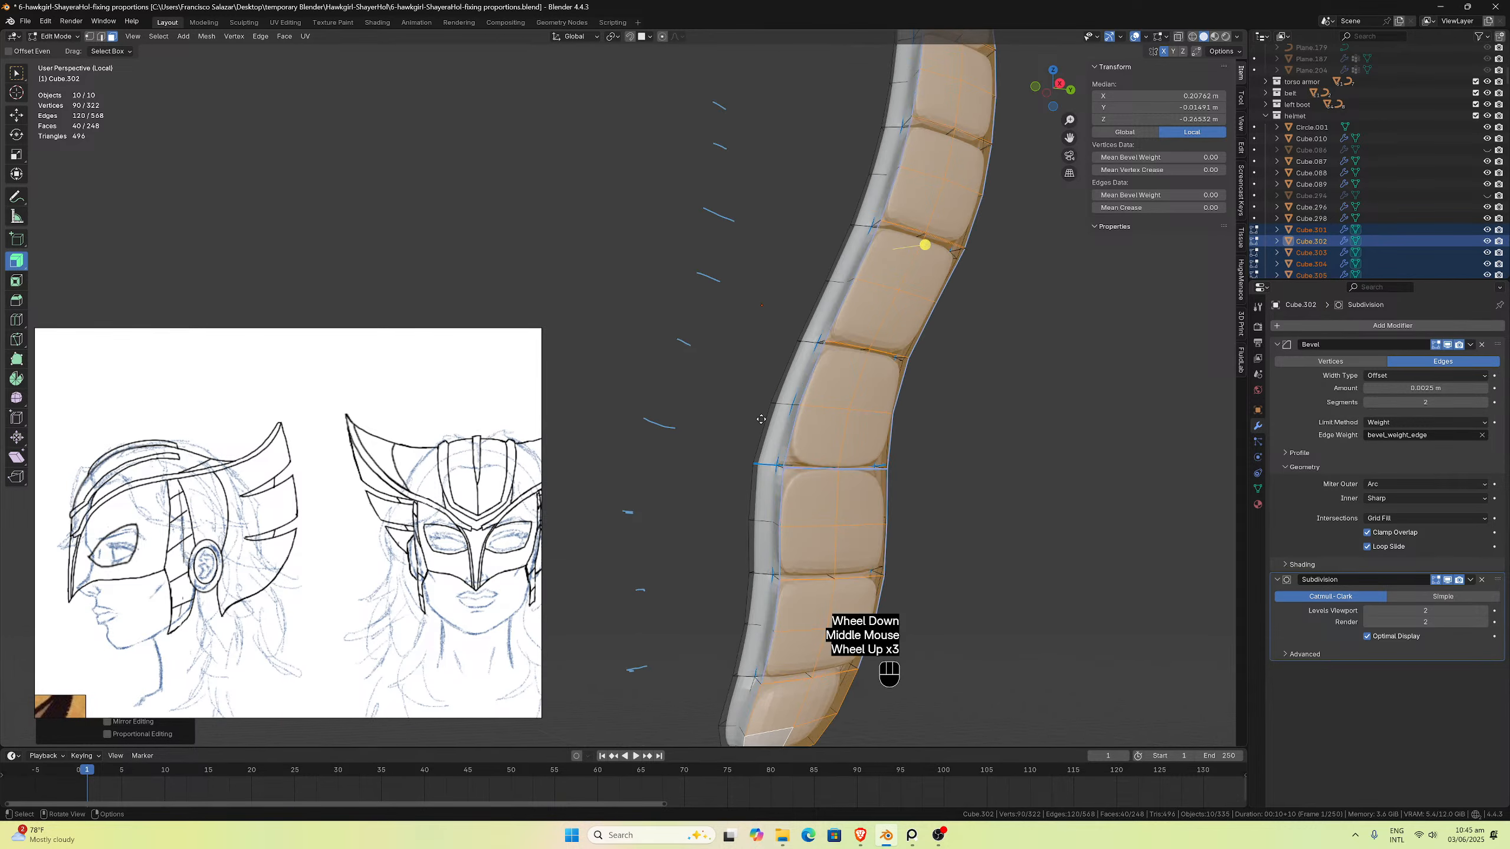
pyautogui.press('Tab')
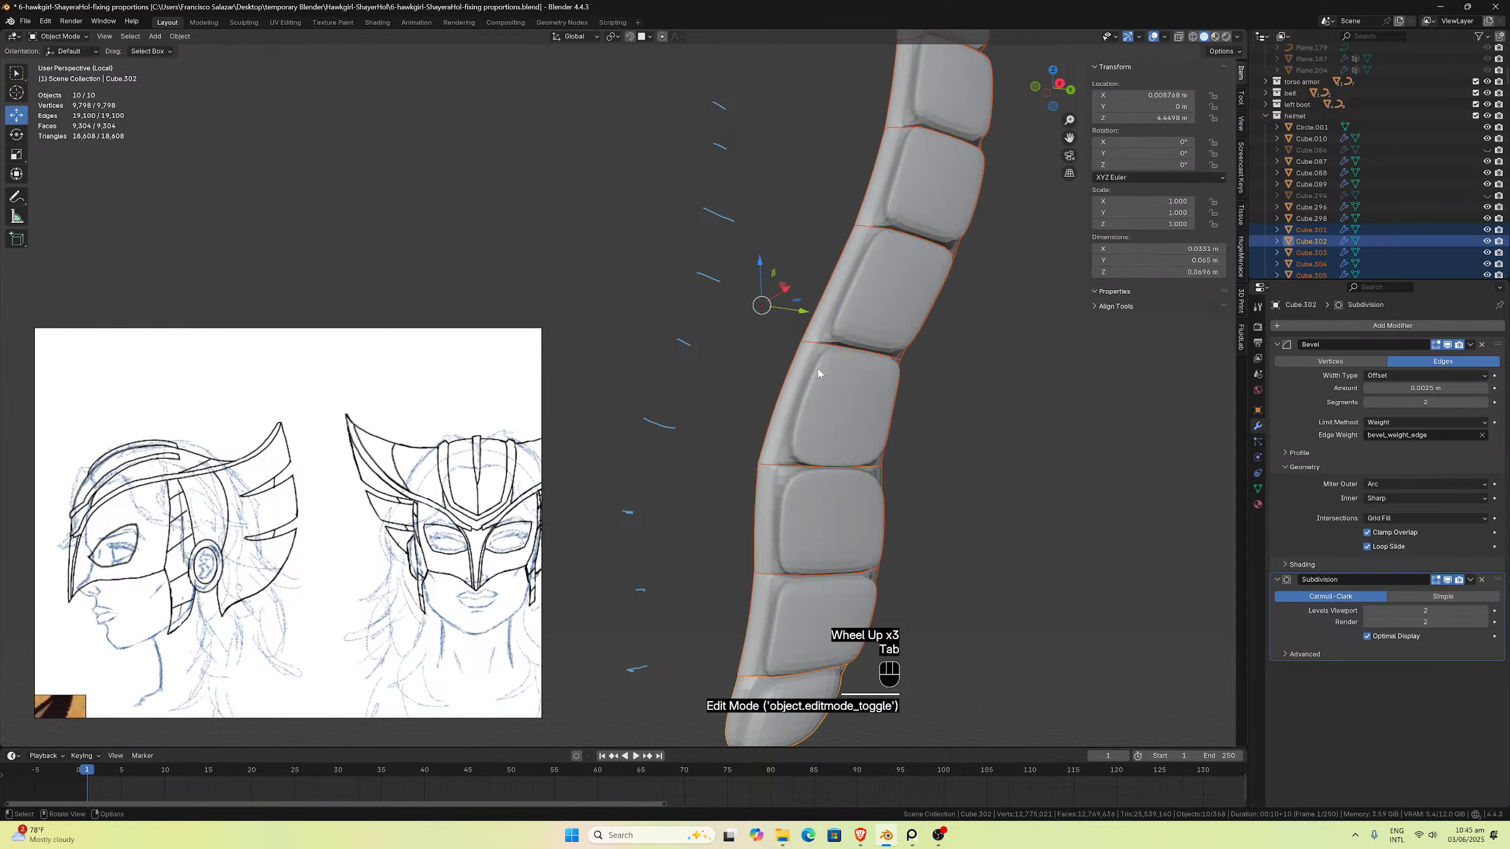
# Step: Unhide the helmet object Cube.086 and bring the full model back around the strap pieces
pyautogui.scroll(-2, 821, 373)
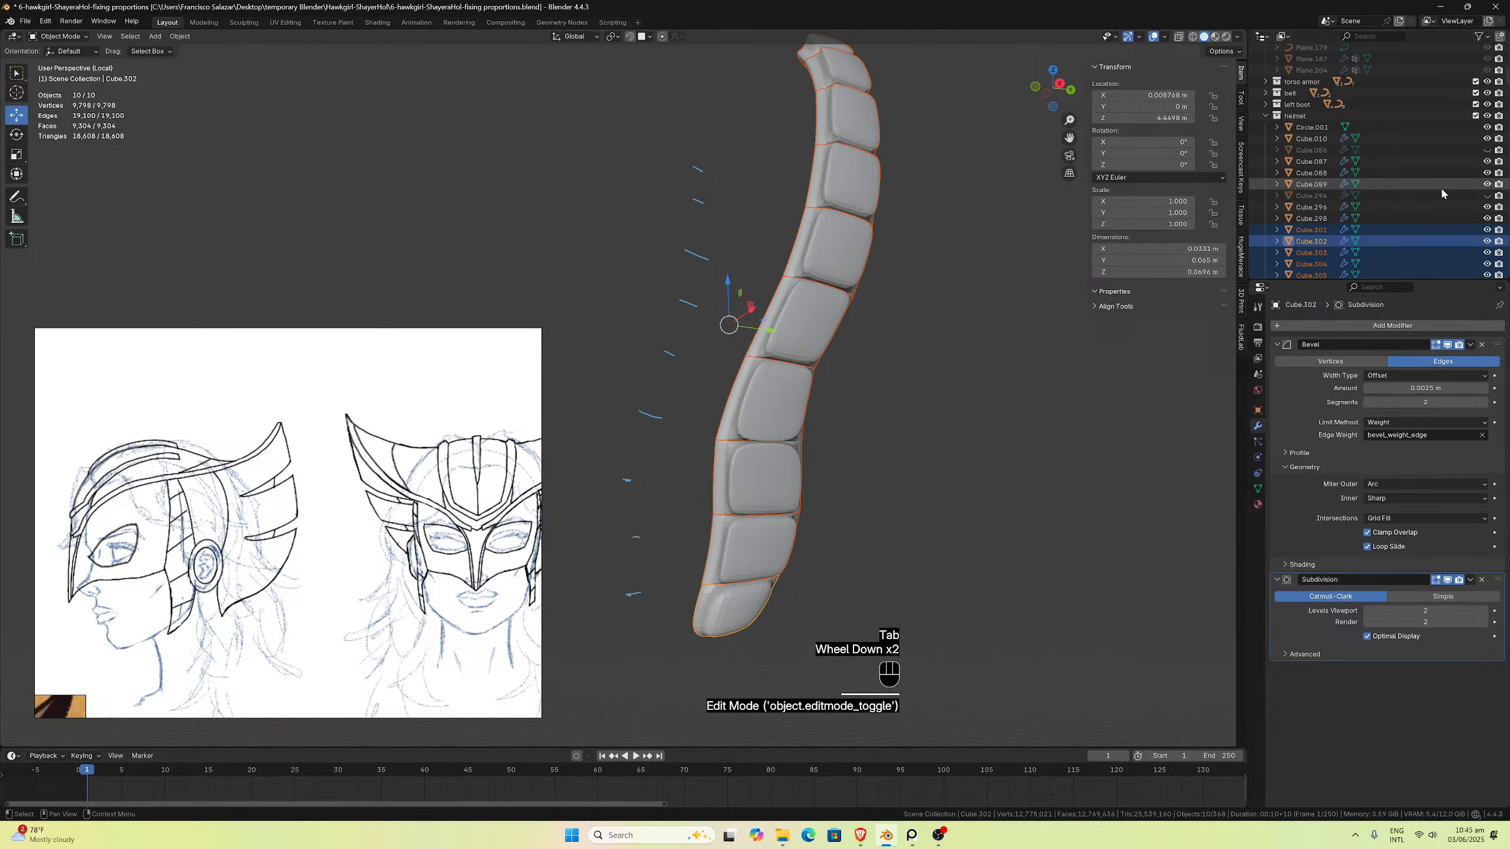
pyautogui.click(1487, 150)
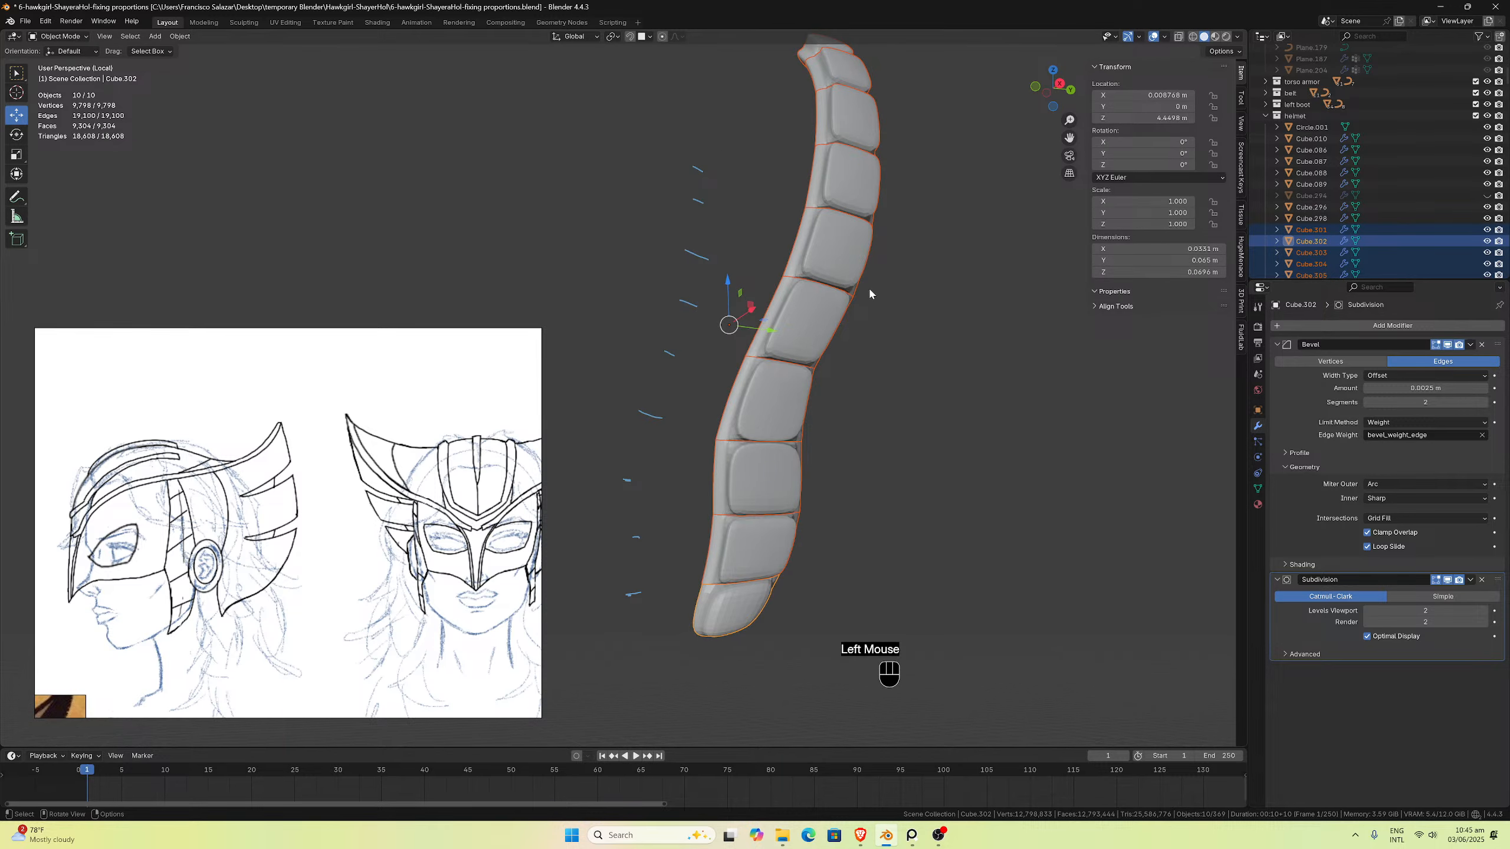
pyautogui.press('/')
pyautogui.moveTo(860, 299); pyautogui.dragTo(786, 361, button='middle')
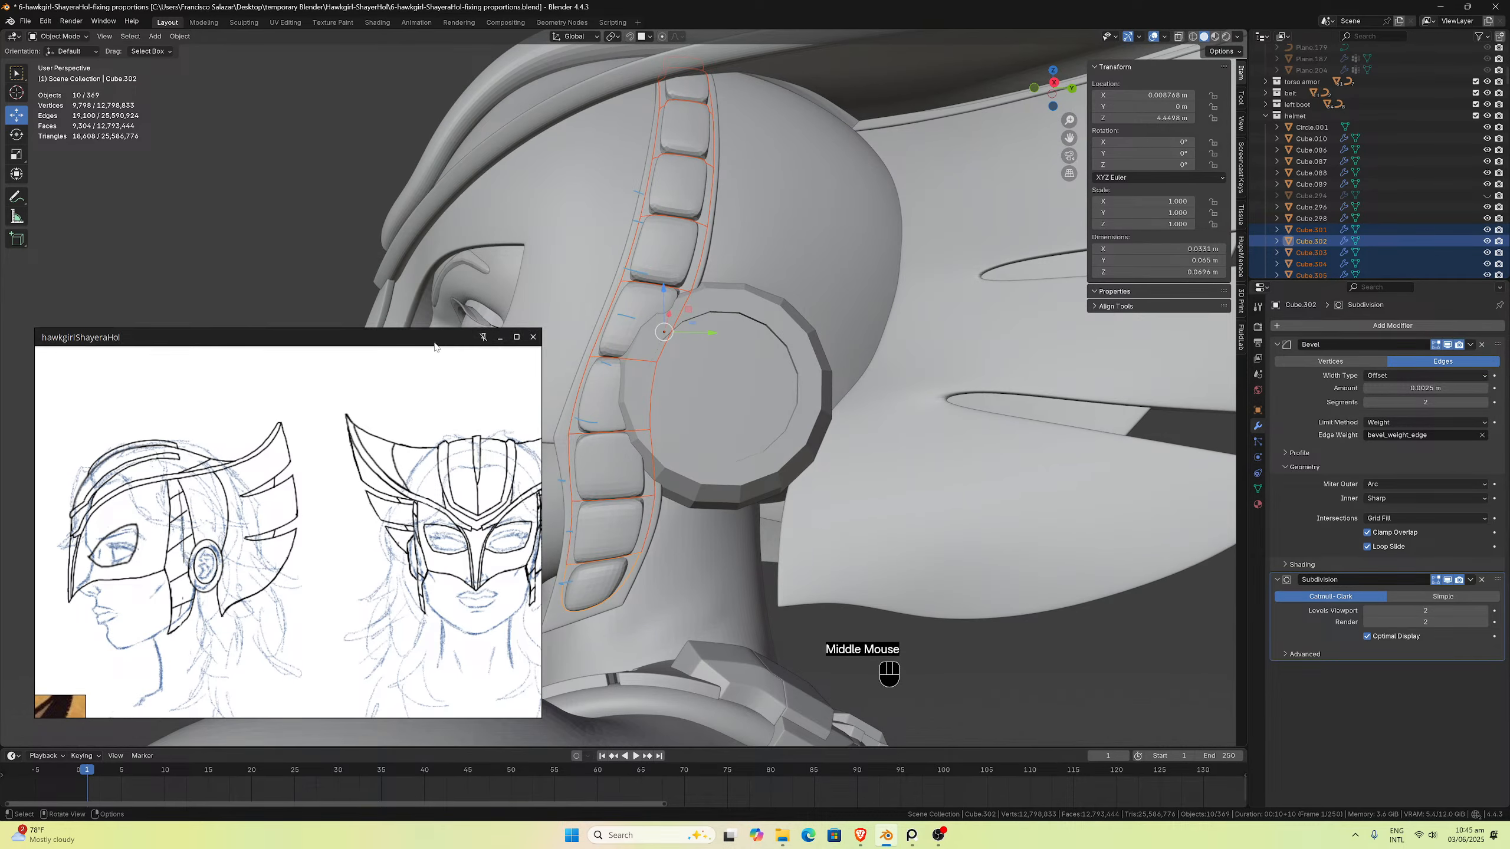
pyautogui.moveTo(435, 344); pyautogui.dragTo(291, 348)
pyautogui.moveTo(642, 410); pyautogui.dragTo(656, 427, button='middle')
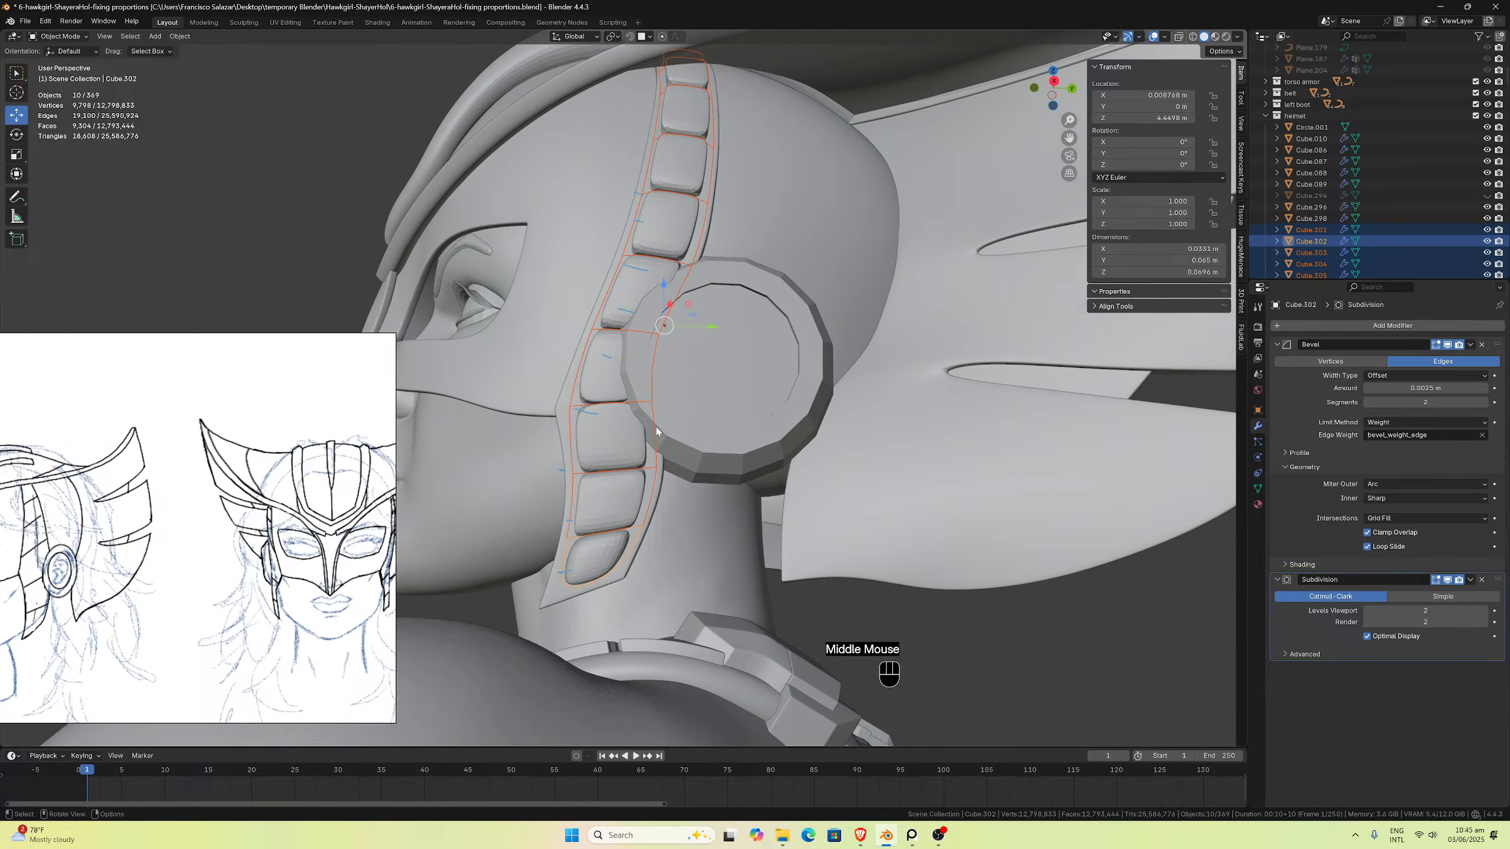
pyautogui.scroll(2, 666, 449)
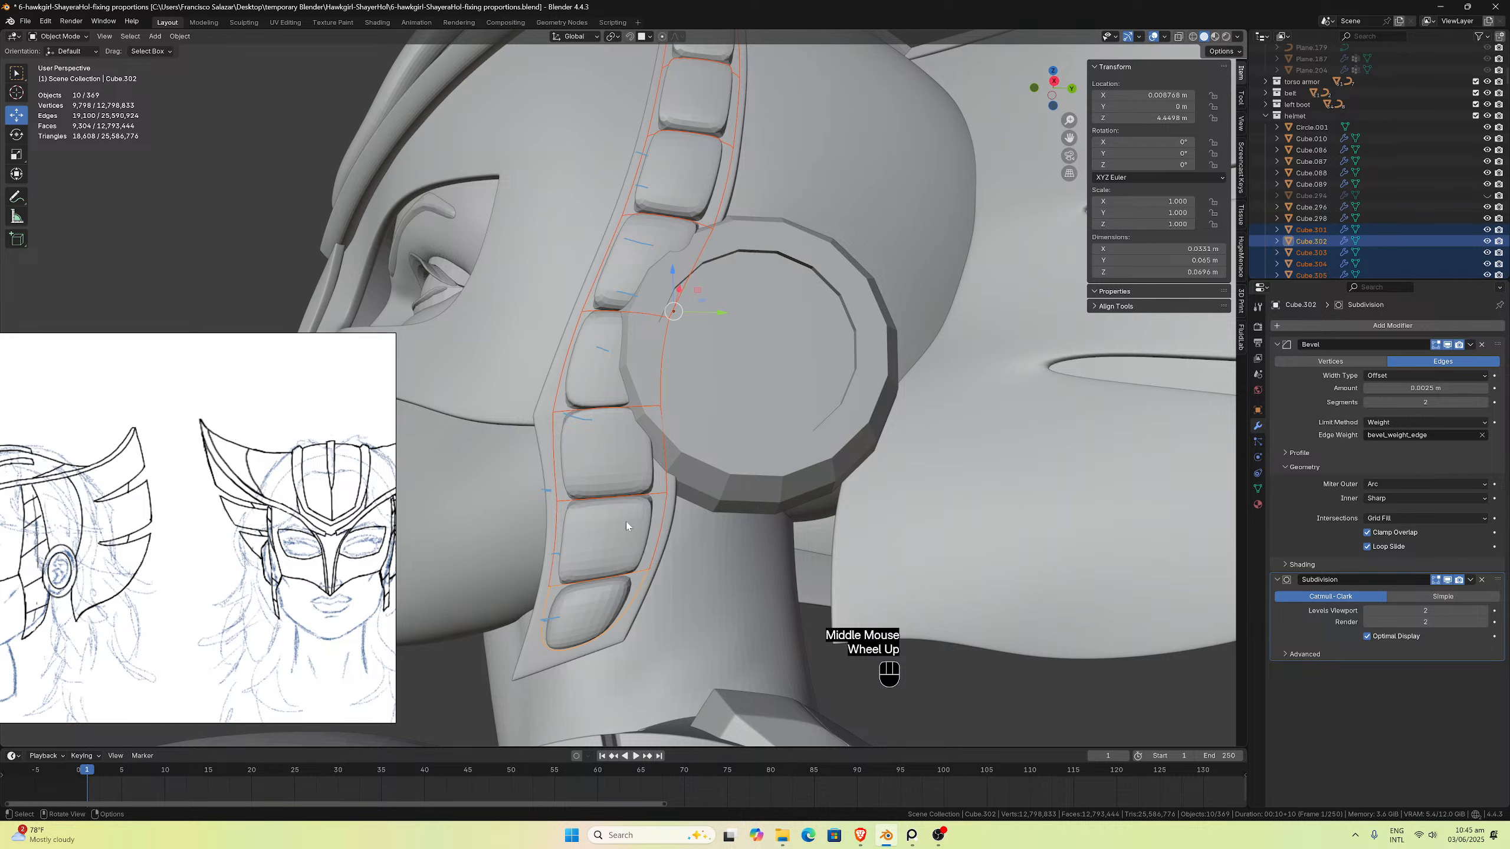
# Step: Isolate the lowest strap piece and open its mesh for editing
pyautogui.click(604, 573)
pyautogui.click(593, 600)
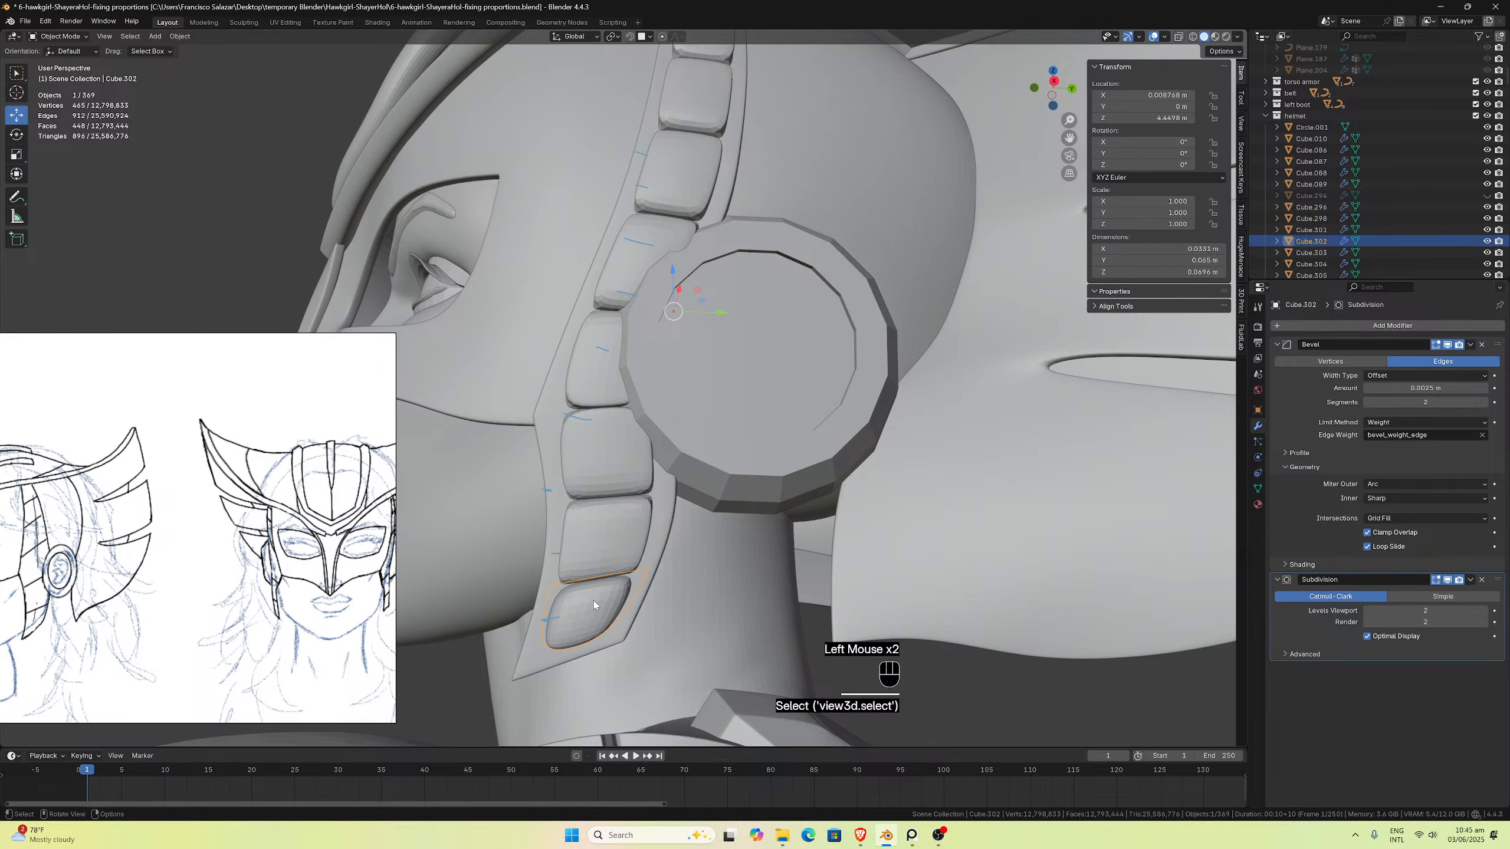
pyautogui.moveTo(593, 600); pyautogui.dragTo(752, 512, button='middle')
pyautogui.press('Tab')
pyautogui.press('/')
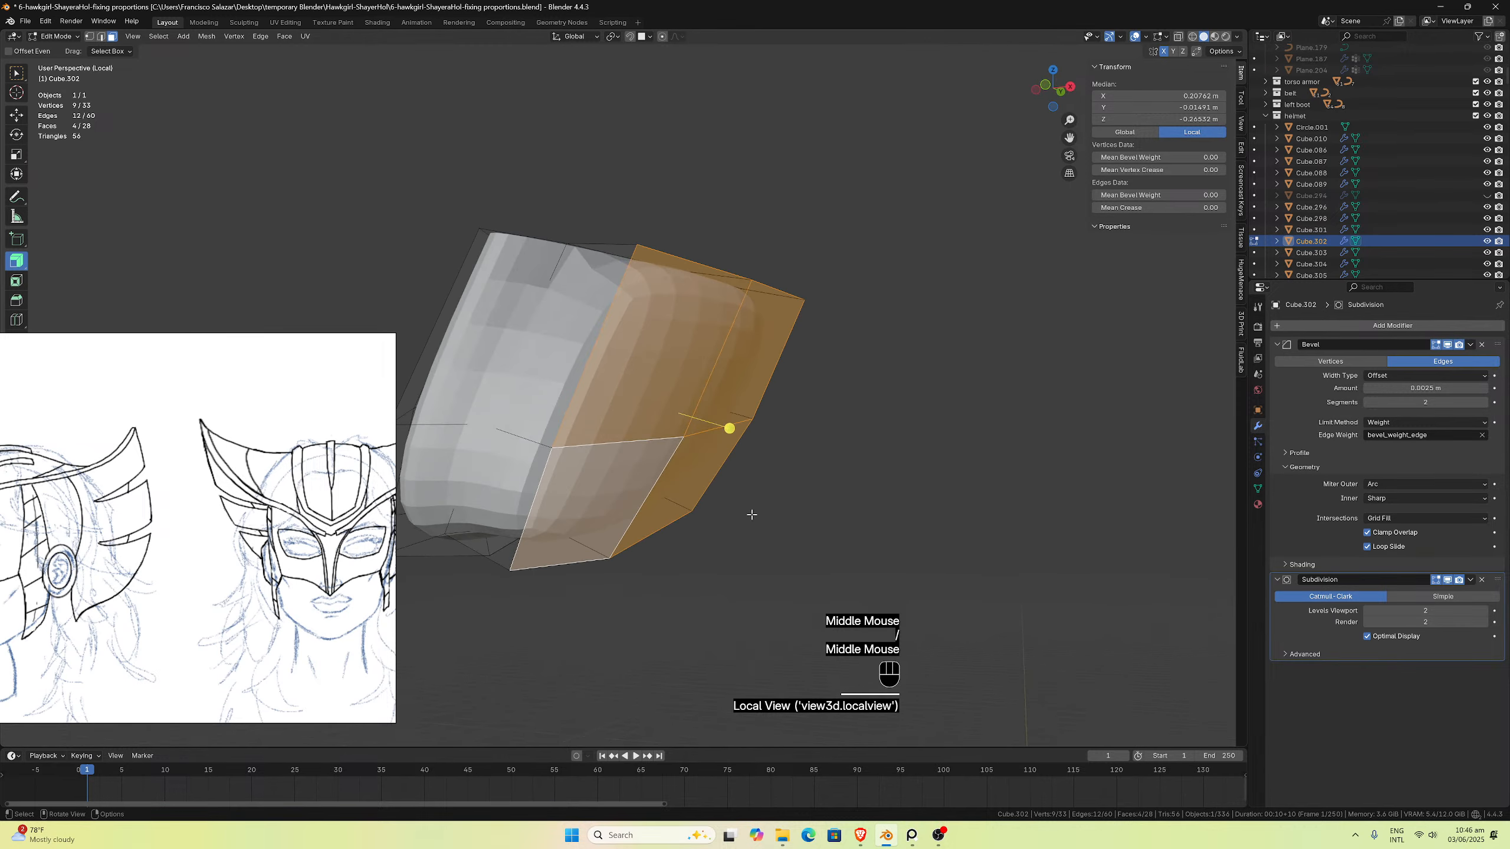
pyautogui.scroll(-1, 609, 448)
pyautogui.moveTo(602, 447); pyautogui.dragTo(537, 417, button='middle')
pyautogui.scroll(-1, 628, 447)
# Step: Delete the loop of side faces around the inner half of the lowest strap piece
pyautogui.click(609, 365)
pyautogui.click(583, 466)
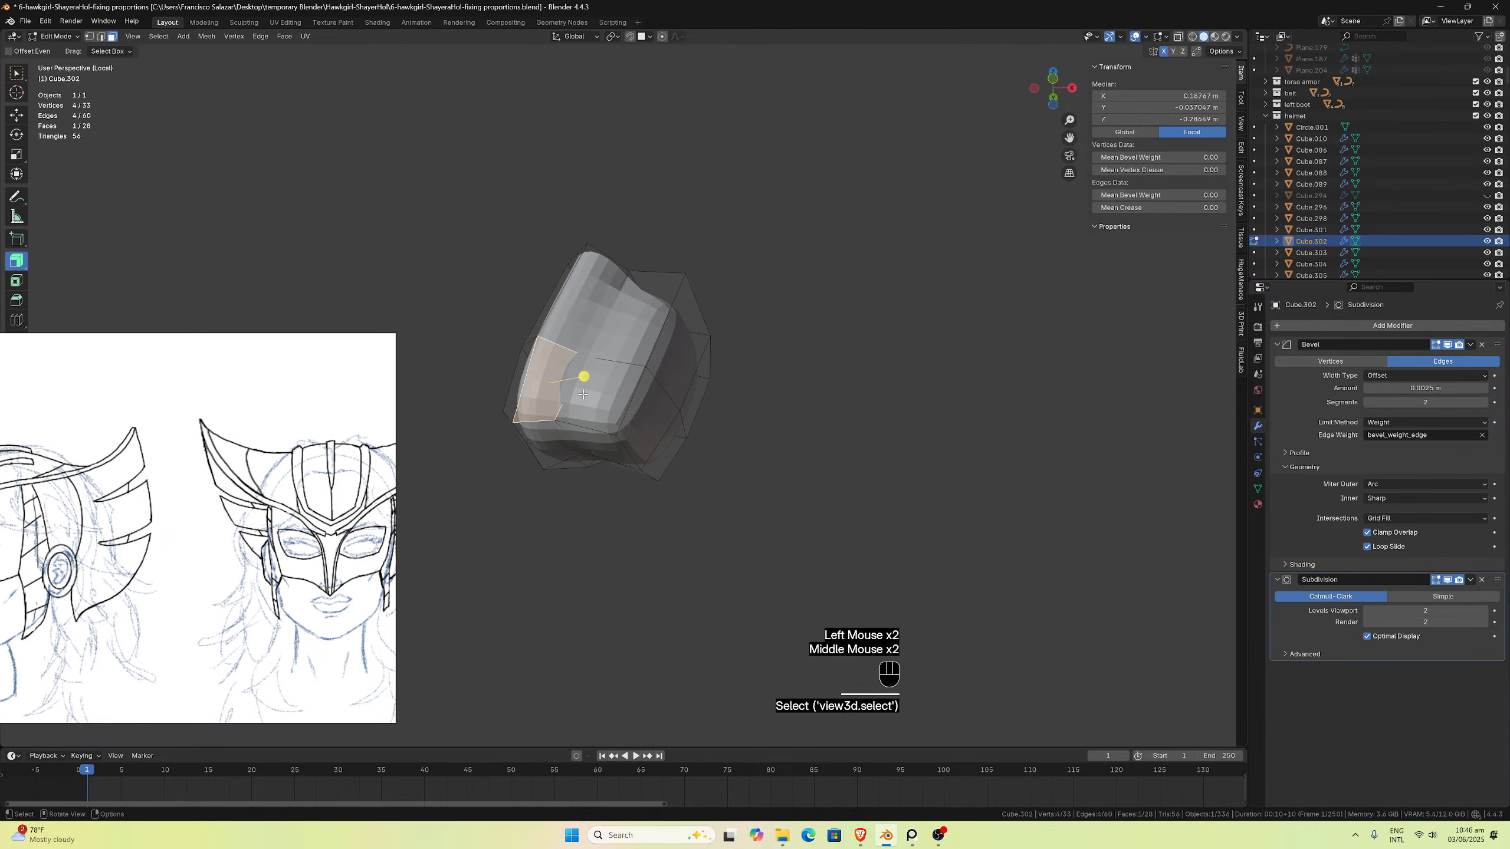
pyautogui.click(537, 417)
pyautogui.keyDown('alt'); pyautogui.click(537, 416); pyautogui.keyUp('alt')
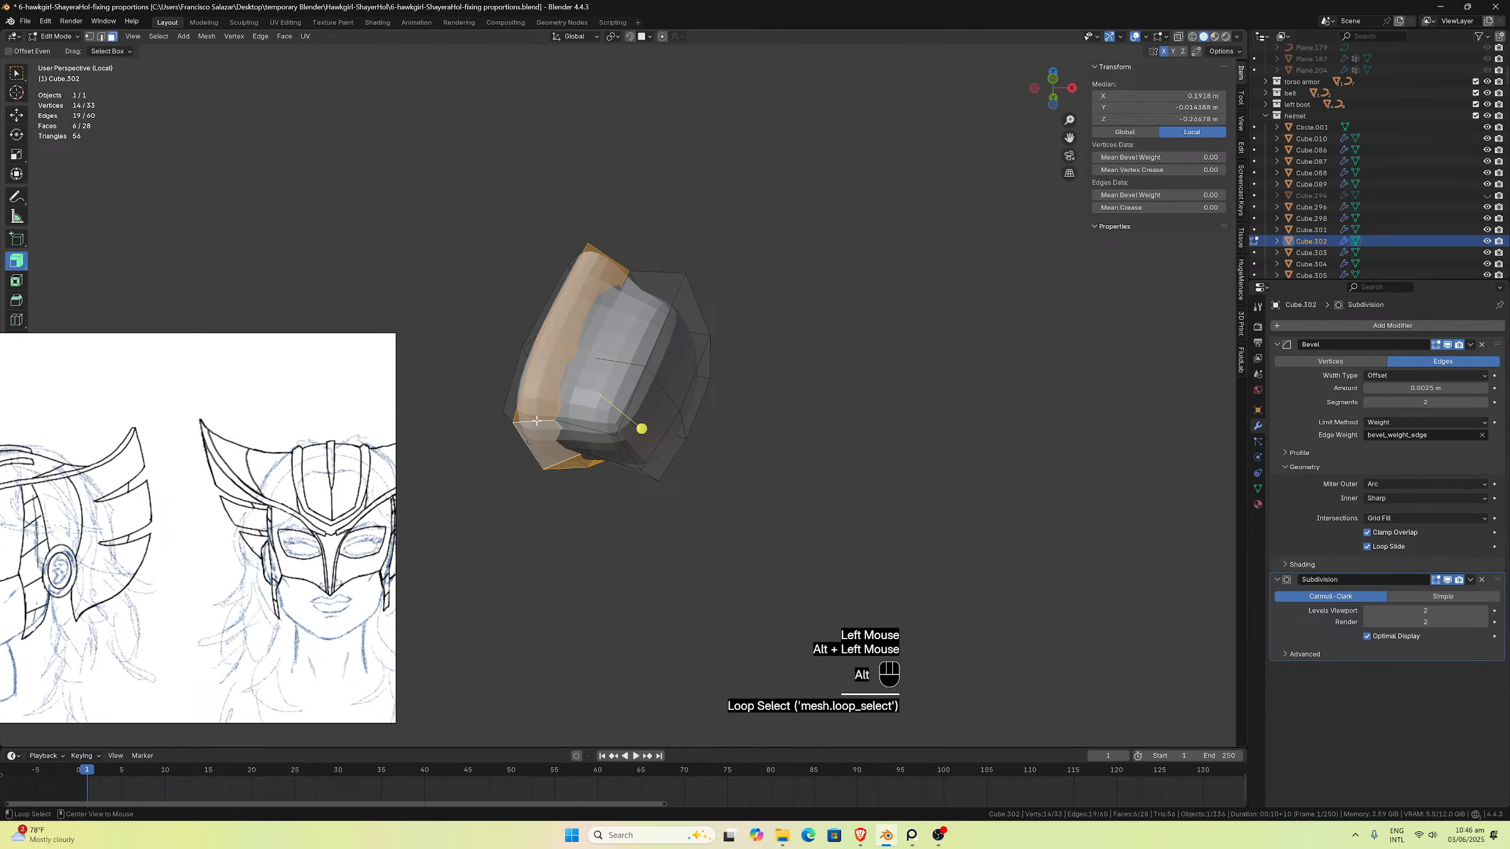
pyautogui.moveTo(539, 406); pyautogui.dragTo(579, 435, button='middle')
pyautogui.press('x')
pyautogui.click(535, 420)
pyautogui.click(579, 435)
pyautogui.click(586, 432)
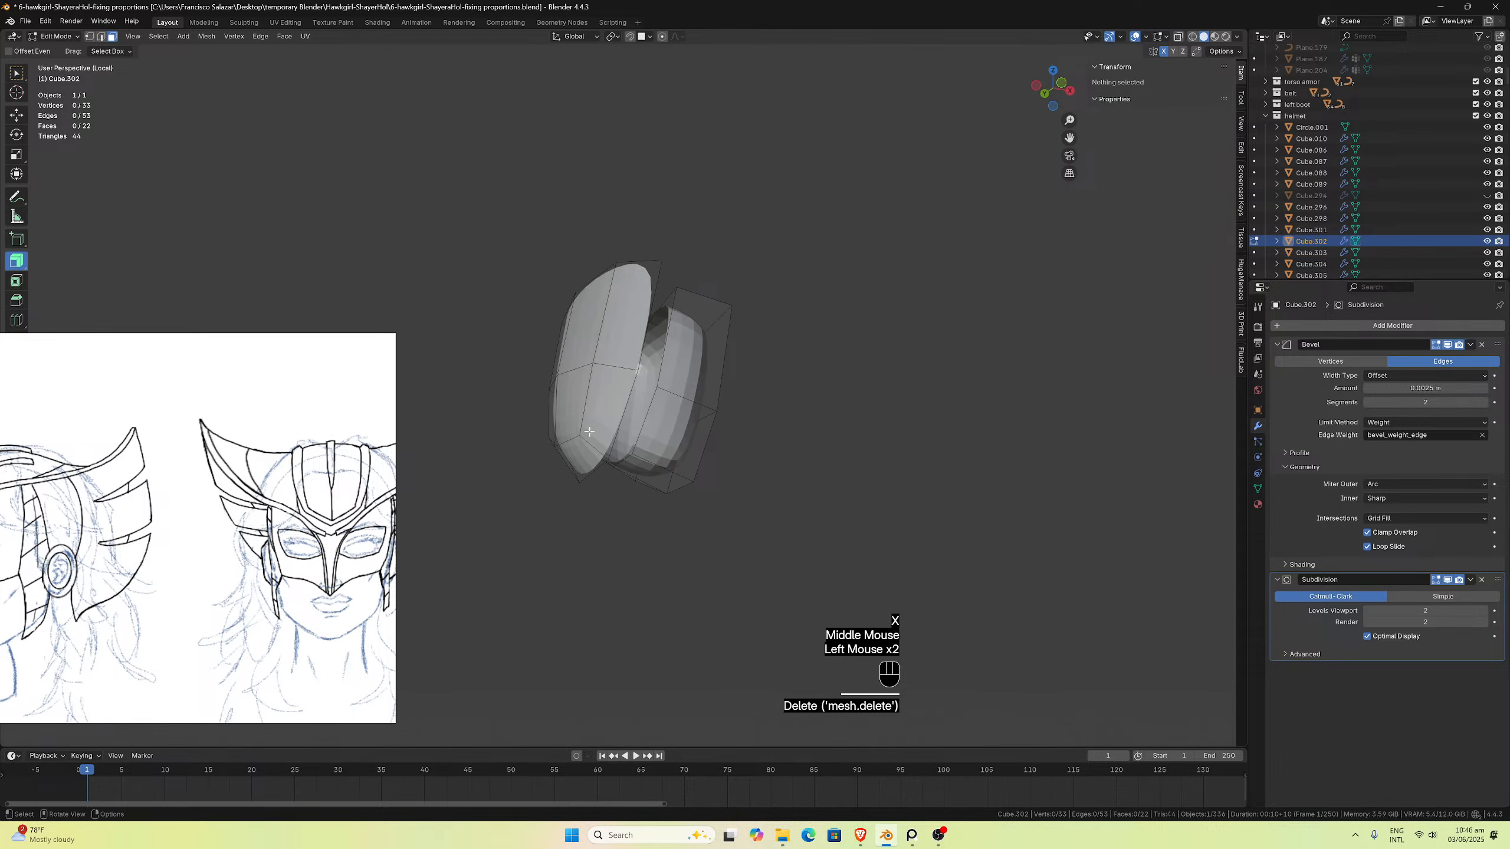
# Step: Delete the disconnected inner shell, keeping only the outer part of the lowest strap piece
pyautogui.click(589, 432)
pyautogui.click(573, 424)
pyautogui.press('l')
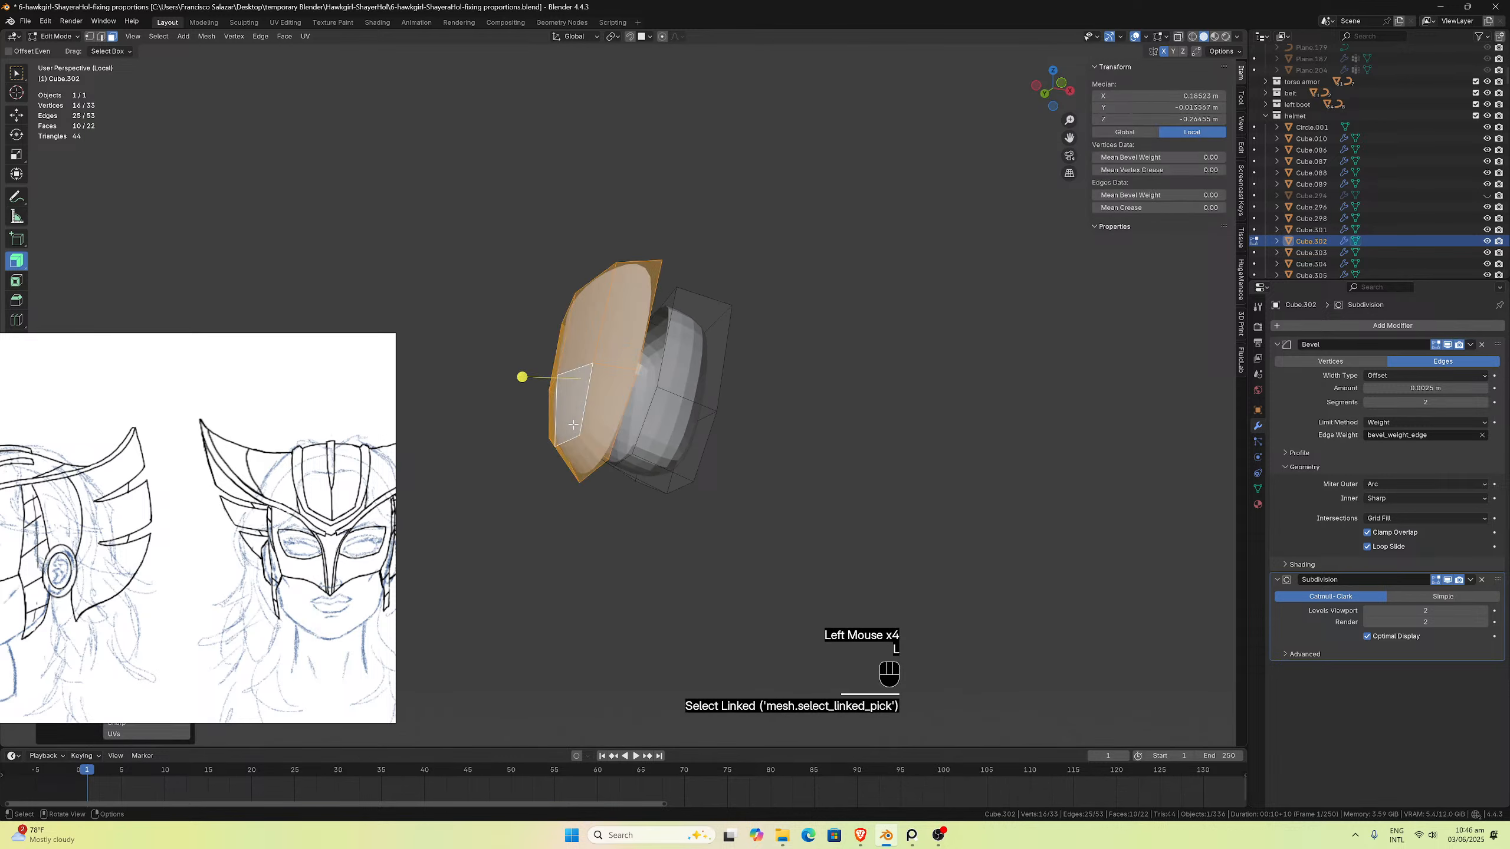
pyautogui.press('x')
pyautogui.click(572, 420)
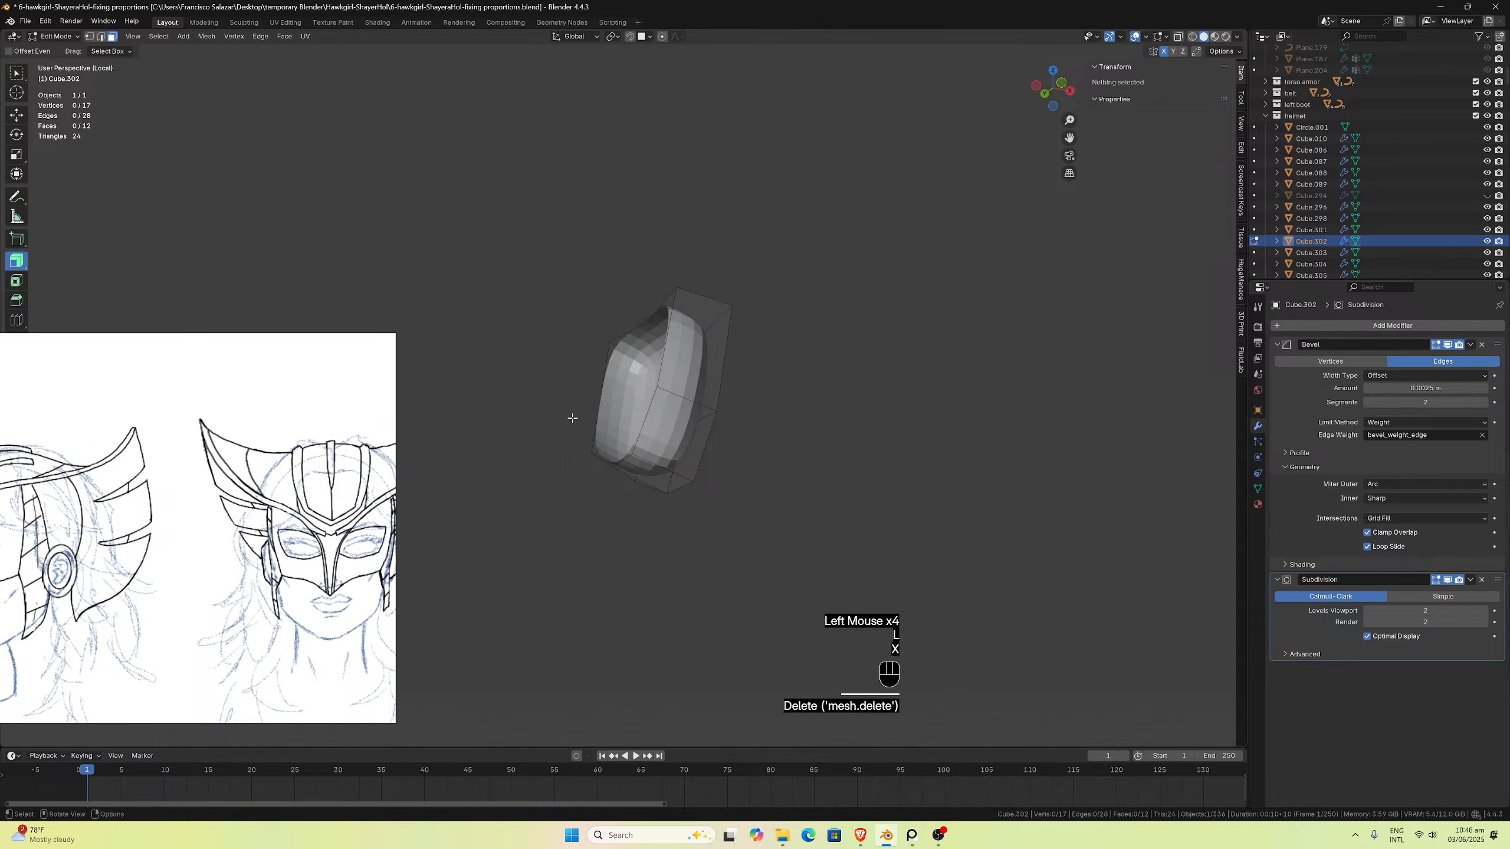
# Step: Bridge the open inner side of the piece with an edge between the middle vertices of its two long sides
pyautogui.click(101, 36)
pyautogui.moveTo(683, 401); pyautogui.dragTo(713, 340, button='middle')
pyautogui.click(670, 306)
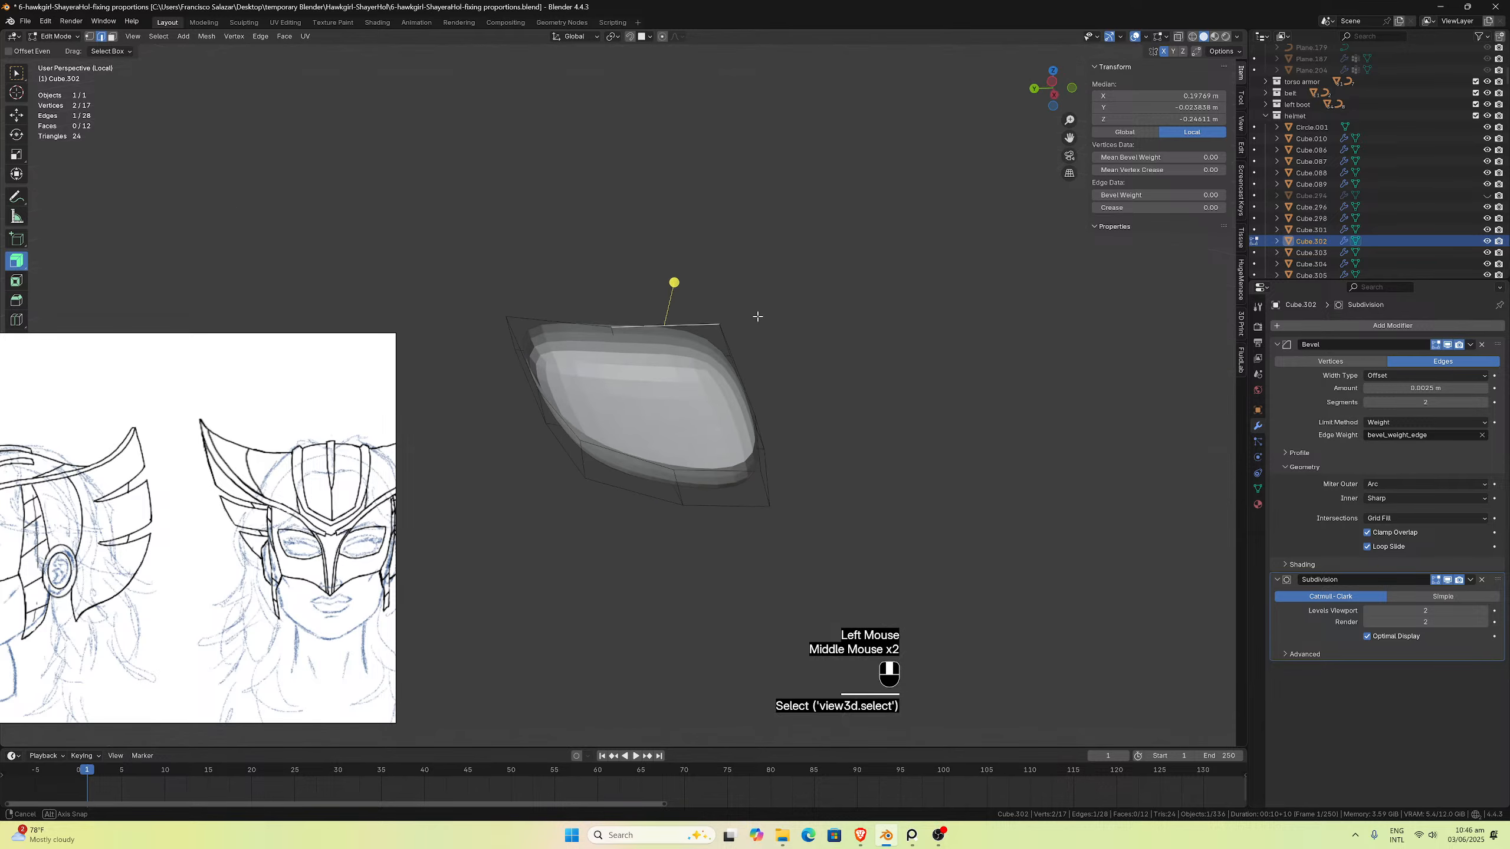
pyautogui.scroll(-1, 721, 344)
pyautogui.click(89, 37)
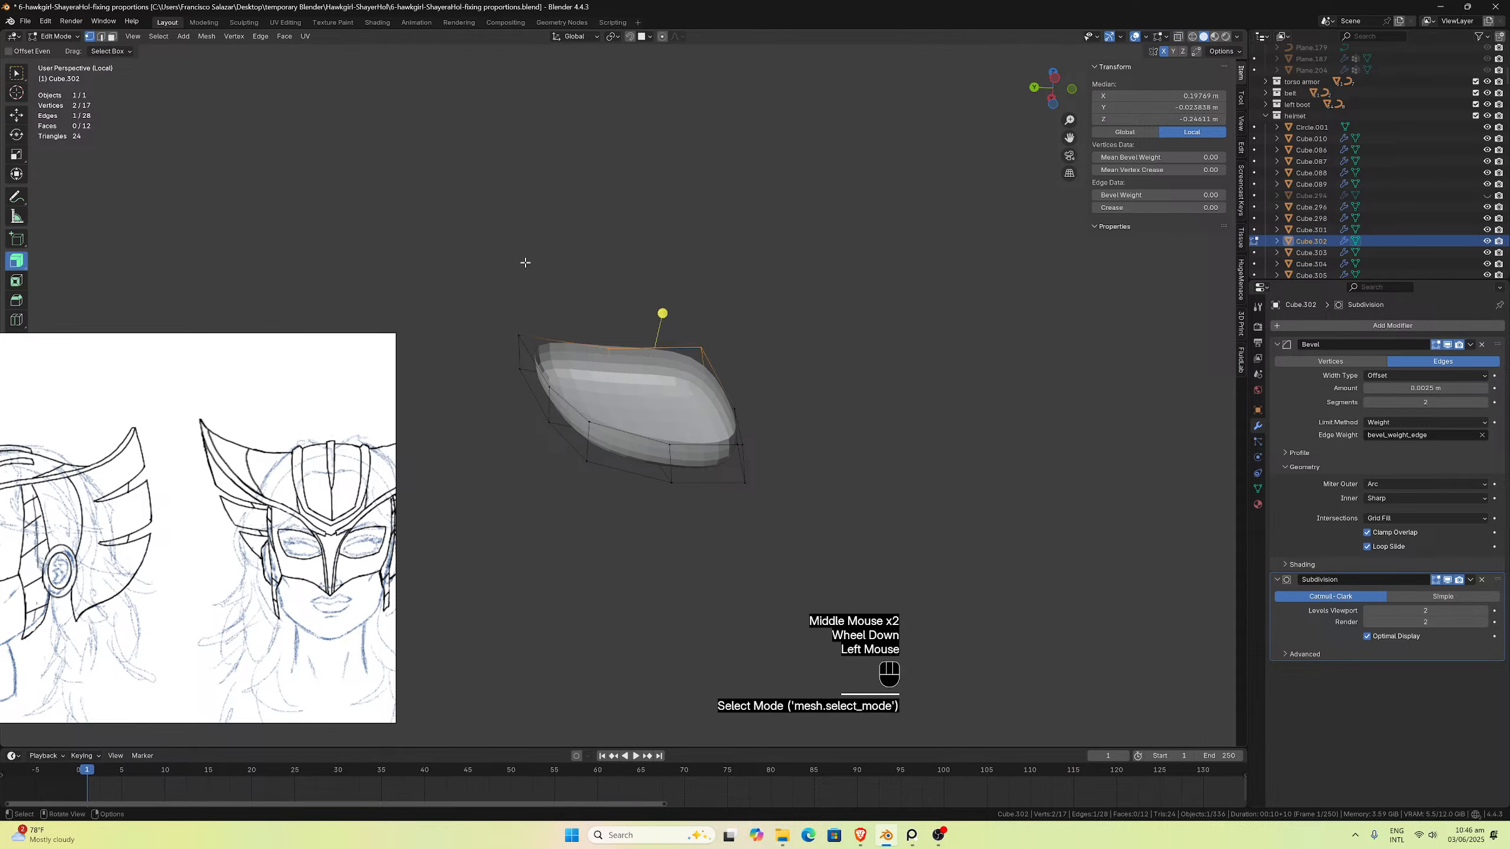
pyautogui.moveTo(523, 260)
pyautogui.mouseDown(button='middle')
pyautogui.moveTo(451, 402)
pyautogui.moveTo(587, 367)
pyautogui.moveTo(644, 423)
pyautogui.mouseUp(button='middle')
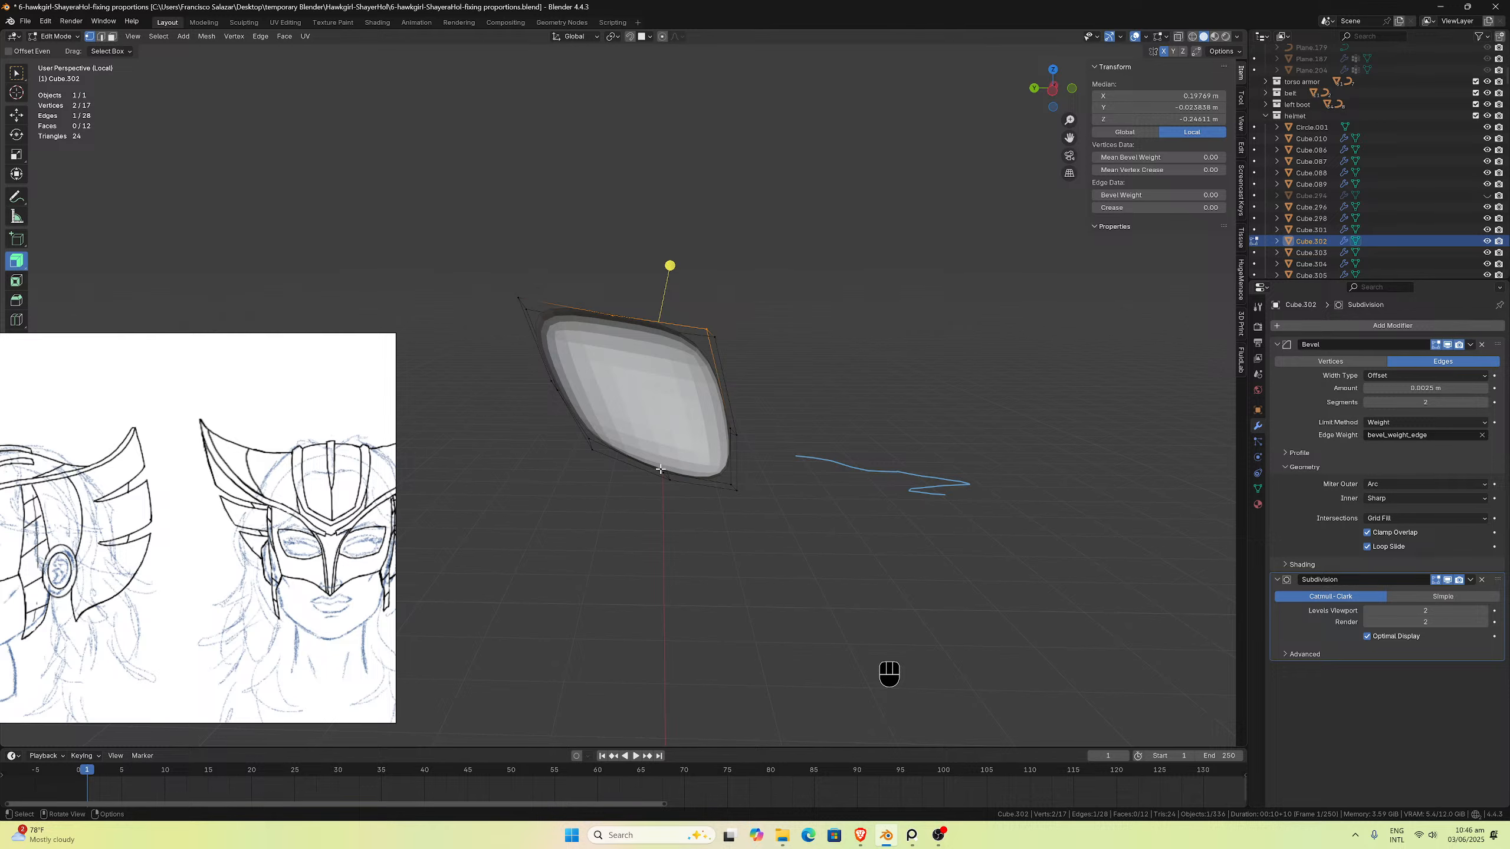
pyautogui.click(670, 476)
pyautogui.moveTo(670, 476); pyautogui.dragTo(699, 439, button='middle')
pyautogui.click(556, 377)
pyautogui.keyDown('shift'); pyautogui.click(685, 426); pyautogui.keyUp('shift')
pyautogui.press('f')
pyautogui.press('f')
pyautogui.click(661, 424)
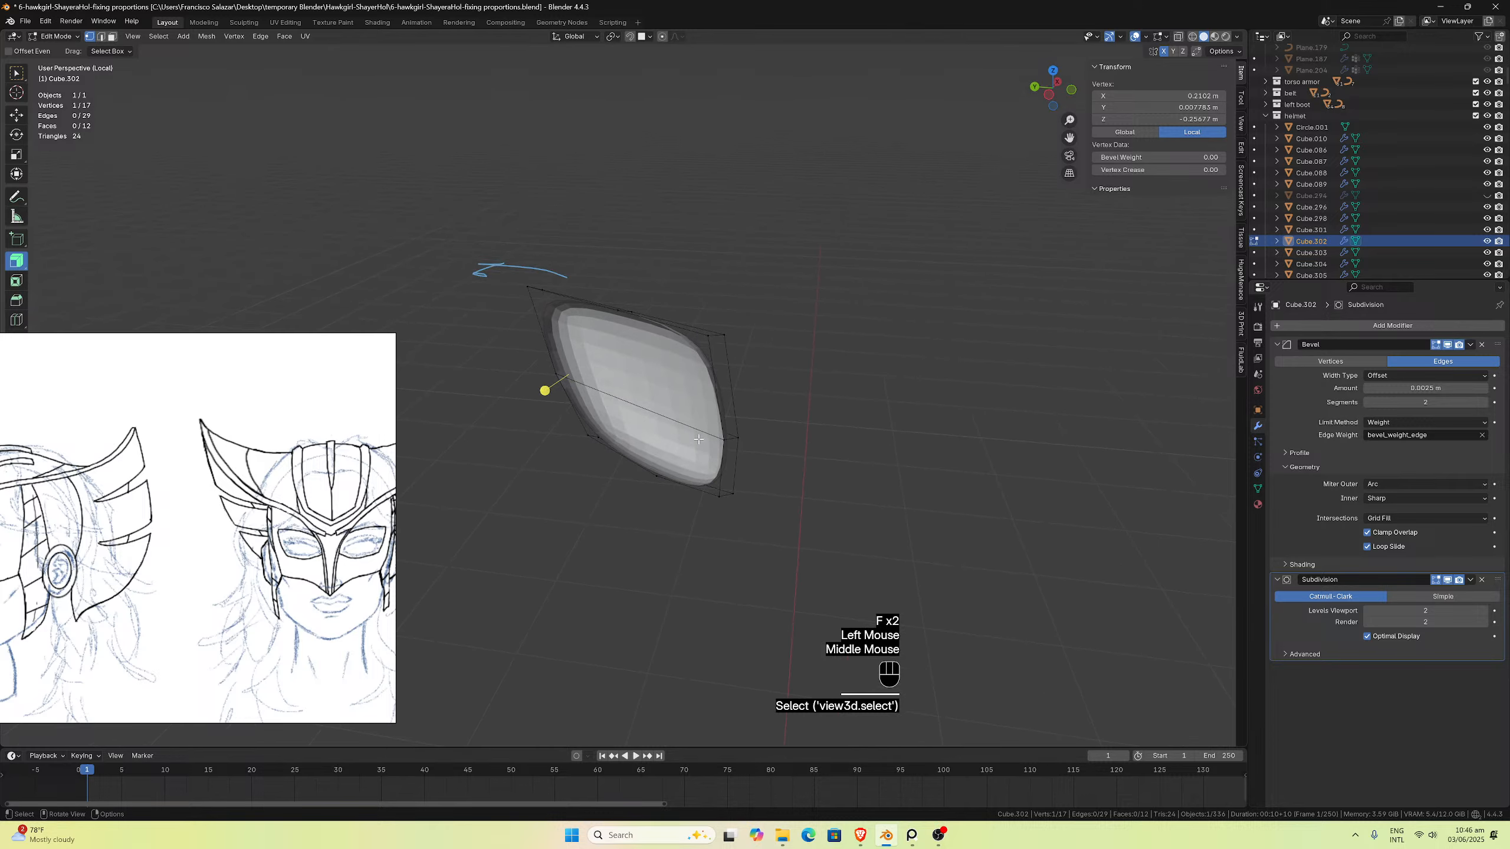
# Step: Subdivide the new edge across the piece's open inner side
pyautogui.click(670, 405)
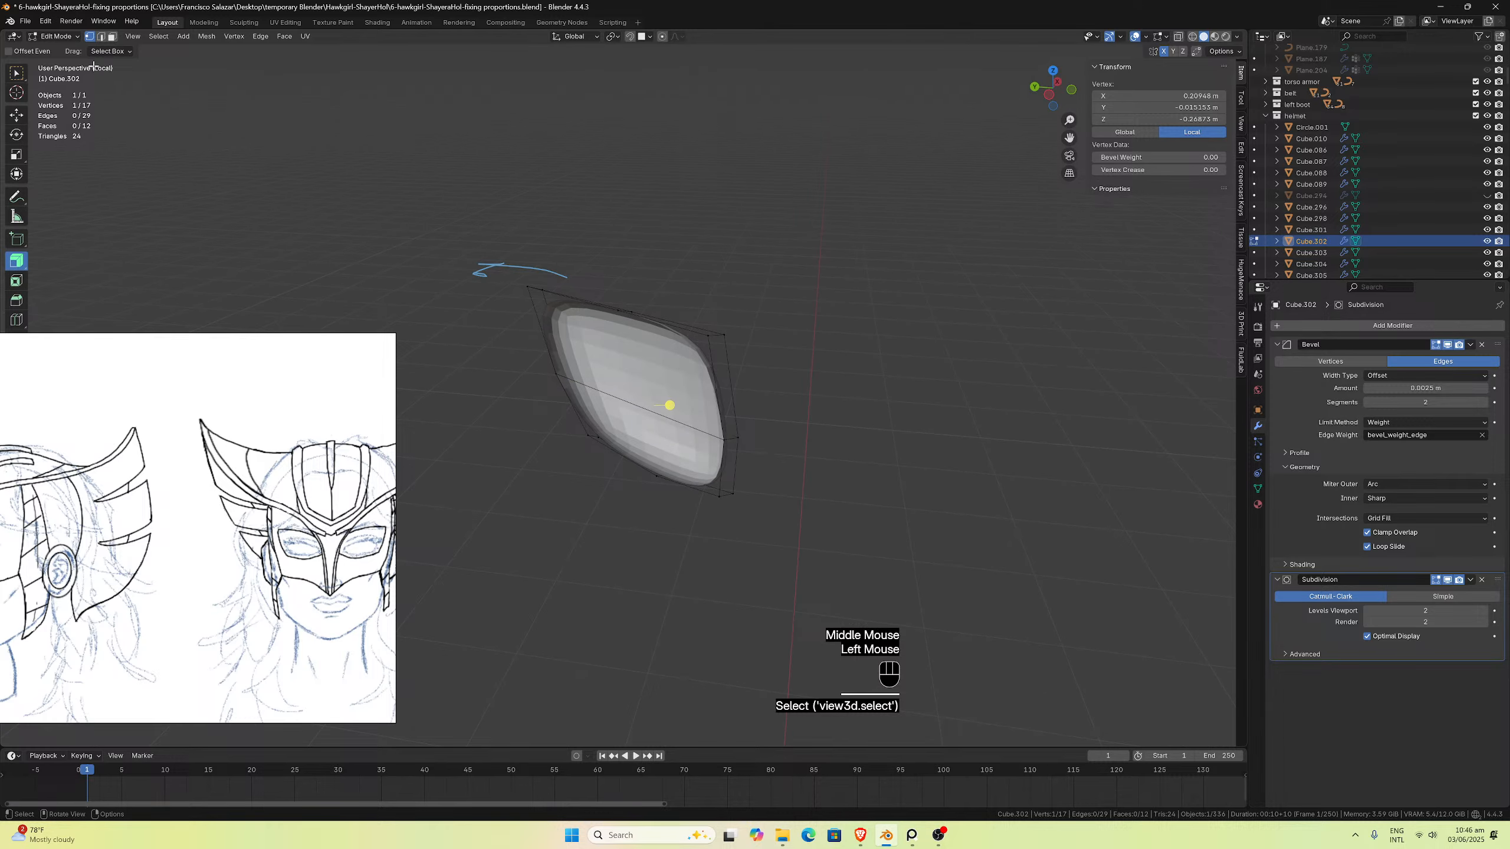
pyautogui.click(16, 73)
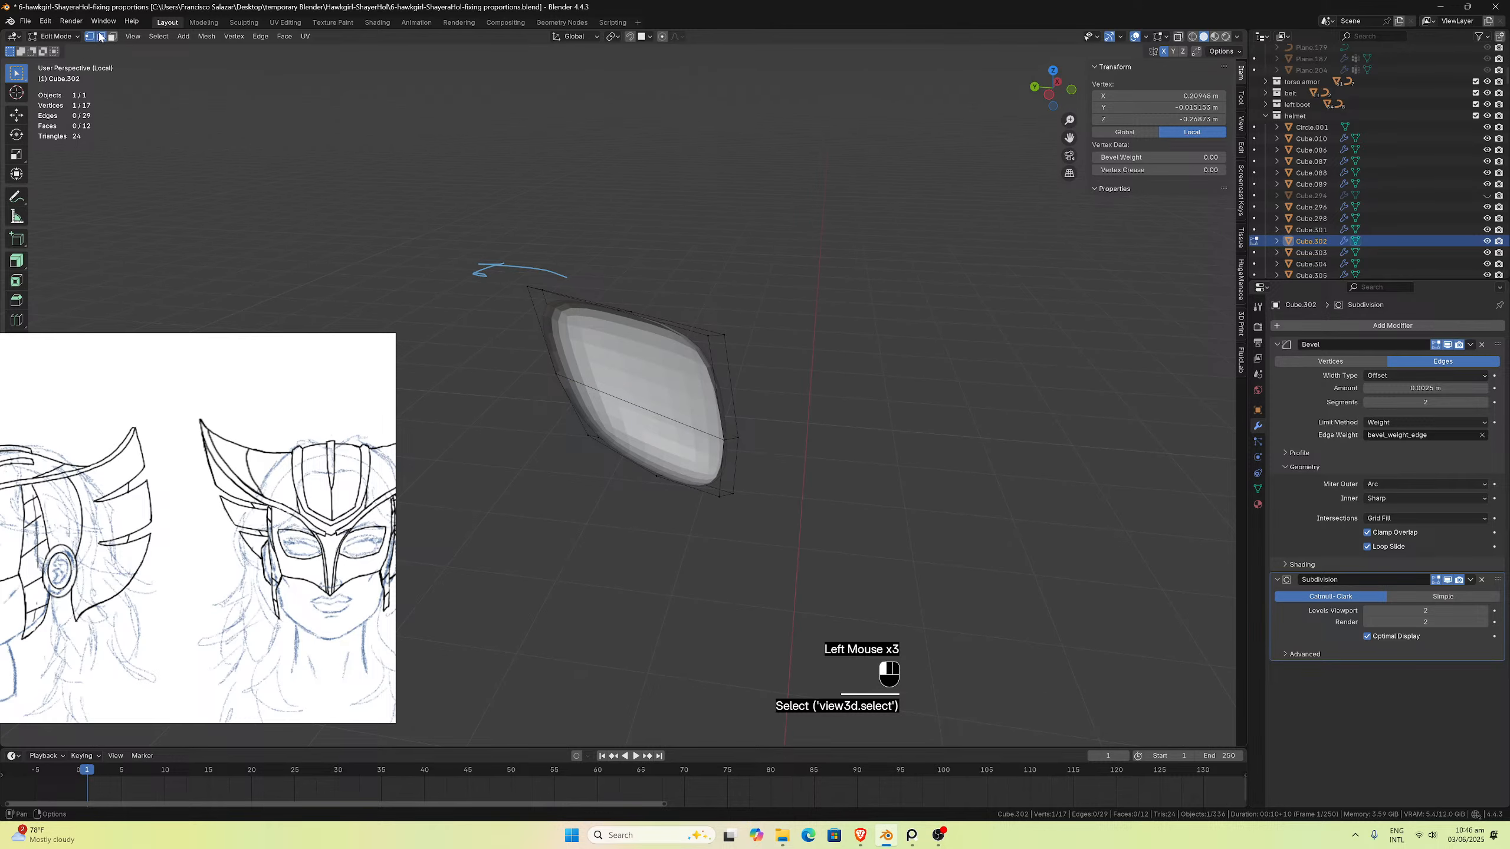
pyautogui.click(101, 37)
pyautogui.click(611, 394)
pyautogui.rightClick(611, 392)
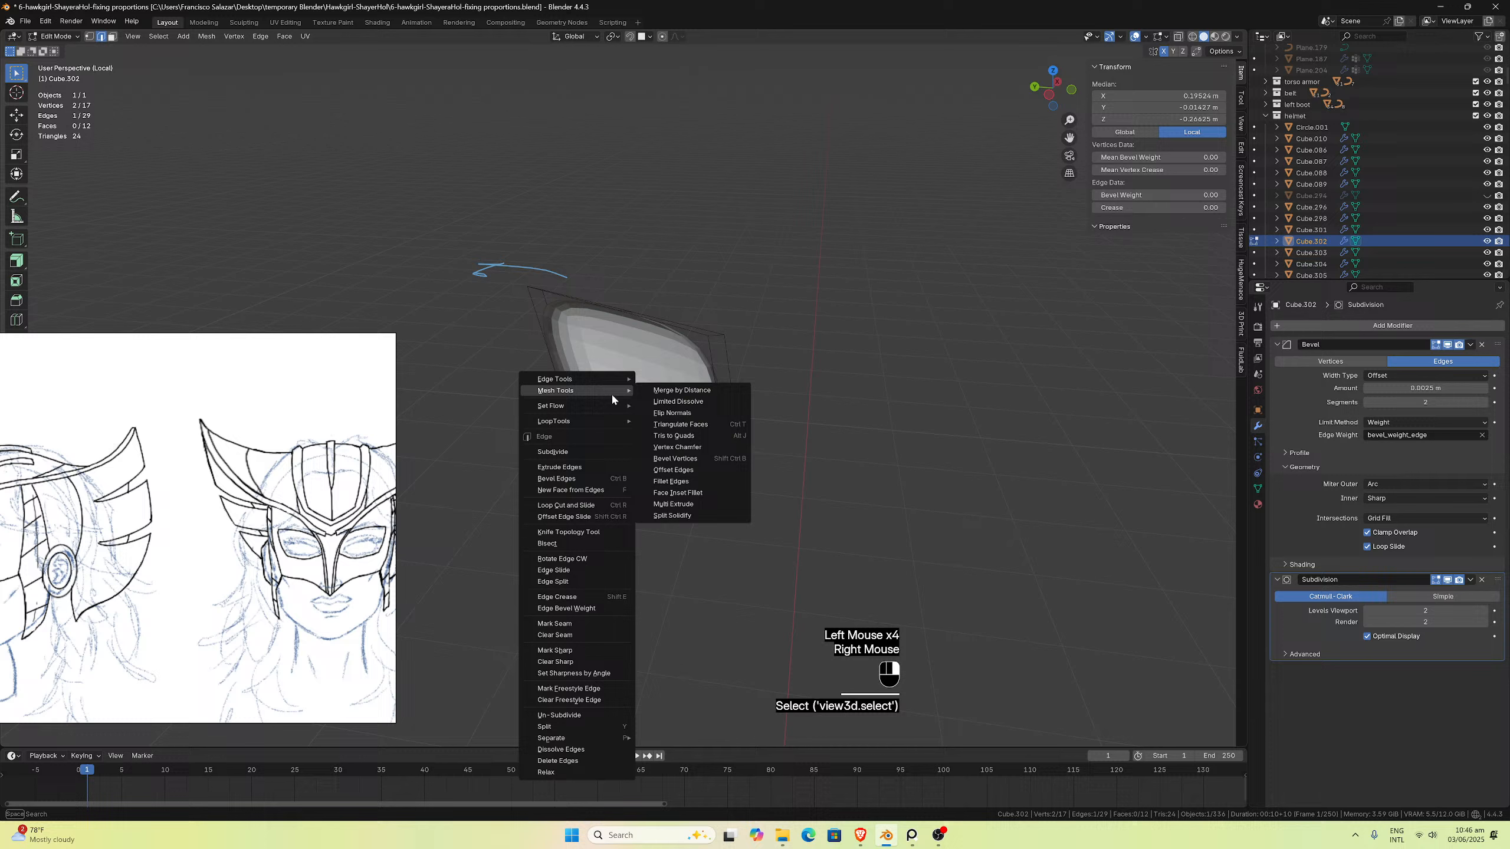
pyautogui.click(565, 452)
# Step: Fill the open inner side of the piece with four faces
pyautogui.click(718, 395)
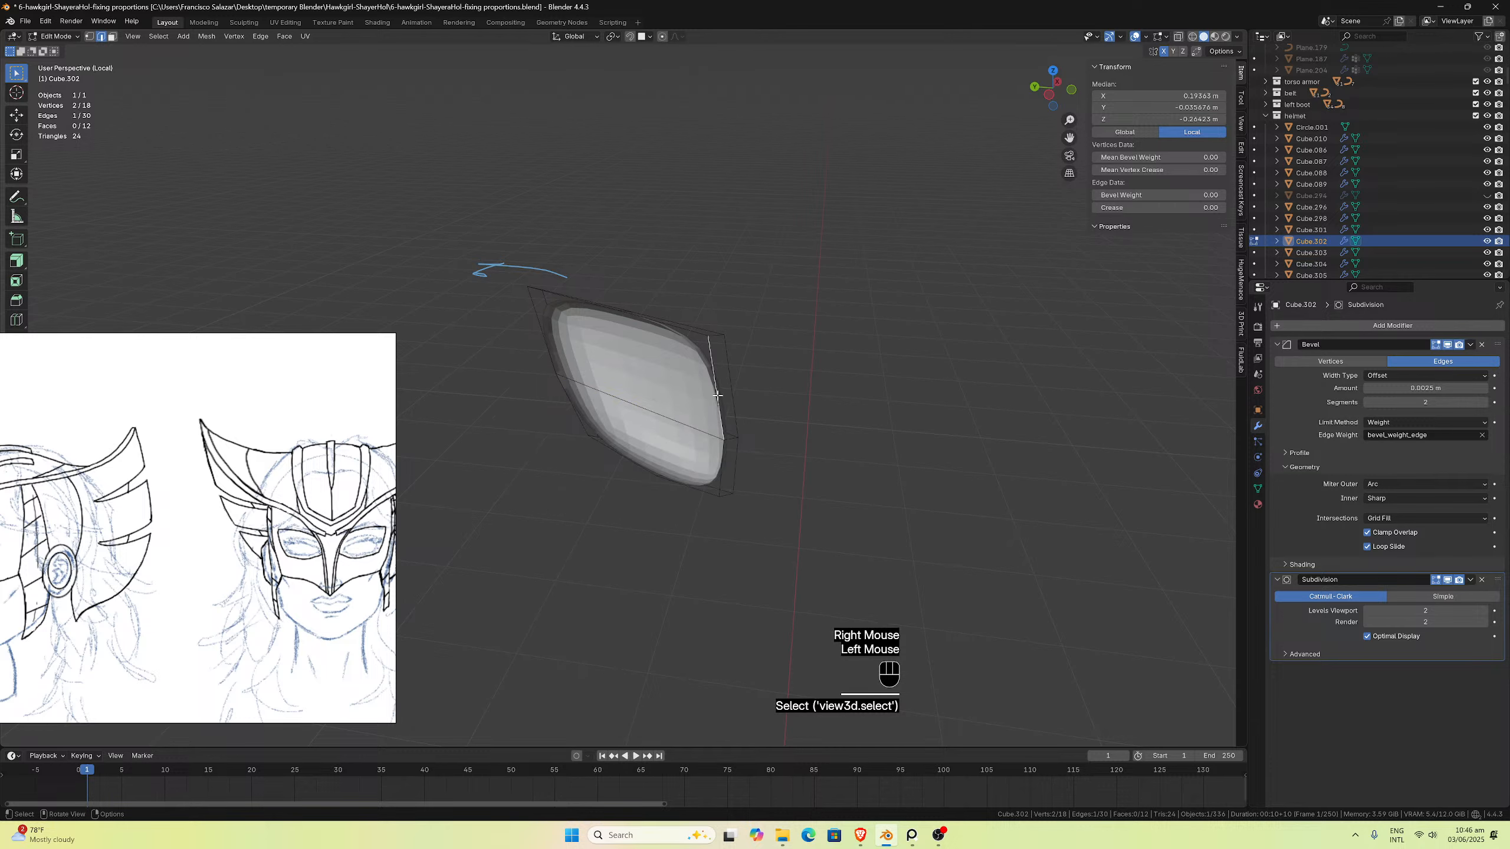
pyautogui.press('f')
pyautogui.press('f')
pyautogui.press('f')
pyautogui.press('f')
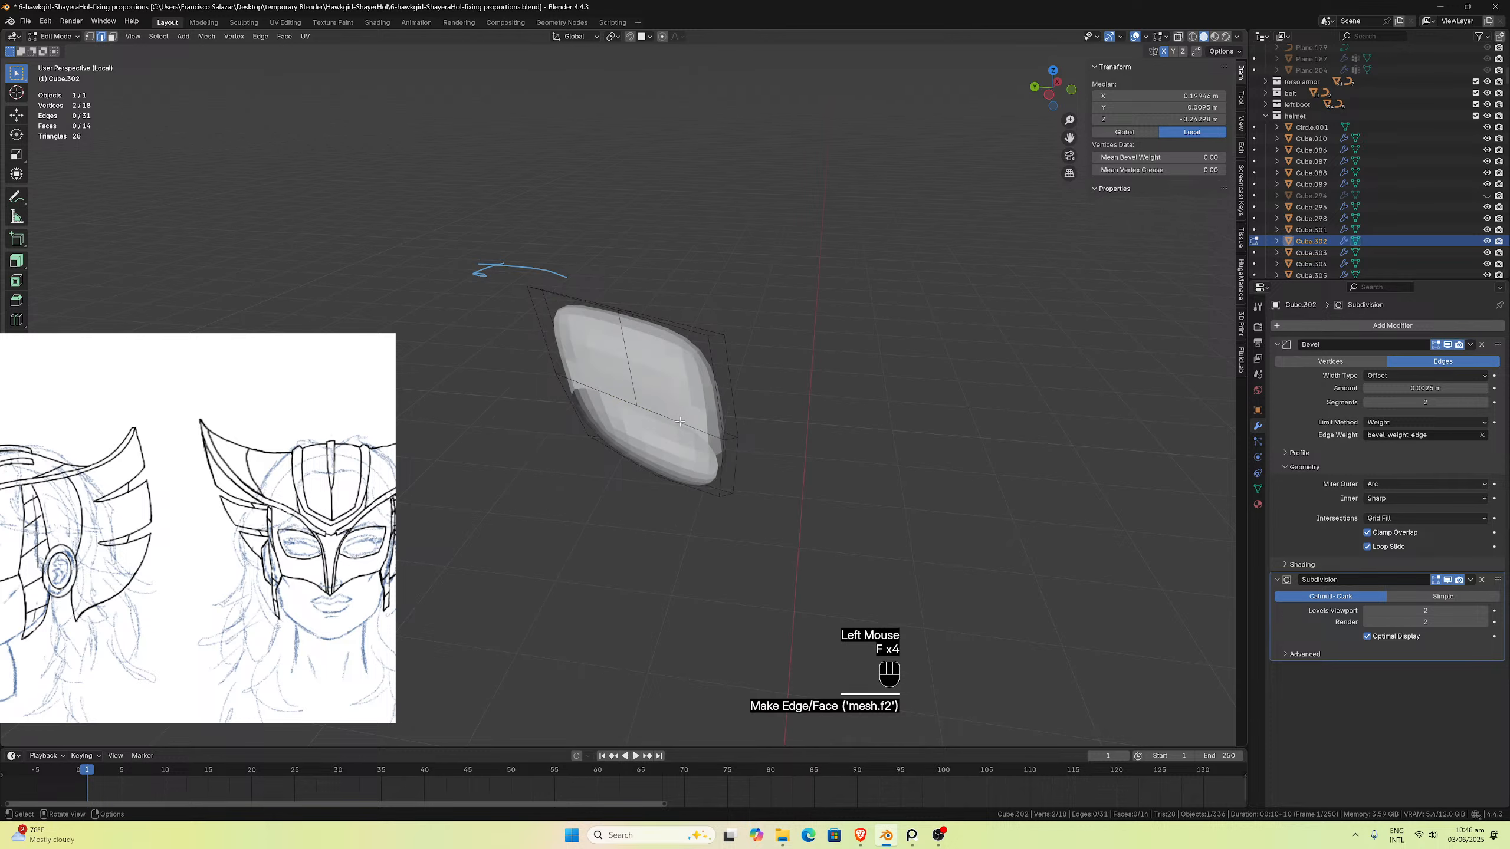
pyautogui.press('f')
# Step: Select the inner and outer border edges plus the corner edges of the piece and set their mean bevel weight to 1.00
pyautogui.moveTo(720, 470); pyautogui.dragTo(572, 403, button='middle')
pyautogui.click(531, 437)
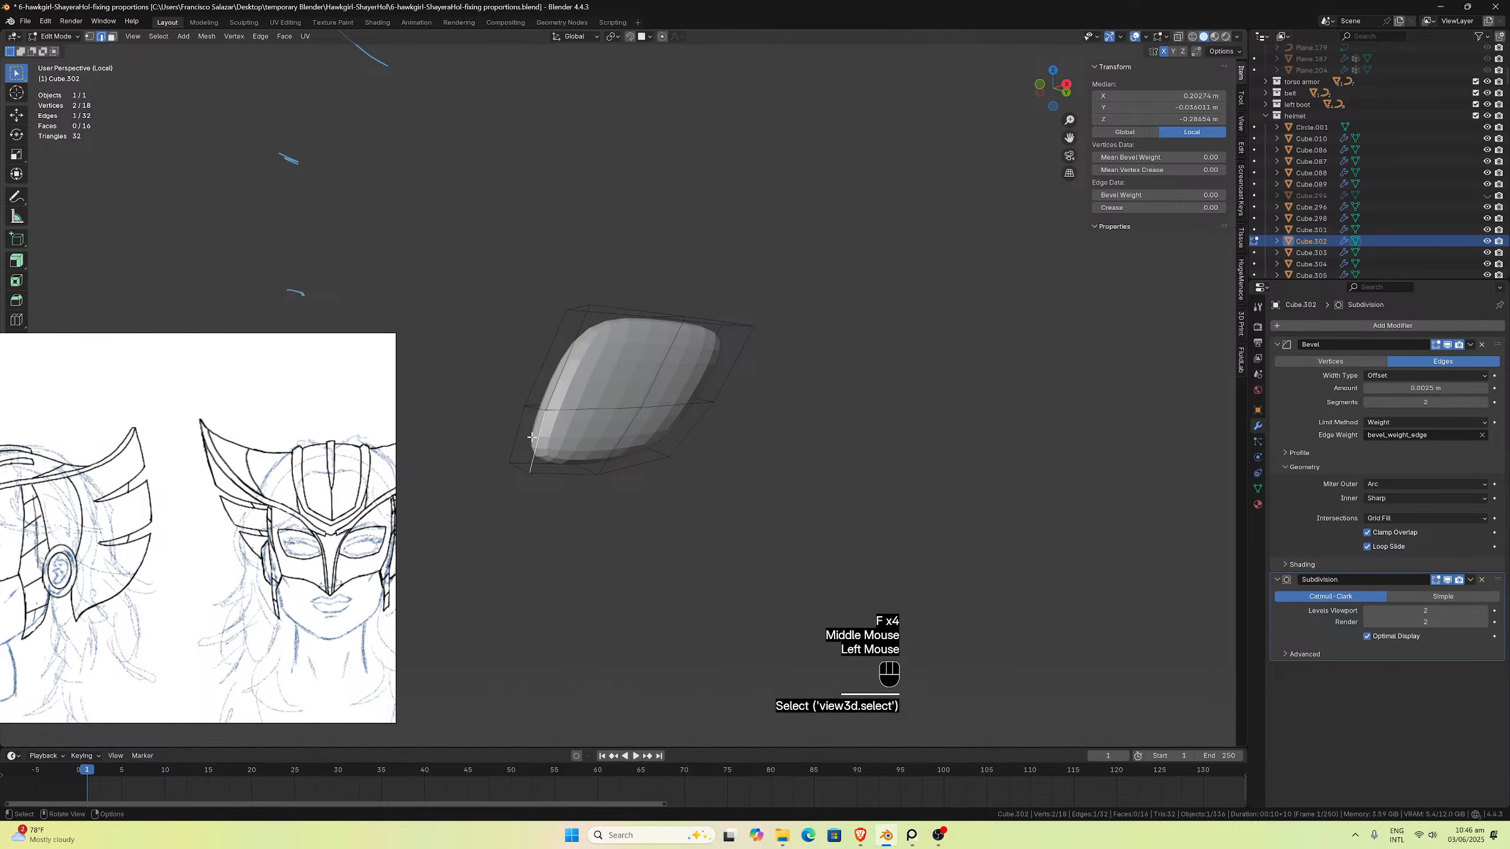
pyautogui.keyDown('alt'); pyautogui.click(552, 461); pyautogui.keyUp('alt')
pyautogui.keyDown('alt'); pyautogui.keyDown('shift'); pyautogui.click(523, 463); pyautogui.keyUp('shift'); pyautogui.keyUp('alt')
pyautogui.keyDown('alt'); pyautogui.keyDown('shift'); pyautogui.click(523, 463); pyautogui.keyUp('shift'); pyautogui.keyUp('alt')
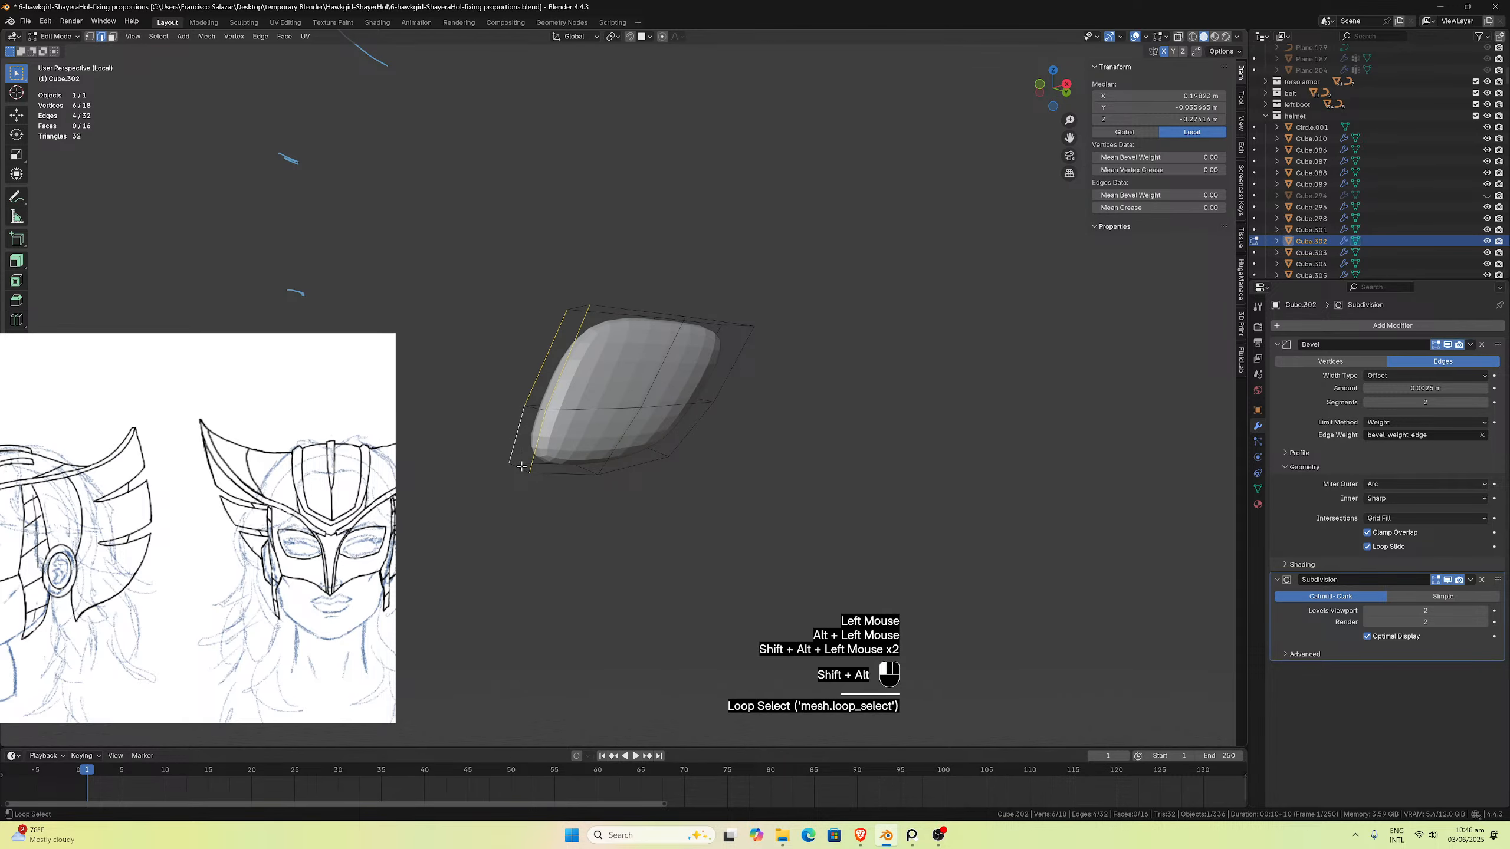
pyautogui.keyDown('alt'); pyautogui.keyDown('shift'); pyautogui.click(572, 471); pyautogui.keyUp('shift'); pyautogui.keyUp('alt')
pyautogui.moveTo(572, 472); pyautogui.dragTo(653, 469, button='middle')
pyautogui.keyDown('alt'); pyautogui.keyDown('shift'); pyautogui.click(626, 437); pyautogui.keyUp('shift'); pyautogui.keyUp('alt')
pyautogui.keyDown('alt'); pyautogui.keyDown('shift'); pyautogui.click(630, 439); pyautogui.keyUp('shift'); pyautogui.keyUp('alt')
pyautogui.keyDown('alt'); pyautogui.keyDown('shift'); pyautogui.click(650, 398); pyautogui.keyUp('shift'); pyautogui.keyUp('alt')
pyautogui.keyDown('alt'); pyautogui.keyDown('shift'); pyautogui.click(644, 451); pyautogui.keyUp('shift'); pyautogui.keyUp('alt')
pyautogui.keyDown('alt'); pyautogui.keyDown('shift'); pyautogui.click(632, 358); pyautogui.keyUp('shift'); pyautogui.keyUp('alt')
pyautogui.keyDown('alt'); pyautogui.keyDown('shift'); pyautogui.click(606, 370); pyautogui.keyUp('shift'); pyautogui.keyUp('alt')
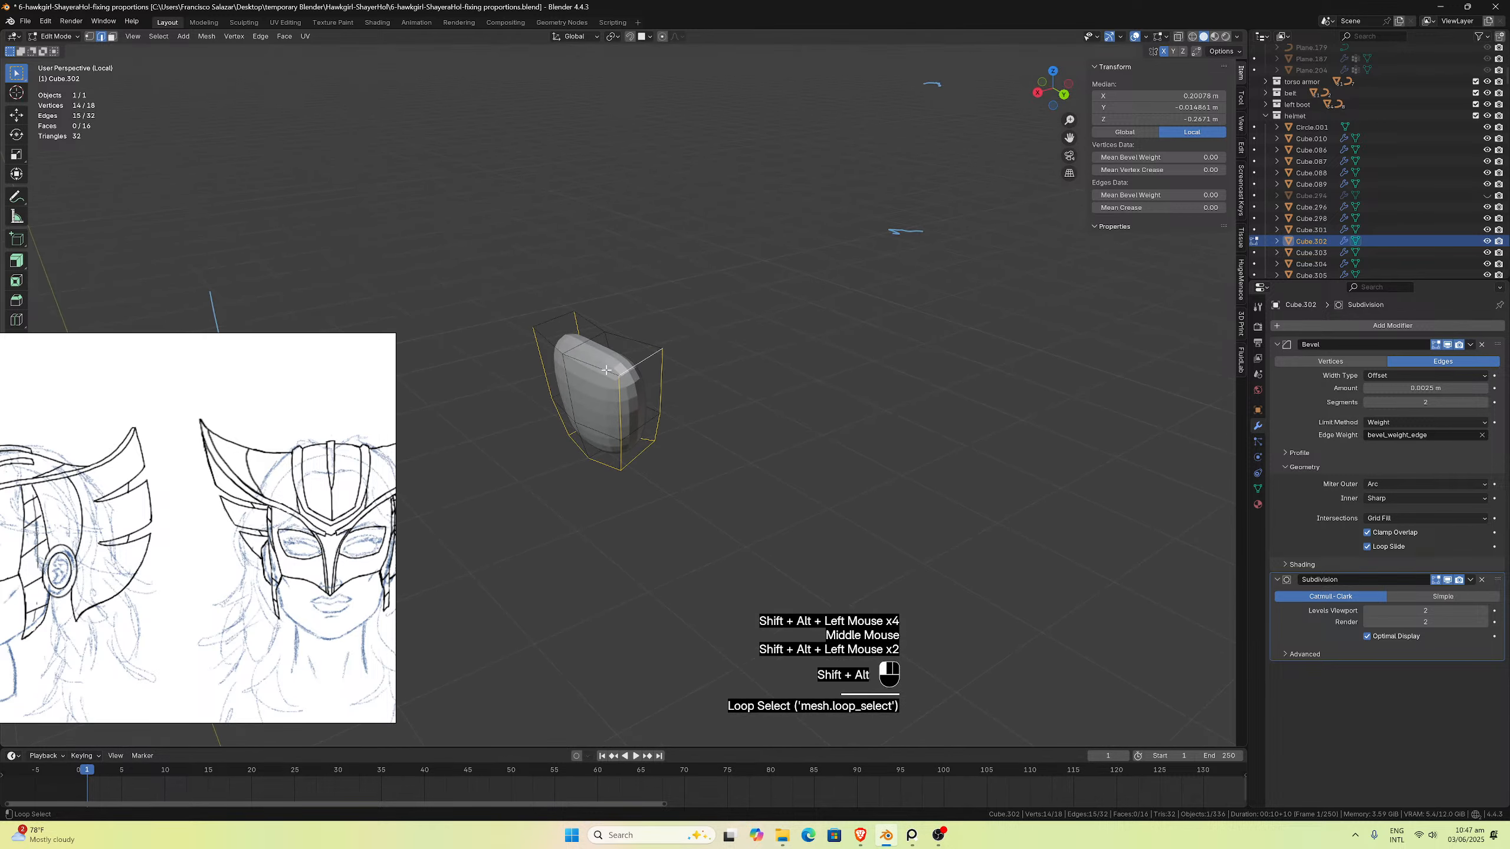
pyautogui.keyDown('alt'); pyautogui.keyDown('shift'); pyautogui.click(551, 316); pyautogui.keyUp('shift'); pyautogui.keyUp('alt')
pyautogui.moveTo(1129, 194); pyautogui.dragTo(1167, 194)
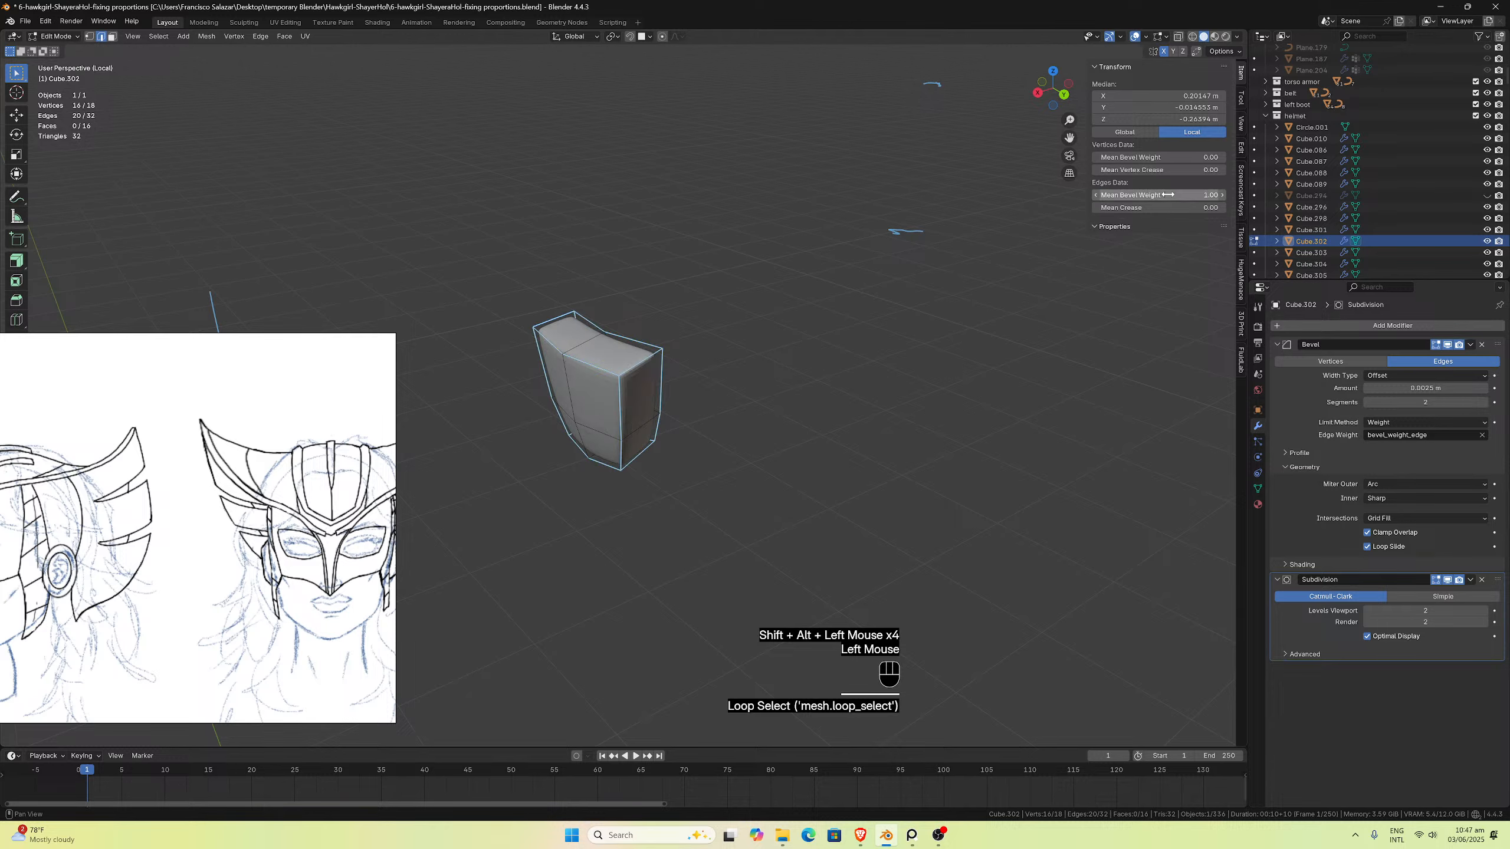
# Step: Show the whole helmet again and examine how the lowest strap piece compares with the pieces above it
pyautogui.moveTo(629, 393); pyautogui.dragTo(600, 387, button='middle')
pyautogui.press('KP_Divide')
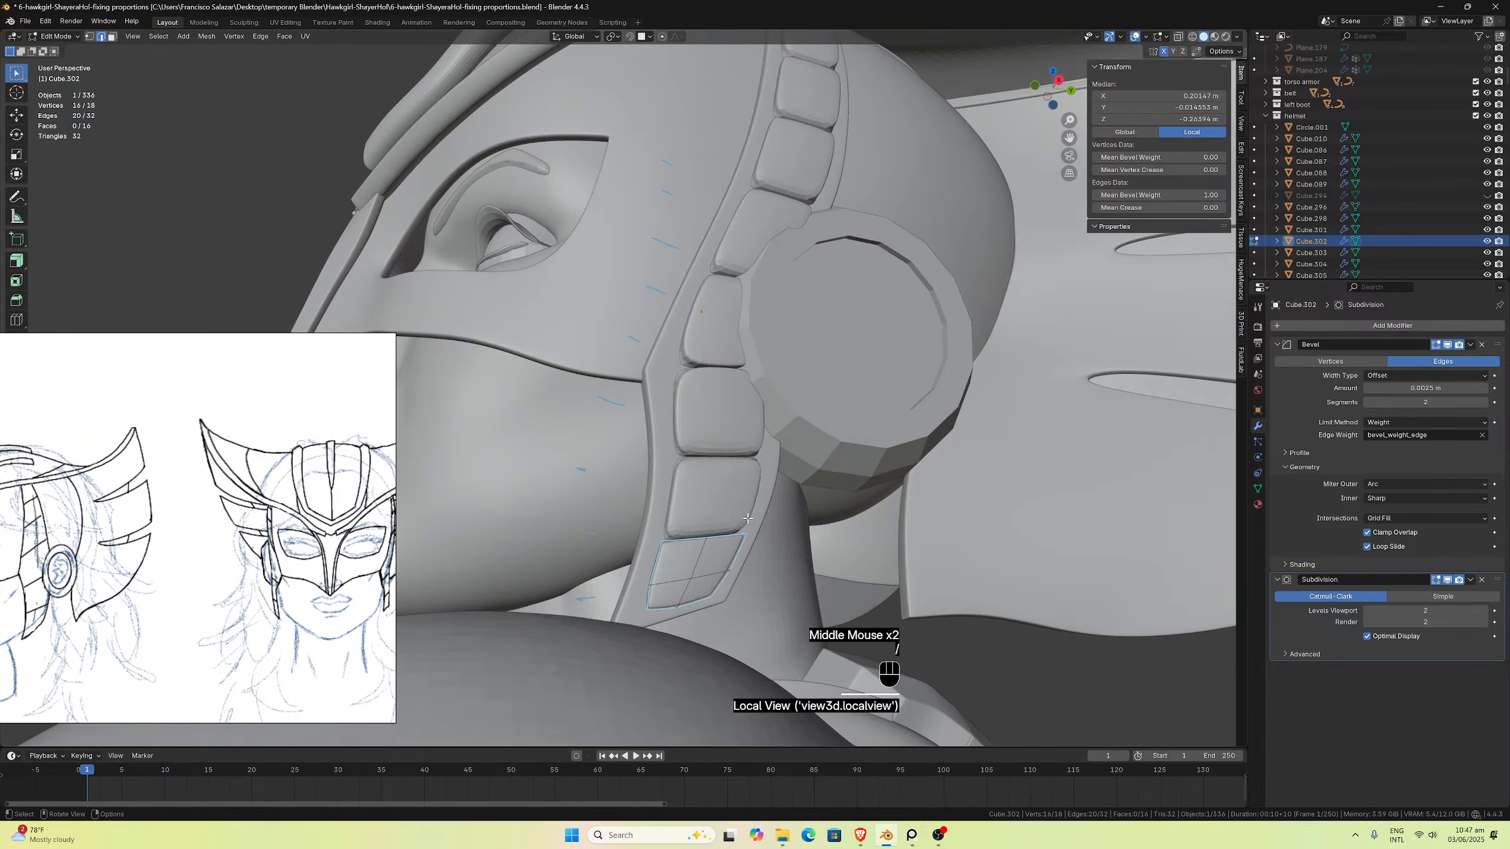
pyautogui.moveTo(747, 517); pyautogui.dragTo(924, 631, button='middle')
pyautogui.scroll(1, 737, 539)
pyautogui.scroll(-2, 666, 626)
pyautogui.moveTo(1069, 137); pyautogui.dragTo(808, 363)
pyautogui.scroll(3, 808, 362)
pyautogui.moveTo(809, 363); pyautogui.dragTo(749, 446, button='middle')
pyautogui.scroll(-1, 742, 468)
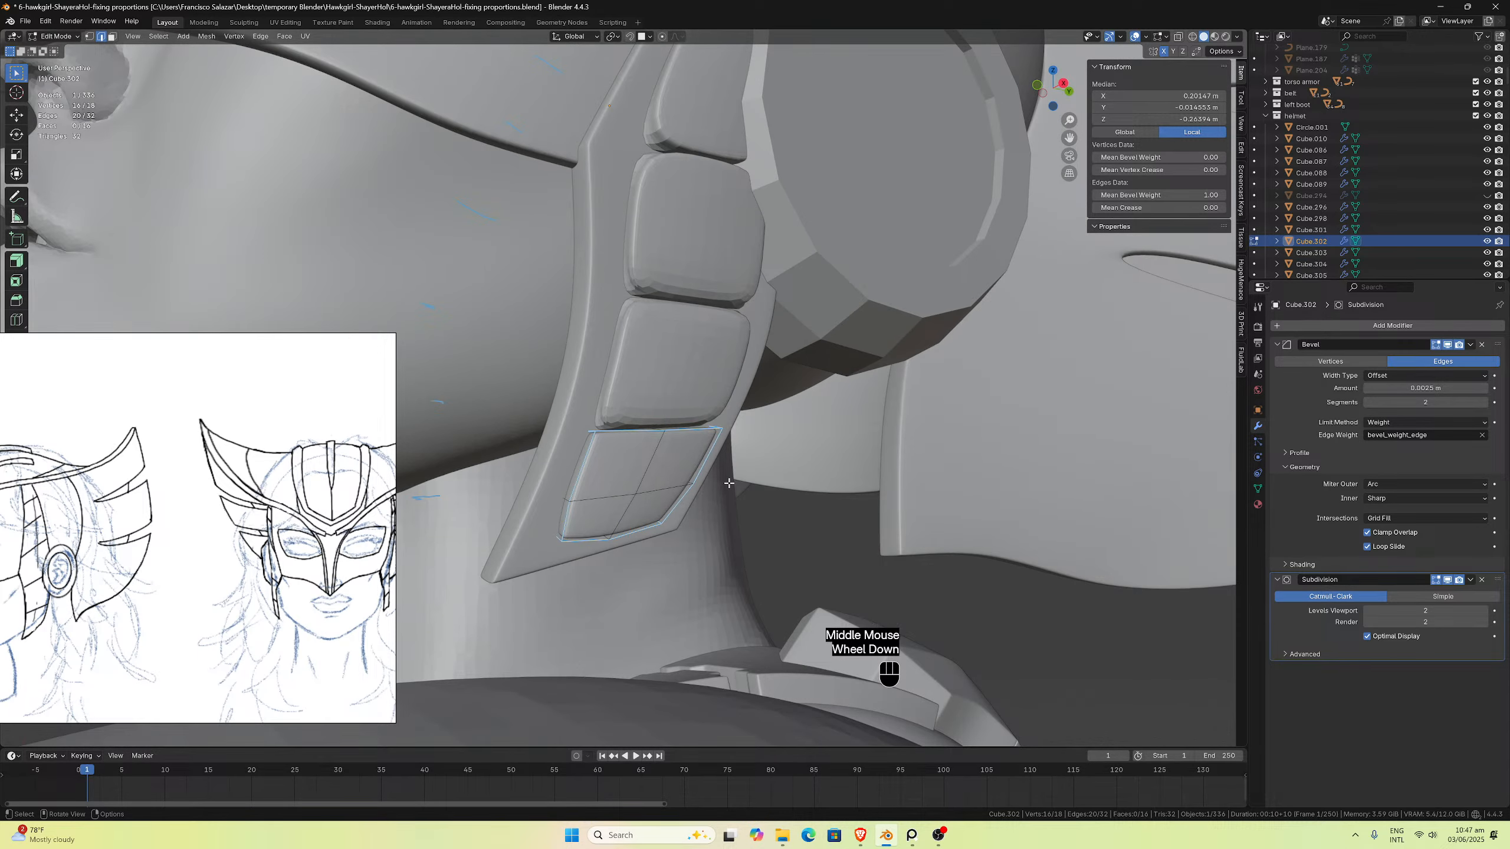
# Step: Select the two central edge loops crossing the lowest strap piece and move the reference image clear of the strap
pyautogui.click(645, 463)
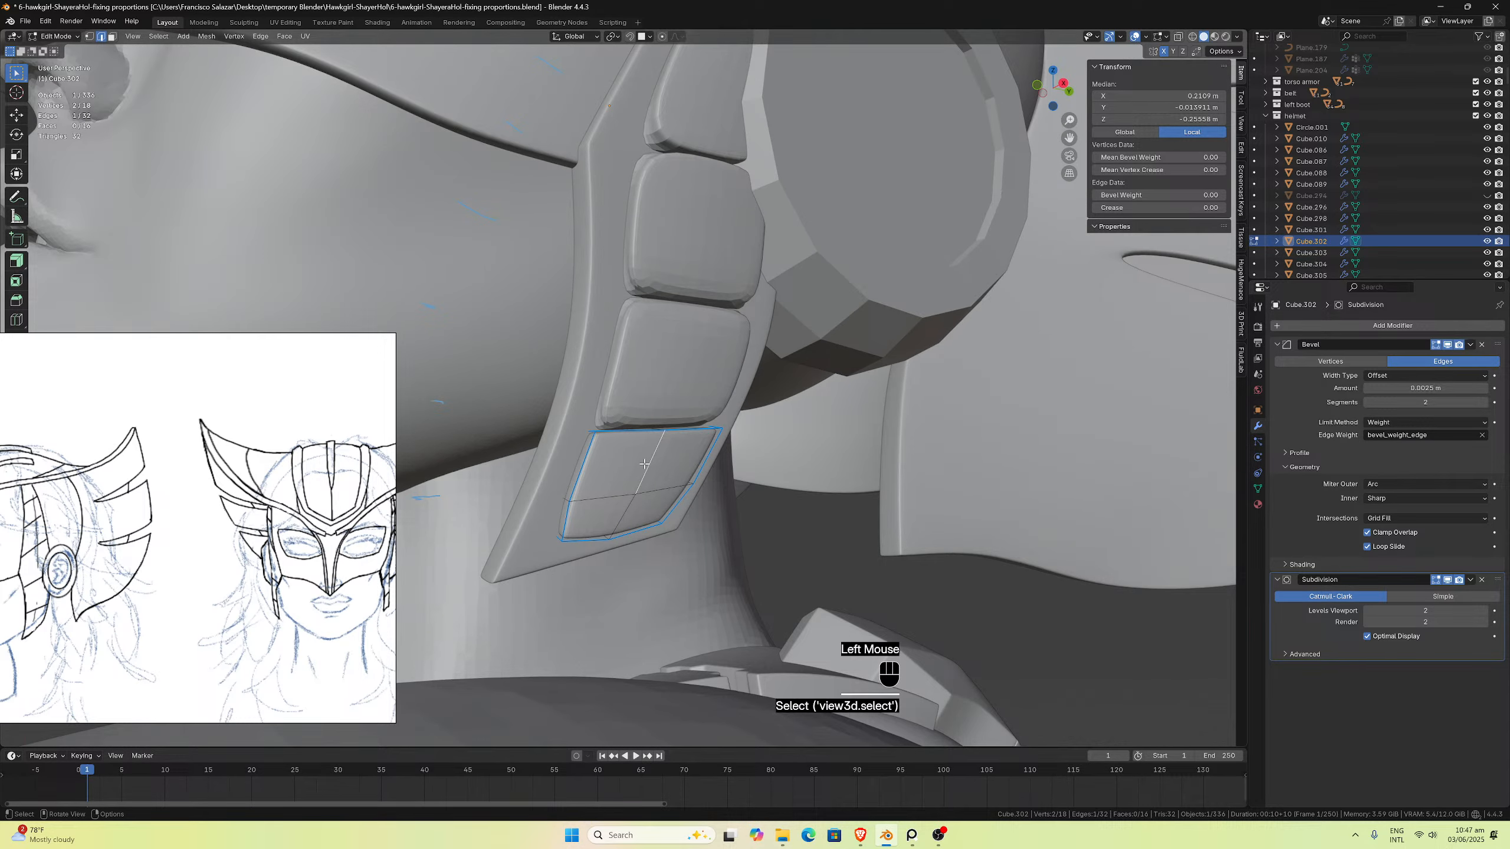
pyautogui.keyDown('alt'); pyautogui.click(645, 464); pyautogui.keyUp('alt')
pyautogui.keyDown('alt'); pyautogui.keyDown('shift'); pyautogui.click(630, 492); pyautogui.keyUp('shift'); pyautogui.keyUp('alt')
pyautogui.moveTo(630, 492); pyautogui.dragTo(552, 496, button='middle')
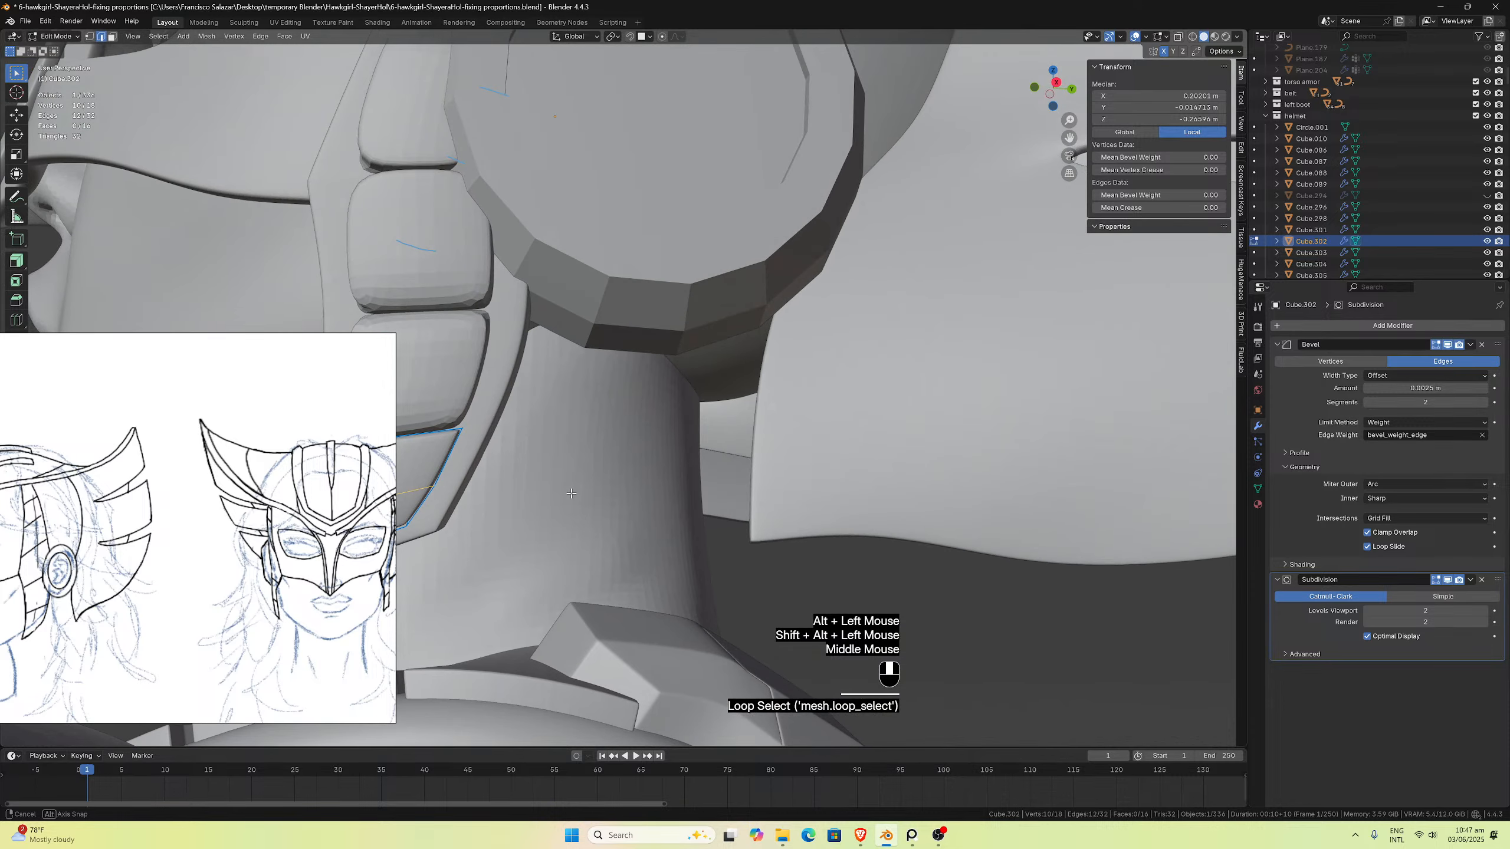
pyautogui.moveTo(305, 345); pyautogui.dragTo(82, 373)
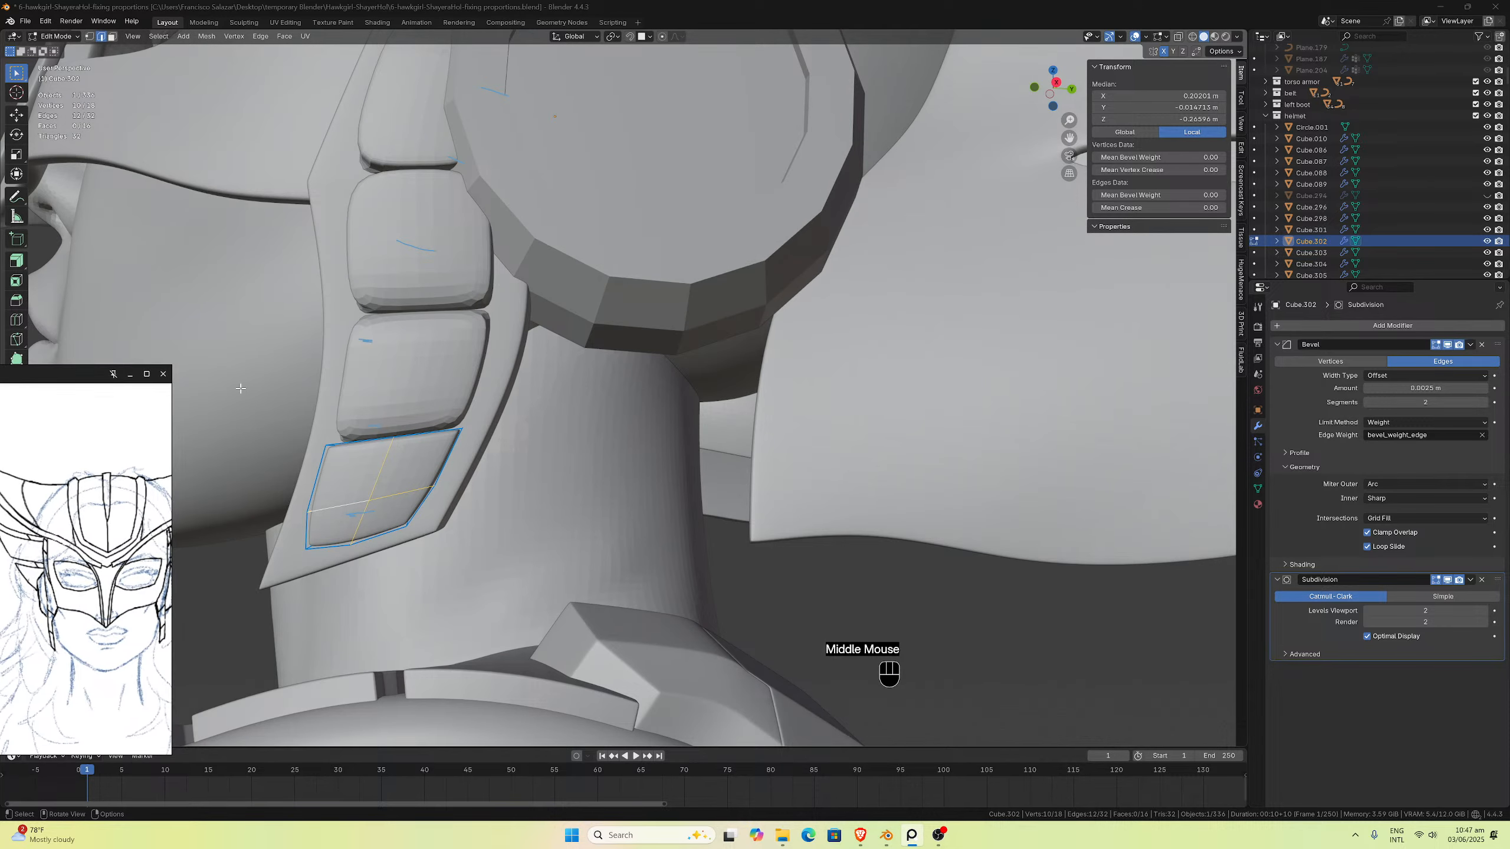
pyautogui.moveTo(440, 458); pyautogui.dragTo(476, 455, button='middle')
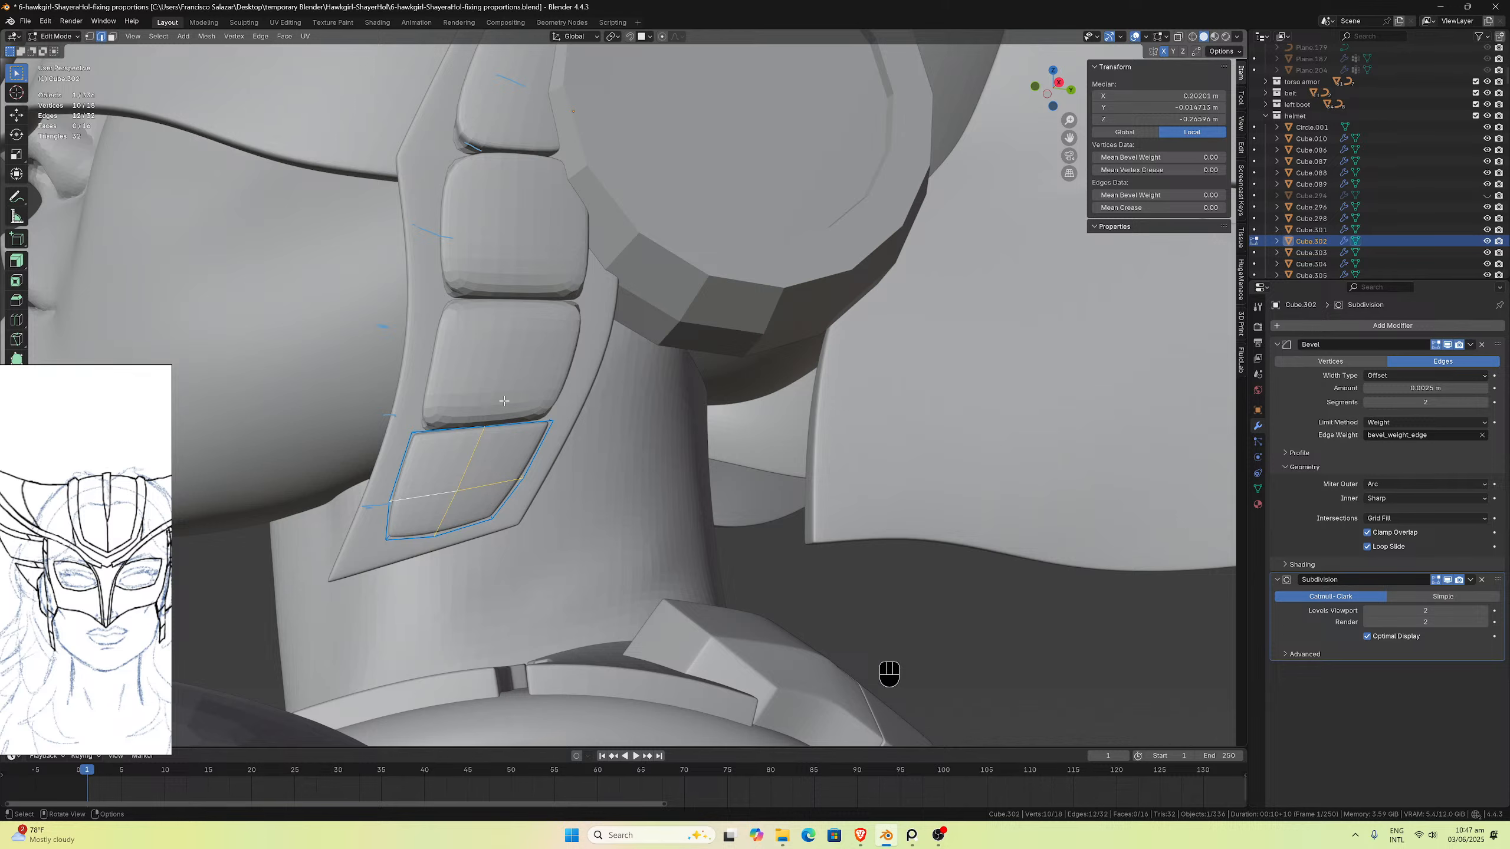
# Step: Enter Edit Mode on the strap piece directly above the lowest one and examine its edge layout
pyautogui.press('Tab')
pyautogui.click(498, 354)
pyautogui.press('Tab')
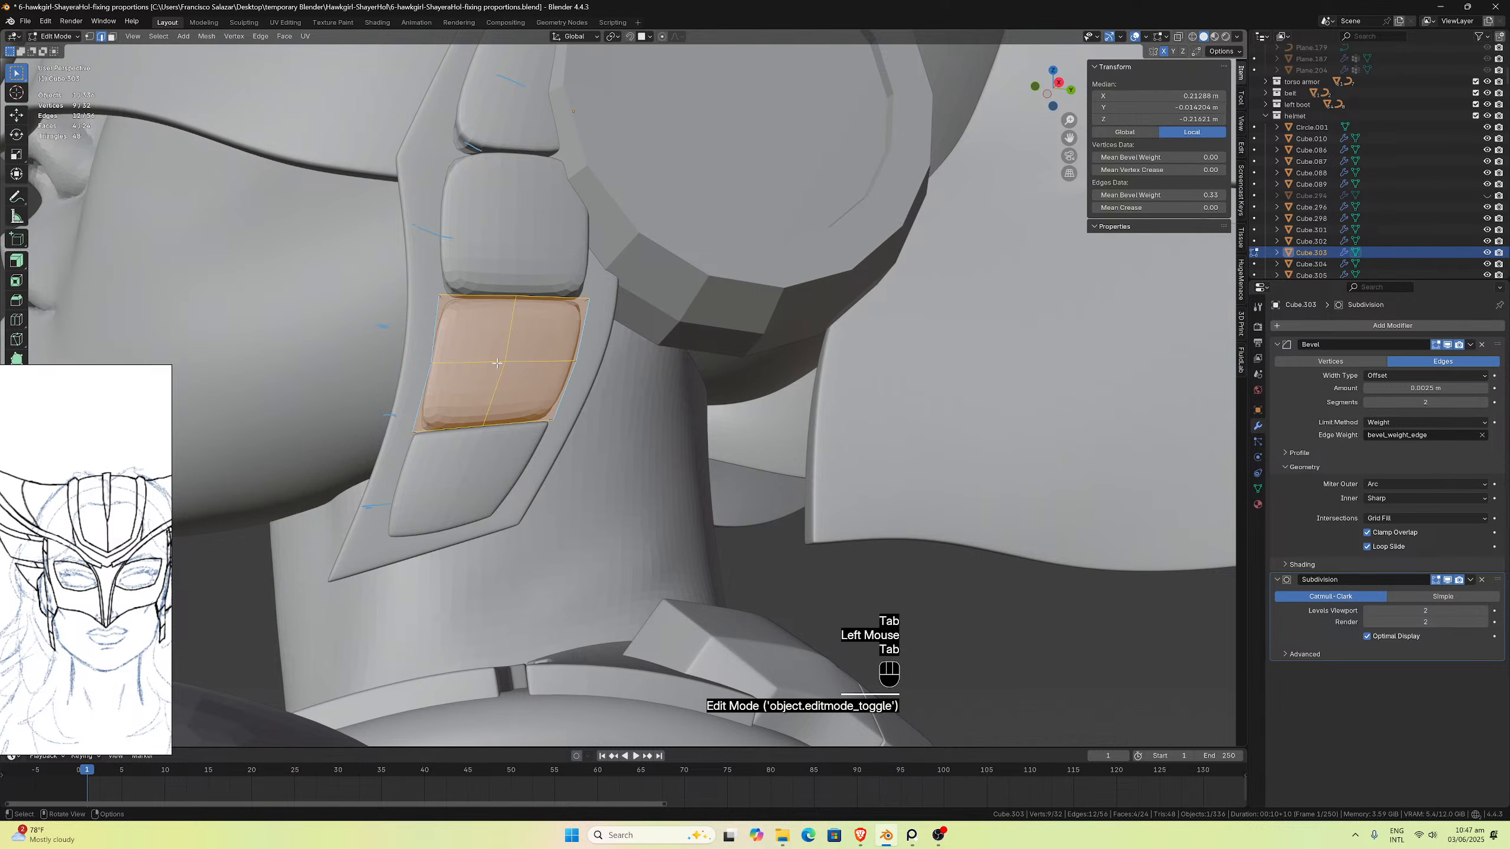
pyautogui.moveTo(503, 363); pyautogui.dragTo(495, 488, button='middle')
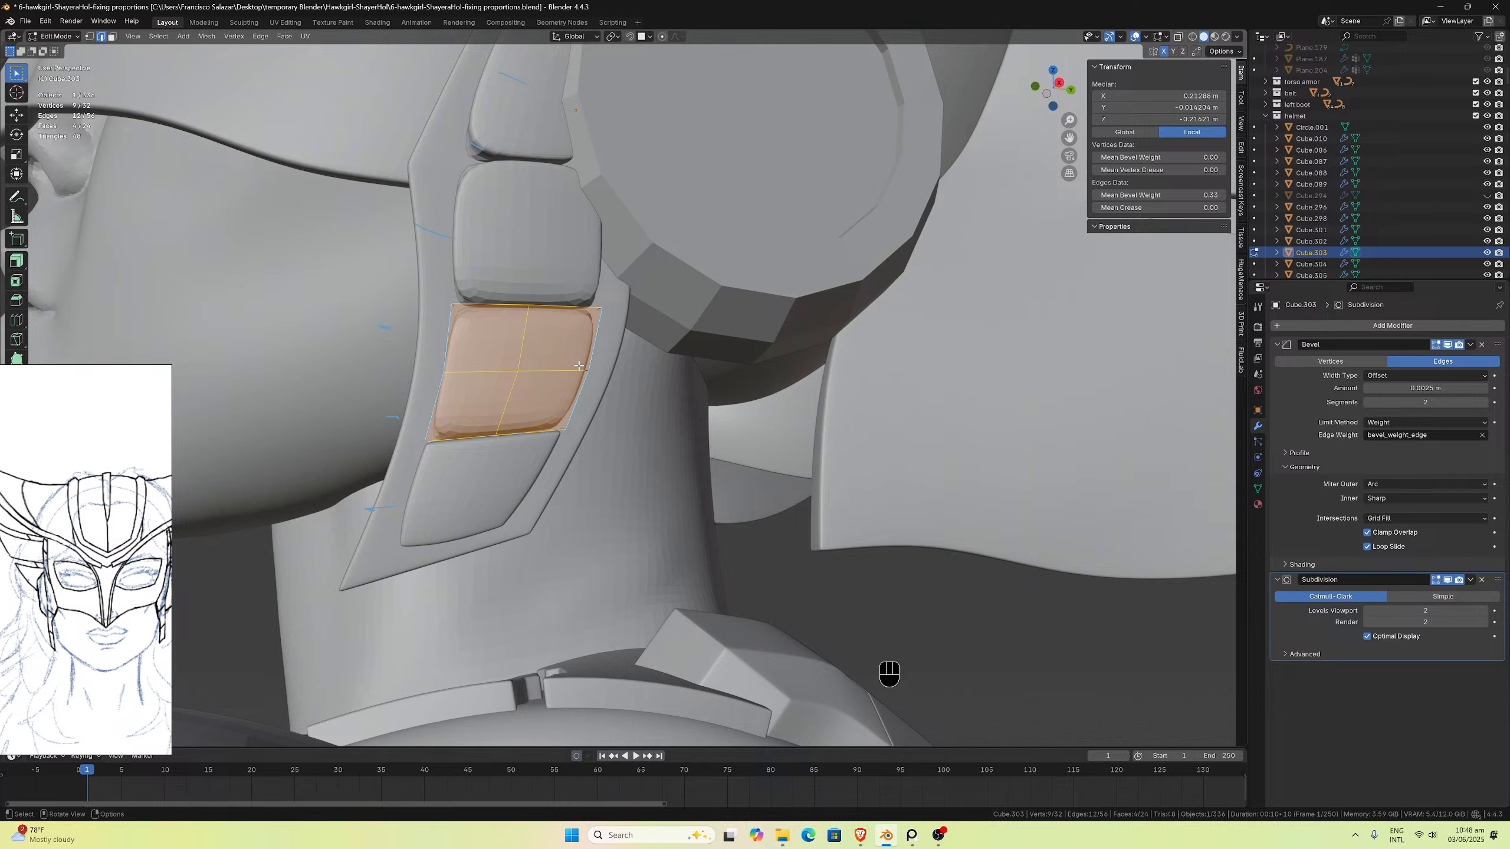
pyautogui.moveTo(588, 381)
pyautogui.mouseDown(button='middle')
pyautogui.moveTo(559, 381)
pyautogui.moveTo(573, 382)
pyautogui.mouseUp(button='middle')
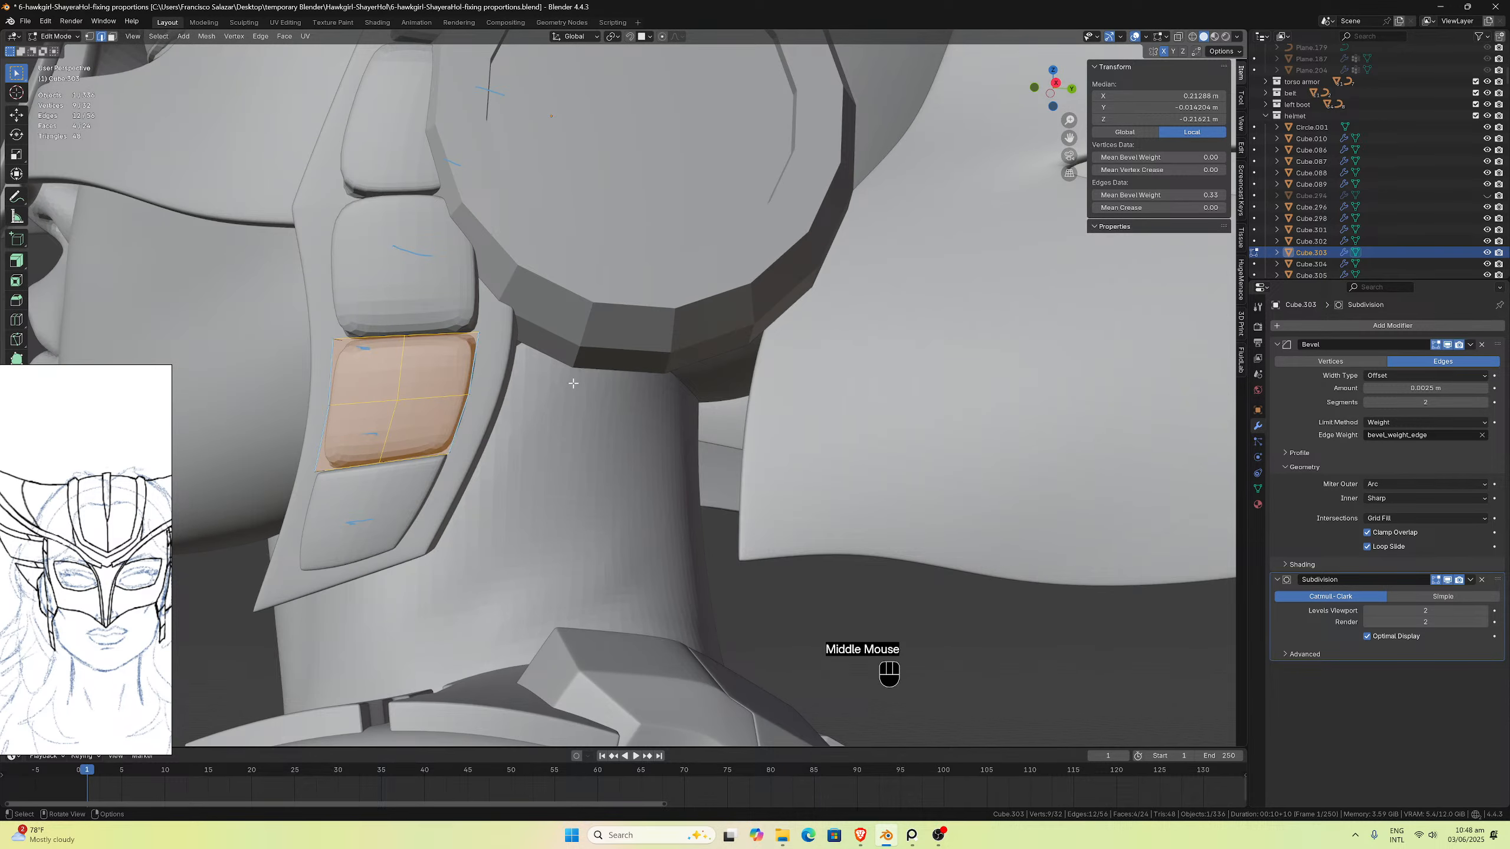
pyautogui.scroll(1, 573, 383)
pyautogui.scroll(-2, 574, 382)
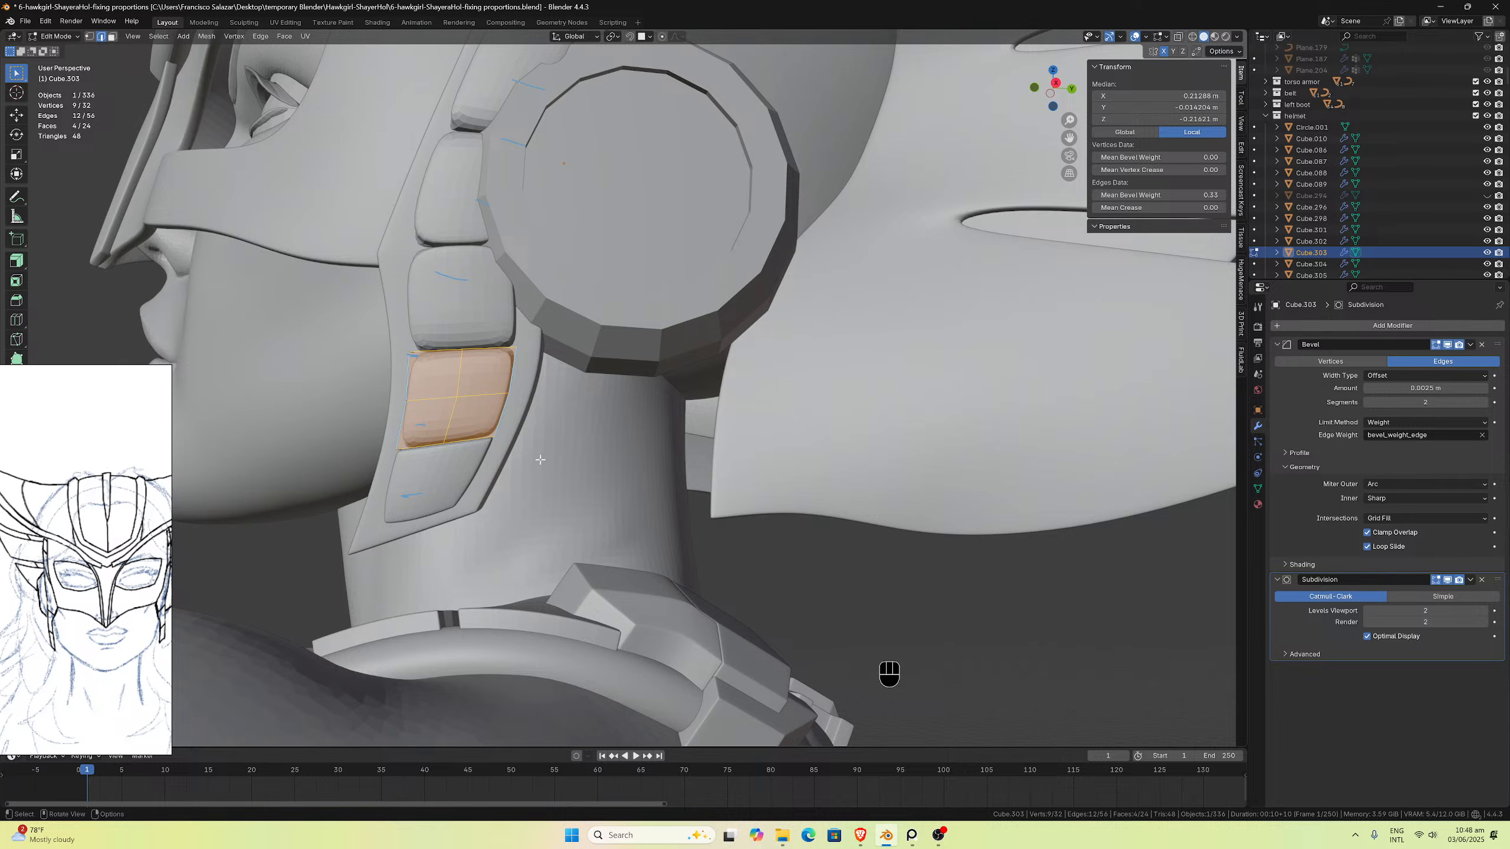
pyautogui.moveTo(540, 460); pyautogui.dragTo(565, 520, button='middle')
pyautogui.scroll(2, 560, 475)
# Step: Return to Object Mode and compare the lowest strap piece with the pieces above it from several angles
pyautogui.press('Tab')
pyautogui.click(684, 515)
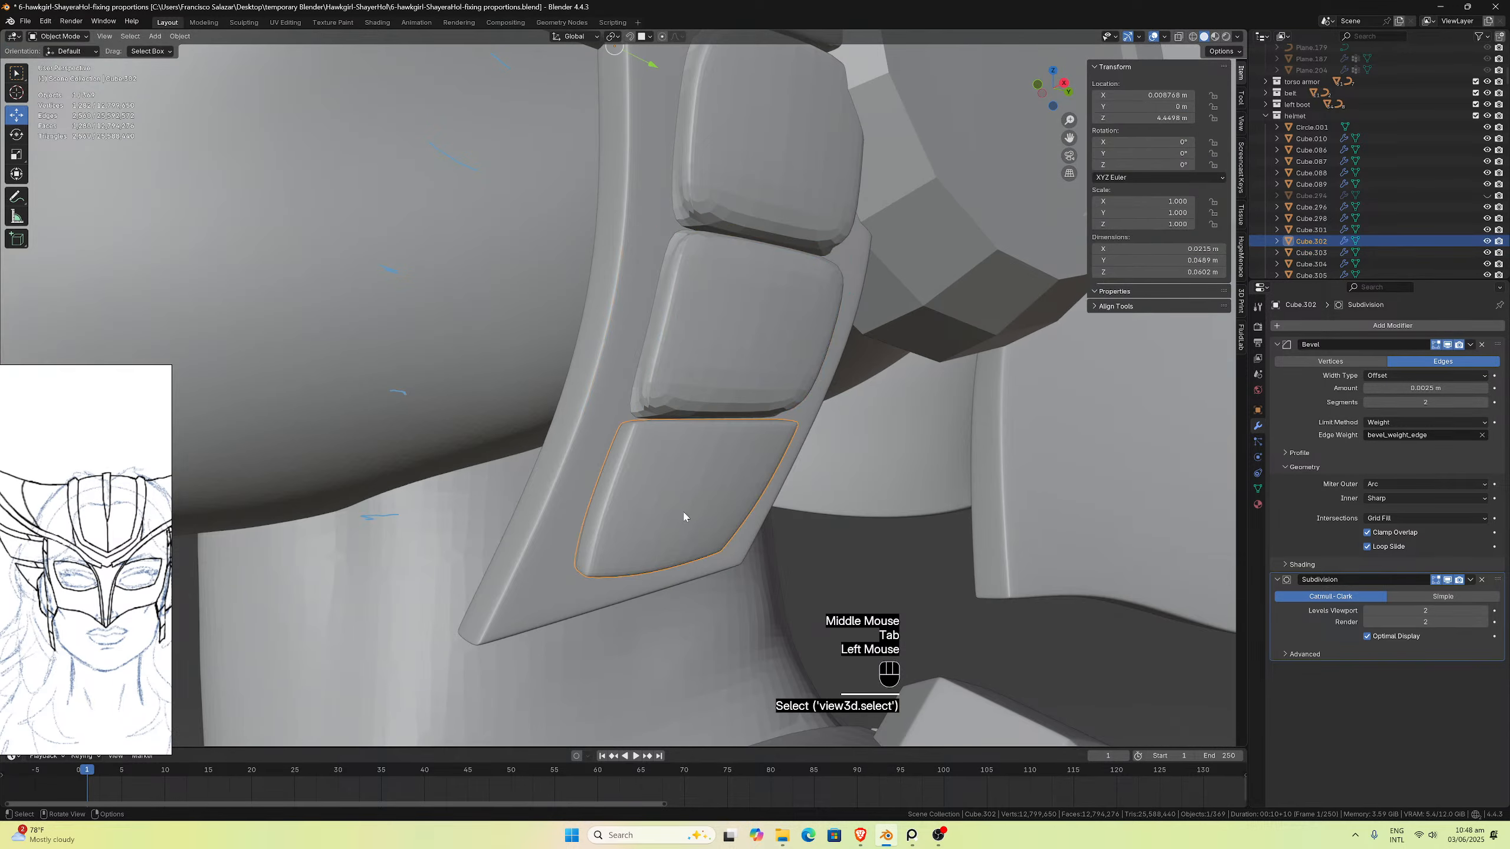
pyautogui.moveTo(684, 515)
pyautogui.mouseDown(button='middle')
pyautogui.moveTo(757, 507)
pyautogui.moveTo(722, 507)
pyautogui.moveTo(754, 522)
pyautogui.moveTo(674, 512)
pyautogui.moveTo(701, 513)
pyautogui.mouseUp(button='middle')
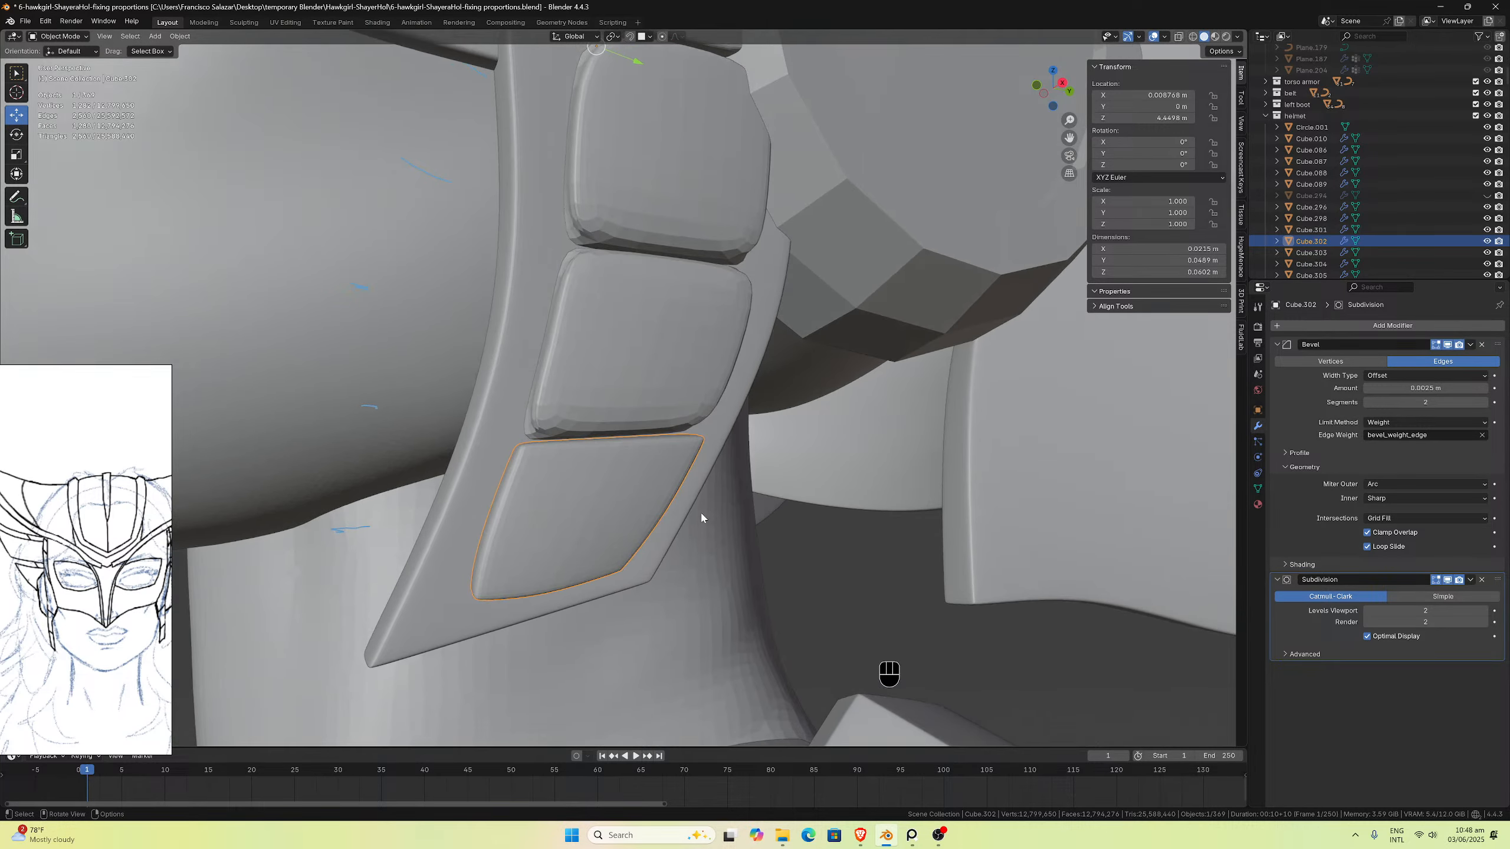
pyautogui.scroll(-2, 608, 518)
pyautogui.moveTo(606, 522); pyautogui.dragTo(554, 521, button='middle')
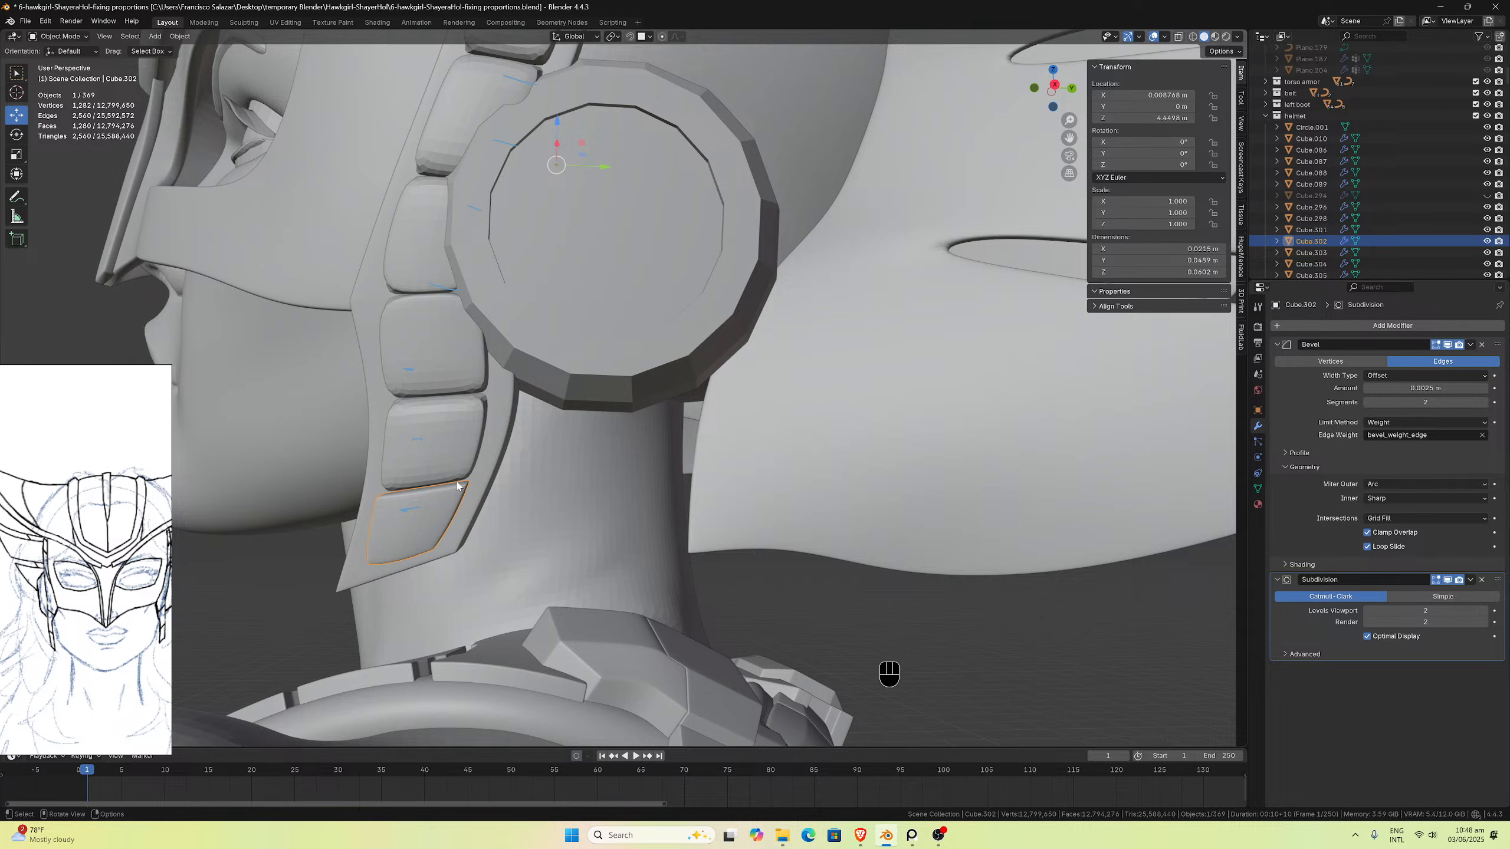
pyautogui.moveTo(458, 485)
pyautogui.mouseDown(button='middle')
pyautogui.moveTo(471, 475)
pyautogui.moveTo(461, 484)
pyautogui.mouseUp(button='middle')
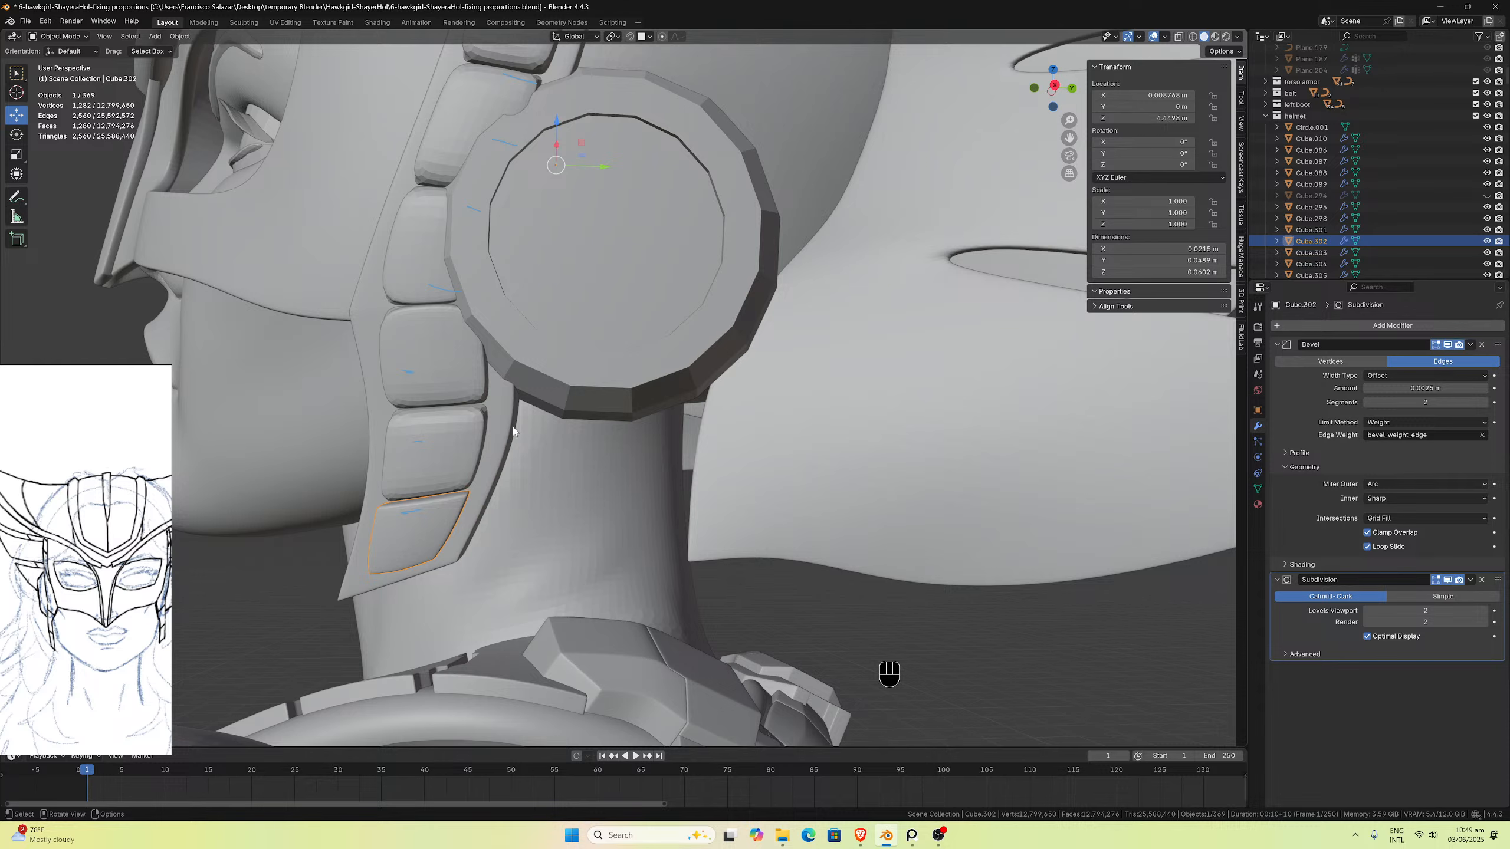
pyautogui.moveTo(457, 436); pyautogui.dragTo(461, 528, button='middle')
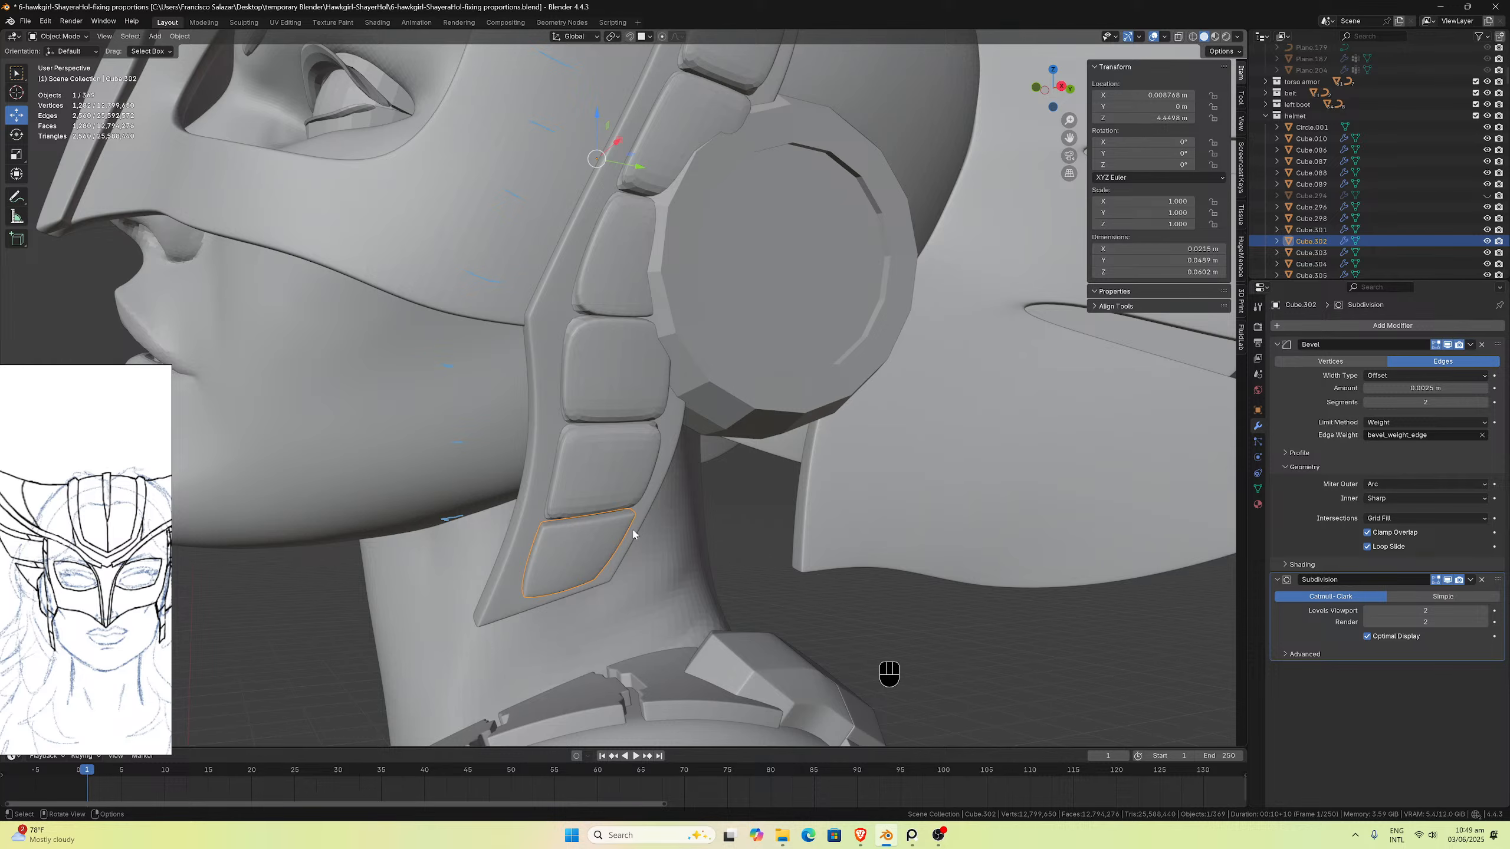
pyautogui.moveTo(632, 534)
pyautogui.mouseDown(button='middle')
pyautogui.moveTo(600, 515)
pyautogui.moveTo(620, 531)
pyautogui.mouseUp(button='middle')
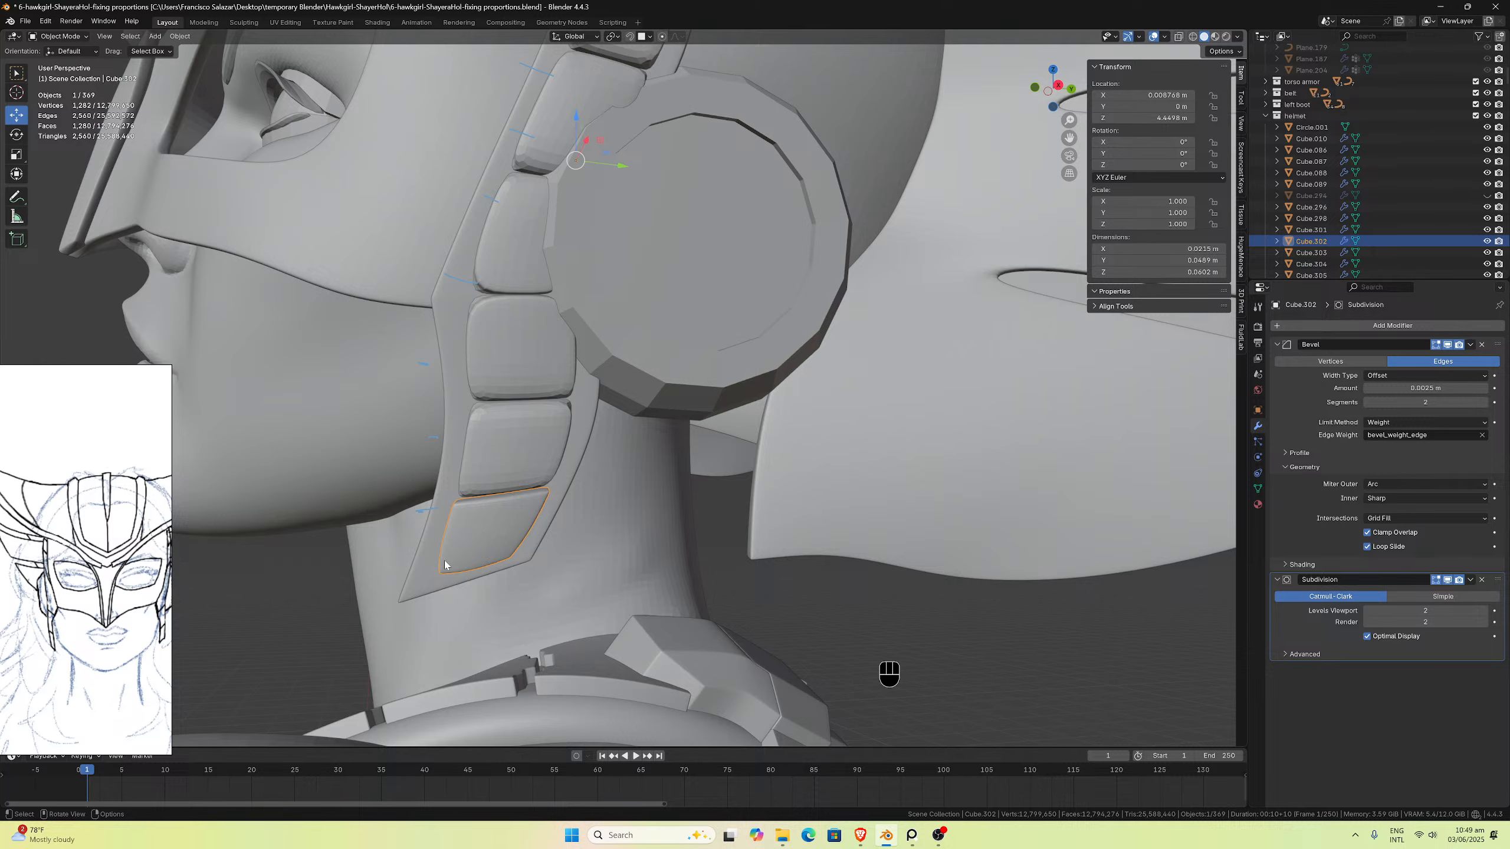
pyautogui.moveTo(484, 522); pyautogui.dragTo(474, 499, button='middle')
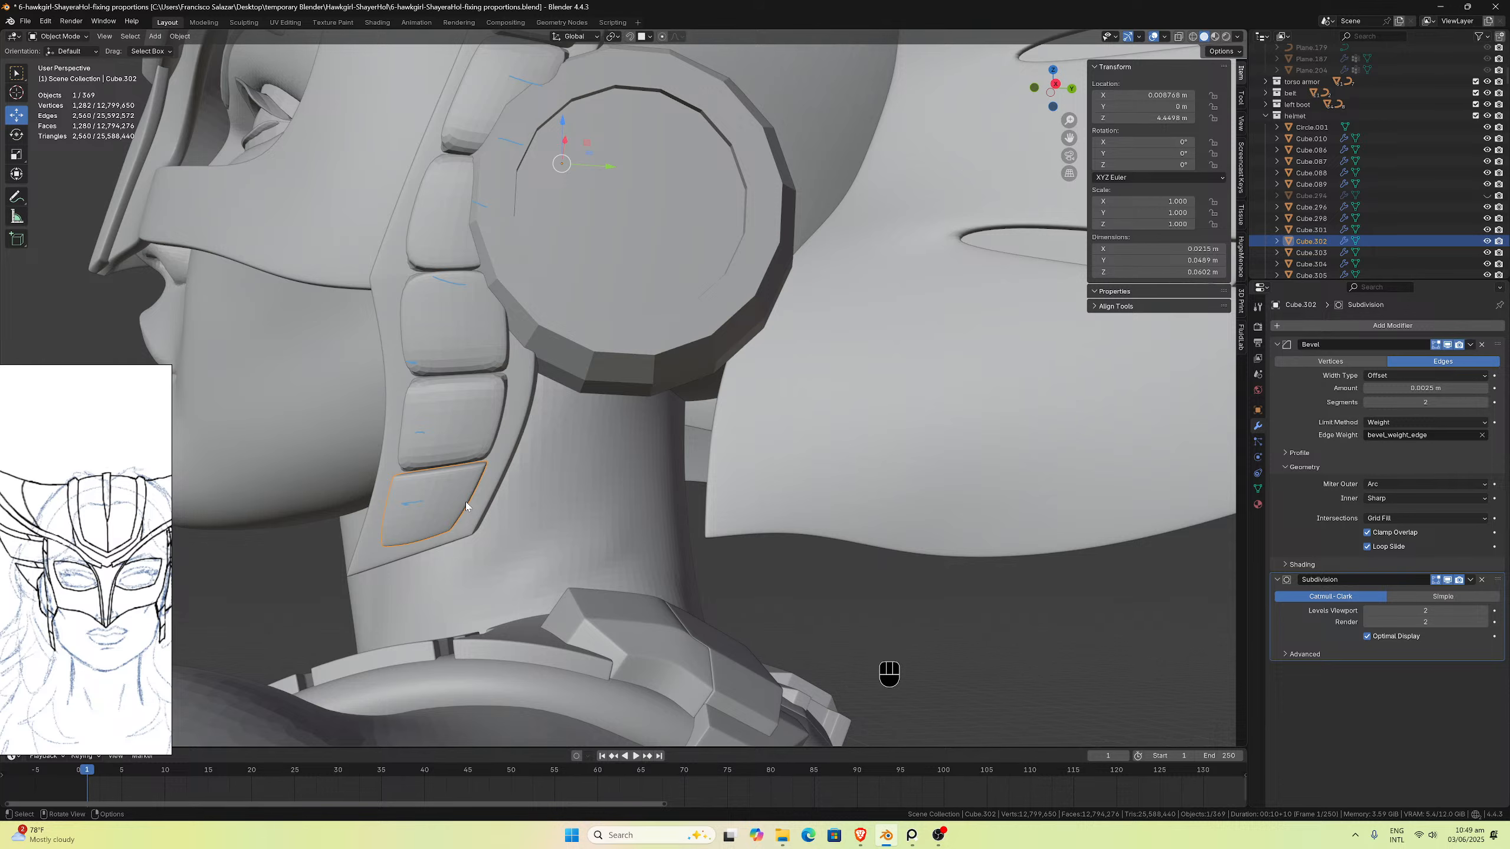
pyautogui.scroll(-2, 465, 501)
pyautogui.moveTo(481, 466)
pyautogui.mouseDown(button='middle')
pyautogui.moveTo(468, 465)
pyautogui.moveTo(481, 473)
pyautogui.mouseUp(button='middle')
pyautogui.click(546, 456)
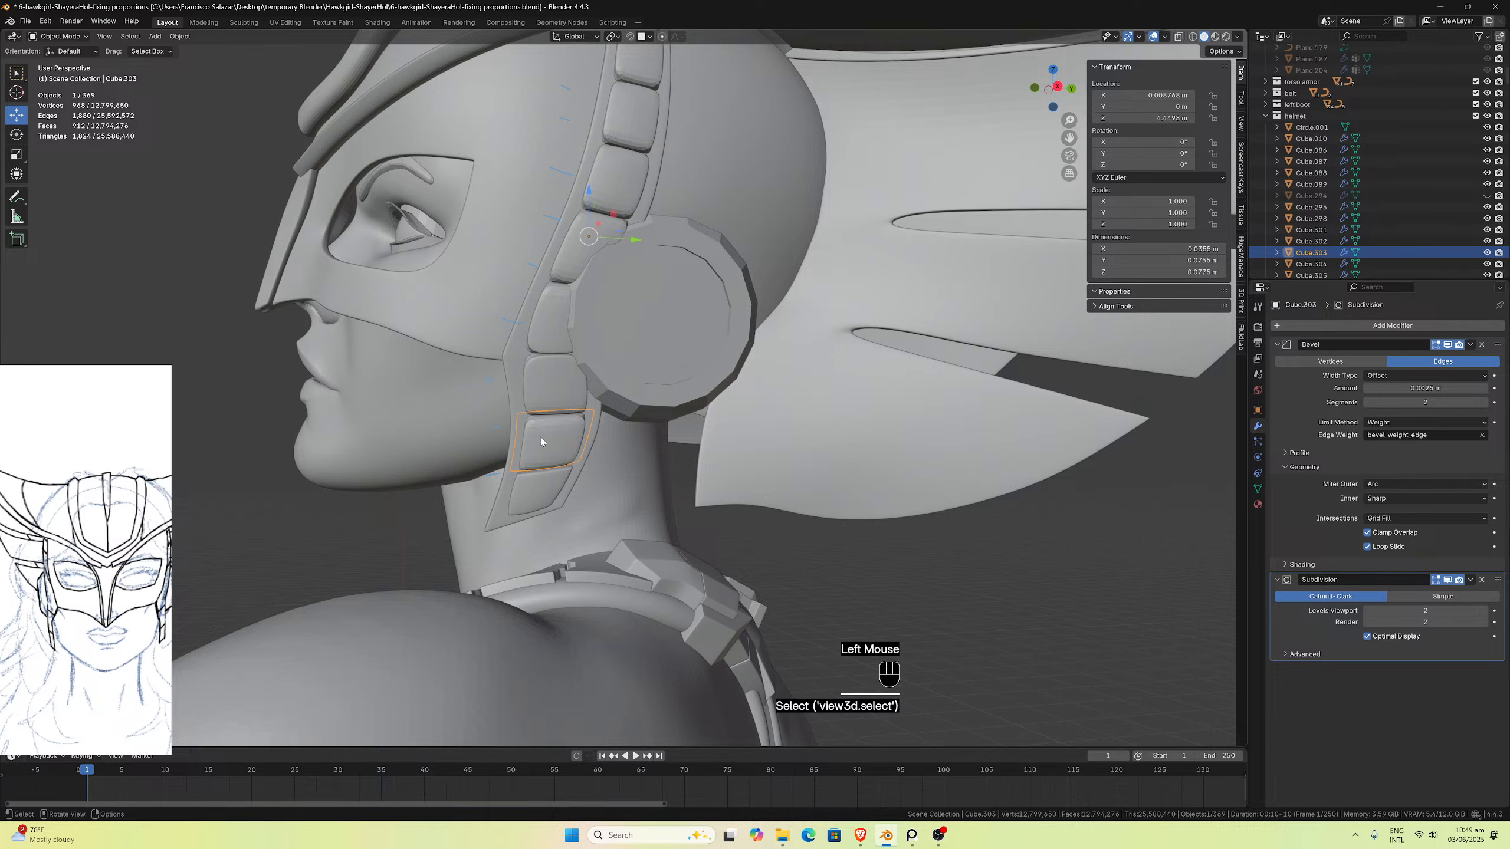
pyautogui.moveTo(541, 442)
pyautogui.mouseDown(button='middle')
pyautogui.moveTo(540, 423)
pyautogui.moveTo(535, 437)
pyautogui.mouseUp(button='middle')
pyautogui.scroll(2, 536, 437)
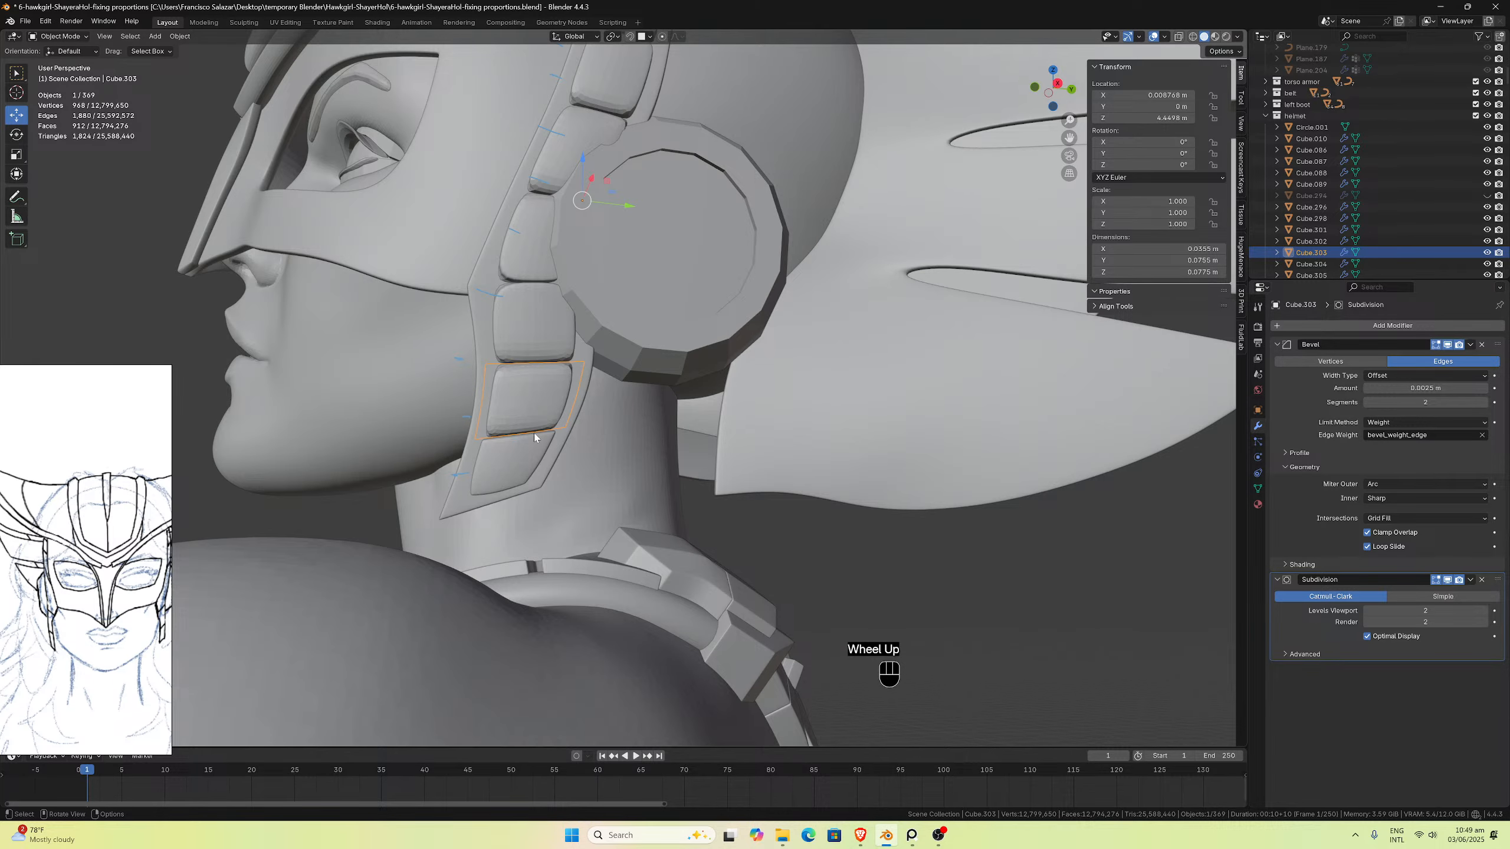
pyautogui.click(523, 456)
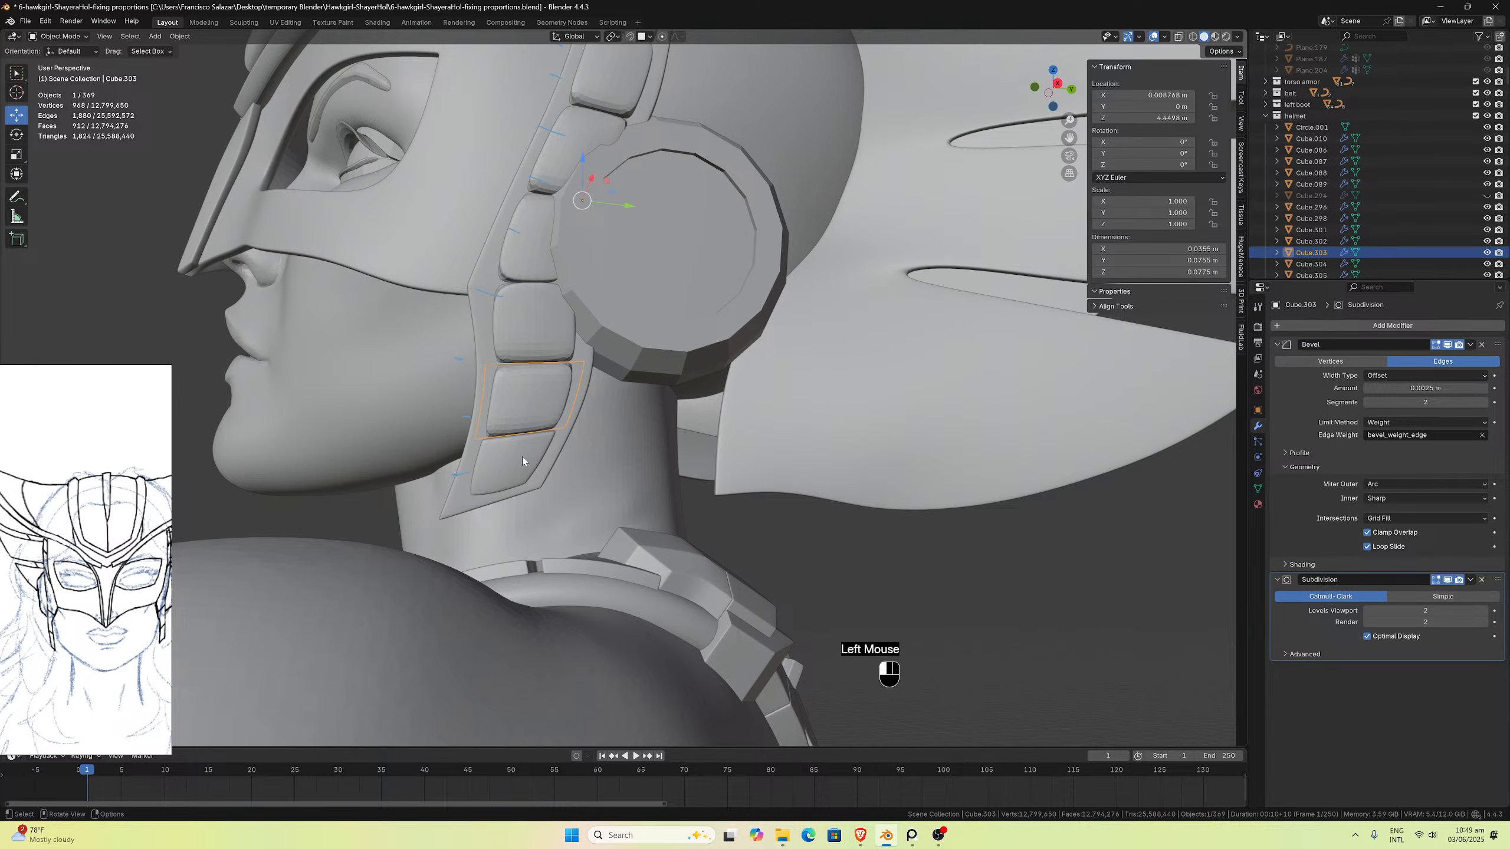
pyautogui.keyDown('shift'); pyautogui.click(522, 419); pyautogui.keyUp('shift')
pyautogui.keyDown('shift'); pyautogui.click(524, 324); pyautogui.keyUp('shift')
pyautogui.keyDown('shift'); pyautogui.click(516, 267); pyautogui.keyUp('shift')
pyautogui.keyDown('shift'); pyautogui.click(558, 170); pyautogui.keyUp('shift')
pyautogui.keyDown('shift'); pyautogui.click(593, 87); pyautogui.keyUp('shift')
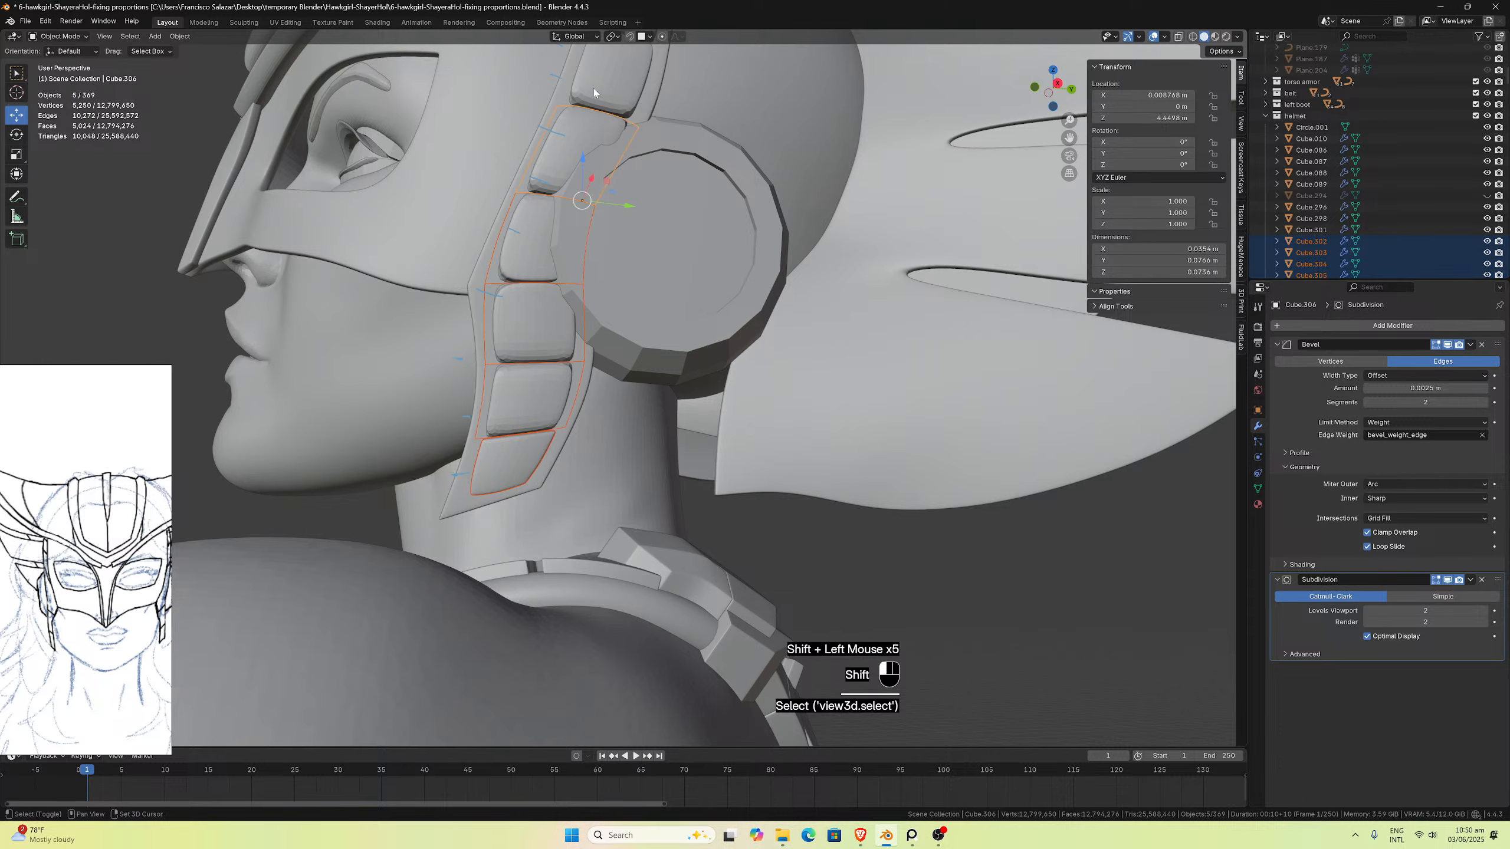
pyautogui.scroll(-2, 593, 89)
pyautogui.click(622, 185)
pyautogui.keyDown('shift'); pyautogui.click(607, 118); pyautogui.keyUp('shift')
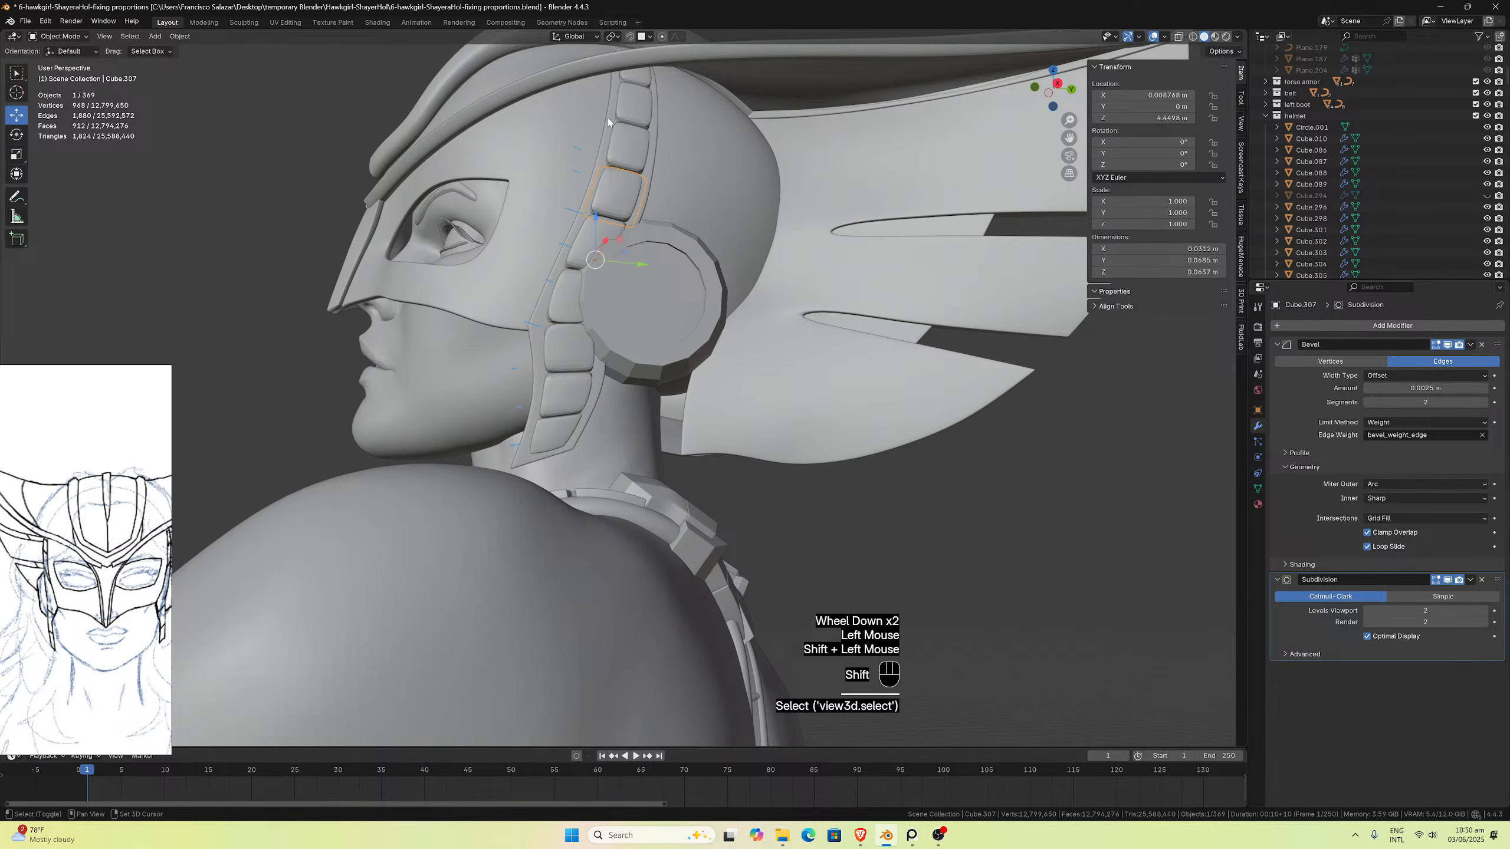
pyautogui.keyDown('shift'); pyautogui.click(621, 143); pyautogui.keyUp('shift')
pyautogui.click(627, 153)
pyautogui.moveTo(627, 154); pyautogui.dragTo(467, 131, button='middle')
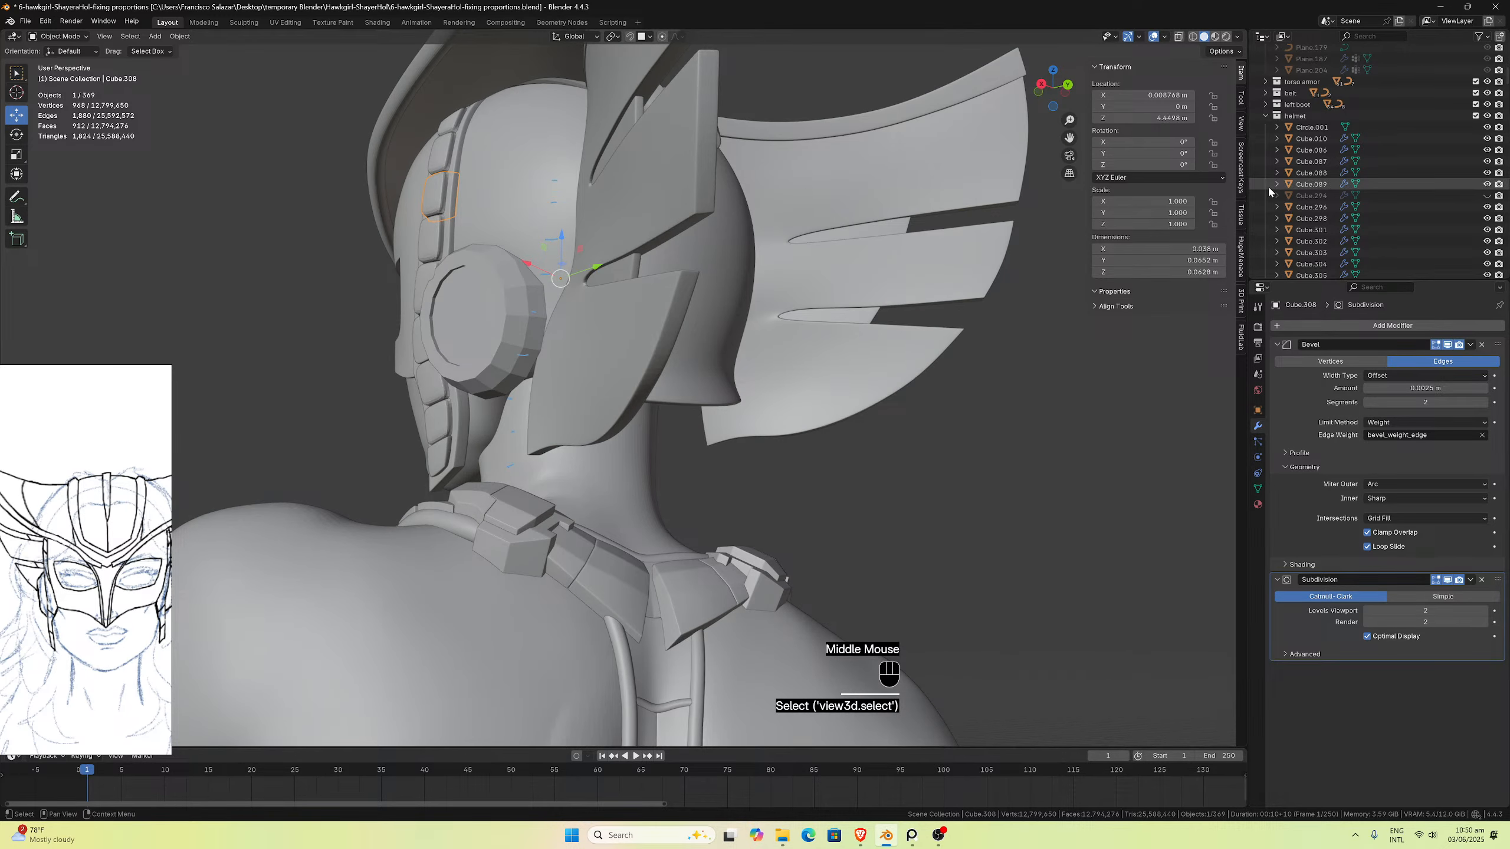
pyautogui.moveTo(670, 136); pyautogui.dragTo(638, 139, button='middle')
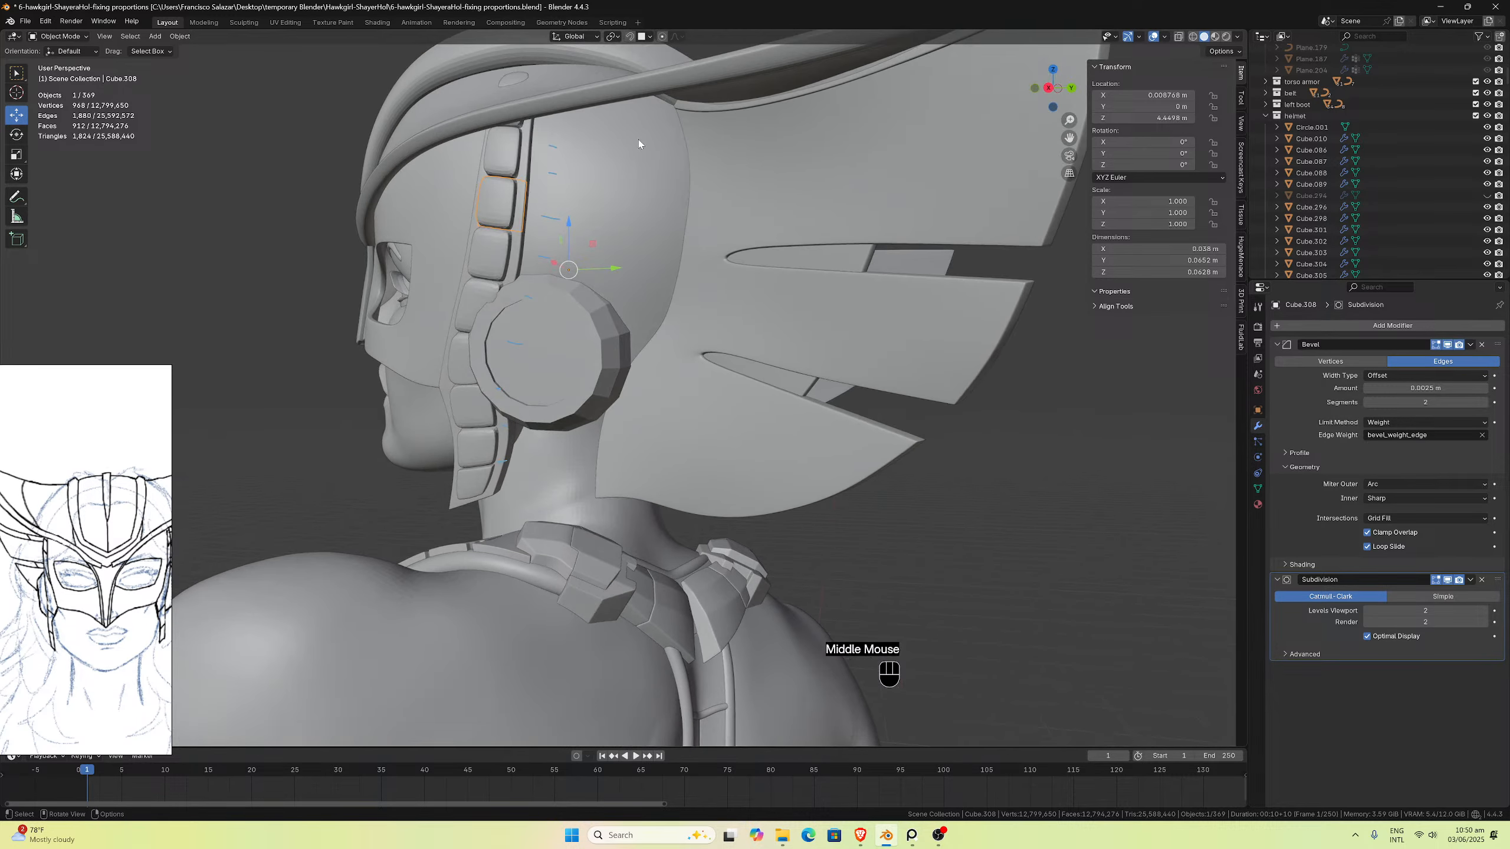
# Step: Delete the five uppermost raised strap pieces, working downward from the helmet brow toward the ear disc
pyautogui.click(517, 84)
pyautogui.click(517, 84)
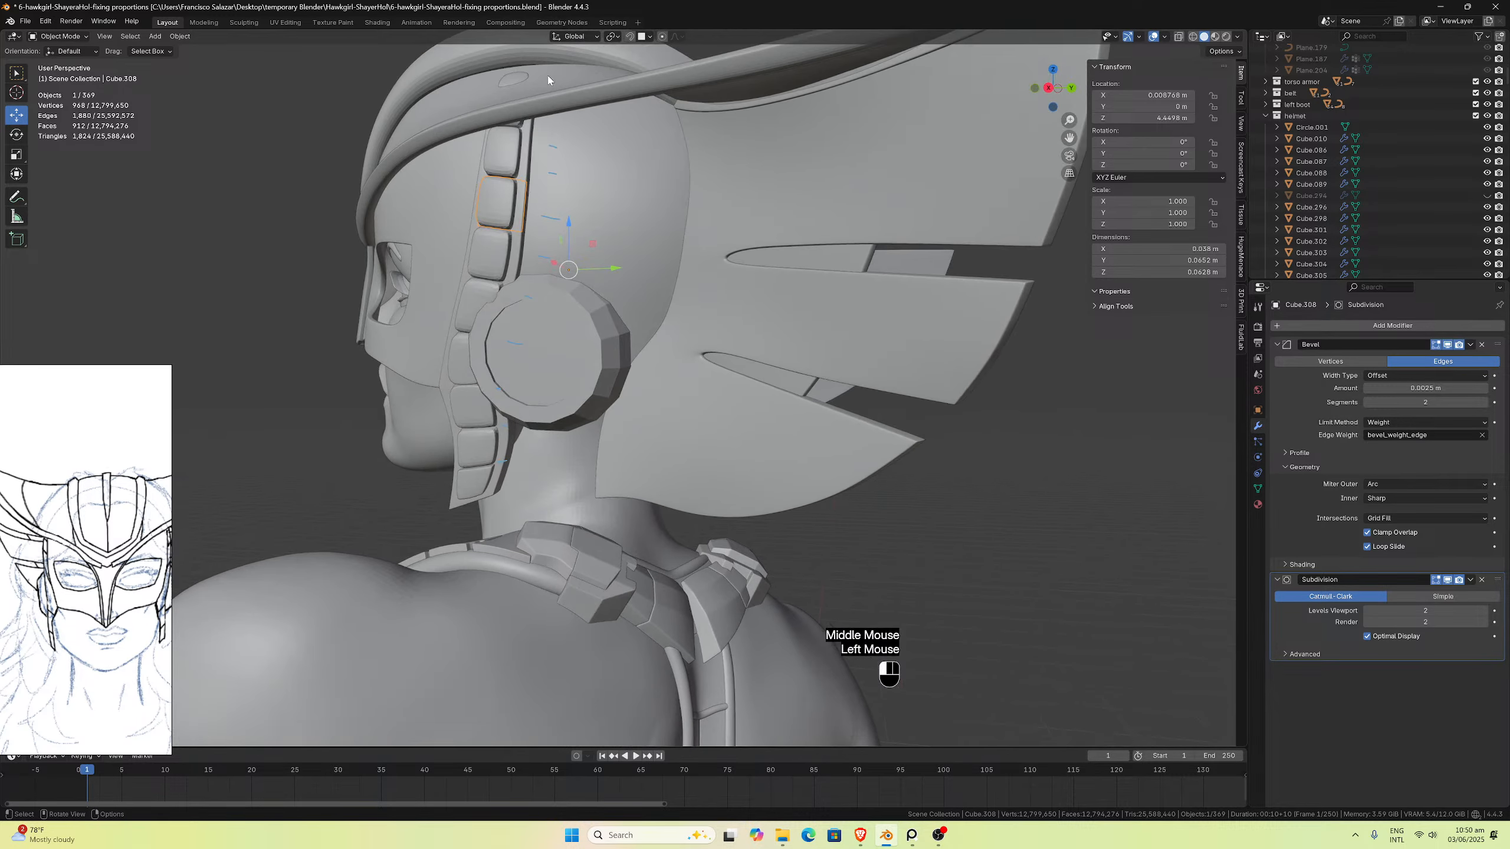
pyautogui.press('x')
pyautogui.click(515, 84)
pyautogui.scroll(2, 509, 81)
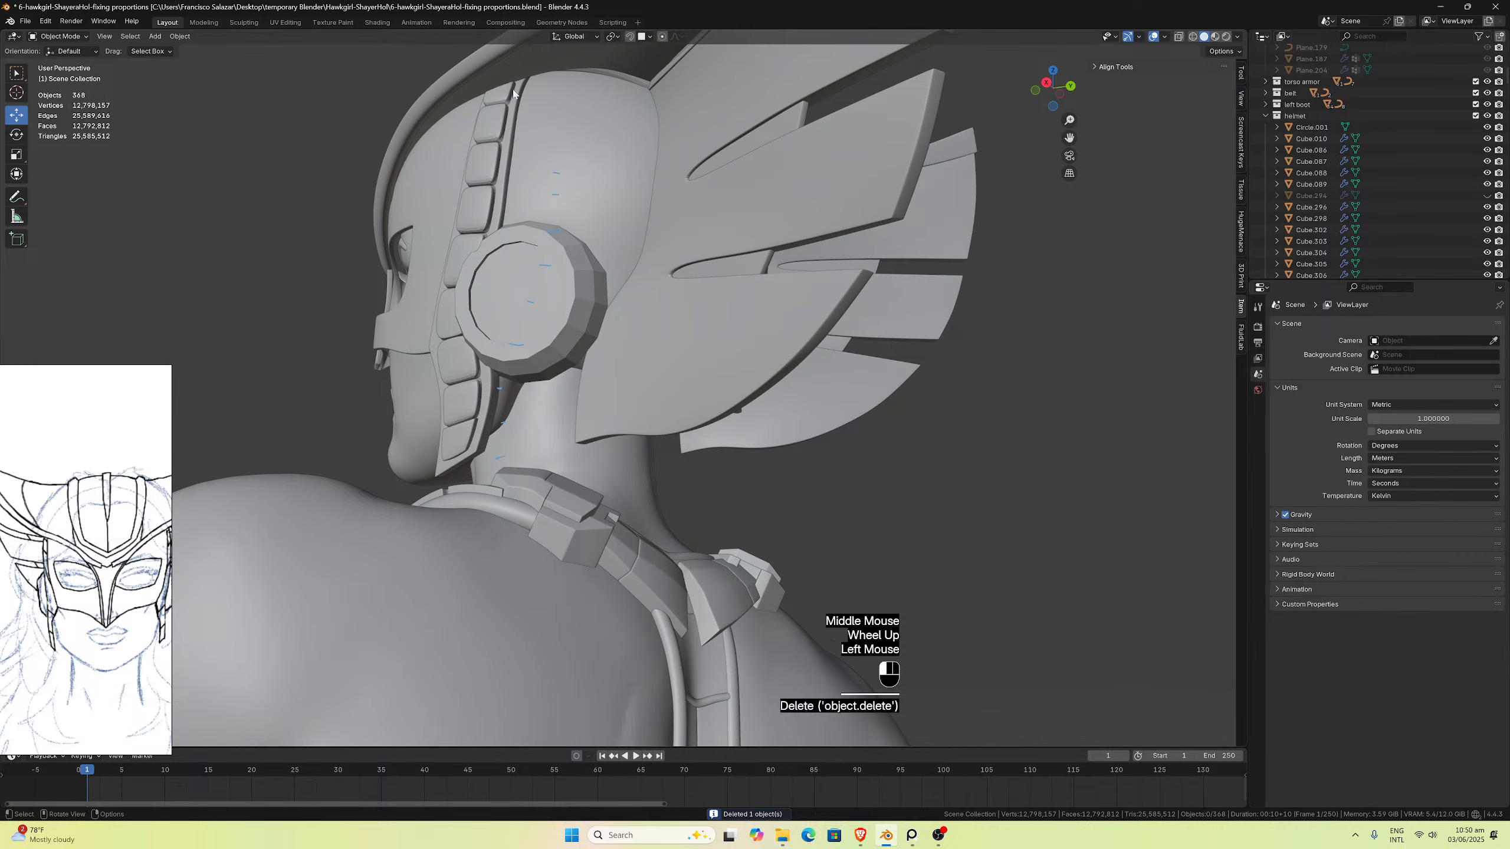
pyautogui.click(510, 88)
pyautogui.press('x')
pyautogui.click(504, 91)
pyautogui.click(492, 118)
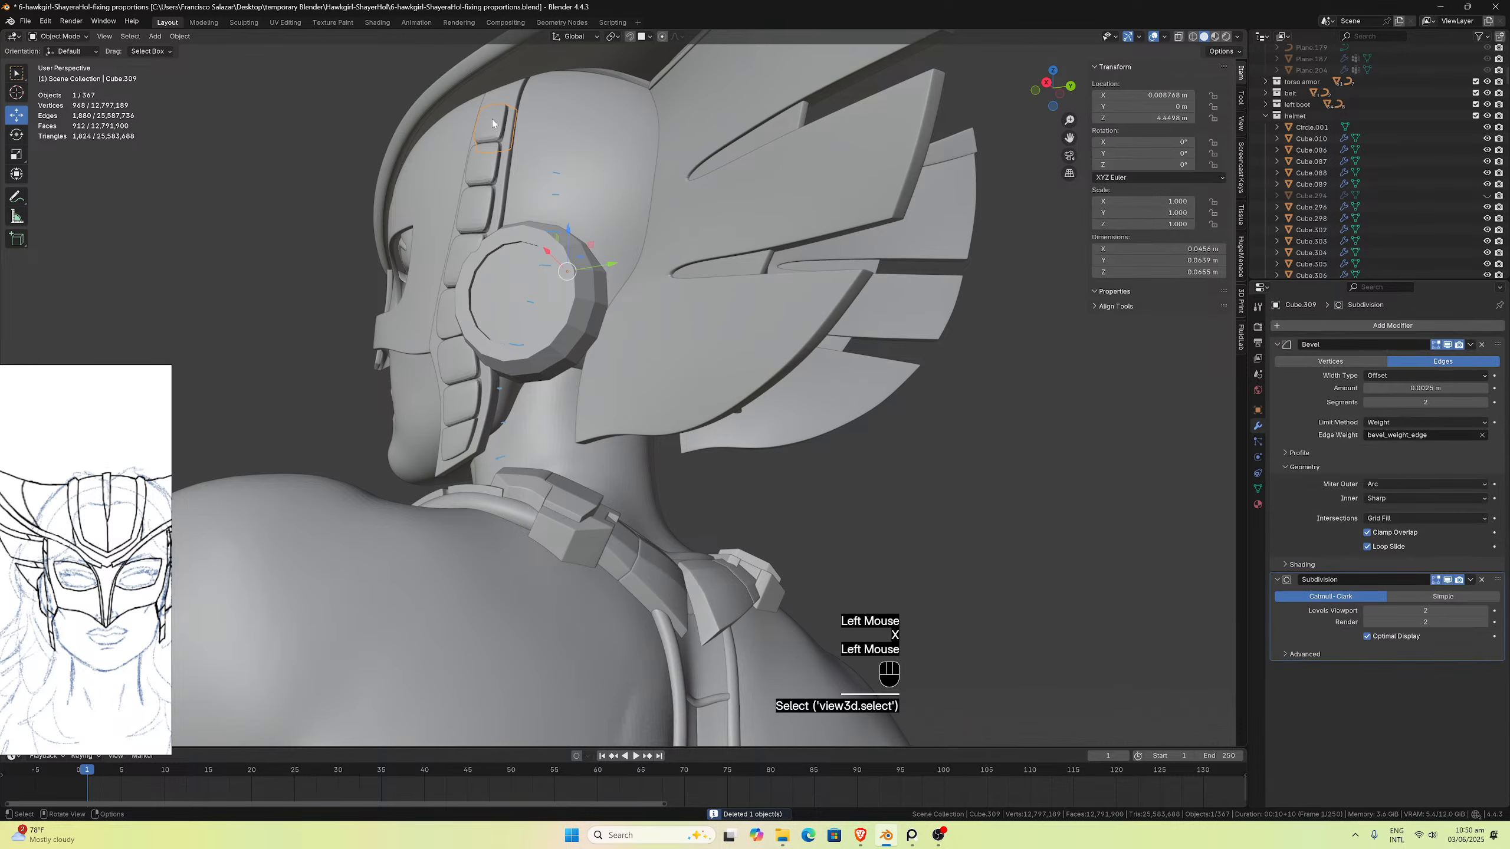
pyautogui.press('x')
pyautogui.click(491, 126)
pyautogui.click(487, 158)
pyautogui.press('x')
pyautogui.click(484, 162)
pyautogui.click(483, 193)
pyautogui.press('x')
pyautogui.click(484, 194)
# Step: Delete the remaining five raised pieces from the ear disc down to the strap's lower tip, leaving the base strap
pyautogui.moveTo(484, 193); pyautogui.dragTo(535, 253, button='middle')
pyautogui.click(535, 253)
pyautogui.press('x')
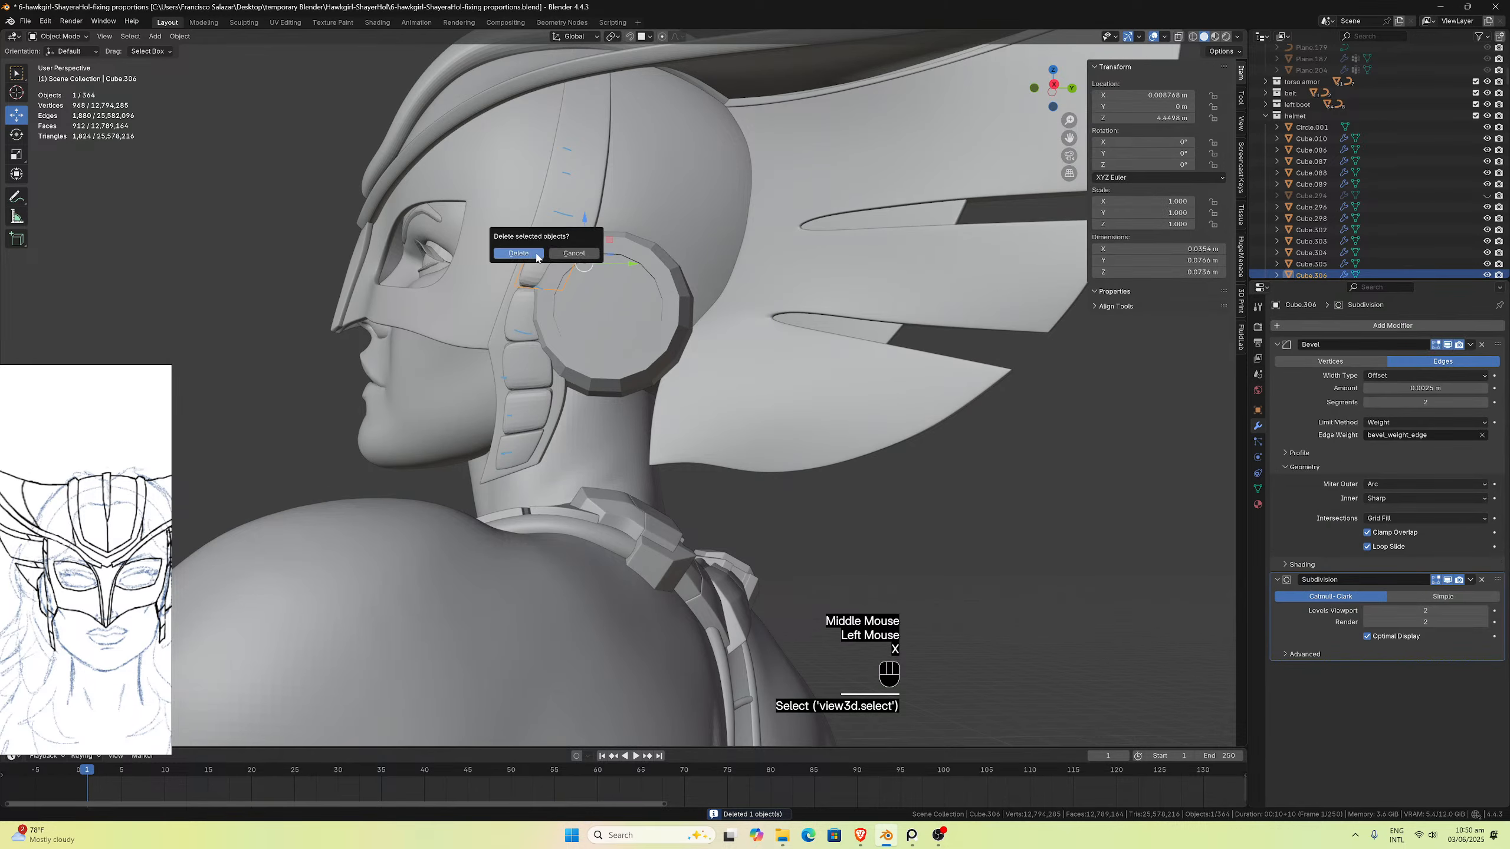
pyautogui.click(535, 253)
pyautogui.click(524, 297)
pyautogui.press('x')
pyautogui.click(523, 297)
pyautogui.click(527, 356)
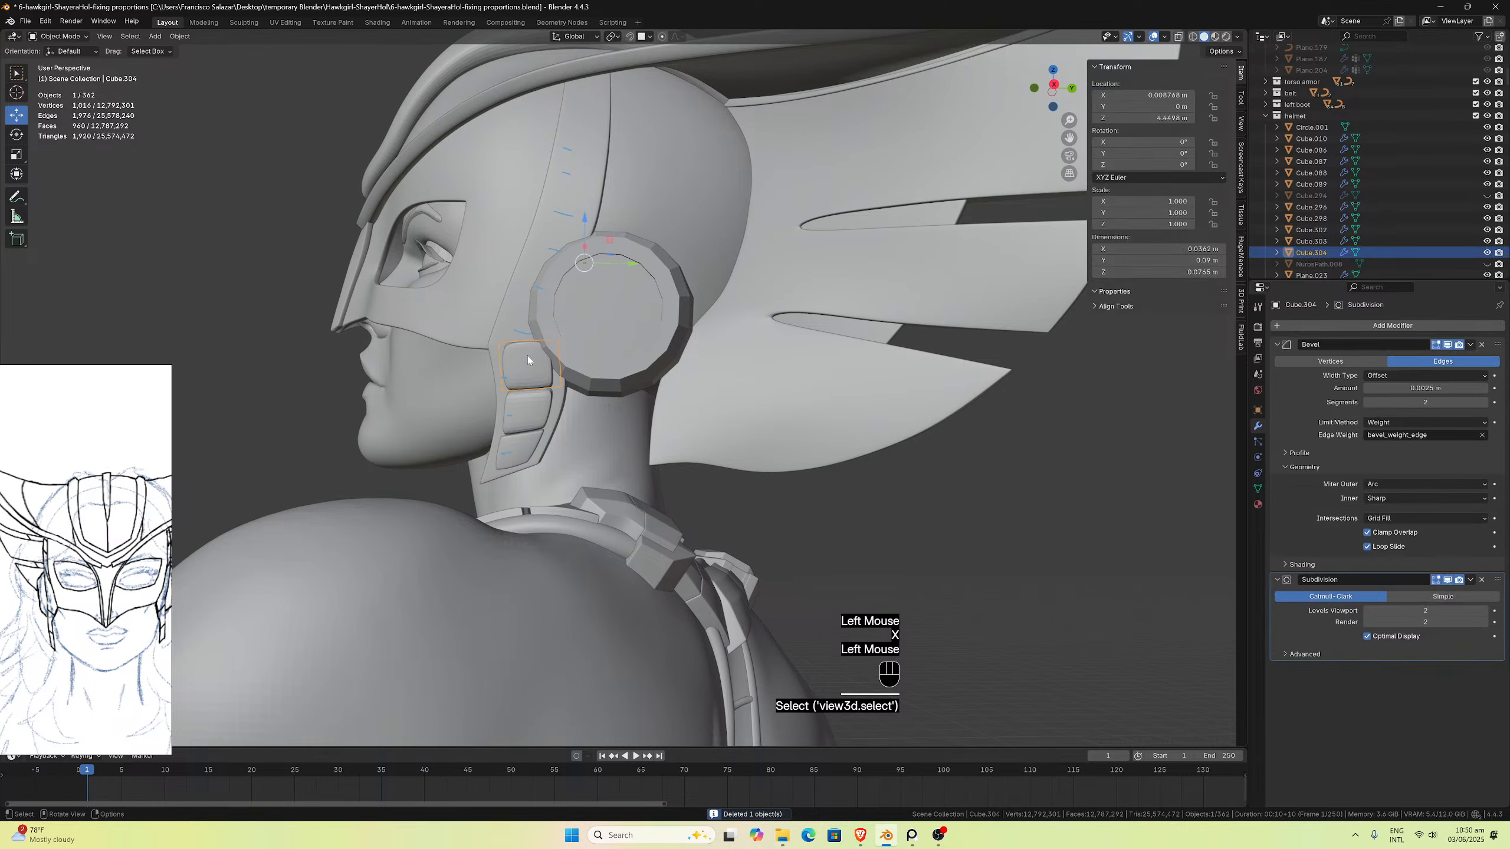
pyautogui.press('x')
pyautogui.click(527, 357)
pyautogui.click(537, 410)
pyautogui.press('x')
pyautogui.click(521, 409)
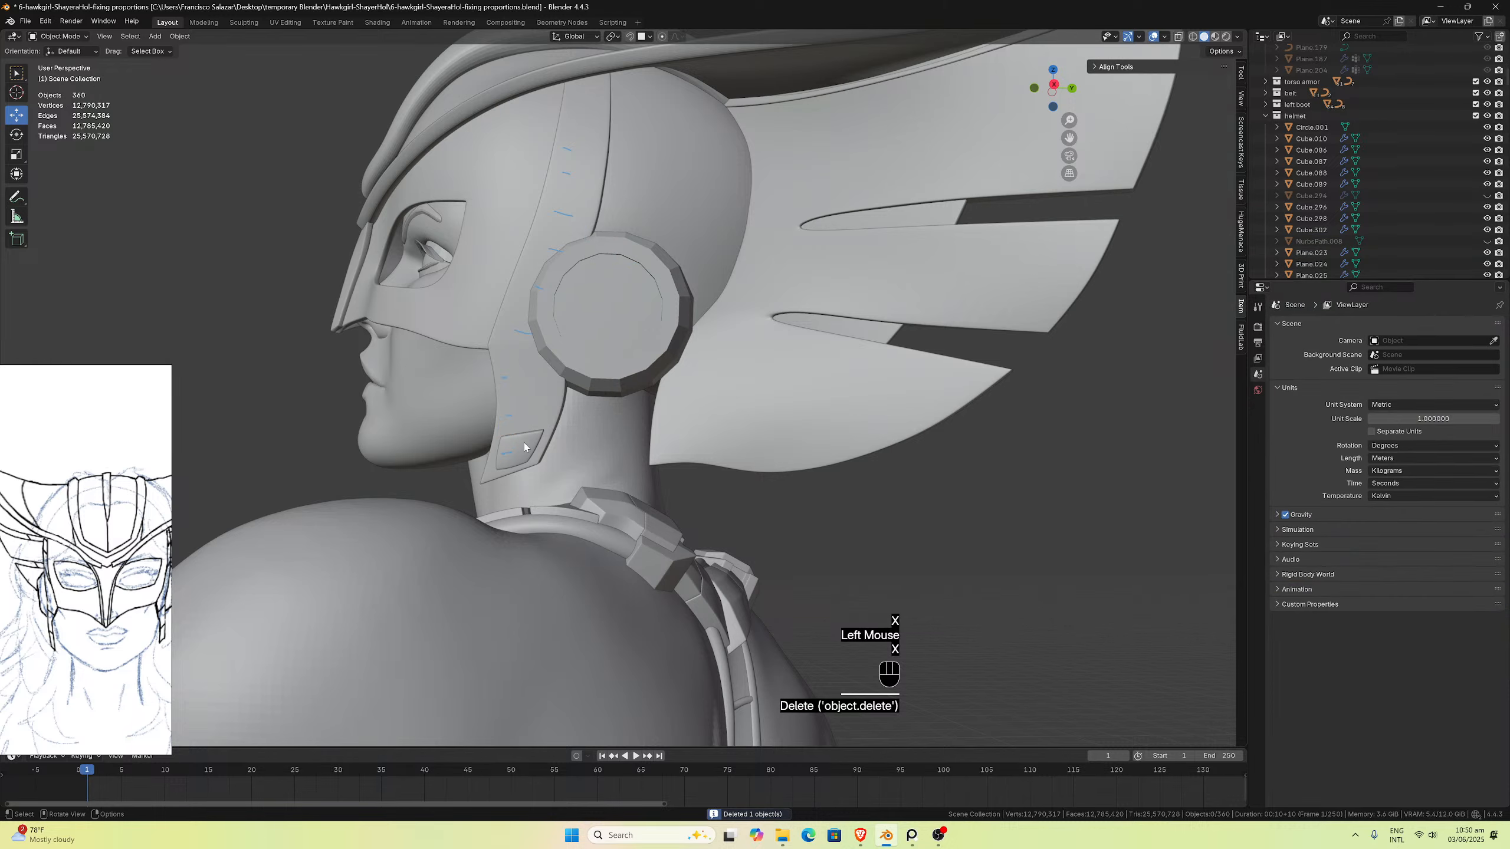
pyautogui.click(524, 442)
pyautogui.press('x')
pyautogui.click(523, 442)
# Step: Enter Edit Mode on the base strap and select its nine outer faces from the lower tip up to the brow
pyautogui.moveTo(549, 429); pyautogui.dragTo(565, 432, button='middle')
pyautogui.click(566, 432)
pyautogui.press('Tab')
pyautogui.click(568, 443)
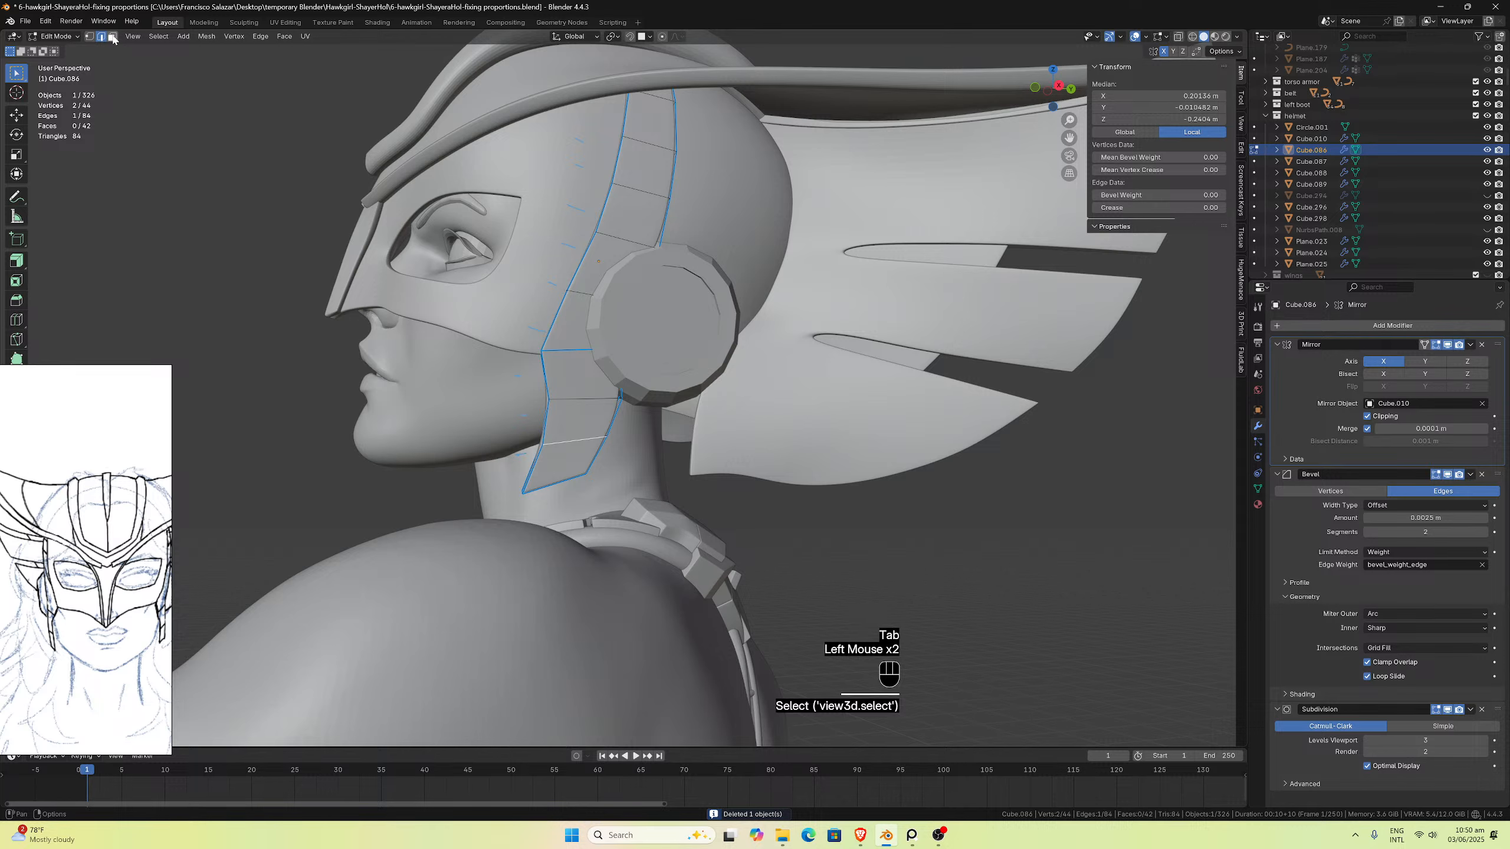
pyautogui.click(111, 37)
pyautogui.click(551, 445)
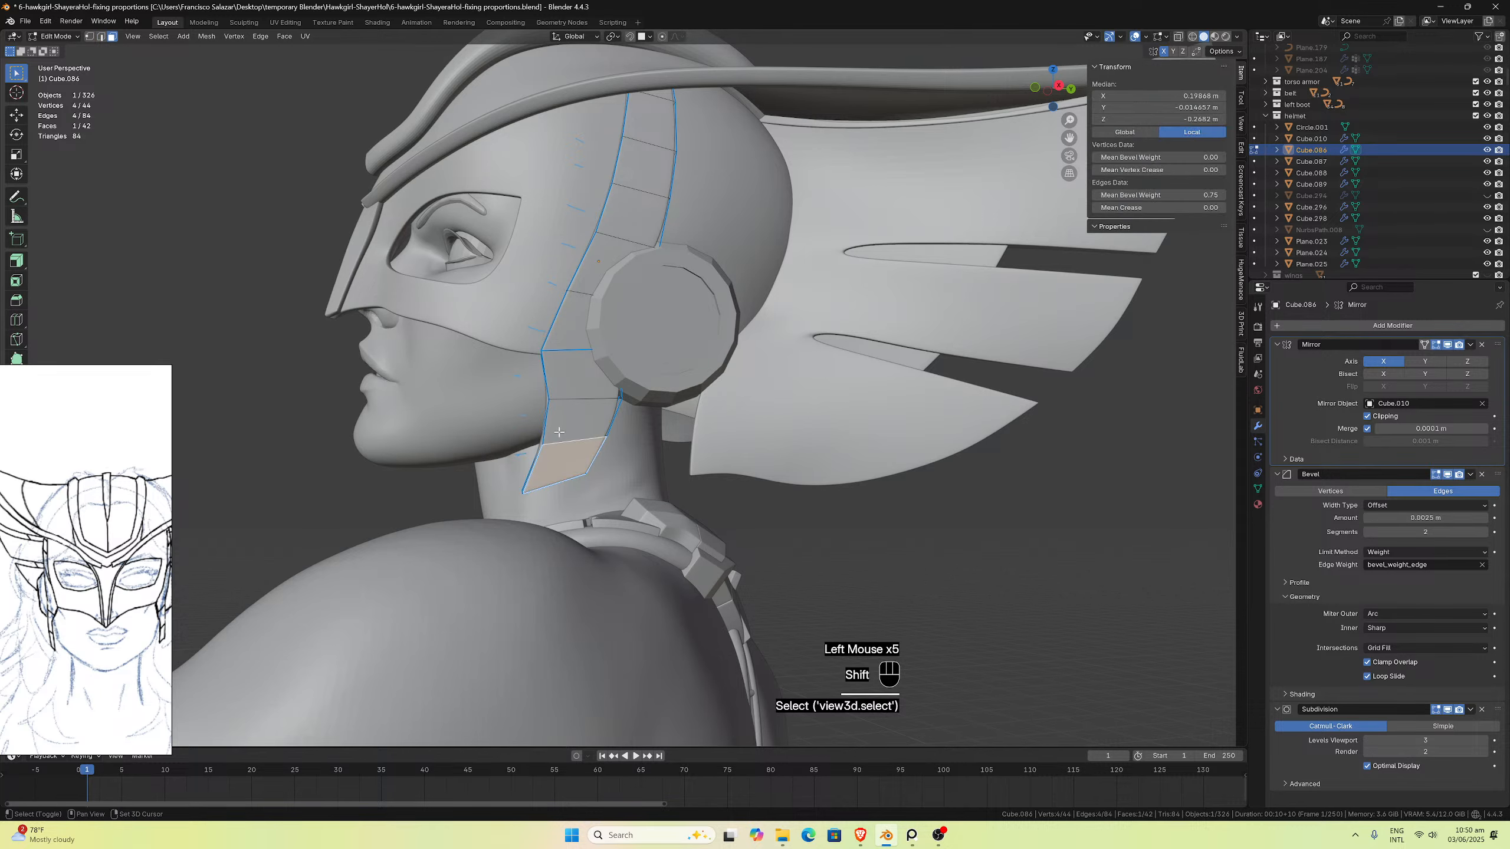
pyautogui.keyDown('shift'); pyautogui.click(573, 419); pyautogui.keyUp('shift')
pyautogui.keyDown('shift'); pyautogui.click(571, 375); pyautogui.keyUp('shift')
pyautogui.keyDown('shift'); pyautogui.click(618, 259); pyautogui.keyUp('shift')
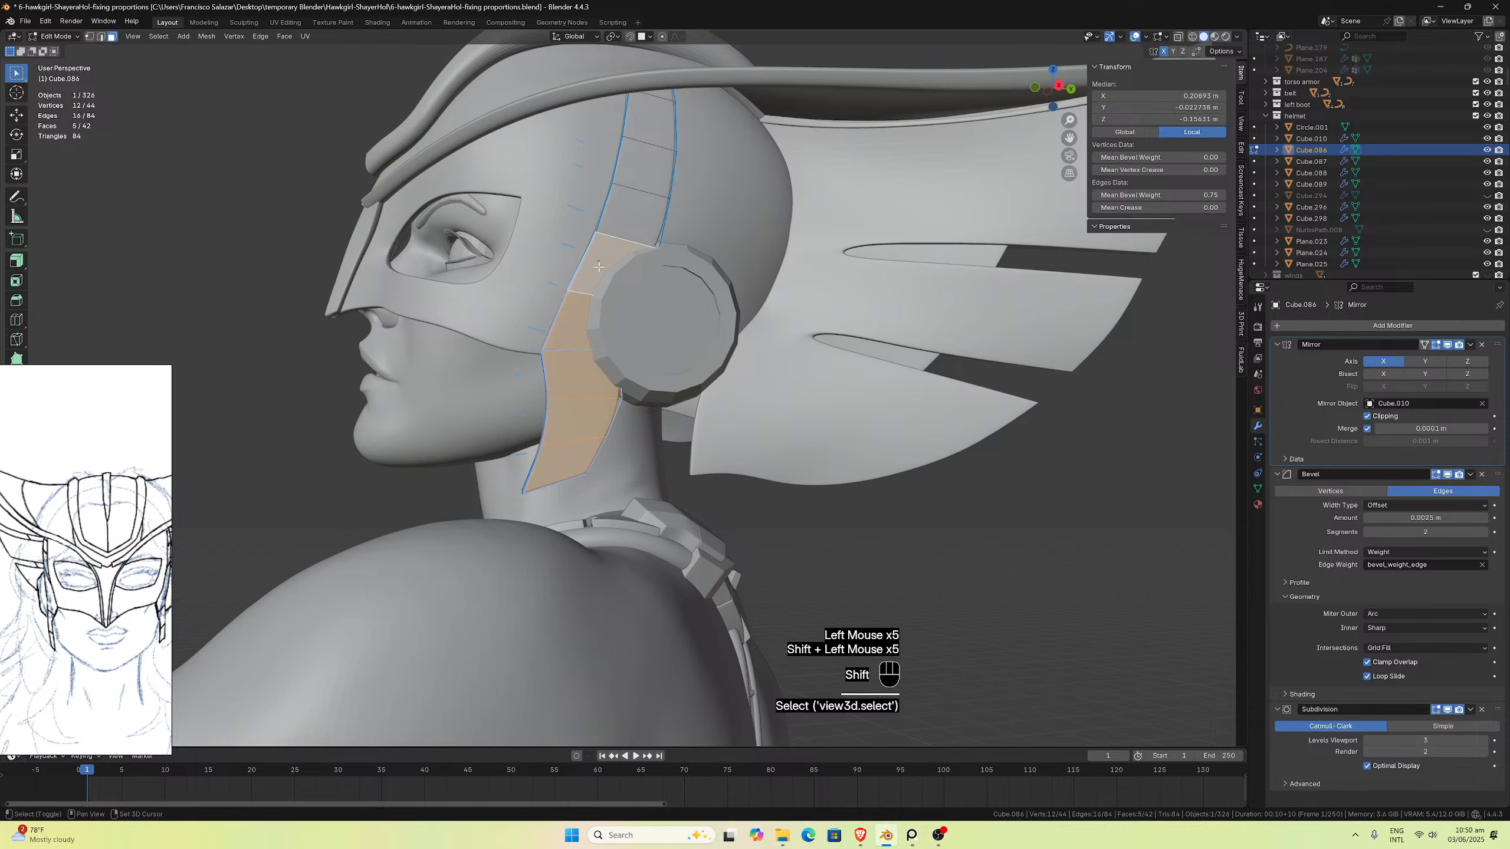
pyautogui.keyDown('shift'); pyautogui.click(632, 208); pyautogui.keyUp('shift')
pyautogui.keyDown('shift'); pyautogui.click(645, 160); pyautogui.keyUp('shift')
pyautogui.moveTo(645, 161); pyautogui.dragTo(539, 80, button='middle')
pyautogui.keyDown('shift'); pyautogui.click(599, 102); pyautogui.keyUp('shift')
pyautogui.keyDown('shift'); pyautogui.click(589, 76); pyautogui.keyUp('shift')
# Step: Duplicate the selected strap faces in place and separate the copy into its own object
pyautogui.moveTo(1068, 137); pyautogui.dragTo(1111, 464)
pyautogui.scroll(2, 674, 354)
pyautogui.moveTo(674, 353); pyautogui.dragTo(669, 406, button='middle')
pyautogui.scroll(-2, 475, 306)
pyautogui.hotkey('shift', 'd')
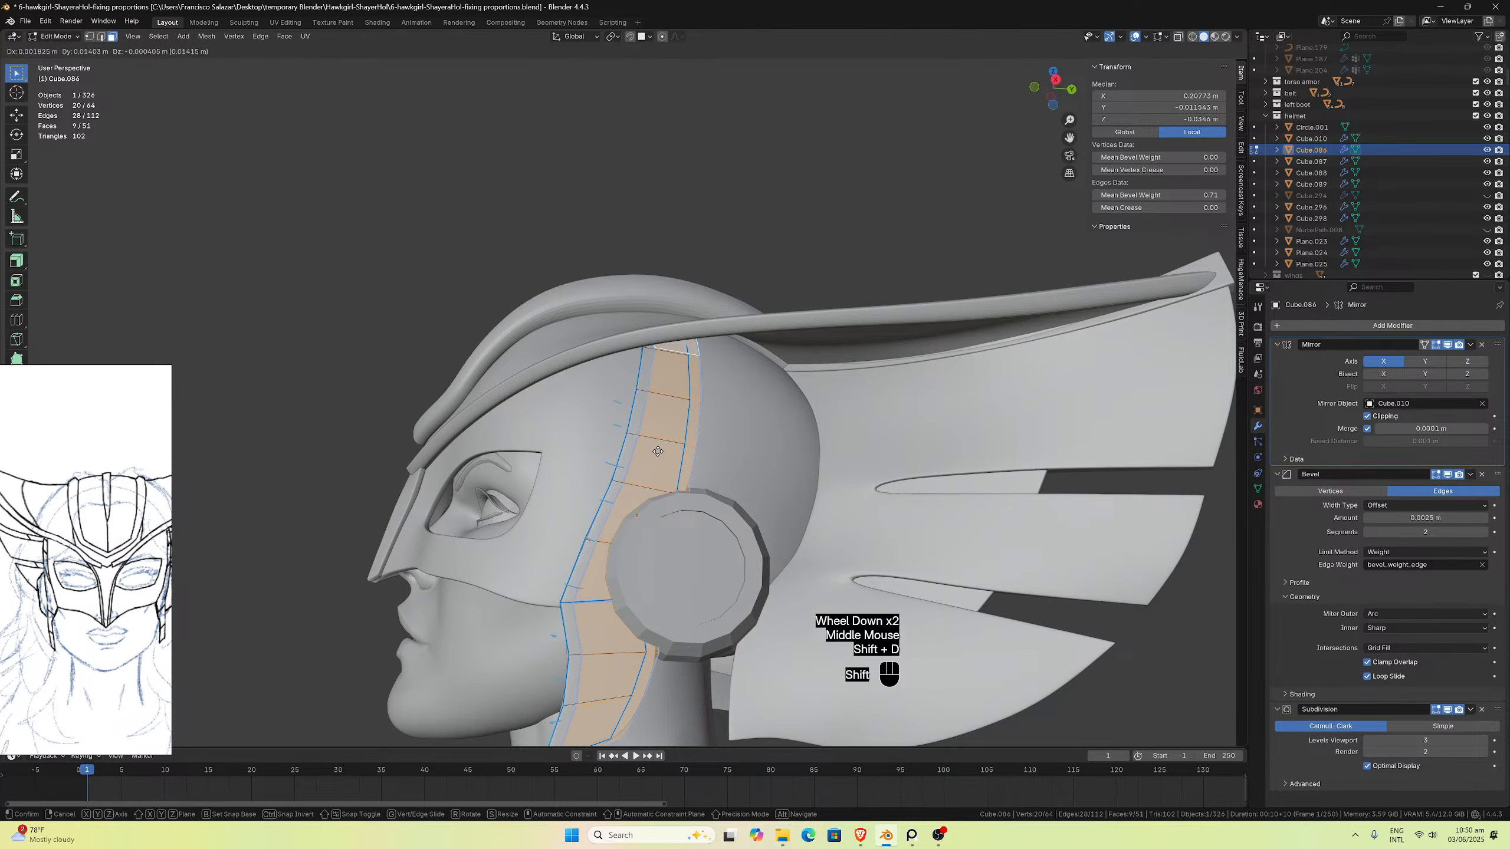
pyautogui.press('Escape')
pyautogui.press('p')
pyautogui.click(661, 451)
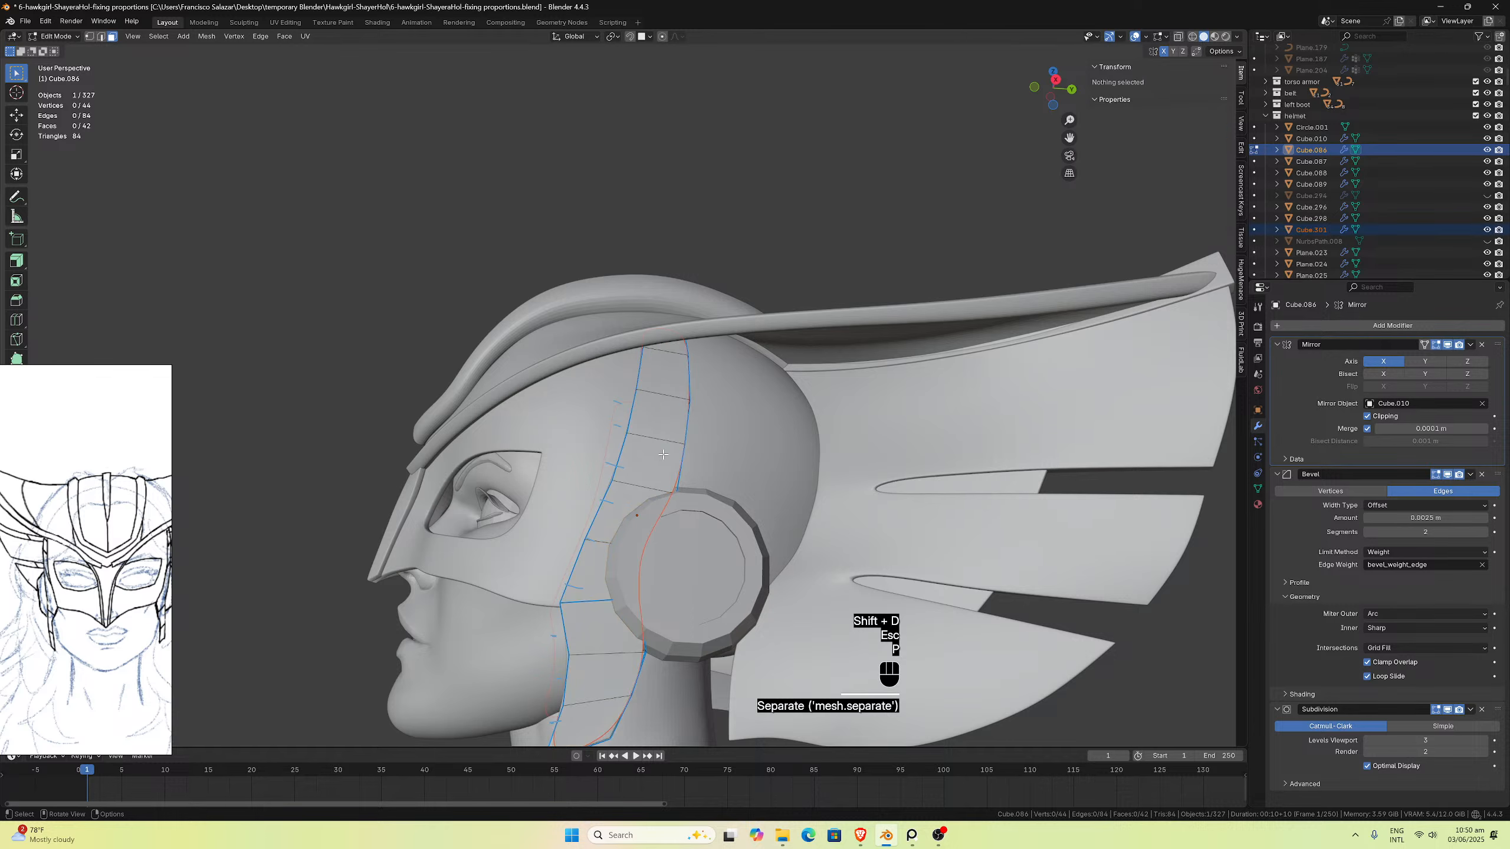
pyautogui.moveTo(665, 459); pyautogui.dragTo(699, 480, button='middle')
pyautogui.scroll(-1, 707, 448)
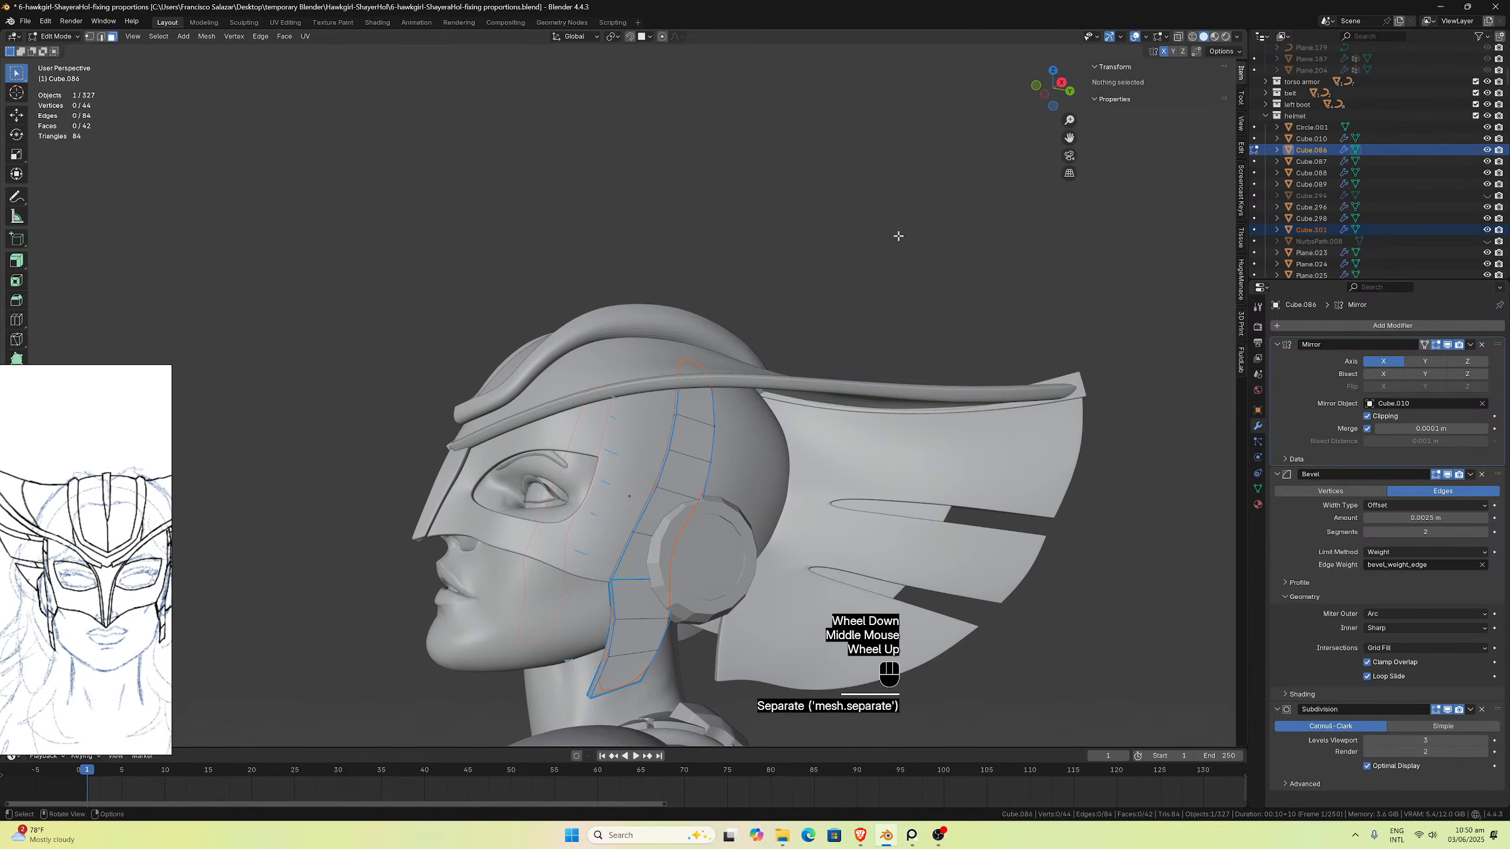
pyautogui.moveTo(1069, 138); pyautogui.dragTo(1055, 3)
pyautogui.scroll(2, 742, 292)
pyautogui.moveTo(742, 292); pyautogui.dragTo(693, 330, button='middle')
pyautogui.moveTo(605, 525); pyautogui.dragTo(562, 513, button='middle')
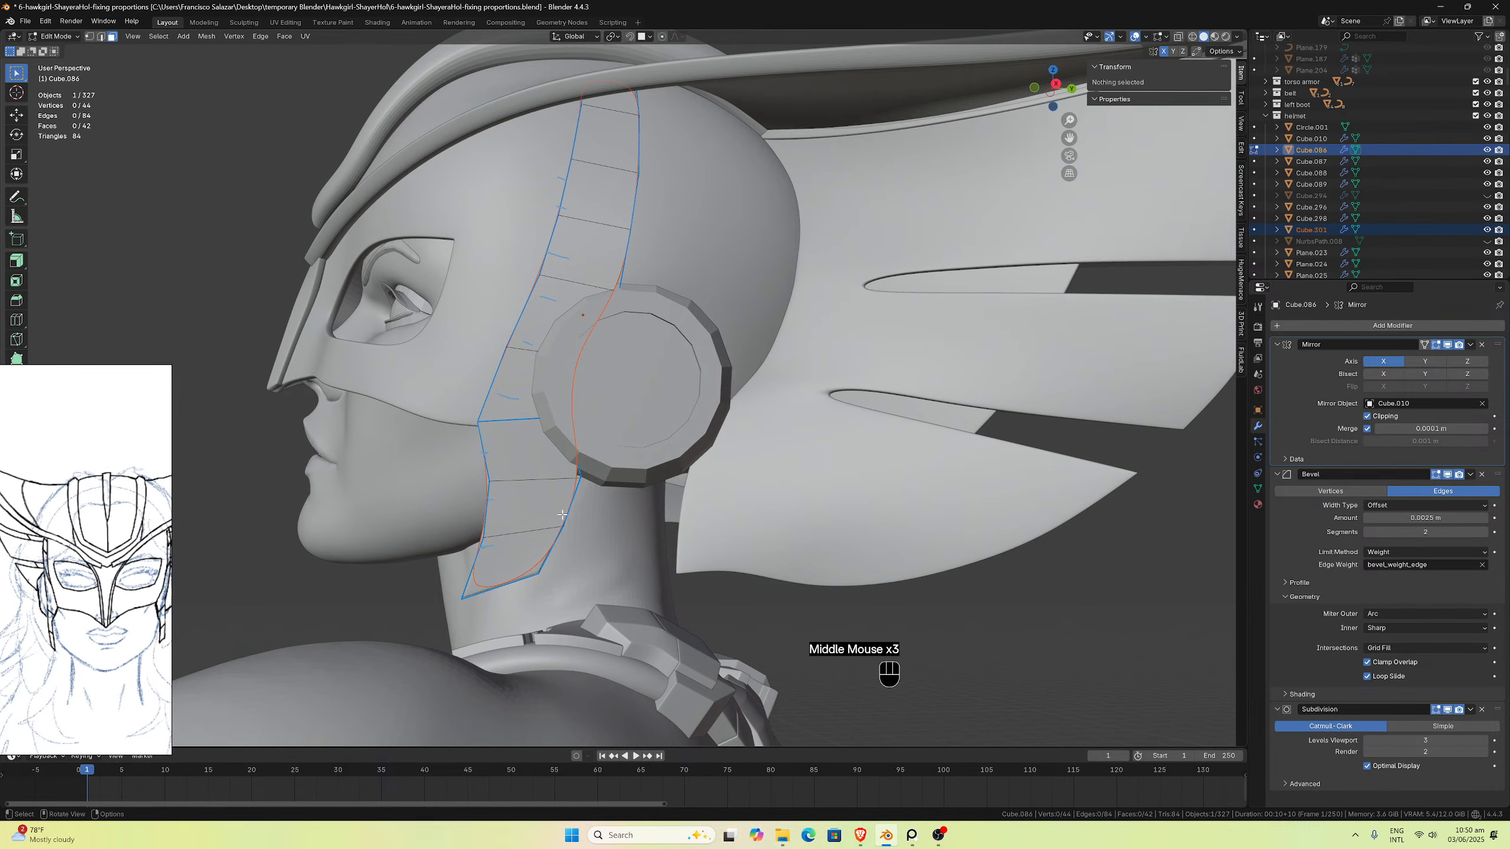
# Step: Enter Edit Mode on the separated strap copy and inset all nine of its faces individually by about 0.005 m
pyautogui.press('Tab')
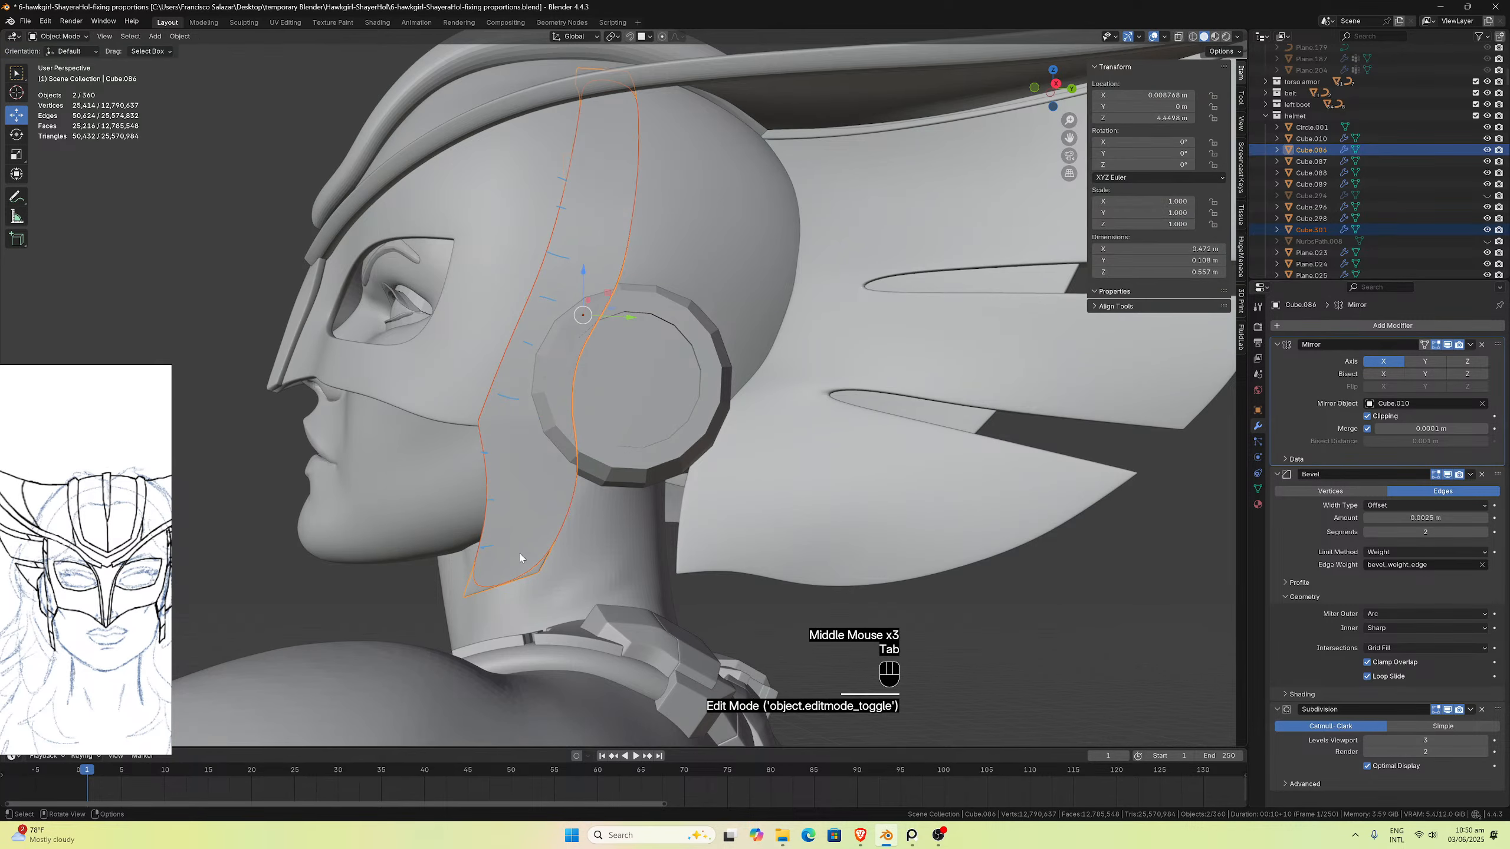
pyautogui.click(521, 556)
pyautogui.press('Tab')
pyautogui.click(525, 562)
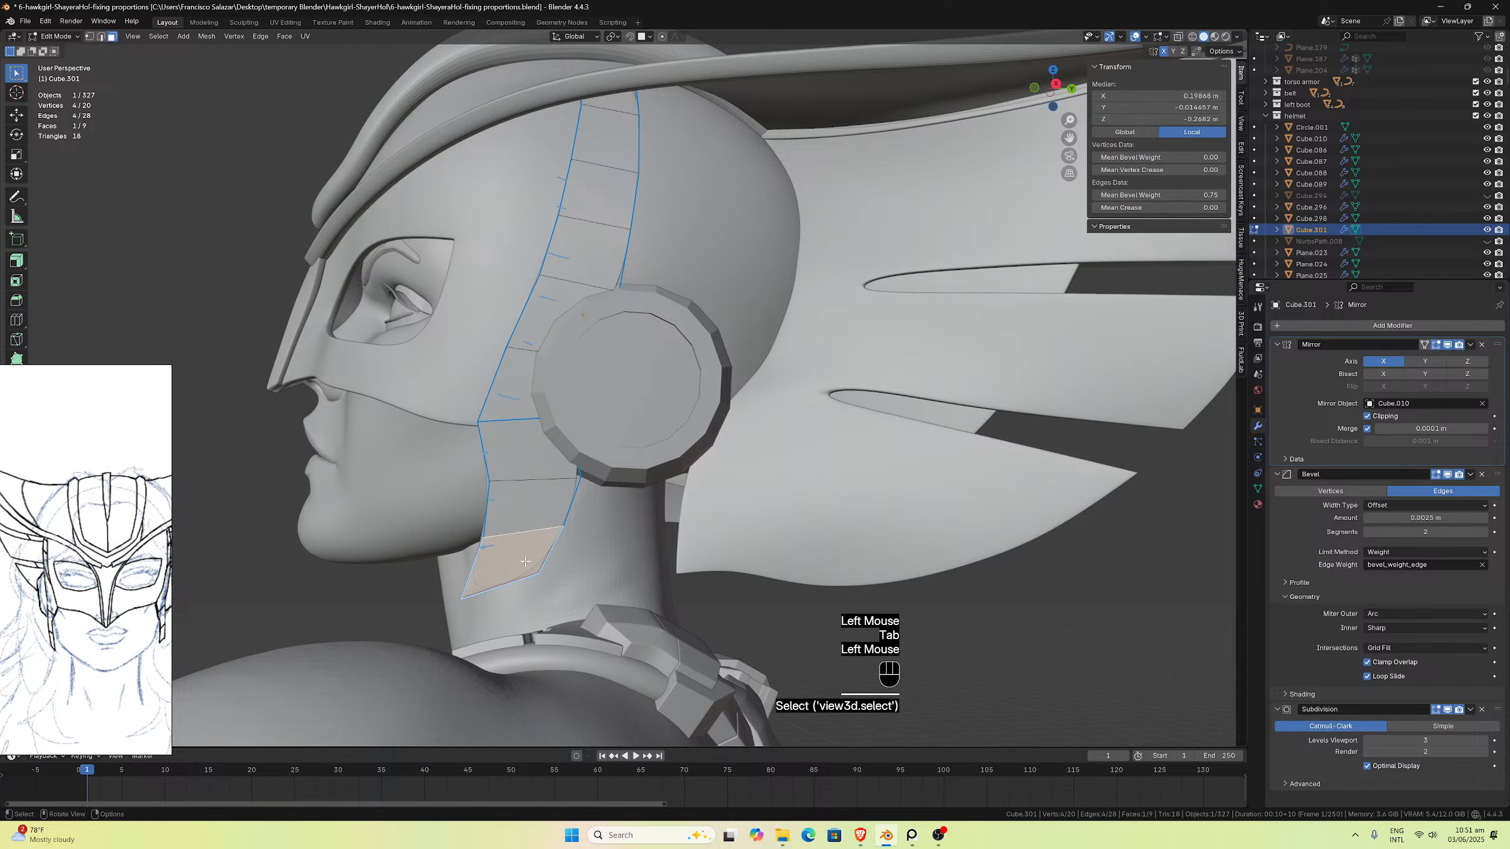
pyautogui.press('a')
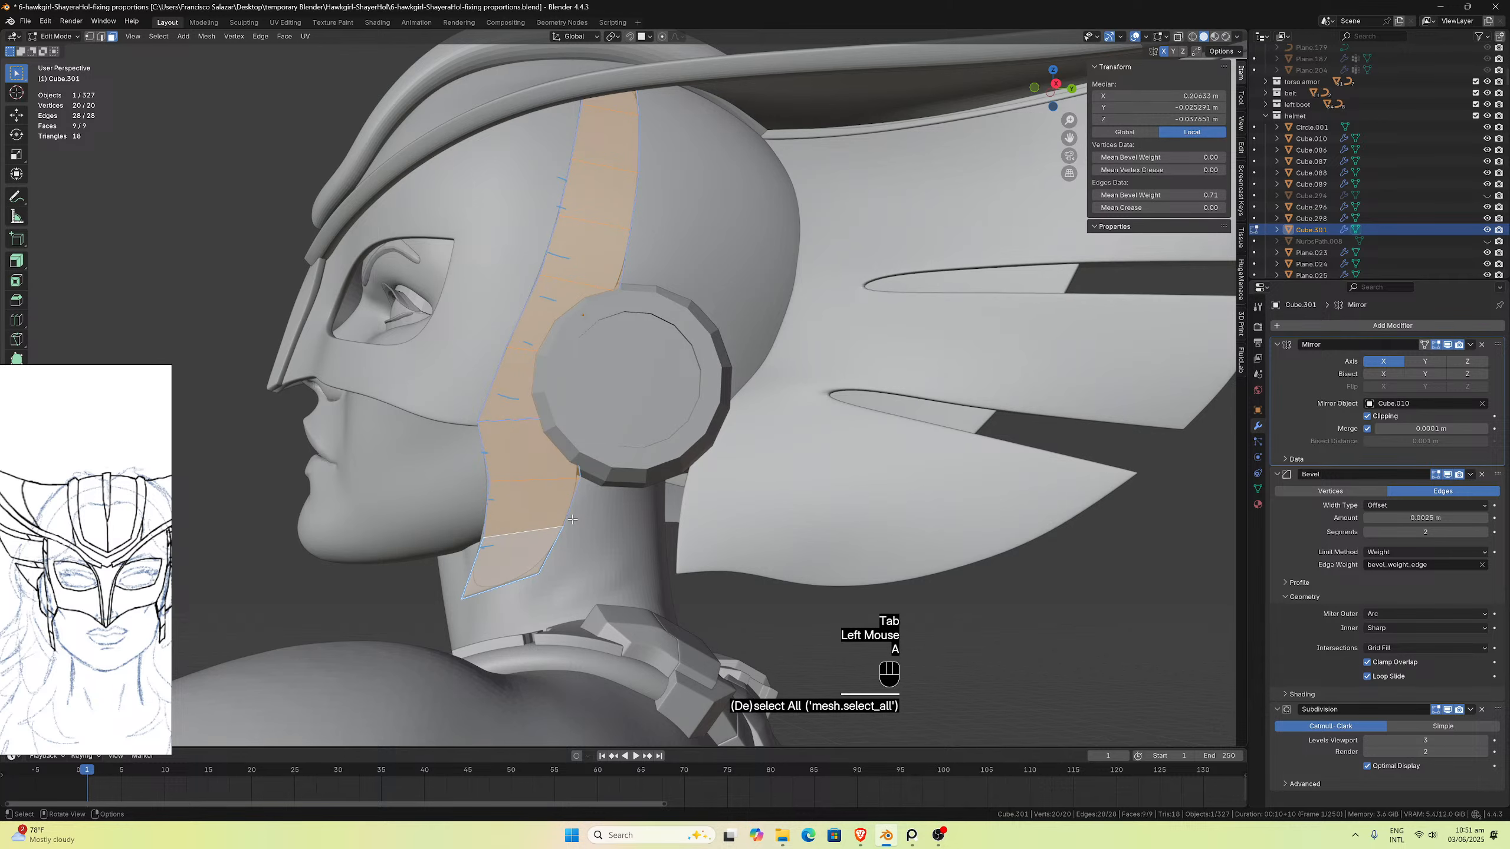
pyautogui.press('i')
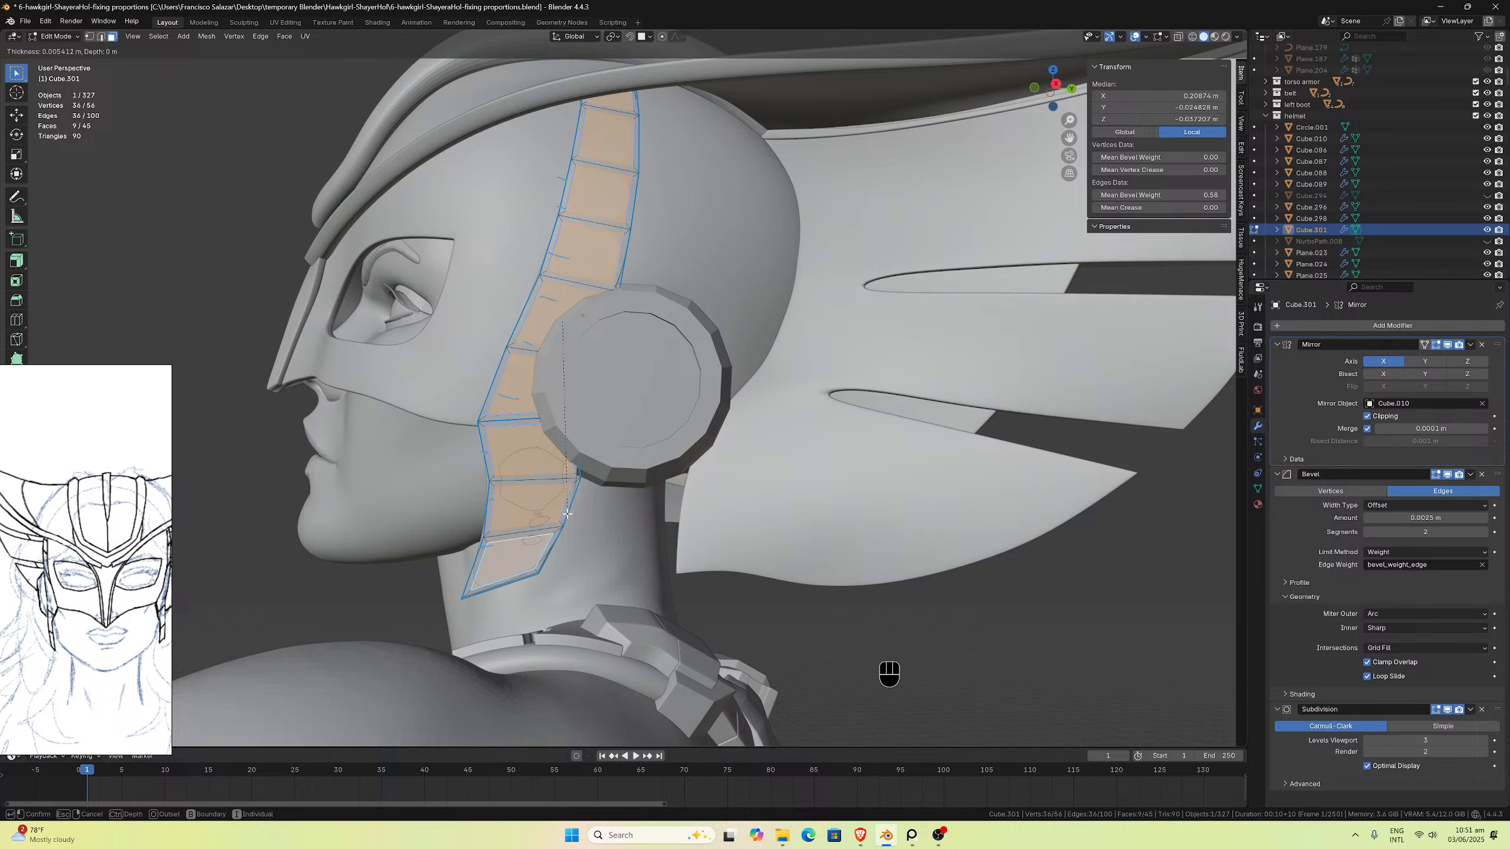
pyautogui.click(567, 514)
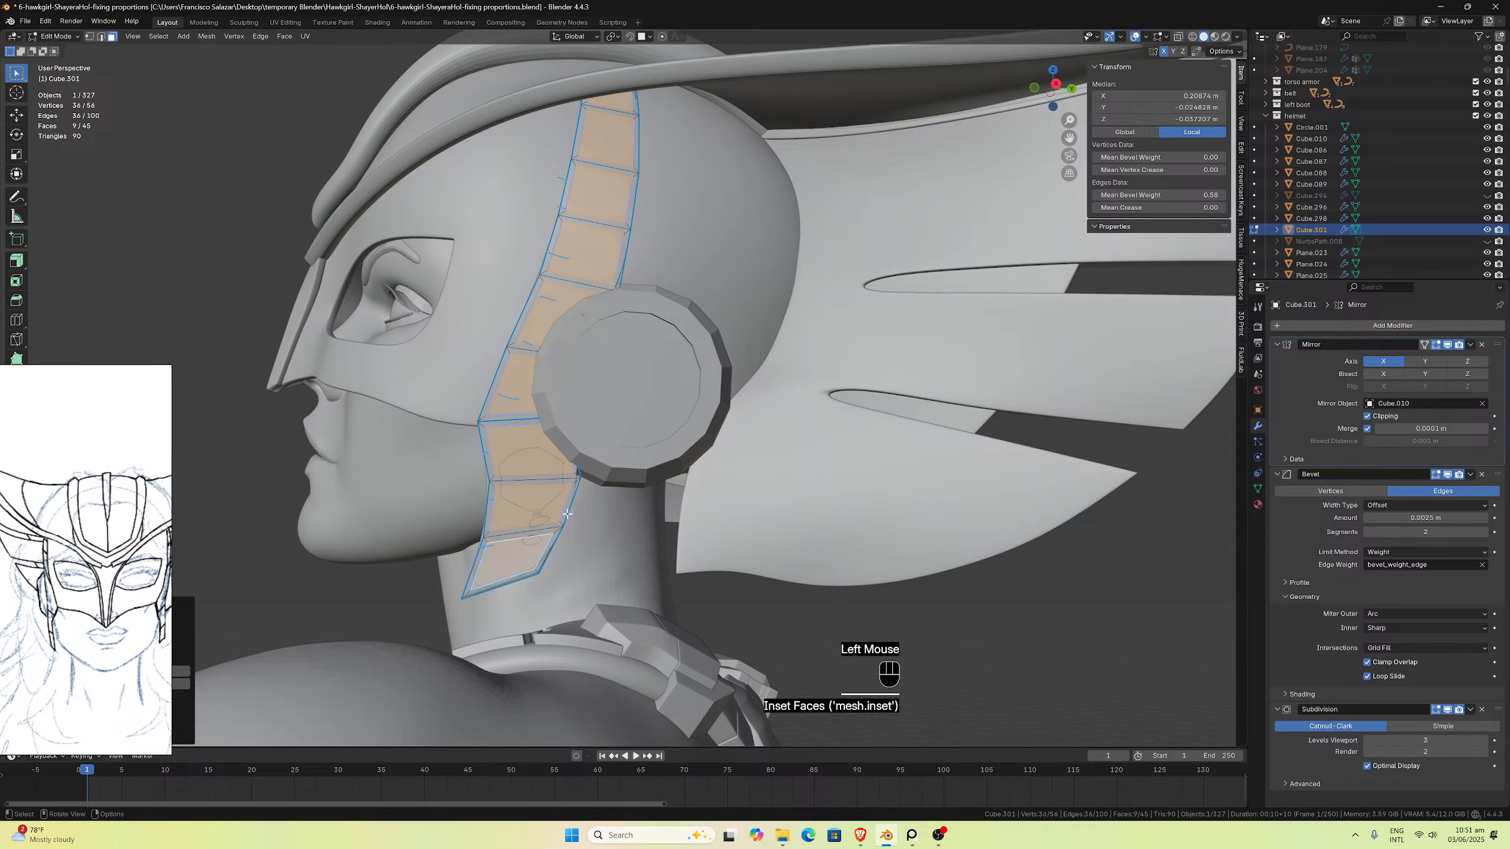
# Step: Invert the selection and delete the border faces around the insets, leaving only the nine separate inner faces
pyautogui.scroll(3, 568, 514)
pyautogui.scroll(-1, 499, 521)
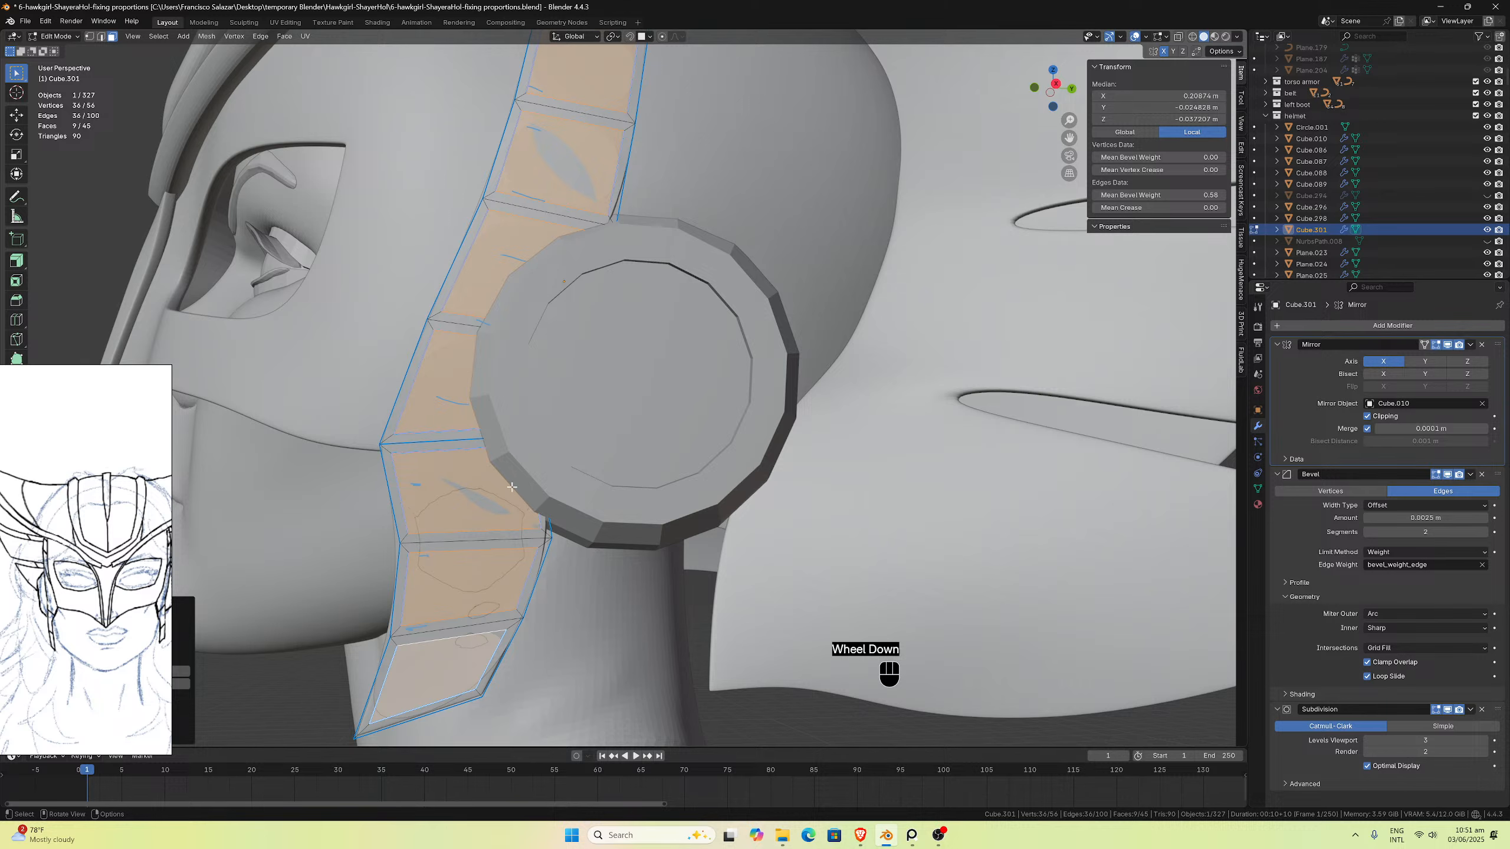
pyautogui.scroll(-1, 484, 536)
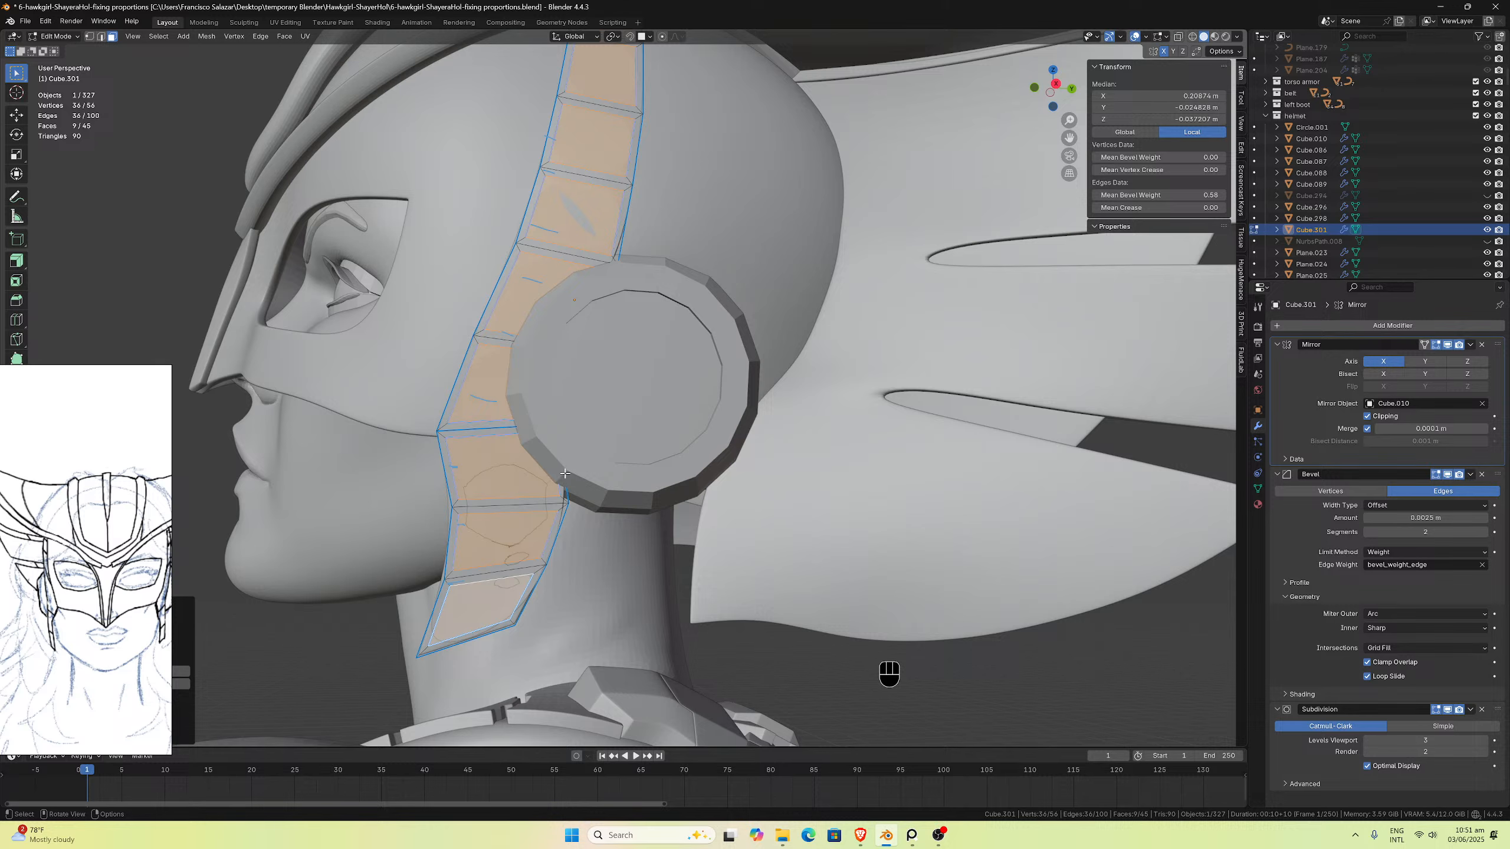
pyautogui.moveTo(544, 557); pyautogui.dragTo(546, 553, button='middle')
pyautogui.scroll(2, 546, 553)
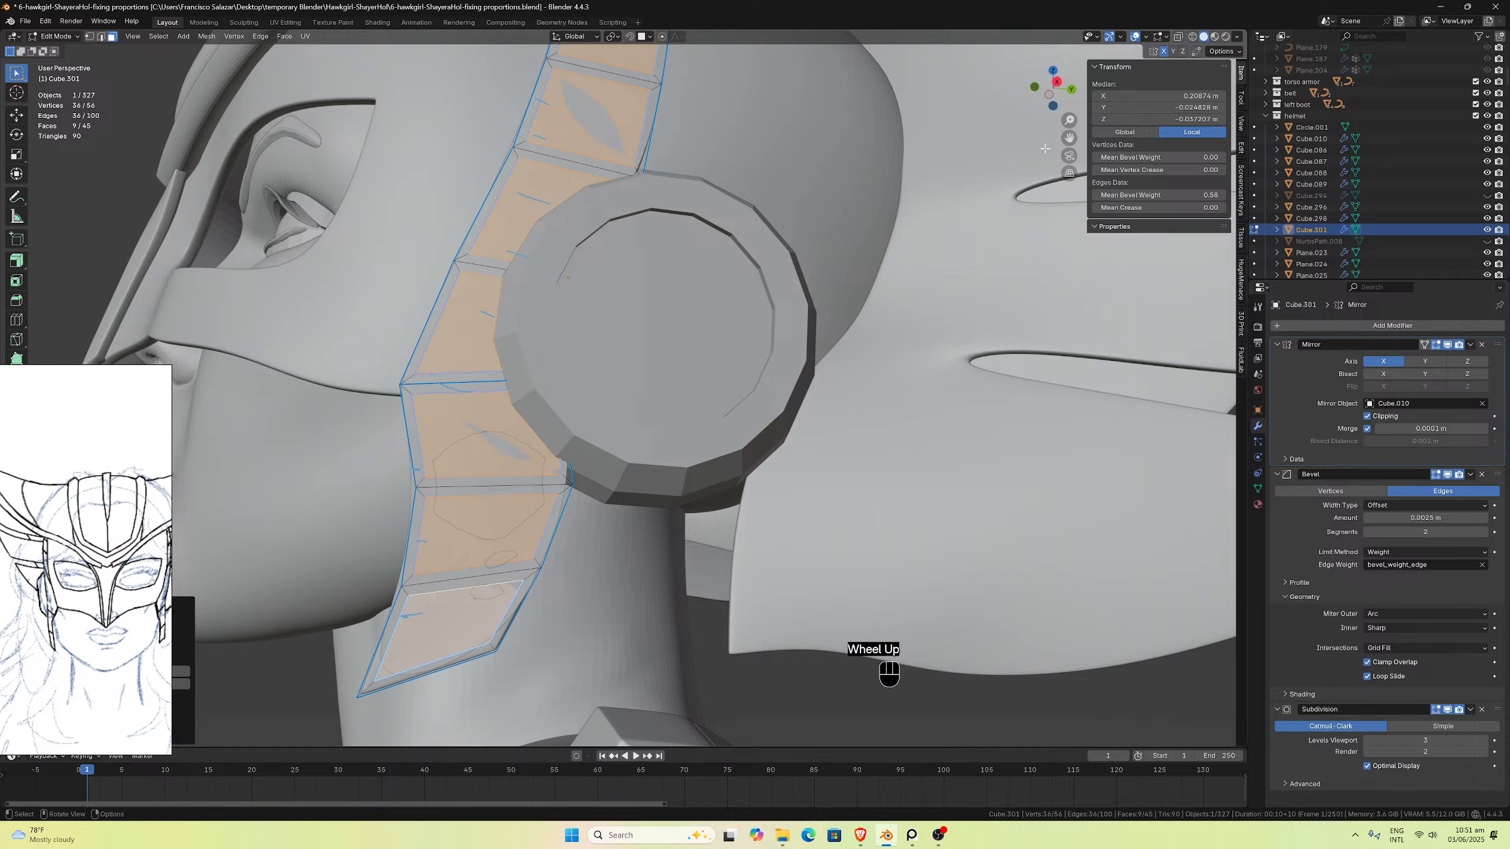
pyautogui.moveTo(1069, 138); pyautogui.dragTo(1061, 146)
pyautogui.moveTo(1061, 146); pyautogui.dragTo(779, 413, button='middle')
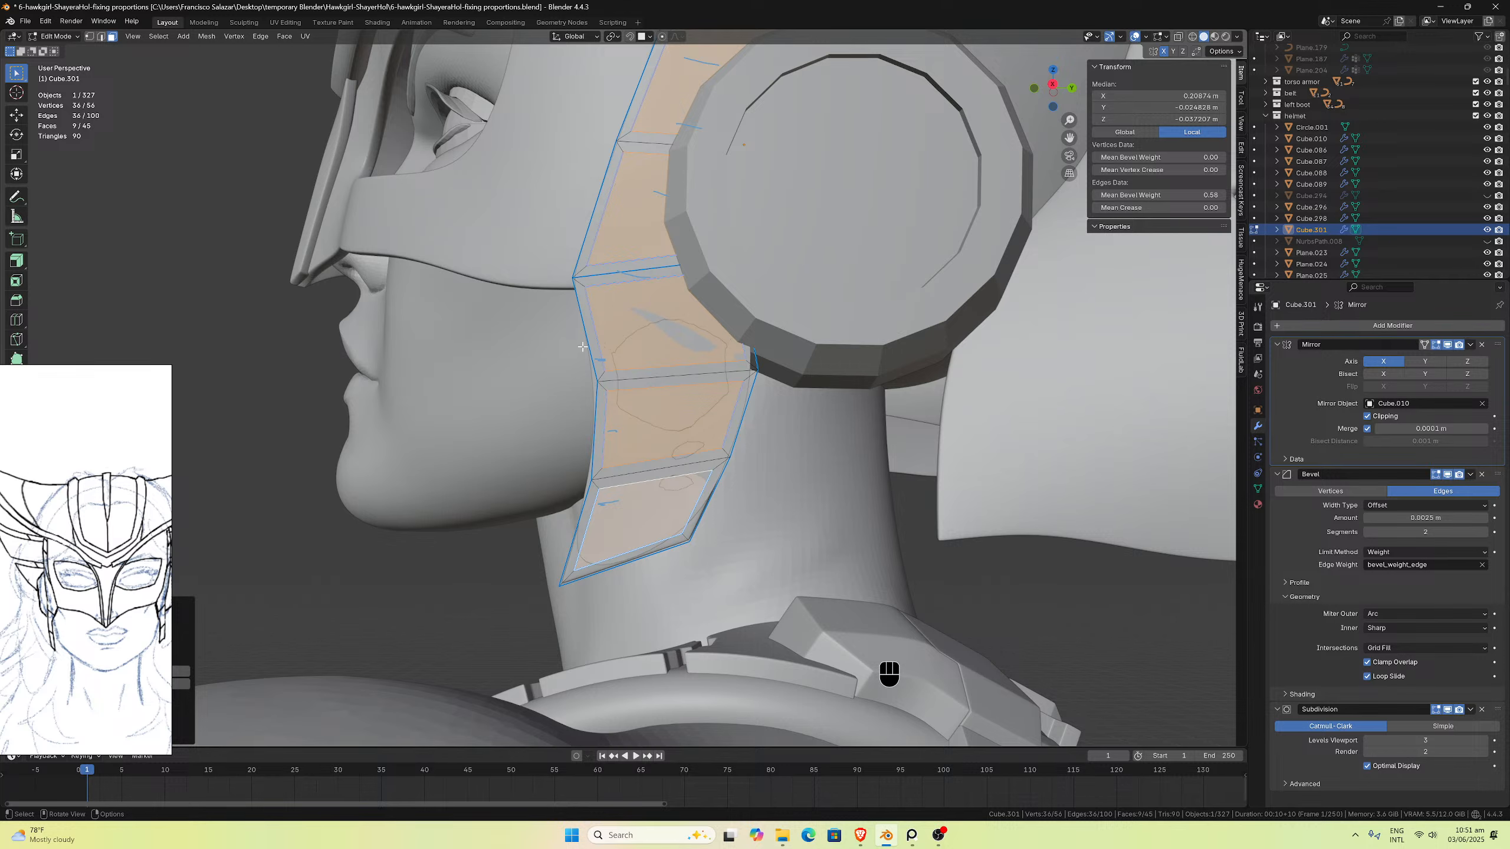
pyautogui.click(158, 37)
pyautogui.click(166, 62)
pyautogui.press('x')
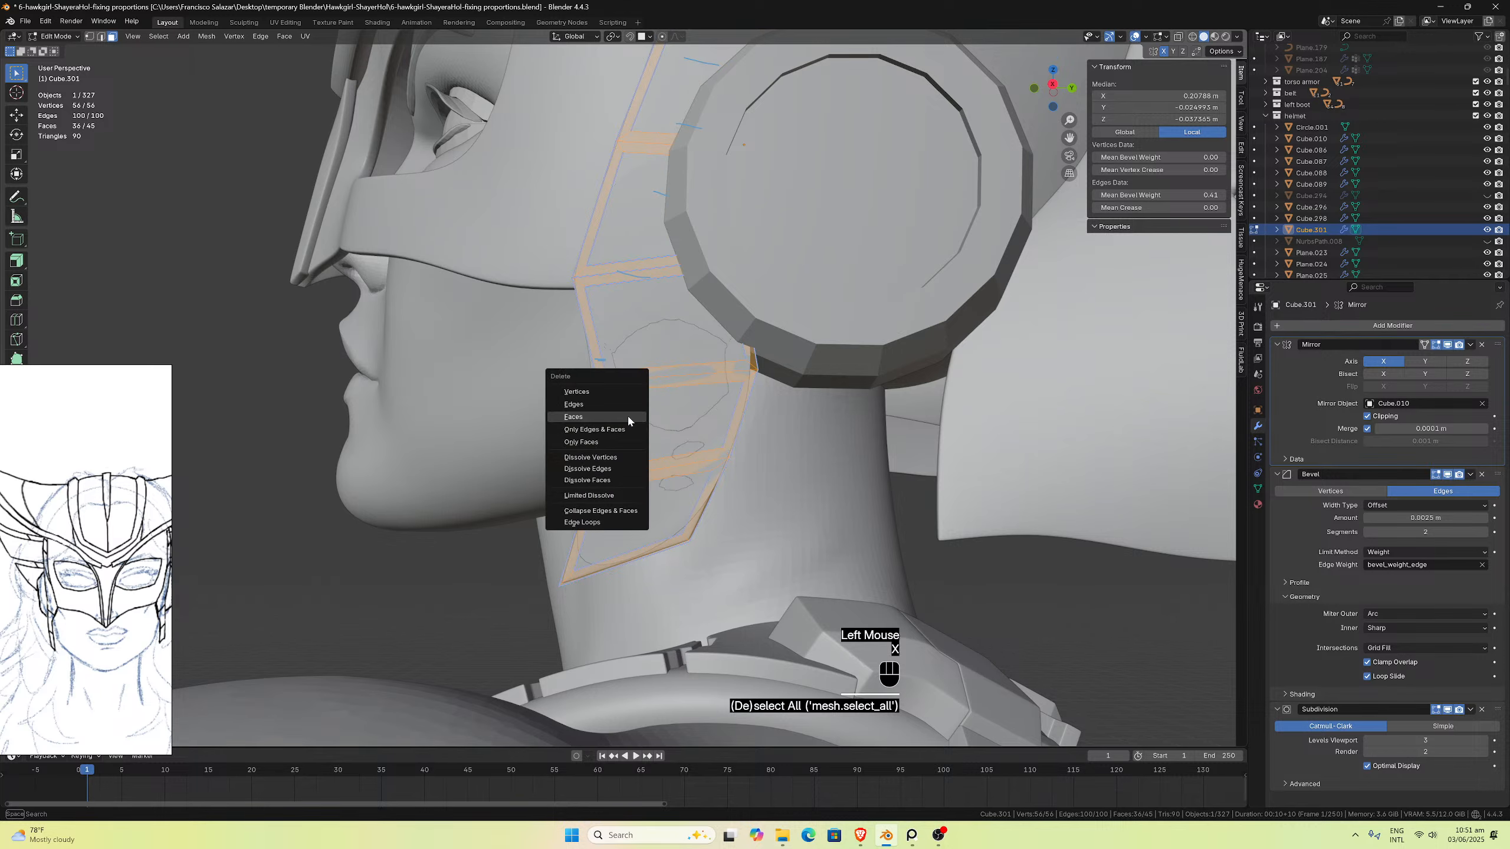
pyautogui.click(628, 415)
pyautogui.moveTo(670, 436); pyautogui.dragTo(672, 433, button='middle')
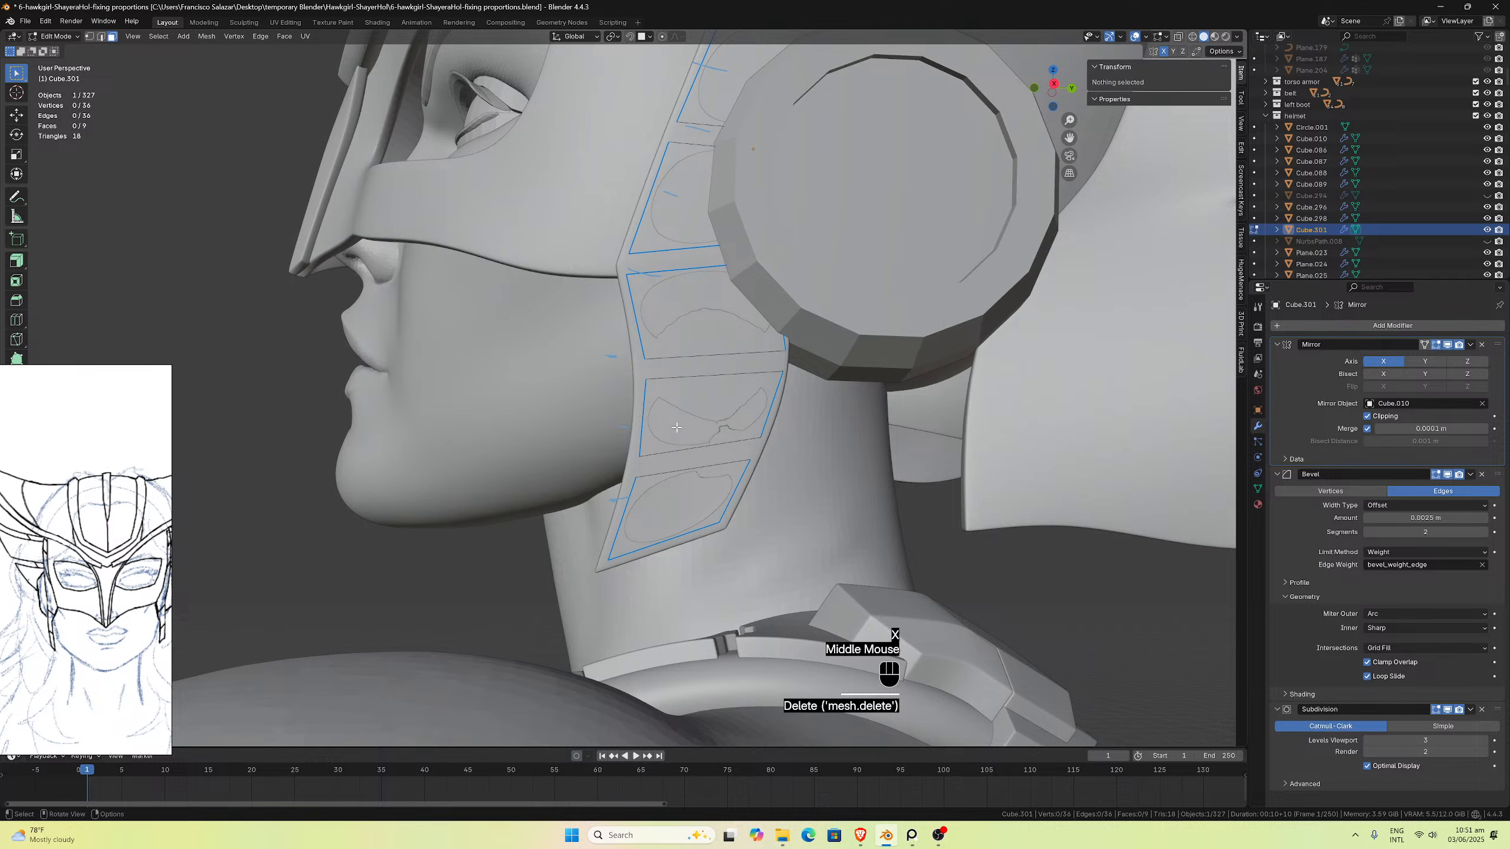
# Step: Isolate the segment faces and the base strap in local view, and enter Edit Mode on the segments object
pyautogui.press('Tab')
pyautogui.click(716, 422)
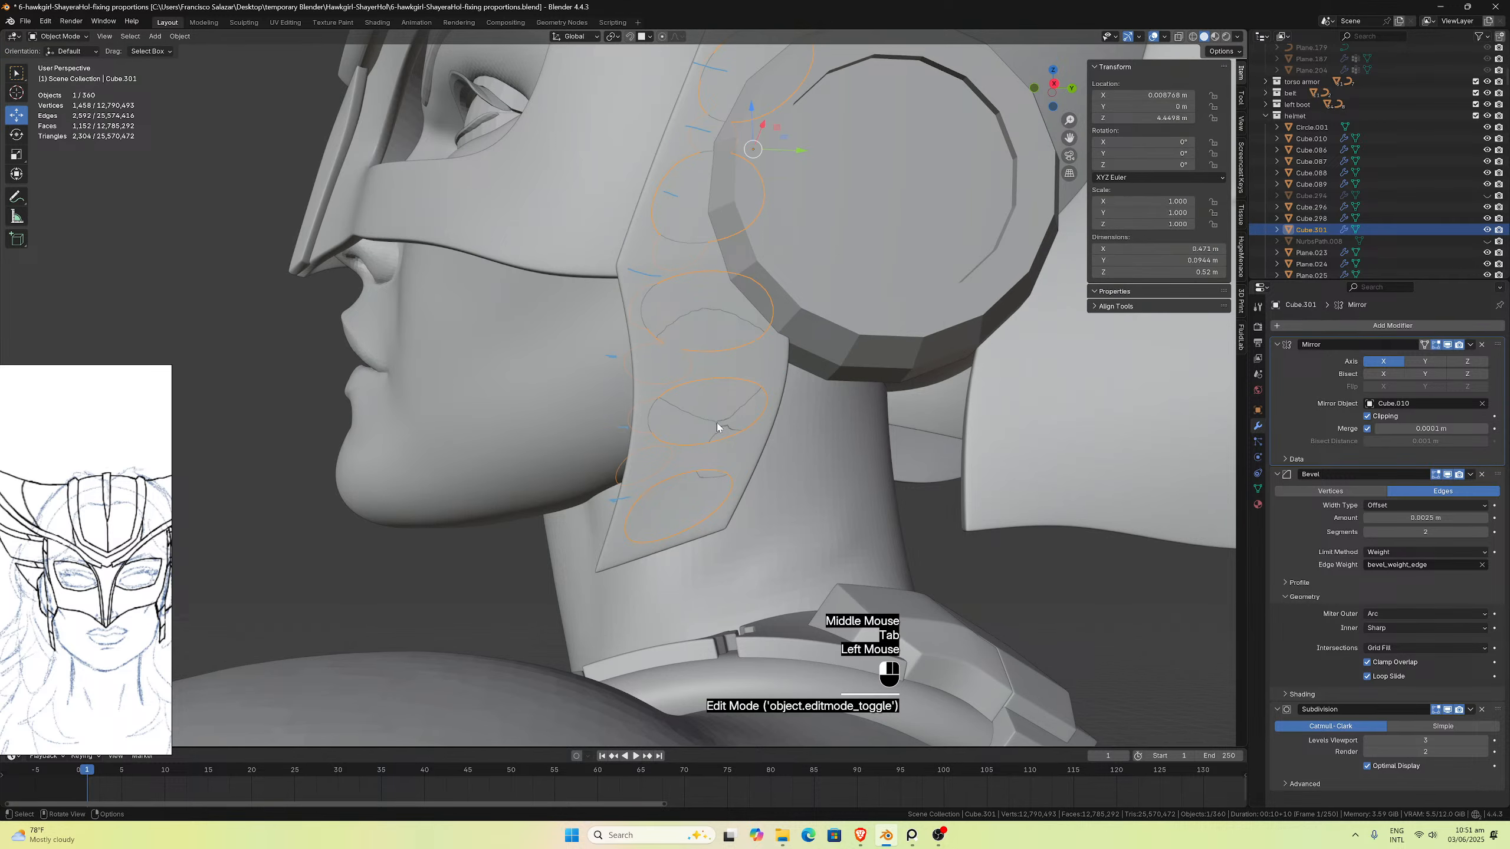
pyautogui.keyDown('shift'); pyautogui.click(733, 450); pyautogui.keyUp('shift')
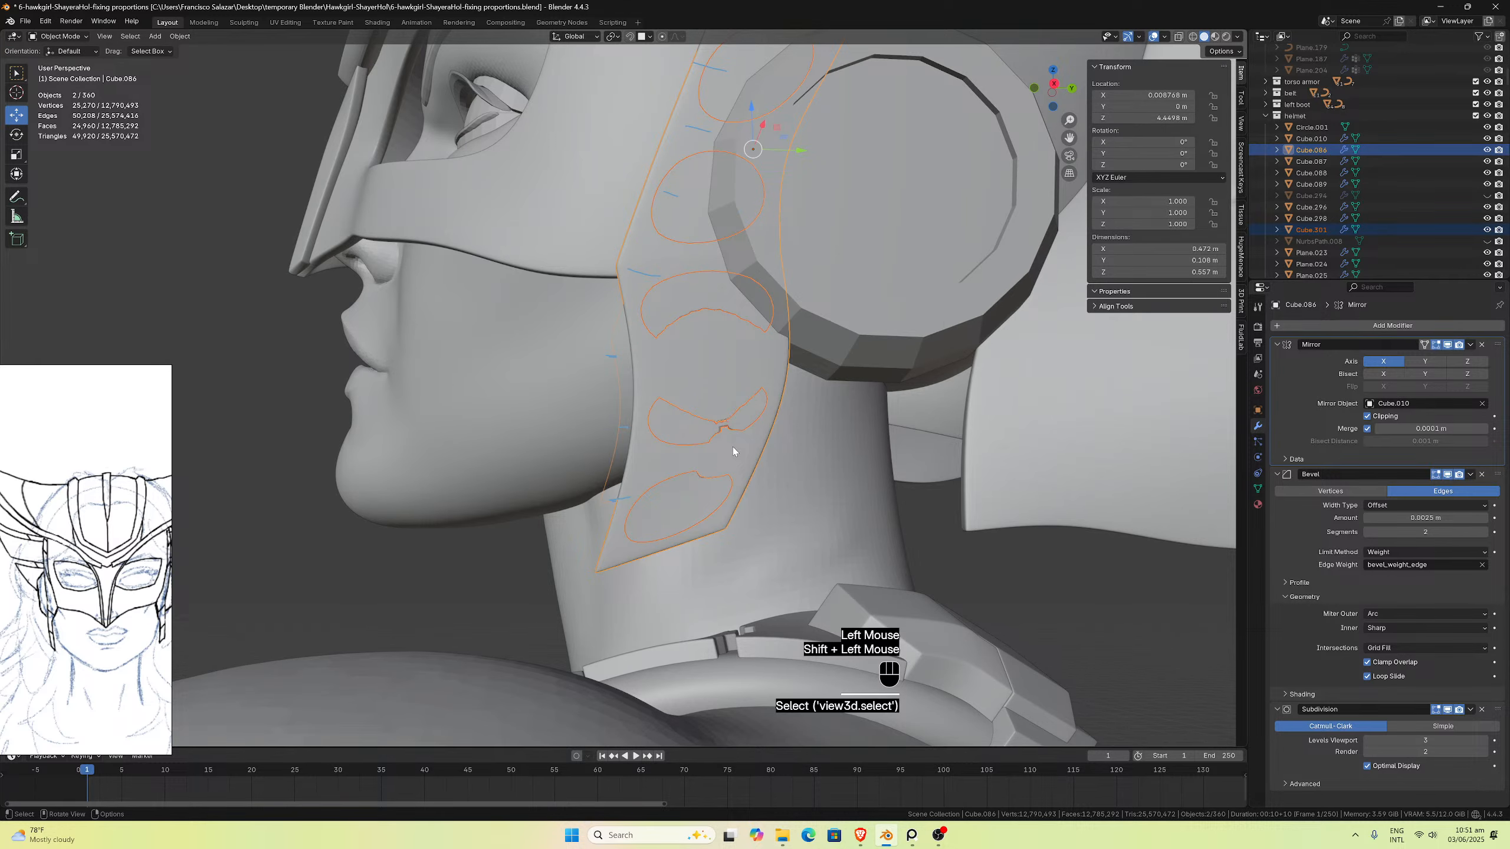
pyautogui.press('KP_Divide')
pyautogui.moveTo(693, 455); pyautogui.dragTo(642, 475, button='middle')
pyautogui.click(621, 571)
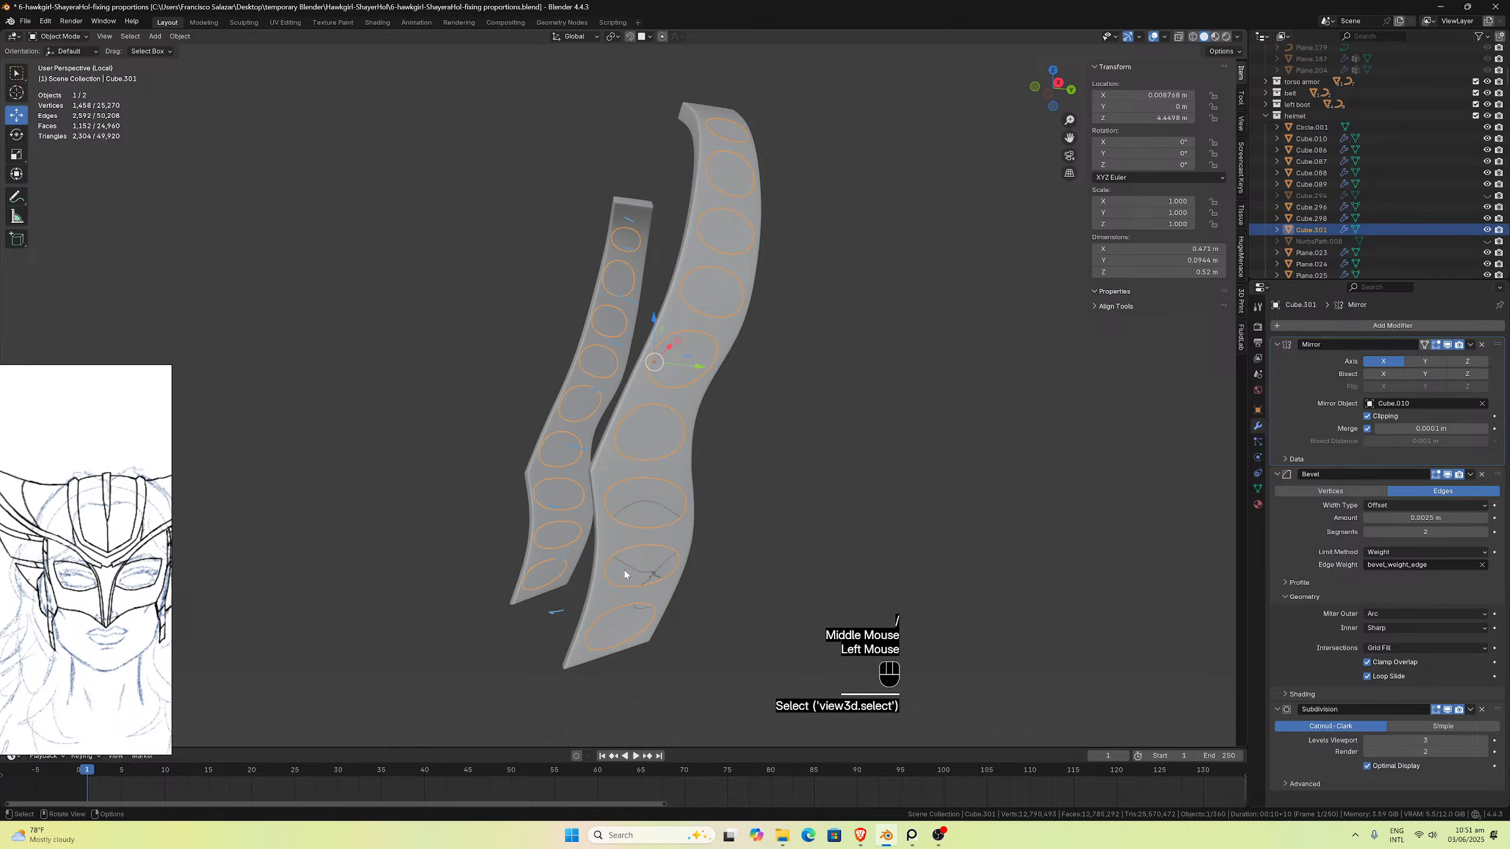
pyautogui.click(1278, 326)
pyautogui.moveTo(1277, 325)
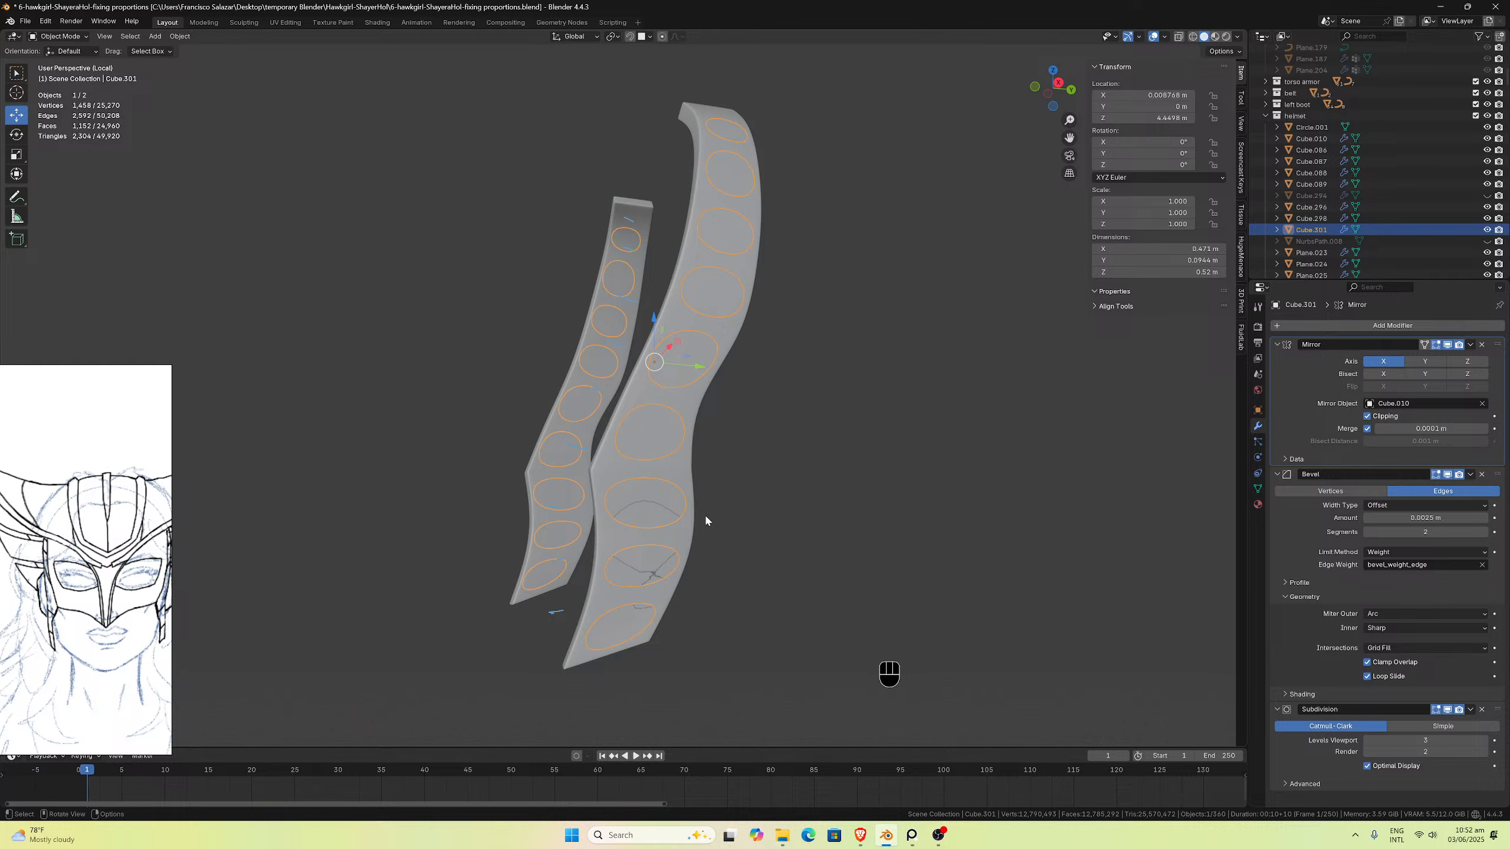
pyautogui.click(632, 510)
pyautogui.click(631, 507)
pyautogui.press('Tab')
# Step: Add a Solidify modifier to the strap segments and set its offset to 0
pyautogui.moveTo(631, 507); pyautogui.dragTo(621, 502, button='middle')
pyautogui.scroll(2, 619, 501)
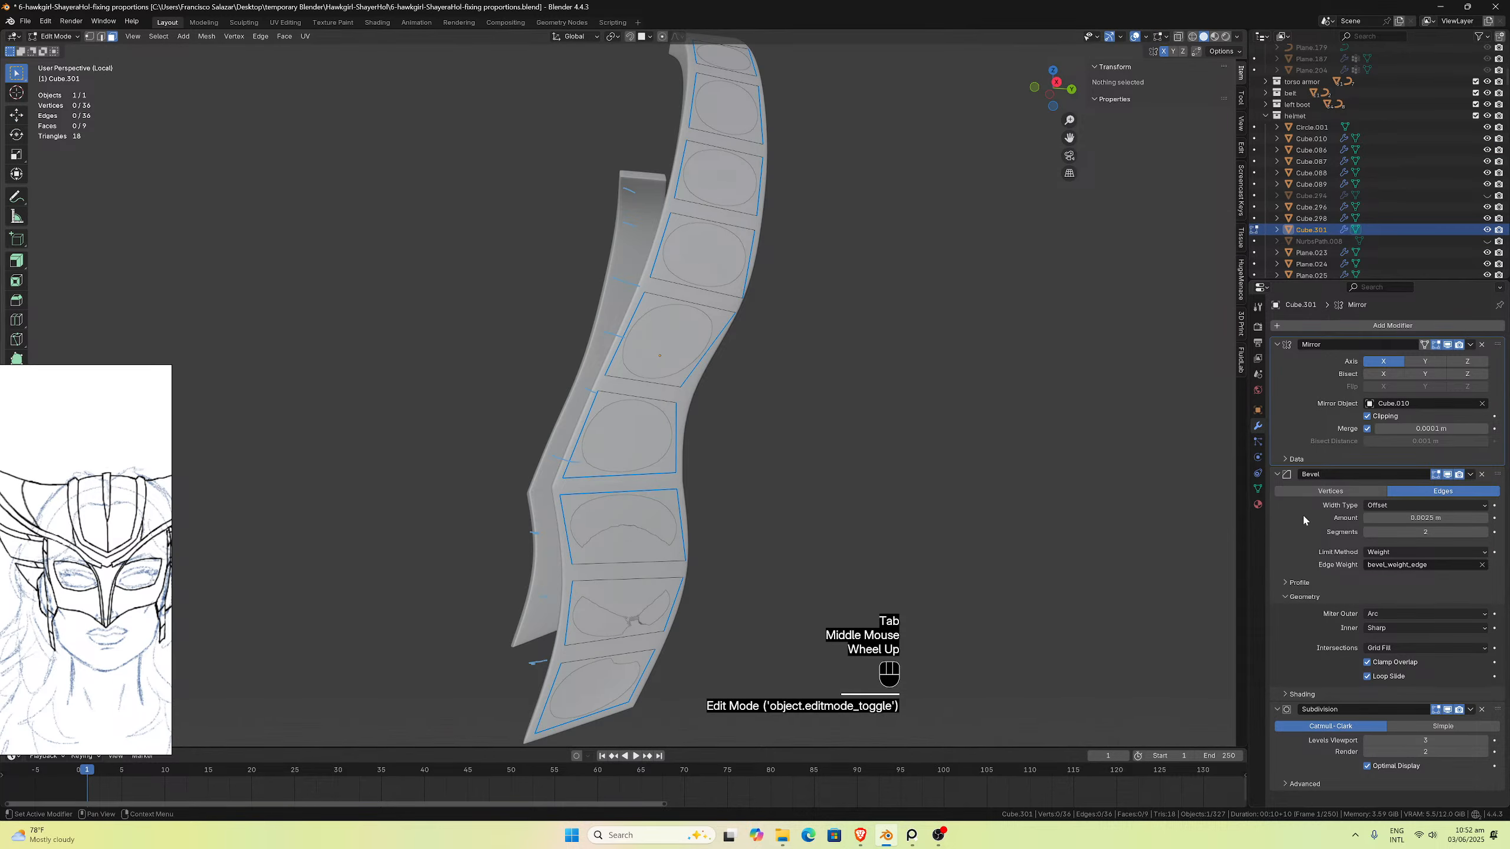
pyautogui.scroll(-2, 772, 499)
pyautogui.moveTo(772, 498); pyautogui.dragTo(806, 530, button='middle')
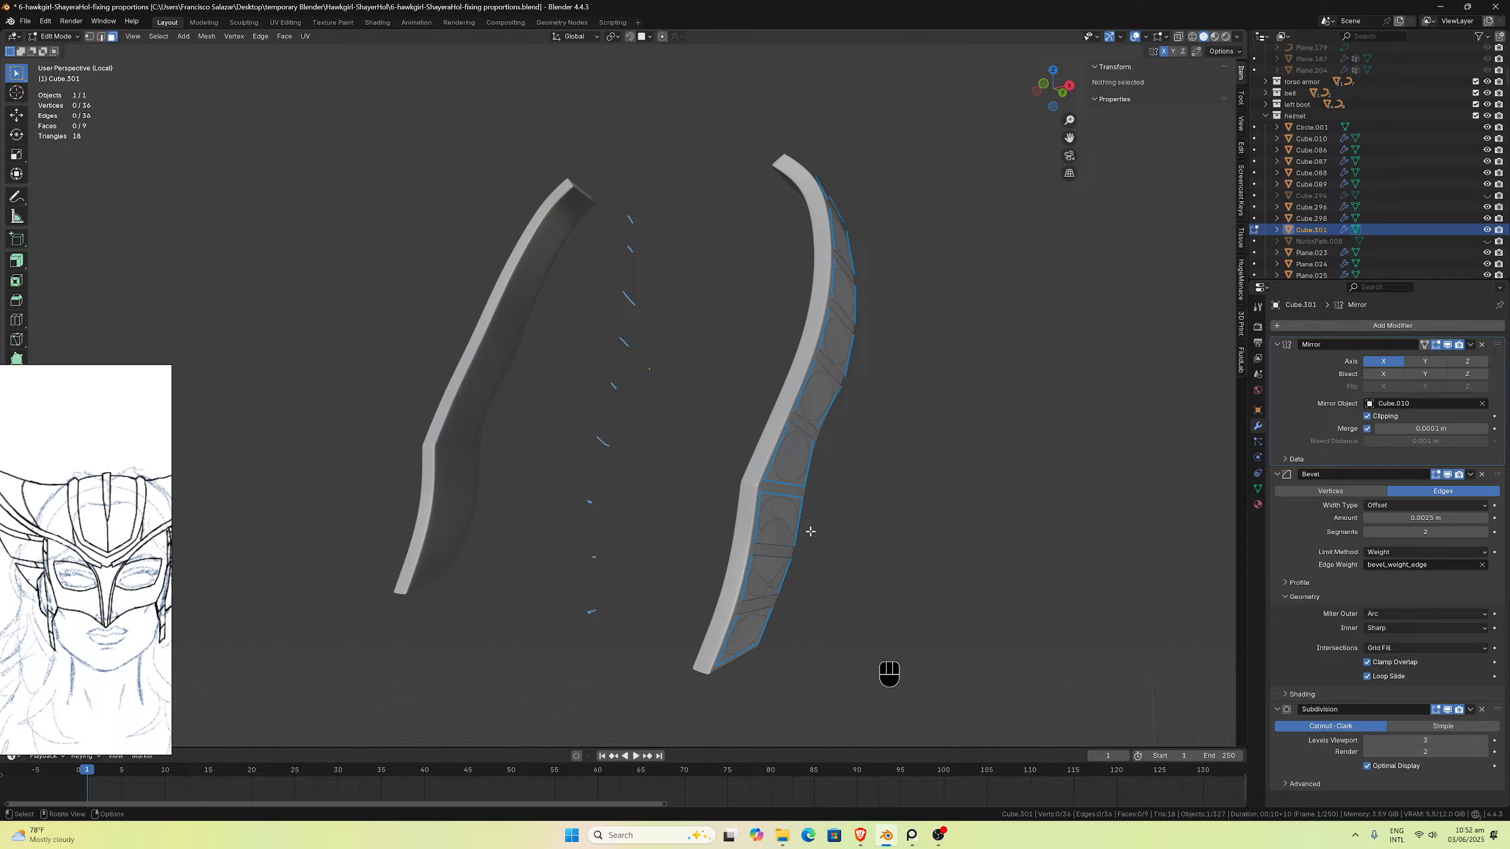
pyautogui.moveTo(810, 532); pyautogui.dragTo(935, 531, button='middle')
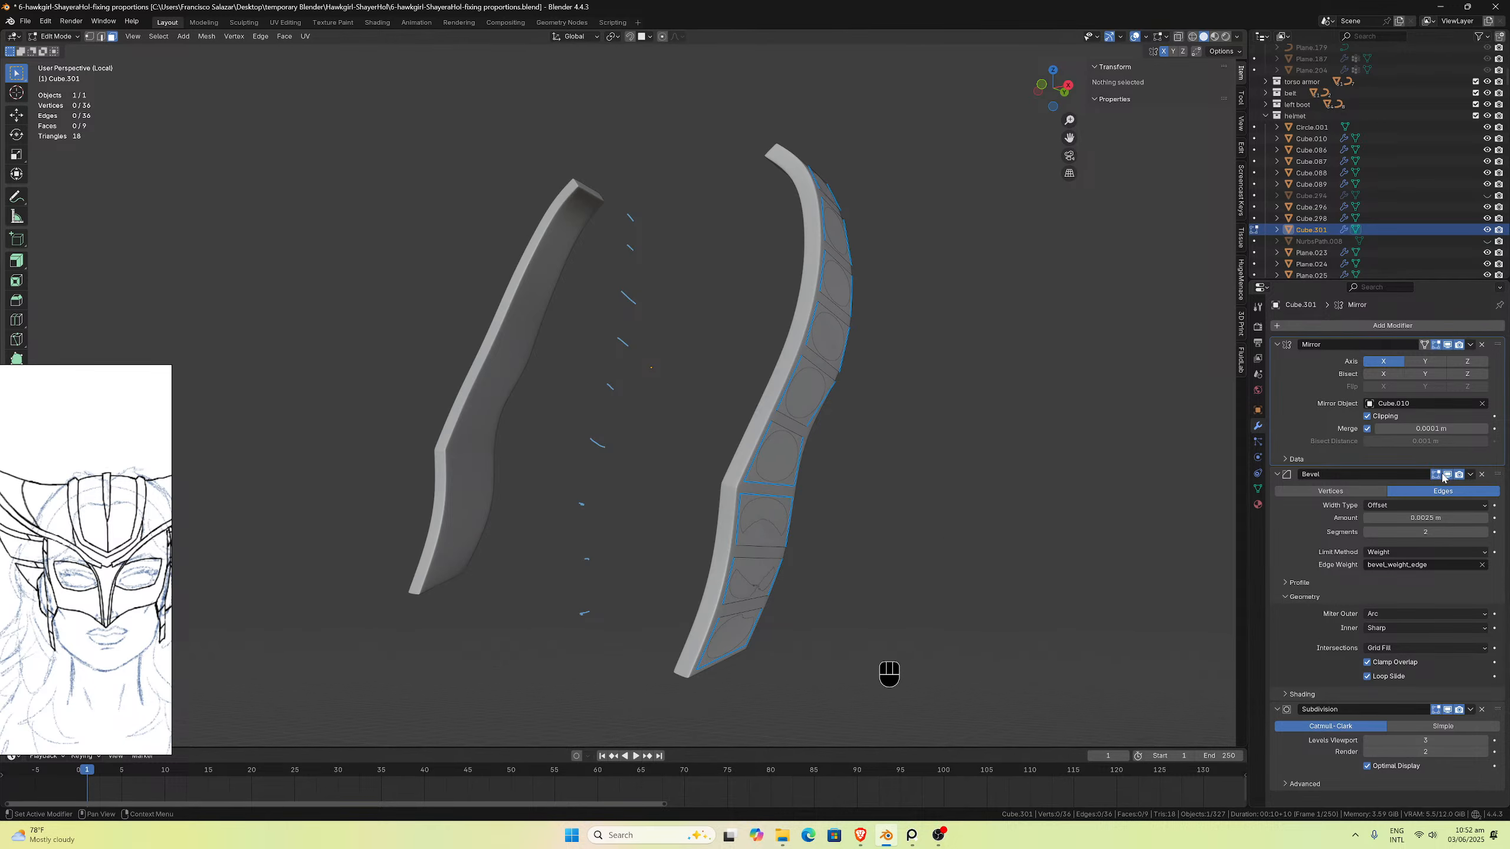
pyautogui.click(1279, 326)
pyautogui.moveTo(1278, 325)
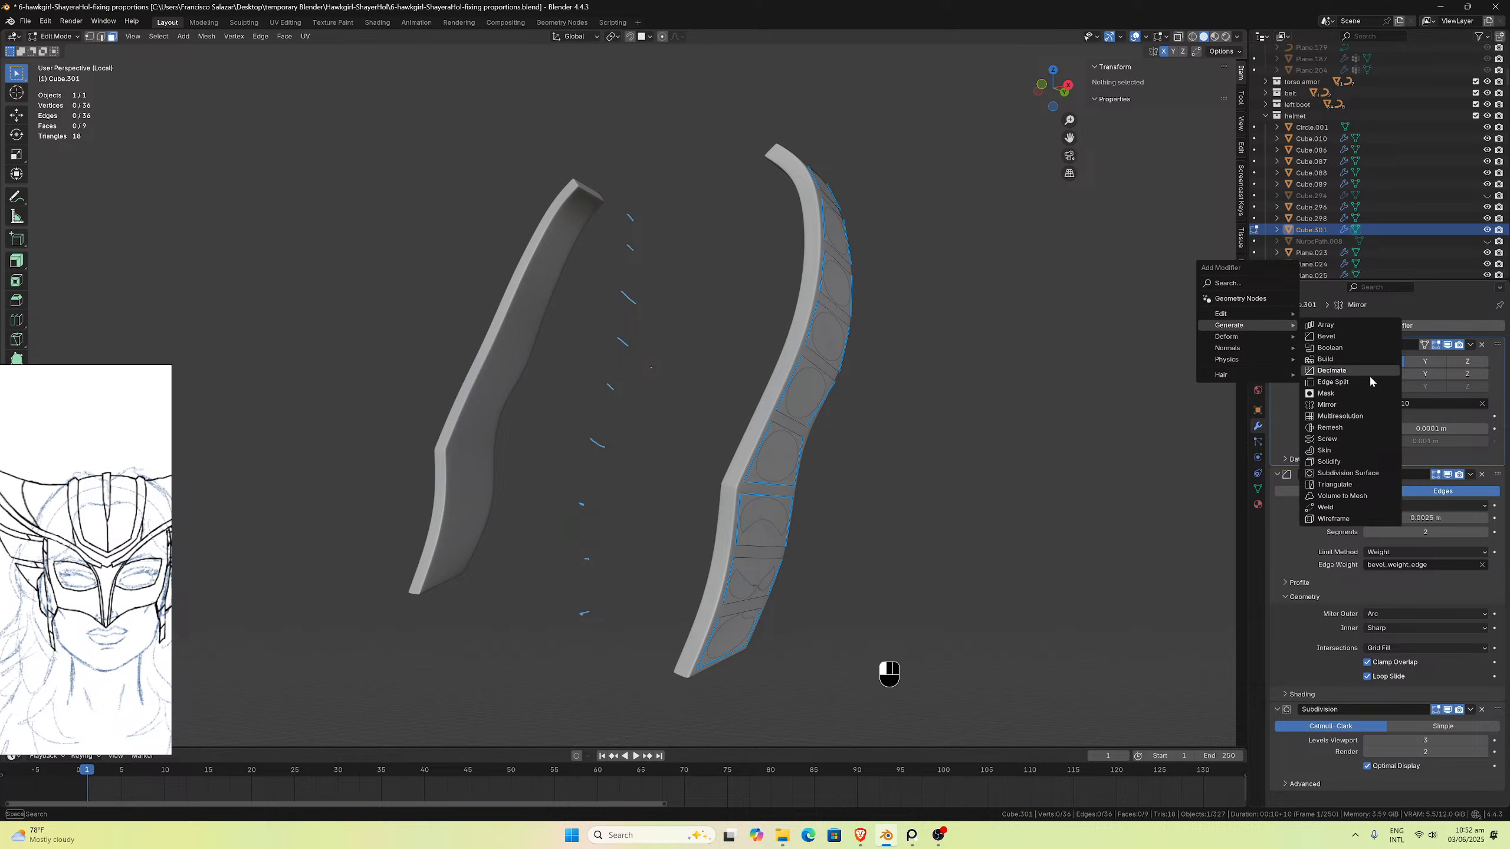
pyautogui.click(1363, 463)
pyautogui.scroll(-4, 1445, 684)
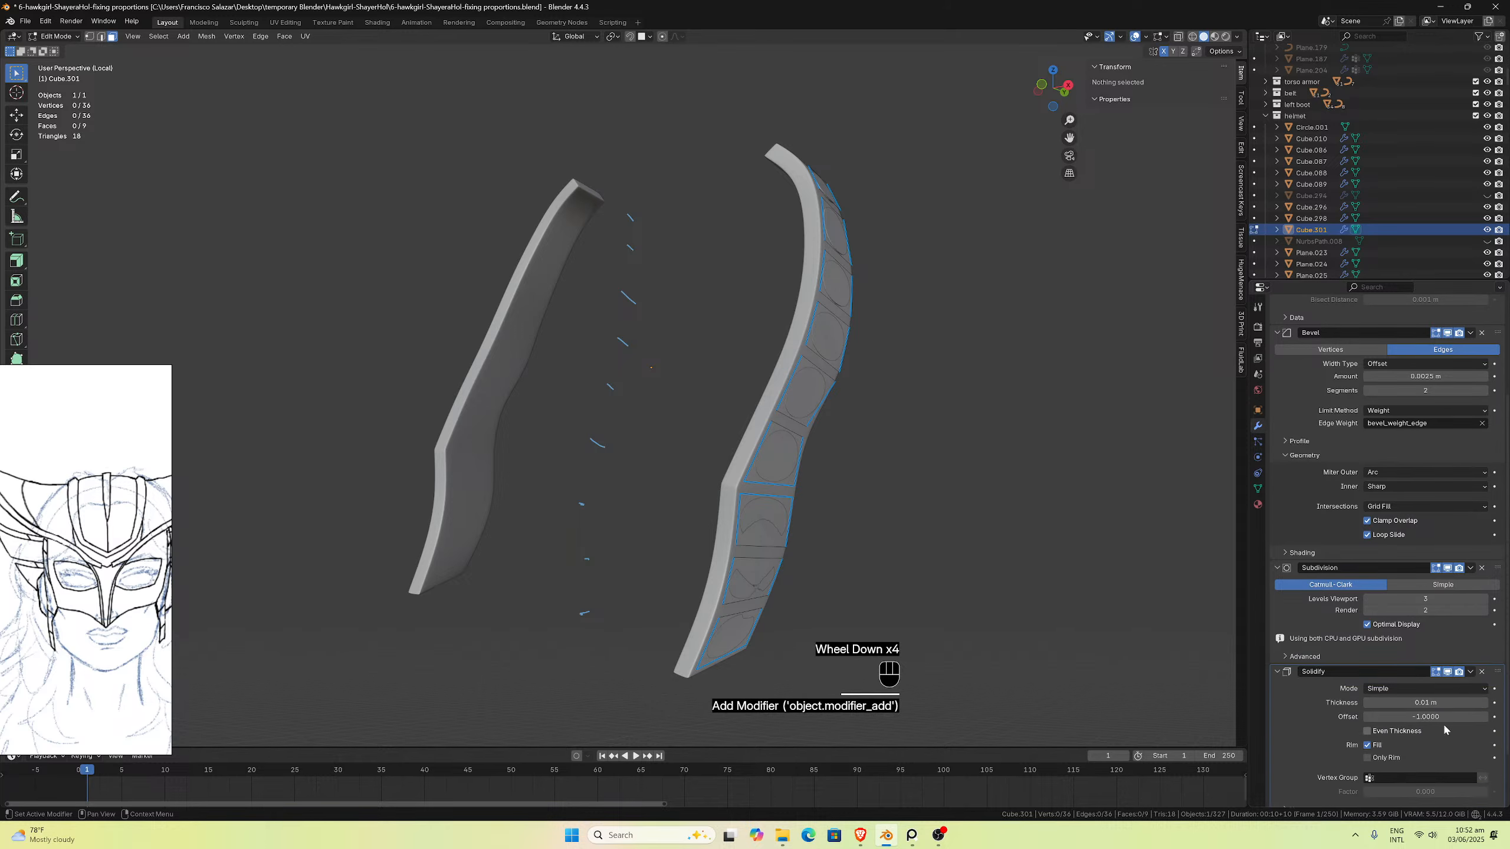
pyautogui.moveTo(1497, 671); pyautogui.dragTo(1496, 669)
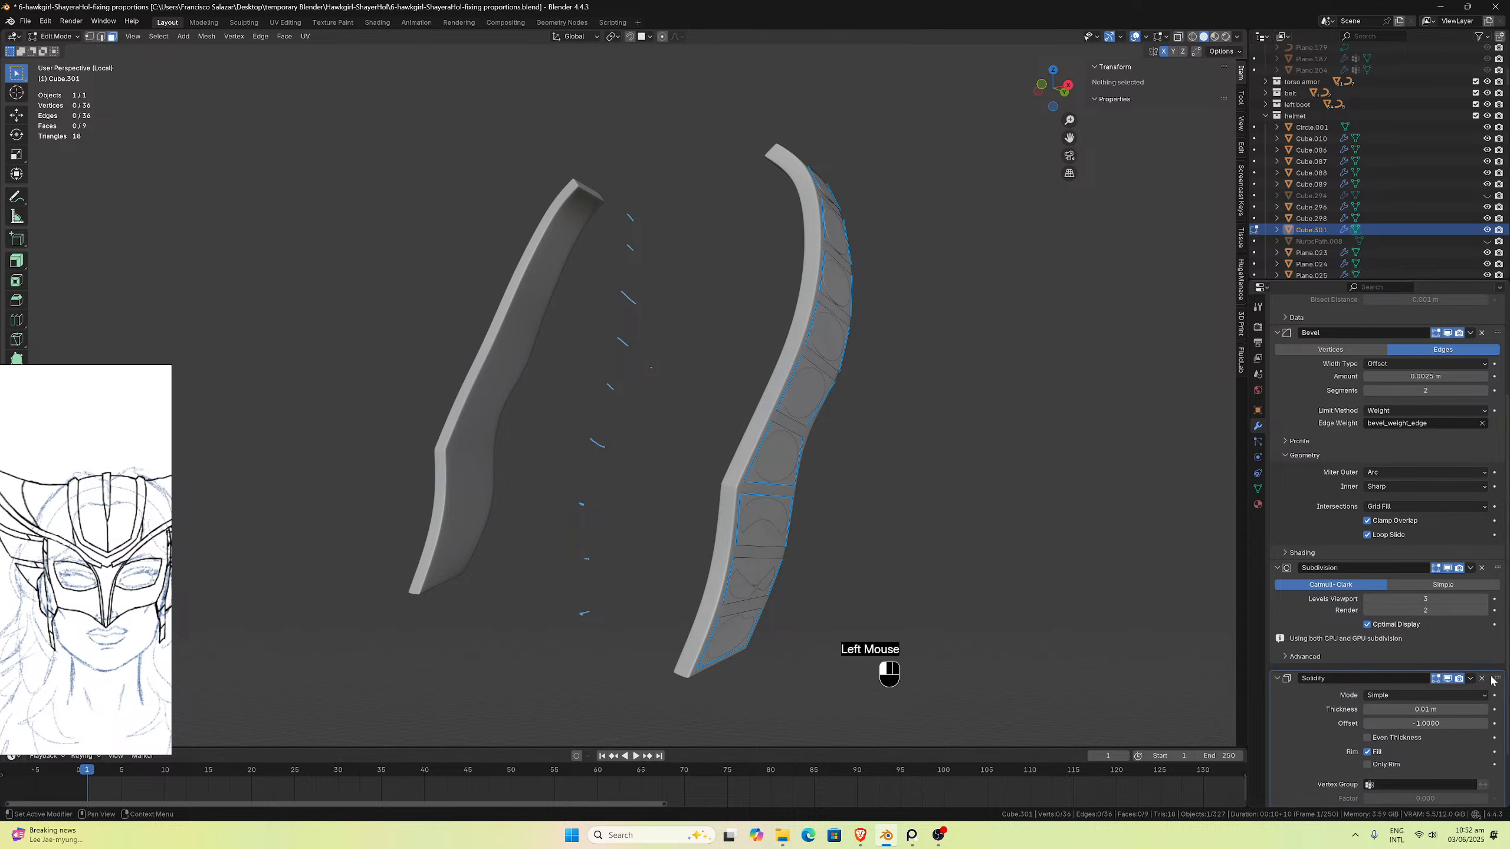
pyautogui.doubleClick(1422, 716)
pyautogui.write('0')
pyautogui.press('Return')
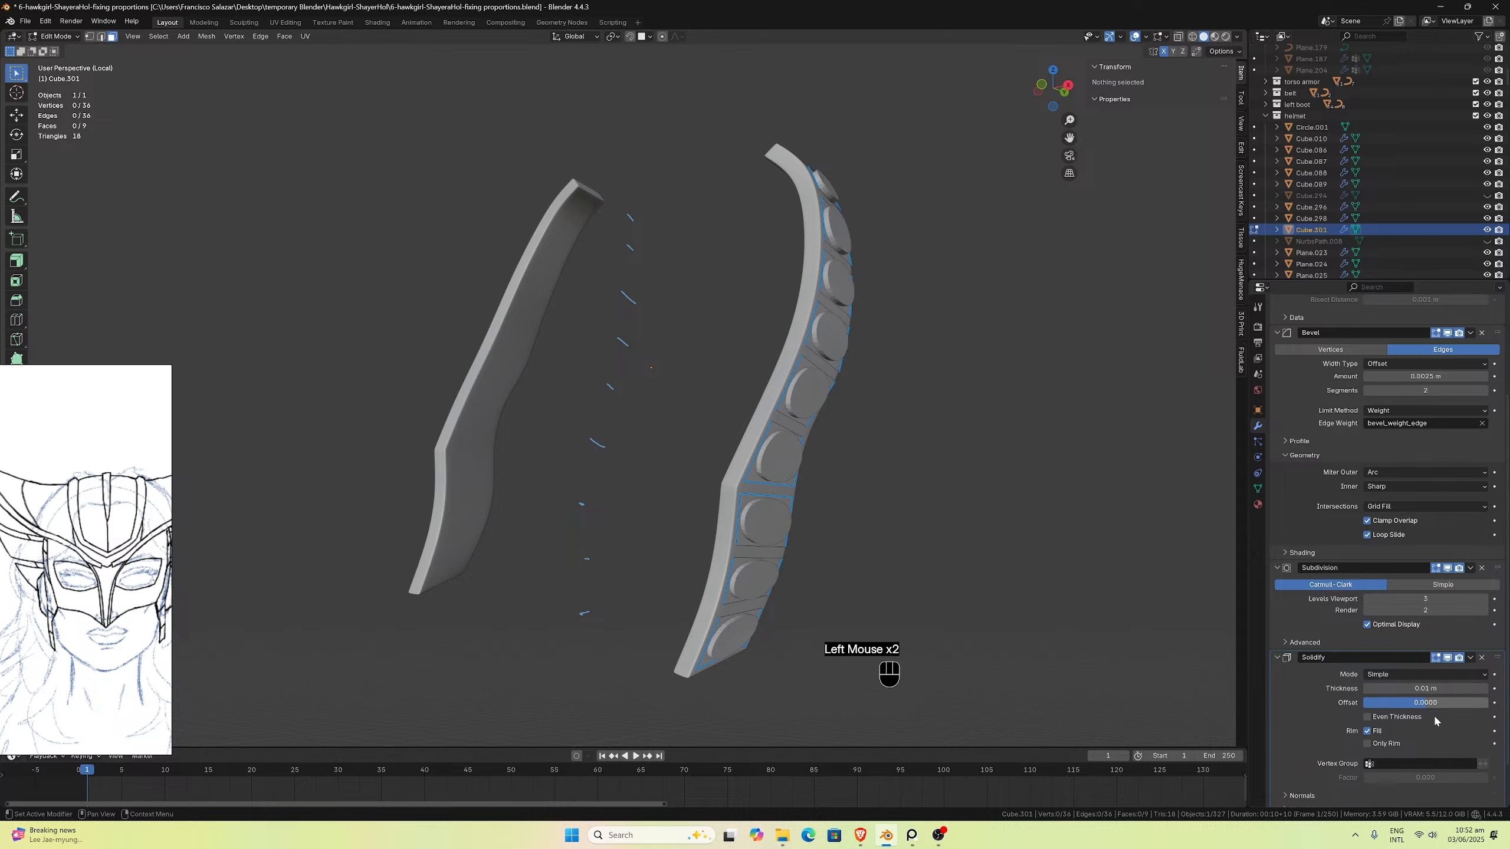
# Step: Set the mean bevel weight of all edges of the nine strap segments to 1, then clear the selection
pyautogui.moveTo(791, 587); pyautogui.dragTo(692, 523, button='middle')
pyautogui.scroll(2, 690, 550)
pyautogui.scroll(1, 692, 523)
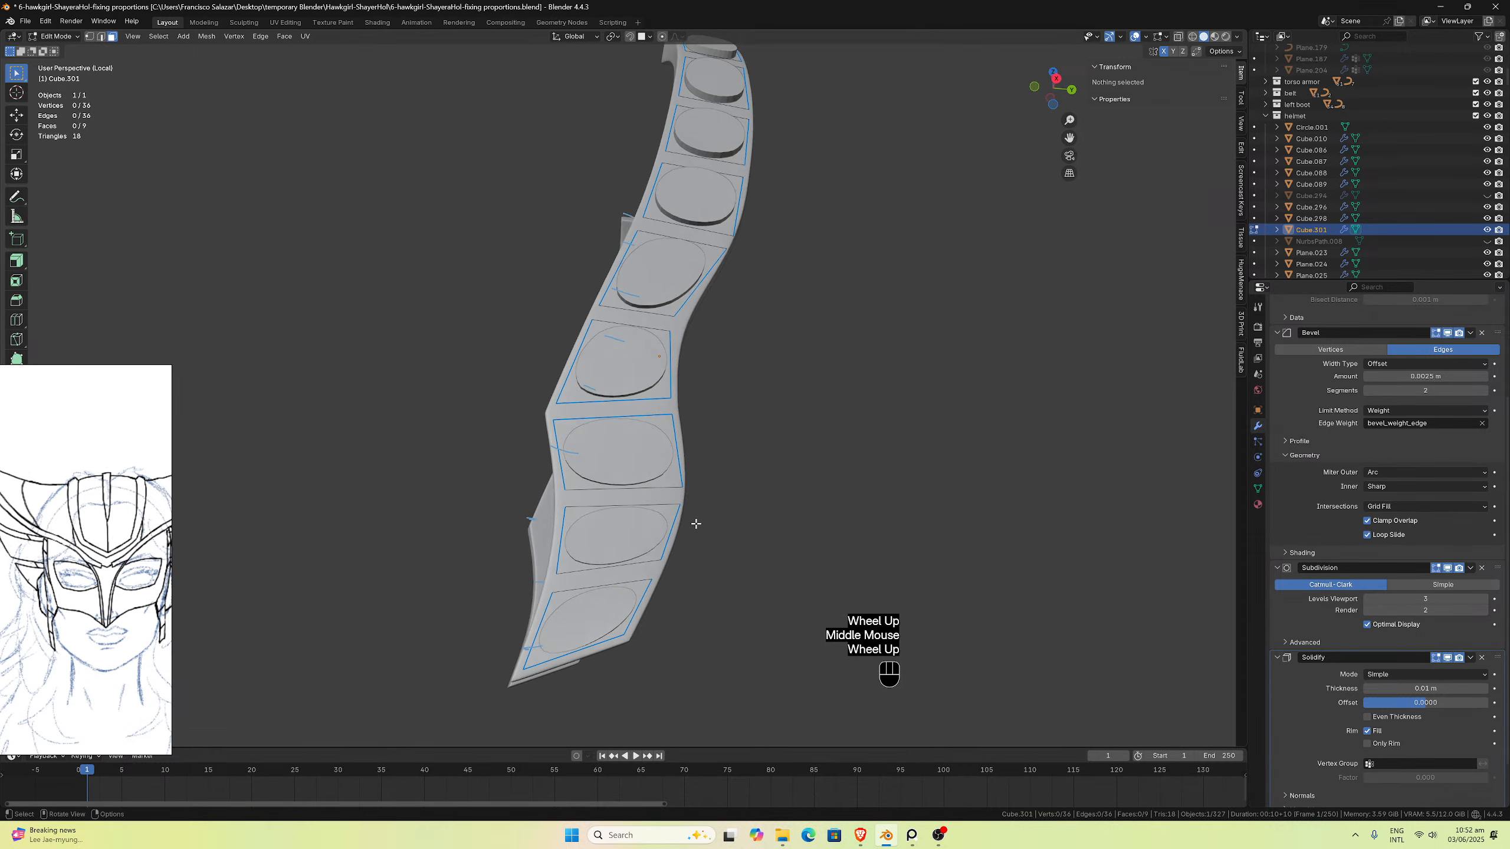
pyautogui.scroll(-1, 657, 542)
pyautogui.click(604, 499)
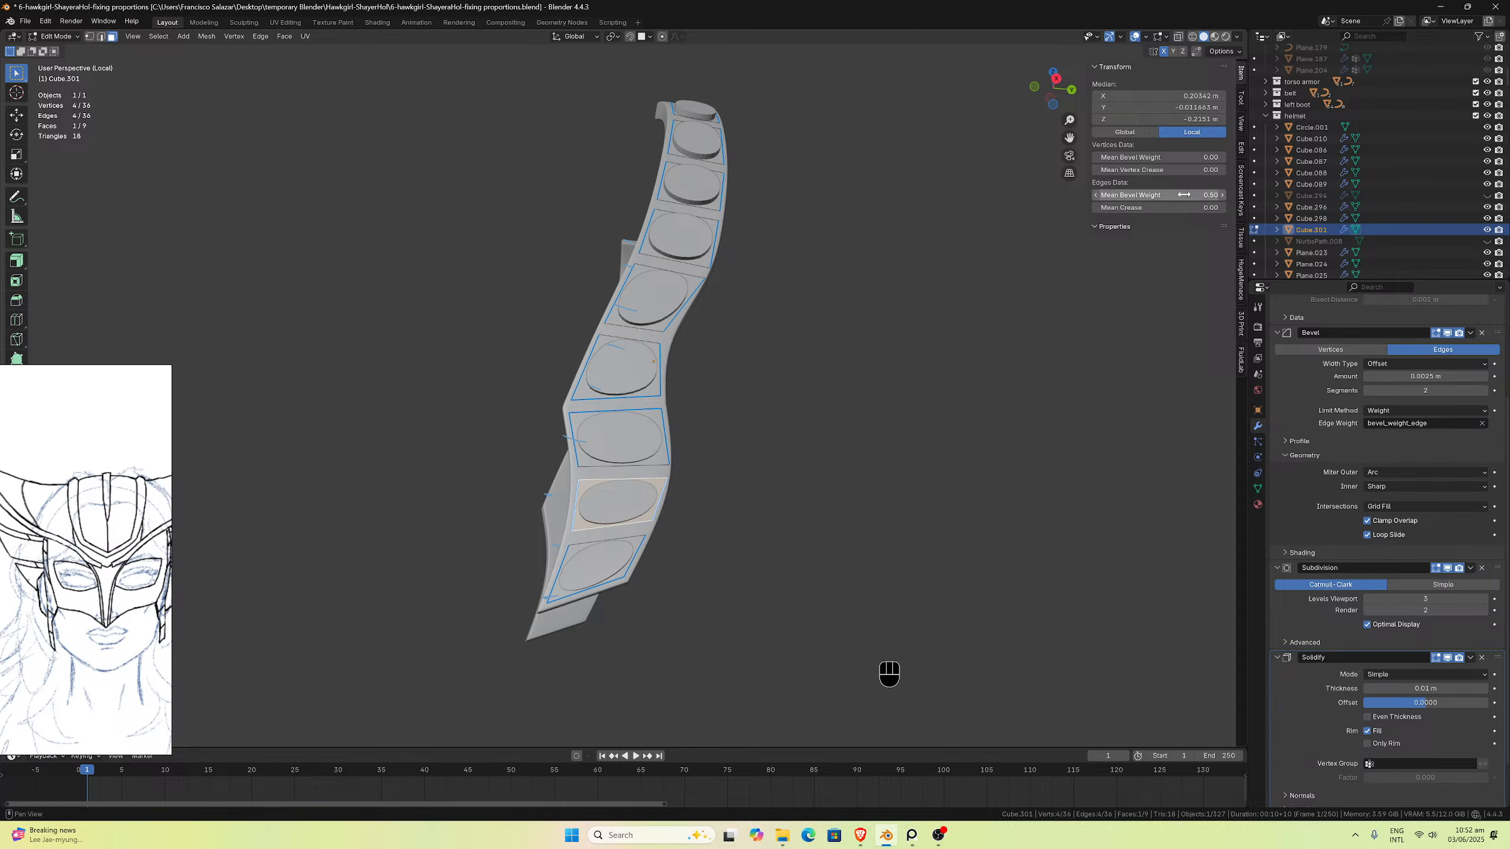
pyautogui.moveTo(1184, 194)
pyautogui.mouseDown()
pyautogui.moveTo(1207, 195)
pyautogui.moveTo(1184, 195)
pyautogui.mouseUp()
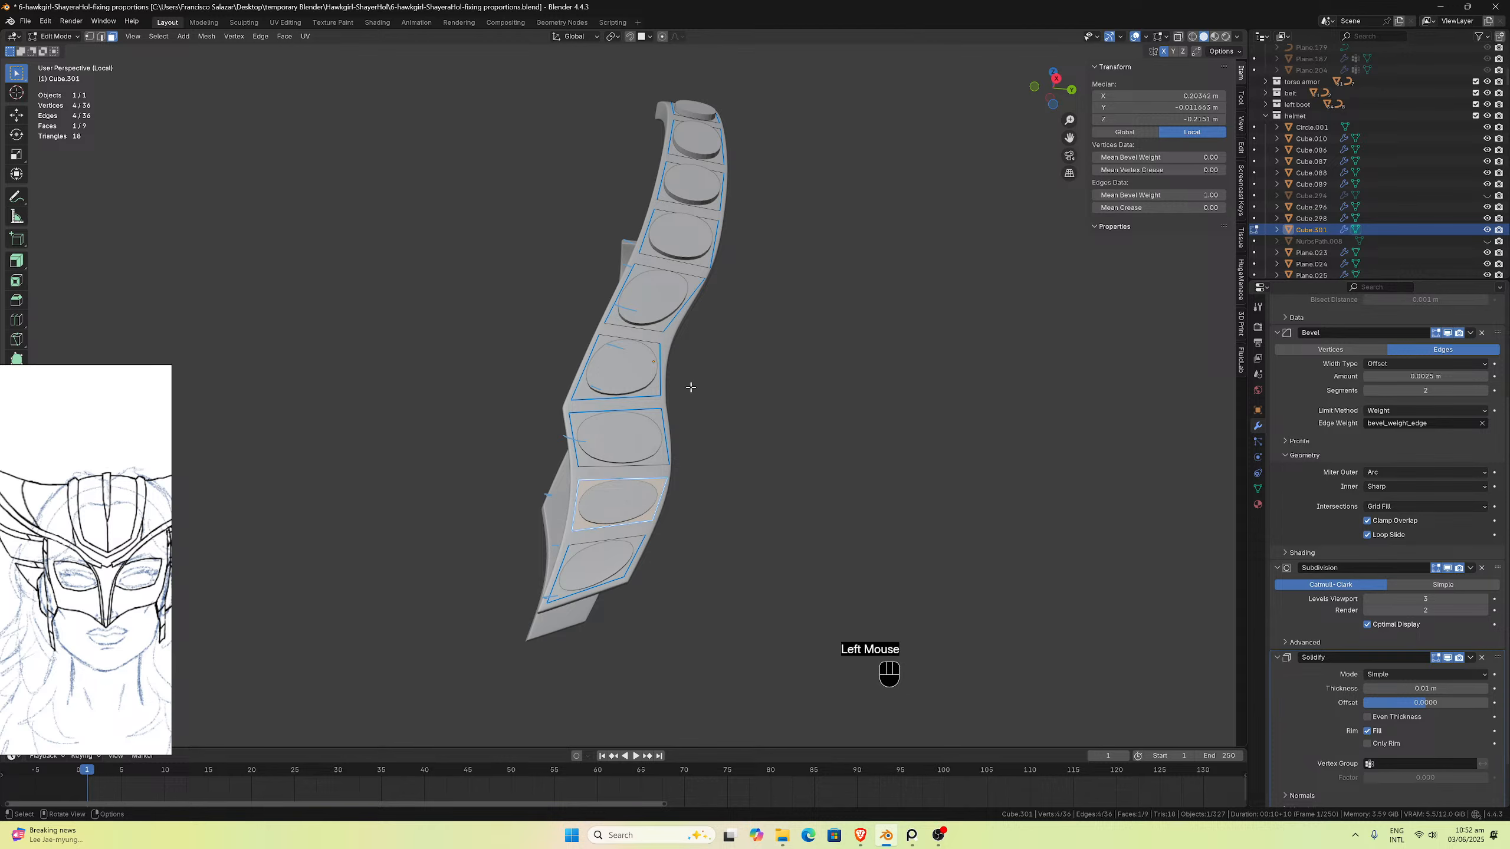
pyautogui.scroll(1, 689, 388)
pyautogui.click(651, 480)
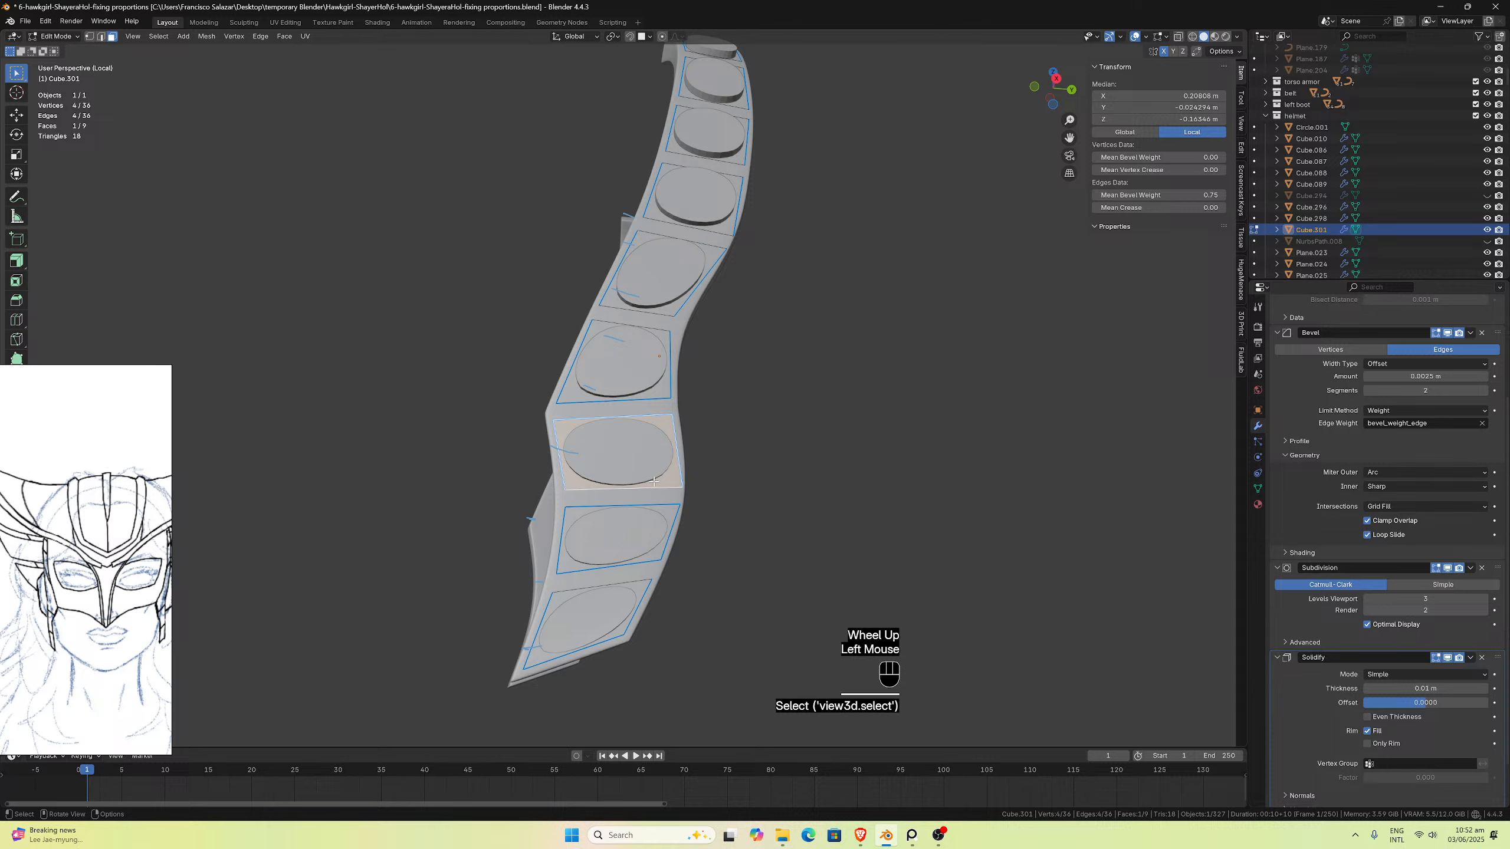
pyautogui.press('a')
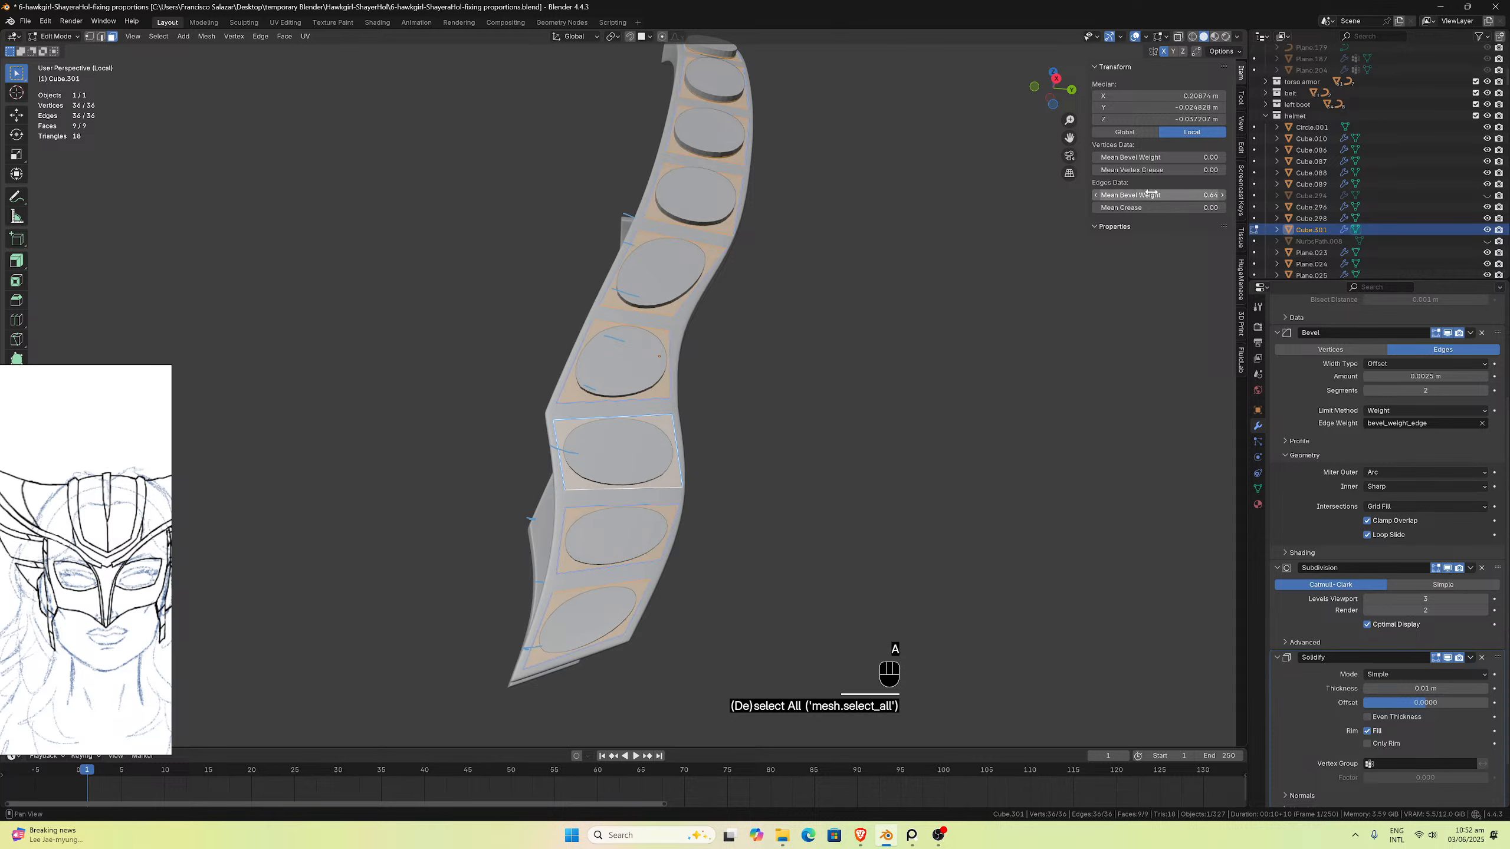
pyautogui.click(1174, 195)
pyautogui.write('1')
pyautogui.press('Return')
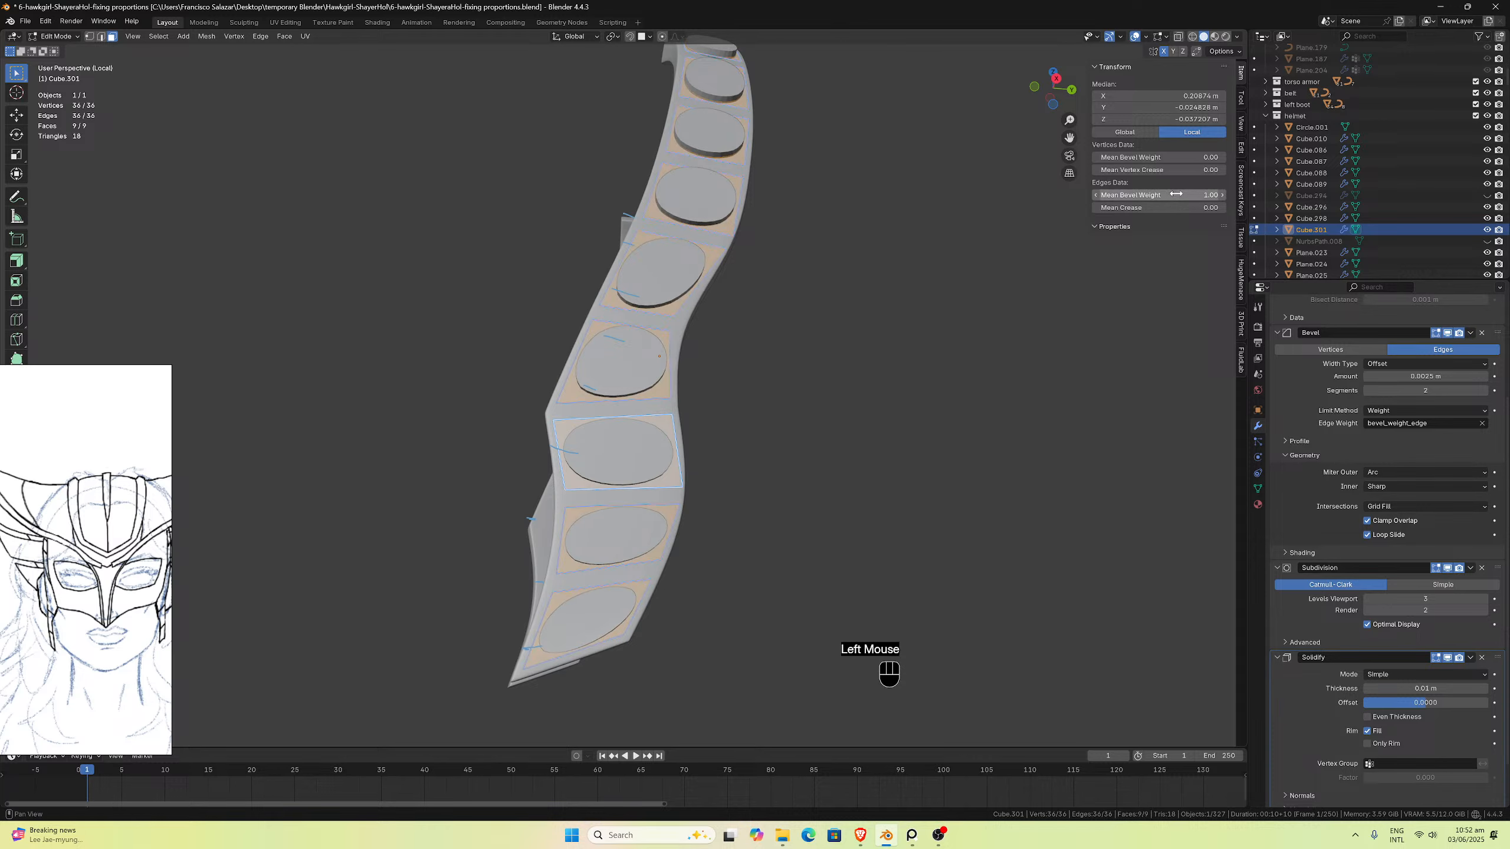
pyautogui.moveTo(782, 367); pyautogui.dragTo(799, 395, button='middle')
pyautogui.click(822, 407)
# Step: Move the Solidify modifier above Bevel in the stack, directly below Mirror, and check the segments' rounded edges
pyautogui.scroll(2, 788, 395)
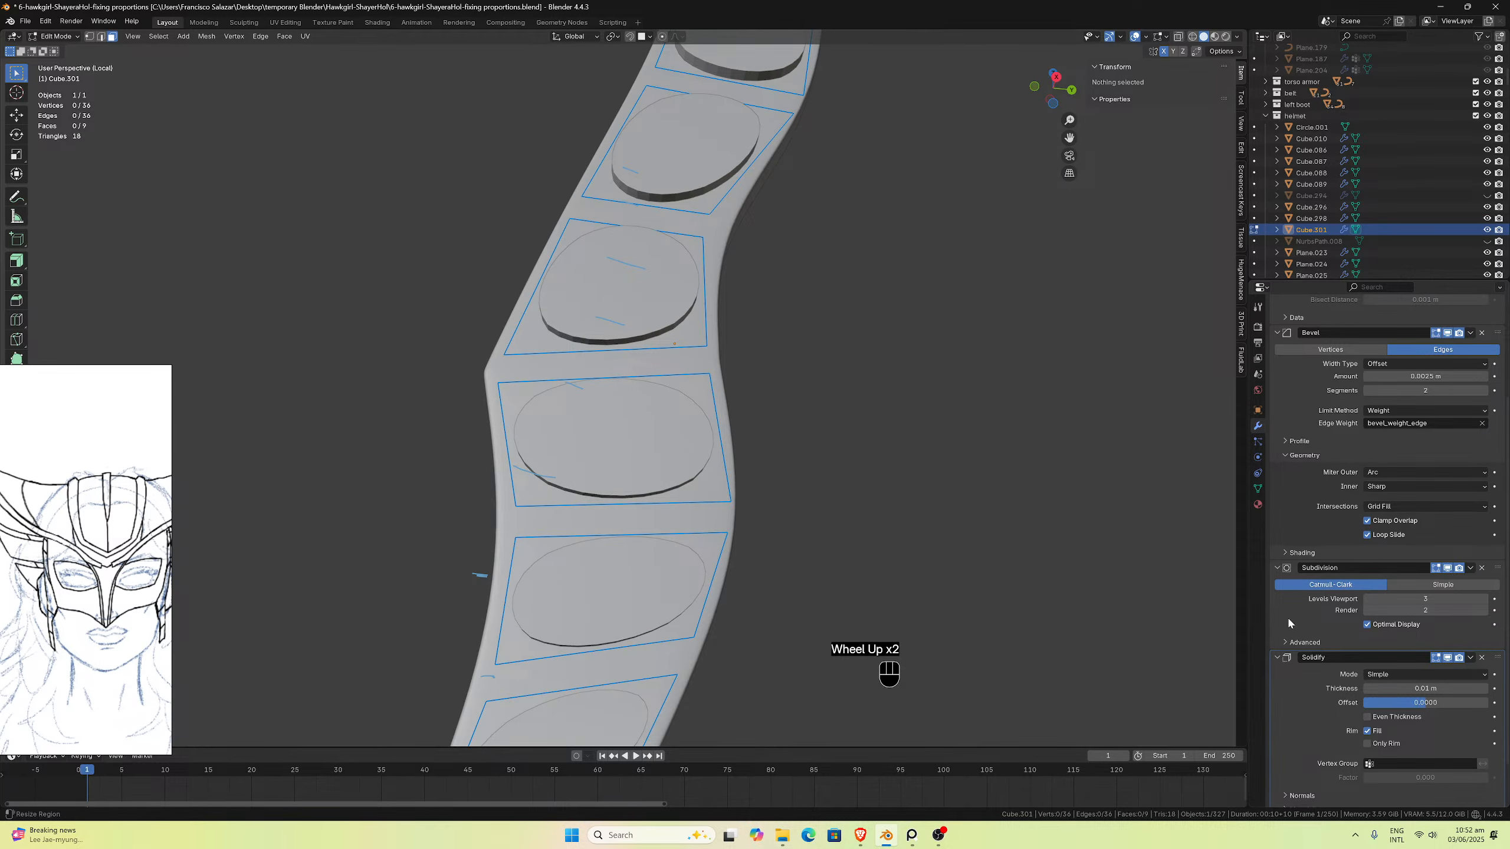
pyautogui.moveTo(1497, 658); pyautogui.dragTo(1504, 356)
pyautogui.scroll(4, 1426, 476)
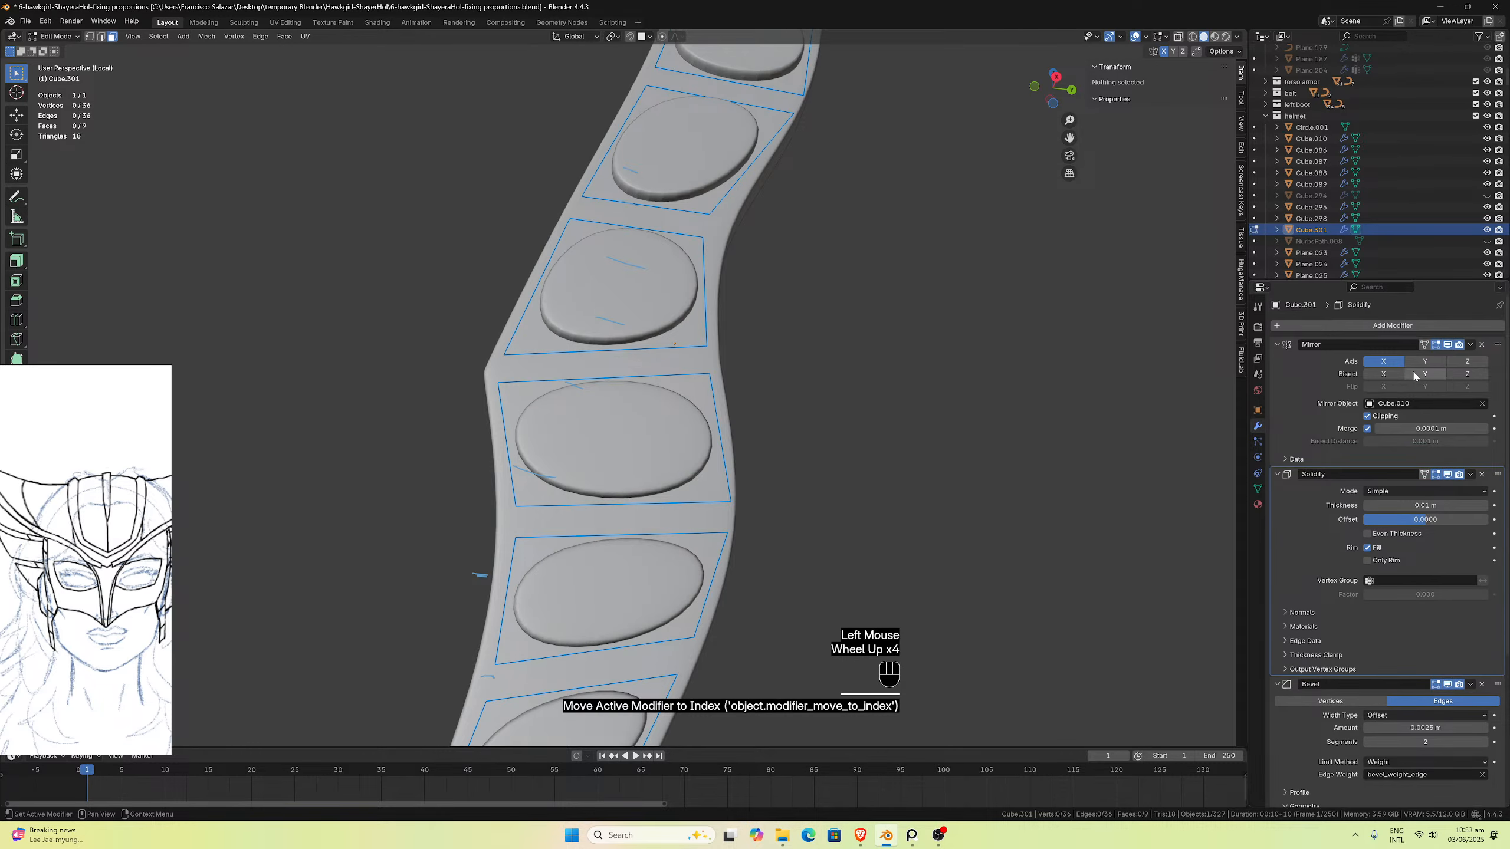
pyautogui.scroll(-2, 769, 546)
pyautogui.moveTo(754, 533)
pyautogui.mouseDown(button='middle')
pyautogui.moveTo(819, 536)
pyautogui.moveTo(825, 519)
pyautogui.moveTo(803, 525)
pyautogui.moveTo(850, 535)
pyautogui.moveTo(735, 529)
pyautogui.moveTo(773, 539)
pyautogui.mouseUp(button='middle')
pyautogui.scroll(1, 819, 536)
pyautogui.scroll(3, 773, 539)
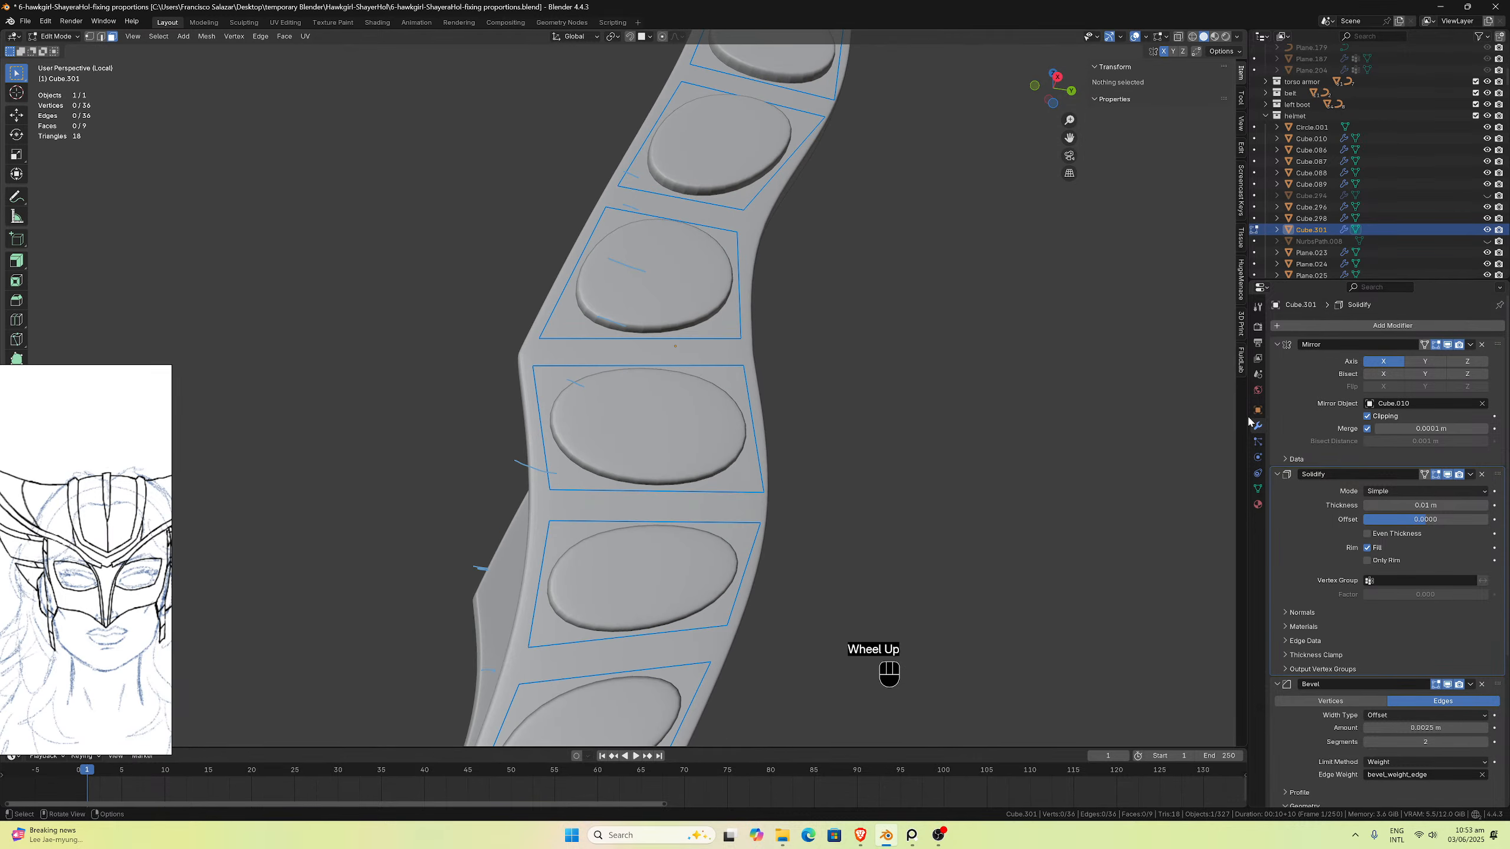
# Step: Turn on the edit cage display for the segments' Mirror and Solidify modifiers
pyautogui.click(1426, 346)
pyautogui.click(1425, 476)
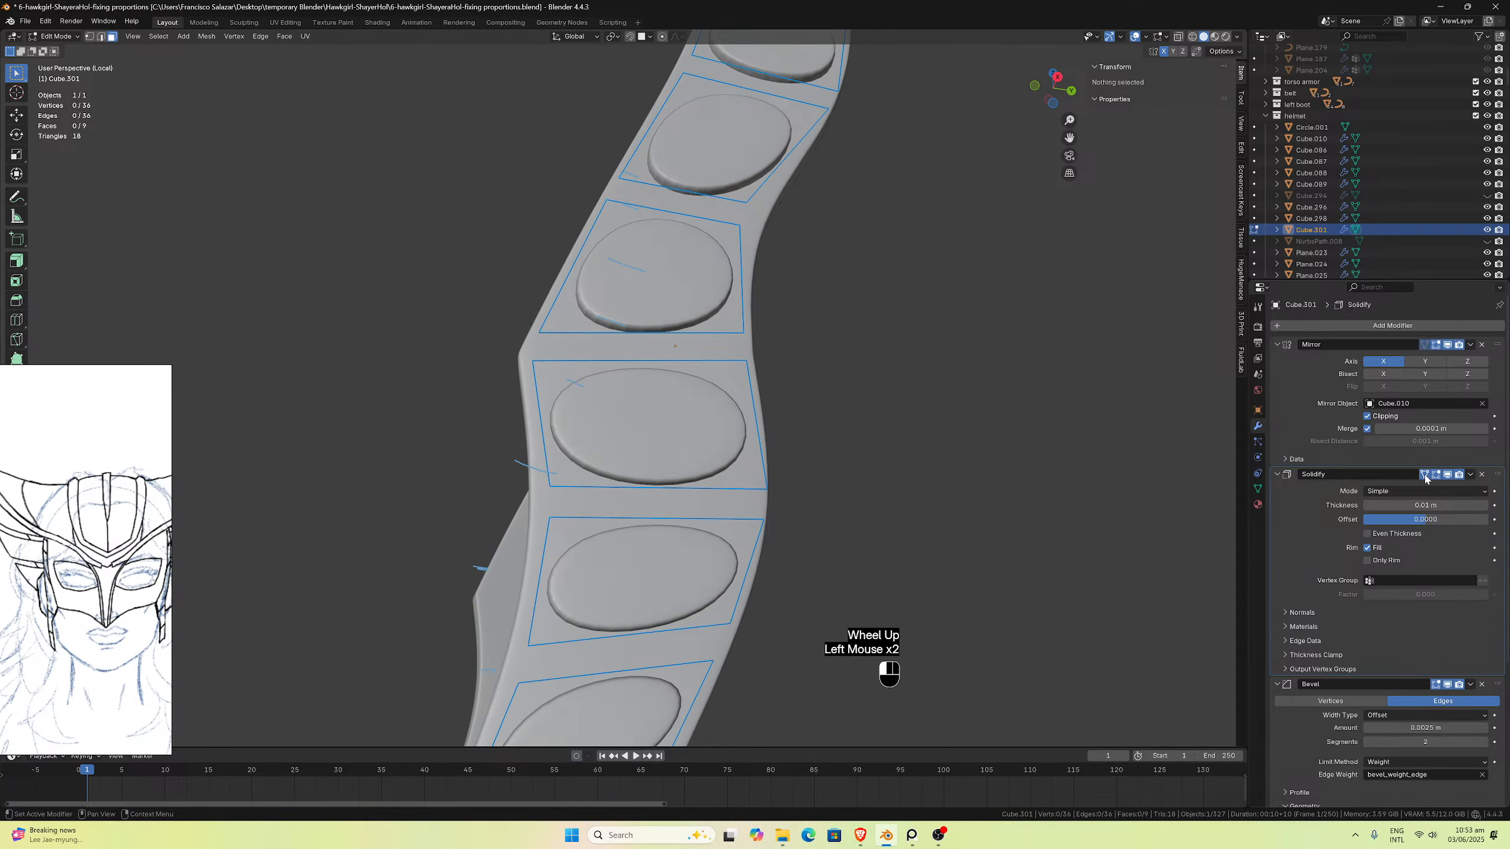
pyautogui.scroll(-2, 806, 546)
pyautogui.moveTo(805, 546)
pyautogui.mouseDown(button='middle')
pyautogui.moveTo(835, 541)
pyautogui.moveTo(785, 550)
pyautogui.mouseUp(button='middle')
pyautogui.scroll(2, 787, 553)
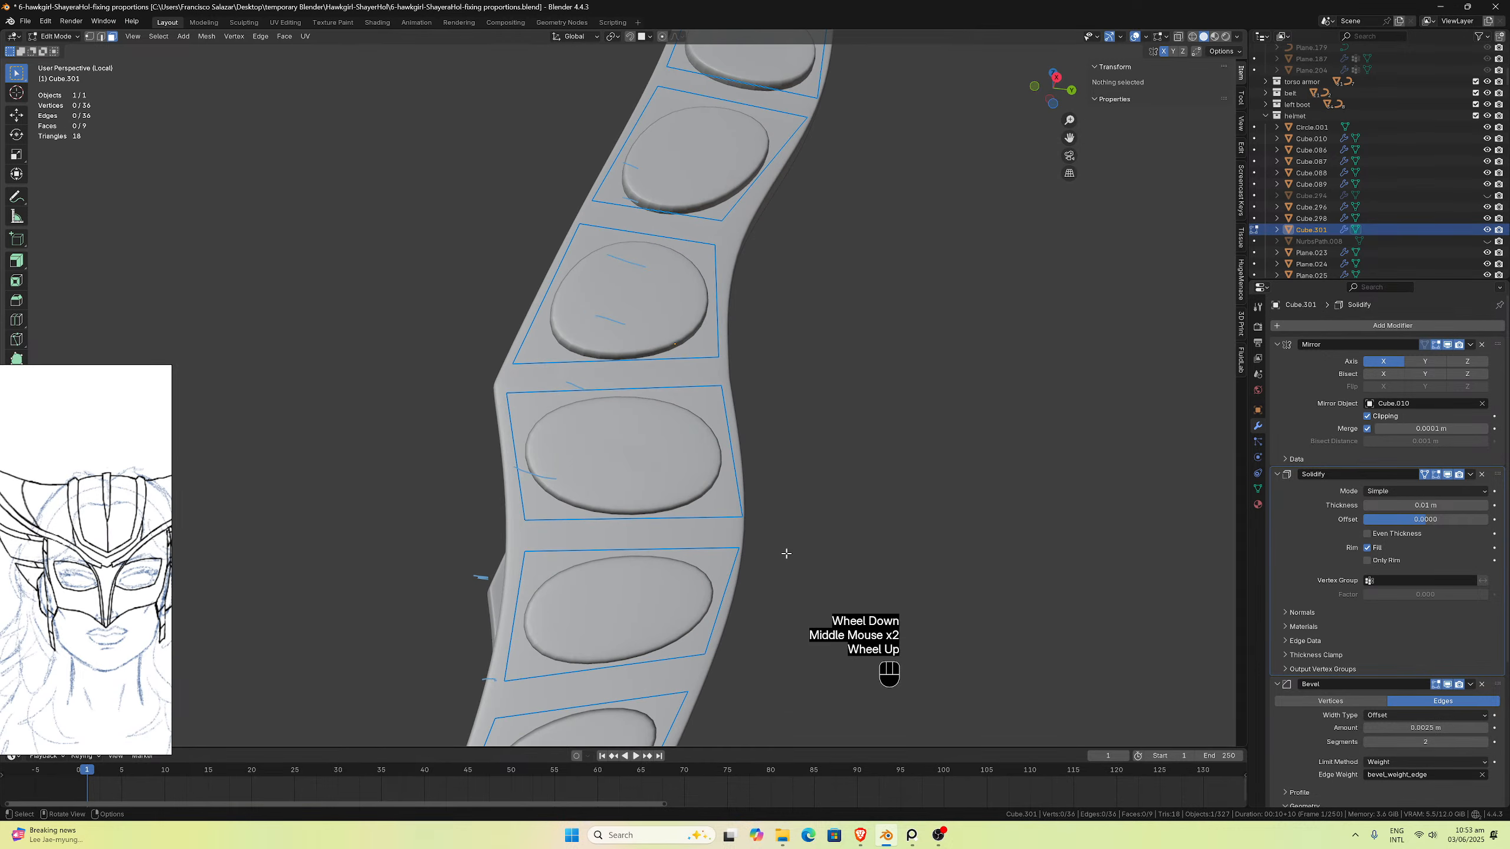
# Step: Toggle the viewport display of the Mirror and Solidify modifiers off and on to compare the strap segments' shape
pyautogui.click(1448, 347)
pyautogui.click(1448, 347)
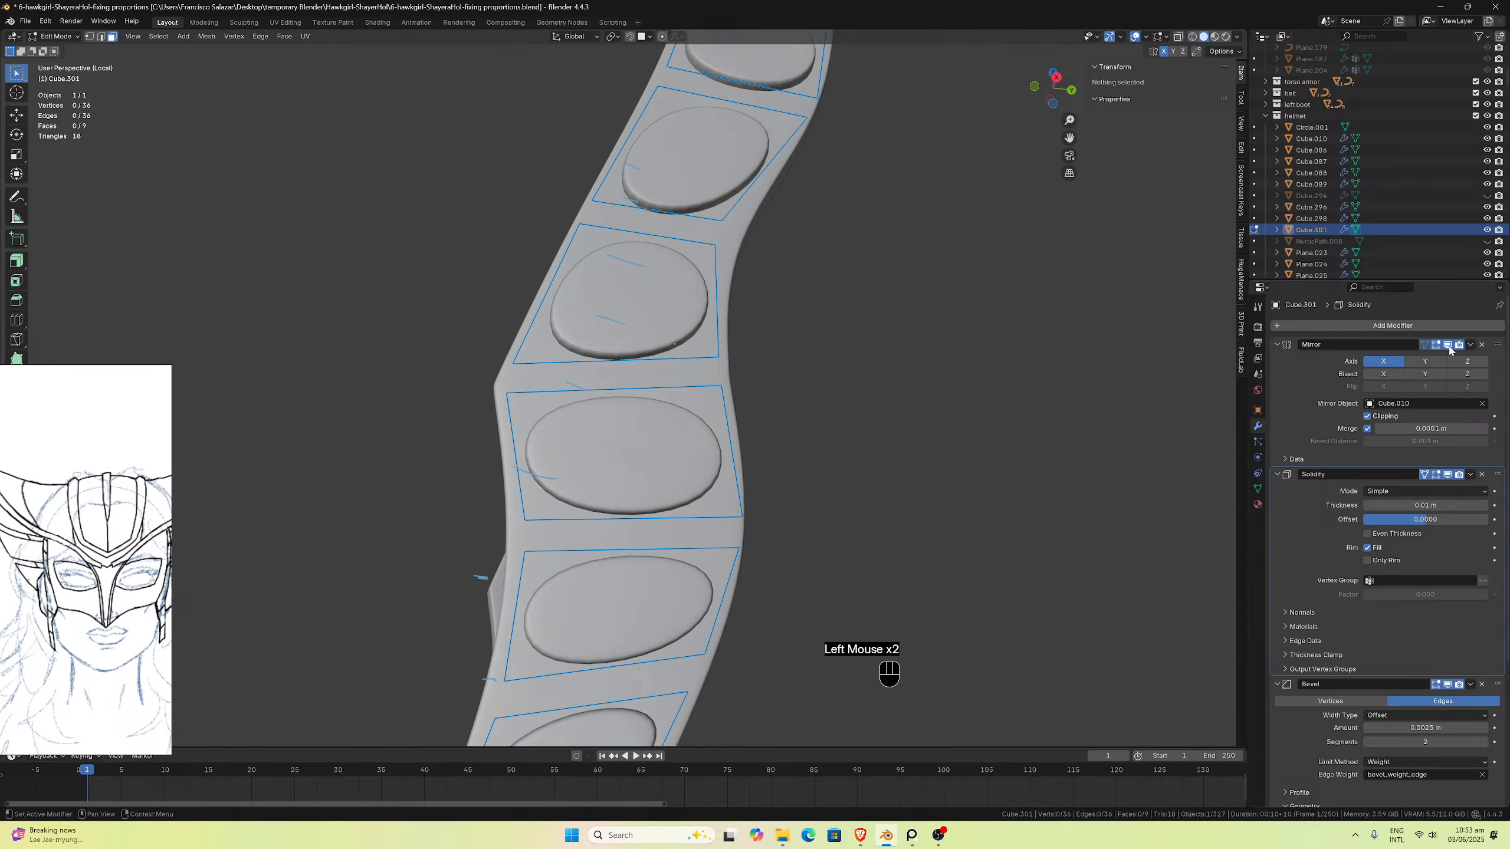
pyautogui.click(1448, 476)
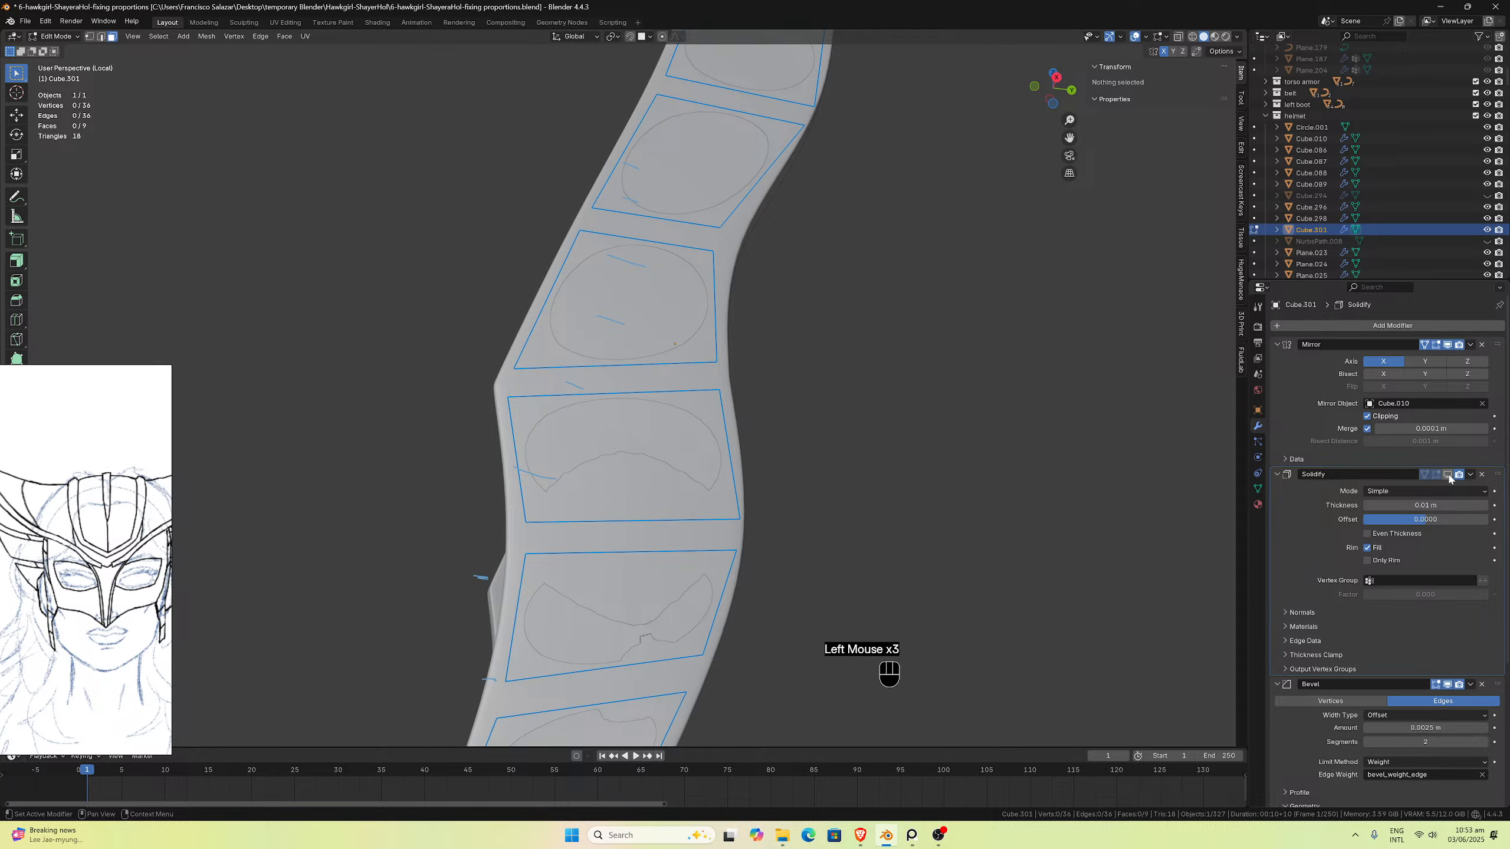
pyautogui.click(1448, 476)
pyautogui.scroll(-2, 849, 533)
pyautogui.moveTo(849, 533); pyautogui.dragTo(842, 538, button='middle')
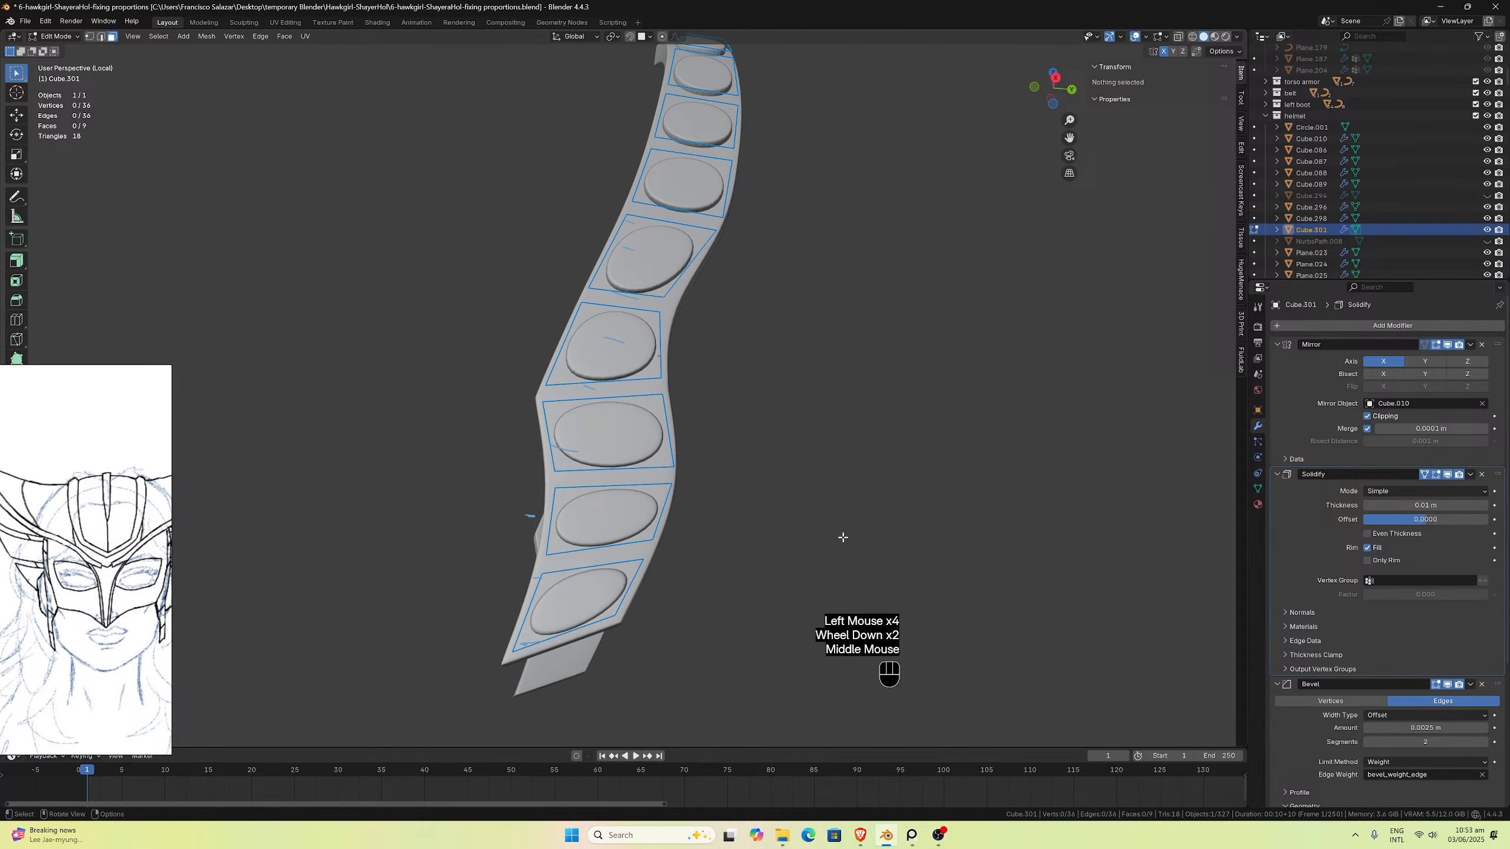
# Step: Examine the strap segments in right orthographic view, toggling the Solidify modifier's viewport display off and on for comparison
pyautogui.press('KP_3')
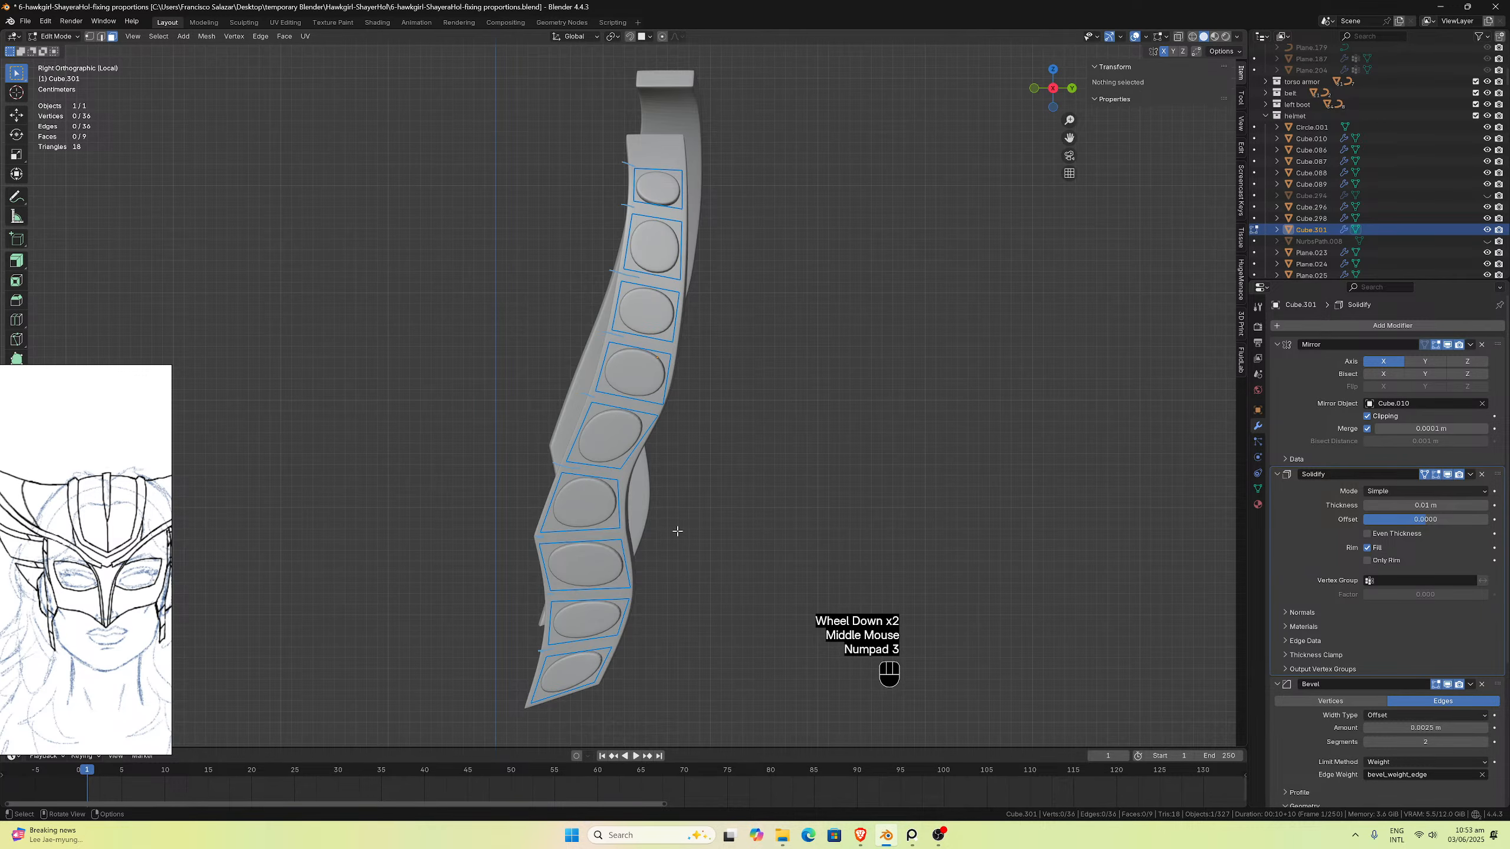
pyautogui.scroll(1, 619, 532)
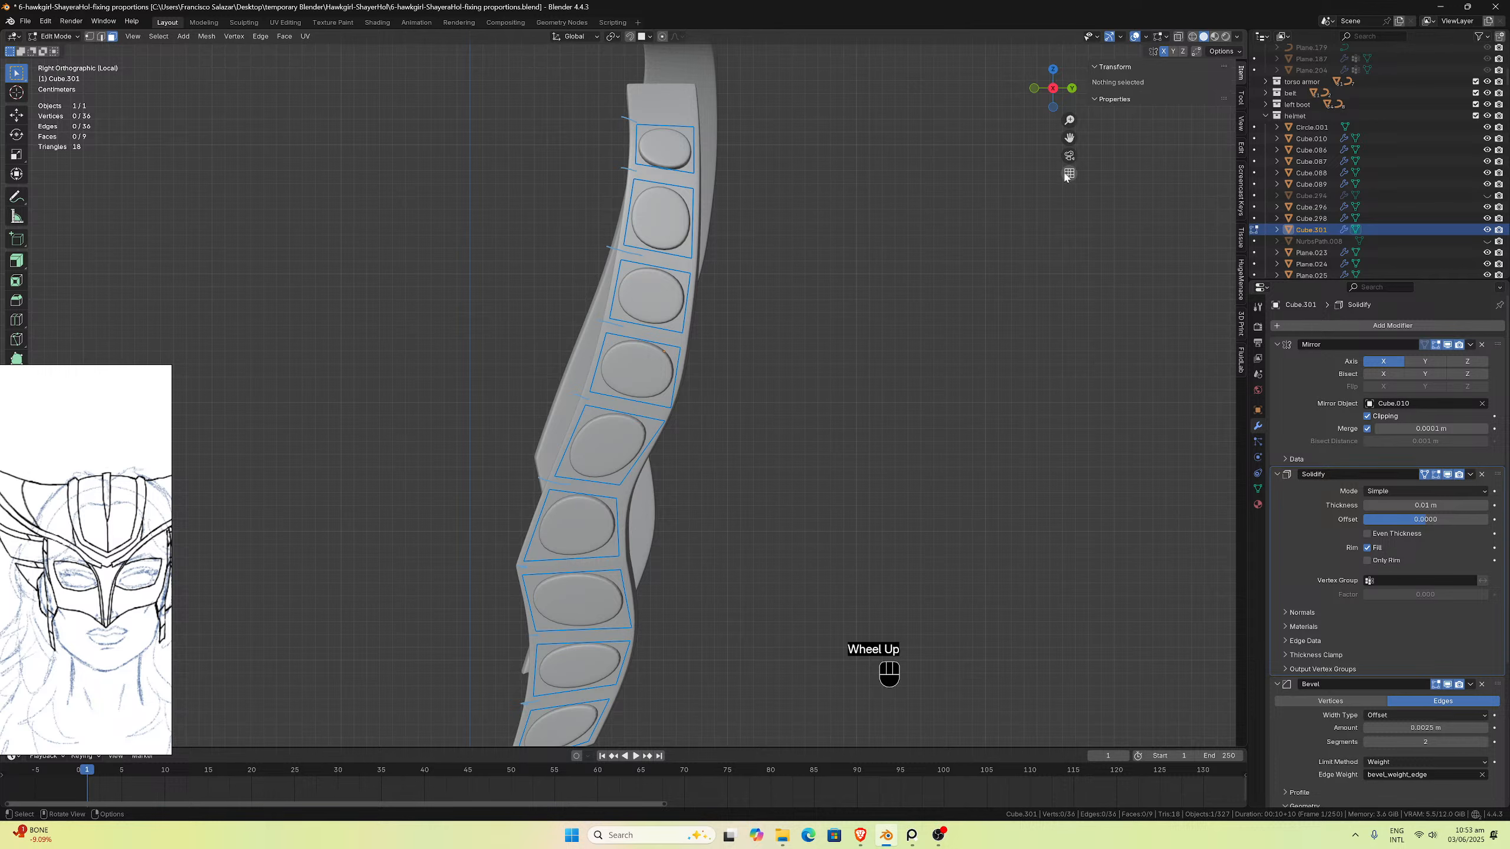
pyautogui.moveTo(1068, 138); pyautogui.dragTo(960, 239)
pyautogui.scroll(5, 896, 321)
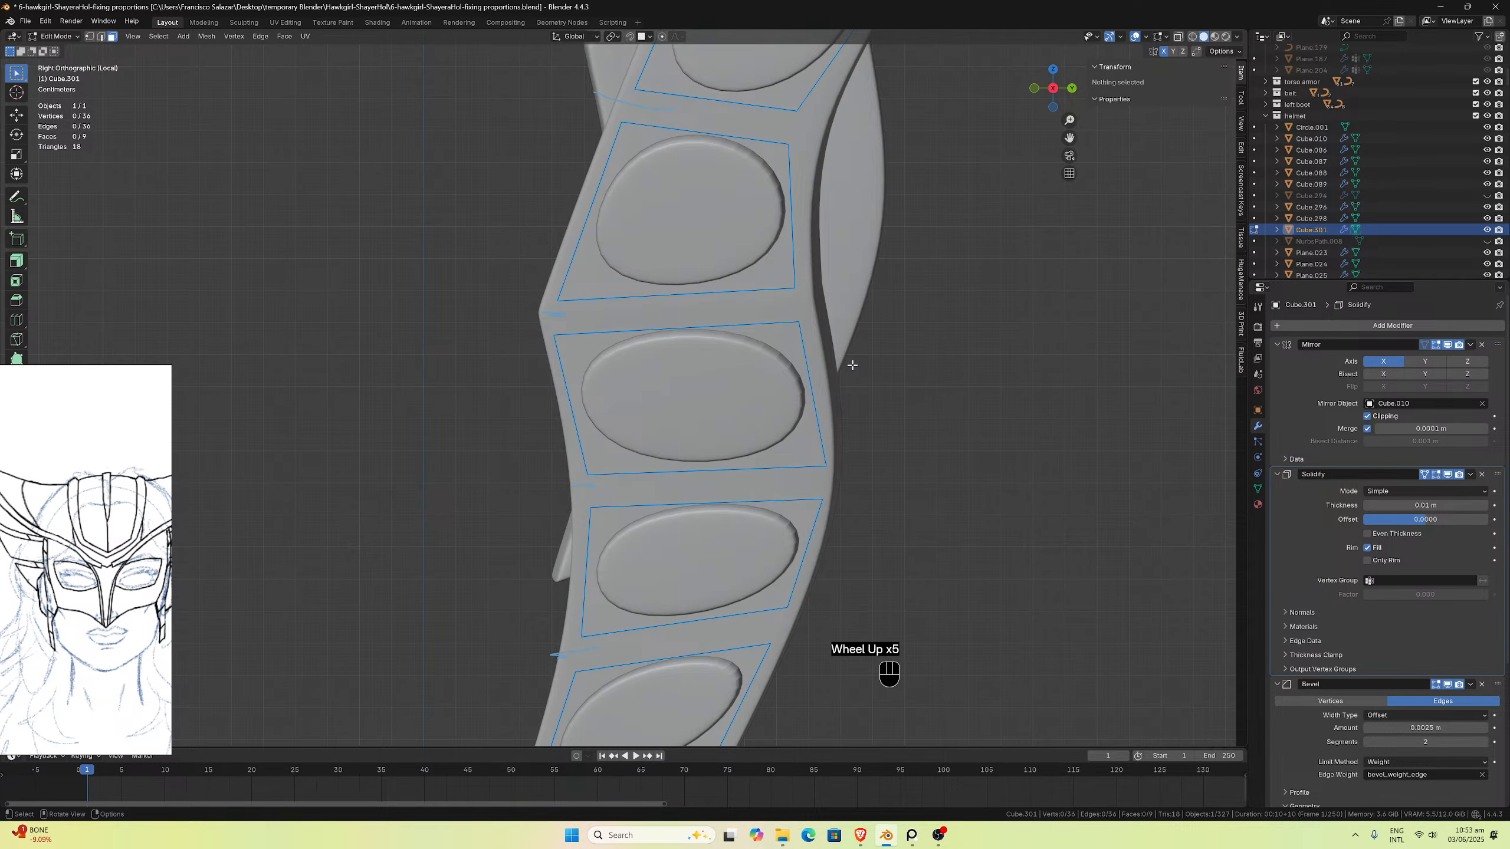
pyautogui.scroll(-7, 854, 385)
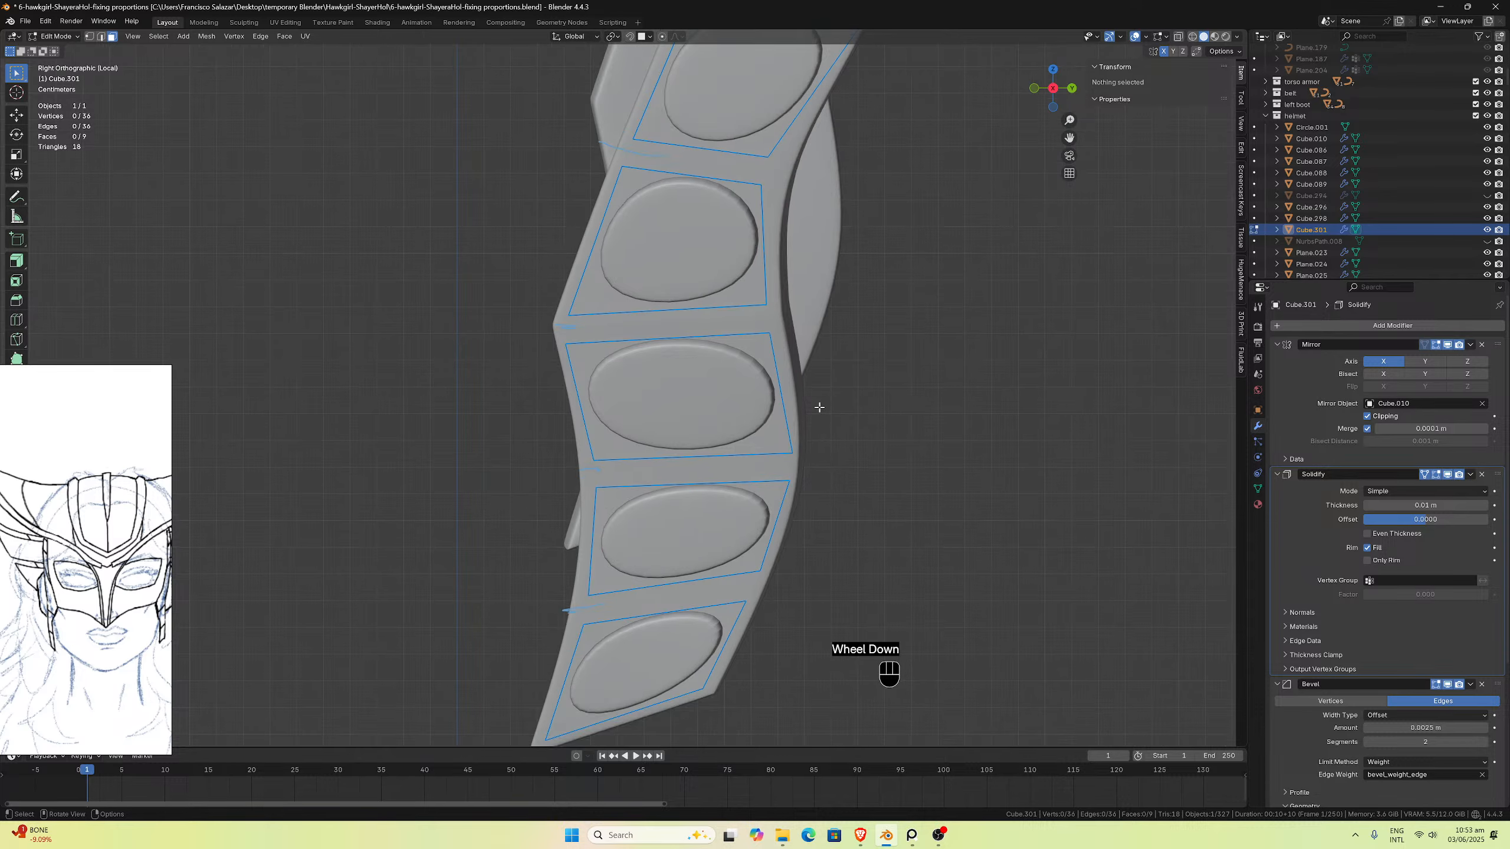
pyautogui.scroll(3, 819, 406)
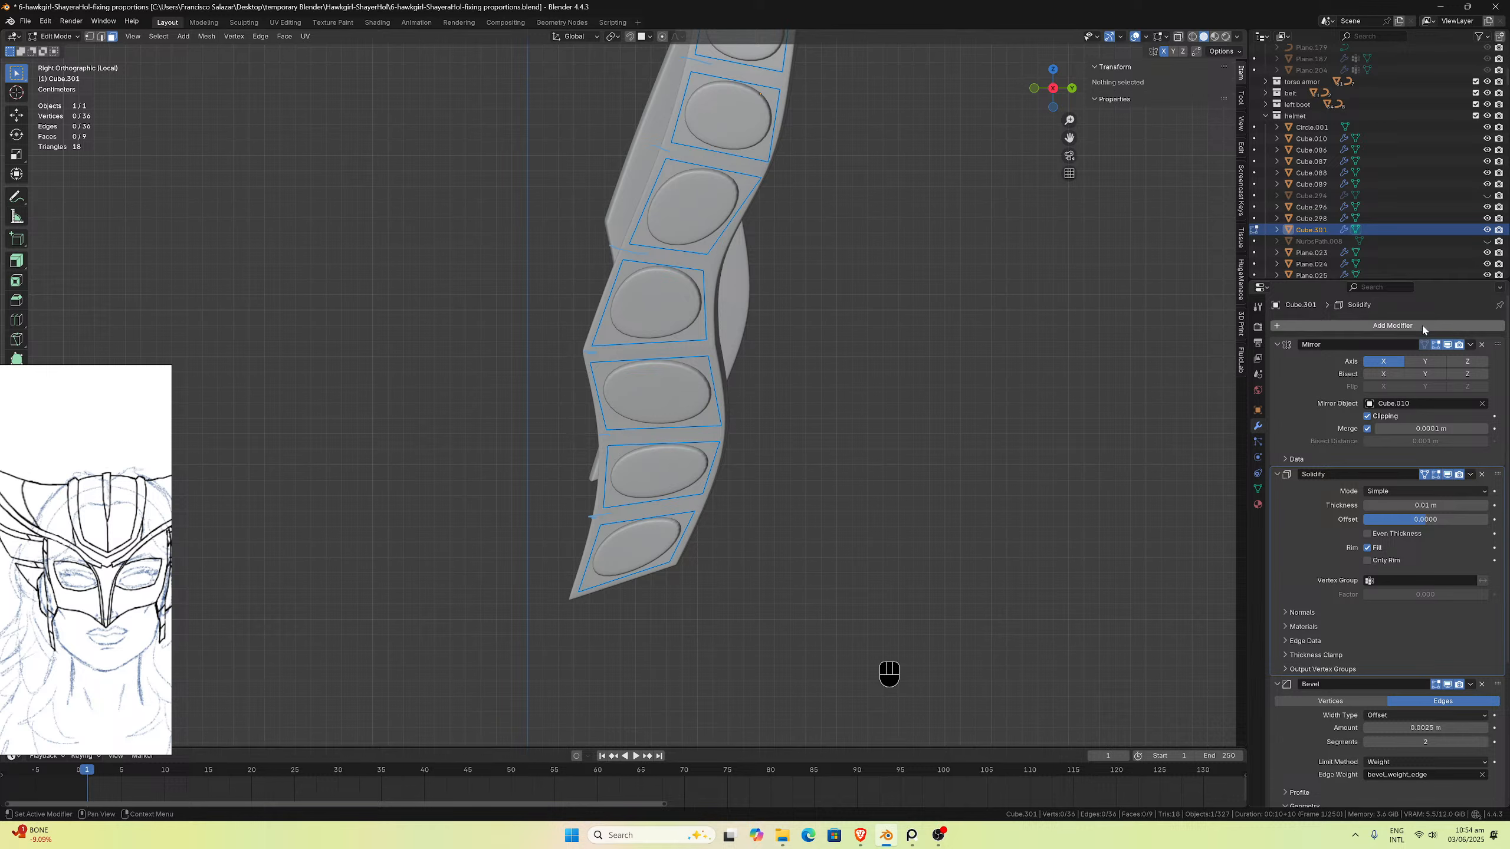
pyautogui.click(1448, 476)
pyautogui.scroll(2, 966, 476)
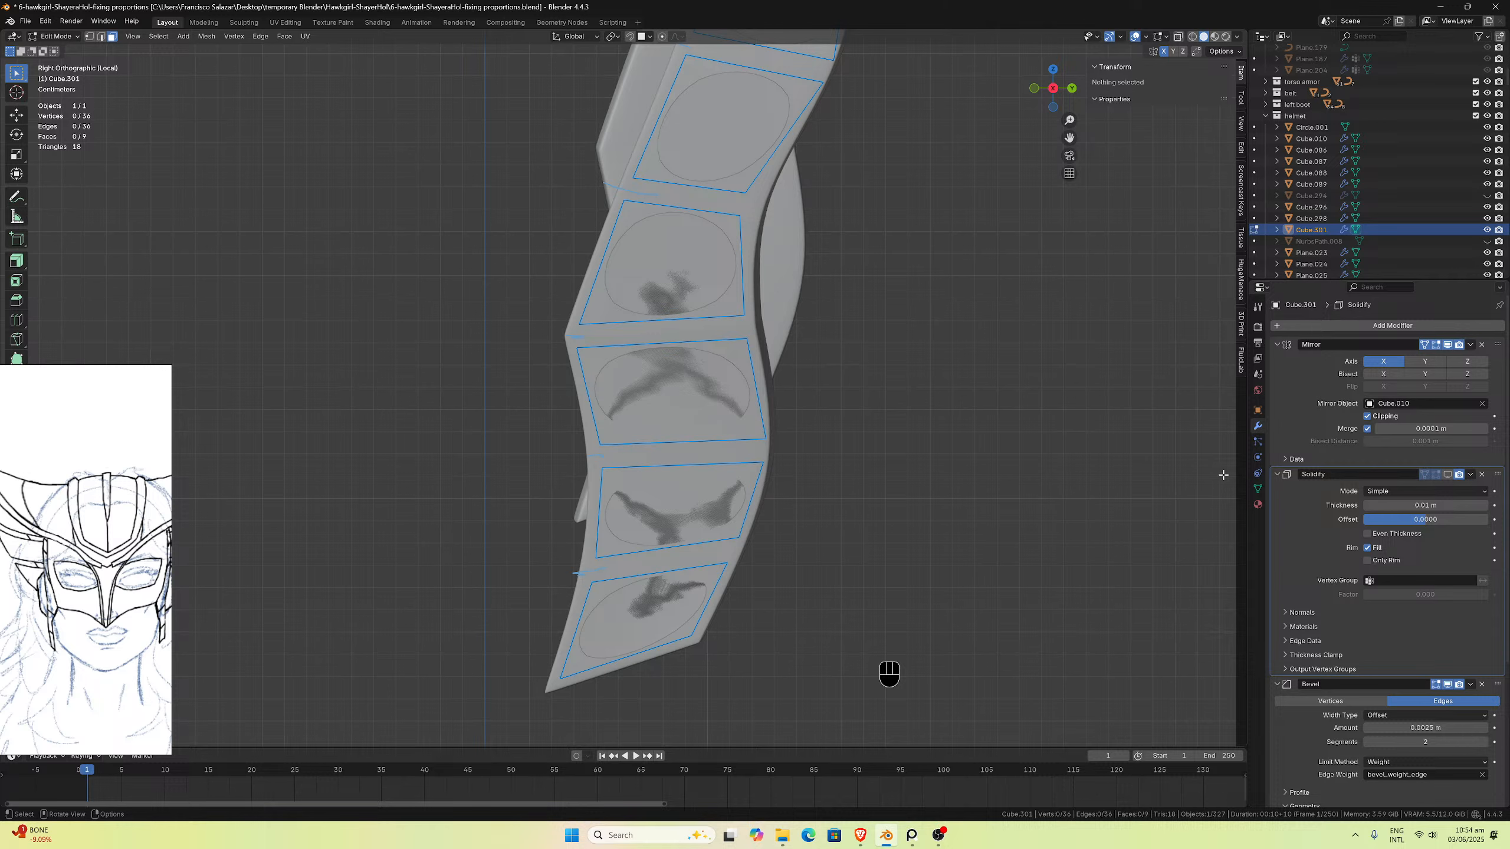
pyautogui.click(1447, 475)
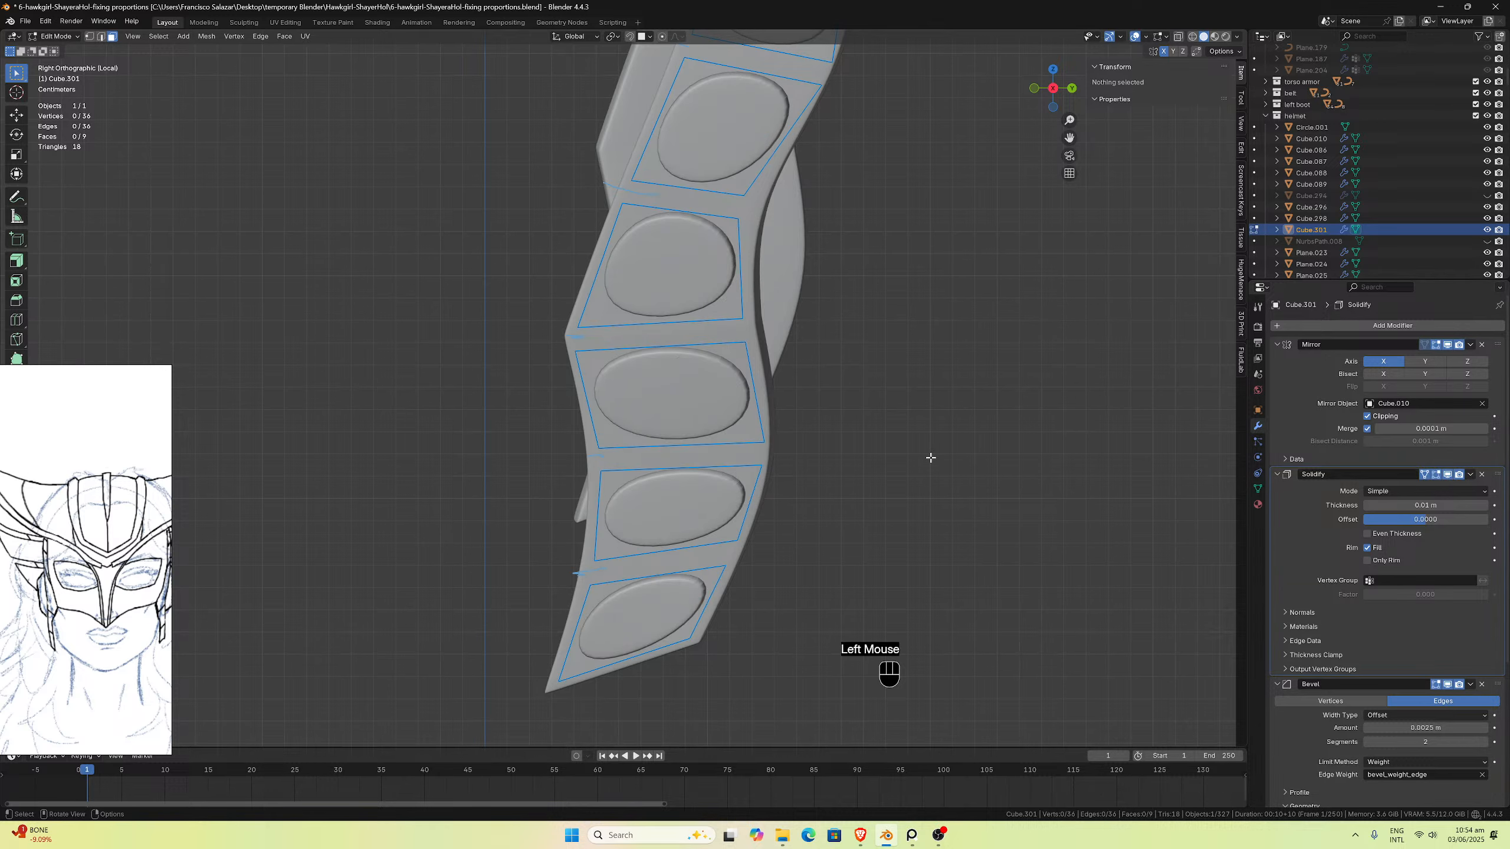
# Step: Save the file and turn off the viewport display of the segments' Mirror, Bevel and Subdivision modifiers
pyautogui.hotkey('ctrl', 's')
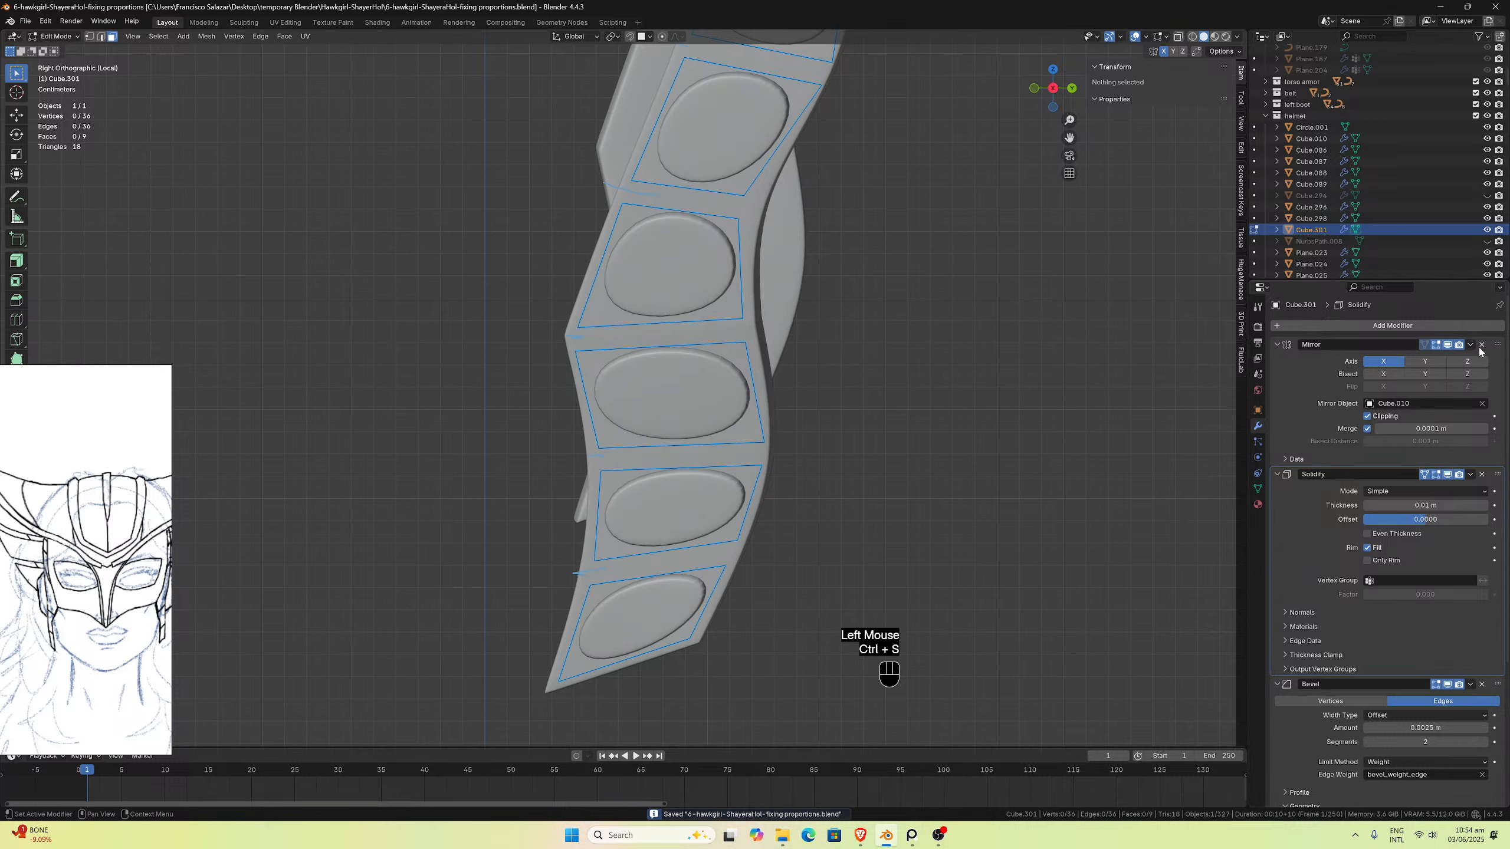
pyautogui.click(1436, 345)
pyautogui.scroll(-2, 1455, 625)
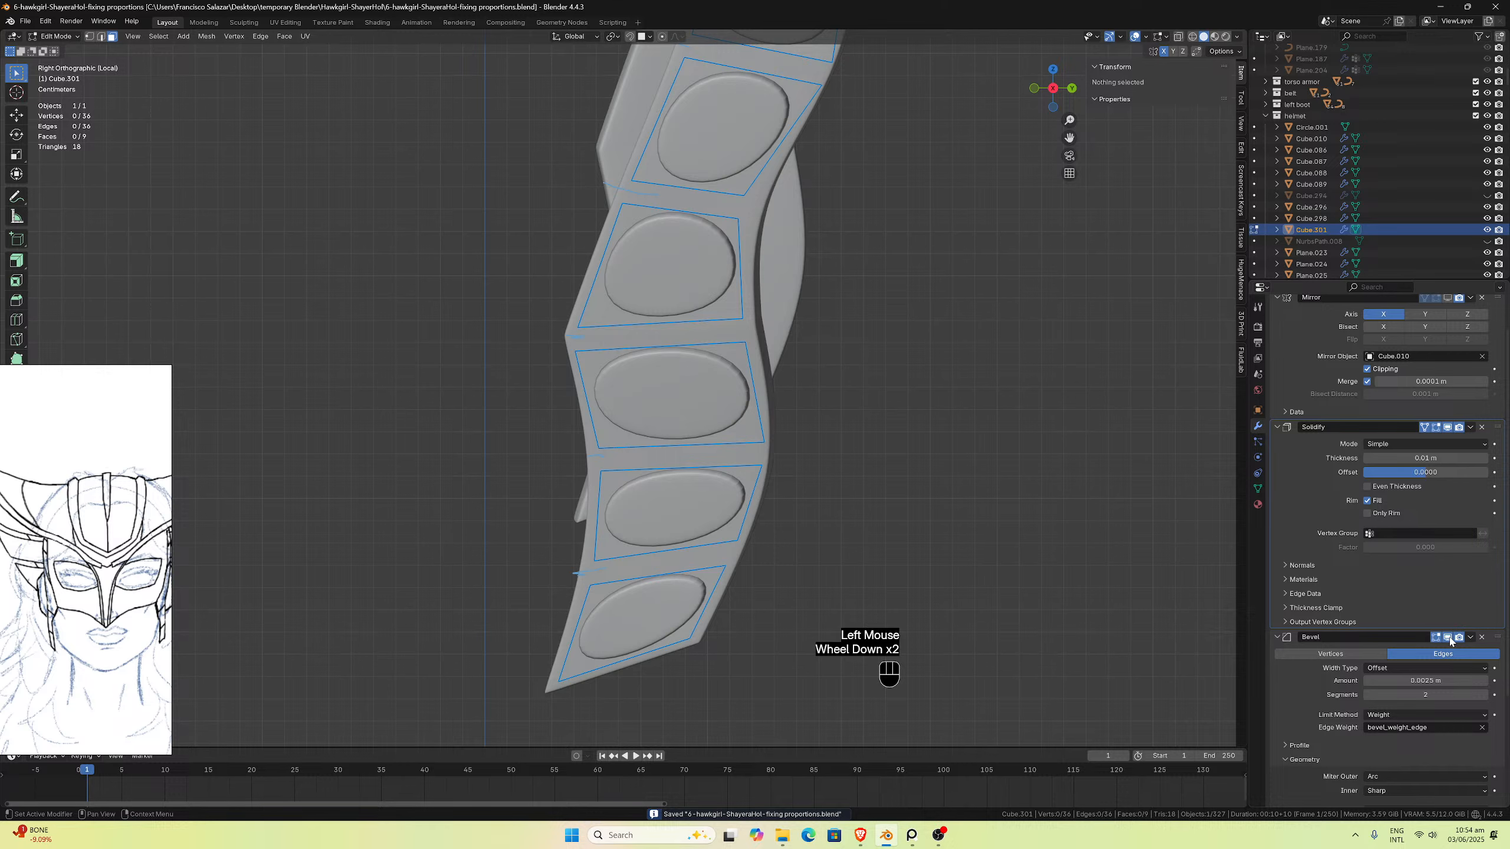
pyautogui.click(1446, 633)
pyautogui.scroll(-5, 1445, 635)
pyautogui.click(1447, 731)
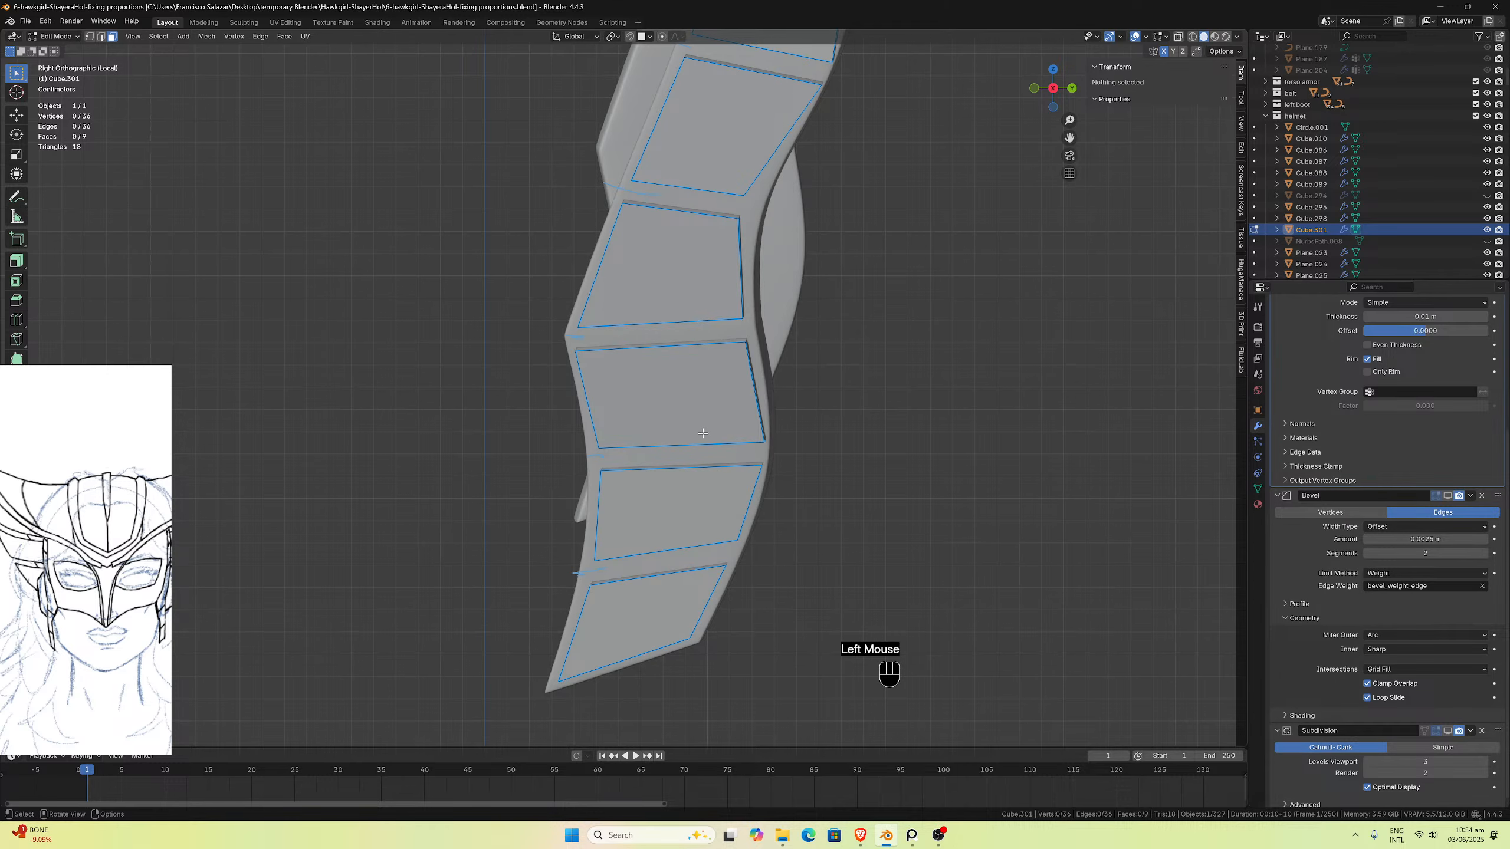
# Step: Add a centred loop cut across the lowest strap segment, running from its front edge to its rear edge
pyautogui.scroll(1, 787, 368)
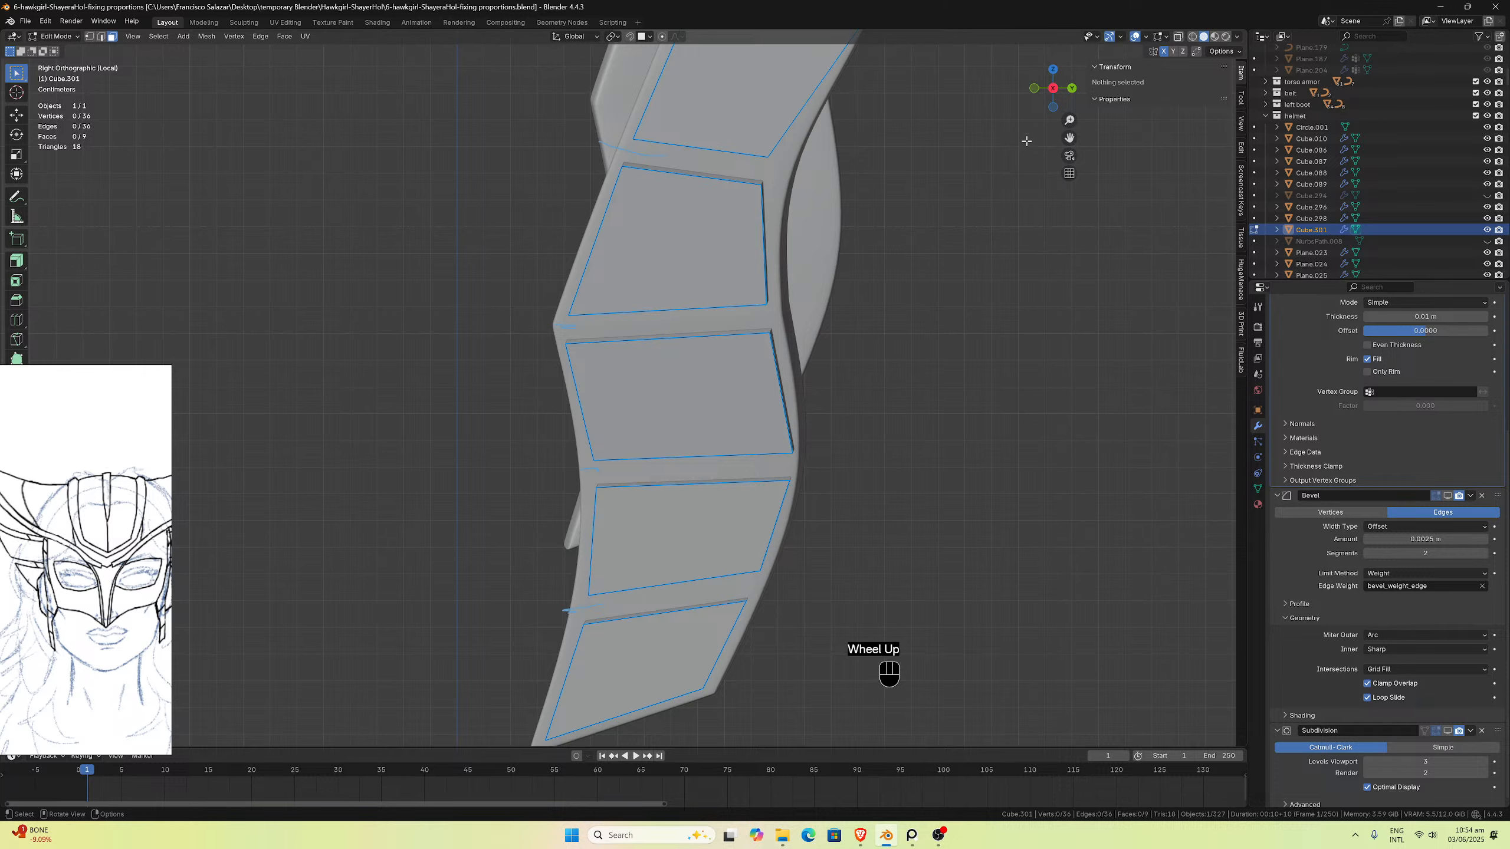
pyautogui.moveTo(1069, 138); pyautogui.dragTo(1154, 112)
pyautogui.scroll(1, 780, 344)
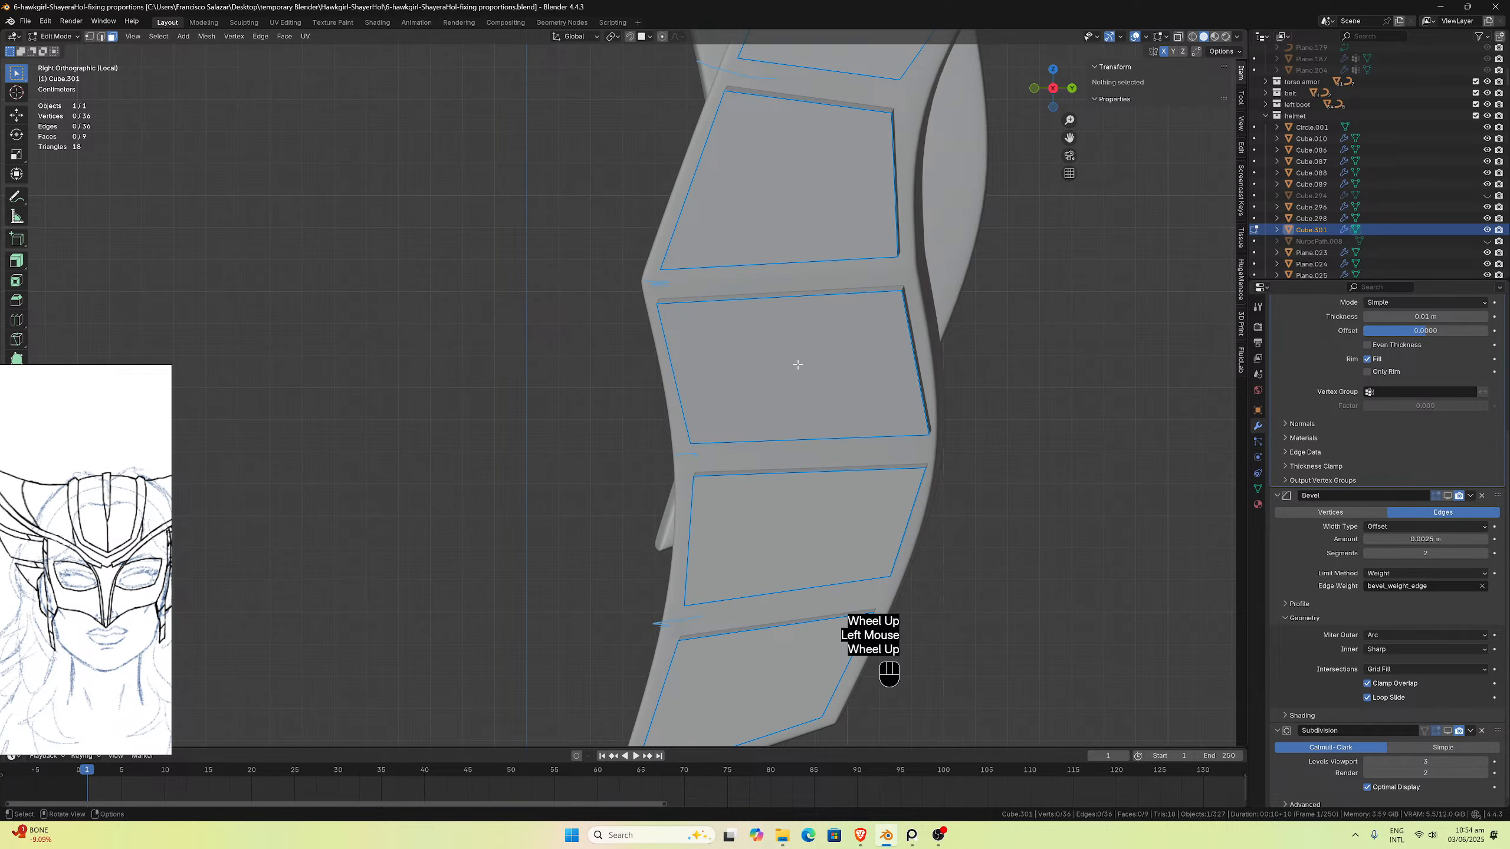
pyautogui.click(726, 642)
pyautogui.moveTo(1069, 137); pyautogui.dragTo(1064, 36)
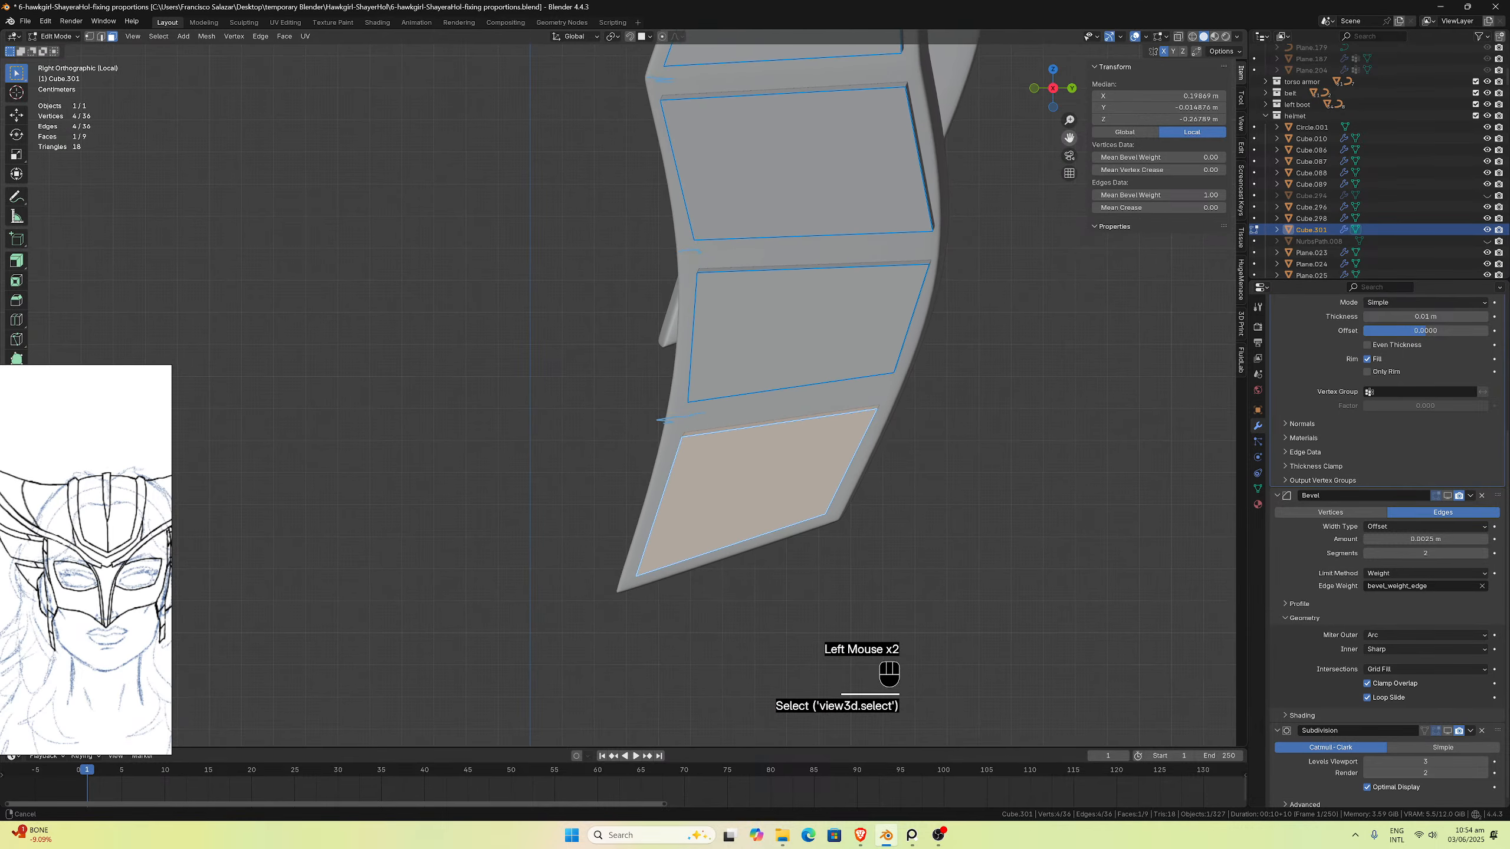
pyautogui.scroll(1, 883, 421)
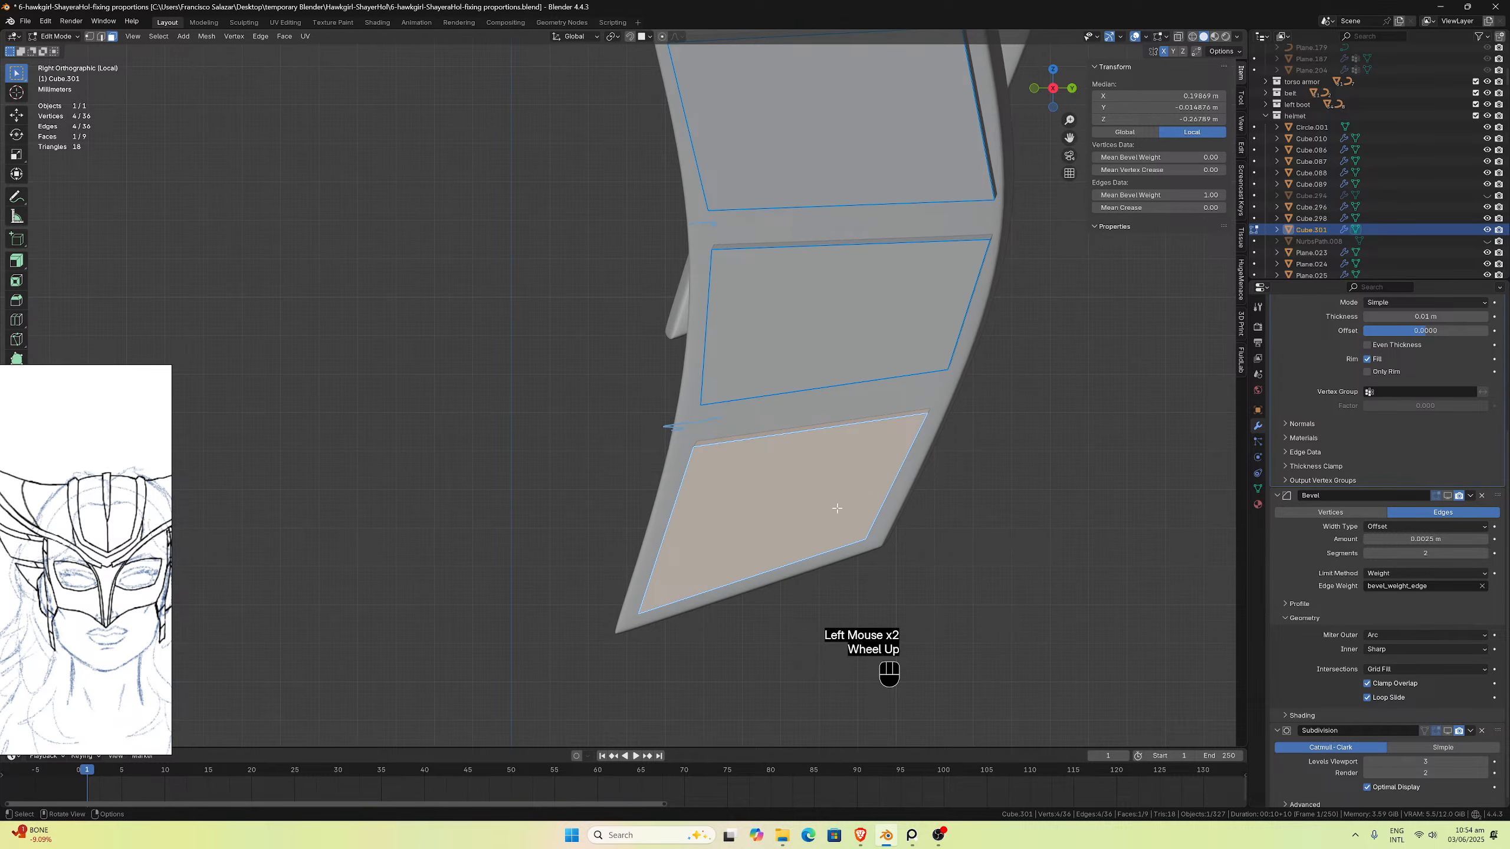
pyautogui.press('Tab')
pyautogui.click(727, 520)
pyautogui.press('Tab')
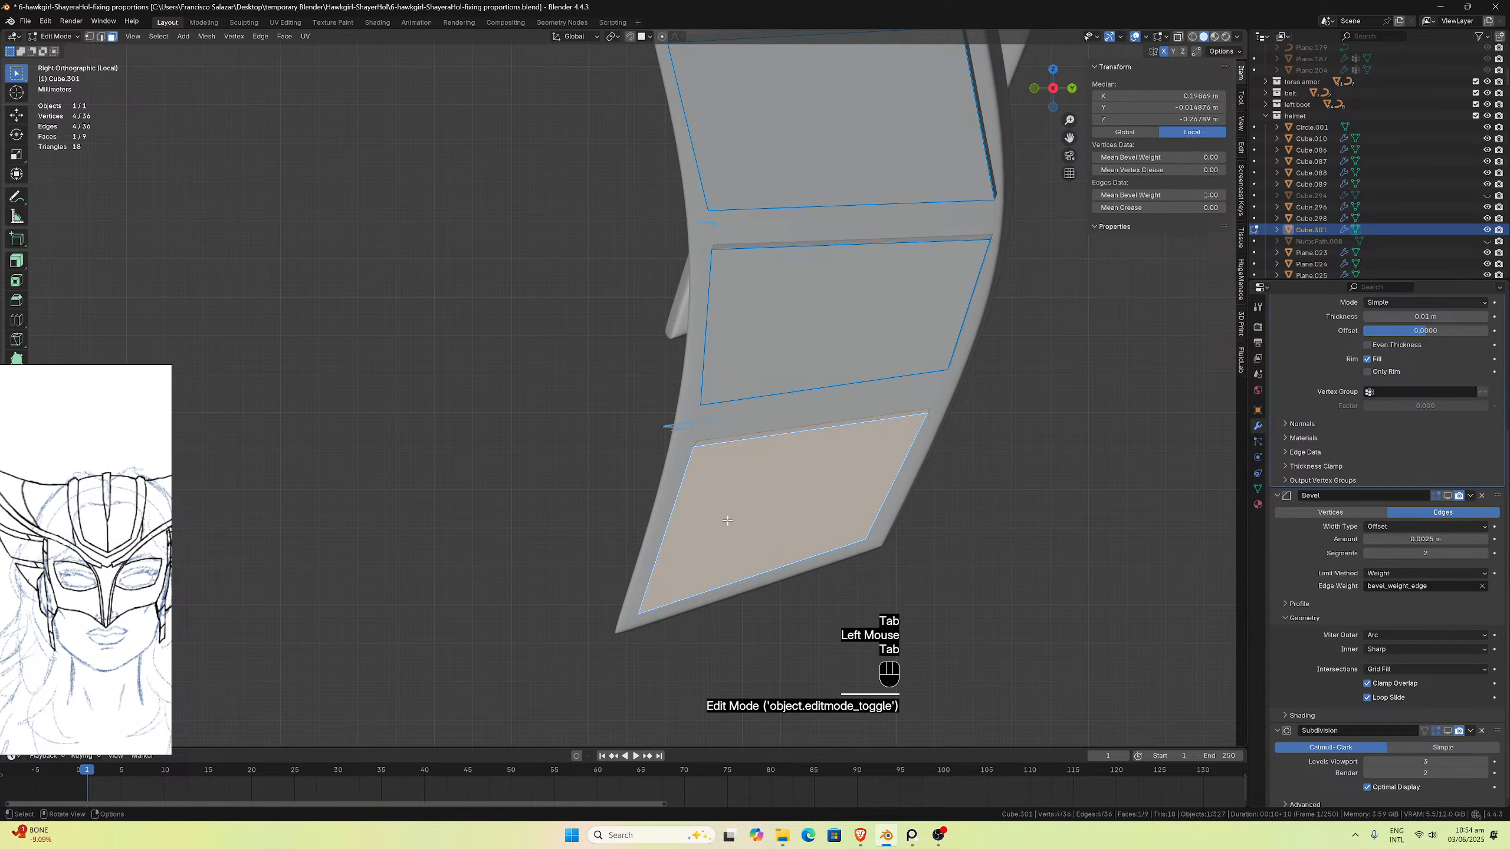
pyautogui.hotkey('ctrl', 'r')
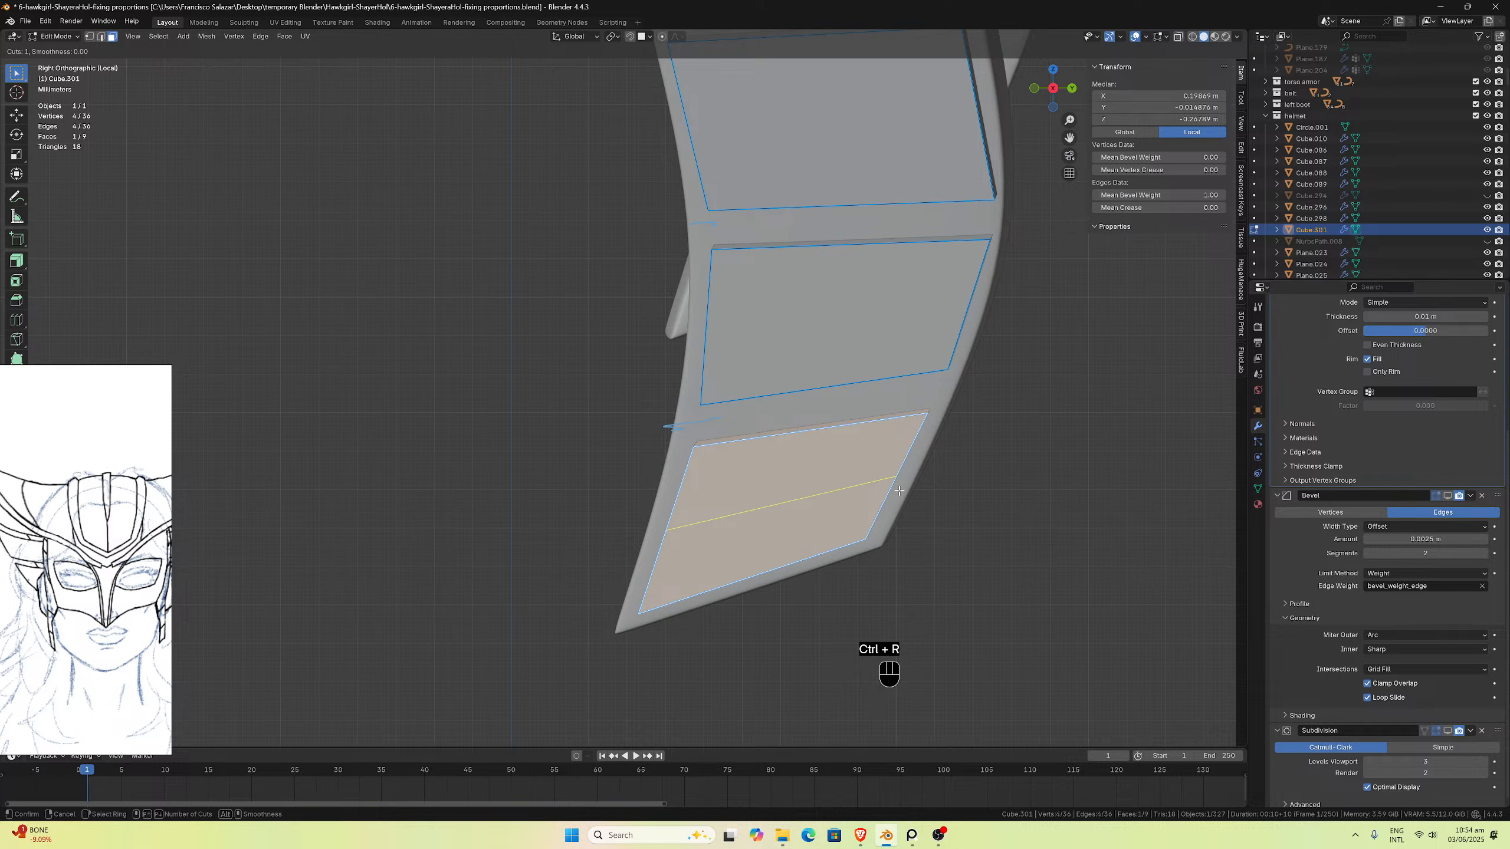
pyautogui.doubleClick(899, 491)
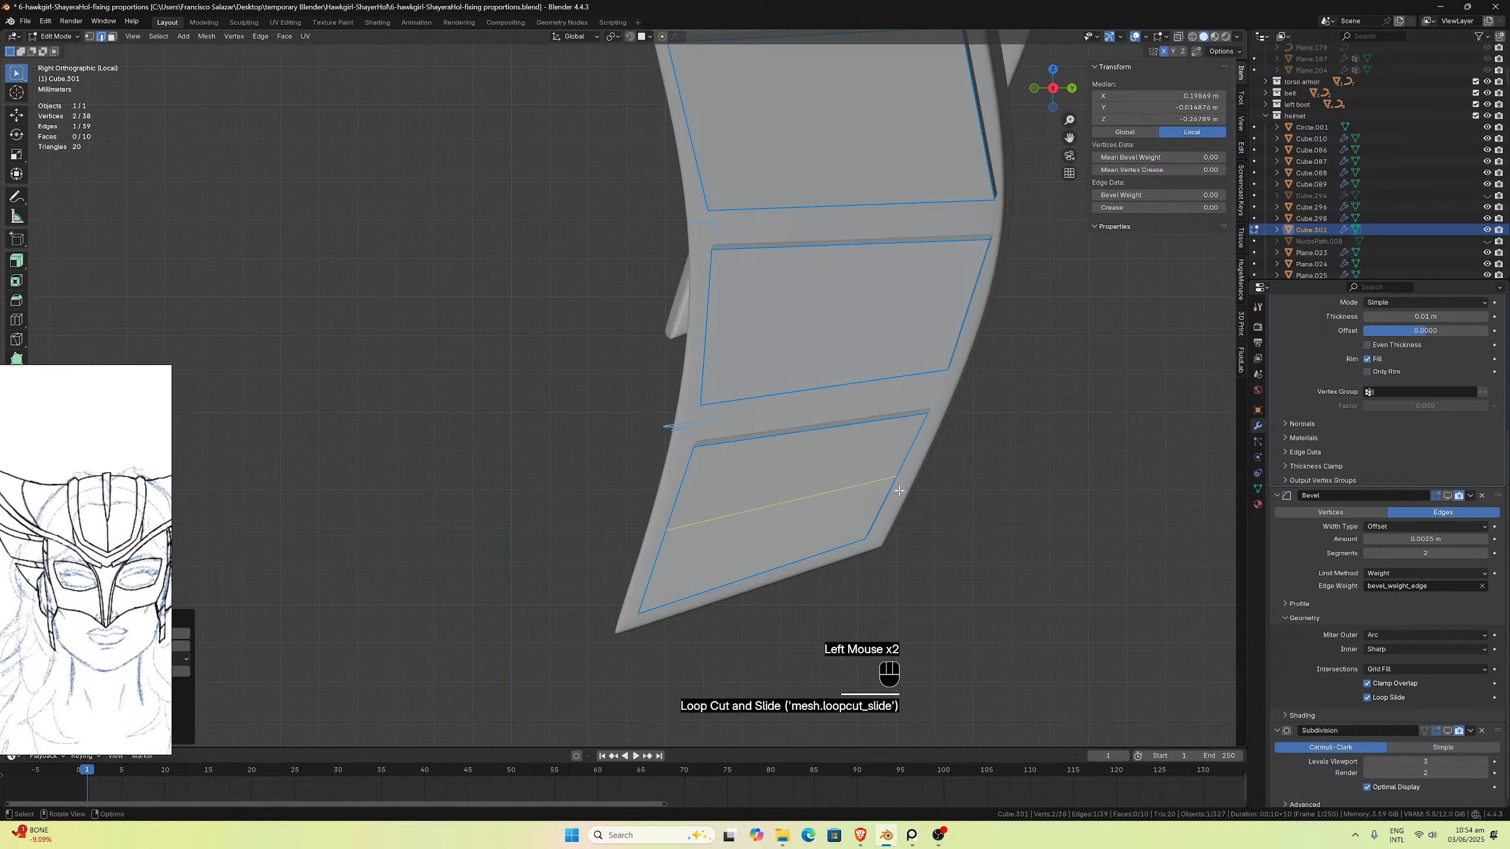
# Step: Add a Shrinkwrap modifier to the strap segments and place it between Mirror and Solidify in the stack
pyautogui.scroll(1, 921, 502)
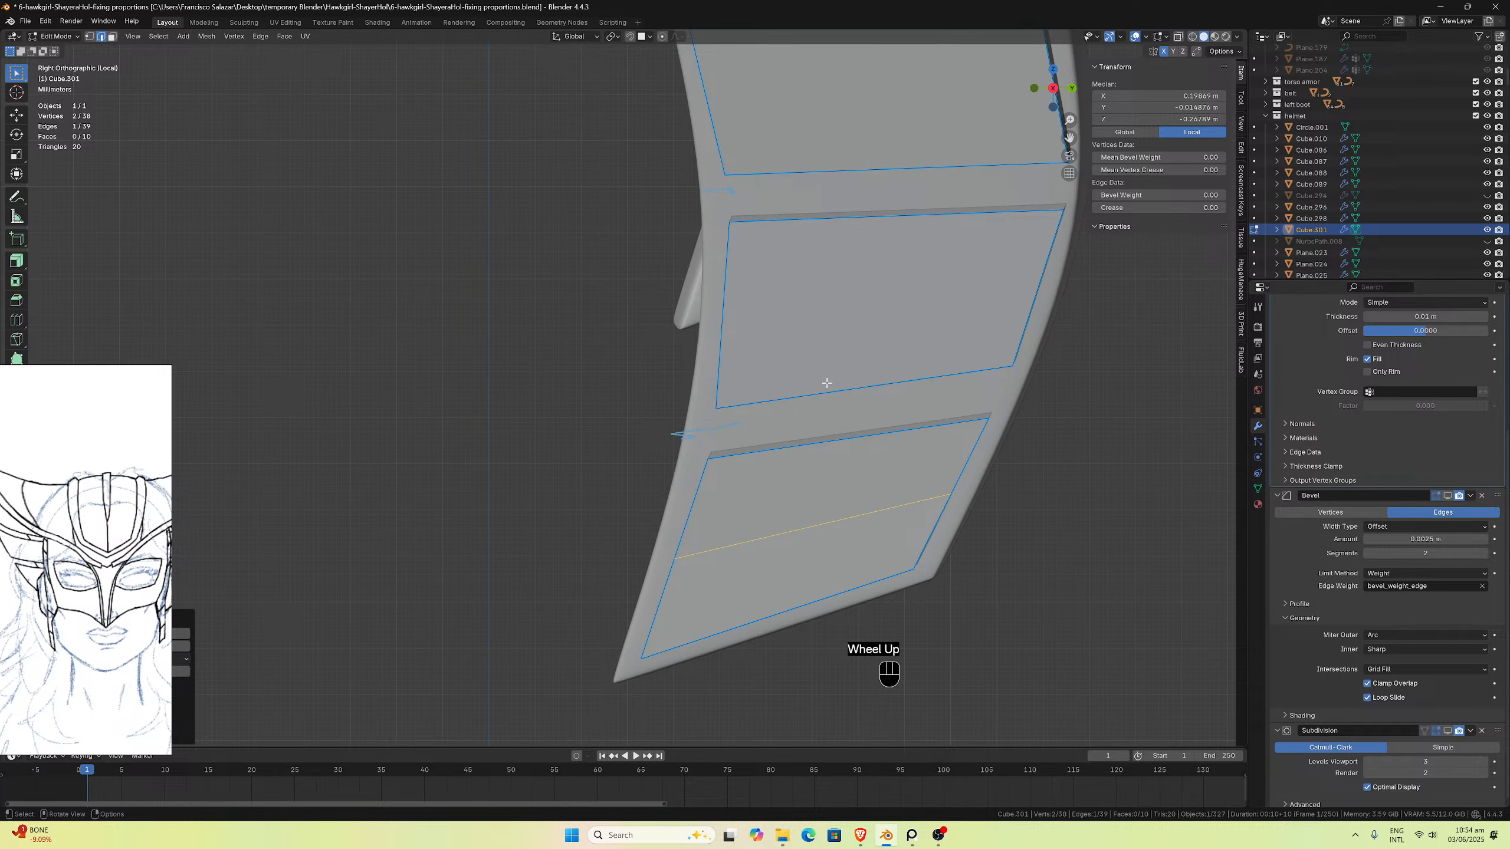
pyautogui.scroll(-3, 945, 400)
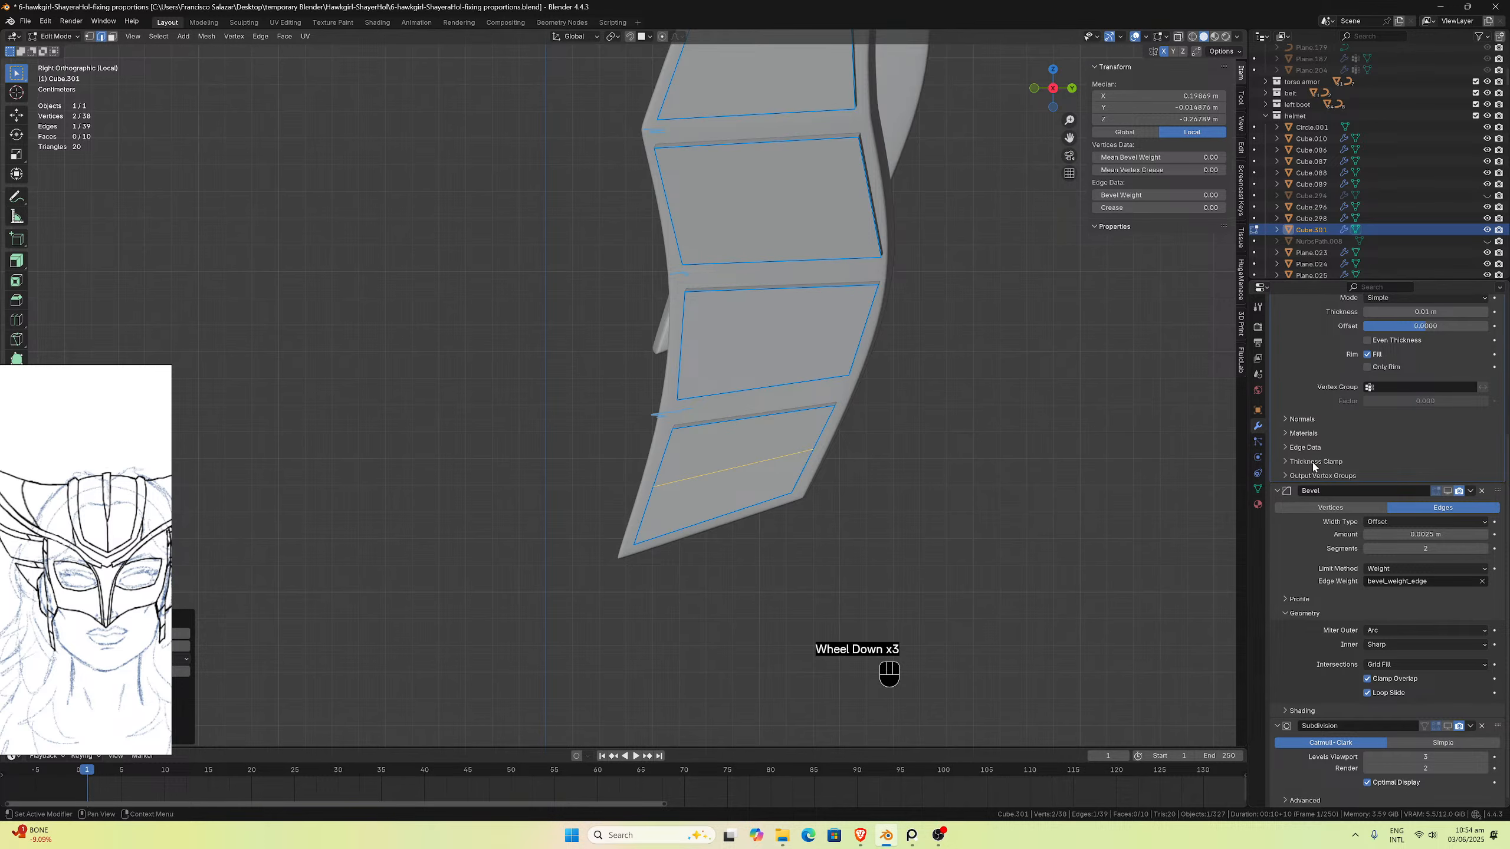
pyautogui.scroll(5, 1319, 452)
pyautogui.scroll(-1, 1331, 440)
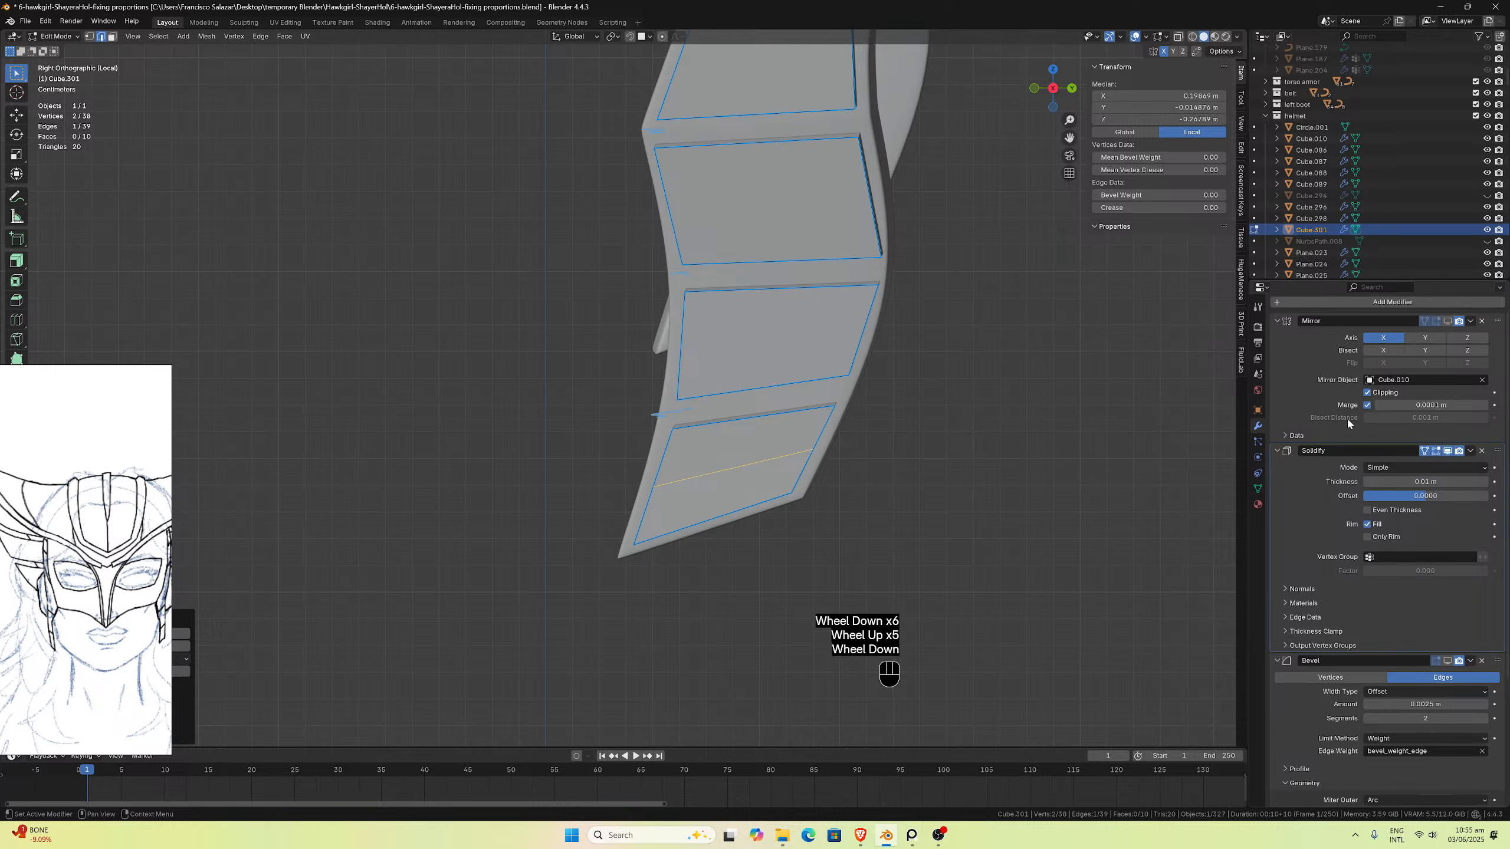
pyautogui.scroll(2, 1337, 392)
pyautogui.click(1300, 326)
pyautogui.moveTo(1301, 323)
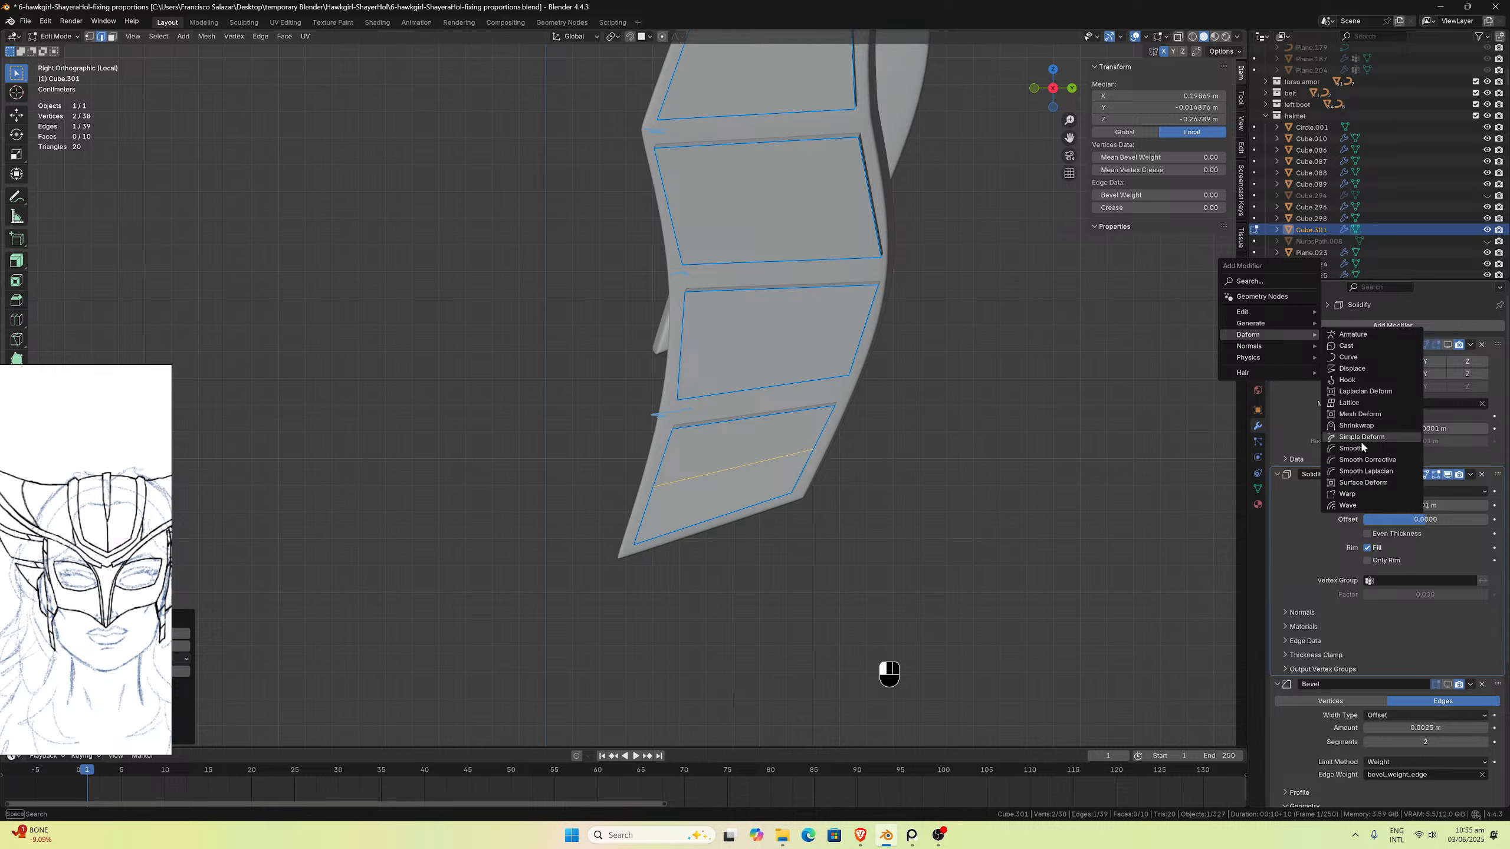
pyautogui.click(1365, 425)
pyautogui.scroll(-5, 1502, 691)
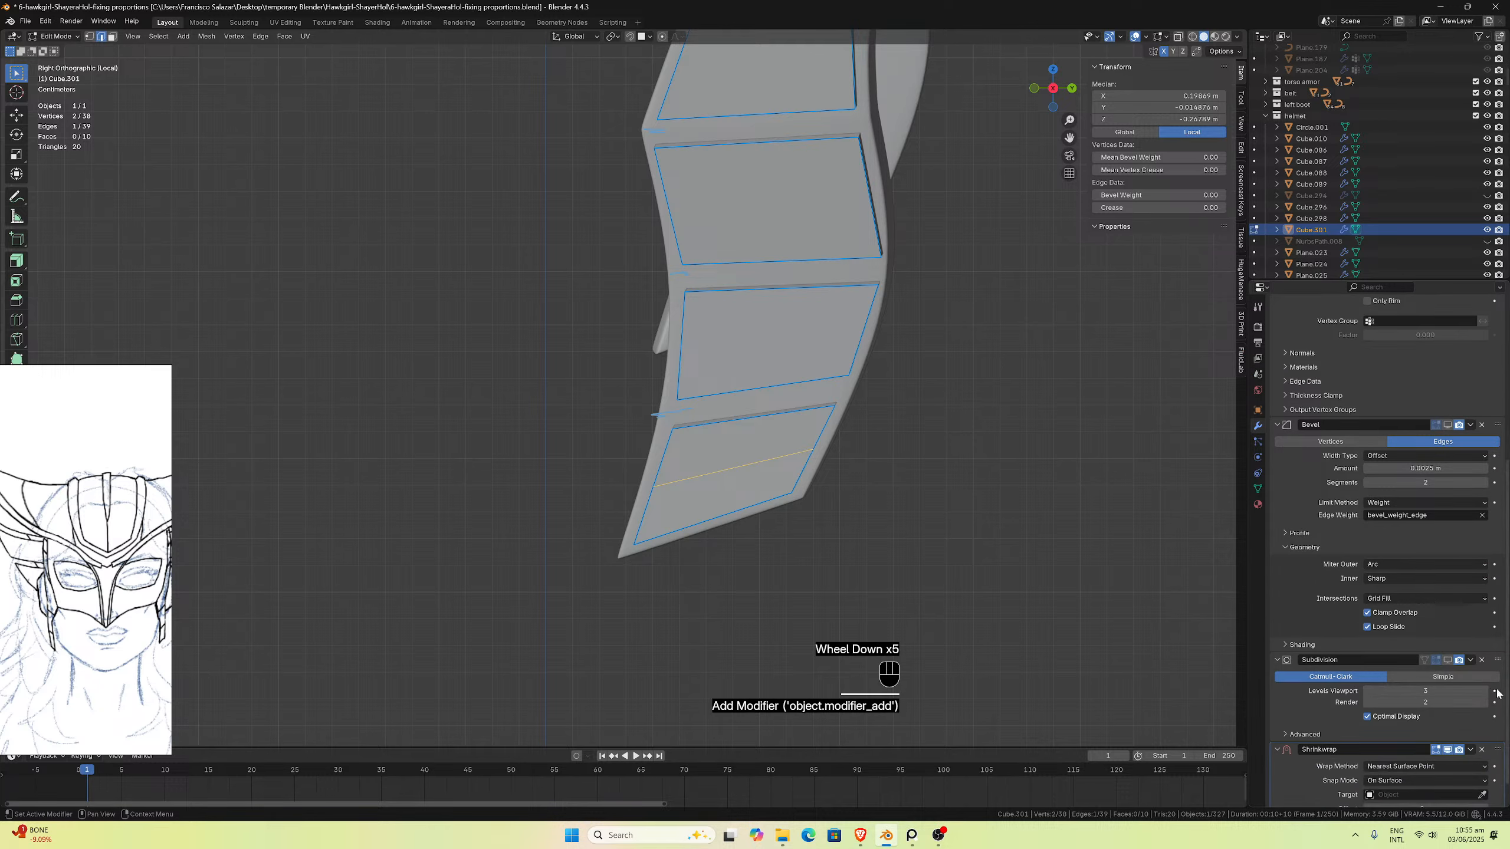
pyautogui.moveTo(1497, 749); pyautogui.dragTo(1479, 380)
pyautogui.scroll(2, 1480, 383)
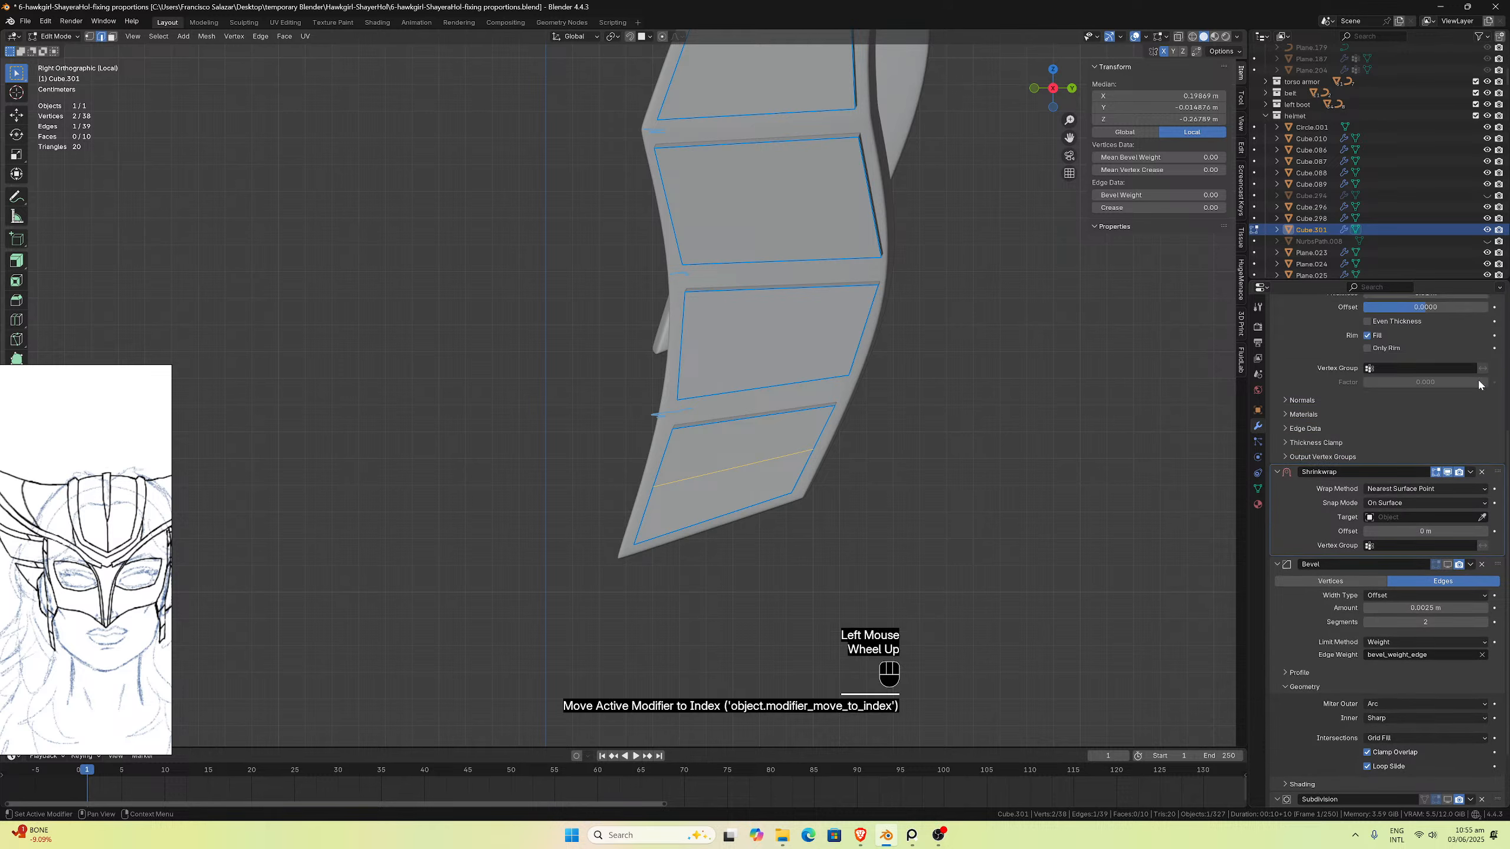
pyautogui.scroll(3, 1488, 505)
pyautogui.moveTo(1497, 574); pyautogui.dragTo(1500, 400)
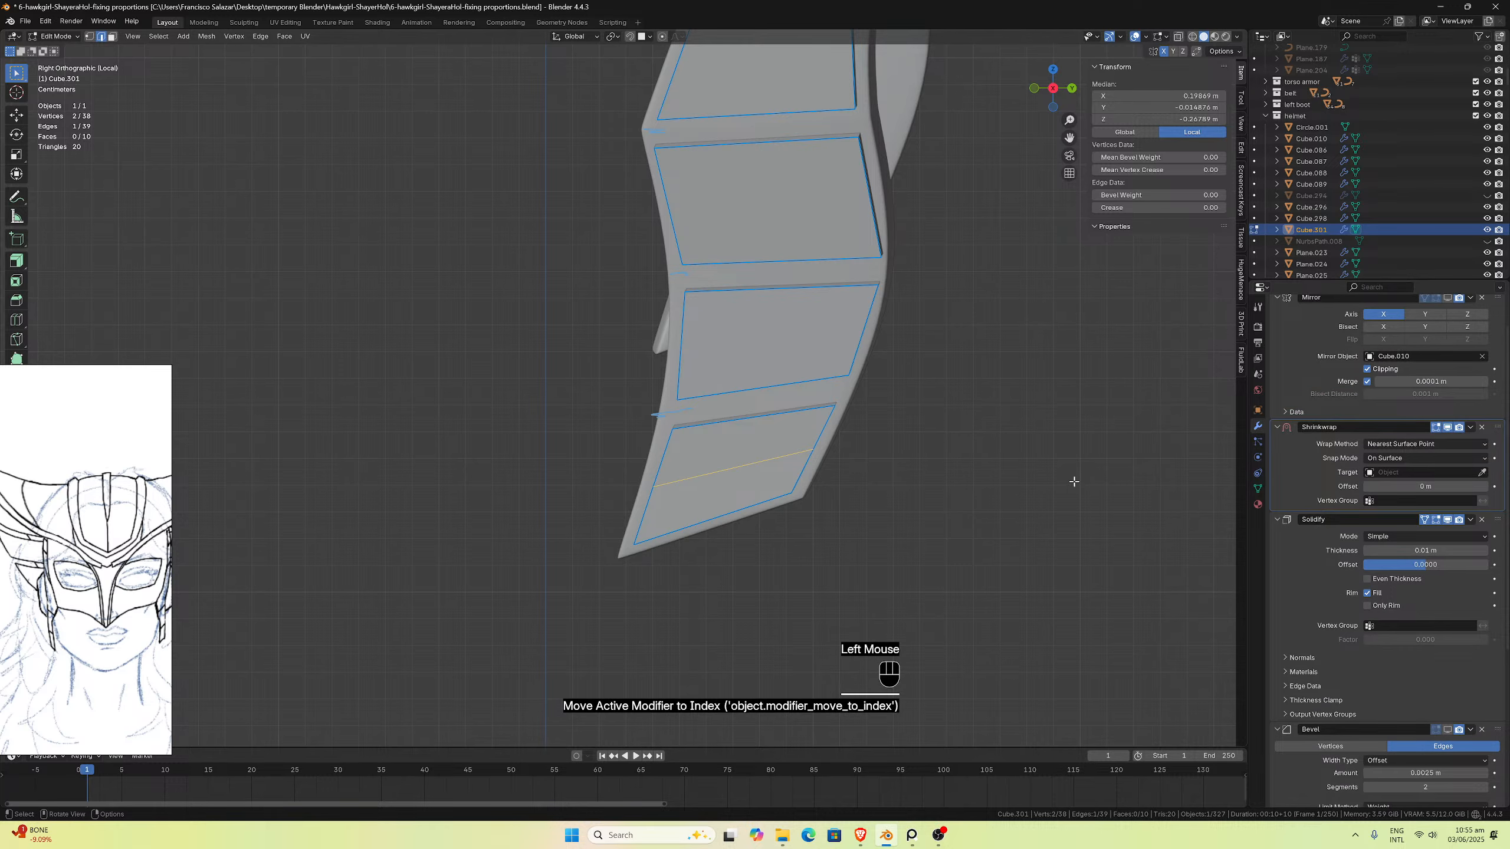
# Step: Slide the facing rear corner vertices of the two lowest segments slightly inward along their edges
pyautogui.scroll(3, 838, 455)
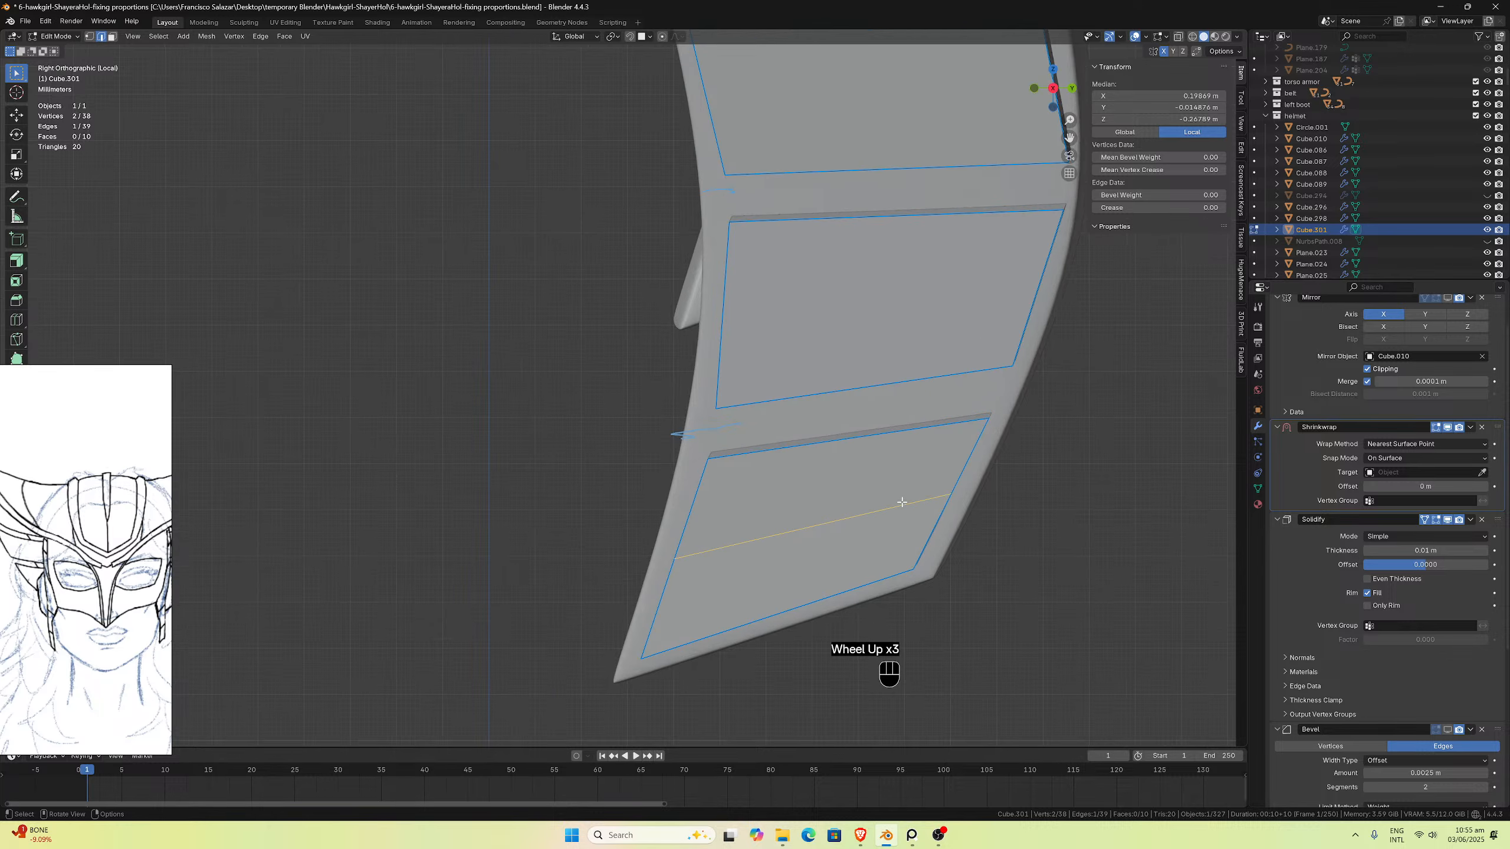
pyautogui.scroll(1, 924, 503)
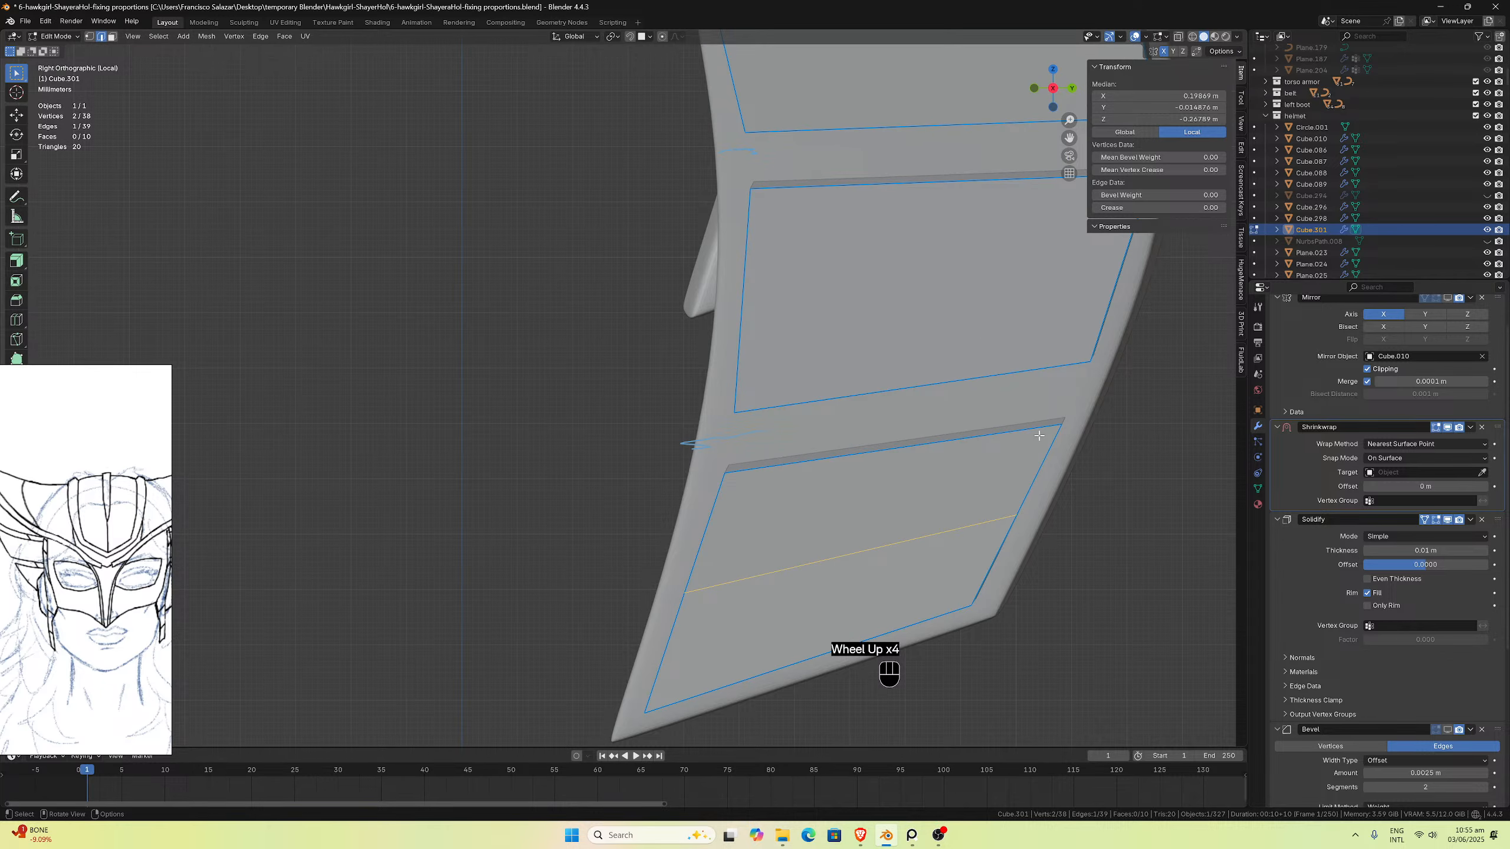
pyautogui.click(89, 36)
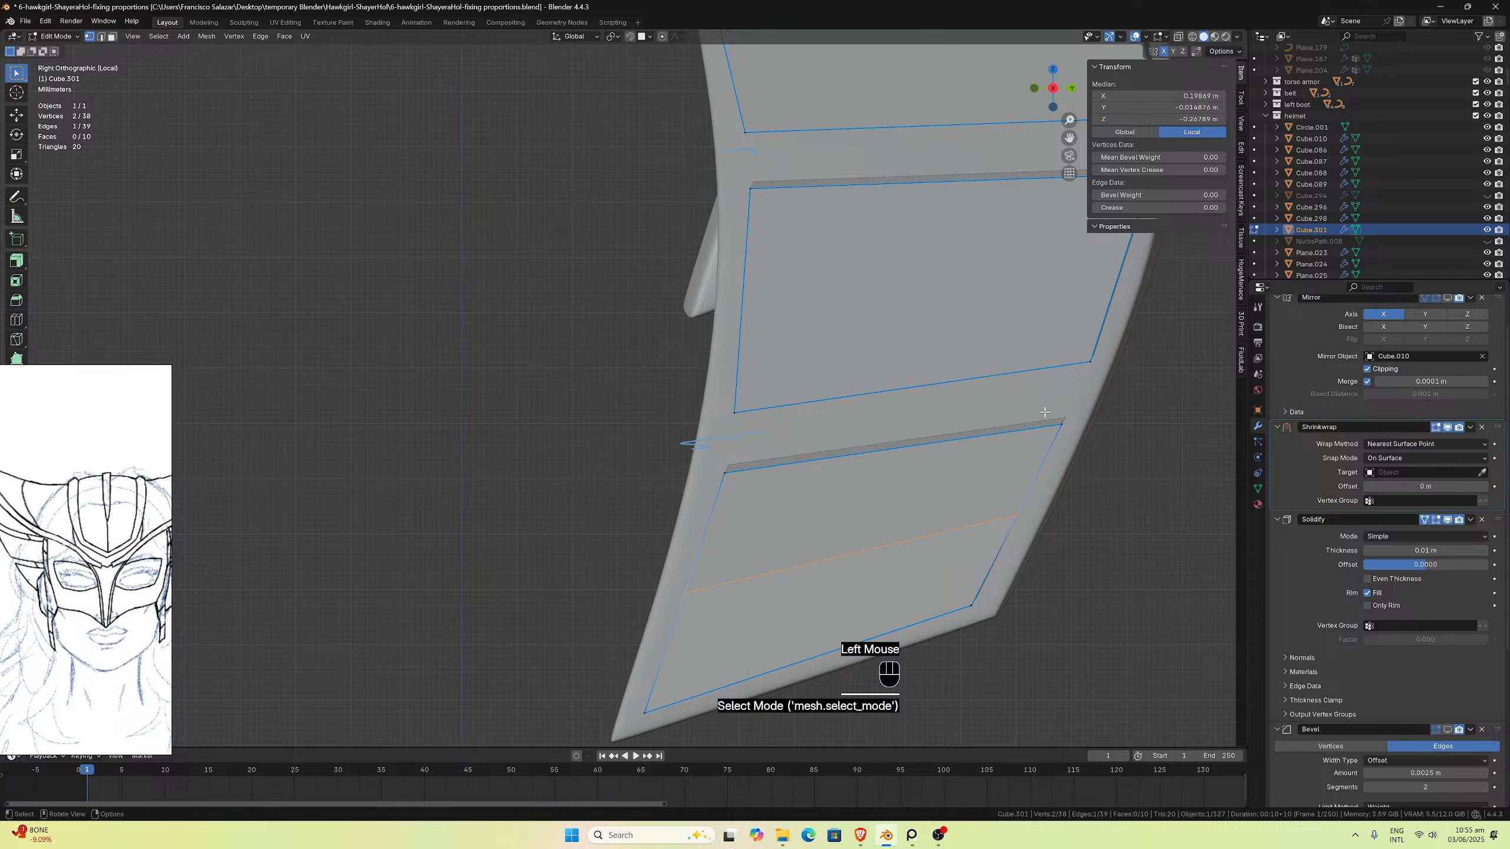
pyautogui.moveTo(1070, 343); pyautogui.dragTo(1126, 459)
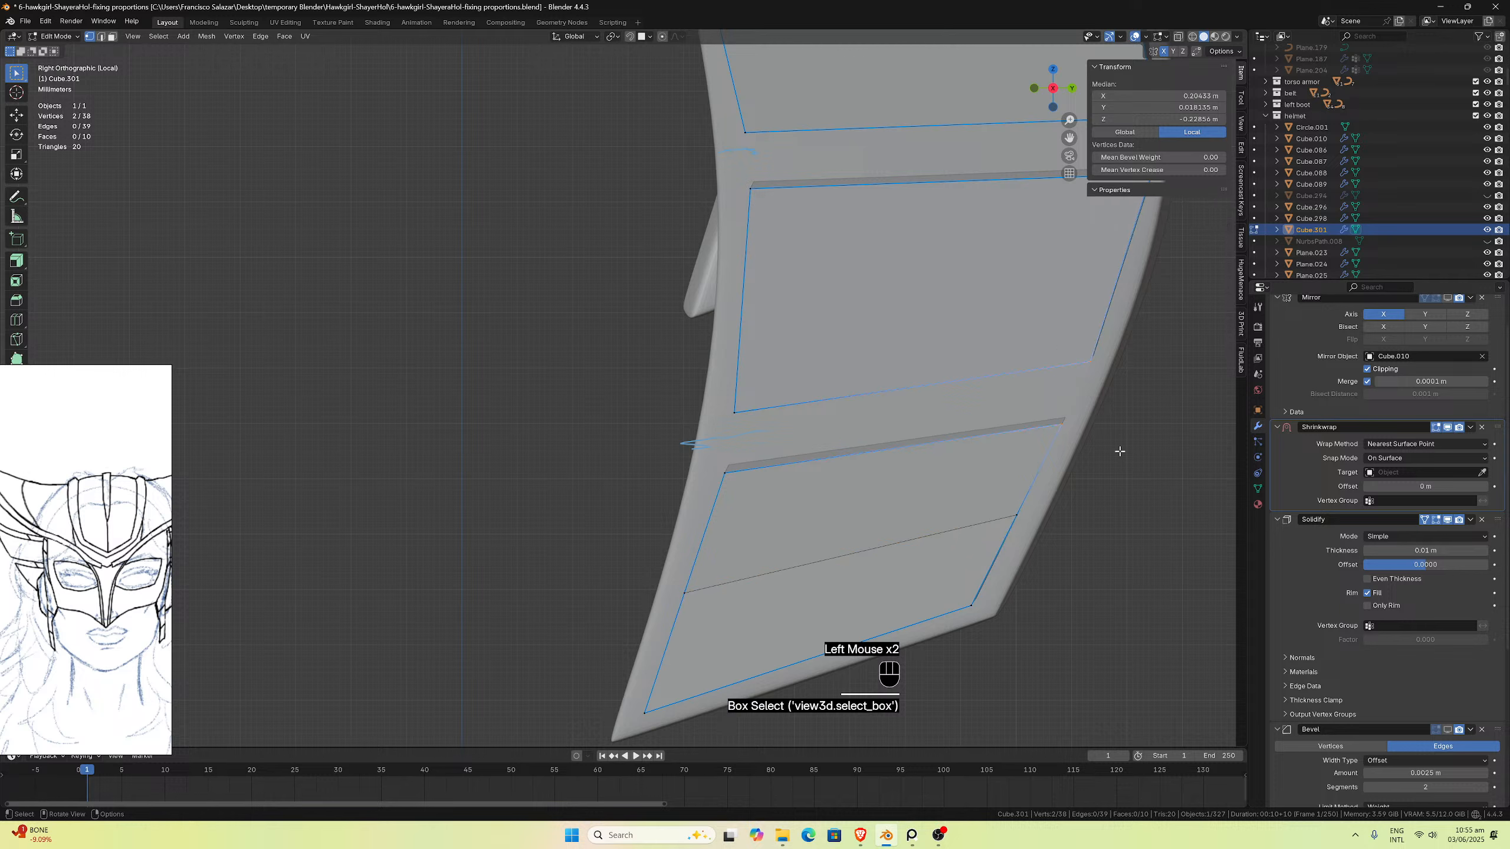
pyautogui.press('g')
pyautogui.press('g')
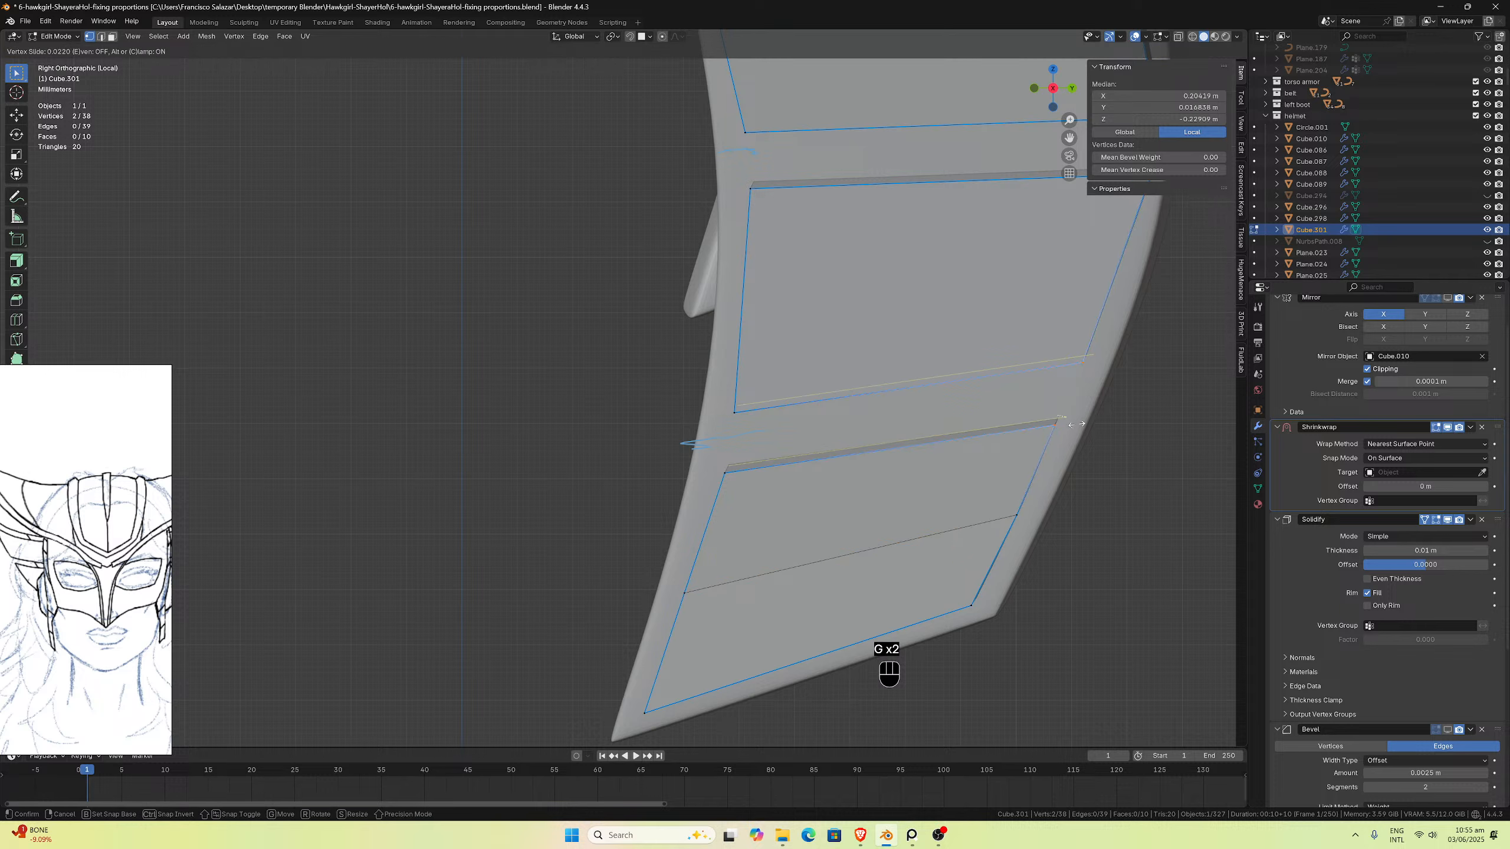
pyautogui.click(1075, 423)
# Step: Try to slide the facing front corner vertices of the two lowest strap segments along their edges
pyautogui.moveTo(706, 393); pyautogui.dragTo(767, 505)
pyautogui.press('g')
pyautogui.press('g')
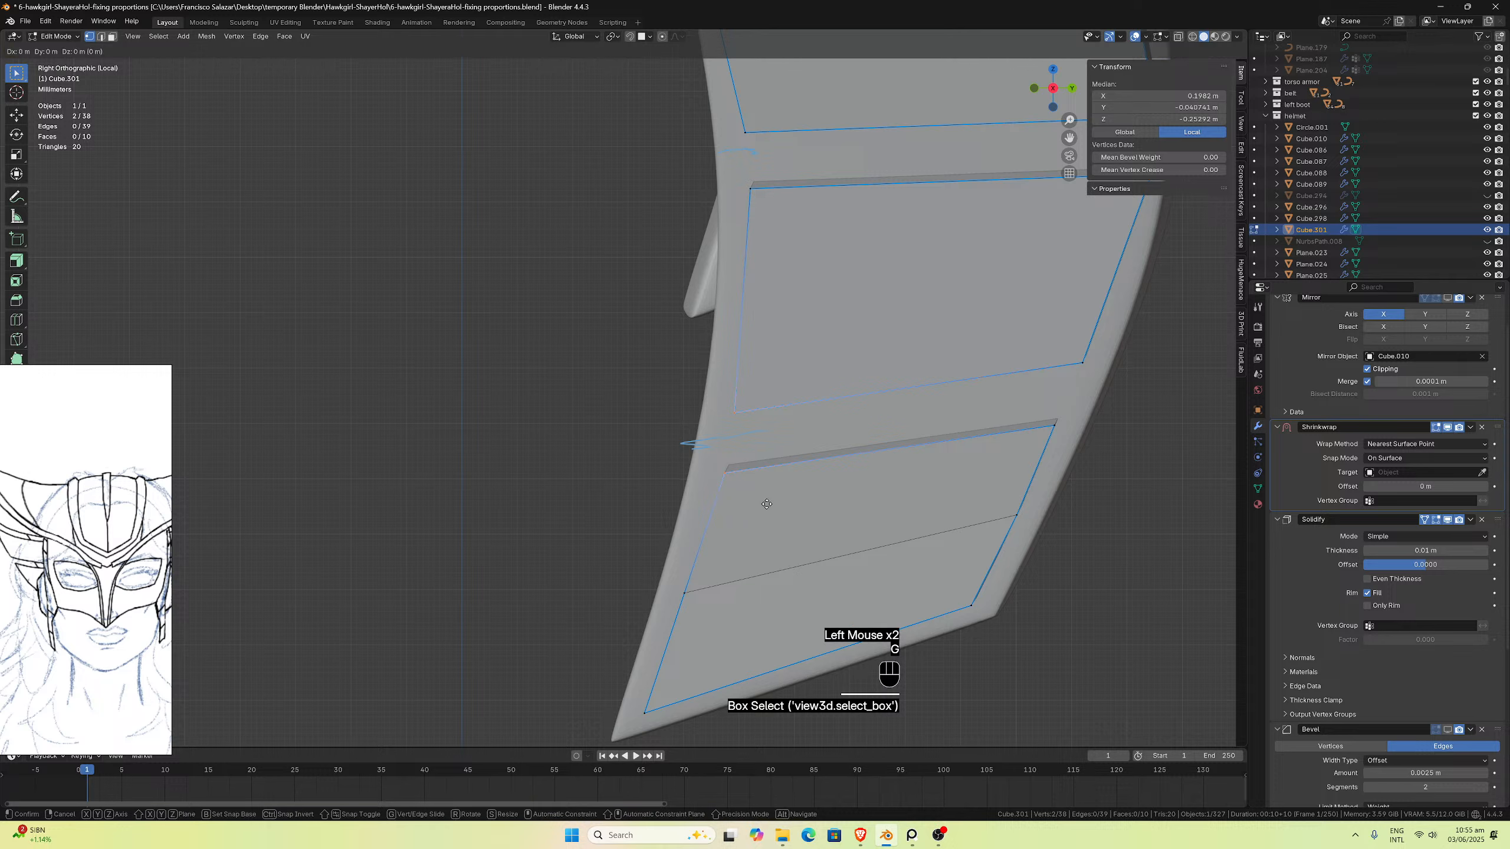
pyautogui.click(758, 499)
pyautogui.hotkey('ctrl', 'z')
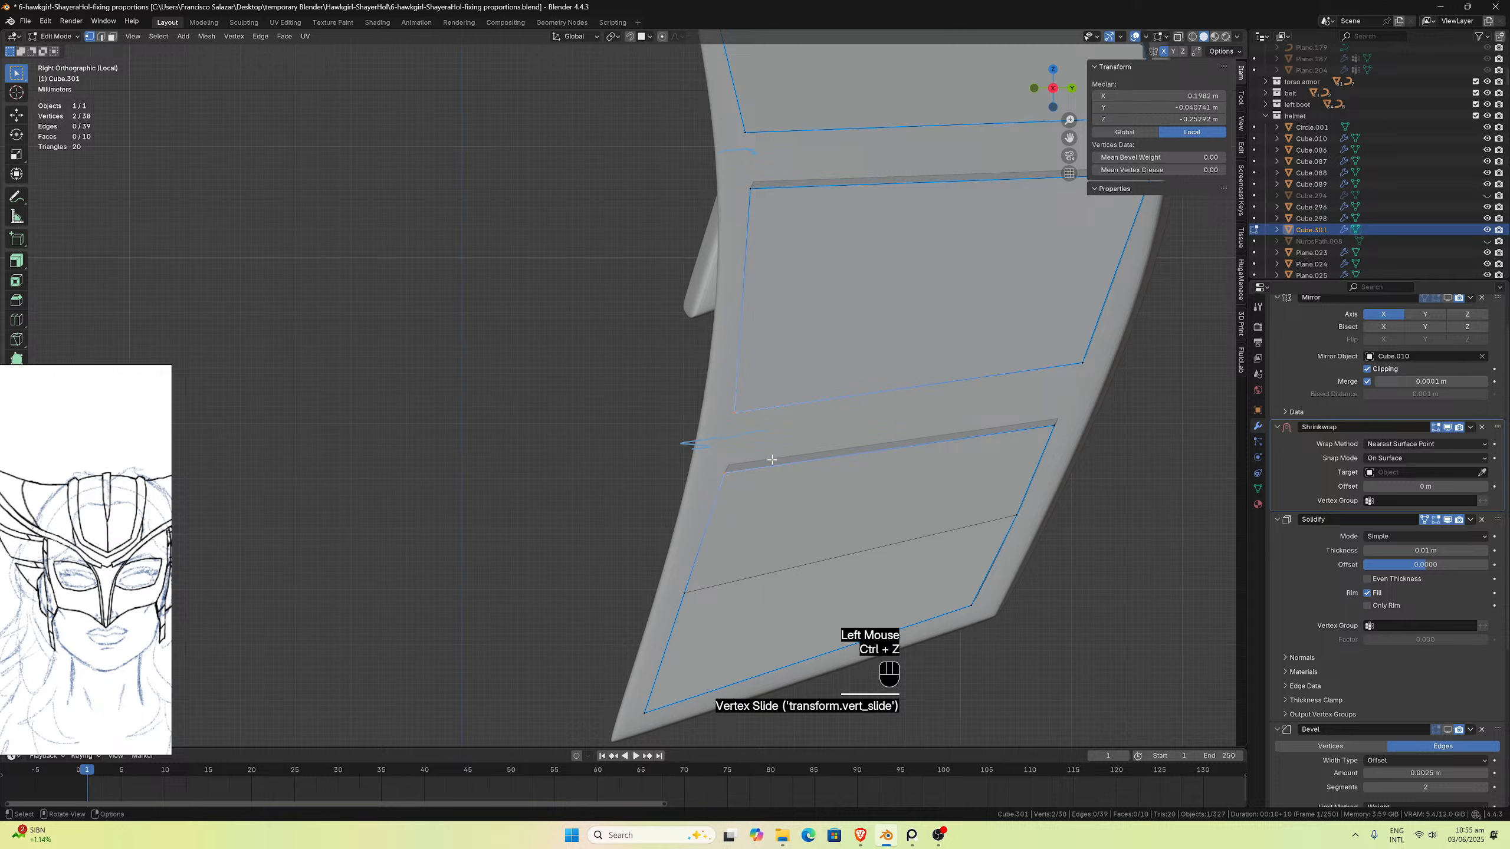
pyautogui.press('g')
pyautogui.press('g')
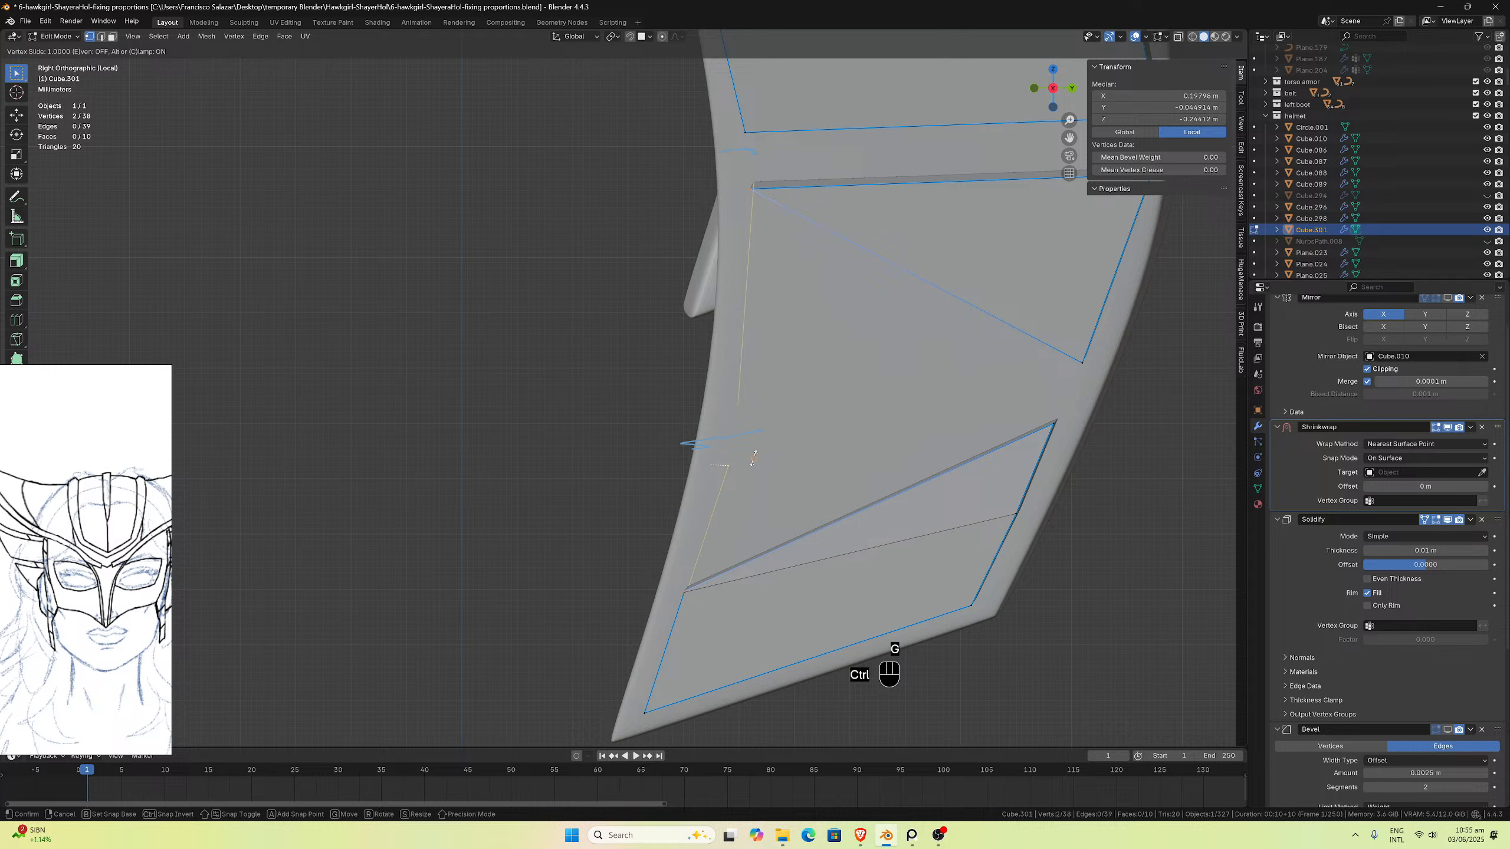
pyautogui.keyDown('ctrl'); pyautogui.click(749, 458); pyautogui.keyUp('ctrl')
pyautogui.hotkey('ctrl', 'z')
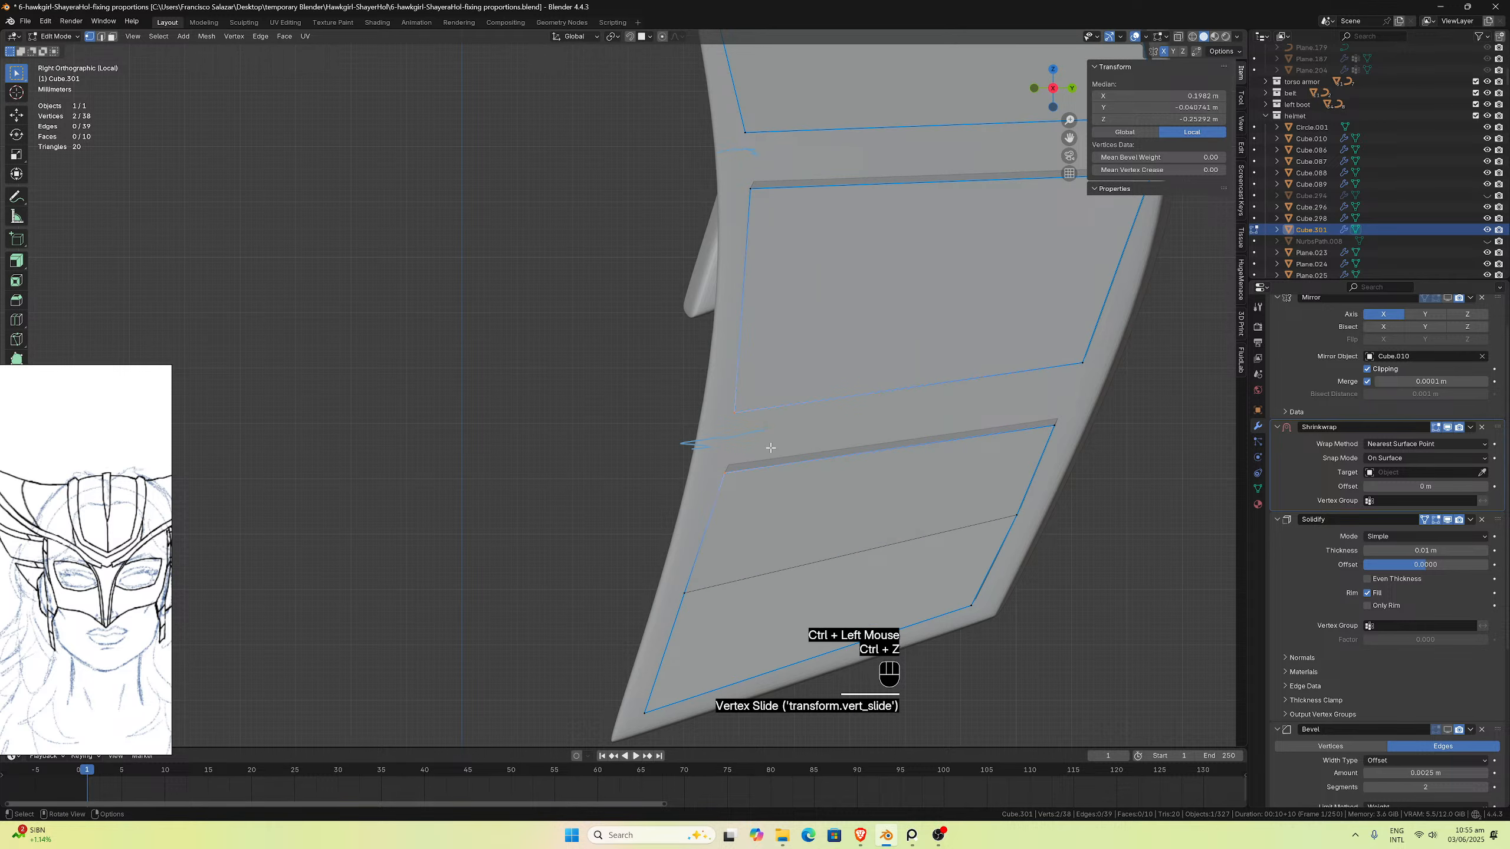
pyautogui.press('g')
pyautogui.press('g')
pyautogui.press('shift')
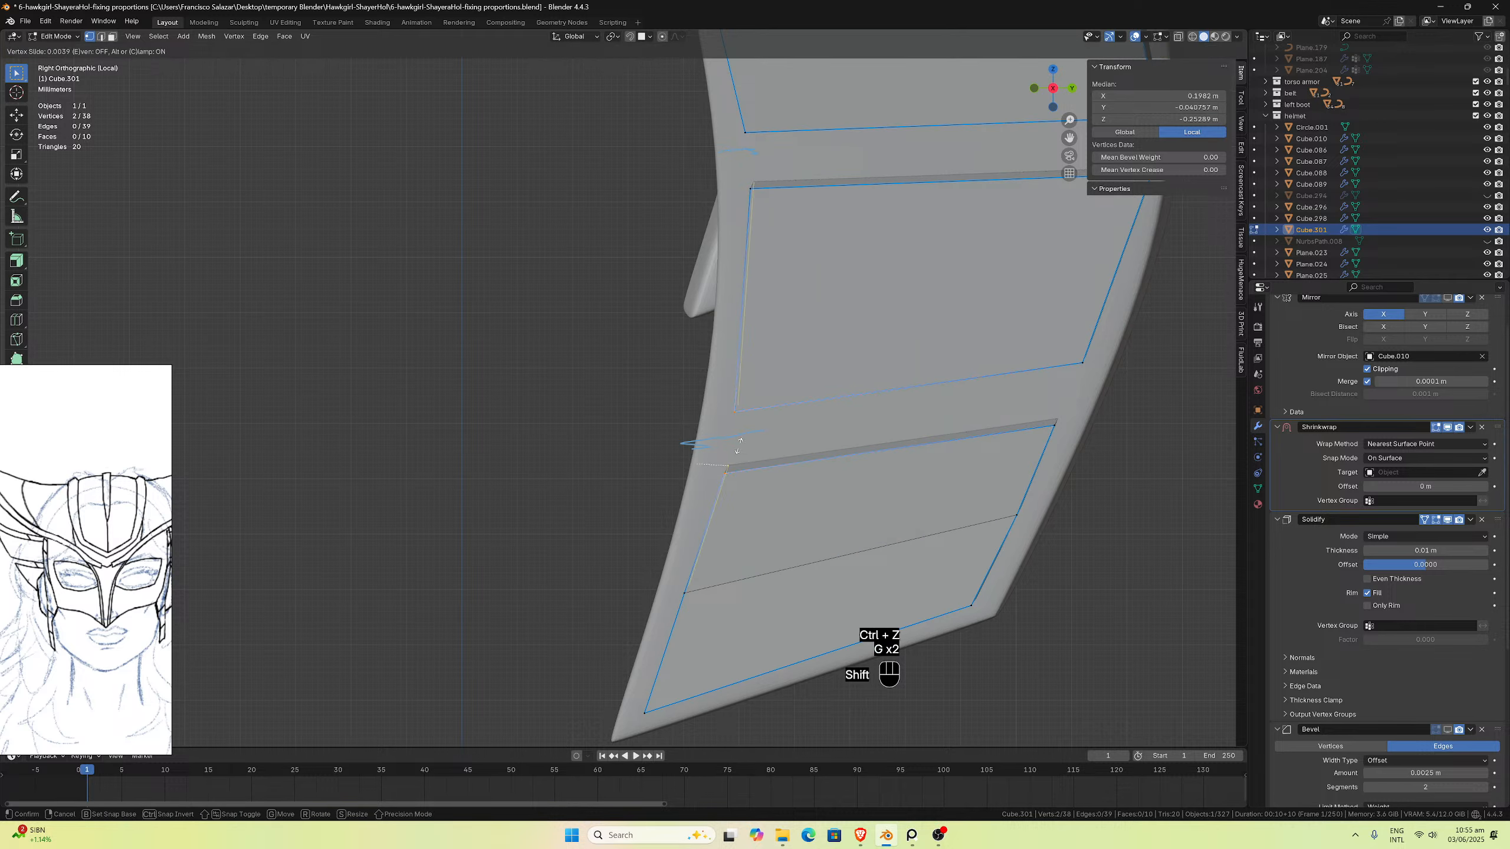
pyautogui.keyDown('shift'); pyautogui.click(755, 446); pyautogui.keyUp('shift')
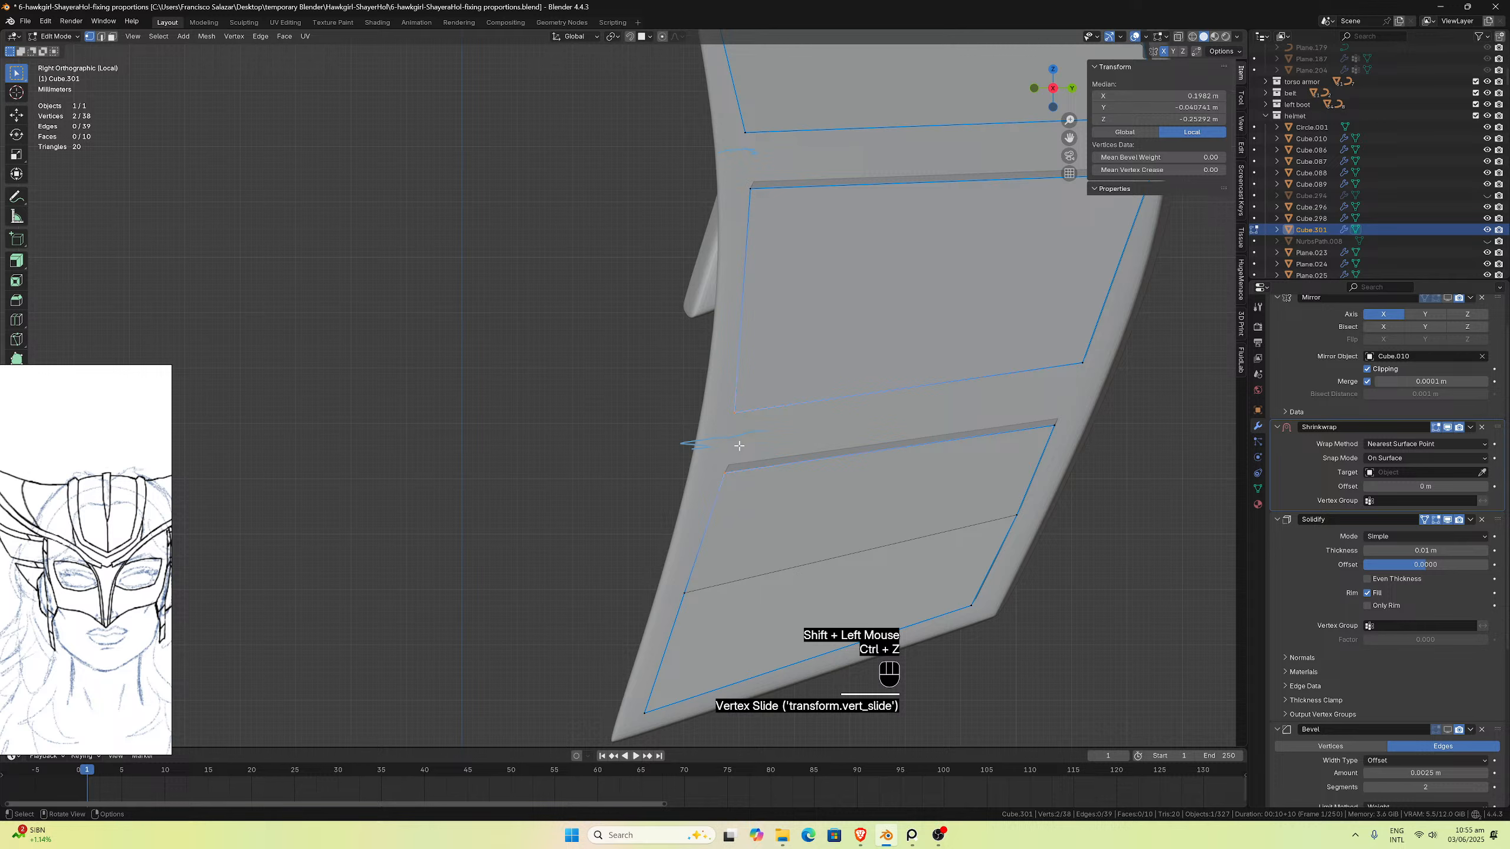
# Step: Try to slide the same front corner vertices beyond their edges with clamping off
pyautogui.press('g')
pyautogui.press('g')
pyautogui.press('alt')
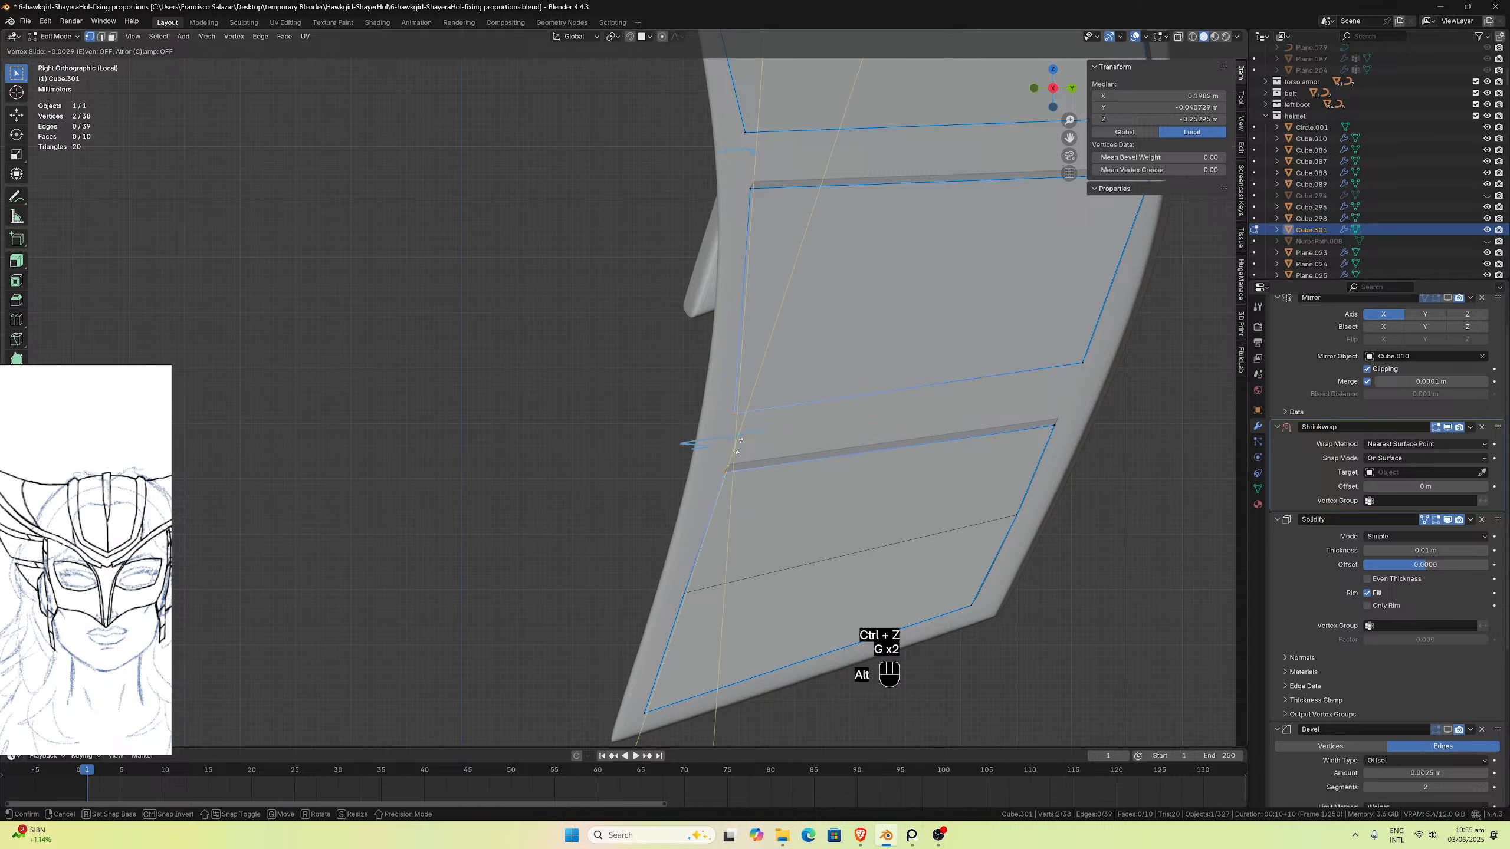
pyautogui.keyDown('alt'); pyautogui.click(717, 443); pyautogui.keyUp('alt')
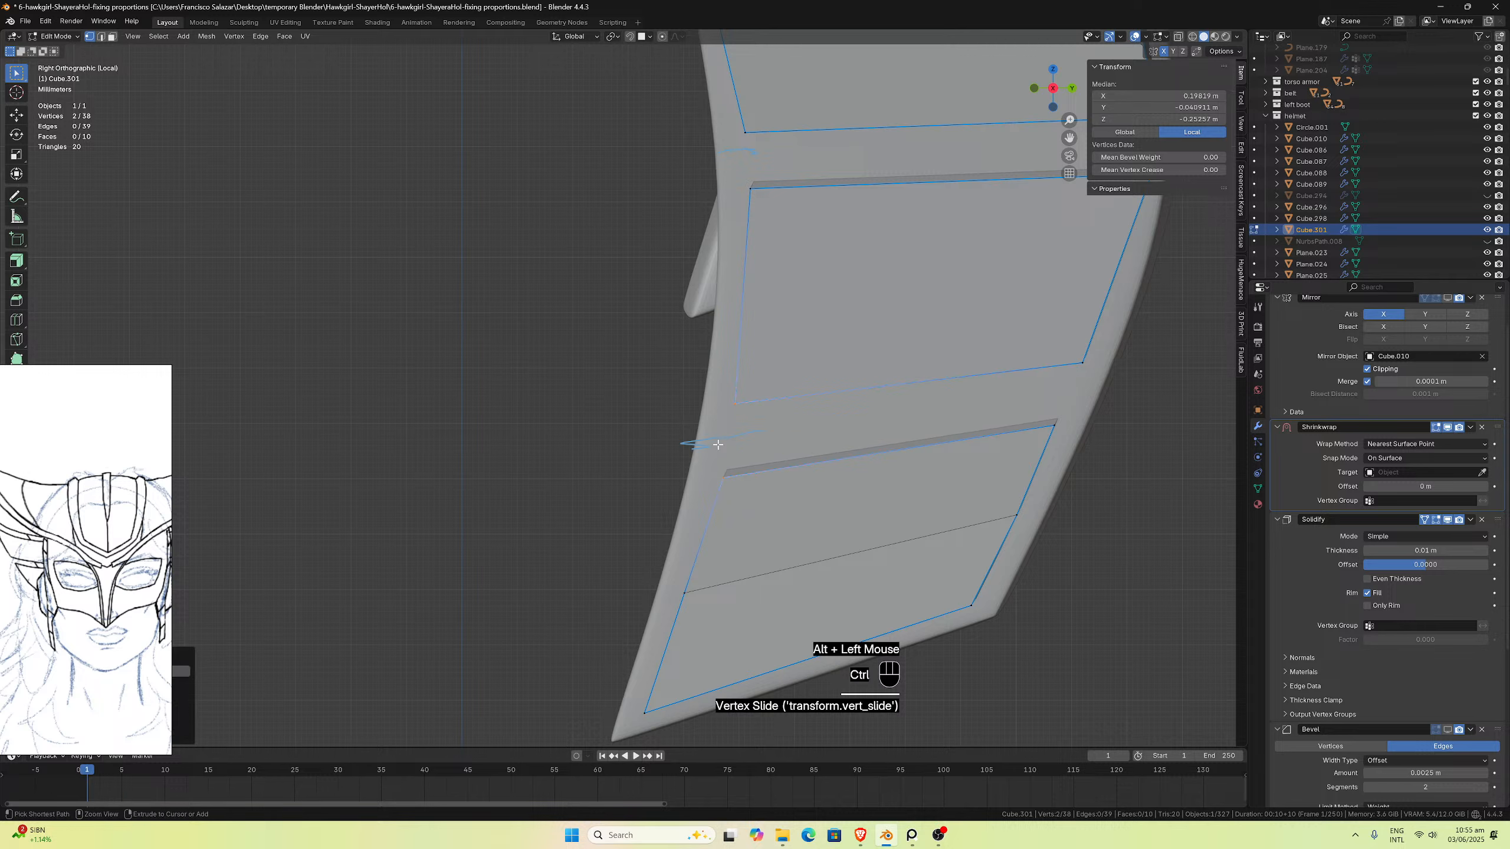
pyautogui.hotkey('ctrl', 'z')
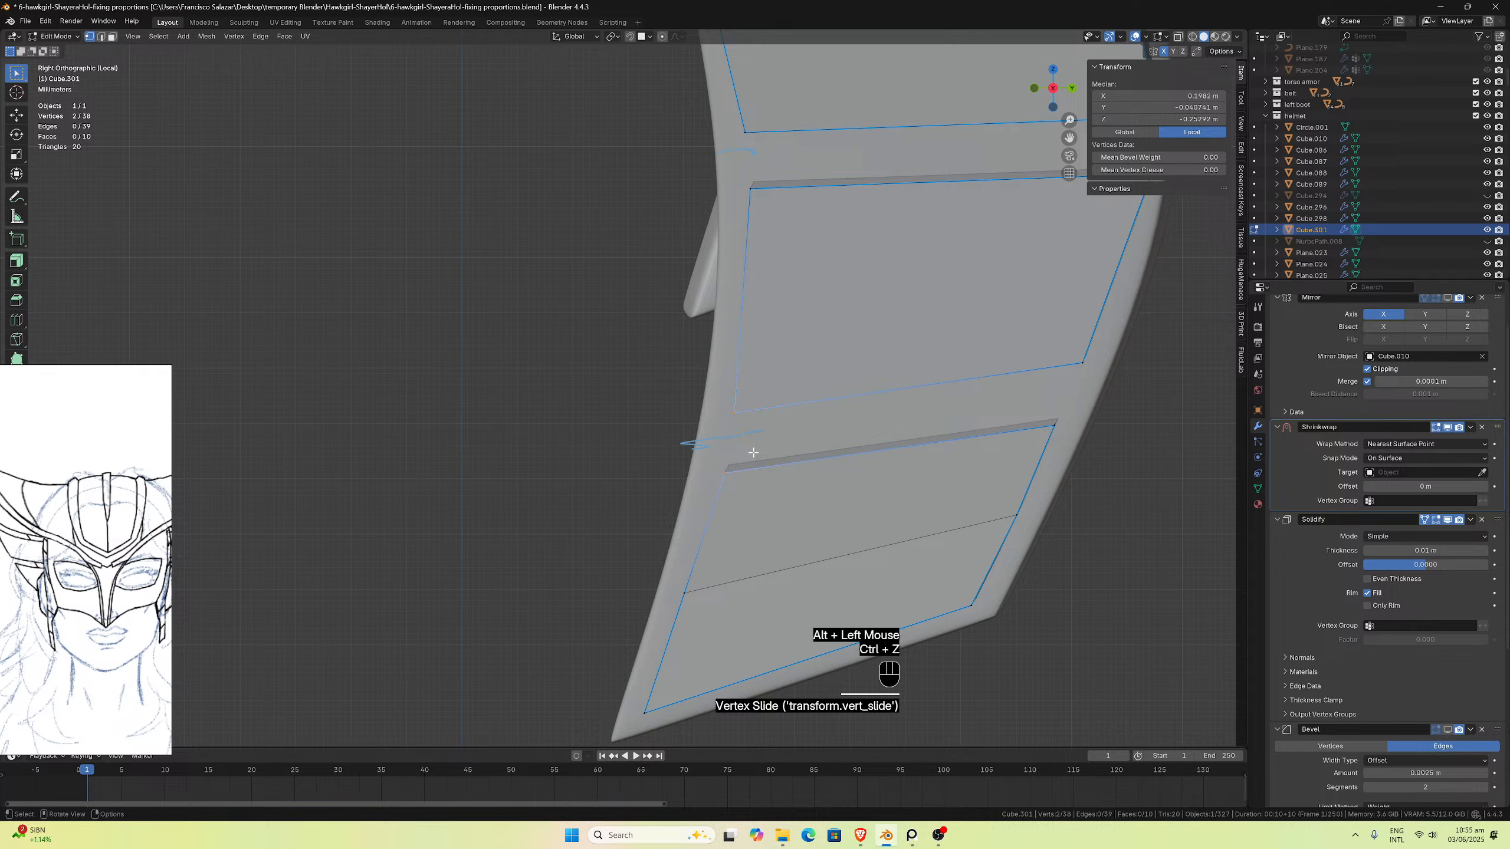
# Step: Move the facing front corner vertices of the two lowest segments about 0.001 m toward the strap's front edge
pyautogui.press('g')
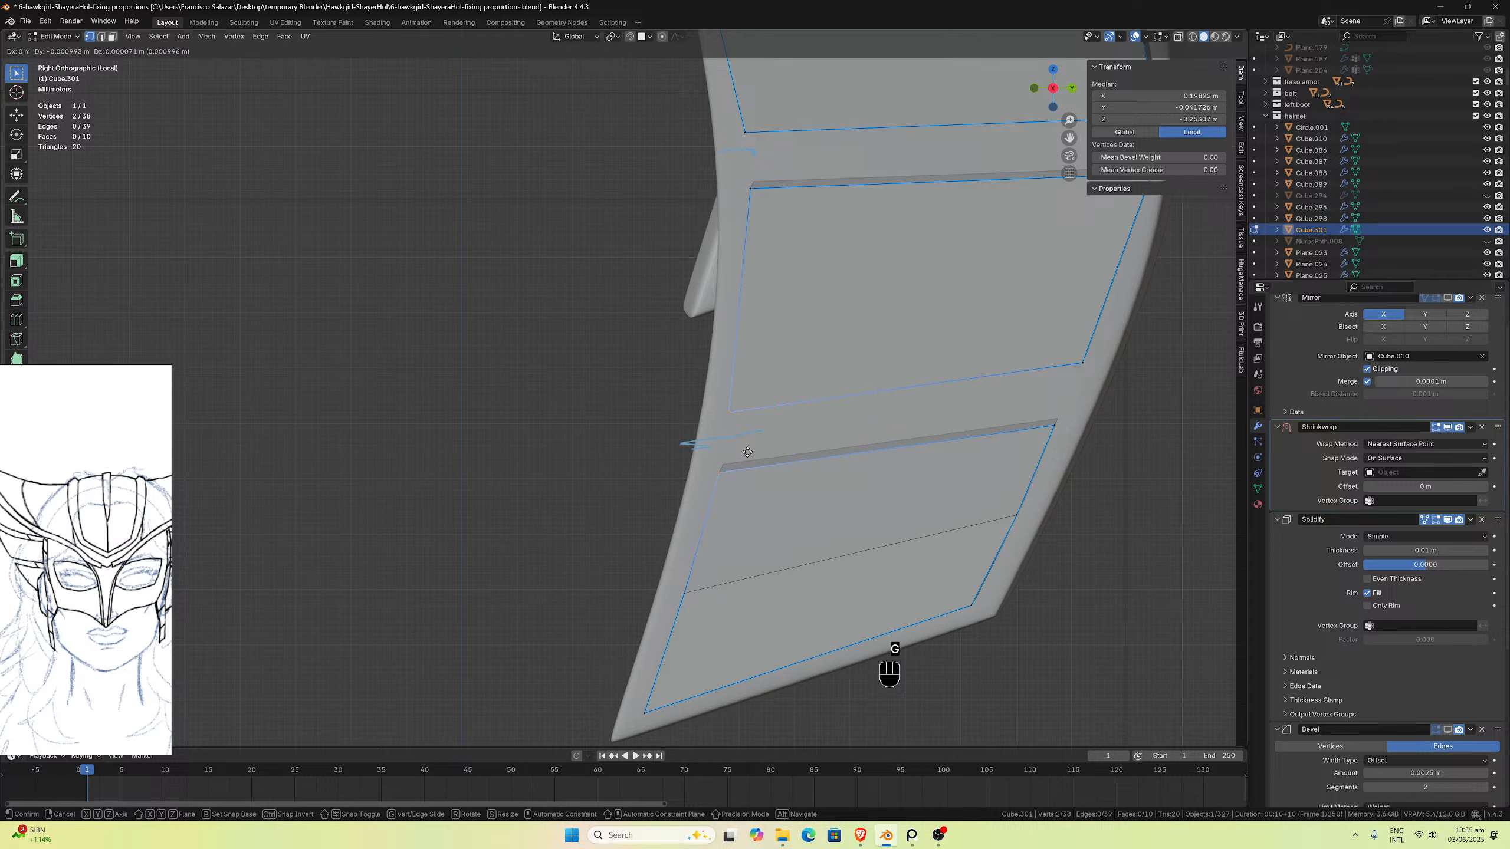
pyautogui.click(746, 451)
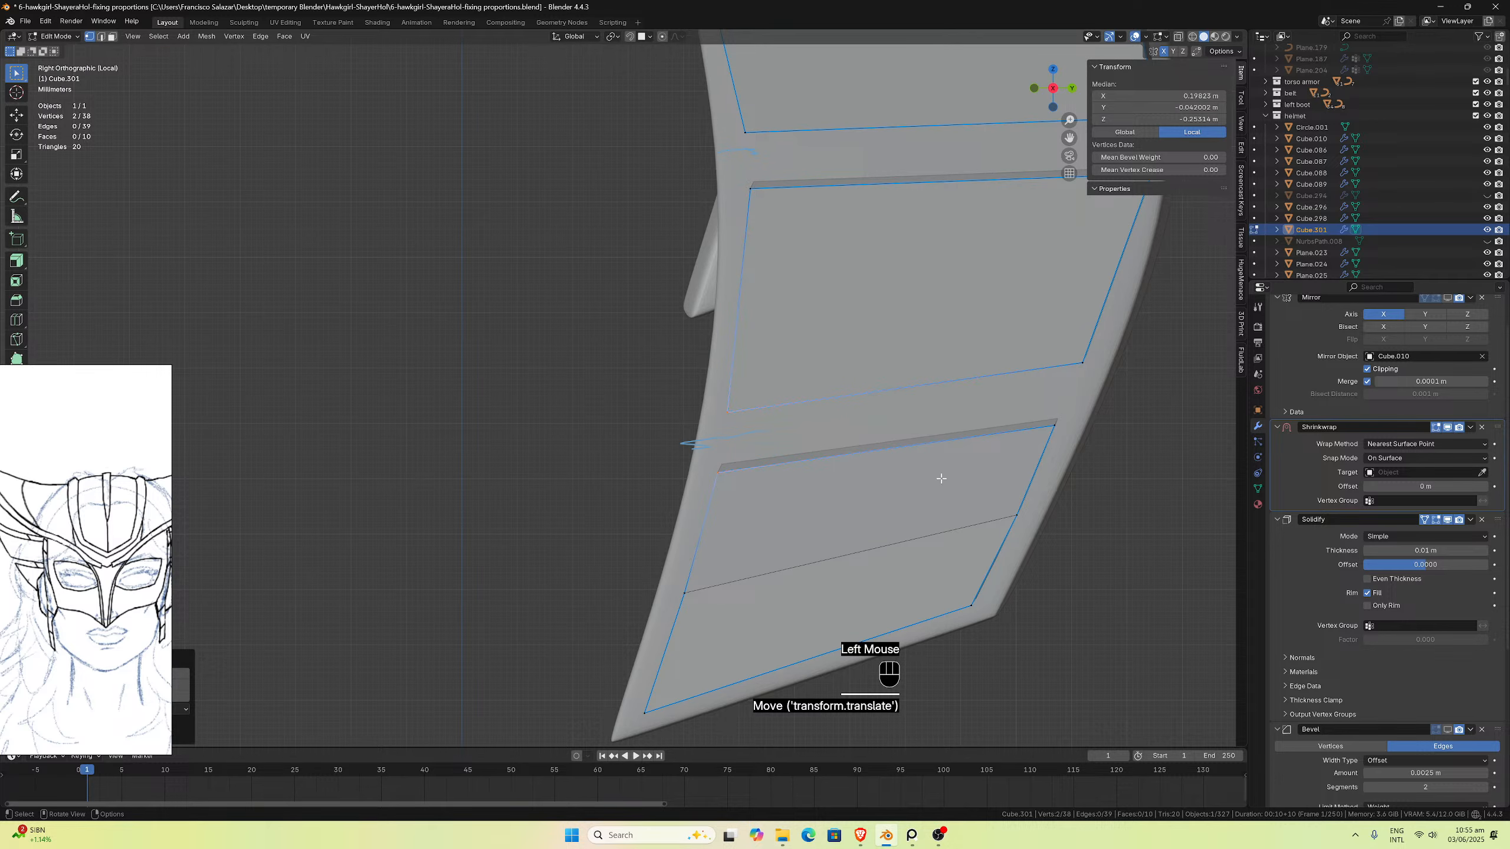
# Step: Add a centred loop cut across the second-lowest strap segment, running from its front edge to its rear edge
pyautogui.scroll(-1, 940, 476)
pyautogui.moveTo(1068, 140); pyautogui.dragTo(920, 279)
pyautogui.scroll(1, 855, 439)
pyautogui.hotkey('ctrl', 'r')
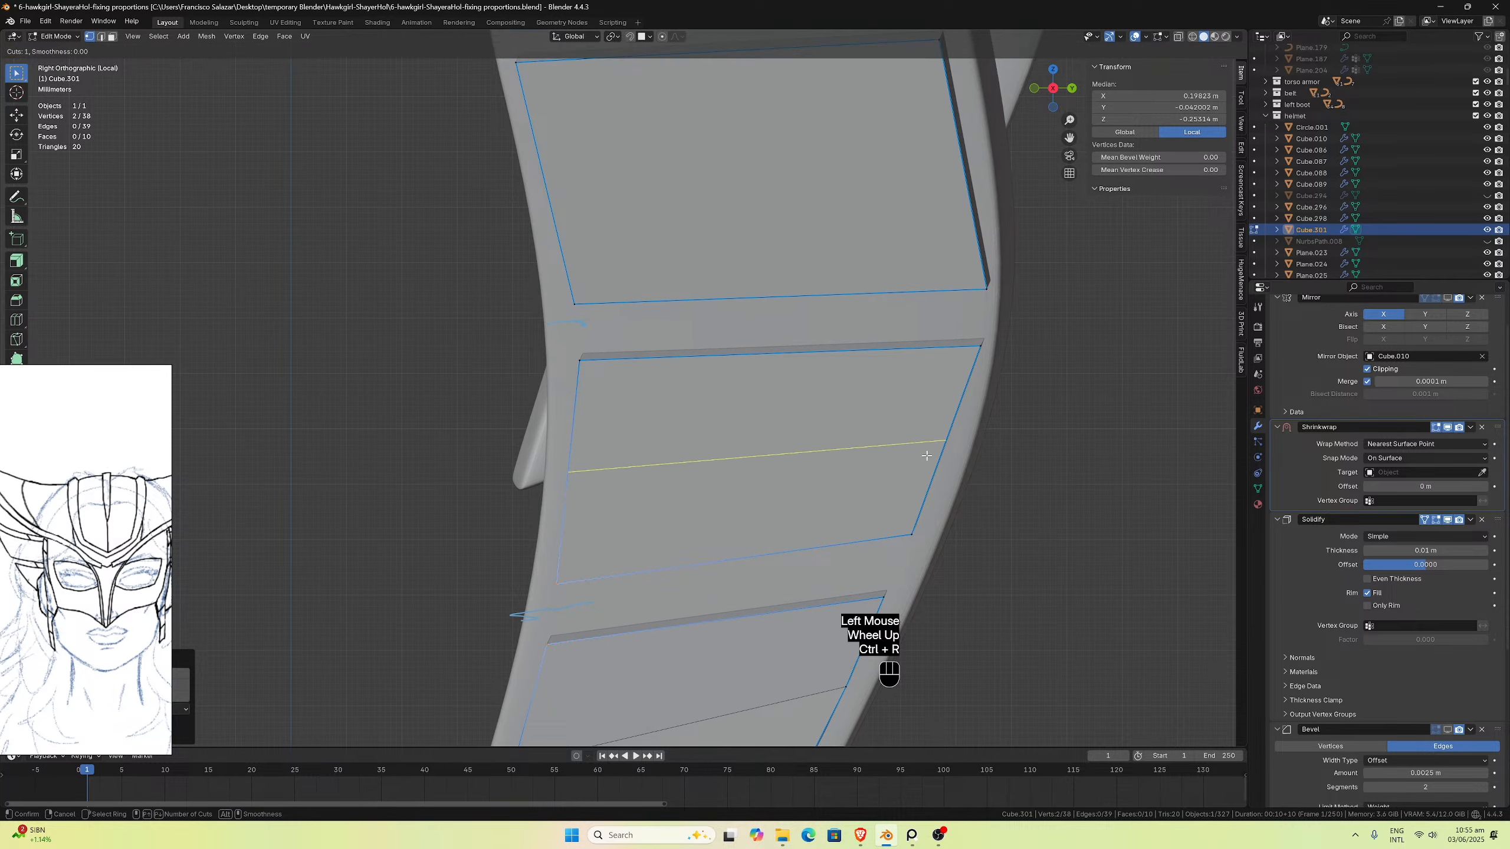
pyautogui.click(937, 458)
pyautogui.click(937, 458)
# Step: Try to move only the rear vertex of the second-lowest segment's loop cut outward
pyautogui.click(940, 447)
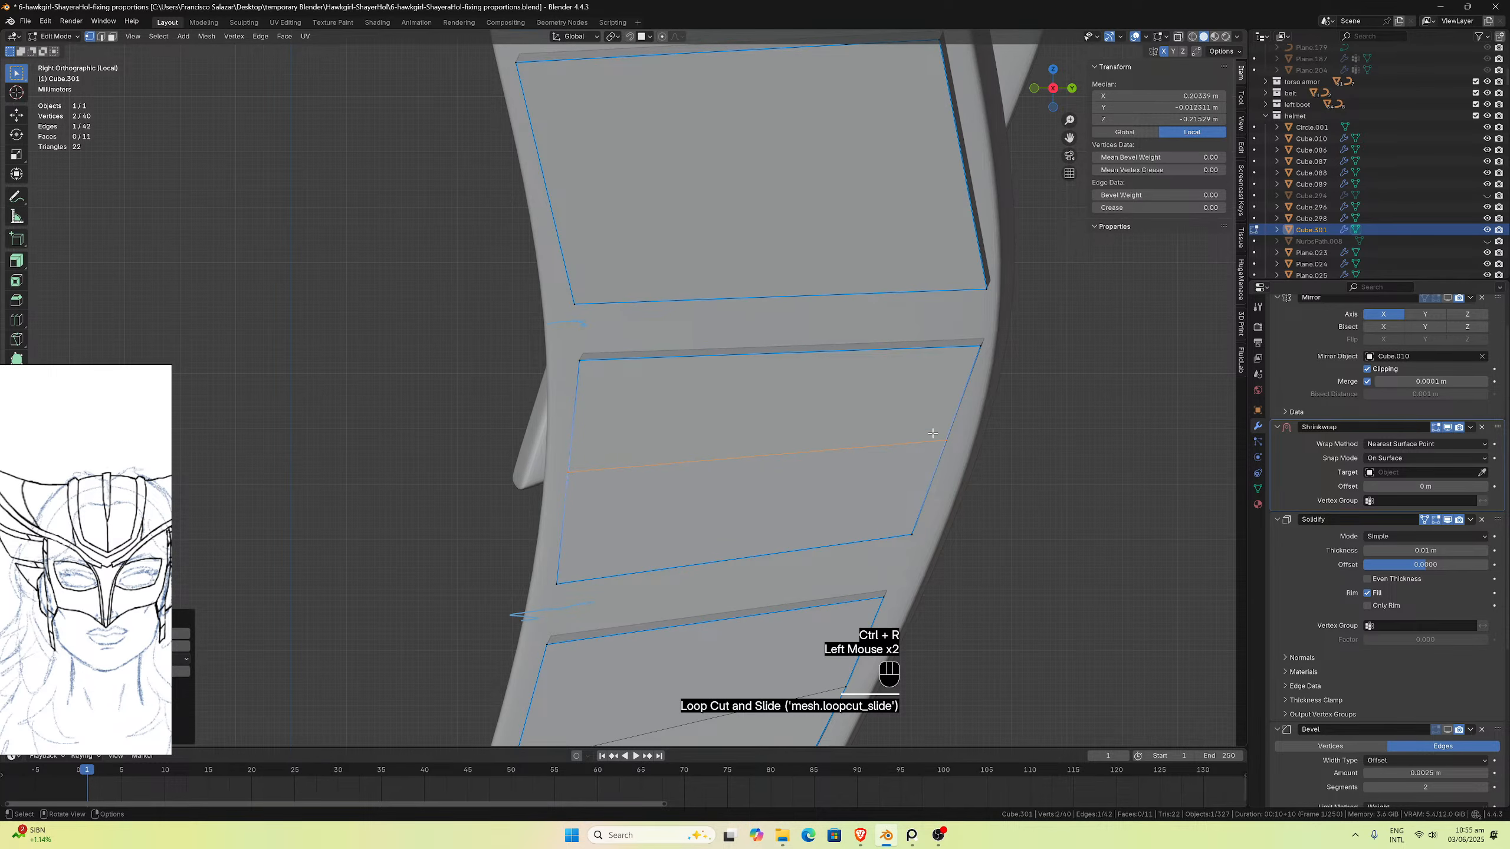
pyautogui.press('g')
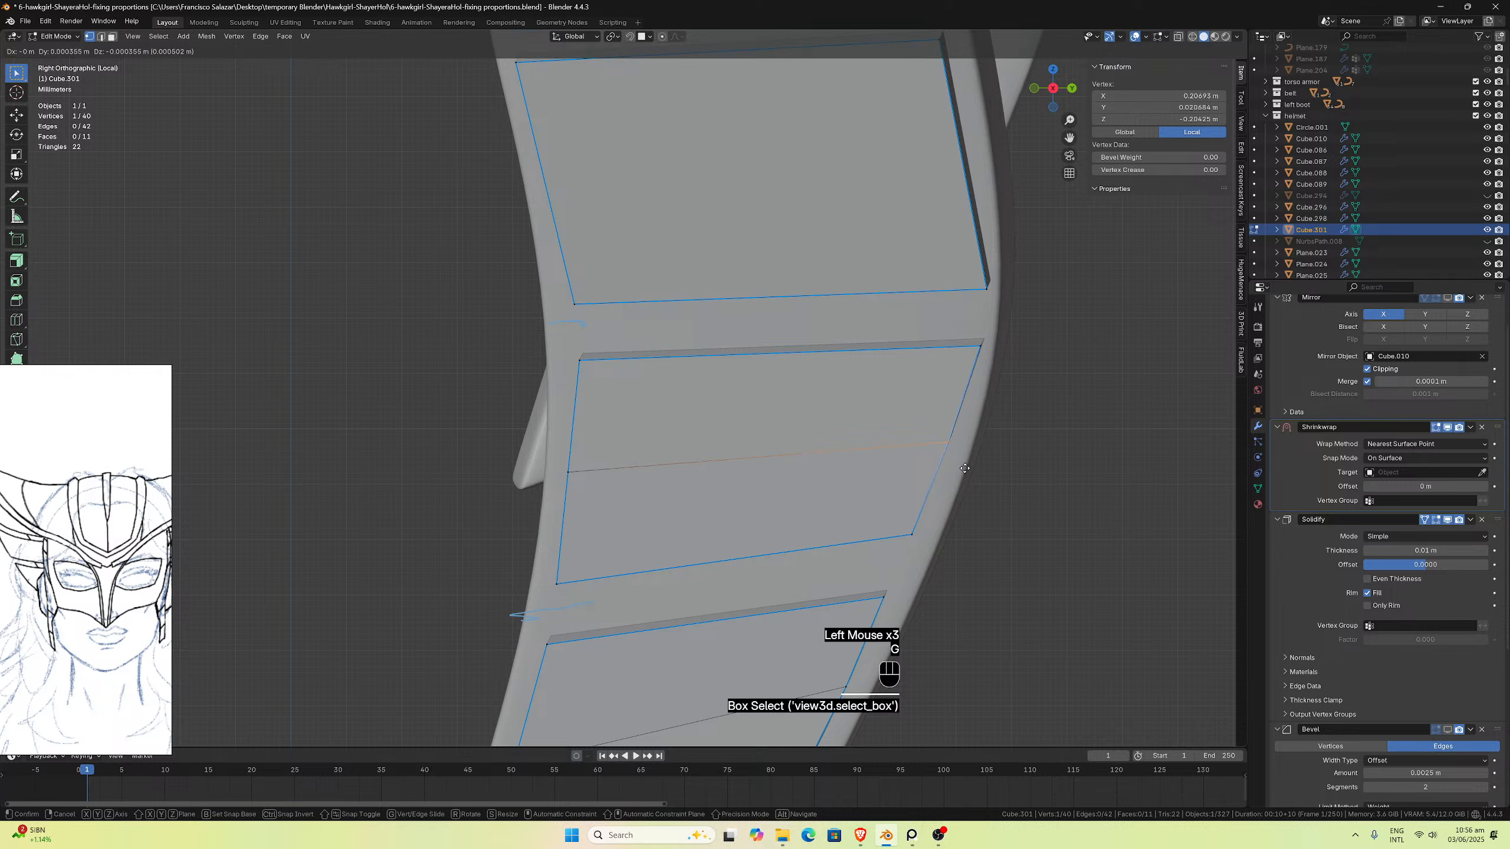
pyautogui.click(966, 470)
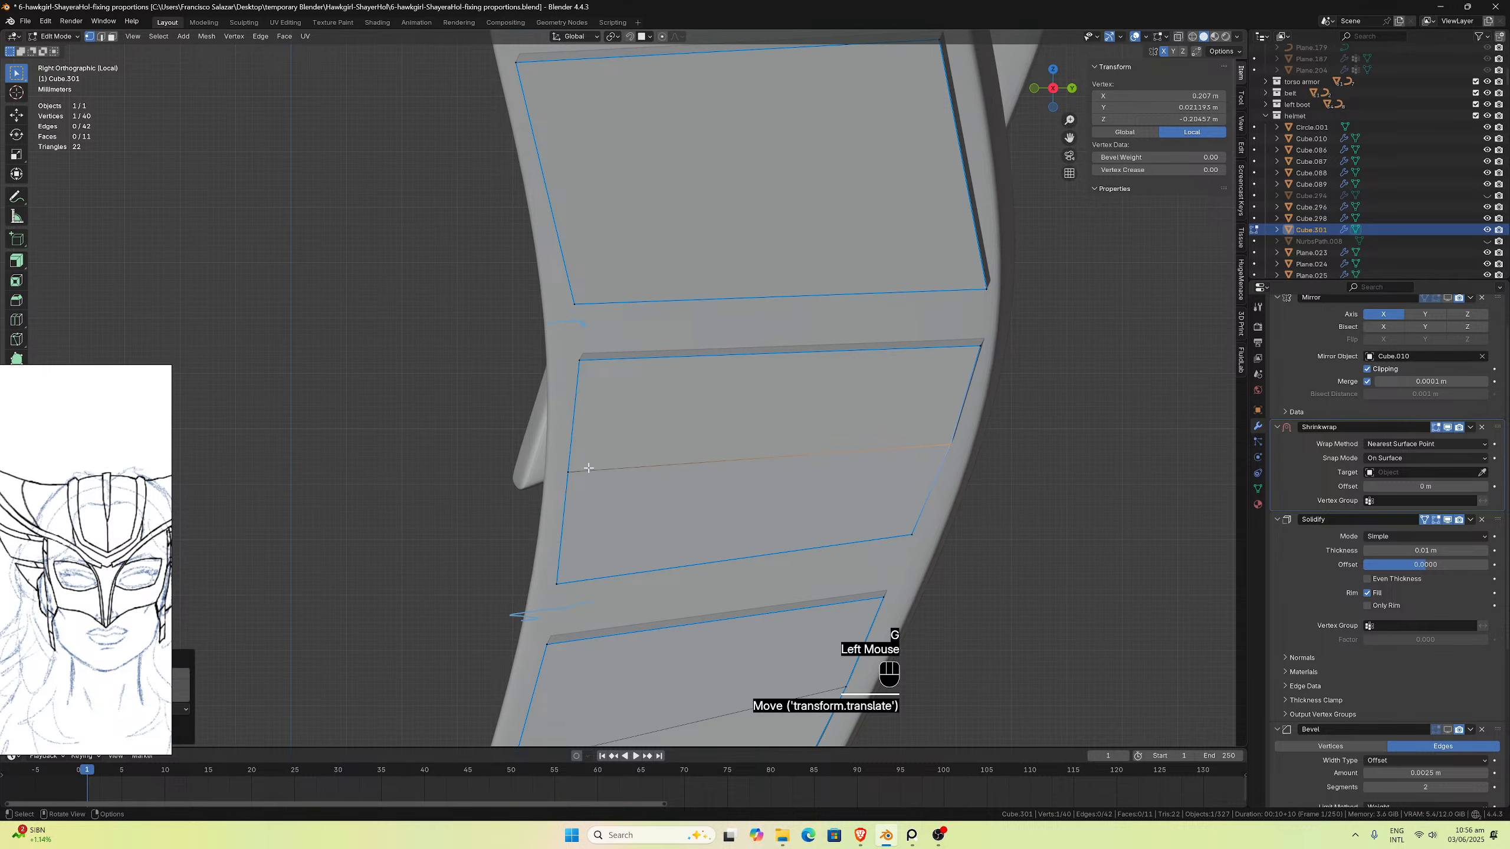
pyautogui.hotkey('ctrl', 'z')
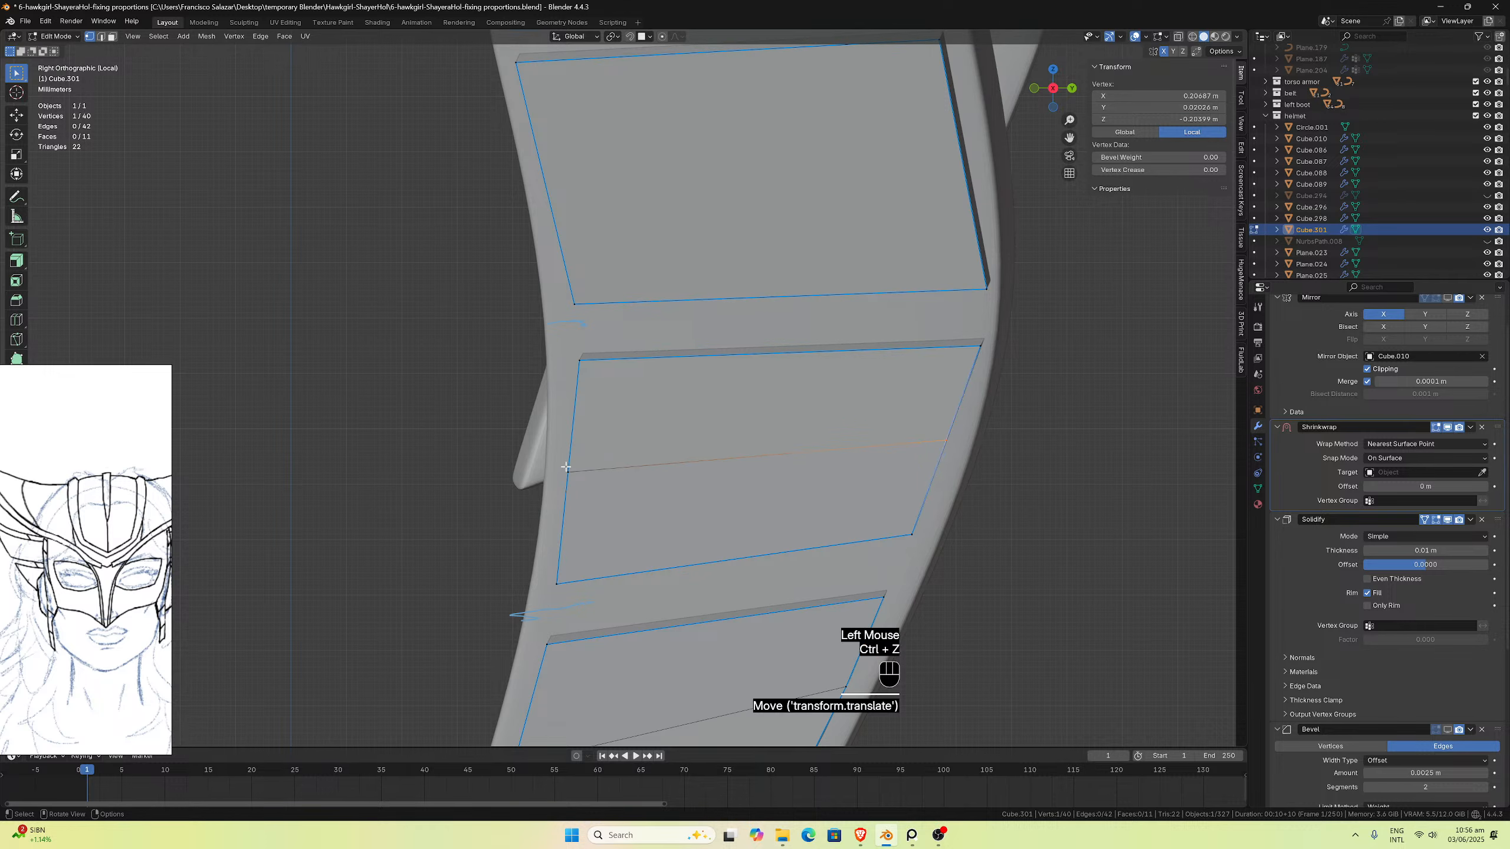
# Step: Move both vertices of the second-lowest segment's loop cut slightly toward the strap's rear edge
pyautogui.moveTo(544, 459); pyautogui.dragTo(989, 481)
pyautogui.moveTo(506, 406); pyautogui.dragTo(1006, 487)
pyautogui.press('g')
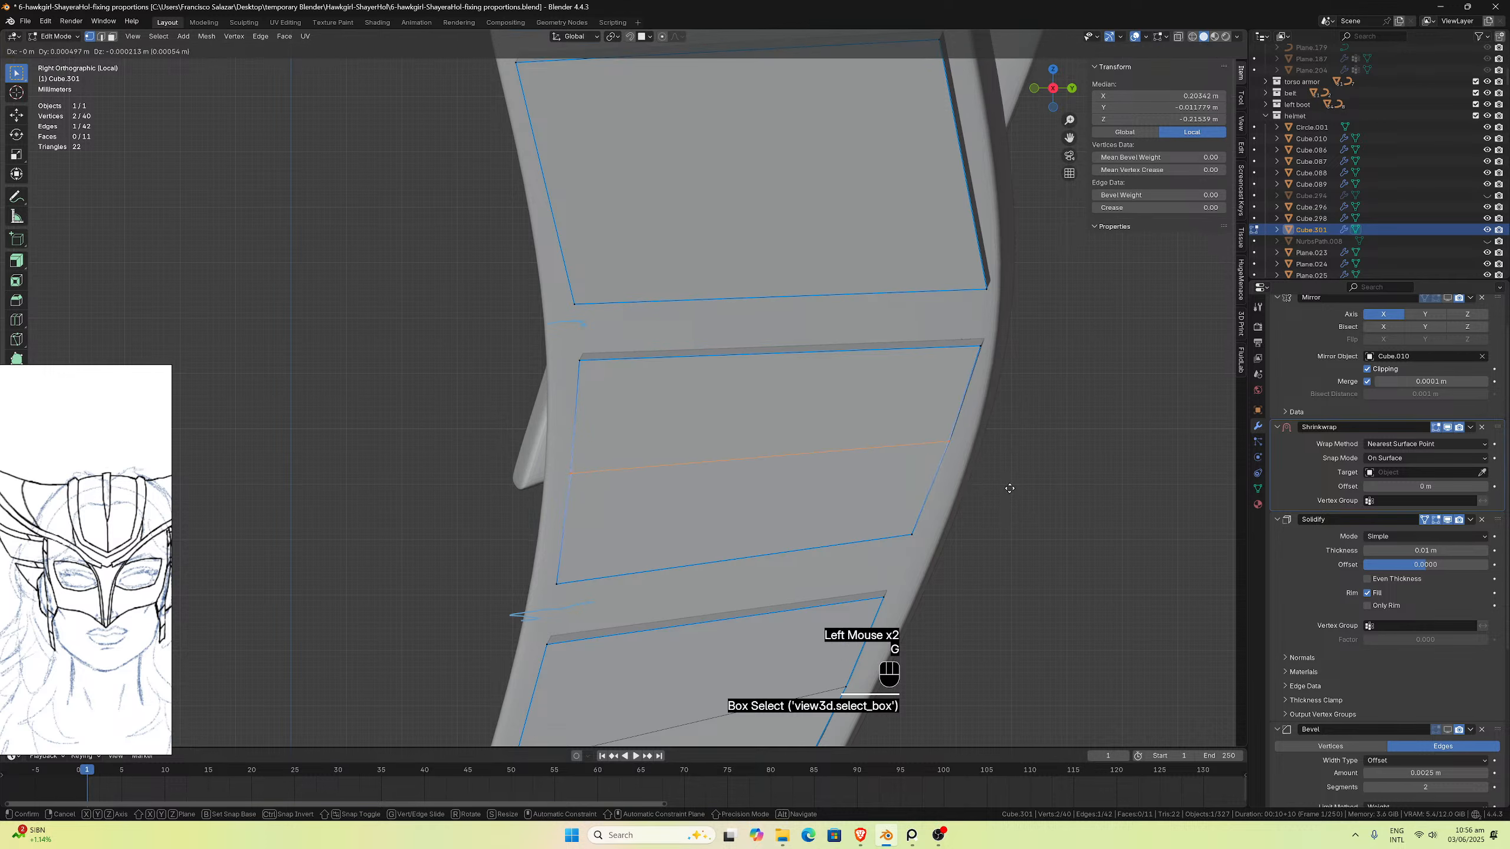
pyautogui.click(1012, 492)
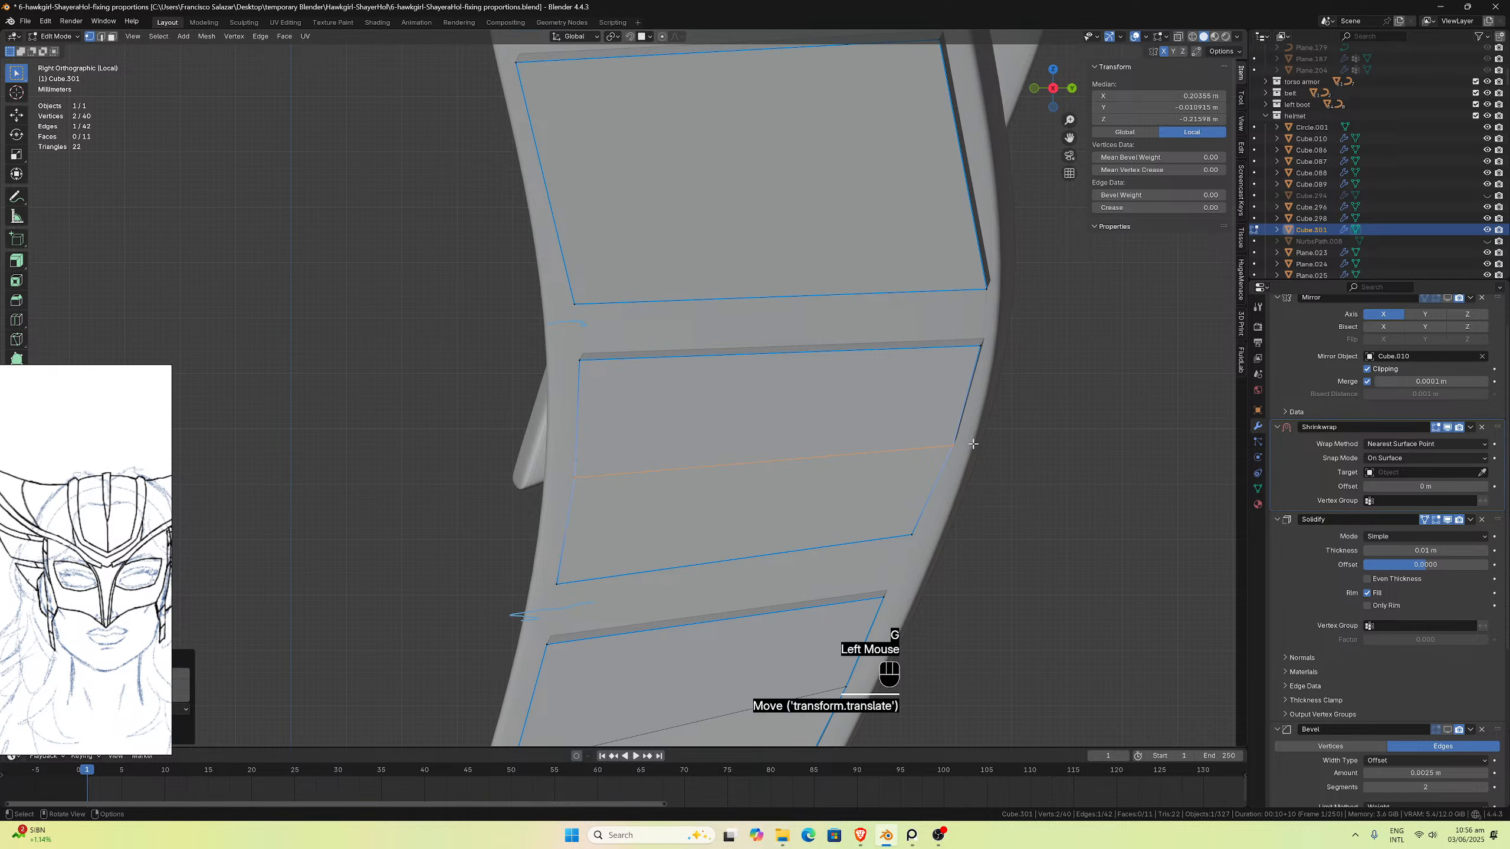
# Step: Slide the facing rear corner vertices of the second- and third-lowest segments inward along their edges
pyautogui.moveTo(989, 239); pyautogui.dragTo(1027, 350)
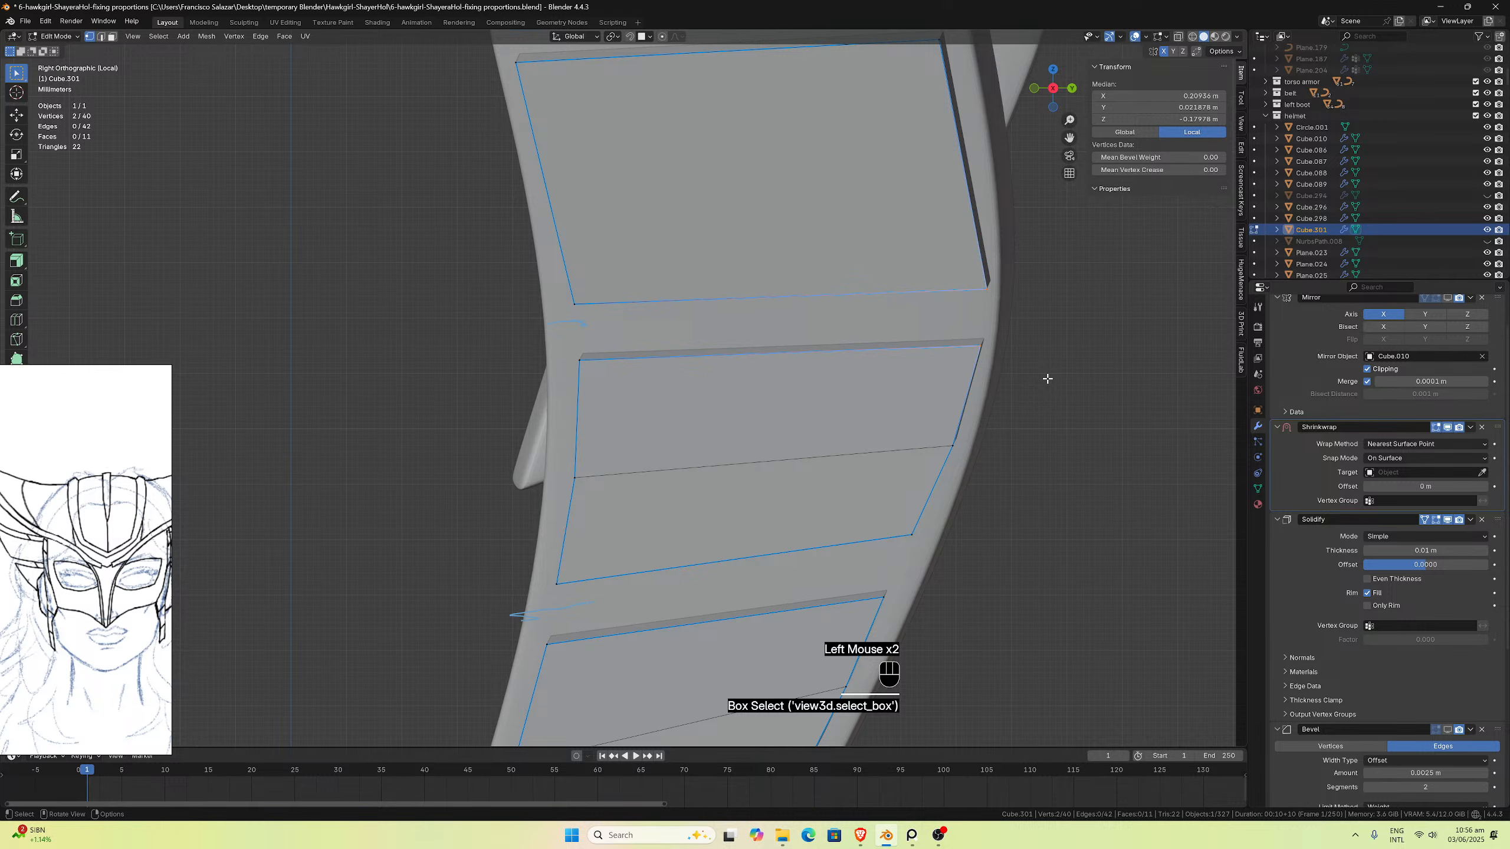
pyautogui.press('g')
pyautogui.press('g')
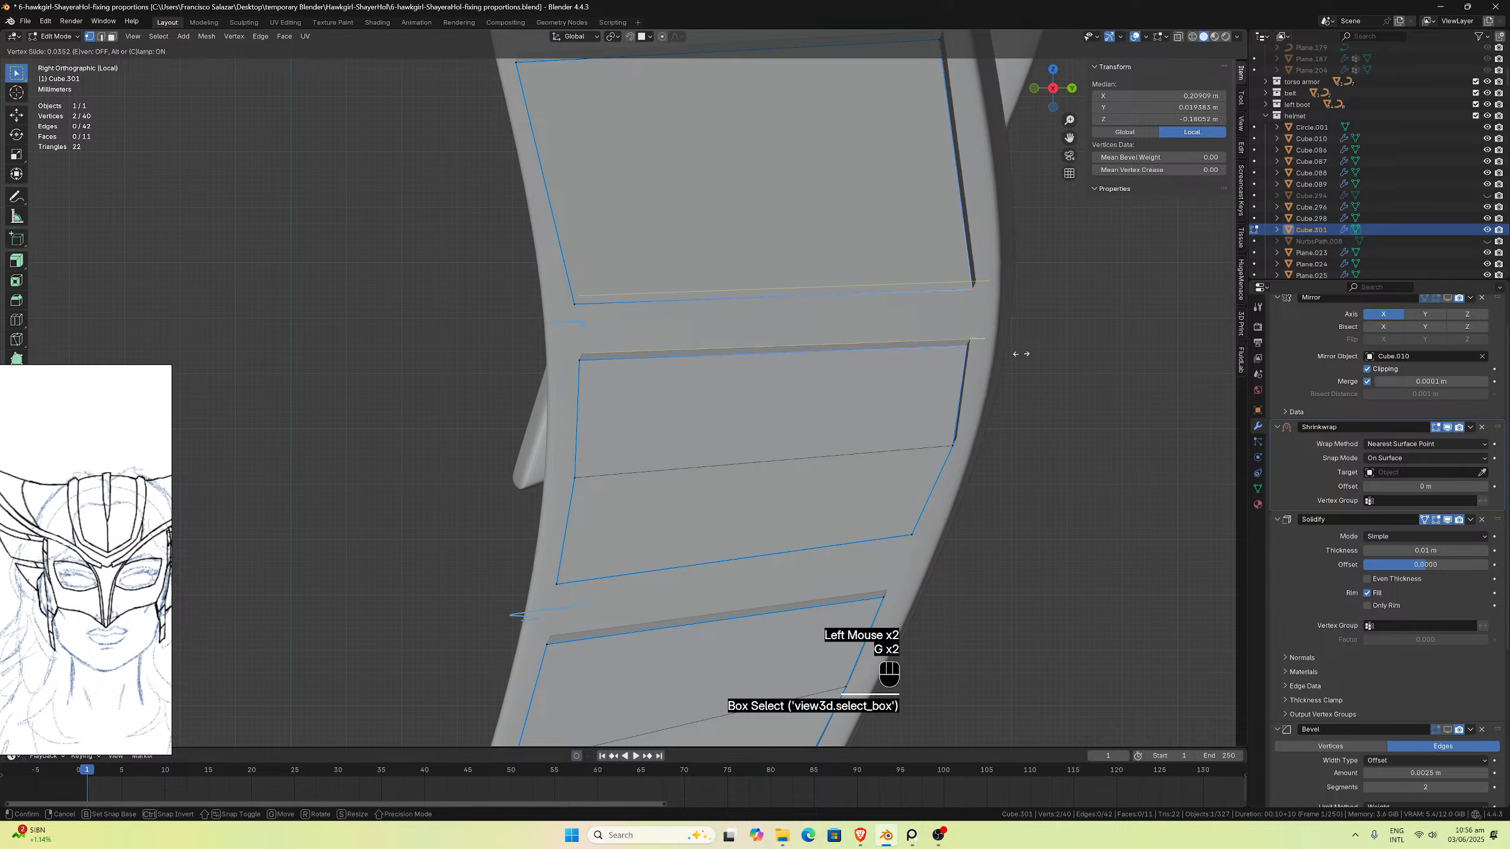
pyautogui.click(1018, 355)
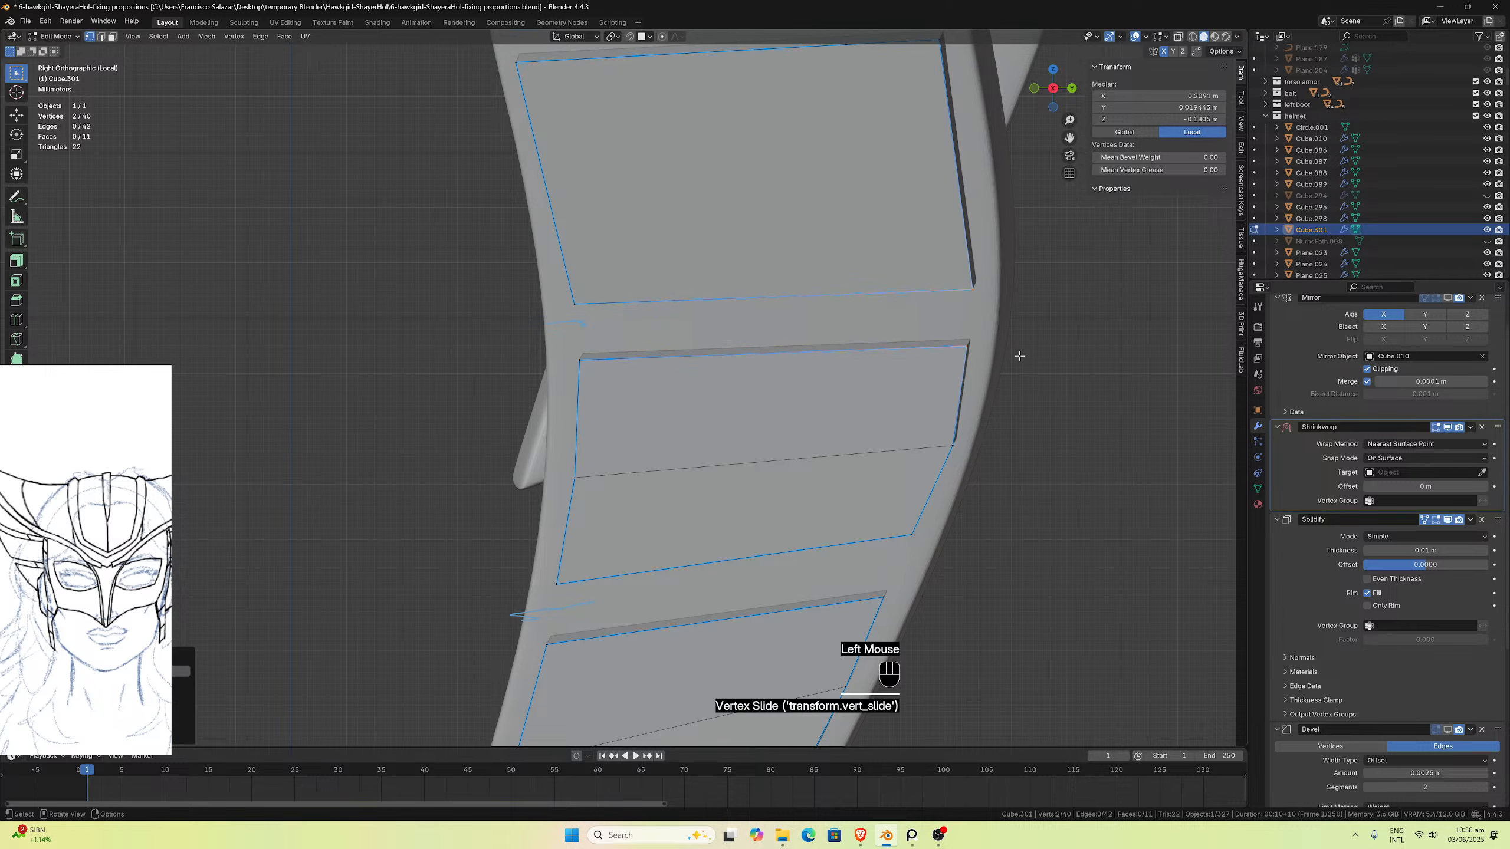
# Step: Move the facing front corner vertices of the second- and third-lowest segments slightly toward the strap's front edge
pyautogui.scroll(-2, 620, 341)
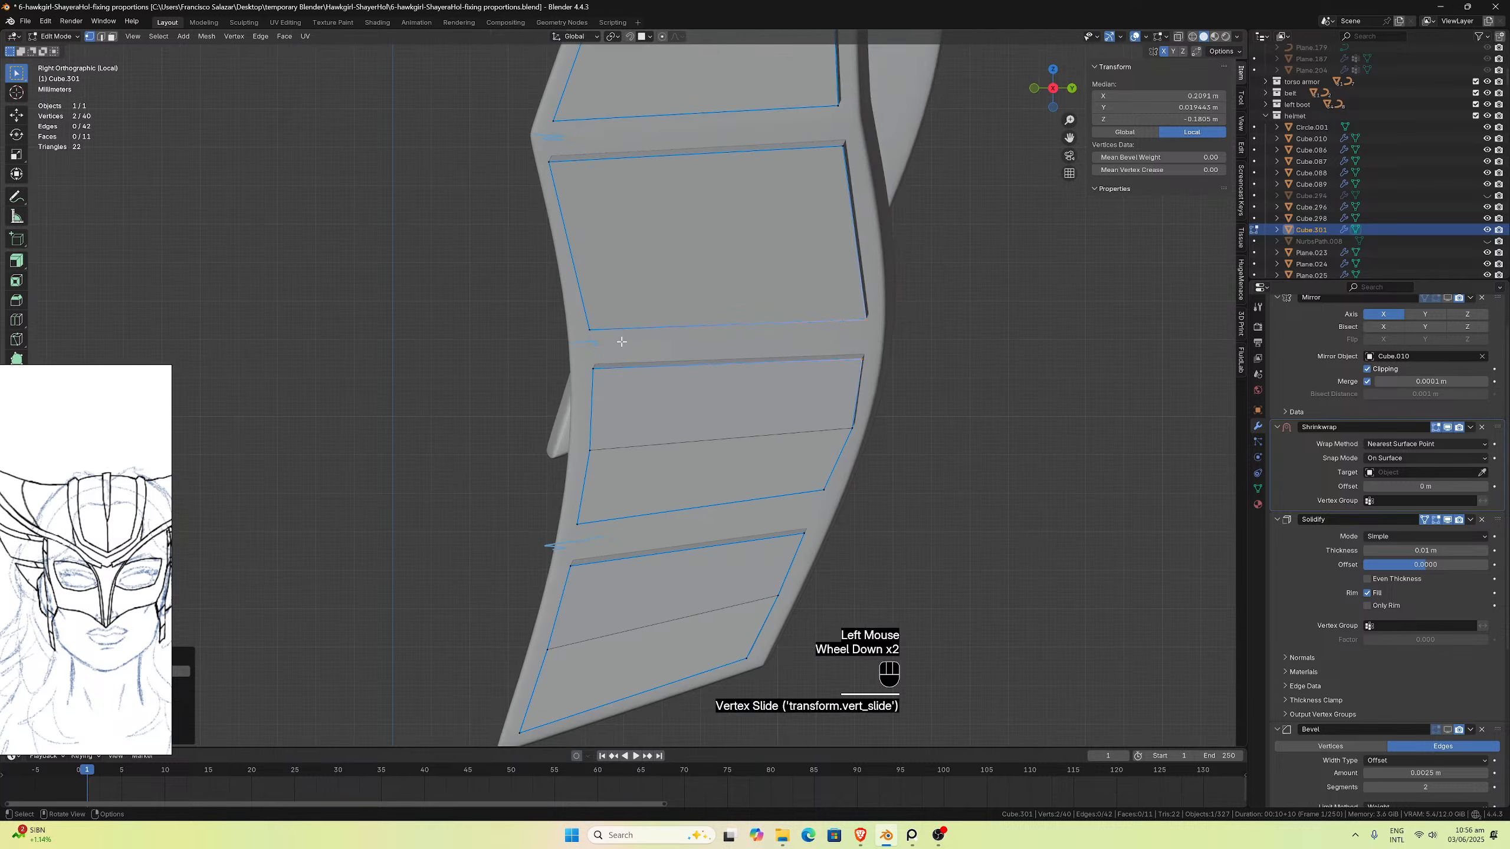
pyautogui.scroll(2, 640, 337)
pyautogui.scroll(1, 691, 332)
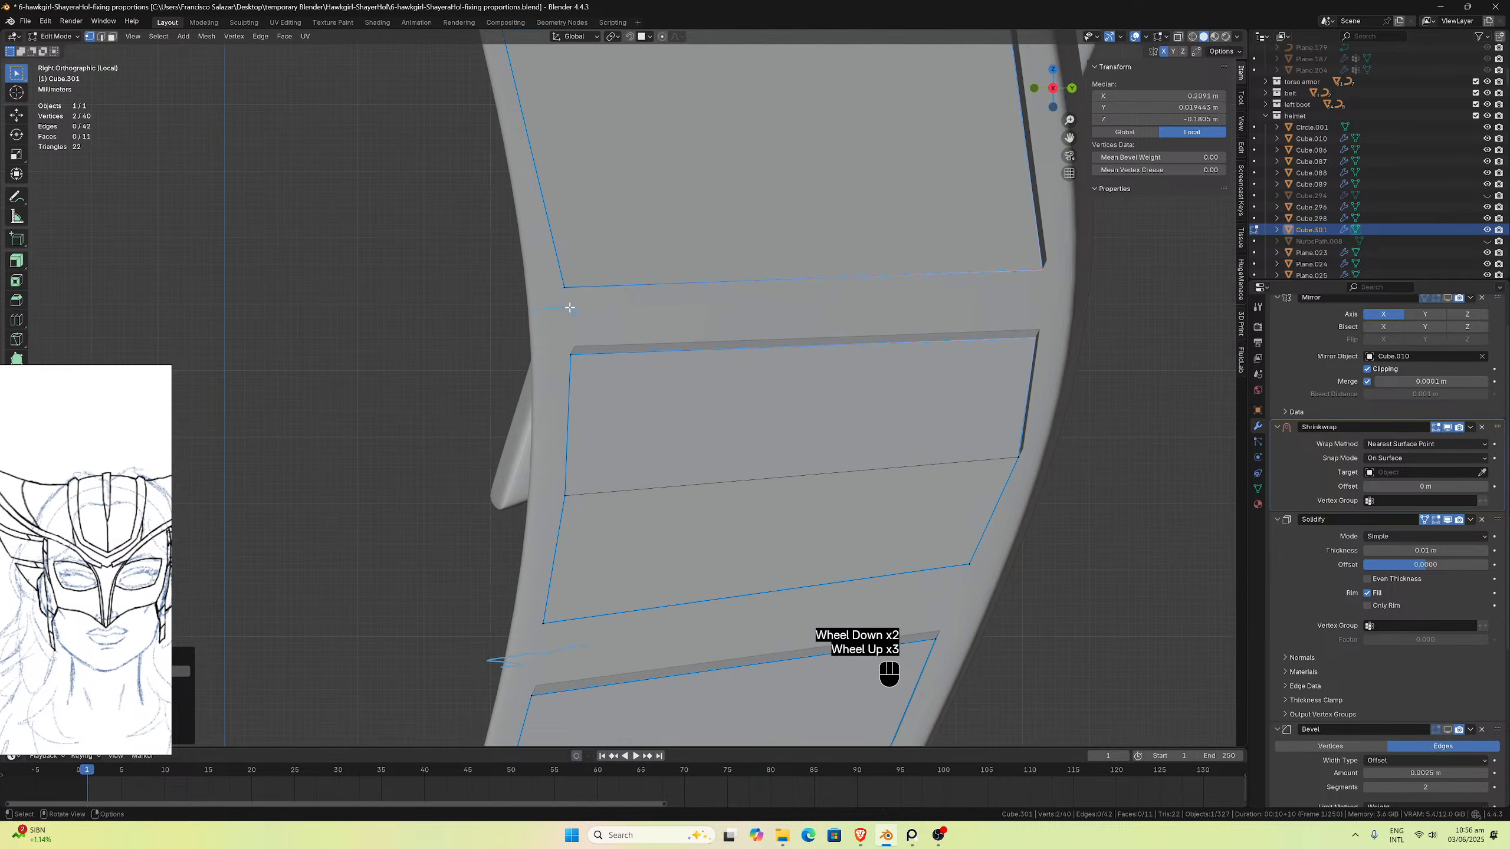
pyautogui.click(601, 376)
pyautogui.press('g')
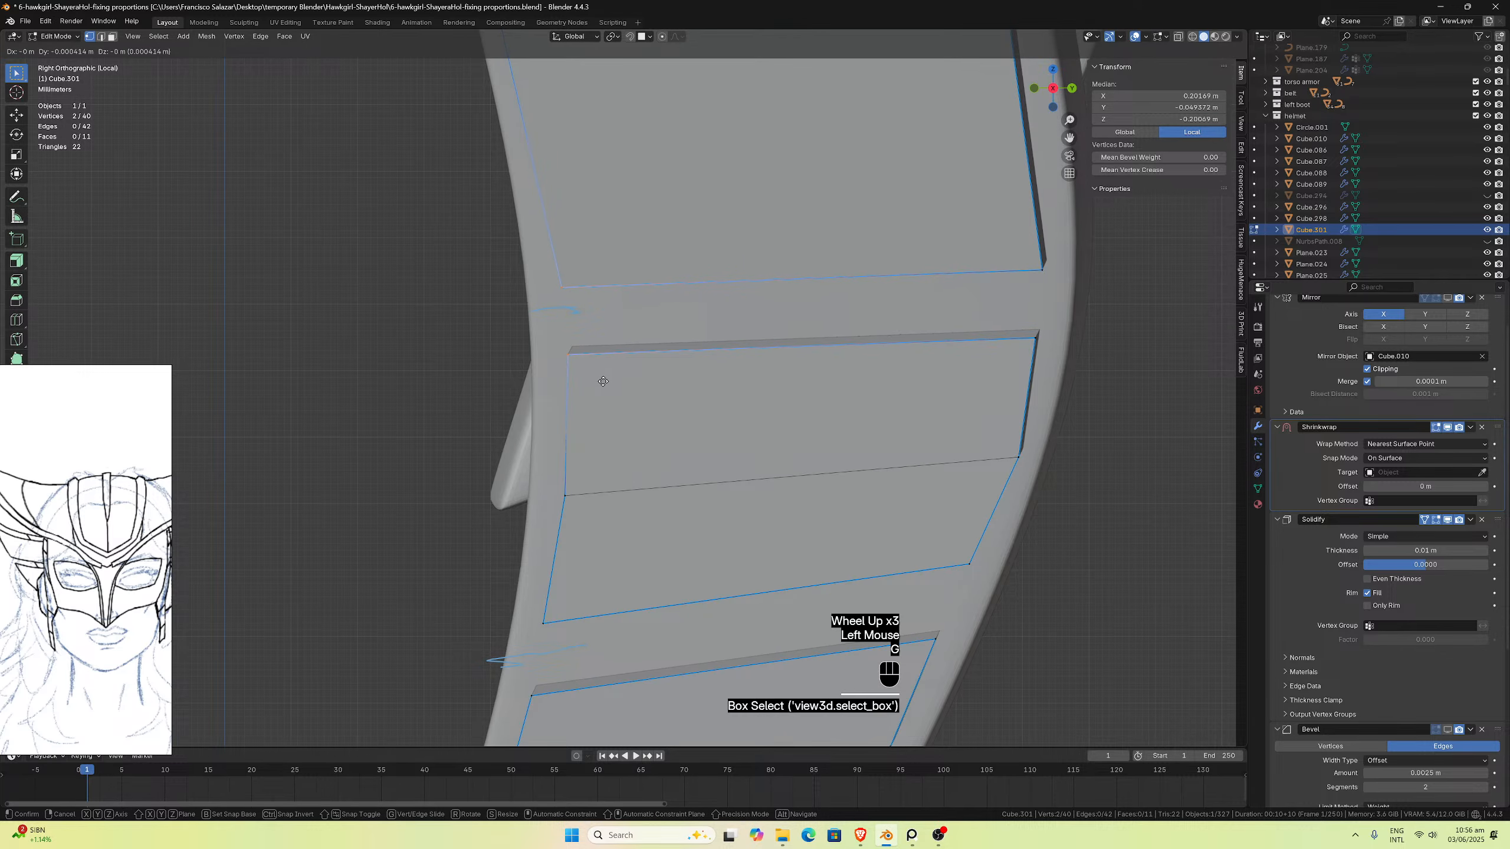
pyautogui.click(613, 375)
# Step: Try to move the facing rear corner vertices of the second- and third-lowest segments freely inward
pyautogui.moveTo(1069, 138); pyautogui.dragTo(1013, 387)
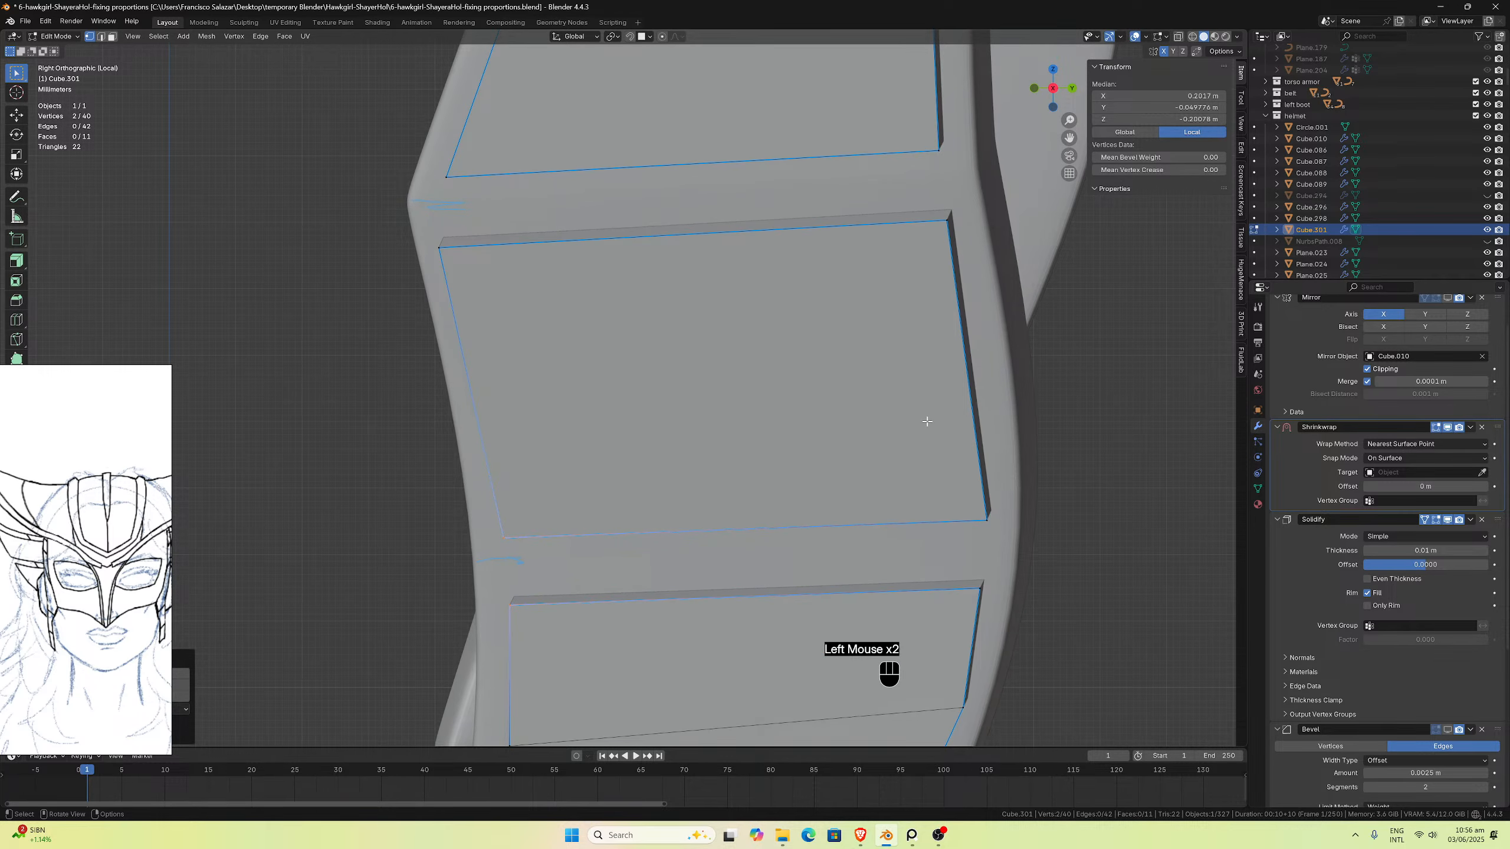
pyautogui.scroll(-1, 976, 532)
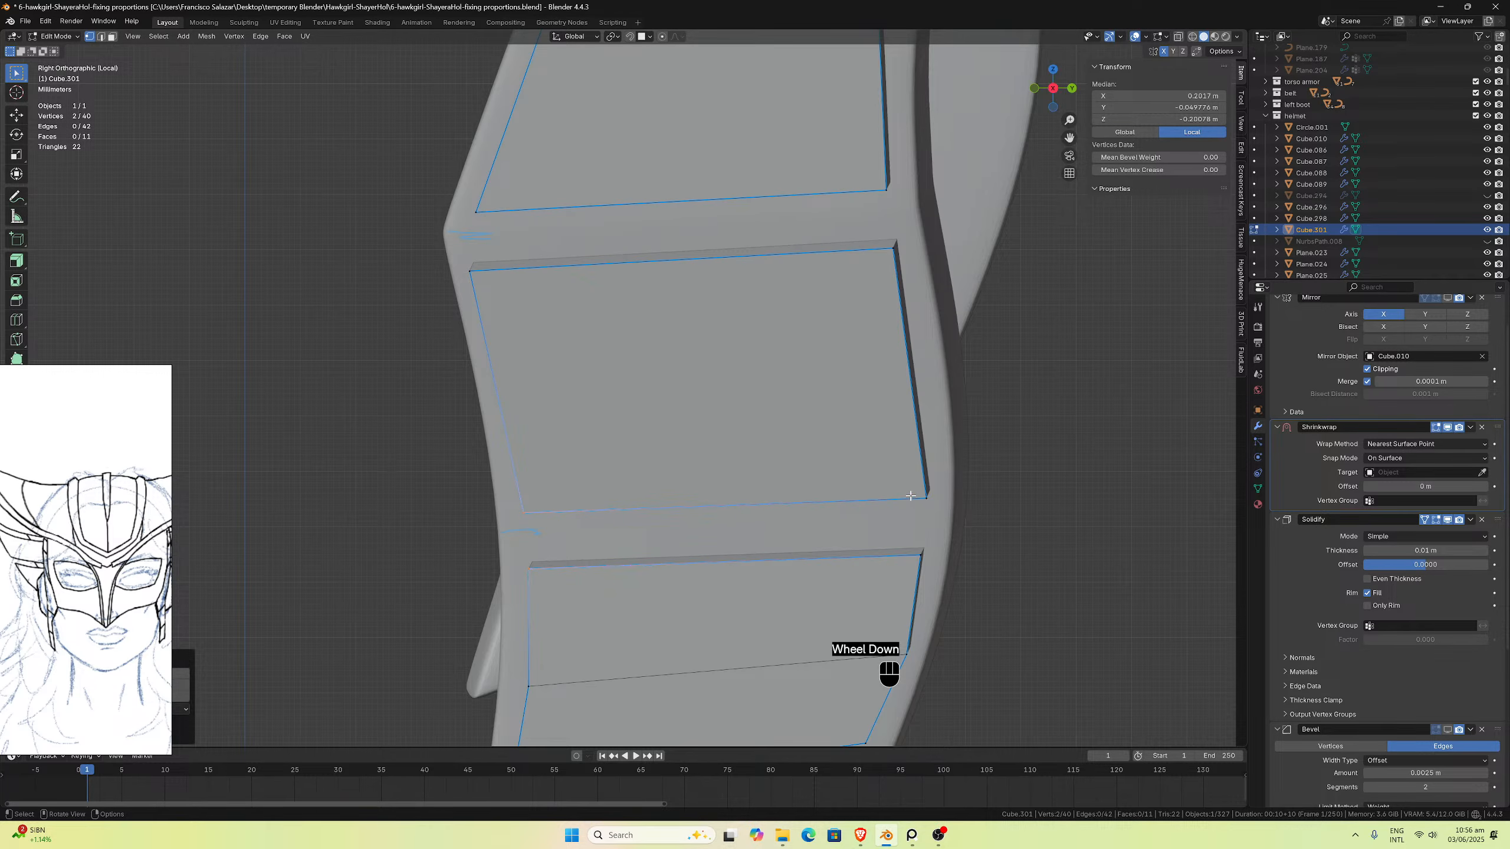
pyautogui.moveTo(909, 496); pyautogui.dragTo(959, 579)
pyautogui.press('g')
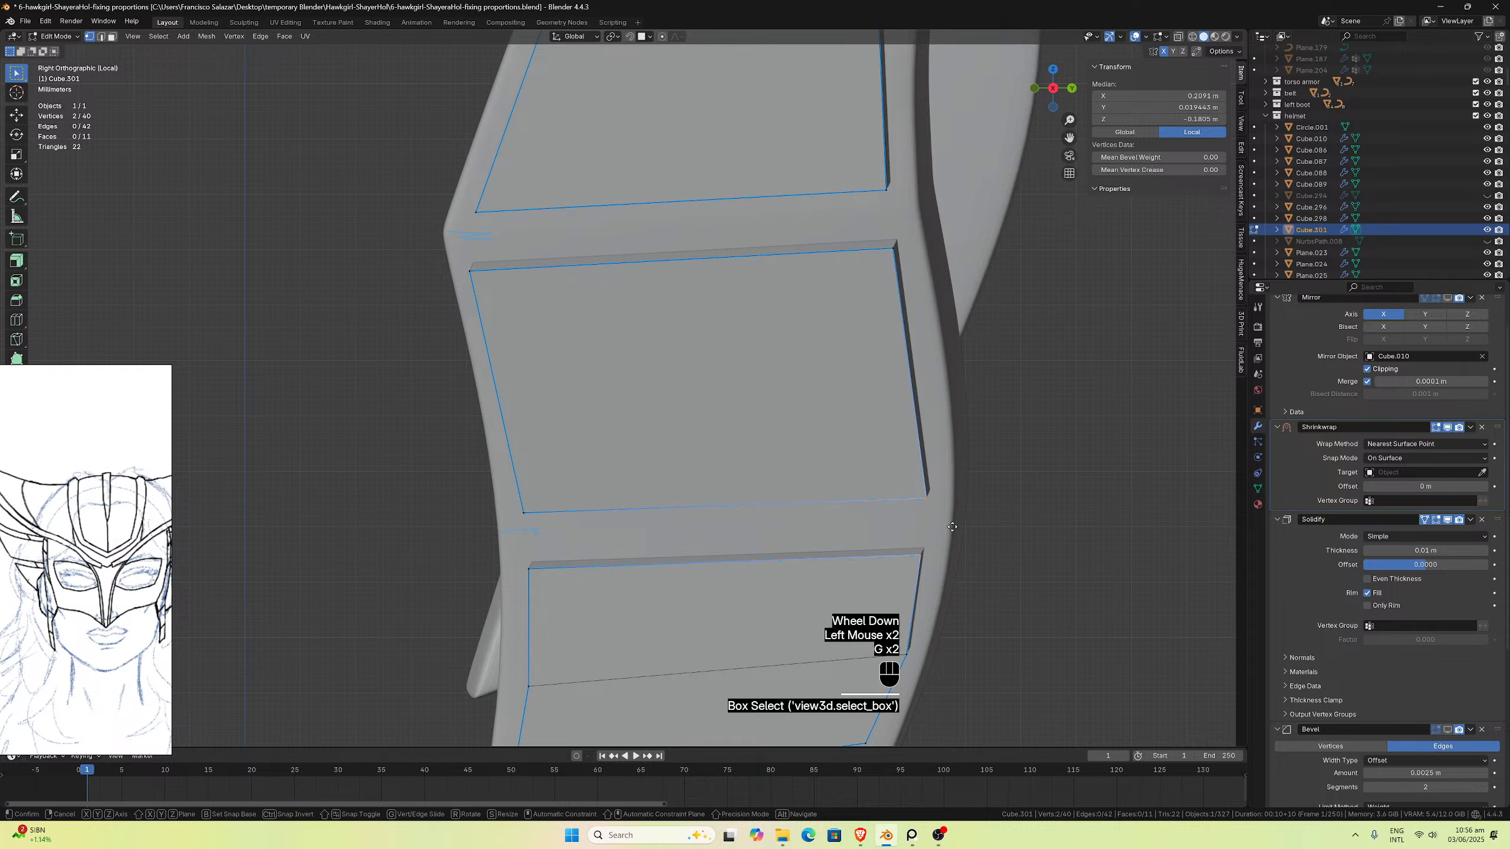
pyautogui.click(946, 528)
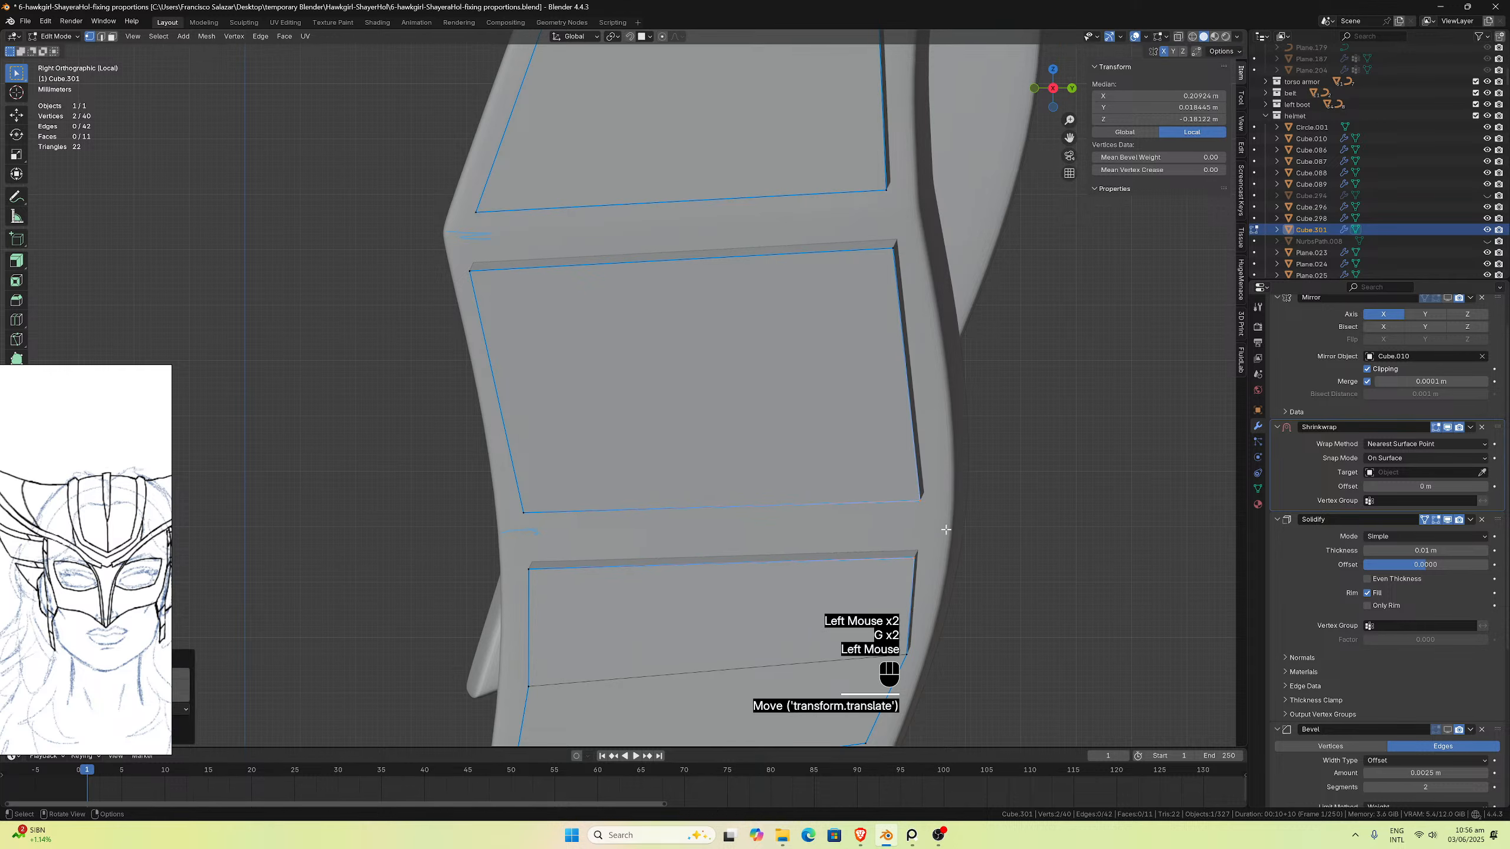
pyautogui.hotkey('ctrl', 'z')
# Step: Slide the facing rear corner vertices of the second- and third-lowest segments slightly further inward along their edges
pyautogui.press('g')
pyautogui.press('g')
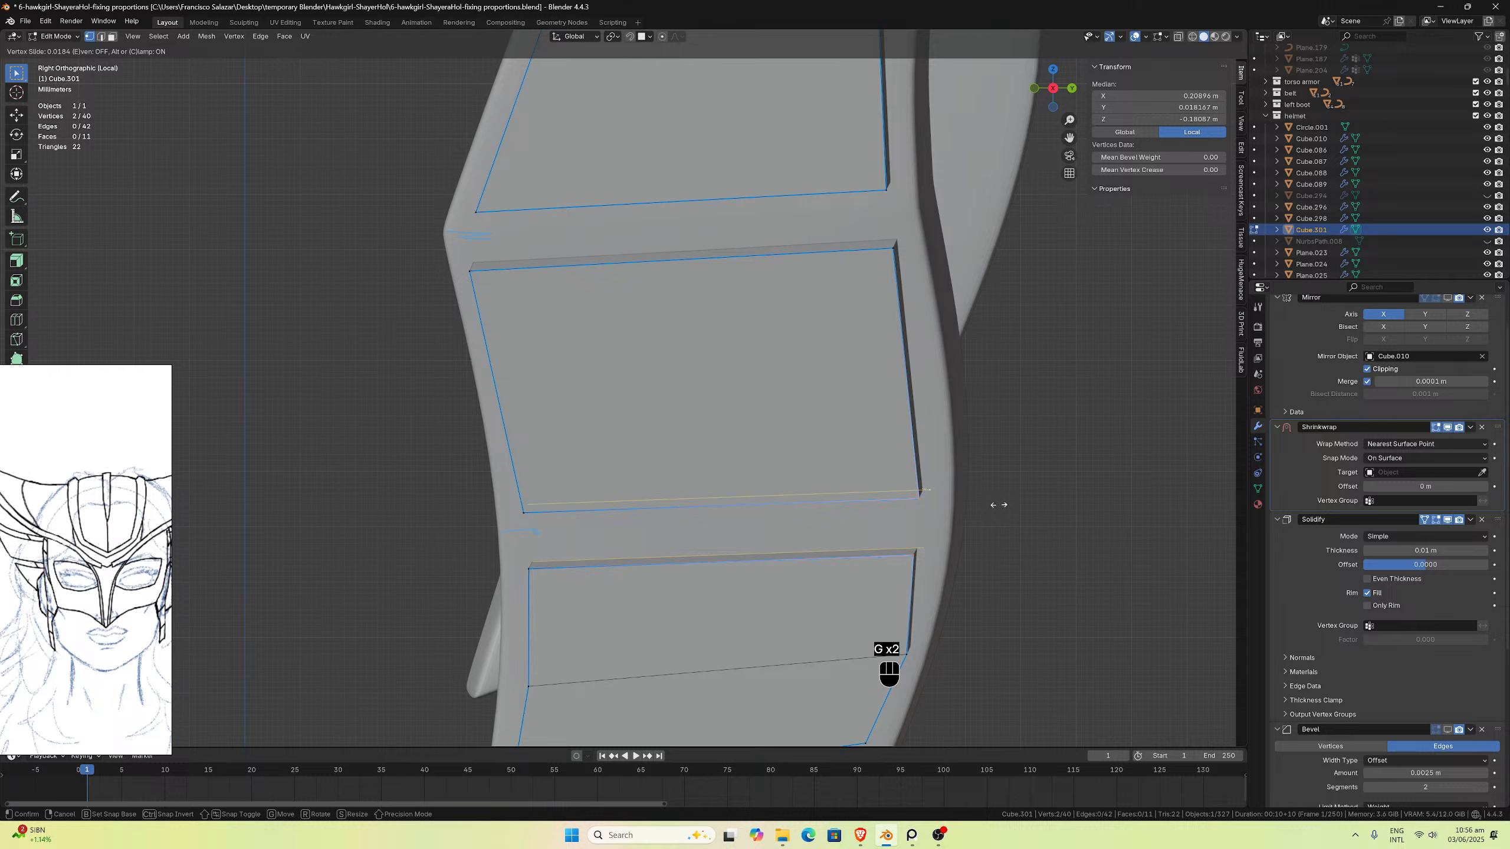
pyautogui.click(995, 504)
# Step: Add a centred loop cut across the third-lowest strap segment, running from its front edge to its rear edge
pyautogui.hotkey('ctrl', 'r')
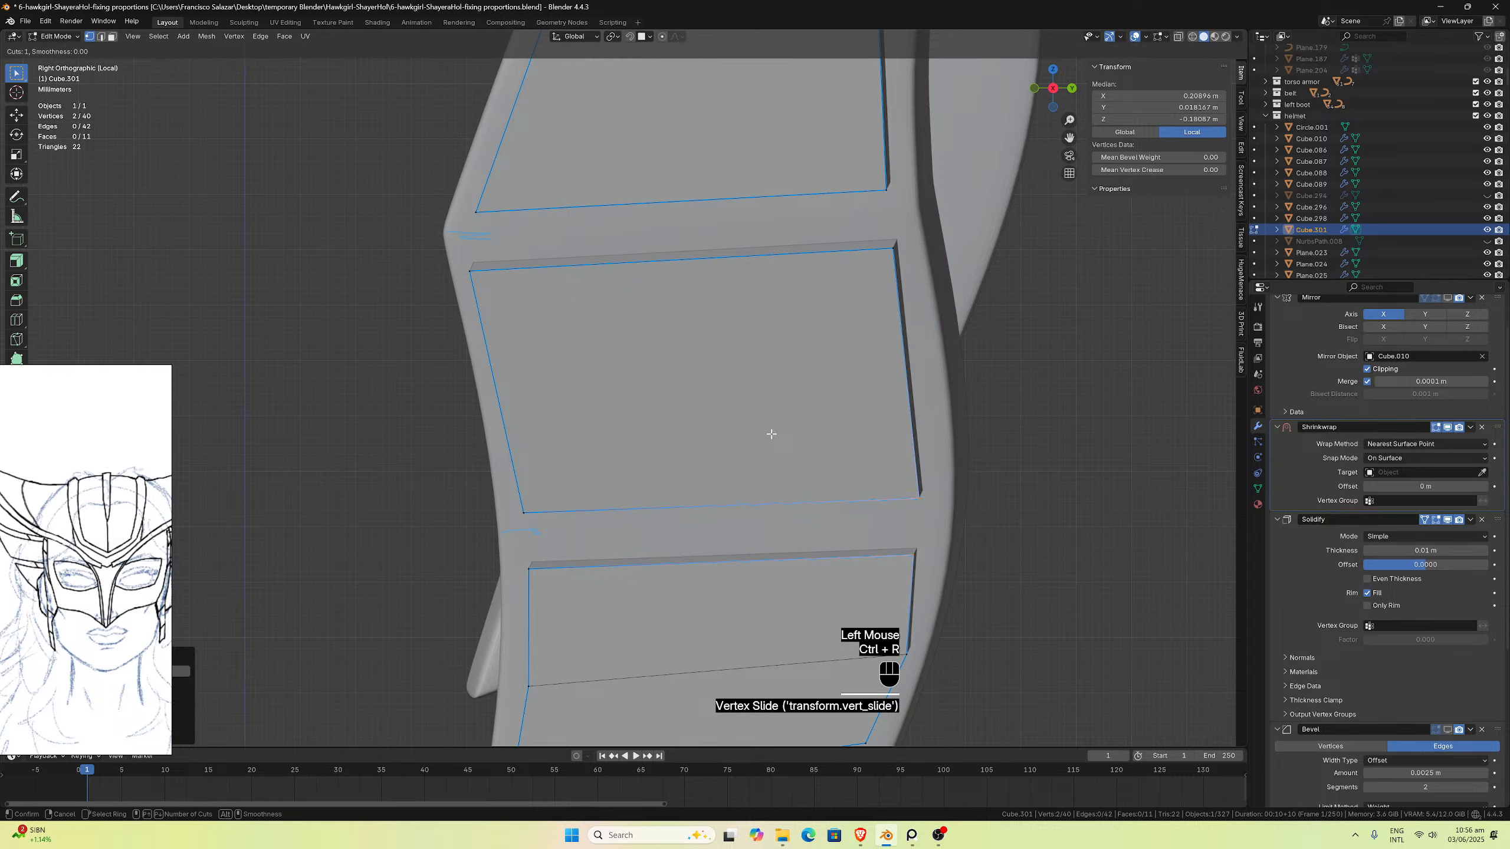
pyautogui.click(903, 399)
pyautogui.click(906, 393)
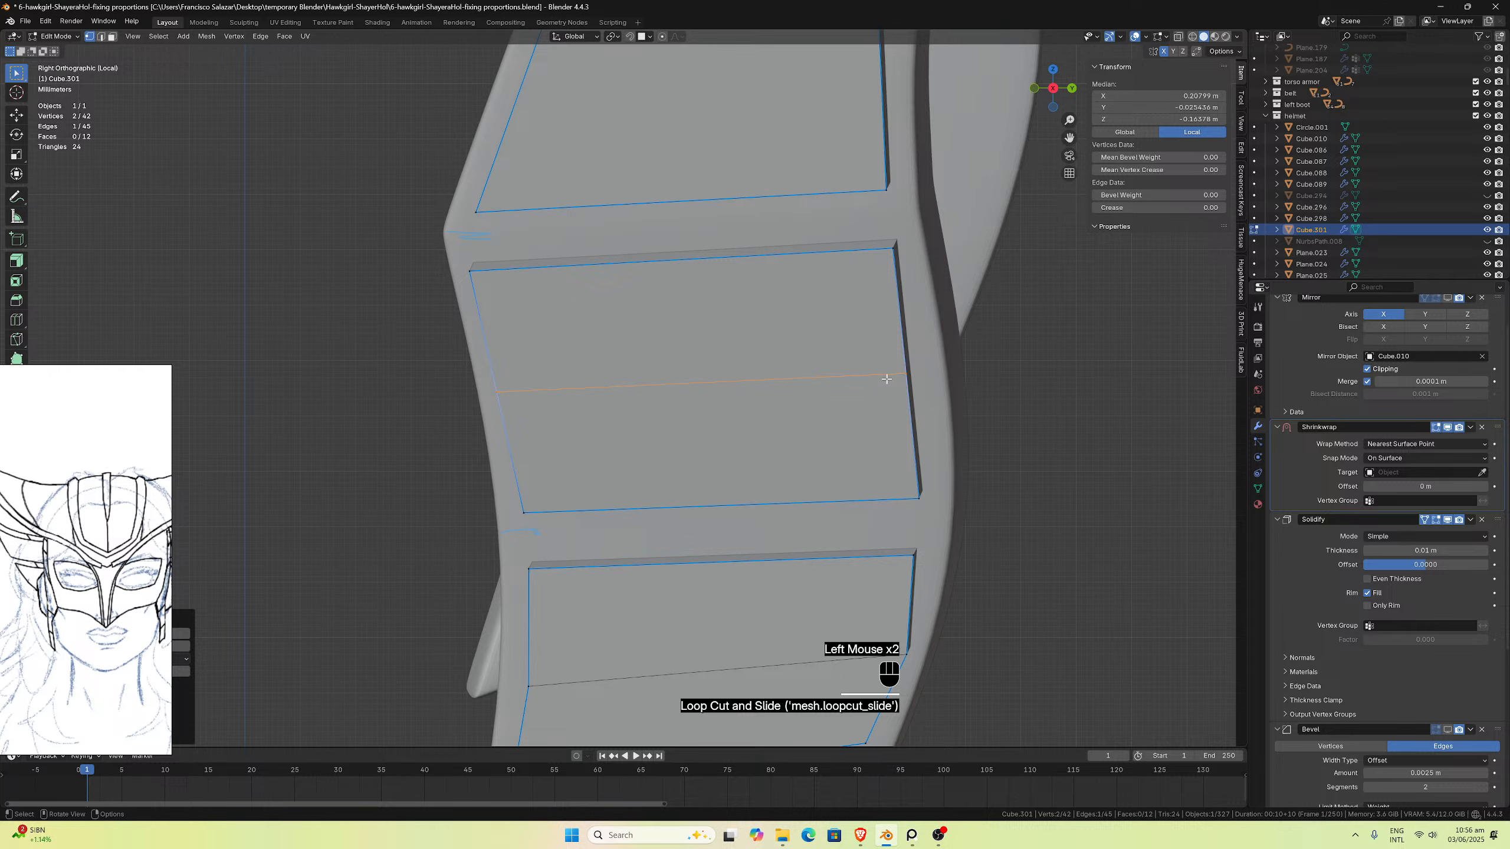
# Step: Slide the third-lowest segment's loop cut toward its lower edge and shift it slightly toward the strap's rear
pyautogui.press('g')
pyautogui.press('g')
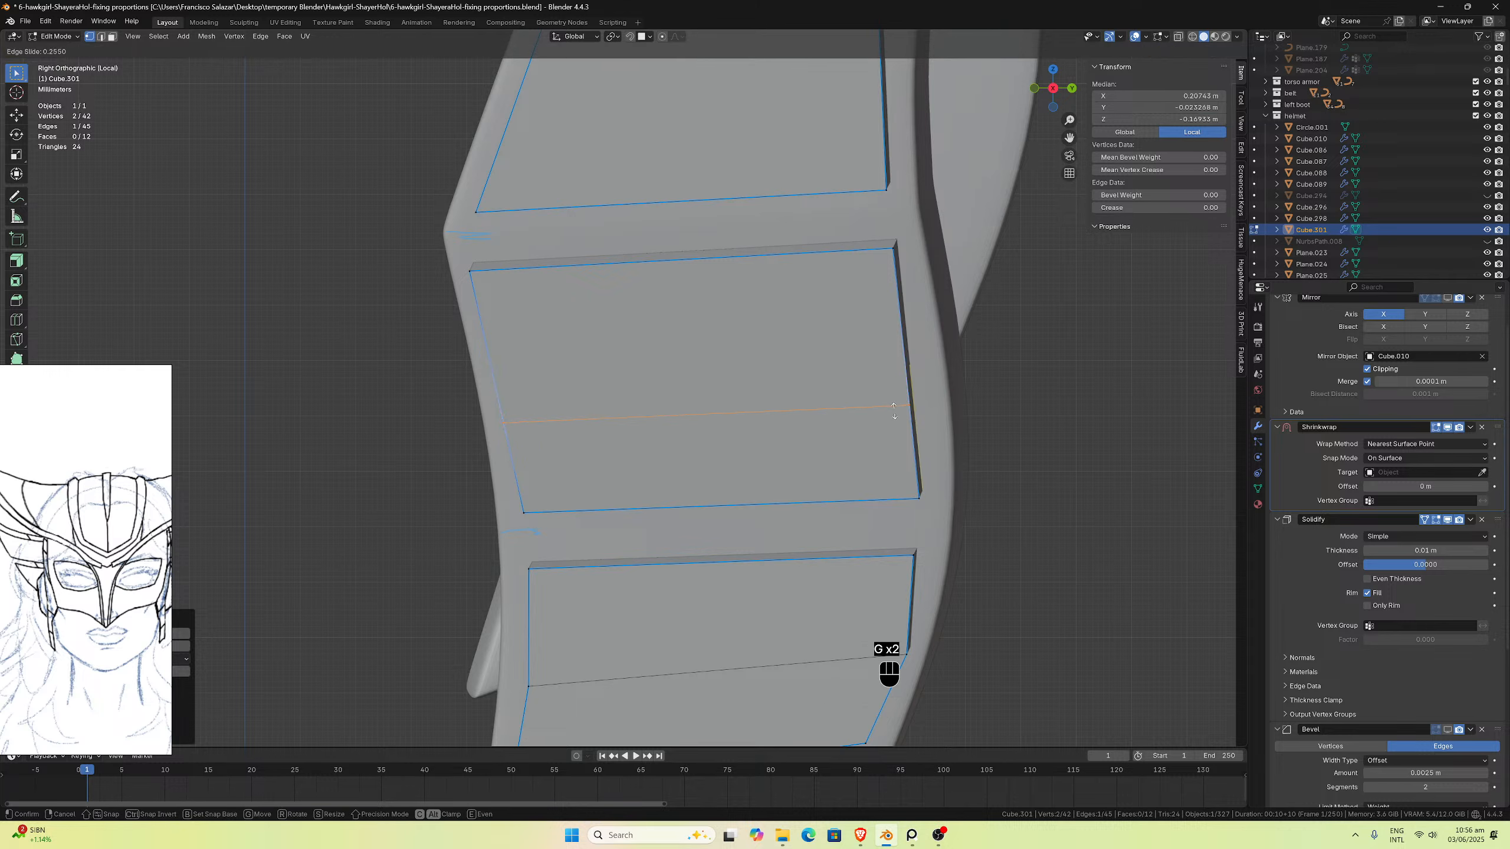
pyautogui.click(895, 419)
pyautogui.press('g')
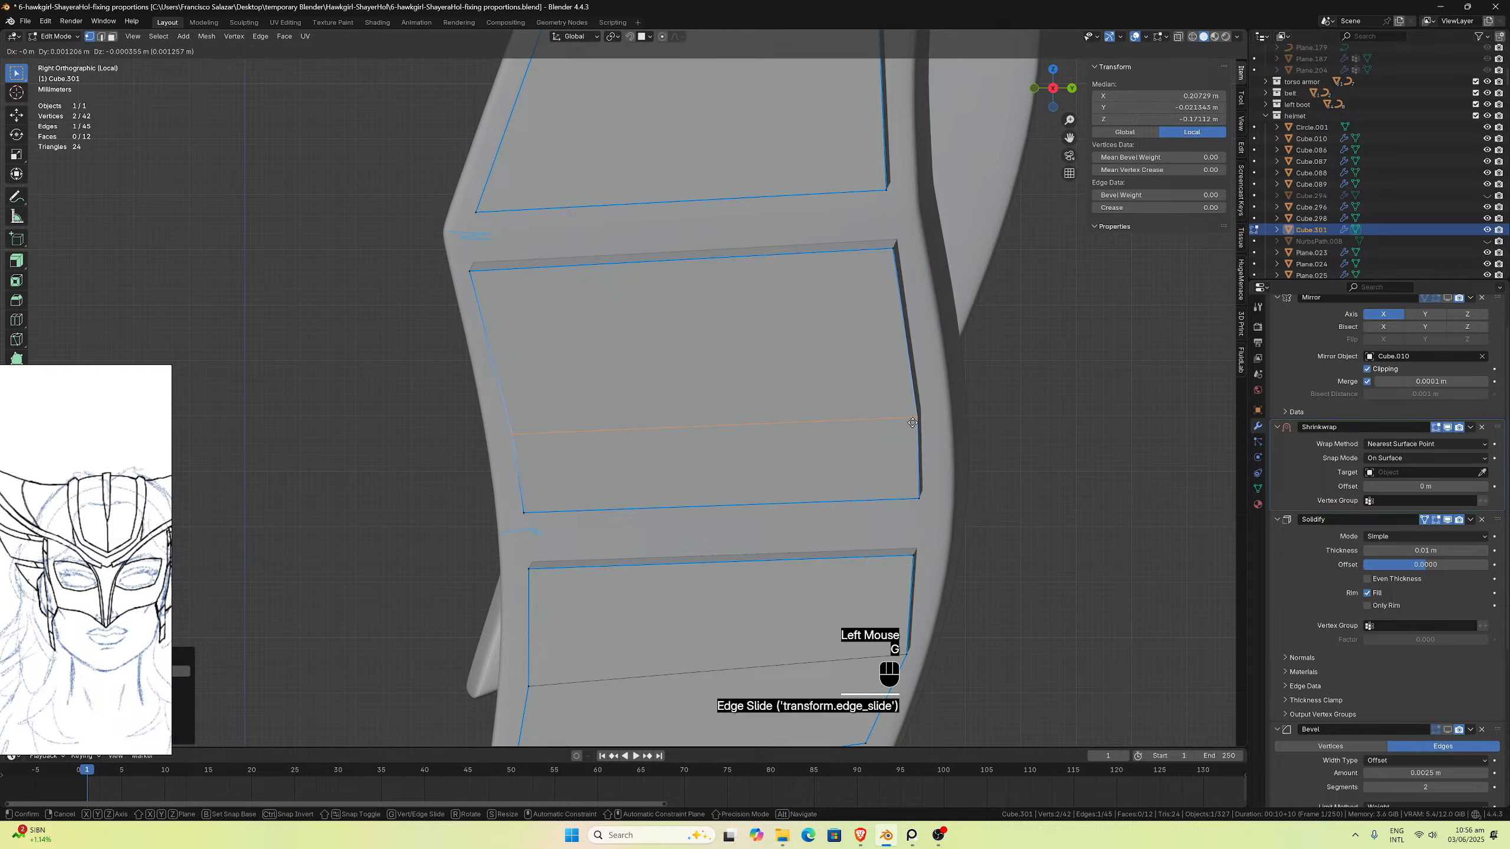
pyautogui.click(916, 422)
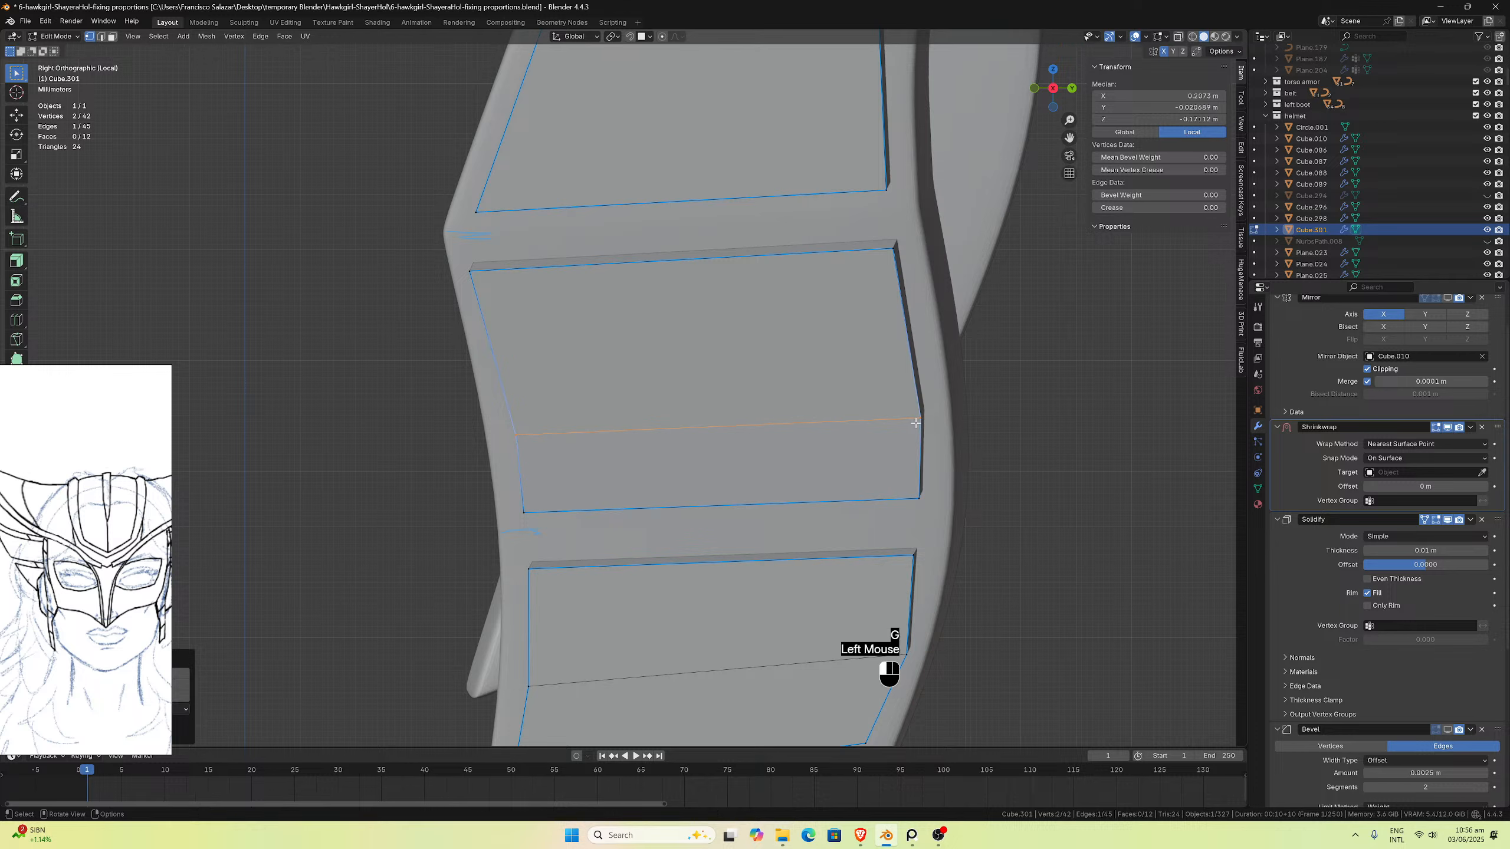
# Step: Try to slide the facing rear corner vertices of the third- and fourth-lowest strap segments slightly inward along their edges
pyautogui.moveTo(857, 167); pyautogui.dragTo(925, 270)
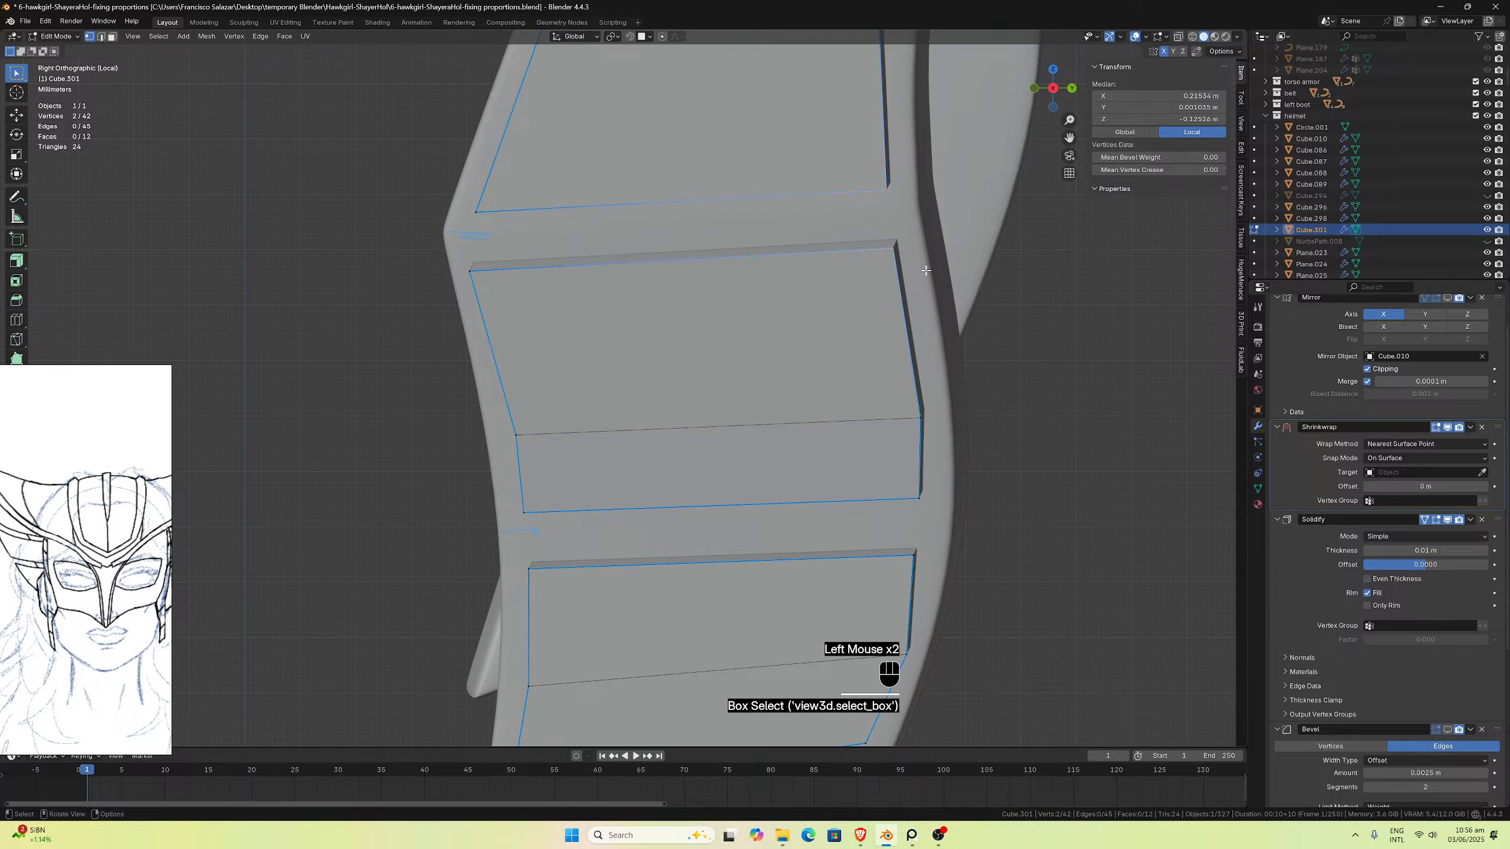
pyautogui.press('g')
pyautogui.press('g')
pyautogui.click(925, 271)
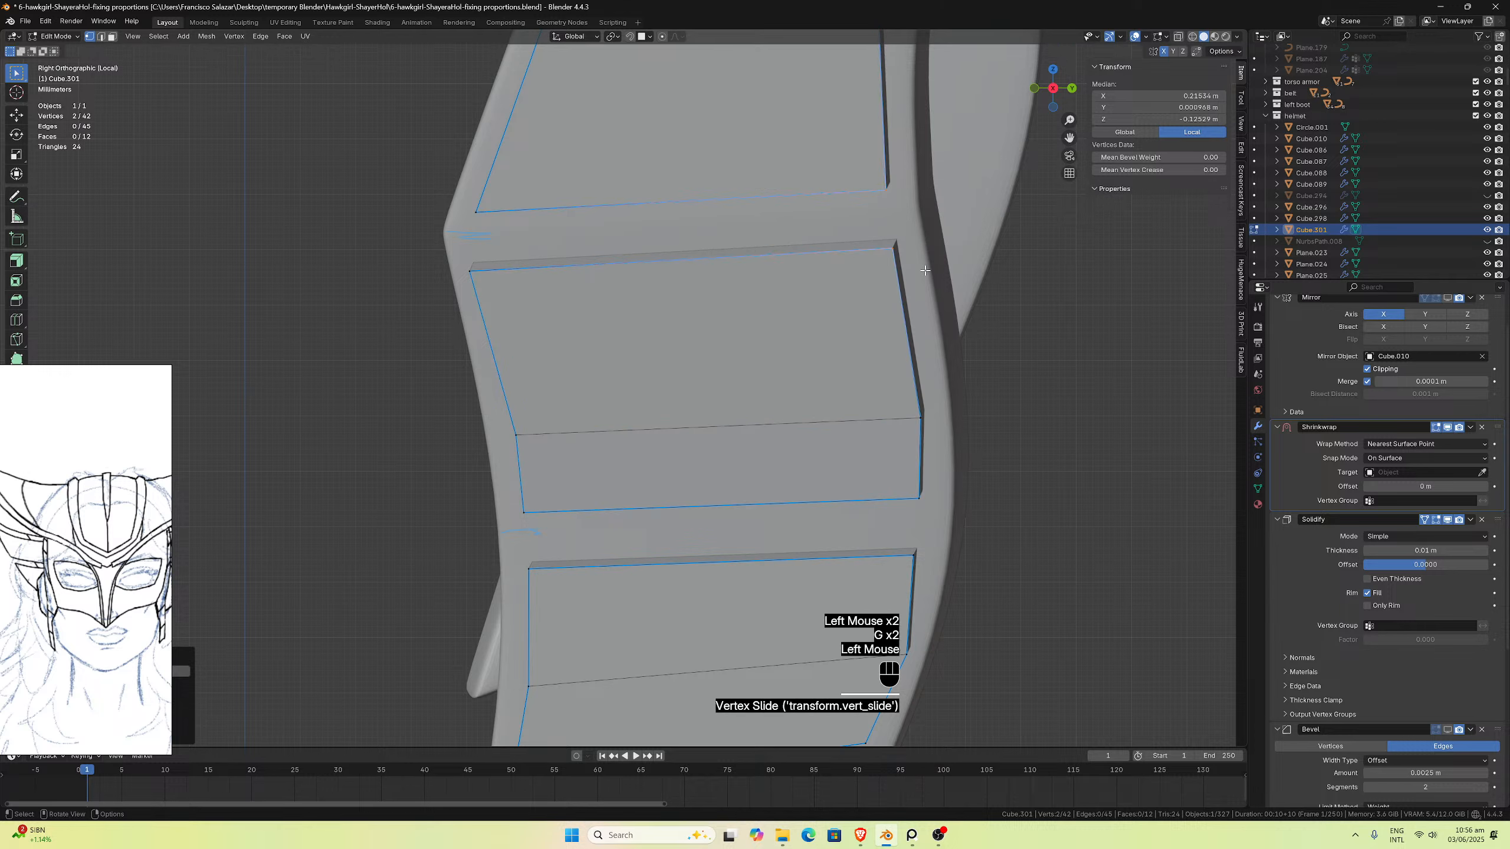
pyautogui.hotkey('ctrl', 'z')
# Step: Add a centred loop cut across the fourth-lowest strap segment, running from its front edge to its rear edge
pyautogui.moveTo(1068, 138); pyautogui.dragTo(1068, 319)
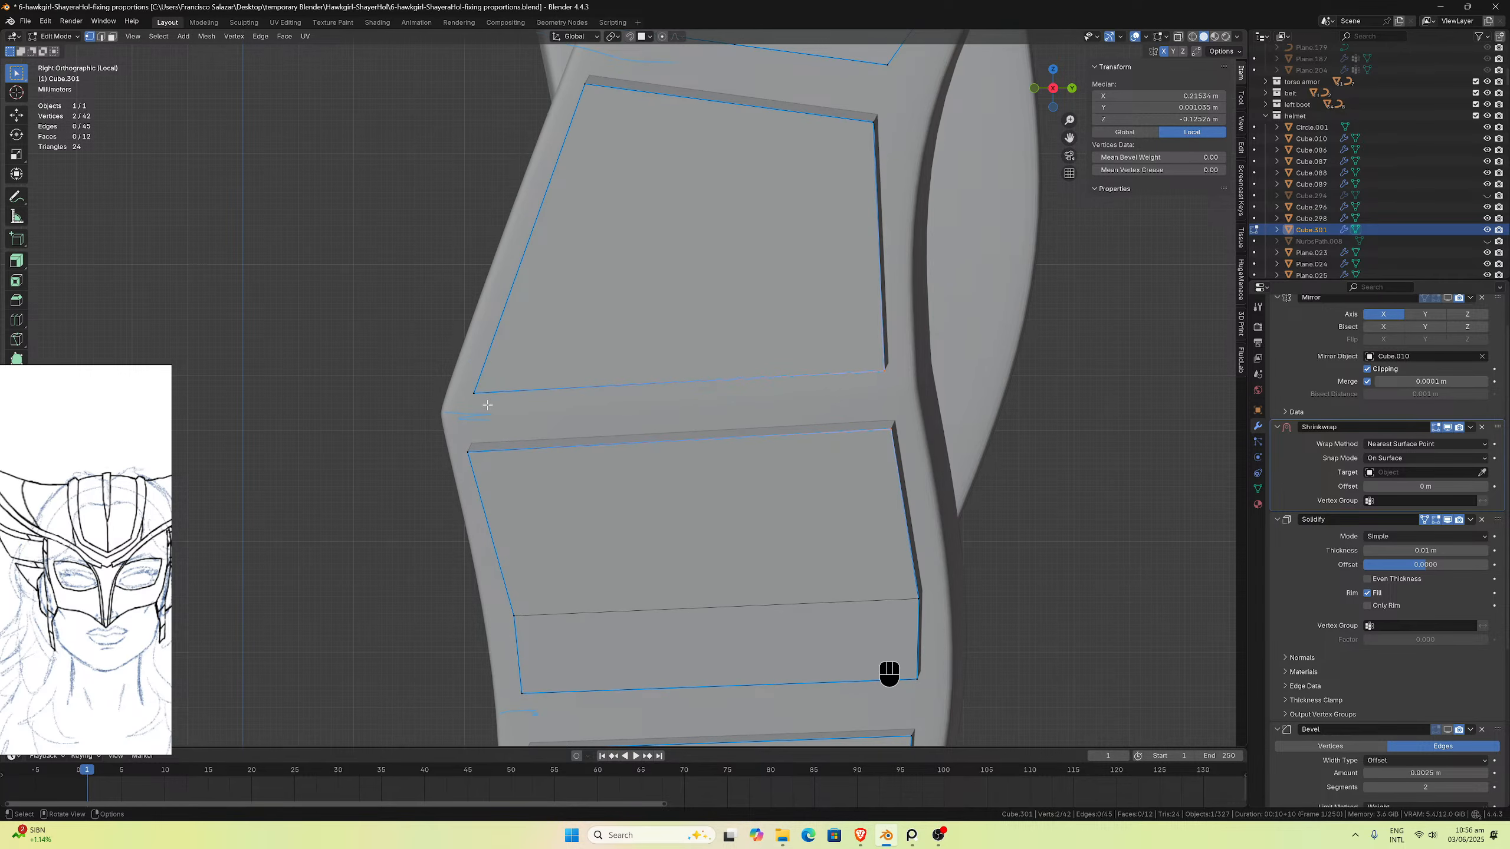
pyautogui.scroll(-2, 703, 355)
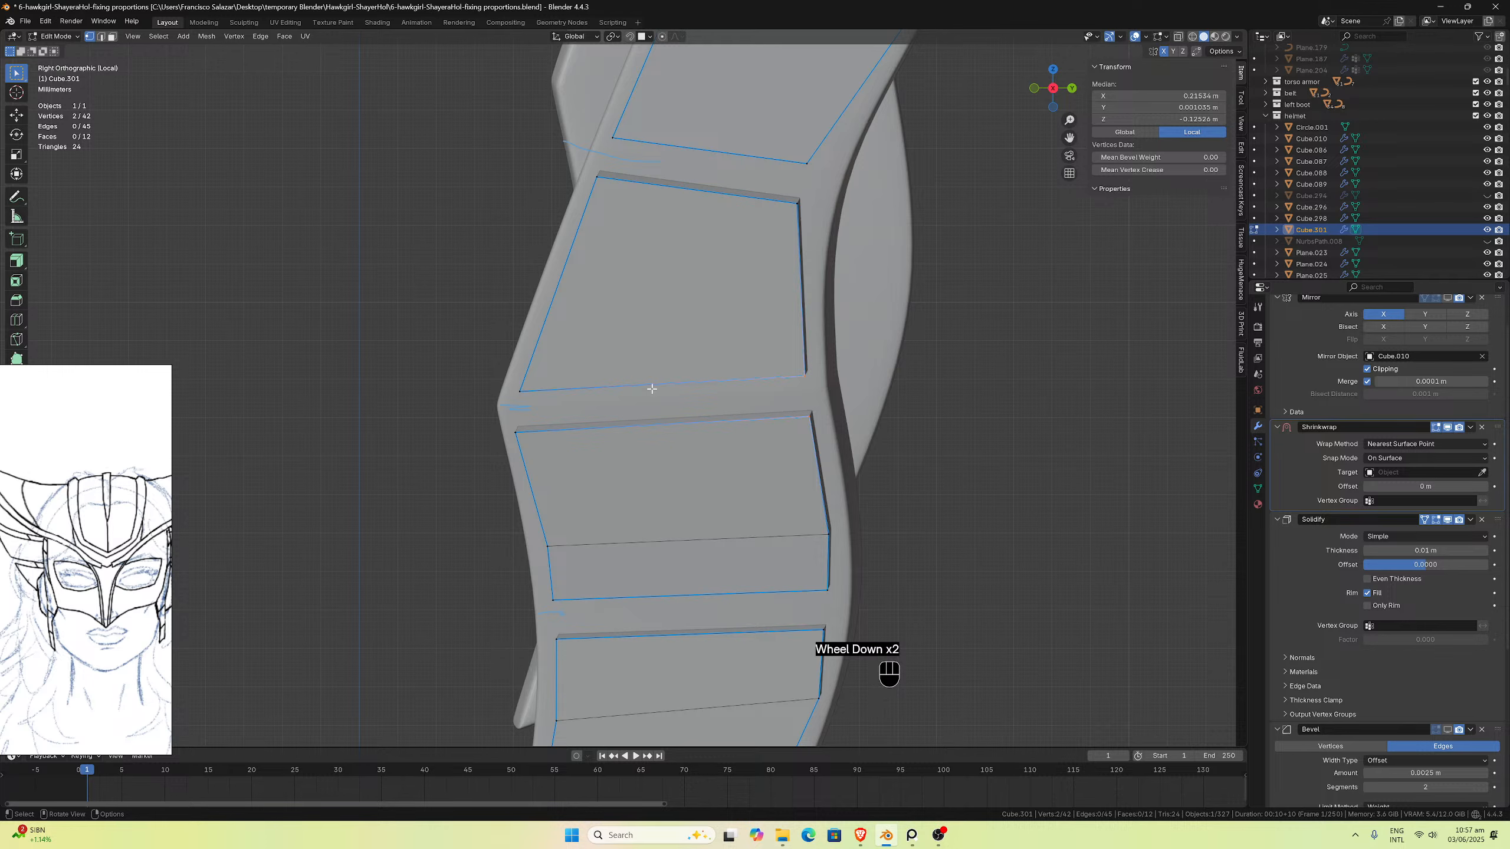
pyautogui.scroll(2, 651, 388)
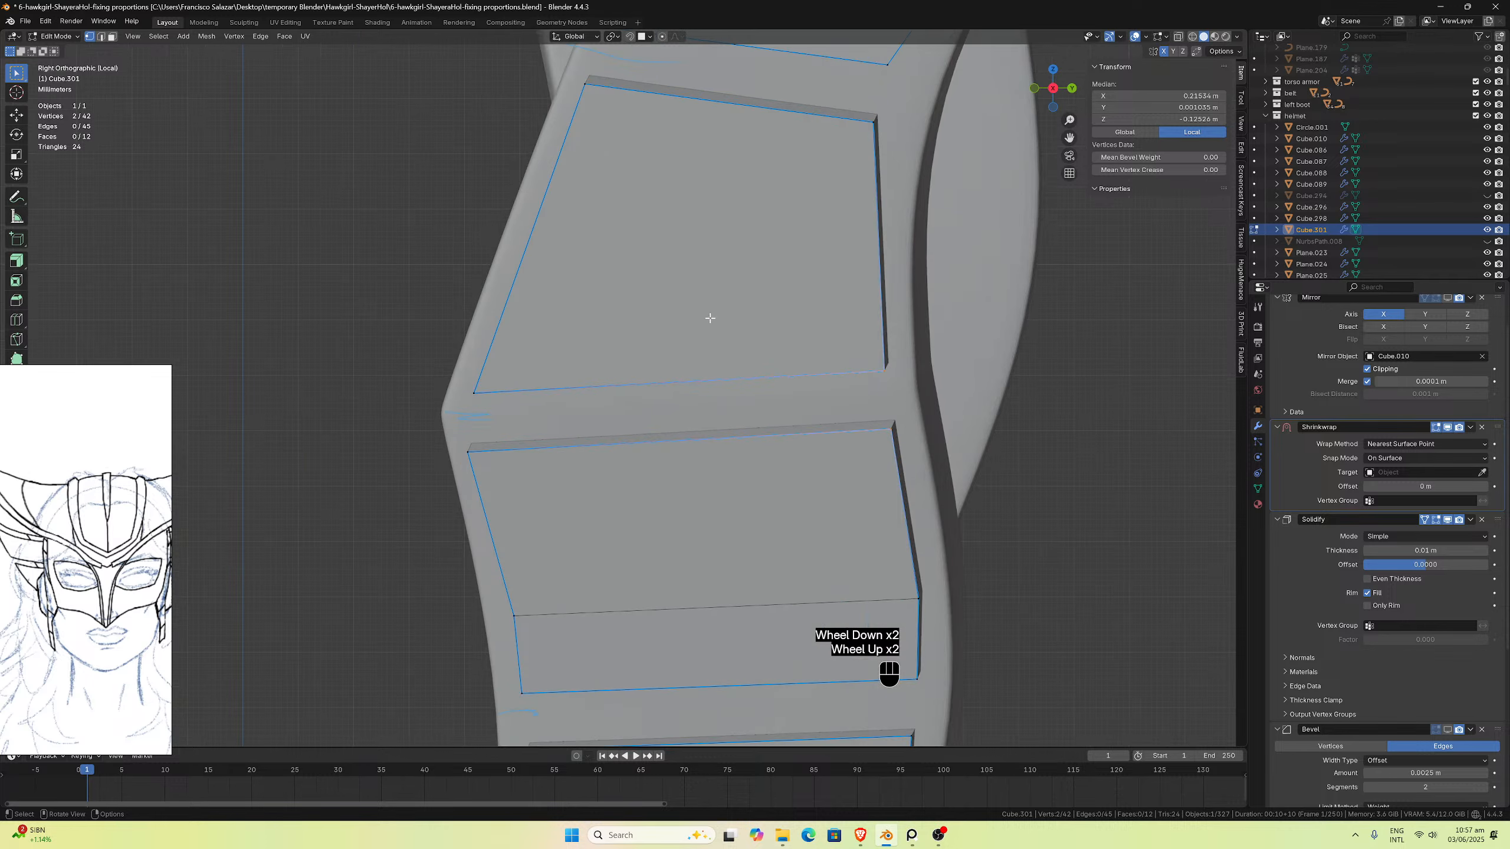
pyautogui.hotkey('ctrl', 'r')
pyautogui.click(870, 242)
pyautogui.click(869, 242)
# Step: Move the facing rear corner vertices of the fourth- and fifth-lowest segments toward the strap's rear edge
pyautogui.moveTo(1069, 137); pyautogui.dragTo(1012, 279)
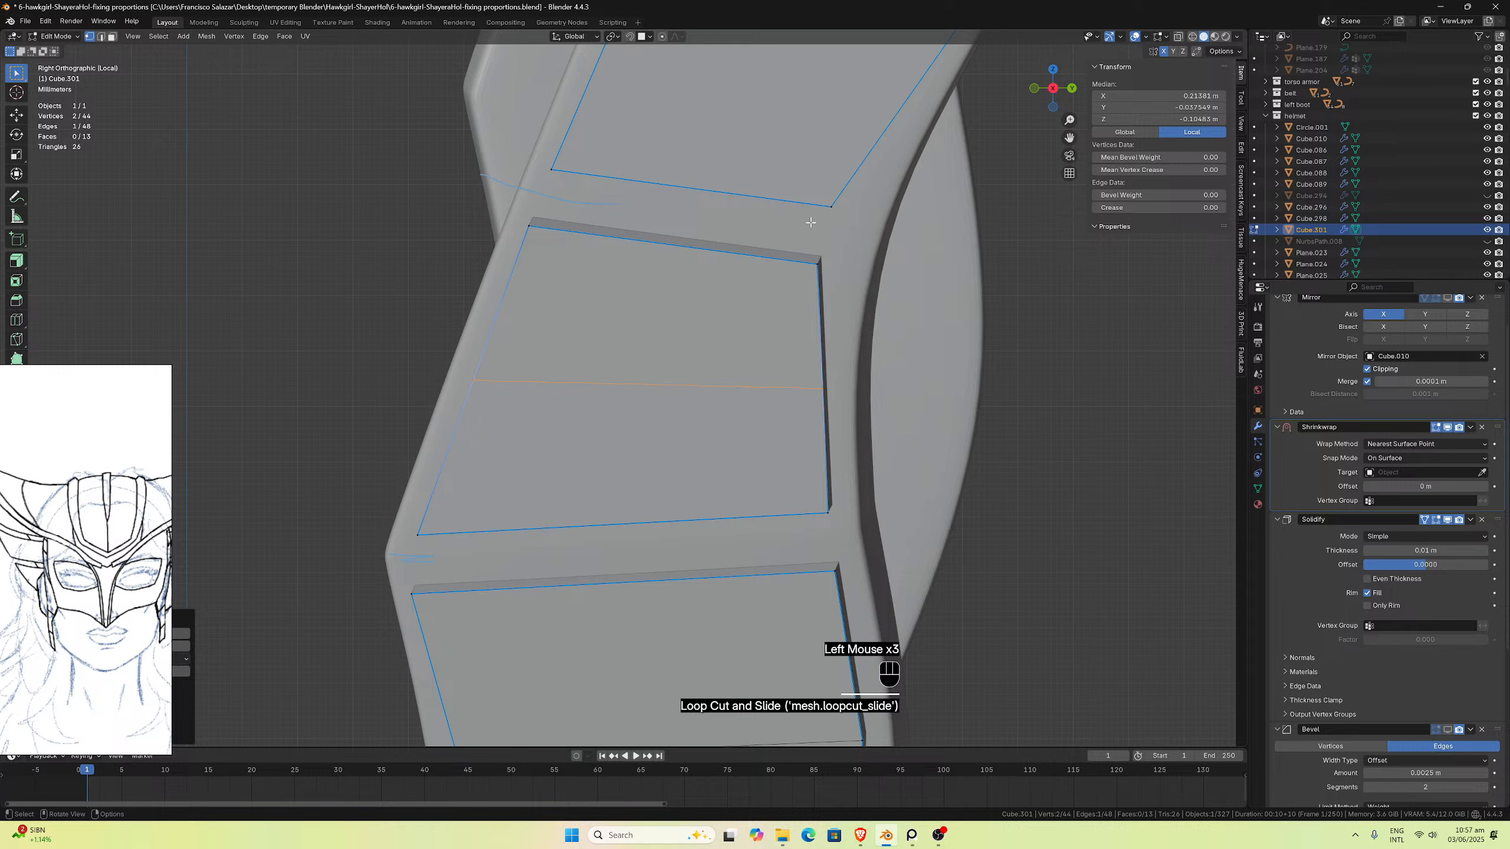
pyautogui.click(876, 309)
pyautogui.press('g')
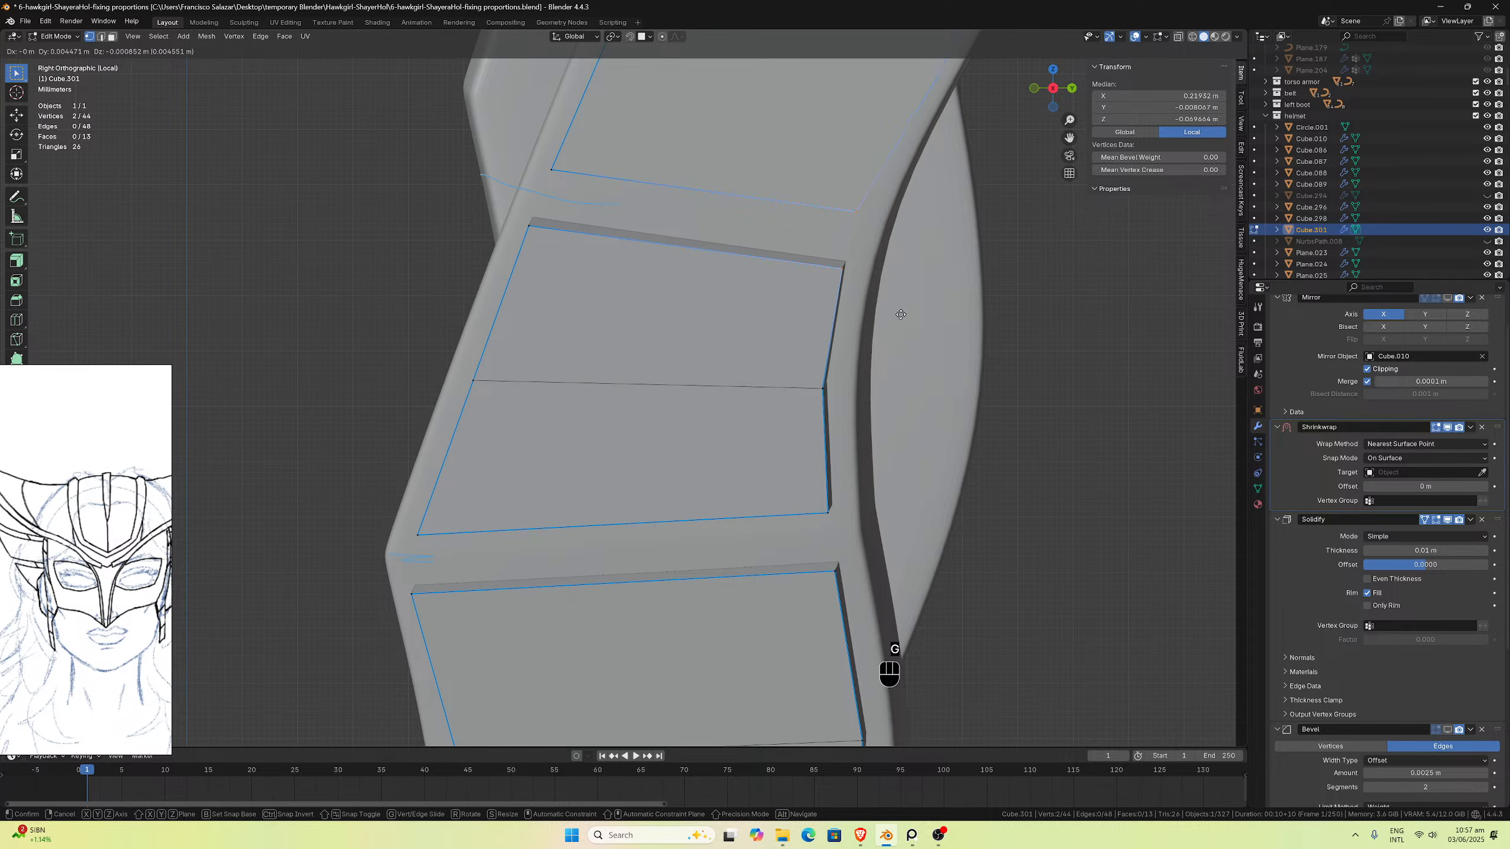
pyautogui.click(901, 314)
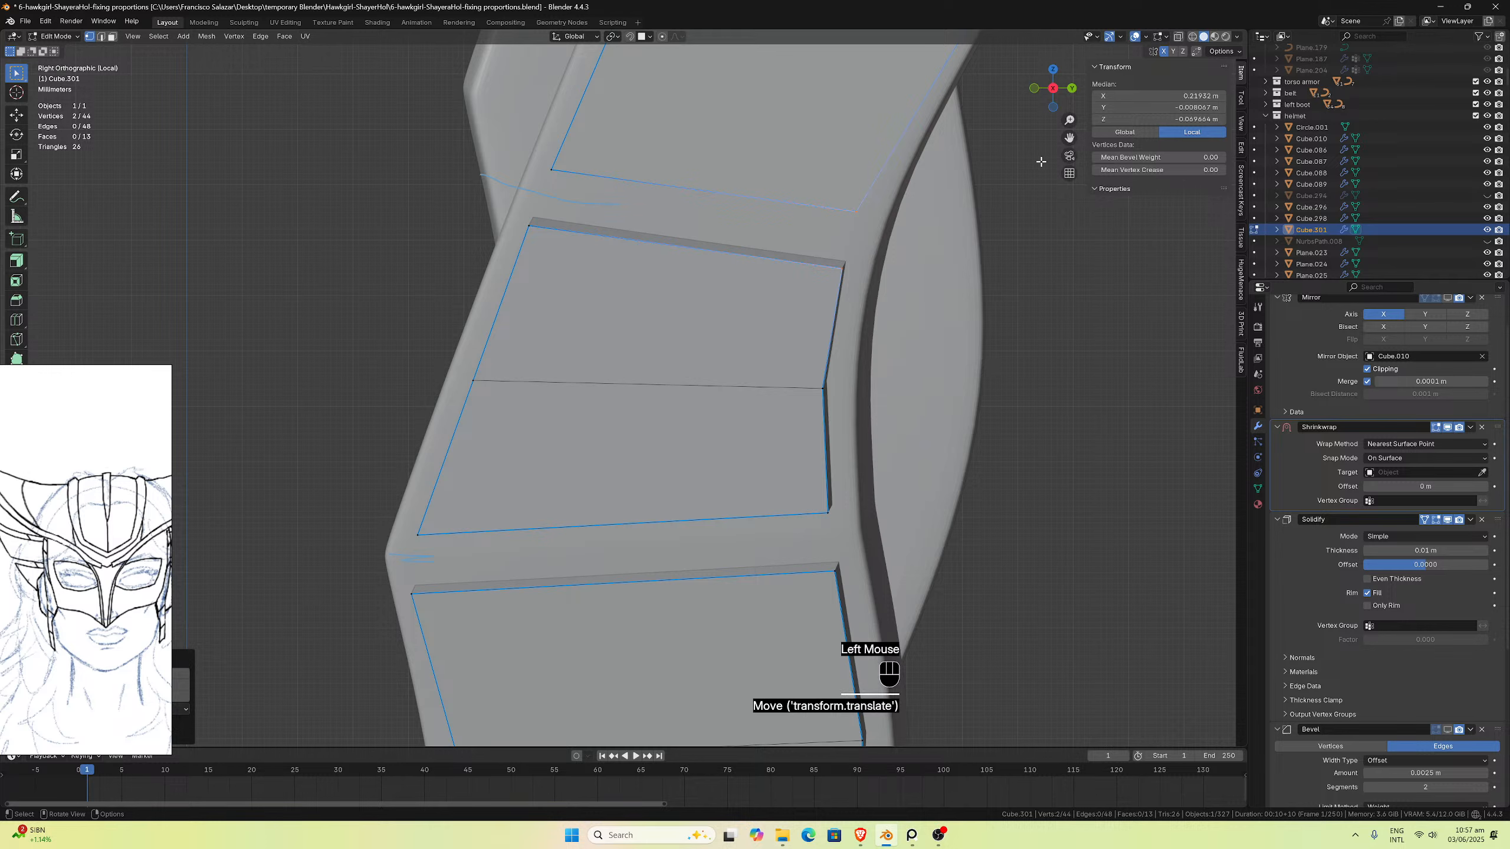
# Step: Add a loop cut across the fifth-lowest segment, slid toward its lower edge, and move the cut's rear vertex slightly toward the front
pyautogui.moveTo(1069, 137); pyautogui.dragTo(1018, 103)
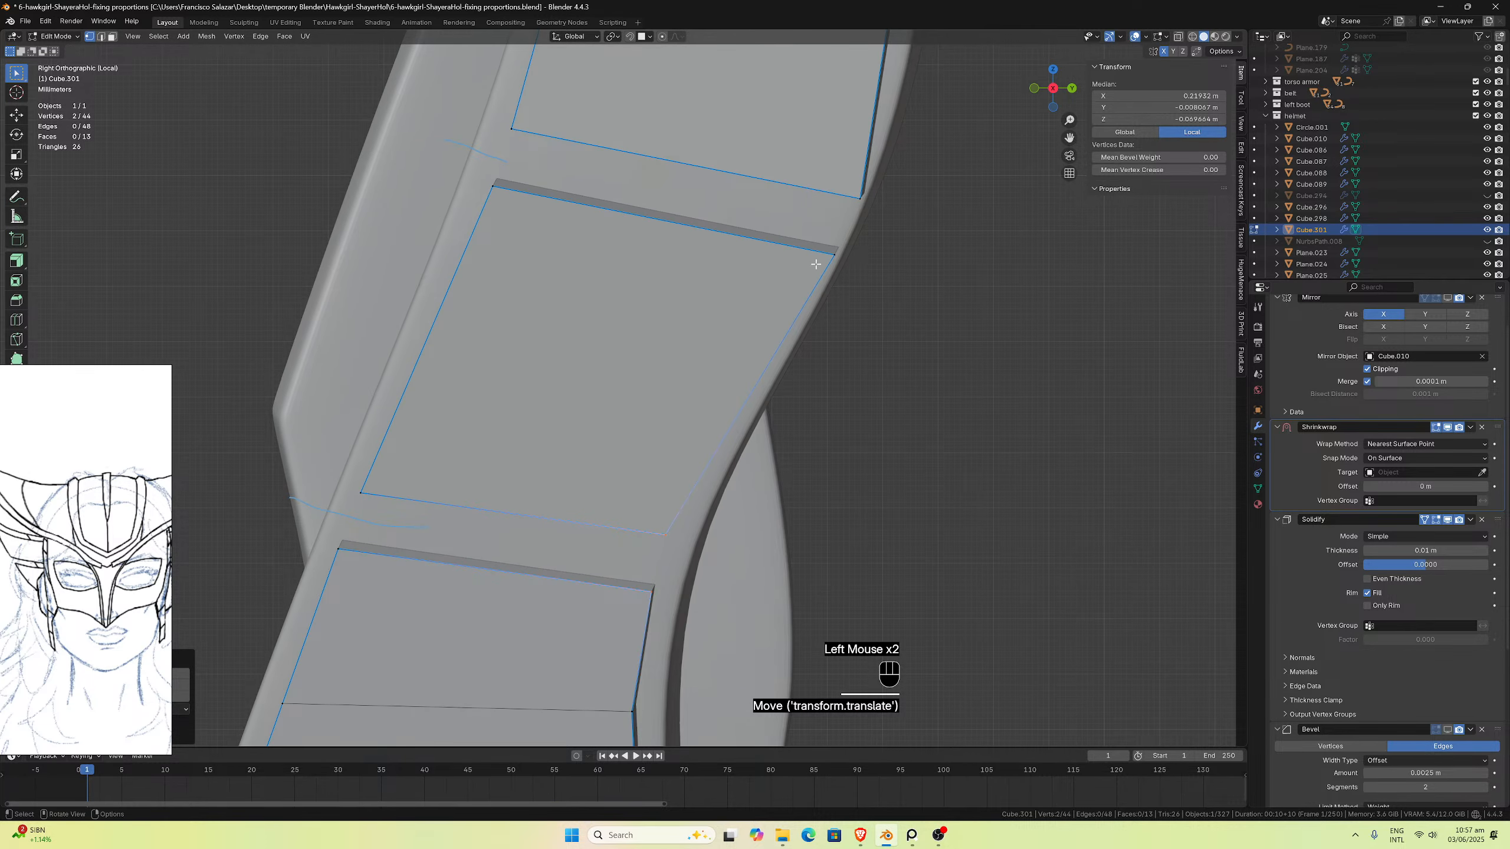
pyautogui.hotkey('ctrl', 'r')
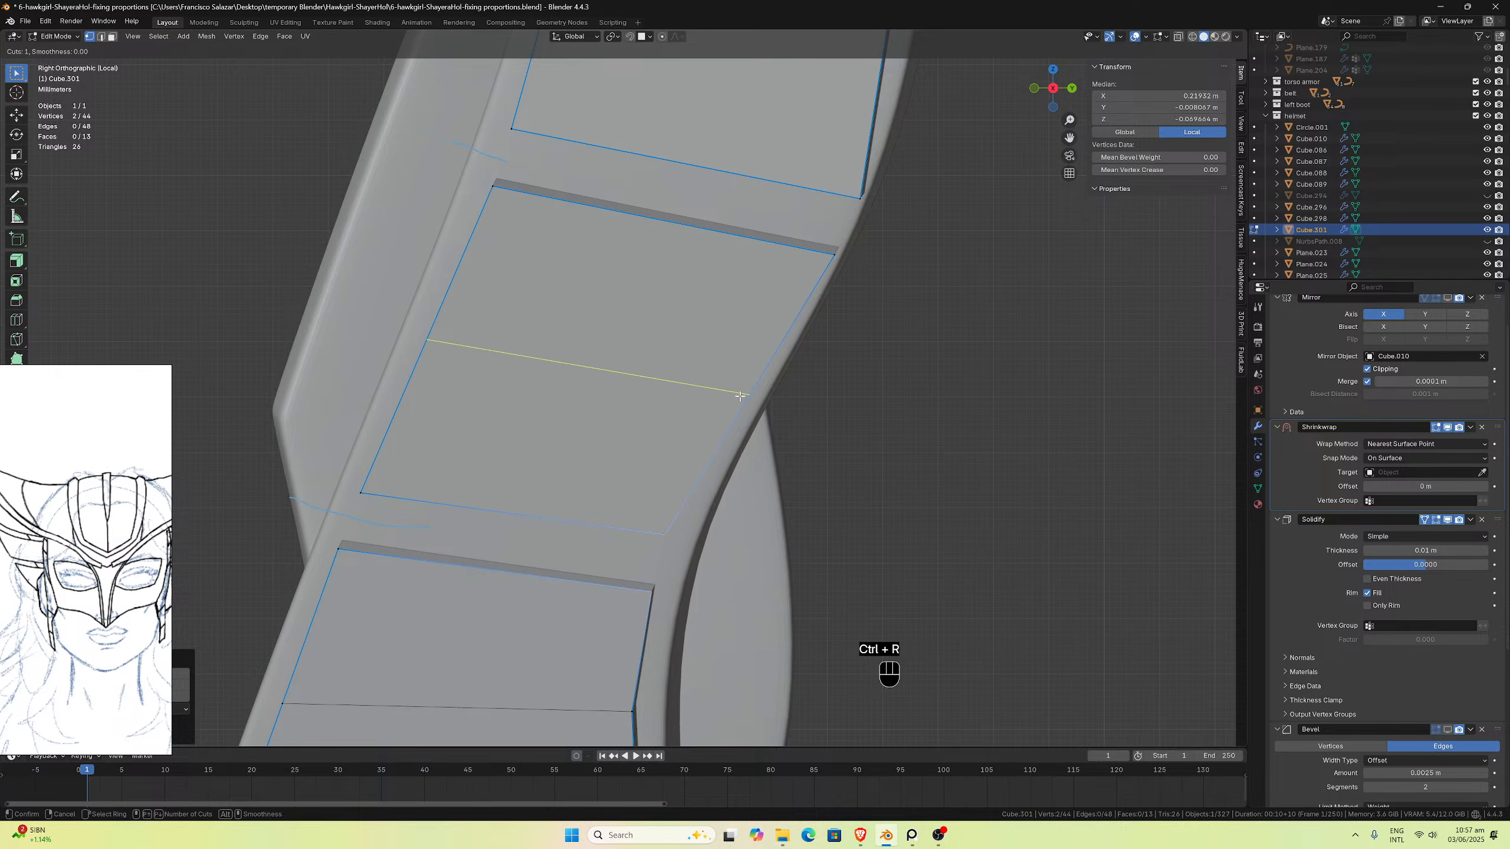
pyautogui.click(742, 395)
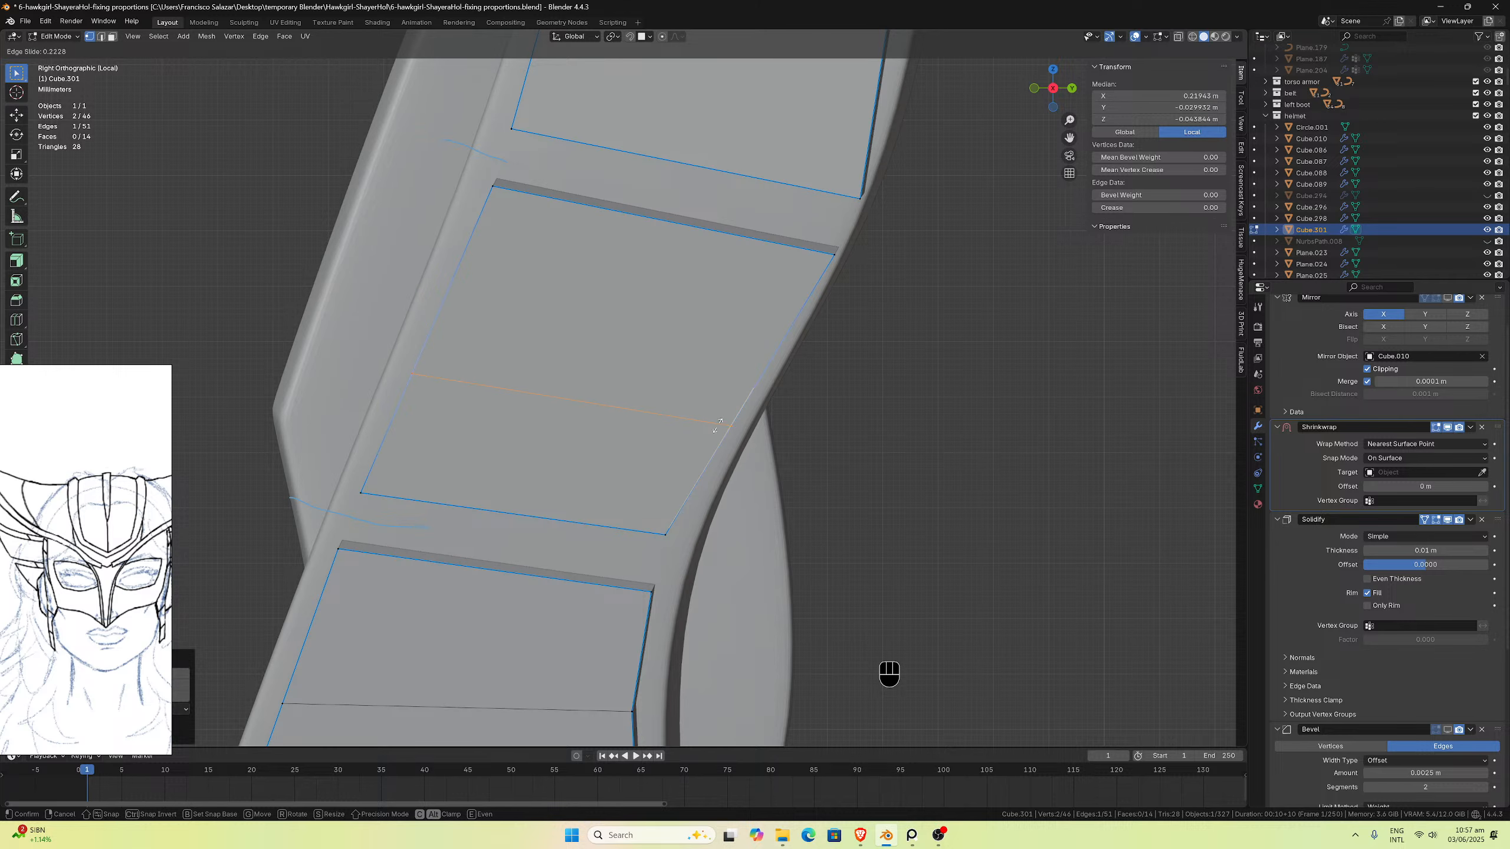
pyautogui.click(717, 426)
pyautogui.click(745, 443)
pyautogui.press('g')
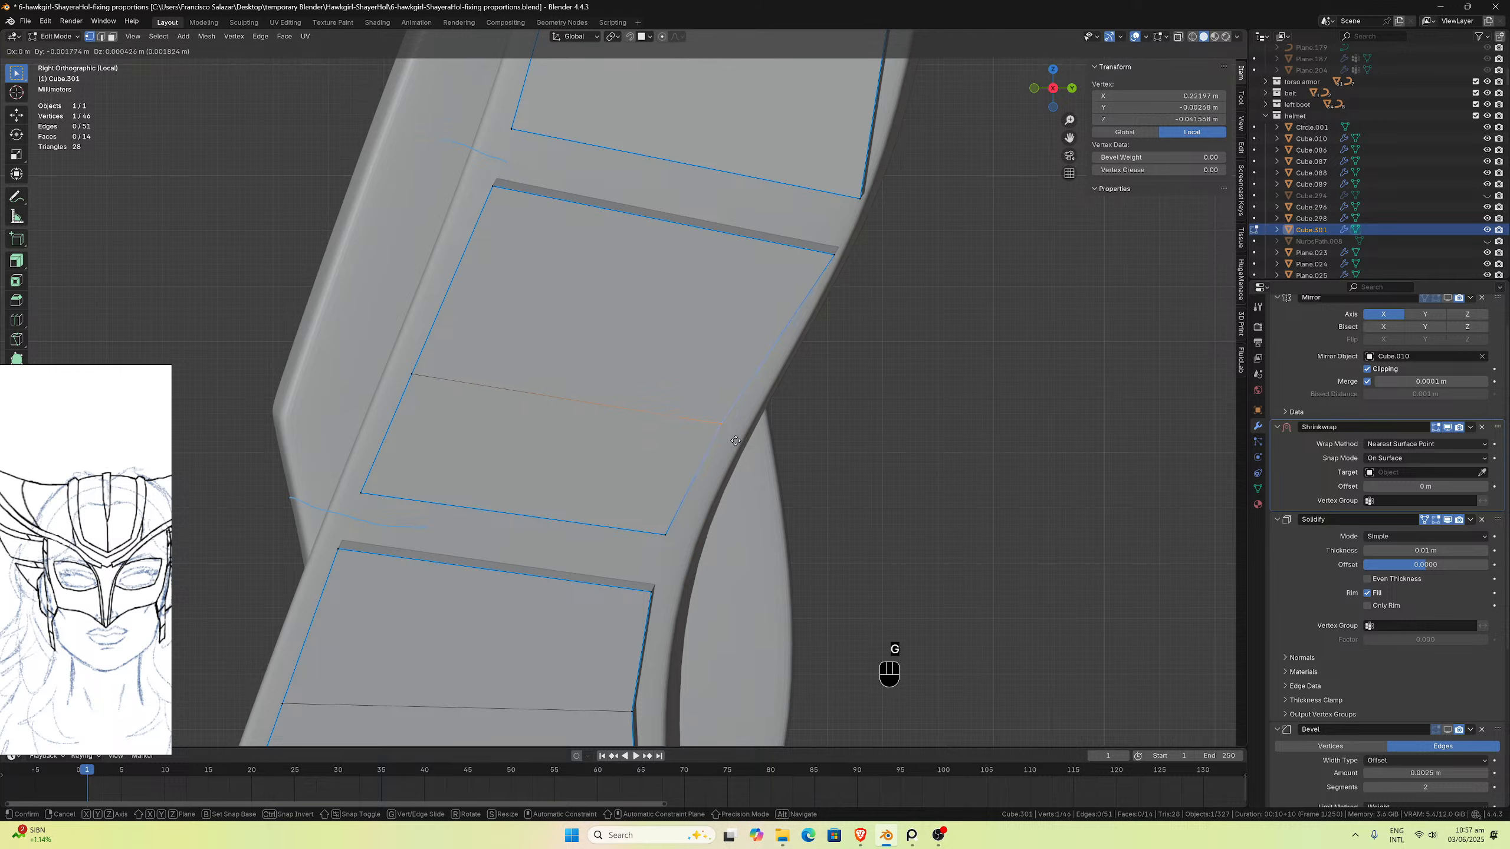
pyautogui.click(736, 441)
# Step: Slide the facing rear corner vertices of the fifth- and sixth-lowest segments inward along their edges
pyautogui.moveTo(809, 150); pyautogui.dragTo(894, 285)
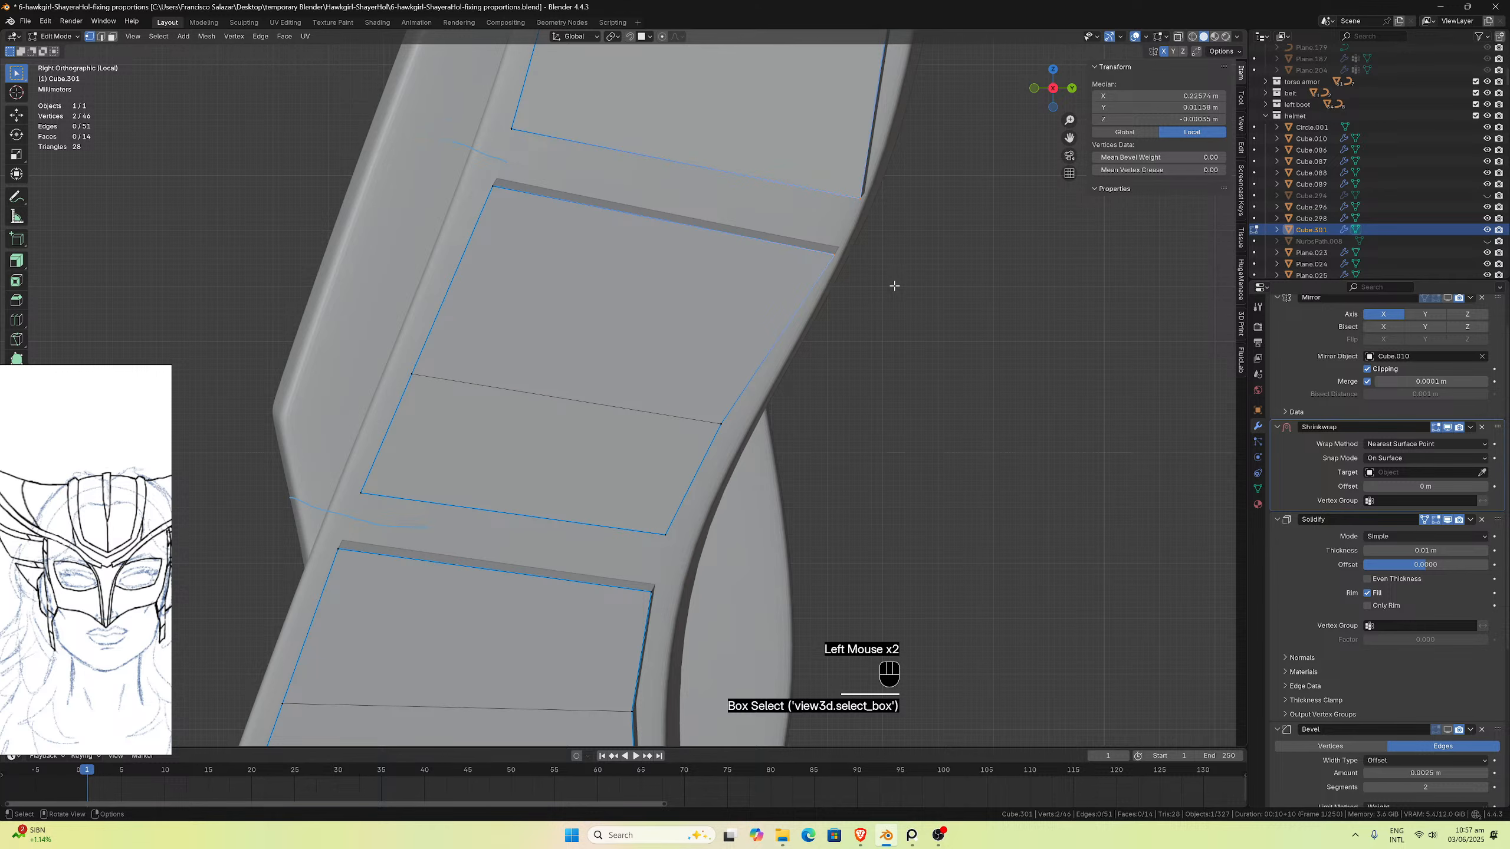
pyautogui.press('g')
pyautogui.press('g')
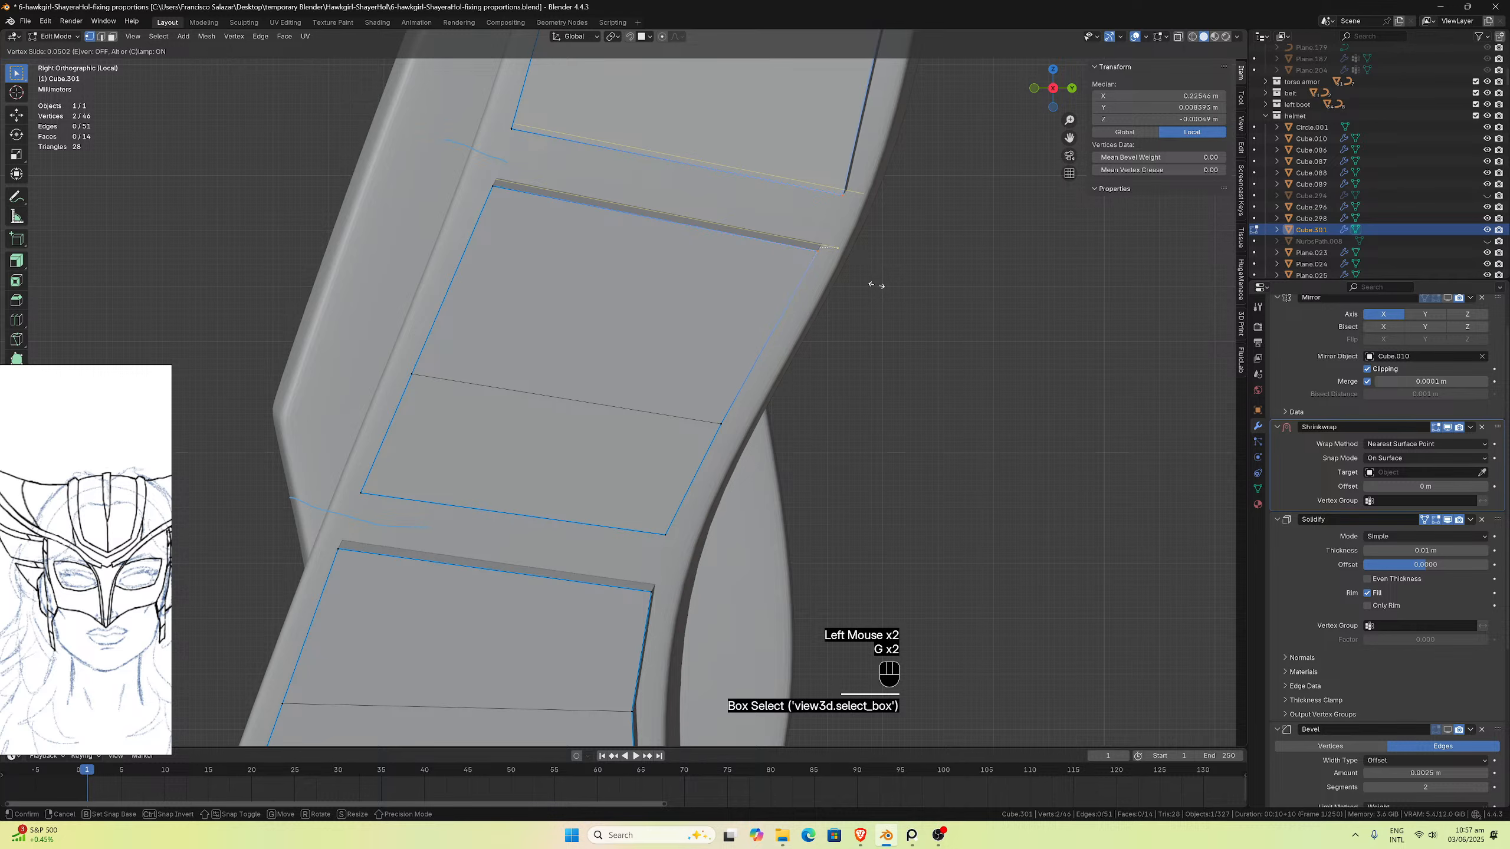
pyautogui.click(878, 275)
# Step: Add a loop cut across the sixth-lowest segment and move it slightly downward and toward the strap's rear
pyautogui.moveTo(1069, 140); pyautogui.dragTo(1019, 164)
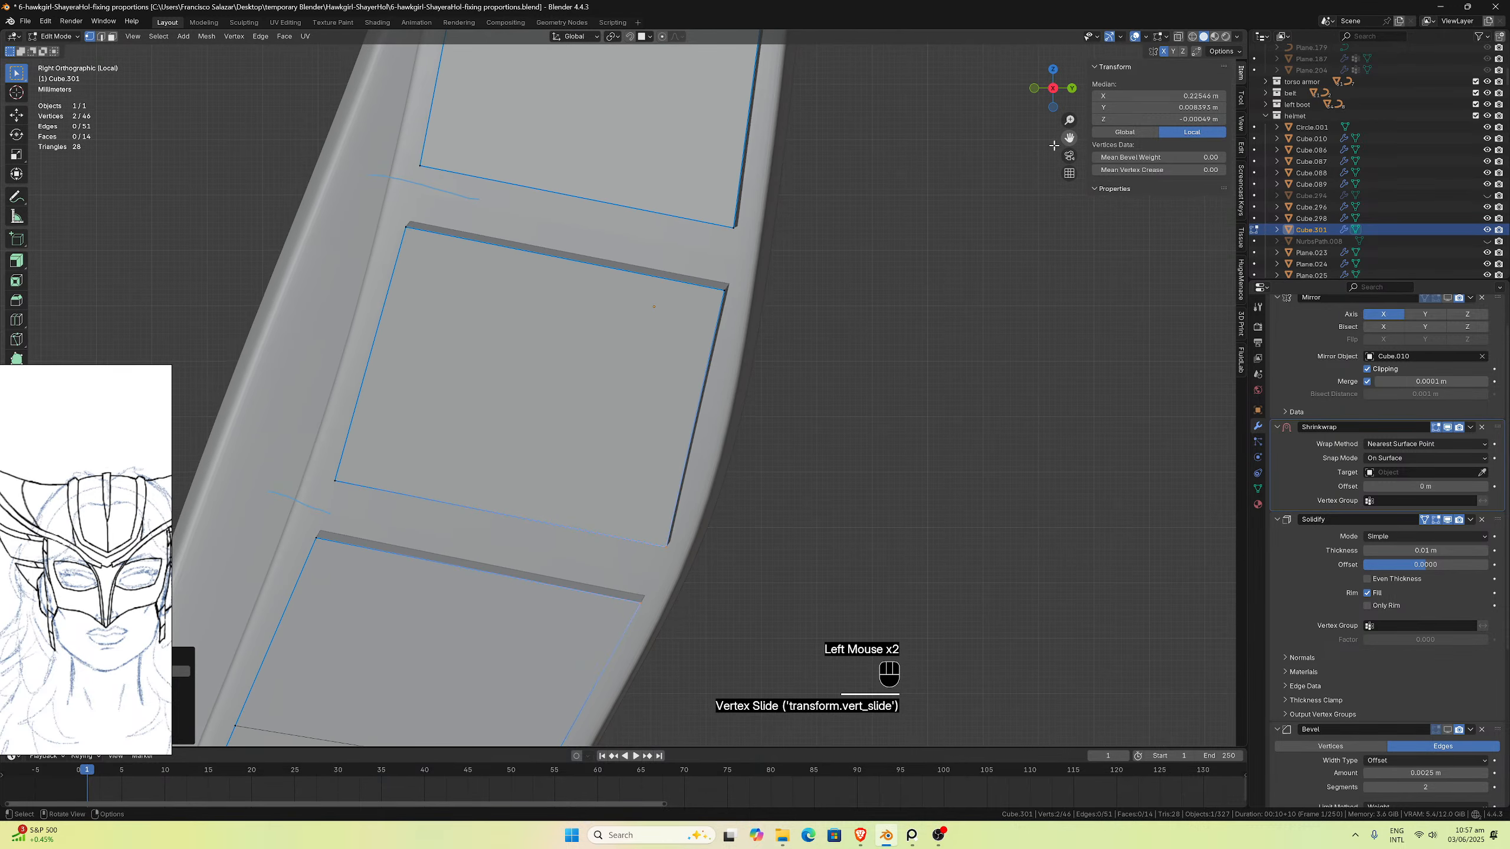
pyautogui.hotkey('ctrl', 'r')
pyautogui.click(698, 427)
pyautogui.click(698, 427)
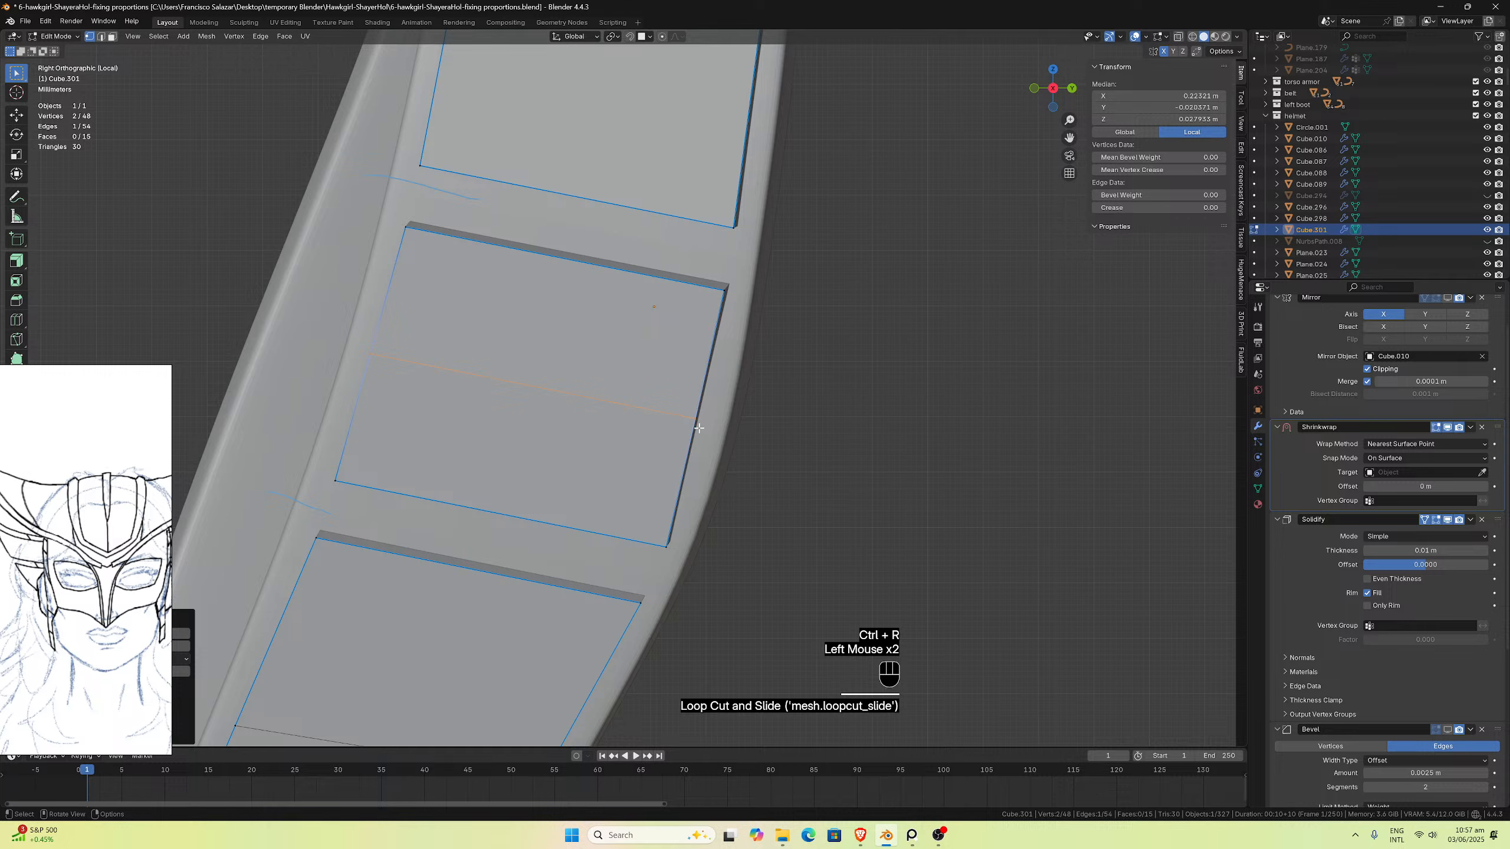
pyautogui.press('g')
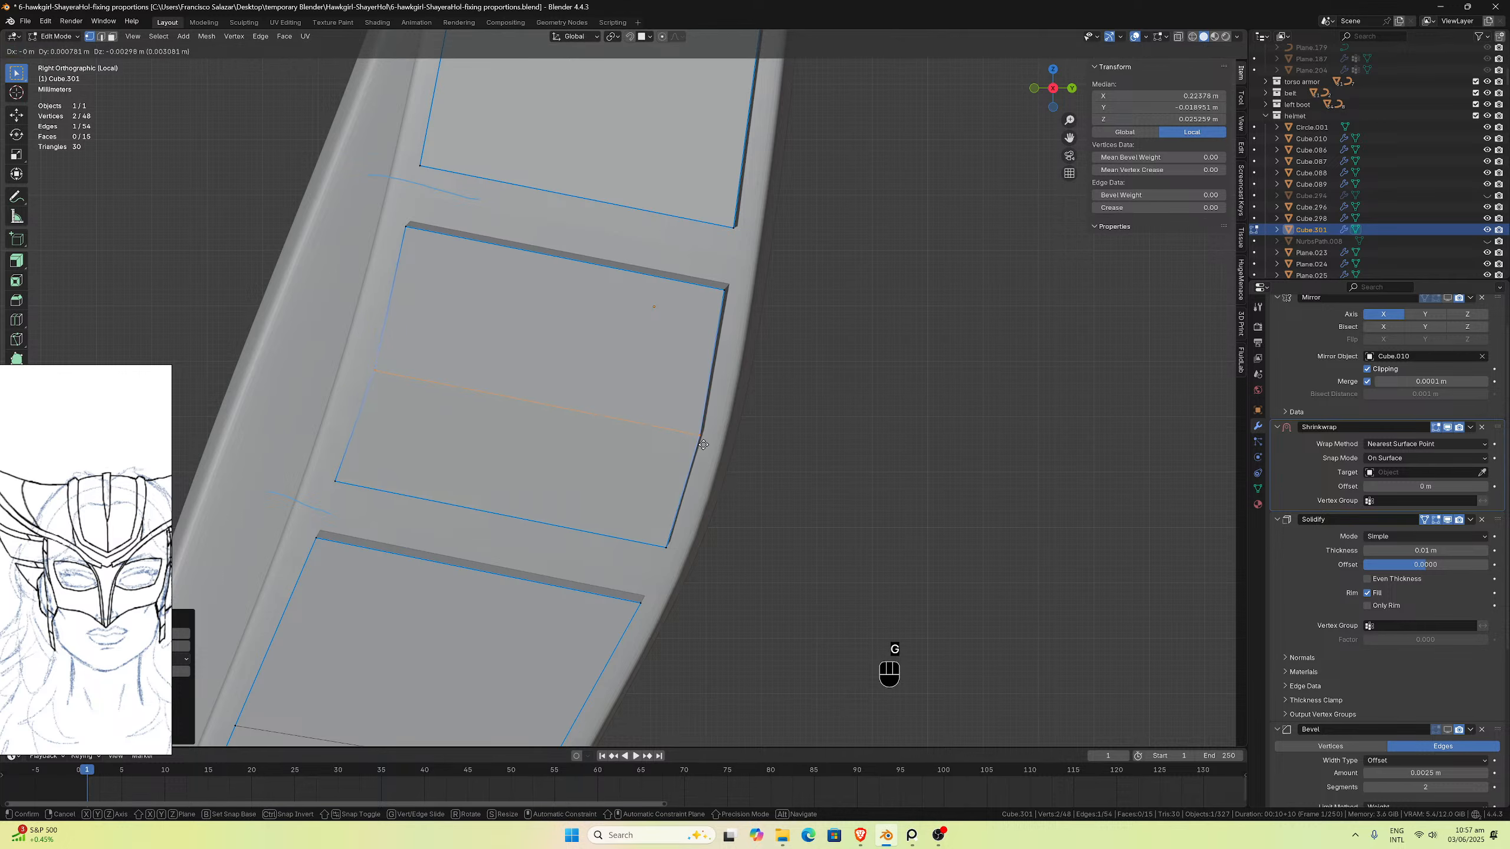
pyautogui.click(701, 439)
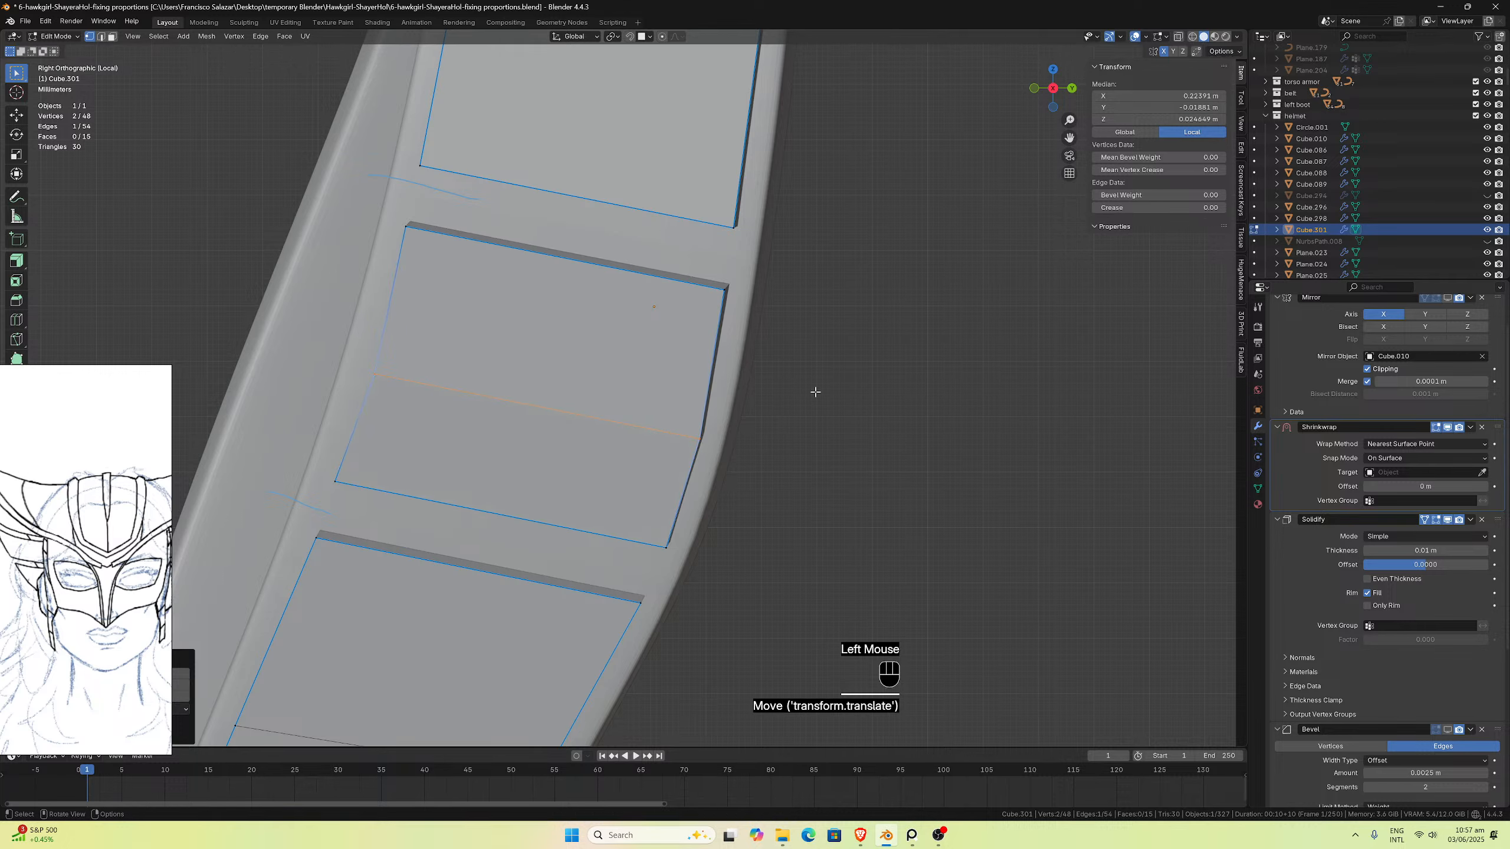
# Step: Slide the facing rear corner vertices of the sixth- and seventh-lowest segments slightly inward along their edges
pyautogui.moveTo(1069, 138); pyautogui.dragTo(942, 280)
pyautogui.scroll(-1, 720, 364)
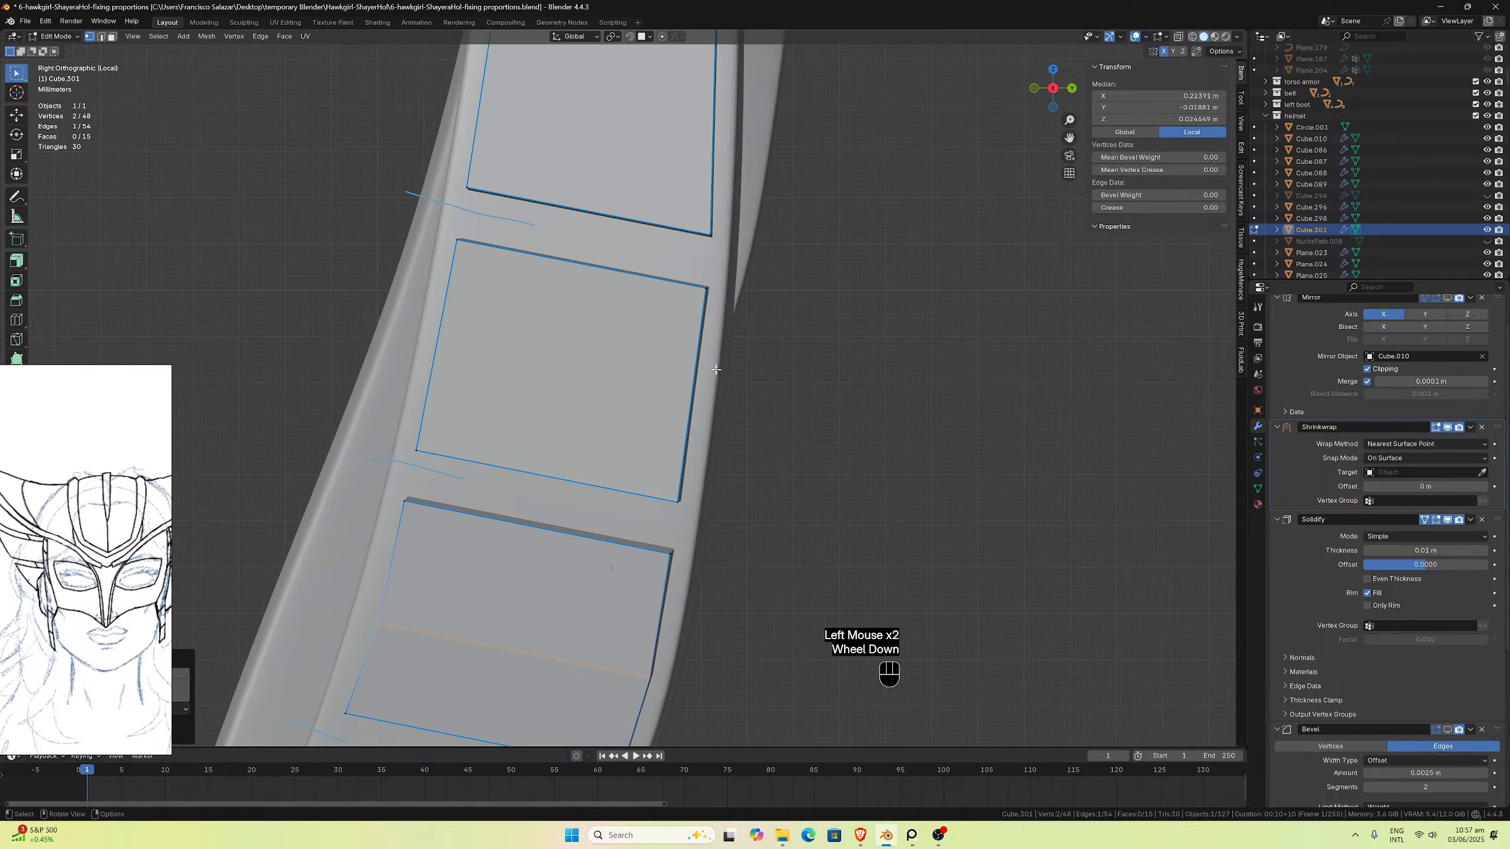
pyautogui.scroll(1, 720, 364)
pyautogui.click(668, 537)
pyautogui.moveTo(668, 537); pyautogui.dragTo(707, 617)
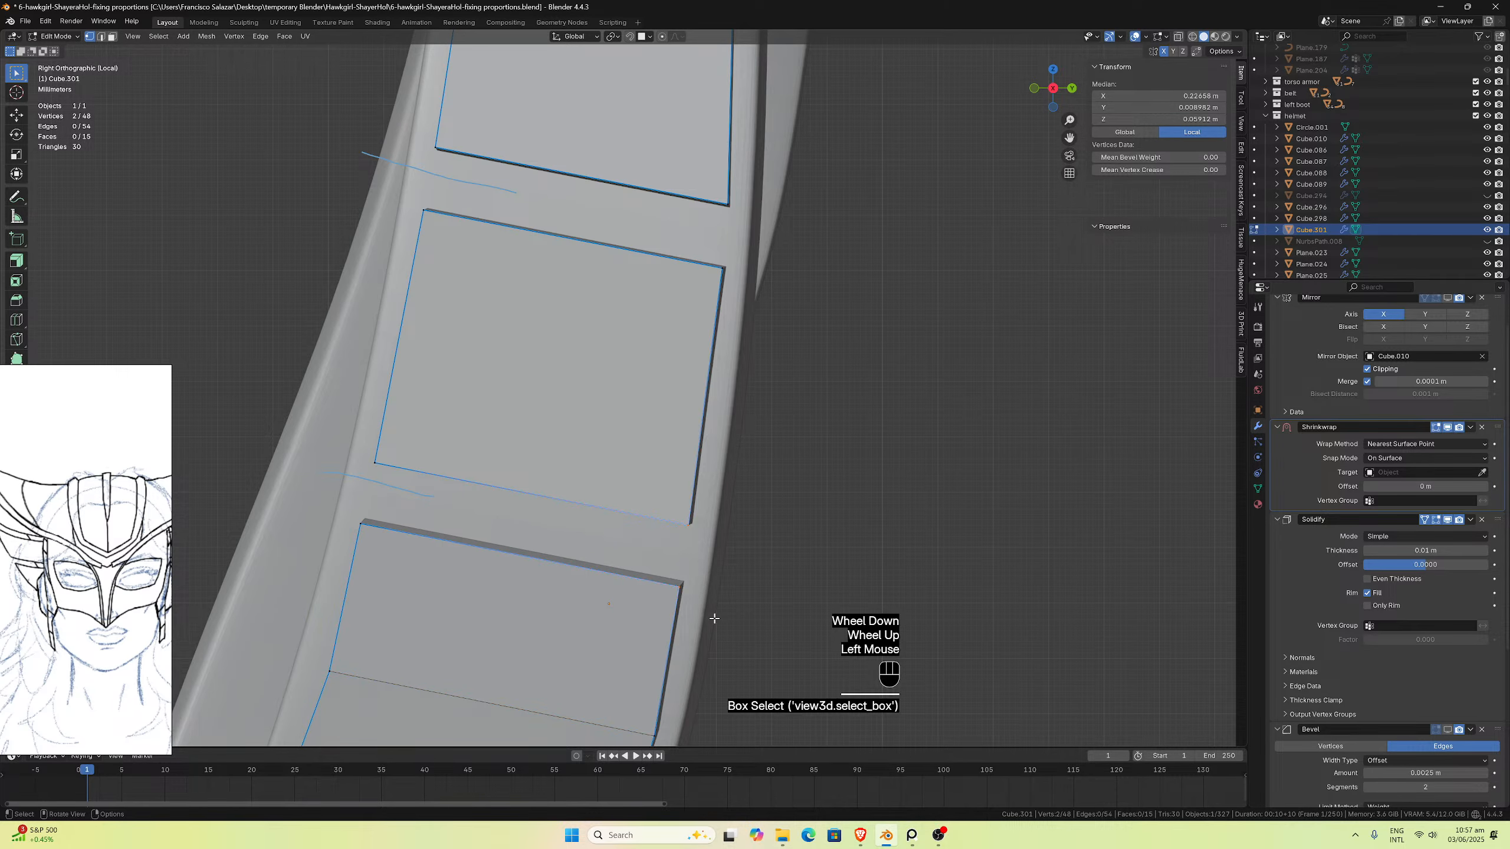
pyautogui.moveTo(651, 500); pyautogui.dragTo(726, 620)
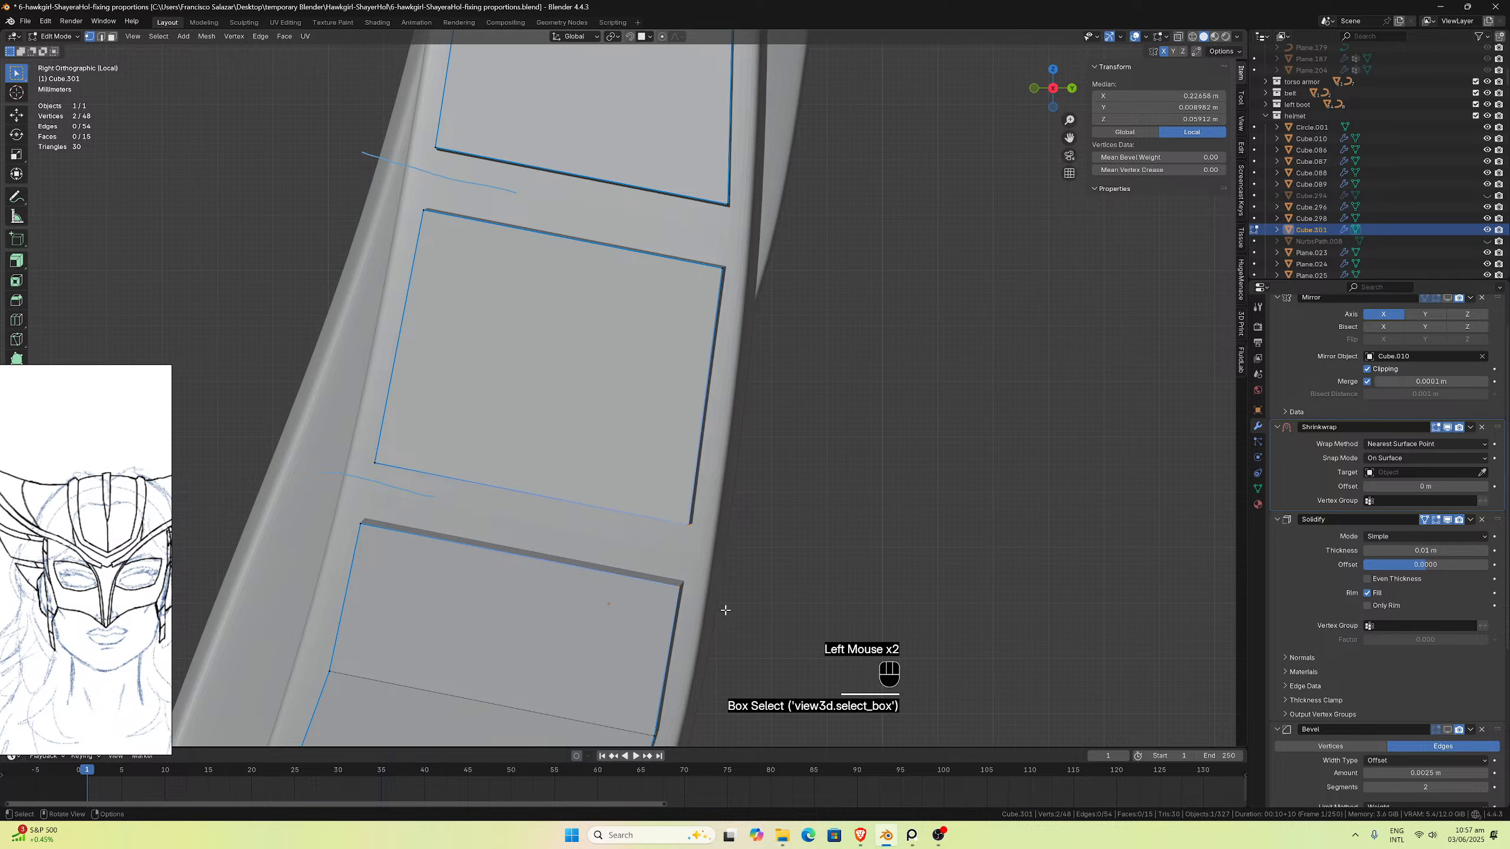
pyautogui.press('g')
pyautogui.press('g')
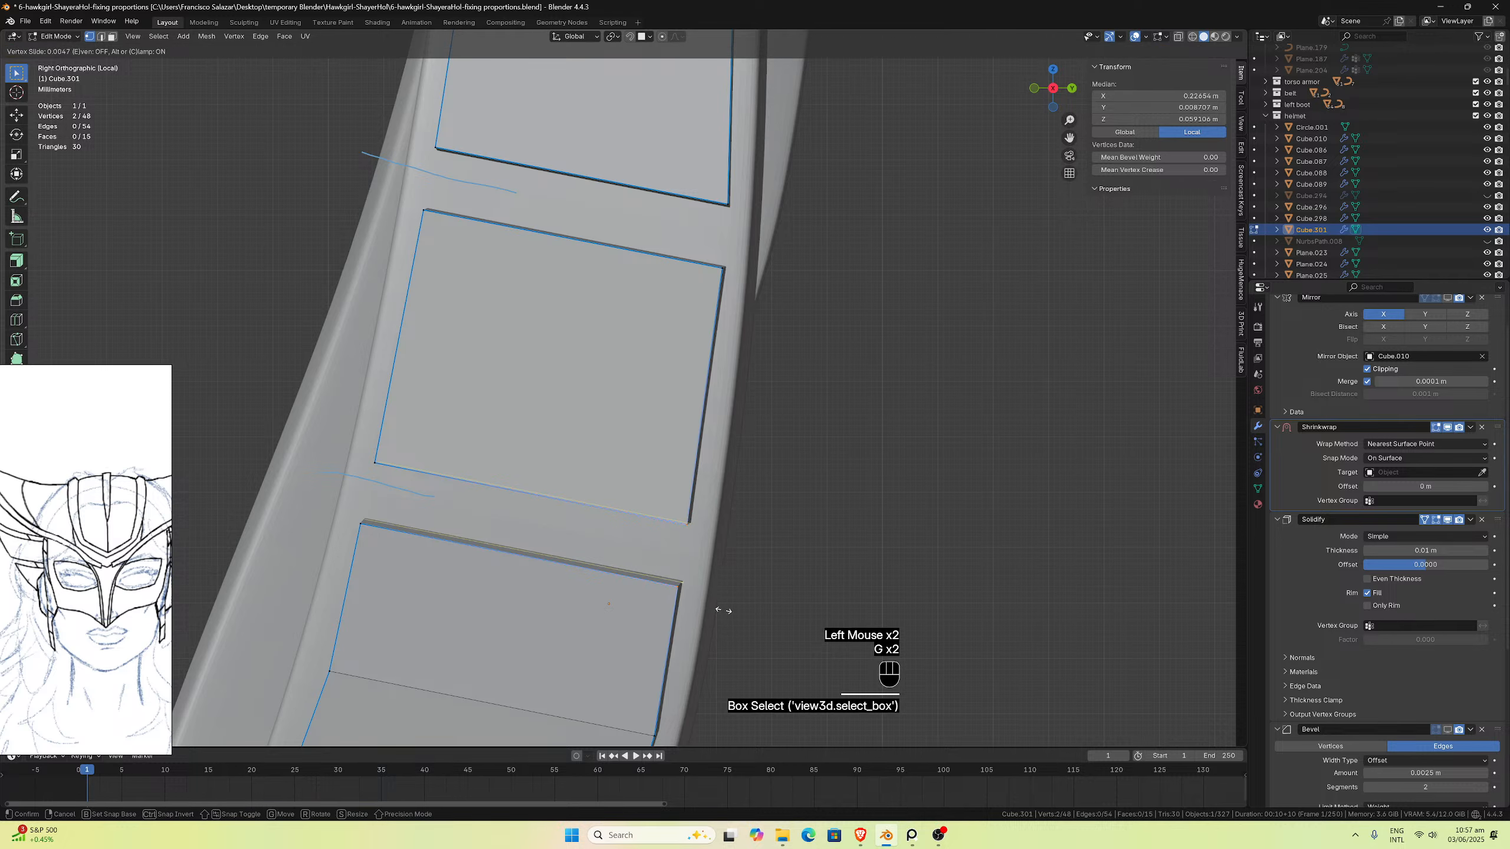
pyautogui.click(718, 610)
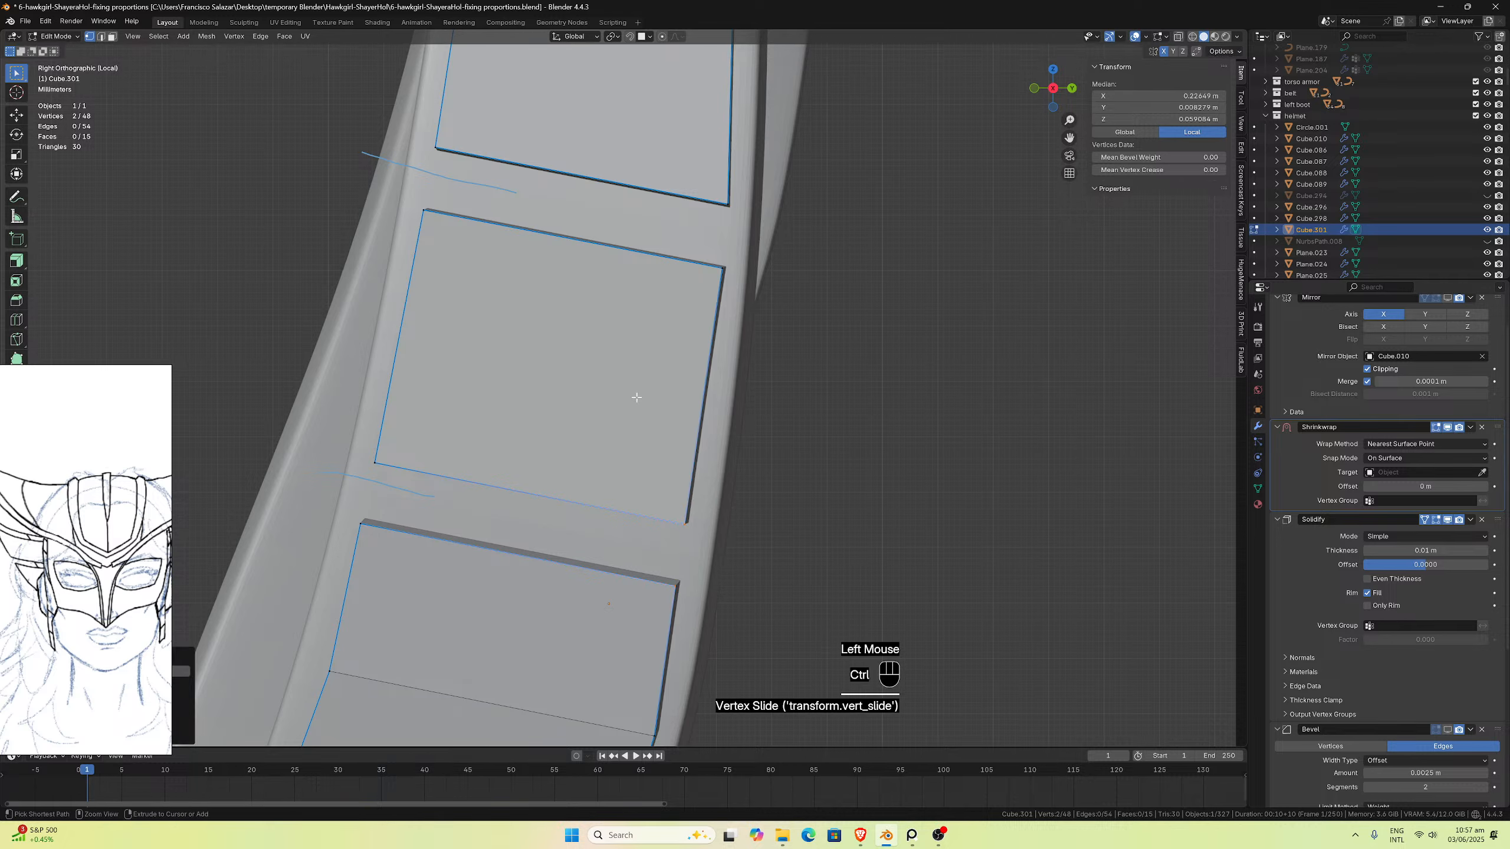
# Step: Add a loop cut across the seventh-lowest segment, slid toward its lower edge, and shift it slightly toward the strap's rear
pyautogui.hotkey('ctrl', 'r')
pyautogui.click(689, 418)
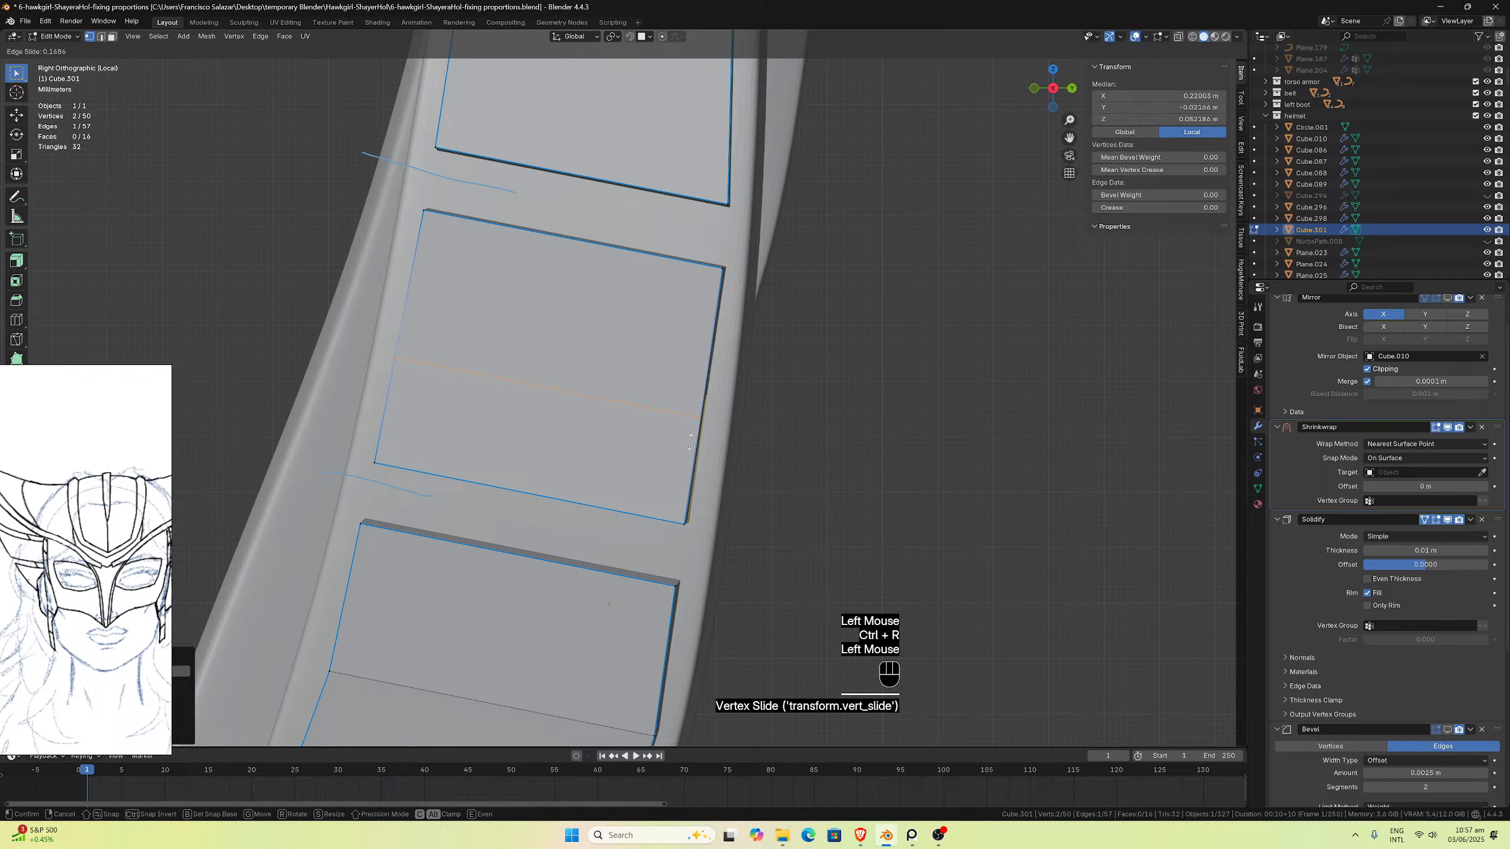
pyautogui.click(690, 443)
pyautogui.press('g')
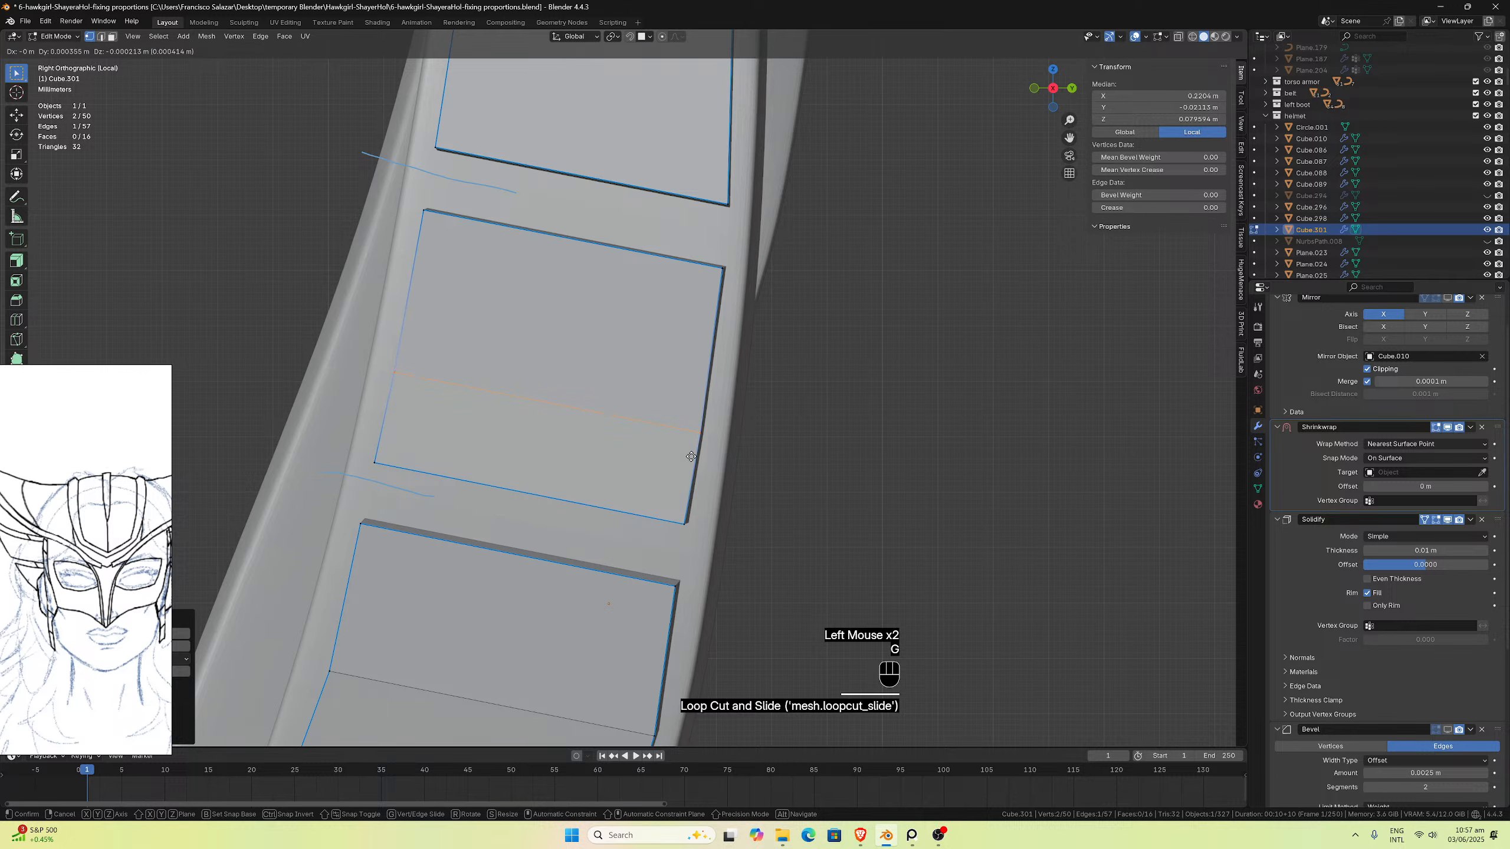
pyautogui.click(692, 456)
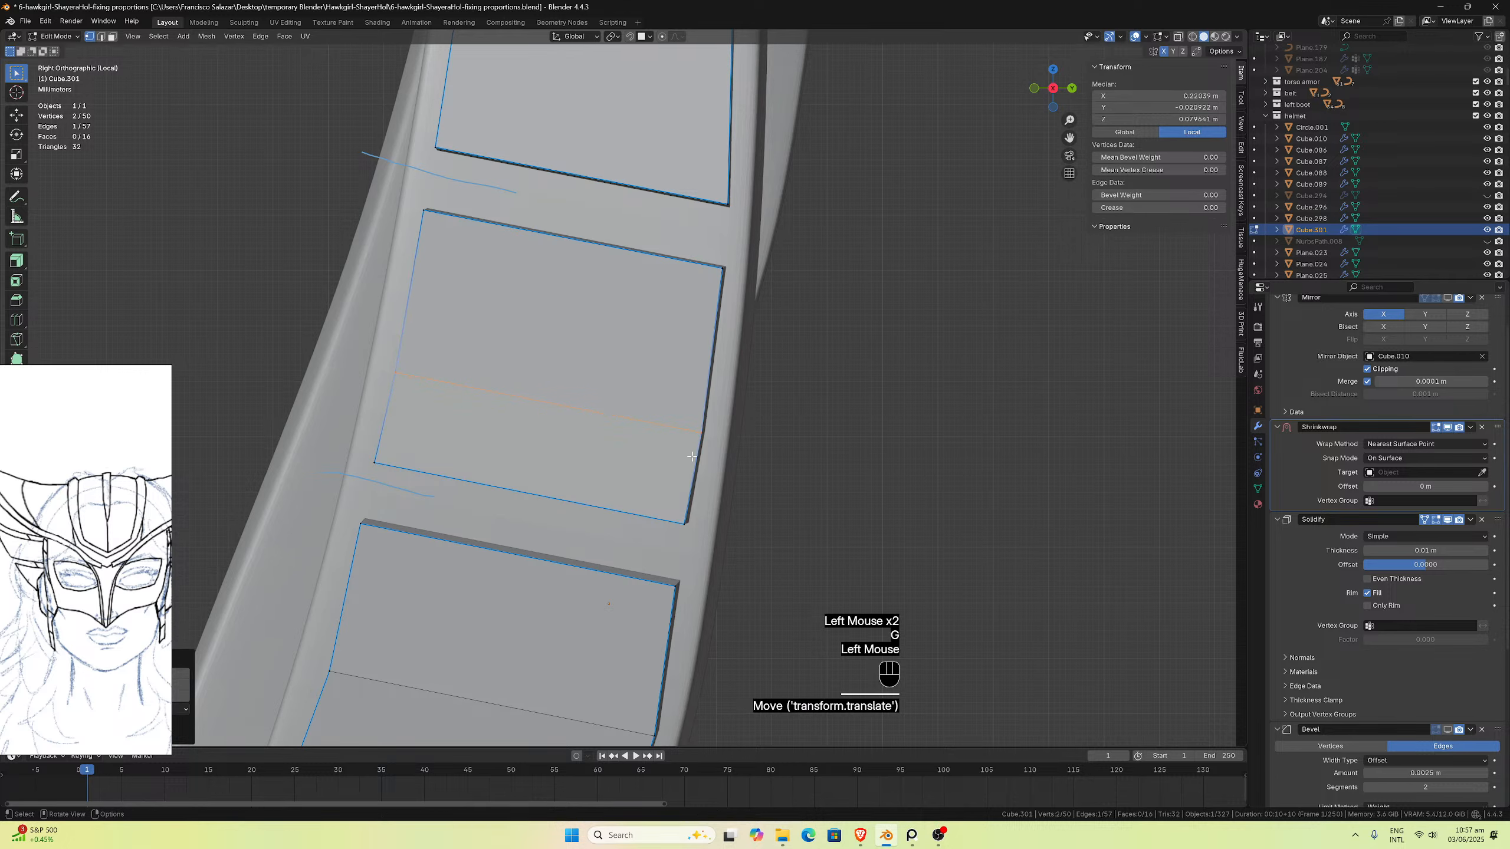
# Step: Slide the facing rear corner vertices of the seventh- and eighth-lowest segments slightly inward along their edges
pyautogui.click(750, 288)
pyautogui.press('g')
pyautogui.press('g')
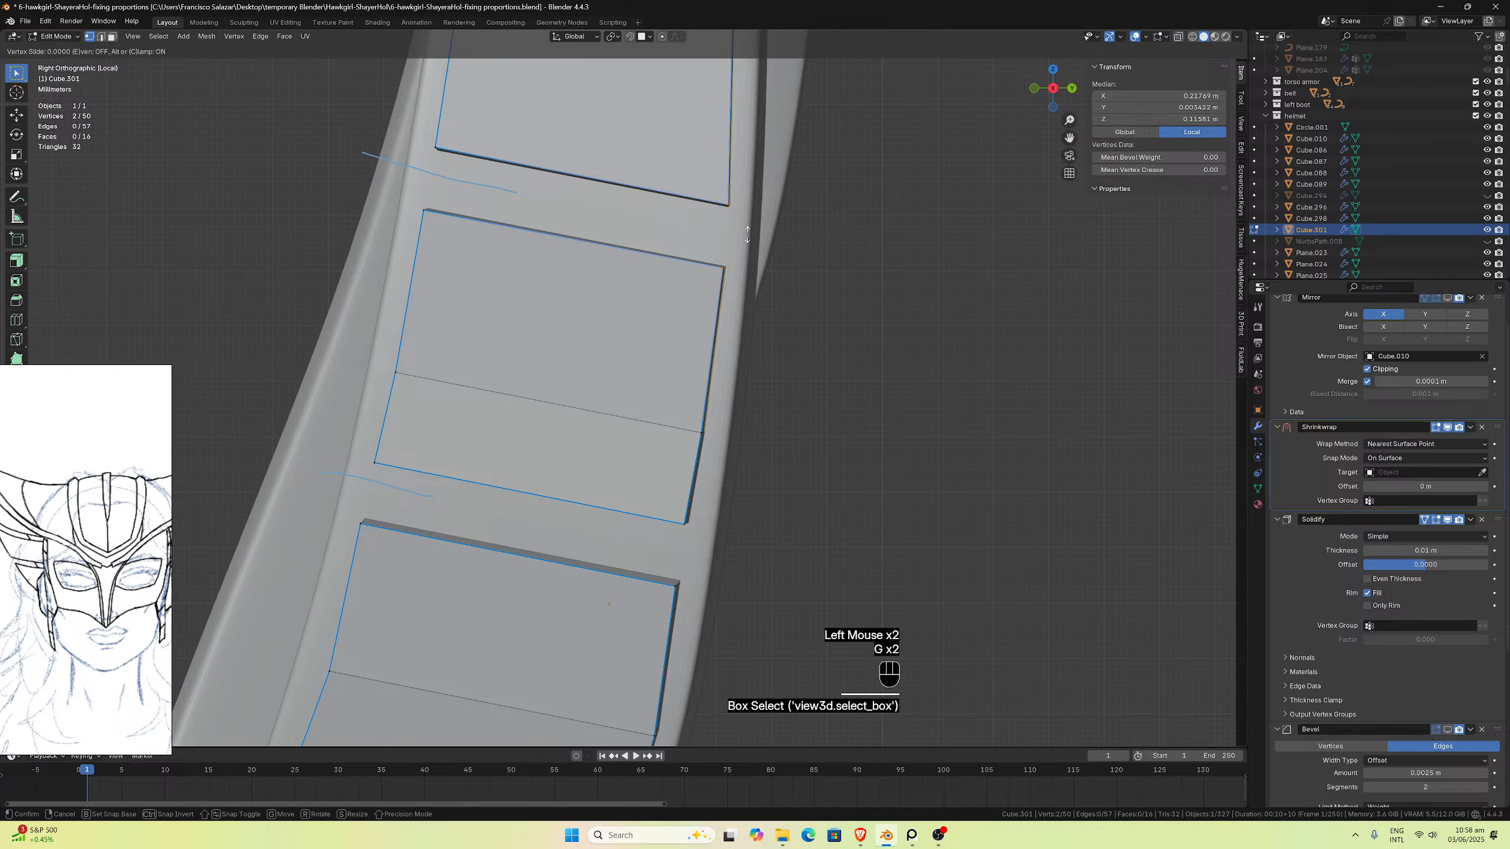
pyautogui.click(742, 234)
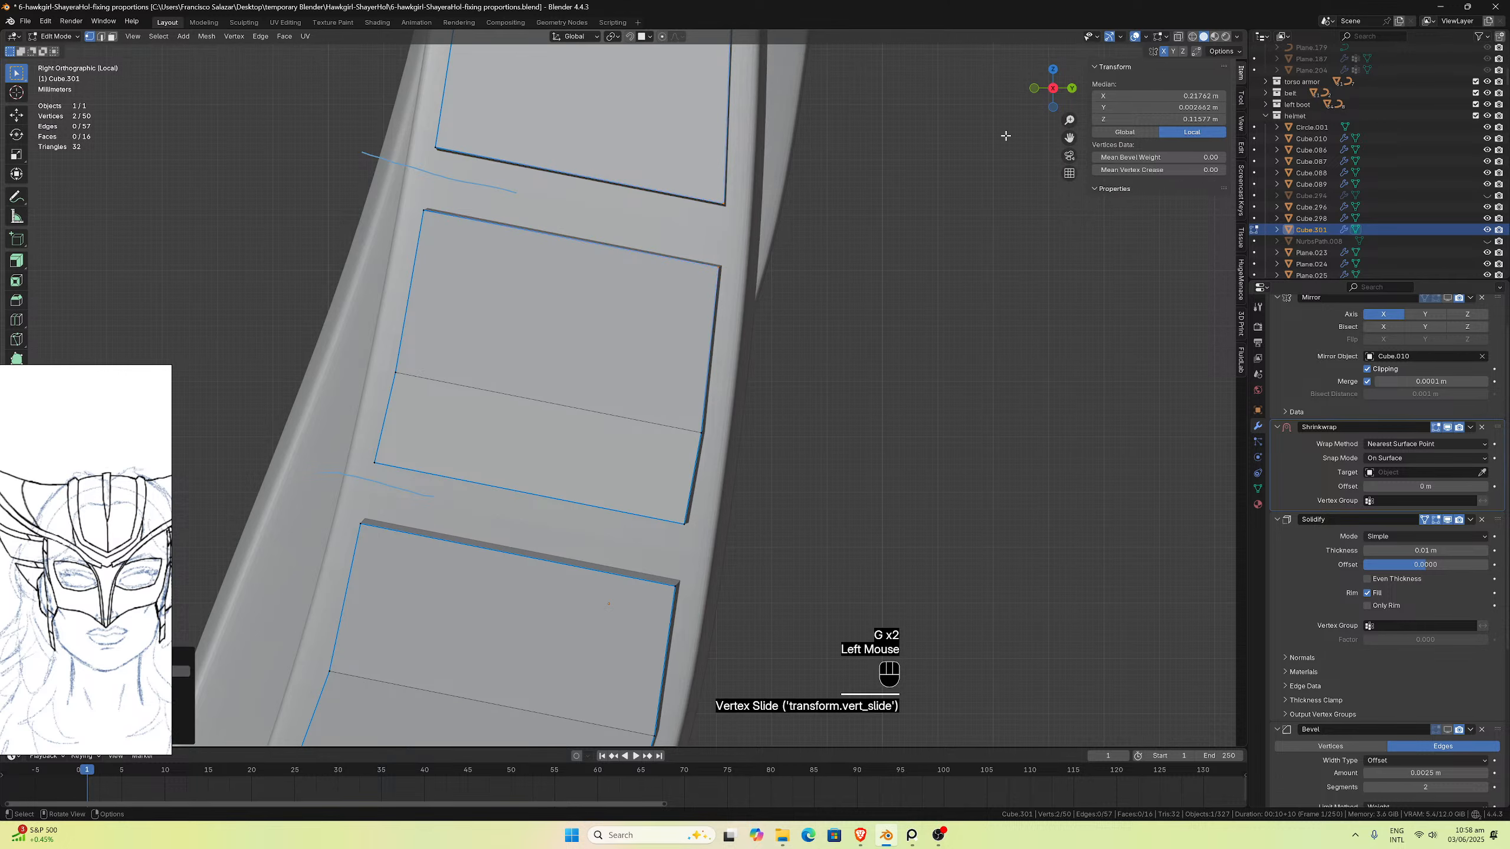
# Step: Add a loop cut across the eighth-lowest segment, slid toward its lower edge, and shift it slightly toward the strap's rear
pyautogui.moveTo(1069, 138); pyautogui.dragTo(1018, 168)
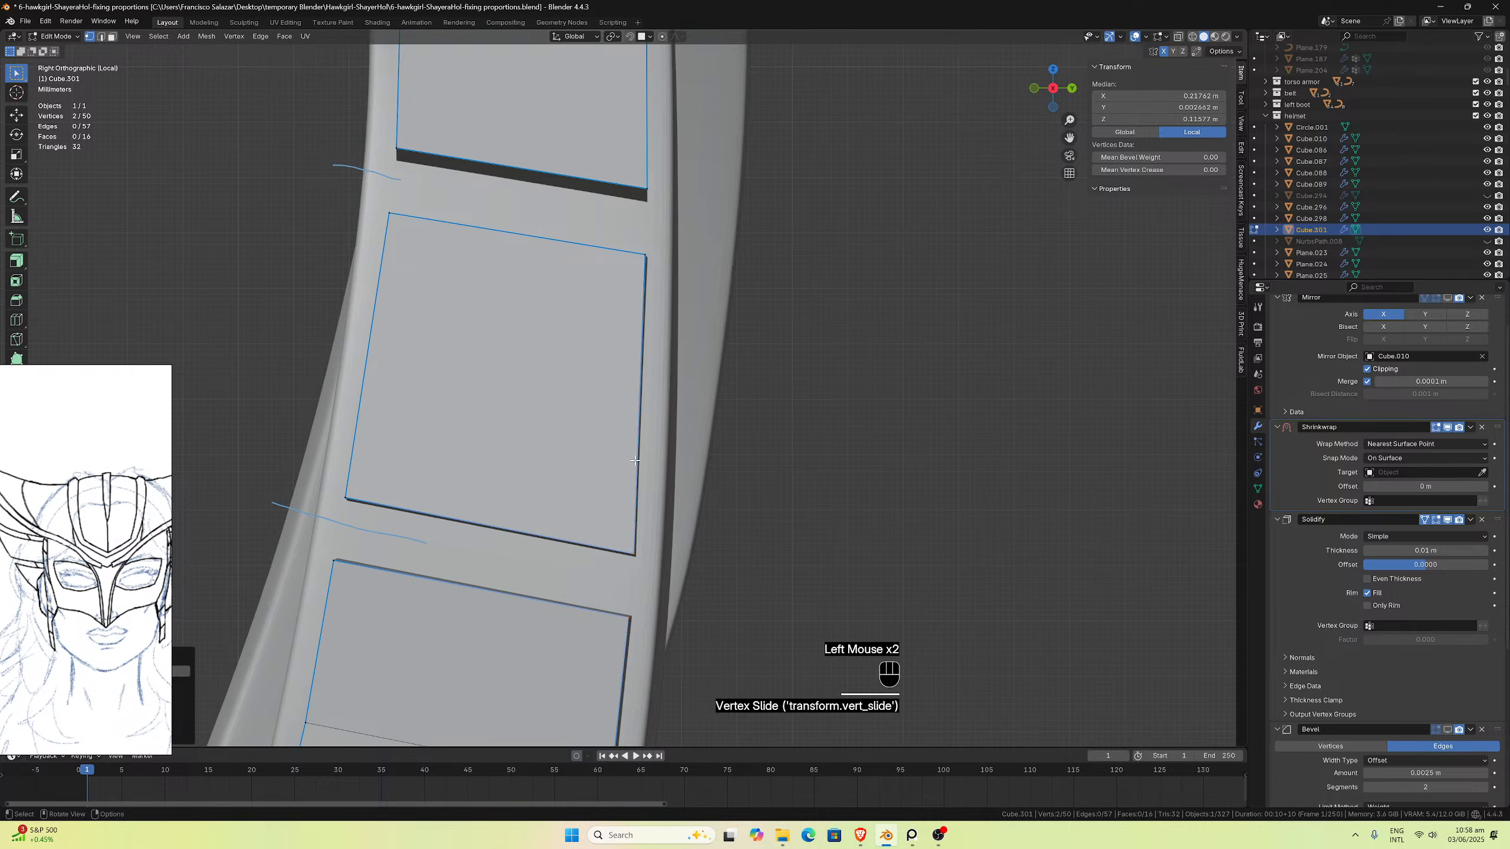
pyautogui.hotkey('ctrl', 'r')
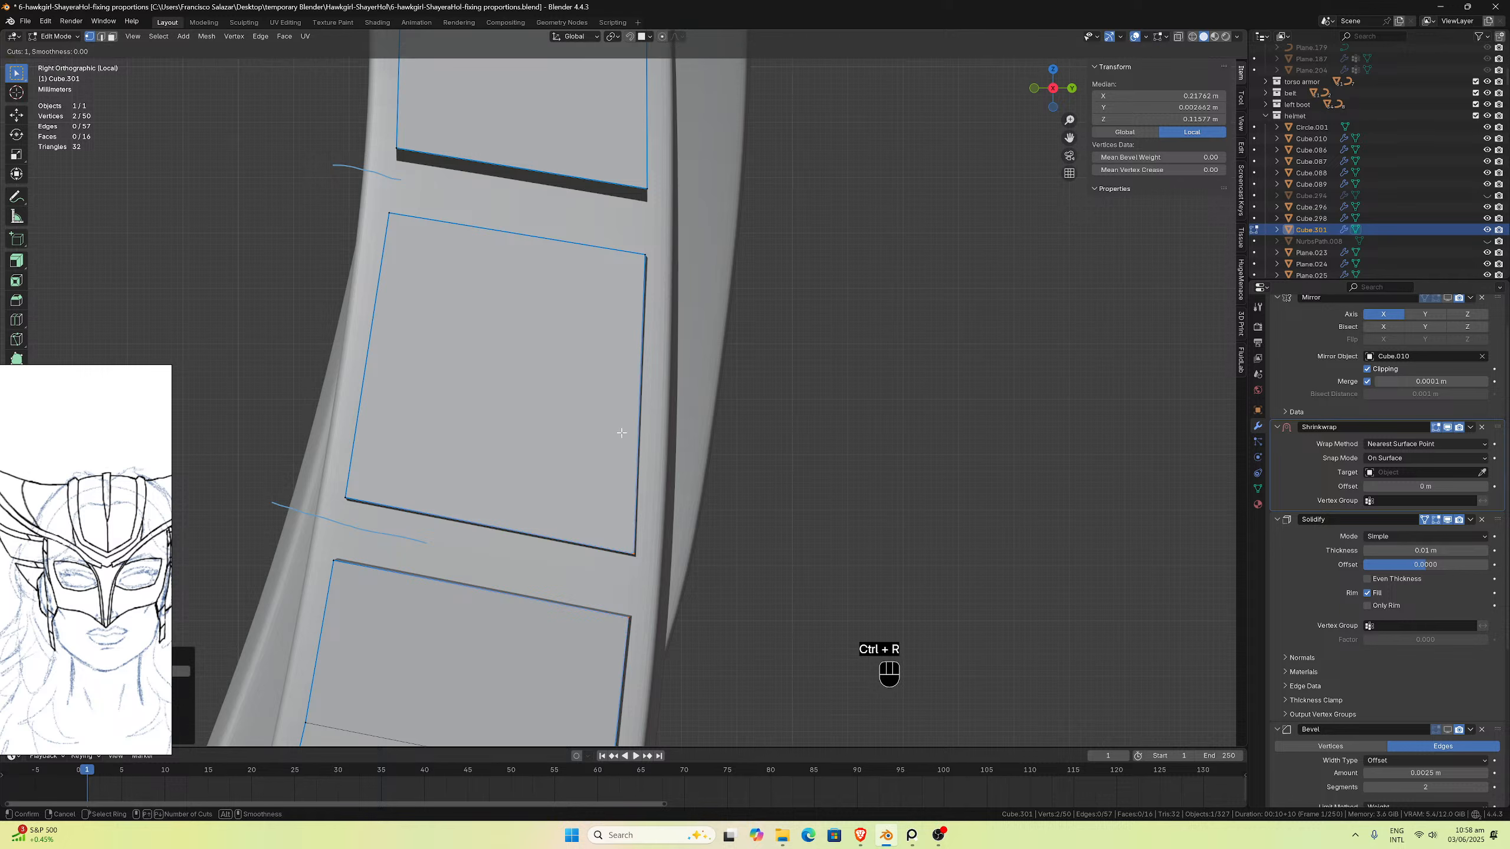
pyautogui.click(637, 424)
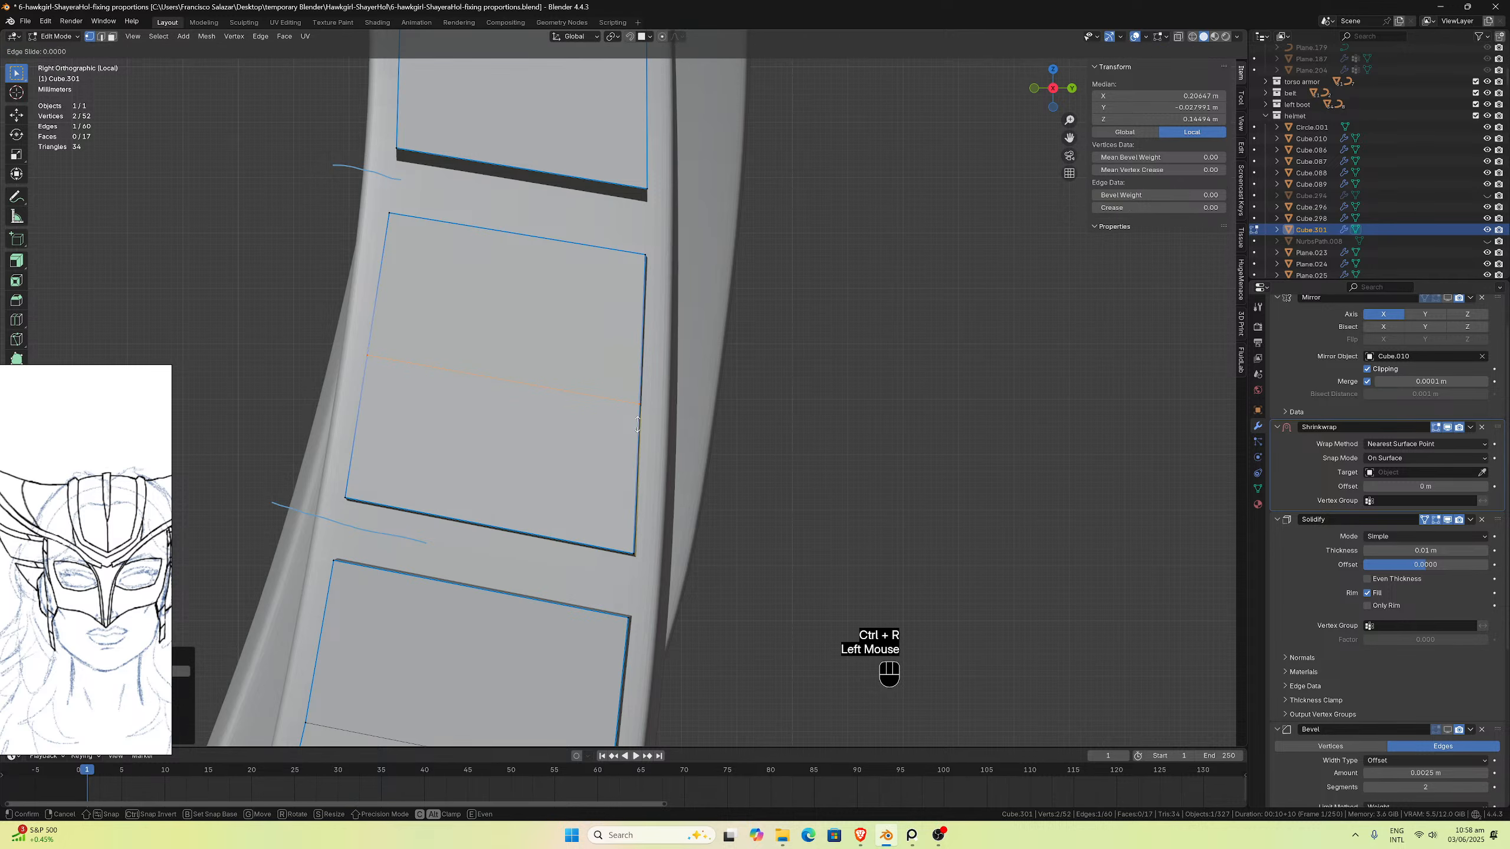
pyautogui.click(645, 464)
pyautogui.press('g')
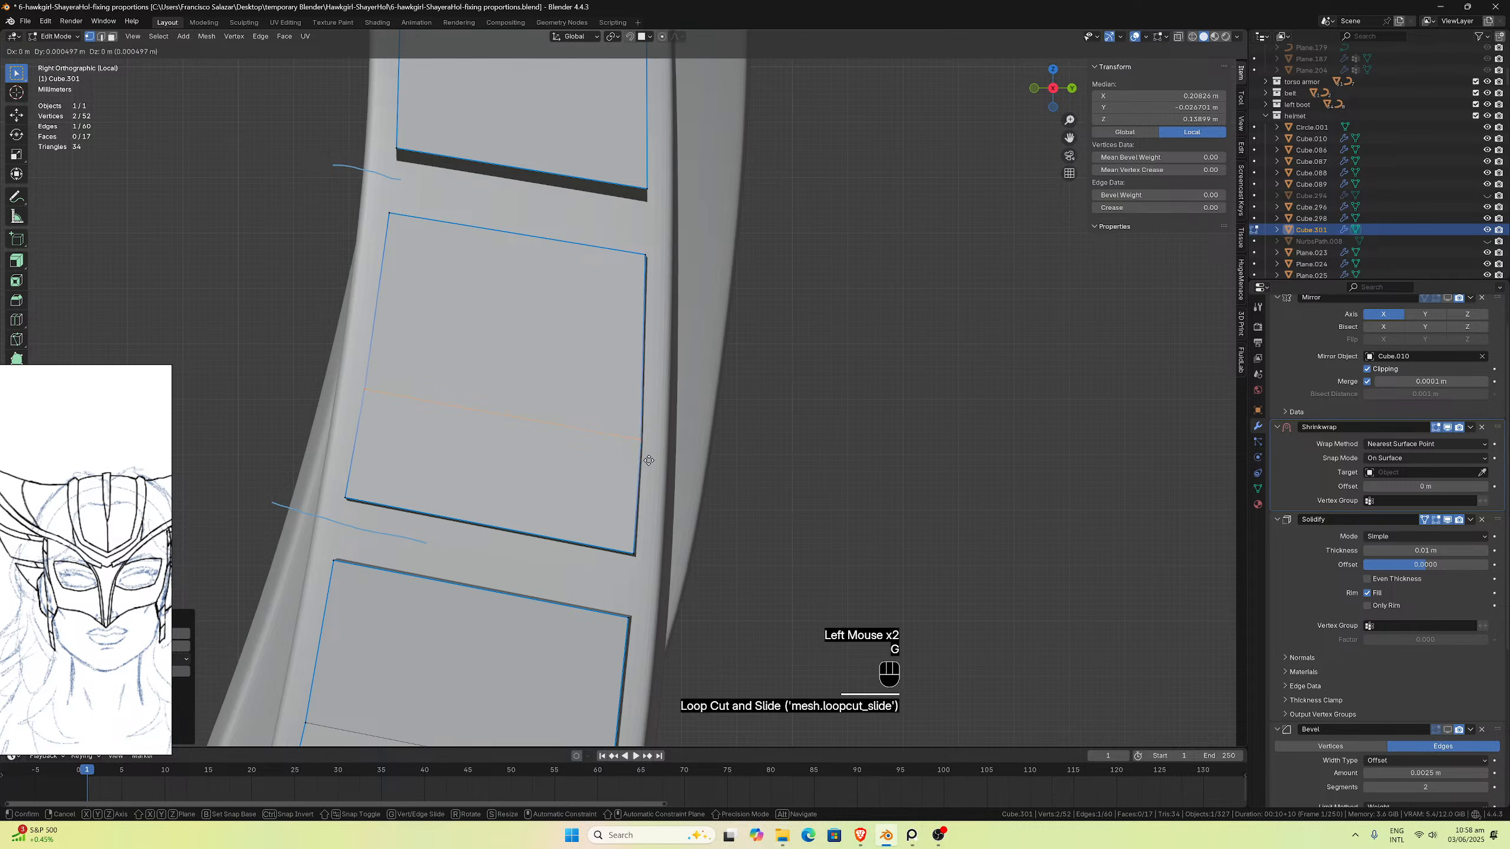
pyautogui.click(651, 452)
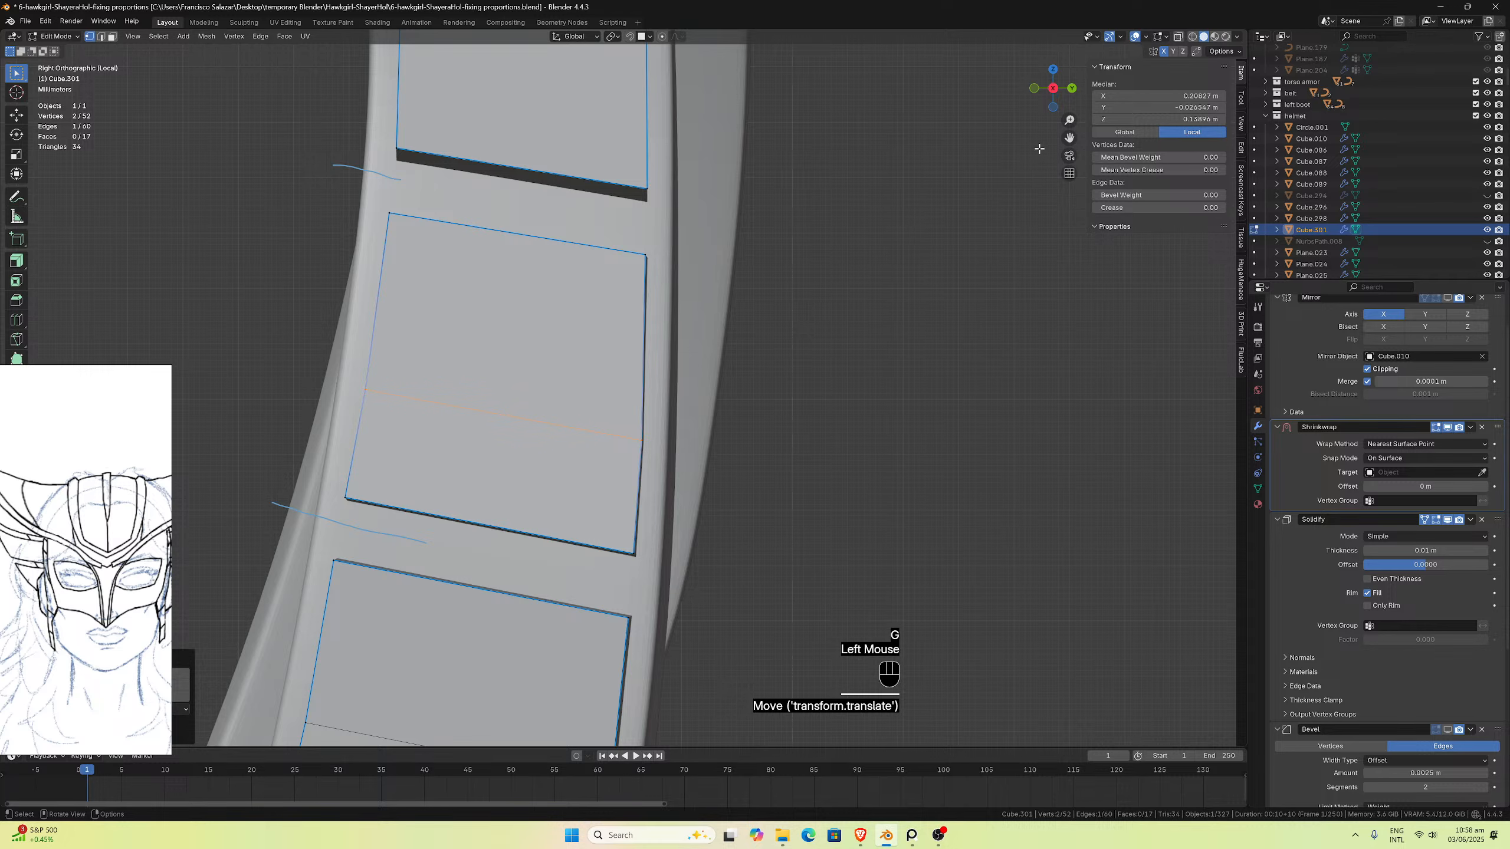
pyautogui.moveTo(1069, 137); pyautogui.dragTo(1104, 393)
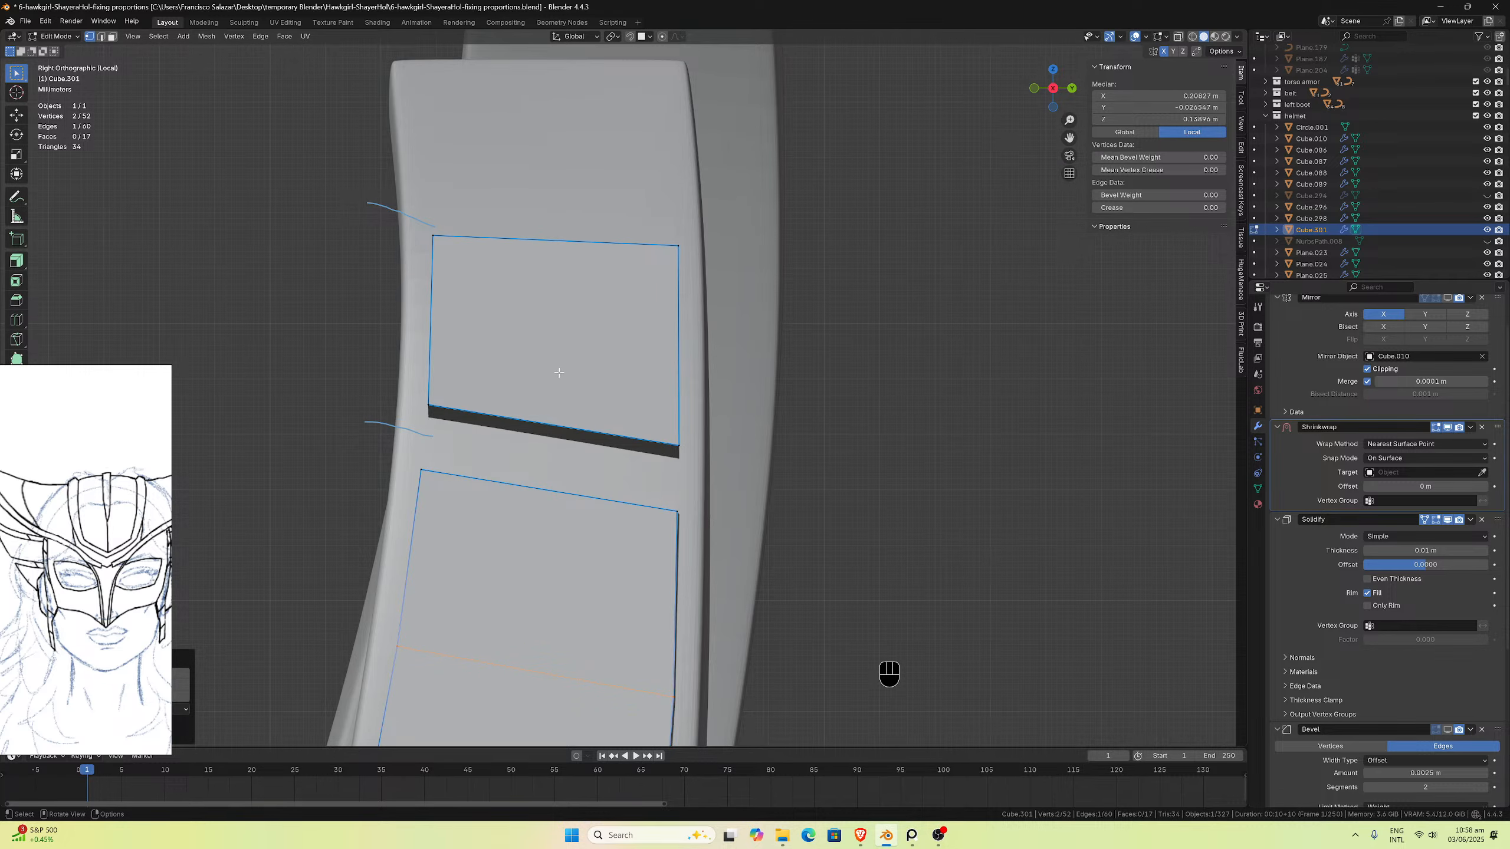
pyautogui.scroll(-1, 556, 474)
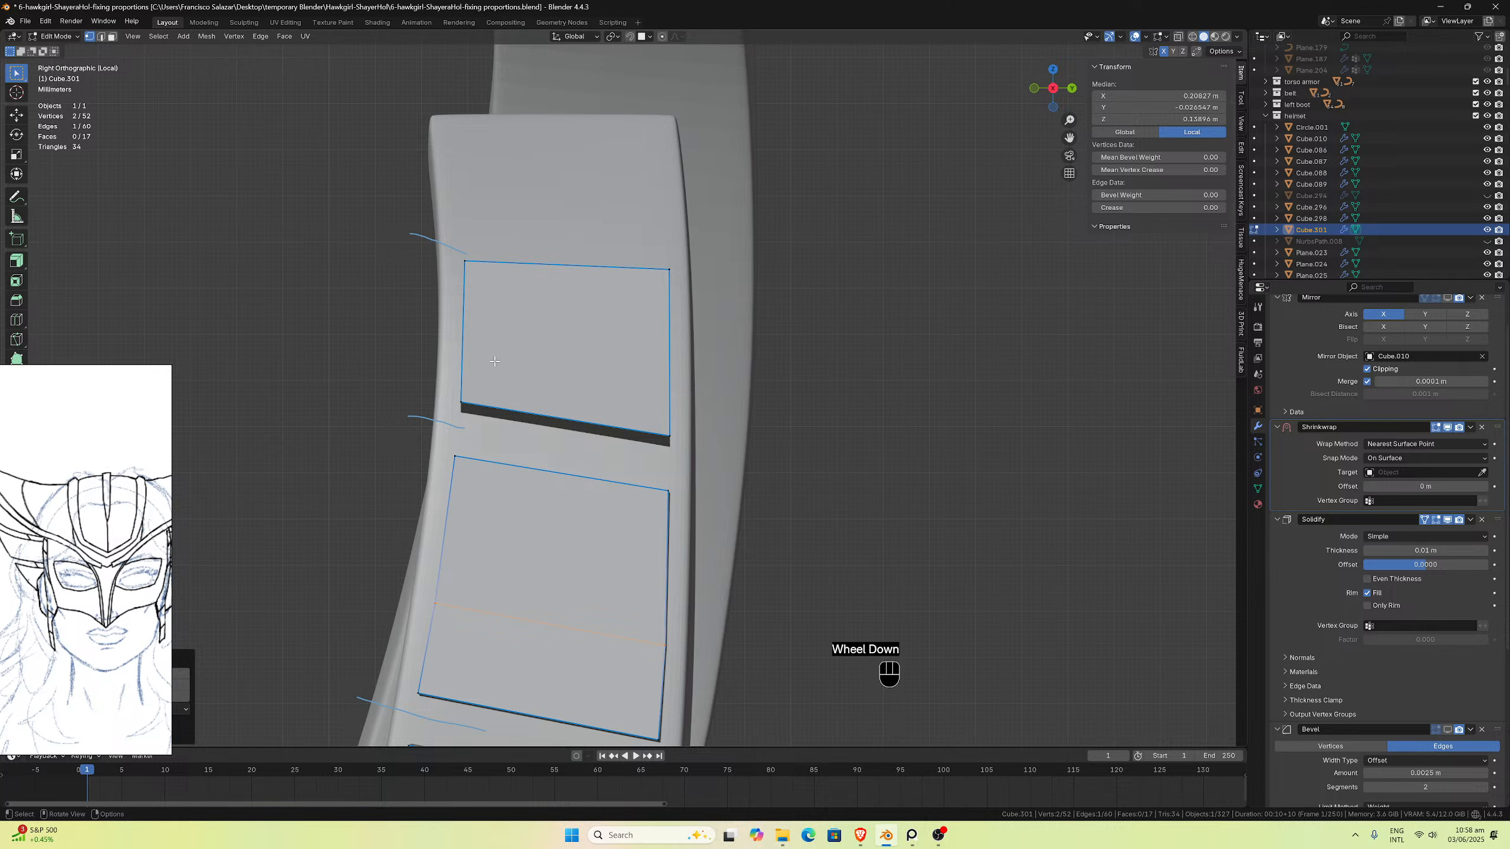
# Step: Add a centred loop cut across the topmost segment and shift it slightly downward and toward the strap's rear
pyautogui.hotkey('ctrl', 'r')
pyautogui.click(475, 336)
pyautogui.click(460, 333)
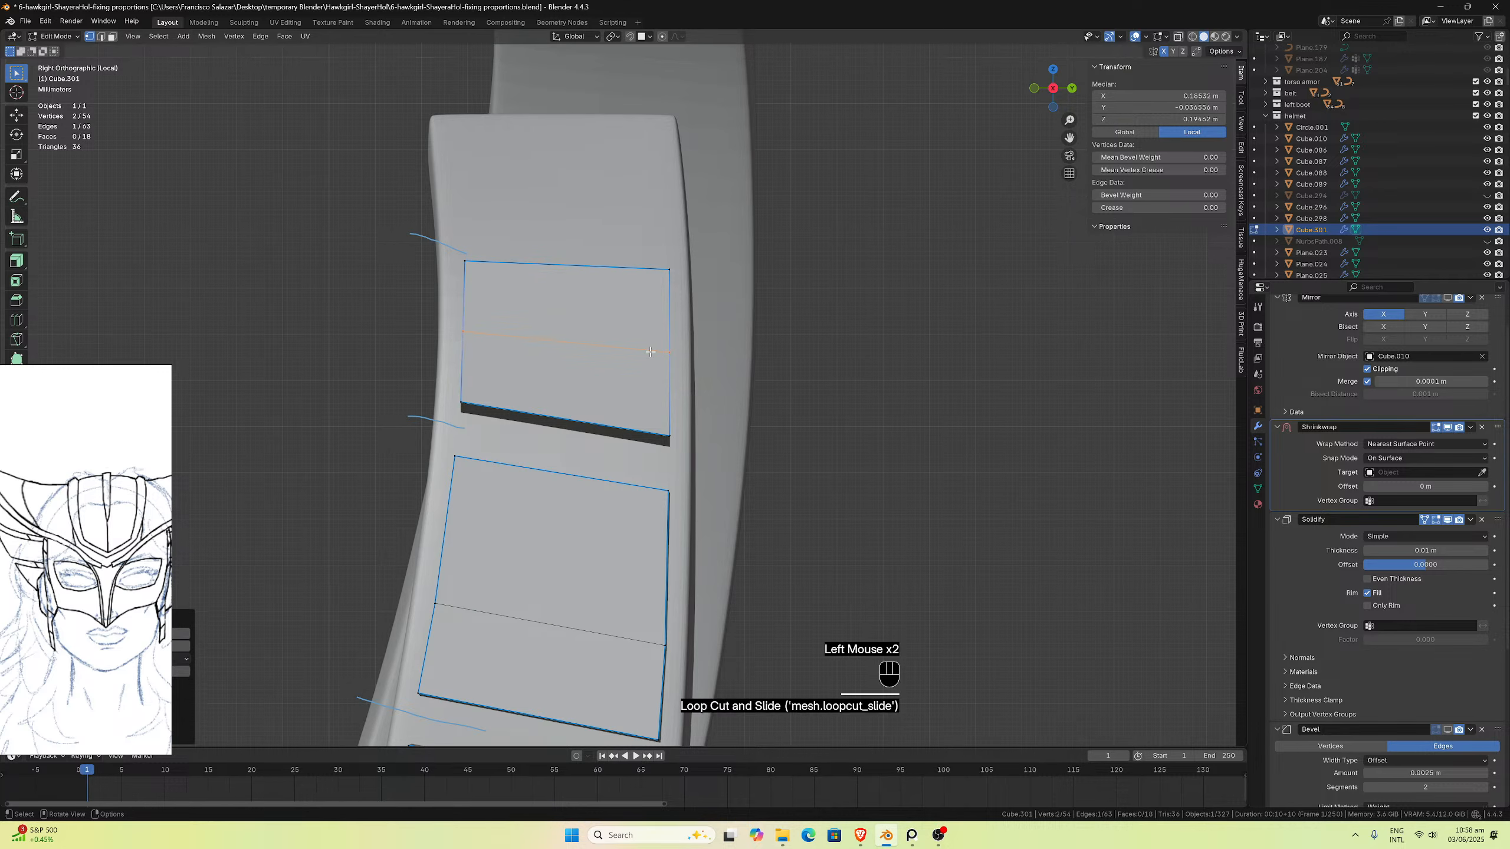
pyautogui.press('g')
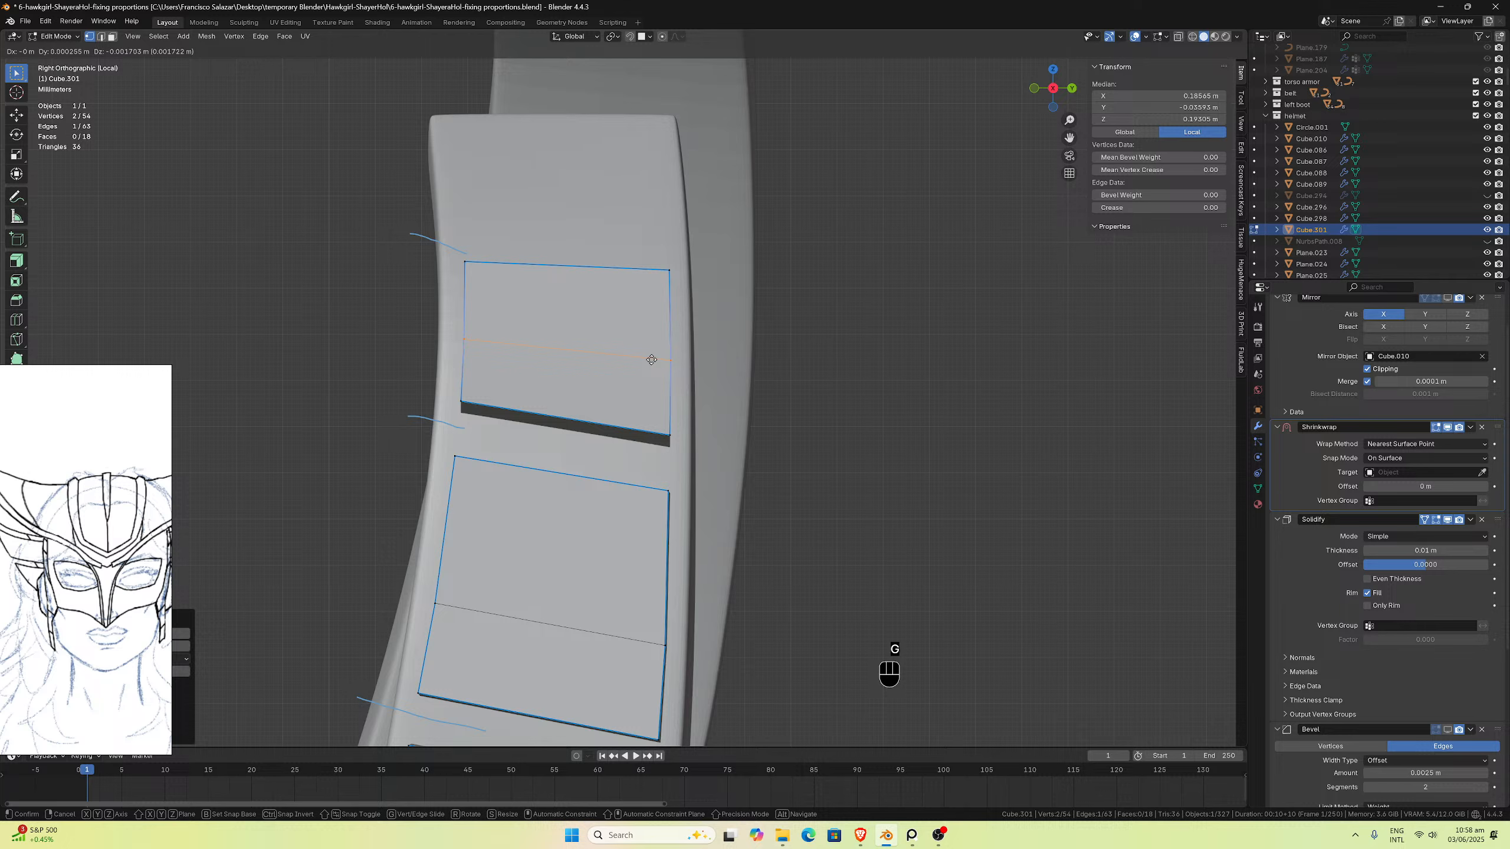
pyautogui.click(653, 360)
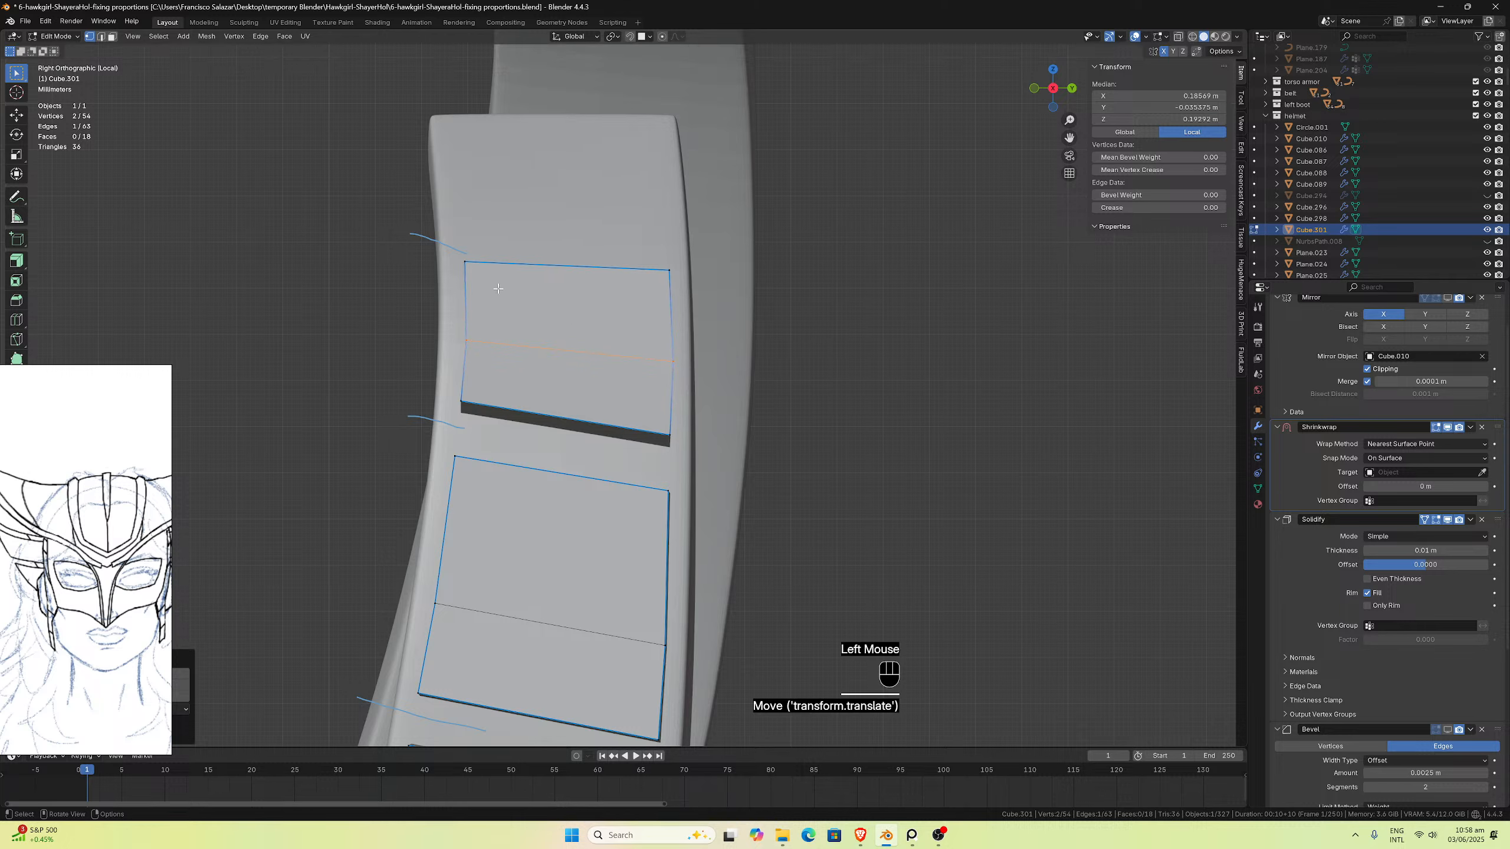
# Step: Move the topmost segment's upper edge and its middle loop cut slightly toward the strap's front
pyautogui.click(455, 250)
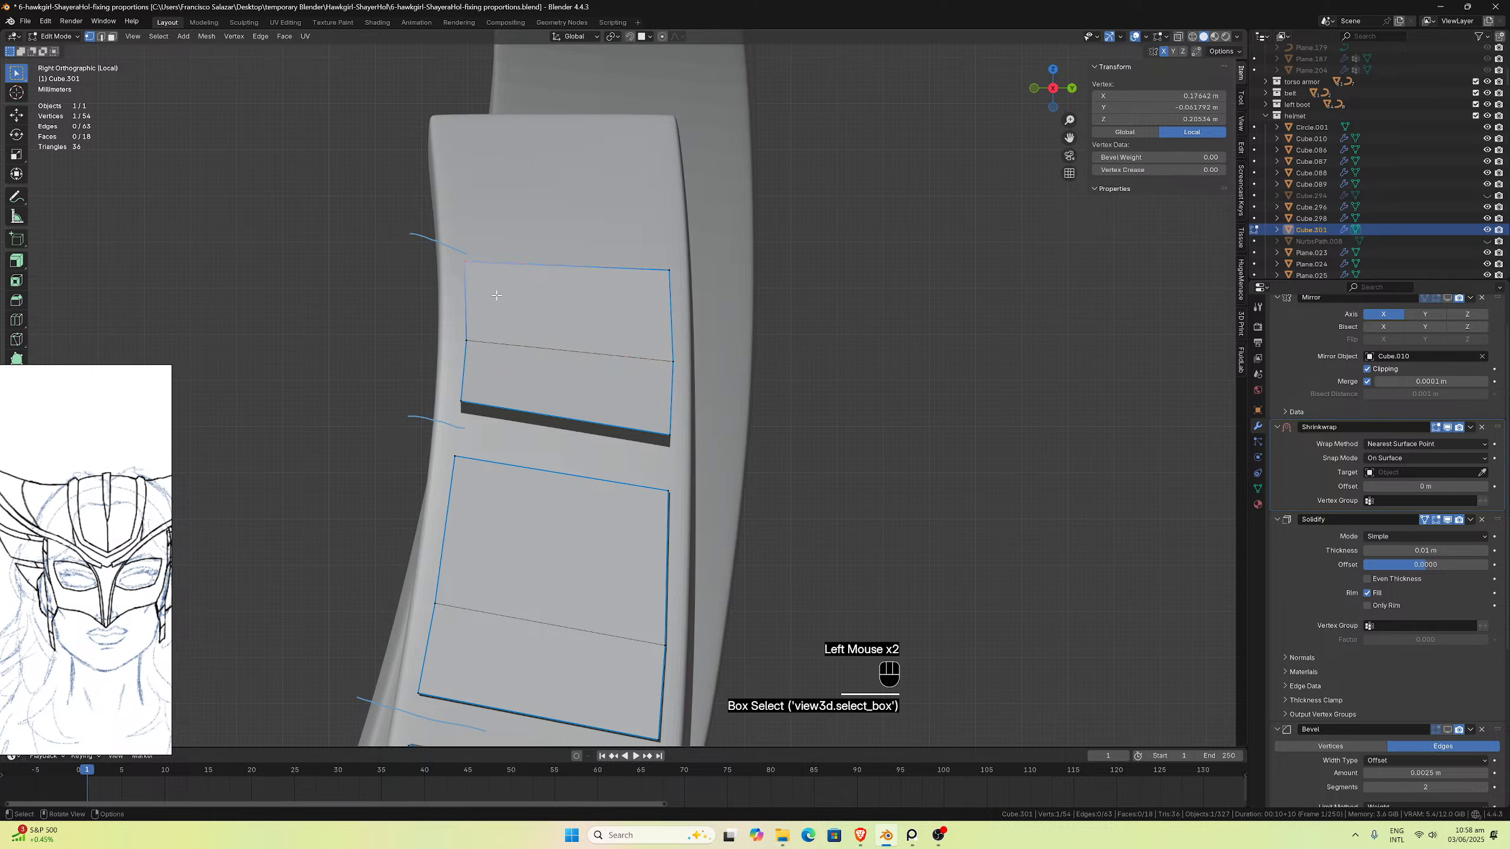
pyautogui.hotkey('ctrl', 'z')
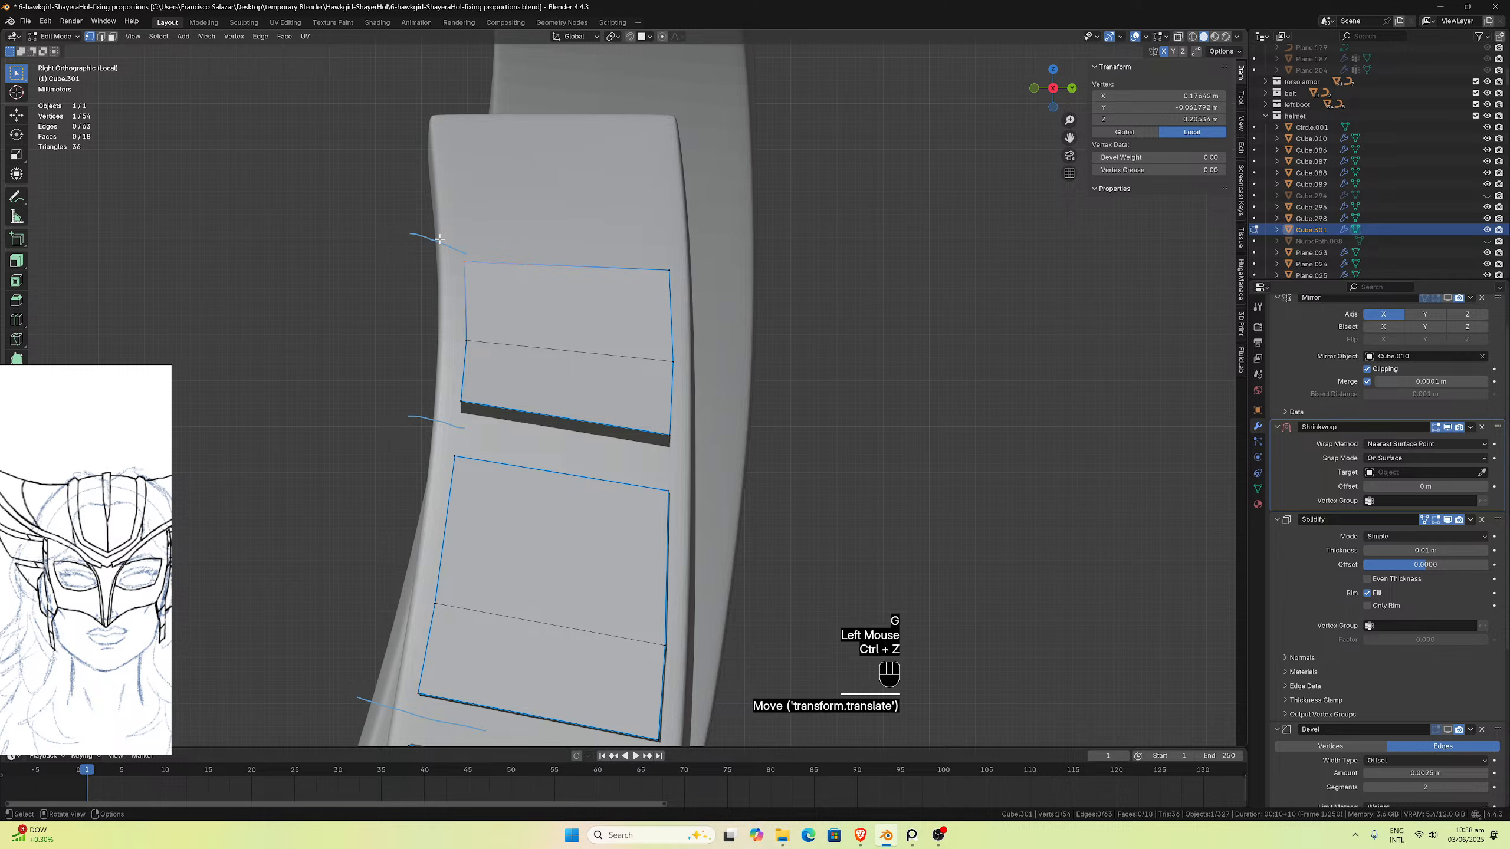
pyautogui.moveTo(437, 233); pyautogui.dragTo(752, 308)
pyautogui.press('g')
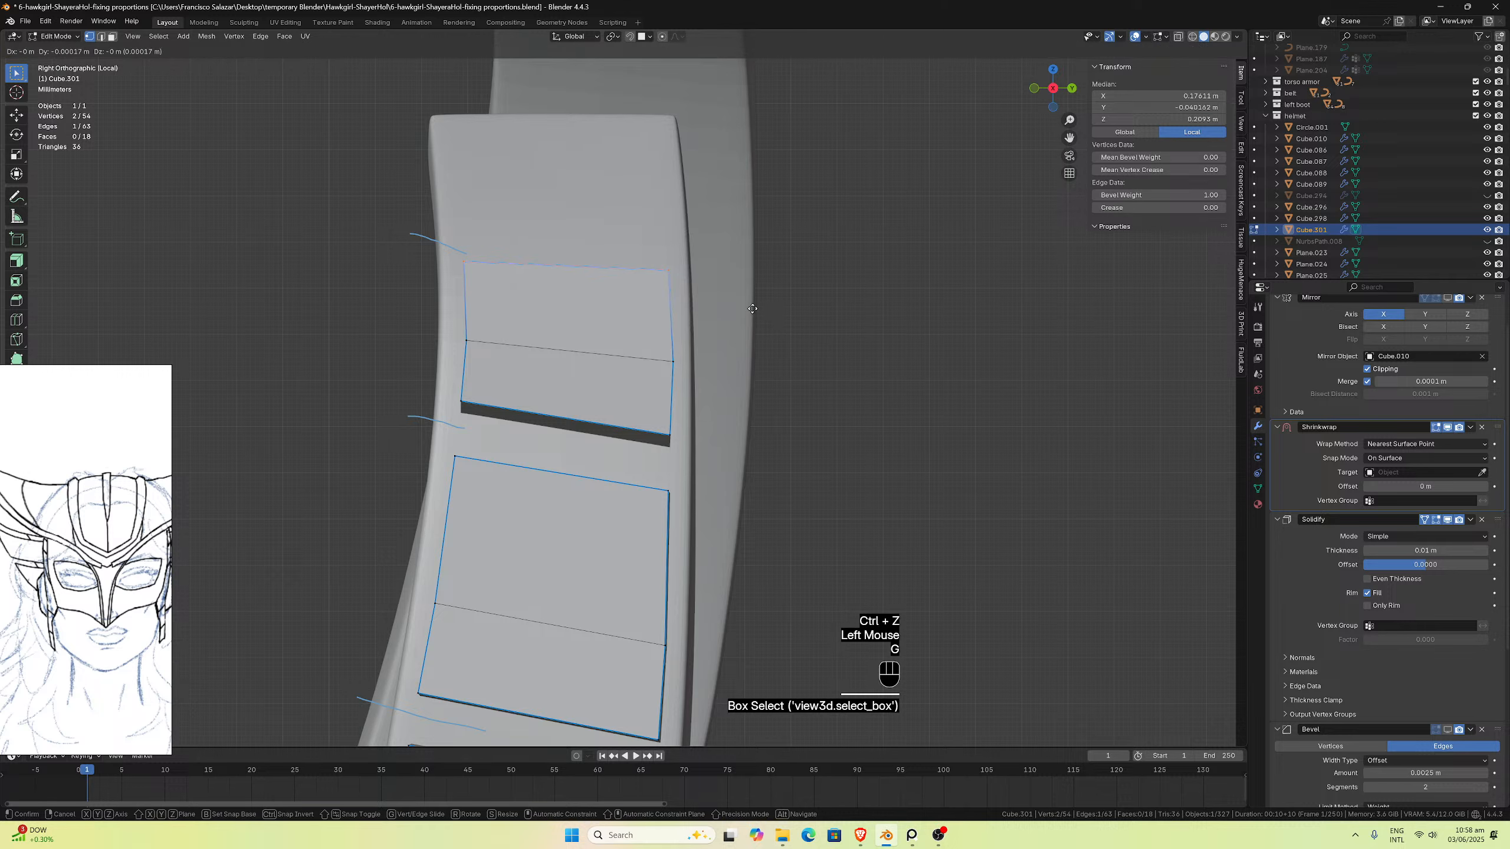
pyautogui.click(751, 309)
pyautogui.click(594, 328)
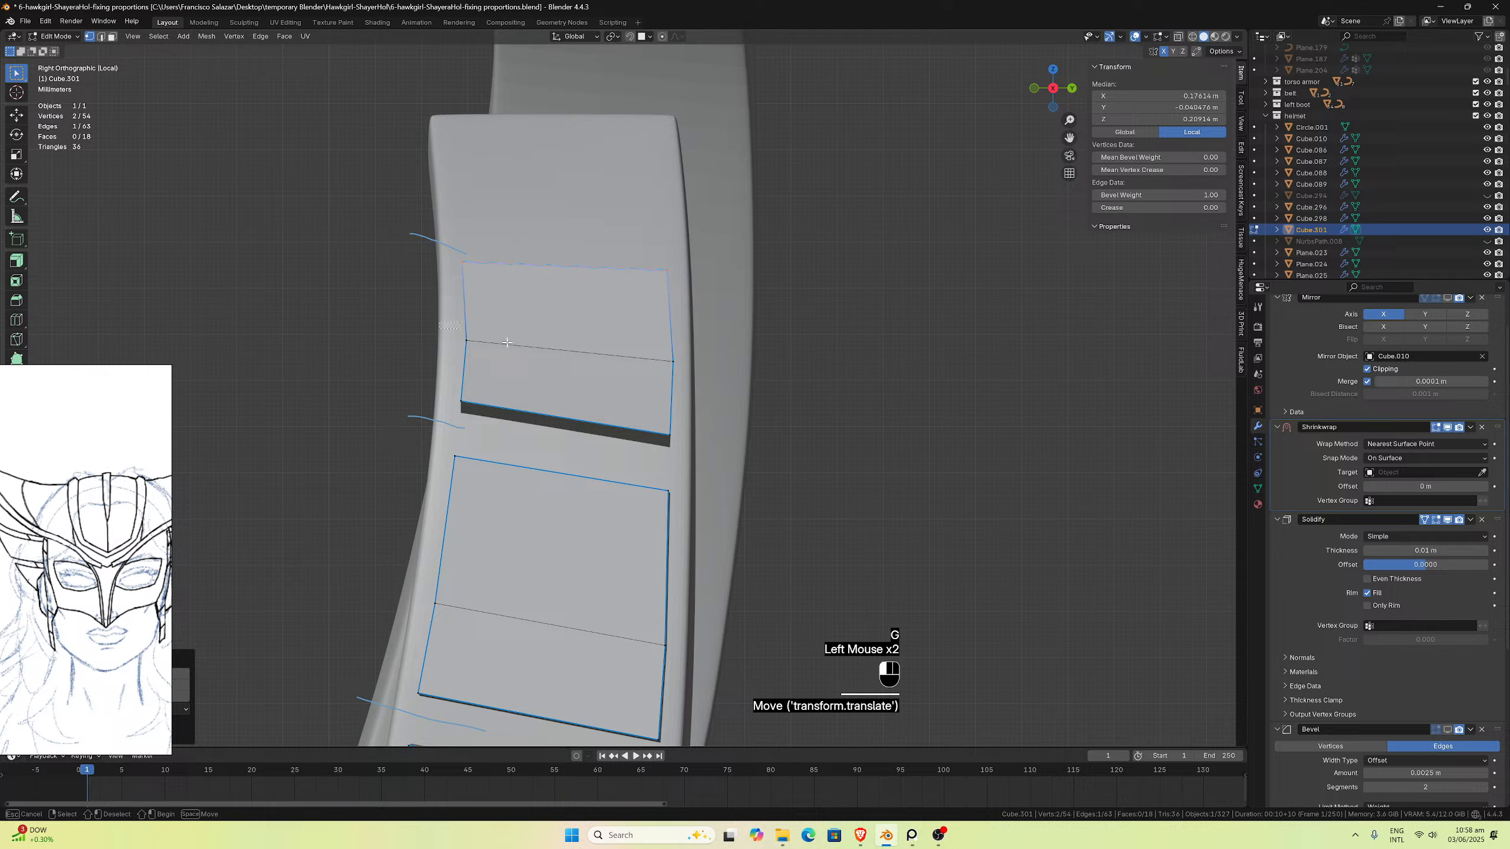
pyautogui.press('g')
pyautogui.click(701, 397)
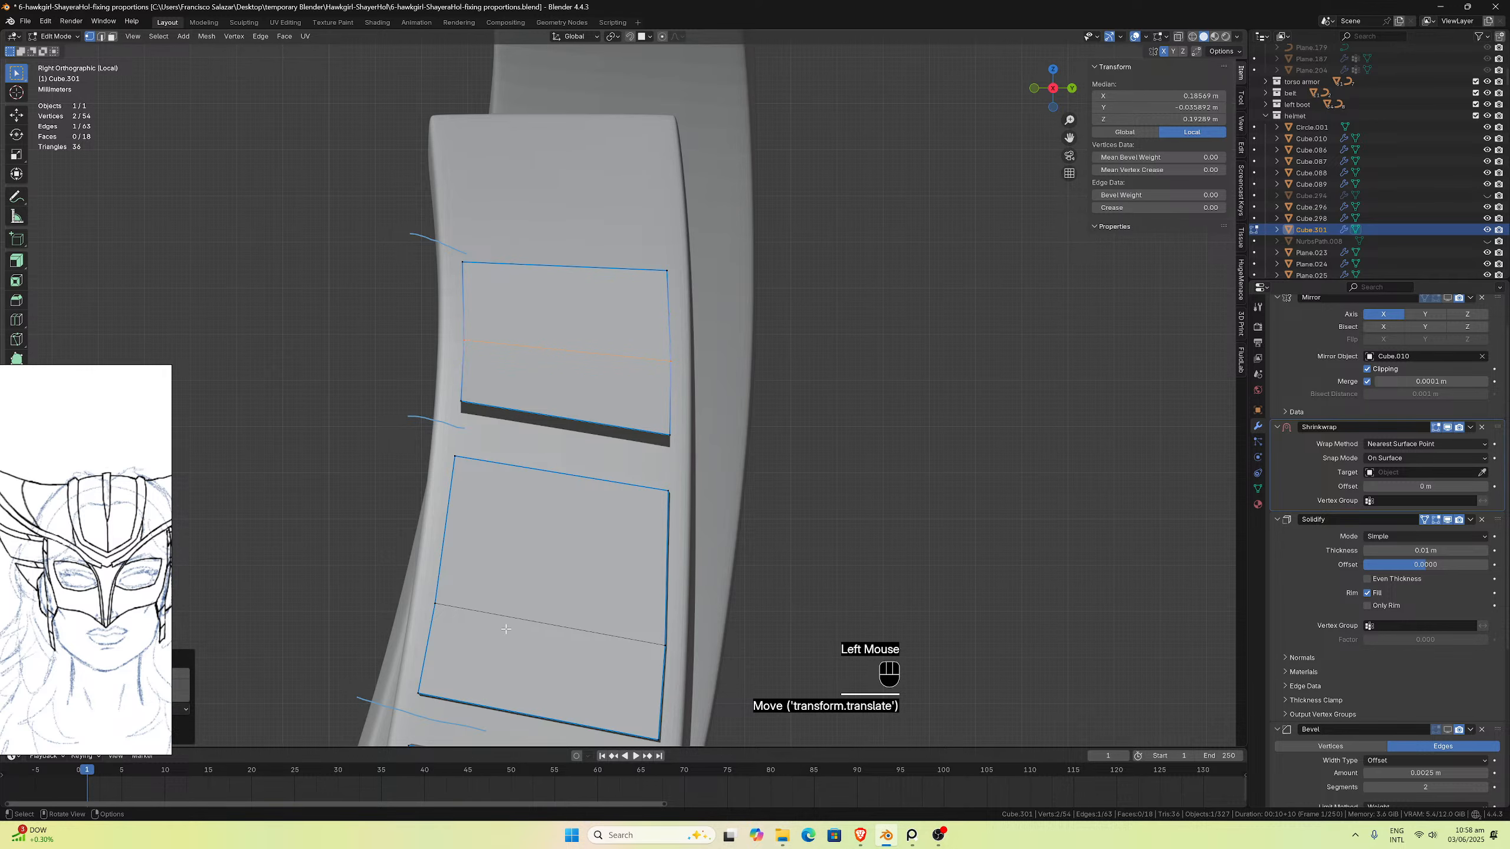
# Step: Try to move the front vertex of the eighth-lowest segment's loop cut slightly upward
pyautogui.scroll(-1, 535, 624)
pyautogui.scroll(1, 512, 619)
pyautogui.click(460, 621)
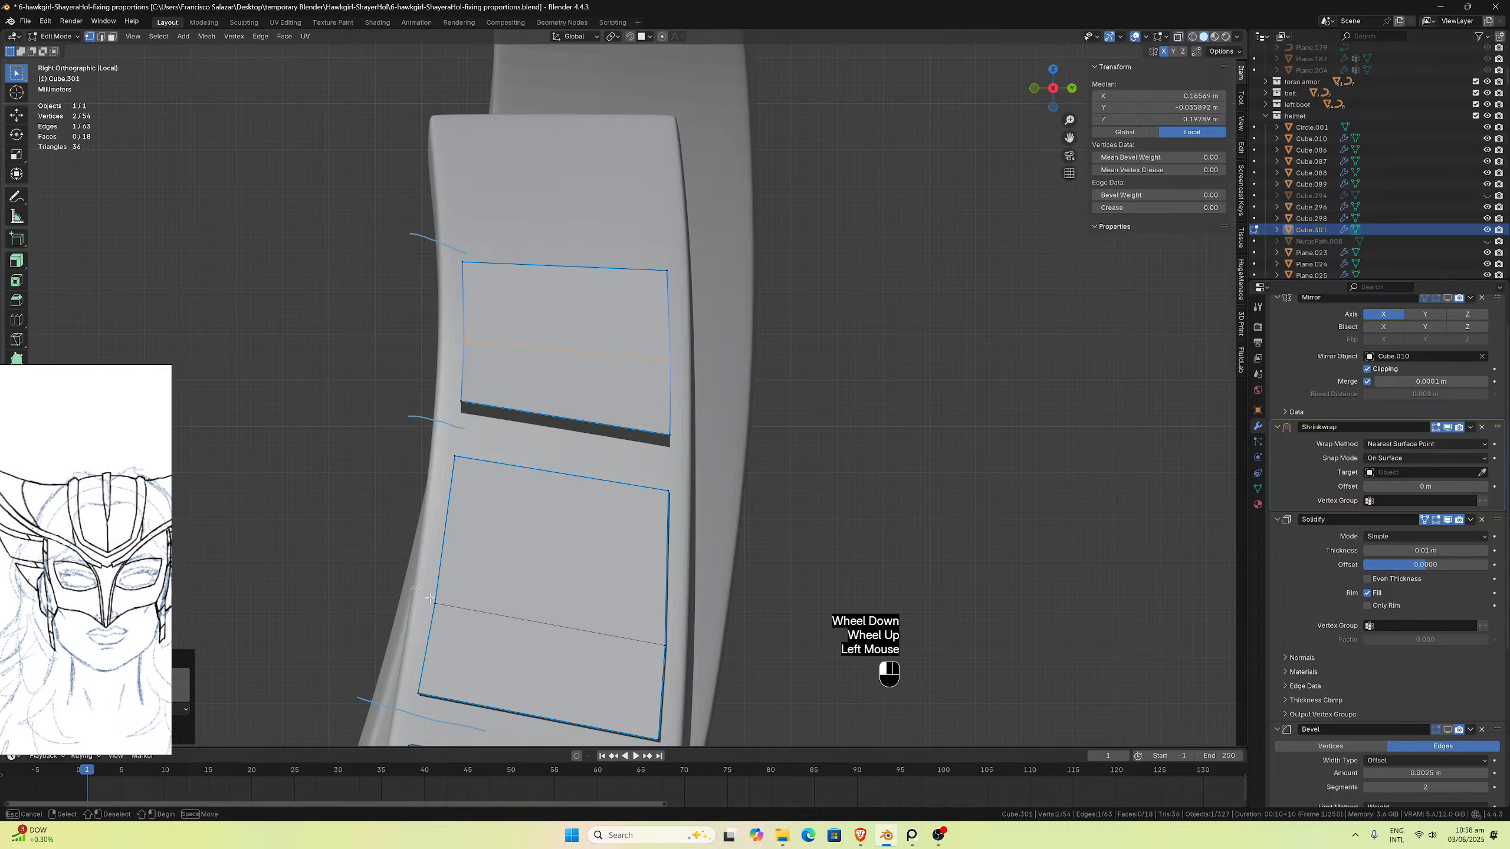
pyautogui.press('g')
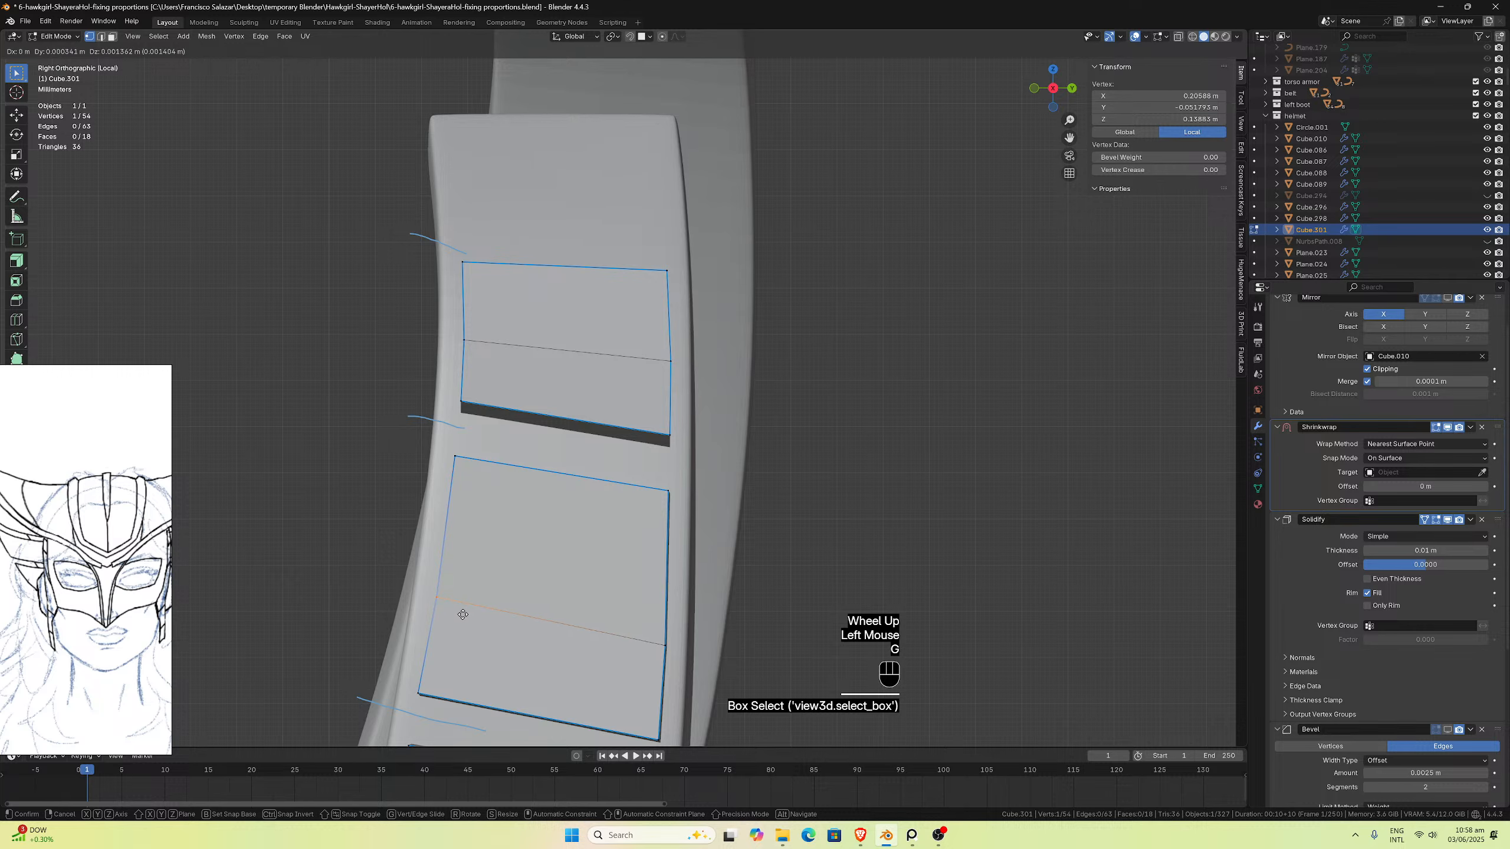
pyautogui.click(463, 600)
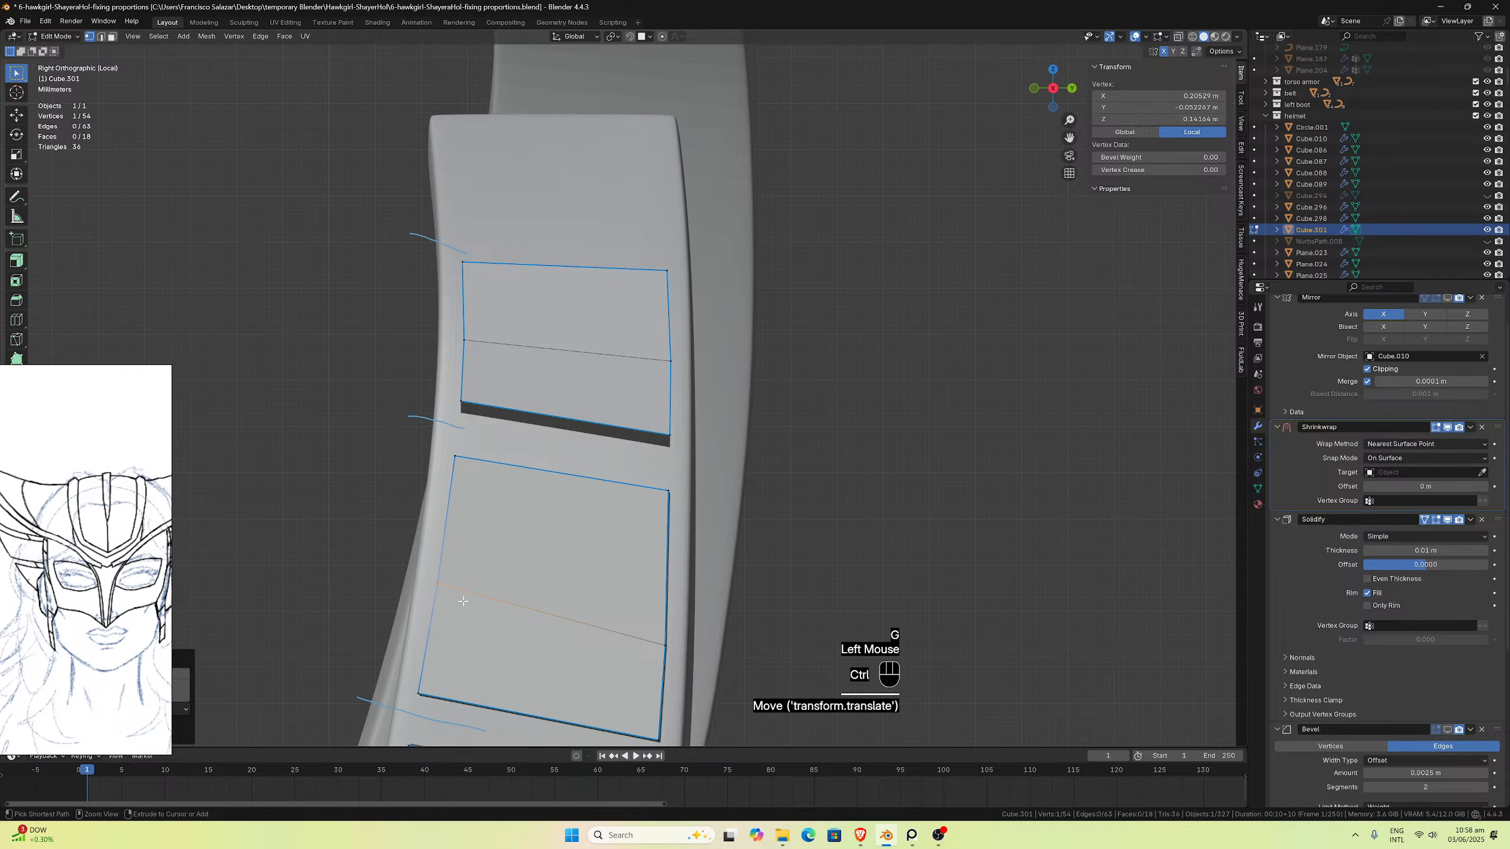
pyautogui.hotkey('ctrl', 'z')
# Step: Move the facing rear corner vertices of the second- and third-lowest segments slightly toward the strap's rear
pyautogui.scroll(-1, 544, 558)
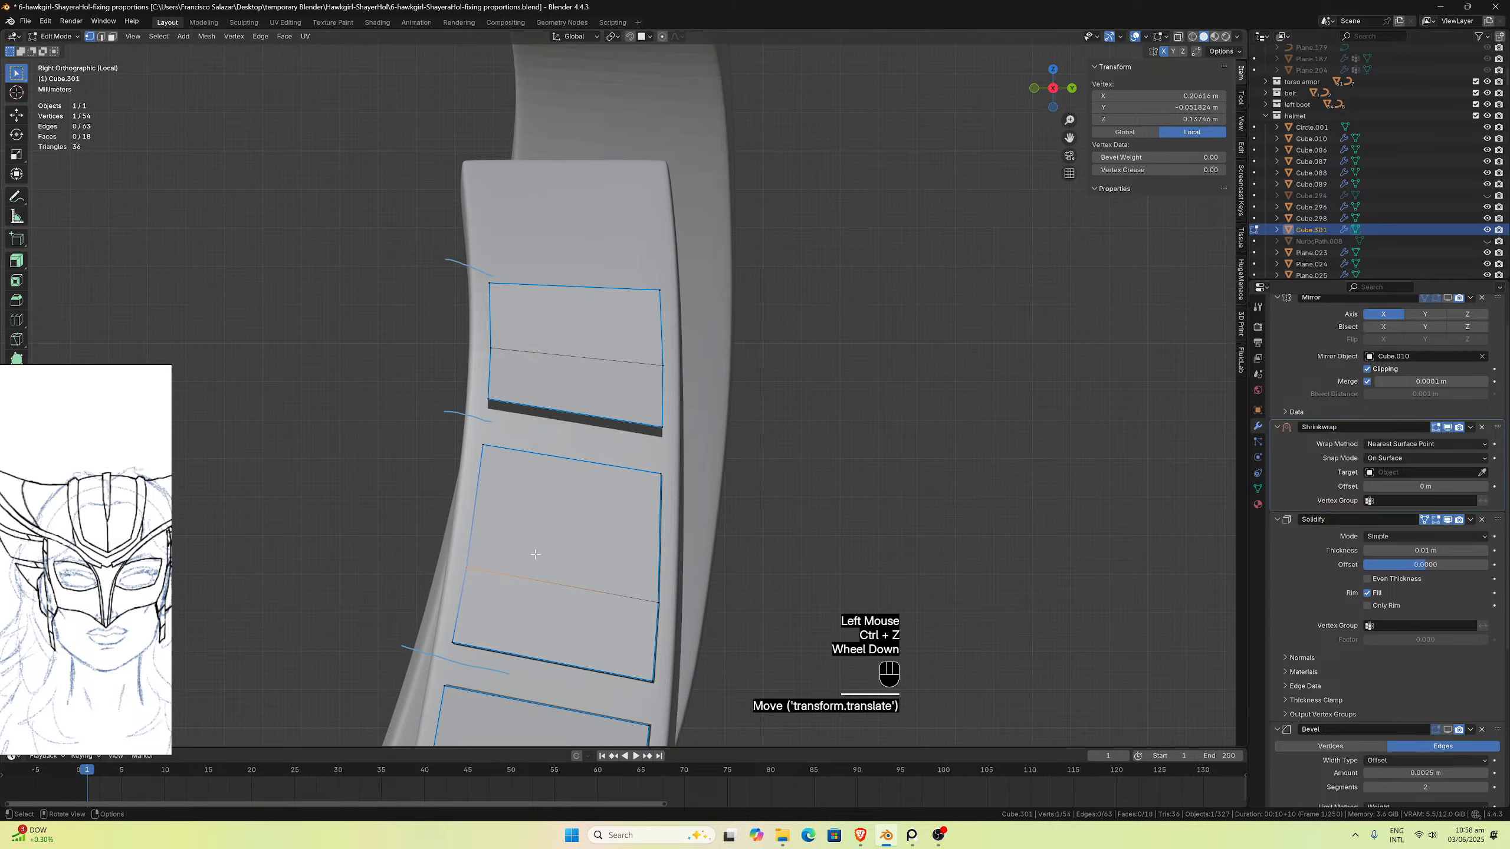
pyautogui.scroll(-3, 536, 554)
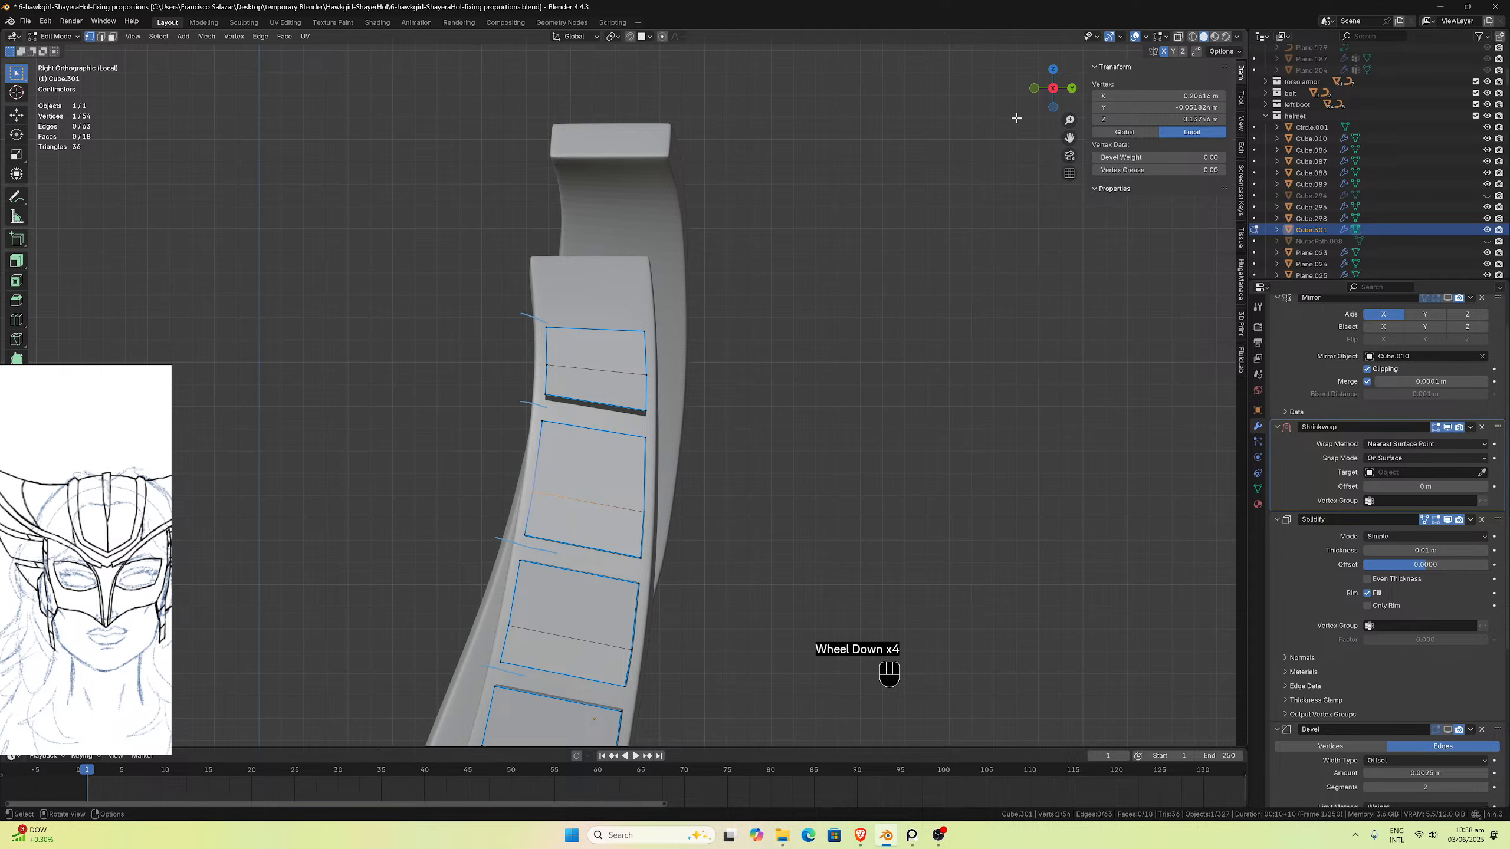
pyautogui.moveTo(1069, 138); pyautogui.dragTo(1177, 0)
pyautogui.scroll(4, 952, 498)
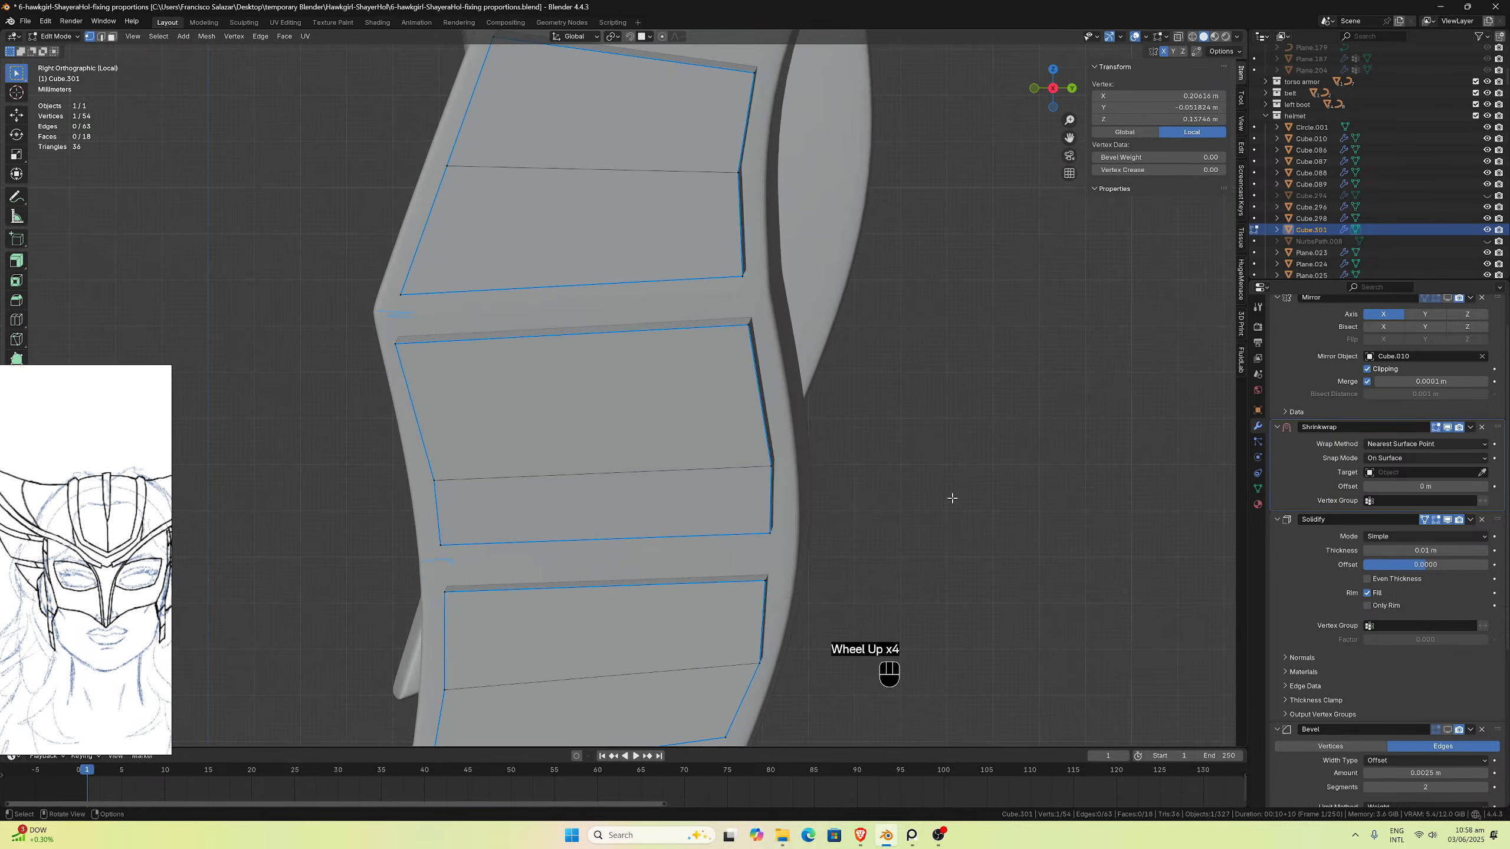
pyautogui.moveTo(1069, 137); pyautogui.dragTo(1087, 0)
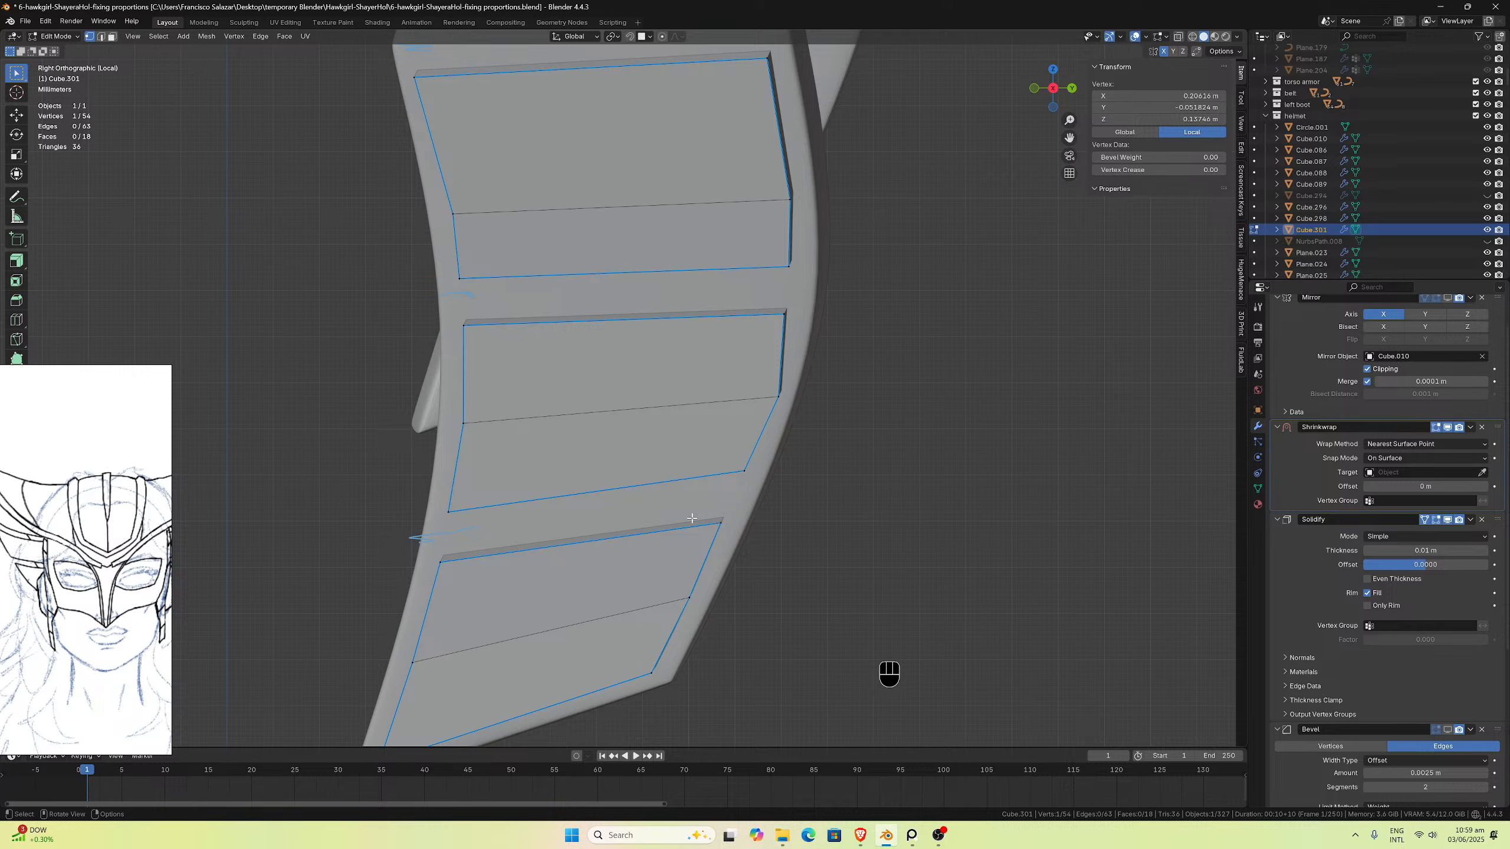
pyautogui.scroll(-3, 718, 500)
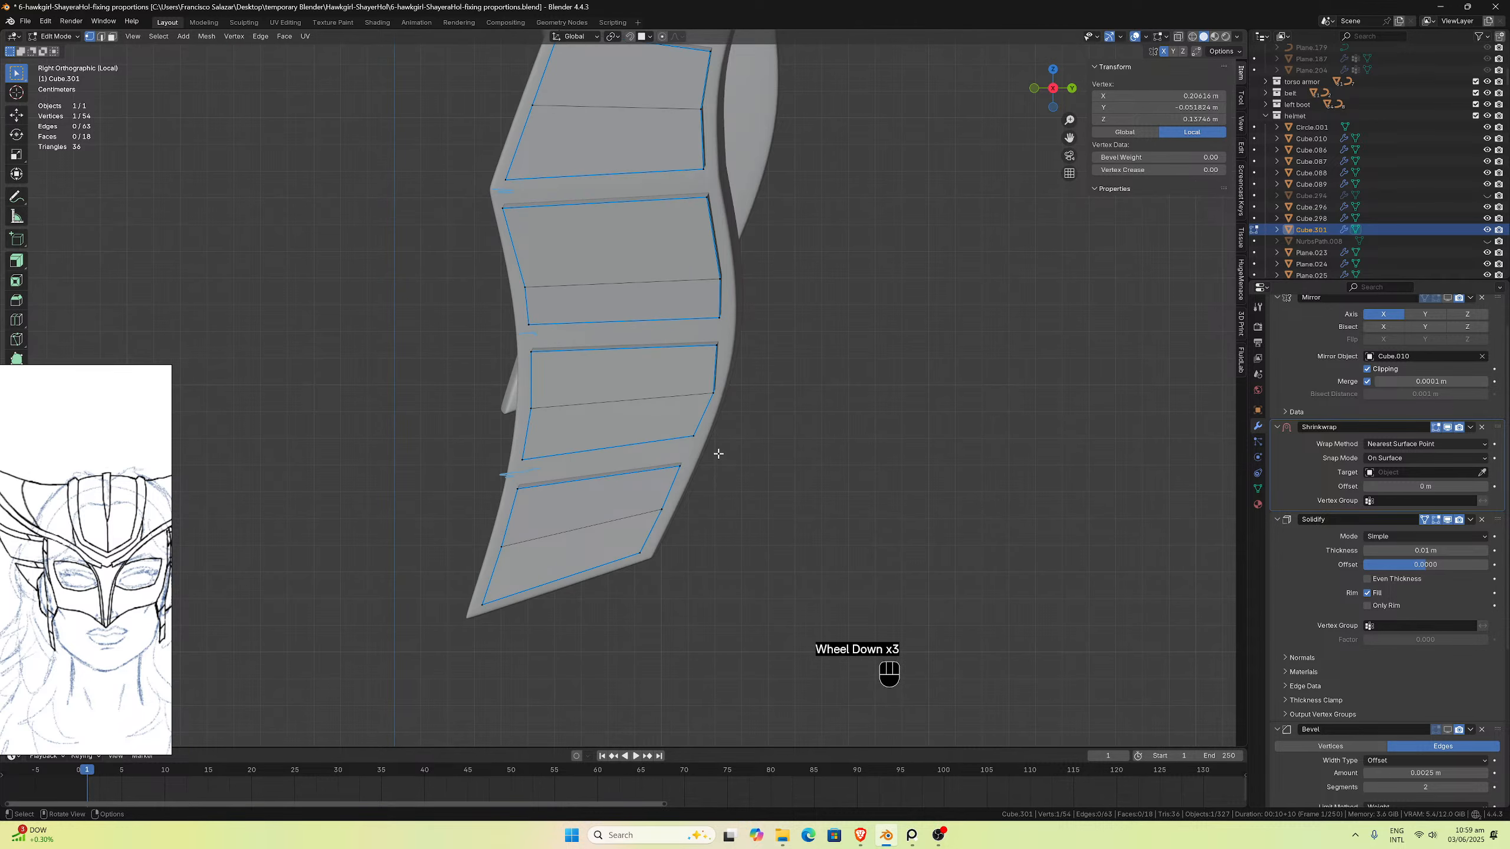
pyautogui.scroll(1, 718, 453)
pyautogui.moveTo(1069, 137); pyautogui.dragTo(784, 492)
pyautogui.scroll(3, 779, 498)
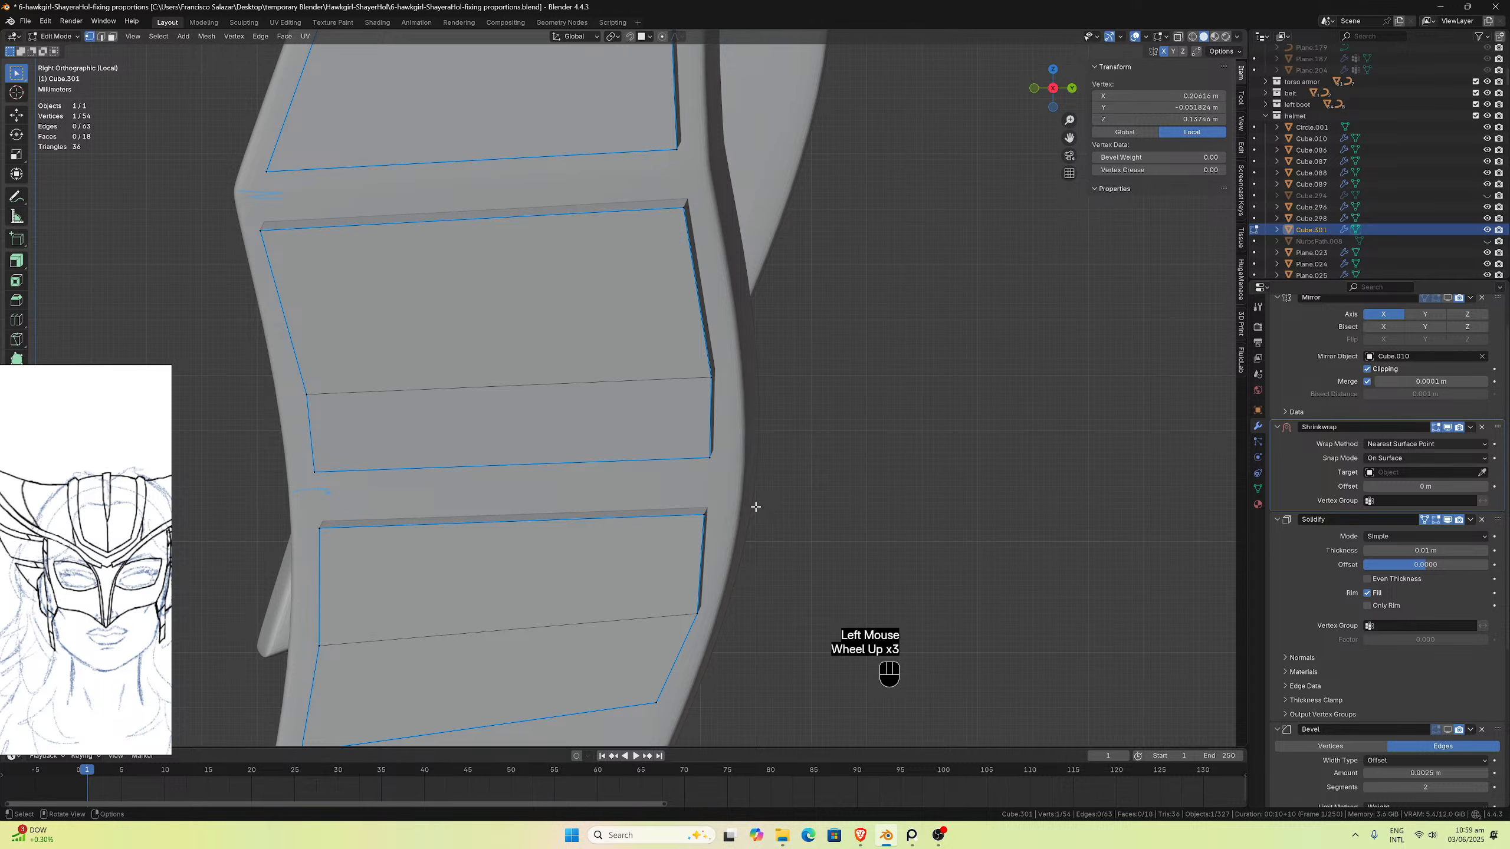
pyautogui.moveTo(684, 494); pyautogui.dragTo(723, 530)
pyautogui.moveTo(675, 432); pyautogui.dragTo(743, 524)
pyautogui.press('g')
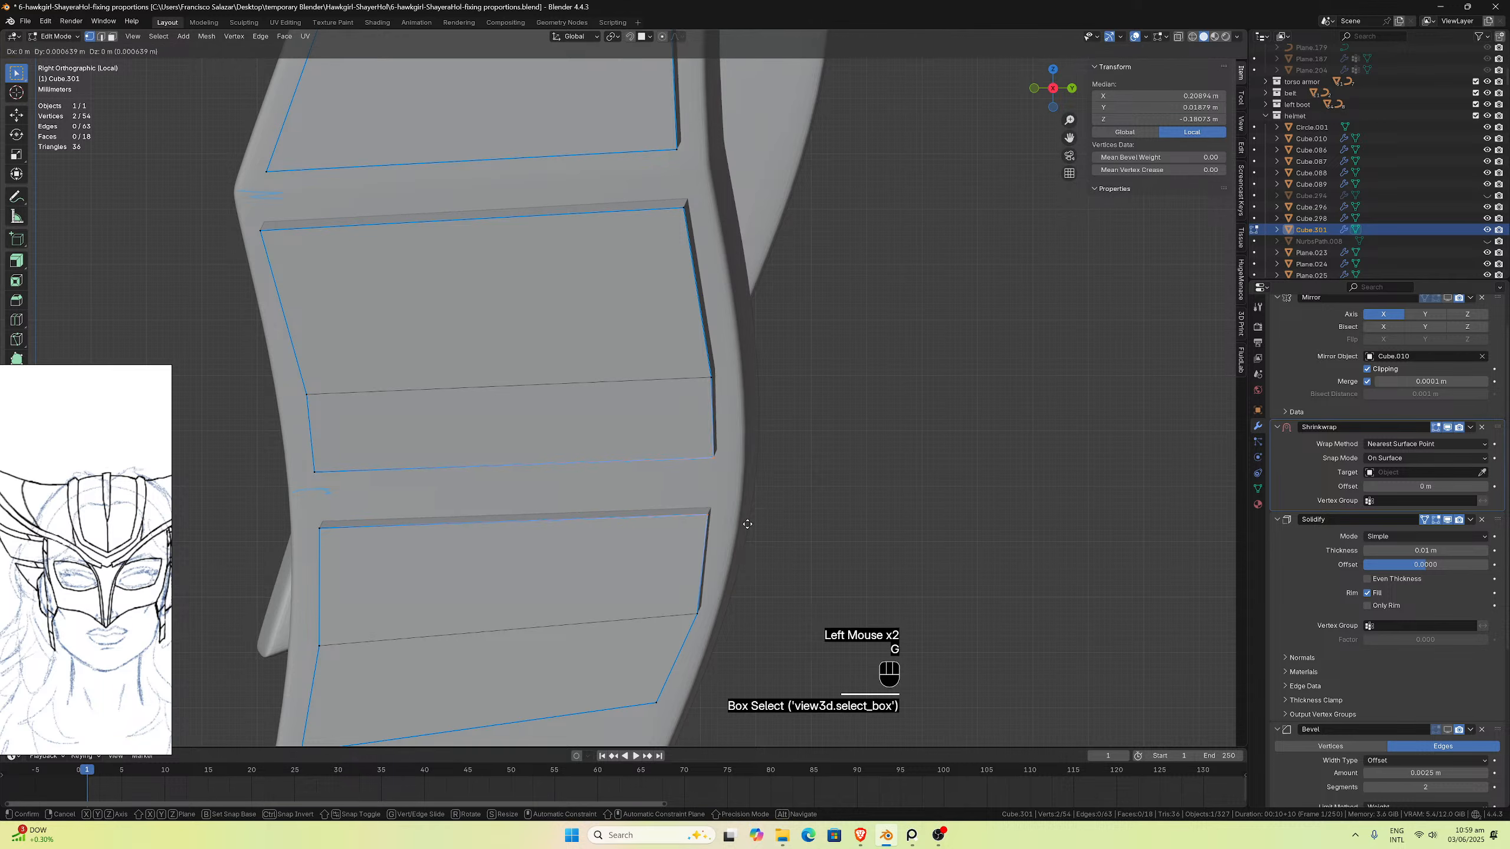
pyautogui.click(747, 523)
pyautogui.scroll(-1, 745, 526)
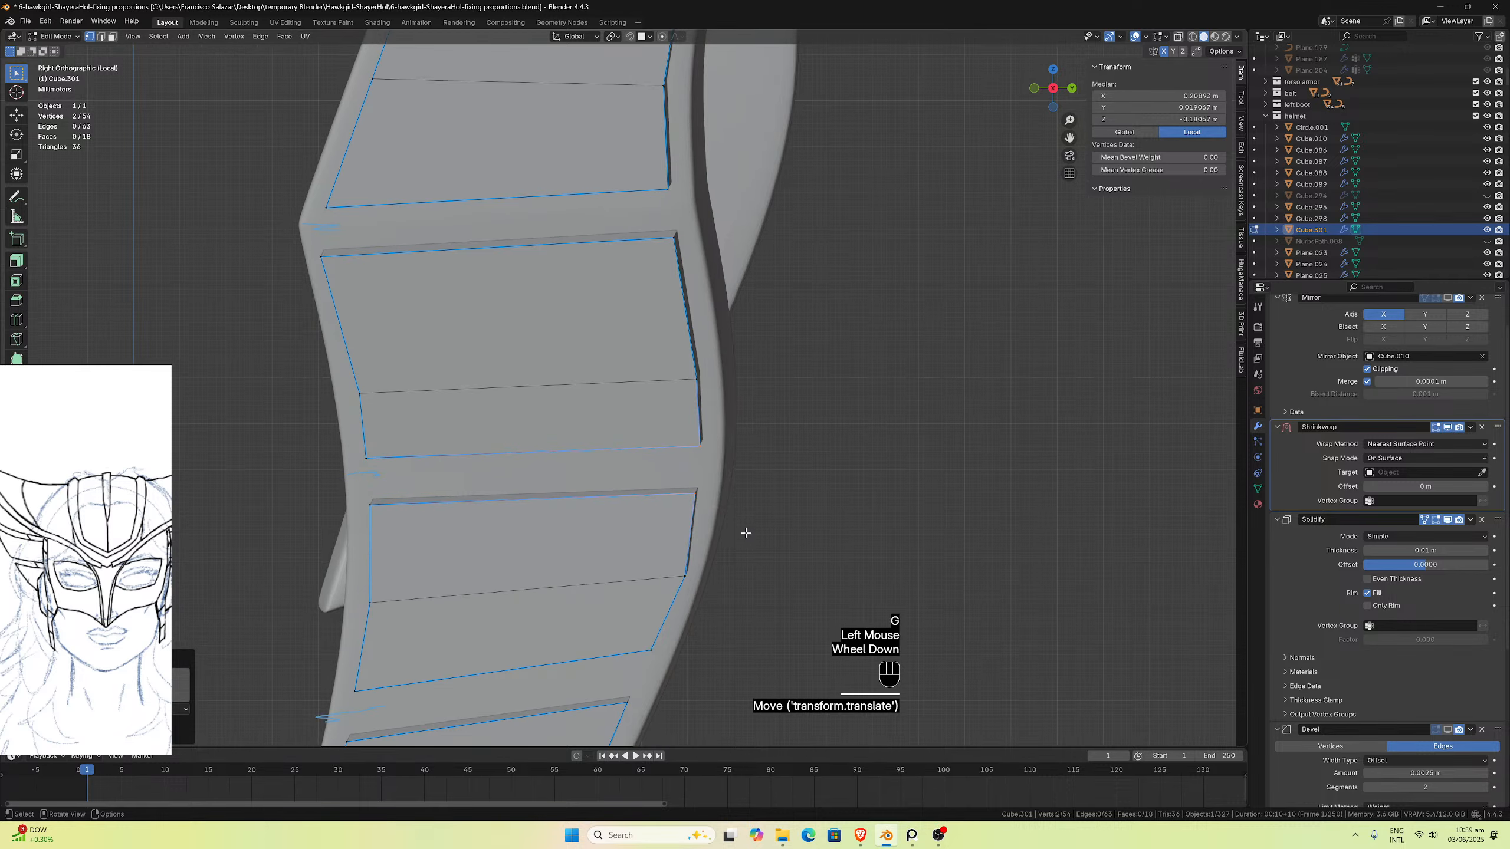
# Step: Bevel the second-lowest segment's loop cut with one segment, splitting it into two spaced cross edges
pyautogui.click(398, 600)
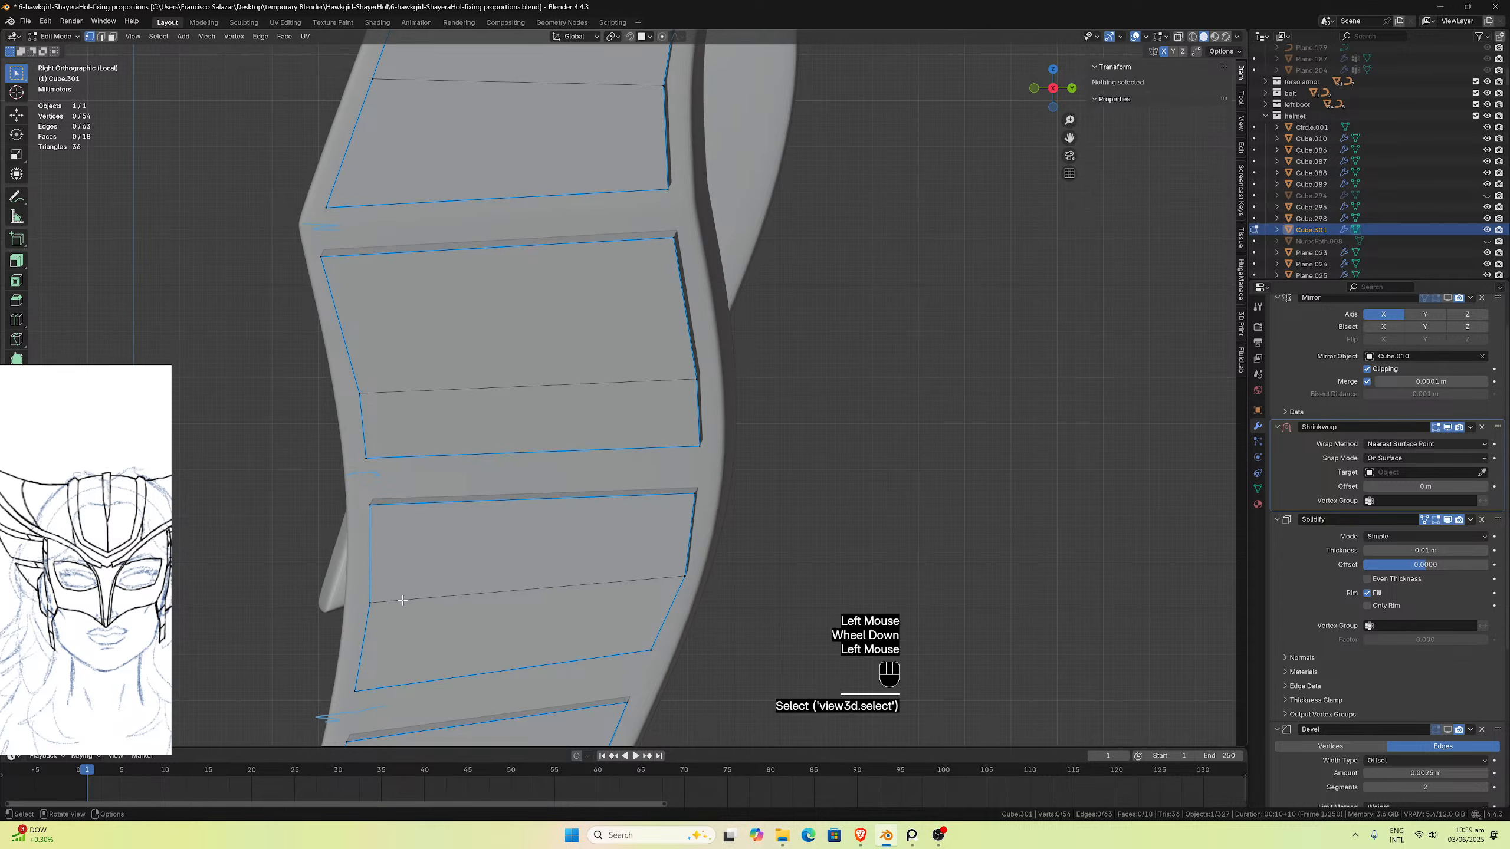
pyautogui.keyDown('alt'); pyautogui.click(401, 600); pyautogui.keyUp('alt')
pyautogui.hotkey('ctrl', 'b')
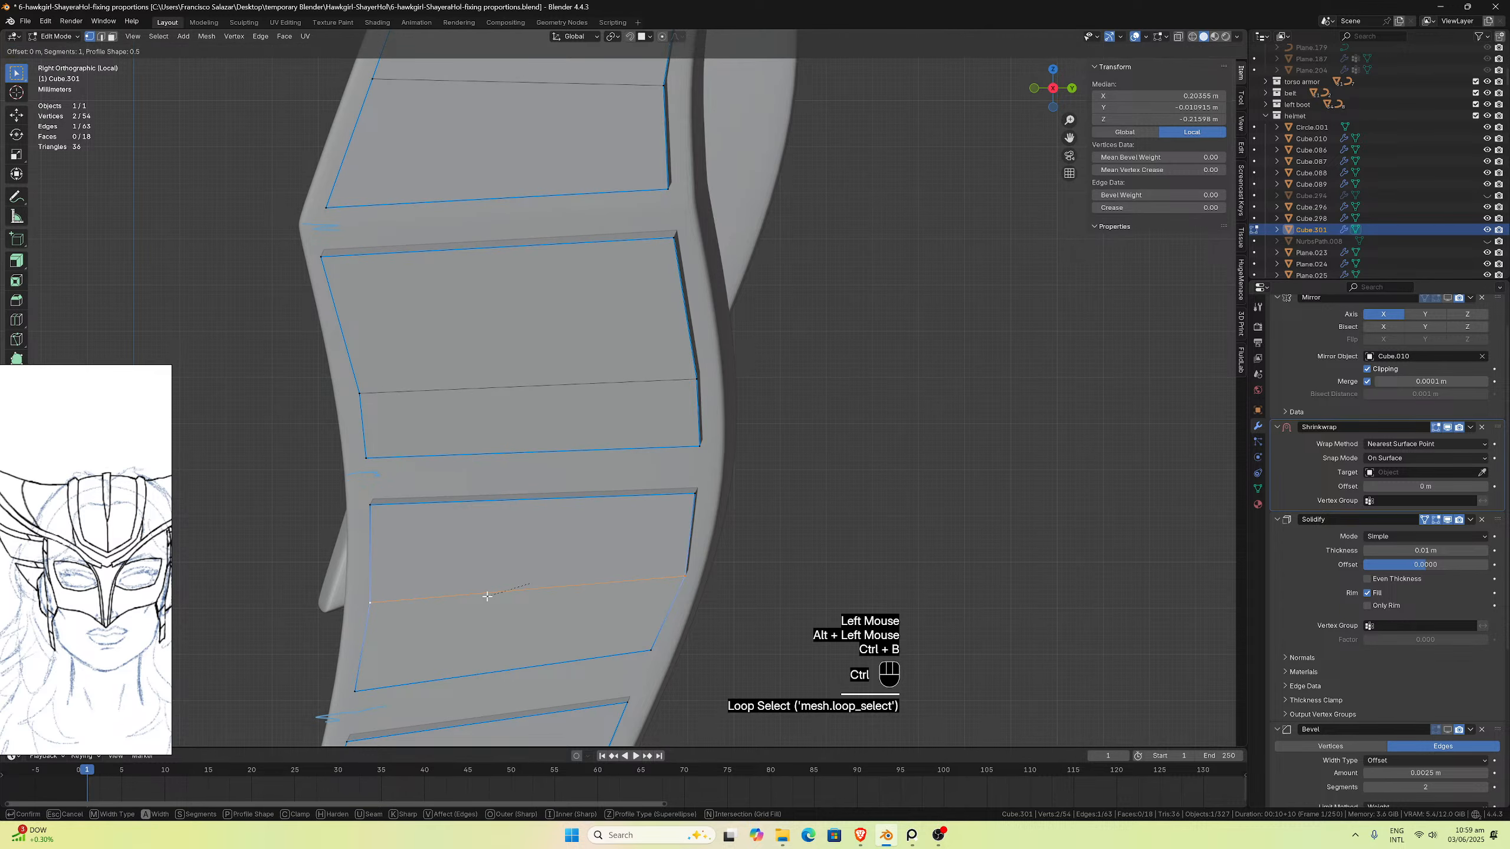
pyautogui.click(508, 661)
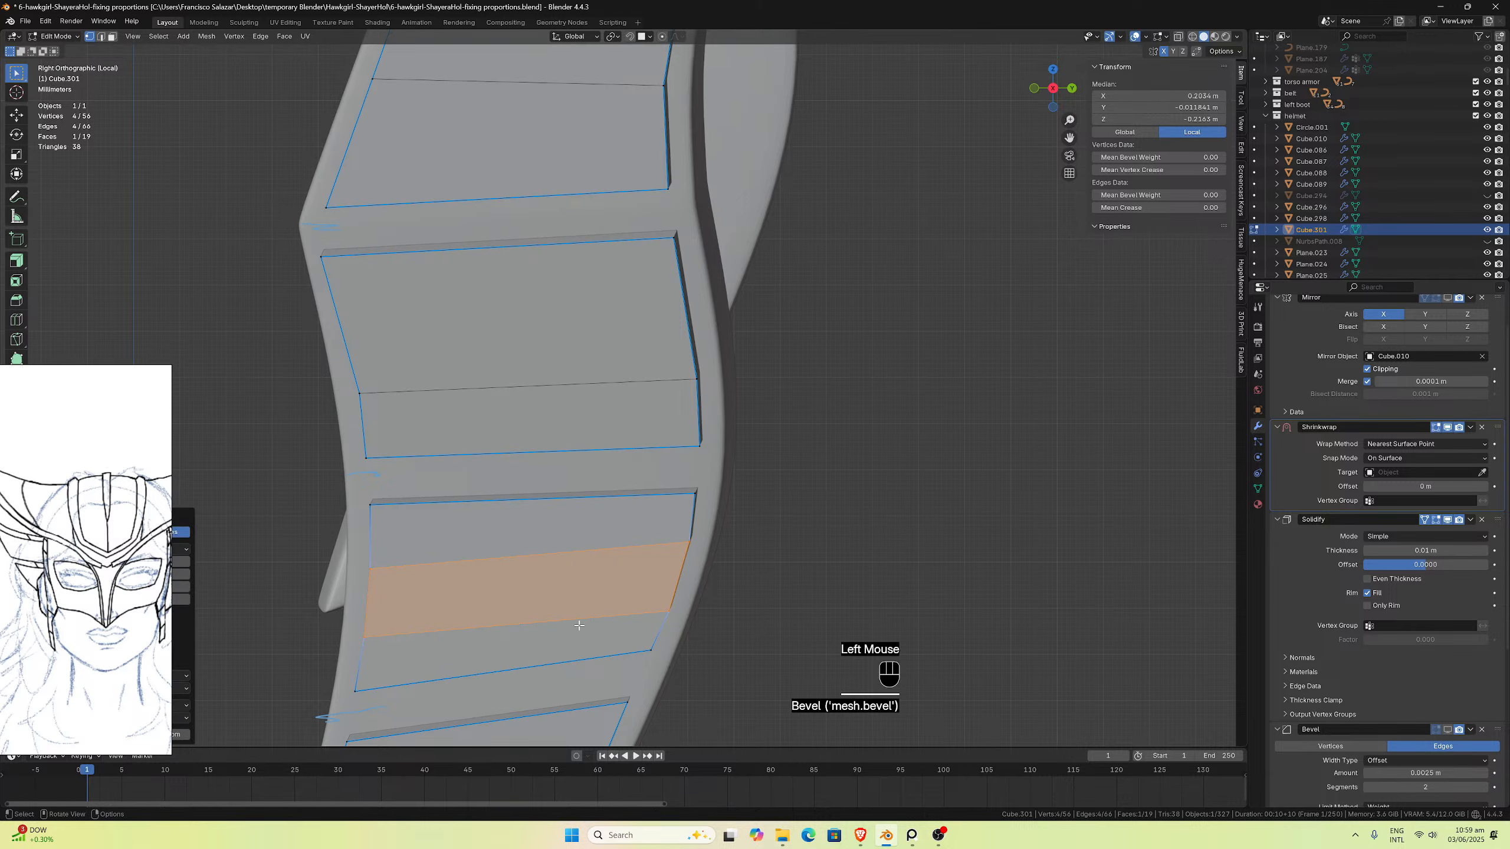
# Step: Bevel the fourth-lowest segment's loop cut with one segment, splitting it into two spaced cross edges
pyautogui.scroll(-1, 595, 614)
pyautogui.click(632, 379)
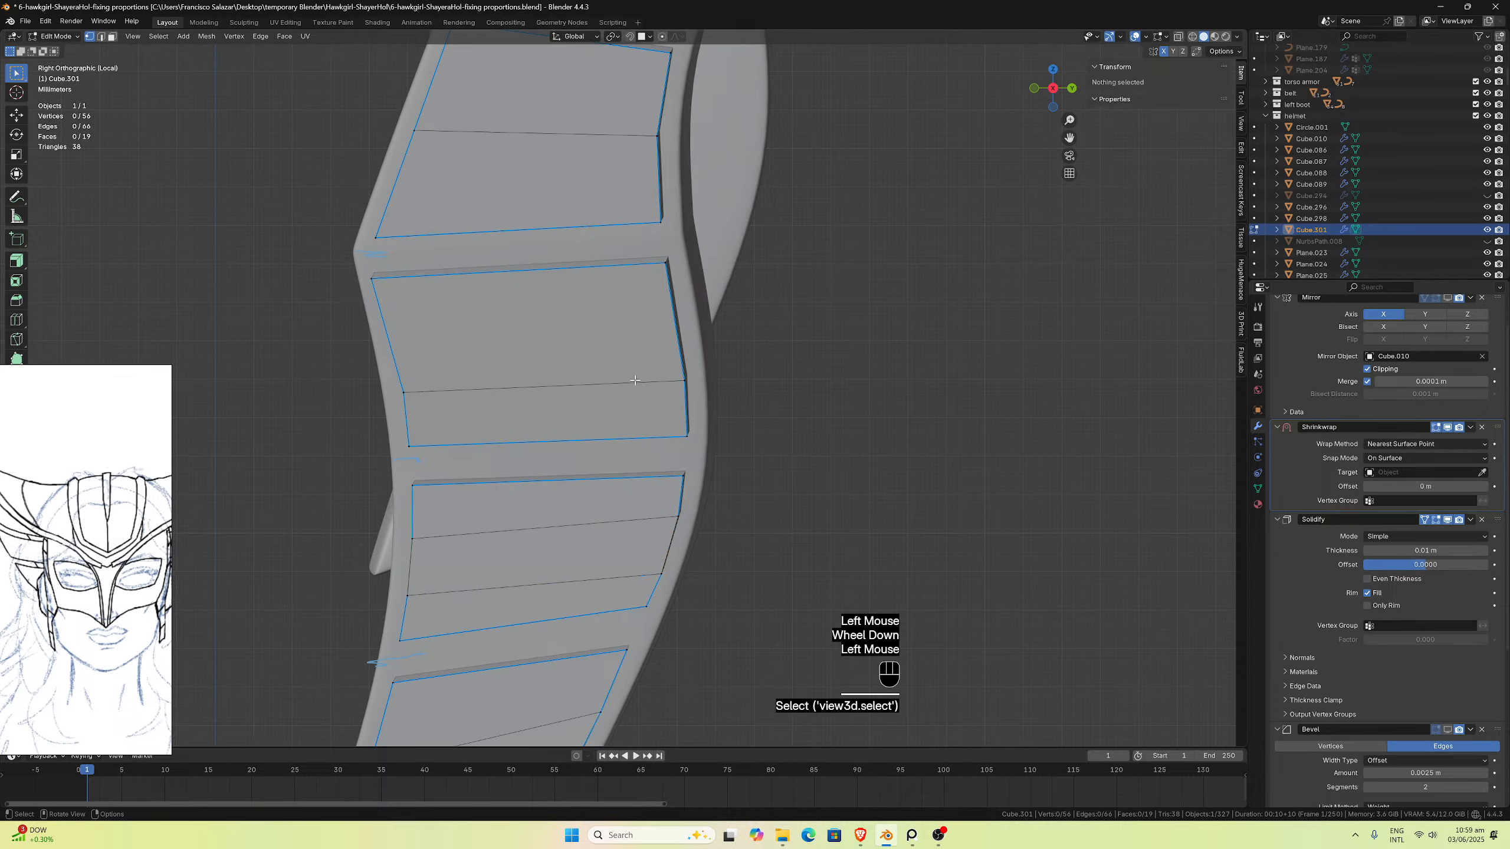
pyautogui.scroll(-2, 643, 289)
pyautogui.click(618, 213)
pyautogui.keyDown('alt'); pyautogui.click(618, 213); pyautogui.keyUp('alt')
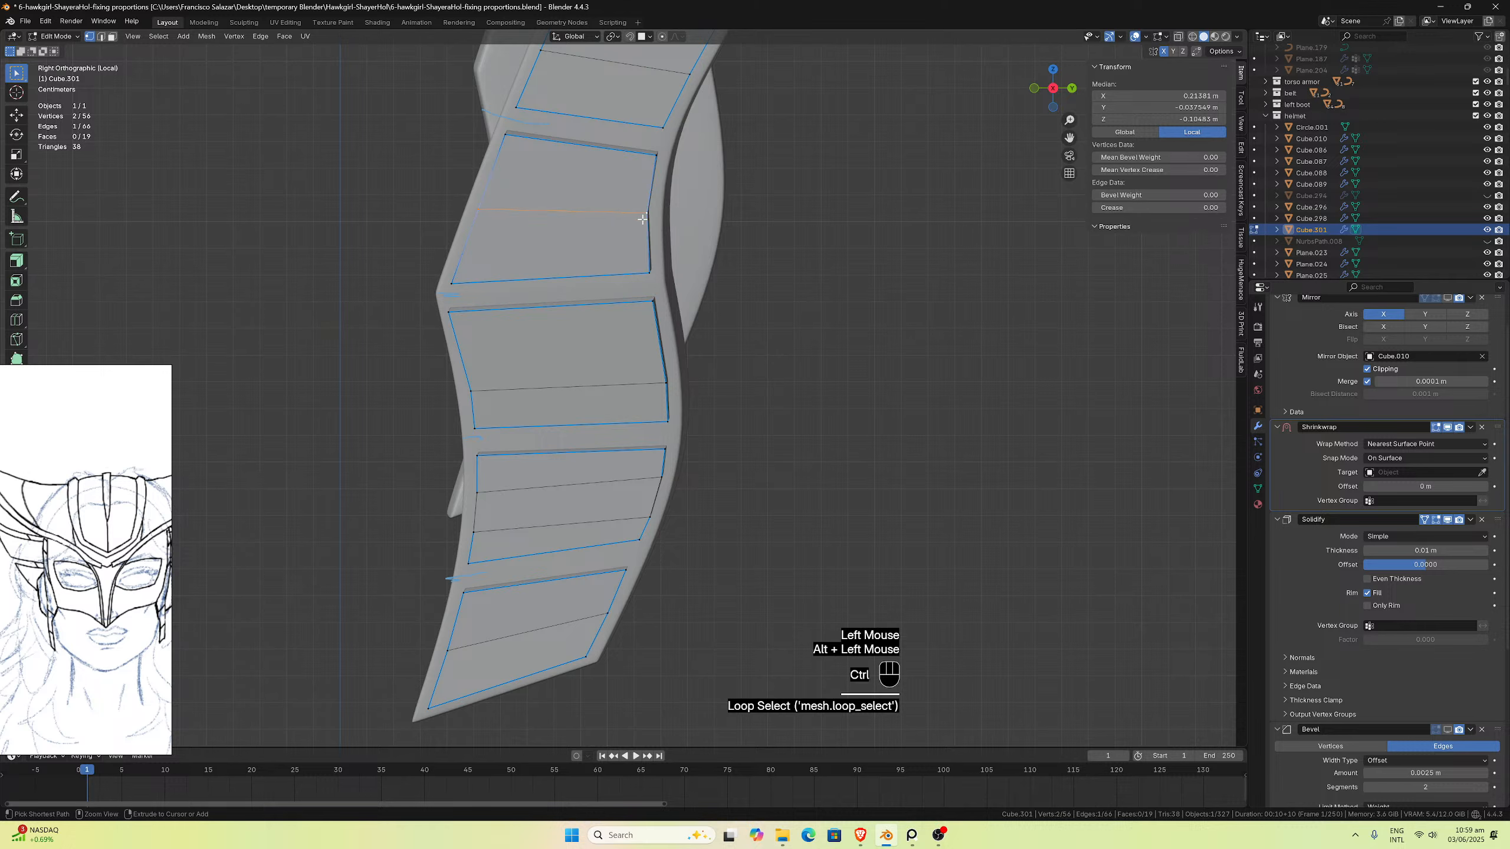
pyautogui.hotkey('ctrl', 'b')
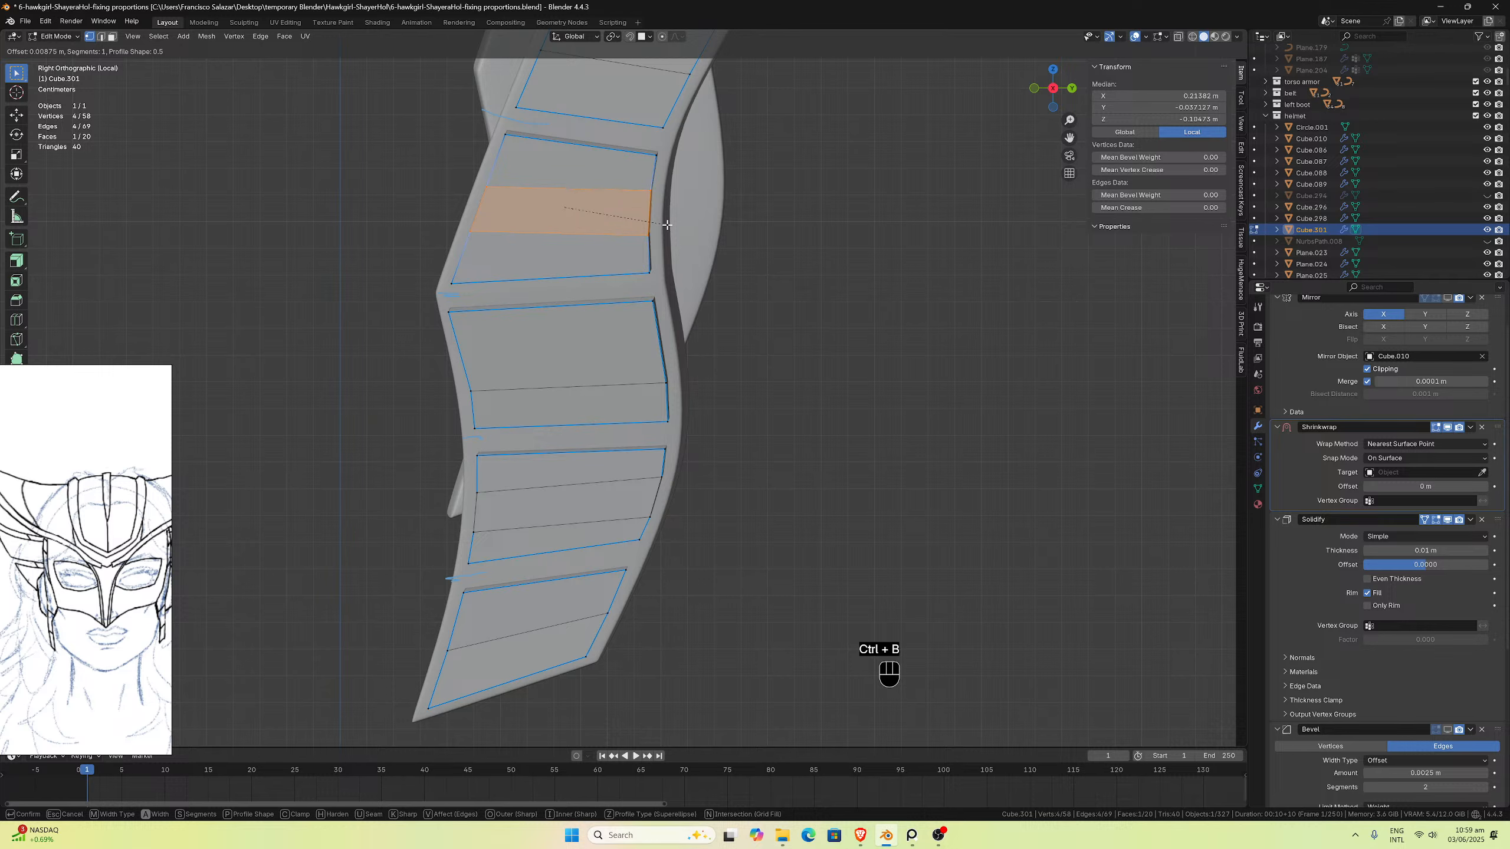
pyautogui.click(667, 224)
# Step: Nudge the rear vertex of the fourth-lowest segment's upper cross edge slightly toward the strap's front
pyautogui.scroll(3, 667, 224)
pyautogui.moveTo(1069, 138); pyautogui.dragTo(1069, 428)
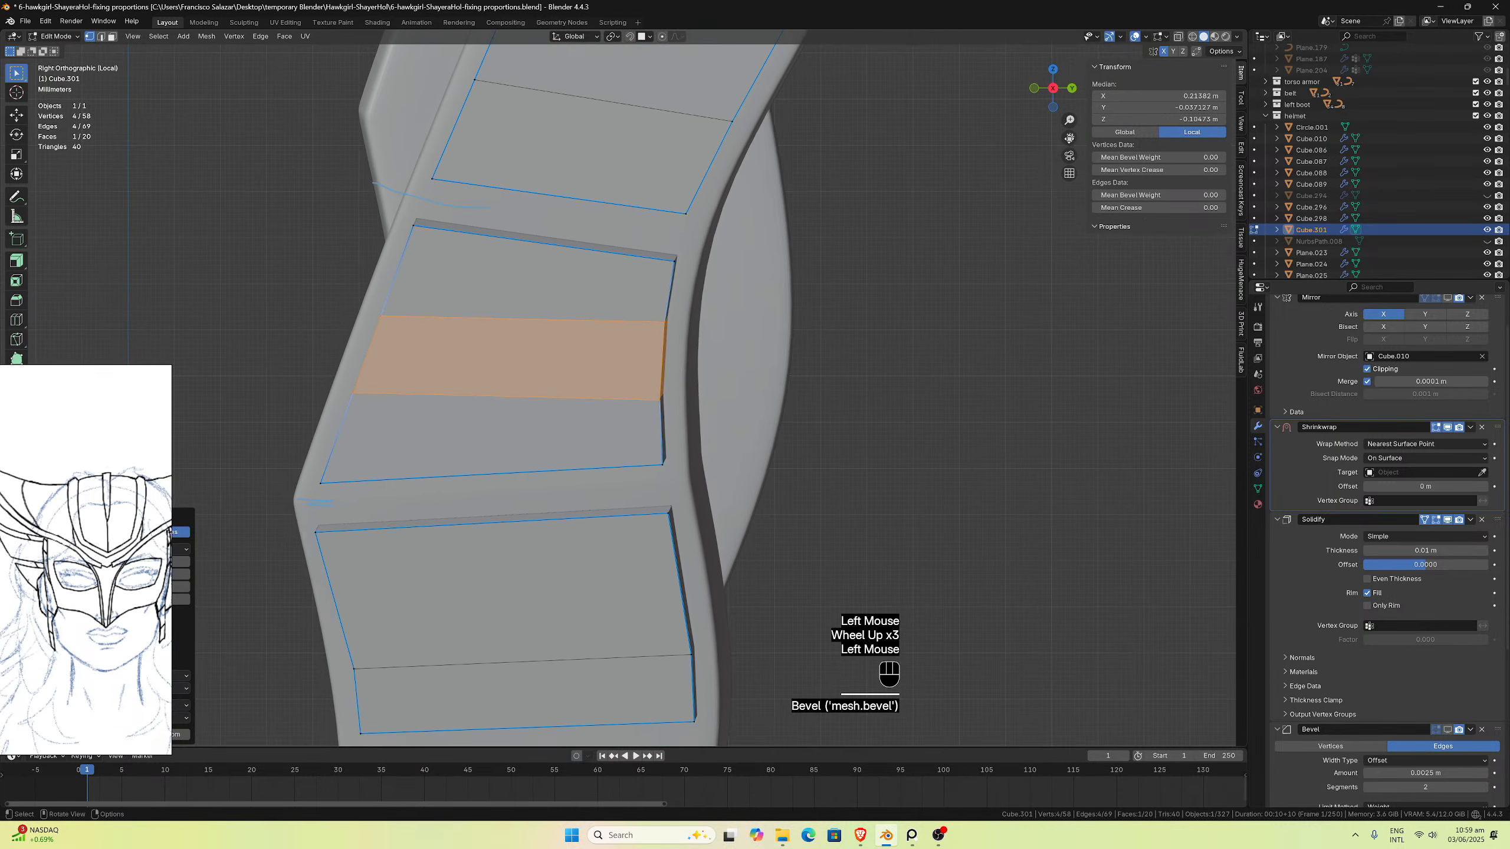
pyautogui.scroll(1, 837, 313)
pyautogui.moveTo(661, 401); pyautogui.dragTo(686, 421)
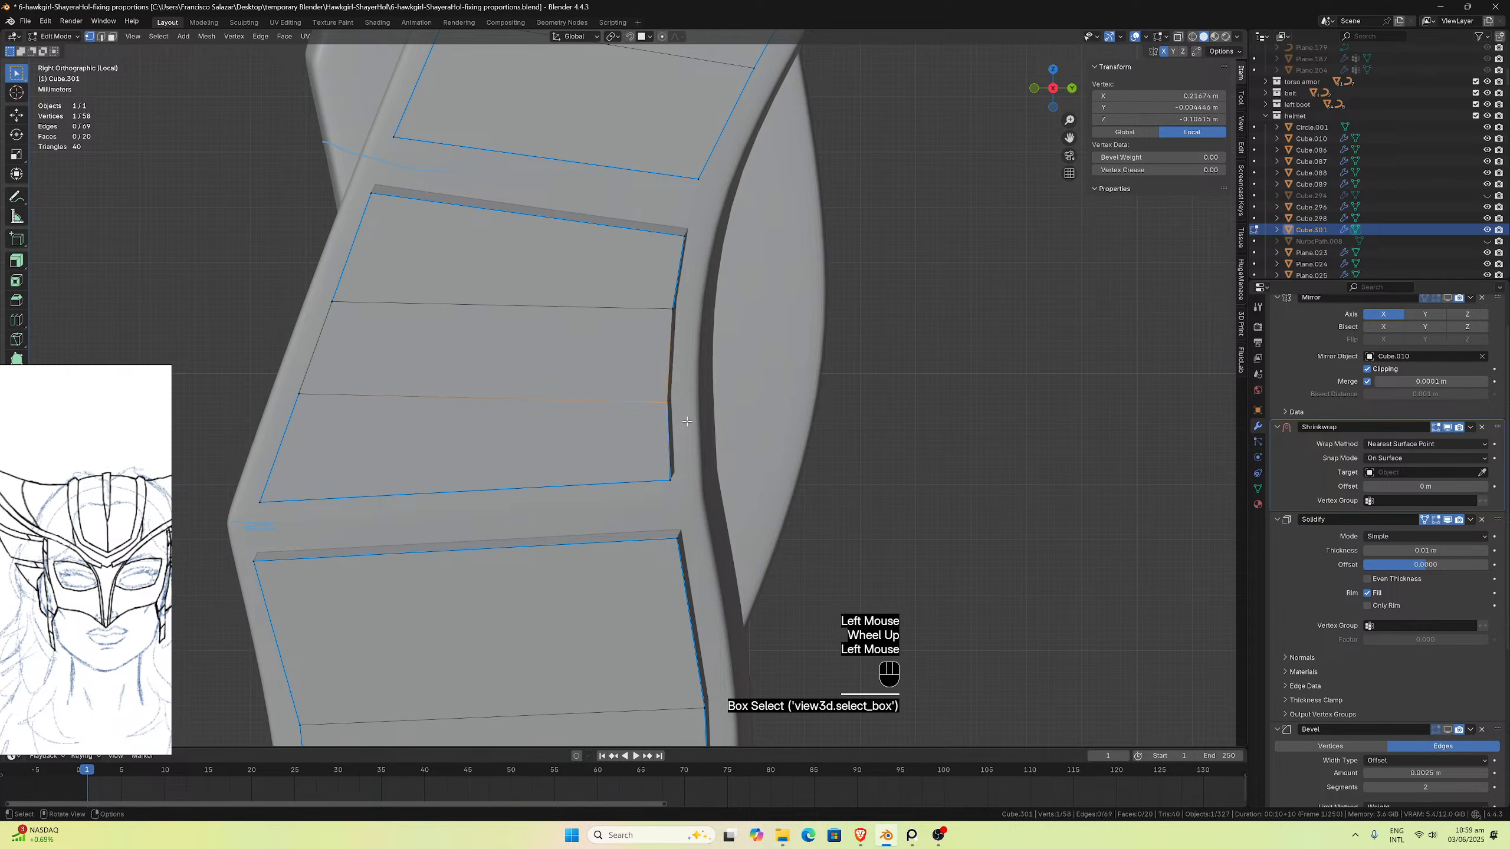
pyautogui.moveTo(653, 305); pyautogui.dragTo(694, 324)
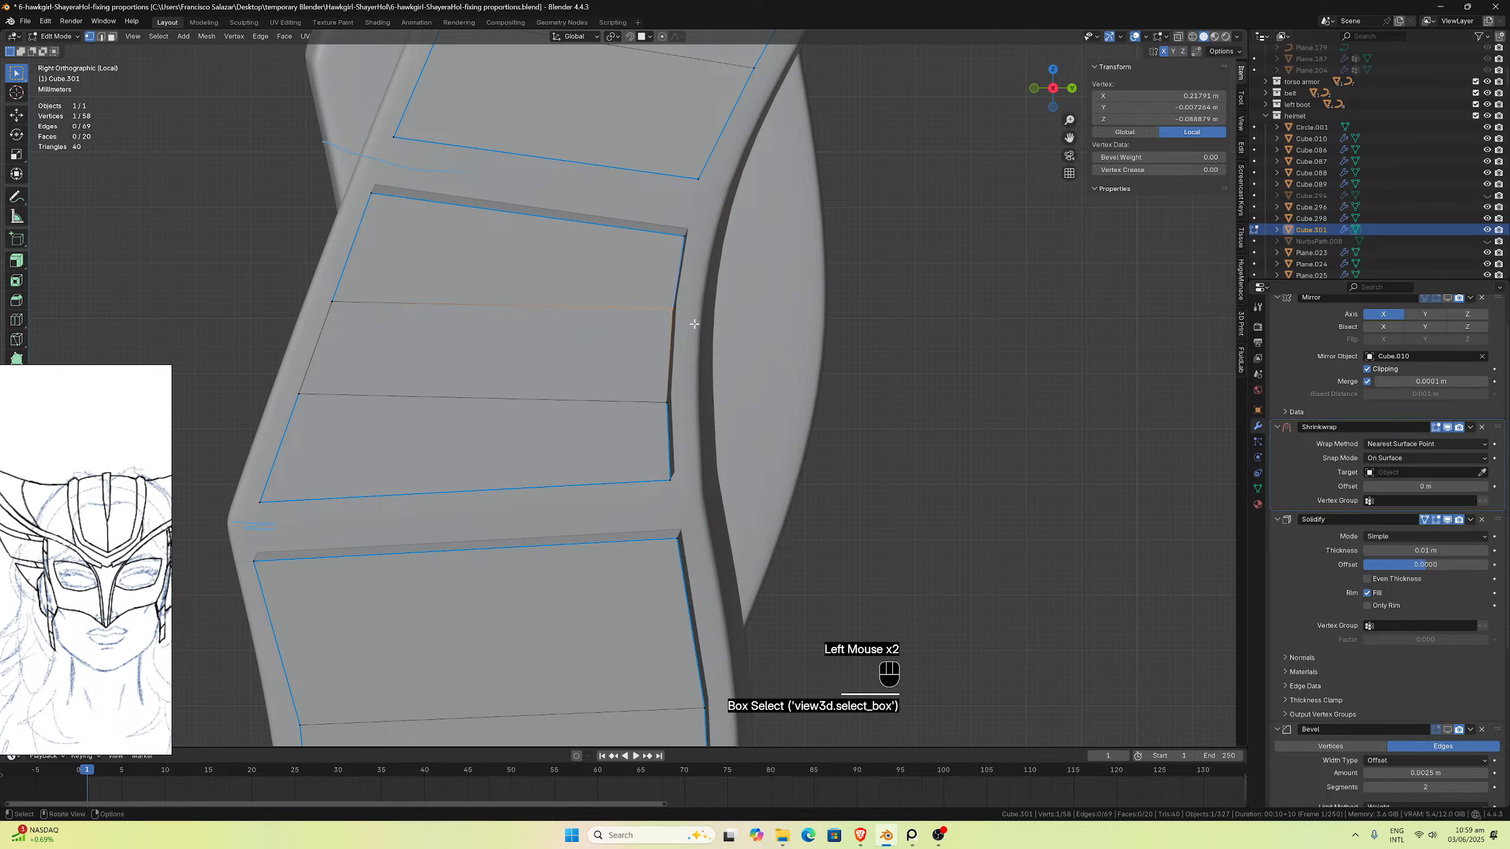
pyautogui.press('g')
pyautogui.click(691, 325)
pyautogui.scroll(-2, 691, 325)
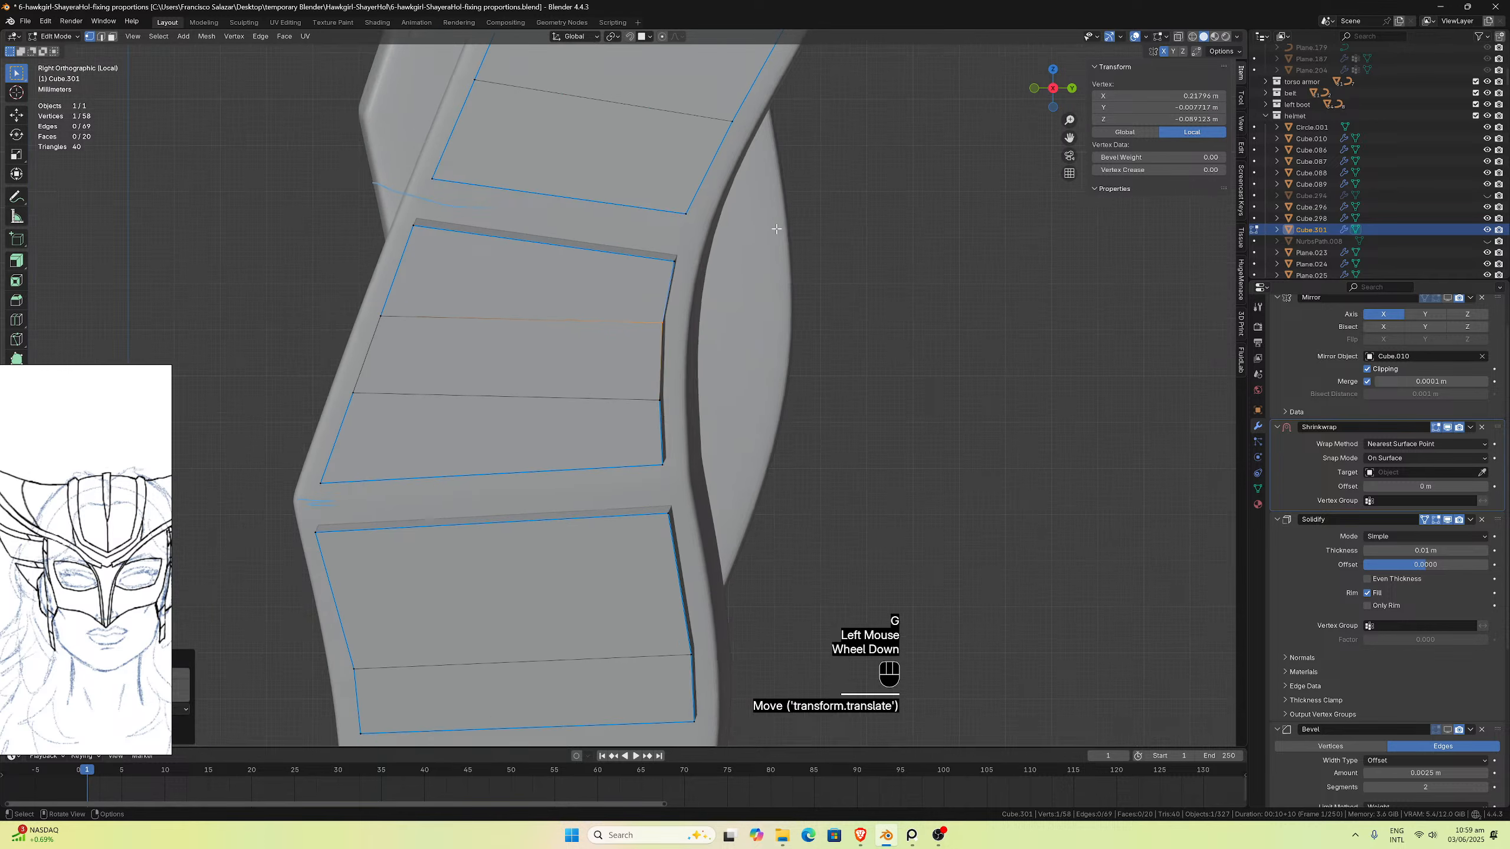
# Step: Move the rear vertex of the fifth-lowest segment's loop cut down and forward, and slide its front vertex down along the edge
pyautogui.moveTo(1069, 138); pyautogui.dragTo(1069, 122)
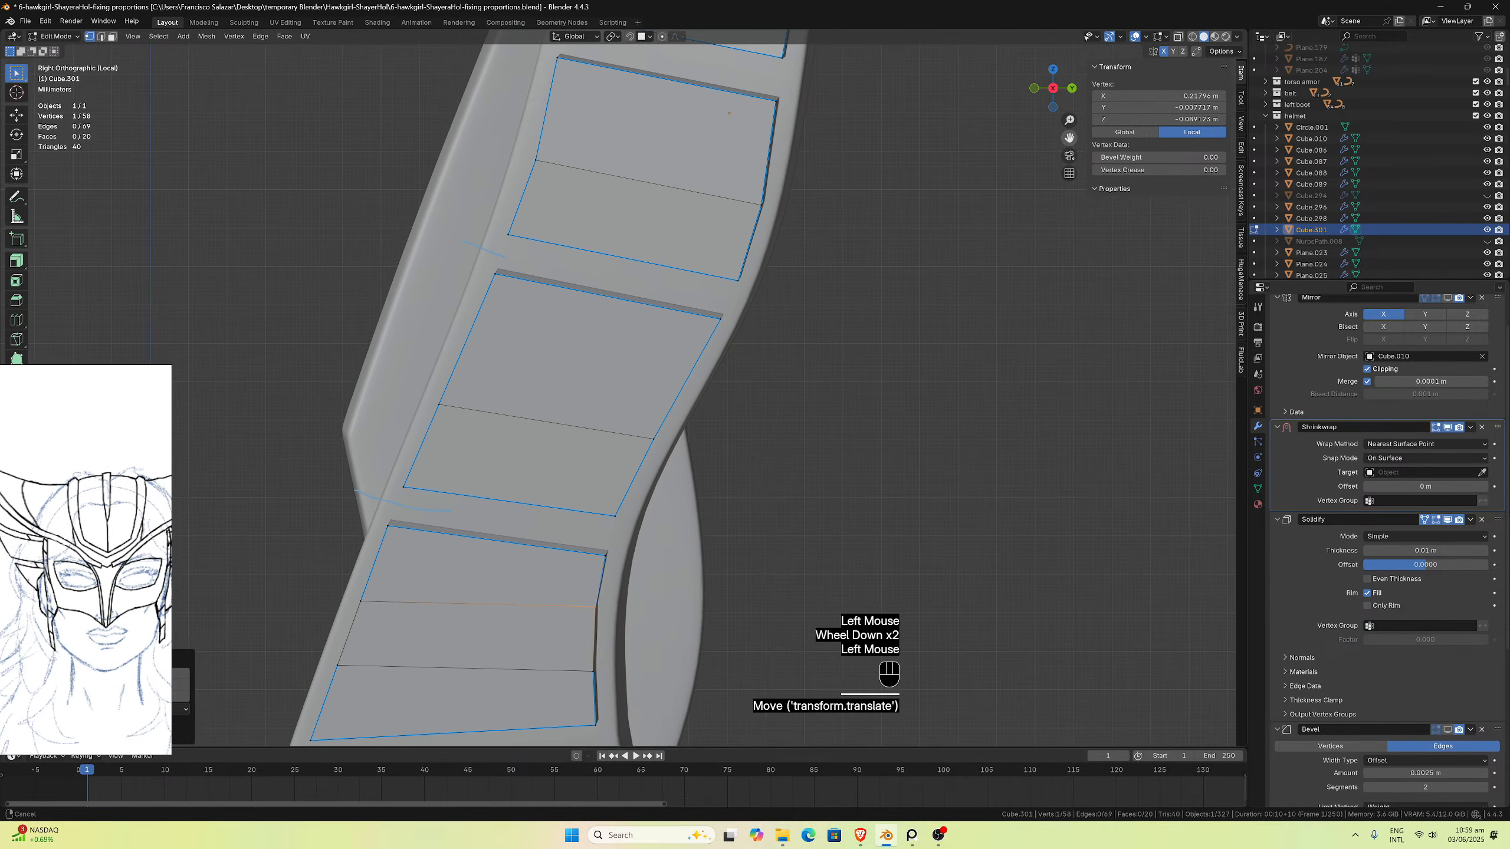
pyautogui.scroll(1, 809, 356)
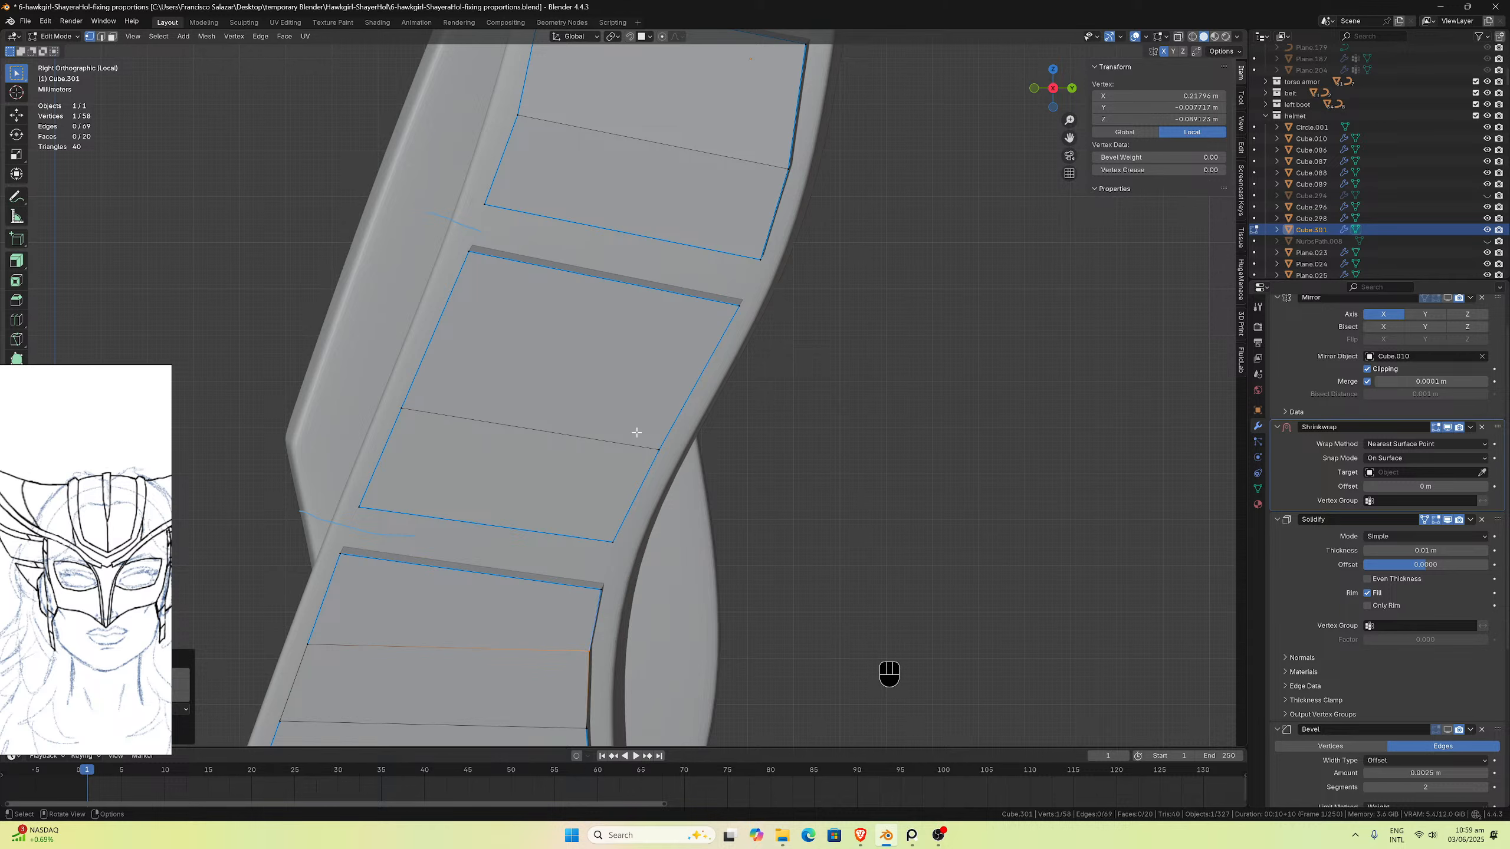
pyautogui.moveTo(635, 432); pyautogui.dragTo(679, 479)
pyautogui.press('g')
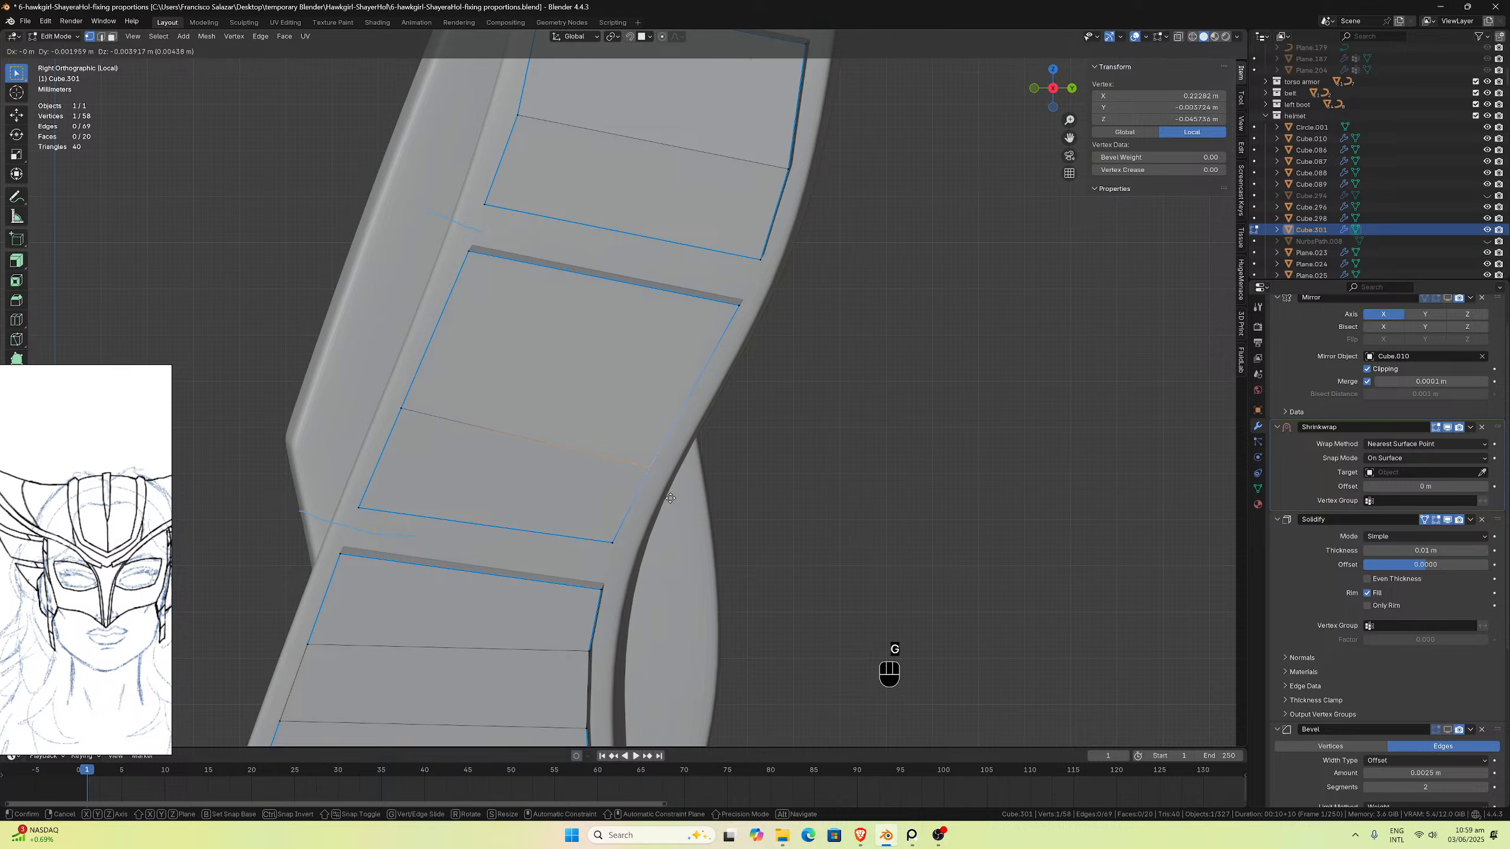
pyautogui.click(668, 500)
pyautogui.moveTo(389, 396); pyautogui.dragTo(425, 438)
pyautogui.press('g')
pyautogui.press('g')
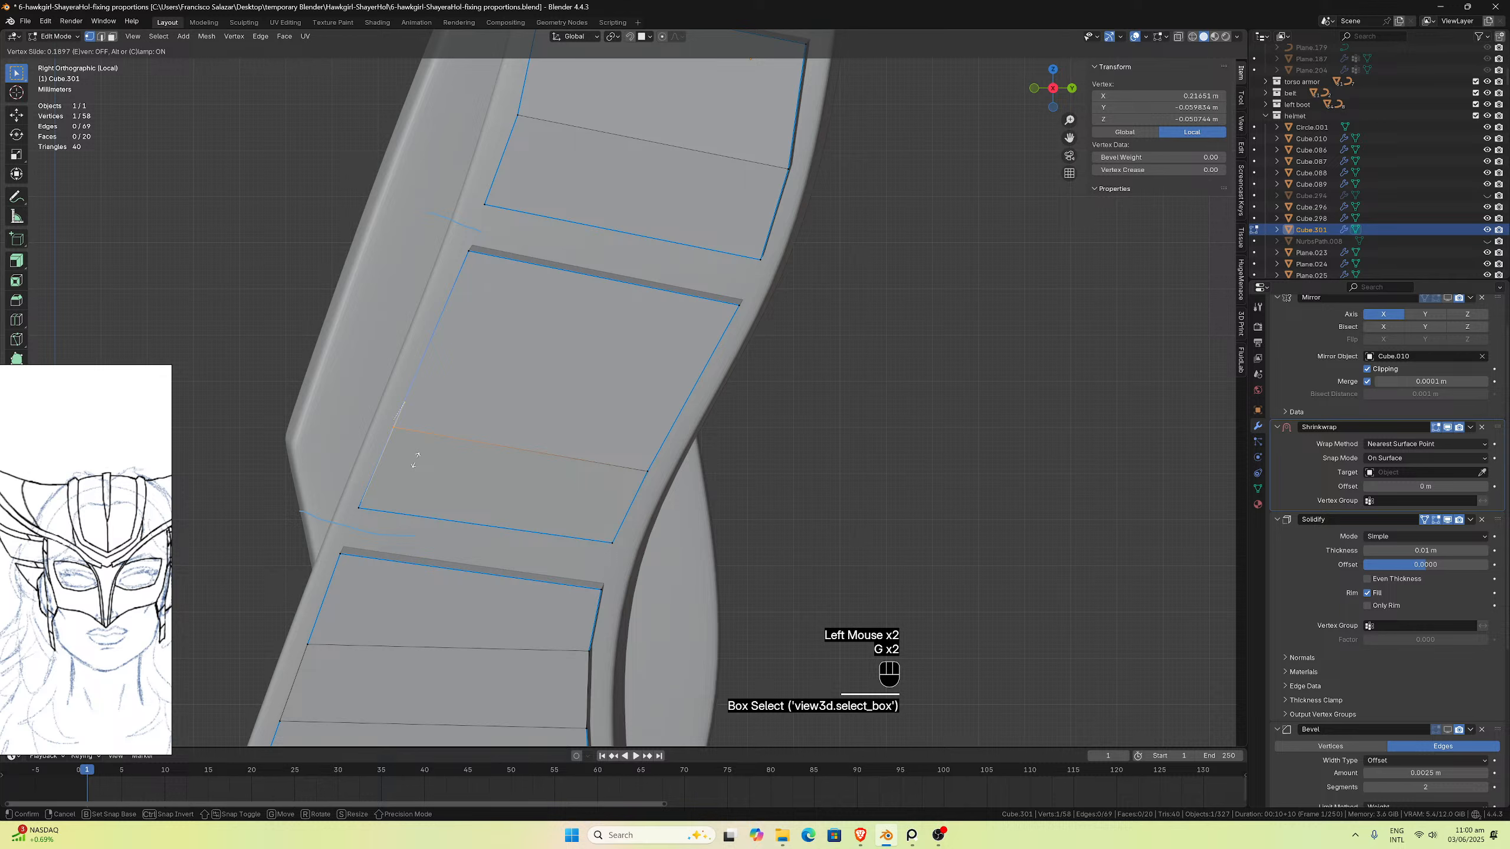
pyautogui.click(416, 458)
# Step: Add a second loop cut across the fifth-lowest segment, midway between its existing cut and upper edge
pyautogui.hotkey('ctrl', 'r')
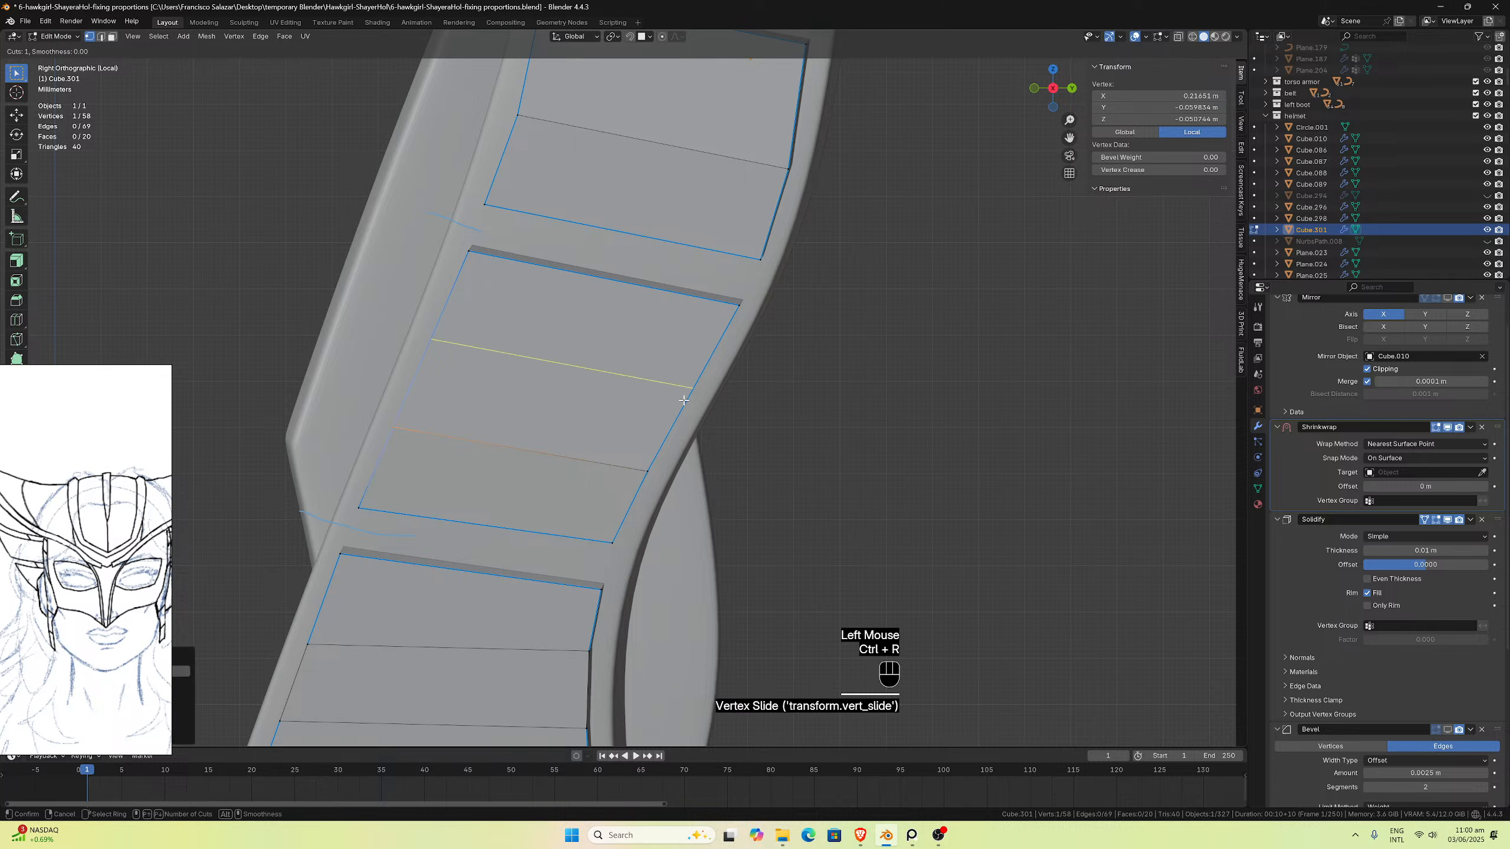
pyautogui.click(683, 400)
pyautogui.click(684, 408)
pyautogui.click(660, 492)
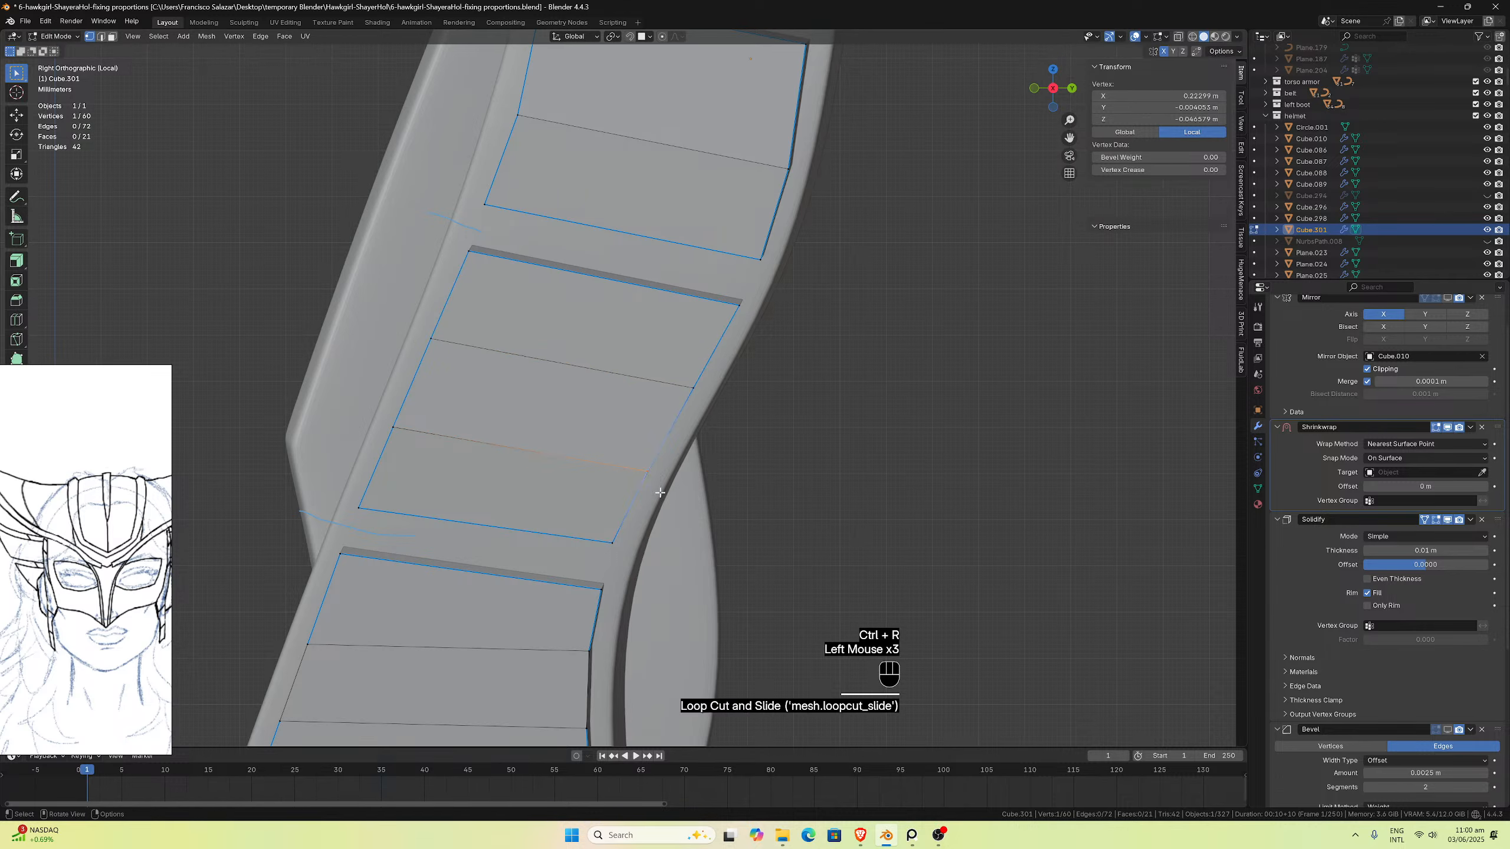
# Step: Nudge the rear vertices of both cross edges on the fifth-lowest segment toward the strap's curve, and shift the upper cross edge's front vertex slightly
pyautogui.press('g')
pyautogui.click(669, 499)
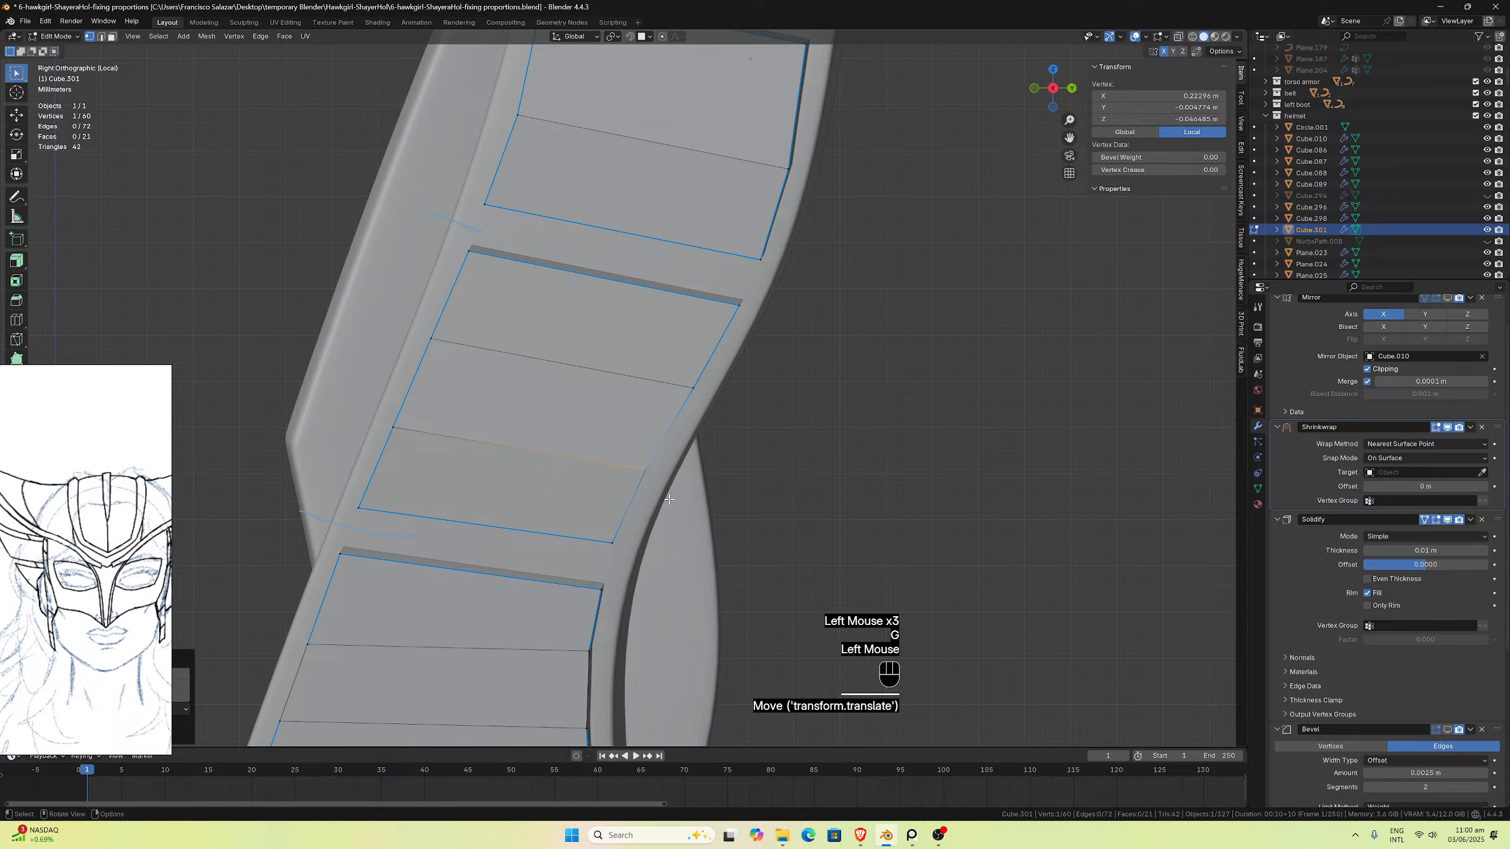
pyautogui.click(687, 383)
pyautogui.press('g')
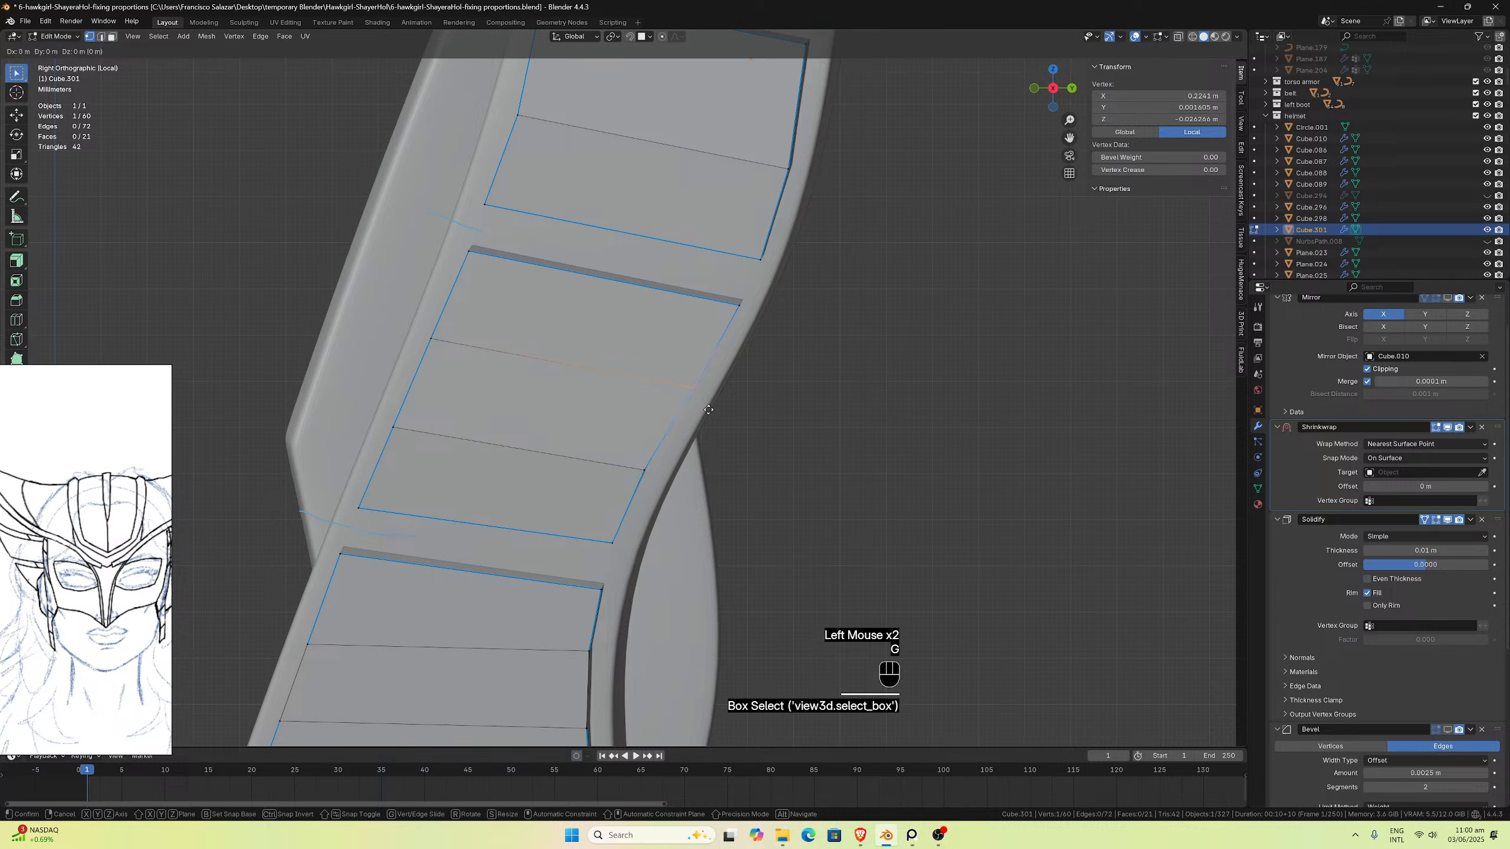
pyautogui.click(709, 411)
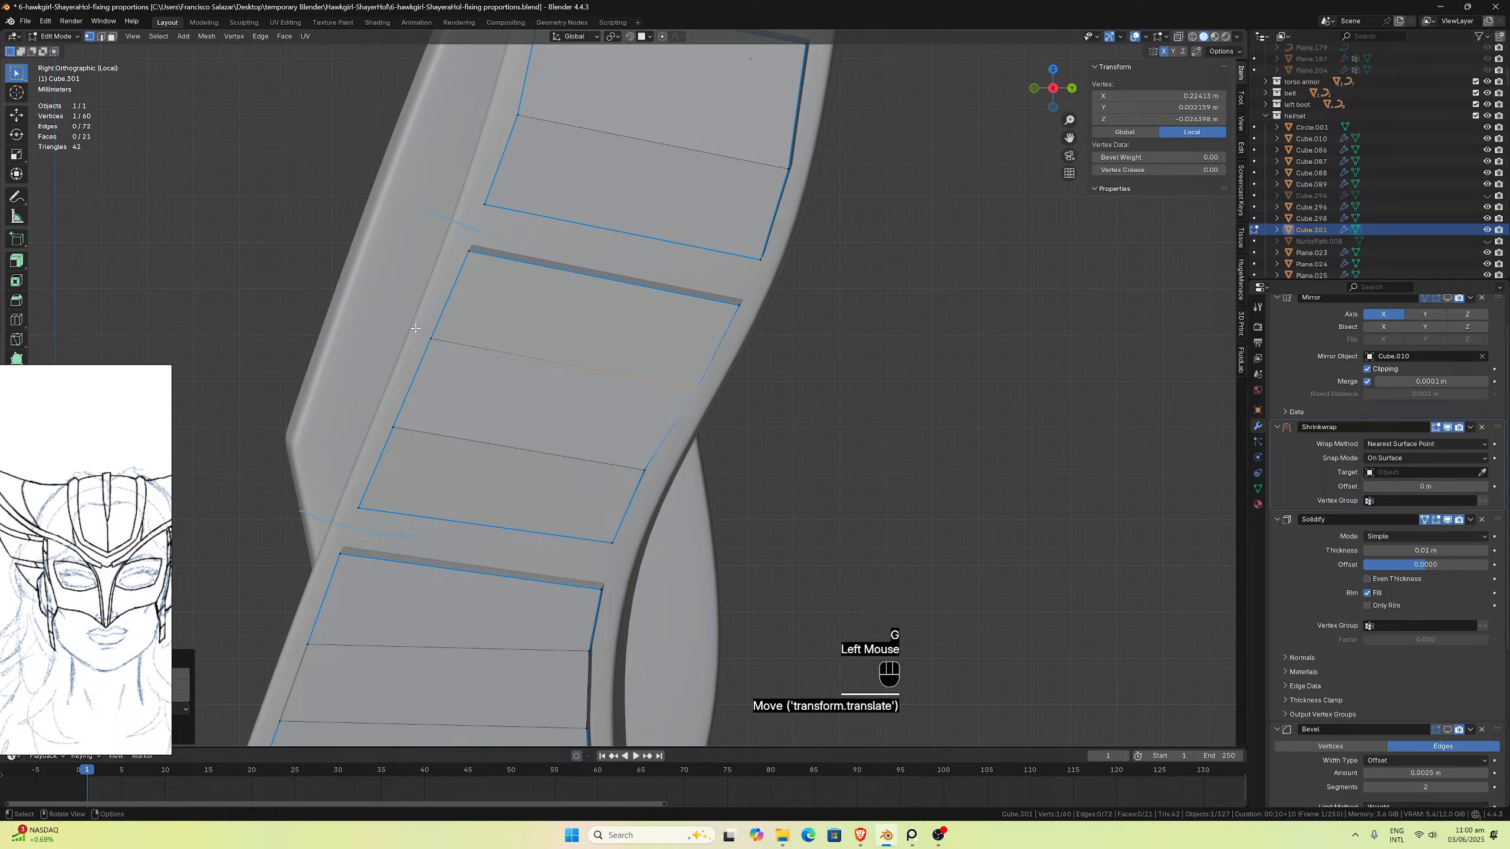
pyautogui.click(446, 346)
pyautogui.press('g')
pyautogui.click(448, 346)
# Step: Select the existing loop cut across the sixth-lowest segment
pyautogui.moveTo(1069, 136); pyautogui.dragTo(1063, 143)
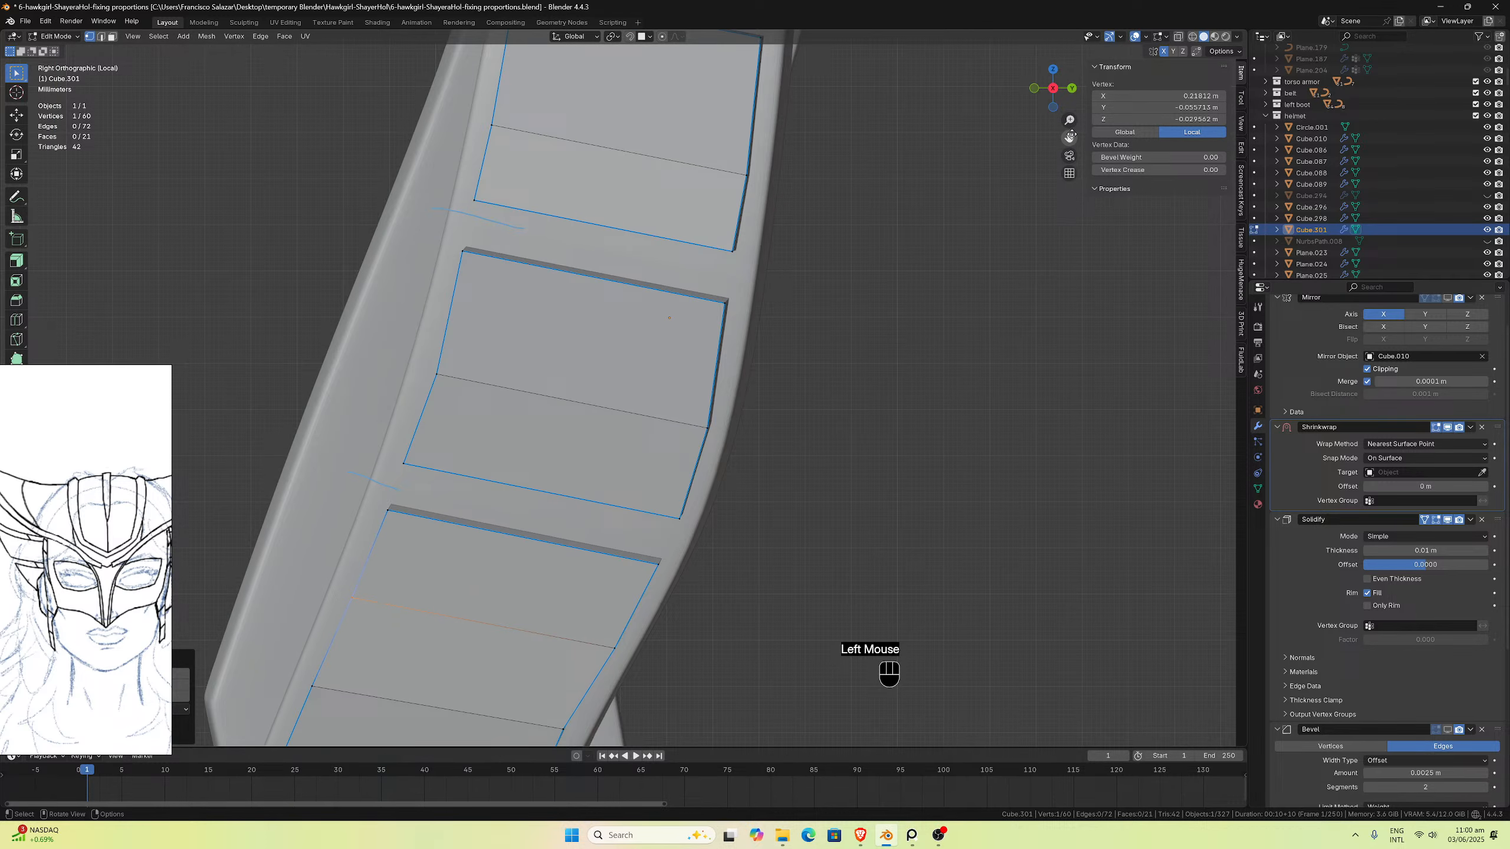
pyautogui.click(646, 411)
pyautogui.keyDown('alt'); pyautogui.click(646, 411); pyautogui.keyUp('alt')
pyautogui.press('ctrl')
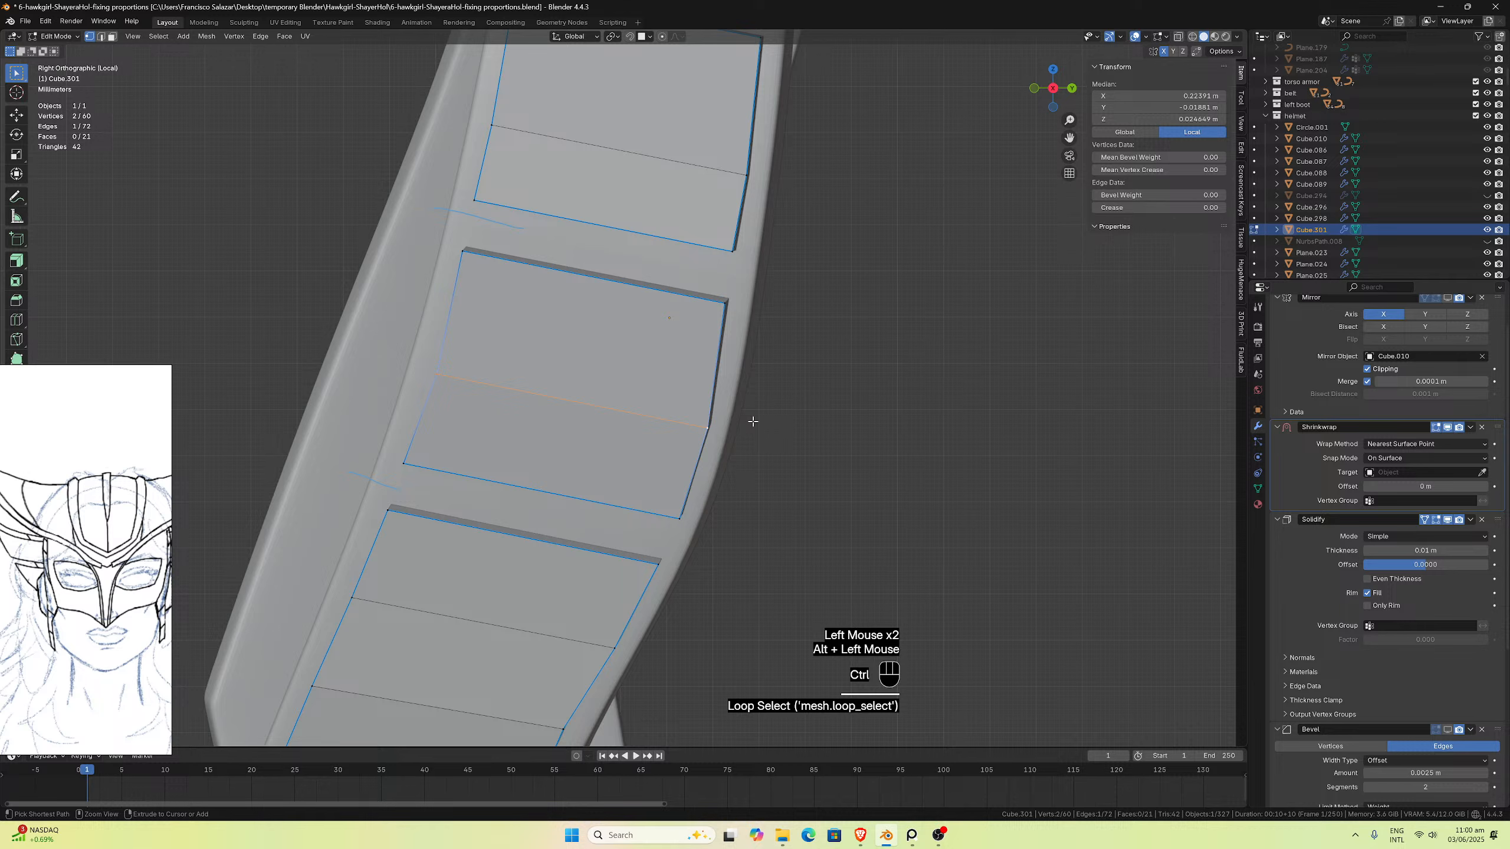
pyautogui.hotkey('ctrl', 'r')
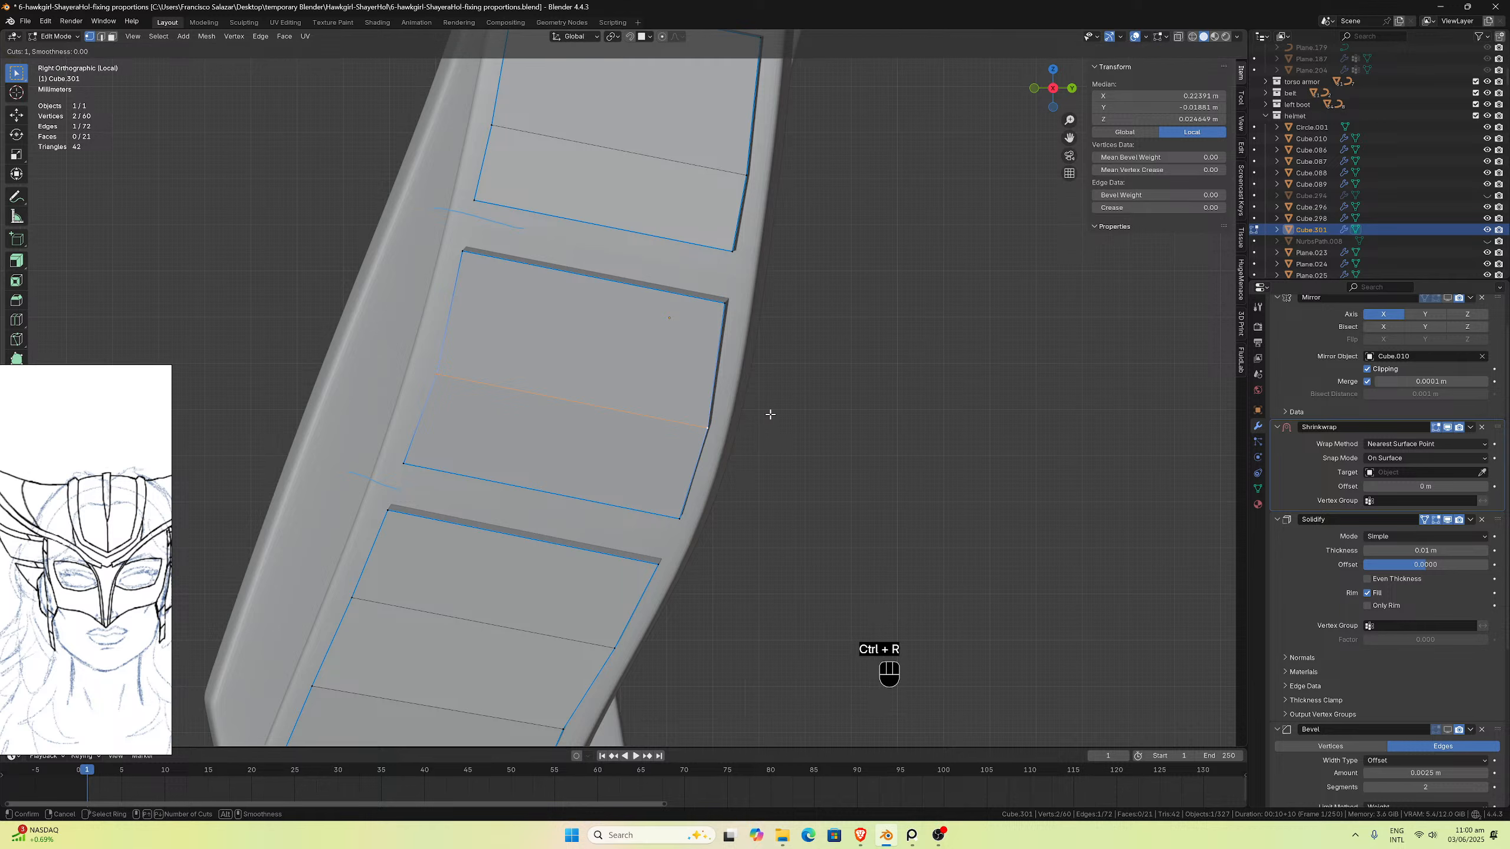
pyautogui.press('Escape')
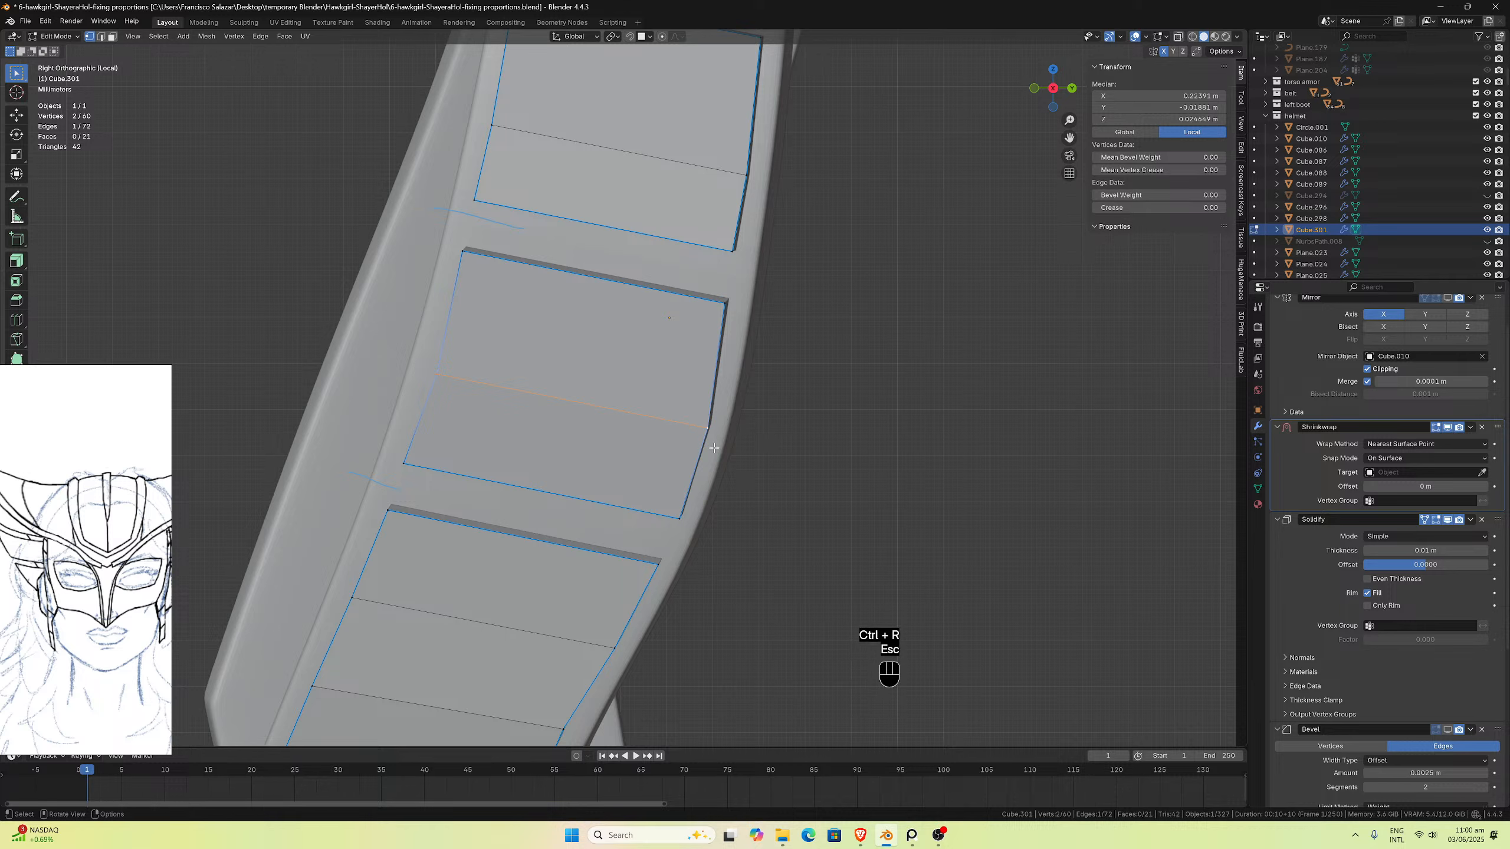
pyautogui.hotkey('ctrl', 'b')
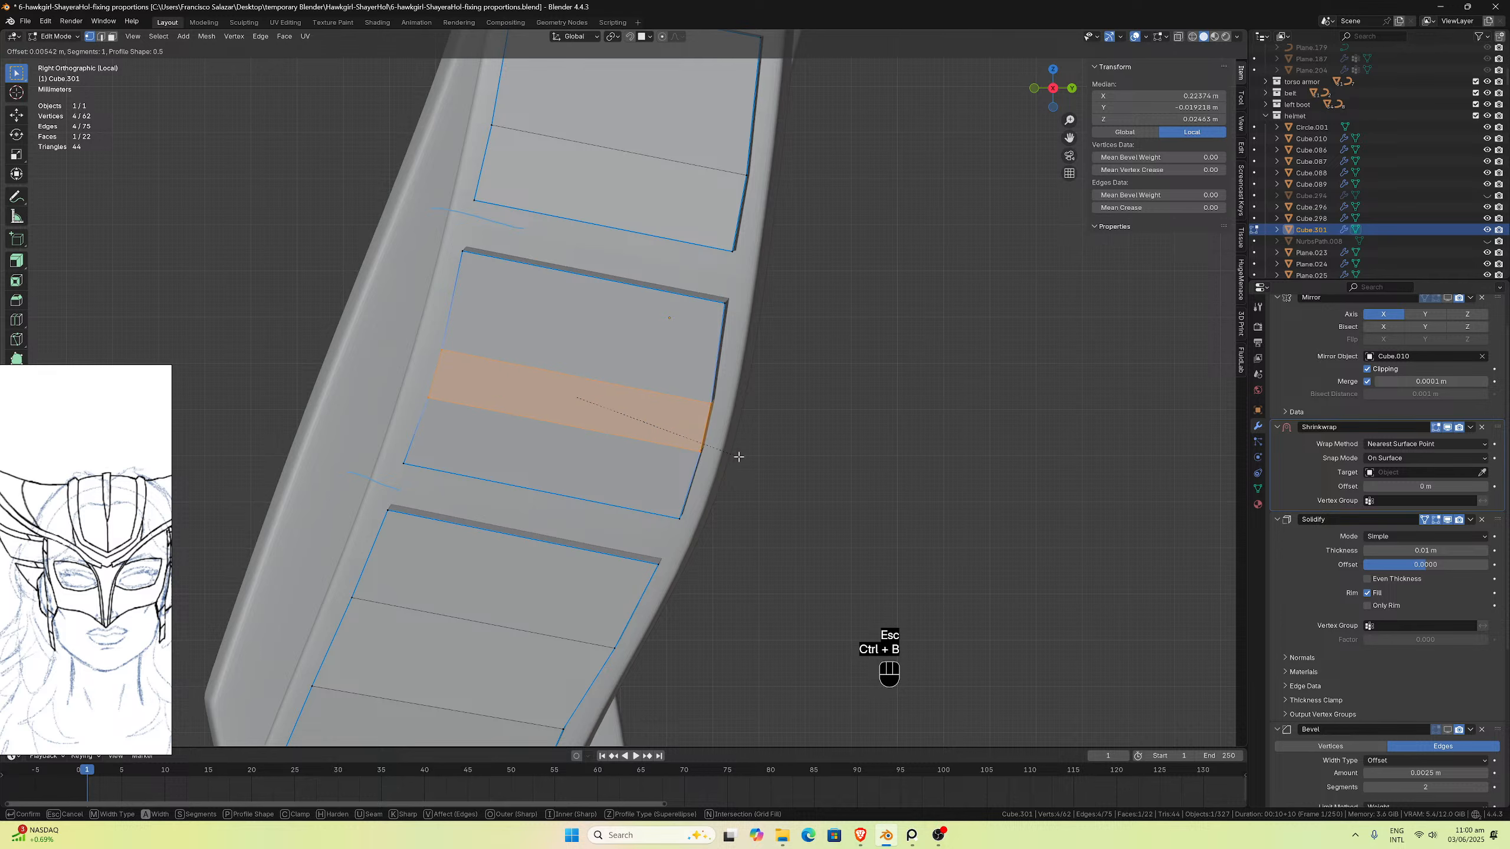
pyautogui.click(751, 464)
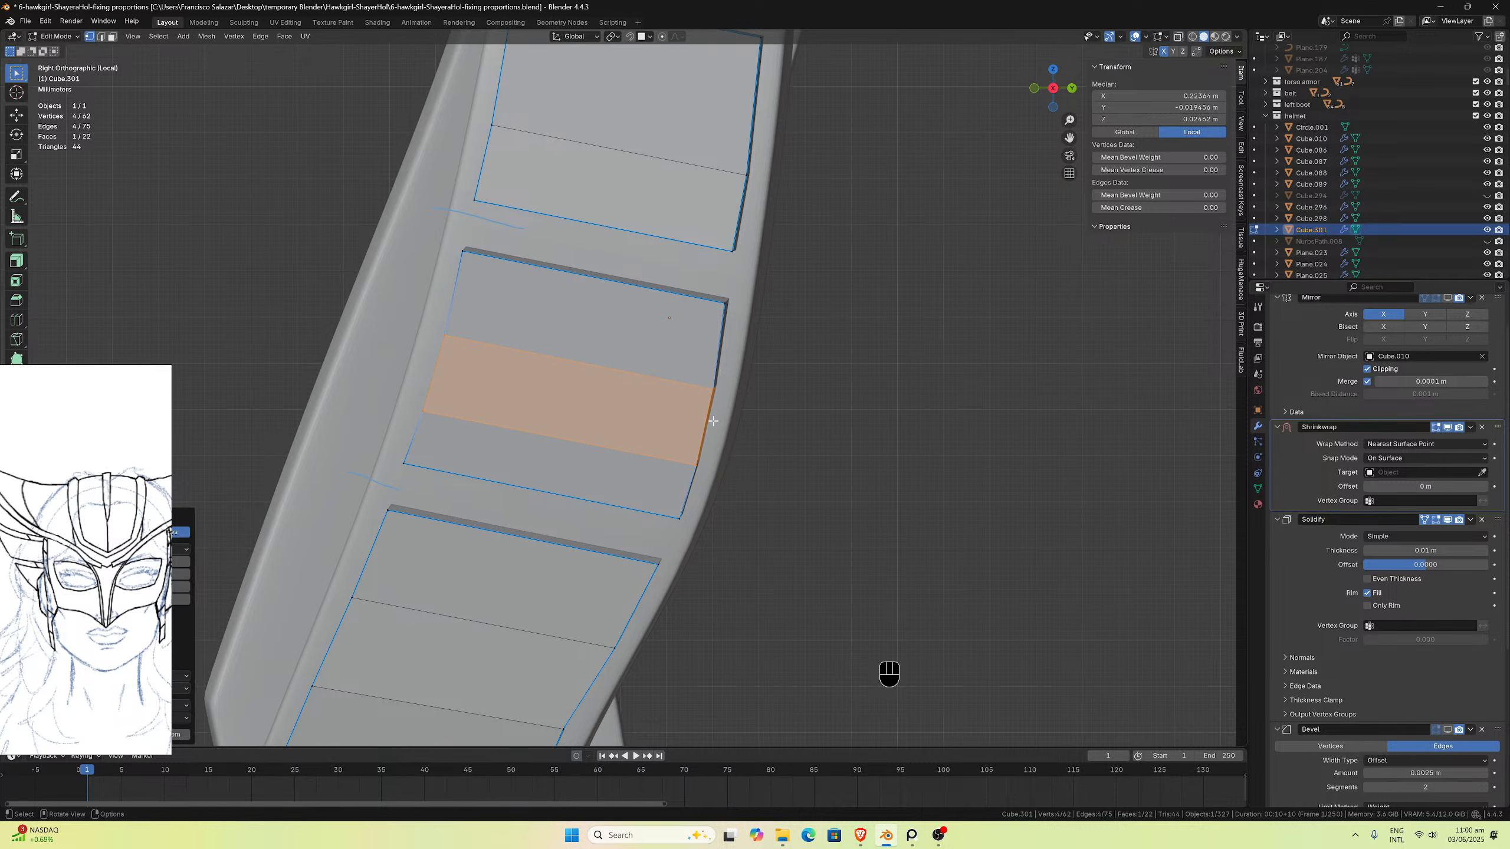
pyautogui.hotkey('ctrl', 'z')
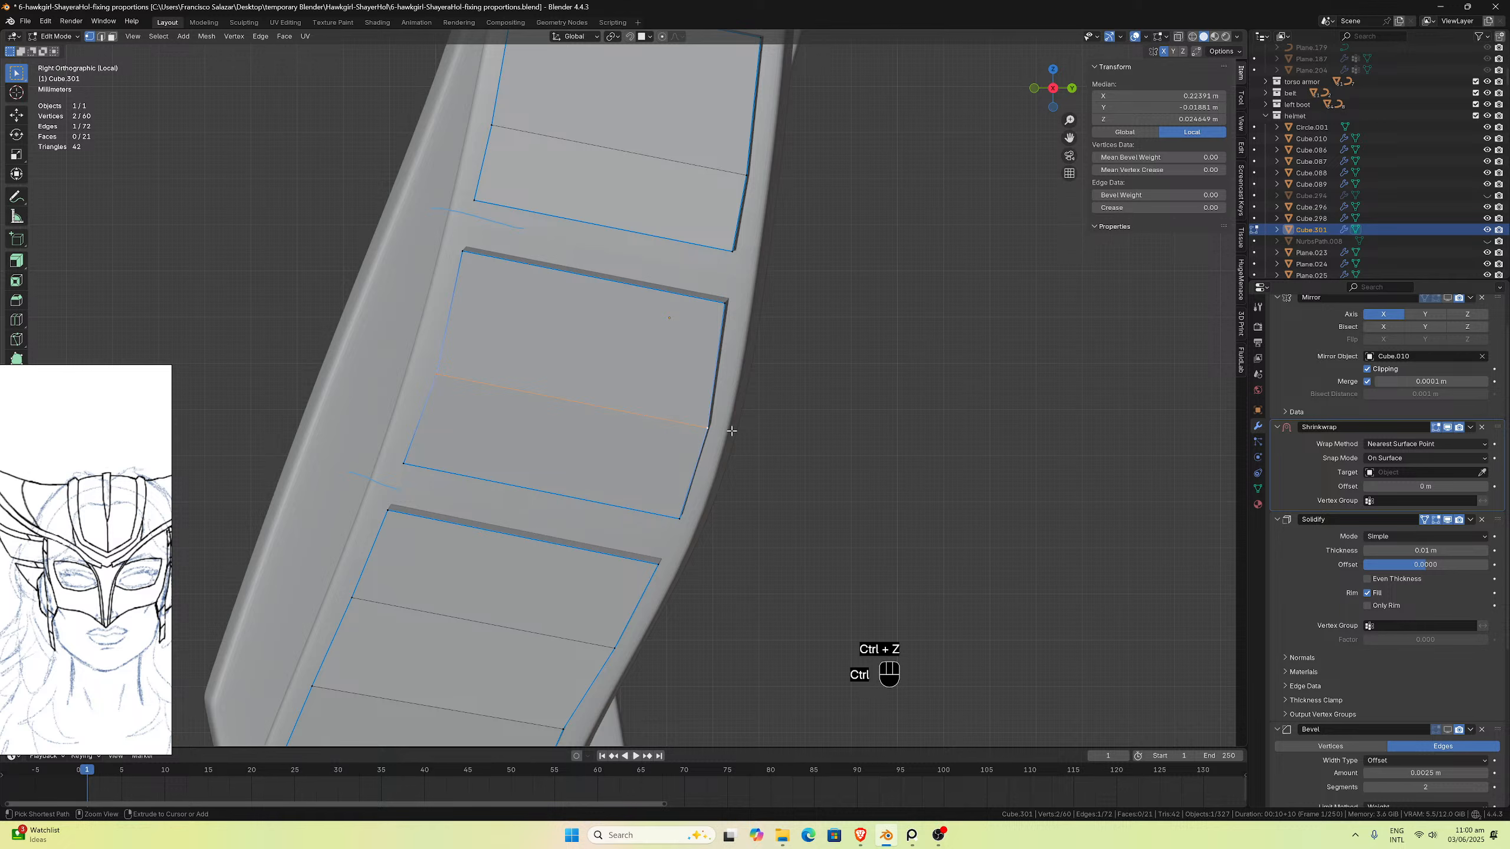
# Step: Bevel the sixth-lowest segment's loop cut with one segment into two spaced cross edges, and nudge the resulting band slightly forward and up
pyautogui.hotkey('ctrl', 'b')
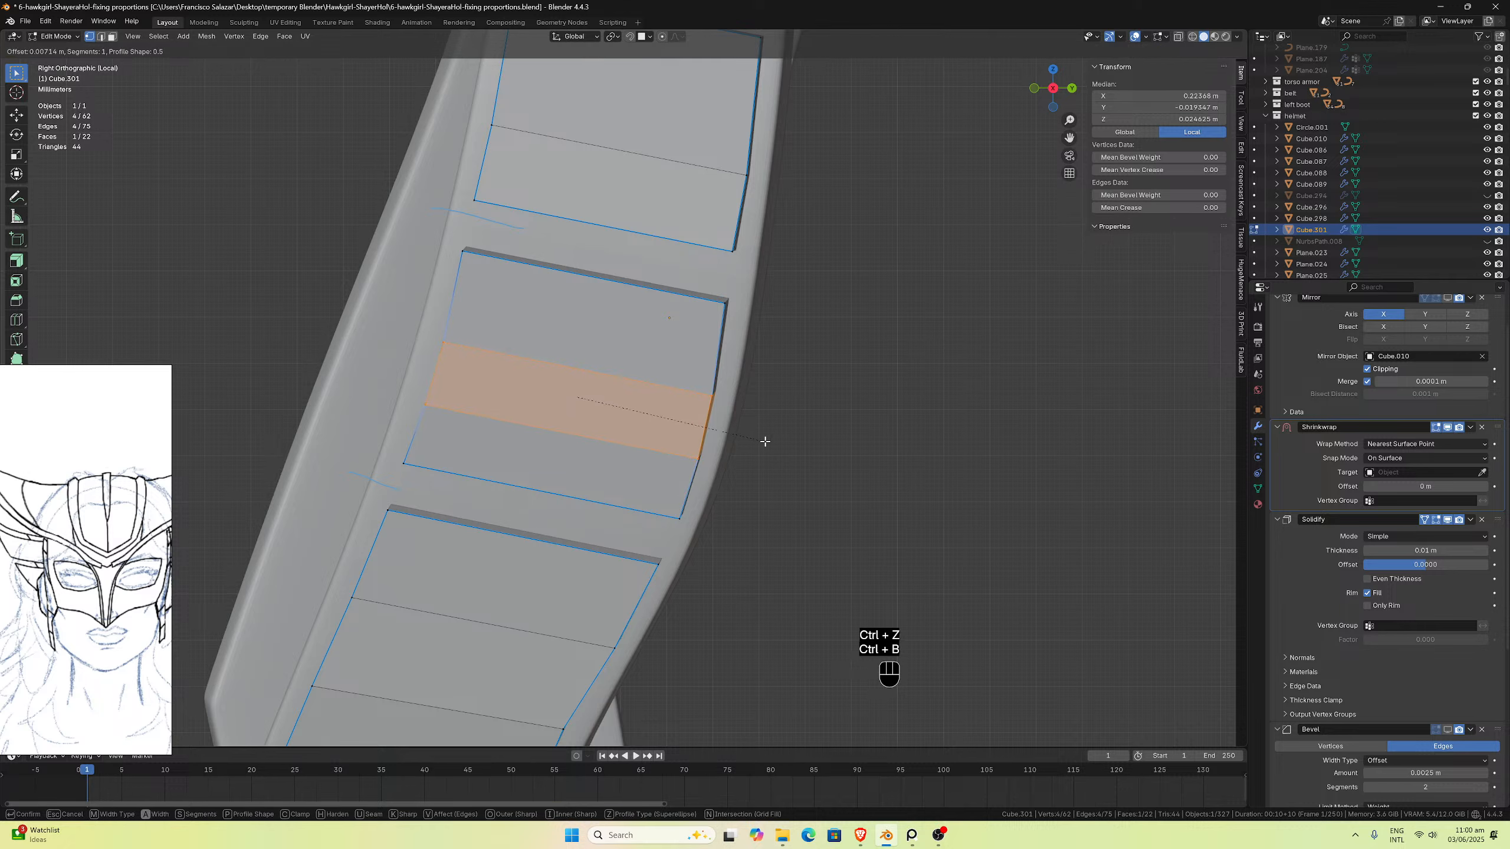
pyautogui.click(765, 441)
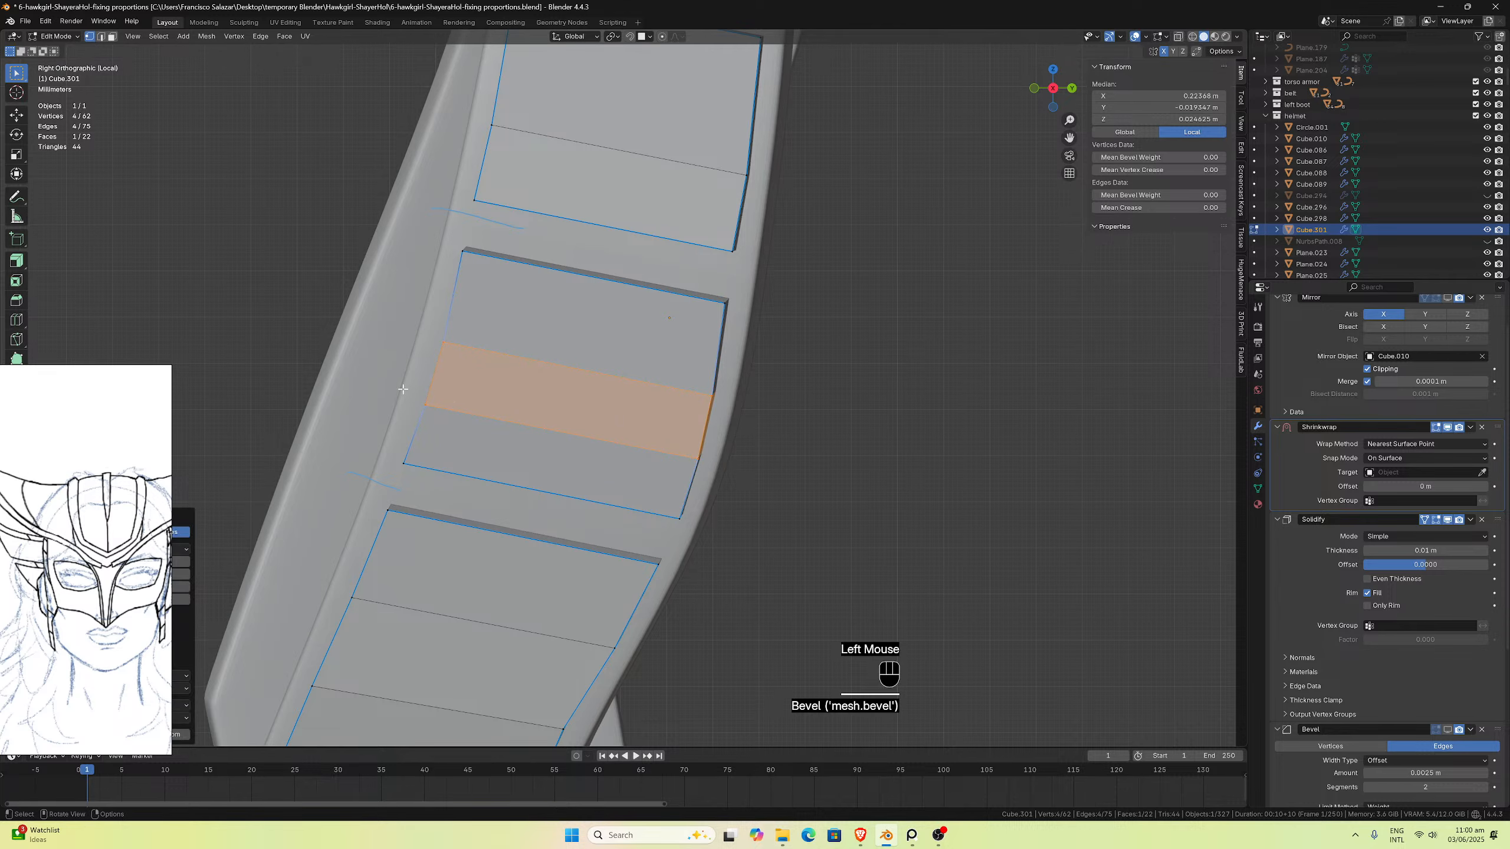
pyautogui.press('g')
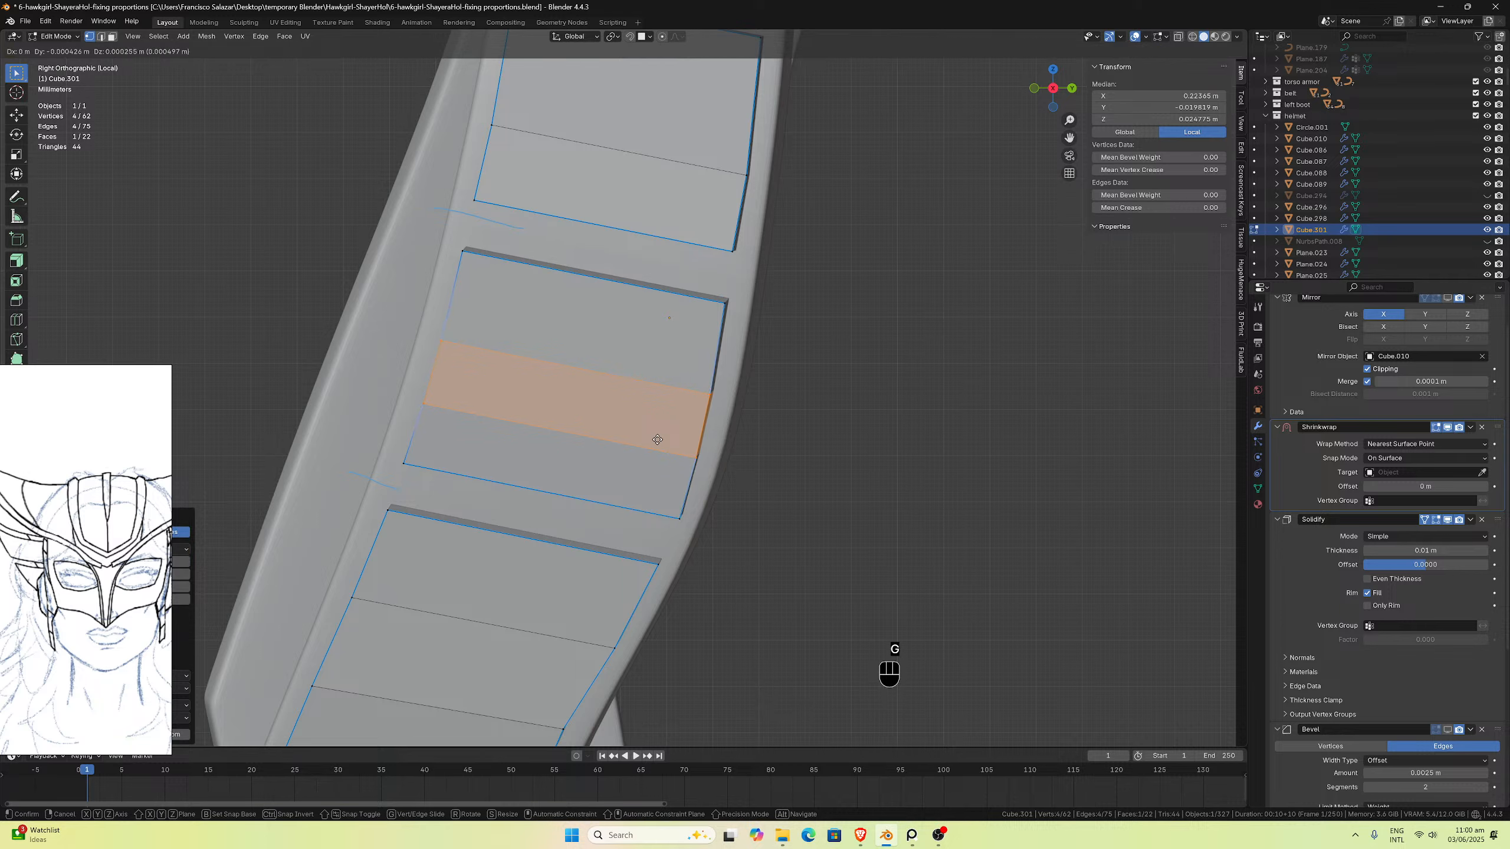
pyautogui.click(658, 440)
# Step: Nudge the sixth-lowest segment's upper cross edge slightly rearward and down
pyautogui.moveTo(688, 378); pyautogui.dragTo(731, 407)
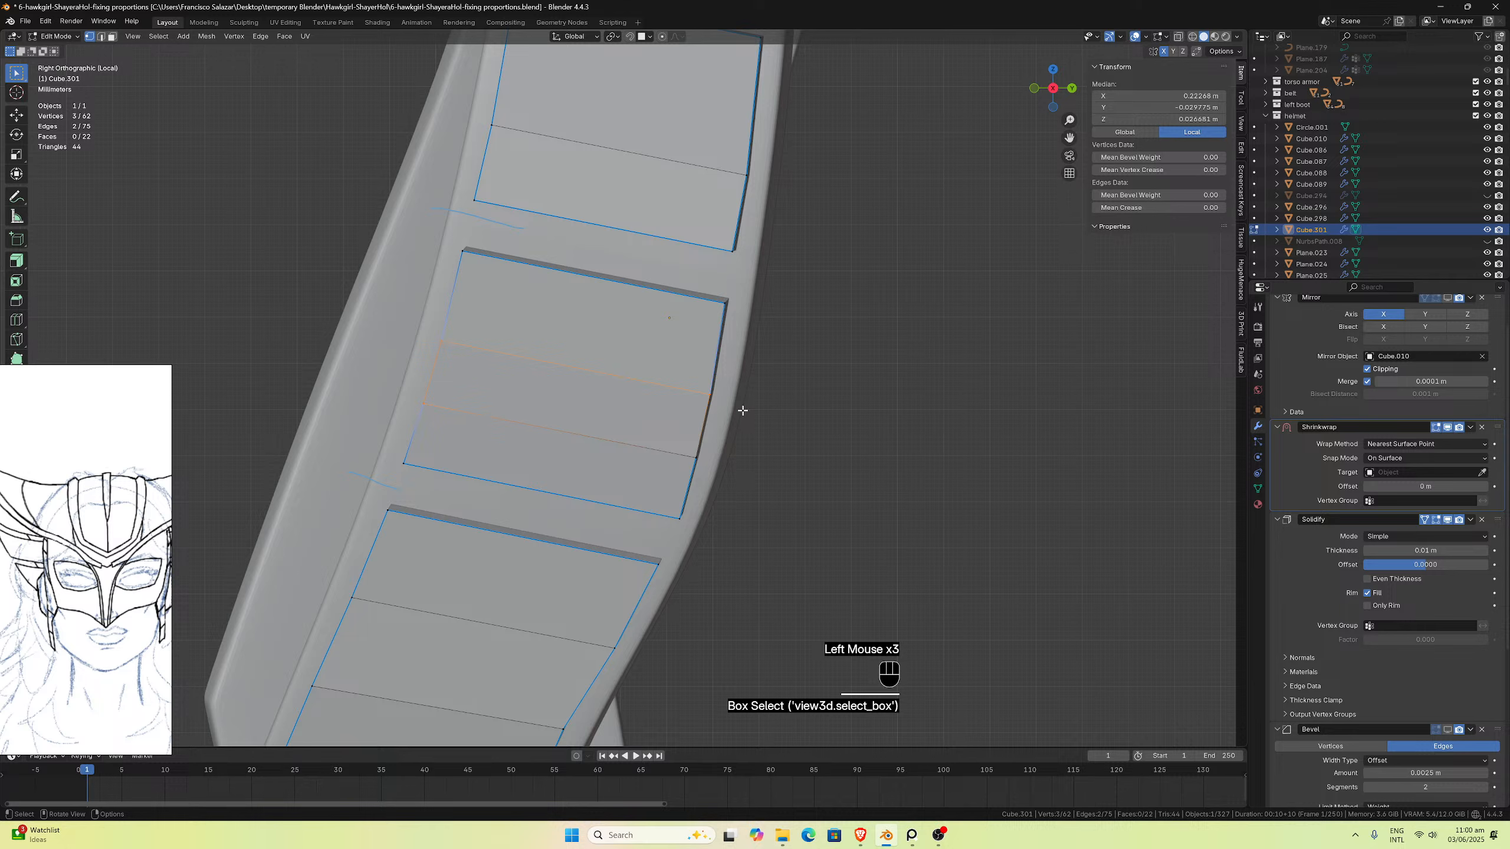
pyautogui.moveTo(413, 324); pyautogui.dragTo(616, 346)
pyautogui.moveTo(703, 373); pyautogui.dragTo(725, 398)
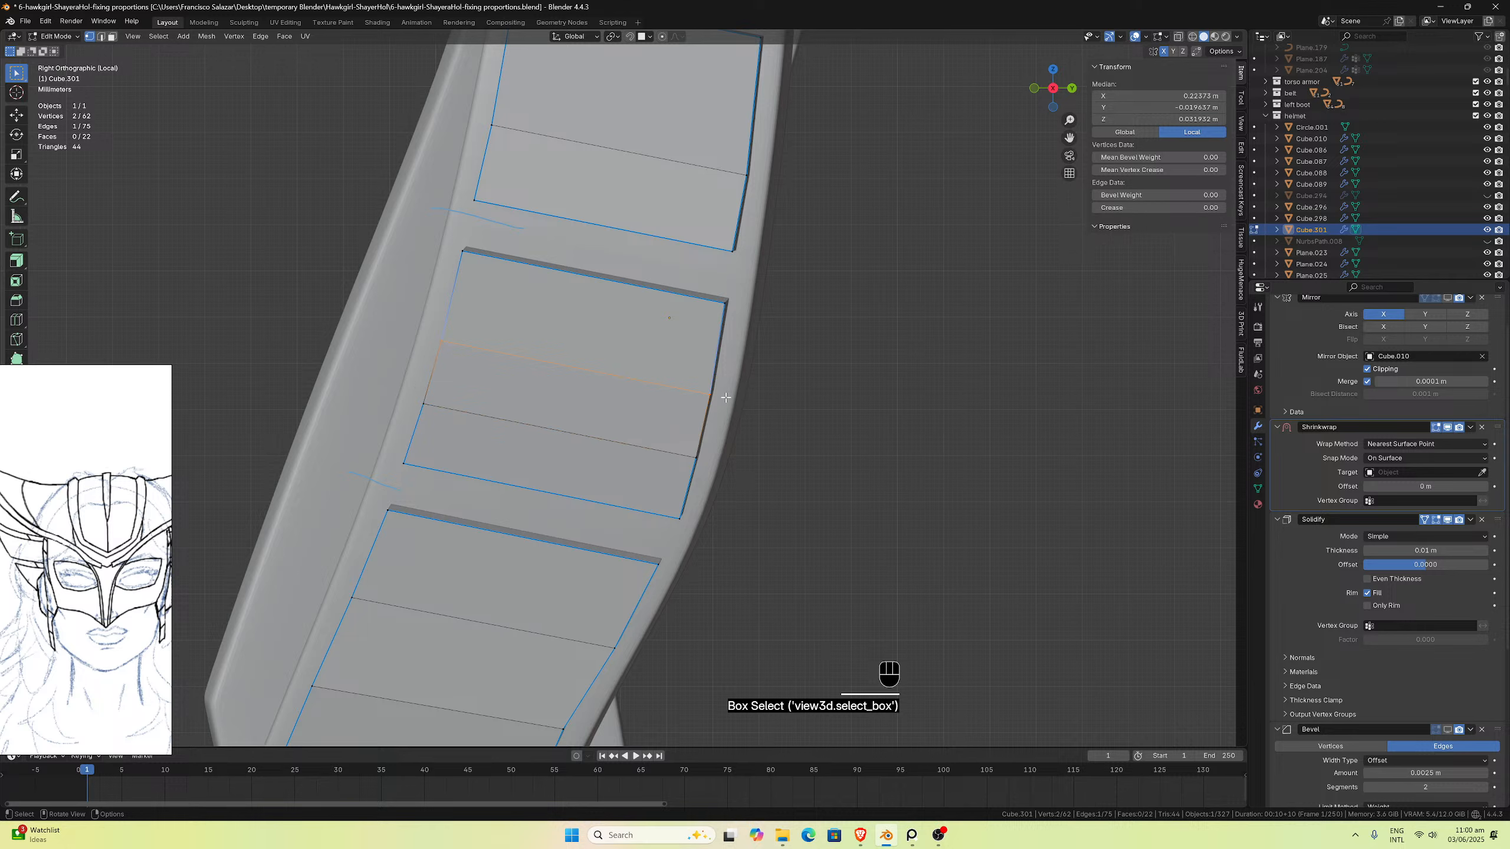
pyautogui.press('g')
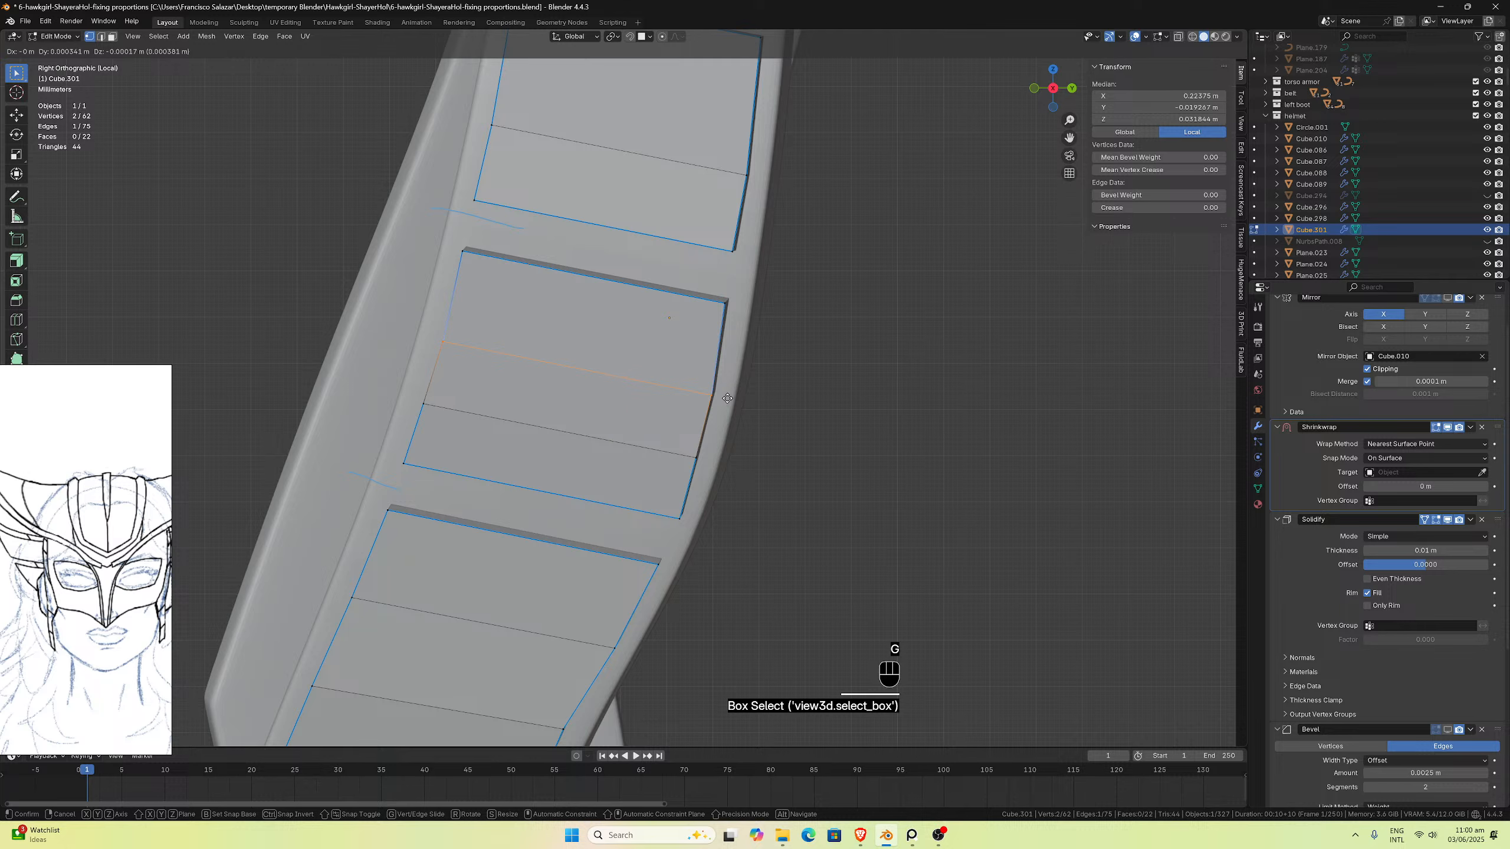
pyautogui.click(727, 398)
# Step: Nudge the sixth-lowest segment's lower cross edge slightly rearward and down
pyautogui.click(439, 407)
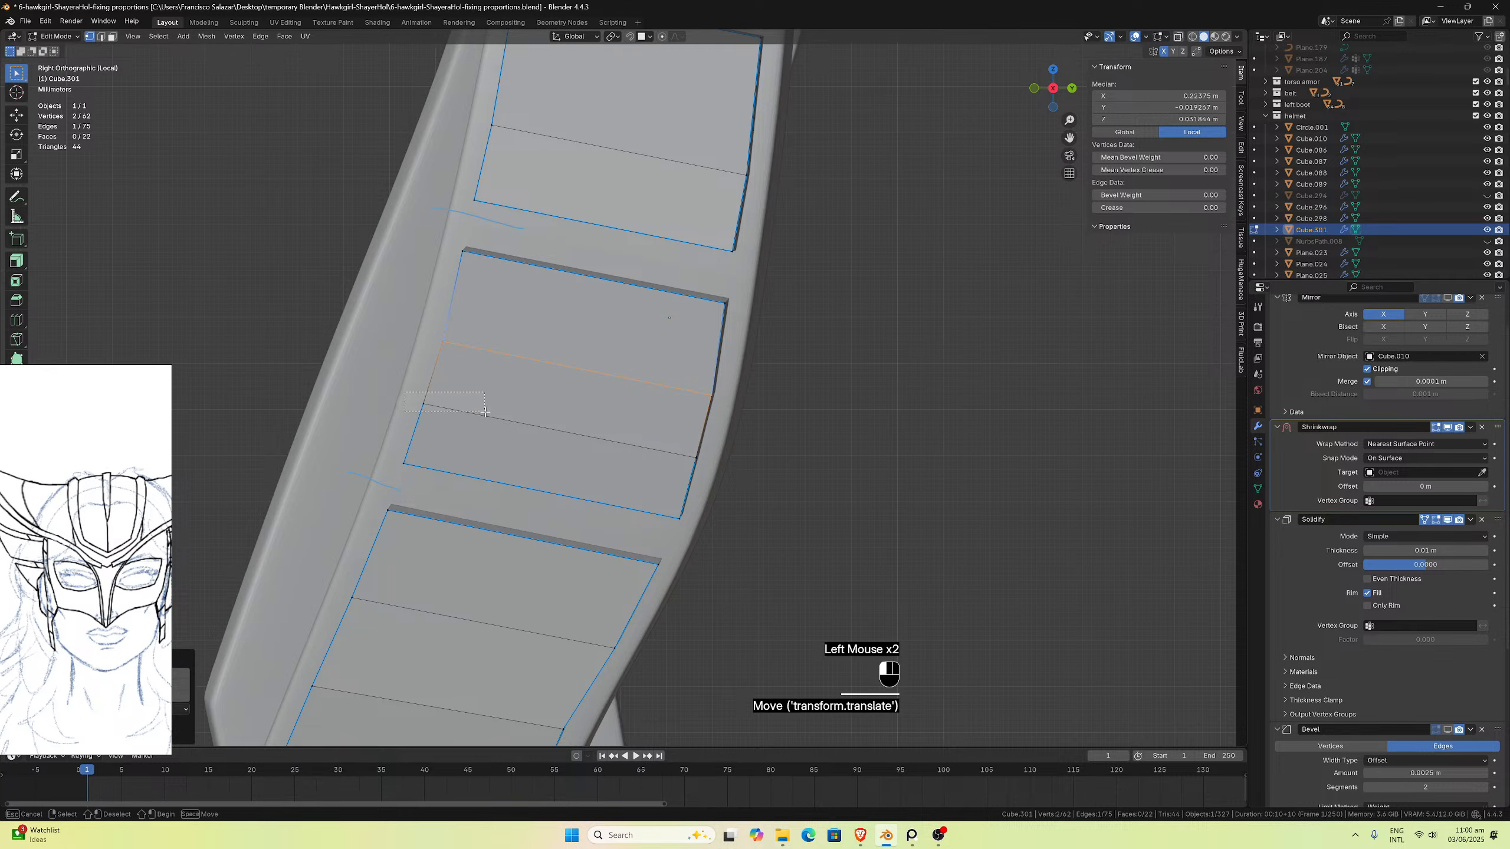
pyautogui.keyDown('shift'); pyautogui.click(700, 460); pyautogui.keyUp('shift')
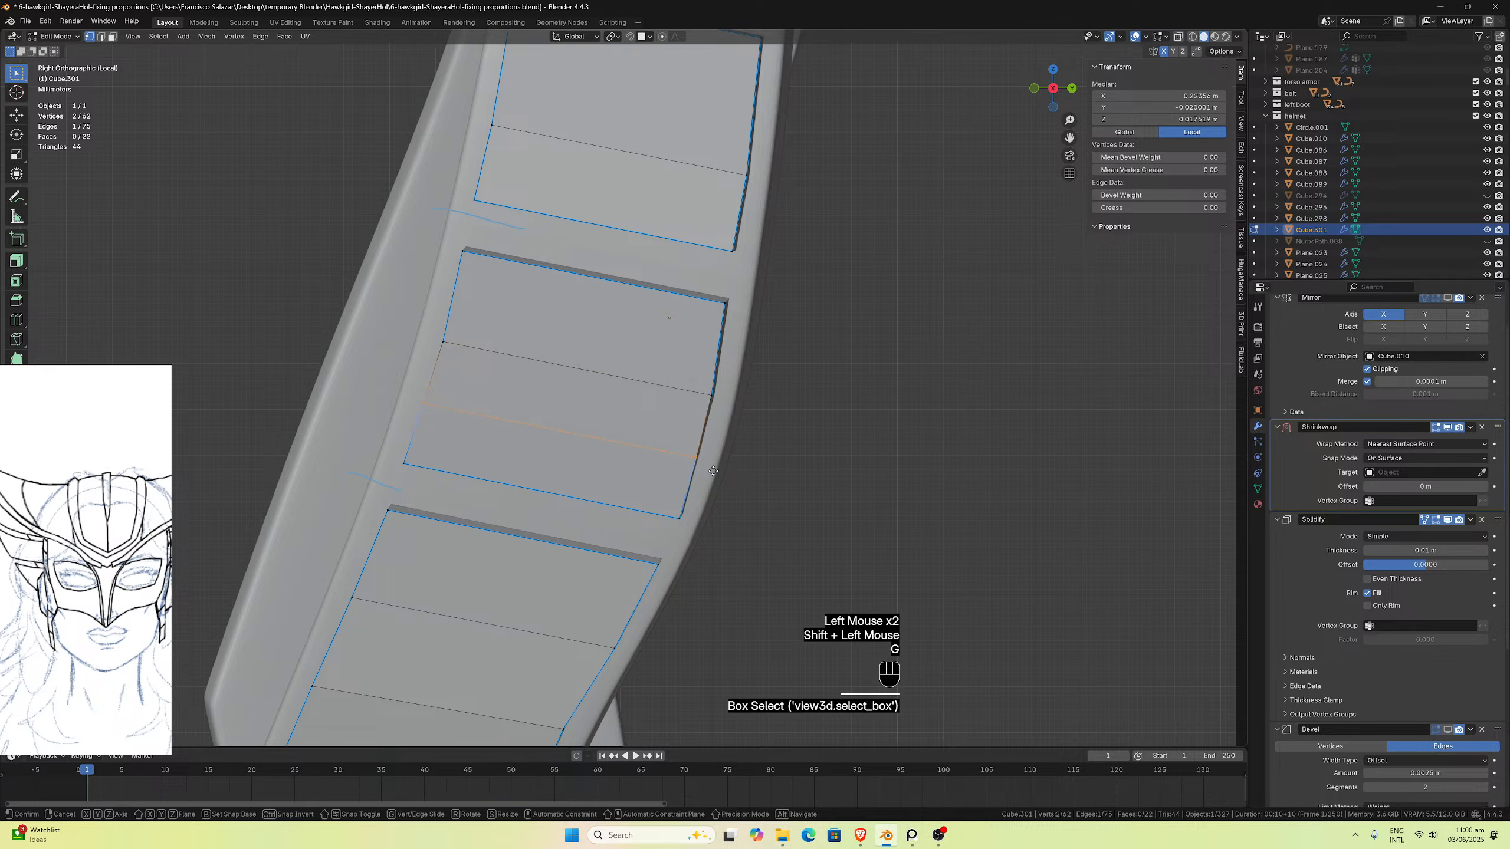
pyautogui.press('g')
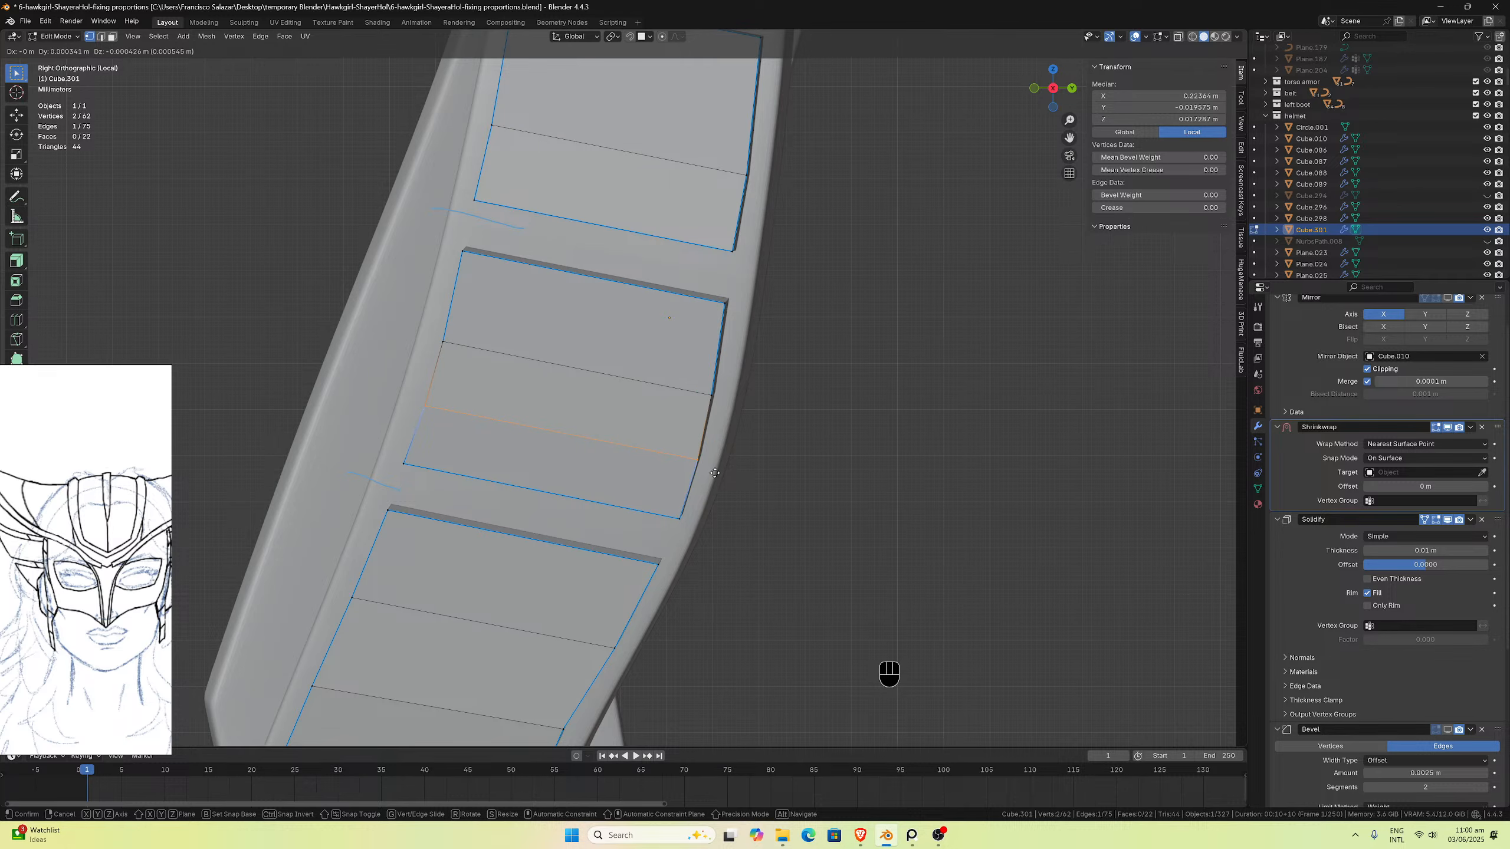
pyautogui.click(714, 473)
# Step: Nudge the seventh-lowest segment's single cross edge slightly to fit the strap's curve
pyautogui.moveTo(1069, 137); pyautogui.dragTo(773, 359)
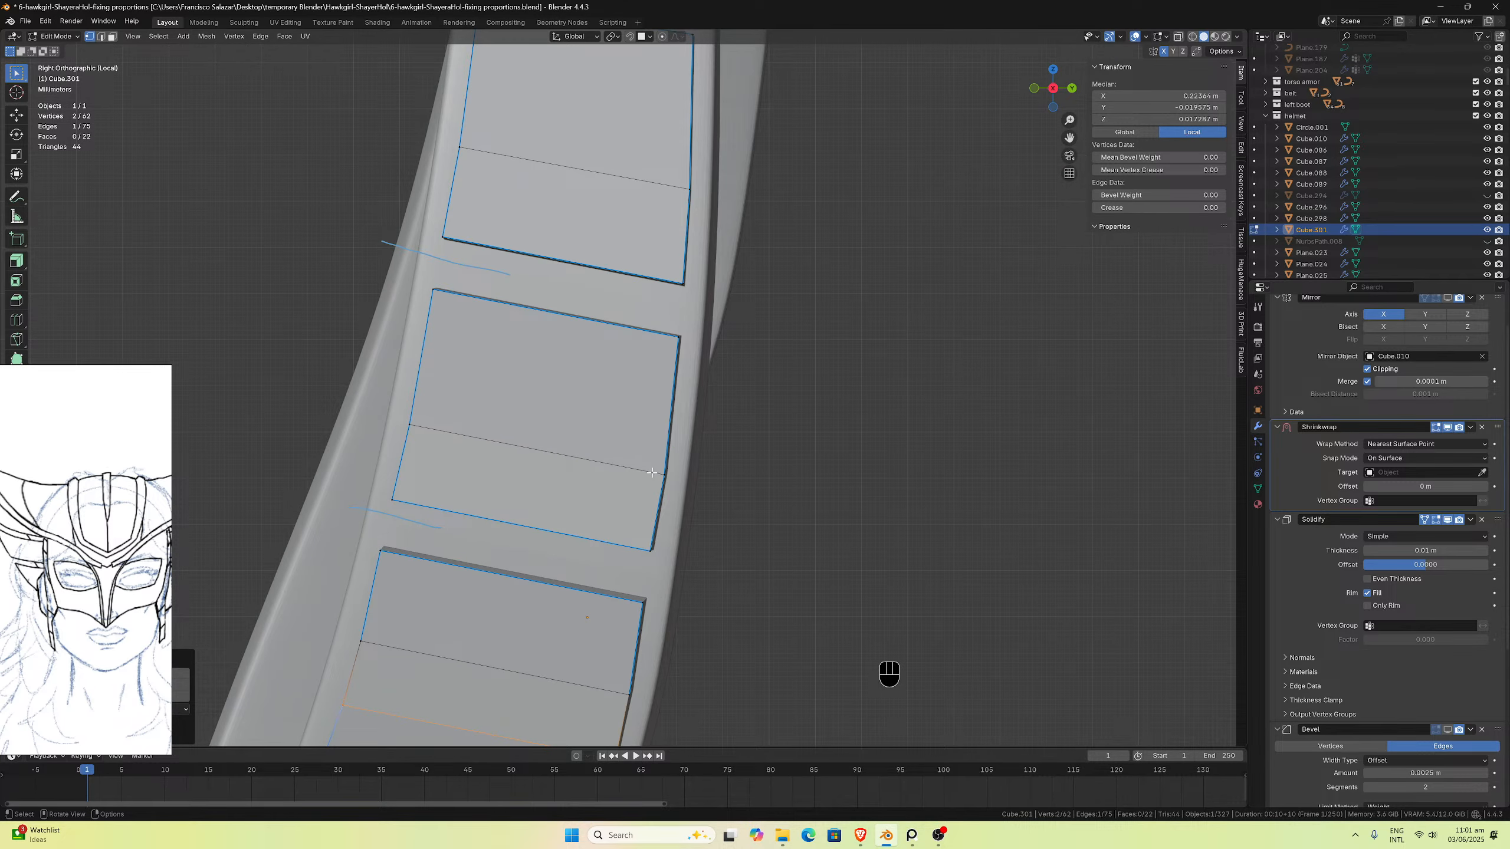
pyautogui.click(428, 424)
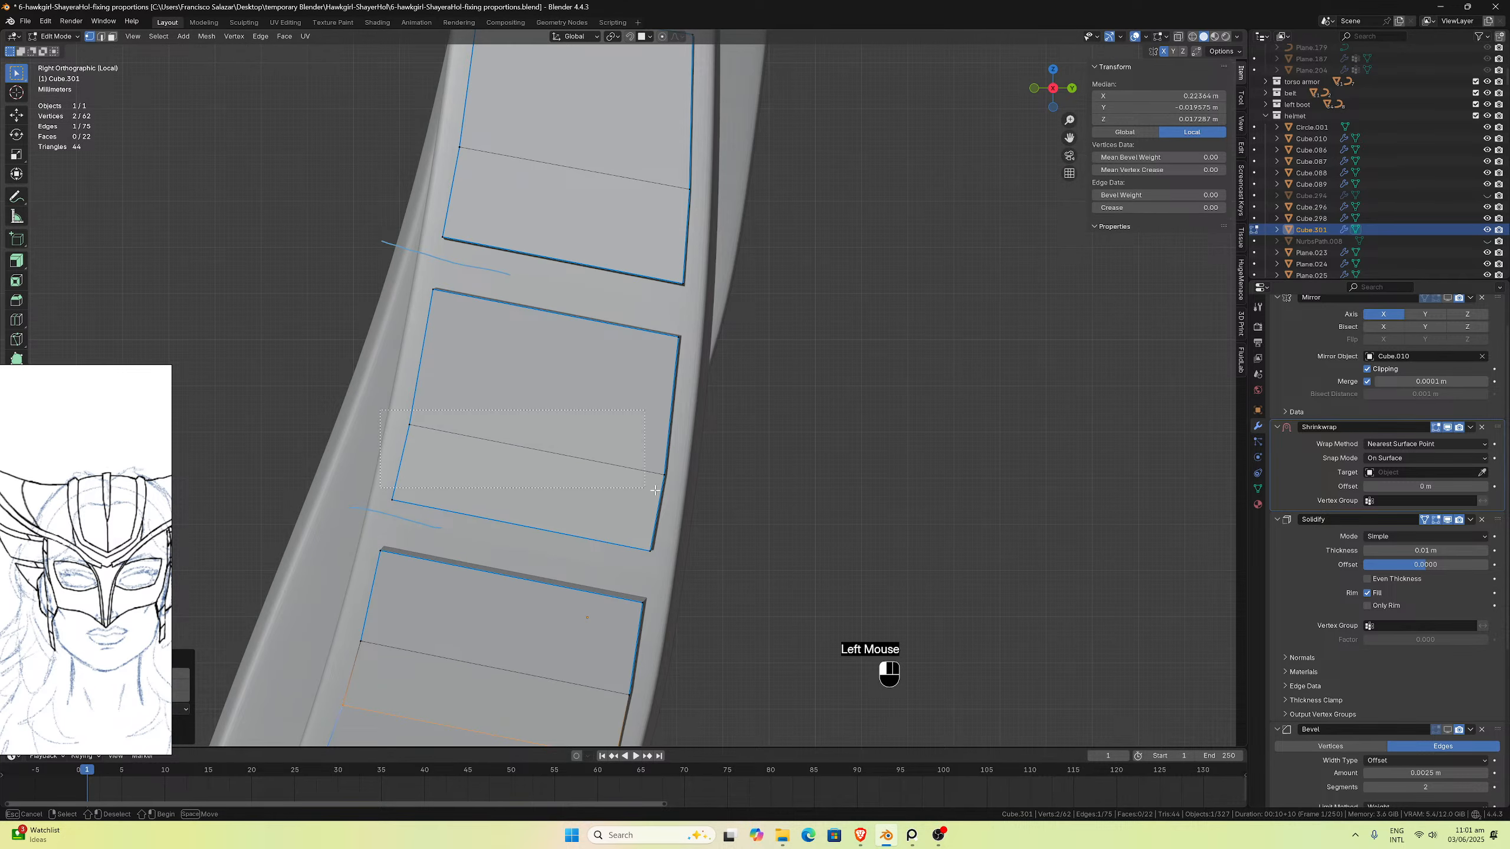
pyautogui.press('g')
pyautogui.click(706, 479)
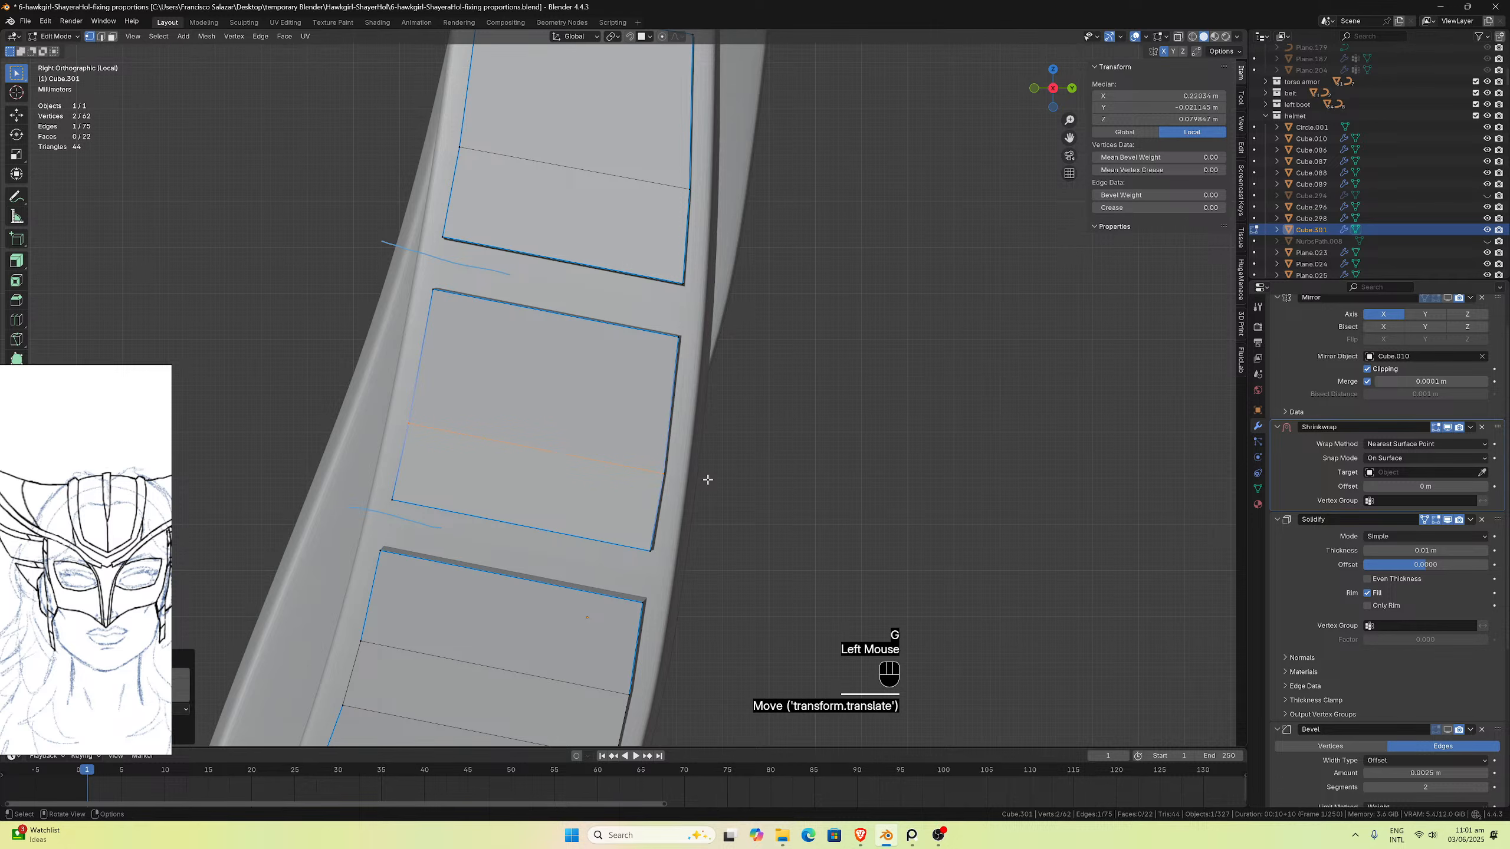
# Step: Inspect how the raised segments follow the base strap from the side and in perspective
pyautogui.scroll(-2, 727, 458)
pyautogui.scroll(-5, 727, 458)
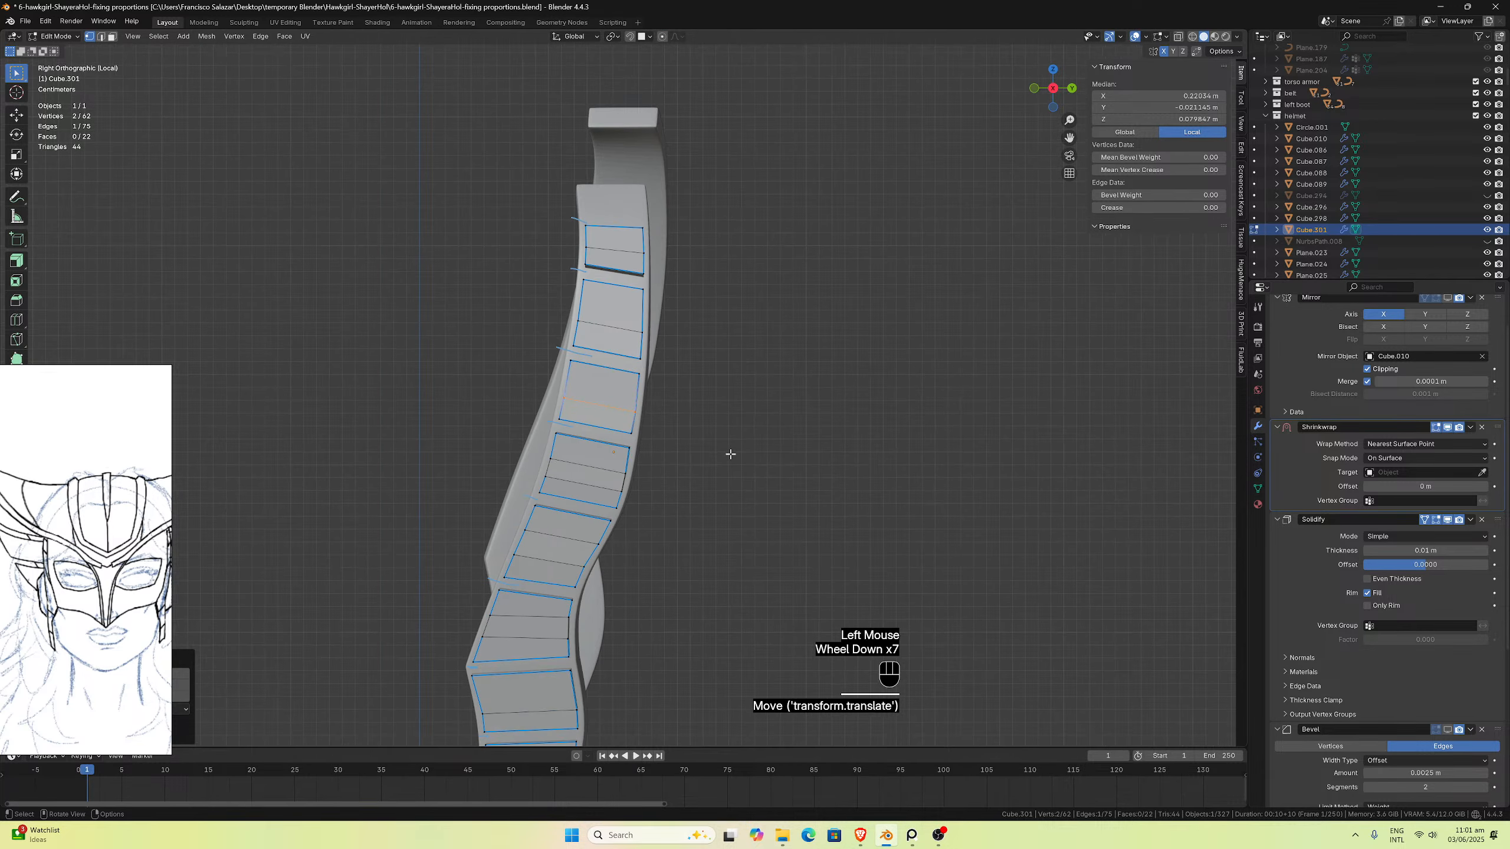
pyautogui.scroll(3, 710, 333)
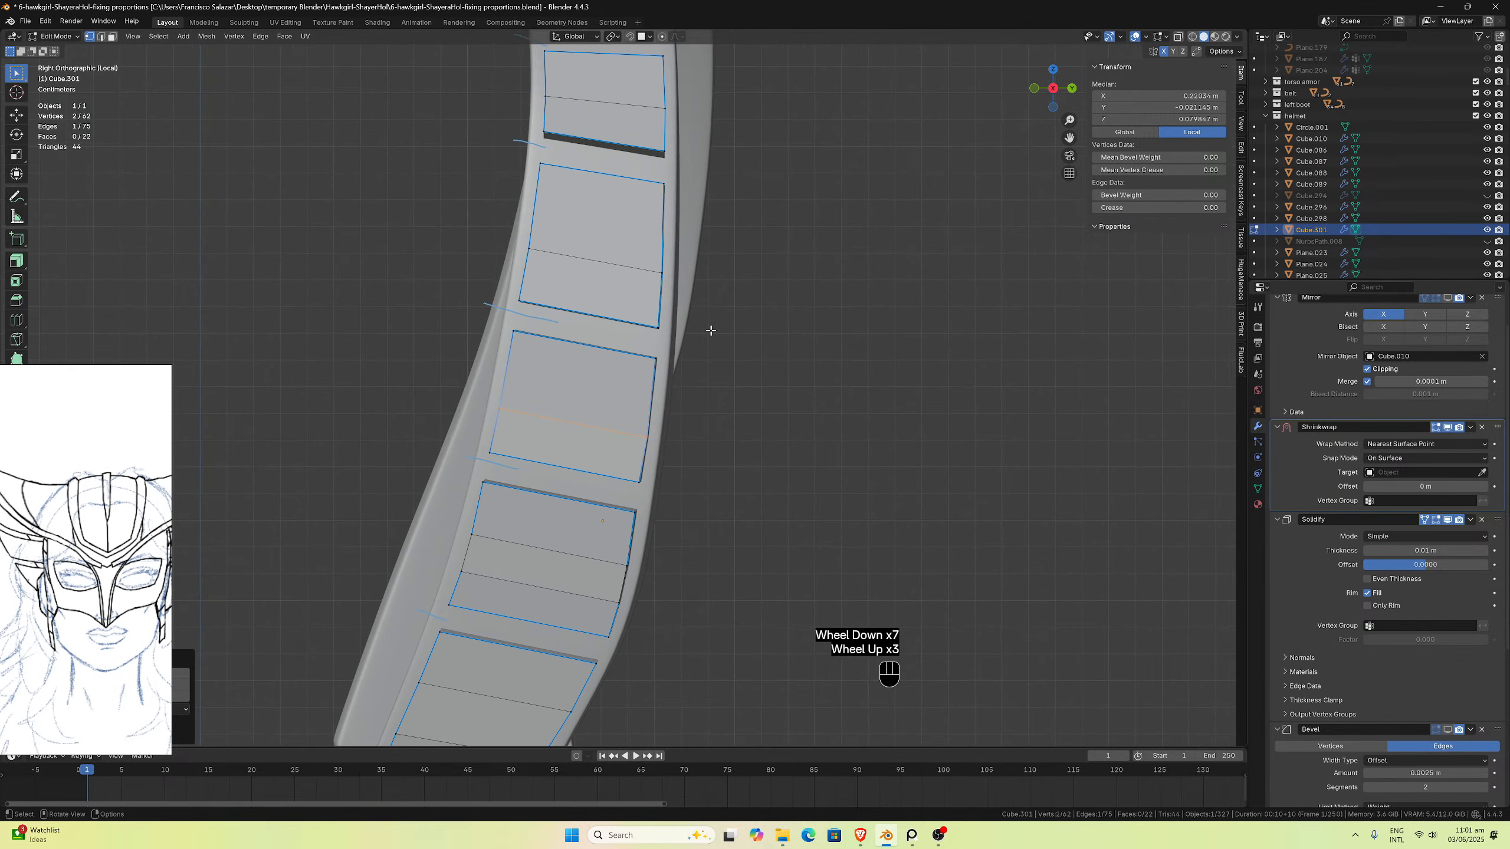
pyautogui.scroll(-2, 715, 338)
pyautogui.moveTo(717, 405); pyautogui.dragTo(654, 385, button='middle')
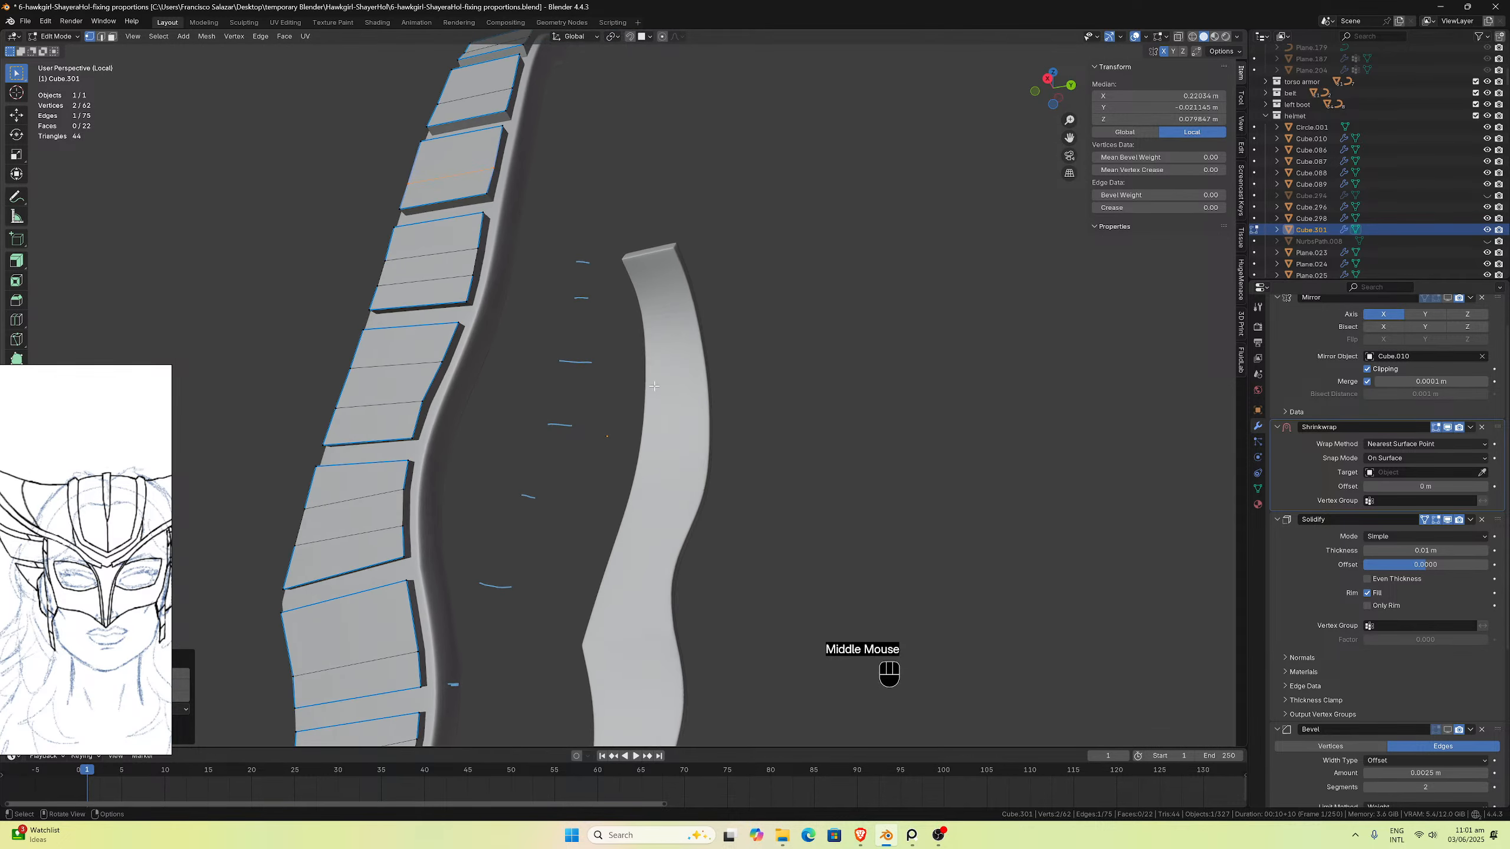
pyautogui.moveTo(512, 519); pyautogui.dragTo(832, 517, button='middle')
pyautogui.scroll(-1, 597, 499)
pyautogui.scroll(1, 659, 535)
pyautogui.scroll(-1, 657, 548)
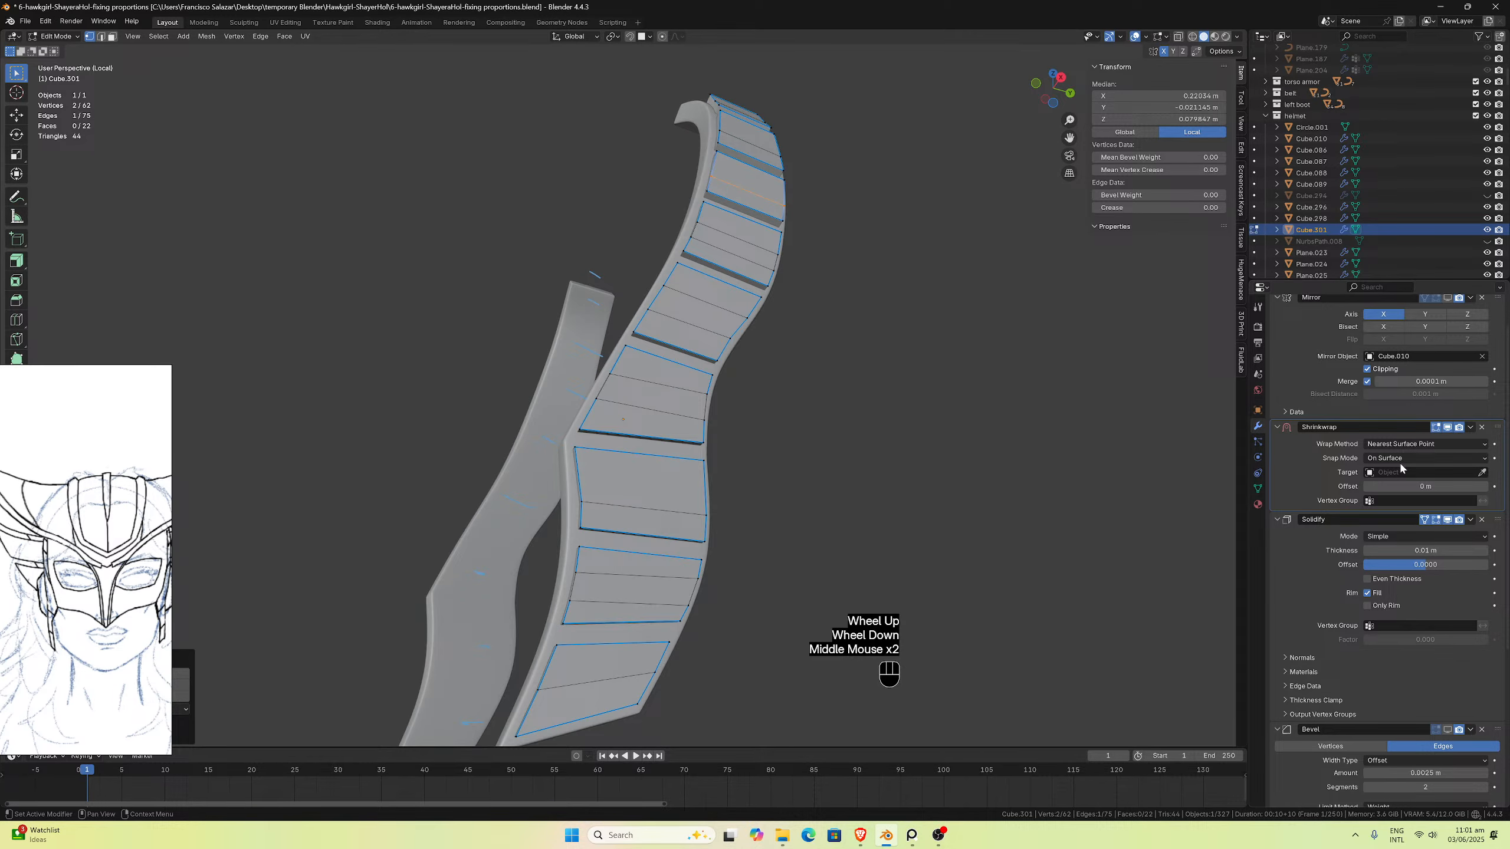
# Step: Show the Bevel and Subdivision modifiers in the viewport to preview the rounded segments, and save the file
pyautogui.scroll(-3, 1415, 604)
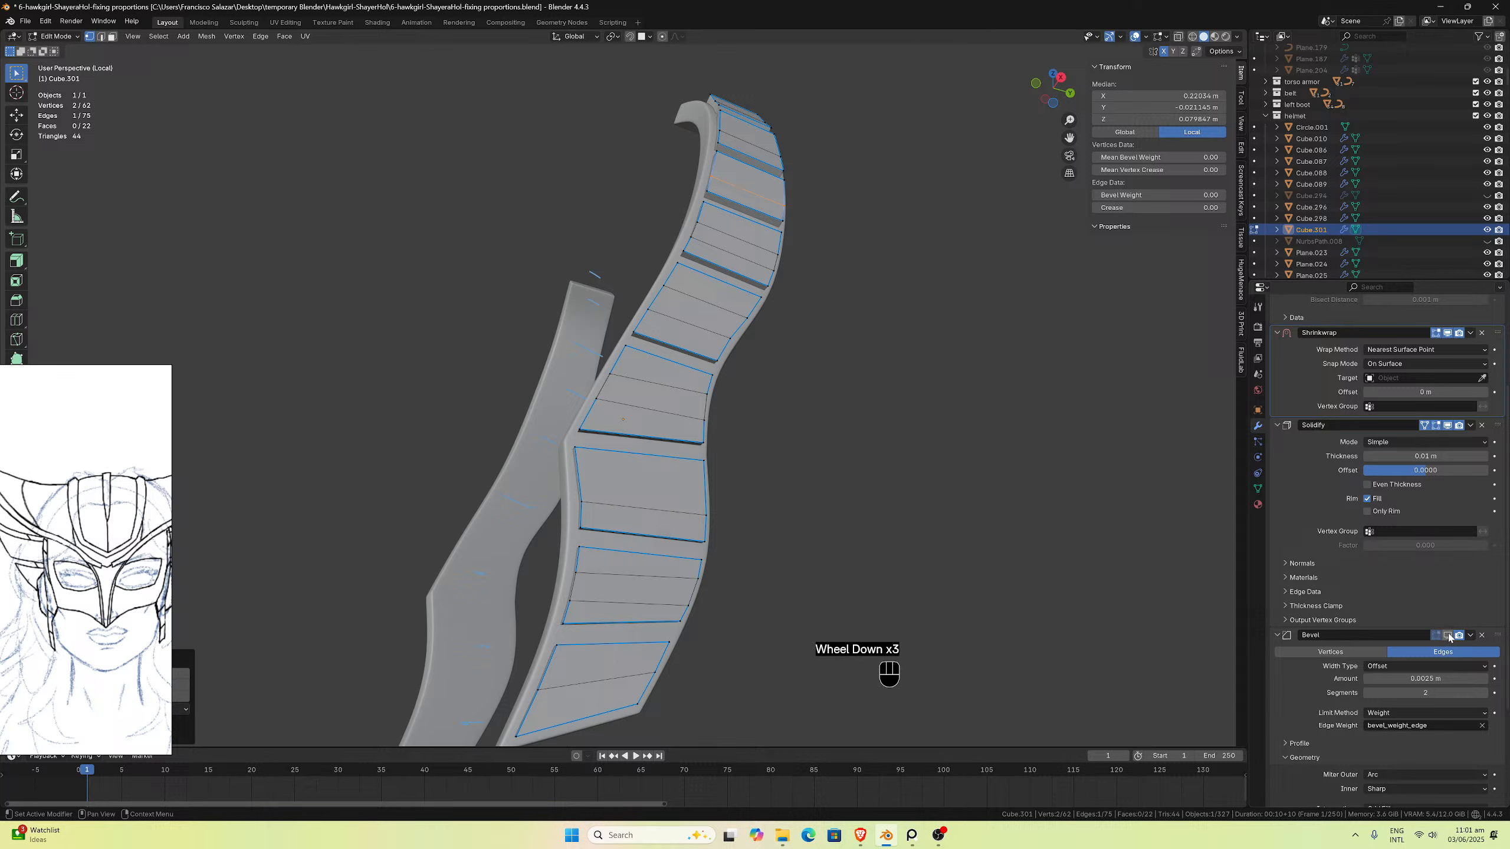
pyautogui.click(1447, 634)
pyautogui.scroll(-3, 1450, 654)
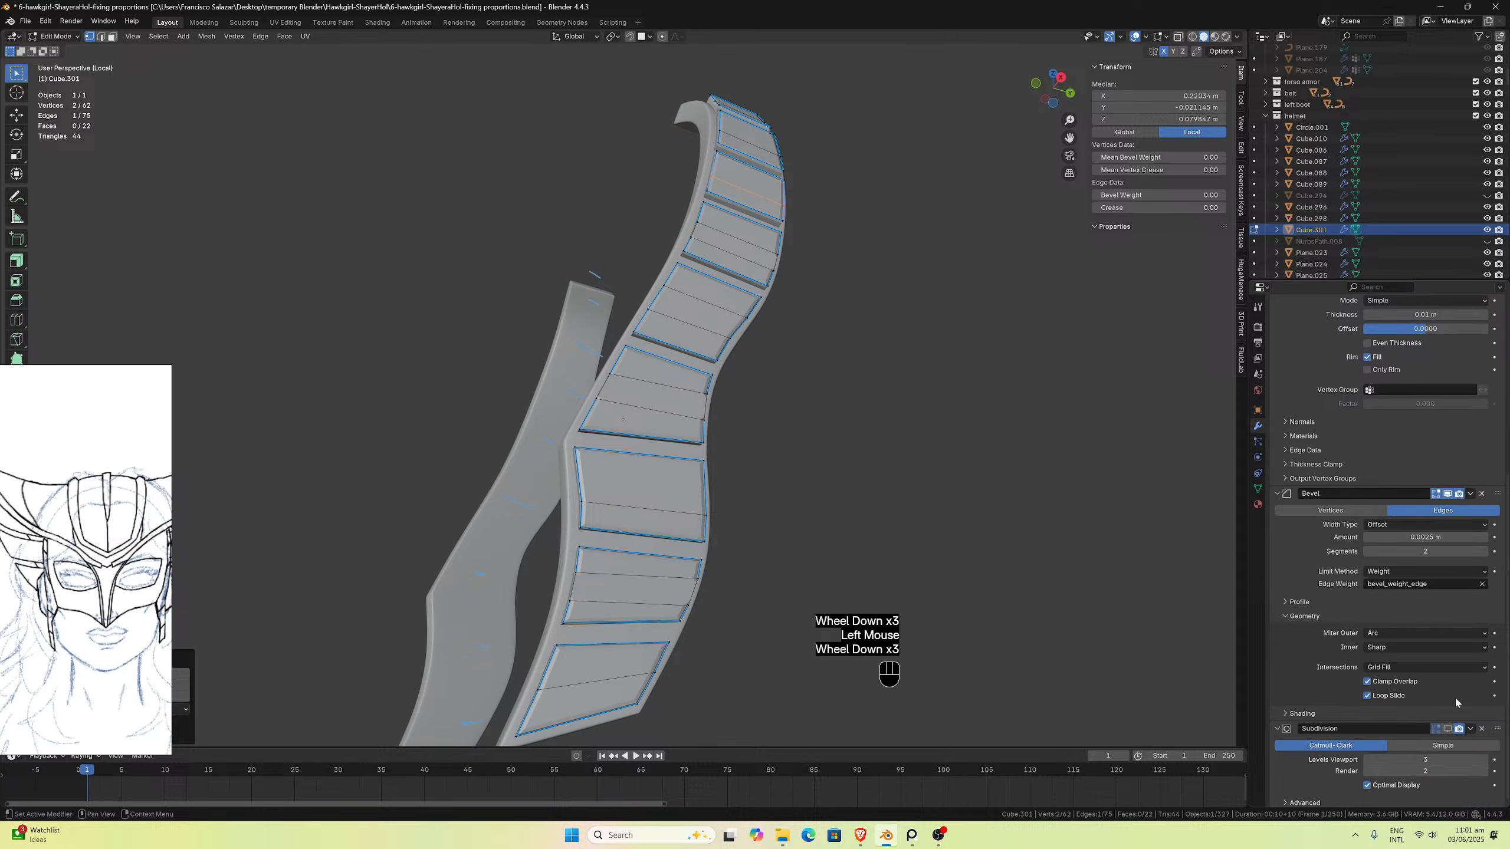
pyautogui.click(1447, 728)
pyautogui.moveTo(927, 614); pyautogui.dragTo(960, 618, button='middle')
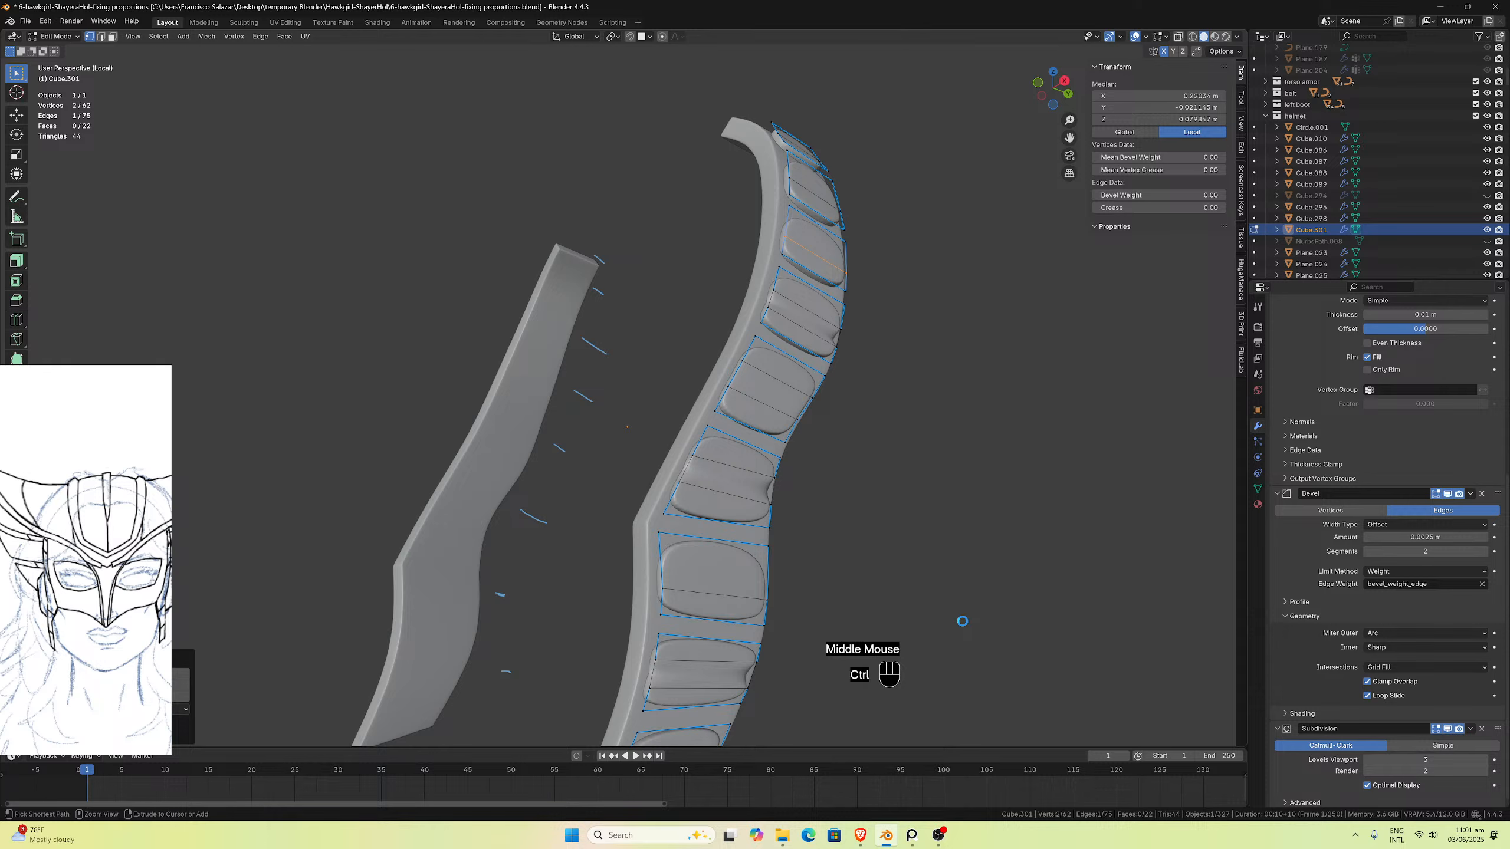
pyautogui.hotkey('ctrl', 's')
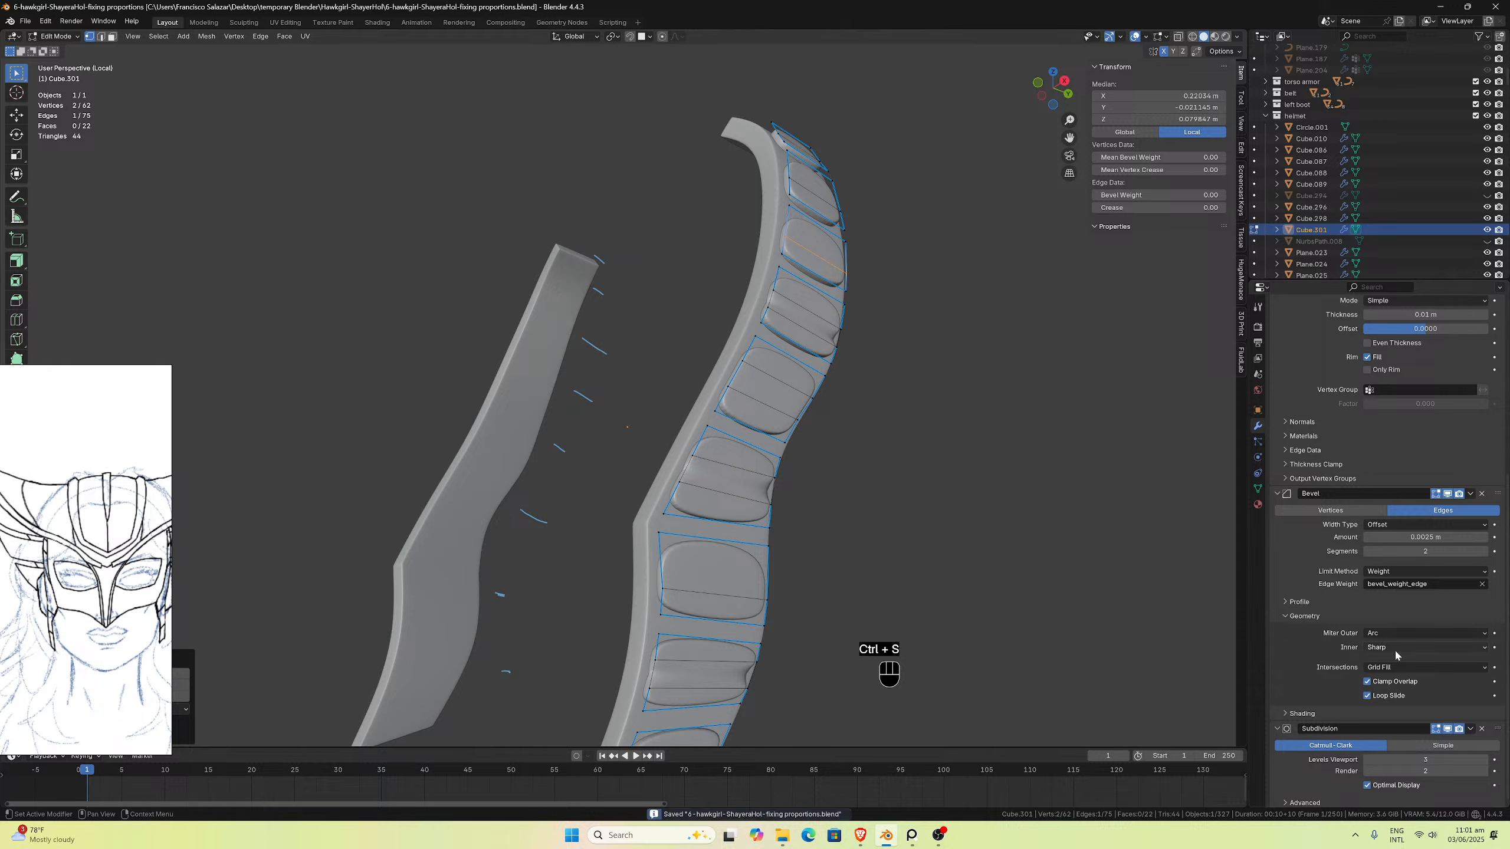
# Step: Hide the Bevel and Subdivision modifiers in the viewport and remove the Mirror modifier from the segments
pyautogui.click(1448, 495)
pyautogui.click(1447, 728)
pyautogui.scroll(-4, 1455, 699)
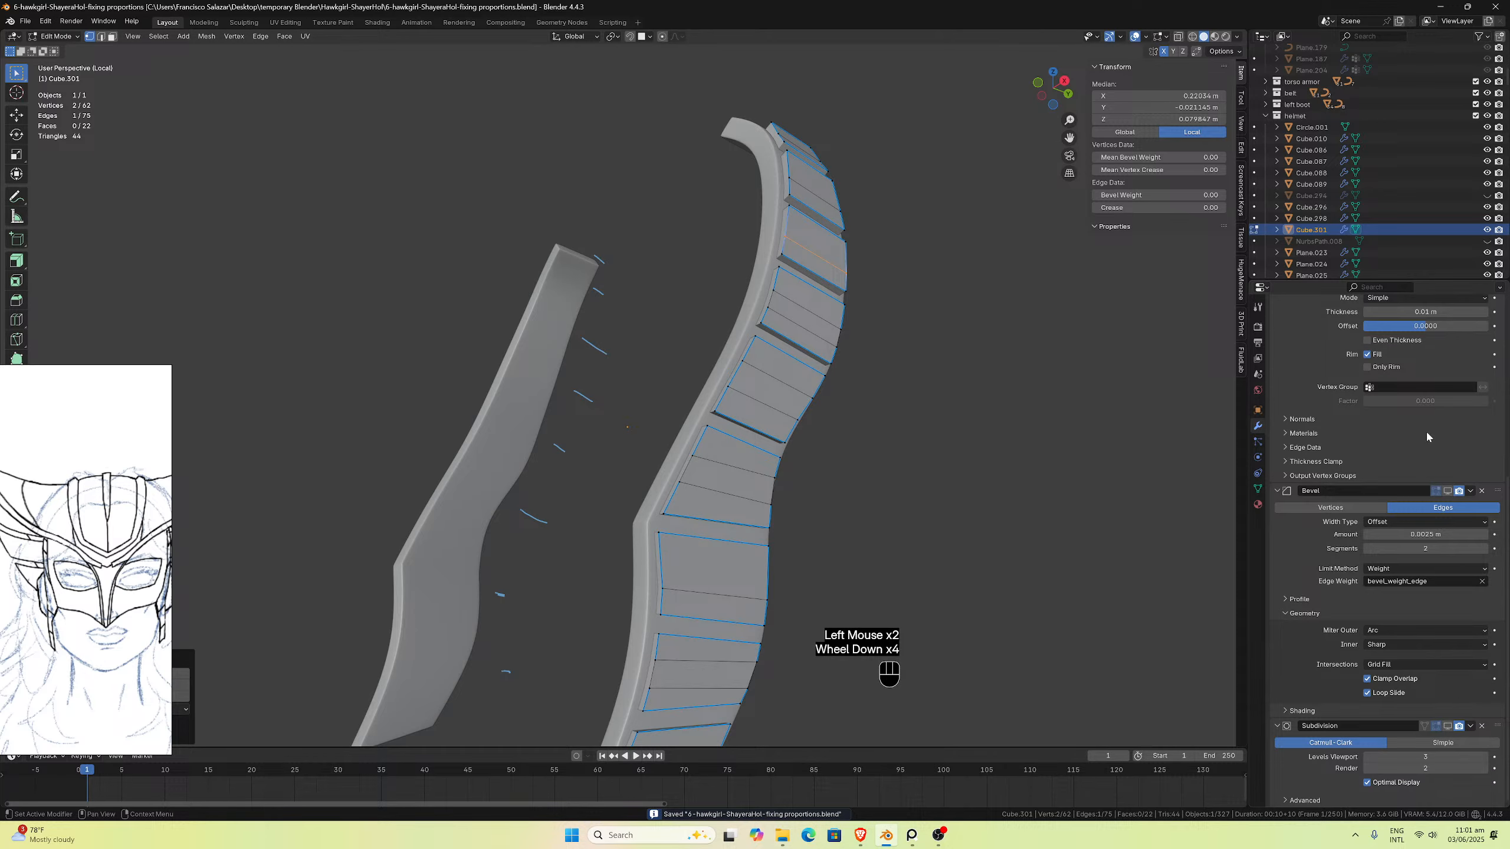
pyautogui.scroll(7, 1427, 437)
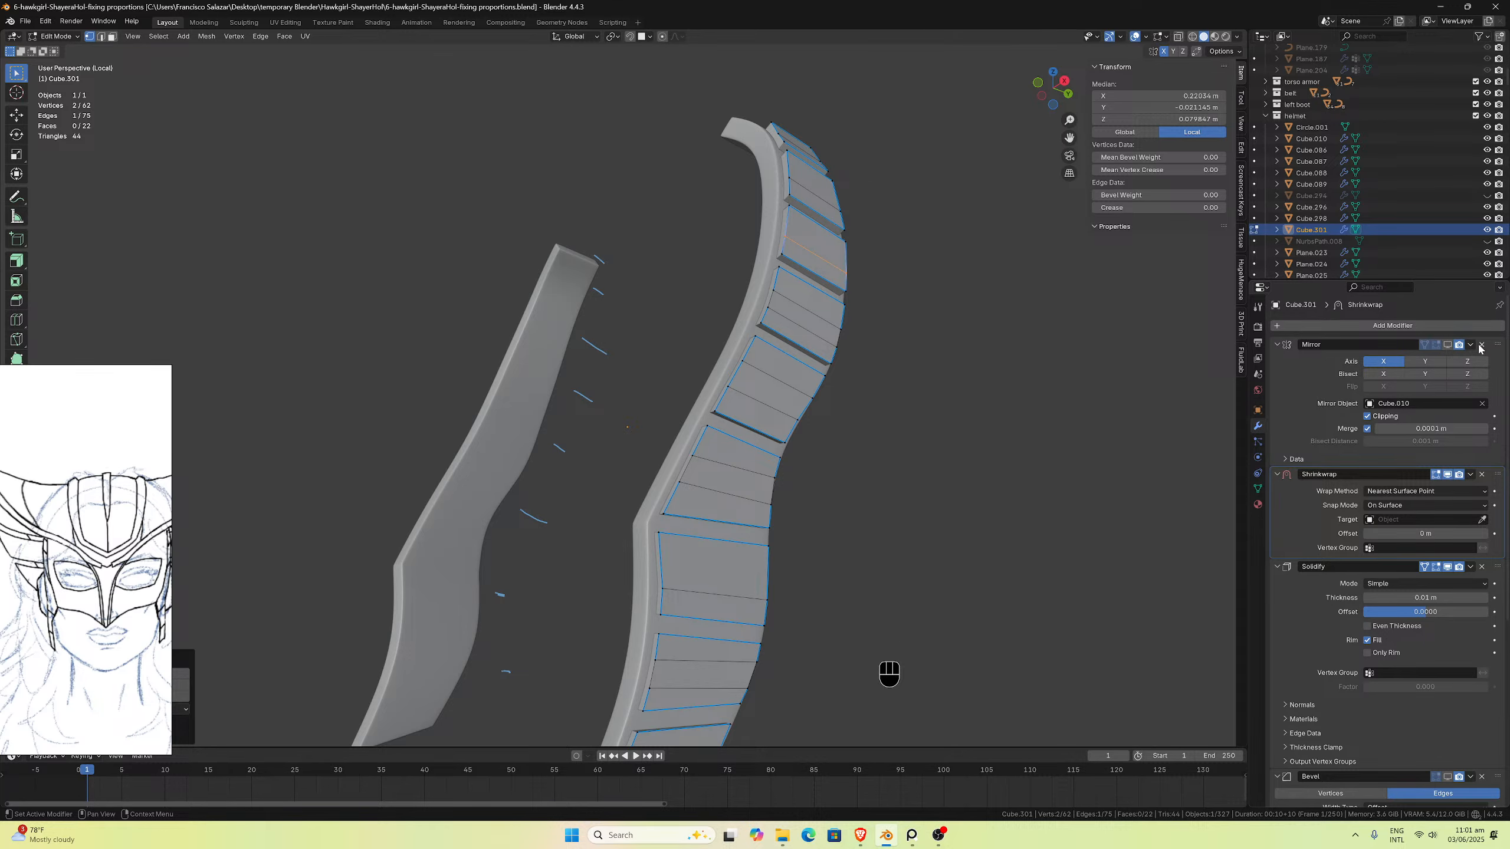
pyautogui.click(1480, 344)
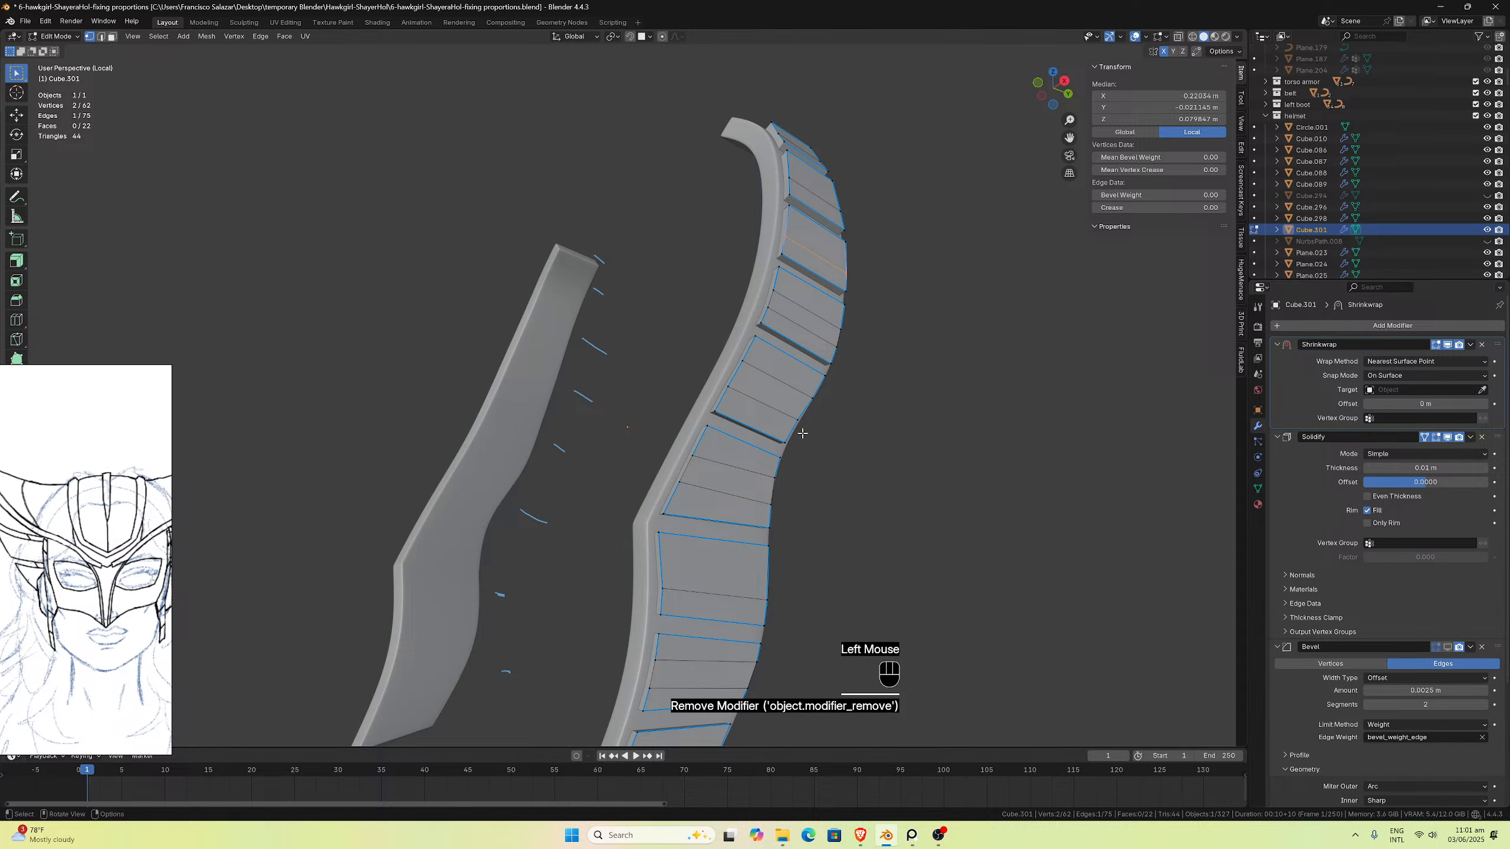
# Step: Duplicate the raised segments in place, move the copy to the backup collection, and reselect the original segments
pyautogui.press('Tab')
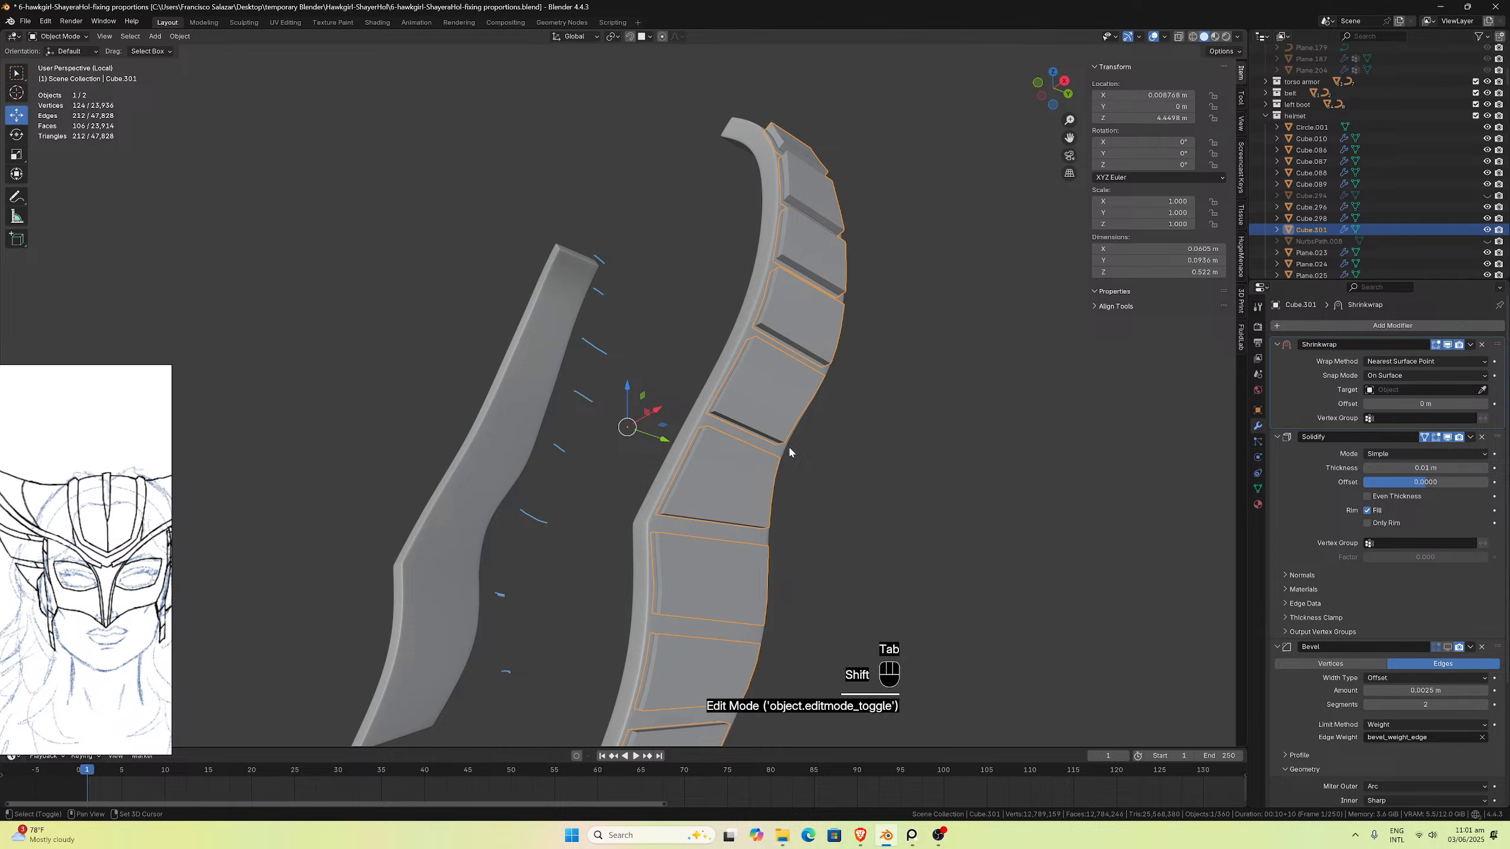
pyautogui.hotkey('shift', 'd')
pyautogui.press('Escape')
pyautogui.press('m')
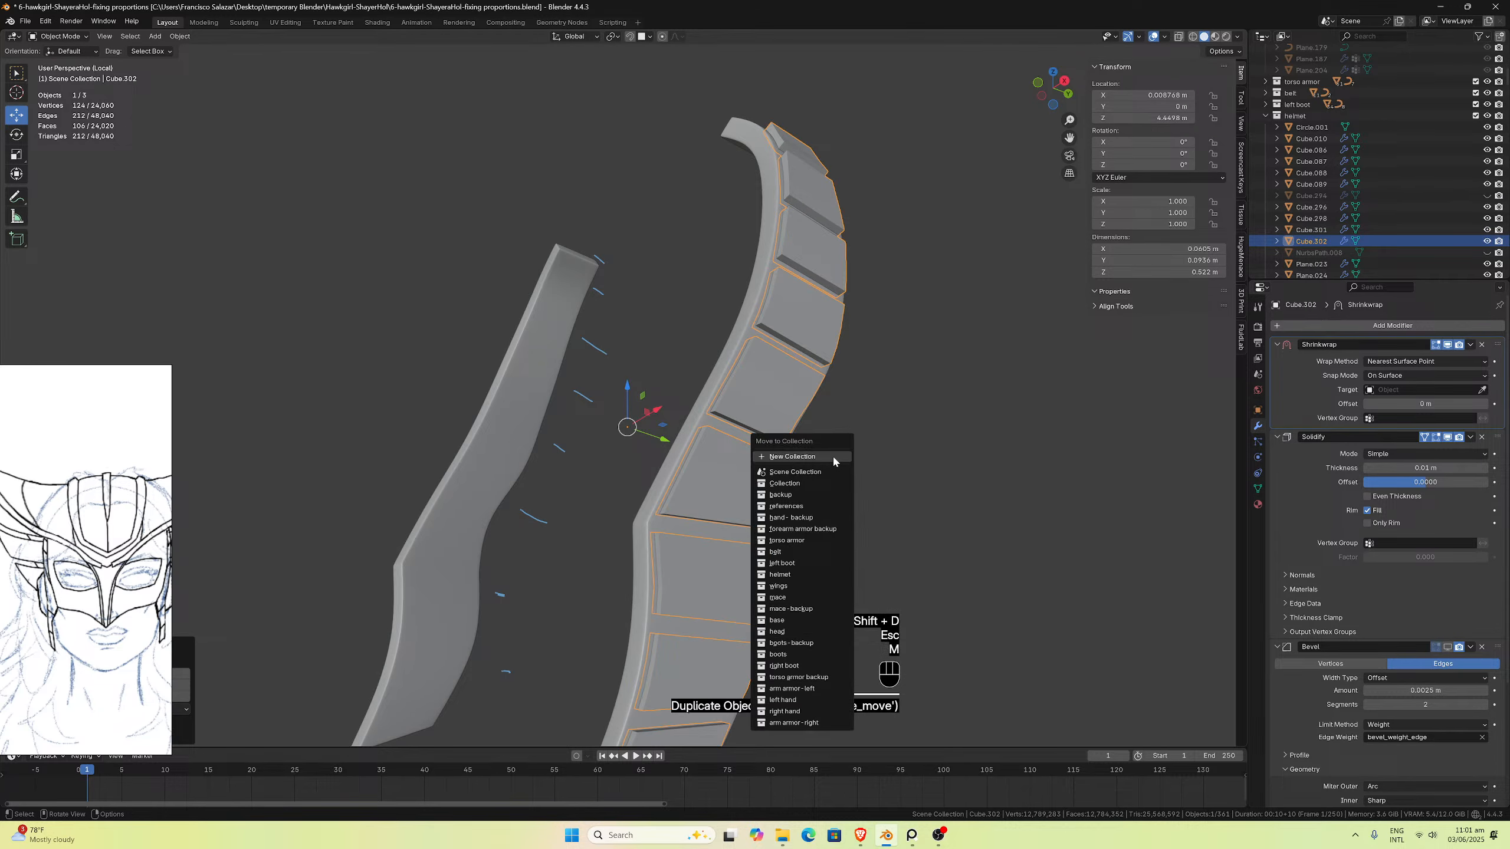
pyautogui.click(797, 496)
pyautogui.click(800, 390)
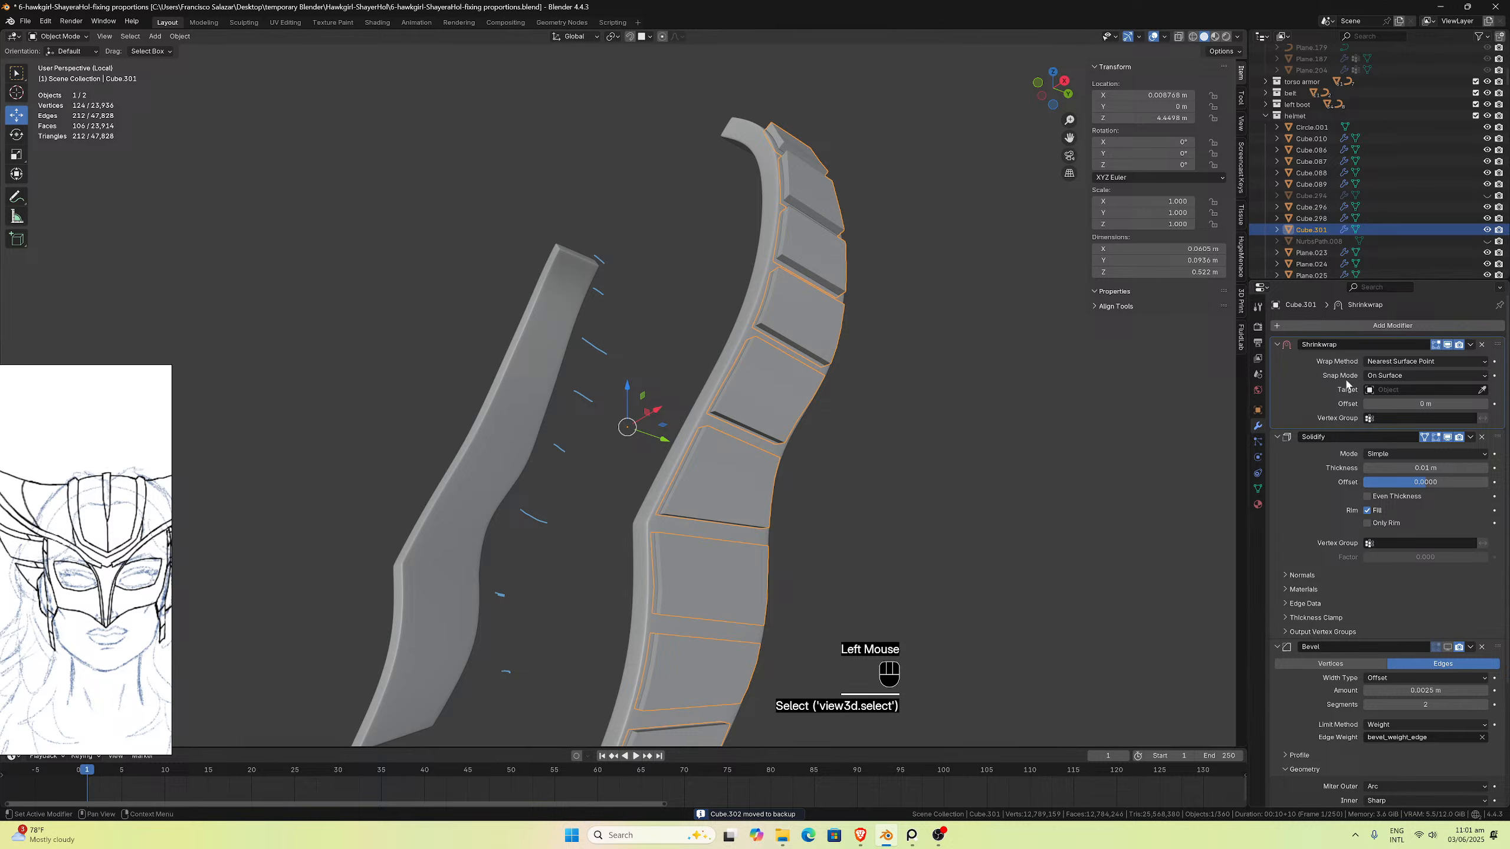
# Step: Try to apply the segments' Shrinkwrap modifier and exit the isolated view to show the whole model
pyautogui.click(1473, 348)
pyautogui.click(1466, 352)
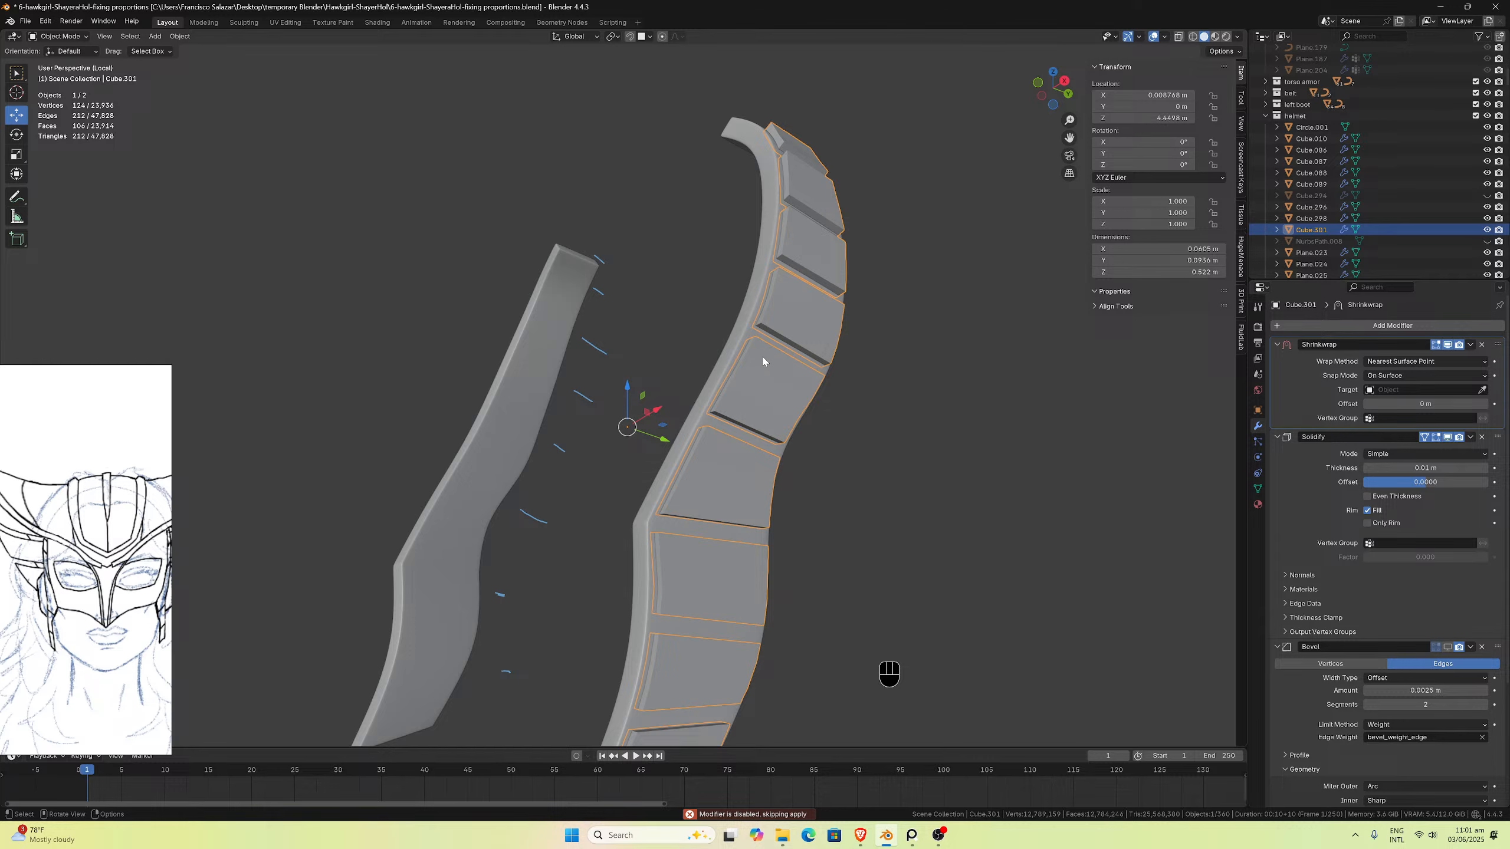
pyautogui.press('KP_Divide')
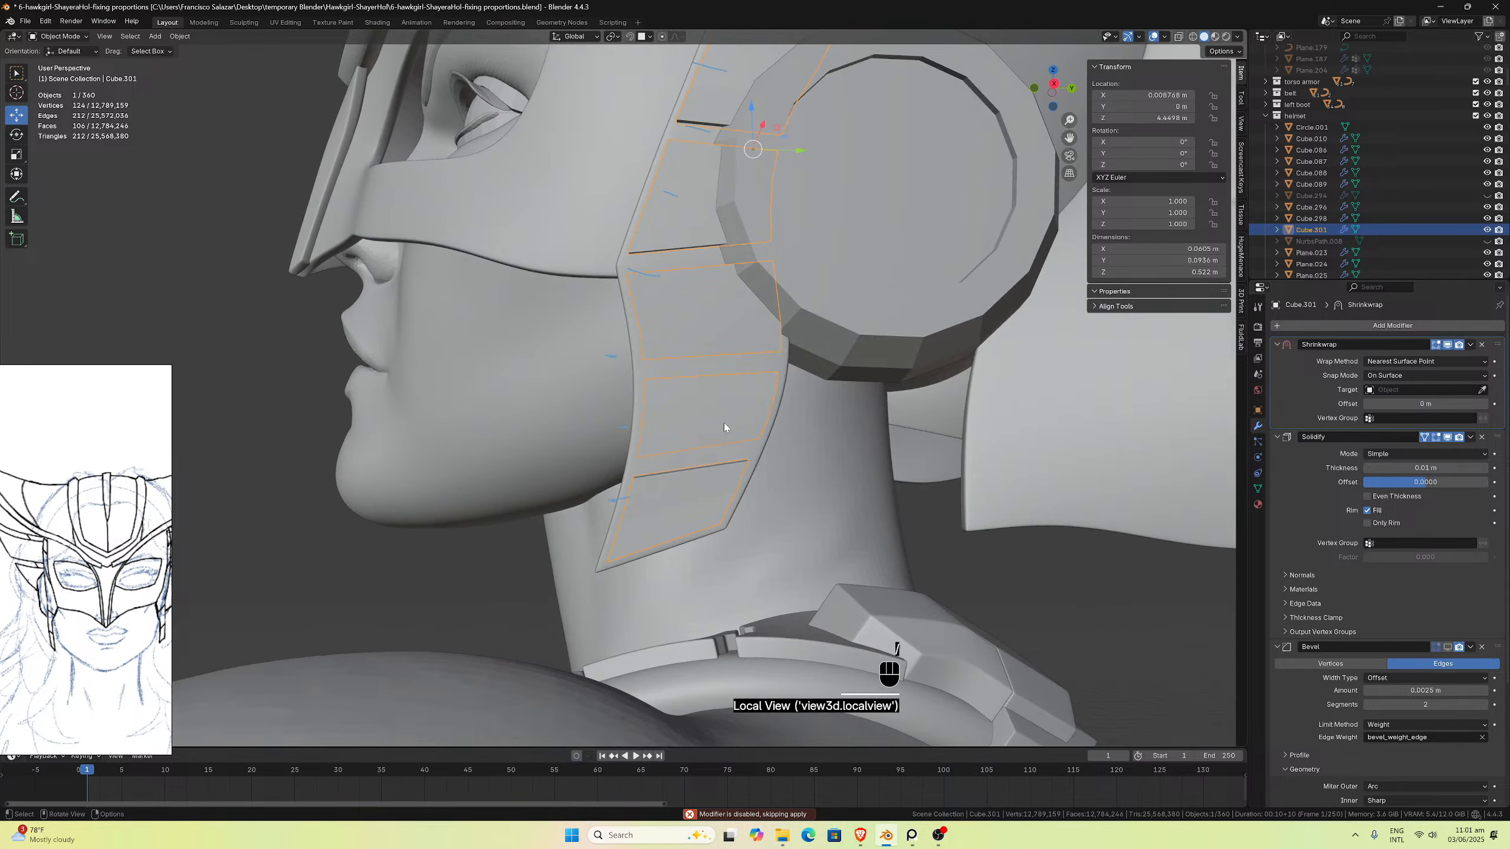
# Step: Set the base cheek strap, Cube.086, as the target of the raised segments' Shrinkwrap modifier
pyautogui.click(716, 419)
pyautogui.click(716, 418)
pyautogui.click(352, 589)
pyautogui.click(695, 414)
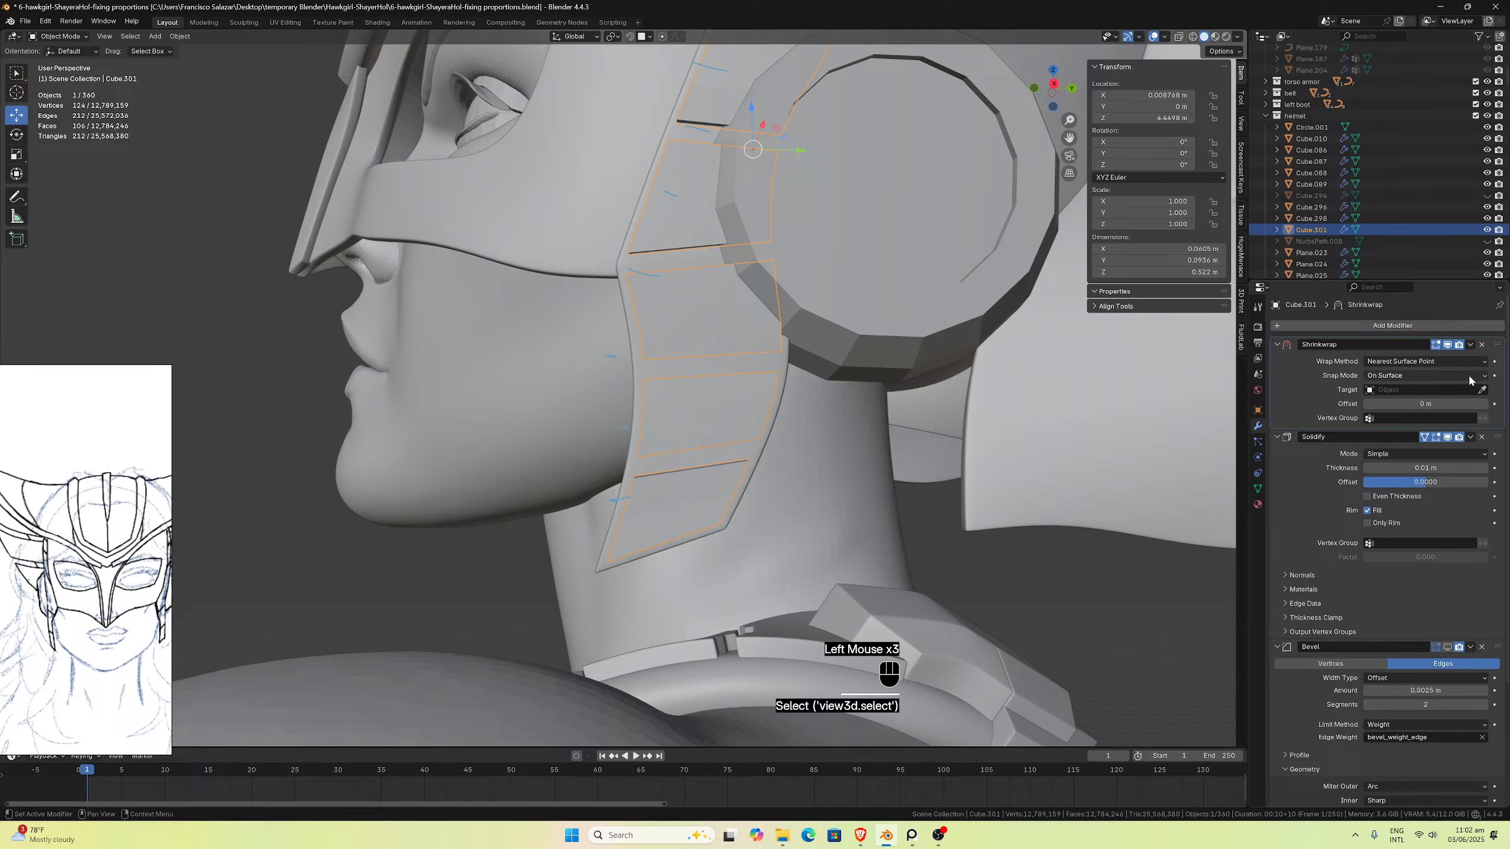
pyautogui.click(1483, 390)
pyautogui.click(731, 456)
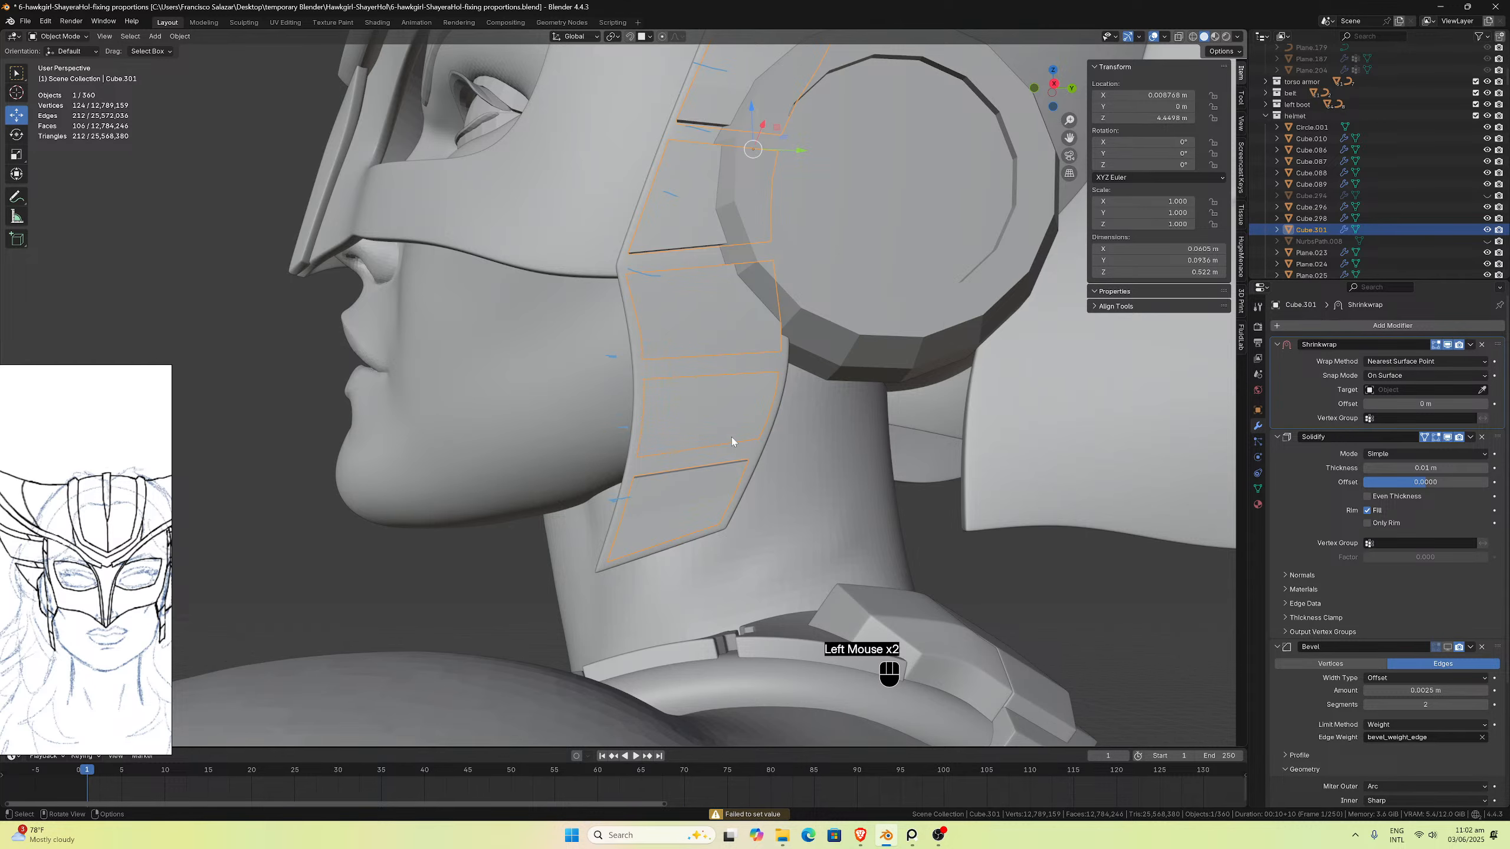
pyautogui.click(731, 436)
pyautogui.scroll(1, 806, 429)
pyautogui.moveTo(806, 429); pyautogui.dragTo(969, 450, button='middle')
pyautogui.scroll(1, 969, 450)
pyautogui.click(970, 402)
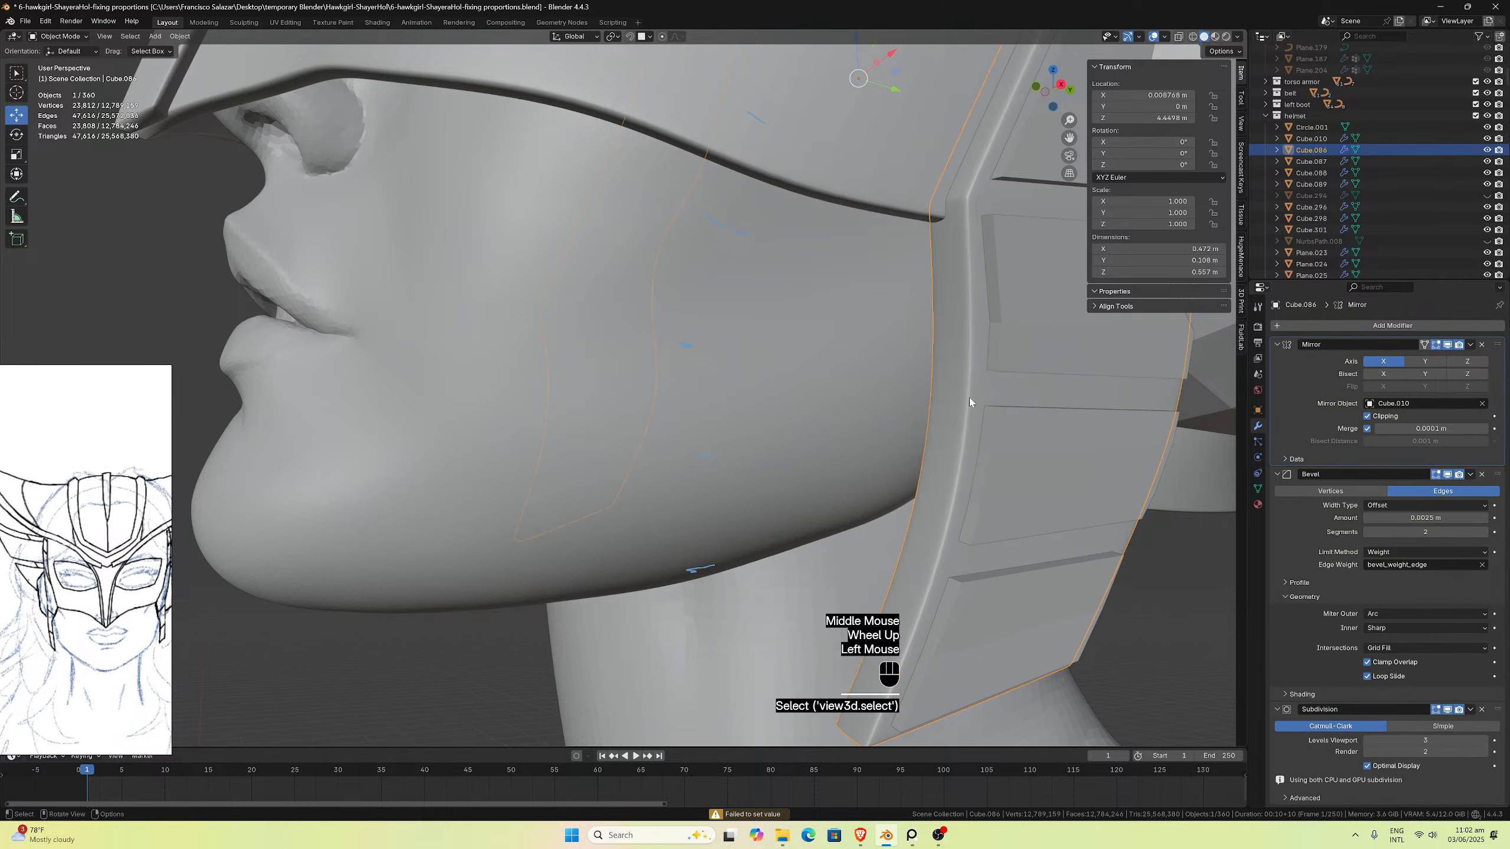
pyautogui.click(1018, 439)
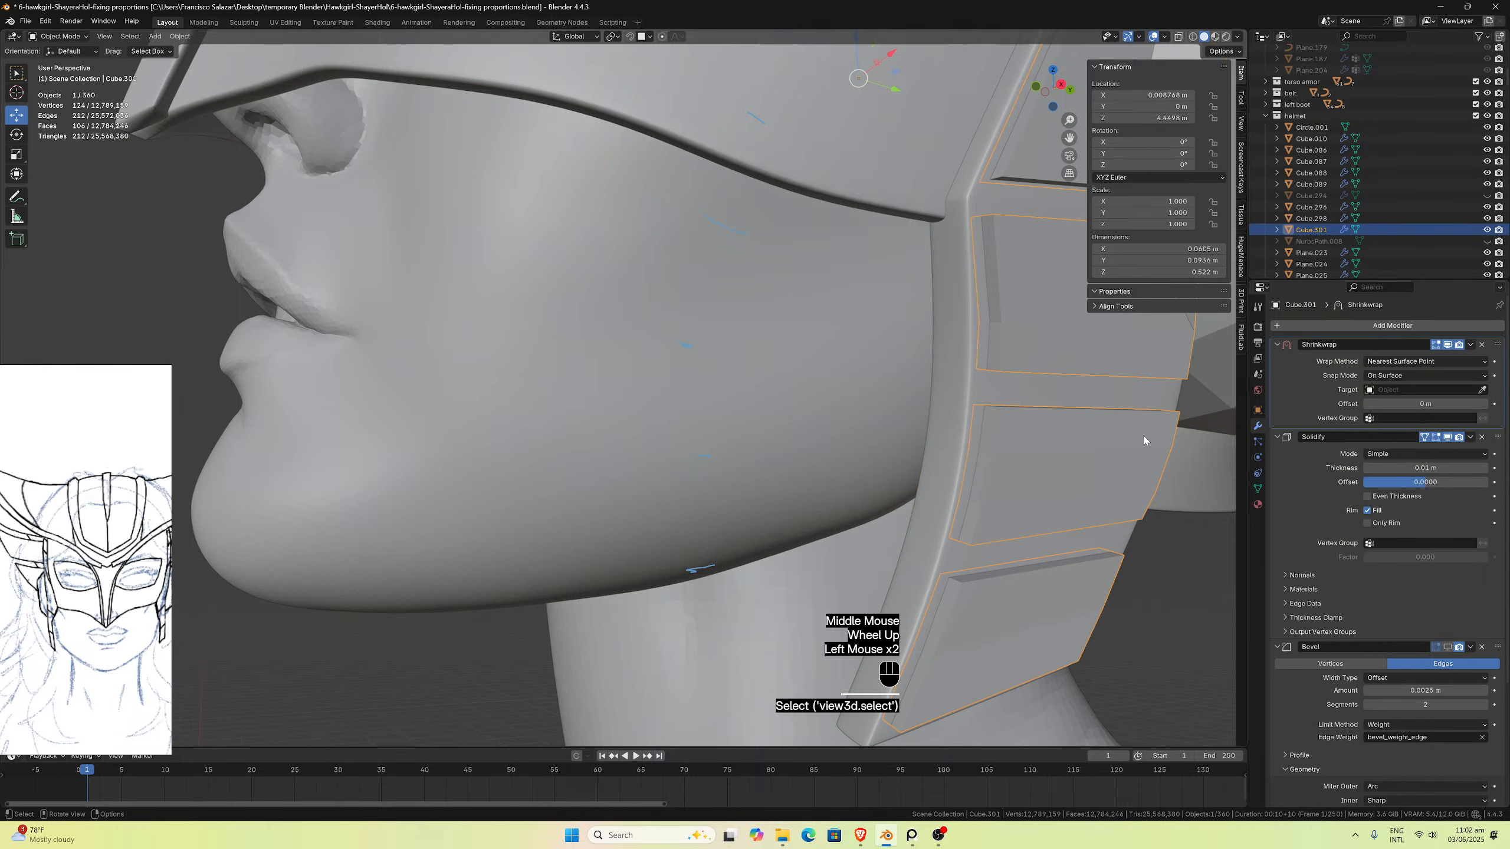
pyautogui.click(1483, 390)
pyautogui.click(1173, 393)
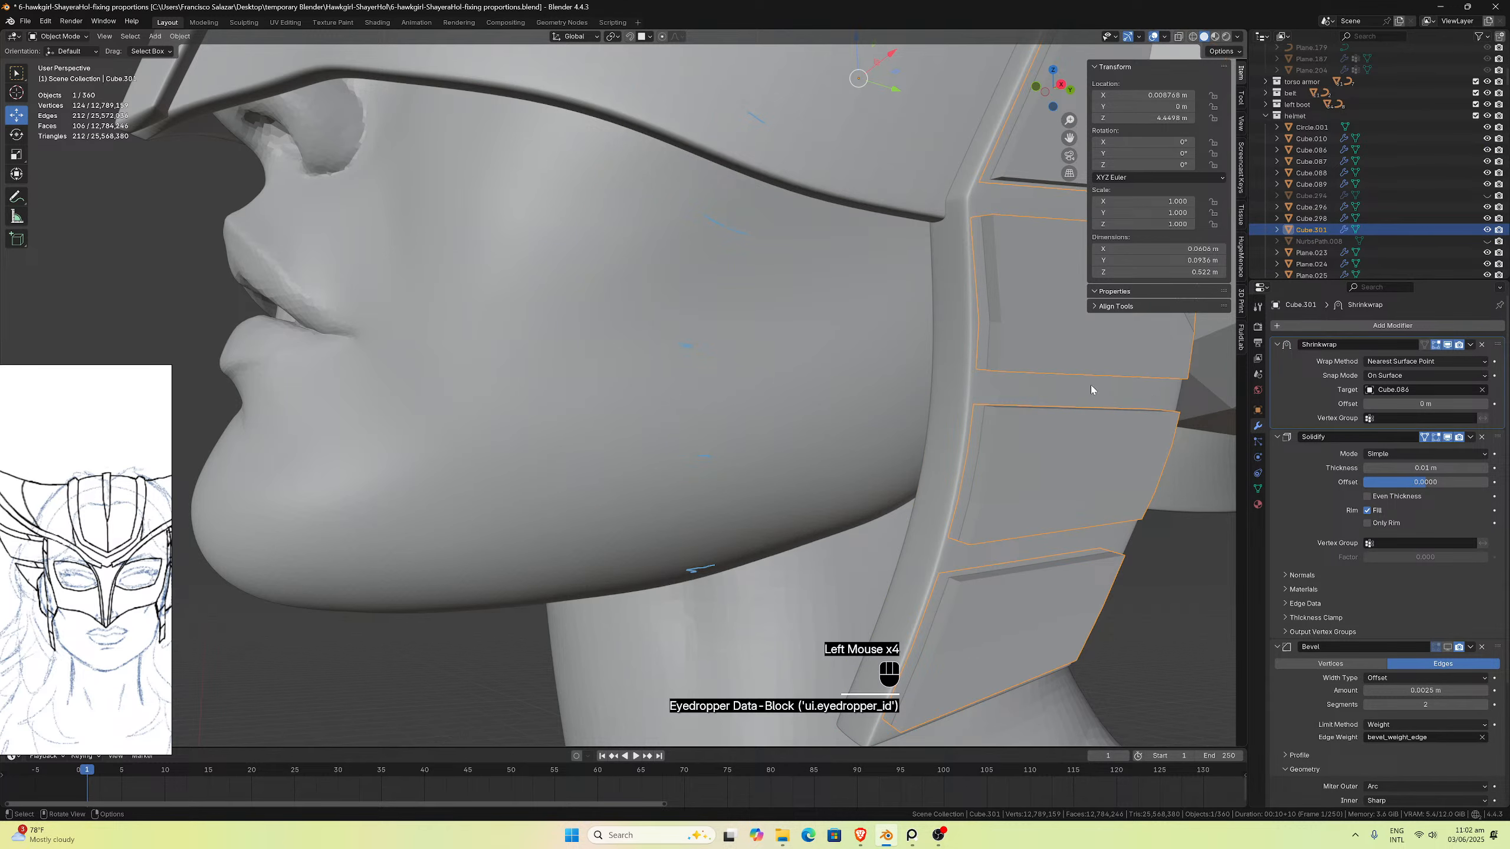
# Step: Inspect how the shrinkwrapped segments and their cross edges sit on the strap around the ear disc
pyautogui.scroll(-1, 1000, 258)
pyautogui.moveTo(1069, 135); pyautogui.dragTo(855, 262)
pyautogui.moveTo(855, 263); pyautogui.dragTo(1117, 331, button='middle')
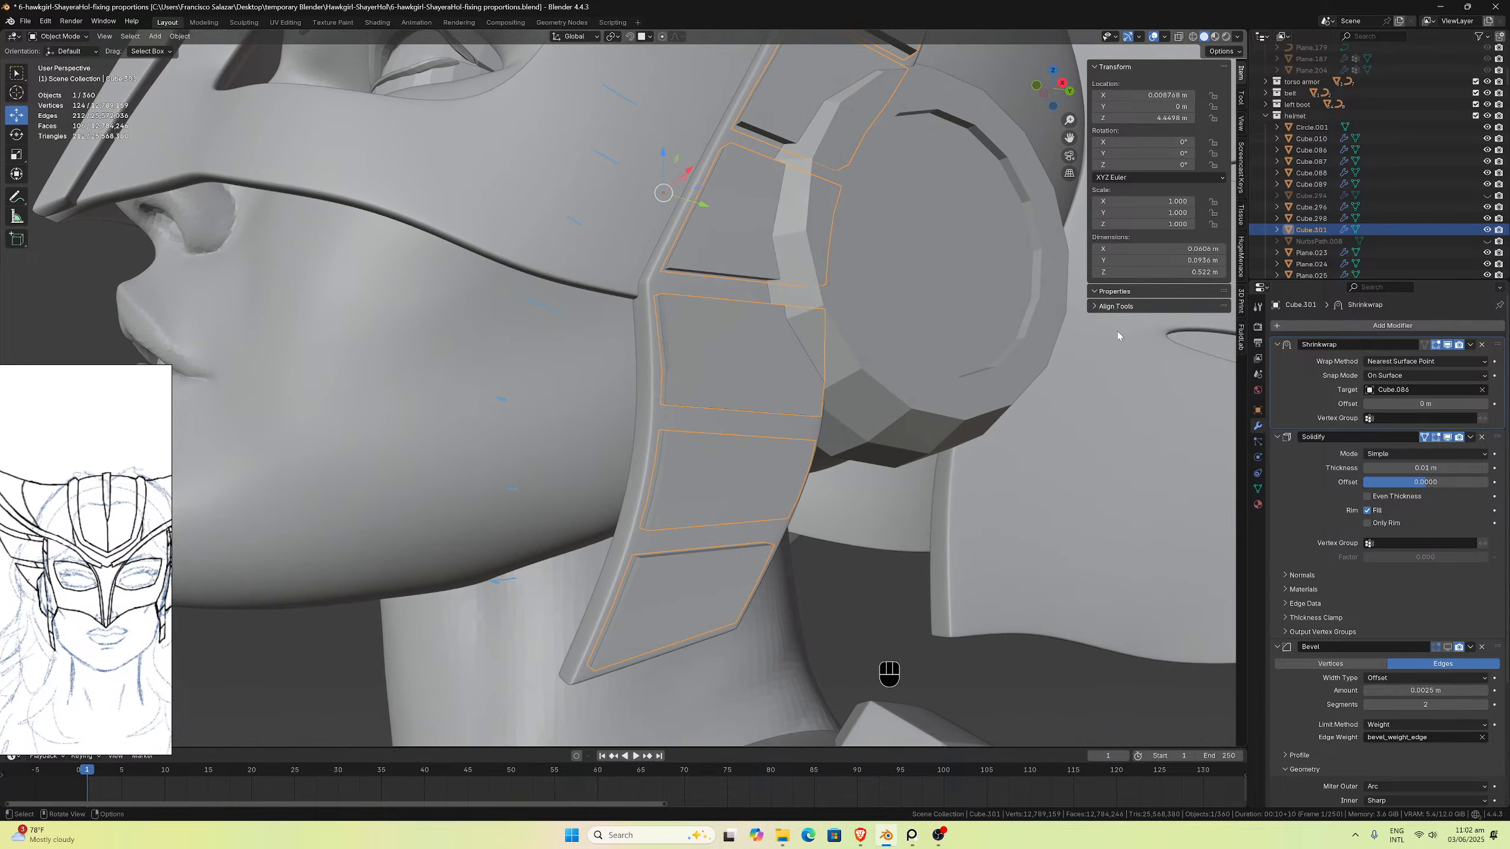
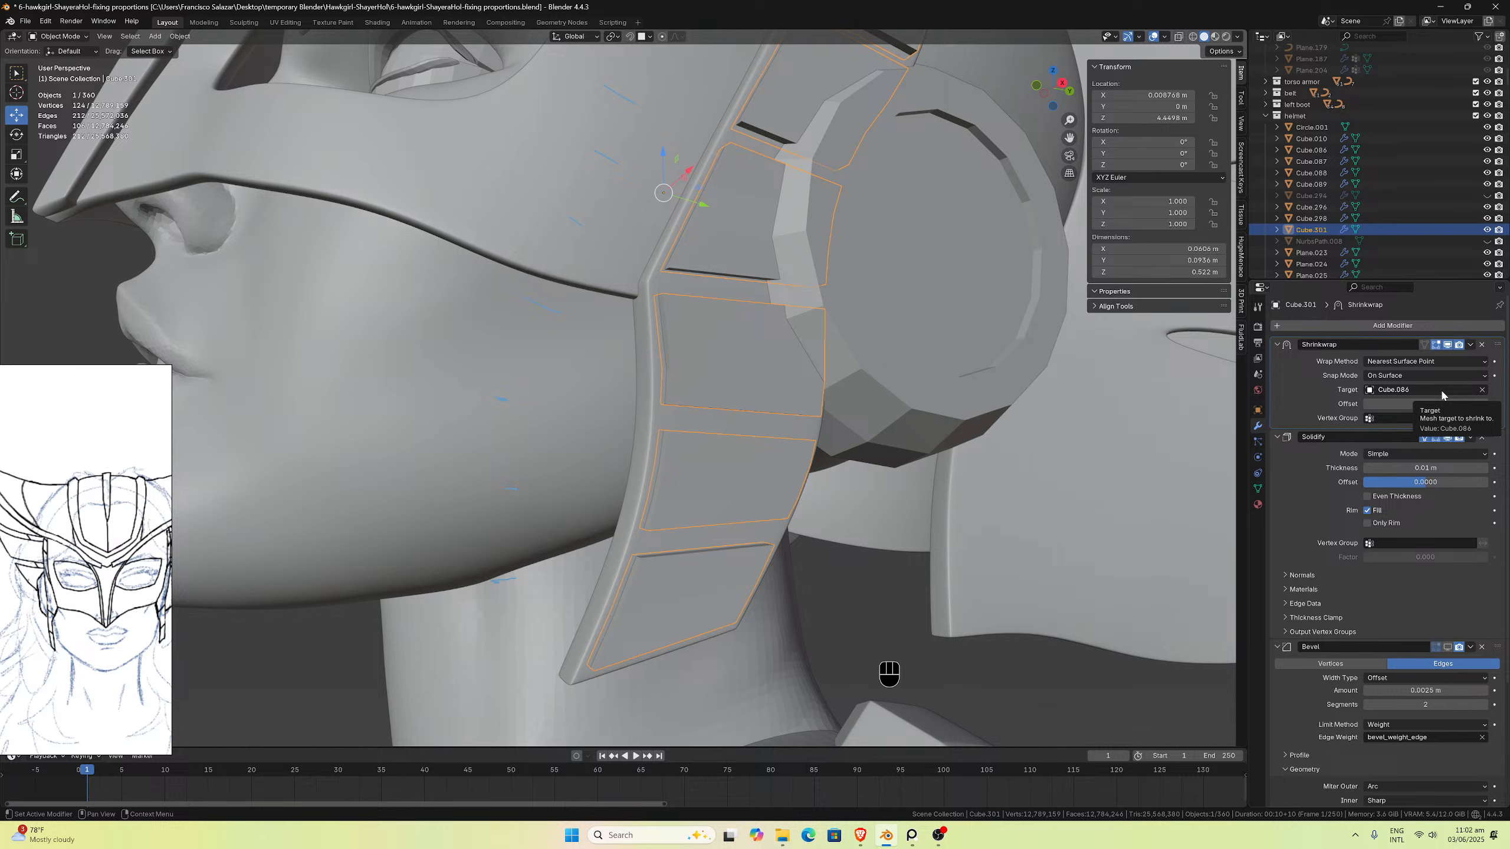
pyautogui.moveTo(889, 347); pyautogui.dragTo(804, 363, button='middle')
pyautogui.scroll(2, 632, 414)
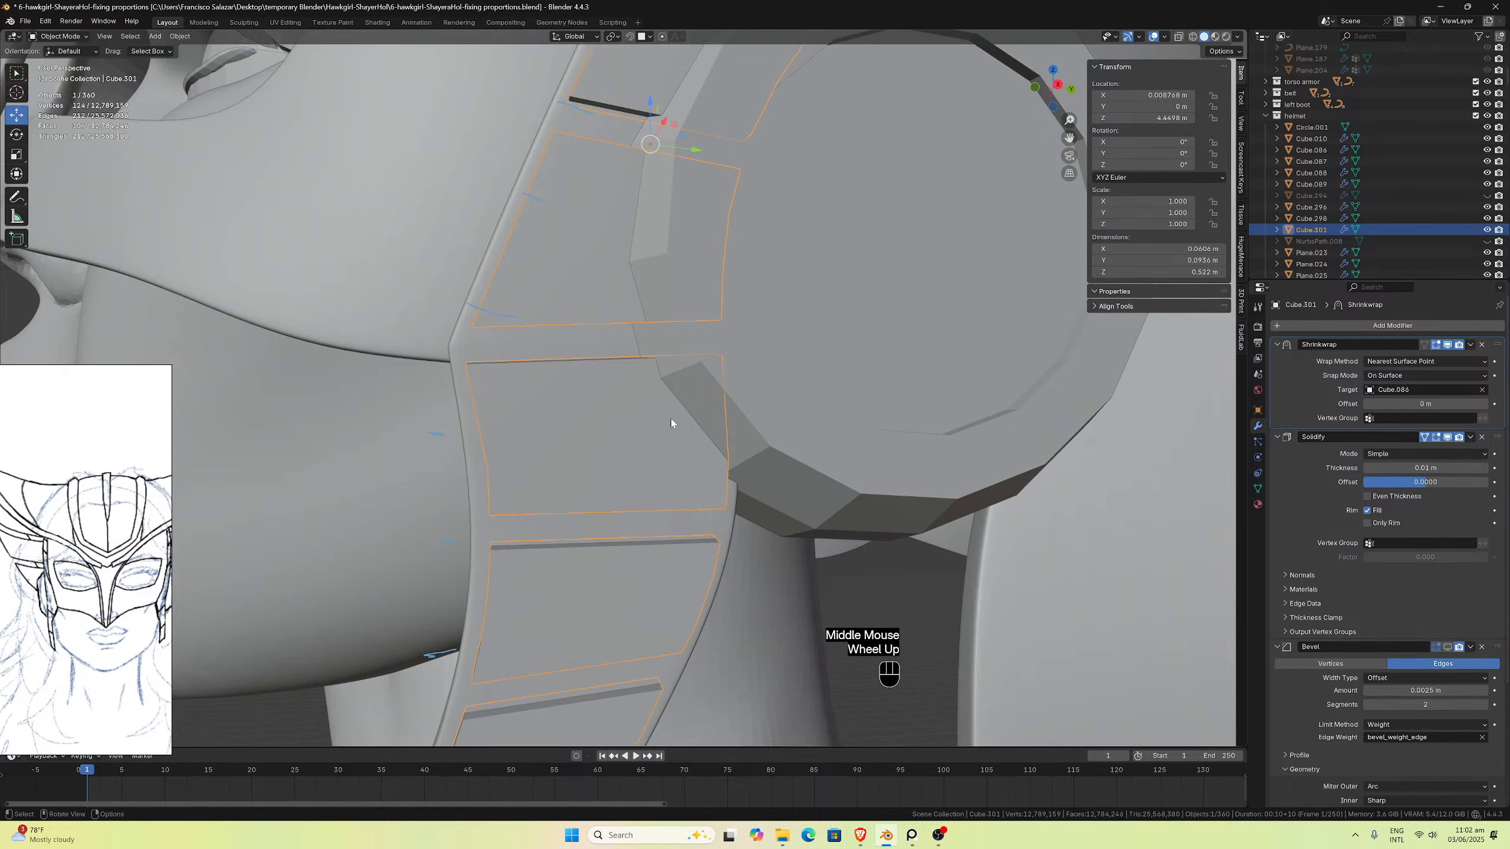
pyautogui.click(664, 421)
pyautogui.press('Tab')
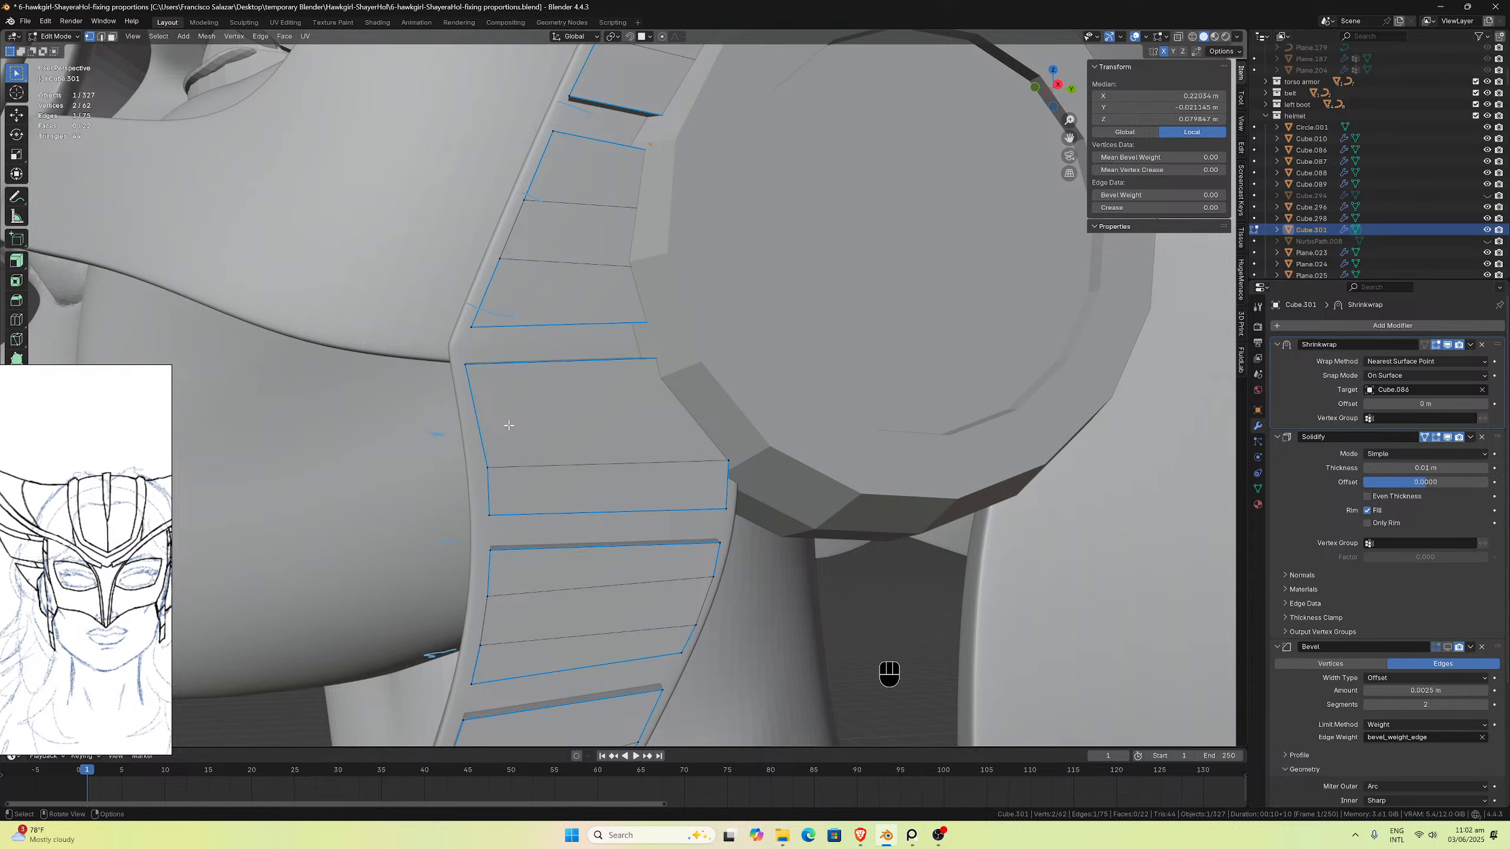
pyautogui.press('/')
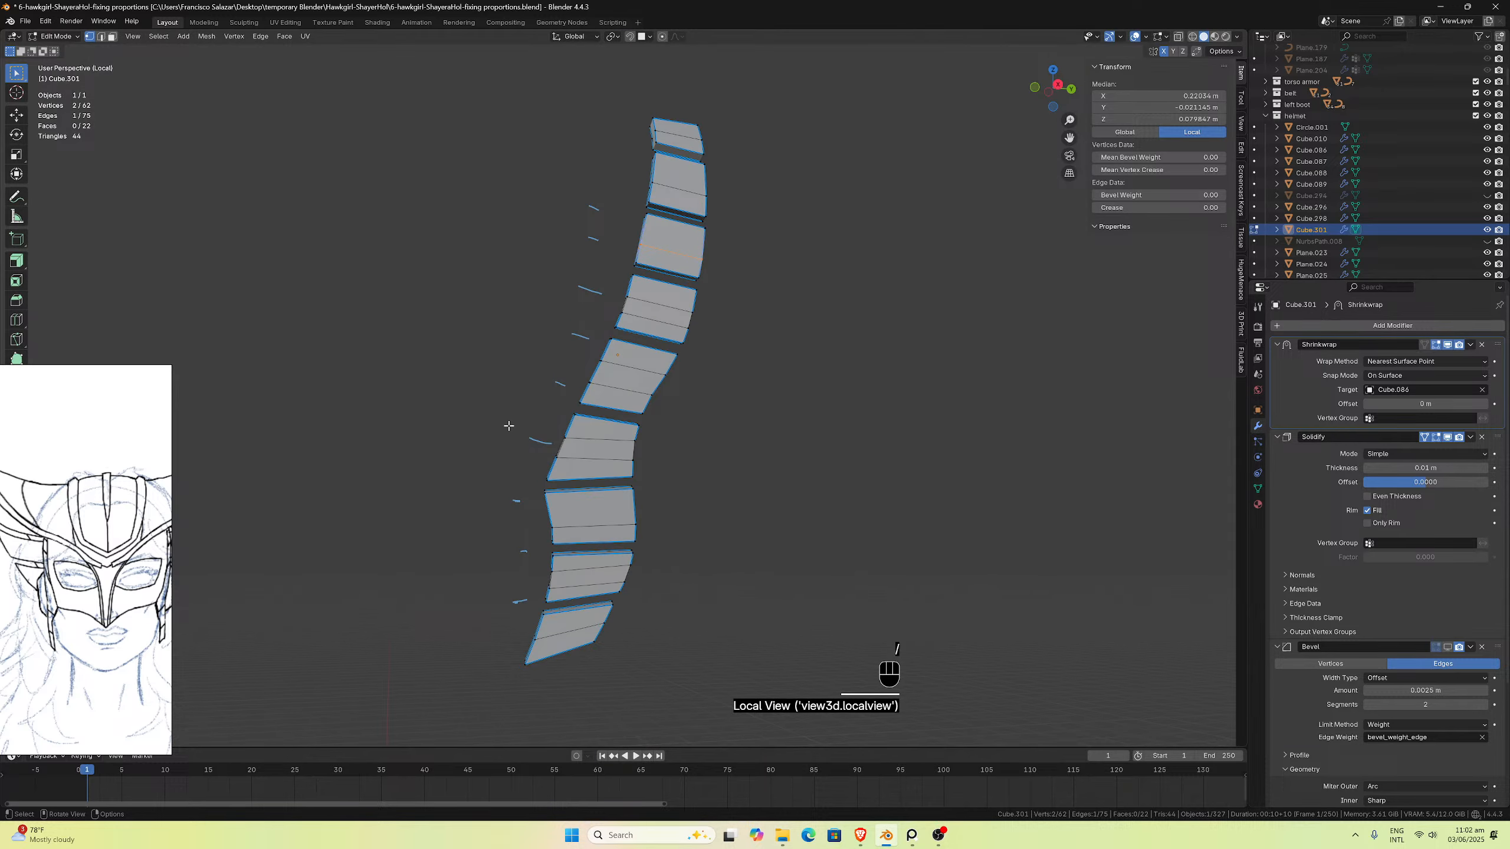
pyautogui.press('/')
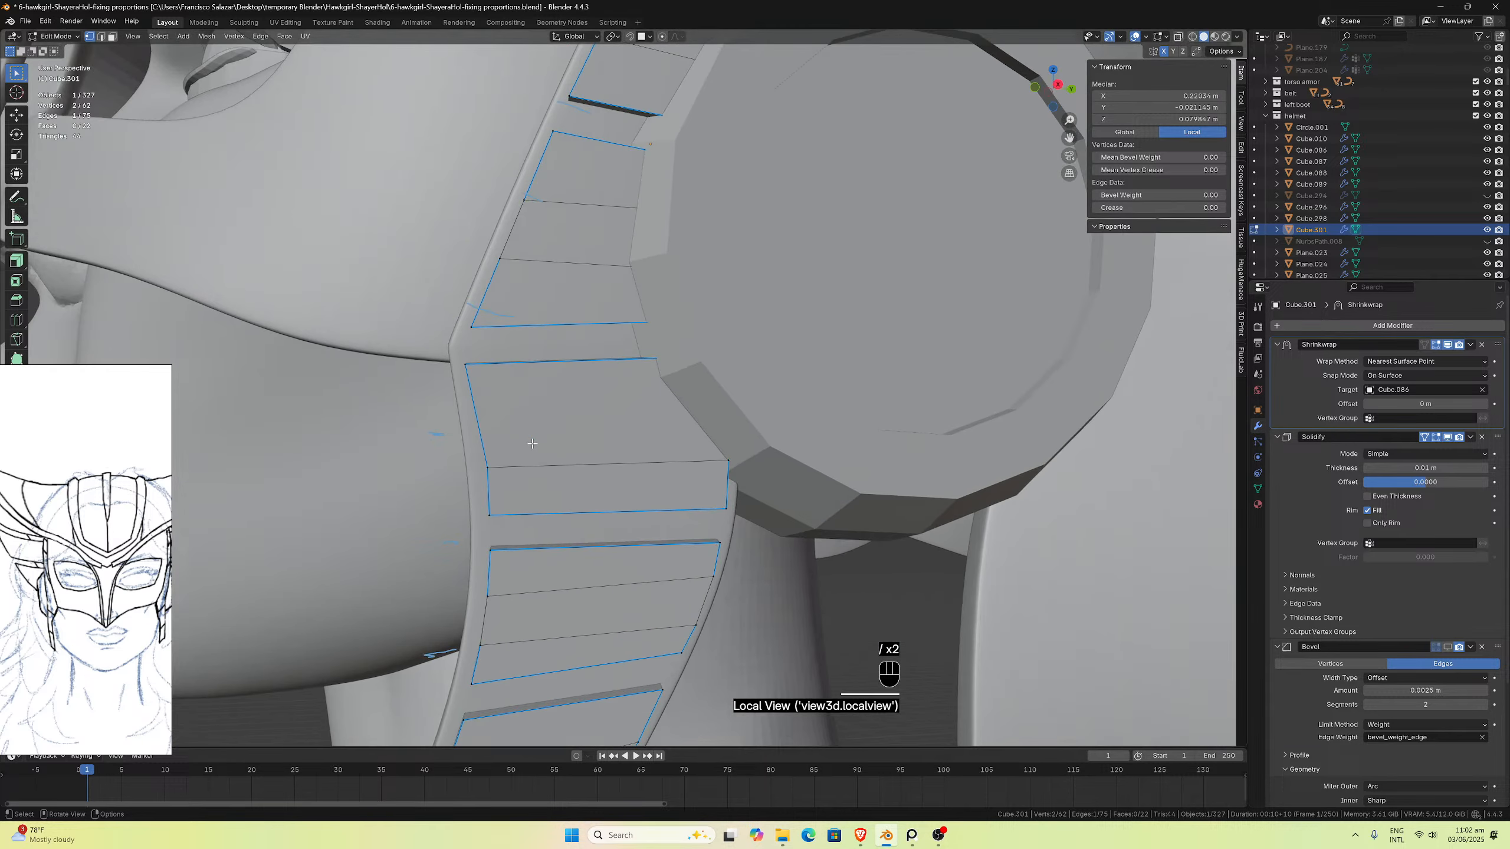
pyautogui.moveTo(530, 443); pyautogui.dragTo(499, 429, button='middle')
pyautogui.click(421, 415)
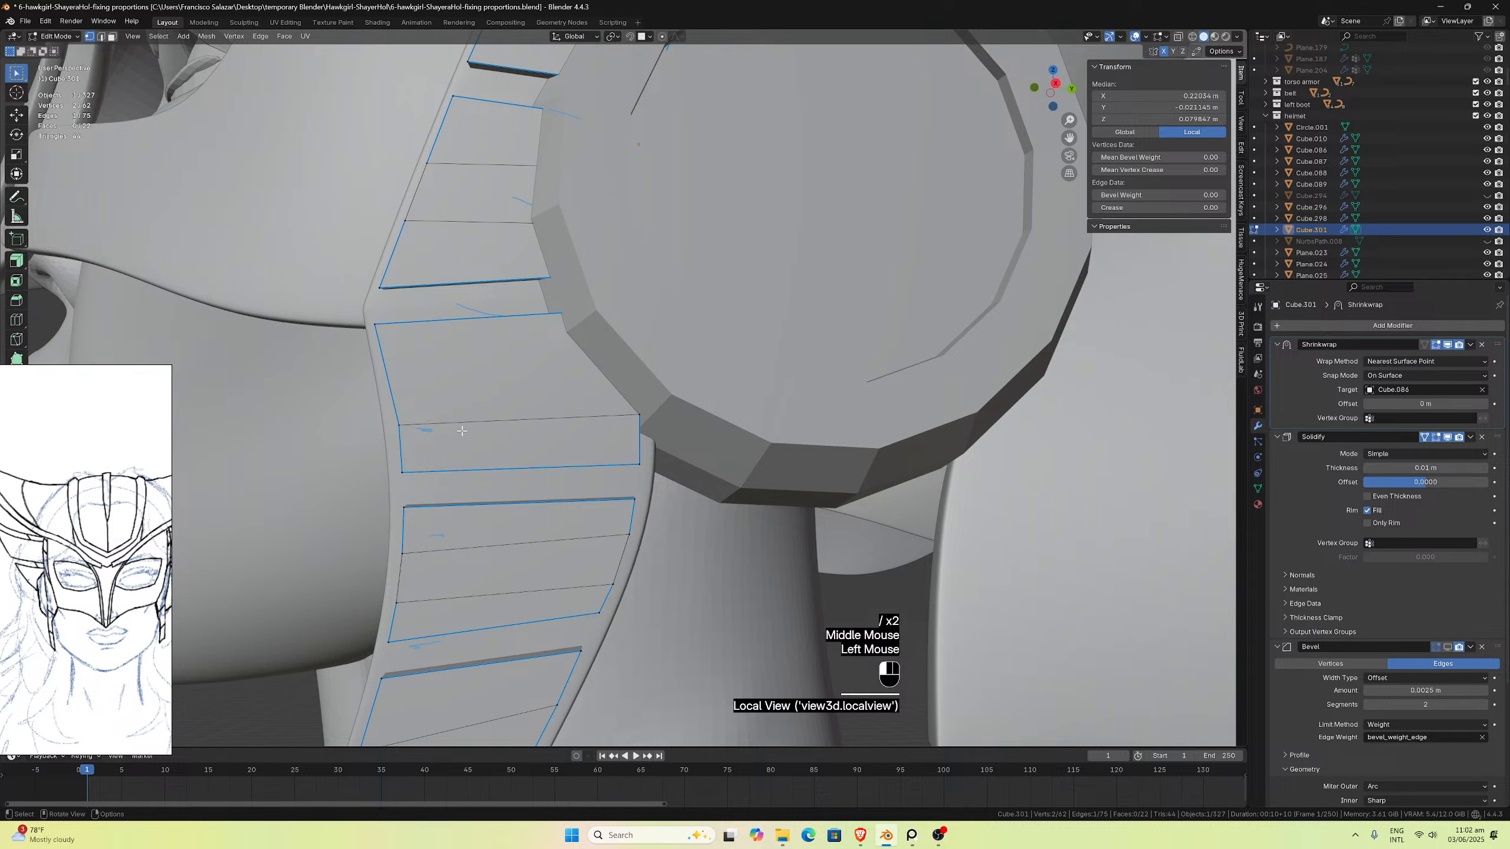
pyautogui.scroll(-2, 437, 421)
pyautogui.press('Tab')
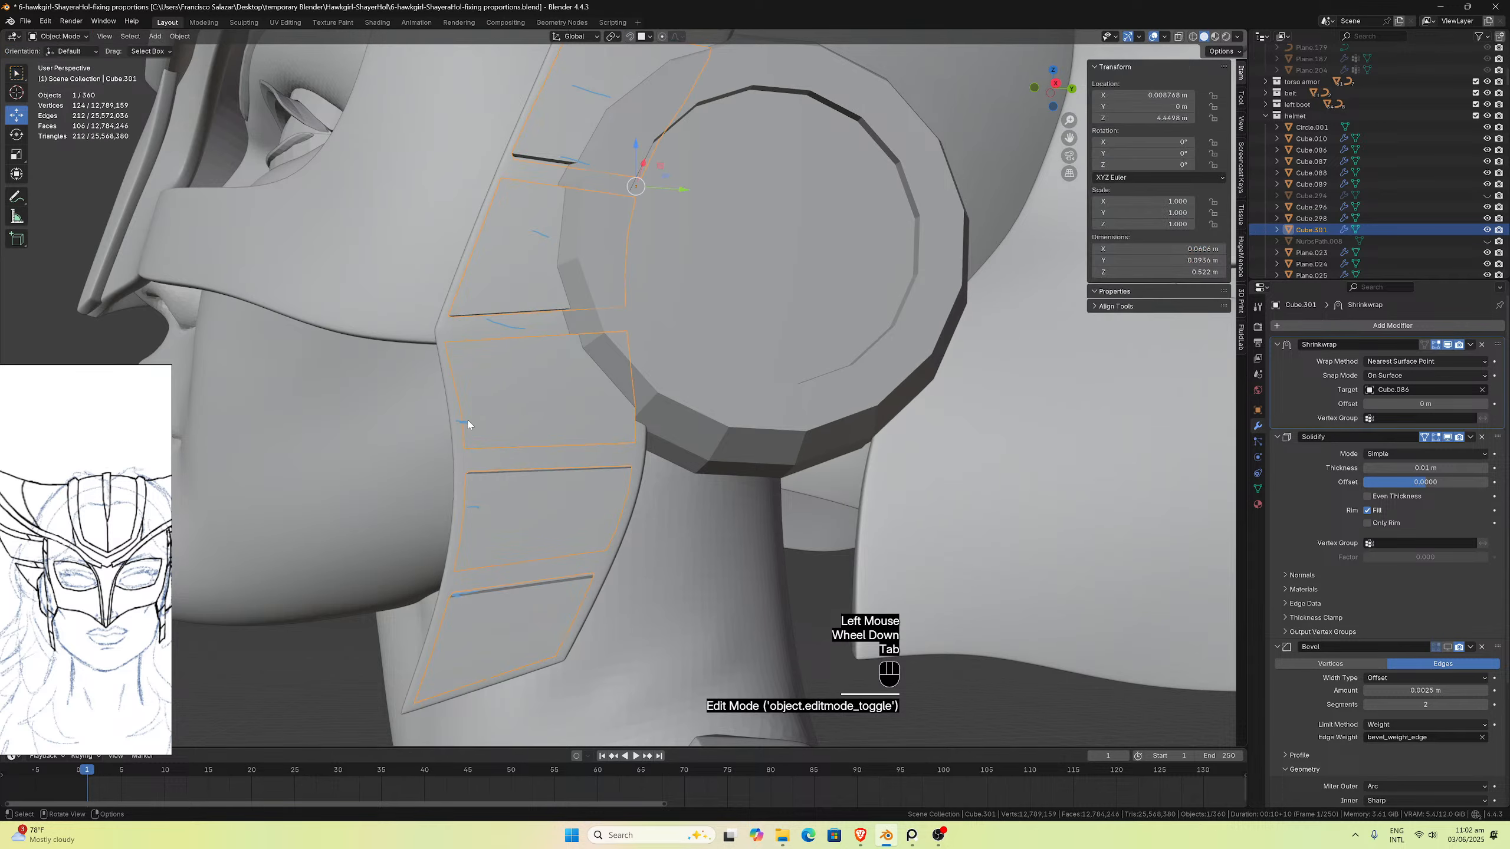
# Step: Isolate the raised segments together with the base strap and leave only the segments selected
pyautogui.keyDown('shift'); pyautogui.click(478, 333); pyautogui.keyUp('shift')
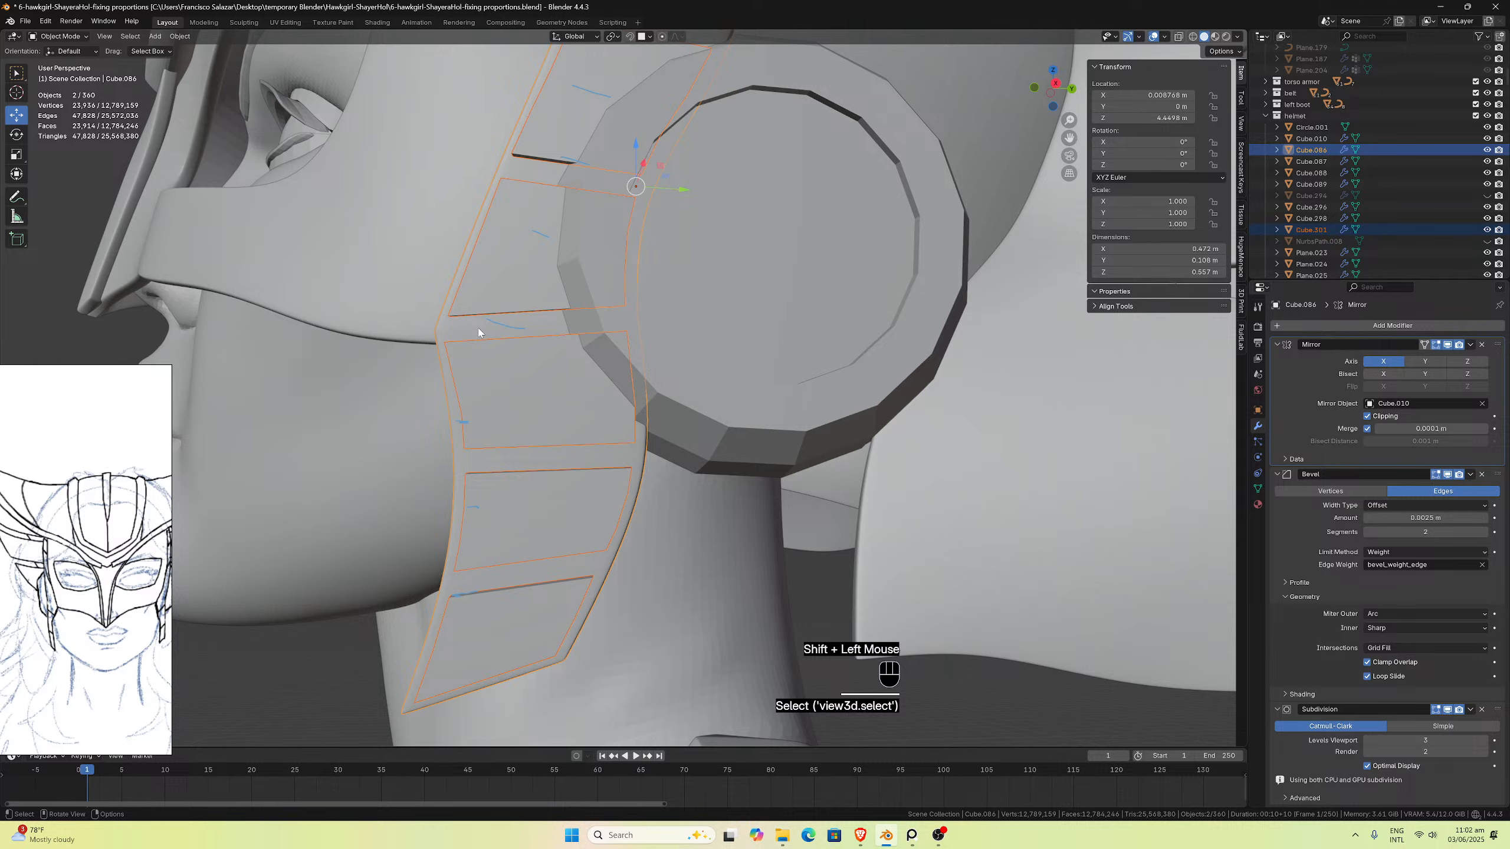
pyautogui.press('KP_Divide')
pyautogui.click(594, 464)
pyautogui.scroll(1, 593, 465)
pyautogui.moveTo(593, 464); pyautogui.dragTo(626, 467, button='middle')
pyautogui.scroll(3, 598, 467)
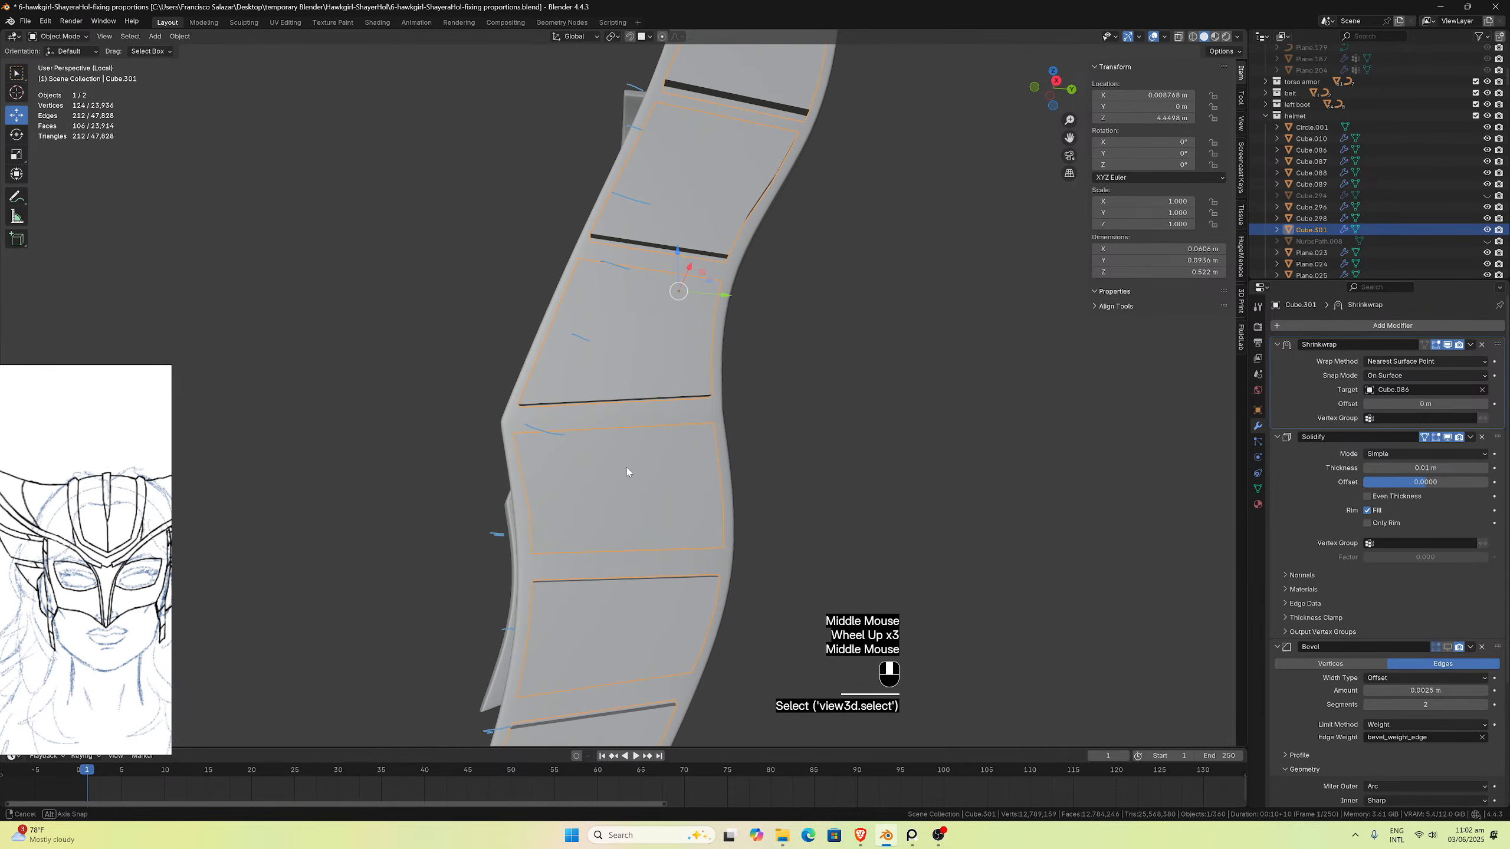
# Step: Bevel the third-lowest segment's single cross edge into two parallel cross edges
pyautogui.press('Tab')
pyautogui.click(626, 507)
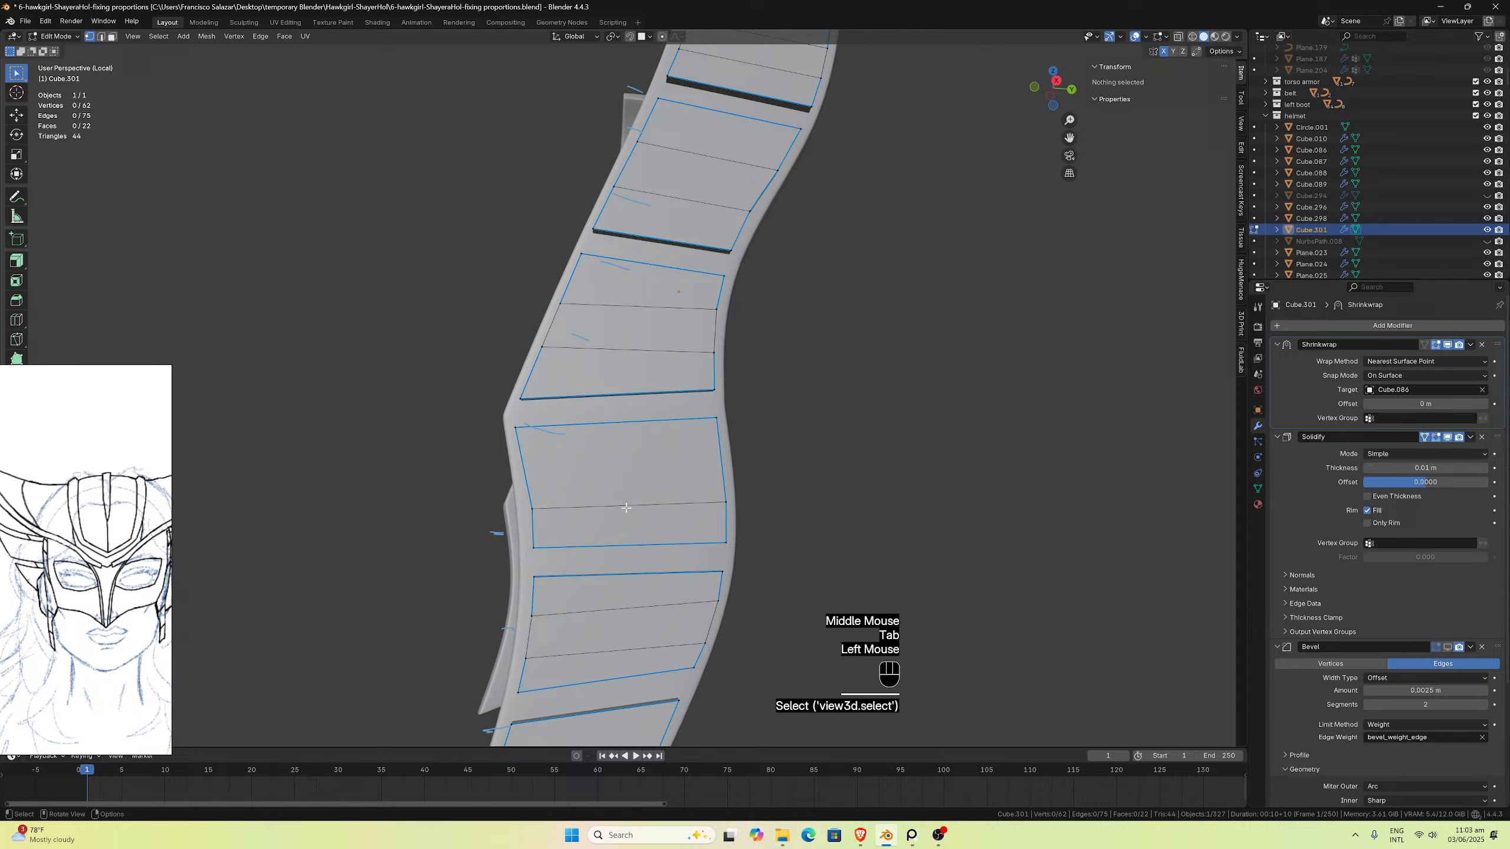
pyautogui.click(628, 507)
pyautogui.keyDown('alt'); pyautogui.click(630, 507); pyautogui.keyUp('alt')
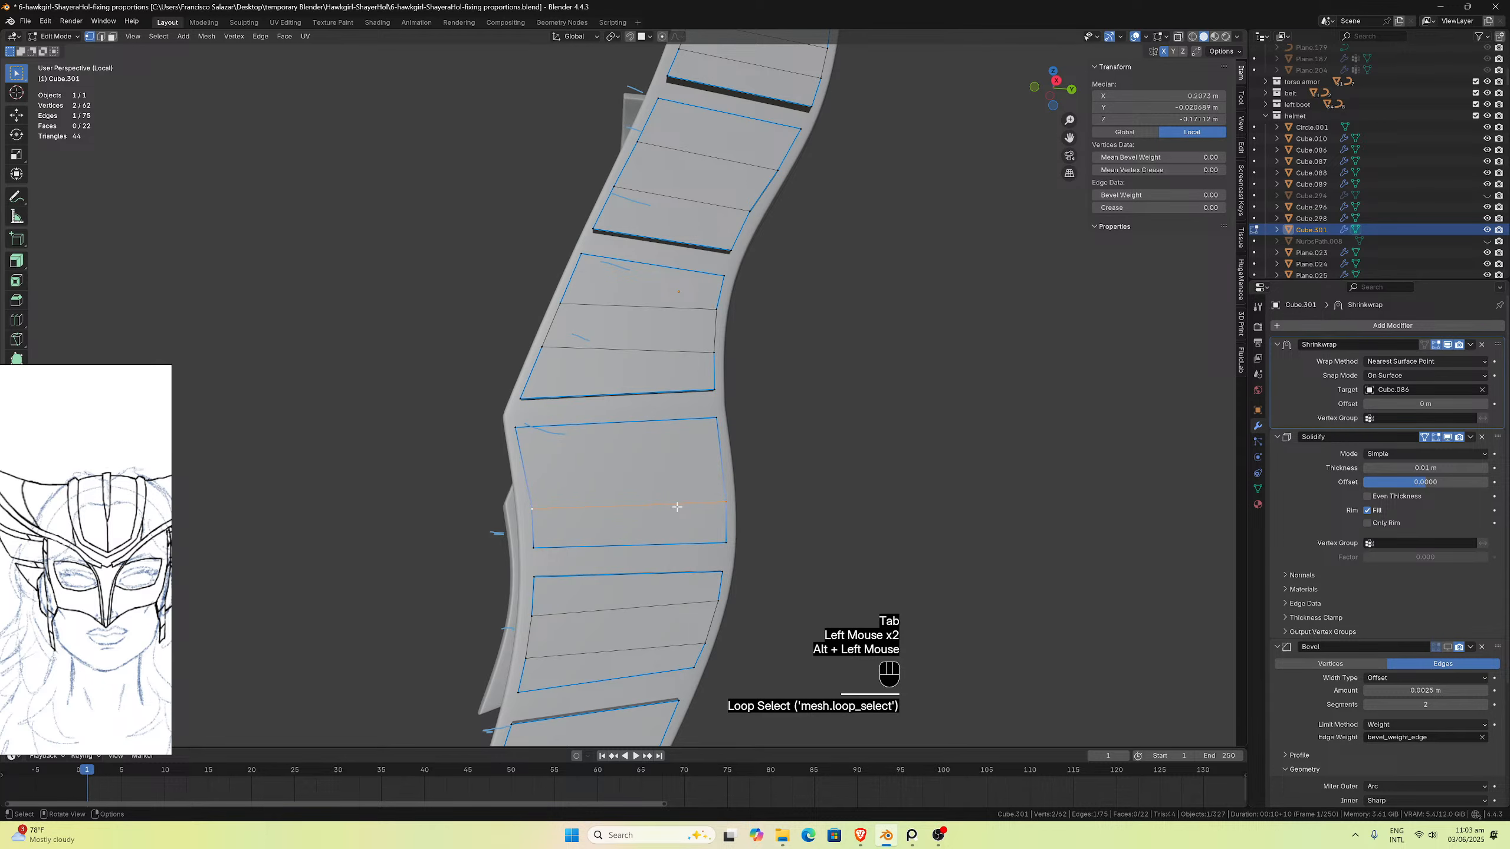
pyautogui.hotkey('ctrl', 'b')
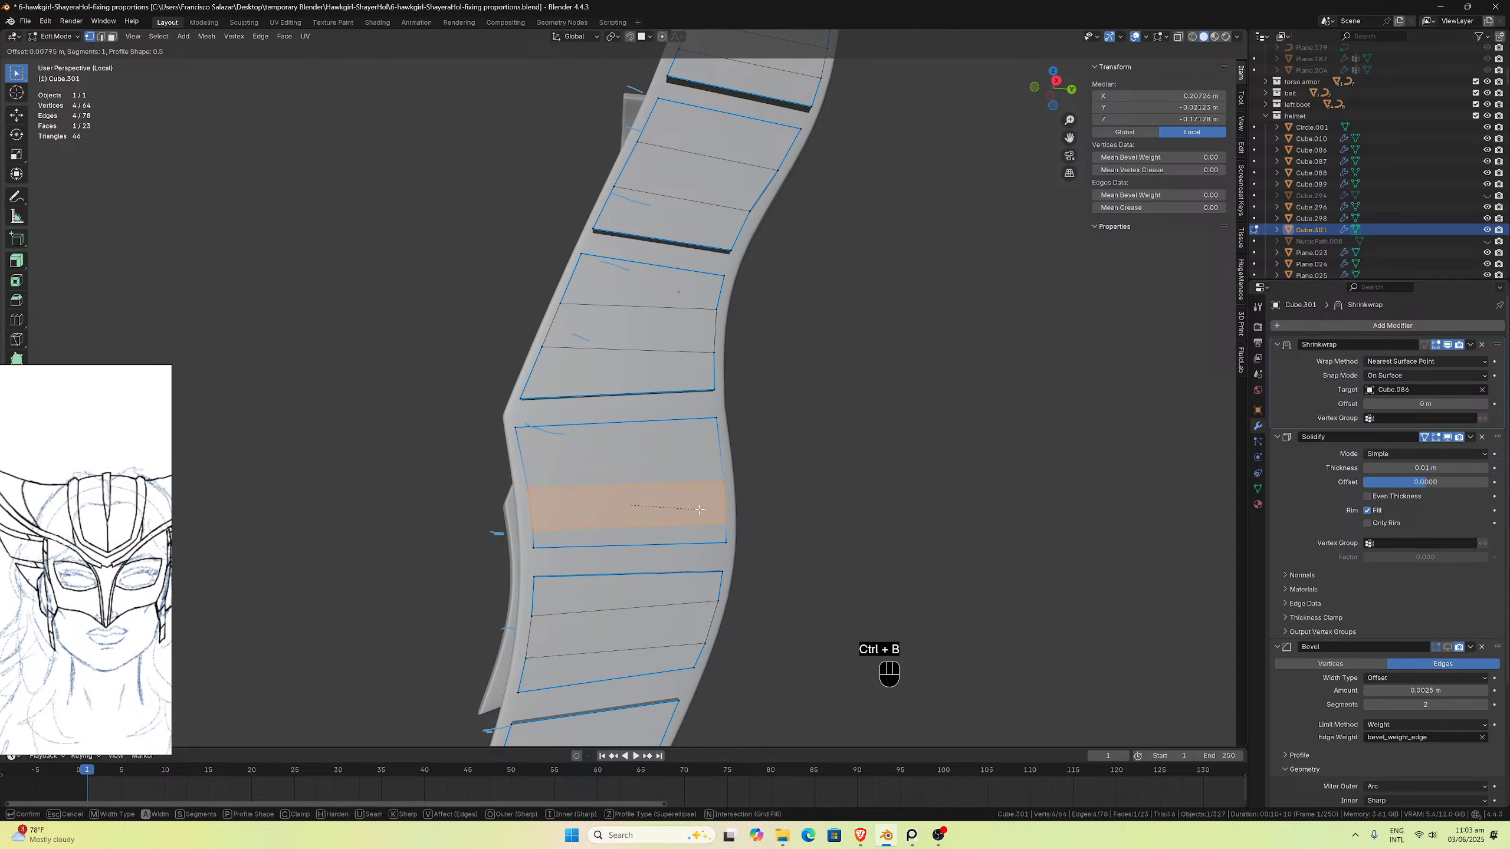
pyautogui.click(696, 507)
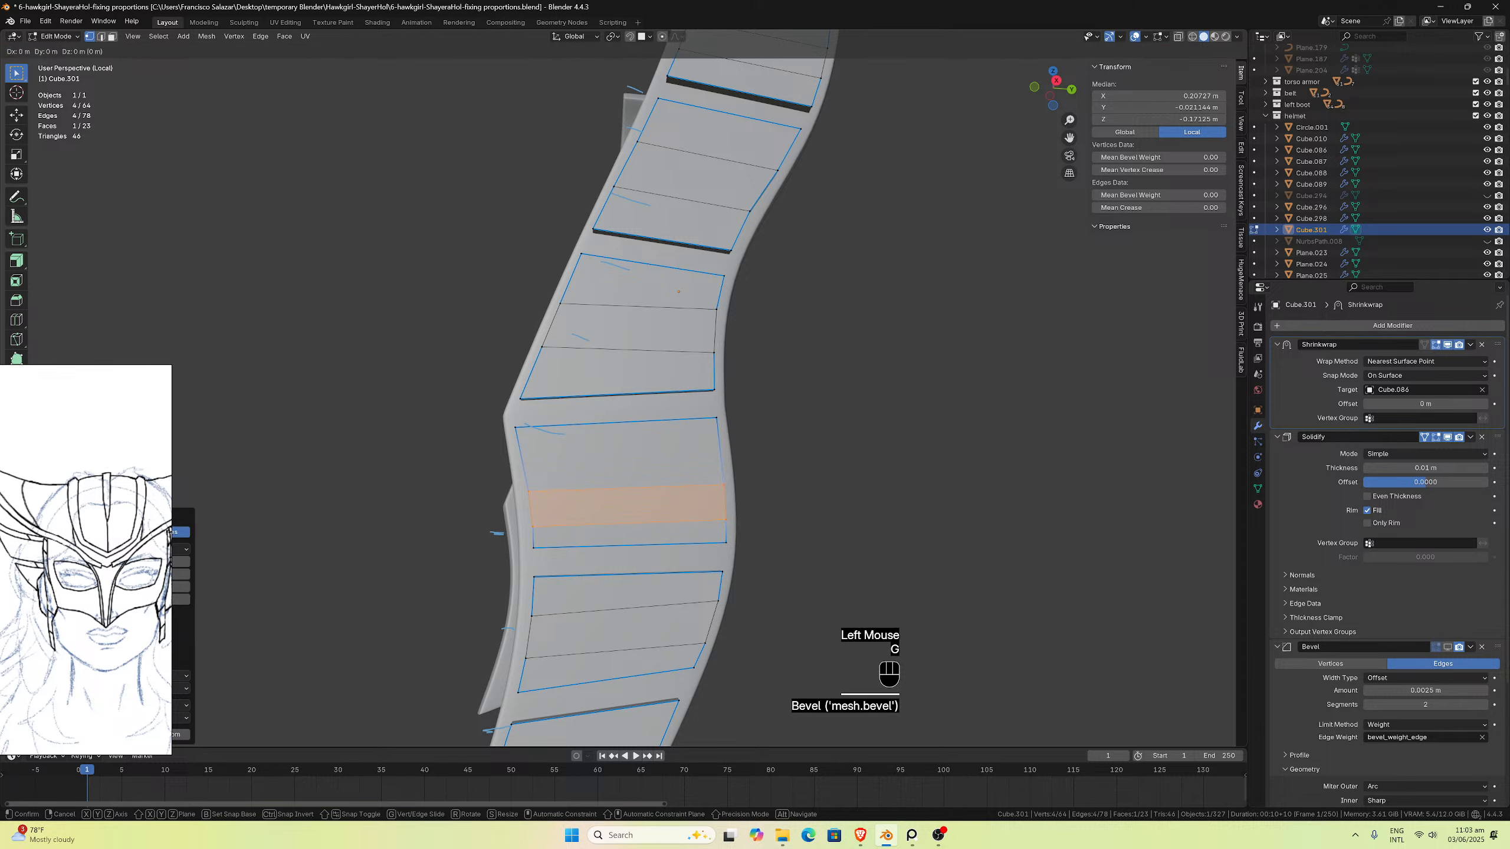
# Step: Try to slide both new cross edges upward together on the third-lowest segment, and undo the slide
pyautogui.press('g')
pyautogui.press('g')
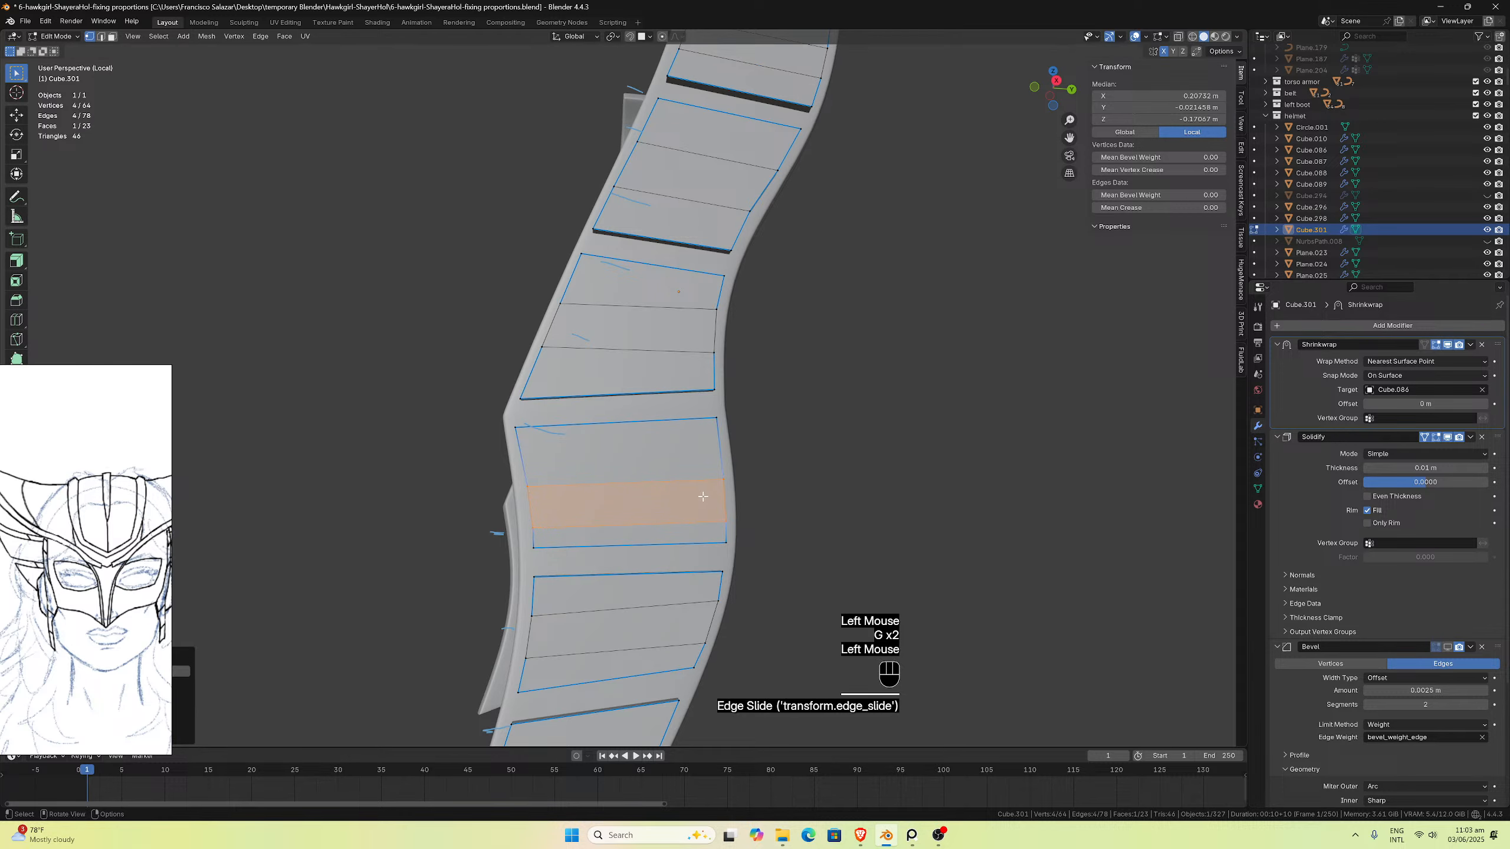
pyautogui.click(711, 479)
pyautogui.hotkey('ctrl', 'z')
# Step: Slide the third-lowest segment's upper cross edge slightly upward along the segment's sides
pyautogui.scroll(2, 549, 523)
pyautogui.scroll(-1, 509, 537)
pyautogui.moveTo(433, 517); pyautogui.dragTo(779, 536)
pyautogui.moveTo(510, 489); pyautogui.dragTo(701, 537)
pyautogui.moveTo(420, 499); pyautogui.dragTo(855, 539)
pyautogui.press('g')
pyautogui.press('g')
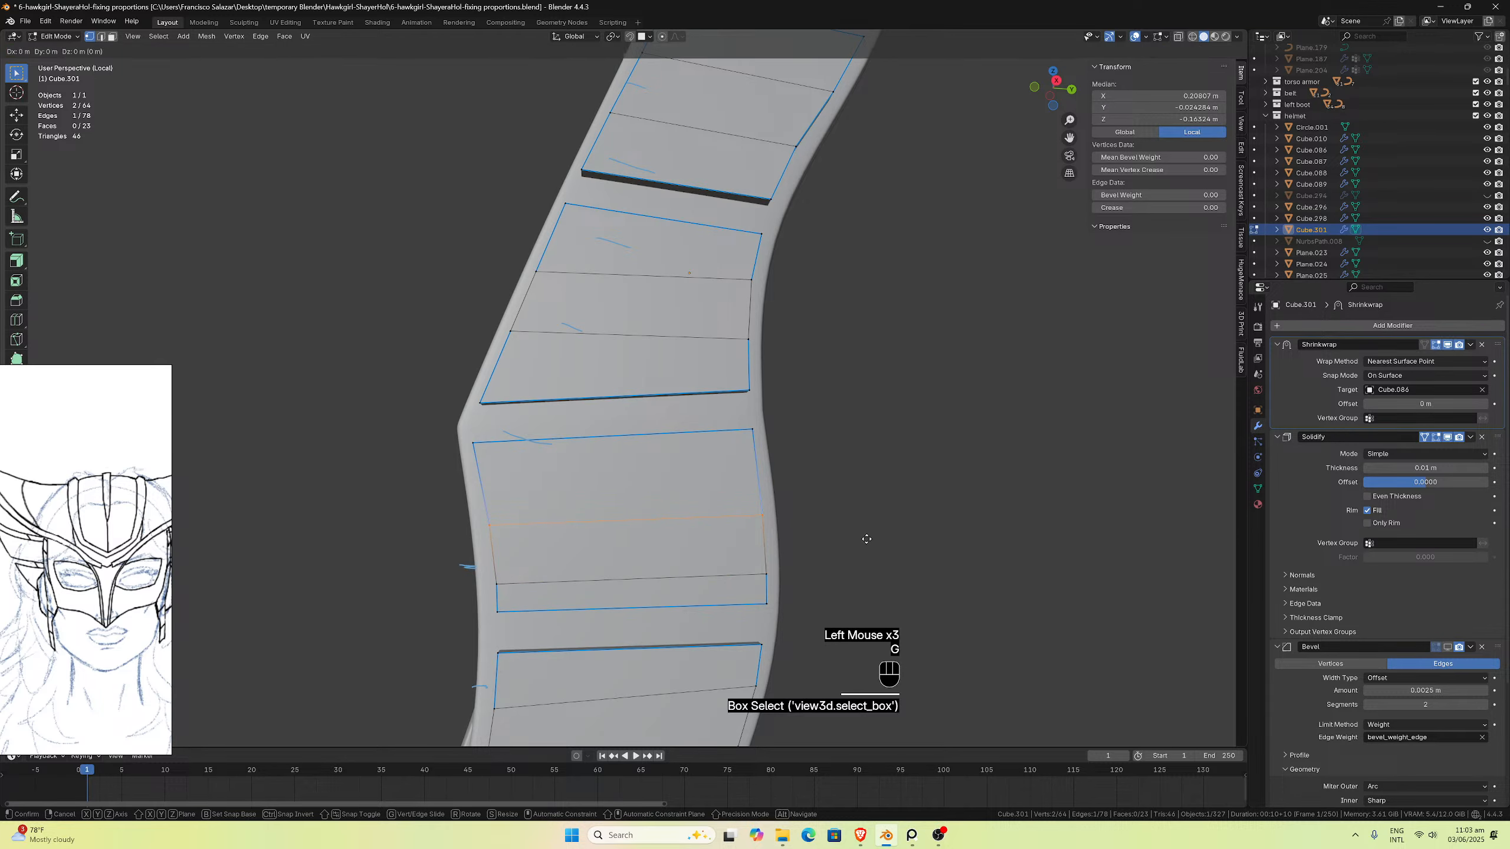
pyautogui.click(859, 530)
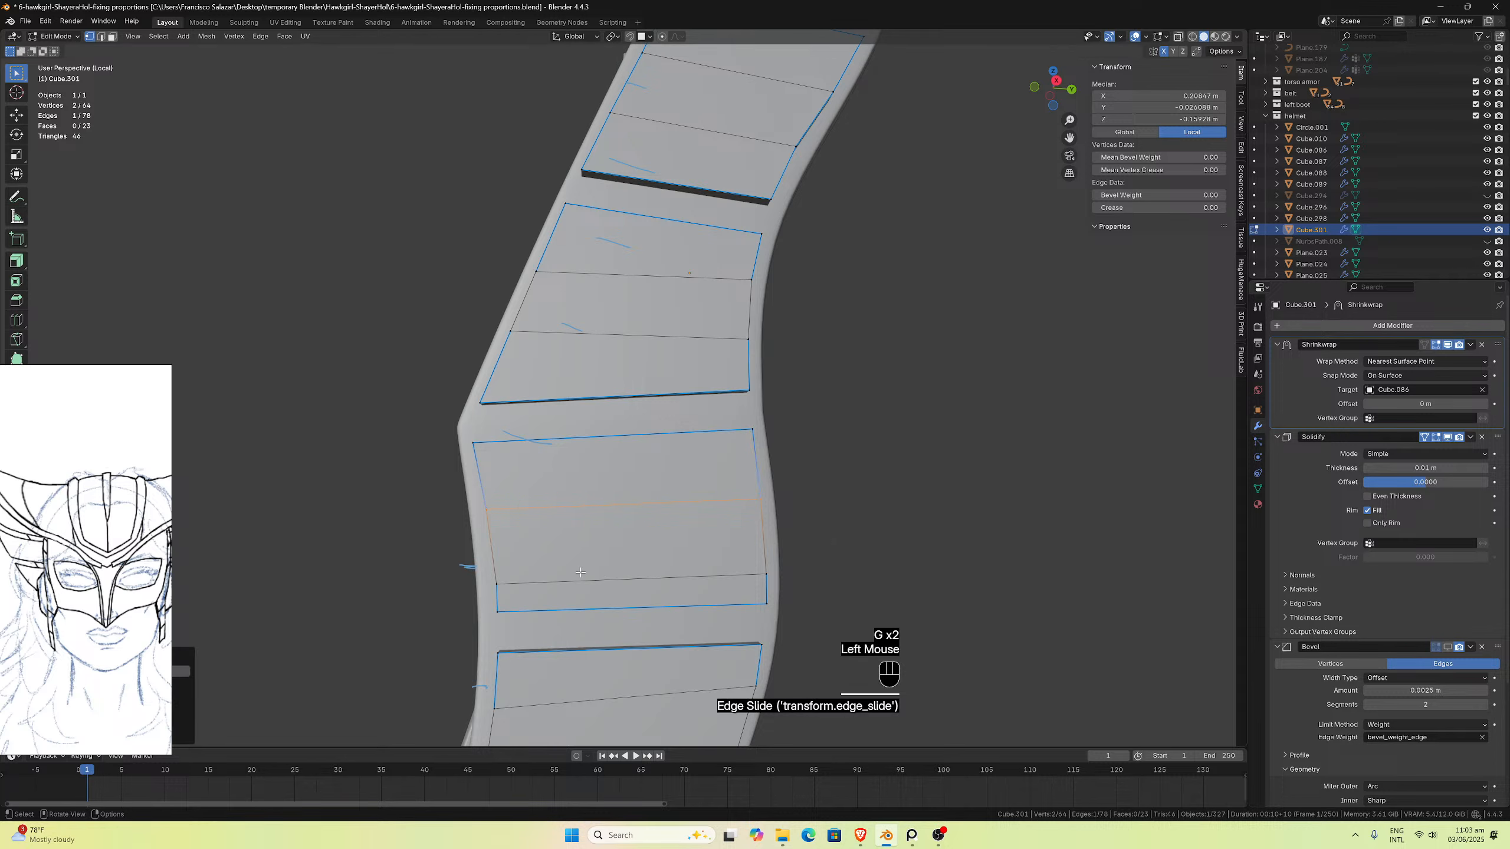
# Step: Slide the third-lowest segment's lower cross edge slightly upward to space the cross edges more evenly
pyautogui.moveTo(430, 567); pyautogui.dragTo(791, 586)
pyautogui.press('g')
pyautogui.press('g')
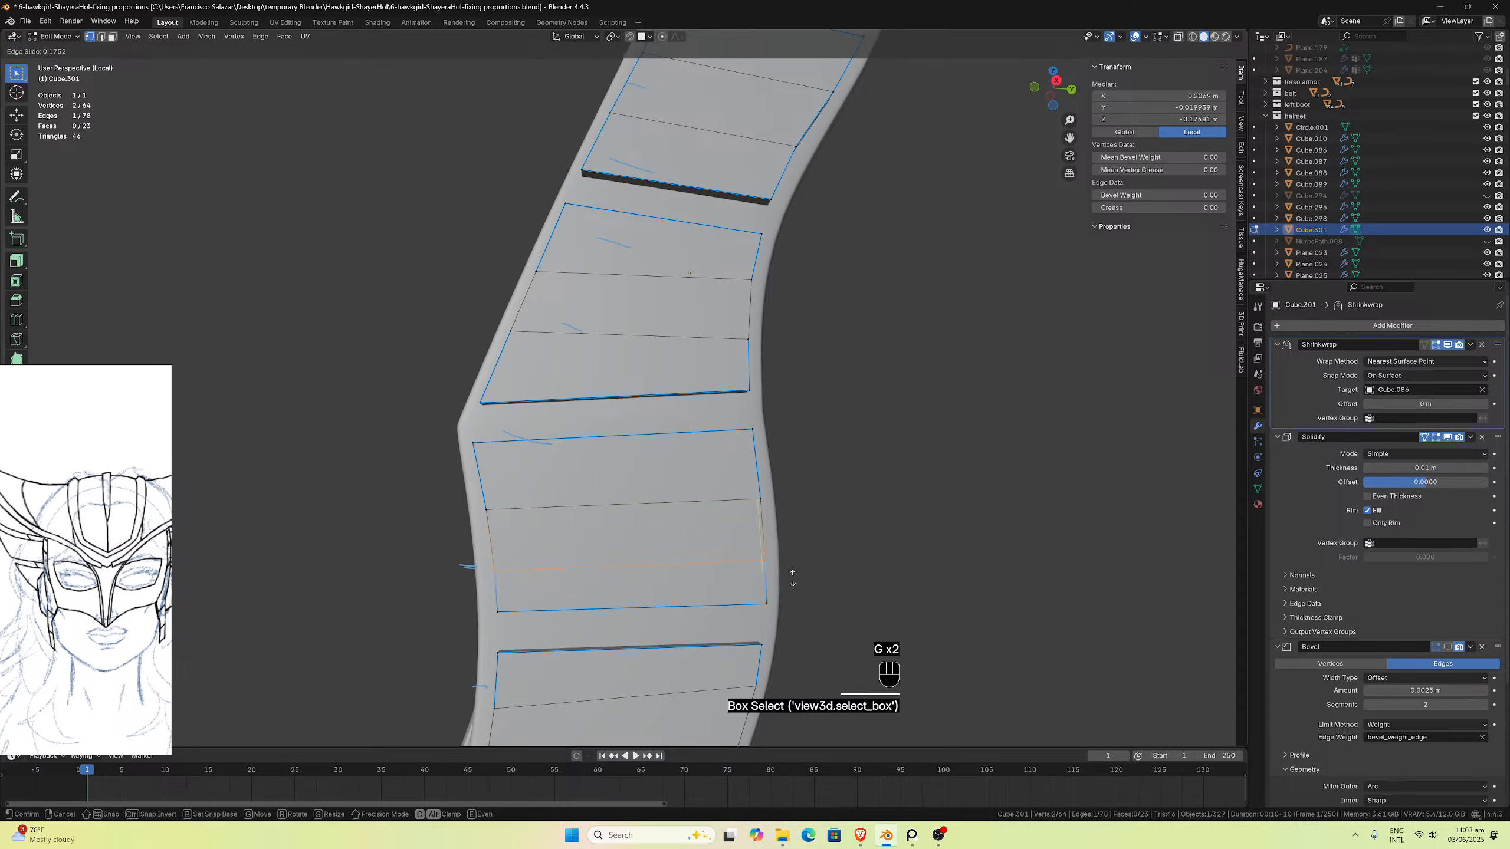
pyautogui.click(792, 578)
# Step: Examine how the lower segments' outlines and cross edges follow the base strap's curve
pyautogui.scroll(-2, 790, 577)
pyautogui.moveTo(789, 578)
pyautogui.mouseDown(button='middle')
pyautogui.moveTo(789, 596)
pyautogui.moveTo(784, 550)
pyautogui.mouseUp(button='middle')
pyautogui.scroll(2, 785, 566)
pyautogui.scroll(-1, 785, 559)
pyautogui.scroll(1, 788, 553)
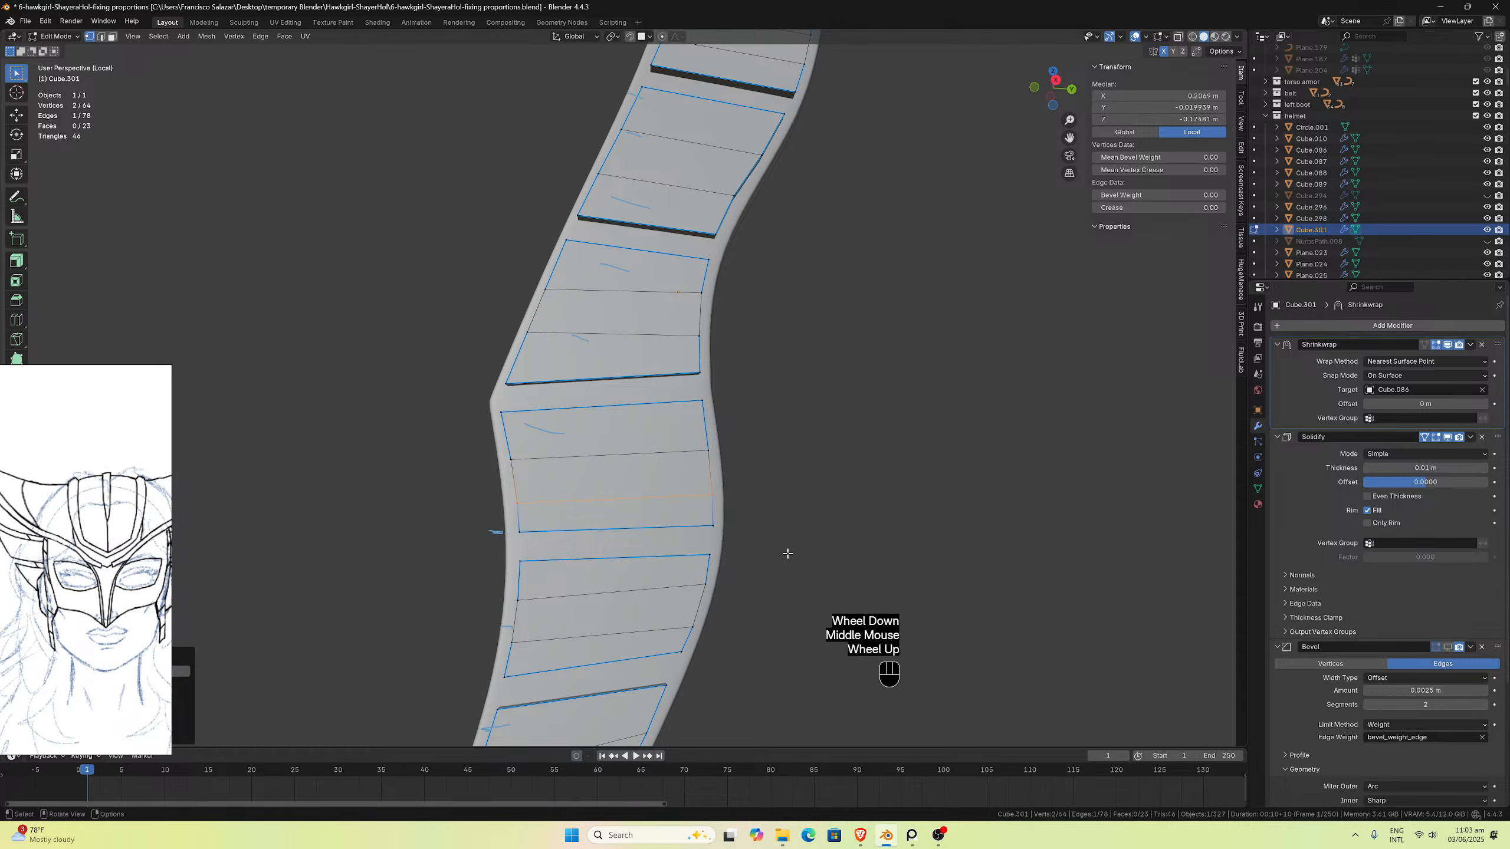
pyautogui.scroll(1, 787, 553)
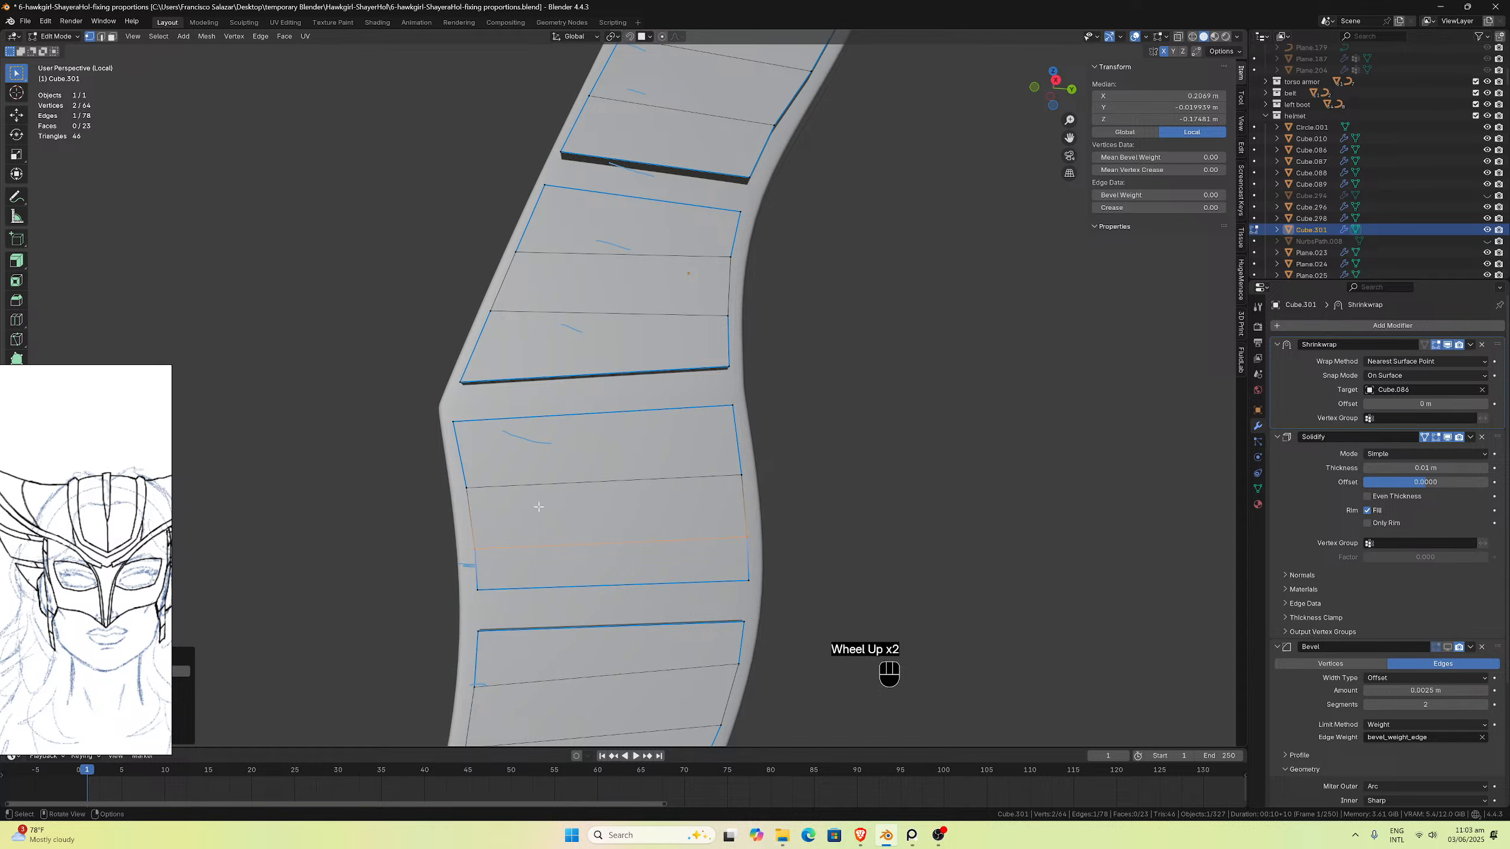
pyautogui.moveTo(663, 445); pyautogui.dragTo(681, 506, button='middle')
pyautogui.scroll(-1, 671, 437)
pyautogui.scroll(-2, 666, 507)
pyautogui.scroll(2, 683, 439)
pyautogui.scroll(-1, 699, 438)
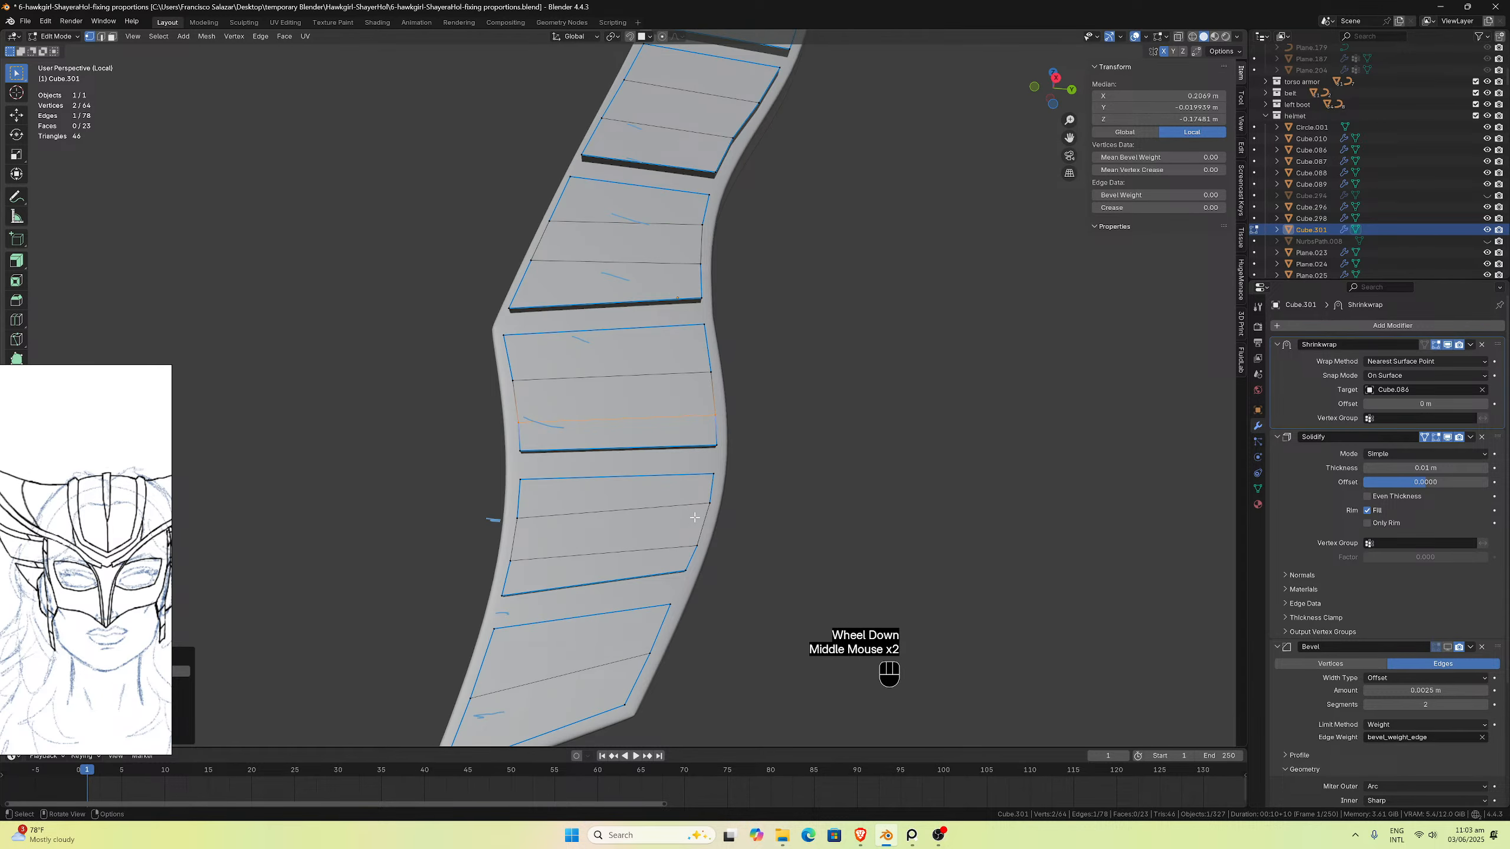
# Step: Slide the two inner vertices on the second-lowest segment's rear side slightly to follow the strap's curve
pyautogui.moveTo(686, 497); pyautogui.dragTo(725, 551)
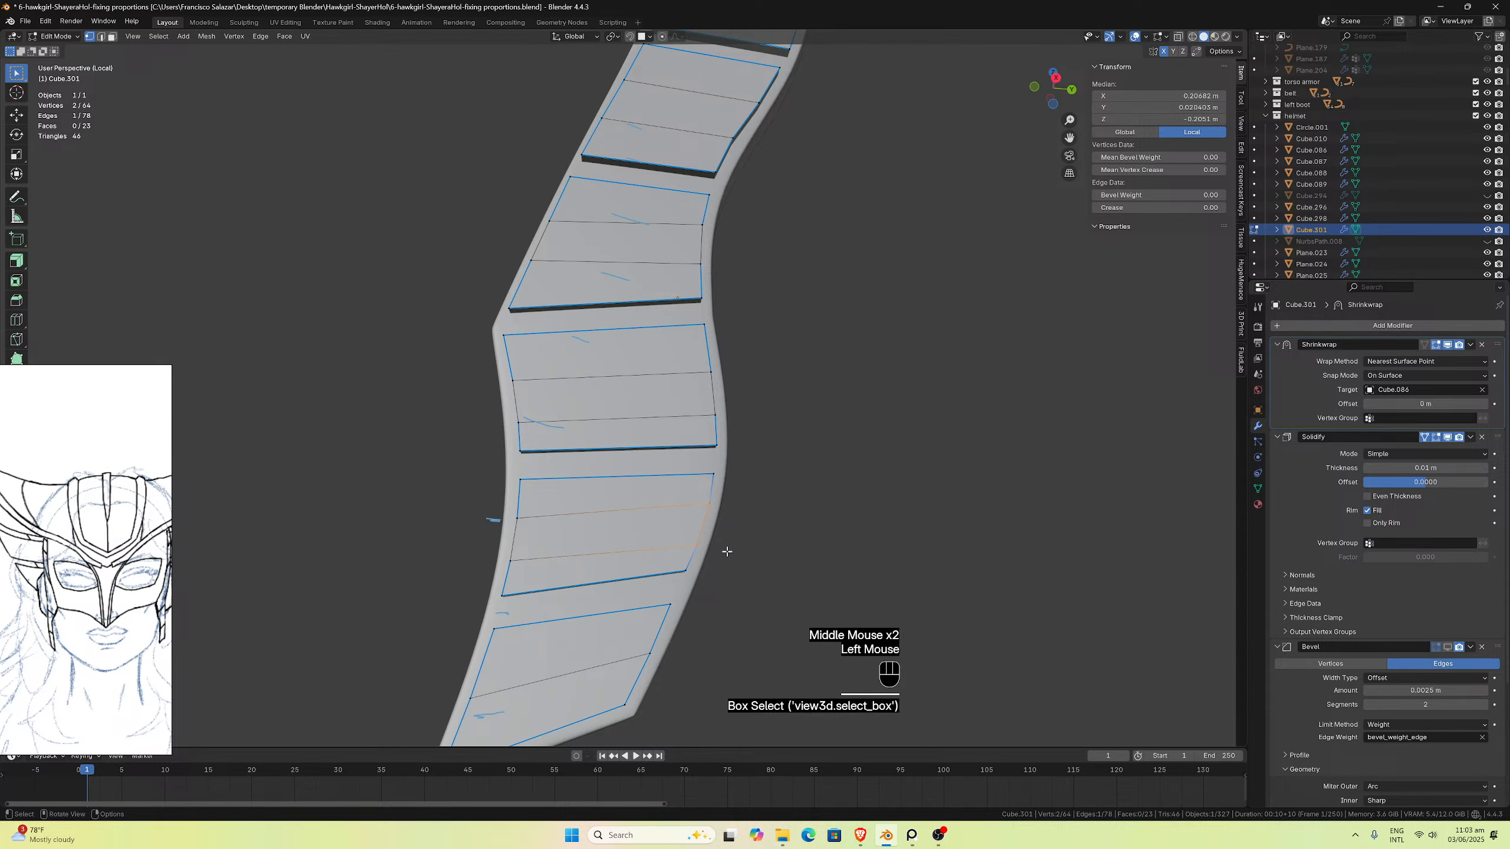
pyautogui.scroll(1, 727, 551)
pyautogui.press('g')
pyautogui.press('g')
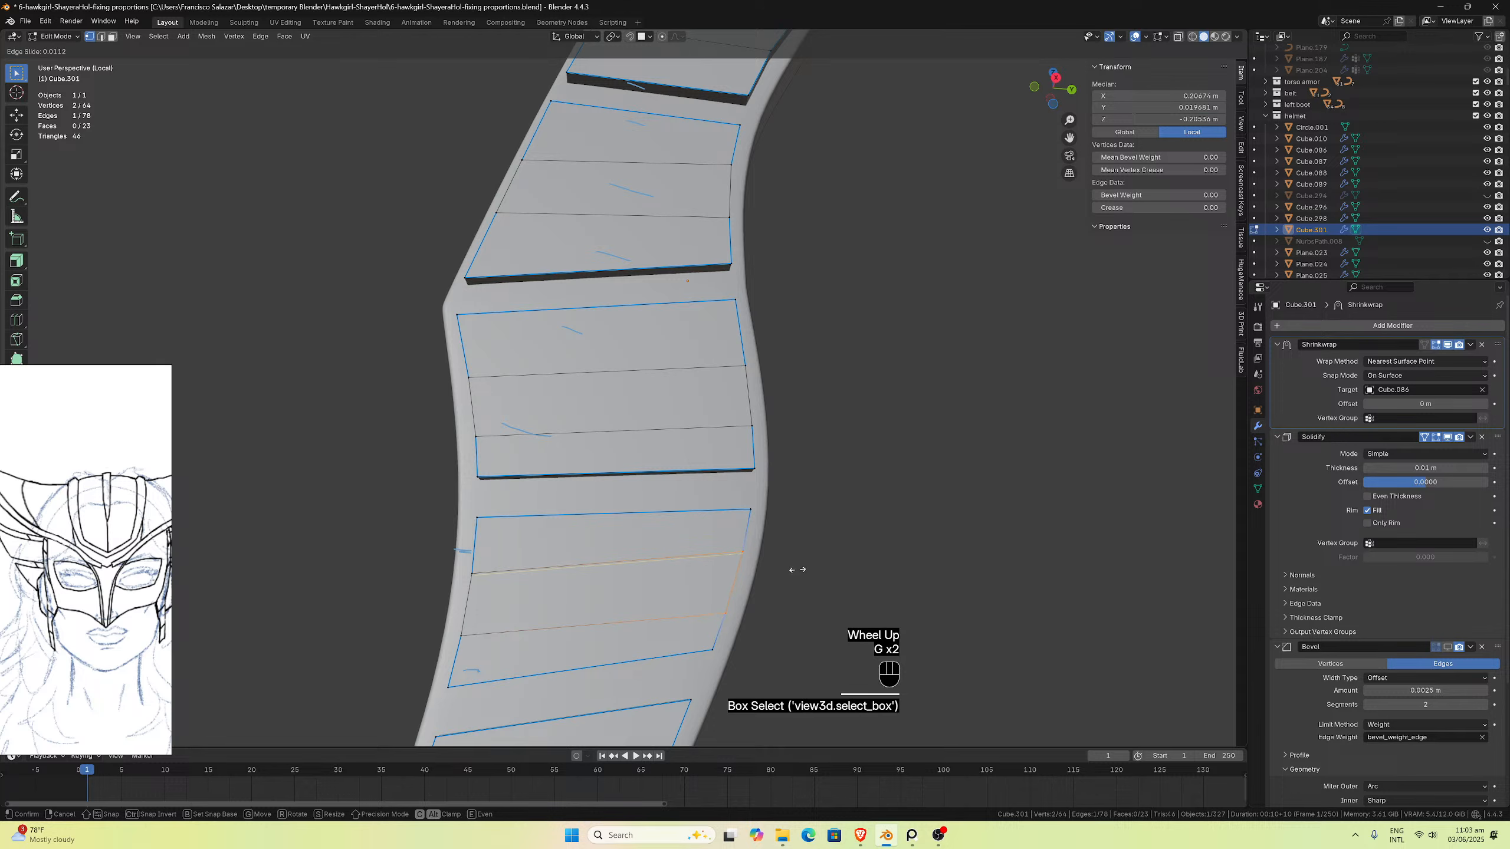
pyautogui.click(796, 568)
# Step: Slide the upper inner vertex on the second-lowest segment's rear side slightly downward and nudge it to follow the strap's curve
pyautogui.moveTo(796, 568); pyautogui.dragTo(788, 566, button='middle')
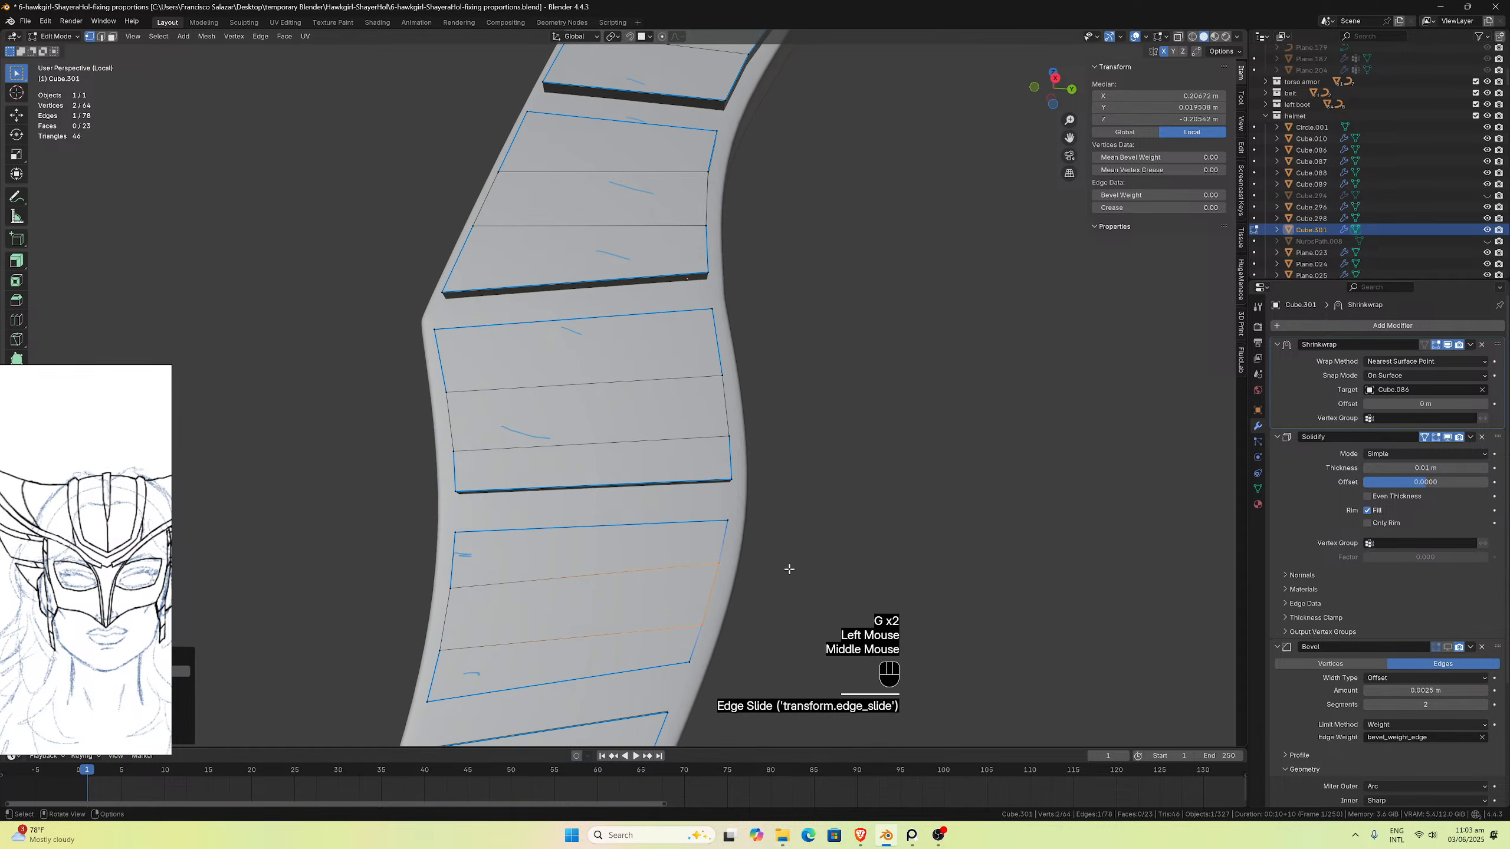
pyautogui.moveTo(701, 556); pyautogui.dragTo(730, 584)
pyautogui.press('g')
pyautogui.press('g')
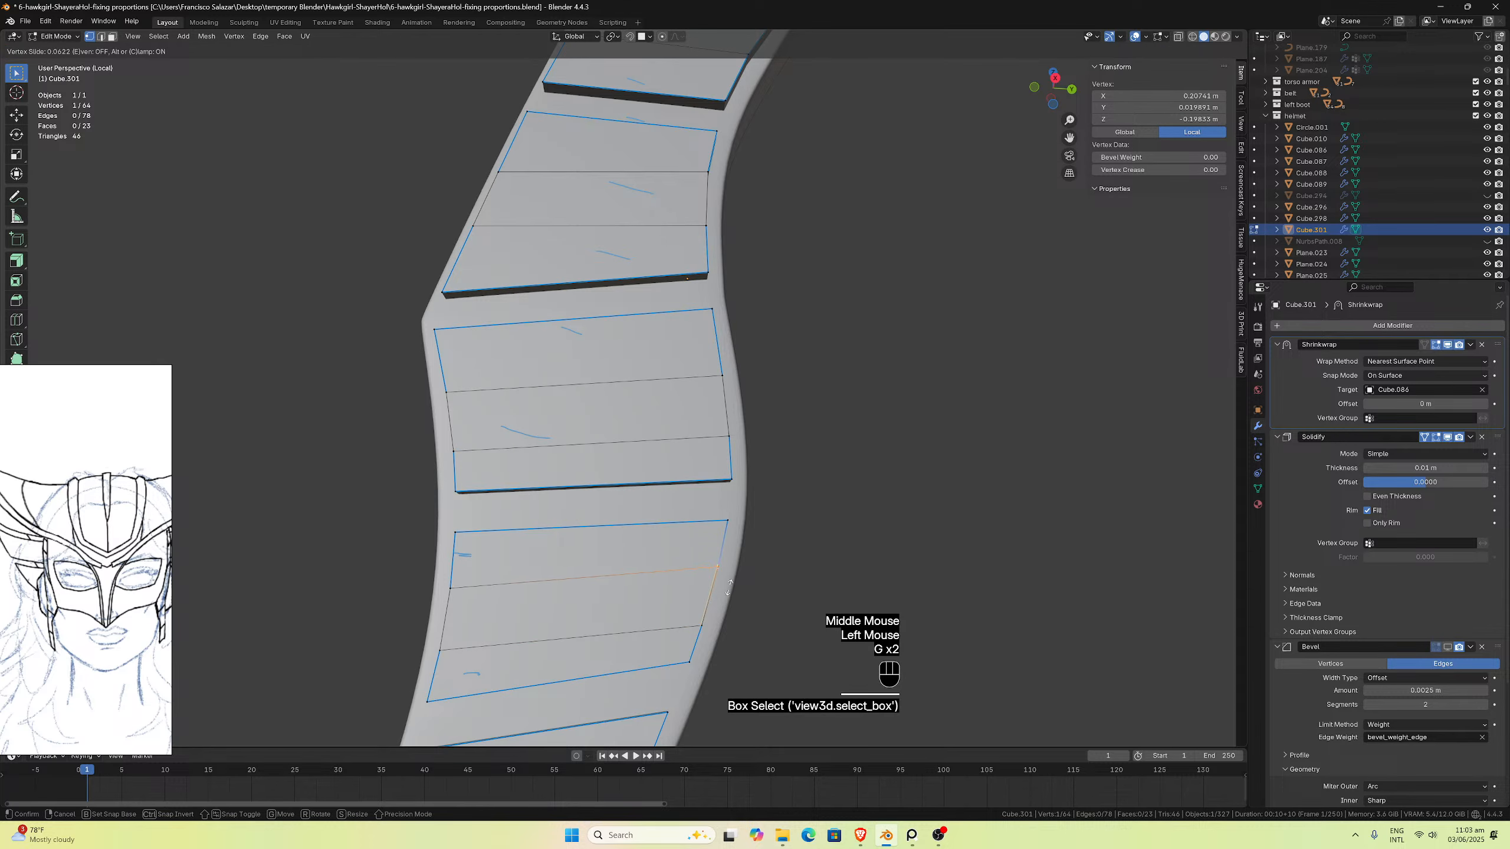
pyautogui.click(729, 593)
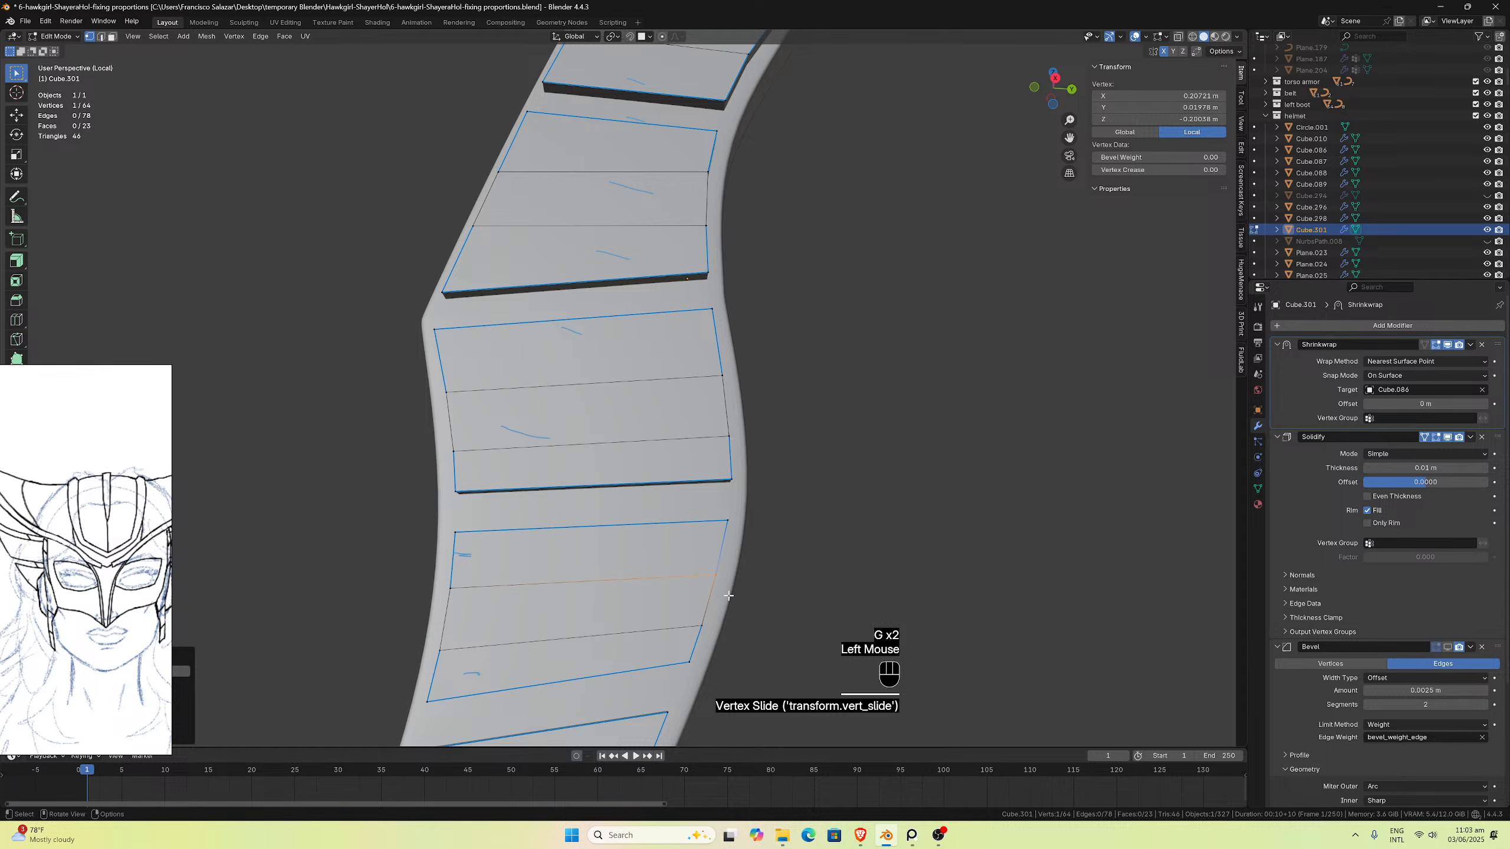
pyautogui.press('g')
pyautogui.click(731, 595)
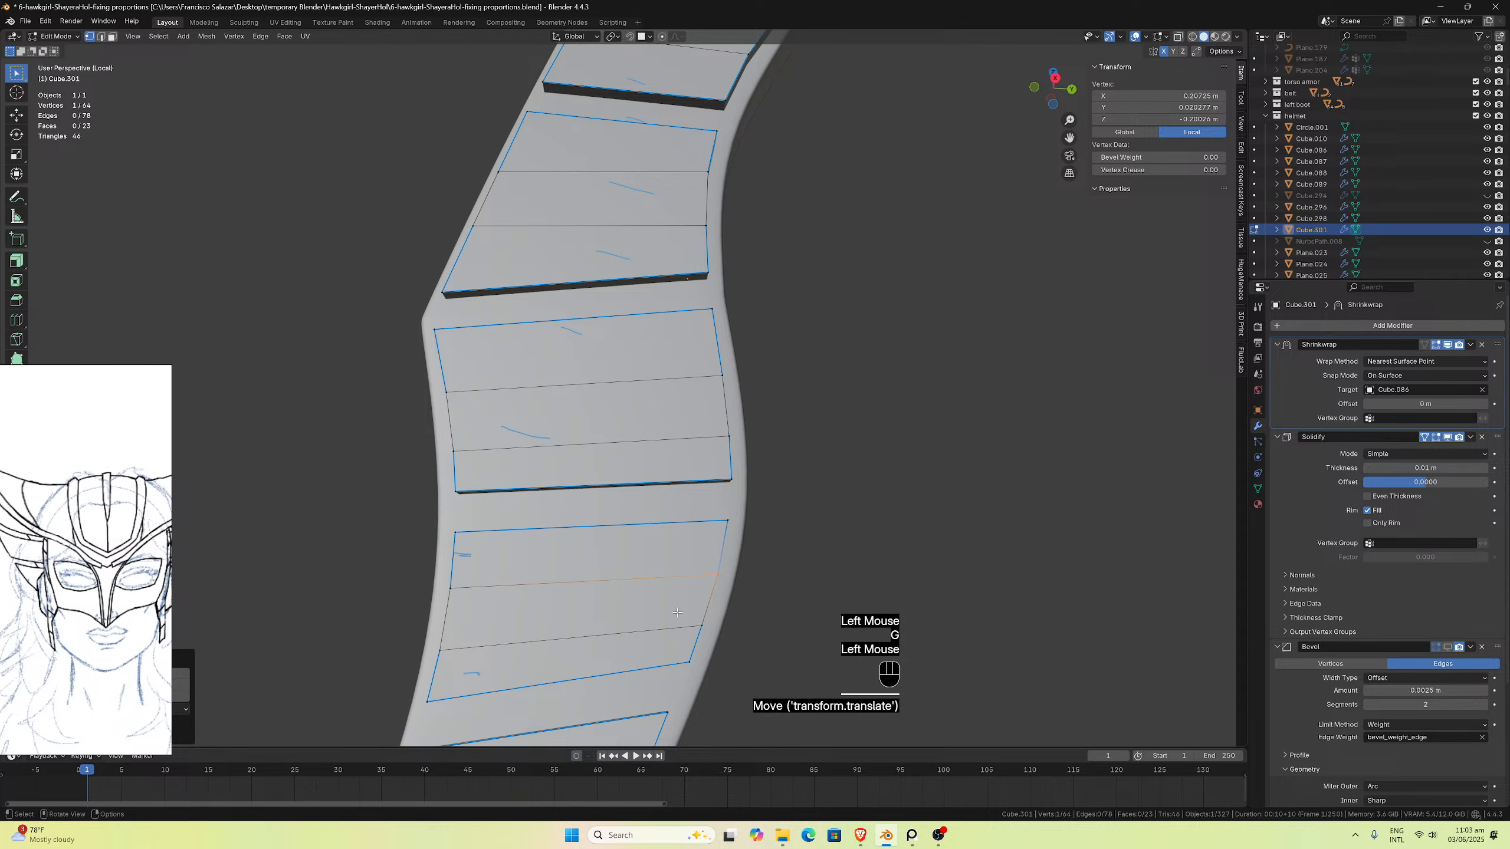
# Step: Nudge the lower inner vertex on the second-lowest segment's rear side slightly outward and leave mesh editing
pyautogui.click(703, 626)
pyautogui.press('g')
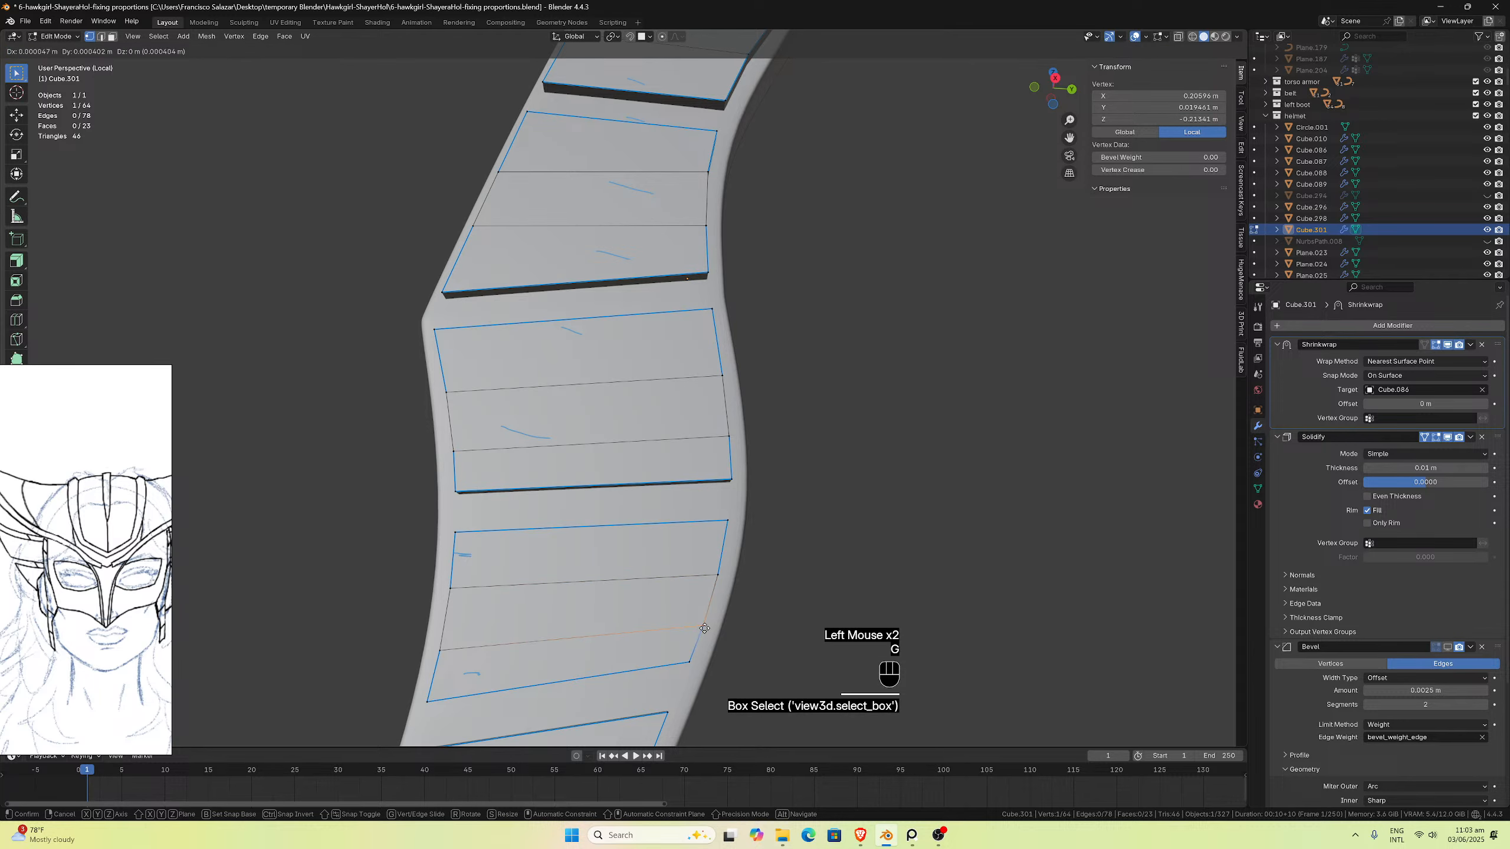
pyautogui.click(704, 628)
pyautogui.scroll(-2, 721, 580)
pyautogui.moveTo(707, 627); pyautogui.dragTo(734, 607, button='middle')
pyautogui.scroll(-2, 736, 594)
pyautogui.scroll(1, 733, 593)
pyautogui.scroll(1, 733, 593)
pyautogui.press('Tab')
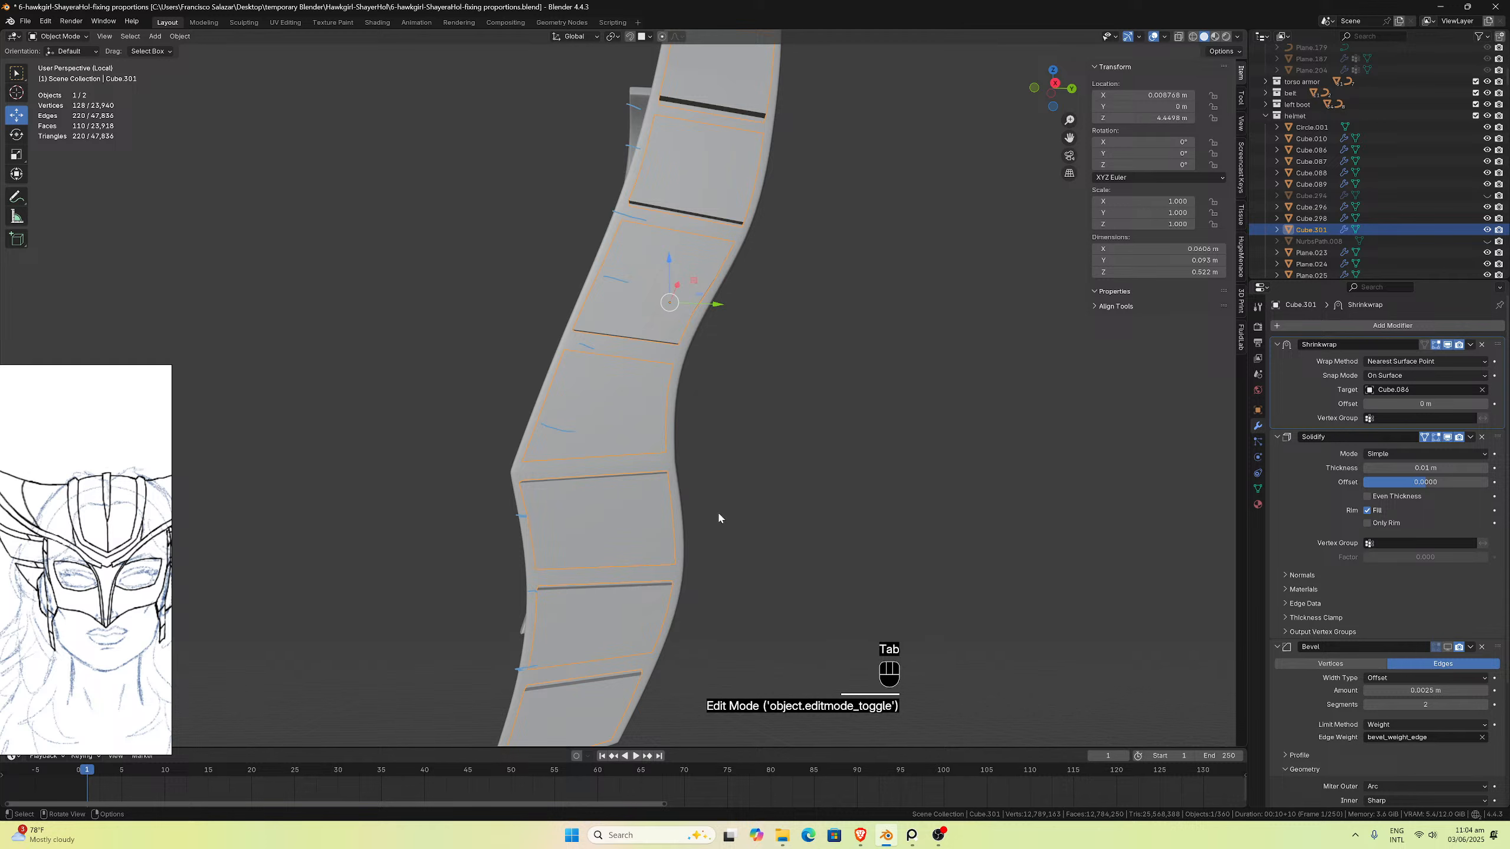
# Step: Apply the Shrinkwrap and Solidify modifiers on the strap segments
pyautogui.moveTo(721, 497); pyautogui.dragTo(737, 492, button='middle')
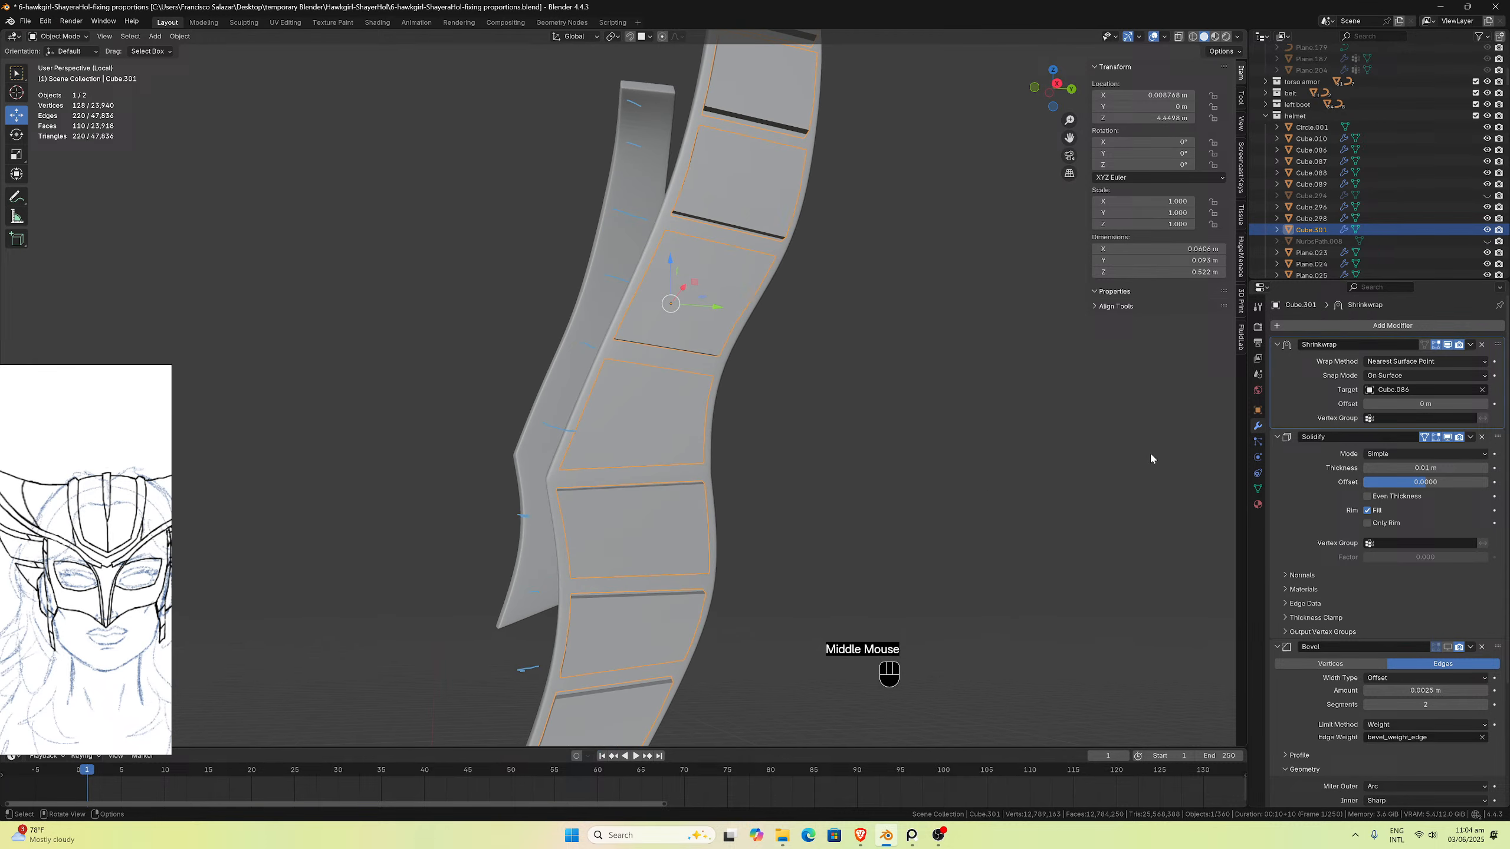
pyautogui.click(1468, 346)
pyautogui.click(1459, 353)
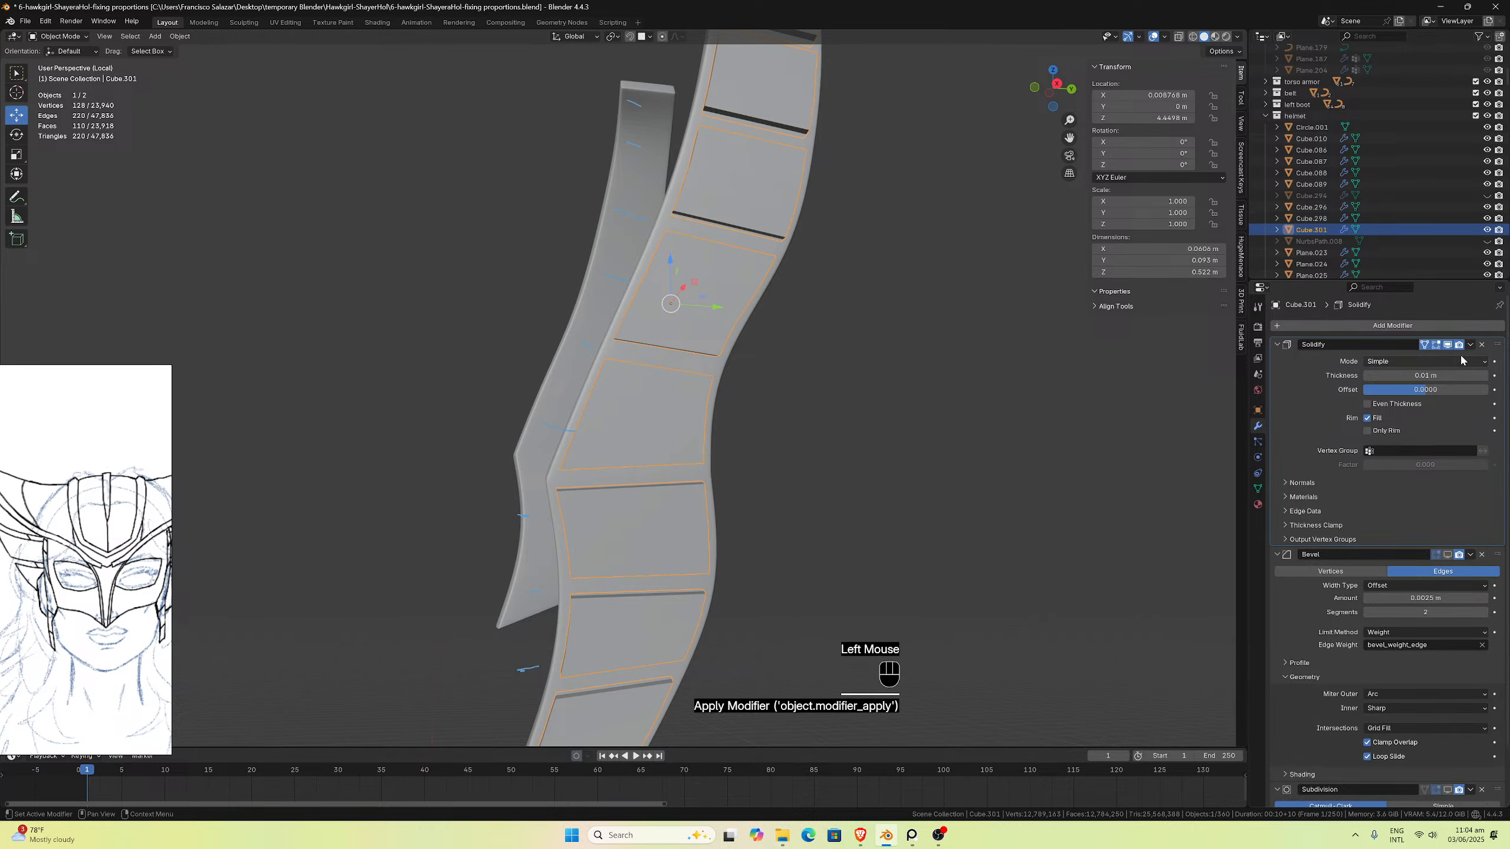
pyautogui.click(1470, 345)
pyautogui.click(1460, 356)
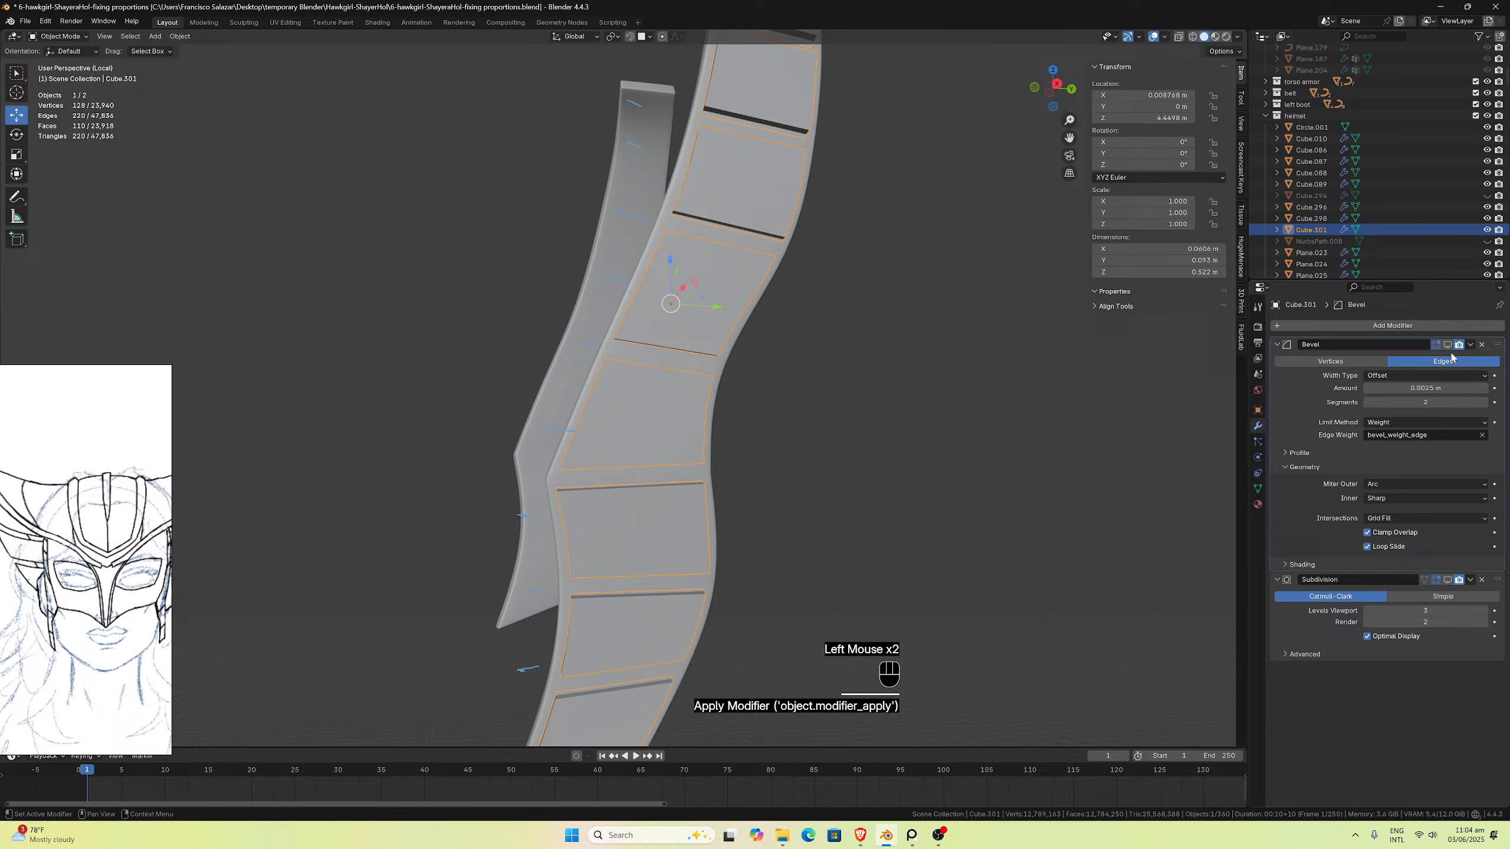
# Step: Turn on viewport display of the segments' Bevel and Subdivision modifiers
pyautogui.click(1448, 580)
pyautogui.scroll(-2, 758, 453)
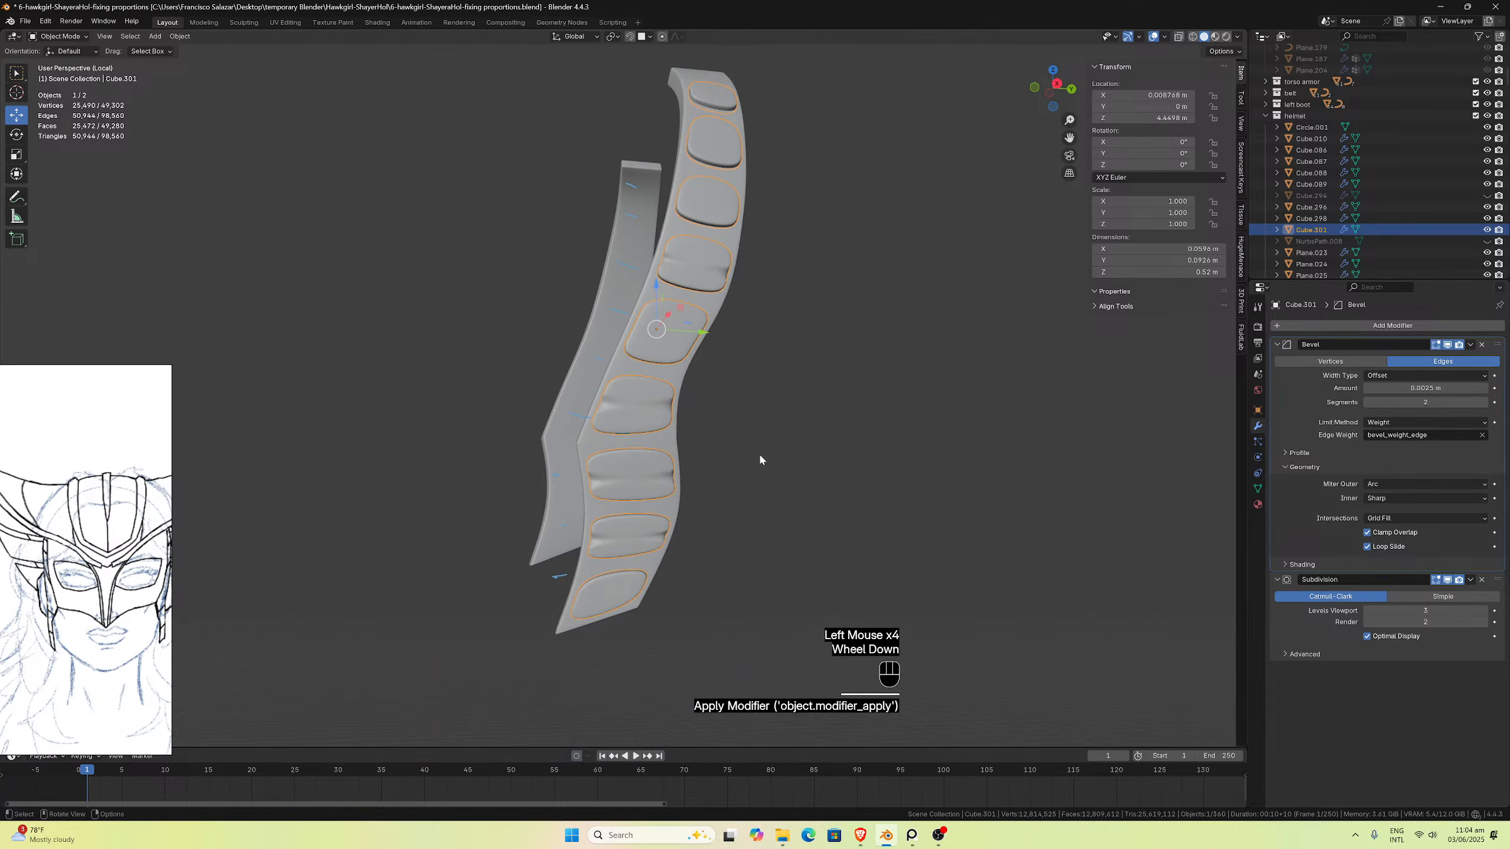
pyautogui.moveTo(758, 453); pyautogui.dragTo(779, 458, button='middle')
# Step: Copy the base strap's modifiers onto the raised segments so they are mirrored across the X axis
pyautogui.click(685, 493)
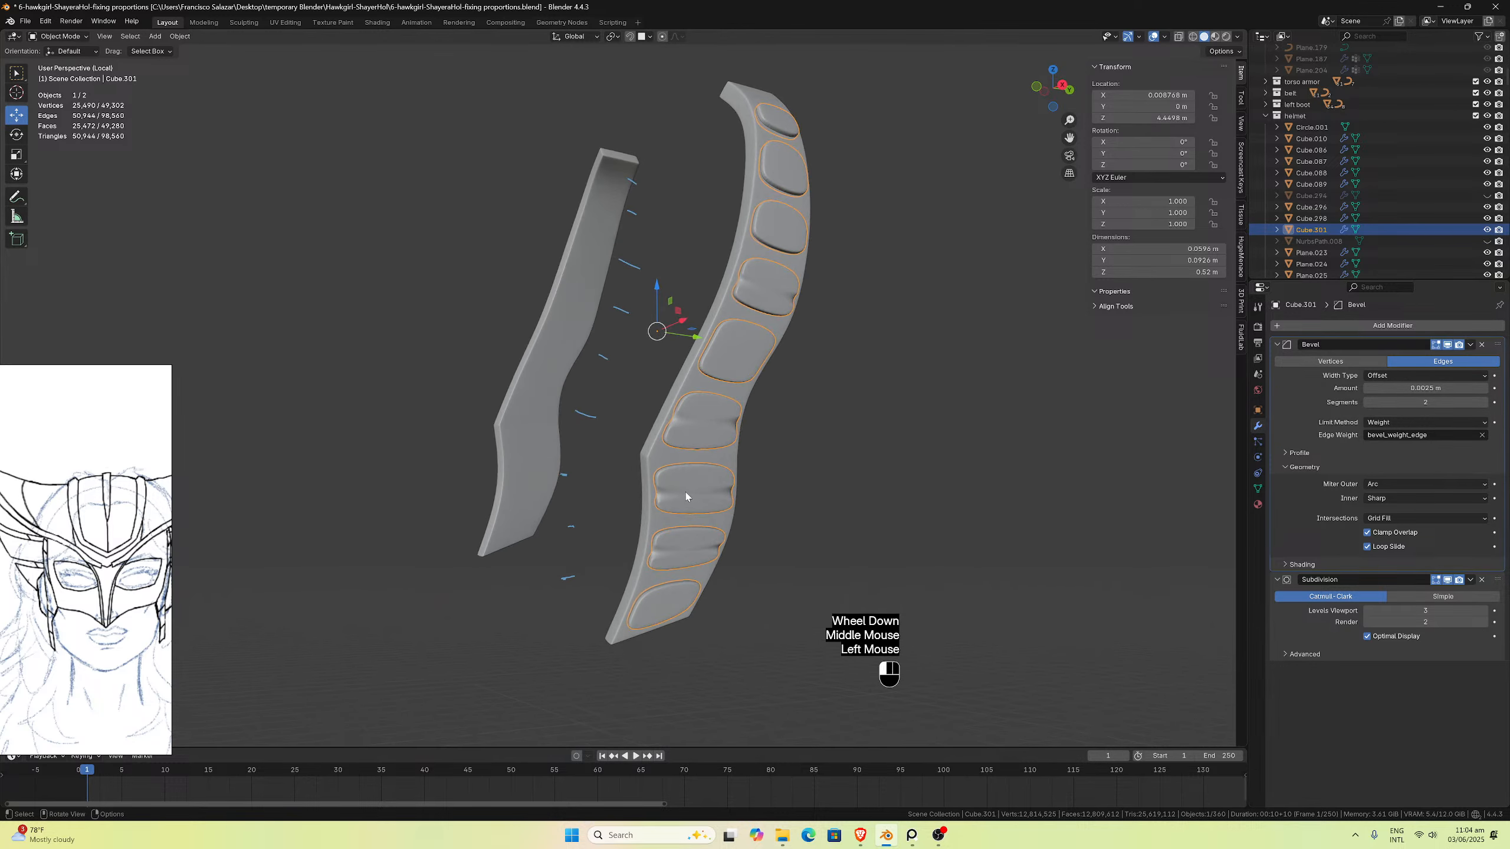
pyautogui.keyDown('shift'); pyautogui.click(657, 462); pyautogui.keyUp('shift')
pyautogui.hotkey('ctrl', 'l')
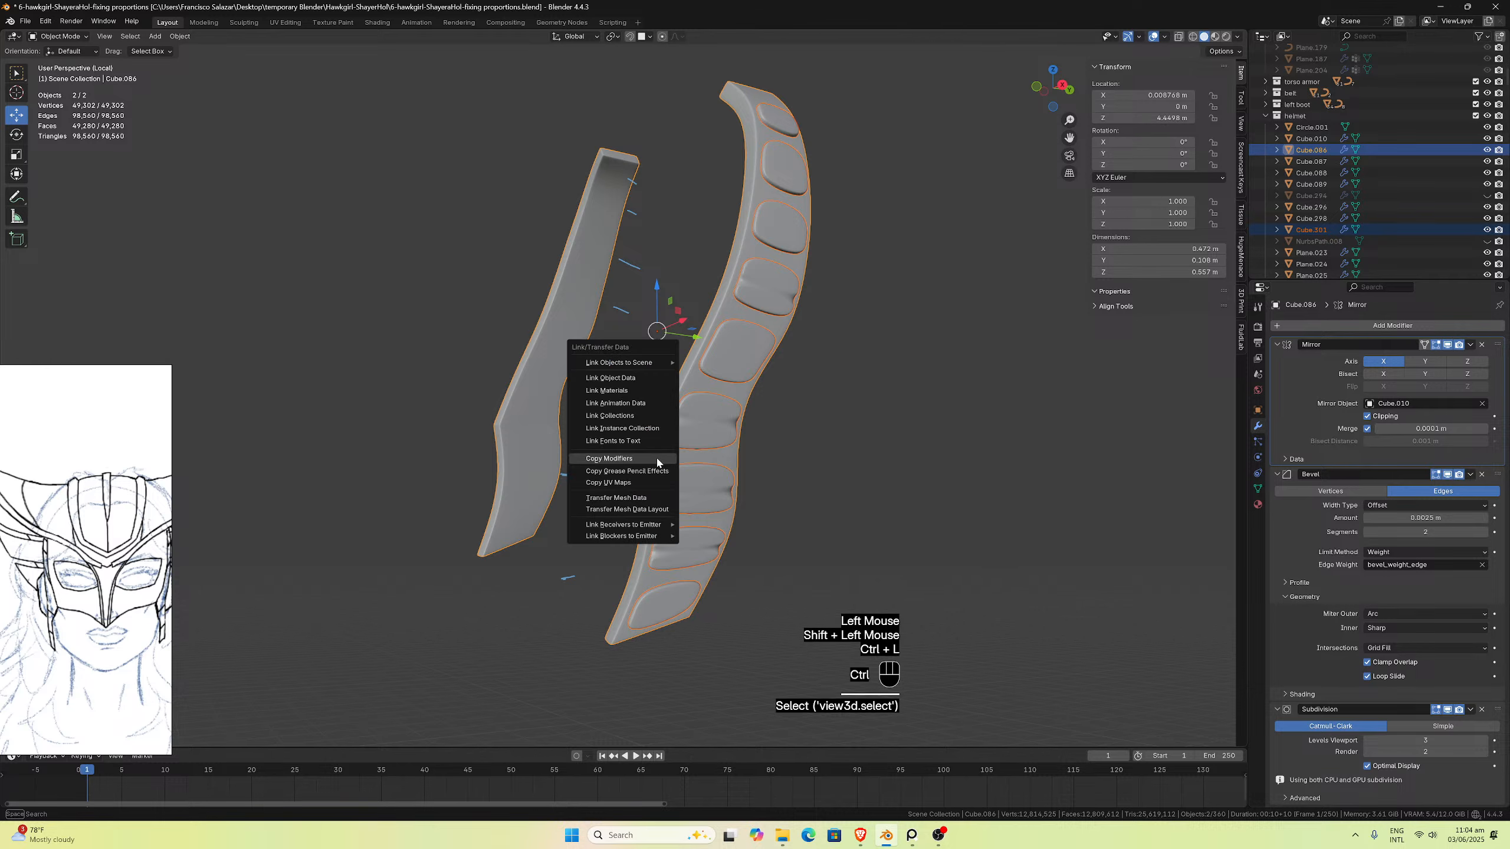
pyautogui.click(676, 466)
pyautogui.click(698, 489)
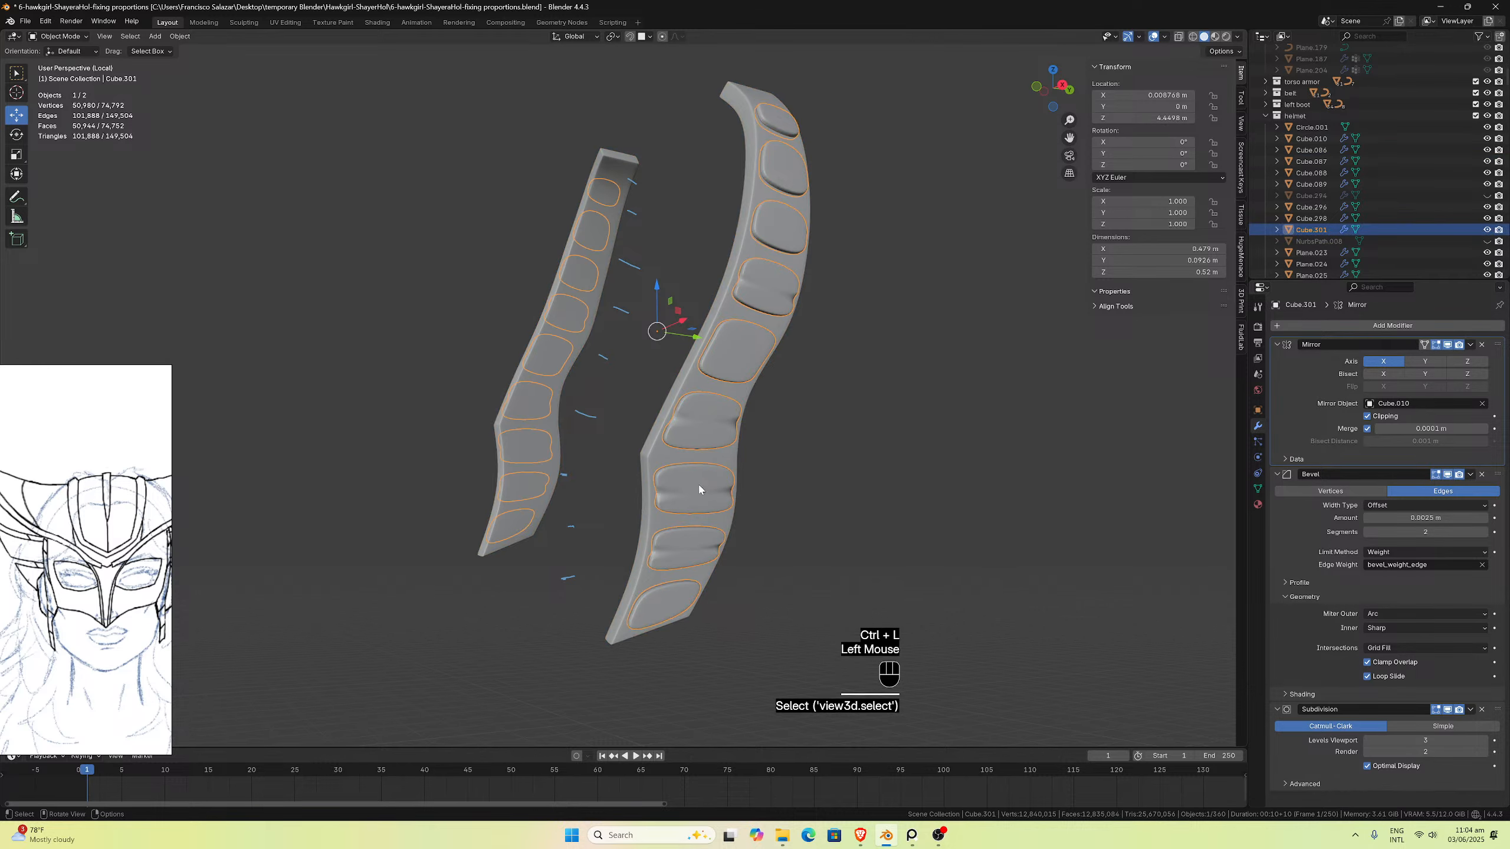
# Step: Compare the segments with the full helmet in edge-selection mesh editing, select the second-lowest segment's front edge loop, and isolate the segments again
pyautogui.moveTo(698, 489); pyautogui.dragTo(779, 559, button='middle')
pyautogui.scroll(3, 702, 489)
pyautogui.press('Tab')
pyautogui.press('KP_Divide')
pyautogui.click(774, 558)
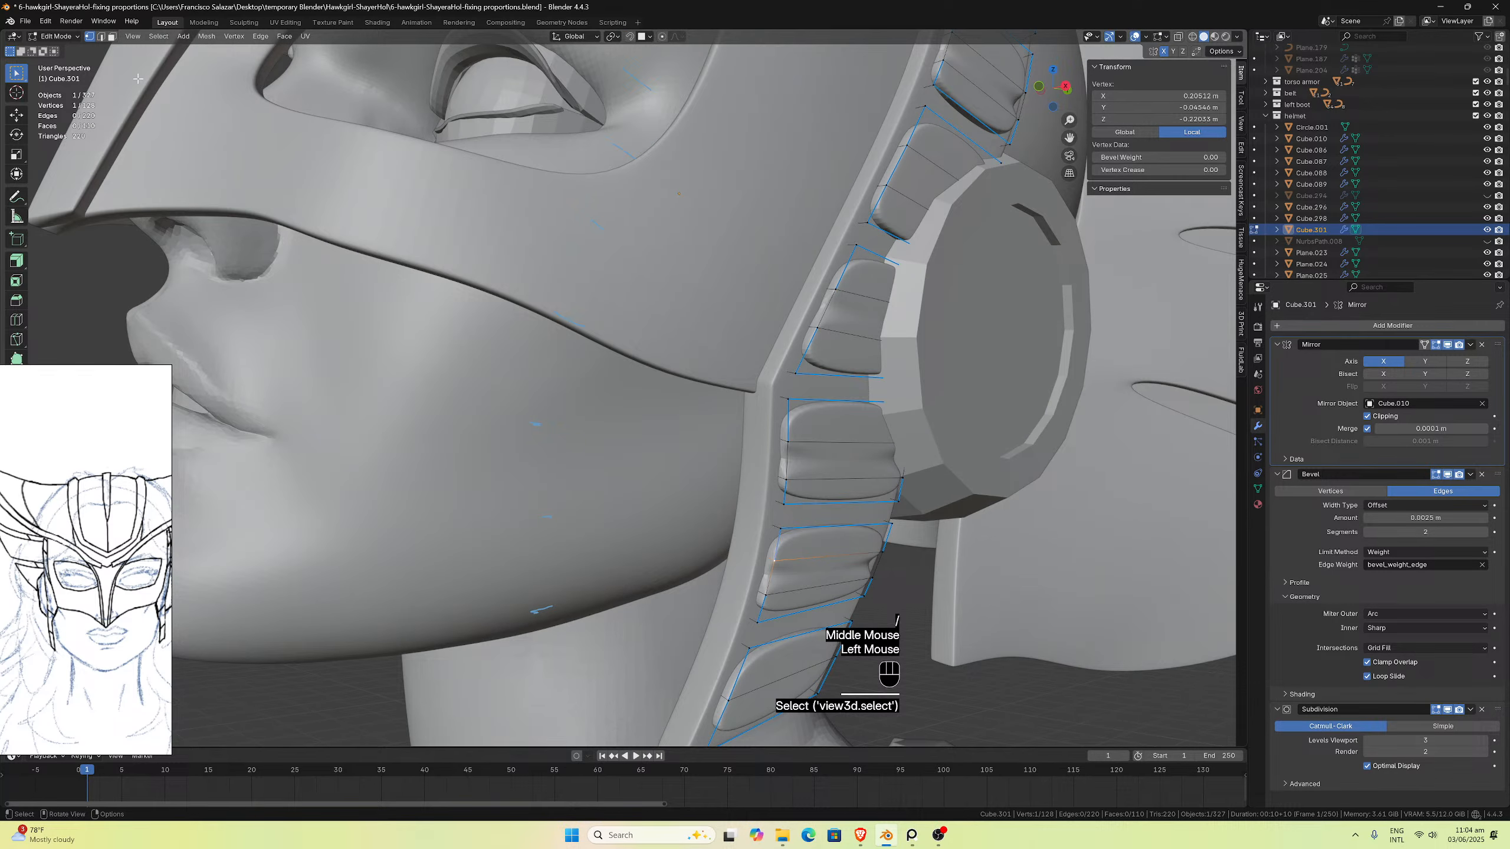
pyautogui.click(101, 36)
pyautogui.click(779, 543)
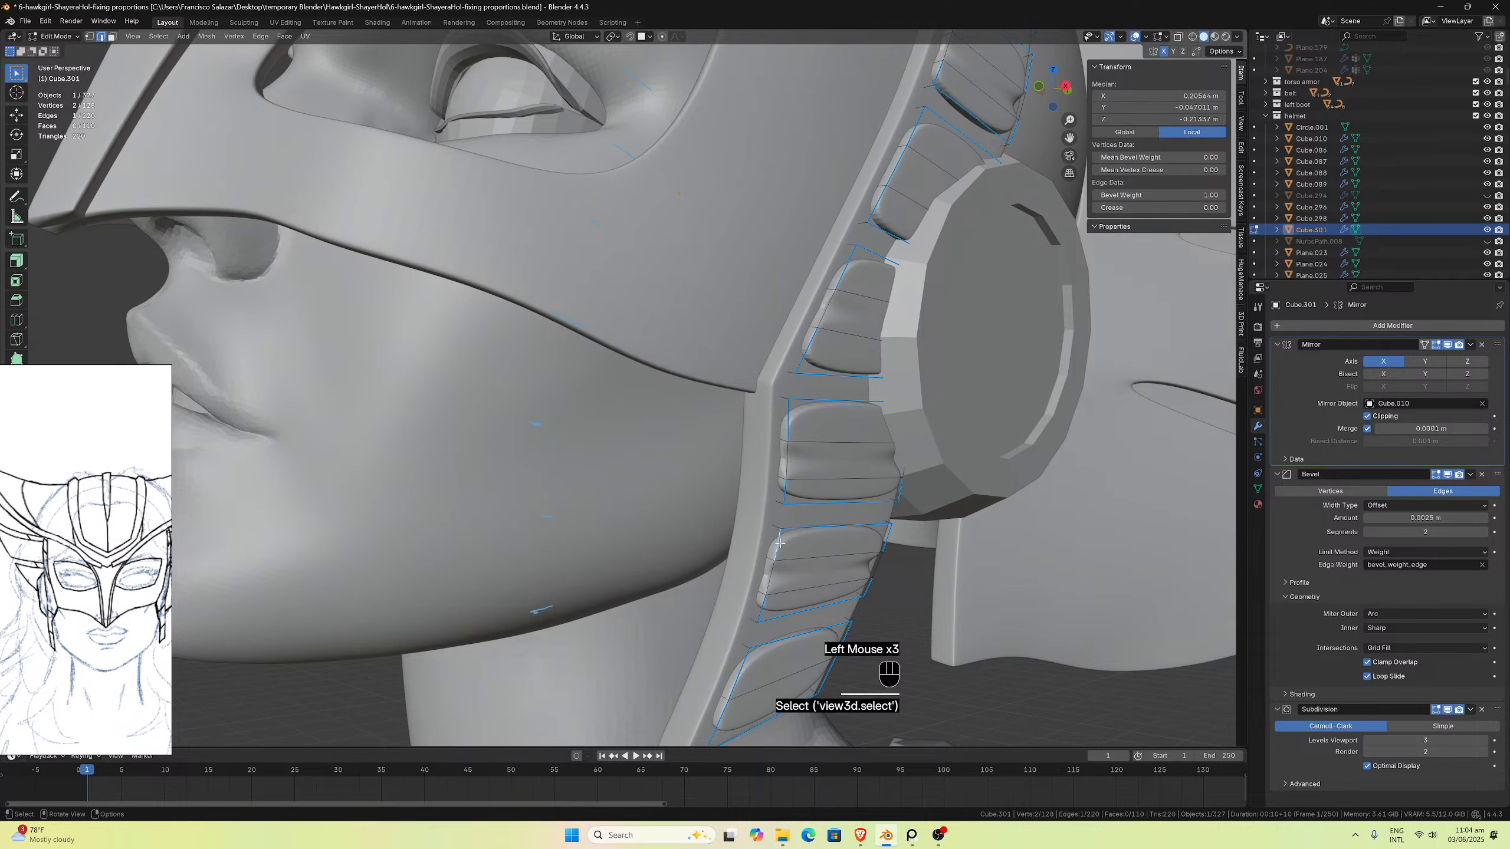
pyautogui.keyDown('alt'); pyautogui.click(779, 543); pyautogui.keyUp('alt')
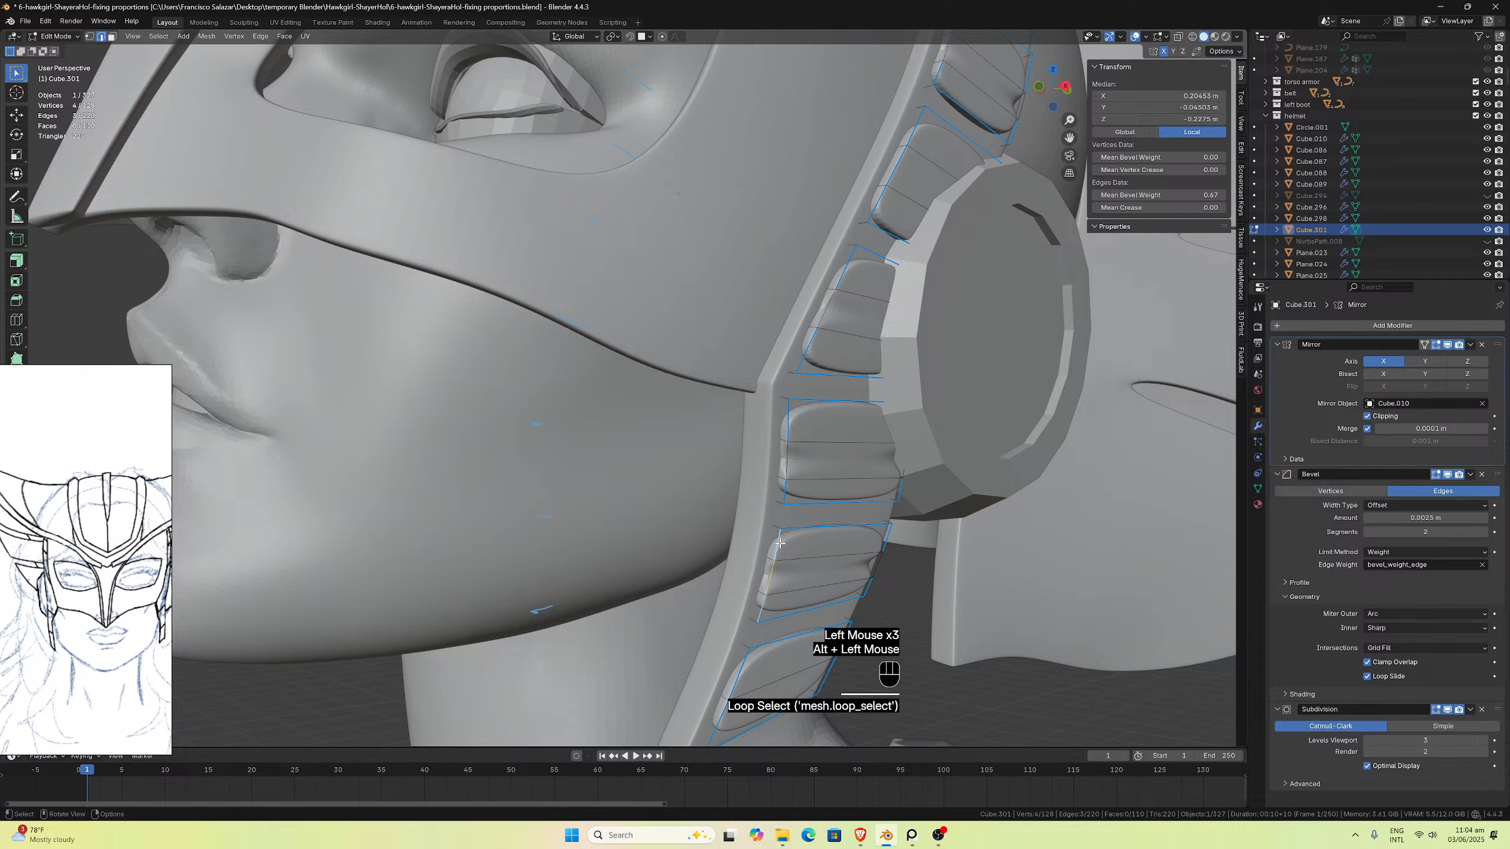
pyautogui.press('KP_Divide')
pyautogui.moveTo(779, 543); pyautogui.dragTo(831, 576, button='middle')
pyautogui.scroll(3, 802, 556)
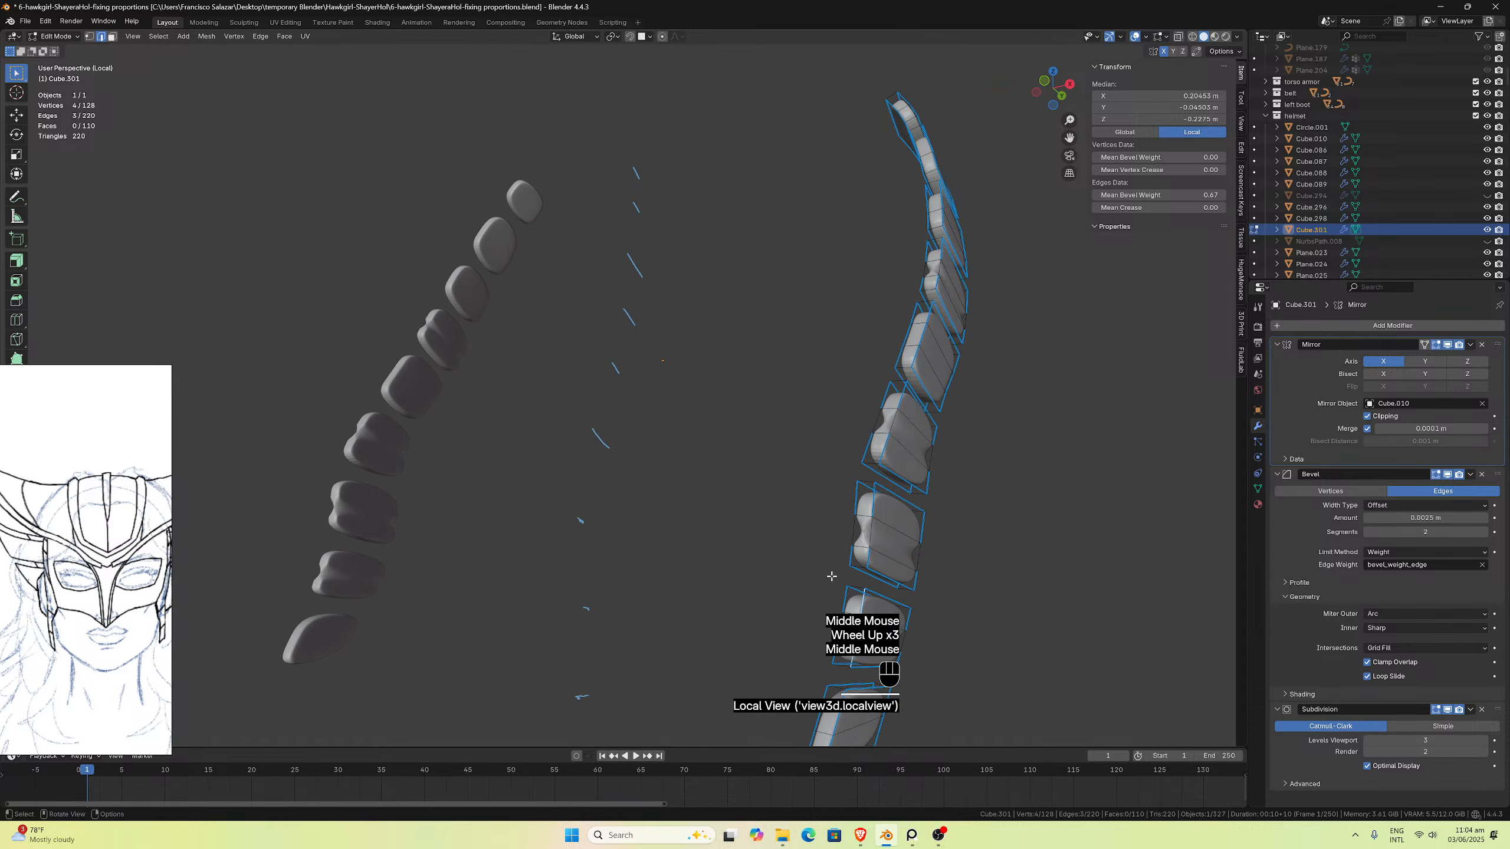
# Step: Set the mean bevel weight to 1 on the front-side edge loops of the four pinched segments
pyautogui.scroll(-1, 859, 584)
pyautogui.click(800, 574)
pyautogui.keyDown('alt'); pyautogui.click(797, 566); pyautogui.keyUp('alt')
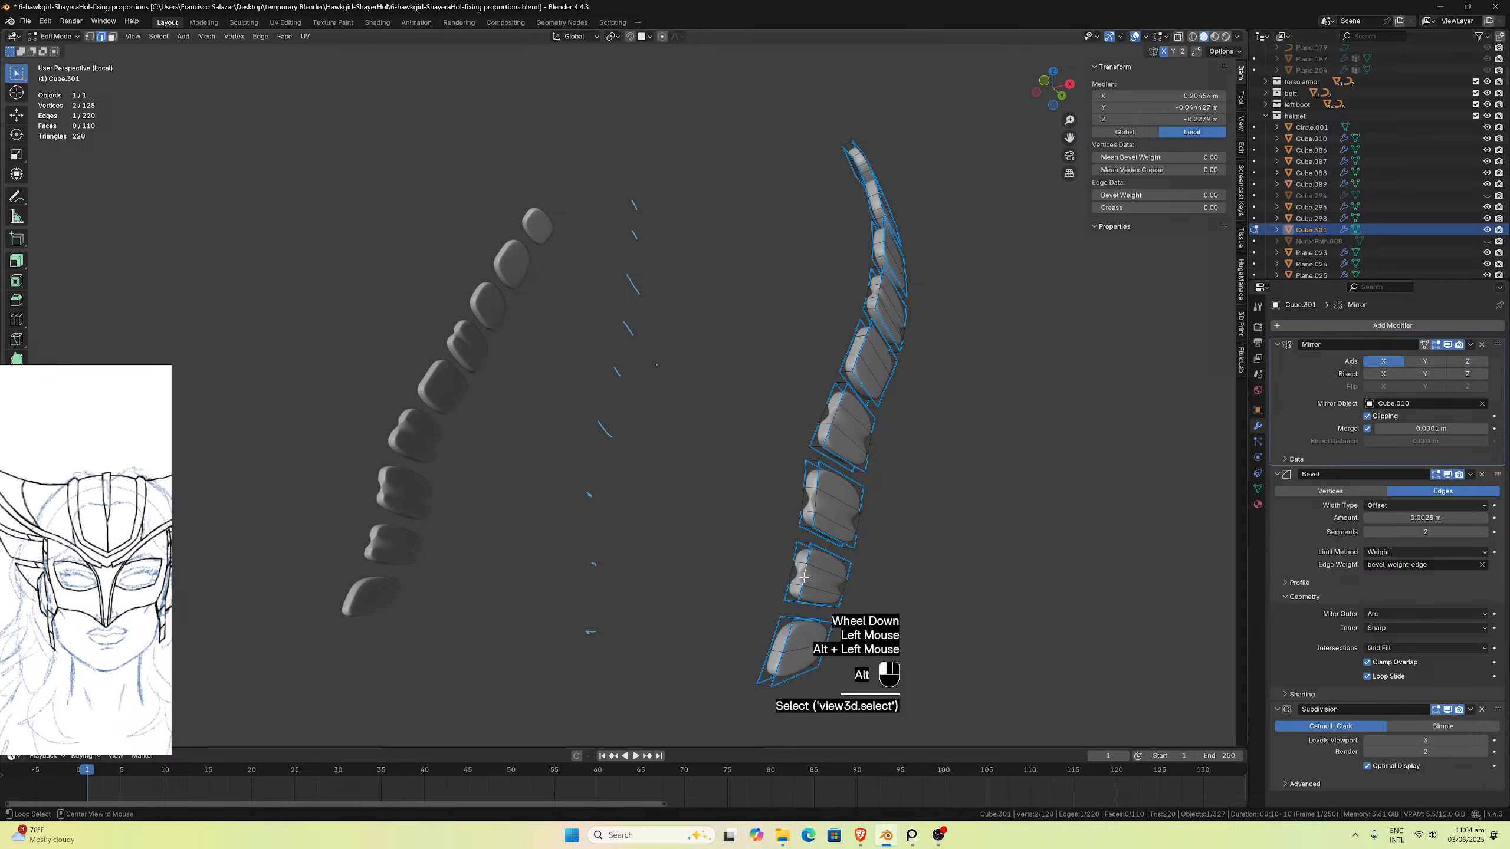
pyautogui.keyDown('alt'); pyautogui.keyDown('shift'); pyautogui.click(795, 562); pyautogui.keyUp('shift'); pyautogui.keyUp('alt')
pyautogui.keyDown('alt'); pyautogui.keyDown('shift'); pyautogui.click(802, 498); pyautogui.keyUp('shift'); pyautogui.keyUp('alt')
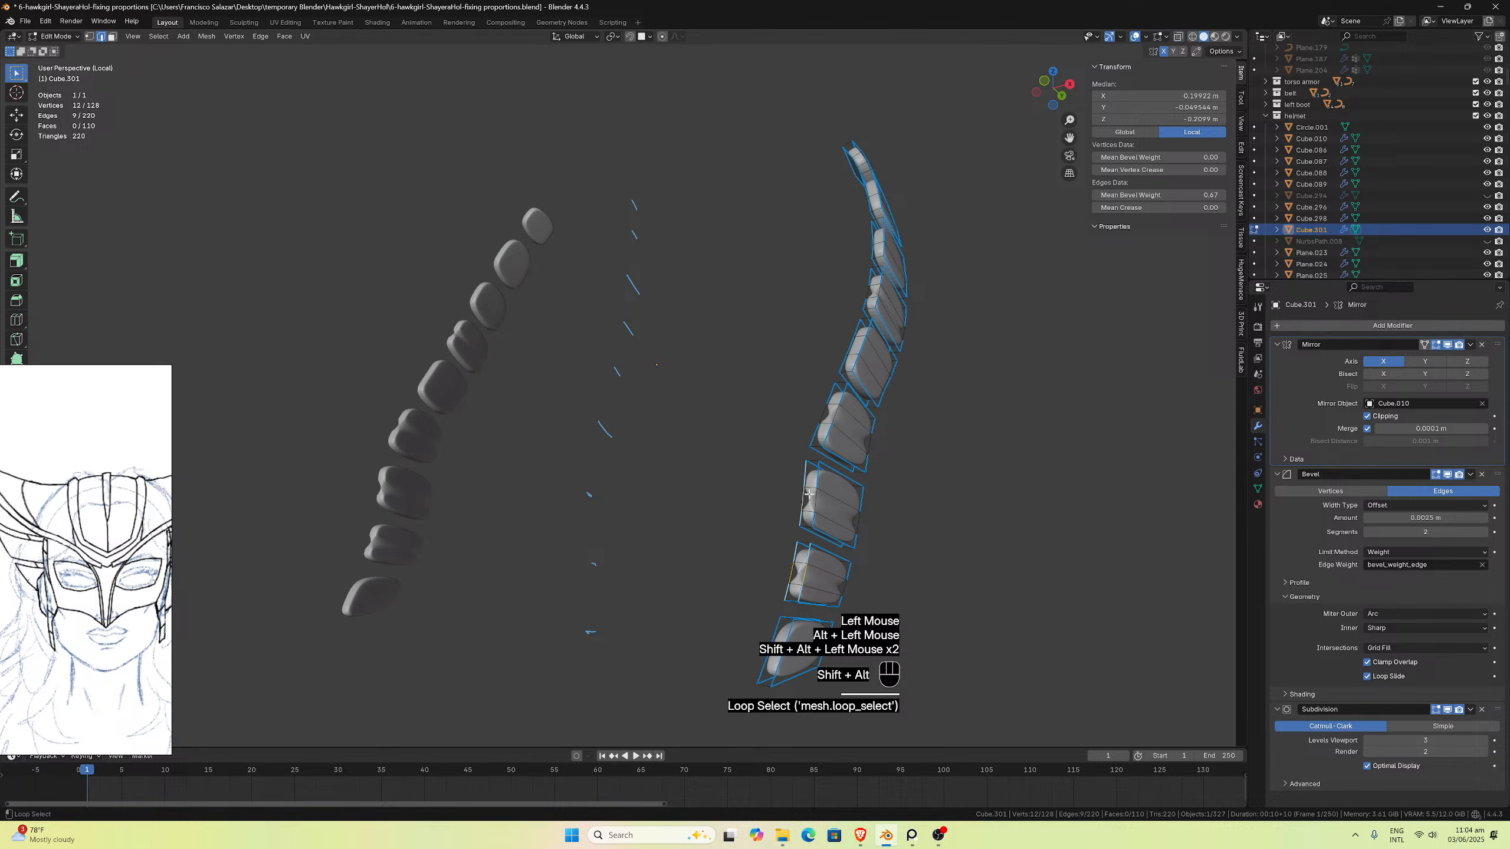
pyautogui.keyDown('alt'); pyautogui.keyDown('shift'); pyautogui.click(813, 496); pyautogui.keyUp('shift'); pyautogui.keyUp('alt')
pyautogui.keyDown('alt'); pyautogui.keyDown('shift'); pyautogui.click(832, 417); pyautogui.keyUp('shift'); pyautogui.keyUp('alt')
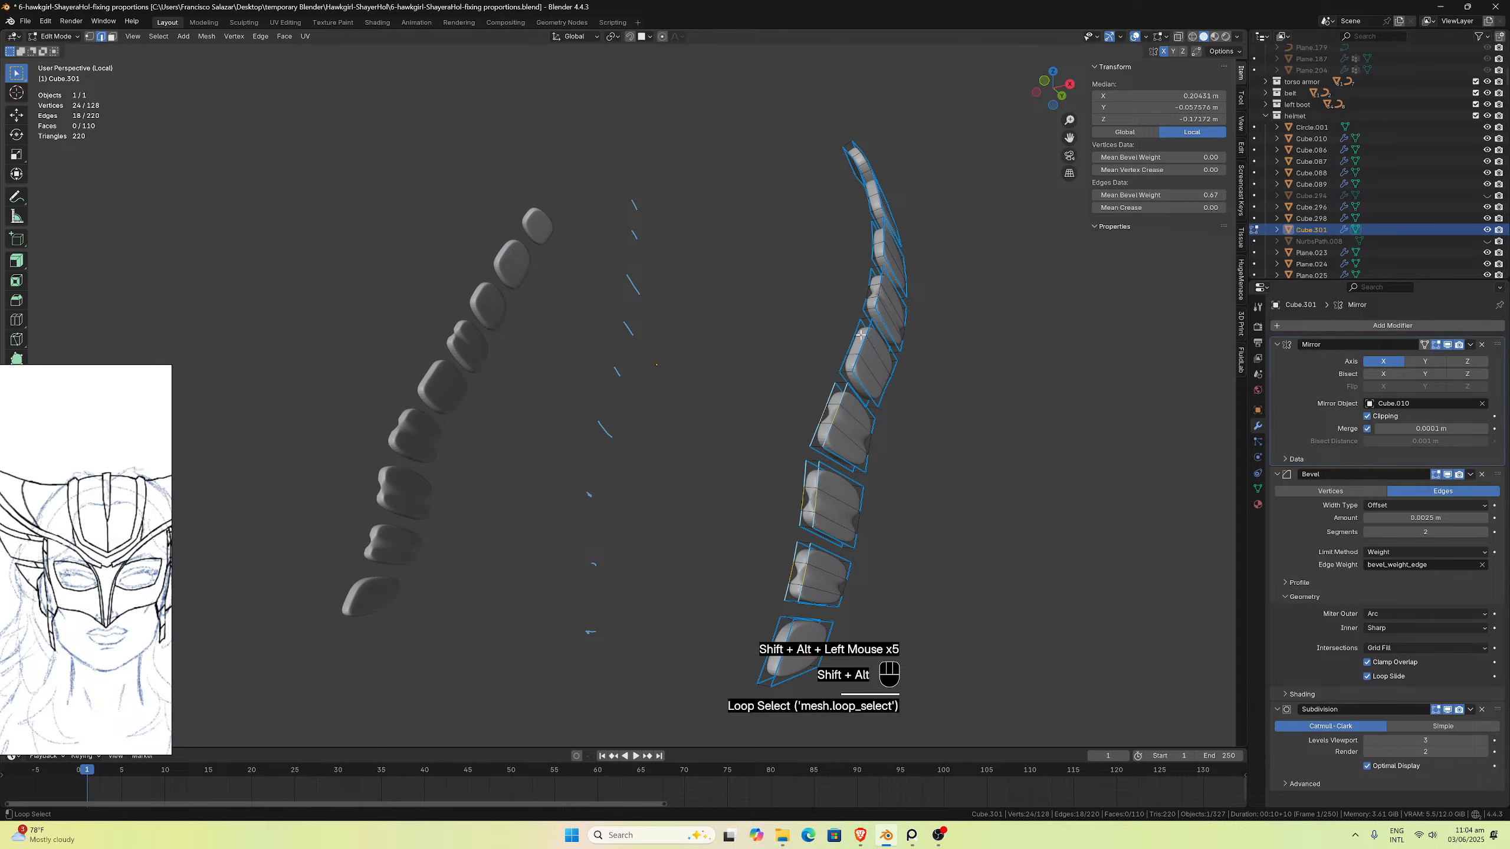
pyautogui.moveTo(860, 335); pyautogui.dragTo(826, 377, button='middle')
pyautogui.keyDown('alt'); pyautogui.keyDown('shift'); pyautogui.click(823, 380); pyautogui.keyUp('shift'); pyautogui.keyUp('alt')
pyautogui.keyDown('alt'); pyautogui.keyDown('shift'); pyautogui.click(825, 378); pyautogui.keyUp('shift'); pyautogui.keyUp('alt')
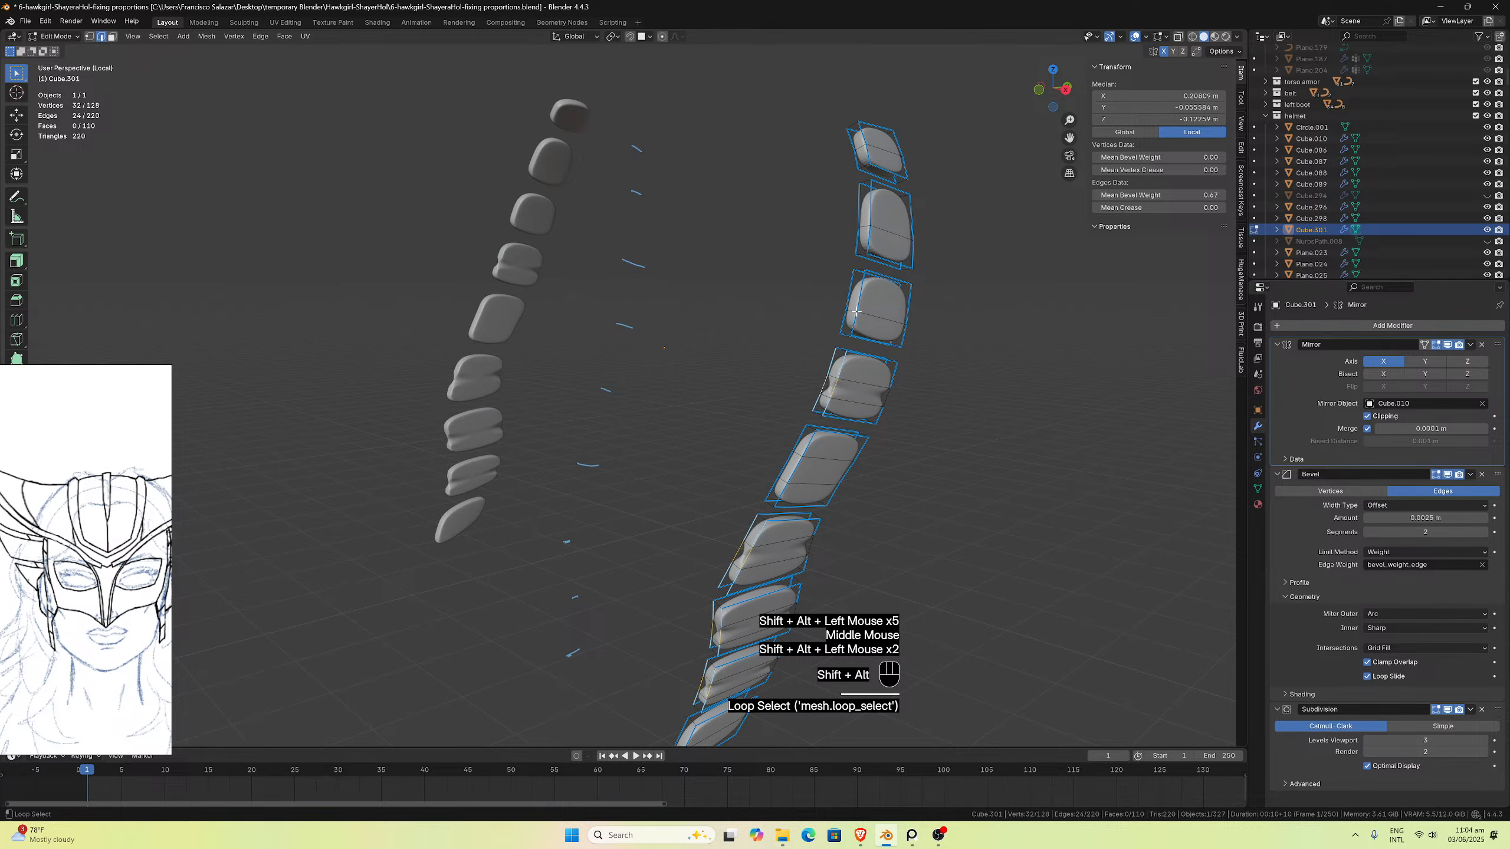
pyautogui.click(1158, 195)
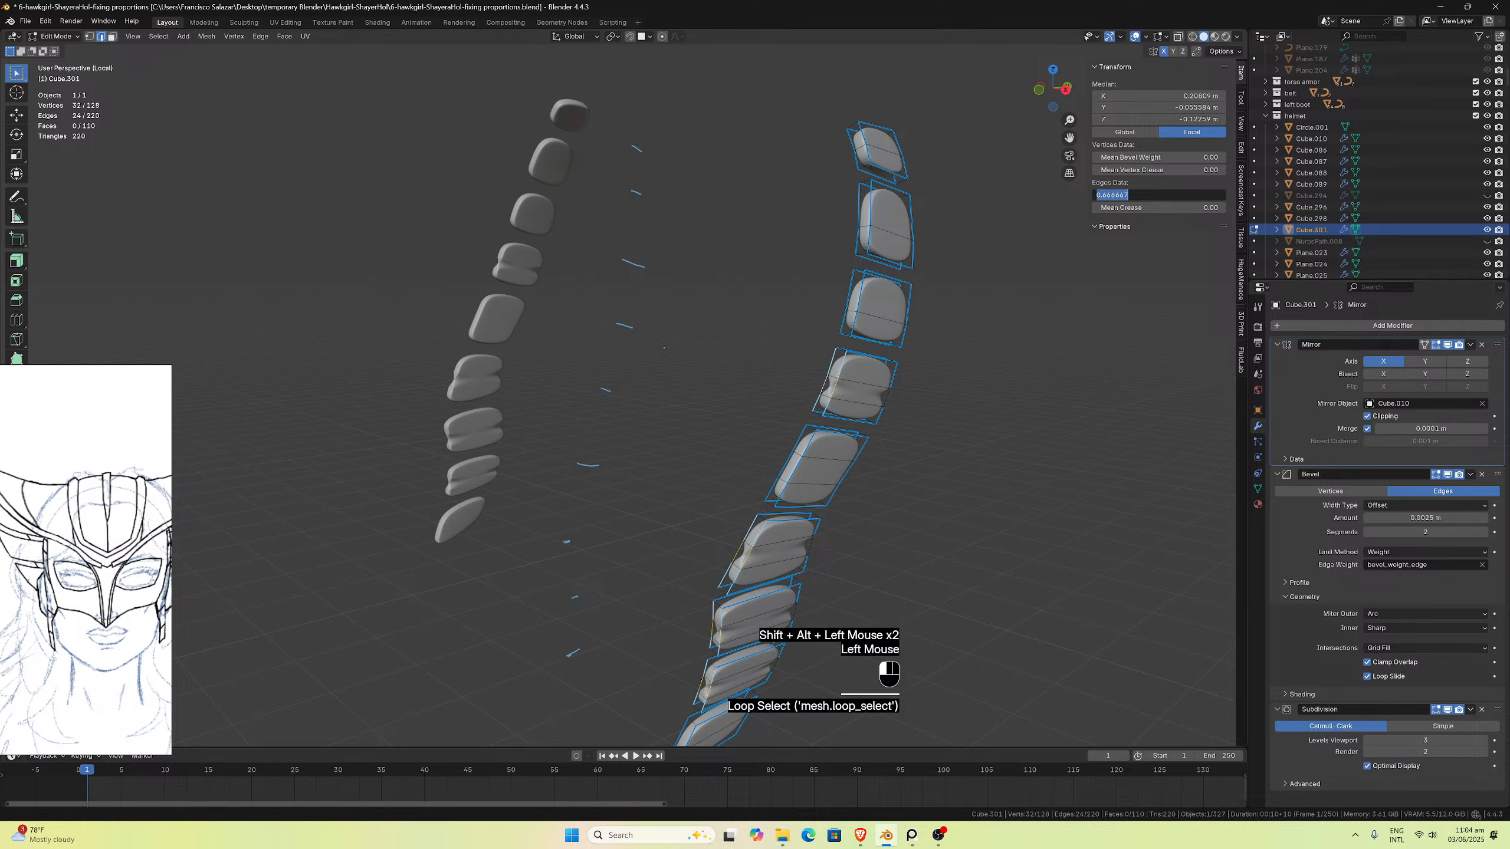
pyautogui.write('1')
pyautogui.press('Return')
# Step: Select the rear-side edge loops of the four pinched segments
pyautogui.moveTo(832, 416); pyautogui.dragTo(562, 573, button='middle')
pyautogui.click(419, 623)
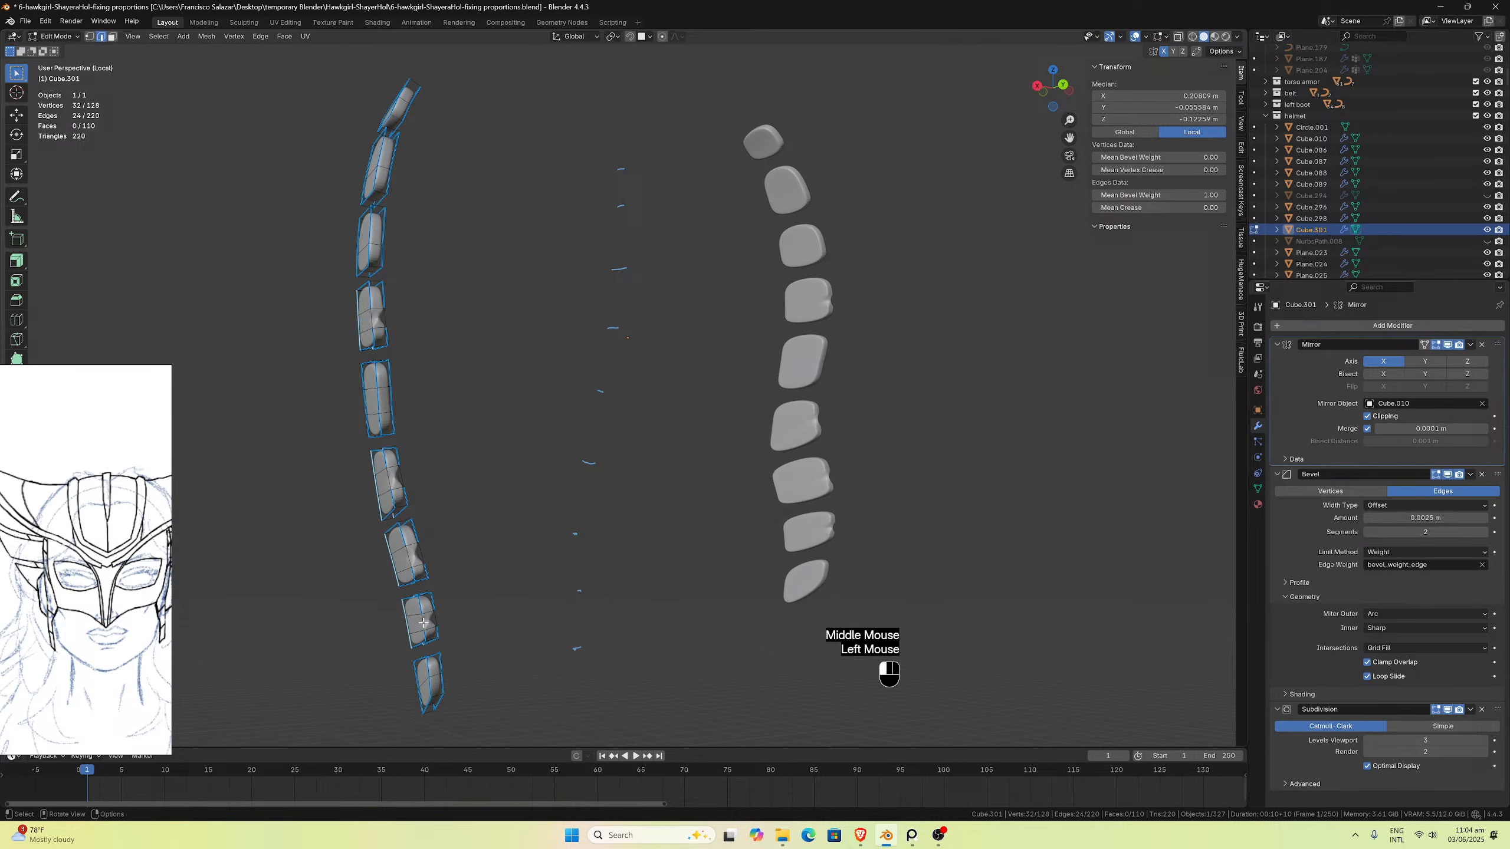
pyautogui.keyDown('alt'); pyautogui.click(428, 621); pyautogui.keyUp('alt')
pyautogui.keyDown('alt'); pyautogui.keyDown('shift'); pyautogui.click(434, 619); pyautogui.keyUp('shift'); pyautogui.keyUp('alt')
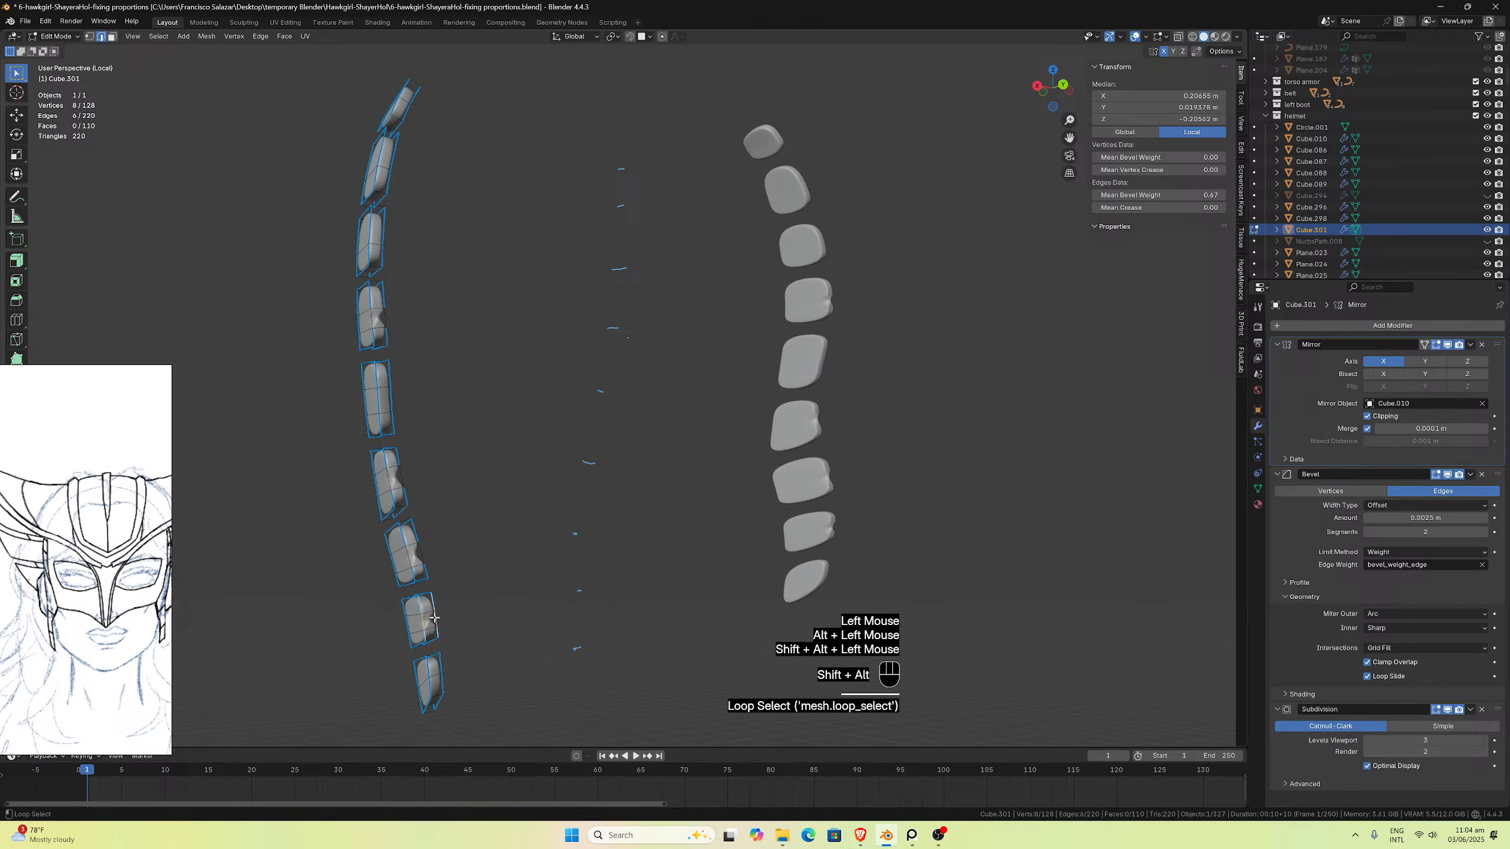
pyautogui.keyDown('alt'); pyautogui.keyDown('shift'); pyautogui.click(404, 552); pyautogui.keyUp('shift'); pyautogui.keyUp('alt')
pyautogui.keyDown('alt'); pyautogui.keyDown('shift'); pyautogui.click(420, 550); pyautogui.keyUp('shift'); pyautogui.keyUp('alt')
pyautogui.keyDown('alt'); pyautogui.keyDown('shift'); pyautogui.click(395, 476); pyautogui.keyUp('shift'); pyautogui.keyUp('alt')
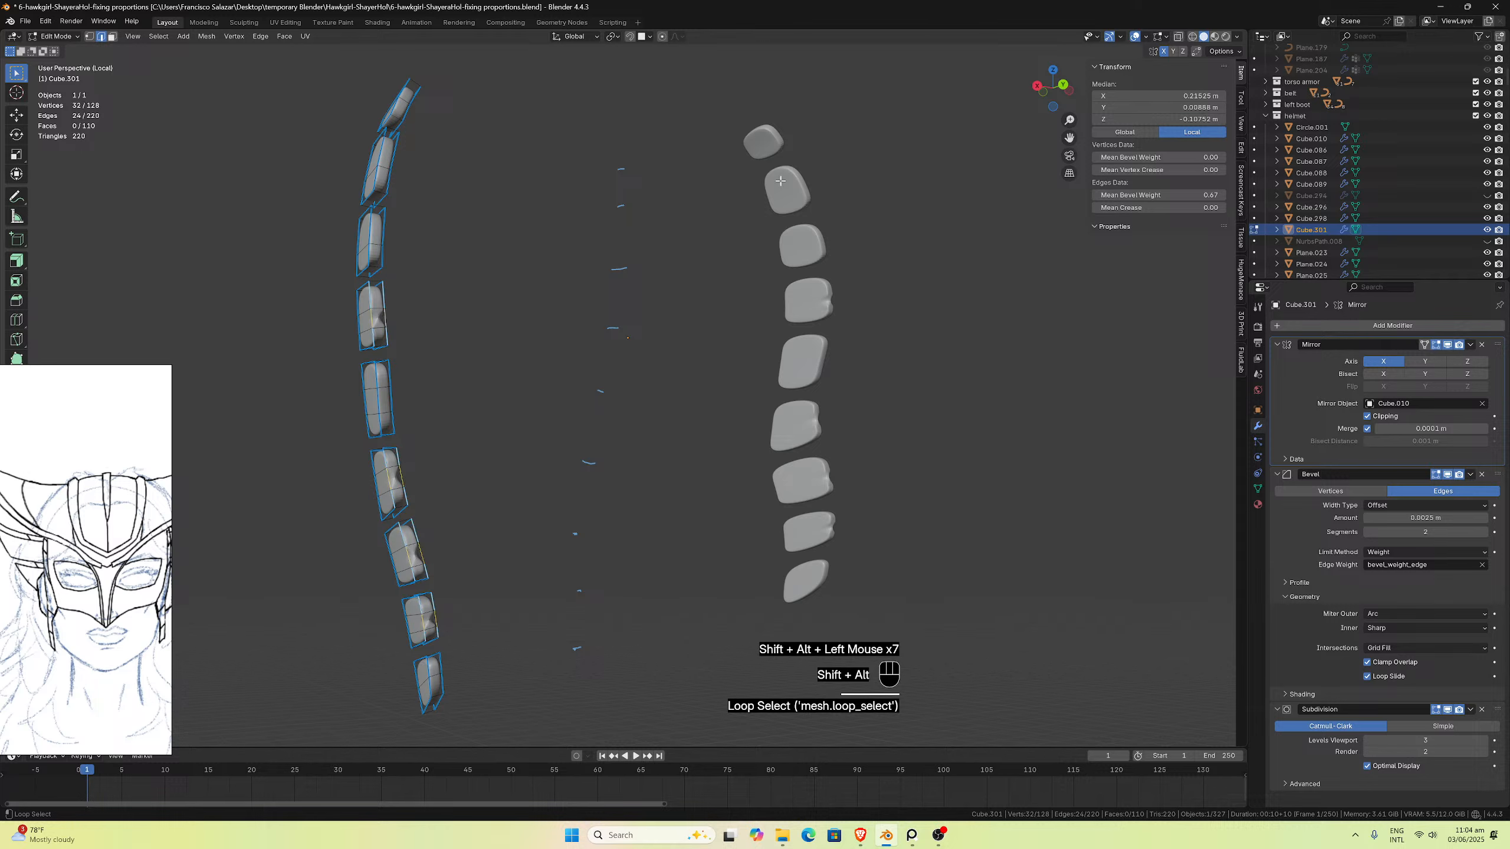
# Step: Set the mean bevel weight of the selected edge loops on the helmet's side panels to 1.00
pyautogui.click(1159, 195)
pyautogui.press('Return')
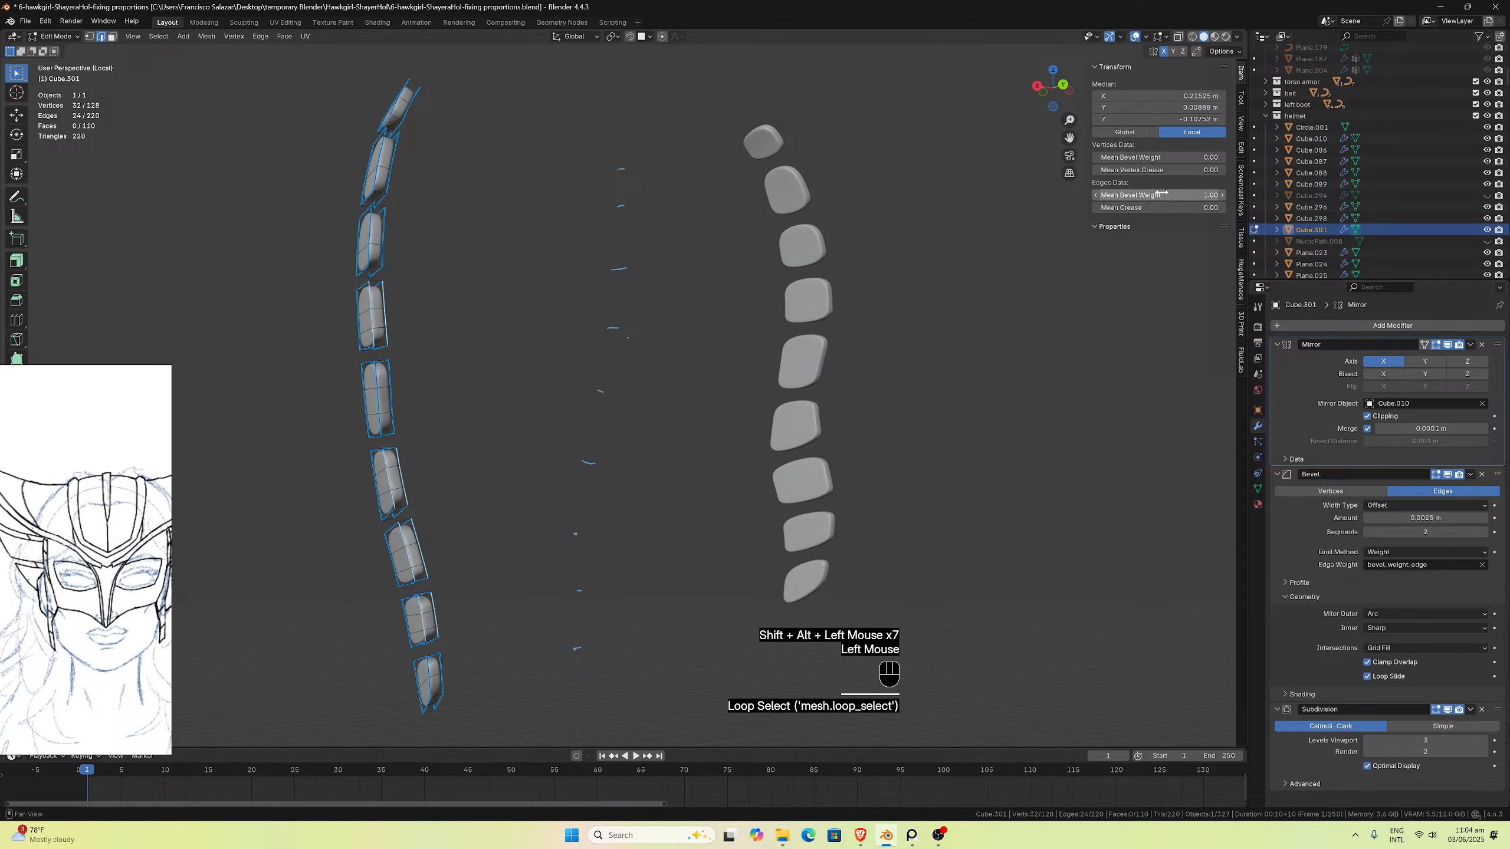
# Step: Select the four short corner edges joining the front and back faces of the lowest side panel
pyautogui.moveTo(543, 579); pyautogui.dragTo(571, 562, button='middle')
pyautogui.scroll(2, 666, 529)
pyautogui.moveTo(653, 528); pyautogui.dragTo(707, 522, button='middle')
pyautogui.click(719, 503)
pyautogui.click(708, 533)
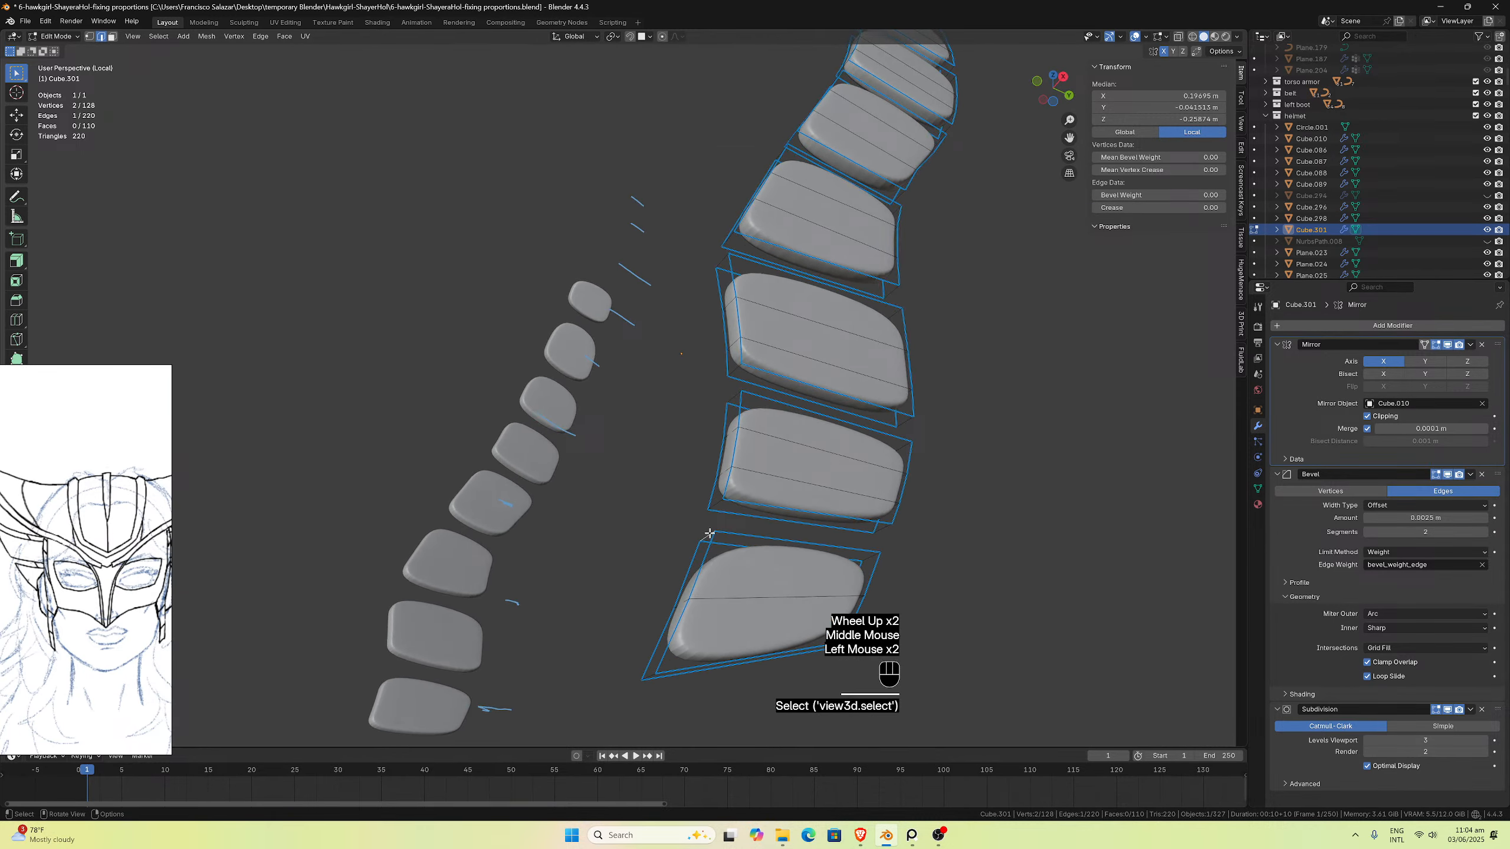
pyautogui.keyDown('shift'); pyautogui.click(662, 661); pyautogui.keyUp('shift')
pyautogui.moveTo(662, 661); pyautogui.dragTo(367, 638, button='middle')
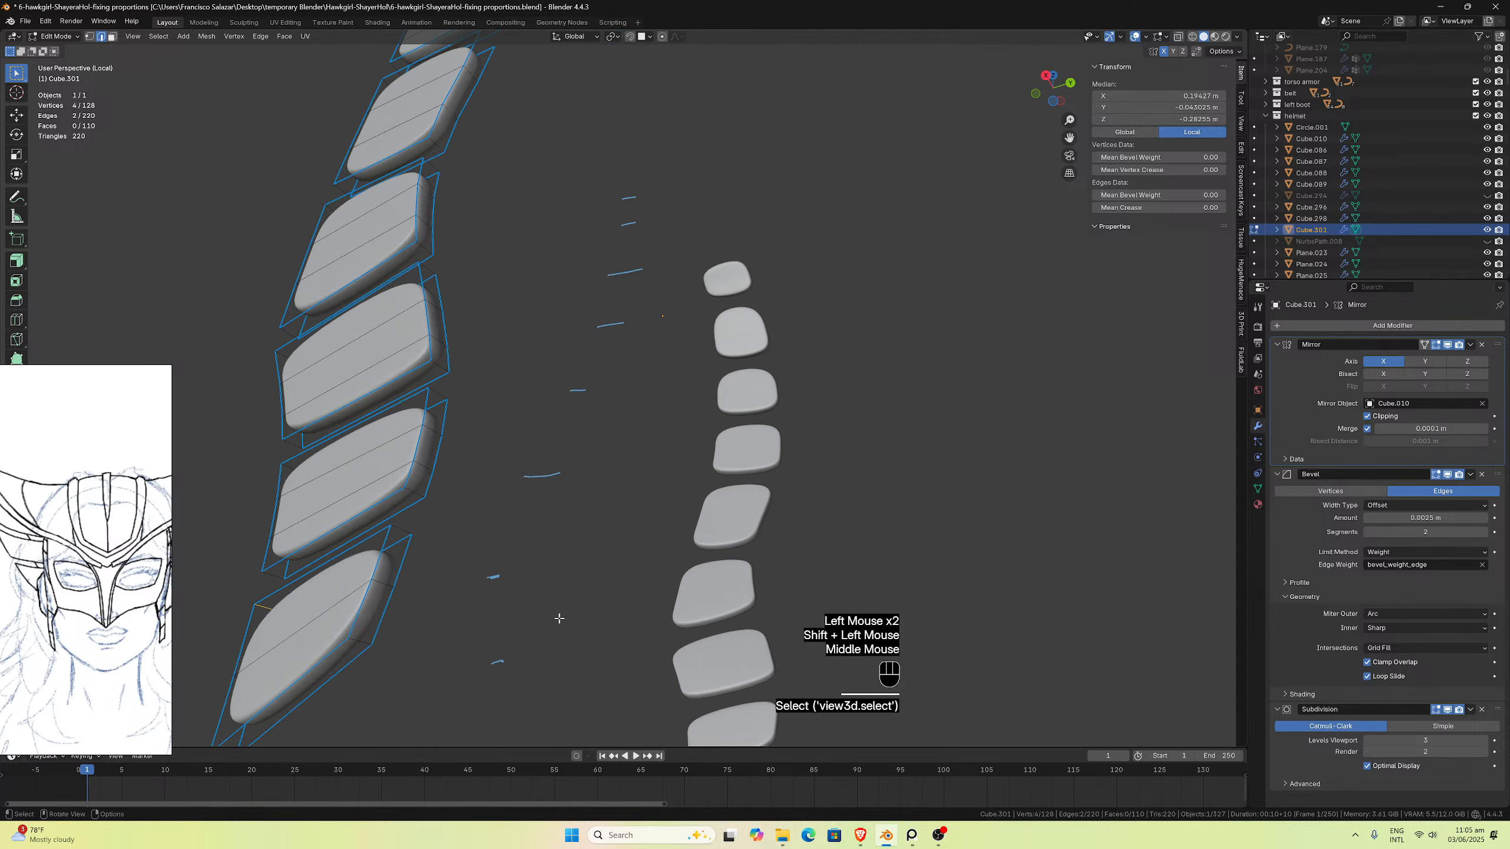
pyautogui.keyDown('shift'); pyautogui.click(365, 639); pyautogui.keyUp('shift')
pyautogui.keyDown('shift'); pyautogui.click(398, 533); pyautogui.keyUp('shift')
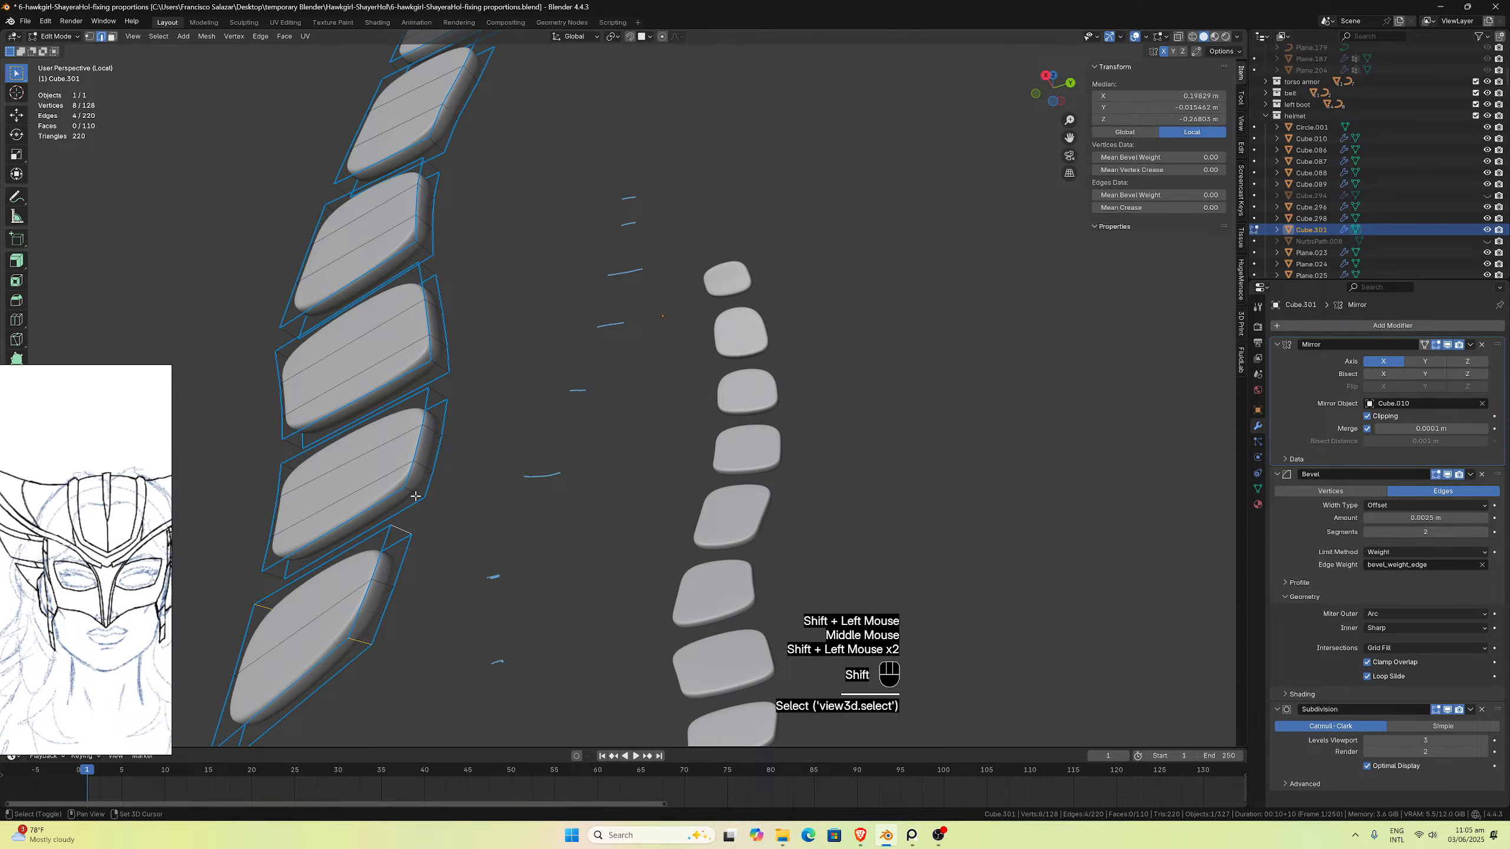
# Step: Add the short corner edges on the accessible sides of the next few panels above the lowest one to the selection
pyautogui.keyDown('shift'); pyautogui.click(441, 407); pyautogui.keyUp('shift')
pyautogui.keyDown('shift'); pyautogui.click(439, 395); pyautogui.keyUp('shift')
pyautogui.keyDown('shift'); pyautogui.click(440, 367); pyautogui.keyUp('shift')
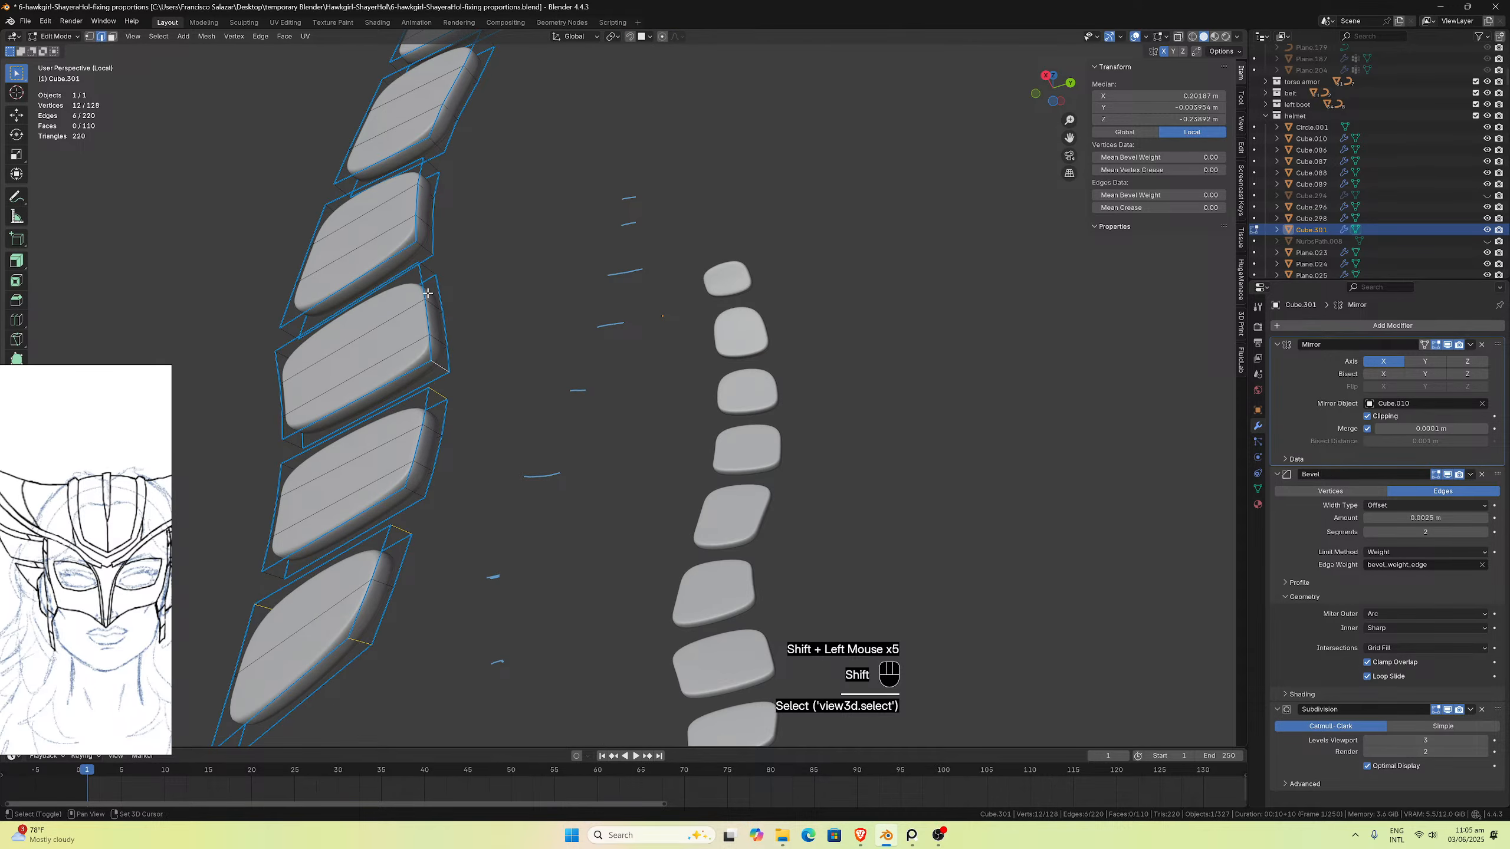
pyautogui.keyDown('shift'); pyautogui.click(428, 268); pyautogui.keyUp('shift')
pyautogui.keyDown('shift'); pyautogui.click(425, 247); pyautogui.keyUp('shift')
pyautogui.keyDown('shift'); pyautogui.click(430, 170); pyautogui.keyUp('shift')
pyautogui.keyDown('shift'); pyautogui.click(436, 147); pyautogui.keyUp('shift')
pyautogui.keyDown('shift'); pyautogui.click(289, 340); pyautogui.keyUp('shift')
pyautogui.keyDown('shift'); pyautogui.click(274, 572); pyautogui.keyUp('shift')
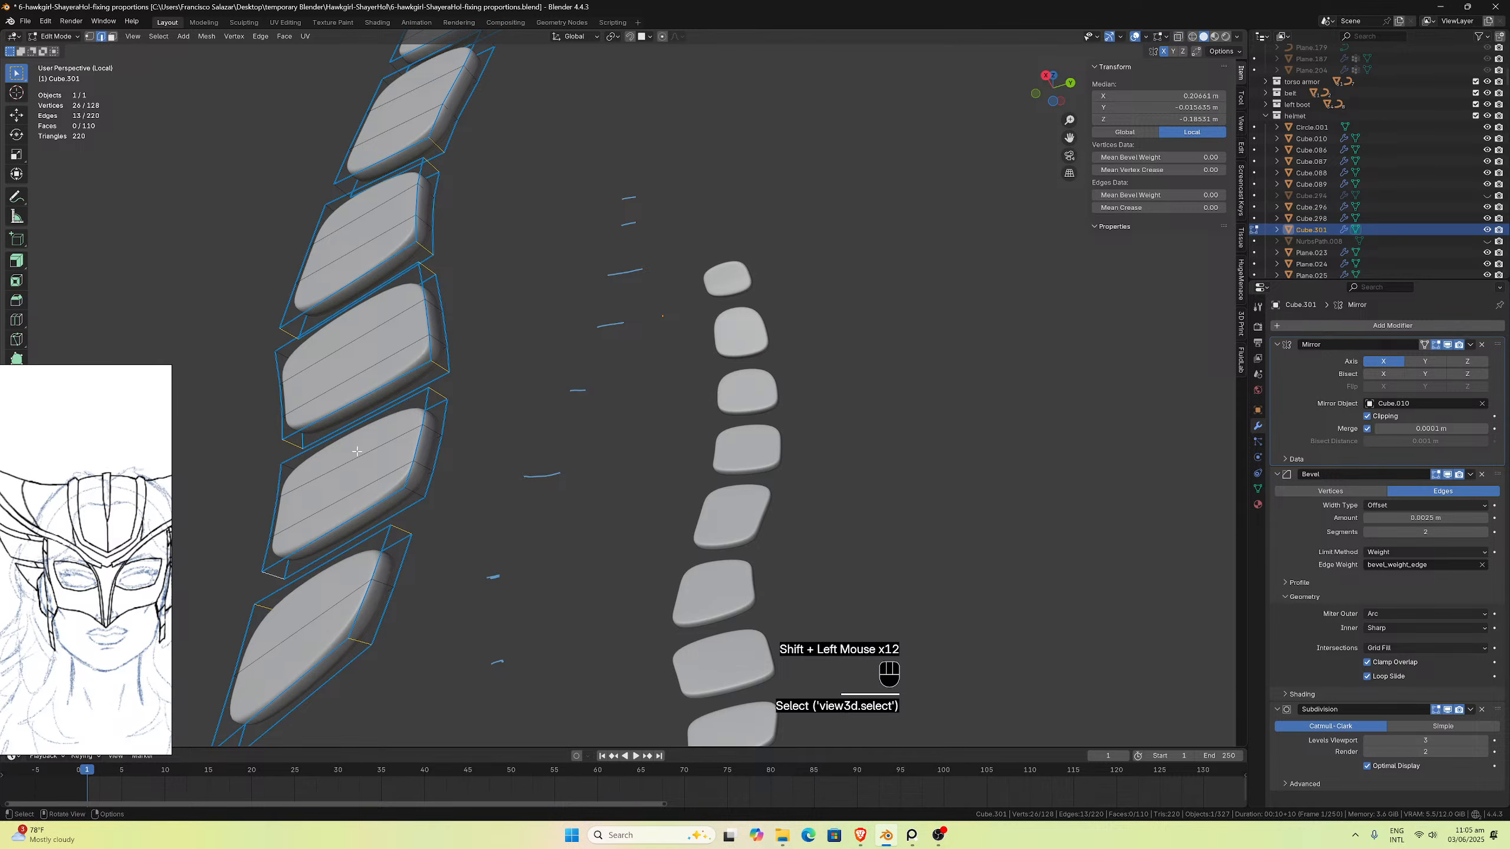
# Step: Extend the selection with the remaining corner edges on the opposite side of the lower panels
pyautogui.moveTo(274, 572); pyautogui.dragTo(396, 448, button='middle')
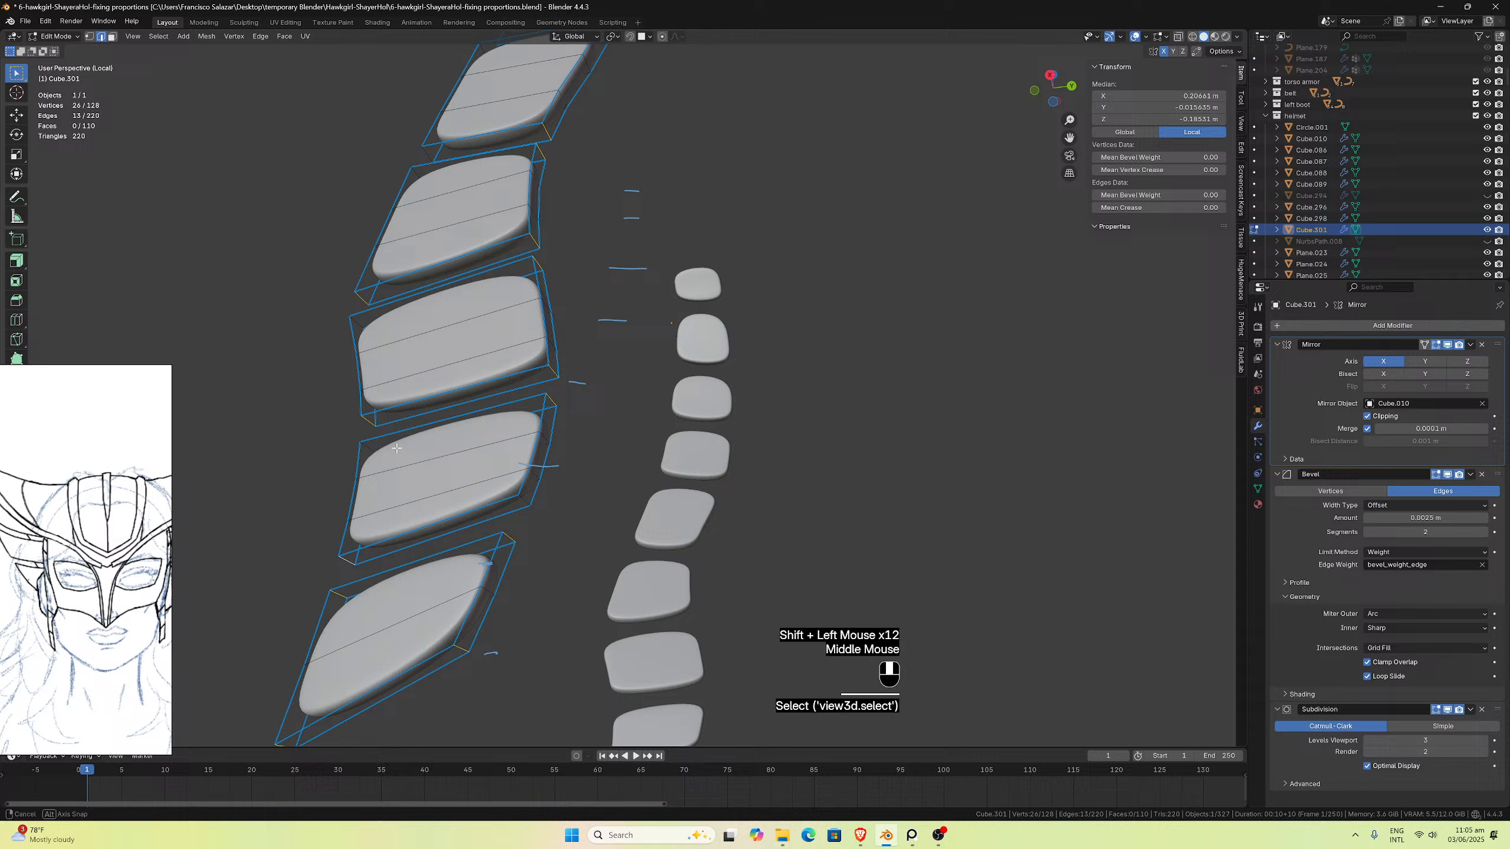
pyautogui.keyDown('shift'); pyautogui.click(523, 498); pyautogui.keyUp('shift')
pyautogui.moveTo(523, 498); pyautogui.dragTo(562, 454, button='middle')
pyautogui.keyDown('shift'); pyautogui.click(915, 568); pyautogui.keyUp('shift')
pyautogui.keyDown('shift'); pyautogui.click(915, 422); pyautogui.keyUp('shift')
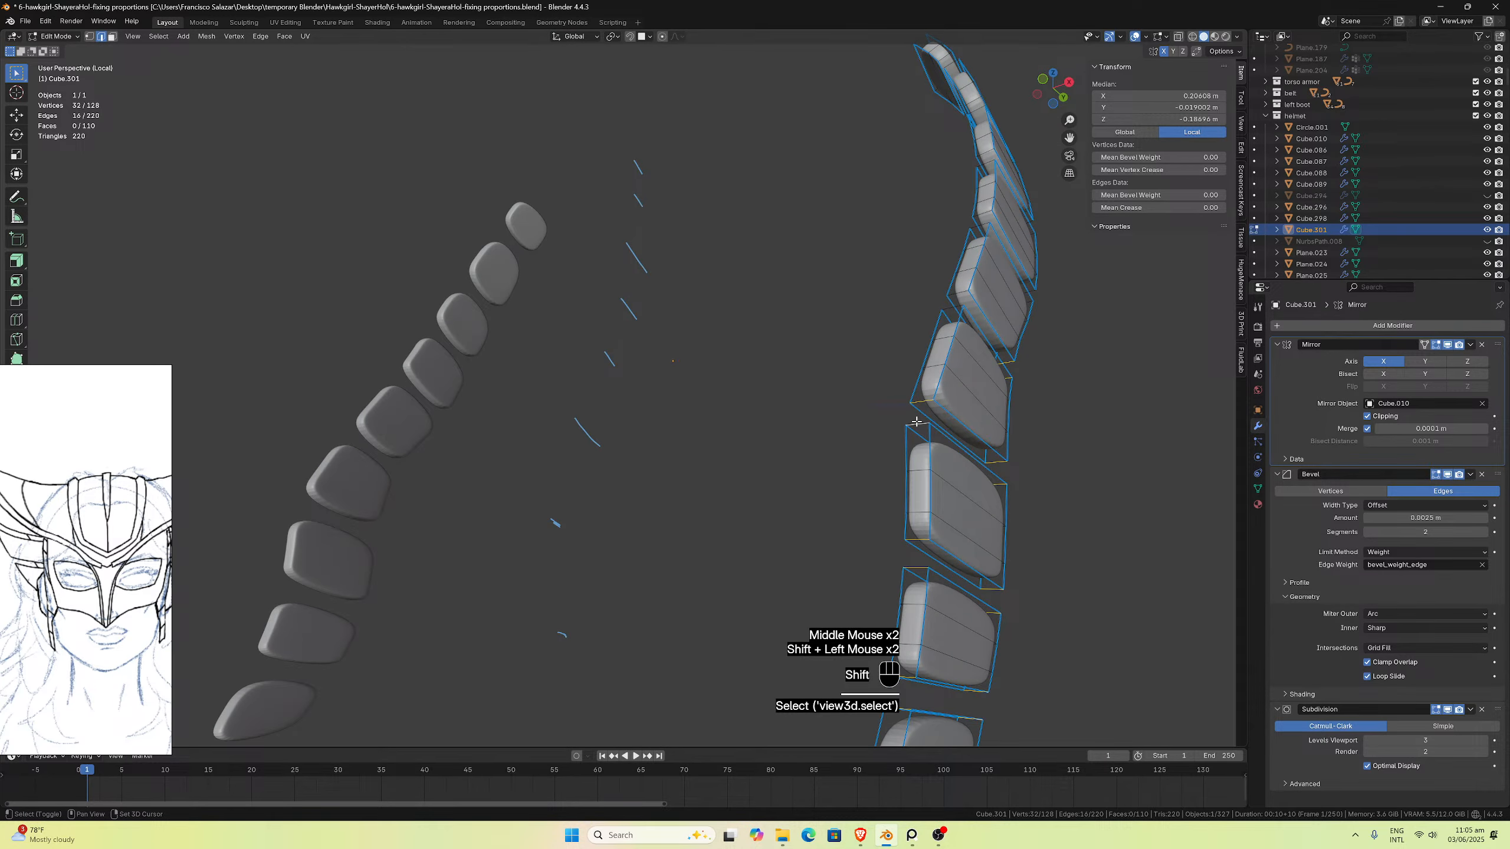
pyautogui.keyDown('shift'); pyautogui.click(950, 313); pyautogui.keyUp('shift')
pyautogui.keyDown('shift'); pyautogui.click(958, 291); pyautogui.keyUp('shift')
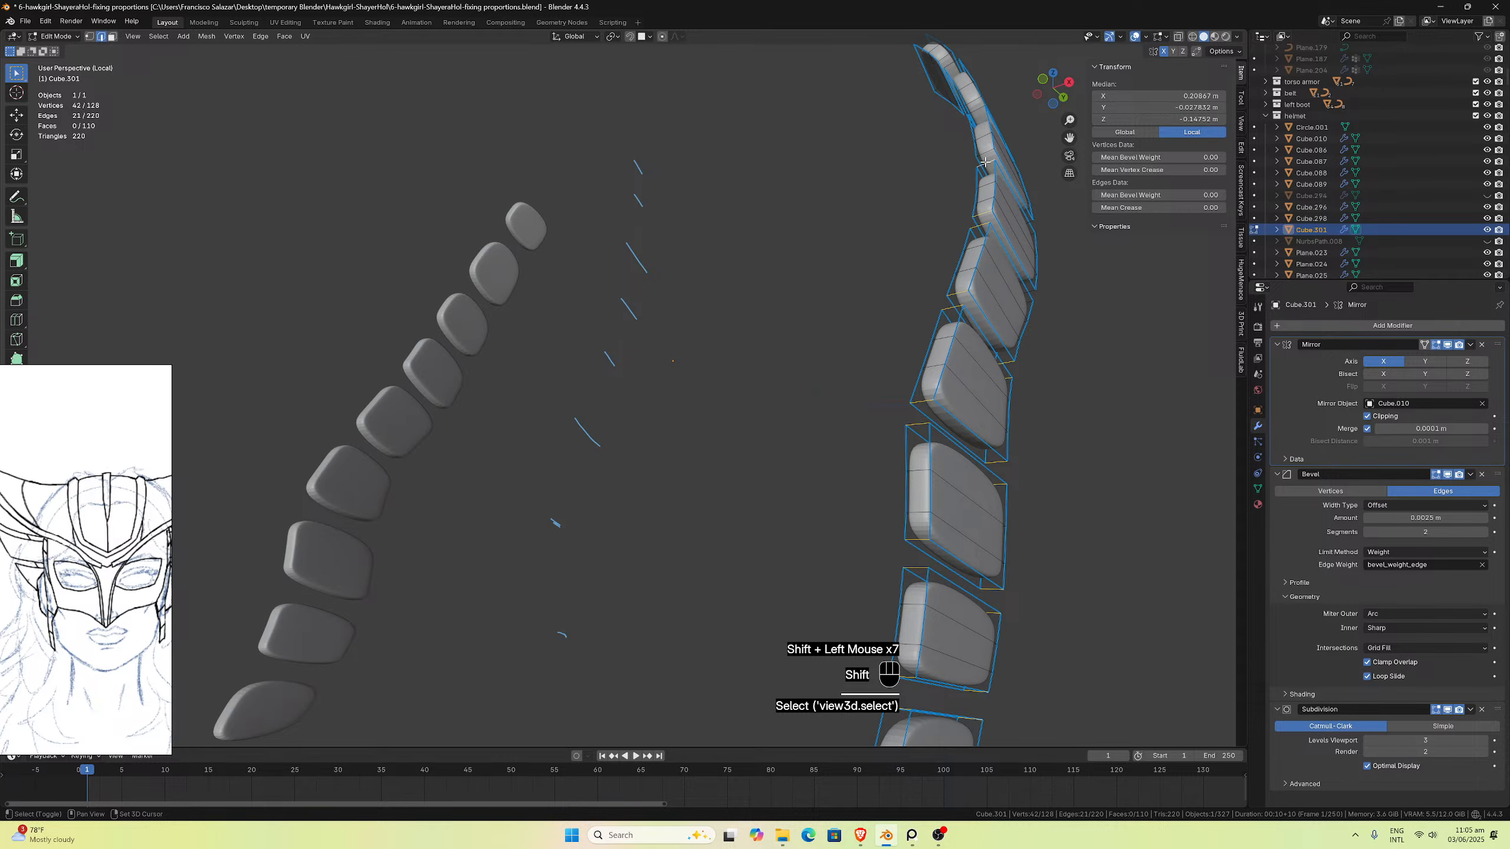
# Step: Add the short corner edges of the panels in the middle of the strip to the selection
pyautogui.moveTo(985, 149); pyautogui.dragTo(852, 253, button='middle')
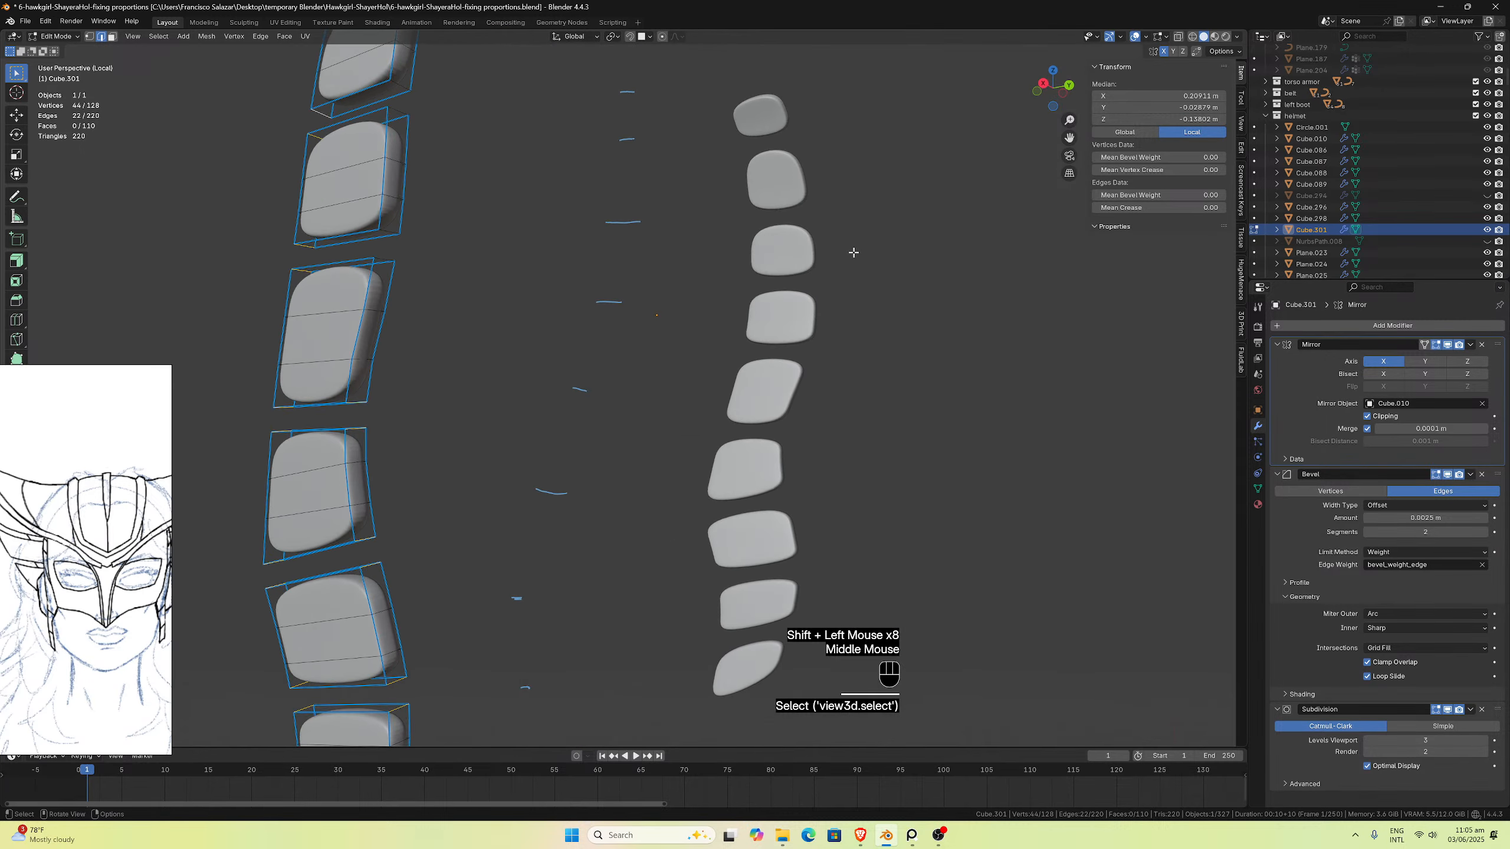
pyautogui.moveTo(468, 401); pyautogui.dragTo(425, 397, button='middle')
pyautogui.keyDown('shift'); pyautogui.click(397, 390); pyautogui.keyUp('shift')
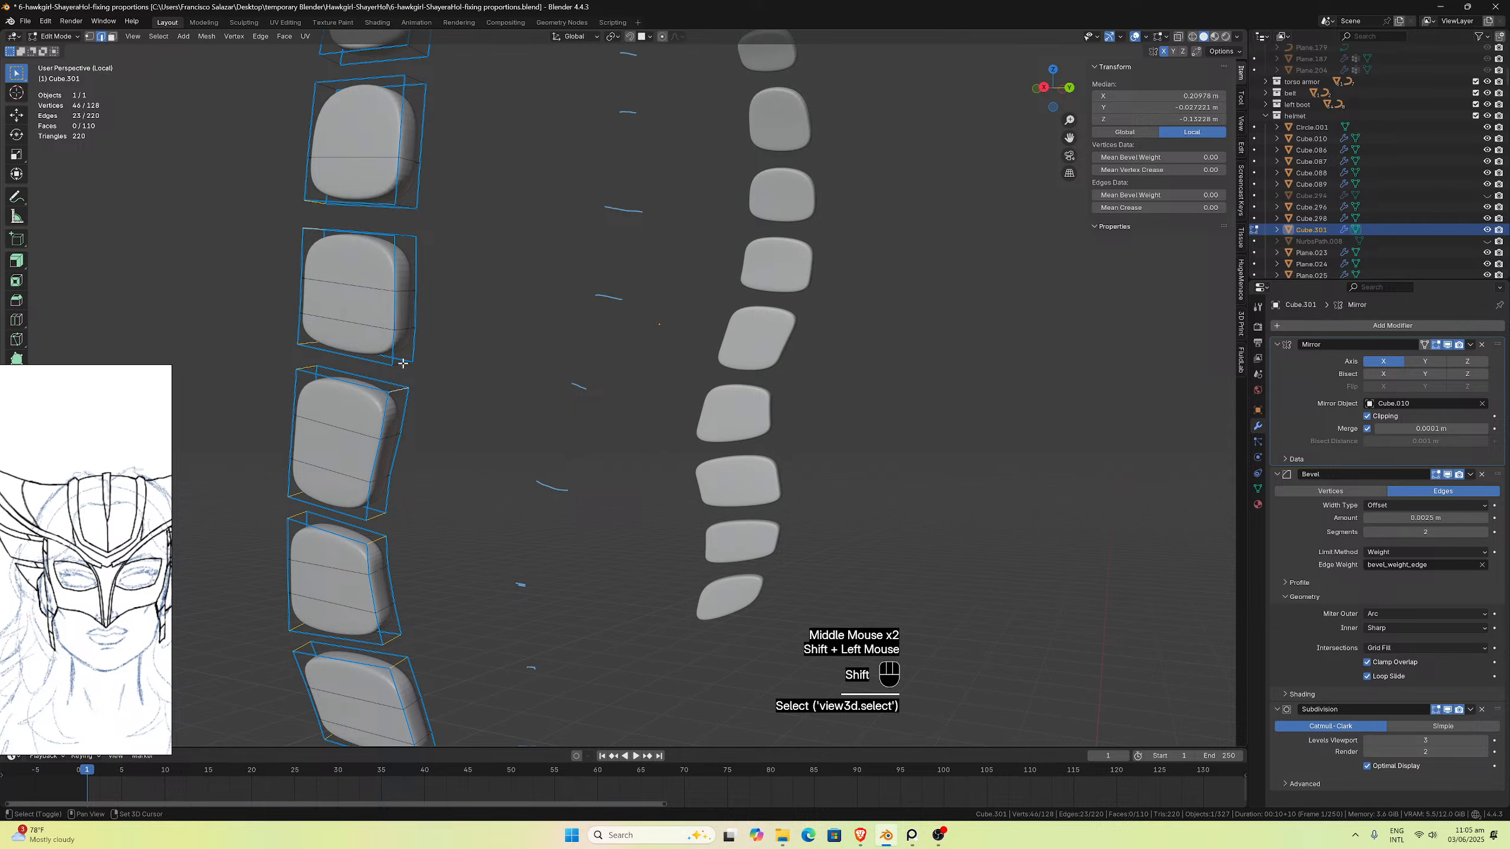
pyautogui.keyDown('shift'); pyautogui.click(403, 366); pyautogui.keyUp('shift')
pyautogui.moveTo(403, 243); pyautogui.dragTo(388, 344, button='middle')
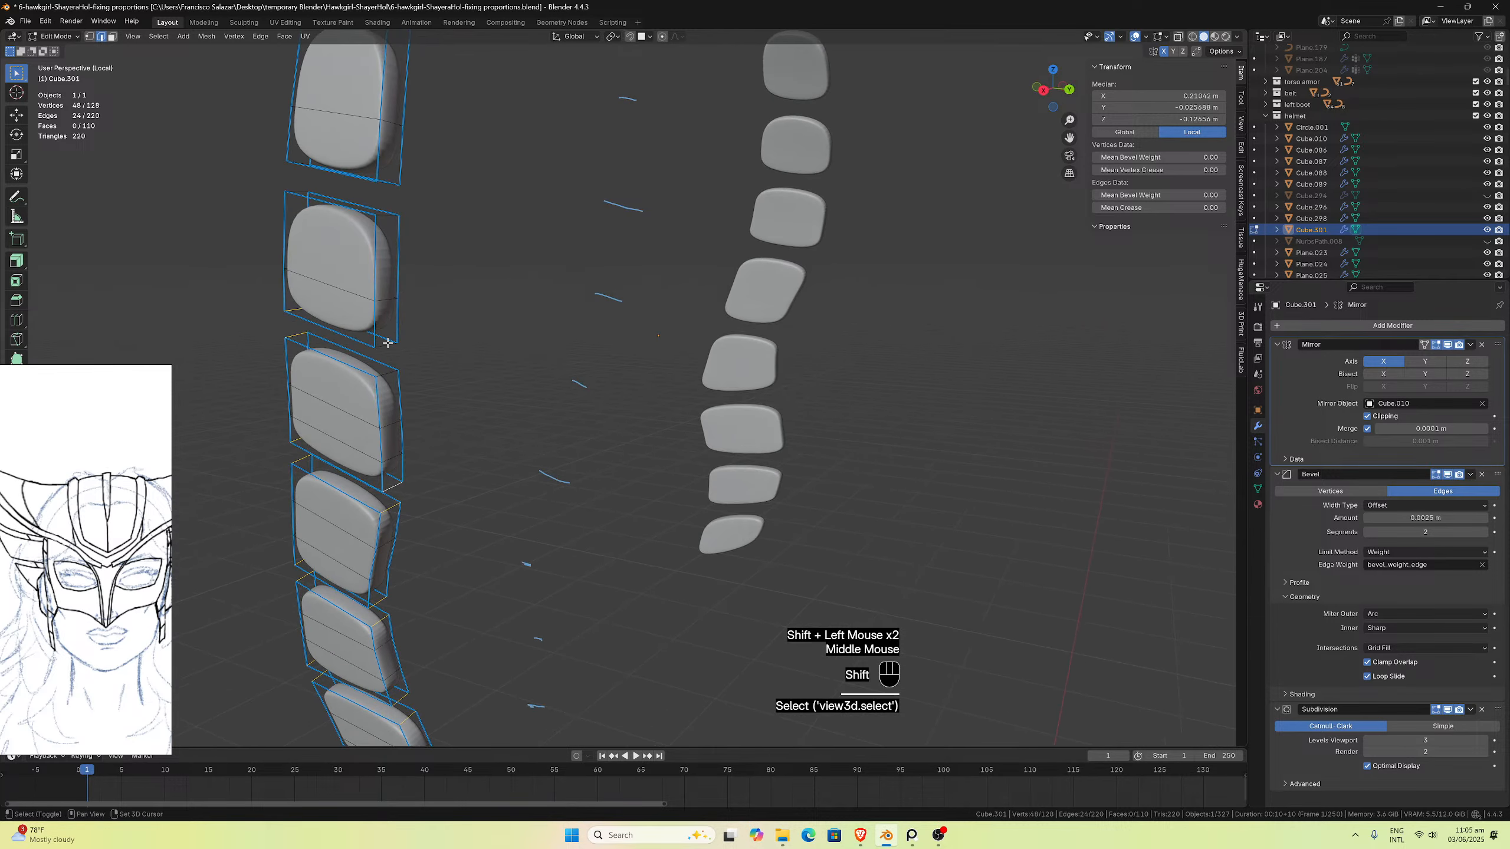
pyautogui.keyDown('shift'); pyautogui.click(383, 373); pyautogui.keyUp('shift')
pyautogui.keyDown('shift'); pyautogui.click(387, 344); pyautogui.keyUp('shift')
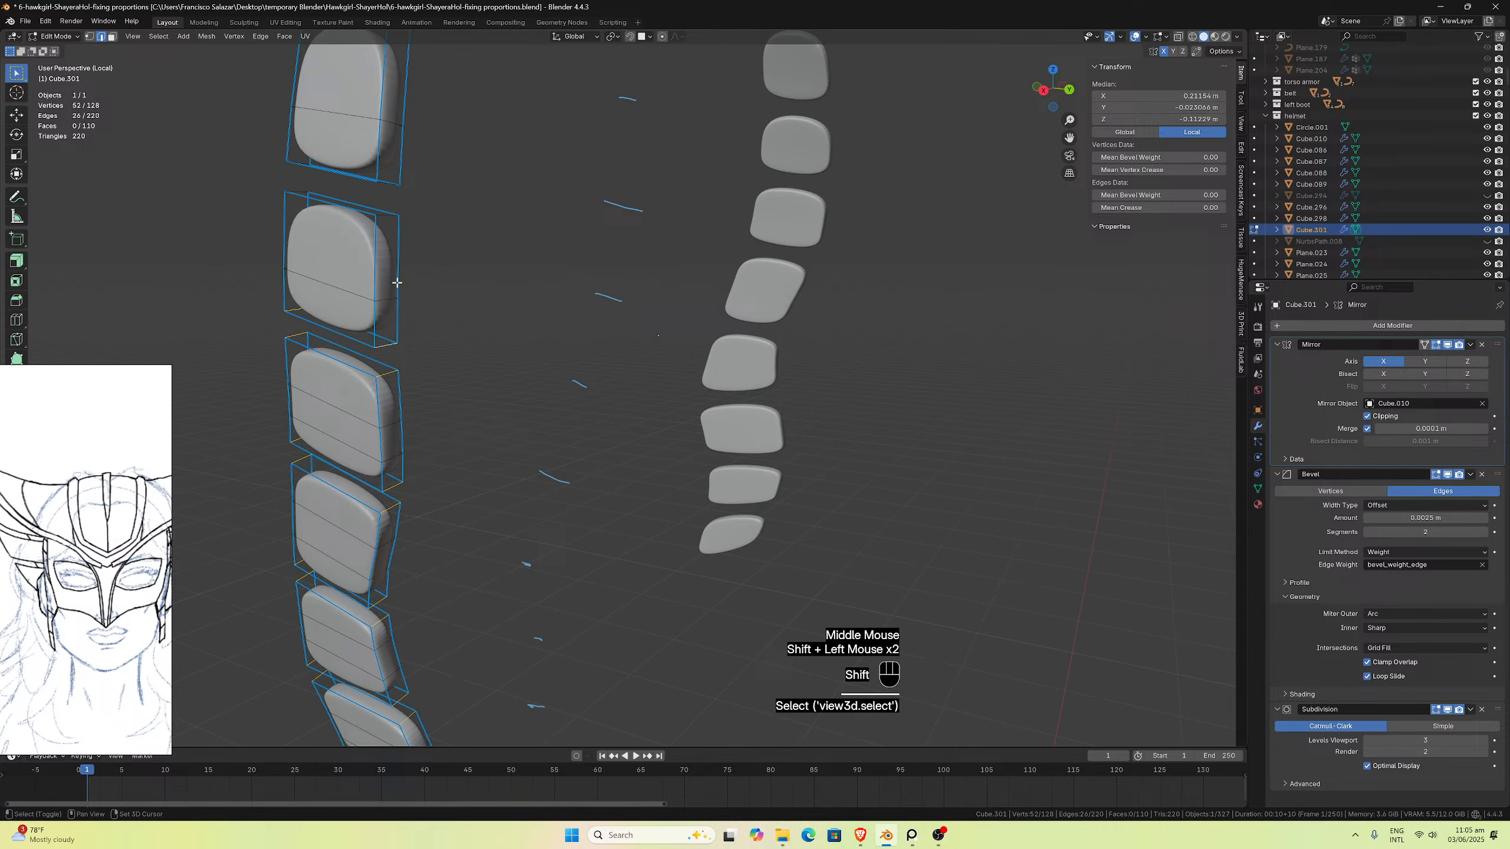
pyautogui.keyDown('shift'); pyautogui.click(385, 219); pyautogui.keyUp('shift')
pyautogui.moveTo(387, 187); pyautogui.dragTo(422, 351, button='middle')
pyautogui.keyDown('shift'); pyautogui.click(424, 354); pyautogui.keyUp('shift')
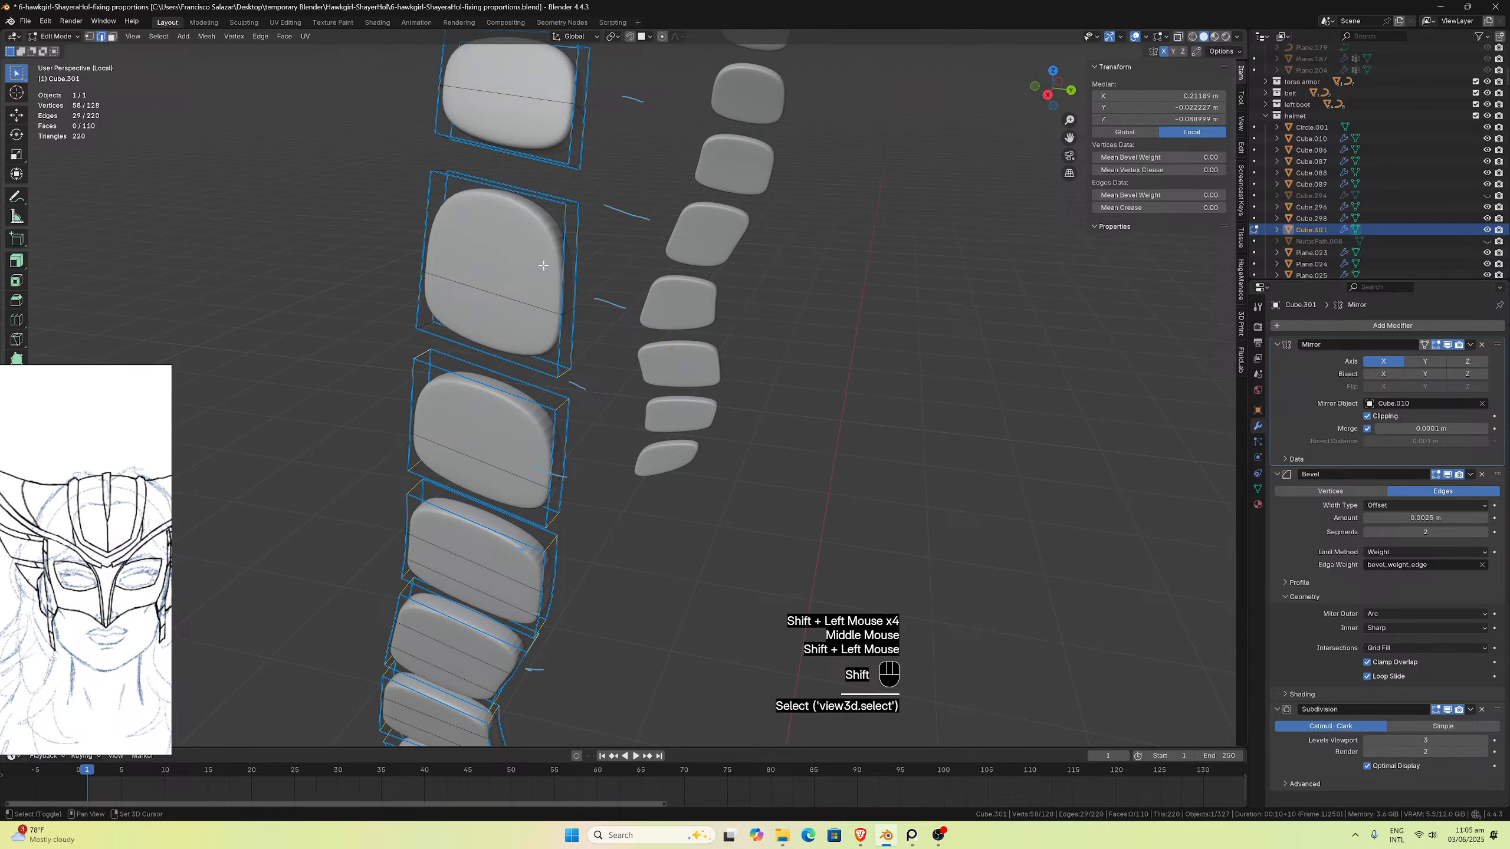
# Step: Add the uppermost panels' remaining corner edges to the selection and set the mean bevel weight to 1.00
pyautogui.keyDown('shift'); pyautogui.click(572, 206); pyautogui.keyUp('shift')
pyautogui.moveTo(572, 205); pyautogui.dragTo(640, 289, button='middle')
pyautogui.keyDown('shift'); pyautogui.click(848, 385); pyautogui.keyUp('shift')
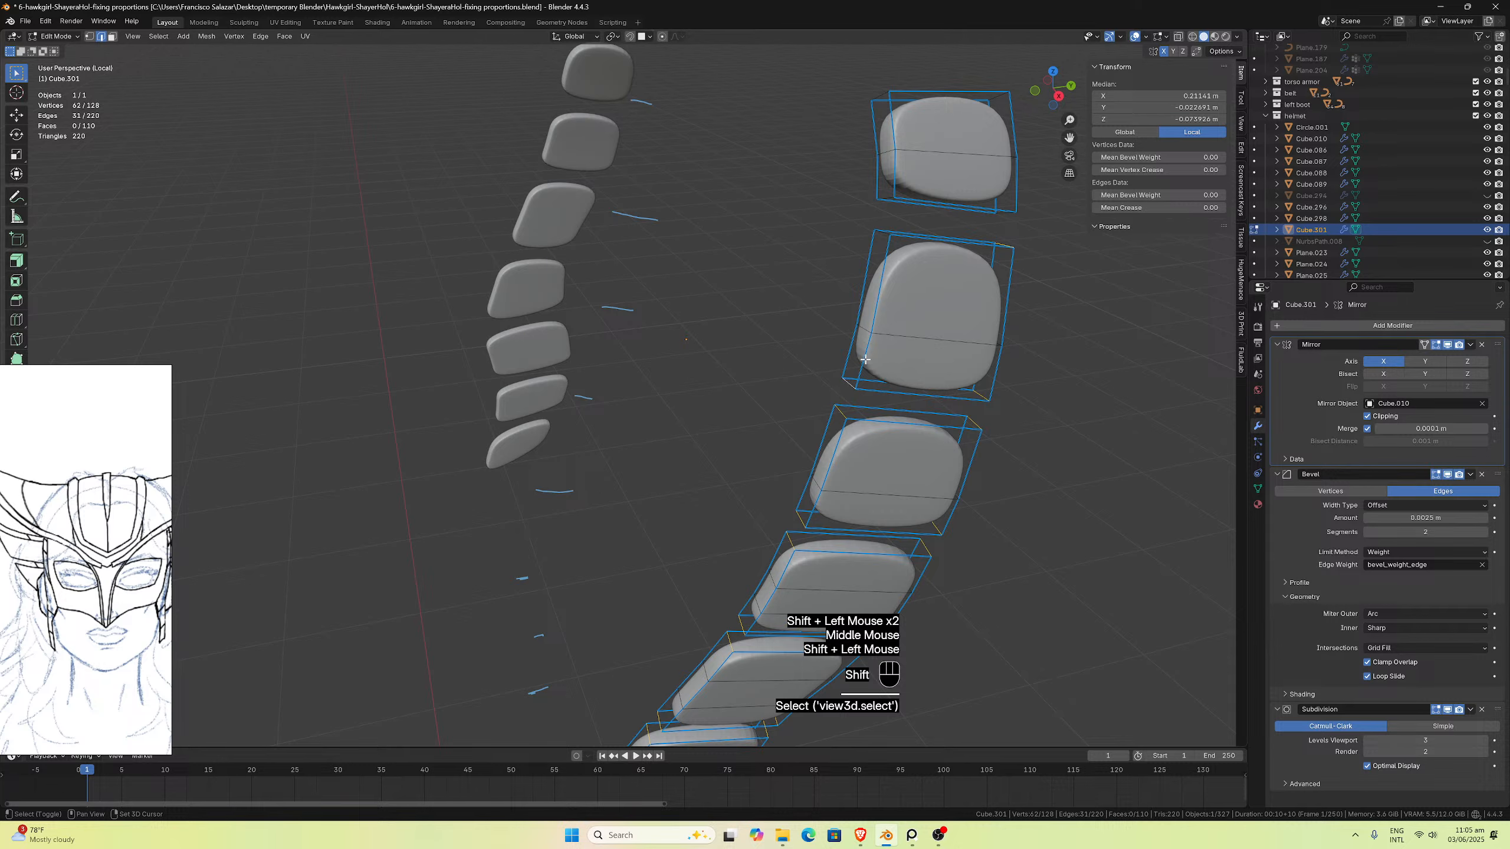
pyautogui.keyDown('shift'); pyautogui.click(872, 249); pyautogui.keyUp('shift')
pyautogui.moveTo(883, 237); pyautogui.dragTo(909, 256, button='middle')
pyautogui.keyDown('shift'); pyautogui.click(996, 307); pyautogui.keyUp('shift')
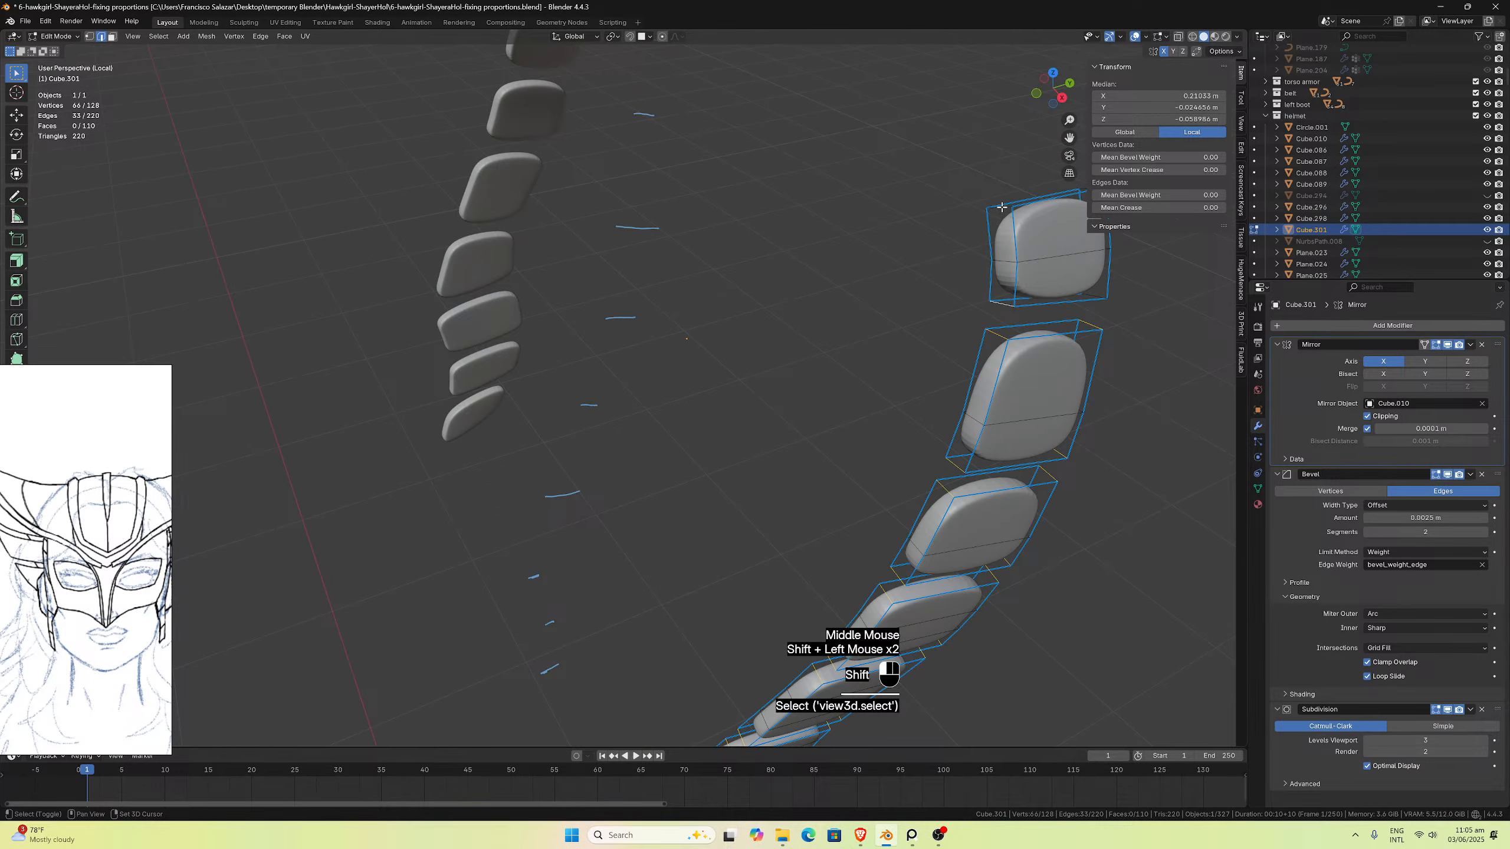
pyautogui.moveTo(1002, 207); pyautogui.dragTo(826, 242, button='middle')
pyautogui.keyDown('shift'); pyautogui.click(411, 503); pyautogui.keyUp('shift')
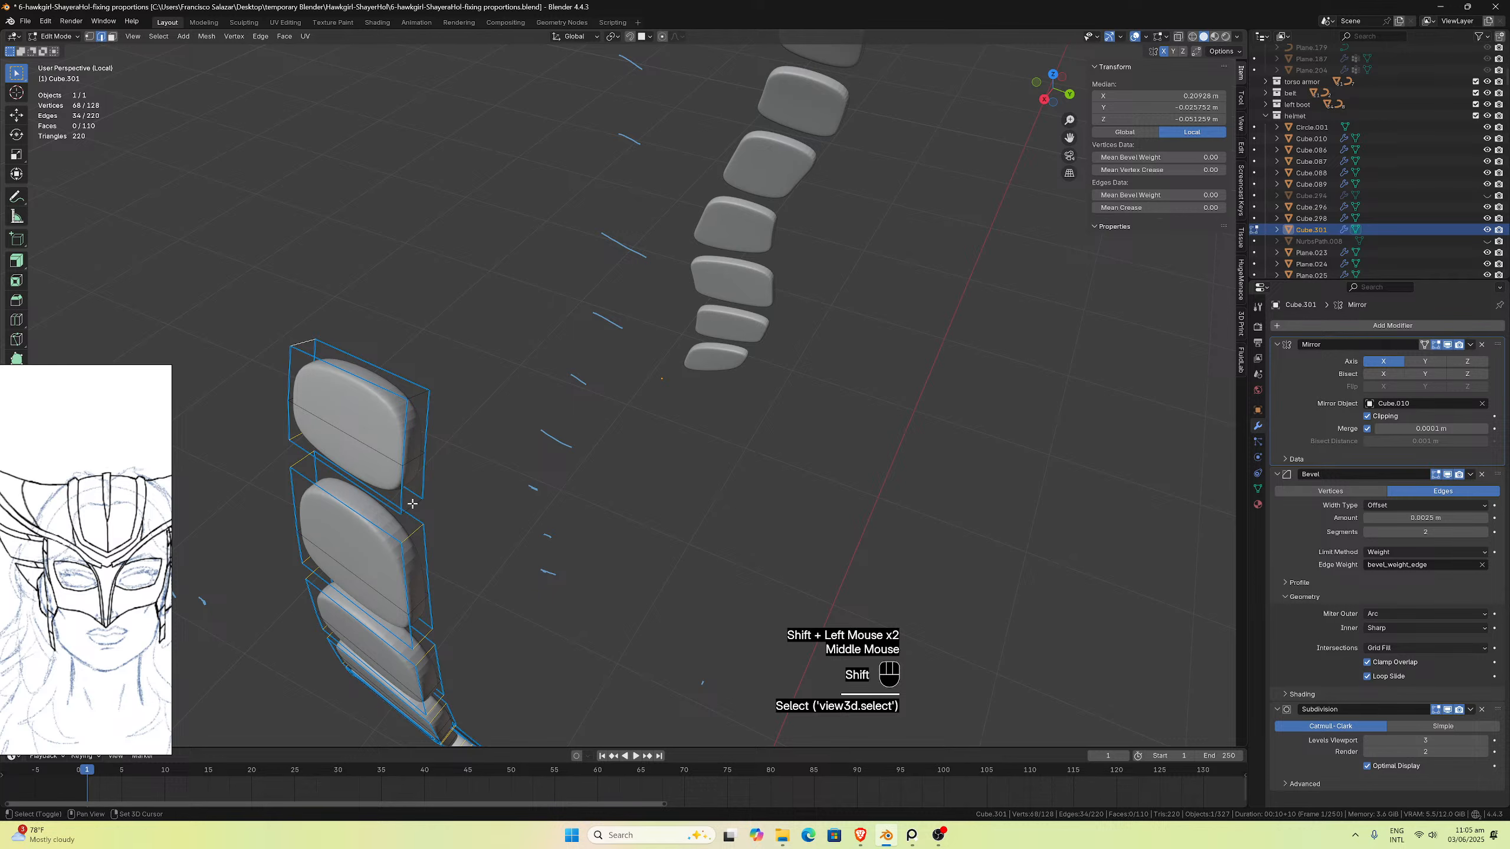
pyautogui.keyDown('shift'); pyautogui.click(412, 503); pyautogui.keyUp('shift')
pyautogui.keyDown('shift'); pyautogui.click(419, 396); pyautogui.keyUp('shift')
pyautogui.moveTo(1169, 195); pyautogui.dragTo(1179, 195)
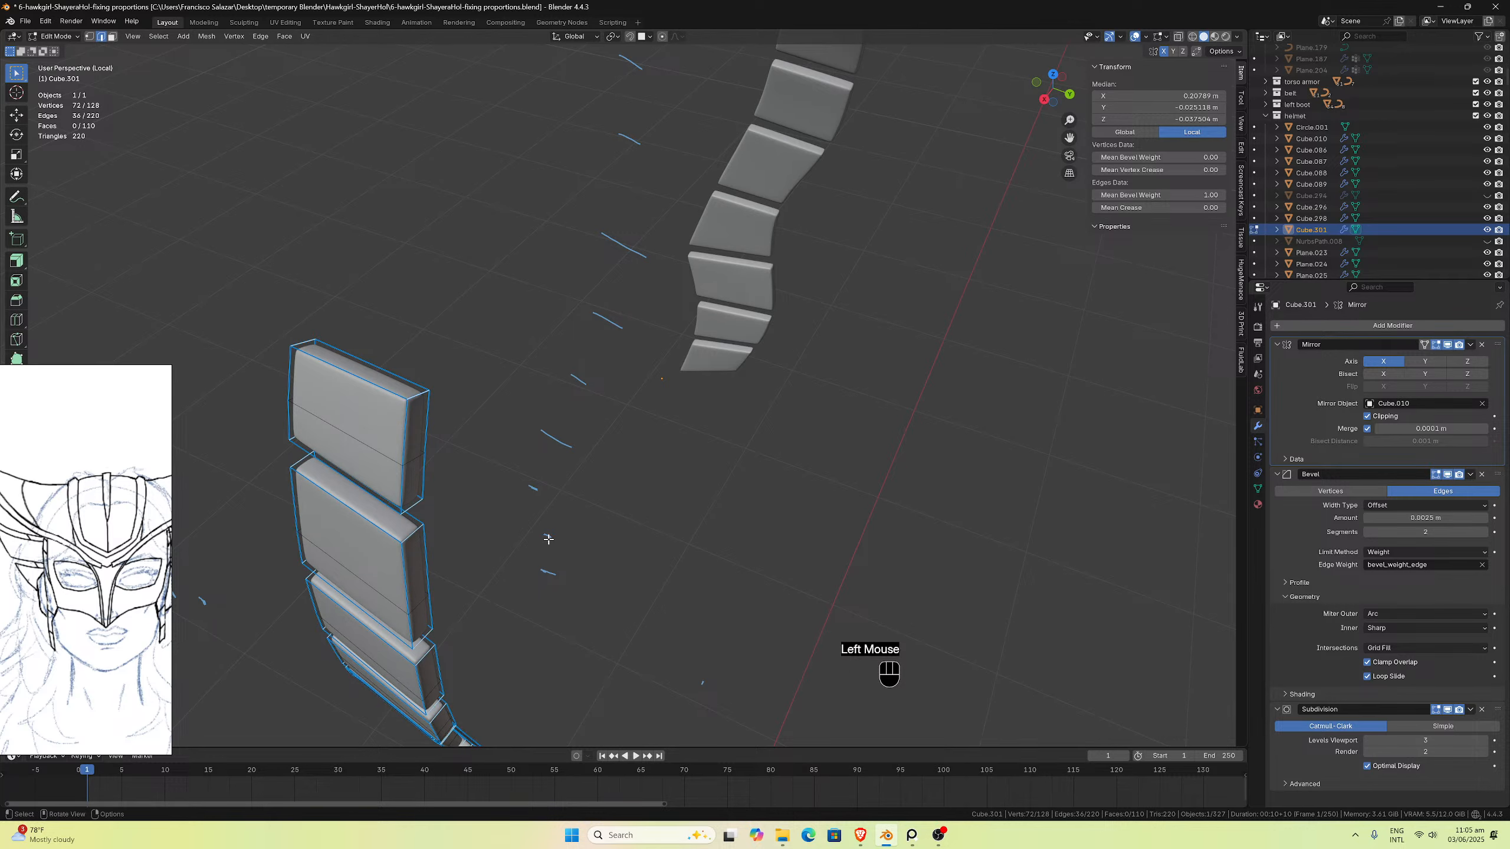
# Step: Exit local view, return to Object Mode and deselect the side panels
pyautogui.moveTo(549, 533); pyautogui.dragTo(606, 420, button='middle')
pyautogui.scroll(-2, 595, 438)
pyautogui.press('/')
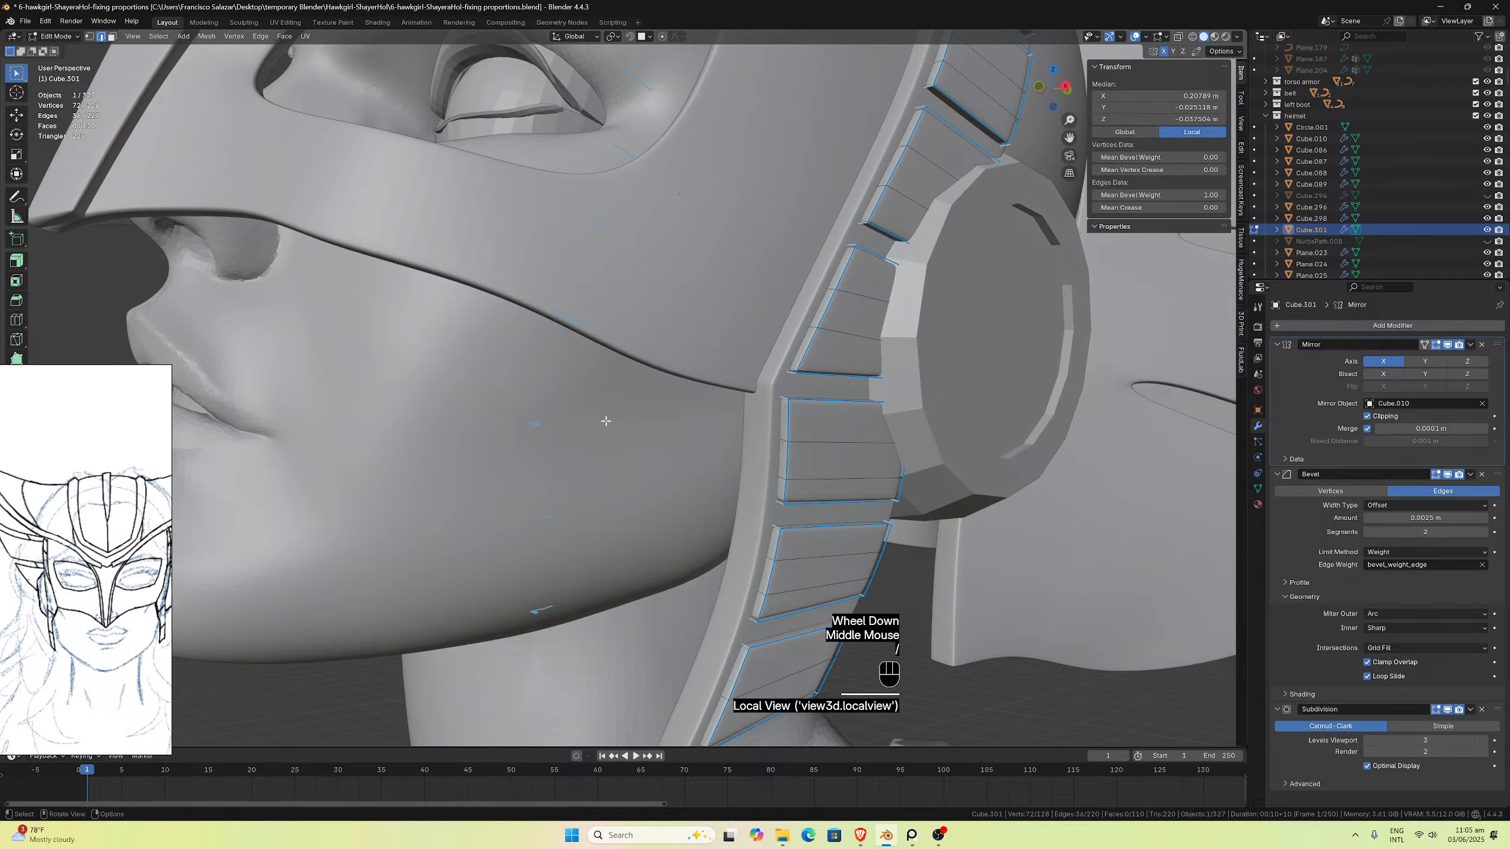
pyautogui.press('Tab')
pyautogui.scroll(-2, 689, 521)
pyautogui.moveTo(689, 521); pyautogui.dragTo(822, 640, button='middle')
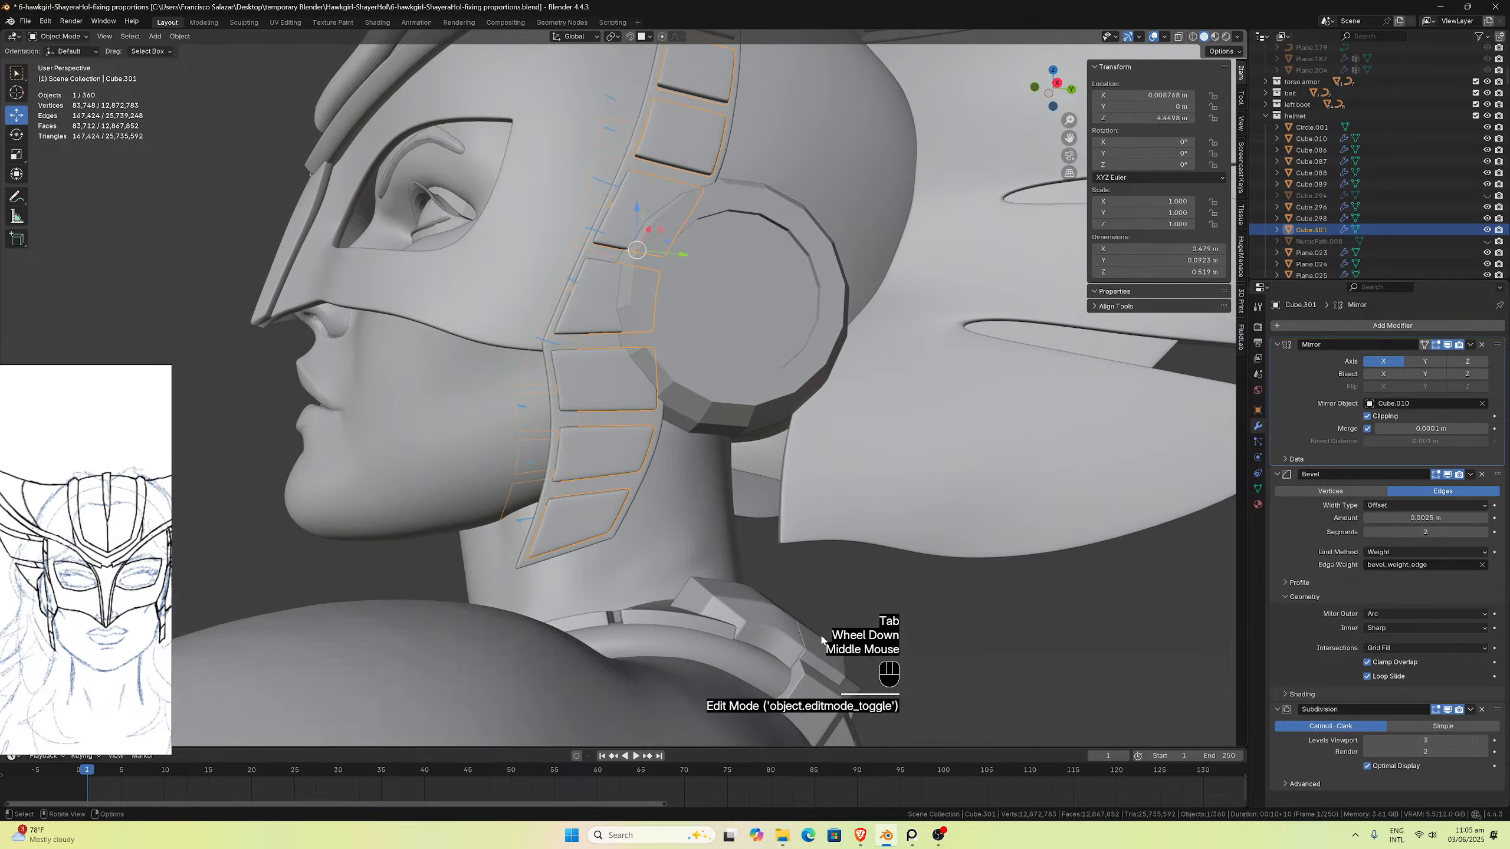
pyautogui.click(876, 597)
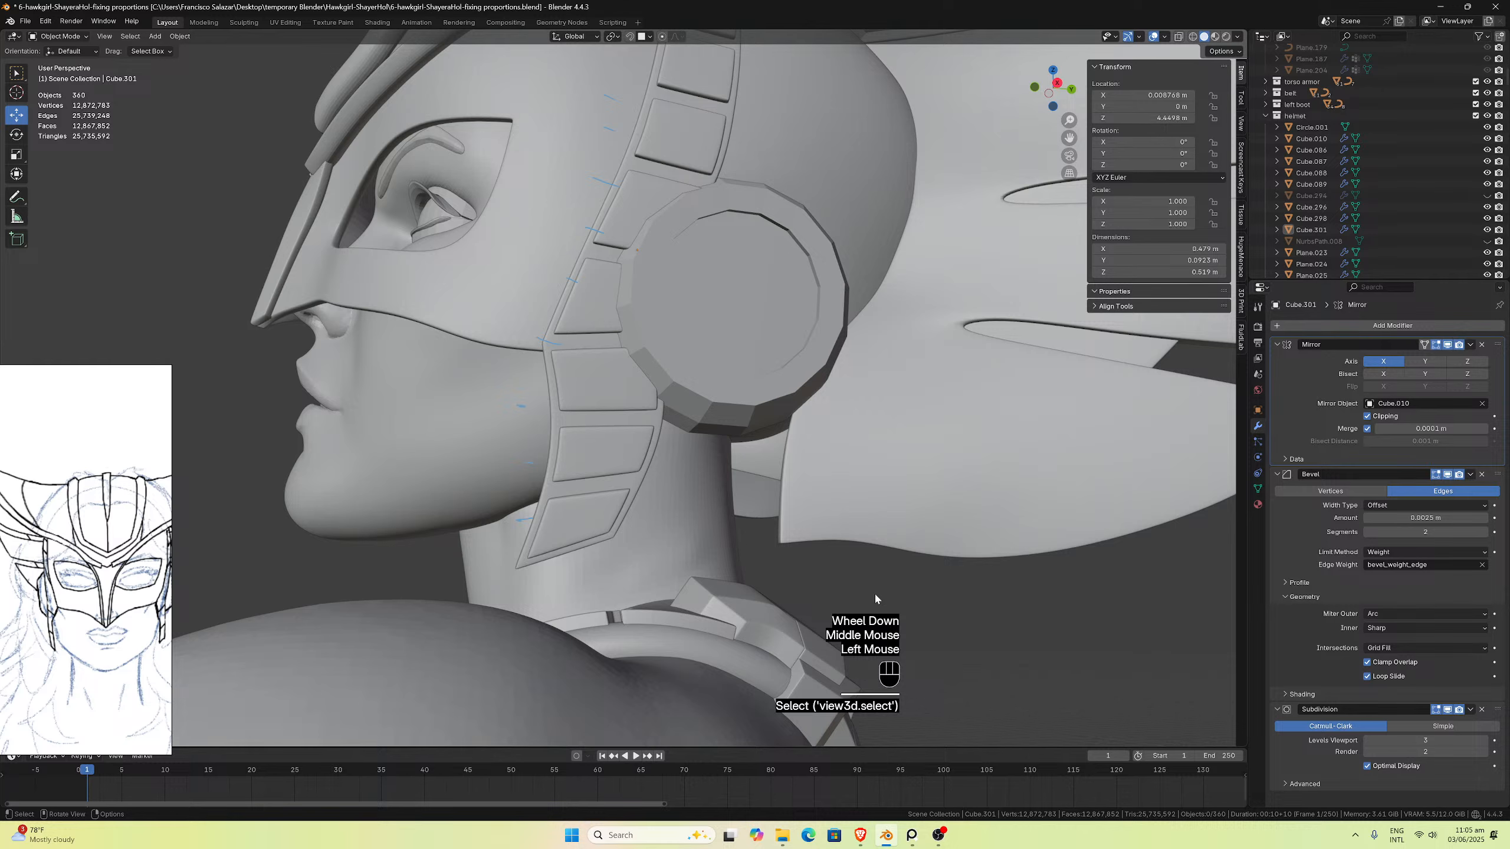
# Step: Apply the scale of the helmet's side panel object and deselect it
pyautogui.moveTo(874, 598); pyautogui.dragTo(762, 360, button='middle')
pyautogui.scroll(-1, 746, 394)
pyautogui.scroll(2, 722, 393)
pyautogui.scroll(-1, 726, 352)
pyautogui.click(698, 469)
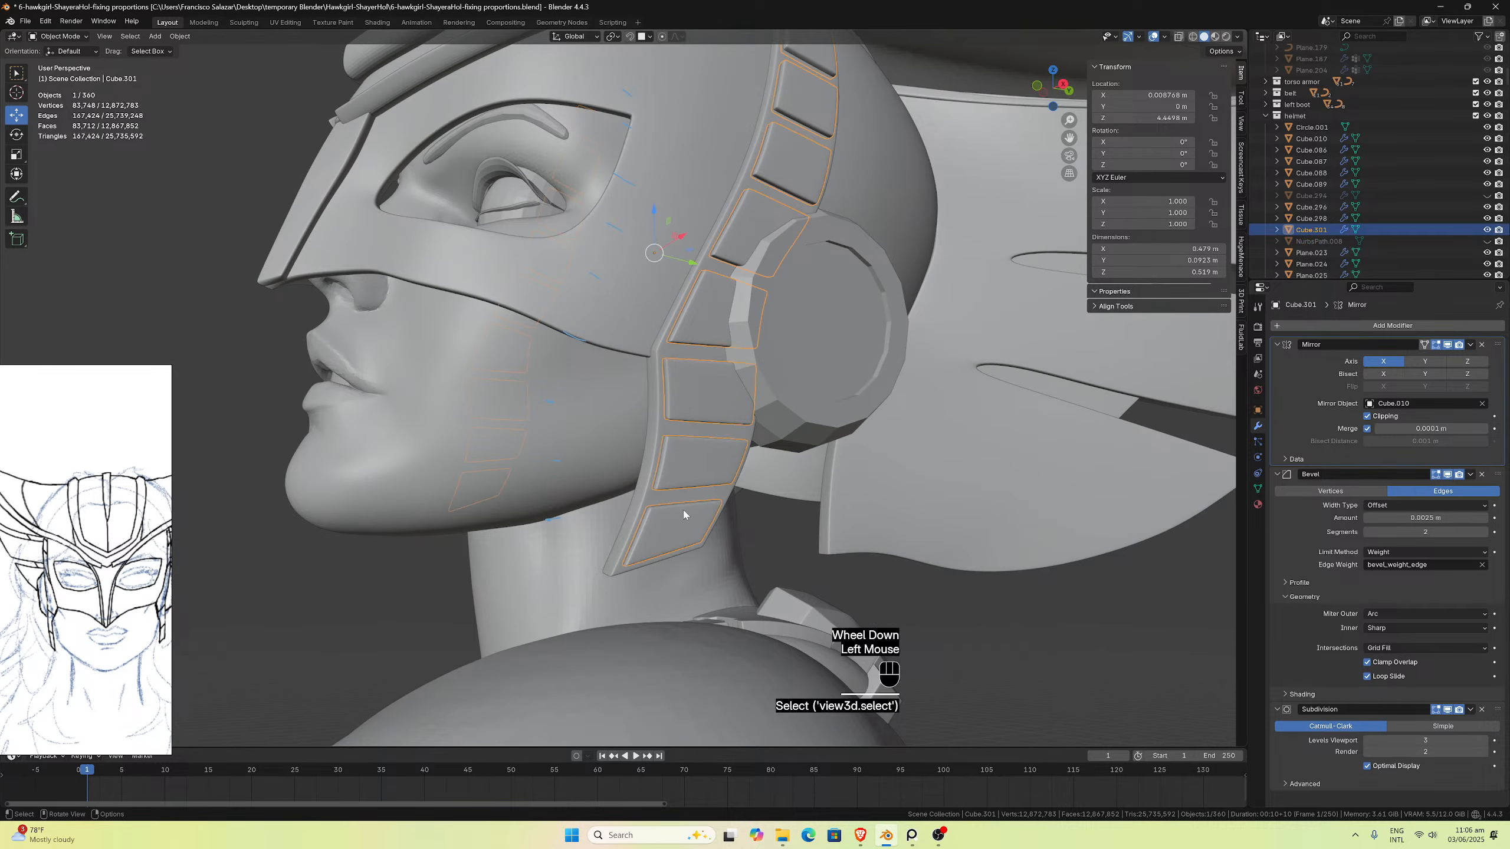
pyautogui.hotkey('ctrl', 'a')
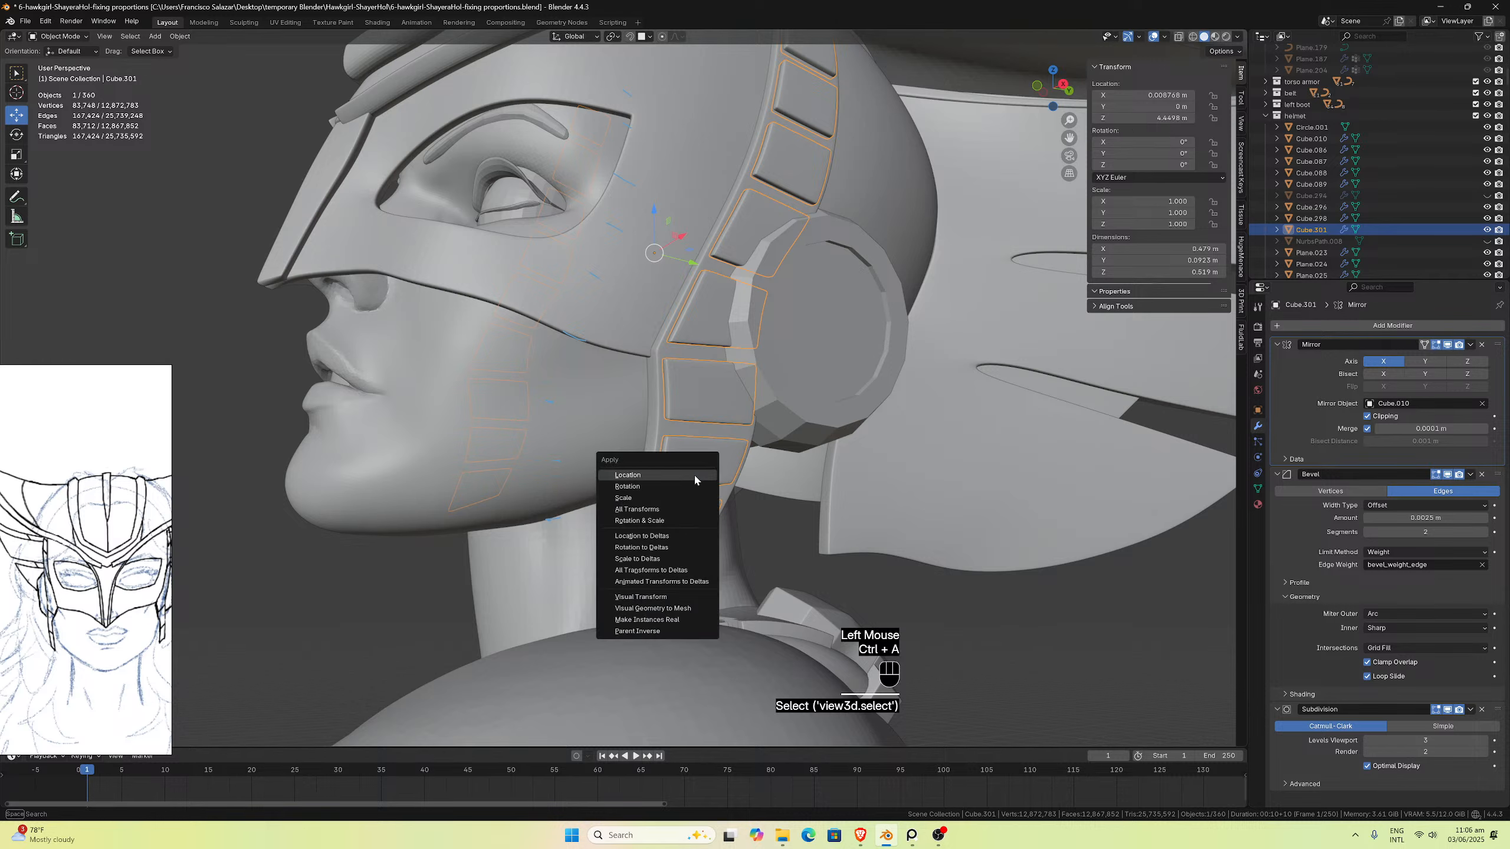
pyautogui.click(695, 494)
pyautogui.moveTo(695, 494); pyautogui.dragTo(663, 493, button='middle')
pyautogui.click(670, 484)
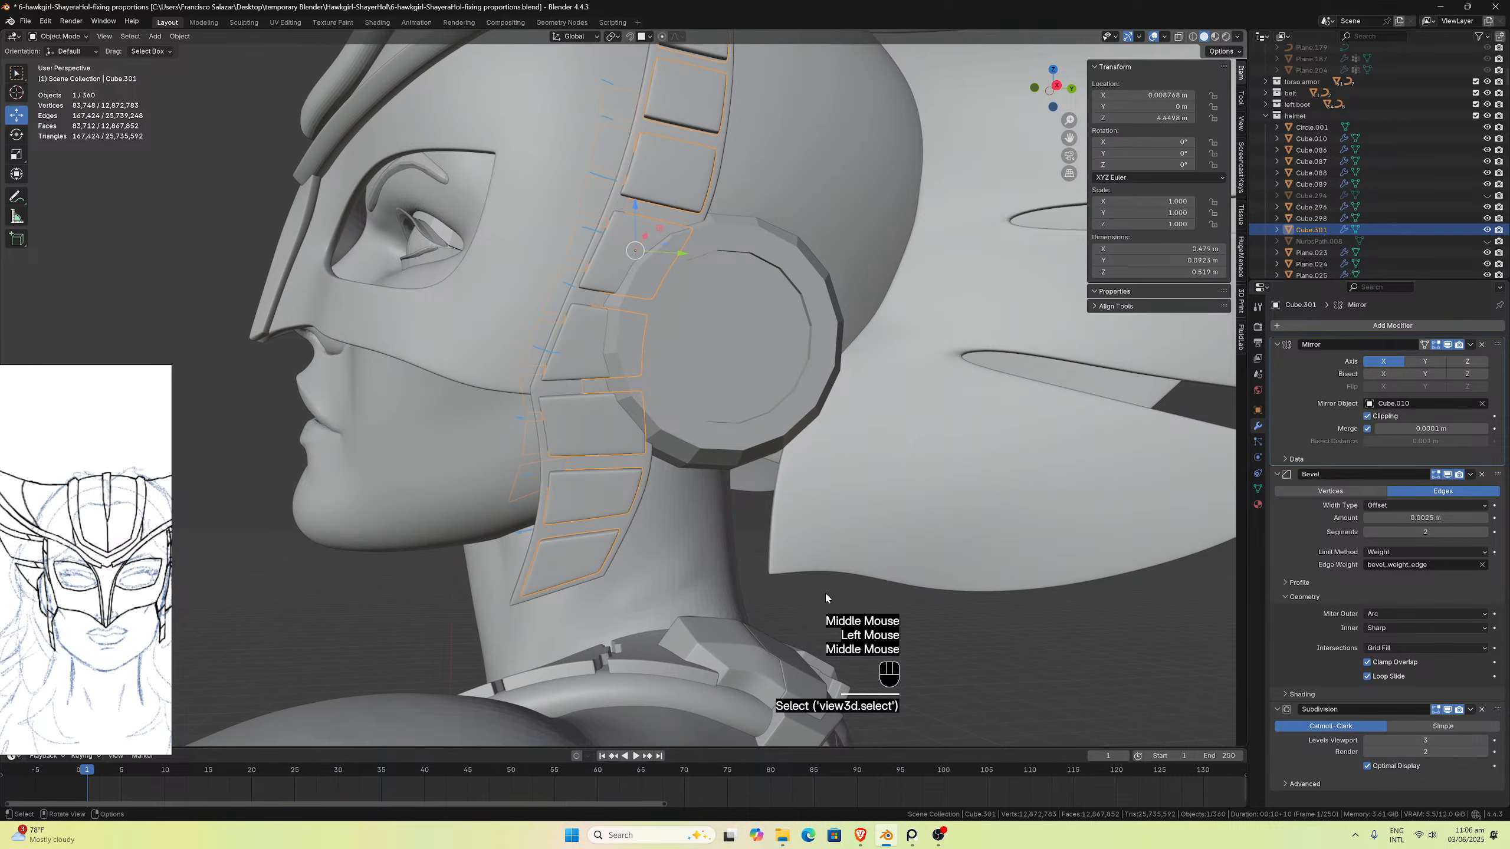
pyautogui.click(826, 597)
# Step: Examine the beveled side panels along the cheek strip and around the ear disc from several angles
pyautogui.moveTo(729, 585); pyautogui.dragTo(632, 416, button='middle')
pyautogui.scroll(-3, 710, 479)
pyautogui.scroll(2, 622, 460)
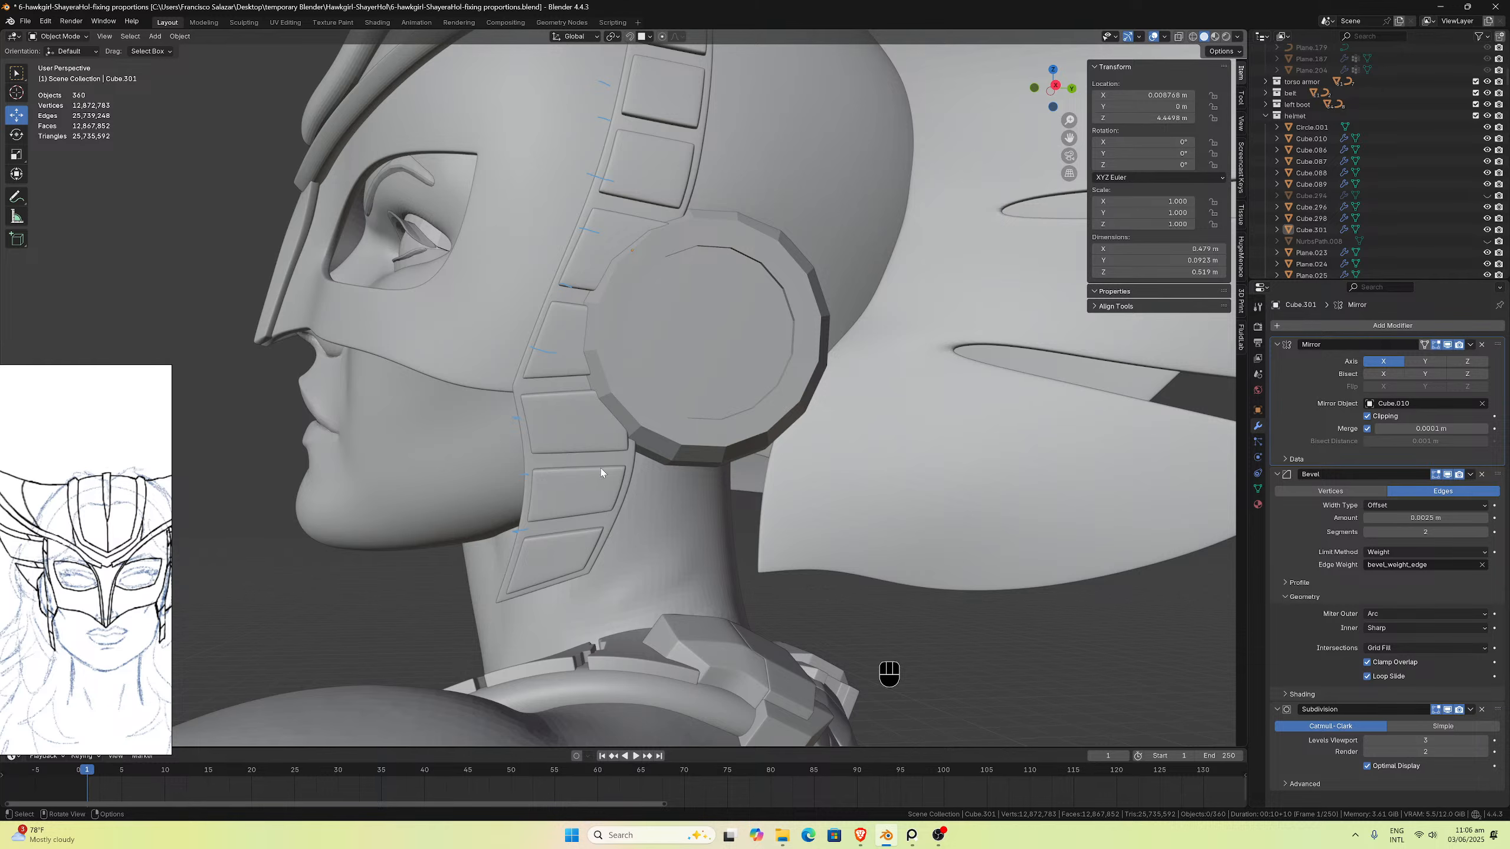
pyautogui.scroll(-2, 625, 453)
pyautogui.moveTo(625, 453); pyautogui.dragTo(589, 526, button='middle')
pyautogui.scroll(3, 636, 450)
pyautogui.scroll(-2, 631, 485)
pyautogui.scroll(1, 614, 408)
pyautogui.scroll(2, 554, 489)
pyautogui.scroll(-2, 583, 484)
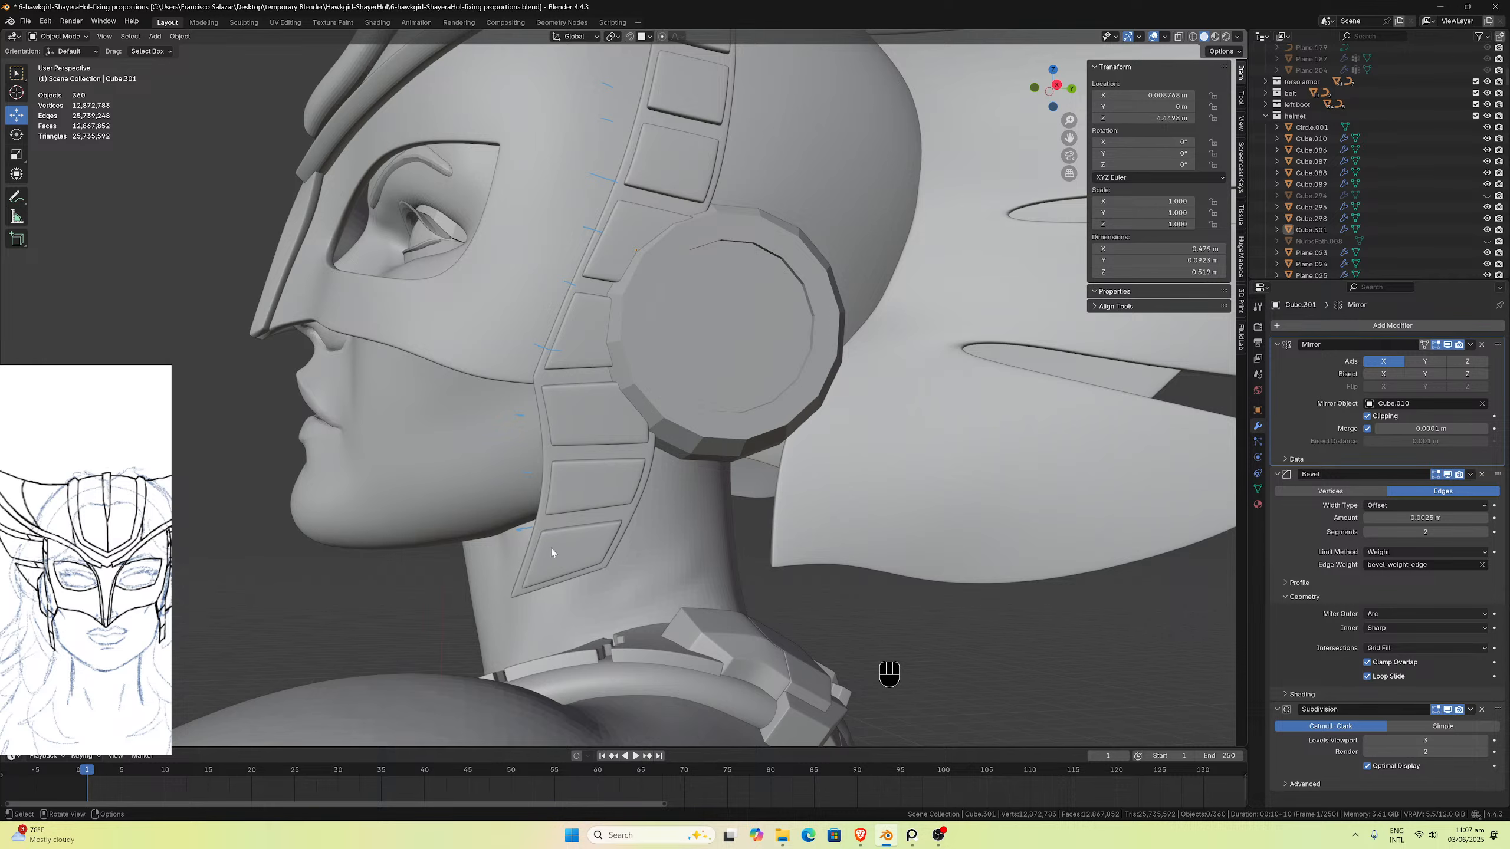
pyautogui.moveTo(551, 552); pyautogui.dragTo(633, 607, button='middle')
pyautogui.scroll(2, 566, 521)
pyautogui.scroll(-1, 556, 423)
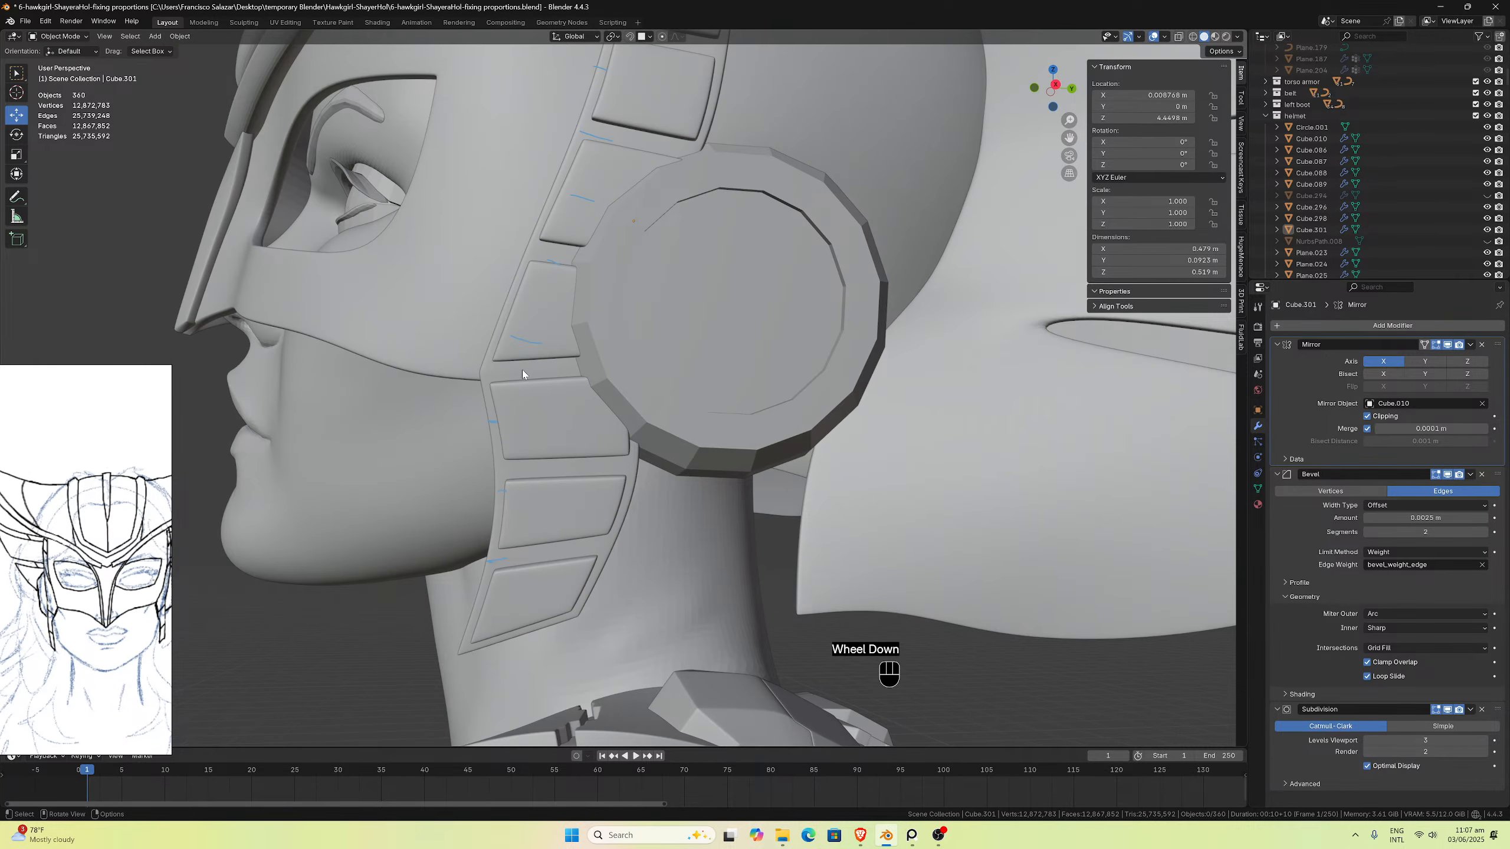
# Step: Examine the helmet on the full figure and the fit of its side panels against the ear disc up close
pyautogui.click(573, 327)
pyautogui.click(573, 327)
pyautogui.moveTo(573, 327); pyautogui.dragTo(574, 611, button='middle')
pyautogui.click(418, 673)
pyautogui.scroll(-2, 678, 524)
pyautogui.scroll(-3, 707, 482)
pyautogui.scroll(2, 573, 611)
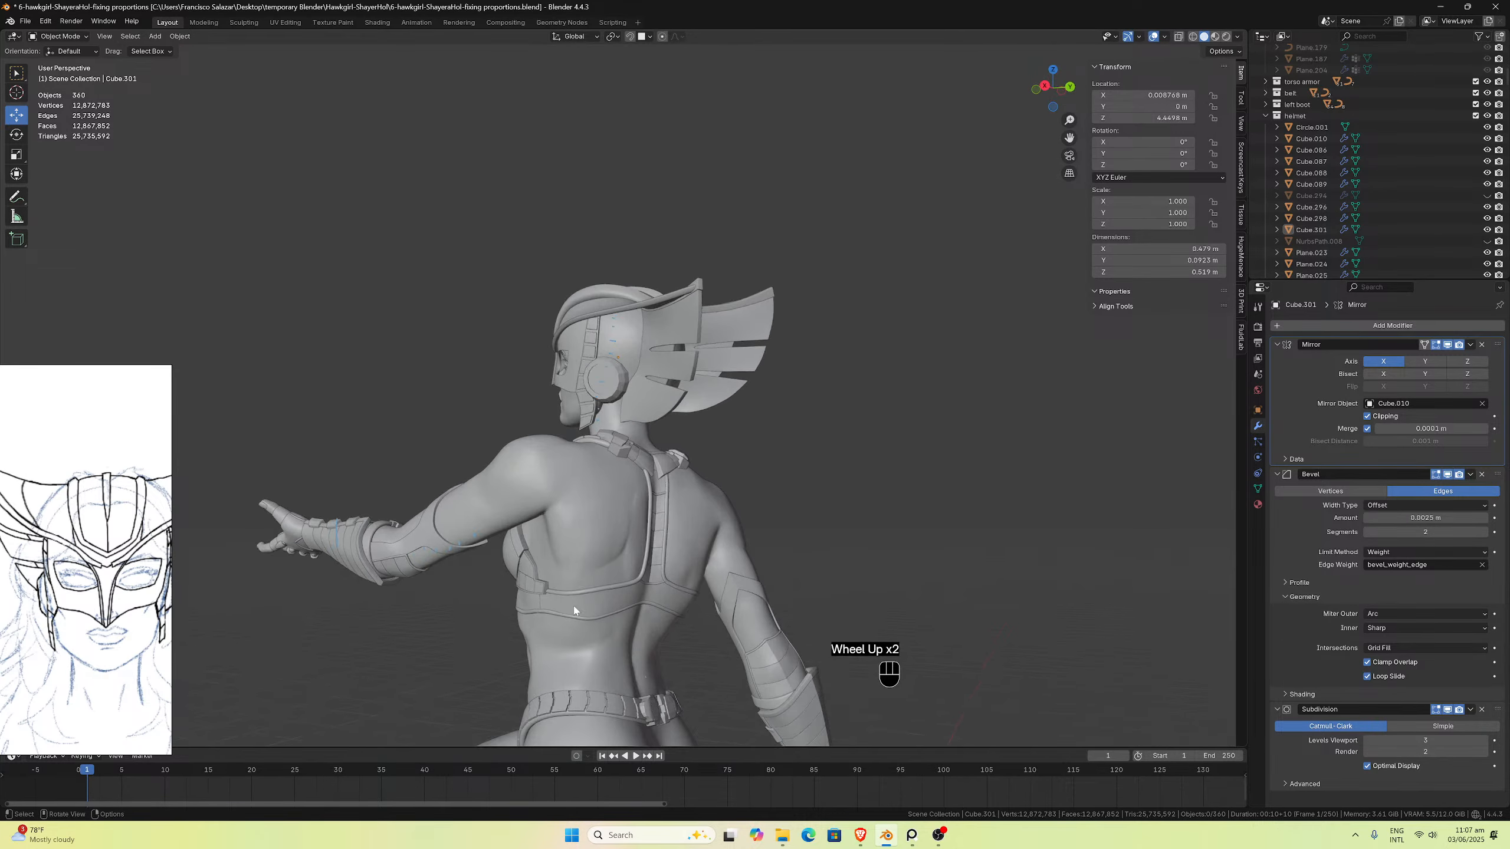
pyautogui.scroll(7, 606, 457)
pyautogui.moveTo(606, 458); pyautogui.dragTo(701, 458, button='middle')
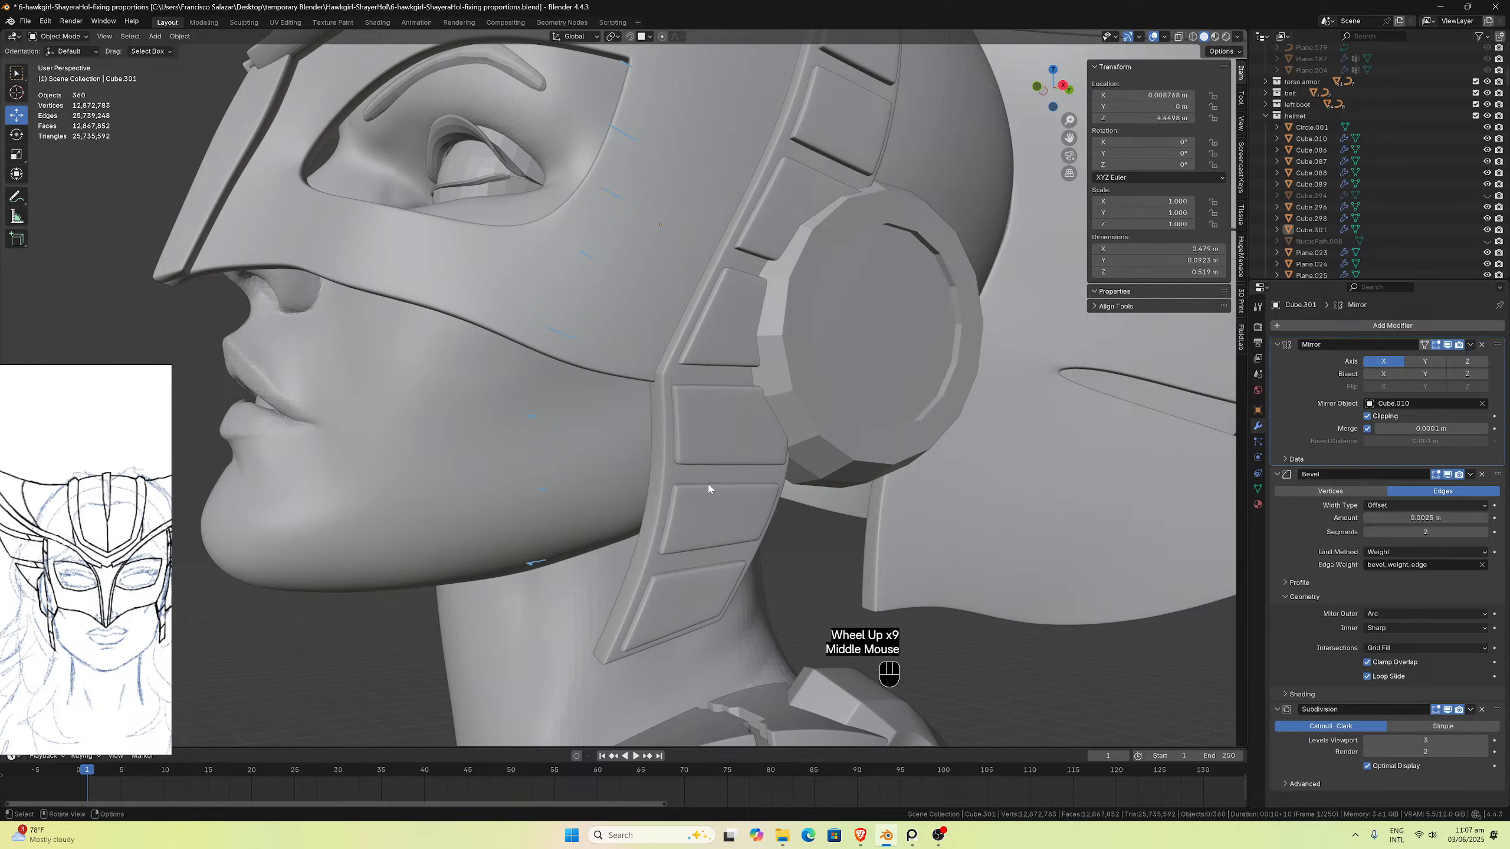
pyautogui.scroll(-3, 726, 523)
pyautogui.moveTo(716, 518); pyautogui.dragTo(648, 548, button='middle')
pyautogui.scroll(-3, 804, 537)
pyautogui.scroll(1, 647, 547)
pyautogui.scroll(7, 649, 555)
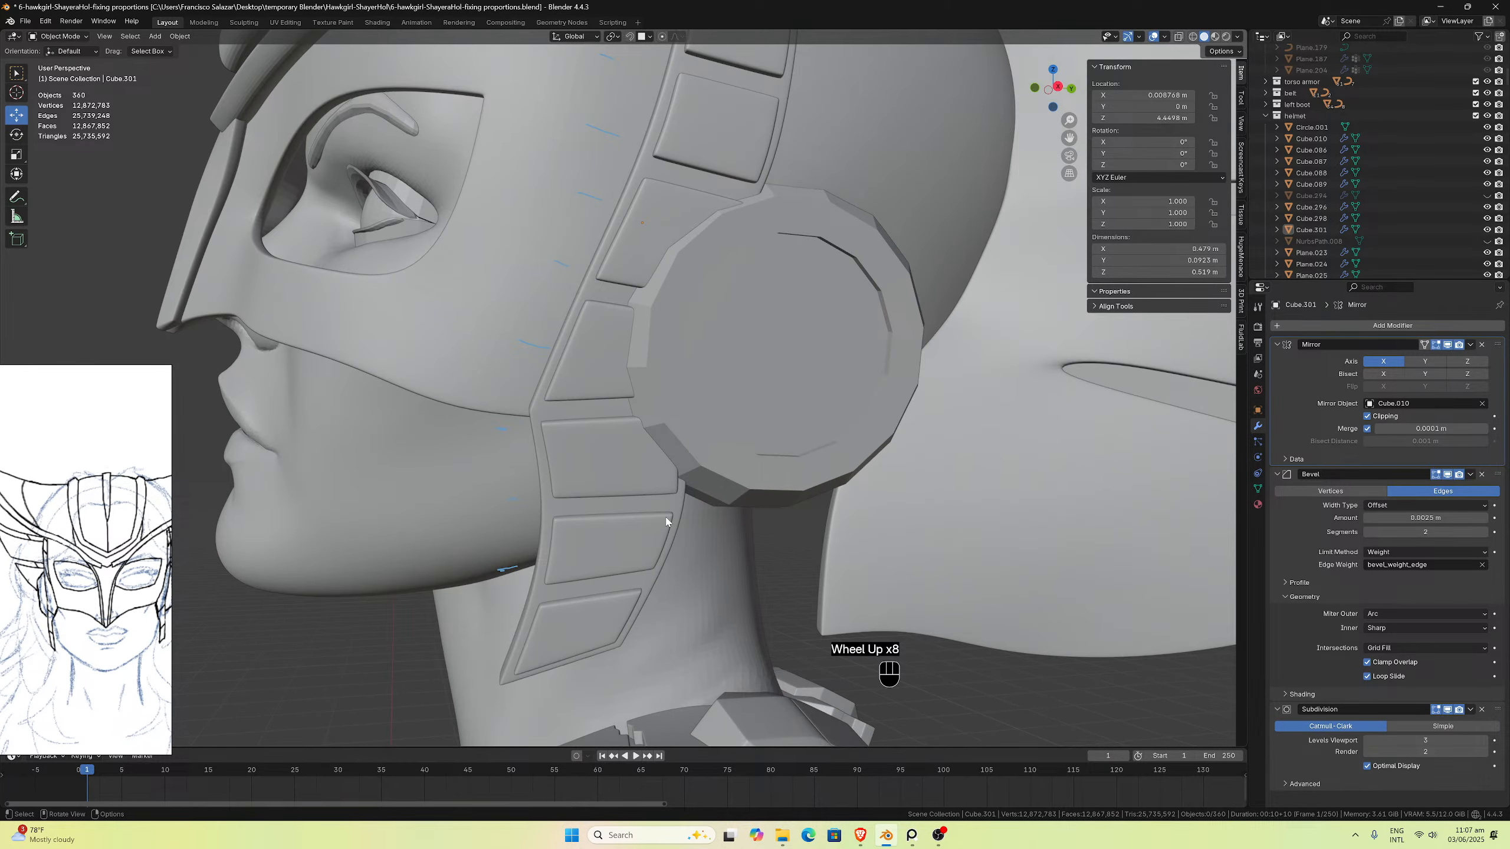
pyautogui.scroll(-2, 669, 516)
pyautogui.moveTo(669, 516); pyautogui.dragTo(668, 477, button='middle')
pyautogui.scroll(2, 667, 477)
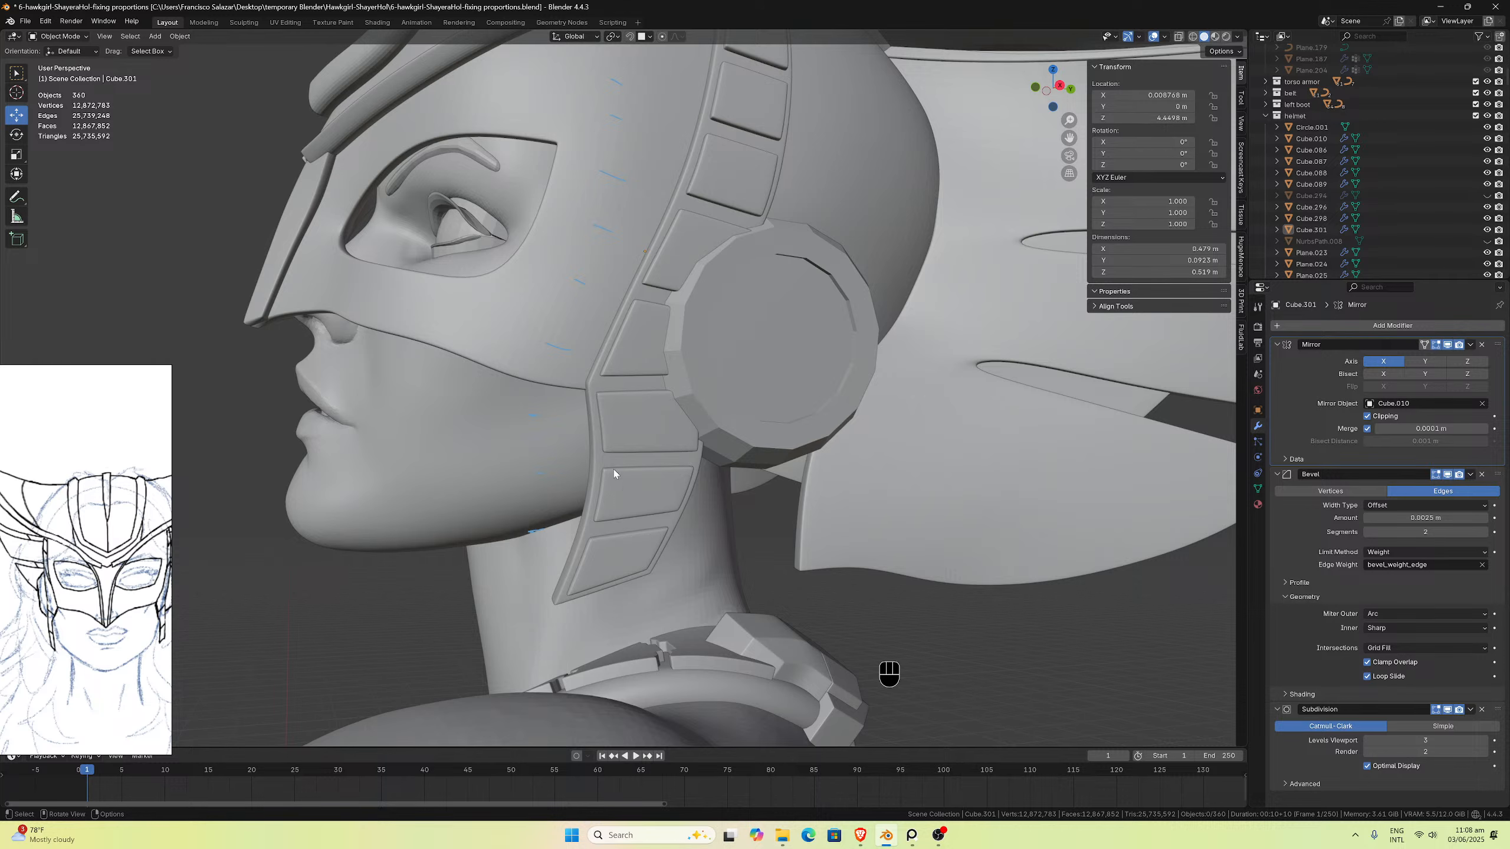
pyautogui.scroll(-1, 710, 157)
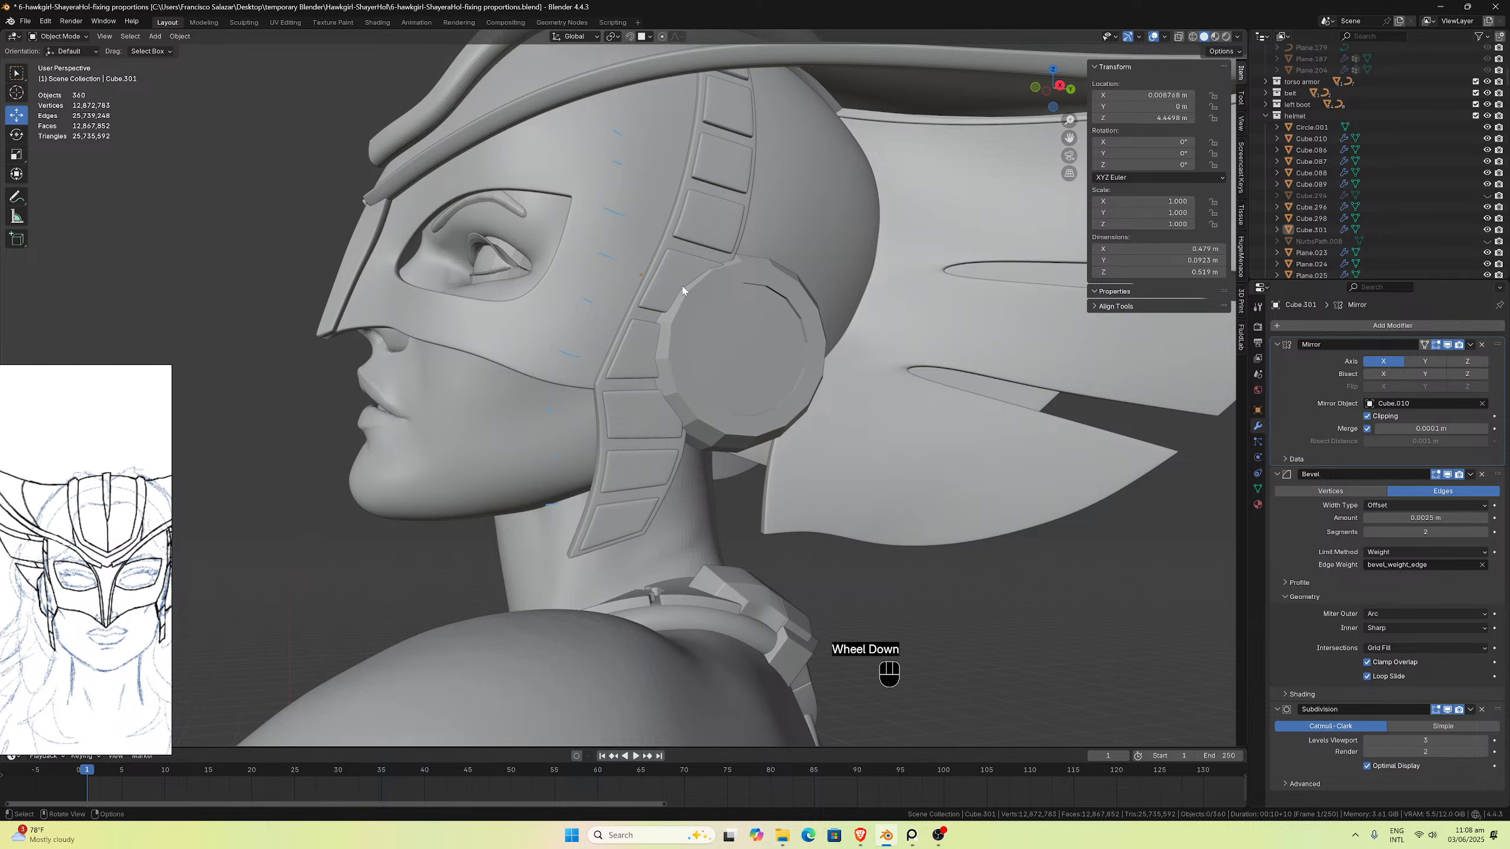
pyautogui.moveTo(703, 231); pyautogui.dragTo(613, 247, button='middle')
pyautogui.scroll(1, 613, 255)
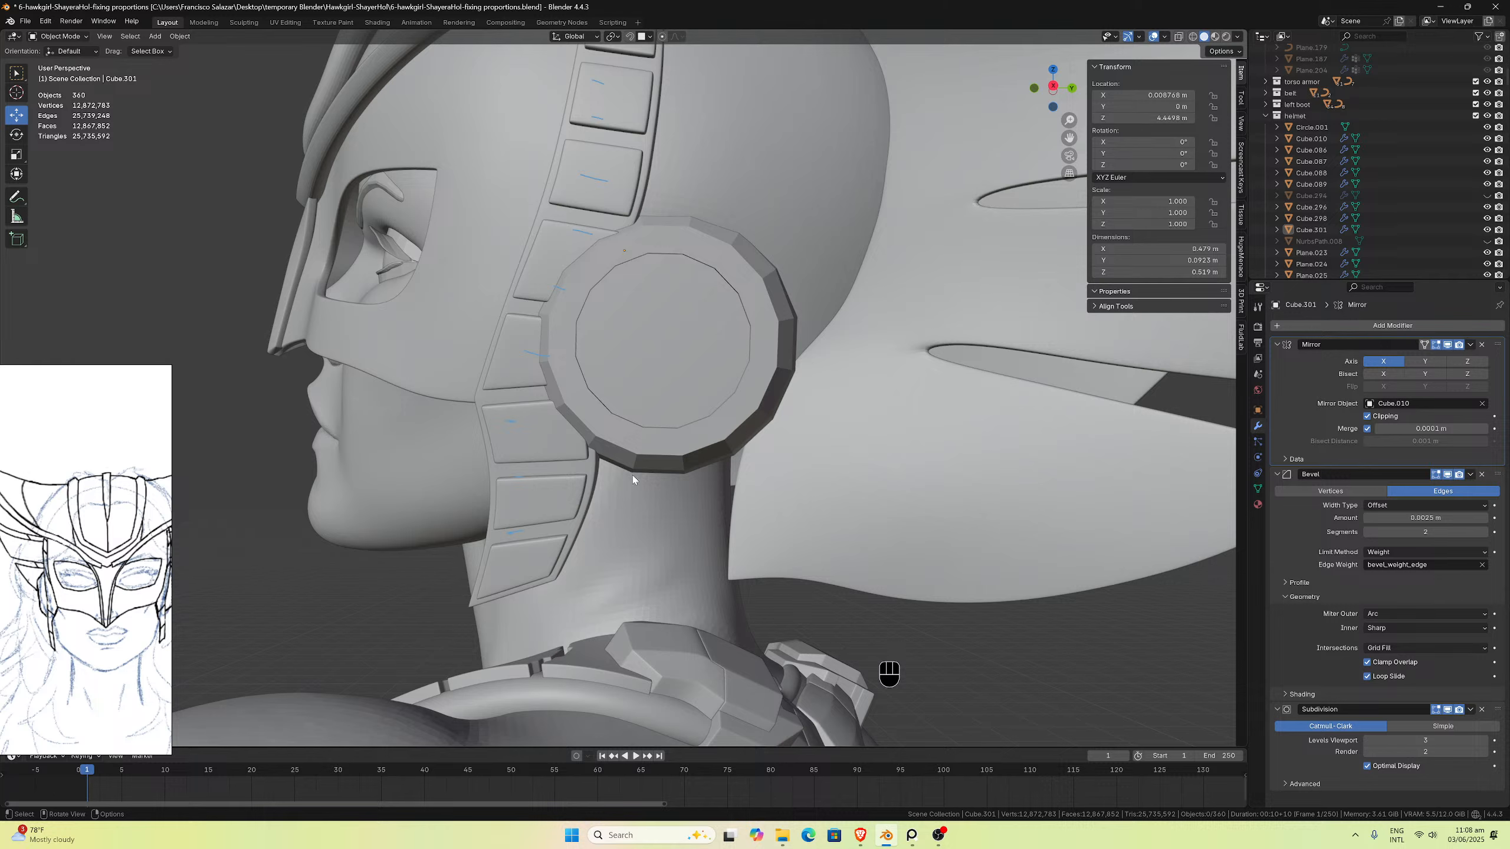
# Step: Examine the beveled side panels along the cheek strip and beside the ear disc from several angles, leaving them deselected
pyautogui.click(580, 461)
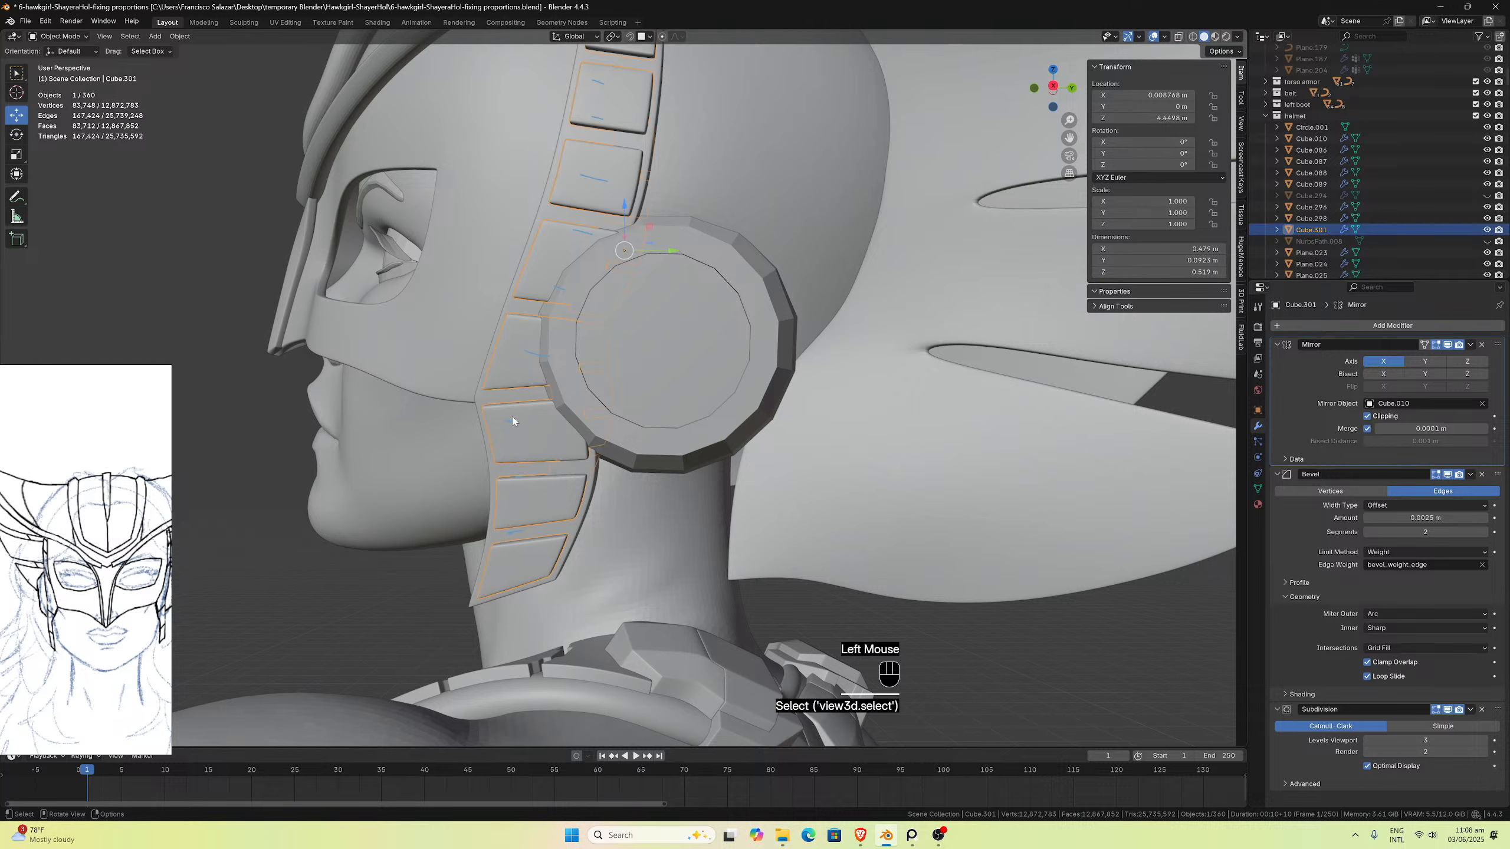
pyautogui.moveTo(577, 458); pyautogui.dragTo(555, 411, button='middle')
pyautogui.scroll(2, 559, 402)
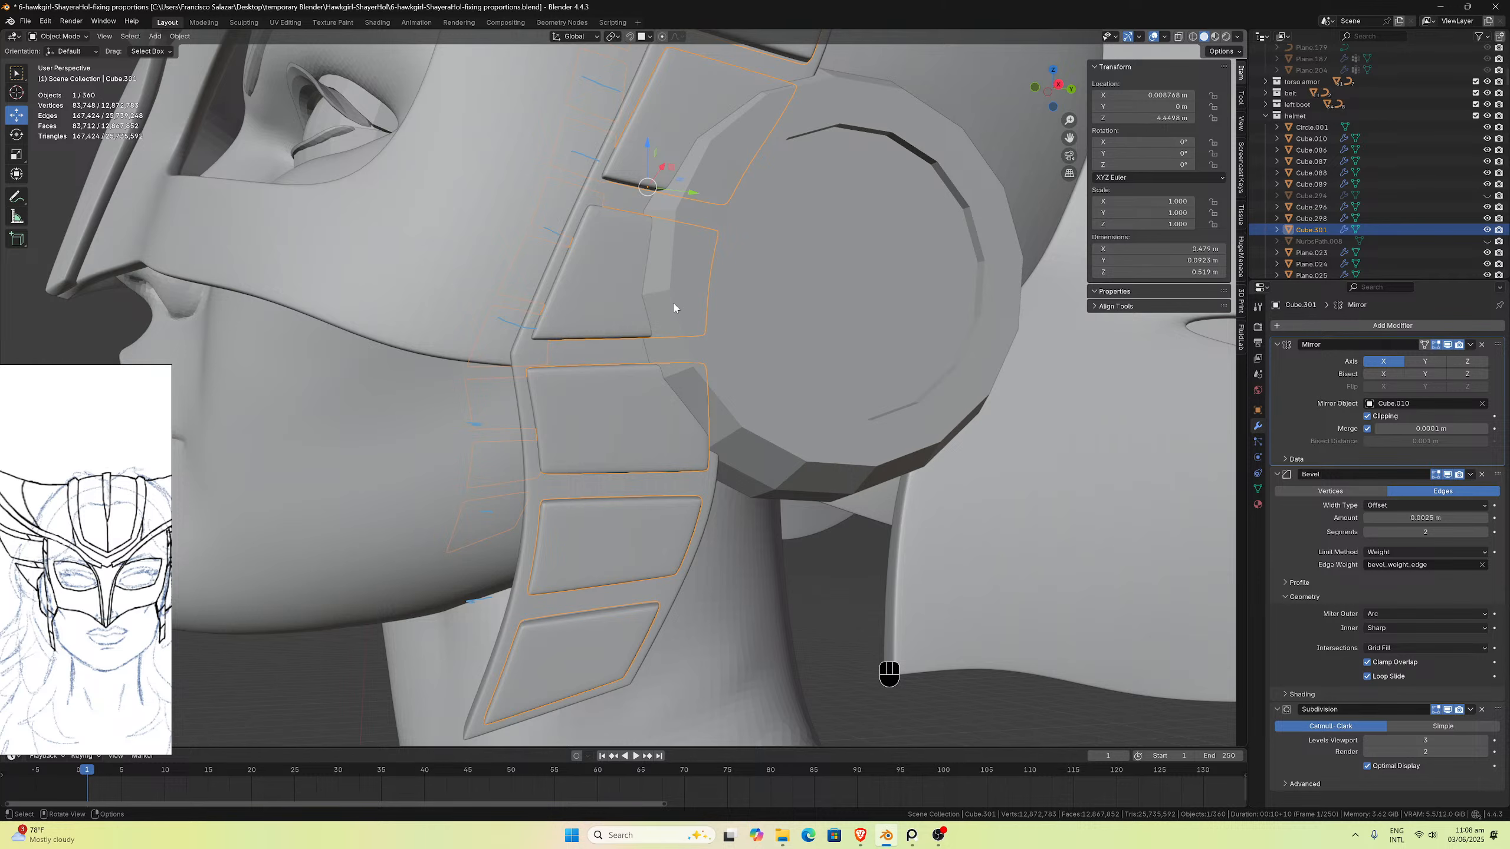
pyautogui.moveTo(718, 522); pyautogui.dragTo(651, 512, button='middle')
pyautogui.scroll(2, 651, 511)
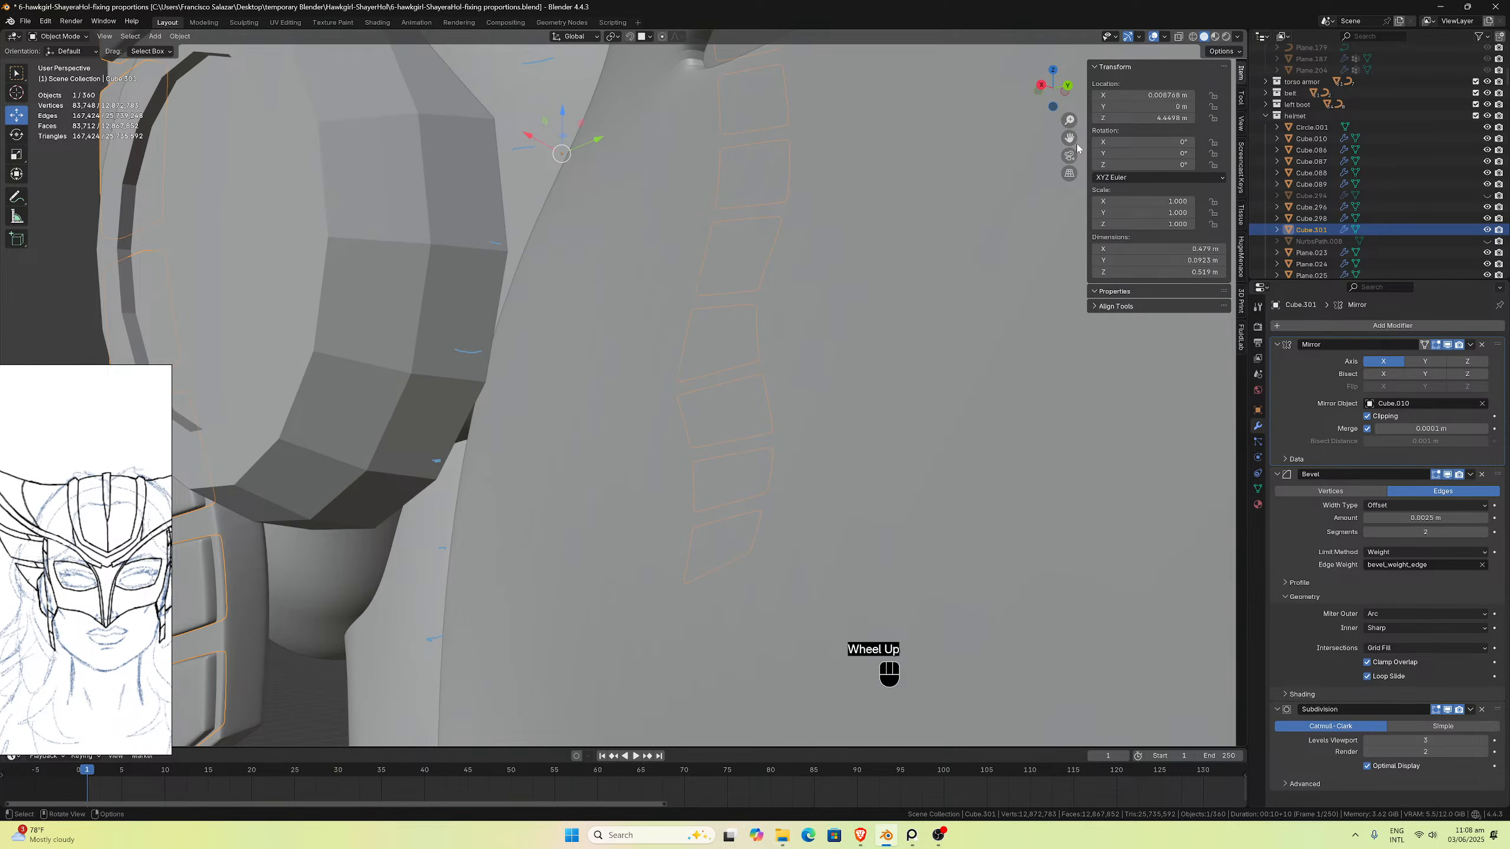
pyautogui.moveTo(1070, 139); pyautogui.dragTo(1332, 12)
pyautogui.scroll(2, 795, 398)
pyautogui.moveTo(796, 398); pyautogui.dragTo(837, 454, button='middle')
pyautogui.scroll(-2, 816, 393)
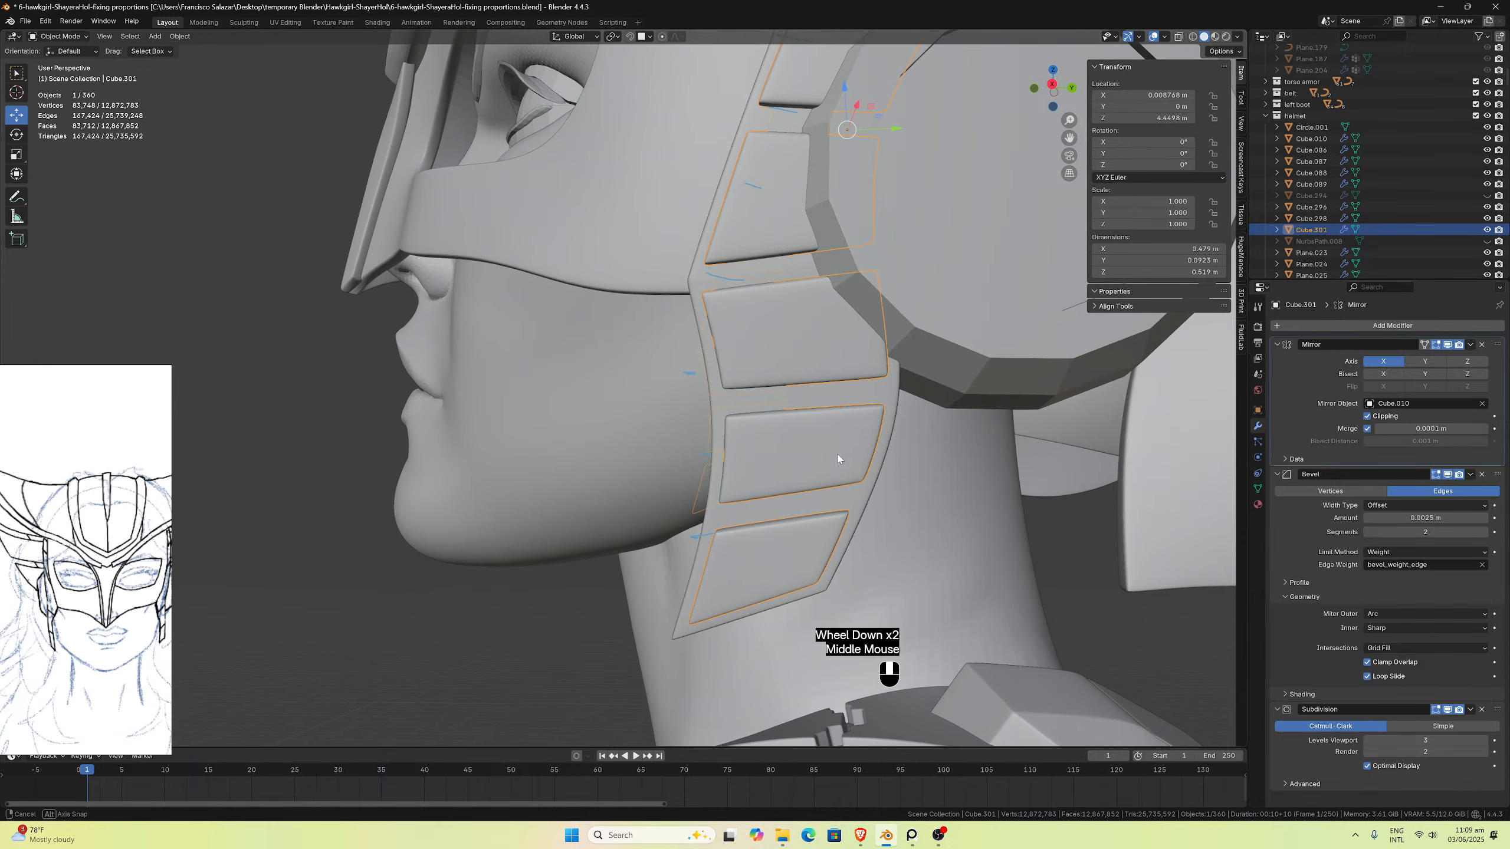
pyautogui.scroll(-3, 839, 456)
pyautogui.click(872, 503)
pyautogui.moveTo(871, 502); pyautogui.dragTo(870, 505, button='middle')
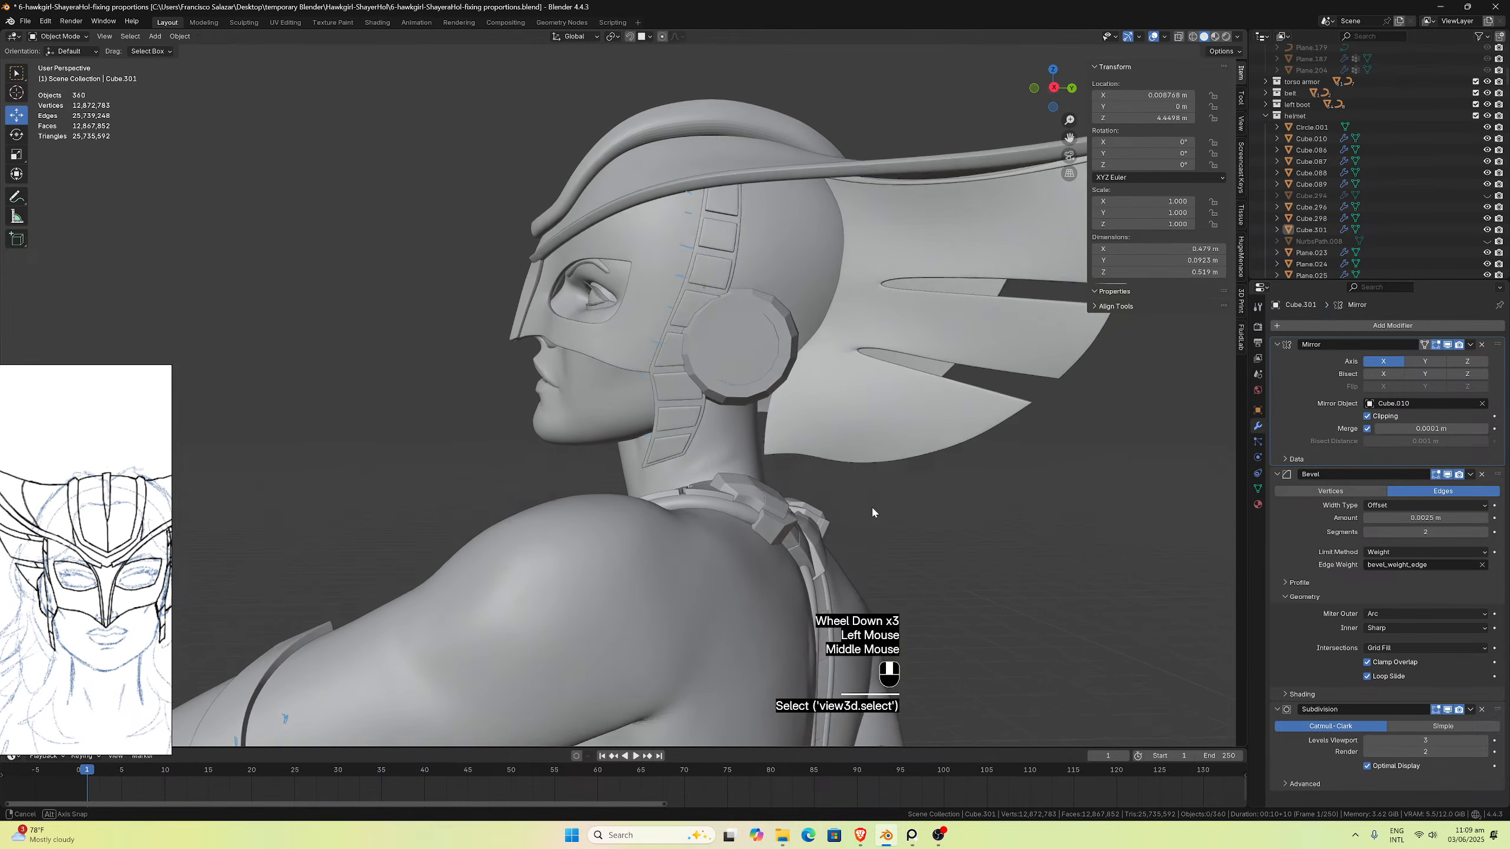
pyautogui.scroll(4, 802, 438)
pyautogui.scroll(-1, 802, 438)
pyautogui.scroll(2, 760, 462)
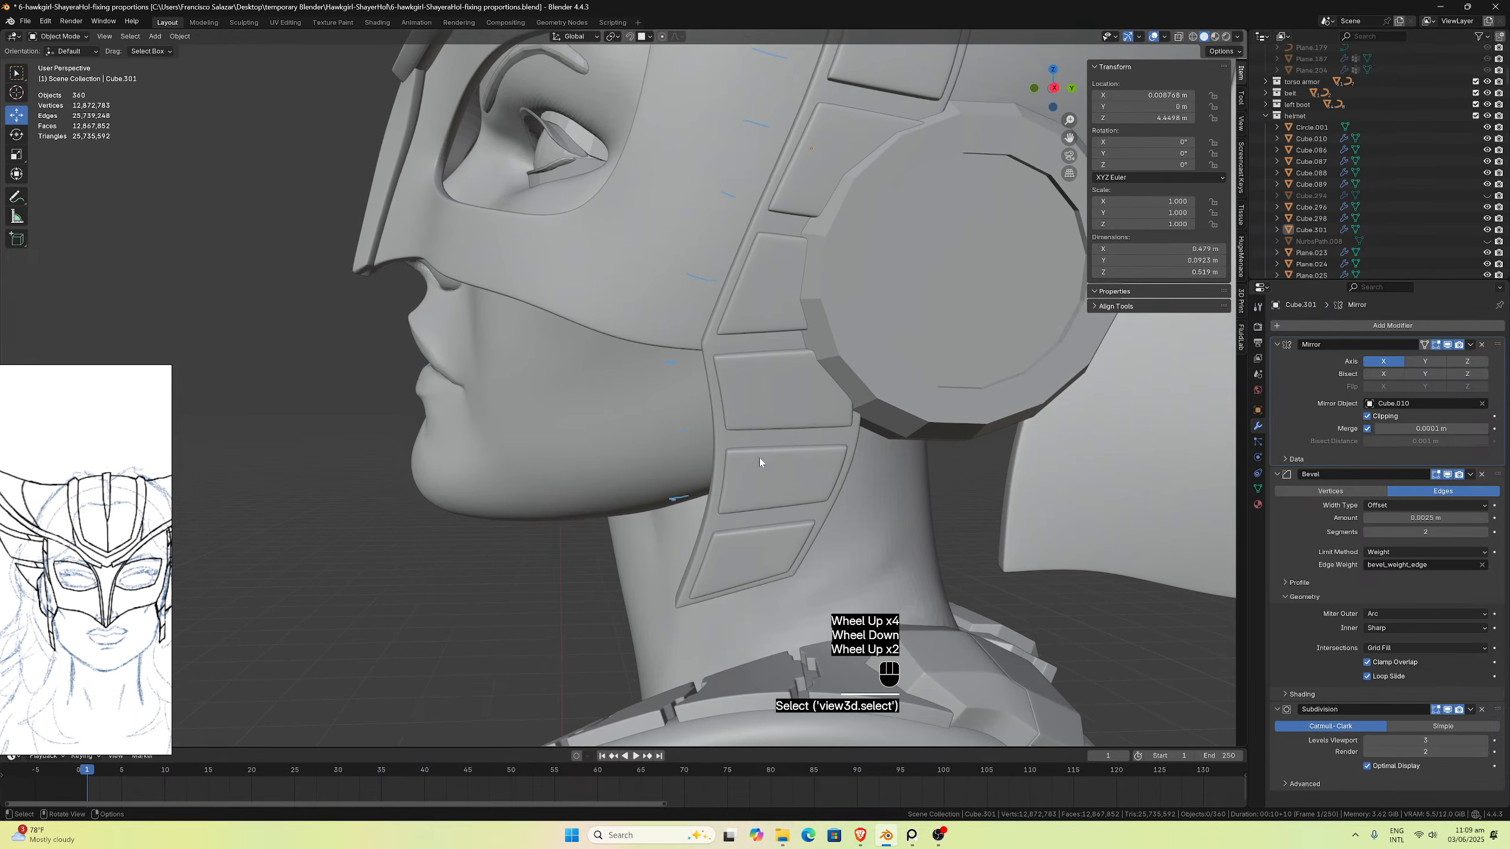
# Step: Hide the beveled side panels object so the cheek strip underneath is accessible
pyautogui.click(790, 482)
pyautogui.moveTo(798, 481); pyautogui.dragTo(815, 468, button='middle')
pyautogui.scroll(1, 815, 468)
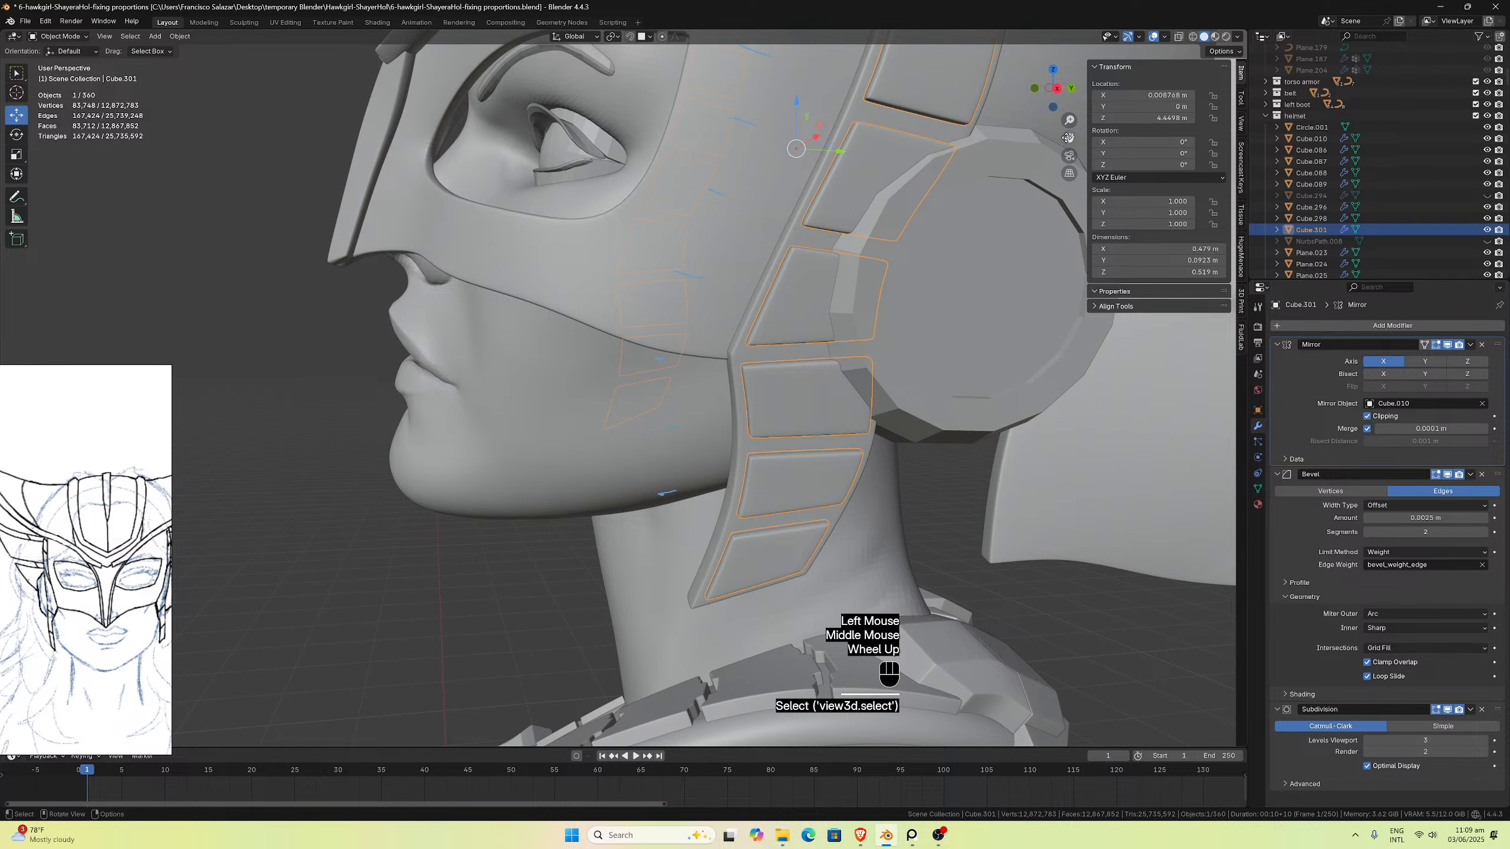
pyautogui.moveTo(1067, 138); pyautogui.dragTo(888, 173)
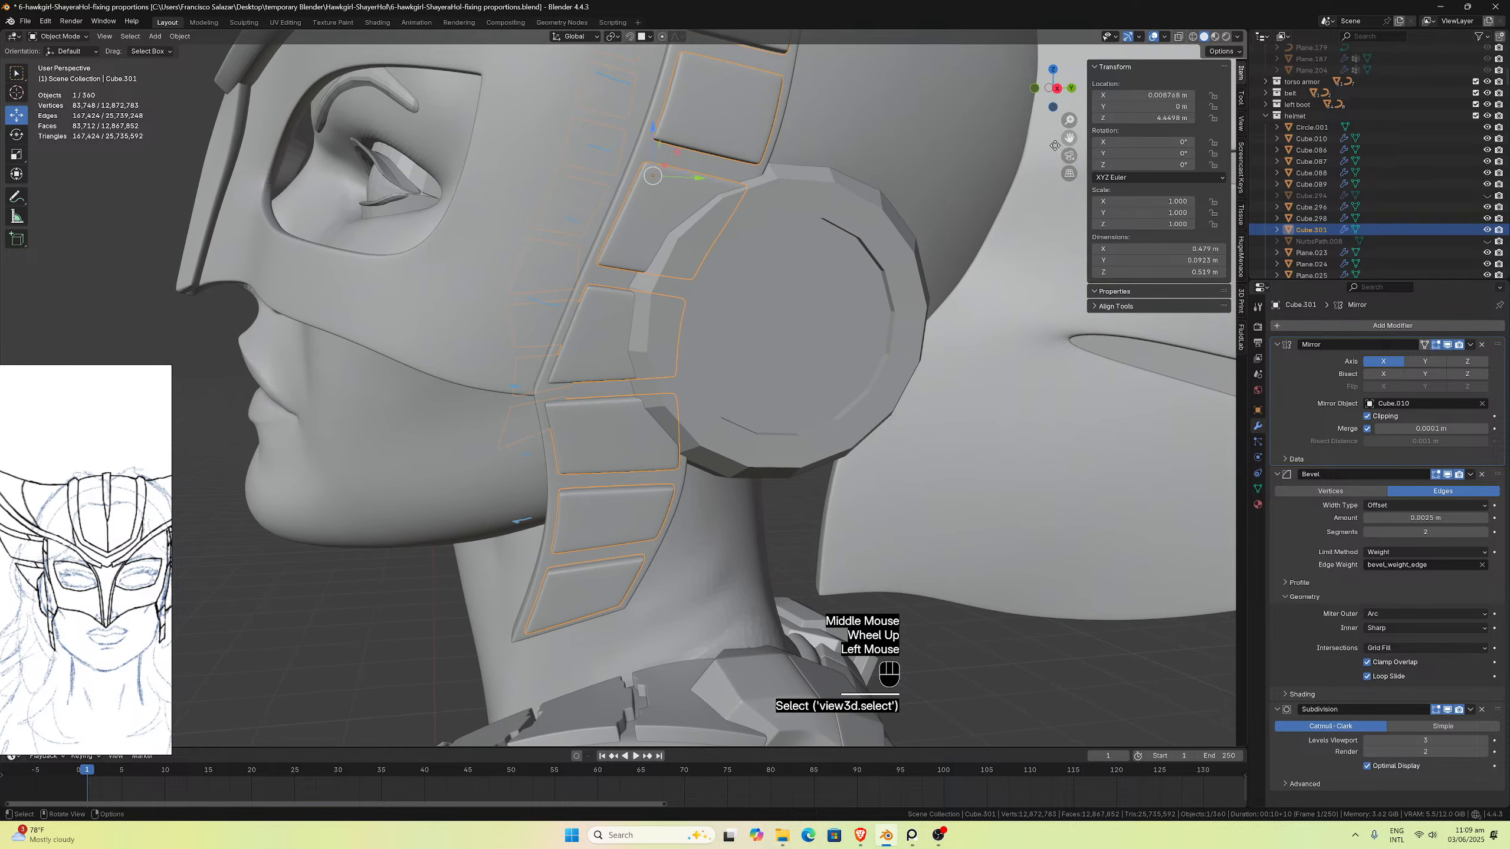
pyautogui.press('h')
# Step: Open the helmet's cheek strip mesh for editing in face selection mode
pyautogui.click(627, 483)
pyautogui.moveTo(626, 482); pyautogui.dragTo(625, 488, button='middle')
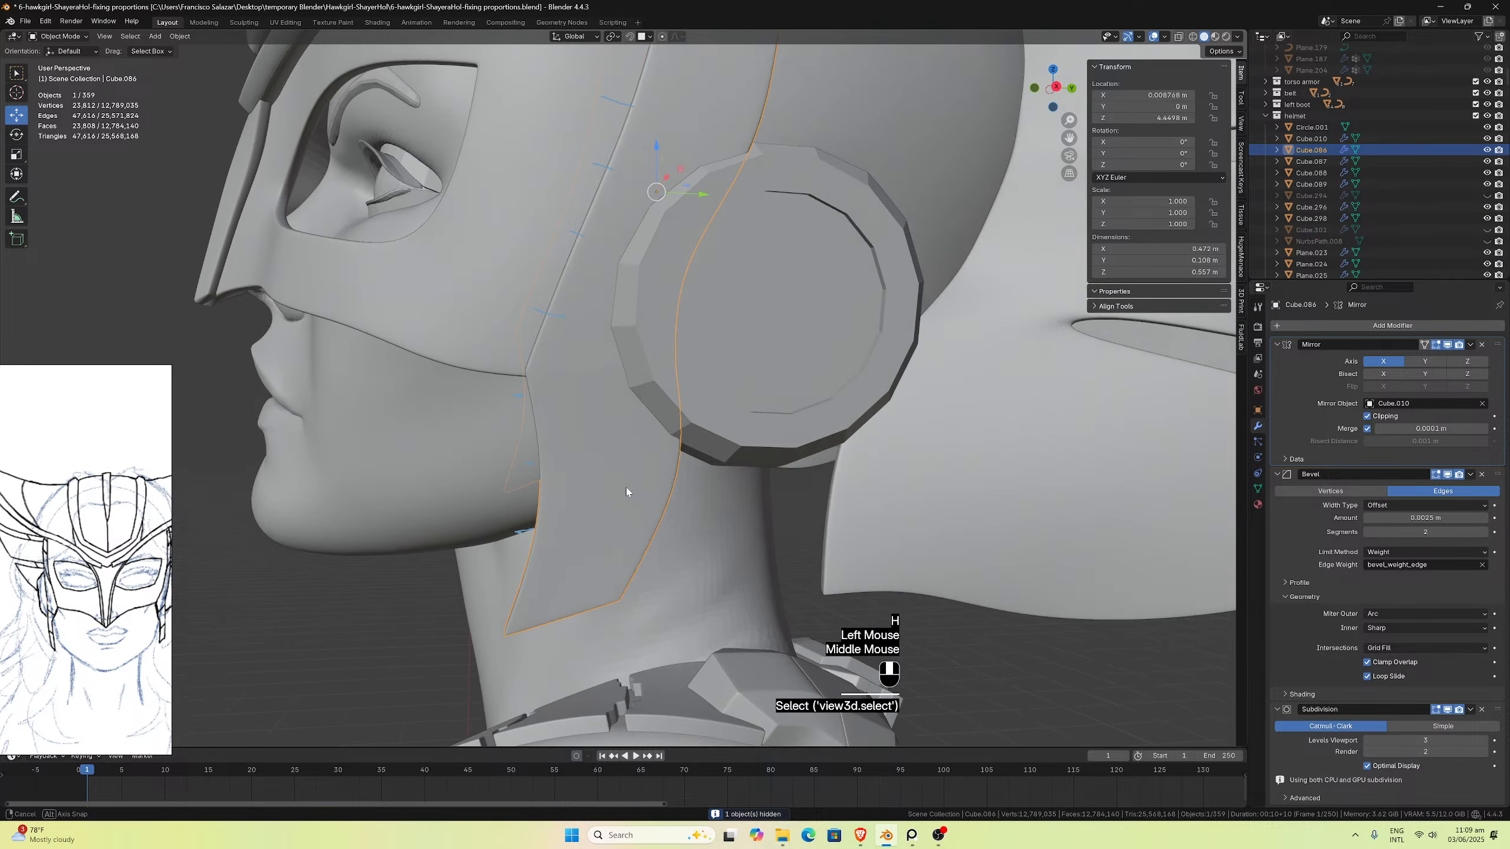
pyautogui.press('Tab')
pyautogui.click(596, 565)
pyautogui.scroll(-2, 596, 566)
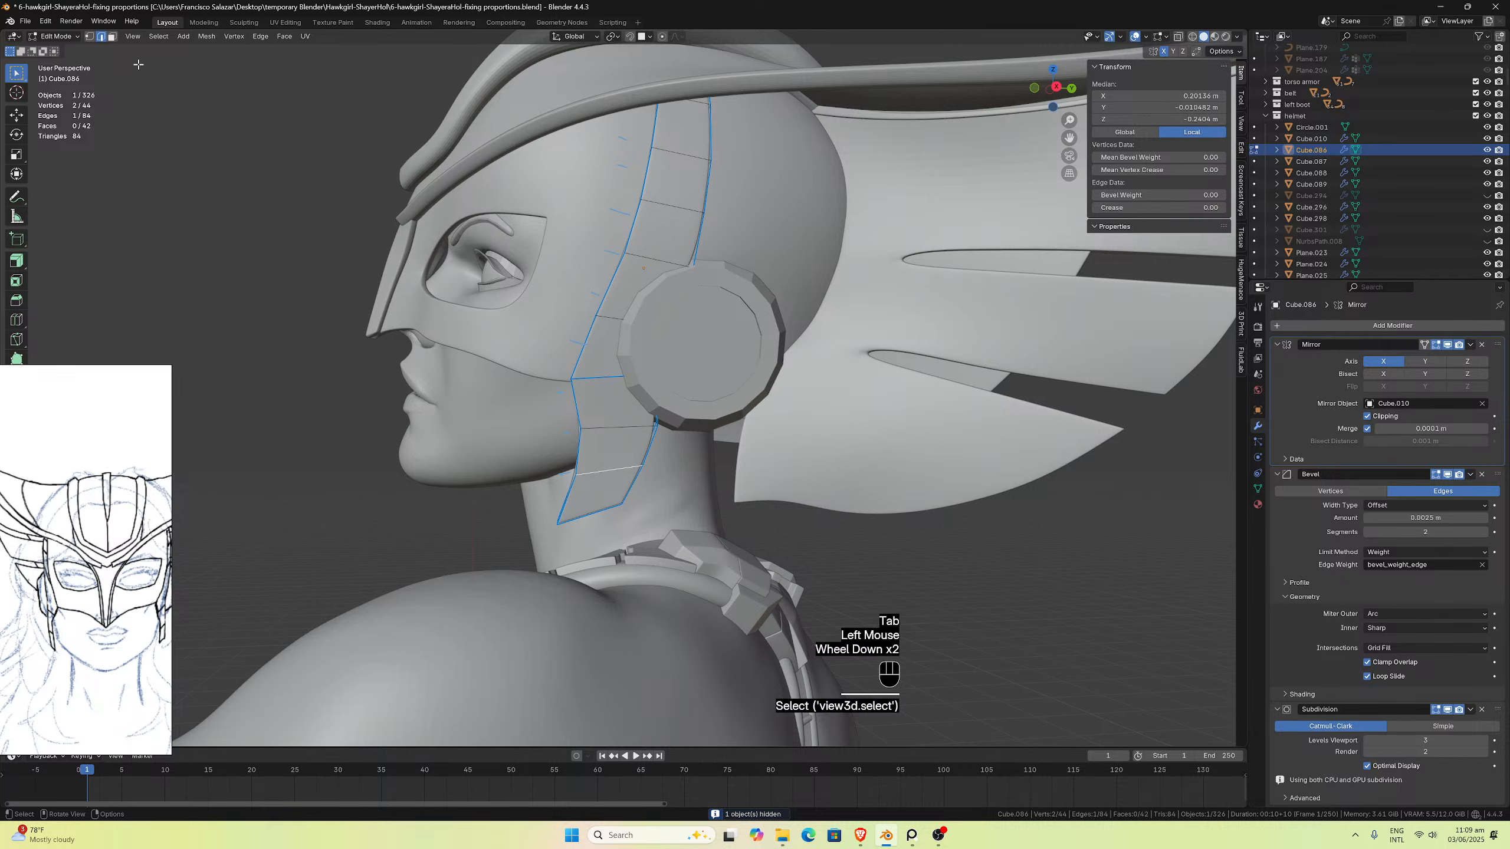
pyautogui.click(111, 37)
# Step: Select all nine outer faces of the cheek strip, from its lower tip up to beneath the helmet brim
pyautogui.click(597, 494)
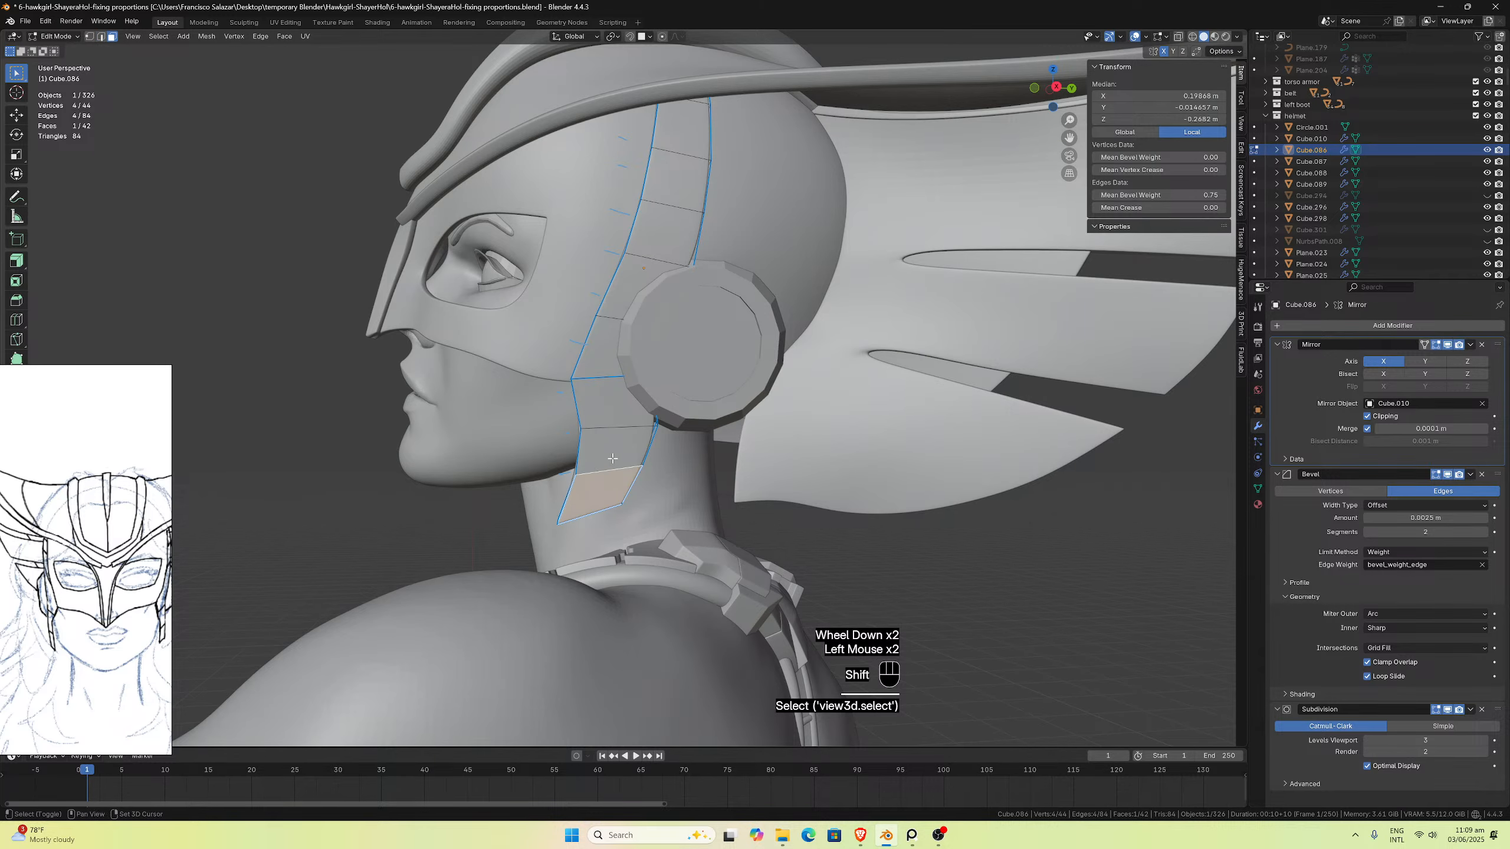
pyautogui.keyDown('shift'); pyautogui.click(615, 449); pyautogui.keyUp('shift')
pyautogui.keyDown('shift'); pyautogui.click(612, 402); pyautogui.keyUp('shift')
pyautogui.keyDown('shift'); pyautogui.click(599, 348); pyautogui.keyUp('shift')
pyautogui.keyDown('shift'); pyautogui.click(615, 287); pyautogui.keyUp('shift')
pyautogui.keyDown('shift'); pyautogui.click(654, 231); pyautogui.keyUp('shift')
pyautogui.moveTo(654, 232); pyautogui.dragTo(624, 203, button='middle')
pyautogui.keyDown('shift'); pyautogui.click(615, 172); pyautogui.keyUp('shift')
pyautogui.keyDown('shift'); pyautogui.click(615, 120); pyautogui.keyUp('shift')
pyautogui.moveTo(615, 120); pyautogui.dragTo(701, 176, button='middle')
pyautogui.keyDown('shift'); pyautogui.click(594, 108); pyautogui.keyUp('shift')
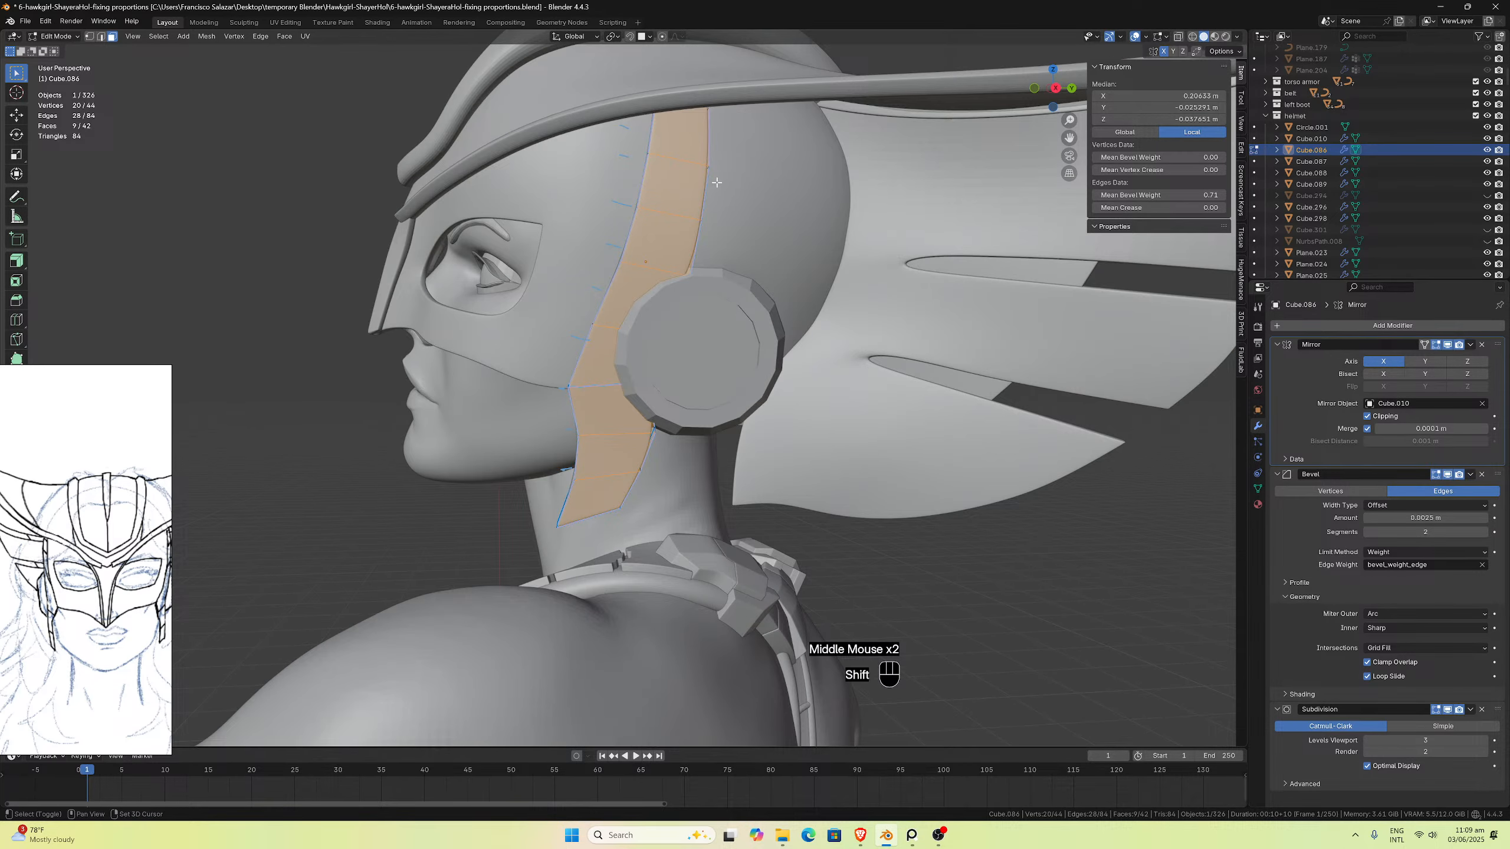
# Step: Duplicate the selected strip faces in place and separate them into their own object
pyautogui.hotkey('shift', 'd')
pyautogui.press('Escape')
pyautogui.moveTo(726, 186); pyautogui.dragTo(720, 183, button='middle')
pyautogui.press('p')
pyautogui.click(720, 181)
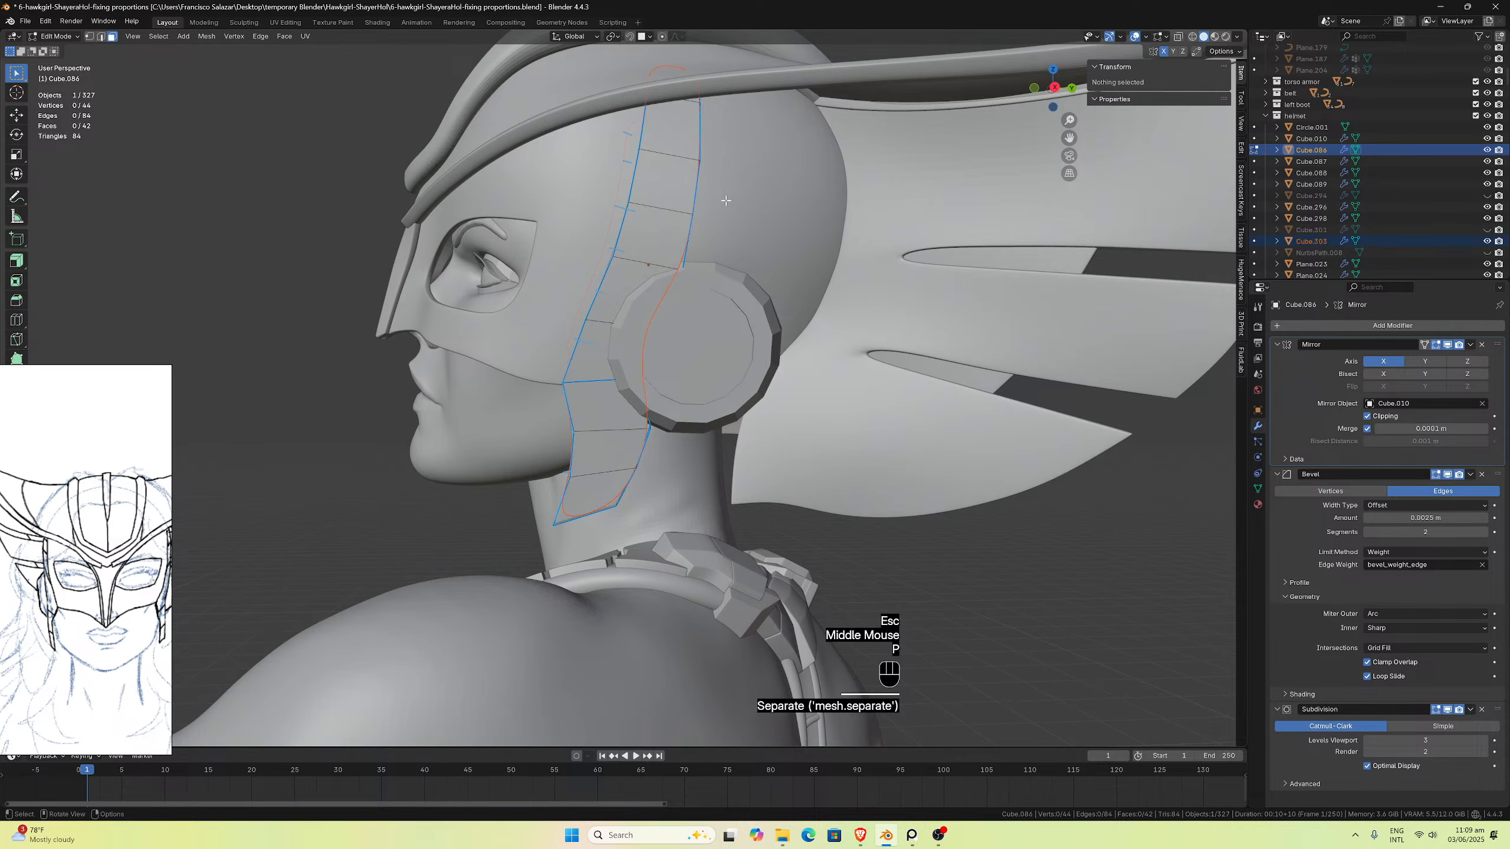
# Step: Switch editing from the original cheek strip to the separated copy and select all of its faces
pyautogui.scroll(2, 724, 202)
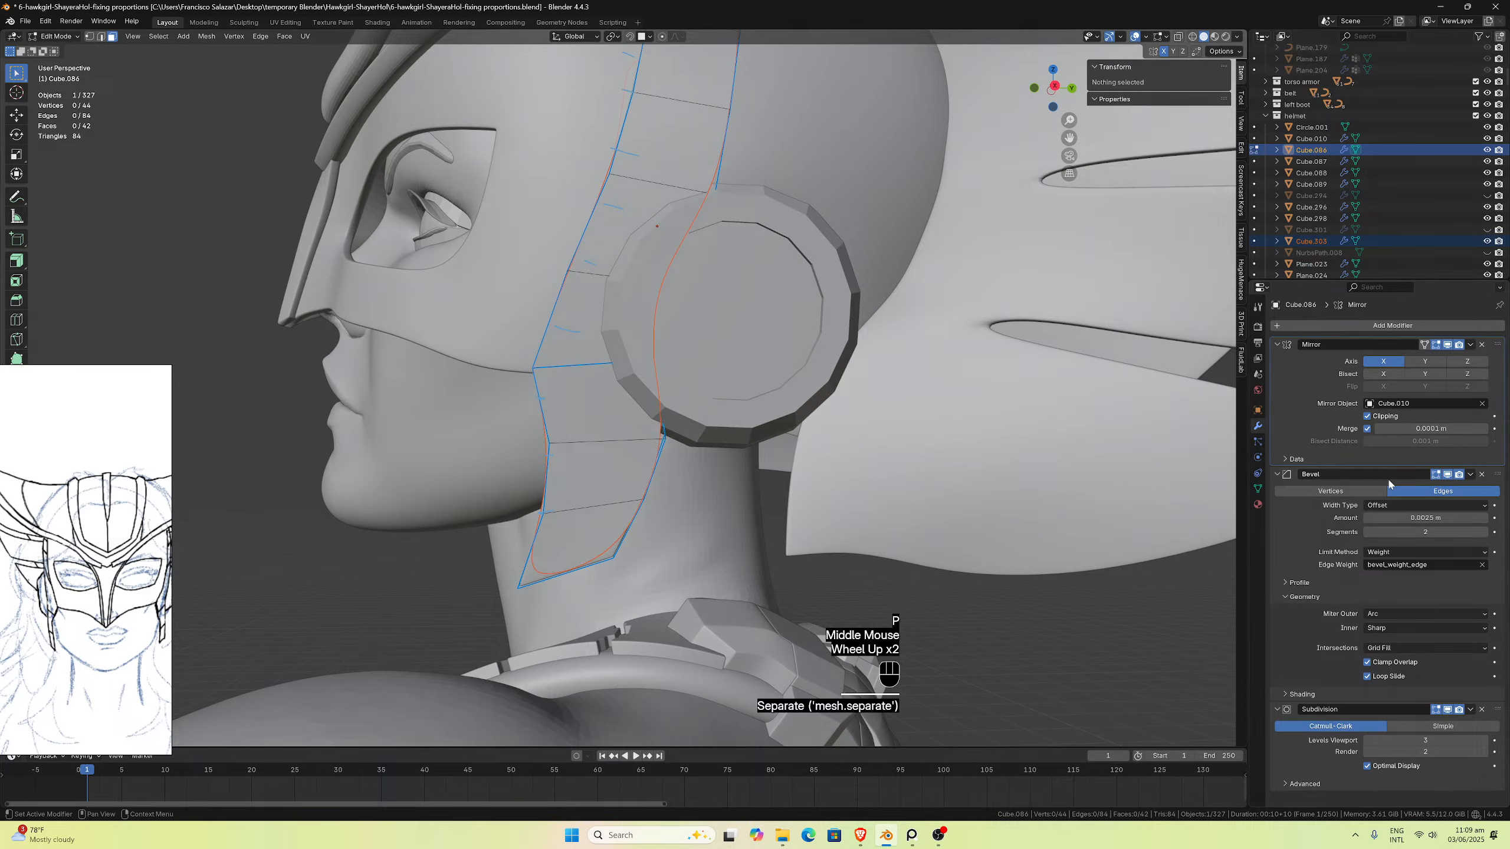
pyautogui.moveTo(801, 409); pyautogui.dragTo(772, 412, button='middle')
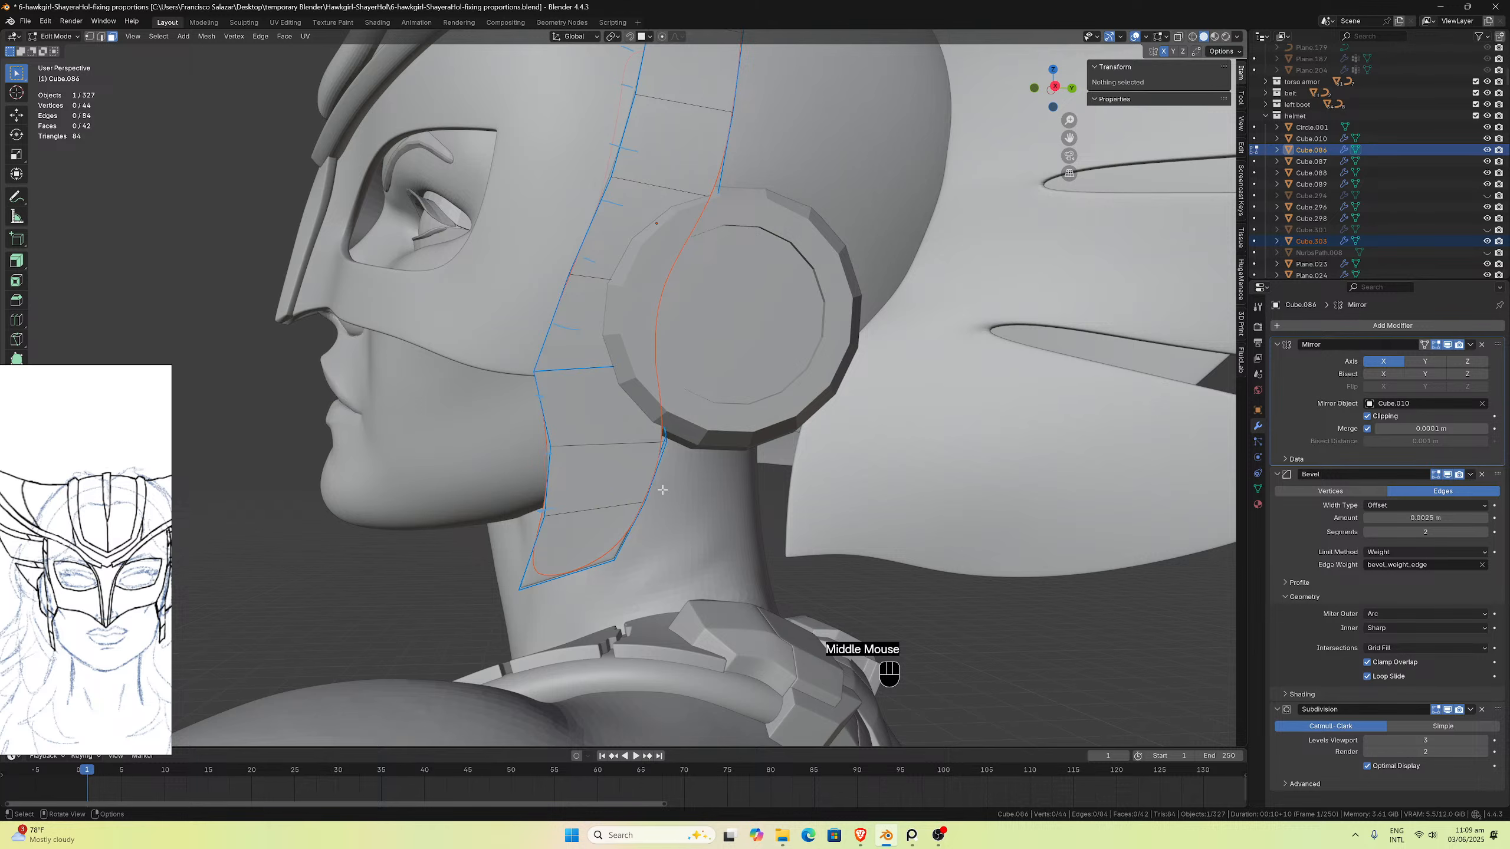
pyautogui.moveTo(669, 491); pyautogui.dragTo(666, 488, button='middle')
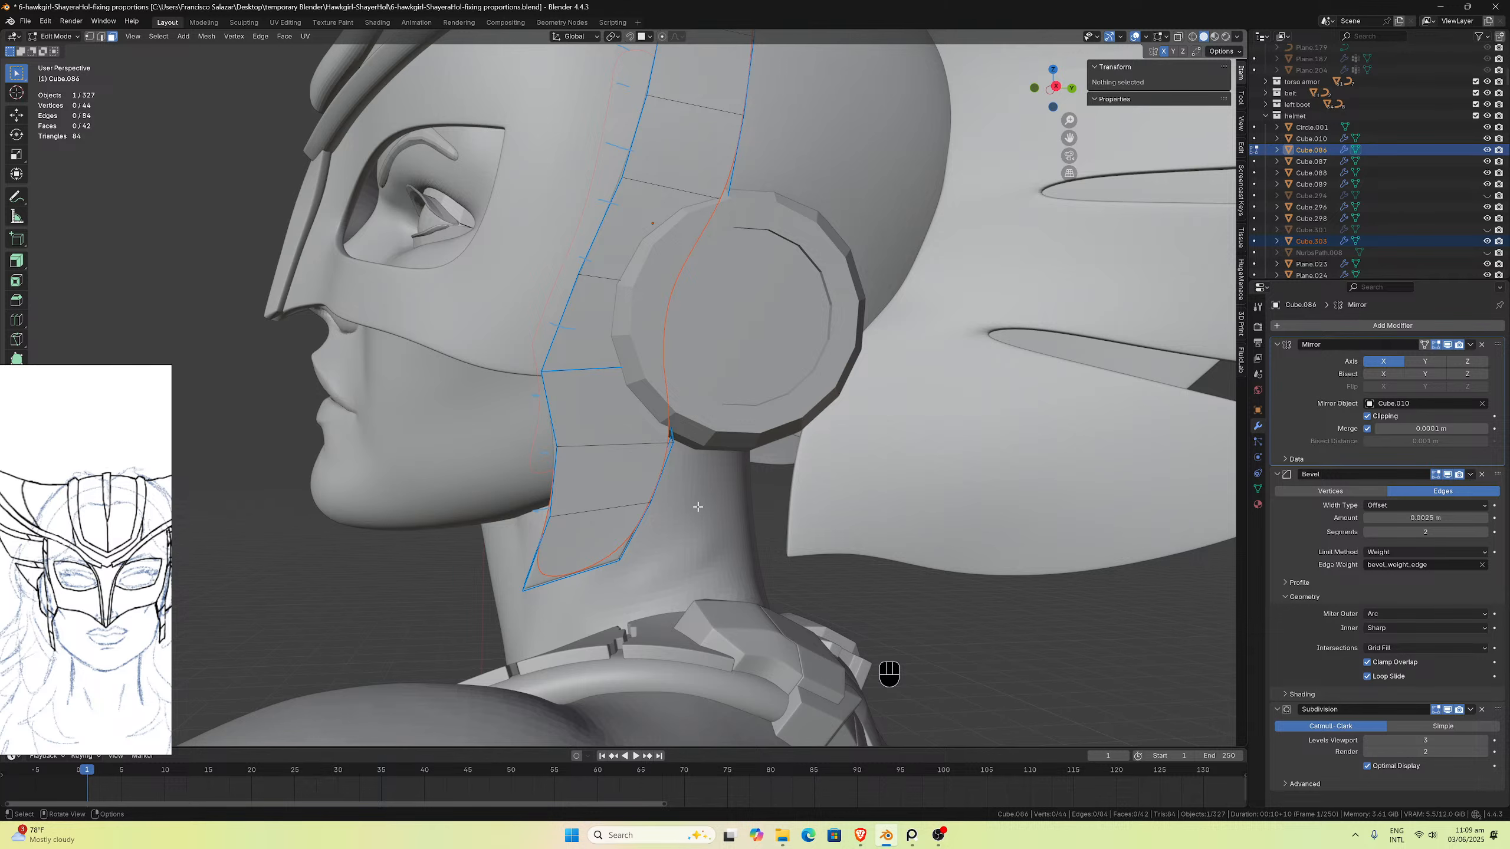
pyautogui.press('Tab')
pyautogui.click(596, 531)
pyautogui.press('Tab')
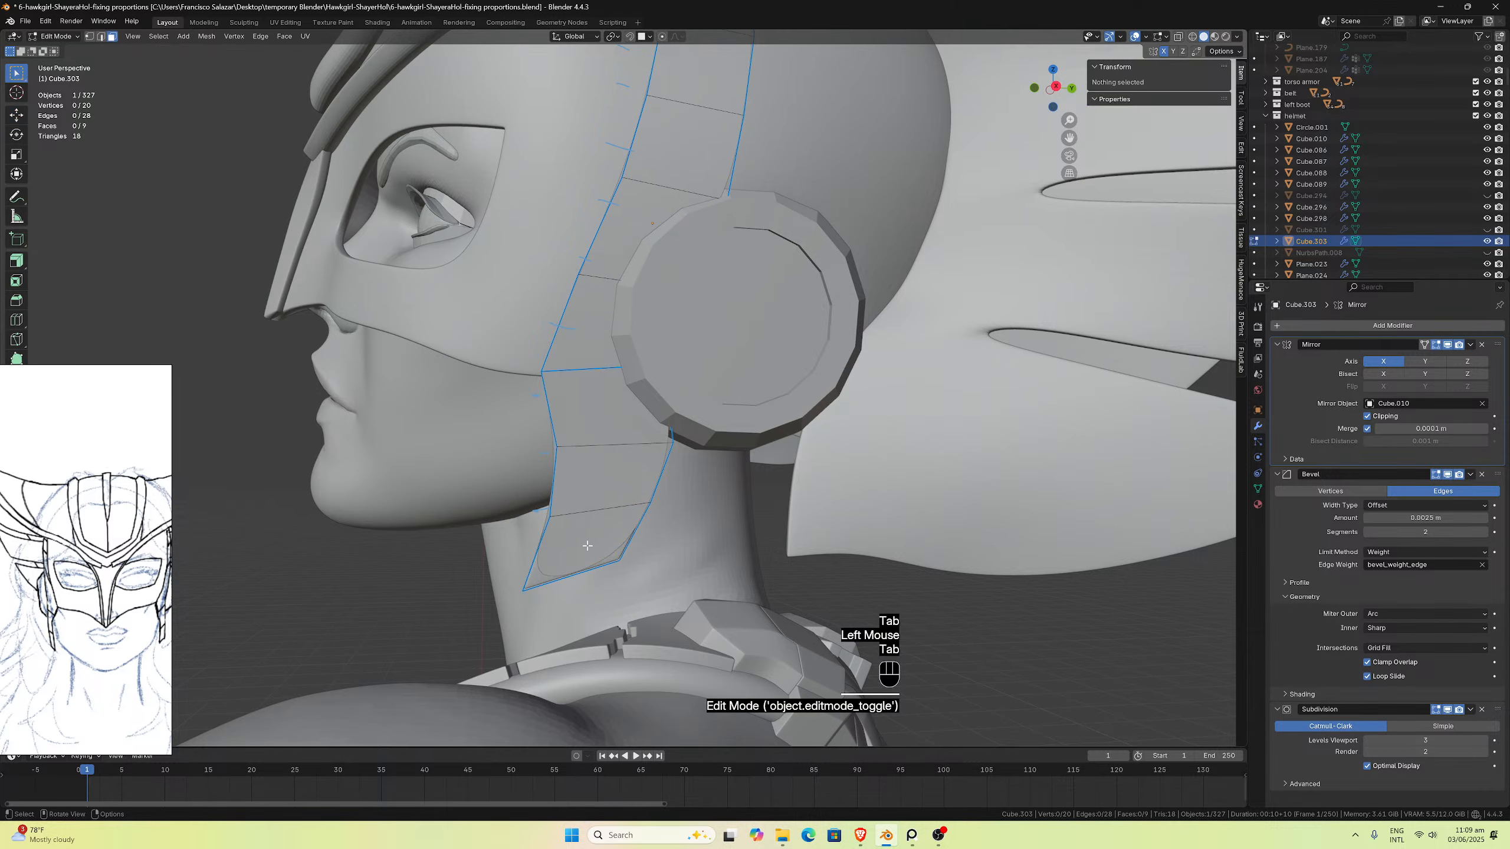
pyautogui.press('a')
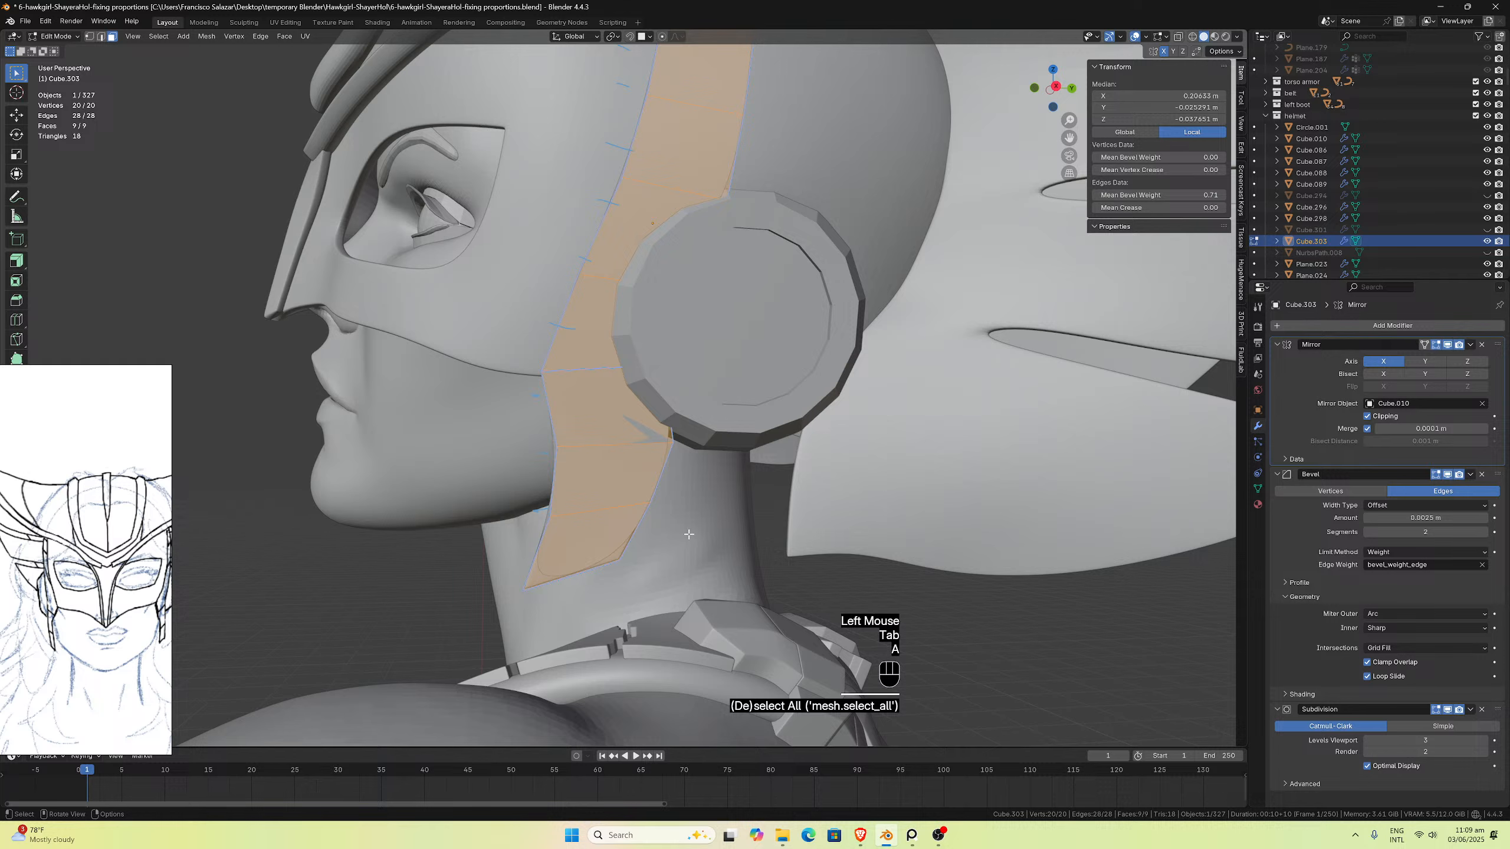
# Step: Try insetting the separated strip's faces as one region by about 0.005 m, and undo the inset
pyautogui.press('i')
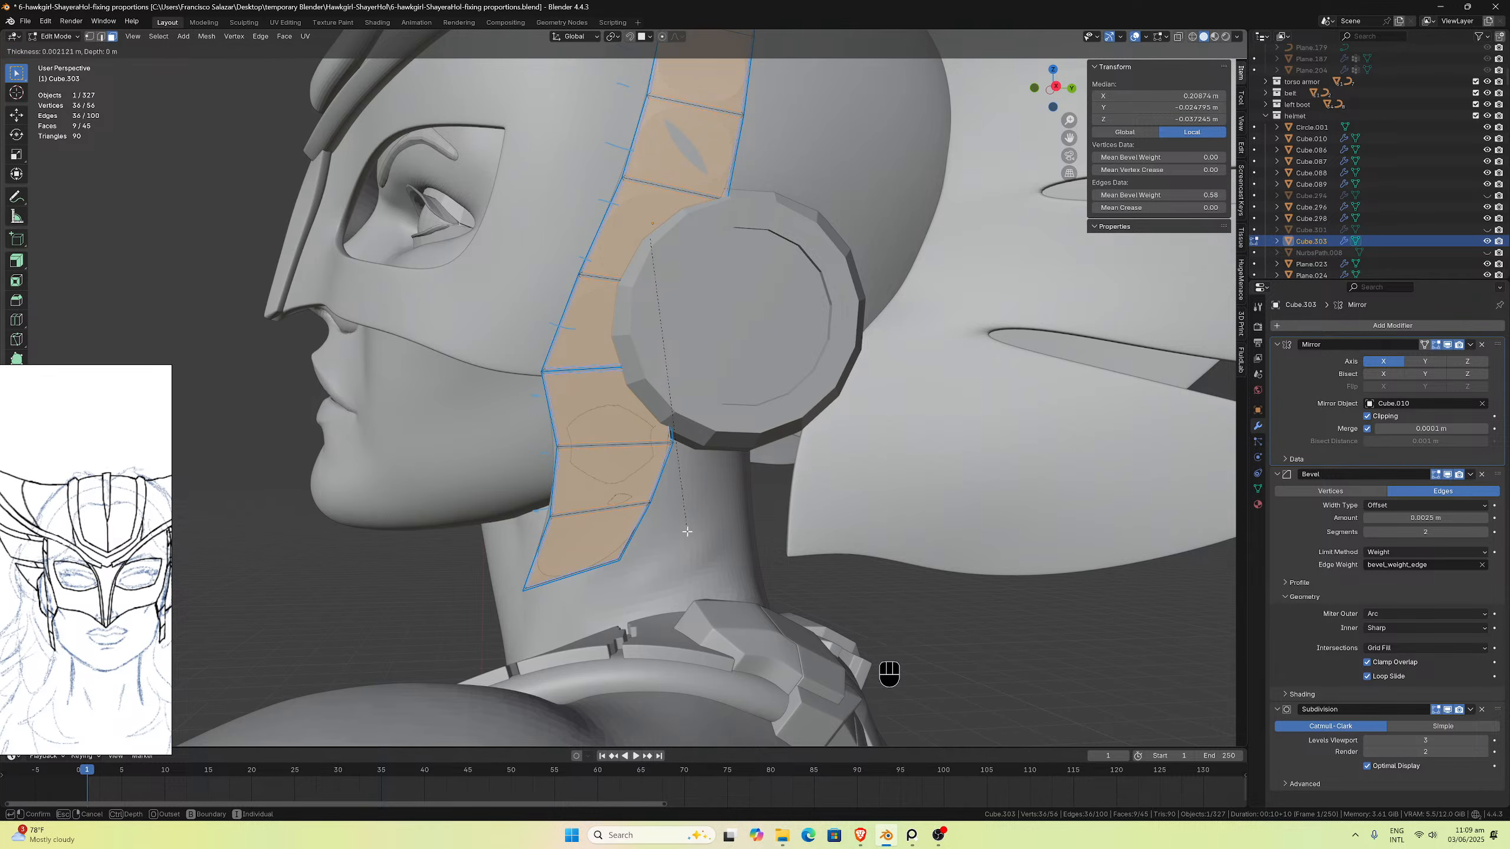
pyautogui.press('i')
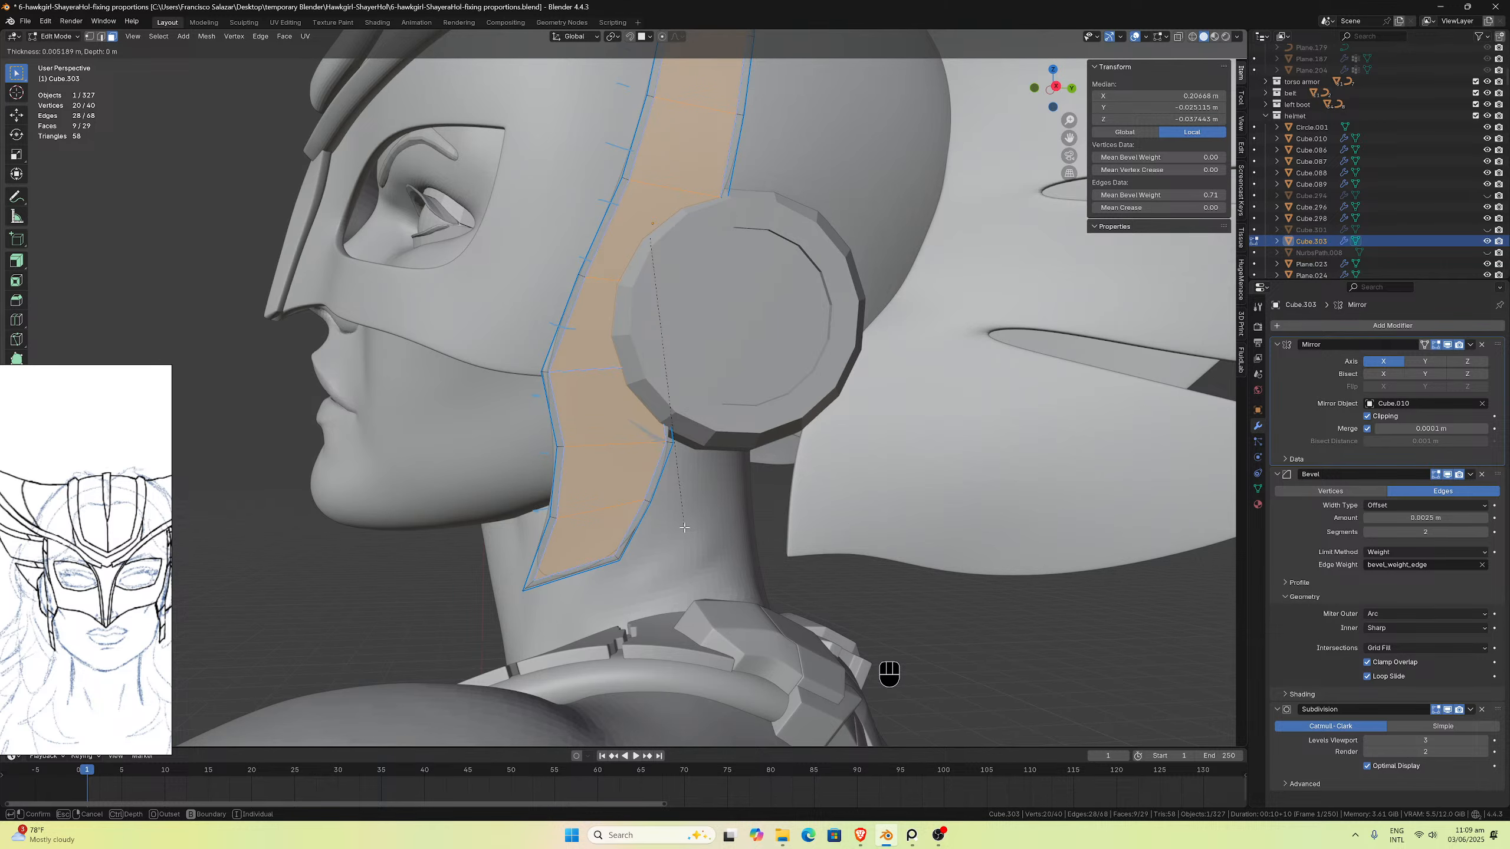
pyautogui.click(684, 527)
pyautogui.moveTo(684, 527)
pyautogui.mouseDown(button='middle')
pyautogui.moveTo(646, 498)
pyautogui.moveTo(673, 524)
pyautogui.mouseUp(button='middle')
pyautogui.scroll(2, 646, 498)
pyautogui.hotkey('ctrl', 'z')
# Step: Inset the separated strip's faces as one continuous region with a thickness of about 0.0049 m
pyautogui.press('i')
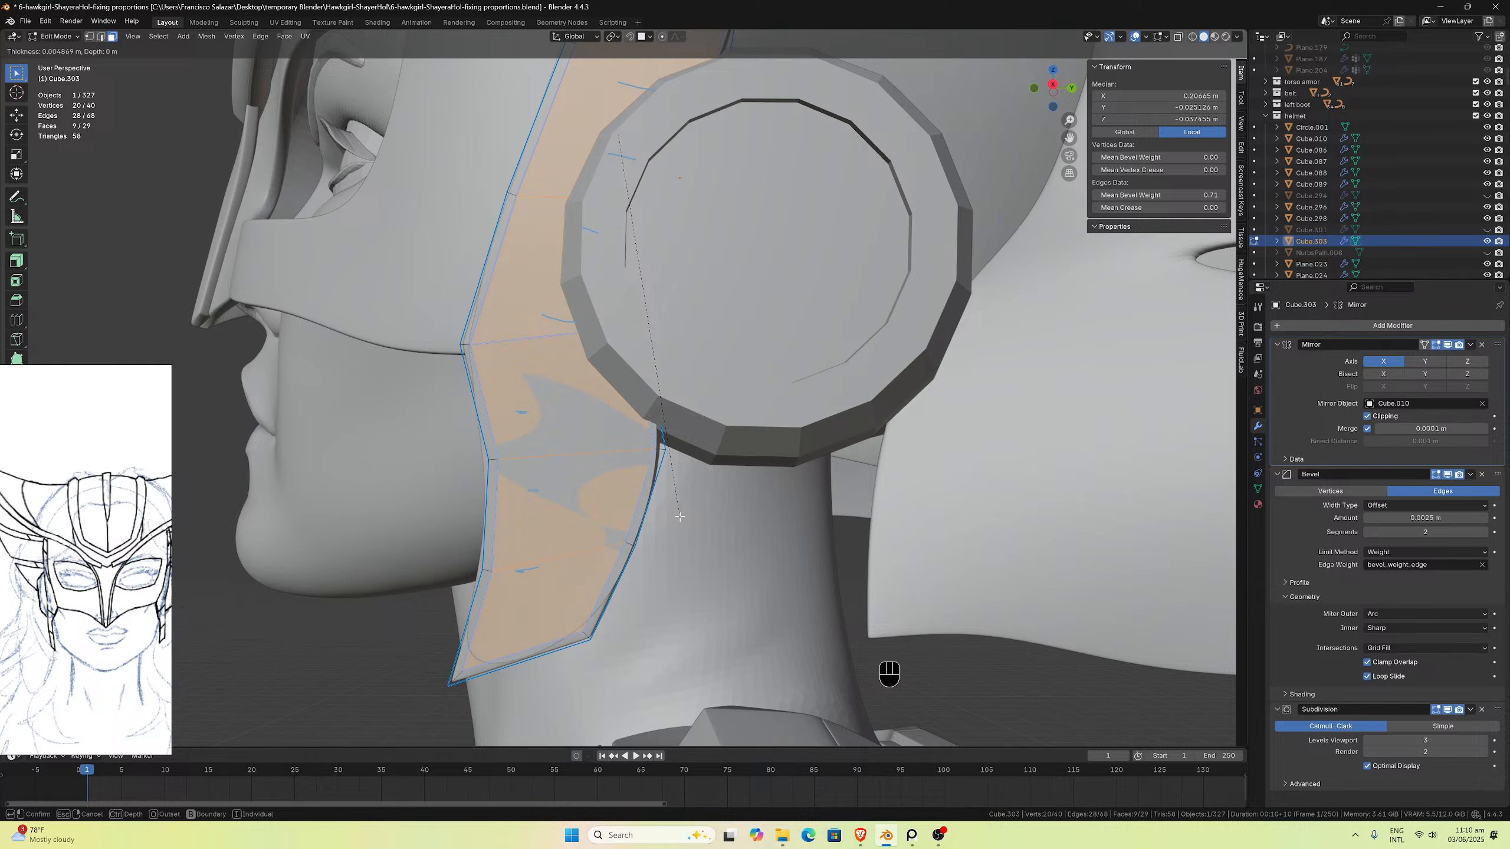
pyautogui.press('i')
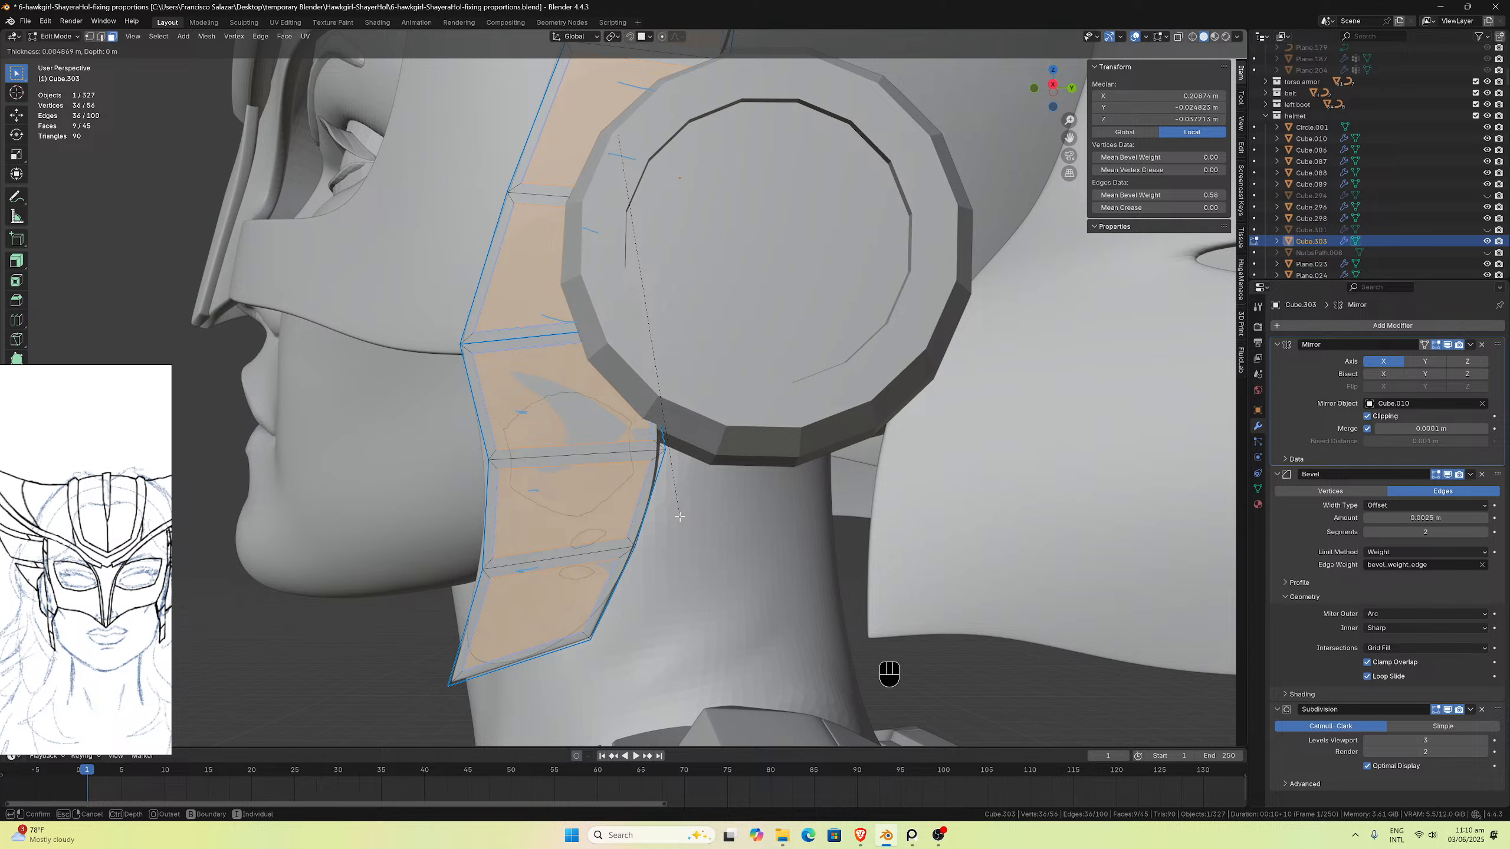
pyautogui.press('i')
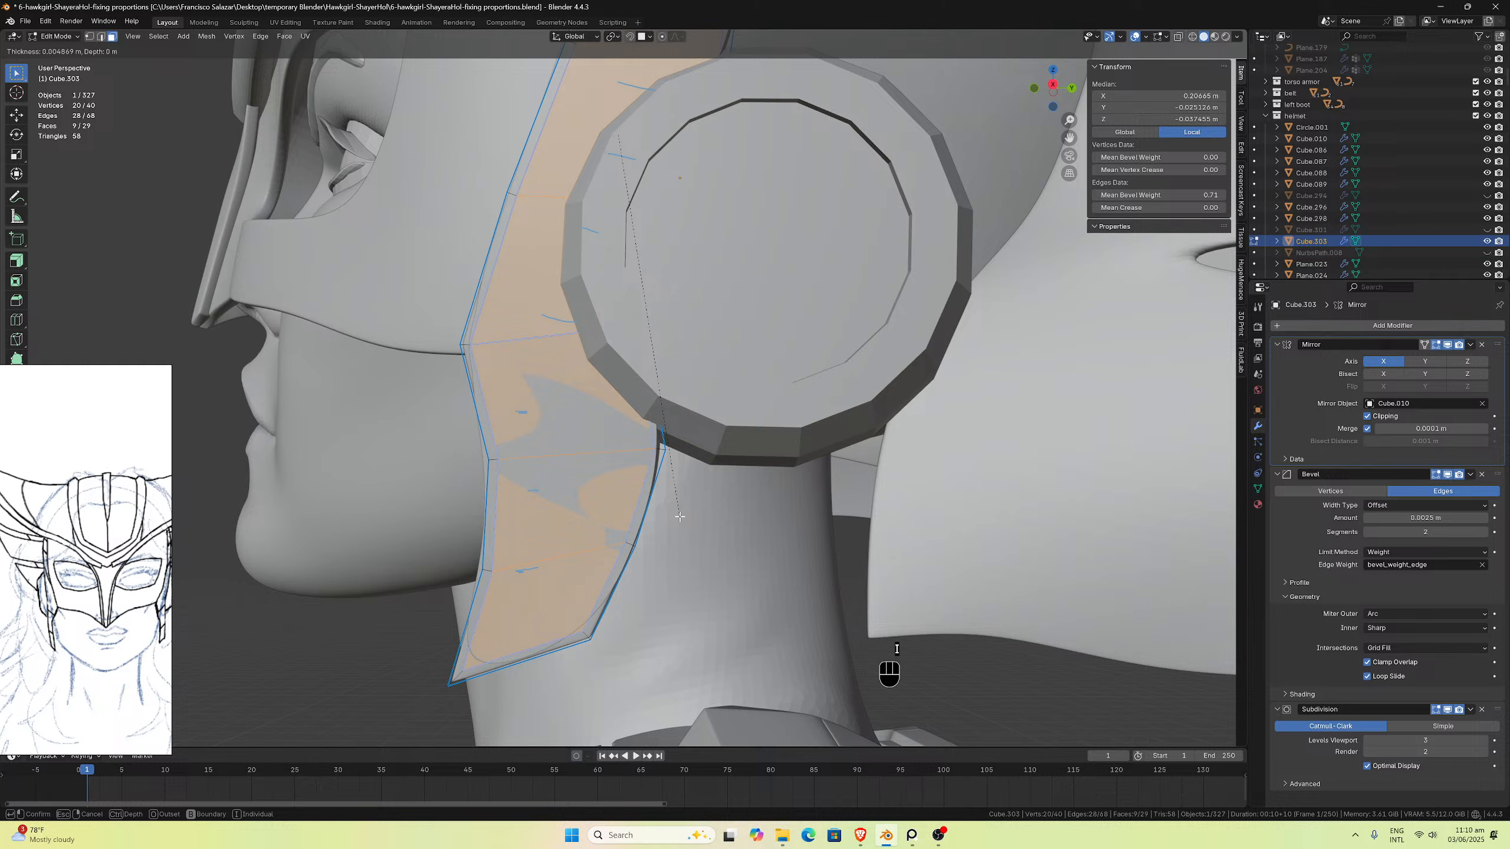
pyautogui.click(680, 516)
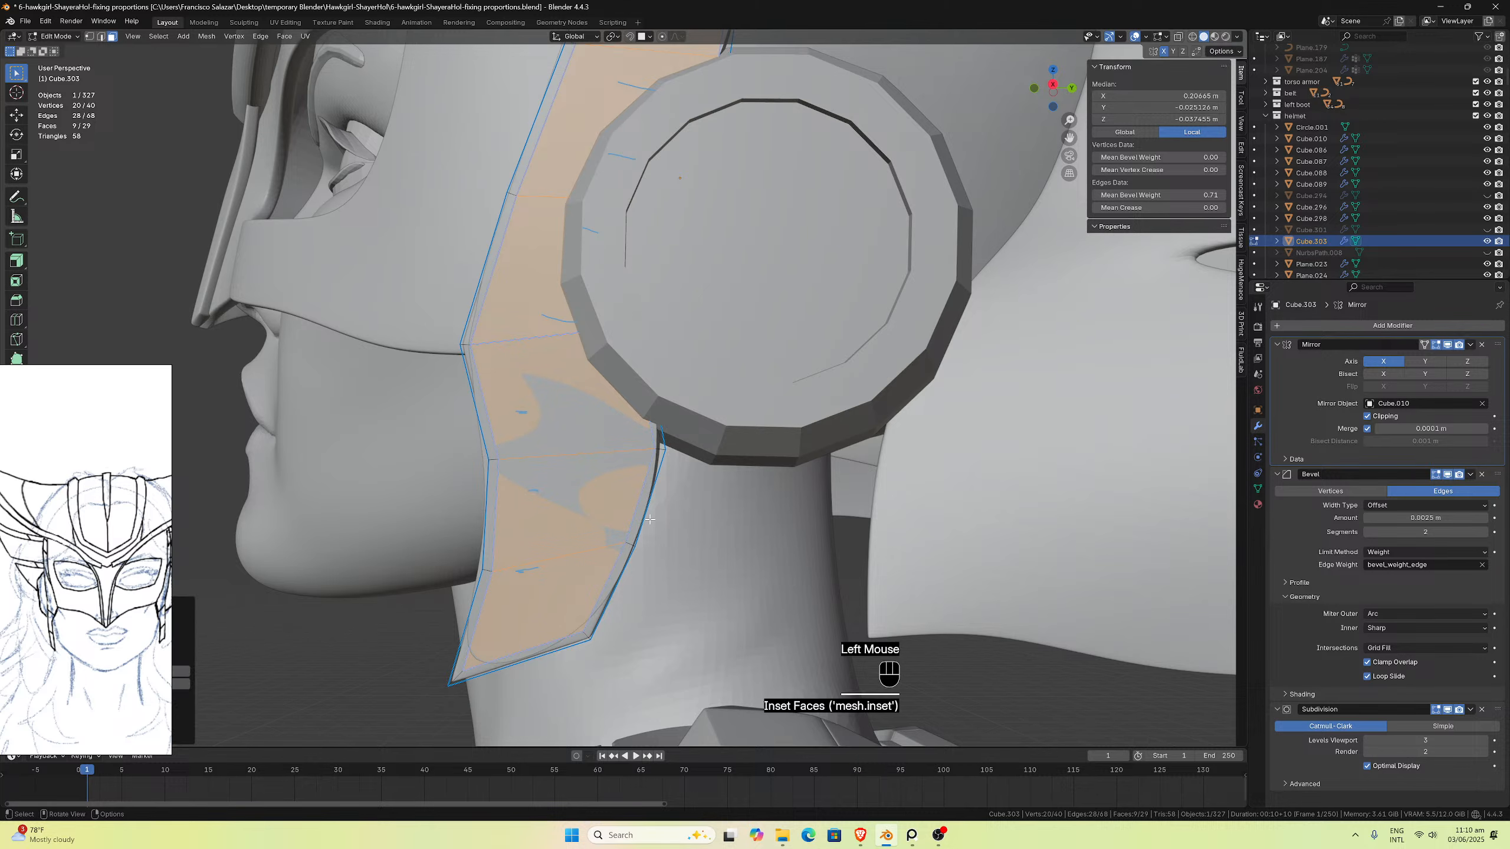
# Step: Invert the selection to the inset border and delete those faces, leaving only the inner strip
pyautogui.click(158, 36)
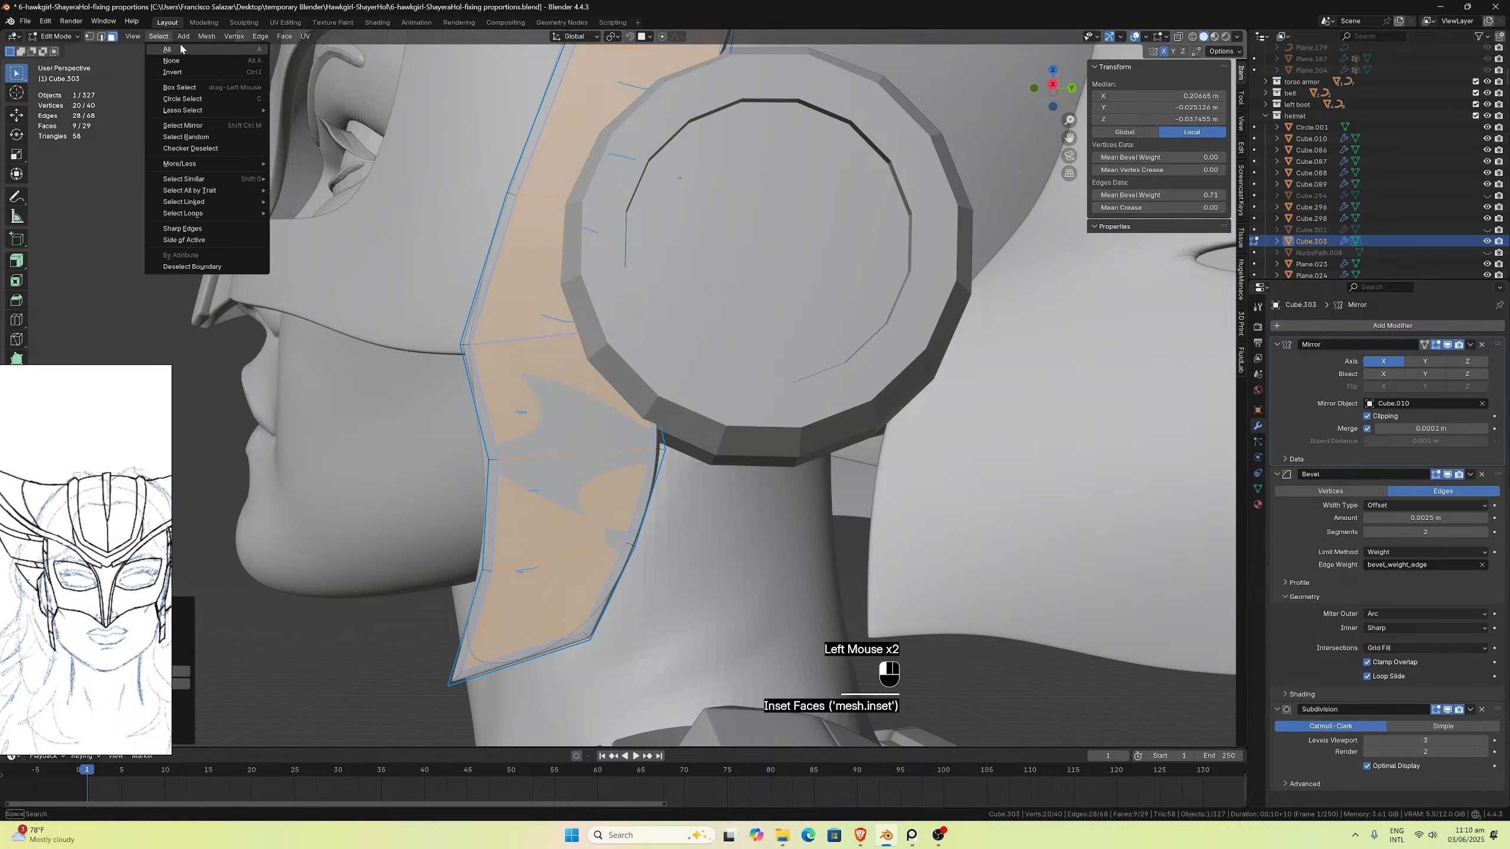
pyautogui.click(188, 72)
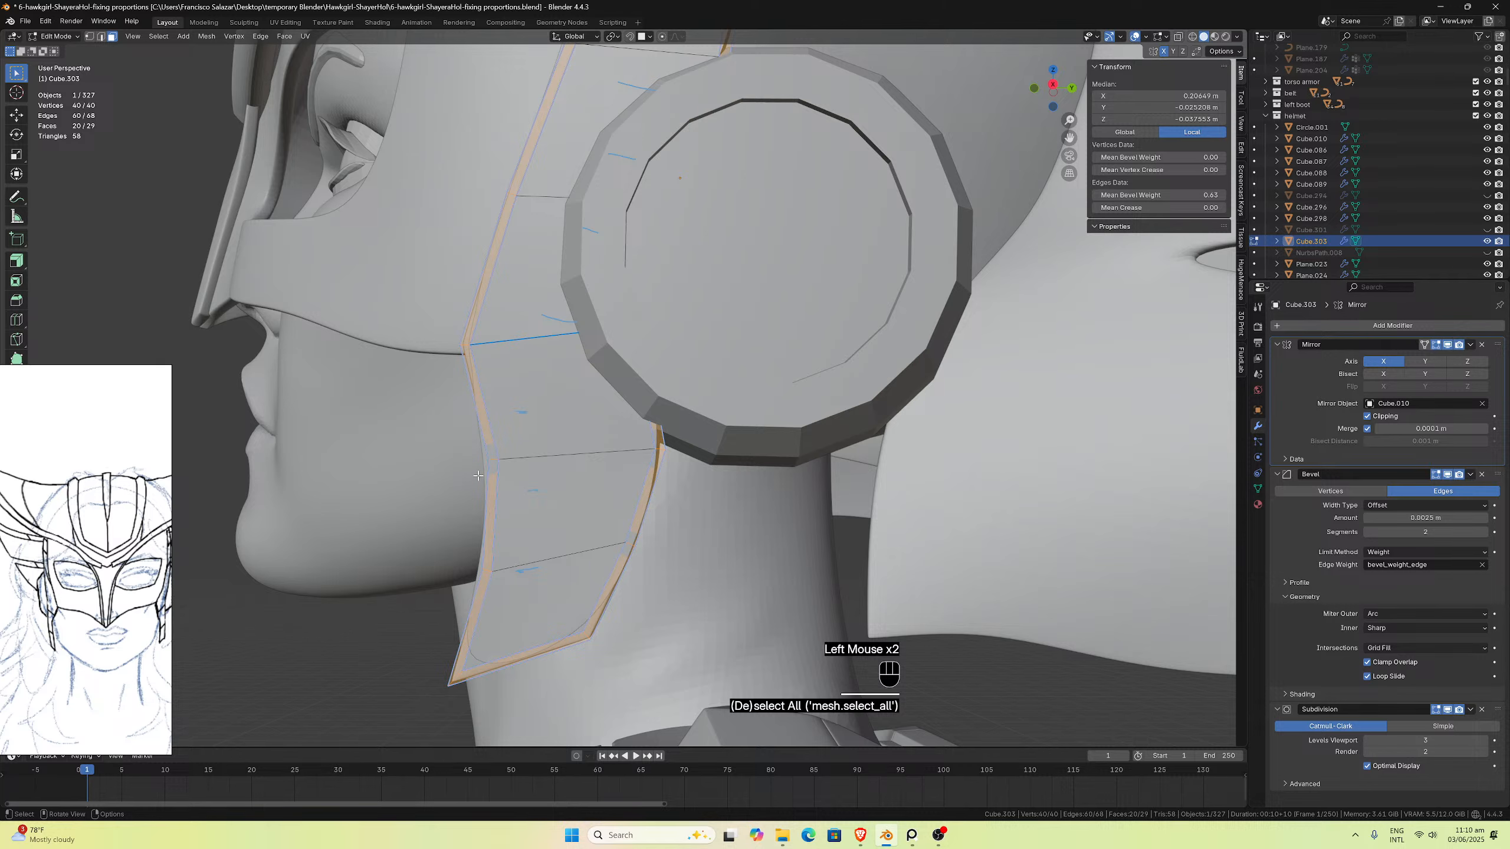
pyautogui.press('x')
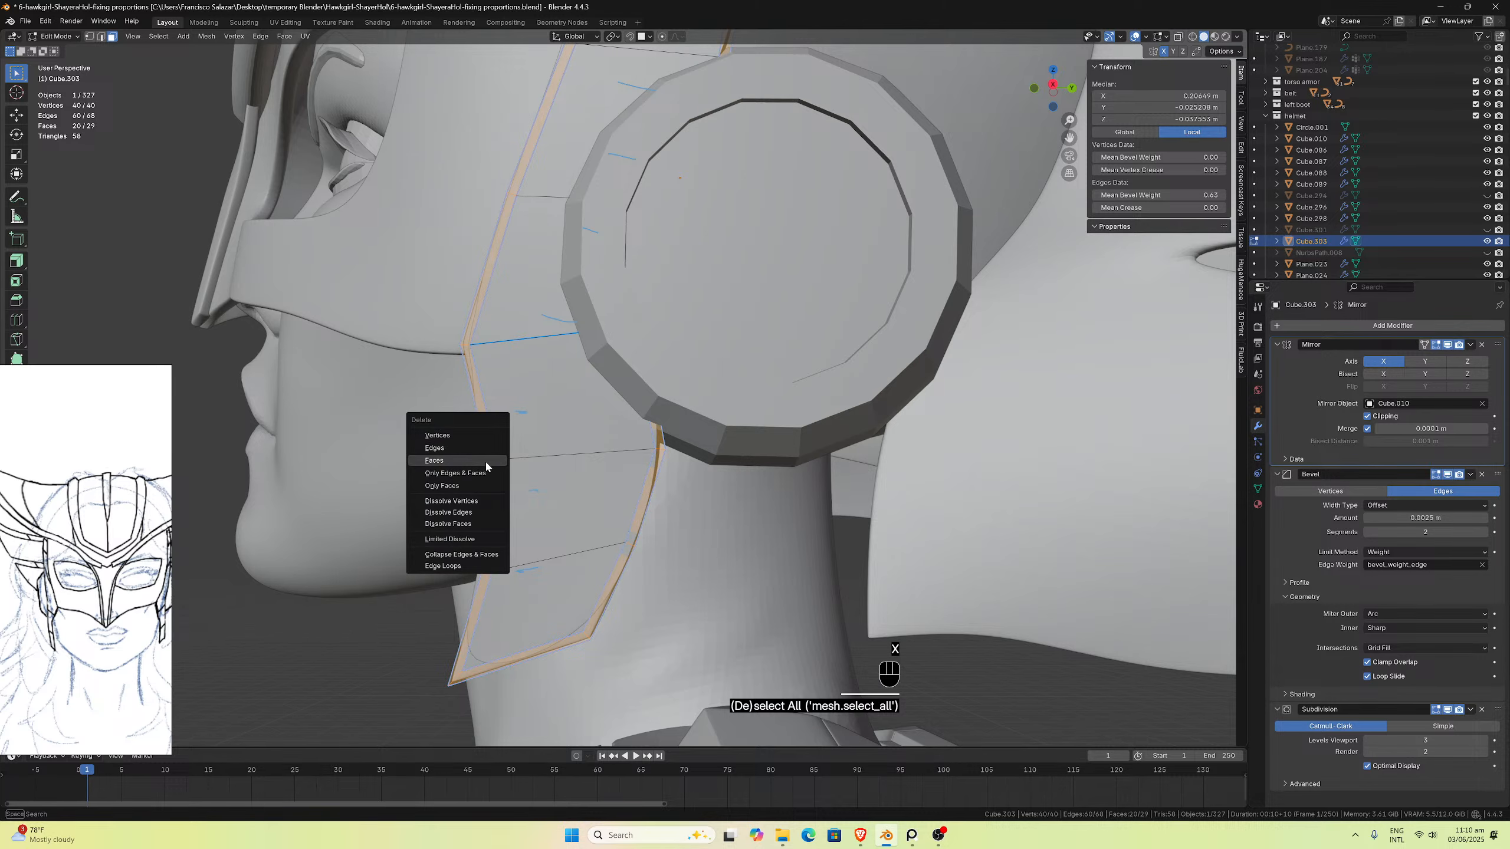
pyautogui.click(485, 462)
pyautogui.moveTo(485, 461); pyautogui.dragTo(580, 472, button='middle')
pyautogui.scroll(2, 580, 472)
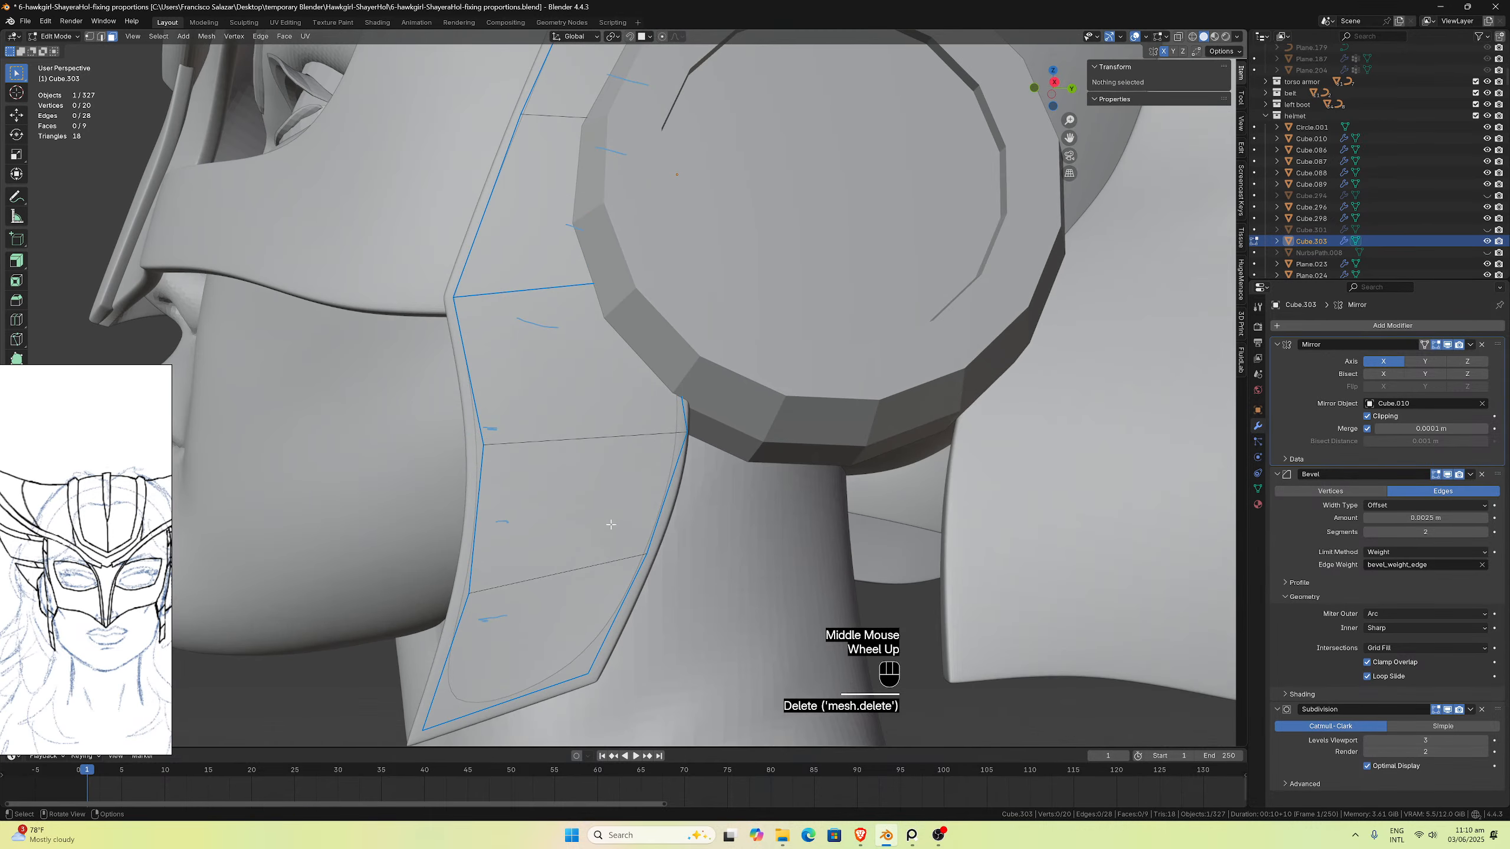
# Step: Select the two lowest cross edges of the inner strip and bevel them with one segment, offset about 0.003 m
pyautogui.click(597, 568)
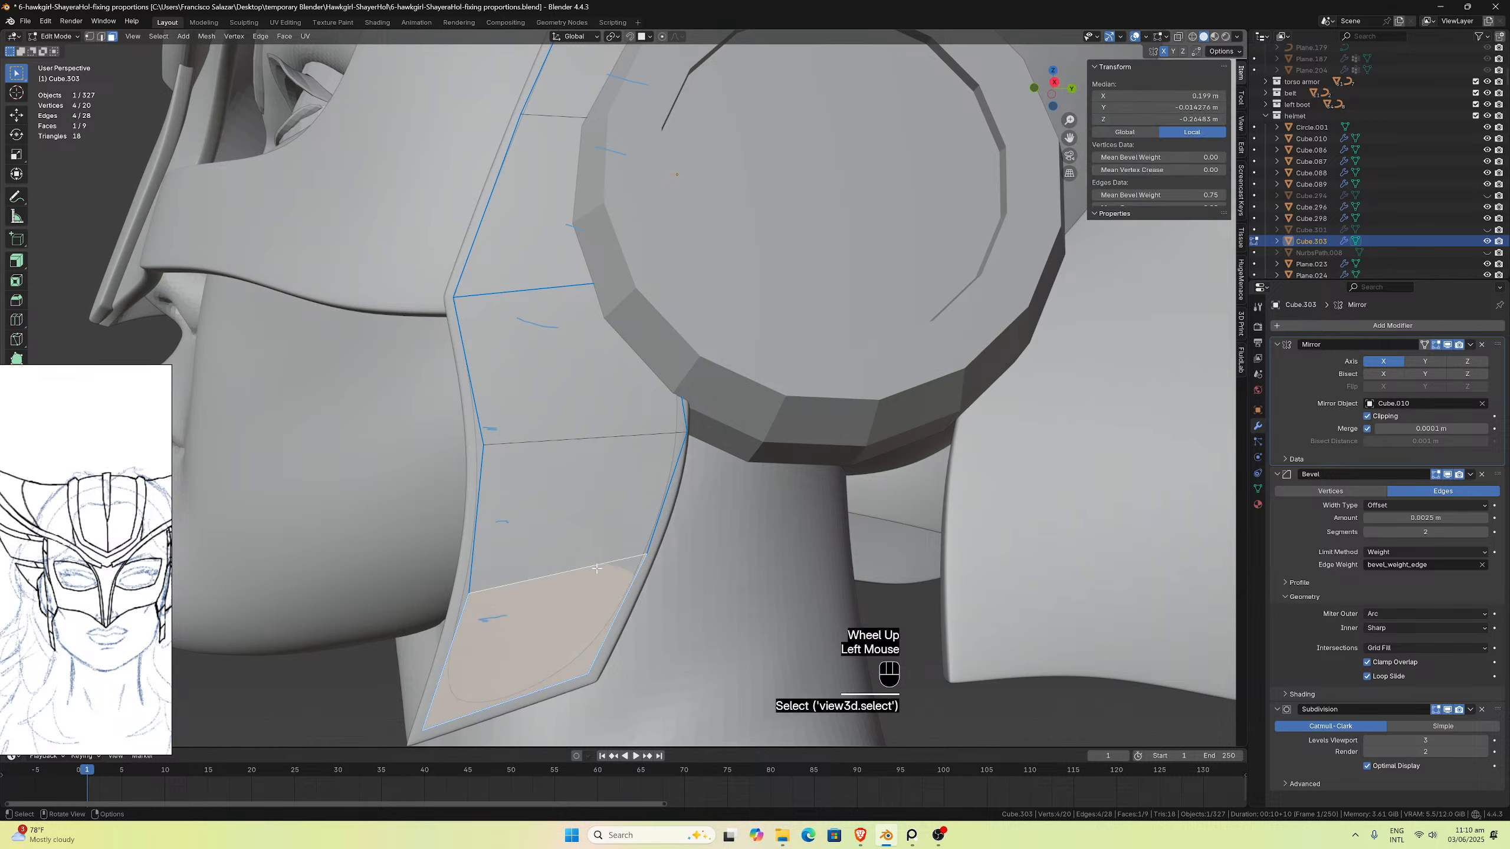
pyautogui.click(101, 37)
pyautogui.click(542, 579)
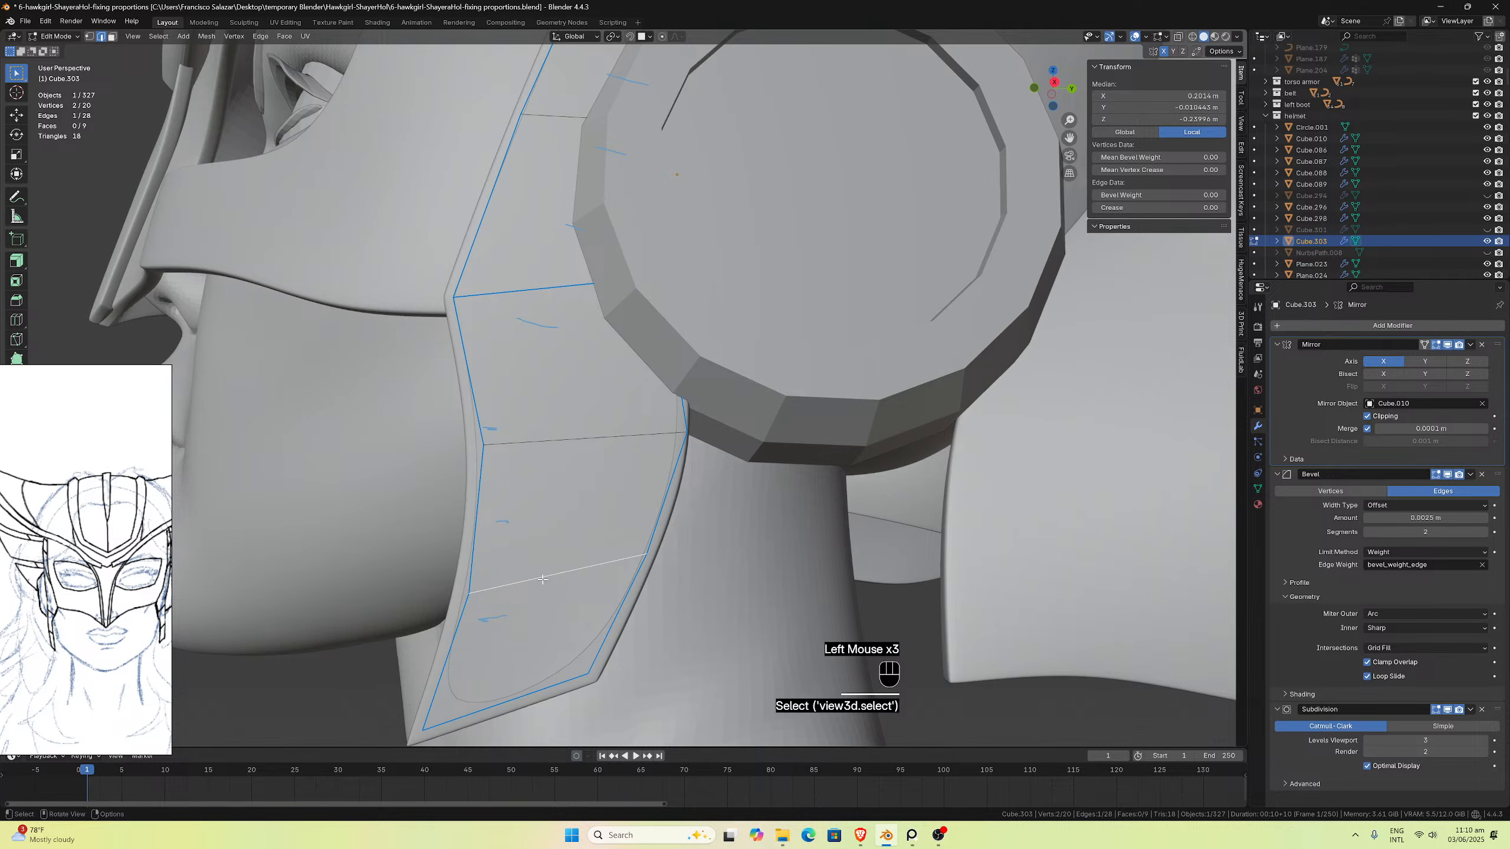
pyautogui.keyDown('alt'); pyautogui.click(542, 580); pyautogui.keyUp('alt')
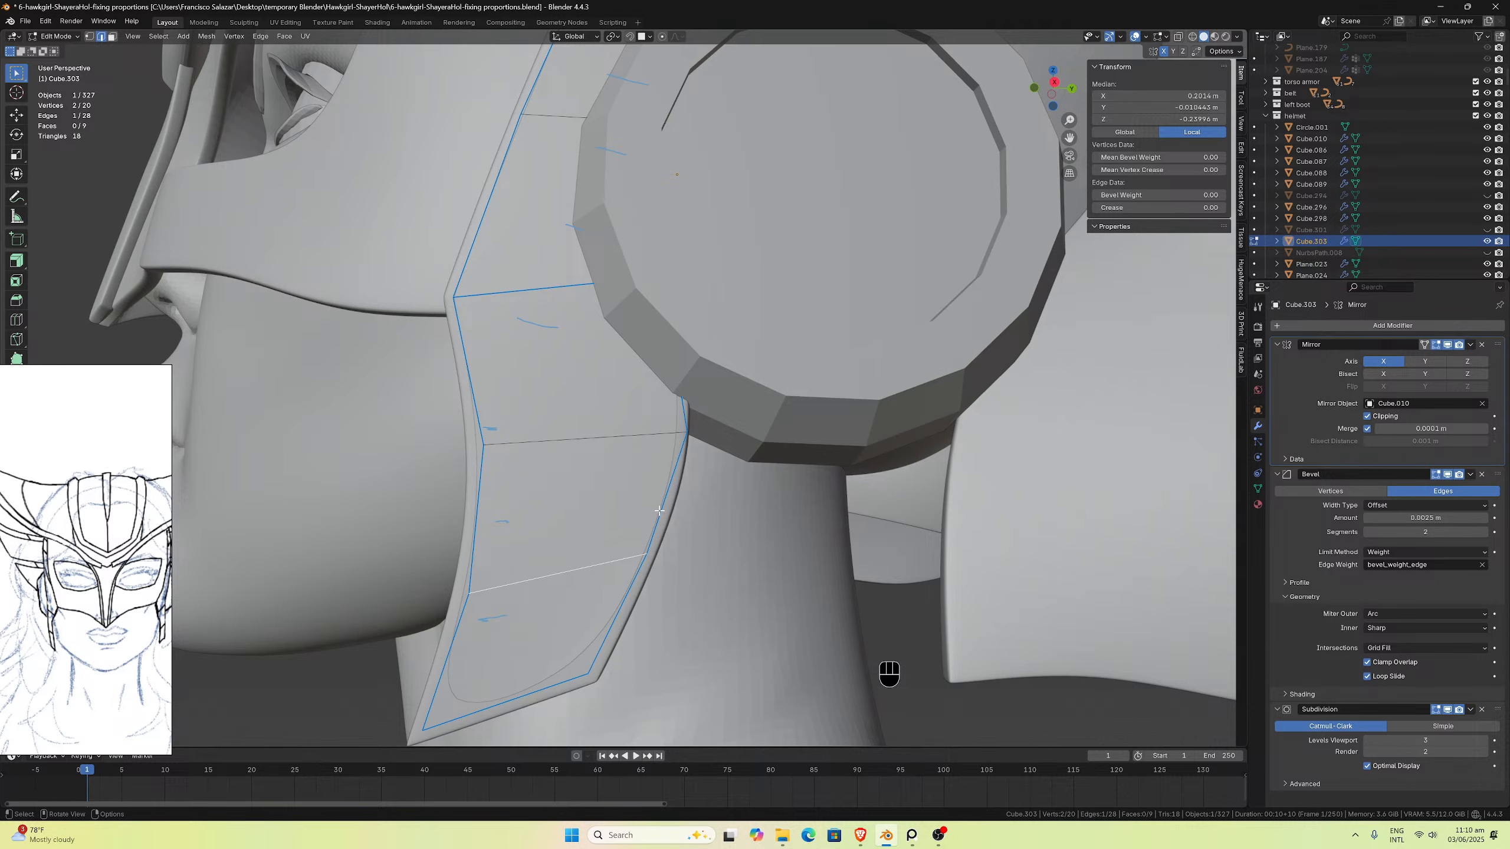
pyautogui.moveTo(668, 486); pyautogui.dragTo(565, 606, button='middle')
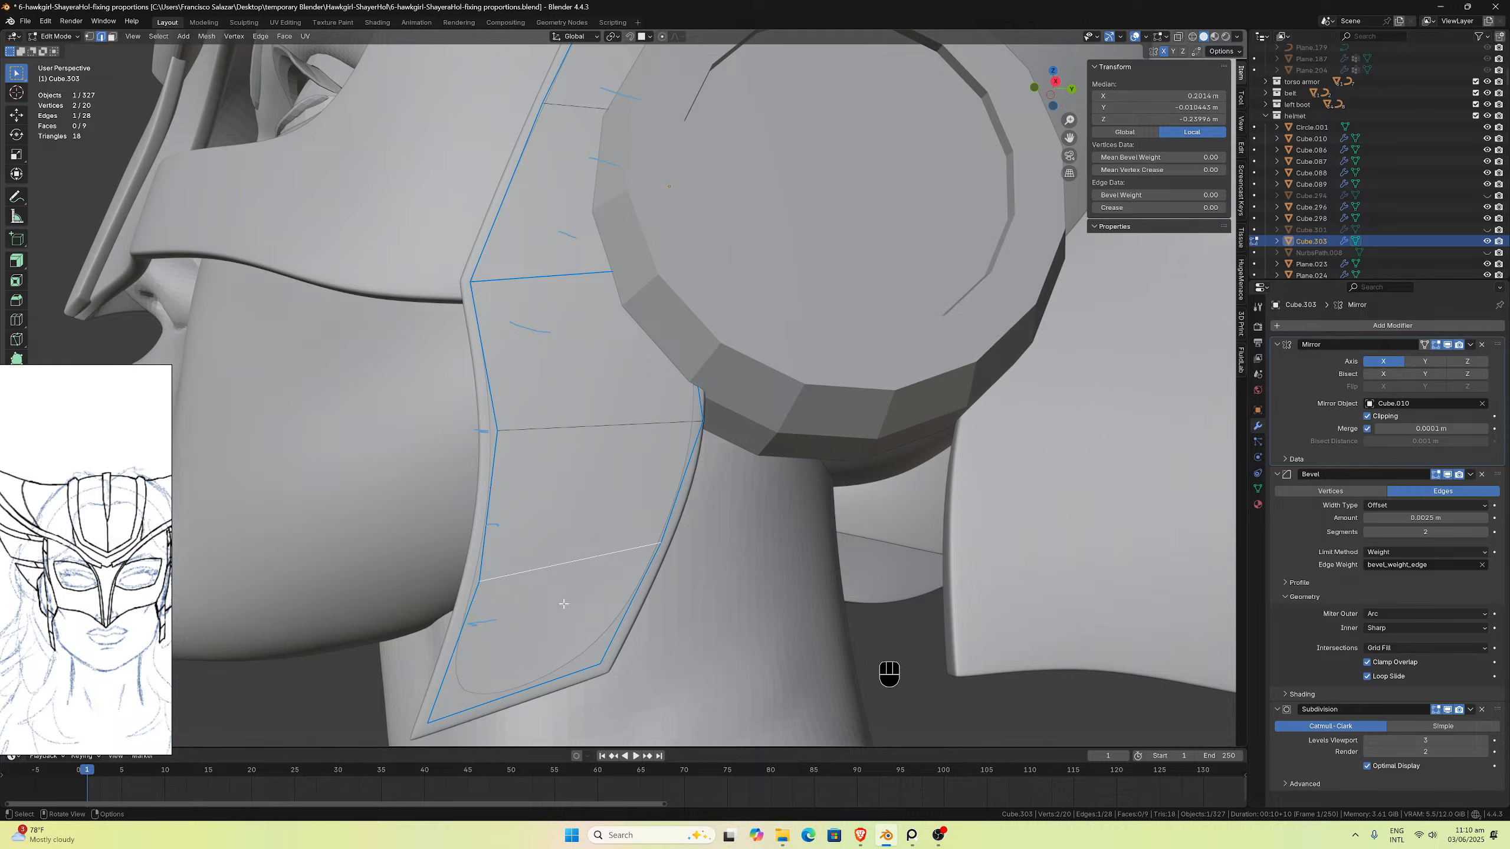
pyautogui.keyDown('shift'); pyautogui.click(586, 426); pyautogui.keyUp('shift')
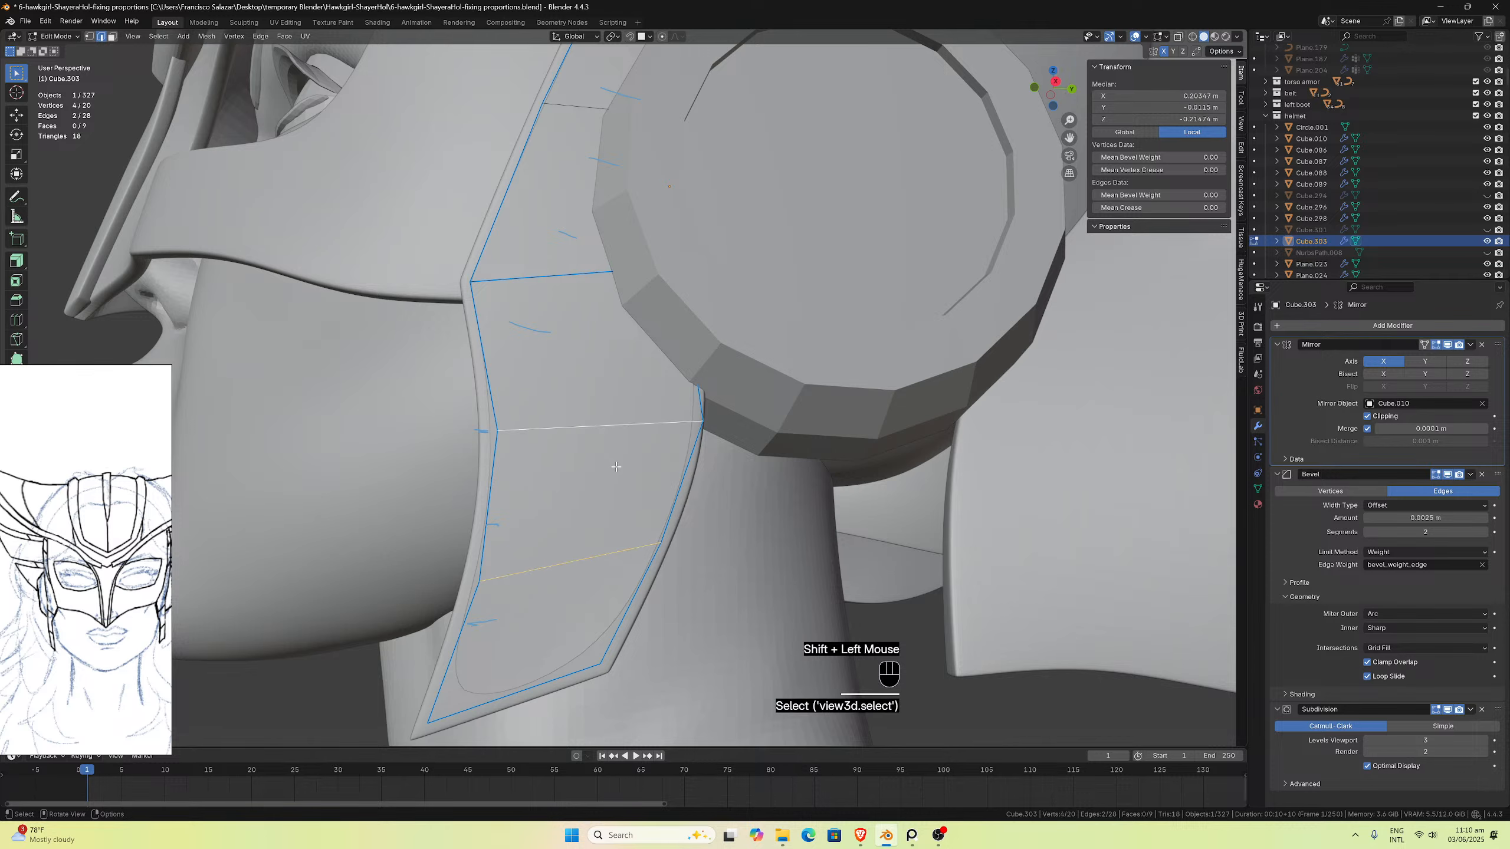
pyautogui.hotkey('ctrl', 'b')
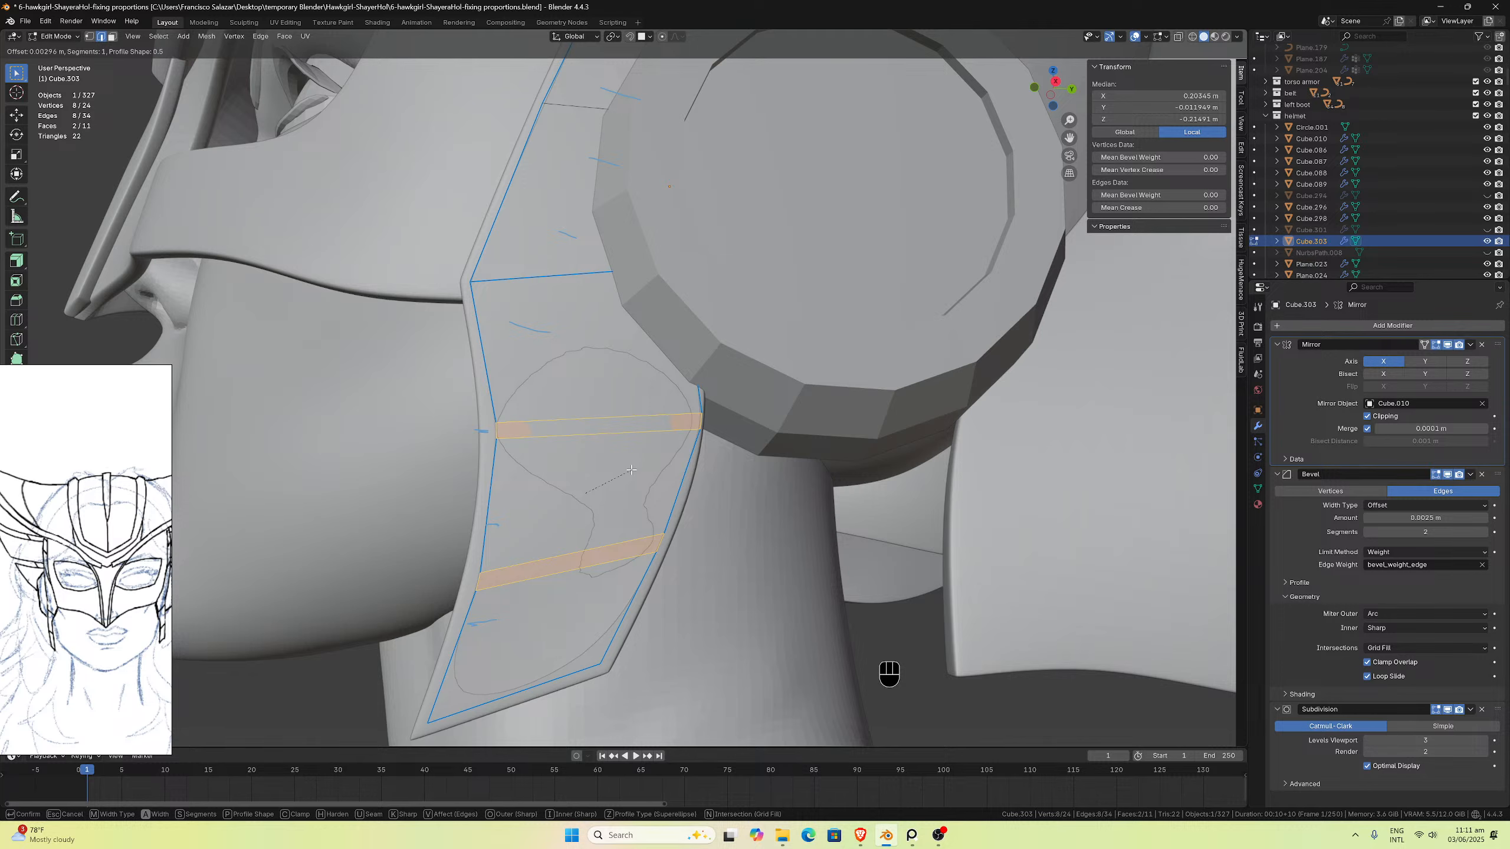
pyautogui.click(631, 470)
pyautogui.moveTo(631, 470); pyautogui.dragTo(644, 438, button='middle')
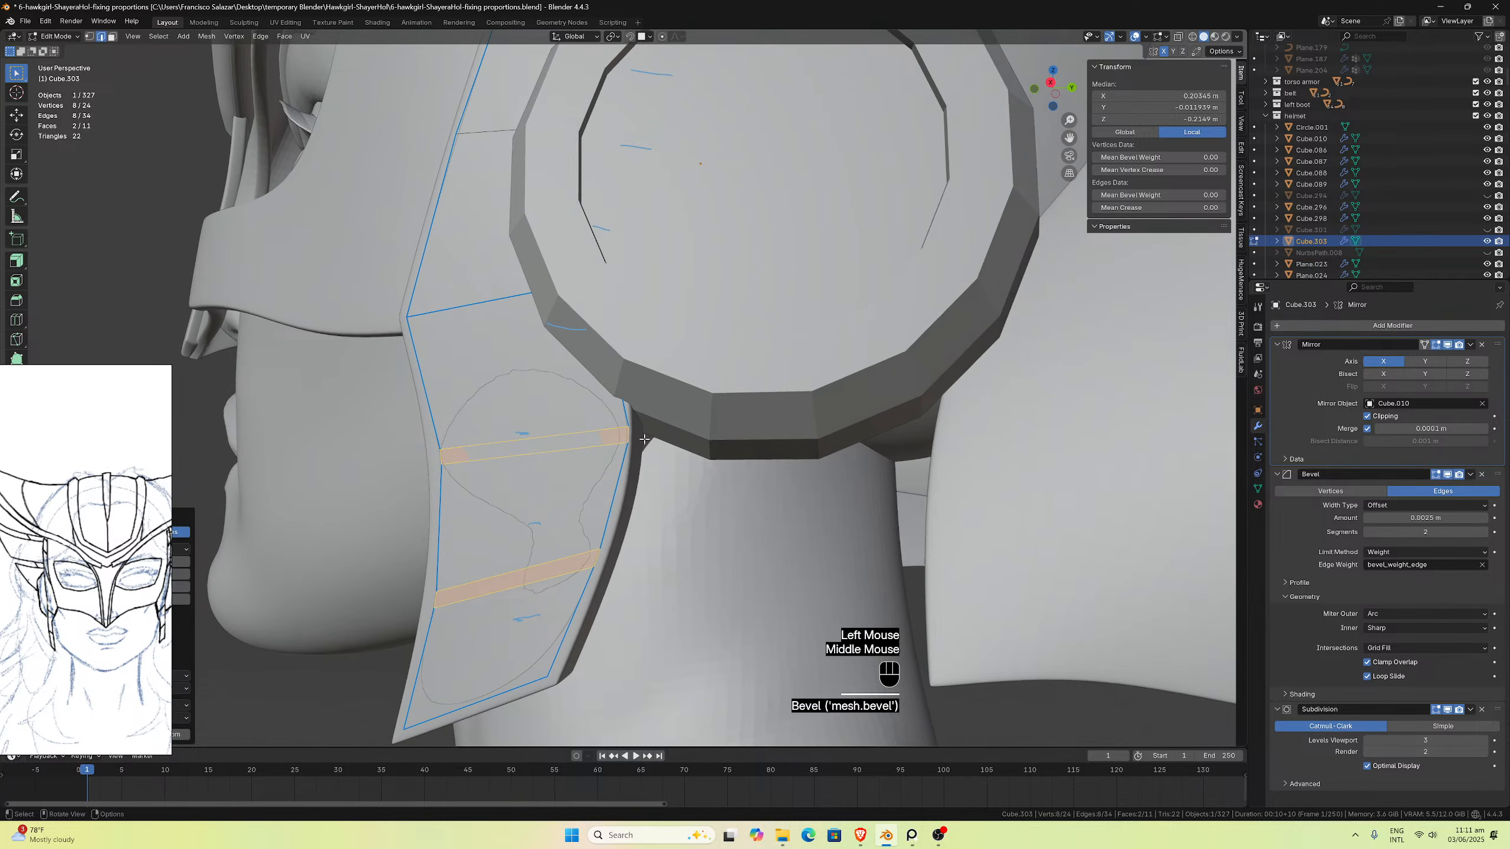
# Step: Undo the bevel on the inner strip's two lowest cross edges
pyautogui.hotkey('ctrl', 'z')
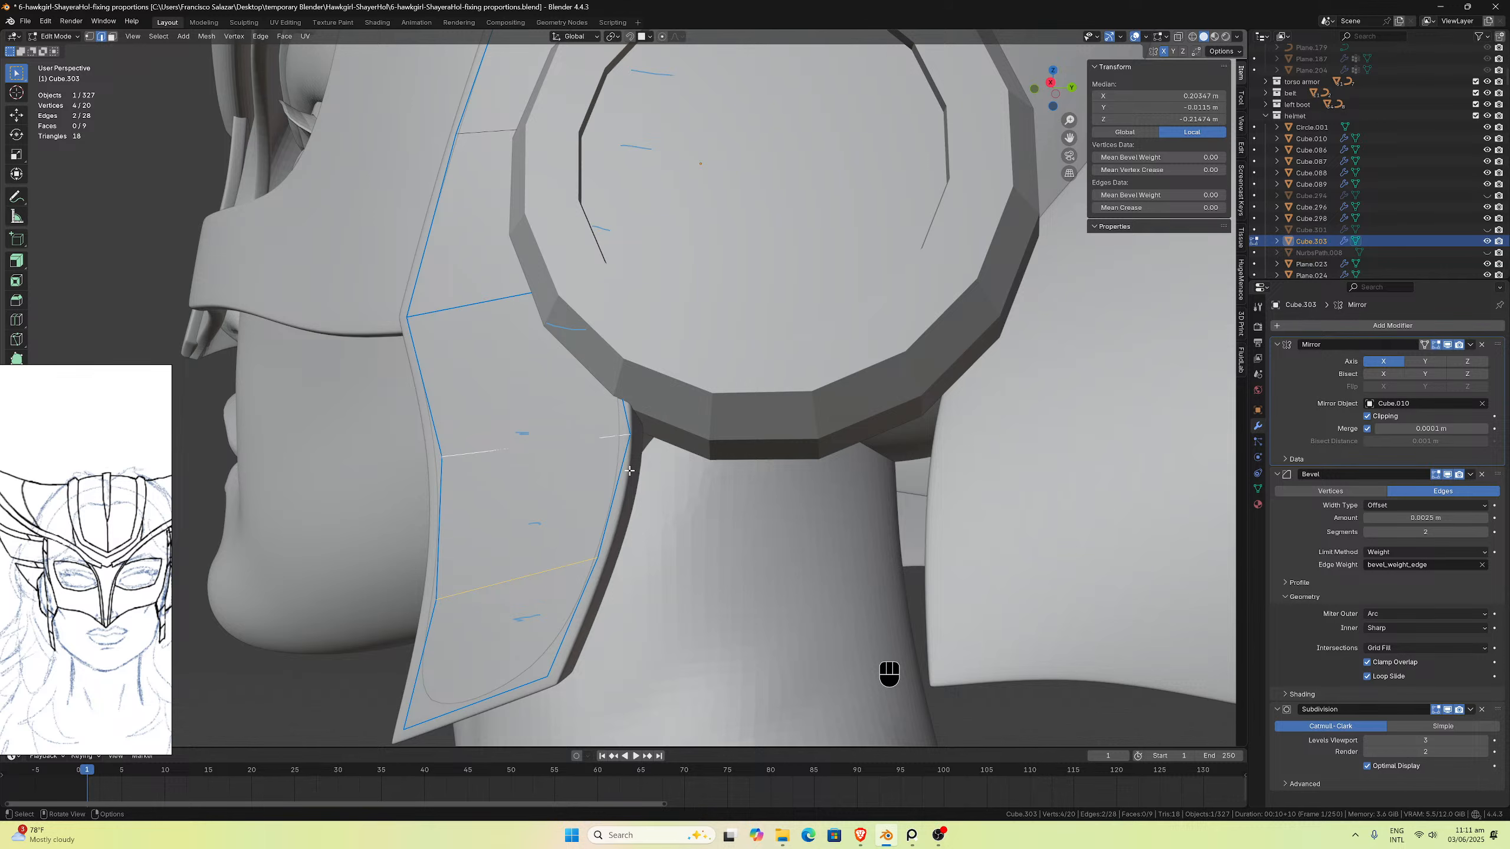
pyautogui.moveTo(563, 495); pyautogui.dragTo(574, 498, button='middle')
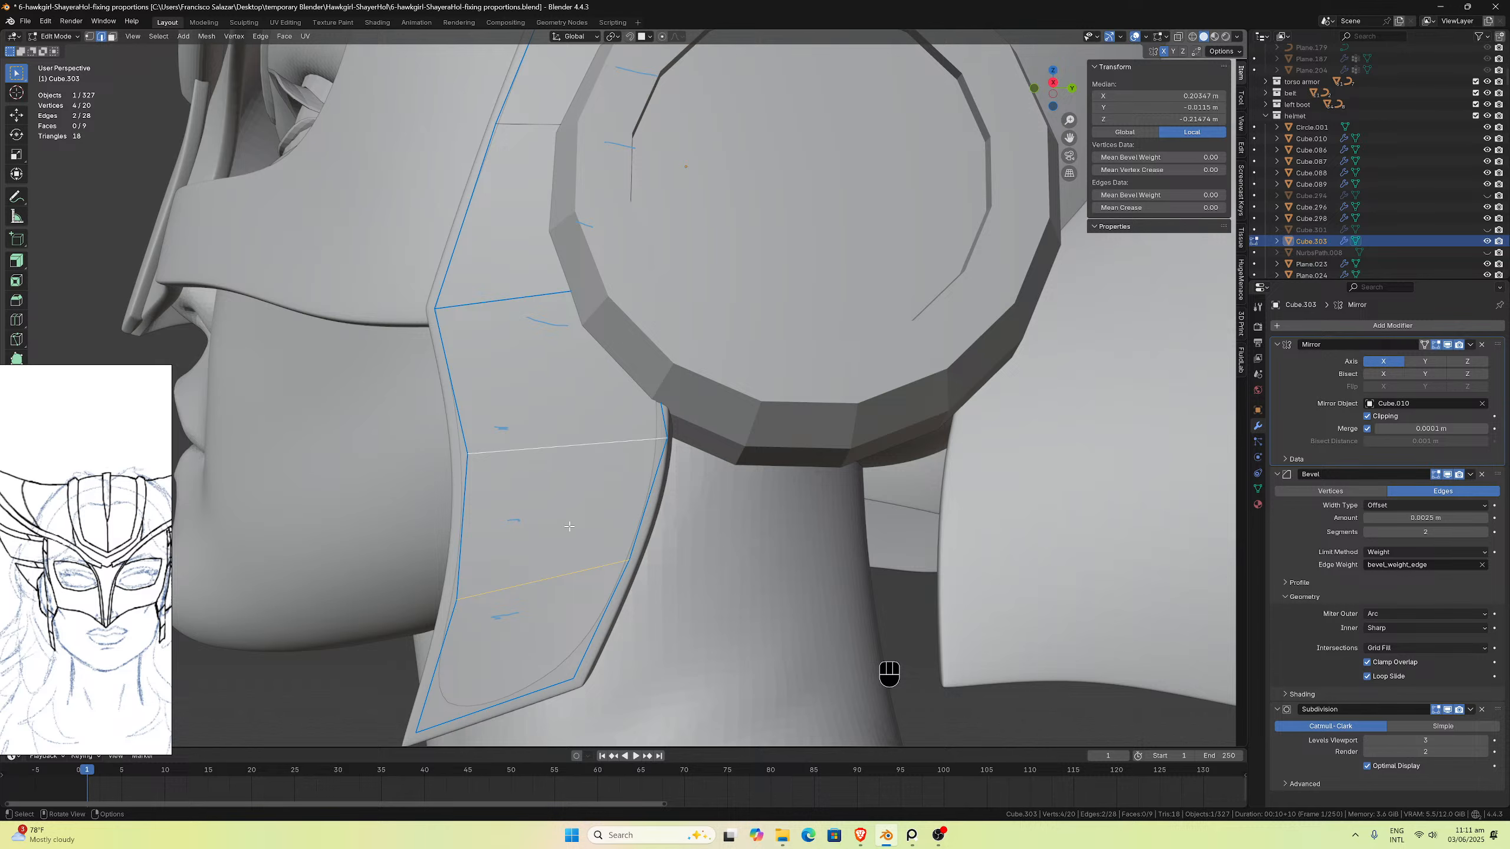
pyautogui.moveTo(569, 528)
pyautogui.mouseDown(button='middle')
pyautogui.moveTo(562, 541)
pyautogui.moveTo(585, 534)
pyautogui.moveTo(559, 529)
pyautogui.moveTo(582, 534)
pyautogui.mouseUp(button='middle')
pyautogui.scroll(-3, 547, 536)
pyautogui.scroll(1, 589, 528)
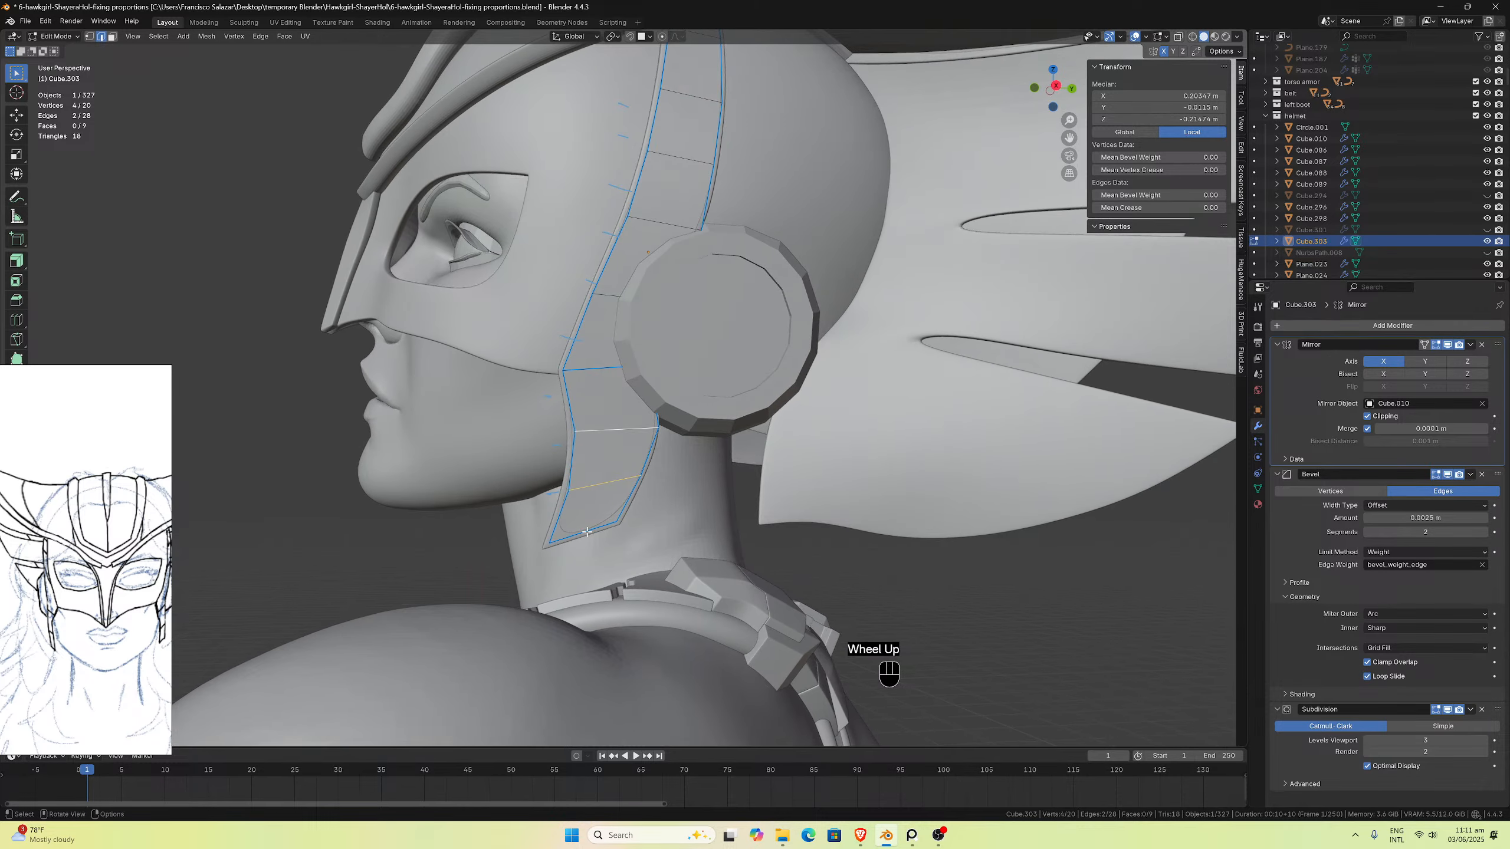
pyautogui.scroll(2, 579, 534)
pyautogui.scroll(-1, 579, 535)
pyautogui.scroll(3, 572, 542)
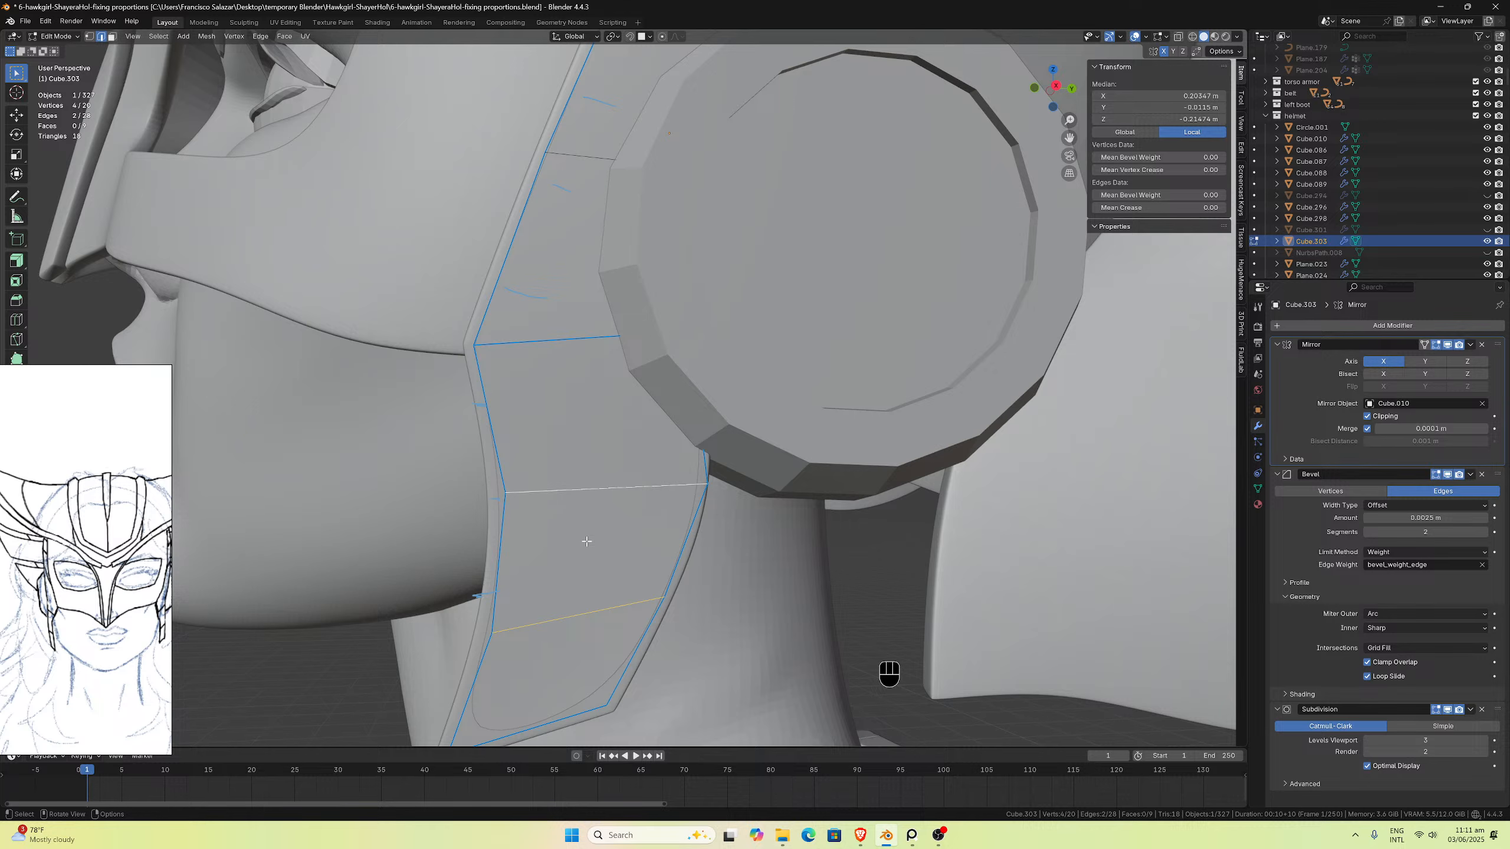
pyautogui.moveTo(593, 527); pyautogui.dragTo(553, 571, button='middle')
pyautogui.scroll(-1, 536, 594)
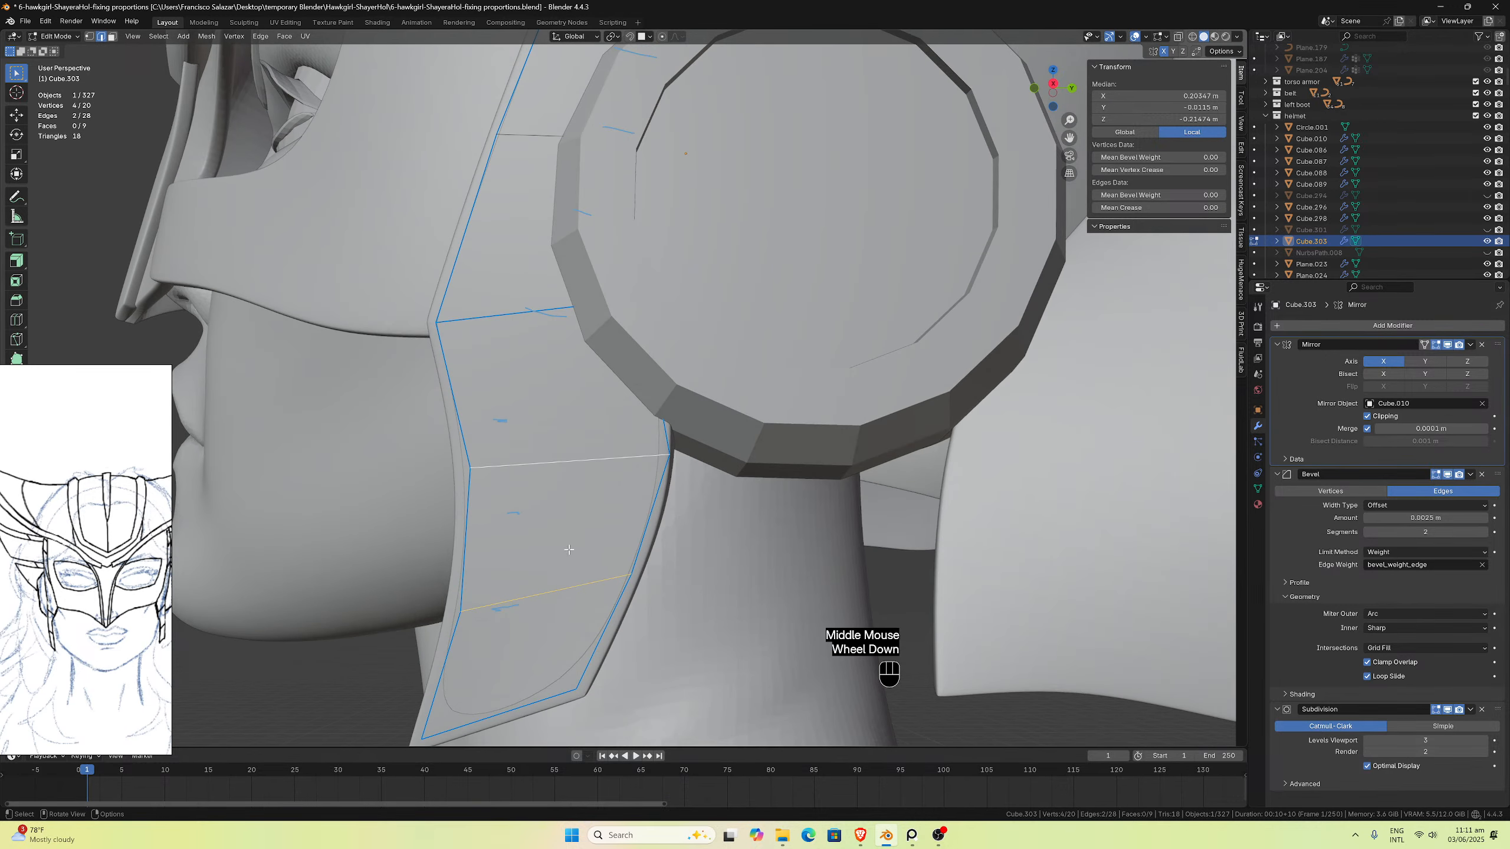
# Step: Select all eight cross edges along the inner strip and bevel them with one segment, offset about 0.0019 m
pyautogui.click(535, 594)
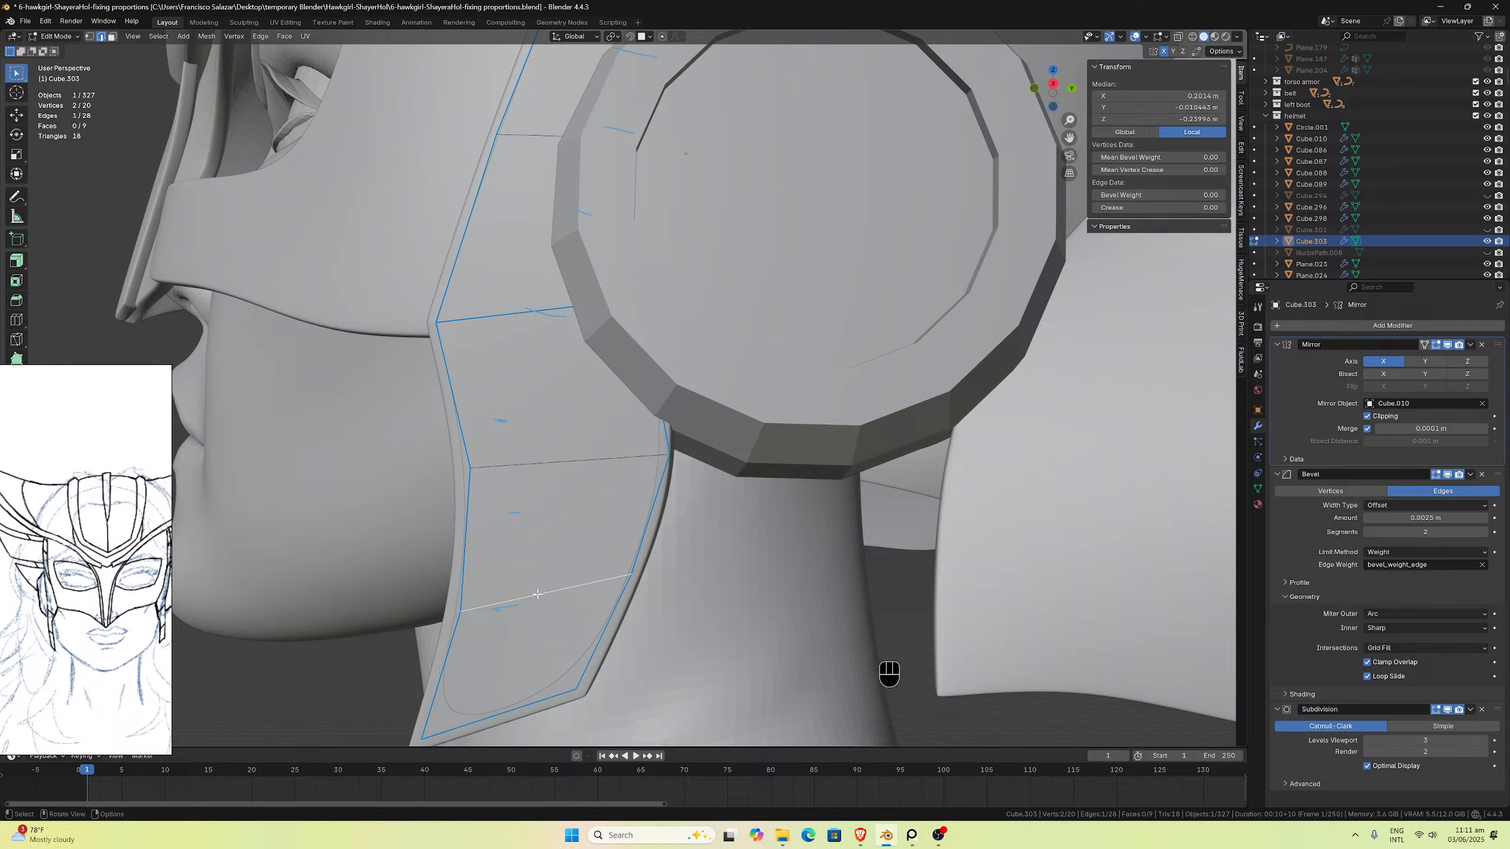
pyautogui.click(531, 520)
pyautogui.keyDown('alt'); pyautogui.click(532, 467); pyautogui.keyUp('alt')
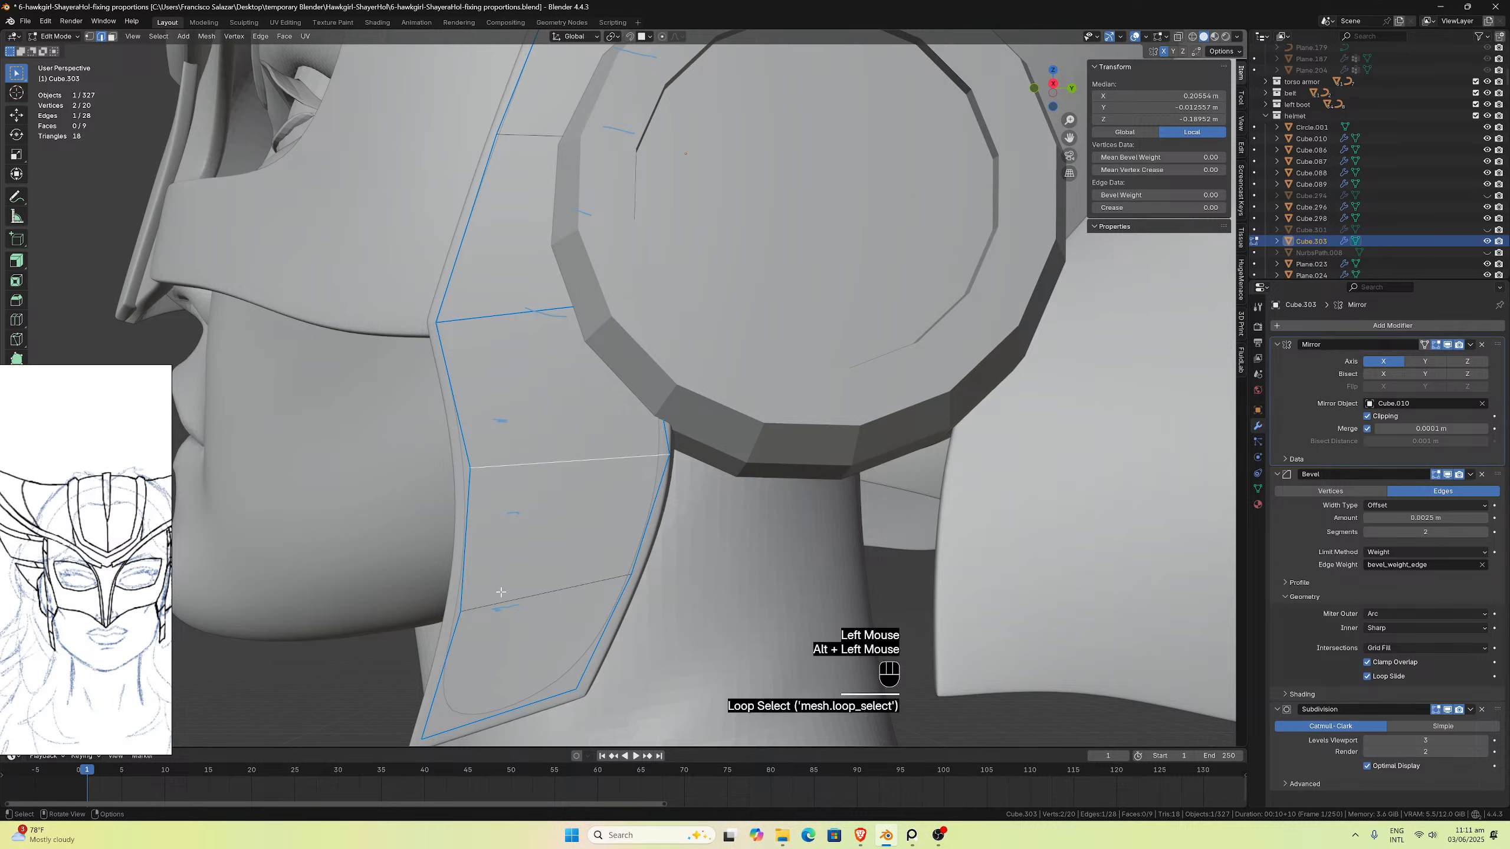
pyautogui.click(538, 571)
pyautogui.keyDown('shift'); pyautogui.click(543, 510); pyautogui.keyUp('shift')
pyautogui.keyDown('shift'); pyautogui.click(527, 329); pyautogui.keyUp('shift')
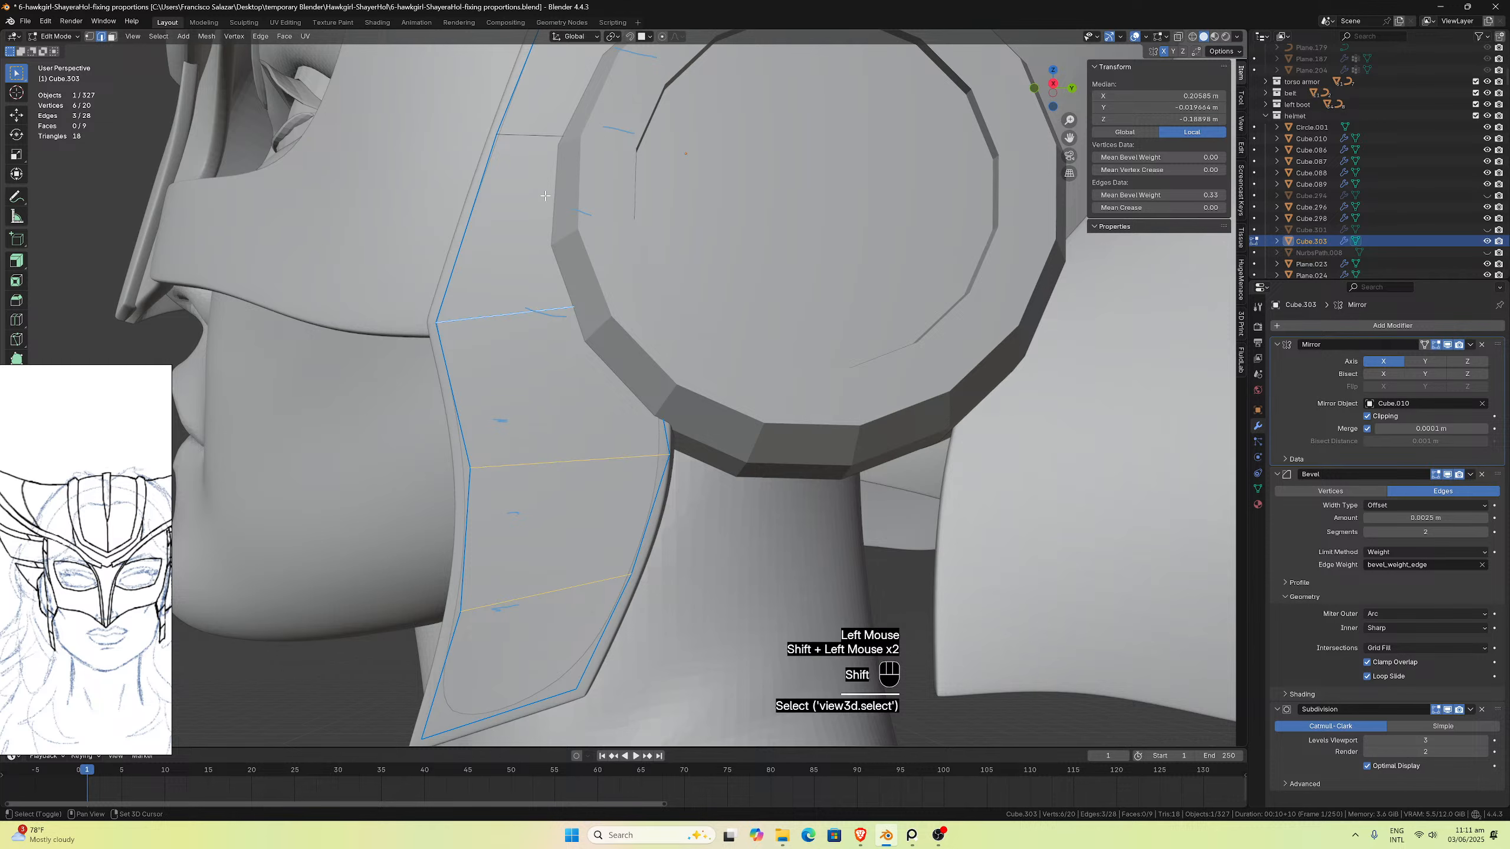
pyautogui.moveTo(1068, 138); pyautogui.dragTo(909, 638)
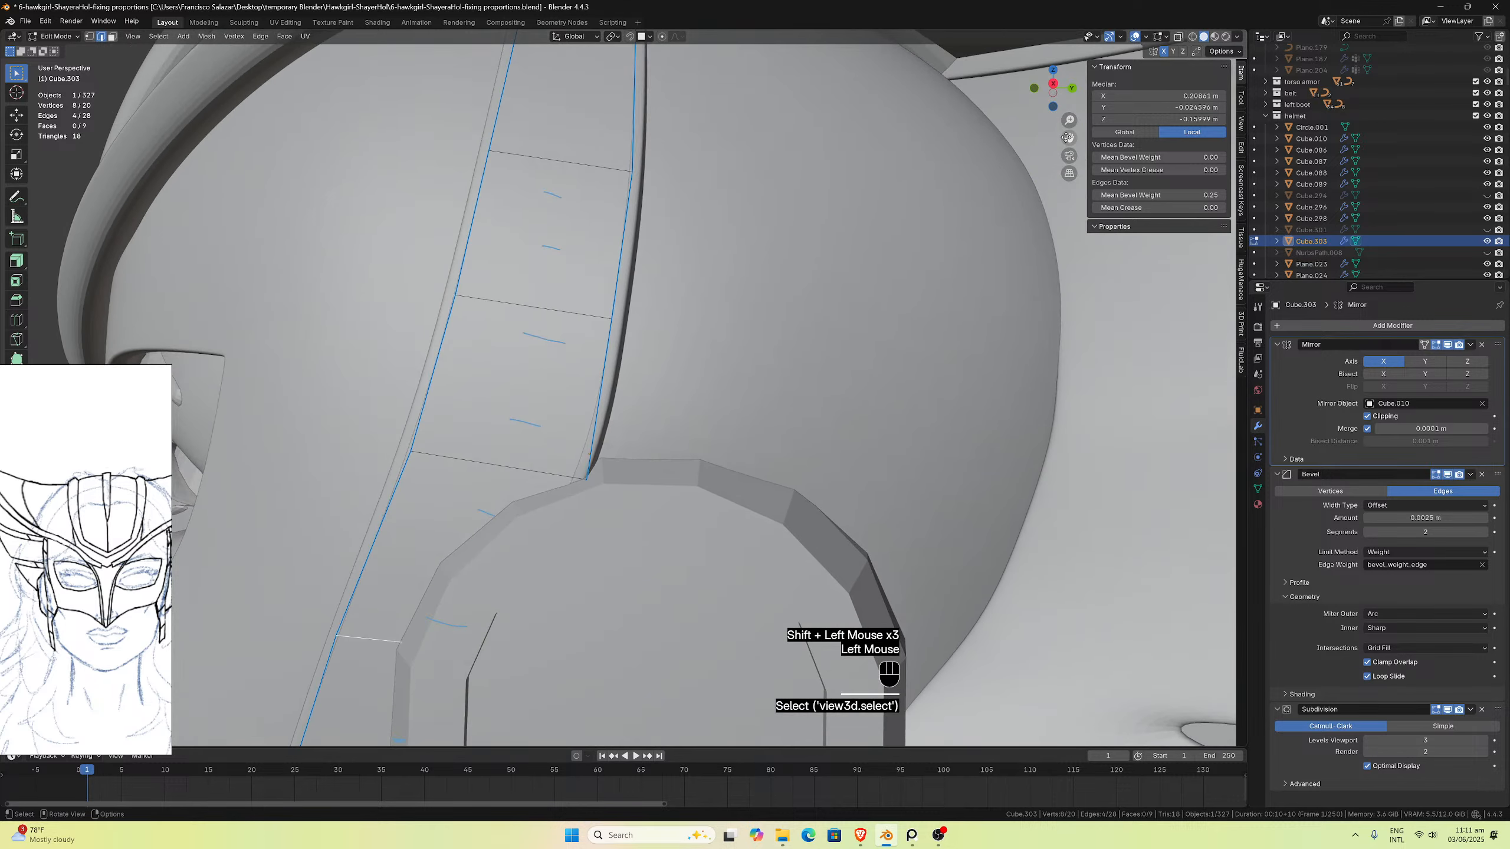
pyautogui.keyDown('shift'); pyautogui.click(538, 463); pyautogui.keyUp('shift')
pyautogui.keyDown('shift'); pyautogui.click(564, 162); pyautogui.keyUp('shift')
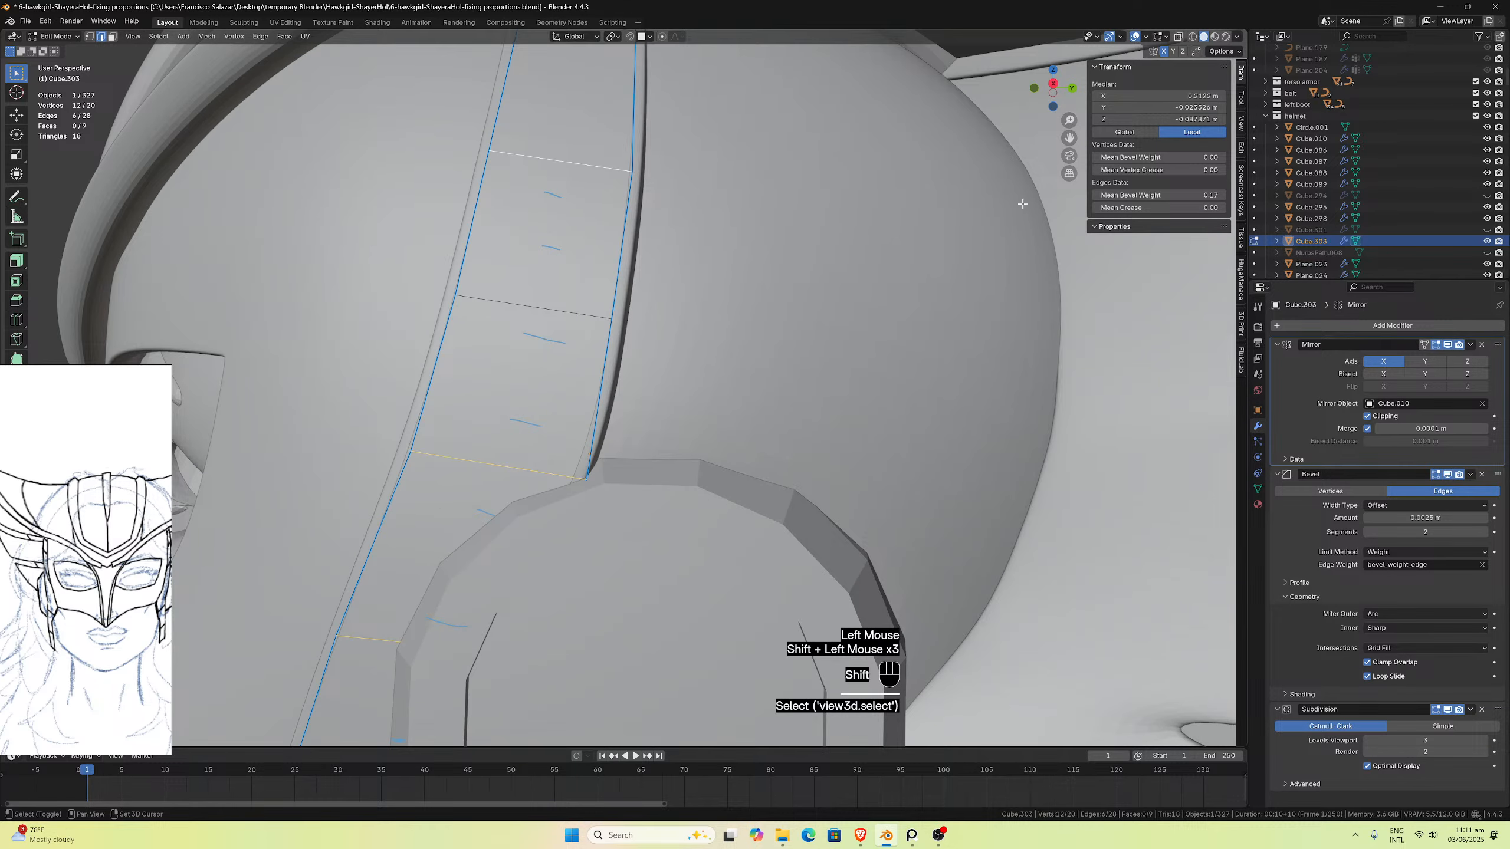
pyautogui.keyDown('shift'); pyautogui.click(583, 313); pyautogui.keyUp('shift')
pyautogui.moveTo(1068, 138); pyautogui.dragTo(1070, 135)
pyautogui.moveTo(1064, 138); pyautogui.dragTo(690, 253, button='middle')
pyautogui.keyDown('shift'); pyautogui.click(556, 362); pyautogui.keyUp('shift')
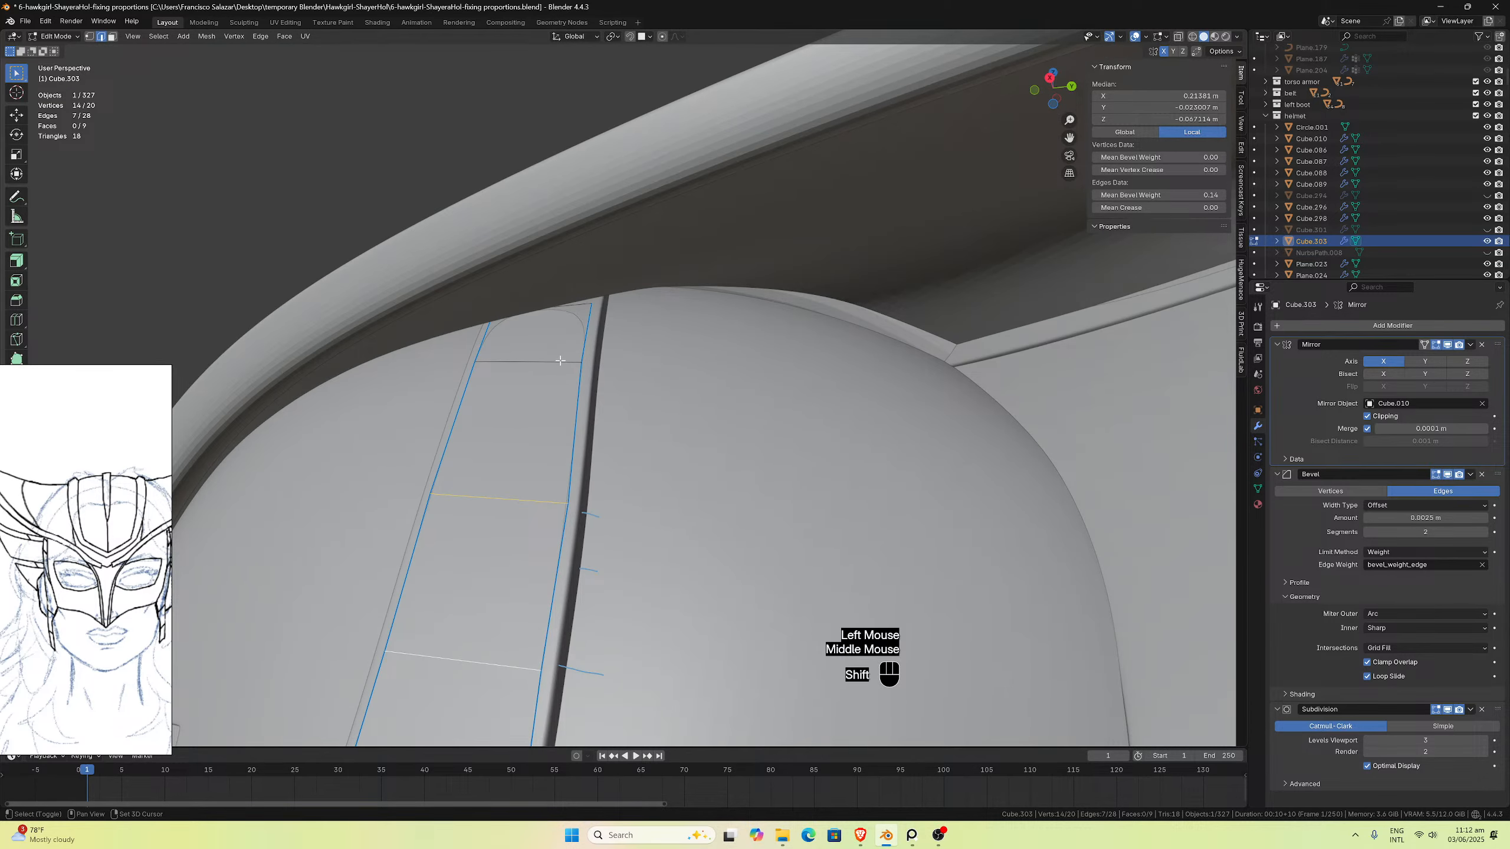
pyautogui.hotkey('ctrl', 'b')
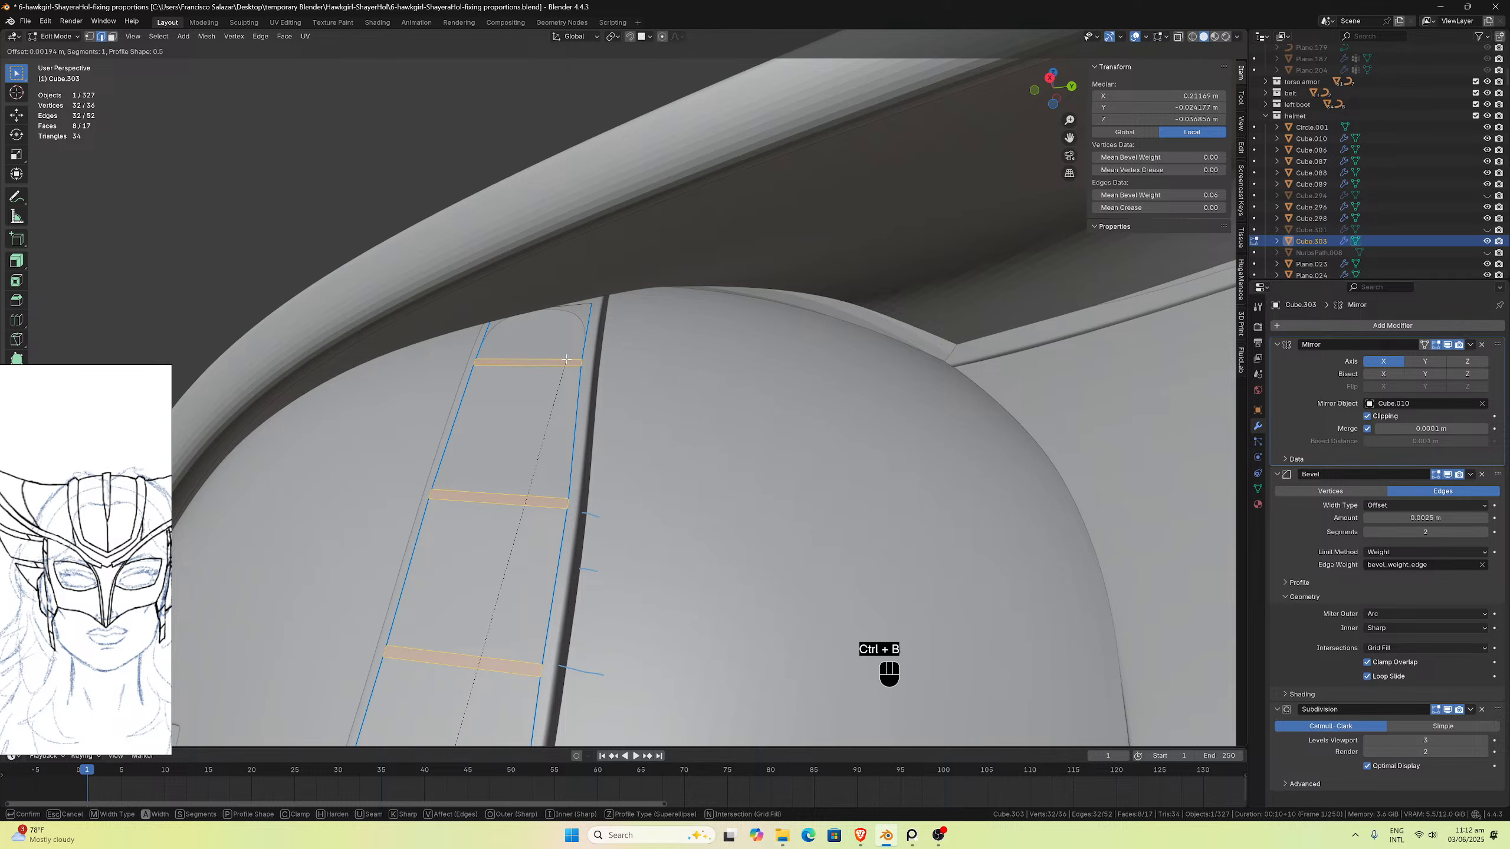
pyautogui.click(567, 360)
# Step: Delete the narrow beveled faces across the strip, leaving gaps between the separate panels
pyautogui.moveTo(567, 360); pyautogui.dragTo(596, 405, button='middle')
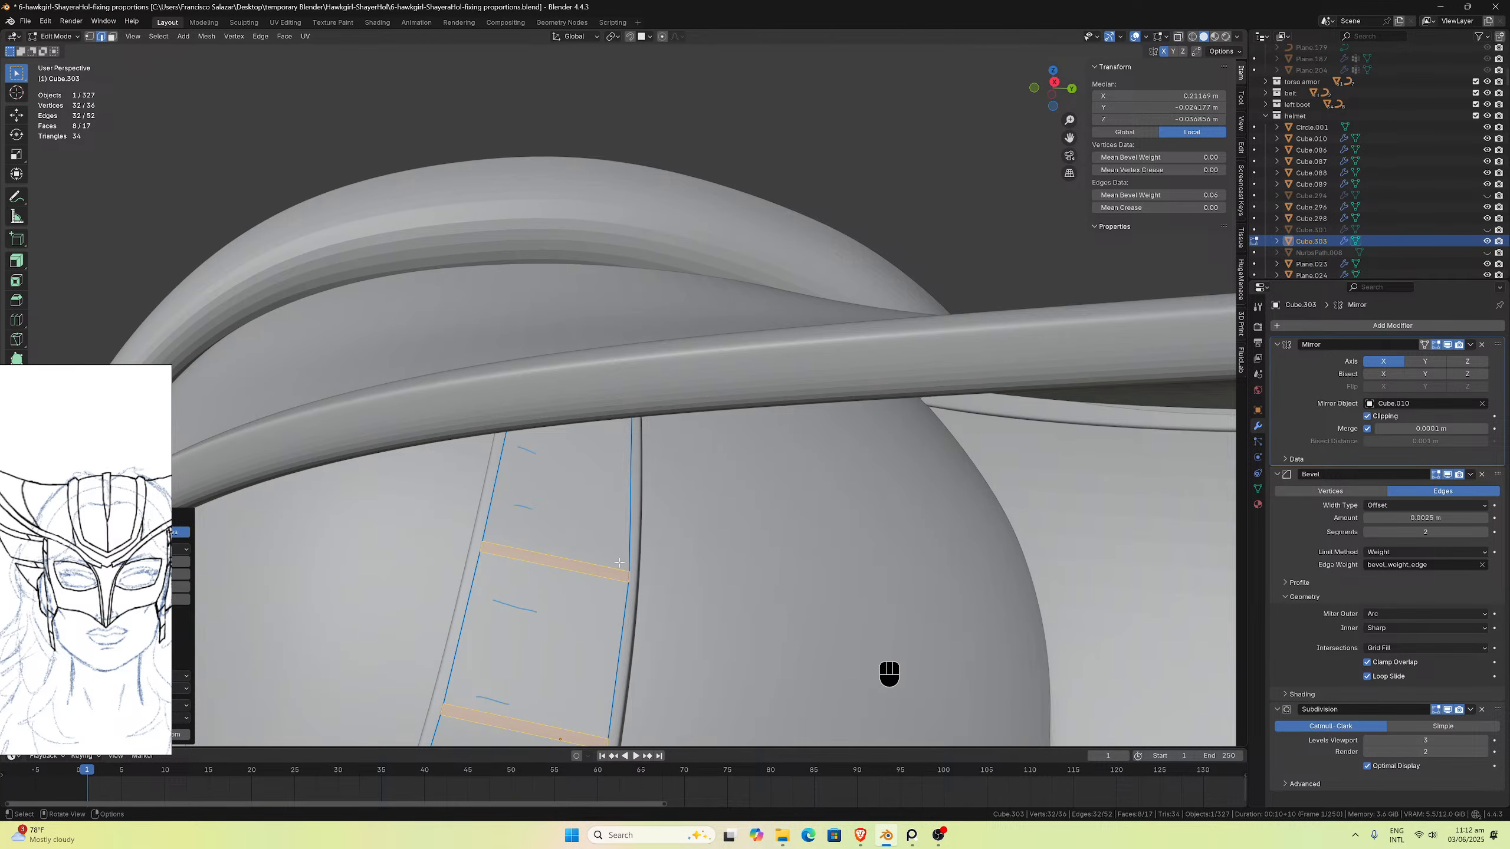
pyautogui.scroll(-3, 620, 568)
pyautogui.scroll(1, 652, 547)
pyautogui.moveTo(628, 555); pyautogui.dragTo(961, 275, button='middle')
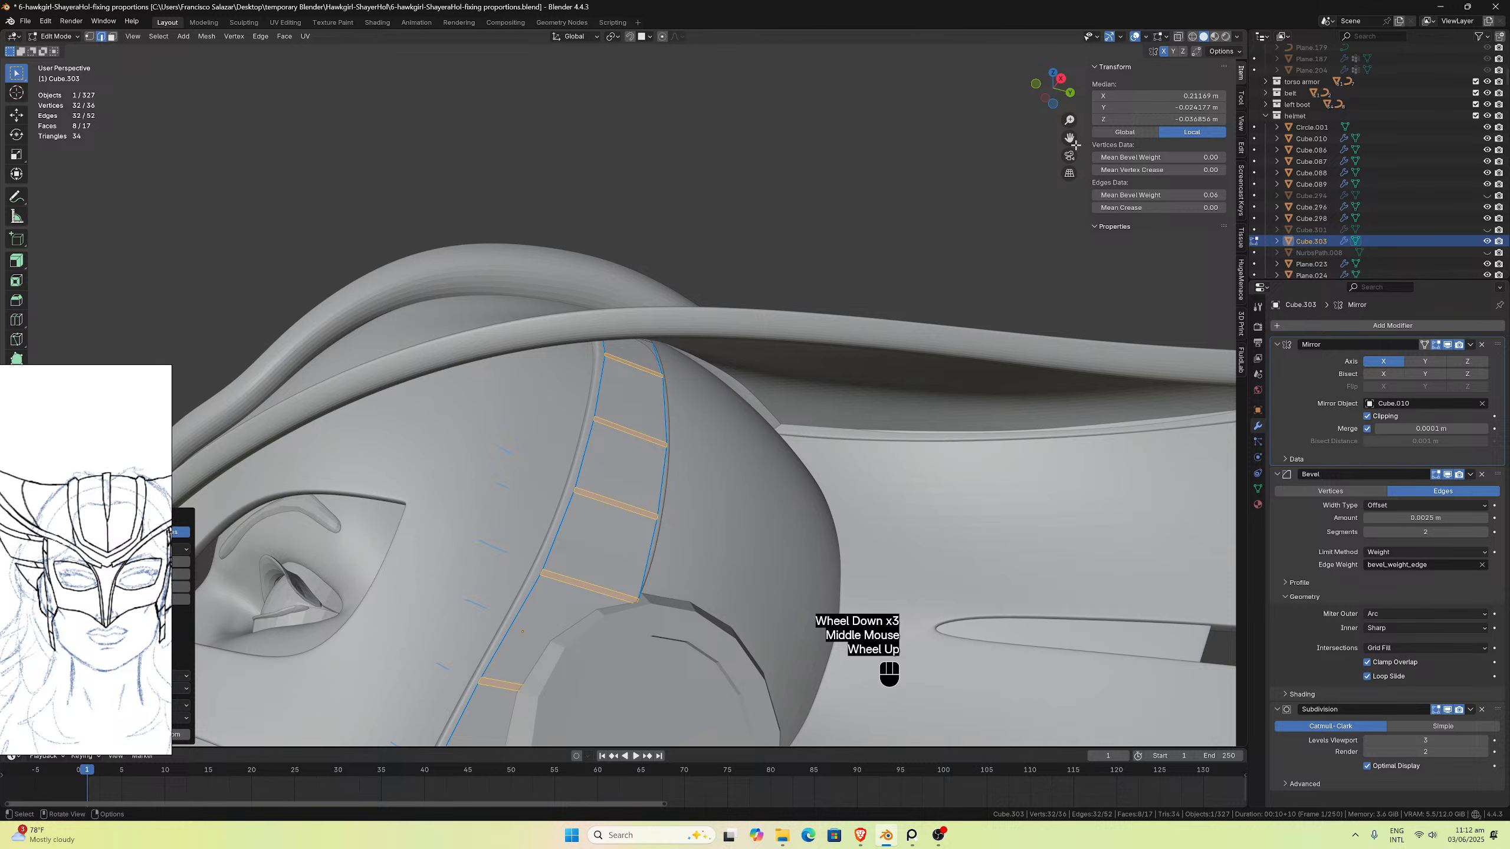
pyautogui.moveTo(1070, 141); pyautogui.dragTo(1123, 31)
pyautogui.scroll(1, 787, 421)
pyautogui.moveTo(786, 421); pyautogui.dragTo(741, 432, button='middle')
pyautogui.scroll(1, 599, 478)
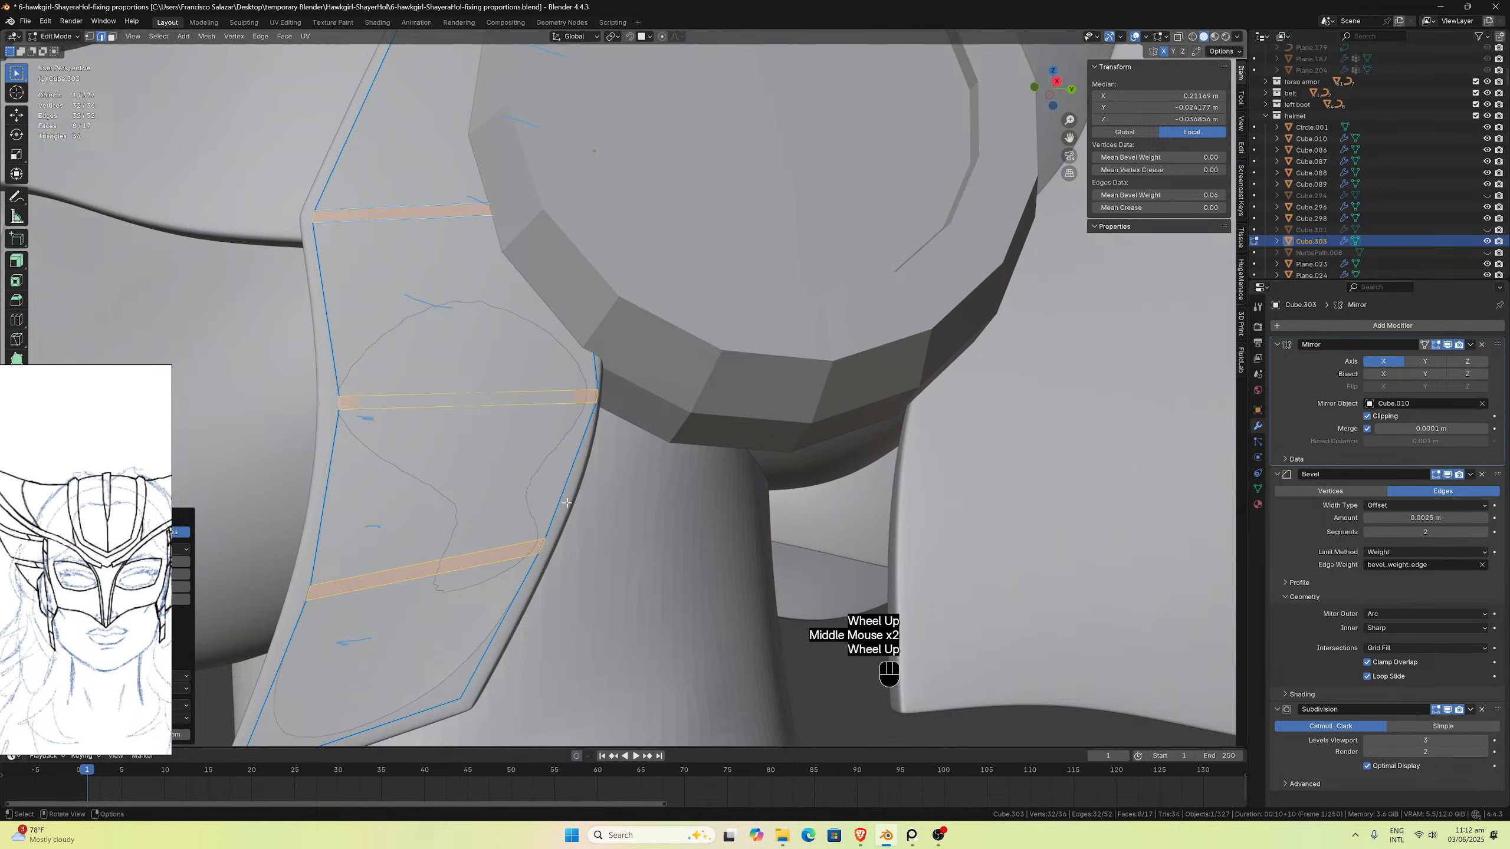
pyautogui.moveTo(556, 532); pyautogui.dragTo(559, 528, button='middle')
pyautogui.press('x')
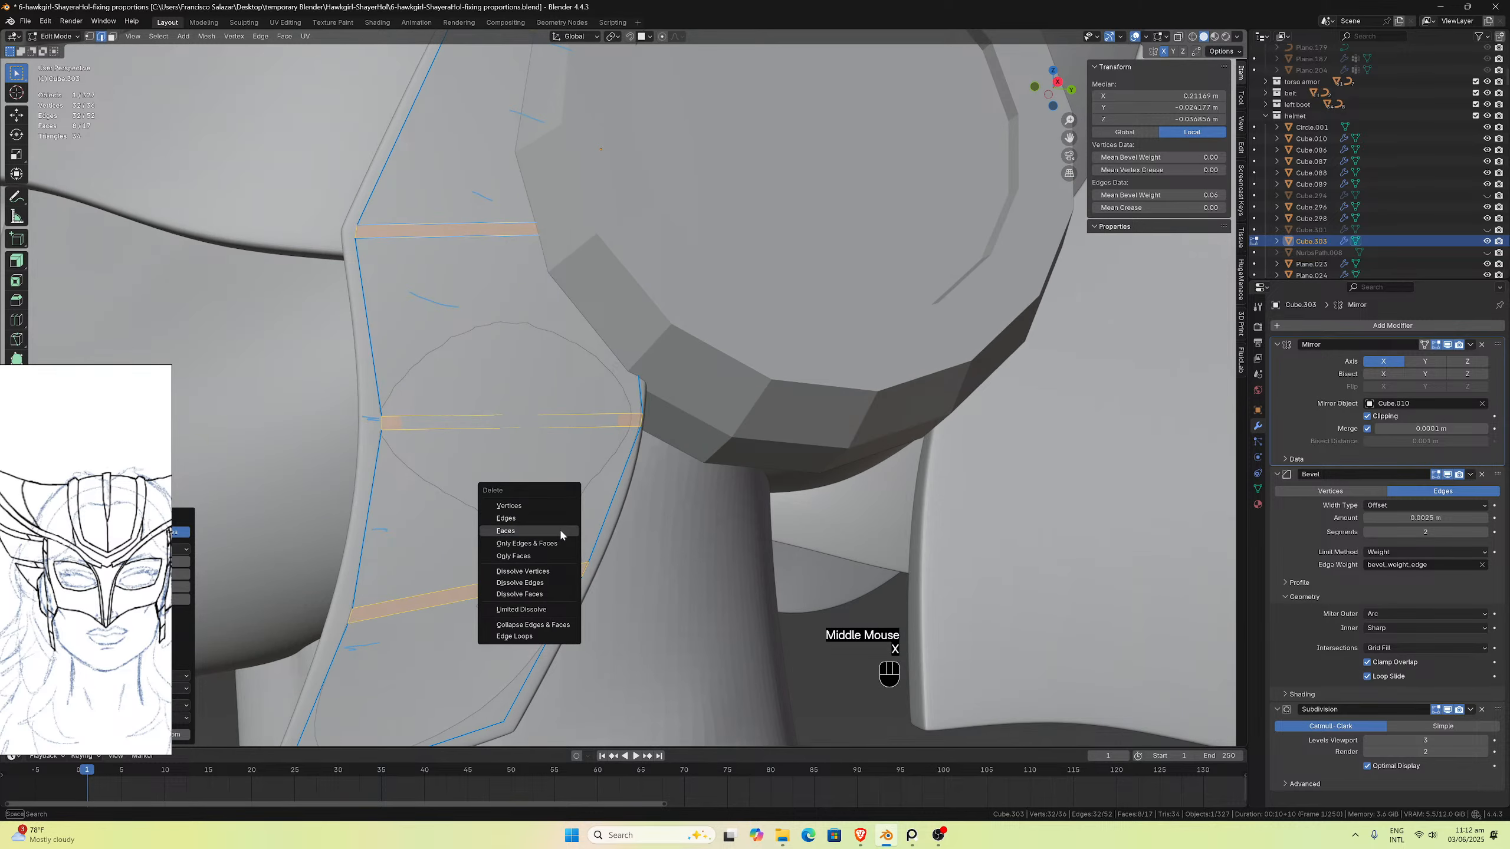
pyautogui.click(559, 530)
pyautogui.moveTo(559, 530)
pyautogui.mouseDown(button='middle')
pyautogui.moveTo(589, 533)
pyautogui.moveTo(585, 546)
pyautogui.mouseUp(button='middle')
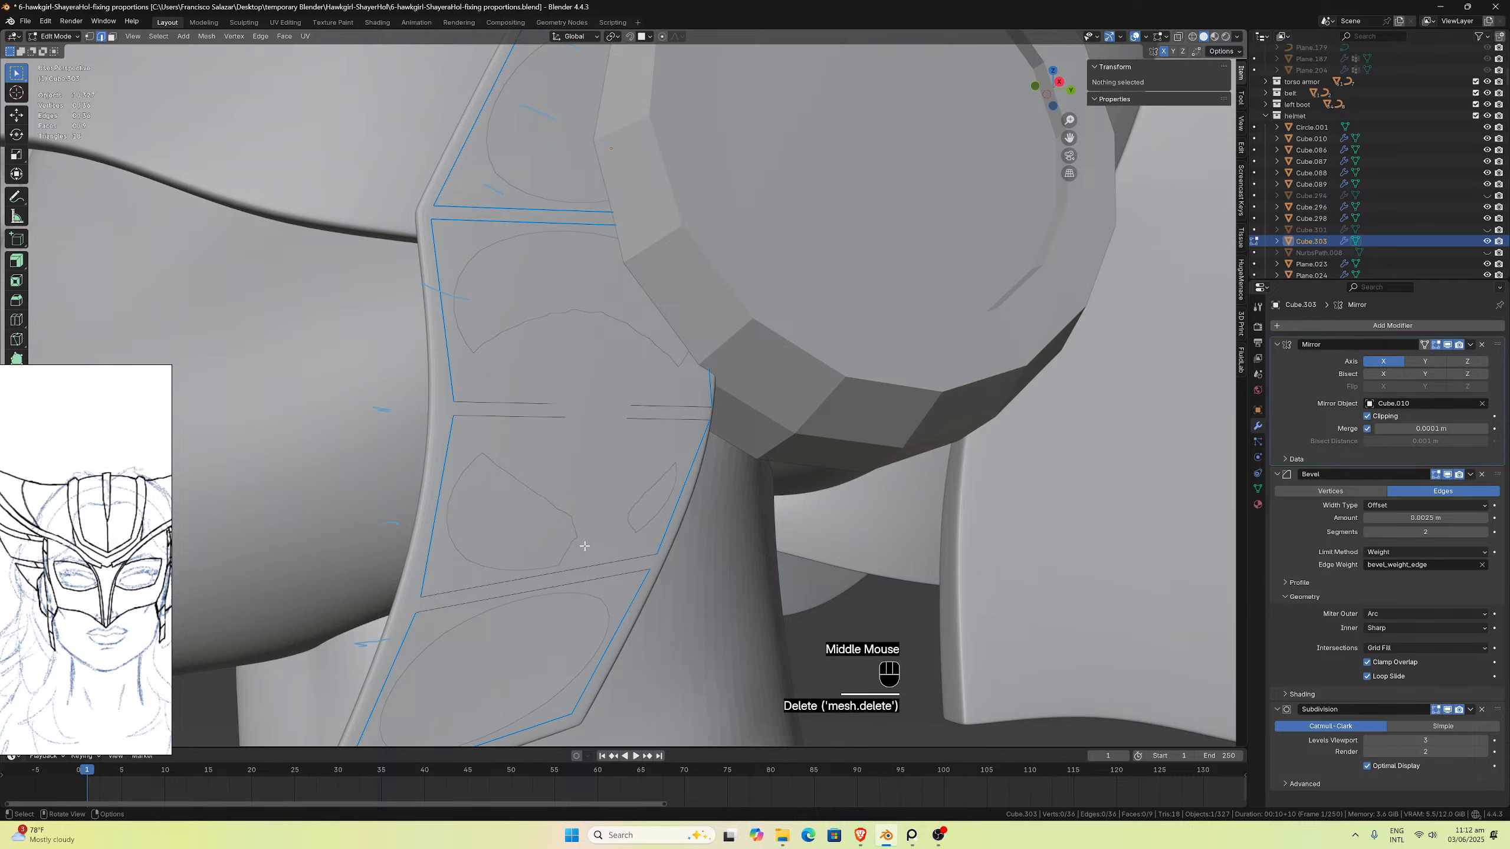
# Step: Return to Object Mode and turn off the viewport display of the new panels' Bevel and Subdivision modifiers
pyautogui.press('Tab')
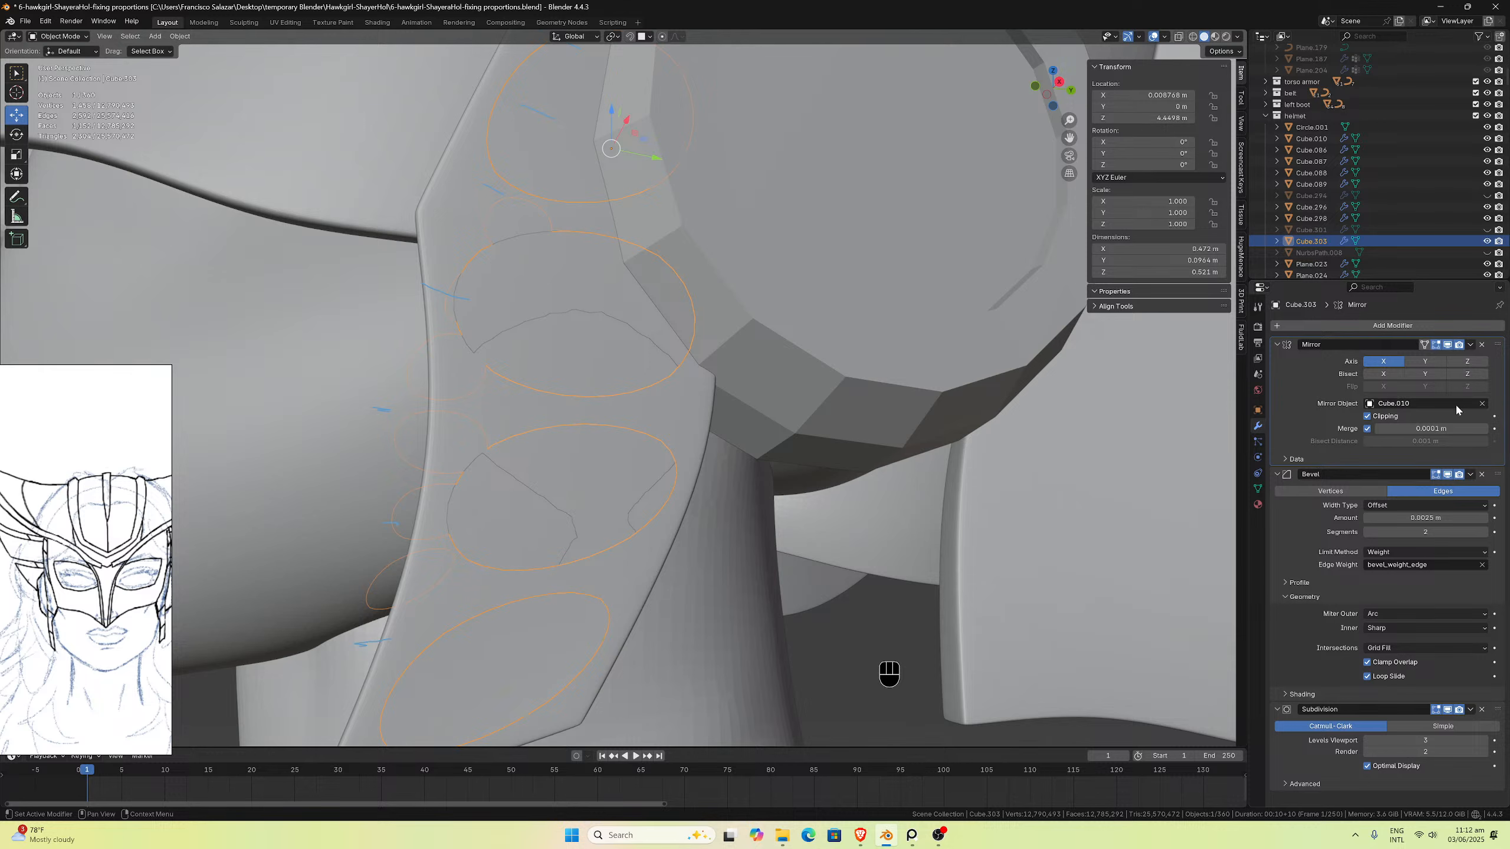
pyautogui.click(1447, 475)
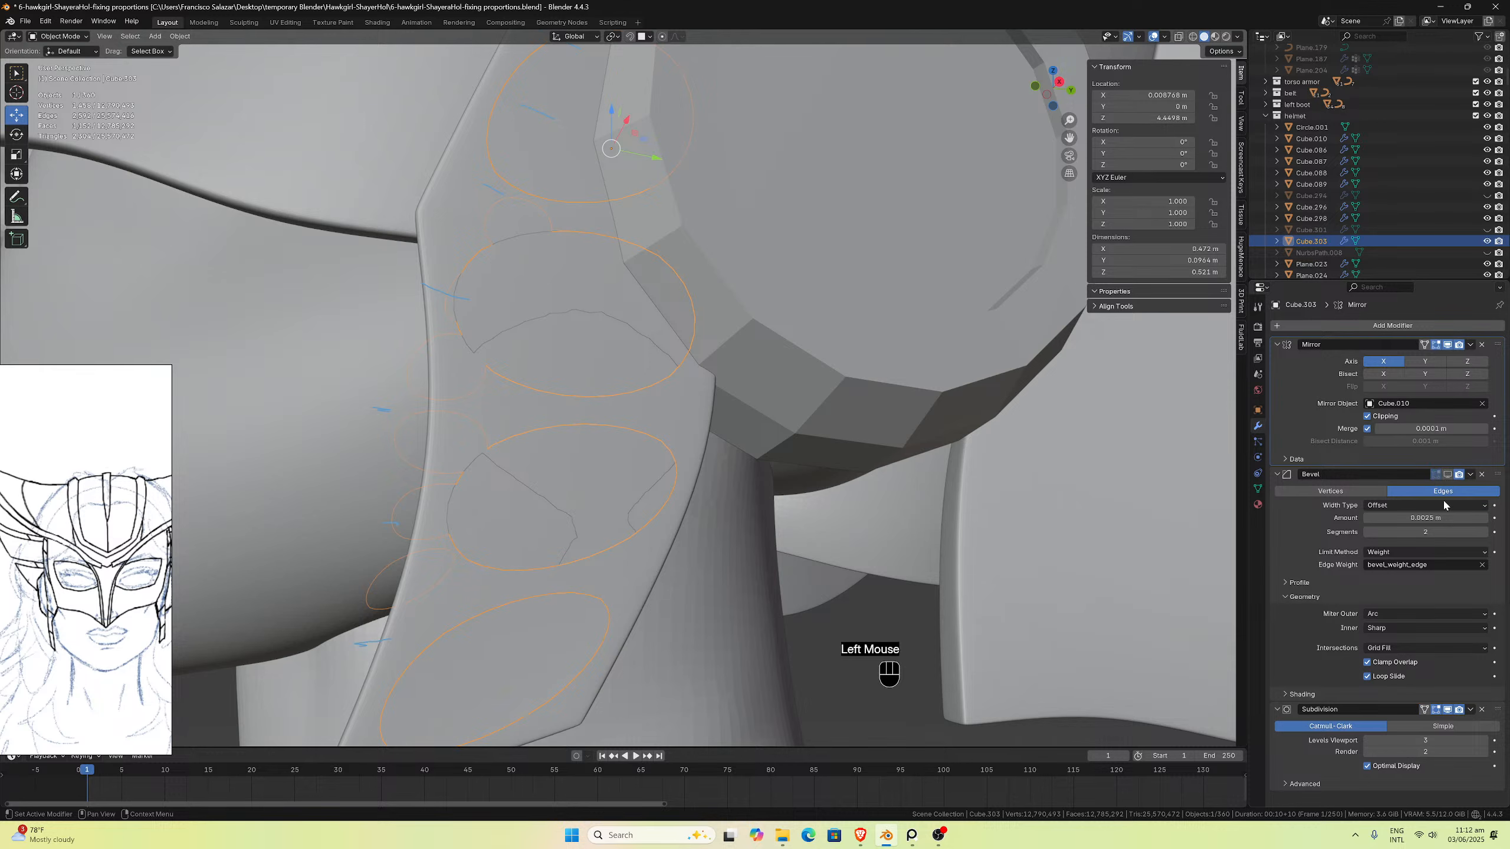
pyautogui.click(1448, 710)
pyautogui.scroll(-8, 1449, 713)
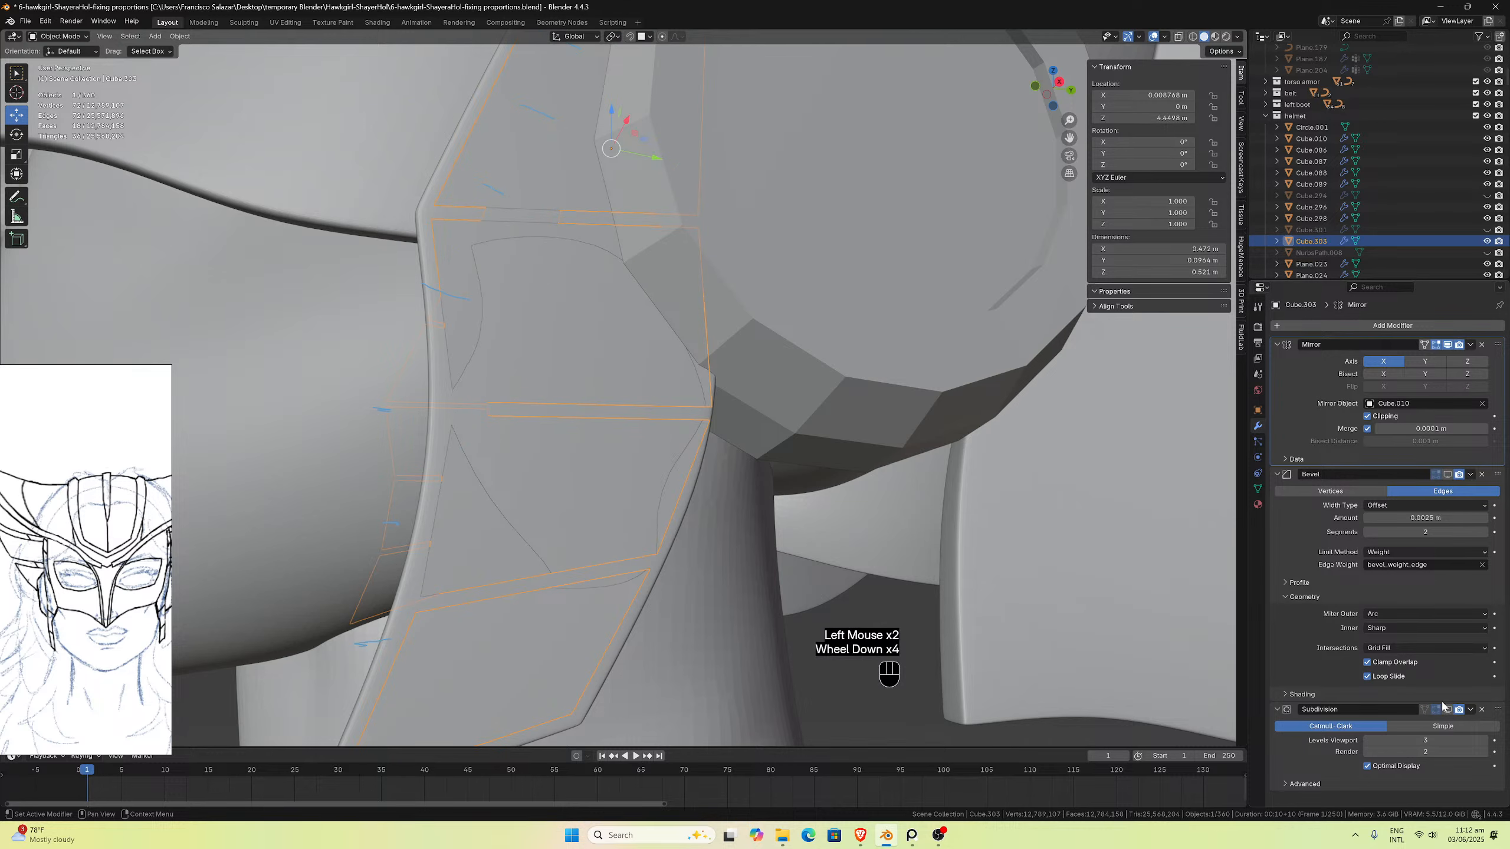
pyautogui.moveTo(618, 585); pyautogui.dragTo(558, 588, button='middle')
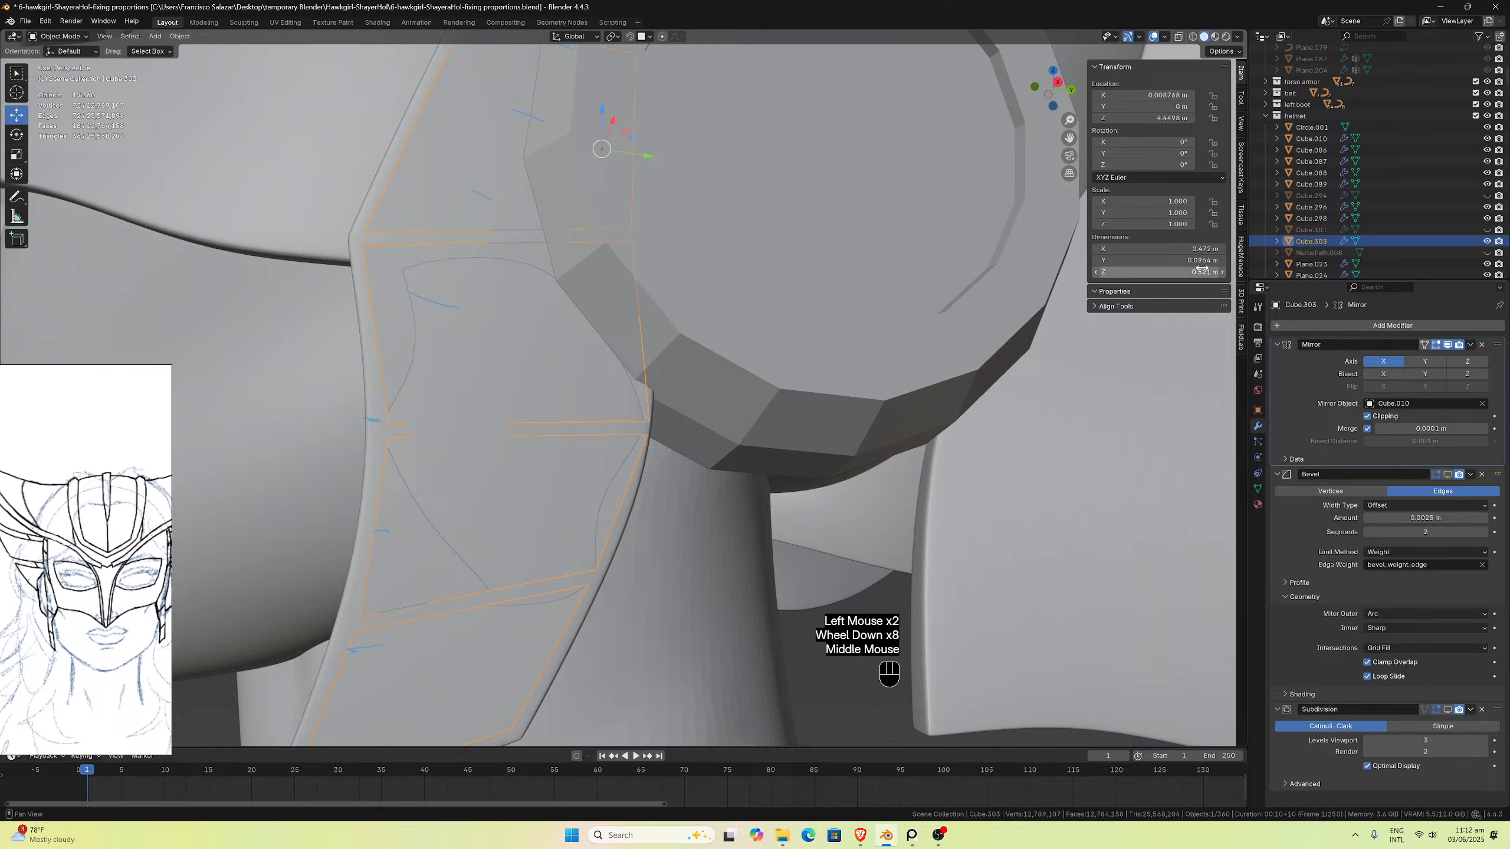
# Step: Unhide the backup collection to show the earlier version of the side panels
pyautogui.scroll(2, 1329, 230)
pyautogui.scroll(11, 1330, 229)
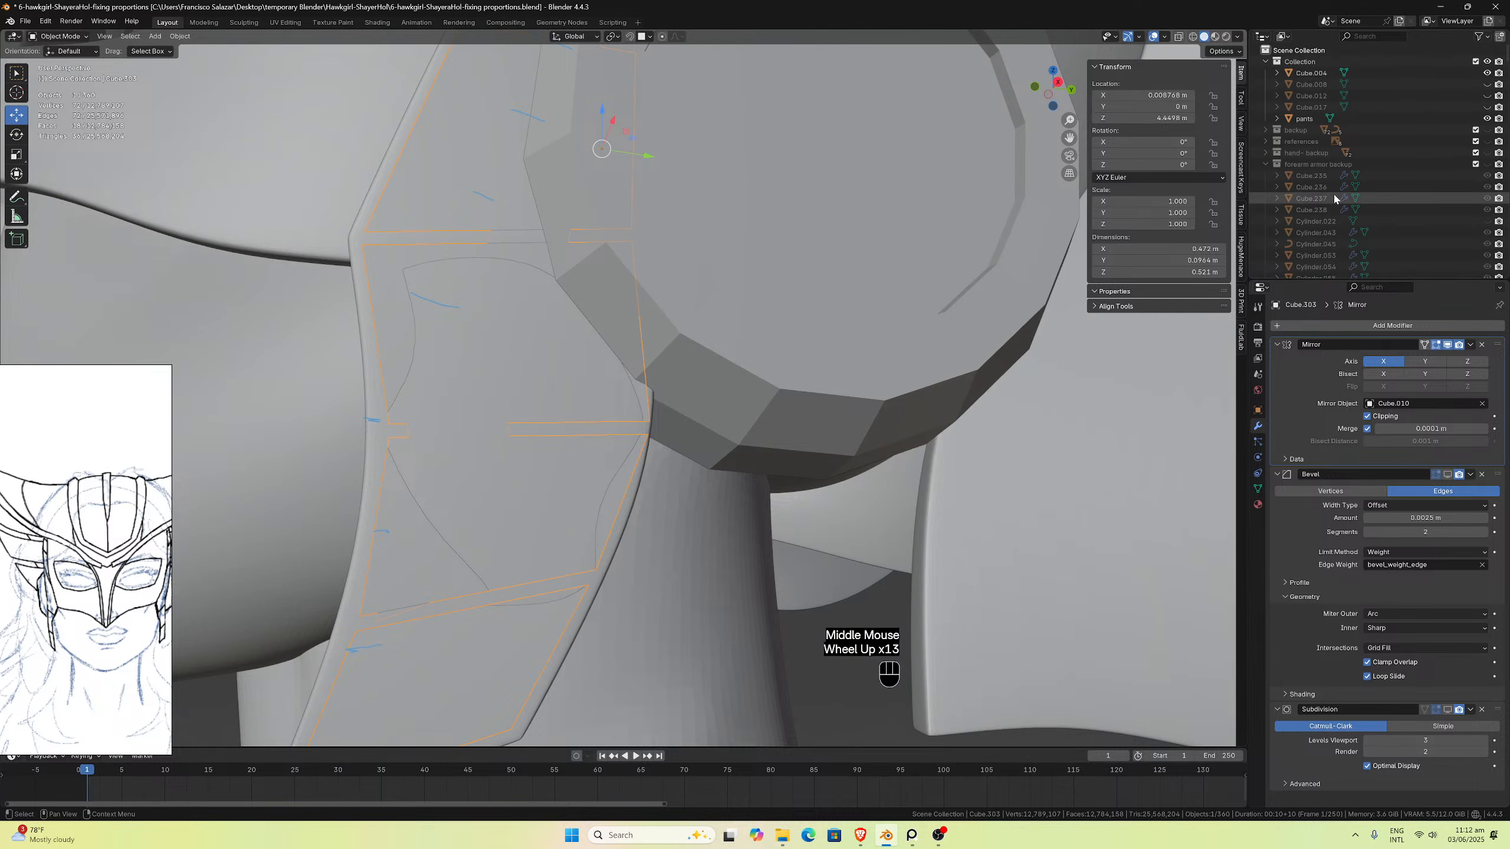
pyautogui.click(1487, 130)
pyautogui.moveTo(592, 535); pyautogui.dragTo(602, 536, button='middle')
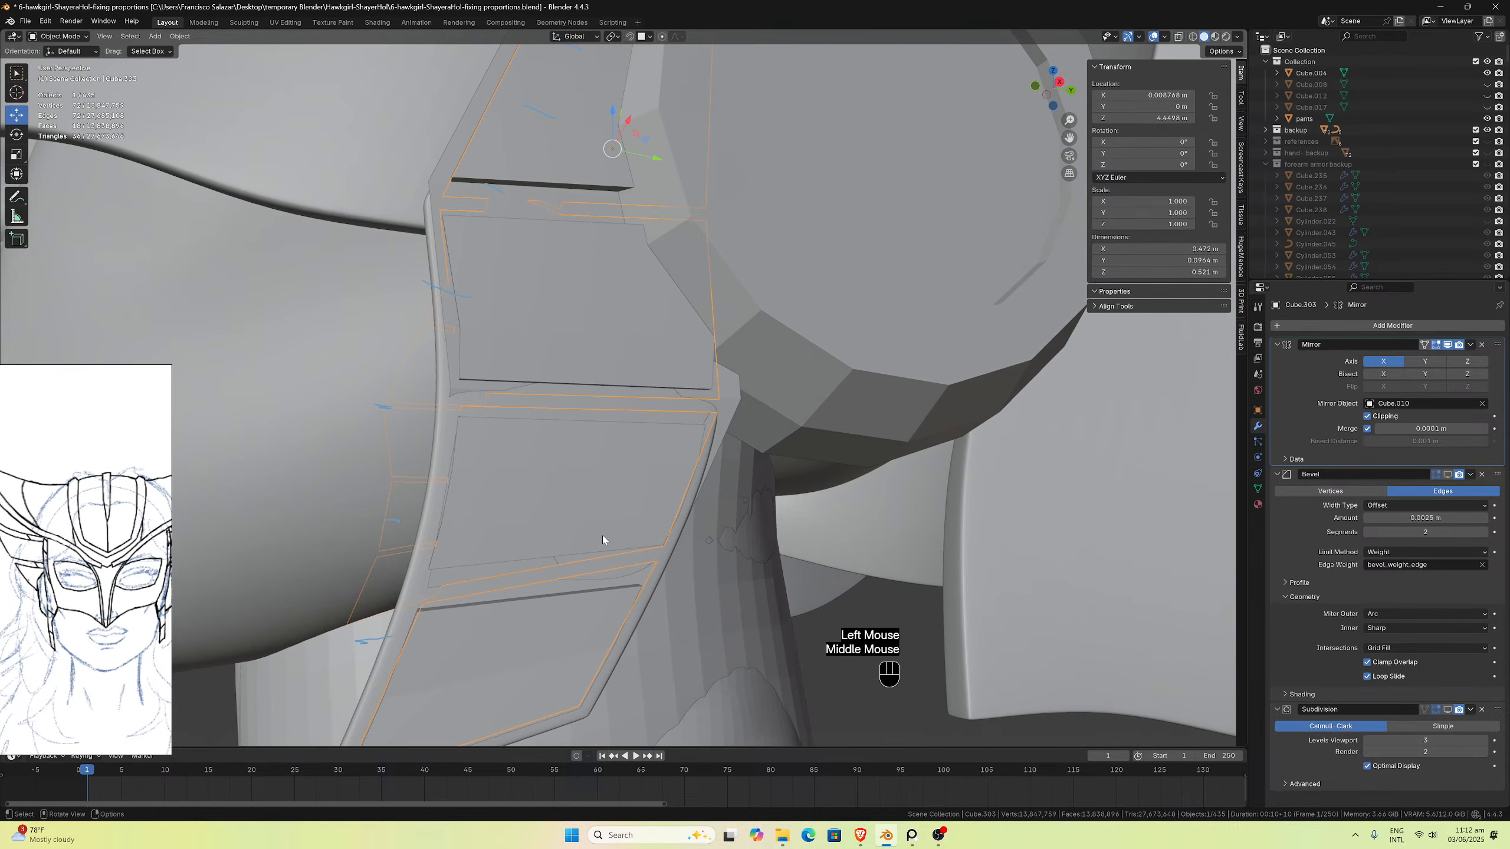
# Step: Move the earlier side panels object, Cube.302, to the helmet collection and hide the backup collection again
pyautogui.click(544, 564)
pyautogui.click(528, 566)
pyautogui.click(455, 578)
pyautogui.click(431, 578)
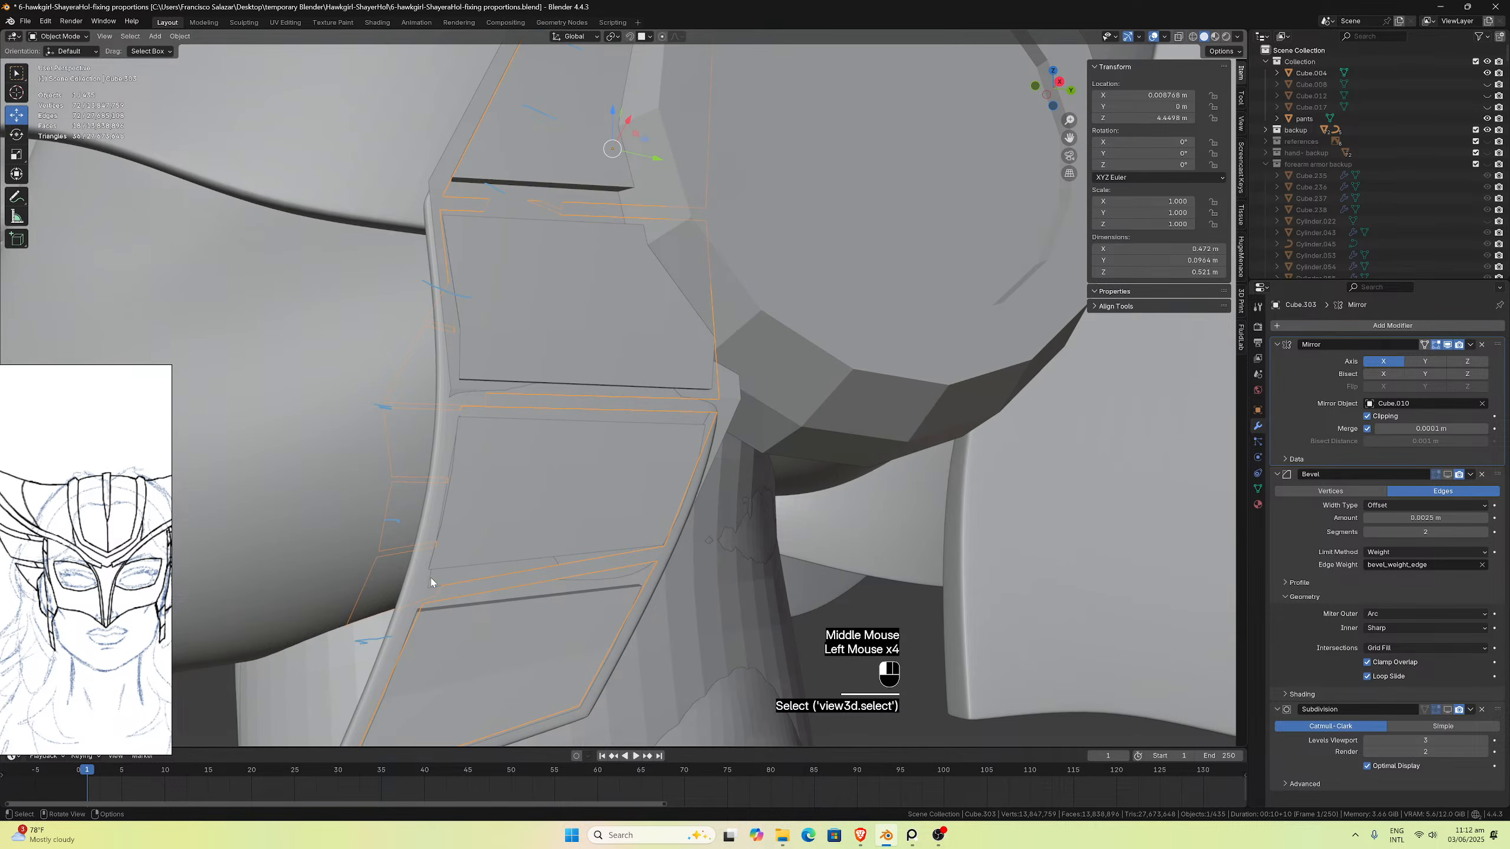
pyautogui.click(476, 544)
pyautogui.moveTo(476, 541); pyautogui.dragTo(522, 533, button='middle')
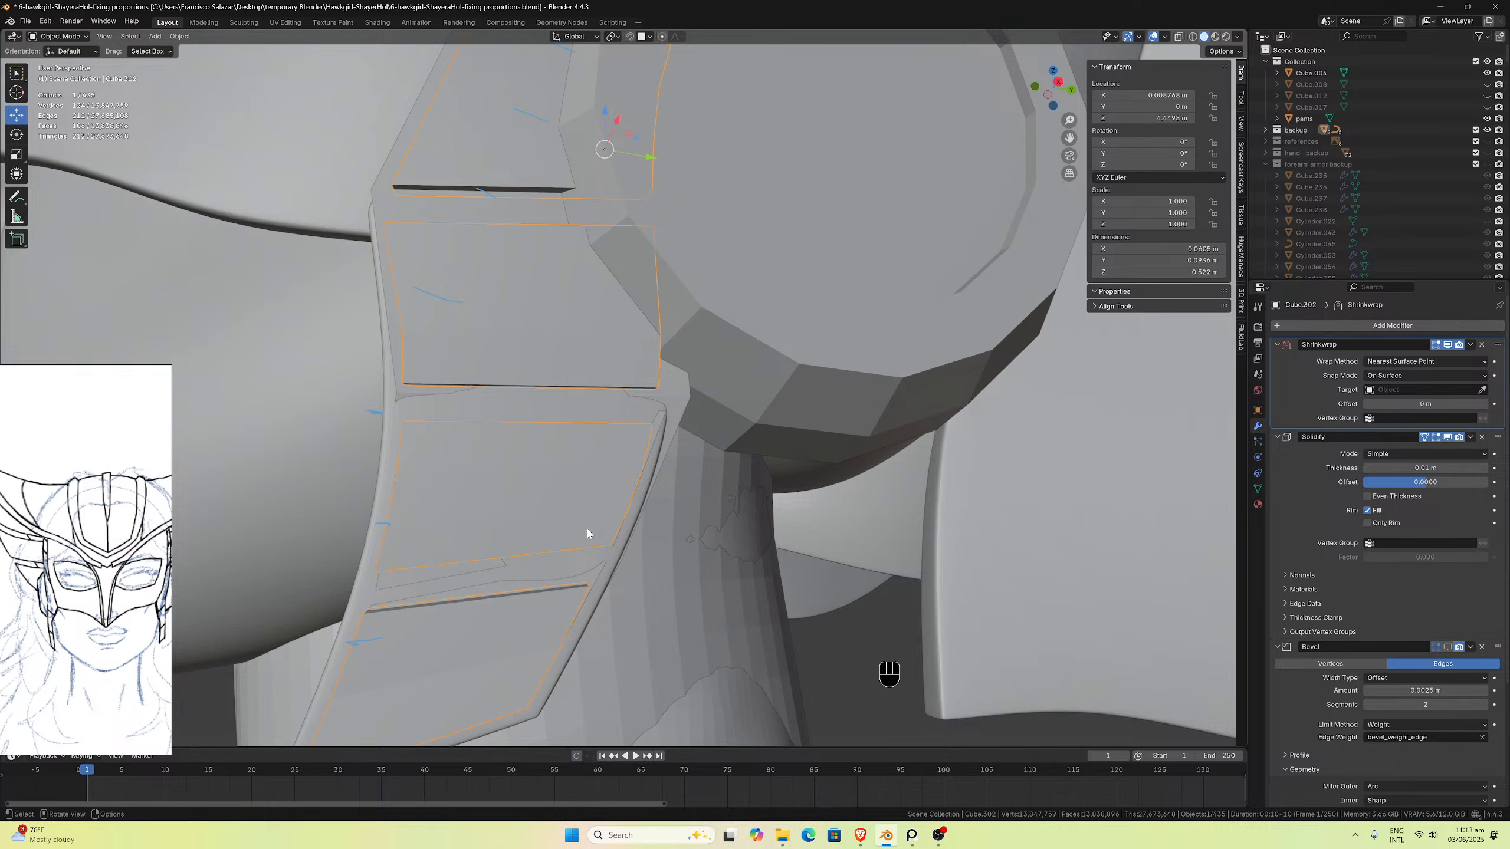
pyautogui.press('m')
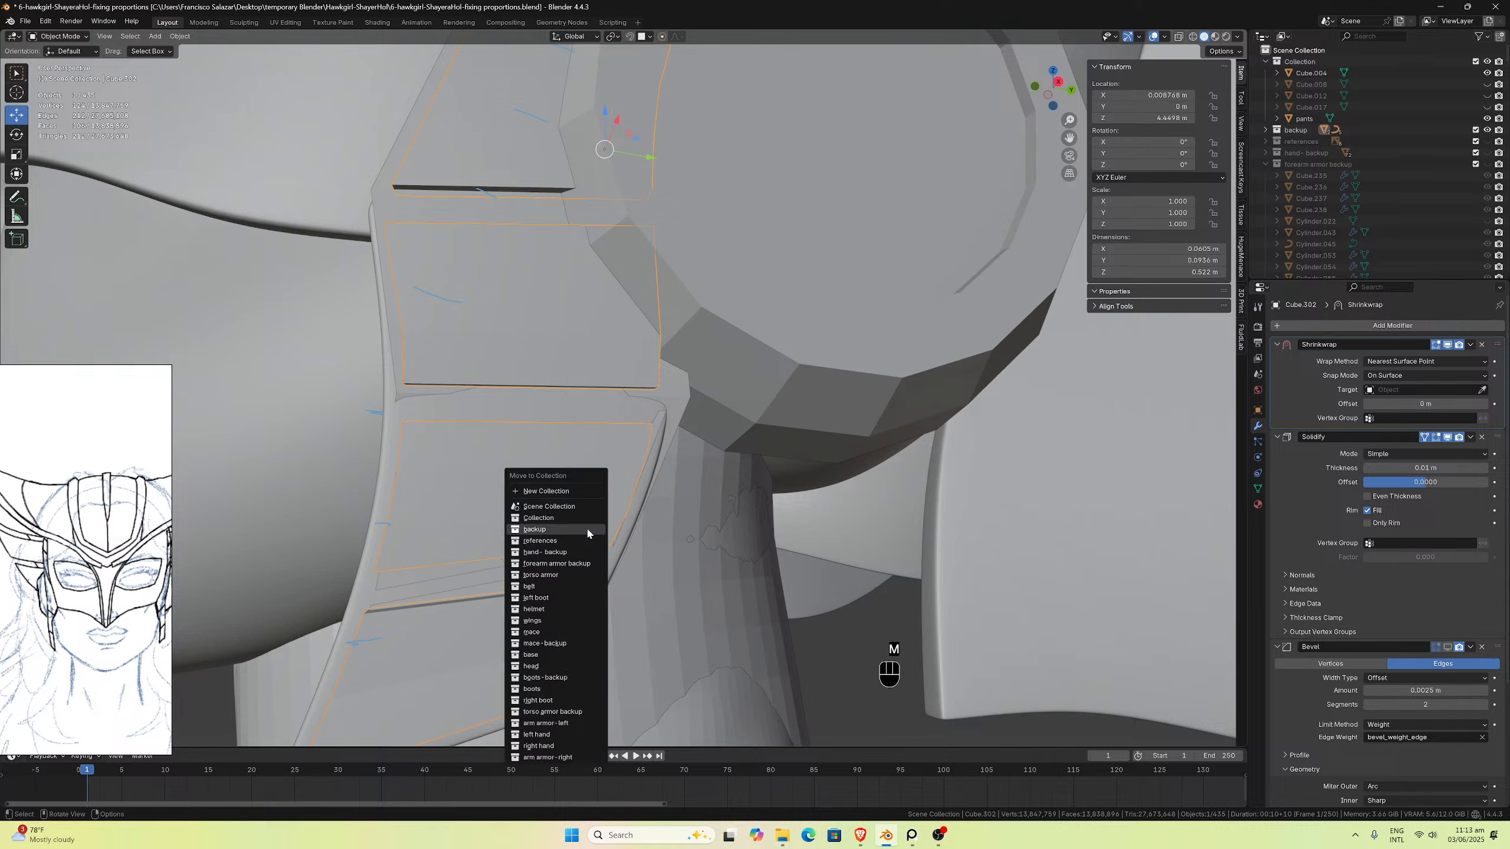
pyautogui.click(545, 607)
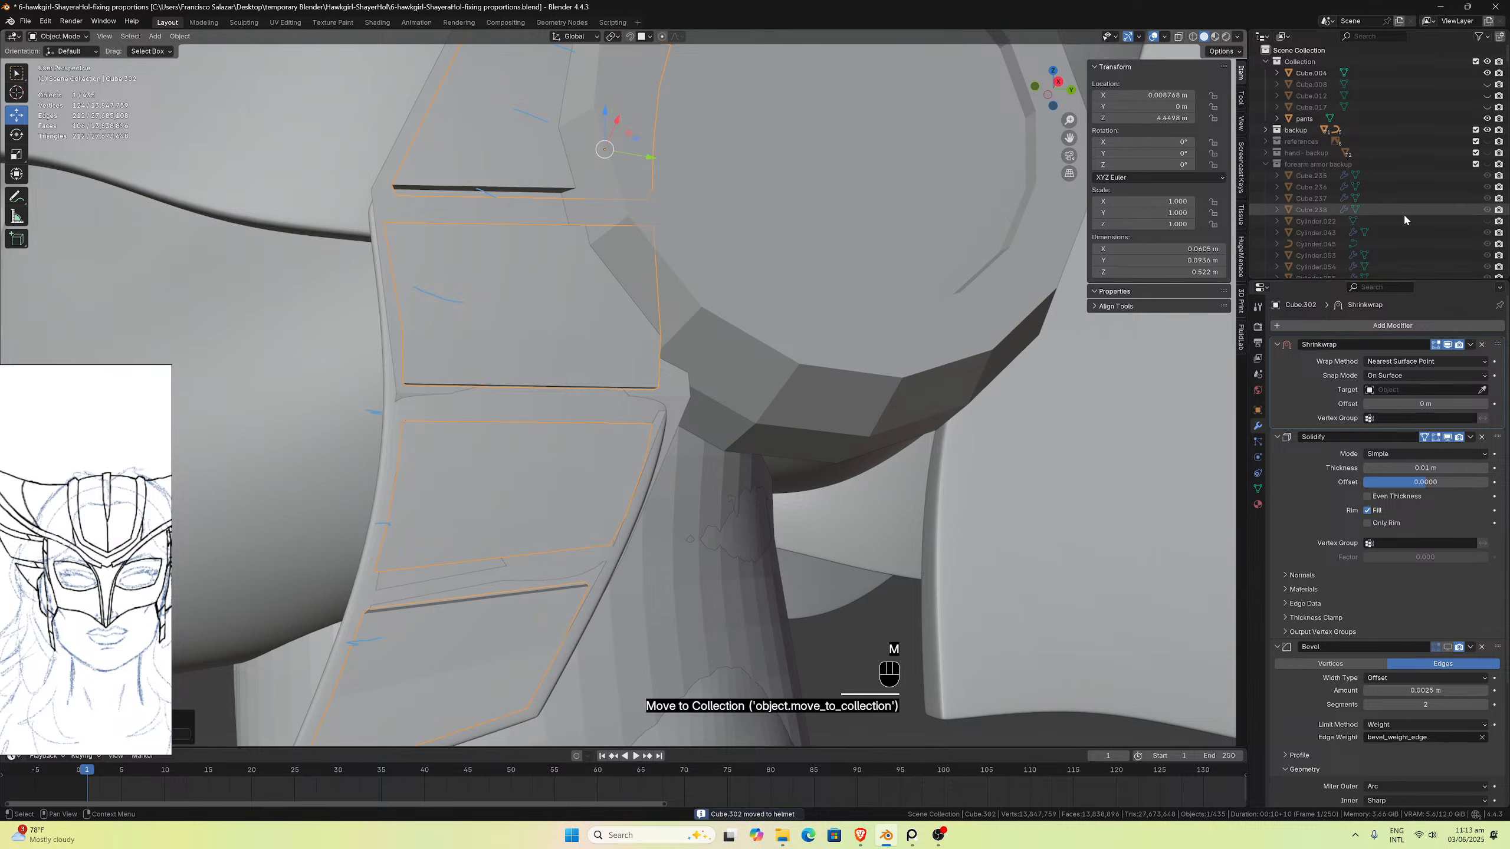
pyautogui.click(1487, 130)
# Step: Select the new and the earlier side panels together and isolate them in Local View
pyautogui.moveTo(439, 528); pyautogui.dragTo(408, 585, button='middle')
pyautogui.scroll(2, 472, 526)
pyautogui.click(387, 597)
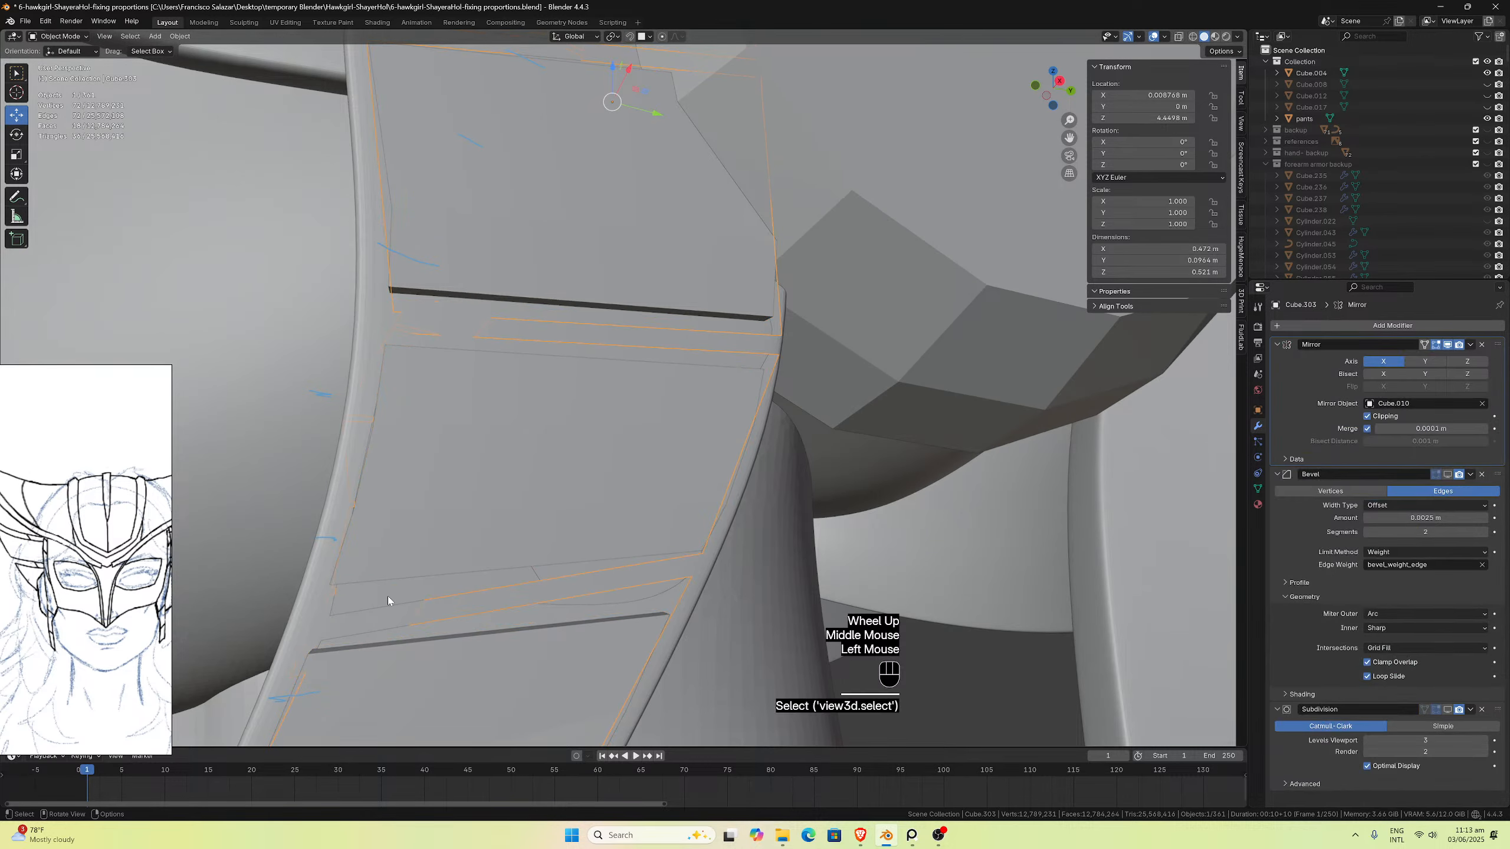
pyautogui.keyDown('shift'); pyautogui.click(386, 563); pyautogui.keyUp('shift')
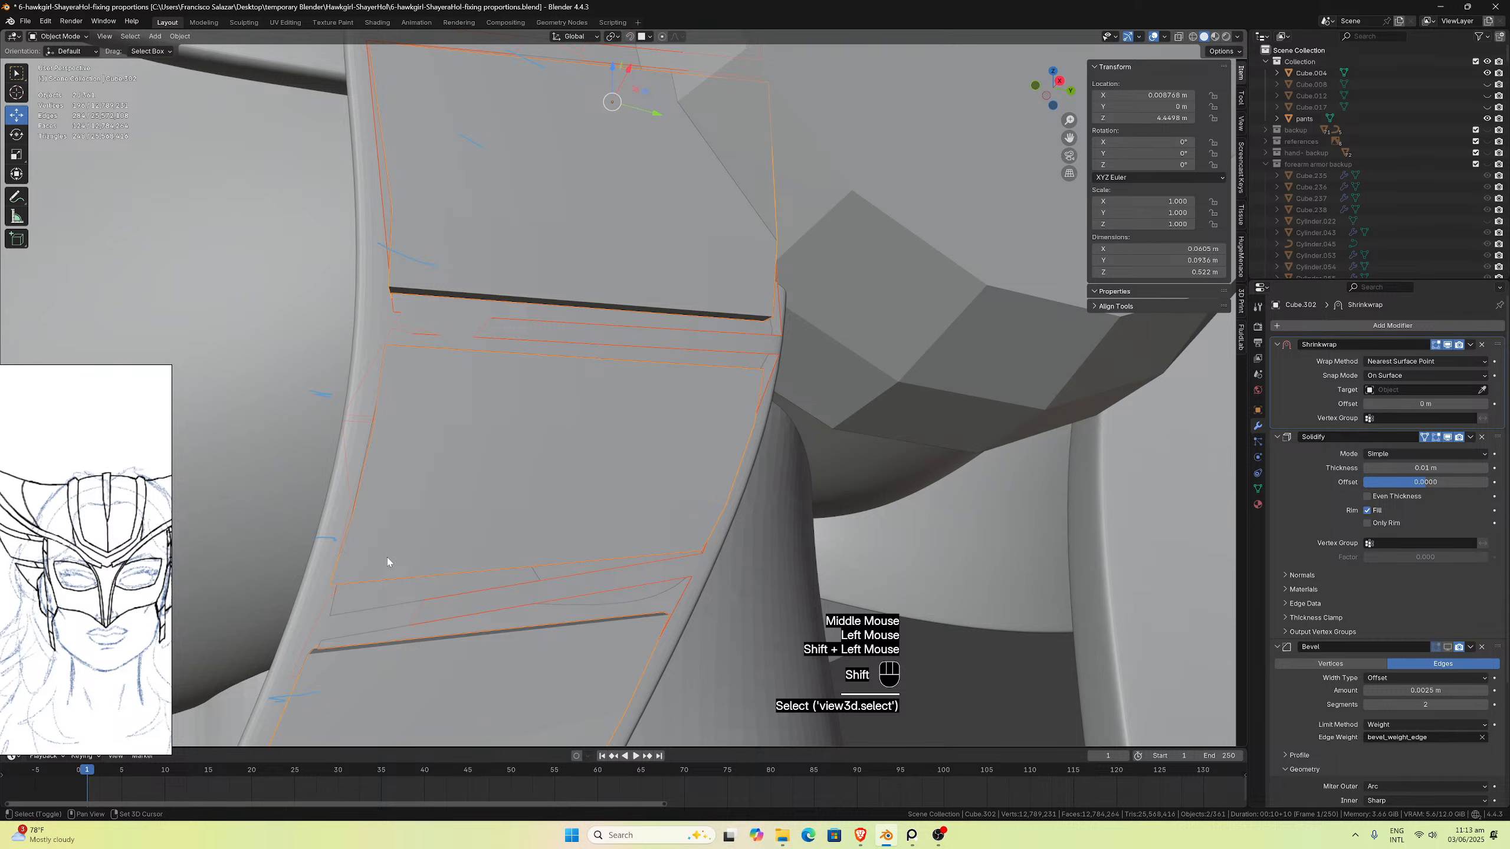
pyautogui.press('/')
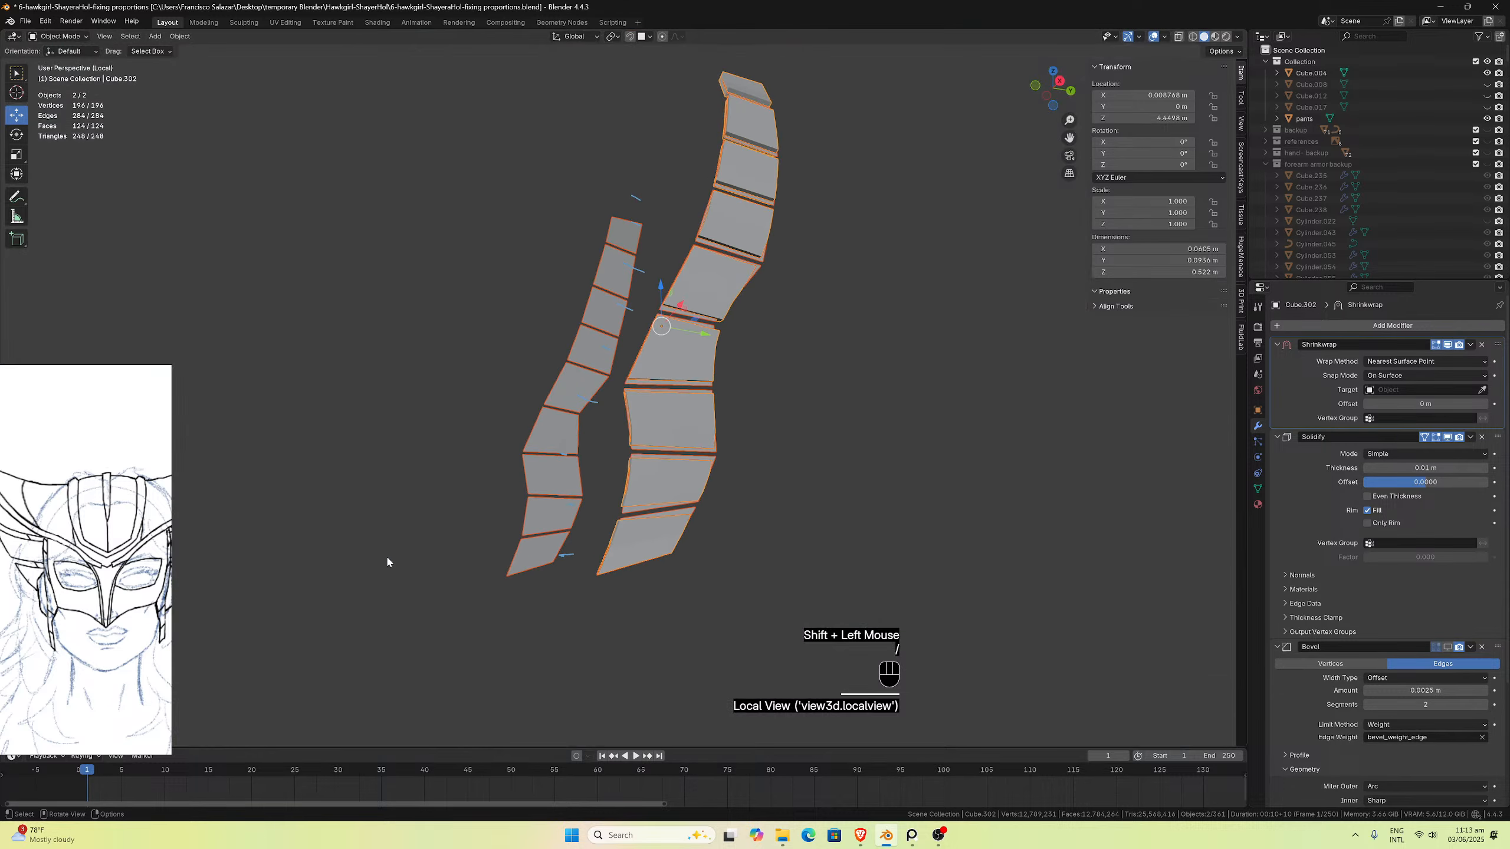
pyautogui.moveTo(387, 562); pyautogui.dragTo(710, 525, button='middle')
pyautogui.scroll(2, 620, 521)
# Step: Enter Edit Mode on the earlier side panels, Cube.302, and switch to vertex selection
pyautogui.click(674, 540)
pyautogui.press('Tab')
pyautogui.scroll(1, 710, 525)
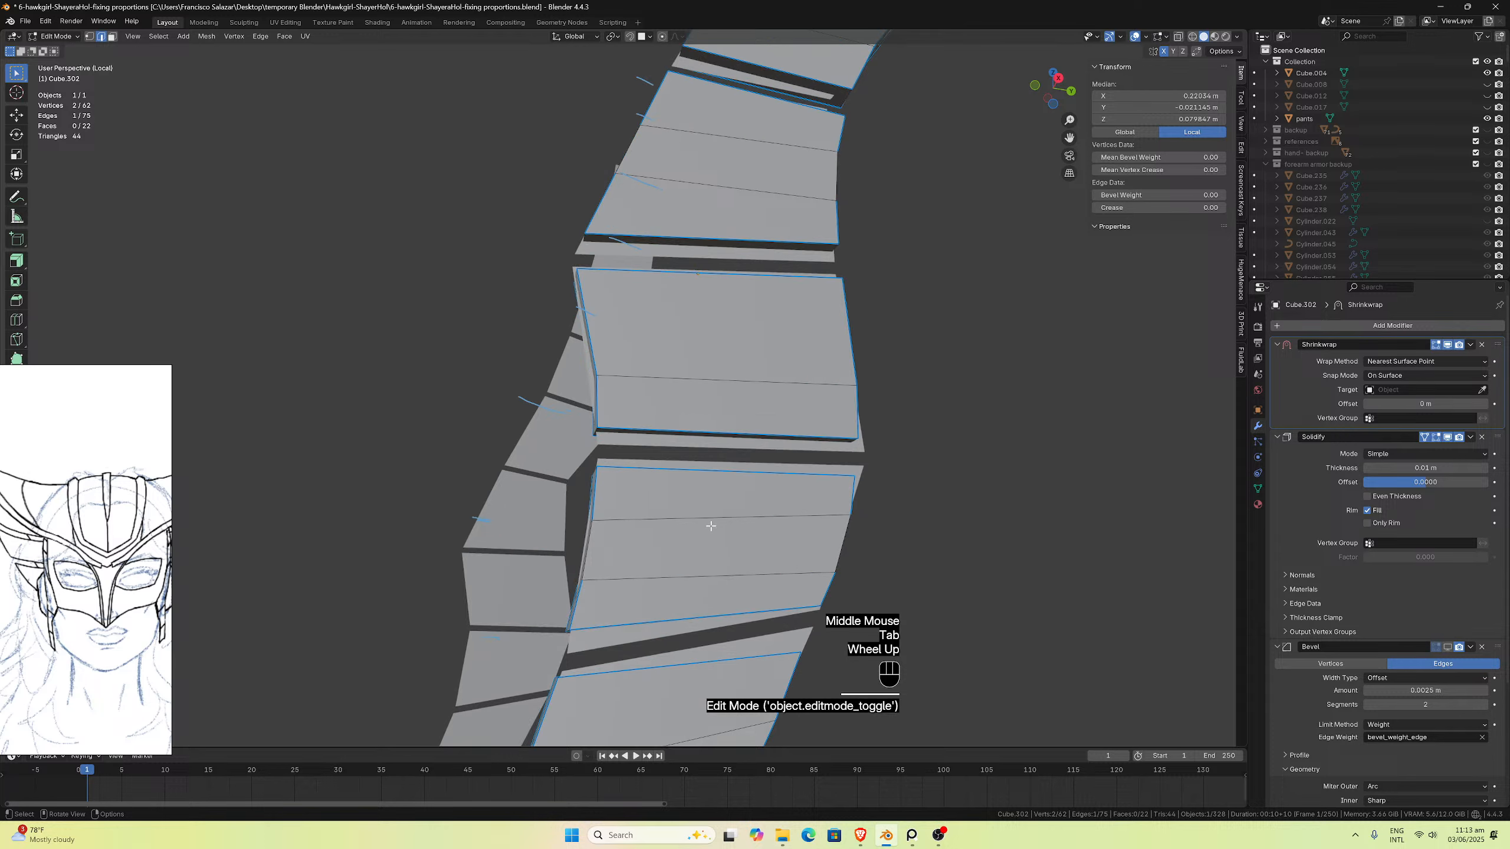
pyautogui.moveTo(1068, 137); pyautogui.dragTo(1005, 3)
pyautogui.moveTo(666, 354); pyautogui.dragTo(691, 357, button='middle')
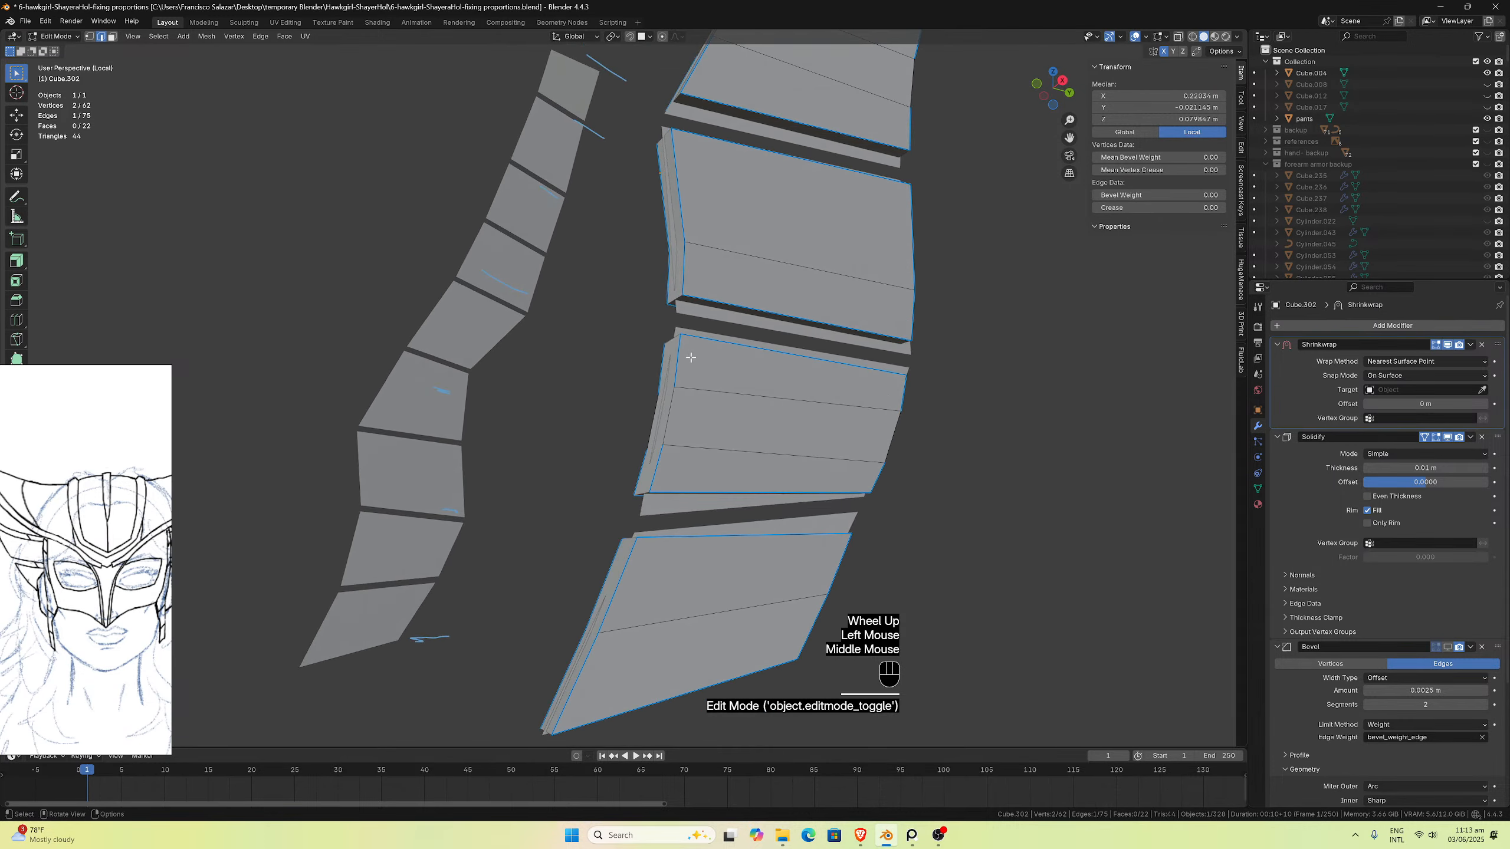
pyautogui.scroll(1, 687, 410)
pyautogui.click(89, 36)
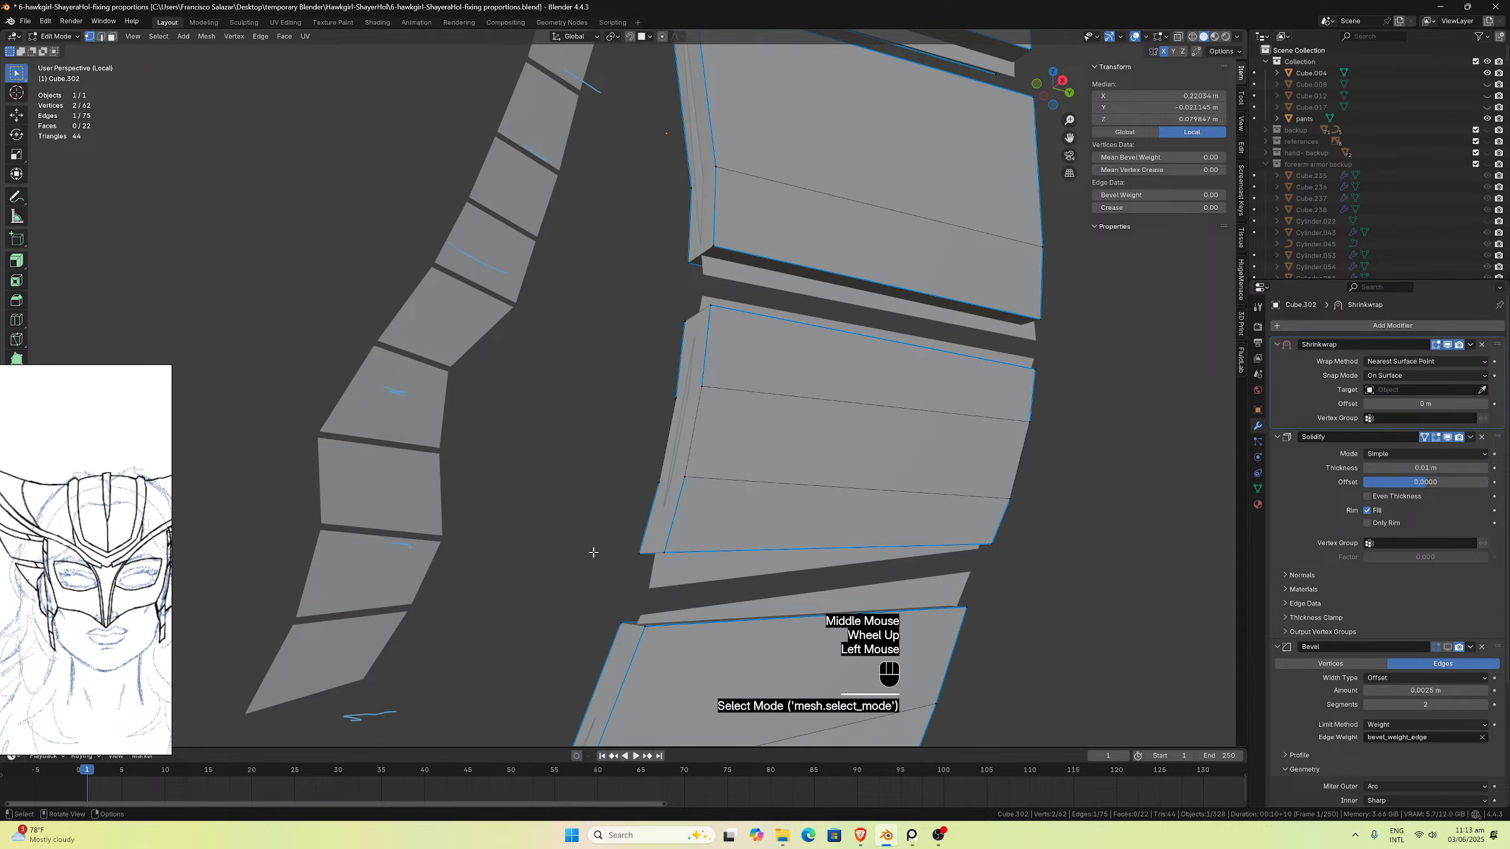
# Step: Enable snapping and snap both lower corner vertices of the second panel from the bottom onto the new panel's corners
pyautogui.click(665, 549)
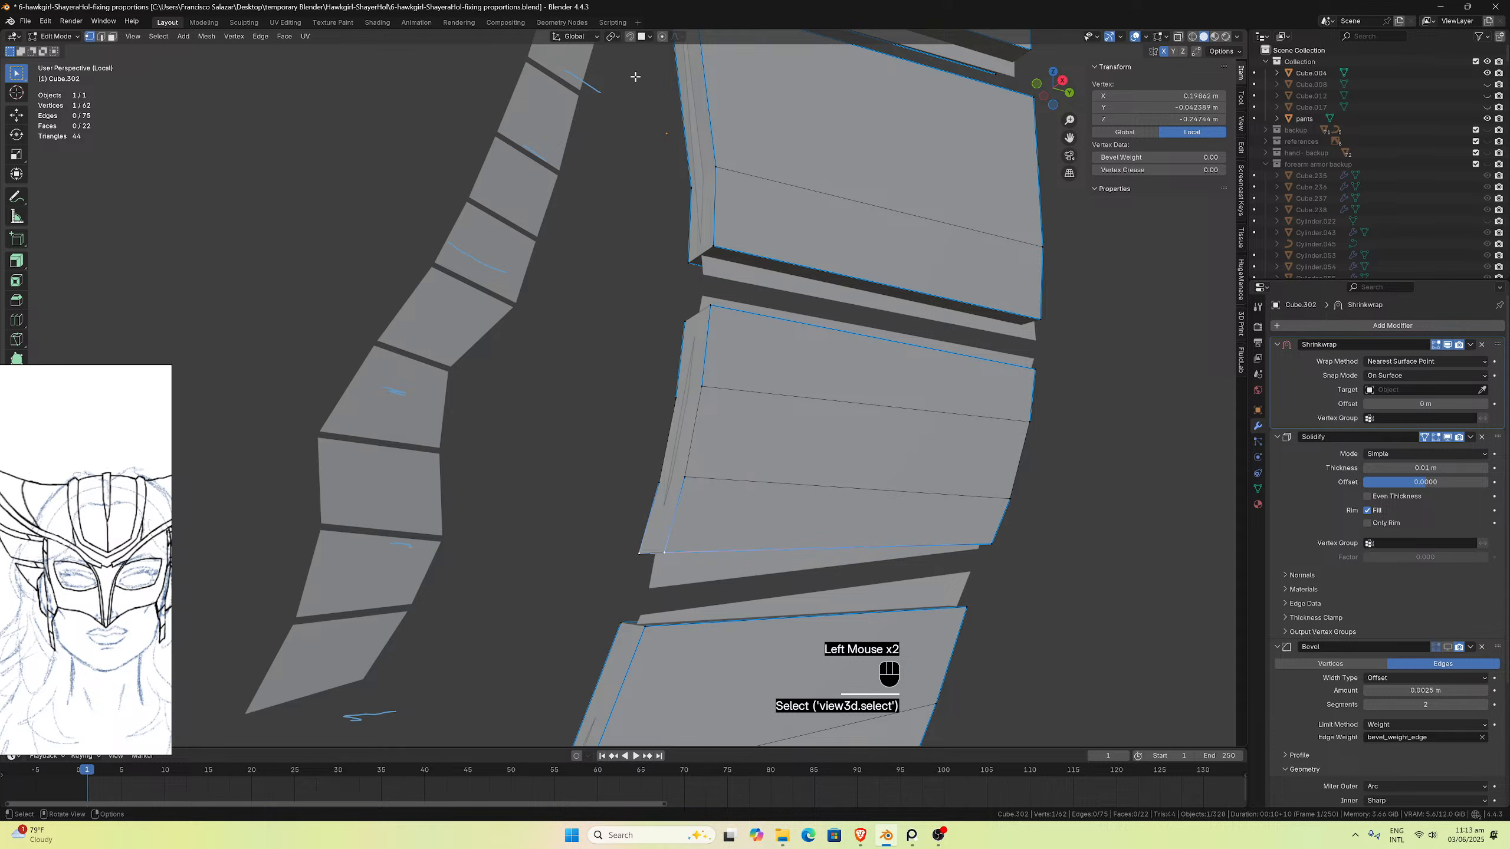
pyautogui.click(640, 40)
pyautogui.click(608, 121)
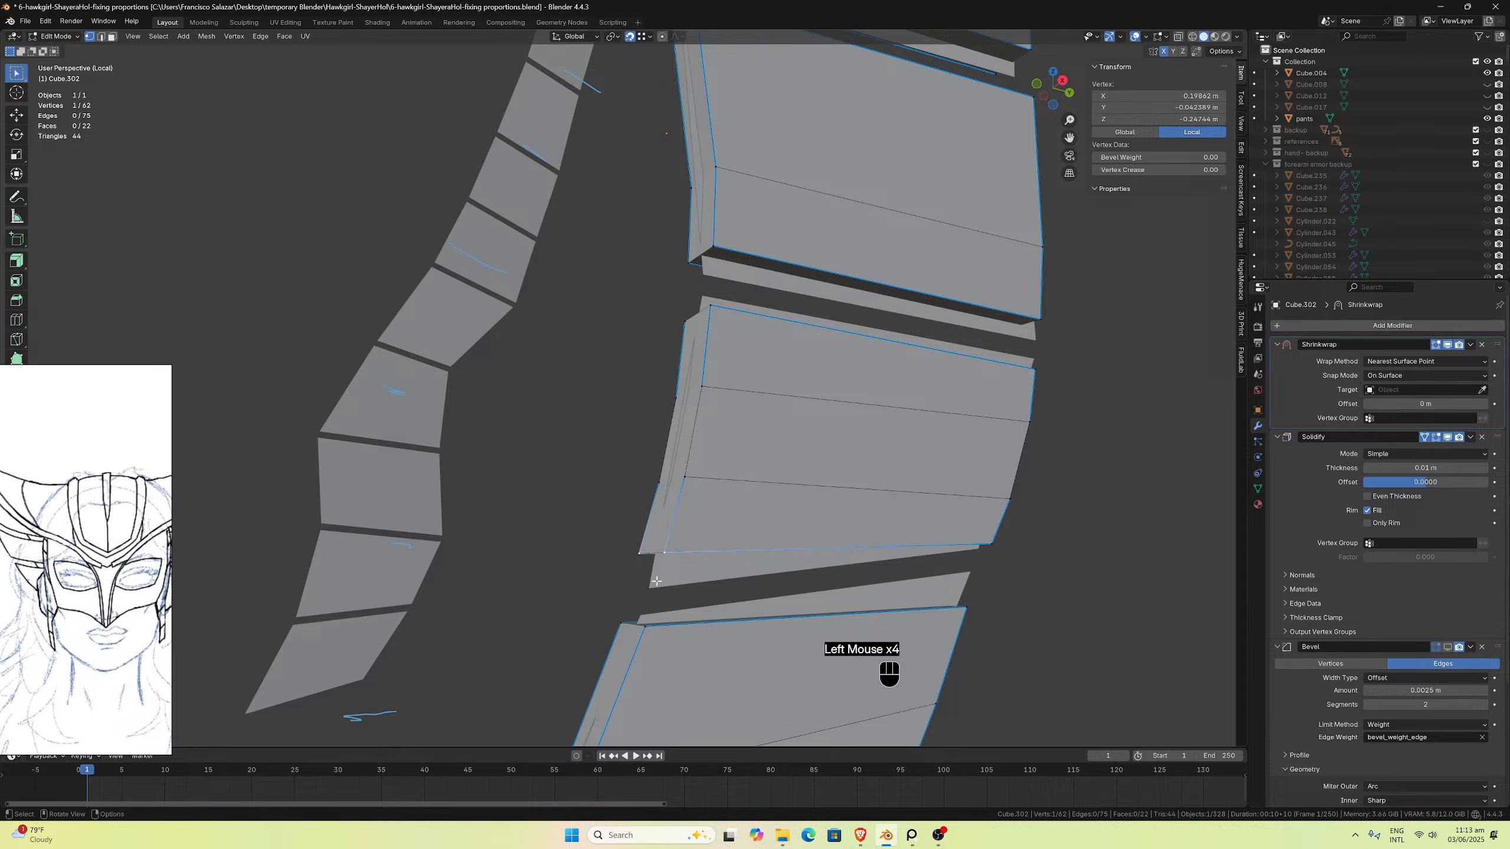
pyautogui.press('g')
pyautogui.click(659, 550)
pyautogui.moveTo(660, 550); pyautogui.dragTo(647, 529, button='middle')
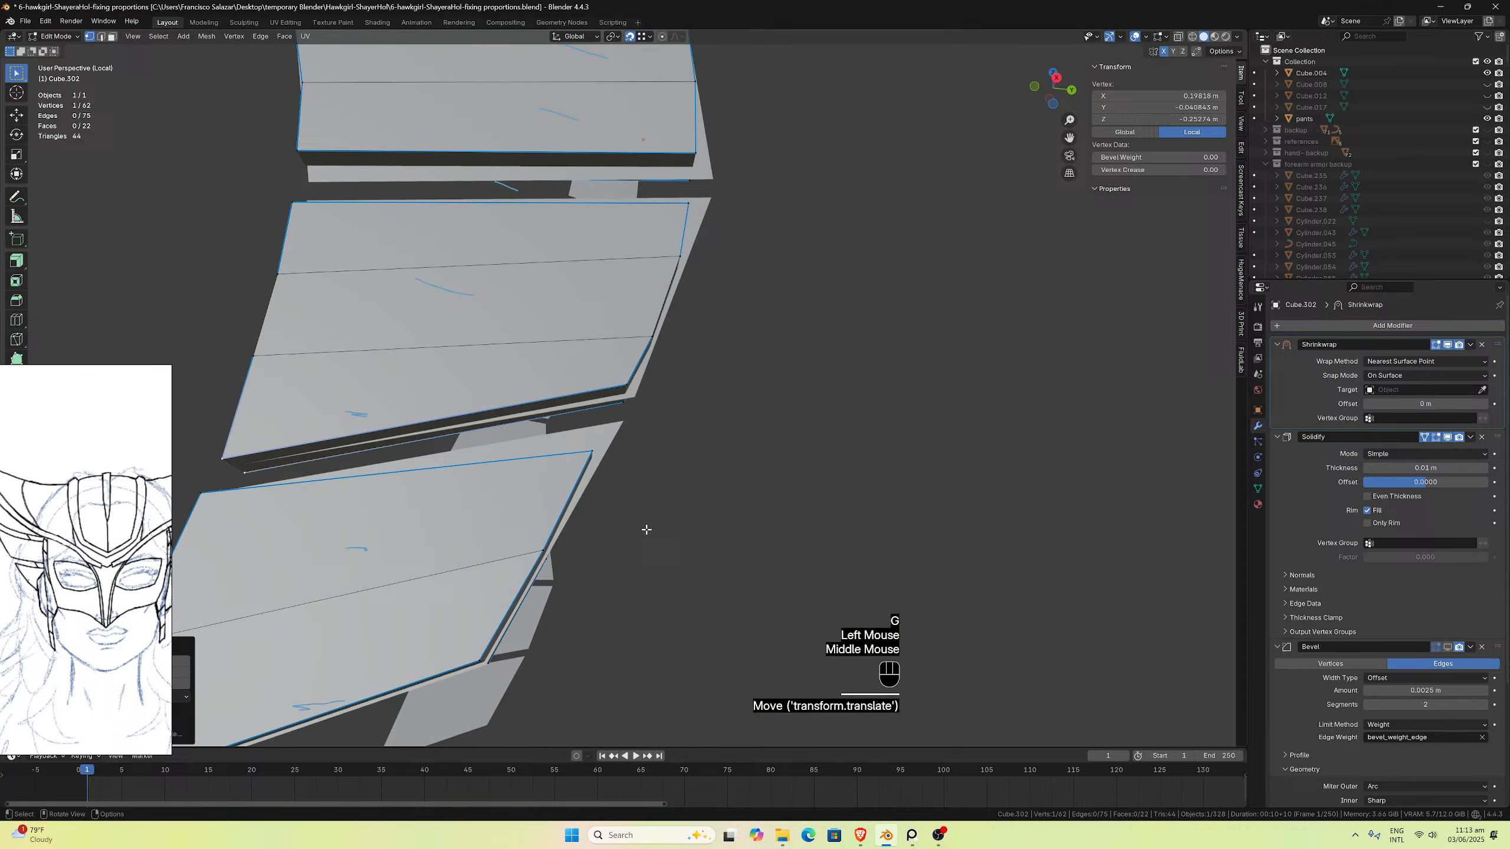
pyautogui.click(625, 380)
pyautogui.press('g')
pyautogui.click(635, 395)
# Step: Snap both upper corner vertices of the lowest earlier panel onto the matching corners of the new panel
pyautogui.click(594, 453)
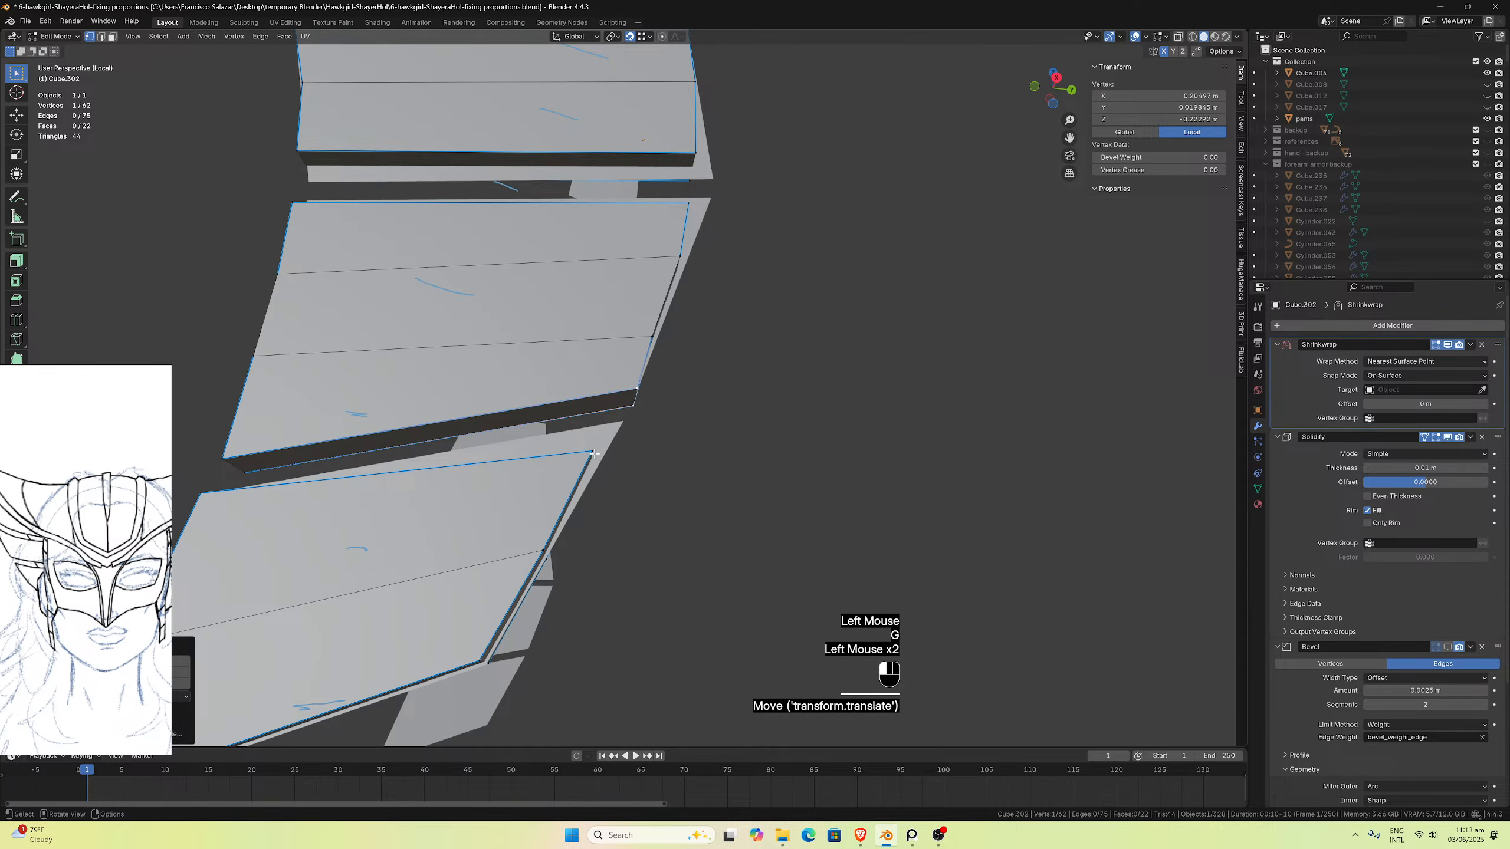
pyautogui.press('g')
pyautogui.click(595, 457)
pyautogui.moveTo(595, 457); pyautogui.dragTo(590, 466, button='middle')
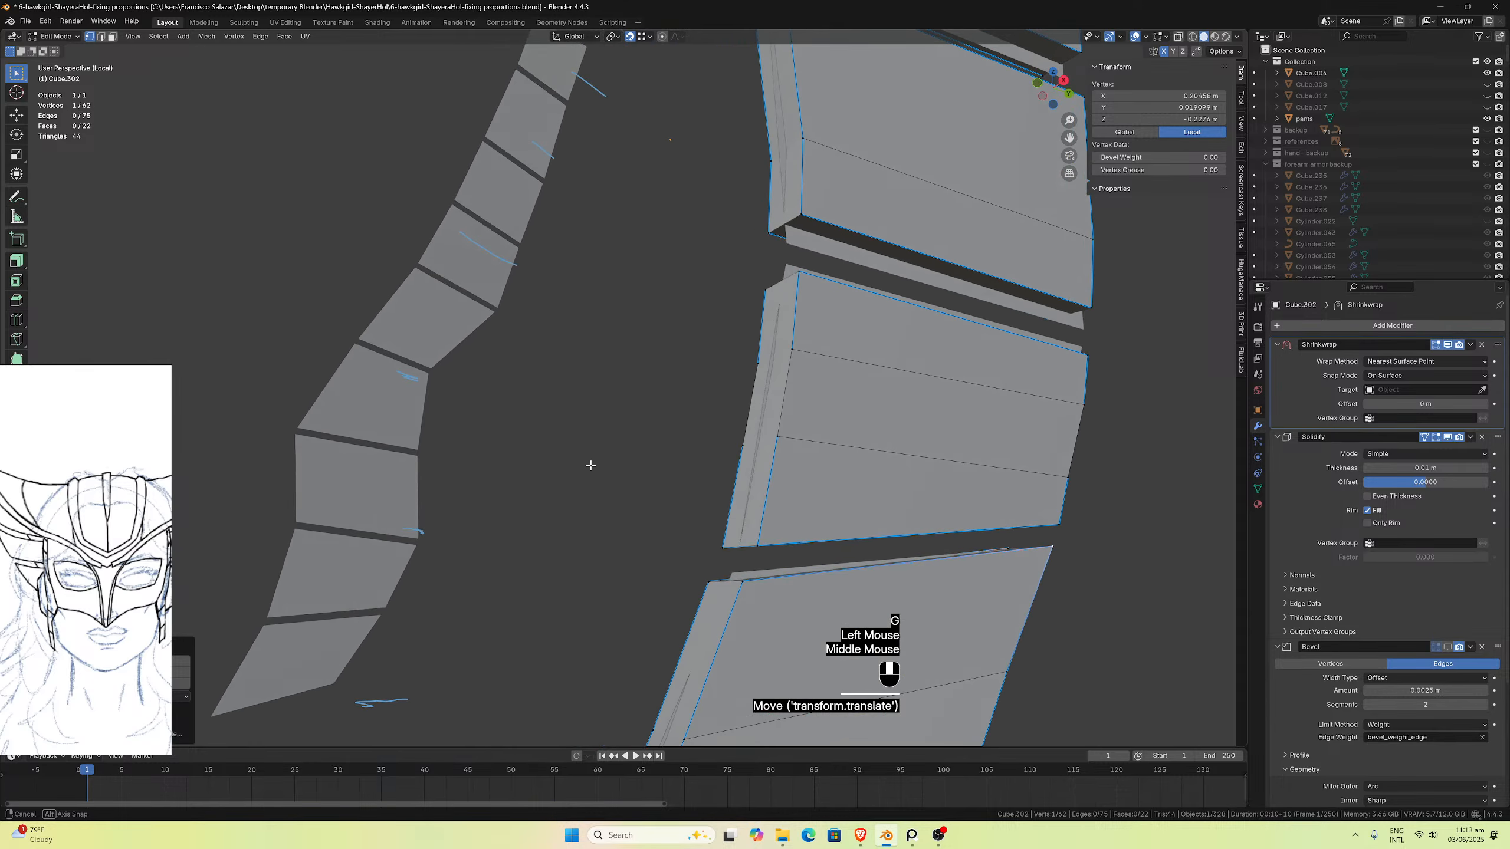
pyautogui.click(741, 581)
pyautogui.press('g')
pyautogui.click(738, 575)
# Step: Snap both upper corner vertices of the second panel from the bottom onto the new panel's corners
pyautogui.moveTo(754, 538); pyautogui.dragTo(730, 552, button='middle')
pyautogui.click(620, 547)
pyautogui.press('g')
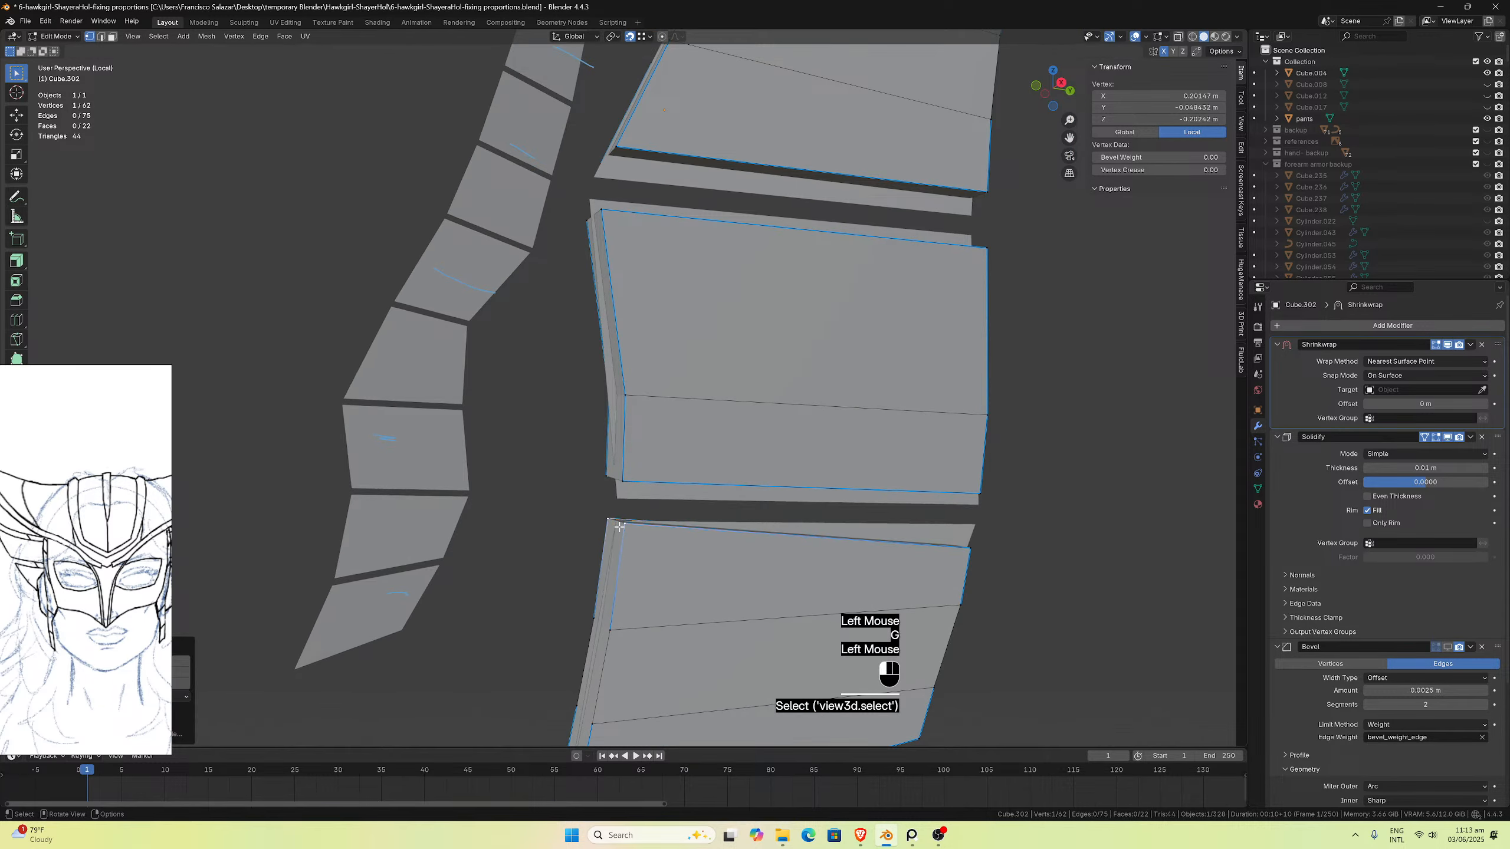
pyautogui.click(619, 526)
pyautogui.click(959, 548)
pyautogui.moveTo(958, 548); pyautogui.dragTo(927, 543, button='middle')
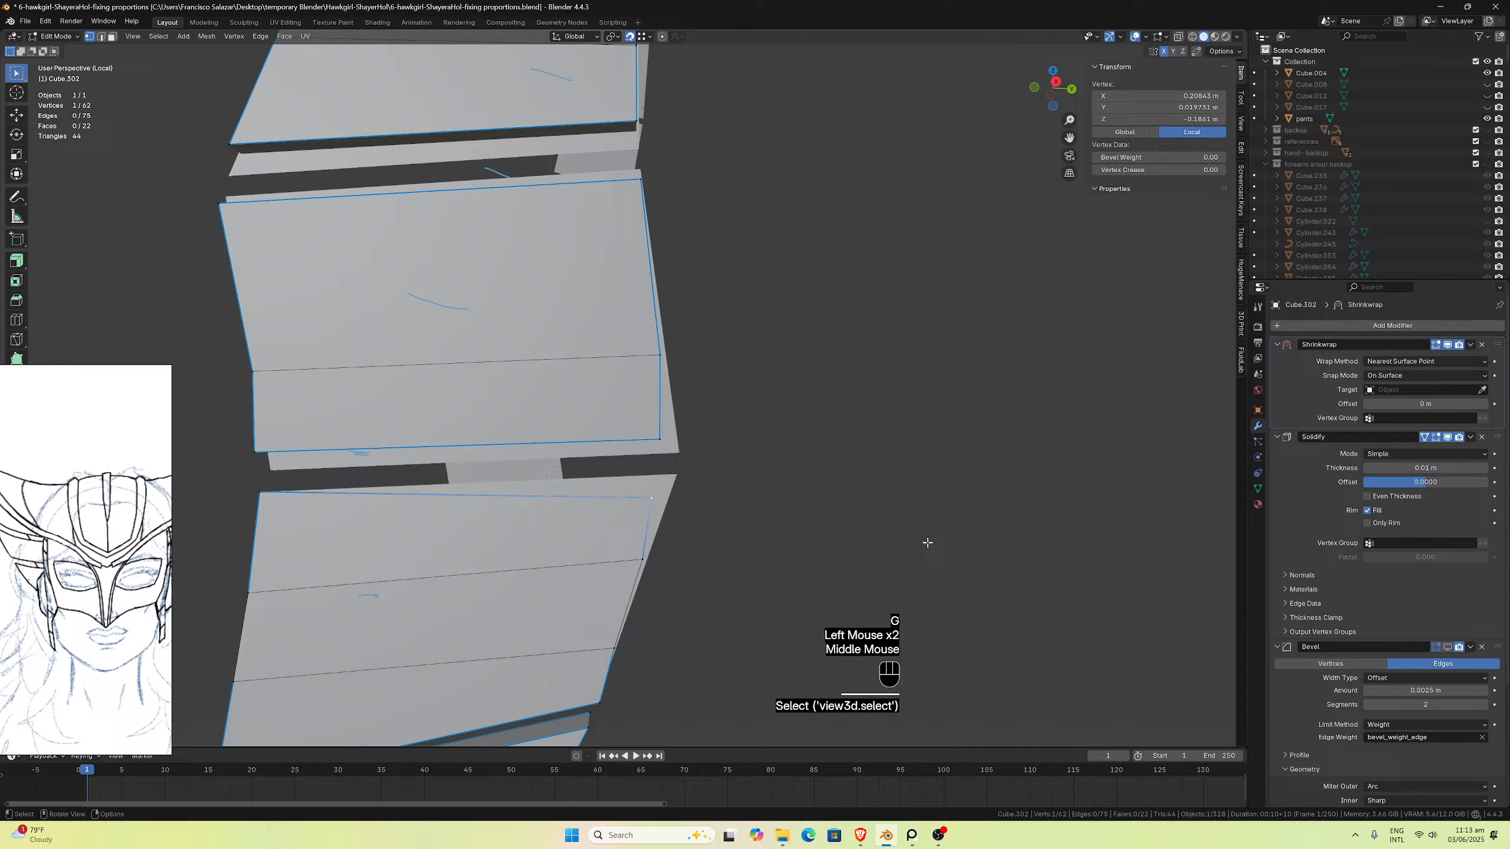
pyautogui.press('g')
pyautogui.click(678, 474)
# Step: Snap both lower corner vertices of the third panel from the bottom onto the new panel's corners
pyautogui.moveTo(689, 535); pyautogui.dragTo(681, 539, button='middle')
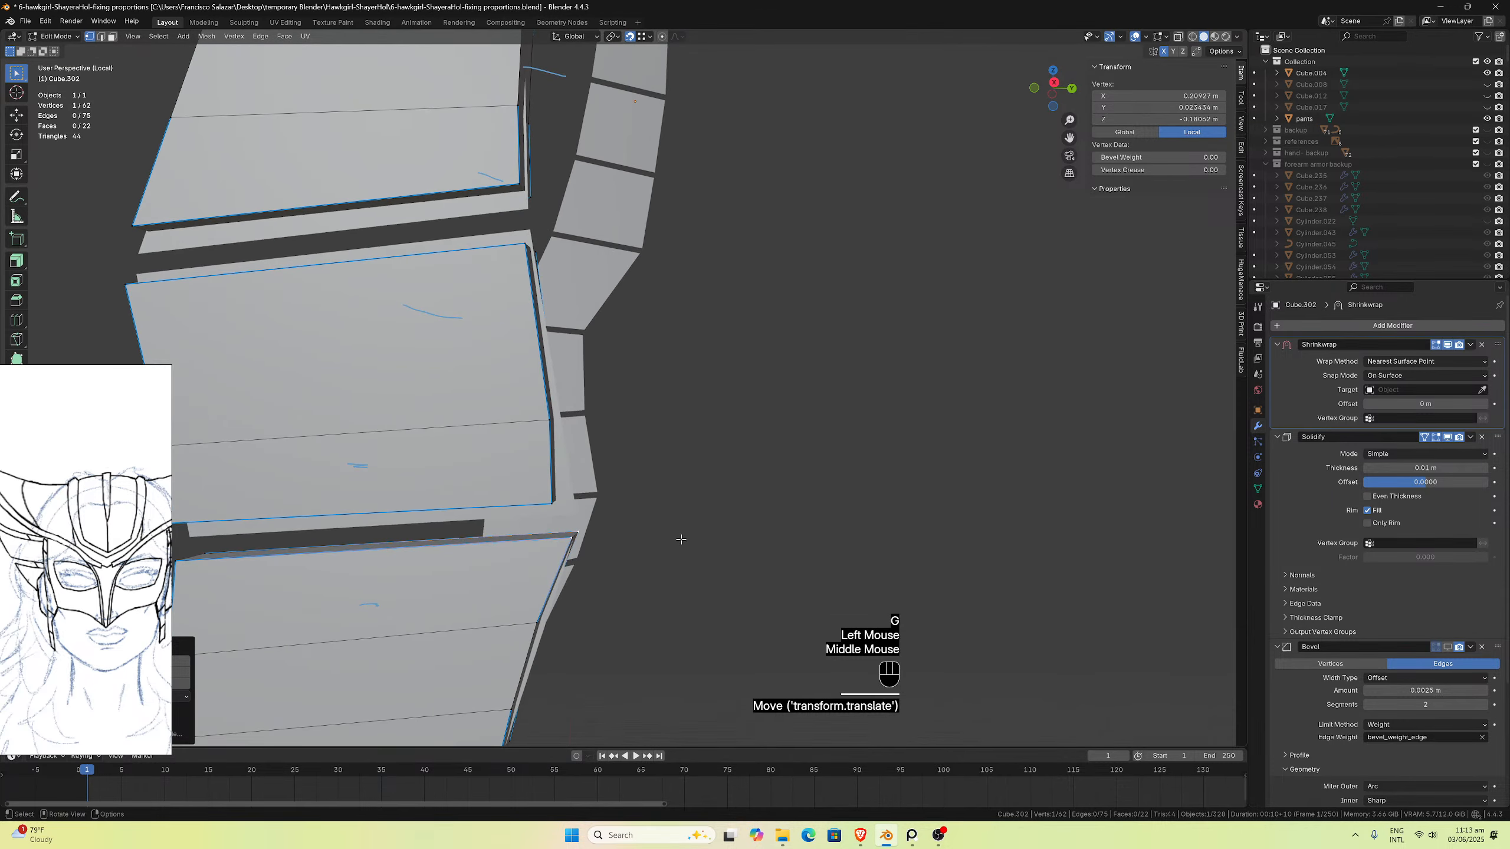
pyautogui.click(553, 501)
pyautogui.moveTo(554, 501); pyautogui.dragTo(472, 479, button='middle')
pyautogui.press('g')
pyautogui.click(442, 512)
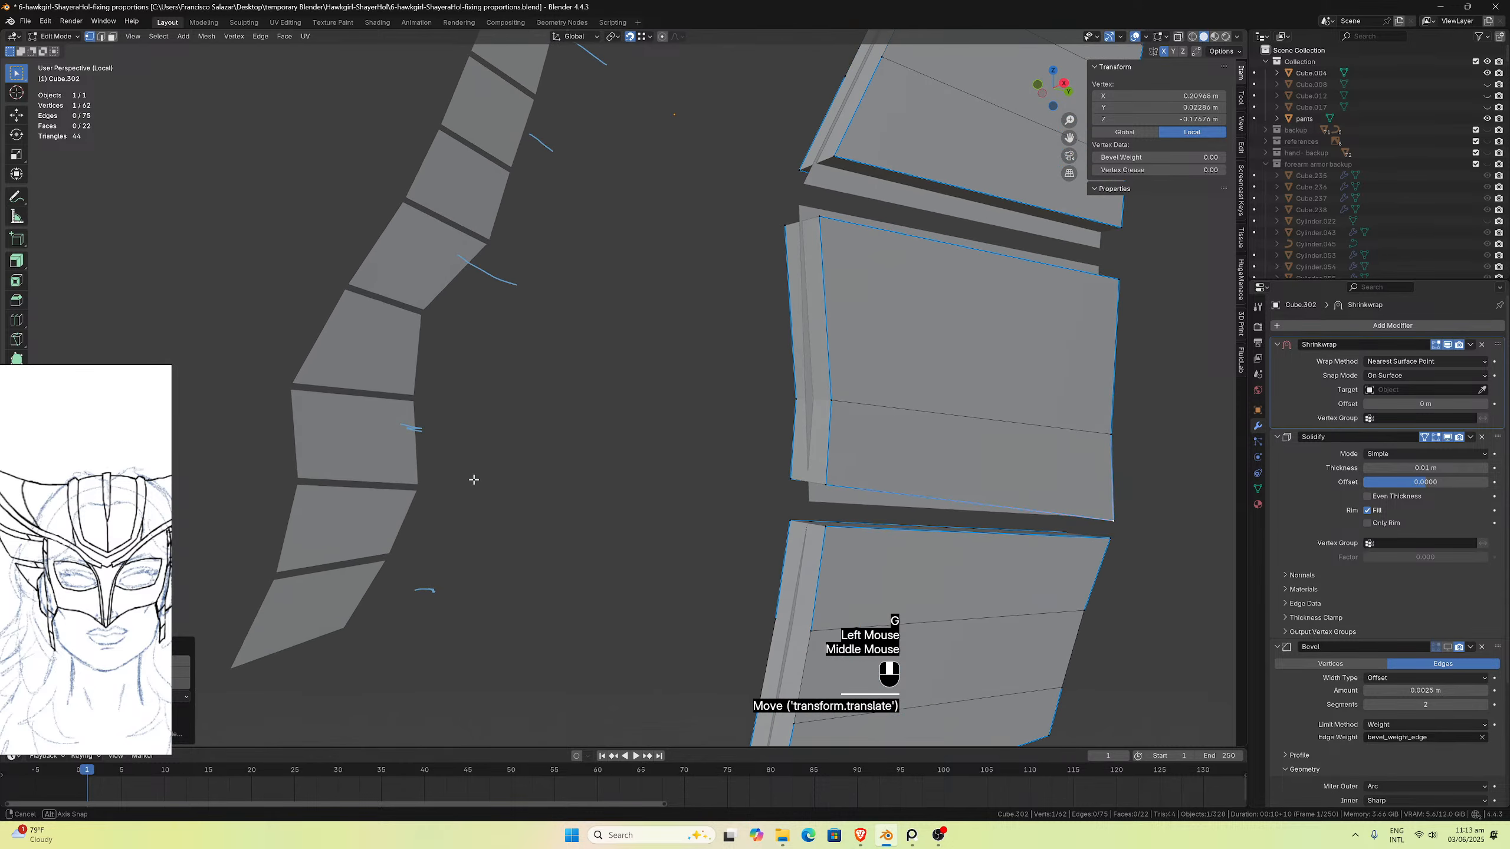
pyautogui.click(831, 483)
pyautogui.press('g')
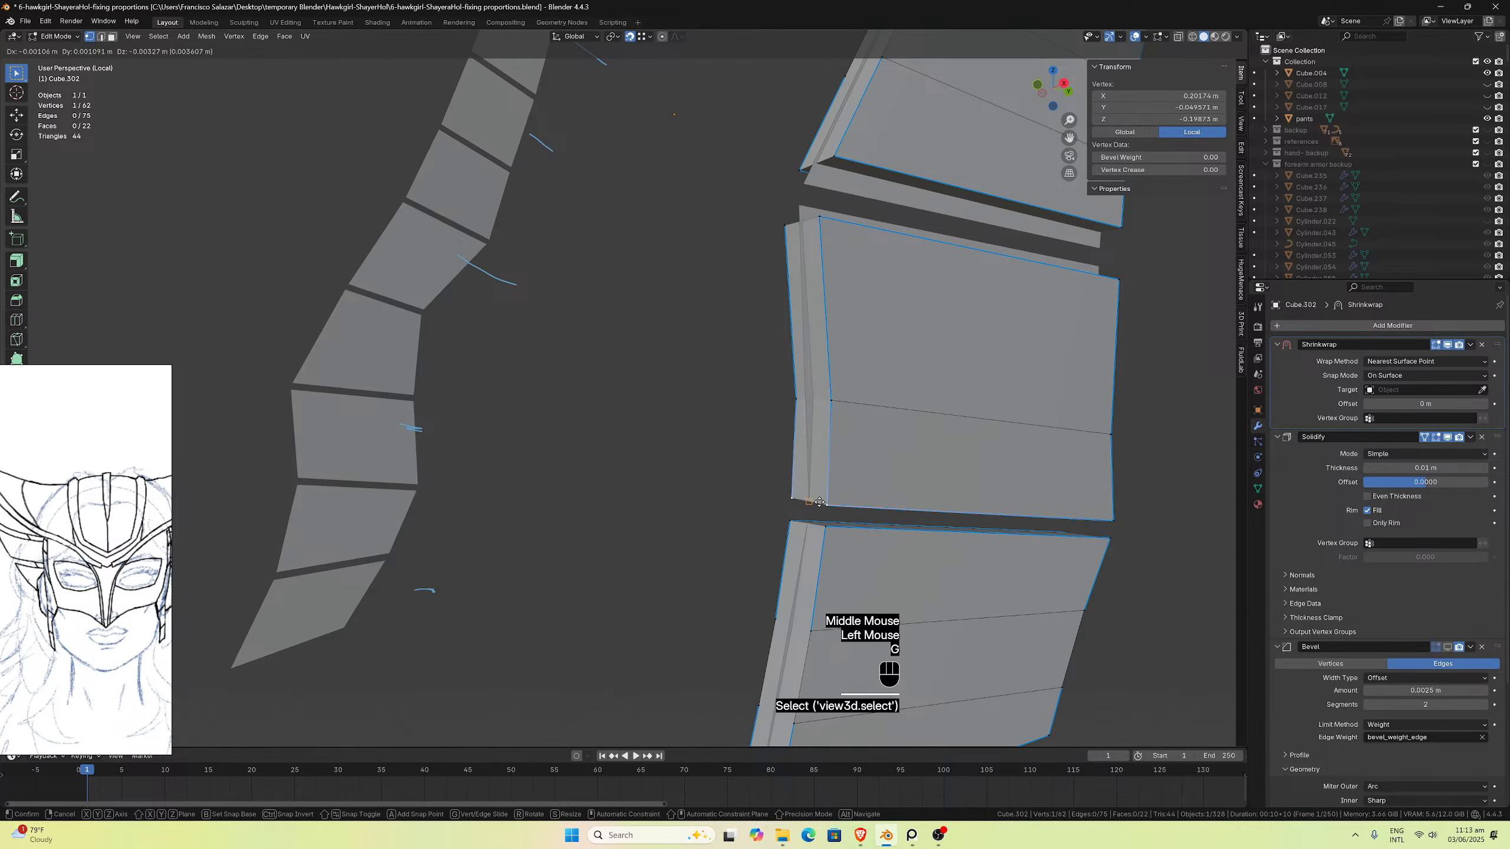
pyautogui.click(820, 476)
# Step: Snap both upper corner vertices of the third panel from the bottom onto the new panel's corners
pyautogui.moveTo(820, 476); pyautogui.dragTo(737, 449, button='middle')
pyautogui.click(664, 469)
pyautogui.press('g')
pyautogui.click(660, 453)
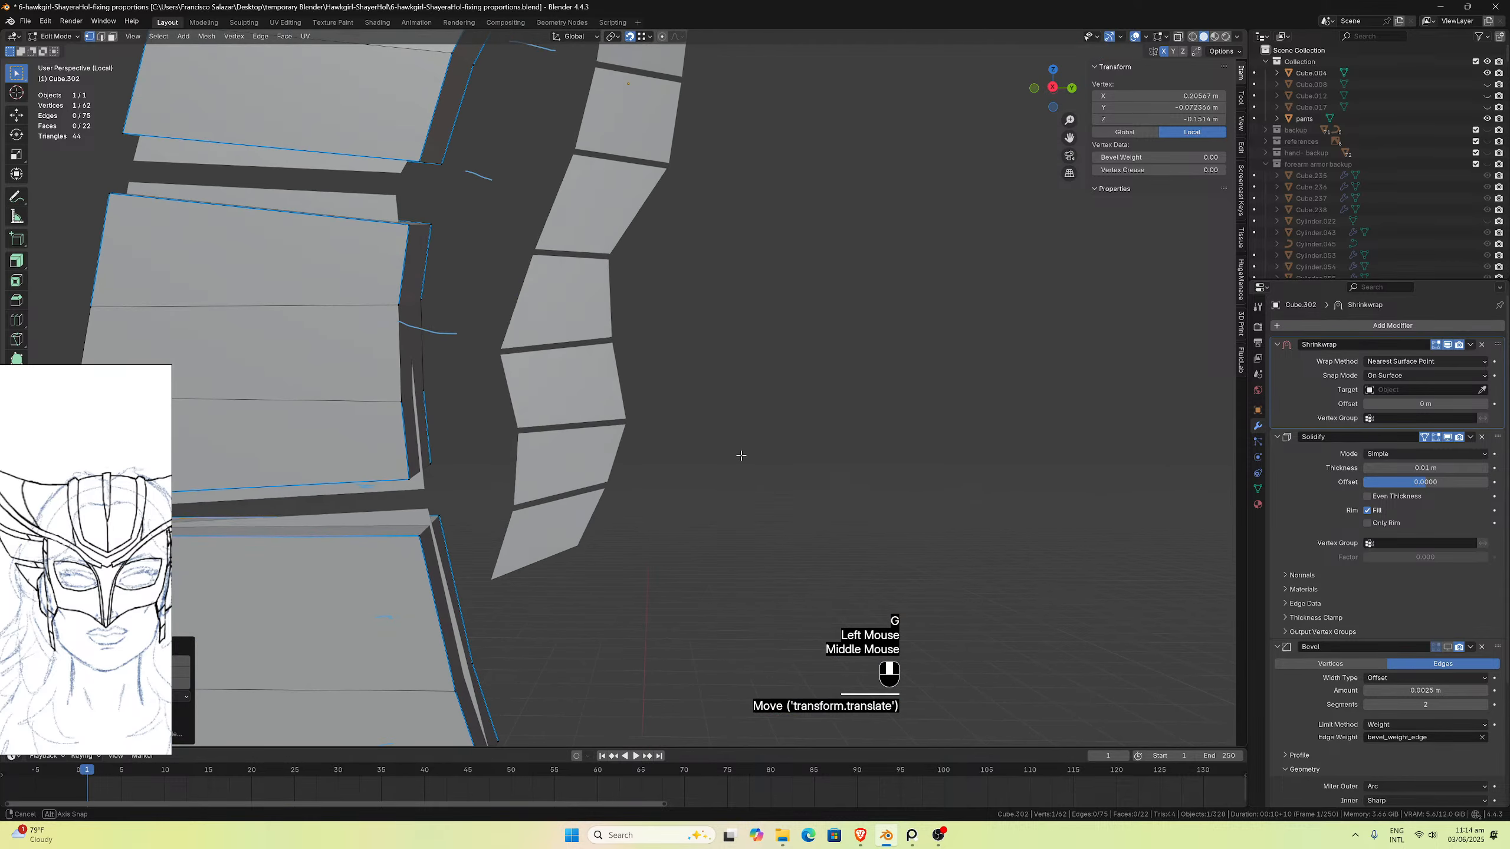
pyautogui.click(423, 515)
pyautogui.press('g')
pyautogui.click(423, 515)
# Step: Snap both lower corner vertices of the fourth panel from the bottom onto the new panel's corners
pyautogui.moveTo(423, 512); pyautogui.dragTo(618, 478, button='middle')
pyautogui.click(422, 475)
pyautogui.press('g')
pyautogui.click(425, 481)
pyautogui.scroll(1, 634, 518)
pyautogui.scroll(-1, 634, 518)
pyautogui.click(663, 492)
pyautogui.press('g')
pyautogui.click(651, 508)
# Step: Snap both upper corner vertices of the fourth panel from the bottom onto the new panel's corners
pyautogui.click(519, 473)
pyautogui.press('g')
pyautogui.click(520, 463)
pyautogui.scroll(1, 618, 478)
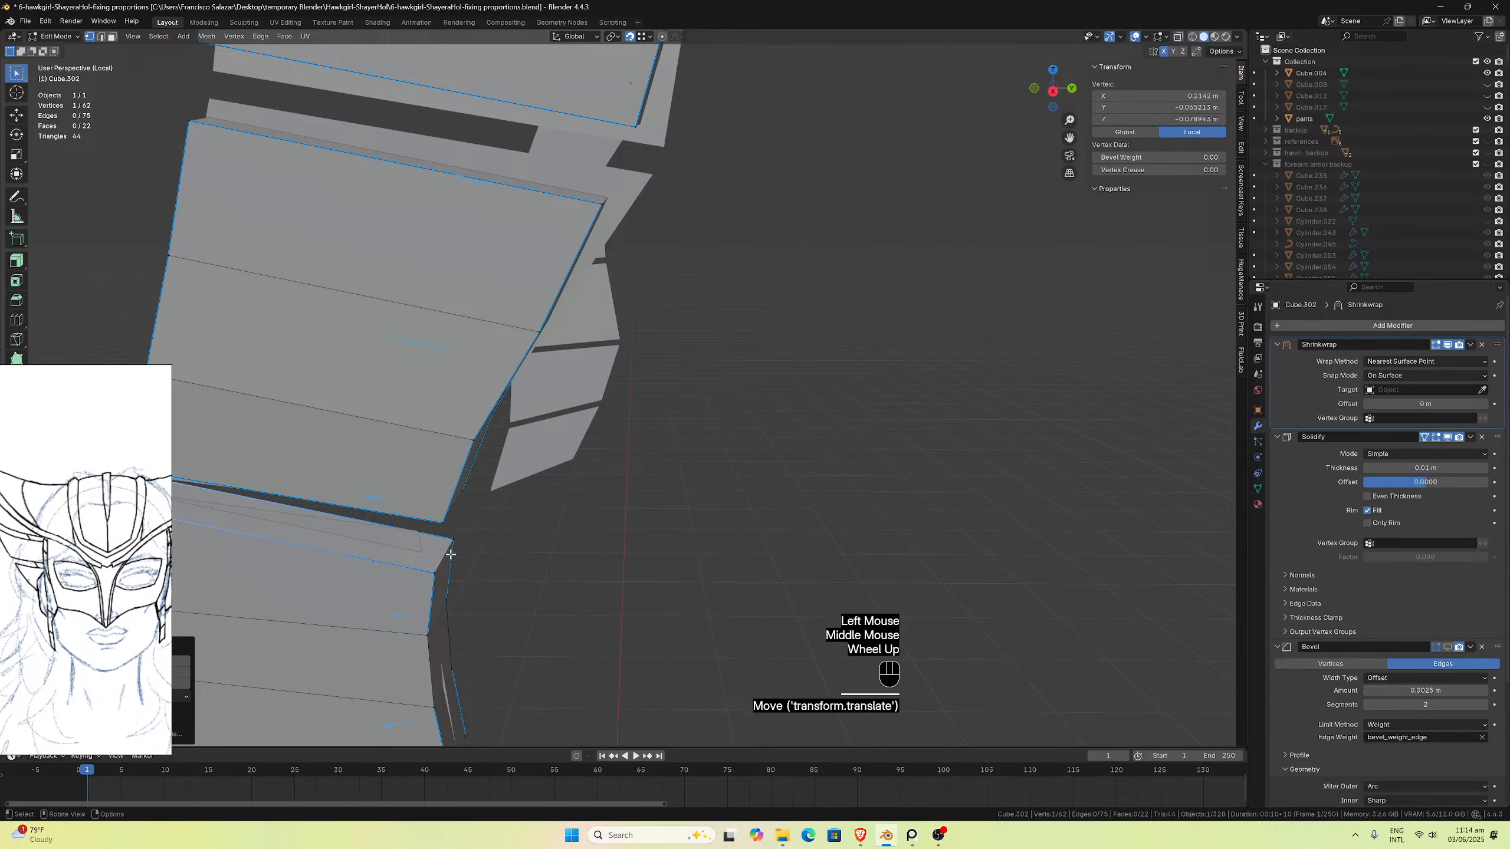
pyautogui.click(435, 572)
pyautogui.press('g')
pyautogui.click(416, 539)
# Step: Snap both lower corner vertices of the fifth panel from the bottom onto the new panel's corners
pyautogui.click(442, 517)
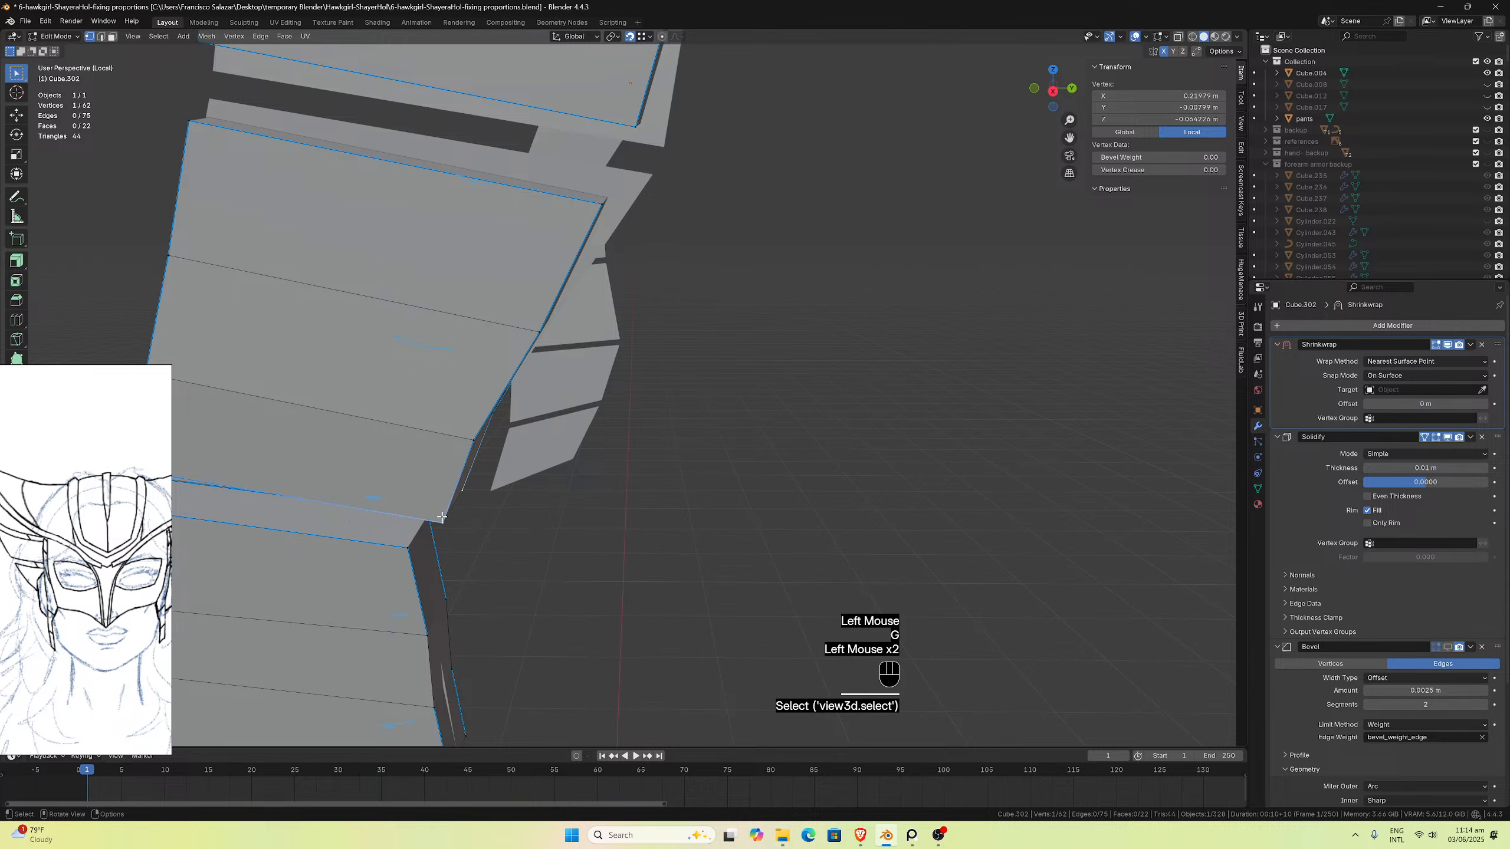
pyautogui.moveTo(441, 516); pyautogui.dragTo(435, 413, button='middle')
pyautogui.press('g')
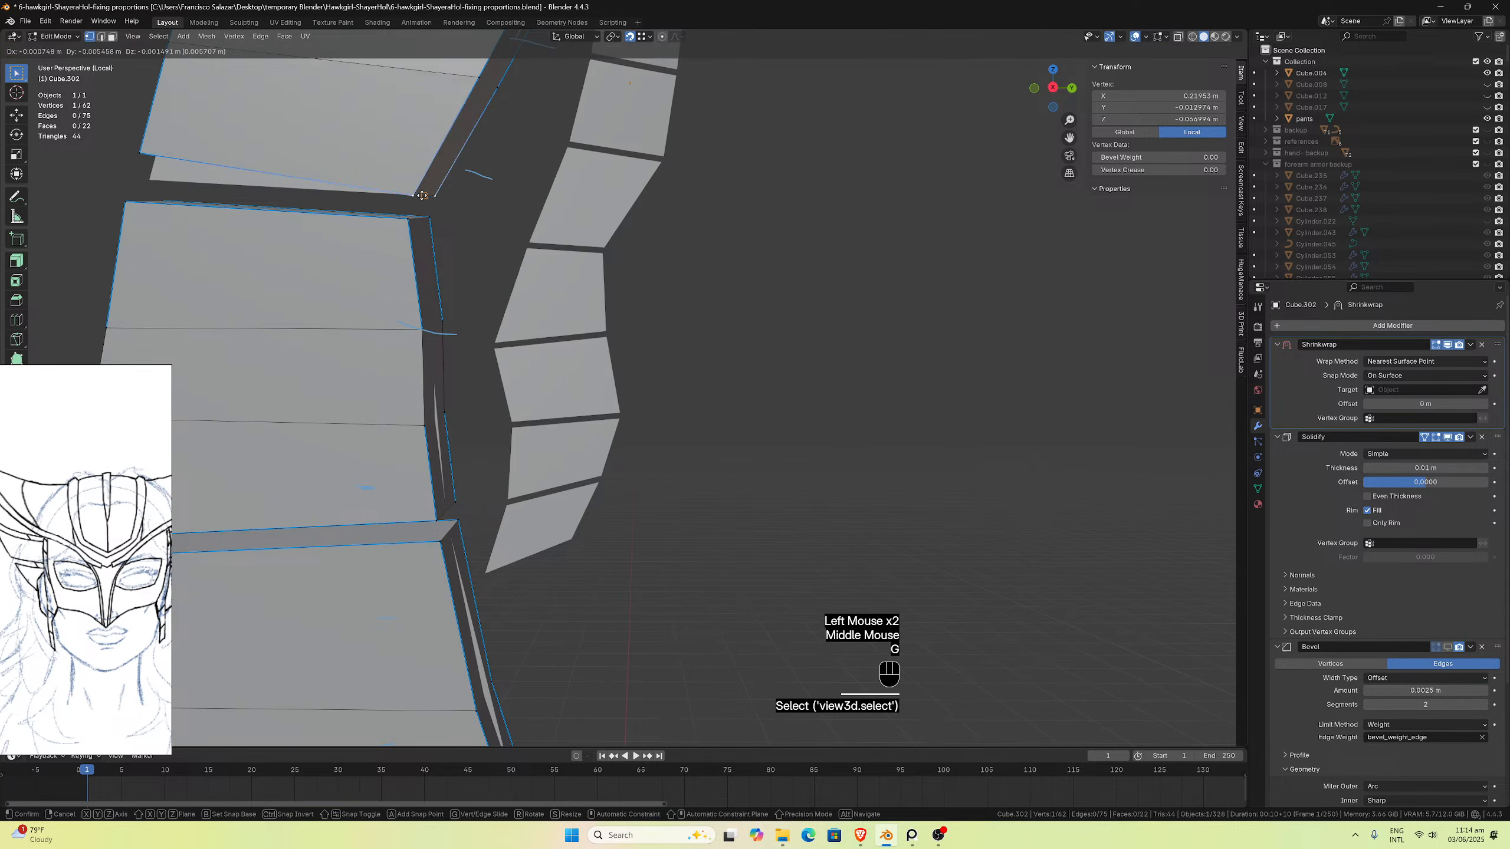
pyautogui.click(424, 196)
pyautogui.moveTo(423, 196); pyautogui.dragTo(695, 329, button='middle')
pyautogui.click(619, 317)
pyautogui.press('g')
pyautogui.click(598, 342)
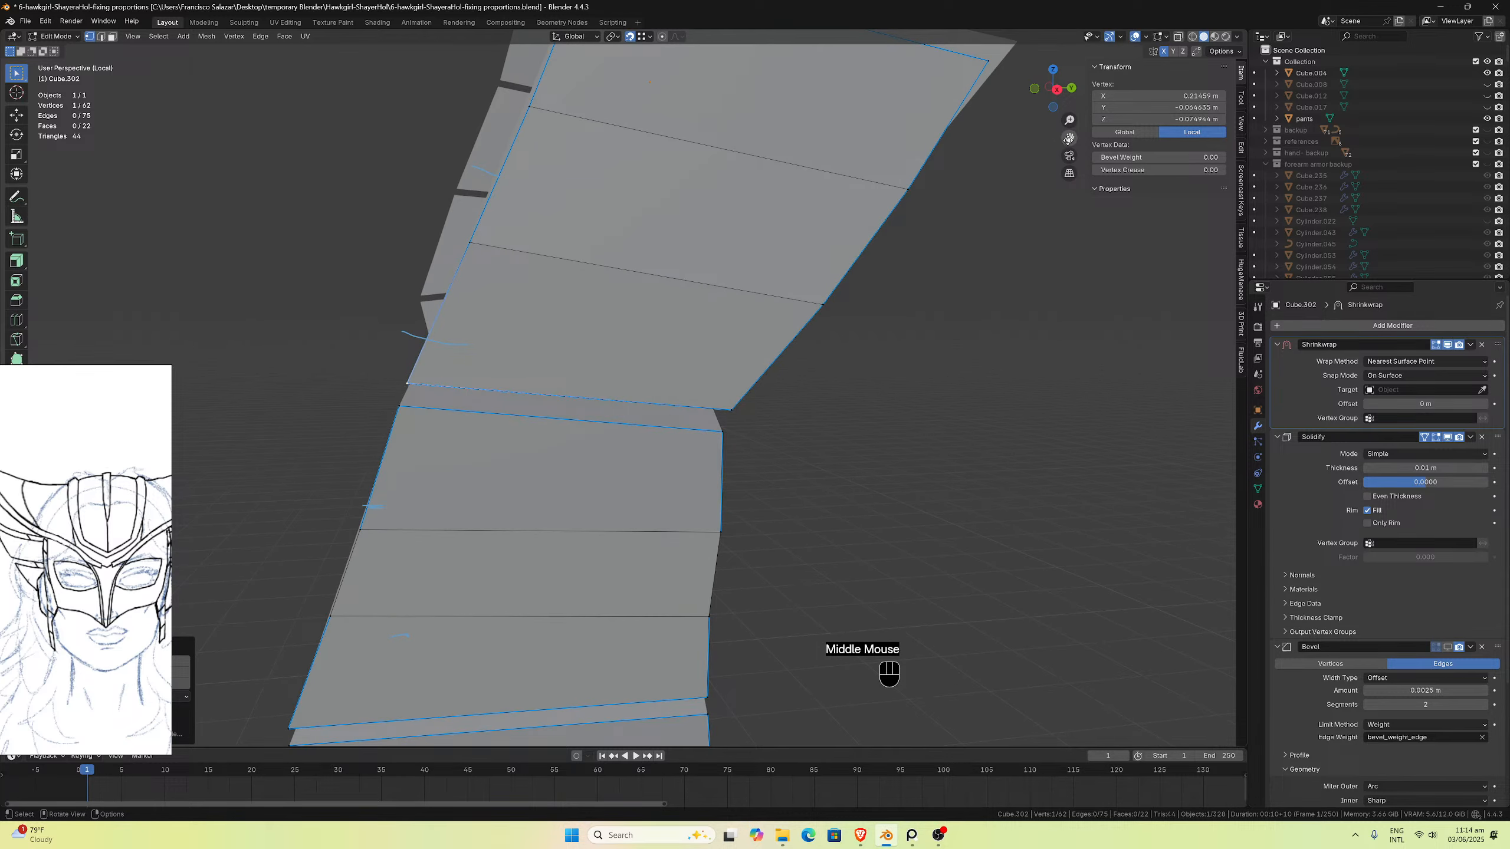
# Step: At the gap between the fifth and sixth panels, snap both left-side corner vertices onto the new panels' corners
pyautogui.moveTo(1058, 144); pyautogui.dragTo(800, 410)
pyautogui.moveTo(800, 411); pyautogui.dragTo(791, 442, button='middle')
pyautogui.click(802, 432)
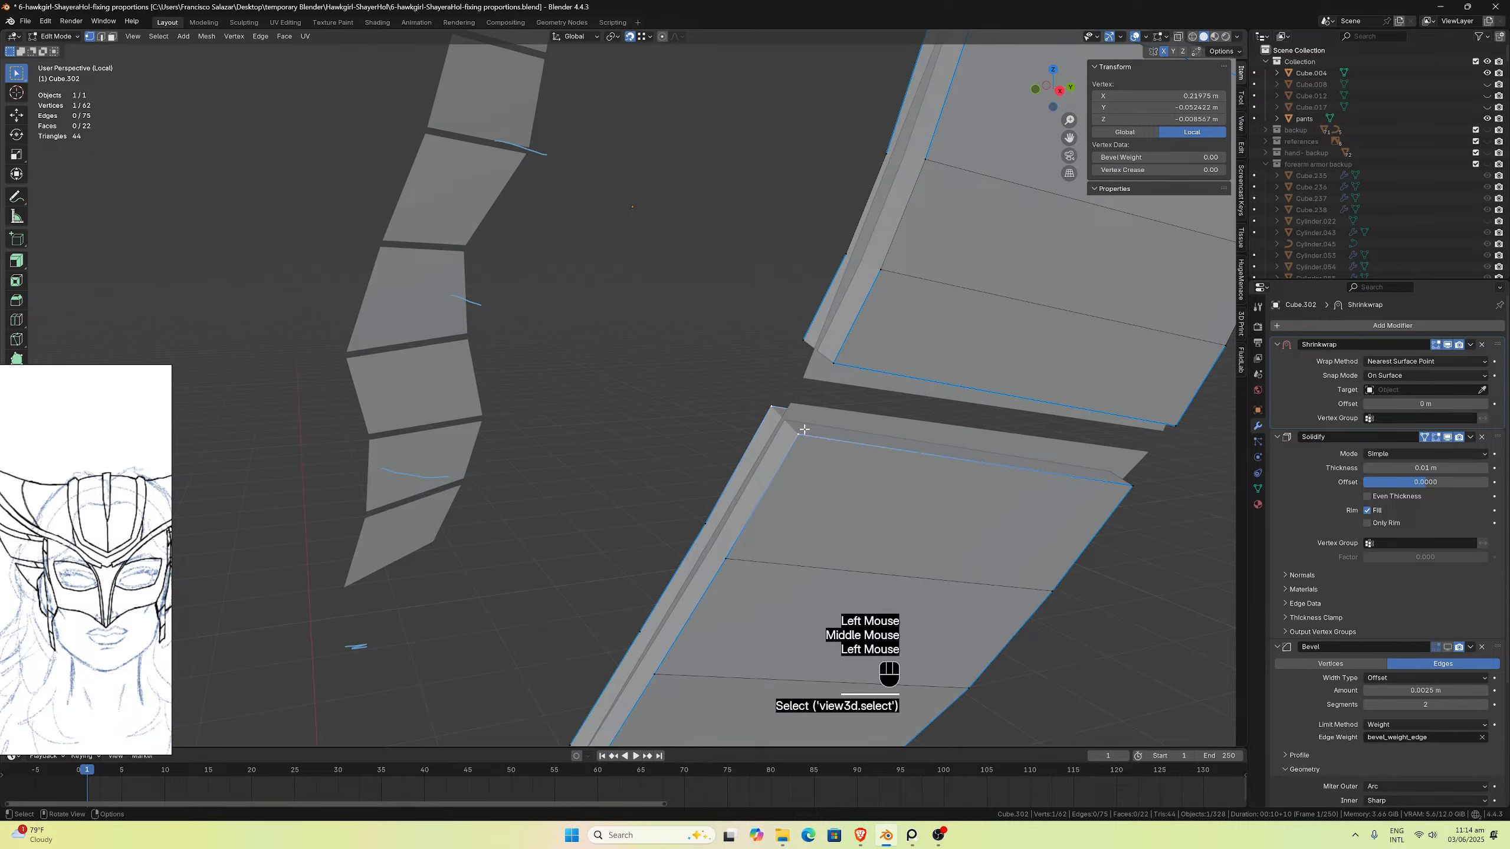
pyautogui.press('g')
pyautogui.click(798, 409)
pyautogui.click(831, 360)
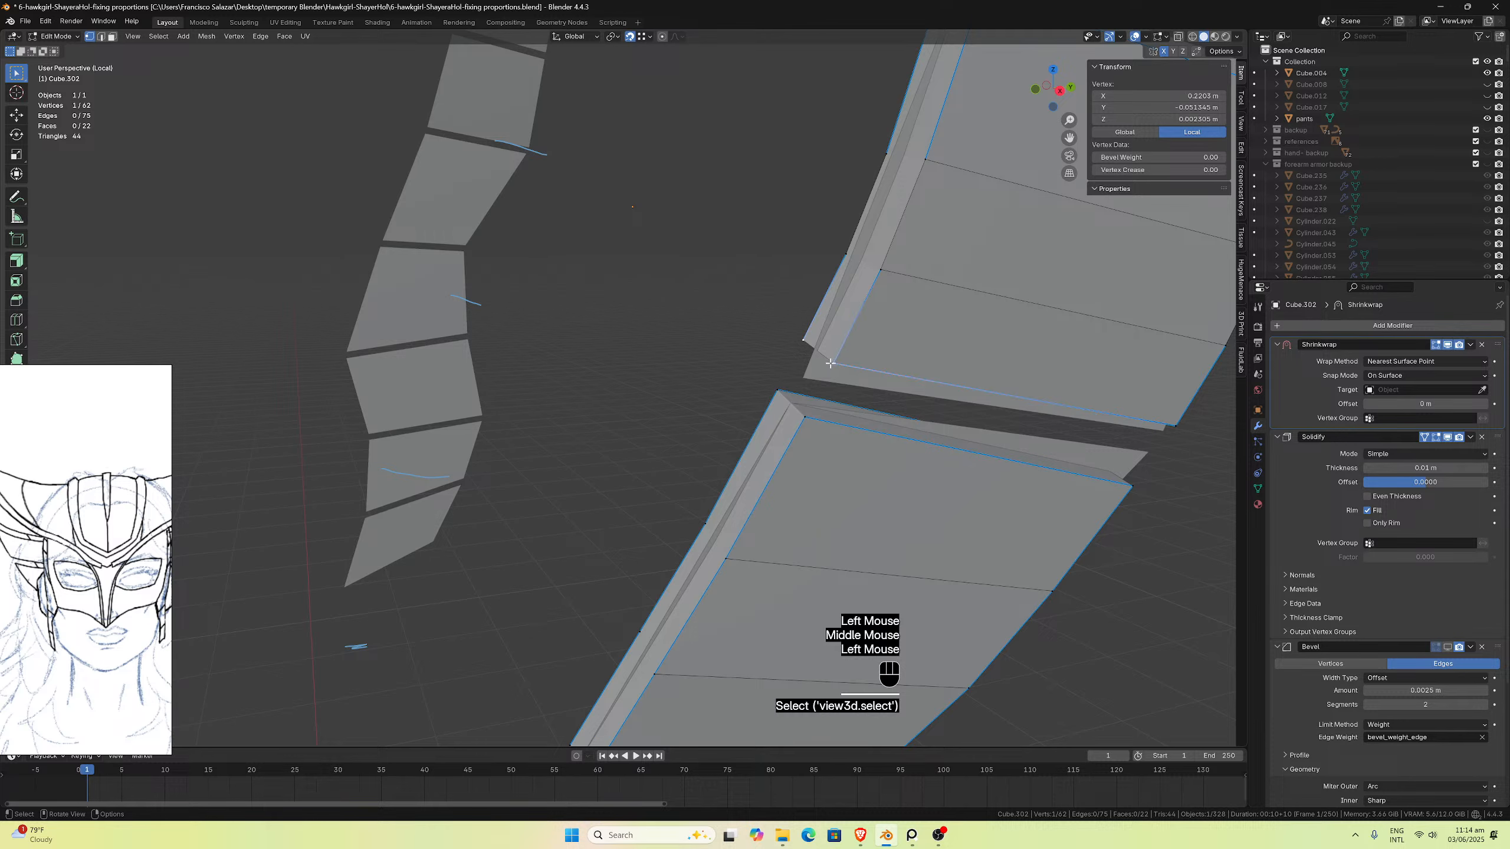
pyautogui.press('g')
pyautogui.click(803, 377)
# Step: Snap the right-side corner vertices at the gap between the fifth and sixth panels onto the new panels
pyautogui.moveTo(806, 374); pyautogui.dragTo(776, 362, button='middle')
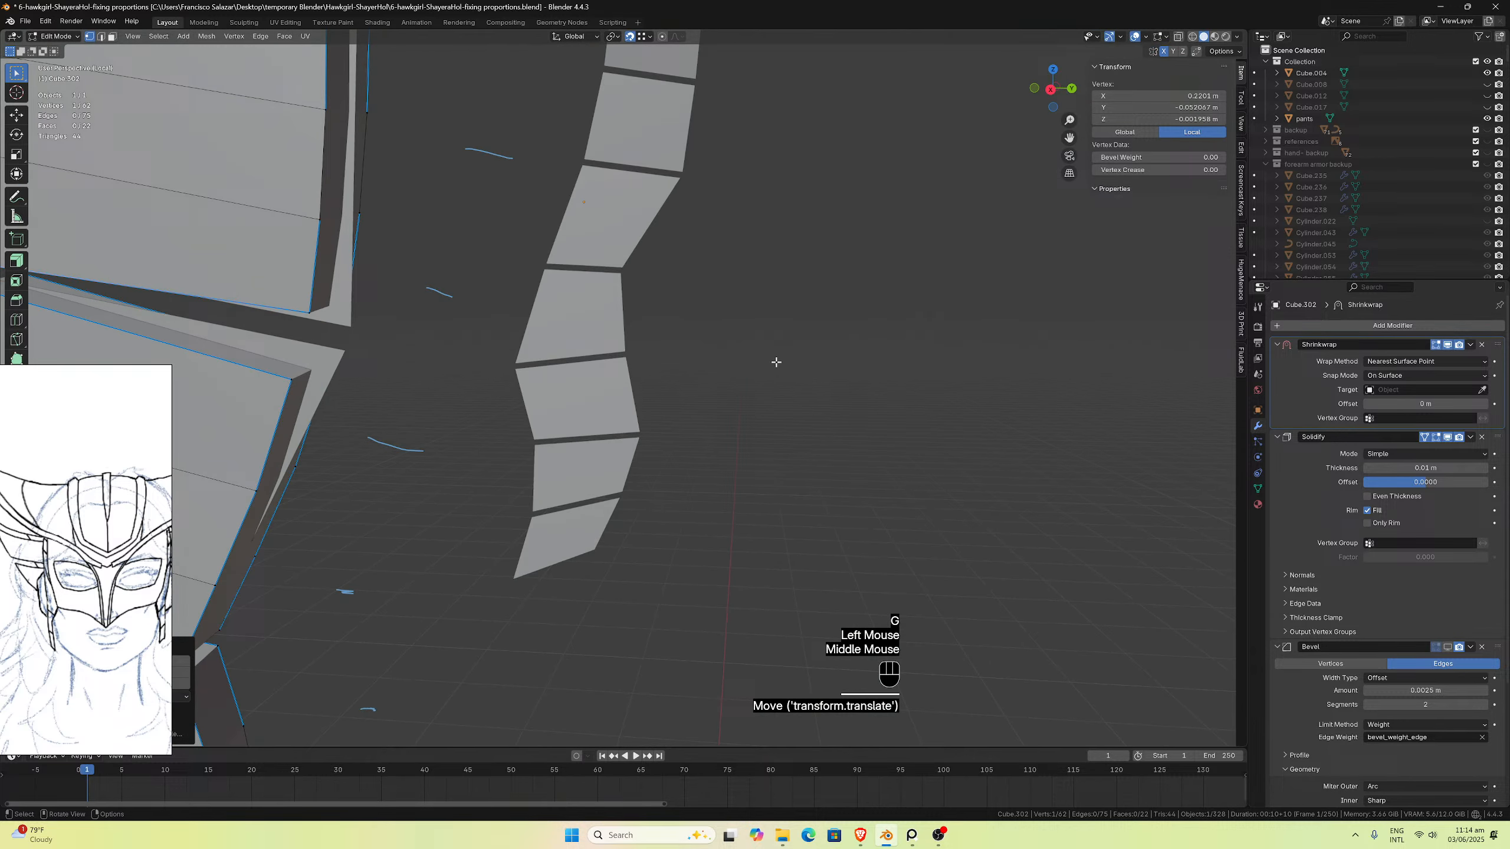
pyautogui.click(292, 380)
pyautogui.press('g')
pyautogui.click(309, 320)
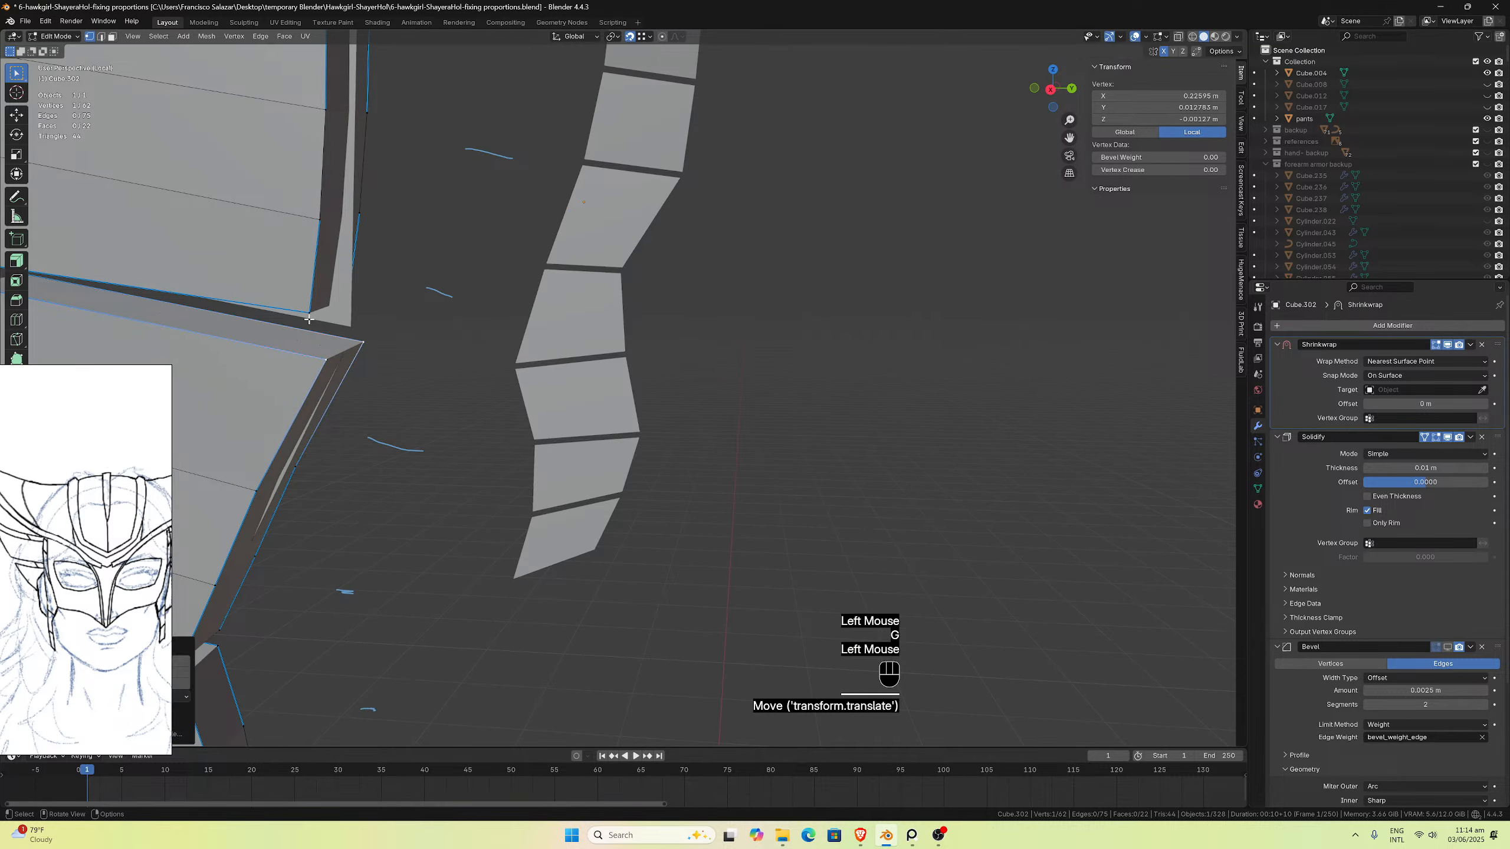
pyautogui.click(308, 320)
pyautogui.press('g')
pyautogui.click(350, 323)
# Step: Snap the sixth panel's upper corners and the seventh panel's lower corners onto the matching corners of the new panels
pyautogui.moveTo(356, 304); pyautogui.dragTo(361, 326, button='middle')
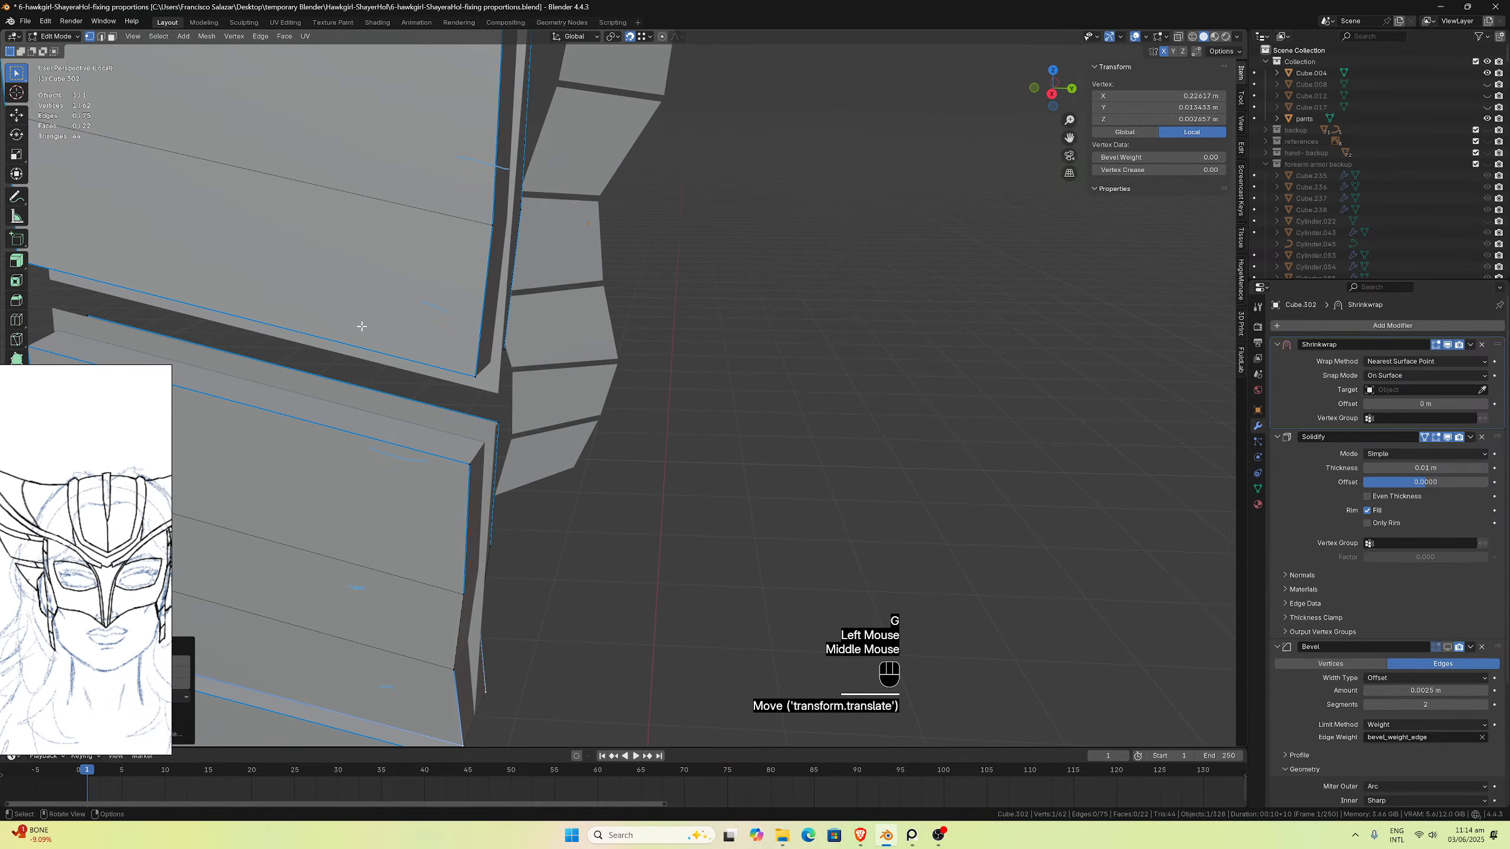
pyautogui.click(478, 464)
pyautogui.press('g')
pyautogui.click(488, 443)
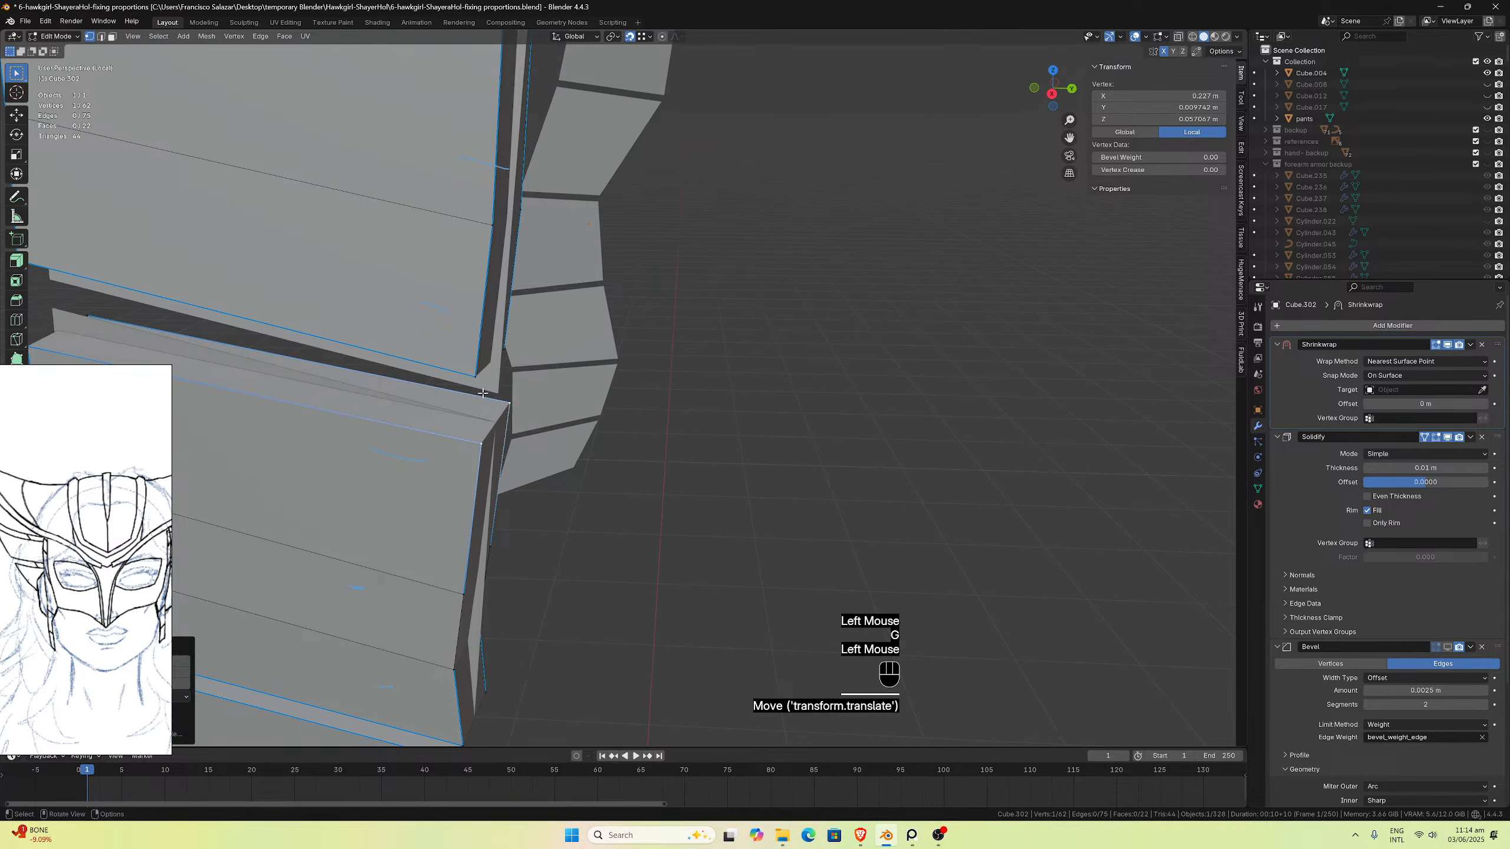
pyautogui.click(493, 386)
pyautogui.moveTo(493, 386); pyautogui.dragTo(392, 398, button='middle')
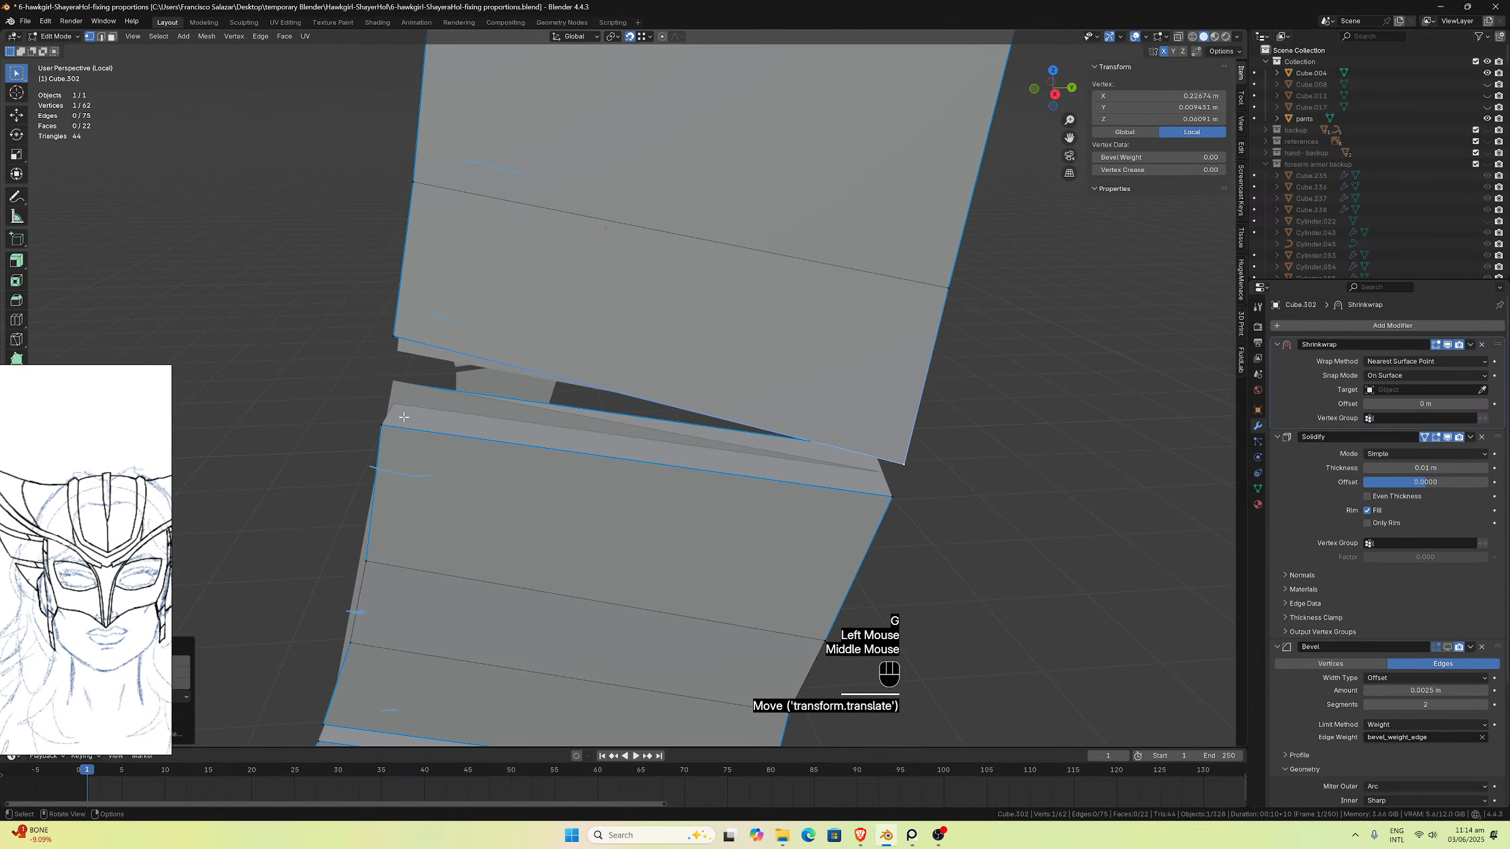
pyautogui.click(388, 404)
pyautogui.click(388, 404)
pyautogui.press('g')
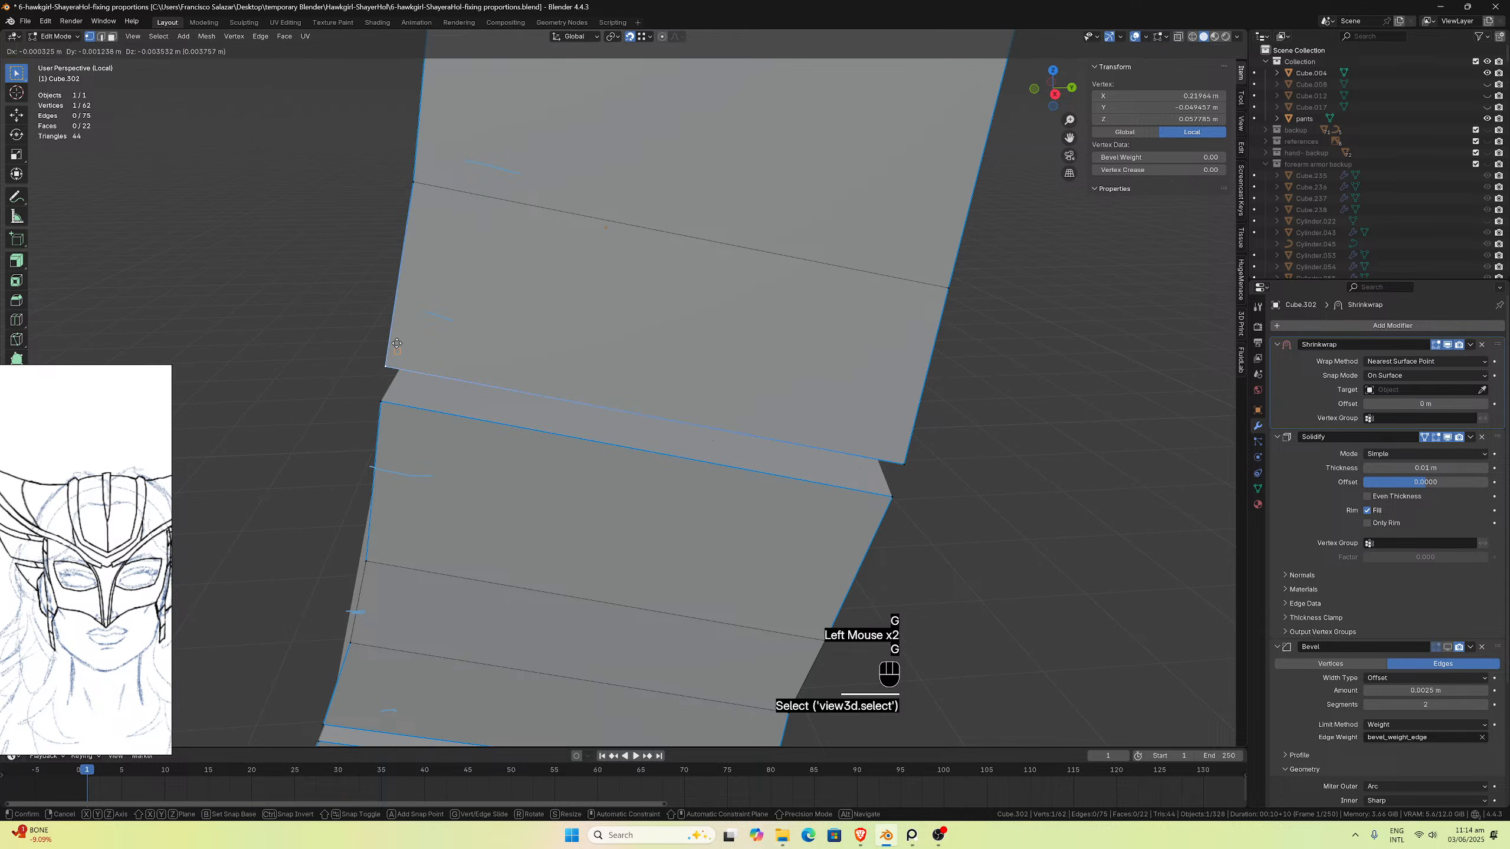
pyautogui.click(397, 348)
# Step: At the gap between the seventh and eighth panels, snap both left-side corner vertices onto the new panels' corners
pyautogui.moveTo(396, 348); pyautogui.dragTo(422, 351, button='middle')
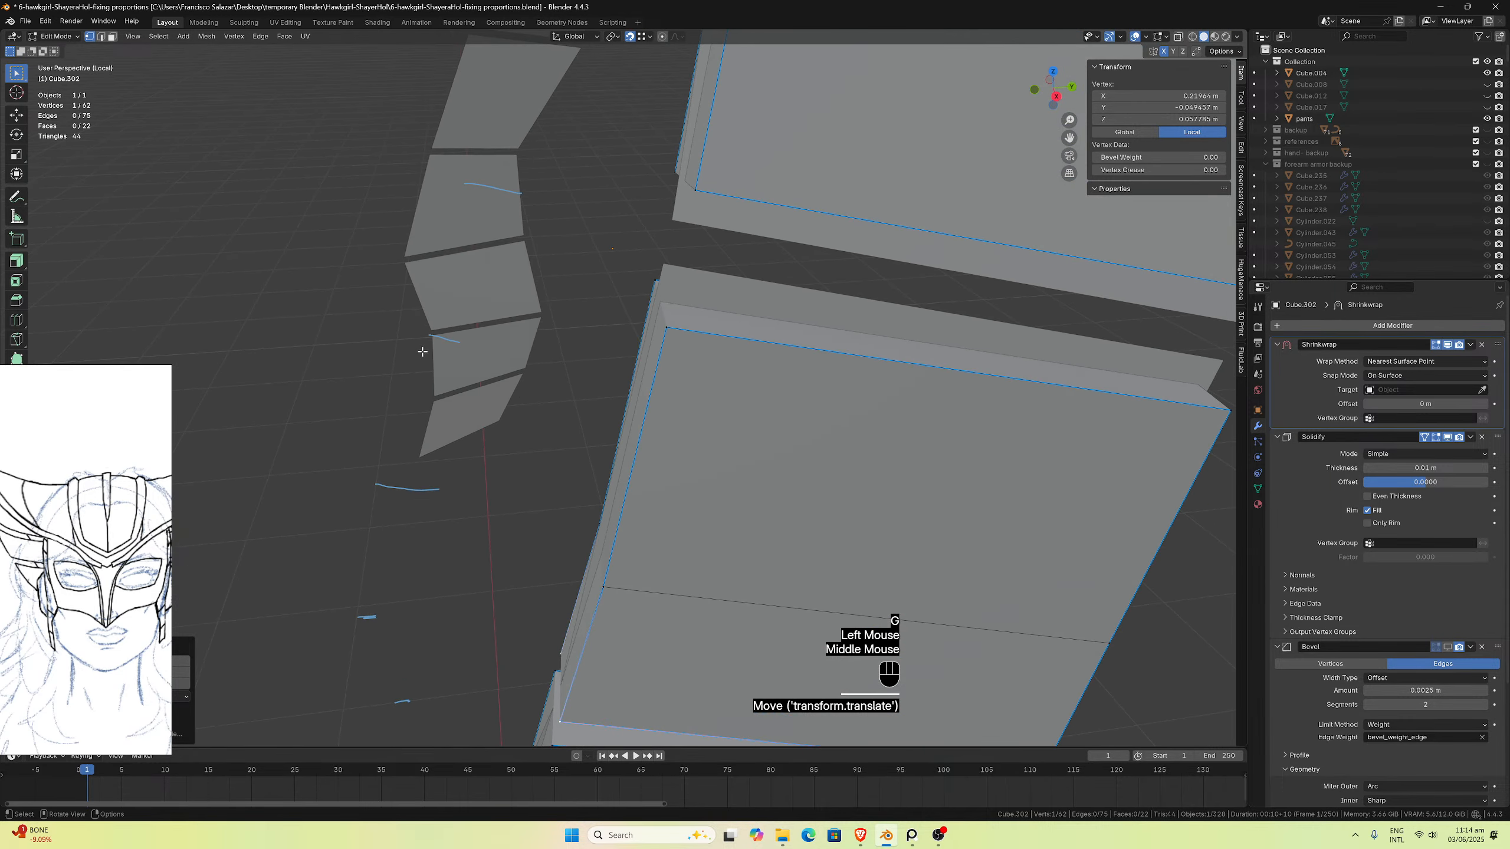
pyautogui.click(664, 329)
pyautogui.press('g')
pyautogui.click(674, 268)
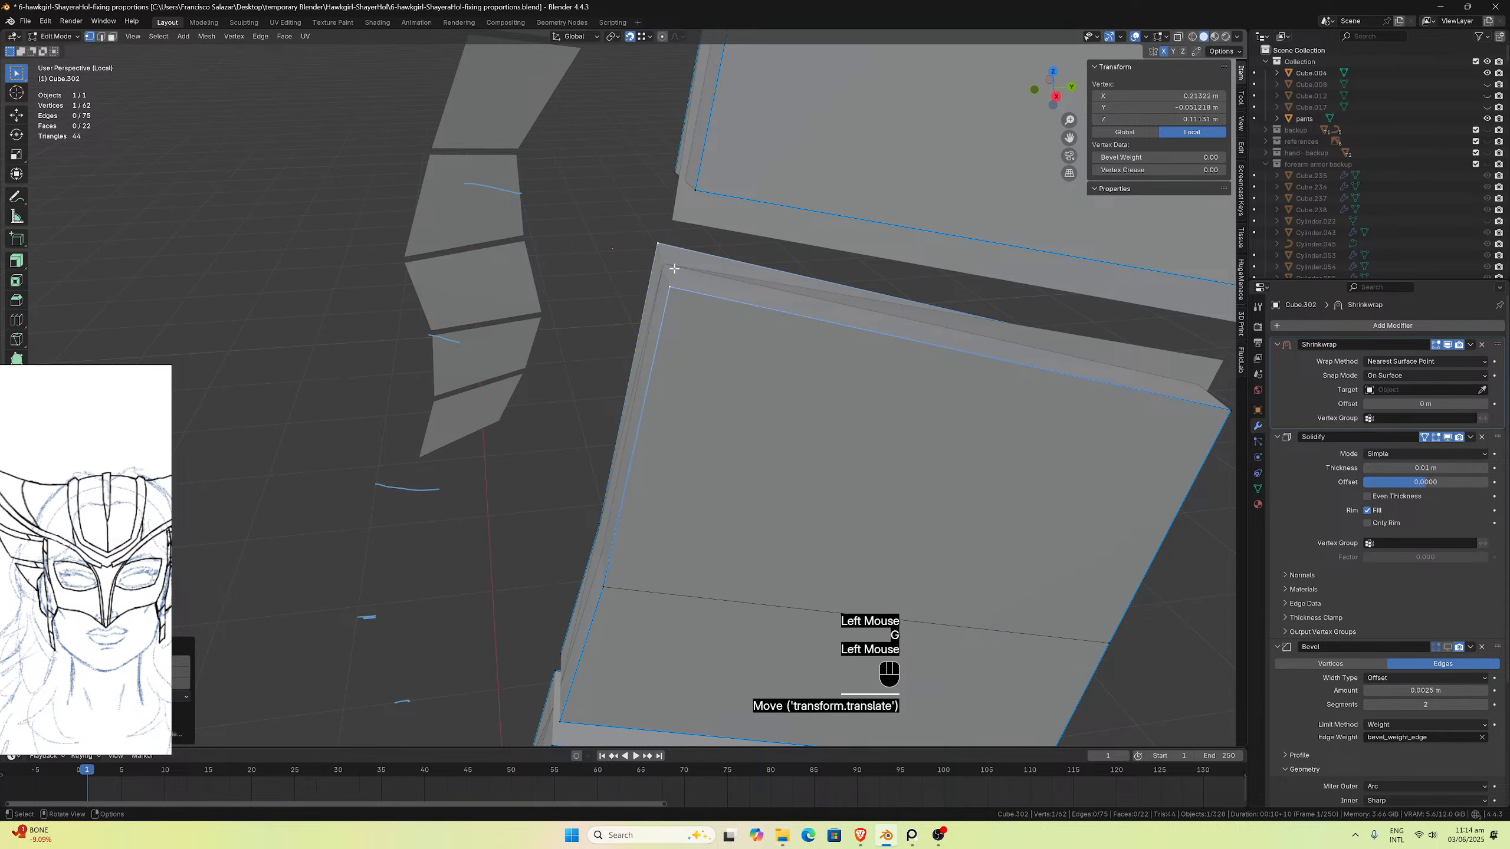
pyautogui.click(694, 194)
pyautogui.press('g')
pyautogui.click(689, 220)
# Step: Snap the right-side corner vertices at the gap between the seventh and eighth panels onto the new panels
pyautogui.moveTo(739, 249); pyautogui.dragTo(721, 250, button='middle')
pyautogui.click(636, 406)
pyautogui.press('g')
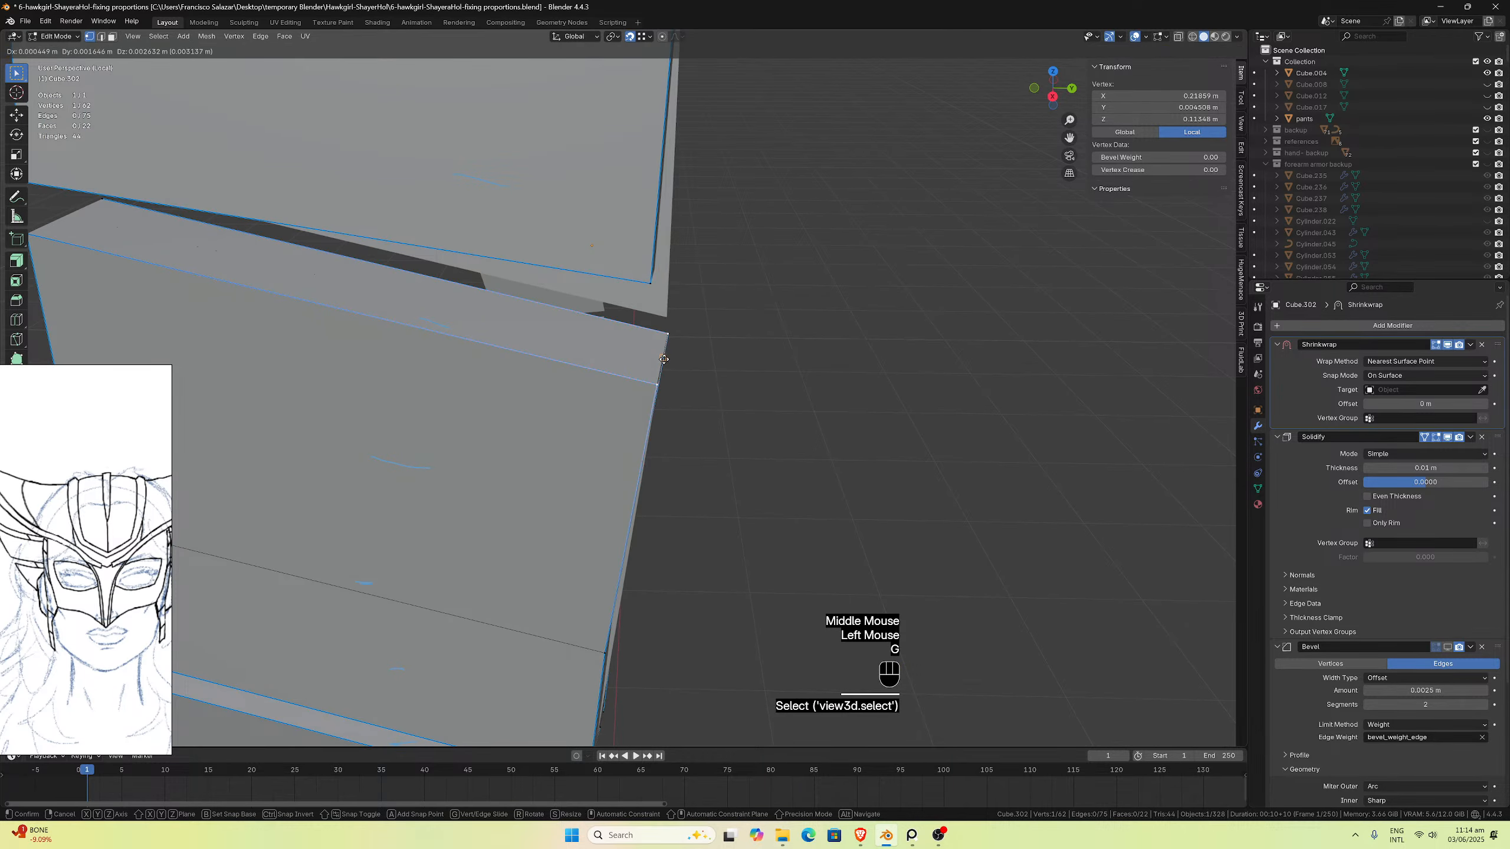
pyautogui.click(661, 352)
pyautogui.click(649, 286)
pyautogui.press('g')
pyautogui.click(664, 314)
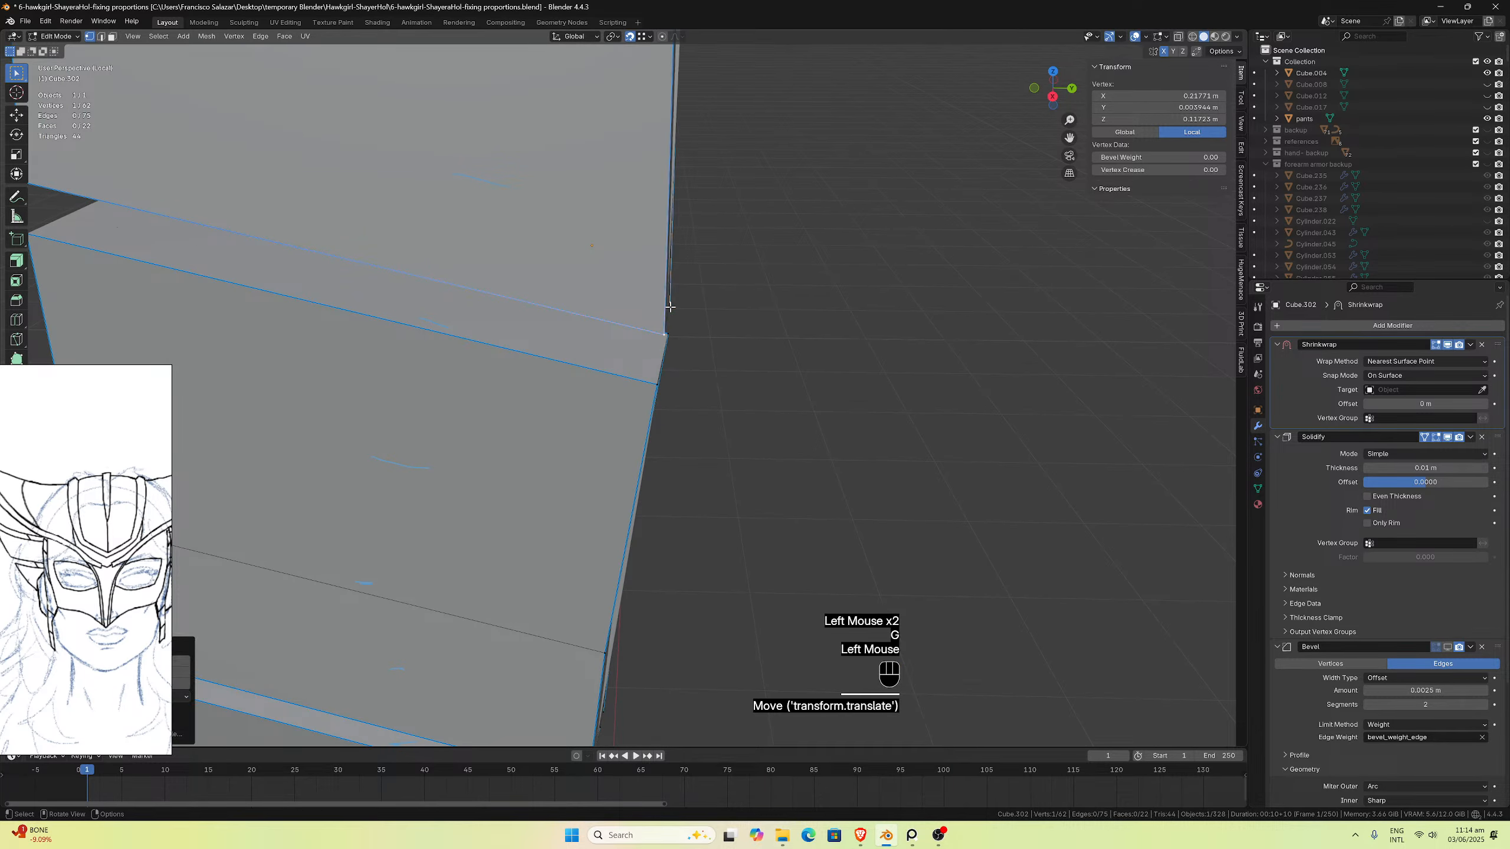
# Step: Snap the right-side corner vertices at the gap between the eighth and topmost panels onto the new panels
pyautogui.scroll(-3, 663, 312)
pyautogui.moveTo(663, 311); pyautogui.dragTo(633, 321, button='middle')
pyautogui.scroll(2, 660, 310)
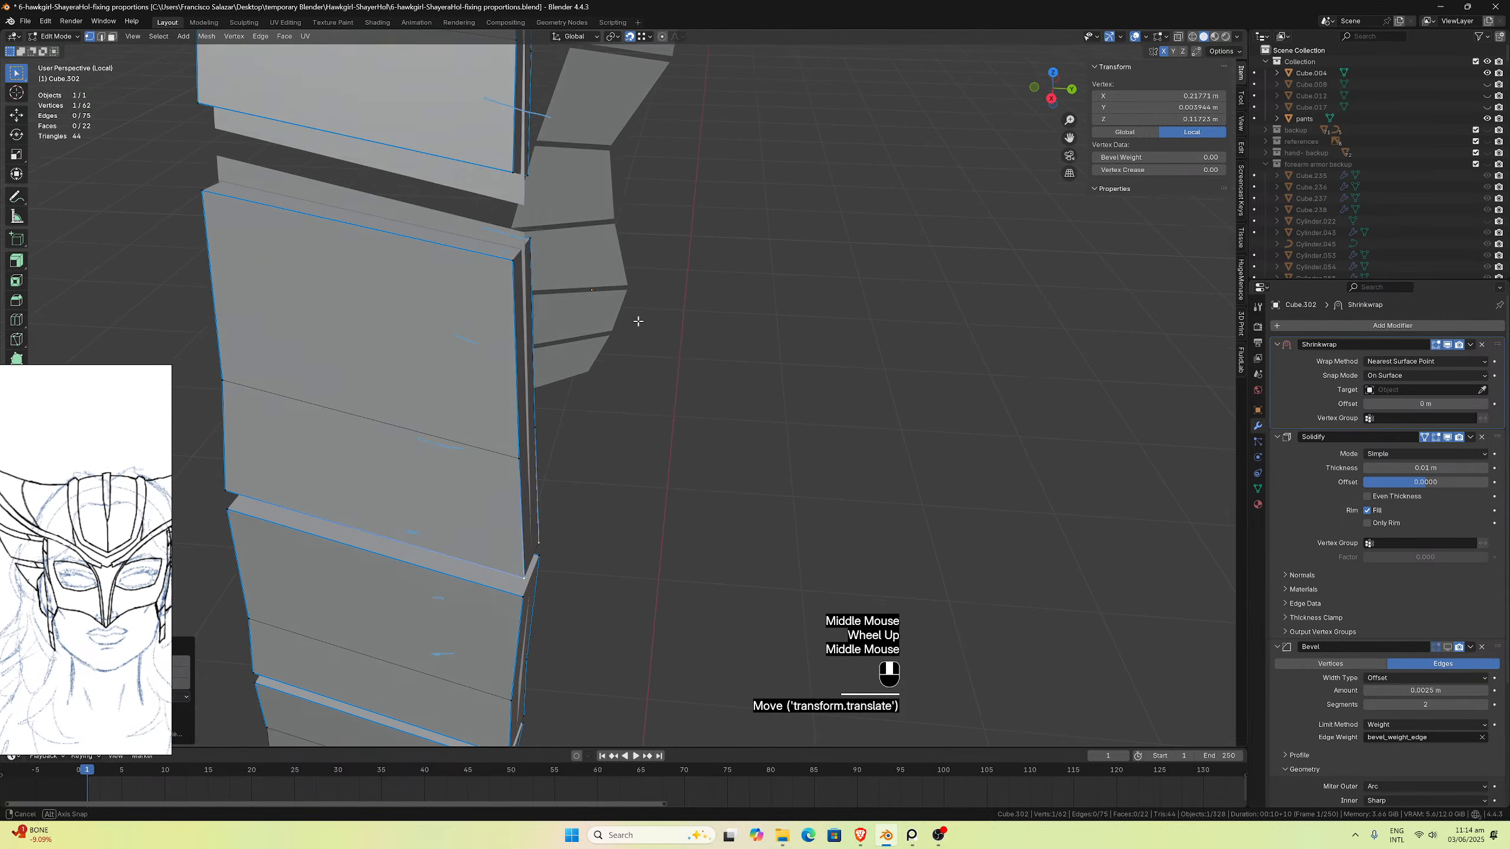
pyautogui.click(506, 258)
pyautogui.click(520, 243)
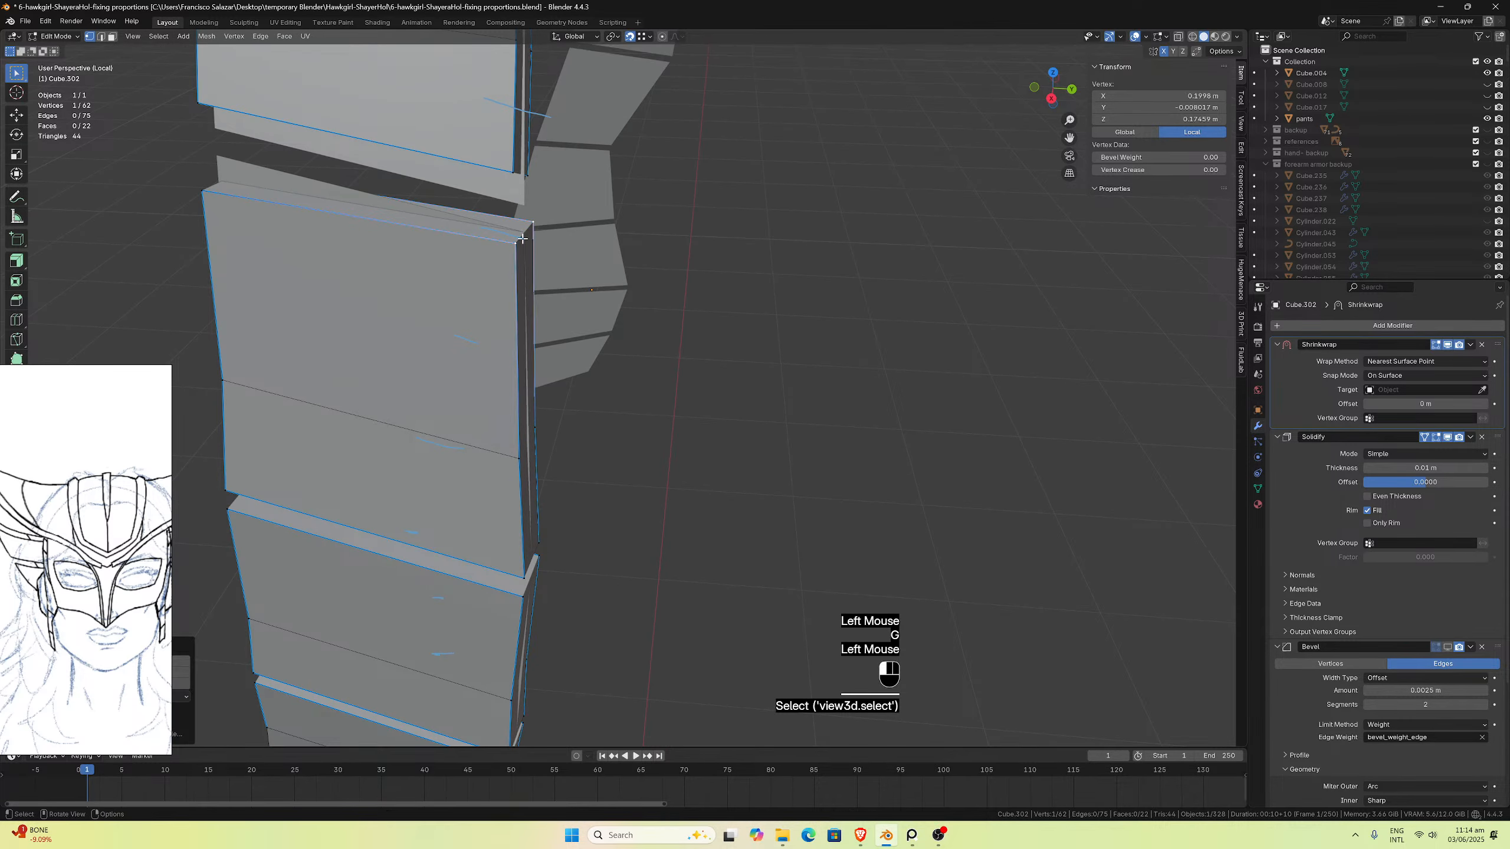
pyautogui.press('g')
pyautogui.click(524, 202)
# Step: At the gap between the eighth and topmost panels, snap both left-side corner vertices onto the new panels' corners
pyautogui.moveTo(524, 201); pyautogui.dragTo(379, 208, button='middle')
pyautogui.click(307, 250)
pyautogui.press('g')
pyautogui.click(314, 156)
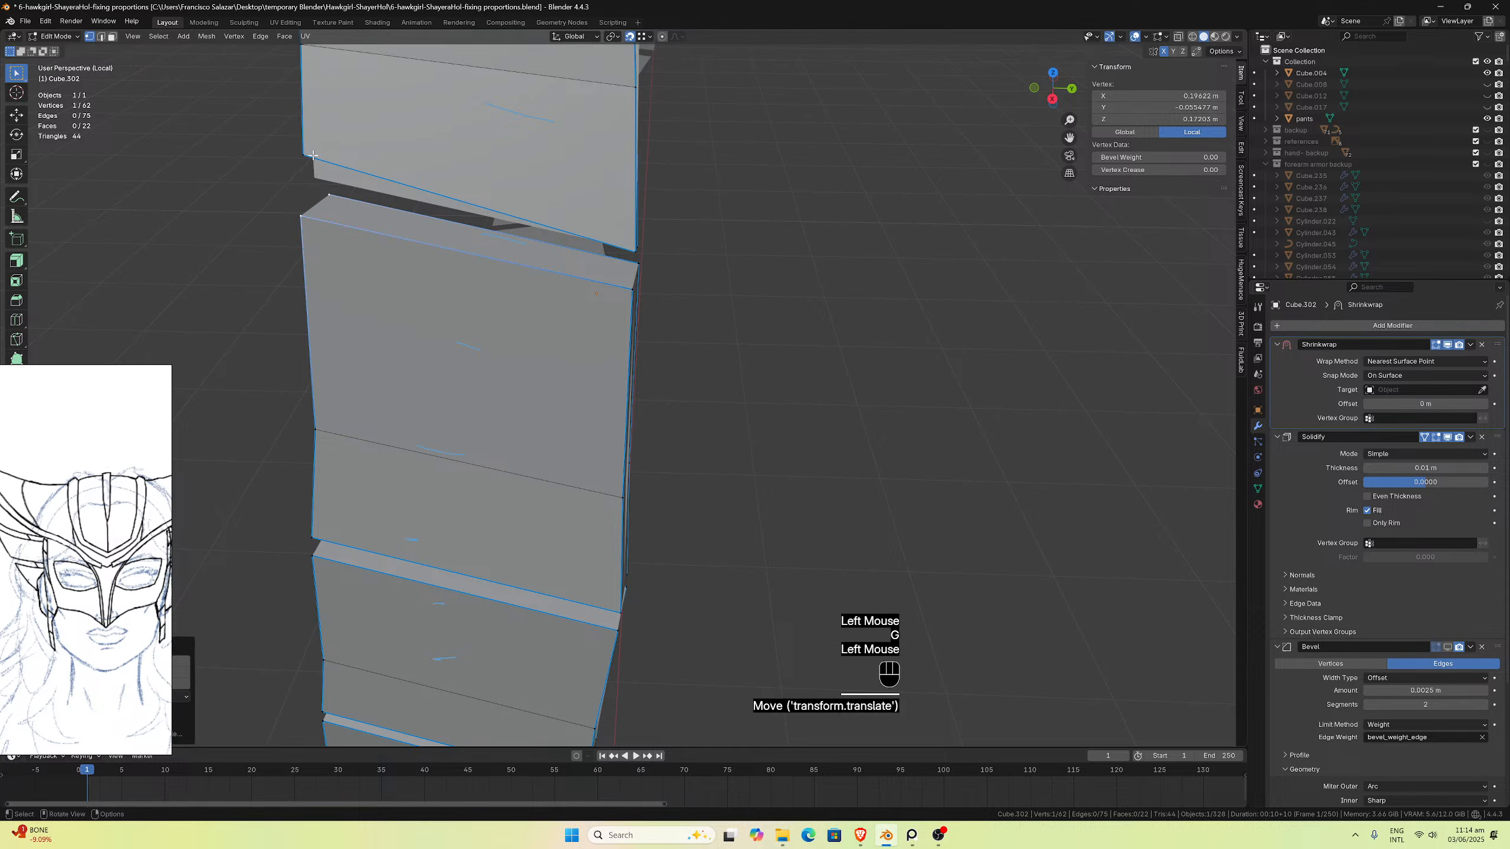
pyautogui.click(312, 156)
pyautogui.press('g')
pyautogui.scroll(-2, 517, 181)
# Step: Snap the topmost earlier panel's upper right corner vertex onto the matching corner of the new panel
pyautogui.moveTo(517, 182); pyautogui.dragTo(422, 231, button='middle')
pyautogui.scroll(2, 504, 199)
pyautogui.click(421, 231)
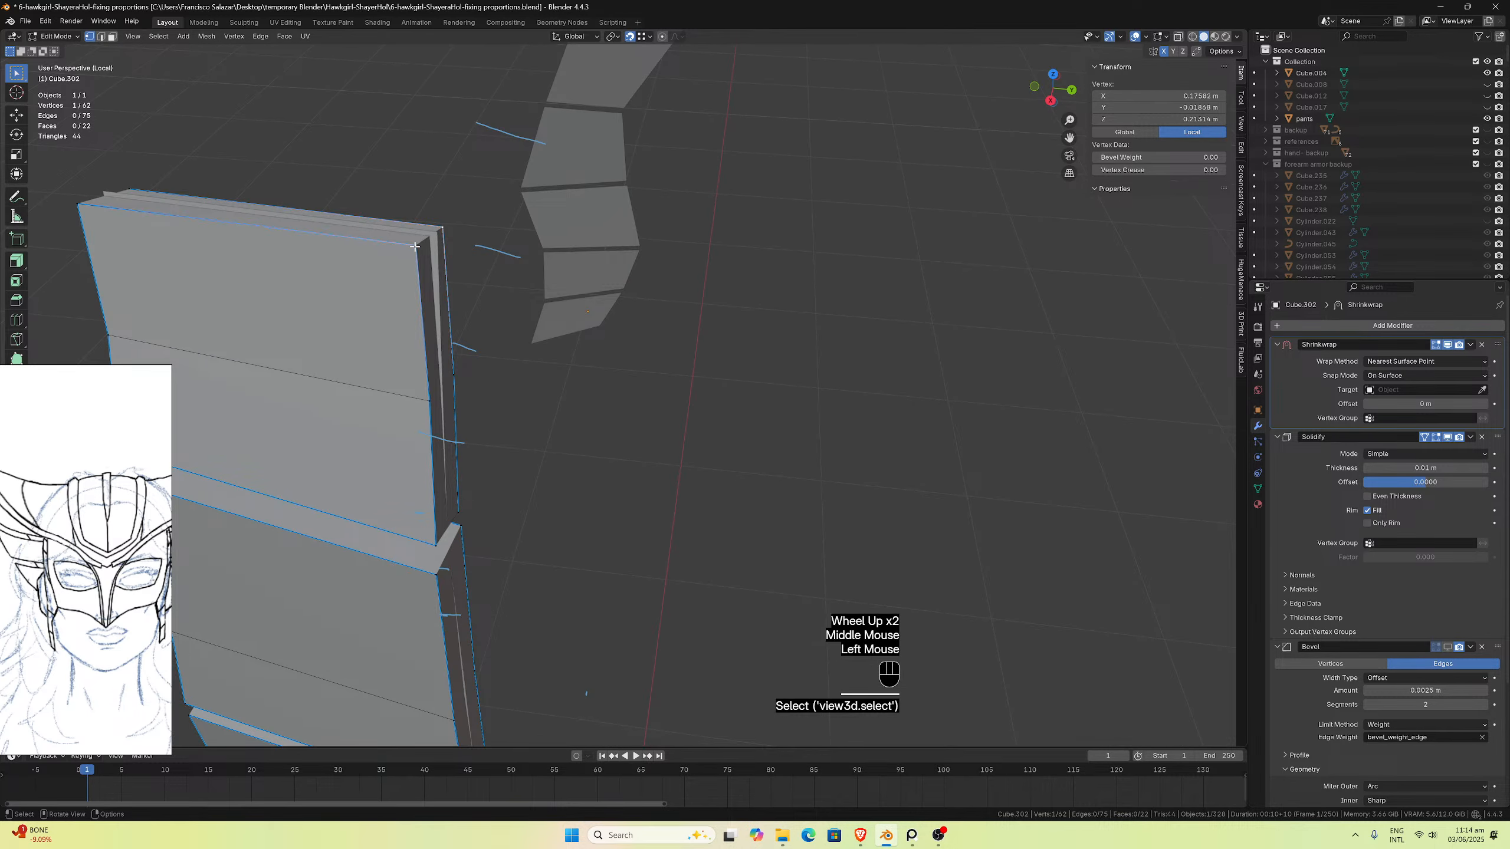
pyautogui.press('g')
pyautogui.click(209, 206)
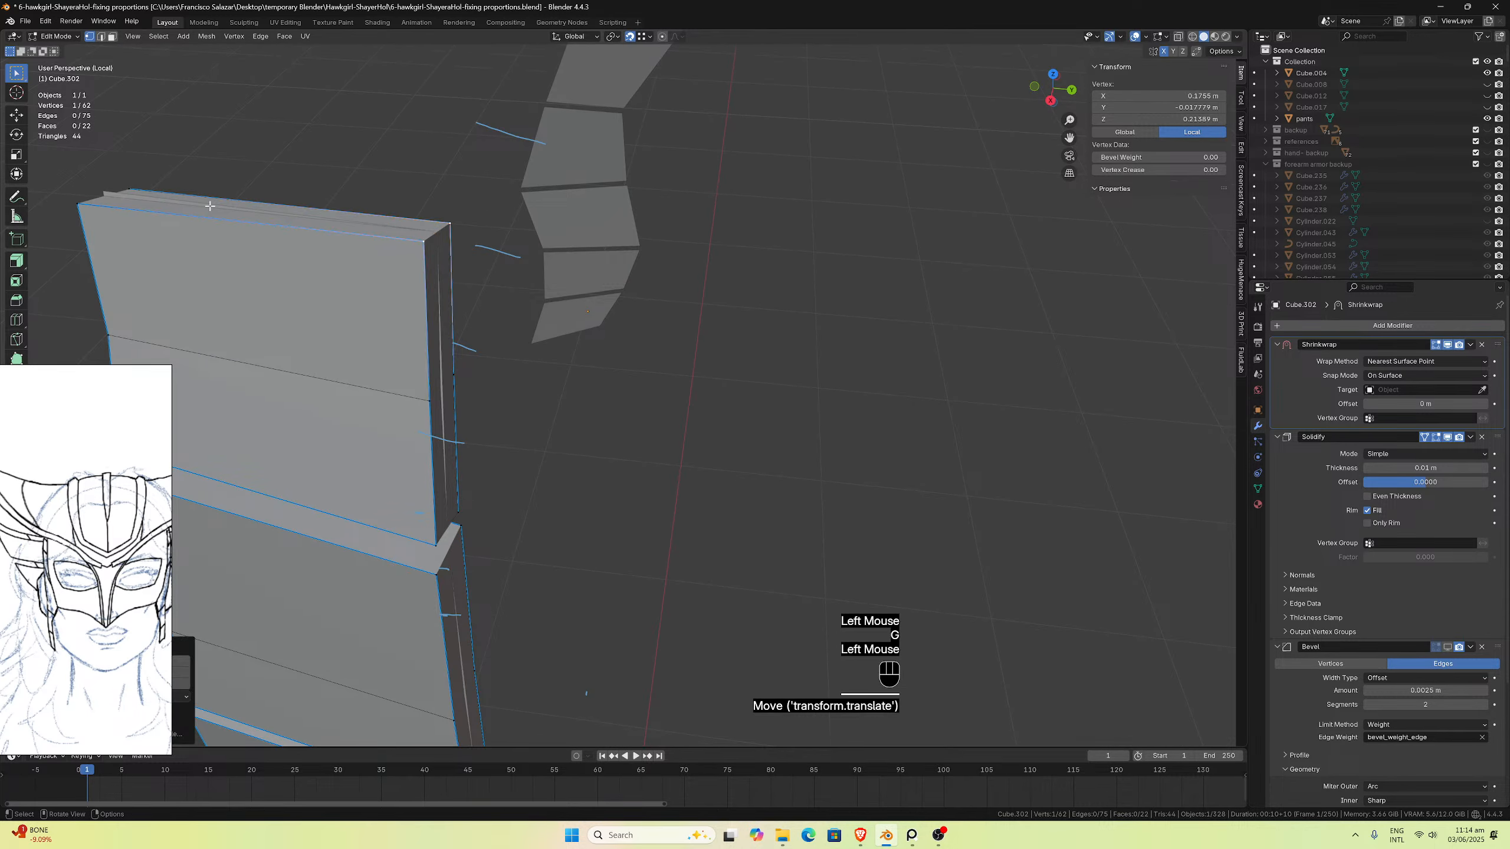
# Step: Snap the topmost earlier panel's upper left corner vertex onto the matching corner of the new panel and finish editing the mesh
pyautogui.press('g')
pyautogui.click(109, 190)
pyautogui.moveTo(551, 403); pyautogui.dragTo(654, 376, button='middle')
pyautogui.scroll(-2, 576, 374)
pyautogui.press('Tab')
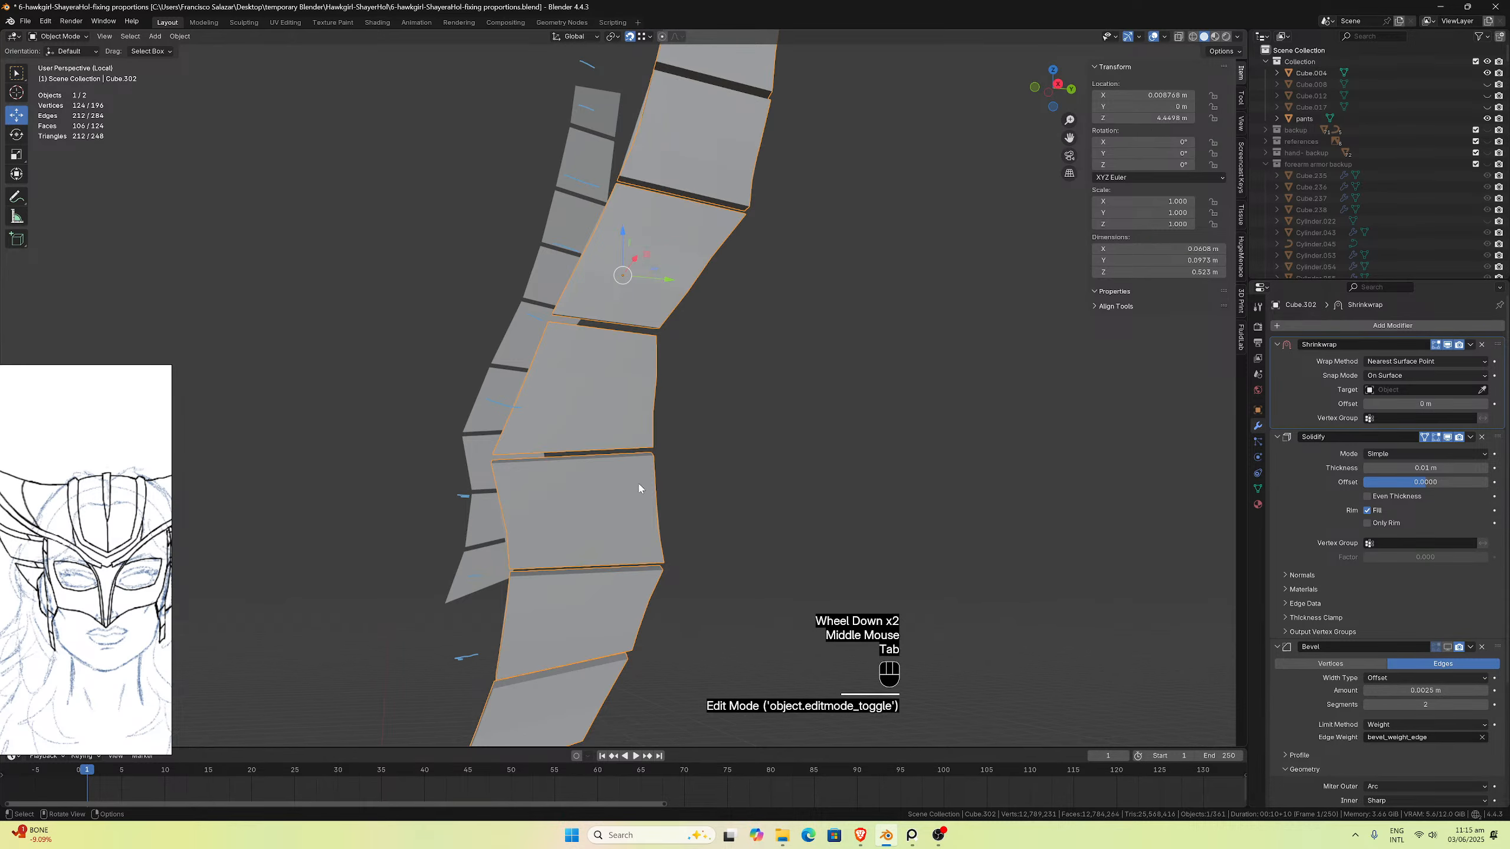
# Step: Bring the full helmet back into view, hide the overlapping mirrored panels Cube.303, and select the new panels Cube.302
pyautogui.press('/')
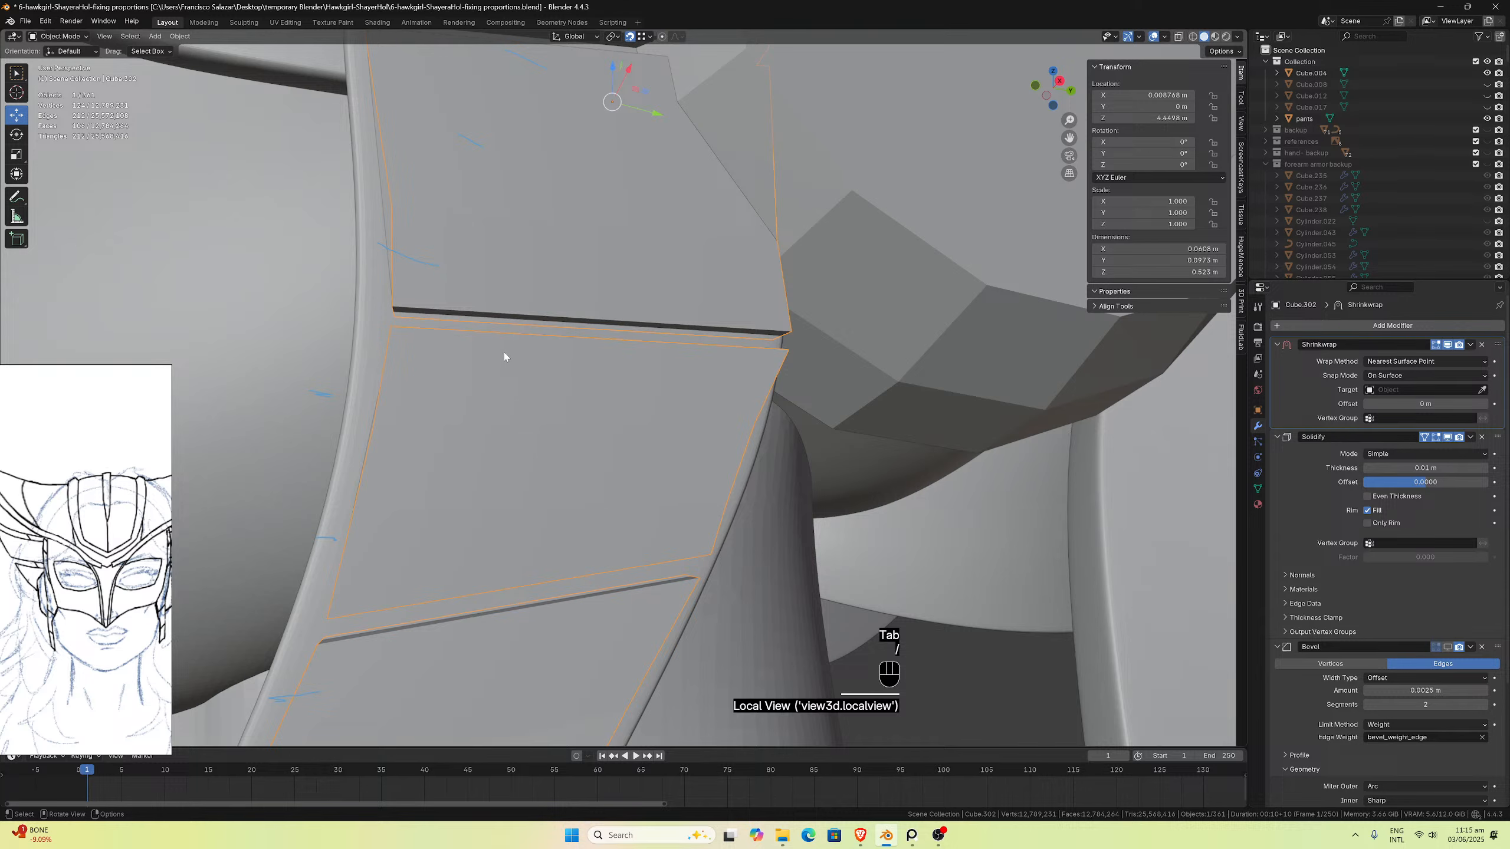
pyautogui.moveTo(505, 278)
pyautogui.mouseDown(button='middle')
pyautogui.moveTo(519, 283)
pyautogui.moveTo(523, 262)
pyautogui.mouseUp(button='middle')
pyautogui.click(523, 262)
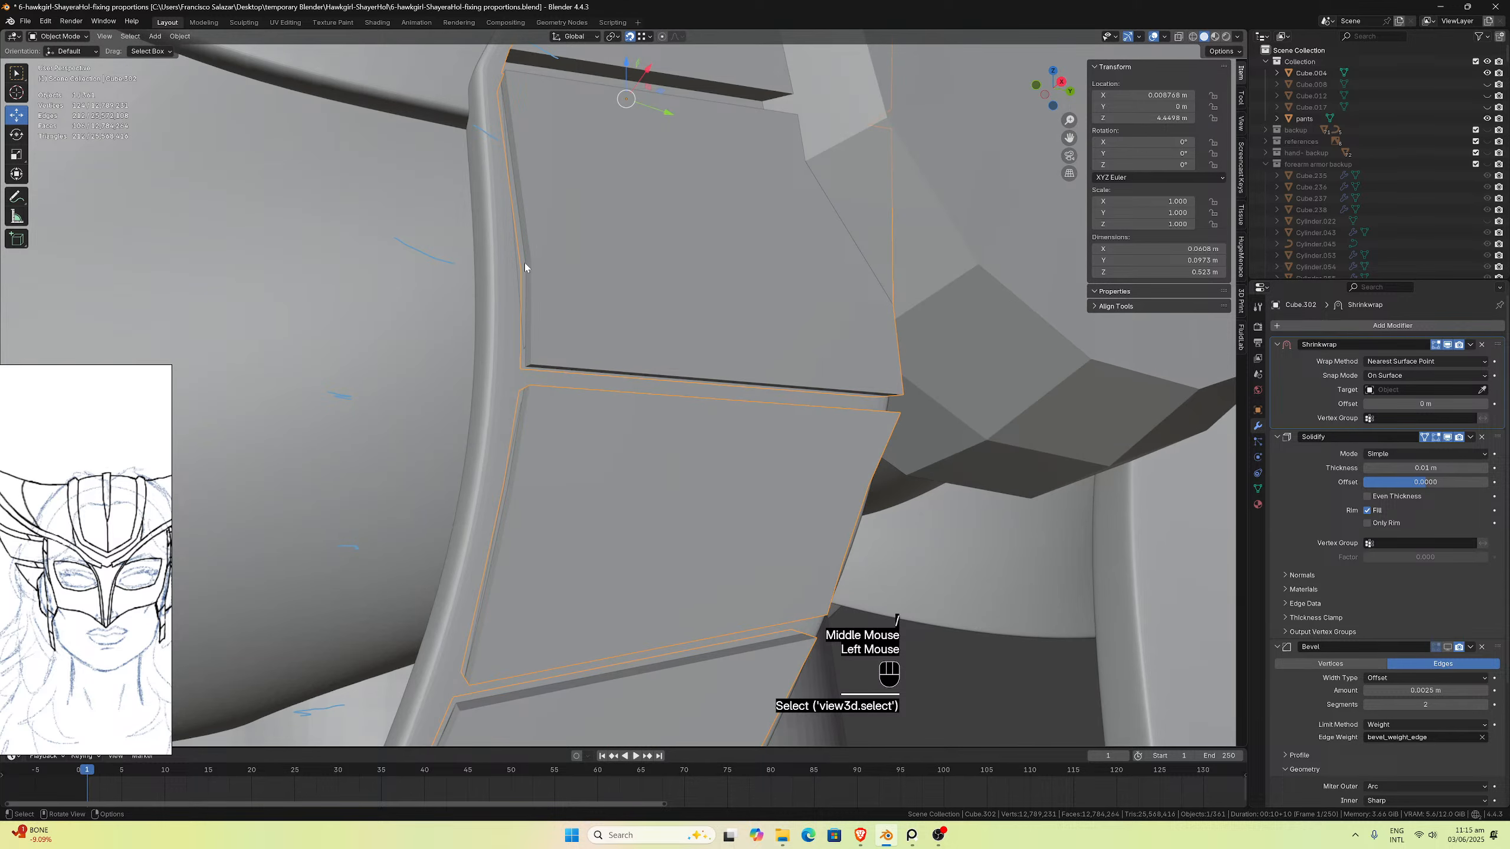
pyautogui.click(519, 259)
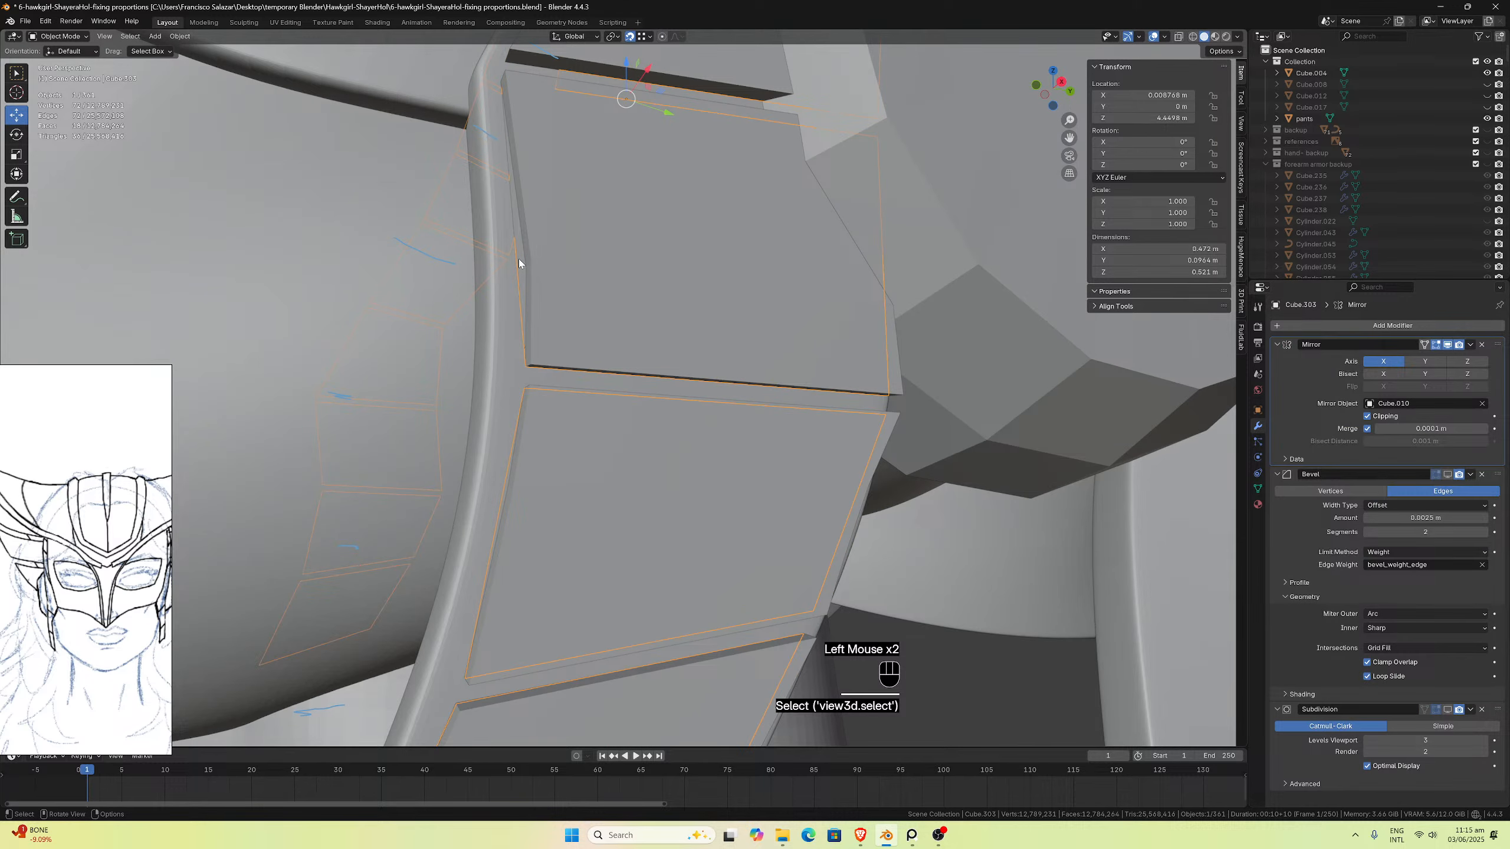
pyautogui.press('h')
pyautogui.click(632, 301)
pyautogui.scroll(-2, 632, 300)
pyautogui.moveTo(632, 301); pyautogui.dragTo(597, 330, button='middle')
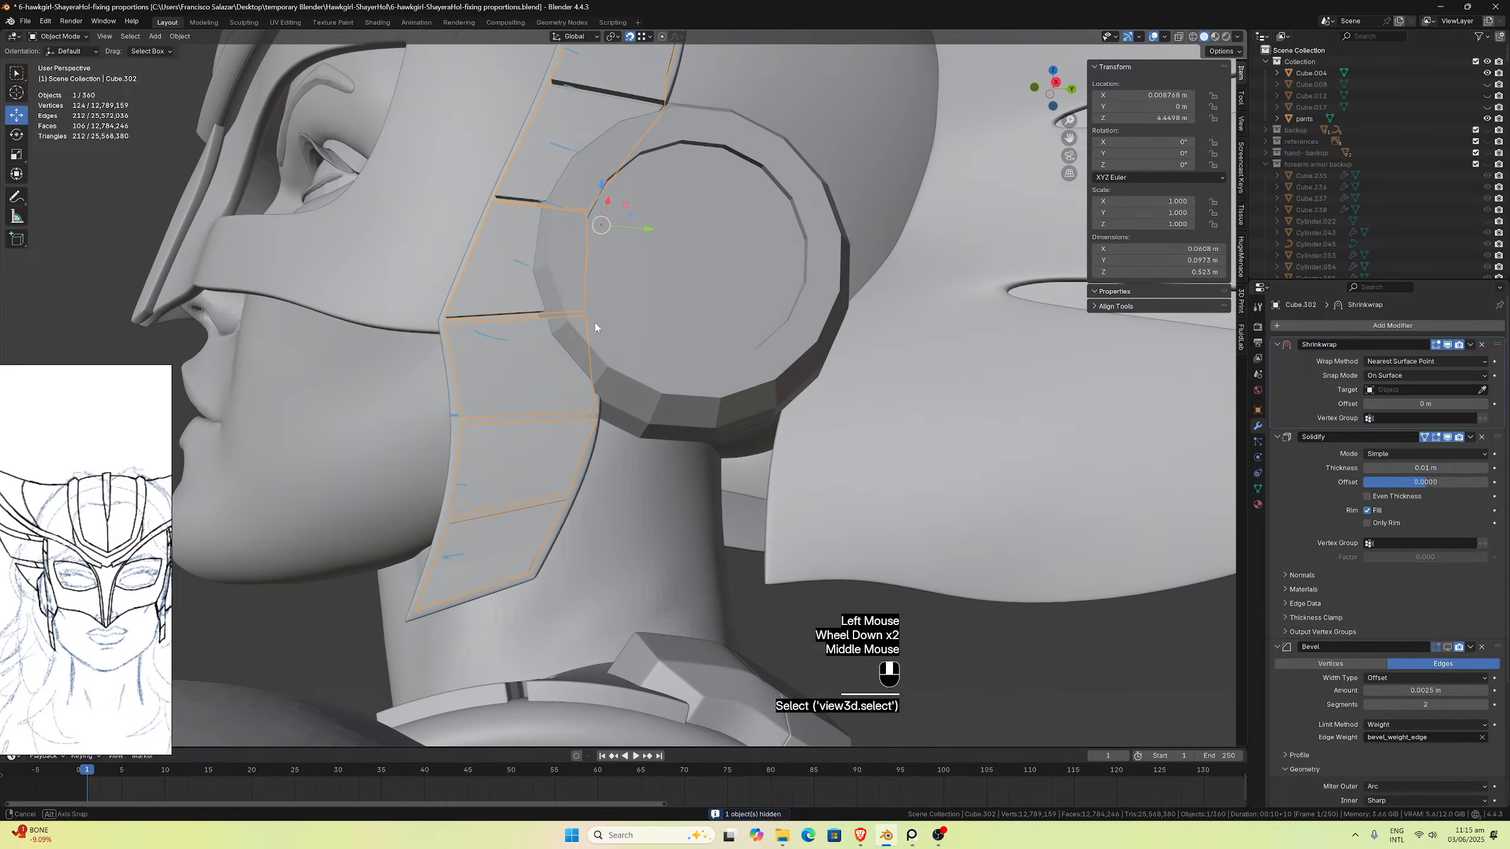
# Step: Isolate the side panels together with the curved base strip Cube.086 in local view
pyautogui.scroll(1, 597, 330)
pyautogui.moveTo(506, 465); pyautogui.dragTo(502, 465, button='middle')
pyautogui.moveTo(552, 413); pyautogui.dragTo(578, 458, button='middle')
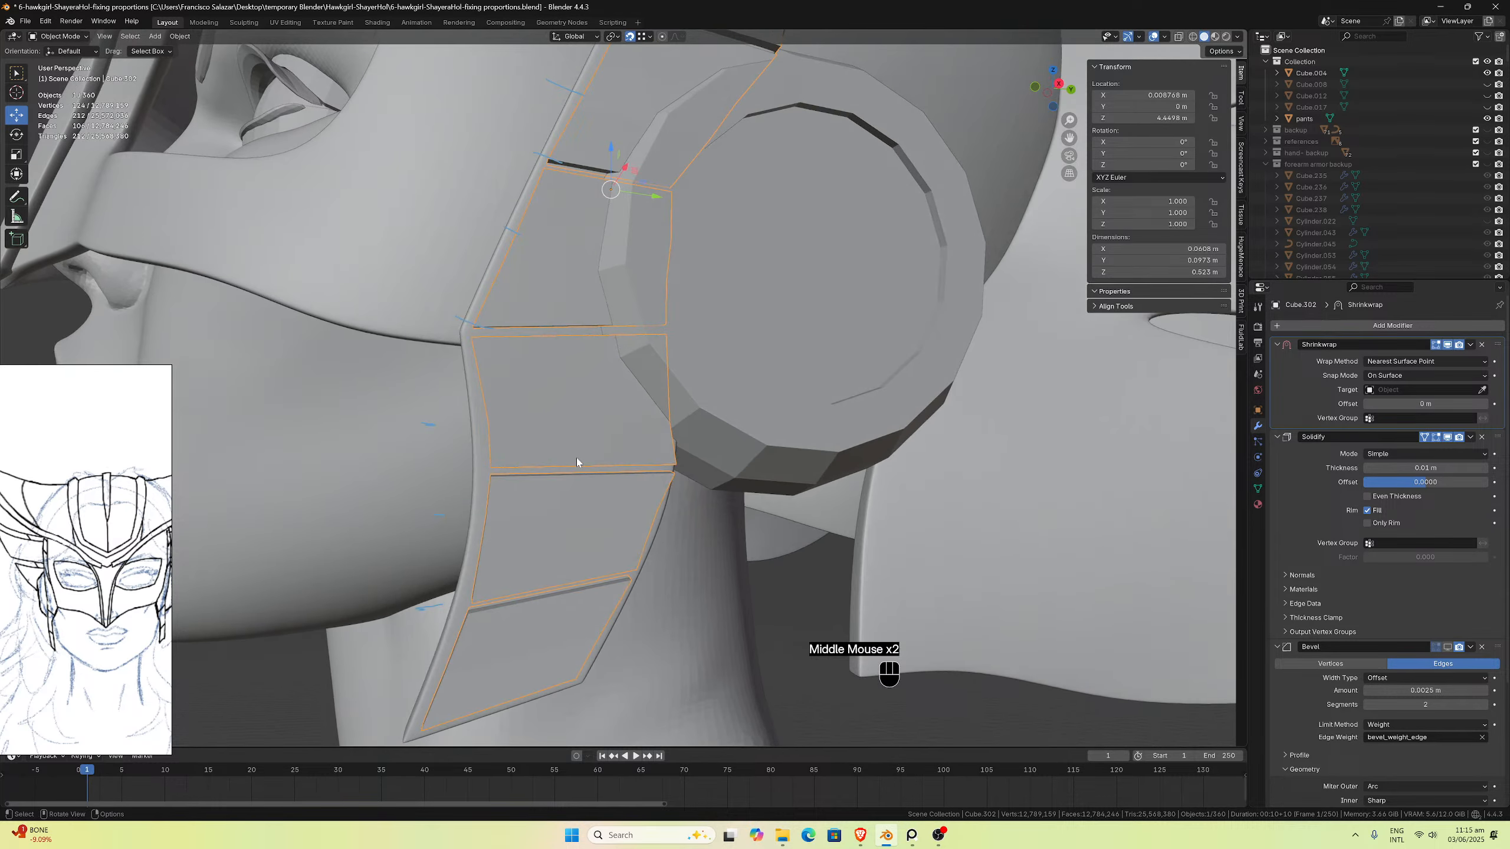
pyautogui.click(482, 449)
pyautogui.press('capslock')
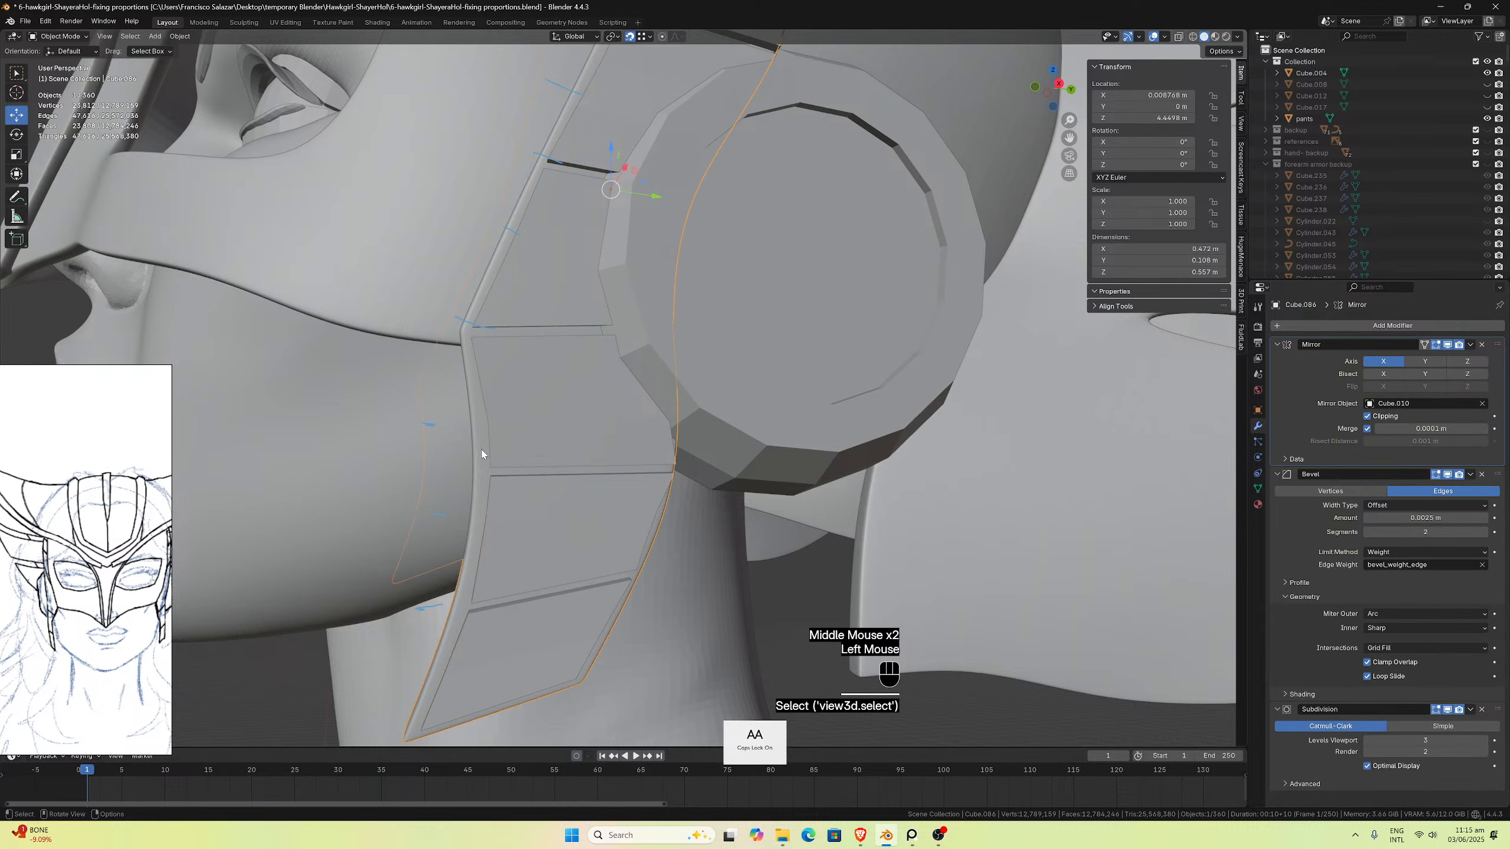
pyautogui.press('/')
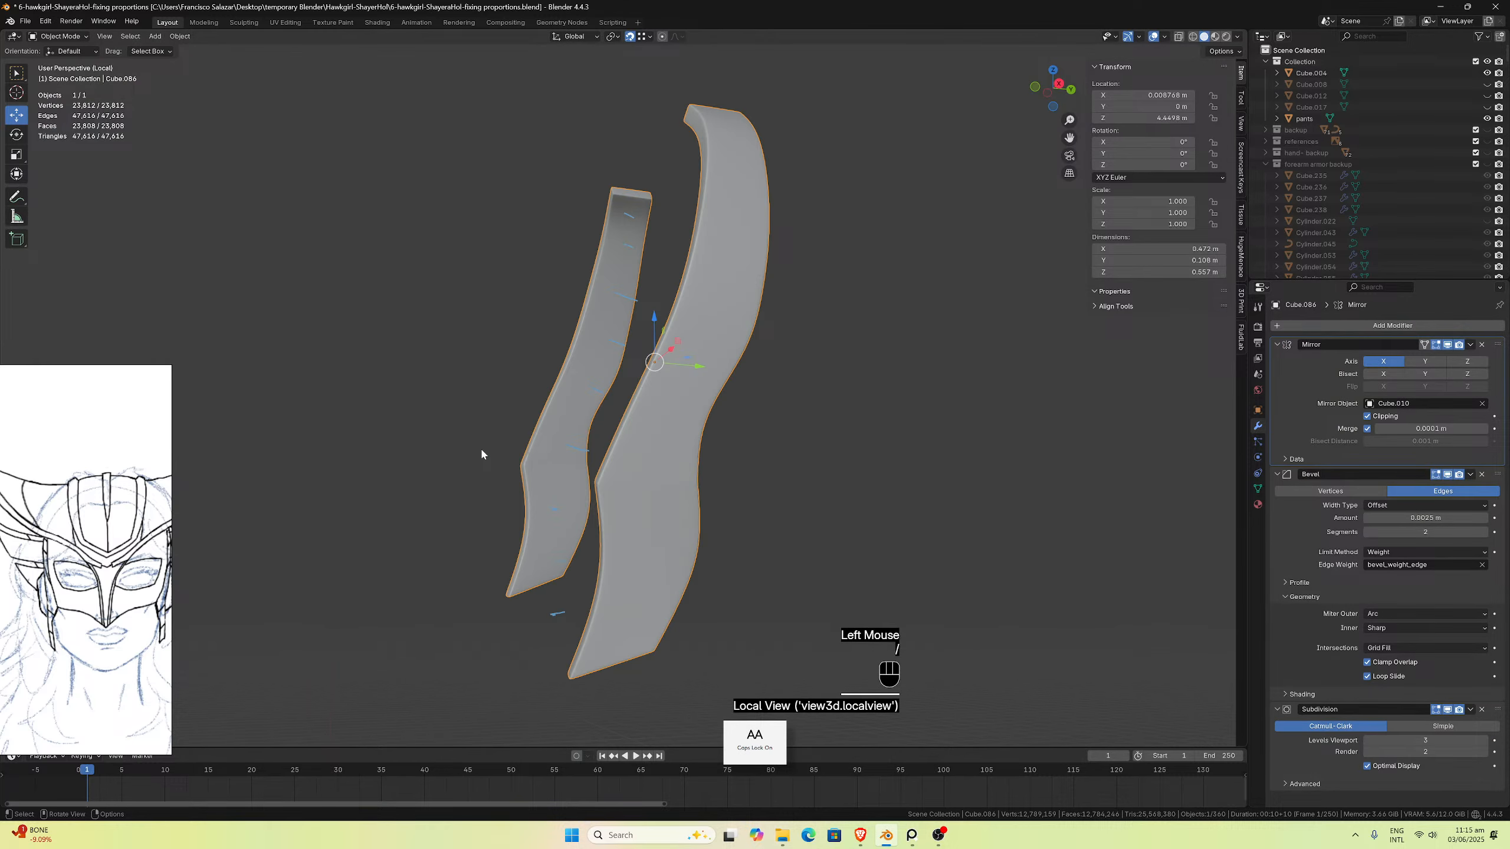
pyautogui.press('/')
pyautogui.click(530, 499)
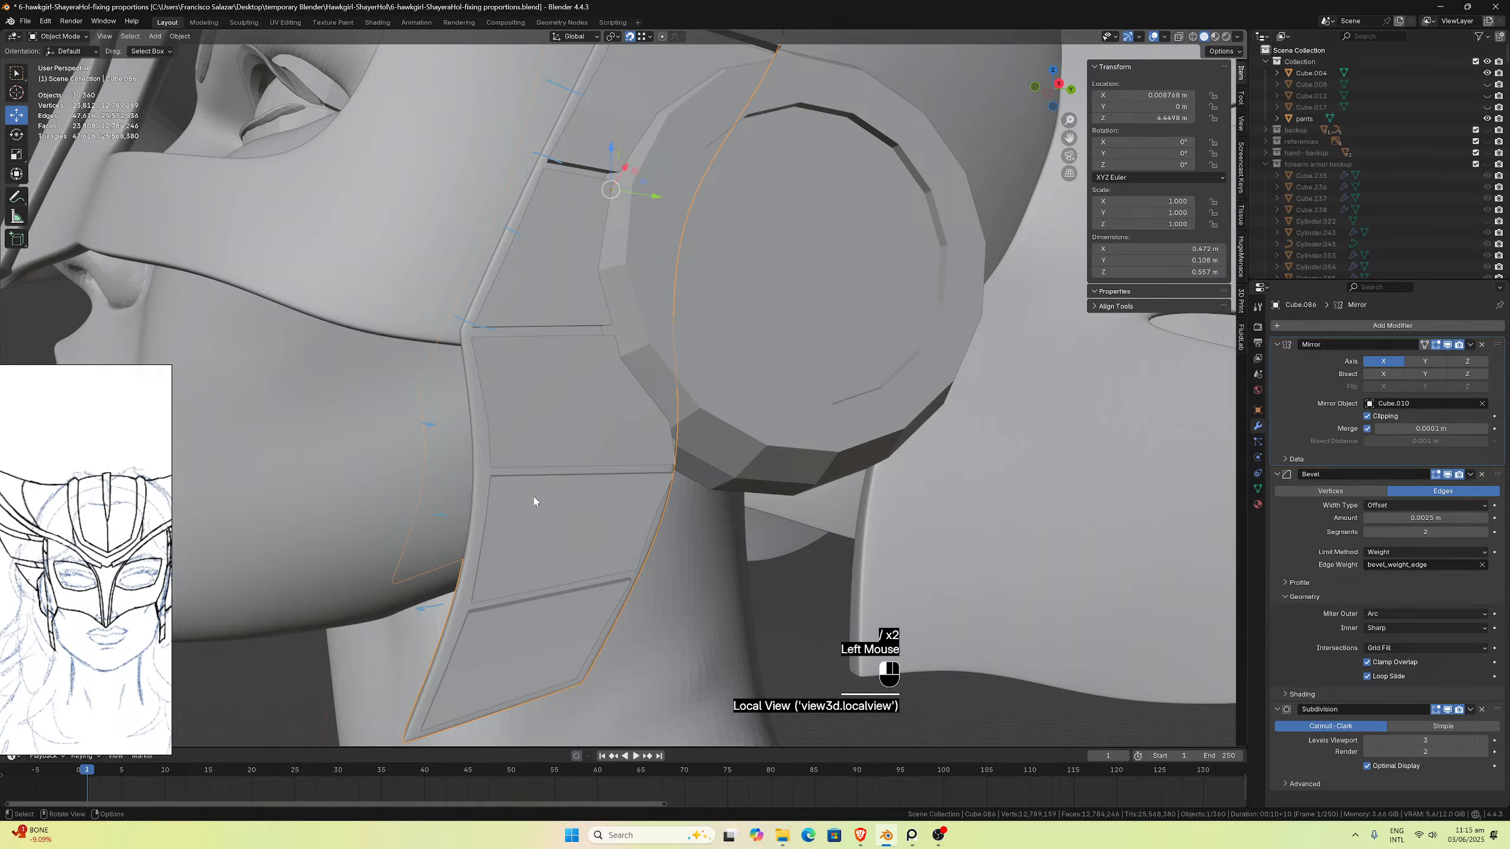
pyautogui.keyDown('shift'); pyautogui.click(475, 440); pyautogui.keyUp('shift')
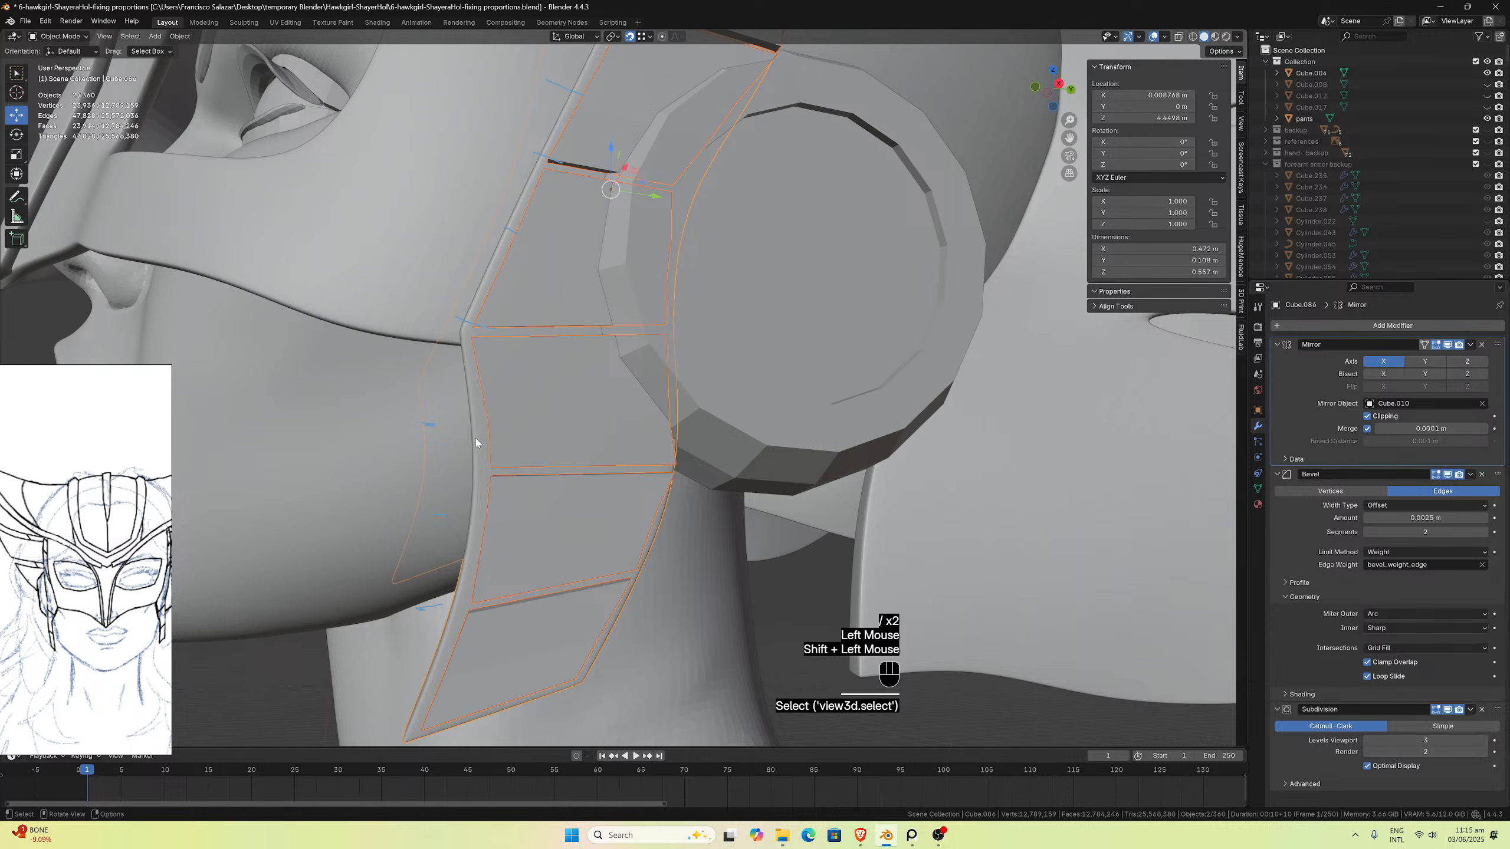
pyautogui.press('/')
# Step: Set the base strip Cube.086 as the target of the side panels' Shrinkwrap modifier
pyautogui.scroll(2, 594, 497)
pyautogui.click(699, 542)
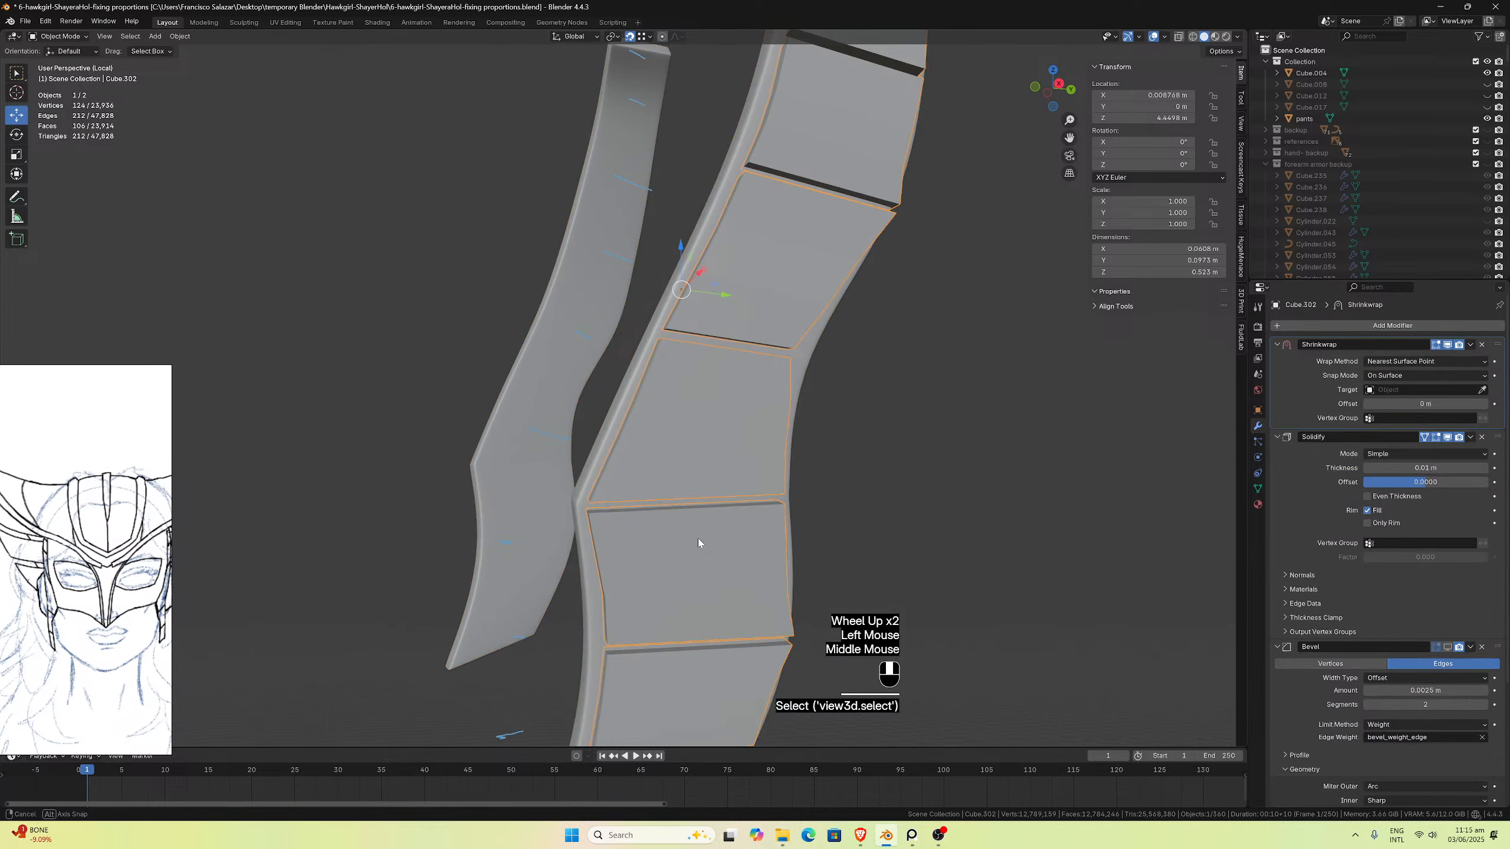
pyautogui.moveTo(698, 539); pyautogui.dragTo(1370, 414, button='middle')
pyautogui.click(1482, 391)
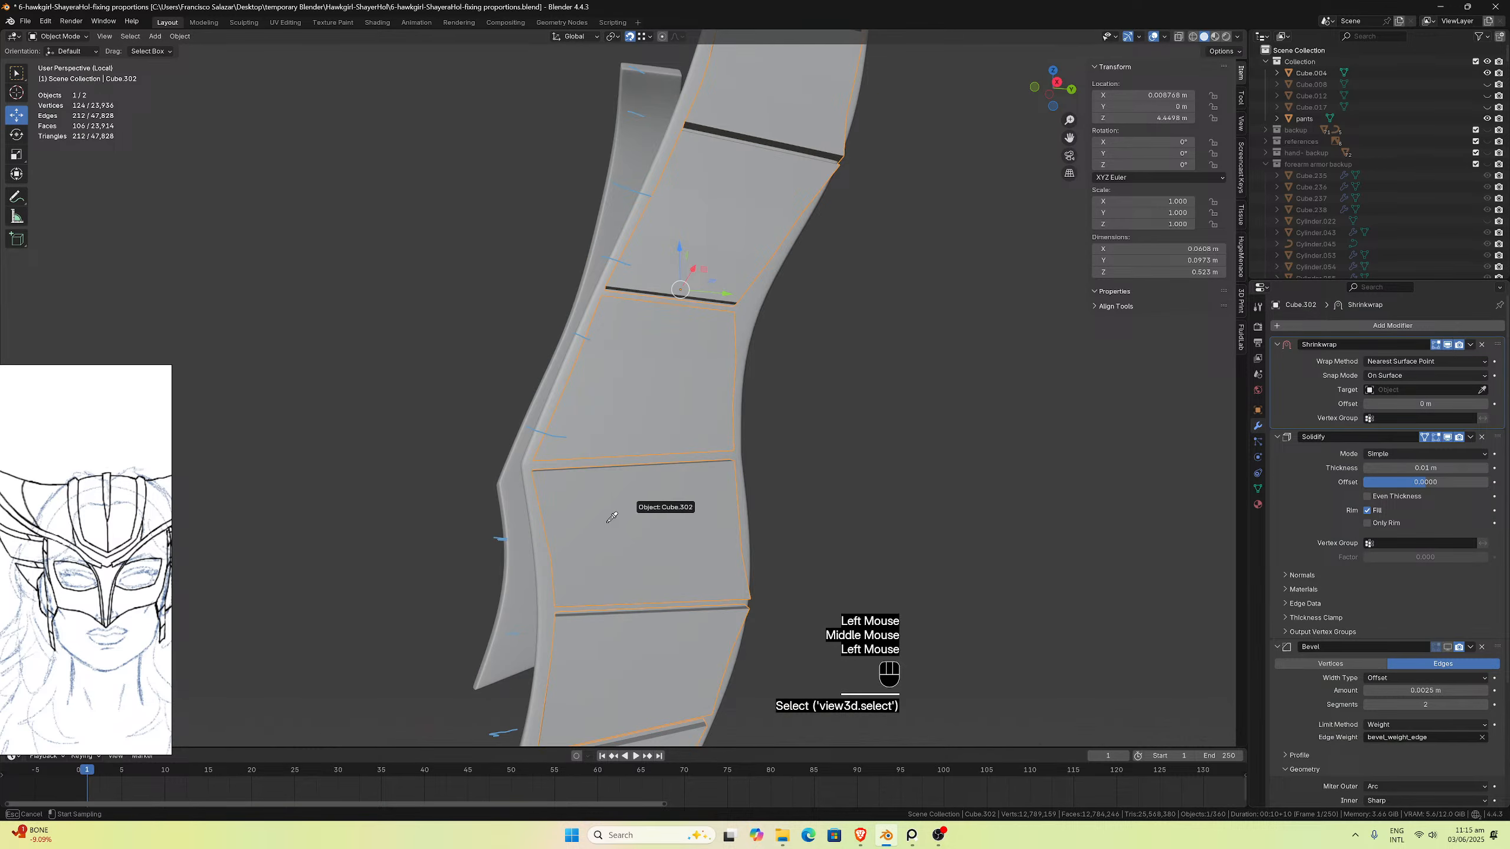
pyautogui.click(539, 553)
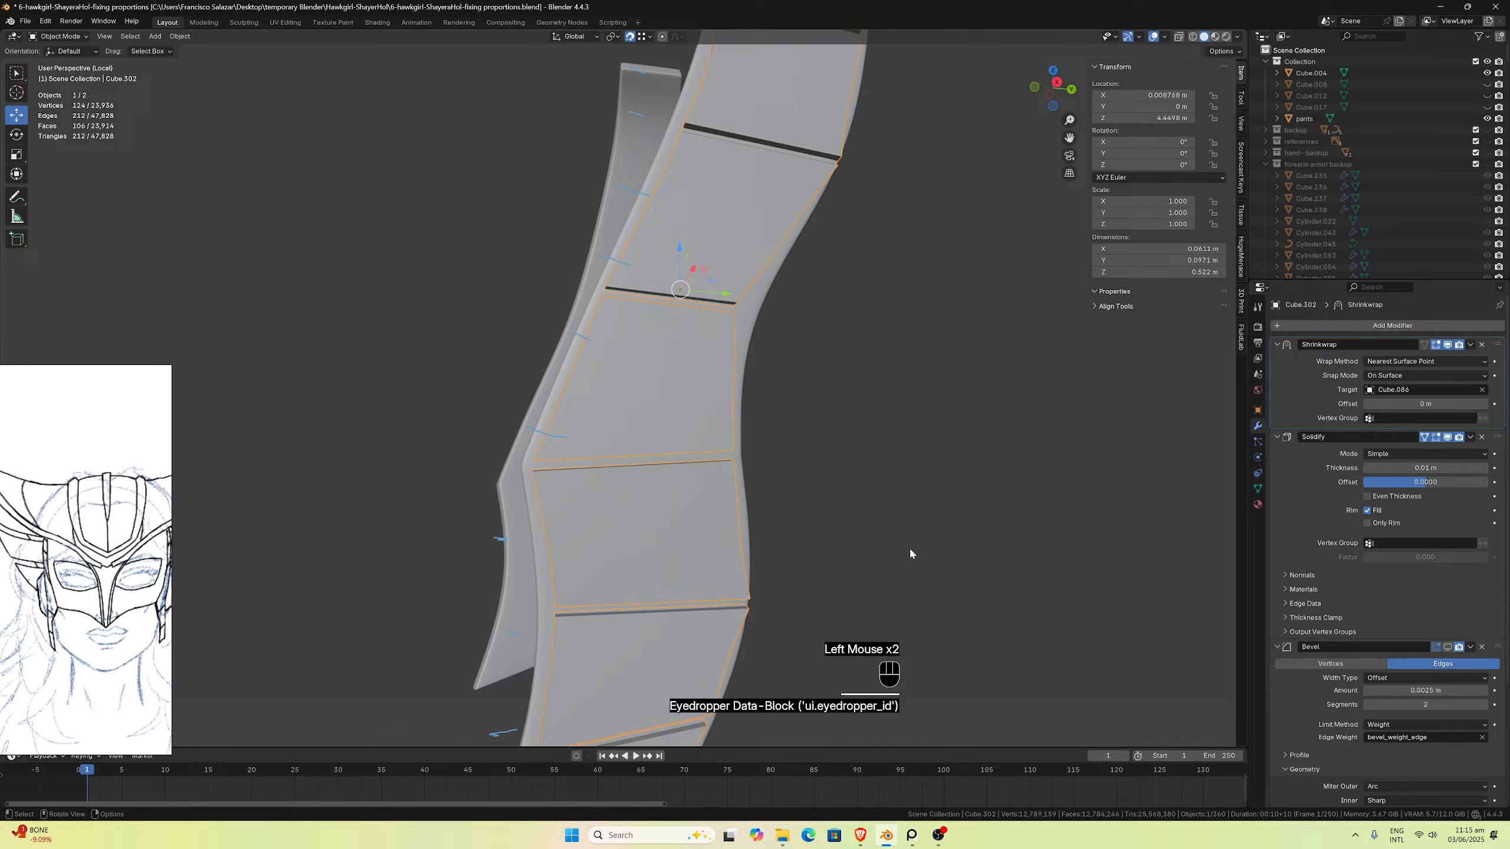
pyautogui.moveTo(861, 540); pyautogui.dragTo(652, 520, button='middle')
# Step: With snapping turned off, slide both right-side corner vertices at the gap between the second and third panels from the bottom inward
pyautogui.click(620, 495)
pyautogui.scroll(1, 649, 531)
pyautogui.scroll(-1, 647, 526)
pyautogui.click(648, 526)
pyautogui.press('Tab')
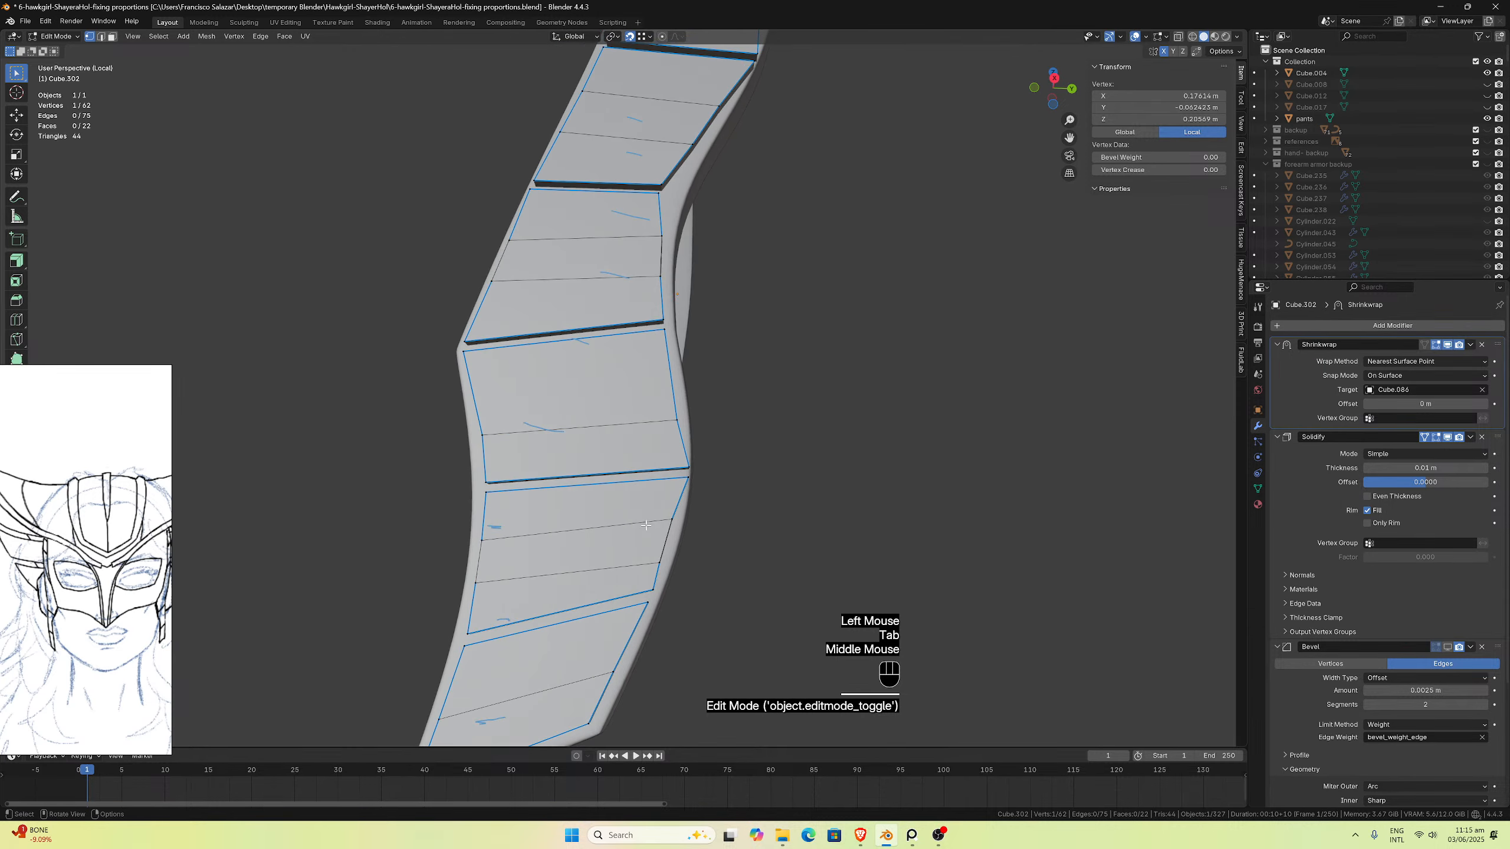
pyautogui.scroll(1, 653, 519)
pyautogui.moveTo(715, 490); pyautogui.dragTo(737, 523)
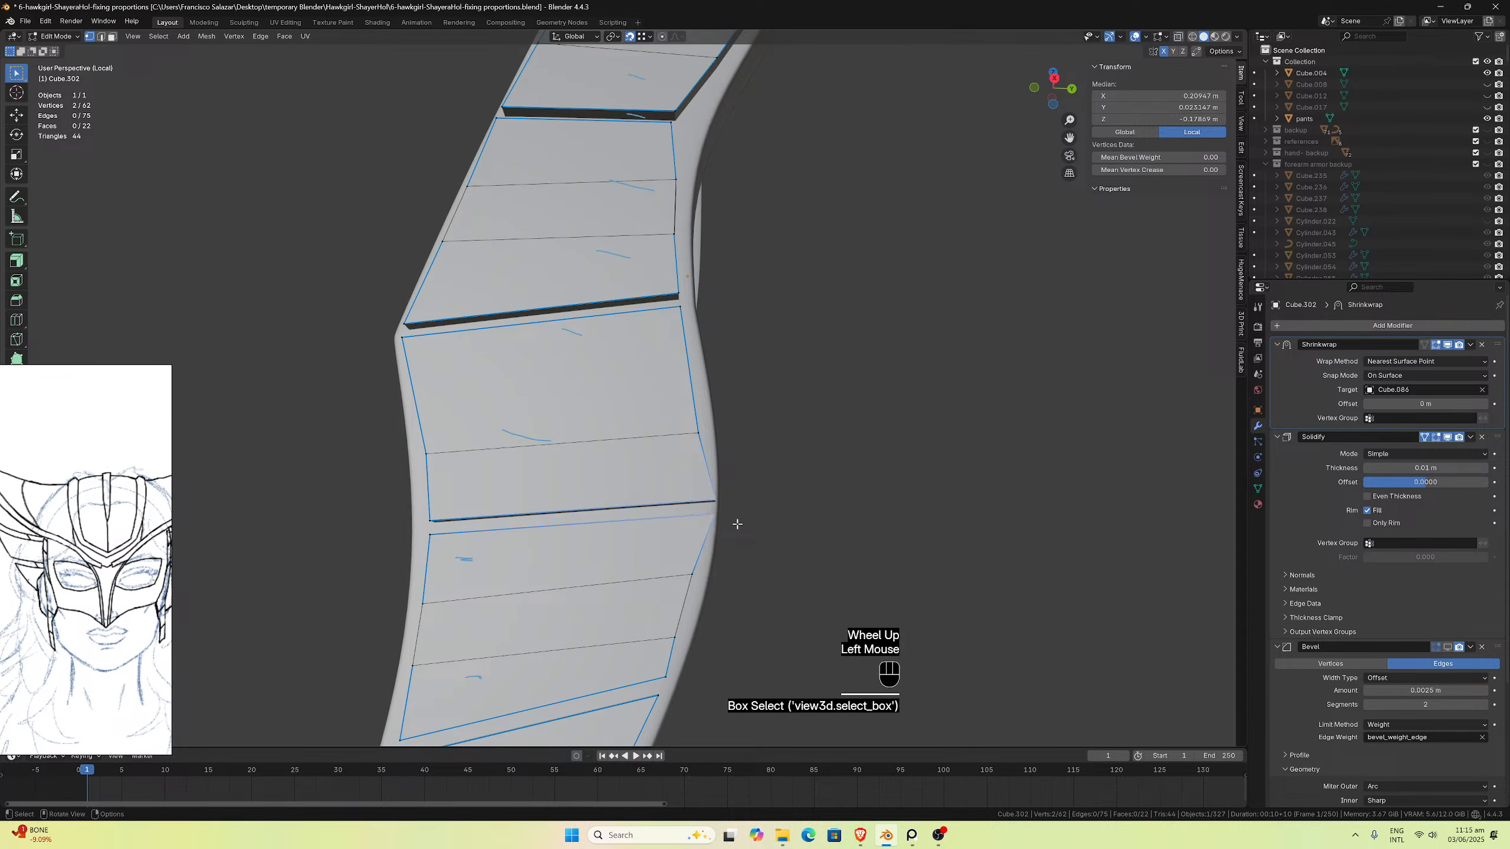
pyautogui.click(629, 37)
pyautogui.moveTo(808, 440); pyautogui.dragTo(817, 446, button='middle')
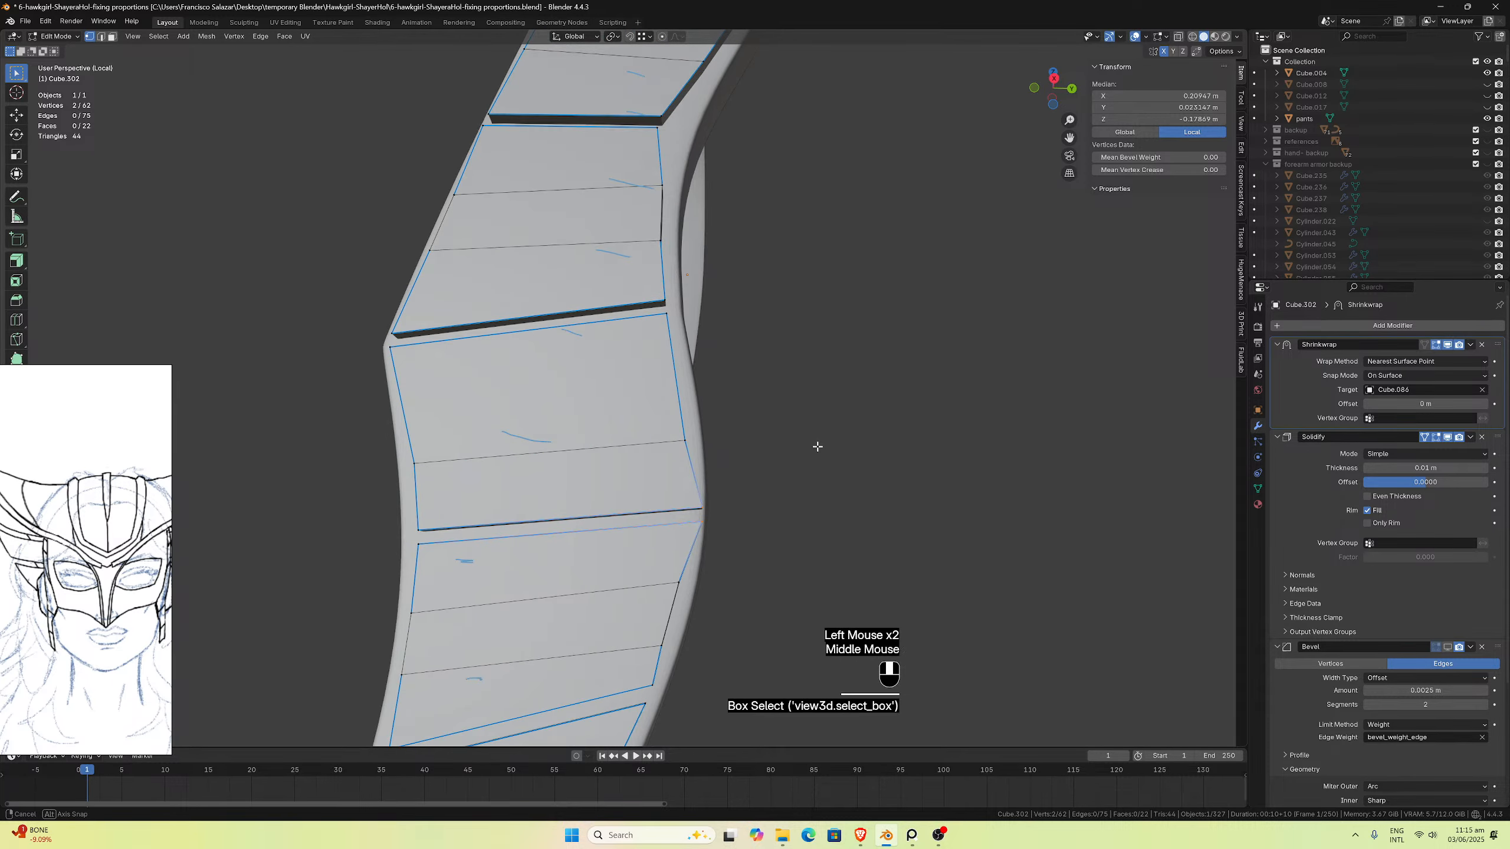
pyautogui.press('g')
pyautogui.press('g')
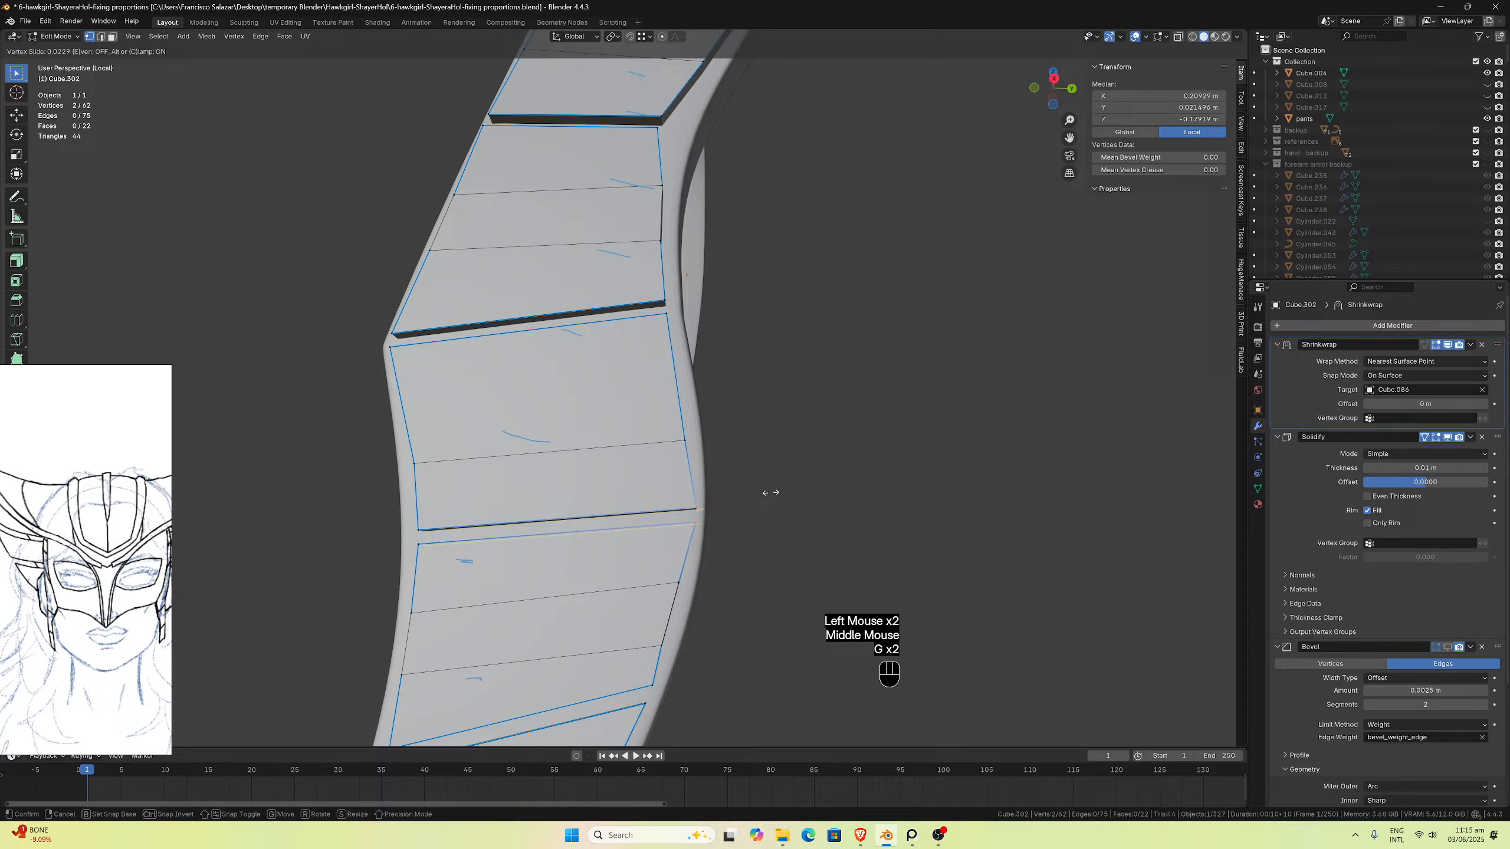
pyautogui.click(728, 556)
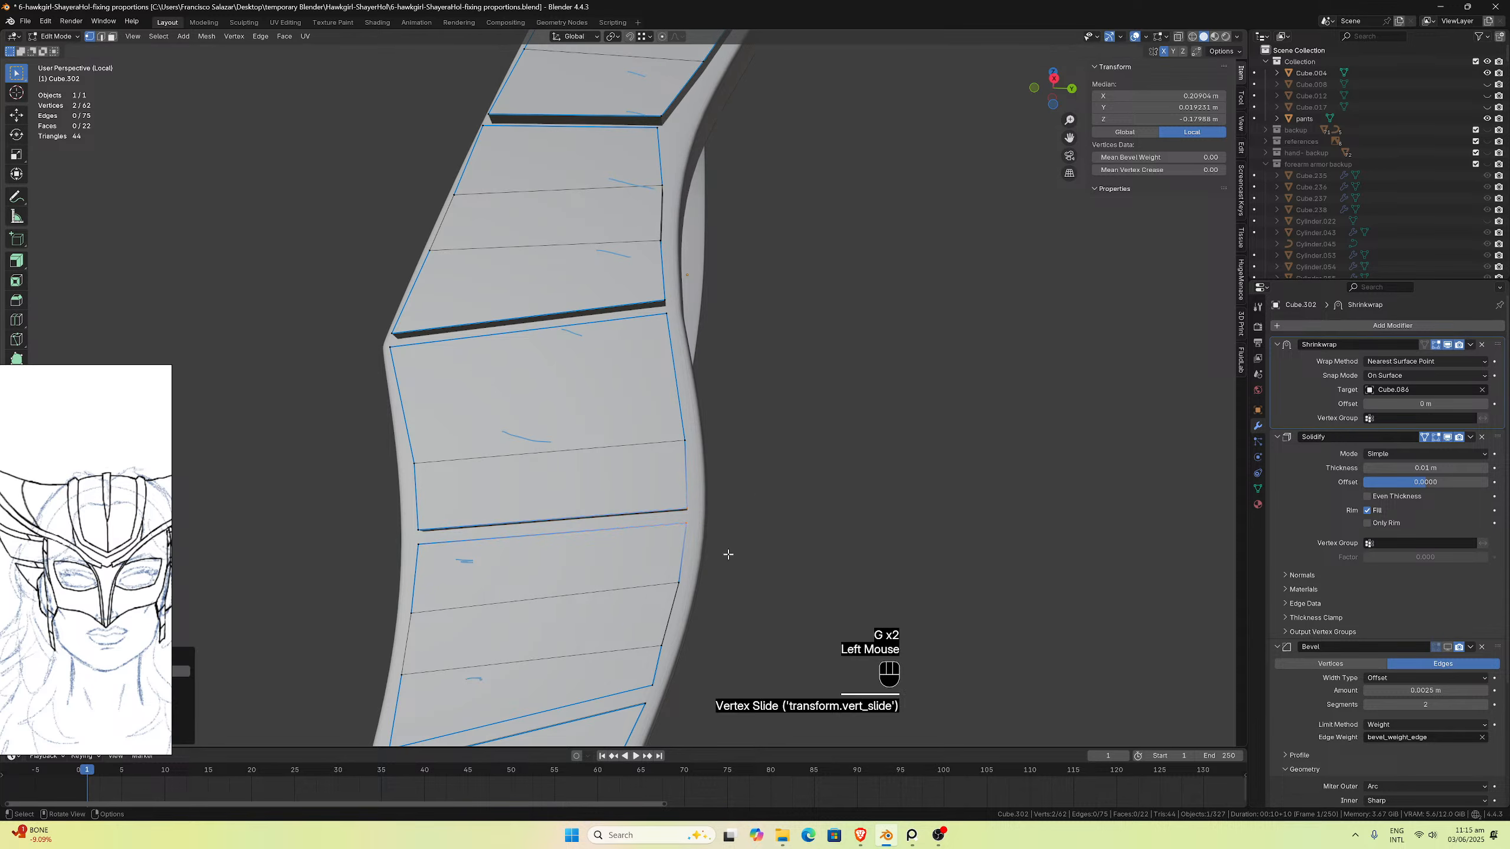
# Step: Slide both right-side corner vertices at the gap between the lowest and second panels slightly inward
pyautogui.moveTo(727, 556); pyautogui.dragTo(723, 572, button='middle')
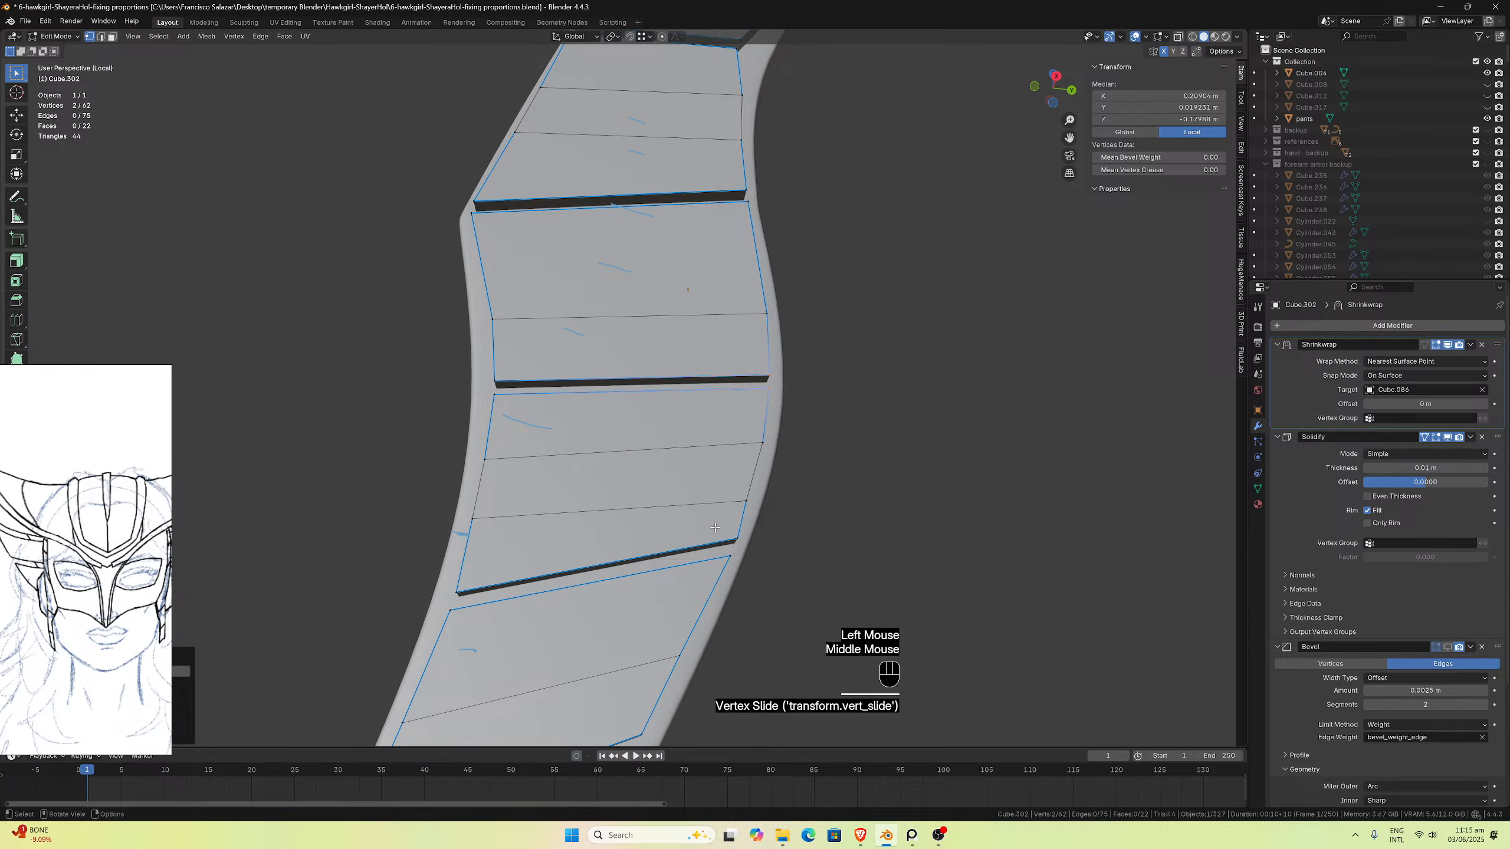
pyautogui.click(744, 565)
pyautogui.press('g')
pyautogui.press('g')
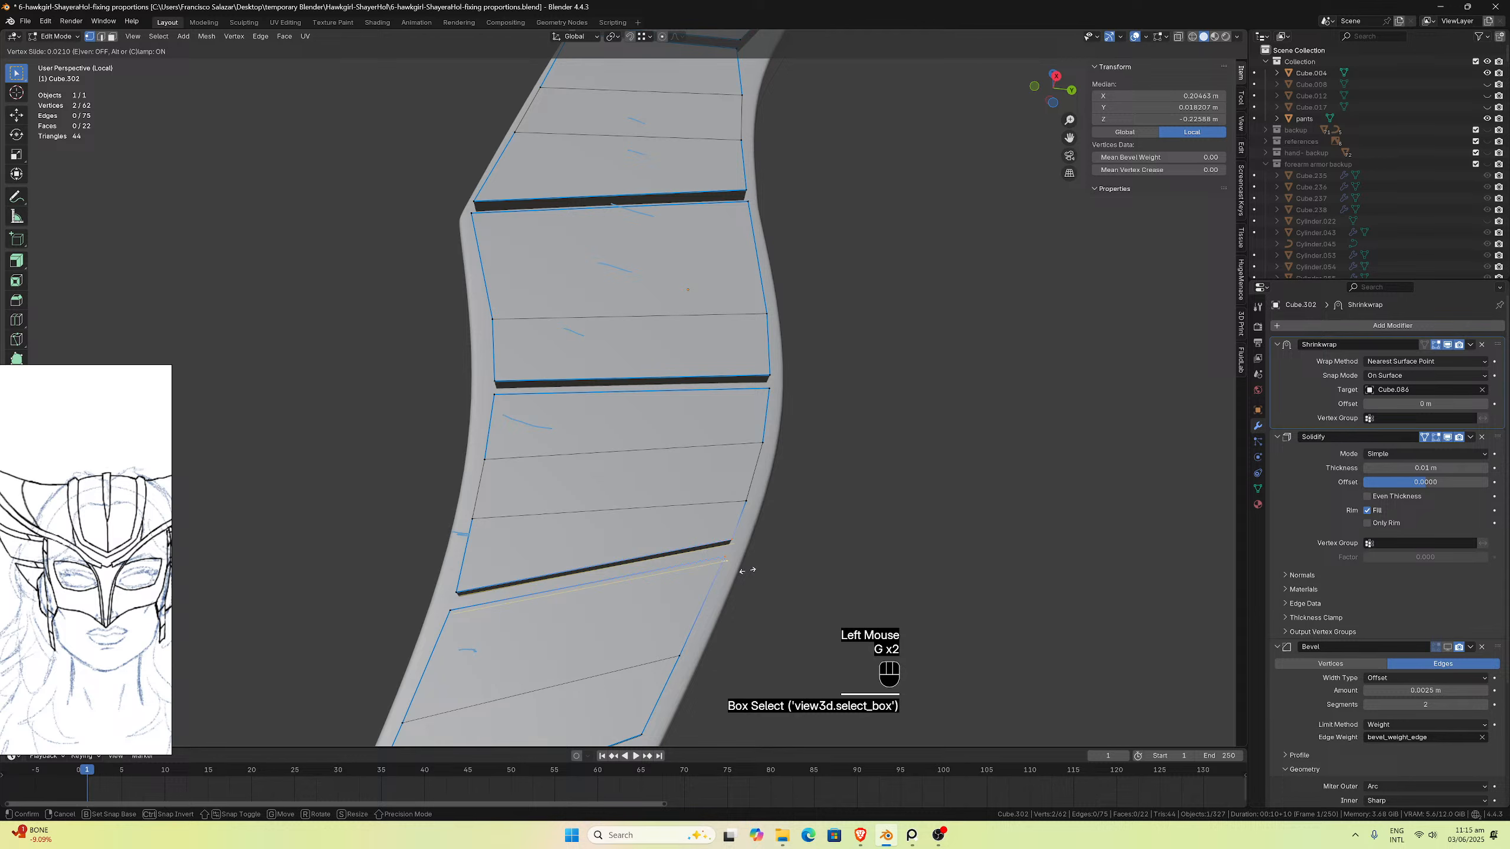
pyautogui.click(747, 570)
# Step: Bevel the third panel's crosswise edge into two edges with an offset of about 0.006 m
pyautogui.moveTo(747, 571); pyautogui.dragTo(739, 589, button='middle')
pyautogui.moveTo(384, 604); pyautogui.dragTo(737, 614)
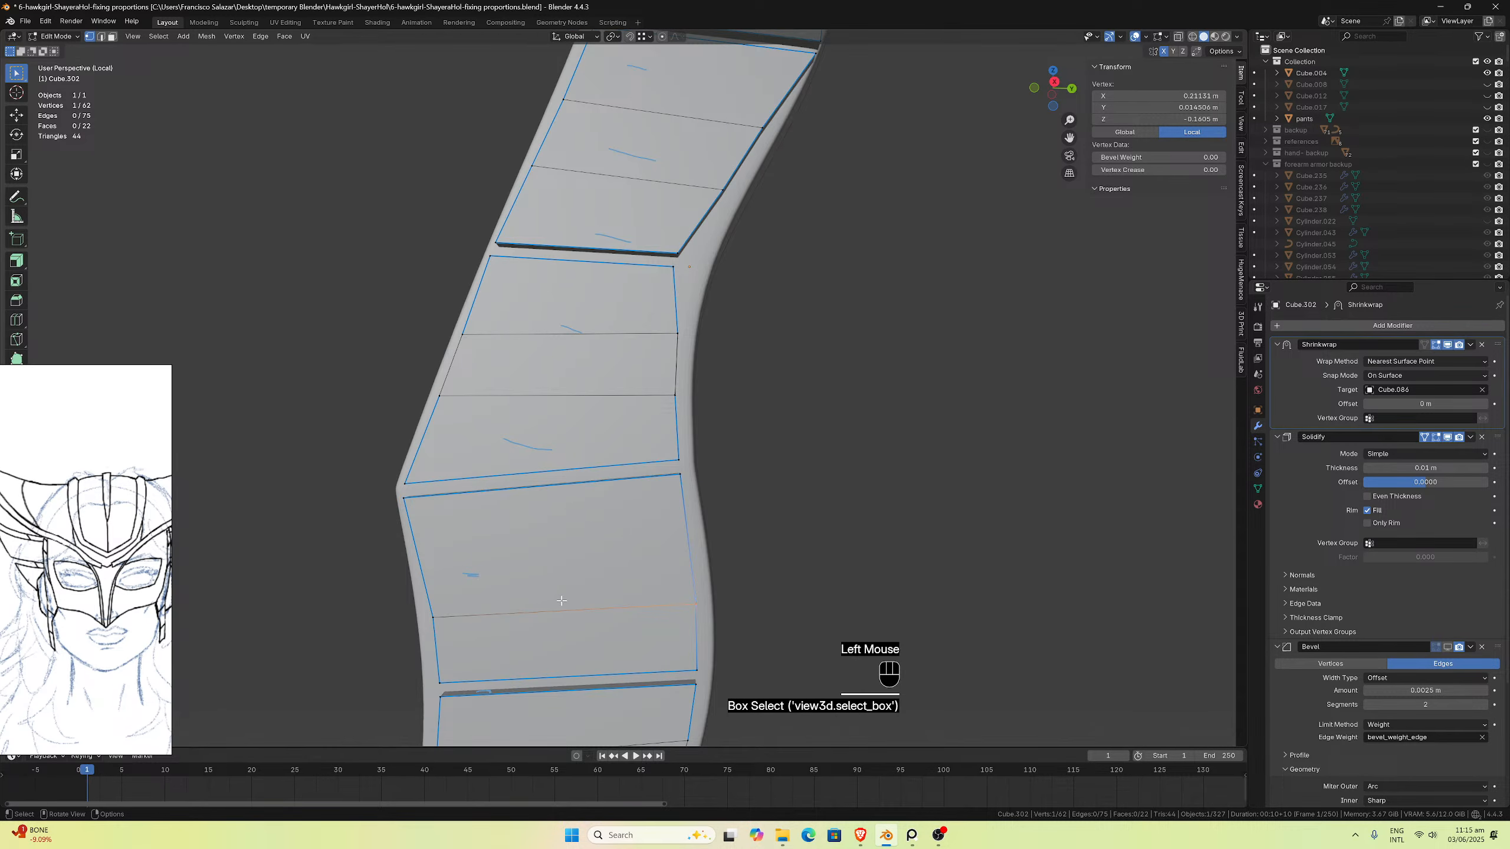
pyautogui.moveTo(389, 586); pyautogui.dragTo(750, 627)
pyautogui.moveTo(750, 627); pyautogui.dragTo(777, 595, button='middle')
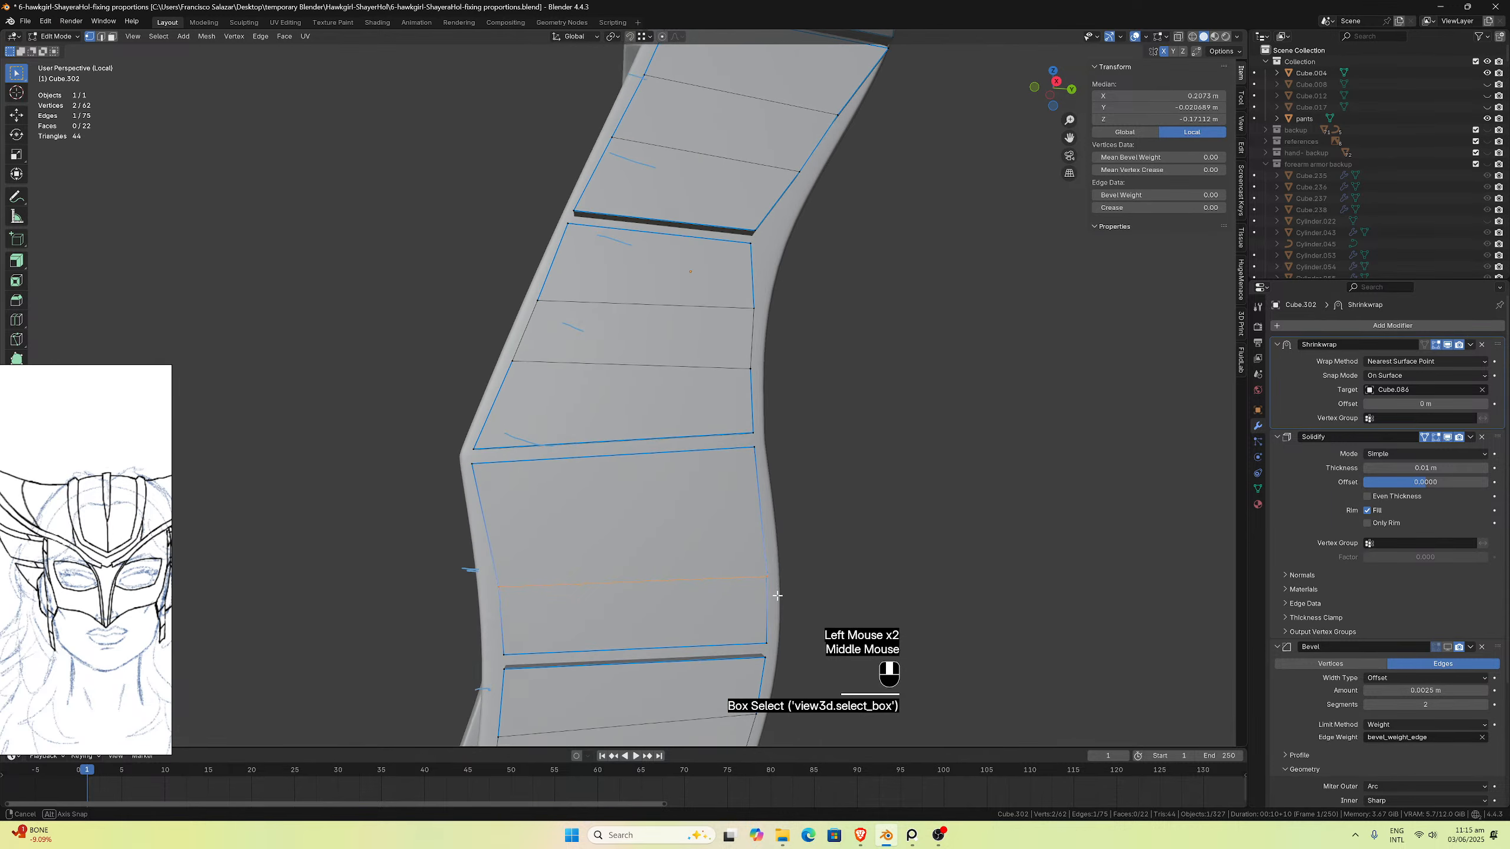
pyautogui.hotkey('ctrl', 'b')
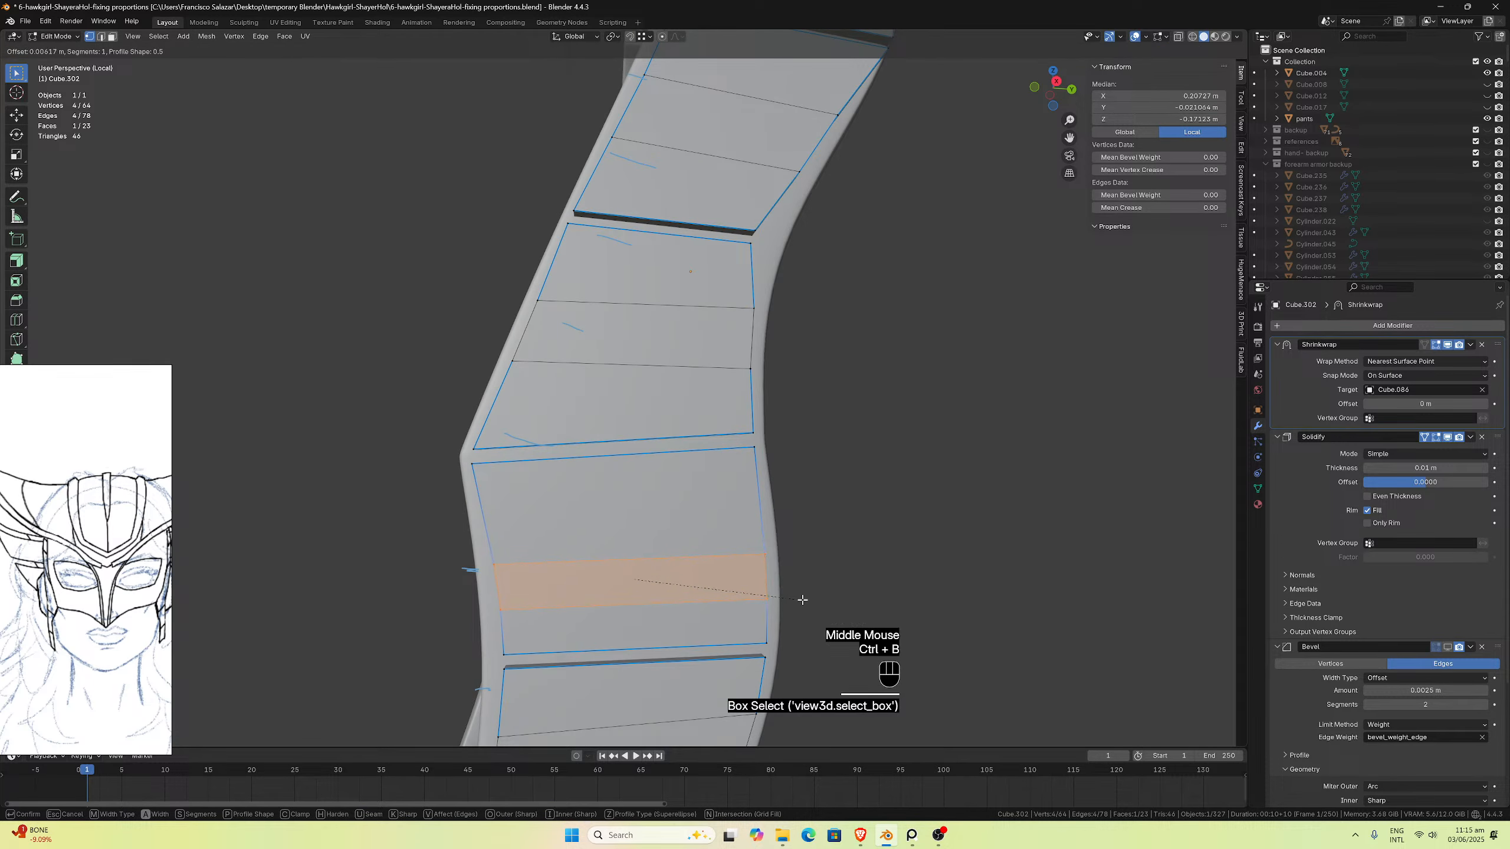
pyautogui.click(804, 595)
# Step: Slide the upper of the third panel's two crosswise edges further up the panel
pyautogui.click(802, 595)
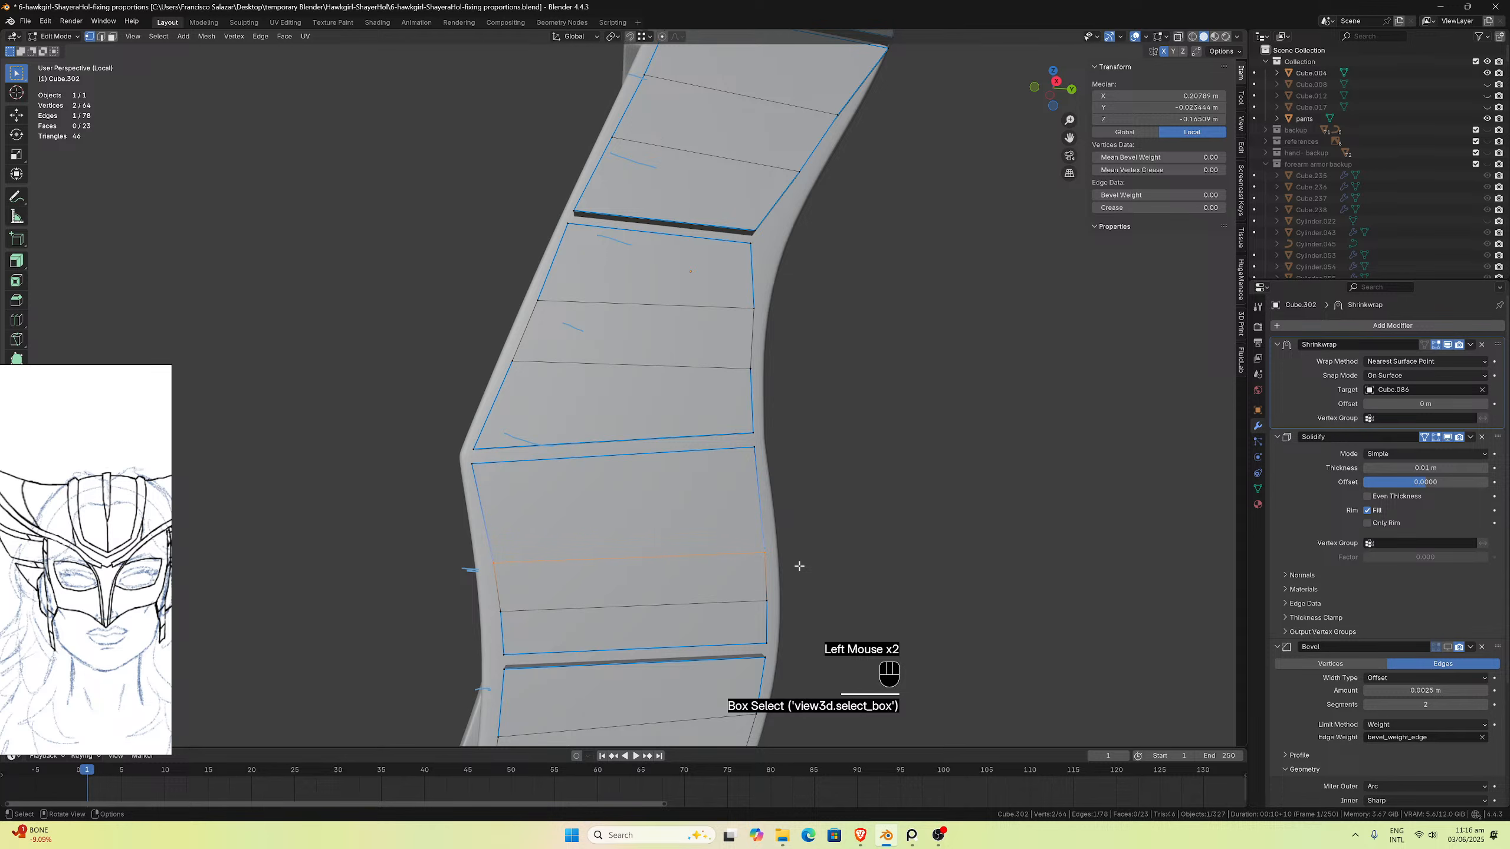
pyautogui.press('g')
pyautogui.press('g')
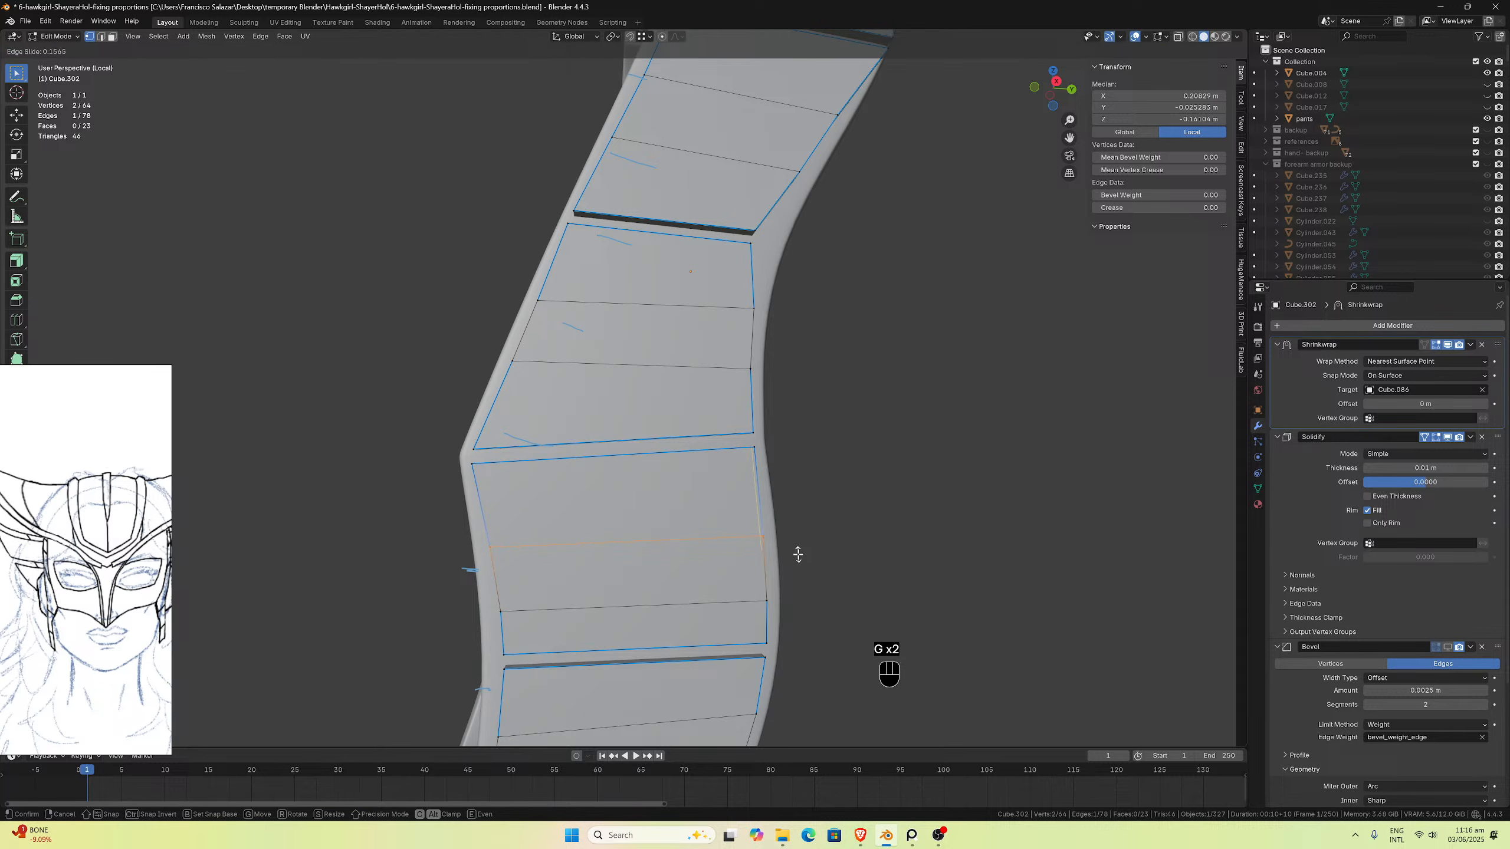
pyautogui.click(796, 554)
pyautogui.moveTo(567, 607); pyautogui.dragTo(577, 596, button='middle')
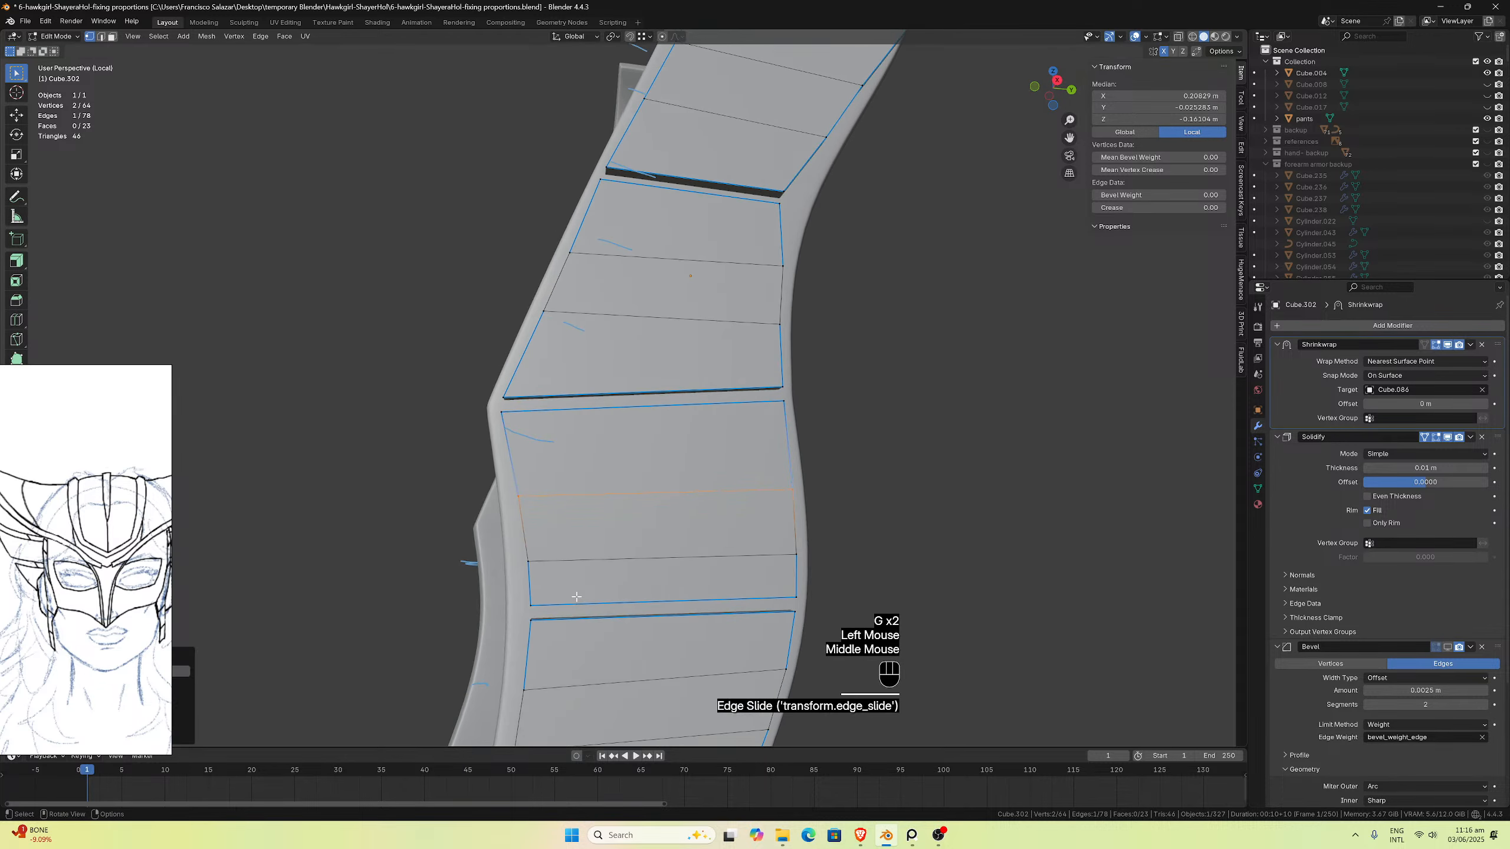
# Step: Move both left-side corner vertices at the gap between the second and third panels about 0.001 m outward
pyautogui.click(506, 550)
pyautogui.moveTo(507, 550); pyautogui.dragTo(528, 580, button='middle')
pyautogui.click(523, 580)
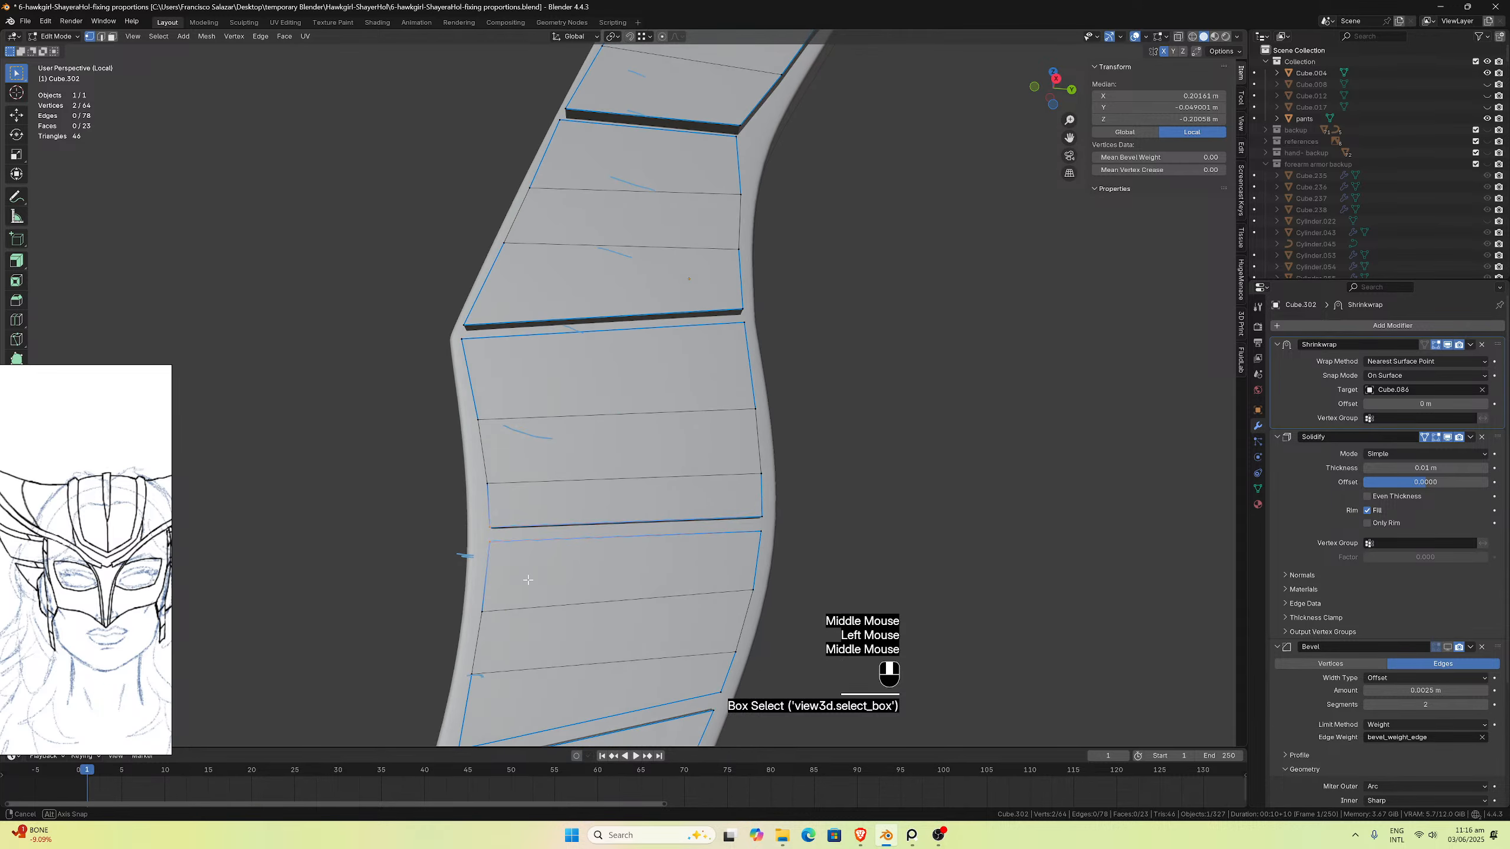
pyautogui.press('g')
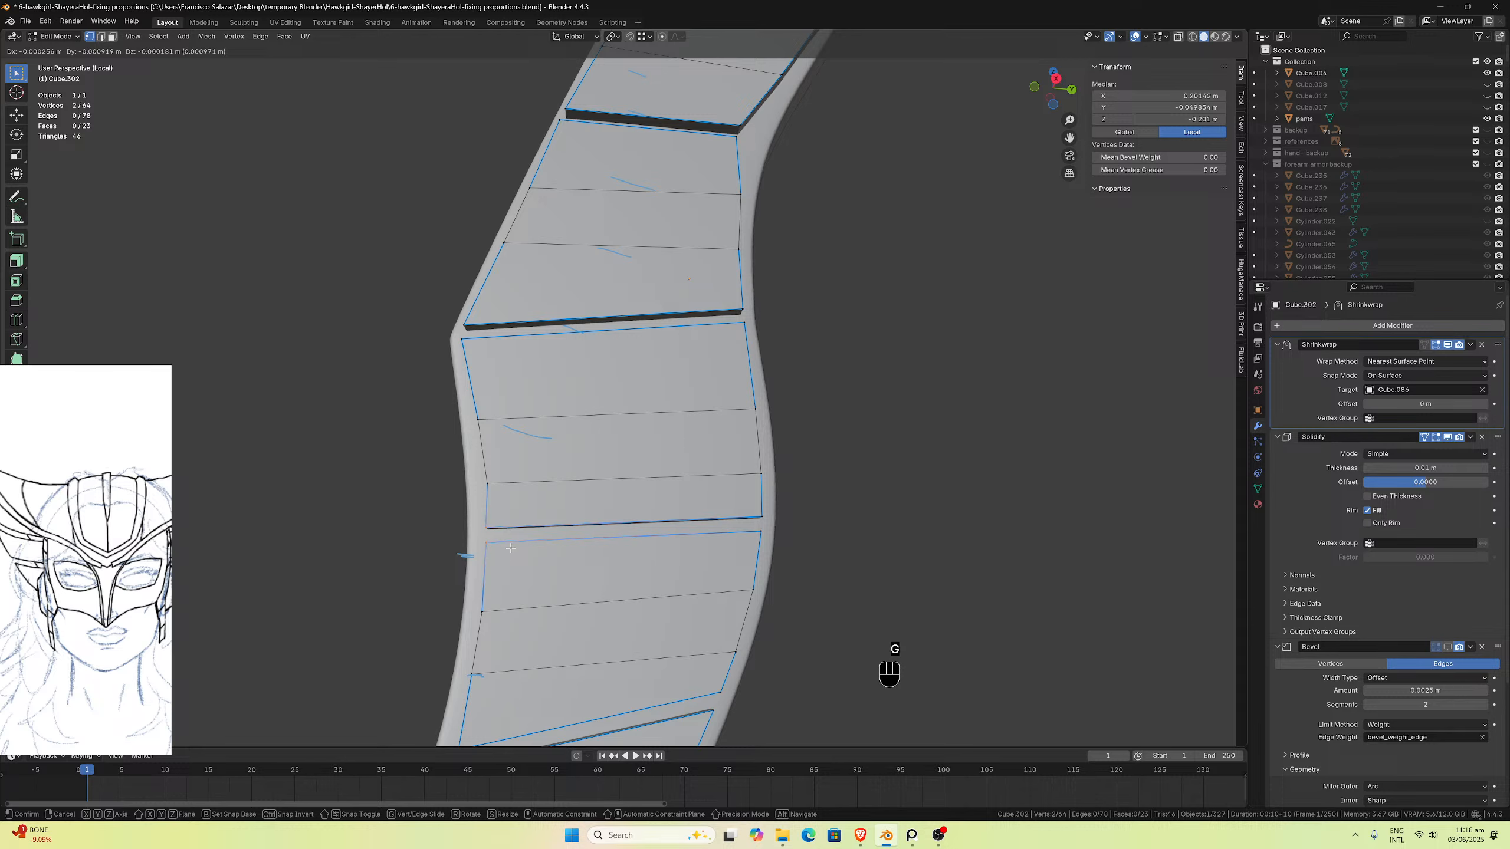
pyautogui.click(511, 548)
# Step: Move the left vertex of the third panel's lower crosswise edge about 0.001 m outward
pyautogui.moveTo(510, 548); pyautogui.dragTo(520, 557, button='middle')
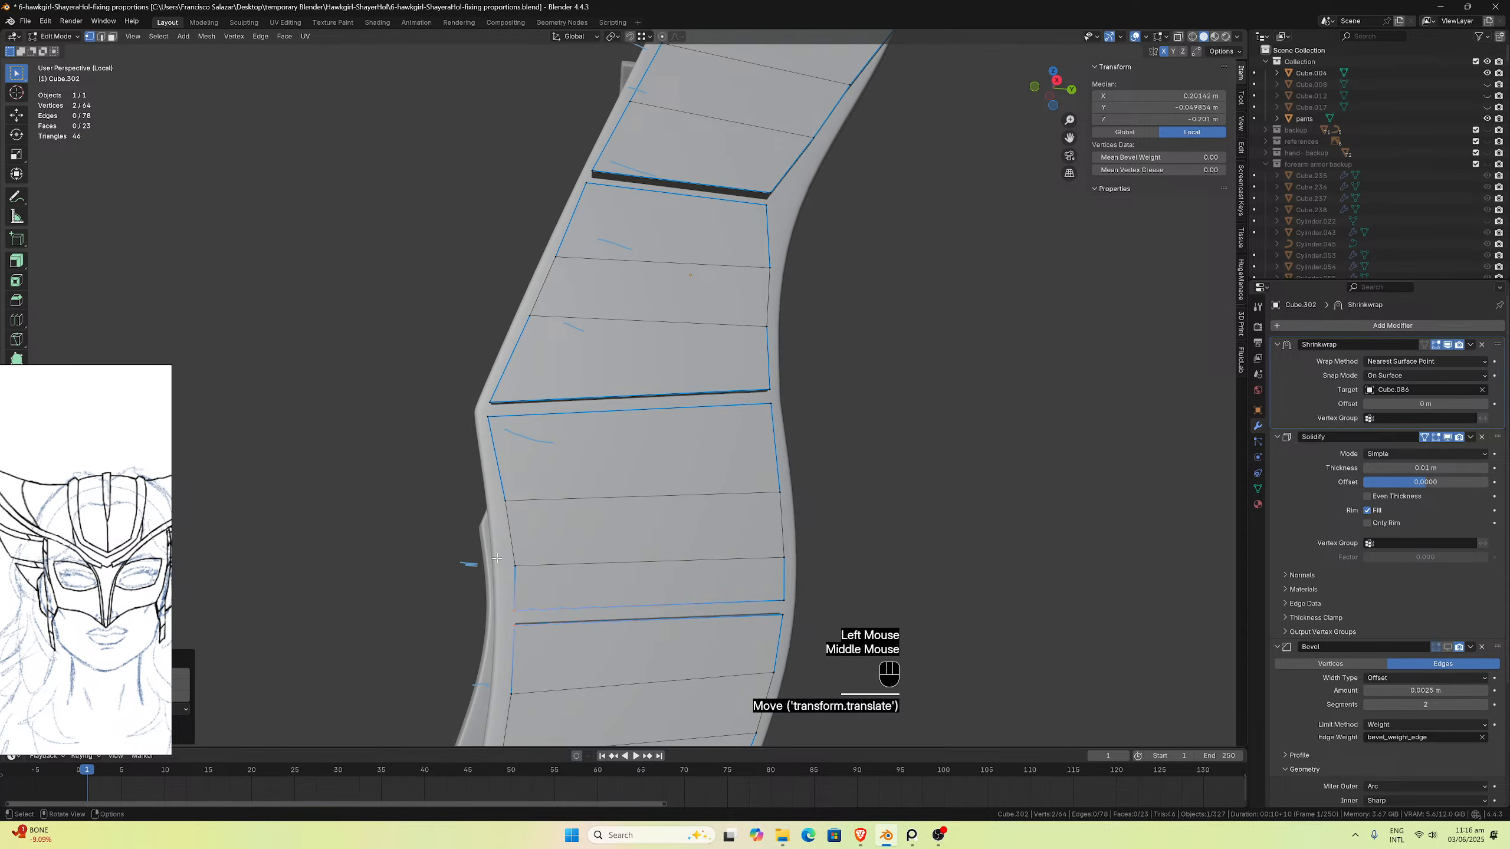
pyautogui.click(497, 558)
pyautogui.moveTo(497, 549); pyautogui.dragTo(541, 576)
pyautogui.press('g')
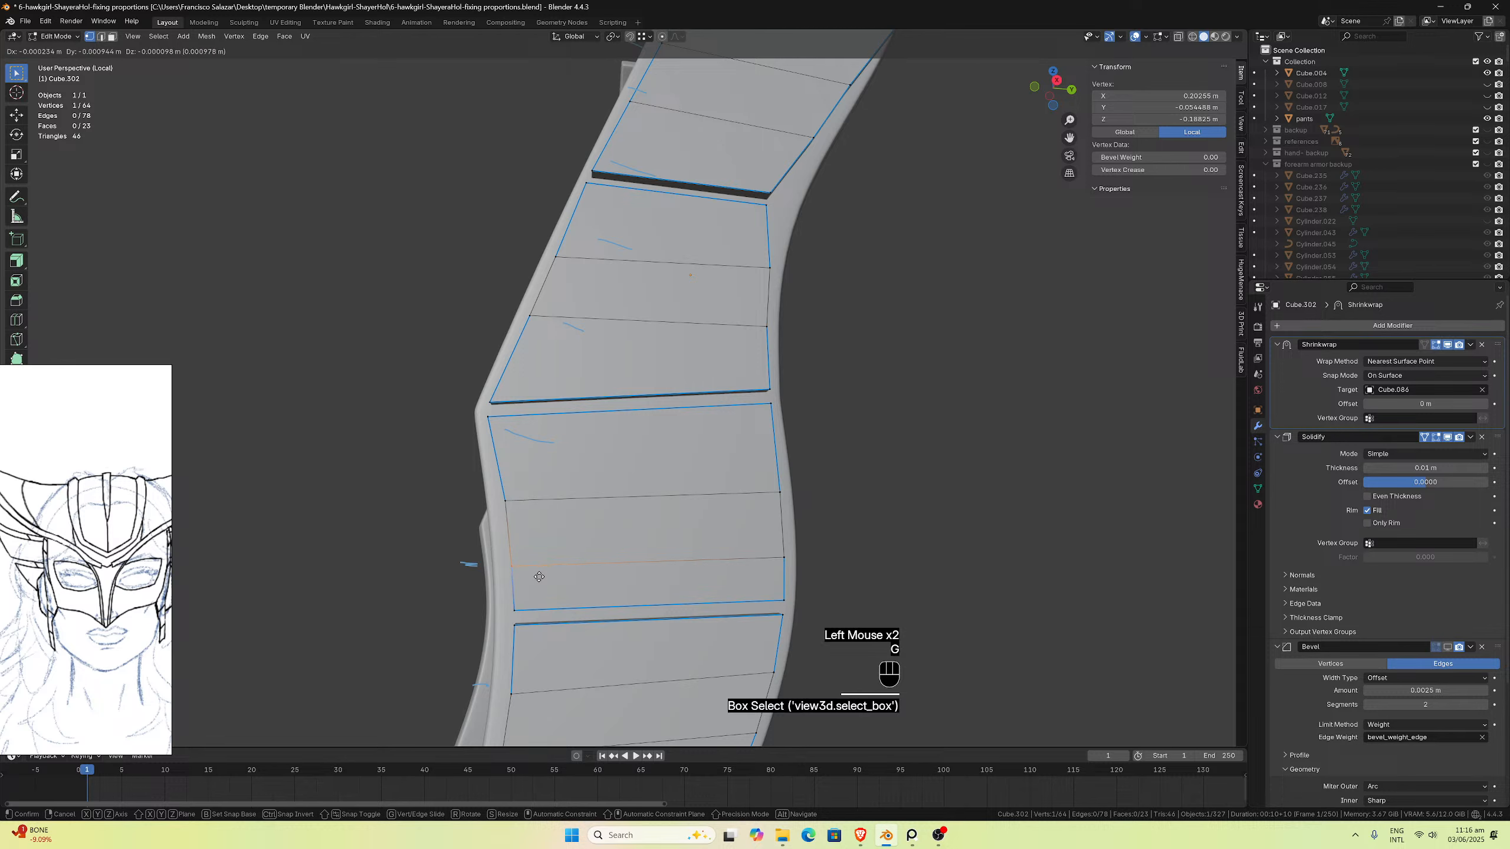
pyautogui.click(539, 577)
# Step: Try to slide both right-side corner vertices at the gap between the second and third panels slightly further inward
pyautogui.moveTo(646, 576); pyautogui.dragTo(644, 573, button='middle')
pyautogui.moveTo(643, 573); pyautogui.dragTo(740, 613)
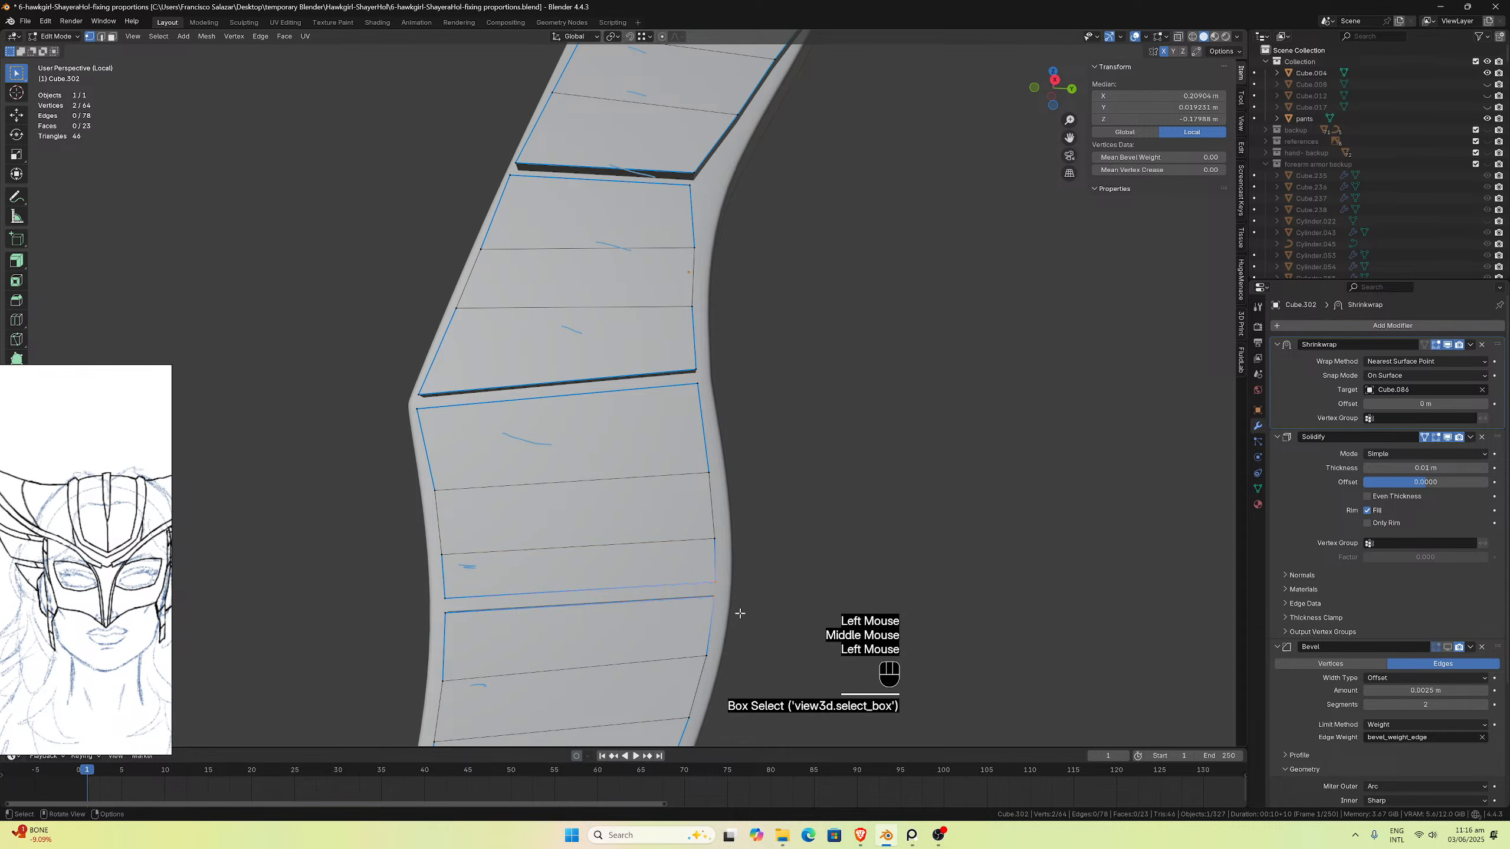
pyautogui.moveTo(740, 613); pyautogui.dragTo(731, 607, button='middle')
pyautogui.press('g')
pyautogui.press('g')
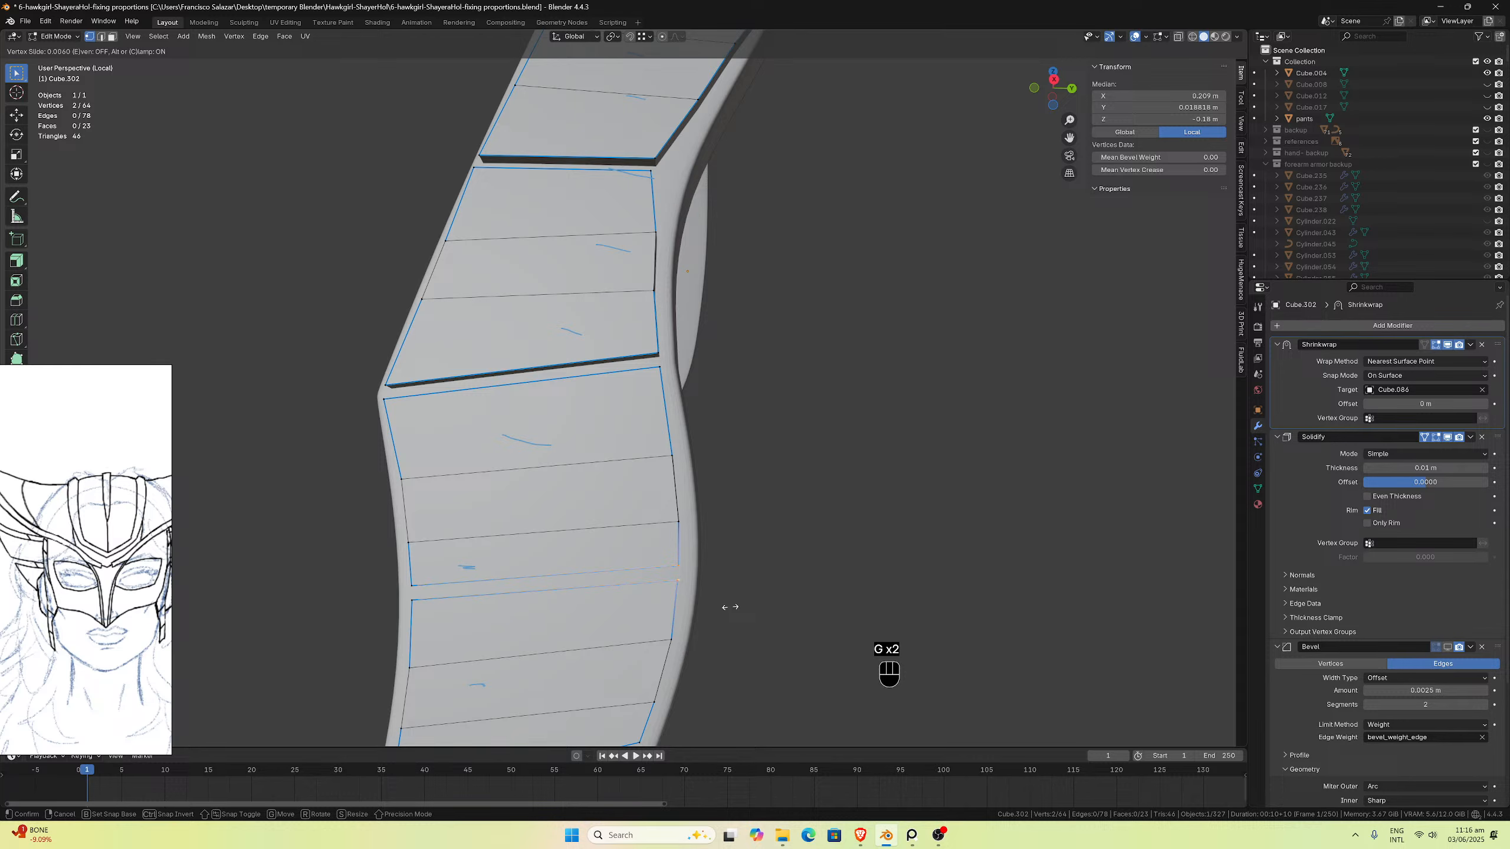
pyautogui.click(730, 607)
pyautogui.moveTo(730, 606); pyautogui.dragTo(706, 564, button='middle')
pyautogui.hotkey('ctrl', 'z')
# Step: Move the right vertex of the third panel's upper crosswise edge upward along the panel's side
pyautogui.click(707, 567)
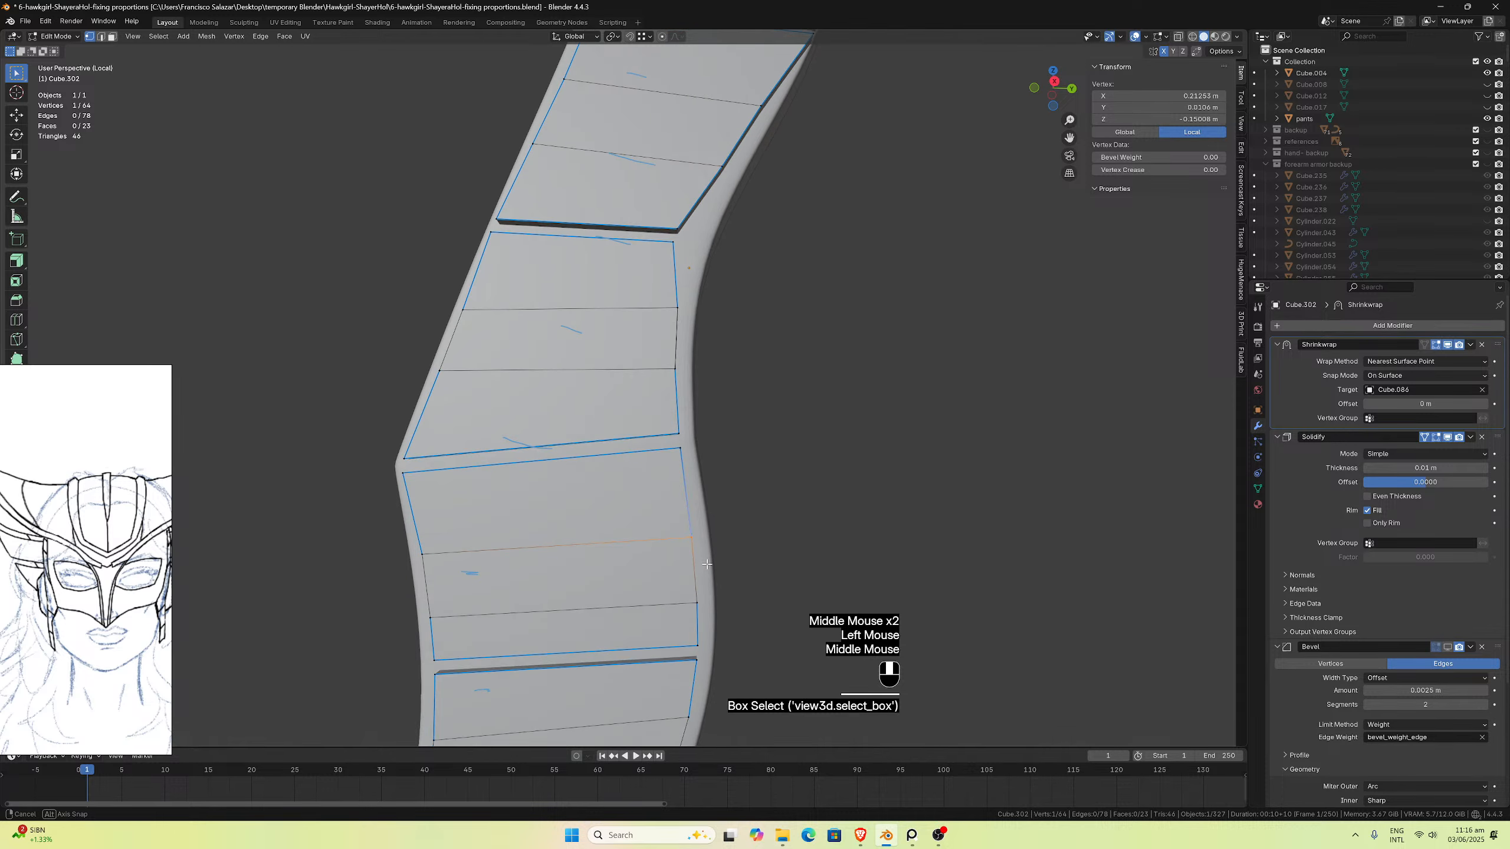
pyautogui.press('g')
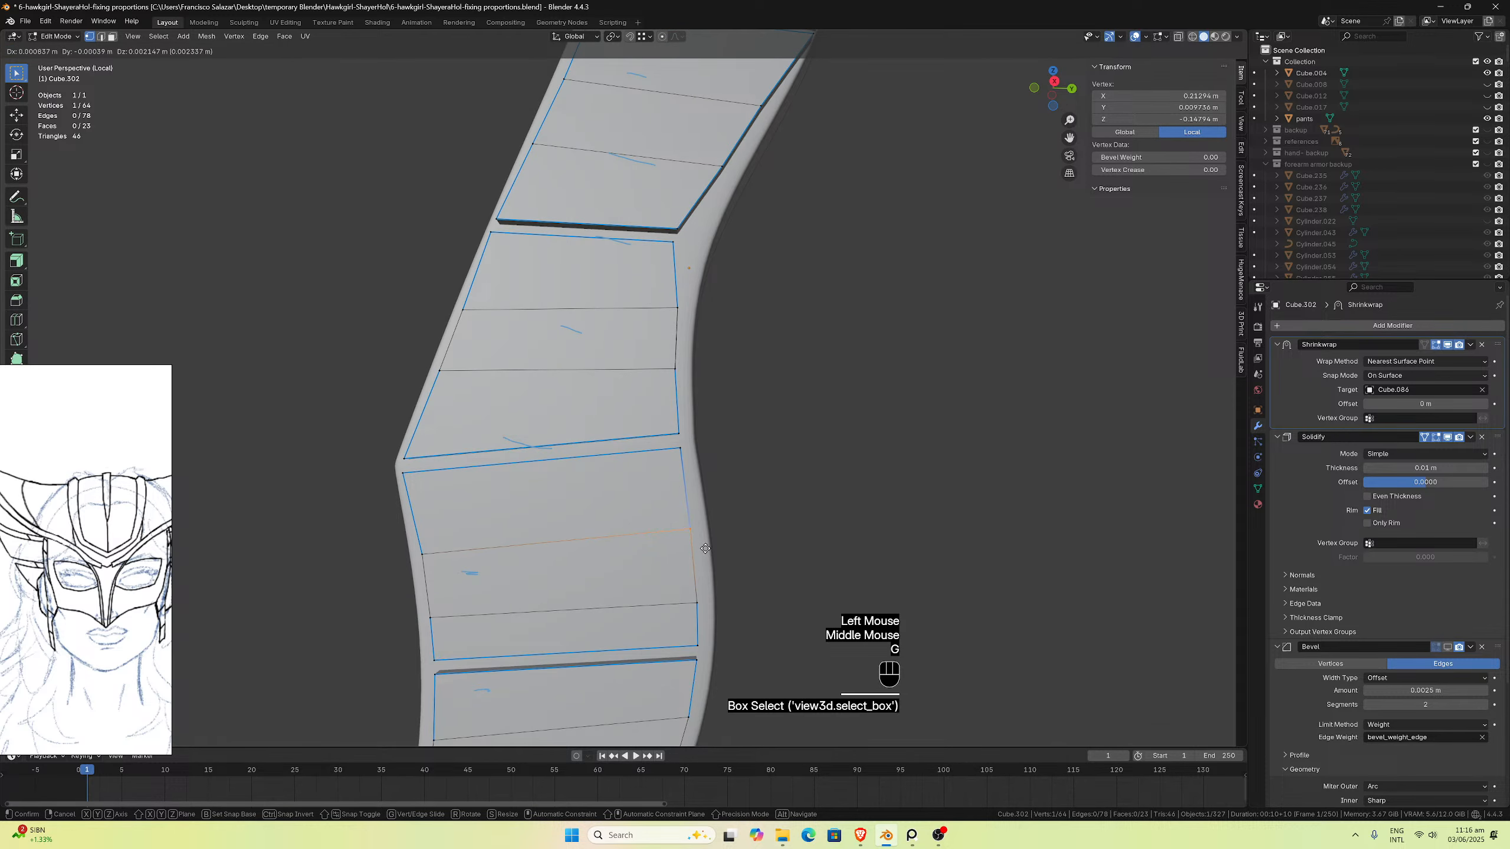
pyautogui.click(698, 513)
# Step: Slide both right-side corner vertices at the gap between the third and fourth panels slightly inward along their crosswise edges
pyautogui.moveTo(669, 424); pyautogui.dragTo(690, 457)
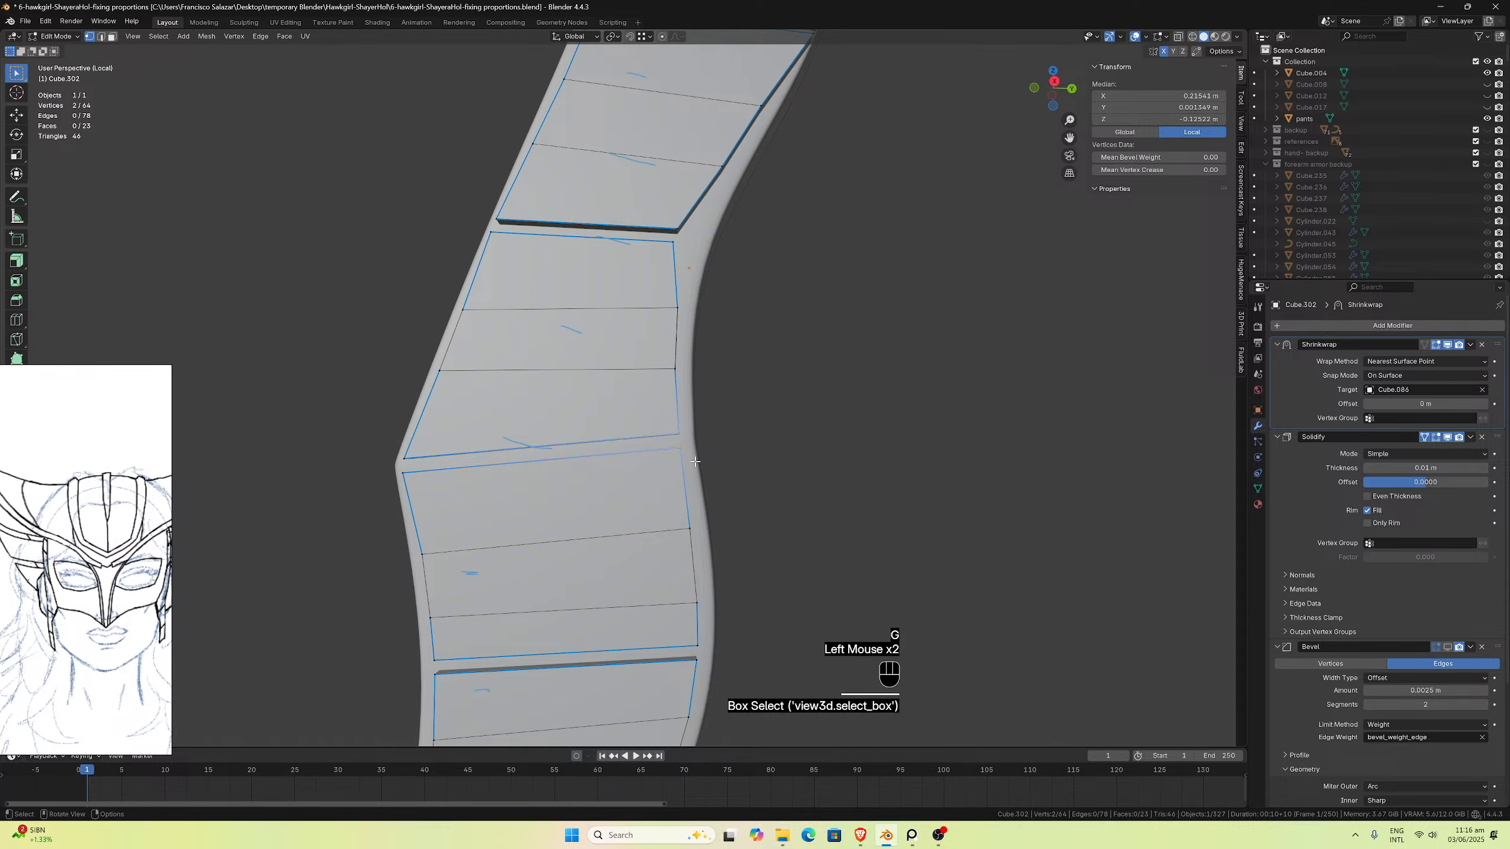
pyautogui.moveTo(690, 457); pyautogui.dragTo(692, 465, button='middle')
pyautogui.press('g')
pyautogui.press('g')
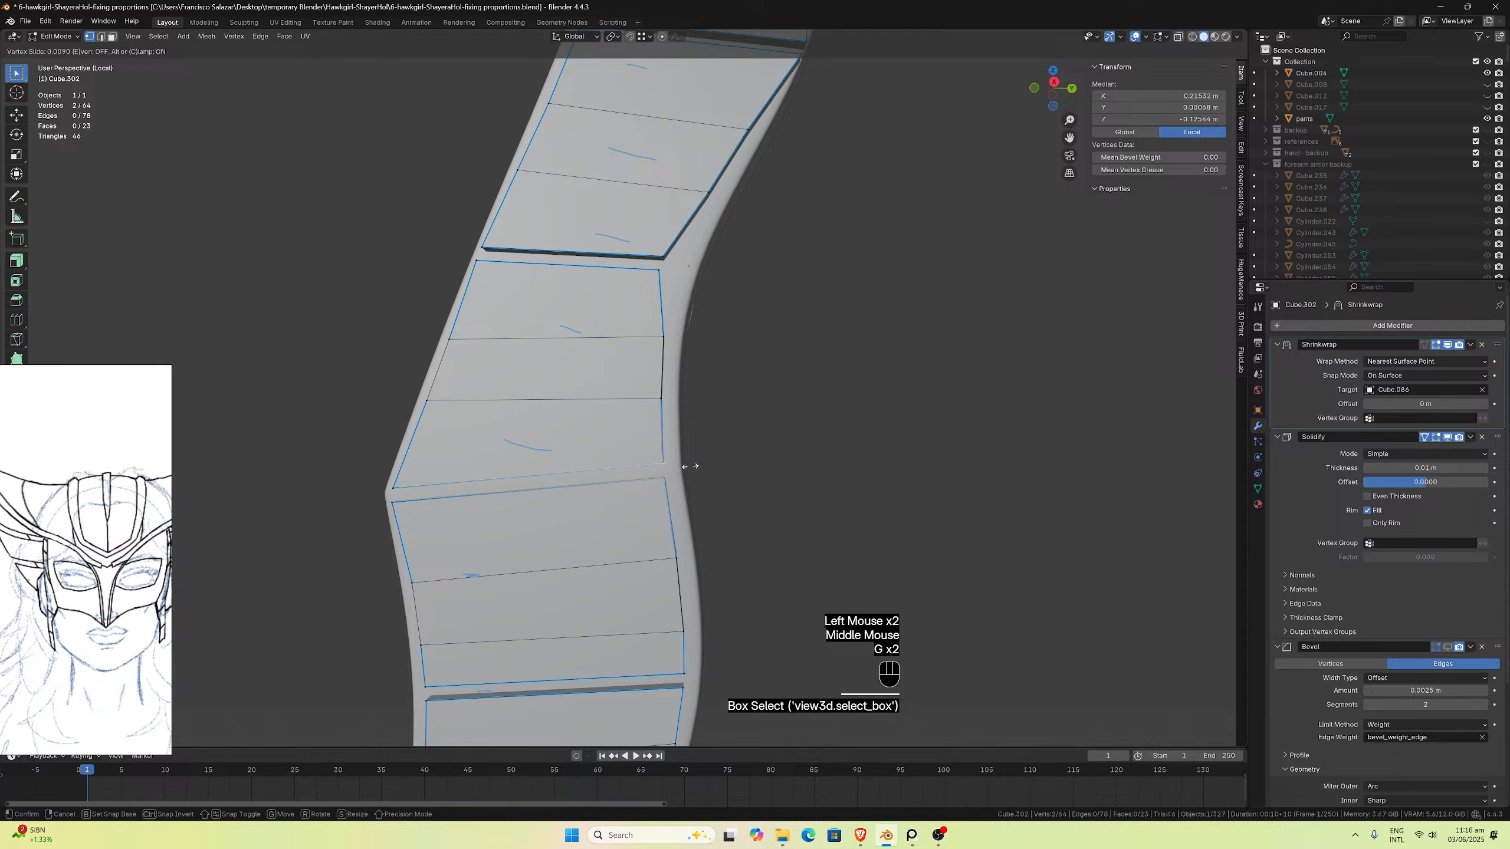
pyautogui.click(688, 466)
# Step: Move both right-side corner vertices at the gap between the fourth and fifth panels about 0.004 m outward
pyautogui.moveTo(688, 469); pyautogui.dragTo(513, 529, button='middle')
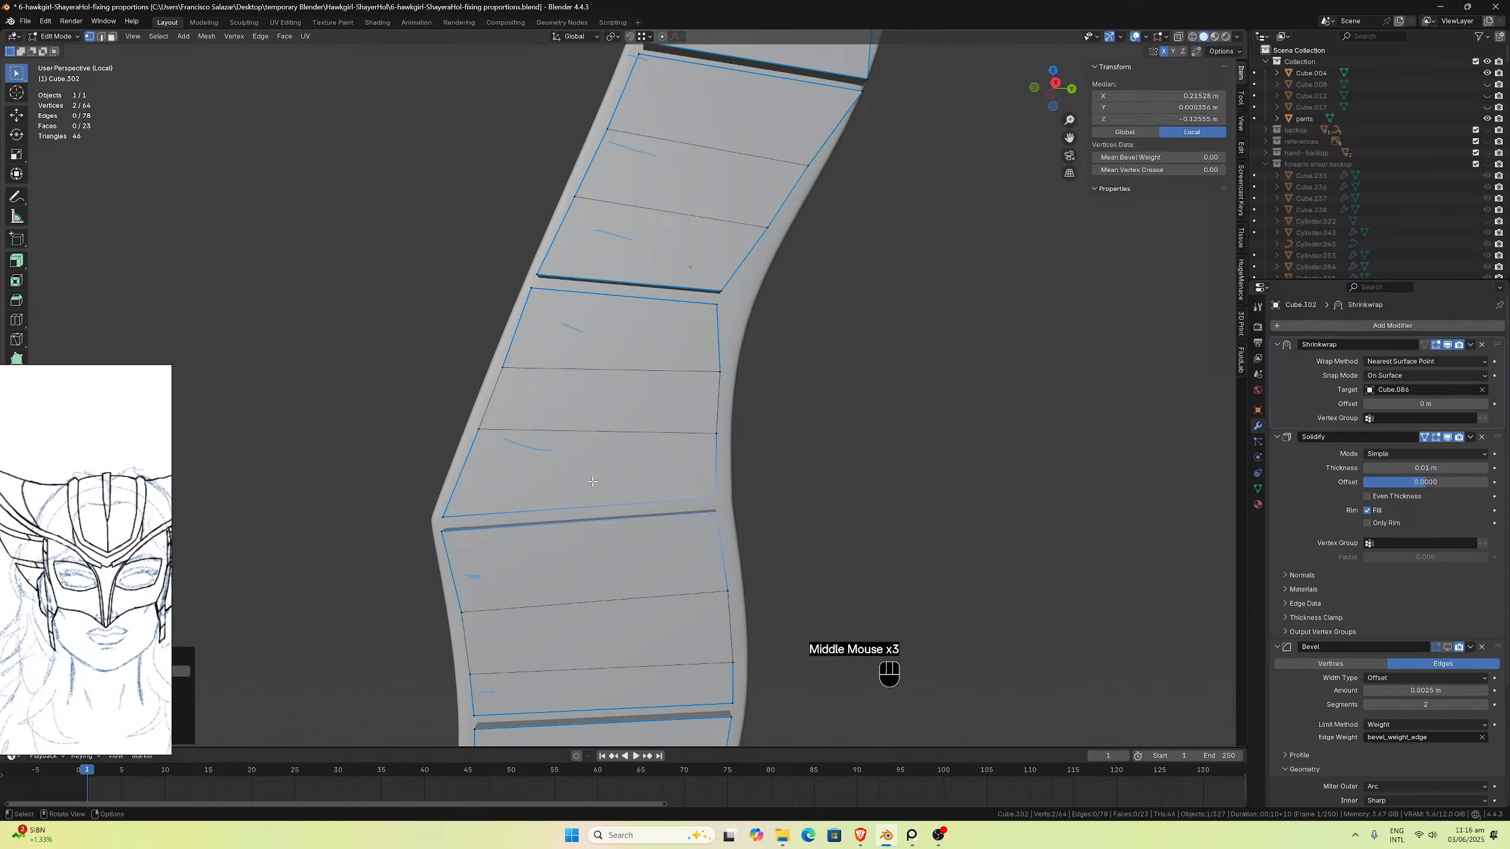
pyautogui.moveTo(589, 478); pyautogui.dragTo(665, 384, button='middle')
pyautogui.click(694, 394)
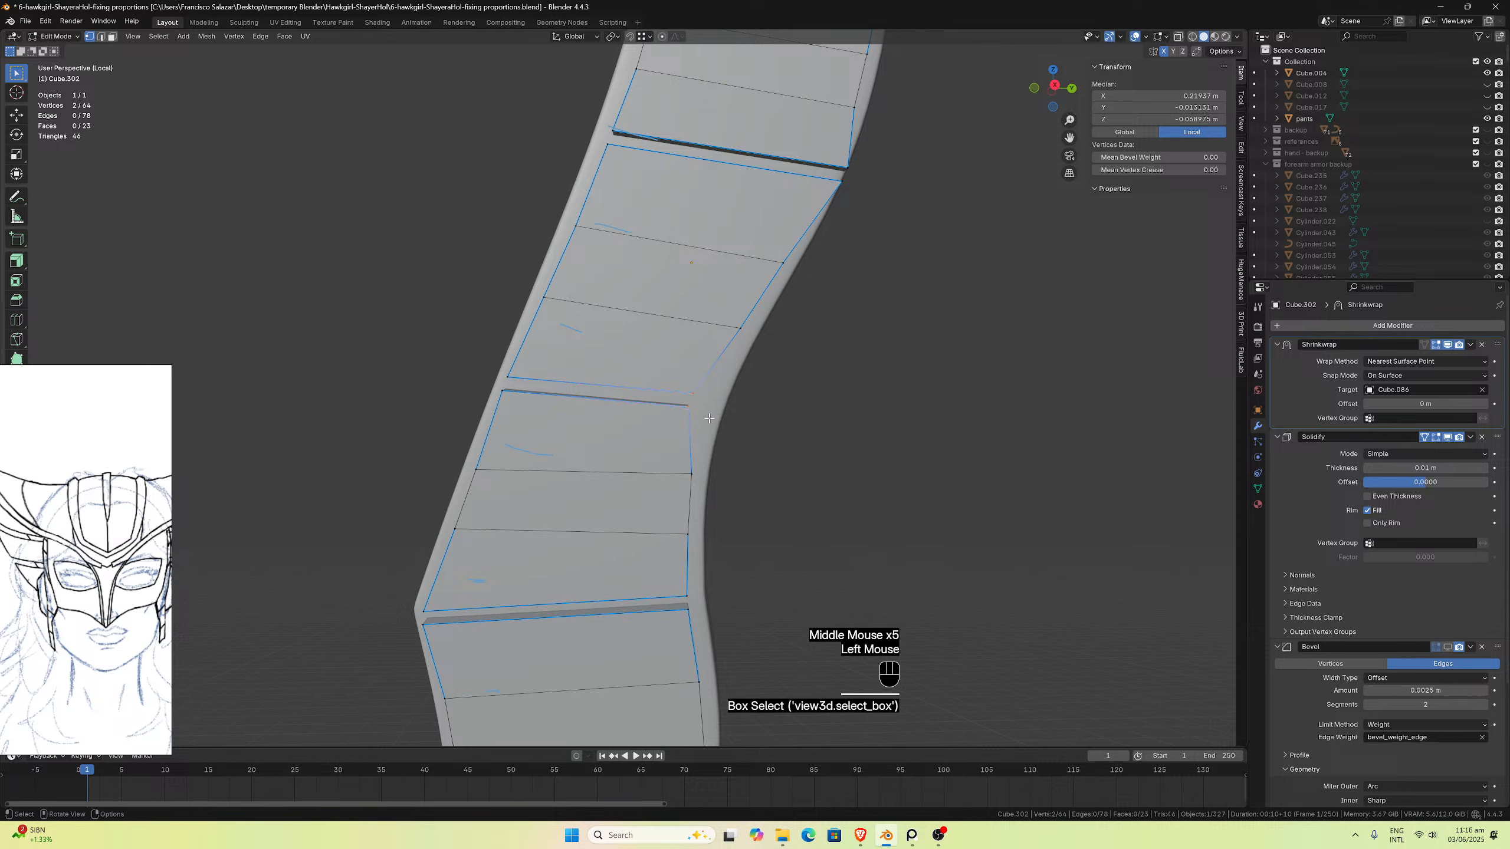
pyautogui.press('g')
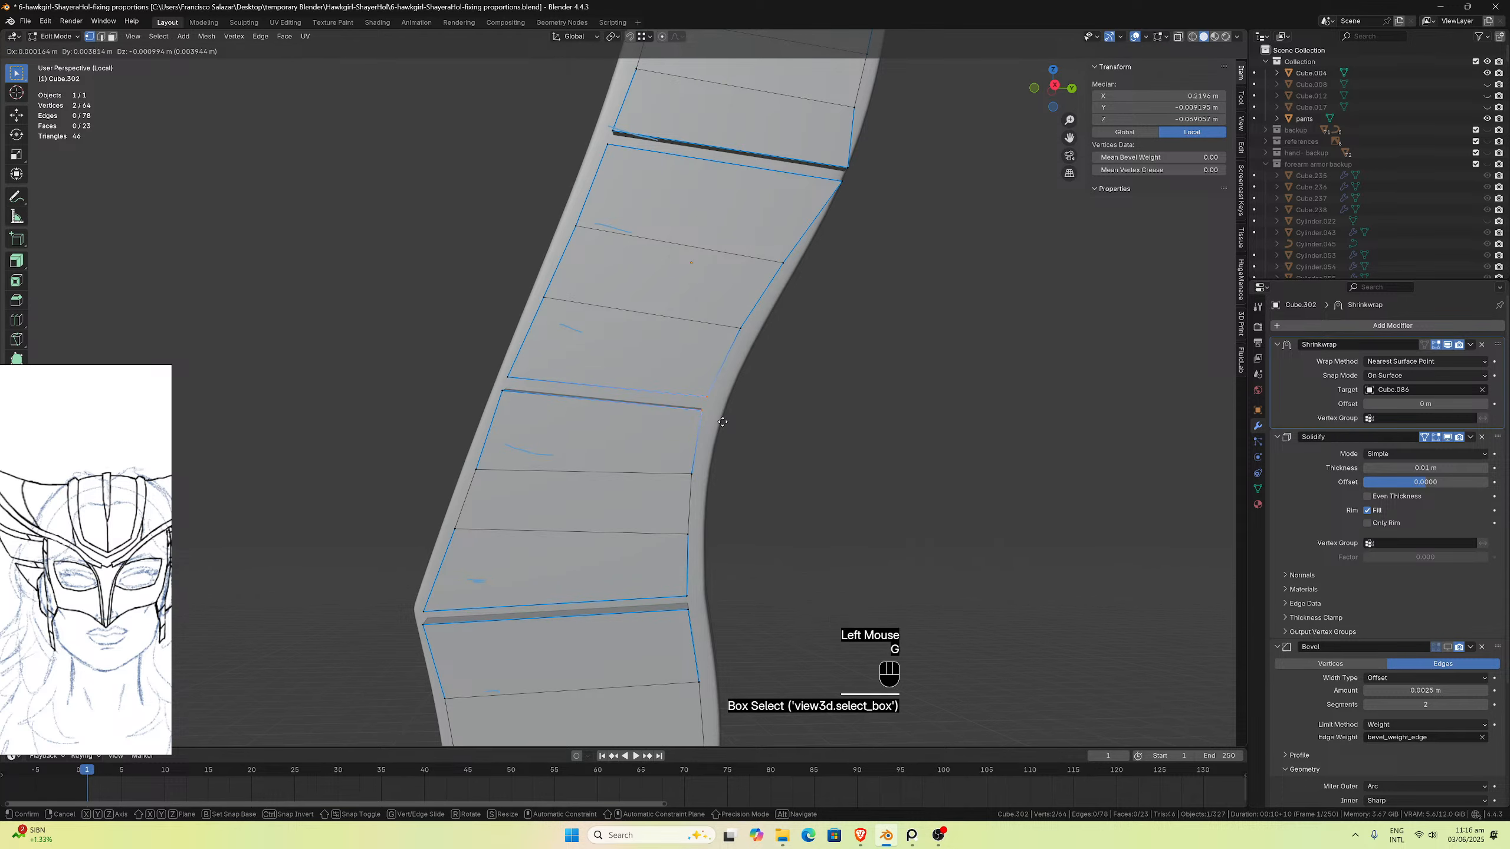
pyautogui.click(727, 419)
pyautogui.moveTo(726, 419); pyautogui.dragTo(723, 369, button='middle')
pyautogui.press('g')
pyautogui.click(666, 353)
pyautogui.moveTo(1068, 139); pyautogui.dragTo(910, 388)
pyautogui.moveTo(763, 445); pyautogui.dragTo(761, 435, button='middle')
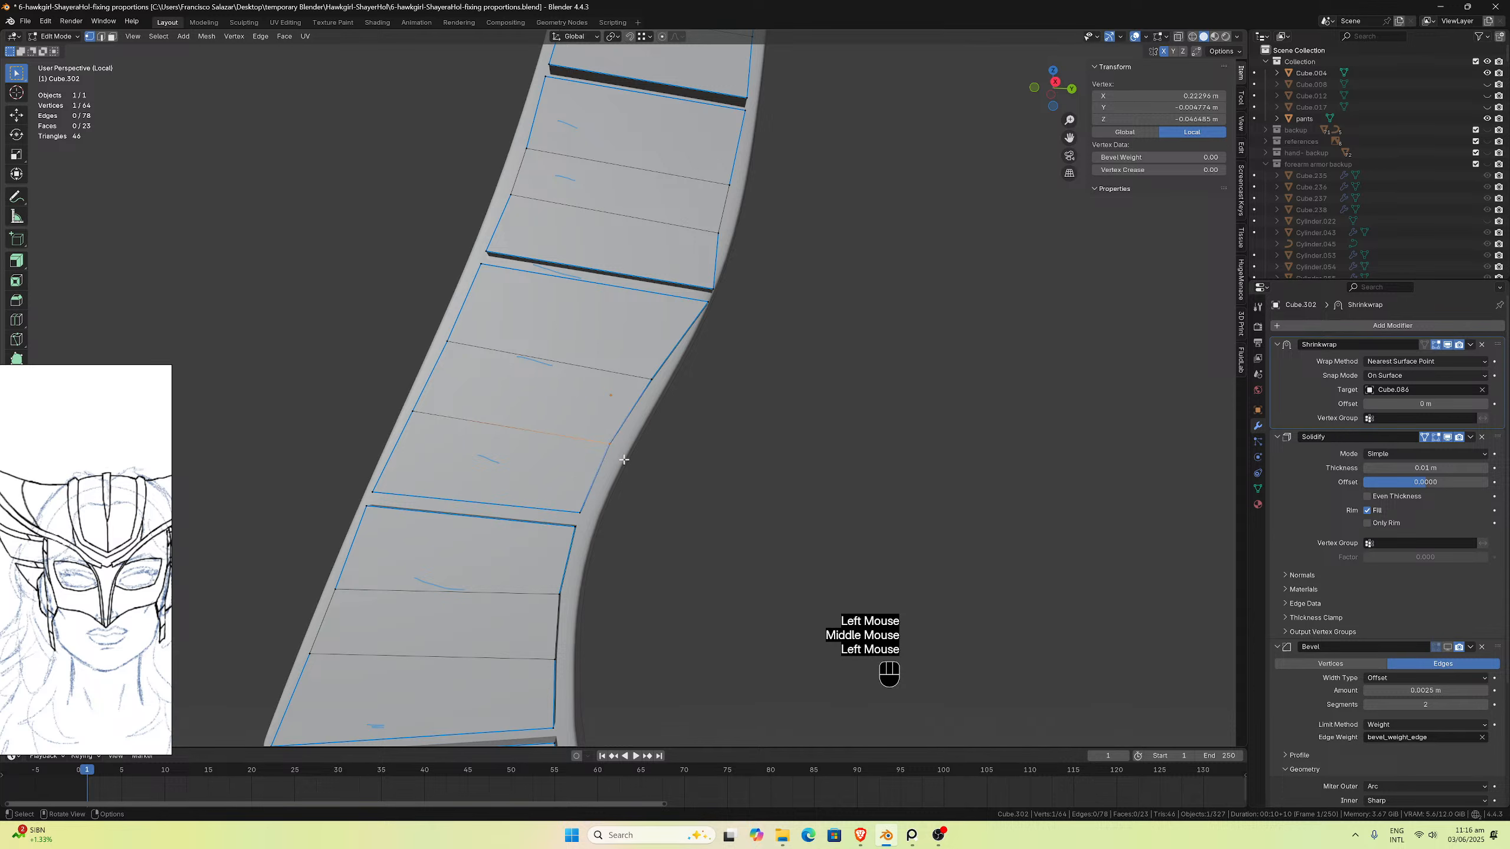
# Step: Slide both left-side corner vertices at the gap between the fourth and fifth panels slightly inward along their crosswise edges
pyautogui.click(609, 443)
pyautogui.moveTo(609, 443); pyautogui.dragTo(417, 484, button='middle')
pyautogui.keyDown('shift'); pyautogui.click(436, 527); pyautogui.keyUp('shift')
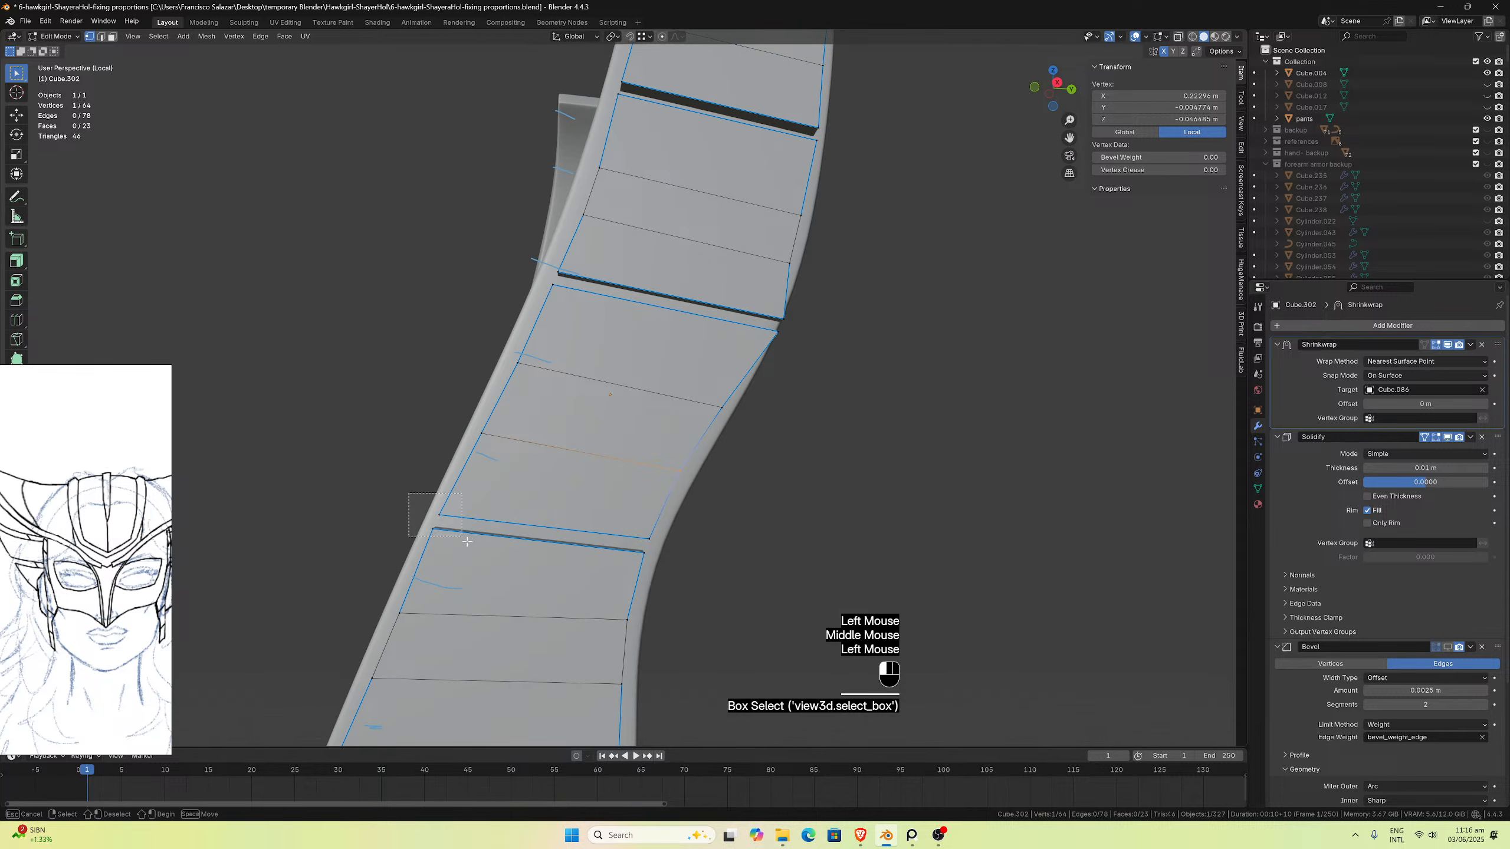
pyautogui.press('g')
pyautogui.press('g')
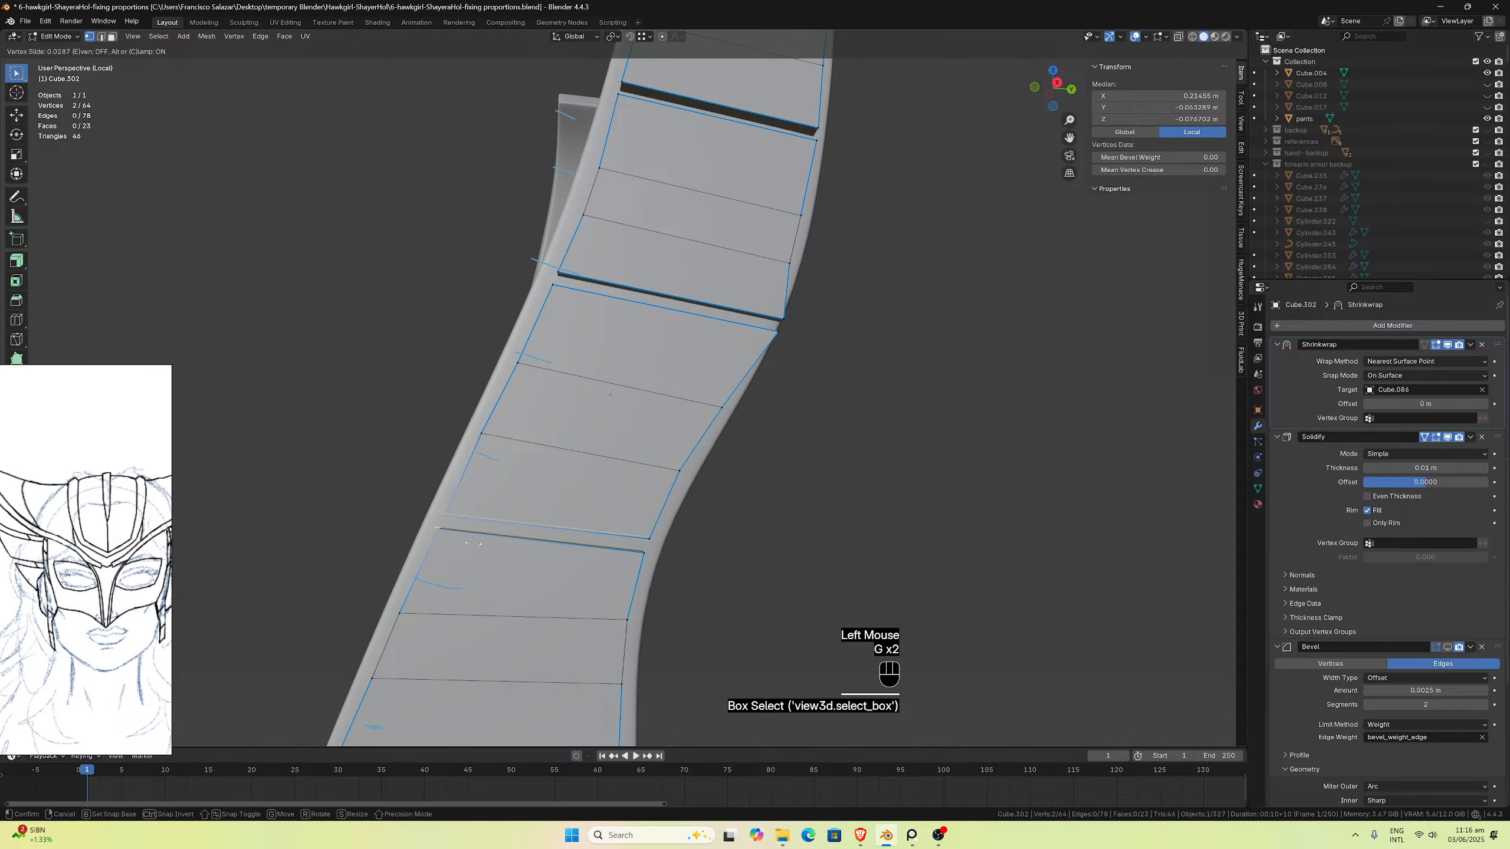
pyautogui.click(485, 526)
# Step: Move the fifth panel's lower crosswise edge about 0.002 m down, and lower its right vertex further along the panel's side
pyautogui.moveTo(471, 420); pyautogui.dragTo(687, 482)
pyautogui.press('g')
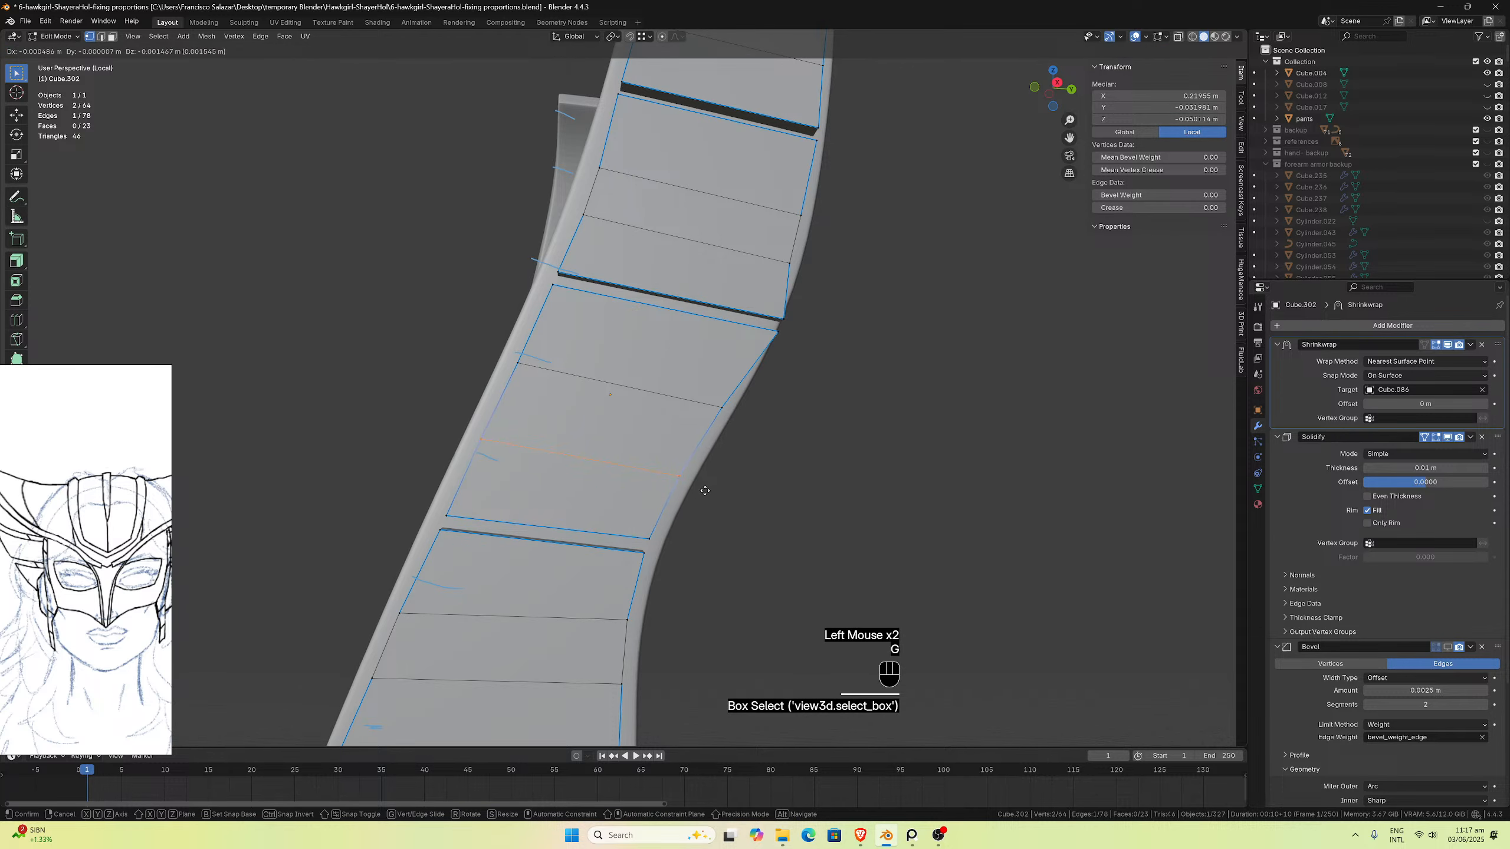
pyautogui.click(701, 493)
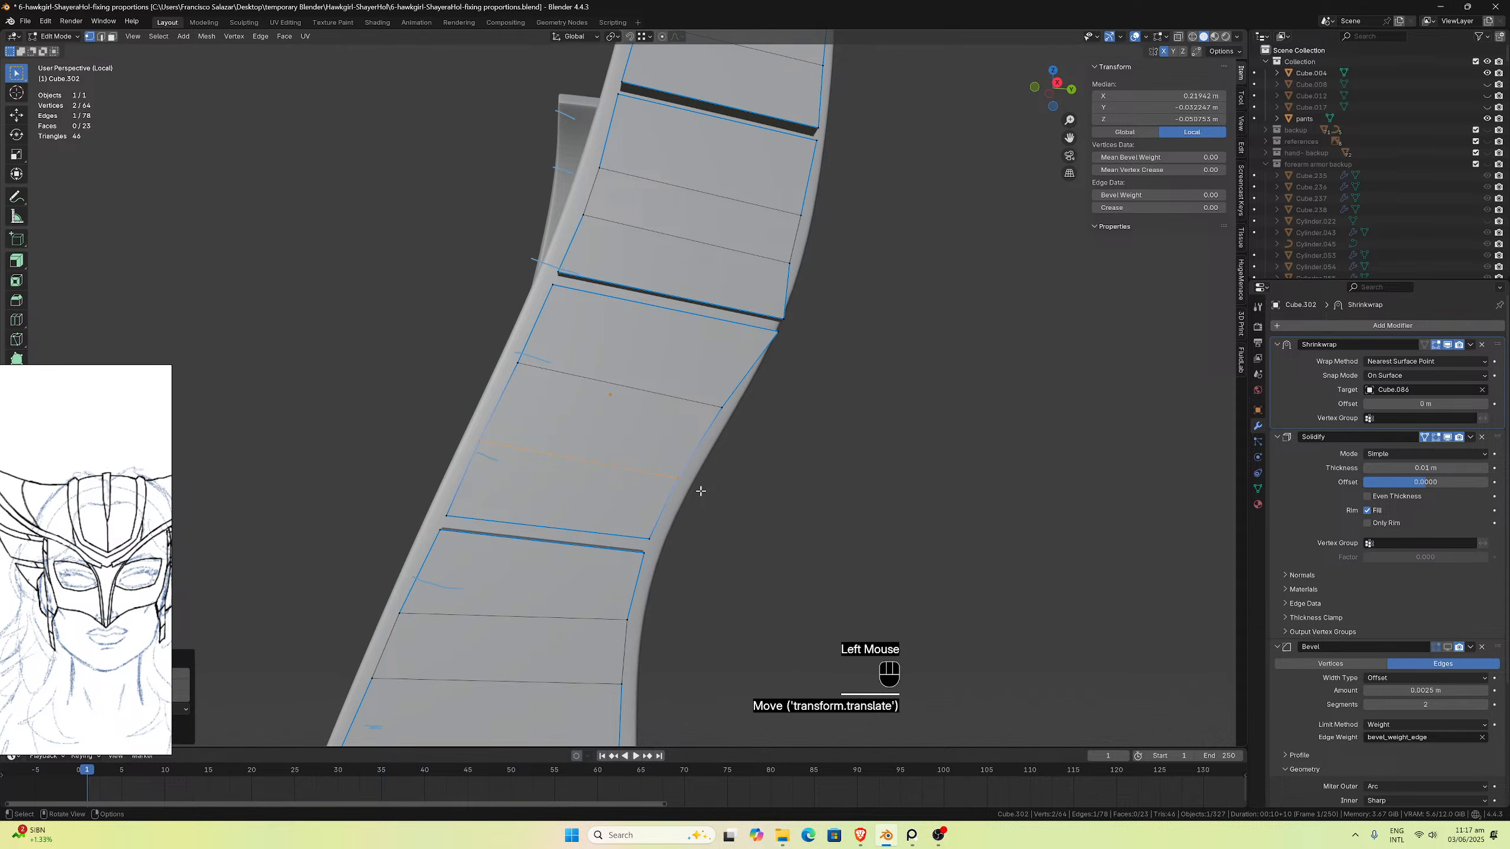
pyautogui.click(682, 498)
pyautogui.press('g')
pyautogui.click(679, 503)
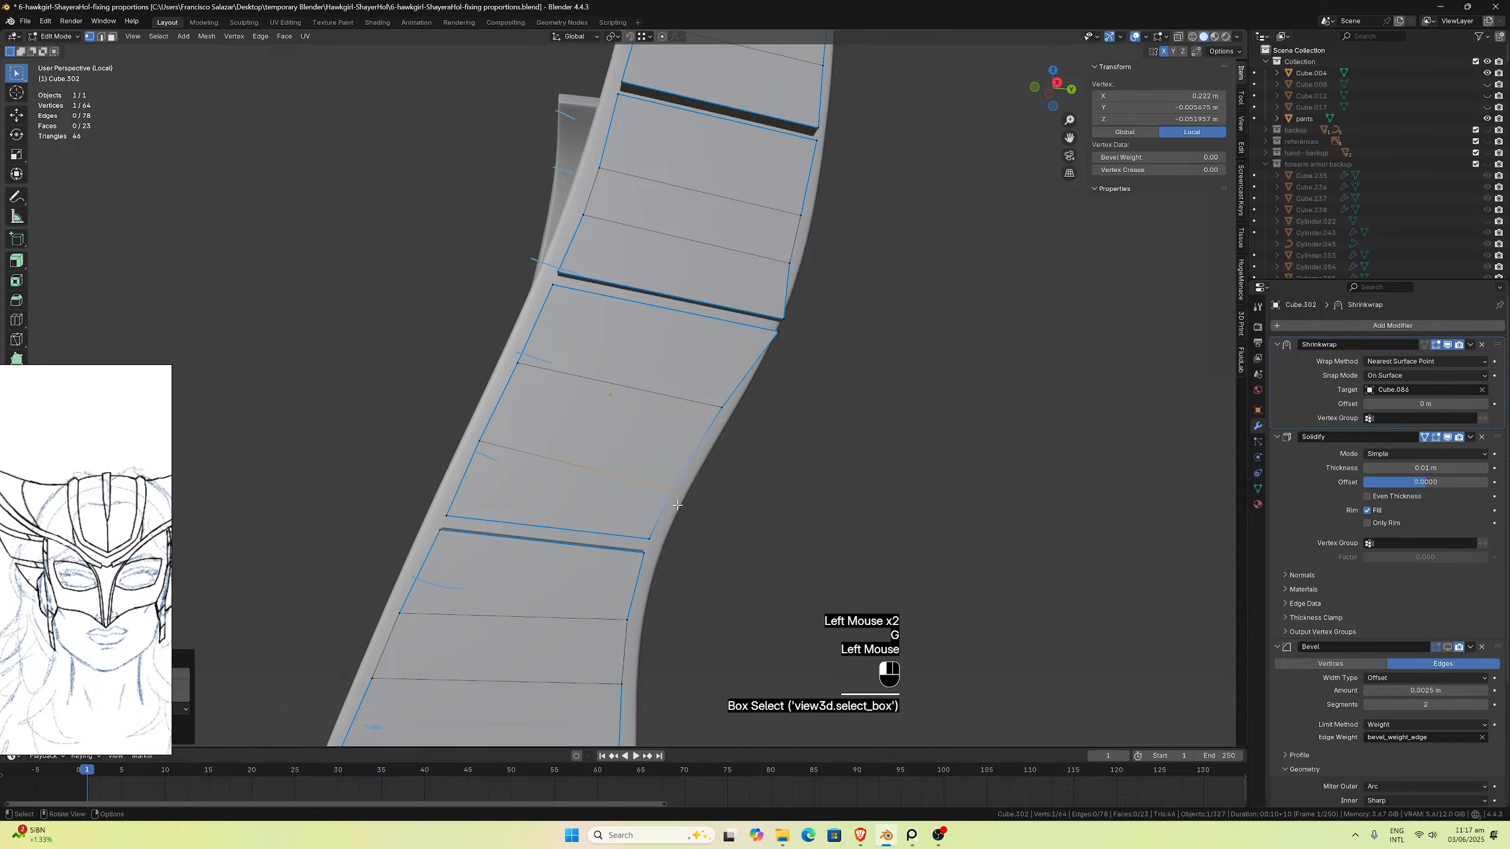
# Step: Move the right vertex of the fifth panel's upper crosswise edge downward along the panel's side
pyautogui.moveTo(679, 503); pyautogui.dragTo(585, 452, button='middle')
pyautogui.click(672, 414)
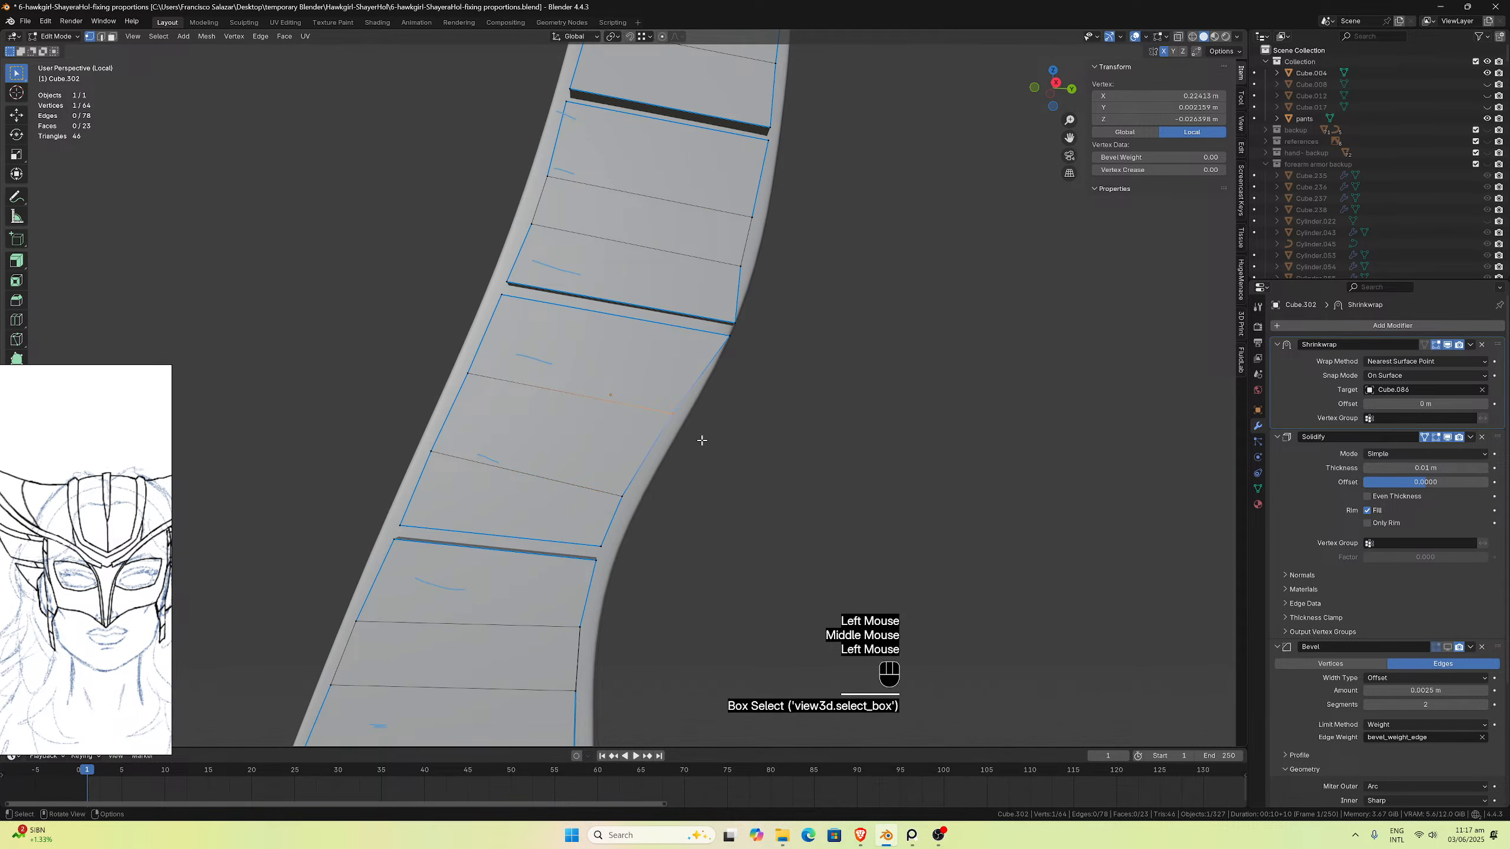
pyautogui.press('g')
pyautogui.click(688, 458)
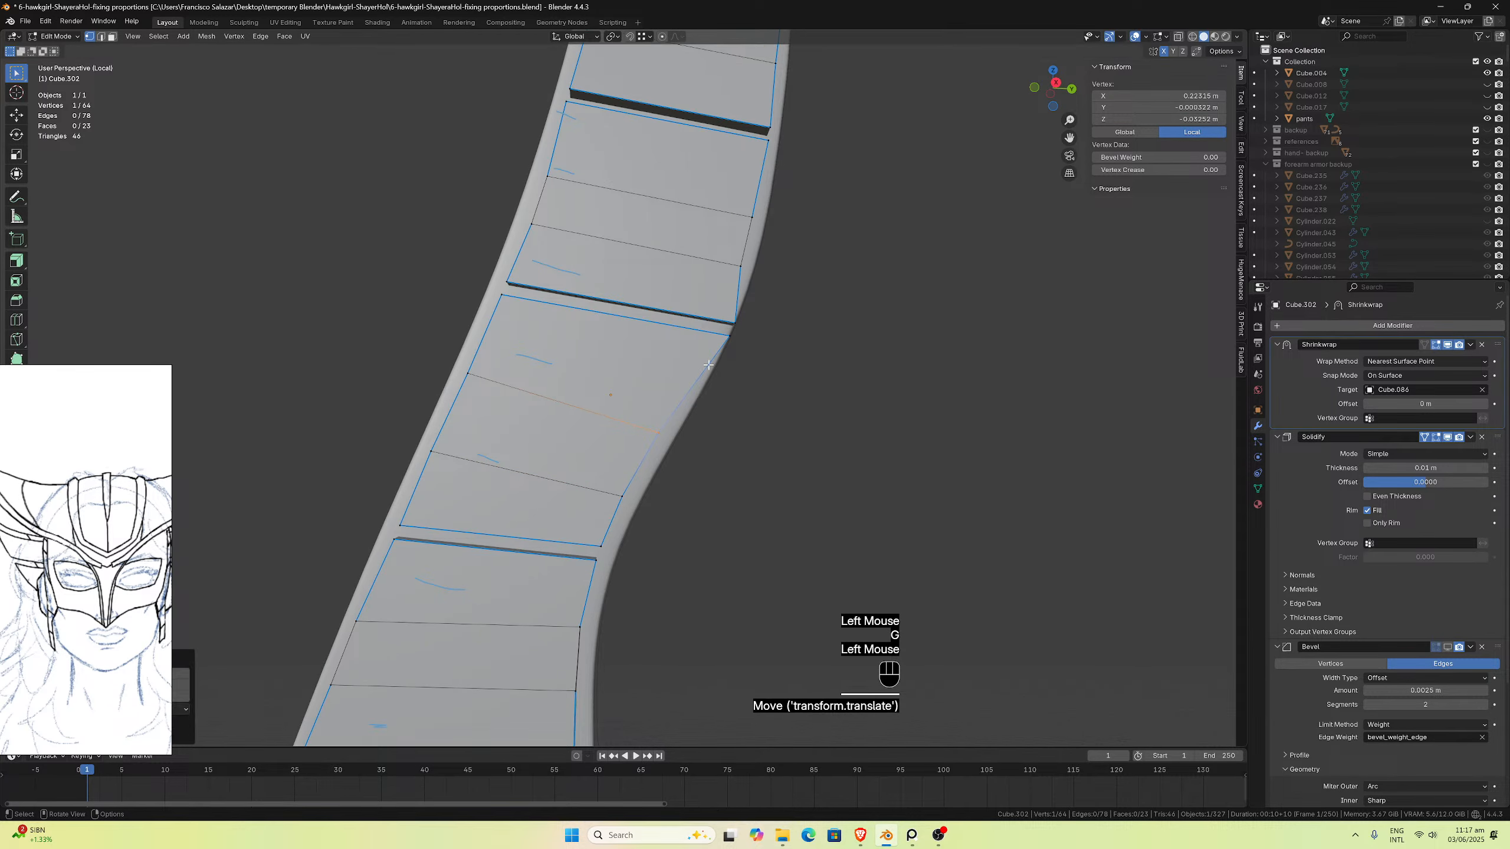
# Step: Slide both right-side corner vertices at the gap between the fifth and sixth panels inward from the strip's edge
pyautogui.moveTo(720, 300); pyautogui.dragTo(752, 354)
pyautogui.moveTo(752, 355); pyautogui.dragTo(742, 366, button='middle')
pyautogui.press('g')
pyautogui.press('g')
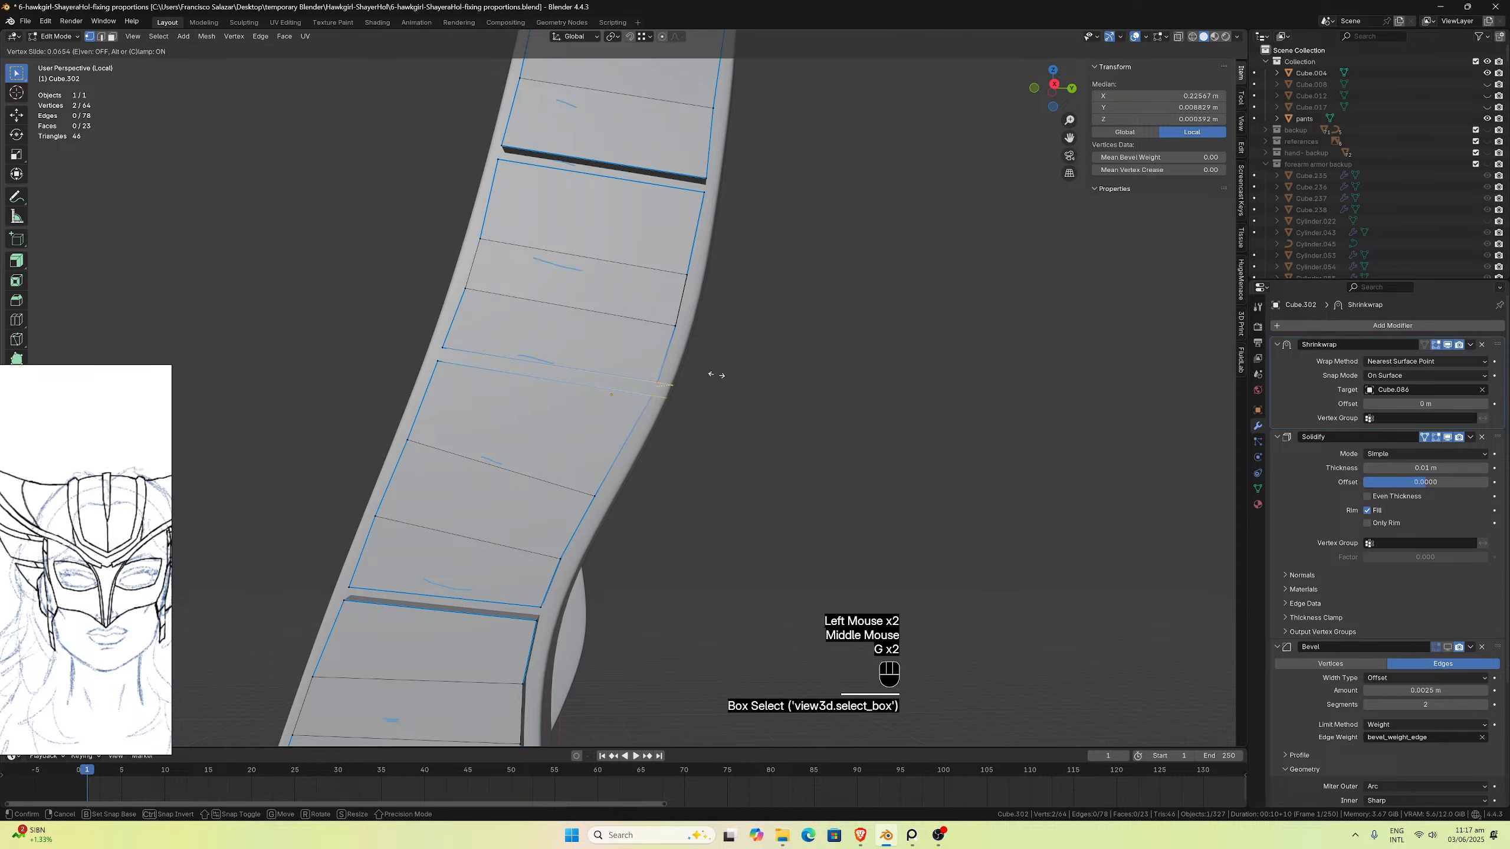
pyautogui.click(704, 379)
# Step: Slide both right-side corner vertices at the gap between the sixth and seventh panels slightly inward
pyautogui.moveTo(701, 381)
pyautogui.mouseDown(button='middle')
pyautogui.moveTo(737, 397)
pyautogui.moveTo(696, 380)
pyautogui.mouseUp(button='middle')
pyautogui.click(704, 226)
pyautogui.moveTo(704, 226); pyautogui.dragTo(731, 309, button='middle')
pyautogui.press('g')
pyautogui.press('g')
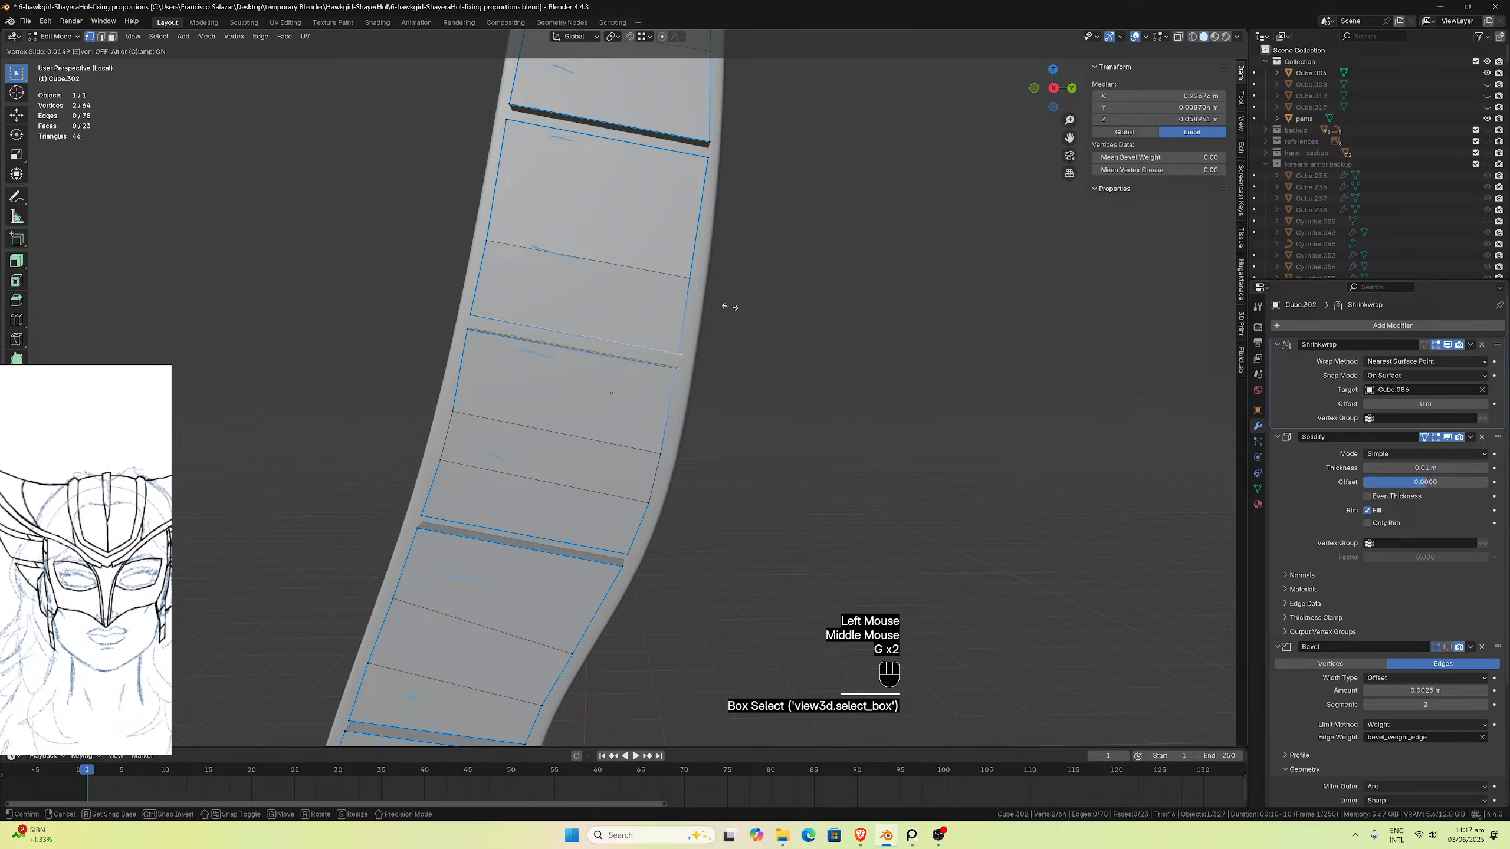
pyautogui.click(728, 306)
pyautogui.press('g')
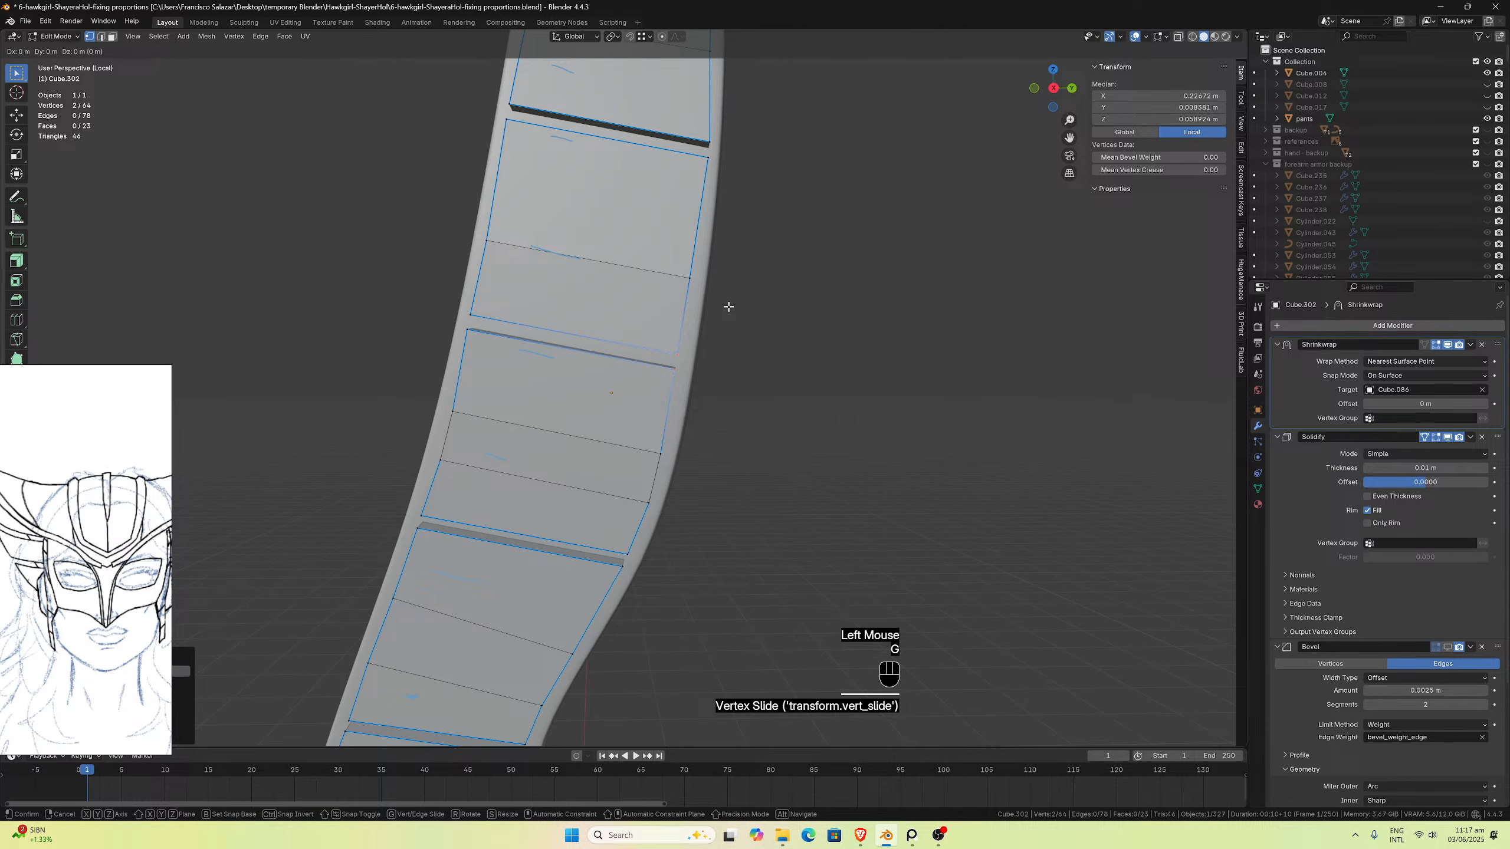
pyautogui.click(729, 307)
pyautogui.hotkey('ctrl', 'z')
pyautogui.press('g')
pyautogui.press('g')
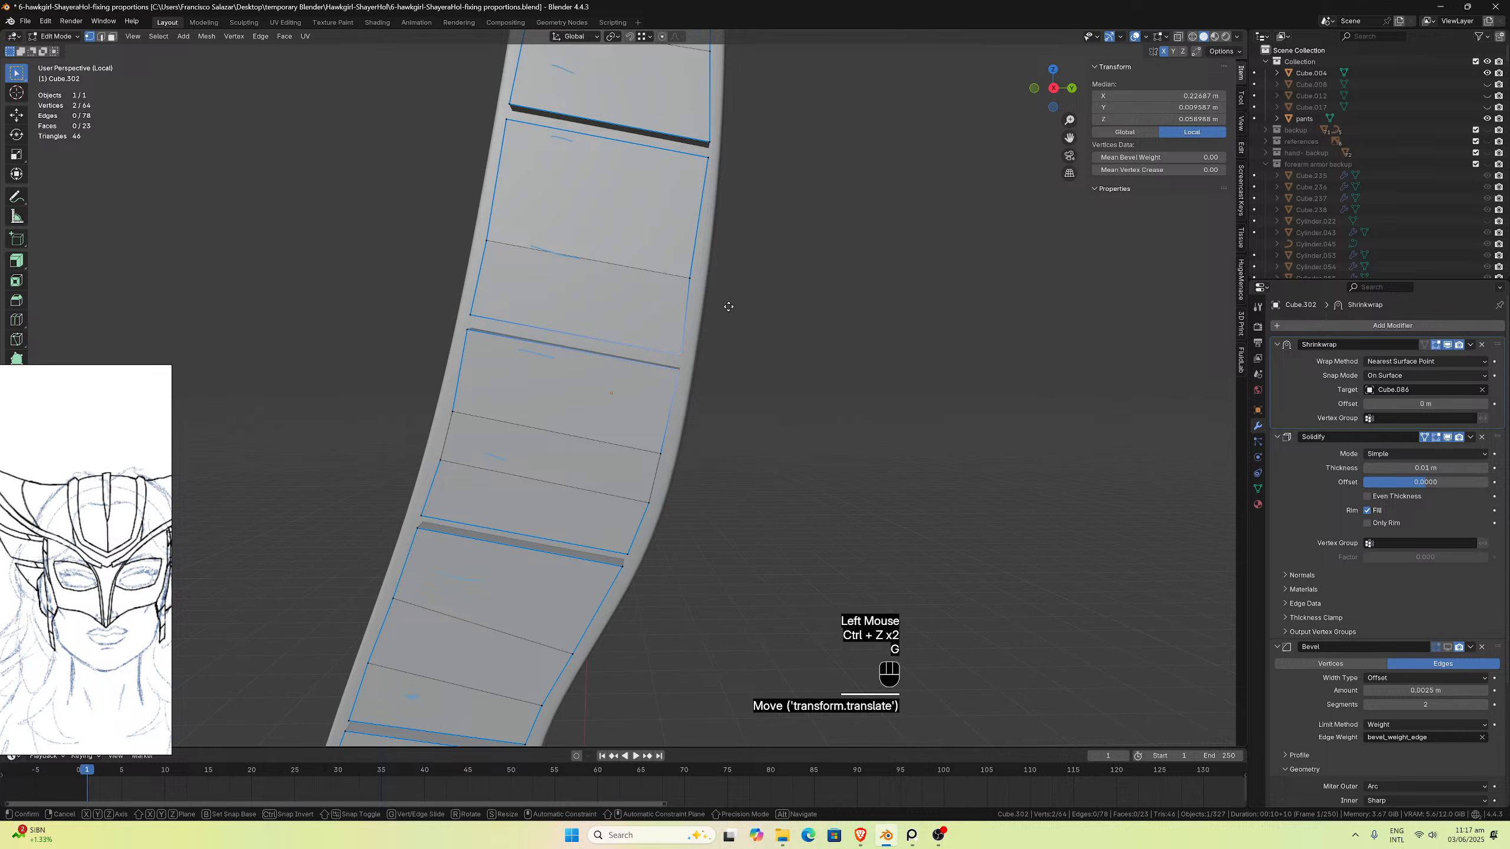
pyautogui.click(590, 327)
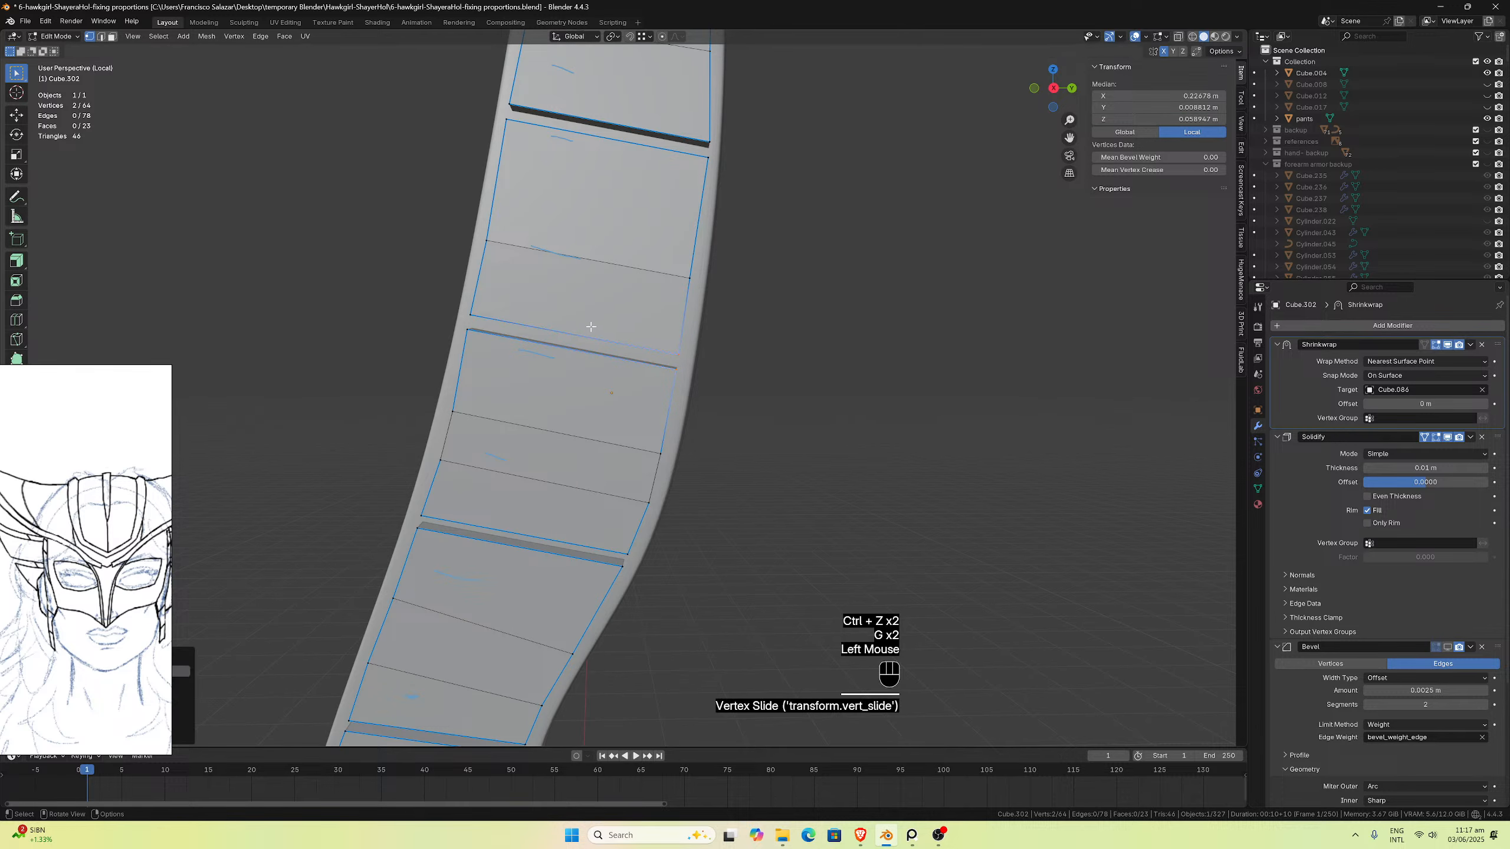
# Step: Slide both left-side corner vertices at the gap between the sixth and seventh panels very slightly inward
pyautogui.moveTo(590, 327); pyautogui.dragTo(549, 340, button='middle')
pyautogui.click(552, 367)
pyautogui.press('g')
pyautogui.press('g')
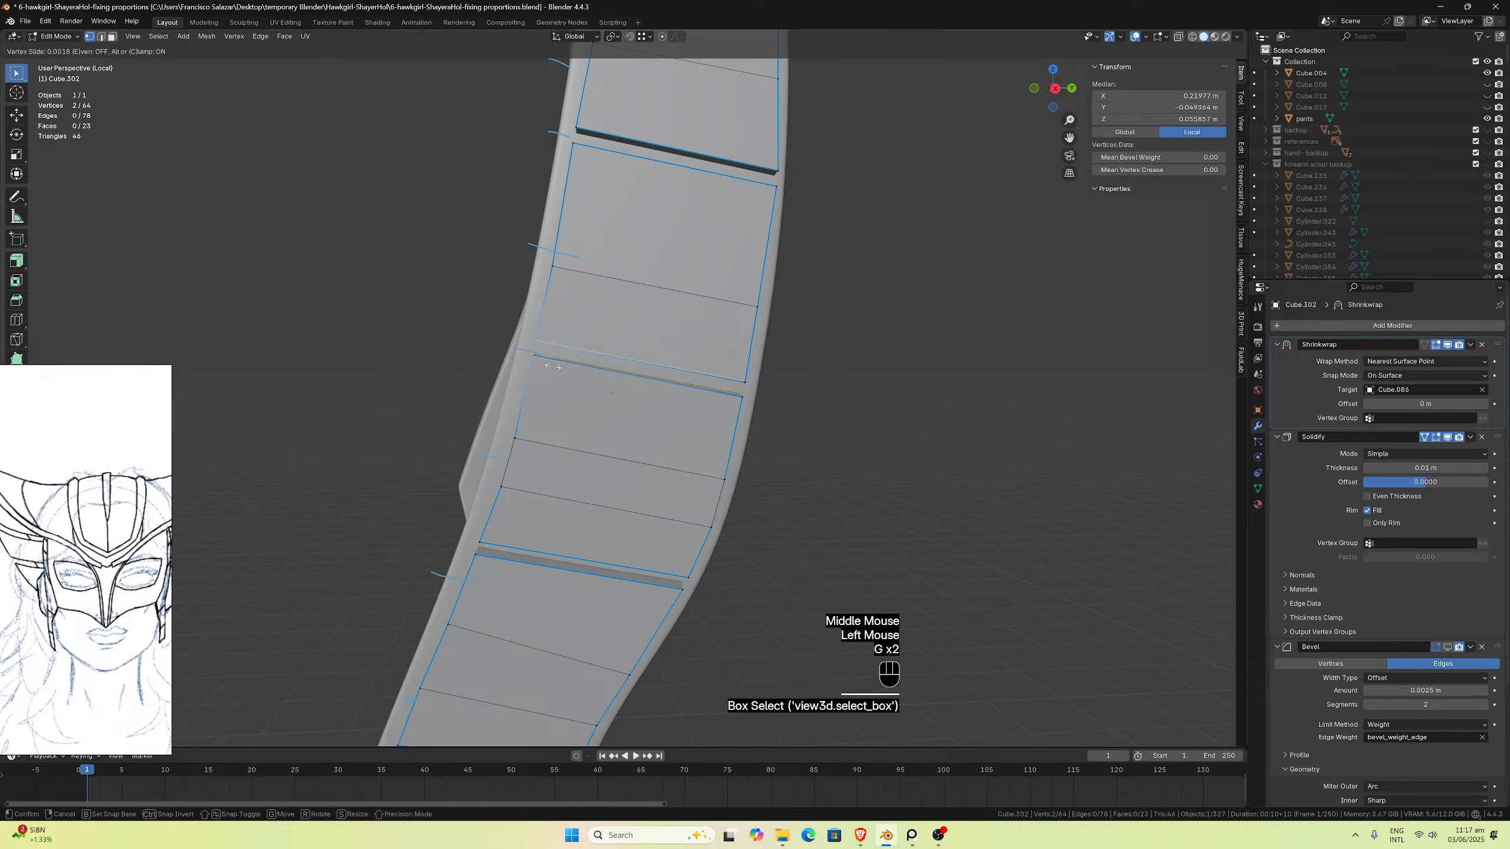
pyautogui.click(556, 367)
# Step: Adjust both left-side corner vertices at the gap between the seventh and eighth panels with a small vertex slide
pyautogui.moveTo(555, 367); pyautogui.dragTo(573, 341, button='middle')
pyautogui.moveTo(526, 282); pyautogui.dragTo(543, 303)
pyautogui.press('g')
pyautogui.press('g')
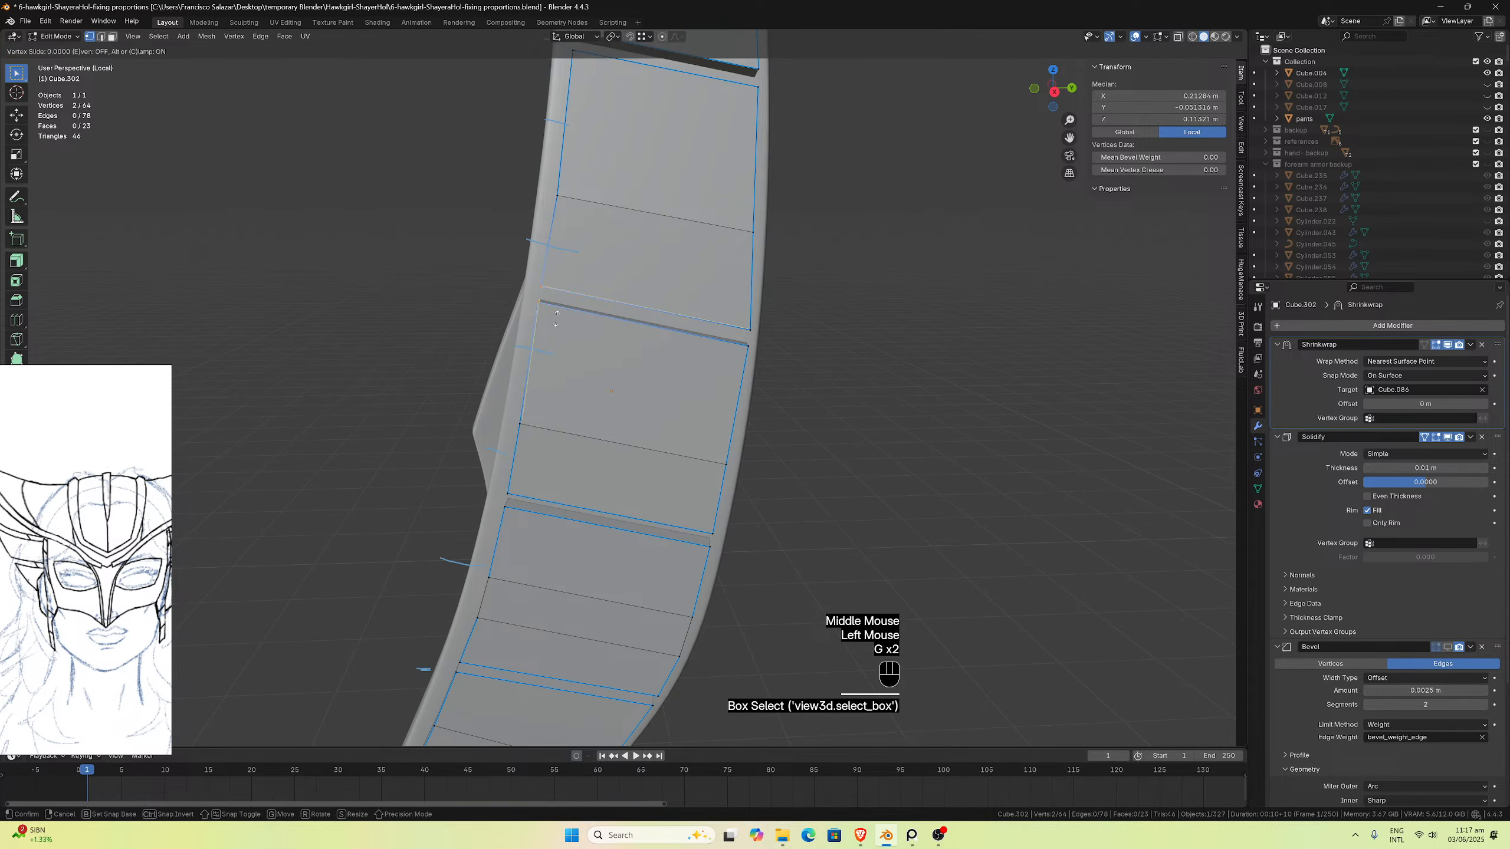
pyautogui.click(558, 320)
# Step: Slide both right-side corner vertices at the gap between the seventh and eighth panels slightly inward
pyautogui.moveTo(558, 319); pyautogui.dragTo(606, 321, button='middle')
pyautogui.moveTo(704, 303); pyautogui.dragTo(725, 351)
pyautogui.press('g')
pyautogui.press('g')
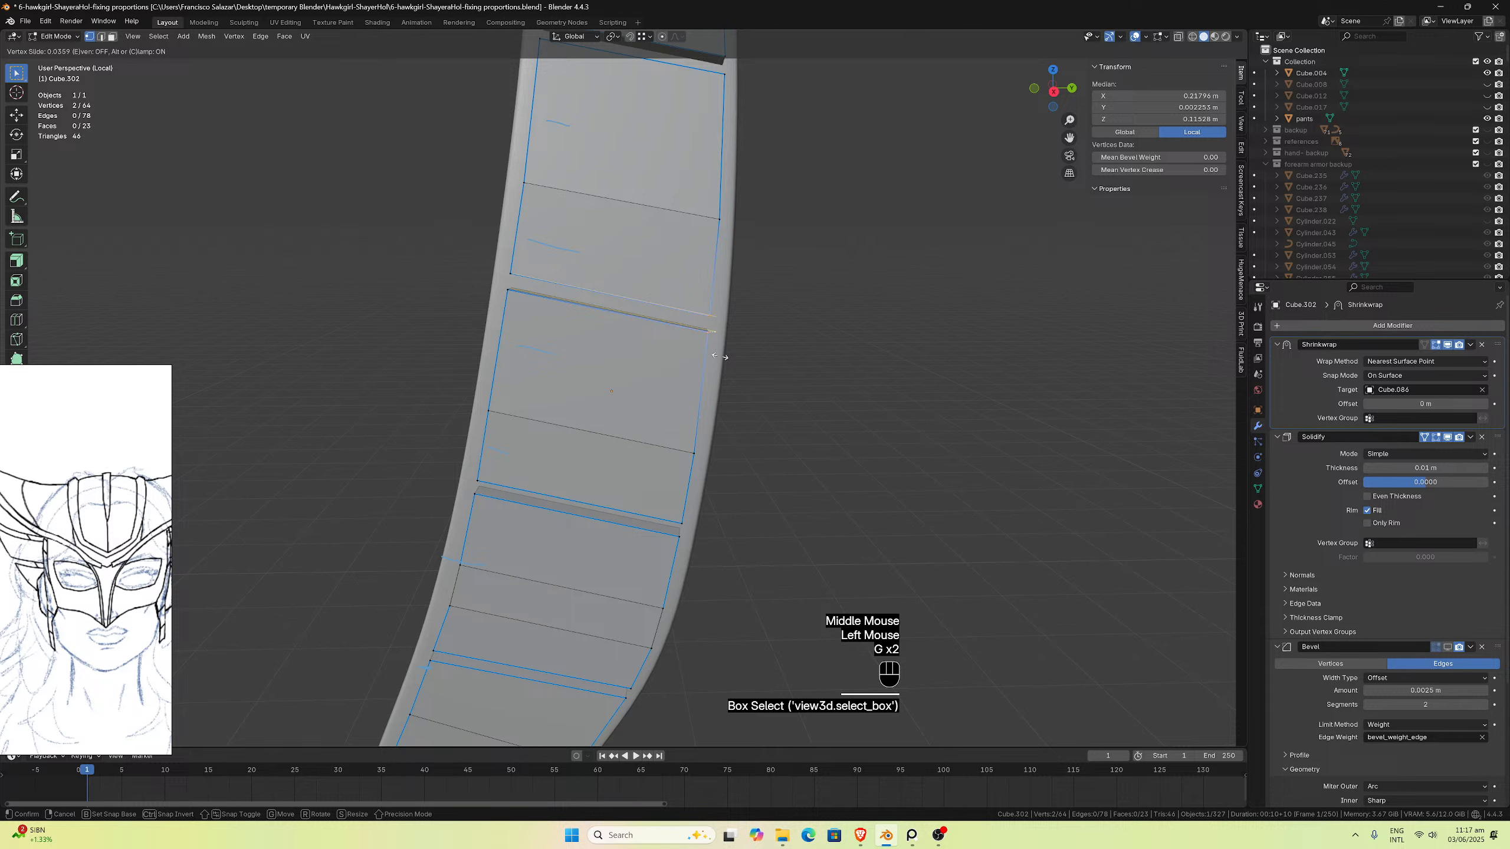
pyautogui.click(720, 355)
# Step: Slide both right-side corner vertices at the gap between the eighth and ninth panels very slightly inward
pyautogui.moveTo(719, 353); pyautogui.dragTo(707, 341, button='middle')
pyautogui.moveTo(649, 224); pyautogui.dragTo(655, 232)
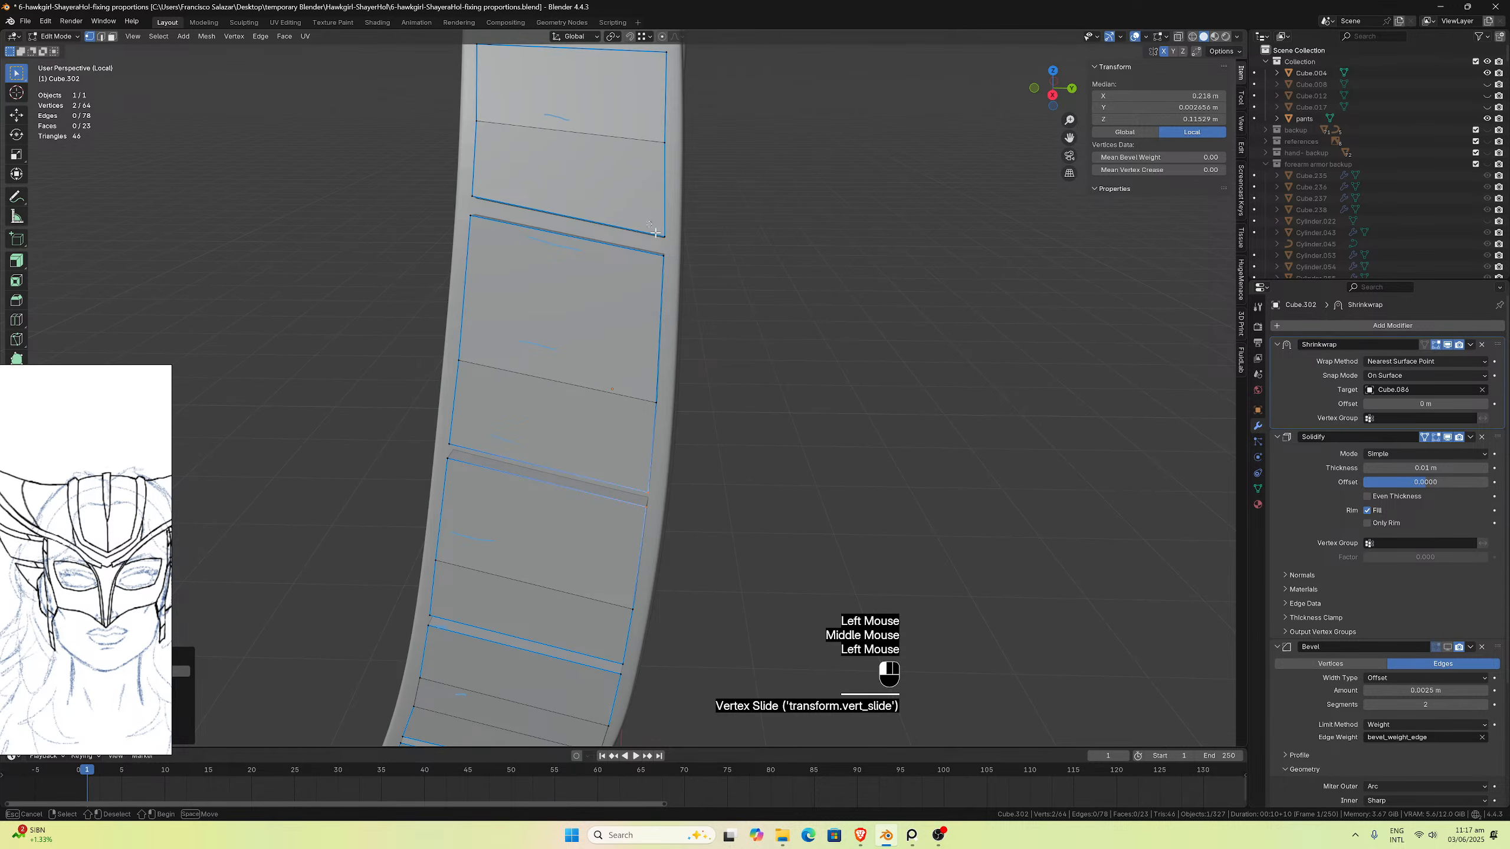
pyautogui.moveTo(655, 232); pyautogui.dragTo(723, 323, button='middle')
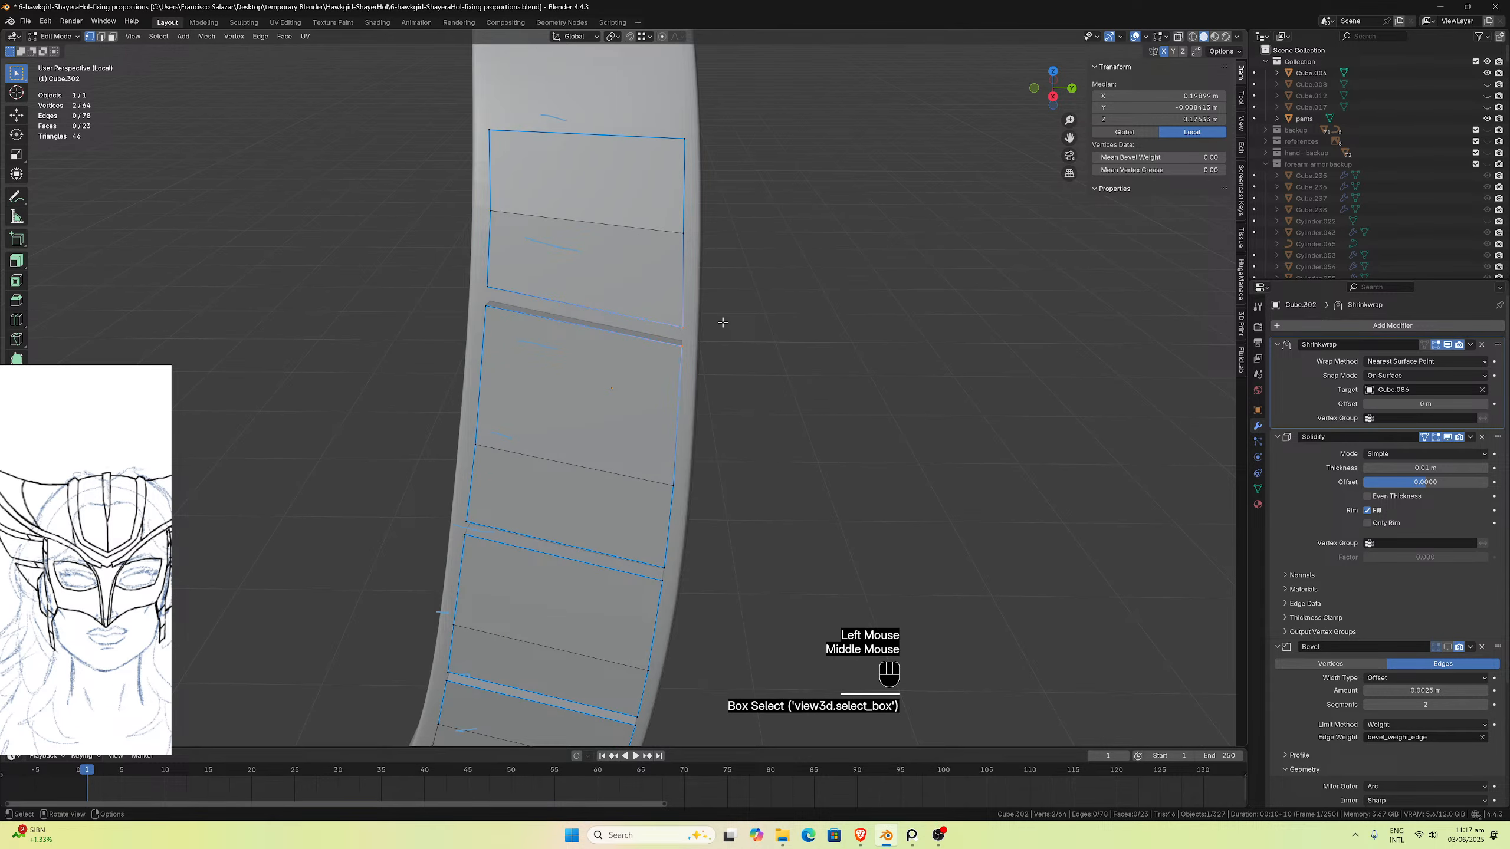
pyautogui.press('g')
pyautogui.press('g')
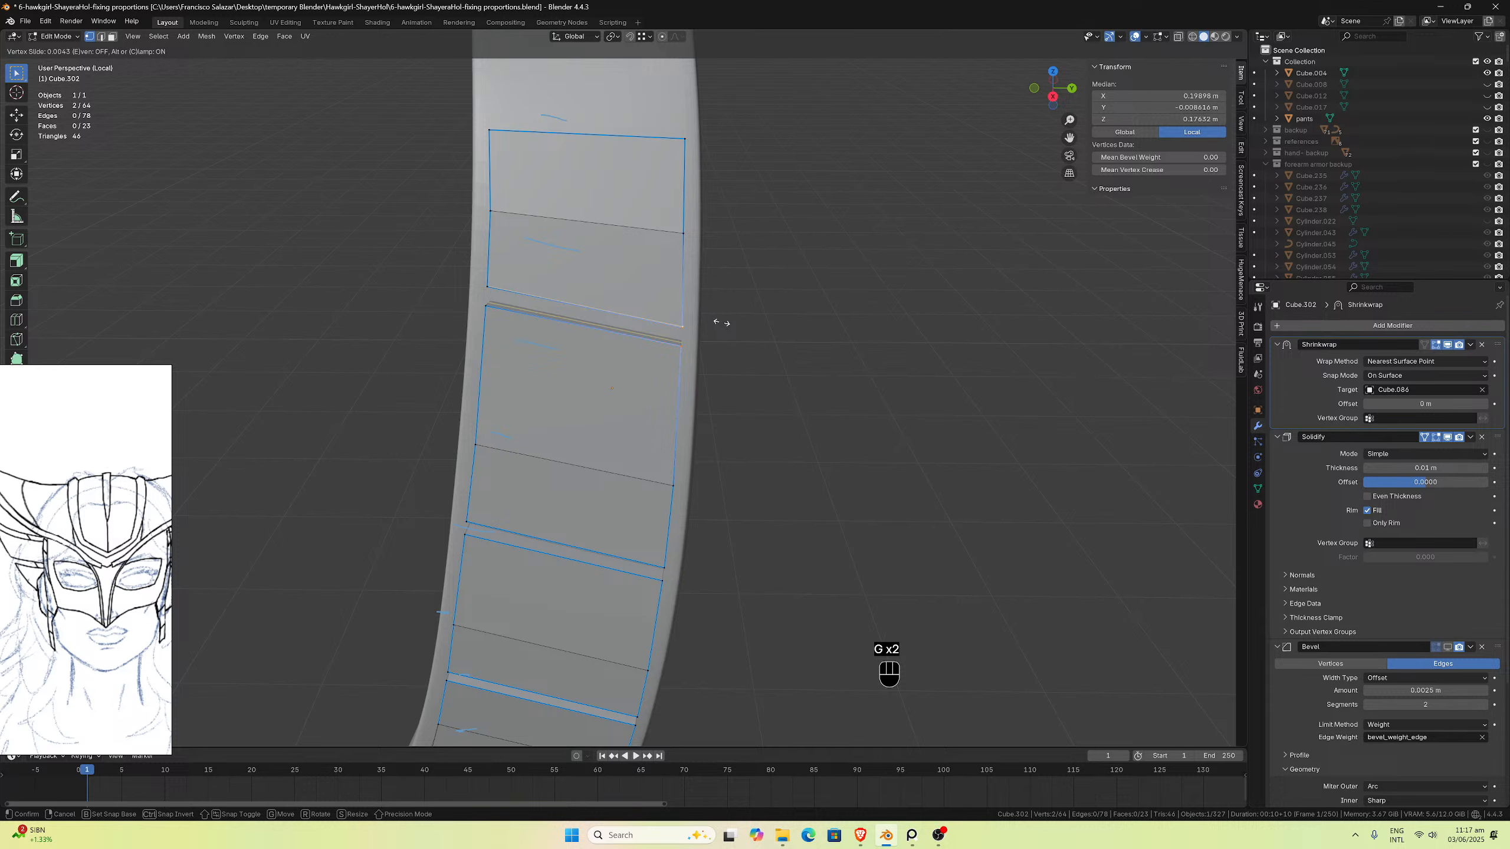
pyautogui.click(721, 322)
# Step: Slide the upper right corner vertex of the topmost panel slightly inward along its top edge
pyautogui.moveTo(721, 322); pyautogui.dragTo(635, 306, button='middle')
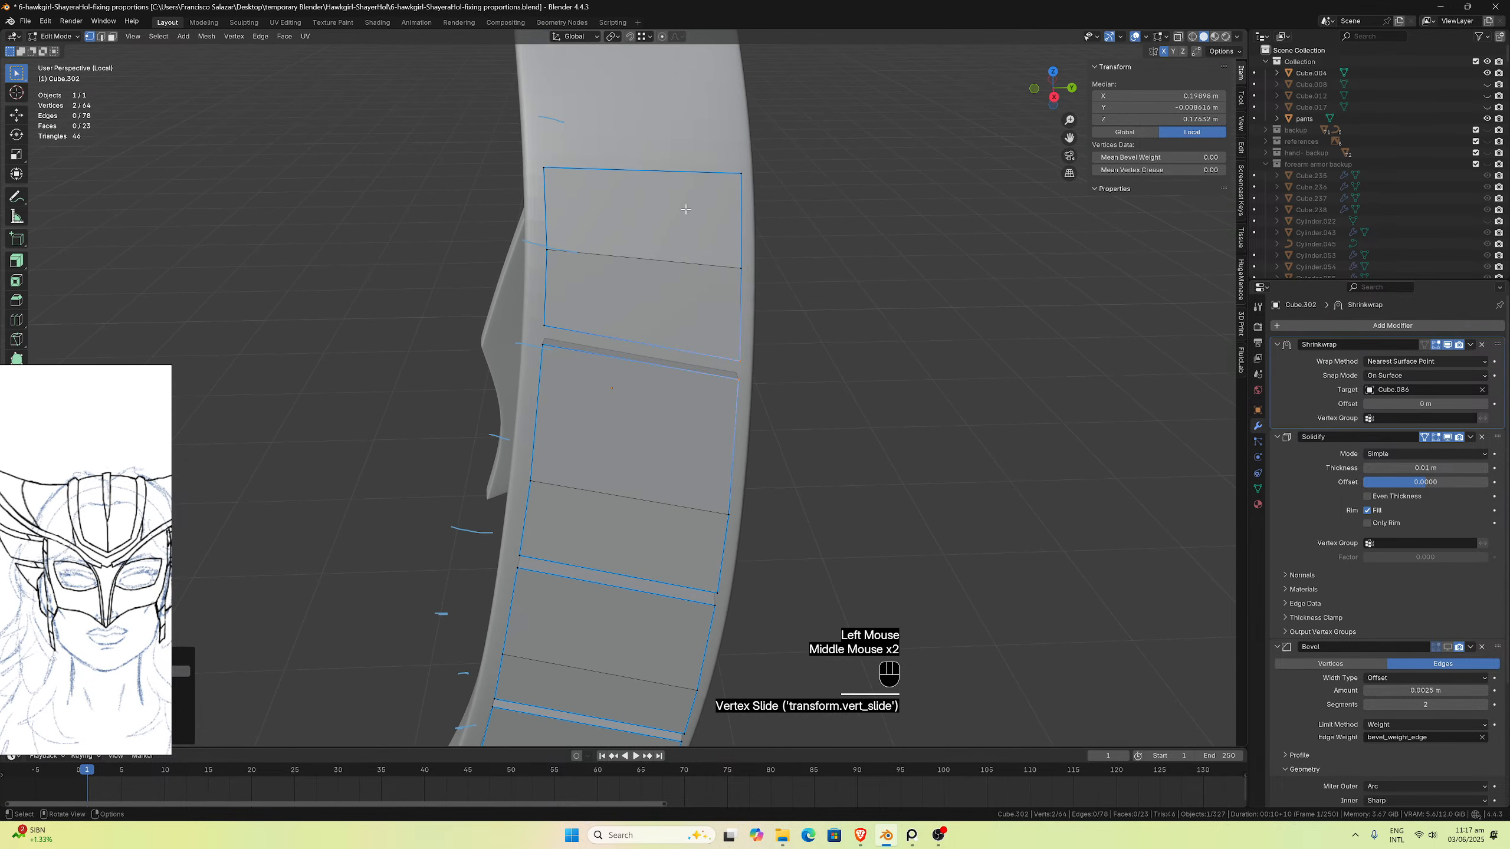
pyautogui.moveTo(721, 152); pyautogui.dragTo(774, 188)
pyautogui.moveTo(775, 187); pyautogui.dragTo(768, 193, button='middle')
pyautogui.press('g')
pyautogui.press('g')
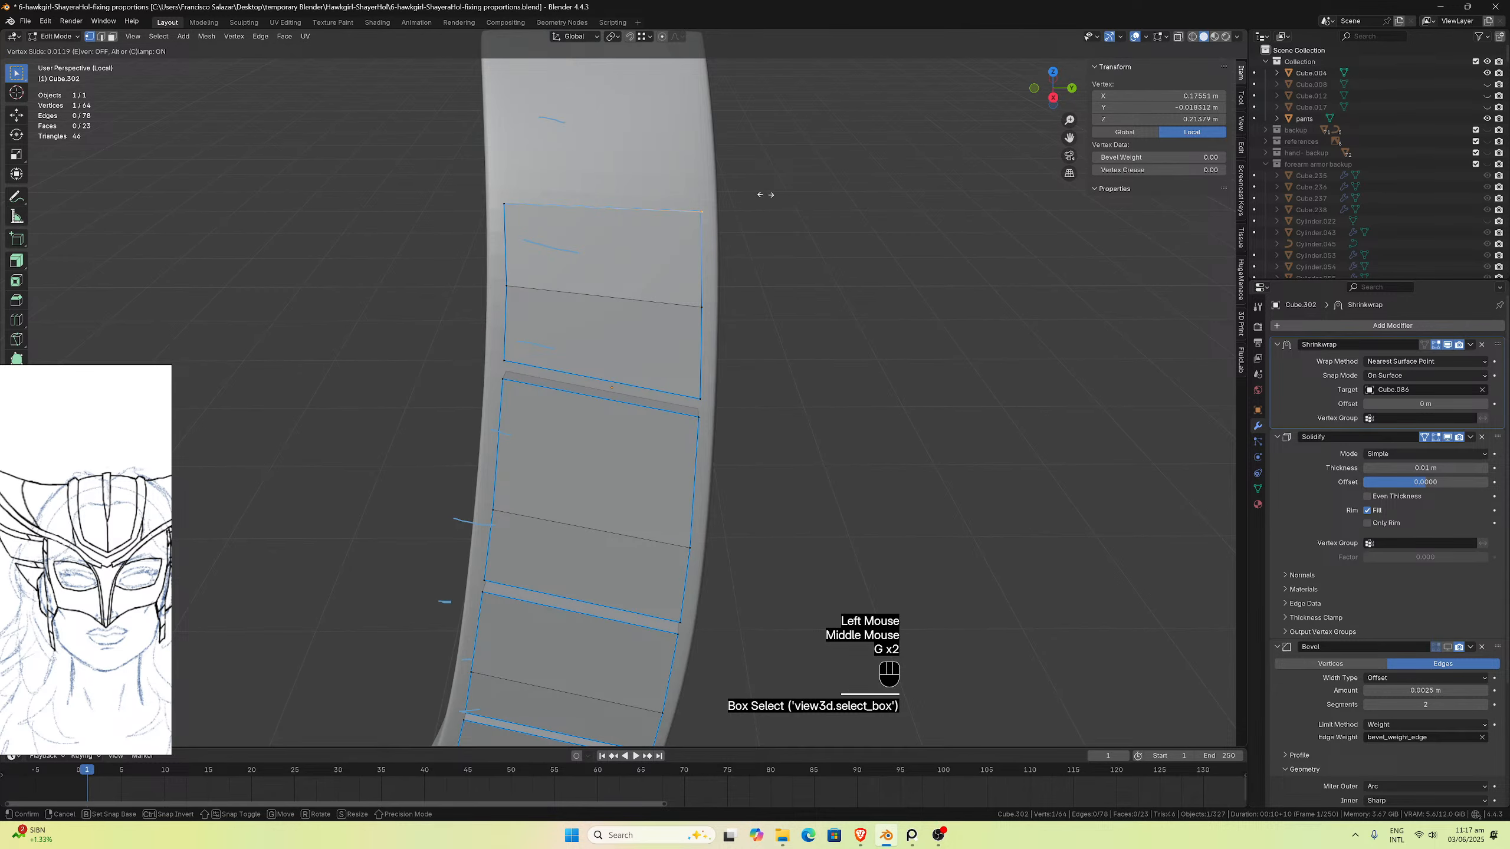
pyautogui.click(762, 195)
# Step: Check the whole strip of side panels for even margins and return to Object Mode
pyautogui.moveTo(782, 378); pyautogui.dragTo(796, 309, button='middle')
pyautogui.scroll(-2, 779, 416)
pyautogui.moveTo(779, 415); pyautogui.dragTo(780, 383, button='middle')
pyautogui.scroll(-2, 782, 357)
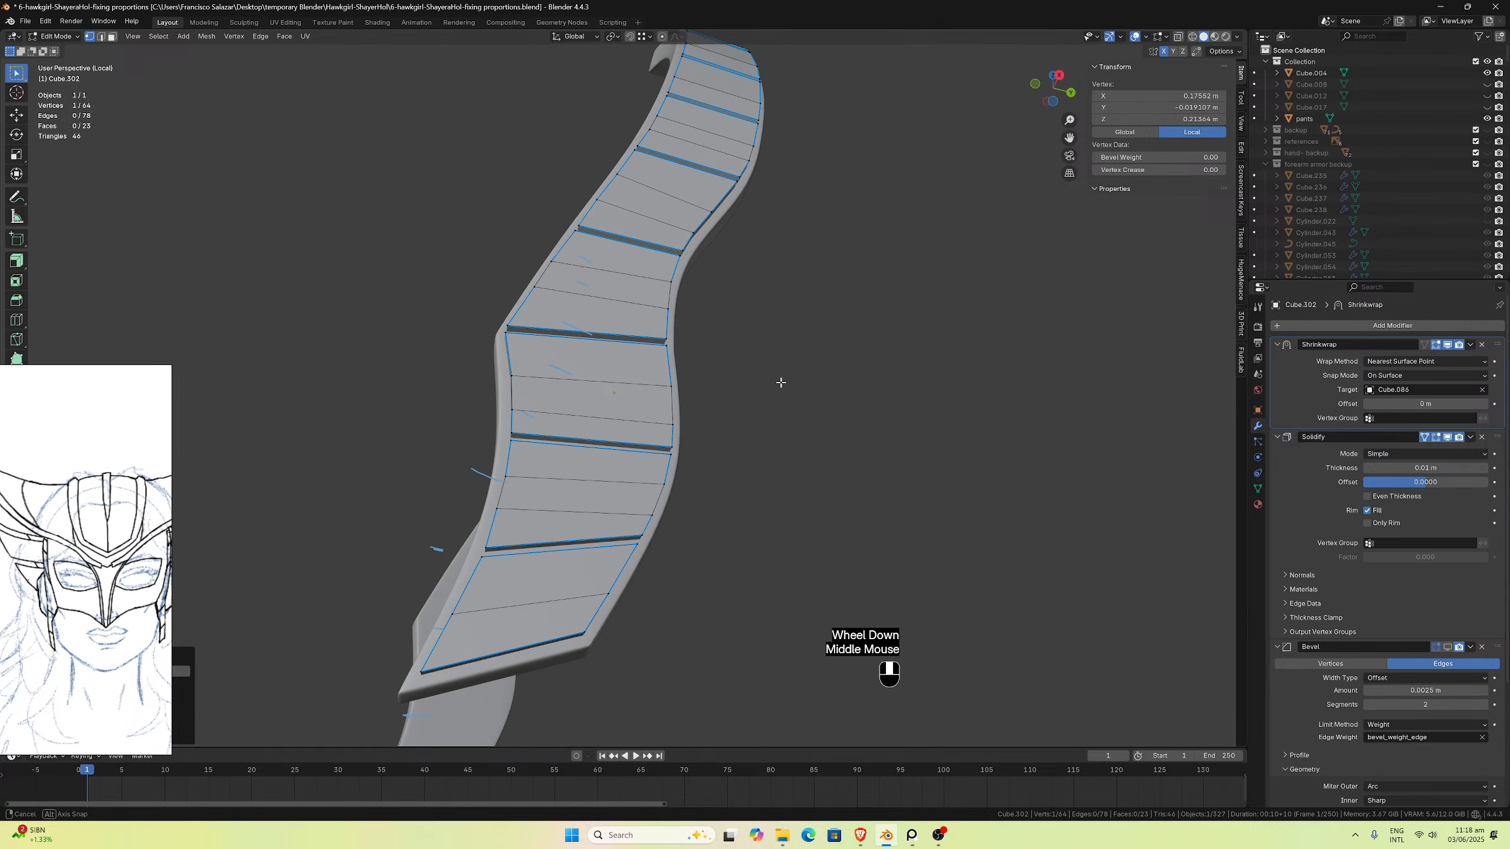
pyautogui.moveTo(770, 448); pyautogui.dragTo(779, 457, button='middle')
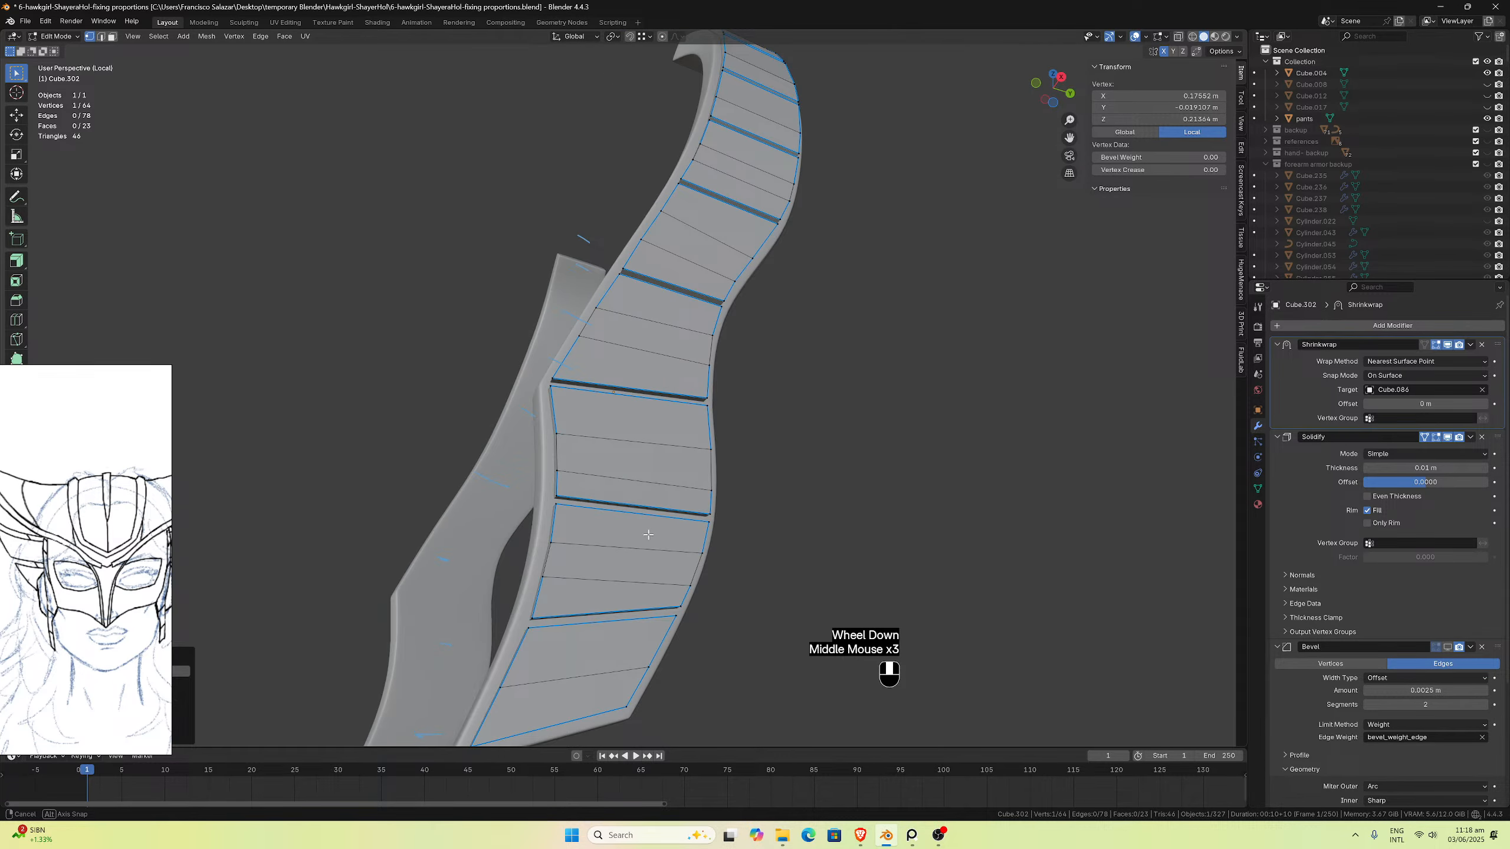
pyautogui.moveTo(648, 535); pyautogui.dragTo(647, 539, button='middle')
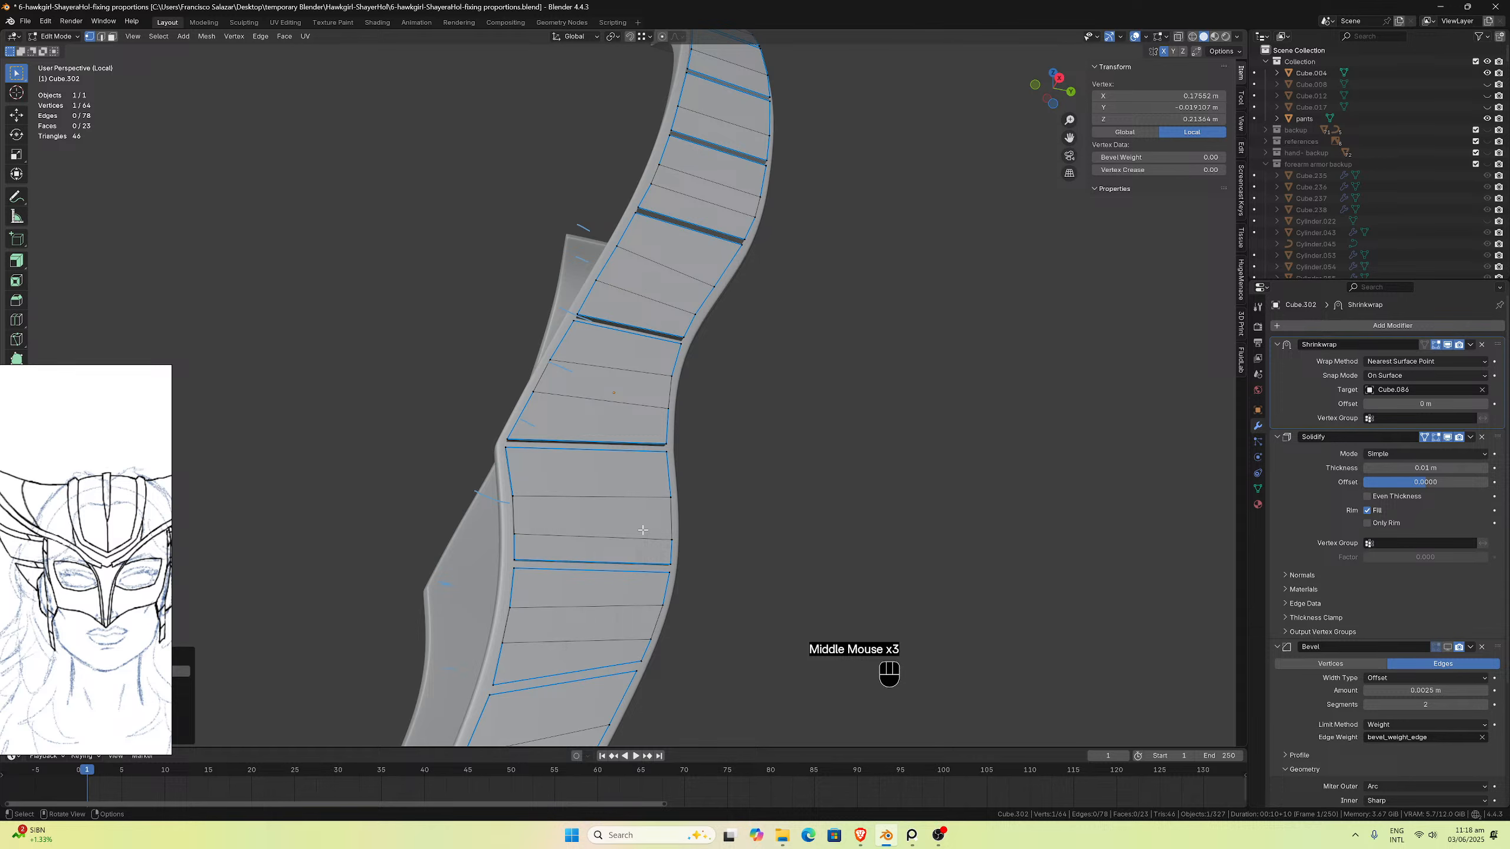
pyautogui.press('Tab')
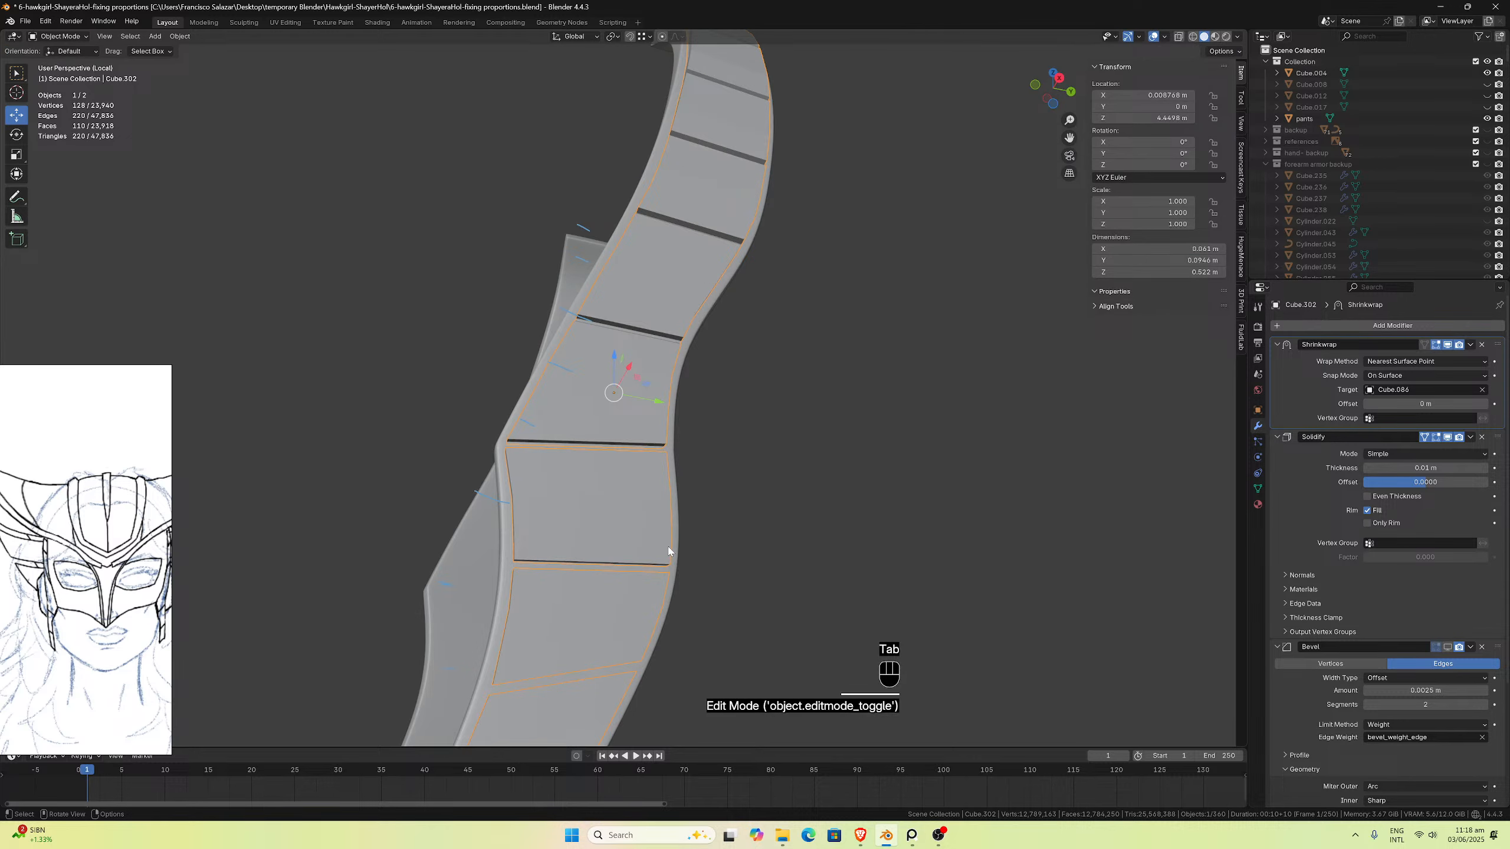
# Step: Duplicate the side panels in place and move the copy to the backup collection
pyautogui.moveTo(698, 540); pyautogui.dragTo(758, 565, button='middle')
pyautogui.hotkey('shift', 'd')
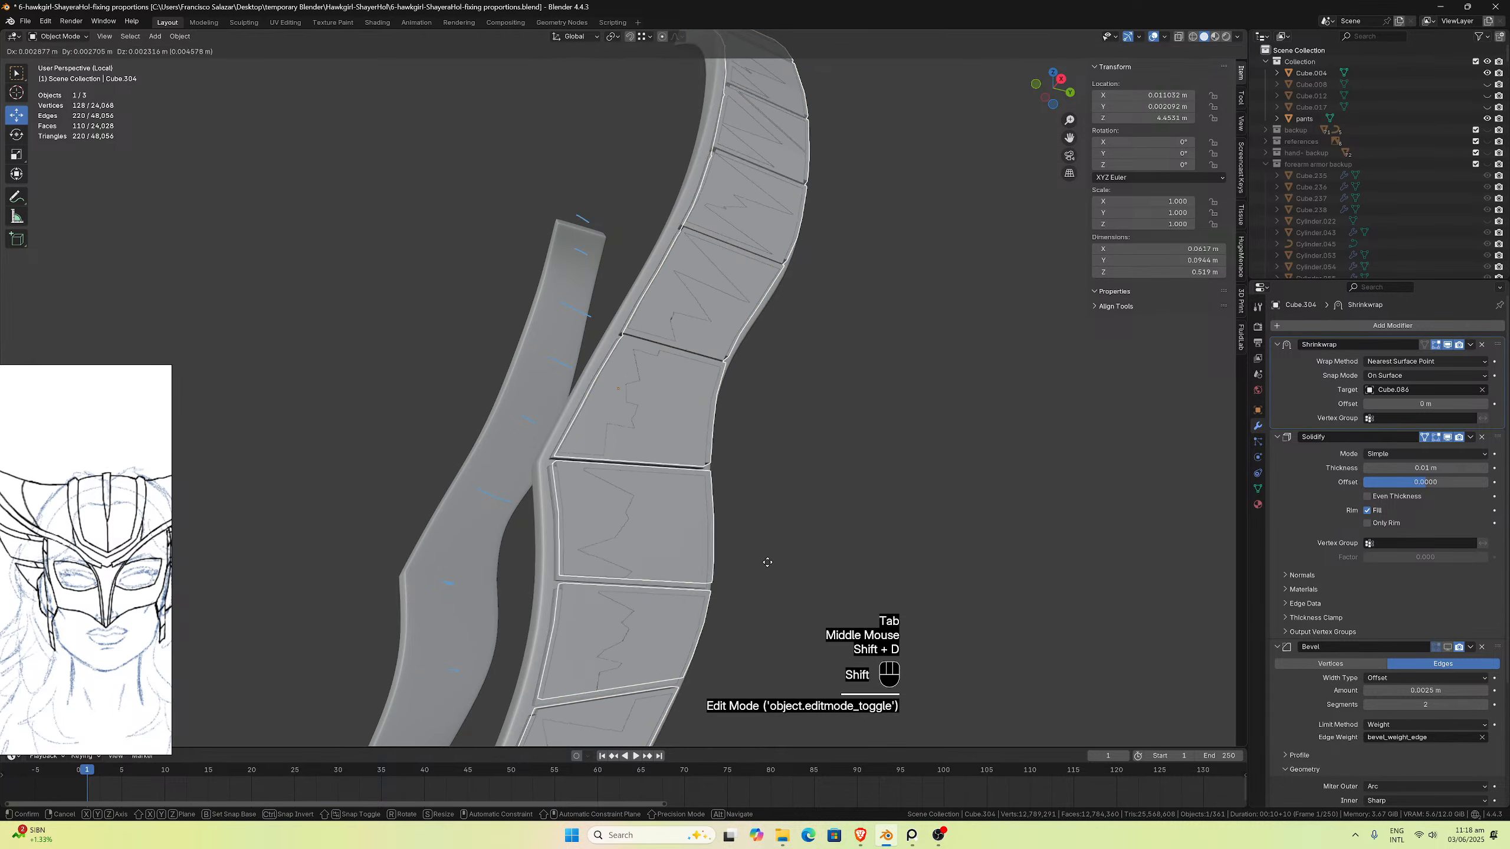
pyautogui.press('Escape')
pyautogui.press('m')
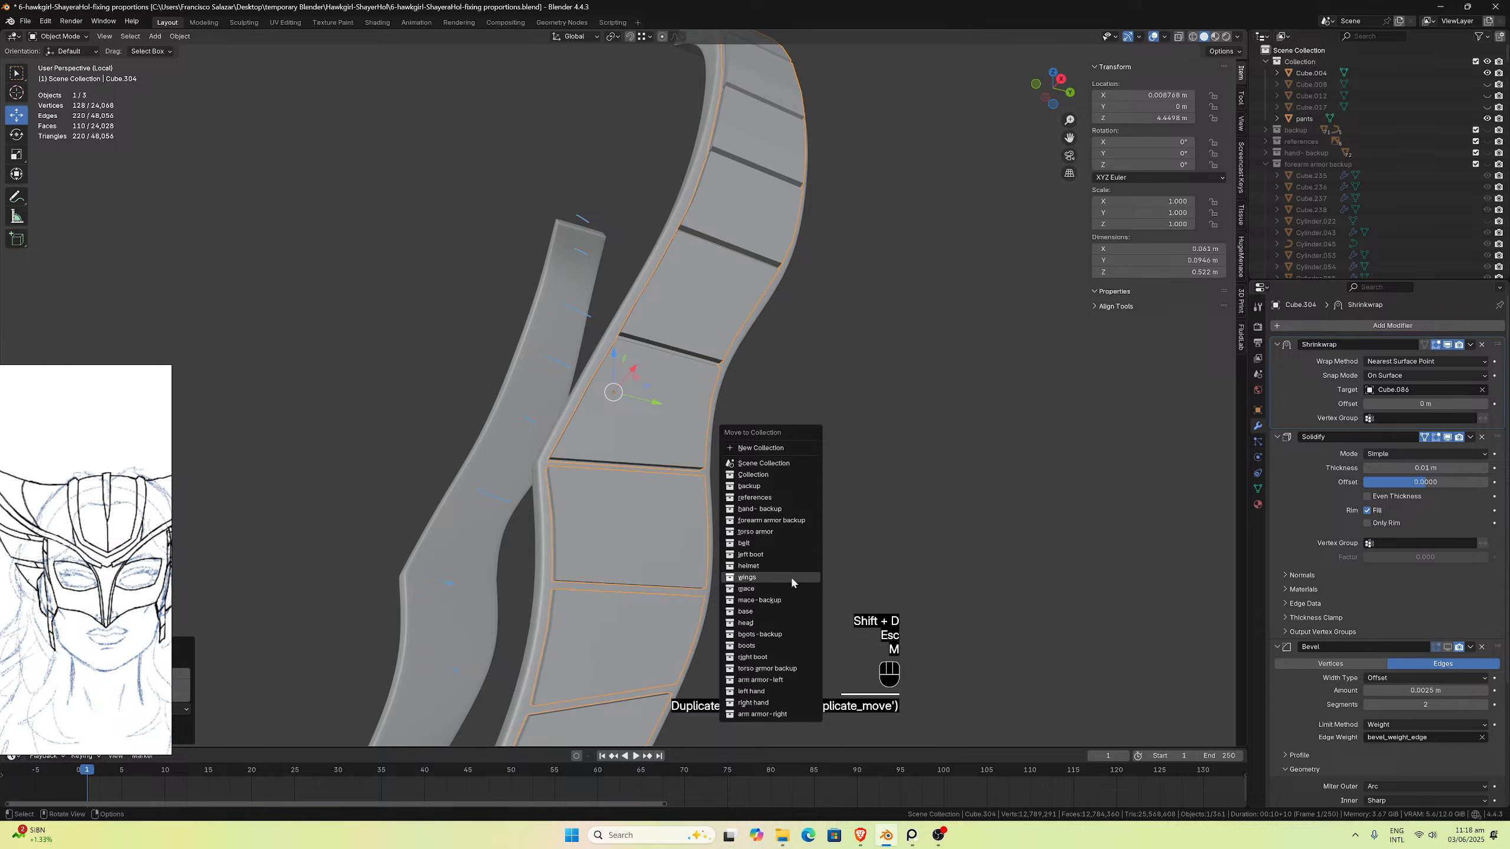
pyautogui.click(750, 485)
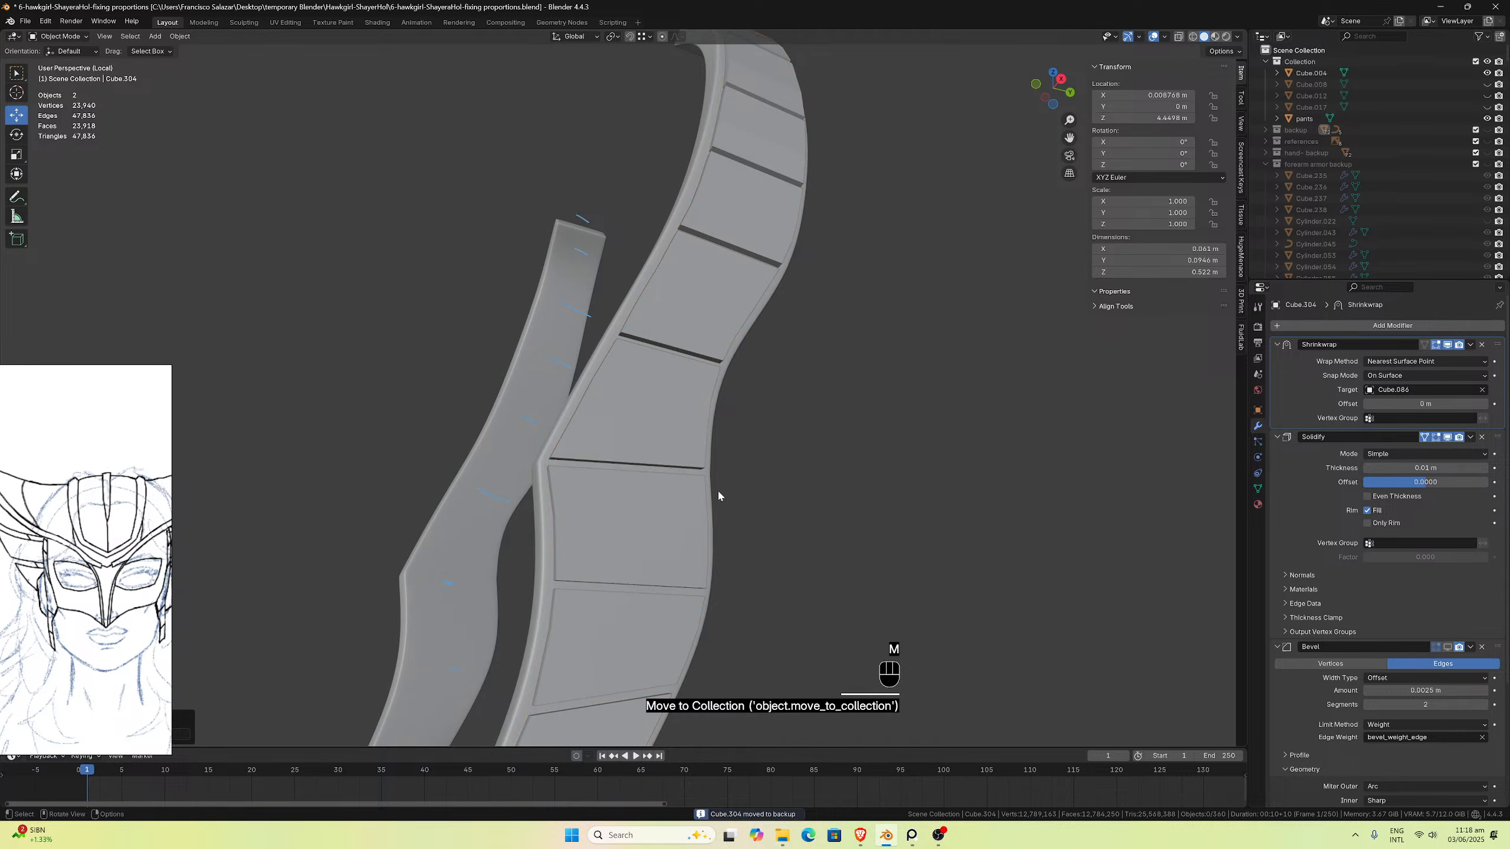
# Step: Select the original side panels and leave the isolated view to show the full character model
pyautogui.click(668, 501)
pyautogui.scroll(-1, 668, 501)
pyautogui.press('KP_Divide')
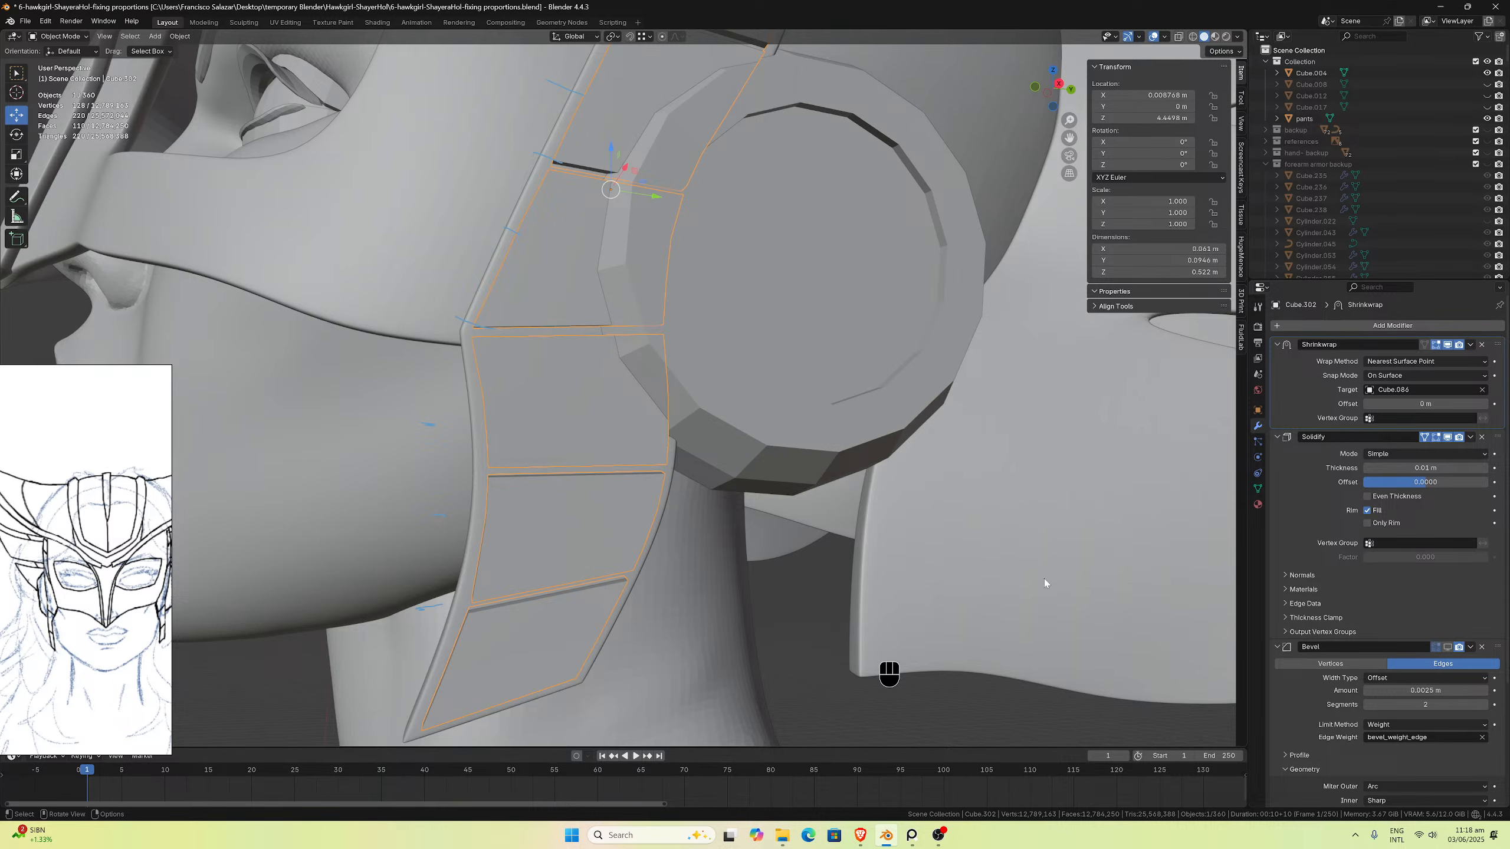
pyautogui.scroll(-3, 678, 477)
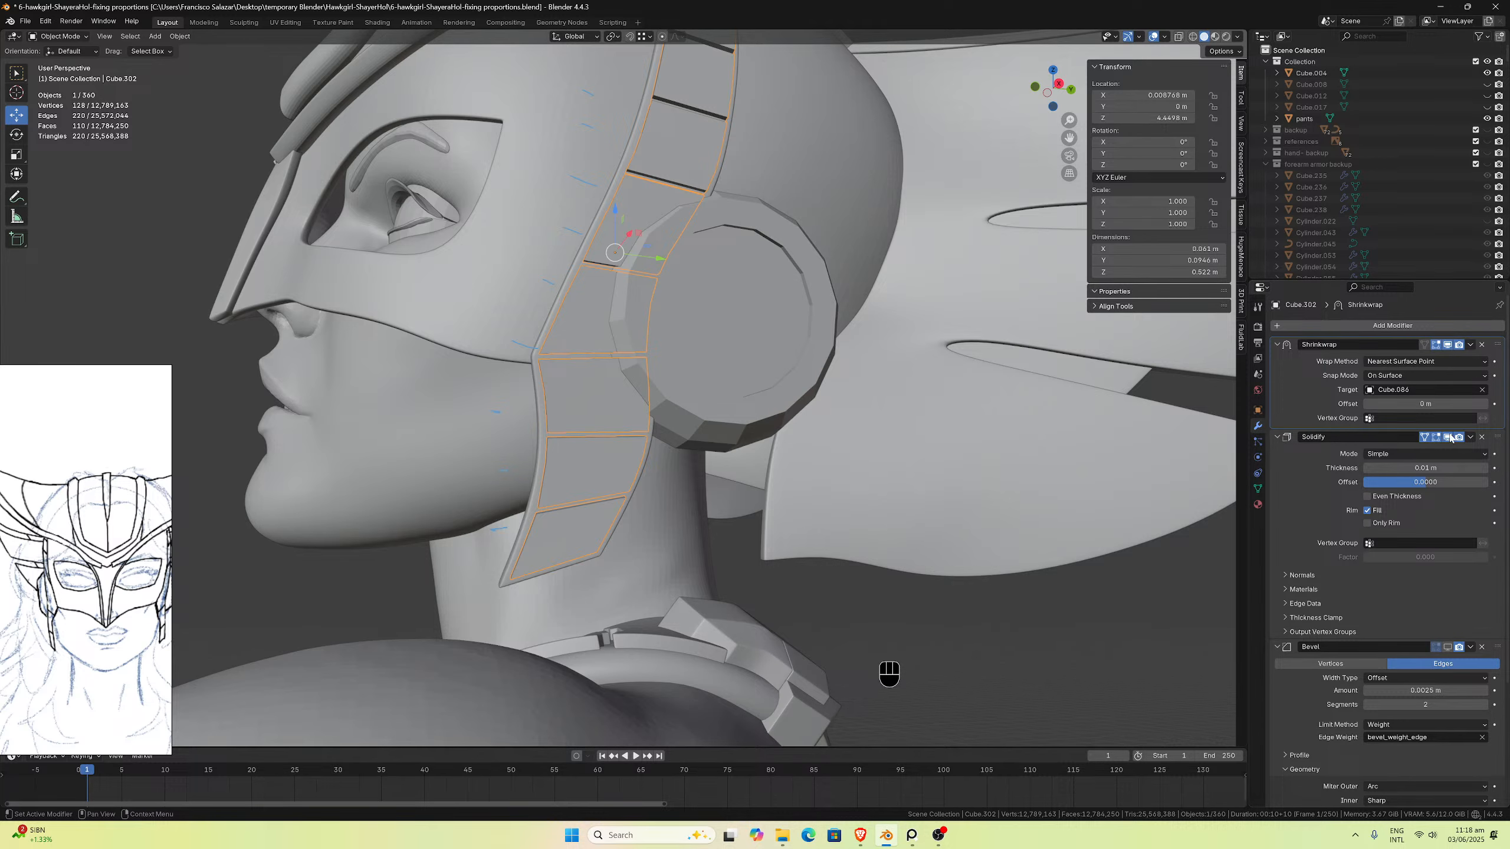
# Step: Apply the Shrinkwrap and Solidify modifiers on the side panels
pyautogui.scroll(-1, 937, 415)
pyautogui.moveTo(936, 415); pyautogui.dragTo(783, 392, button='middle')
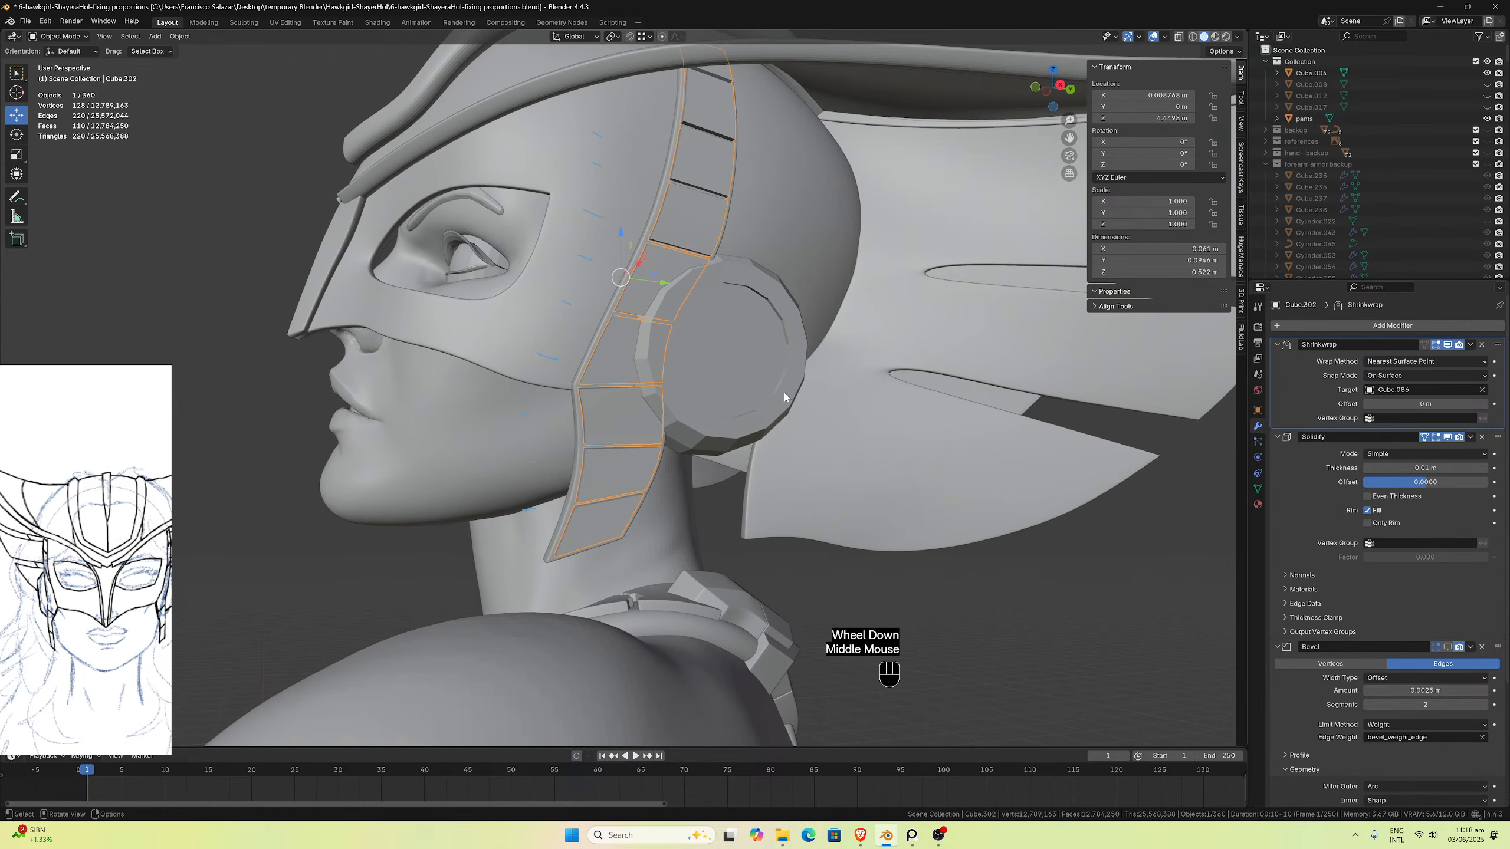
pyautogui.click(1470, 344)
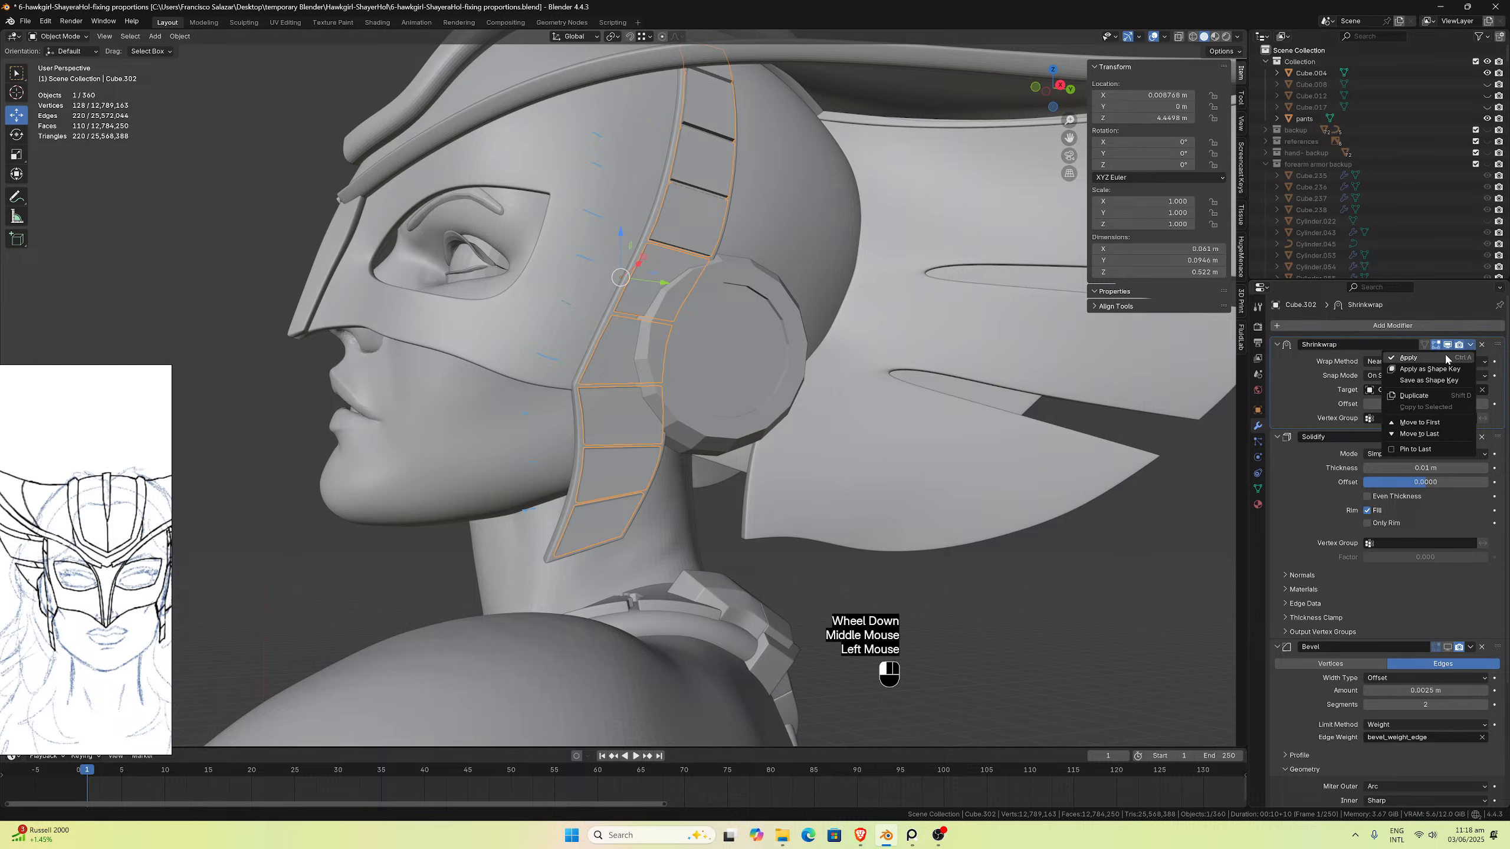
pyautogui.click(1453, 357)
pyautogui.click(1470, 344)
pyautogui.click(1456, 360)
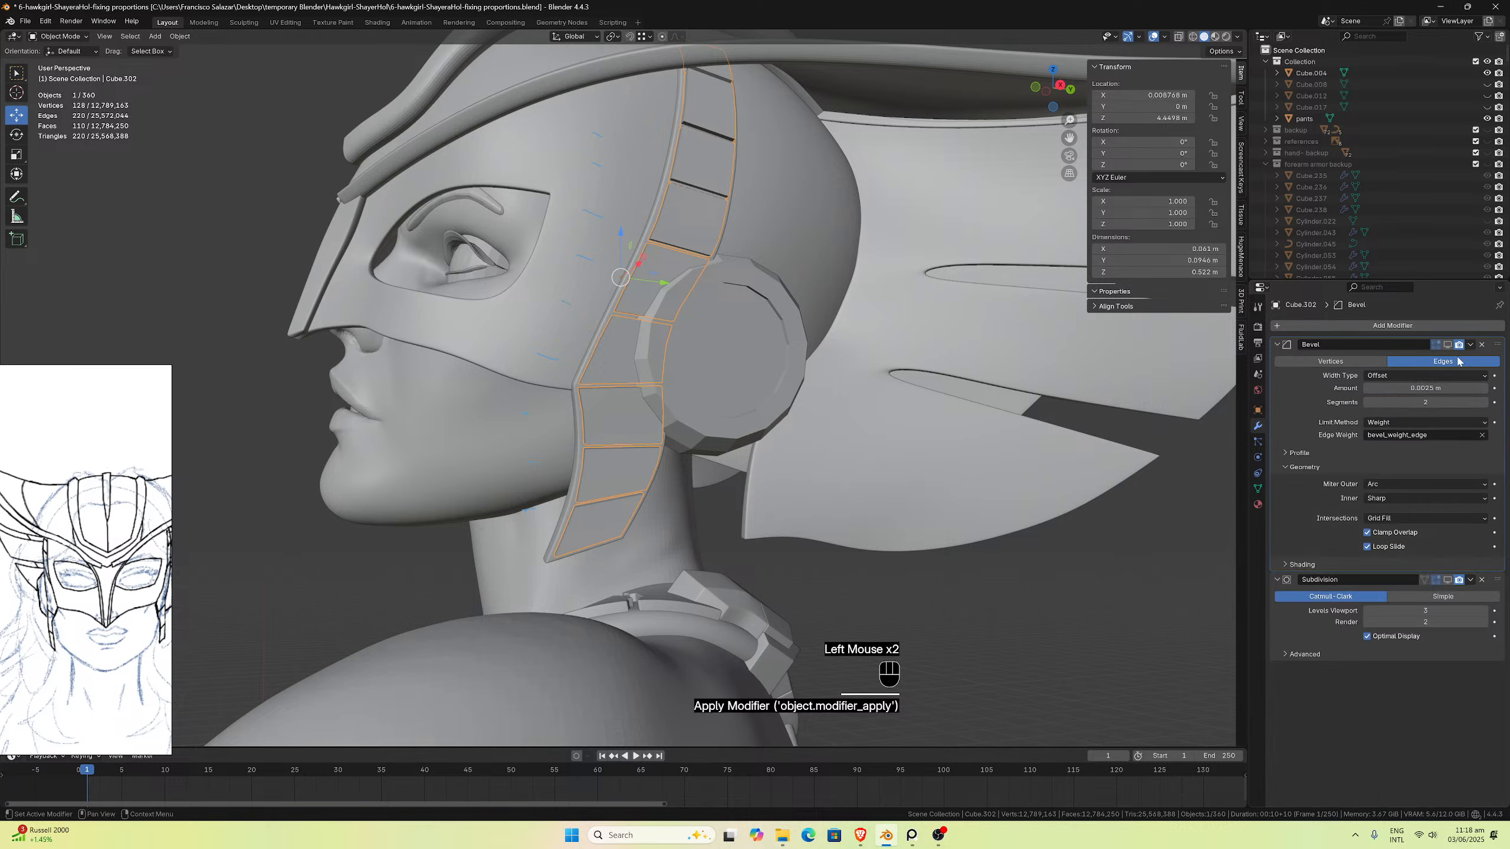
# Step: Turn on viewport display for the side panels' Bevel and Subdivision modifiers
pyautogui.click(1469, 344)
pyautogui.click(1450, 358)
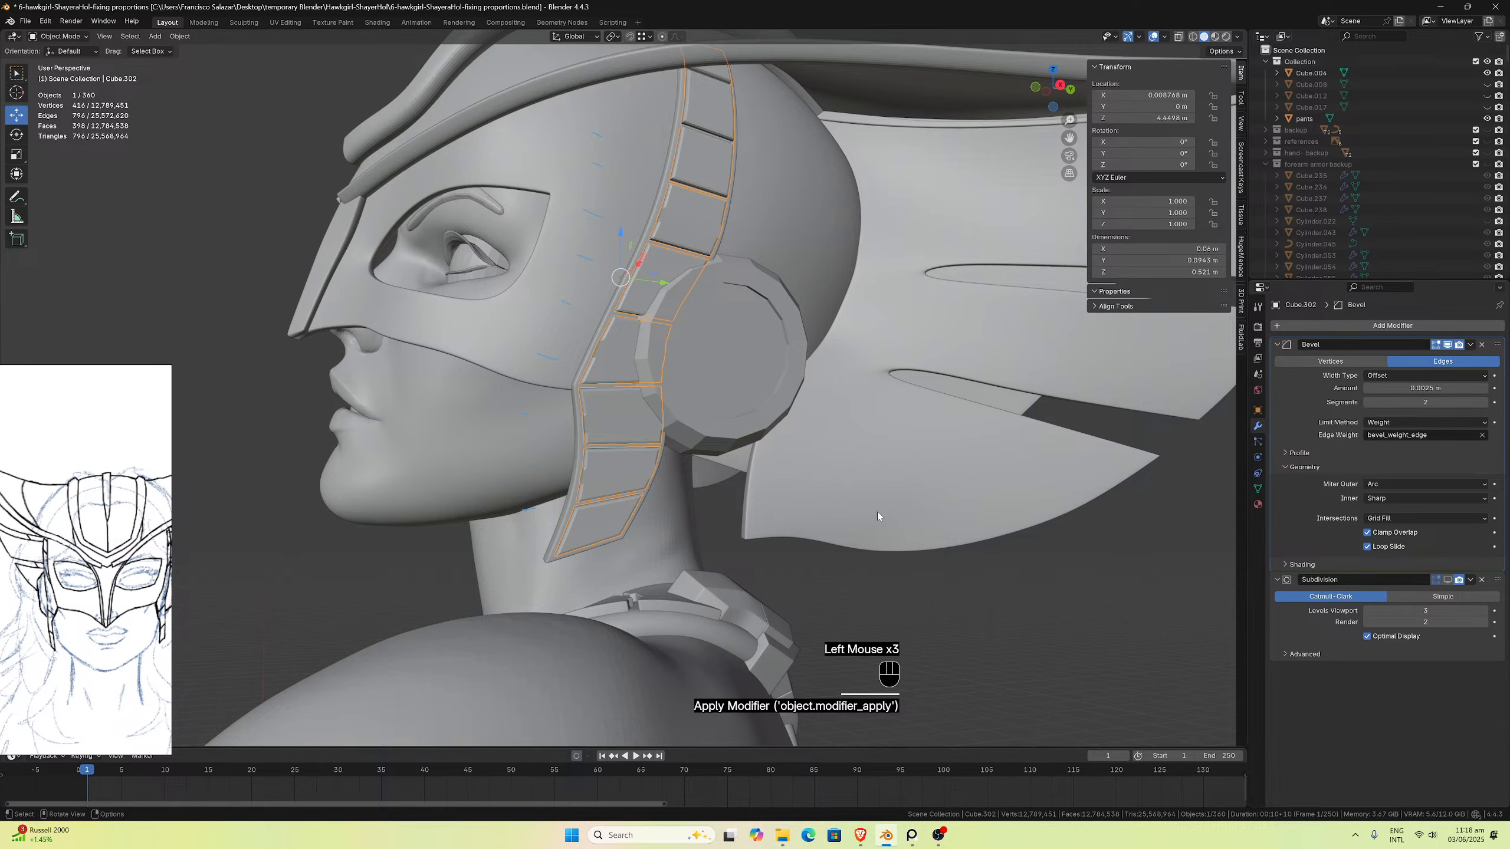
pyautogui.click(1447, 580)
pyautogui.scroll(2, 815, 513)
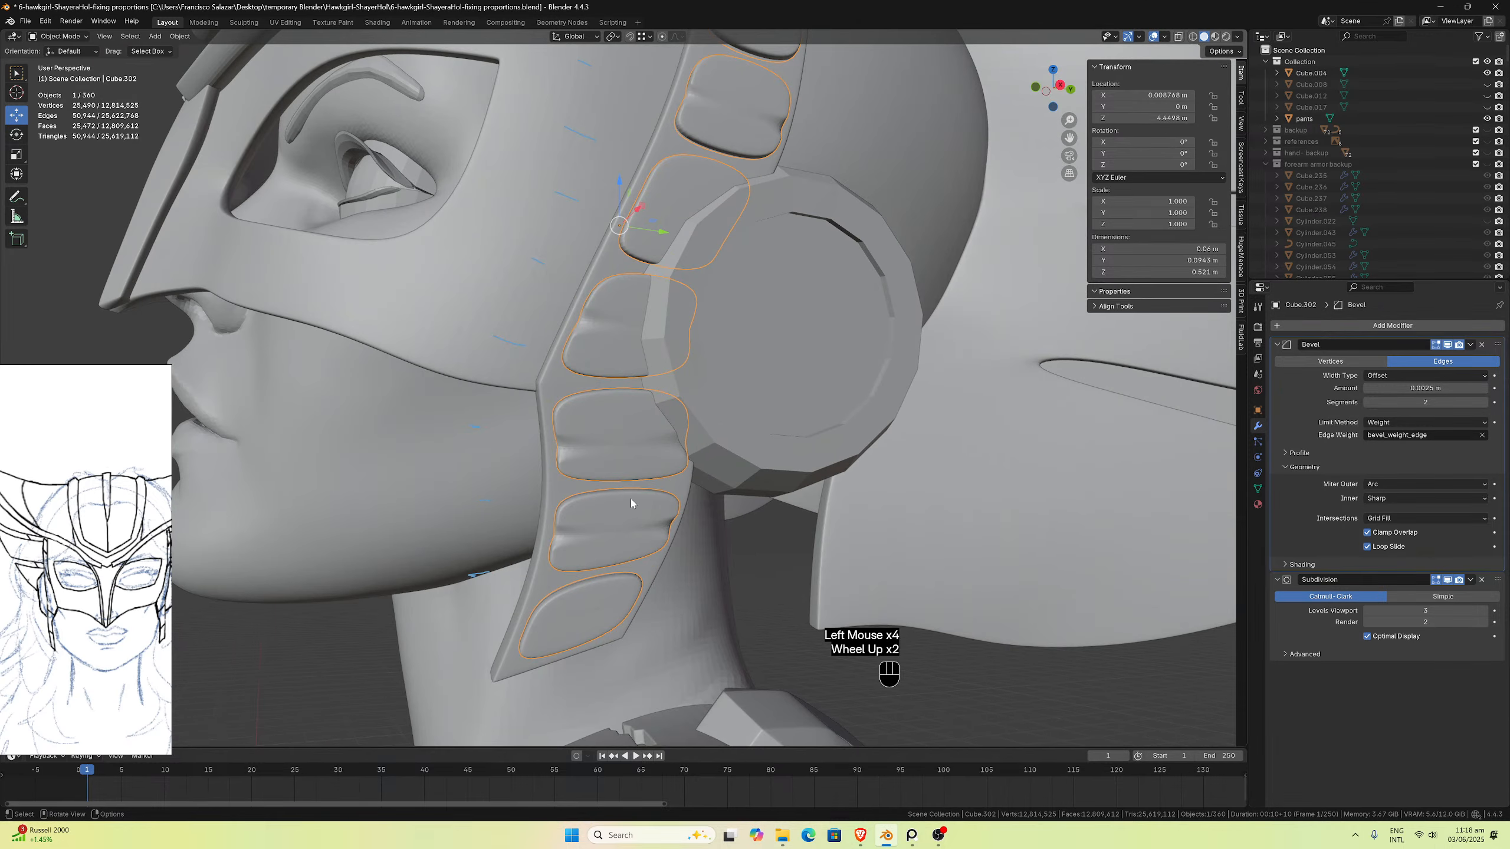
# Step: Copy the modifiers from the helmet's base strip to the side panels, including the Mirror
pyautogui.click(626, 508)
pyautogui.scroll(-1, 625, 509)
pyautogui.moveTo(361, 379); pyautogui.dragTo(630, 431, button='middle')
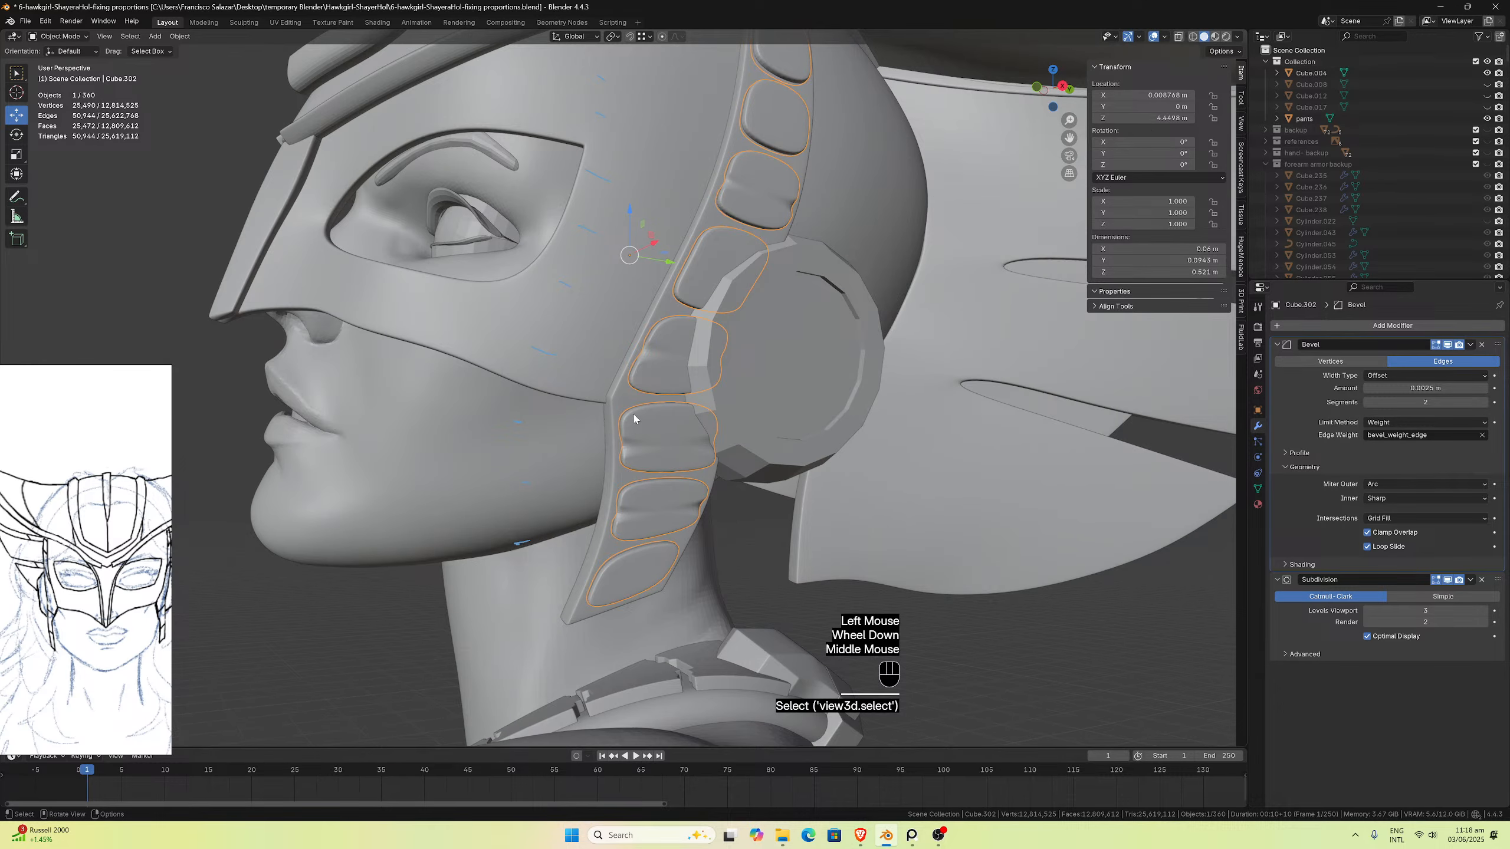
pyautogui.keyDown('shift'); pyautogui.click(620, 401); pyautogui.keyUp('shift')
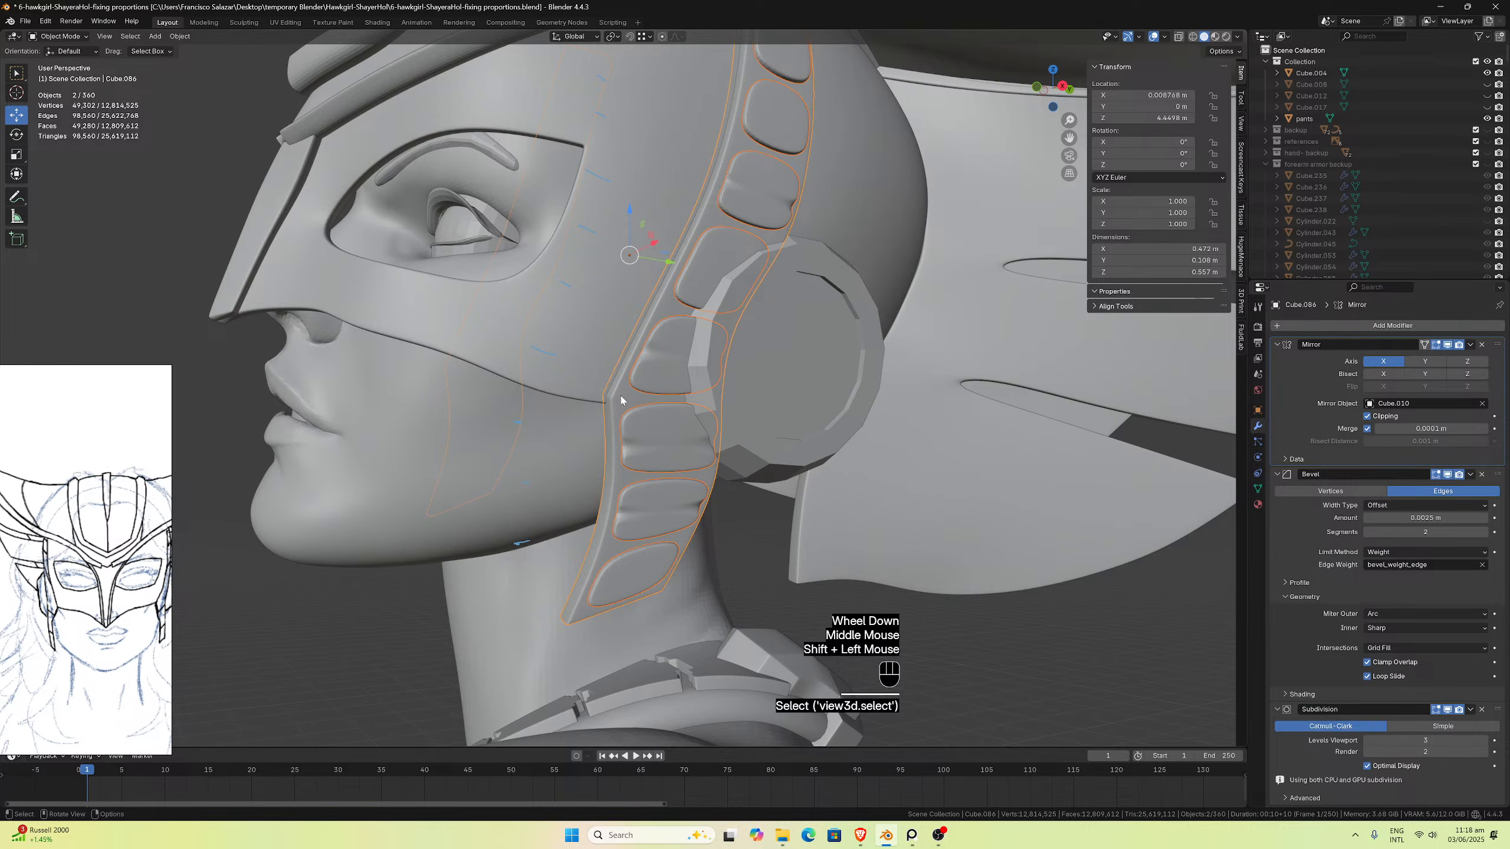
pyautogui.hotkey('ctrl', 'l')
pyautogui.click(620, 398)
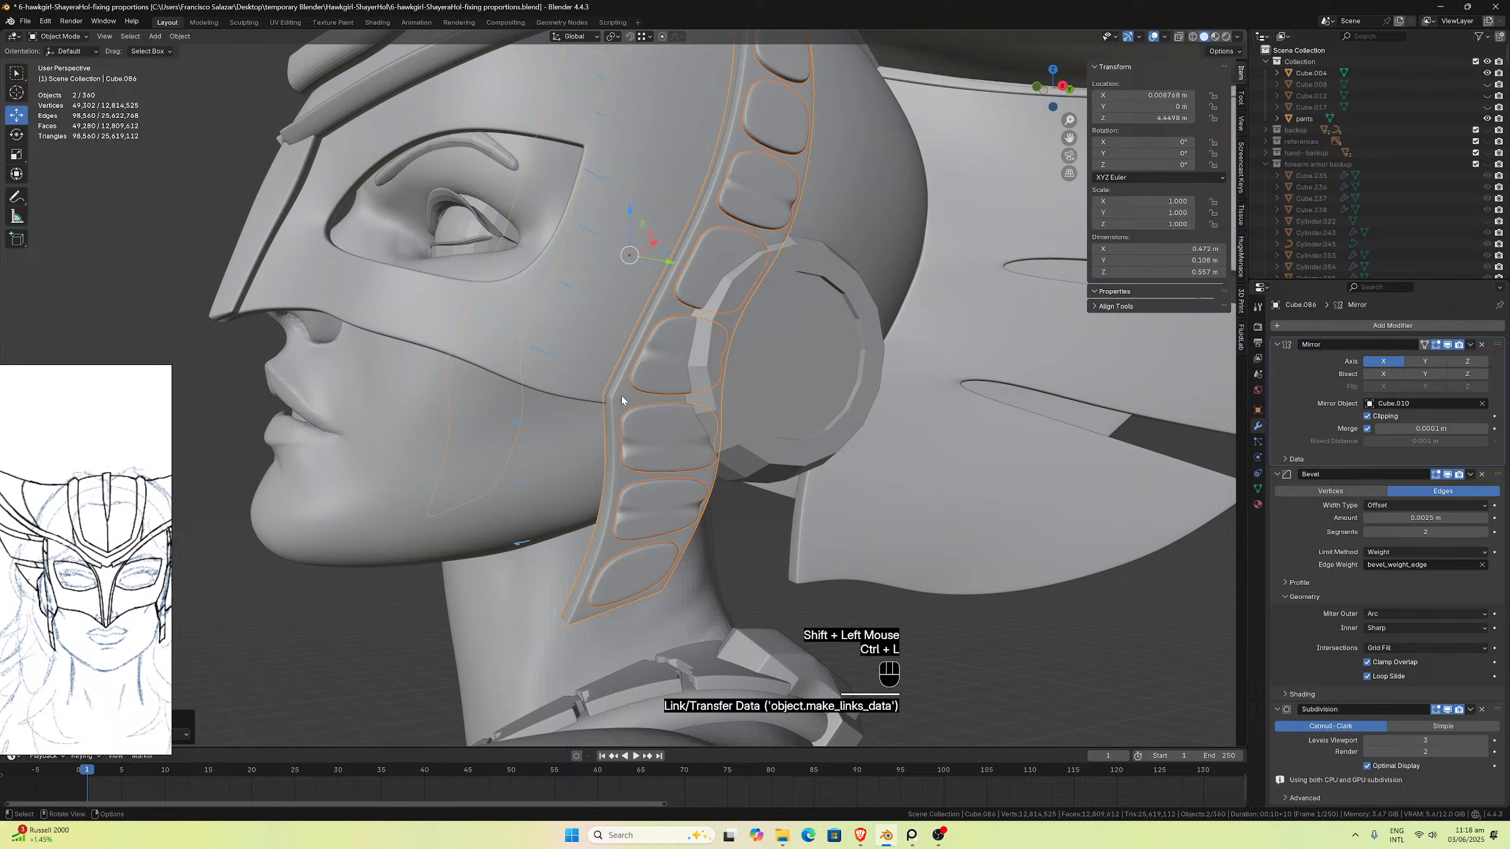
# Step: Isolate the side panels in local view and enter Edit Mode with edge selection
pyautogui.scroll(-1, 617, 394)
pyautogui.moveTo(617, 394); pyautogui.dragTo(691, 488, button='middle')
pyautogui.scroll(2, 499, 368)
pyautogui.scroll(2, 499, 368)
pyautogui.scroll(1, 650, 424)
pyautogui.click(656, 415)
pyautogui.press('KP_Divide')
pyautogui.press('Tab')
pyautogui.scroll(2, 750, 508)
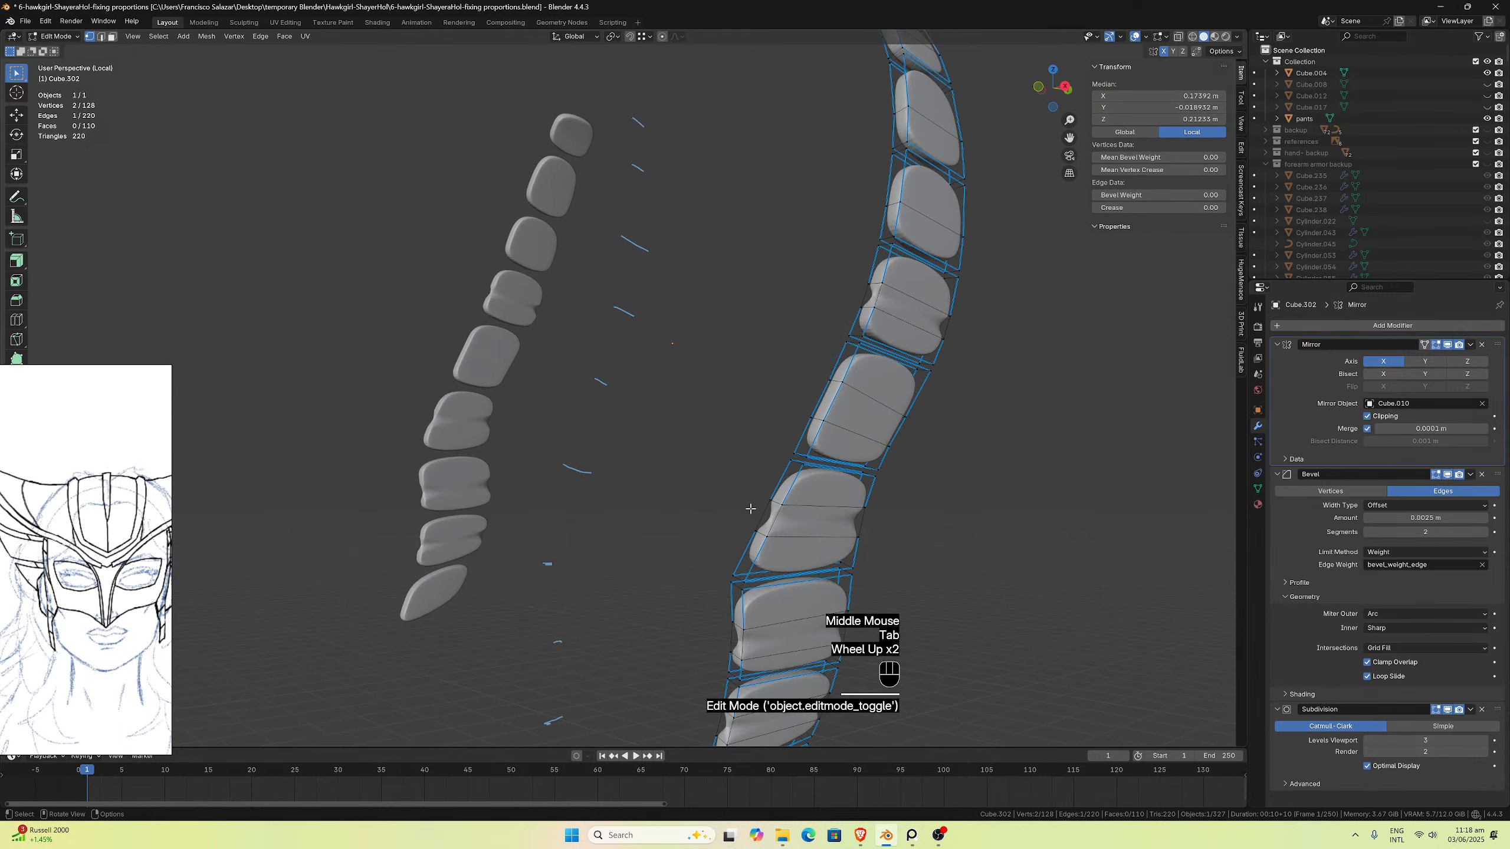
pyautogui.click(101, 37)
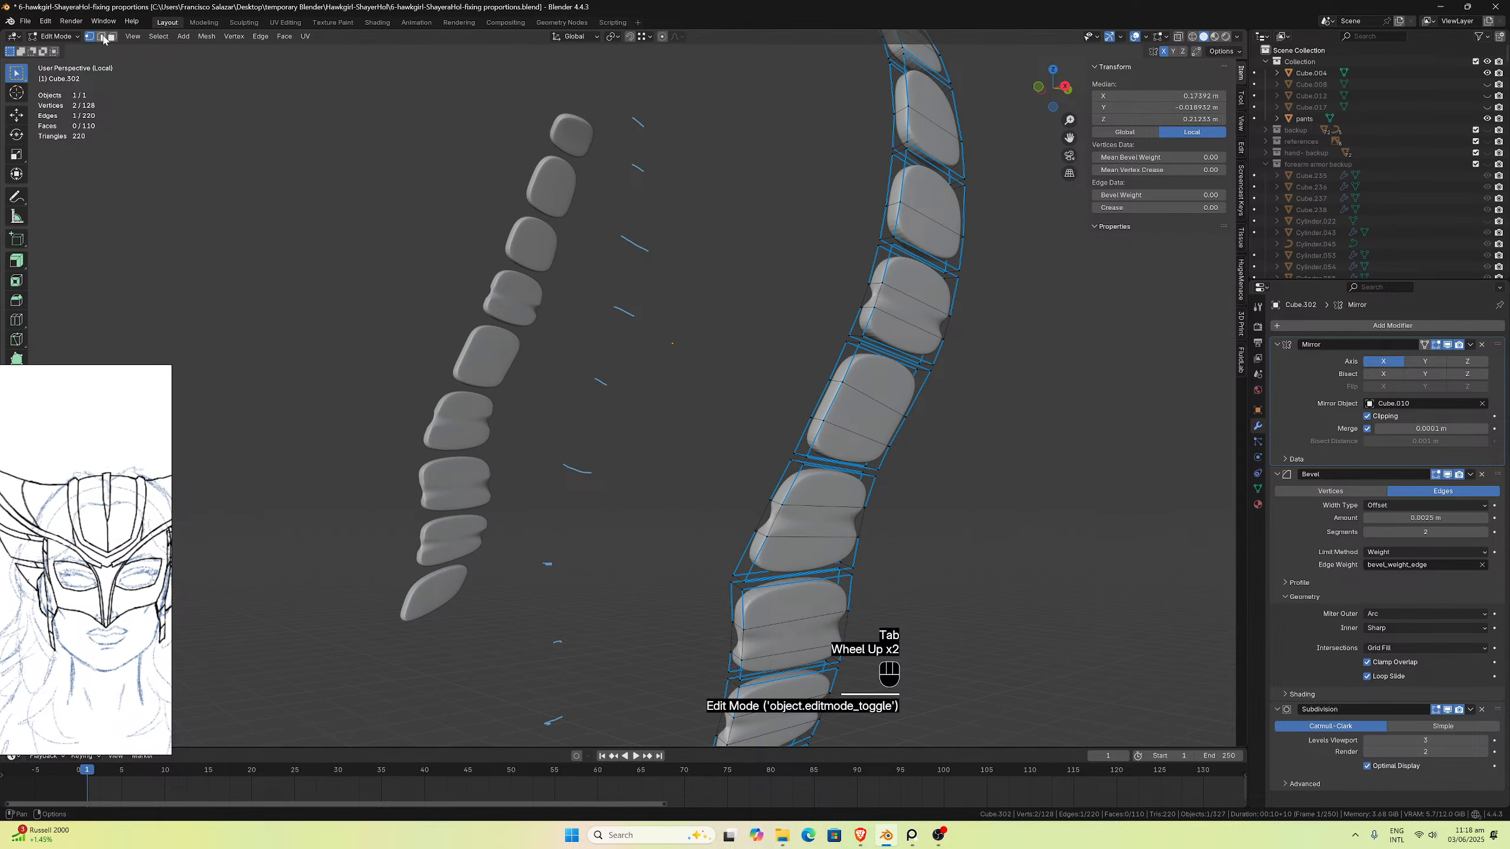
pyautogui.moveTo(735, 351); pyautogui.dragTo(762, 357, button='middle')
# Step: Select the side edge loops of the lower panels with inner cuts, on both the face side and the rear side
pyautogui.click(787, 422)
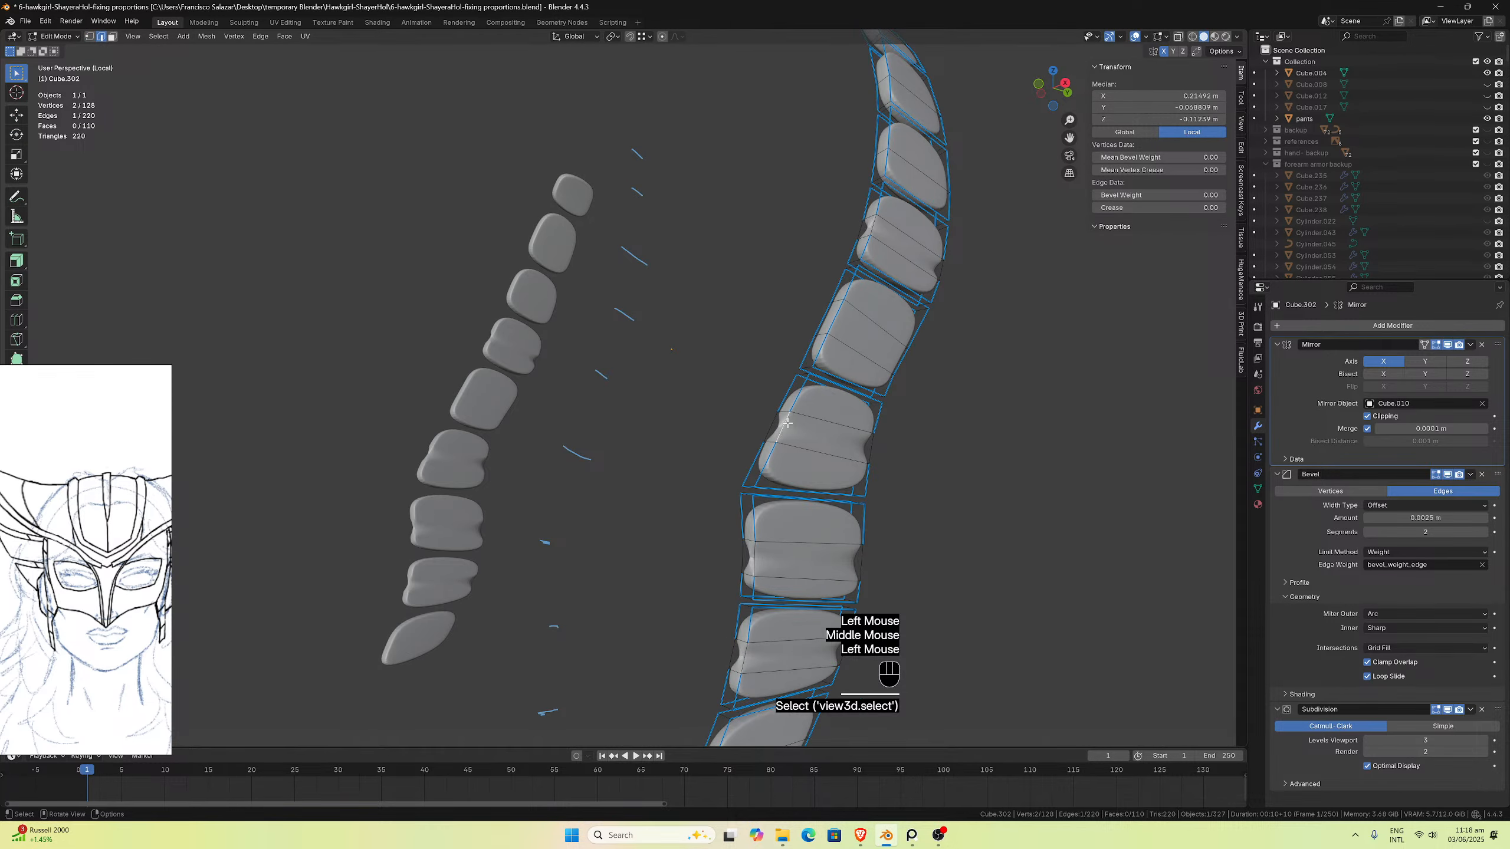
pyautogui.keyDown('alt'); pyautogui.click(783, 446); pyautogui.keyUp('alt')
pyautogui.keyDown('alt'); pyautogui.keyDown('shift'); pyautogui.click(757, 549); pyautogui.keyUp('shift'); pyautogui.keyUp('alt')
pyautogui.keyDown('alt'); pyautogui.keyDown('shift'); pyautogui.click(740, 558); pyautogui.keyUp('shift'); pyautogui.keyUp('alt')
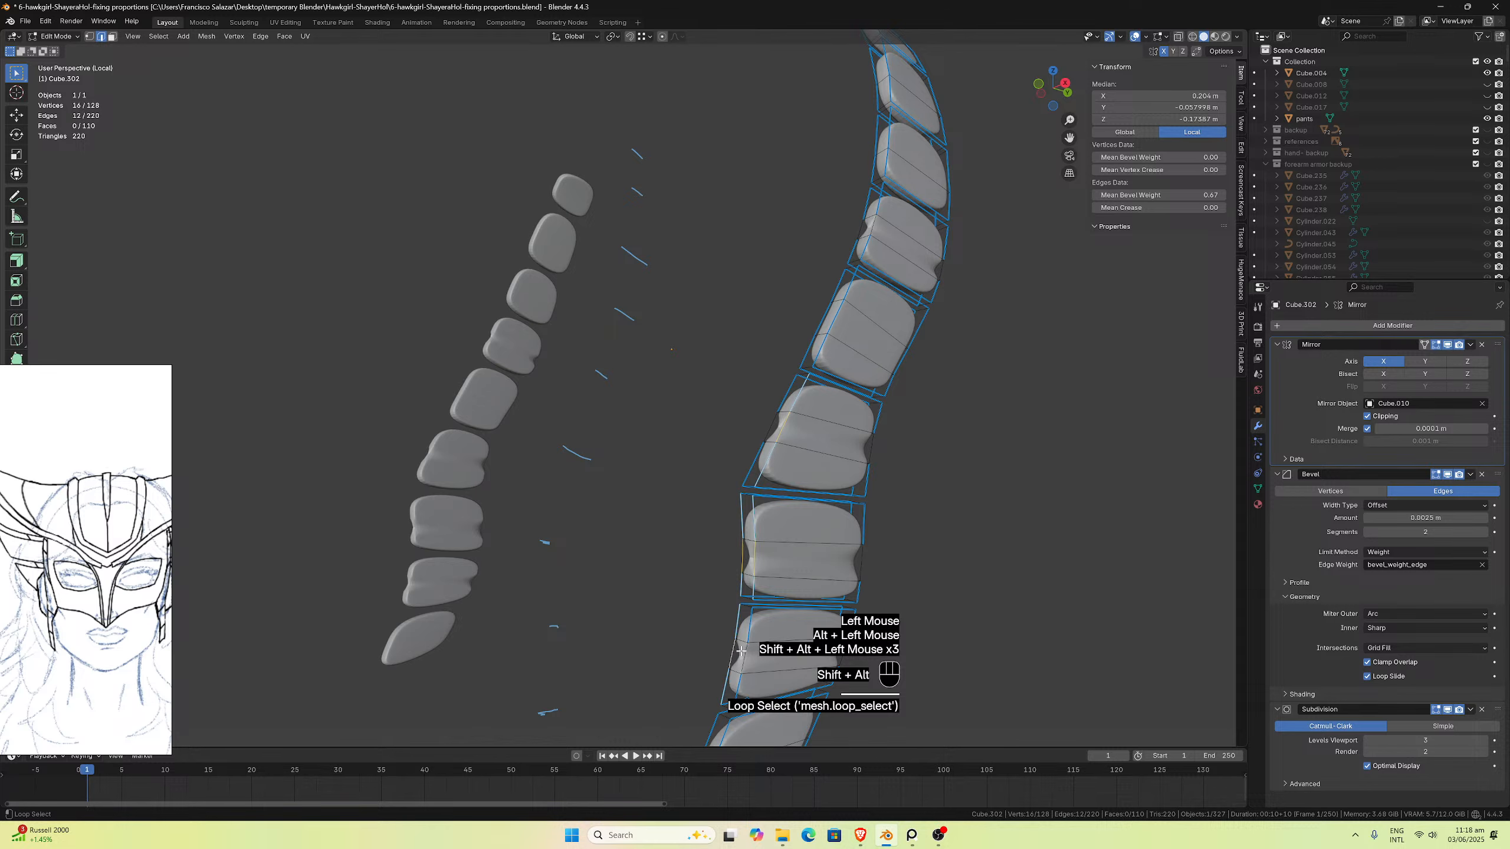
pyautogui.keyDown('alt'); pyautogui.keyDown('shift'); pyautogui.click(740, 650); pyautogui.keyUp('shift'); pyautogui.keyUp('alt')
pyautogui.moveTo(740, 651); pyautogui.dragTo(570, 590, button='middle')
pyautogui.keyDown('alt'); pyautogui.keyDown('shift'); pyautogui.click(453, 562); pyautogui.keyUp('shift'); pyautogui.keyUp('alt')
pyautogui.keyDown('alt'); pyautogui.keyDown('shift'); pyautogui.click(468, 523); pyautogui.keyUp('shift'); pyautogui.keyUp('alt')
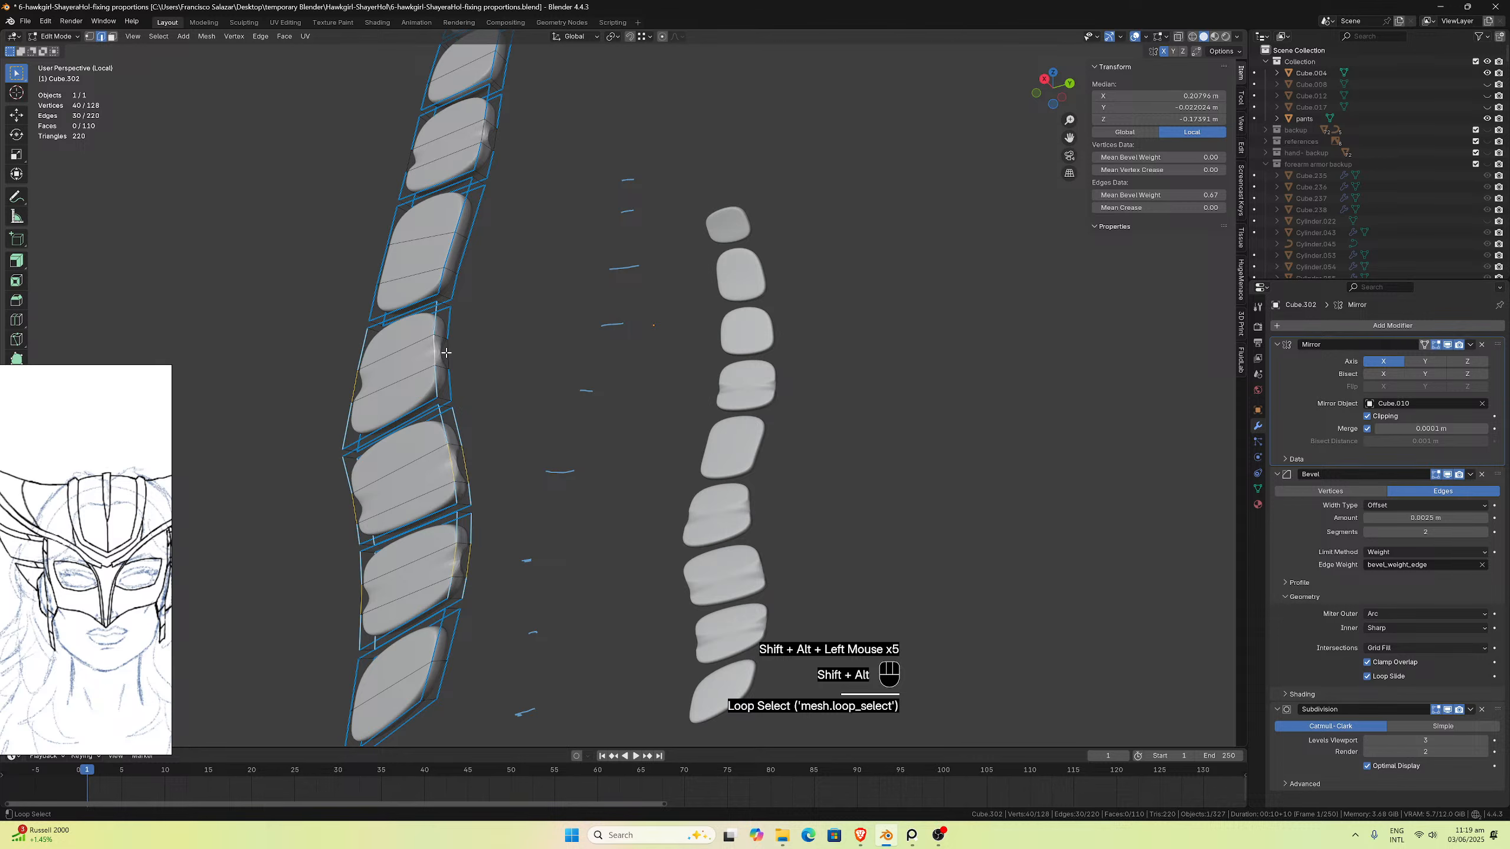
# Step: Add the remaining side edge loops of the upper pinched panels to the selection and set their mean bevel weight to 1
pyautogui.moveTo(448, 259); pyautogui.dragTo(472, 351, button='middle')
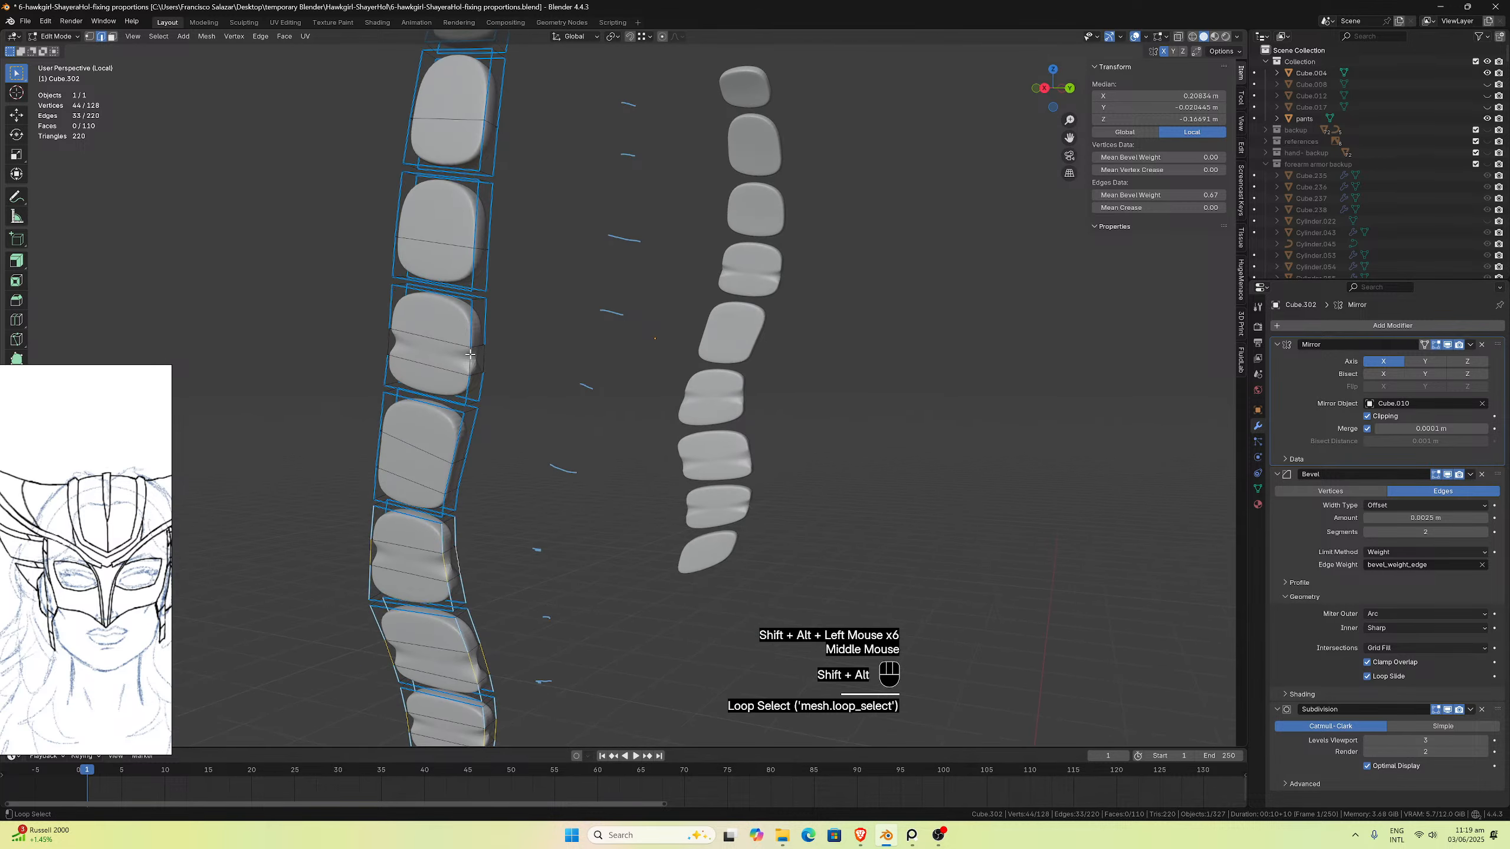
pyautogui.keyDown('alt'); pyautogui.keyDown('shift'); pyautogui.click(471, 354); pyautogui.keyUp('shift'); pyautogui.keyUp('alt')
pyautogui.keyDown('alt'); pyautogui.keyDown('shift'); pyautogui.click(483, 361); pyautogui.keyUp('shift'); pyautogui.keyUp('alt')
pyautogui.moveTo(452, 466); pyautogui.dragTo(808, 380, button='middle')
pyautogui.keyDown('alt'); pyautogui.keyDown('shift'); pyautogui.click(817, 371); pyautogui.keyUp('shift'); pyautogui.keyUp('alt')
pyautogui.keyDown('alt'); pyautogui.keyDown('shift'); pyautogui.click(832, 322); pyautogui.keyUp('shift'); pyautogui.keyUp('alt')
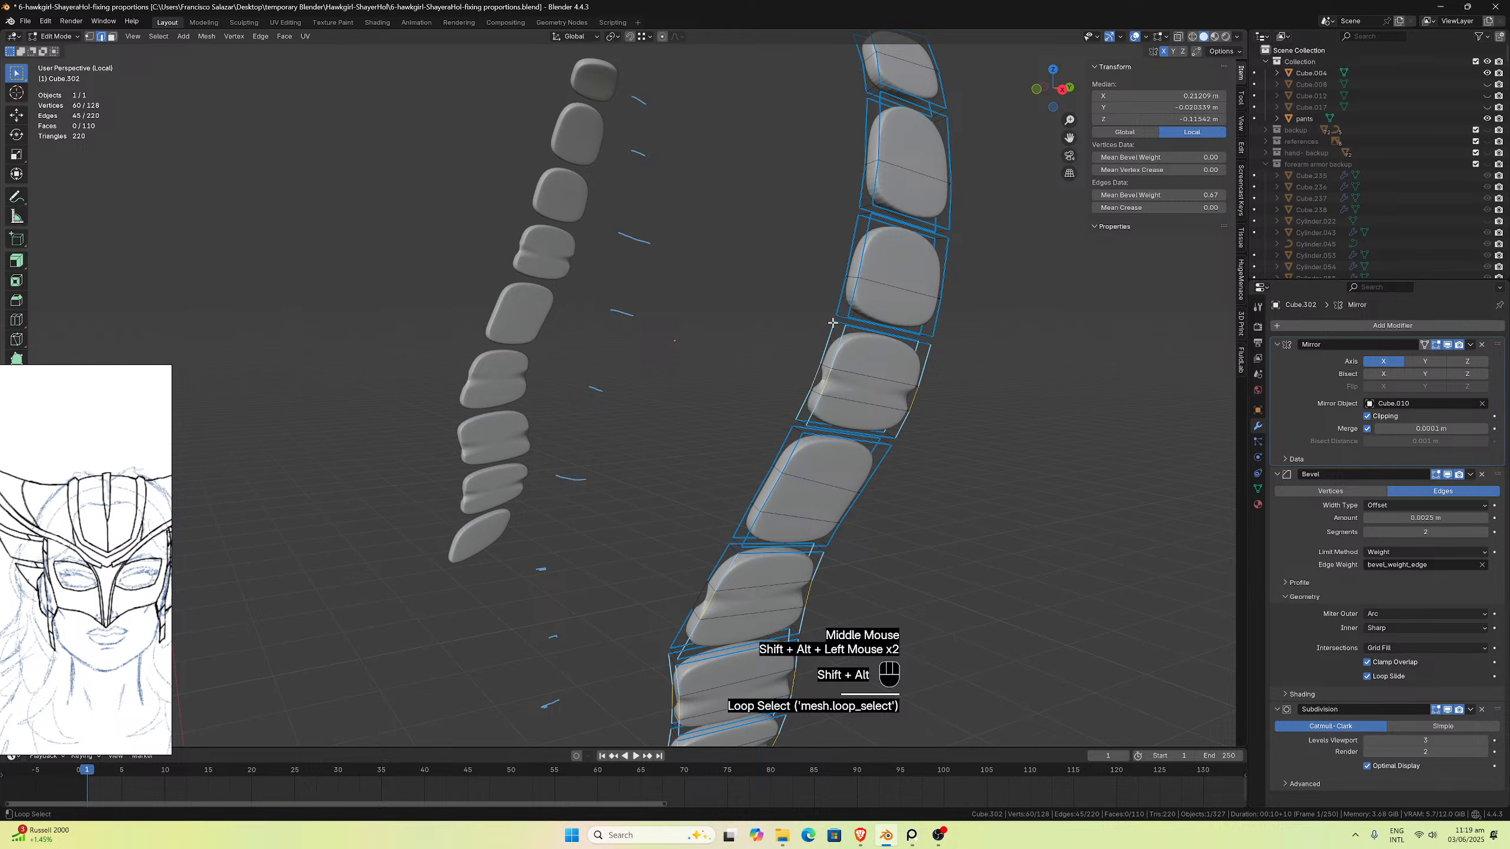
pyautogui.moveTo(847, 283); pyautogui.dragTo(828, 289, button='middle')
pyautogui.click(1182, 190)
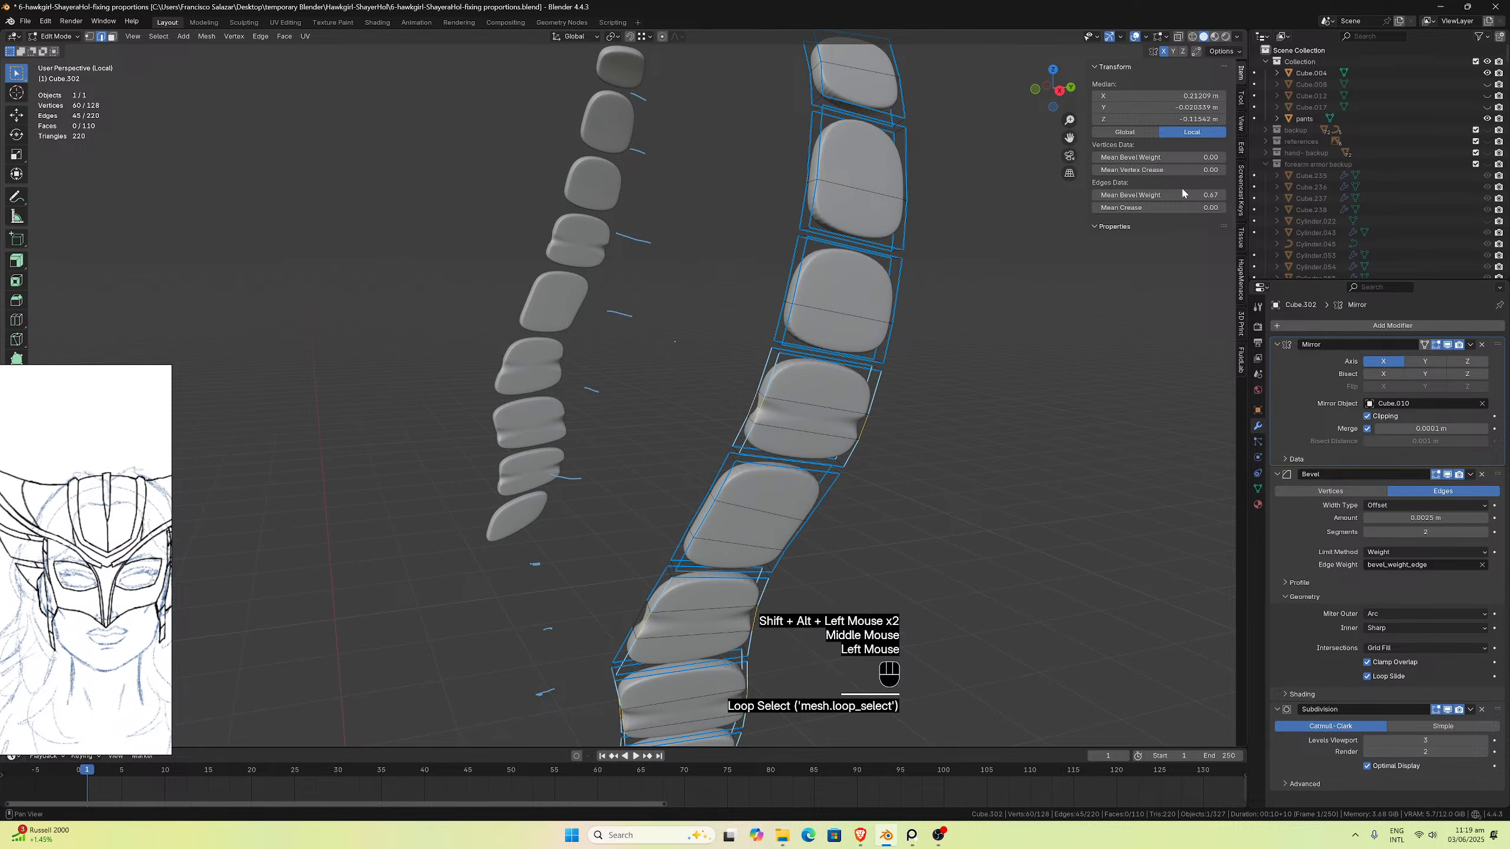
pyautogui.moveTo(1182, 191); pyautogui.dragTo(1188, 193)
# Step: Select the missed face-side edge loop of the lower panel and set its mean bevel weight to 1
pyautogui.moveTo(772, 607); pyautogui.dragTo(744, 610, button='middle')
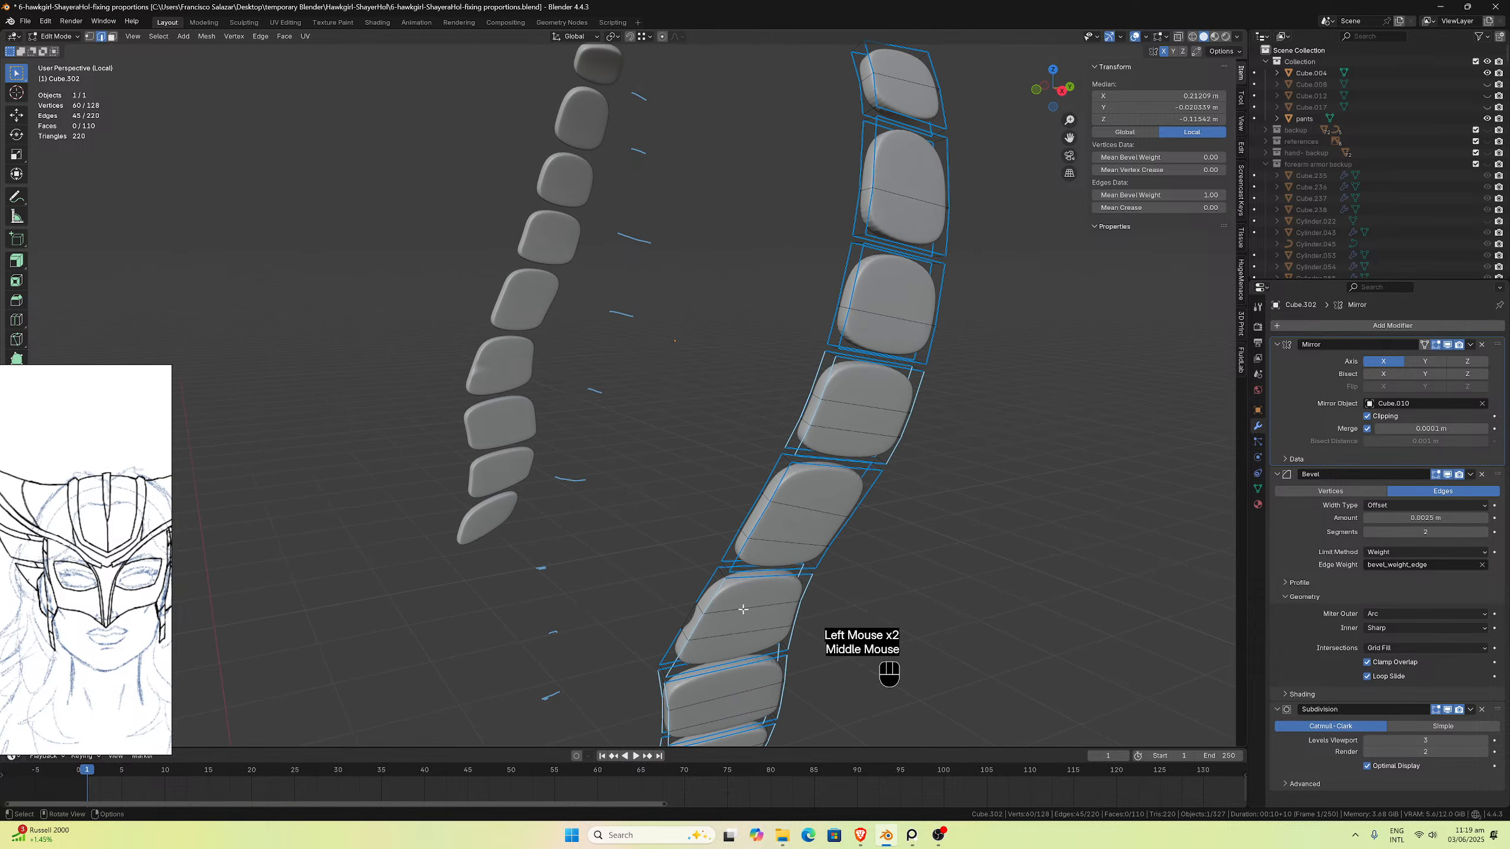
pyautogui.click(694, 611)
pyautogui.keyDown('alt'); pyautogui.click(690, 611); pyautogui.keyUp('alt')
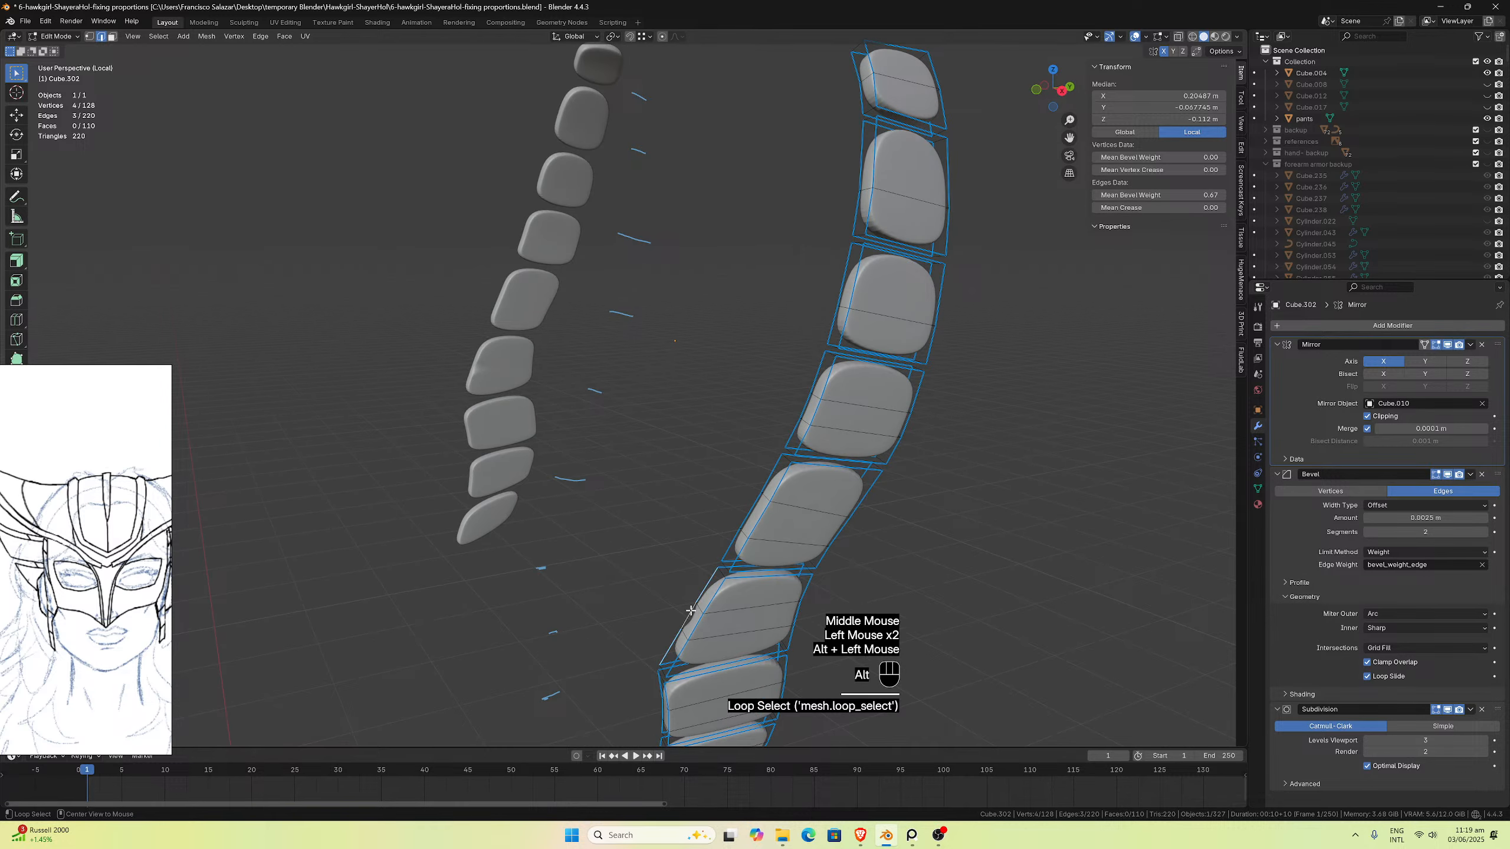
pyautogui.moveTo(1159, 195); pyautogui.dragTo(1169, 196)
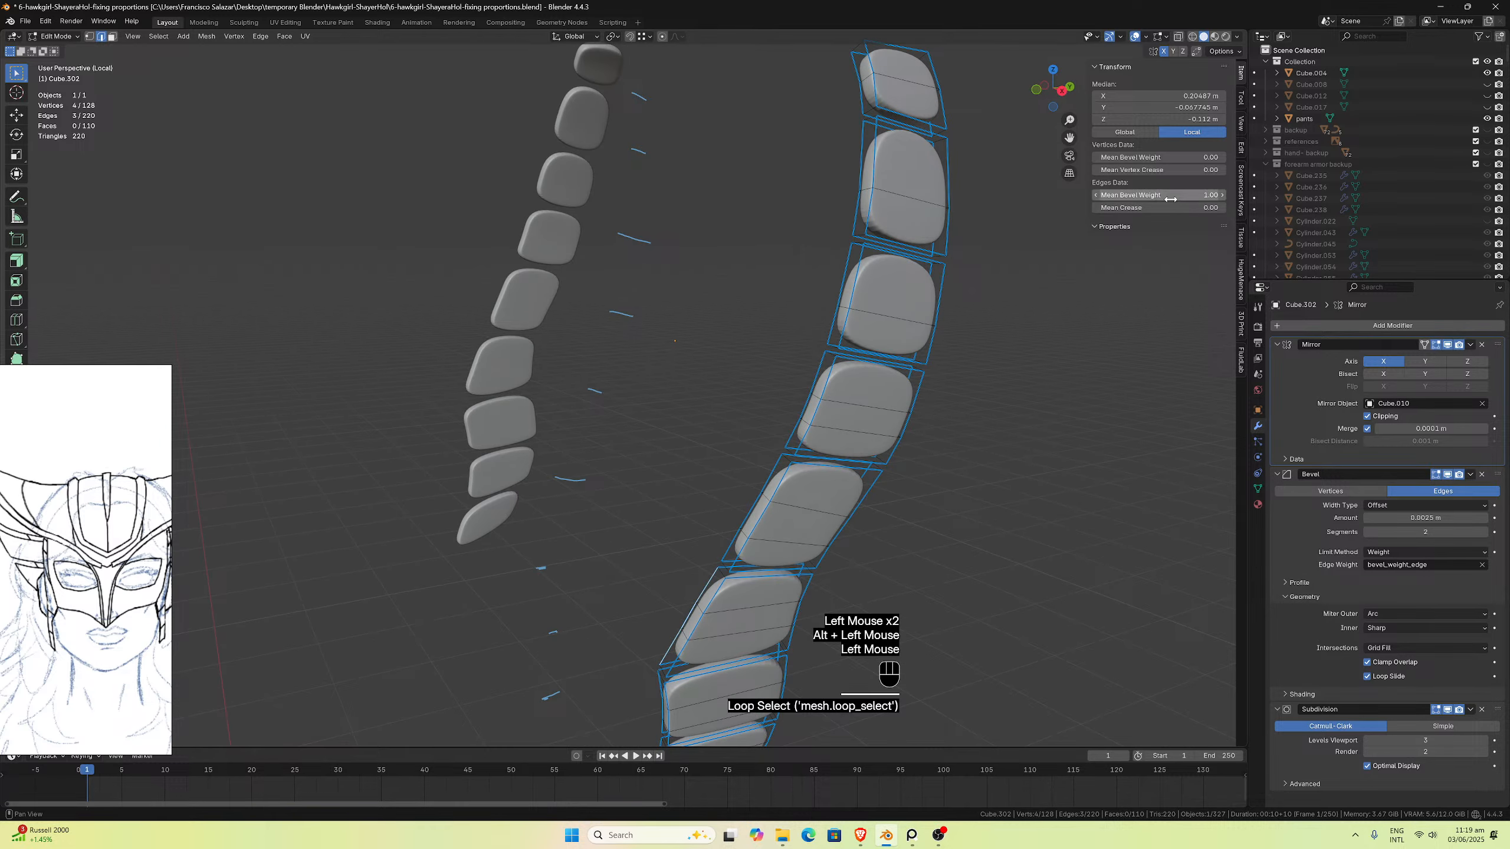
# Step: Select the short corner edges across the thickness of the lower panels on their face side
pyautogui.moveTo(855, 333); pyautogui.dragTo(851, 301, button='middle')
pyautogui.scroll(2, 664, 388)
pyautogui.click(664, 390)
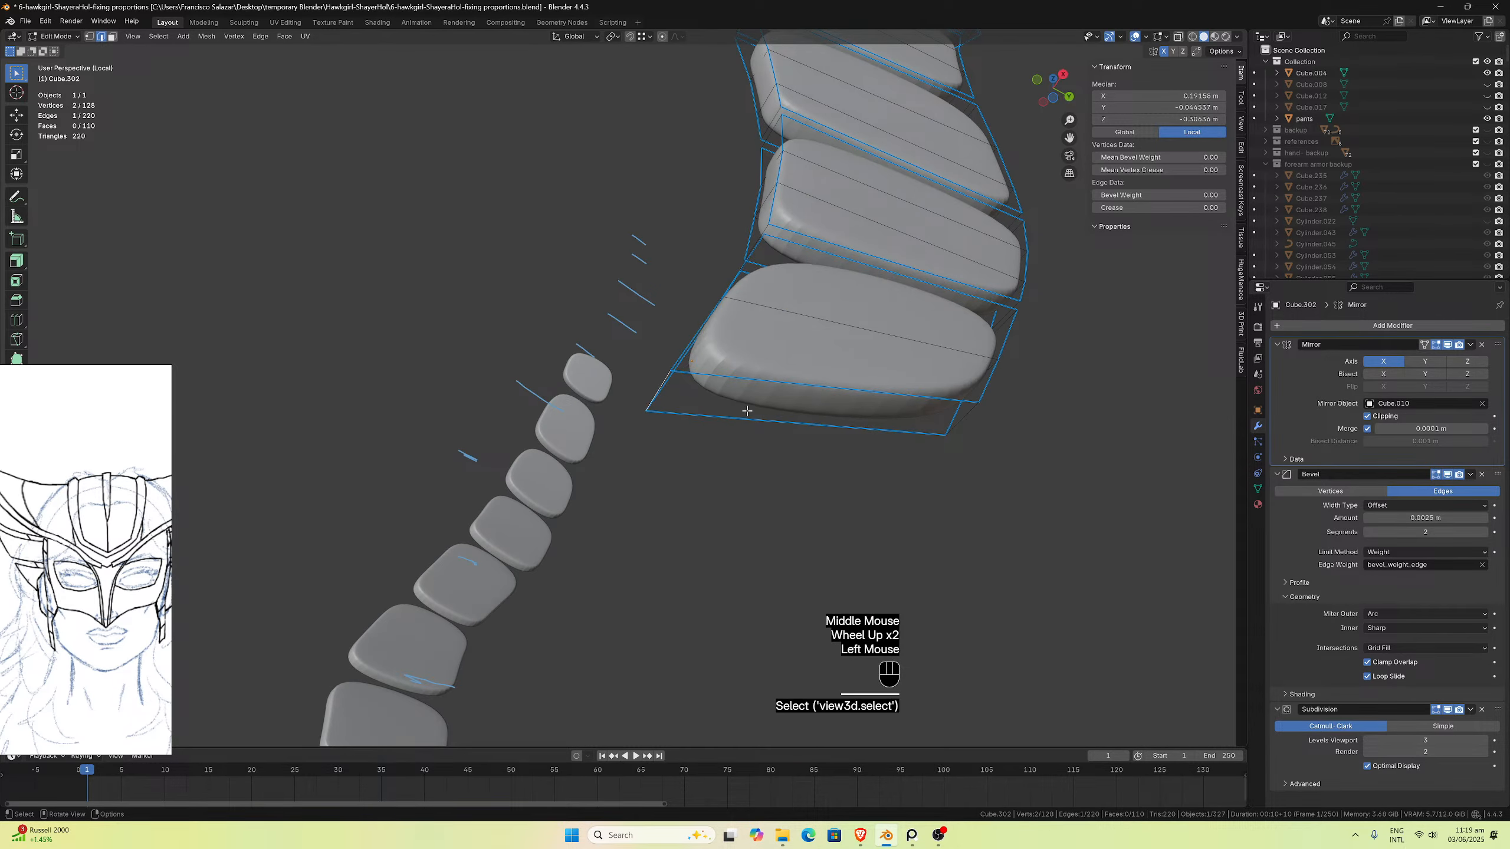
pyautogui.moveTo(745, 412); pyautogui.dragTo(773, 425, button='middle')
pyautogui.click(862, 600)
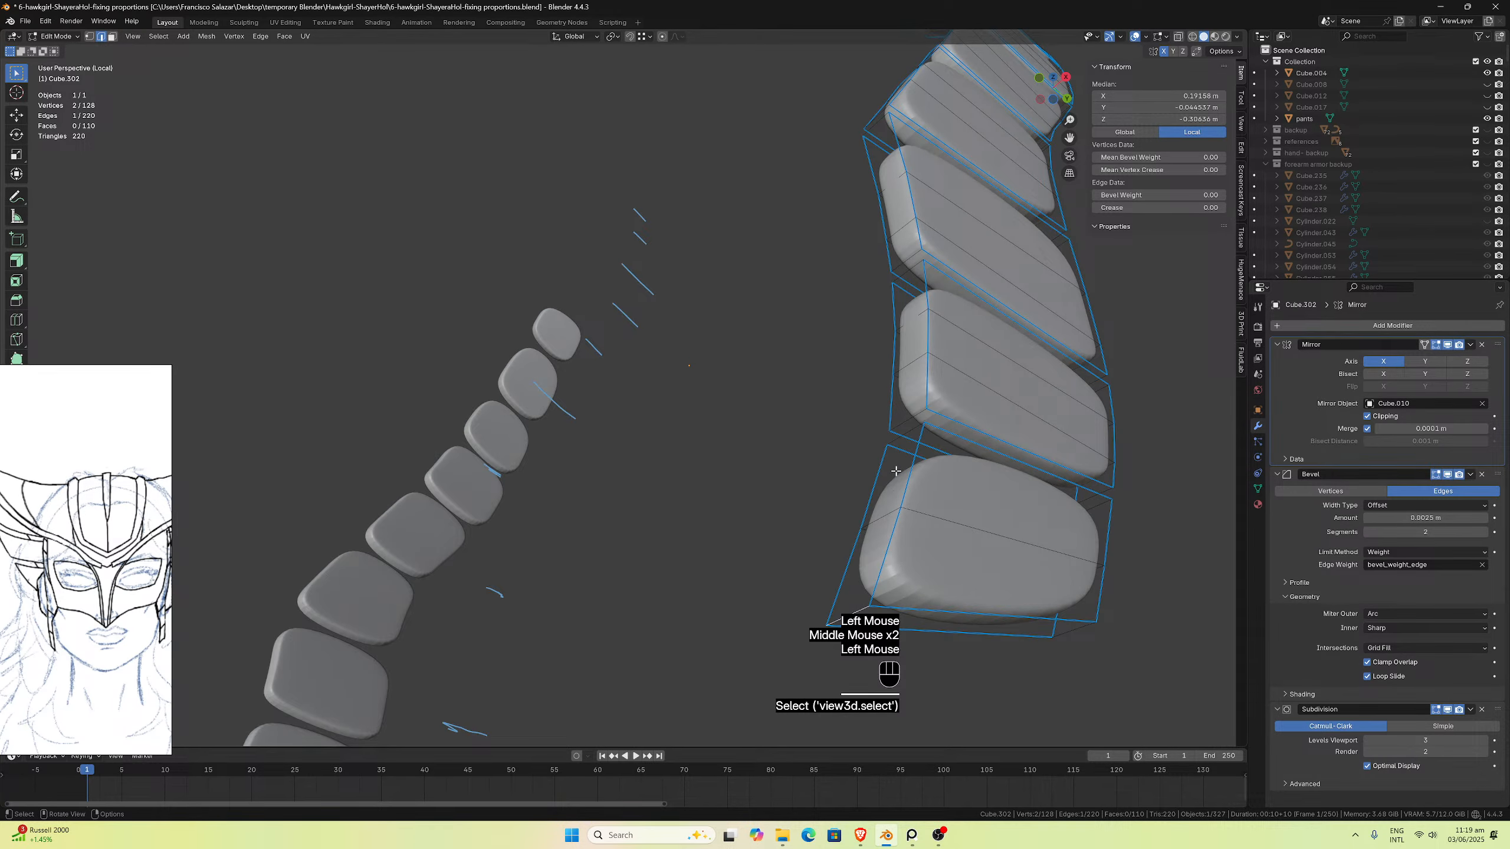
pyautogui.keyDown('shift'); pyautogui.click(908, 426); pyautogui.keyUp('shift')
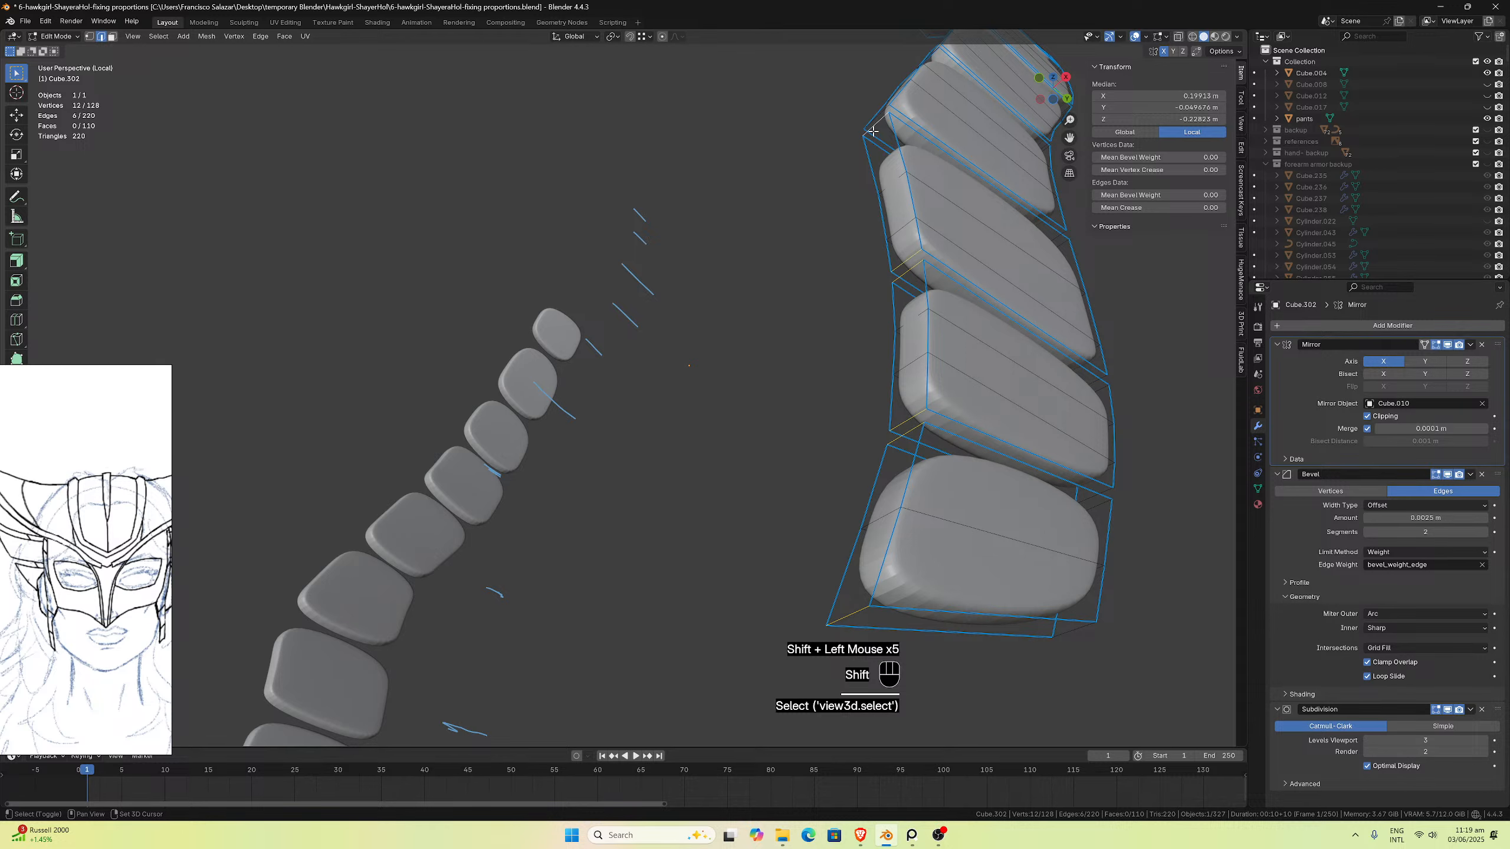
pyautogui.hotkey('ctrl', 'z')
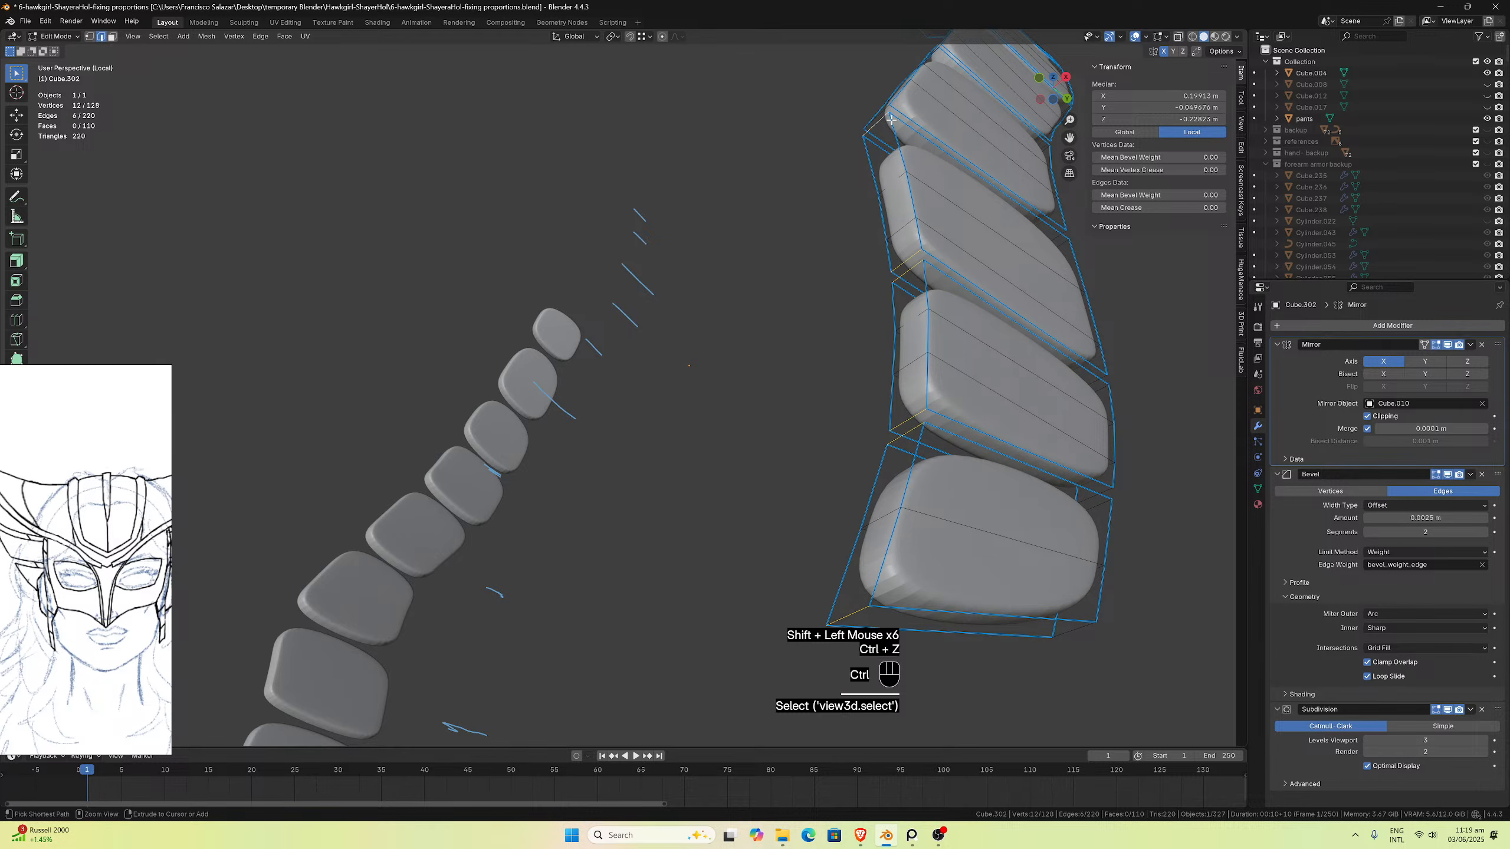
pyautogui.keyDown('shift'); pyautogui.moveTo(890, 120); pyautogui.dragTo(390, 643, button='middle'); pyautogui.keyUp('shift')
pyautogui.keyDown('shift'); pyautogui.click(946, 215); pyautogui.keyUp('shift')
# Step: Add the short corner edges on the rear side of the lower panels to the selection
pyautogui.keyDown('shift'); pyautogui.click(335, 687); pyautogui.keyUp('shift')
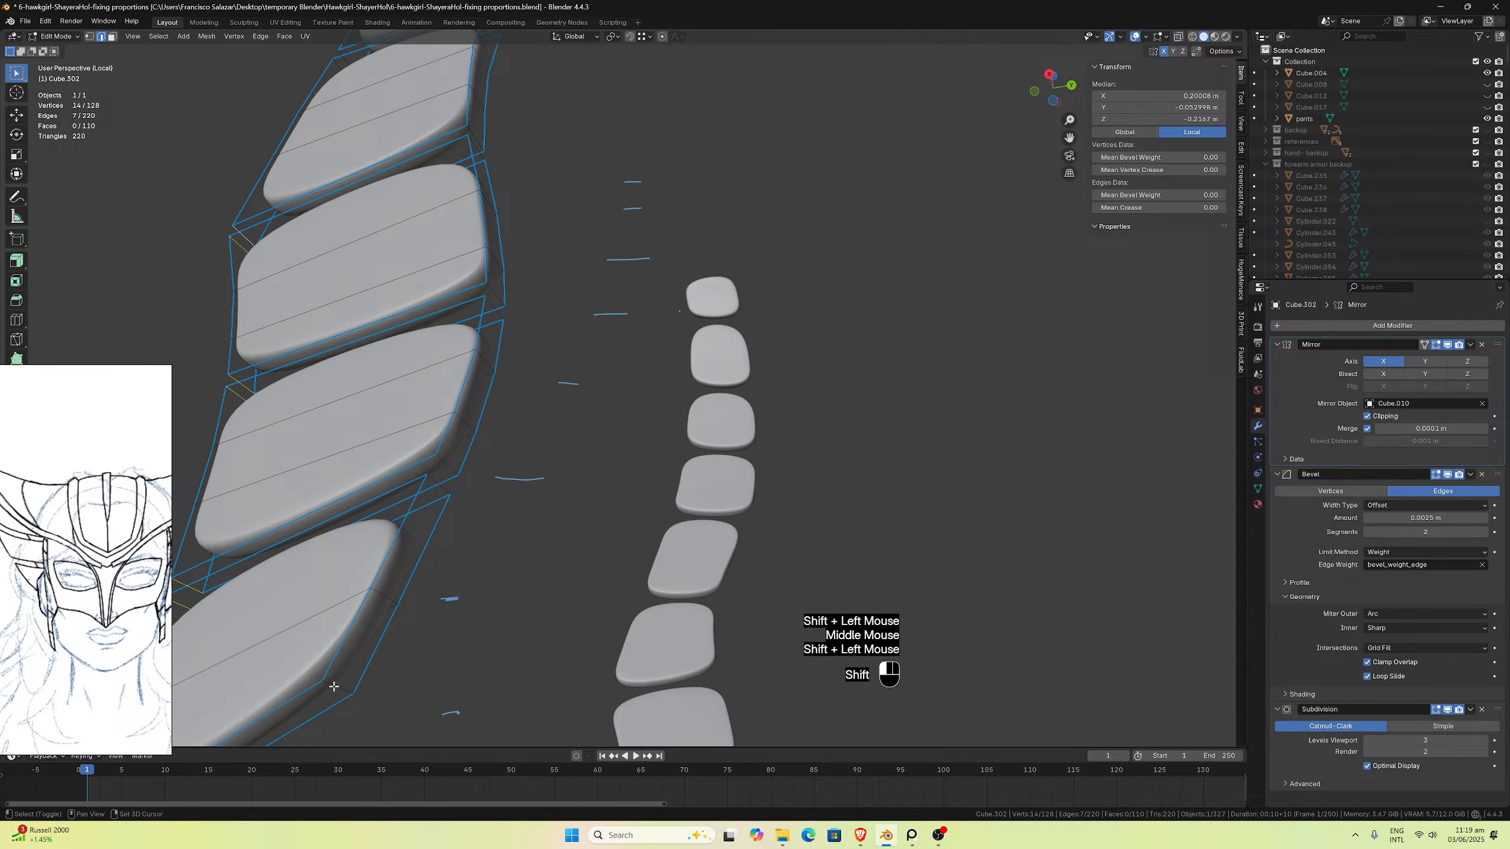
pyautogui.keyDown('shift'); pyautogui.click(439, 485); pyautogui.keyUp('shift')
pyautogui.keyDown('shift'); pyautogui.click(453, 463); pyautogui.keyUp('shift')
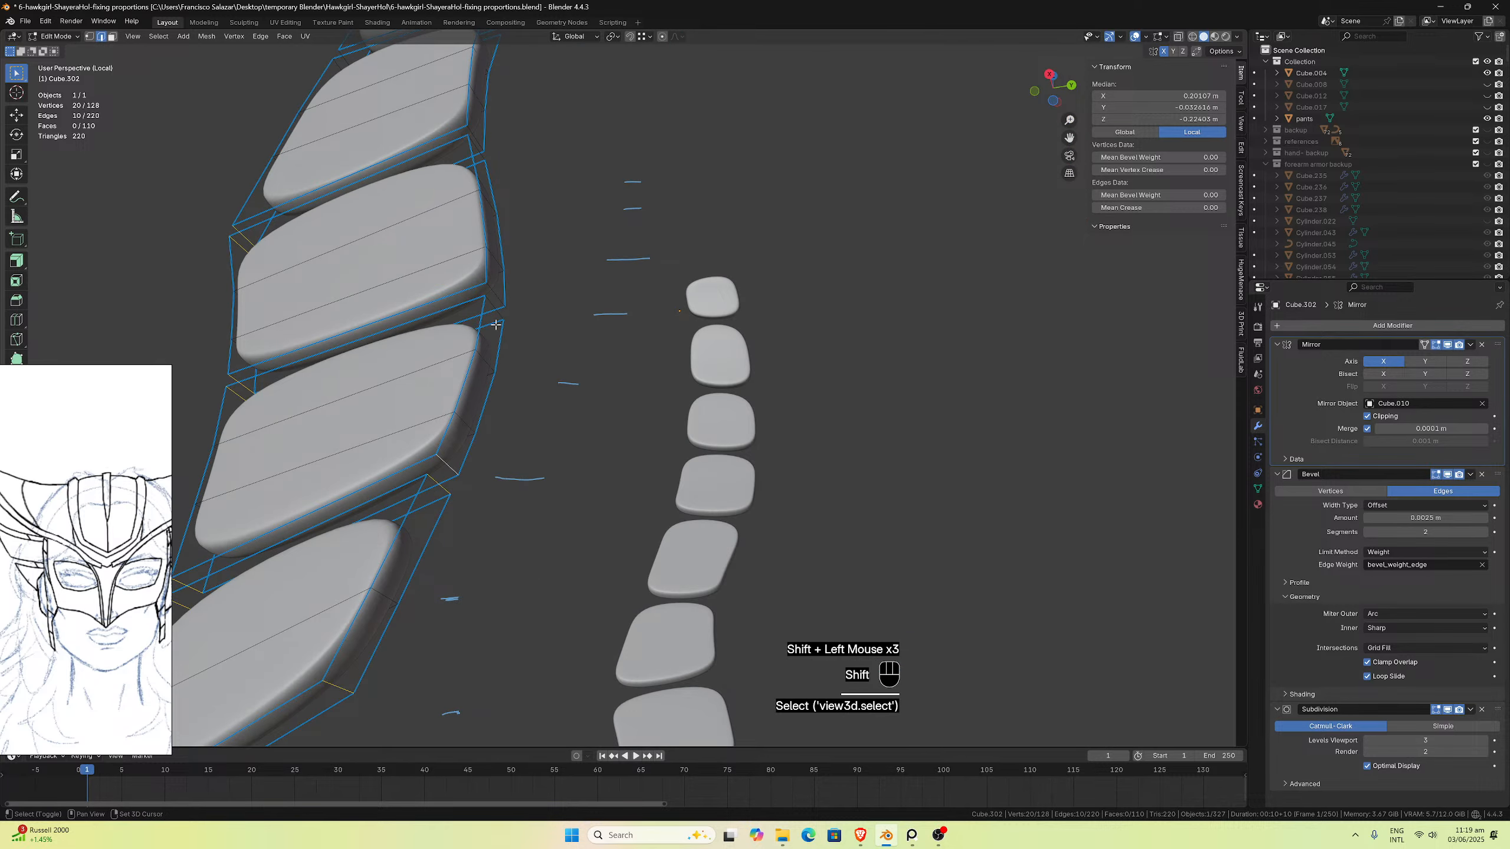
pyautogui.moveTo(506, 288); pyautogui.dragTo(475, 354, button='middle')
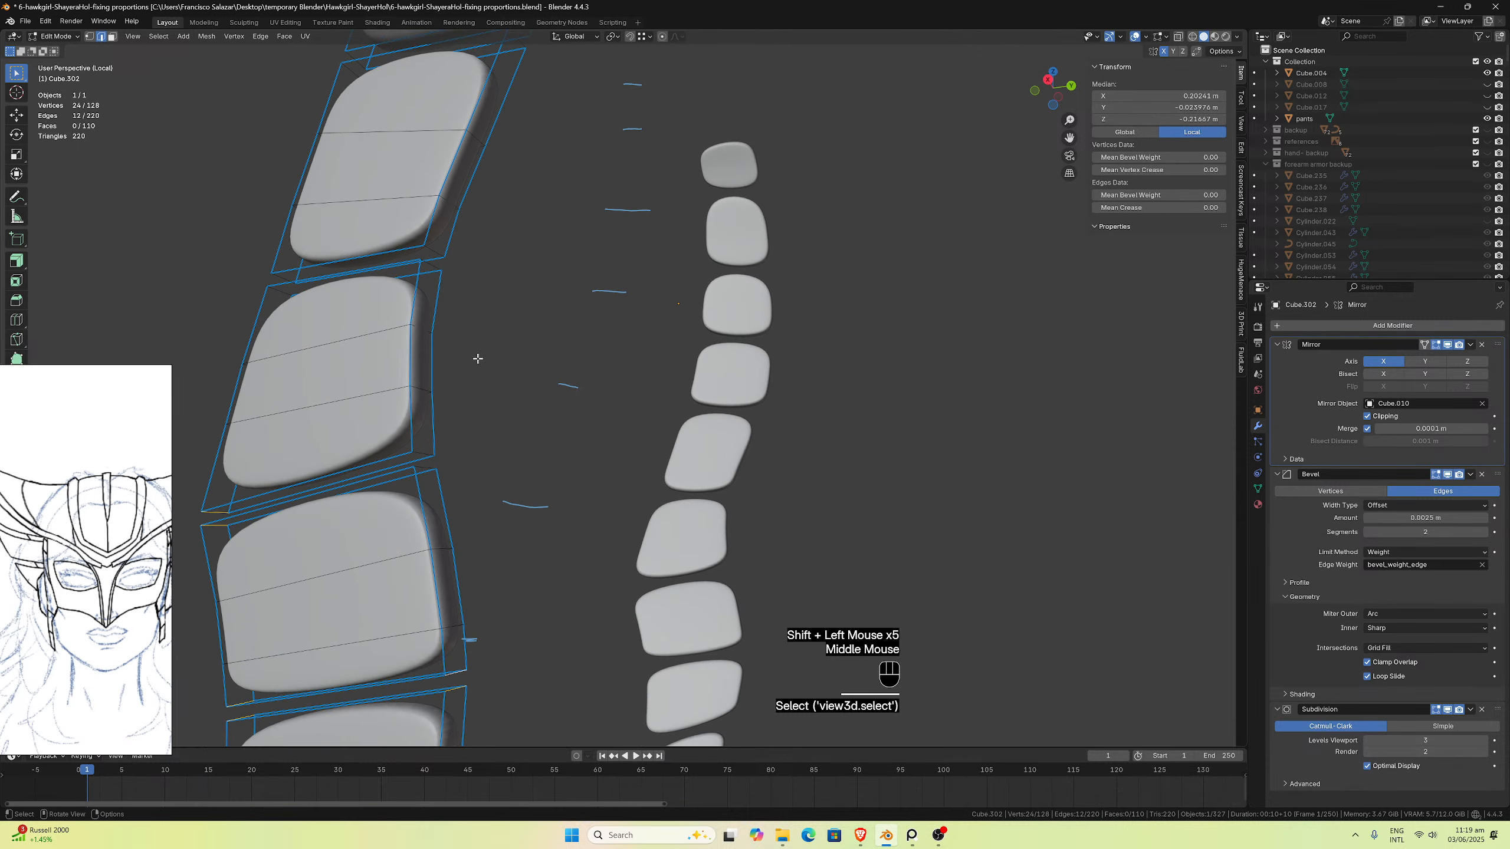
pyautogui.keyDown('shift'); pyautogui.click(427, 451); pyautogui.keyUp('shift')
pyautogui.moveTo(446, 412); pyautogui.dragTo(537, 456, button='middle')
pyautogui.keyDown('shift'); pyautogui.click(414, 441); pyautogui.keyUp('shift')
# Step: Add the next panels' short corner edges on both sides and set the selected edges' mean bevel weight to 1
pyautogui.keyDown('shift'); pyautogui.click(840, 552); pyautogui.keyUp('shift')
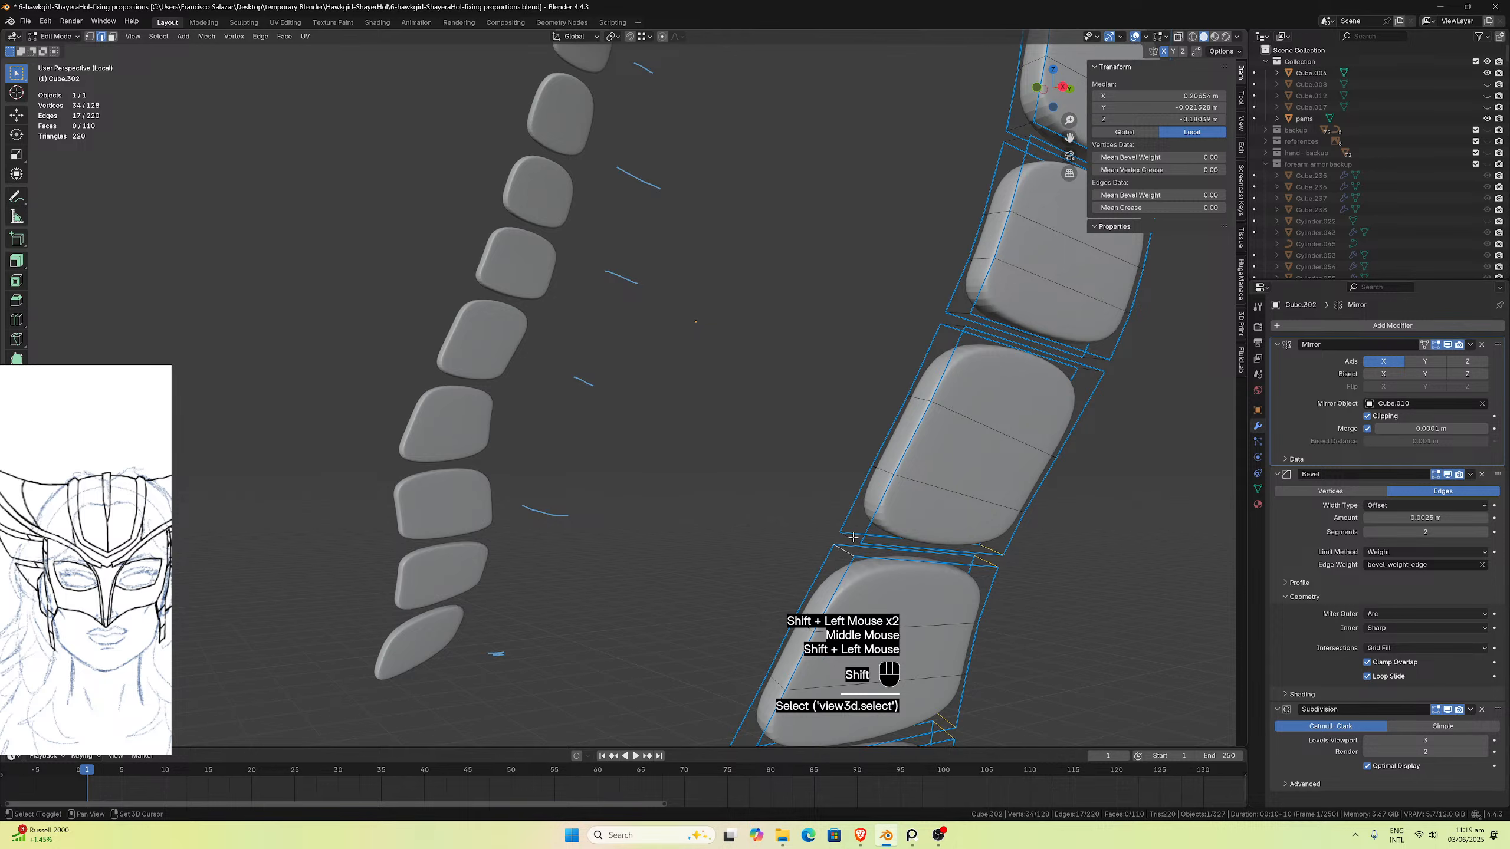
pyautogui.keyDown('shift'); pyautogui.click(853, 538); pyautogui.keyUp('shift')
pyautogui.moveTo(853, 538); pyautogui.dragTo(749, 489, button='middle')
pyautogui.keyDown('shift'); pyautogui.click(828, 540); pyautogui.keyUp('shift')
pyautogui.keyDown('shift'); pyautogui.click(839, 529); pyautogui.keyUp('shift')
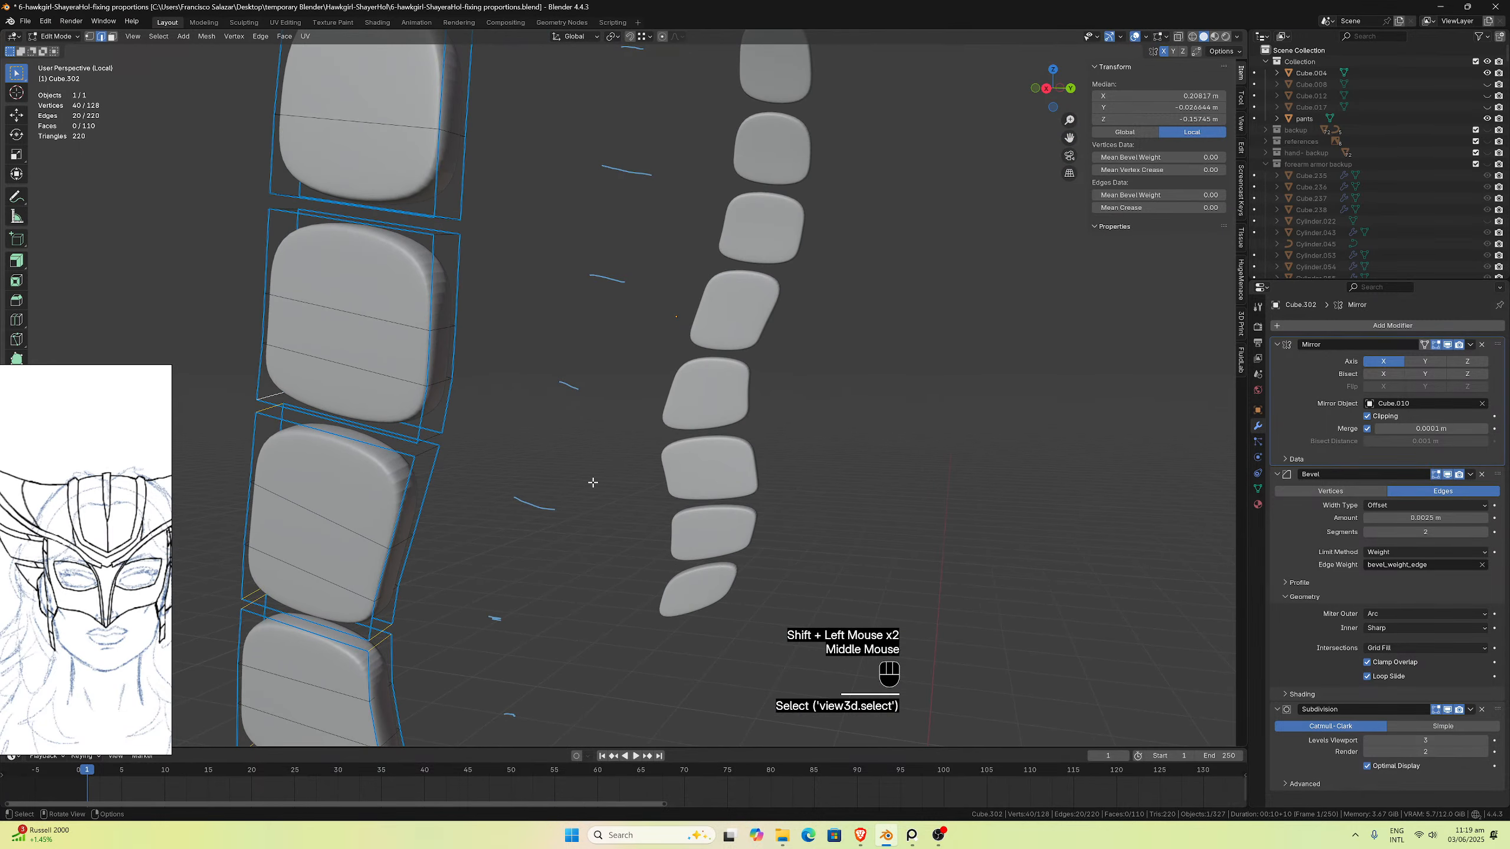
pyautogui.keyDown('shift'); pyautogui.click(428, 439); pyautogui.keyUp('shift')
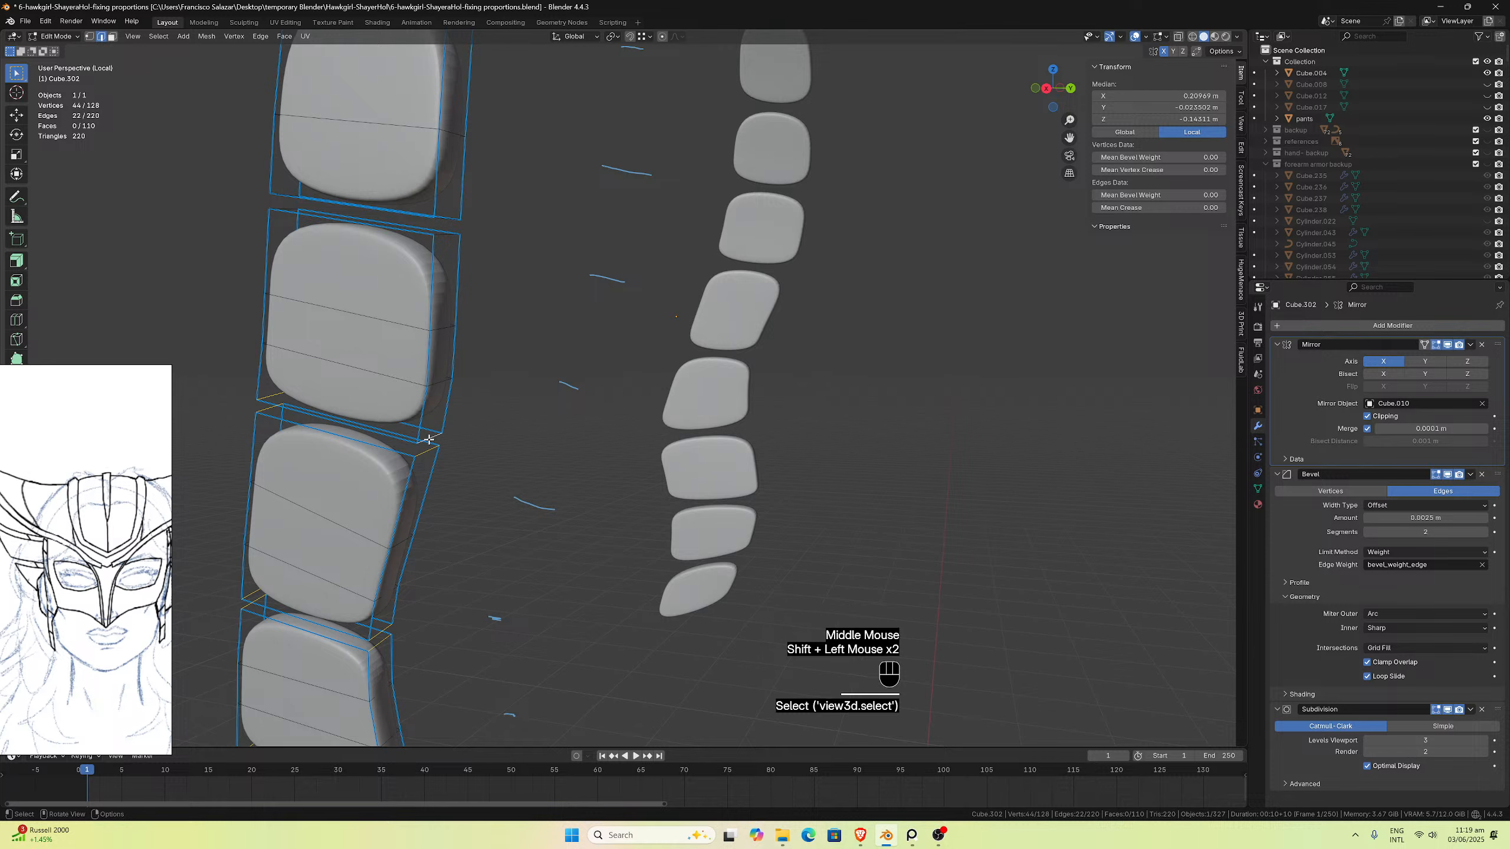
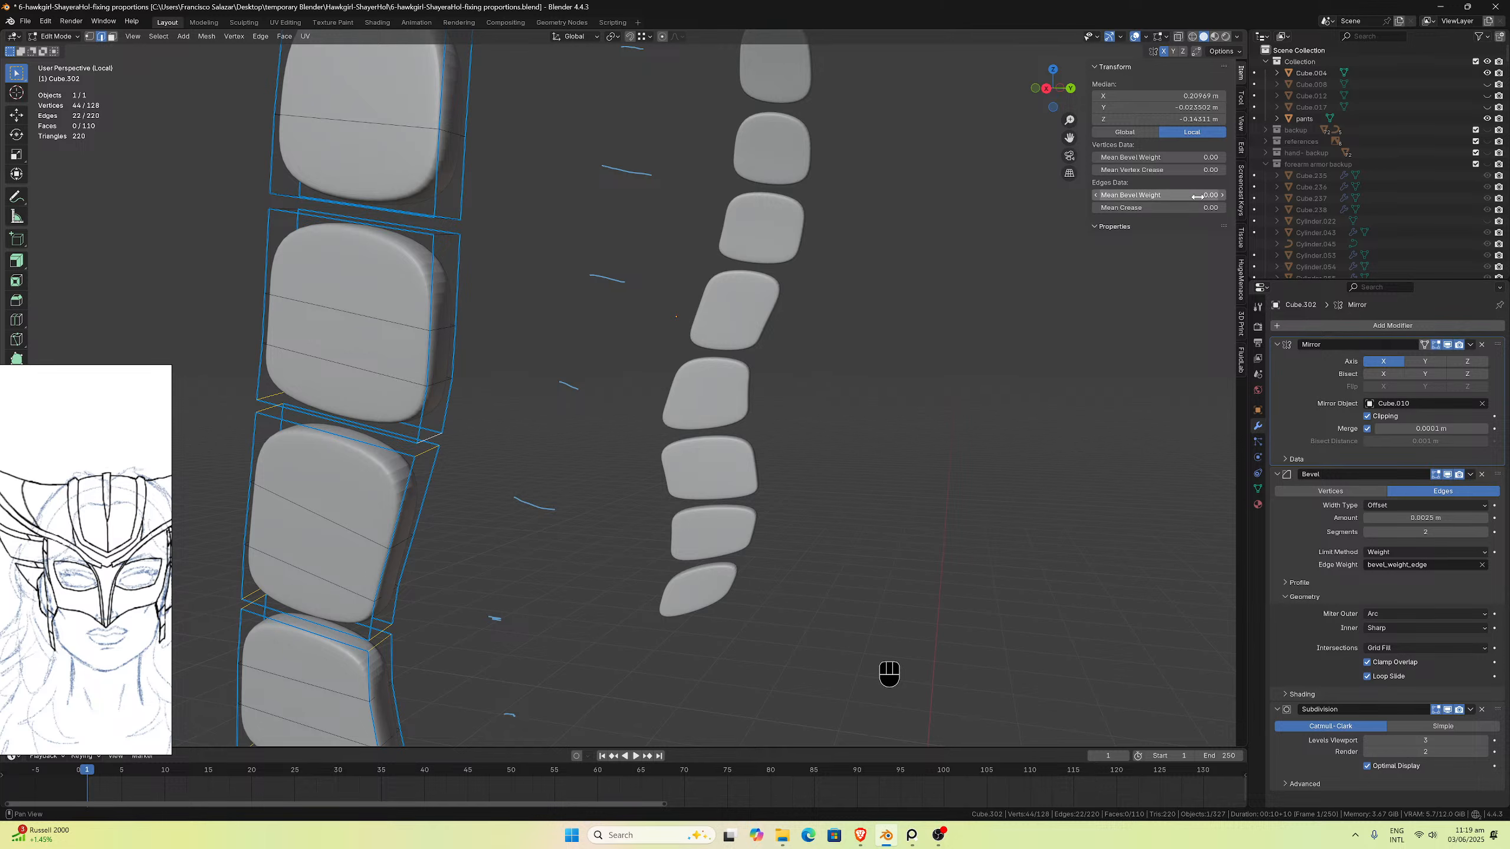
pyautogui.click(1158, 195)
pyautogui.write('1')
pyautogui.press('Return')
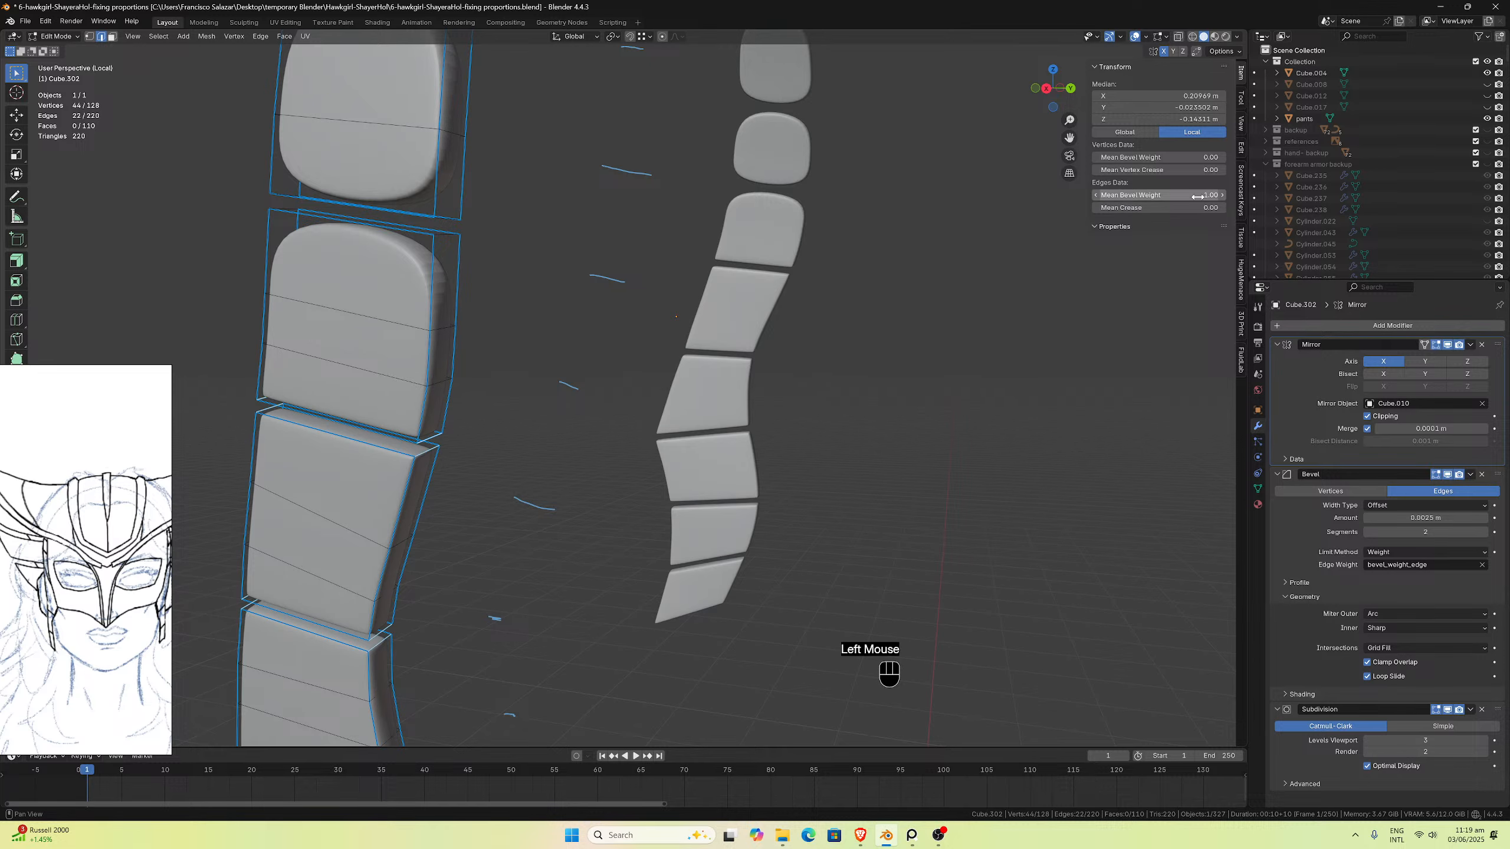
pyautogui.moveTo(603, 416); pyautogui.dragTo(605, 453, button='middle')
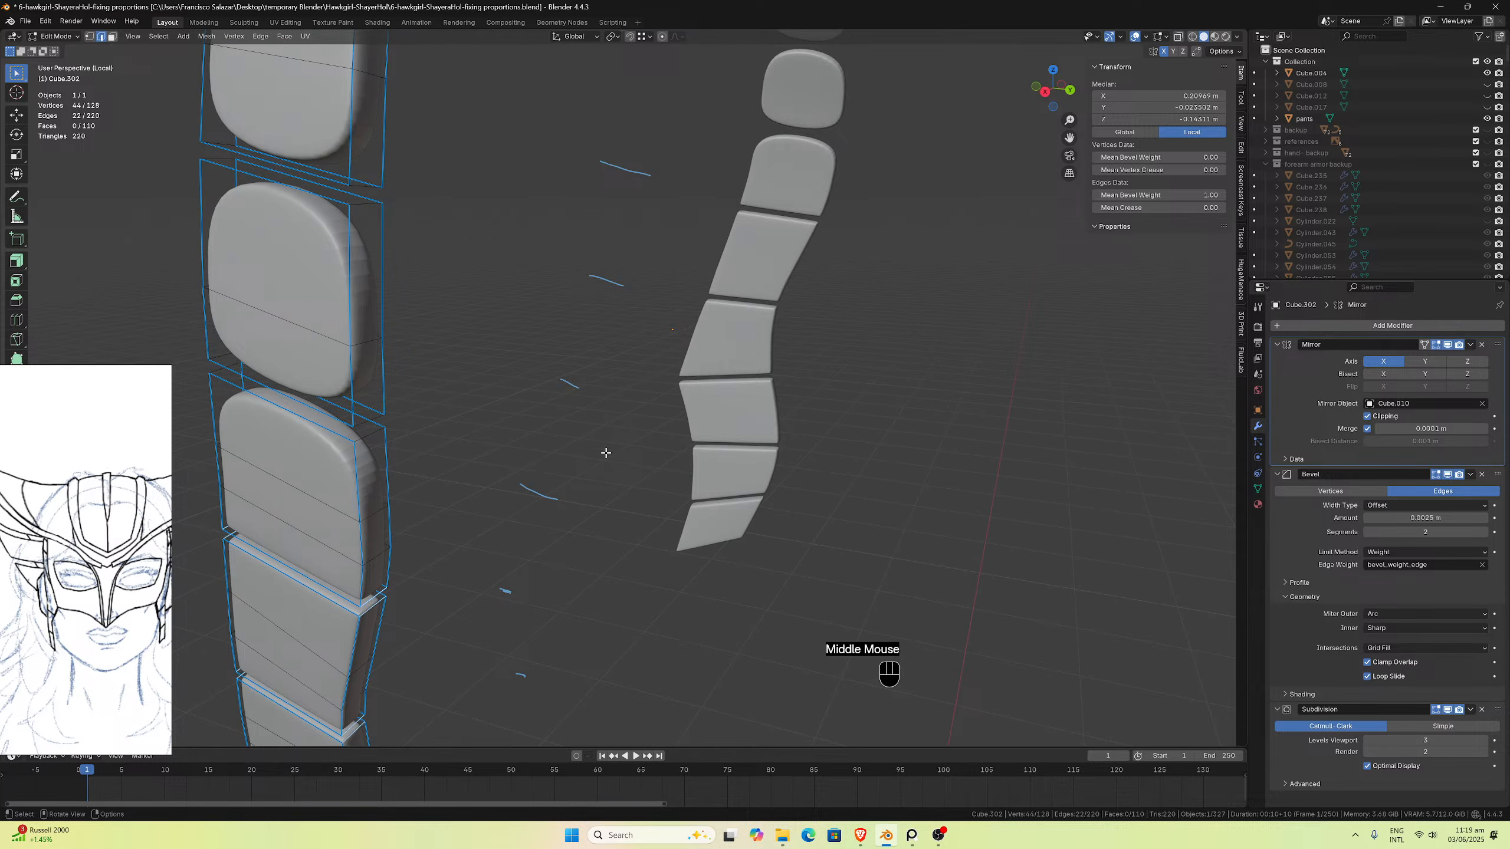
# Step: Select the short corner edges across the thickness on the upper panels' rear side, saving the file along the way
pyautogui.click(368, 438)
pyautogui.hotkey('ctrl', 's')
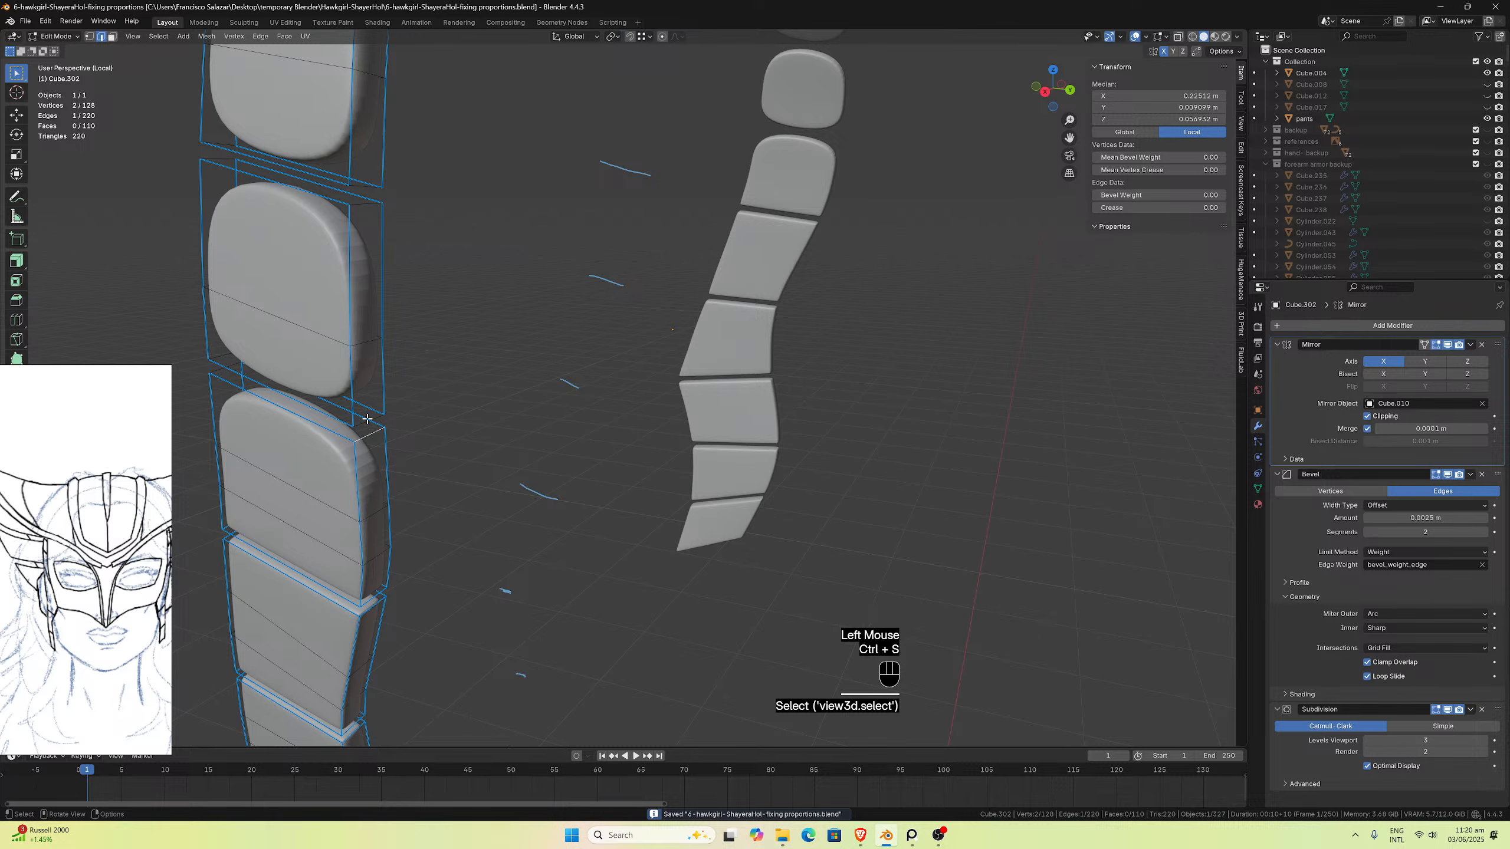
pyautogui.keyDown('shift'); pyautogui.click(368, 420); pyautogui.keyUp('shift')
pyautogui.keyDown('shift'); pyautogui.click(363, 204); pyautogui.keyUp('shift')
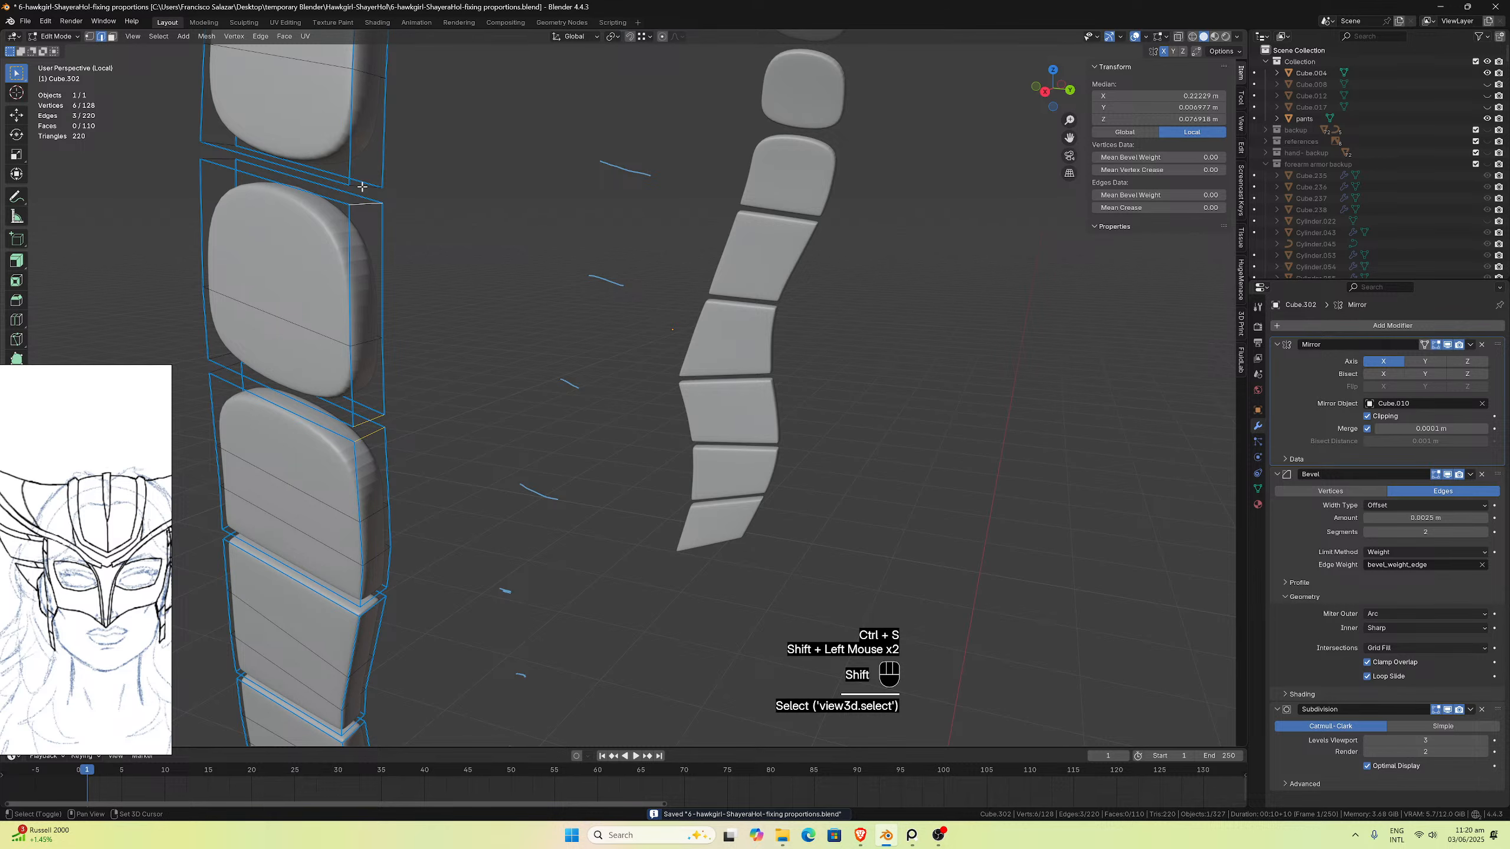
pyautogui.keyDown('shift'); pyautogui.click(362, 186); pyautogui.keyUp('shift')
# Step: Add the matching short corner edges on the upper panels' face side to the selection
pyautogui.moveTo(416, 280); pyautogui.dragTo(473, 288, button='middle')
pyautogui.scroll(2, 694, 385)
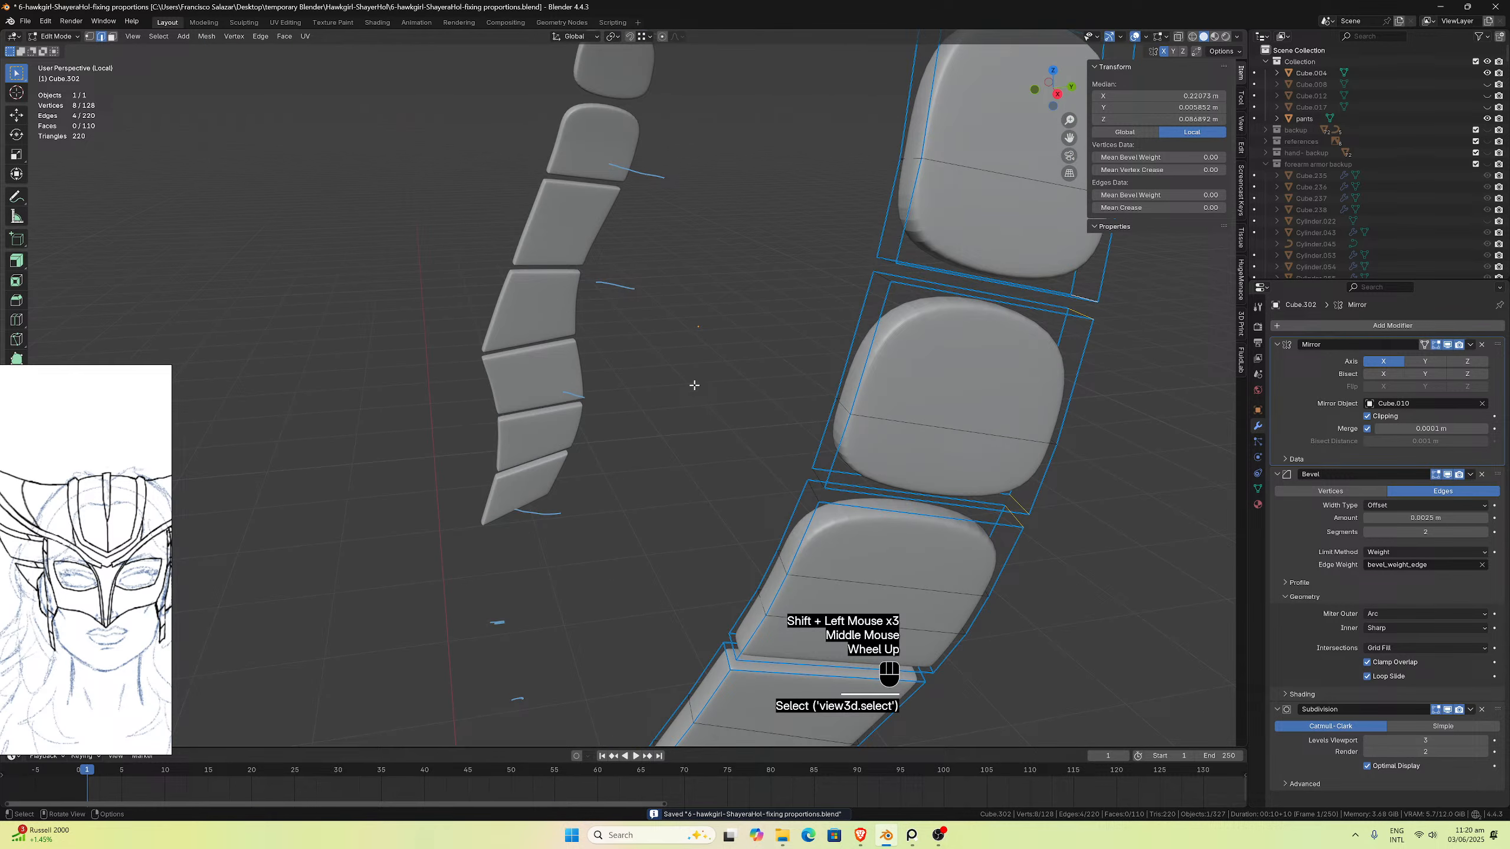
pyautogui.keyDown('shift'); pyautogui.click(811, 494); pyautogui.keyUp('shift')
pyautogui.keyDown('shift'); pyautogui.click(816, 477); pyautogui.keyUp('shift')
pyautogui.moveTo(838, 456); pyautogui.dragTo(562, 430, button='middle')
pyautogui.keyDown('shift'); pyautogui.click(908, 452); pyautogui.keyUp('shift')
pyautogui.keyDown('shift'); pyautogui.click(908, 452); pyautogui.keyUp('shift')
pyautogui.keyDown('shift'); pyautogui.click(850, 504); pyautogui.keyUp('shift')
pyautogui.keyDown('shift'); pyautogui.click(849, 504); pyautogui.keyUp('shift')
# Step: Add the remaining short corner edges of the top two panels and set the selected edges' mean bevel weight to 1
pyautogui.keyDown('shift'); pyautogui.click(285, 432); pyautogui.keyUp('shift')
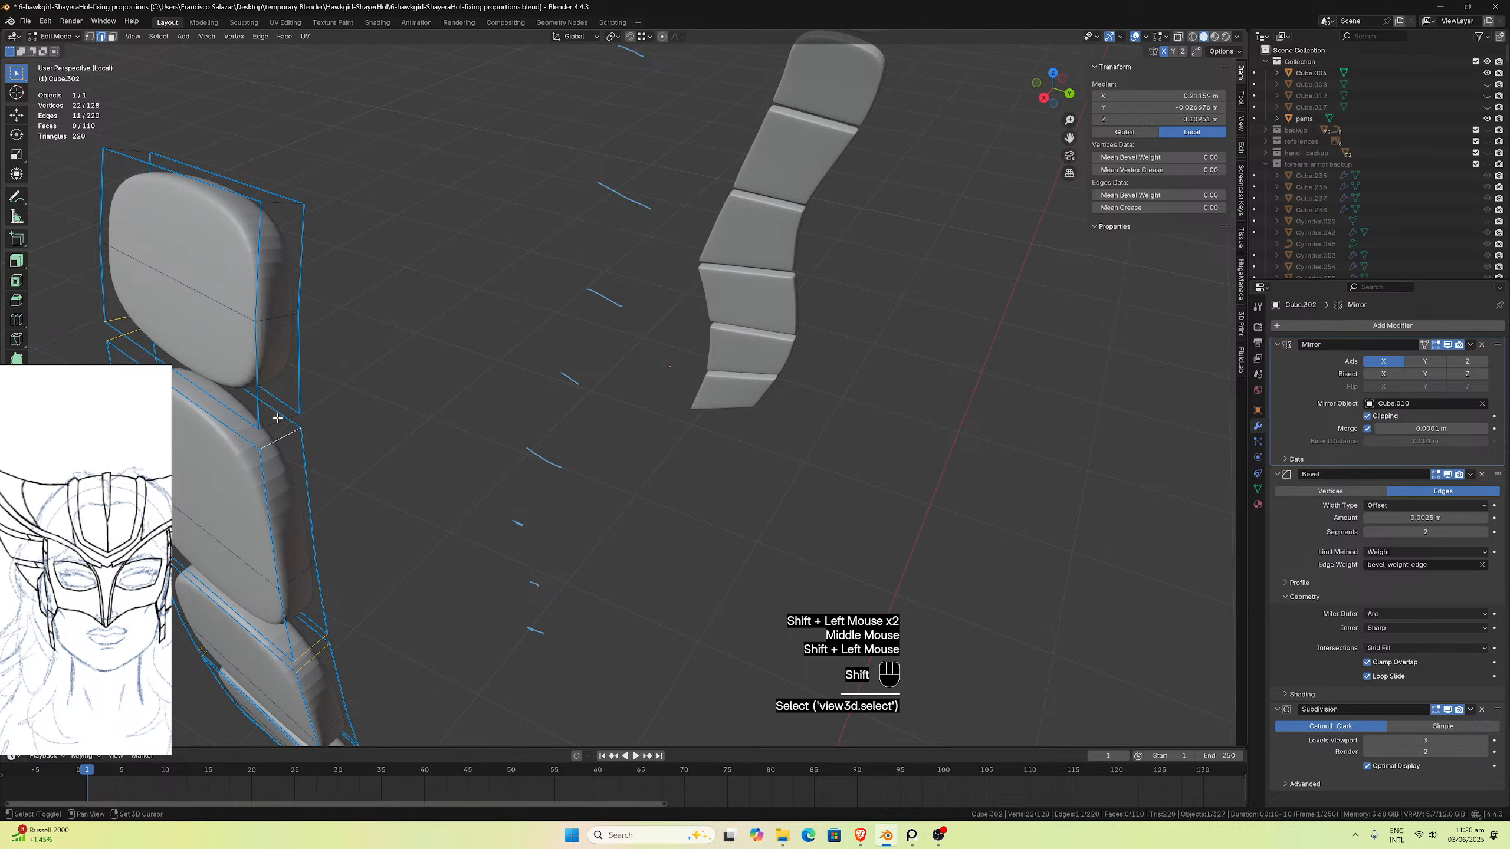
pyautogui.keyDown('shift'); pyautogui.click(277, 420); pyautogui.keyUp('shift')
pyautogui.keyDown('shift'); pyautogui.click(282, 204); pyautogui.keyUp('shift')
pyautogui.moveTo(276, 252); pyautogui.dragTo(269, 329, button='middle')
pyautogui.keyDown('shift'); pyautogui.click(239, 408); pyautogui.keyUp('shift')
pyautogui.click(1185, 196)
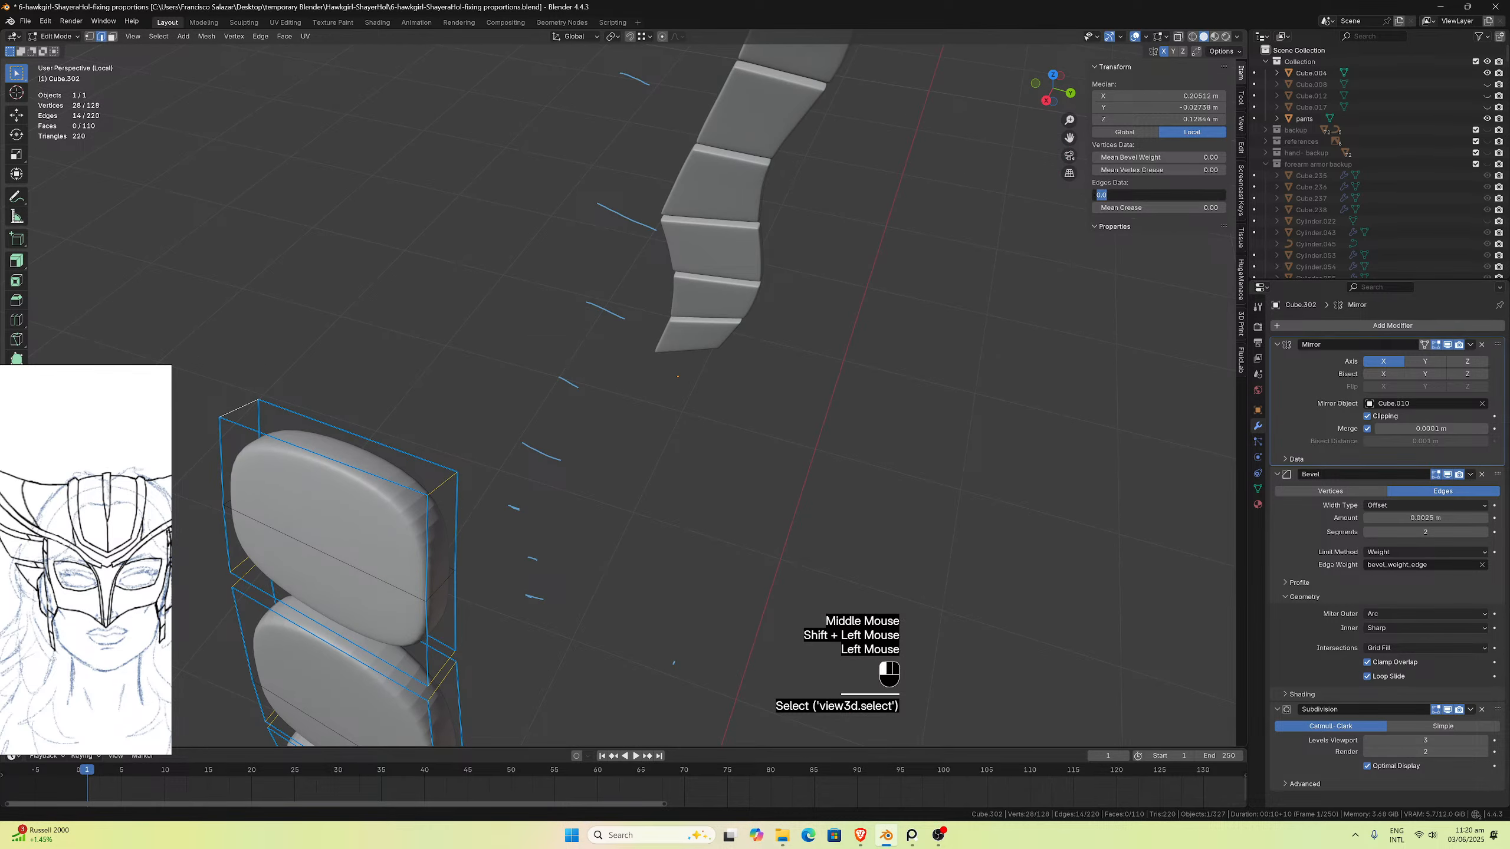
pyautogui.write('1')
pyautogui.press('Return')
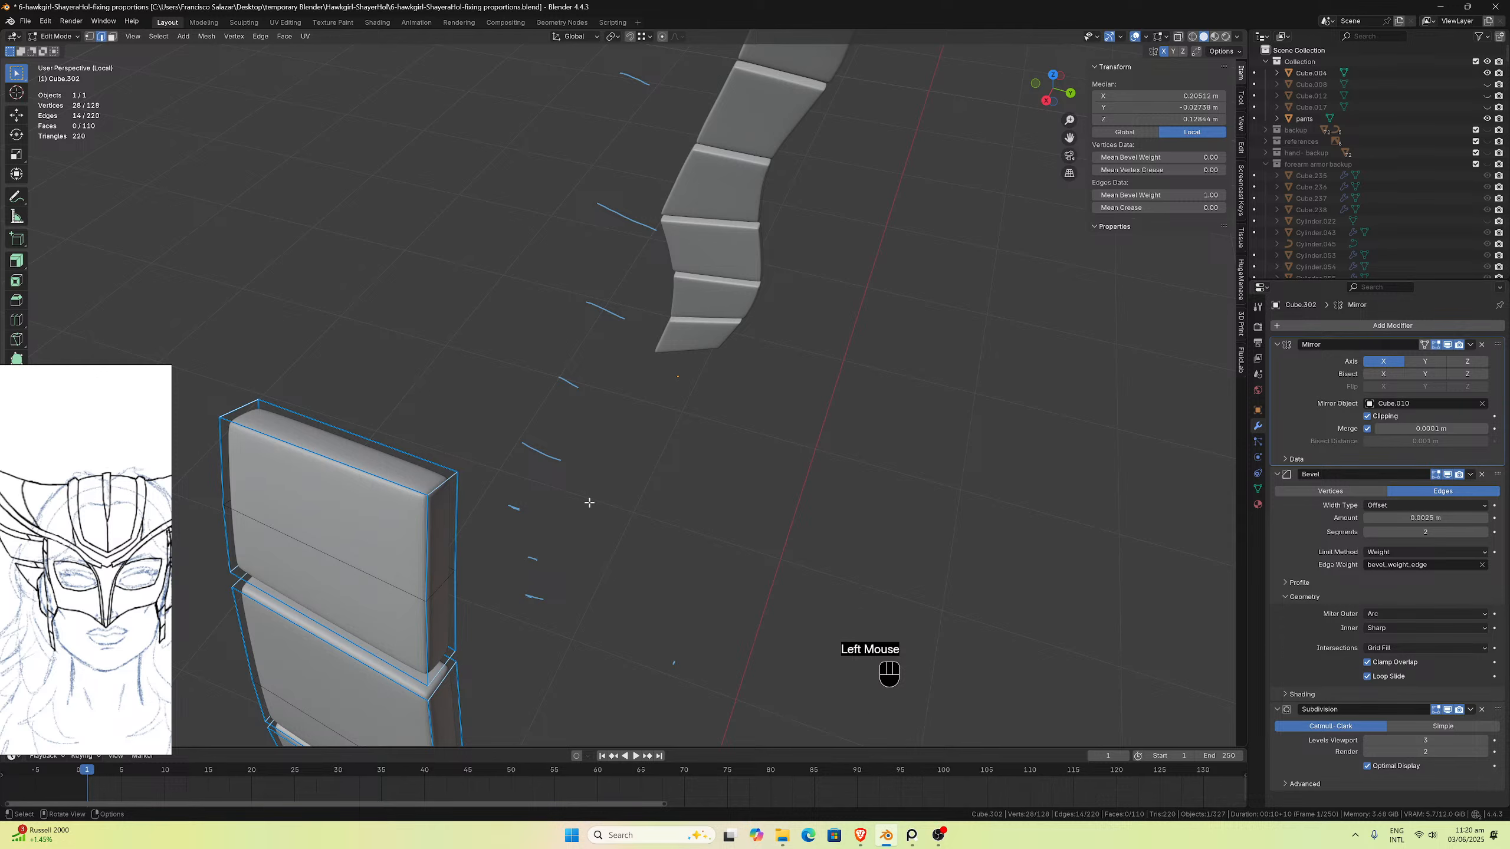
# Step: Leave the isolated view and edit mode to show the full figure, and deselect the side panels
pyautogui.moveTo(590, 499); pyautogui.dragTo(589, 484, button='middle')
pyautogui.press('/')
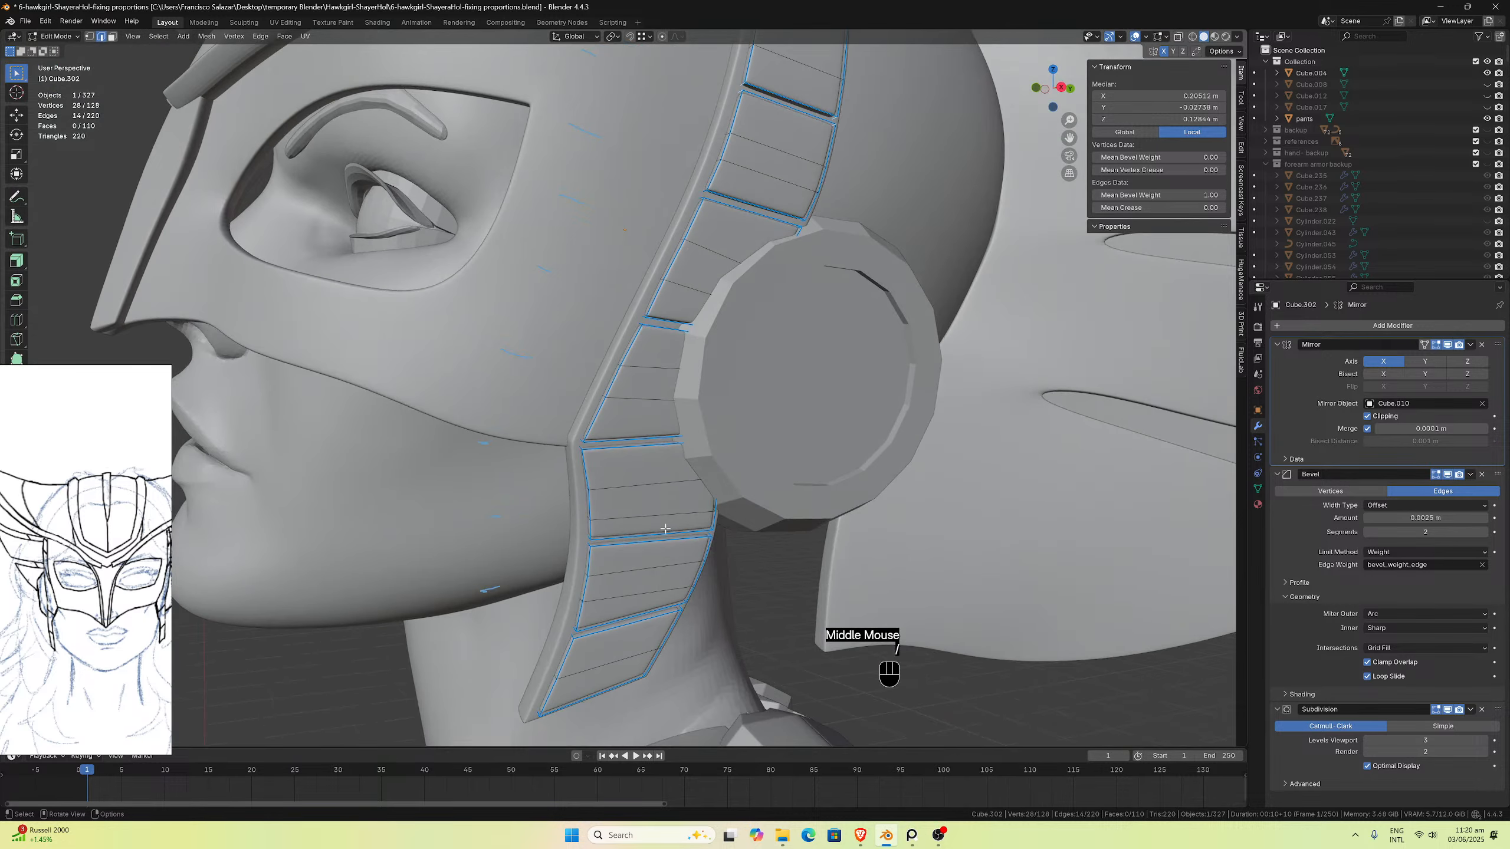
pyautogui.press('Tab')
pyautogui.scroll(-2, 677, 531)
pyautogui.moveTo(677, 531); pyautogui.dragTo(642, 536, button='middle')
pyautogui.click(294, 565)
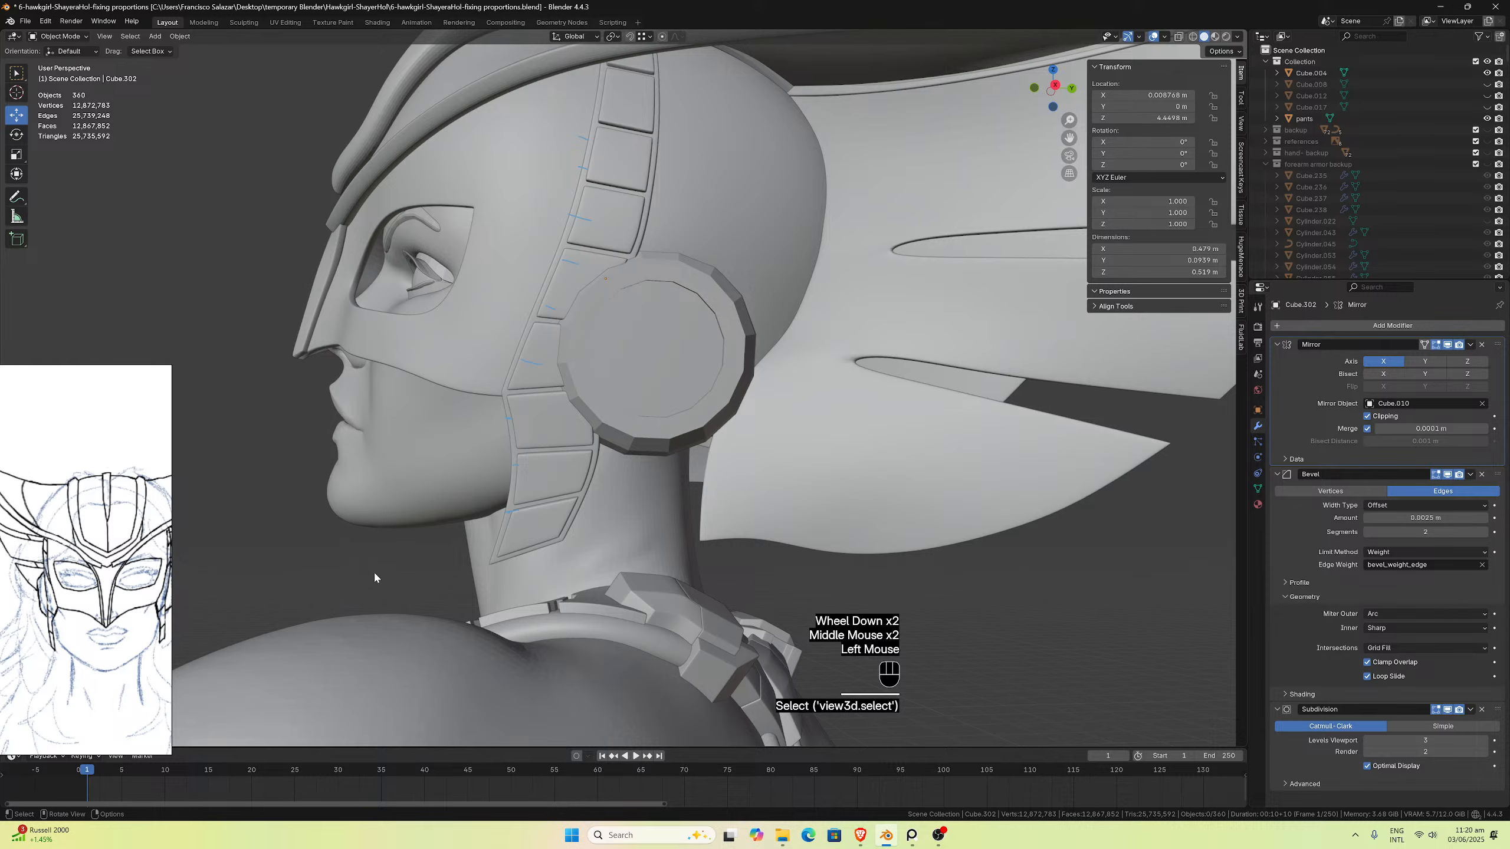
pyautogui.moveTo(417, 547)
pyautogui.mouseDown(button='middle')
pyautogui.moveTo(414, 533)
pyautogui.moveTo(439, 541)
pyautogui.moveTo(413, 545)
pyautogui.moveTo(458, 553)
pyautogui.moveTo(613, 555)
pyautogui.moveTo(417, 537)
pyautogui.moveTo(430, 541)
pyautogui.mouseUp(button='middle')
pyautogui.scroll(3, 440, 545)
# Step: Select the side panels and set their Bevel modifier amount to 0.0015 m
pyautogui.click(665, 522)
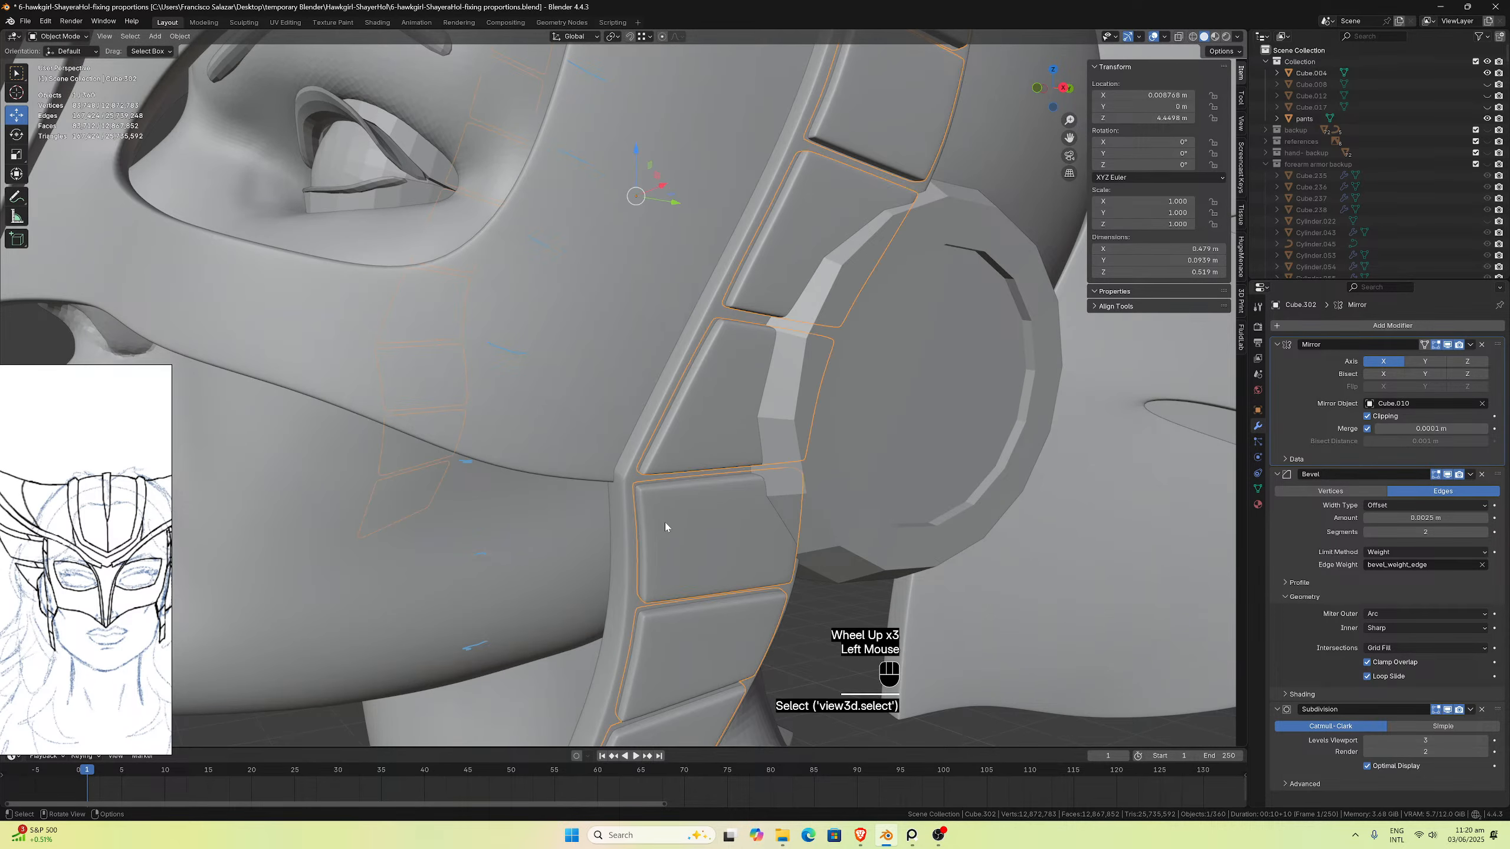
pyautogui.moveTo(665, 521); pyautogui.dragTo(705, 487, button='middle')
pyautogui.scroll(2, 714, 521)
pyautogui.scroll(2, 706, 479)
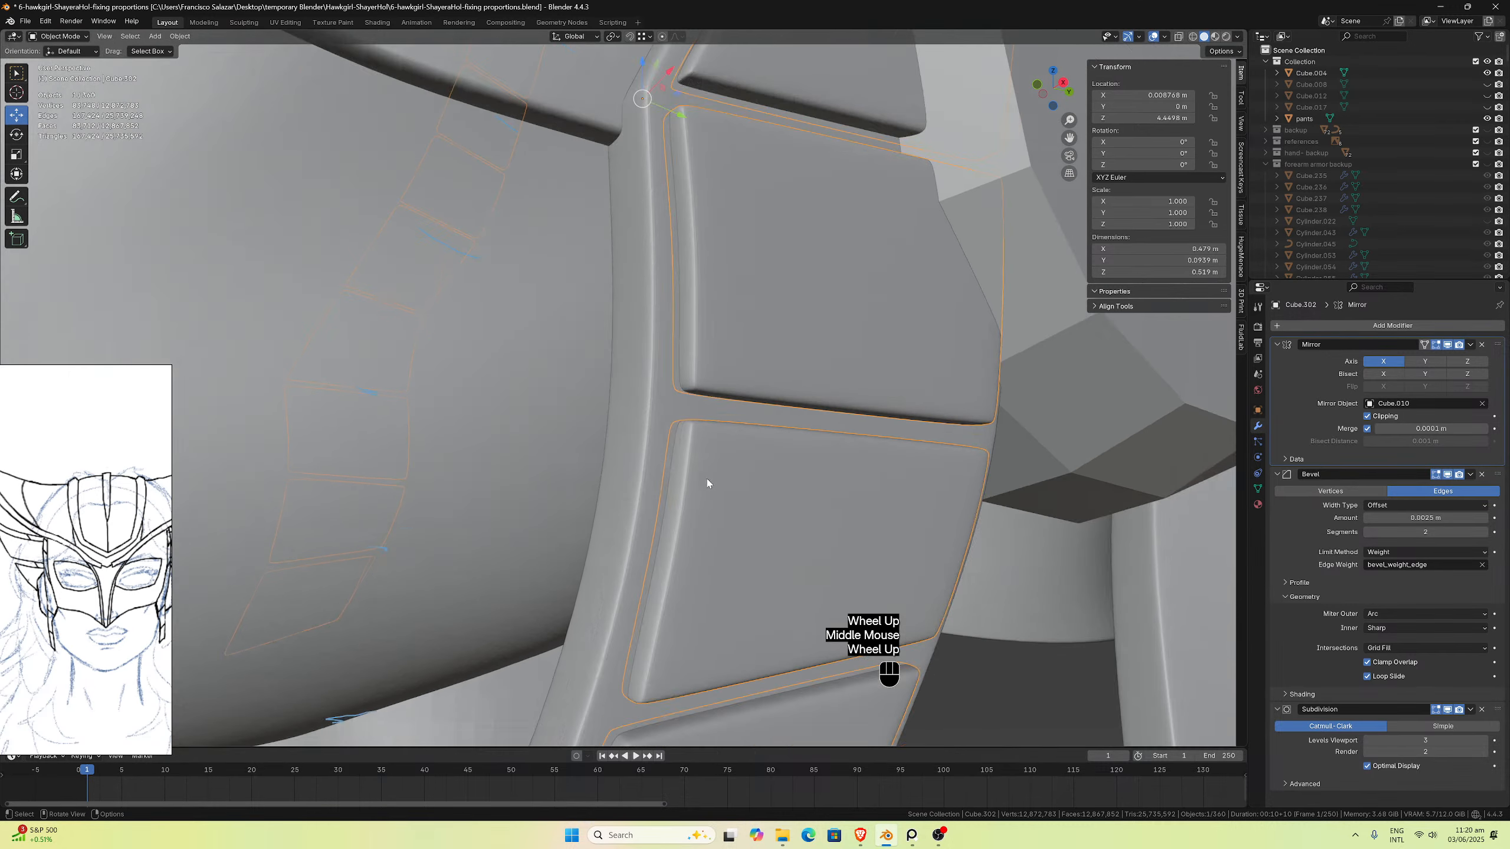
pyautogui.click(1415, 517)
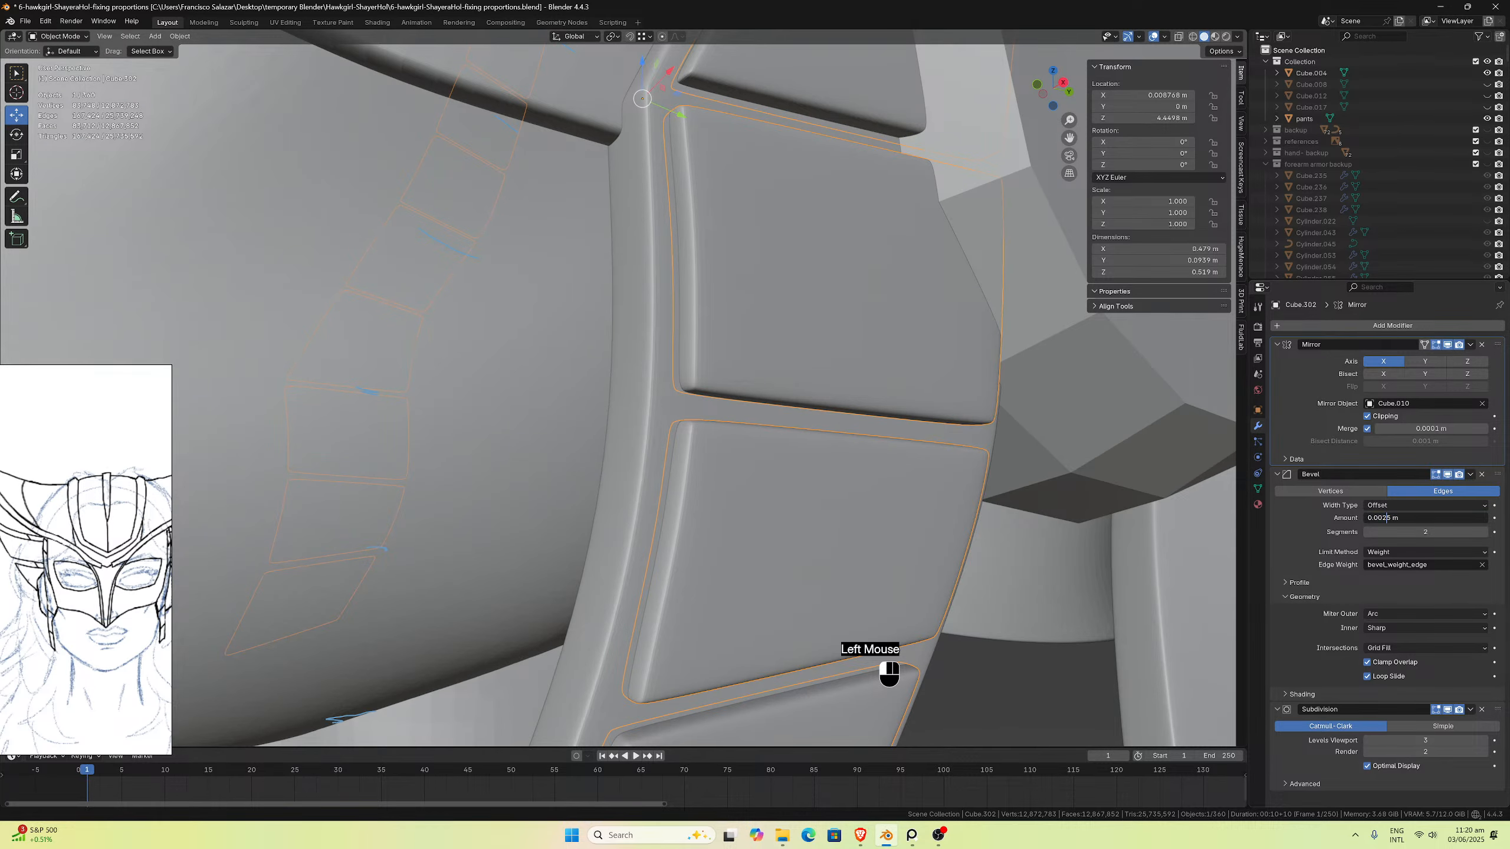
pyautogui.press('Return')
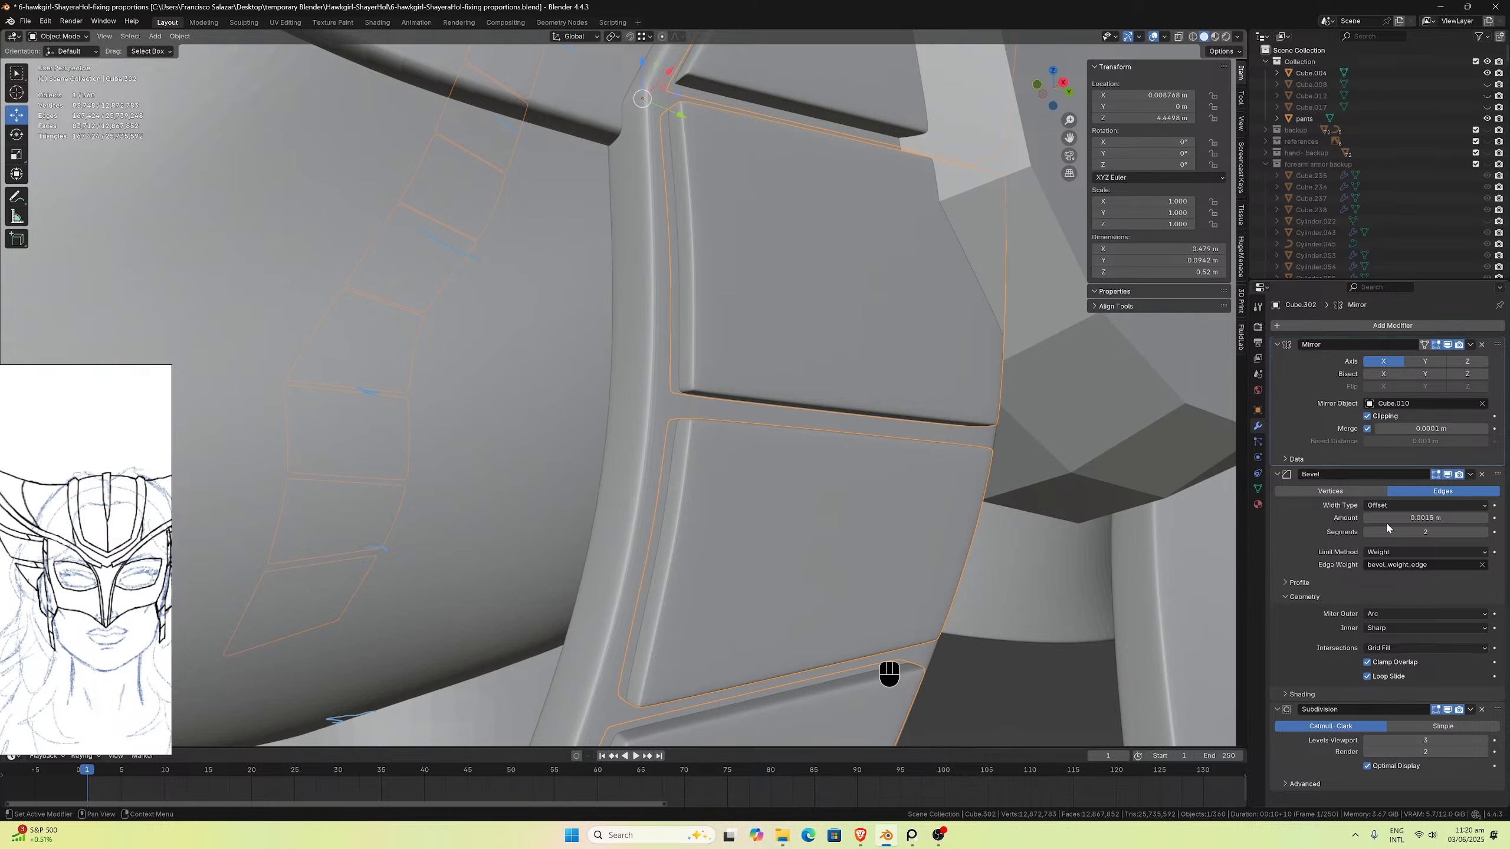
# Step: Deselect the side panels and save the file
pyautogui.scroll(-5, 710, 548)
pyautogui.click(772, 573)
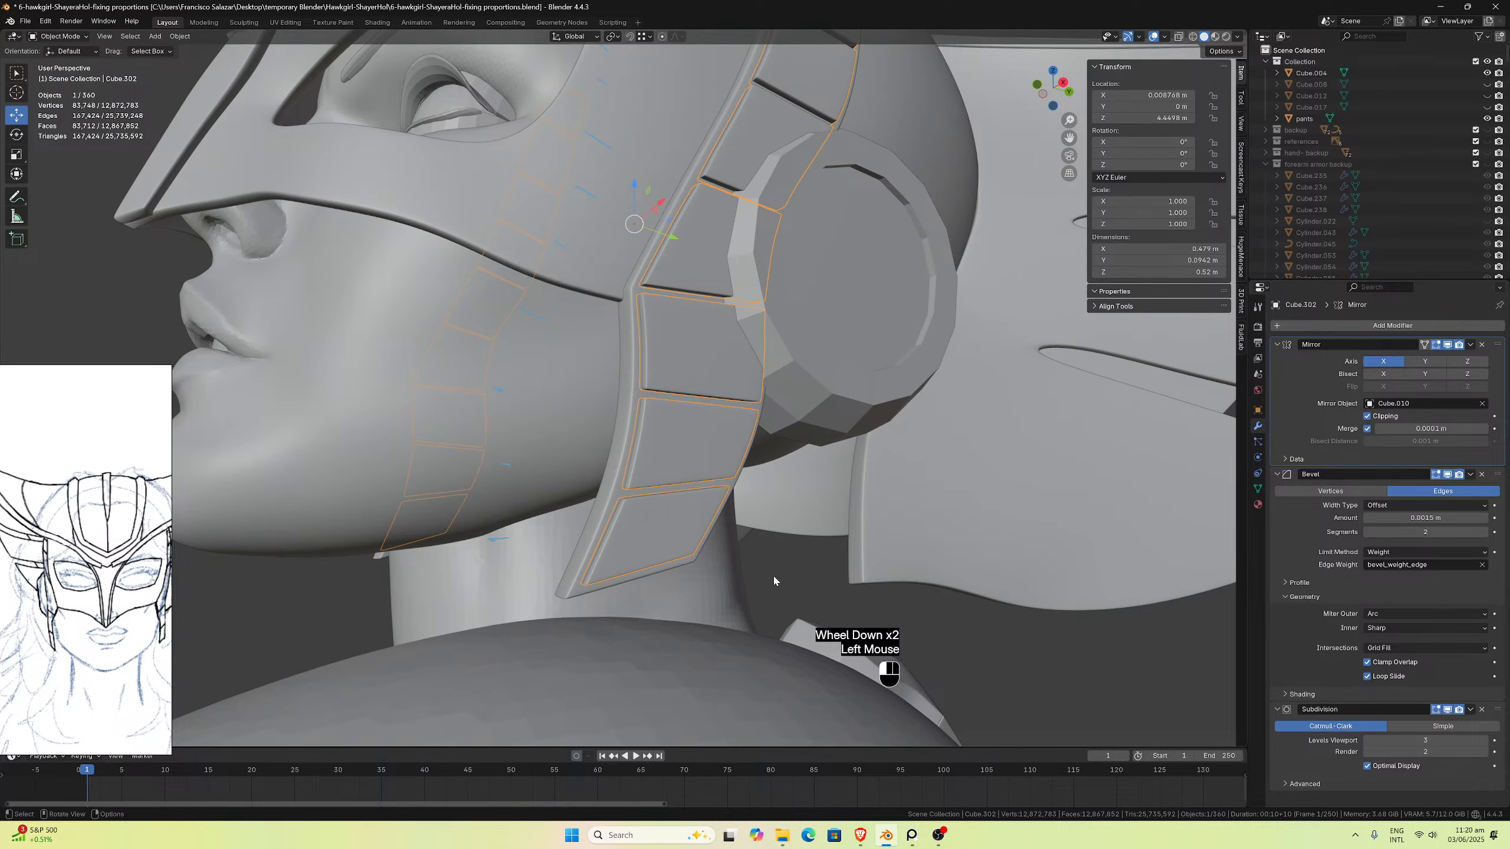
pyautogui.moveTo(772, 574); pyautogui.dragTo(692, 621, button='middle')
pyautogui.scroll(-3, 692, 616)
pyautogui.moveTo(569, 413); pyautogui.dragTo(569, 456, button='middle')
pyautogui.scroll(3, 693, 466)
pyautogui.scroll(-1, 745, 432)
pyautogui.scroll(-3, 745, 432)
pyautogui.hotkey('ctrl', 's')
pyautogui.scroll(-2, 569, 456)
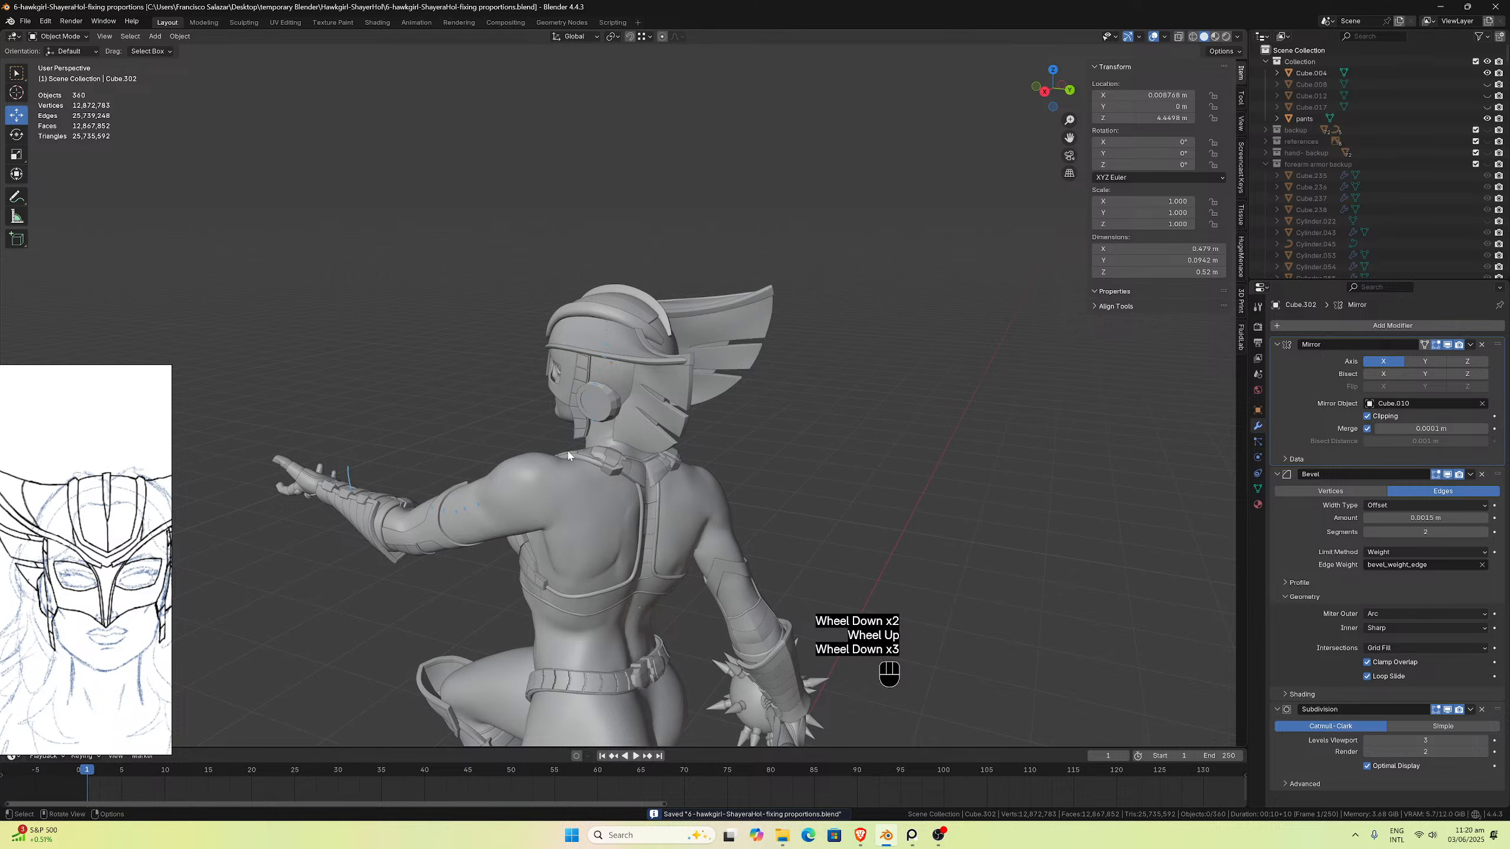
# Step: Hide the round disc covering the ear on the helmet's side
pyautogui.click(610, 418)
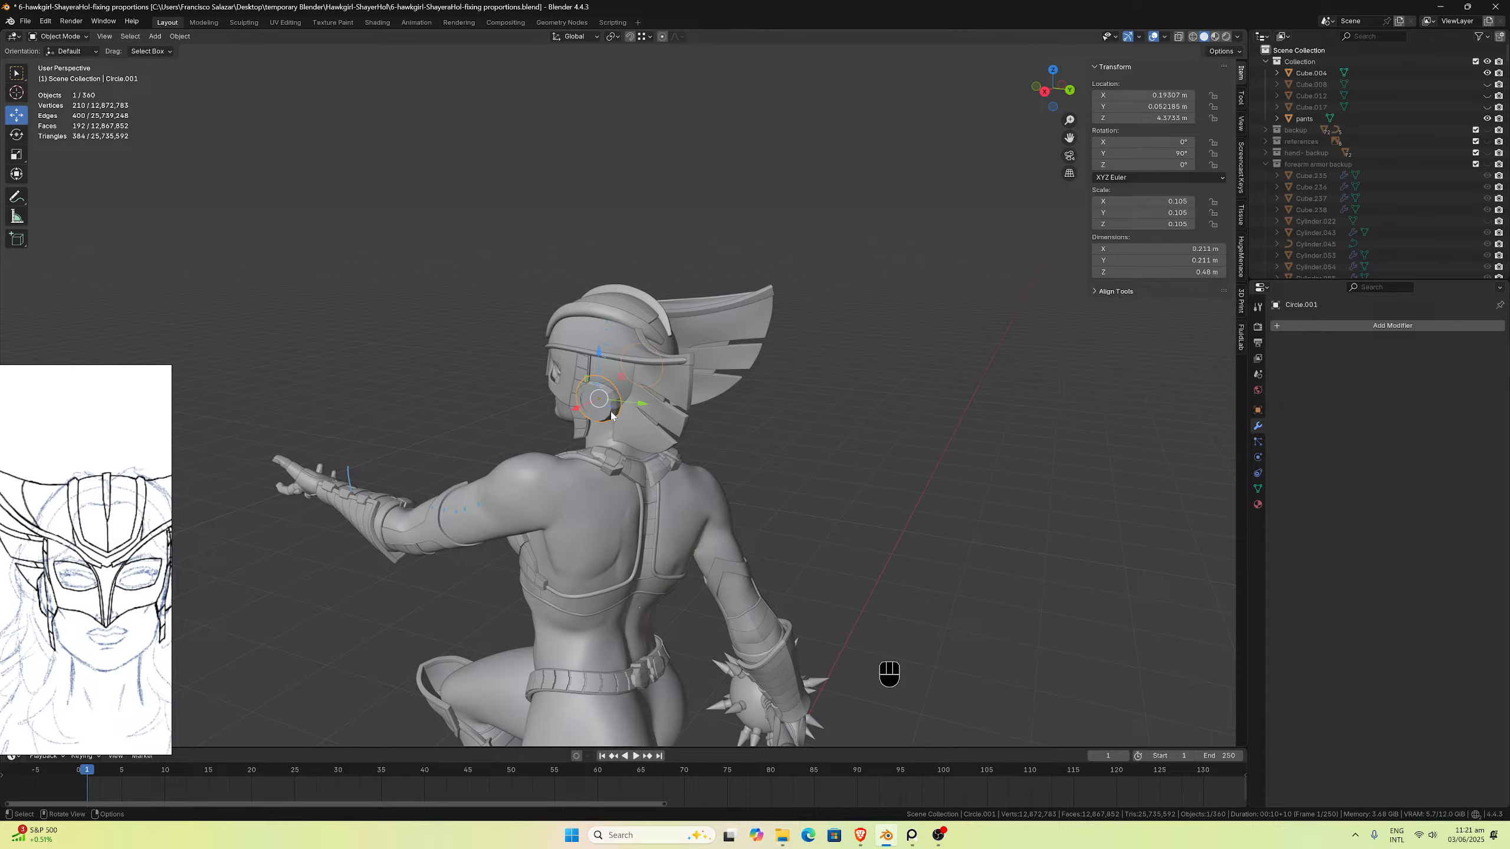
pyautogui.scroll(2, 611, 411)
pyautogui.moveTo(611, 411); pyautogui.dragTo(582, 342, button='middle')
pyautogui.scroll(4, 530, 300)
pyautogui.scroll(3, 584, 348)
pyautogui.scroll(-1, 599, 348)
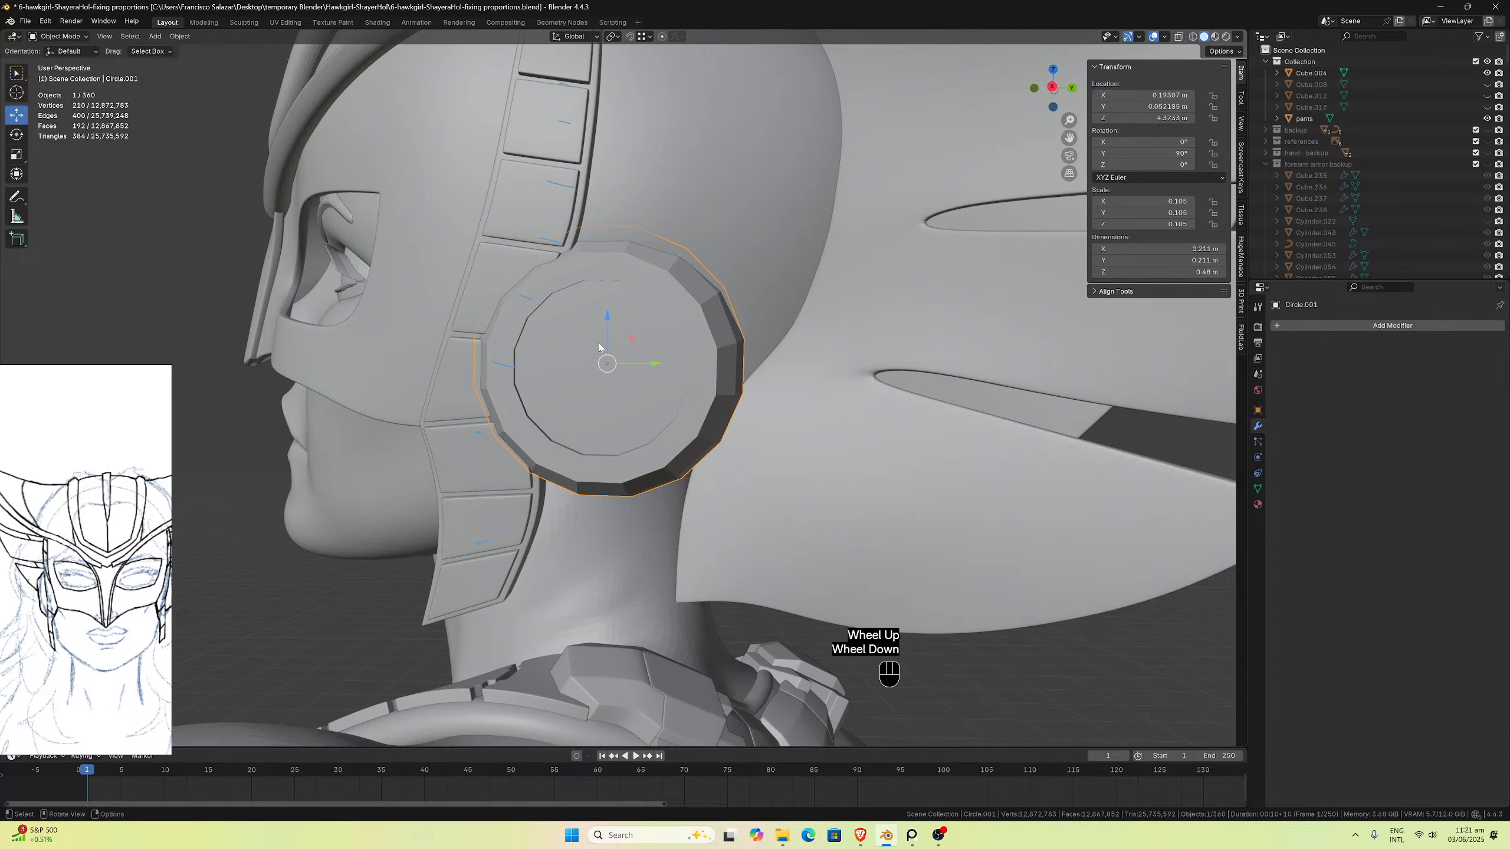
pyautogui.press('h')
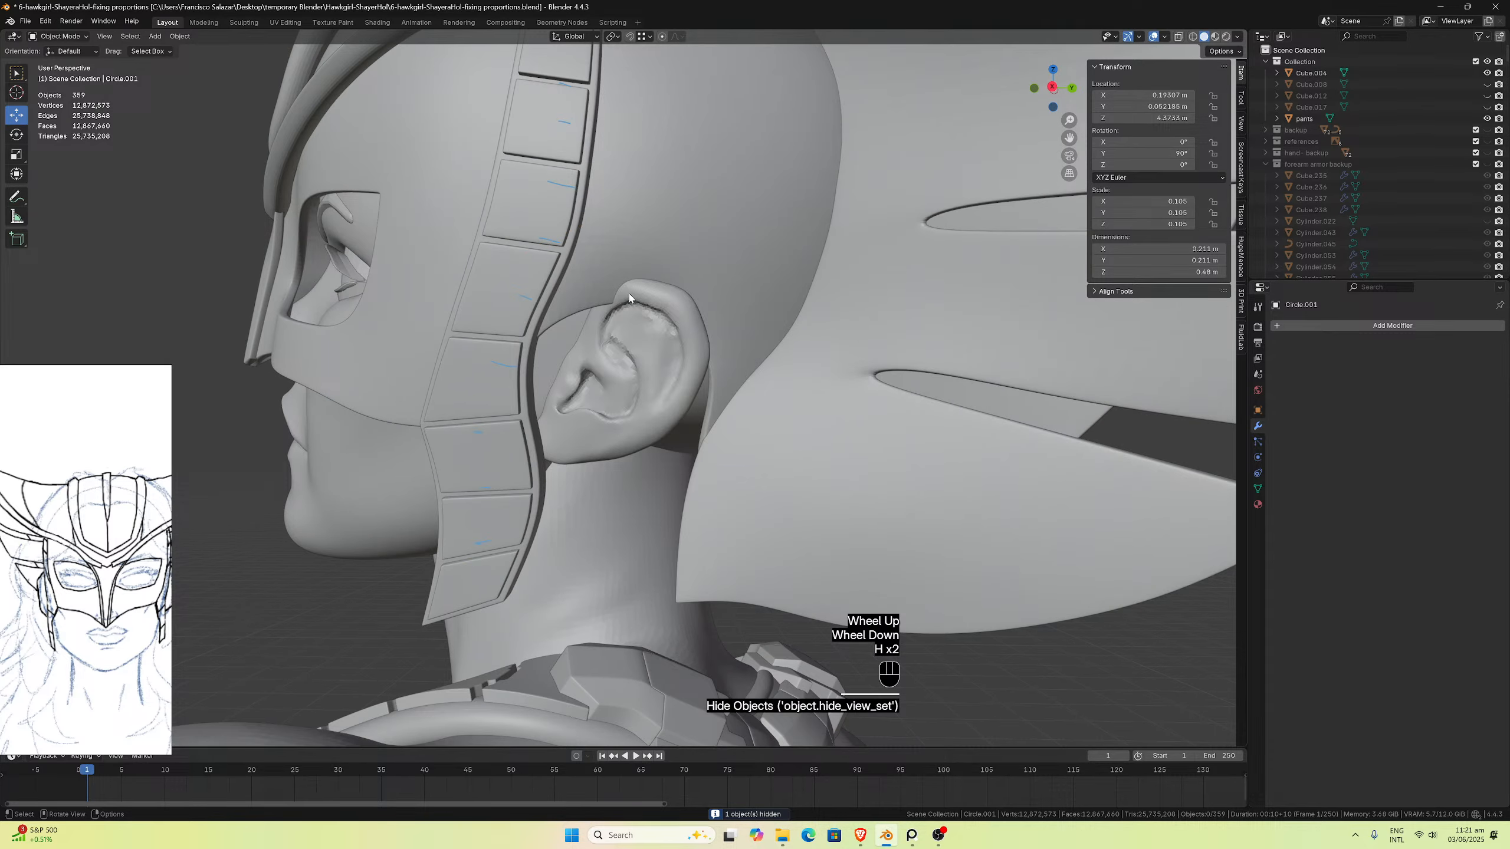
pyautogui.hotkey('ctrl', 'z')
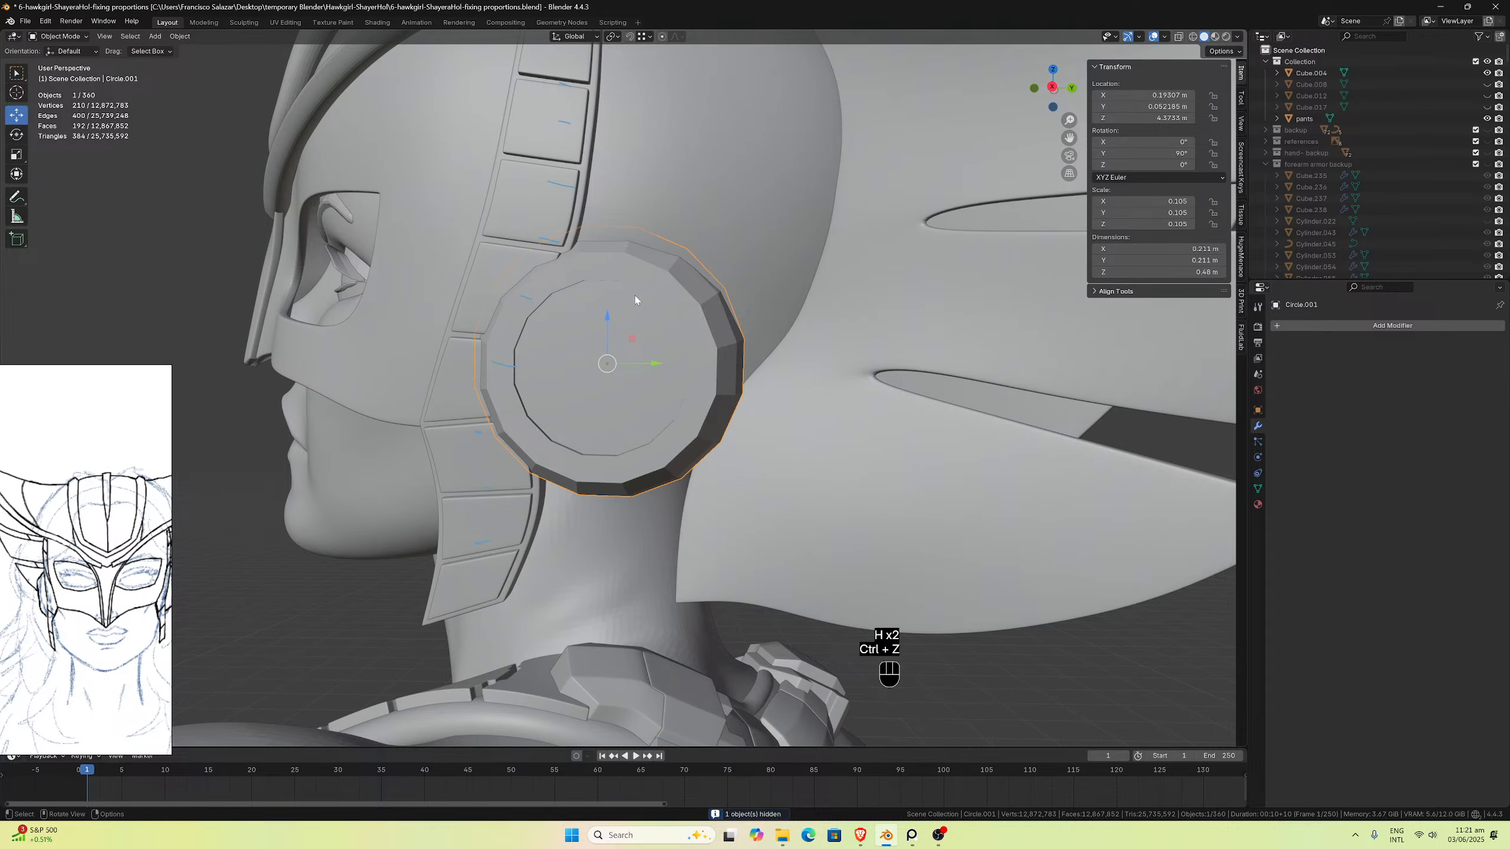
pyautogui.moveTo(634, 295)
pyautogui.mouseDown(button='middle')
pyautogui.moveTo(593, 309)
pyautogui.moveTo(531, 296)
pyautogui.moveTo(635, 297)
pyautogui.moveTo(599, 298)
pyautogui.moveTo(615, 307)
pyautogui.moveTo(631, 293)
pyautogui.mouseUp(button='middle')
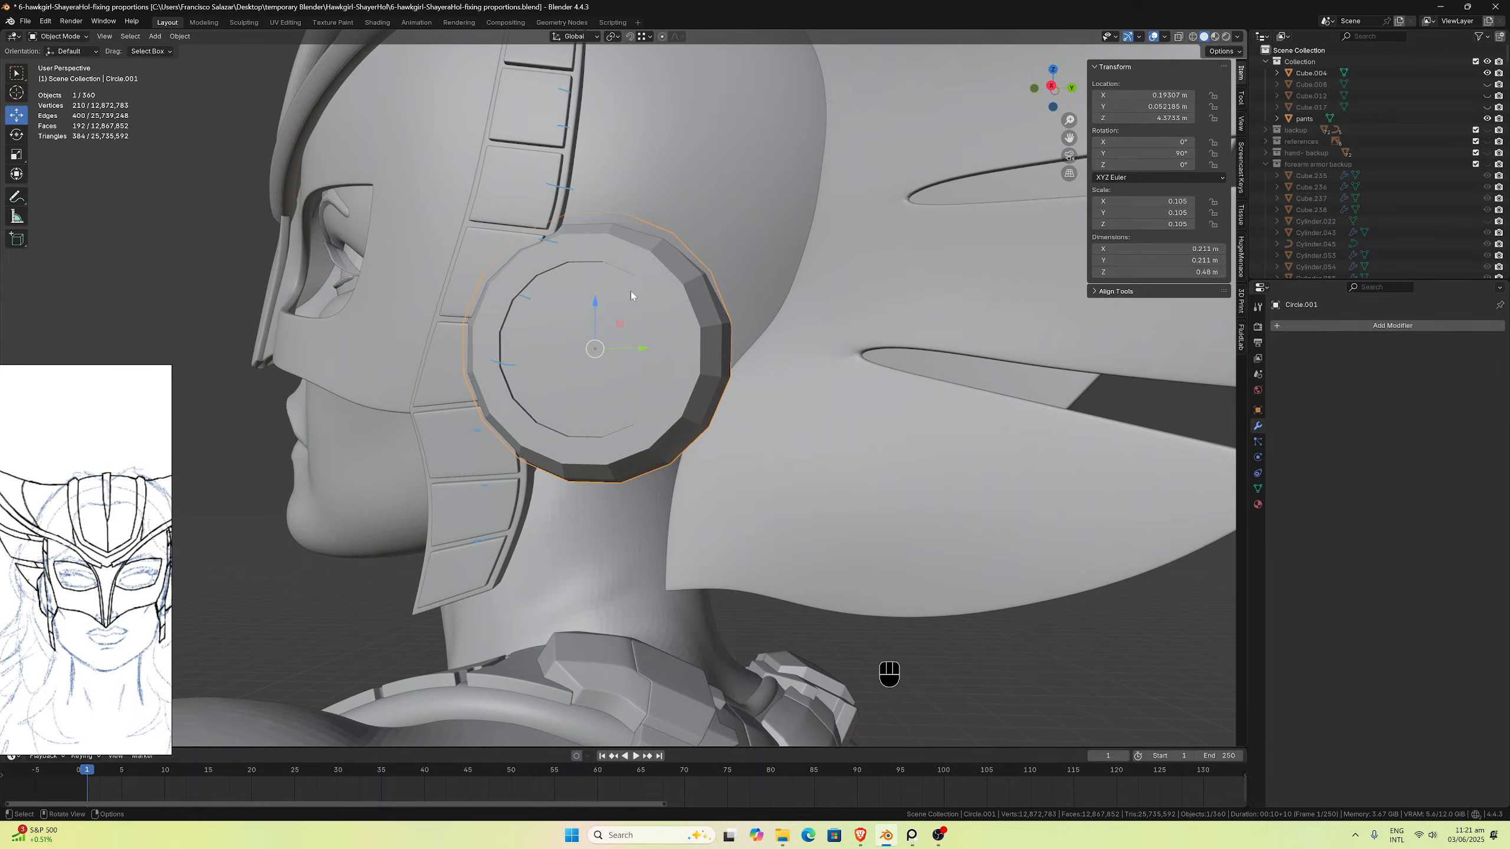
pyautogui.press('h')
# Step: Open the helmet's head shell for mesh editing and select an edge on the ear opening's rim
pyautogui.click(692, 305)
pyautogui.press('Tab')
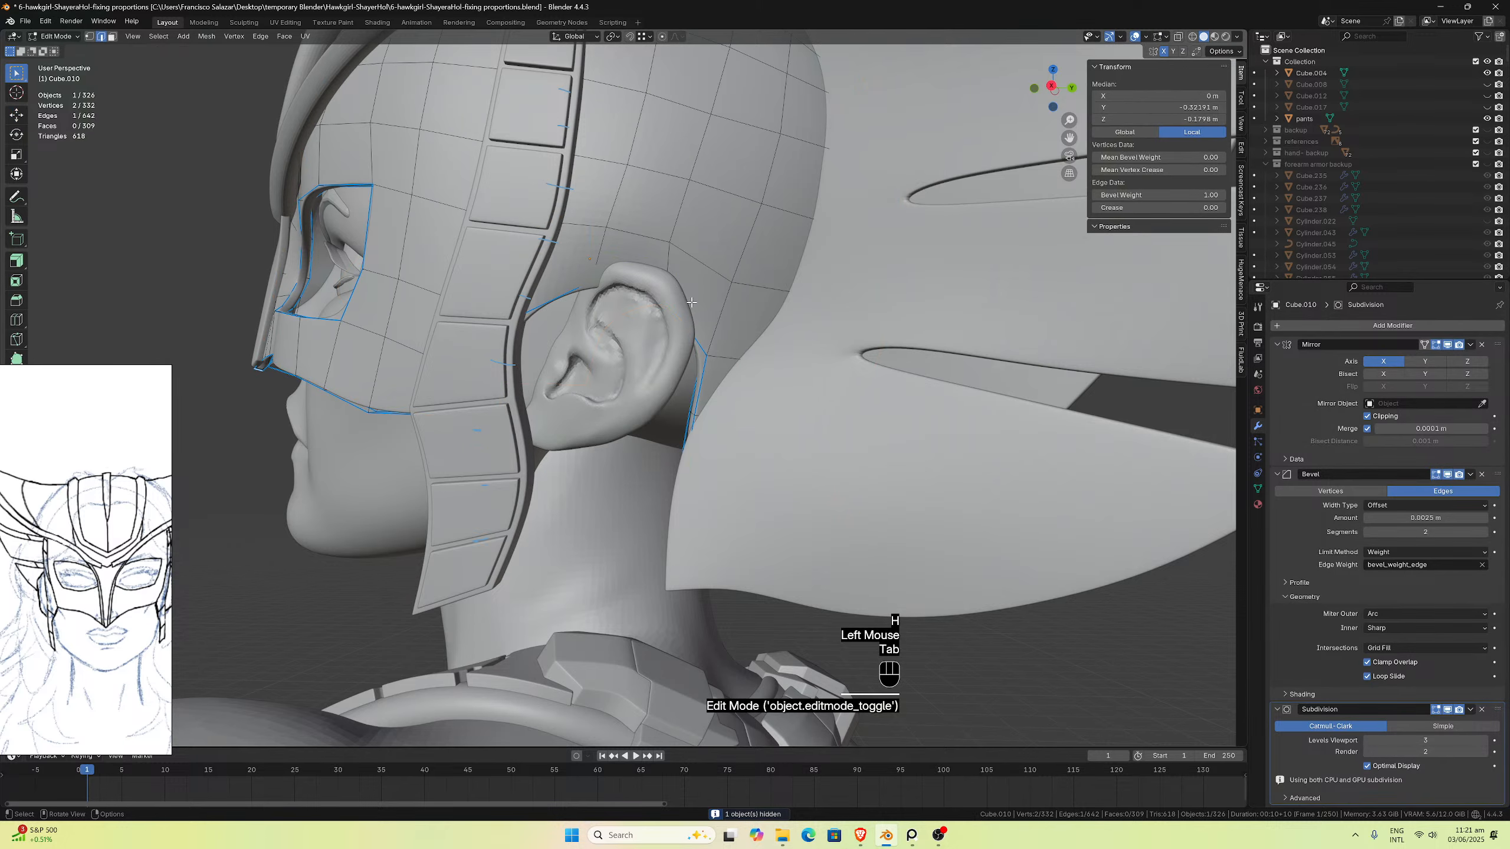
pyautogui.moveTo(686, 304); pyautogui.dragTo(634, 305, button='middle')
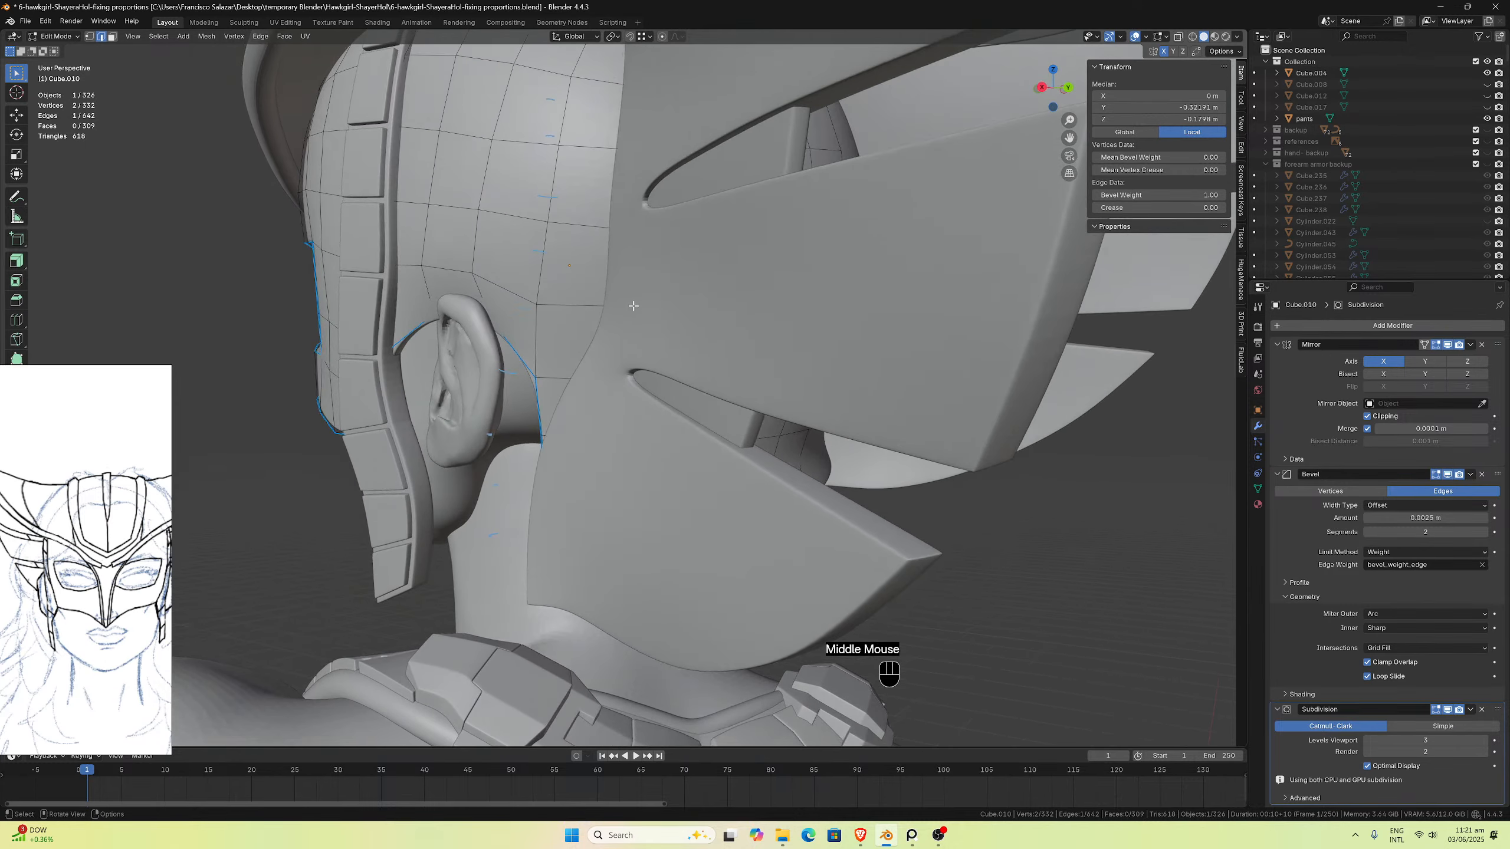
pyautogui.scroll(2, 603, 302)
pyautogui.moveTo(436, 284); pyautogui.dragTo(408, 199, button='middle')
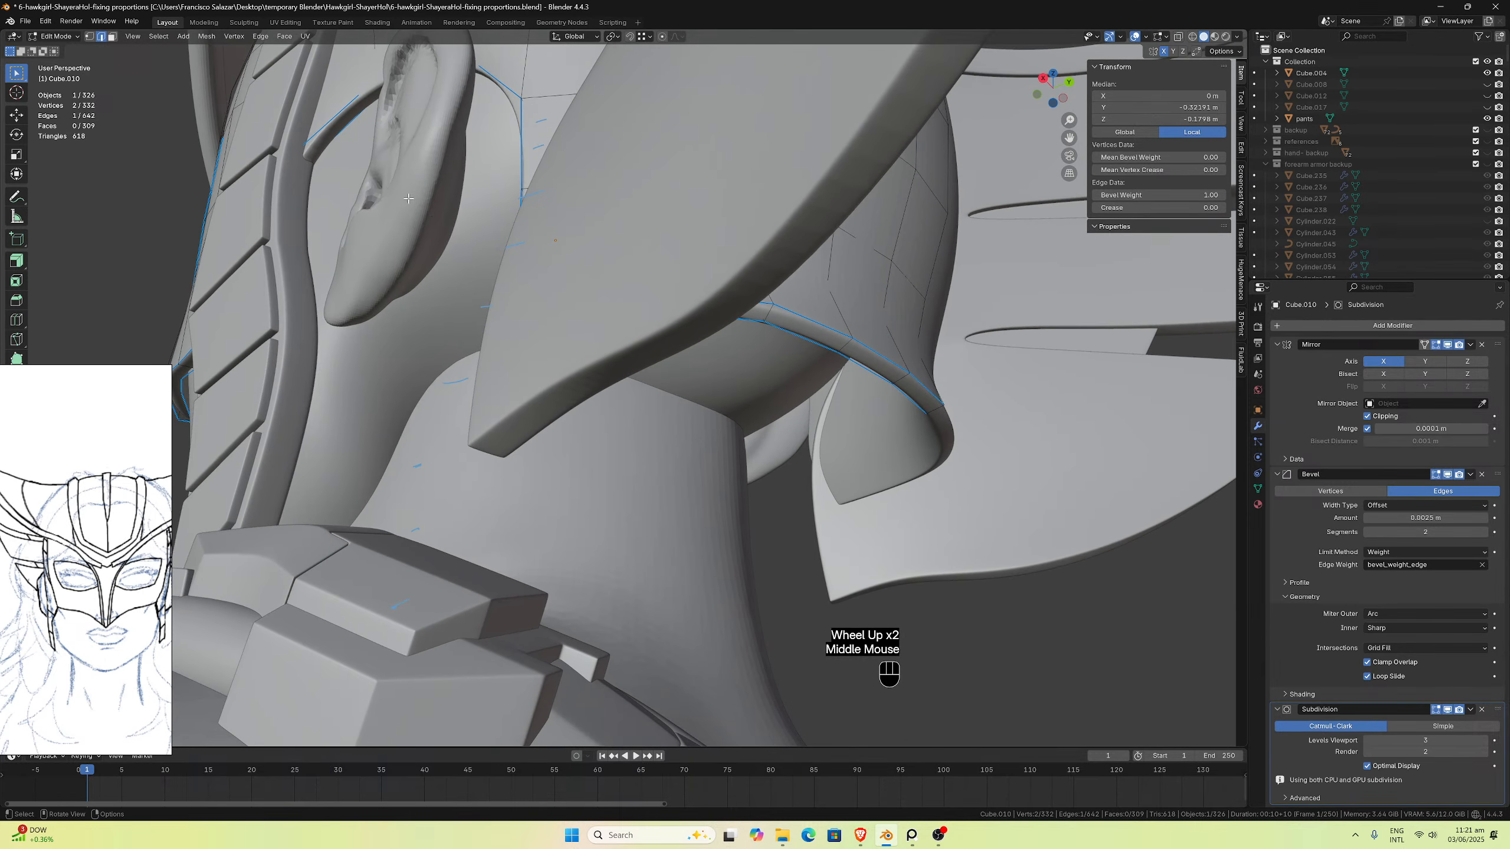
pyautogui.doubleClick(321, 121)
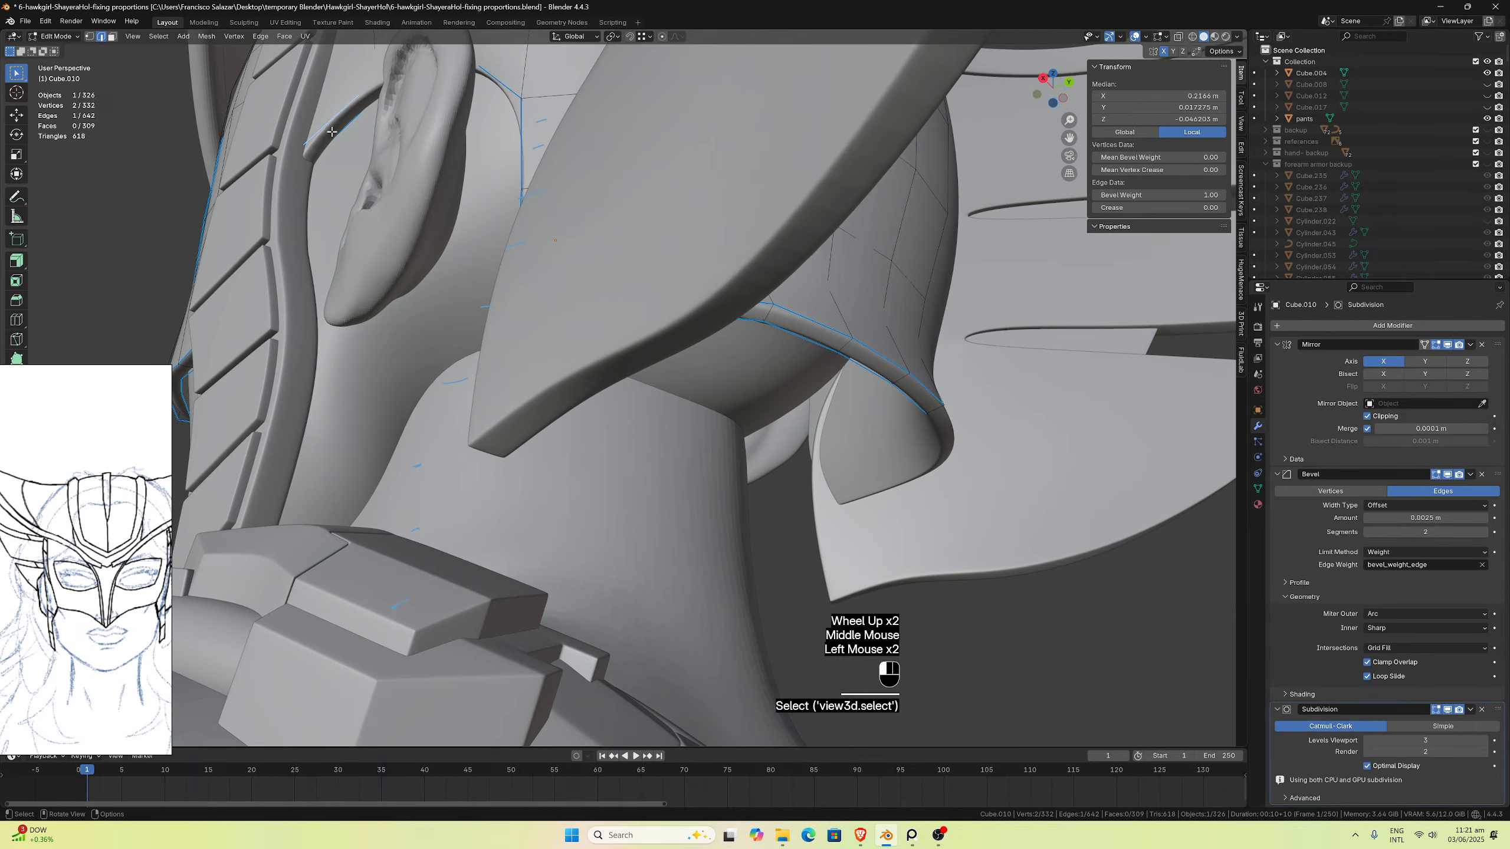
# Step: Switch to face selection and select the rim face at the top of the ear opening
pyautogui.click(113, 38)
pyautogui.moveTo(456, 74); pyautogui.dragTo(808, 194, button='middle')
pyautogui.scroll(-3, 488, 191)
pyautogui.moveTo(1069, 137); pyautogui.dragTo(884, 246)
pyautogui.scroll(2, 885, 246)
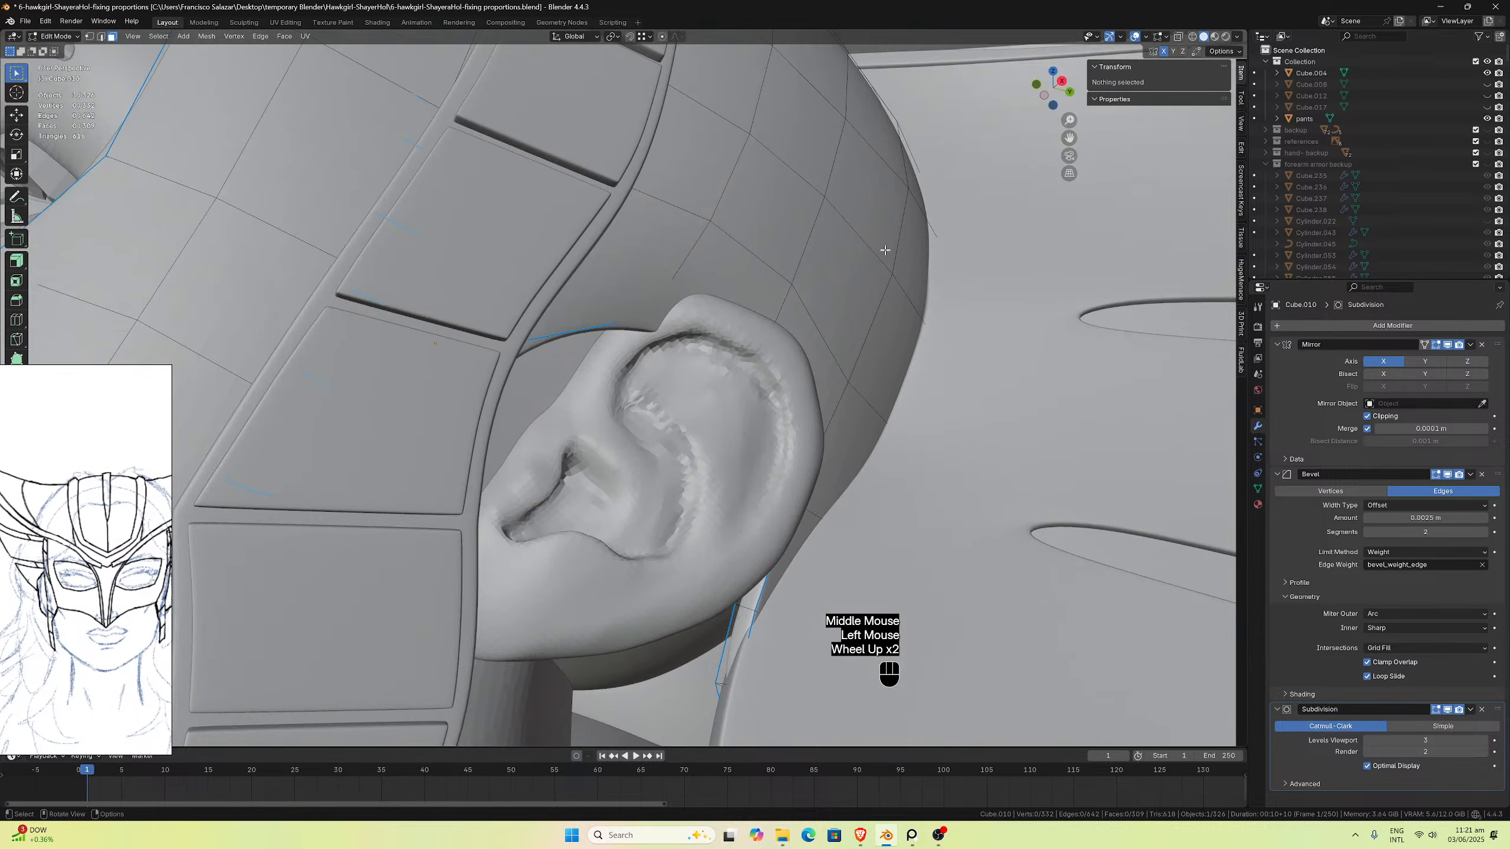
pyautogui.moveTo(884, 246); pyautogui.dragTo(847, 265, button='middle')
pyautogui.click(766, 297)
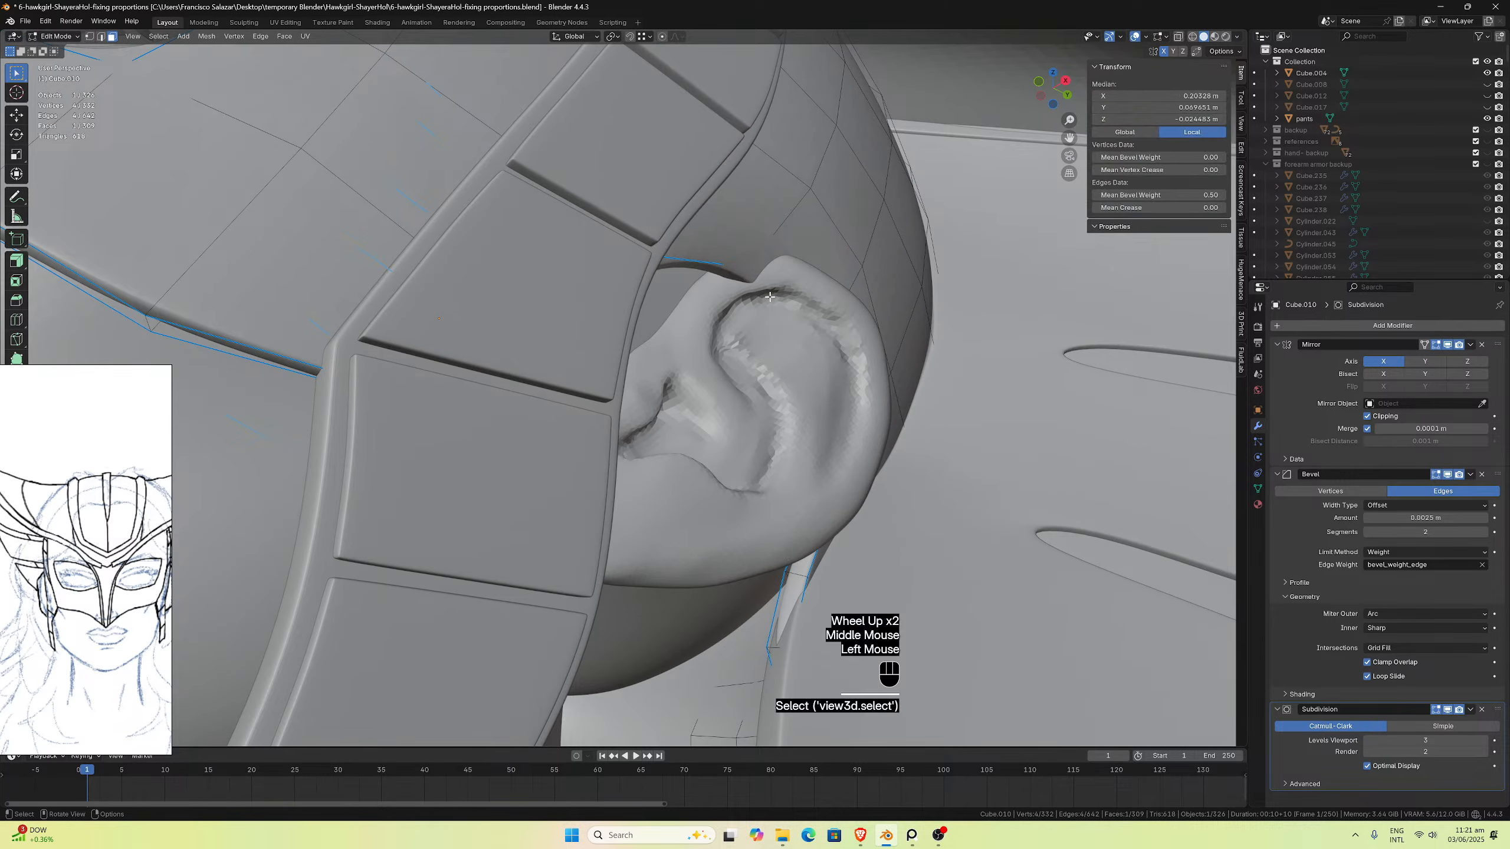
pyautogui.click(1178, 36)
pyautogui.moveTo(871, 217); pyautogui.dragTo(835, 237, button='middle')
pyautogui.click(1178, 36)
pyautogui.scroll(-2, 713, 250)
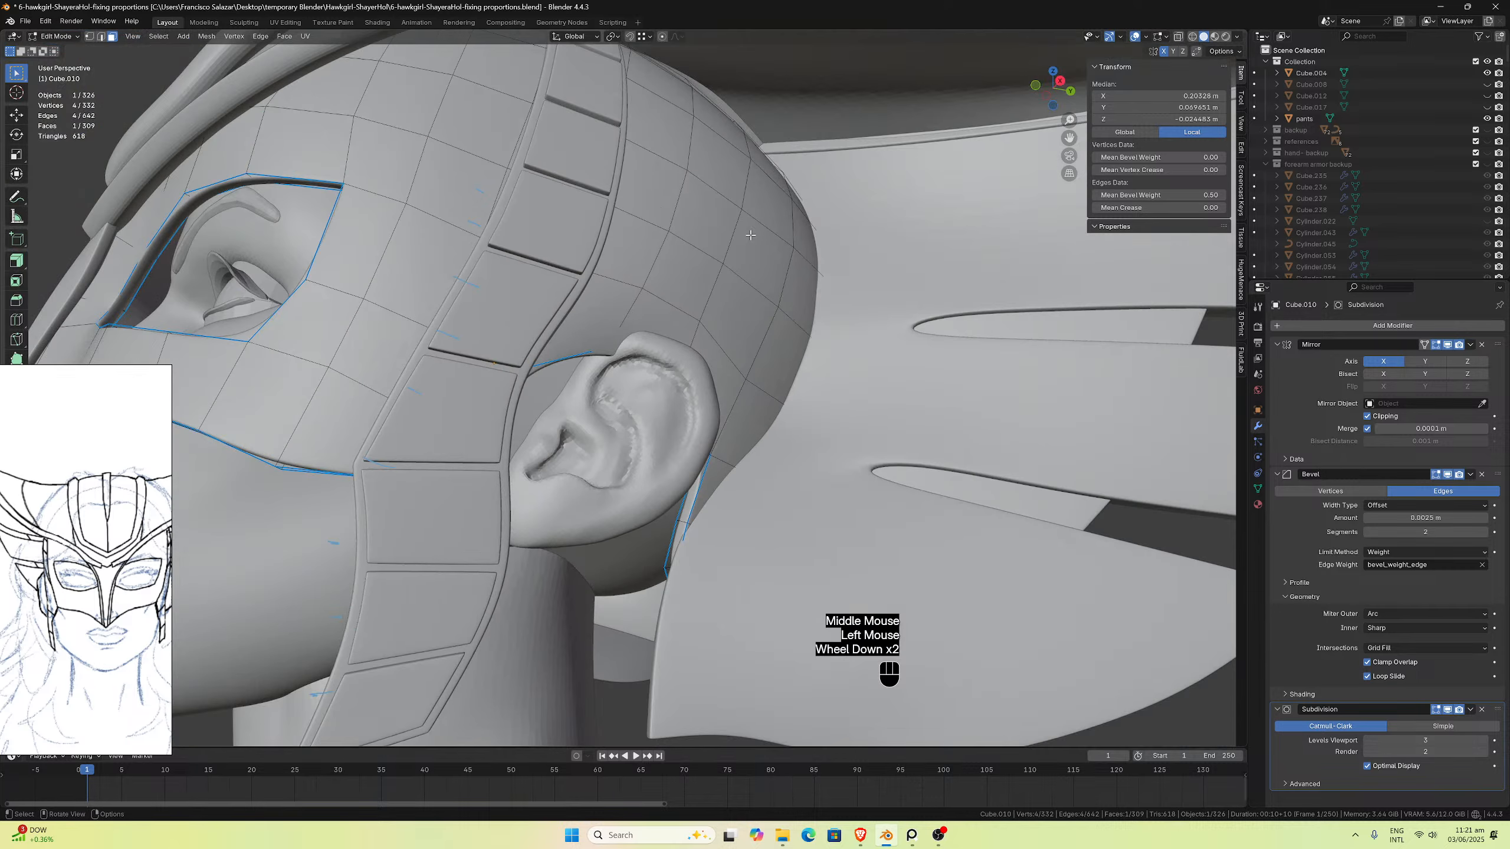
# Step: Turn on proportional editing, activate the Move tool and set the transform orientation to Local
pyautogui.moveTo(713, 250); pyautogui.dragTo(660, 233, button='middle')
pyautogui.click(662, 36)
pyautogui.scroll(-1, 660, 231)
pyautogui.moveTo(583, 404); pyautogui.dragTo(210, 214, button='middle')
pyautogui.click(16, 115)
pyautogui.moveTo(624, 399); pyautogui.dragTo(629, 397, button='middle')
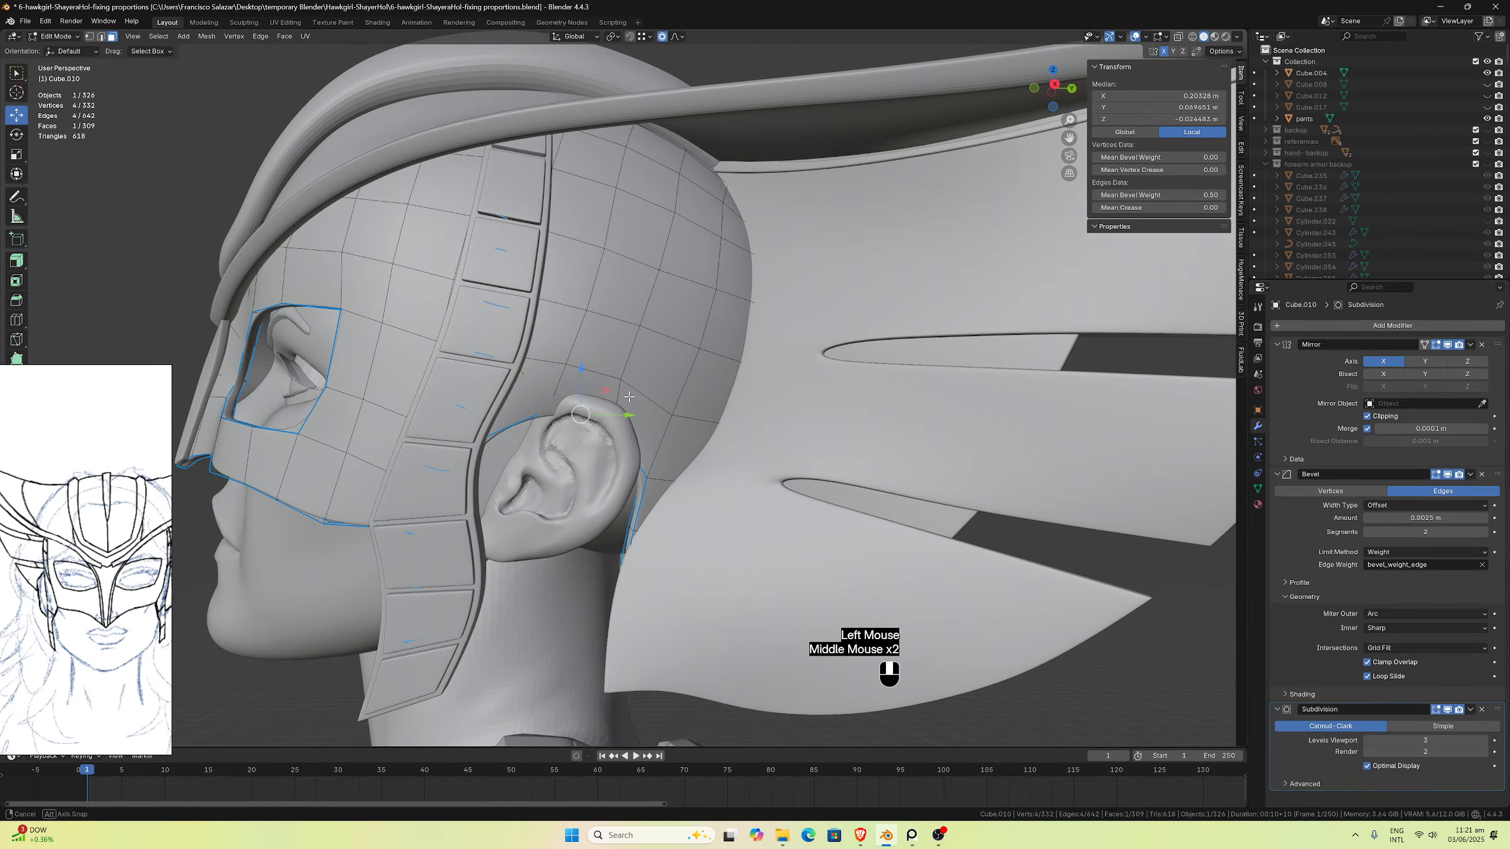
pyautogui.click(575, 37)
pyautogui.click(565, 84)
pyautogui.moveTo(638, 261); pyautogui.dragTo(644, 257, button='middle')
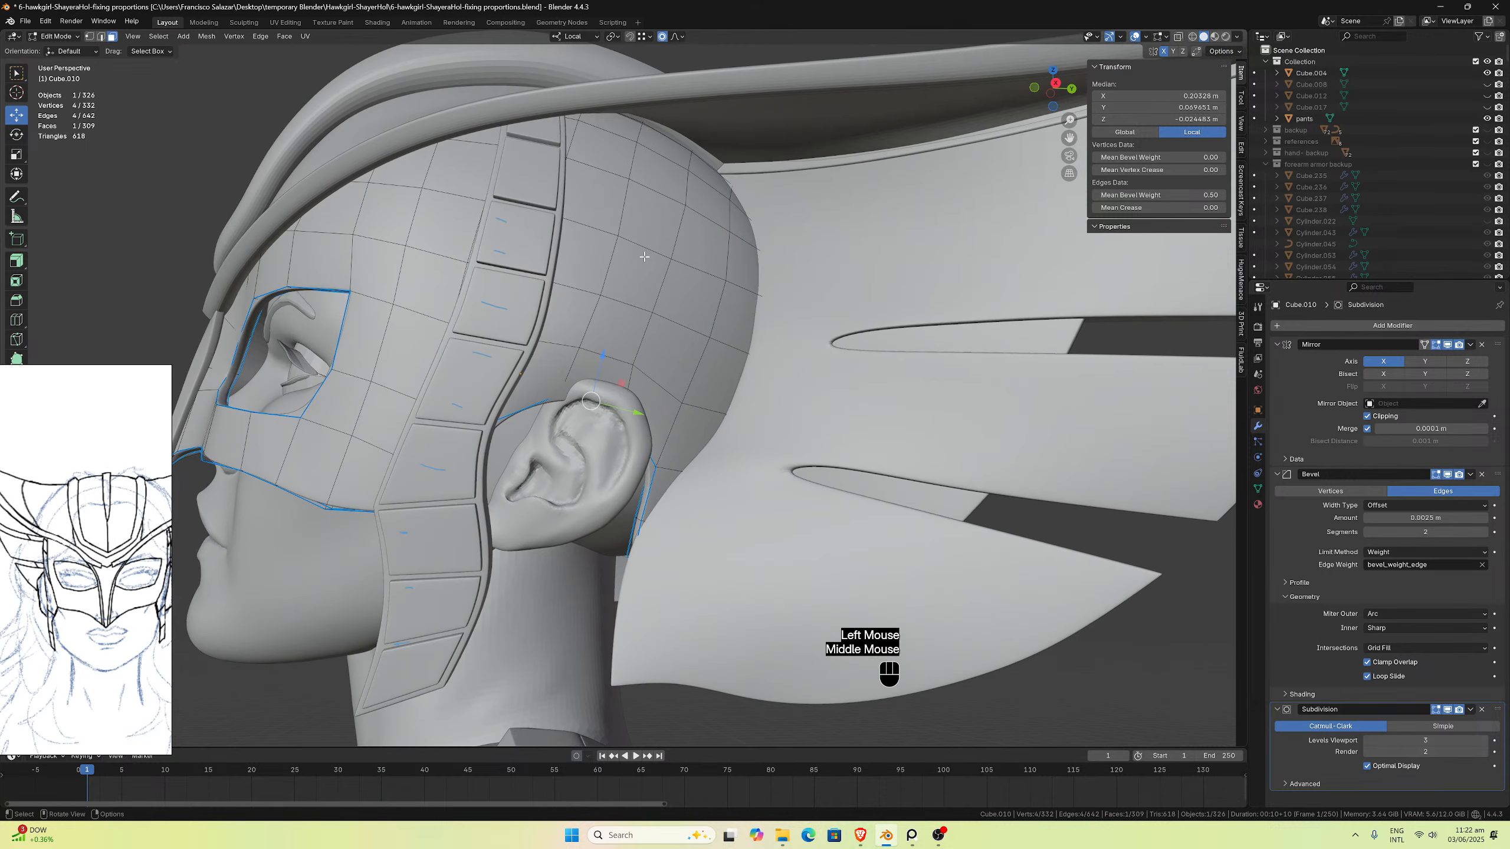
pyautogui.moveTo(617, 356)
pyautogui.mouseDown(button='middle')
pyautogui.moveTo(571, 355)
pyautogui.moveTo(608, 340)
pyautogui.mouseUp(button='middle')
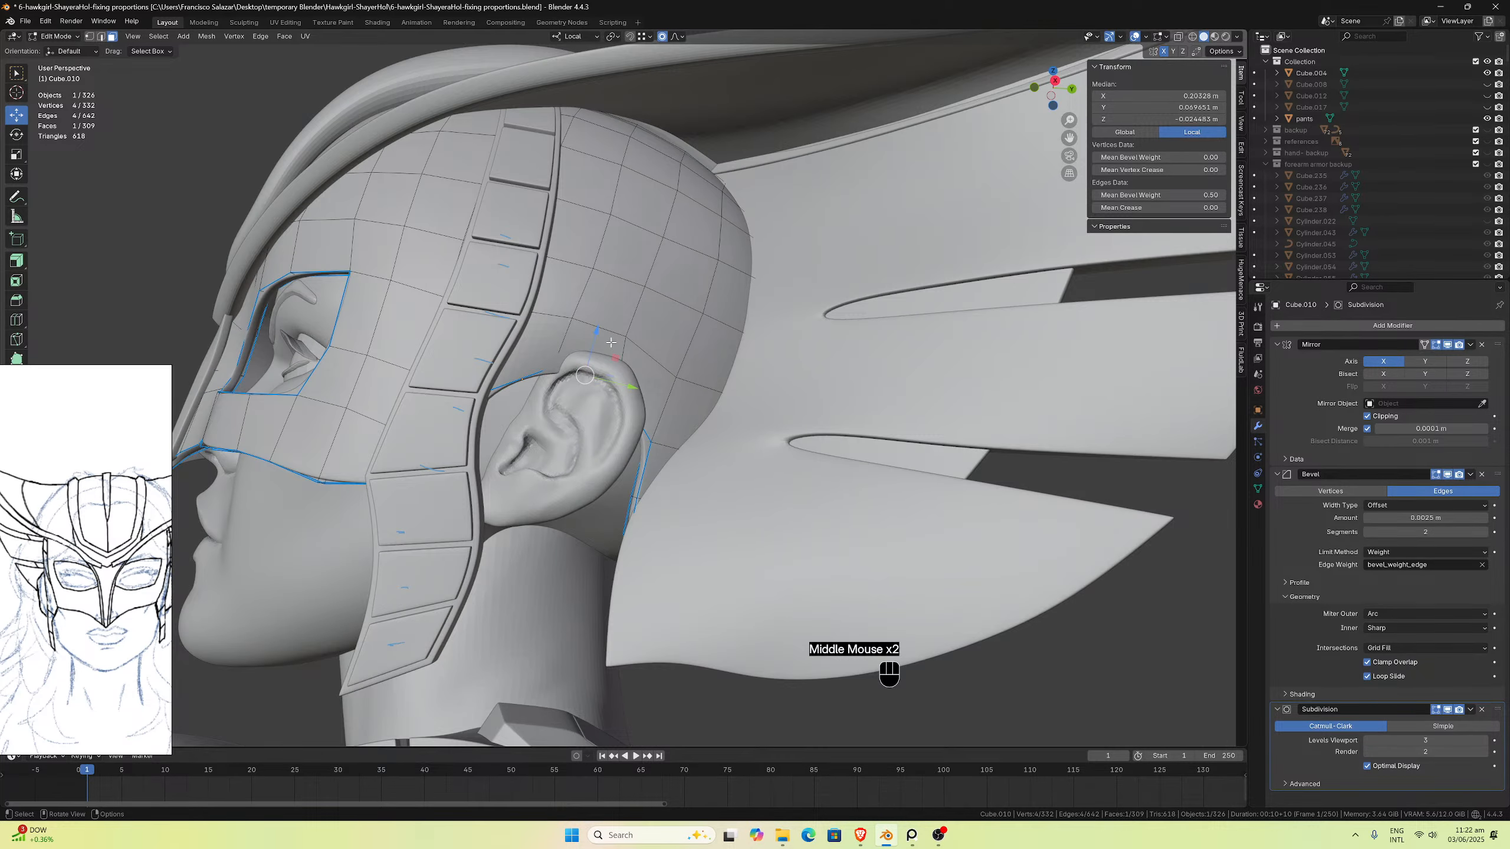
# Step: Raise the rim face about 0.022 m along its local Z axis, with a proportional size of about 0.135 m
pyautogui.moveTo(597, 332); pyautogui.dragTo(596, 327)
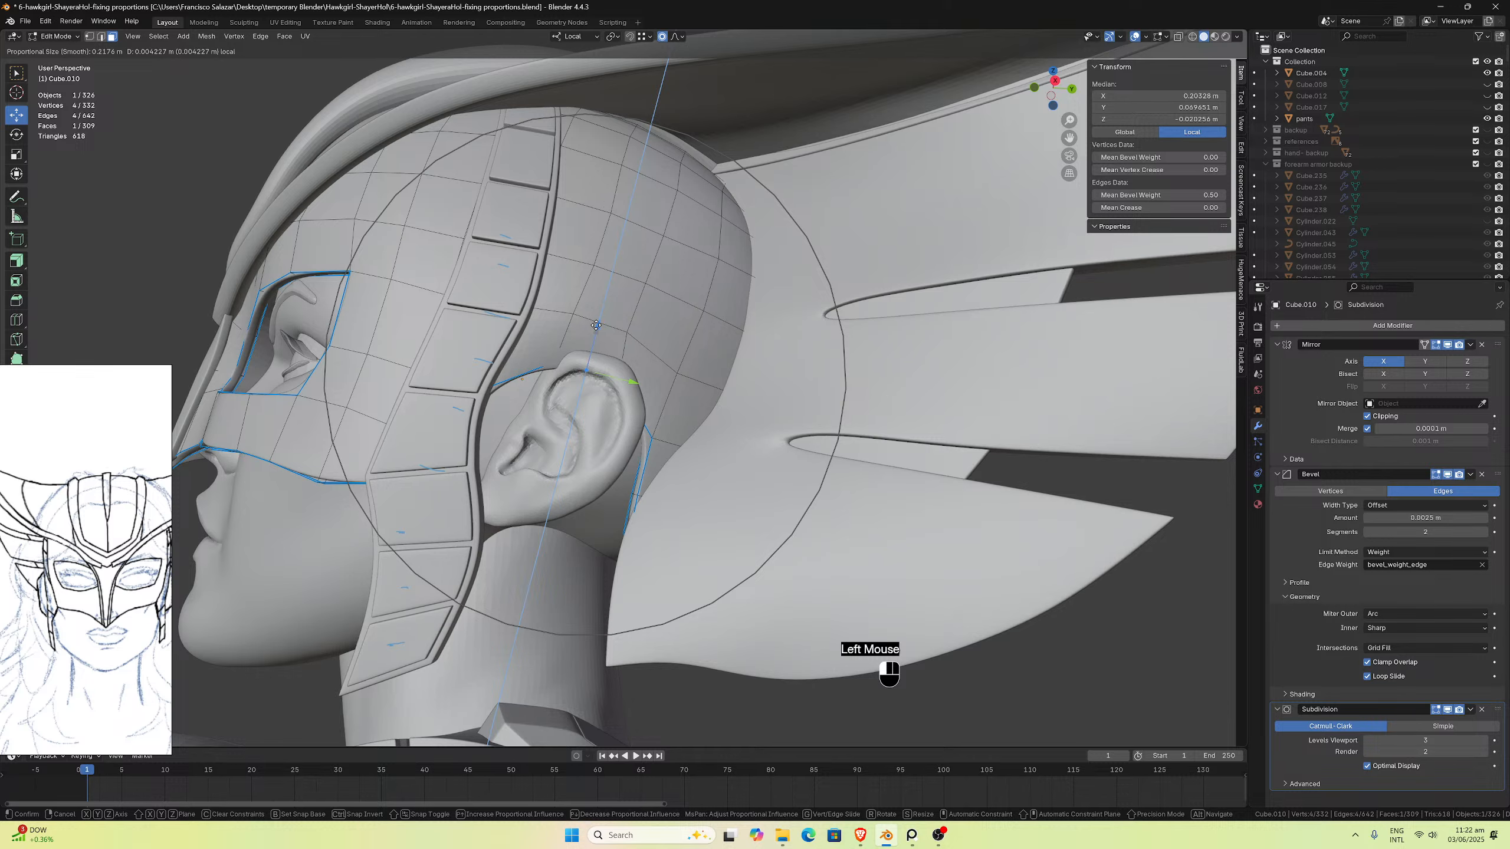
pyautogui.scroll(5, 596, 326)
pyautogui.moveTo(591, 322); pyautogui.dragTo(590, 312)
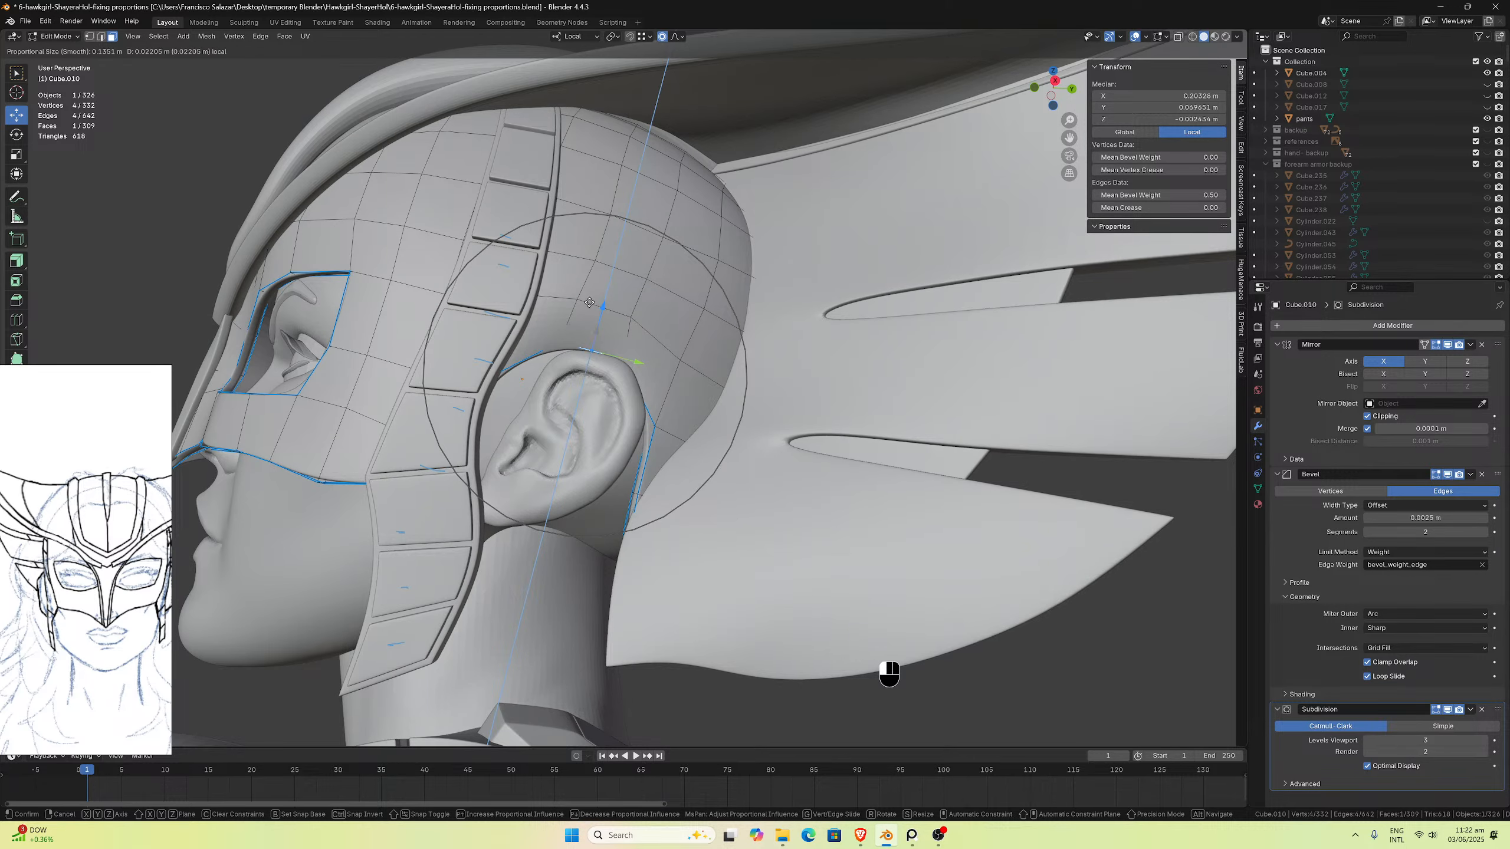
pyautogui.moveTo(589, 302); pyautogui.dragTo(589, 302)
# Step: Try to move the ear opening's rim face outward along local X, and undo the move
pyautogui.moveTo(589, 302); pyautogui.dragTo(493, 366, button='middle')
pyautogui.scroll(4, 475, 357)
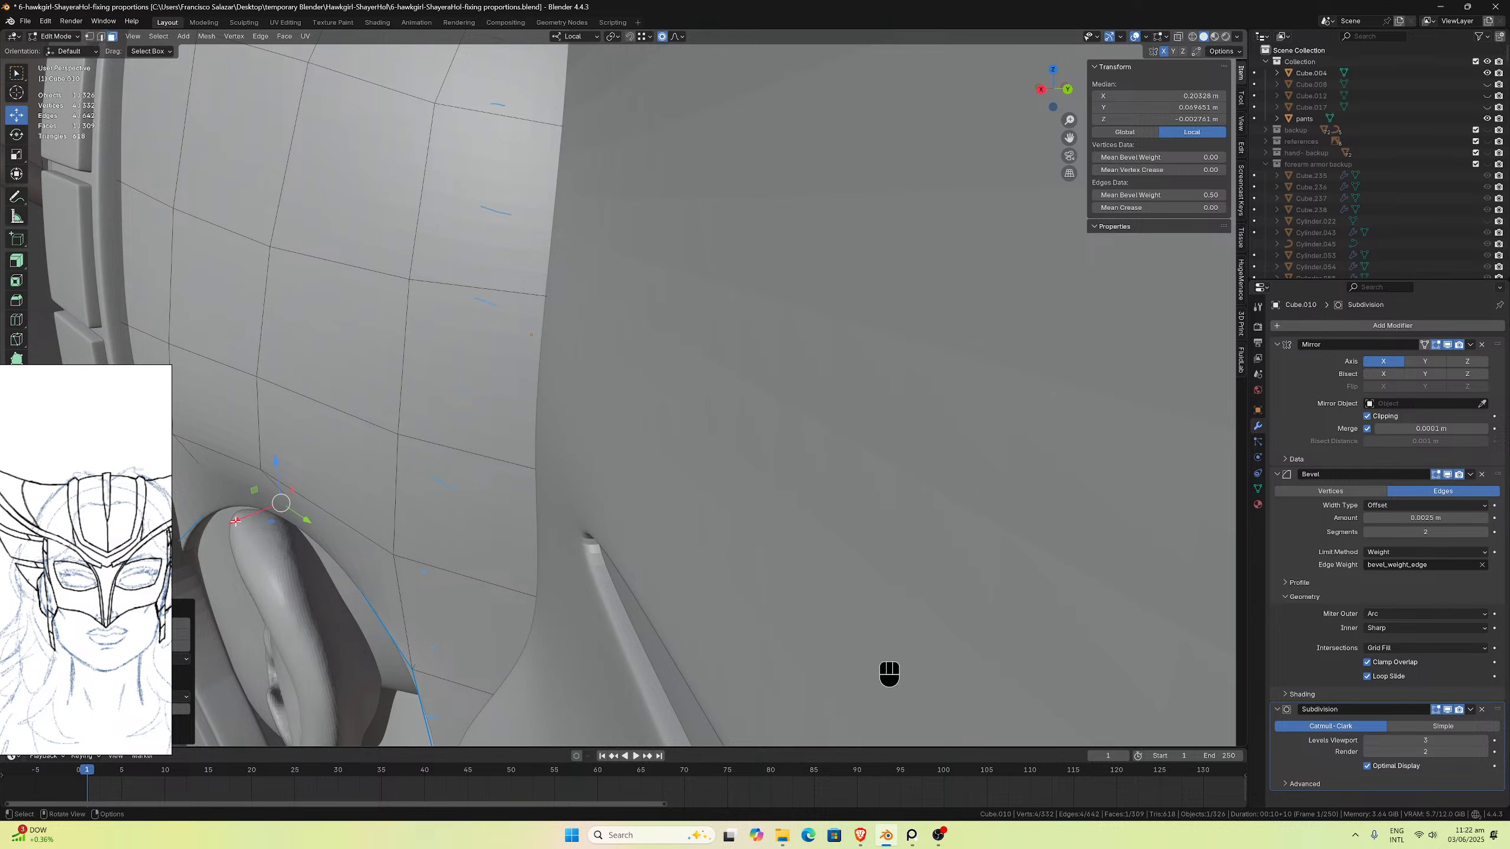
pyautogui.moveTo(235, 522); pyautogui.dragTo(314, 455)
pyautogui.scroll(-2, 227, 522)
pyautogui.moveTo(278, 484); pyautogui.dragTo(314, 456, button='middle')
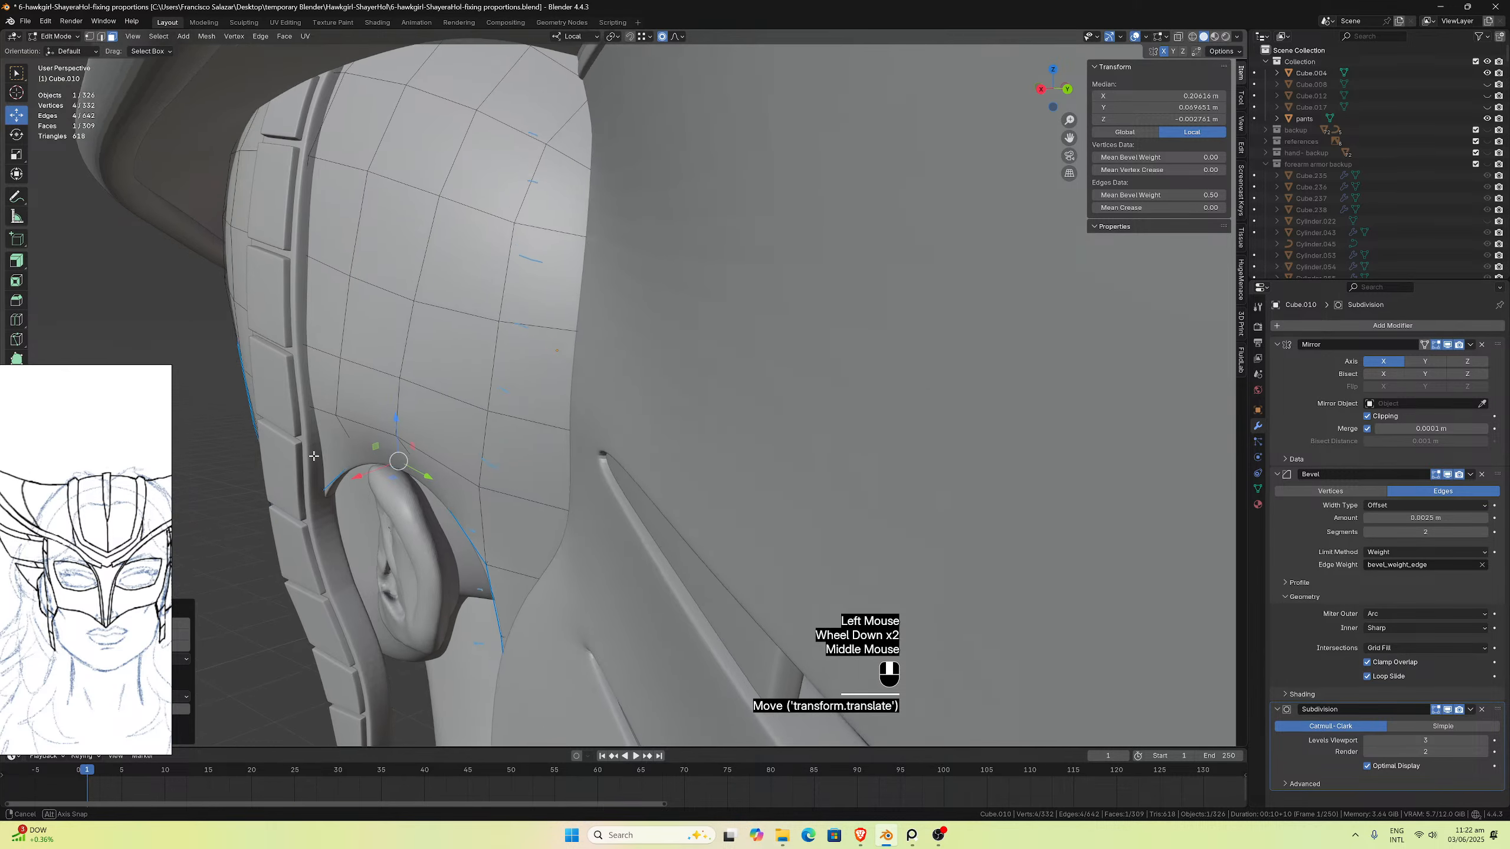
pyautogui.moveTo(313, 456); pyautogui.dragTo(351, 451)
pyautogui.hotkey('ctrl', 'z')
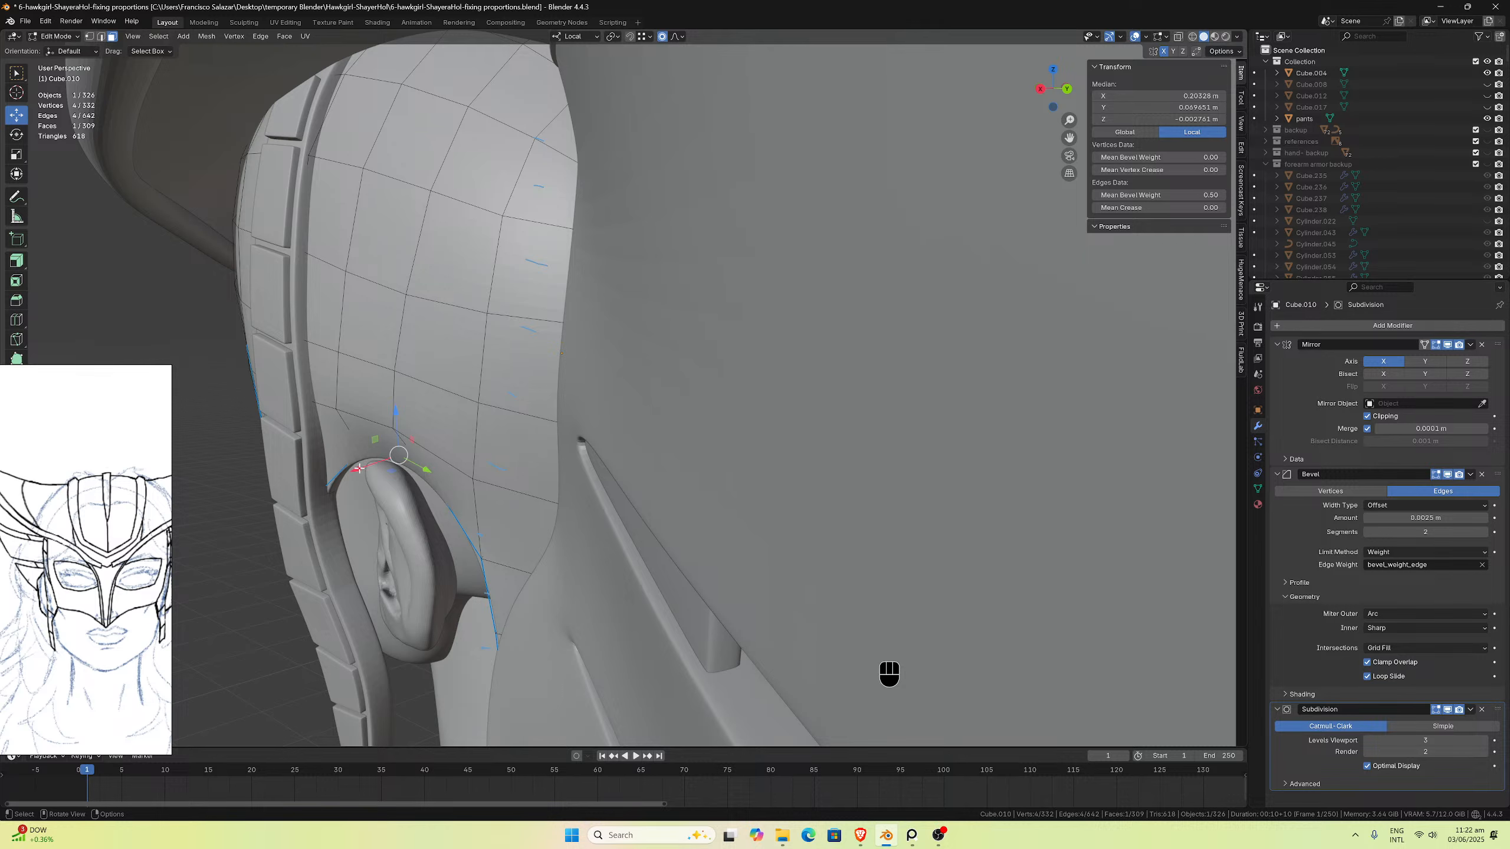
# Step: Move the ear opening's top rim face outward about 0.005 m along local X, with a proportional size of about 0.039 m
pyautogui.press('g')
pyautogui.press('x')
pyautogui.scroll(8, 359, 469)
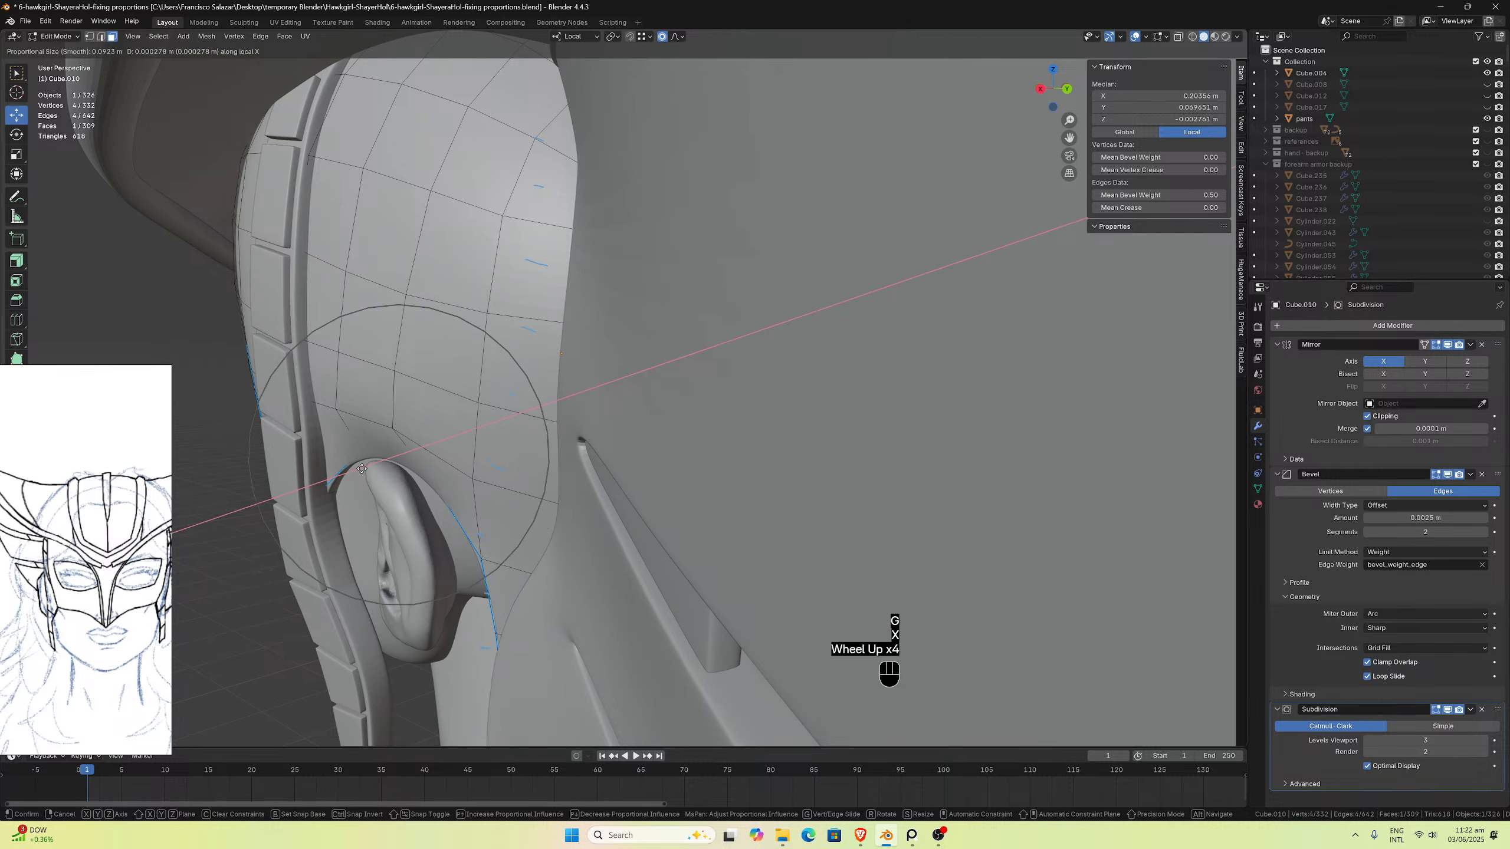
pyautogui.scroll(3, 359, 469)
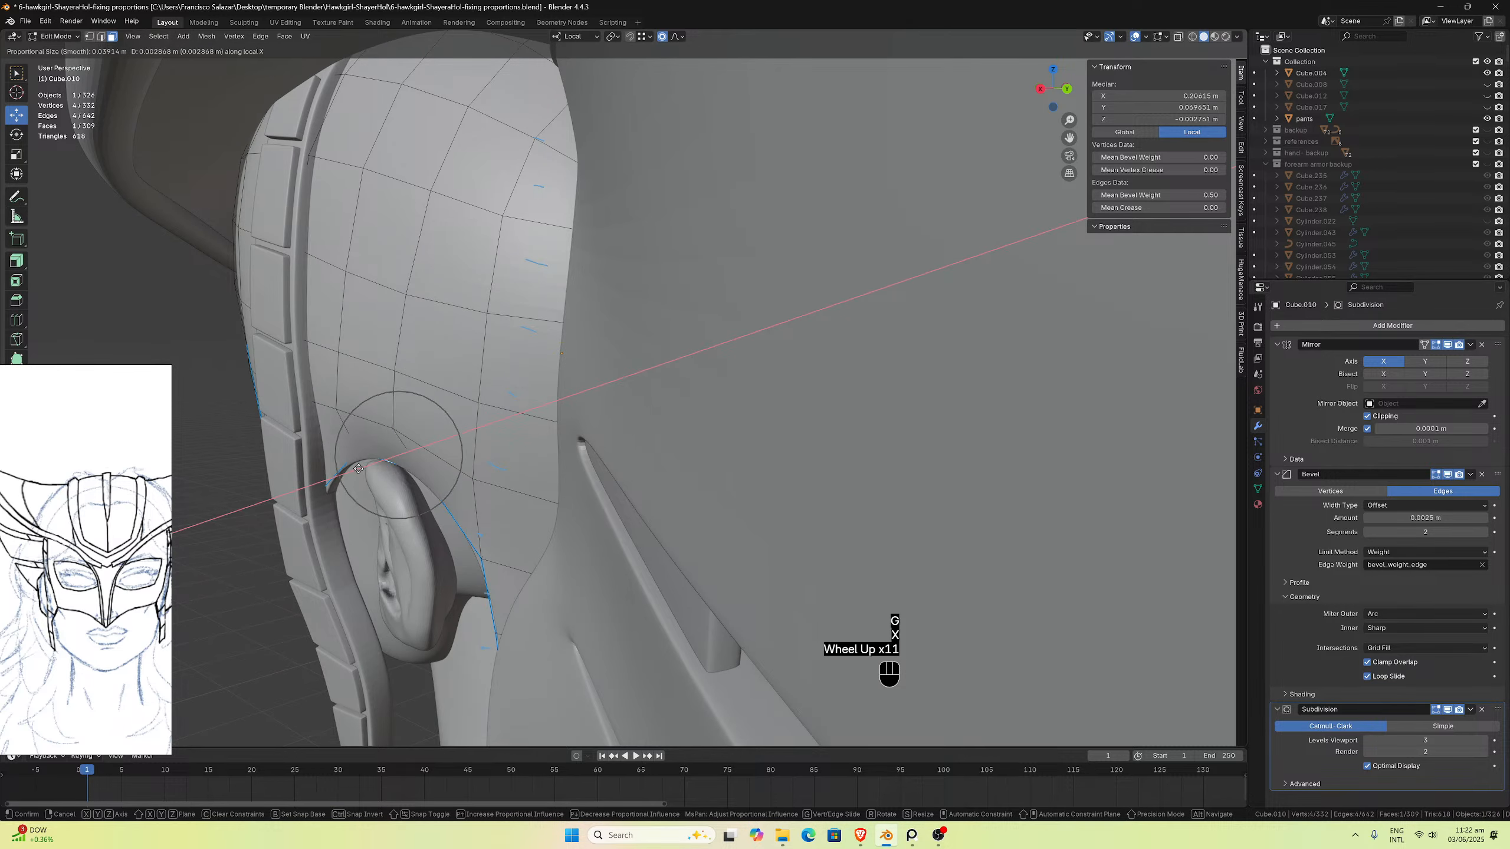
pyautogui.click(356, 468)
pyautogui.moveTo(356, 469); pyautogui.dragTo(465, 359, button='middle')
pyautogui.hotkey('ctrl', 'z')
pyautogui.hotkey('ctrl', 'shift', 'z')
# Step: Reselect the rim face at the top of the ear opening, using X-ray display to reach it
pyautogui.click(353, 376)
pyautogui.scroll(1, 393, 372)
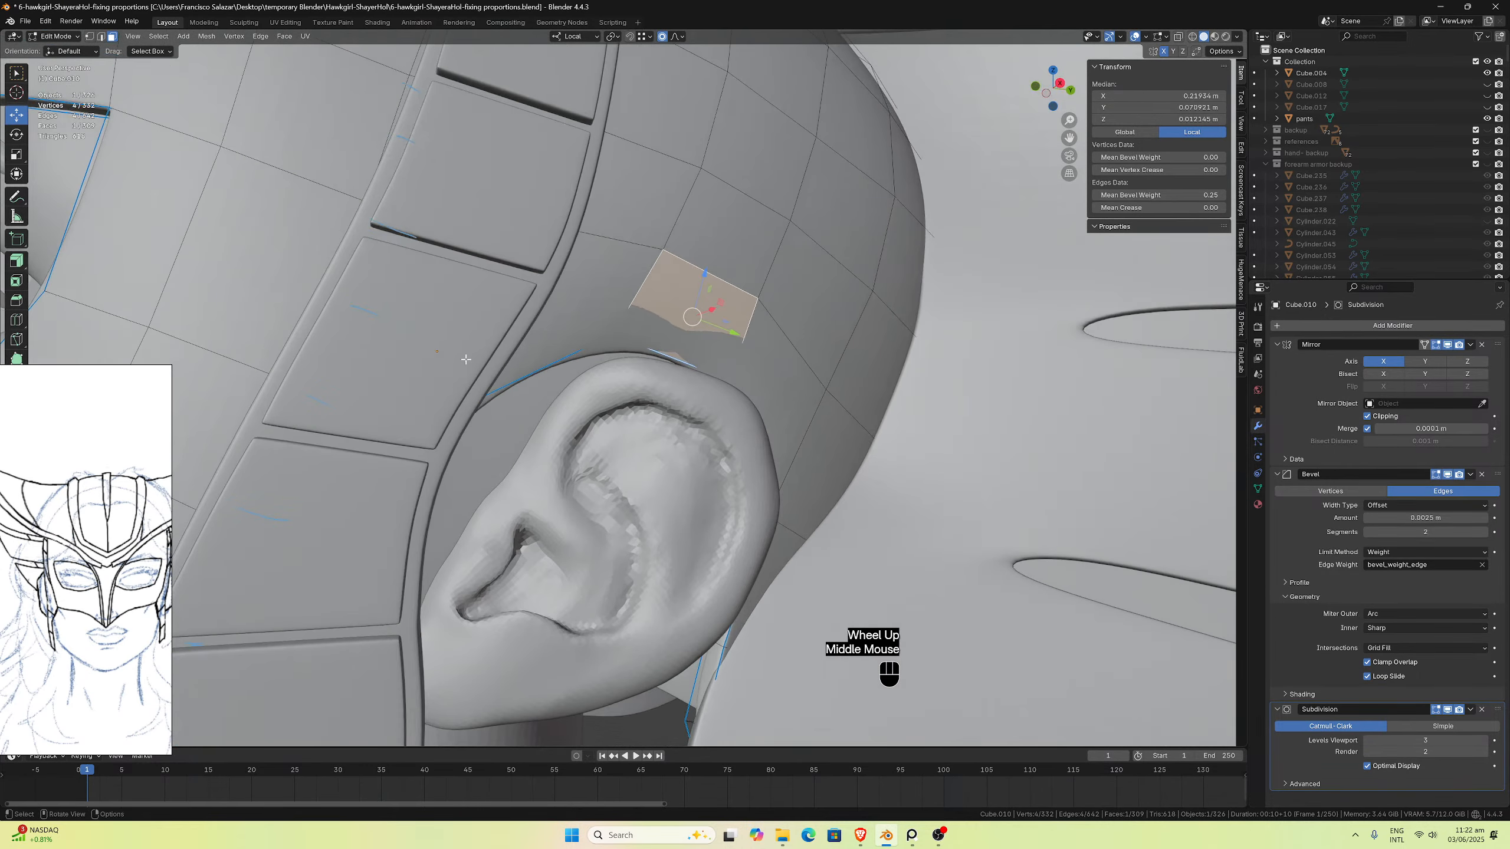
pyautogui.click(671, 359)
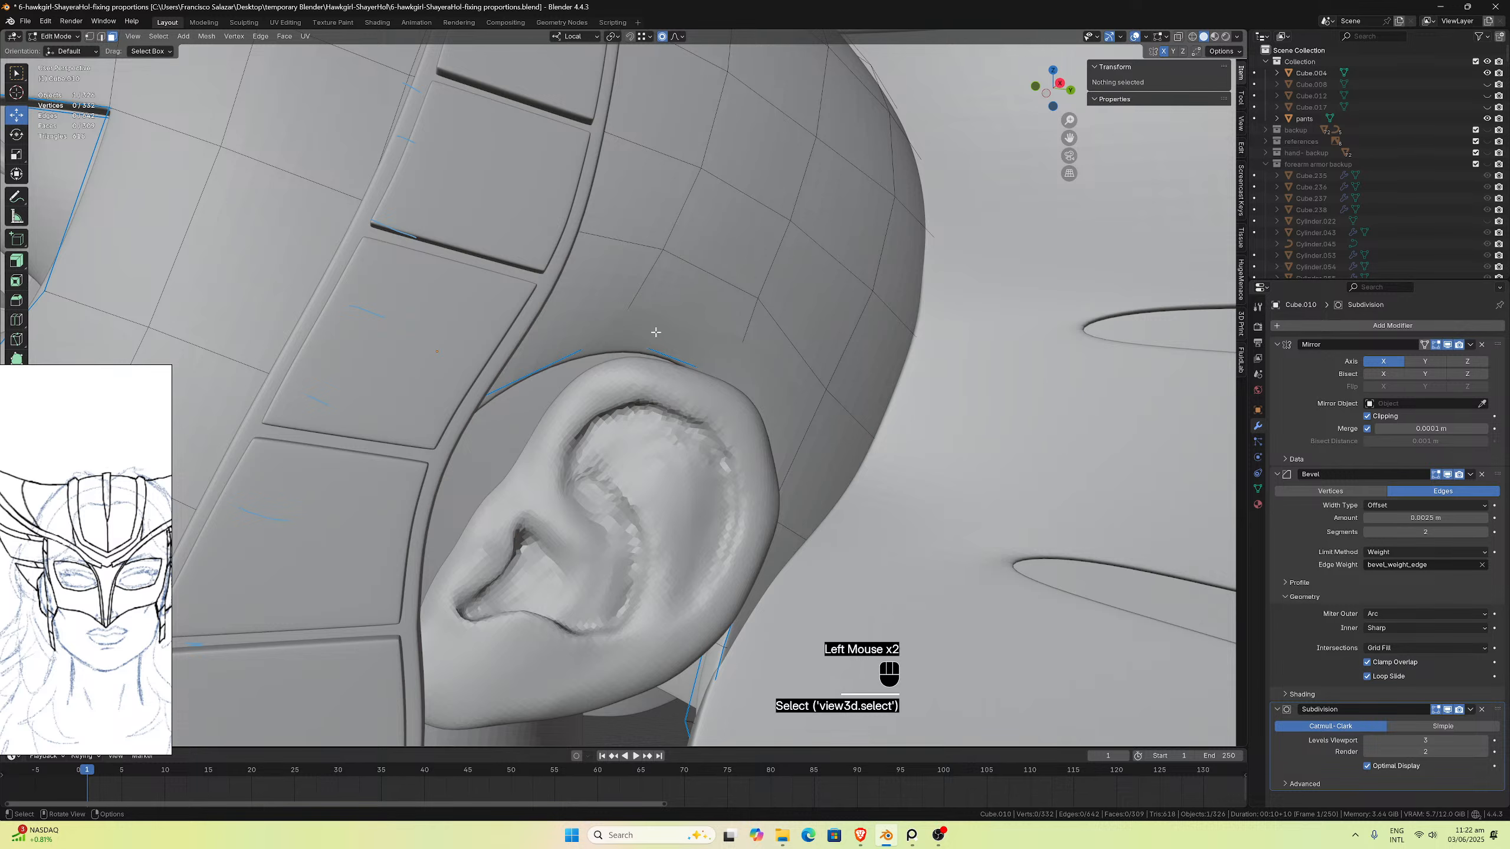
pyautogui.click(675, 361)
pyautogui.moveTo(675, 361); pyautogui.dragTo(725, 331, button='middle')
pyautogui.click(770, 323)
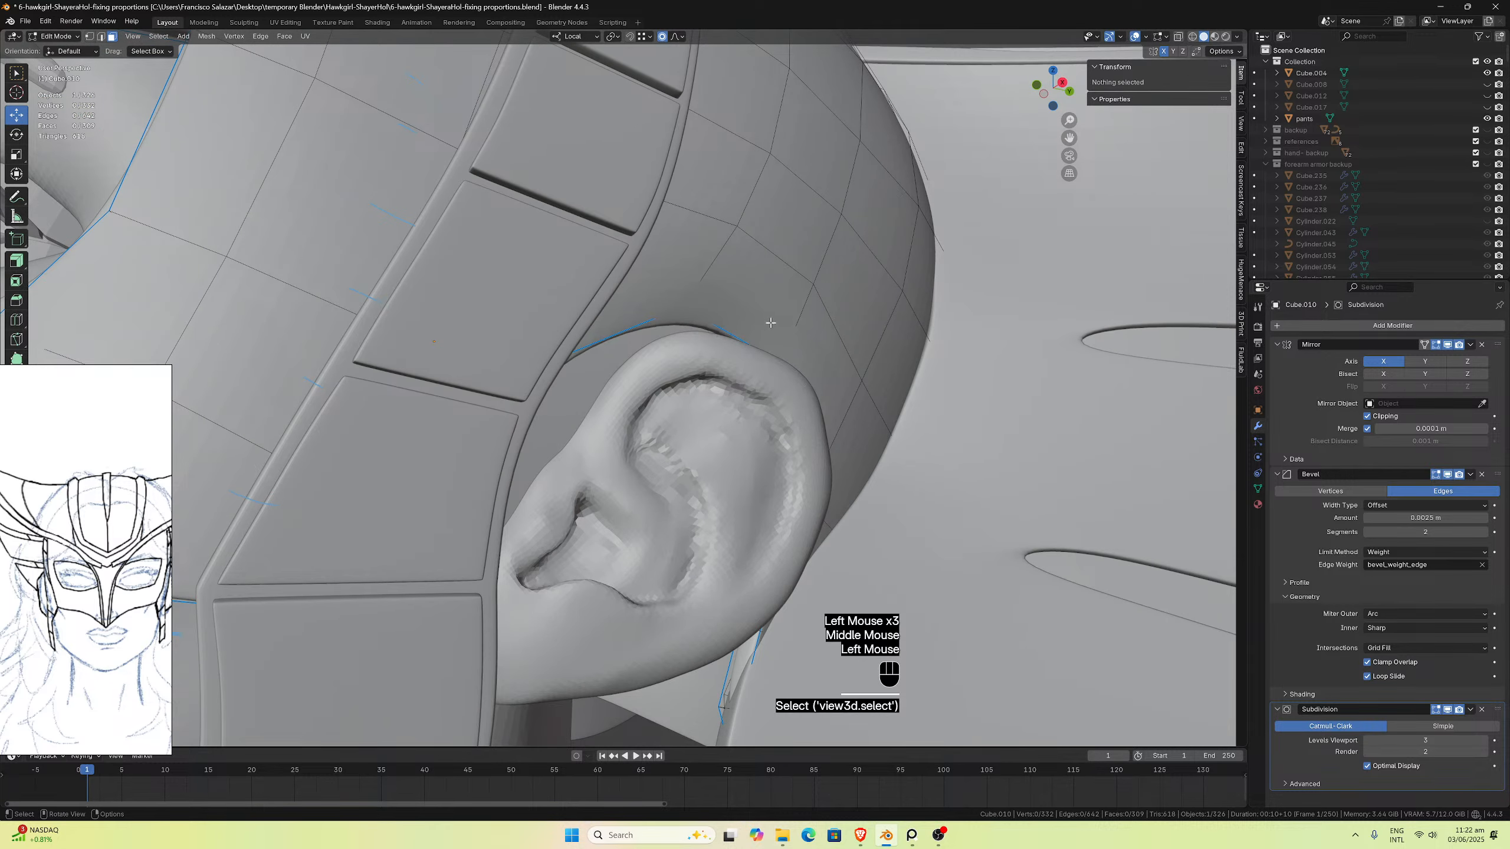
pyautogui.click(1179, 37)
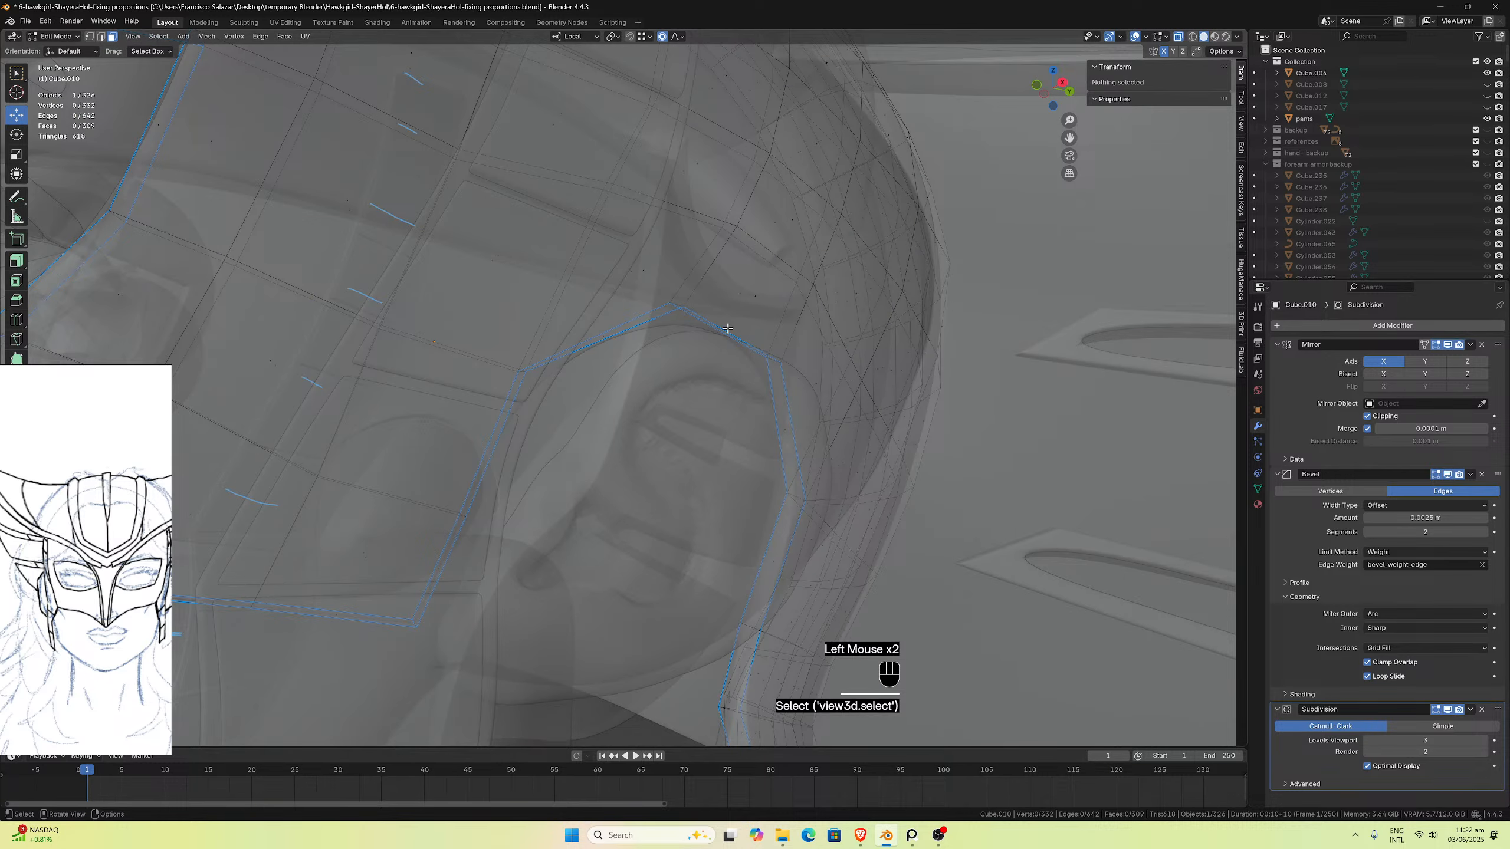
pyautogui.click(726, 334)
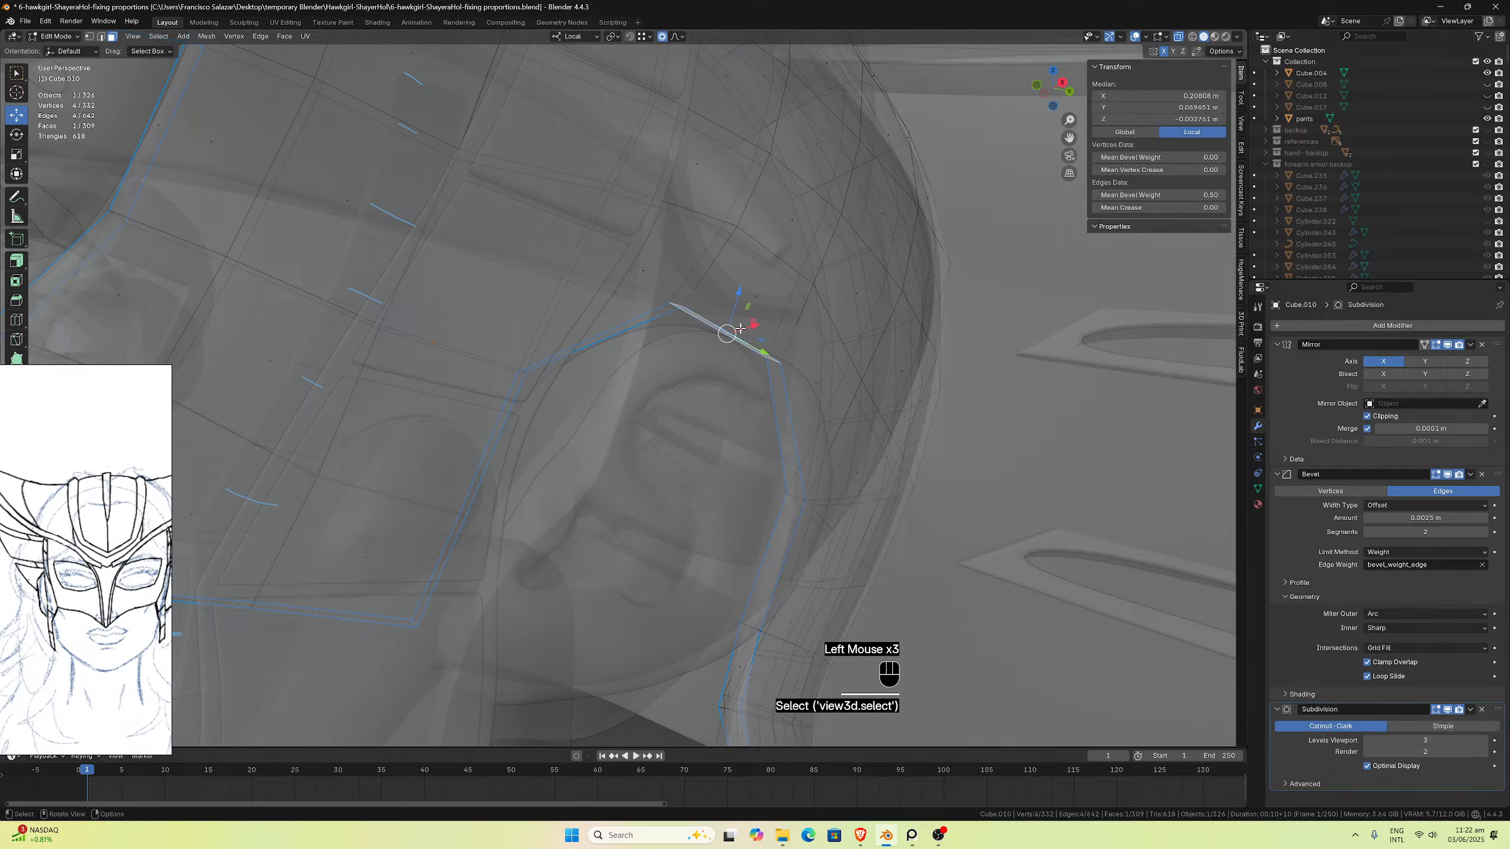
pyautogui.click(1179, 37)
# Step: Raise the rim face about 0.004 m along its local Z axis, with a proportional size of about 0.063 m
pyautogui.scroll(-2, 668, 336)
pyautogui.moveTo(668, 333); pyautogui.dragTo(645, 343, button='middle')
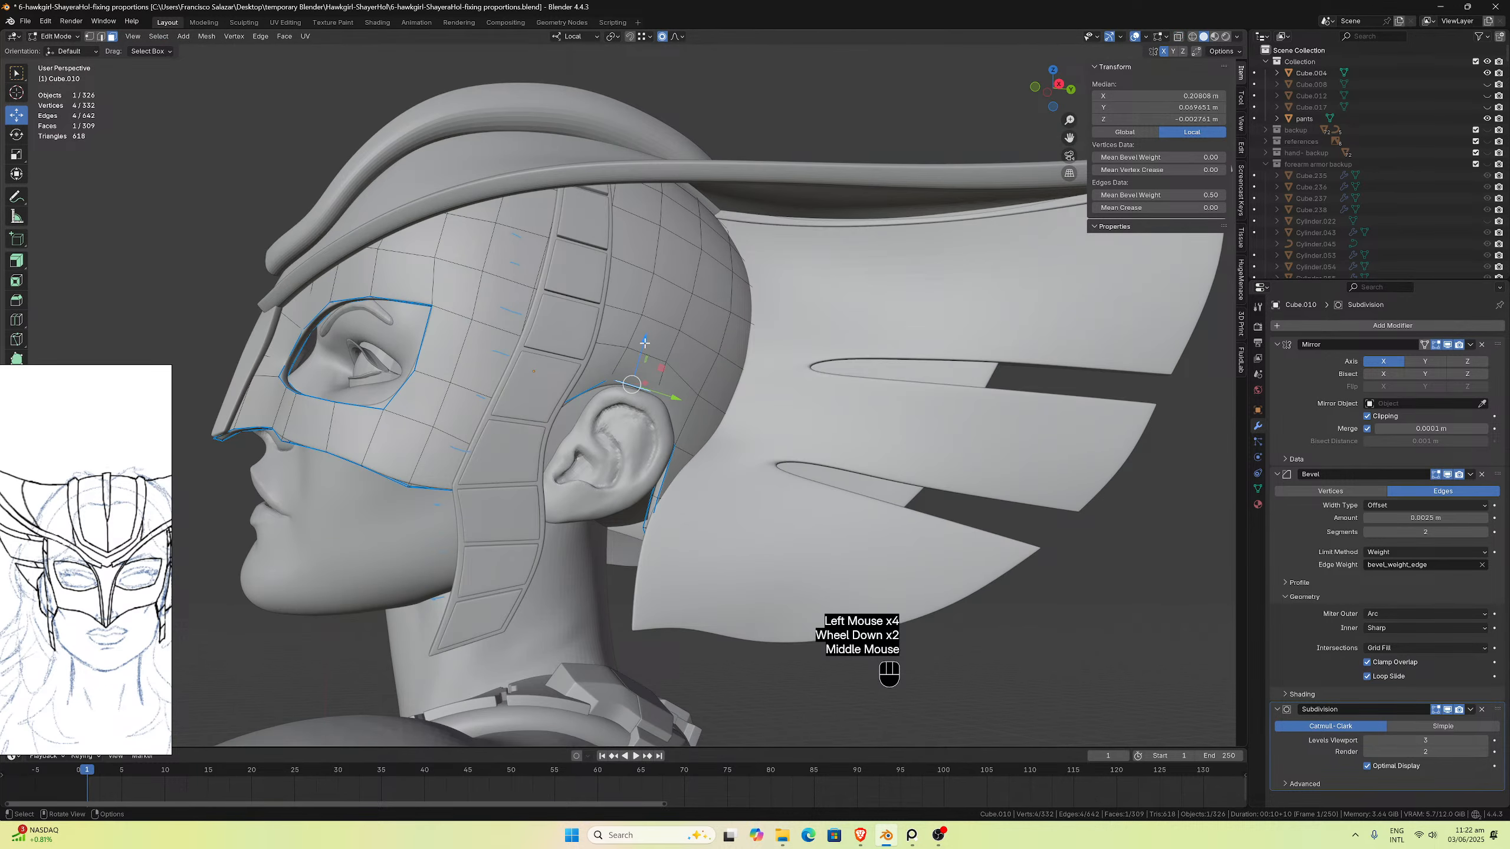
pyautogui.moveTo(644, 343); pyautogui.dragTo(647, 338)
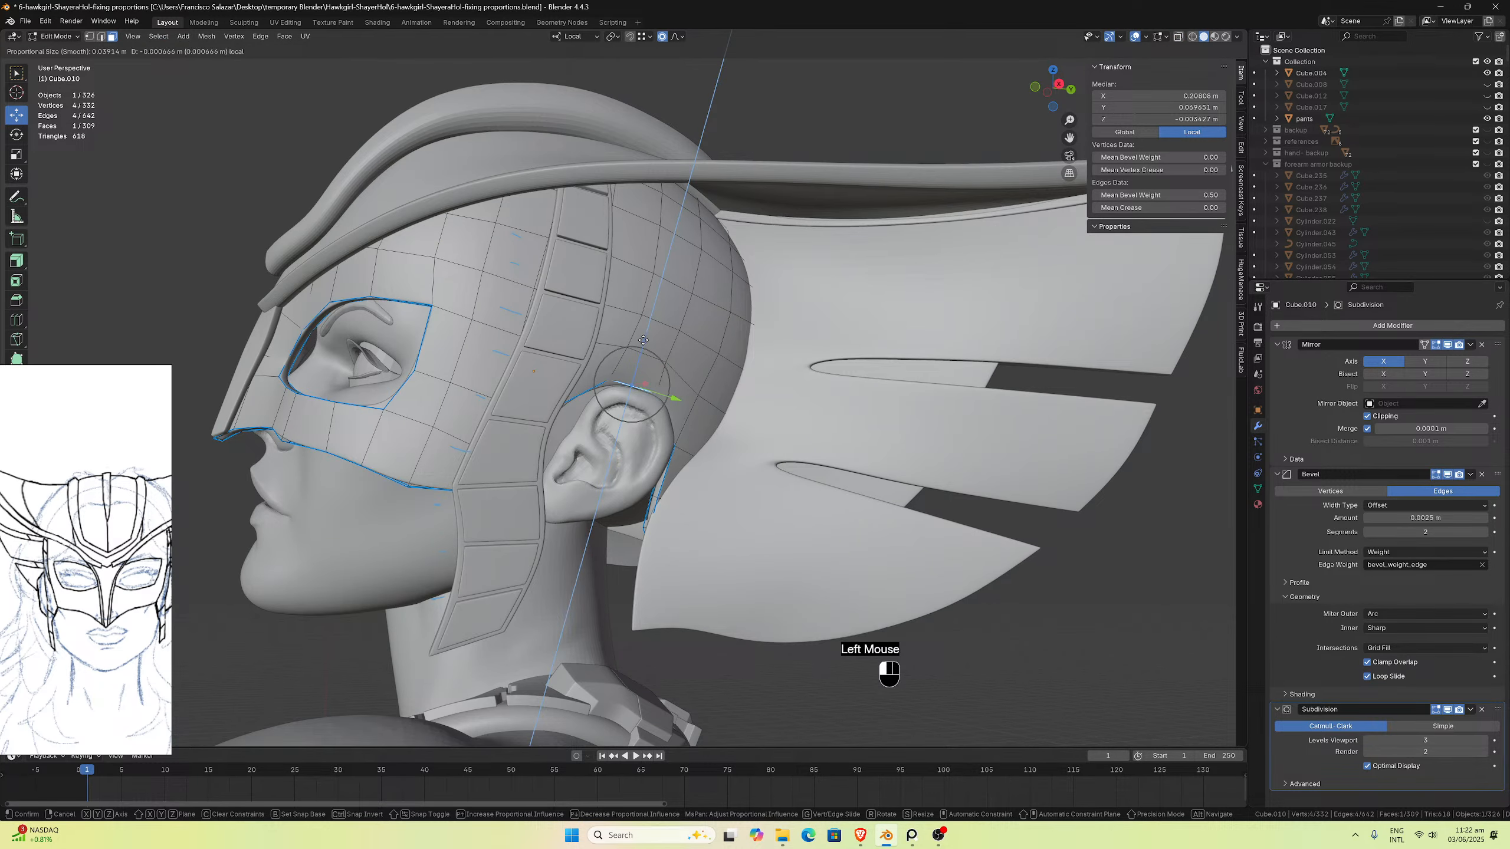
pyautogui.scroll(-4, 644, 340)
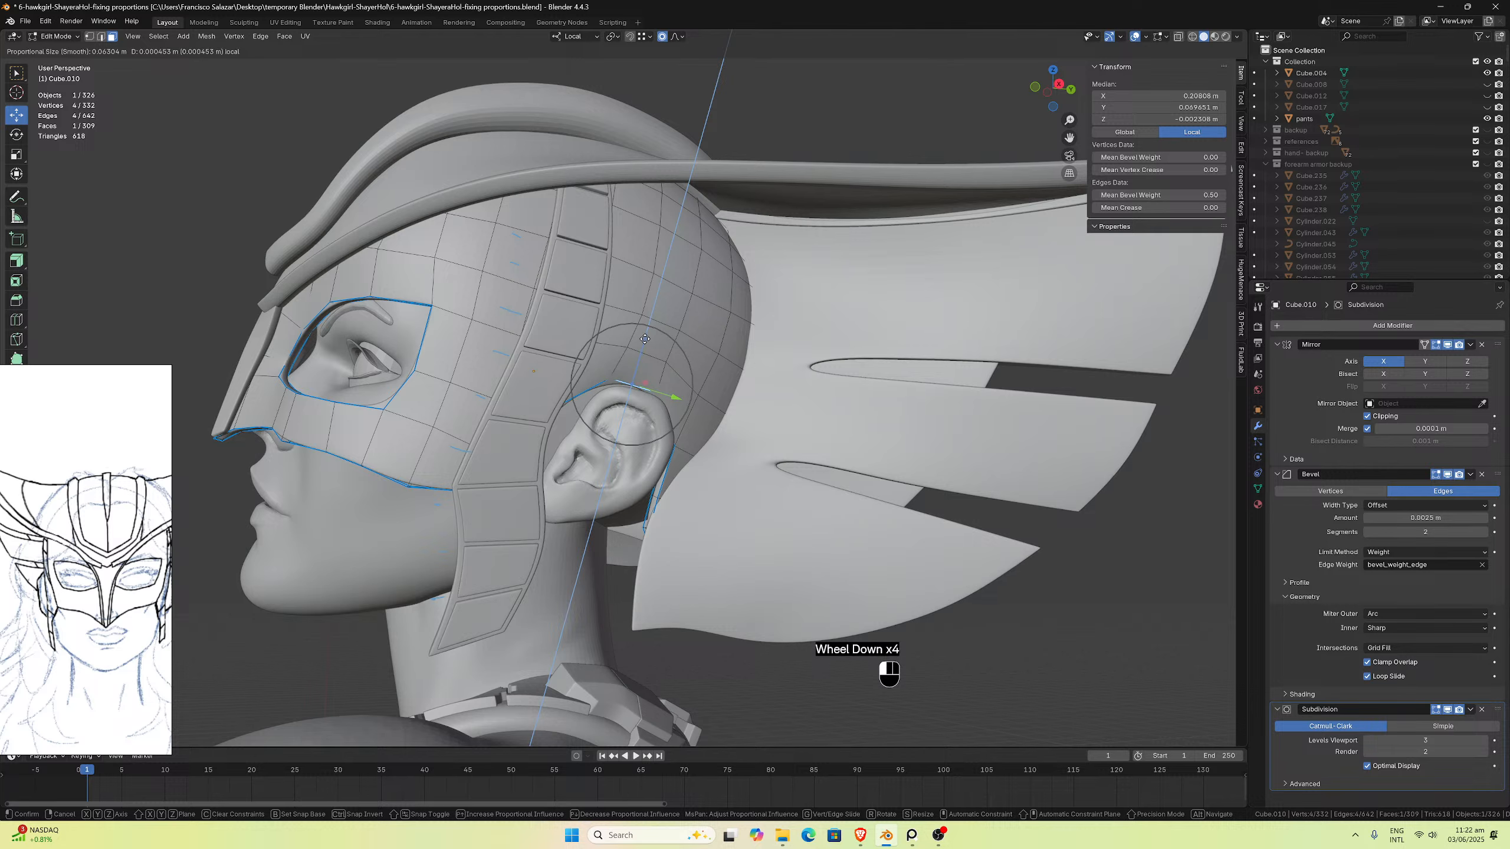
pyautogui.click(646, 336)
# Step: Move the rim face outward about 0.003 m along local X and save the file
pyautogui.scroll(2, 646, 337)
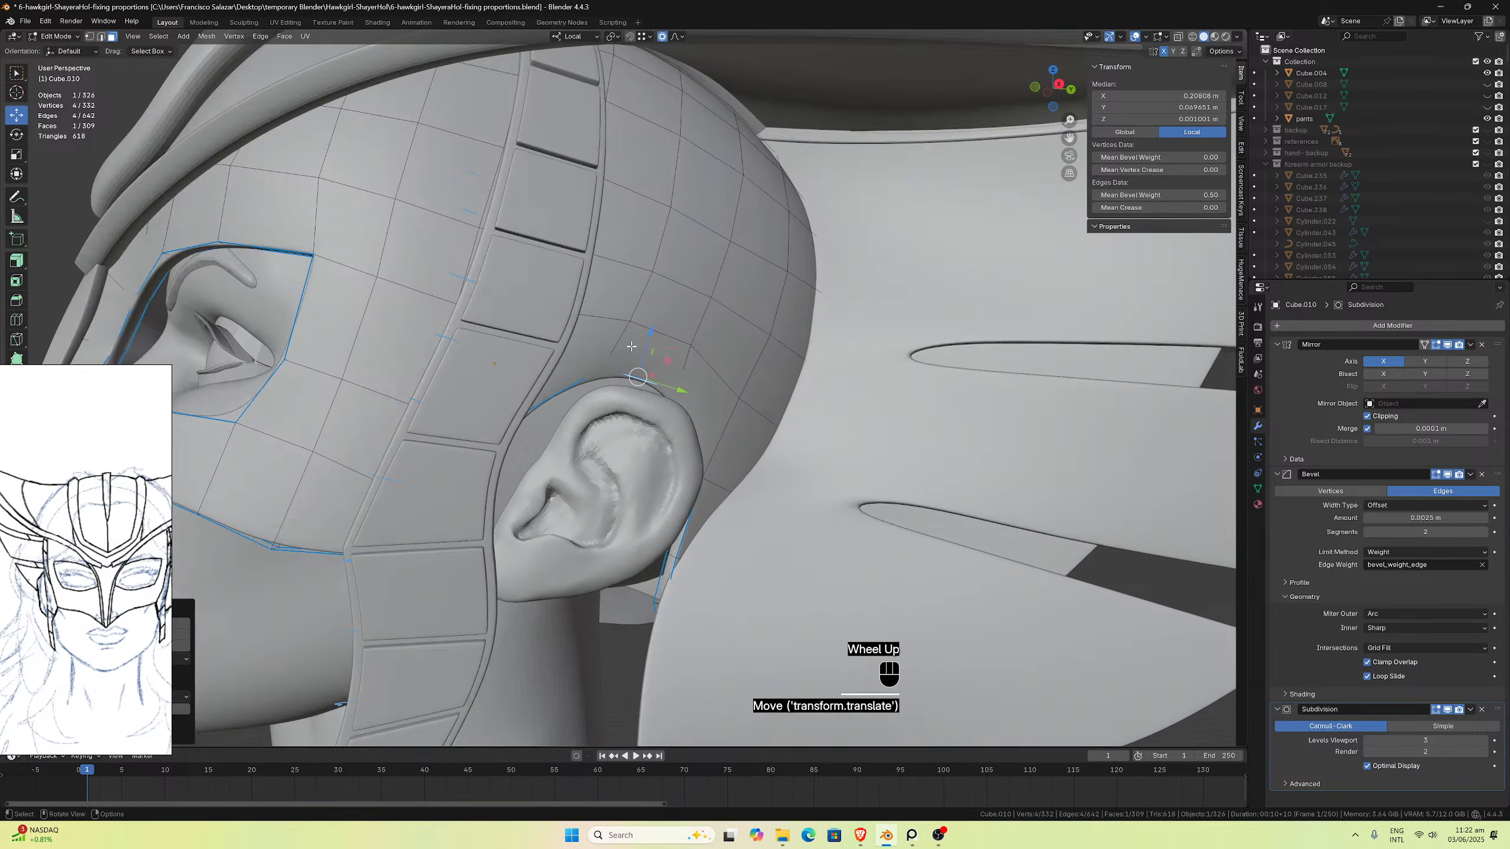
pyautogui.moveTo(646, 337); pyautogui.dragTo(220, 419, button='middle')
pyautogui.scroll(2, 492, 346)
pyautogui.scroll(1, 492, 346)
pyautogui.scroll(-1, 268, 398)
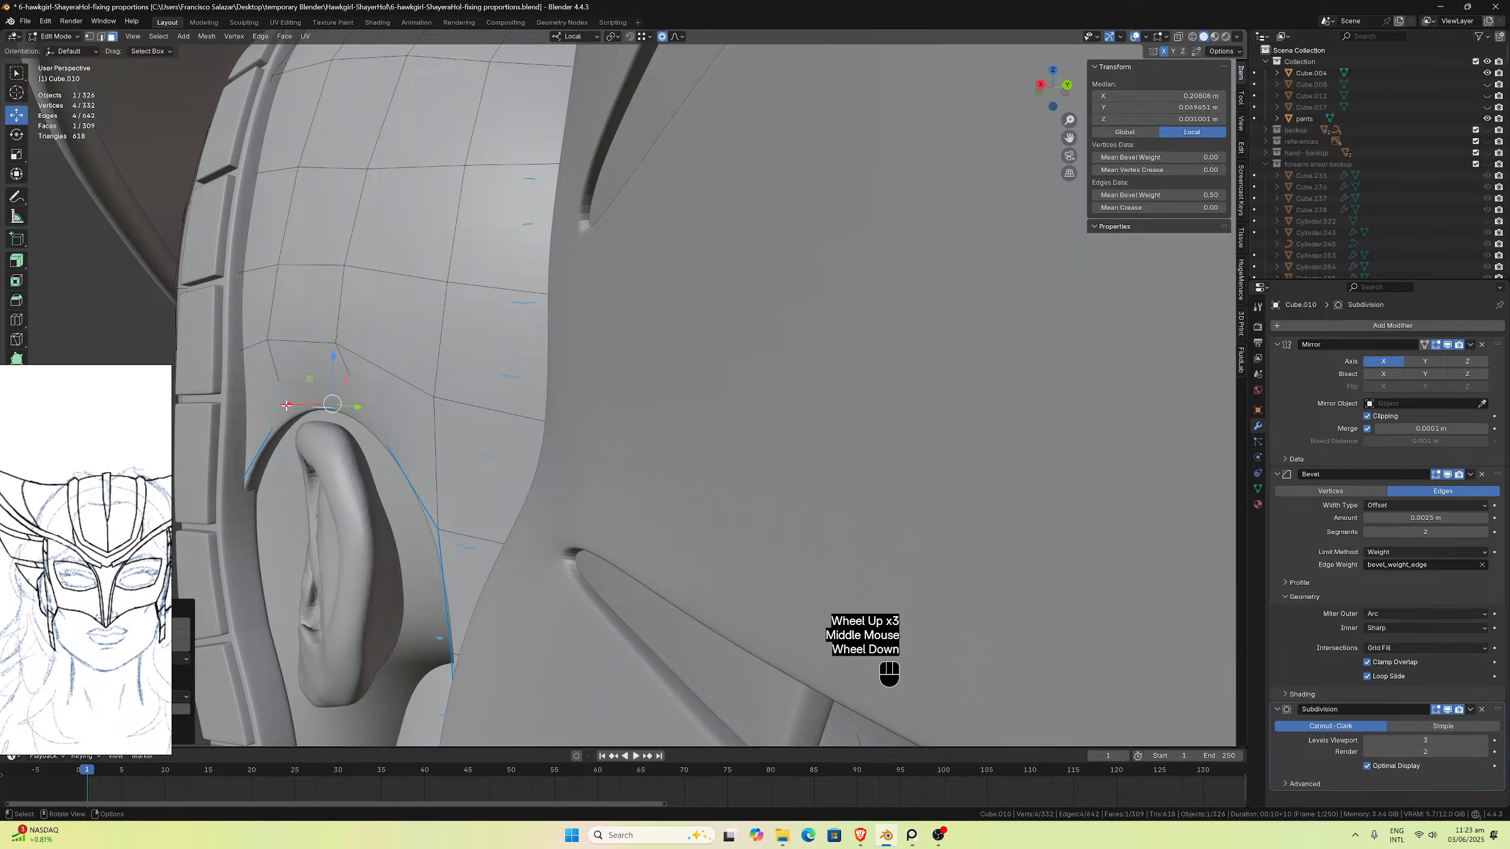
pyautogui.moveTo(286, 405); pyautogui.dragTo(280, 407)
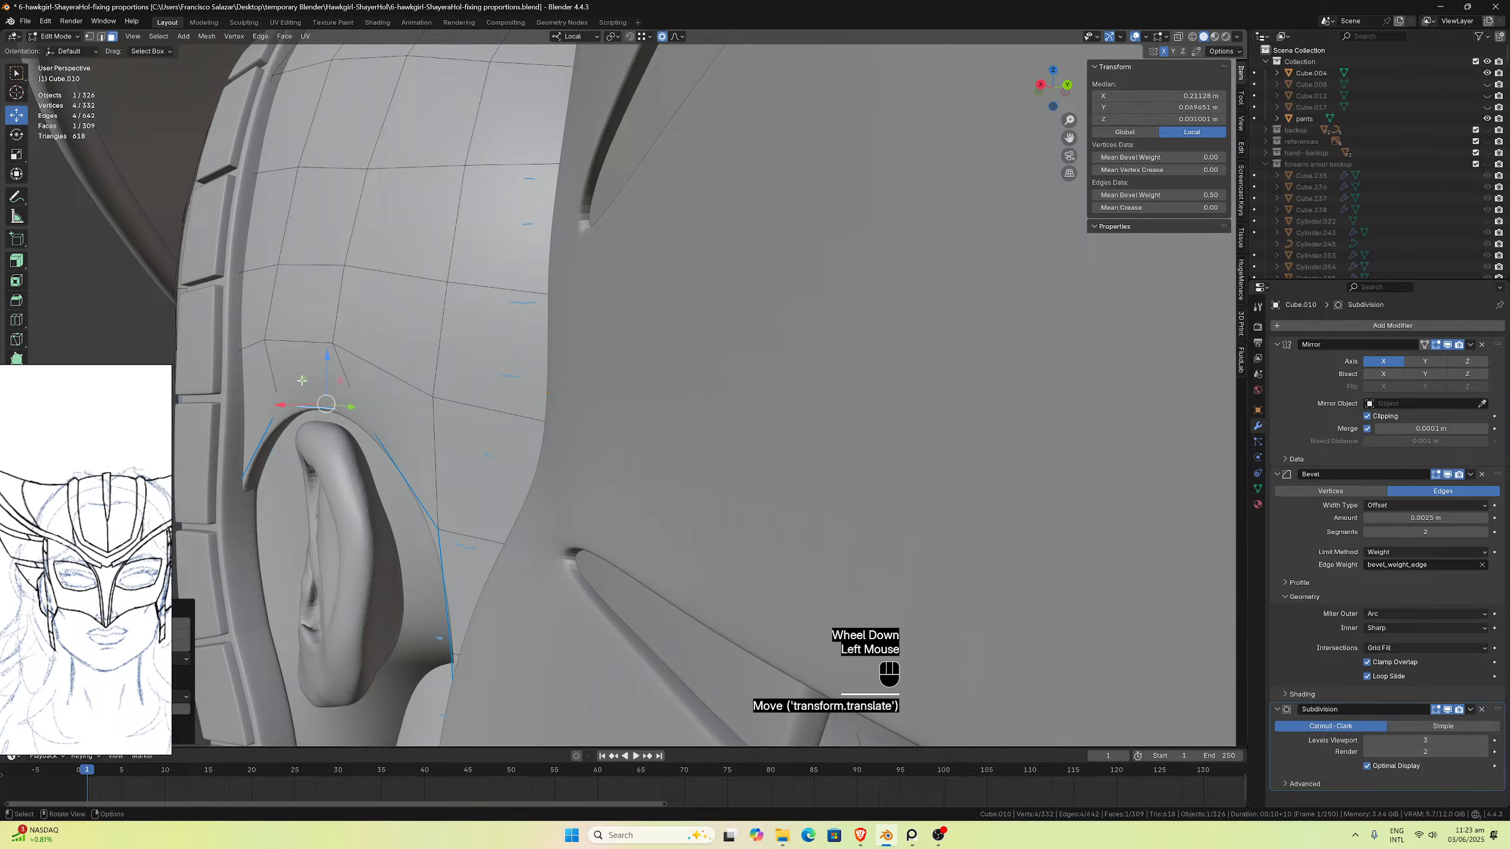
pyautogui.moveTo(280, 407); pyautogui.dragTo(1045, 156, button='middle')
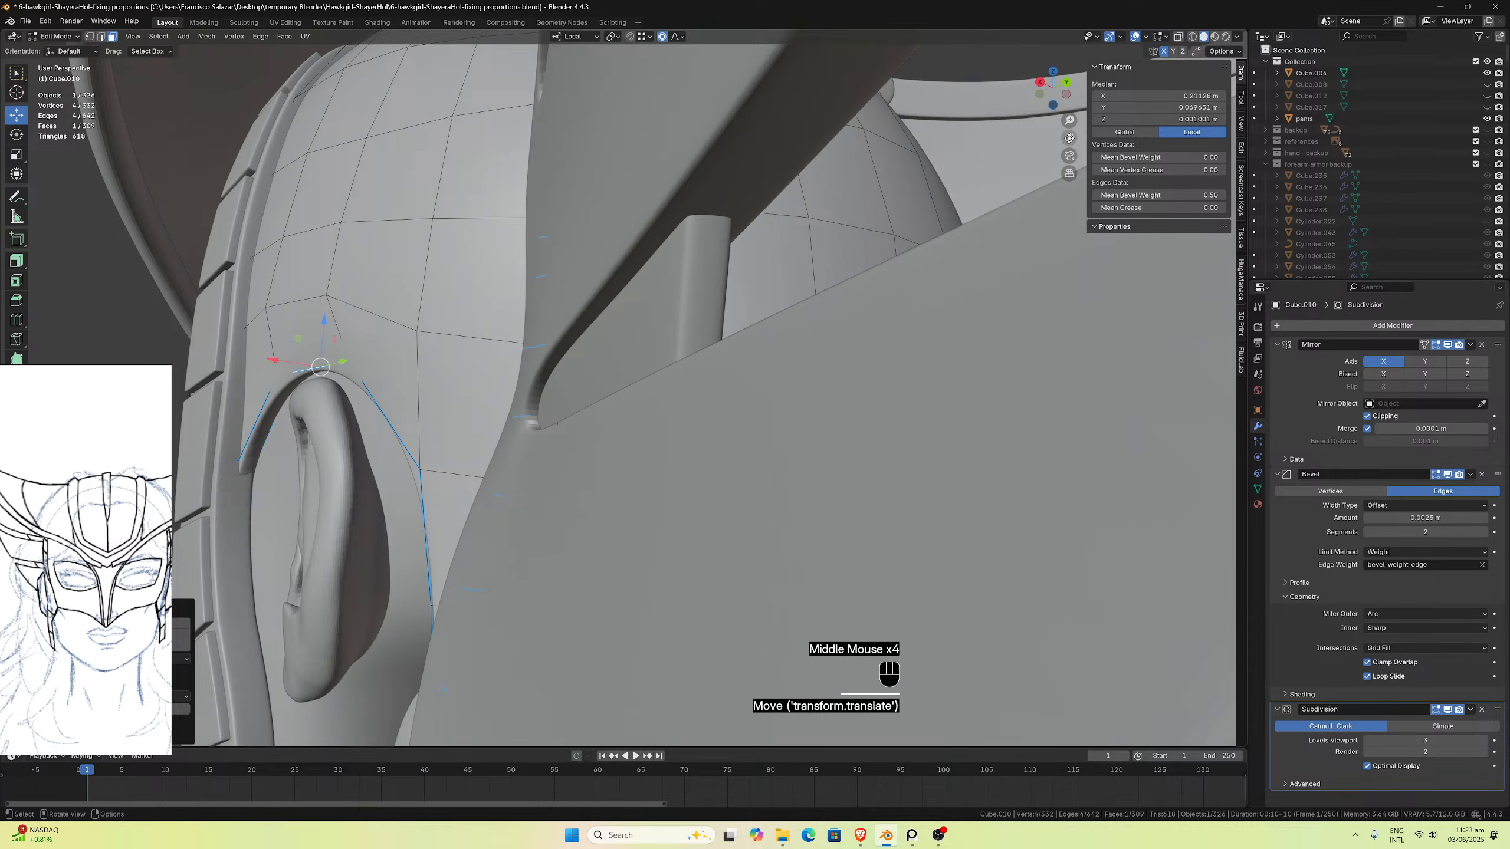
pyautogui.moveTo(1068, 138); pyautogui.dragTo(1491, 199)
pyautogui.moveTo(768, 302); pyautogui.dragTo(708, 354, button='middle')
pyautogui.scroll(1, 732, 318)
pyautogui.hotkey('ctrl', 's')
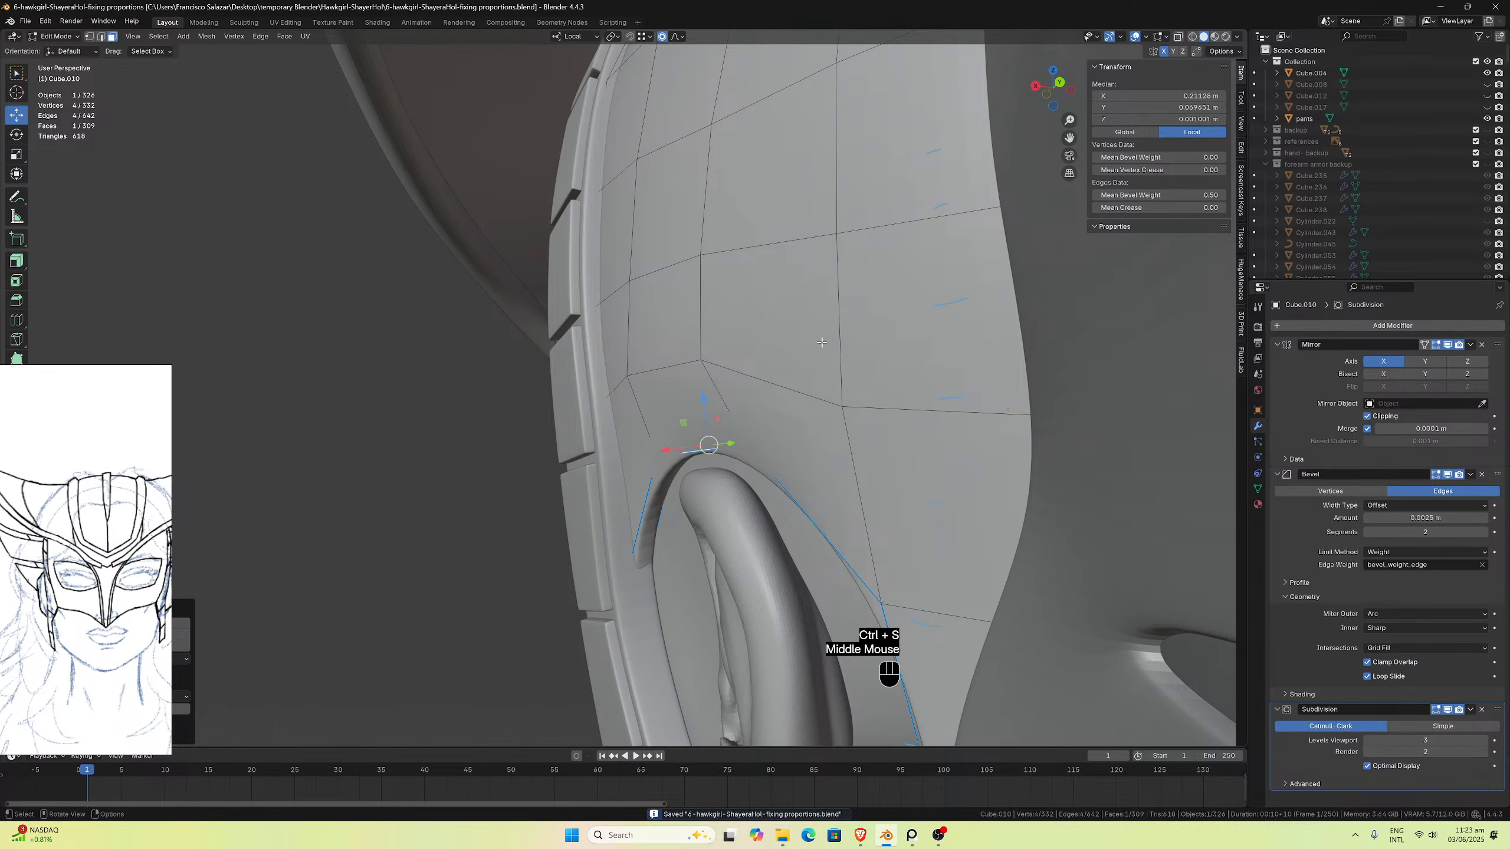
# Step: Switch to edge selection and, in X-ray display, select the shell's inner and outer edges just above the ear opening
pyautogui.click(1178, 37)
pyautogui.moveTo(767, 288); pyautogui.dragTo(784, 317, button='middle')
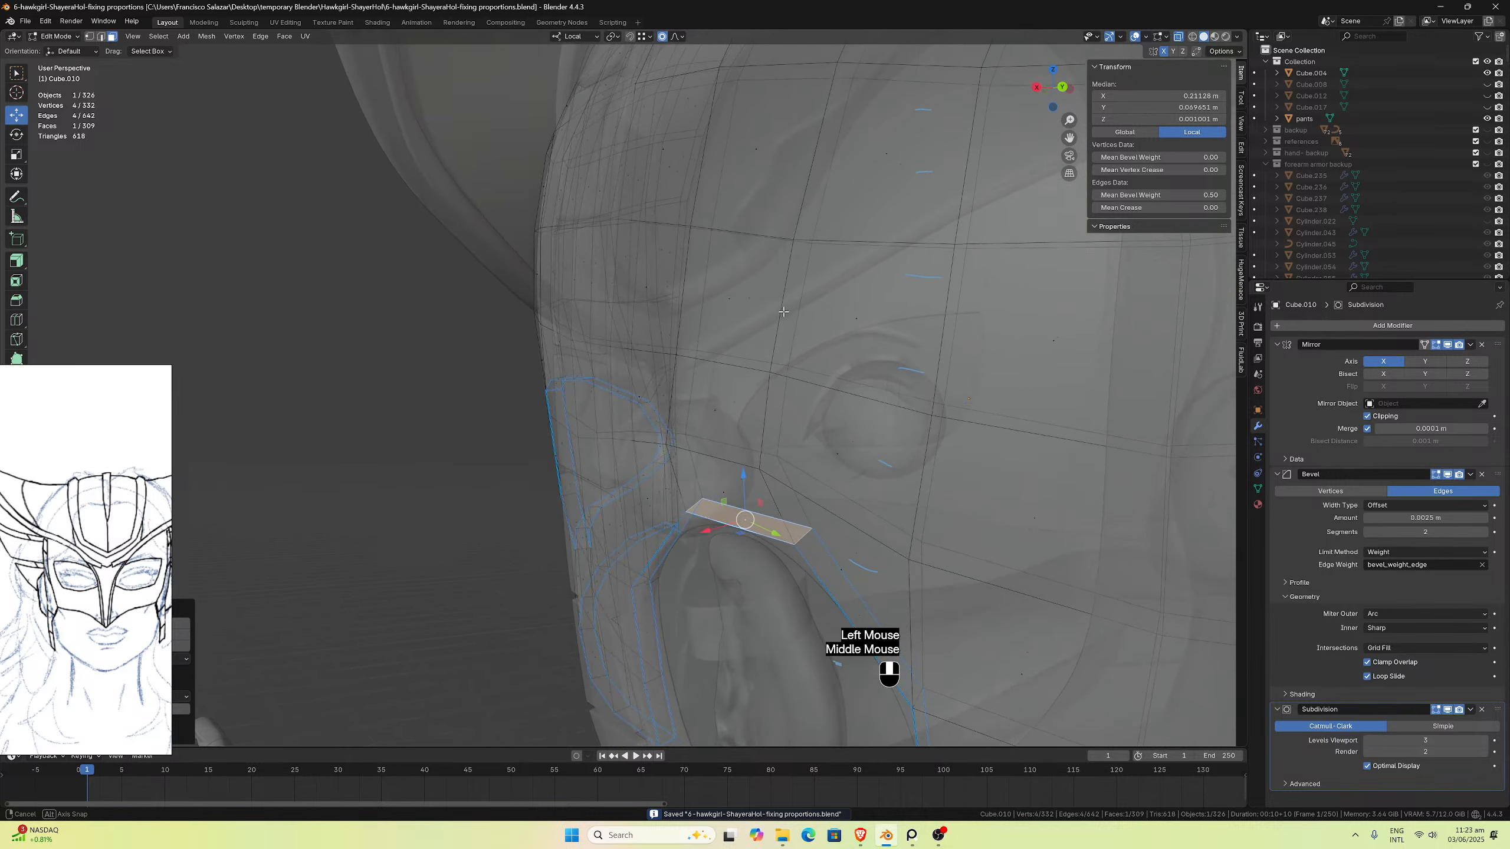
pyautogui.click(713, 464)
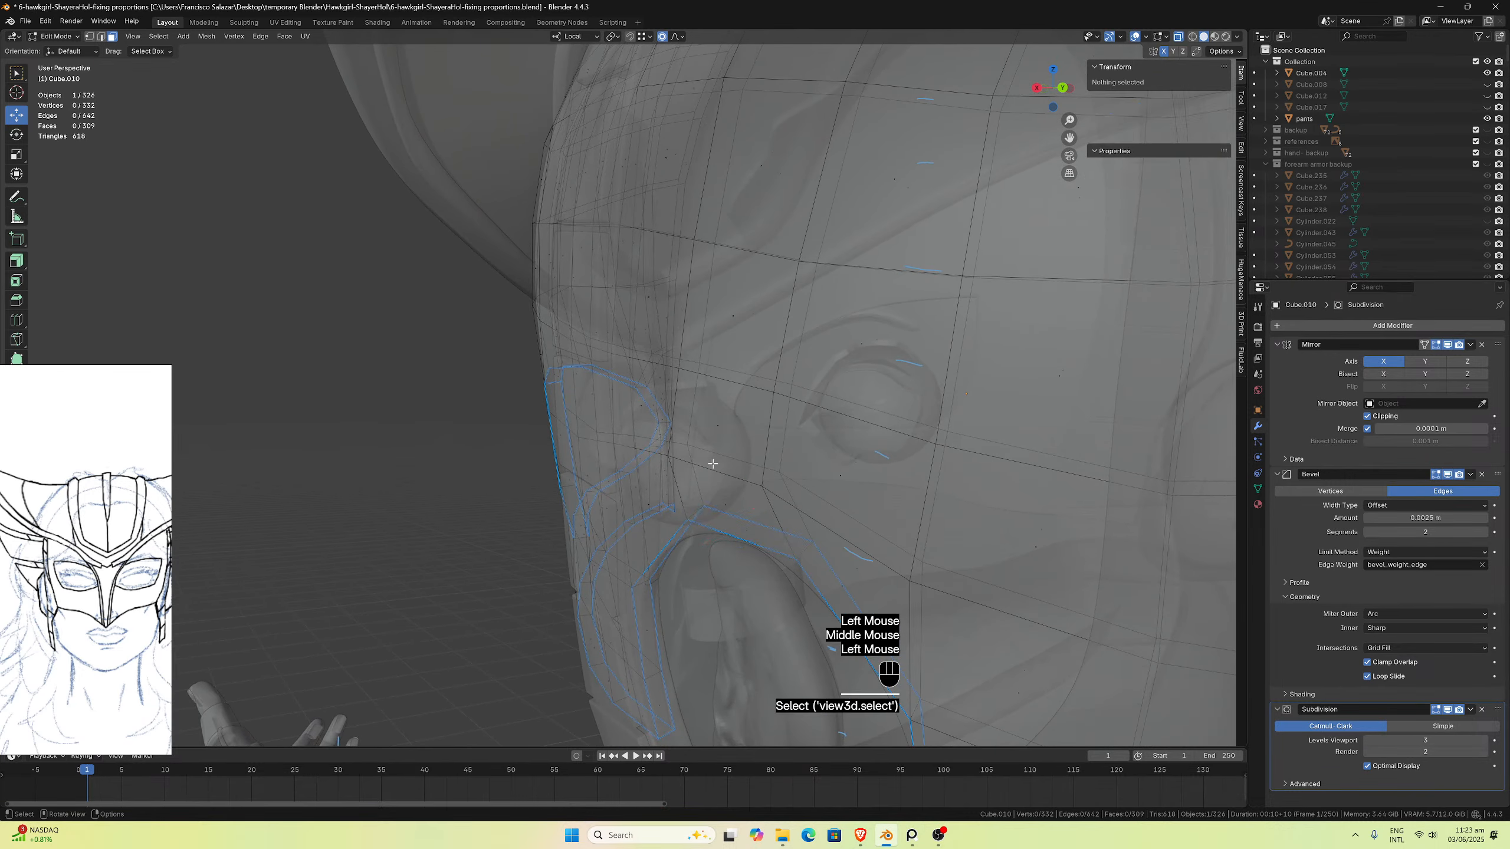
pyautogui.click(101, 37)
pyautogui.keyDown('shift'); pyautogui.click(726, 458); pyautogui.keyUp('shift')
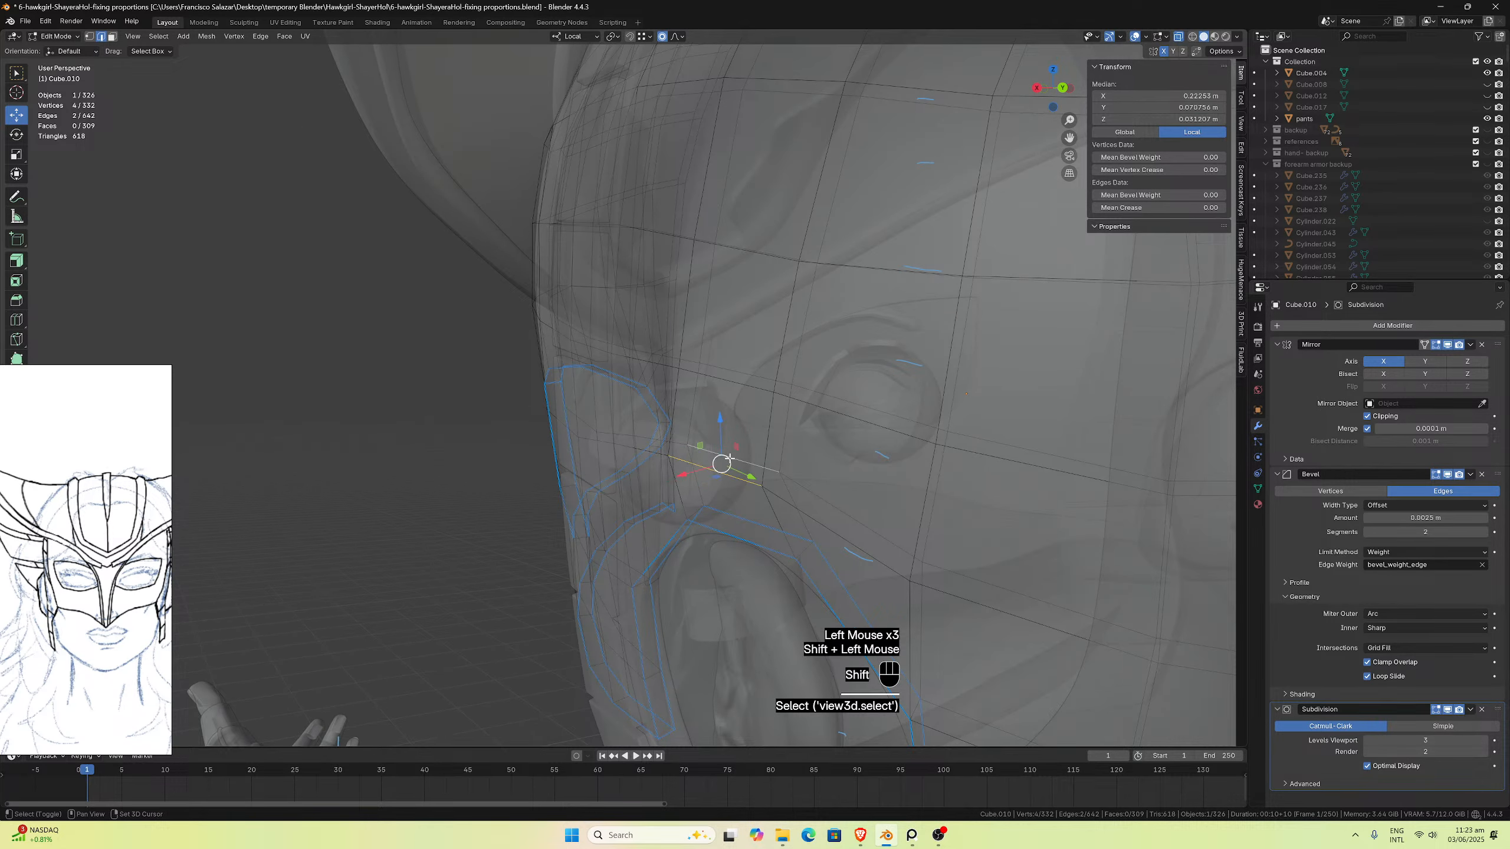
pyautogui.moveTo(730, 458); pyautogui.dragTo(756, 441, button='middle')
pyautogui.scroll(-1, 756, 441)
pyautogui.click(1179, 37)
pyautogui.moveTo(742, 172)
pyautogui.mouseDown(button='middle')
pyautogui.moveTo(759, 145)
pyautogui.moveTo(750, 164)
pyautogui.mouseUp(button='middle')
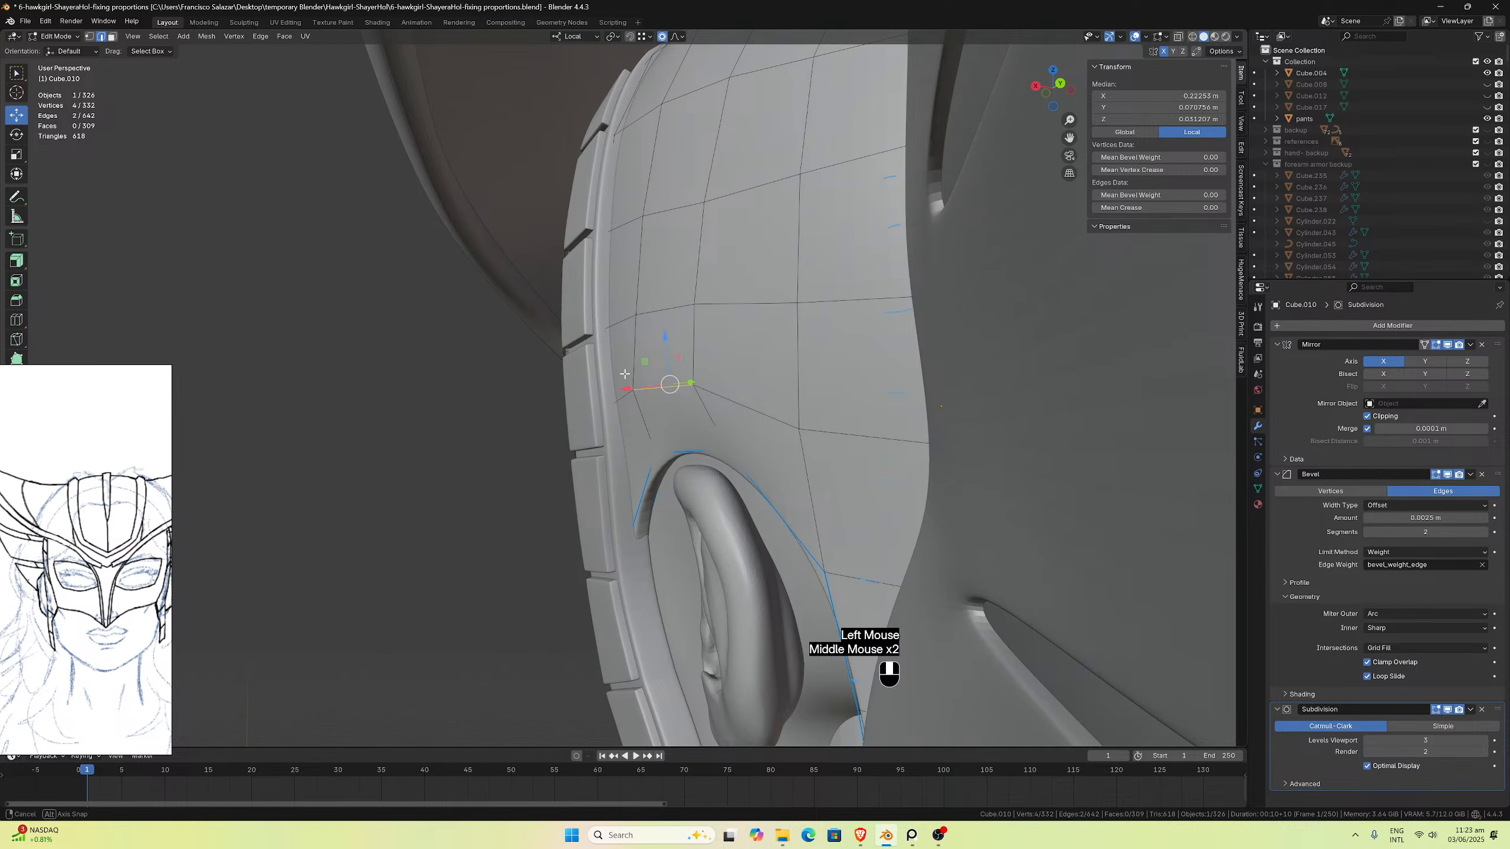
# Step: Move the two edges above the ear opening inward about 0.003 m along local X with proportional editing
pyautogui.moveTo(625, 373); pyautogui.dragTo(623, 426, button='middle')
pyautogui.moveTo(629, 427); pyautogui.dragTo(637, 426)
pyautogui.scroll(9, 632, 425)
pyautogui.scroll(1, 629, 426)
pyautogui.moveTo(637, 426); pyautogui.dragTo(796, 353, button='middle')
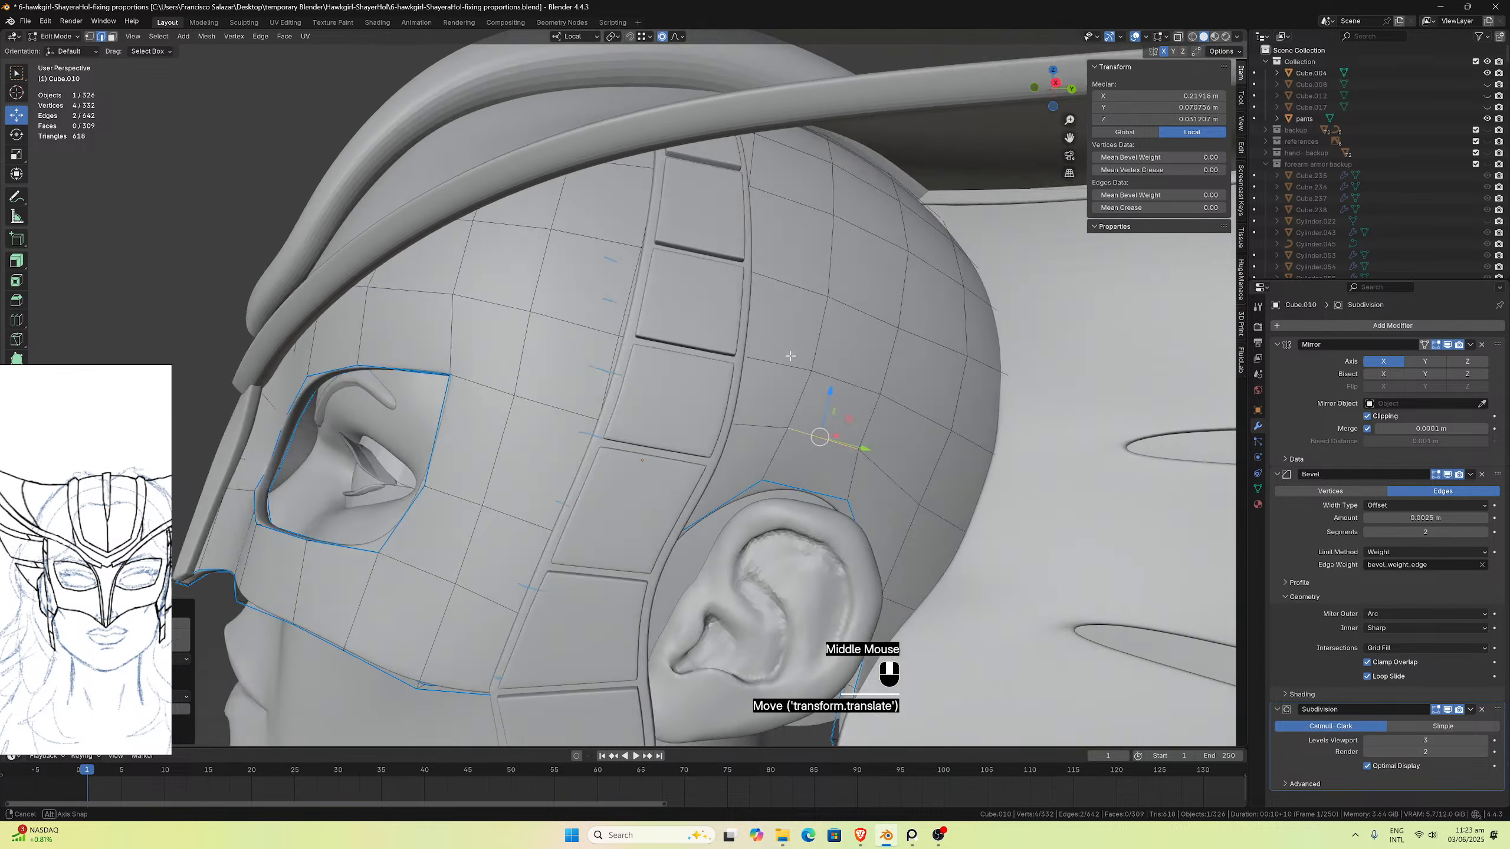
# Step: Leave Edit Mode and unhide the ear disc Circle.001 in the helmet collection
pyautogui.scroll(-2, 796, 354)
pyautogui.scroll(-1, 795, 353)
pyautogui.press('Tab')
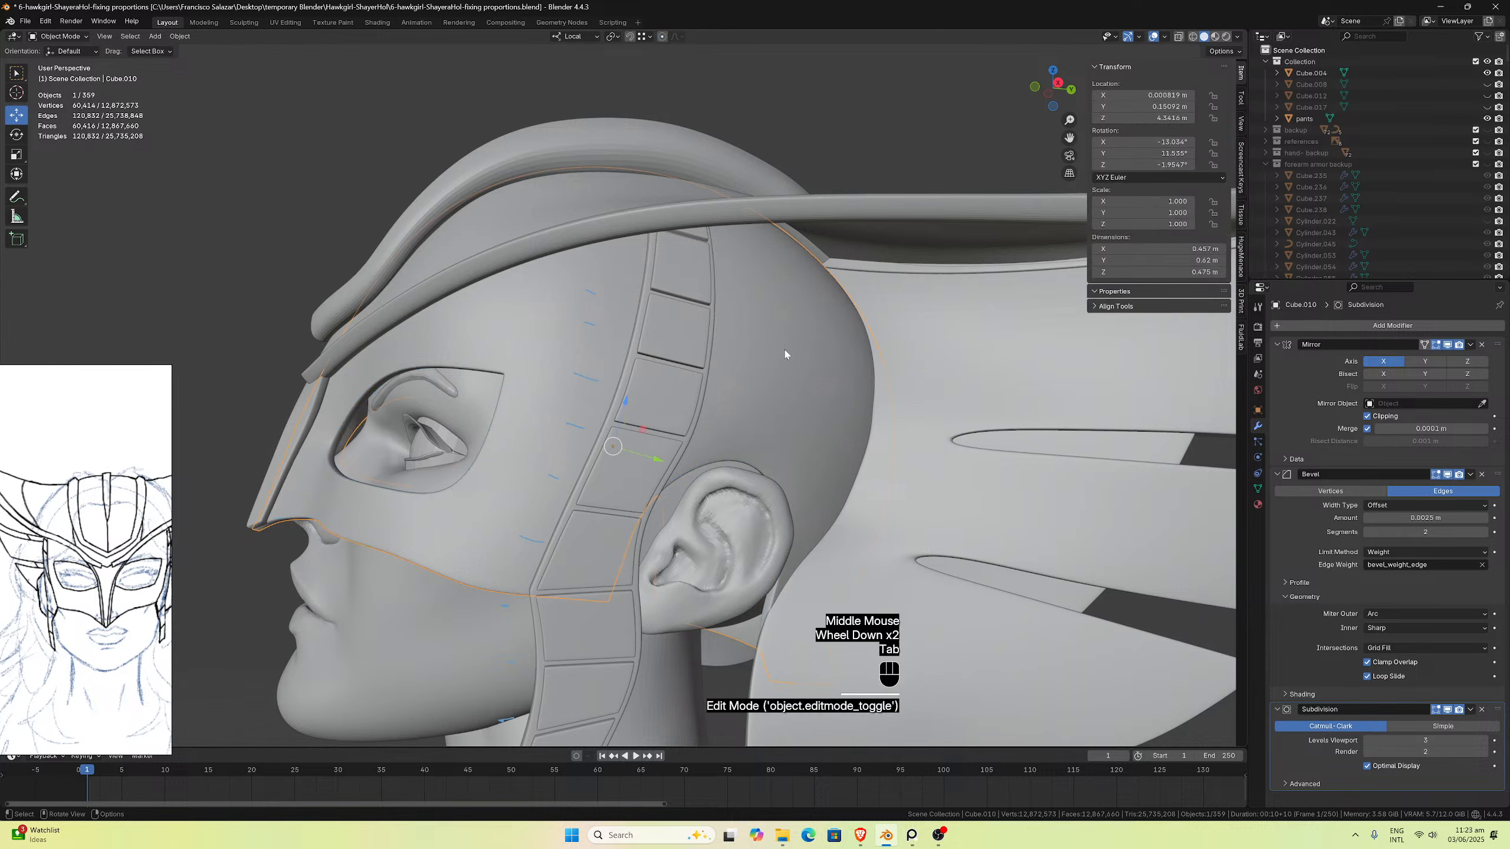
pyautogui.scroll(-1, 772, 384)
pyautogui.moveTo(771, 384); pyautogui.dragTo(752, 387, button='middle')
pyautogui.scroll(-1, 752, 387)
pyautogui.scroll(-5, 1400, 123)
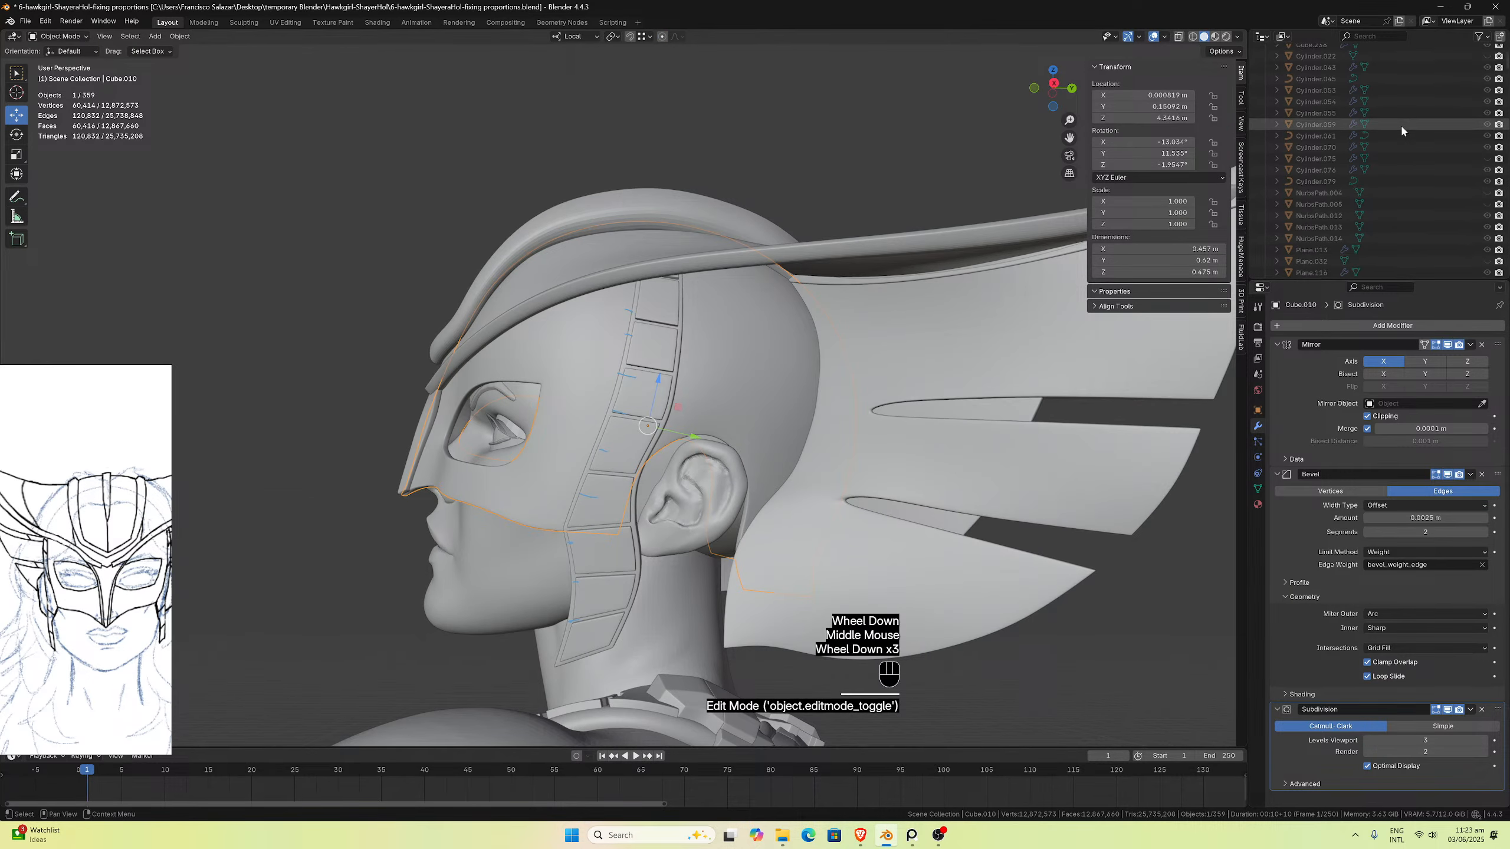
pyautogui.click(1486, 175)
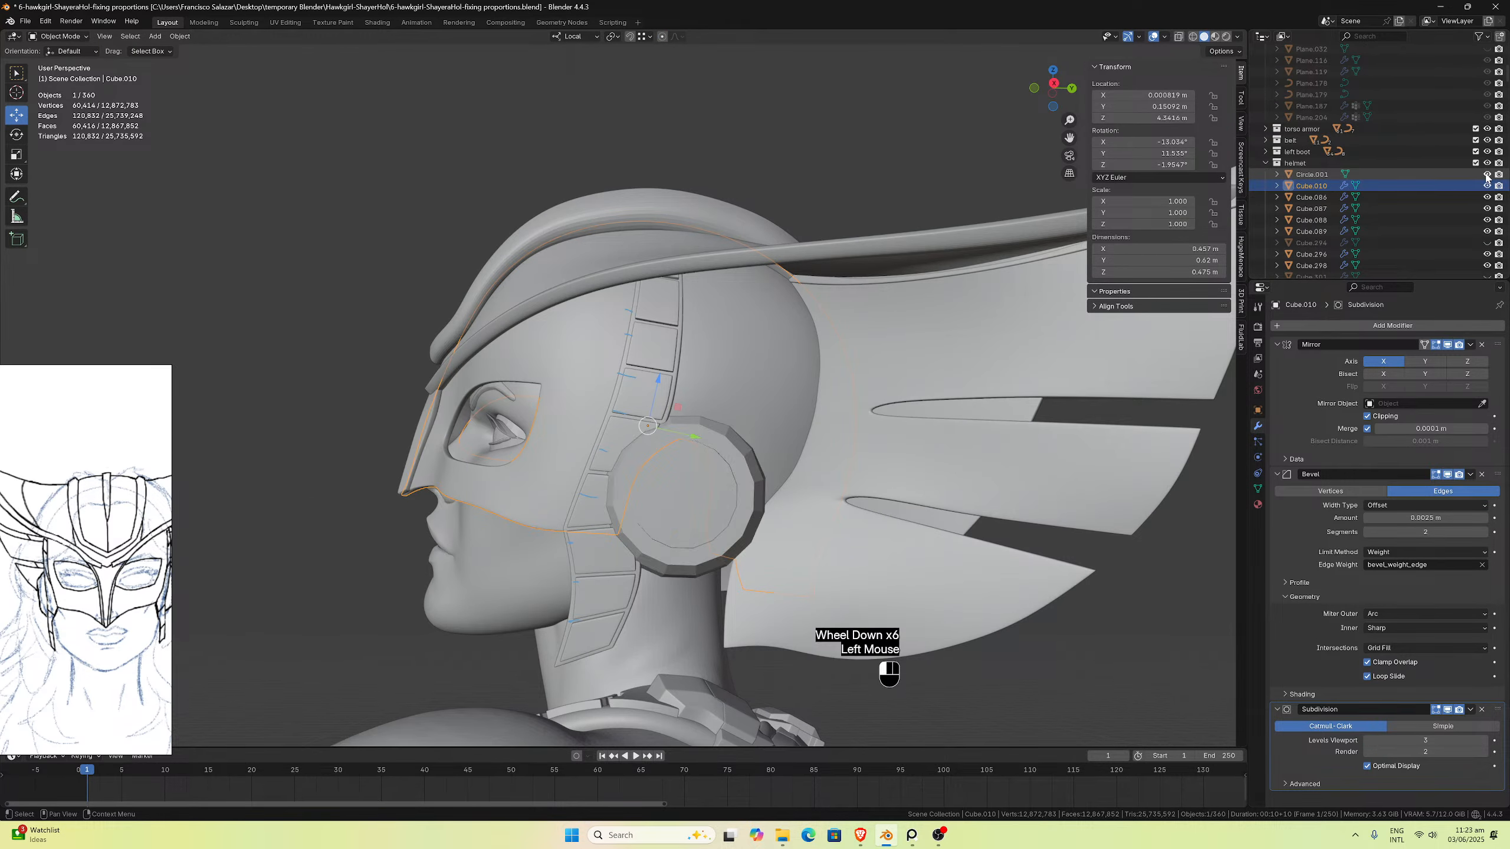
# Step: Select the ear disc and examine how it sits against the helmet from the front and side
pyautogui.scroll(-1, 629, 333)
pyautogui.moveTo(630, 333); pyautogui.dragTo(782, 467, button='middle')
pyautogui.scroll(2, 658, 448)
pyautogui.click(658, 448)
pyautogui.scroll(-2, 658, 449)
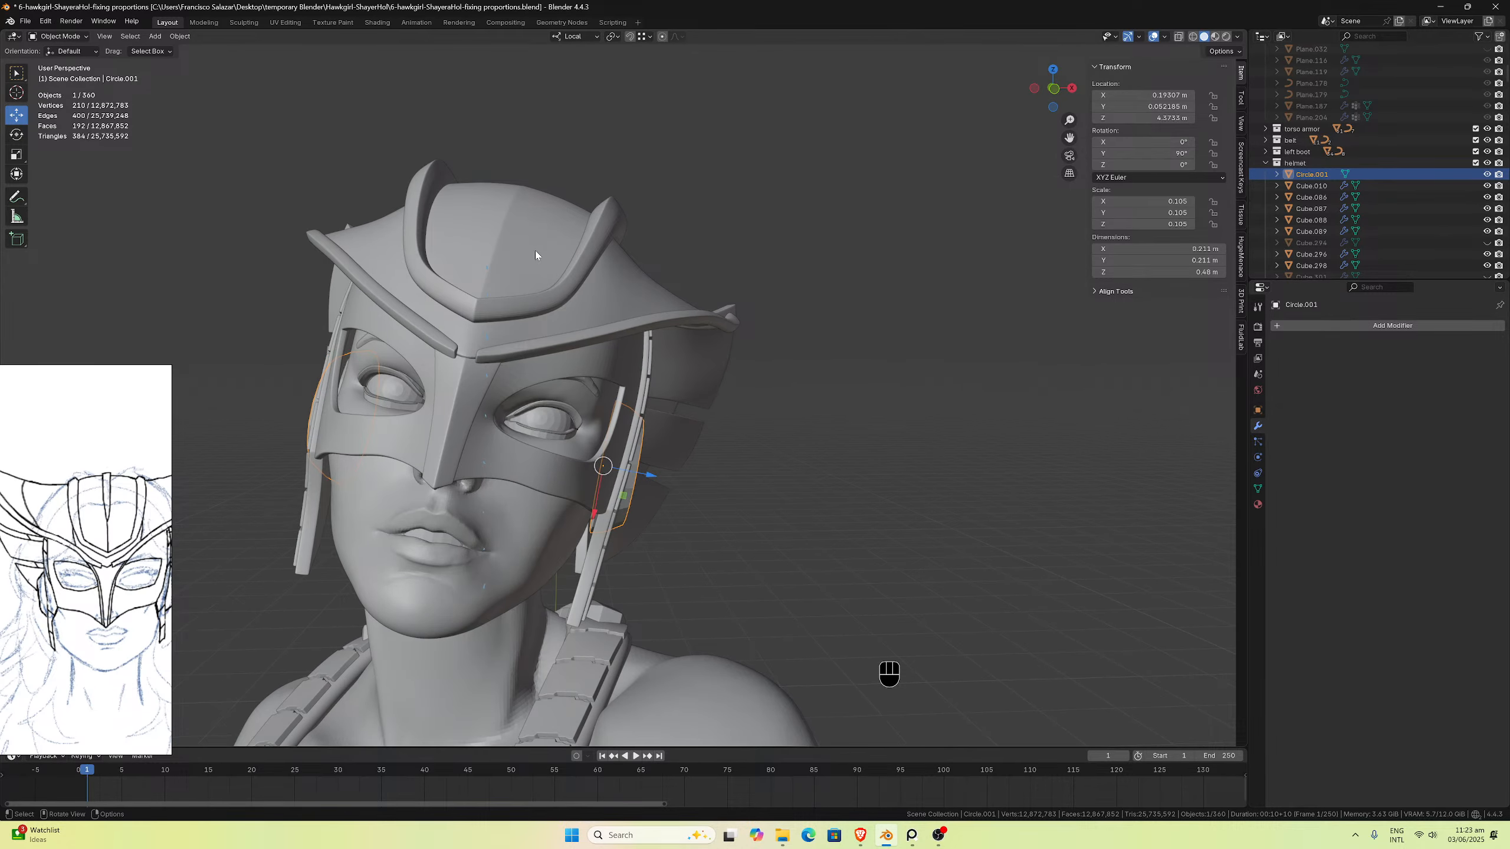
pyautogui.moveTo(646, 291)
pyautogui.mouseDown(button='middle')
pyautogui.moveTo(362, 253)
pyautogui.moveTo(358, 210)
pyautogui.moveTo(535, 326)
pyautogui.moveTo(623, 290)
pyautogui.mouseUp(button='middle')
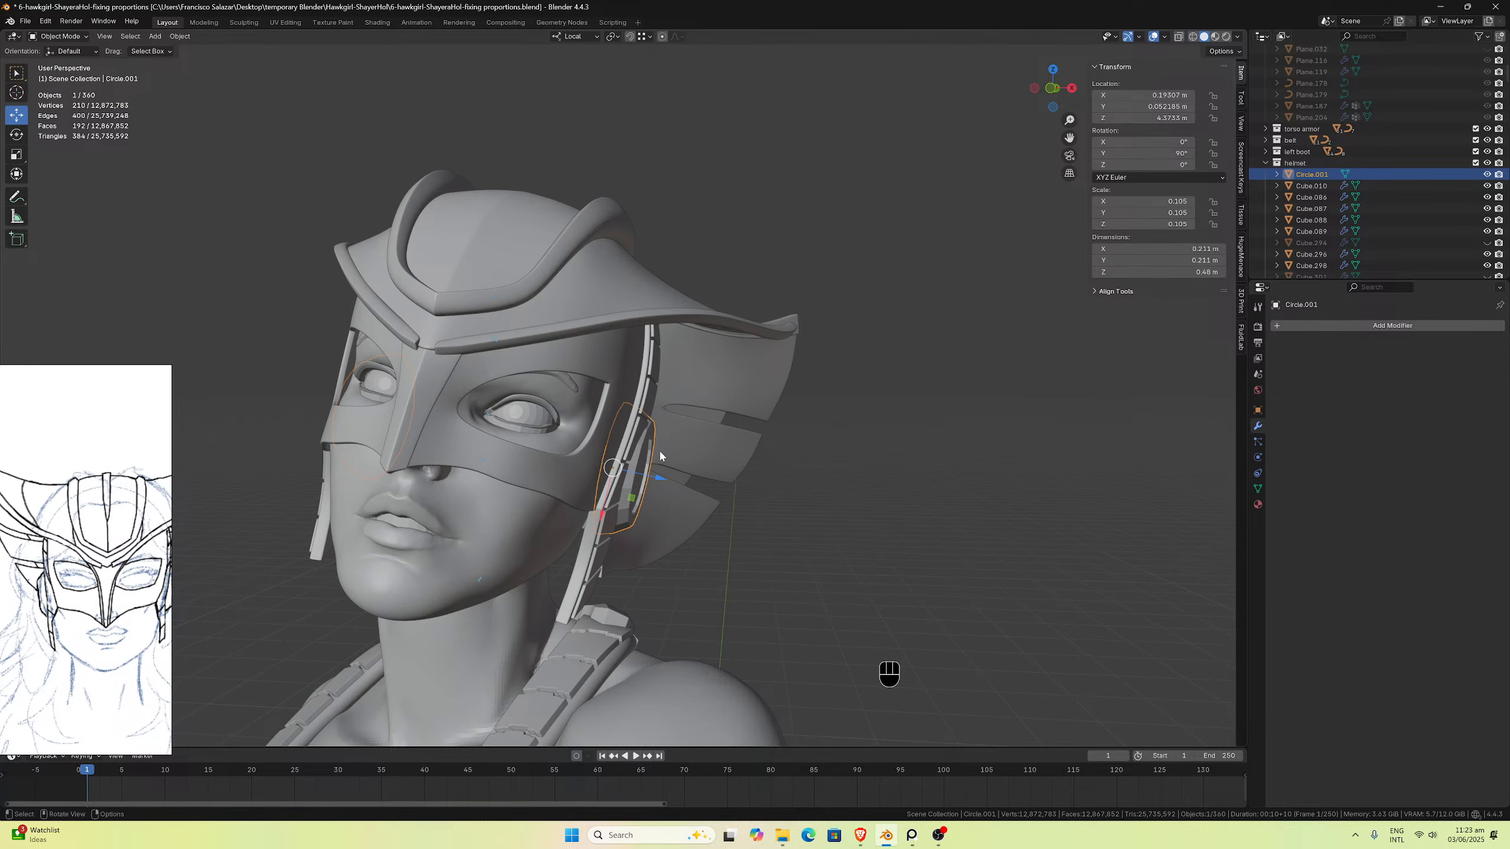
pyautogui.moveTo(658, 448); pyautogui.dragTo(538, 441, button='middle')
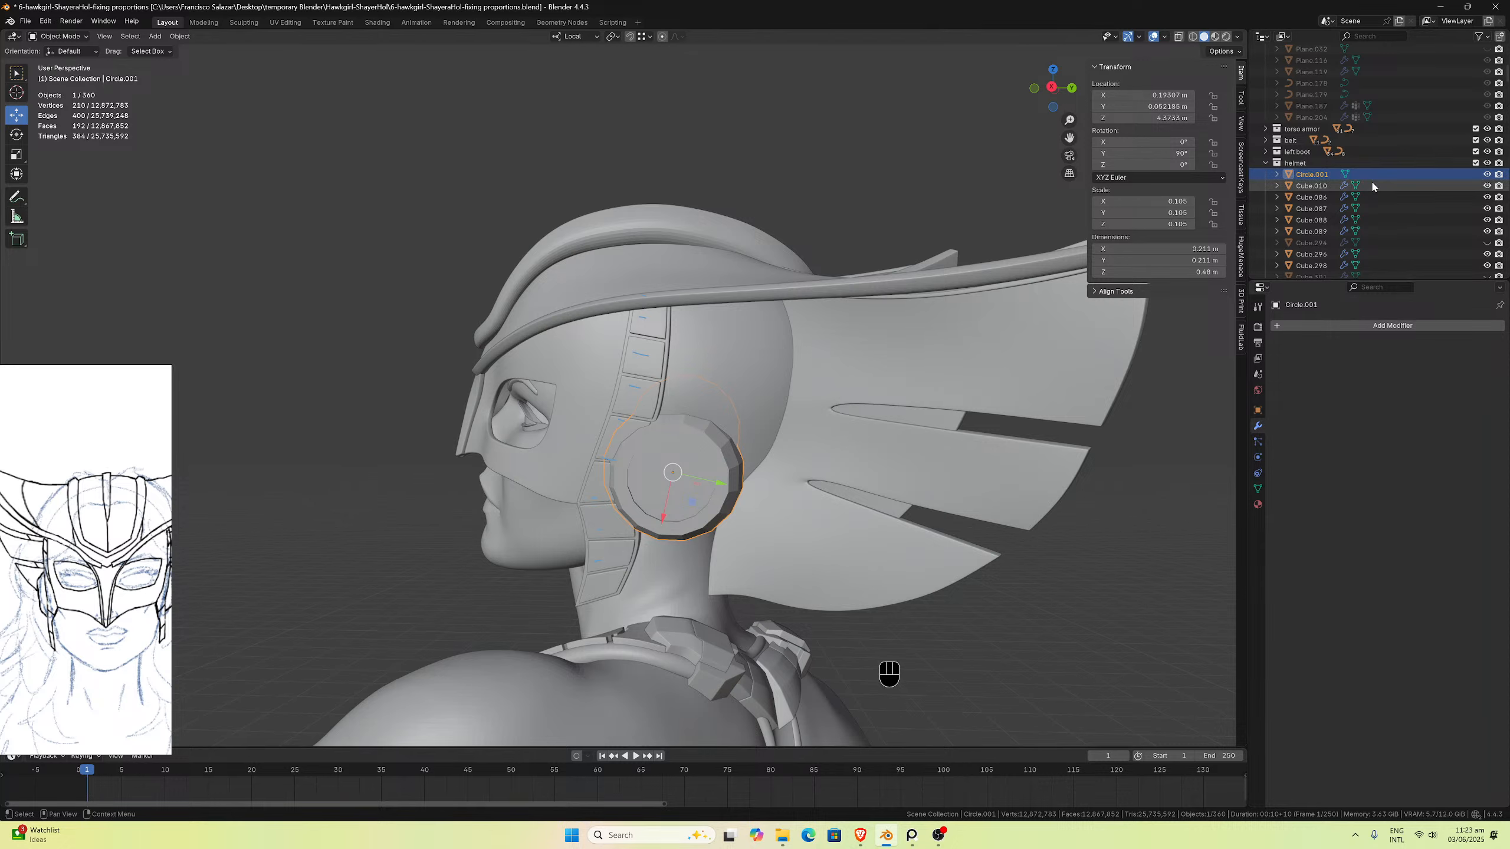
pyautogui.scroll(3, 744, 406)
pyautogui.moveTo(744, 406); pyautogui.dragTo(878, 399, button='middle')
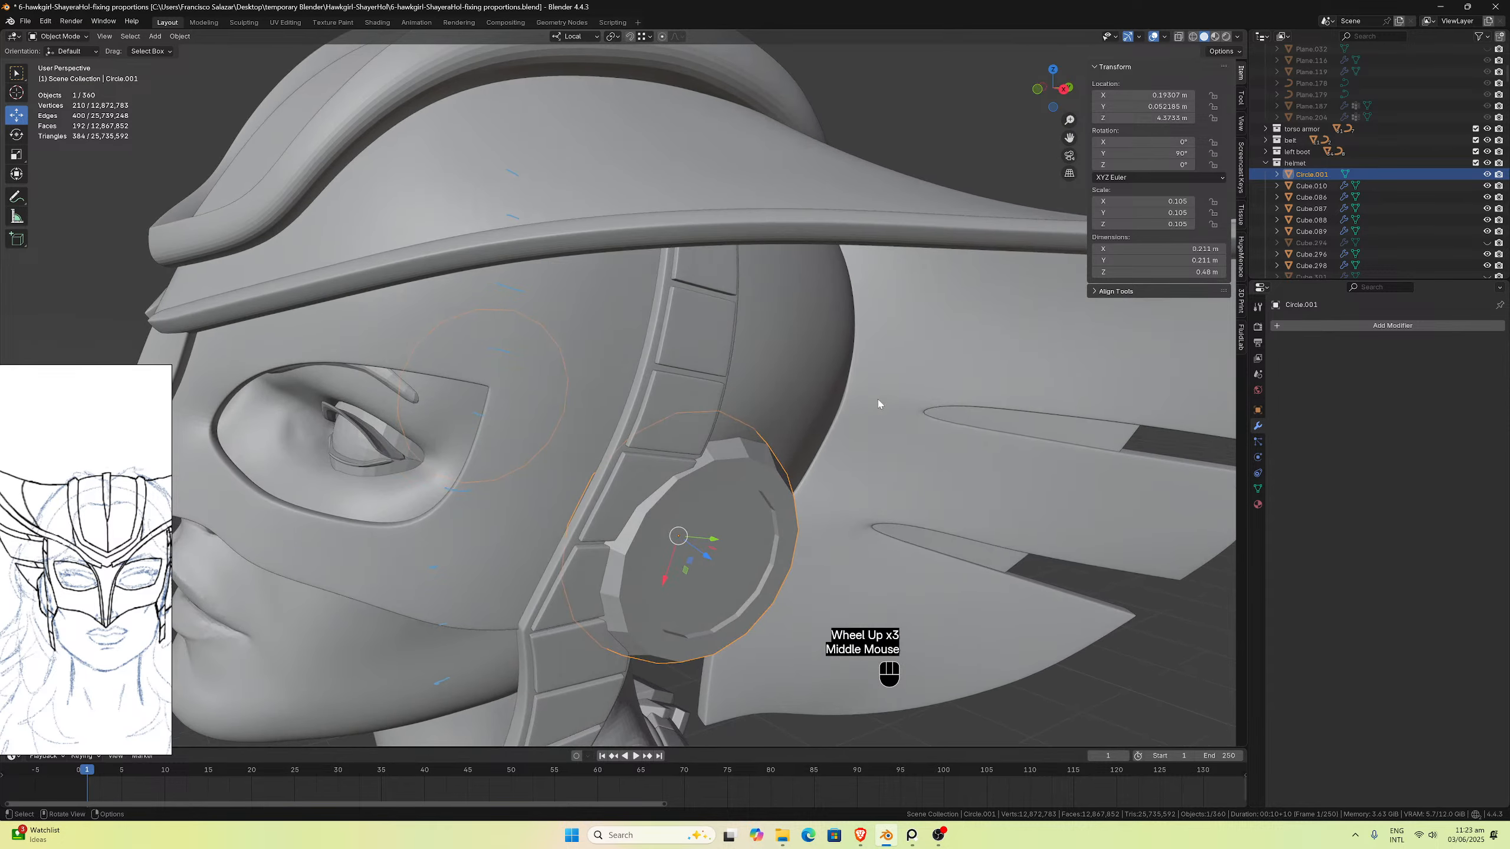
# Step: Unhide the side-panel object Cube.294 to check it, and move it to the backup collection
pyautogui.click(1486, 243)
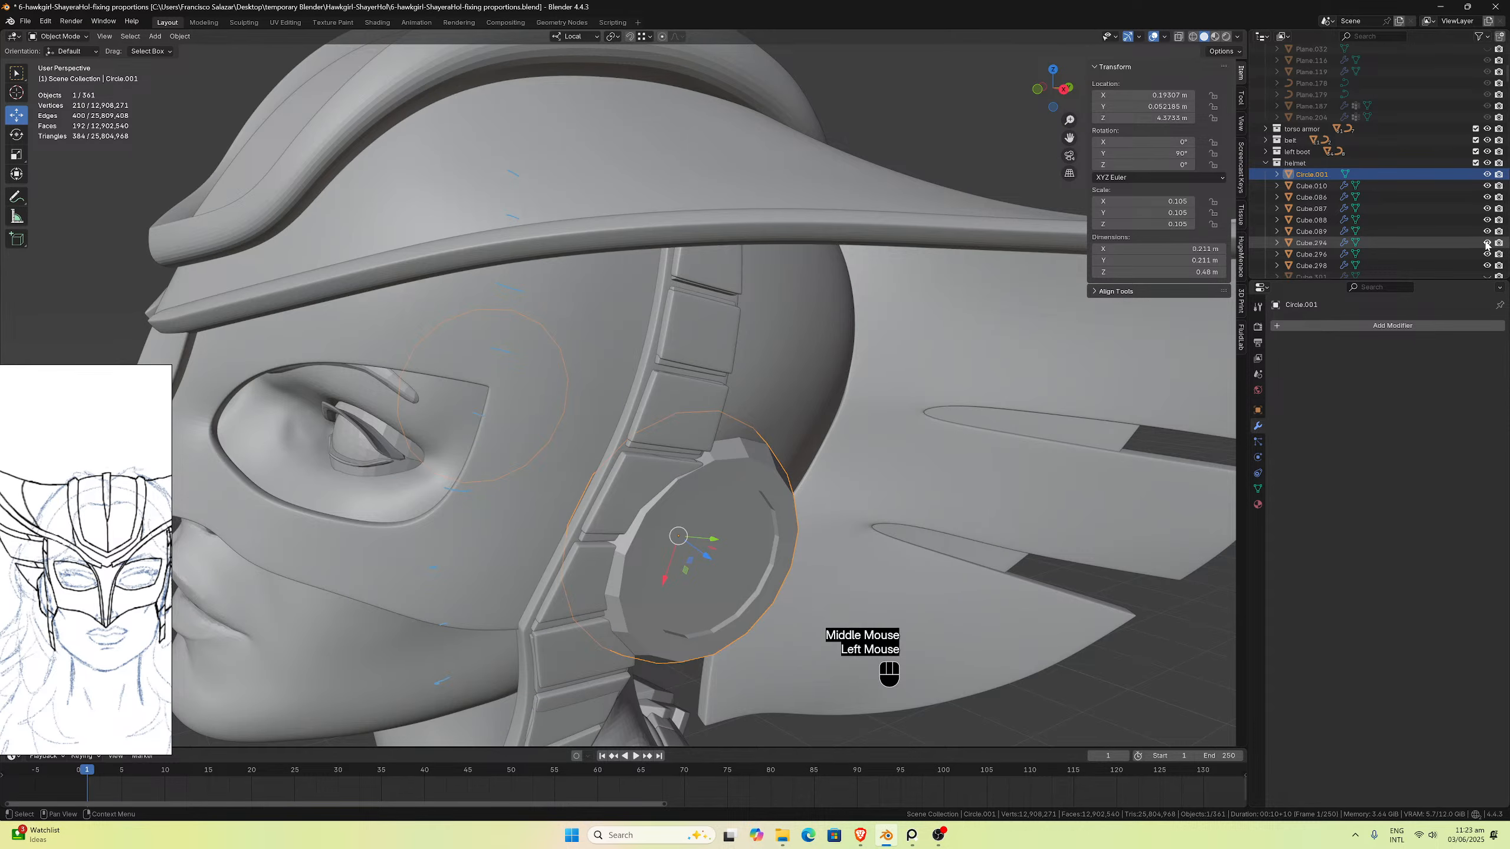
pyautogui.click(1485, 243)
pyautogui.click(1486, 243)
pyautogui.click(1454, 243)
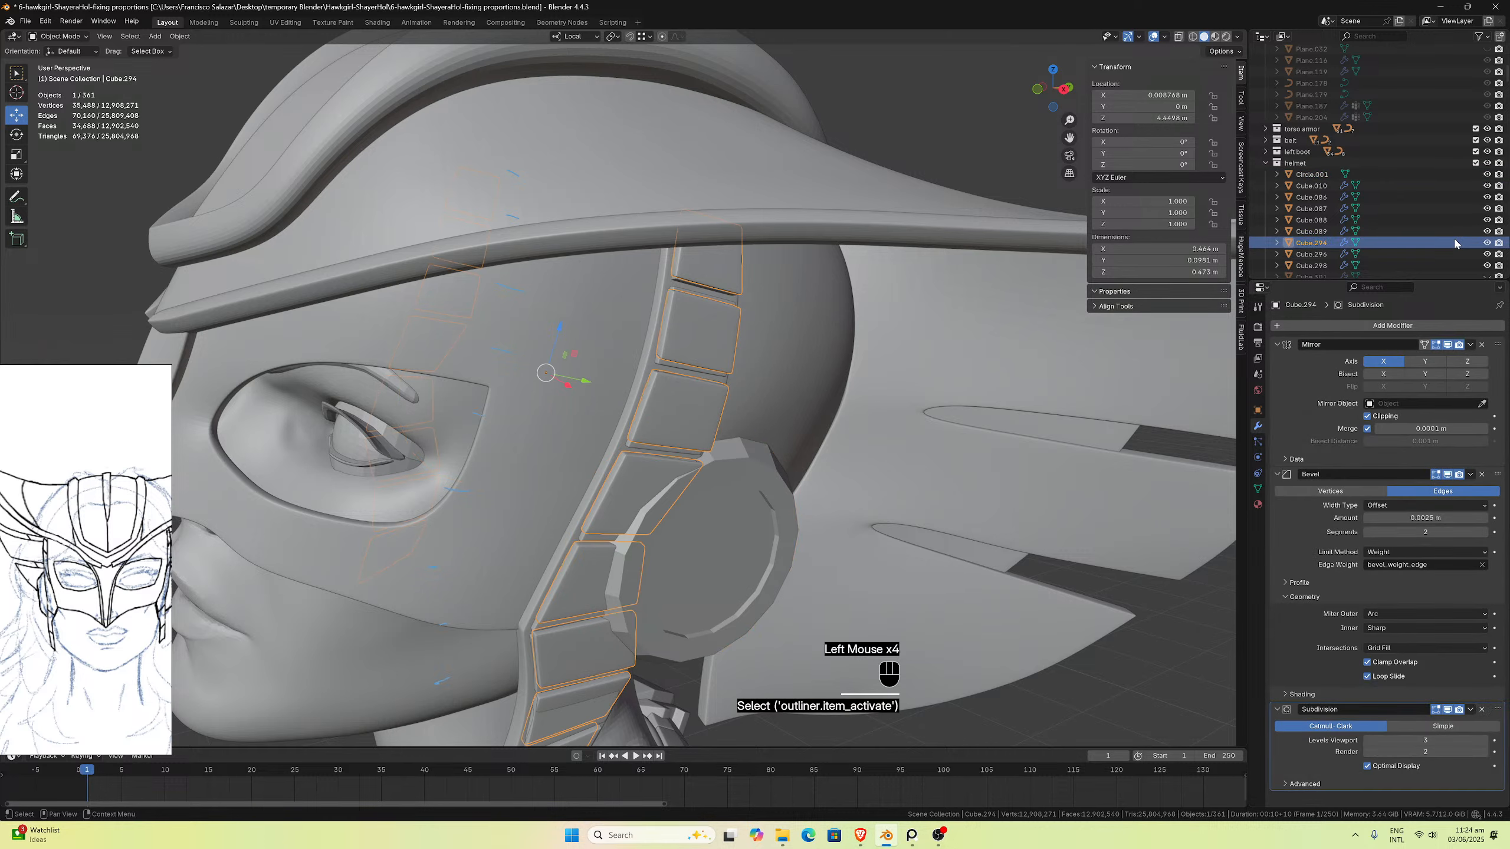
pyautogui.press('m')
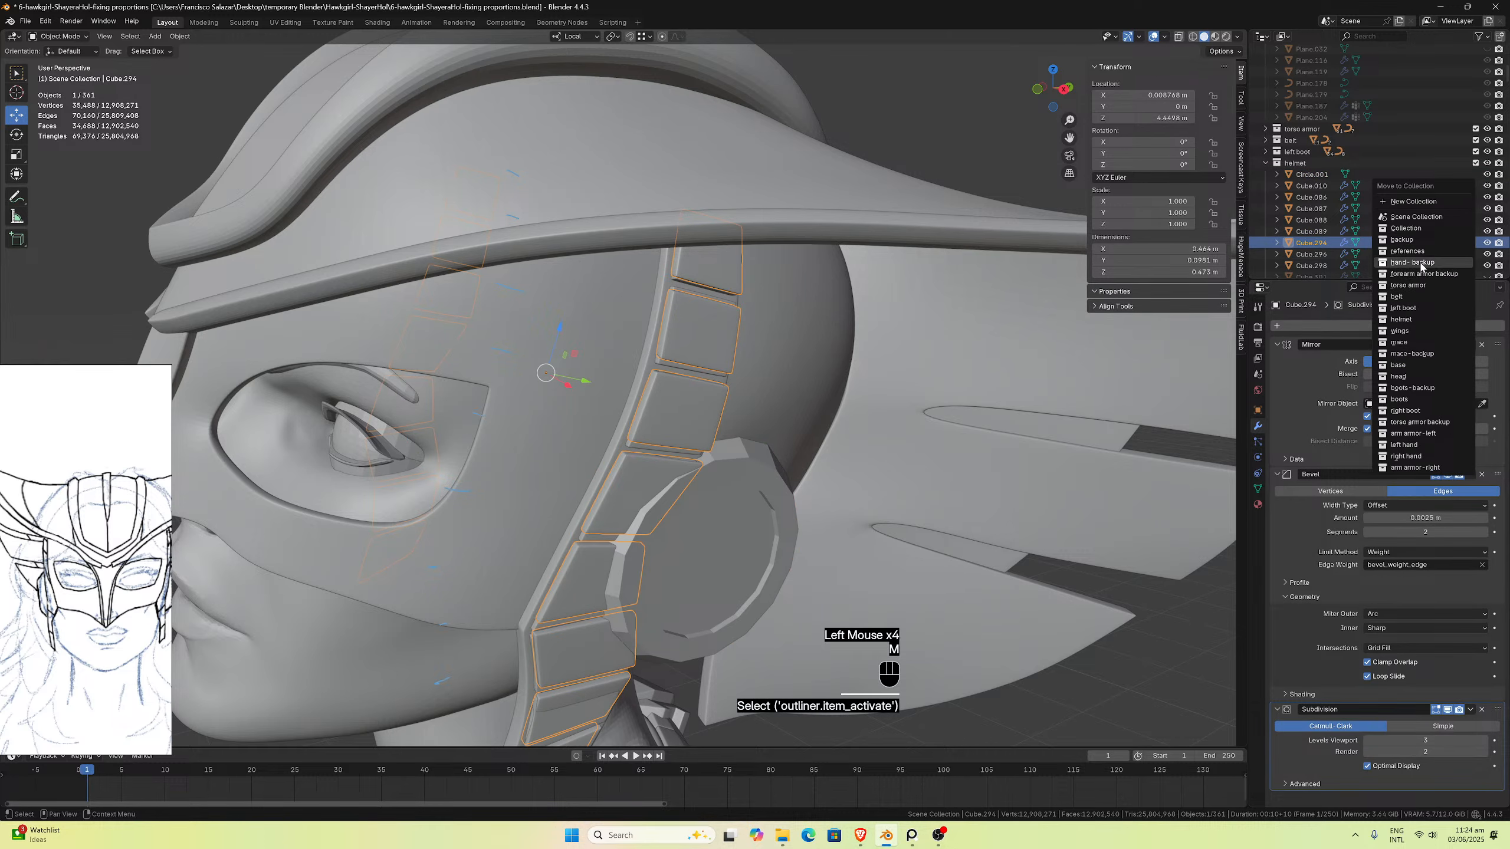
pyautogui.click(1415, 239)
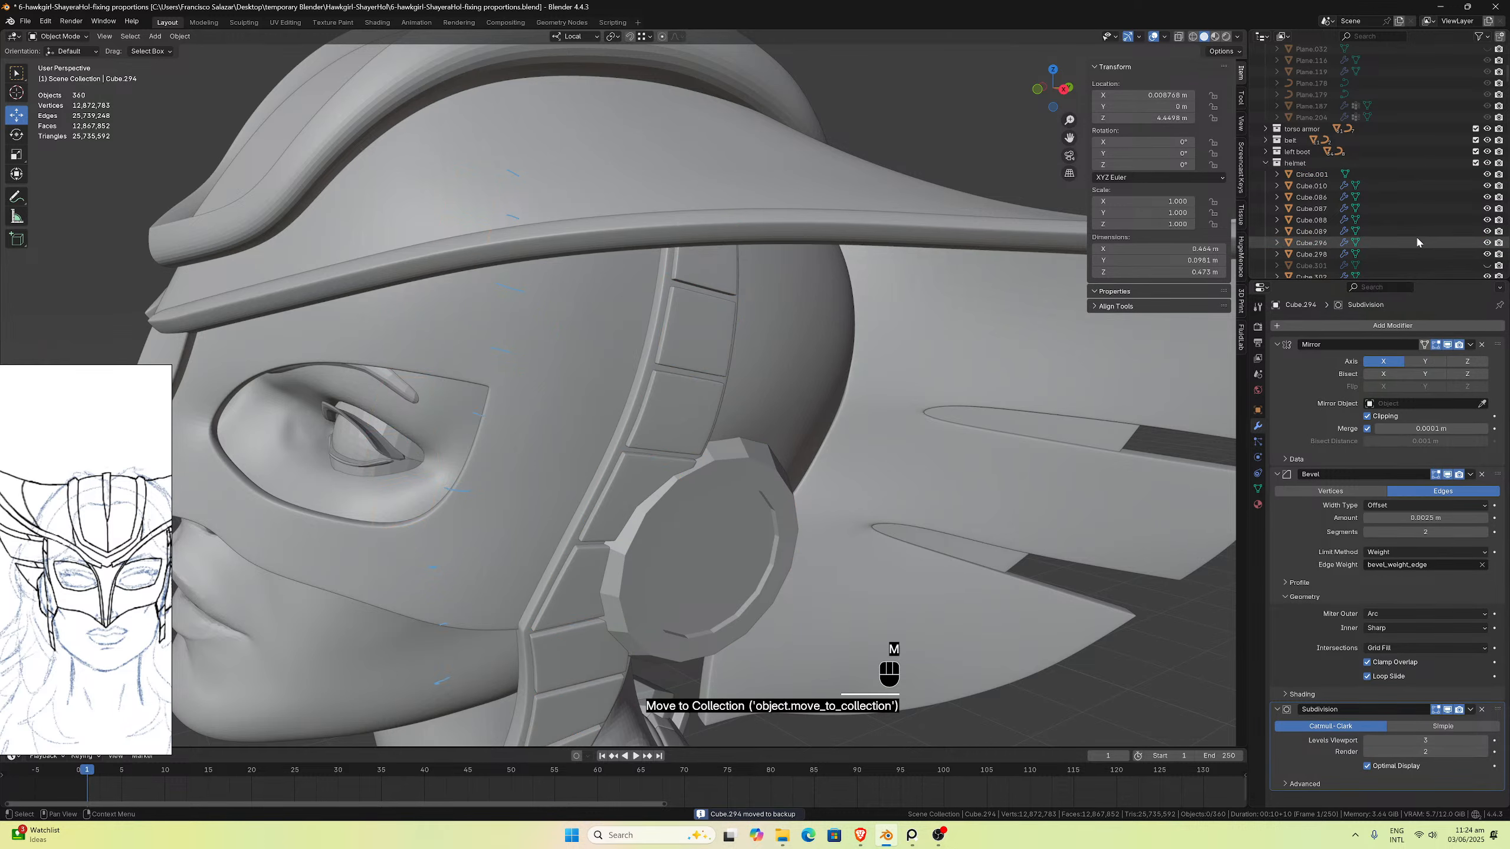
# Step: Unhide the duplicate side-panel object Cube.301 and delete it
pyautogui.click(1478, 266)
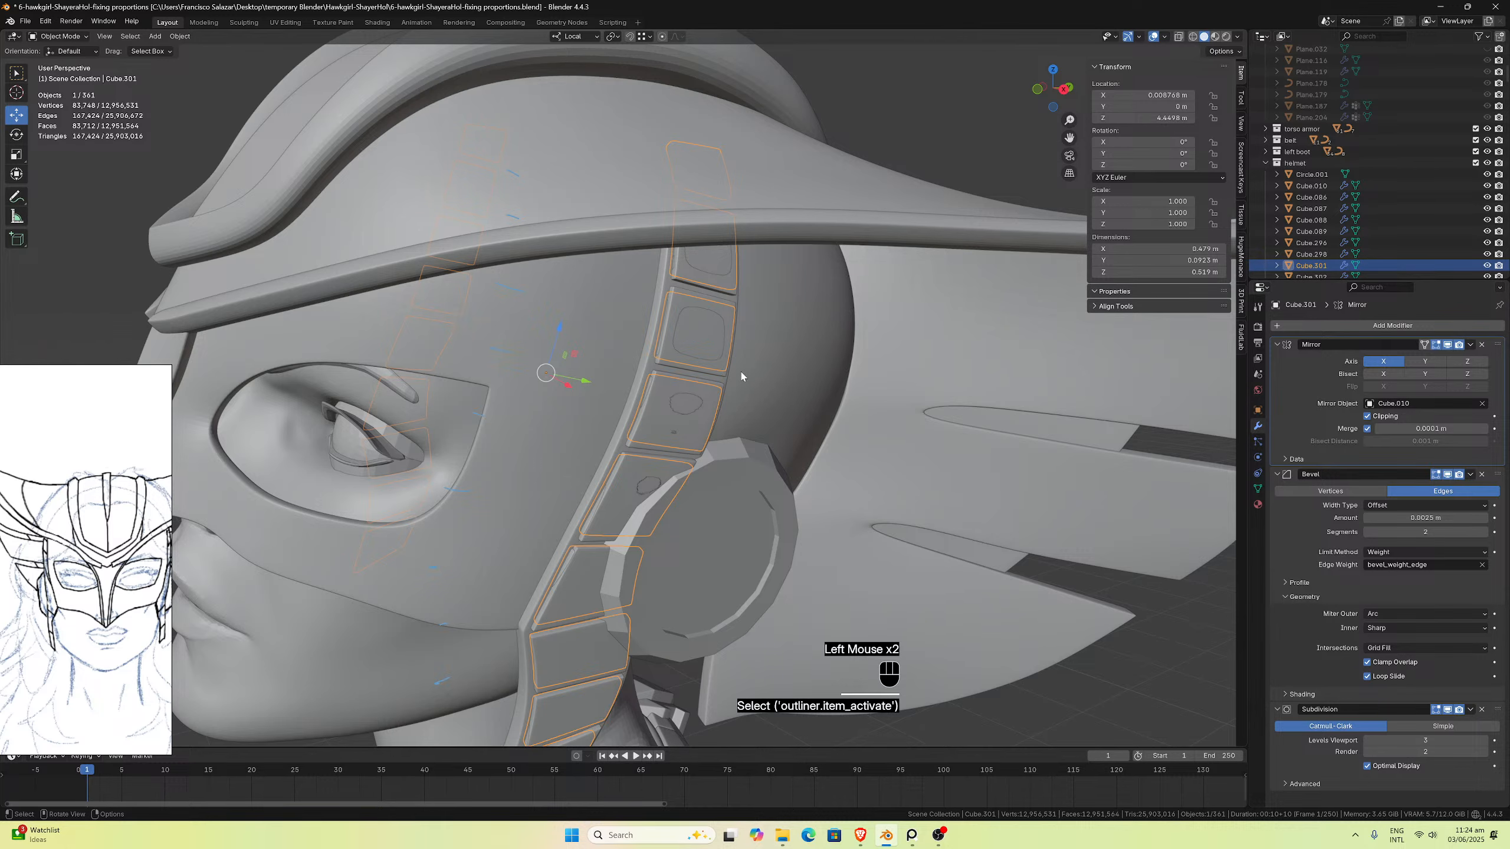
pyautogui.press('x')
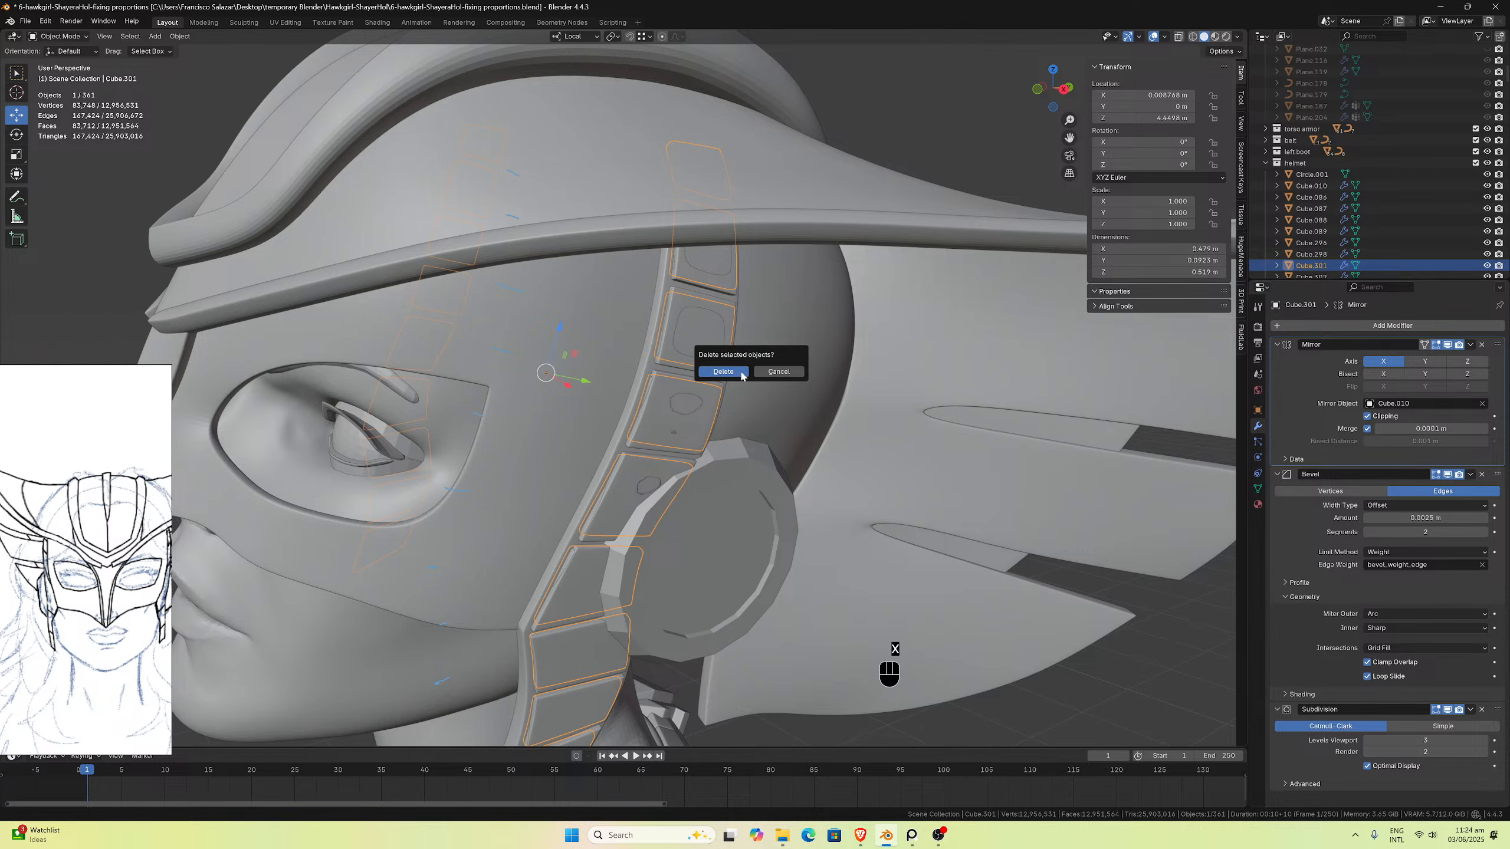
pyautogui.click(724, 371)
# Step: Unhide the duplicate side-panel object Cube.303 in the helmet collection and delete it
pyautogui.scroll(-2, 1387, 197)
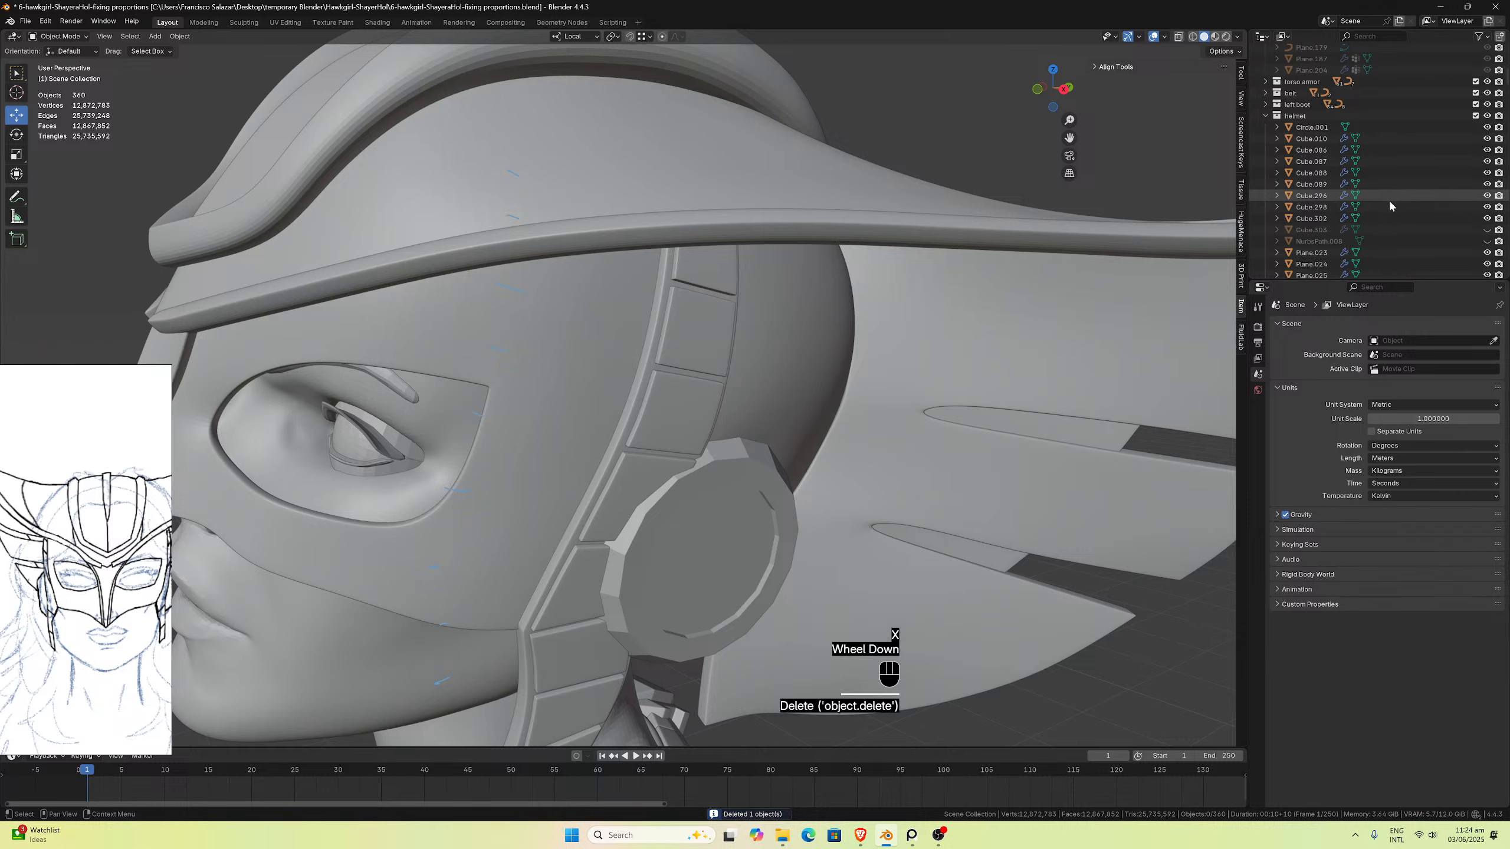
pyautogui.click(1486, 206)
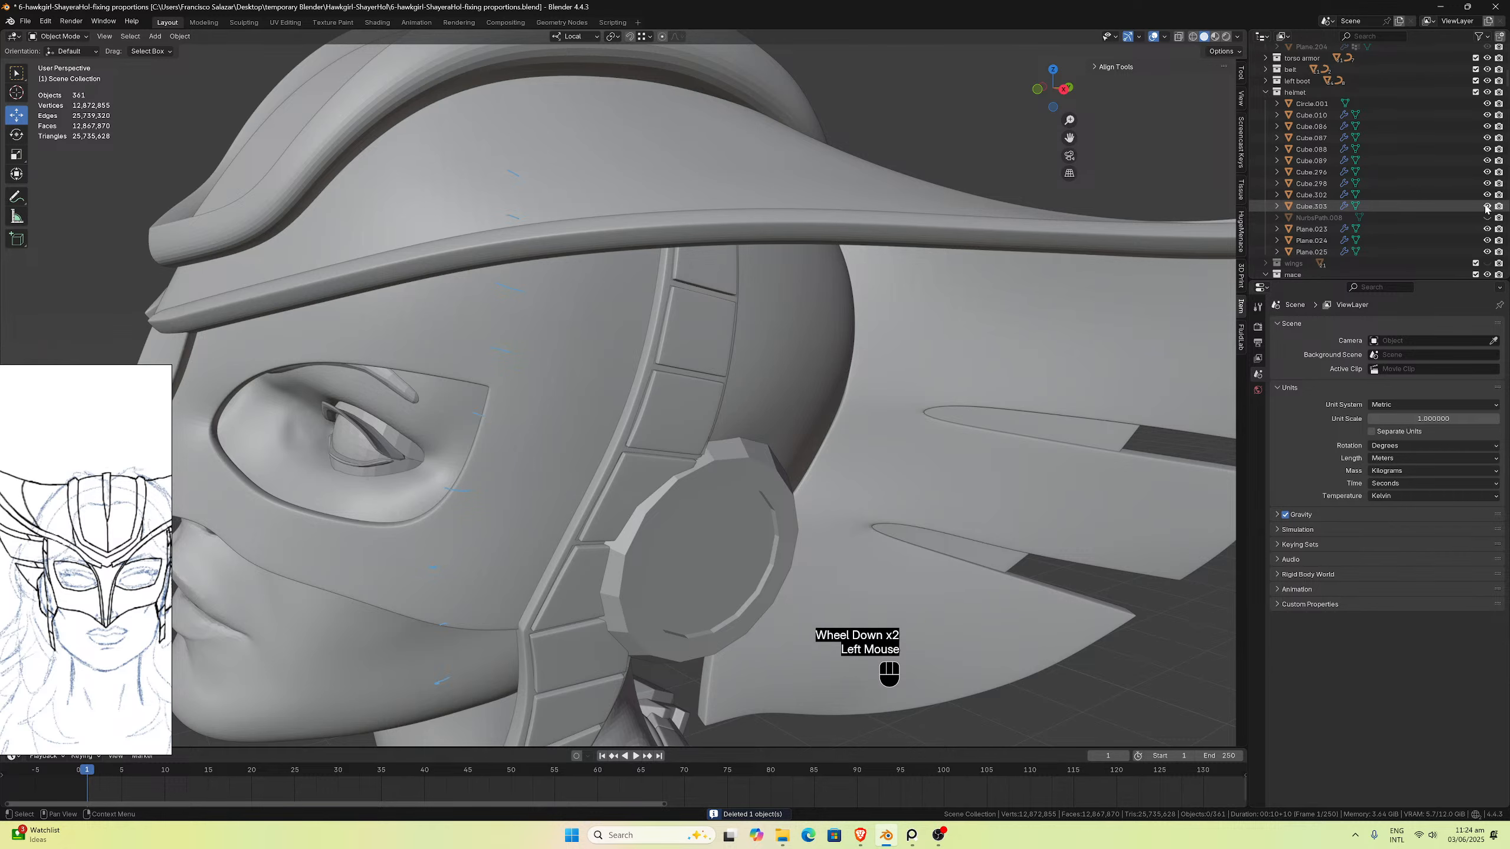
pyautogui.click(1458, 206)
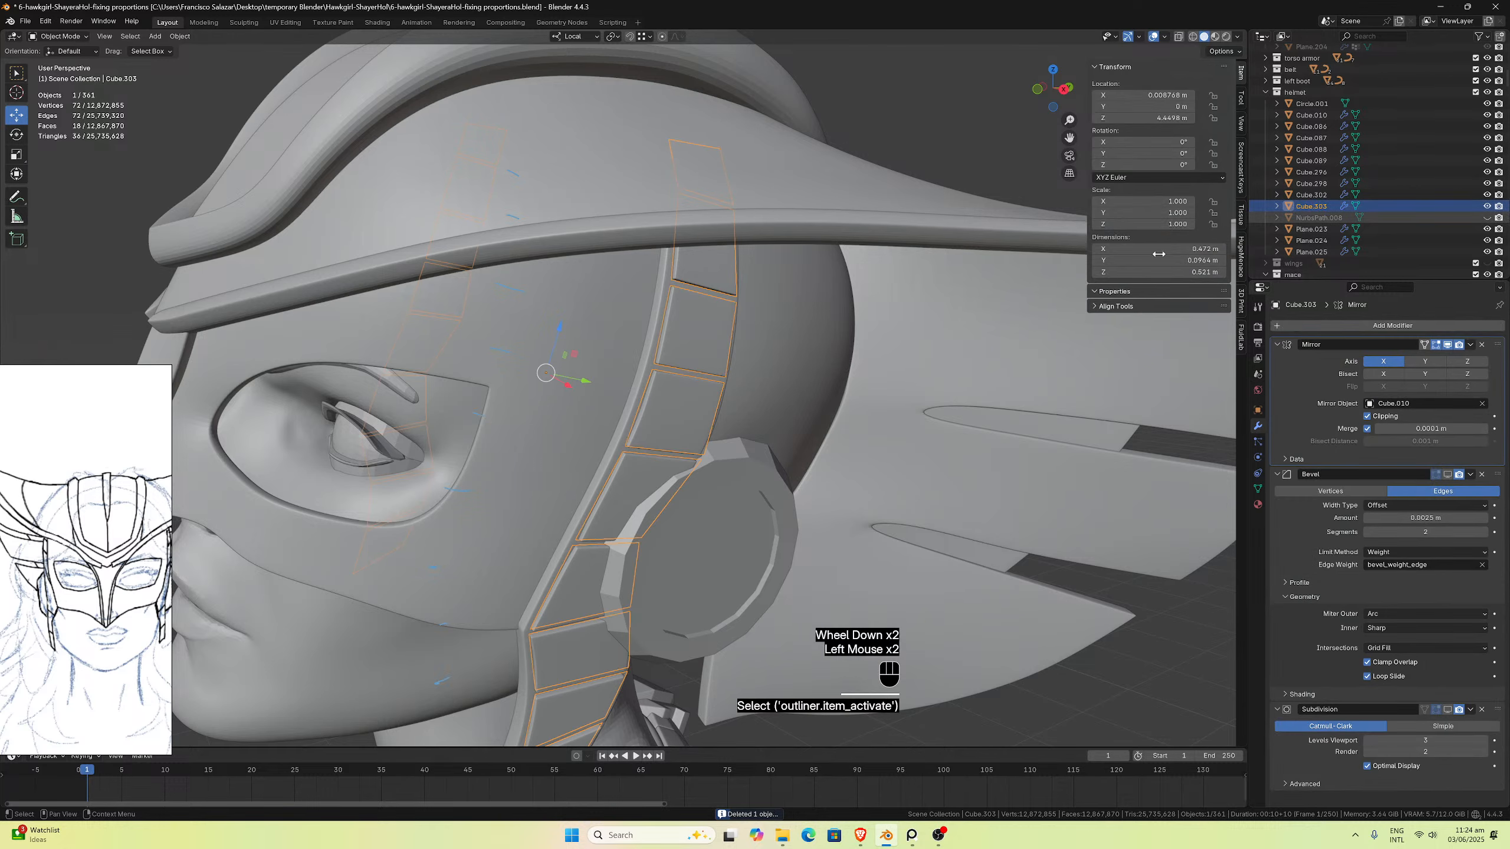
pyautogui.press('x')
pyautogui.click(742, 410)
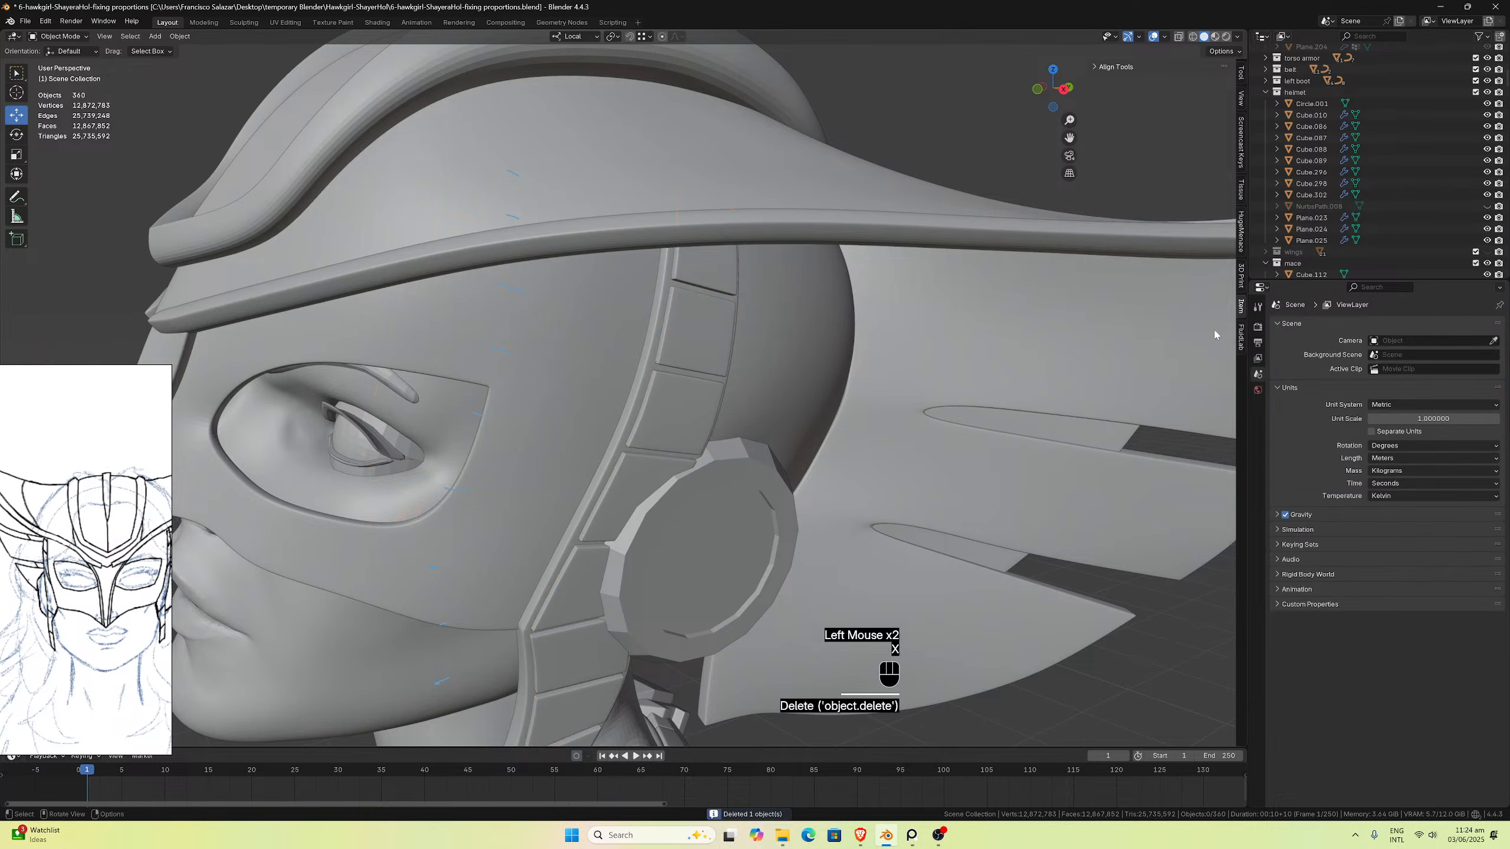
# Step: Unhide NurbsPath.008 to check it against the helmet, hide it again and save the file
pyautogui.click(1486, 206)
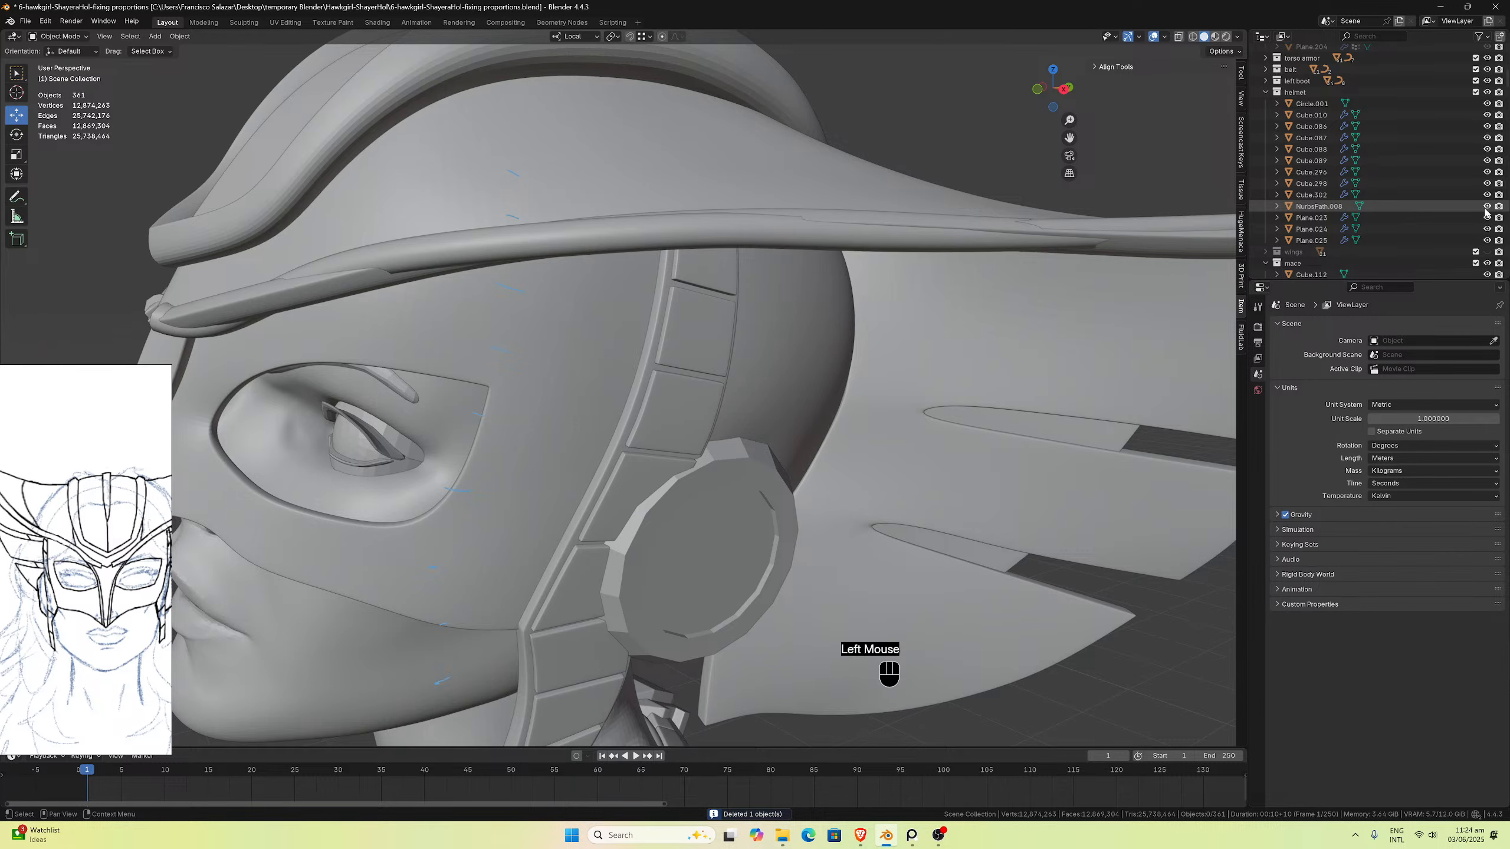
pyautogui.click(1487, 206)
pyautogui.scroll(-2, 714, 371)
pyautogui.moveTo(714, 371); pyautogui.dragTo(719, 369, button='middle')
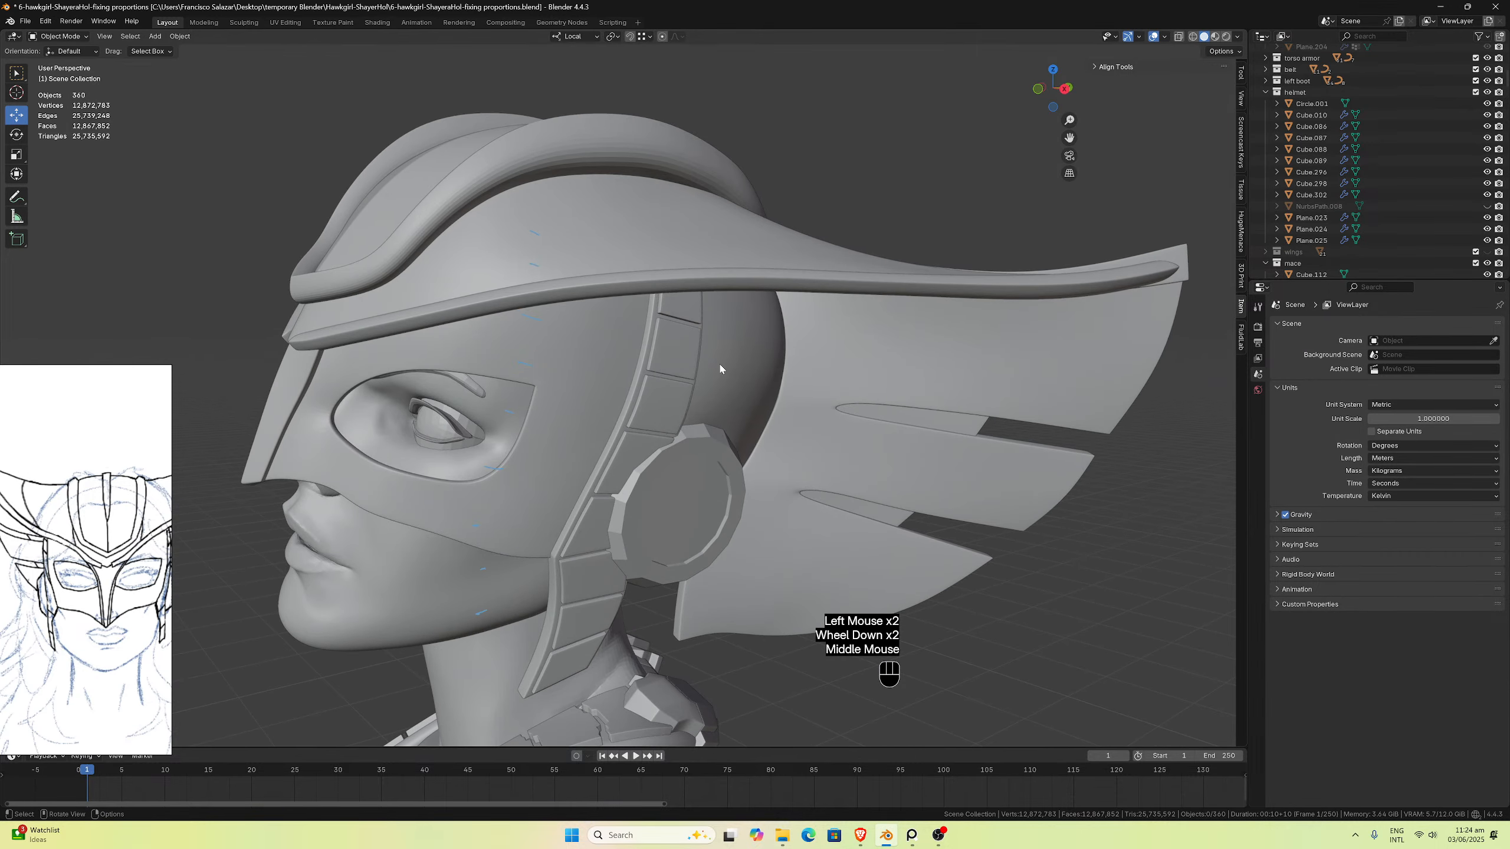
pyautogui.hotkey('ctrl', 's')
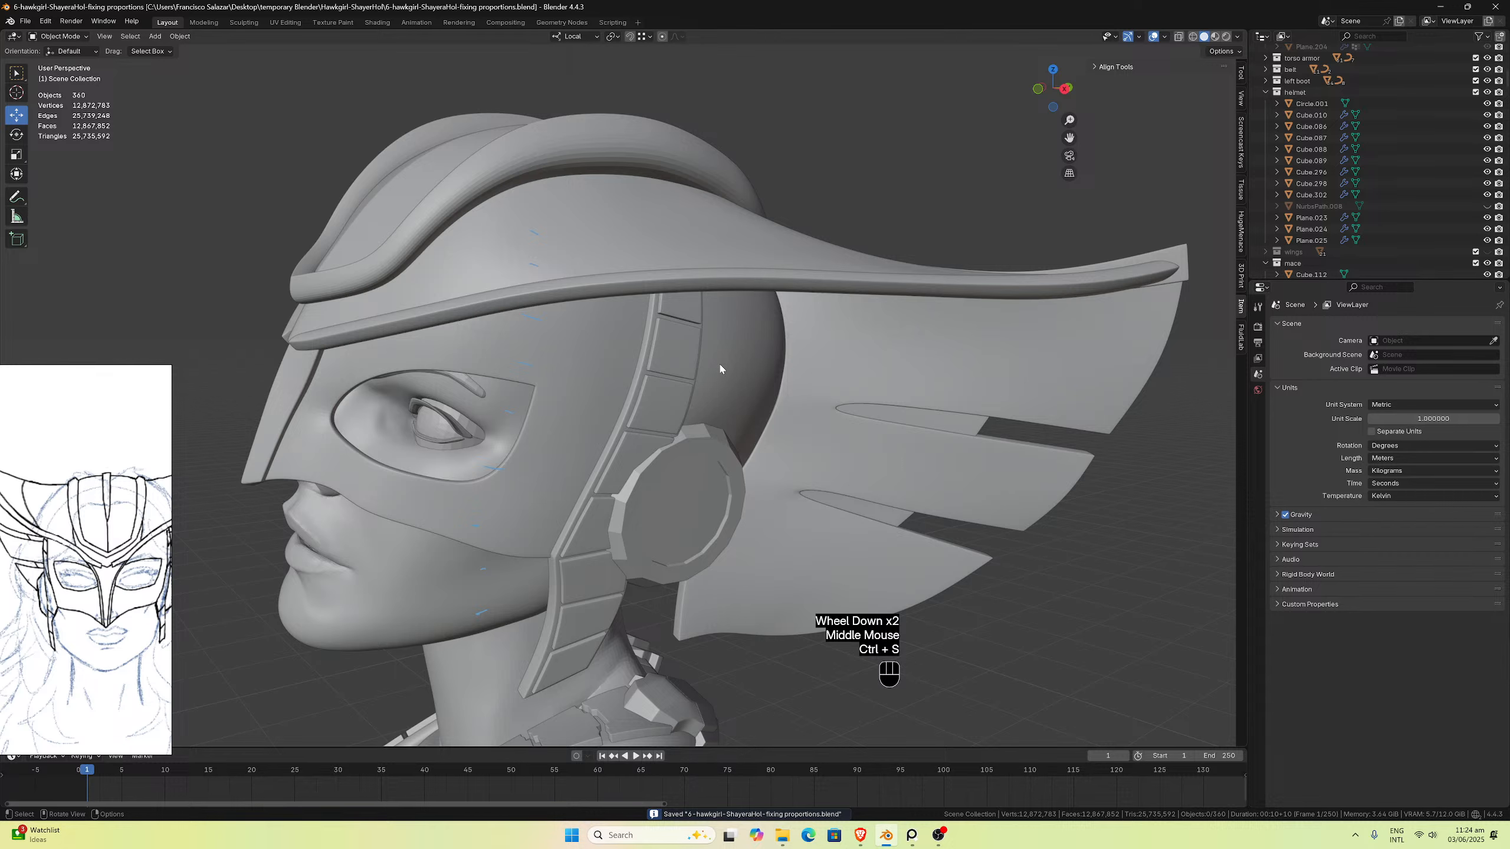
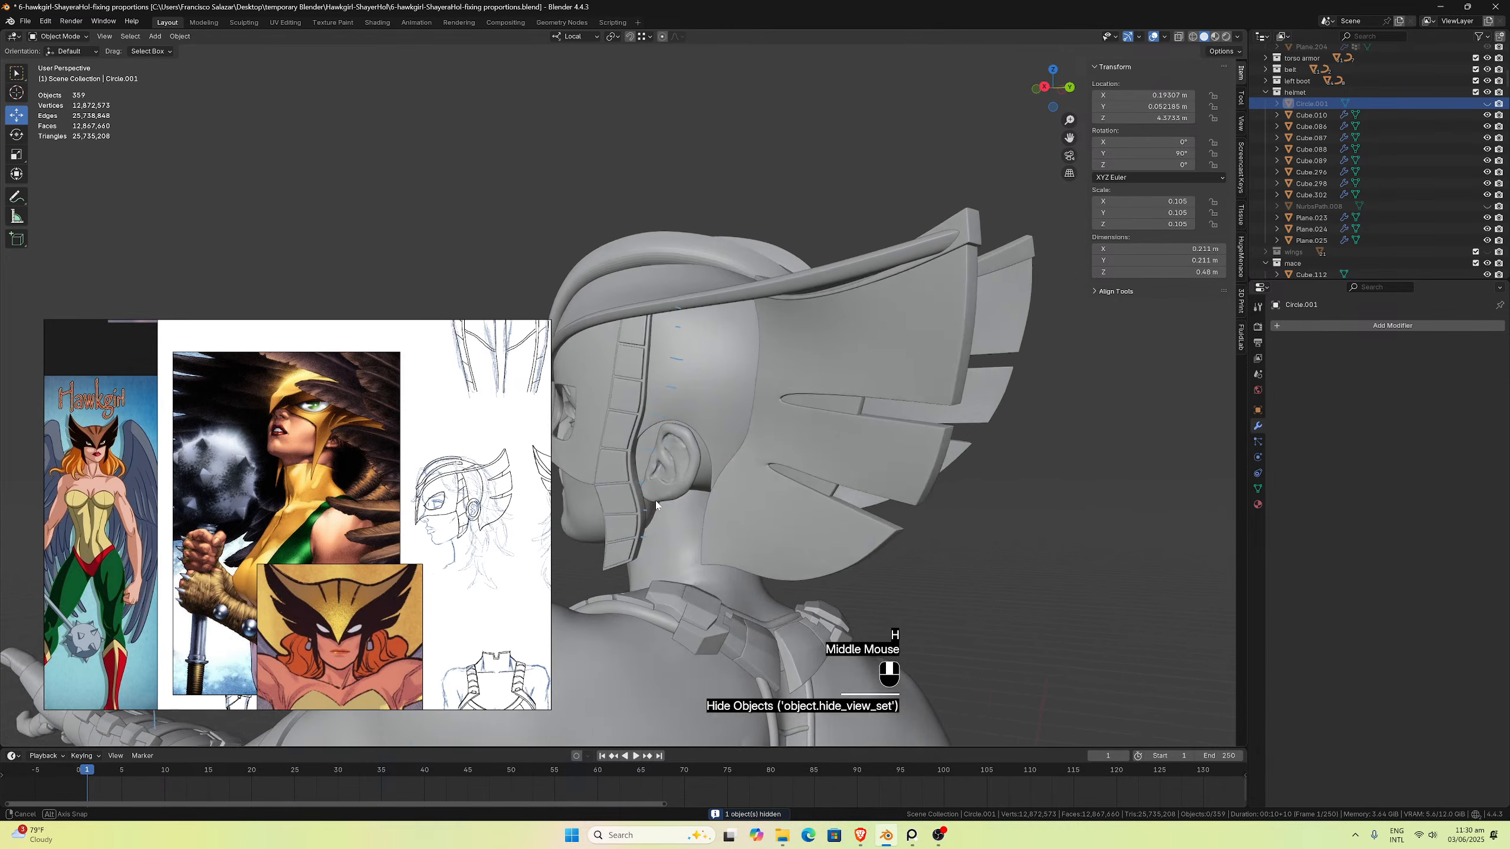
# Step: Move the reference board aside, inspect the helmet without the ear disc, and undo the hiding of the disc
pyautogui.scroll(-2, 772, 502)
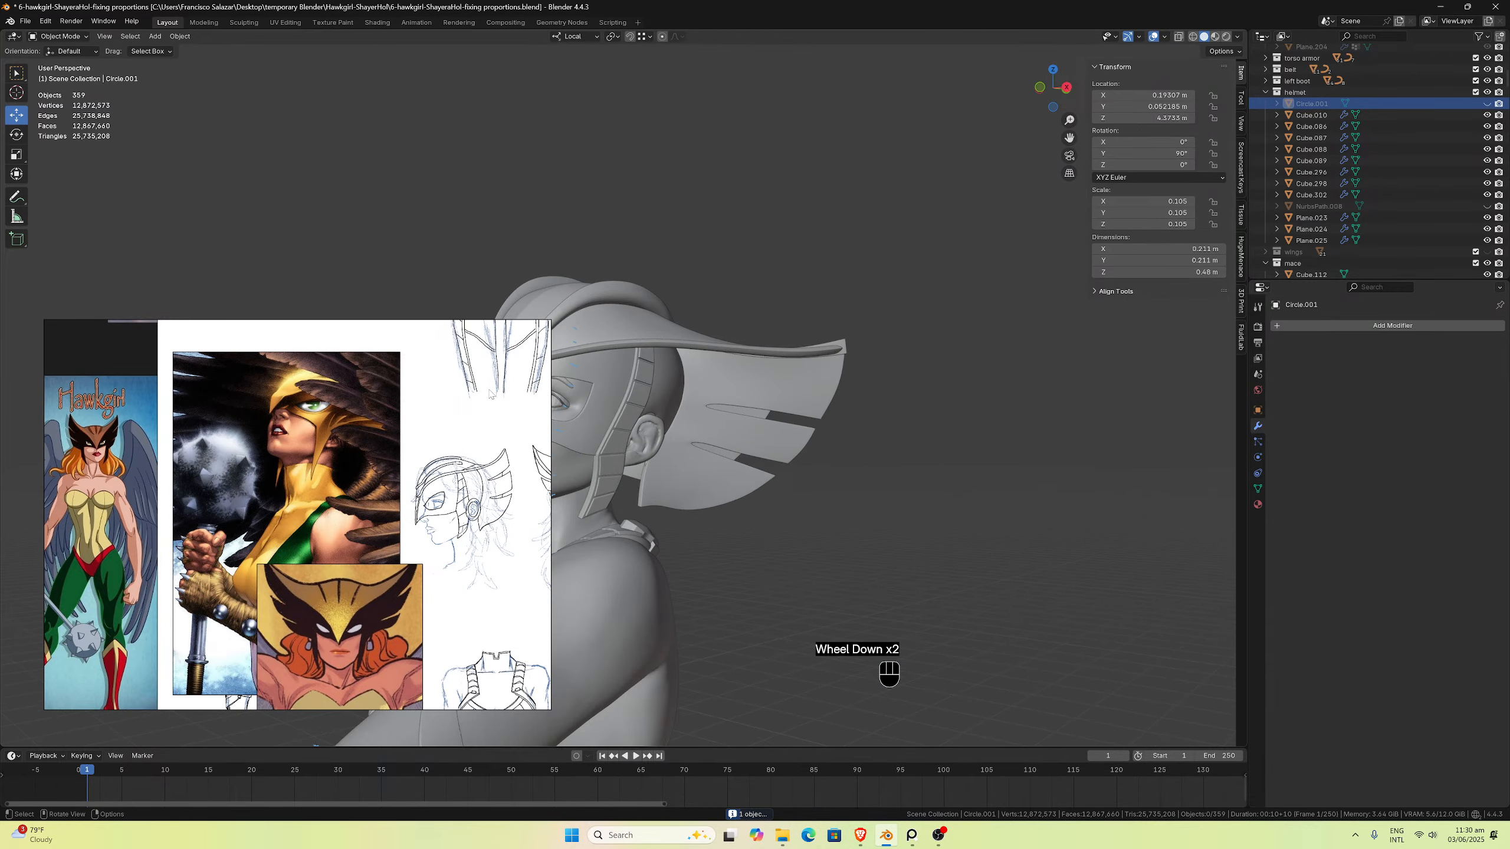
pyautogui.moveTo(522, 331); pyautogui.dragTo(238, 354)
pyautogui.scroll(-3, 567, 409)
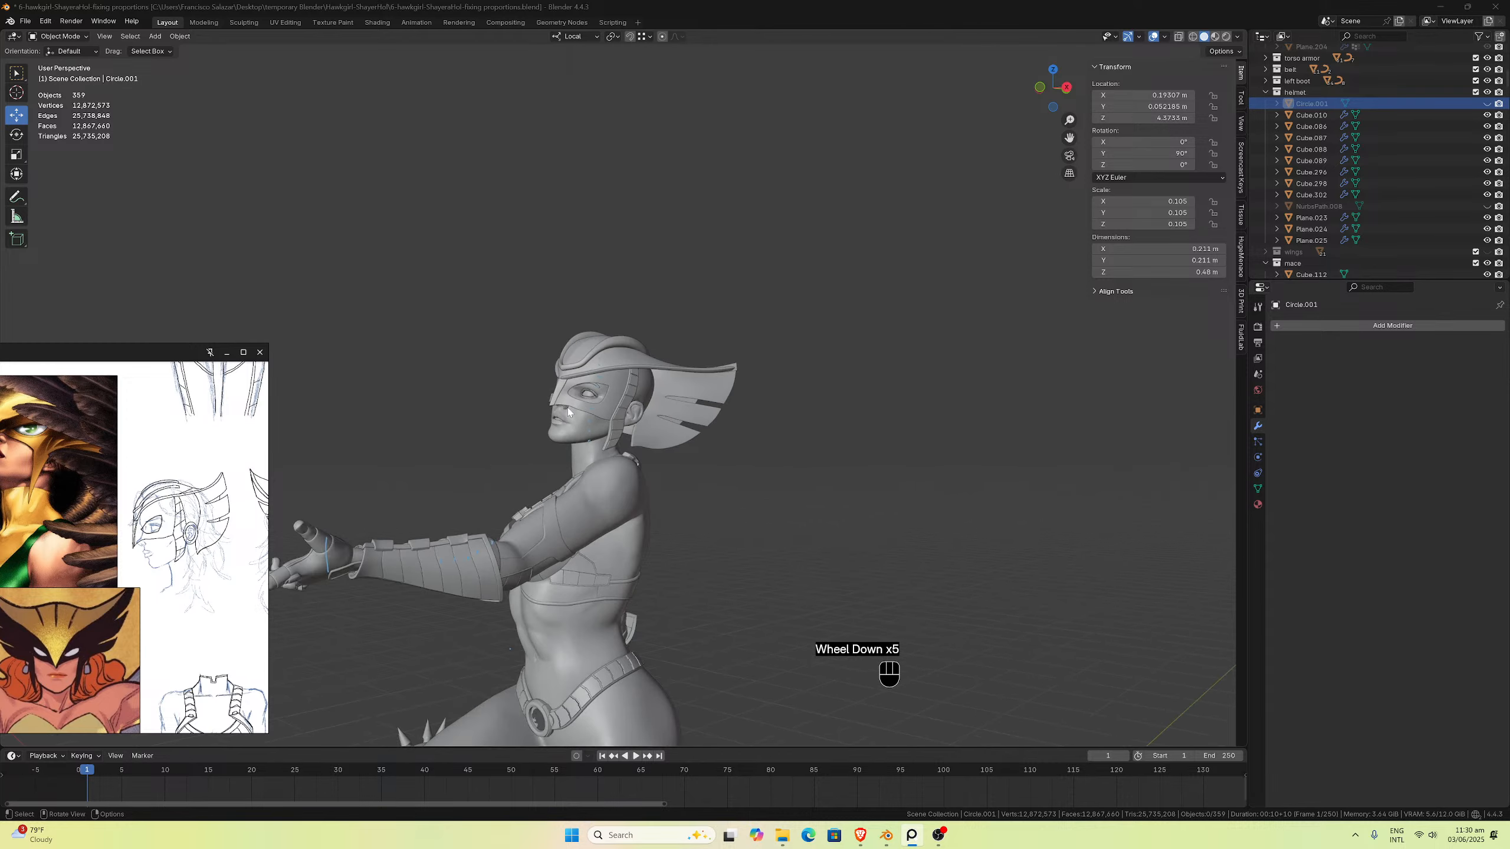
pyautogui.moveTo(567, 408); pyautogui.dragTo(499, 444, button='middle')
pyautogui.scroll(4, 499, 445)
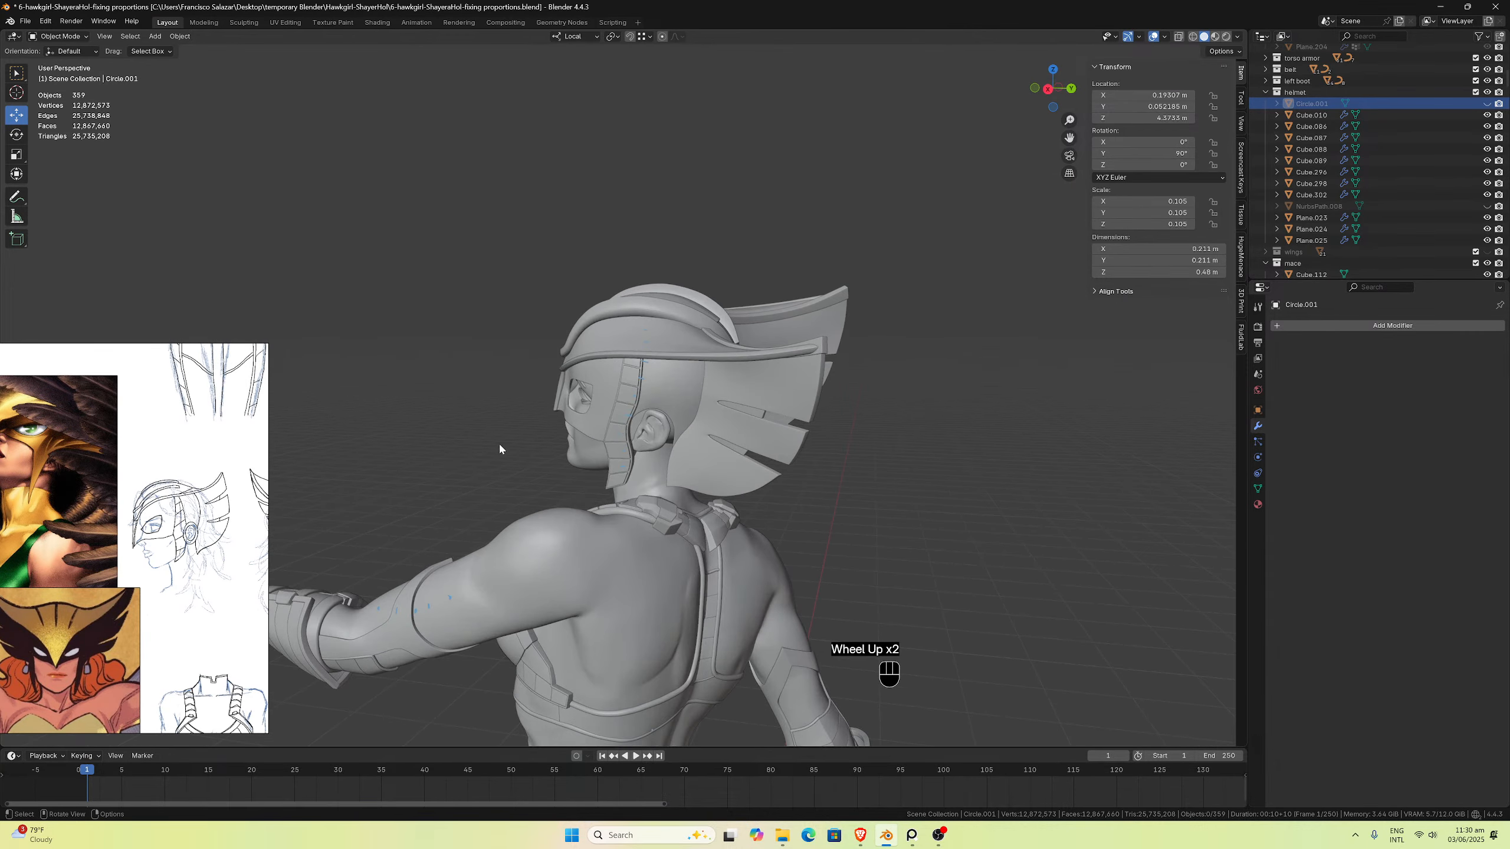
pyautogui.hotkey('ctrl', 'z')
pyautogui.moveTo(653, 426); pyautogui.dragTo(743, 419, button='middle')
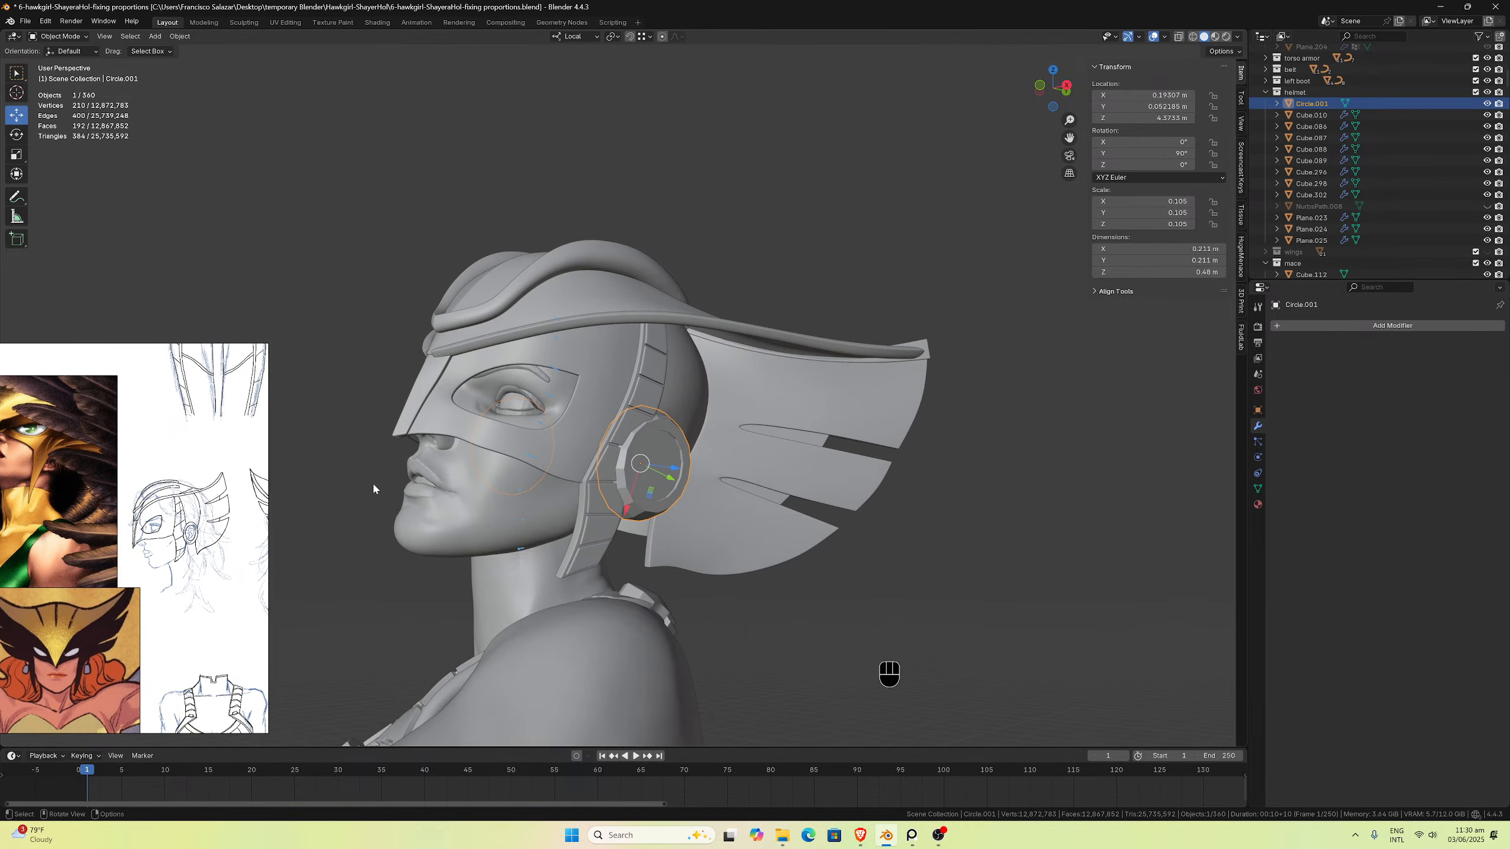
# Step: Bring the reference board over the viewport and examine the winged Hawkgirl render with green trousers and a mace
pyautogui.moveTo(102, 548); pyautogui.dragTo(541, 522, button='right')
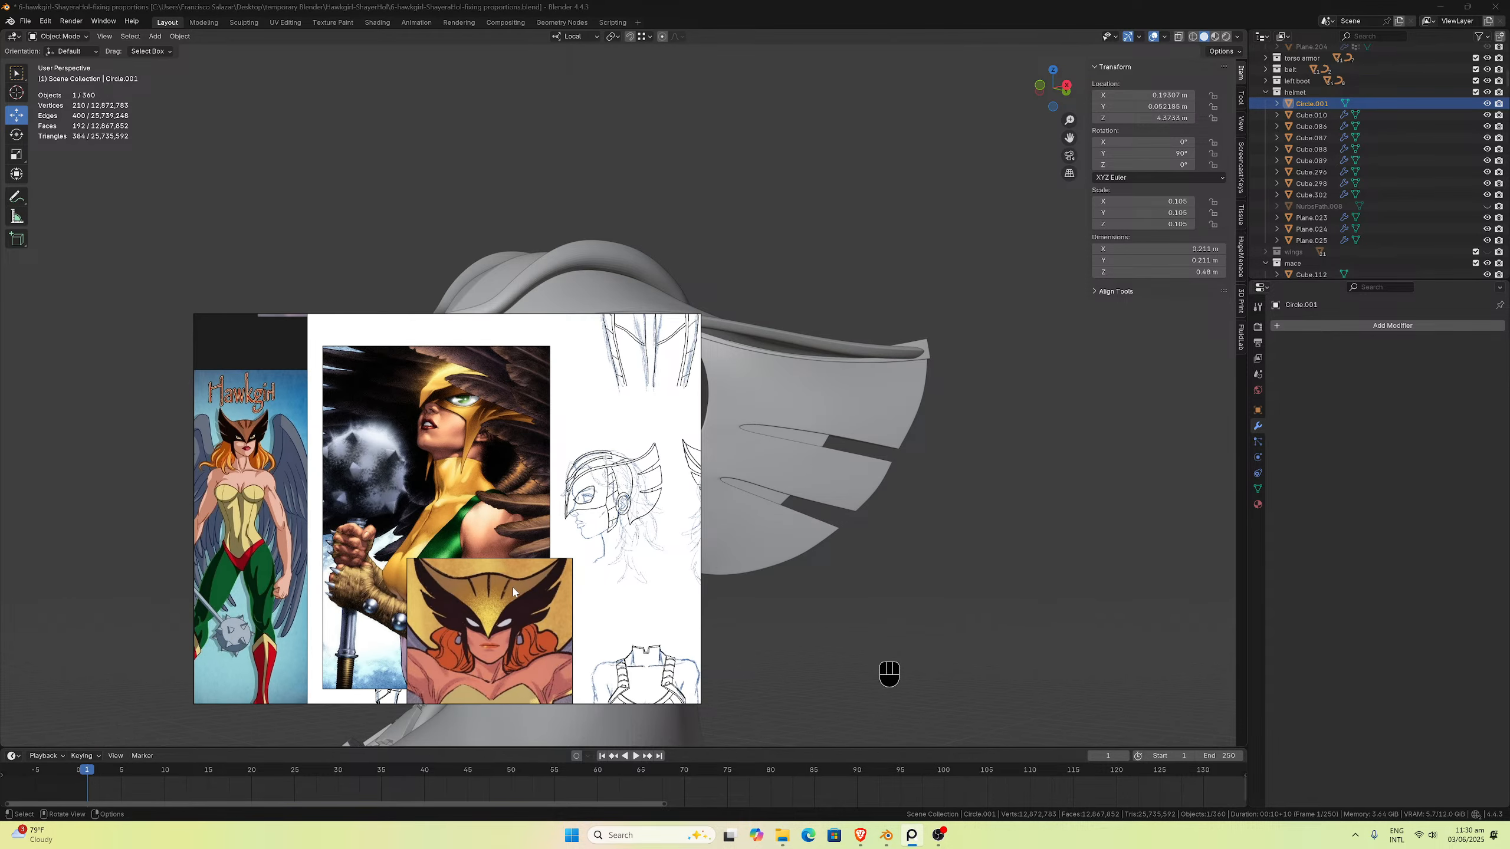
pyautogui.scroll(-3, 515, 592)
pyautogui.scroll(-2, 481, 534)
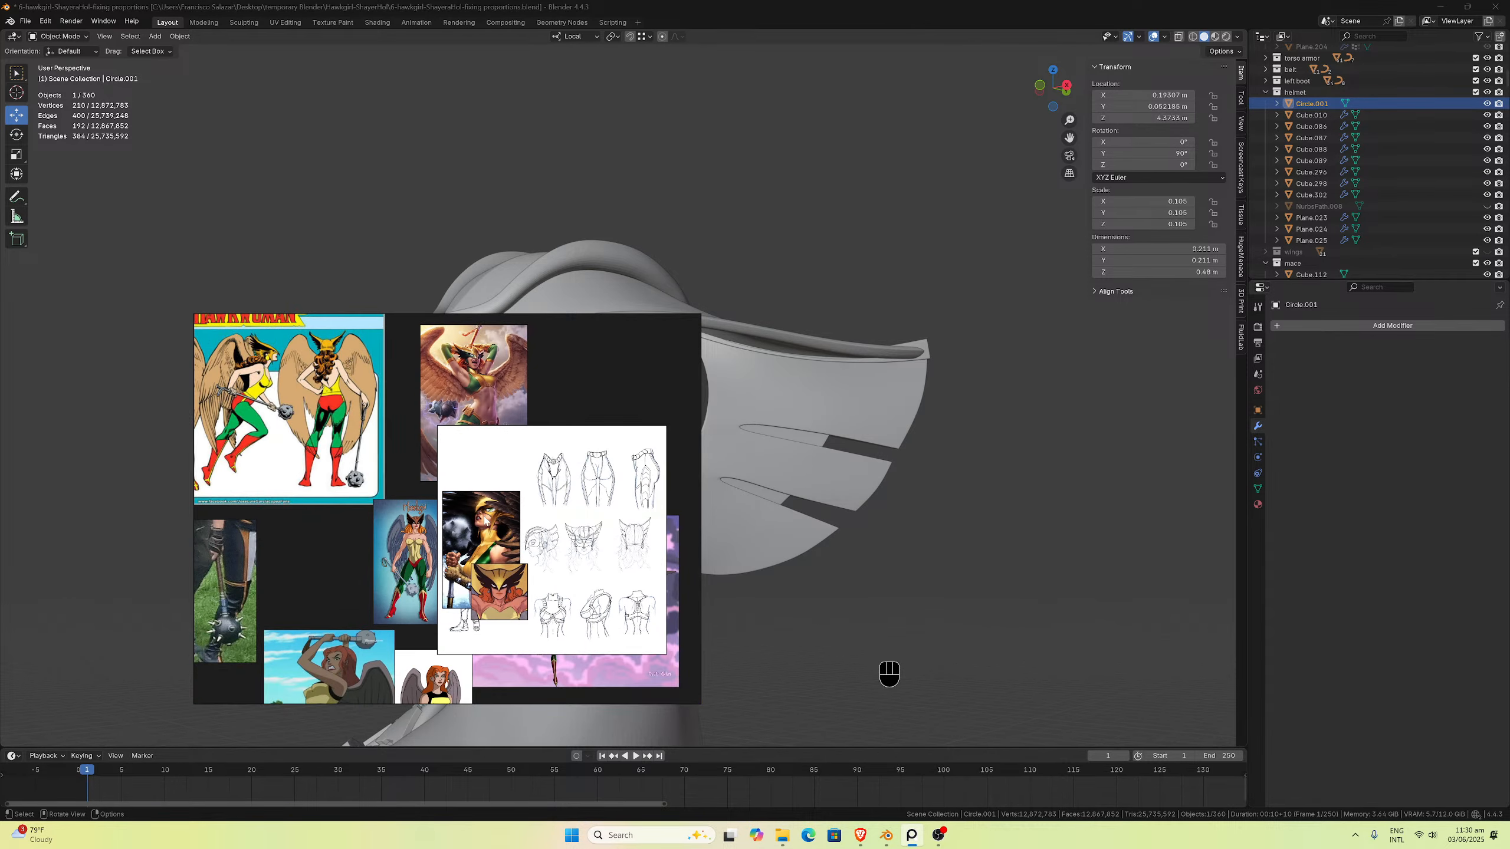
pyautogui.scroll(-3, 491, 497)
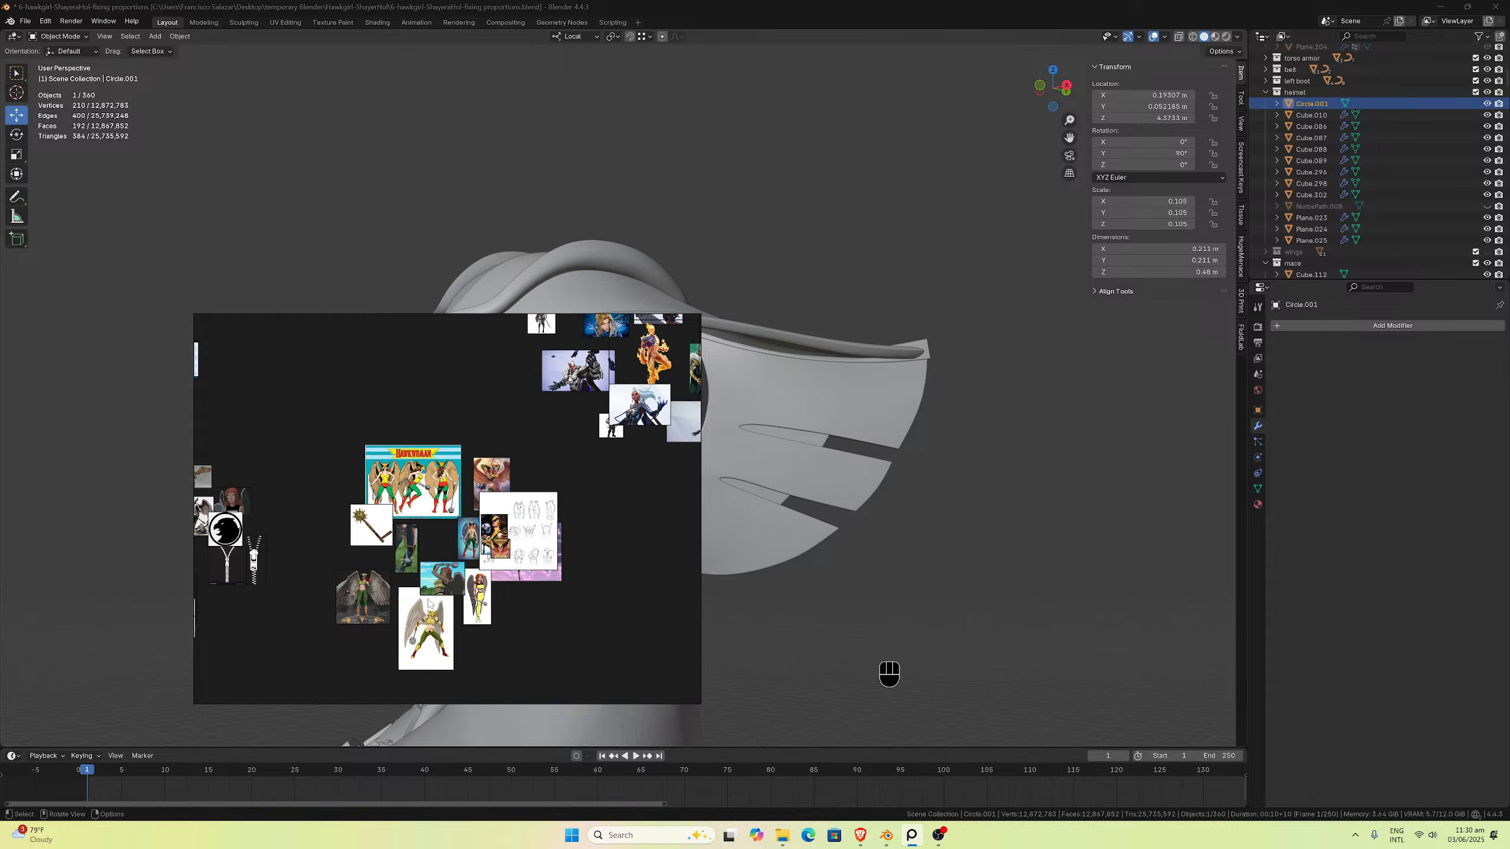
pyautogui.scroll(6, 439, 566)
pyautogui.moveTo(382, 562); pyautogui.dragTo(554, 620, button='middle')
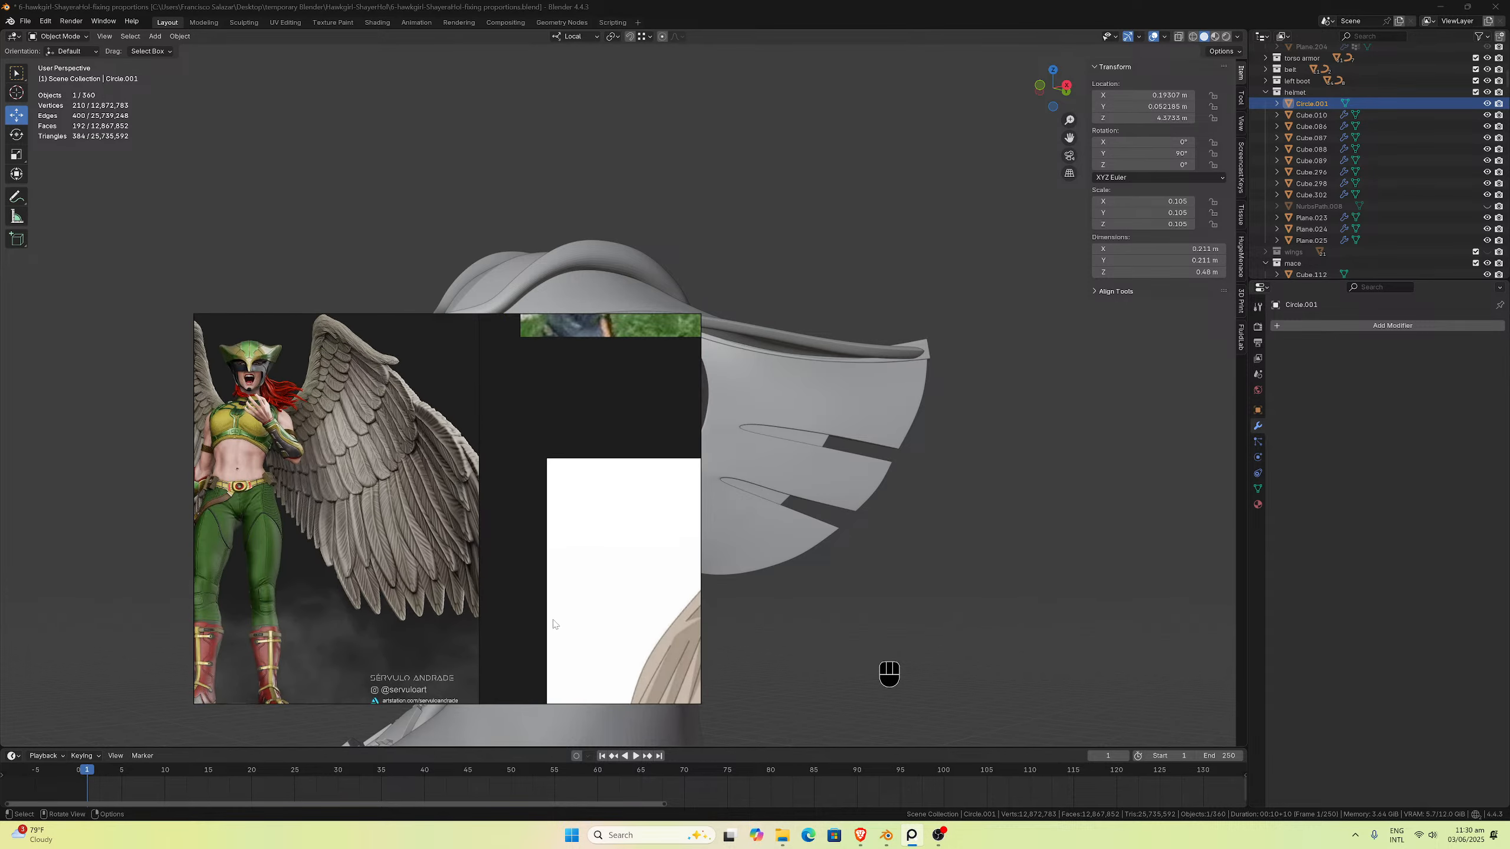
pyautogui.moveTo(400, 500); pyautogui.dragTo(568, 623, button='middle')
pyautogui.scroll(4, 568, 623)
pyautogui.scroll(-8, 575, 618)
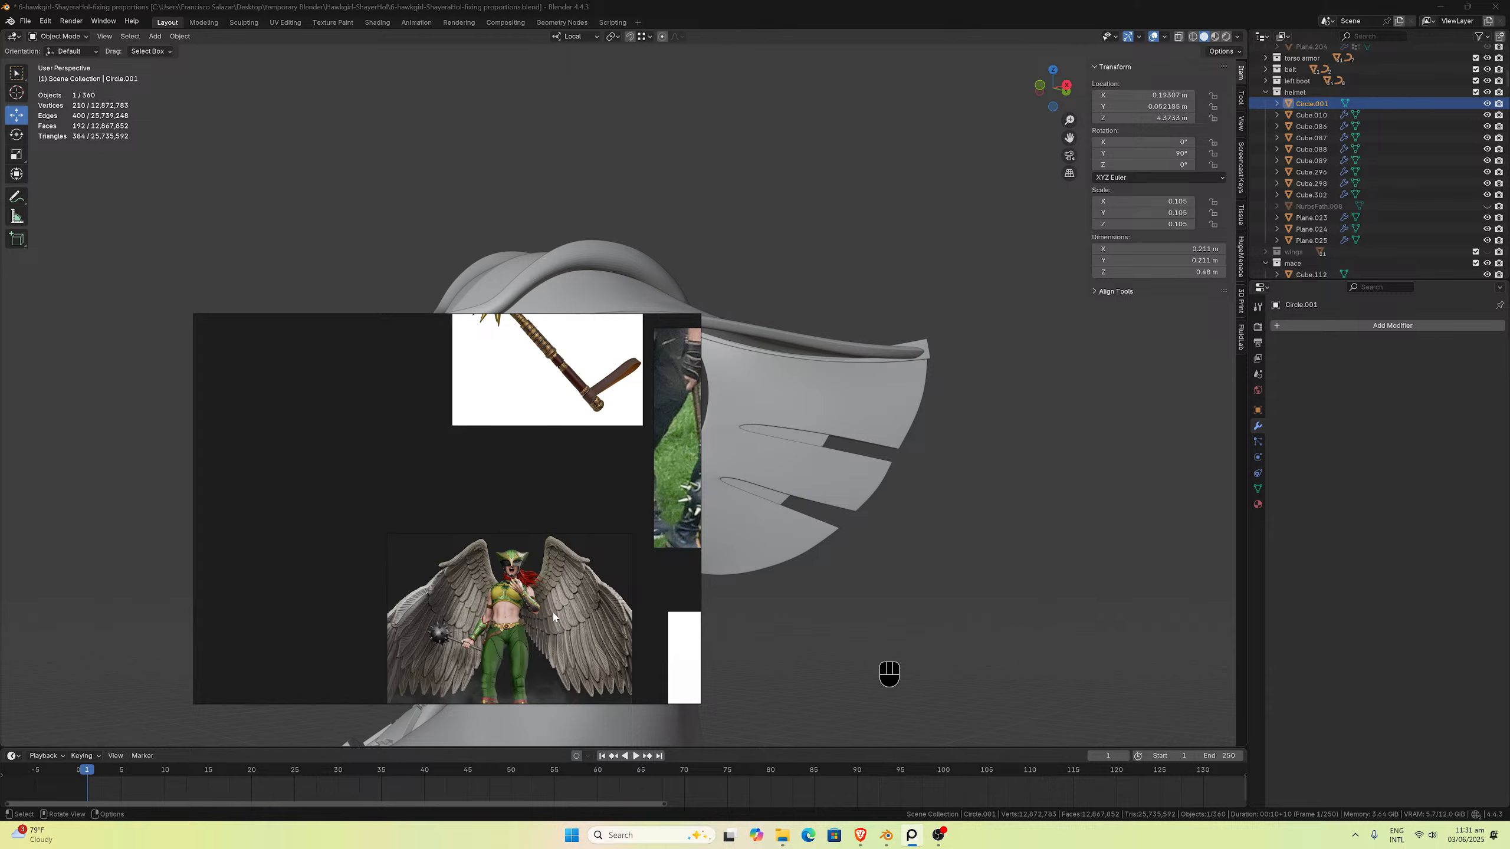
pyautogui.scroll(-3, 555, 613)
# Step: Examine the dark-background winged figure and the hammer-wielding statue among the references
pyautogui.moveTo(355, 621); pyautogui.dragTo(556, 607, button='middle')
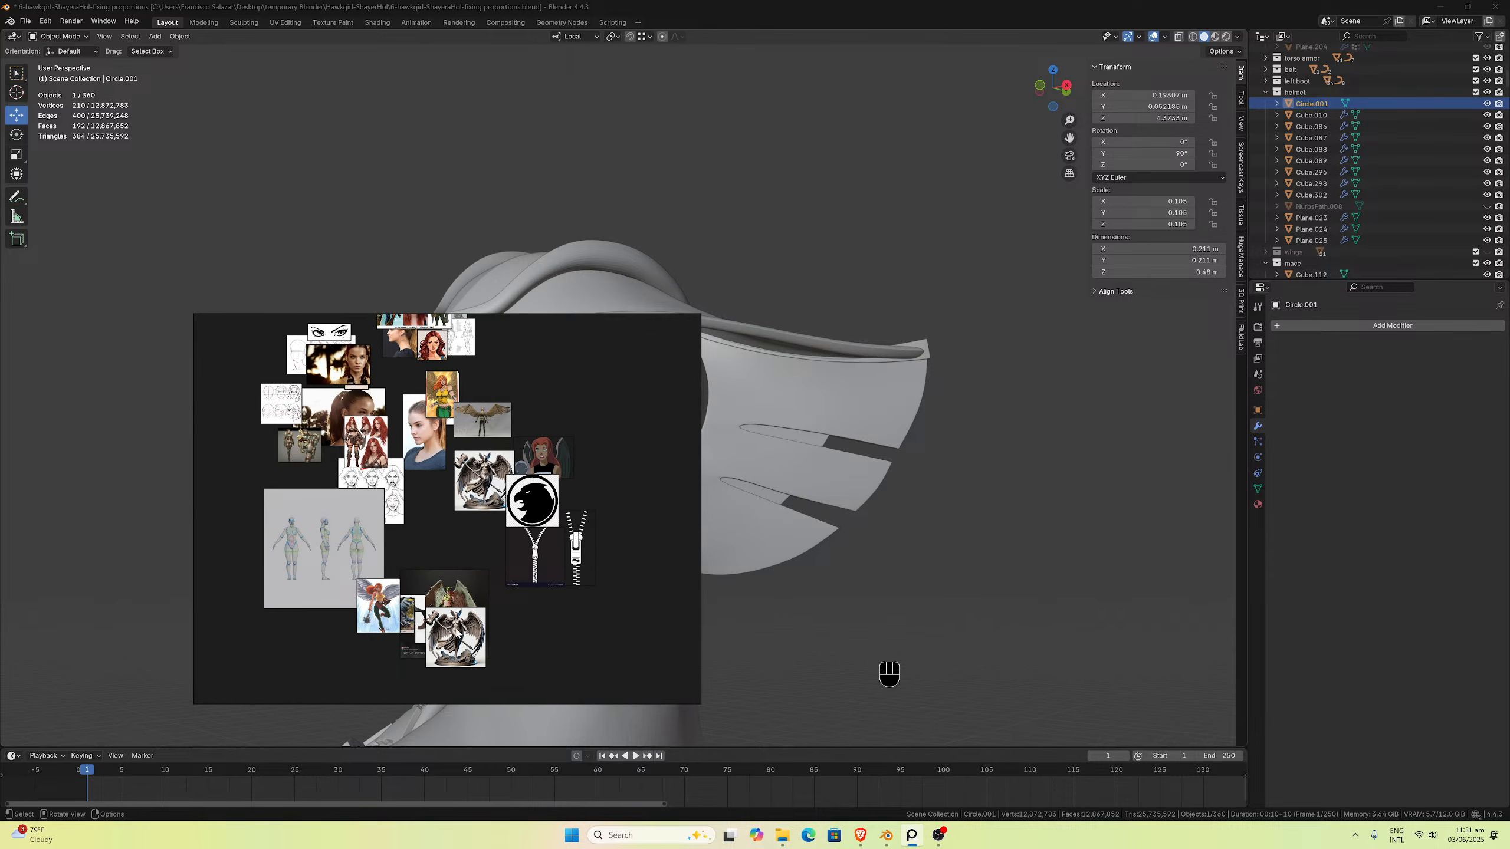
pyautogui.scroll(8, 457, 630)
pyautogui.scroll(-4, 439, 553)
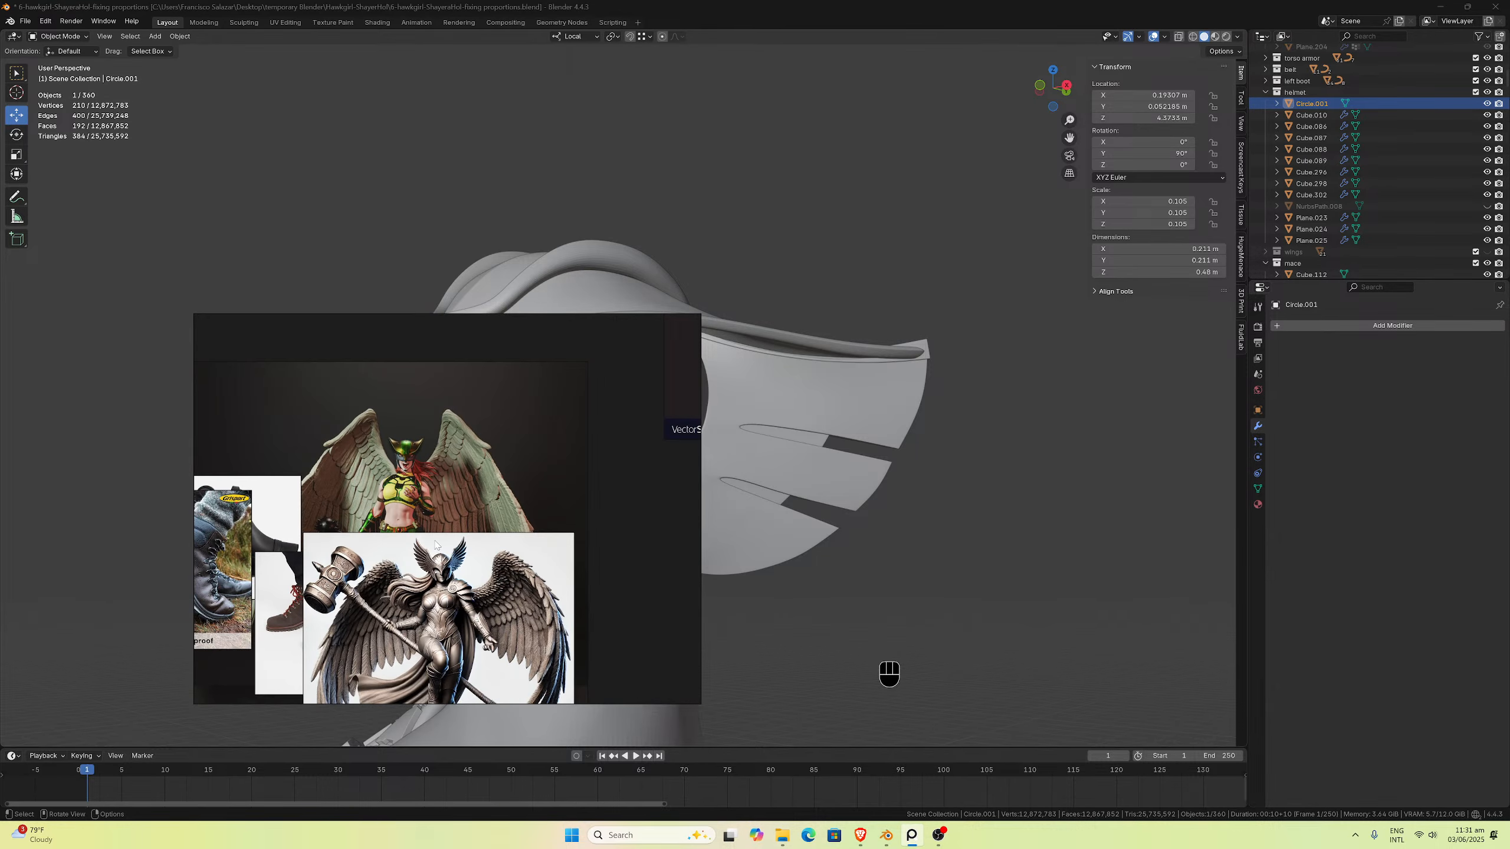
pyautogui.moveTo(436, 545); pyautogui.dragTo(511, 589, button='middle')
pyautogui.scroll(2, 490, 572)
pyautogui.scroll(-3, 439, 590)
pyautogui.moveTo(260, 586); pyautogui.dragTo(511, 688, button='middle')
pyautogui.scroll(-6, 479, 523)
pyautogui.moveTo(491, 540); pyautogui.dragTo(485, 628, button='middle')
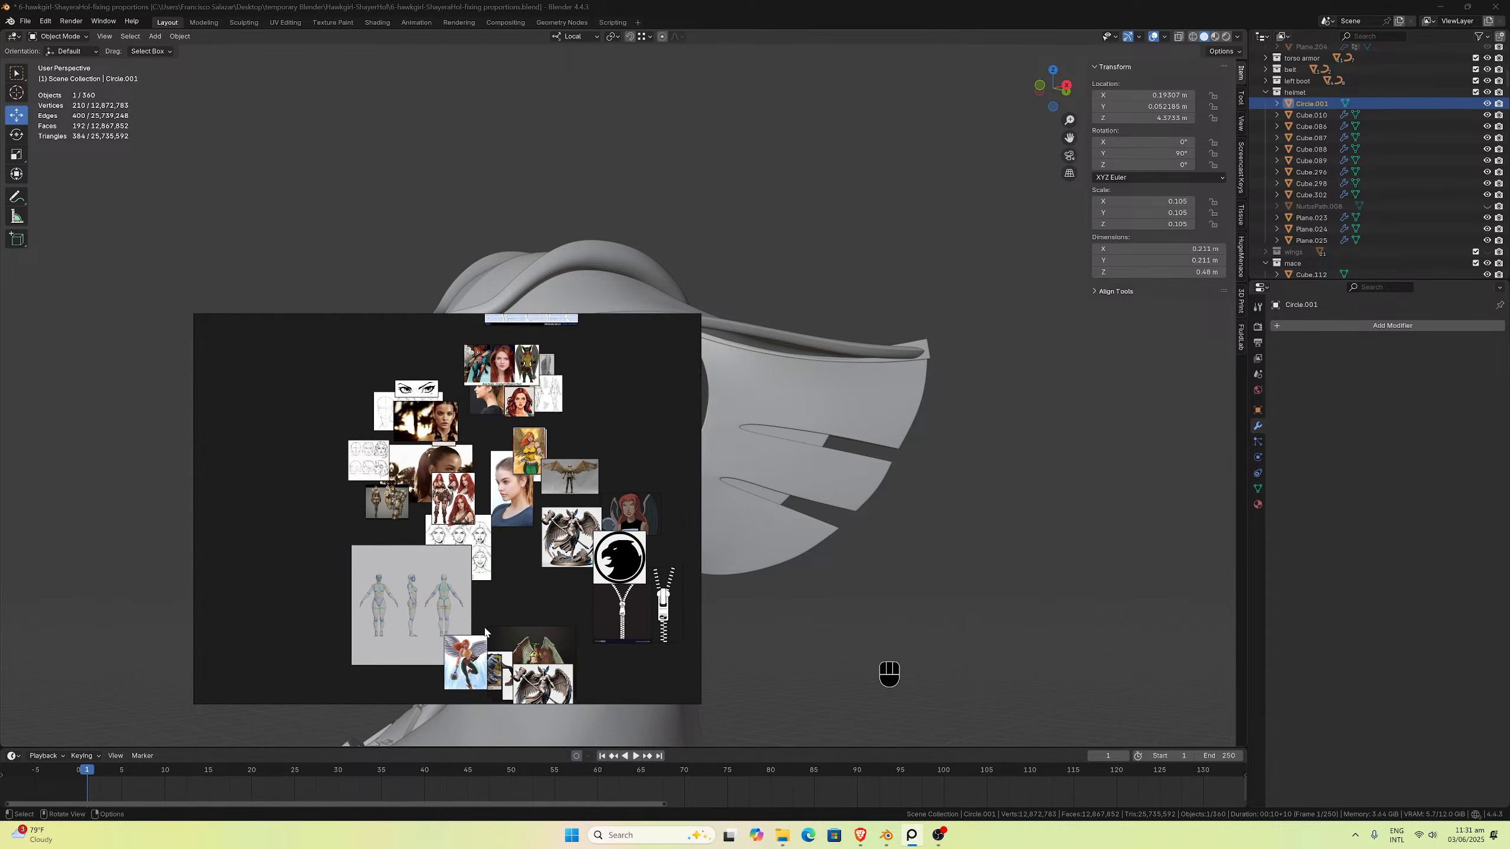
# Step: Examine the red-haired portraits, the yellow-top winged illustration and the standing Hawkgirl cartoon on the reference board
pyautogui.scroll(5, 482, 575)
pyautogui.moveTo(474, 529); pyautogui.dragTo(411, 639, button='middle')
pyautogui.scroll(-1, 408, 622)
pyautogui.scroll(4, 412, 638)
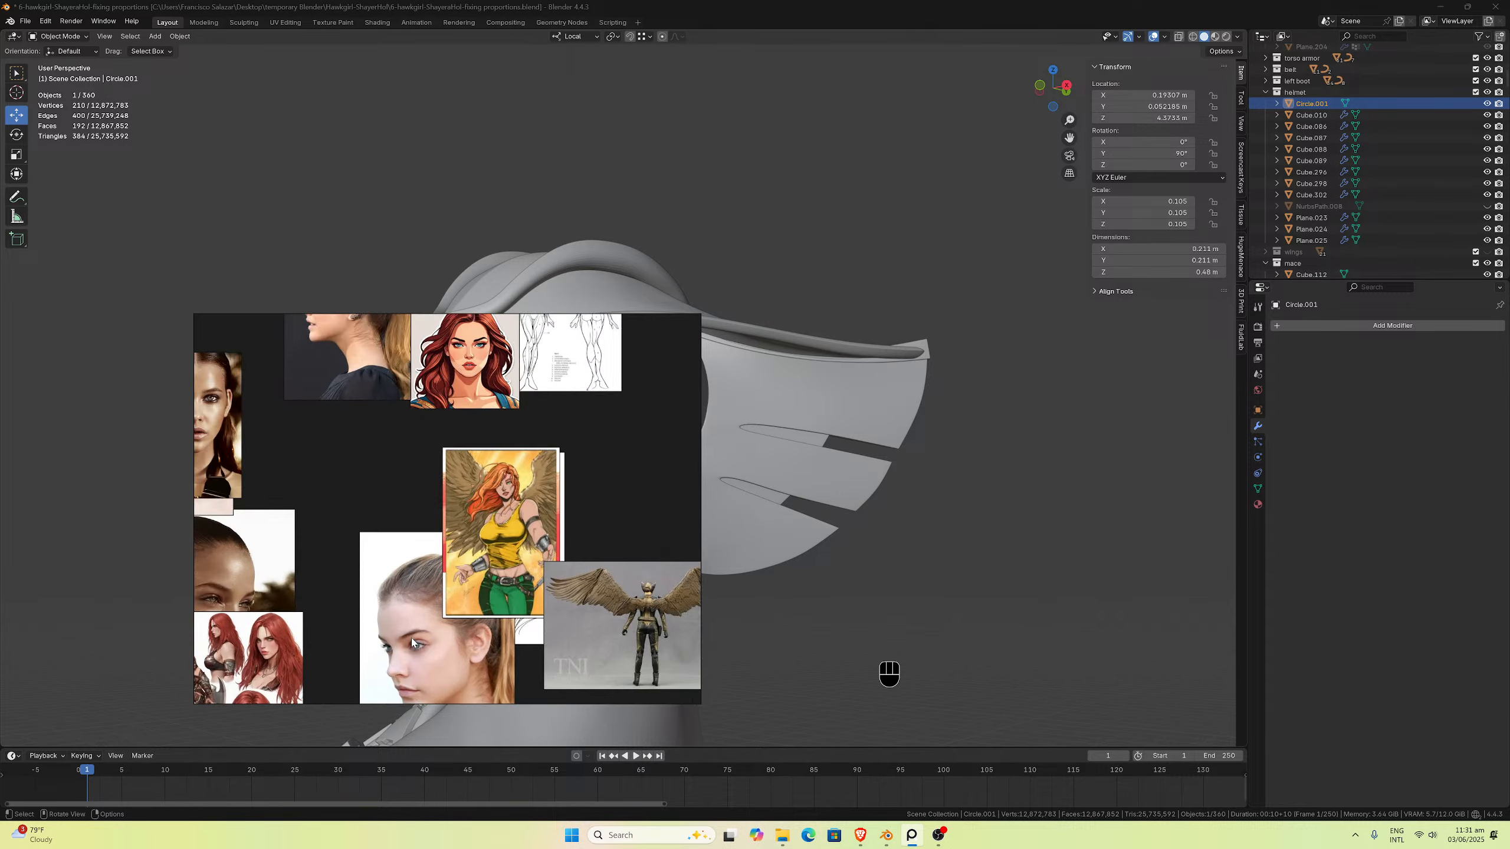
pyautogui.scroll(-3, 454, 557)
pyautogui.moveTo(476, 480); pyautogui.dragTo(494, 588, button='middle')
pyautogui.scroll(5, 493, 586)
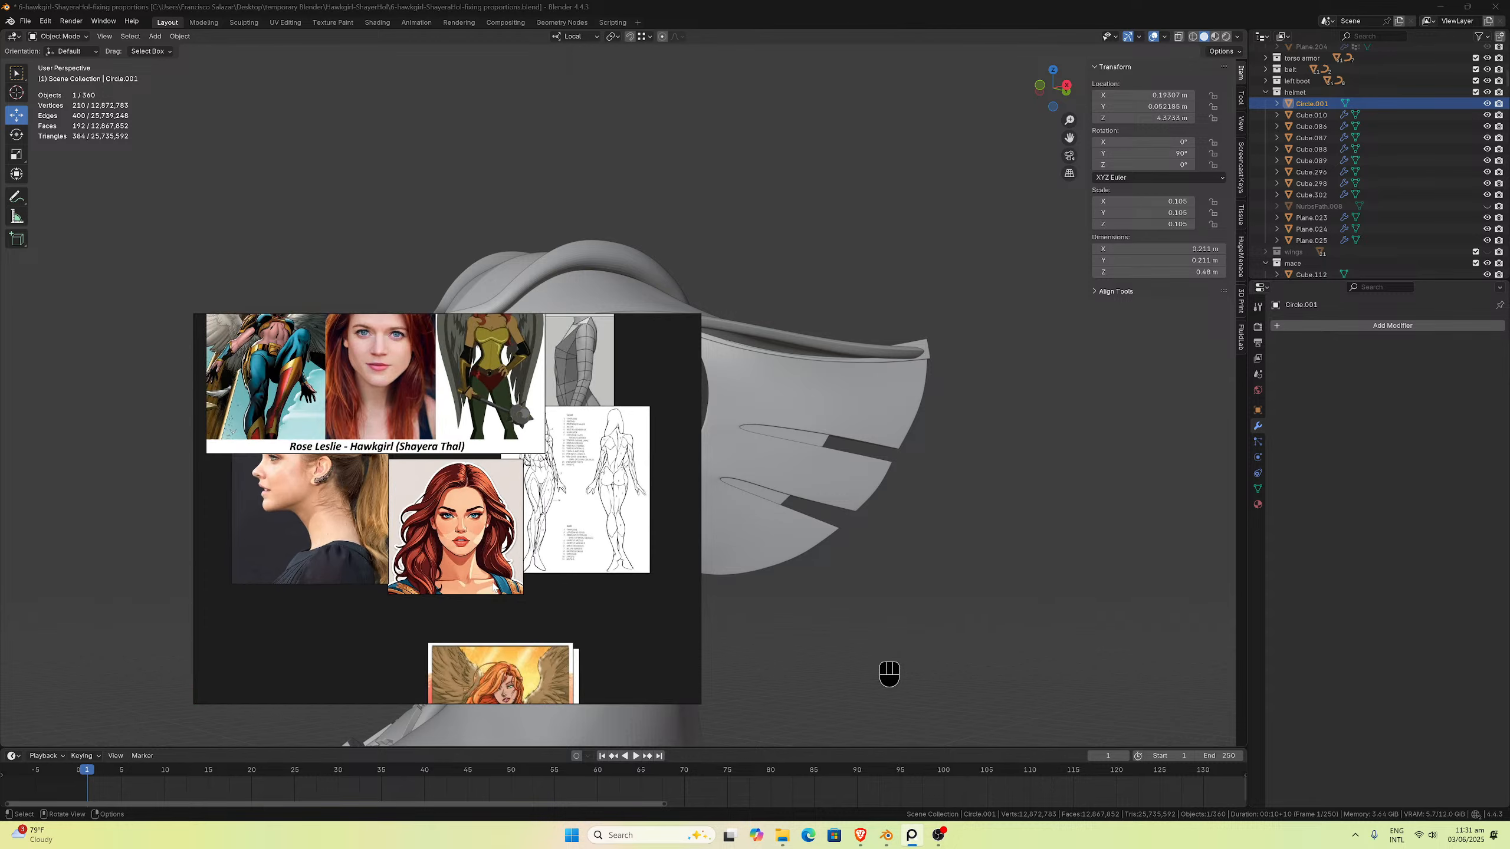
pyautogui.moveTo(513, 433); pyautogui.dragTo(450, 627, button='middle')
pyautogui.scroll(6, 469, 575)
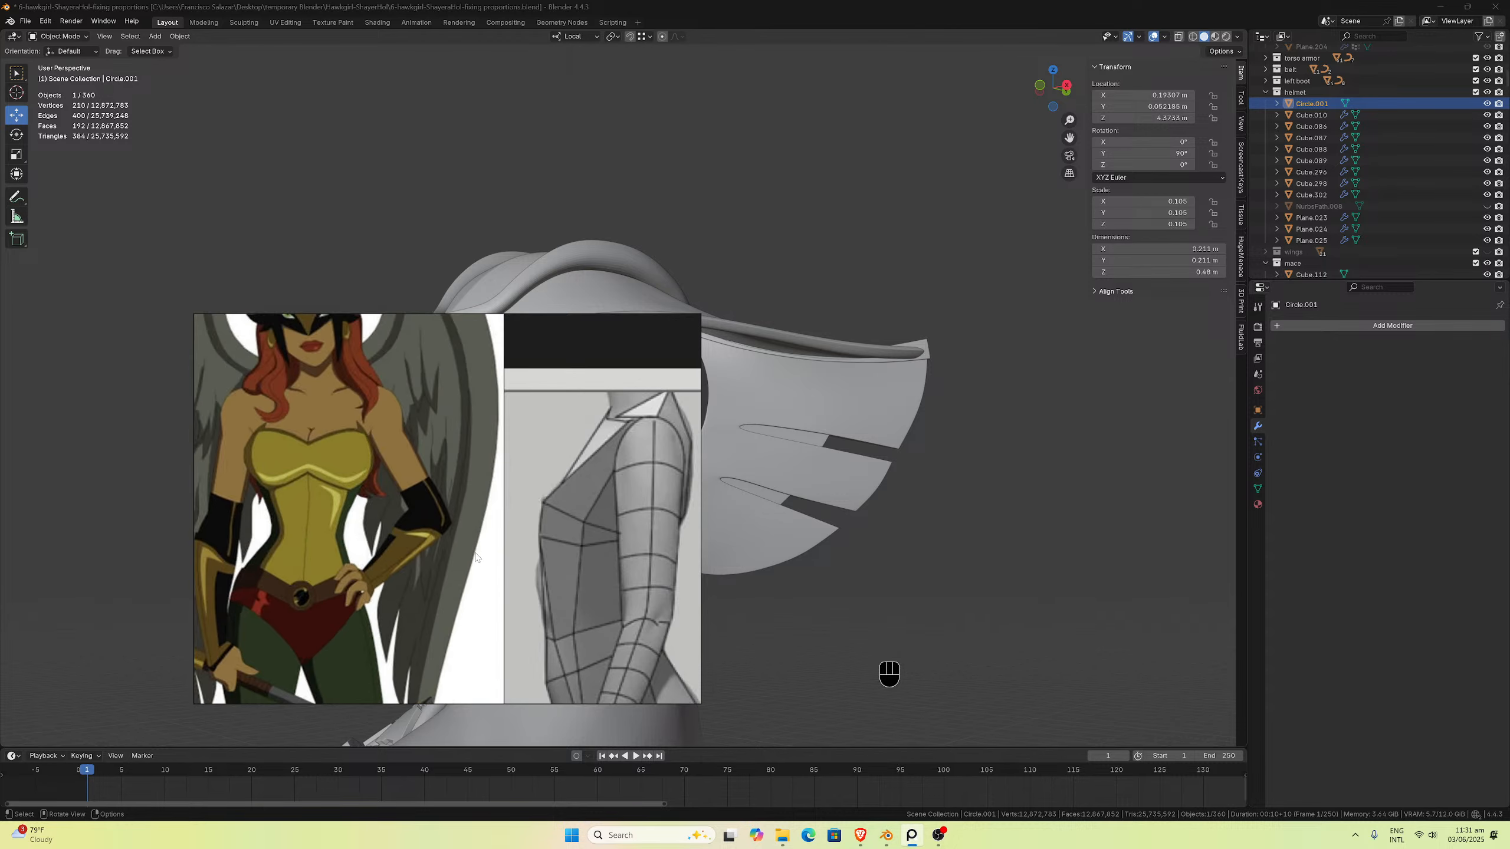
pyautogui.scroll(-4, 475, 589)
pyautogui.moveTo(547, 536); pyautogui.dragTo(572, 668, button='middle')
pyautogui.scroll(-8, 571, 594)
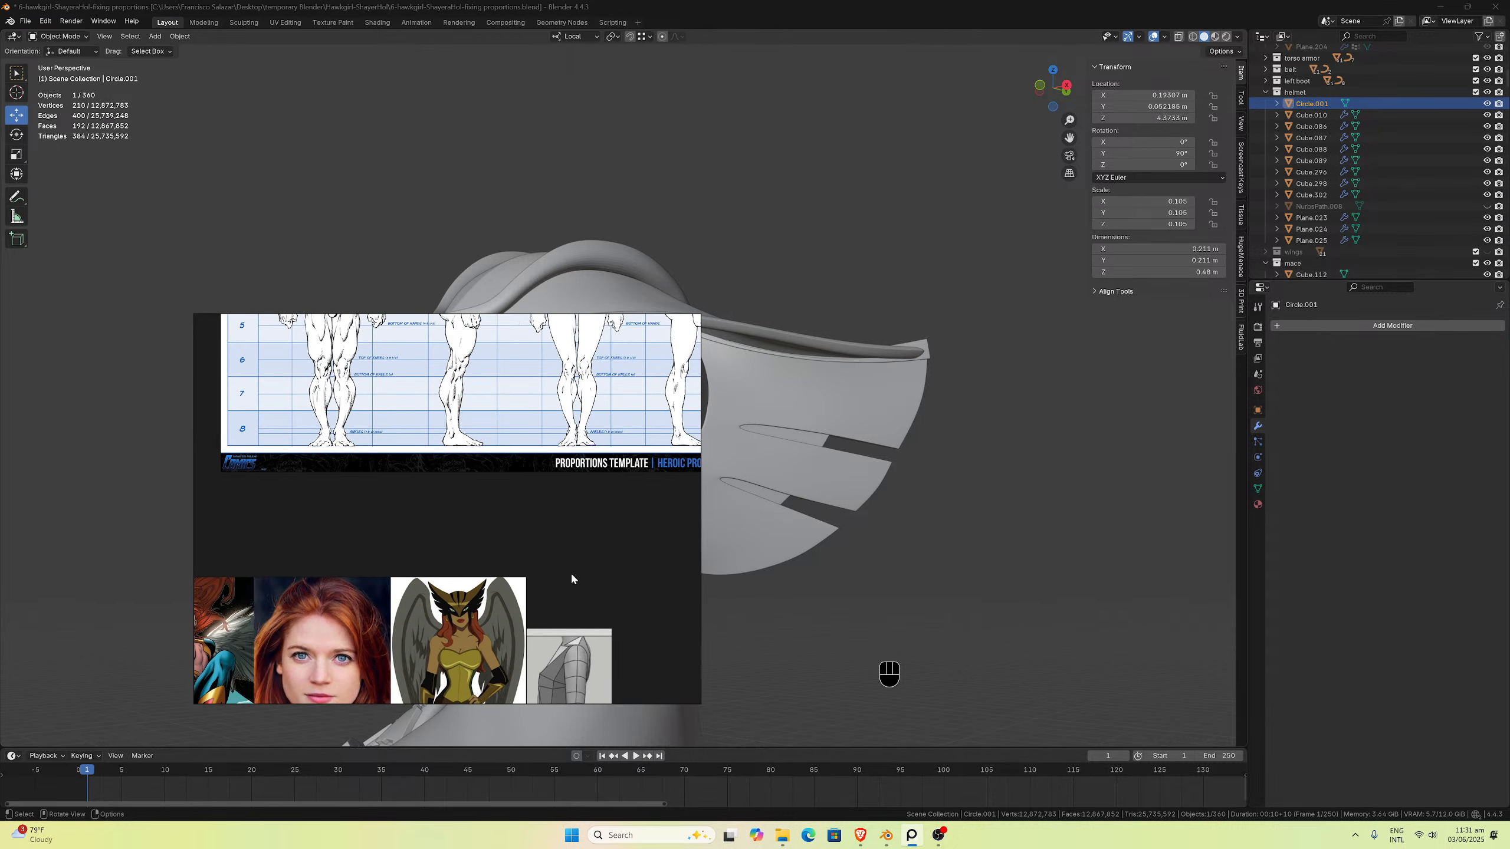
# Step: Examine the Hawkwoman comic sheet and the neighbouring Hawkgirl artwork and costume sketches
pyautogui.moveTo(499, 579); pyautogui.dragTo(254, 526, button='middle')
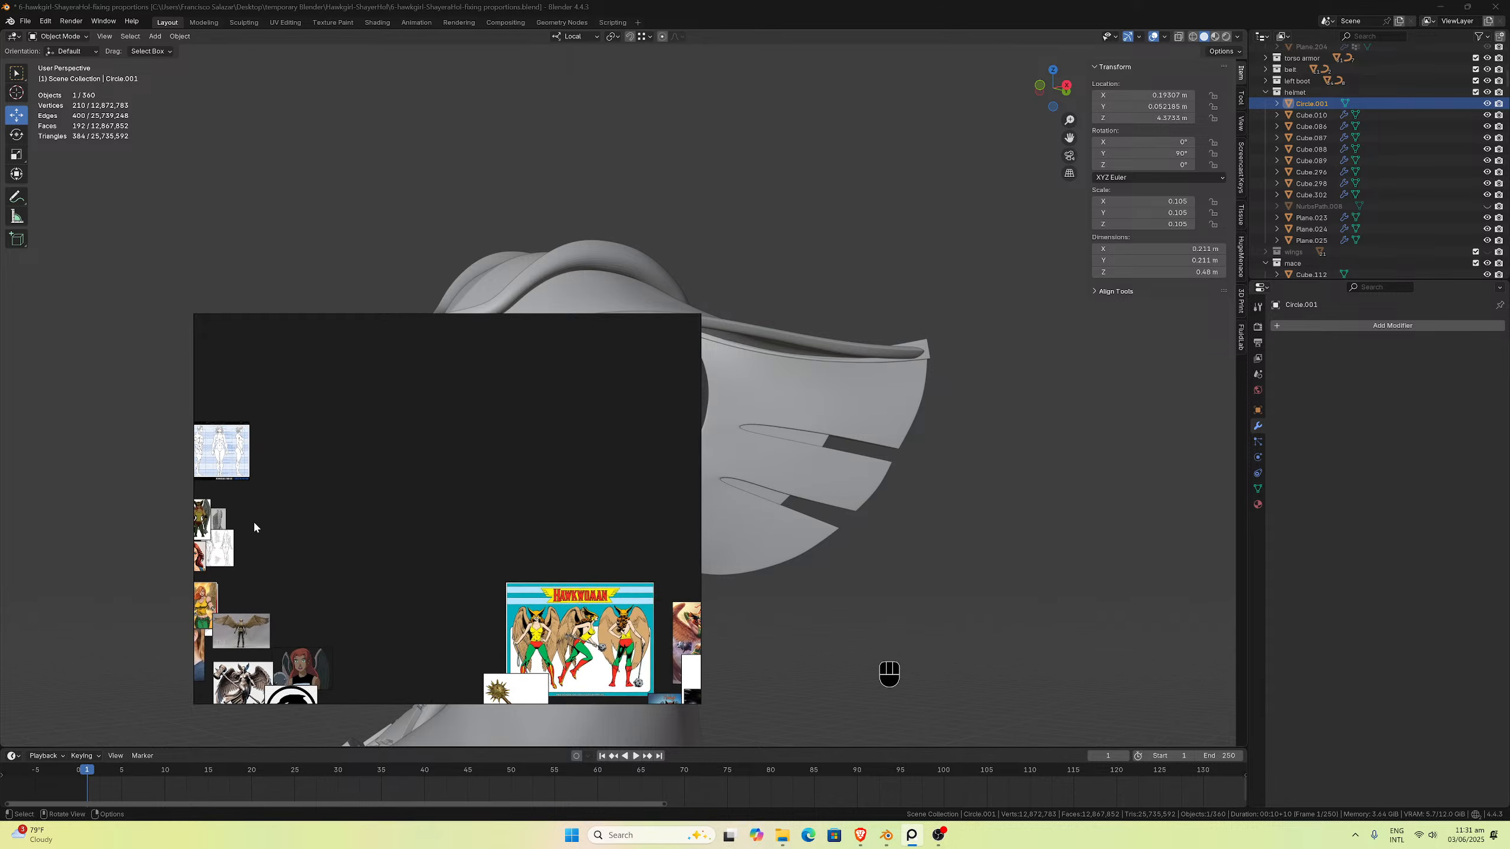
pyautogui.moveTo(521, 625); pyautogui.dragTo(344, 491, button='middle')
pyautogui.scroll(5, 517, 554)
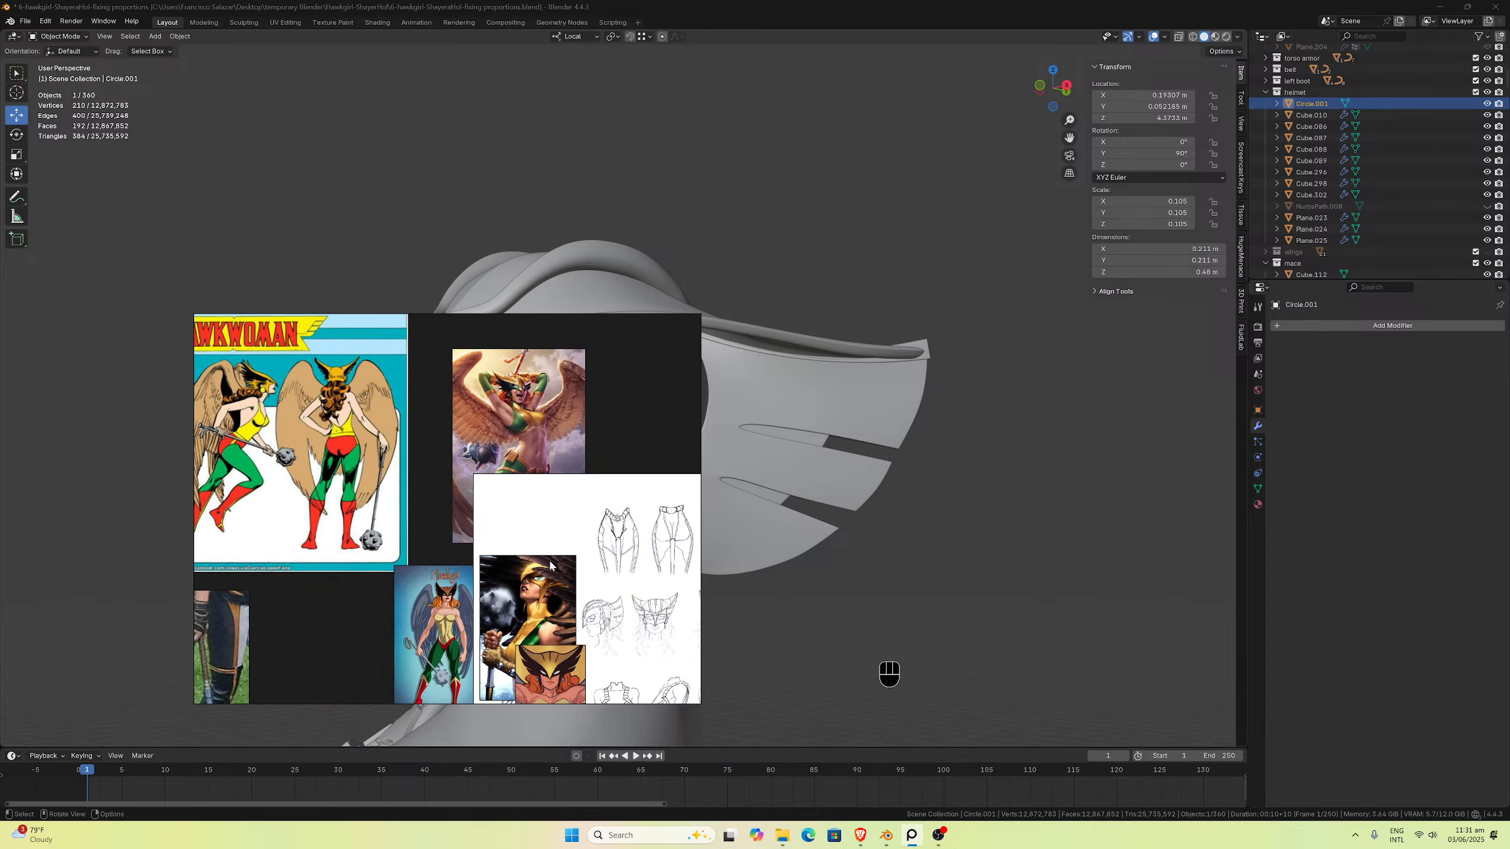
pyautogui.scroll(-2, 487, 476)
pyautogui.moveTo(658, 670)
pyautogui.mouseDown(button='middle')
pyautogui.moveTo(520, 553)
pyautogui.moveTo(420, 523)
pyautogui.mouseUp(button='middle')
pyautogui.scroll(-3, 520, 553)
pyautogui.scroll(5, 420, 523)
pyautogui.scroll(1, 419, 522)
pyautogui.scroll(-10, 526, 536)
# Step: Examine the helmet design in the comic Hawkgirl image with white wings against a blue sky
pyautogui.moveTo(526, 536); pyautogui.dragTo(395, 635, button='middle')
pyautogui.scroll(3, 395, 635)
pyautogui.scroll(1, 466, 545)
pyautogui.moveTo(525, 490); pyautogui.dragTo(420, 605, button='middle')
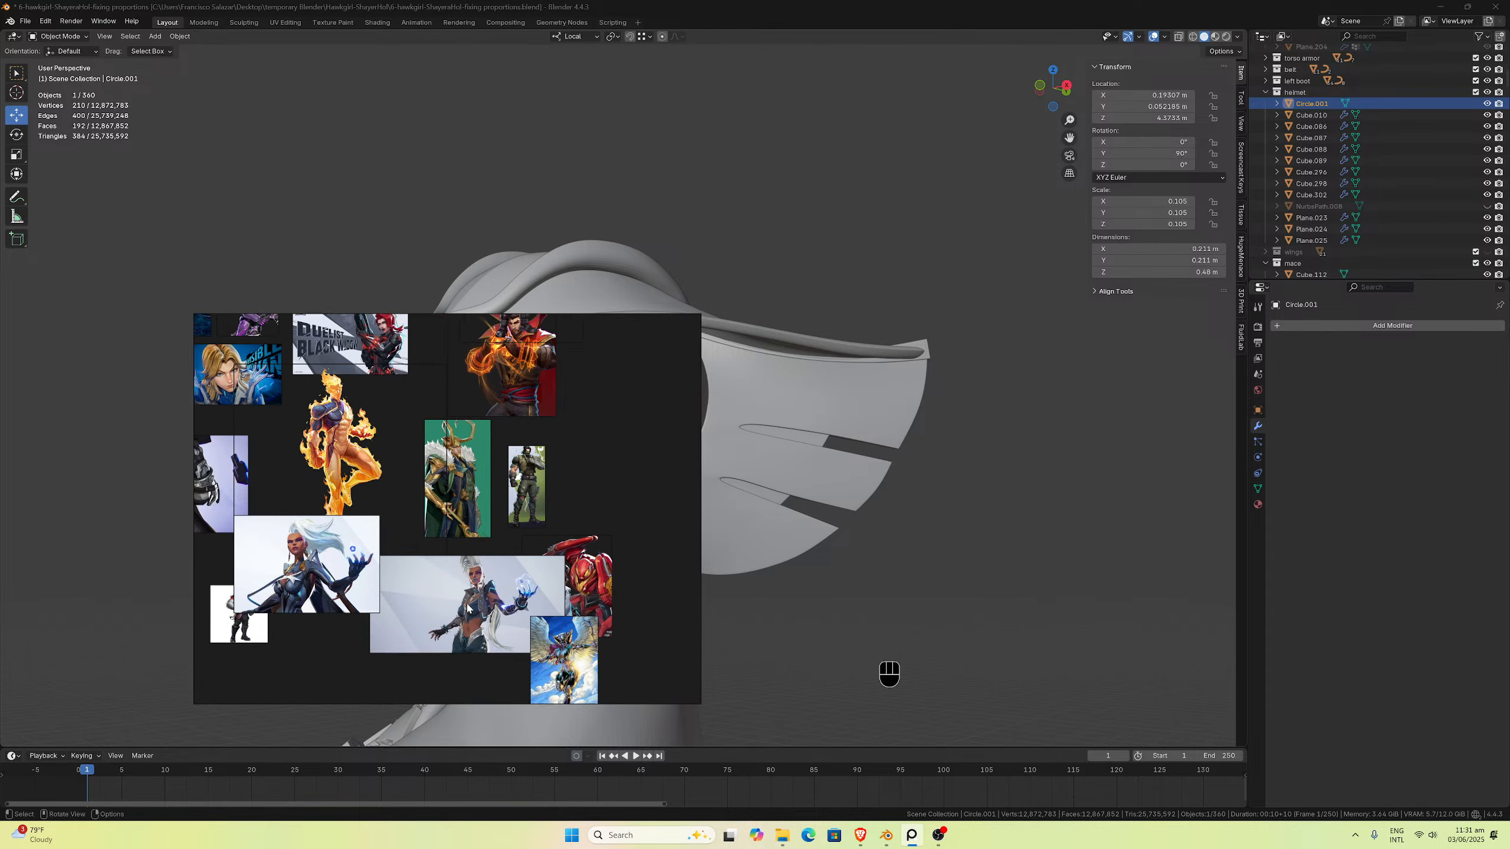
pyautogui.scroll(3, 420, 605)
pyautogui.scroll(3, 556, 604)
pyautogui.scroll(-3, 556, 604)
pyautogui.scroll(1, 360, 596)
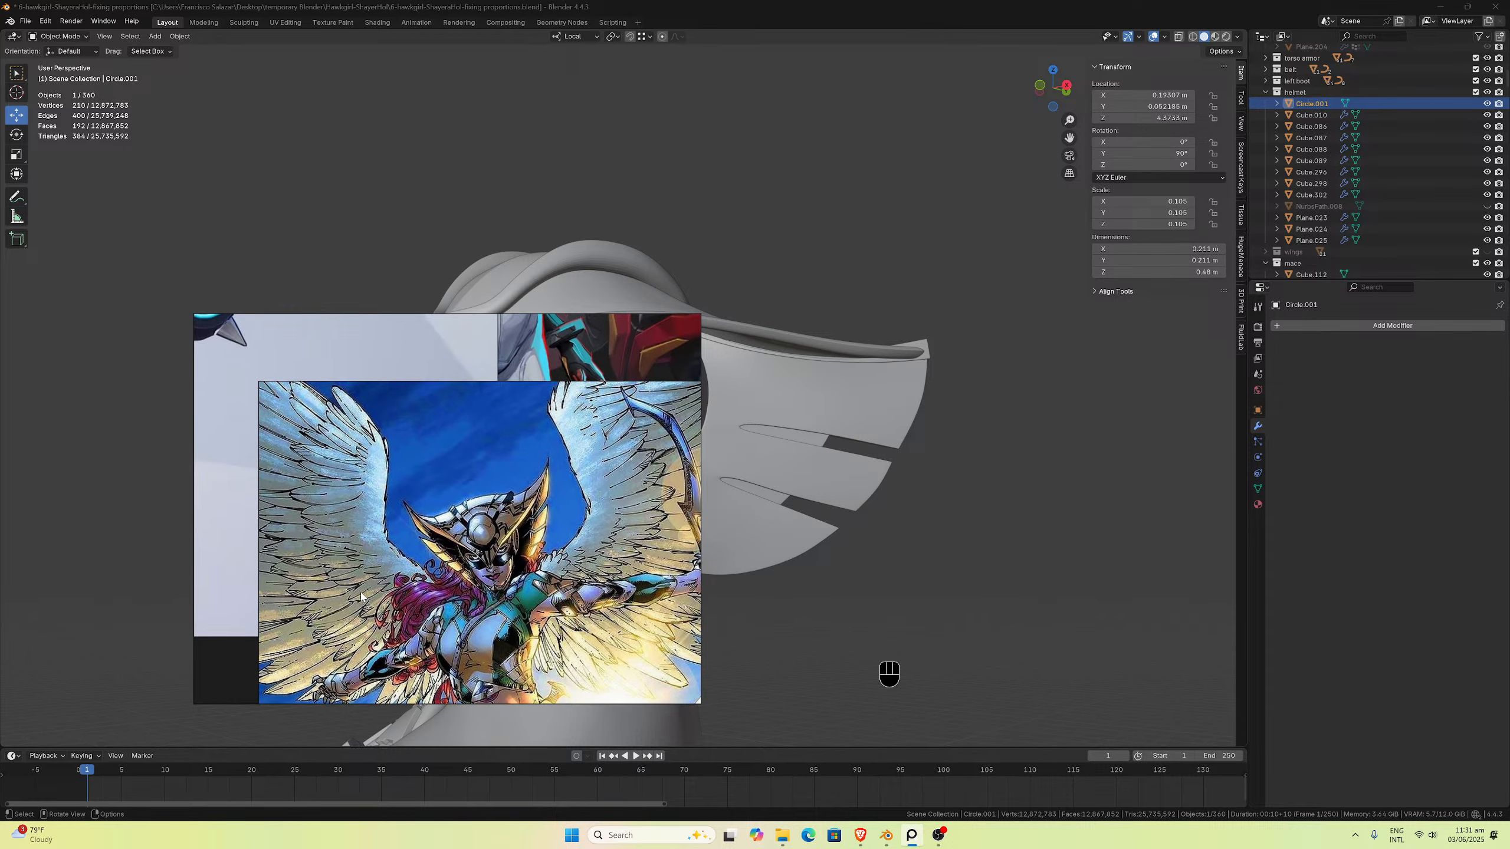
pyautogui.scroll(2, 489, 566)
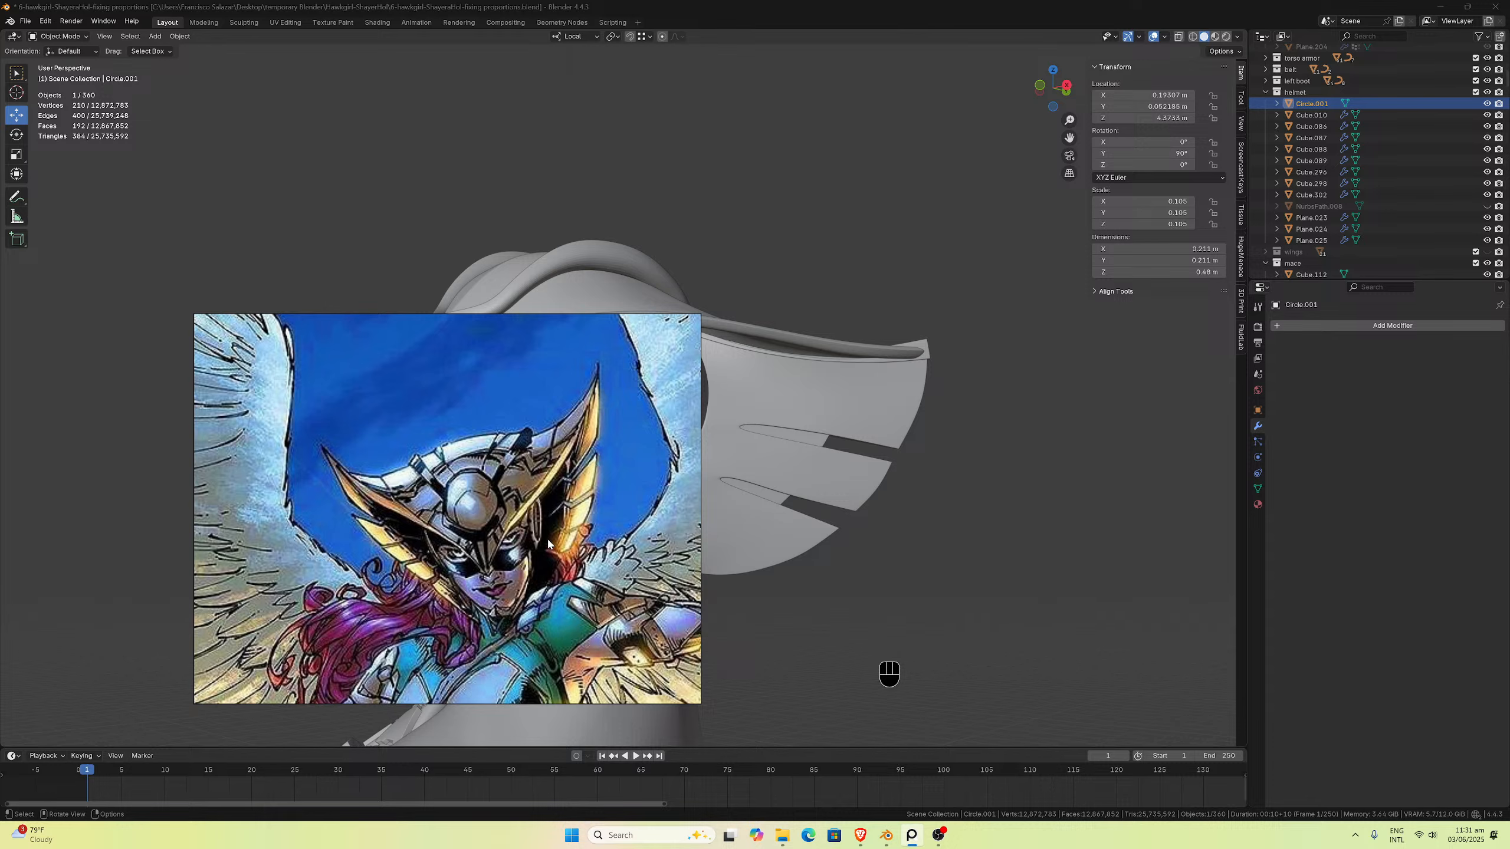
pyautogui.scroll(-1, 561, 542)
pyautogui.scroll(-6, 556, 546)
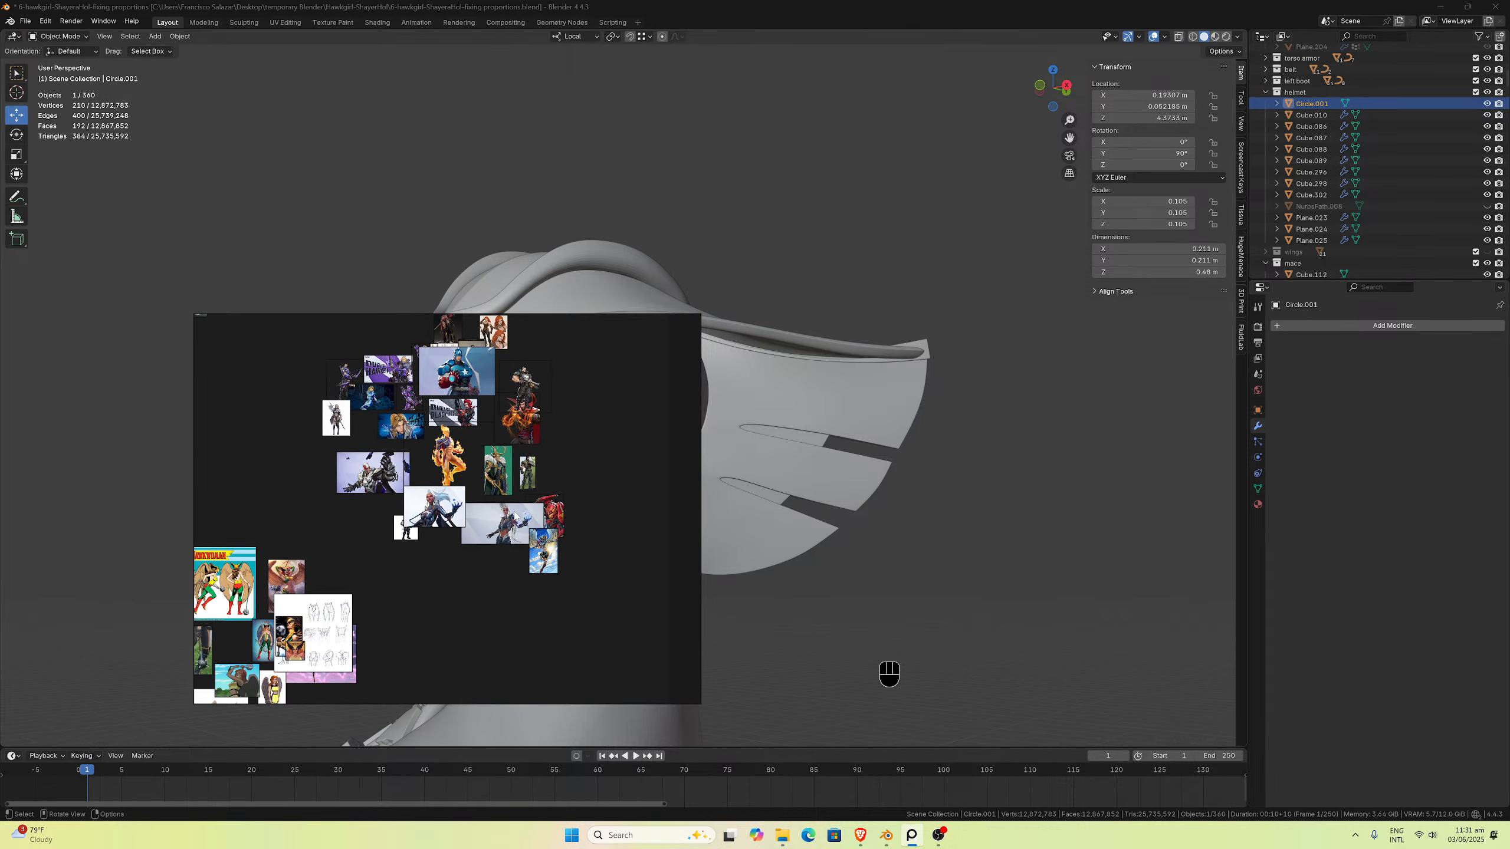
# Step: Examine the winged helmets in the group of golden and grey Hawkgirl statue references
pyautogui.scroll(8, 404, 529)
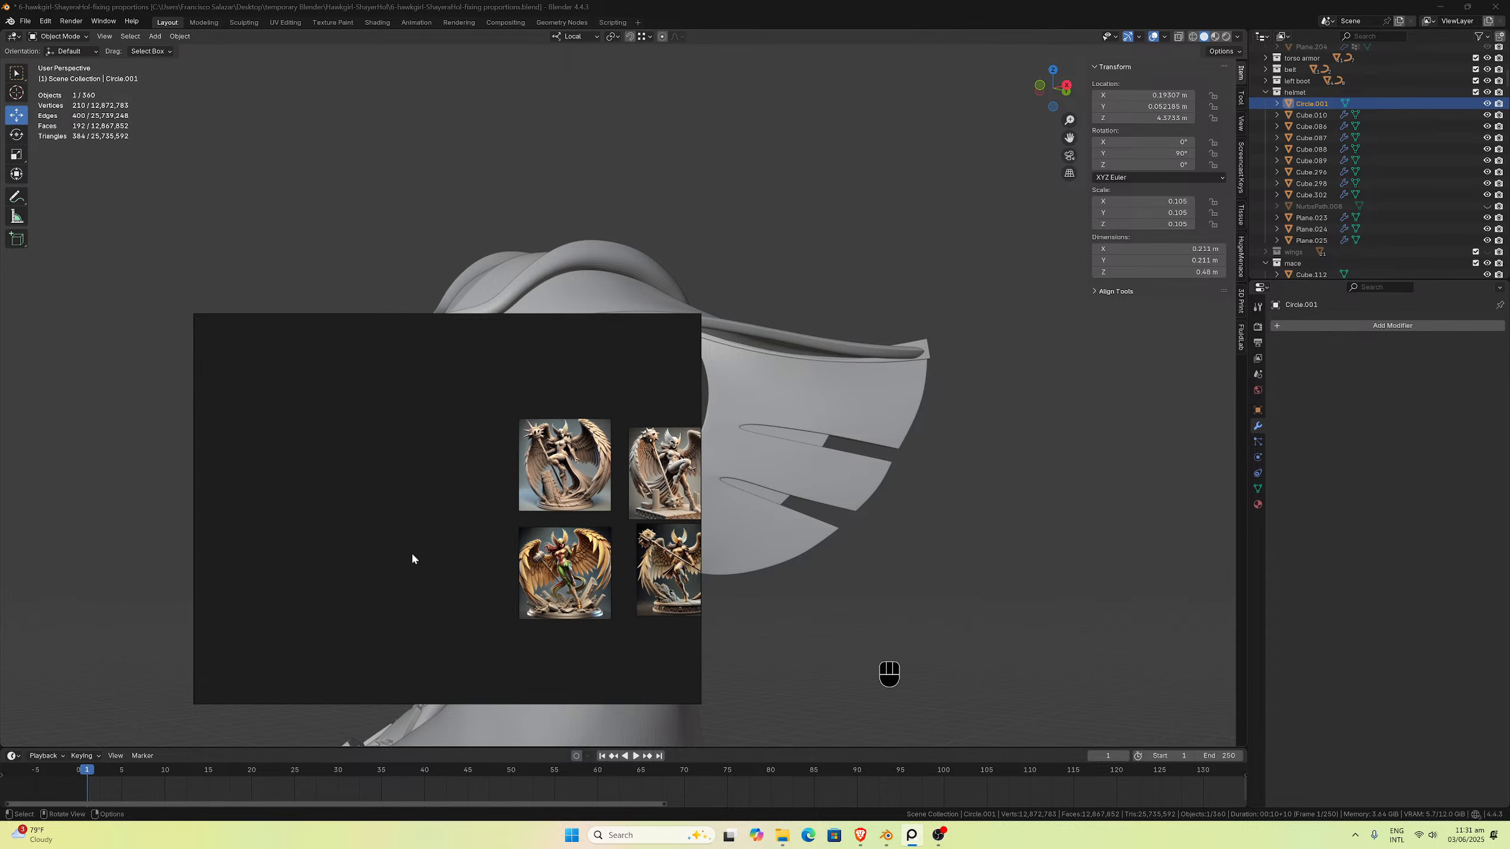
pyautogui.scroll(2, 222, 568)
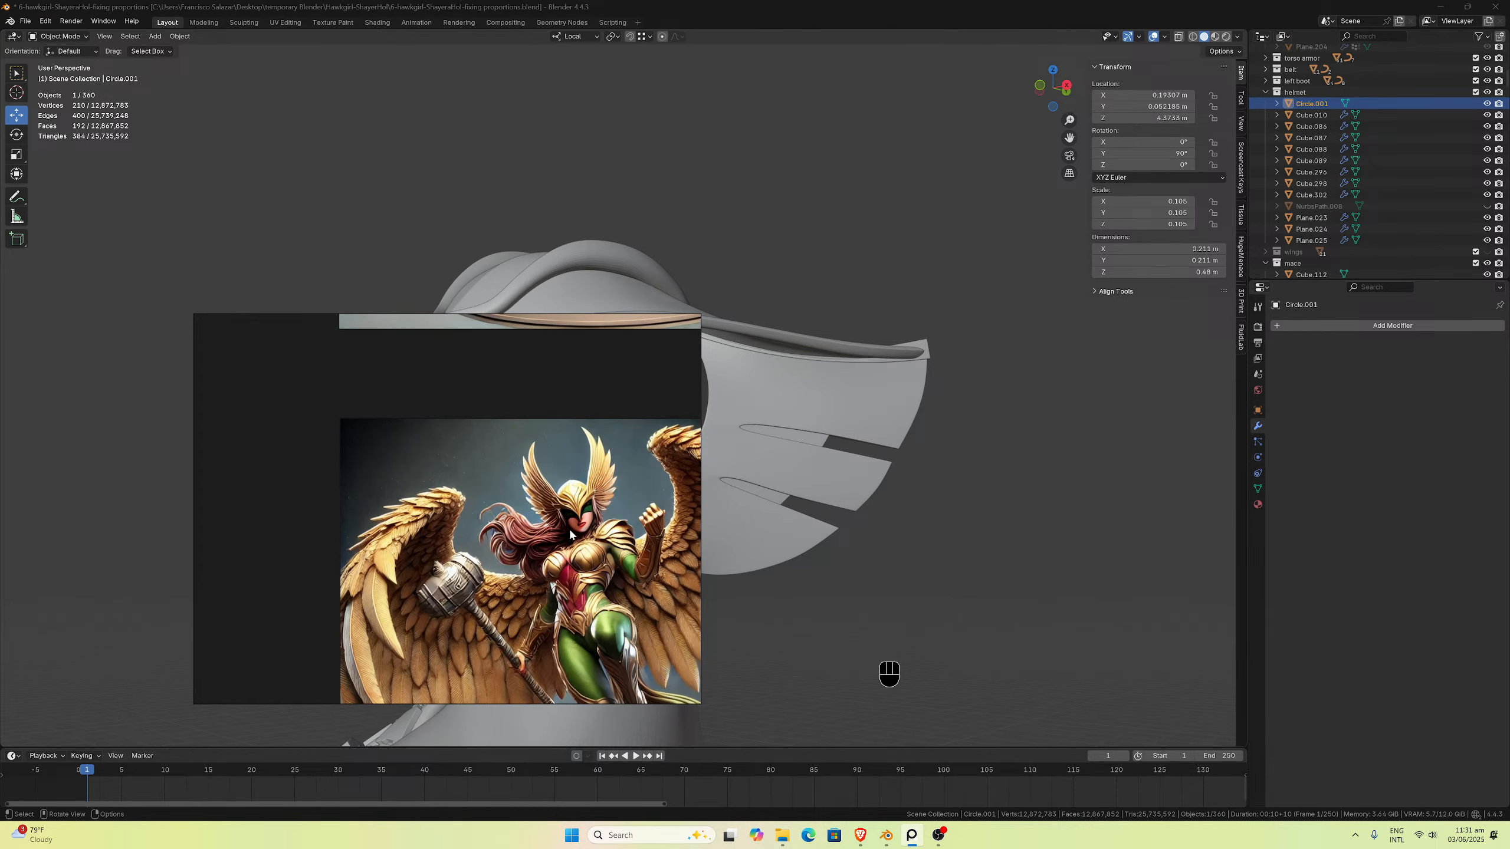
pyautogui.scroll(4, 203, 538)
pyautogui.moveTo(505, 541); pyautogui.dragTo(205, 551, button='middle')
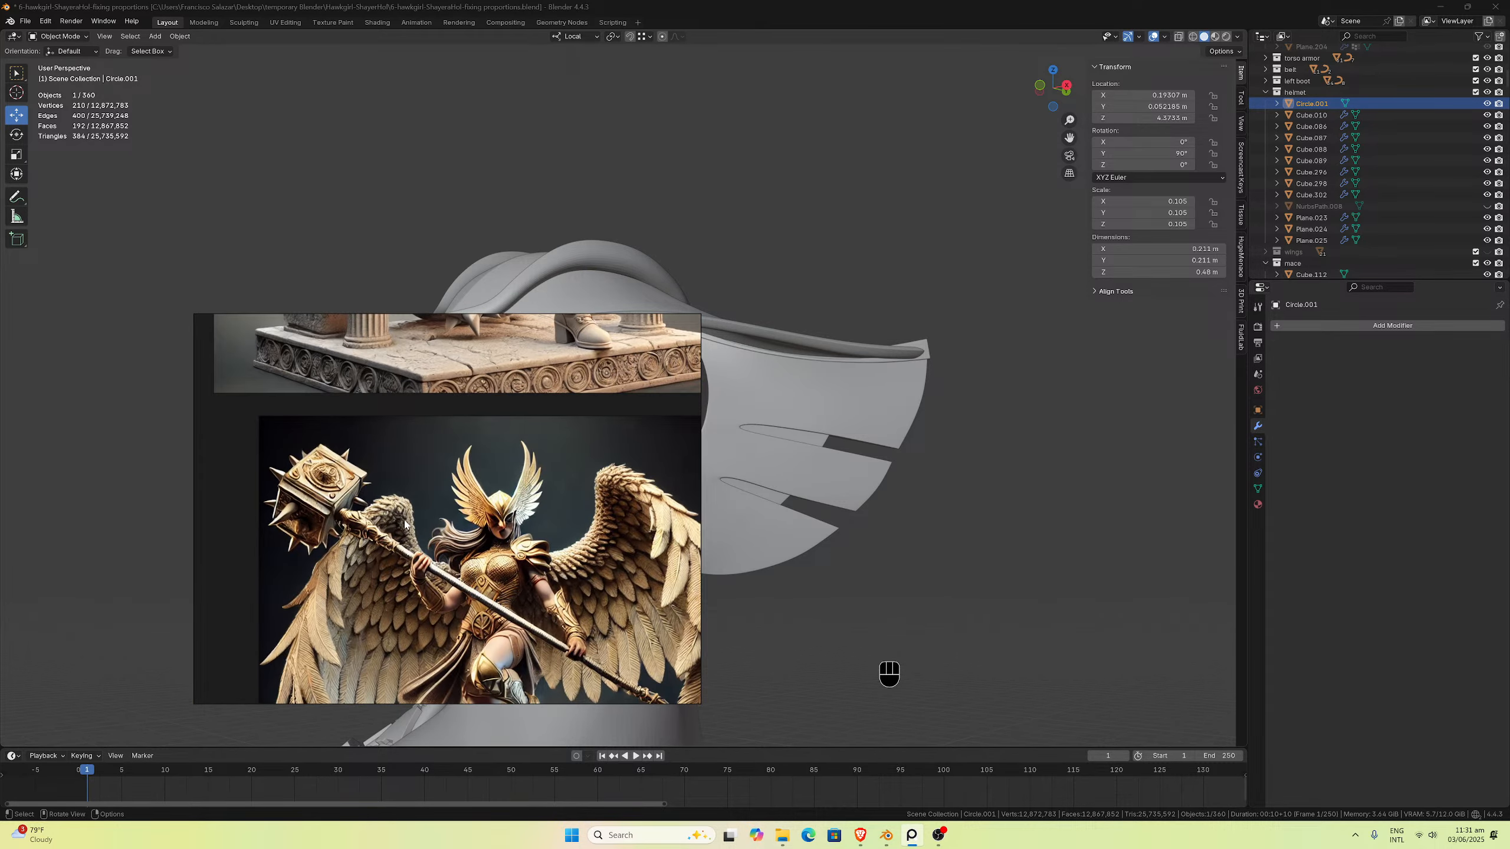
pyautogui.scroll(-5, 410, 523)
pyautogui.scroll(5, 430, 524)
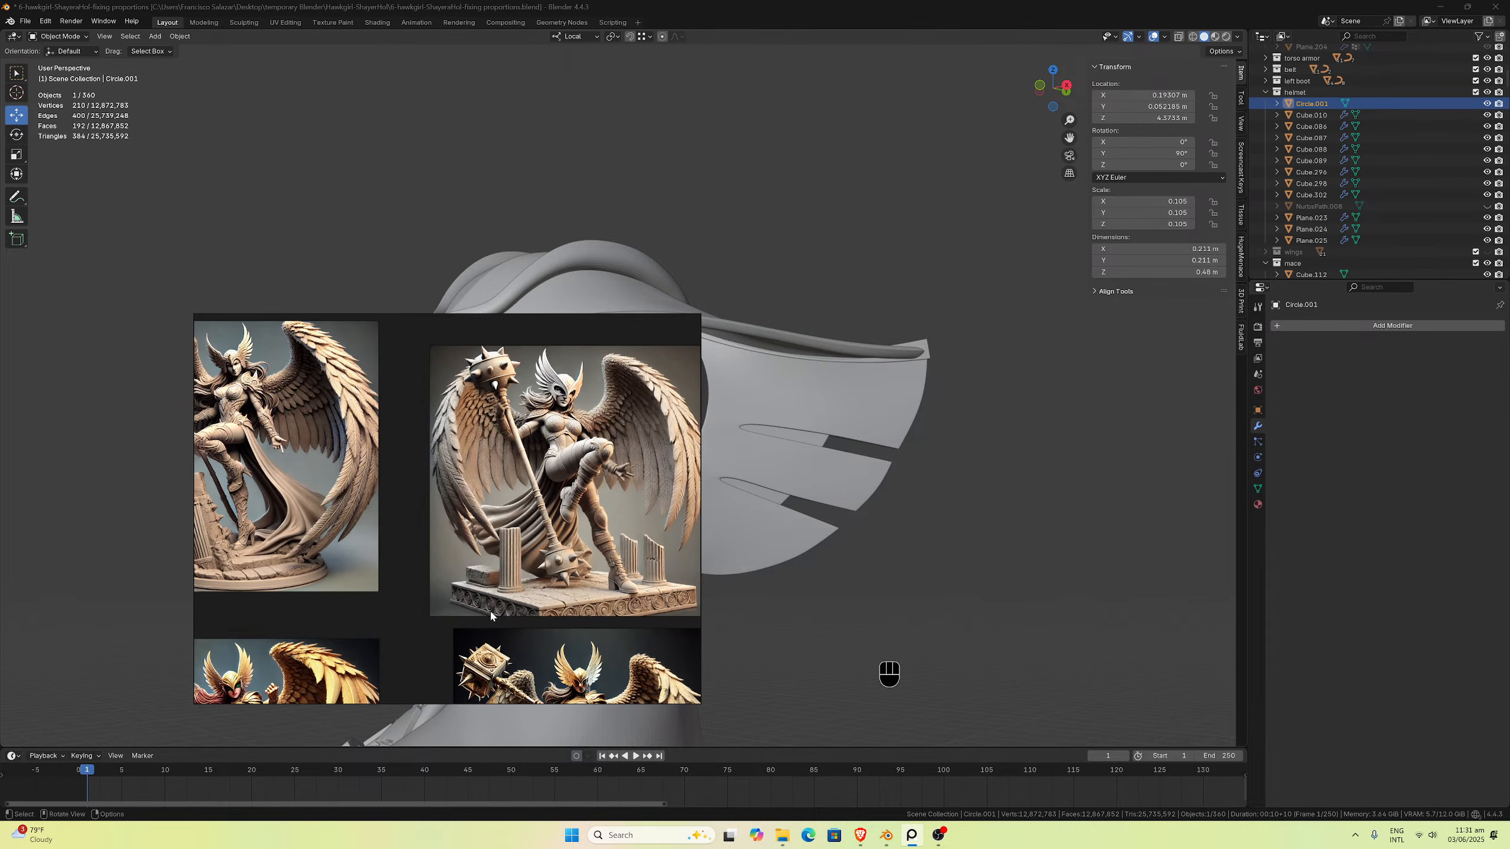
pyautogui.scroll(3, 441, 618)
pyautogui.scroll(-5, 446, 591)
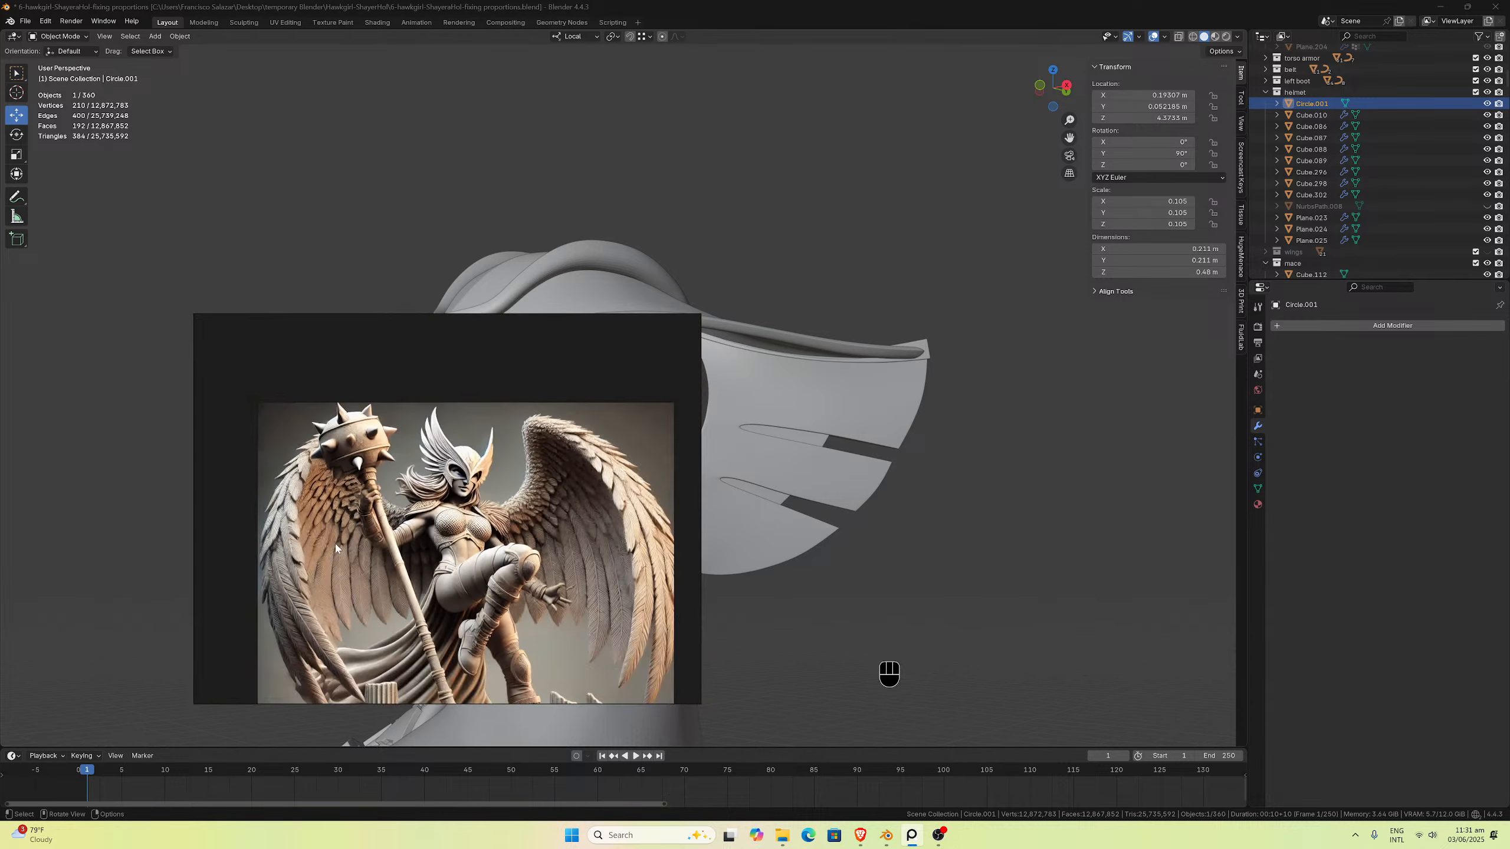
# Step: Examine the winged Hawkgirl statue with the spiked mace and survey the remaining image clusters on the reference board
pyautogui.scroll(5, 497, 625)
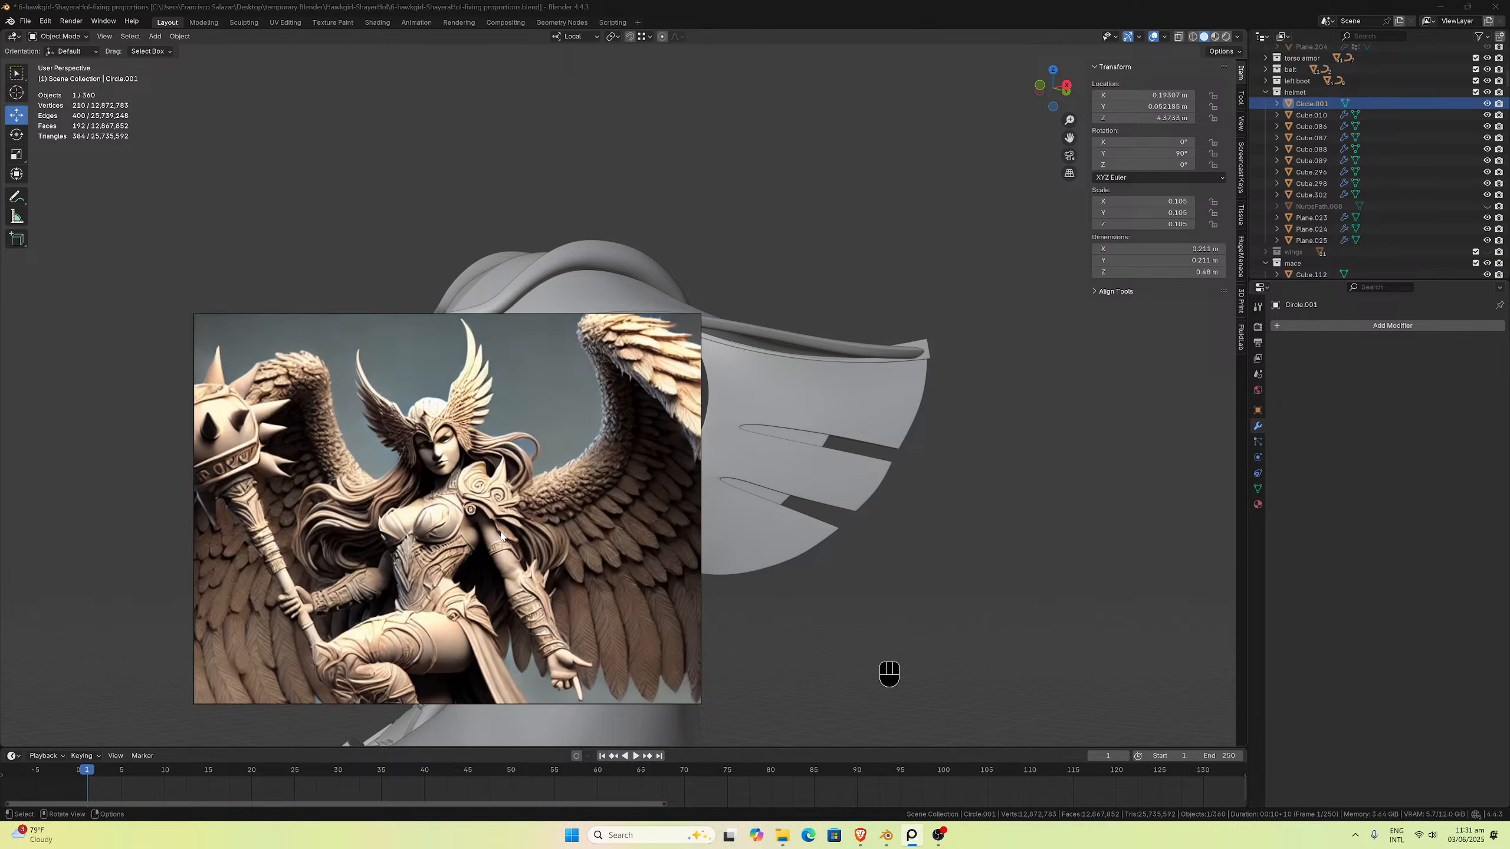
pyautogui.scroll(-10, 485, 549)
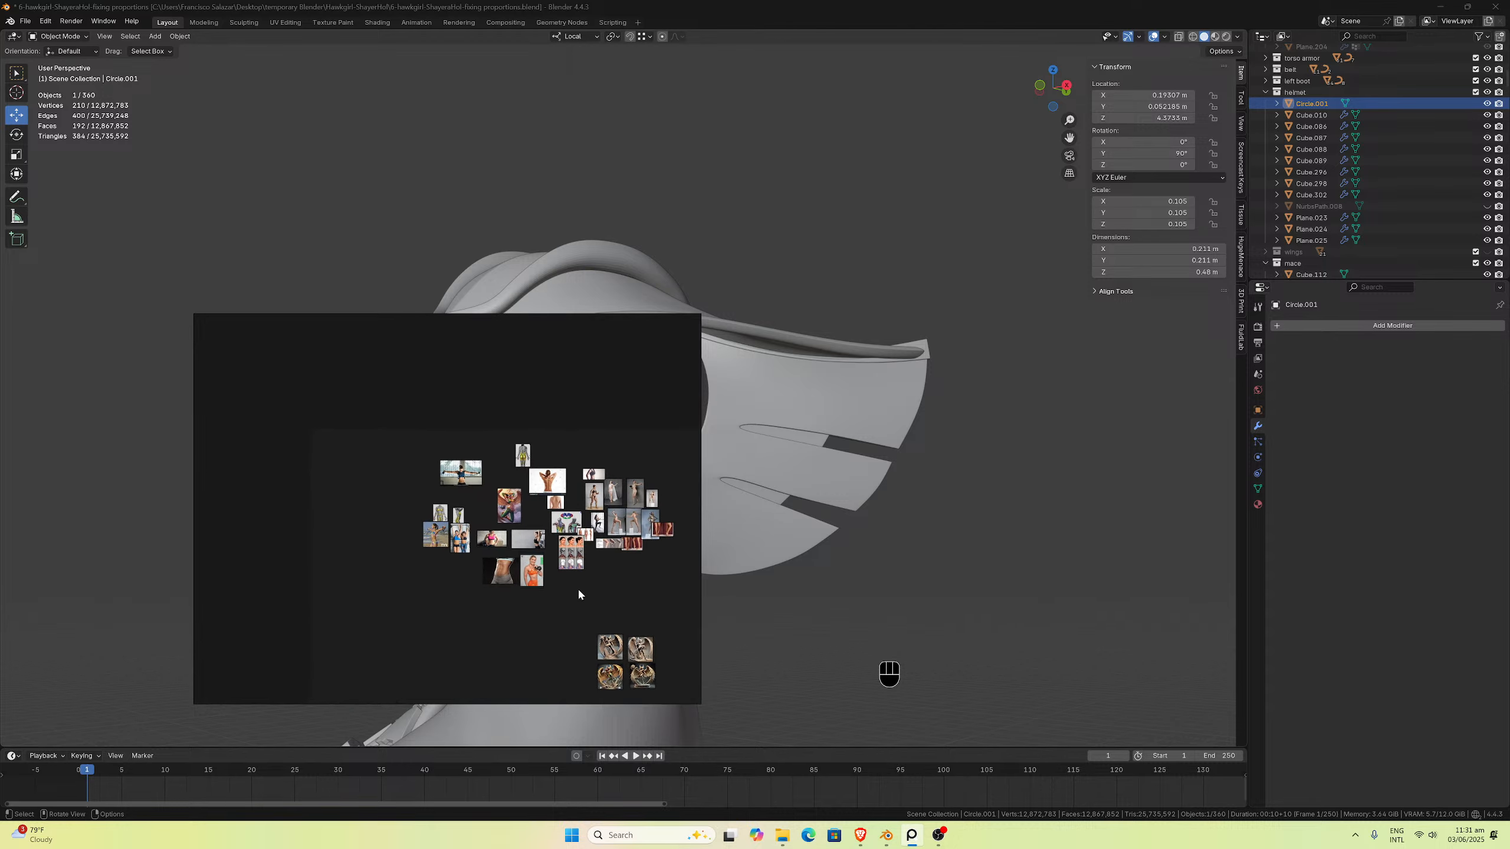
pyautogui.scroll(4, 578, 587)
pyautogui.scroll(-5, 579, 593)
pyautogui.scroll(2, 519, 443)
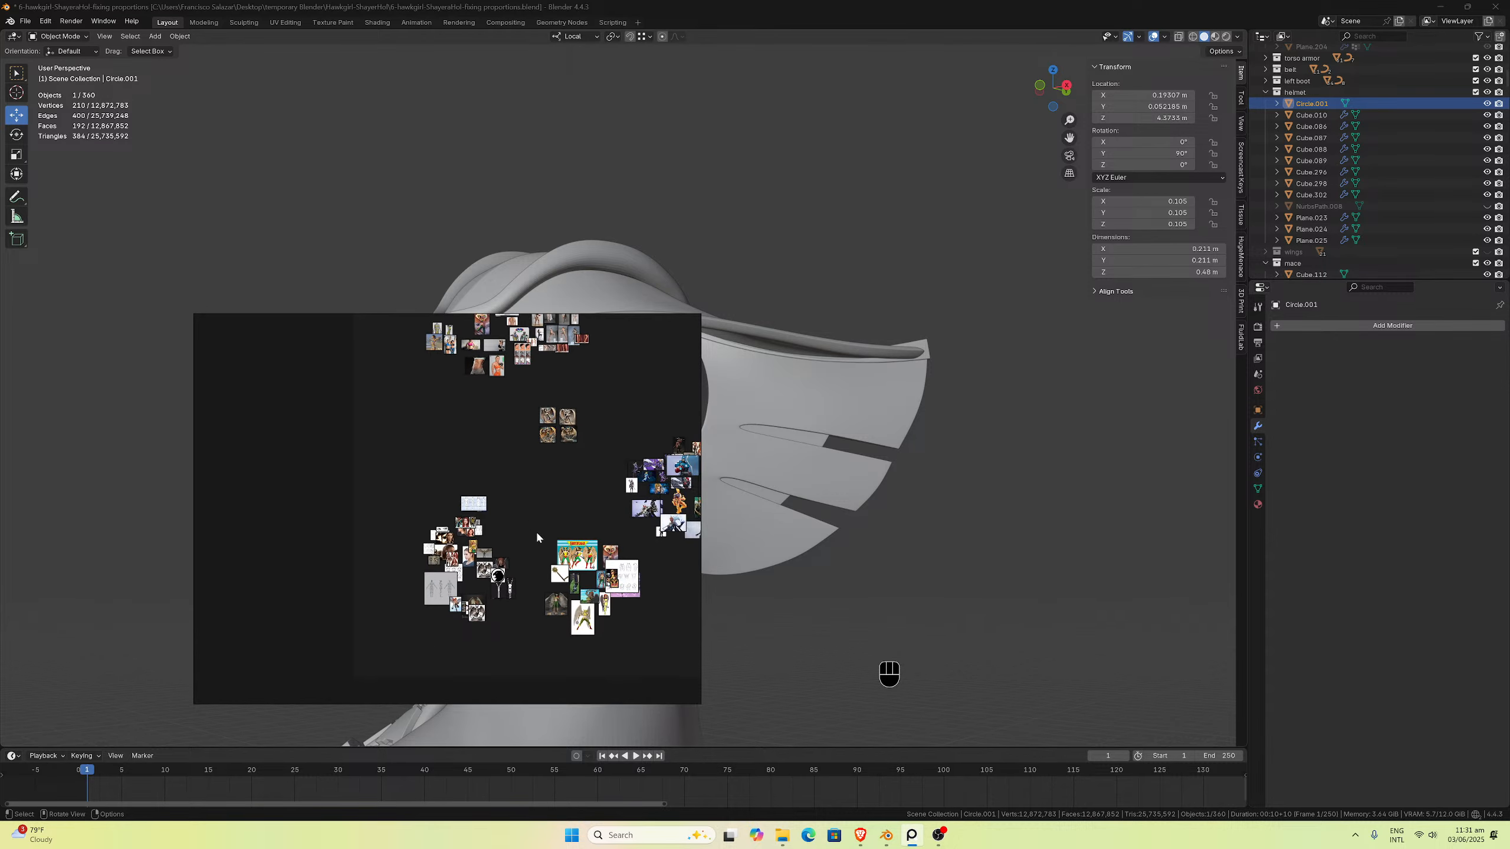
pyautogui.scroll(4, 554, 575)
pyautogui.scroll(2, 469, 597)
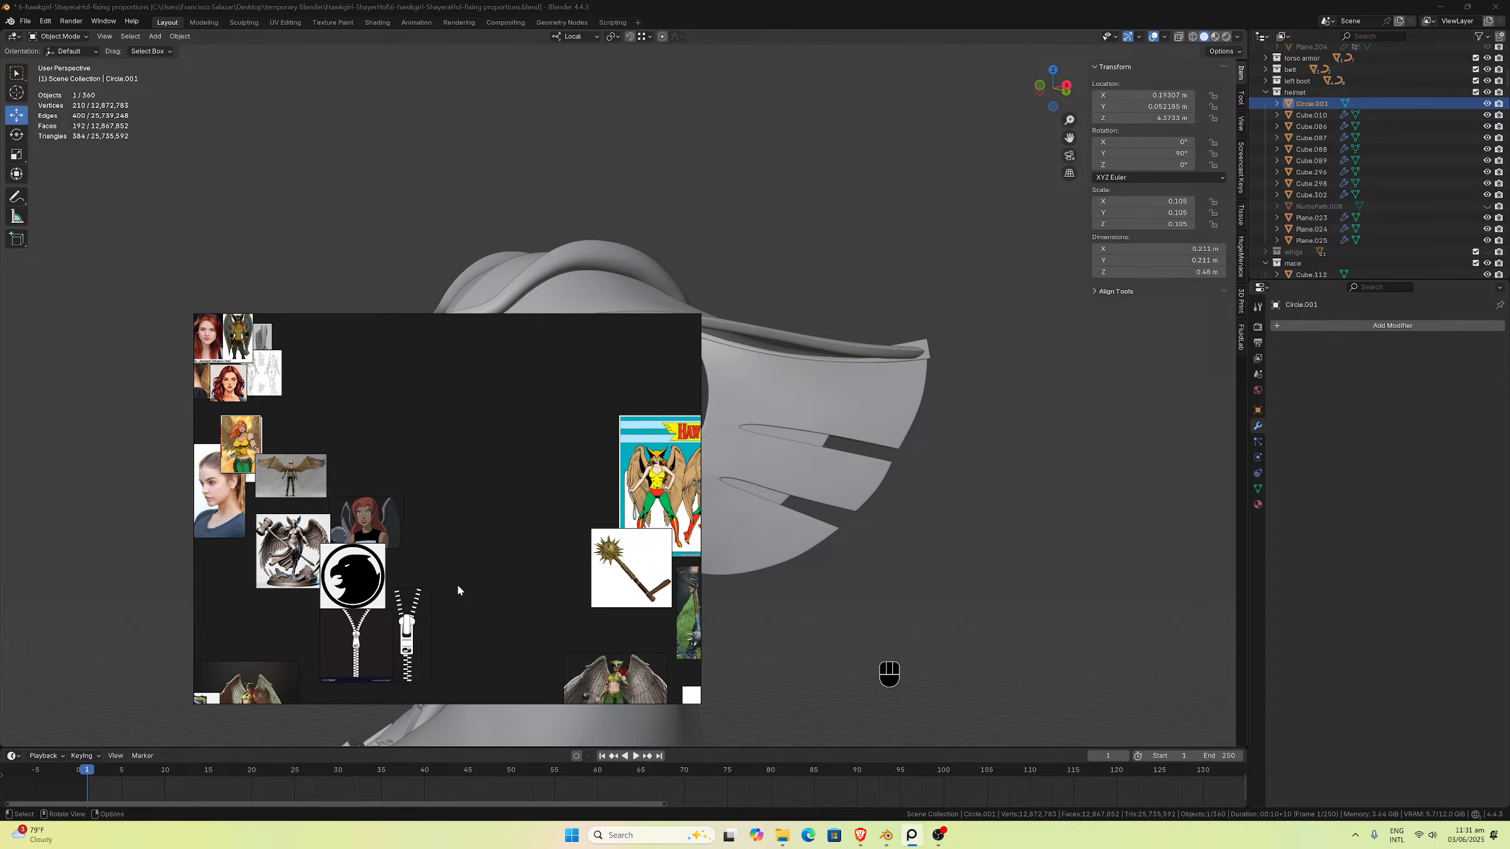
pyautogui.scroll(-2, 368, 554)
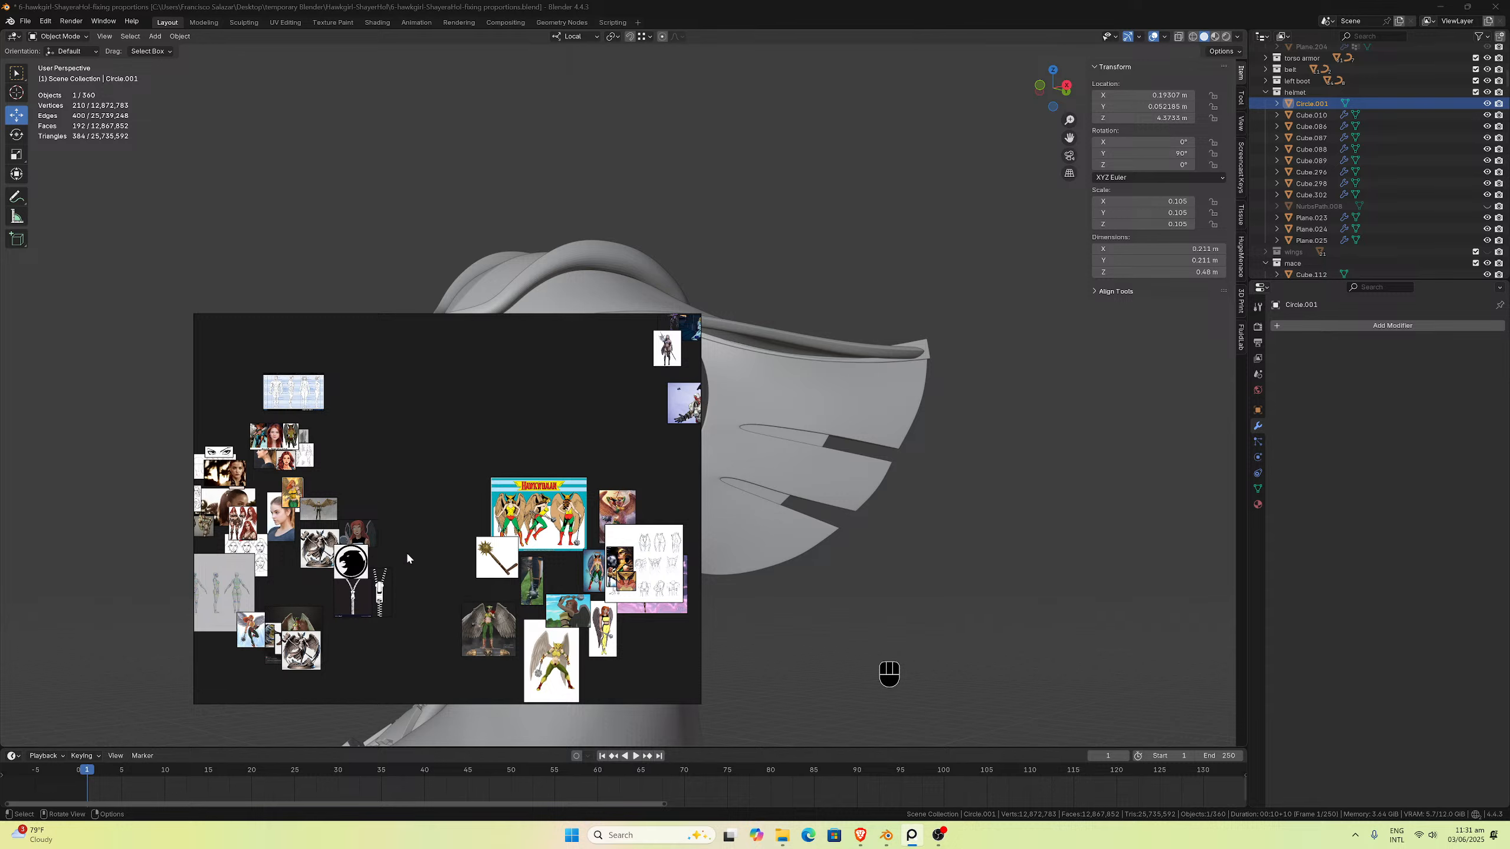
pyautogui.moveTo(545, 600); pyautogui.dragTo(499, 536, button='middle')
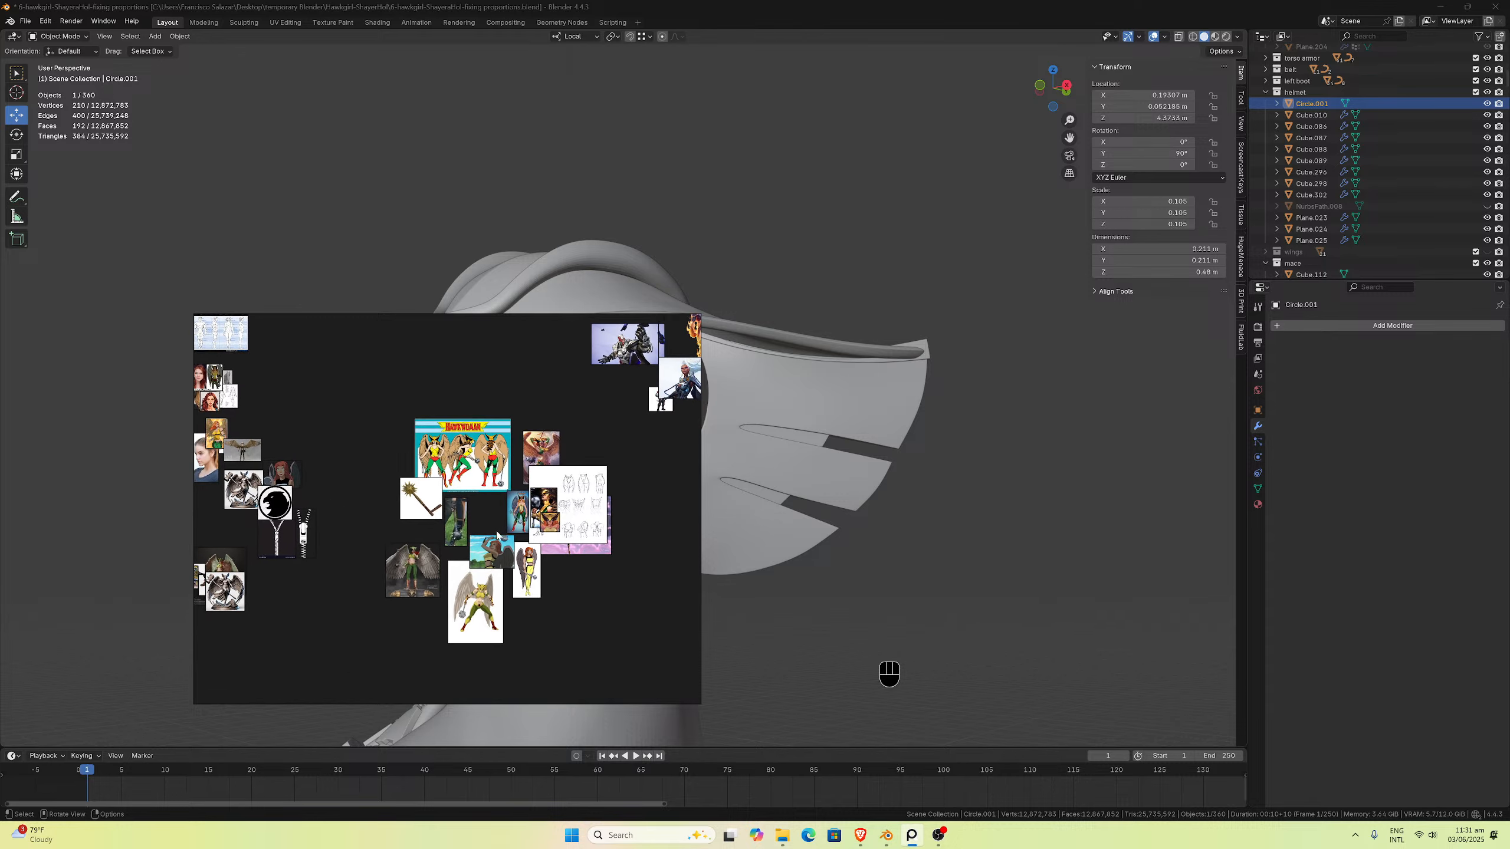
# Step: Switch to File Explorer, move the reference board aside, and browse the images in the Hawkgirl-ShayerHol resources folder
pyautogui.click(782, 835)
pyautogui.moveTo(531, 323); pyautogui.dragTo(375, 284)
pyautogui.doubleClick(751, 507)
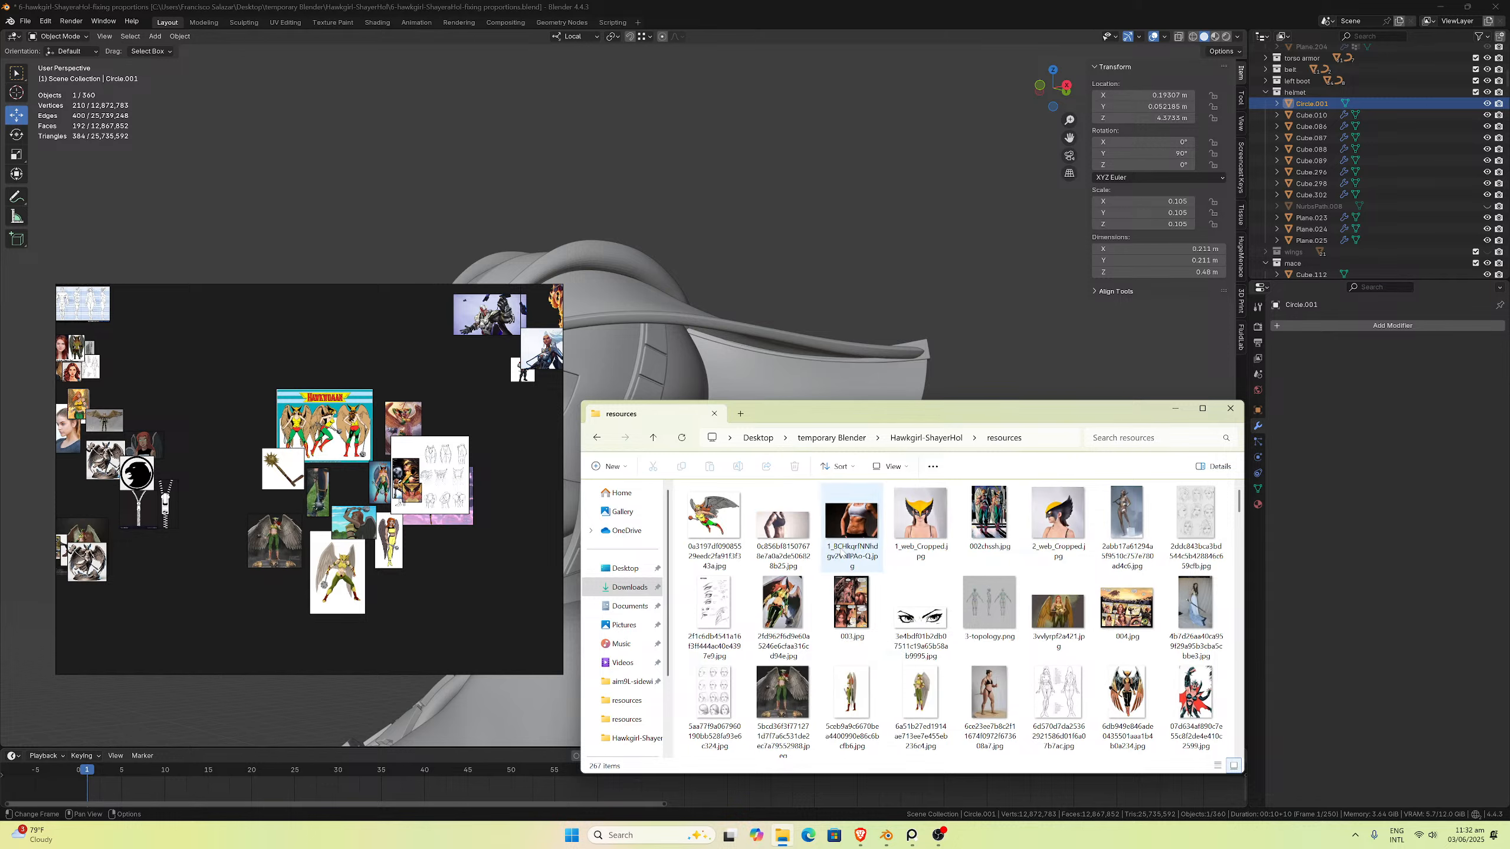
pyautogui.scroll(-2, 913, 690)
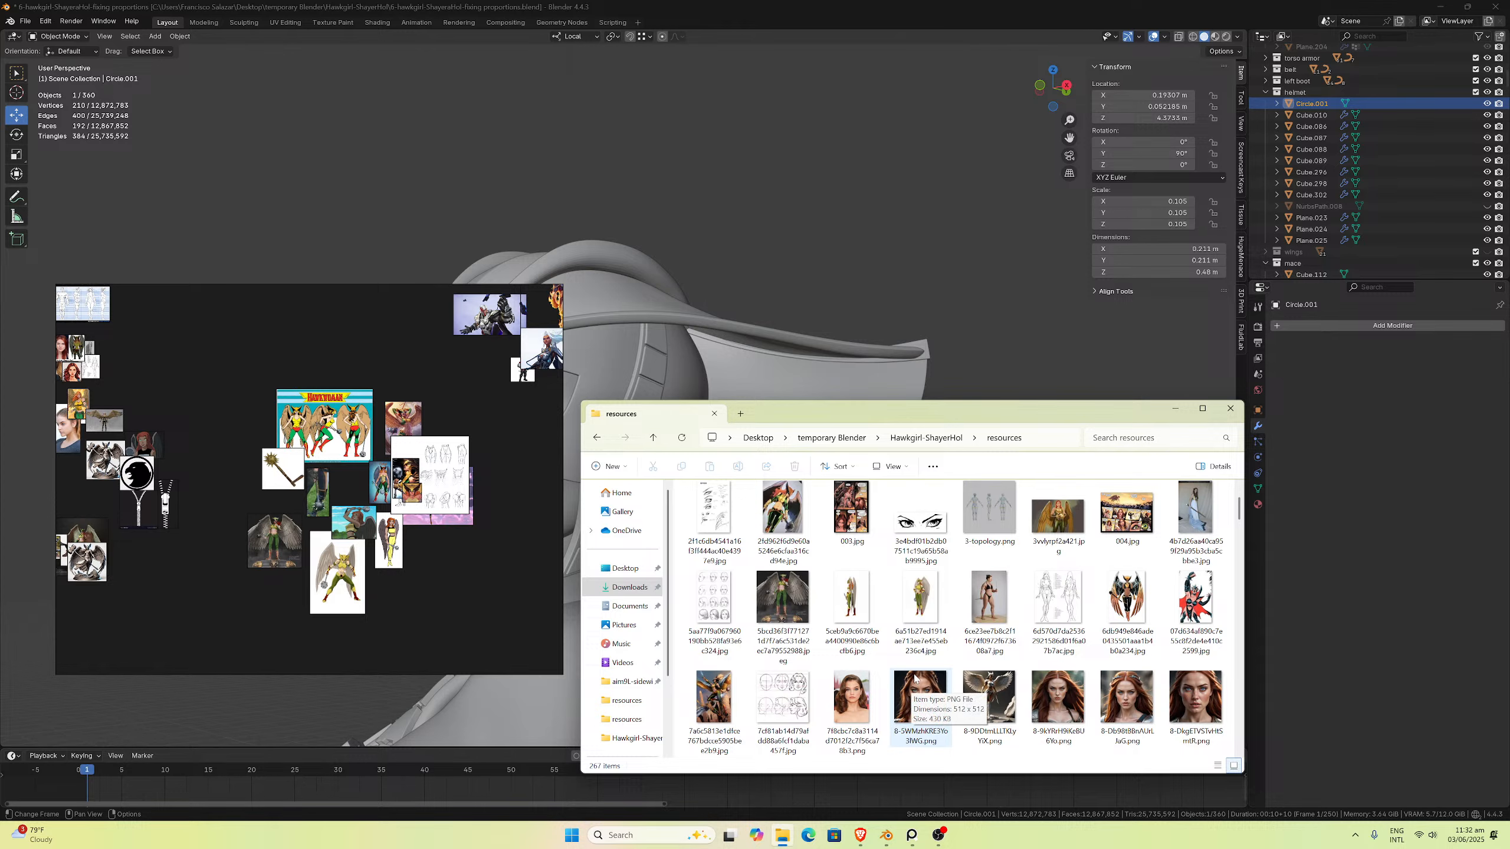
pyautogui.scroll(-5, 913, 684)
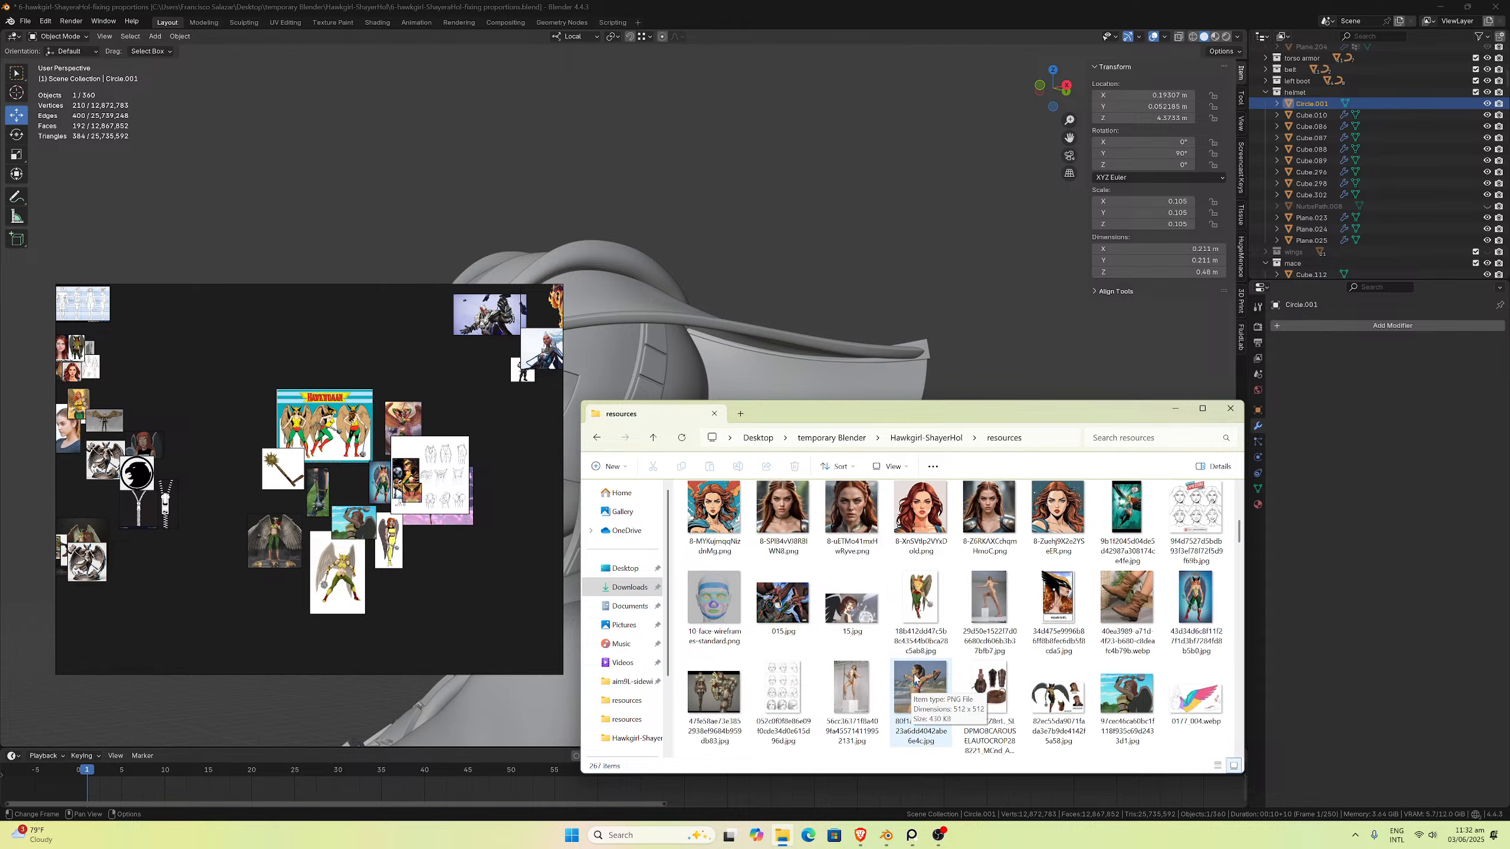
# Step: View the cartoon Hawkgirl image with the yellow top and grey mace at full size, and close it
pyautogui.click(917, 607)
pyautogui.doubleClick(914, 600)
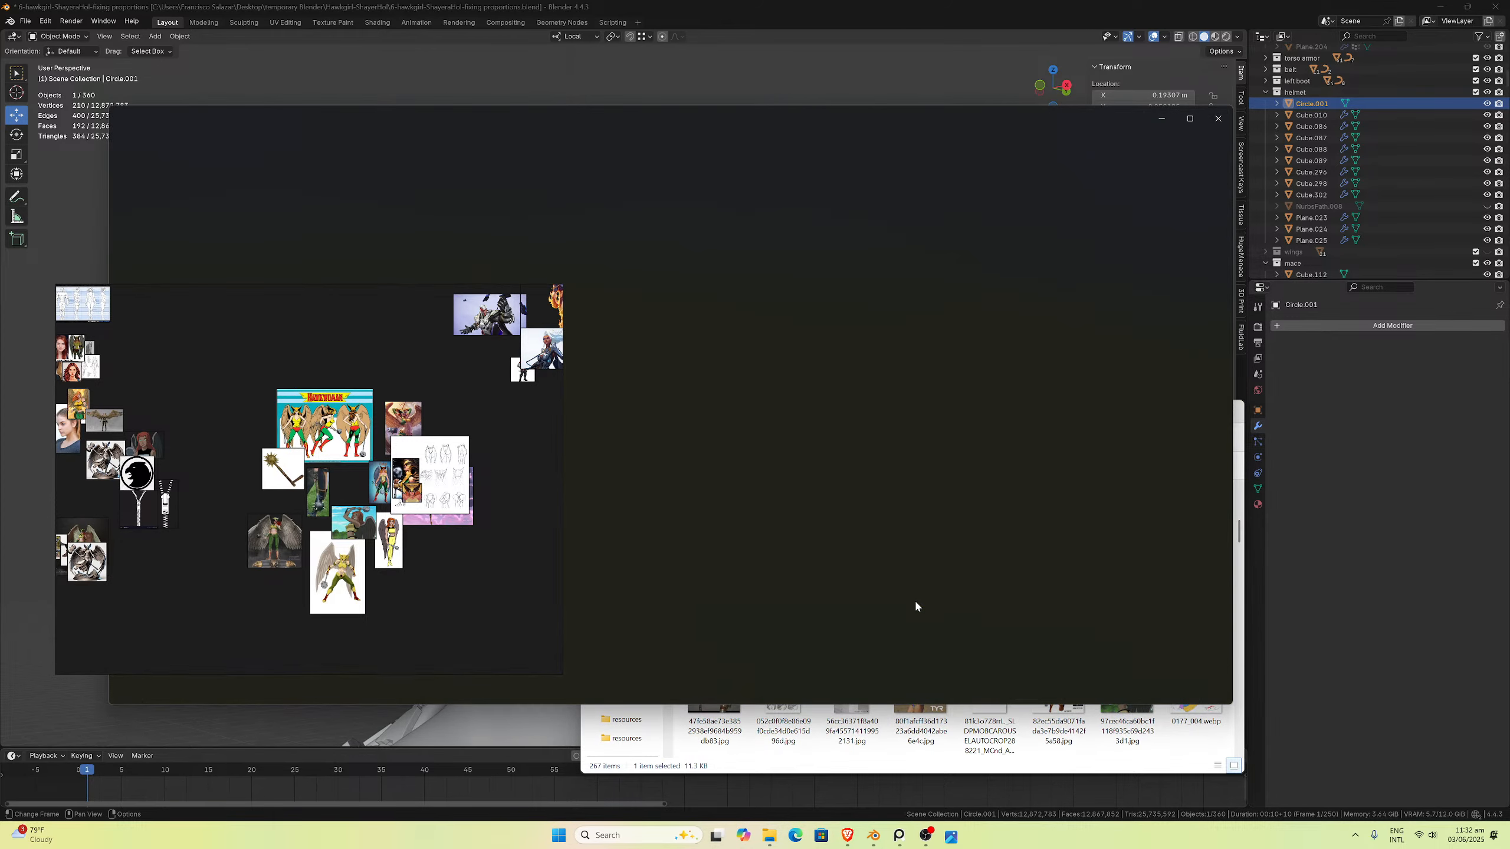
pyautogui.scroll(5, 661, 391)
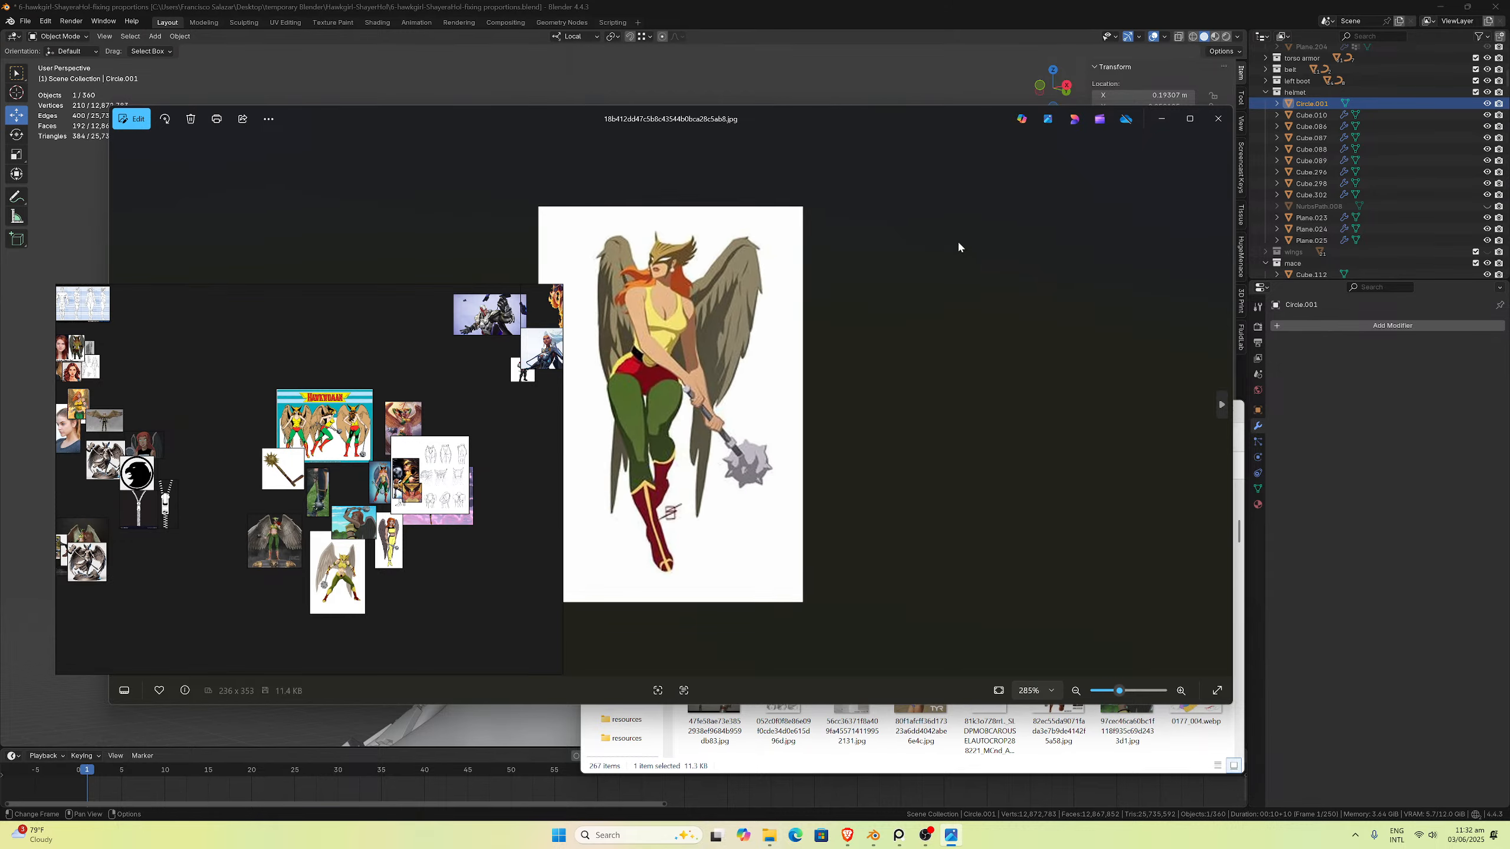
pyautogui.click(1217, 119)
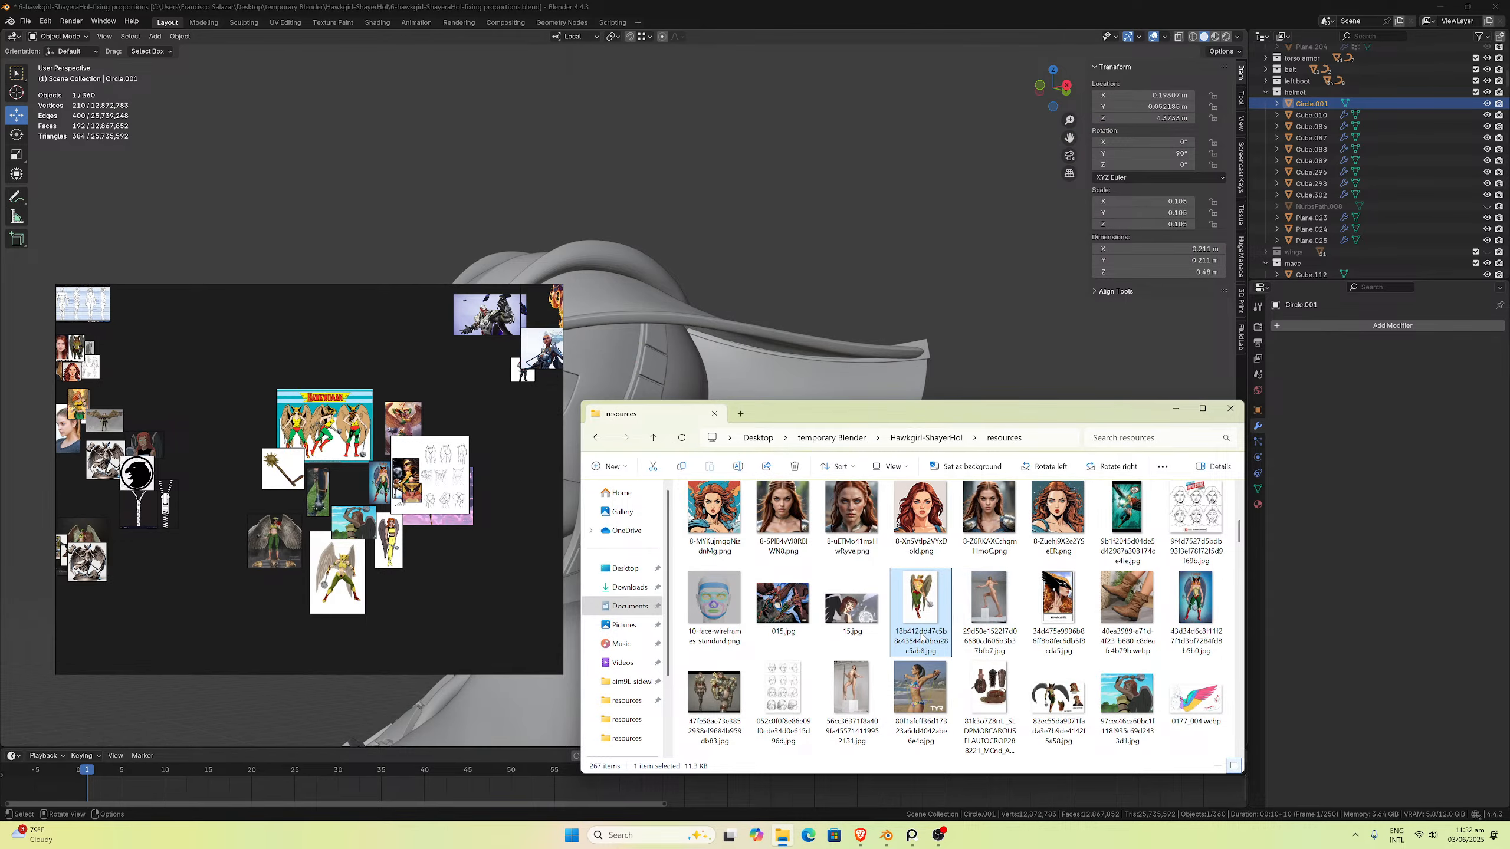
# Step: View the gold-armoured warrior image and the comic image 015.jpg one after the other, closing each
pyautogui.scroll(3, 917, 639)
pyautogui.scroll(-1, 722, 639)
pyautogui.doubleClick(722, 678)
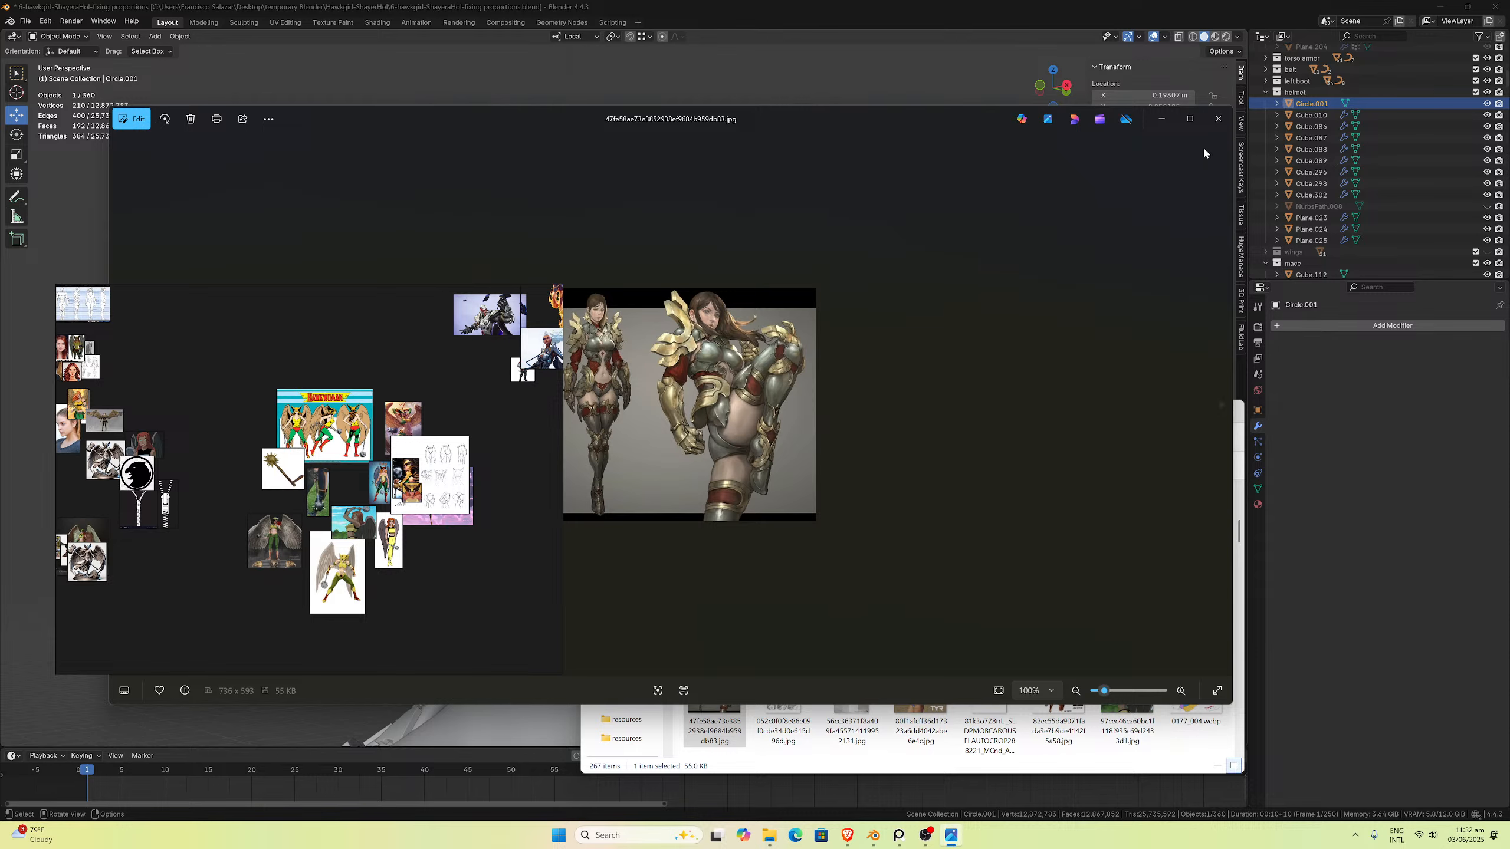
pyautogui.click(1225, 123)
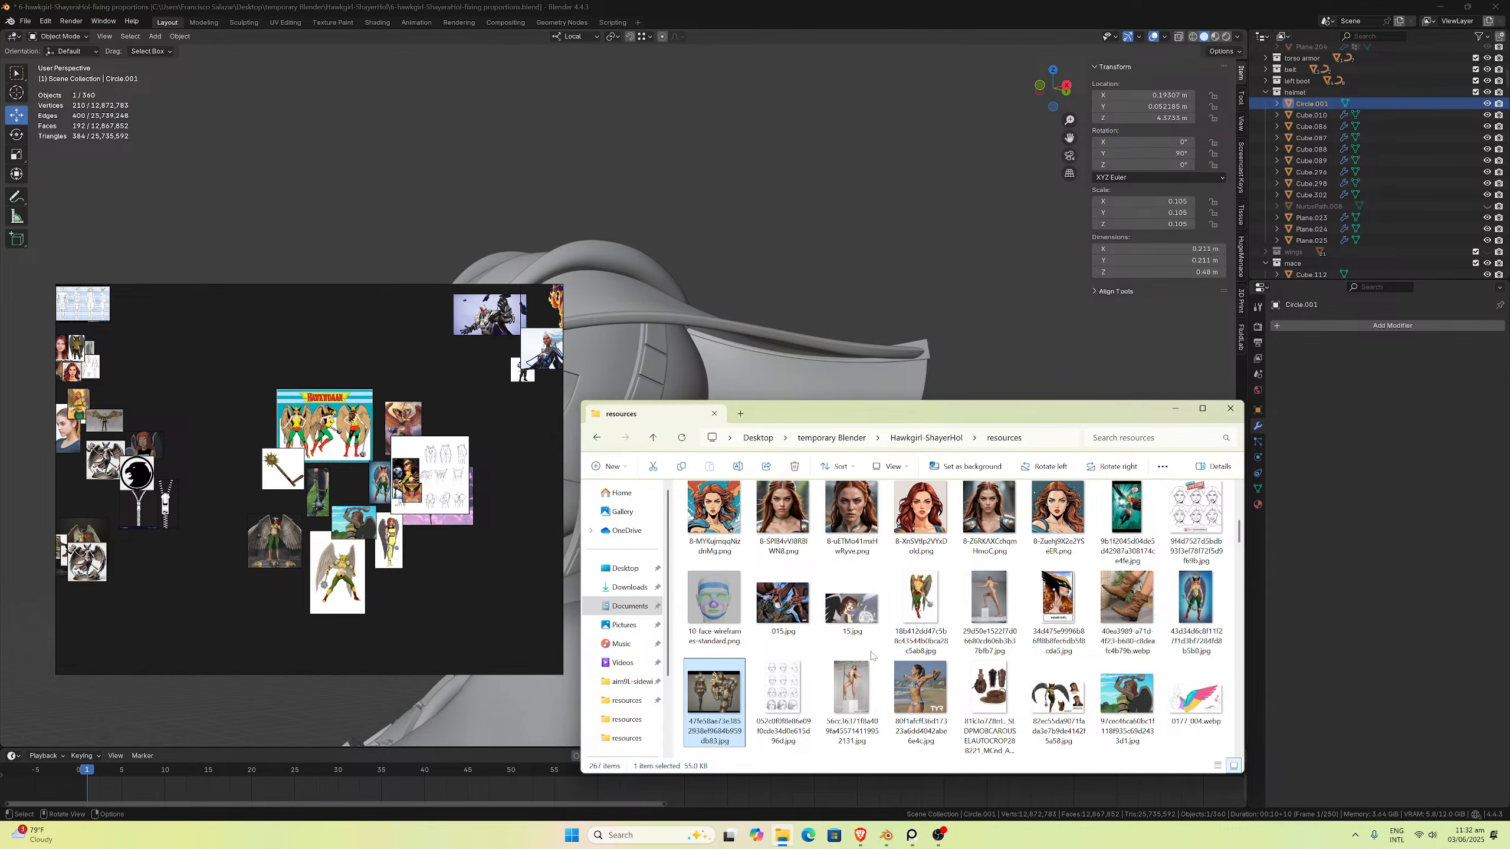
pyautogui.doubleClick(795, 602)
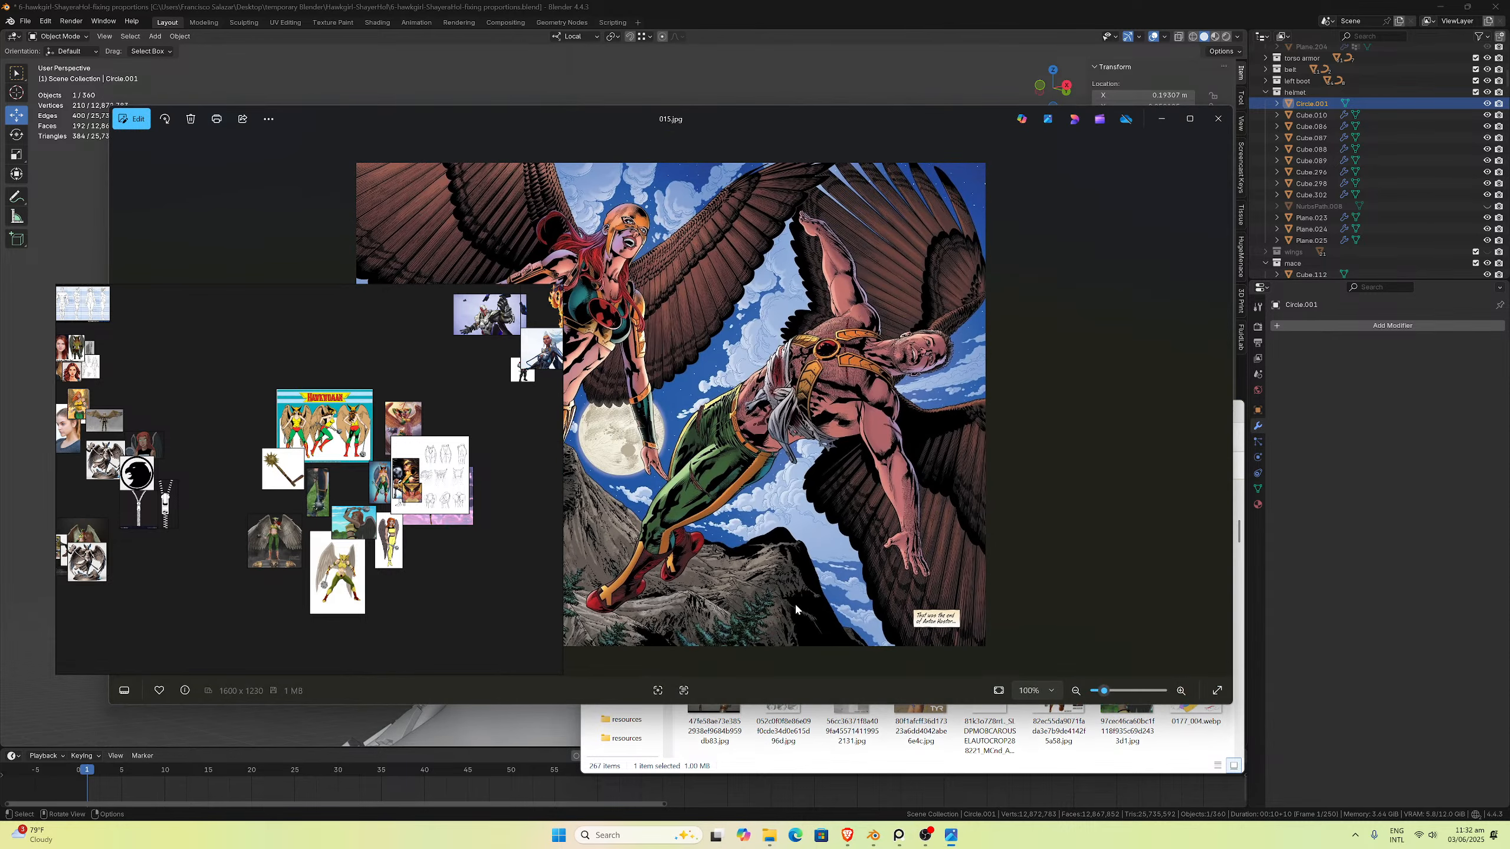
pyautogui.click(1217, 119)
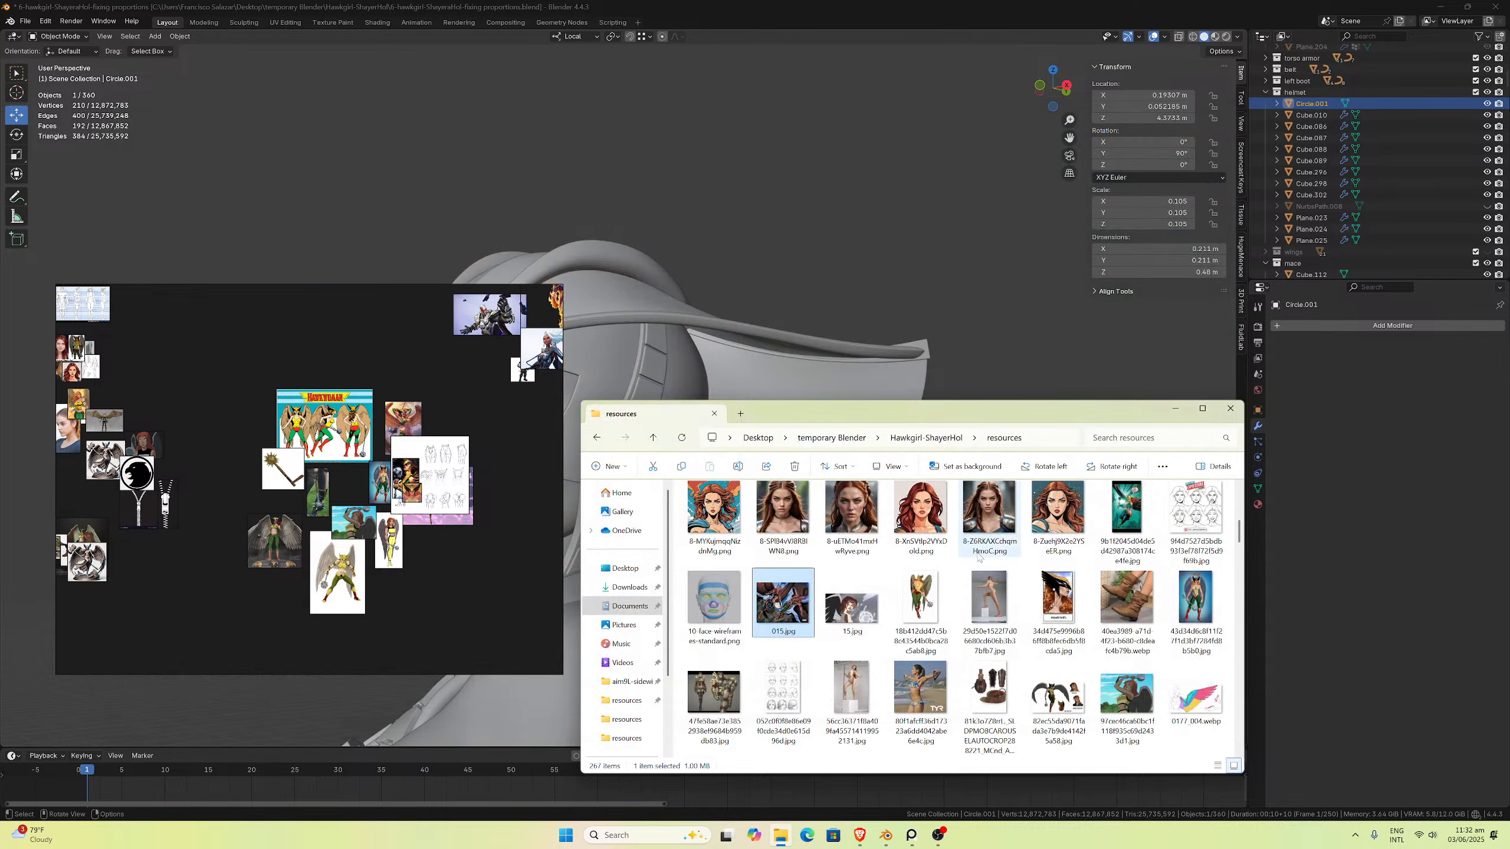
# Step: Examine the Hawkgirl character sheet with the back-head view of the helmet, and close it
pyautogui.doubleClick(1057, 693)
pyautogui.scroll(3, 647, 380)
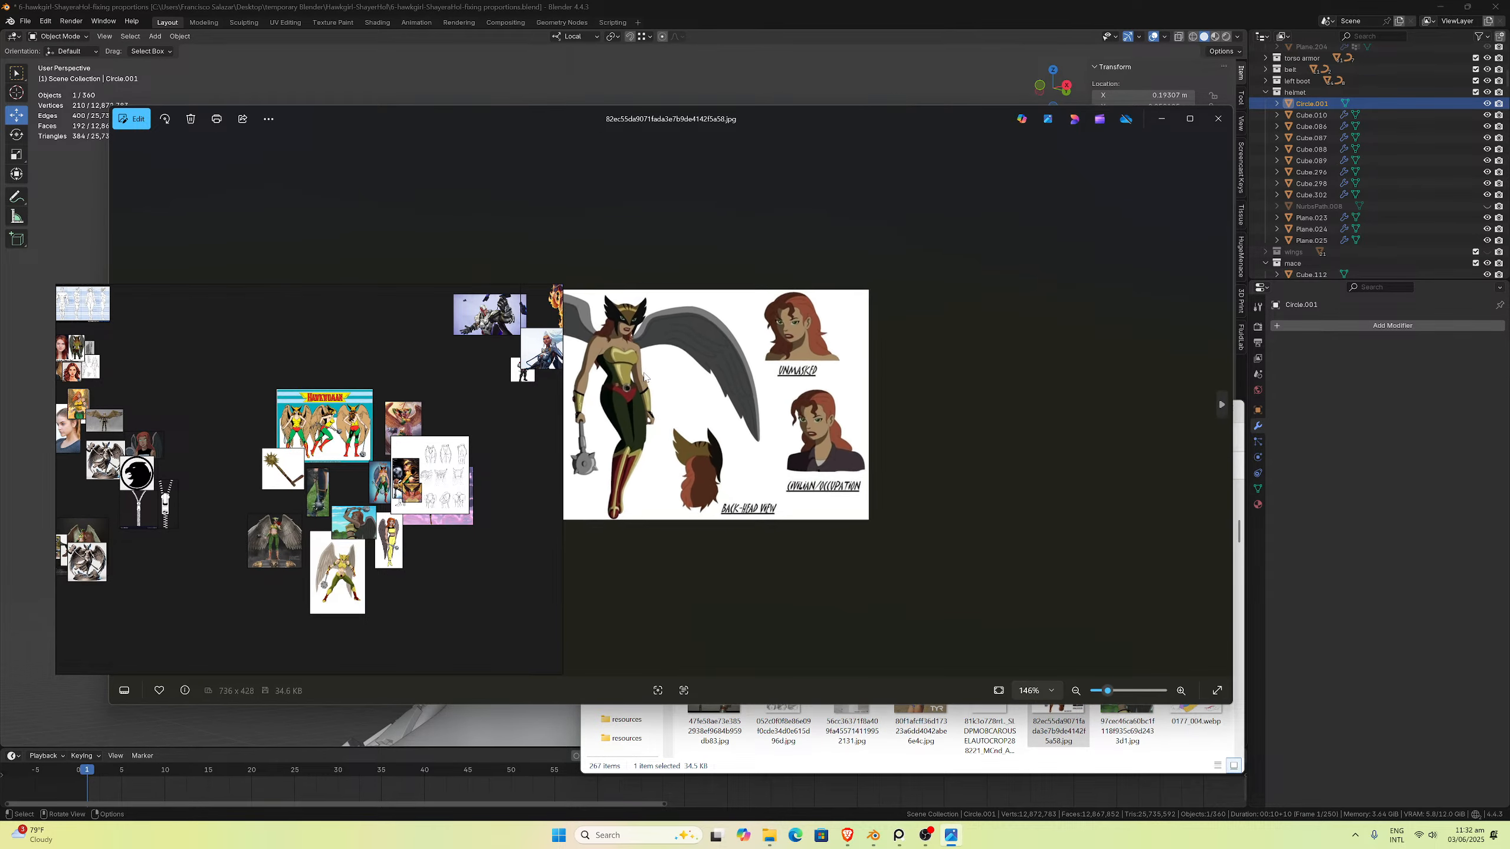
pyautogui.click(1214, 127)
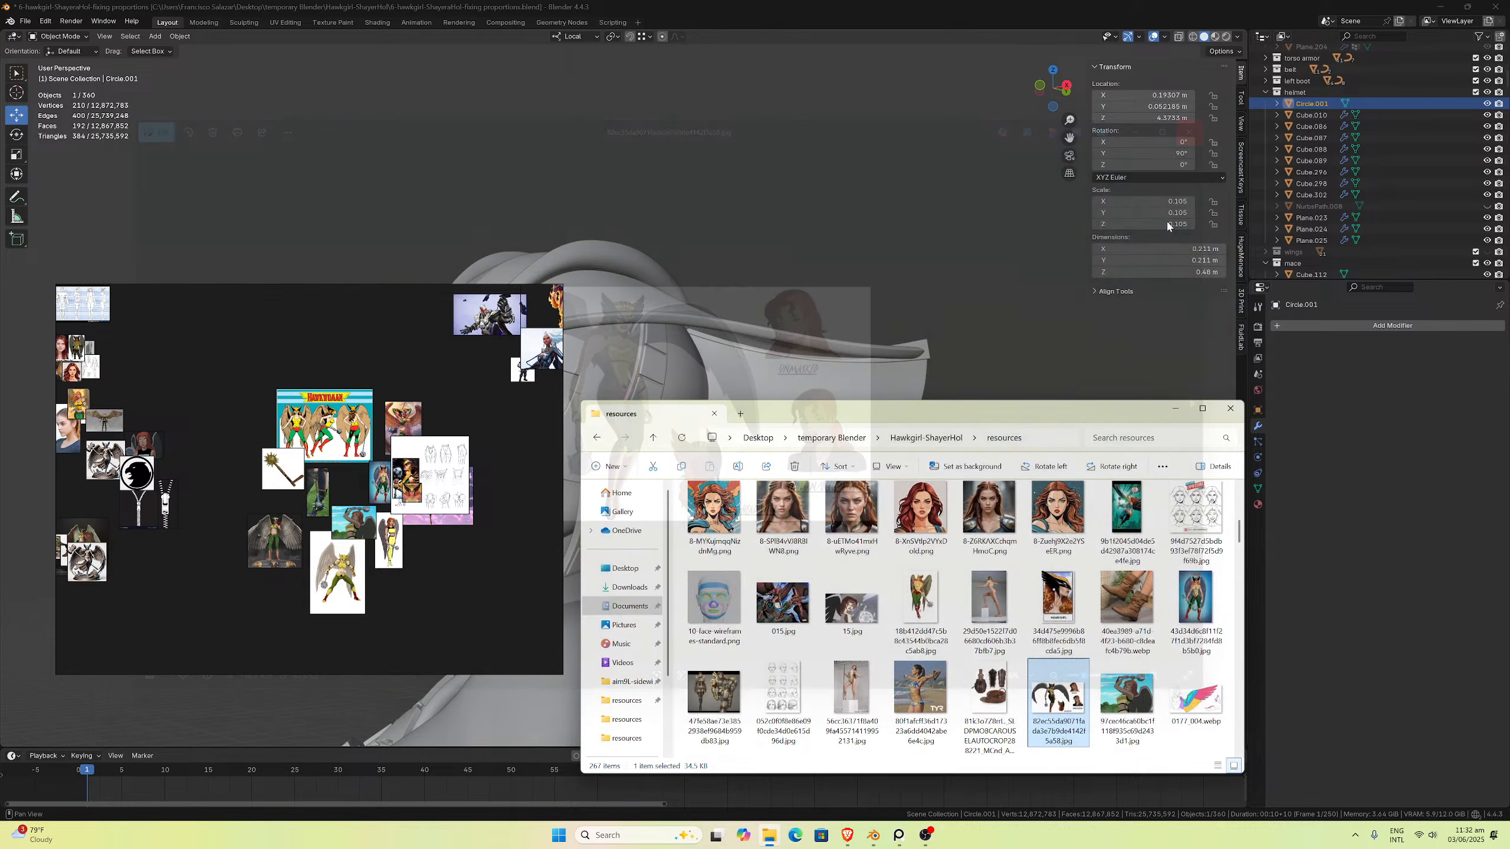
# Step: Browse further through the resources folder for other Hawkgirl helmet references
pyautogui.scroll(-2, 1098, 637)
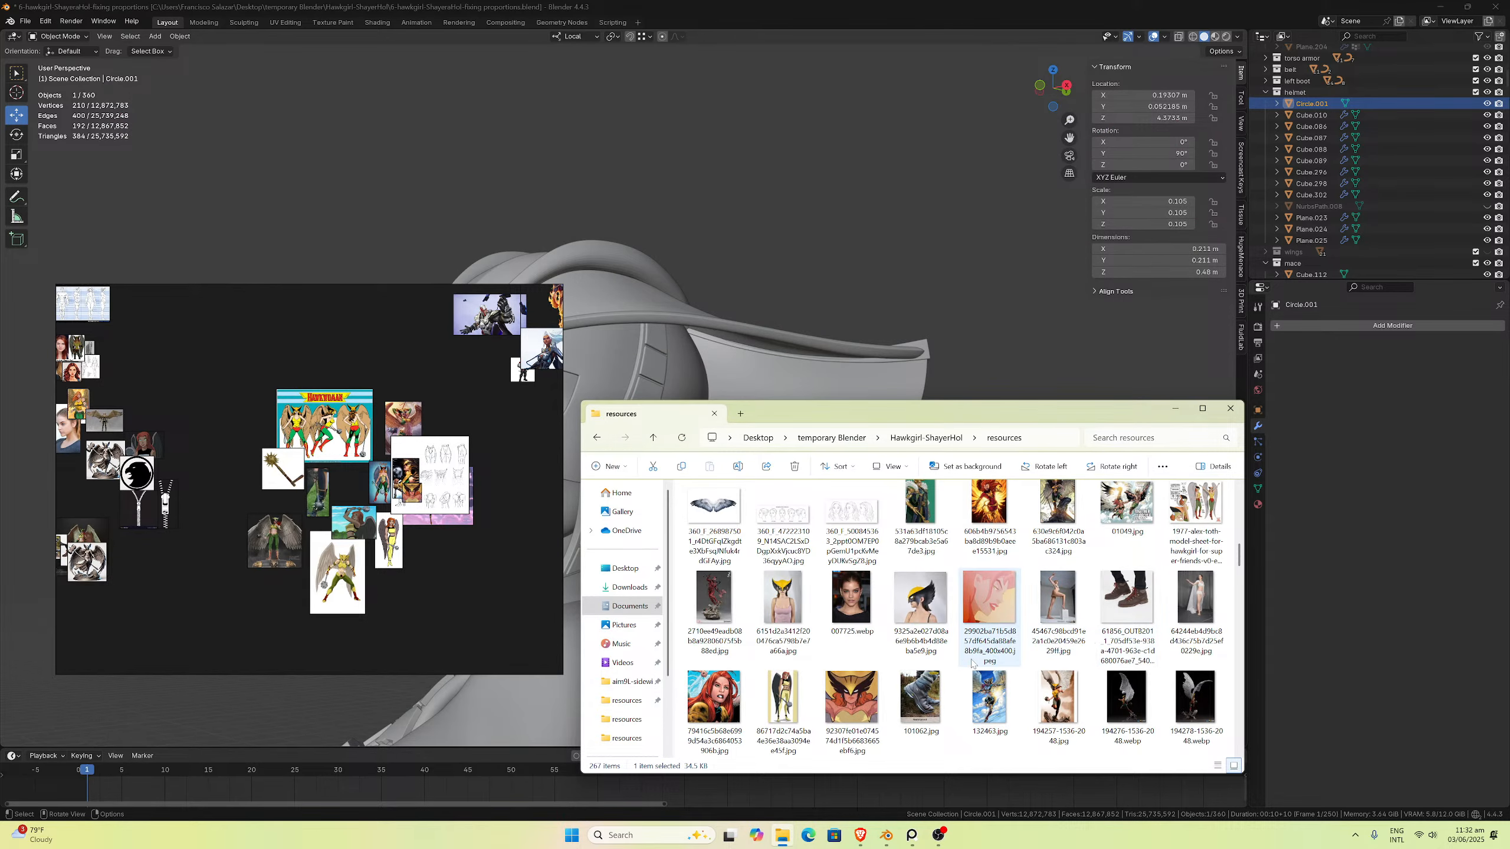
pyautogui.scroll(-3, 940, 662)
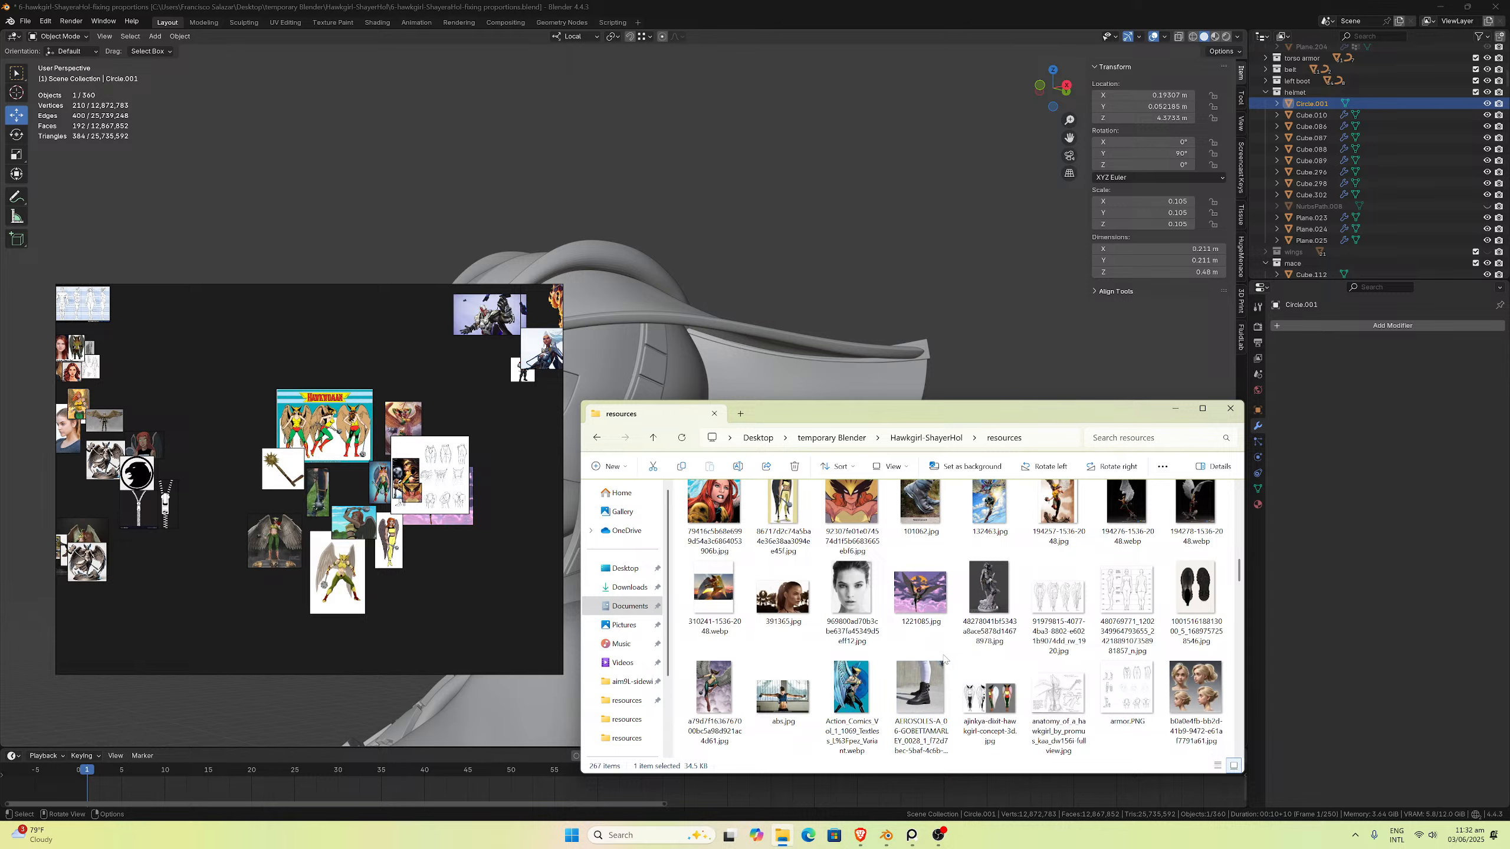
pyautogui.scroll(-5, 888, 617)
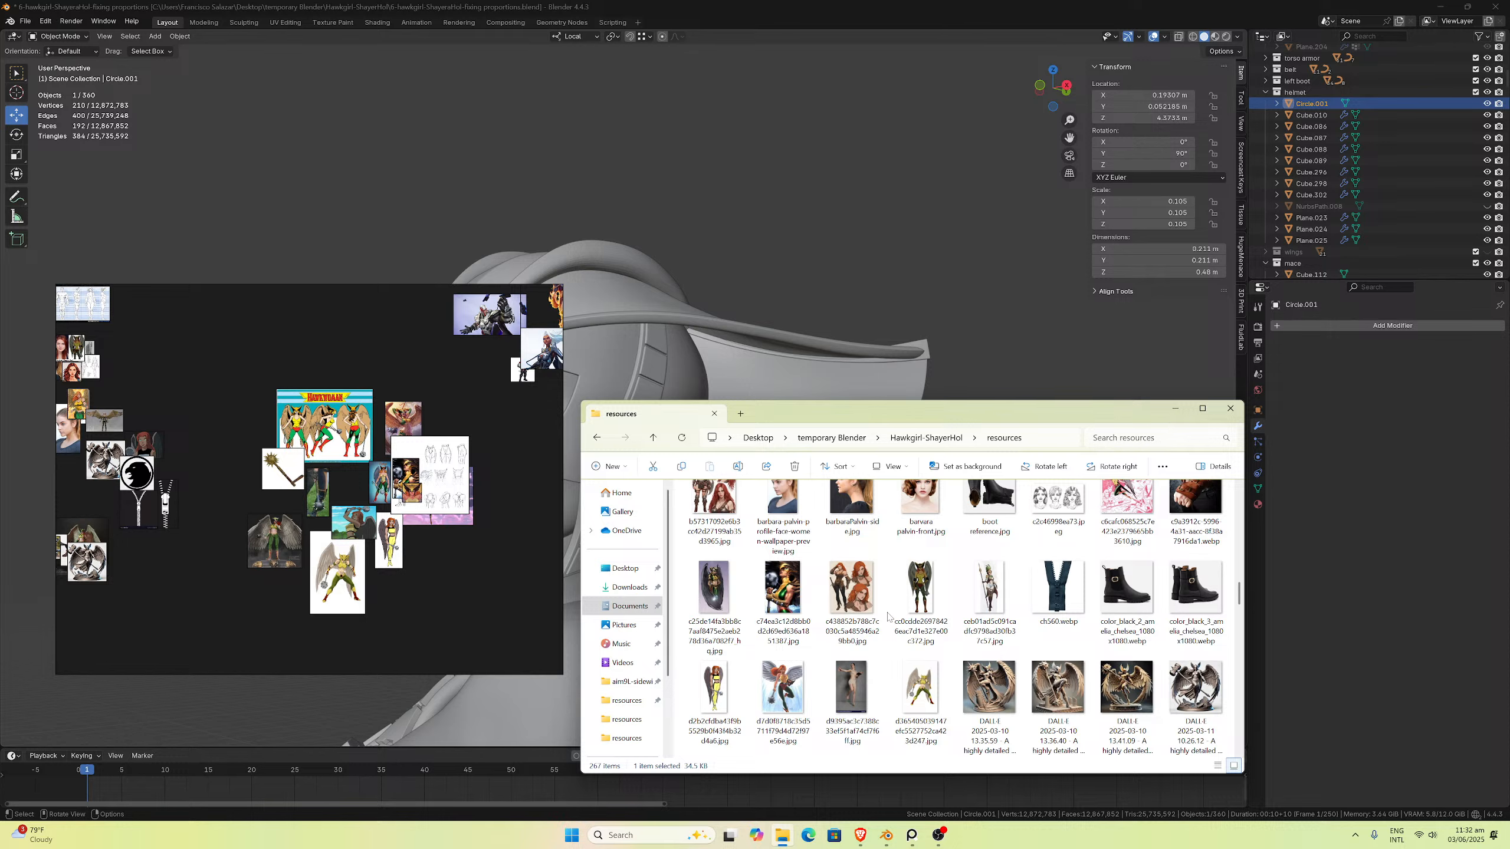
pyautogui.scroll(2, 901, 626)
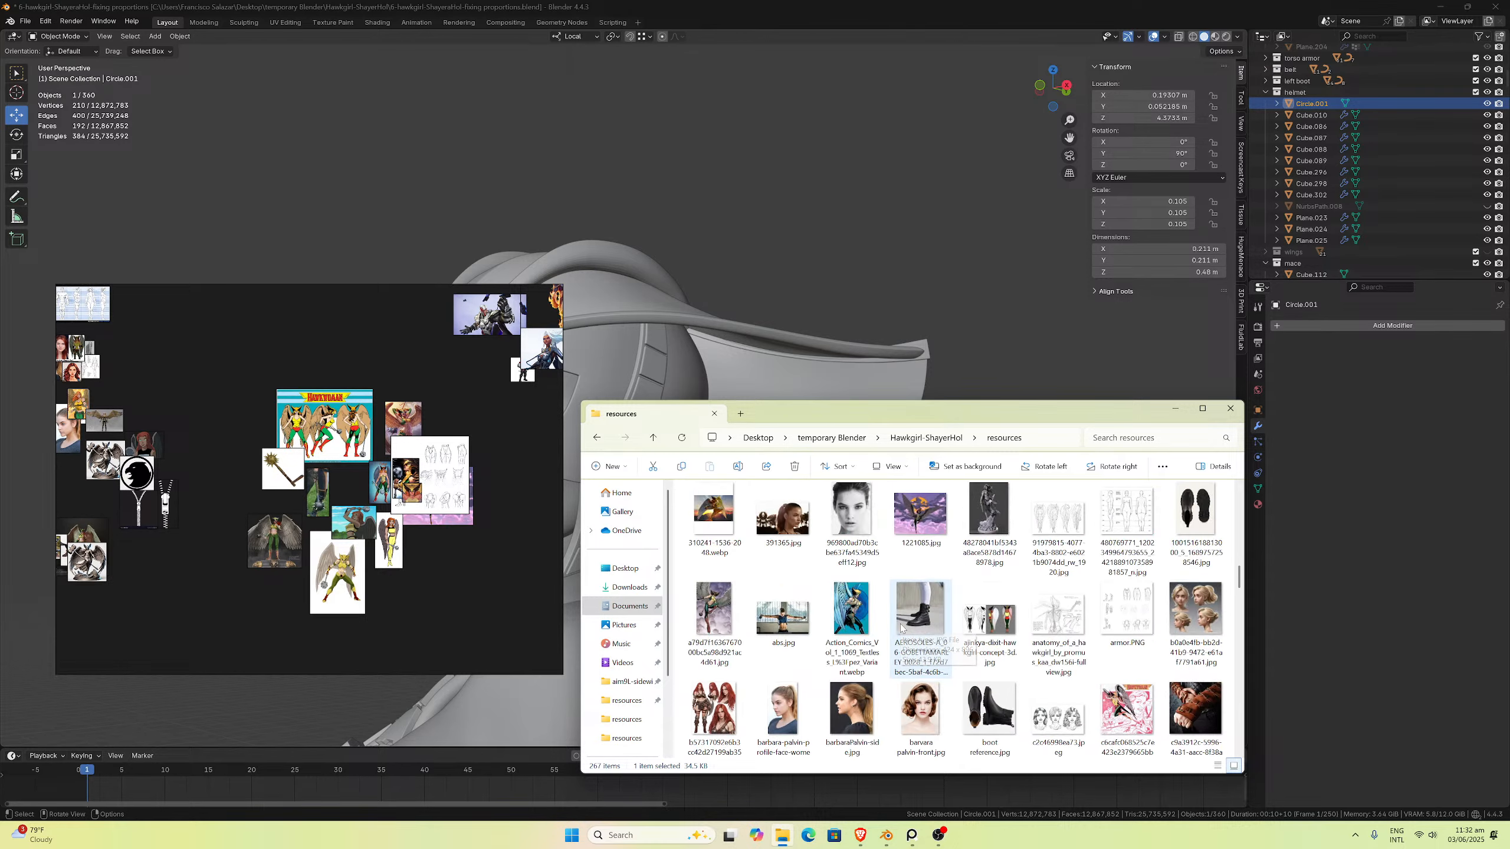
pyautogui.scroll(-3, 900, 625)
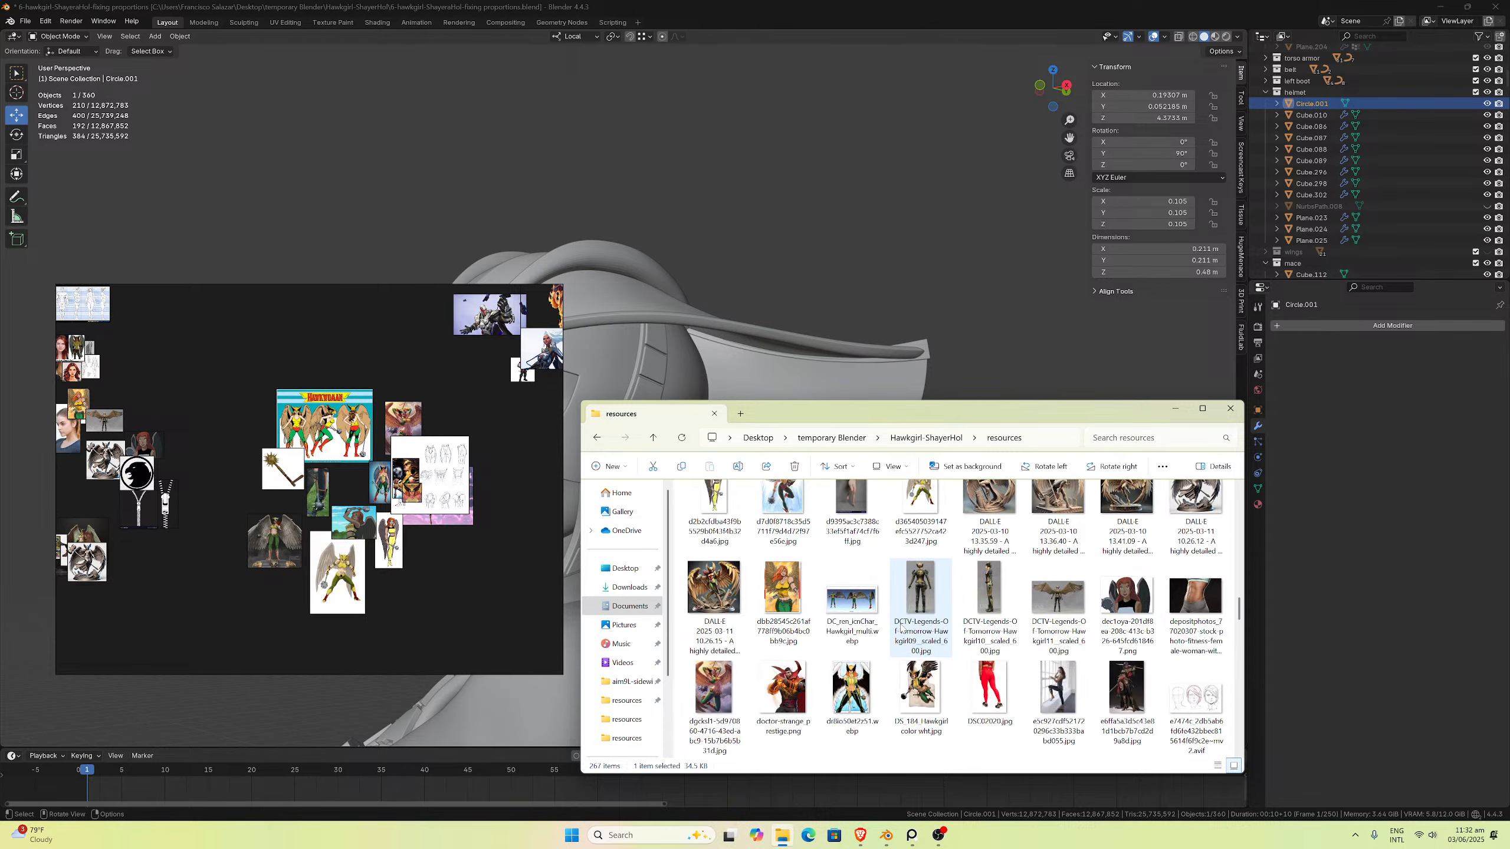
# Step: Browse the resources folder for helmet references and examine hawkgirl_dc-comics_gallery_5f7226389d9a0.avif up close
pyautogui.scroll(-1, 901, 626)
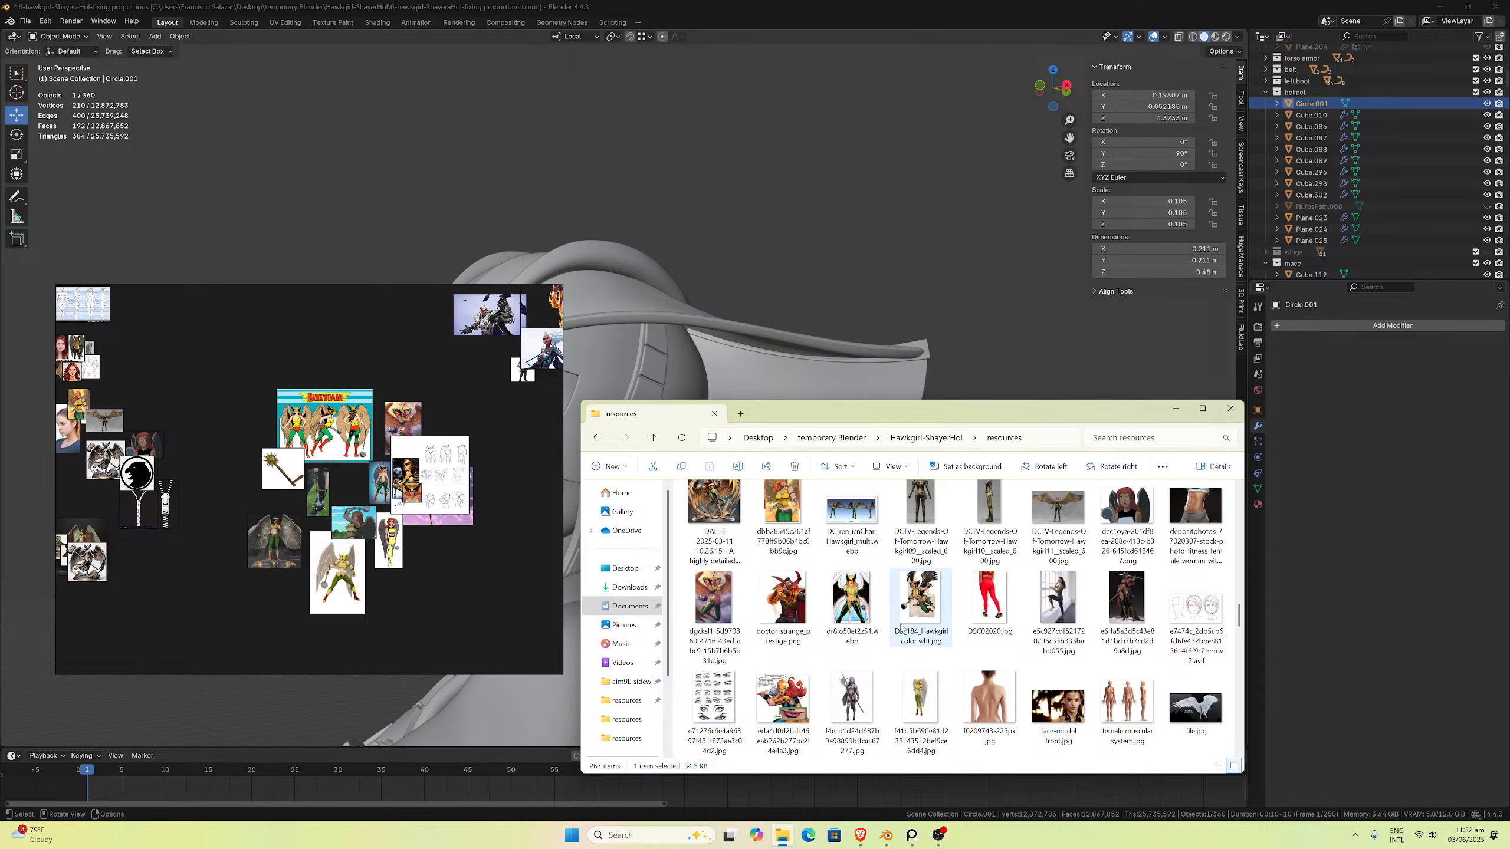
pyautogui.scroll(3, 924, 628)
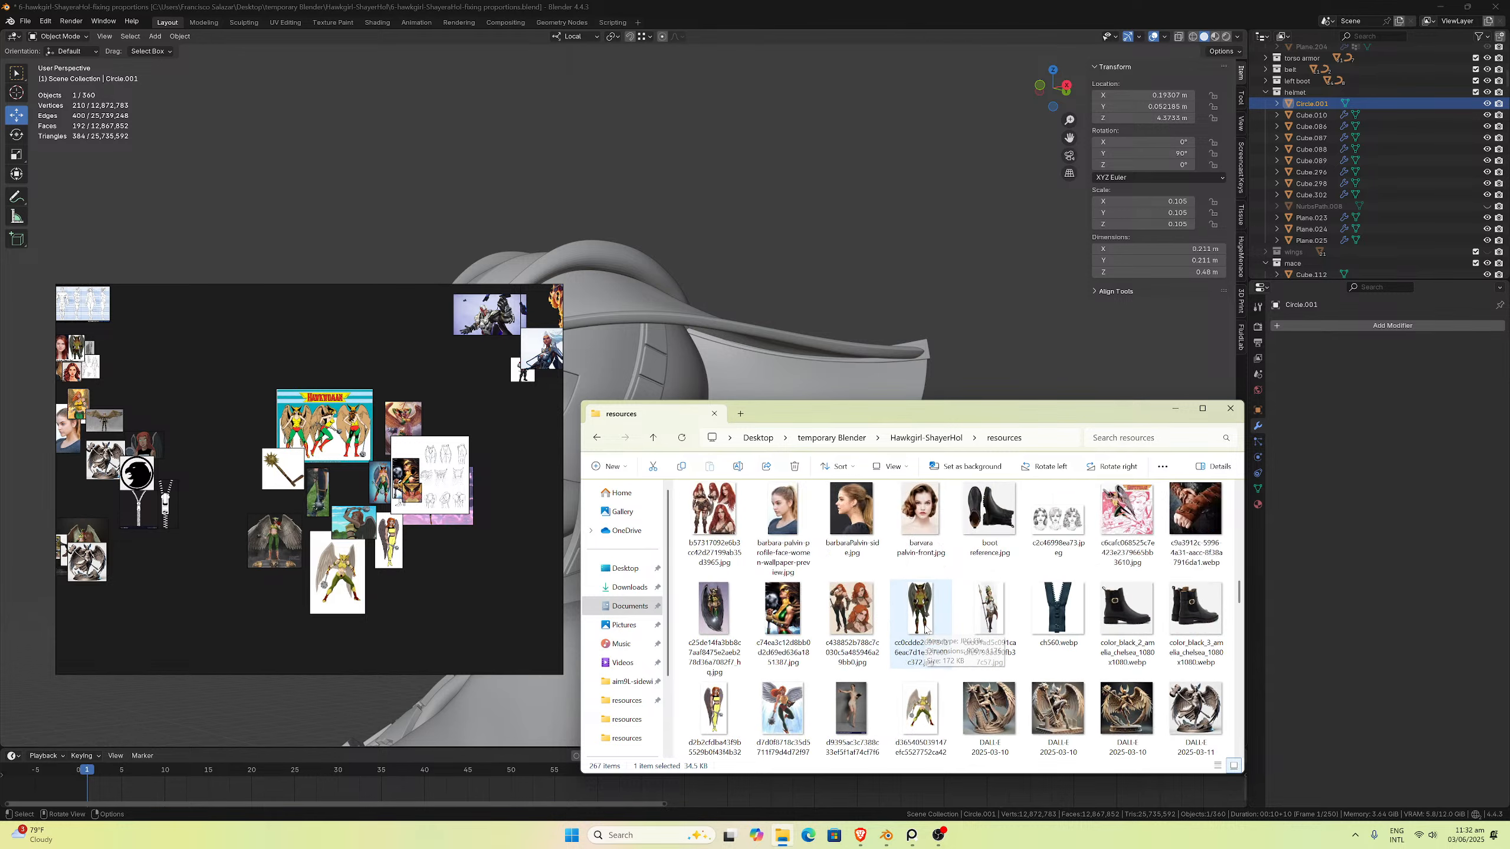
pyautogui.scroll(-3, 926, 630)
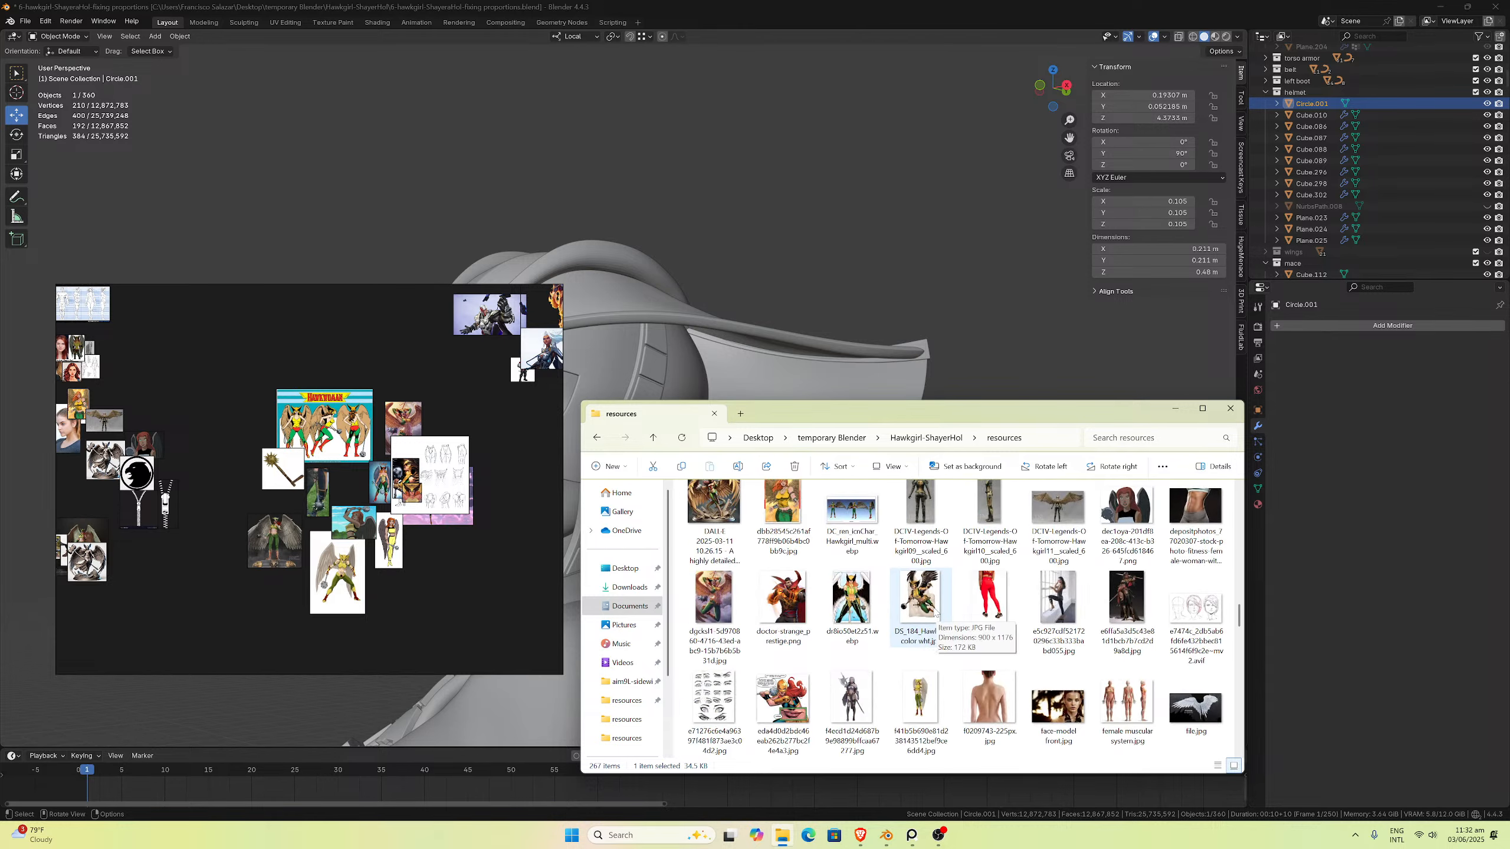
pyautogui.scroll(-1, 935, 615)
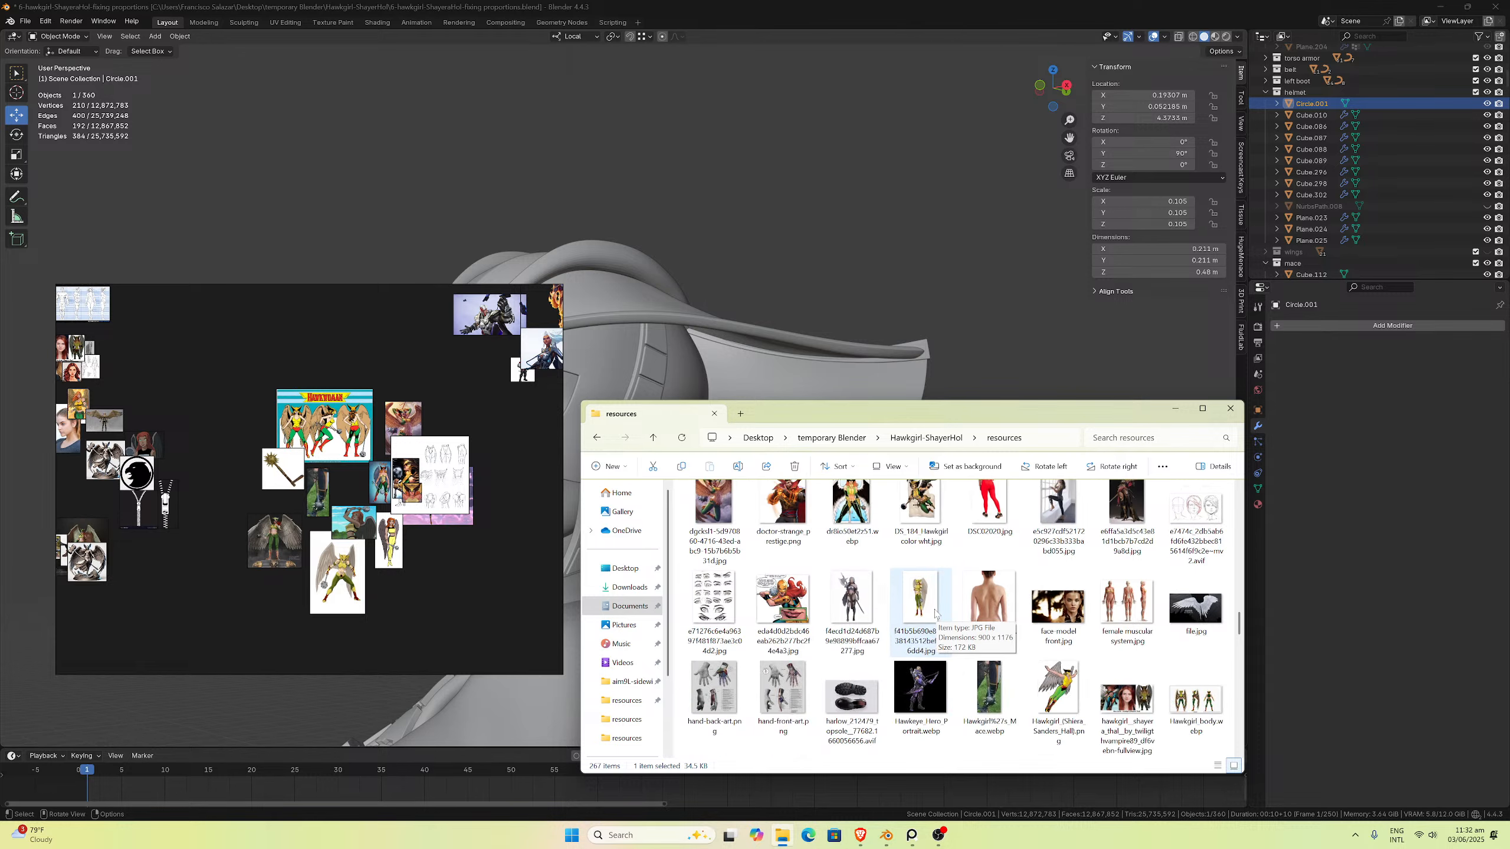
pyautogui.scroll(-1, 935, 613)
pyautogui.scroll(-1, 934, 613)
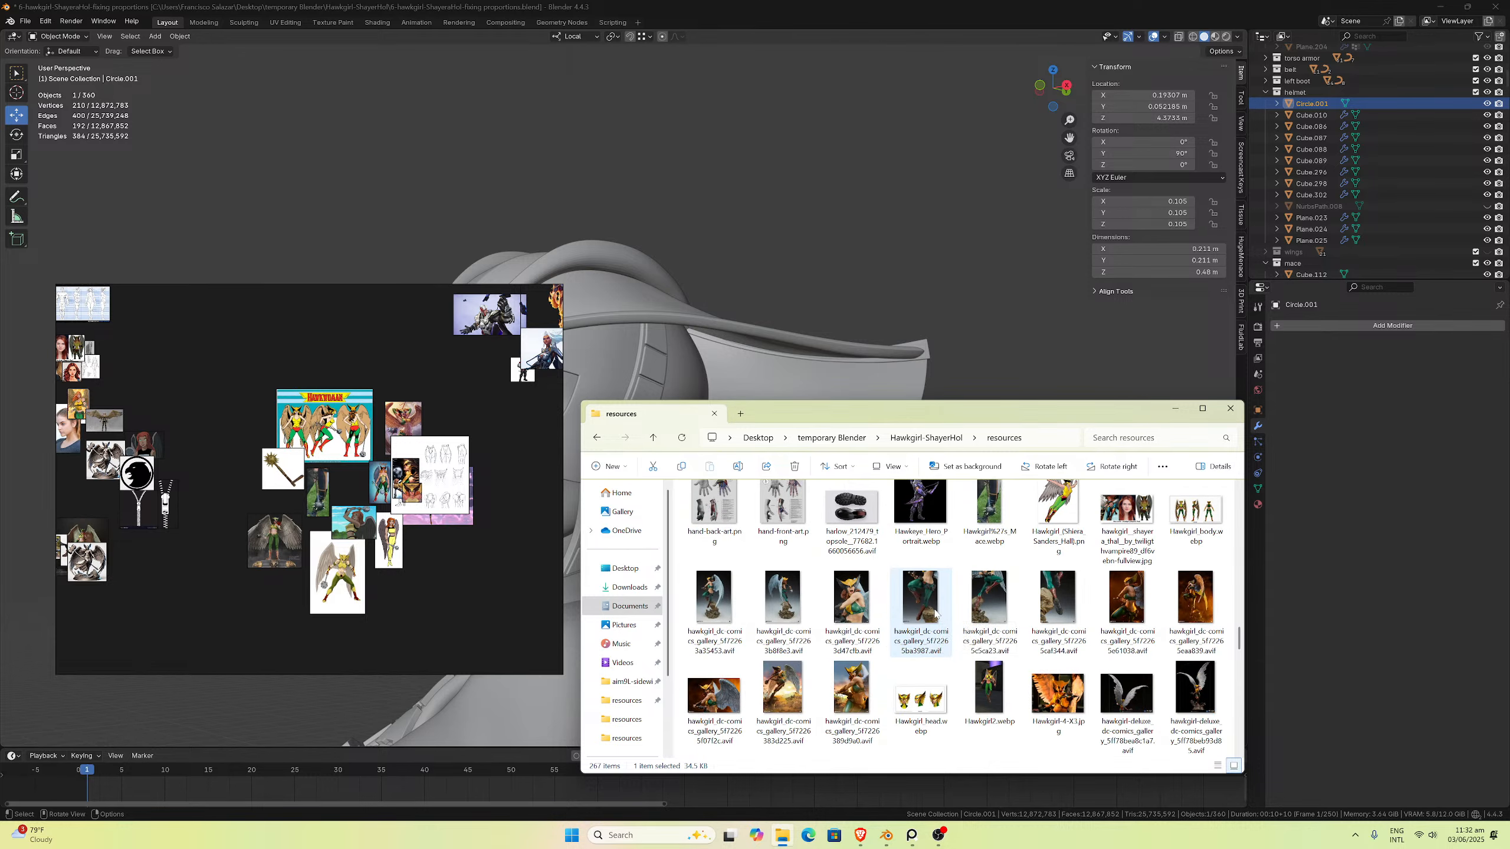
pyautogui.doubleClick(851, 693)
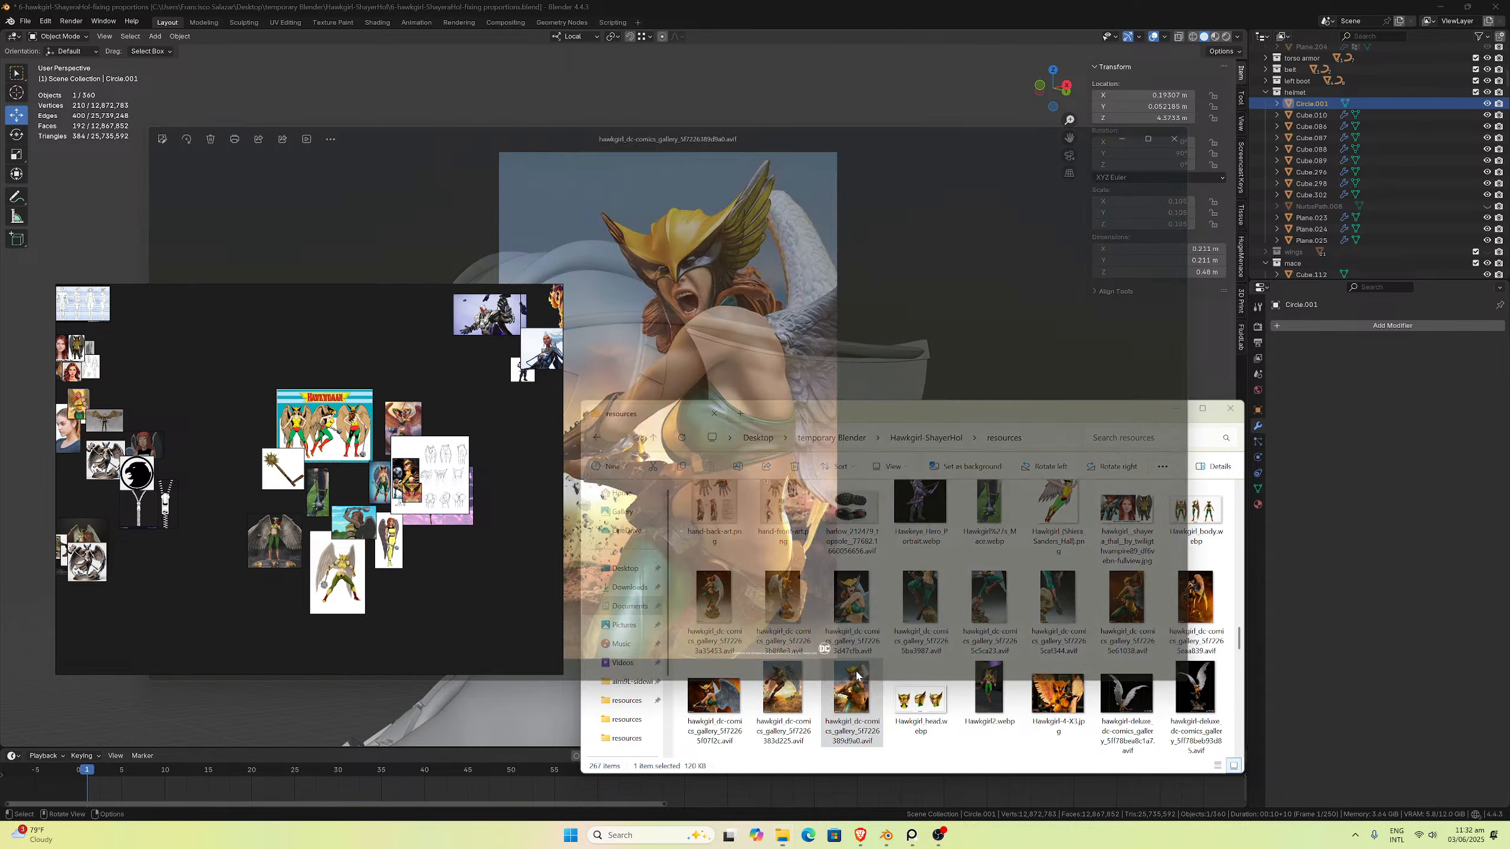
pyautogui.scroll(3, 738, 329)
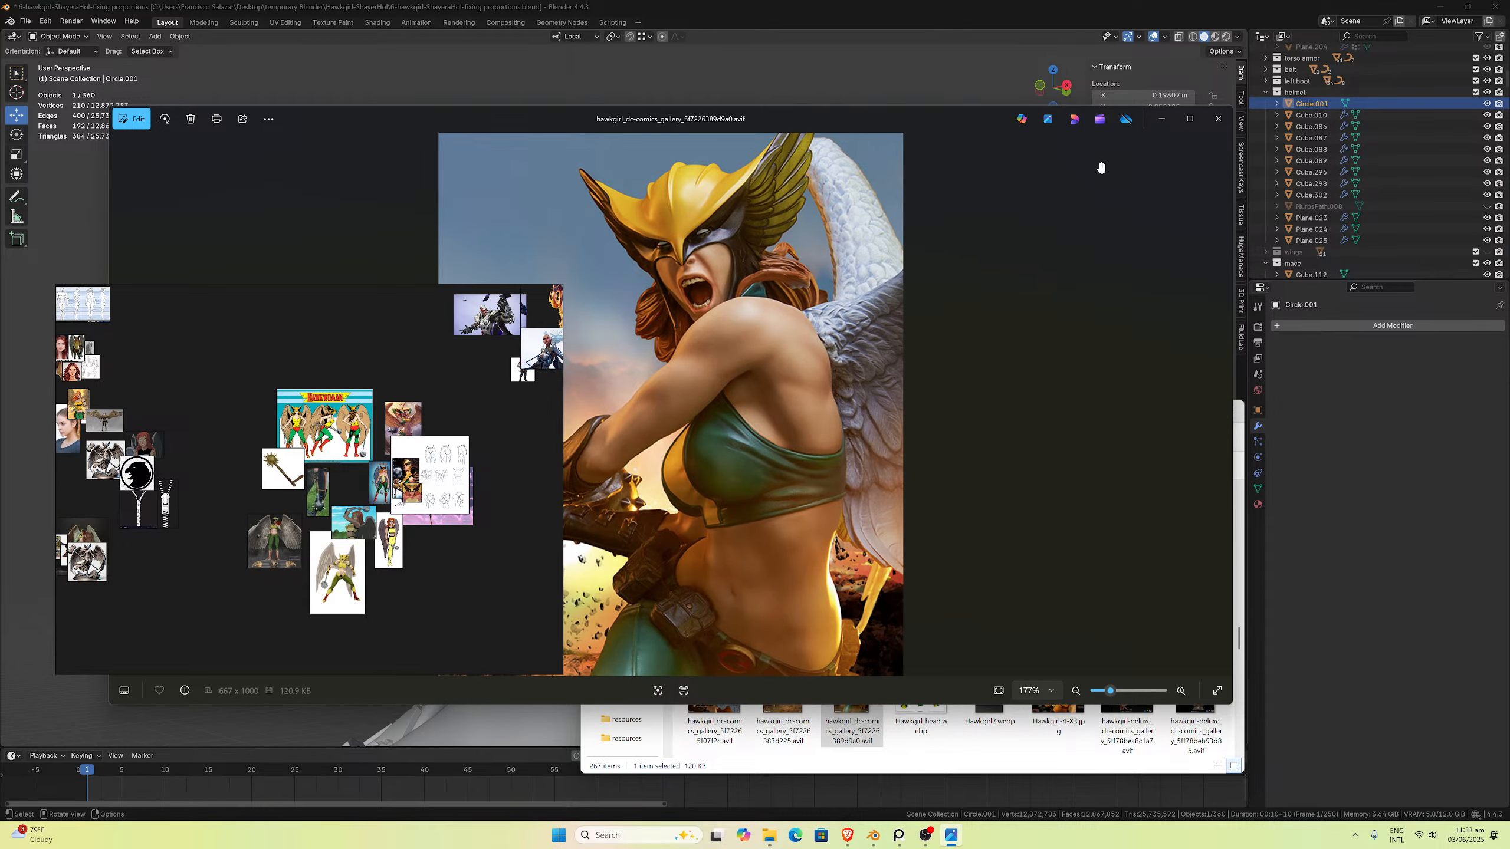
pyautogui.click(1214, 121)
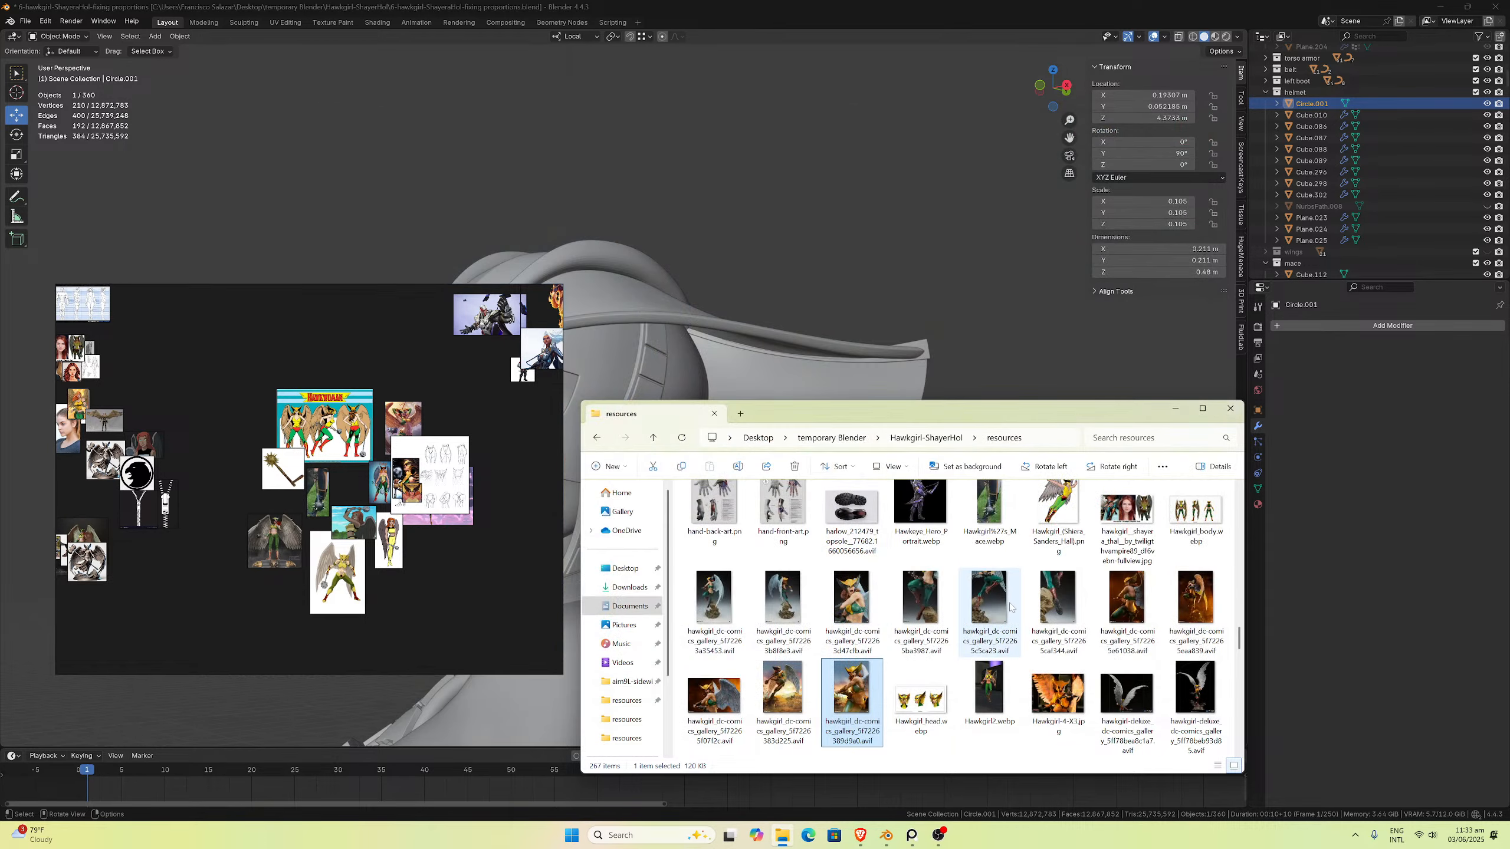
# Step: Examine the helmet in Hawkgirl-4-X3.jpg and in the image of two green-and-gold masked heads
pyautogui.doubleClick(1055, 701)
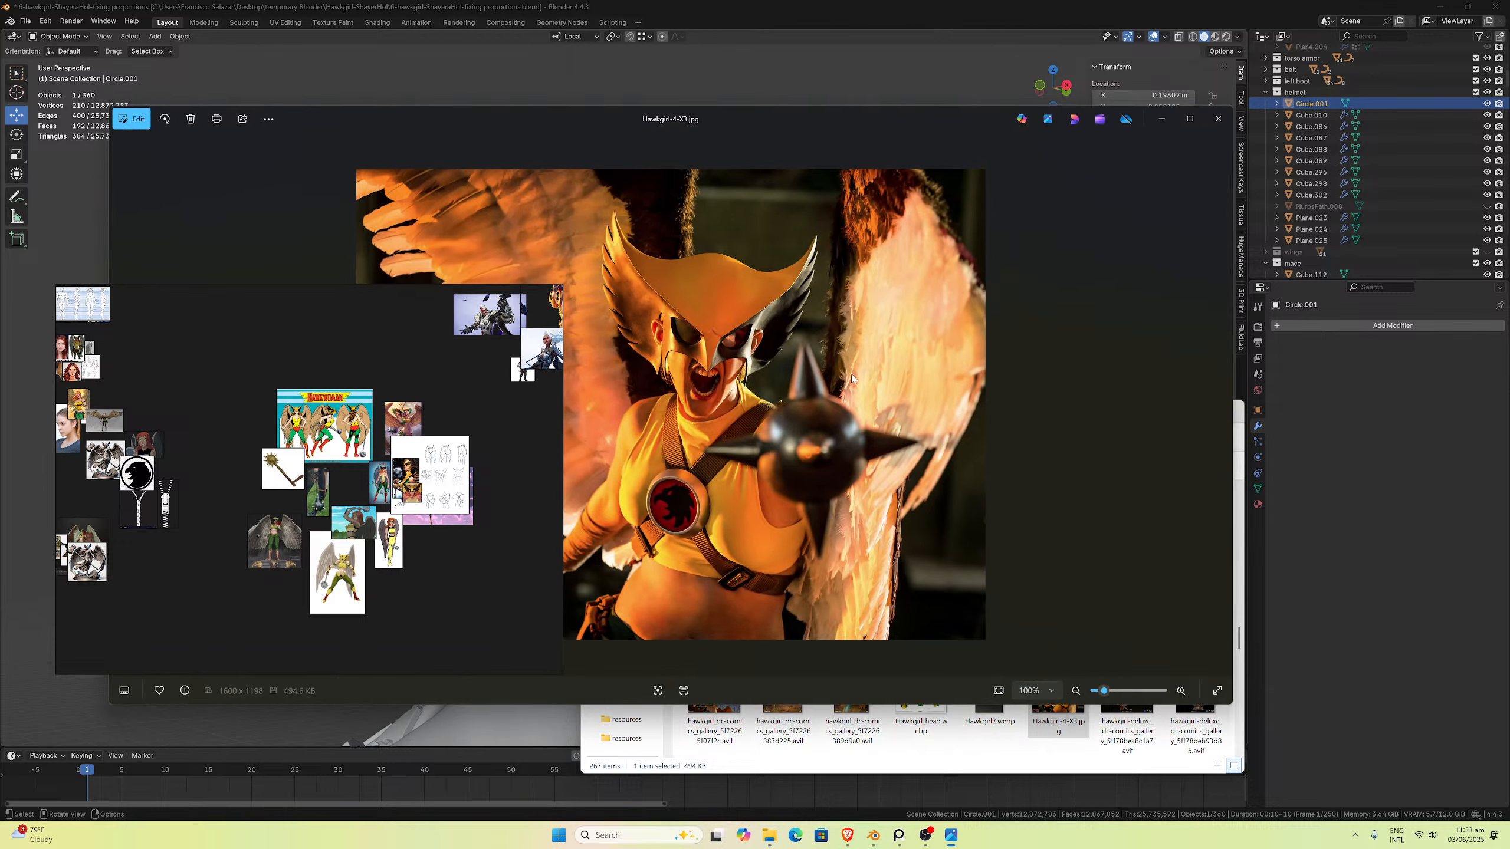
pyautogui.click(1218, 121)
pyautogui.scroll(-3, 858, 650)
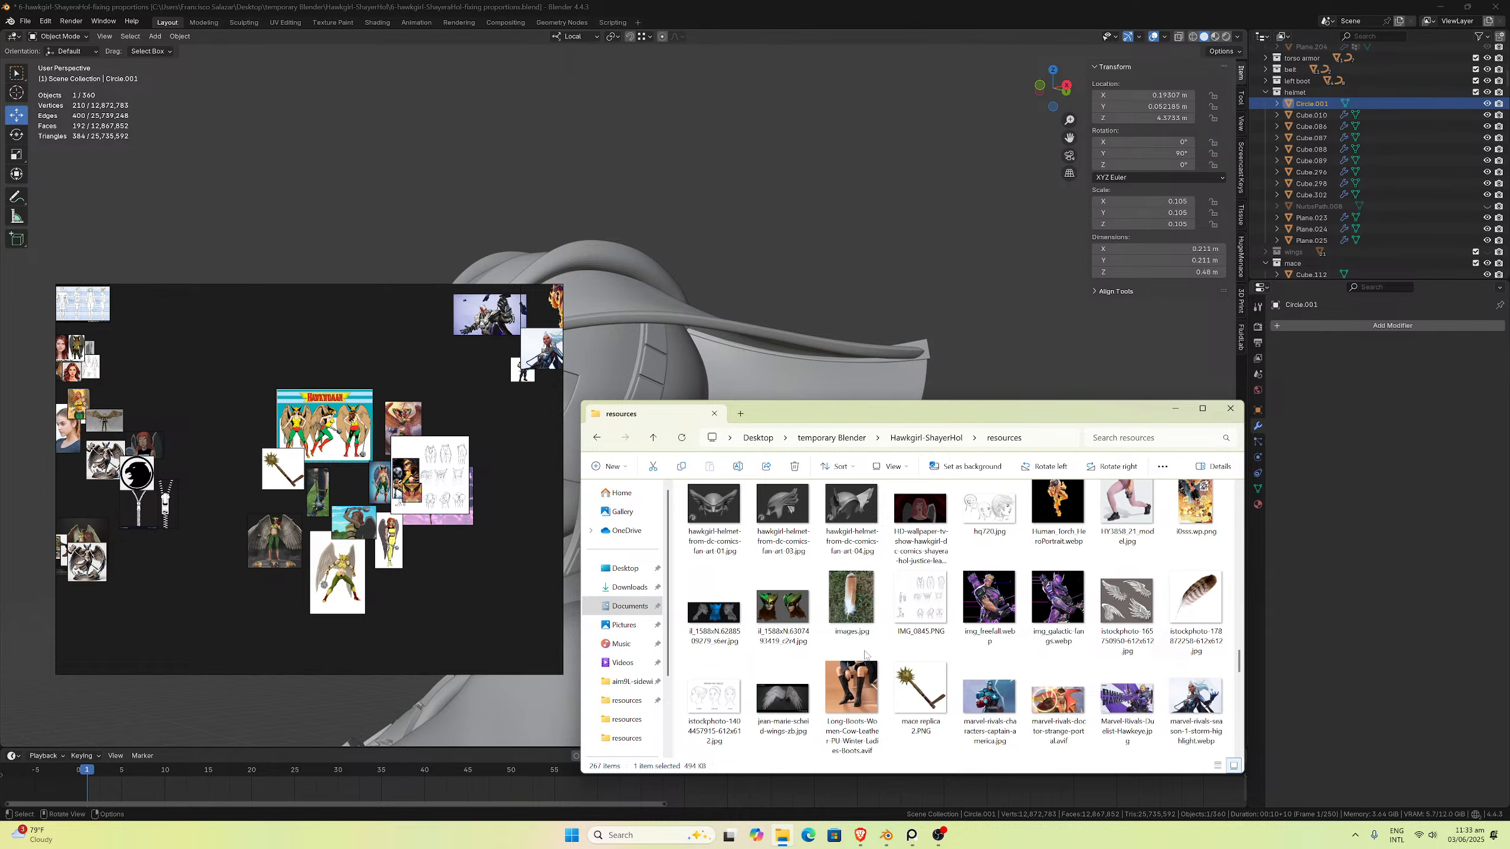
pyautogui.doubleClick(782, 608)
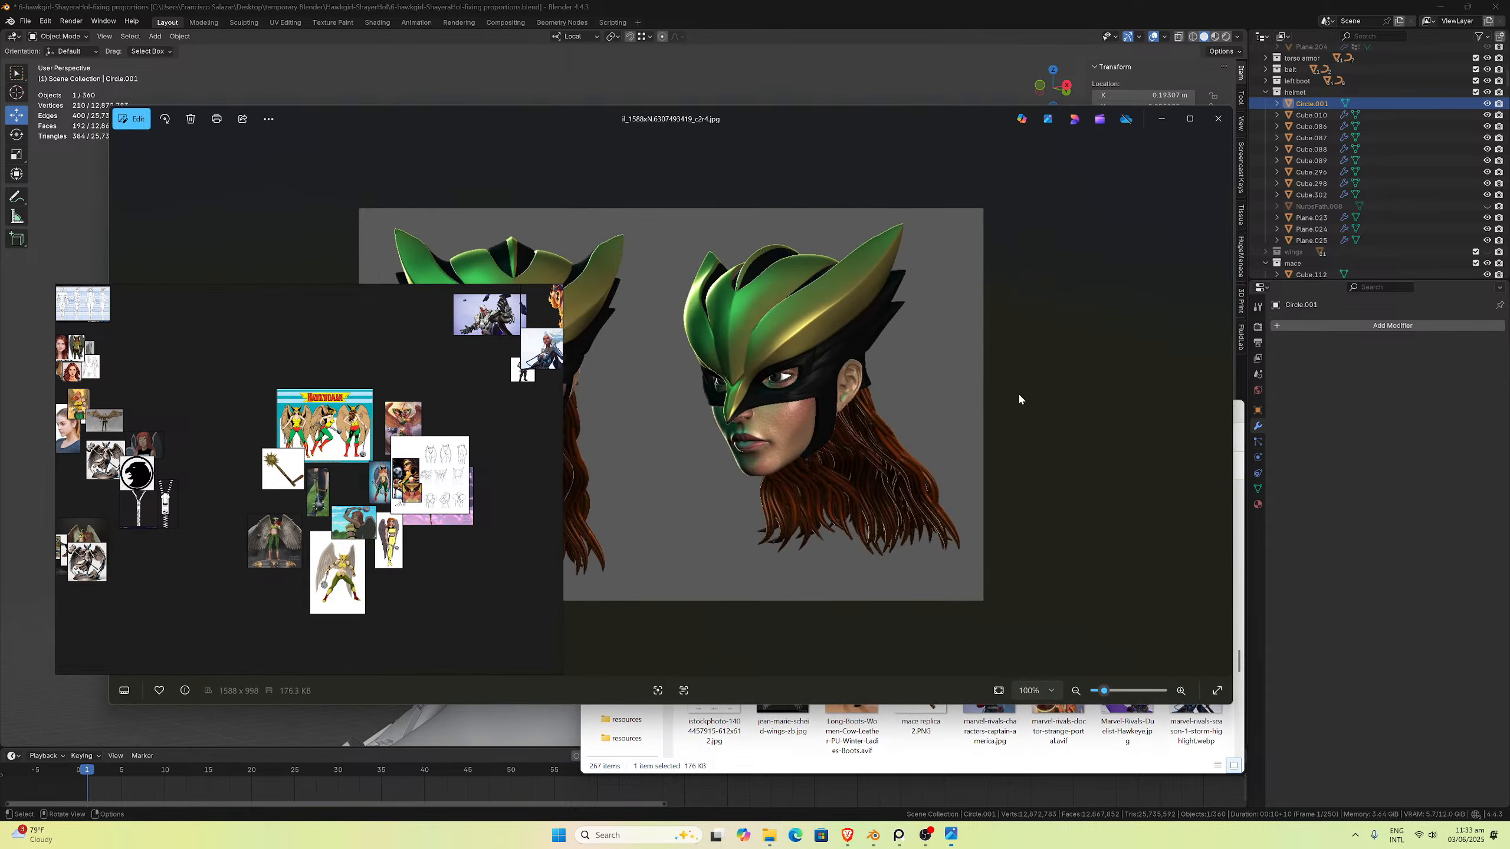
pyautogui.click(1206, 128)
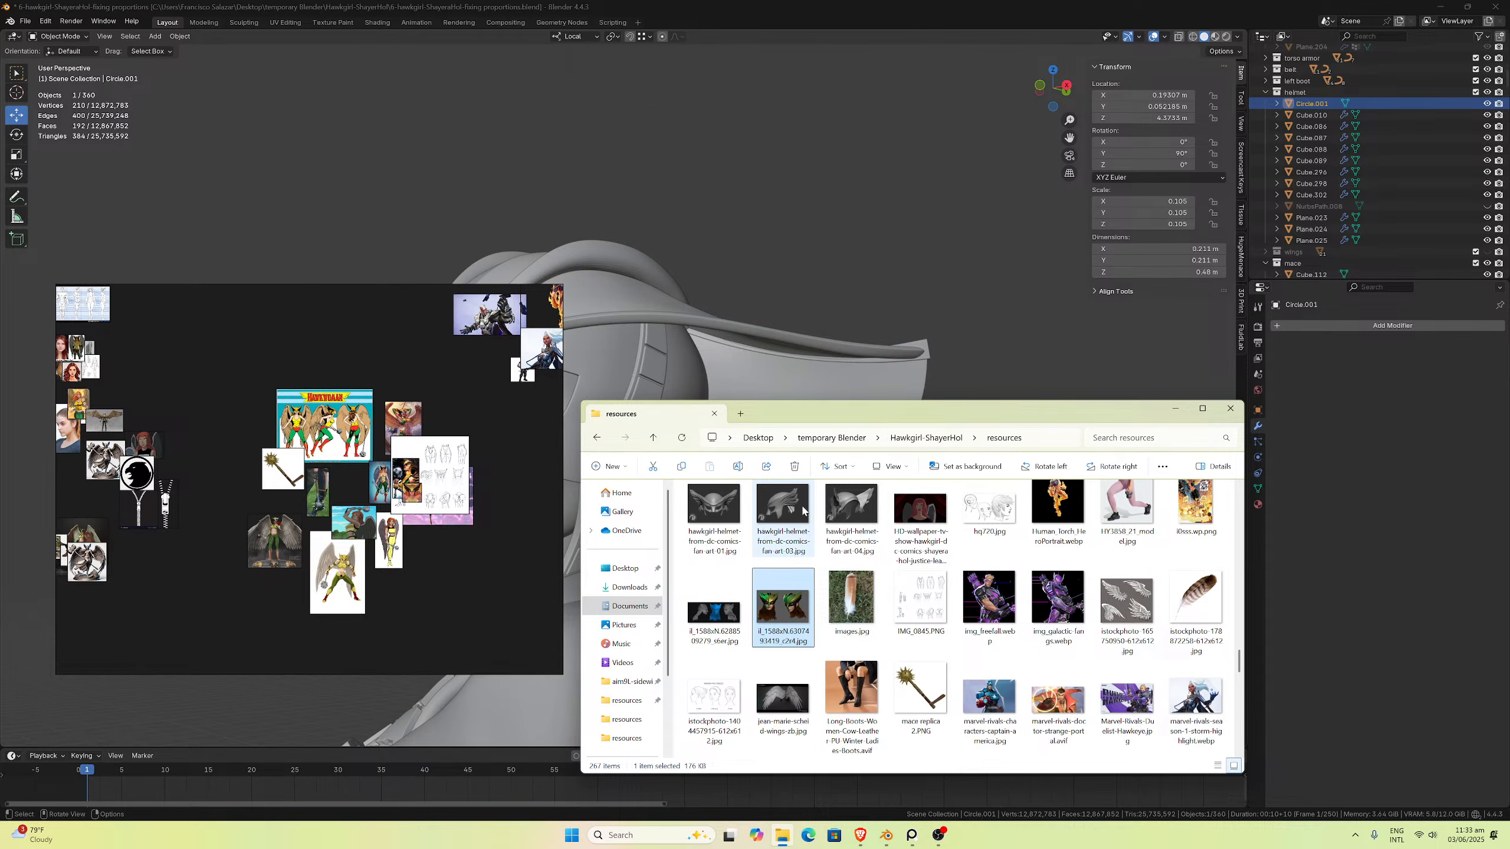
# Step: Look further through the resources folder and examine the full-body Hawkgirl statue image with spread wings, green trousers and red boots
pyautogui.scroll(-1, 950, 643)
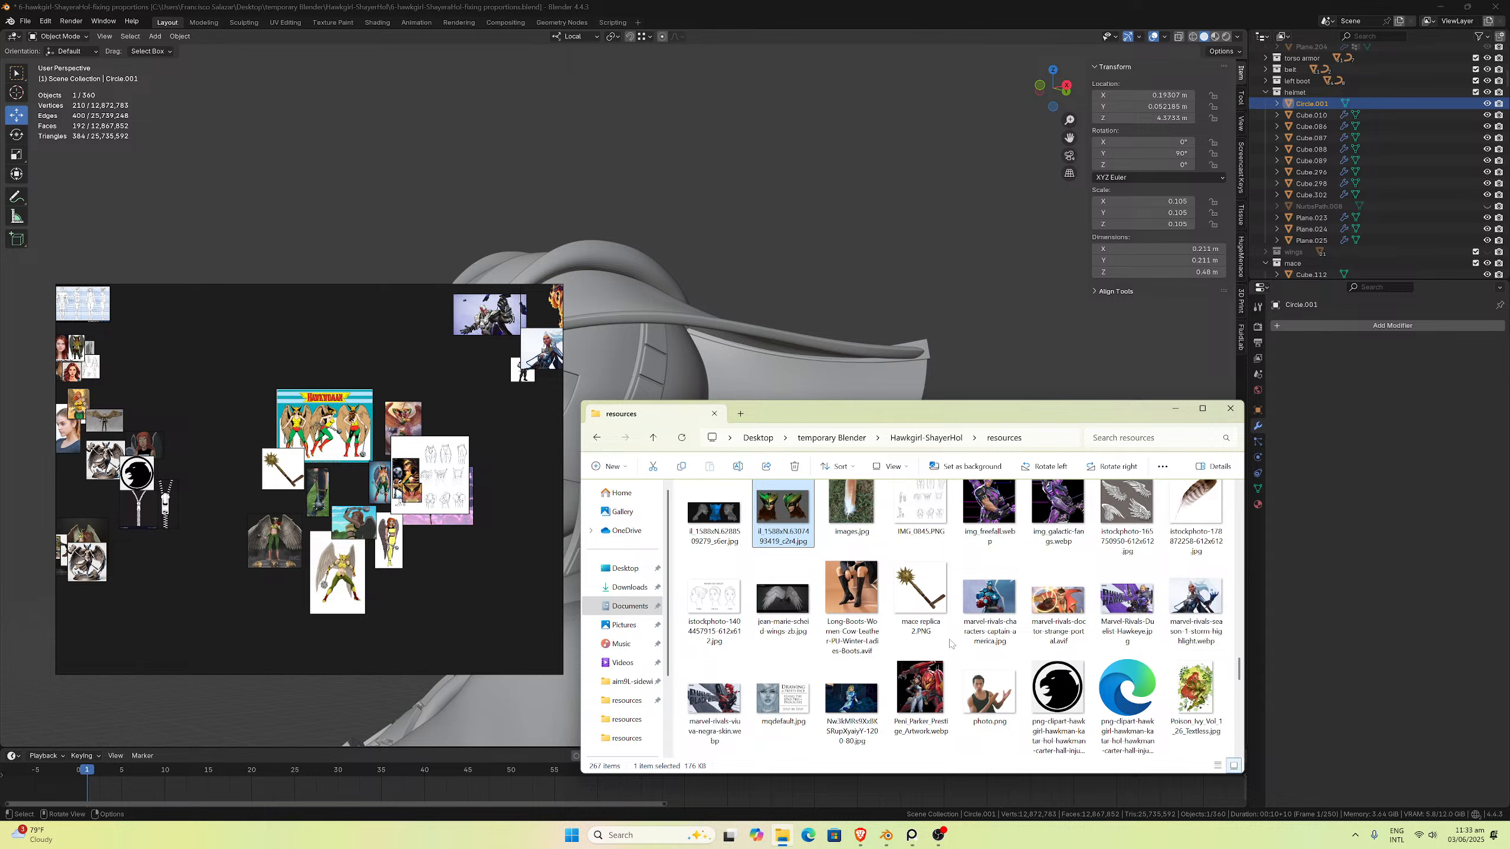
pyautogui.scroll(-2, 949, 644)
pyautogui.scroll(-3, 950, 643)
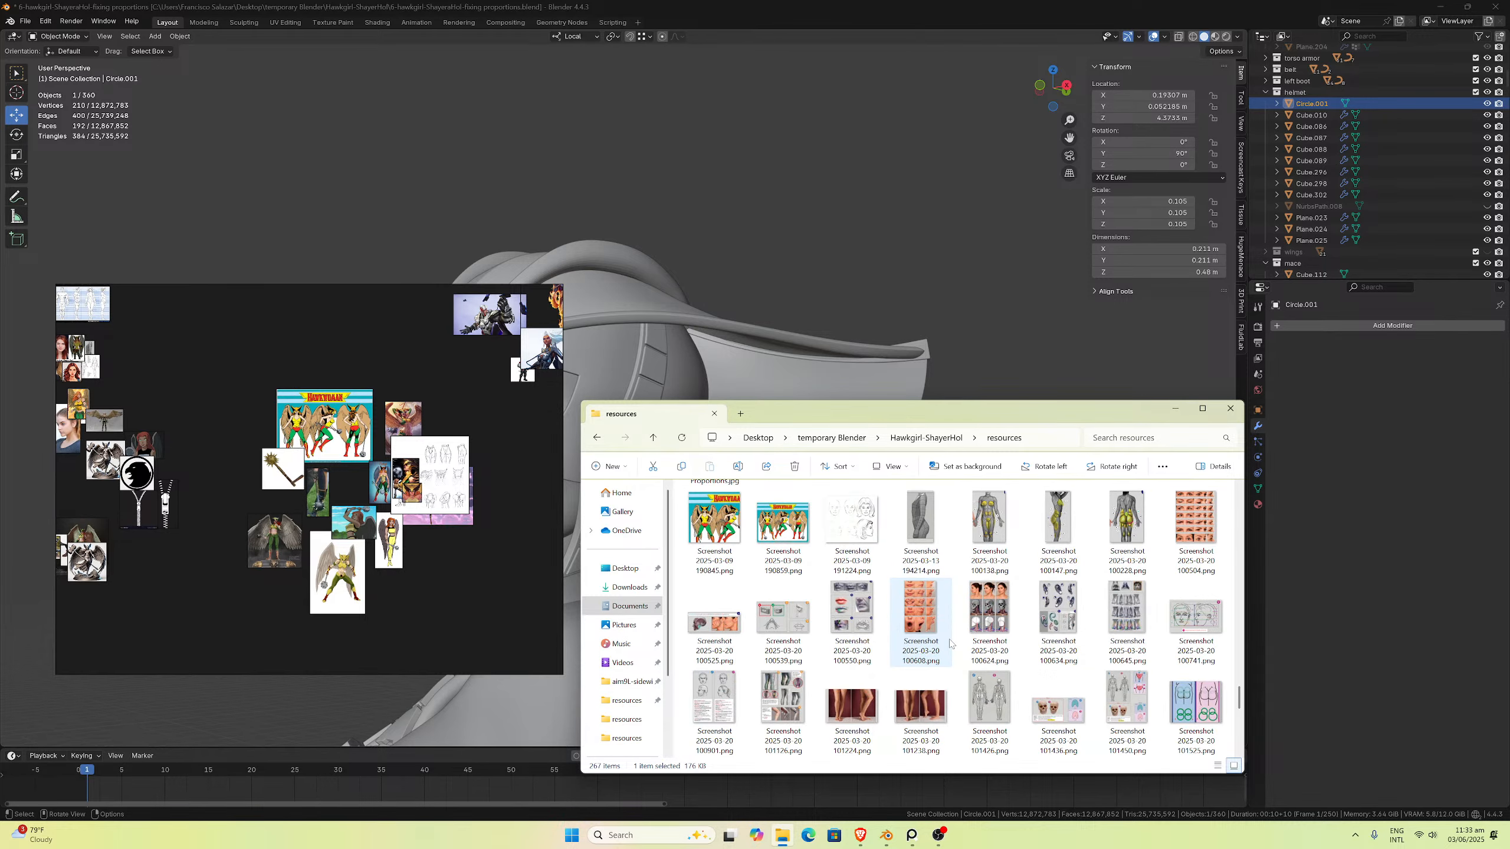
pyautogui.scroll(-2, 949, 644)
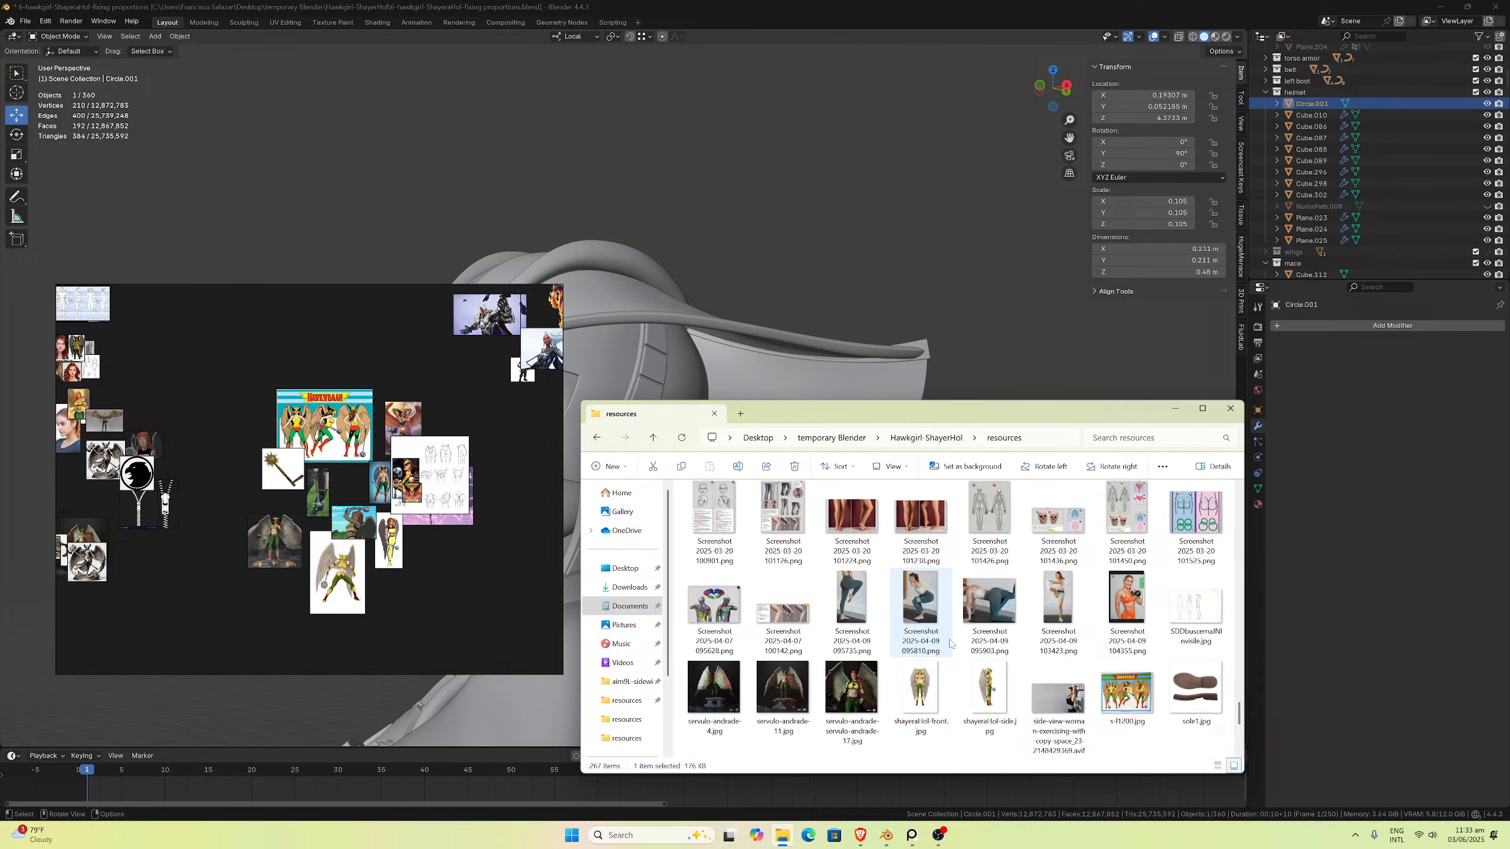
pyautogui.scroll(-1, 950, 643)
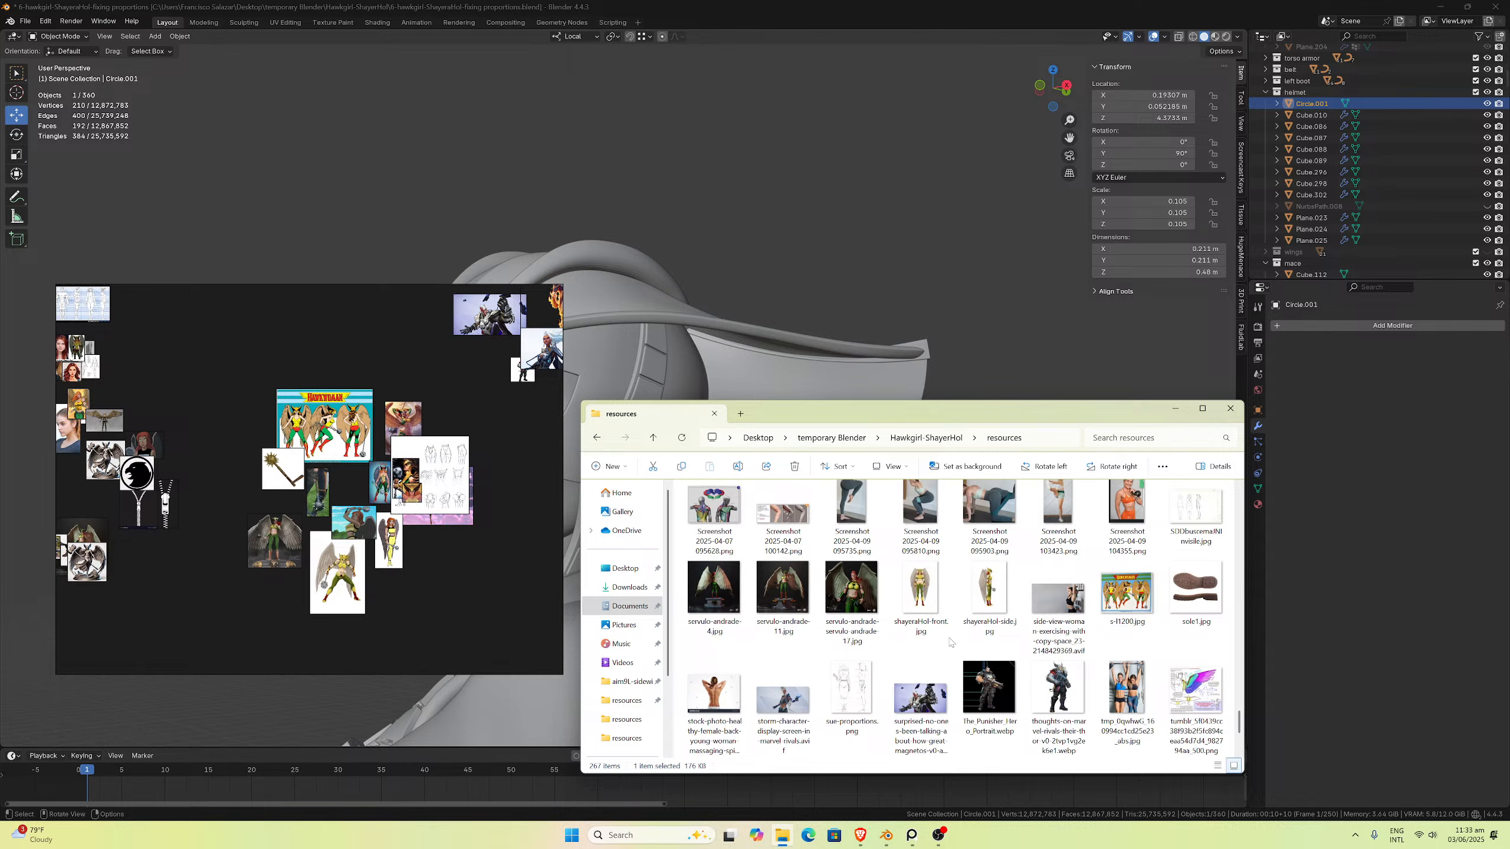
pyautogui.doubleClick(783, 591)
pyautogui.scroll(3, 750, 287)
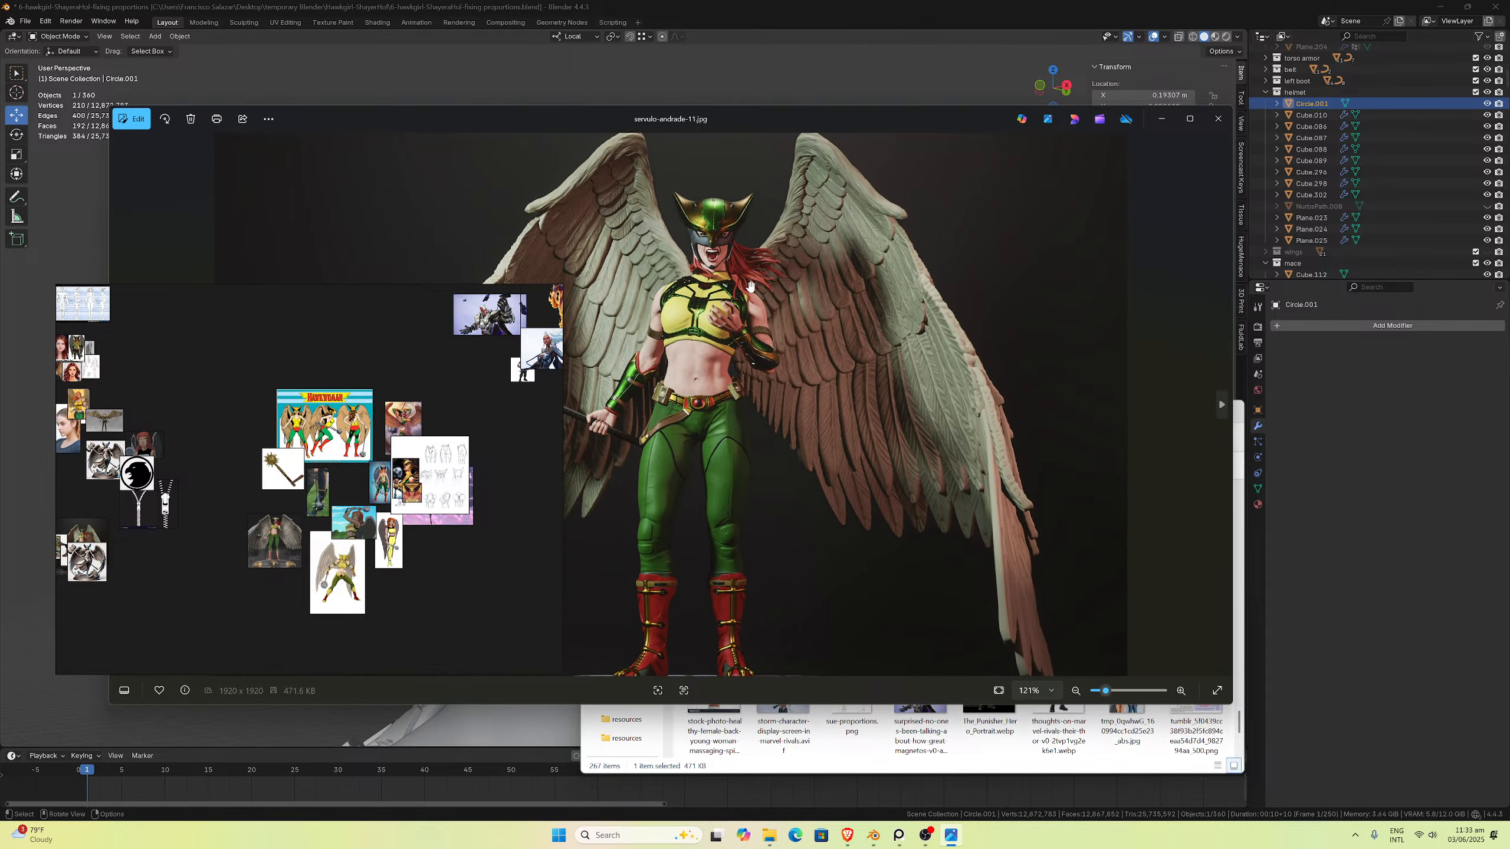
pyautogui.click(1218, 123)
# Step: Examine the cartoon Hawkgirl image with the raised mace near the end of the resources folder
pyautogui.scroll(-1, 1087, 684)
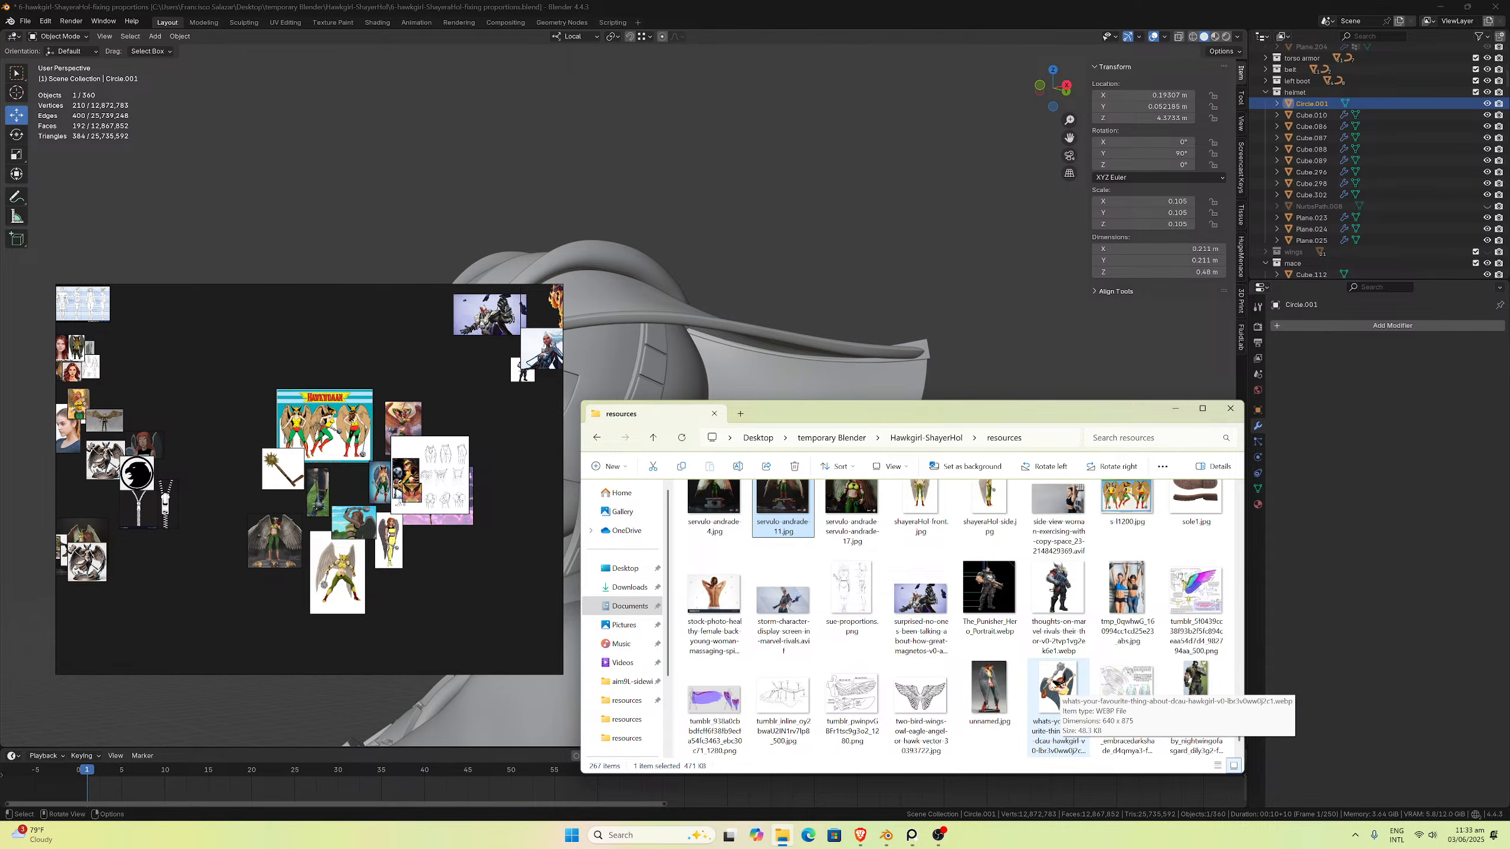
pyautogui.scroll(-1, 1046, 684)
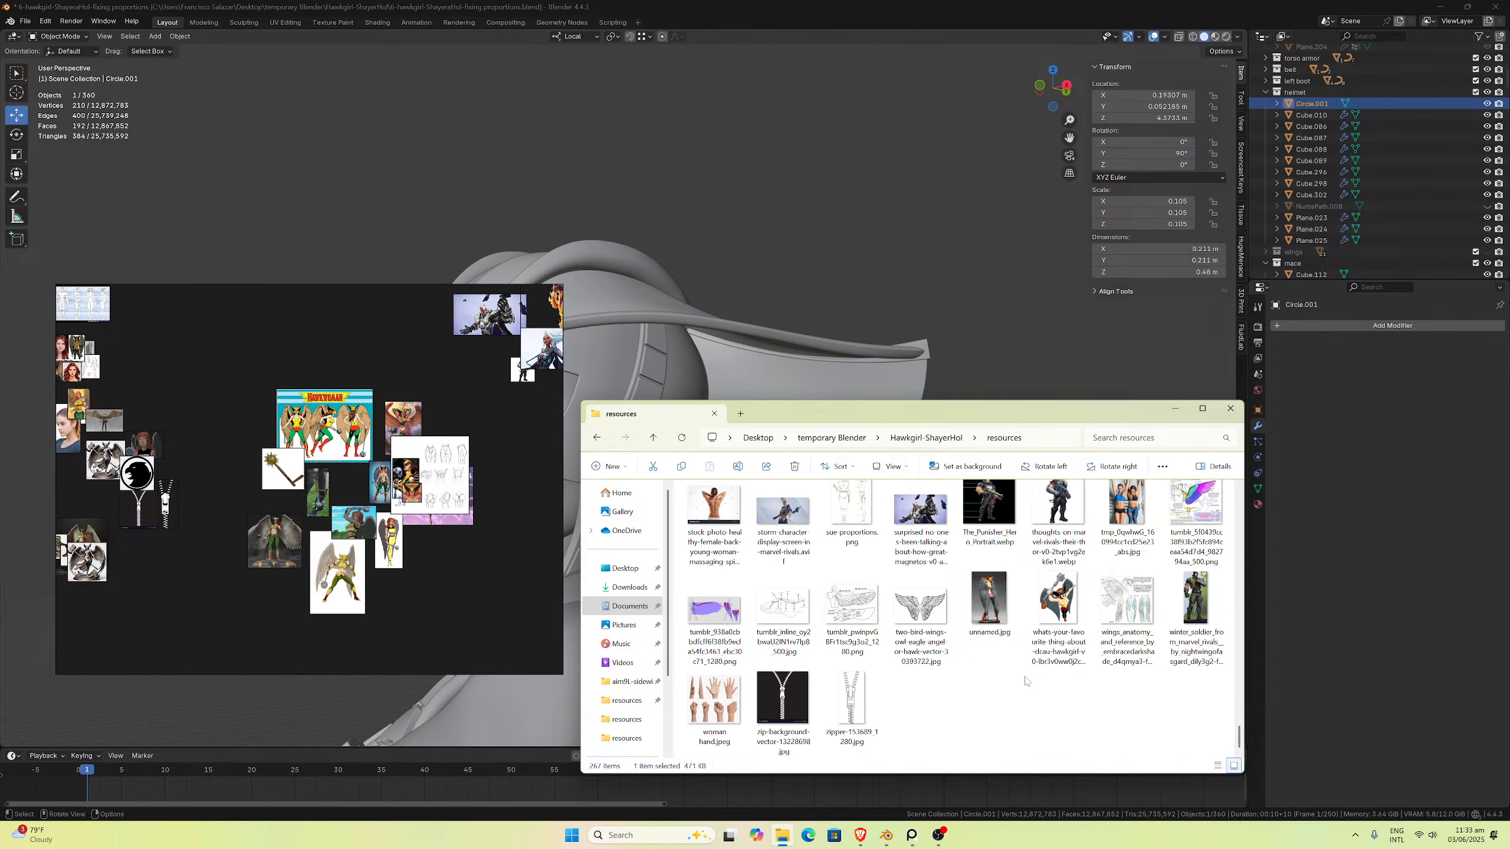
pyautogui.doubleClick(1058, 600)
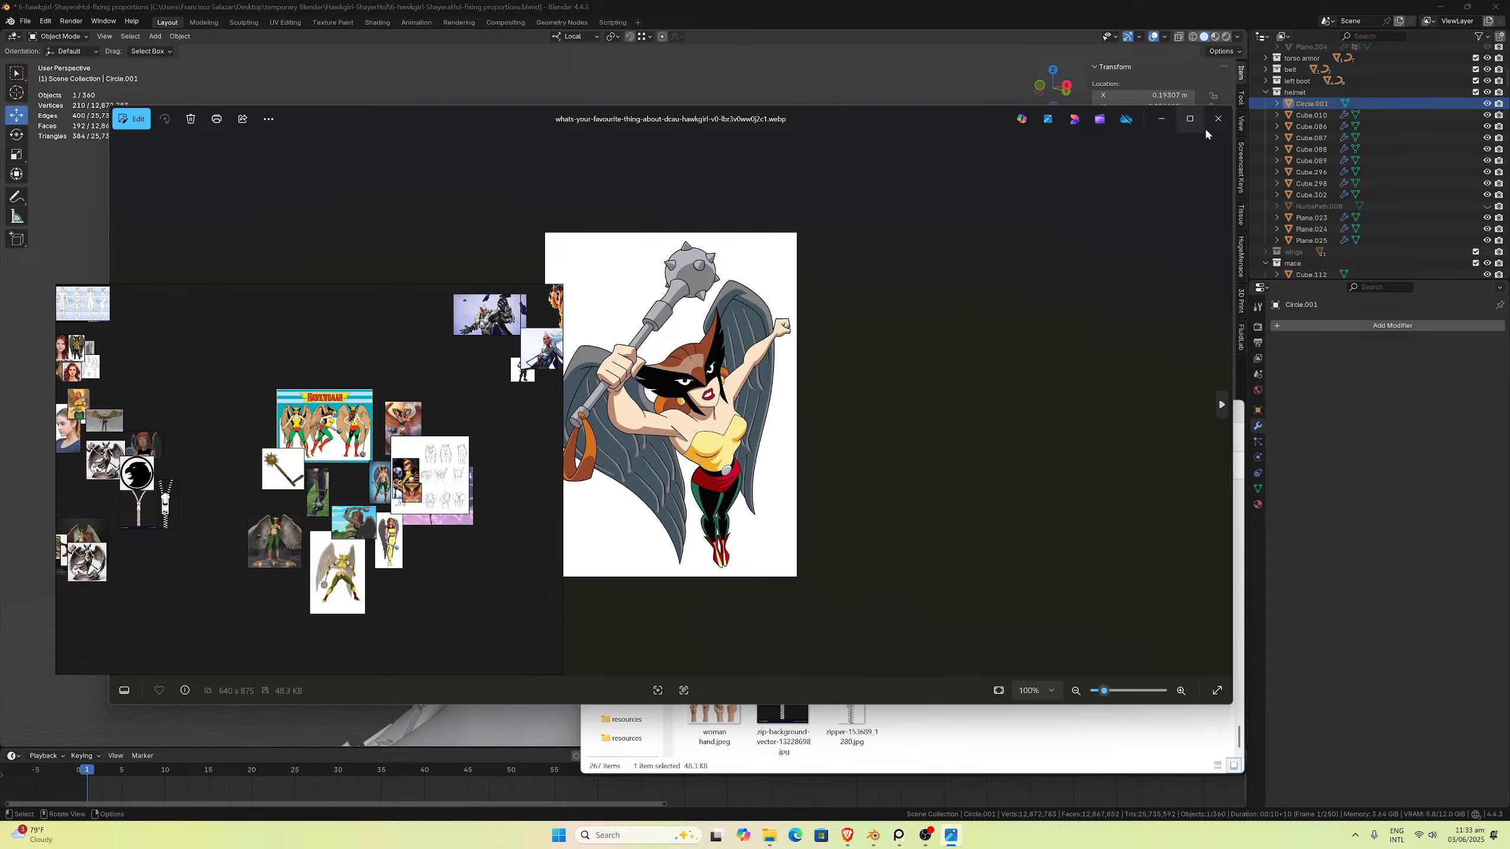
pyautogui.click(1216, 120)
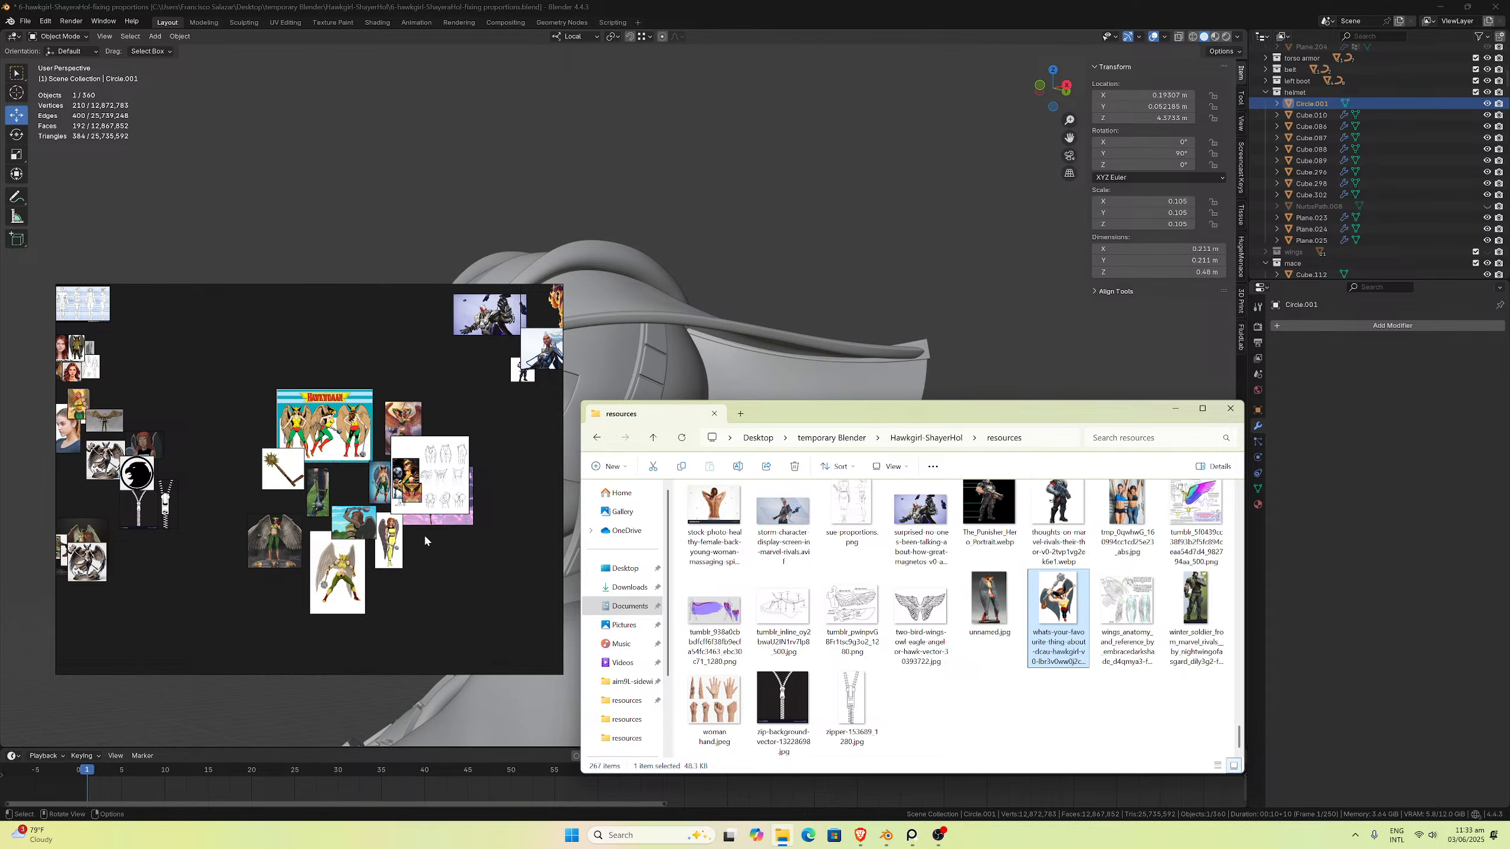
# Step: Find the comic Hawkgirl artwork with the silver-and-gold winged helmet on the reference board and examine the helmet closely
pyautogui.scroll(5, 425, 539)
pyautogui.scroll(-8, 432, 538)
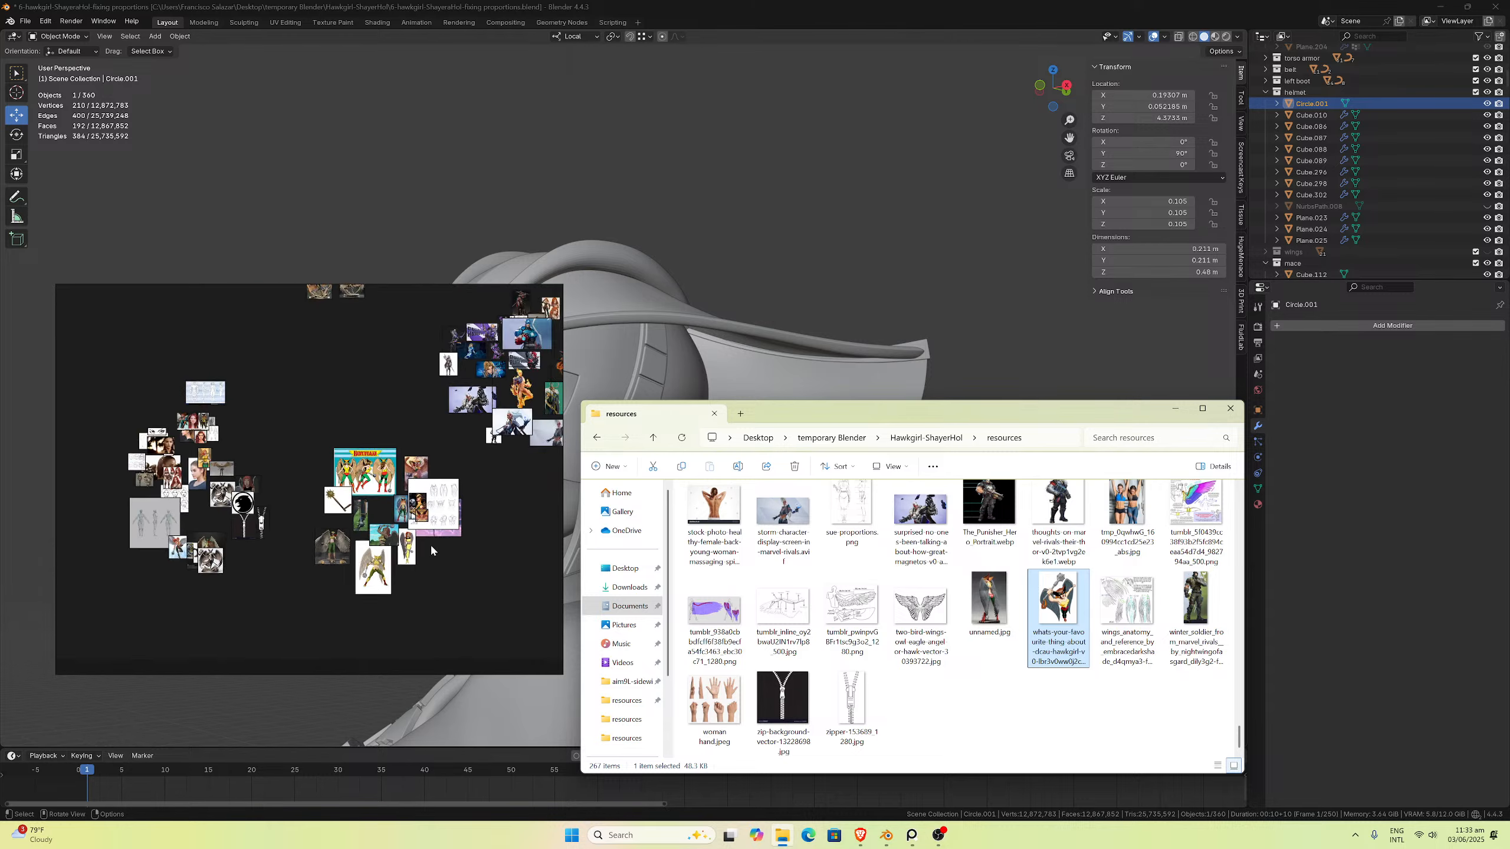
pyautogui.scroll(6, 429, 543)
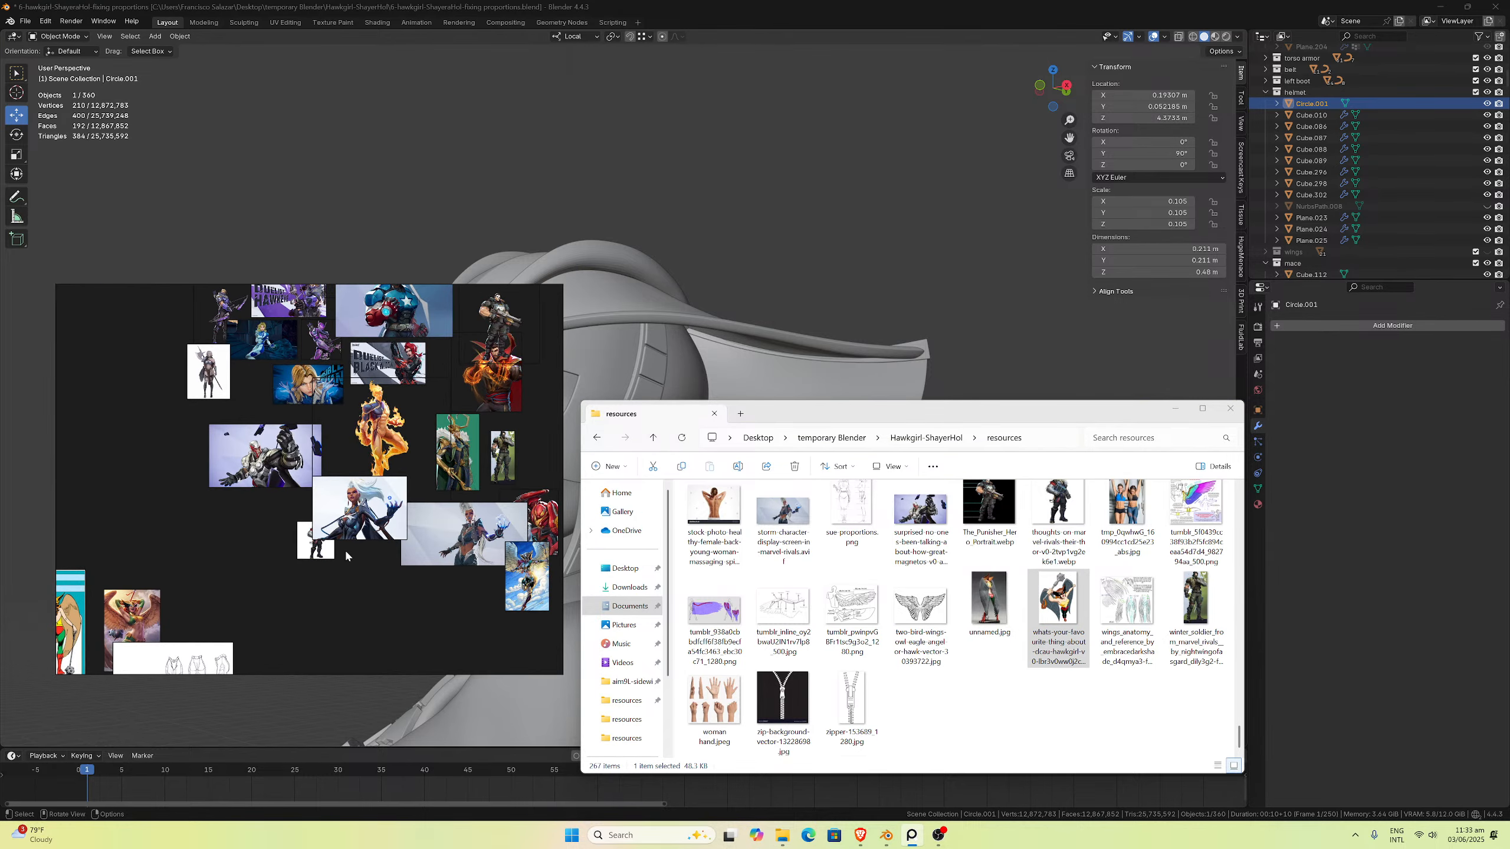
pyautogui.scroll(-3, 344, 549)
pyautogui.scroll(8, 345, 550)
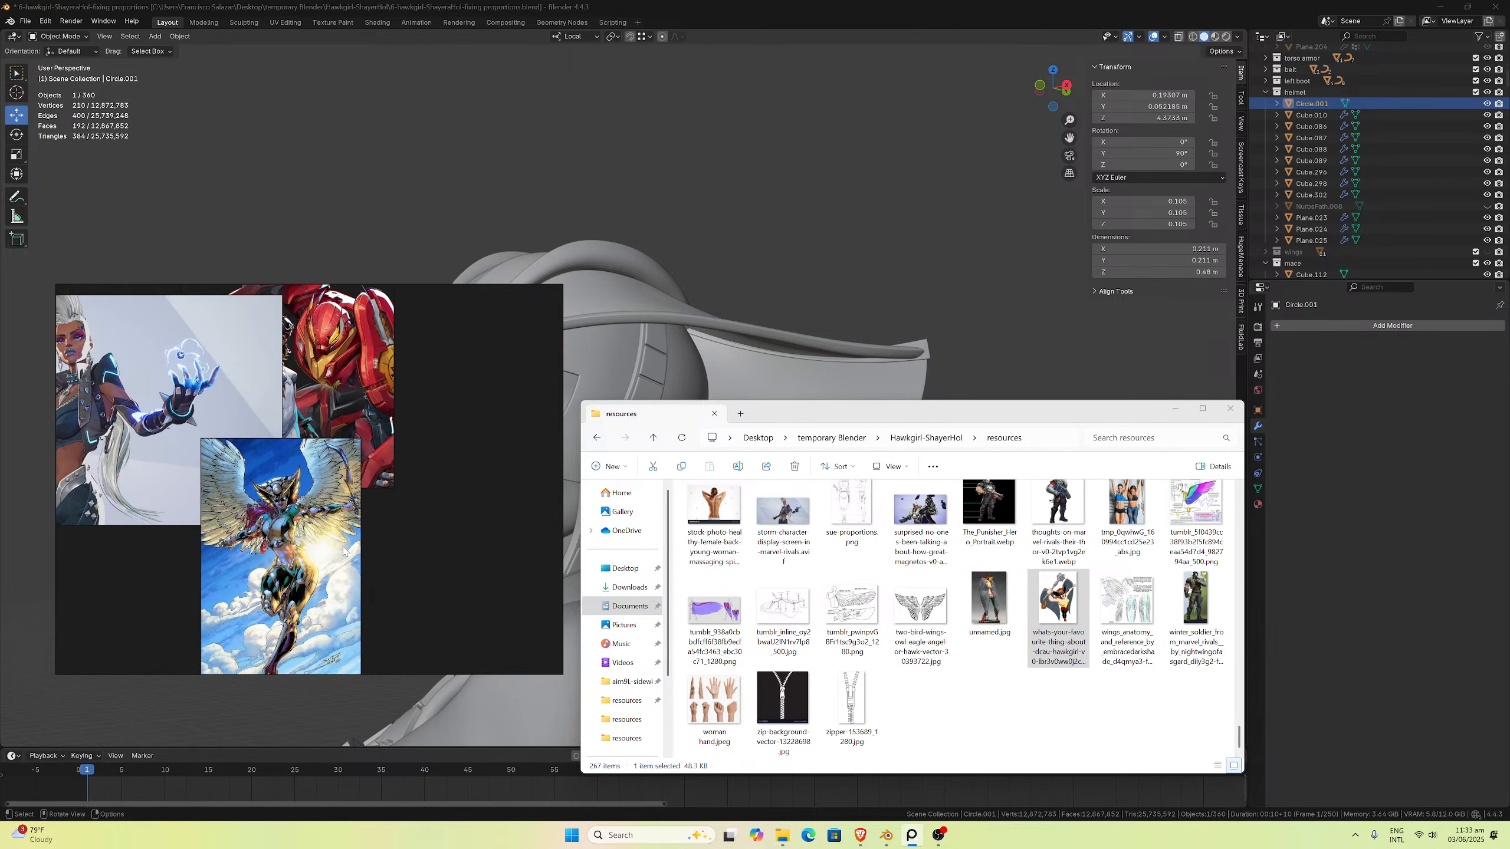
pyautogui.scroll(8, 344, 550)
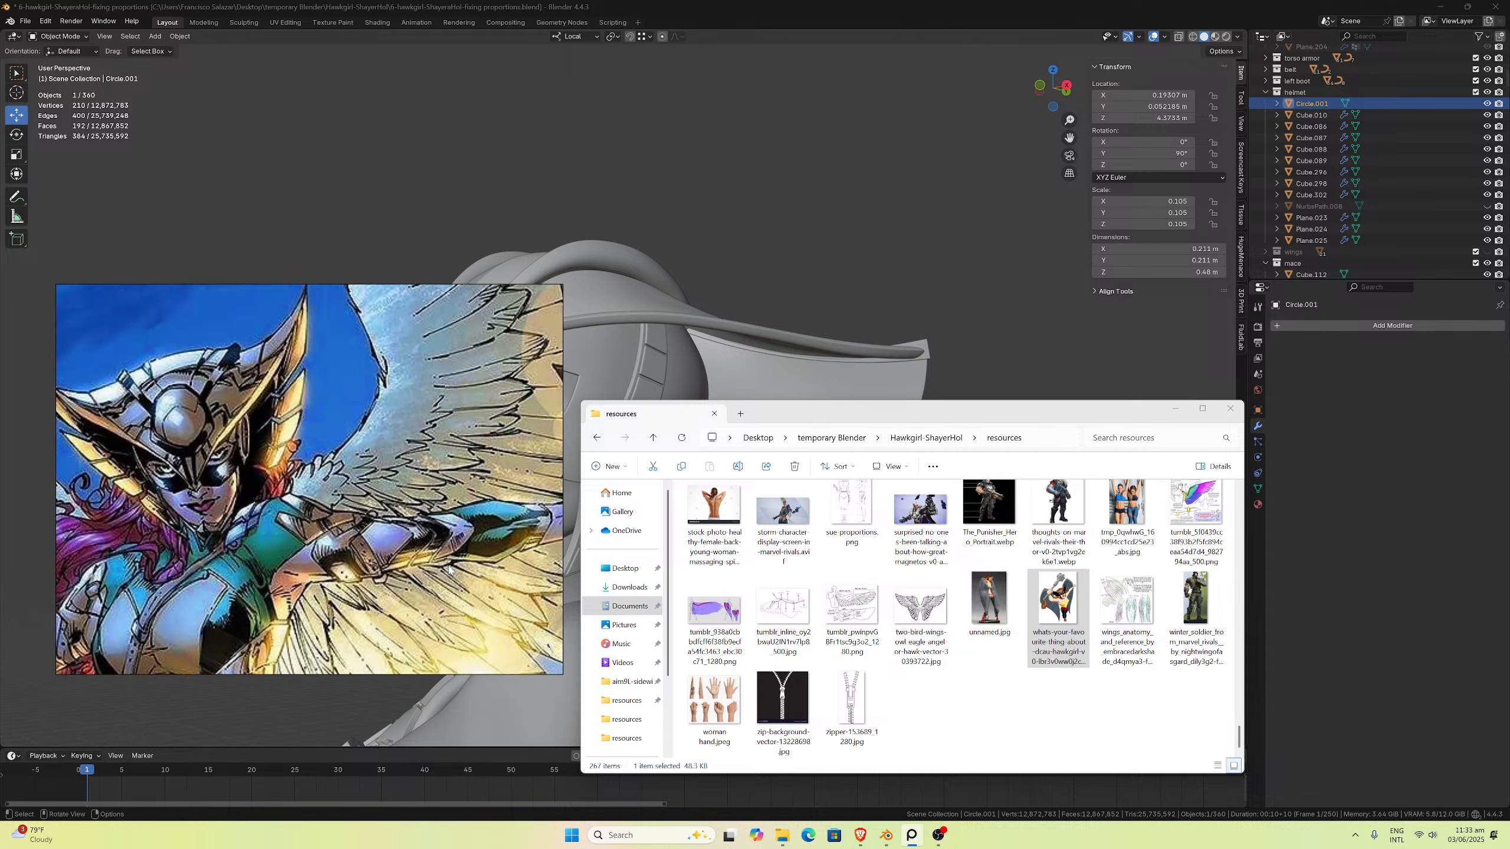
pyautogui.scroll(3, 448, 570)
pyautogui.moveTo(251, 457); pyautogui.dragTo(464, 550, button='middle')
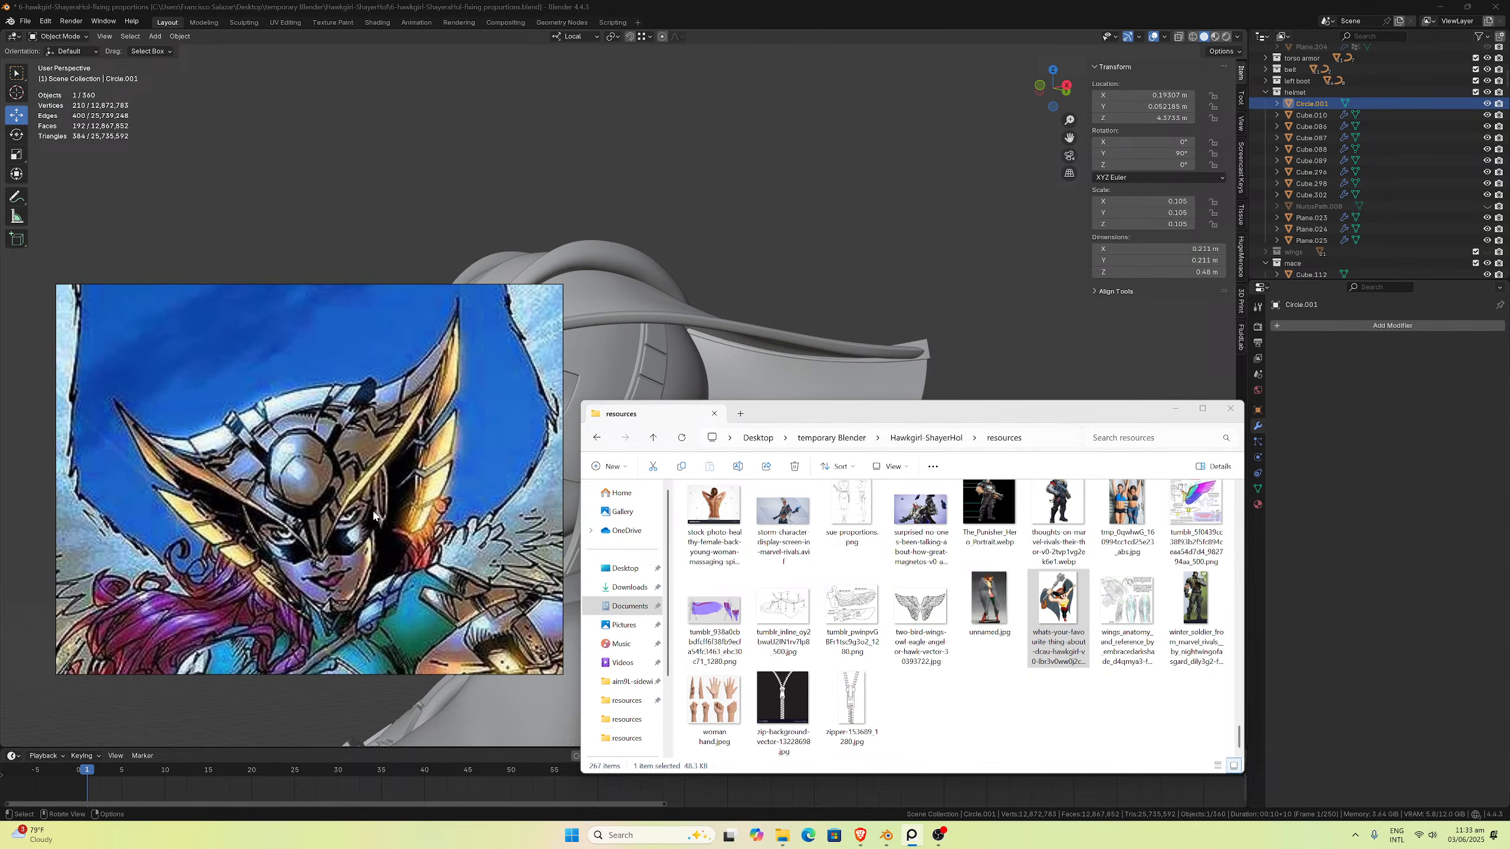
# Step: Return to the Blender scene and move the reference board aside so that the model's helmet is unobstructed
pyautogui.click(864, 243)
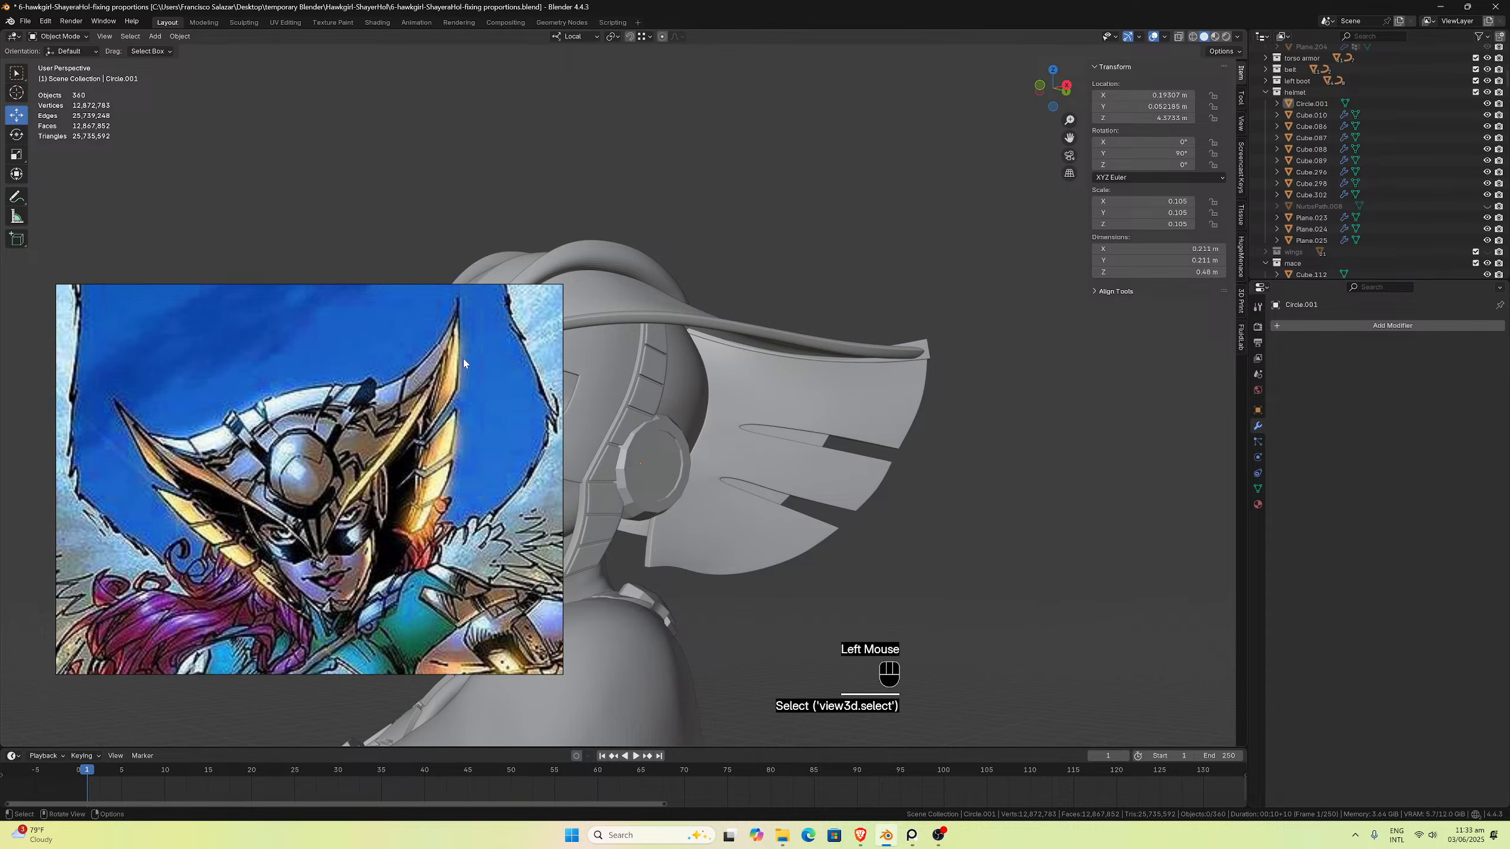
pyautogui.moveTo(418, 292); pyautogui.dragTo(210, 291)
pyautogui.scroll(-2, 728, 404)
pyautogui.moveTo(729, 404); pyautogui.dragTo(616, 421, button='middle')
pyautogui.scroll(2, 616, 421)
# Step: Hide the round ear disc on the helmet and inspect the head from several angles without it
pyautogui.click(698, 450)
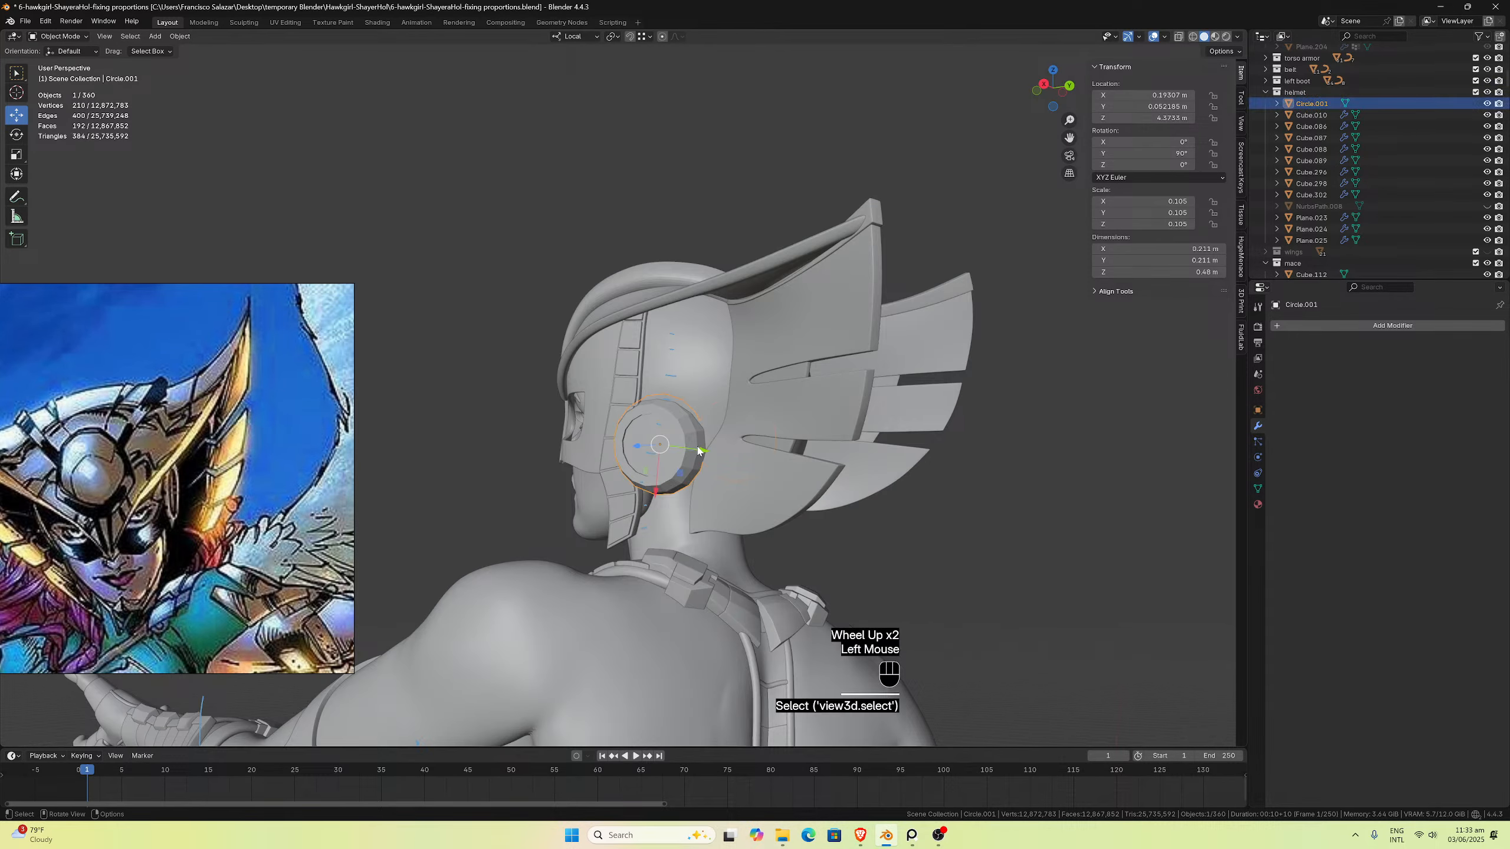
pyautogui.moveTo(698, 449); pyautogui.dragTo(553, 583, button='middle')
pyautogui.press('h')
pyautogui.scroll(-2, 722, 504)
pyautogui.scroll(2, 553, 582)
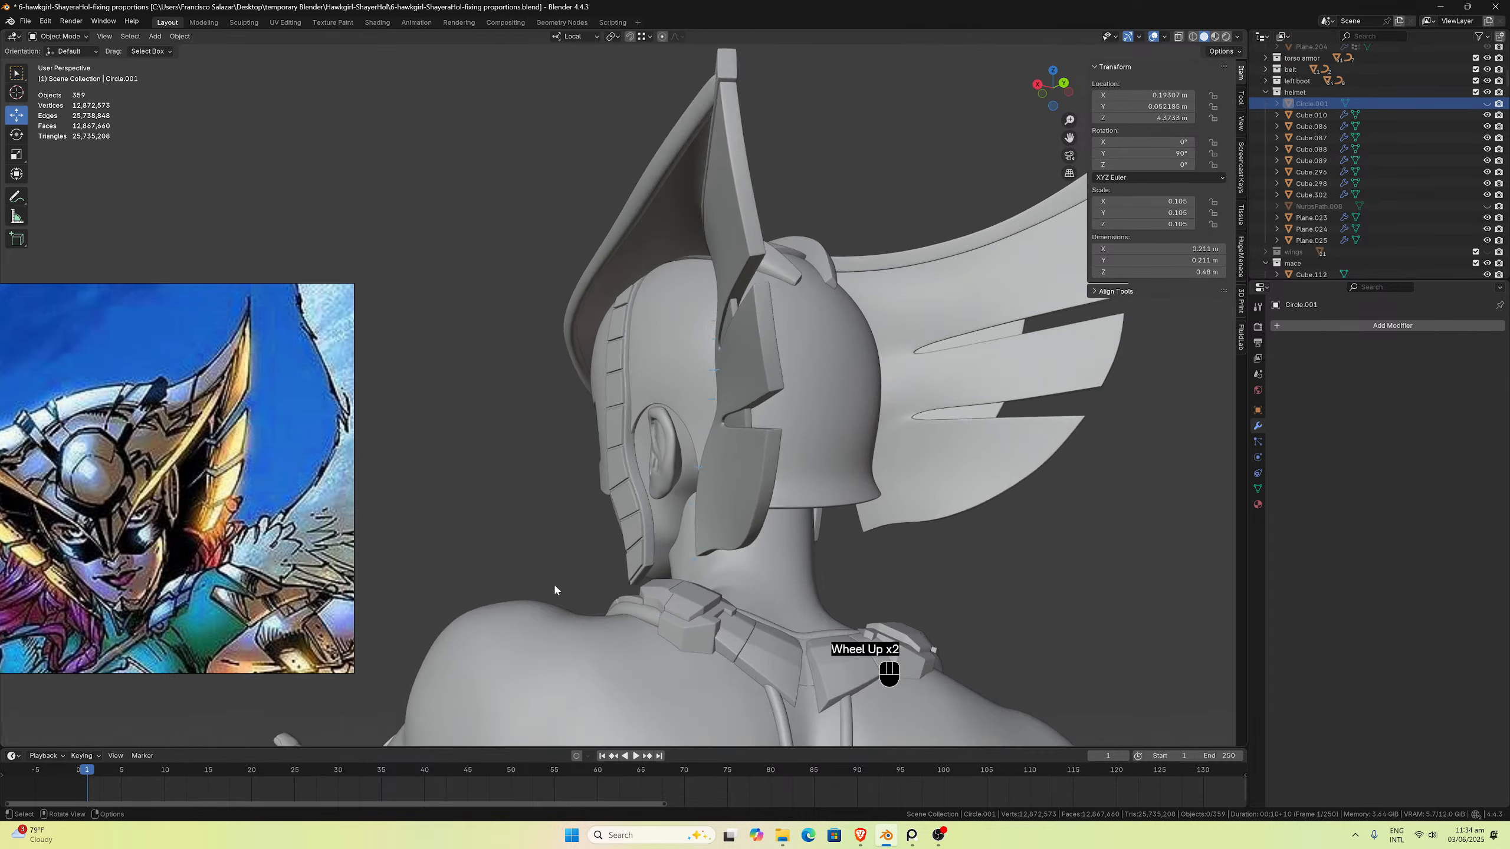
pyautogui.scroll(4, 554, 588)
pyautogui.moveTo(677, 535); pyautogui.dragTo(684, 445, button='middle')
pyautogui.scroll(1, 684, 547)
pyautogui.scroll(-3, 685, 547)
pyautogui.scroll(-2, 734, 491)
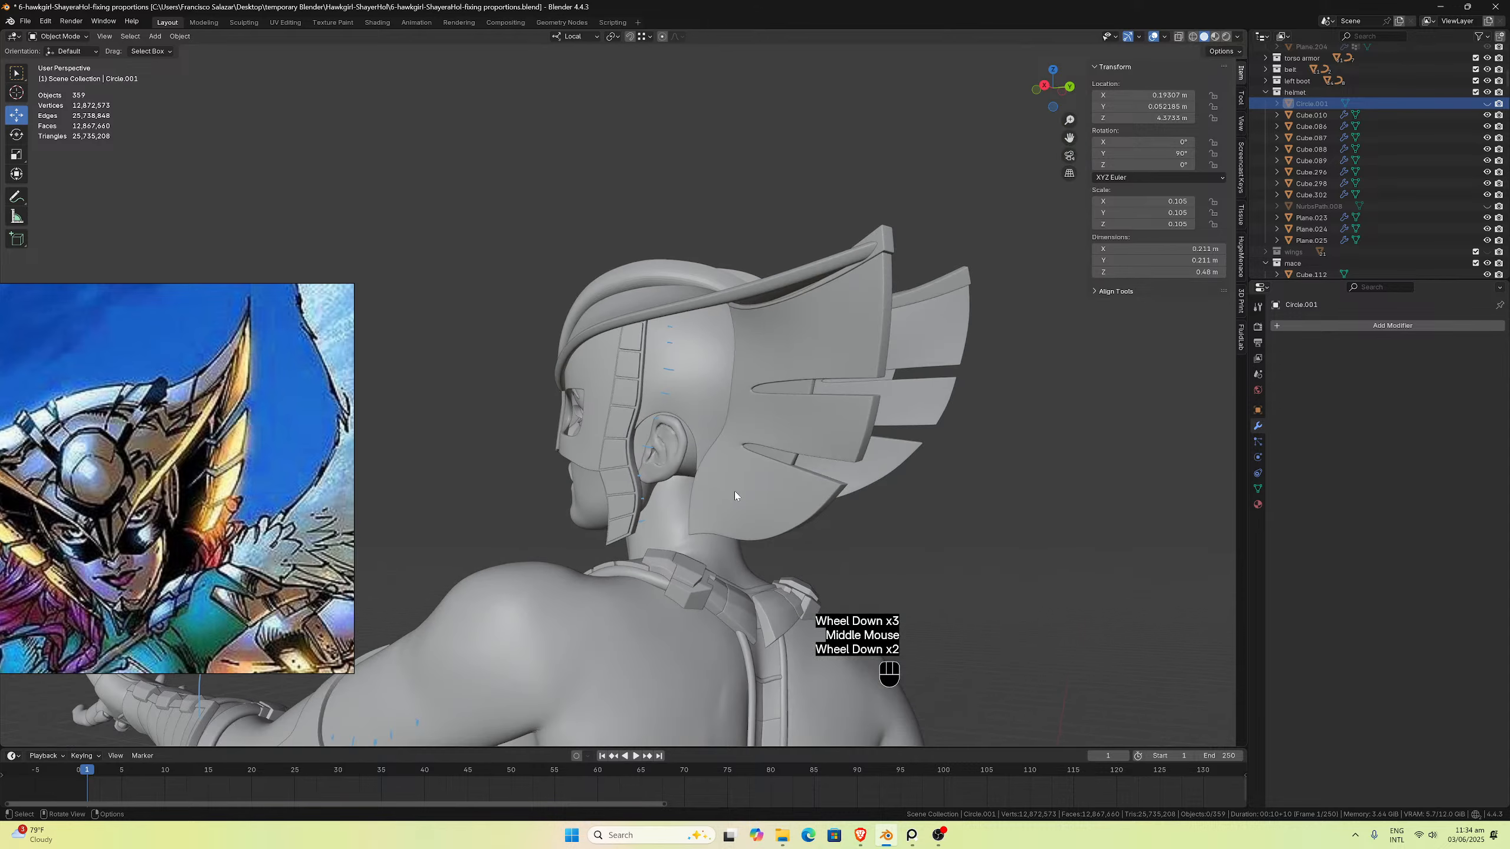
pyautogui.moveTo(735, 491)
pyautogui.mouseDown(button='middle')
pyautogui.moveTo(799, 478)
pyautogui.moveTo(973, 505)
pyautogui.moveTo(1007, 525)
pyautogui.moveTo(748, 481)
pyautogui.mouseUp(button='middle')
pyautogui.scroll(-3, 1005, 520)
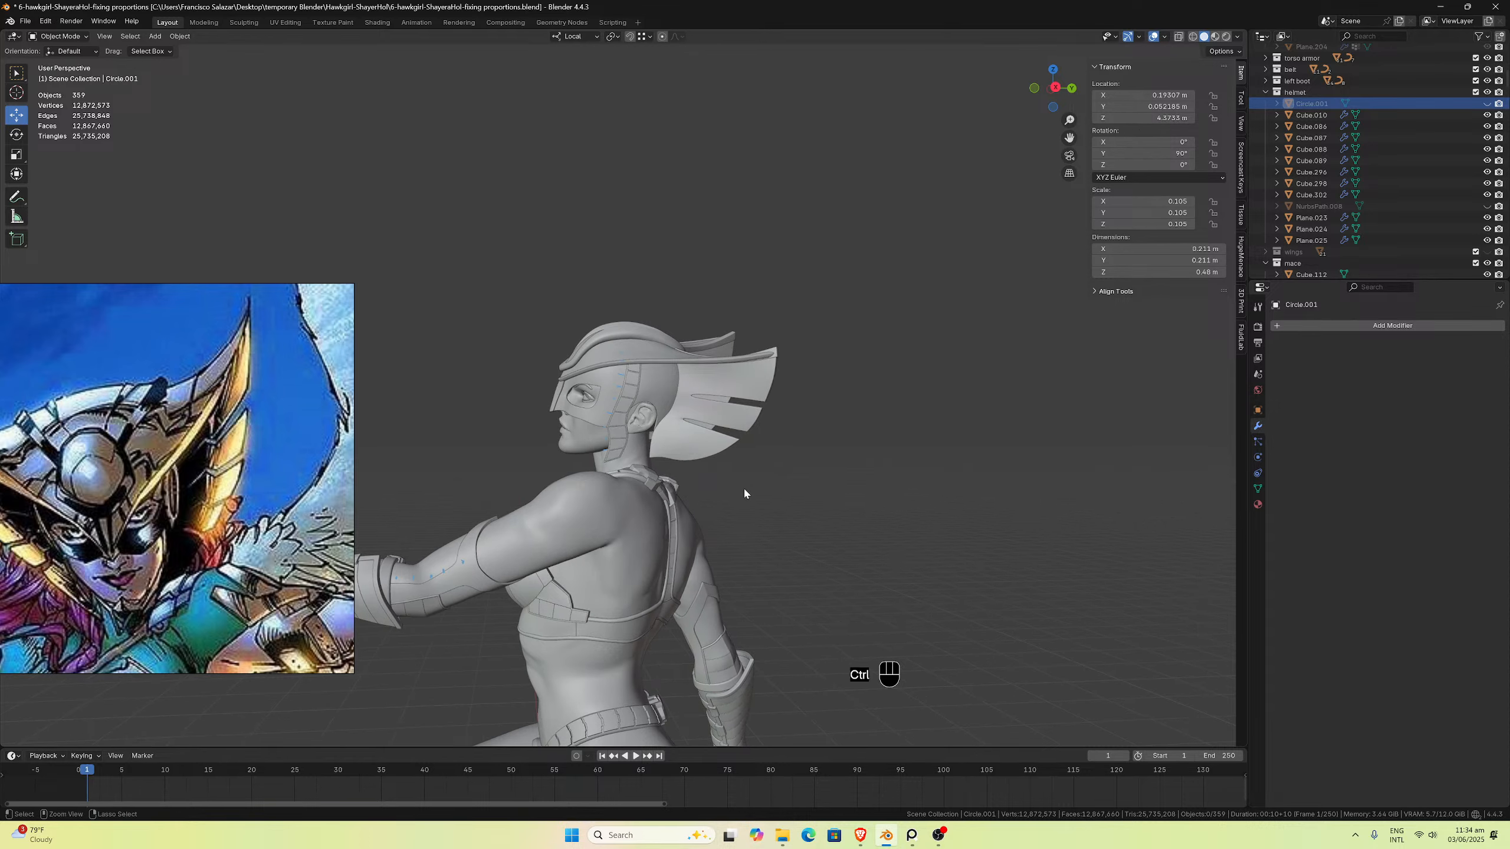
# Step: Undo the hiding of the ear disc, comparing the helmet with and without it
pyautogui.hotkey('ctrl', 'z')
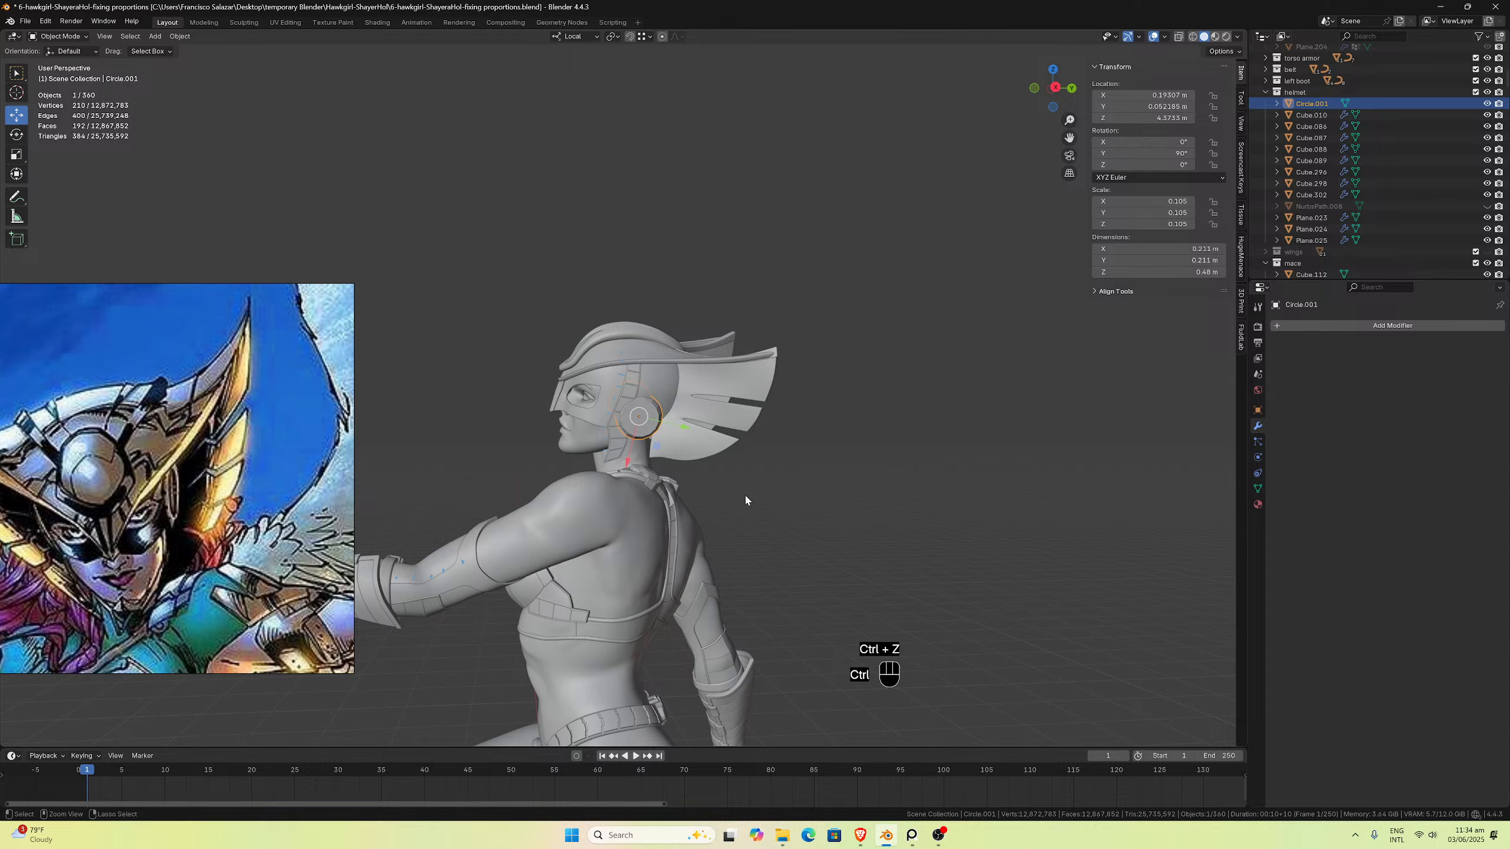
pyautogui.hotkey('ctrl', 'shift', 'z')
pyautogui.hotkey('ctrl', 'z')
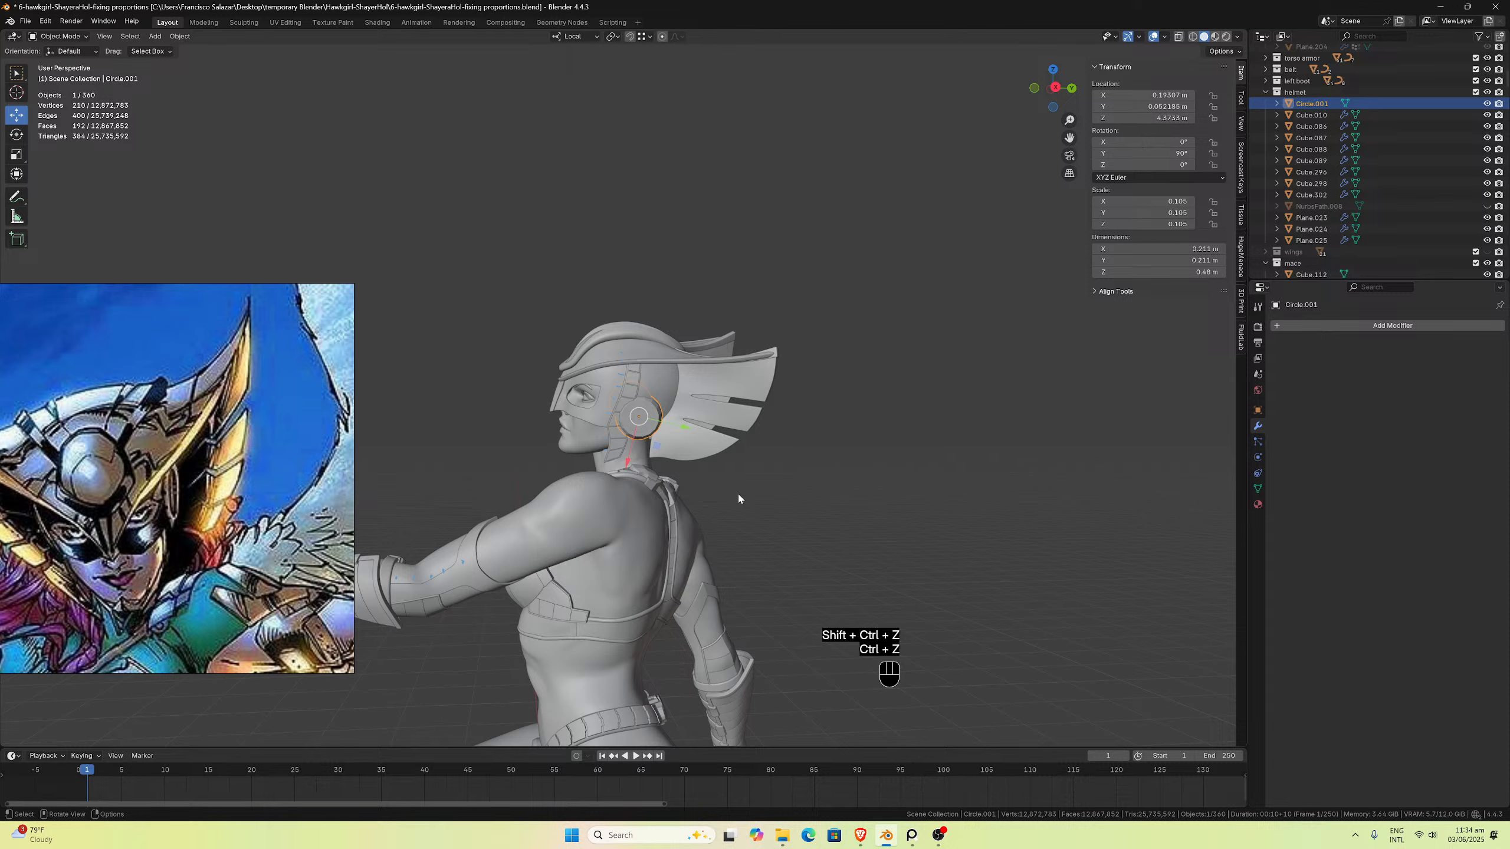
# Step: Isolate the helmet shell, the split side wings, the cheek-guard bands and the ear discs in local view
pyautogui.moveTo(737, 492); pyautogui.dragTo(648, 452, button='middle')
pyautogui.scroll(3, 720, 473)
pyautogui.scroll(2, 705, 507)
pyautogui.click(747, 435)
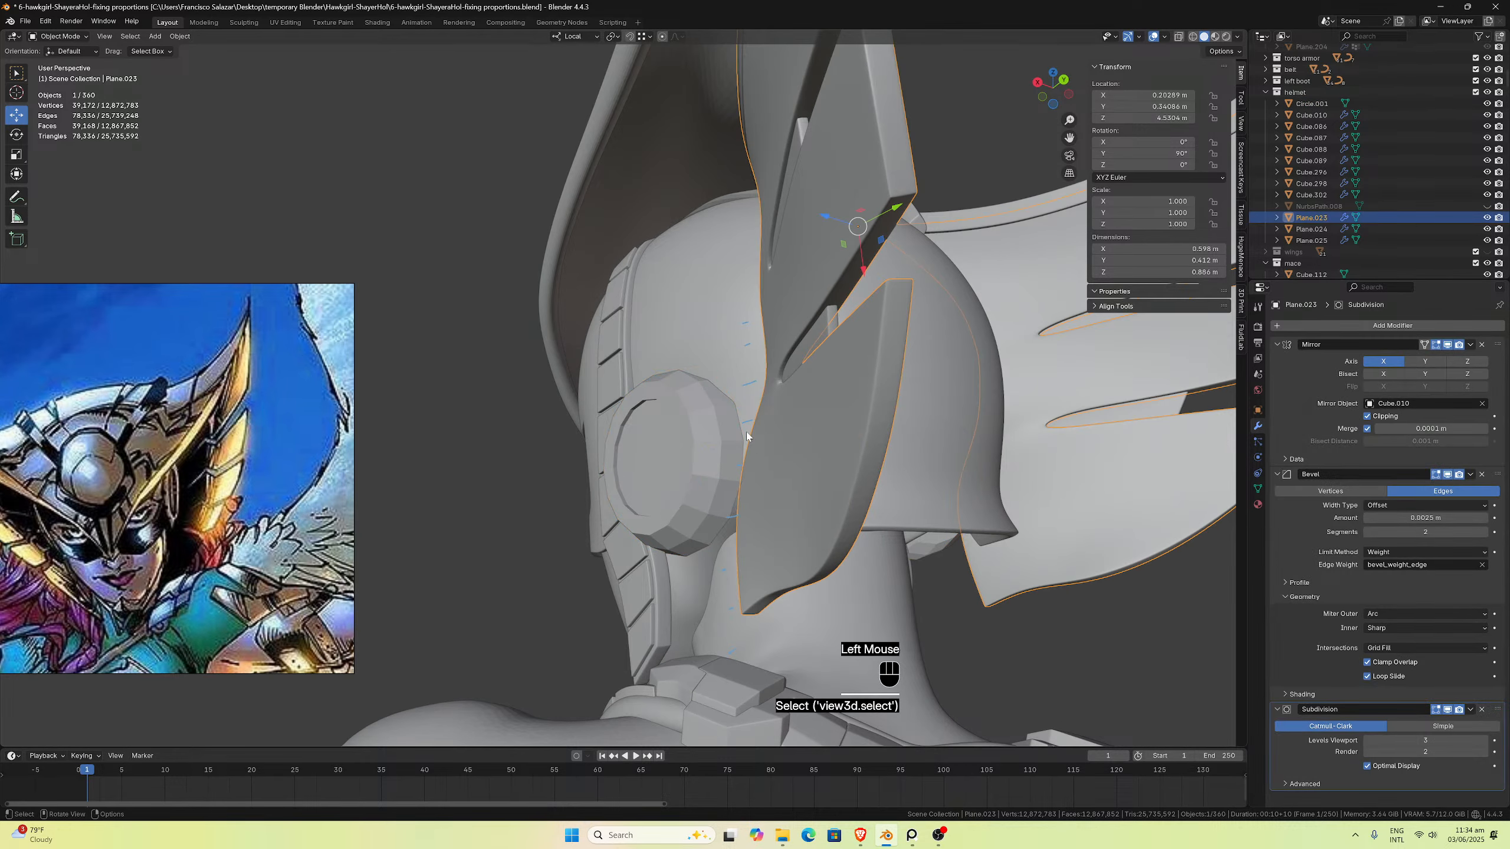
pyautogui.keyDown('shift'); pyautogui.click(720, 377); pyautogui.keyUp('shift')
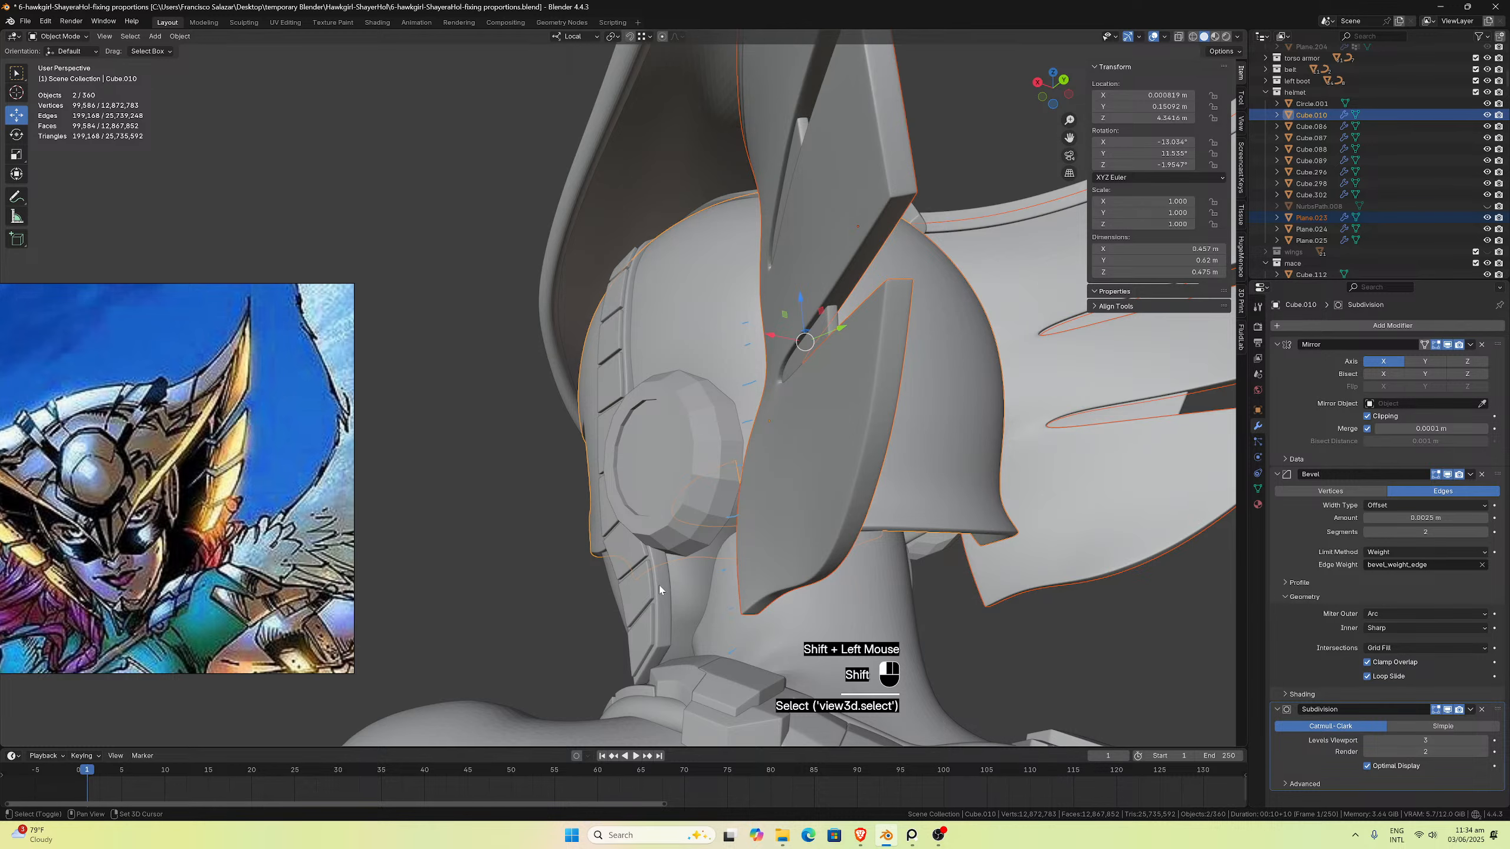
pyautogui.keyDown('shift'); pyautogui.click(697, 471); pyautogui.keyUp('shift')
pyautogui.keyDown('shift'); pyautogui.click(711, 437); pyautogui.keyUp('shift')
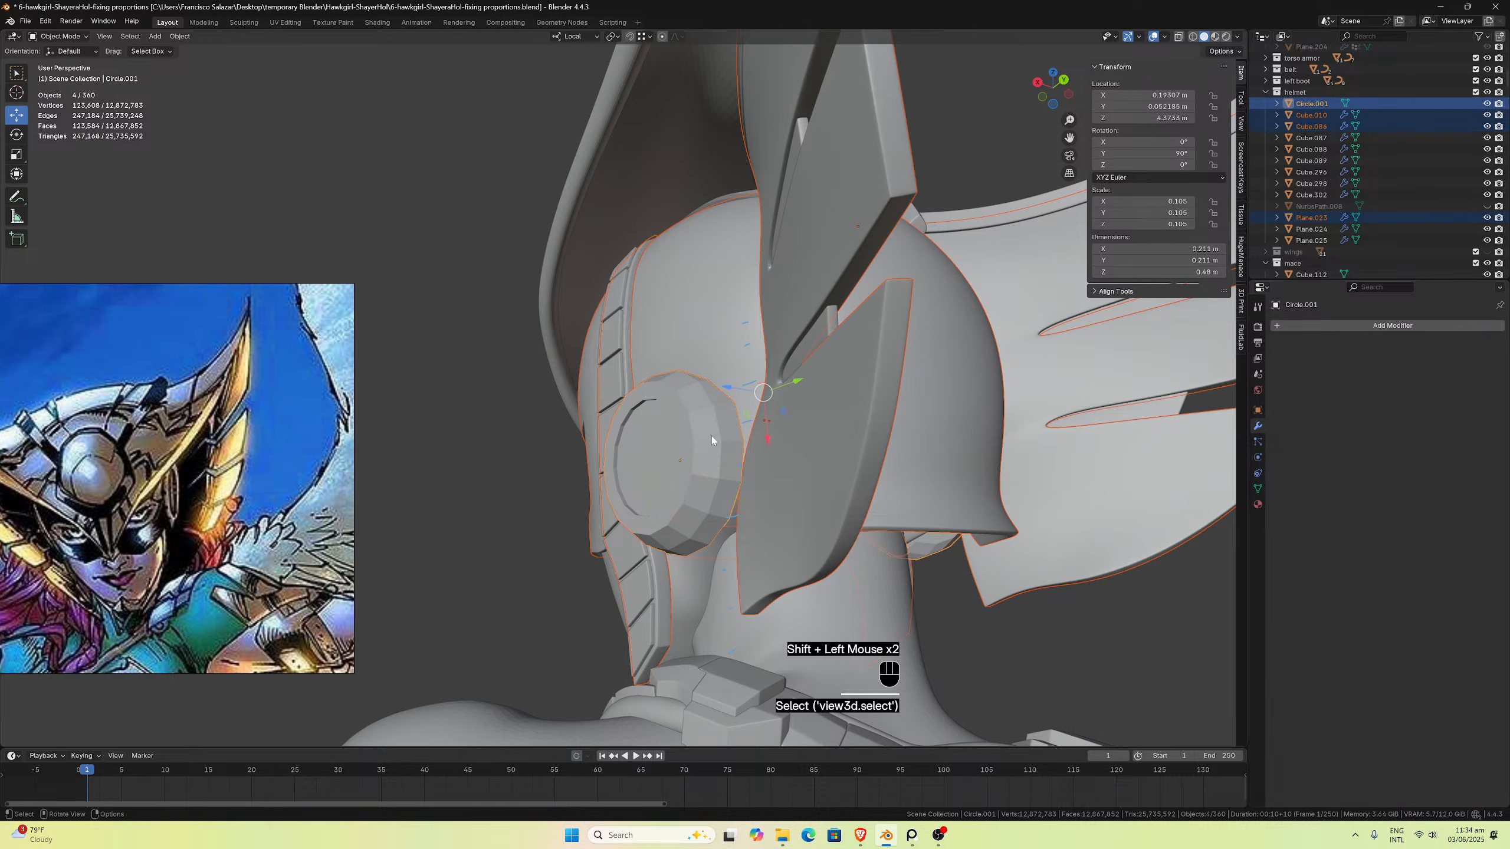
pyautogui.press('/')
pyautogui.moveTo(683, 417); pyautogui.dragTo(618, 373, button='middle')
pyautogui.scroll(3, 819, 312)
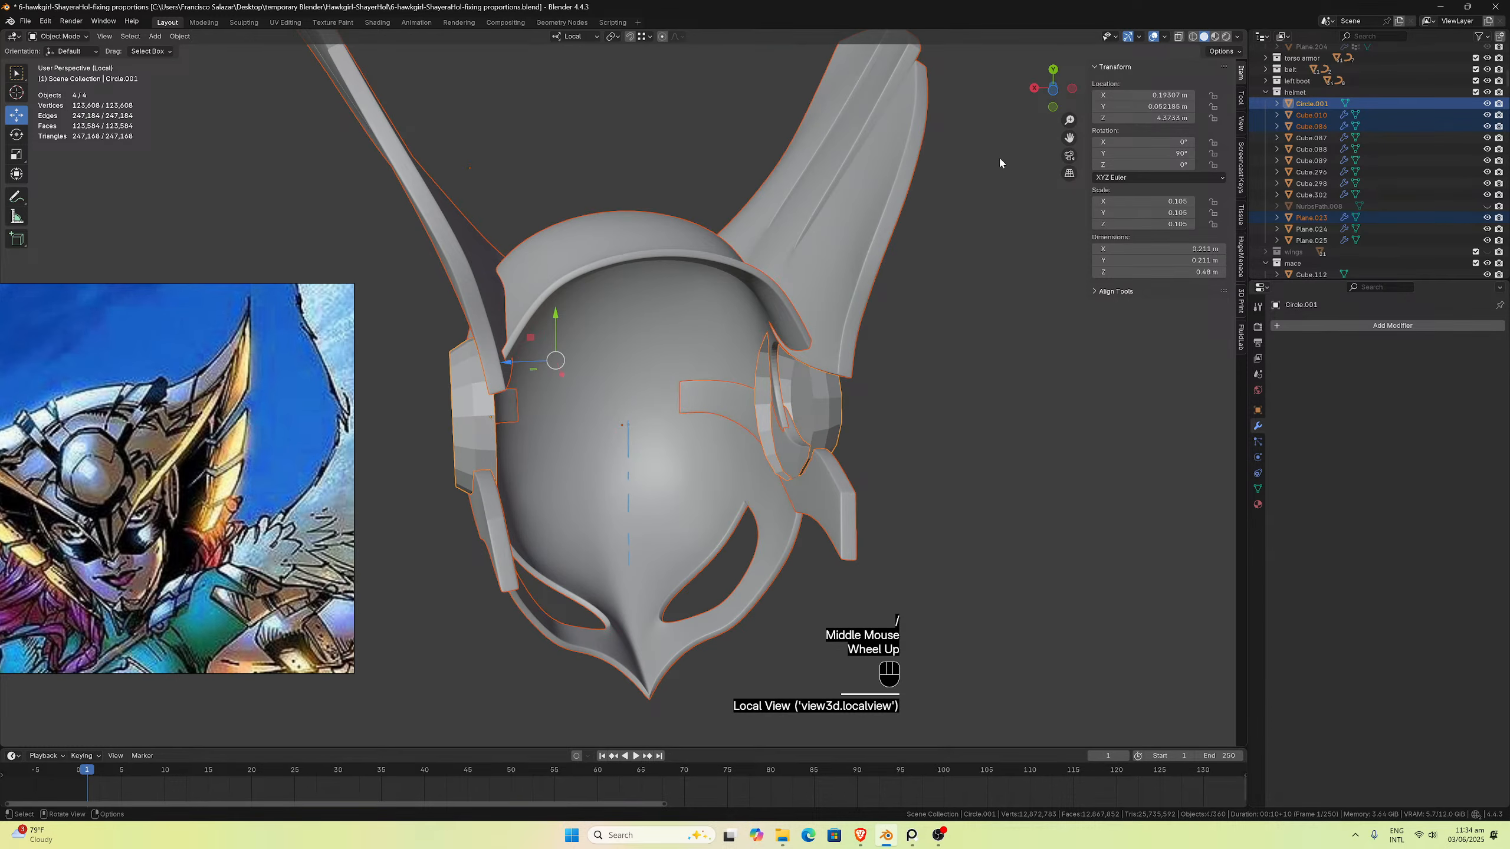
# Step: Rotate the ear discs by about 5.7° around their local Y axis to follow the slope of the helmet's side
pyautogui.moveTo(819, 311); pyautogui.dragTo(868, 333, button='middle')
pyautogui.scroll(2, 887, 329)
pyautogui.click(860, 399)
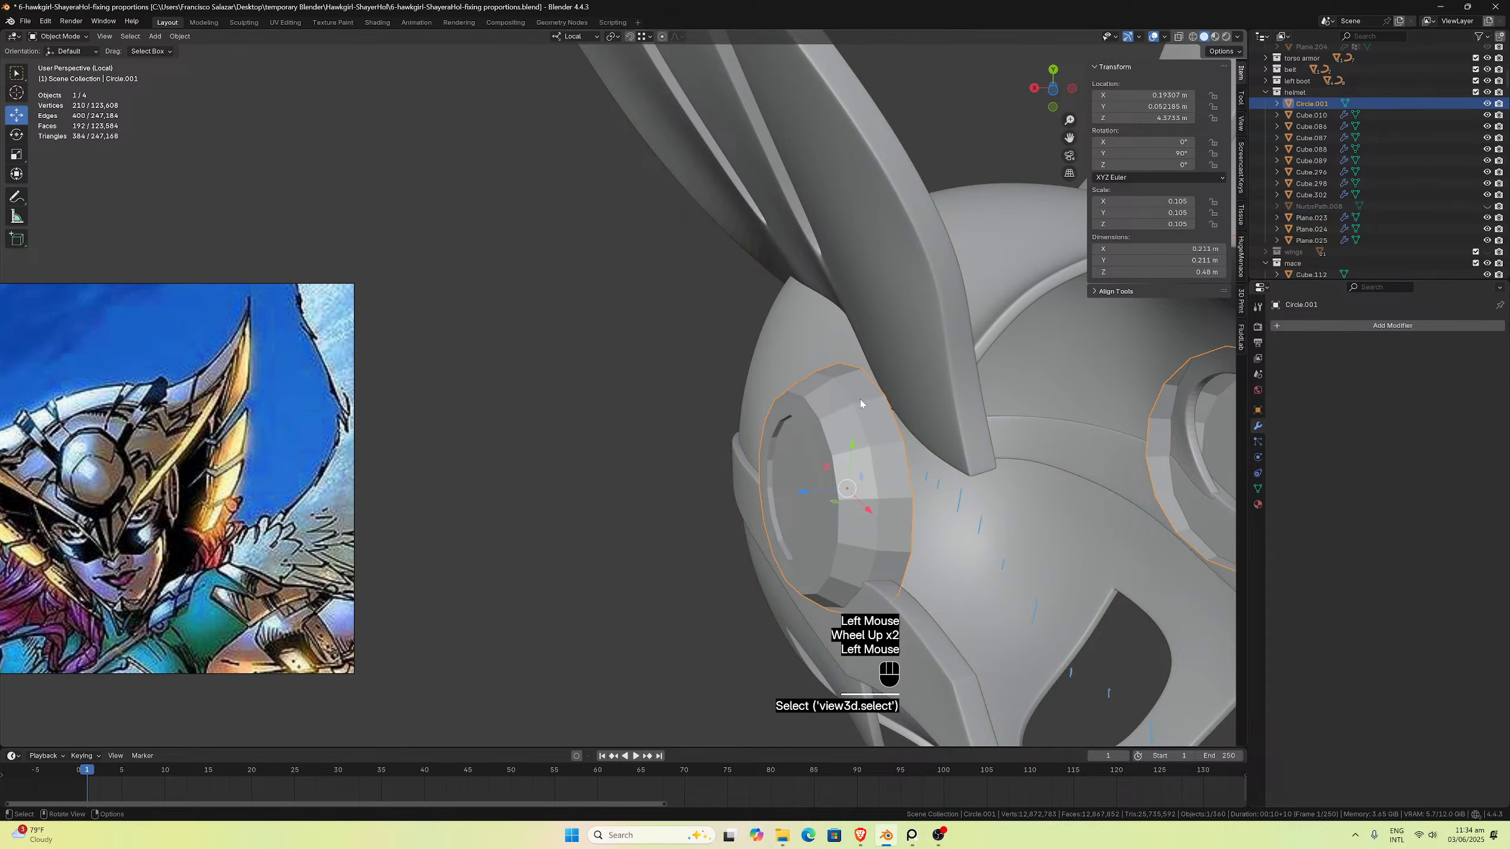
pyautogui.moveTo(860, 399); pyautogui.dragTo(994, 509, button='middle')
pyautogui.scroll(1, 903, 539)
pyautogui.scroll(-1, 855, 418)
pyautogui.scroll(3, 885, 494)
pyautogui.scroll(-2, 884, 492)
pyautogui.moveTo(797, 446)
pyautogui.mouseDown(button='middle')
pyautogui.moveTo(886, 428)
pyautogui.moveTo(668, 423)
pyautogui.moveTo(552, 368)
pyautogui.moveTo(557, 299)
pyautogui.moveTo(754, 447)
pyautogui.moveTo(820, 433)
pyautogui.moveTo(776, 455)
pyautogui.moveTo(691, 423)
pyautogui.moveTo(801, 428)
pyautogui.mouseUp(button='middle')
pyautogui.scroll(-2, 857, 432)
pyautogui.press('KP_1')
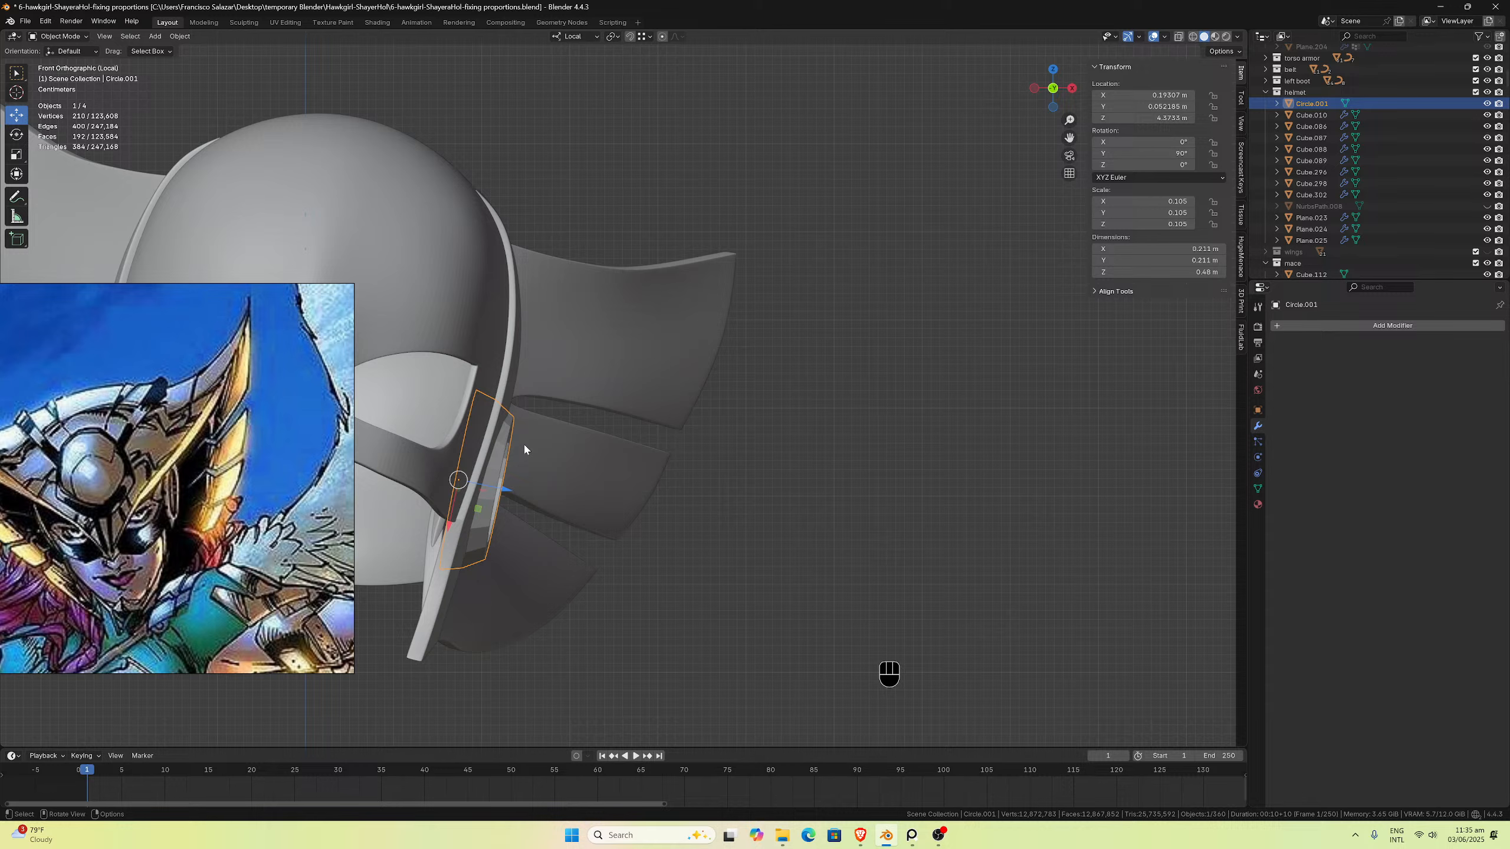
pyautogui.press('r')
pyautogui.press('y')
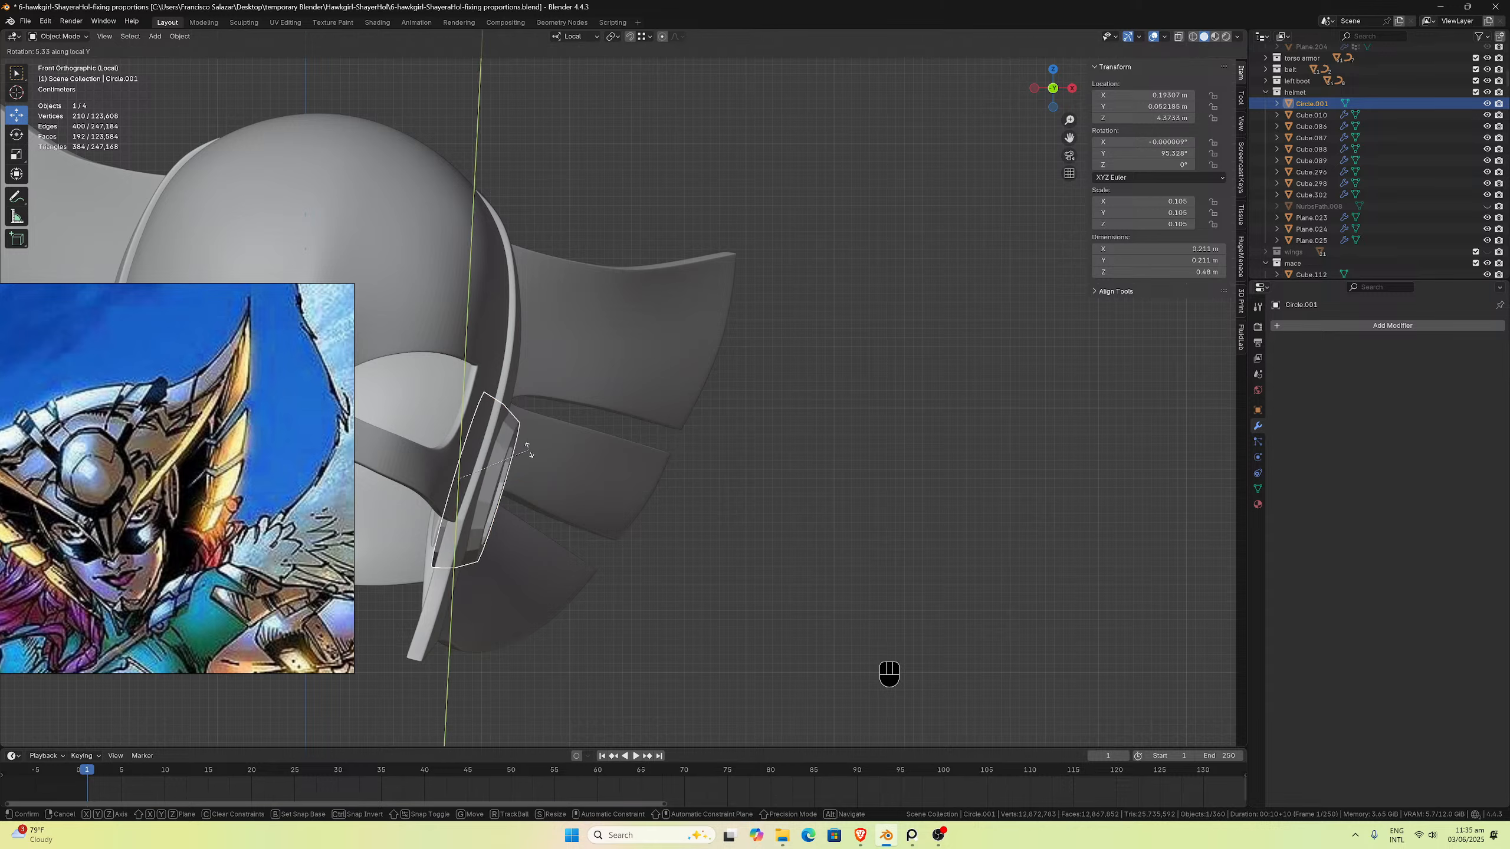
pyautogui.click(528, 449)
# Step: Move the ear discs about 0.0033 m along their local Z axis, outward from the helmet's side
pyautogui.moveTo(541, 460); pyautogui.dragTo(901, 334, button='middle')
pyautogui.scroll(3, 620, 473)
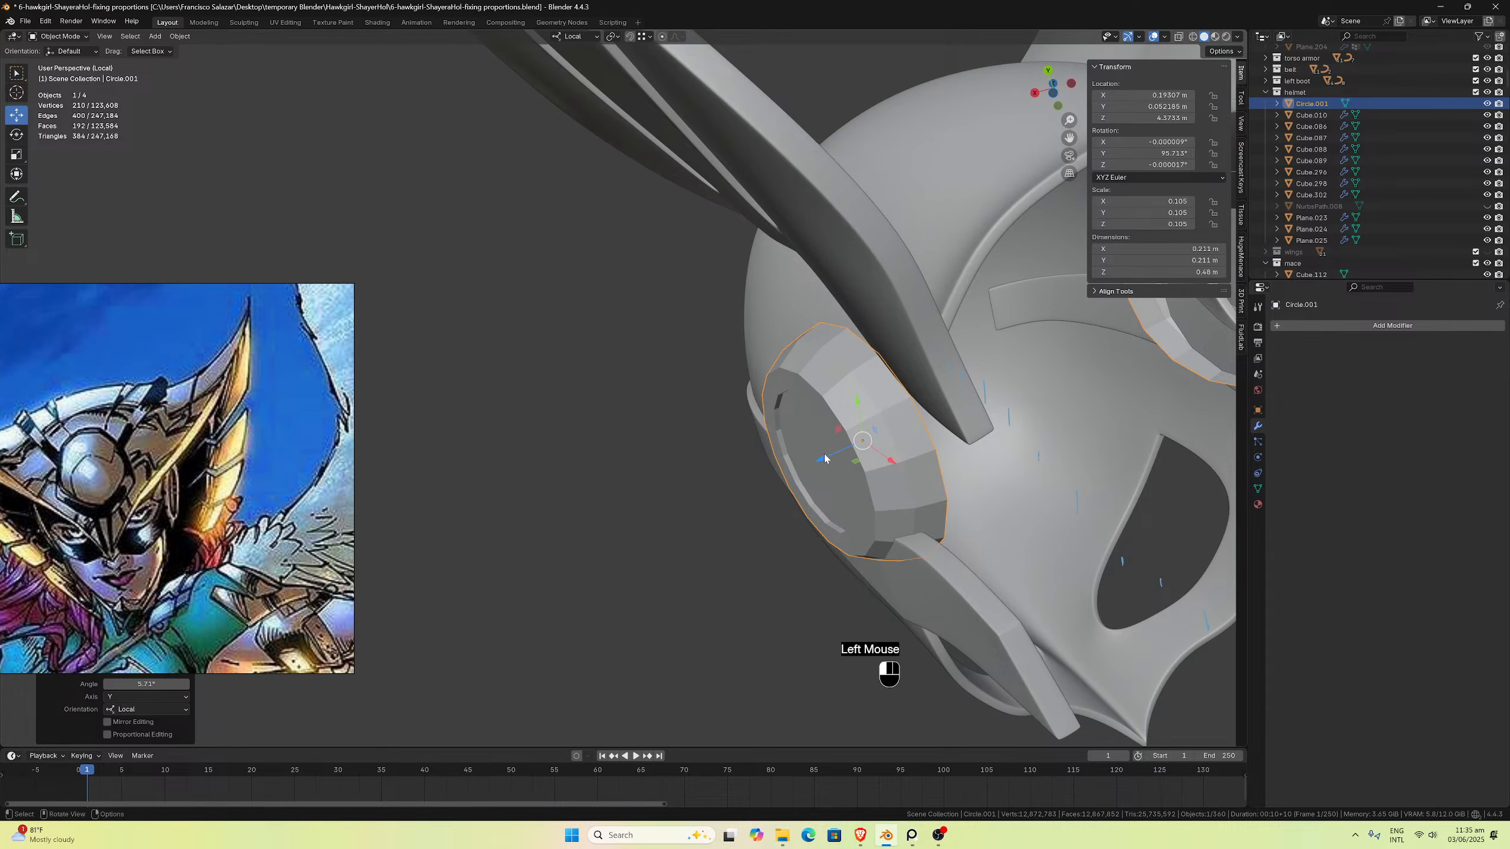
pyautogui.moveTo(825, 458); pyautogui.dragTo(819, 452)
pyautogui.moveTo(819, 452); pyautogui.dragTo(1095, 503, button='middle')
pyautogui.scroll(-4, 762, 466)
pyautogui.moveTo(762, 466); pyautogui.dragTo(714, 498, button='middle')
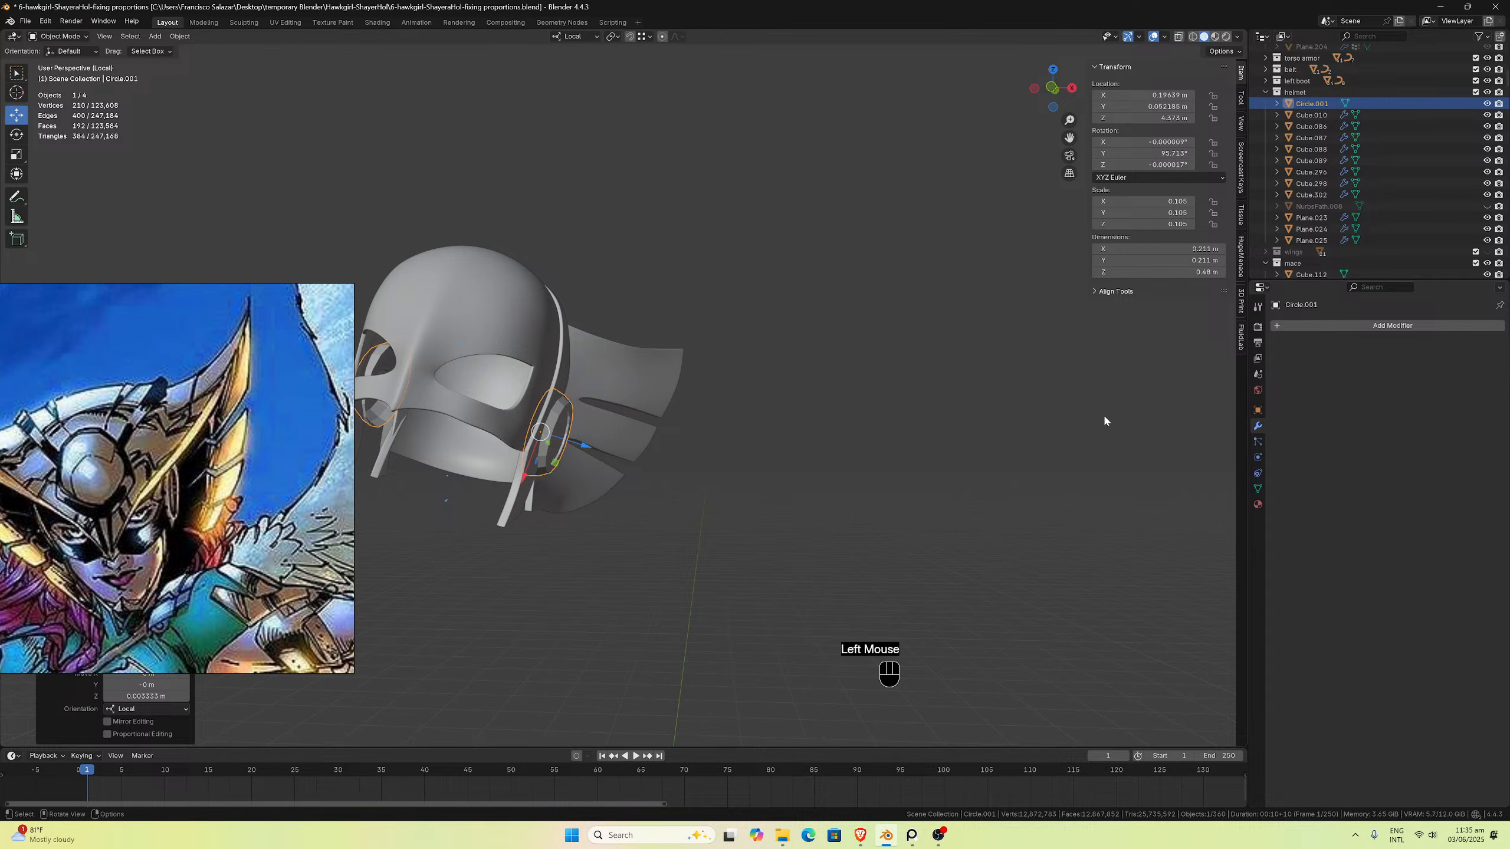
# Step: Delete the linked mesh of the ear disc on the opposite side of the helmet, keeping only the adjusted disc
pyautogui.scroll(-1, 809, 307)
pyautogui.moveTo(1061, 140); pyautogui.dragTo(1215, 164)
pyautogui.scroll(1, 672, 337)
pyautogui.moveTo(671, 338); pyautogui.dragTo(706, 380, button='middle')
pyautogui.scroll(-1, 705, 380)
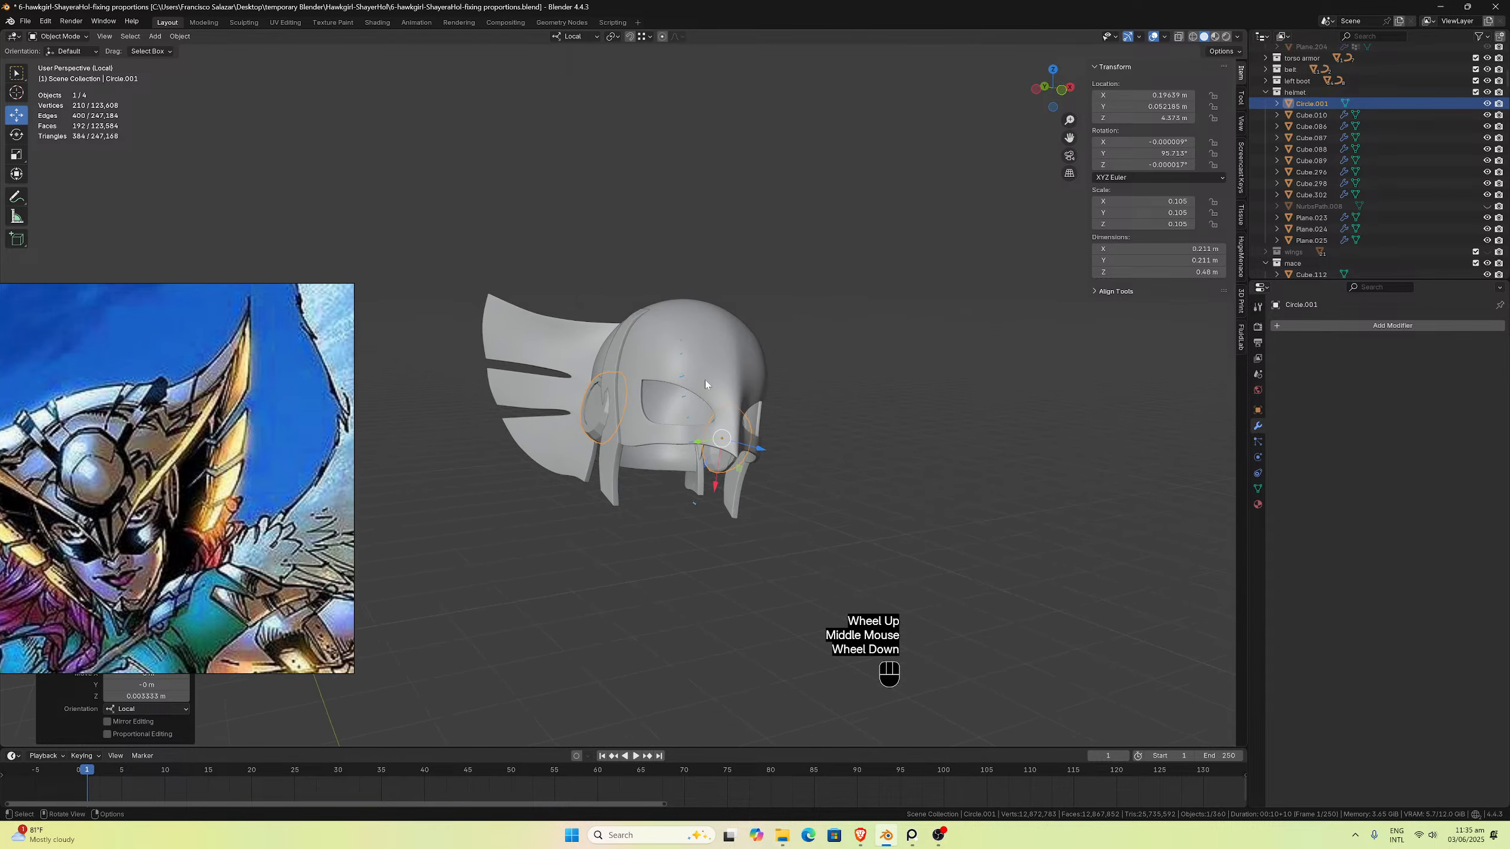
pyautogui.press('Tab')
pyautogui.click(596, 429)
pyautogui.press('l')
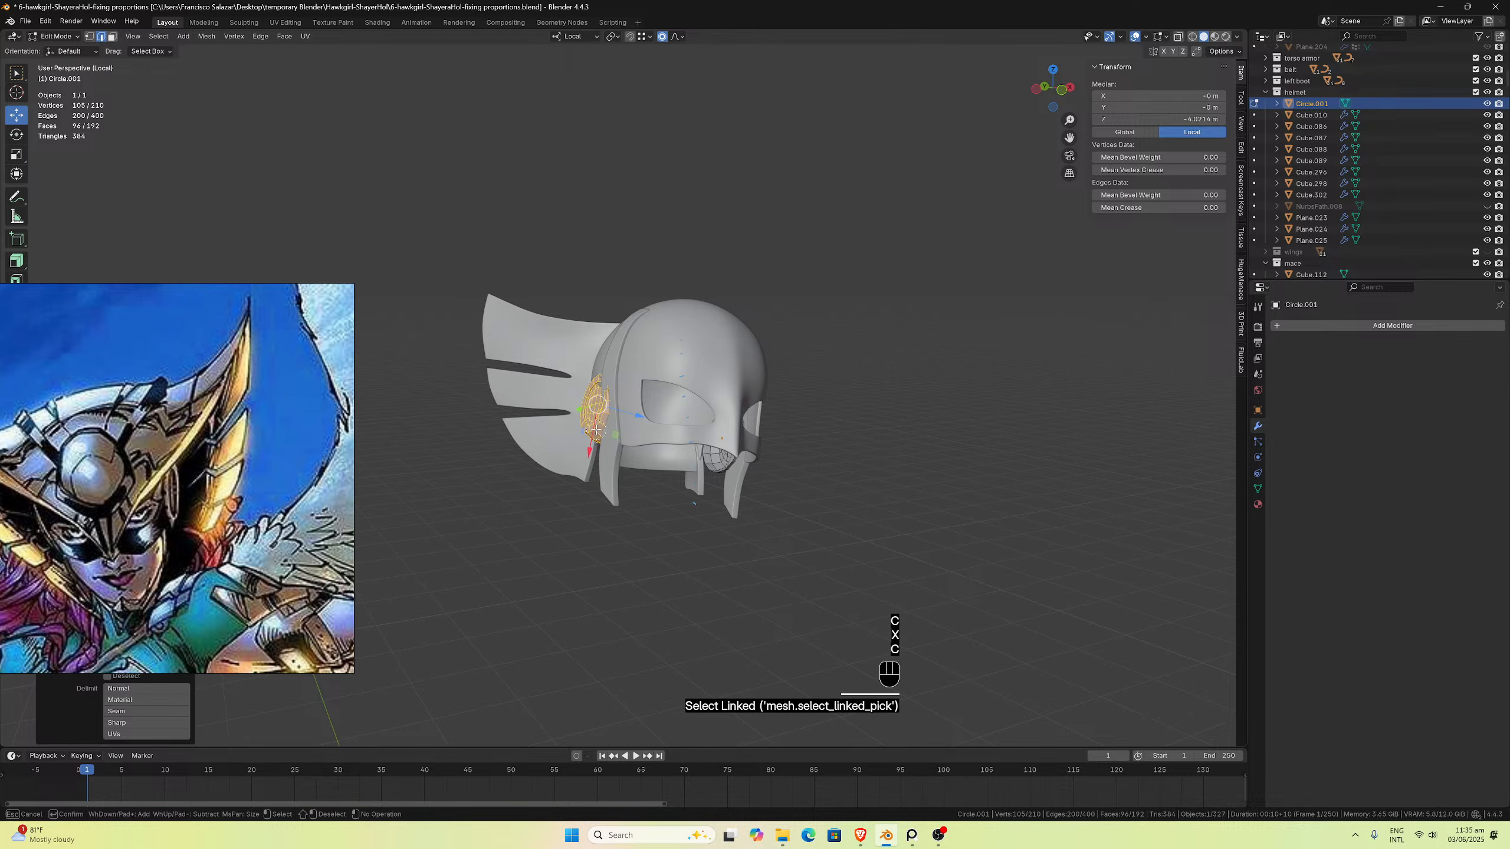
pyautogui.press('Escape')
pyautogui.press('x')
pyautogui.click(594, 427)
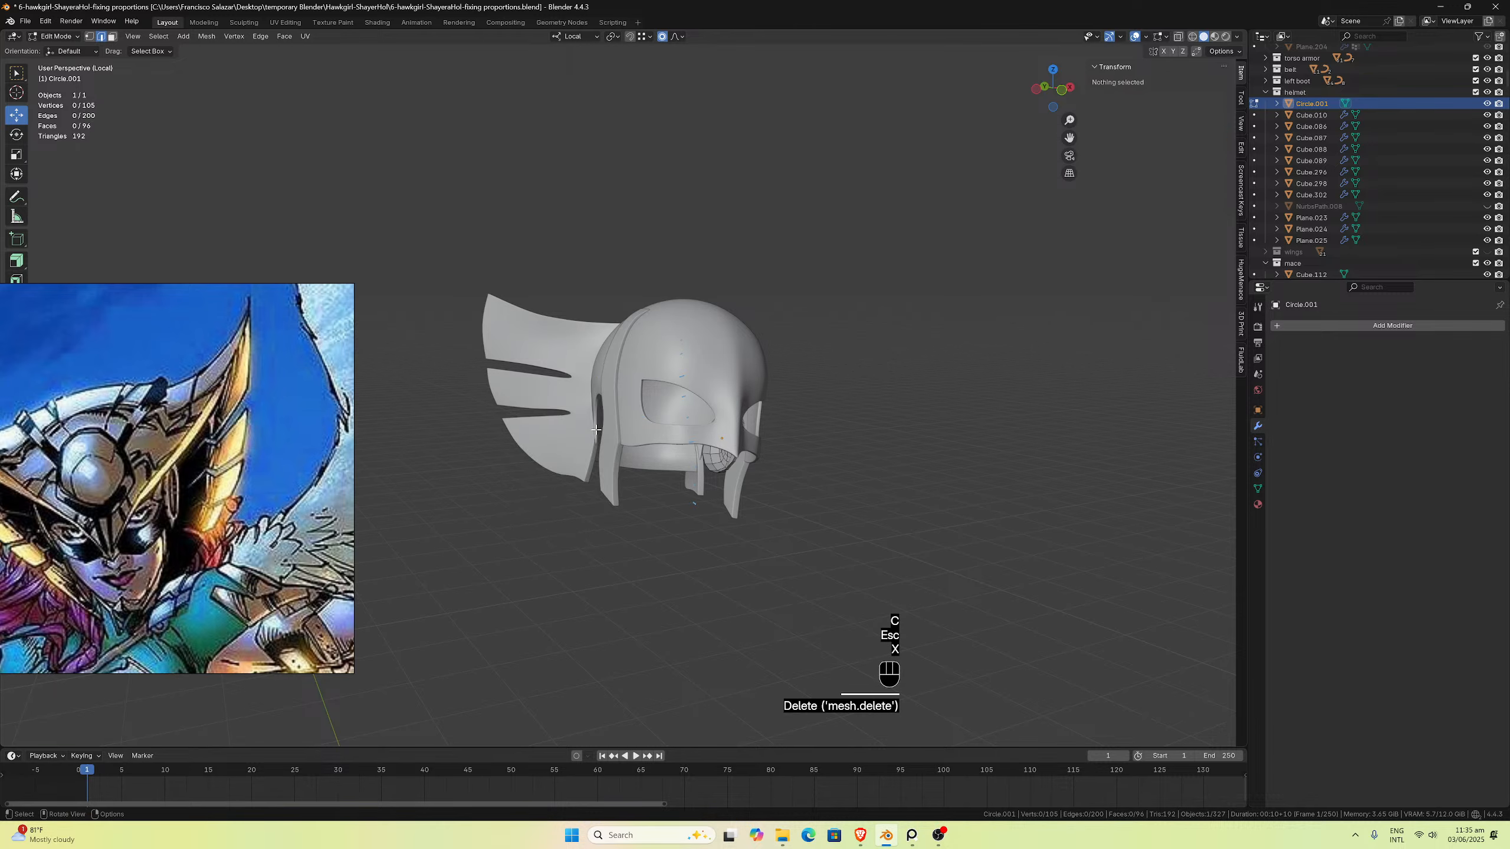
pyautogui.press('Tab')
# Step: Add a Mirror modifier on the X axis to the remaining ear disc, using the helmet shell Cube.010 as mirror object
pyautogui.moveTo(733, 426); pyautogui.dragTo(829, 387, button='middle')
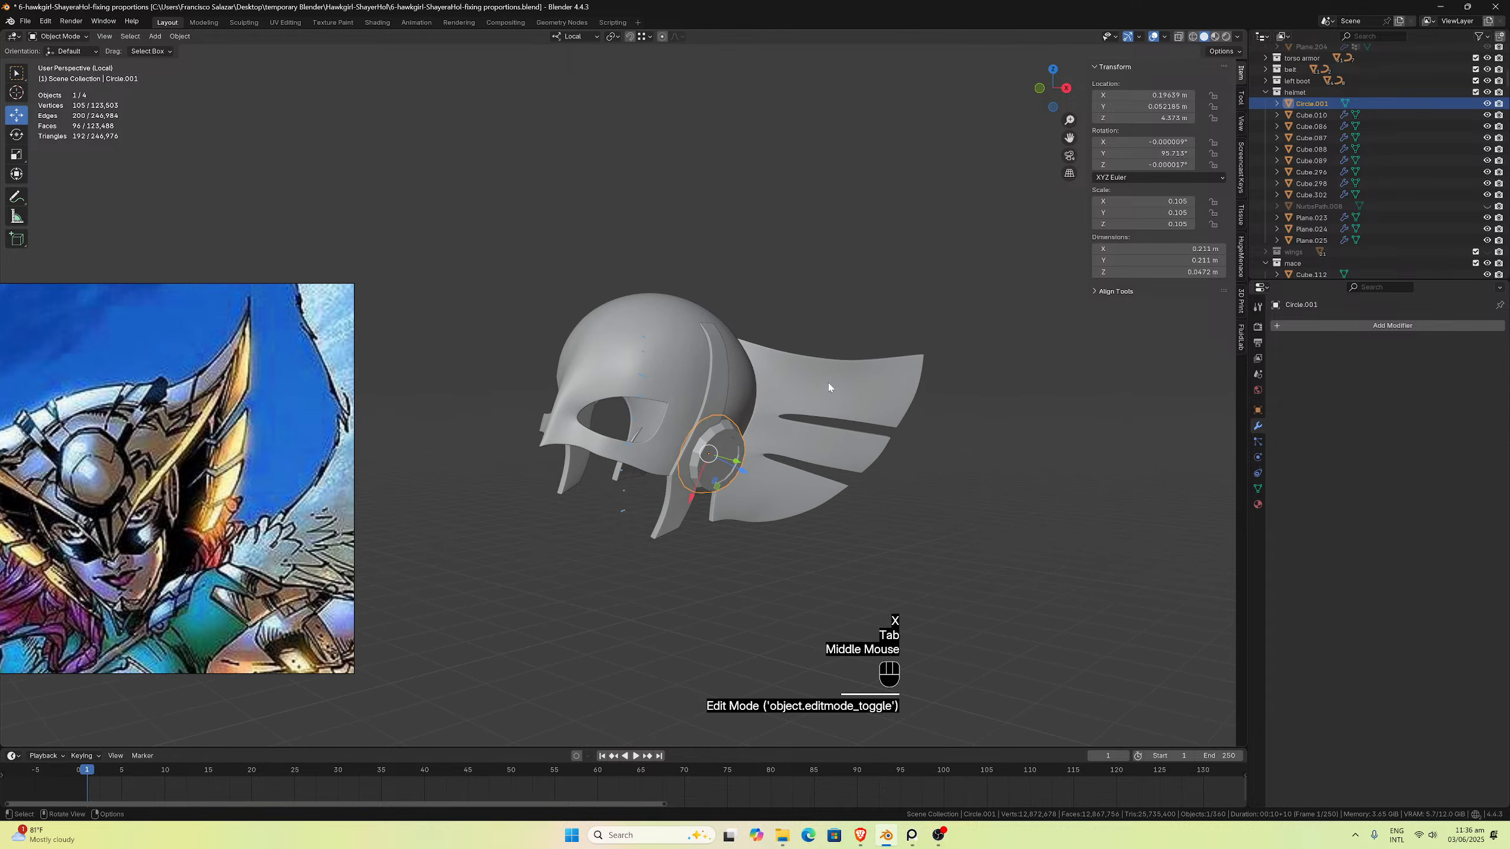
pyautogui.click(1288, 323)
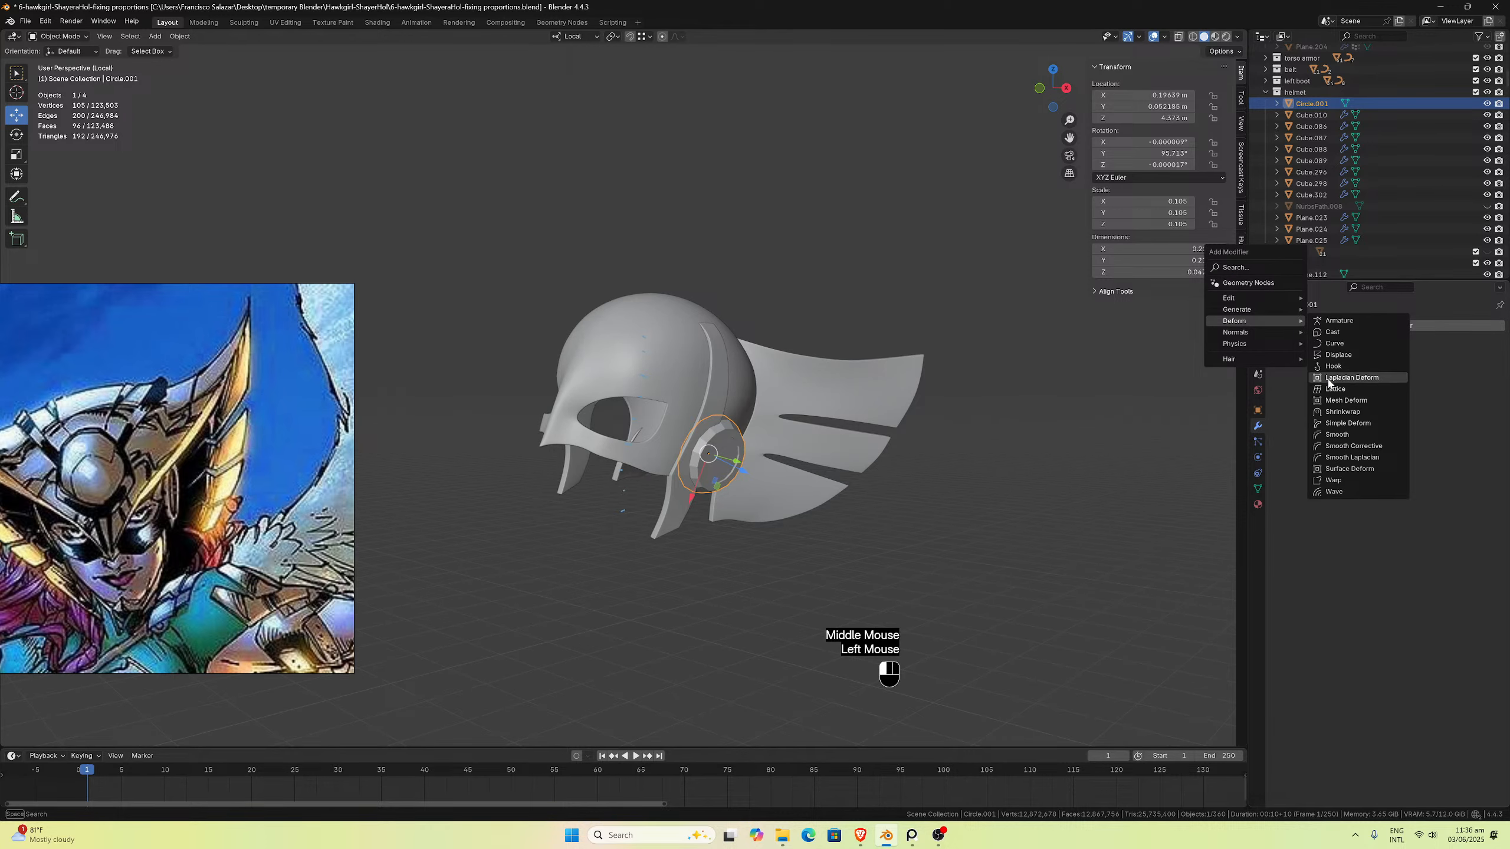
pyautogui.moveTo(1237, 314)
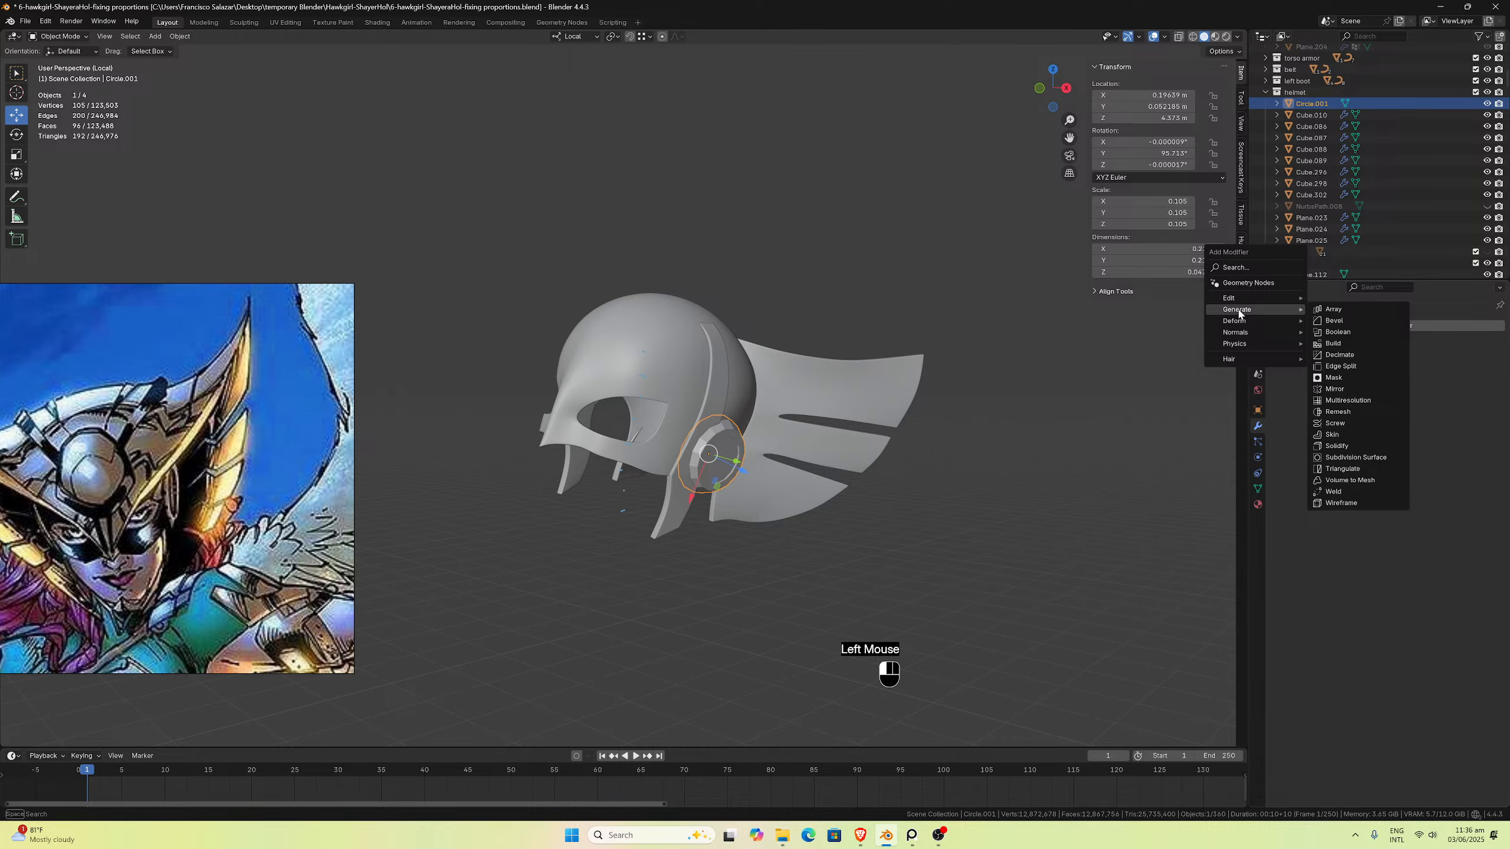
pyautogui.click(1347, 391)
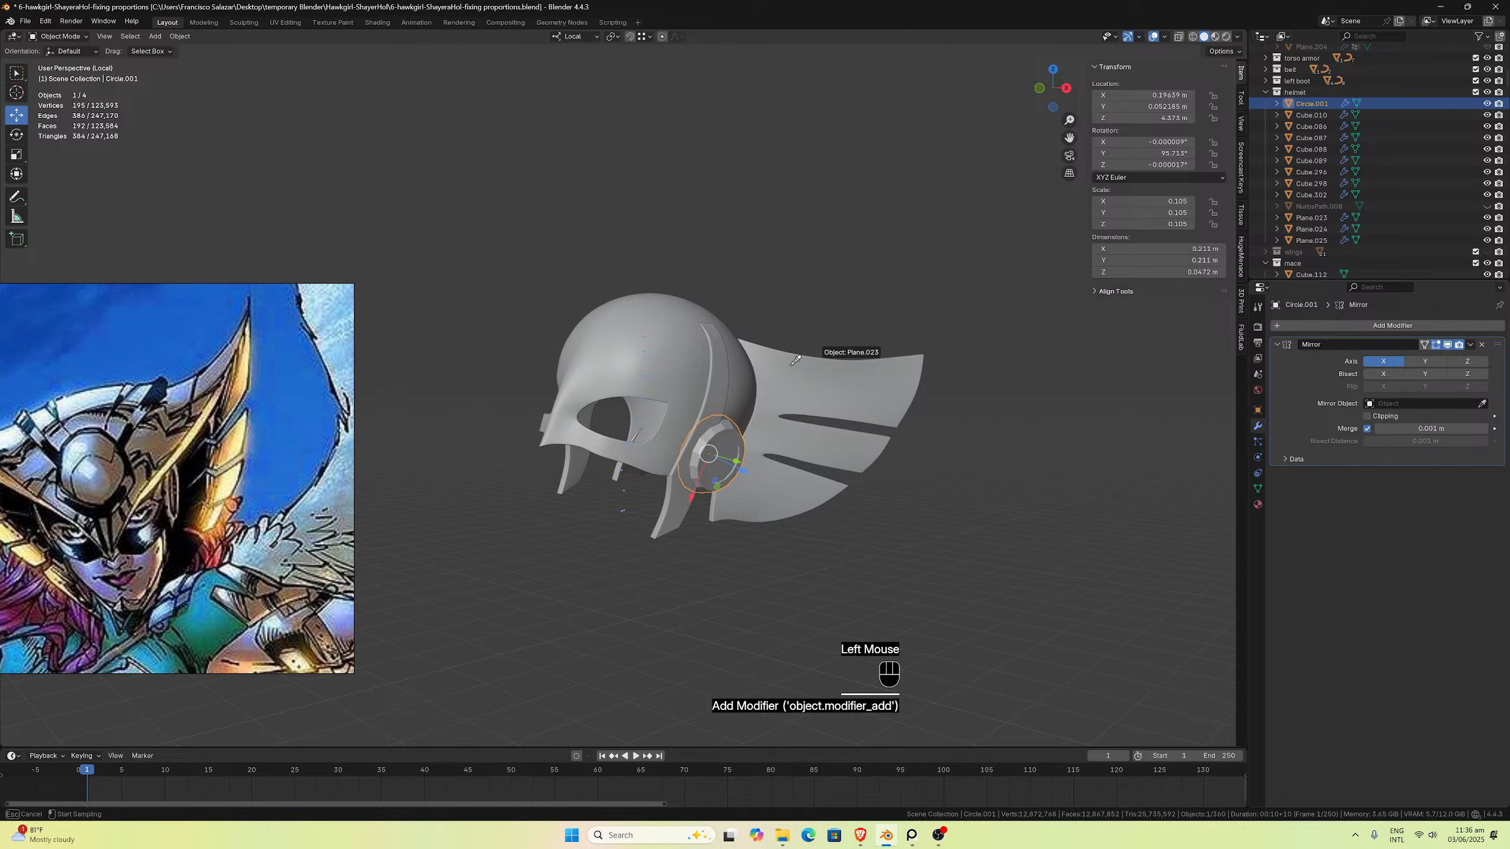
pyautogui.click(744, 382)
# Step: Inspect how both ear discs sit against the helmet's sides, side wings and cheek guards from several angles
pyautogui.moveTo(691, 390); pyautogui.dragTo(602, 426, button='middle')
pyautogui.scroll(4, 644, 359)
pyautogui.scroll(1, 703, 426)
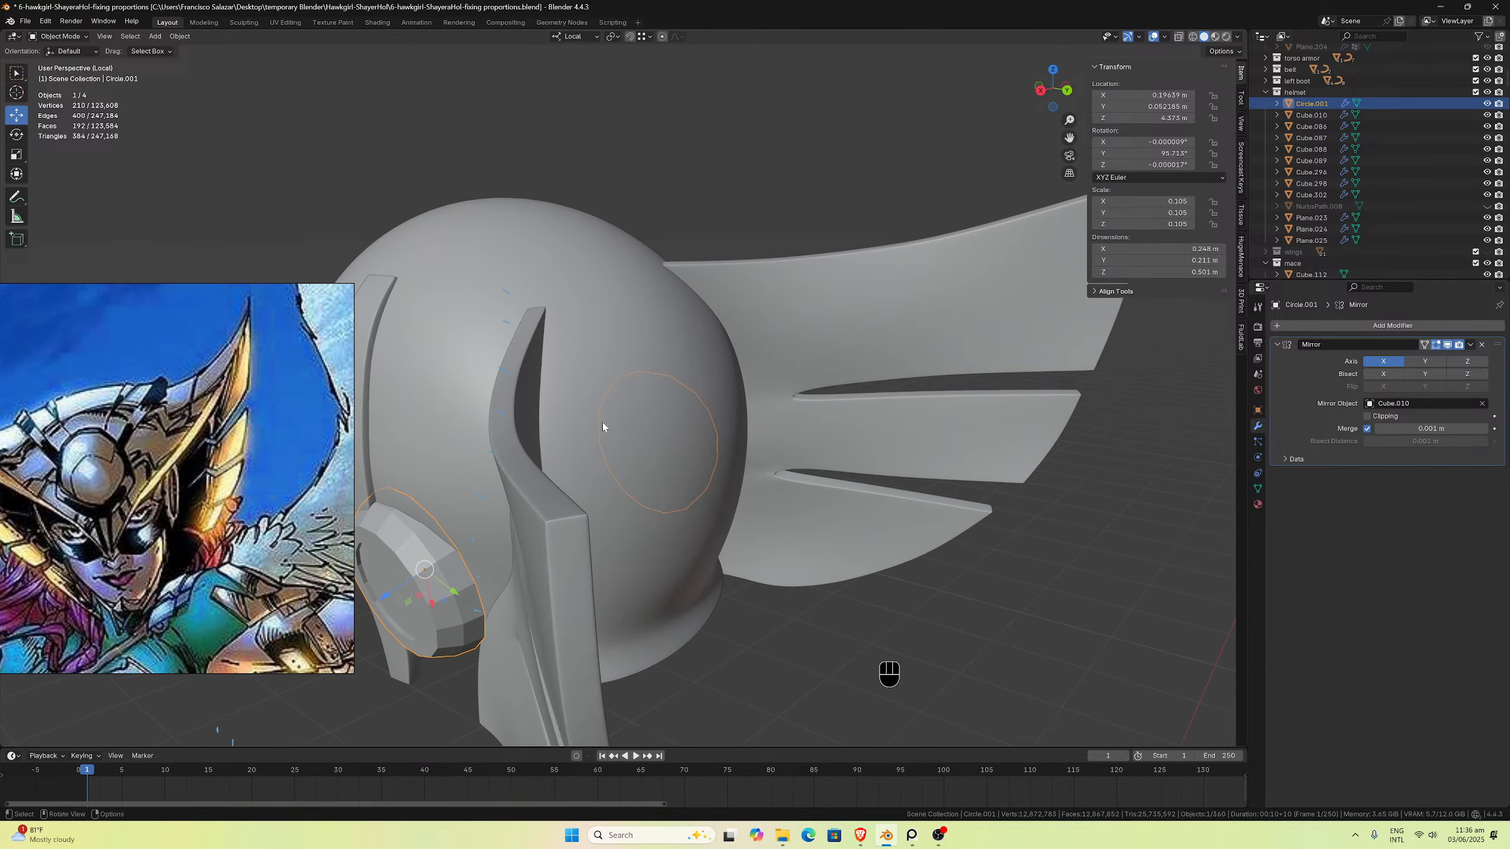
pyautogui.moveTo(821, 380); pyautogui.dragTo(818, 241, button='middle')
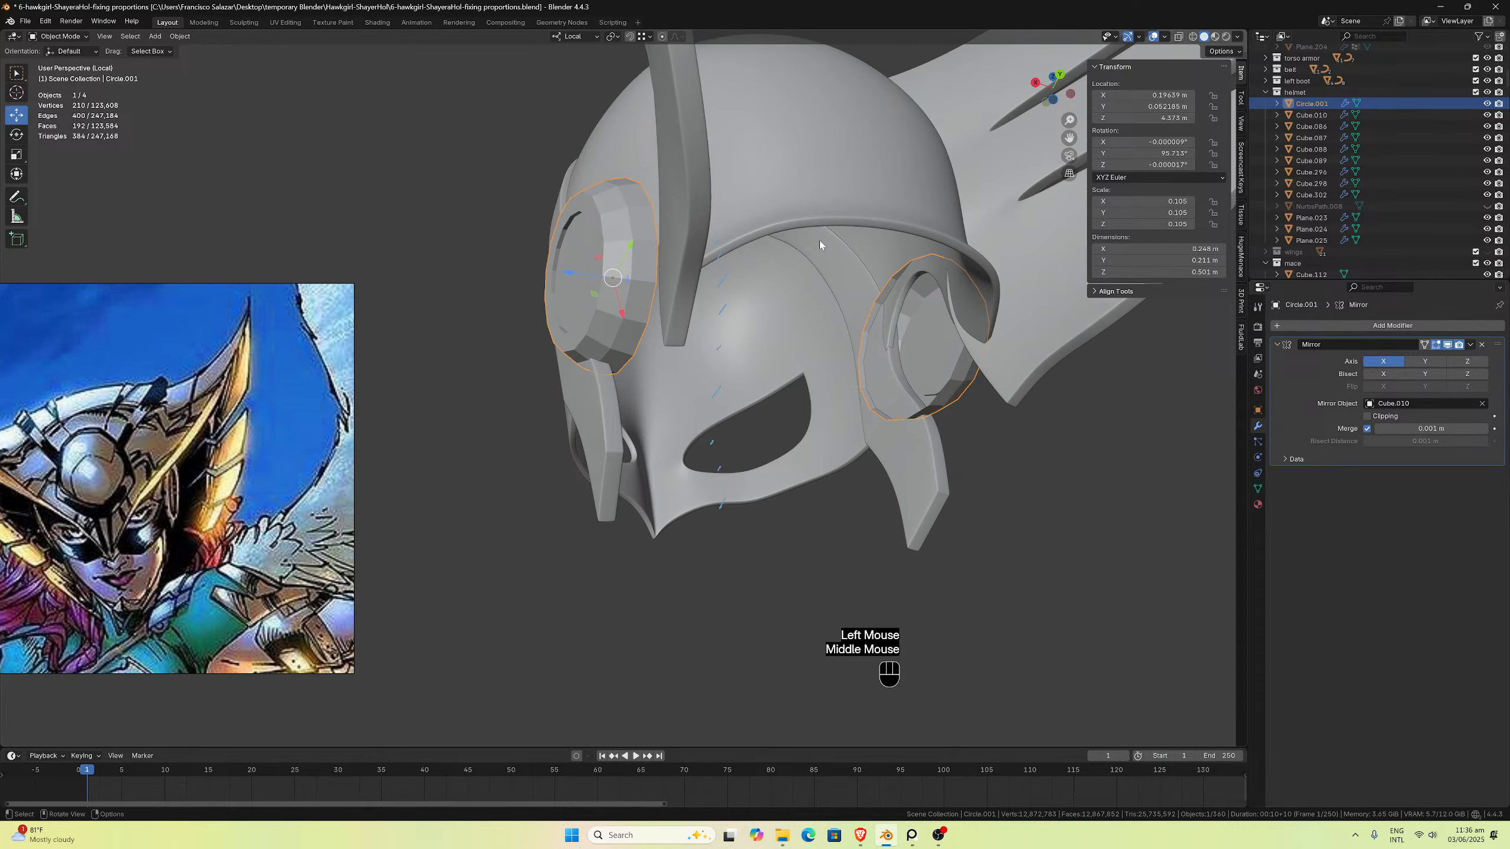
pyautogui.scroll(2, 706, 255)
pyautogui.moveTo(706, 255); pyautogui.dragTo(664, 246, button='middle')
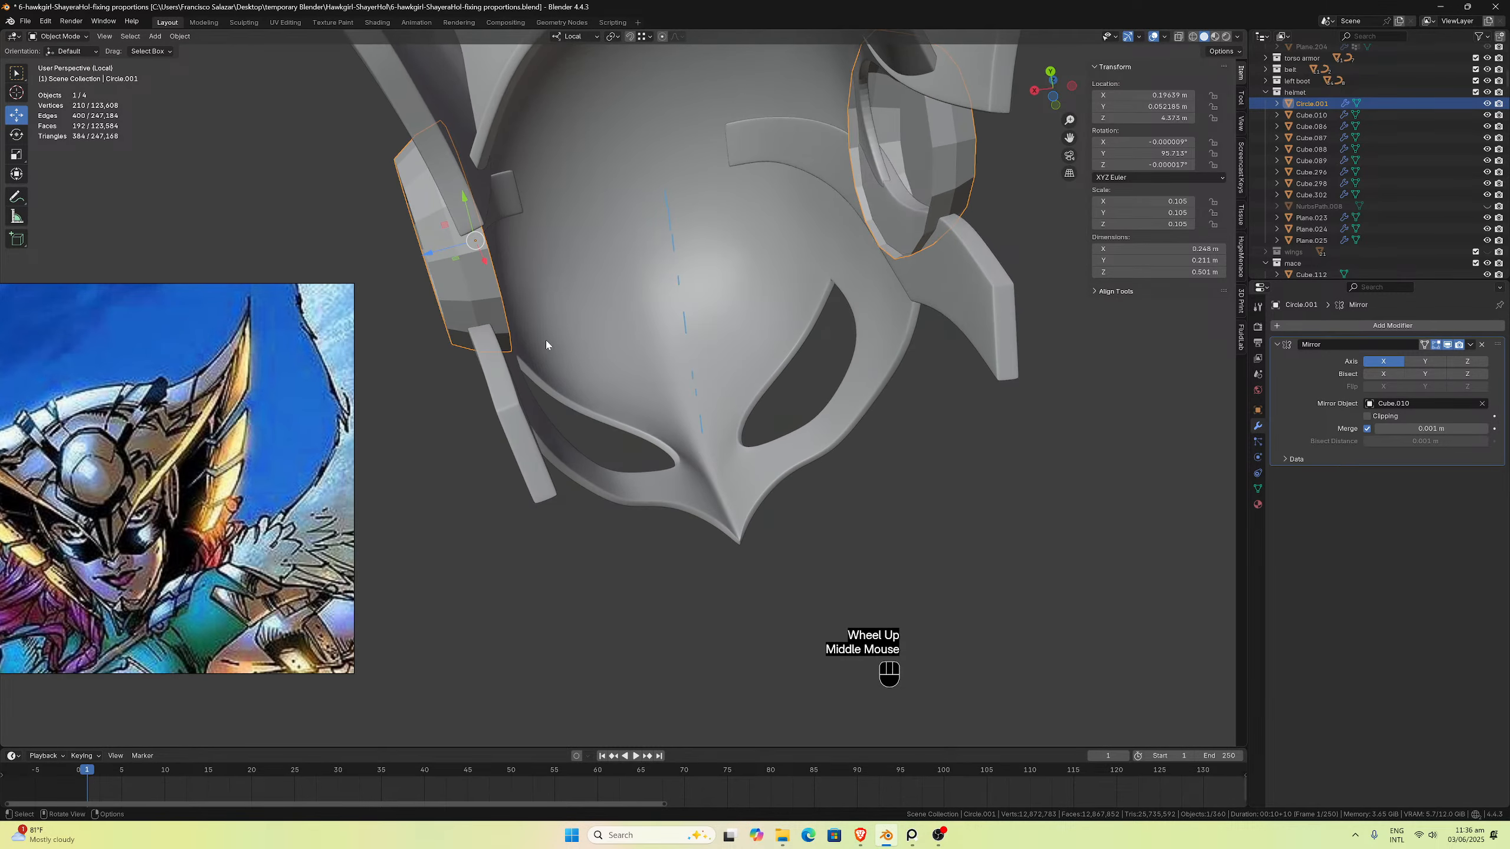
pyautogui.moveTo(546, 337); pyautogui.dragTo(508, 367, button='middle')
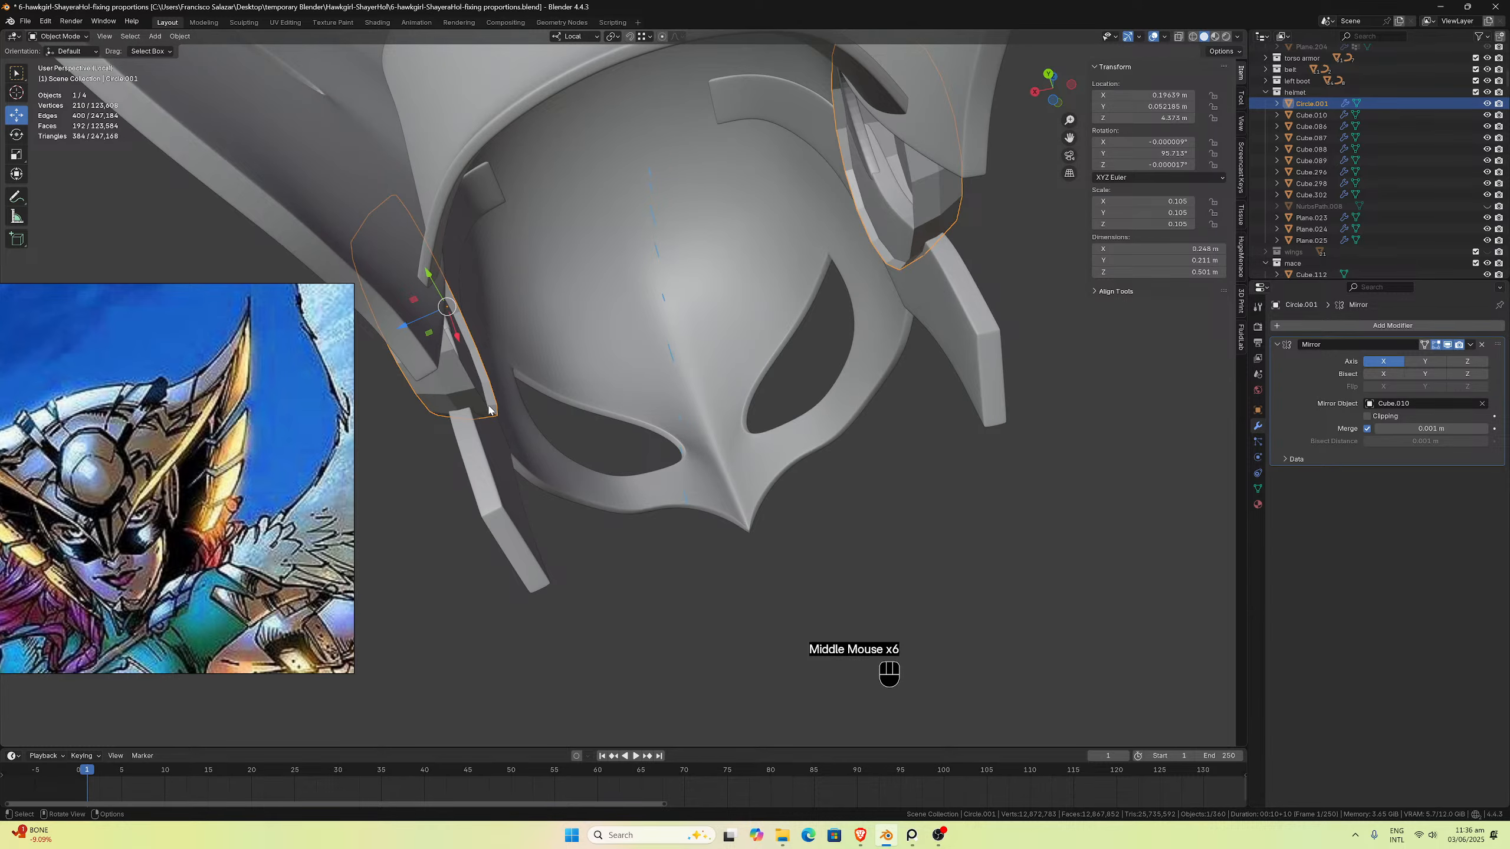
pyautogui.moveTo(494, 411); pyautogui.dragTo(565, 422, button='middle')
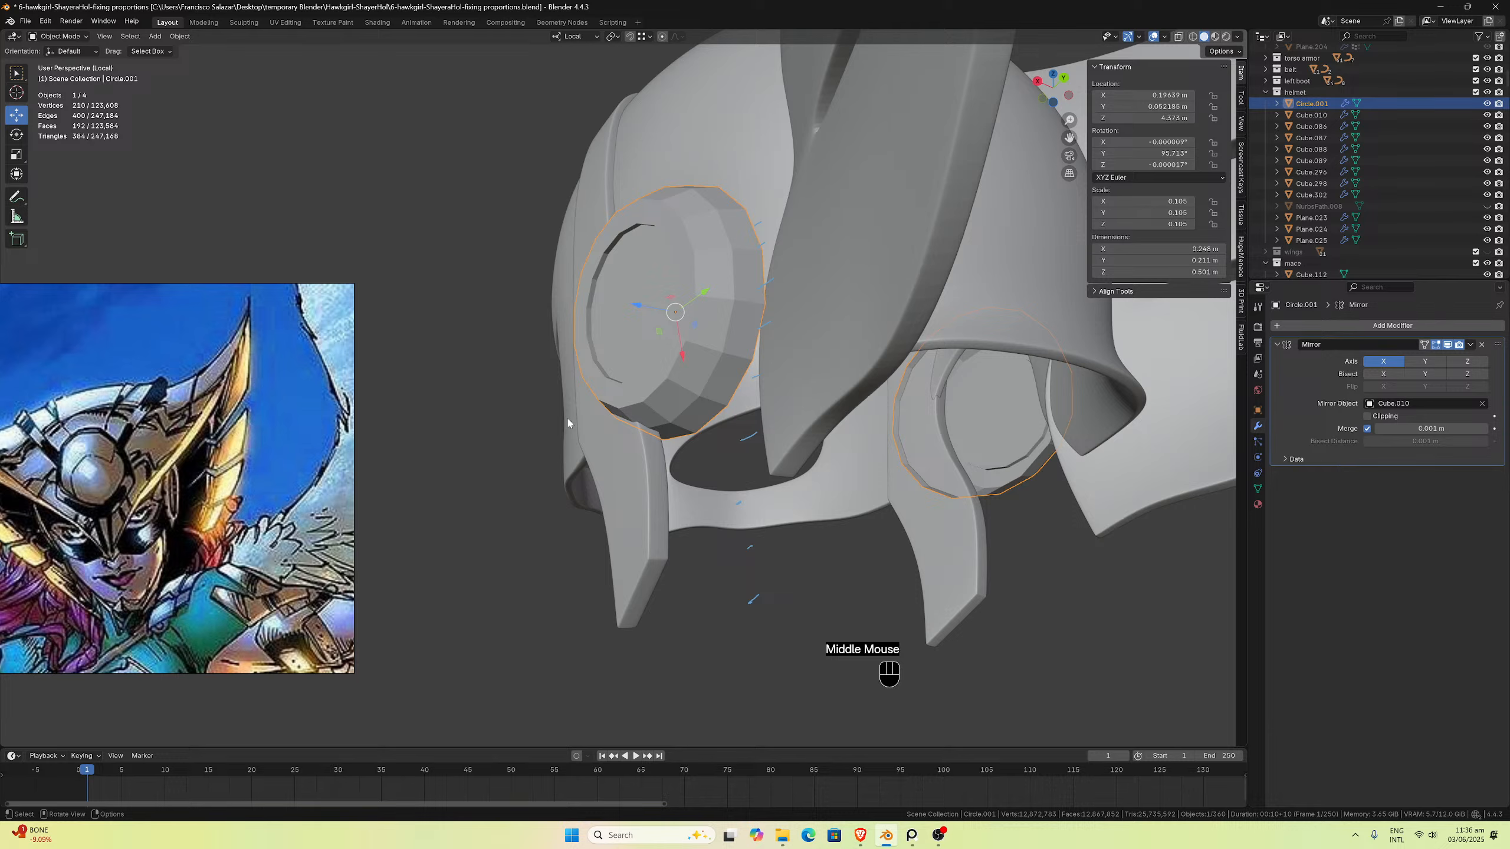
pyautogui.moveTo(569, 421); pyautogui.dragTo(552, 357, button='middle')
# Step: Leave local view and check the ear discs on the full character from the front and side
pyautogui.press('KP_Divide')
pyautogui.scroll(-3, 654, 519)
pyautogui.scroll(1, 573, 274)
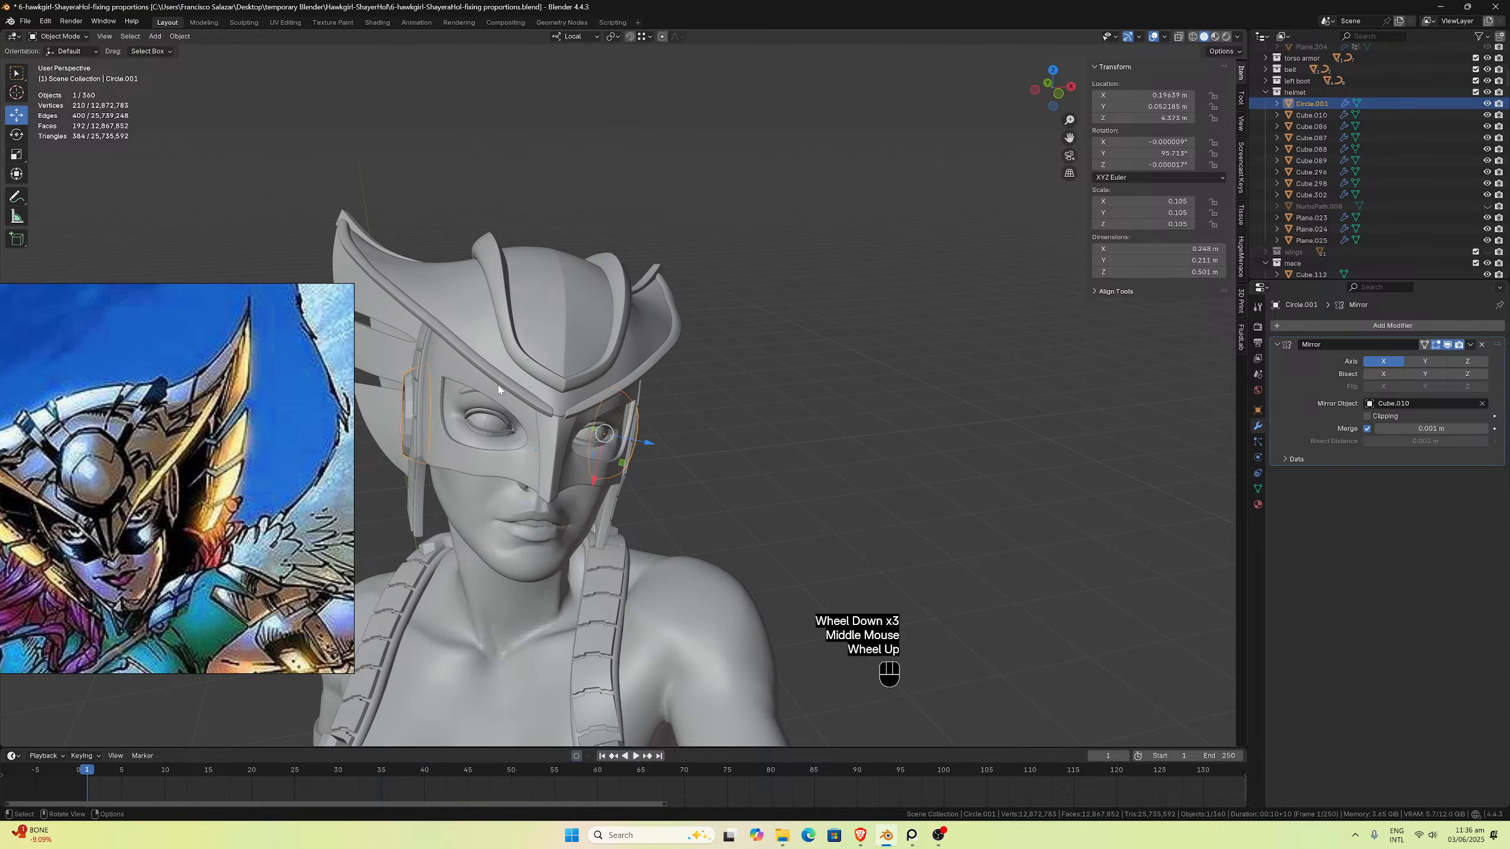
pyautogui.scroll(-2, 172, 527)
pyautogui.moveTo(678, 480); pyautogui.dragTo(732, 472, button='middle')
pyautogui.scroll(-2, 731, 473)
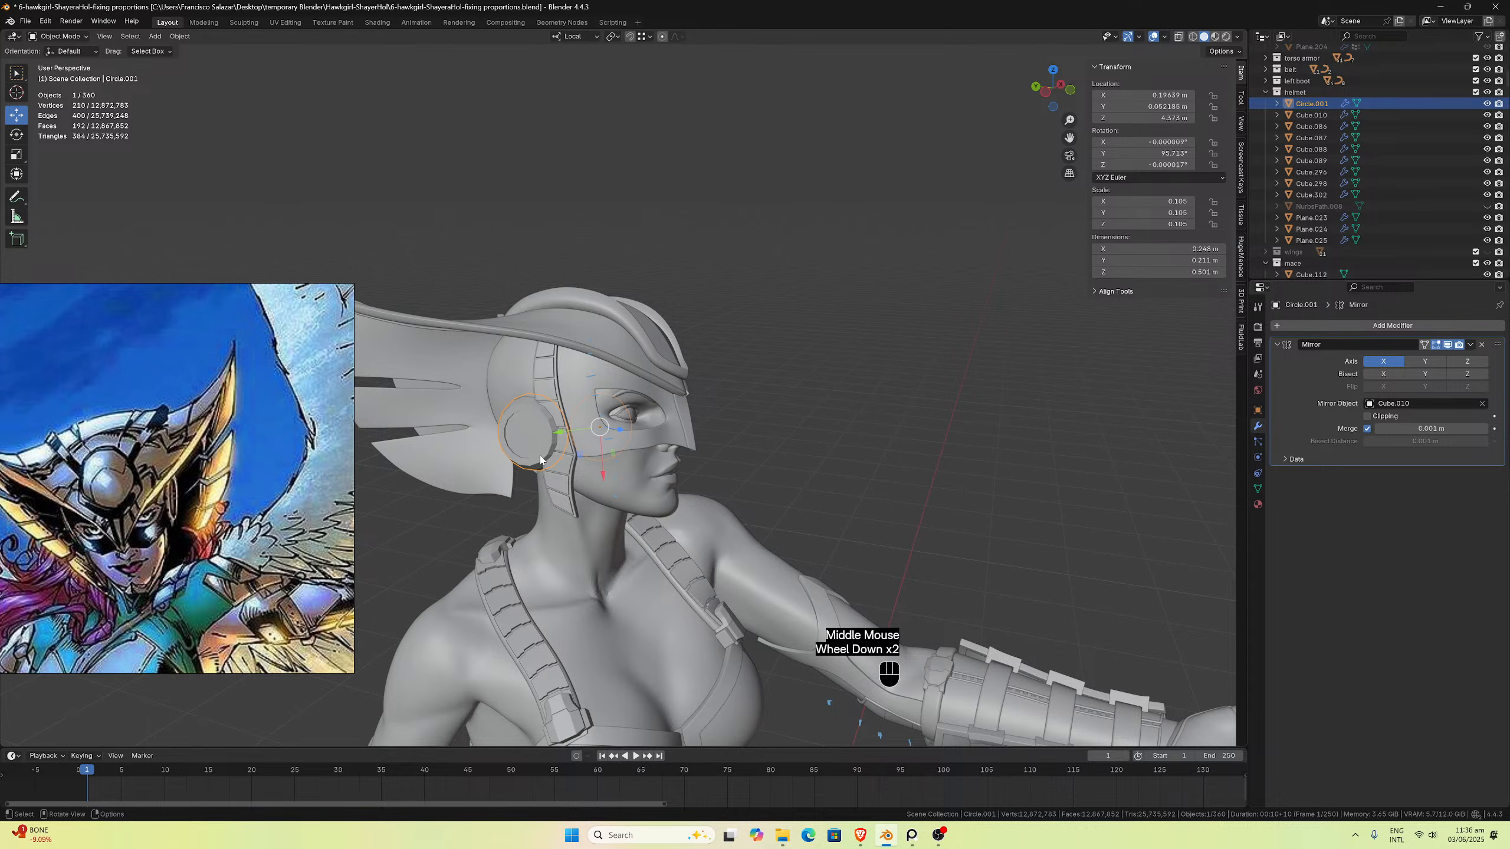
# Step: Hide the ear discs to compare the helmet without them, and undo the hiding
pyautogui.press('h')
pyautogui.moveTo(540, 455); pyautogui.dragTo(724, 438, button='middle')
pyautogui.scroll(-5, 495, 436)
pyautogui.scroll(3, 539, 431)
pyautogui.hotkey('ctrl', 'z')
pyautogui.scroll(3, 684, 391)
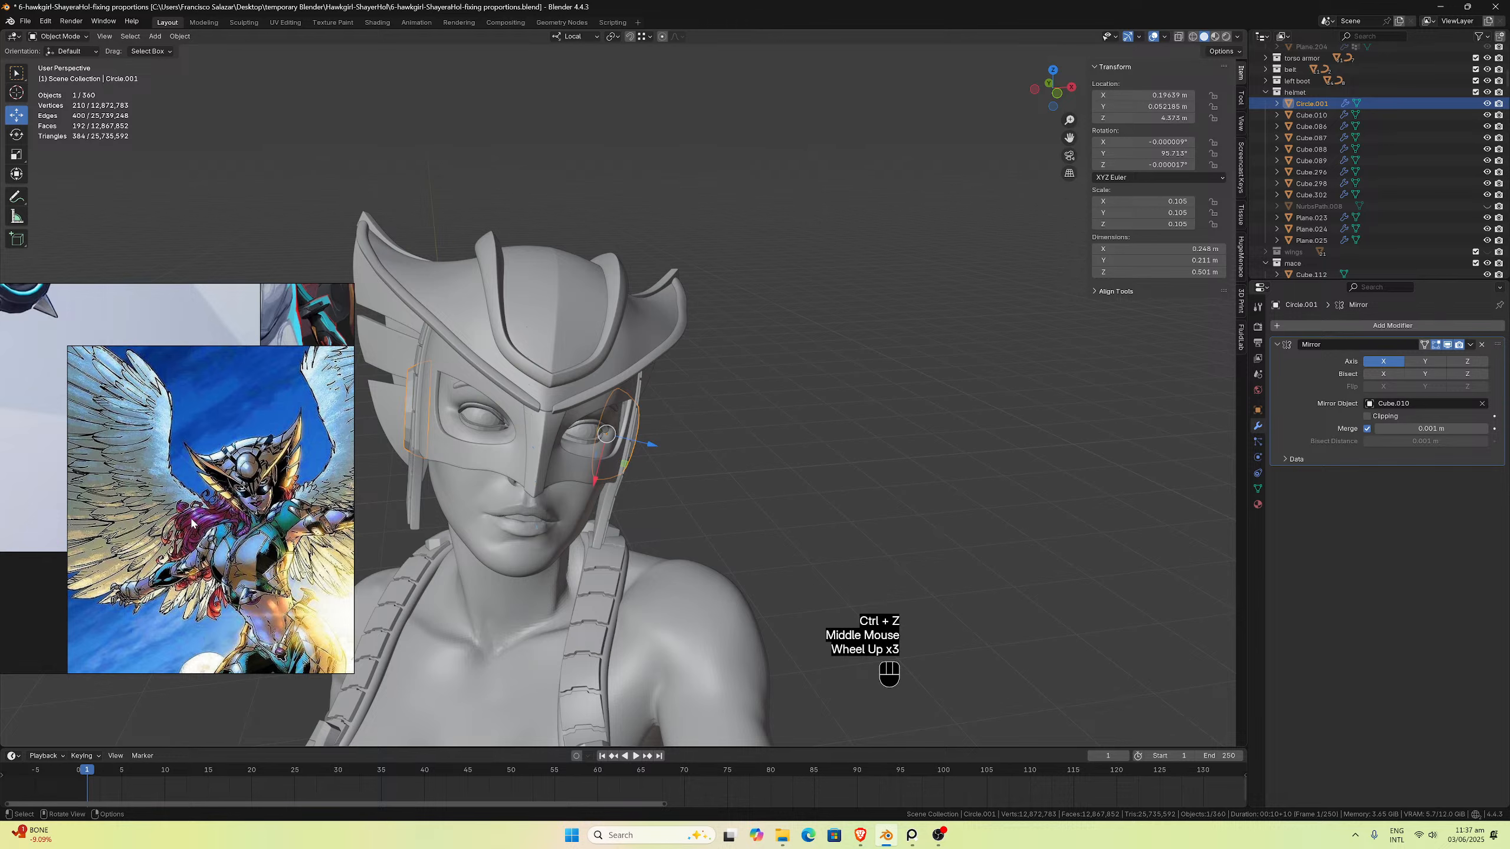
# Step: Open the trim strip along the outer edge of the helmet's upswept front wing for mesh editing
pyautogui.moveTo(552, 248); pyautogui.dragTo(530, 298, button='middle')
pyautogui.scroll(-1, 574, 224)
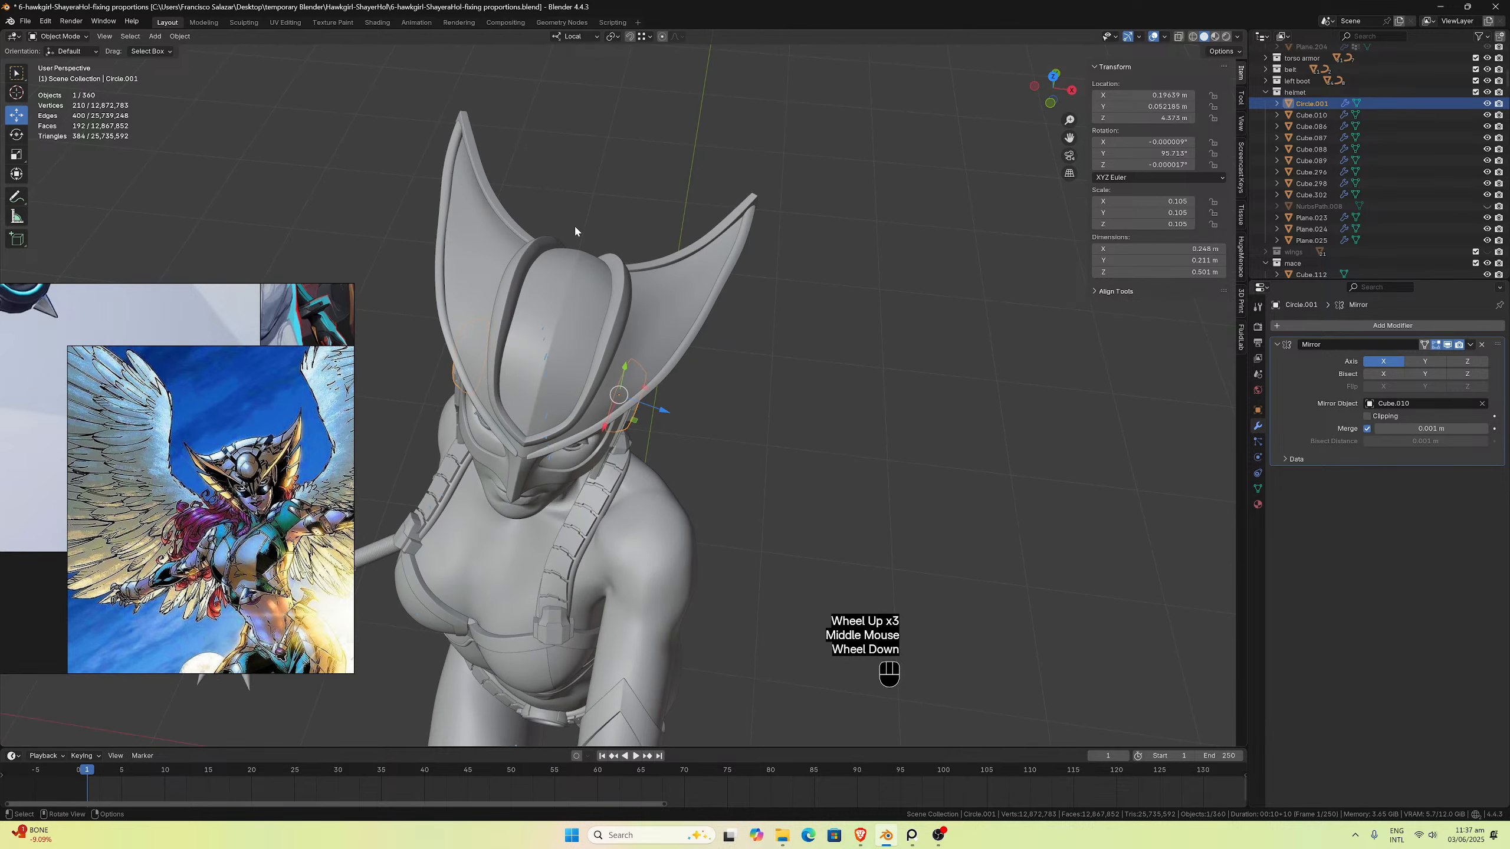
pyautogui.moveTo(519, 377); pyautogui.dragTo(515, 301, button='middle')
pyautogui.scroll(-1, 505, 296)
pyautogui.scroll(3, 515, 300)
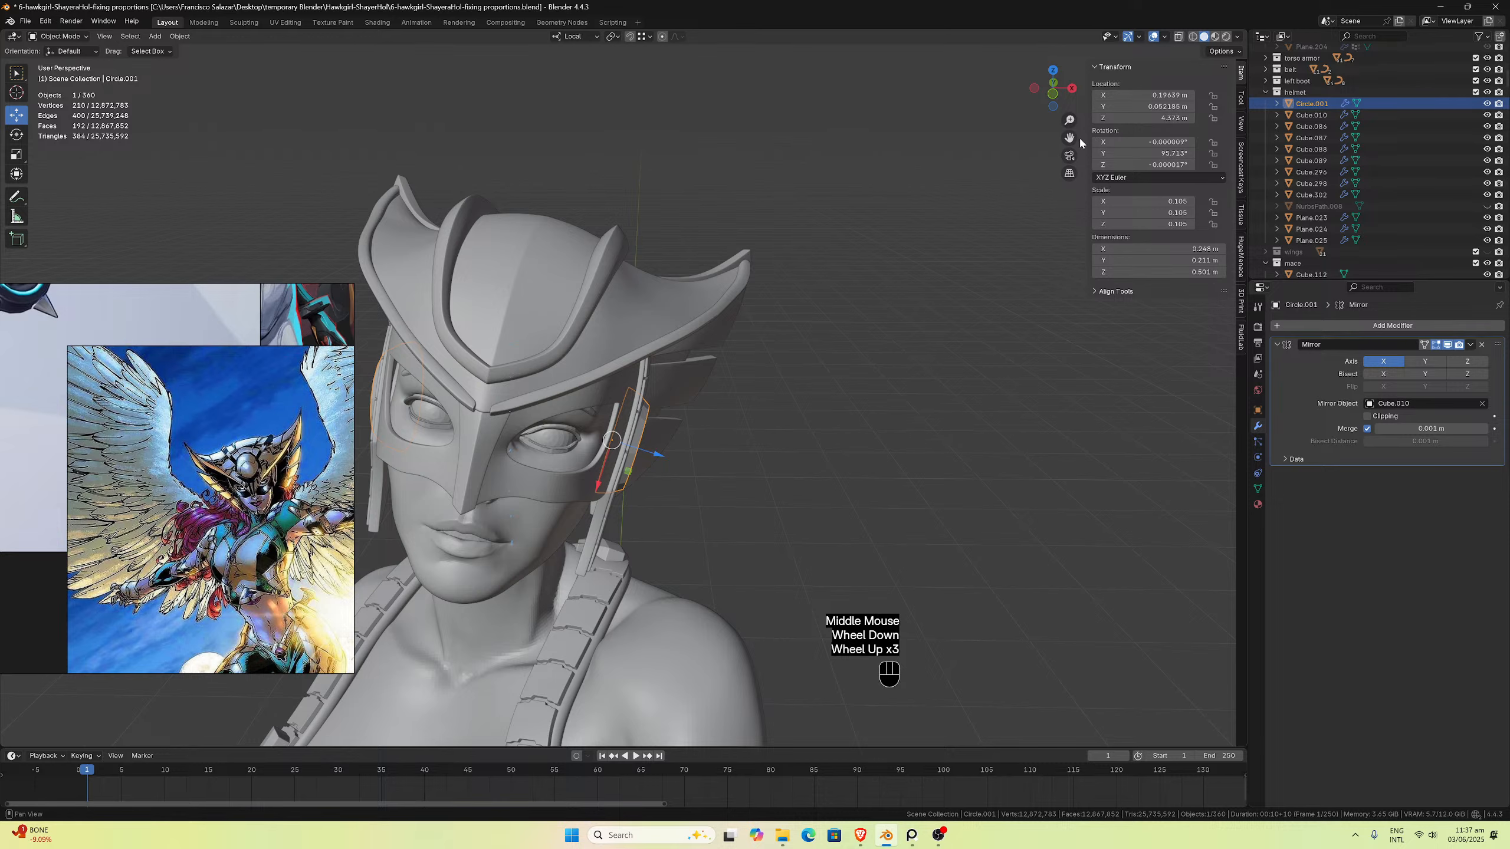
pyautogui.moveTo(1073, 137); pyautogui.dragTo(1067, 240)
pyautogui.scroll(3, 959, 266)
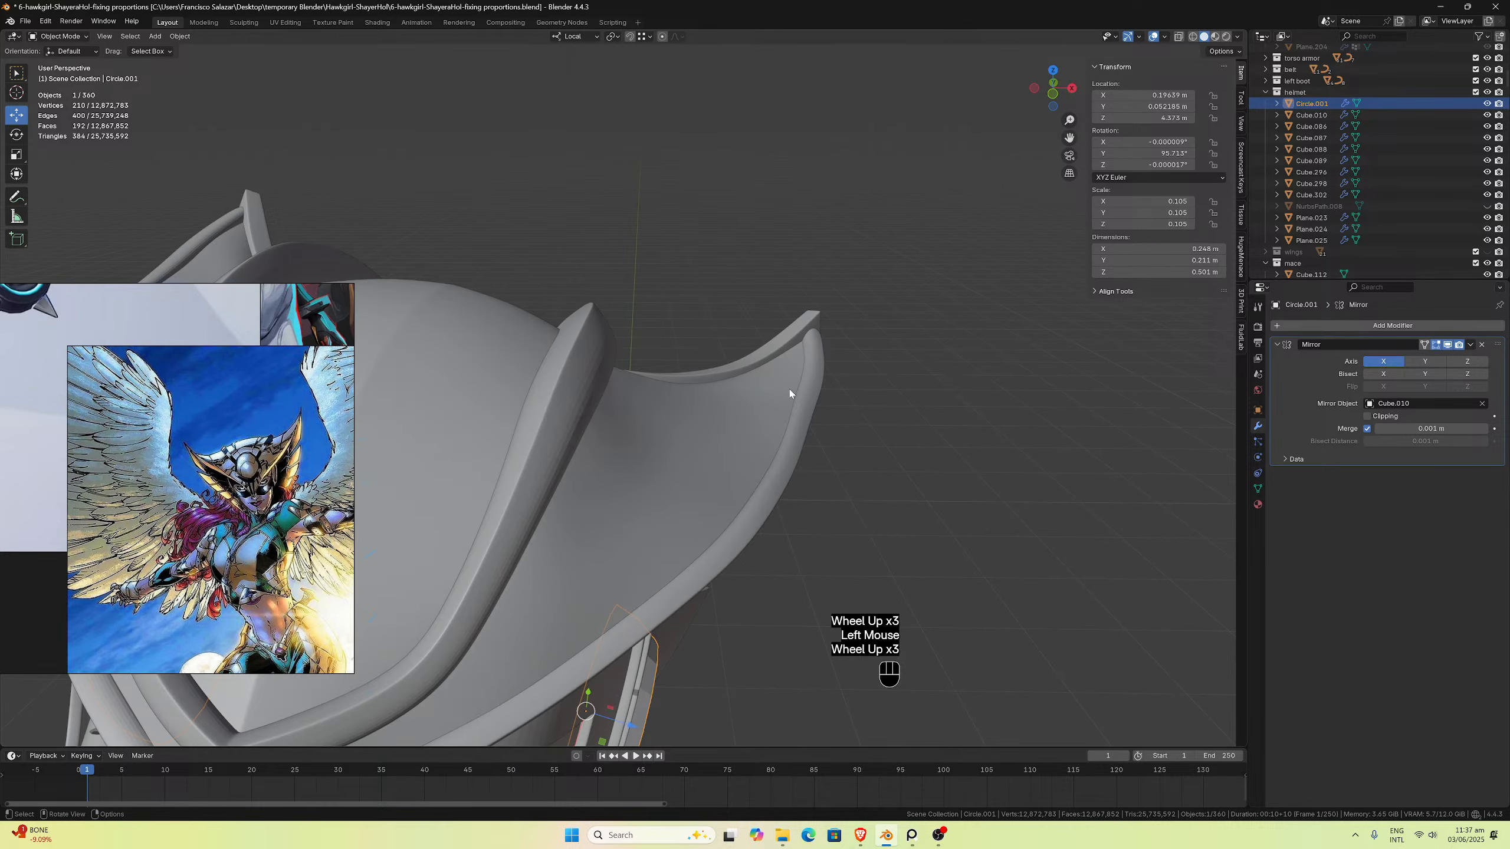
pyautogui.click(800, 411)
pyautogui.click(803, 414)
pyautogui.press('Tab')
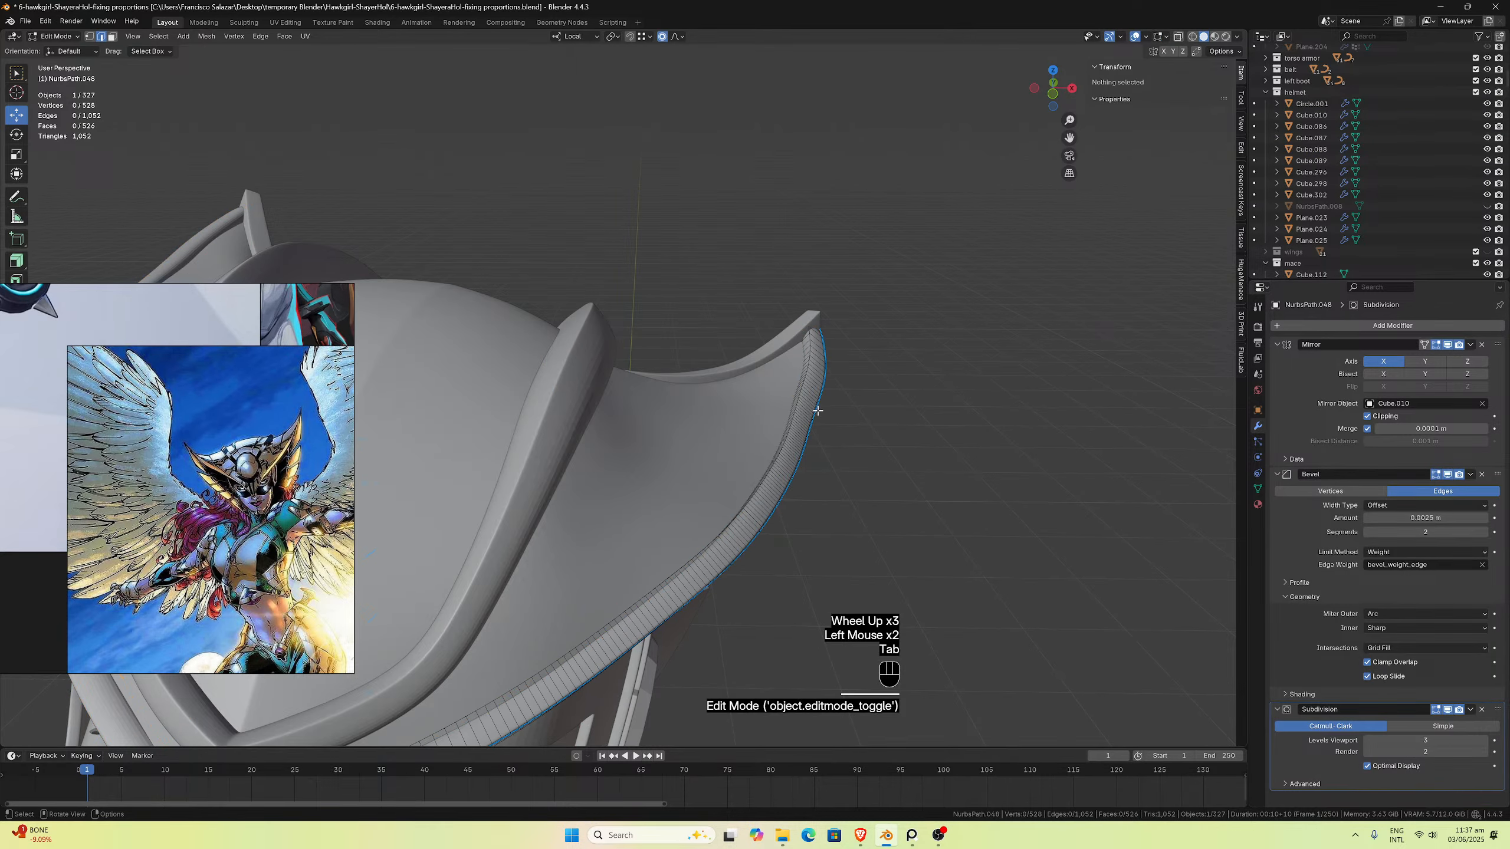
# Step: Toggle the viewport display of the wing trim's Subdivision modifier off and back on
pyautogui.moveTo(808, 416); pyautogui.dragTo(786, 449, button='middle')
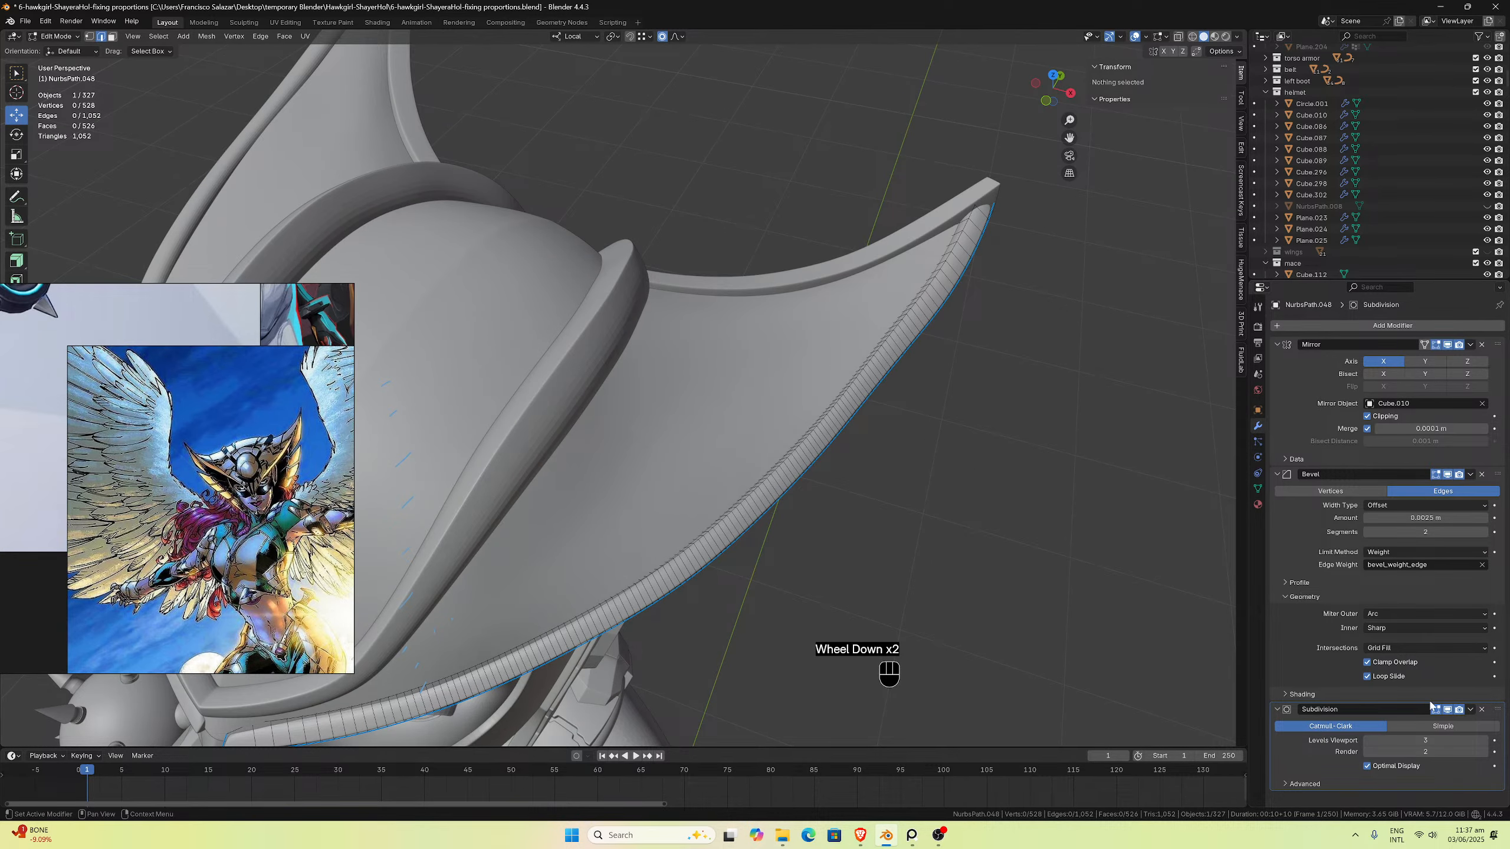
pyautogui.click(1448, 710)
pyautogui.click(1447, 710)
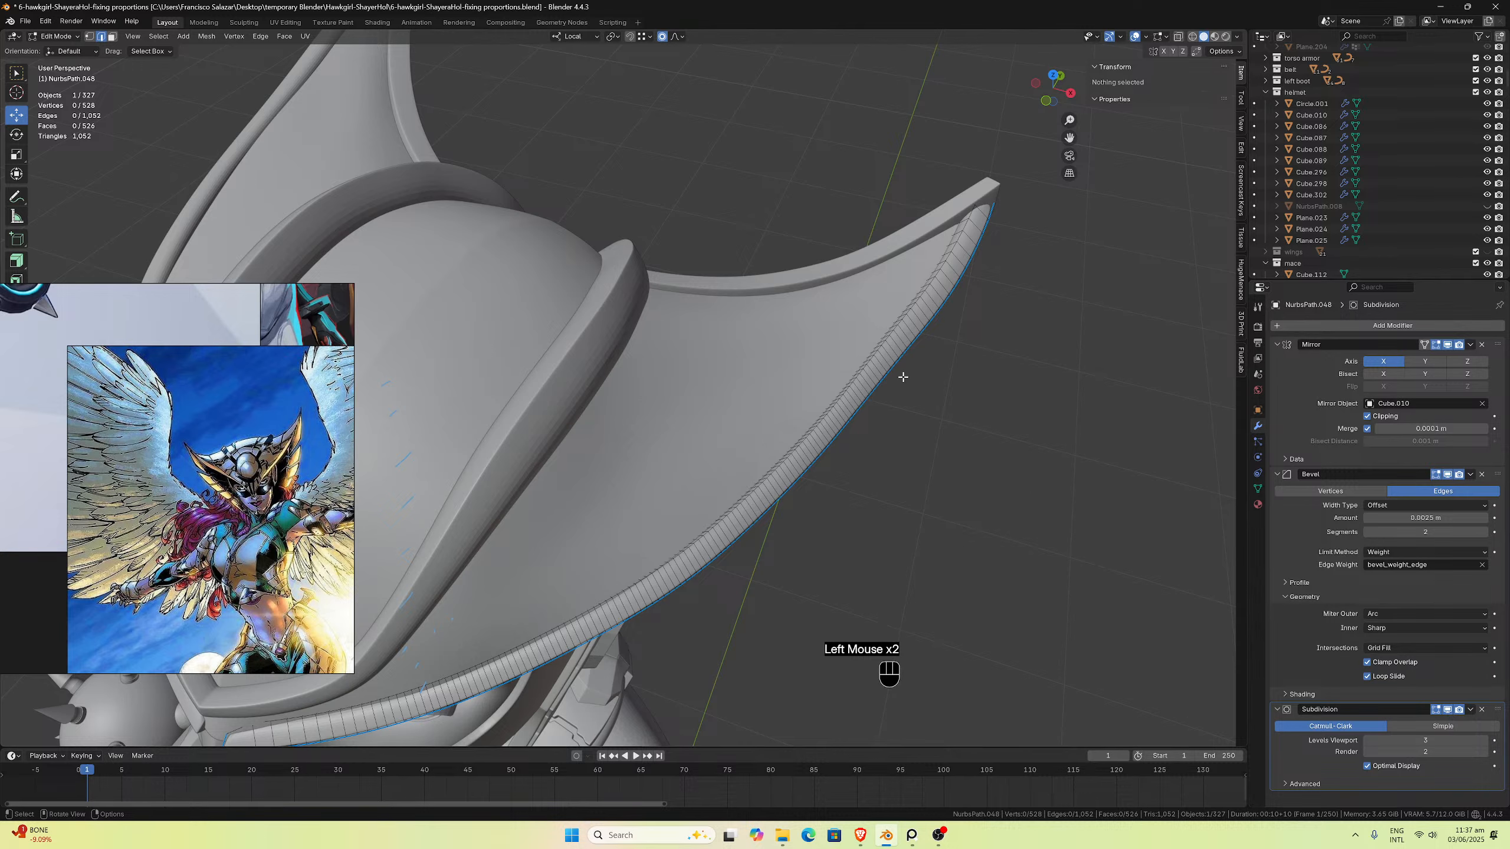
pyautogui.moveTo(900, 373)
pyautogui.mouseDown(button='middle')
pyautogui.moveTo(921, 337)
pyautogui.moveTo(908, 371)
pyautogui.mouseUp(button='middle')
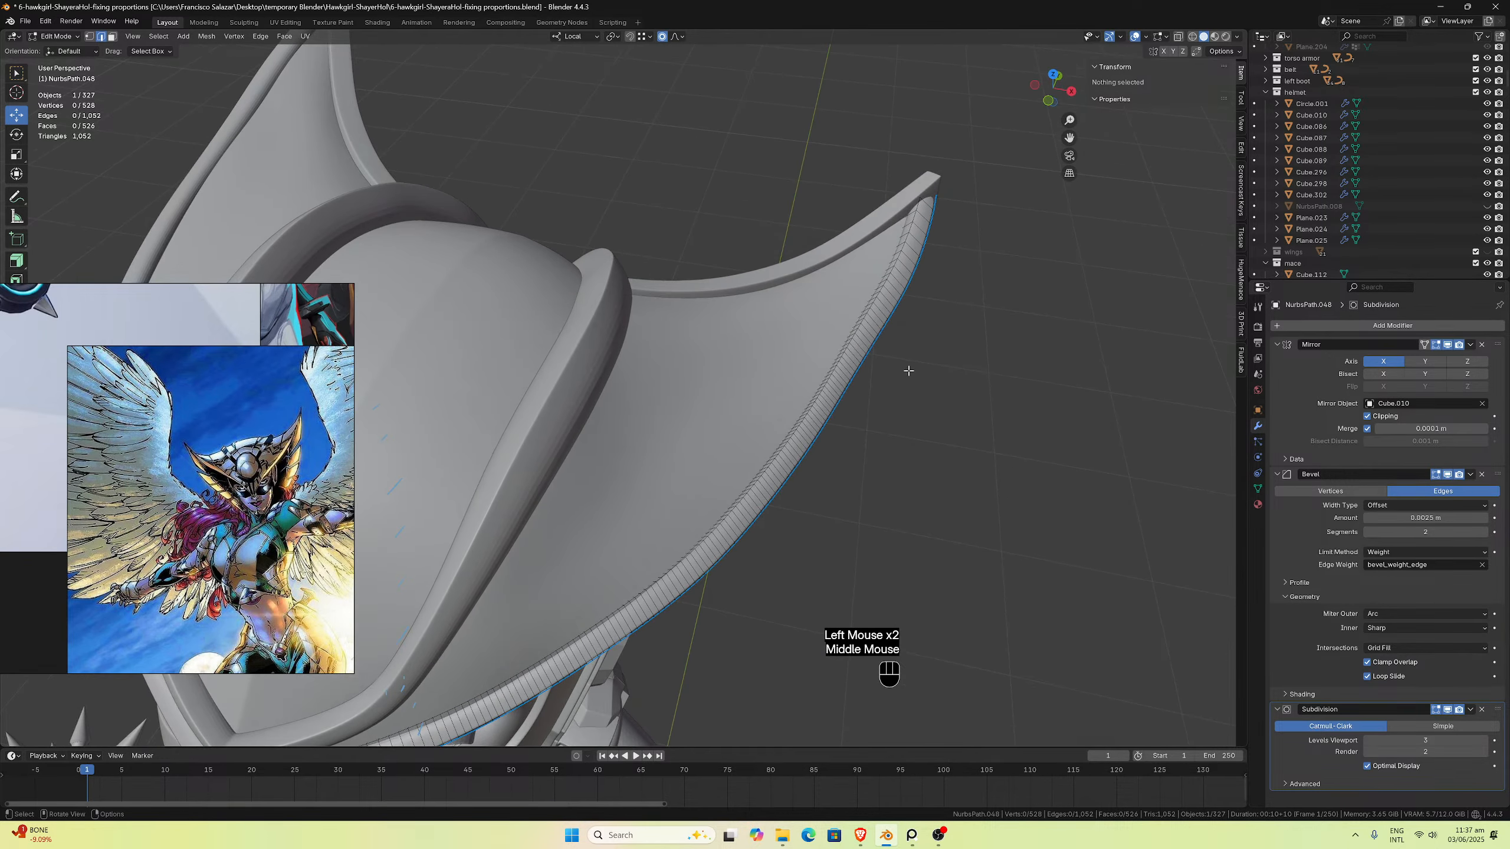
# Step: Examine the curve of the front wing's trim from above, up close and from the front
pyautogui.press('KP_7')
pyautogui.scroll(-3, 858, 216)
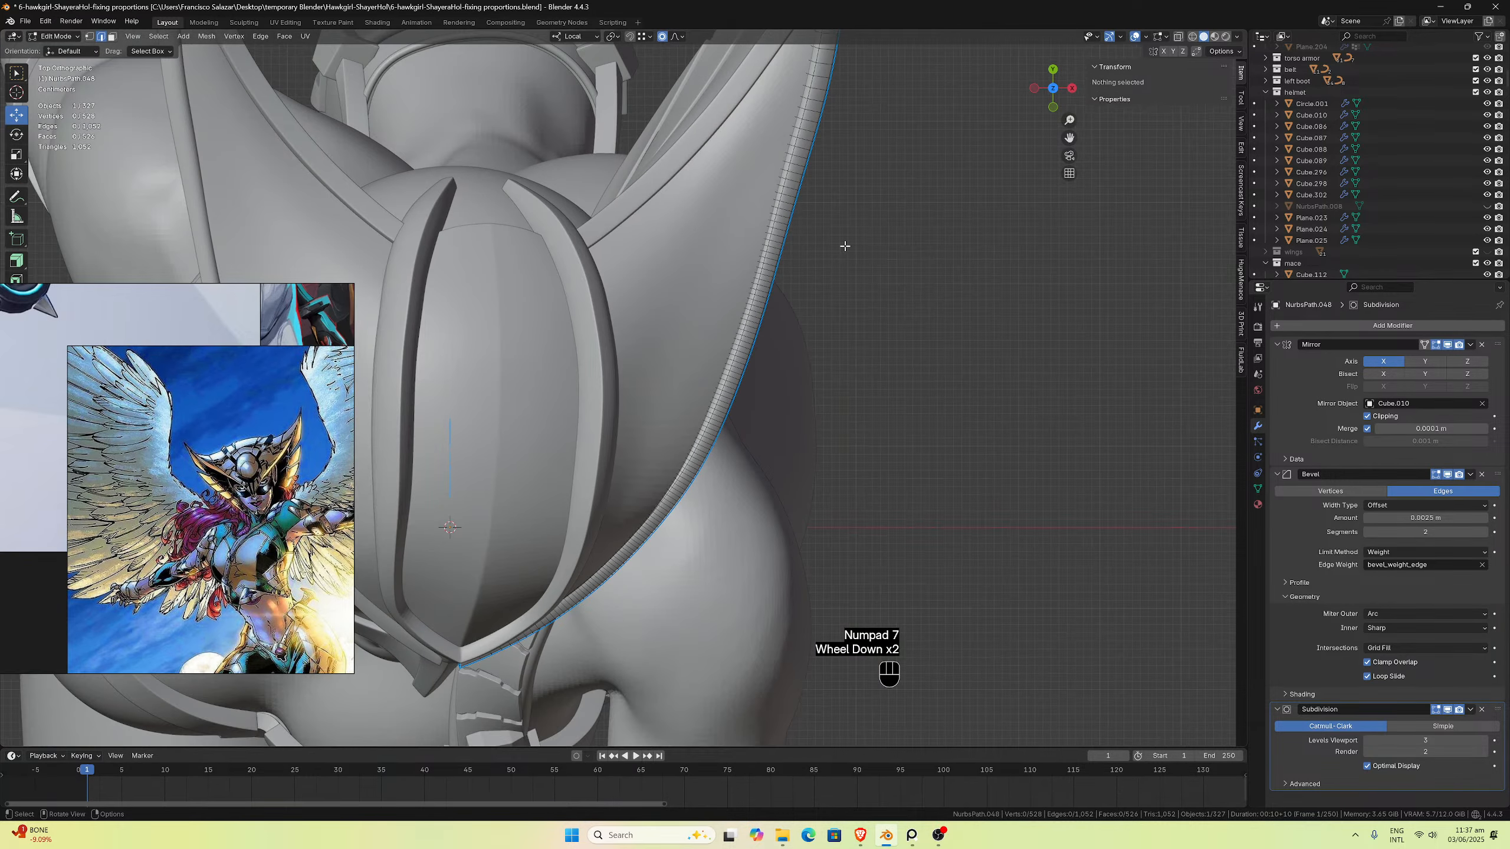
pyautogui.moveTo(838, 284); pyautogui.dragTo(819, 202, button='middle')
pyautogui.scroll(-1, 809, 152)
pyautogui.scroll(3, 814, 202)
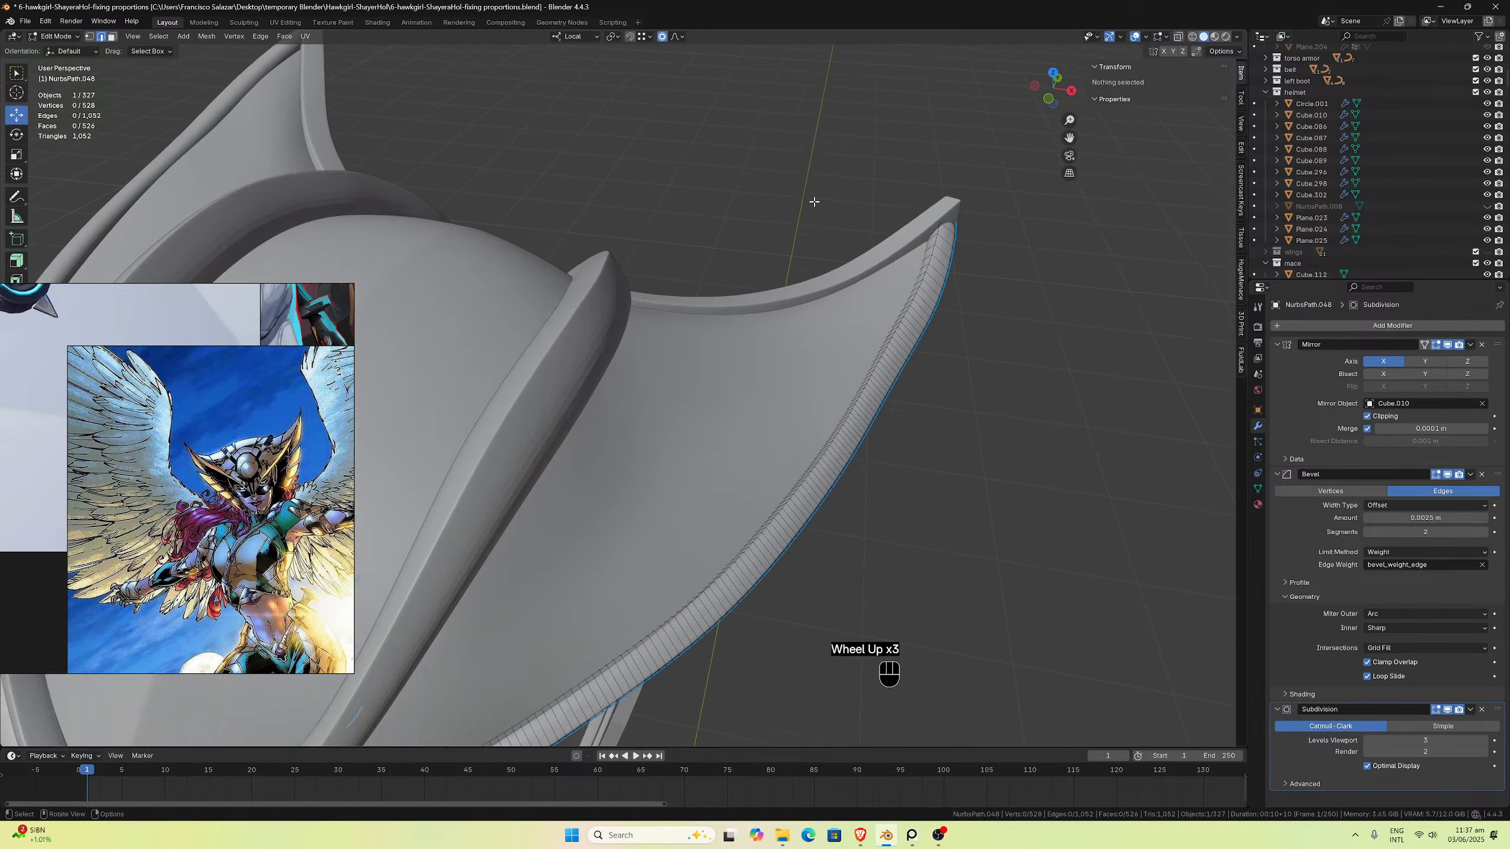
pyautogui.moveTo(927, 301); pyautogui.dragTo(947, 277, button='middle')
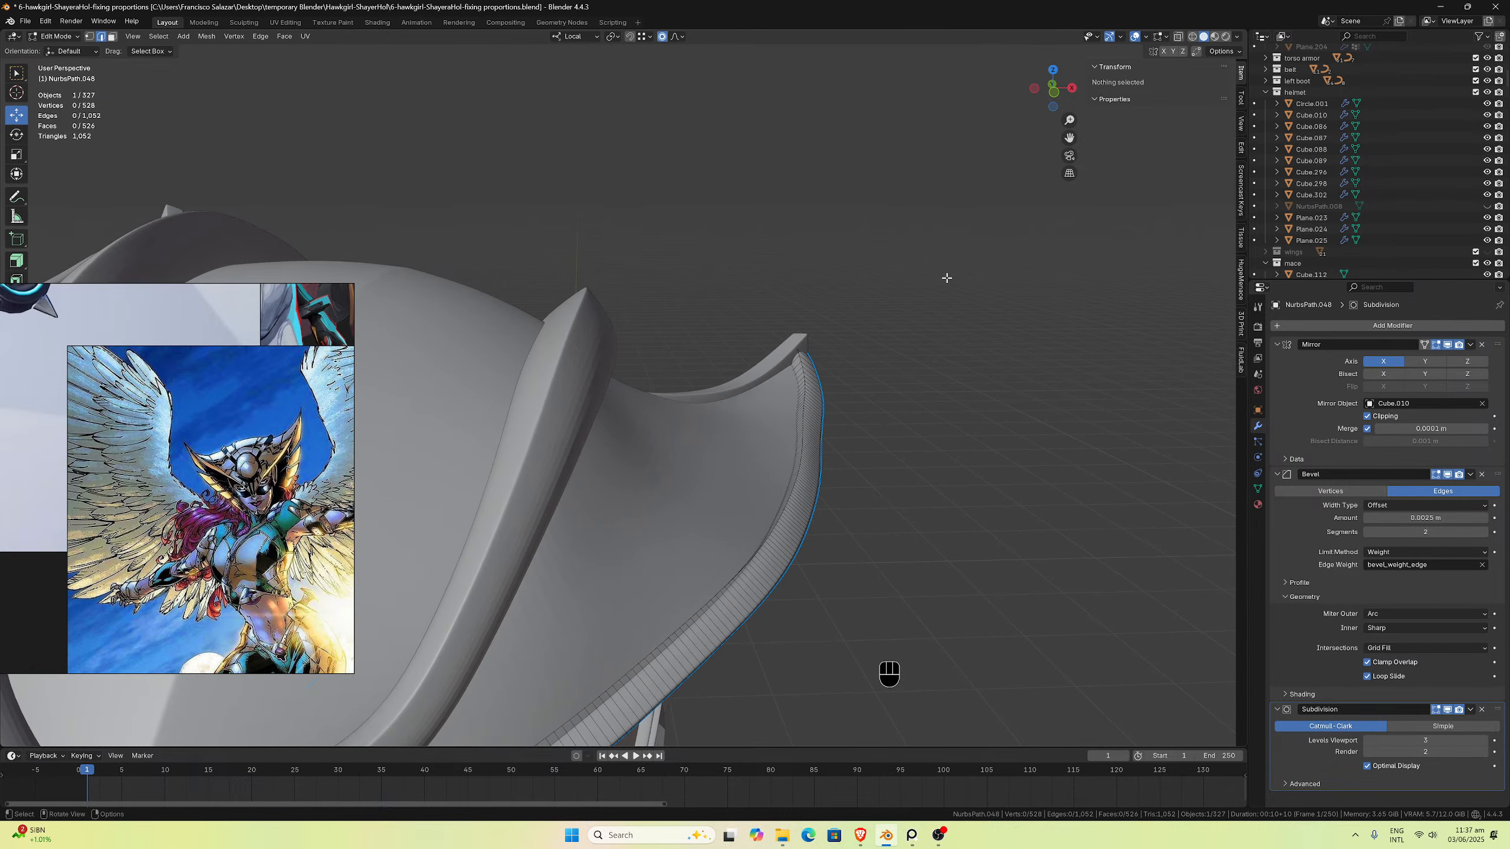
pyautogui.scroll(-4, 855, 310)
pyautogui.scroll(-3, 856, 312)
pyautogui.scroll(7, 849, 336)
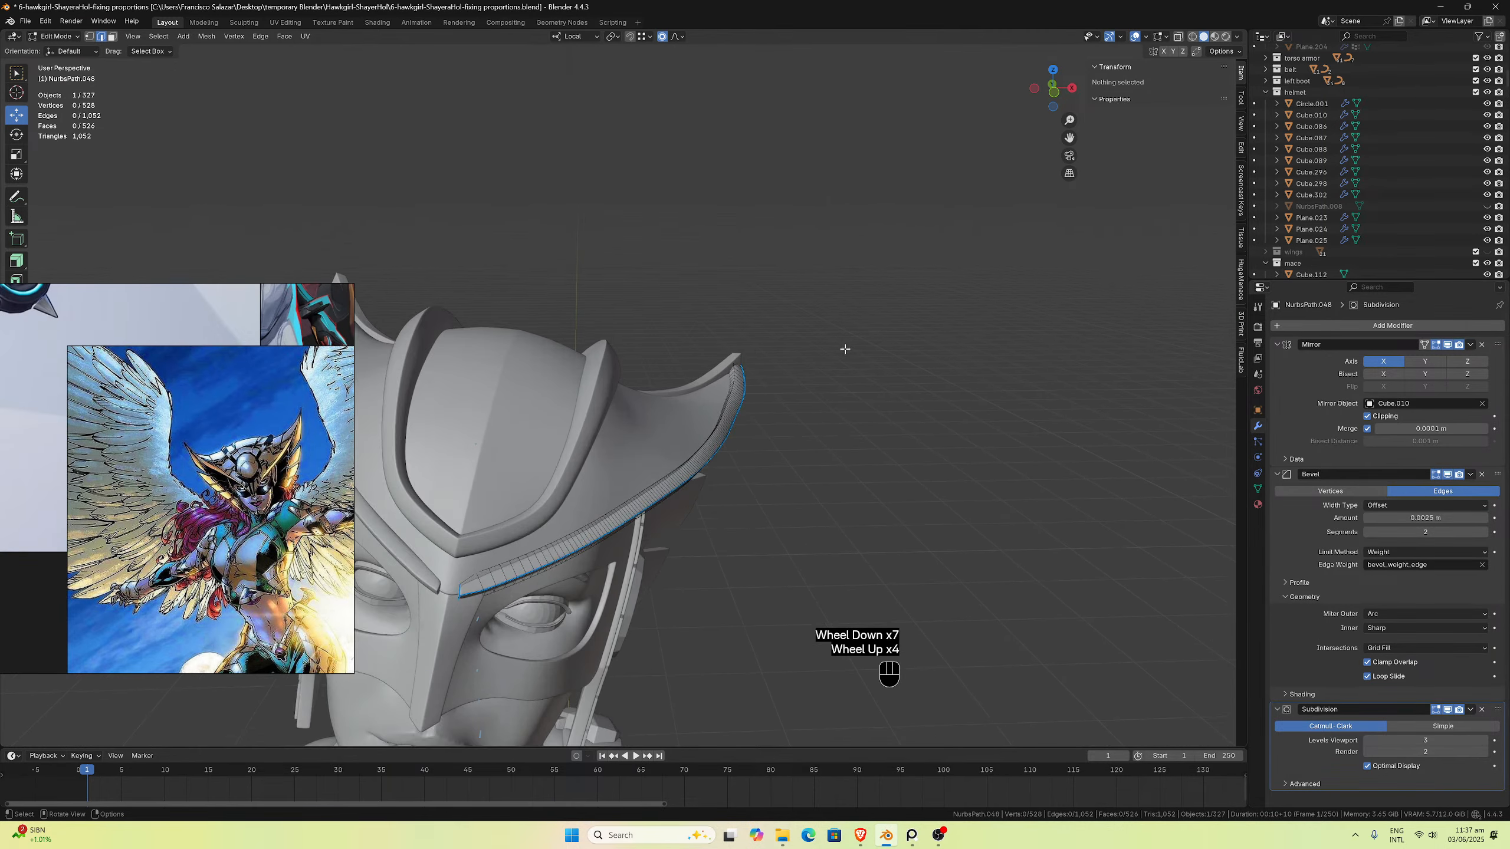
# Step: Examine individual edges of the wing trim strip near the wing's tip, and leave its mesh editing
pyautogui.scroll(2, 841, 388)
pyautogui.click(847, 441)
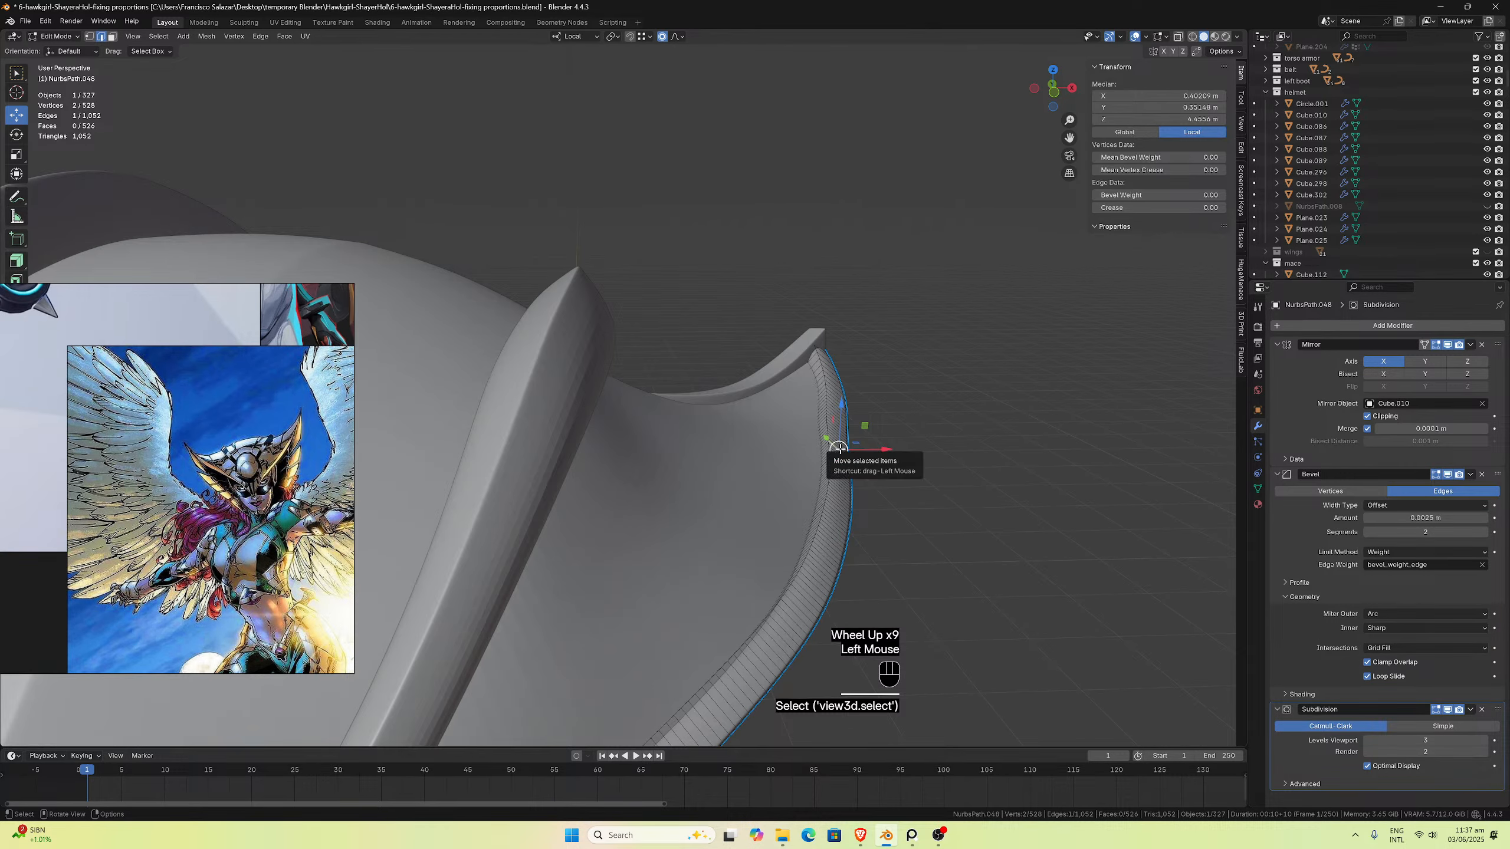
pyautogui.moveTo(848, 421)
pyautogui.mouseDown(button='middle')
pyautogui.moveTo(776, 414)
pyautogui.moveTo(846, 405)
pyautogui.mouseUp(button='middle')
pyautogui.click(854, 444)
pyautogui.scroll(-4, 831, 427)
pyautogui.scroll(4, 835, 402)
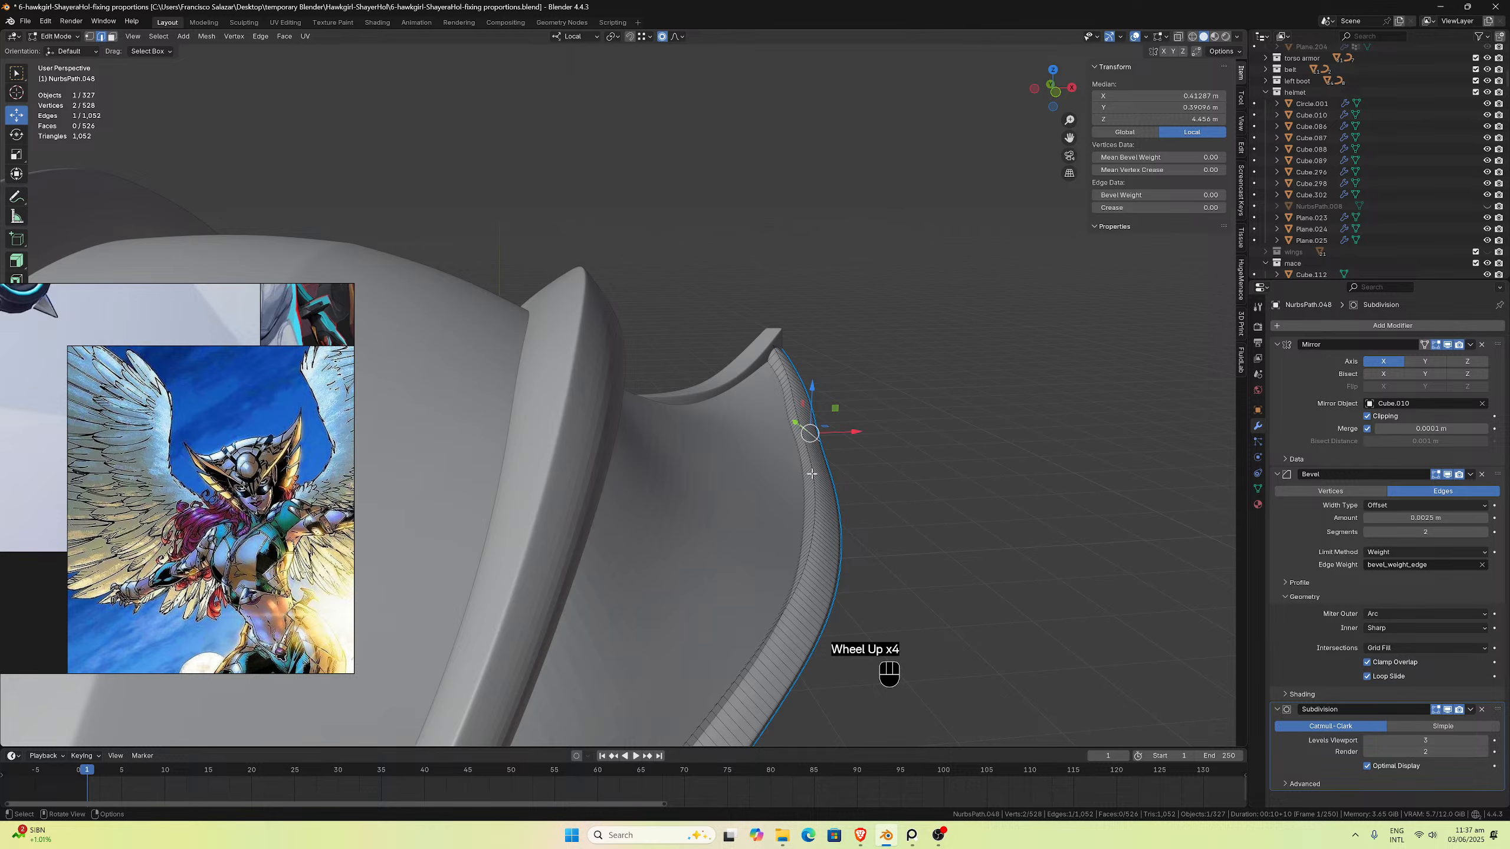
pyautogui.moveTo(810, 440); pyautogui.dragTo(807, 492, button='middle')
pyautogui.scroll(-1, 820, 501)
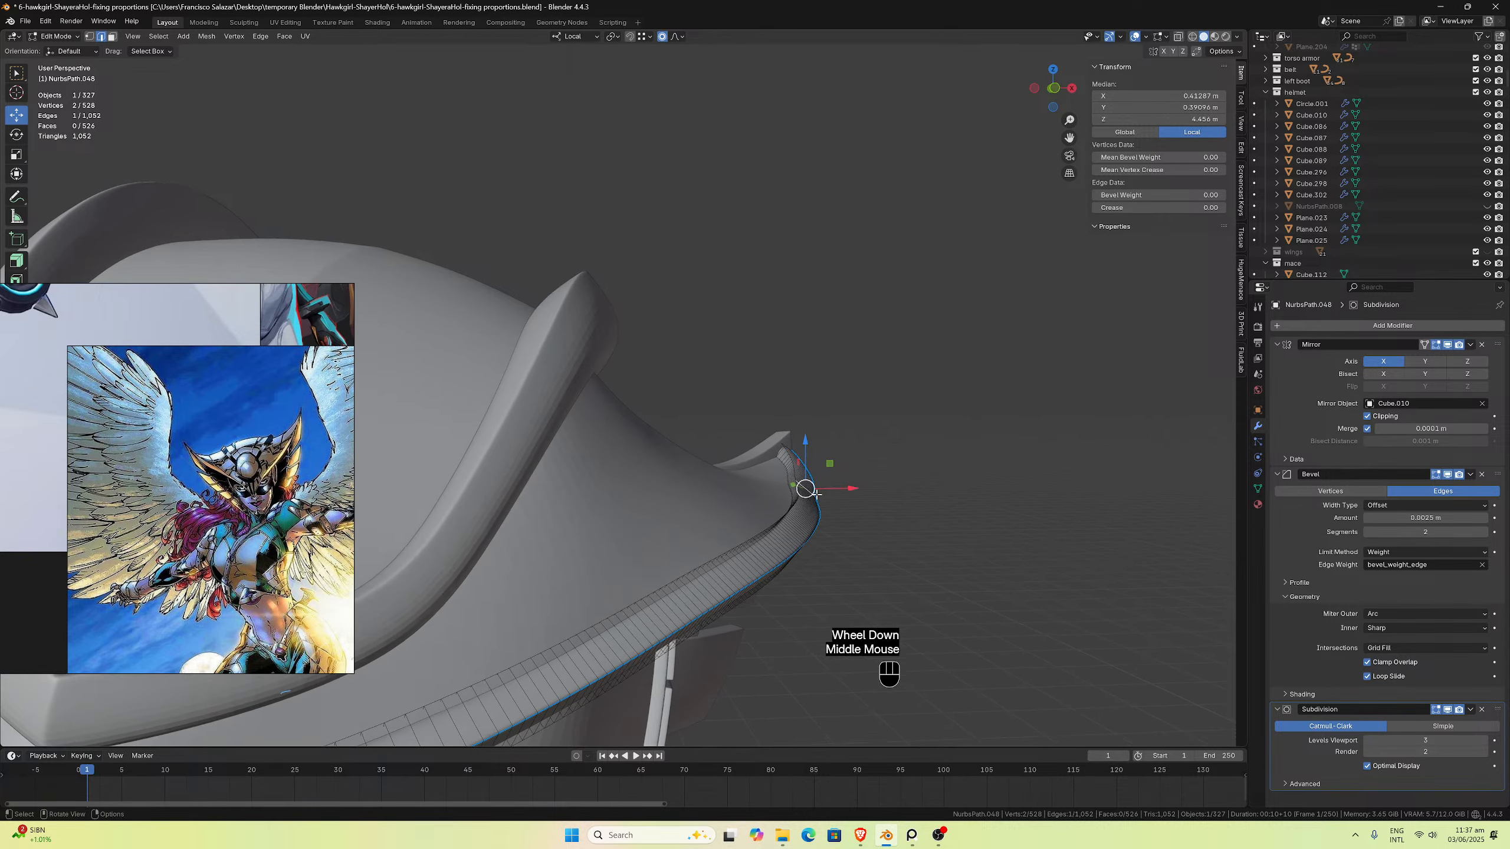
pyautogui.press('Tab')
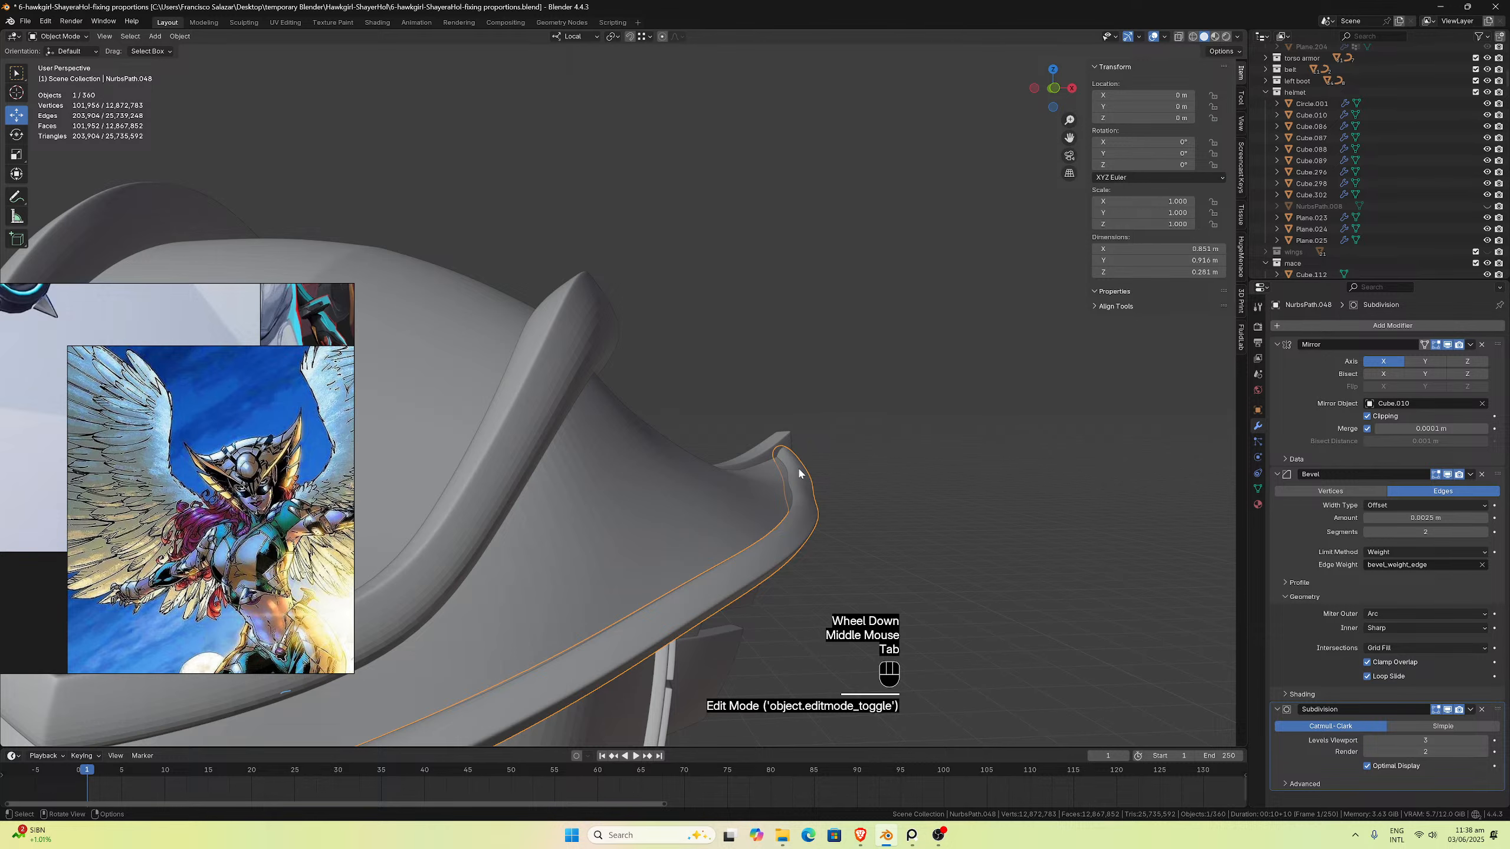
# Step: Open the helmet's front wing panel for mesh editing and show it in an orthographic view from above
pyautogui.press('Tab')
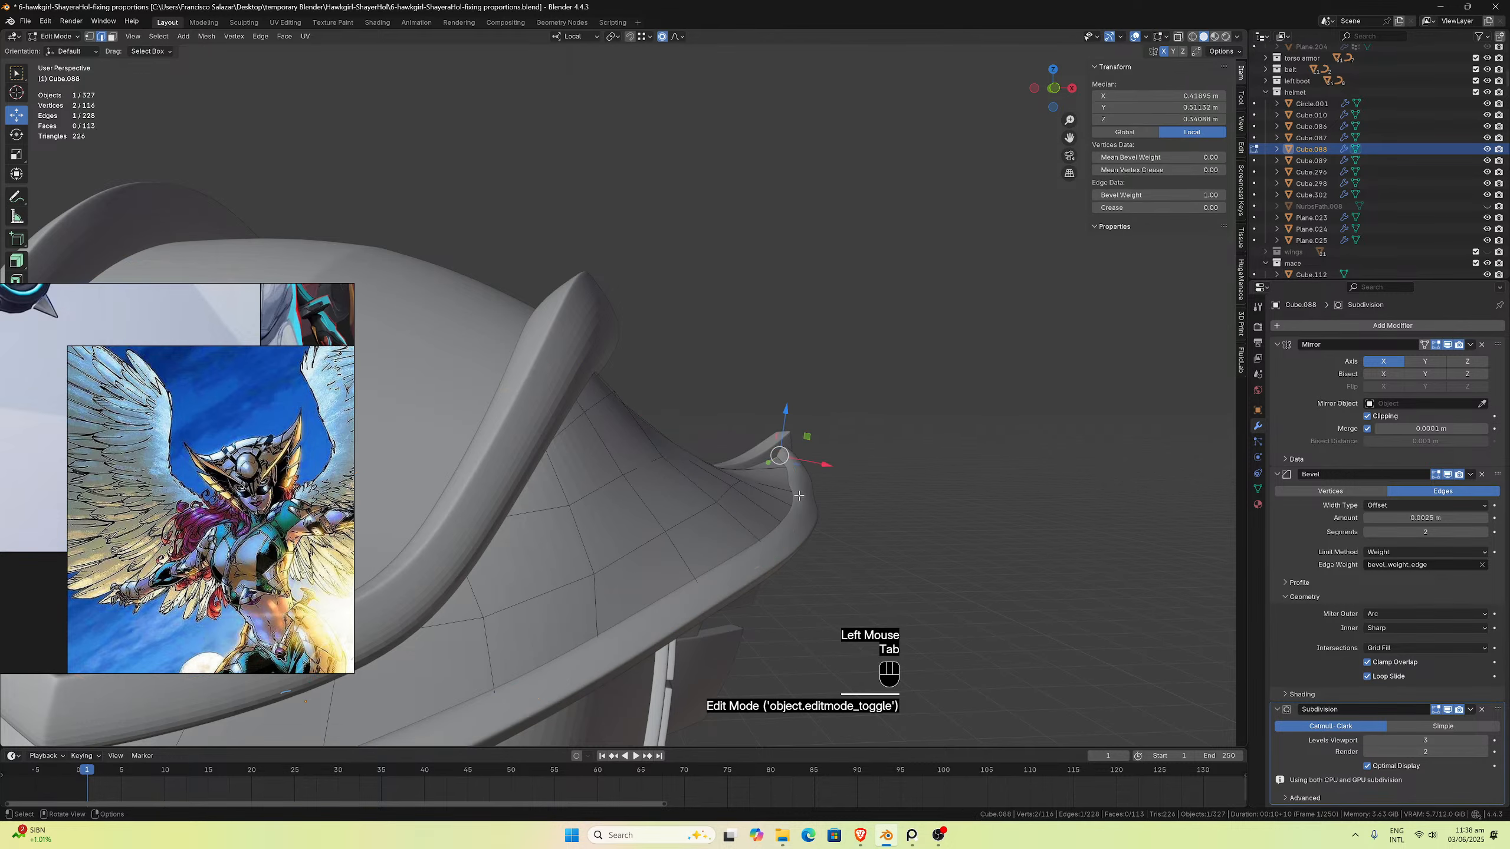
pyautogui.moveTo(802, 487); pyautogui.dragTo(784, 529, button='middle')
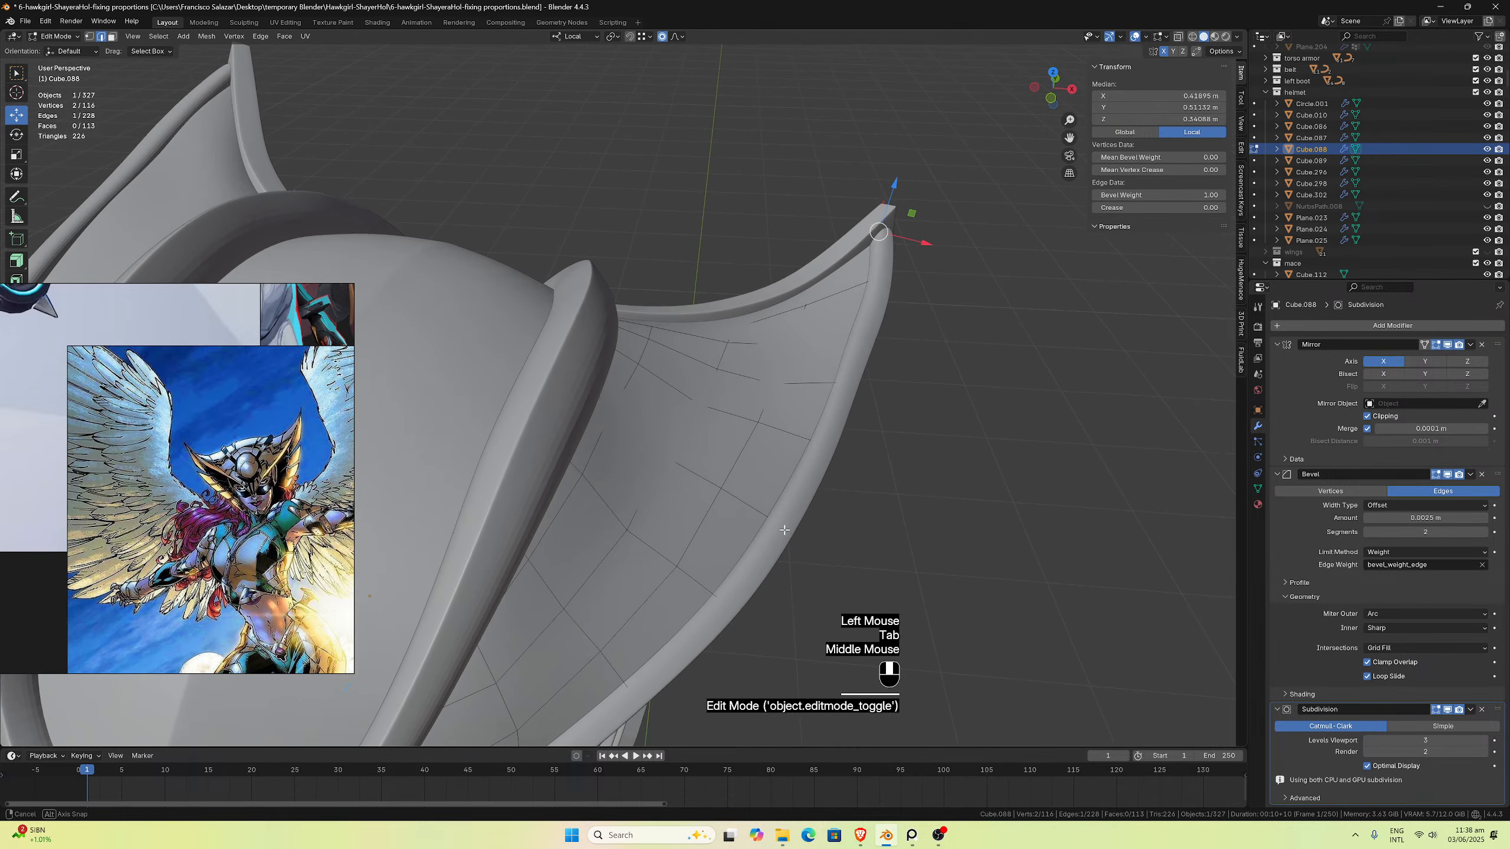
pyautogui.moveTo(886, 322); pyautogui.dragTo(909, 371, button='middle')
pyautogui.scroll(1, 934, 381)
pyautogui.press('KP_7')
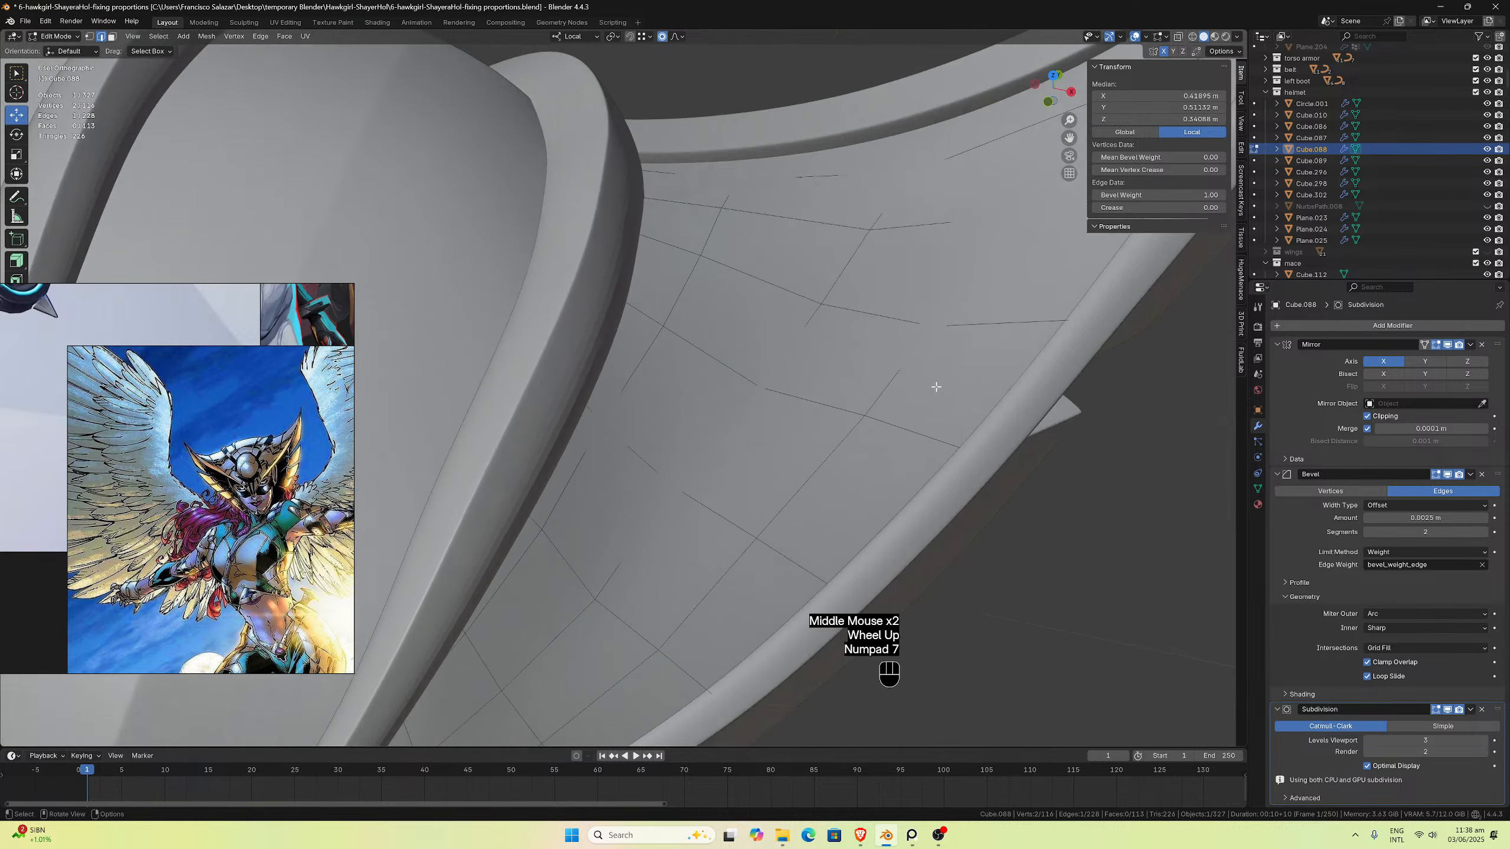
pyautogui.scroll(-2, 928, 344)
pyautogui.scroll(-3, 928, 345)
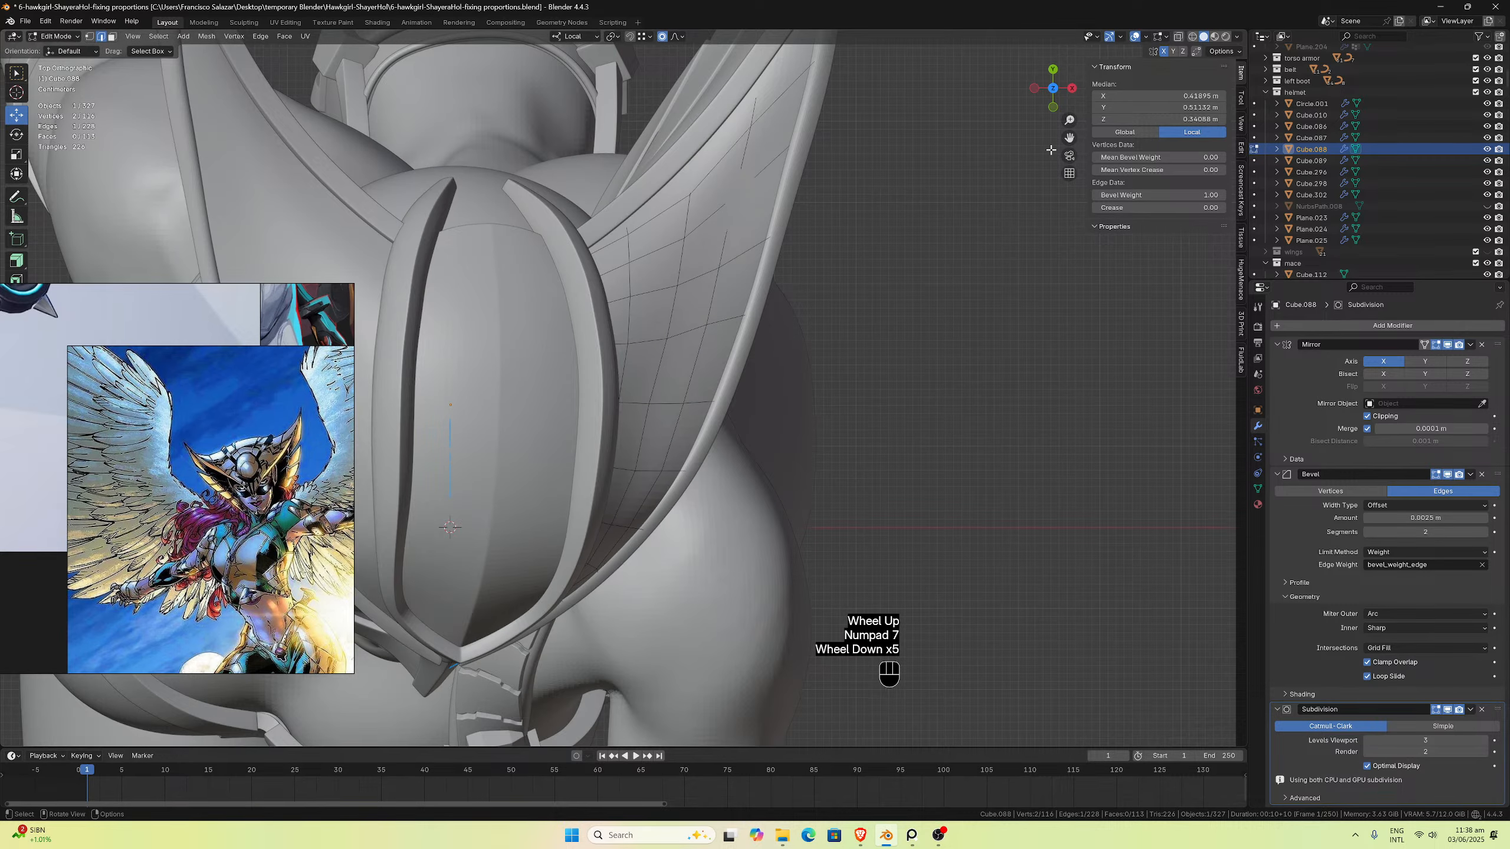
pyautogui.moveTo(1068, 138); pyautogui.dragTo(1073, 295)
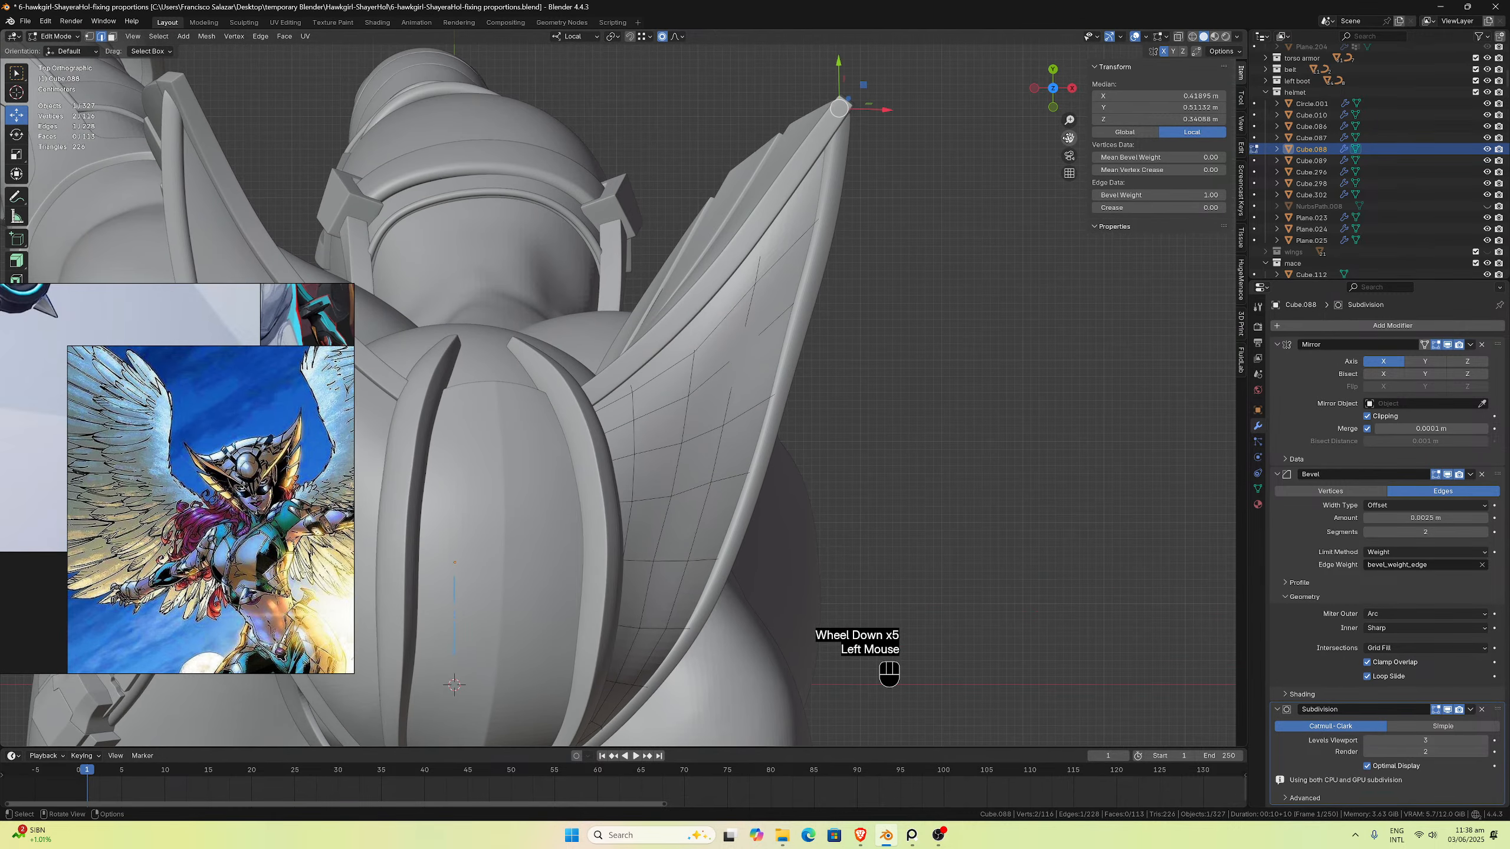
# Step: With X-ray on and proportional editing off, move an outer edge segment near the wing panel's tip outward about 0.006 m along local X
pyautogui.click(1177, 37)
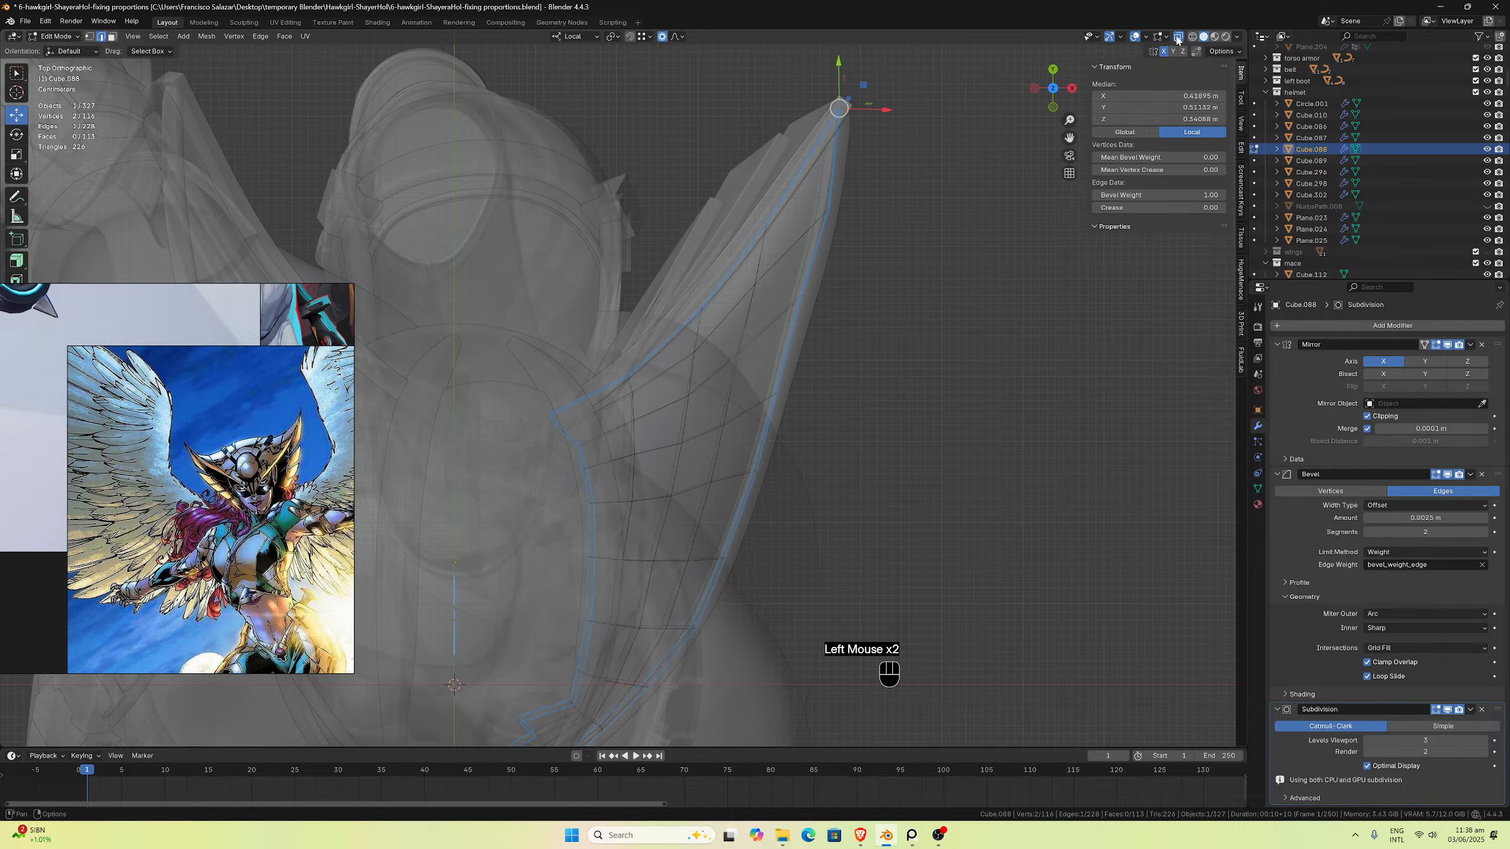
pyautogui.scroll(4, 933, 154)
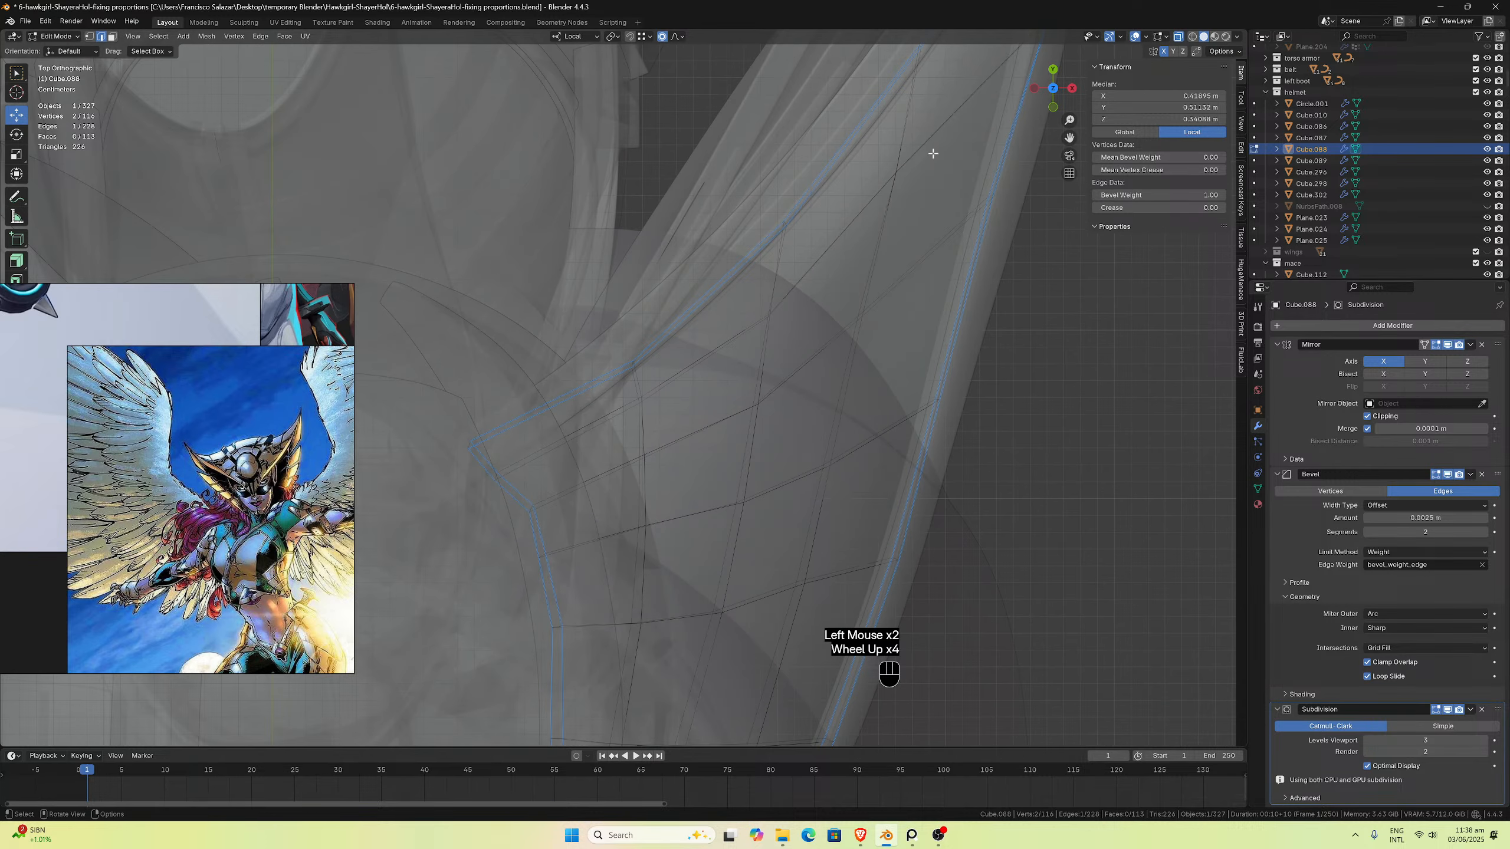
pyautogui.click(990, 201)
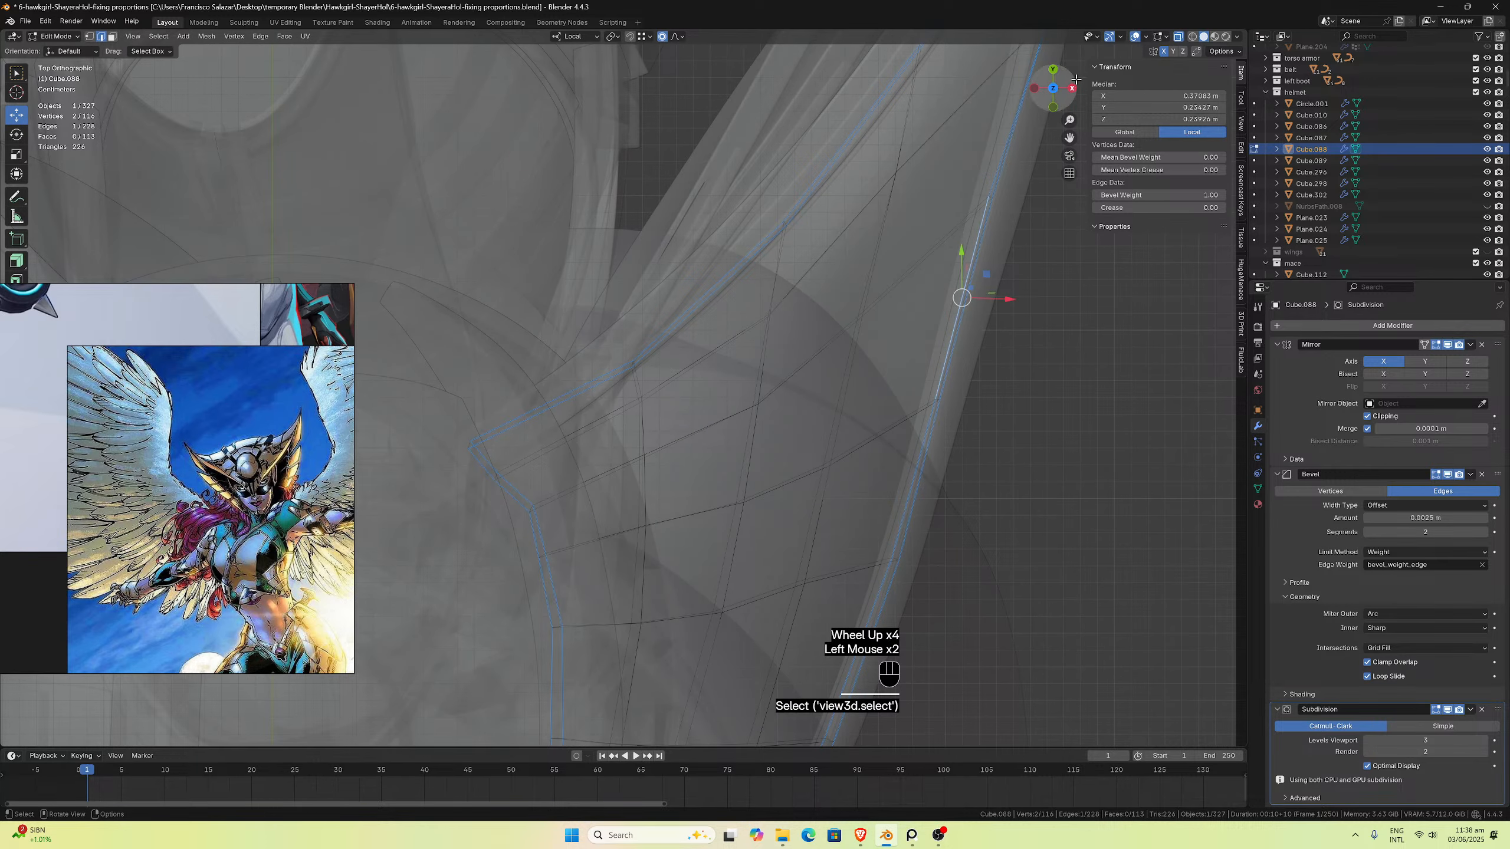
pyautogui.moveTo(1069, 137); pyautogui.dragTo(985, 231)
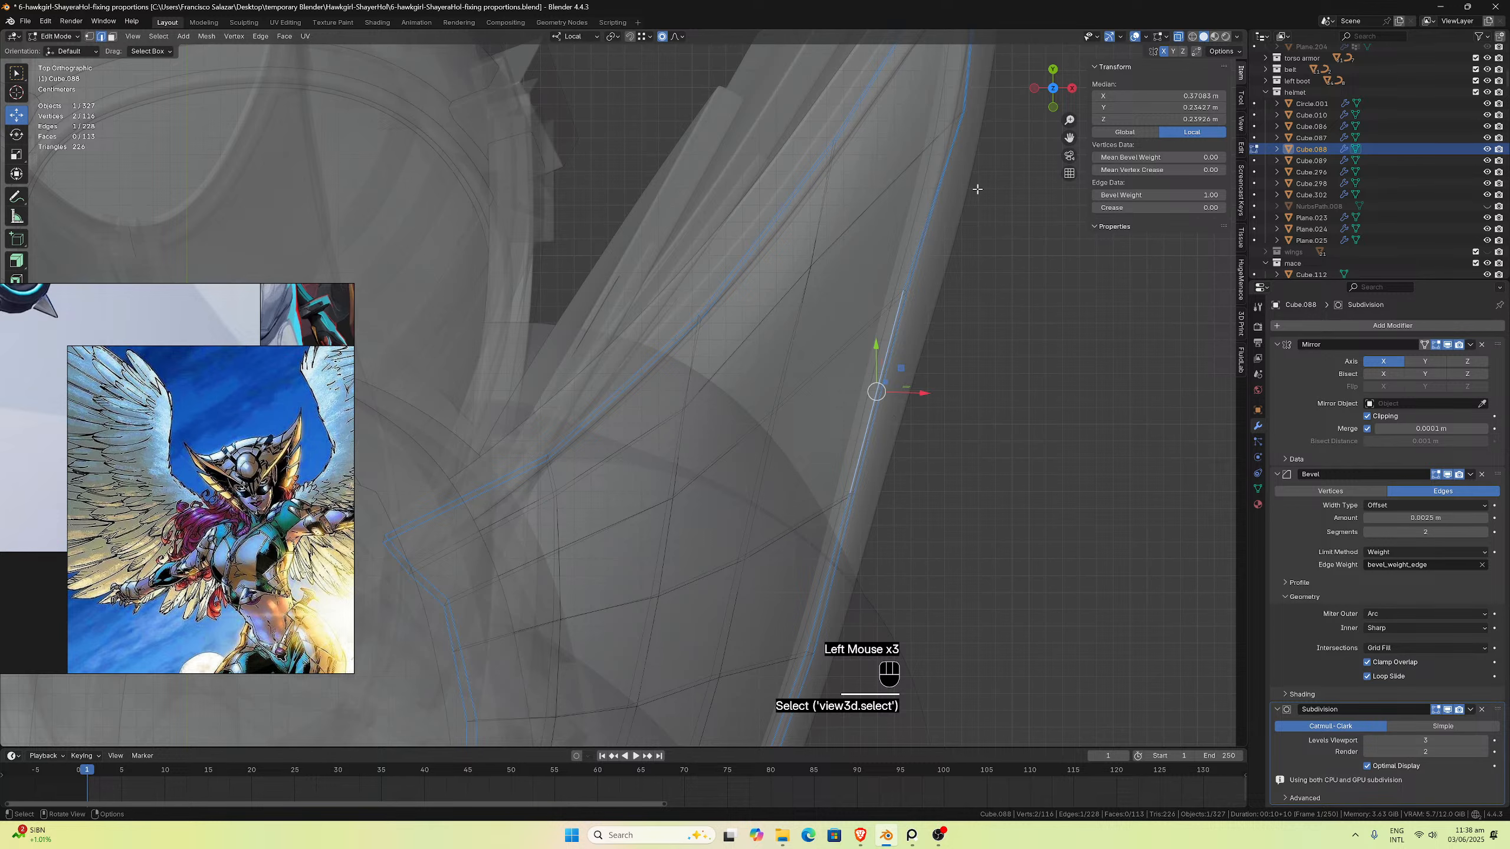
pyautogui.scroll(-1, 990, 170)
pyautogui.moveTo(1068, 137); pyautogui.dragTo(1118, 71)
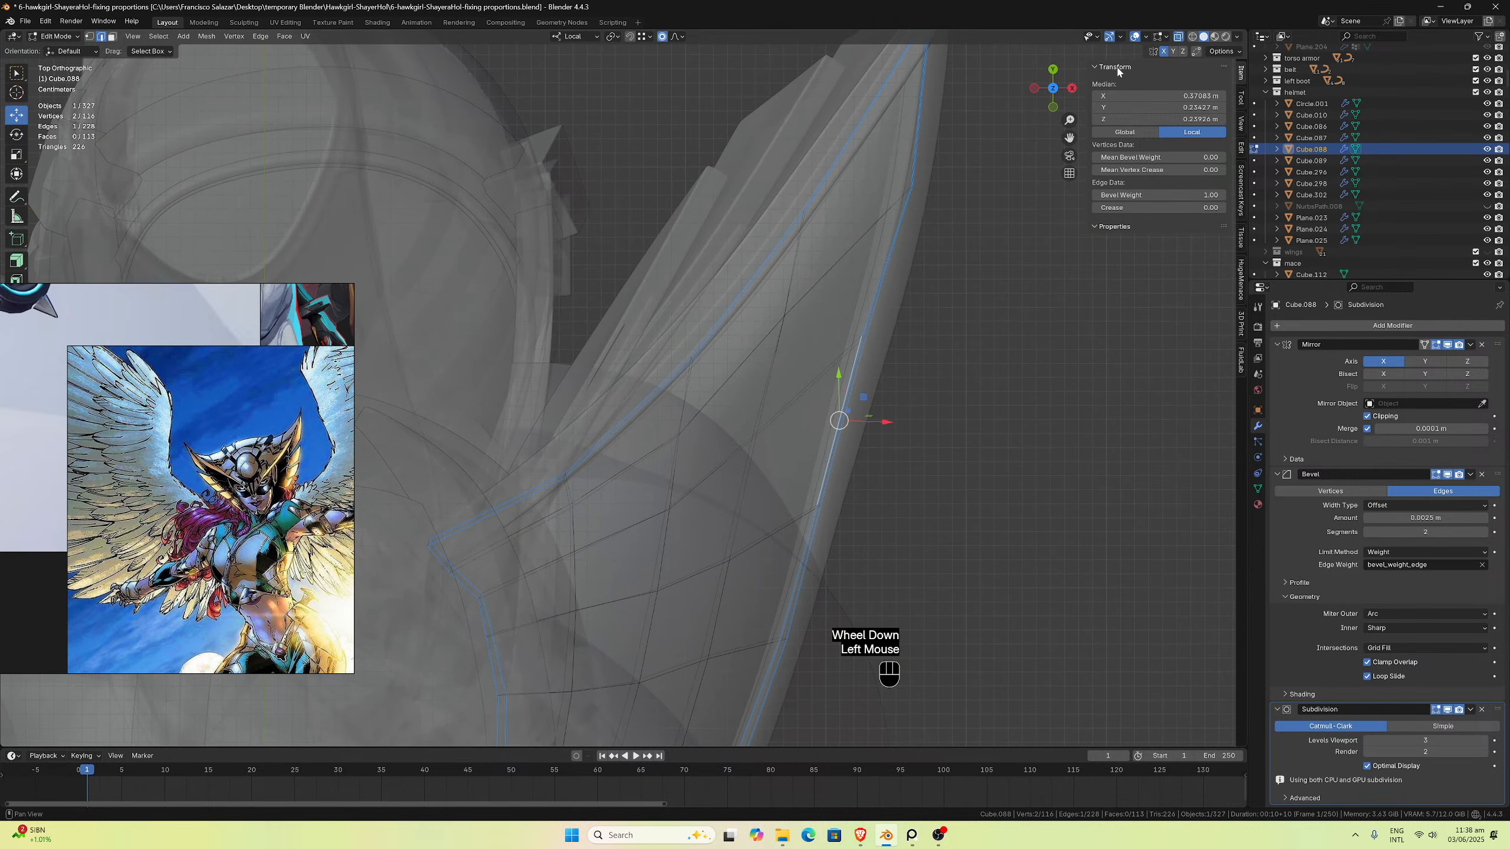
pyautogui.click(865, 336)
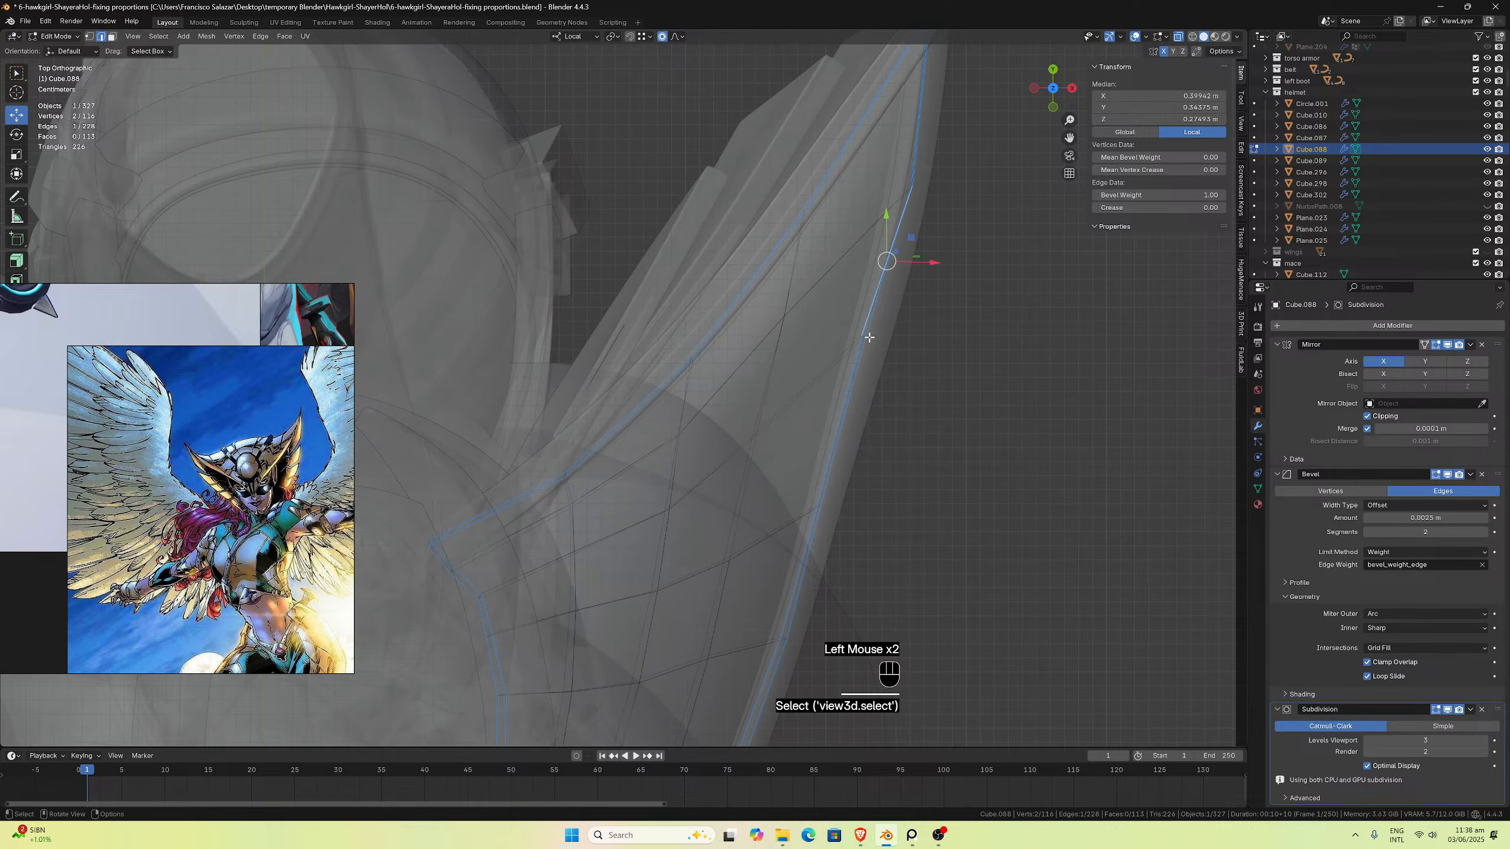
pyautogui.click(865, 336)
pyautogui.click(661, 38)
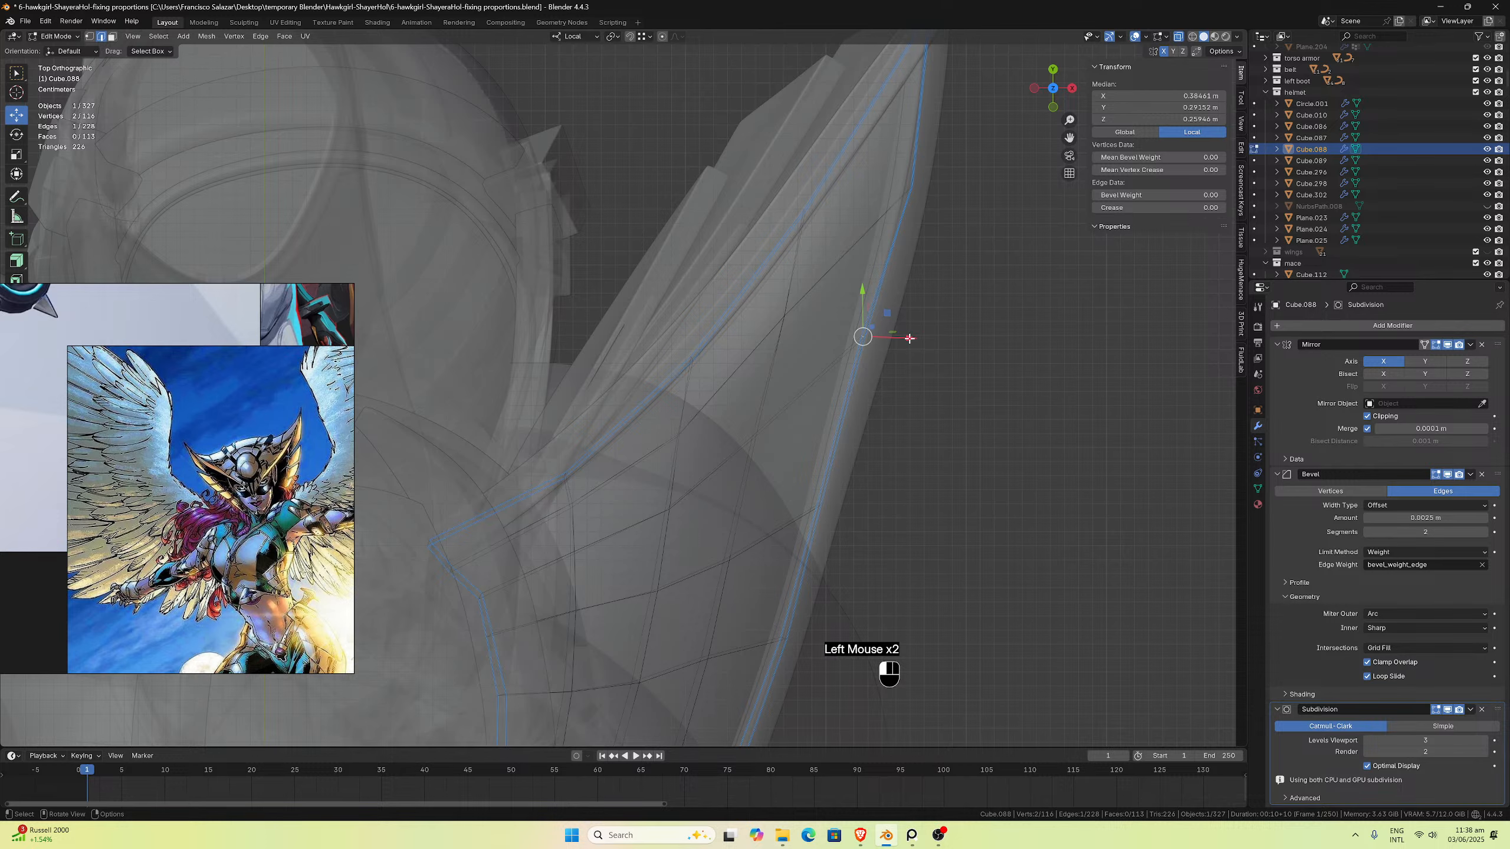
pyautogui.moveTo(909, 339); pyautogui.dragTo(914, 340)
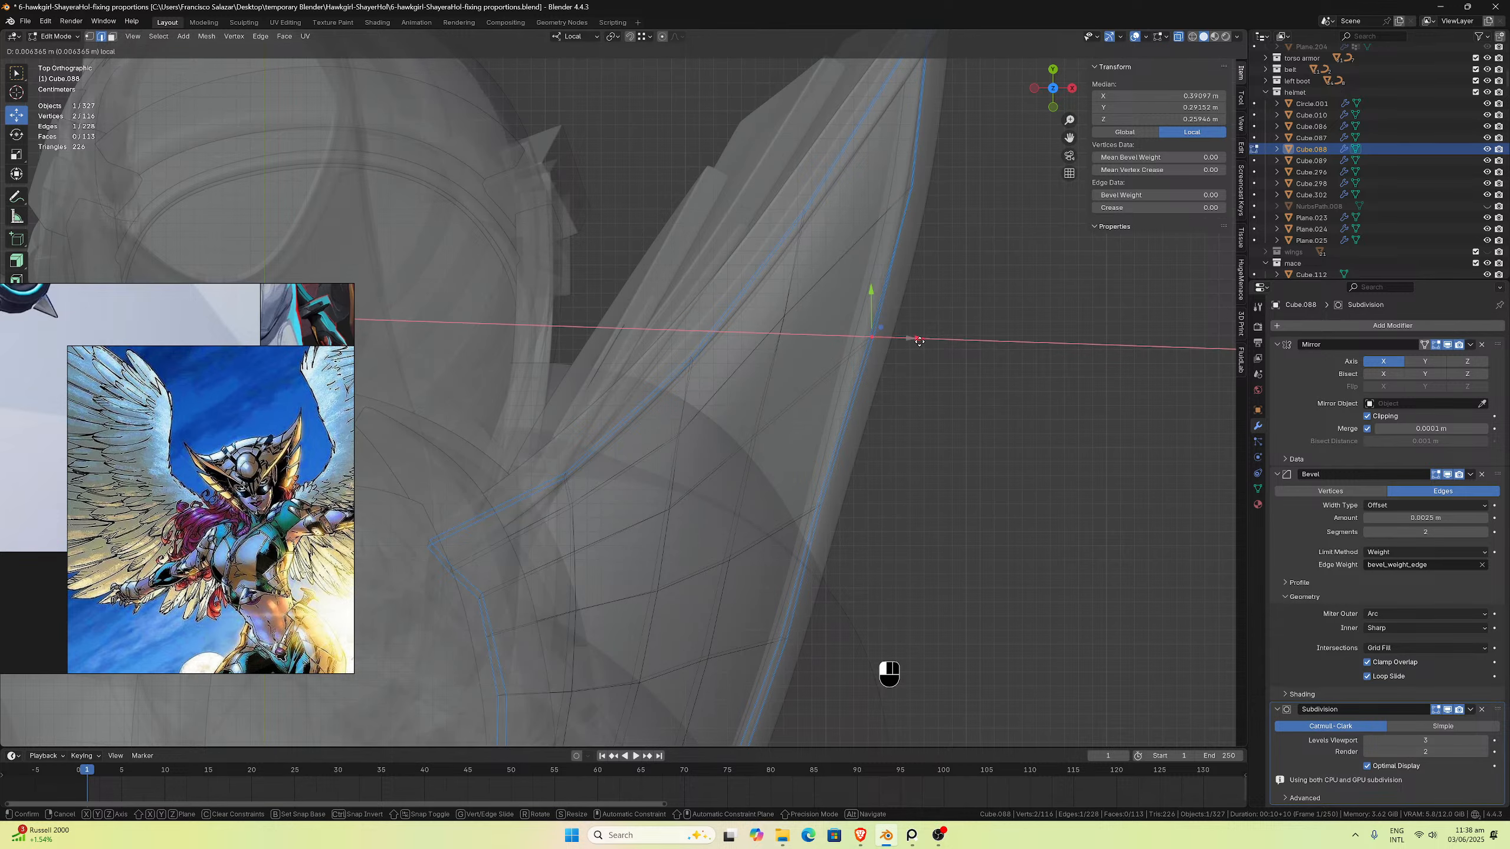
pyautogui.moveTo(919, 341); pyautogui.dragTo(920, 337)
# Step: Turn X-ray off and check the adjusted outer edge of the front wing against its trim in perspective
pyautogui.moveTo(920, 337); pyautogui.dragTo(919, 263, button='middle')
pyautogui.scroll(-1, 919, 263)
pyautogui.click(1178, 37)
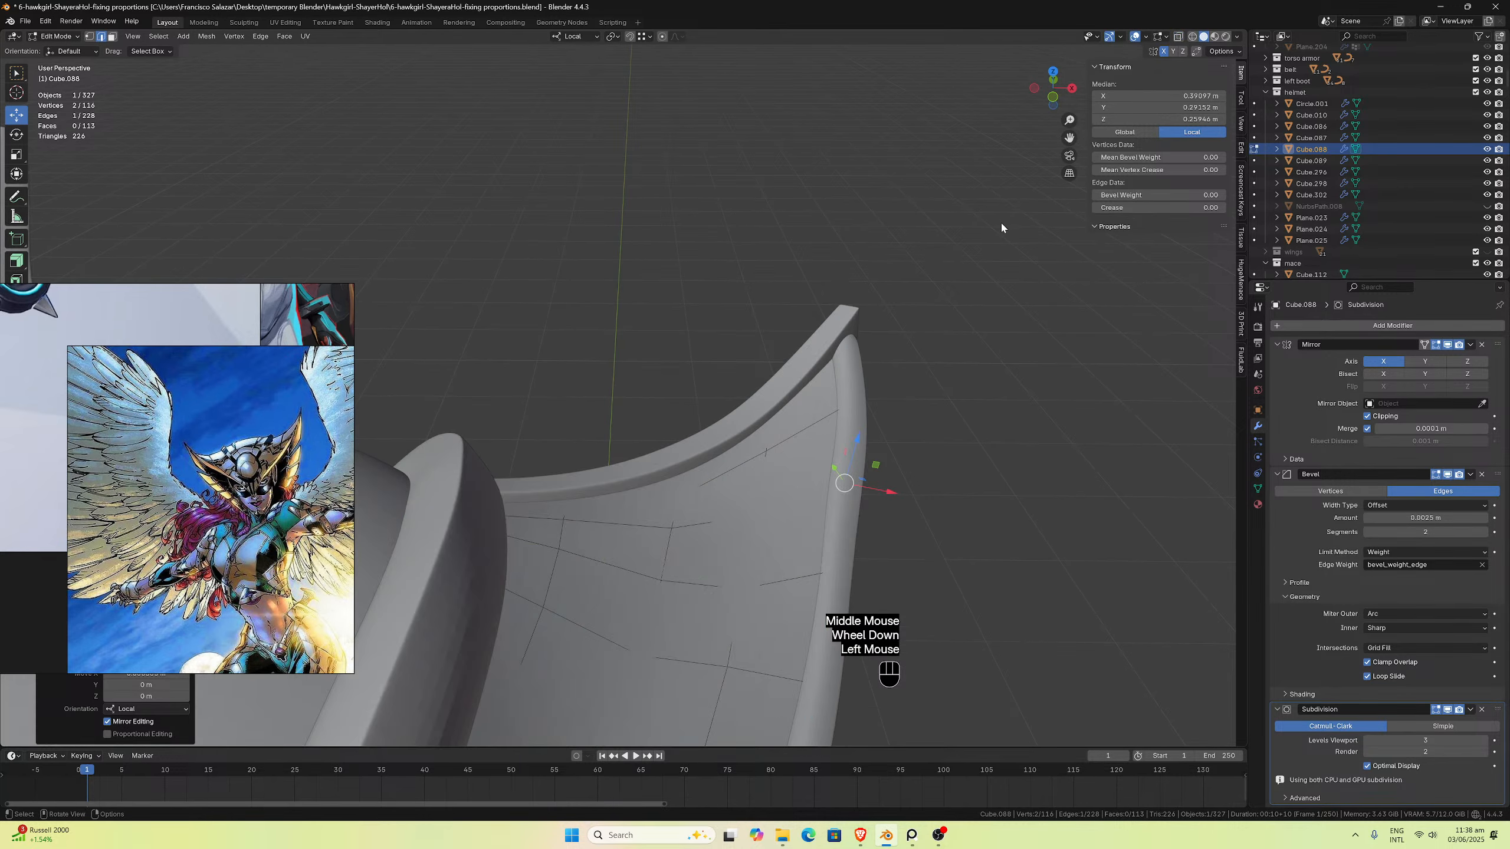
pyautogui.scroll(-3, 1000, 221)
pyautogui.moveTo(1000, 221); pyautogui.dragTo(949, 210, button='middle')
pyautogui.scroll(2, 916, 360)
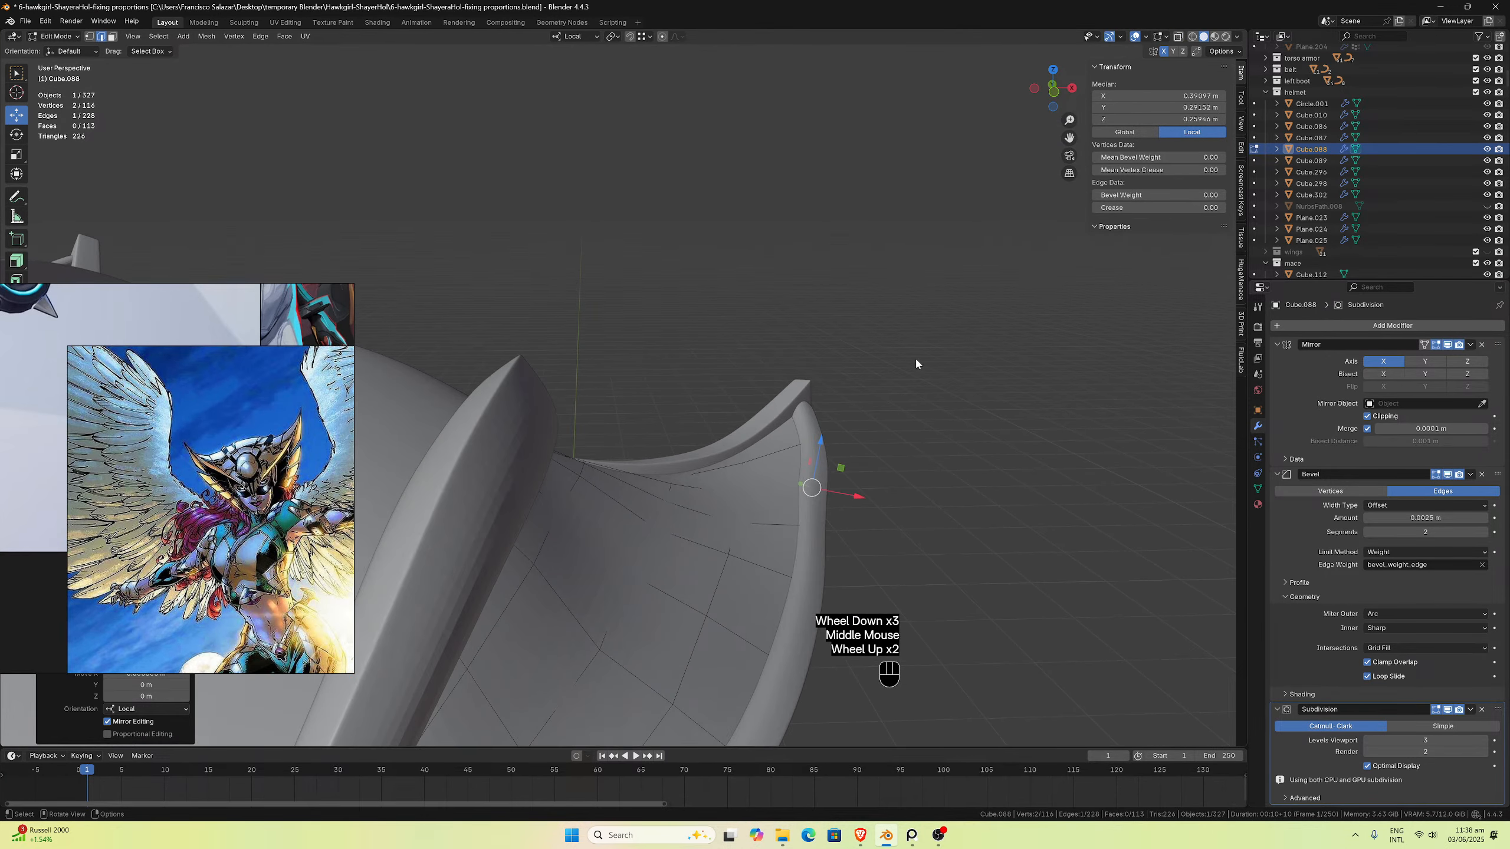
pyautogui.scroll(-1, 905, 380)
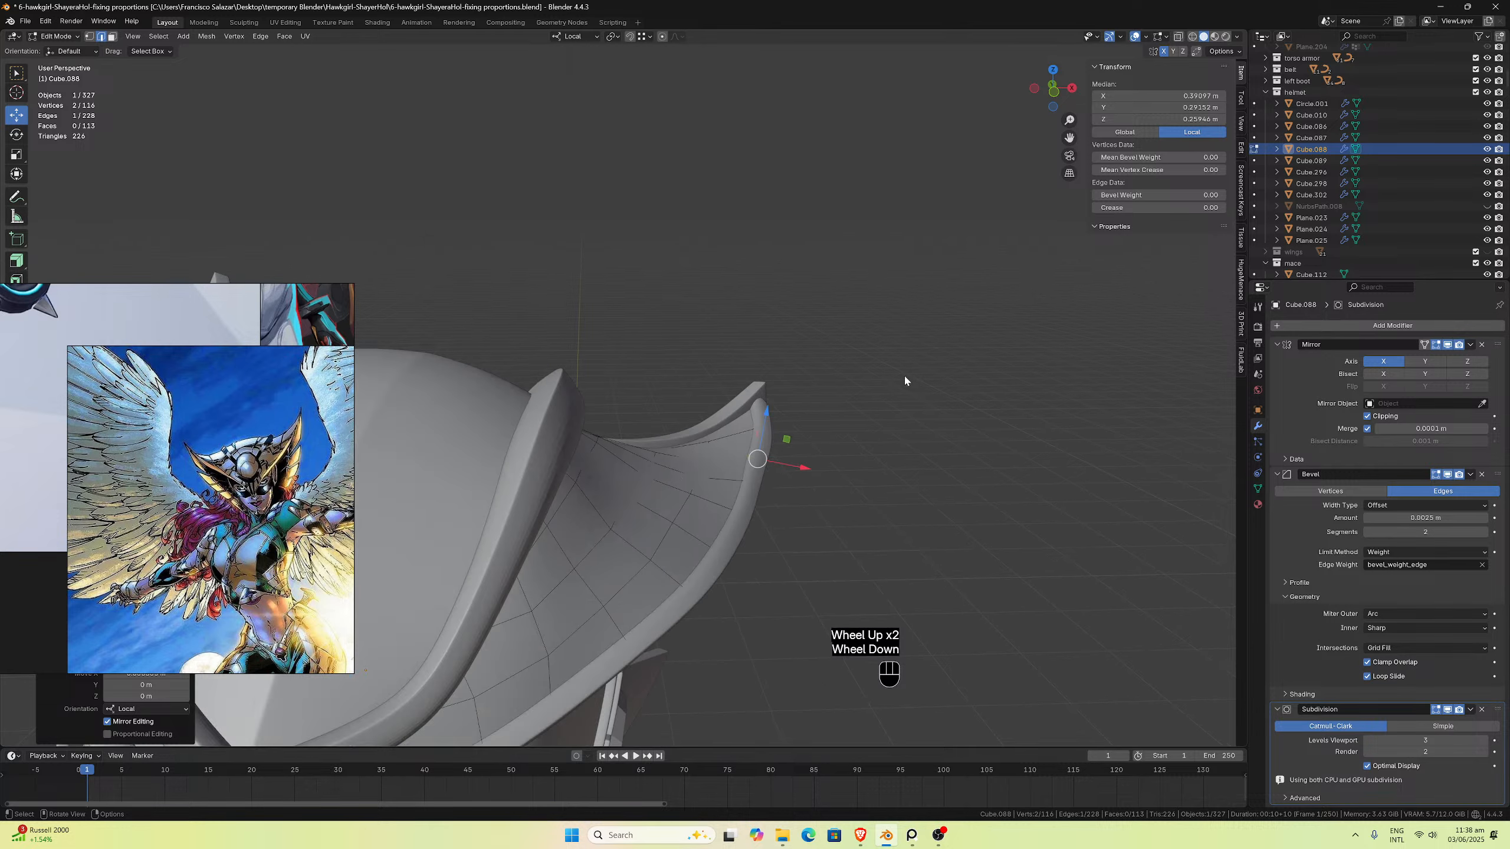
# Step: Leave mesh editing, hide the front wing's mesh trim strip, and show the backup collection
pyautogui.press('Tab')
pyautogui.click(747, 501)
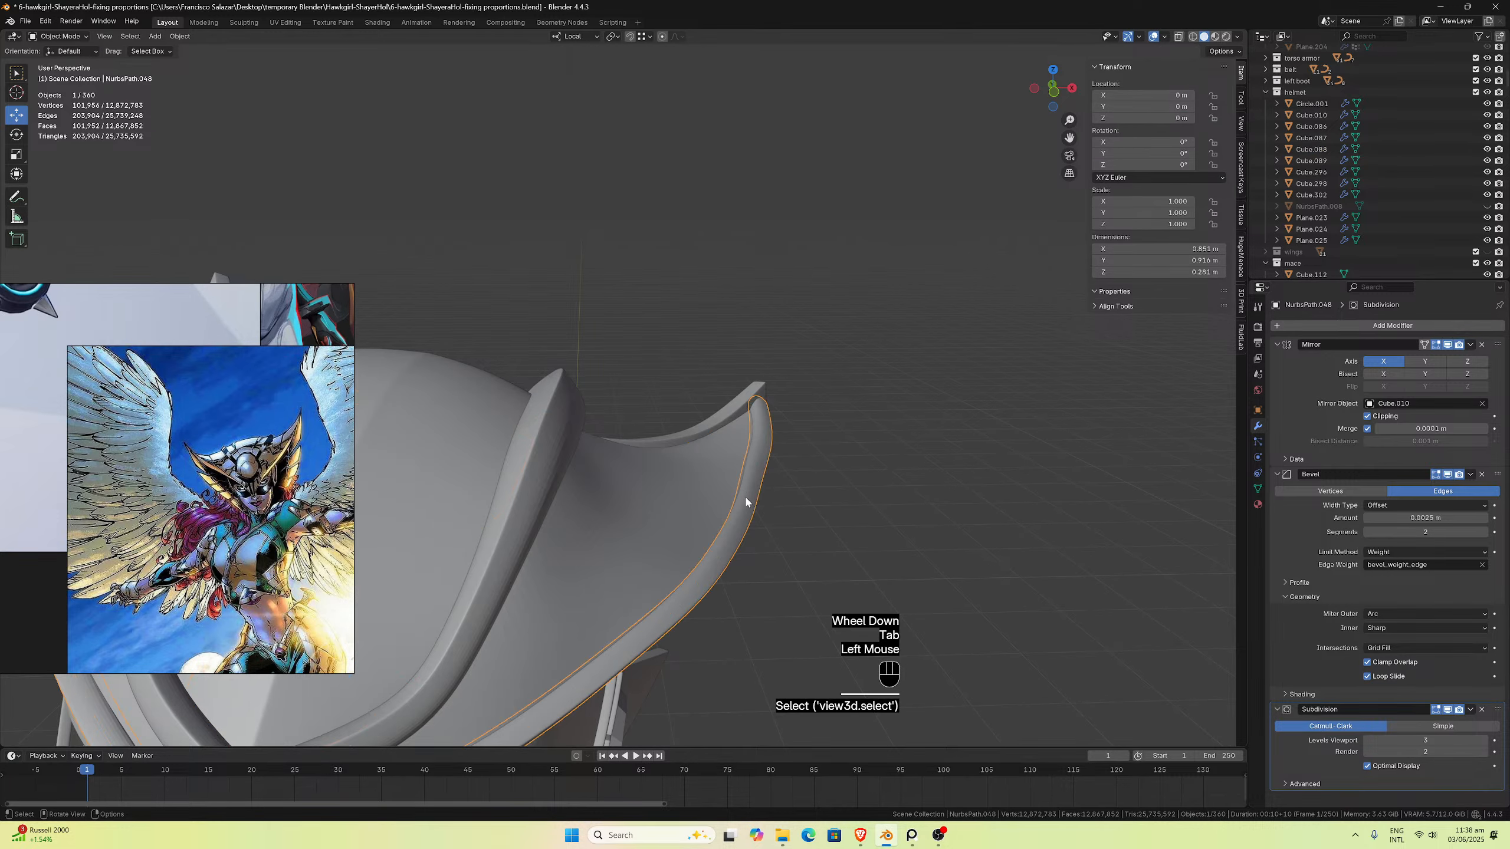
pyautogui.press('h')
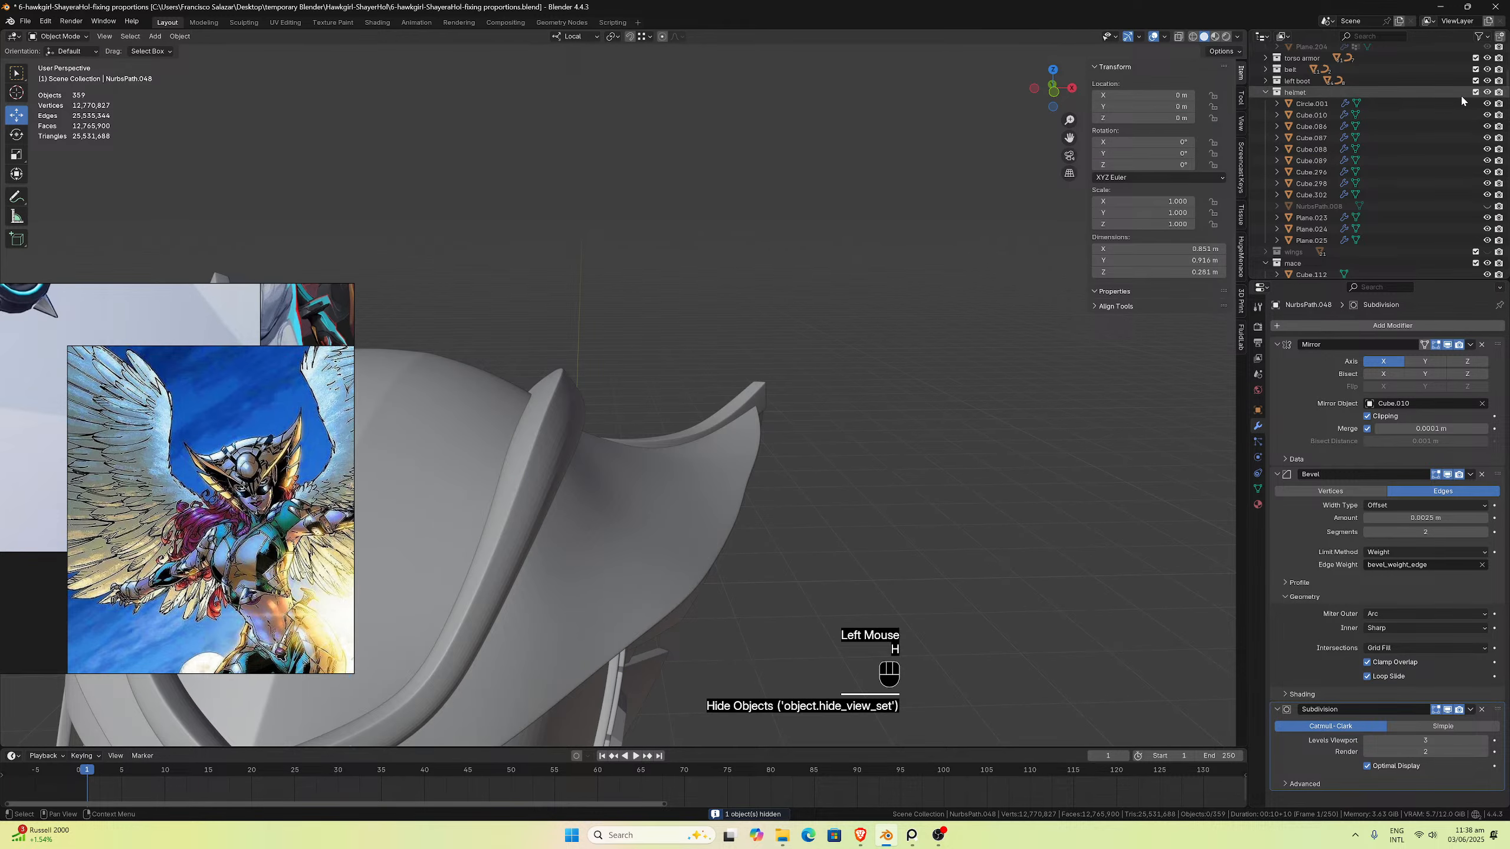
pyautogui.scroll(13, 1460, 114)
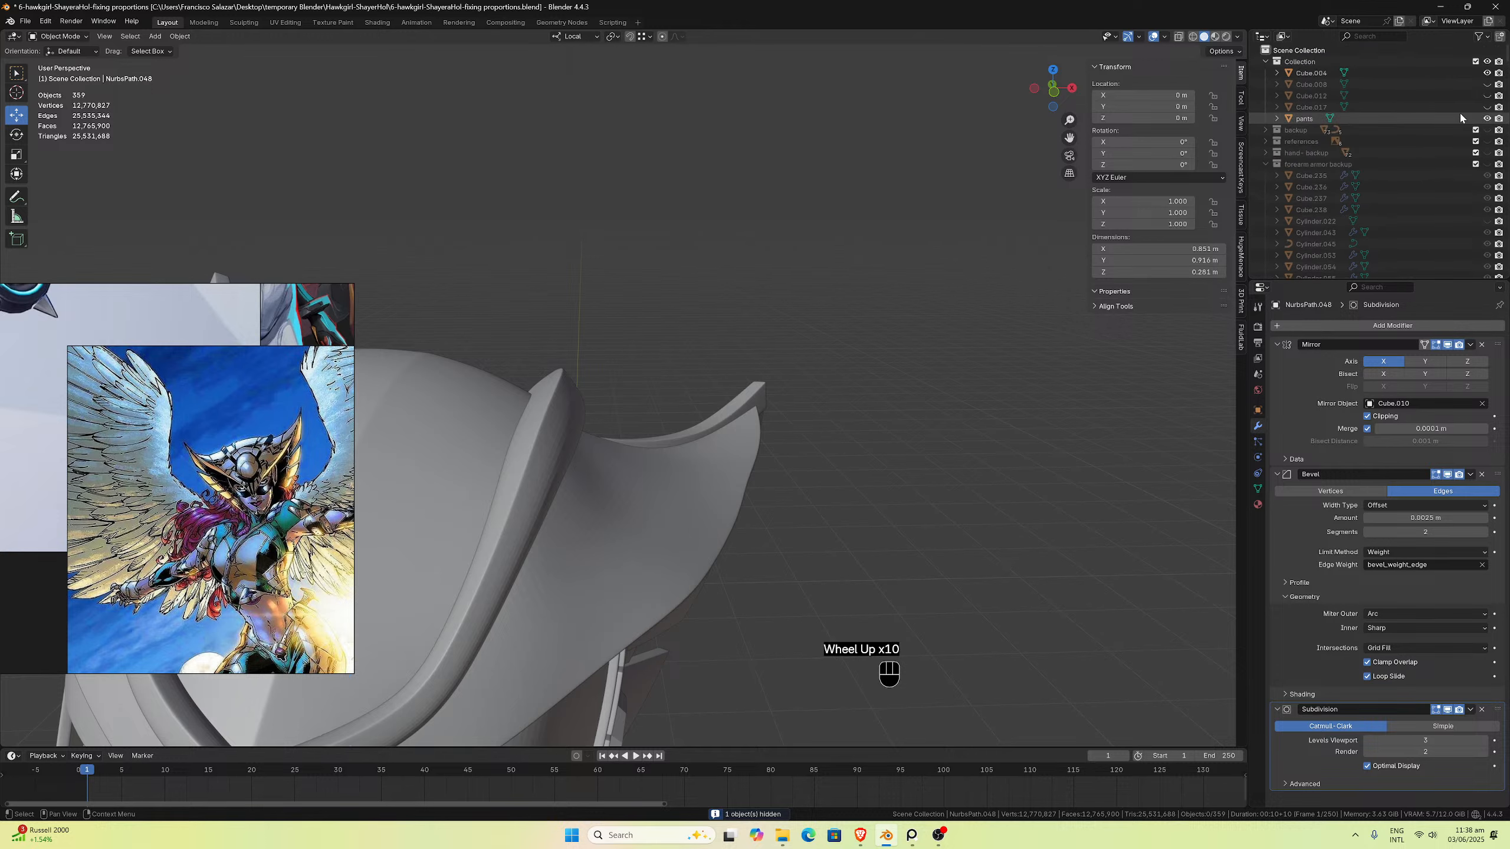
pyautogui.click(1486, 130)
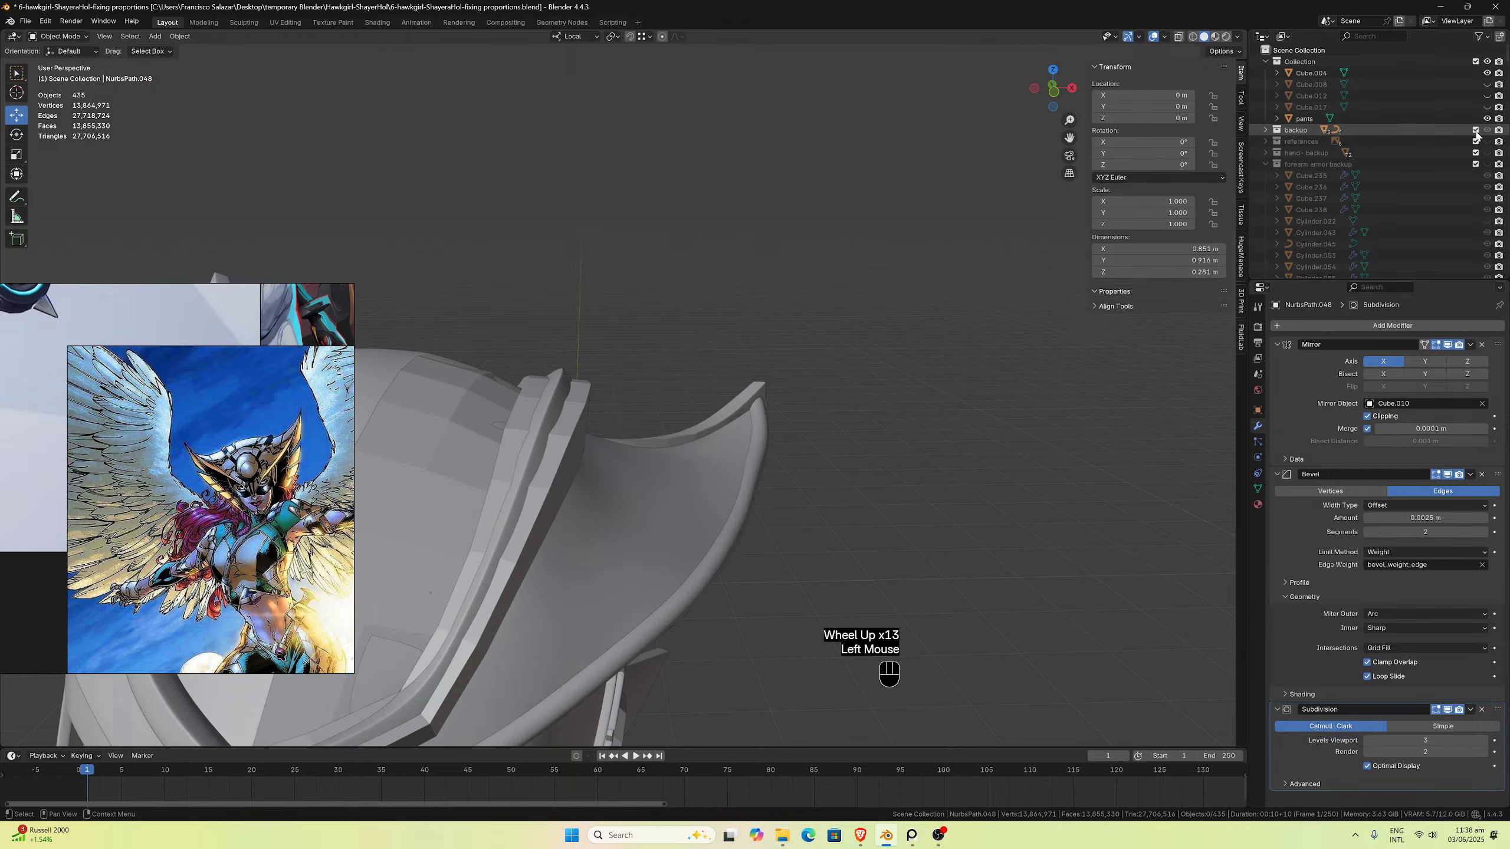
# Step: Duplicate the backup wing trim curve in place, move the copy to the helmet collection, and hide the backup collection again
pyautogui.click(745, 491)
pyautogui.scroll(-1, 746, 489)
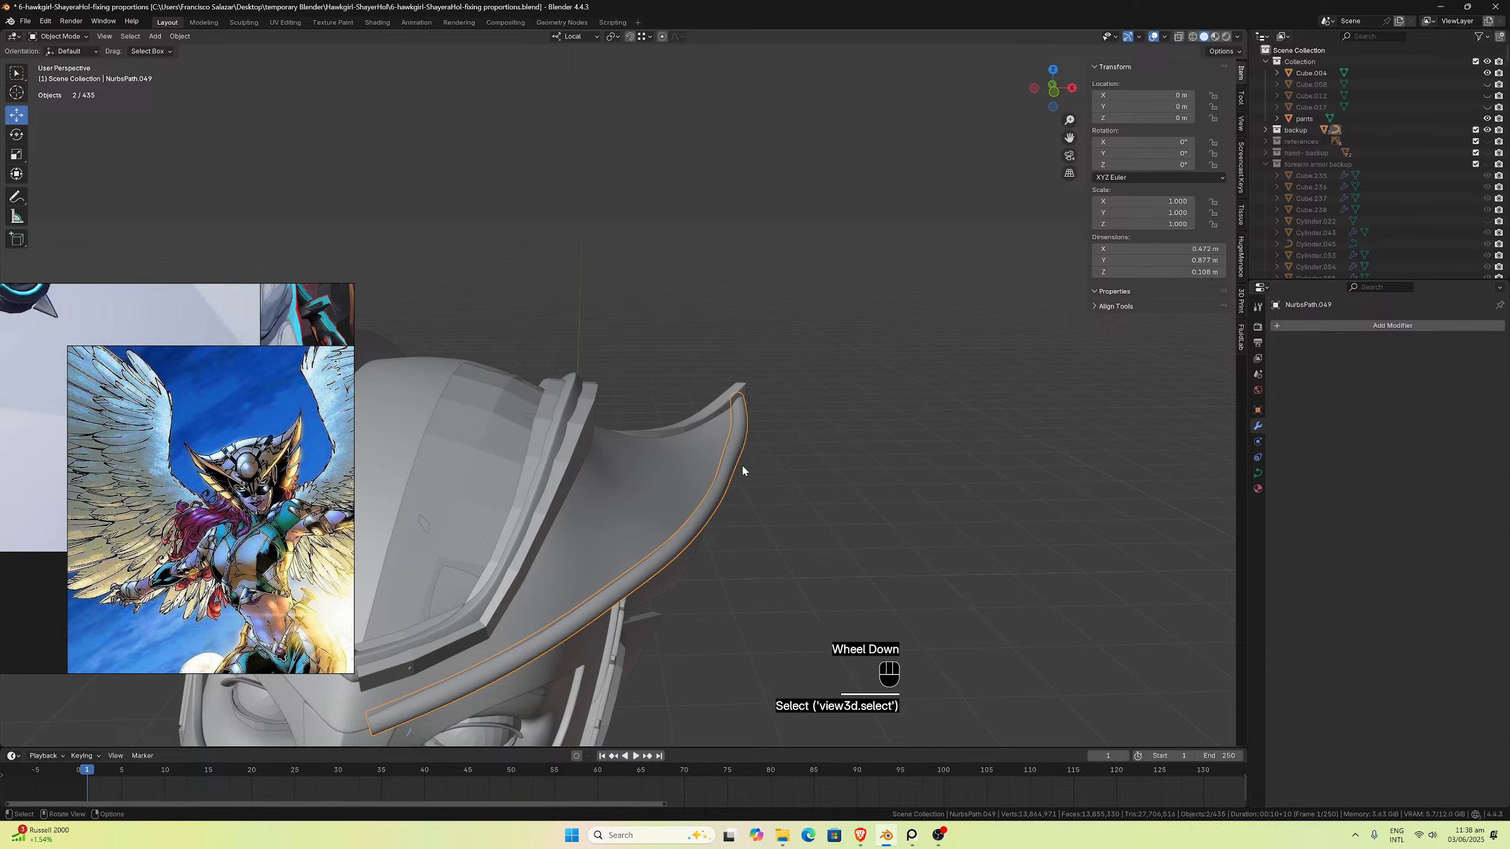
pyautogui.moveTo(776, 449); pyautogui.dragTo(723, 481, button='middle')
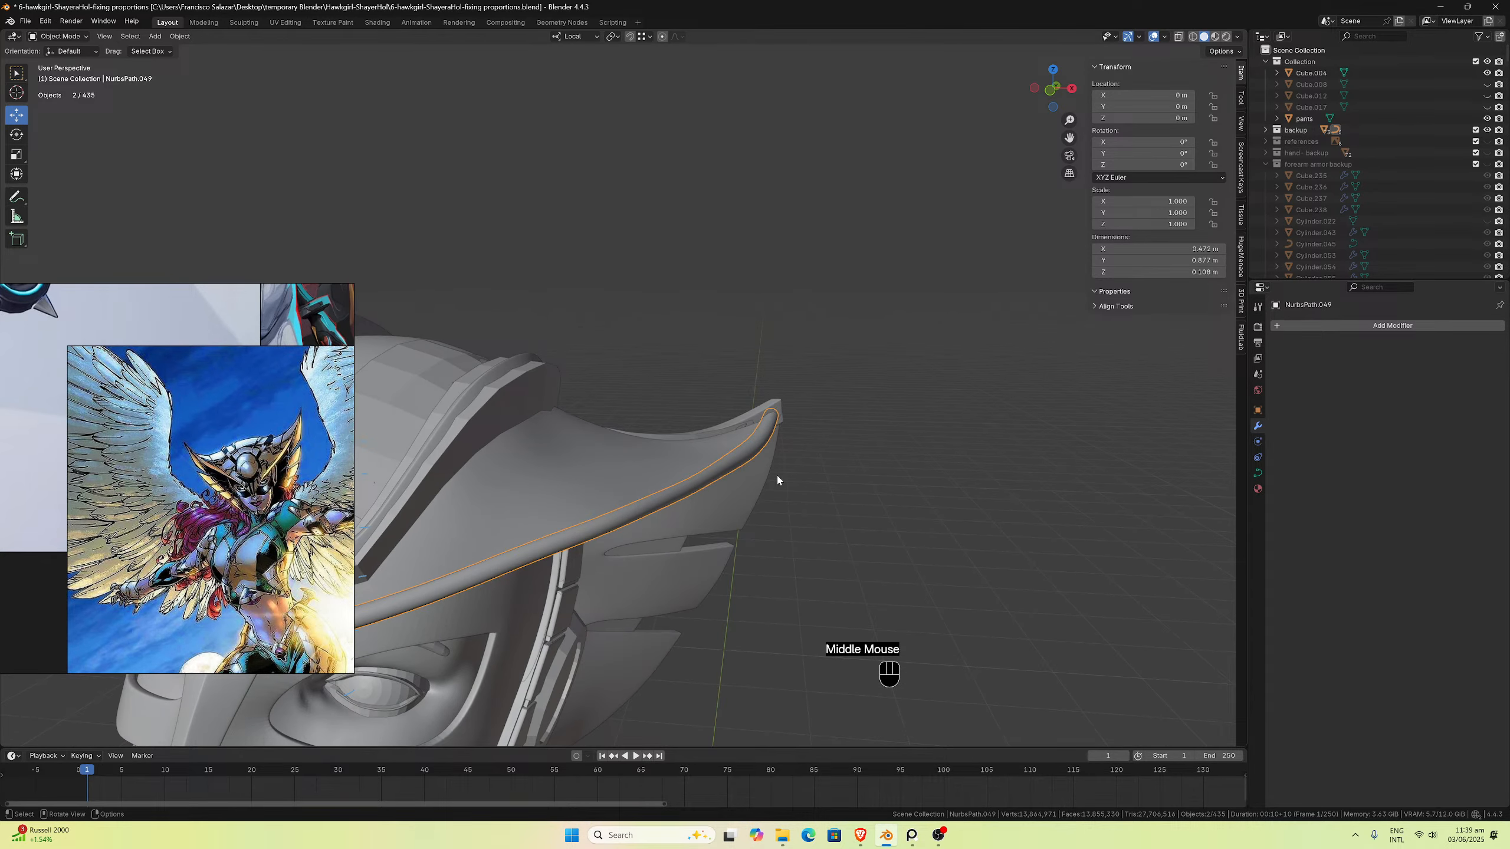
pyautogui.hotkey('shift', 'd')
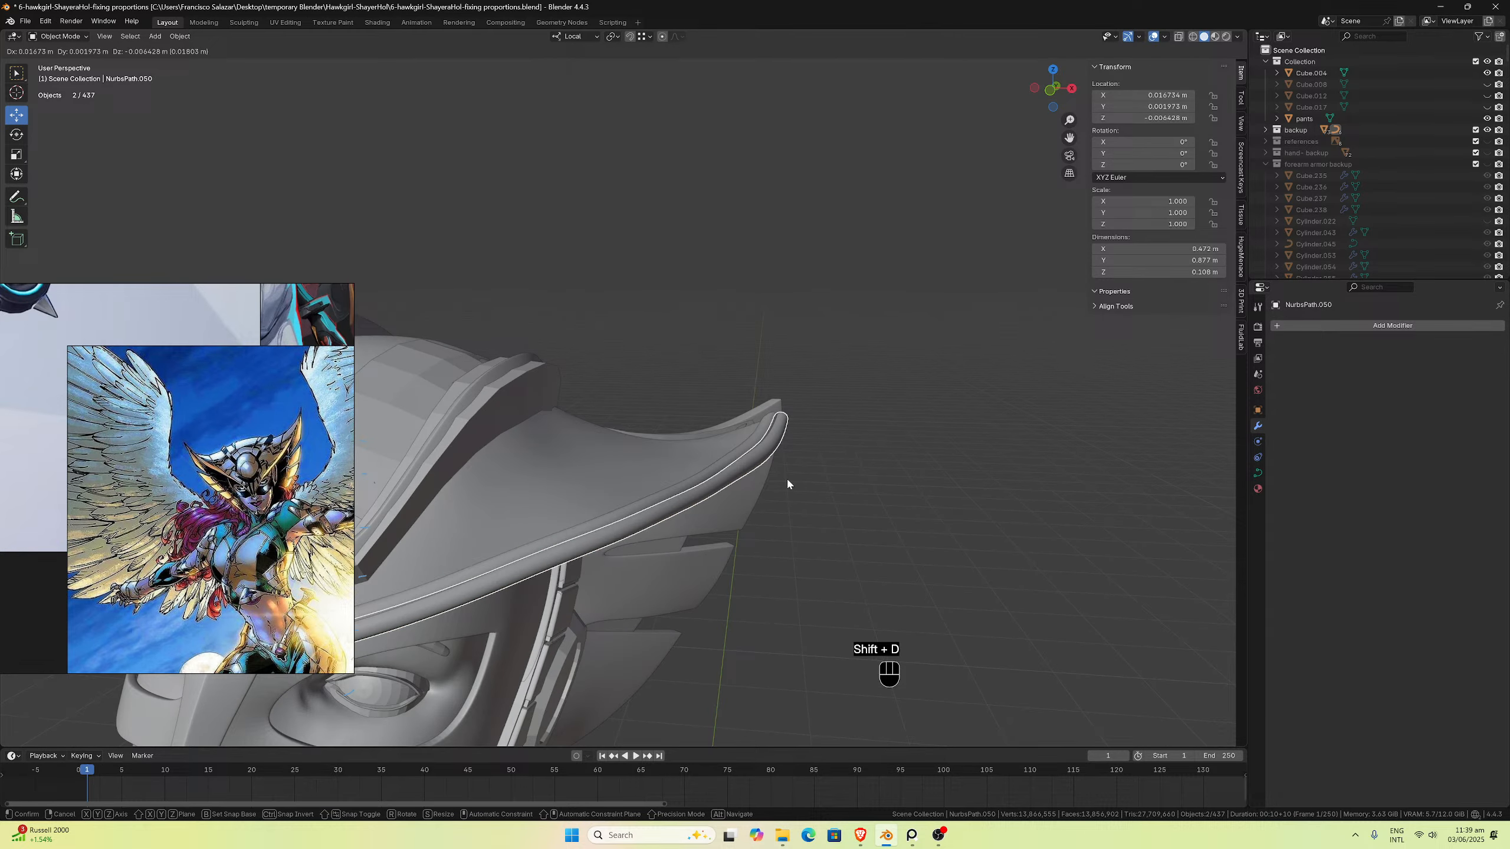
pyautogui.press('Escape')
pyautogui.press('m')
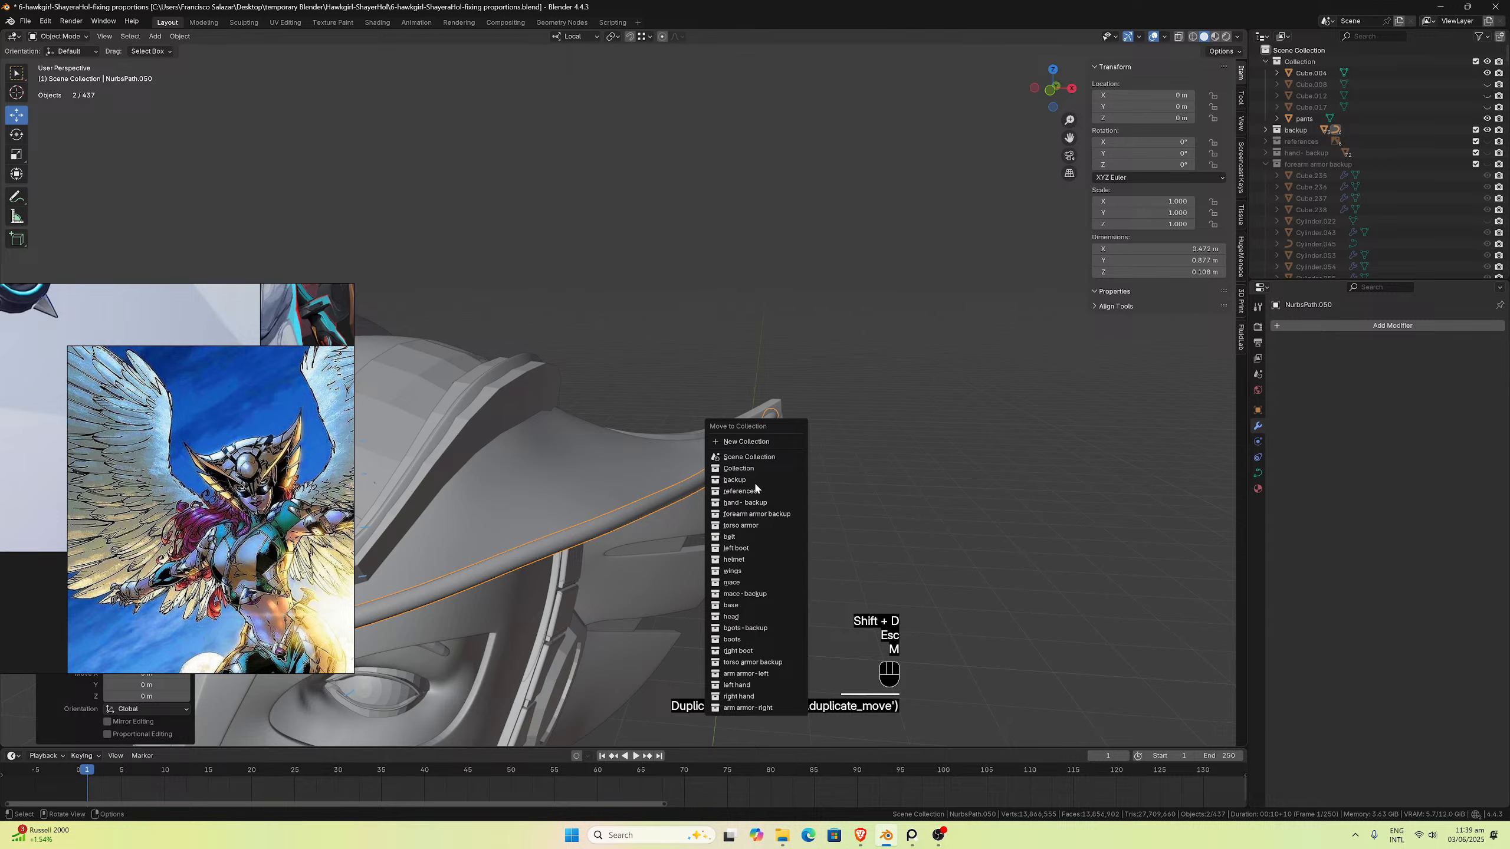
pyautogui.click(743, 559)
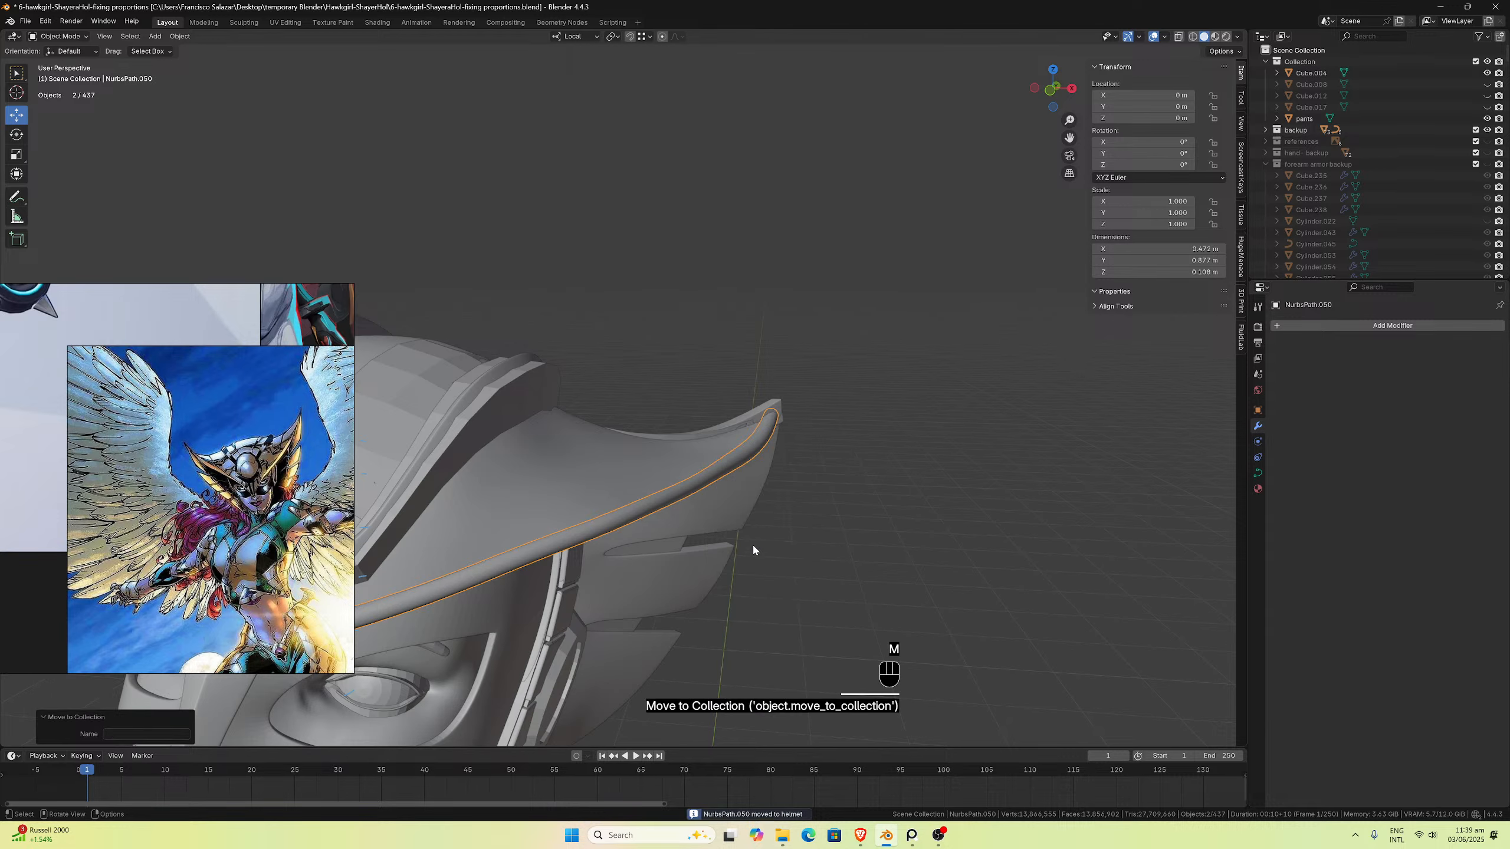
pyautogui.click(1487, 130)
# Step: Open the copied trim curve for editing and nudge its control points near the wing's tip along local X
pyautogui.moveTo(874, 375); pyautogui.dragTo(809, 489, button='middle')
pyautogui.scroll(3, 887, 378)
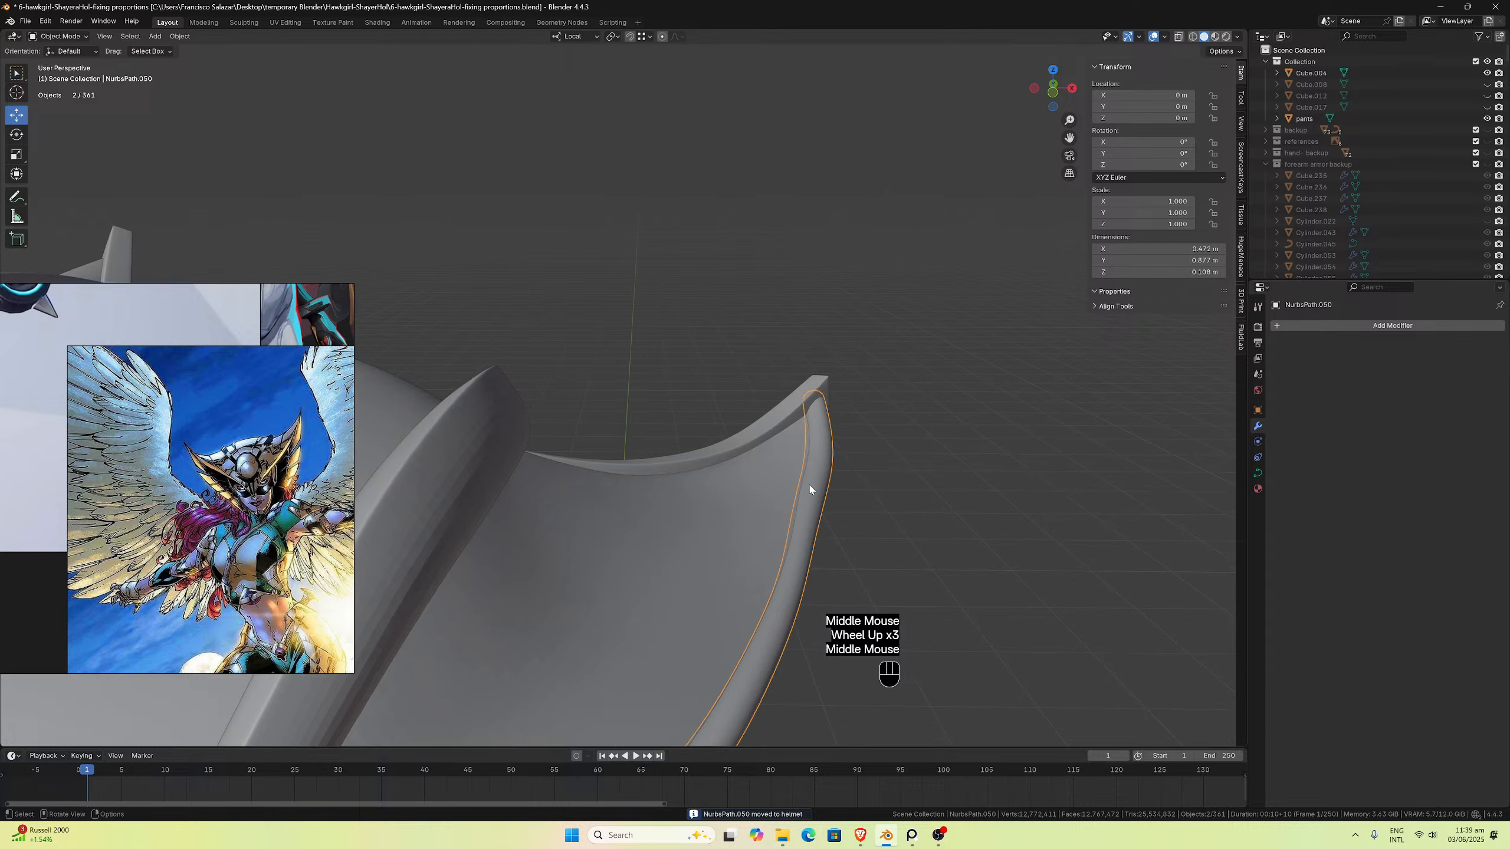
pyautogui.click(834, 507)
pyautogui.press('Tab')
pyautogui.click(812, 494)
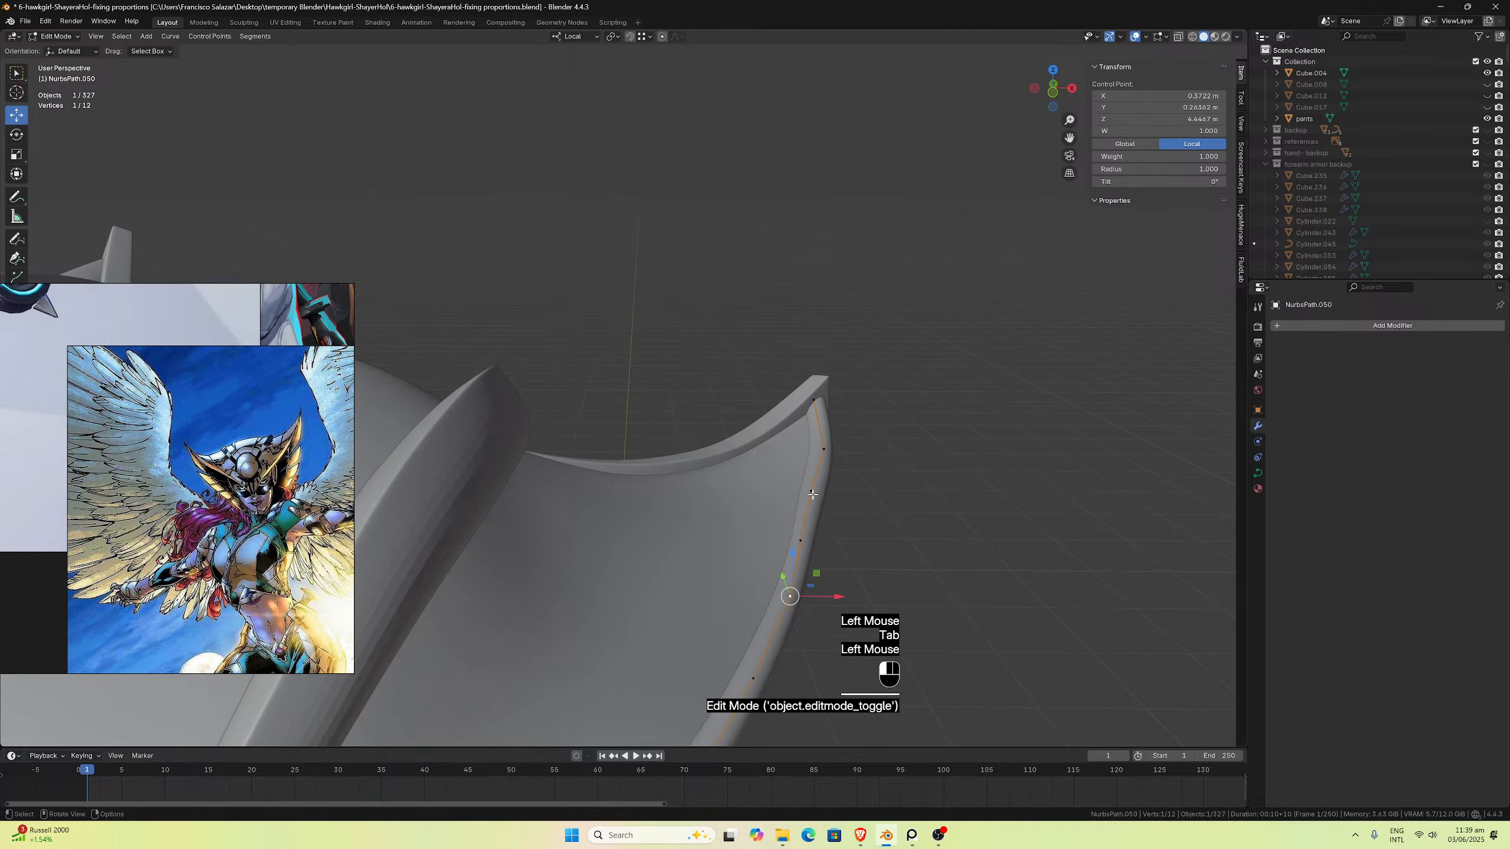
pyautogui.click(812, 494)
pyautogui.moveTo(855, 492); pyautogui.dragTo(855, 539)
pyautogui.click(801, 540)
pyautogui.moveTo(855, 539); pyautogui.dragTo(845, 465, button='middle')
pyautogui.scroll(-3, 869, 460)
pyautogui.scroll(-1, 845, 464)
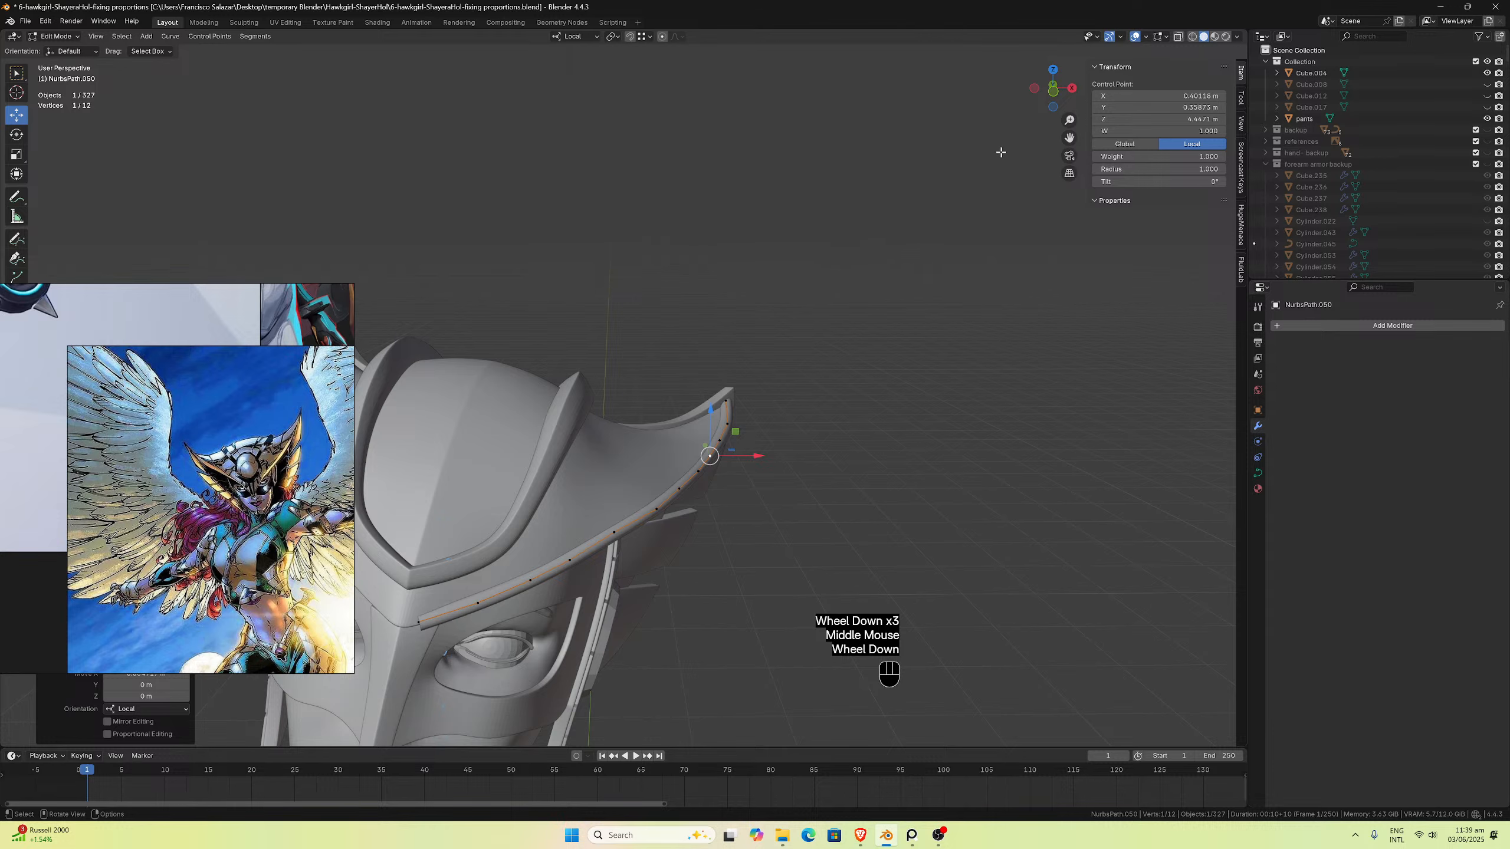
# Step: Leave curve editing and open the front wing panel's mesh for editing
pyautogui.moveTo(1069, 138); pyautogui.dragTo(1230, 161)
pyautogui.press('Tab')
pyautogui.click(783, 452)
pyautogui.scroll(1, 783, 457)
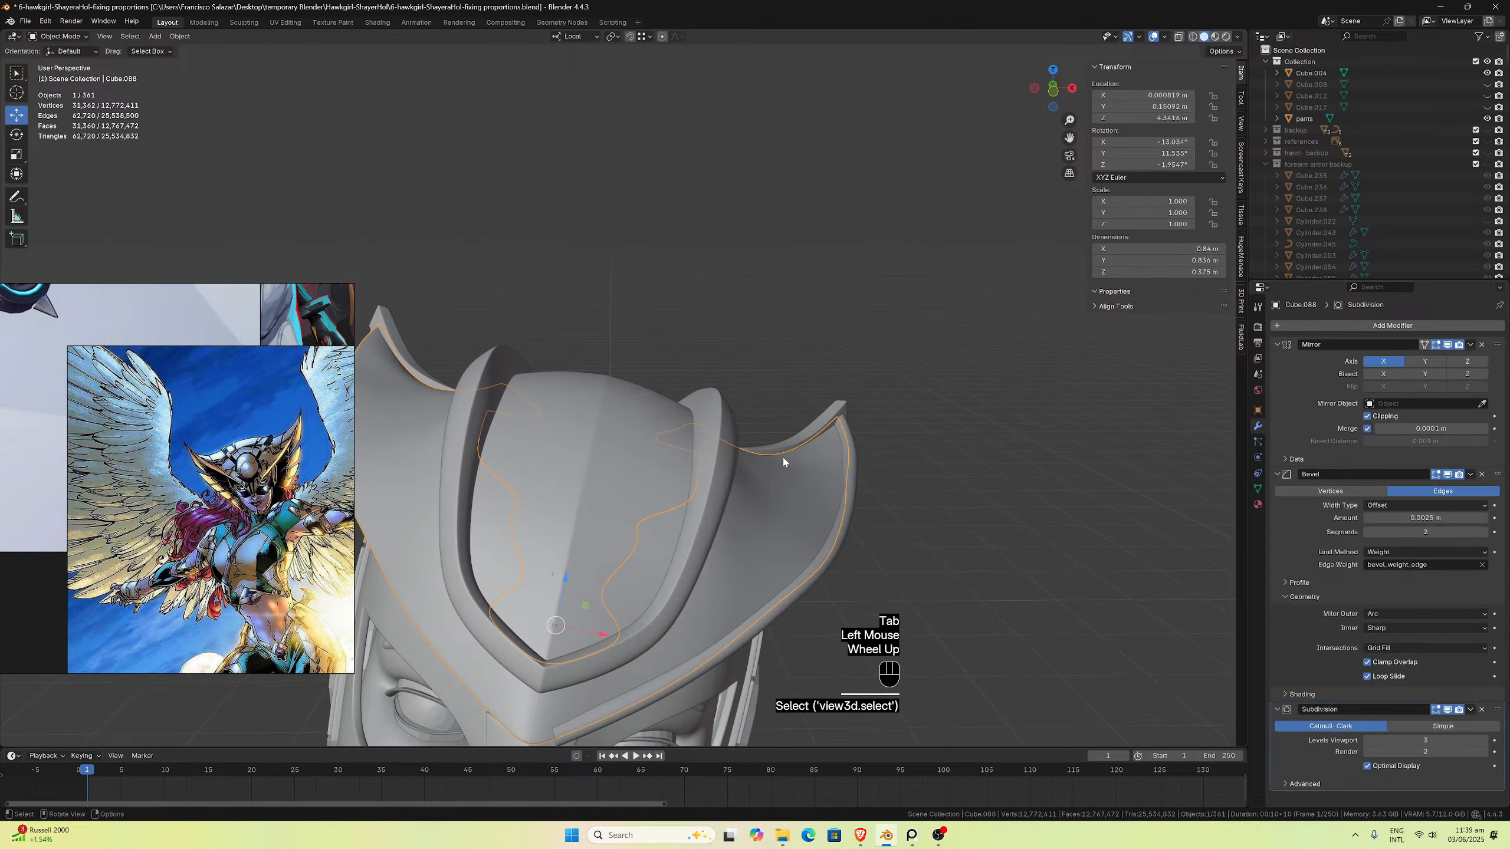
pyautogui.scroll(-1, 783, 458)
pyautogui.press('Tab')
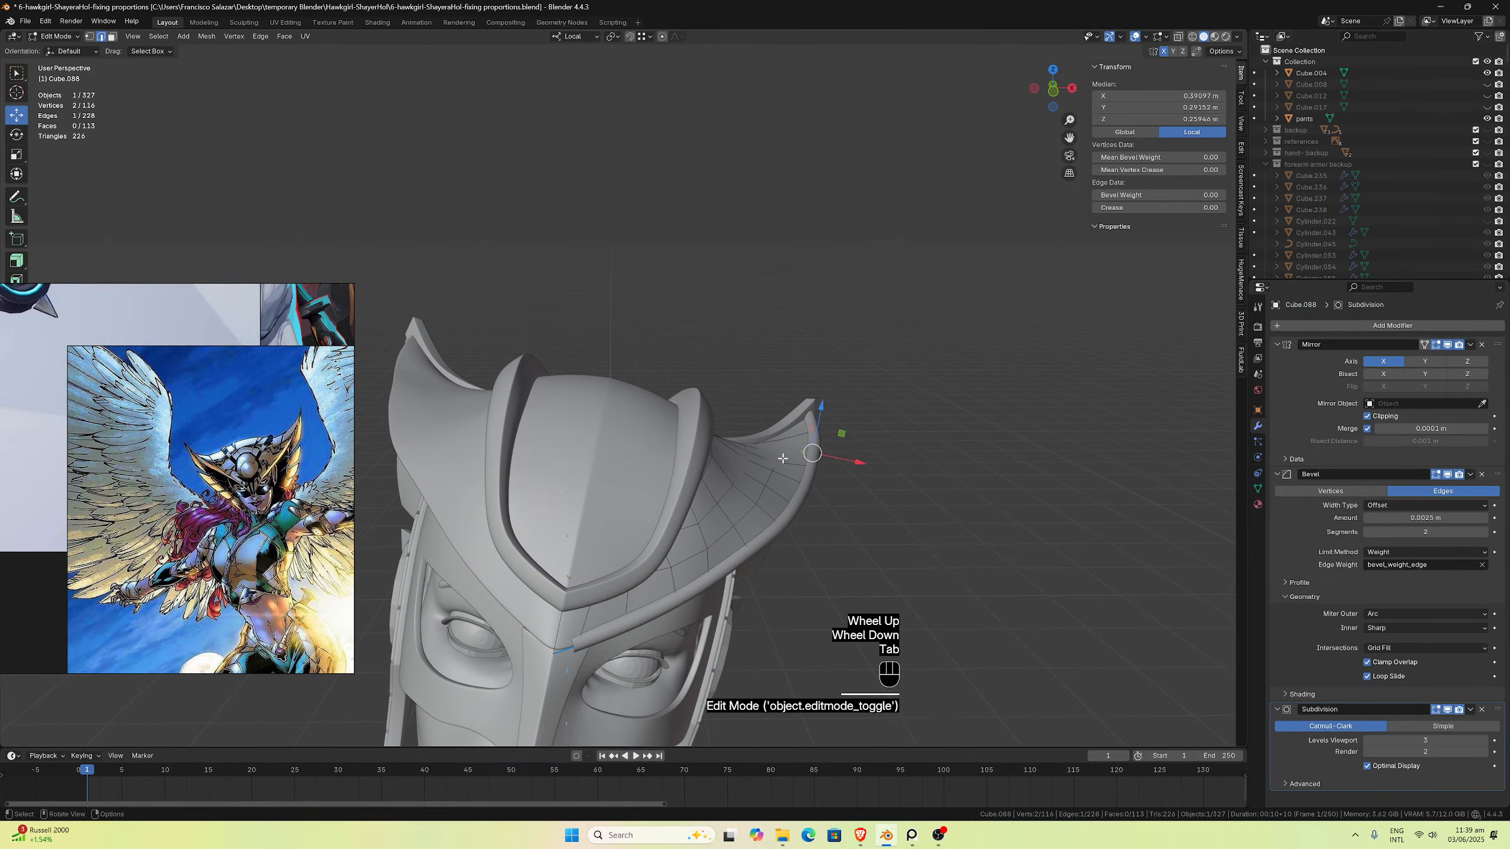
# Step: Turn X-ray on, select a segment of the front wing's outer edge, and lower it about 0.003 m along local Z
pyautogui.click(815, 488)
pyautogui.moveTo(807, 472); pyautogui.dragTo(805, 453, button='middle')
pyautogui.scroll(1, 805, 453)
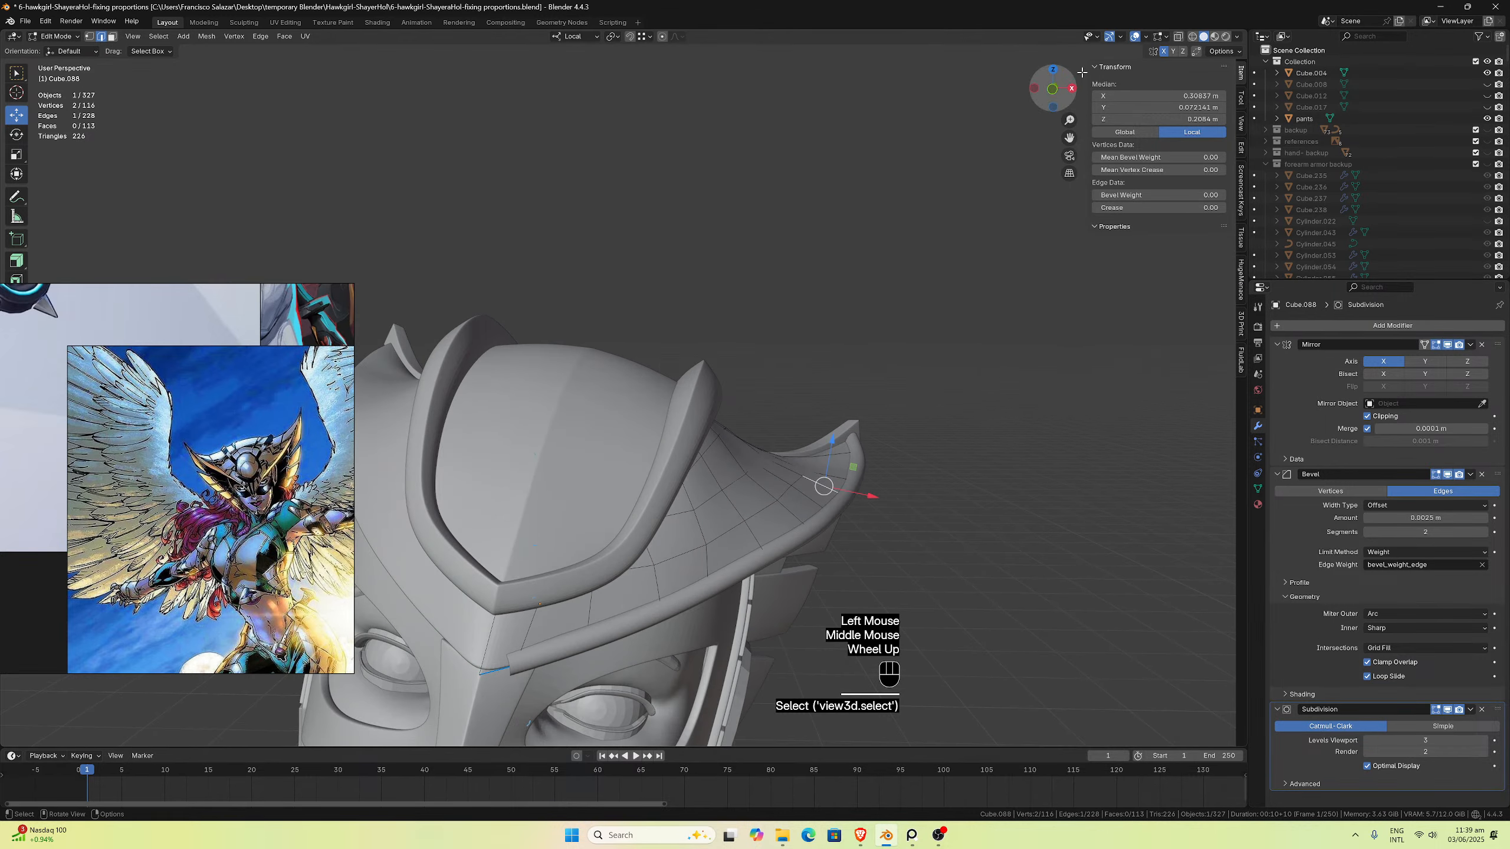
pyautogui.click(1178, 37)
pyautogui.moveTo(1029, 158); pyautogui.dragTo(926, 169, button='middle')
pyautogui.scroll(1, 894, 236)
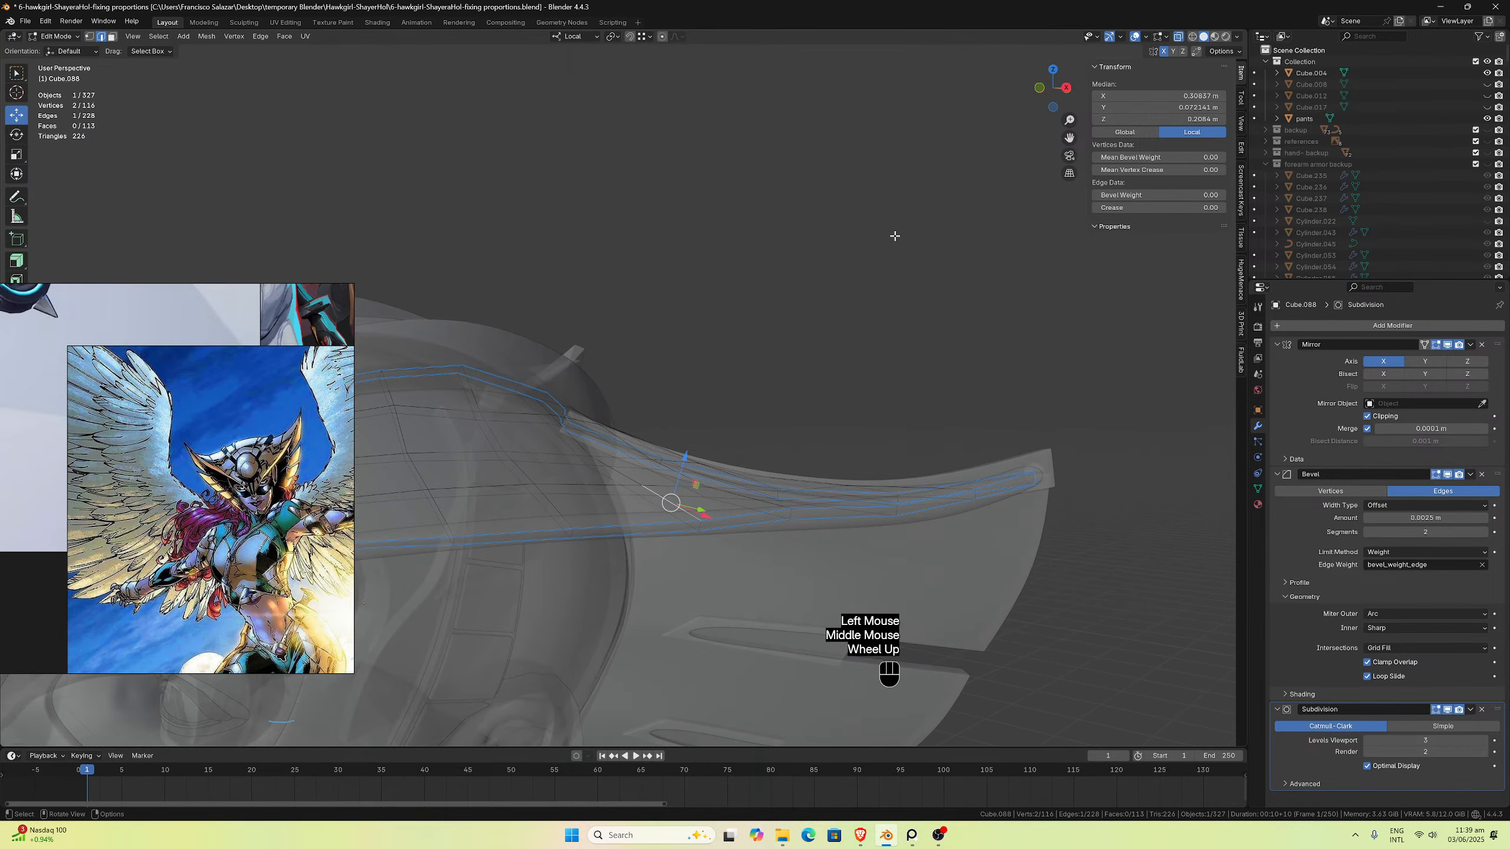
pyautogui.click(789, 514)
pyautogui.moveTo(789, 514); pyautogui.dragTo(776, 485, button='middle')
pyautogui.moveTo(732, 459); pyautogui.dragTo(732, 461)
# Step: Turn X-ray off and compare the wing's outer edge with and without the last move by undoing and redoing it
pyautogui.moveTo(731, 461); pyautogui.dragTo(861, 484, button='middle')
pyautogui.scroll(-2, 862, 484)
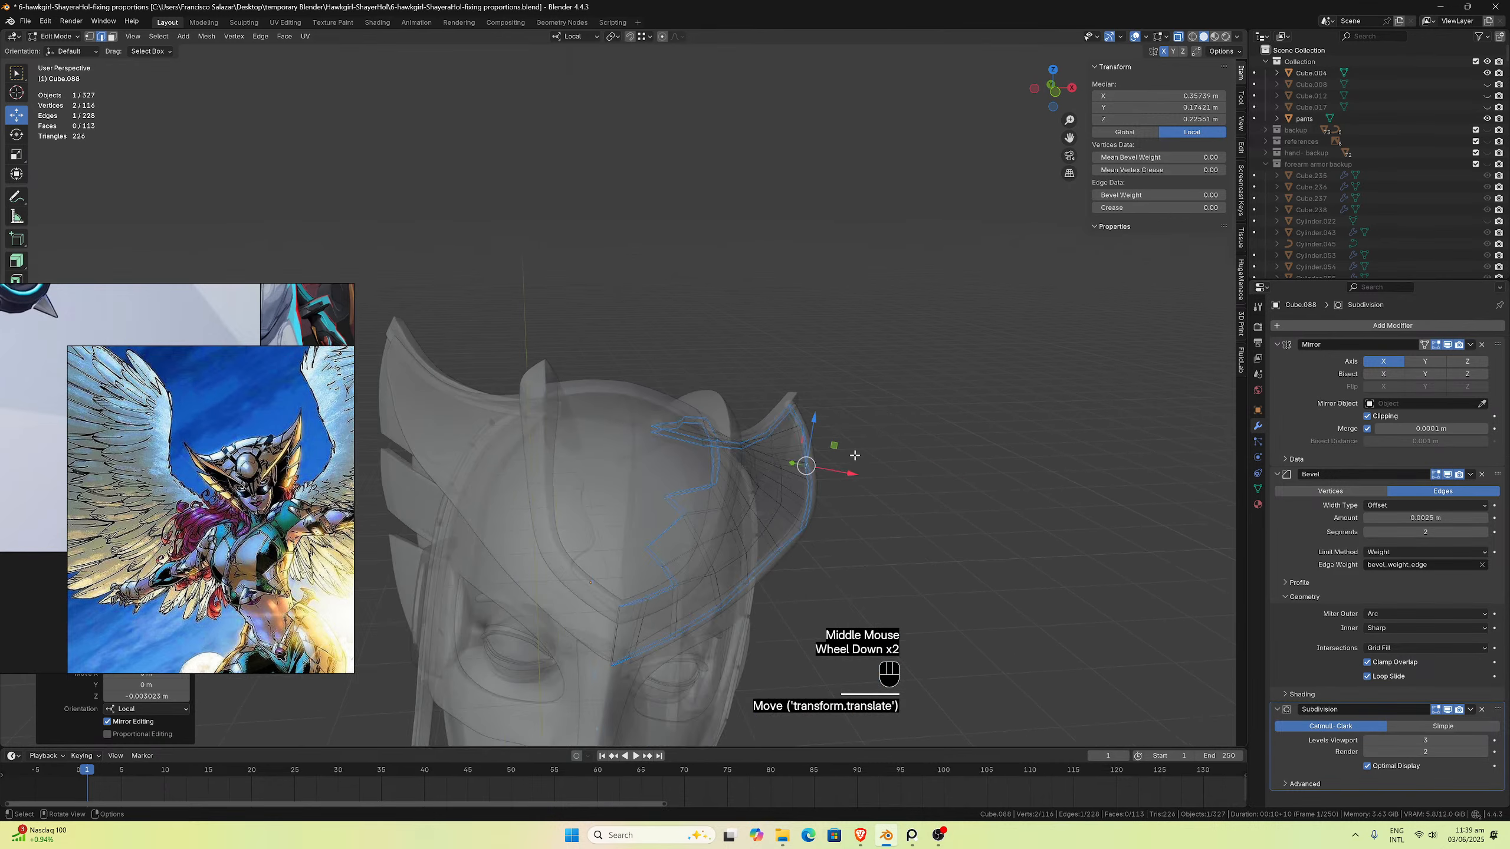
pyautogui.click(1179, 38)
pyautogui.moveTo(967, 132); pyautogui.dragTo(953, 139, button='middle')
pyautogui.hotkey('ctrl', 'z')
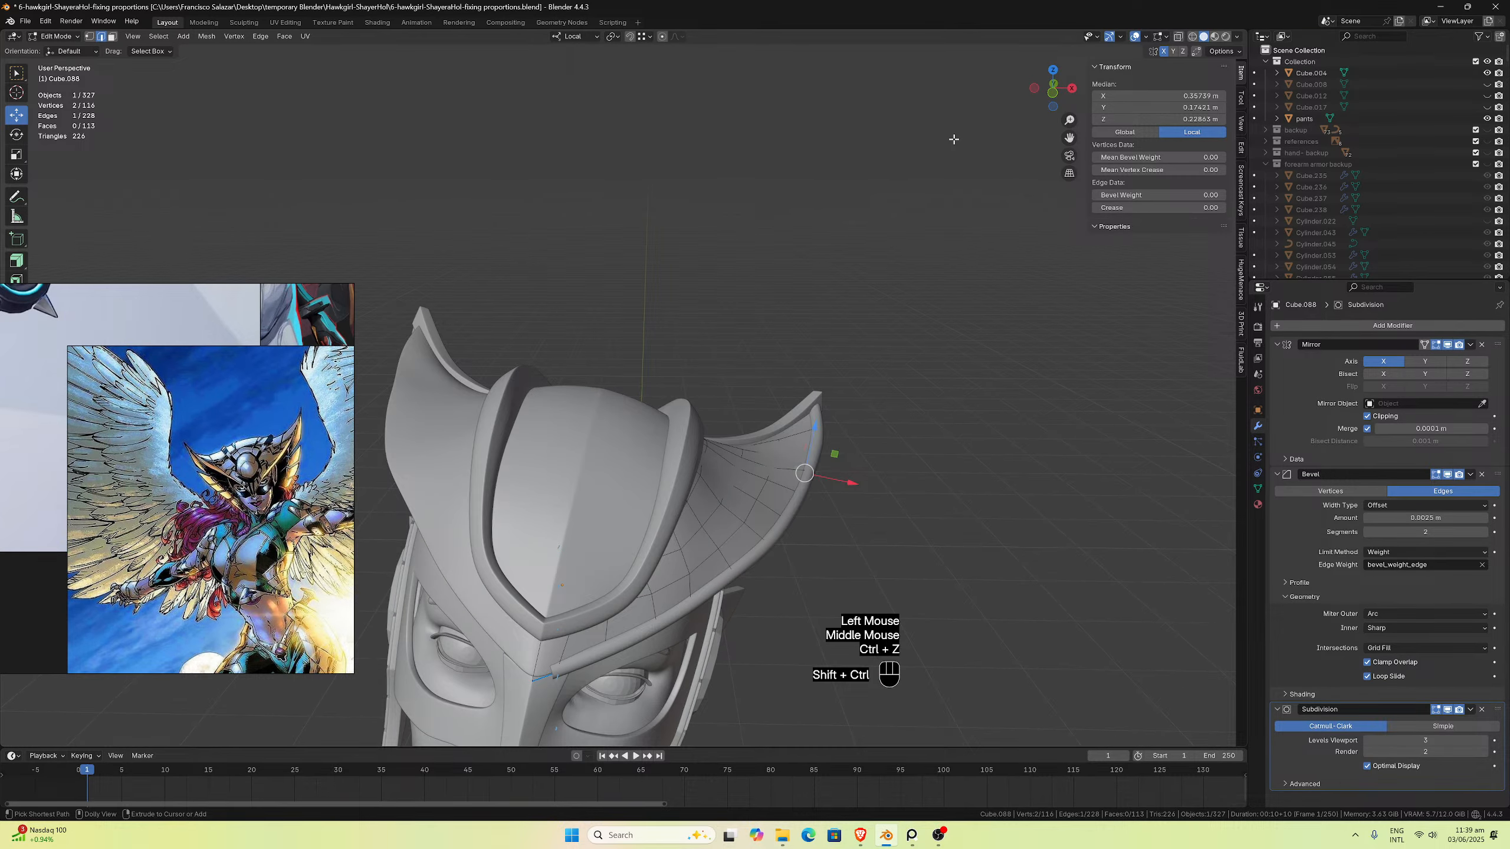
pyautogui.hotkey('ctrl', 'shift', 'z')
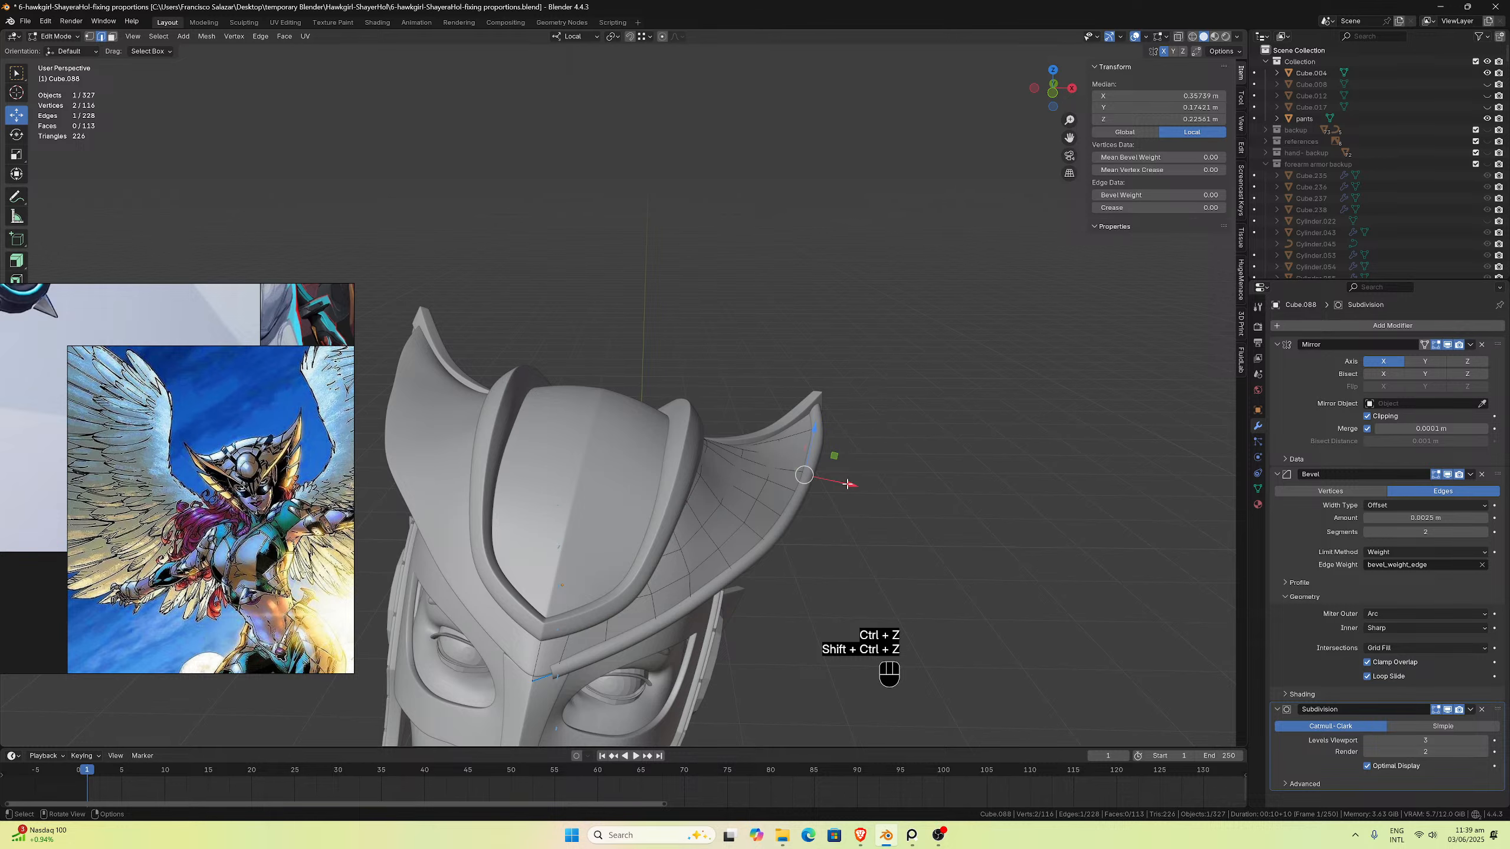
# Step: Nudge the selected outer-edge segment slightly outward along local X and check the wing from above and from the side
pyautogui.moveTo(851, 486); pyautogui.dragTo(857, 487)
pyautogui.moveTo(844, 485); pyautogui.dragTo(640, 441, button='middle')
pyautogui.scroll(2, 640, 441)
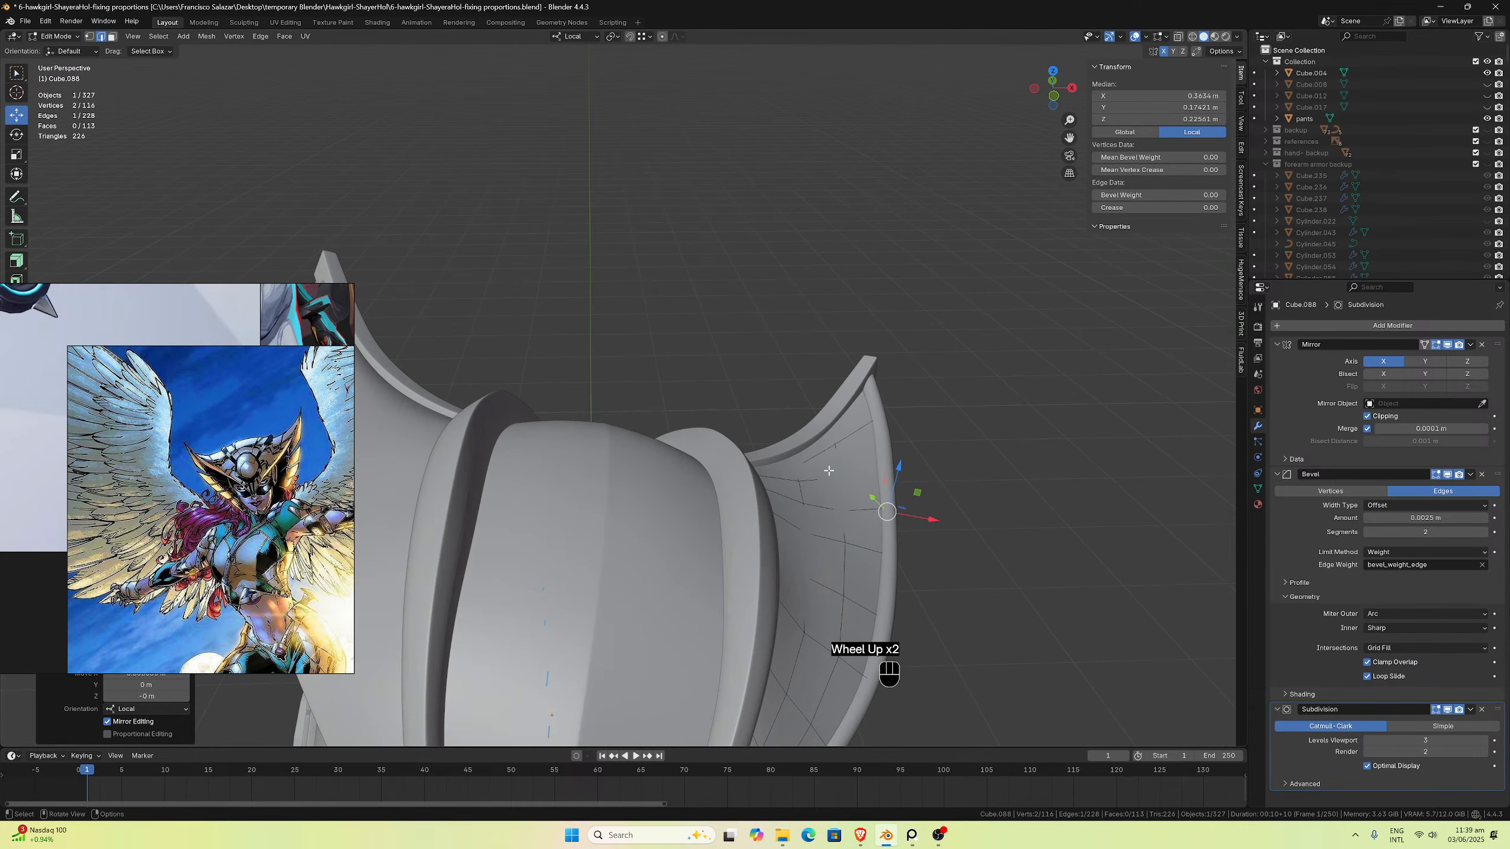
pyautogui.moveTo(838, 461); pyautogui.dragTo(838, 416, button='middle')
pyautogui.scroll(-2, 869, 458)
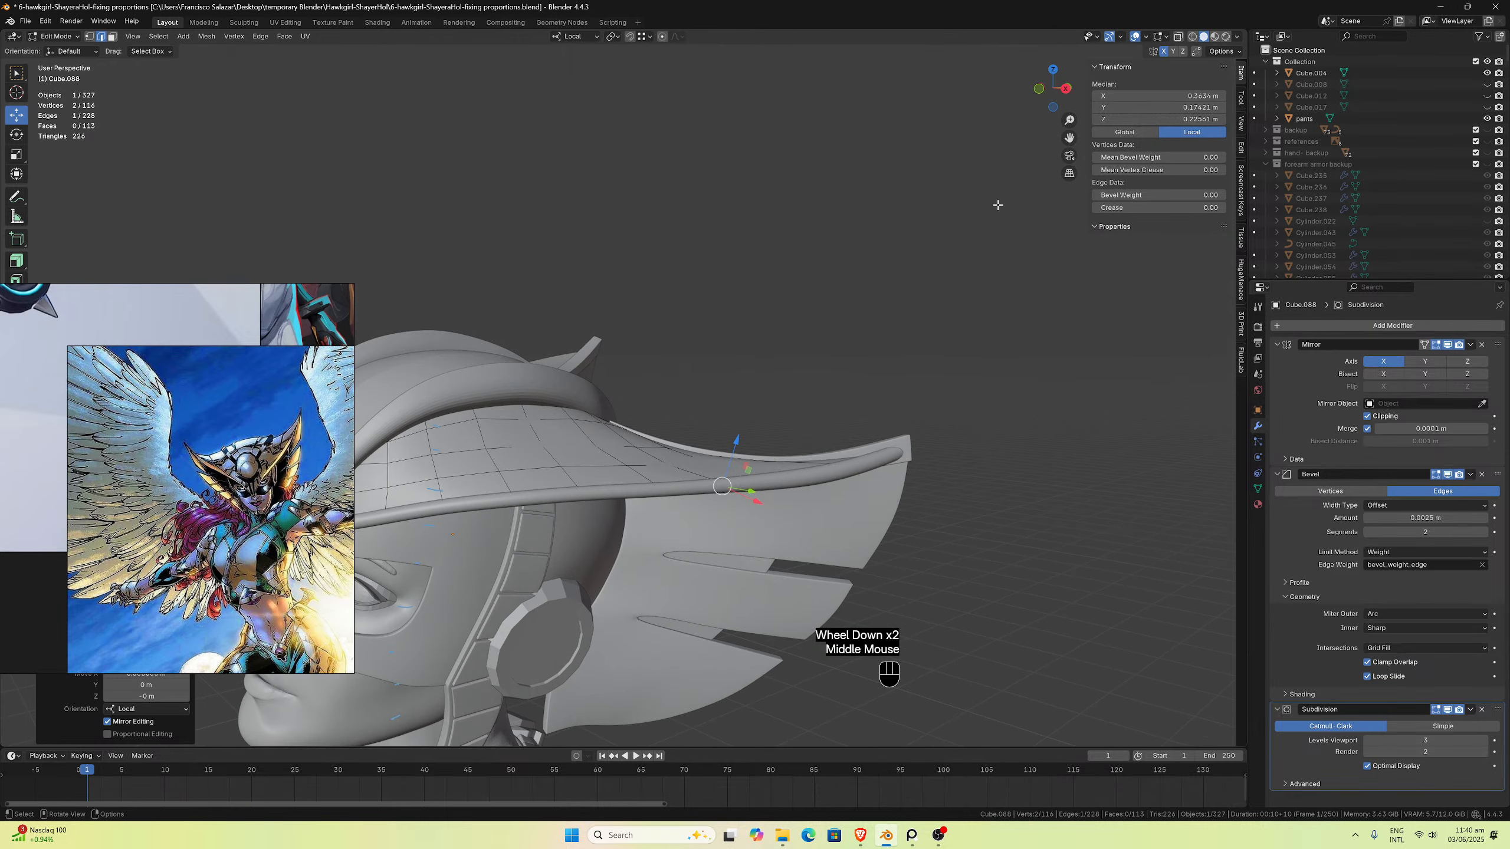
# Step: Select the next outer-edge segment toward the wing's tip using X-ray, restore solid display, and inspect its fit with the trim
pyautogui.click(1181, 37)
pyautogui.scroll(2, 831, 473)
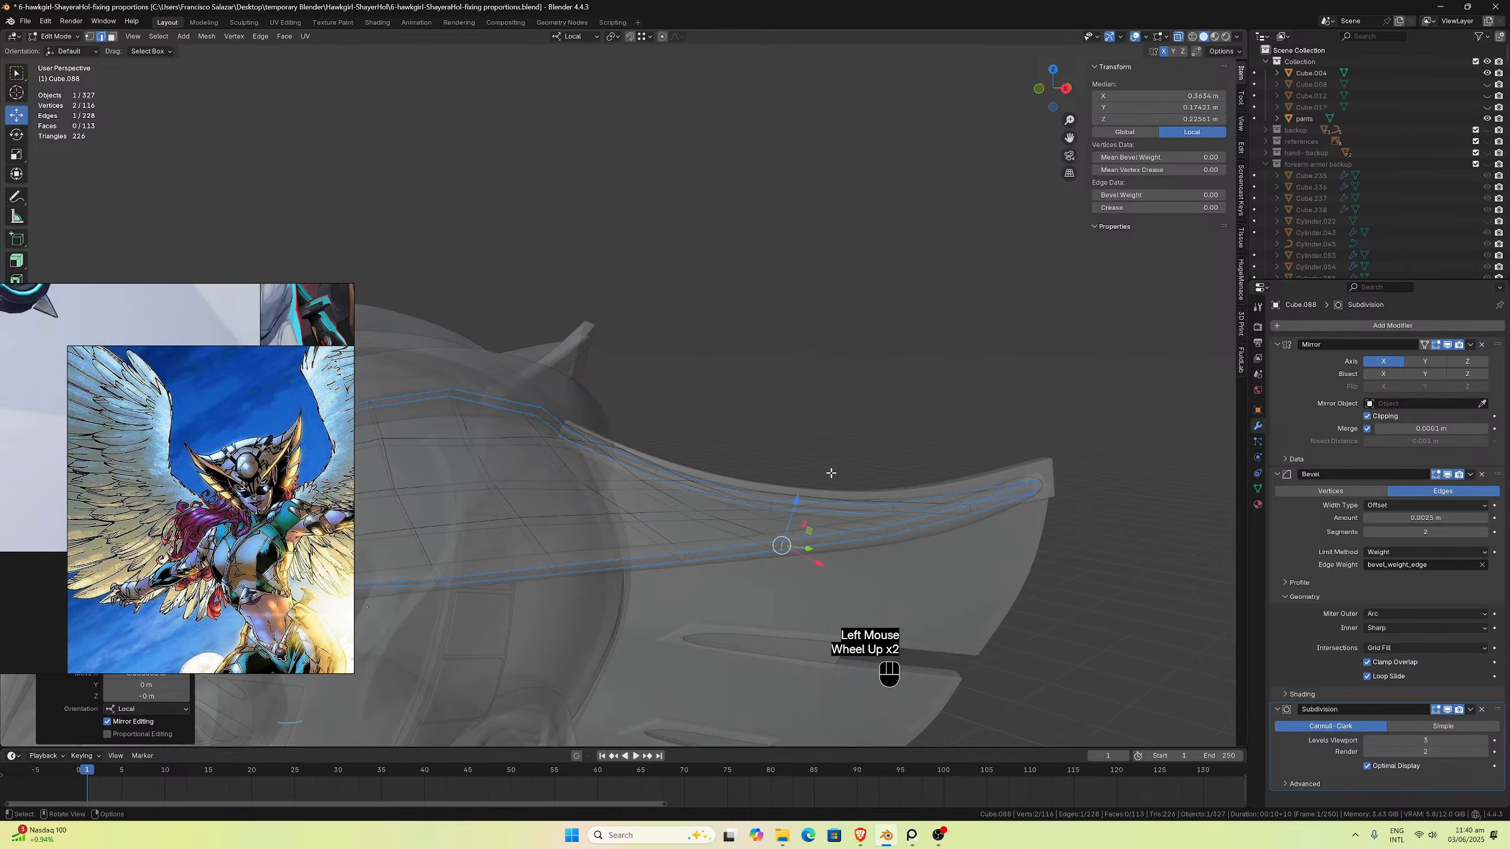
pyautogui.click(888, 541)
pyautogui.moveTo(888, 542); pyautogui.dragTo(737, 477, button='middle')
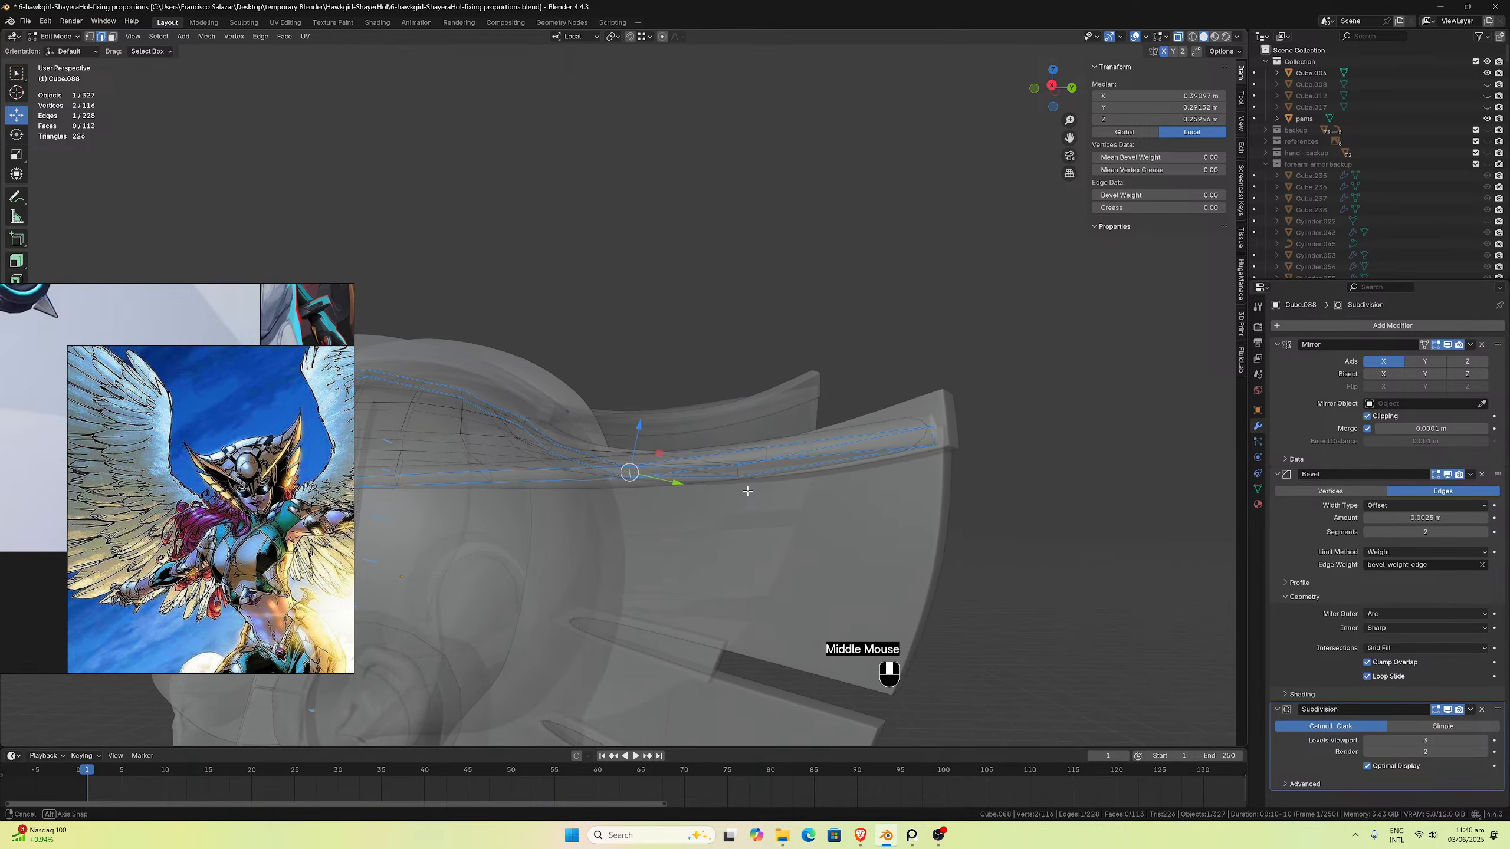
pyautogui.scroll(2, 736, 477)
pyautogui.click(1179, 39)
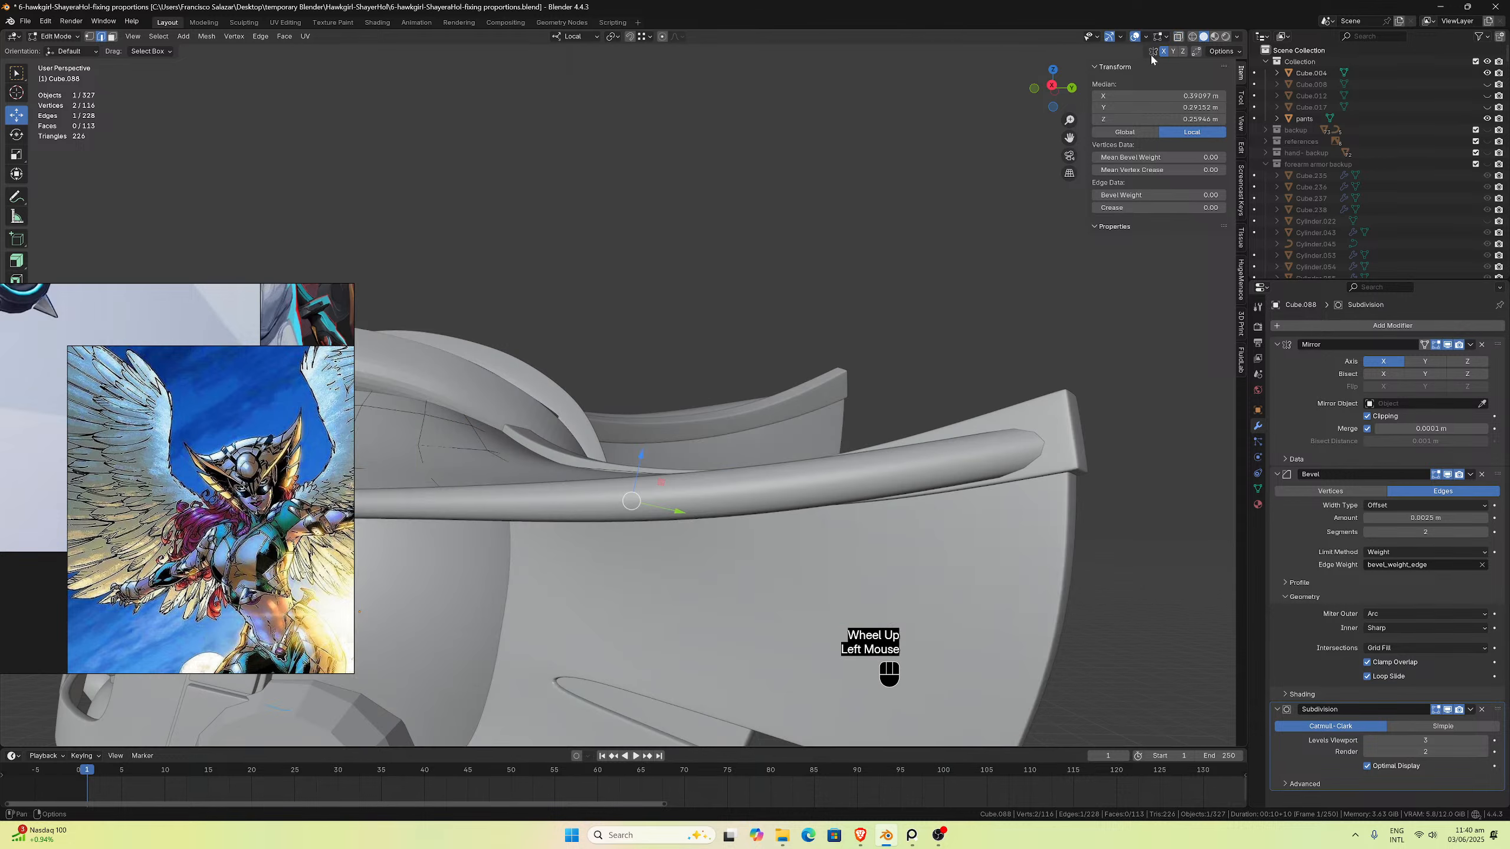
pyautogui.moveTo(796, 274); pyautogui.dragTo(918, 308, button='middle')
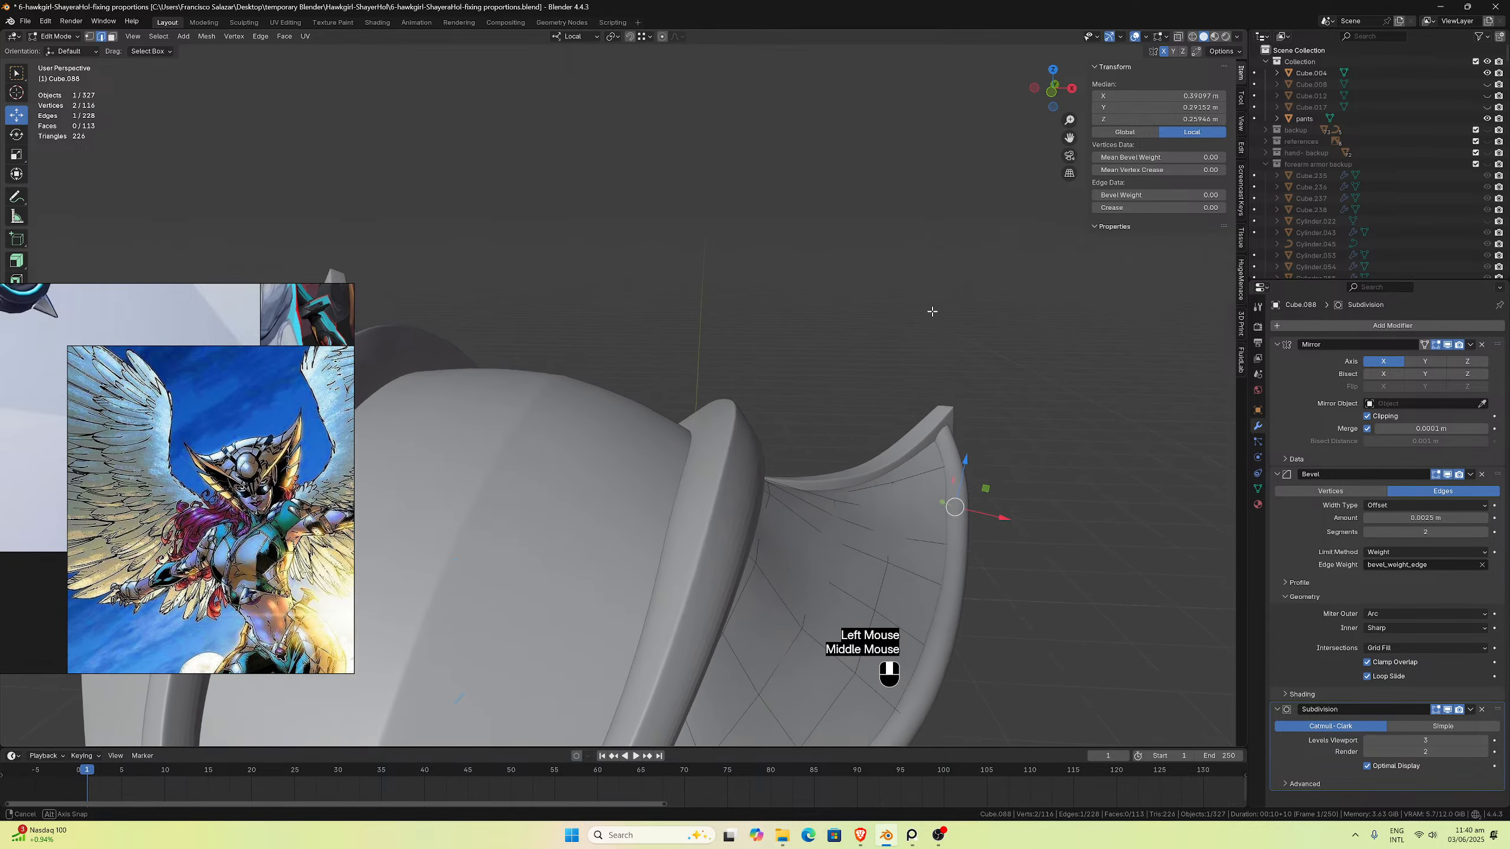
pyautogui.scroll(-2, 911, 322)
pyautogui.moveTo(869, 400); pyautogui.dragTo(886, 383, button='middle')
pyautogui.scroll(1, 903, 428)
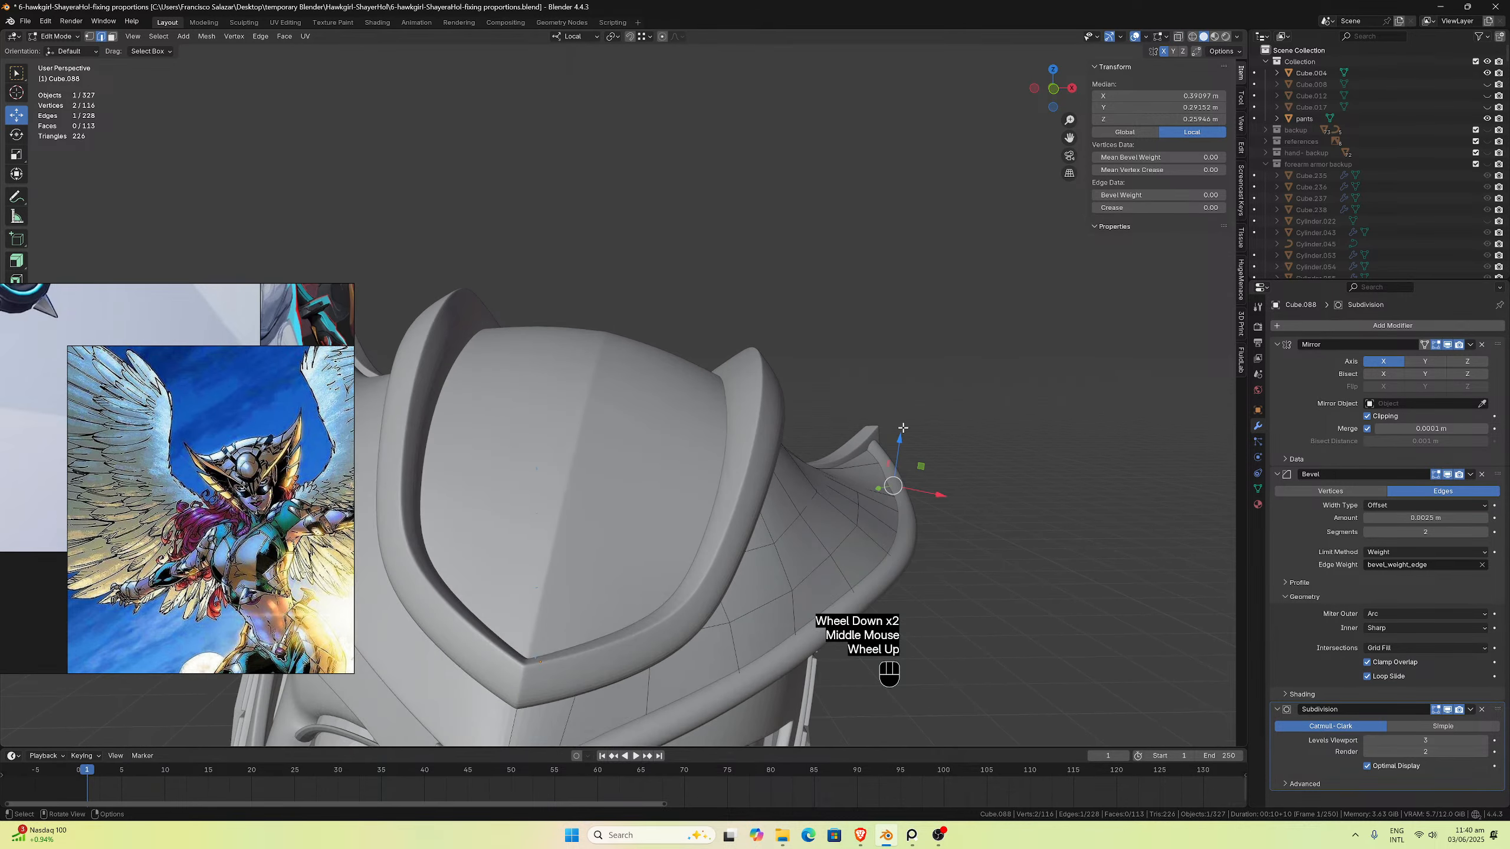
# Step: Try nudging the selected segment down along local Z and outward along local X, undoing each move
pyautogui.moveTo(900, 439); pyautogui.dragTo(904, 444)
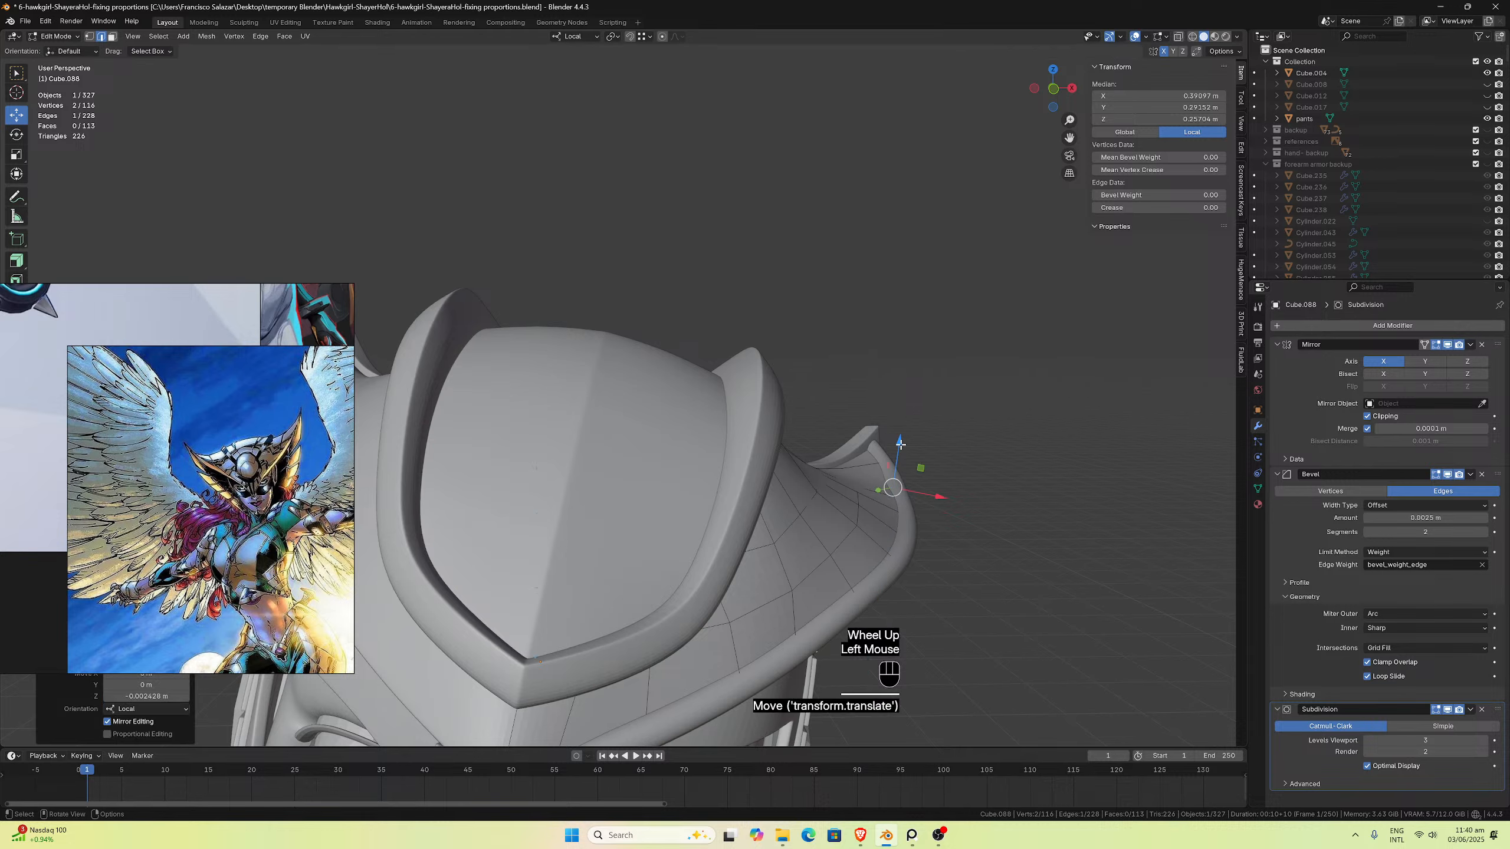
pyautogui.hotkey('ctrl', 'z')
pyautogui.moveTo(935, 495); pyautogui.dragTo(931, 462, button='middle')
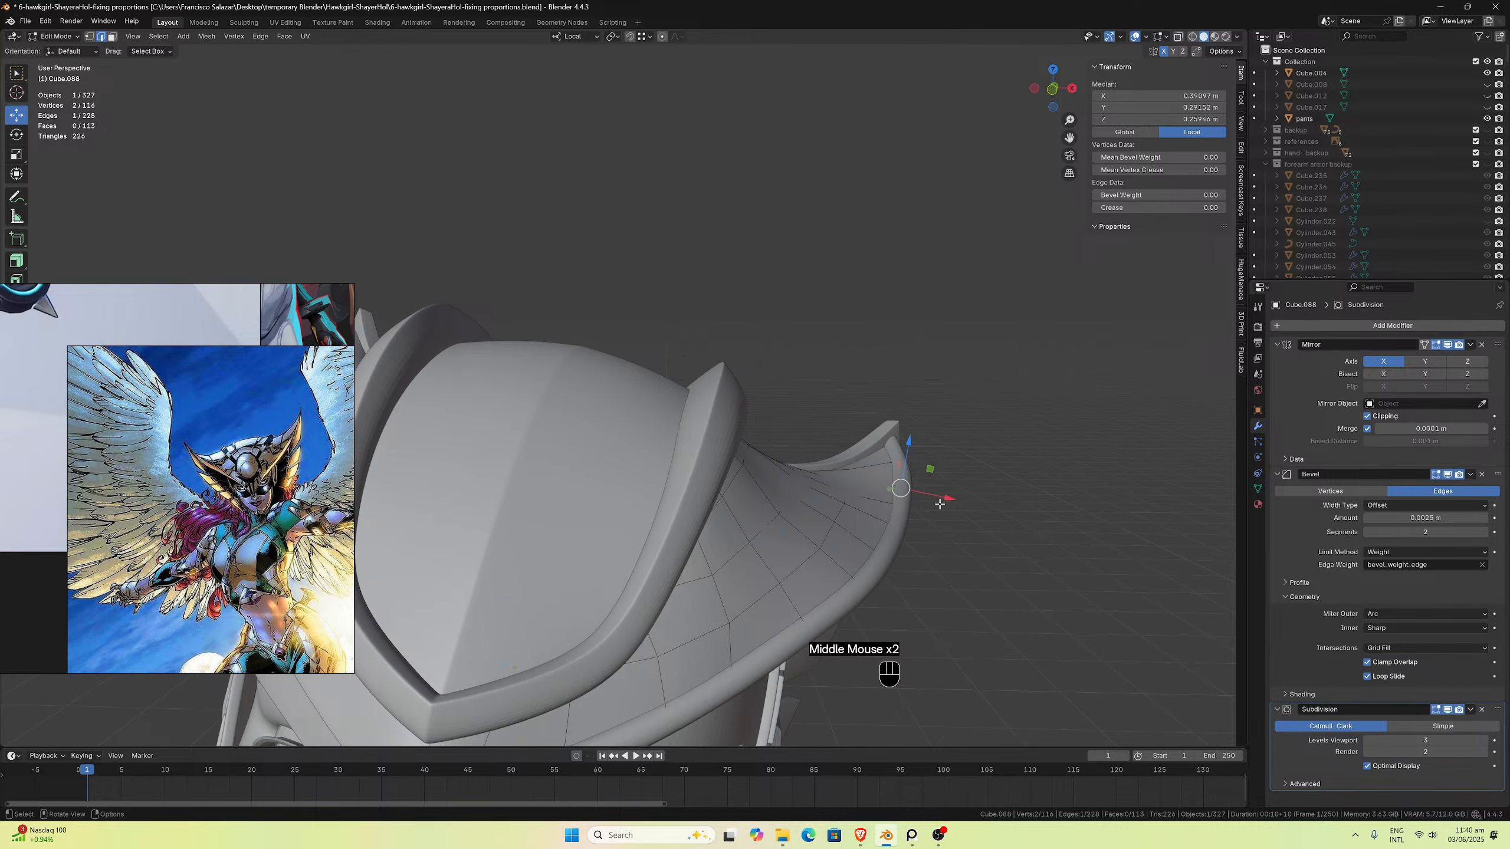
pyautogui.moveTo(948, 497); pyautogui.dragTo(951, 497)
pyautogui.hotkey('ctrl', 'z')
# Step: Raise the selected segment near the wing's tip slightly along local Z and check it from the side
pyautogui.moveTo(911, 448); pyautogui.dragTo(909, 438)
pyautogui.moveTo(910, 437); pyautogui.dragTo(892, 448, button='middle')
pyautogui.moveTo(851, 446); pyautogui.dragTo(754, 452, button='middle')
pyautogui.scroll(-1, 803, 452)
# Step: Isolate the wing panel, compare the raised edge before and after by undoing and redoing, and return to the full scene
pyautogui.press('/')
pyautogui.hotkey('ctrl', 'z')
pyautogui.hotkey('ctrl', 'z')
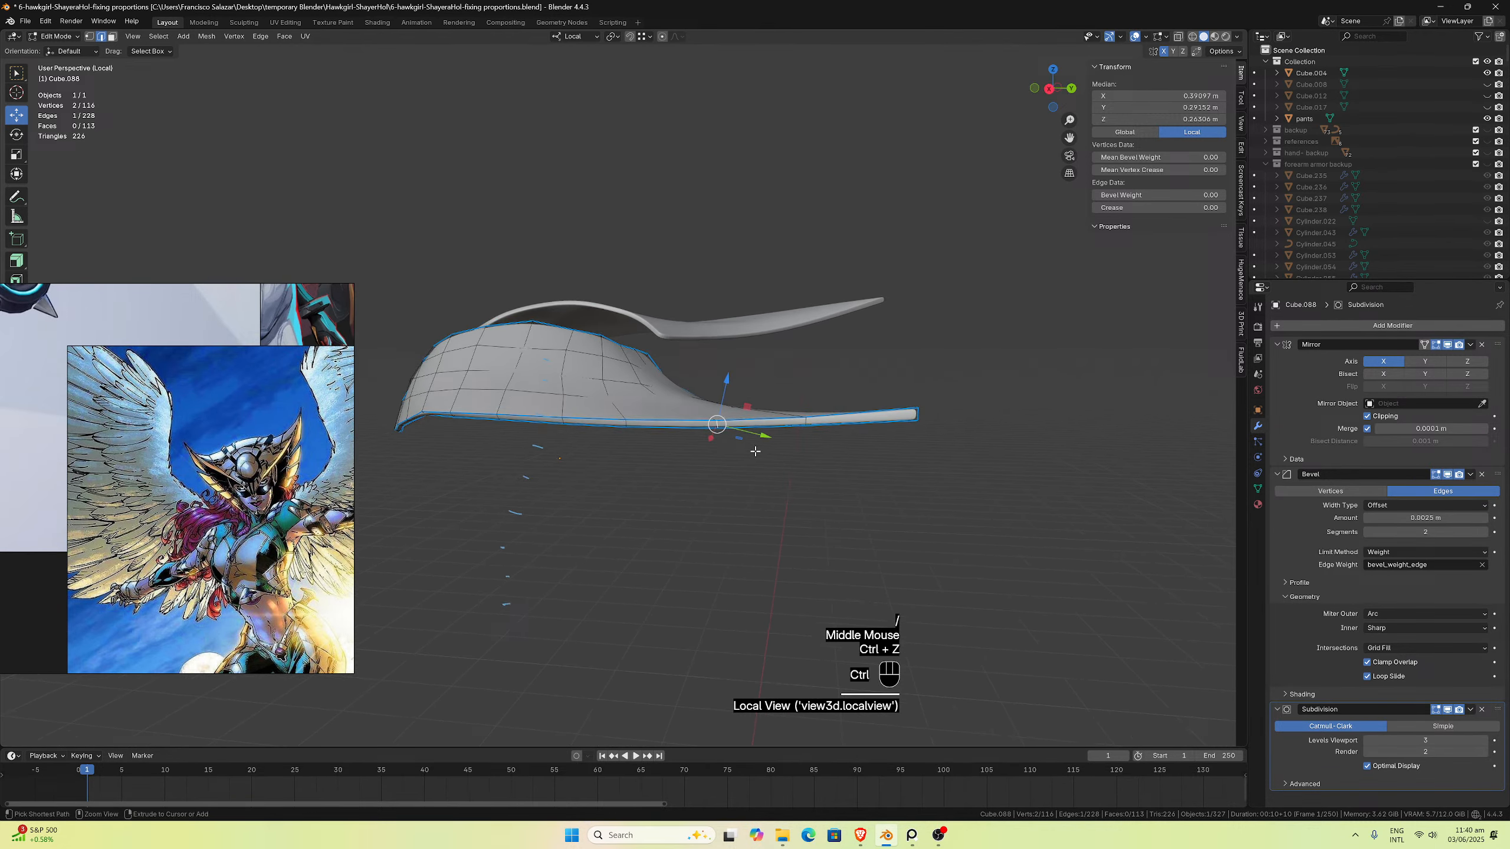
pyautogui.hotkey('ctrl', 'shift', 'z')
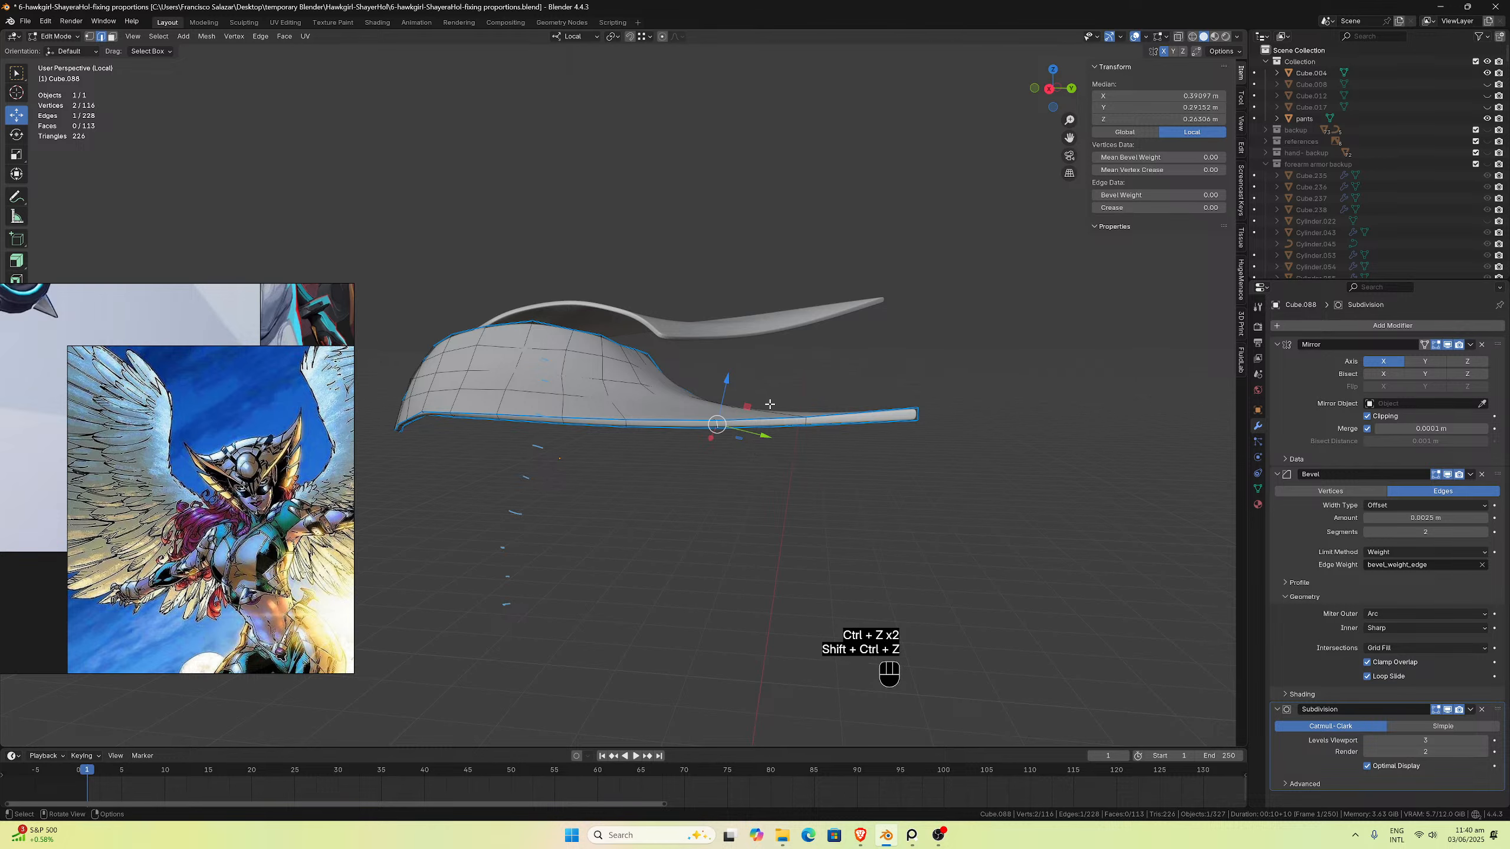
pyautogui.moveTo(758, 447); pyautogui.dragTo(913, 472, button='middle')
pyautogui.press('/')
# Step: Open the wing's trim curve for editing and nudge a control point near the tip slightly outward along local X
pyautogui.click(854, 488)
pyautogui.scroll(1, 912, 477)
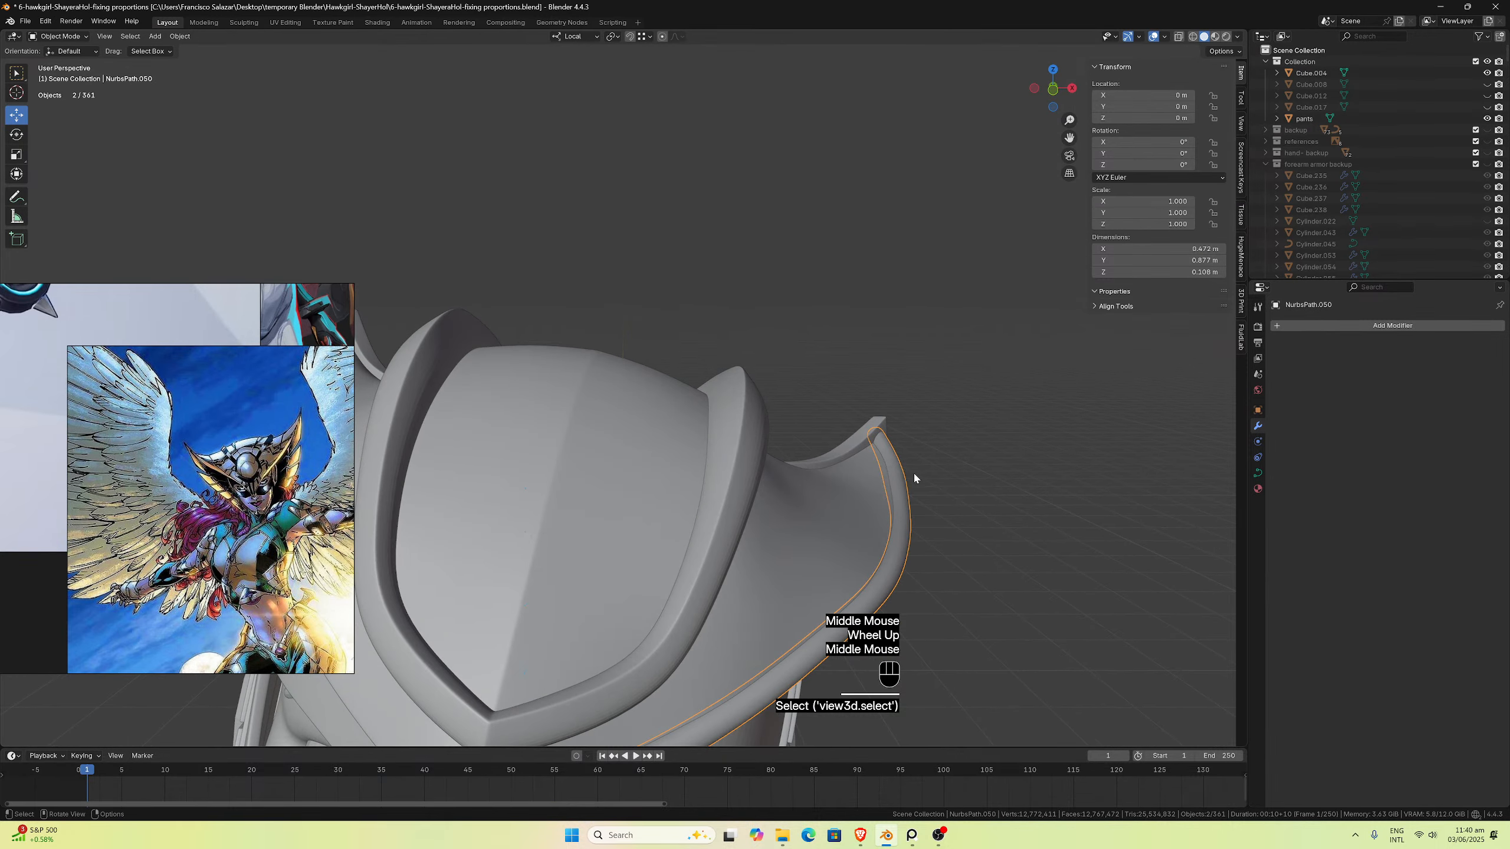
pyautogui.press('Tab')
pyautogui.click(893, 486)
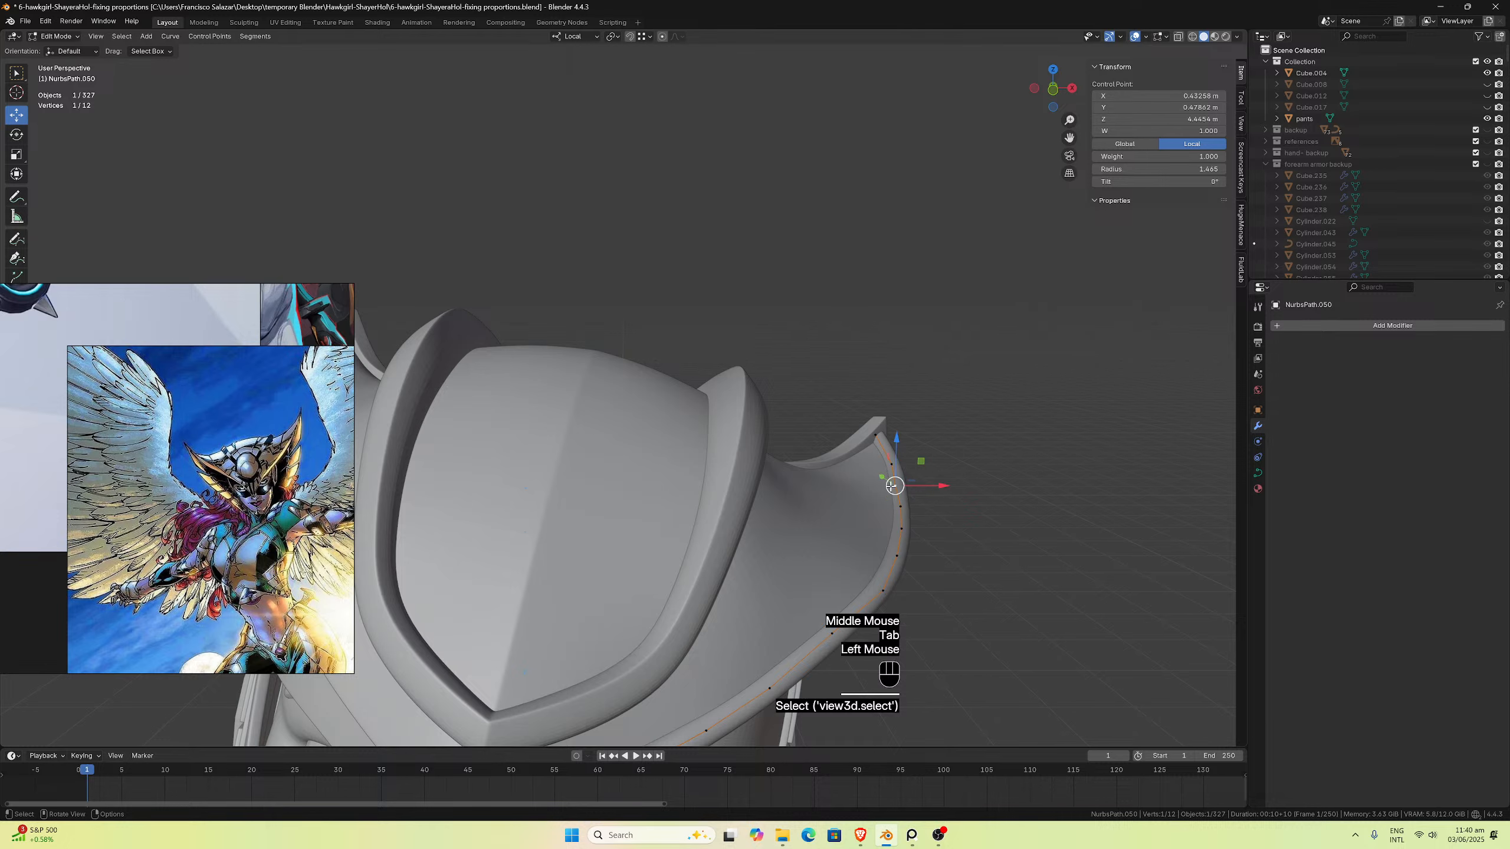
pyautogui.moveTo(941, 485); pyautogui.dragTo(942, 485)
pyautogui.moveTo(943, 484); pyautogui.dragTo(810, 478, button='middle')
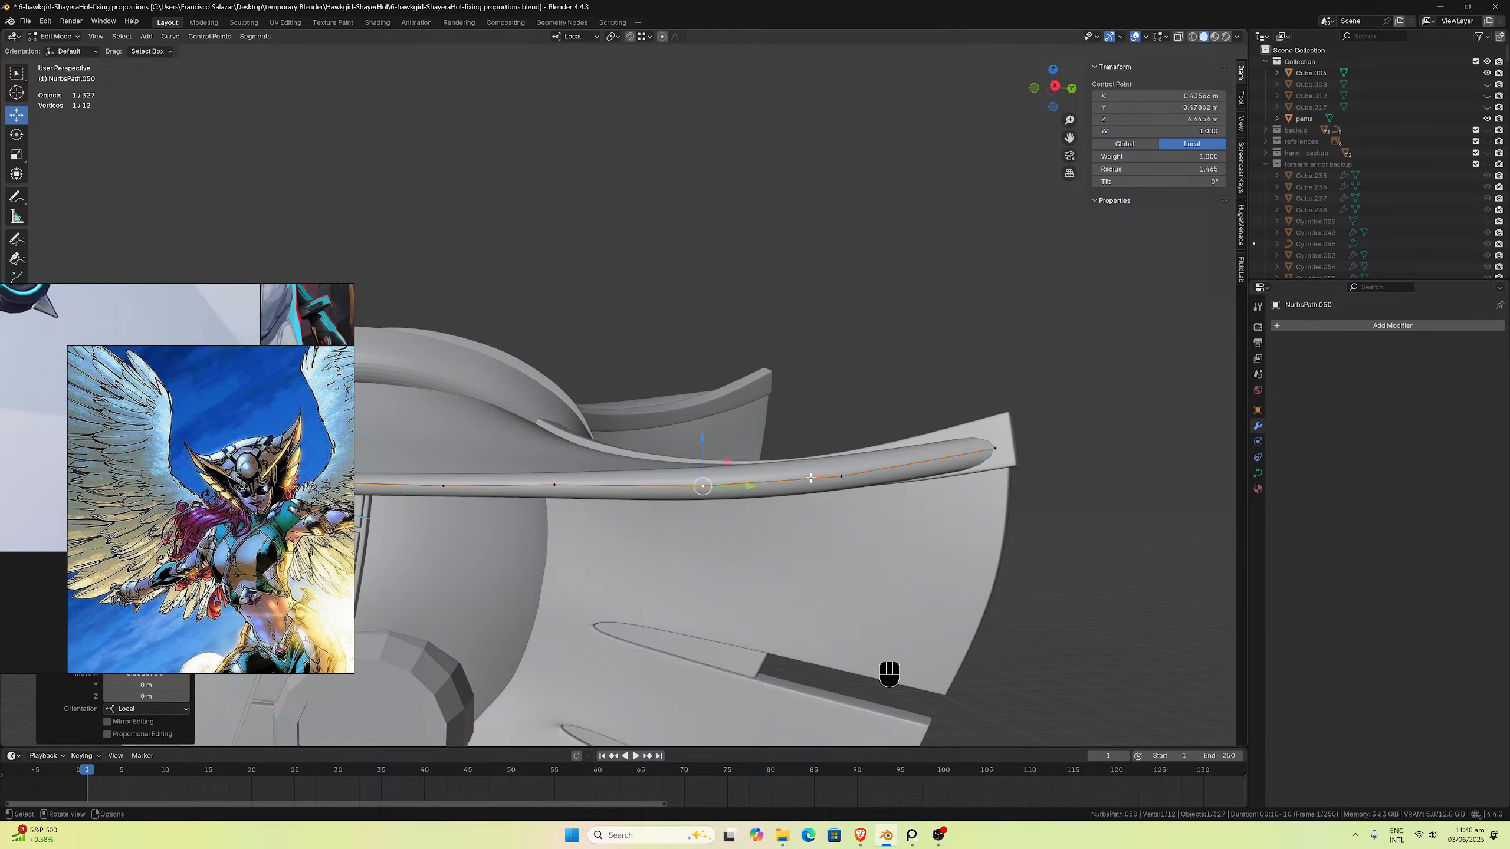
# Step: Raise the same trim control point slightly along local Z in the right orthographic view, compare the change, and leave curve editing
pyautogui.press('KP_3')
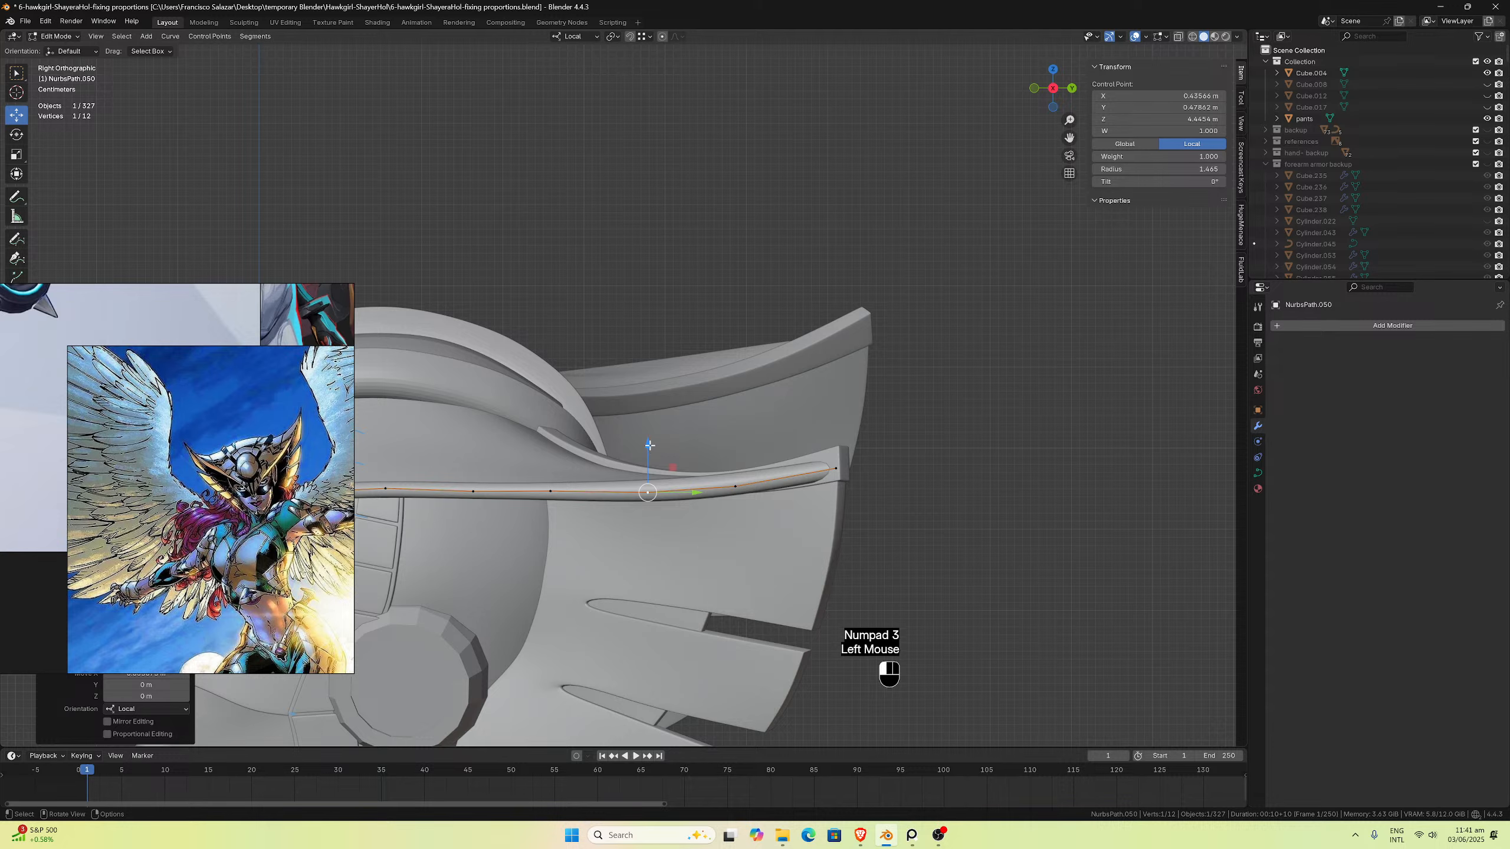
pyautogui.moveTo(650, 445); pyautogui.dragTo(650, 444)
pyautogui.moveTo(666, 471); pyautogui.dragTo(807, 477, button='middle')
pyautogui.hotkey('ctrl', 'z')
pyautogui.hotkey('ctrl', 'shift', 'z')
pyautogui.scroll(-4, 832, 464)
pyautogui.scroll(2, 817, 496)
pyautogui.press('Tab')
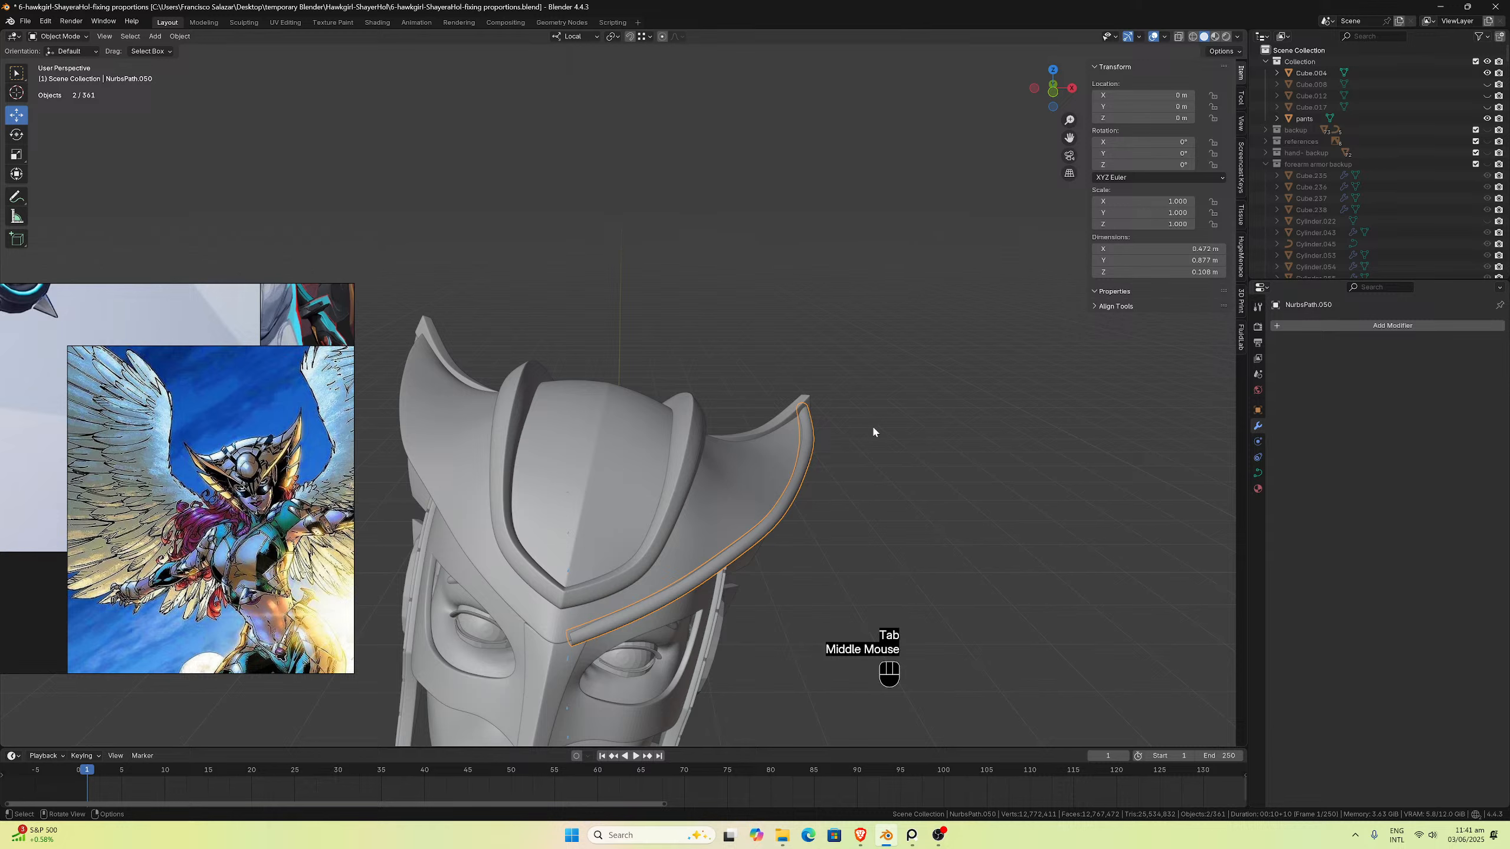
# Step: Duplicate the adjusted trim curve in place and move the copy to the backup collection
pyautogui.hotkey('shift', 'd')
pyautogui.press('Escape')
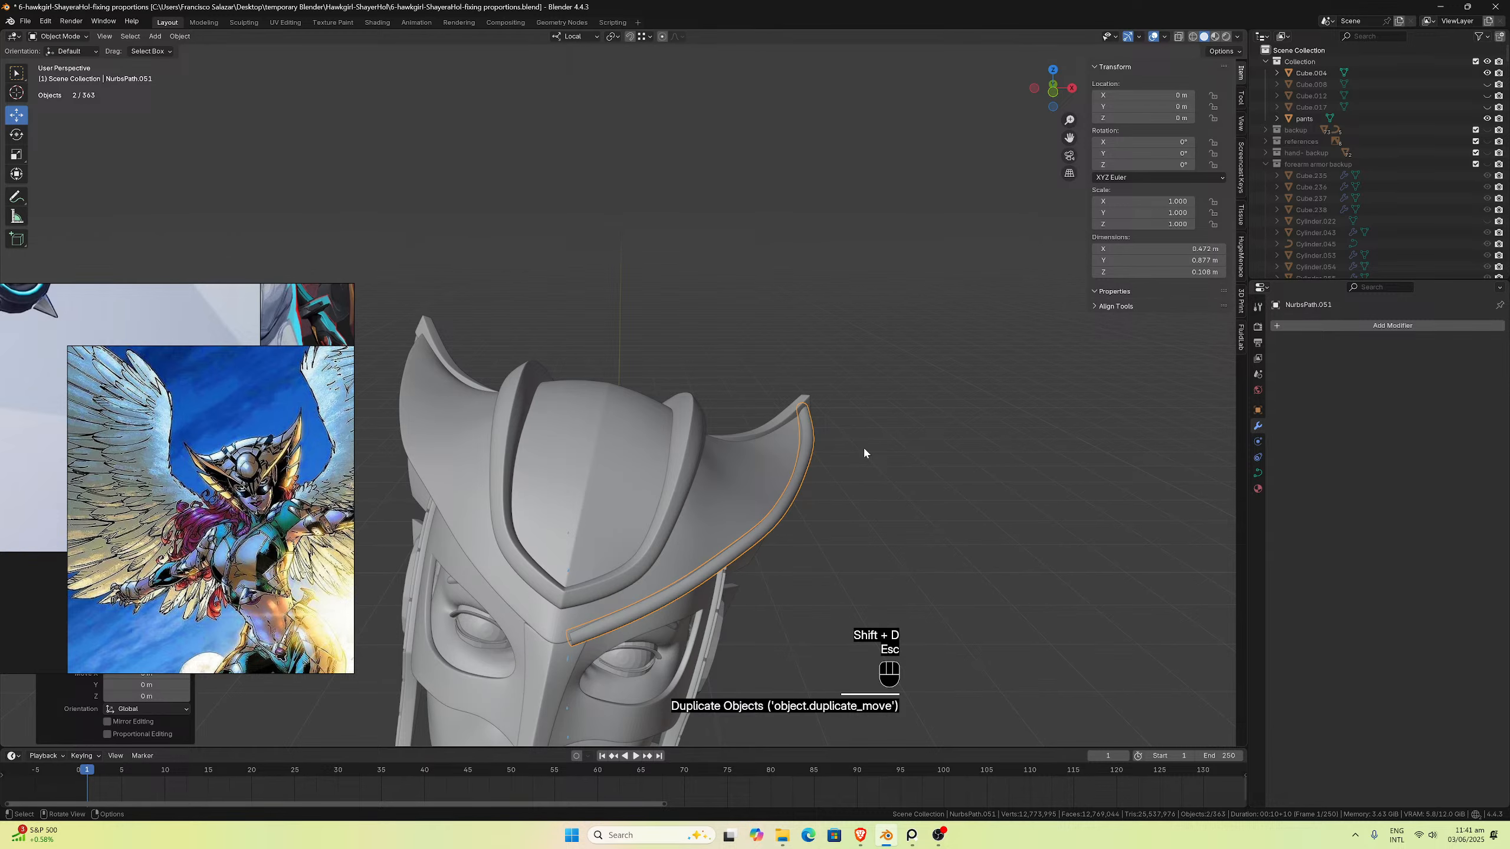
pyautogui.press('m')
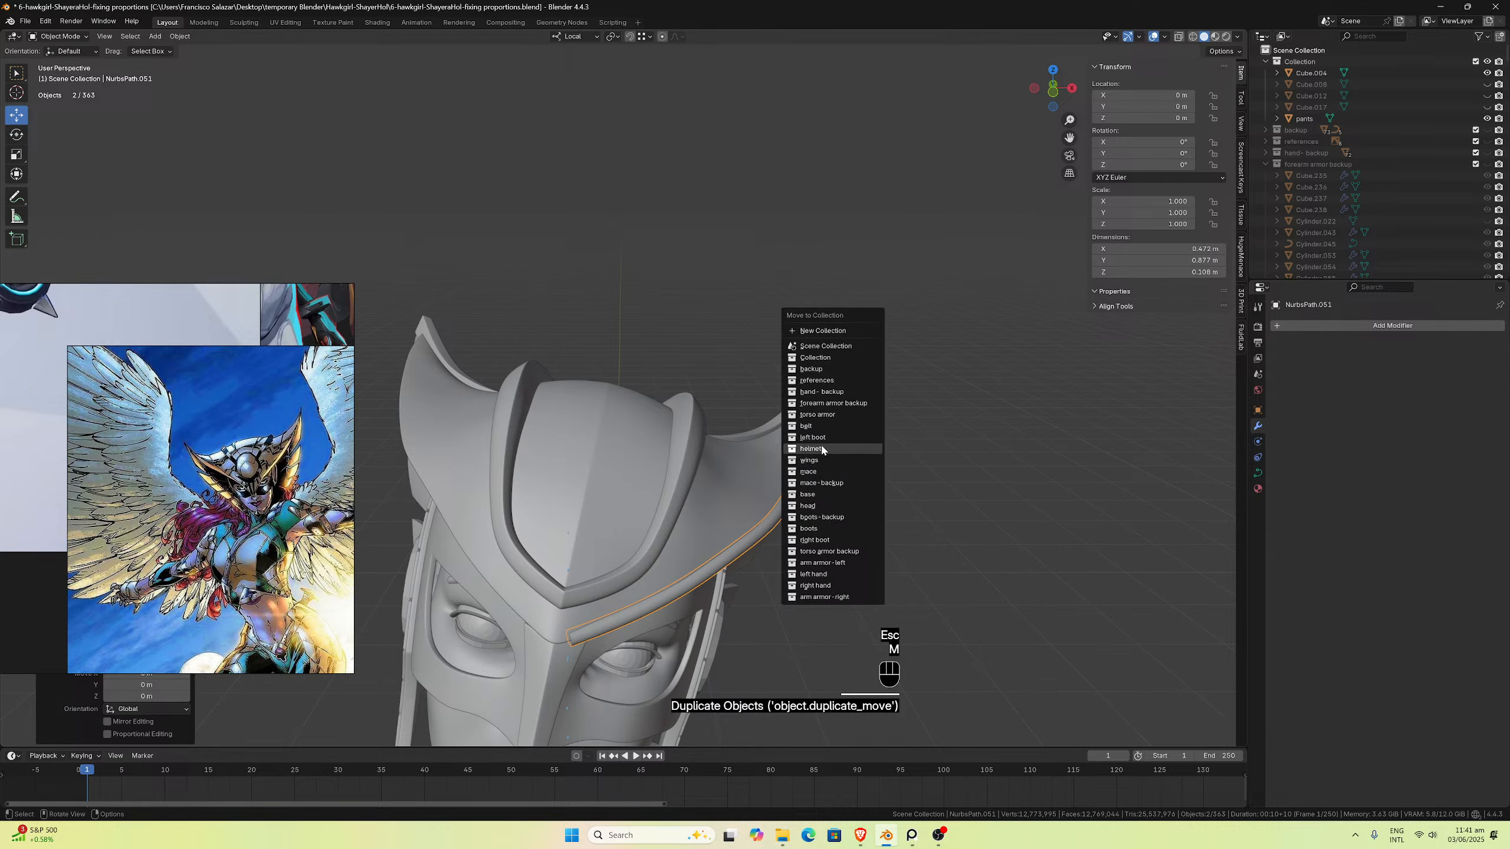
pyautogui.click(821, 448)
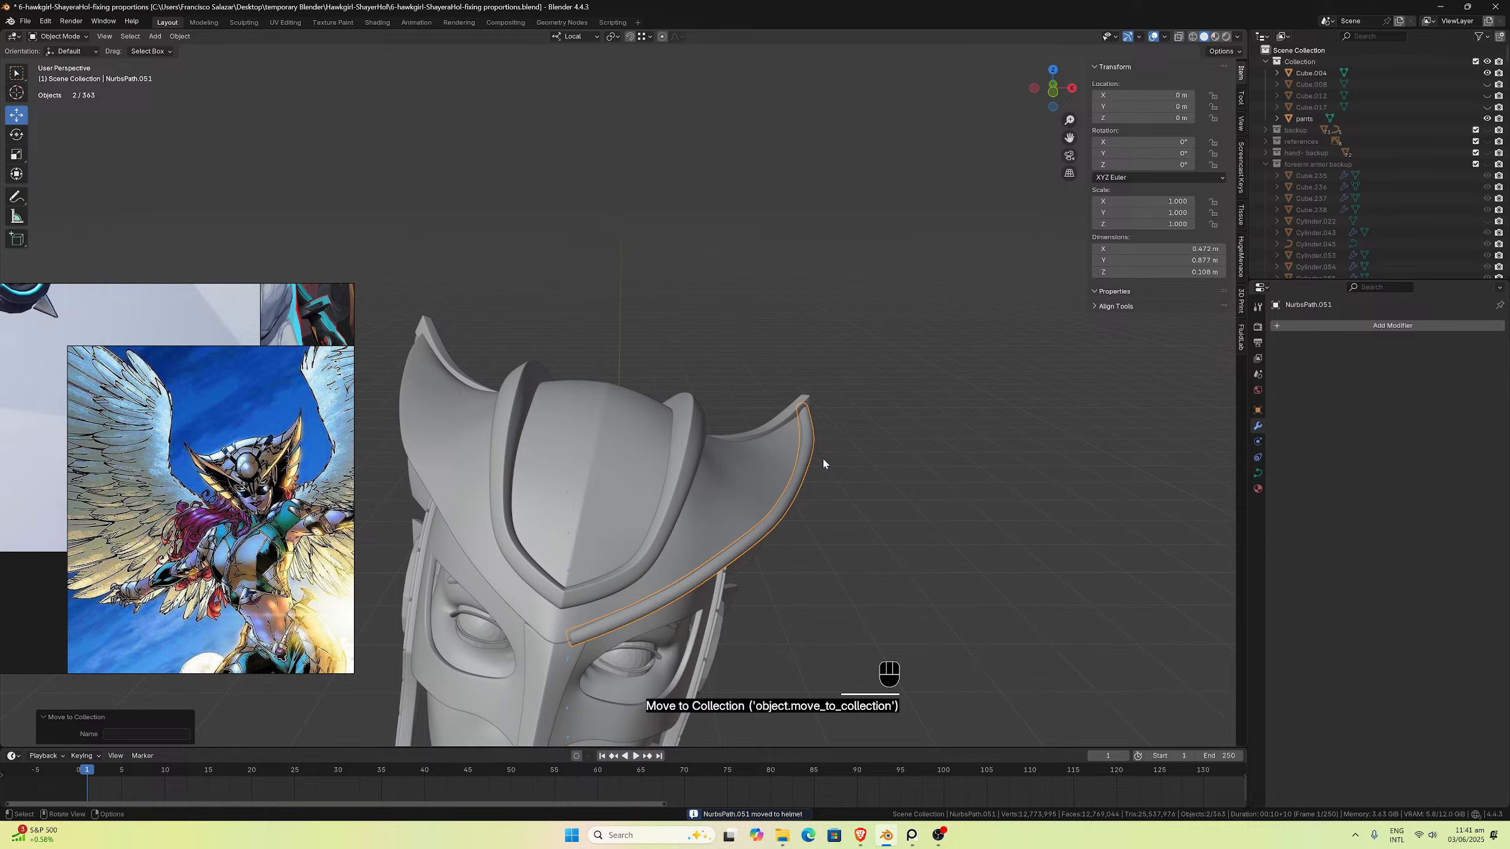
pyautogui.press('m')
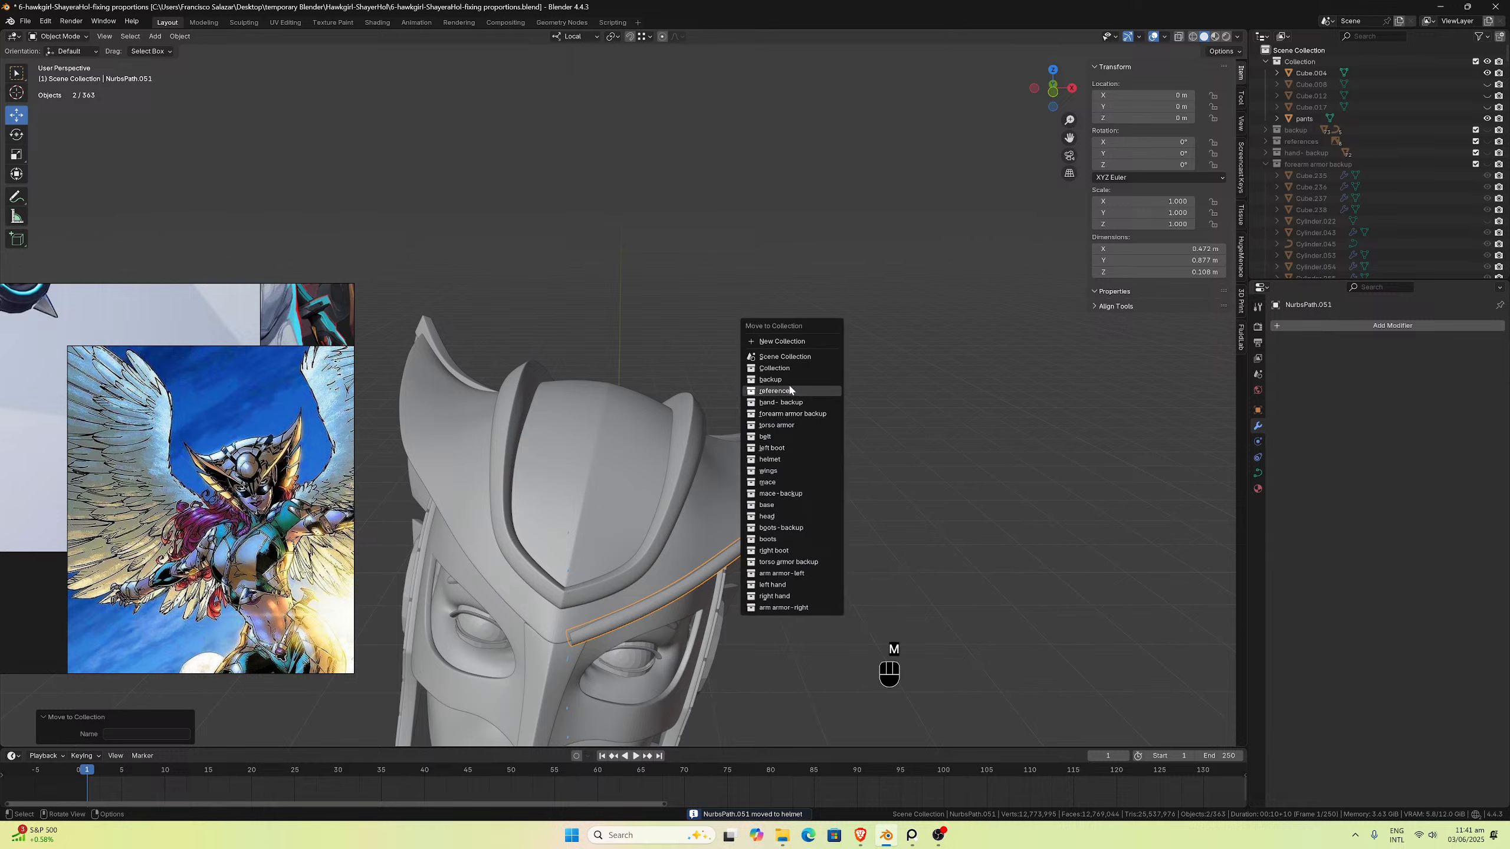
pyautogui.click(771, 379)
# Step: Select the remaining trim curve and shift the reference image window clear of the object conversion options
pyautogui.click(789, 501)
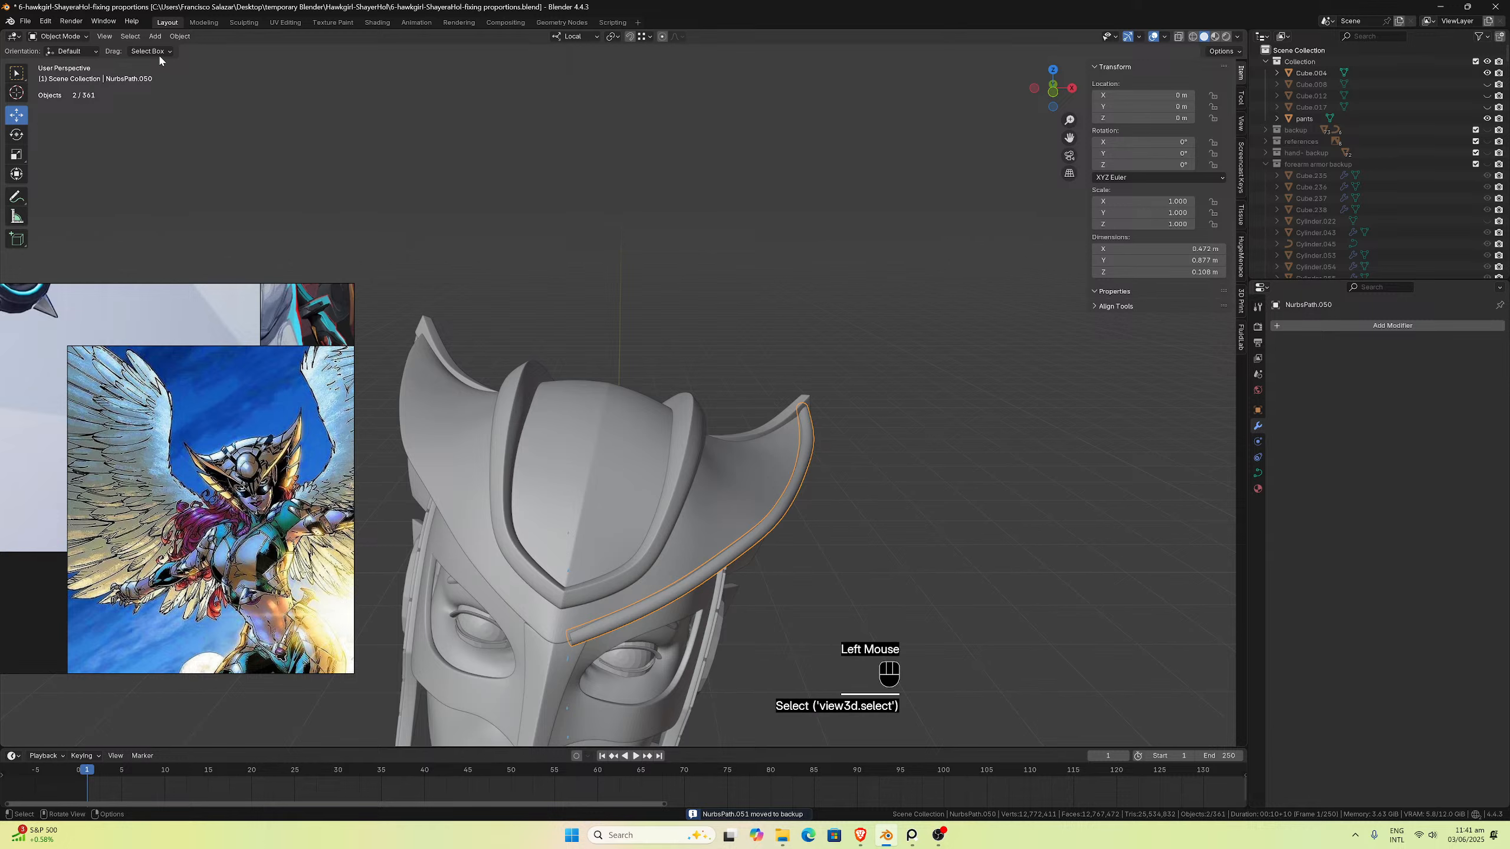
pyautogui.click(173, 37)
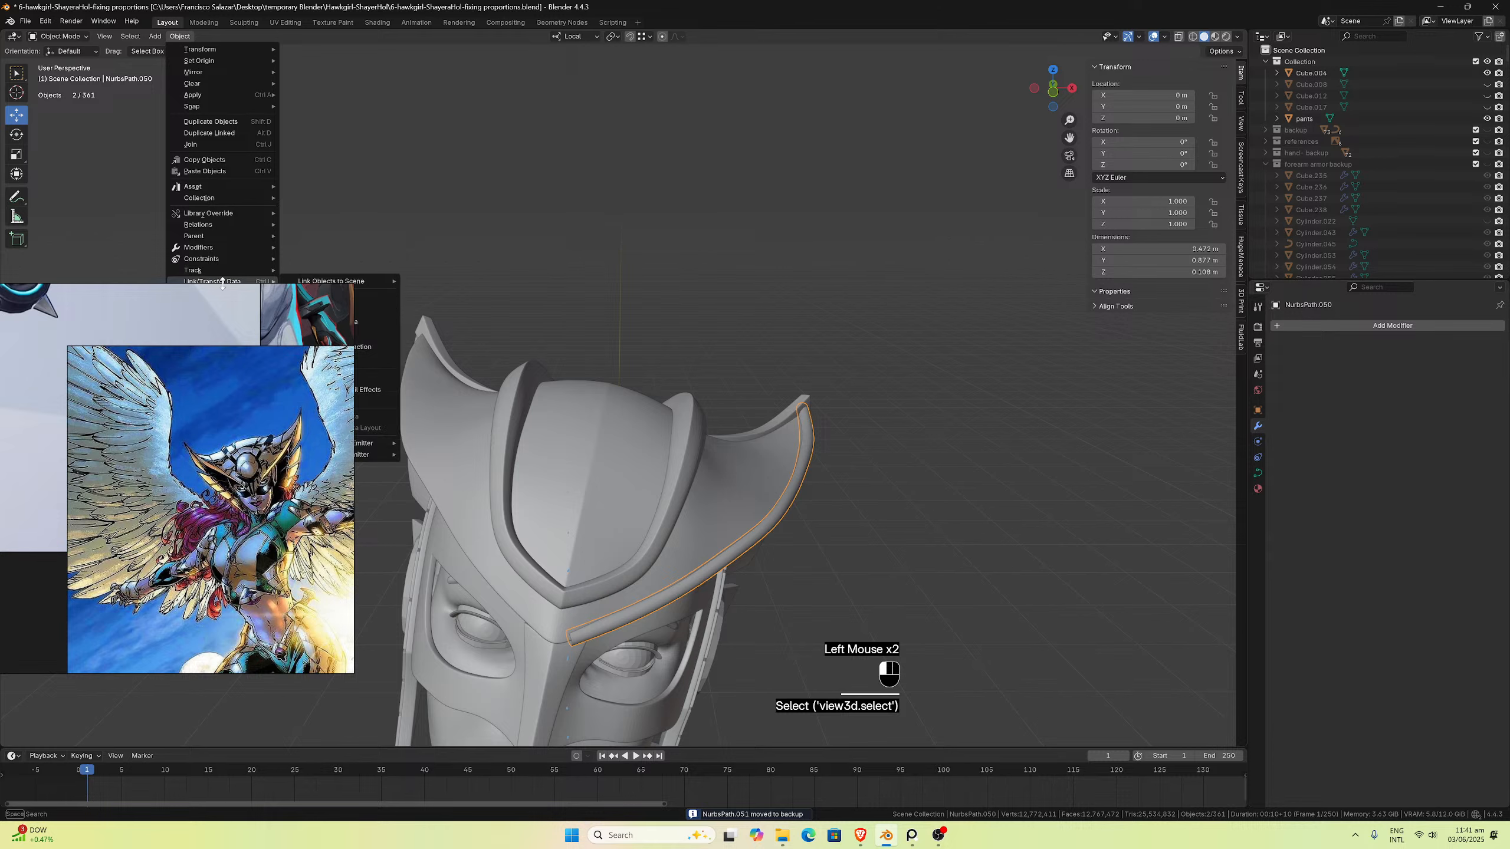
pyautogui.moveTo(222, 292); pyautogui.dragTo(74, 388)
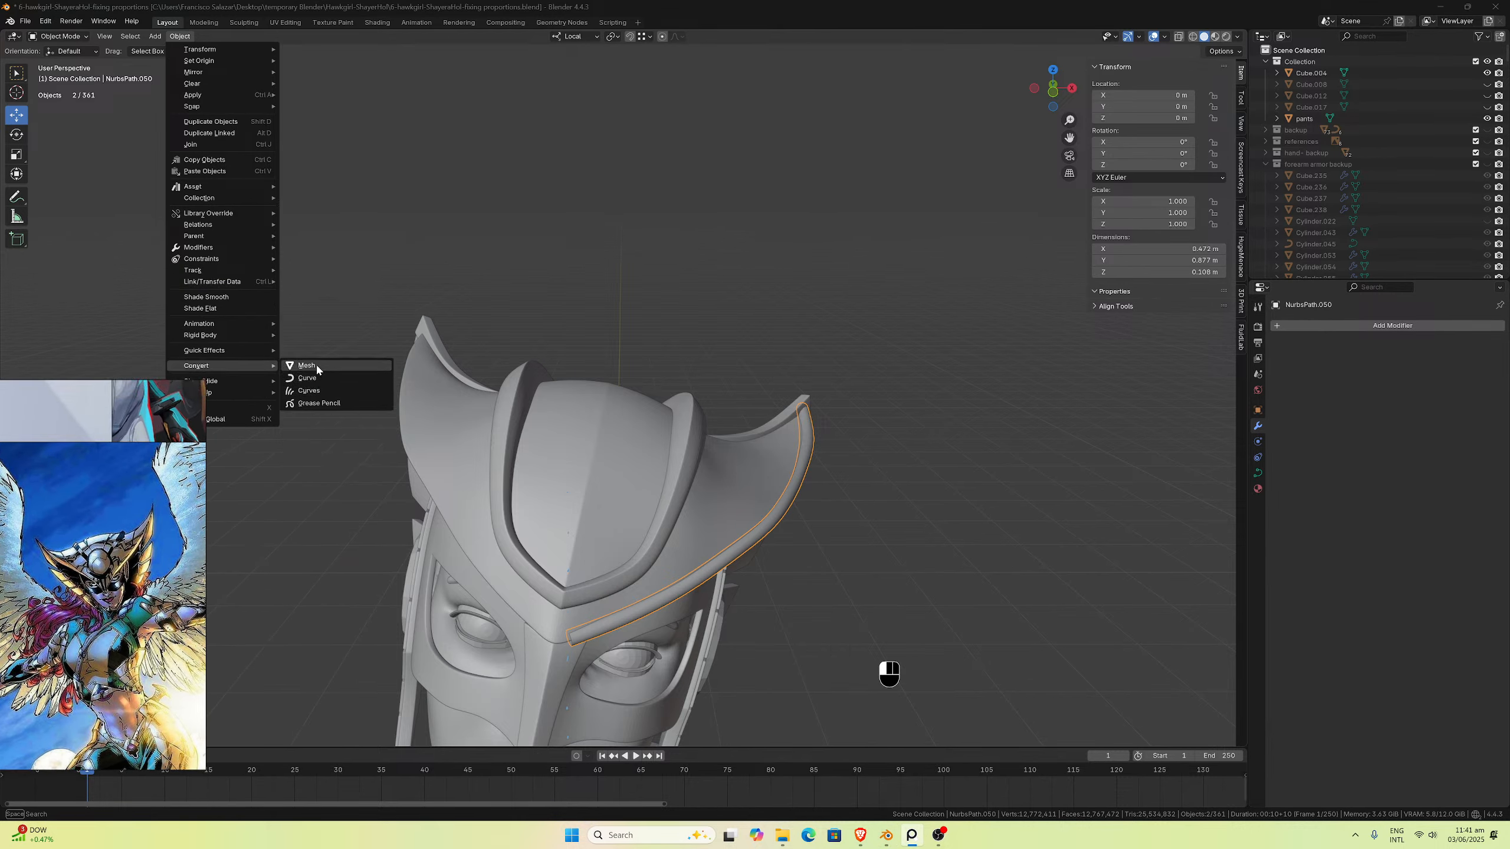
pyautogui.scroll(3, 811, 378)
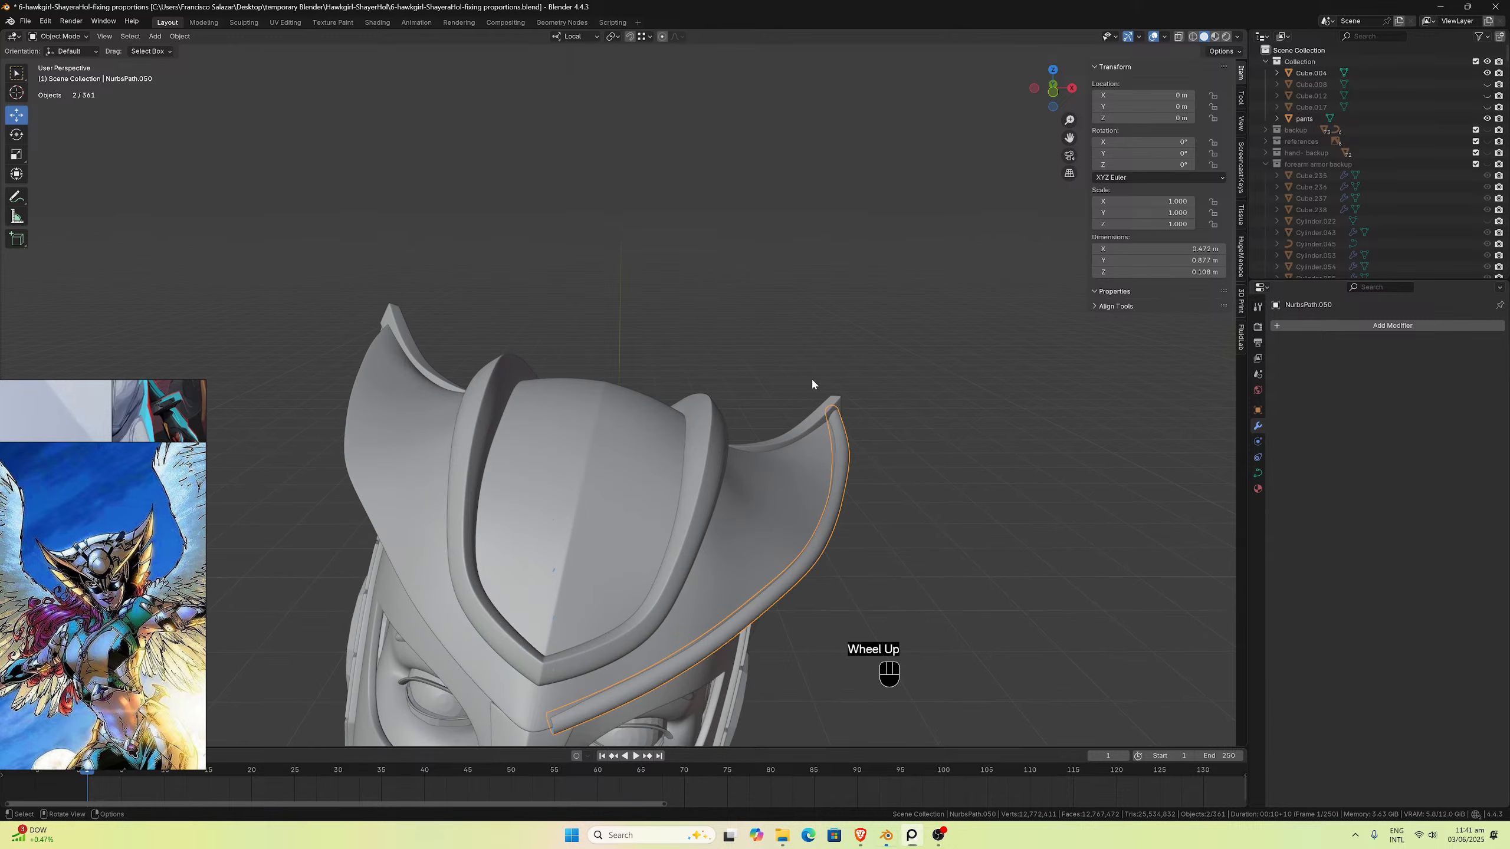
pyautogui.moveTo(812, 378); pyautogui.dragTo(806, 371, button='middle')
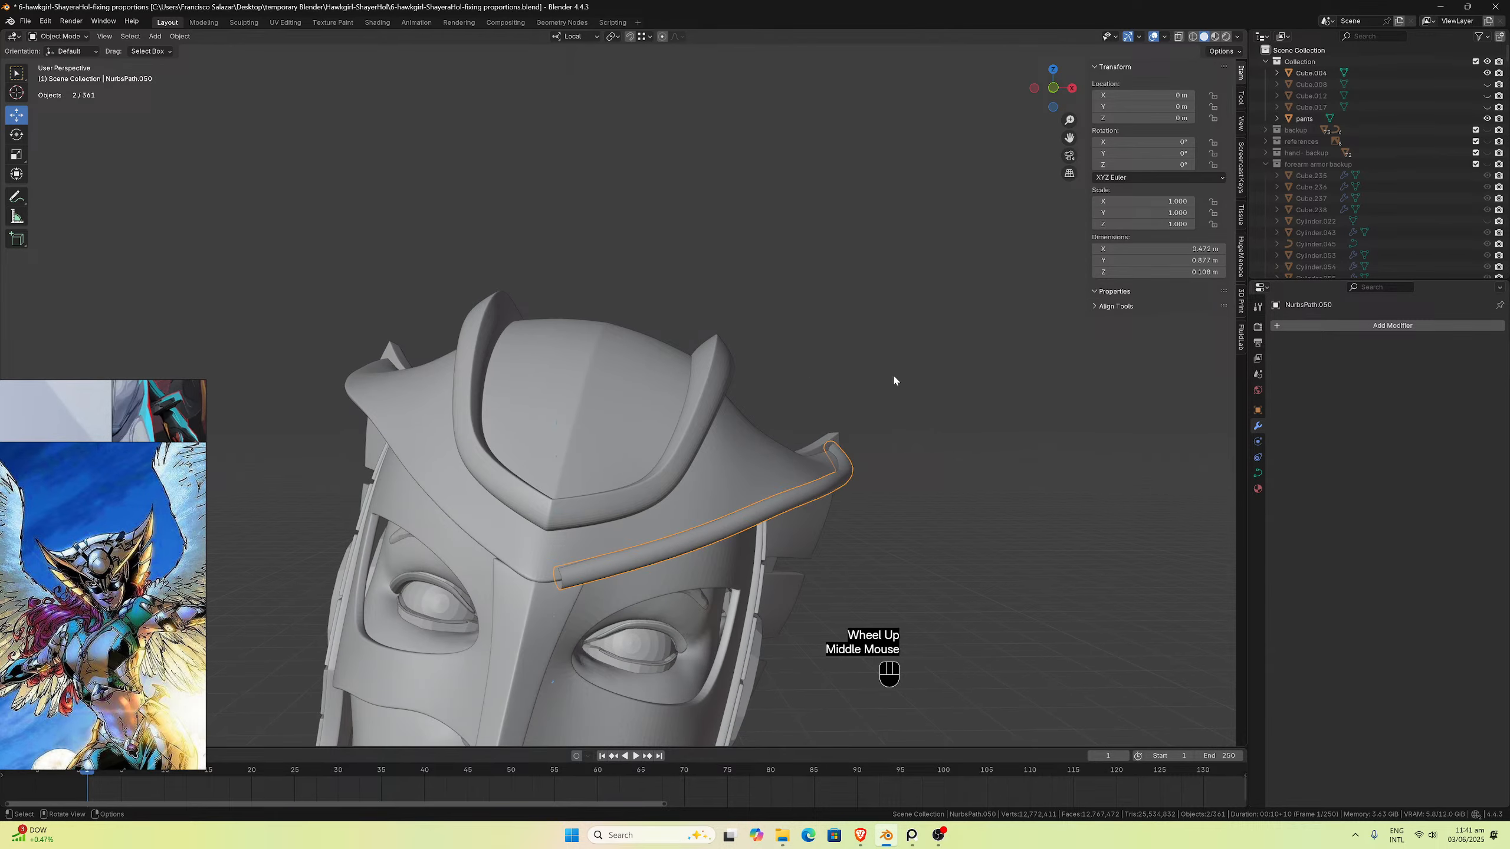
# Step: Reduce the trim curve's bevel resolution to 0 and inspect the simplified profile up close
pyautogui.click(1258, 474)
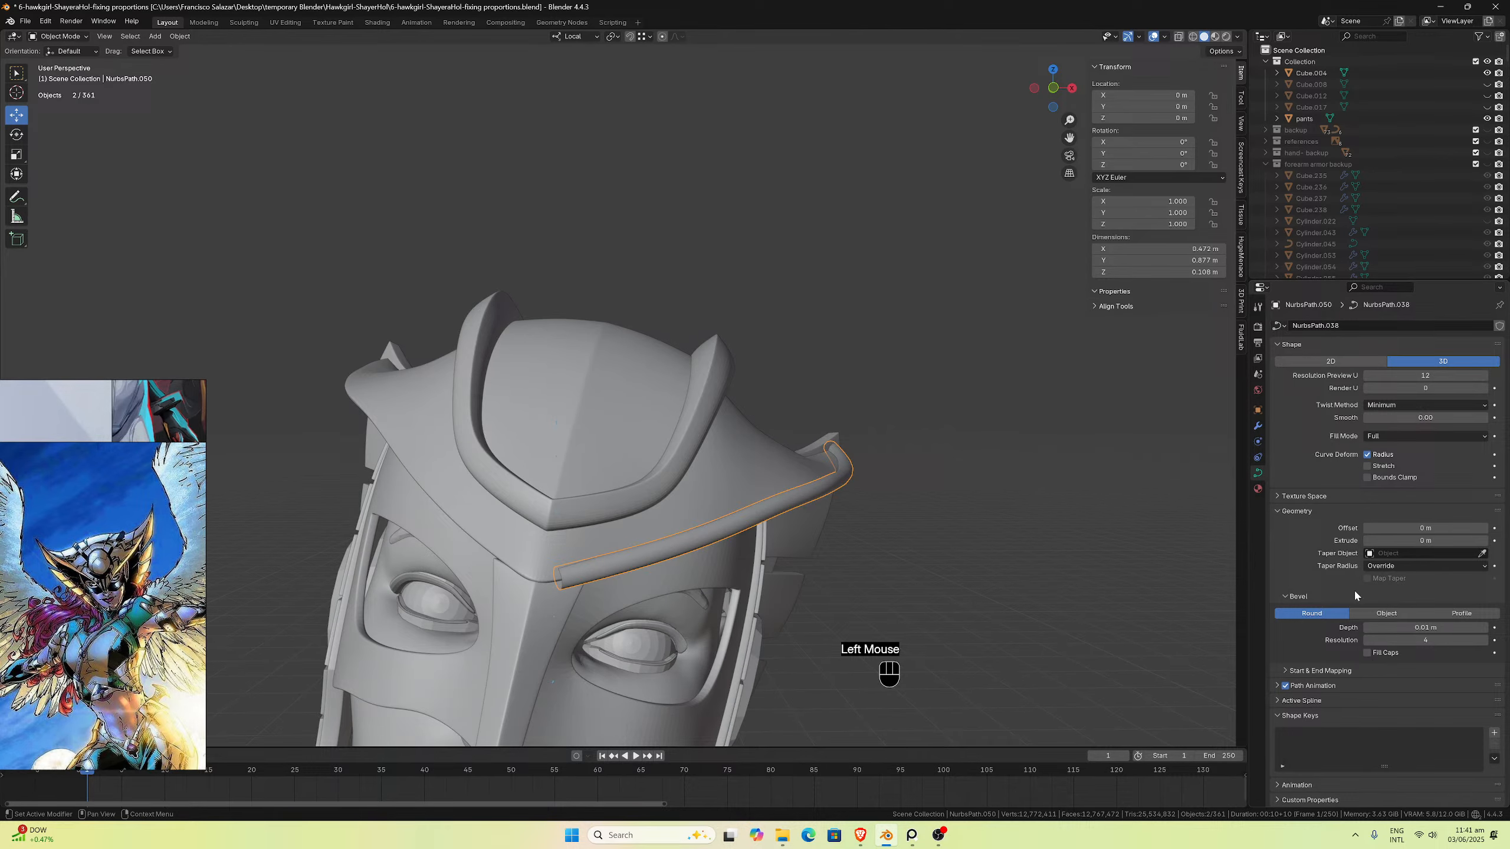
pyautogui.click(1366, 640)
pyautogui.click(1367, 640)
pyautogui.click(1366, 640)
pyautogui.click(1366, 640)
pyautogui.click(1366, 640)
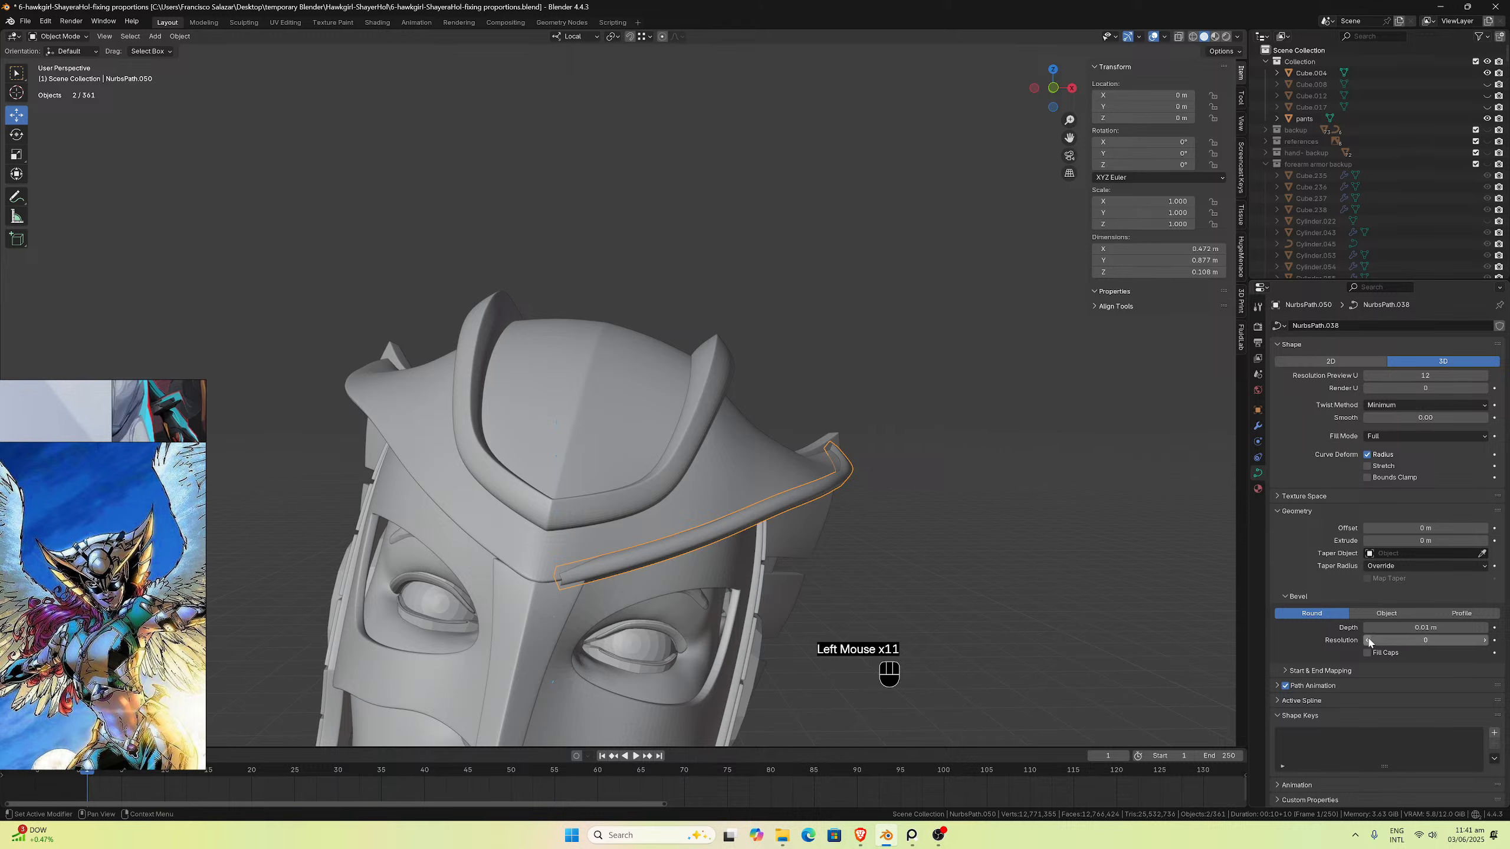
pyautogui.click(1366, 640)
pyautogui.moveTo(1196, 624); pyautogui.dragTo(1063, 592, button='middle')
pyautogui.scroll(1, 1123, 599)
pyautogui.scroll(1, 1061, 595)
pyautogui.scroll(1, 1054, 587)
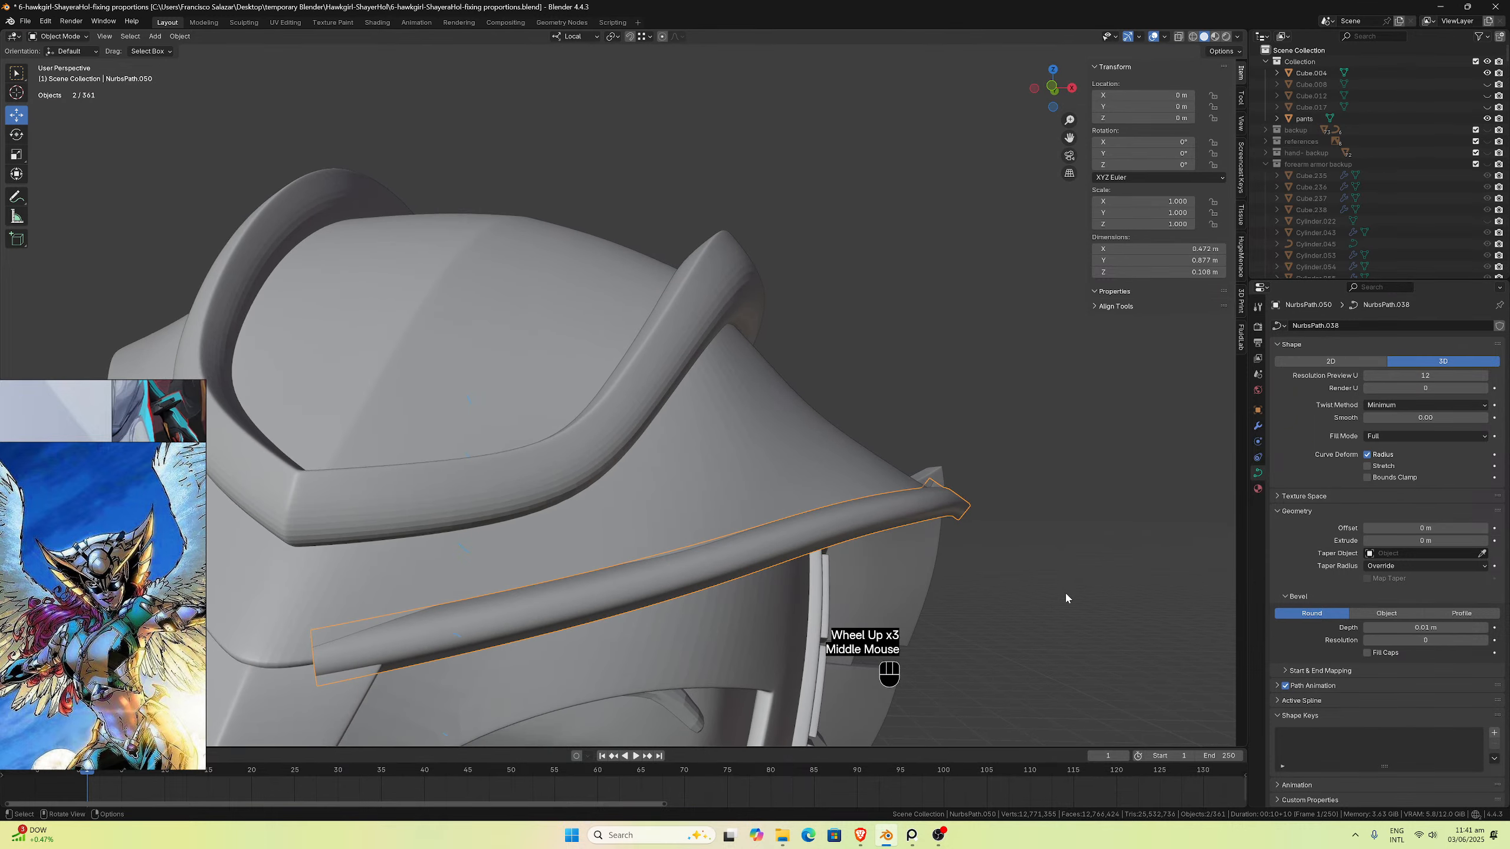
# Step: Compare the new front wing trim curve with the hidden older trim, NurbsPath.008, by showing and hiding the older one
pyautogui.scroll(-8, 1336, 189)
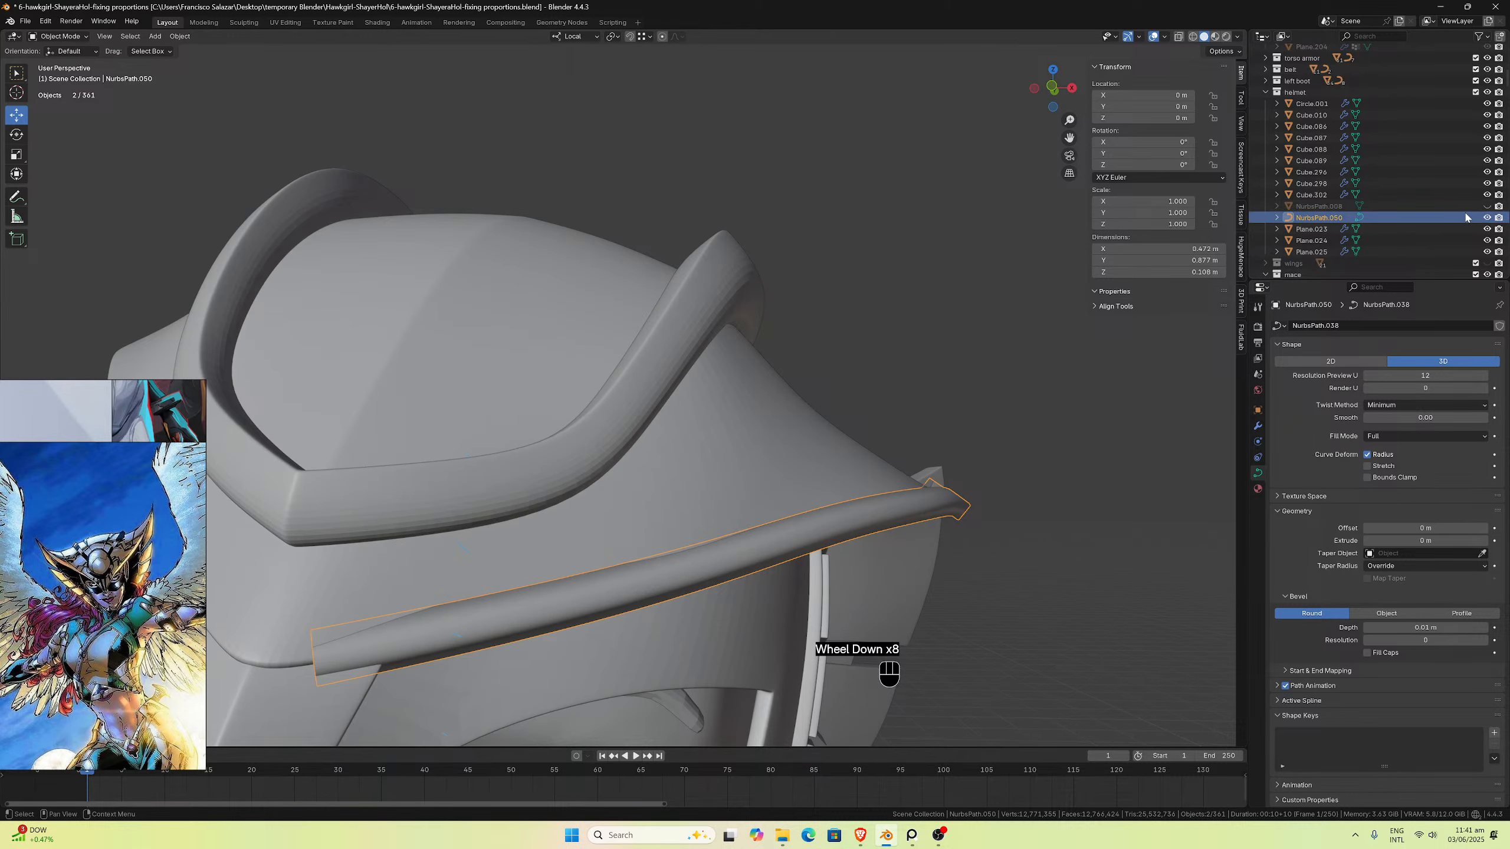
pyautogui.click(1486, 206)
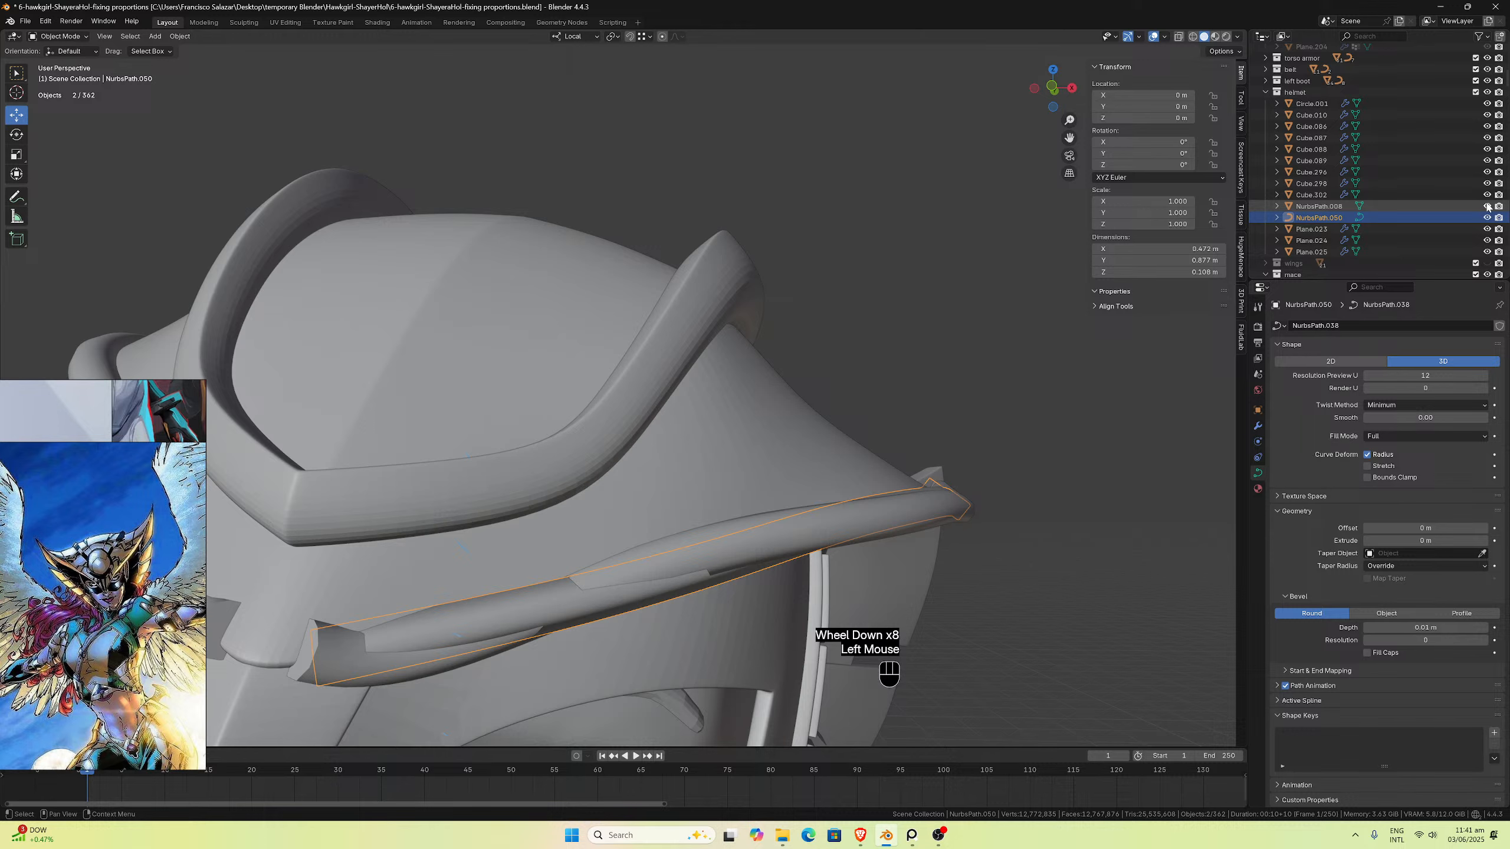
pyautogui.click(1486, 206)
pyautogui.click(1486, 205)
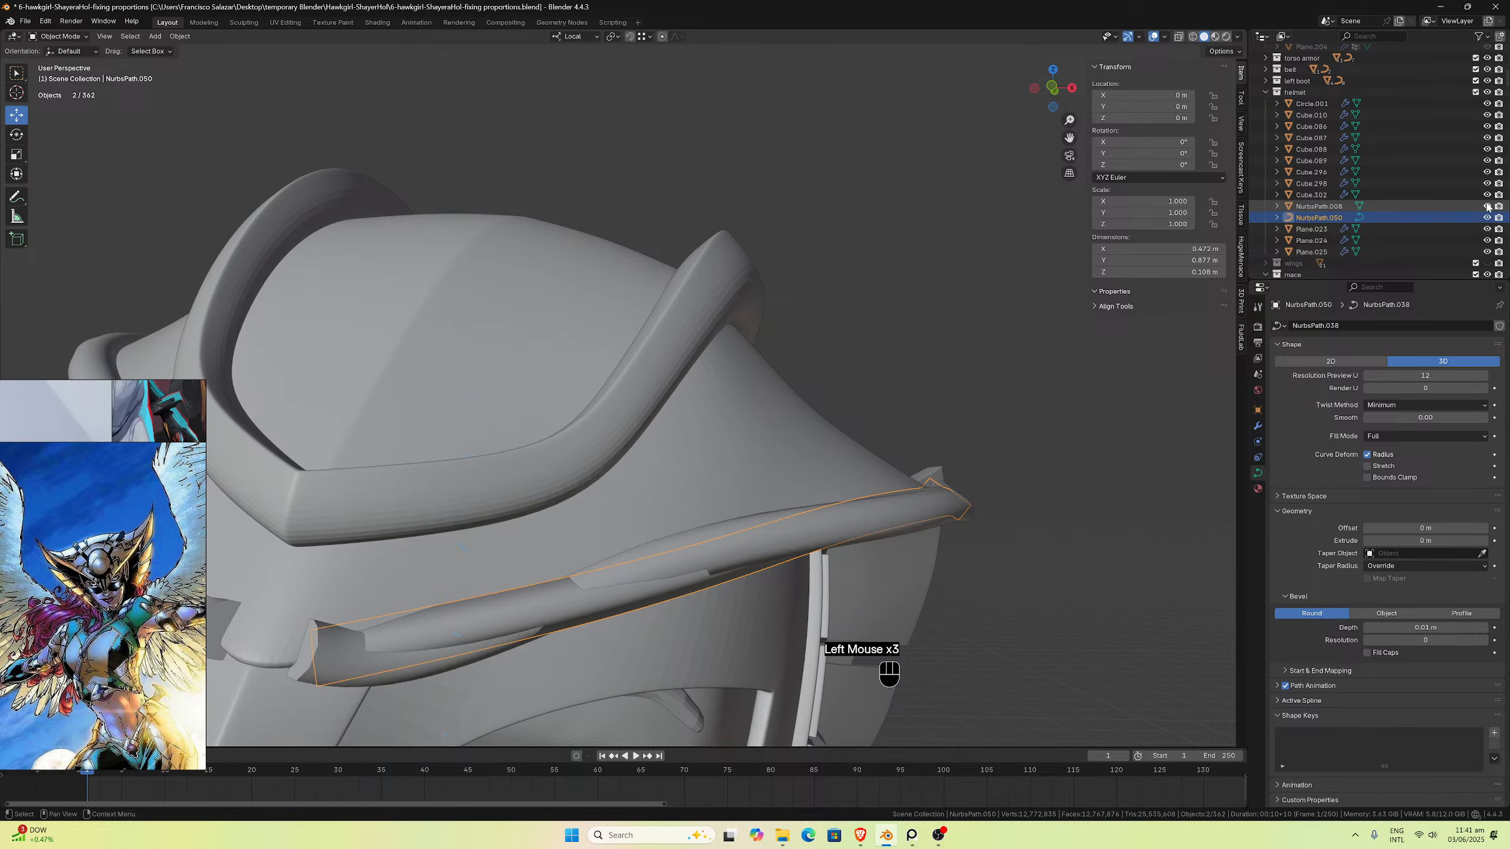
pyautogui.click(1486, 206)
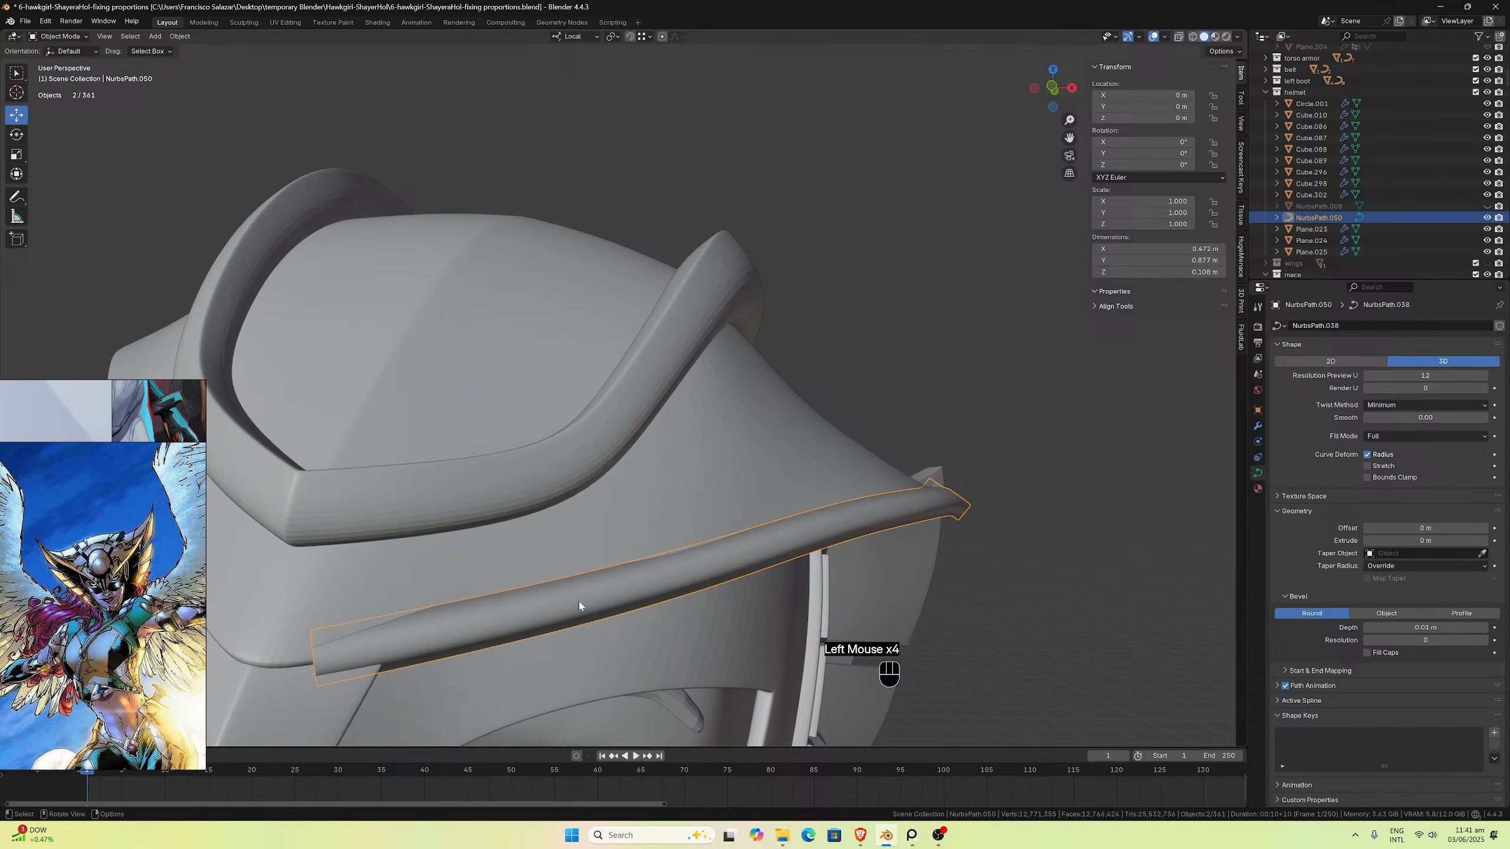
pyautogui.press('Tab')
pyautogui.press('Tab')
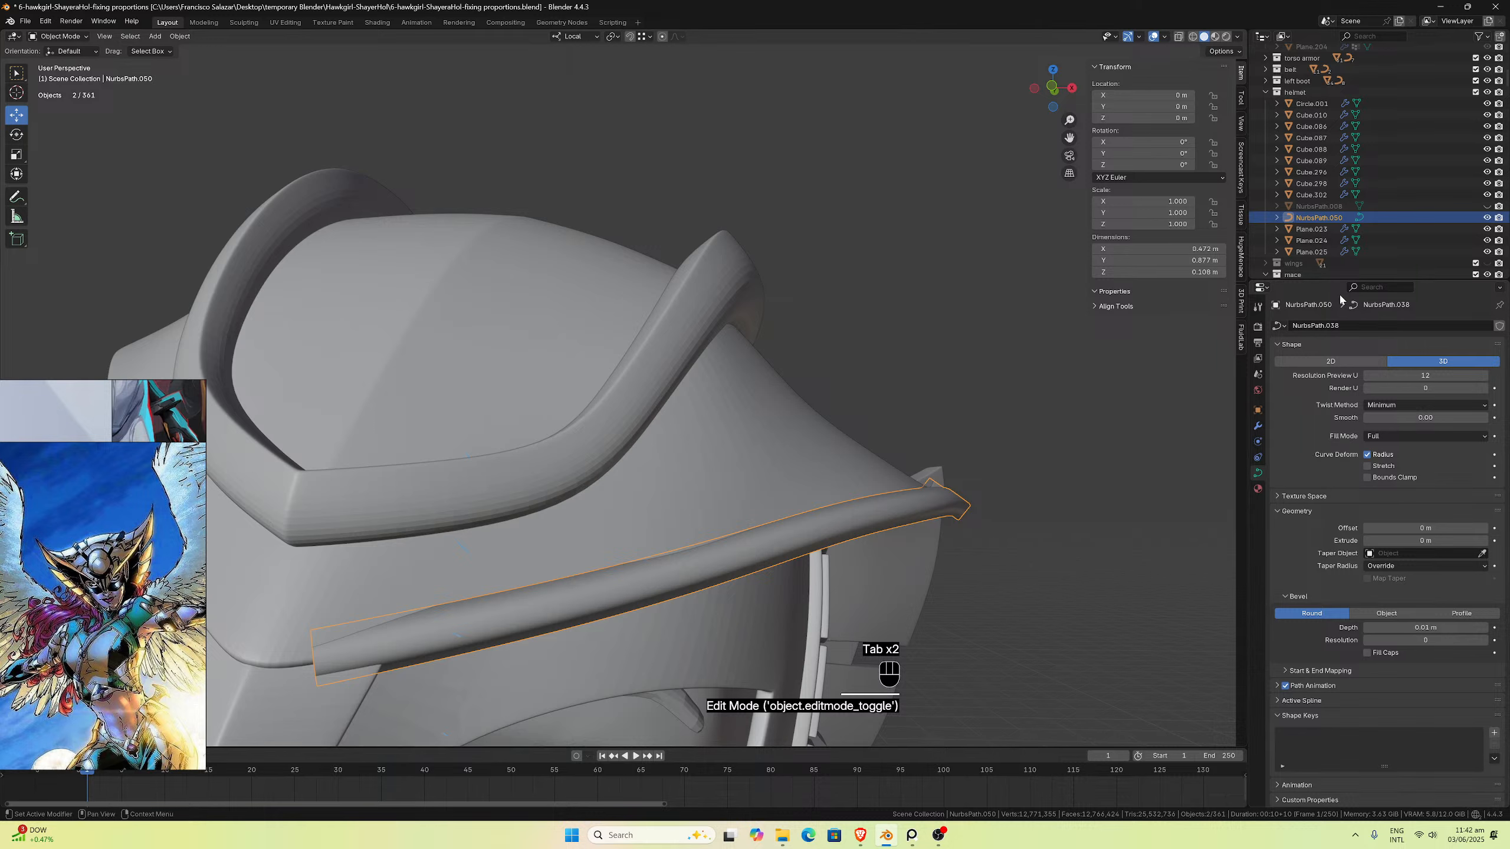
pyautogui.click(1488, 207)
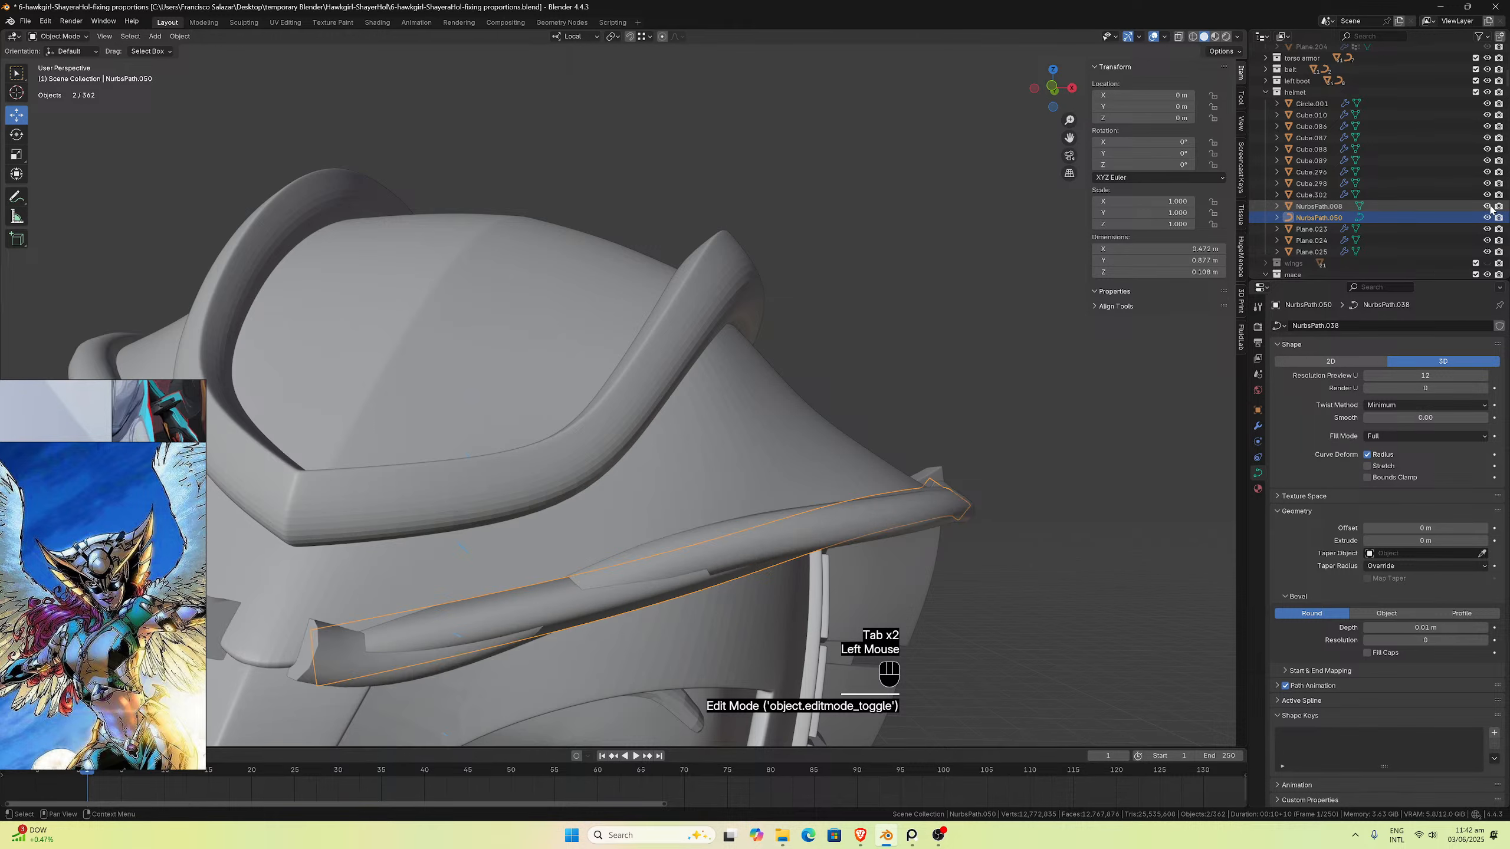
pyautogui.click(1488, 207)
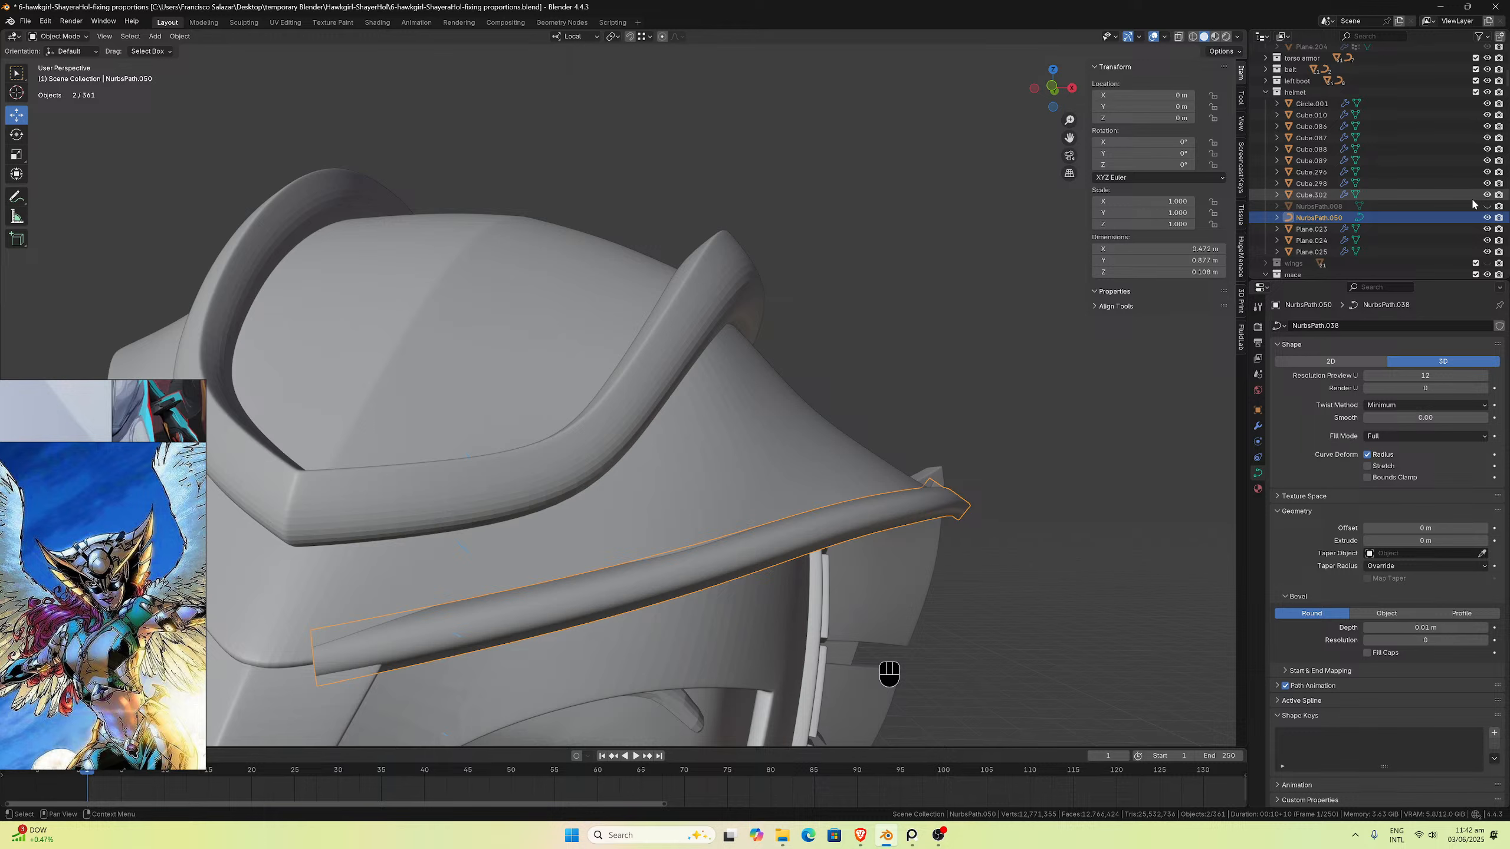
# Step: Check the hidden NurbsPath object at the end of the mace collection while viewing the whole helmet
pyautogui.scroll(-3, 1375, 196)
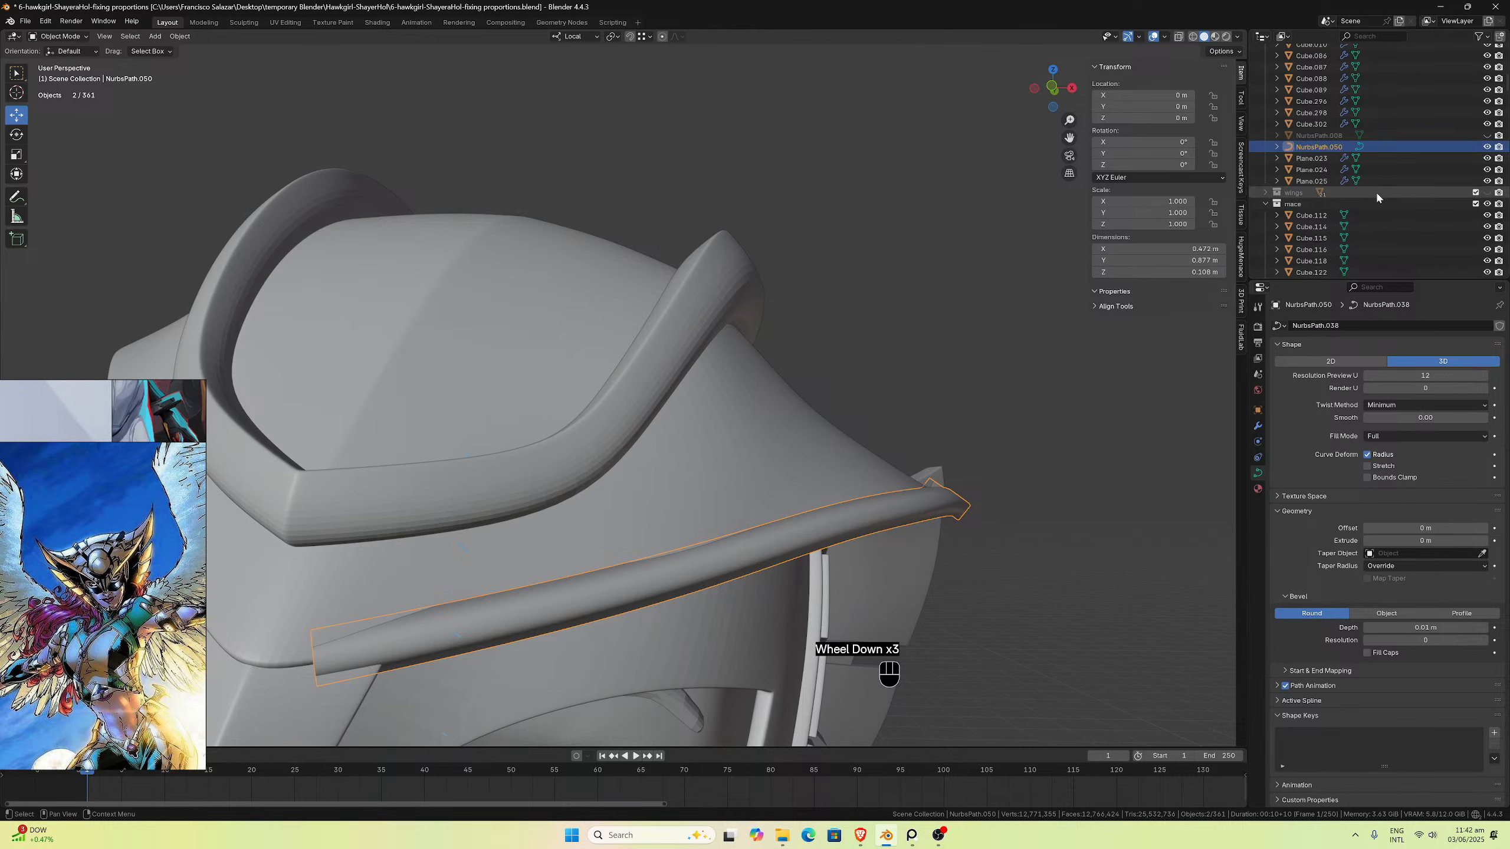
pyautogui.scroll(-4, 1377, 197)
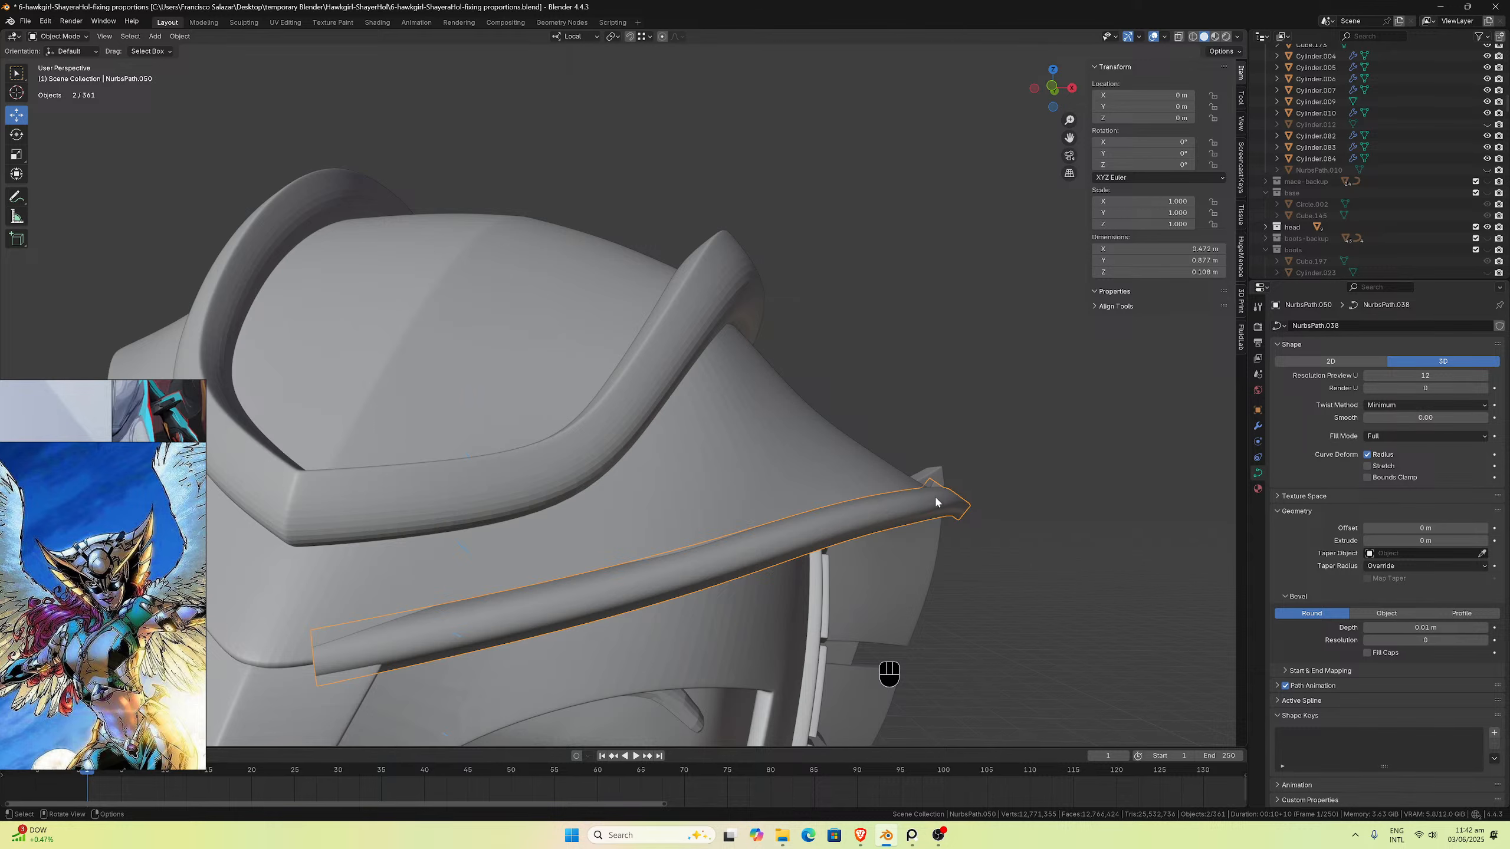
pyautogui.scroll(-3, 936, 501)
pyautogui.moveTo(936, 501)
pyautogui.mouseDown(button='middle')
pyautogui.moveTo(930, 478)
pyautogui.moveTo(867, 495)
pyautogui.moveTo(954, 487)
pyautogui.moveTo(941, 485)
pyautogui.mouseUp(button='middle')
pyautogui.scroll(1, 941, 486)
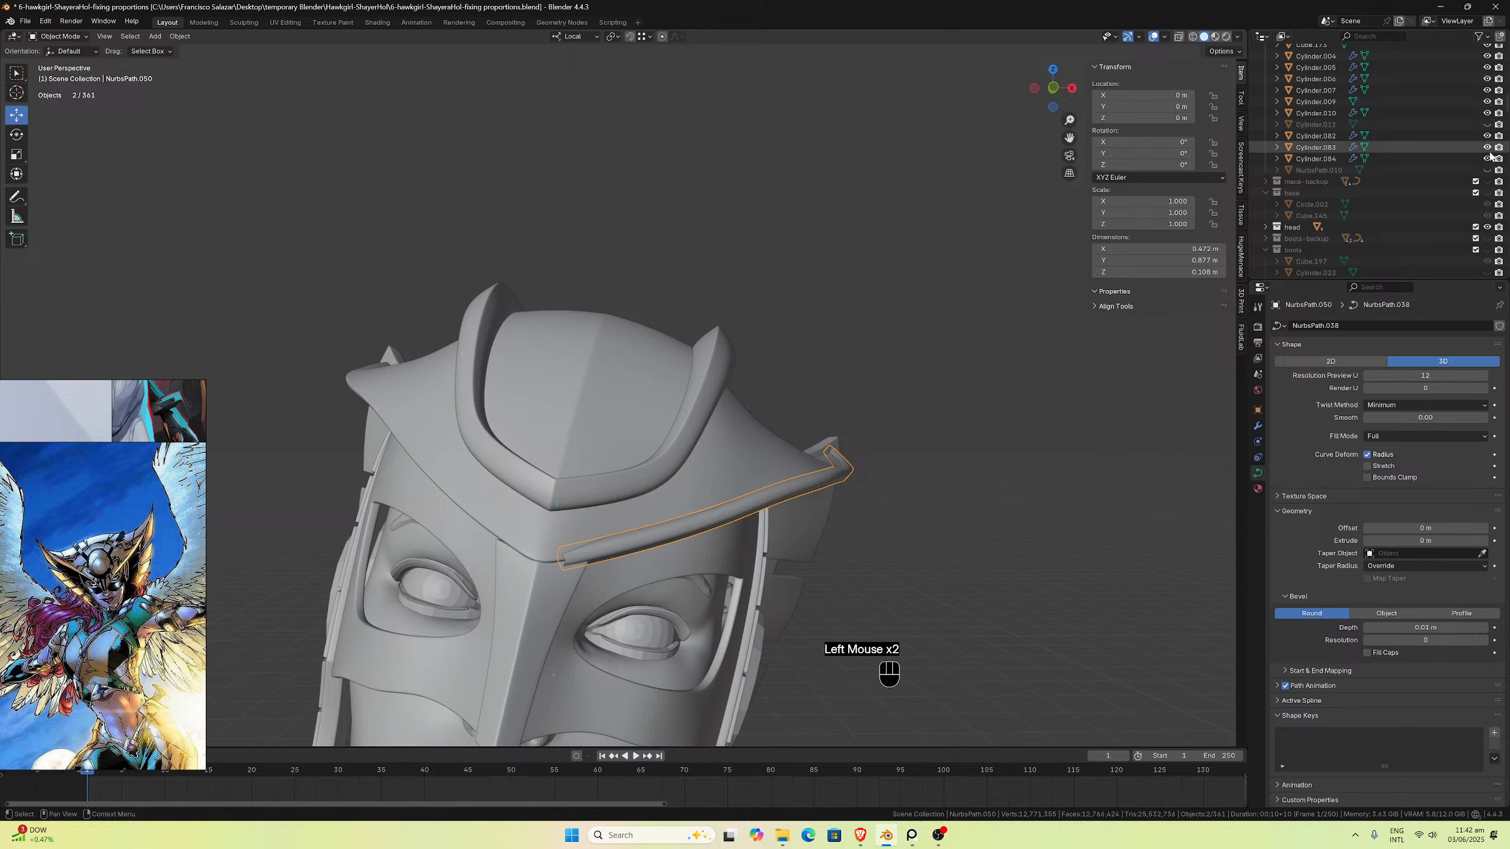
pyautogui.click(1487, 171)
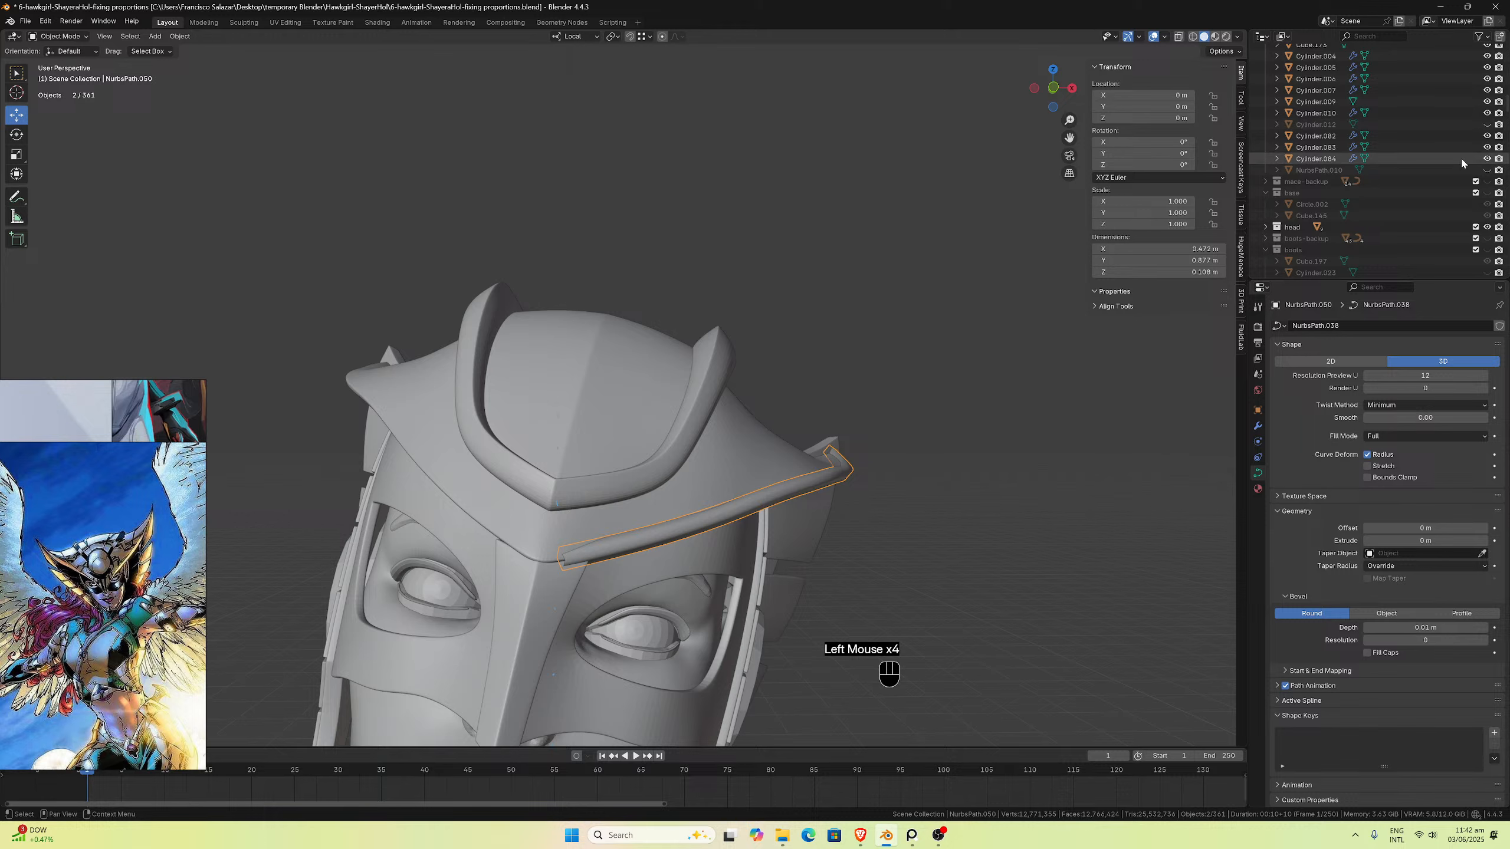
# Step: Check the hidden cubes Cube.017 and Cube.012 in the main collection, showing and hiding each, and return to the helmet objects
pyautogui.scroll(10, 1438, 153)
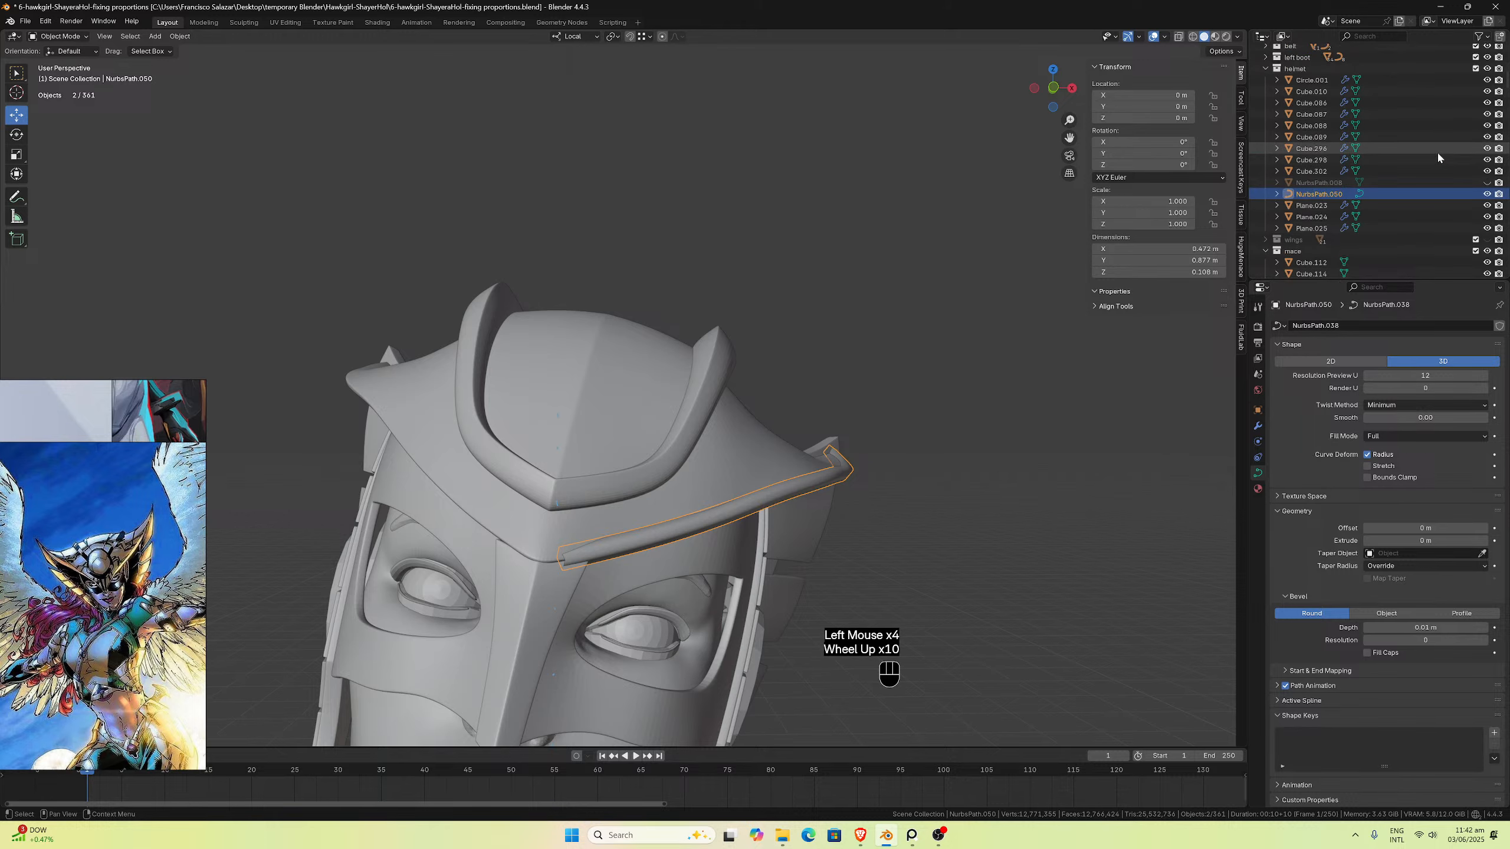
pyautogui.scroll(2, 1438, 156)
pyautogui.scroll(8, 1437, 156)
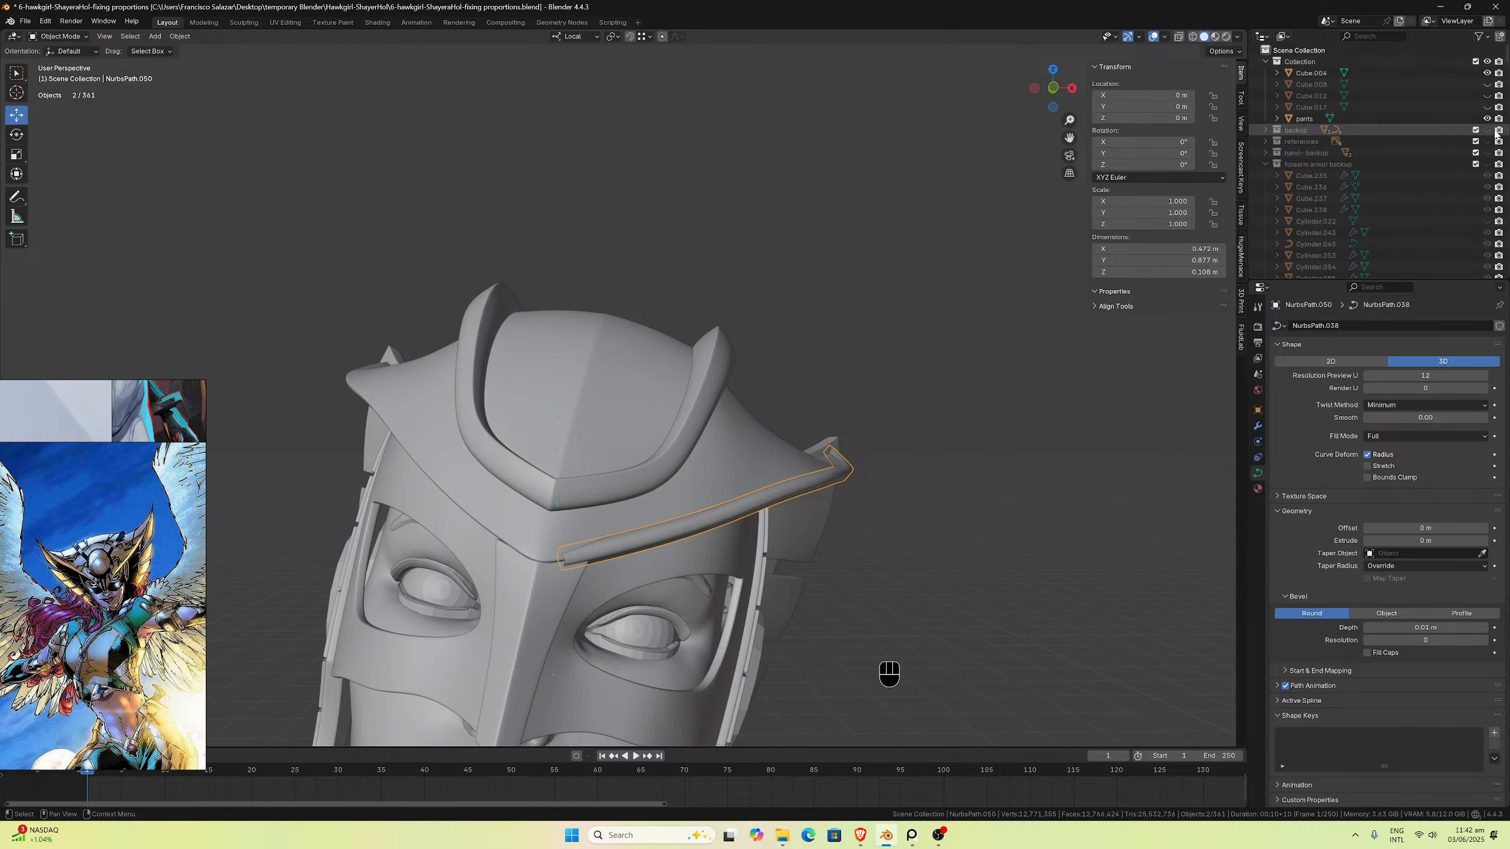
pyautogui.click(1487, 107)
pyautogui.click(1487, 107)
pyautogui.click(1487, 95)
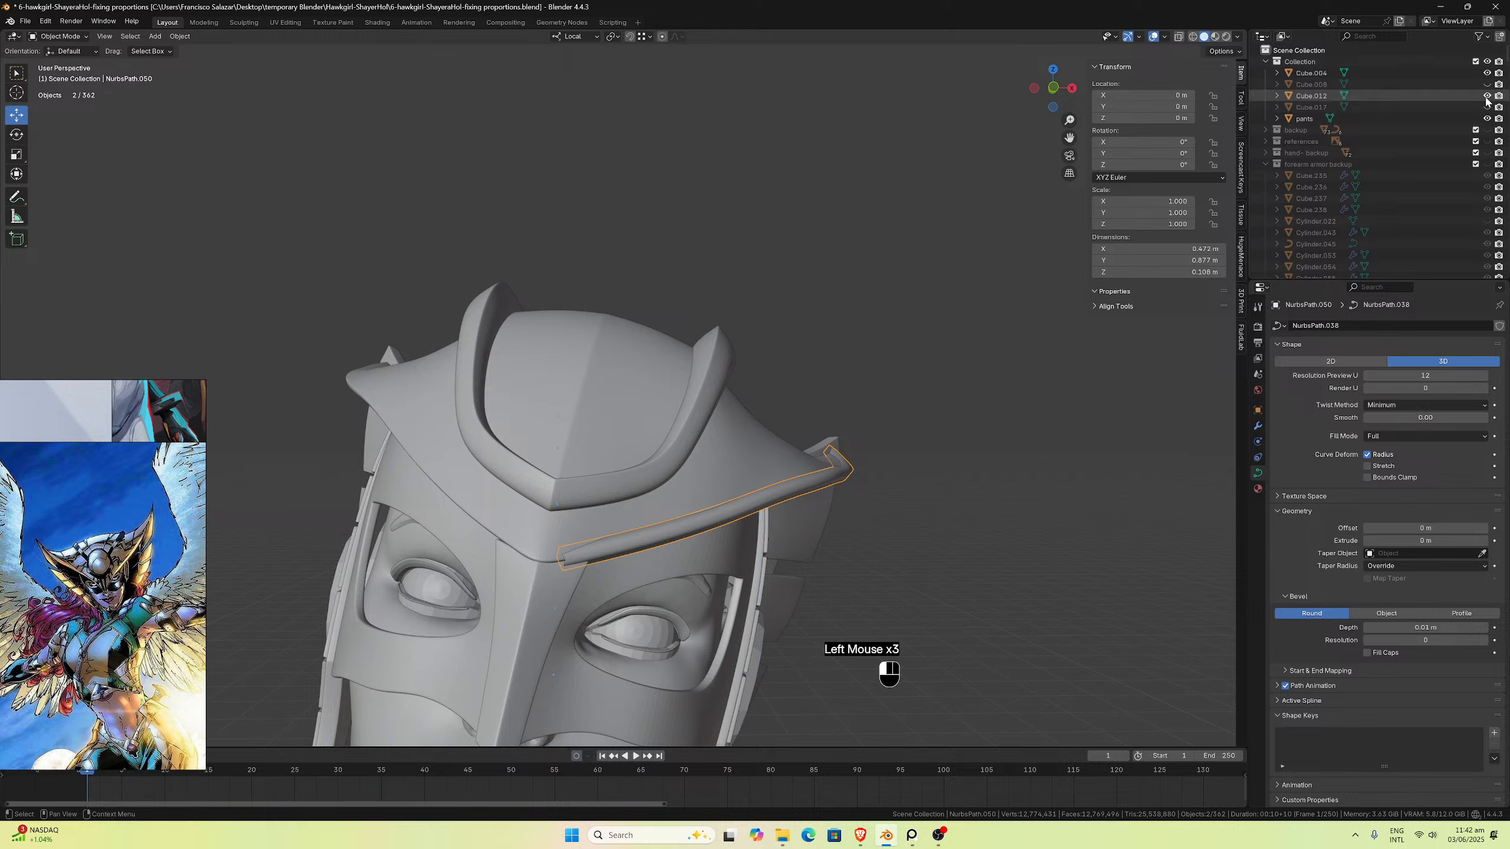
pyautogui.click(1487, 95)
pyautogui.click(1487, 95)
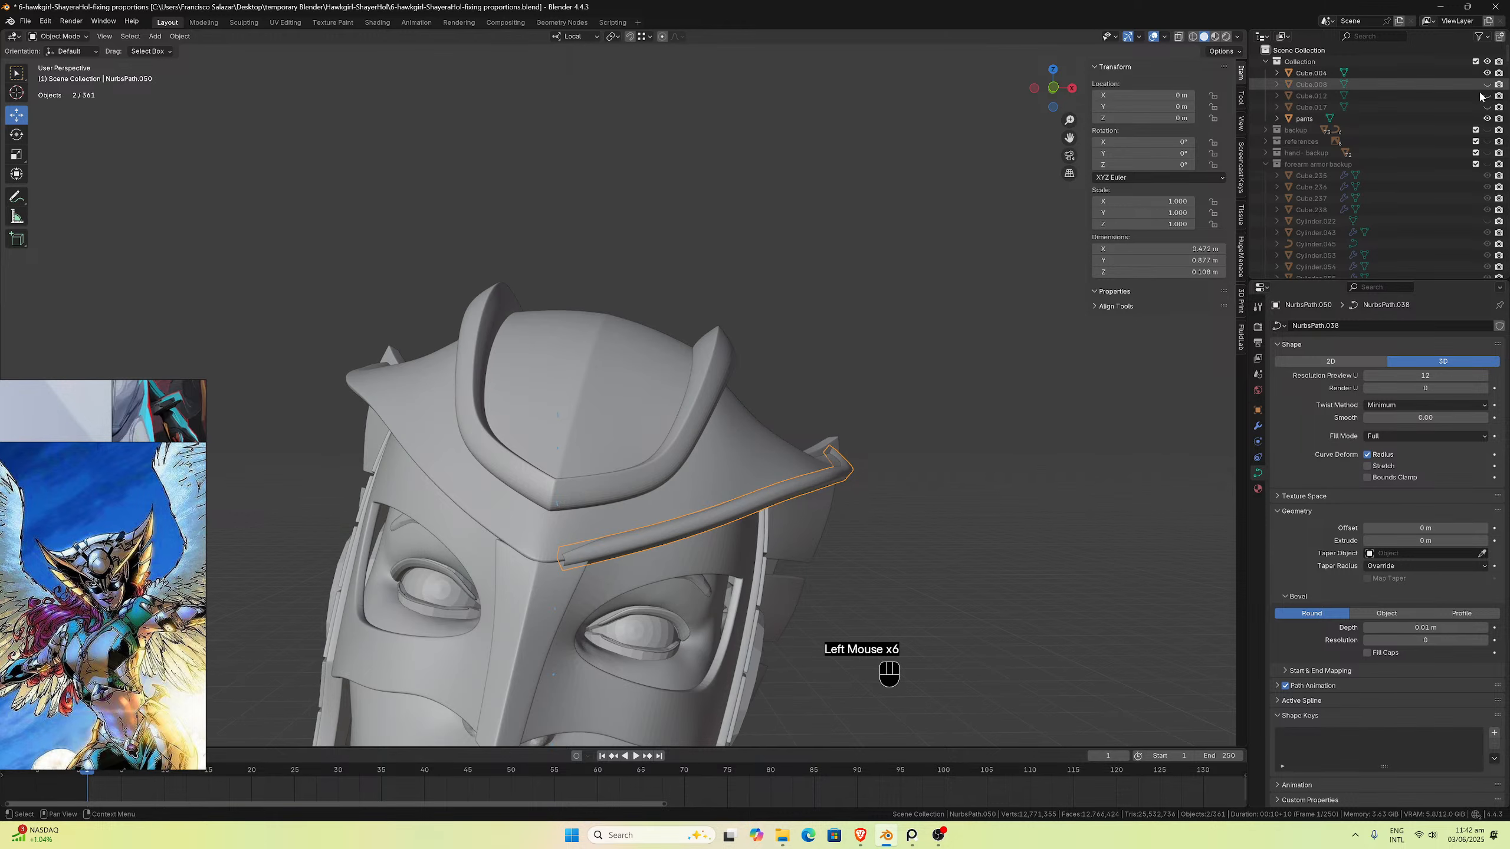
pyautogui.scroll(-2, 1471, 129)
pyautogui.scroll(-6, 1471, 130)
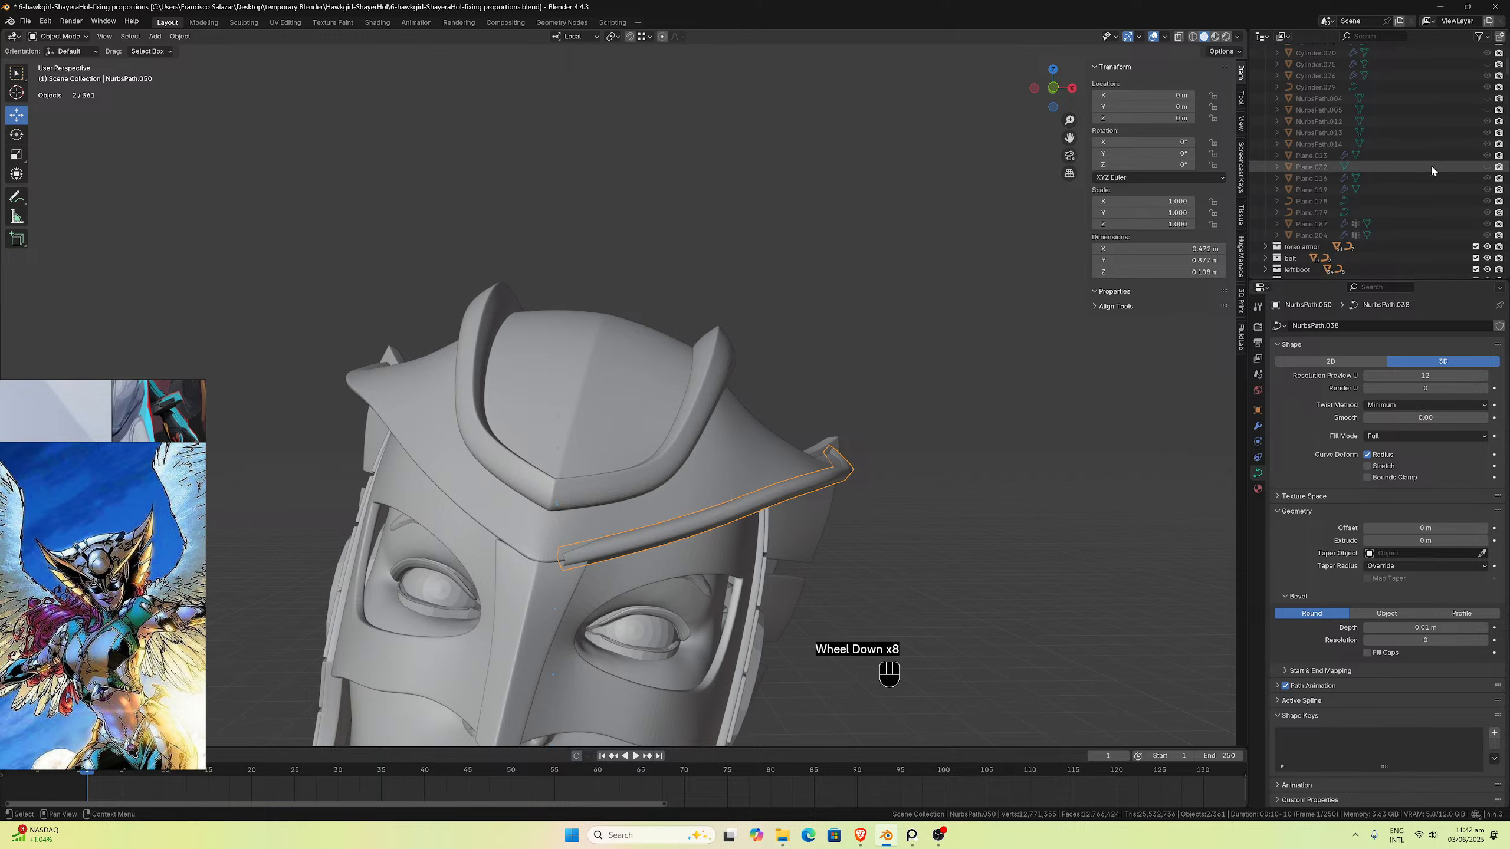
pyautogui.scroll(-7, 1457, 208)
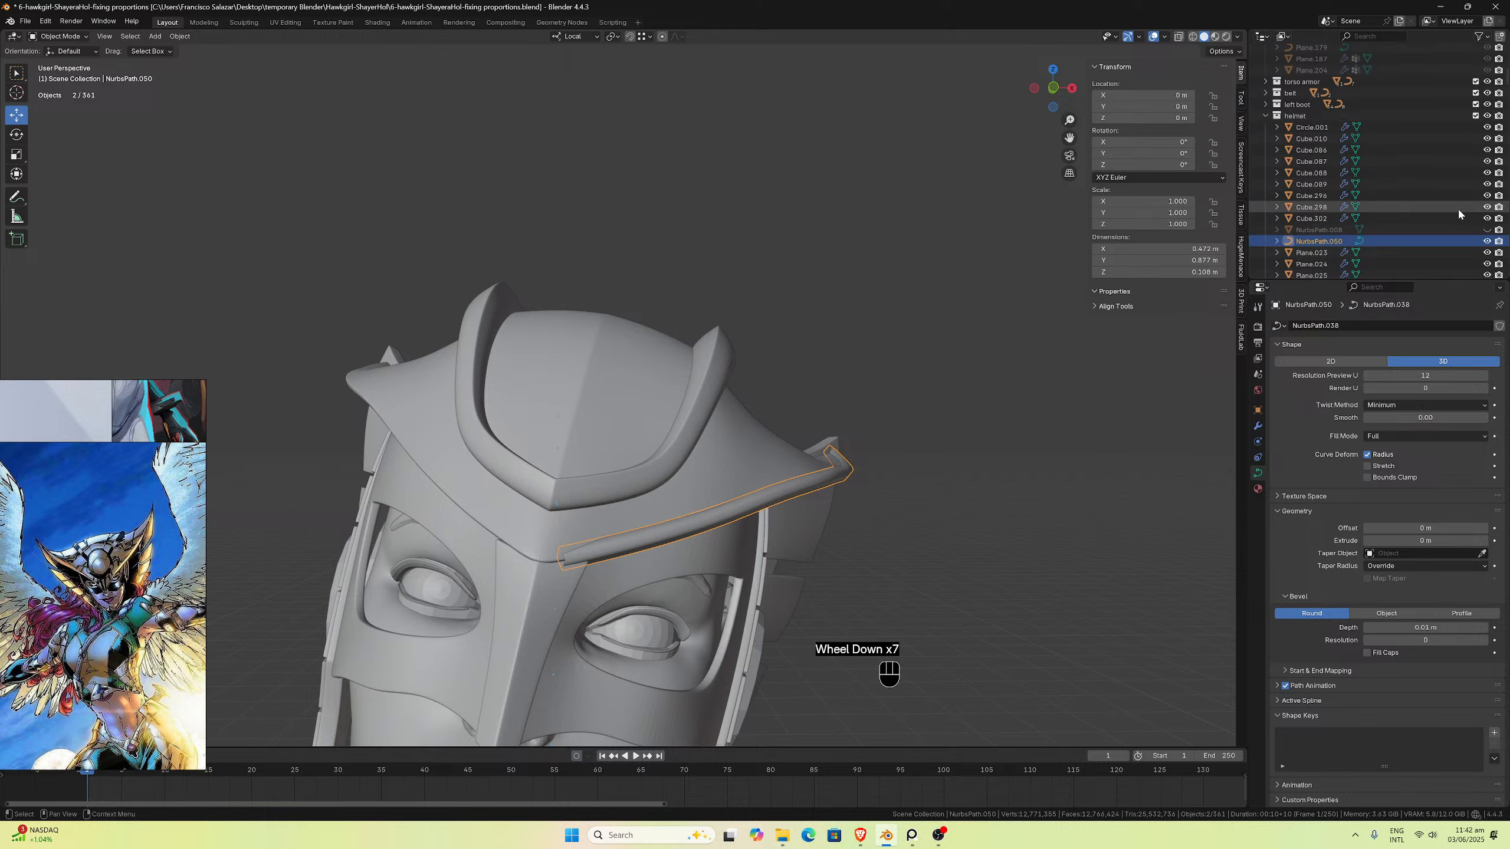
pyautogui.scroll(-2, 1464, 215)
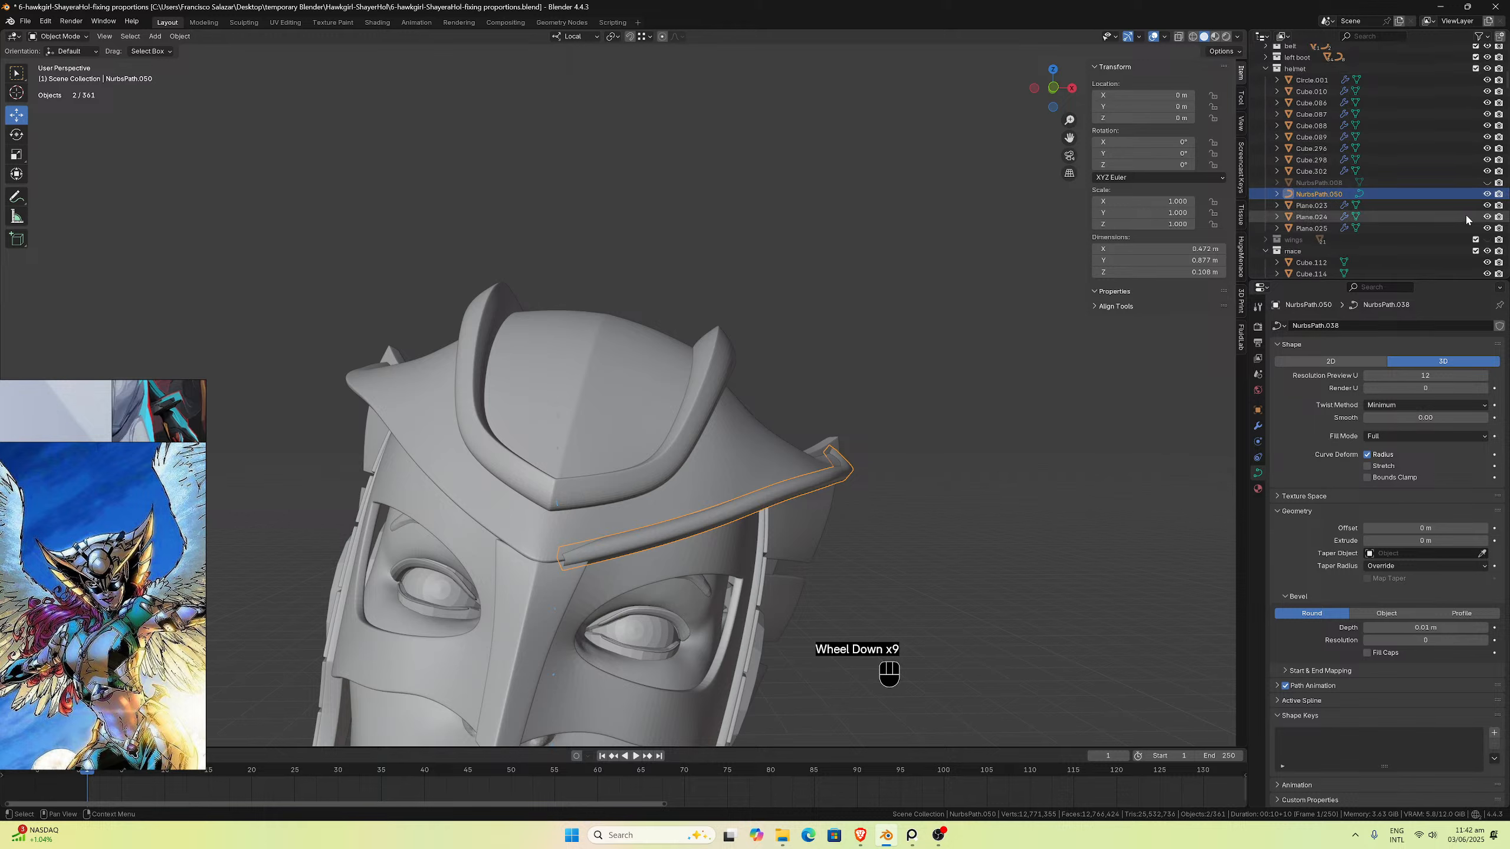
# Step: Show the older trim NurbsPath.008, compare it with the new curve from the side and front, and undo the visibility change
pyautogui.click(1487, 183)
pyautogui.moveTo(890, 257); pyautogui.dragTo(1034, 300, button='middle')
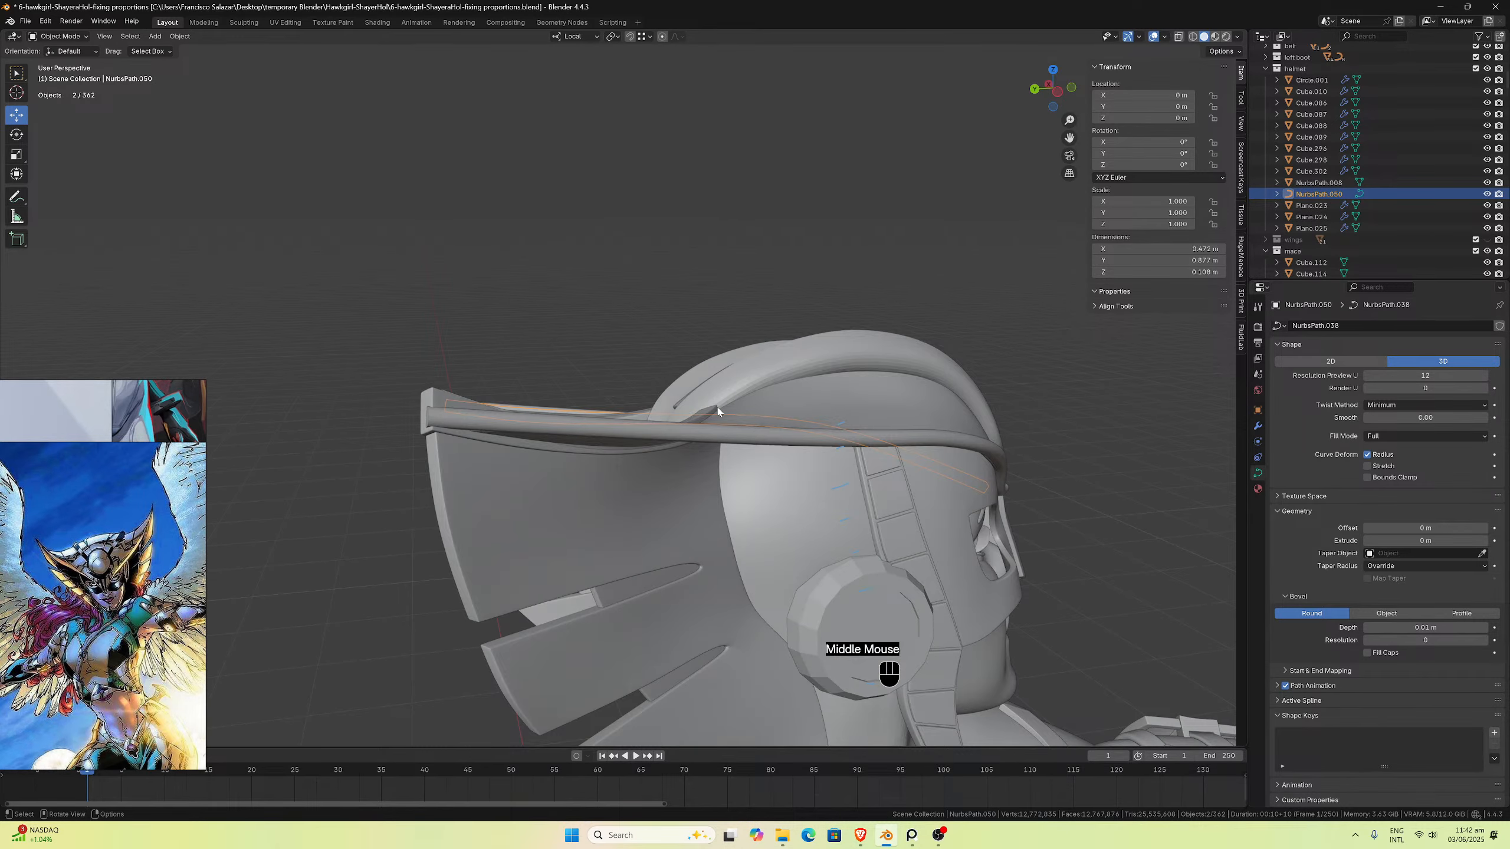
pyautogui.moveTo(718, 411); pyautogui.dragTo(719, 379, button='middle')
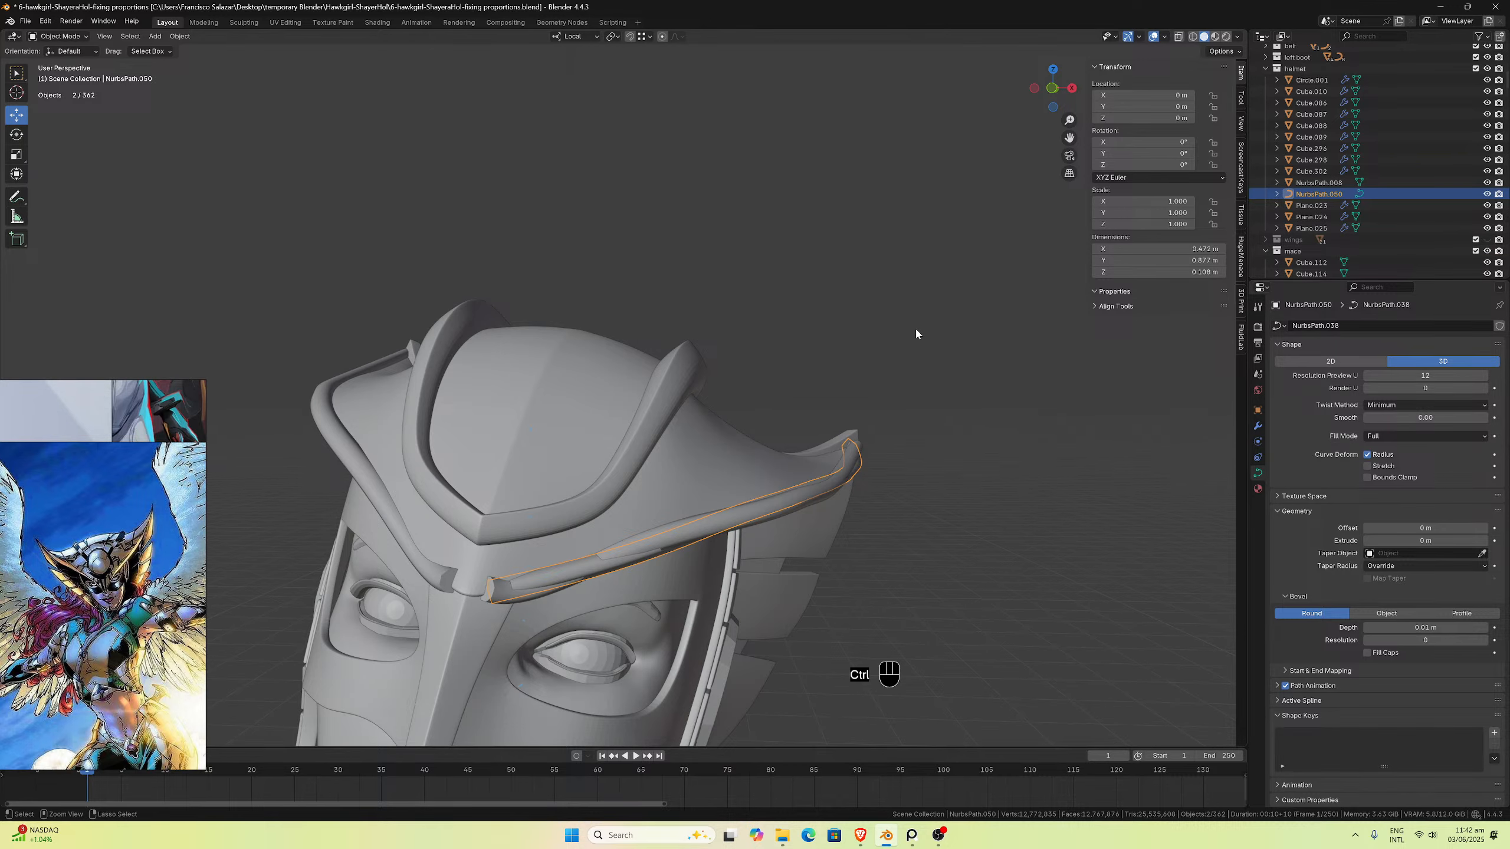
pyautogui.hotkey('ctrl', 'z')
# Step: Edit the strip along the wing's back upper edge, Cube.296, and nudge one of its lengthwise edges along local X
pyautogui.moveTo(886, 364); pyautogui.dragTo(683, 280, button='middle')
pyautogui.scroll(3, 755, 300)
pyautogui.click(688, 290)
pyautogui.scroll(3, 669, 292)
pyautogui.click(545, 275)
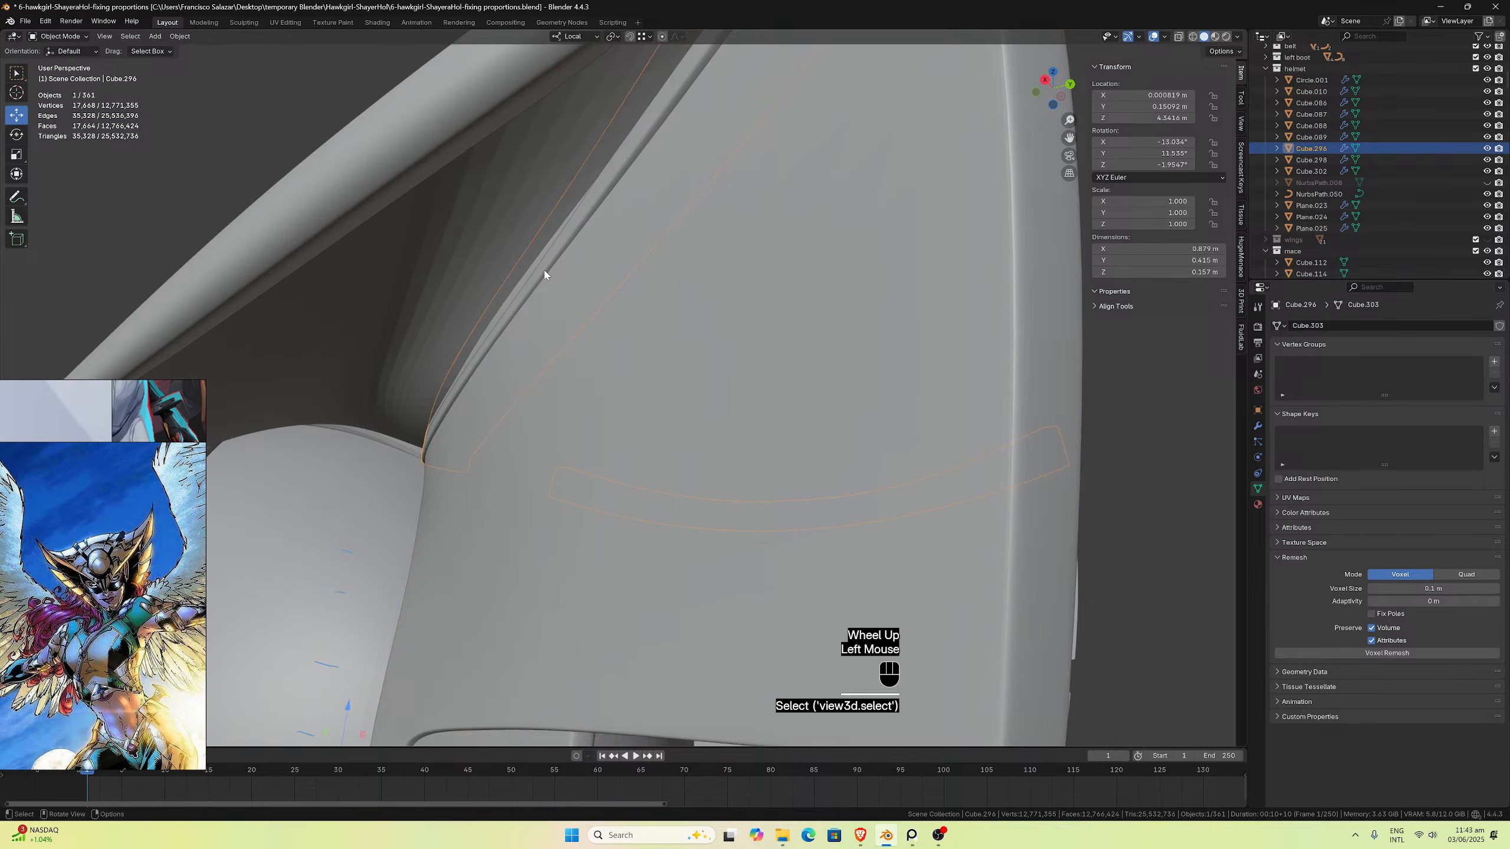
pyautogui.press('Tab')
pyautogui.click(539, 281)
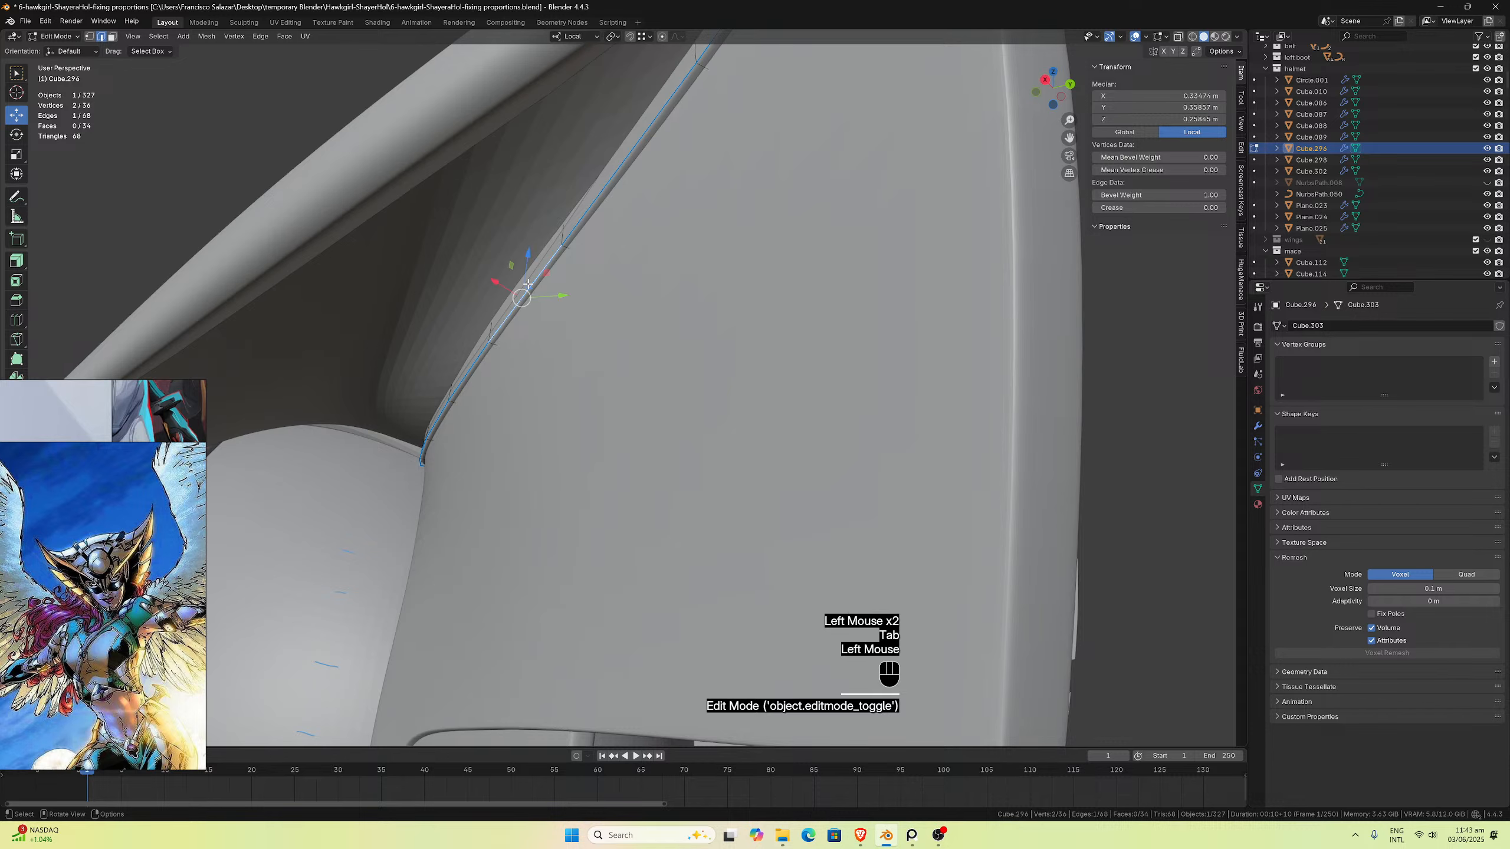
pyautogui.moveTo(535, 283); pyautogui.dragTo(528, 322, button='middle')
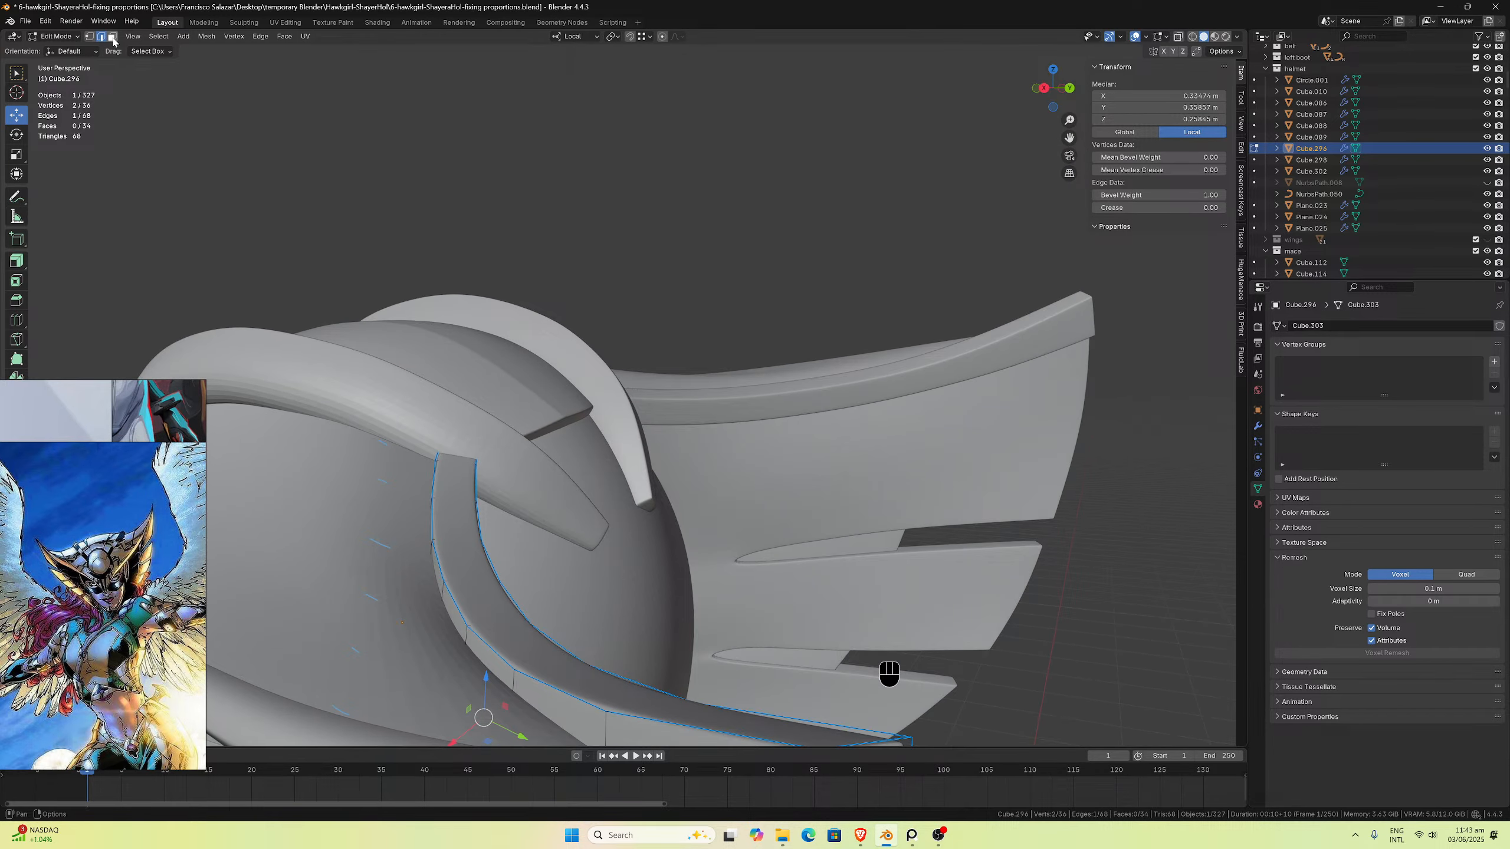
pyautogui.moveTo(387, 229); pyautogui.dragTo(398, 179, button='middle')
pyautogui.scroll(1, 397, 181)
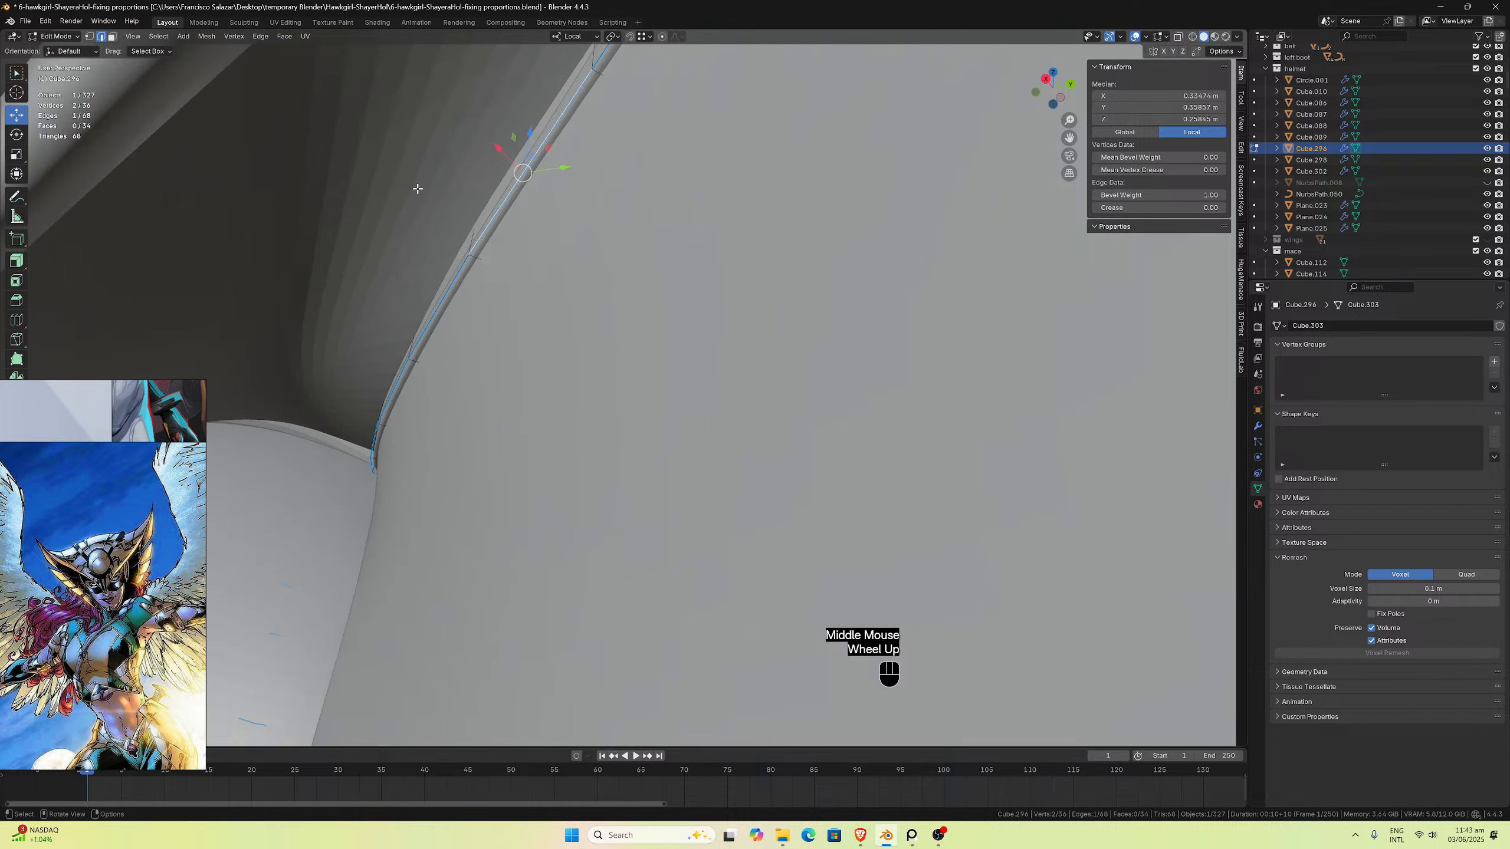
pyautogui.moveTo(499, 149); pyautogui.dragTo(495, 153)
pyautogui.moveTo(496, 153); pyautogui.dragTo(574, 232, button='middle')
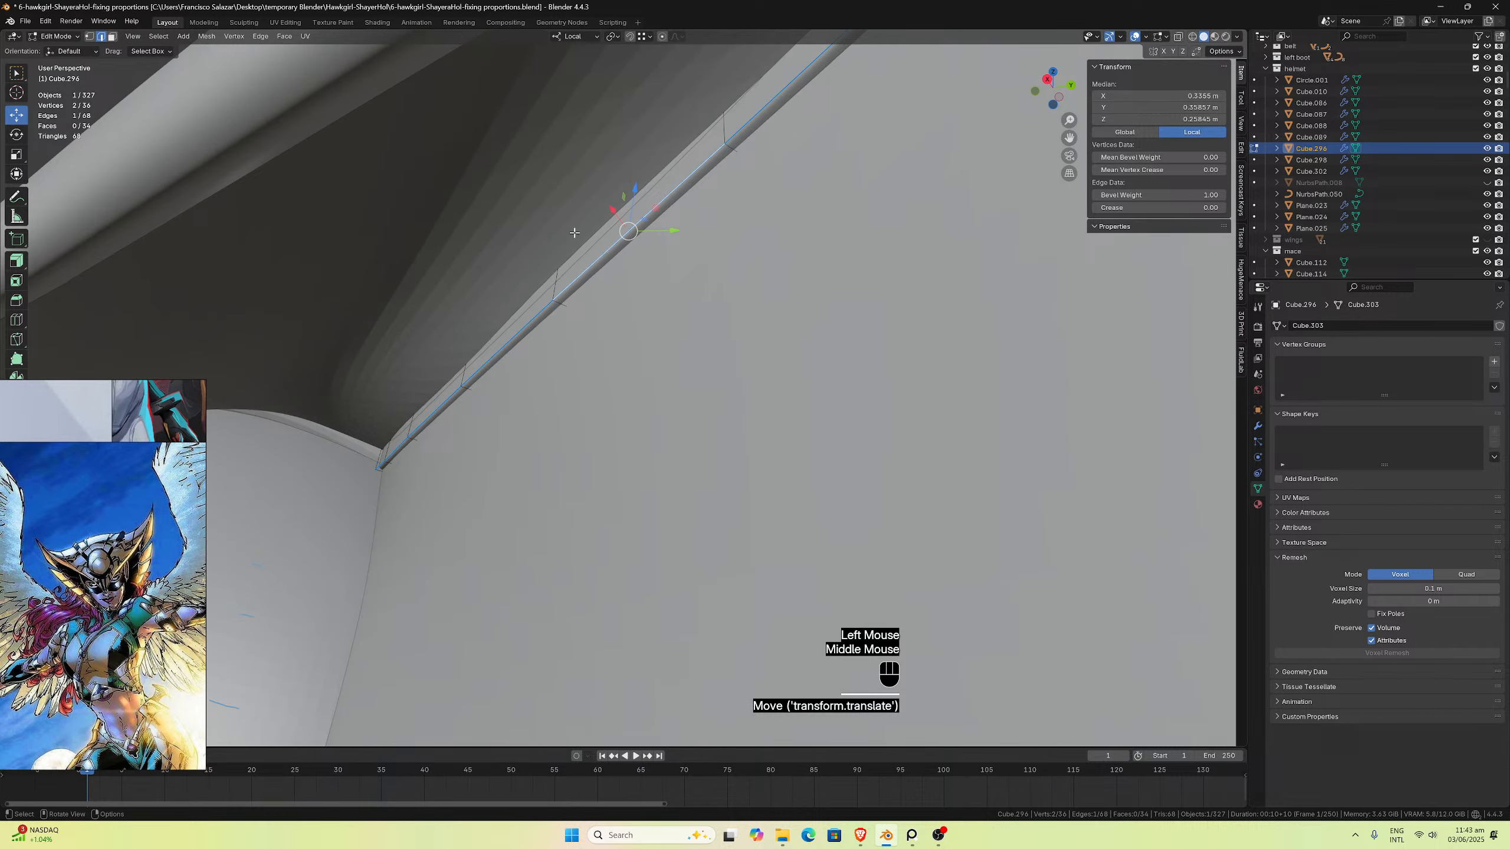
# Step: Nudge three successive cross edges of the strip along local X, working towards its inner end by the helmet dome
pyautogui.click(718, 129)
pyautogui.moveTo(720, 131)
pyautogui.mouseDown(button='middle')
pyautogui.moveTo(701, 143)
pyautogui.moveTo(716, 134)
pyautogui.mouseUp(button='middle')
pyautogui.moveTo(670, 138); pyautogui.dragTo(670, 134)
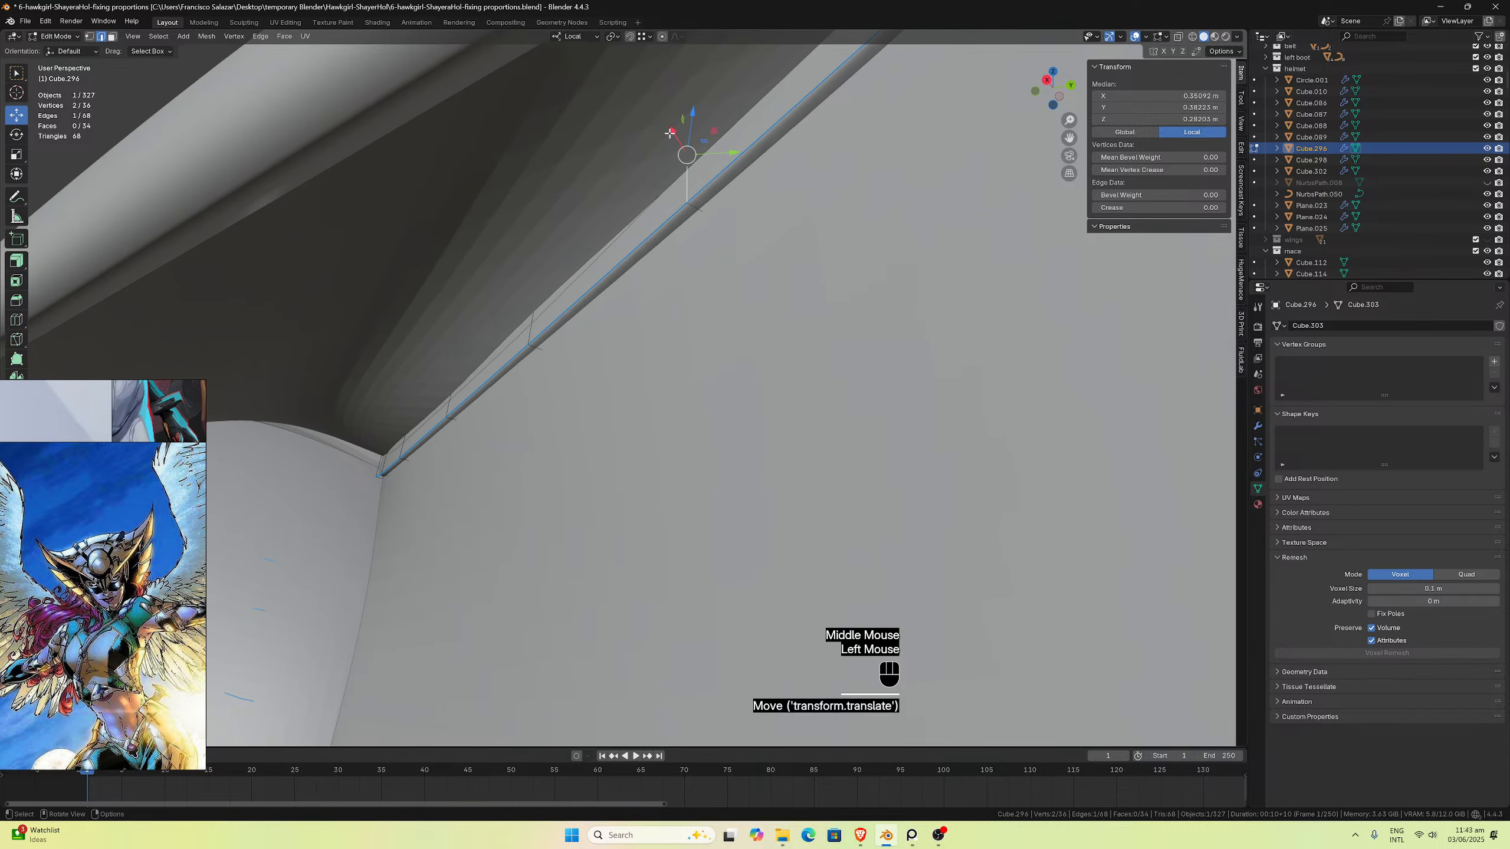
pyautogui.click(531, 316)
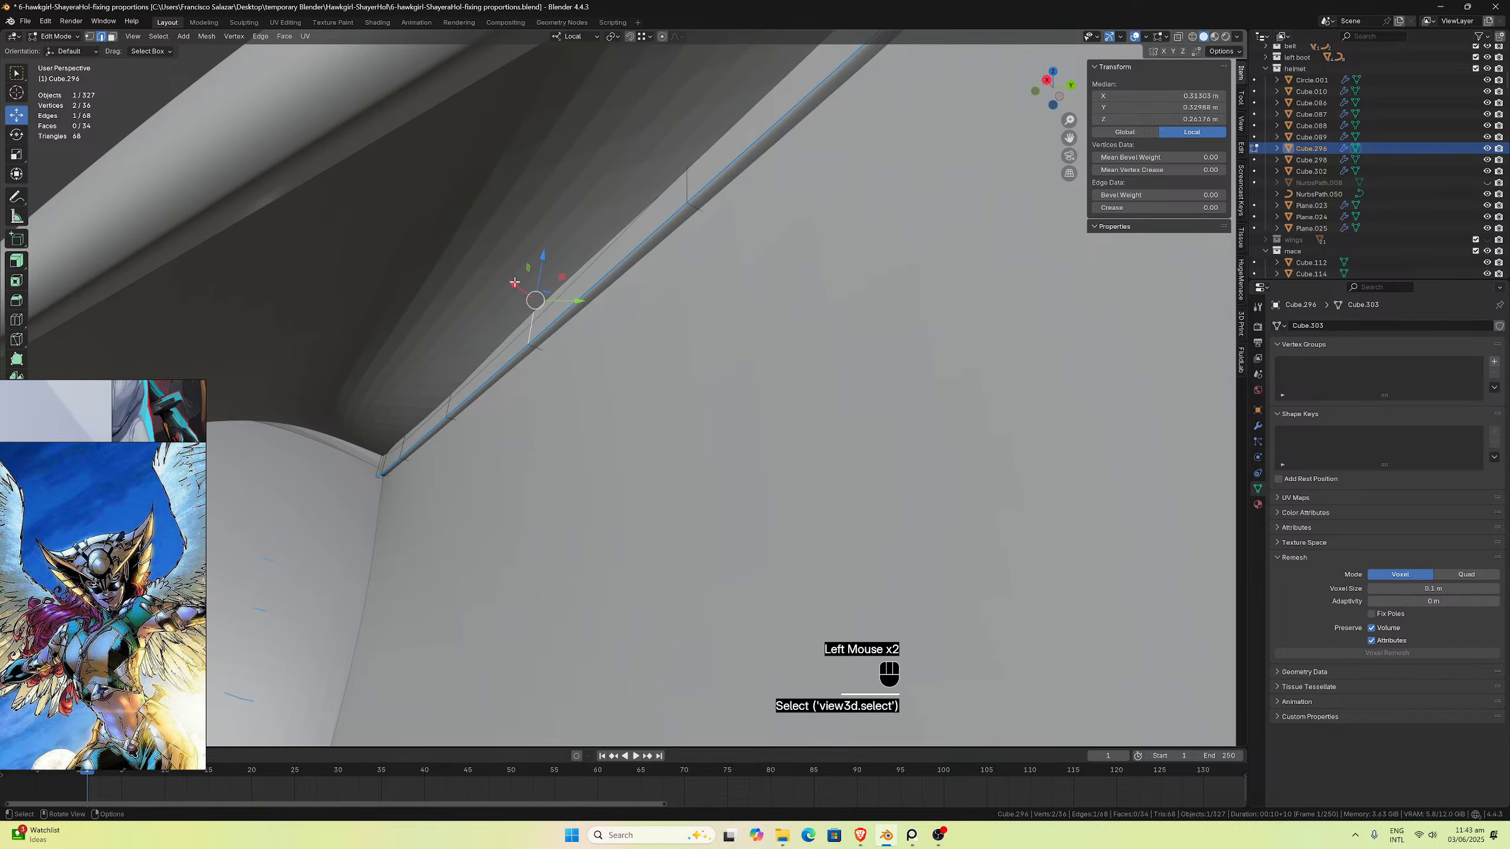
pyautogui.moveTo(514, 282); pyautogui.dragTo(511, 280)
pyautogui.click(448, 397)
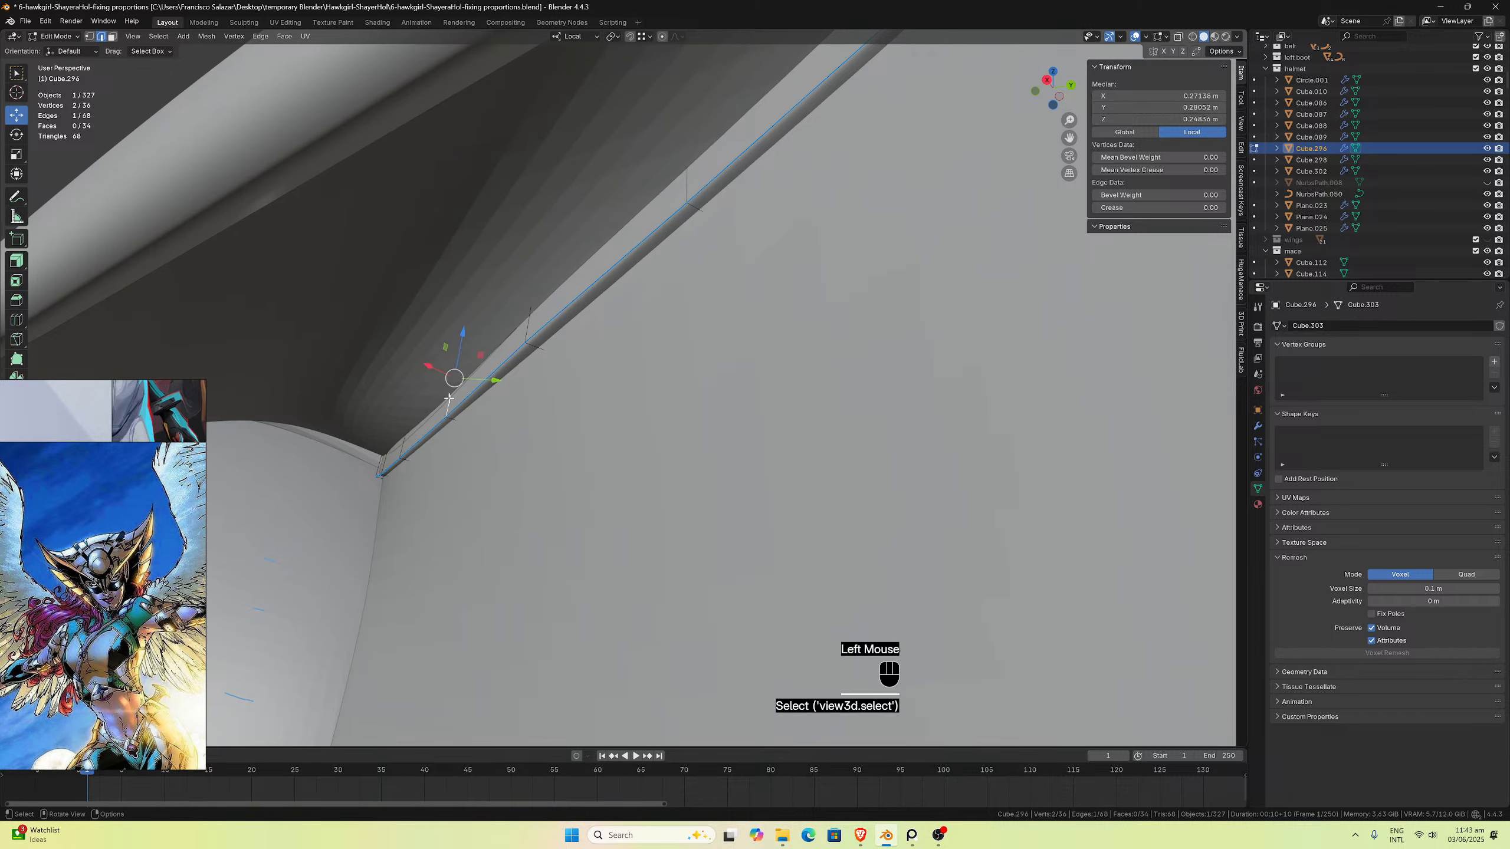
pyautogui.moveTo(432, 370); pyautogui.dragTo(426, 367)
# Step: Adjust the remaining cross edges near the strip's inner end, shifting them slightly along local Y to follow the wing surface
pyautogui.click(399, 432)
pyautogui.moveTo(399, 433); pyautogui.dragTo(459, 398, button='middle')
pyautogui.moveTo(576, 333); pyautogui.dragTo(579, 342)
pyautogui.moveTo(580, 342); pyautogui.dragTo(578, 347, button='middle')
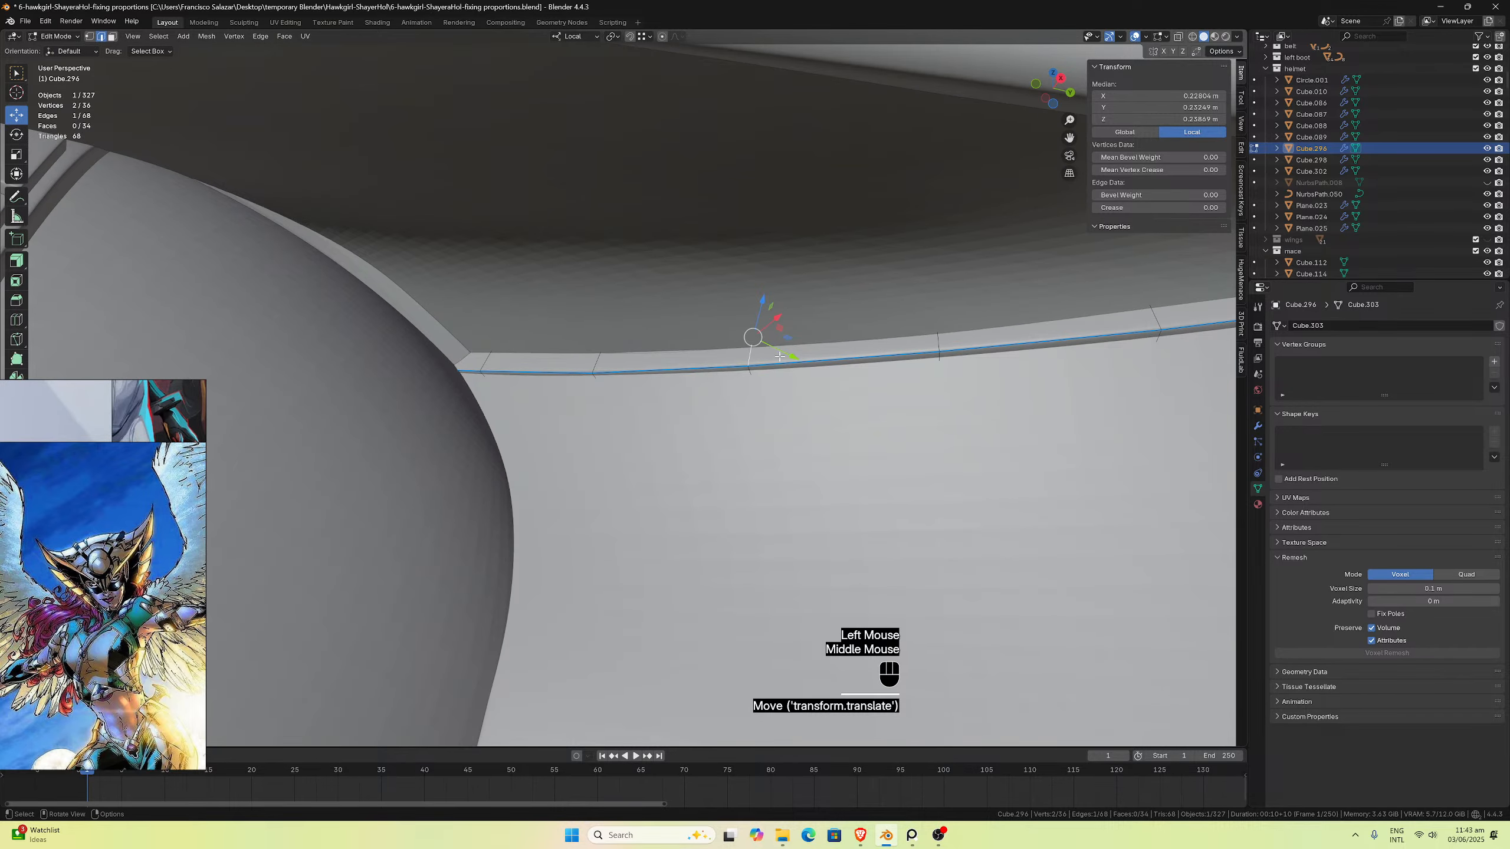
pyautogui.moveTo(795, 357); pyautogui.dragTo(789, 354)
pyautogui.moveTo(789, 354); pyautogui.dragTo(629, 327, button='middle')
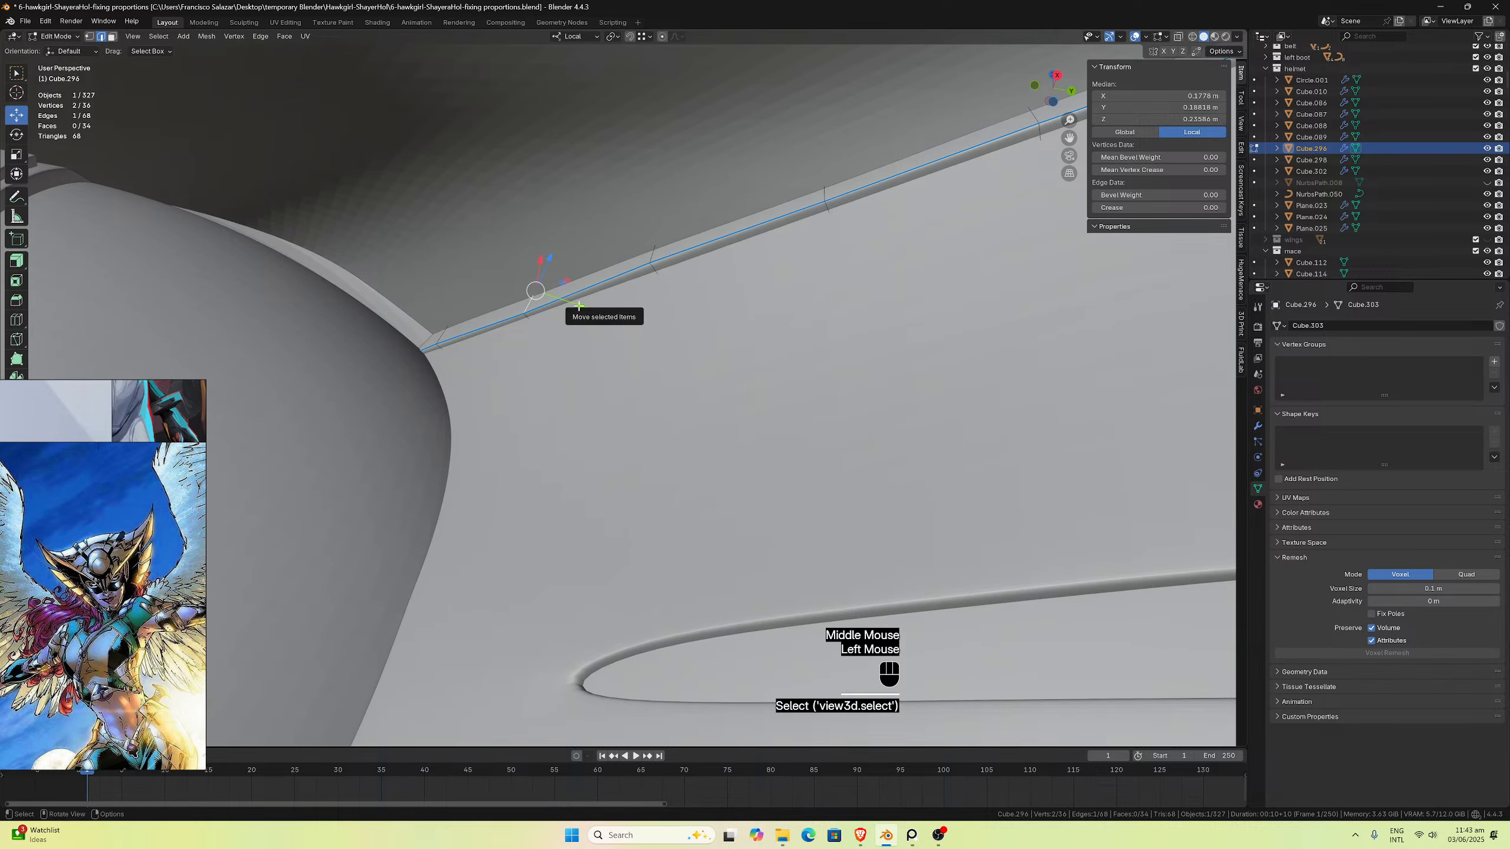
pyautogui.moveTo(576, 301); pyautogui.dragTo(575, 303)
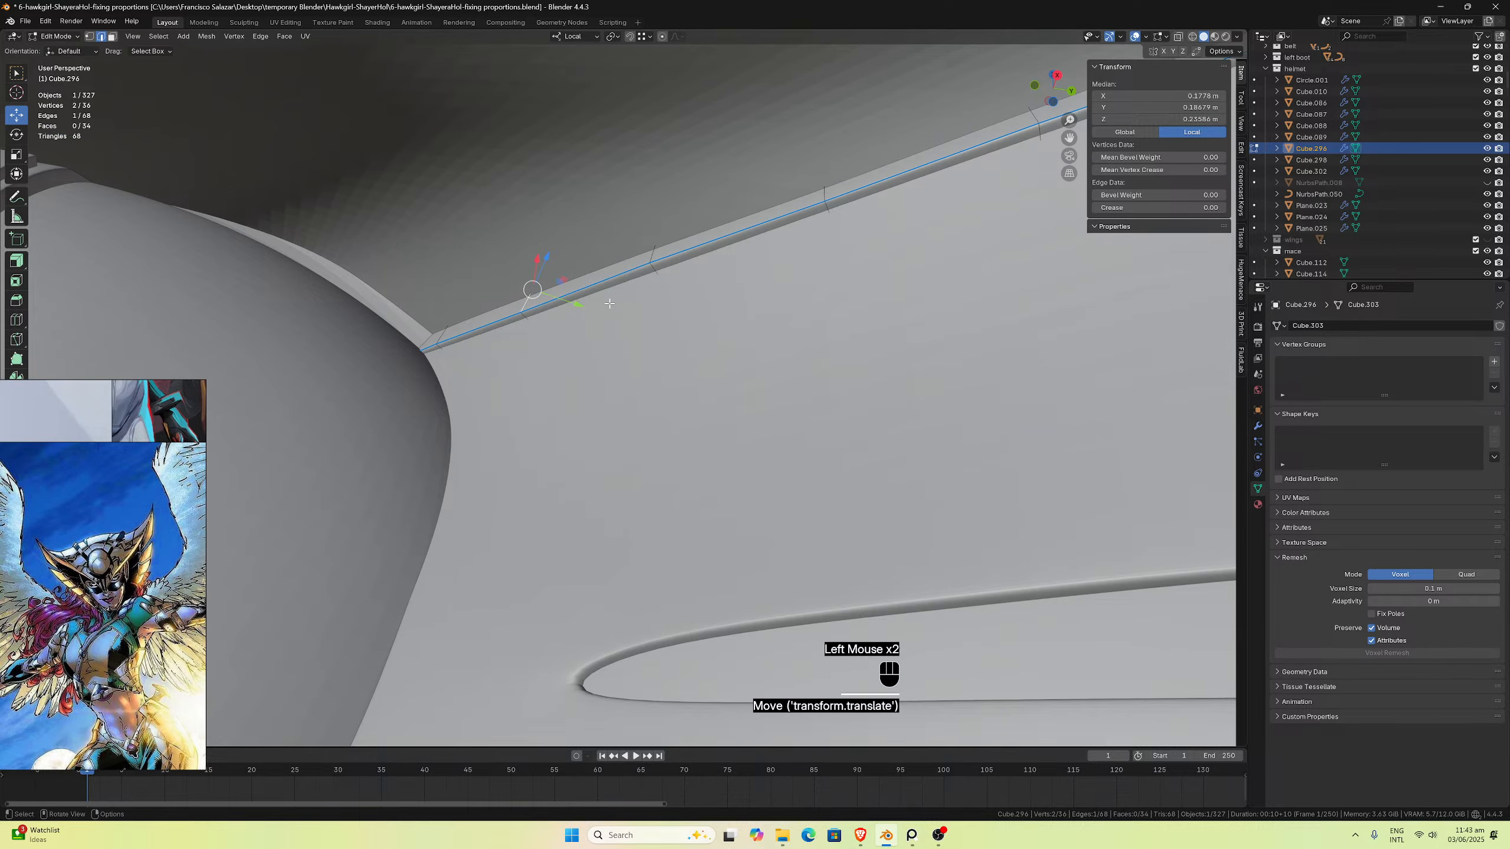
# Step: Leave mesh editing, review the strip along the wing's back edge, and save the file
pyautogui.scroll(-2, 574, 303)
pyautogui.moveTo(574, 303); pyautogui.dragTo(787, 443, button='middle')
pyautogui.scroll(-2, 597, 441)
pyautogui.press('Tab')
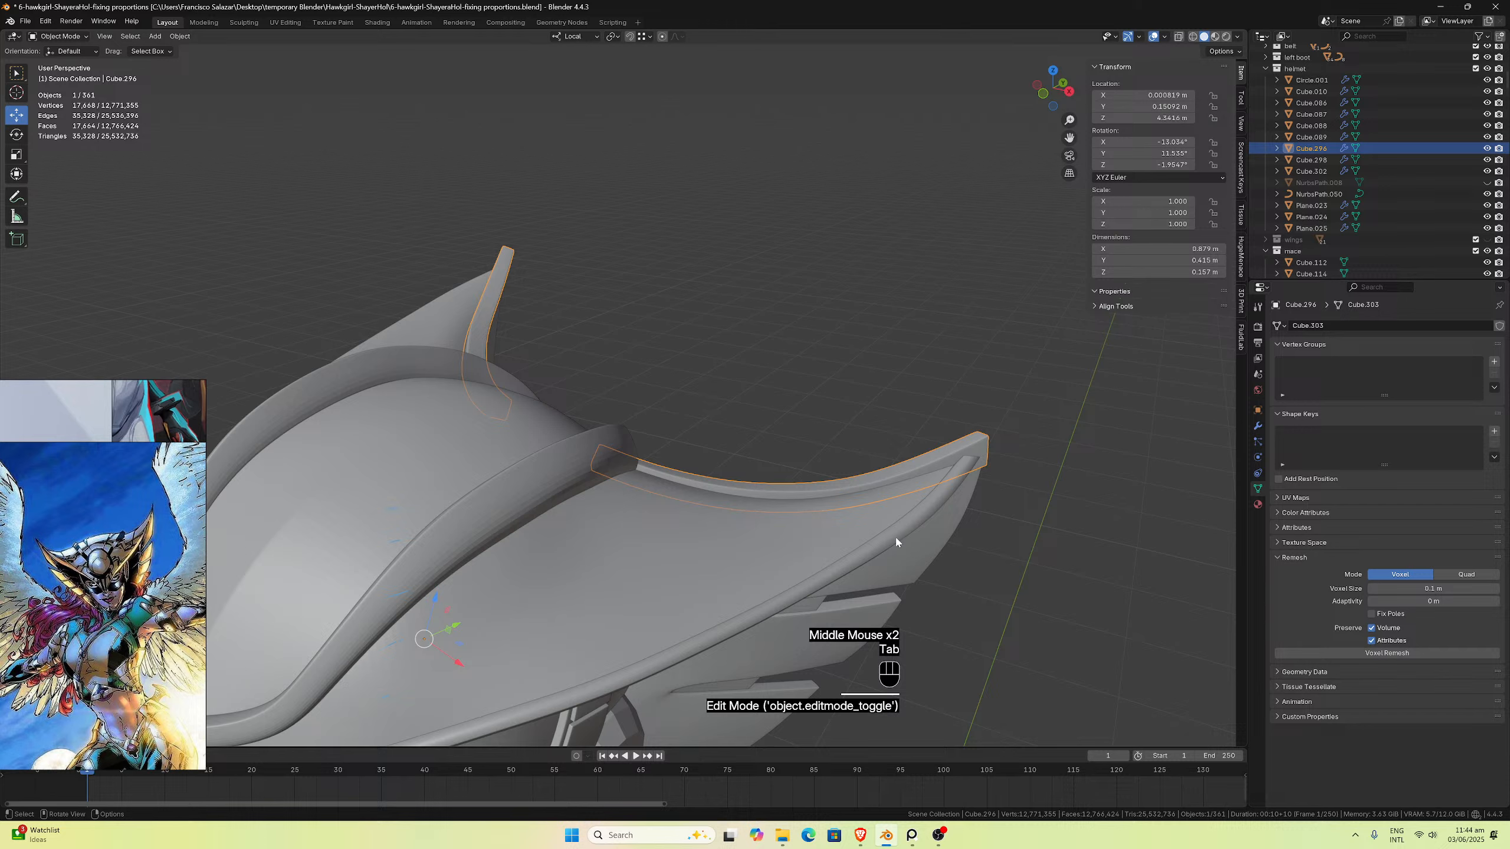
pyautogui.hotkey('ctrl', 's')
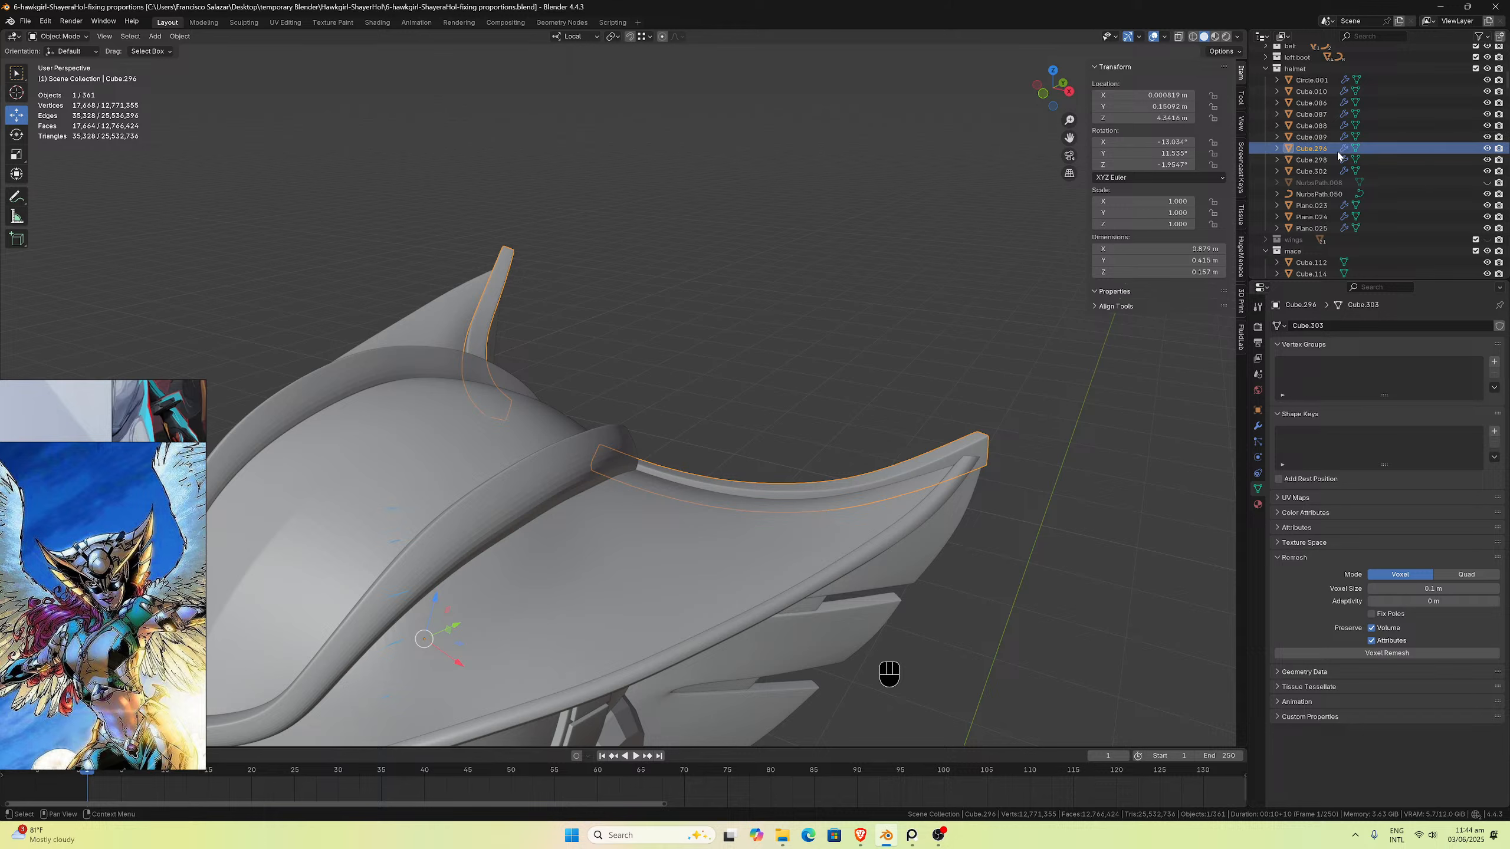
# Step: Check hidden objects in the mace, boots, right boot and left arm armor collections by briefly toggling their visibility
pyautogui.scroll(-2, 1345, 170)
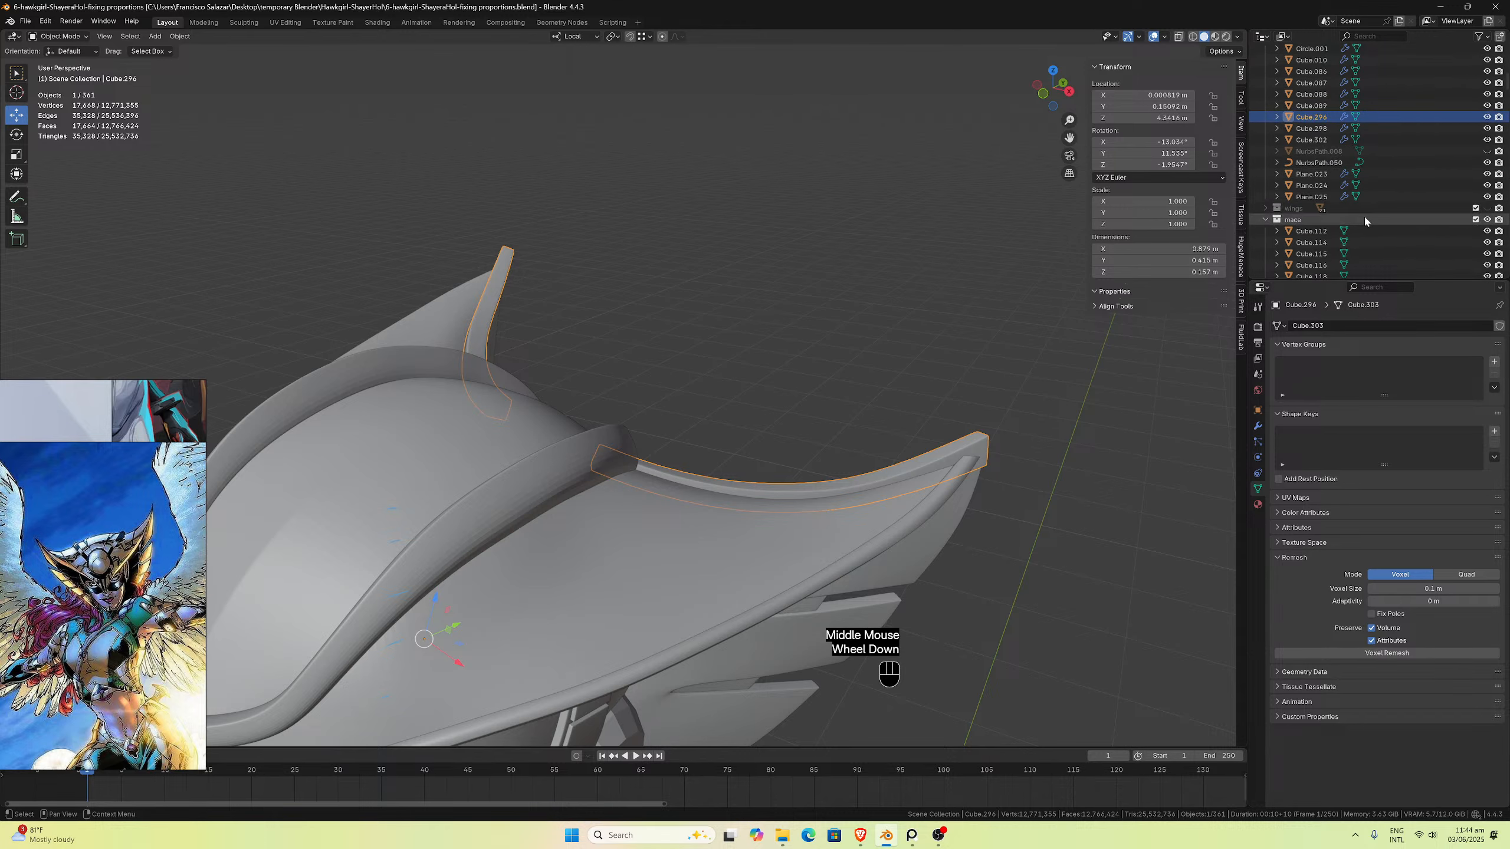
pyautogui.scroll(-8, 1366, 214)
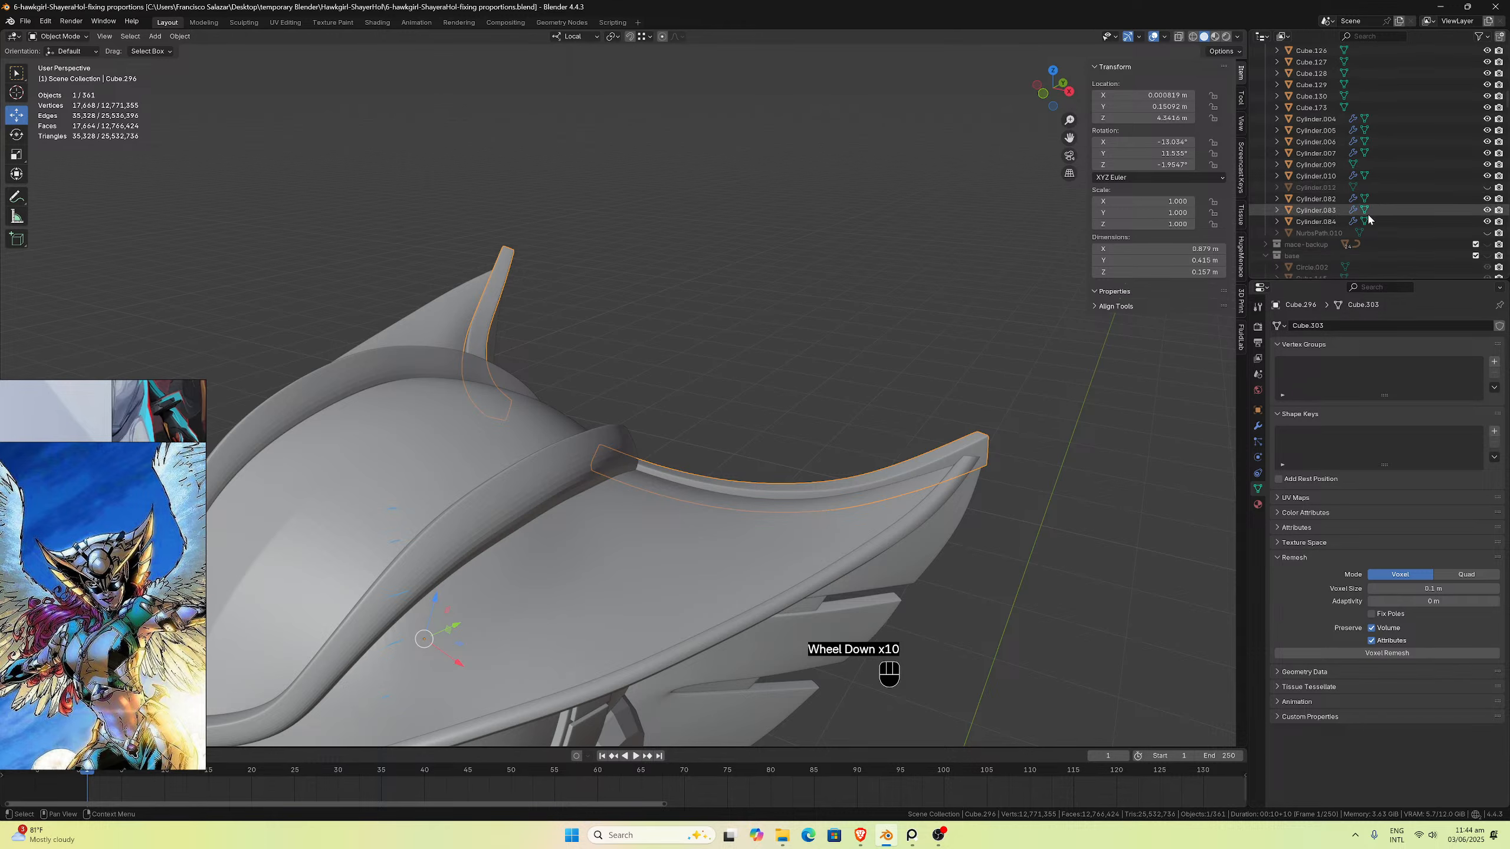
pyautogui.scroll(-2, 849, 270)
pyautogui.moveTo(849, 270)
pyautogui.mouseDown(button='middle')
pyautogui.moveTo(799, 267)
pyautogui.moveTo(852, 263)
pyautogui.mouseUp(button='middle')
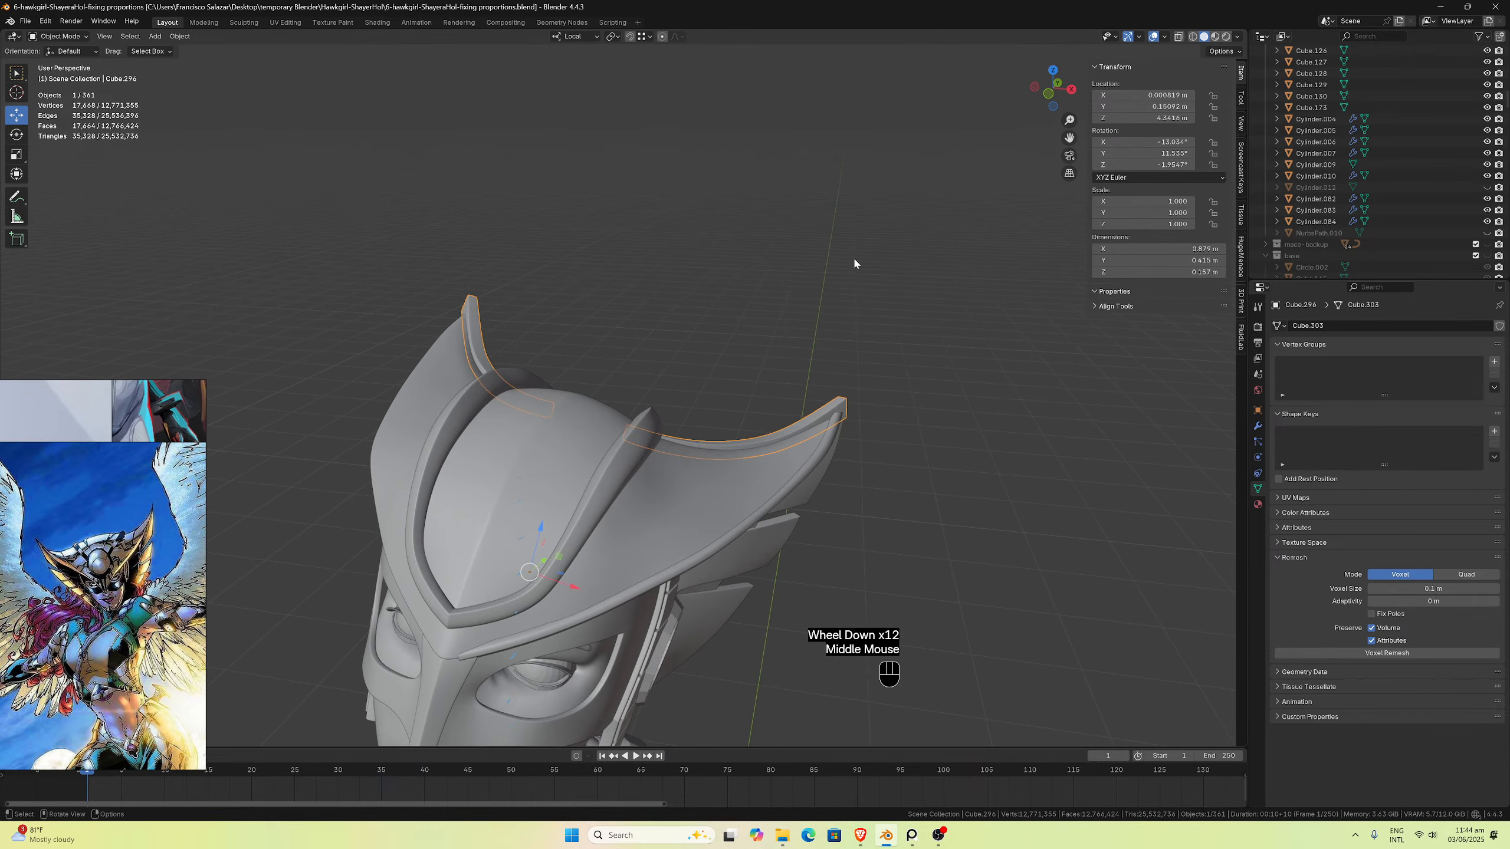
pyautogui.click(1484, 233)
pyautogui.click(1484, 233)
pyautogui.scroll(-3, 1395, 212)
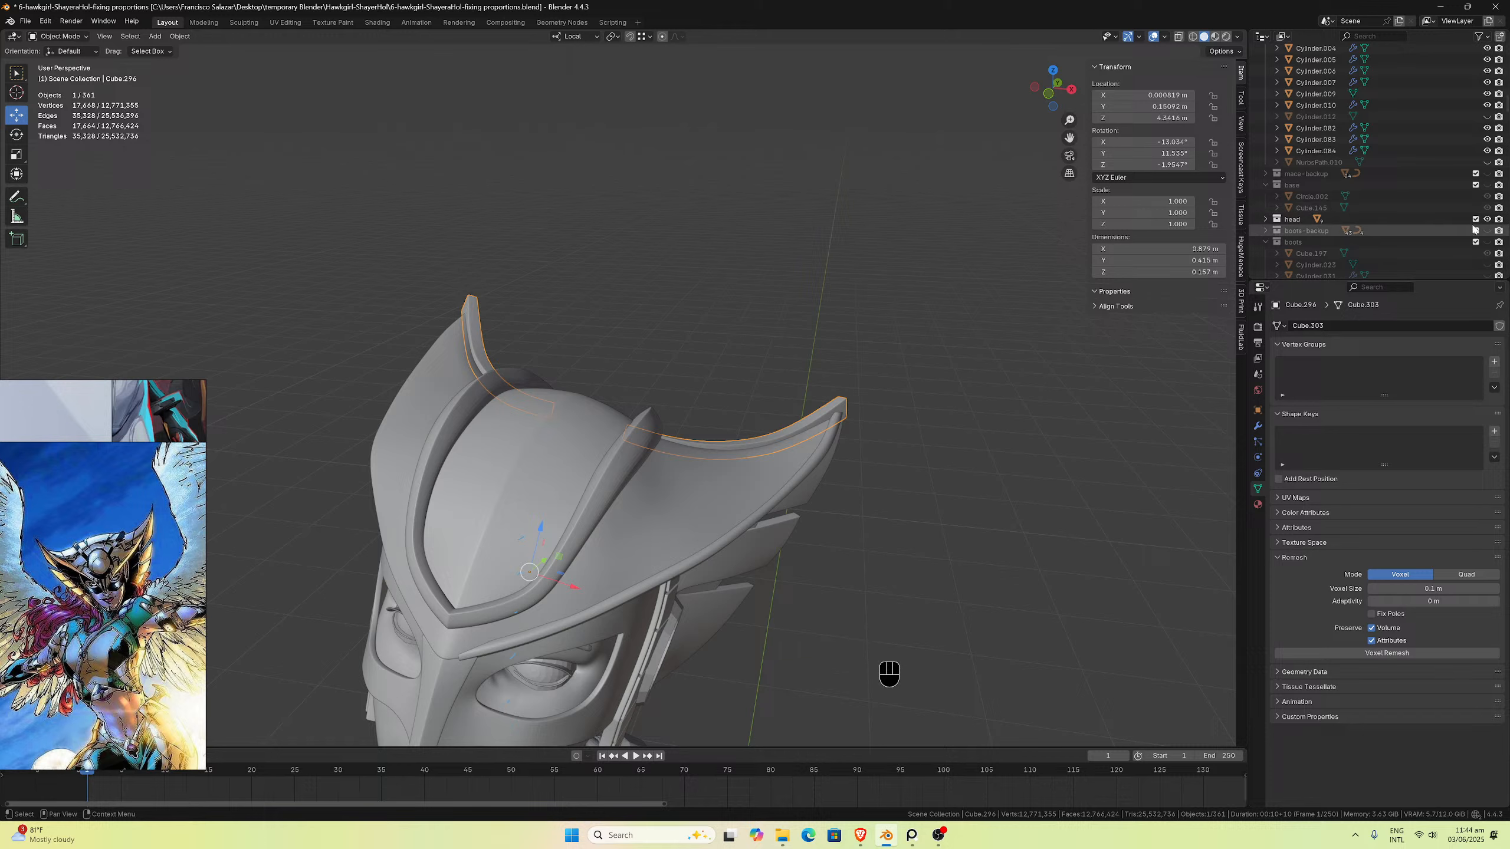
pyautogui.scroll(-4, 1473, 223)
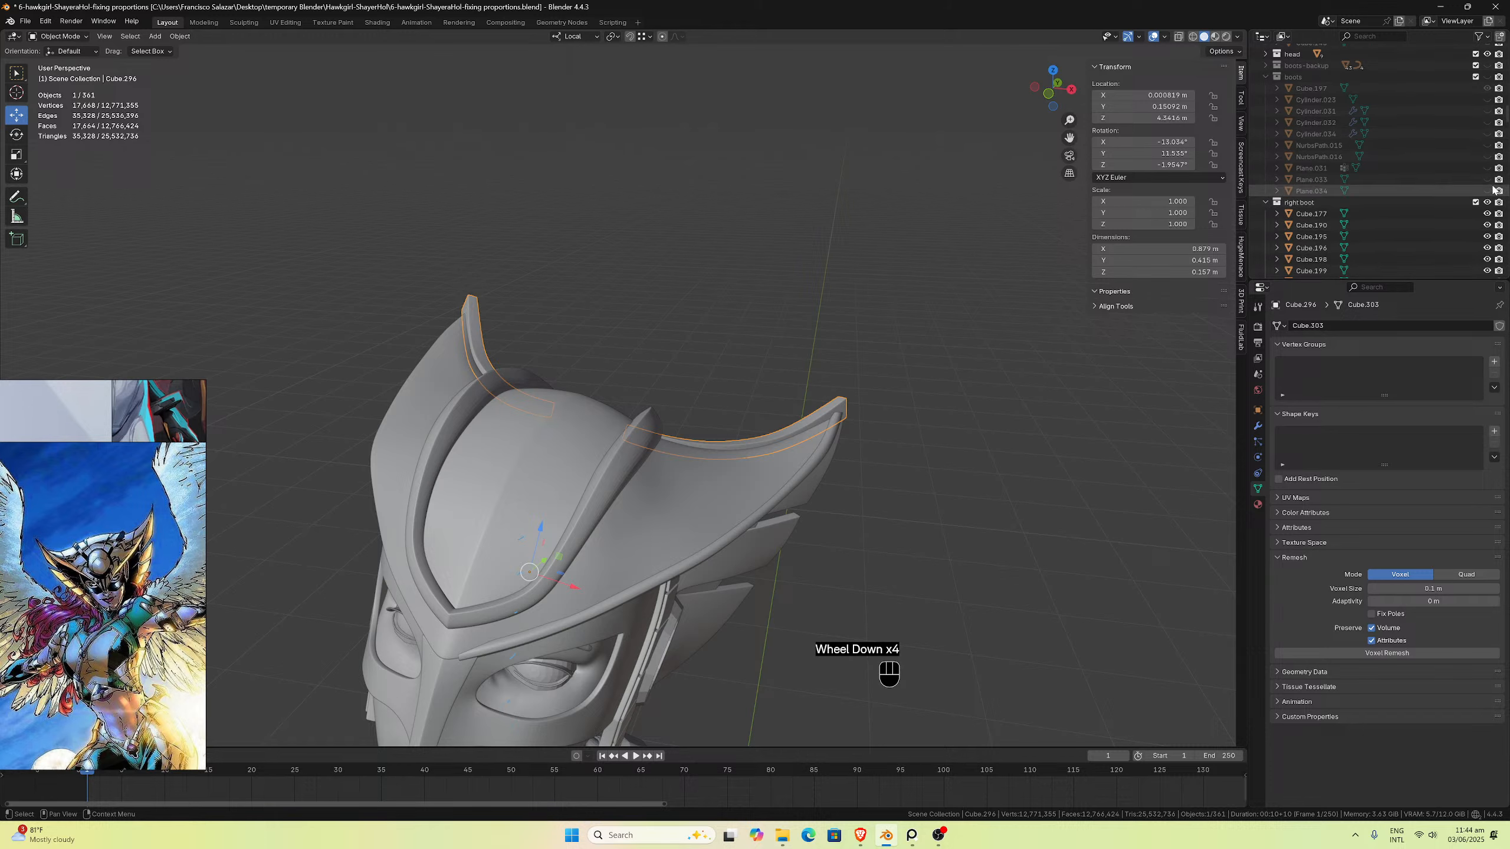
pyautogui.click(1489, 191)
pyautogui.click(1489, 191)
pyautogui.scroll(-11, 1483, 182)
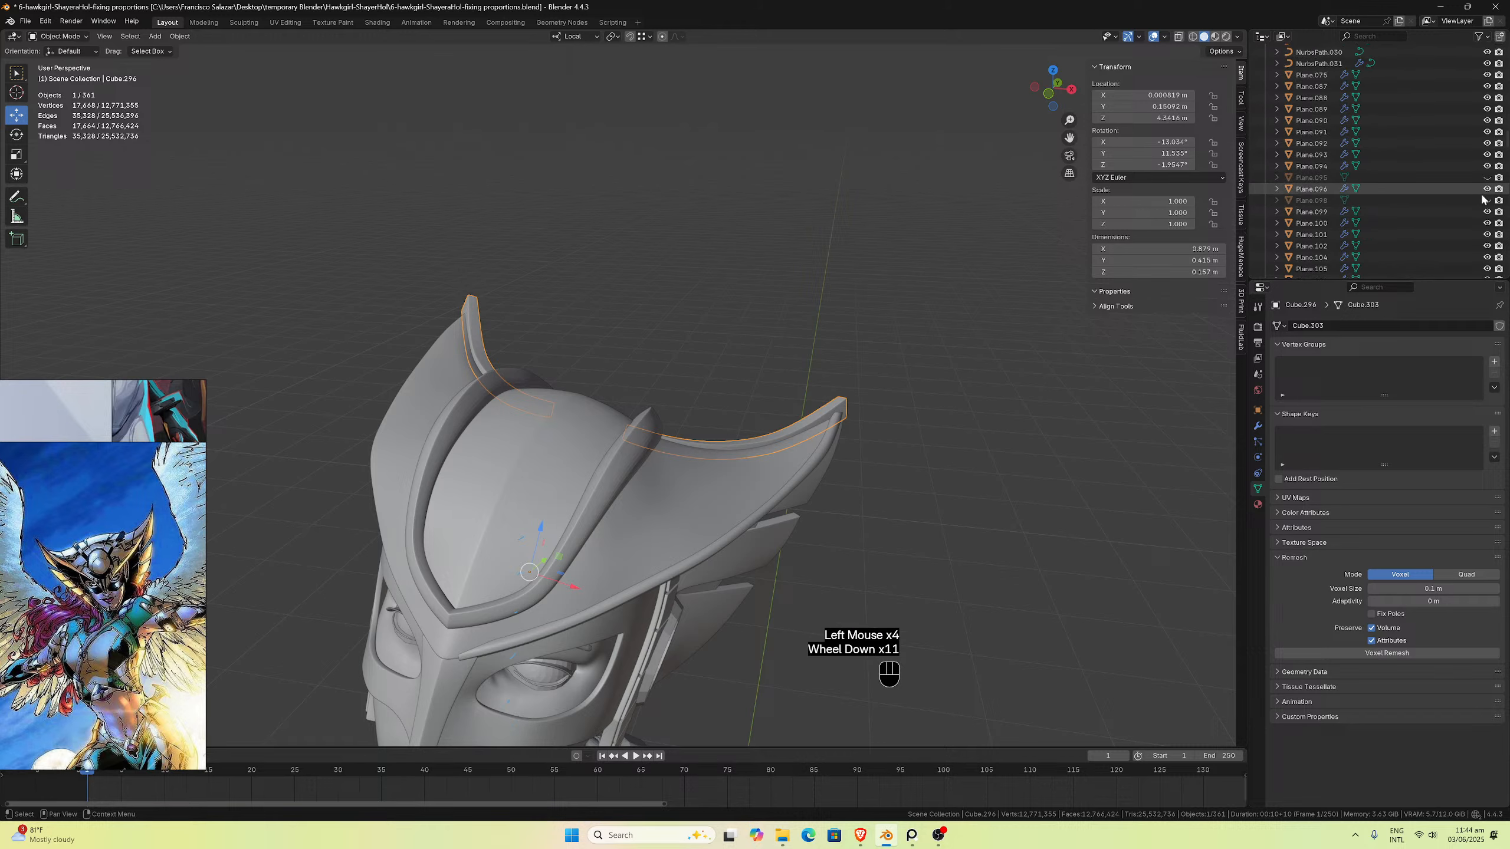
pyautogui.click(1486, 200)
pyautogui.click(1486, 201)
pyautogui.scroll(-3, 1483, 201)
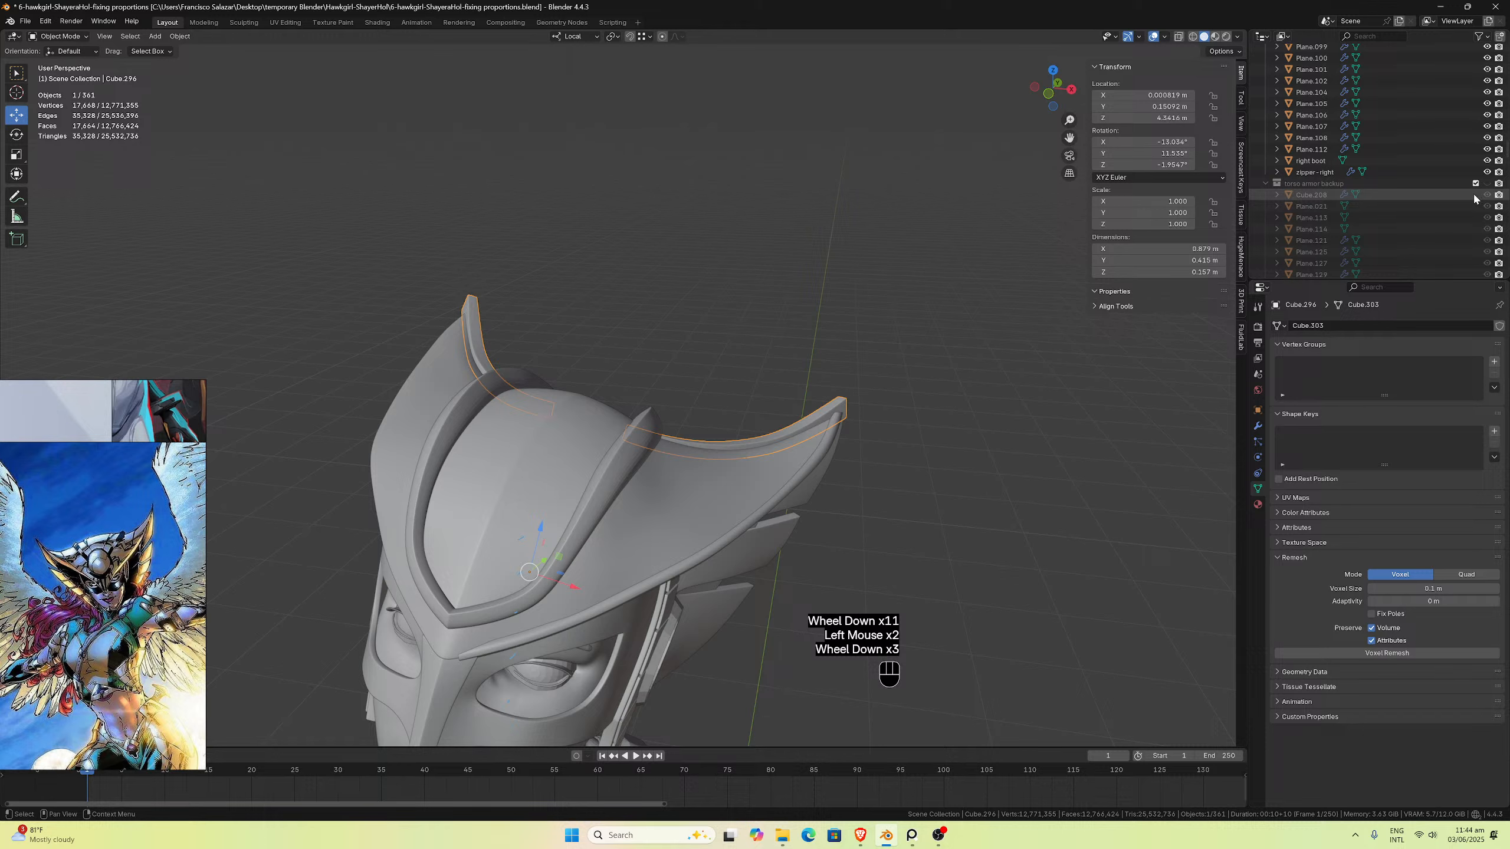
pyautogui.scroll(-3, 1471, 208)
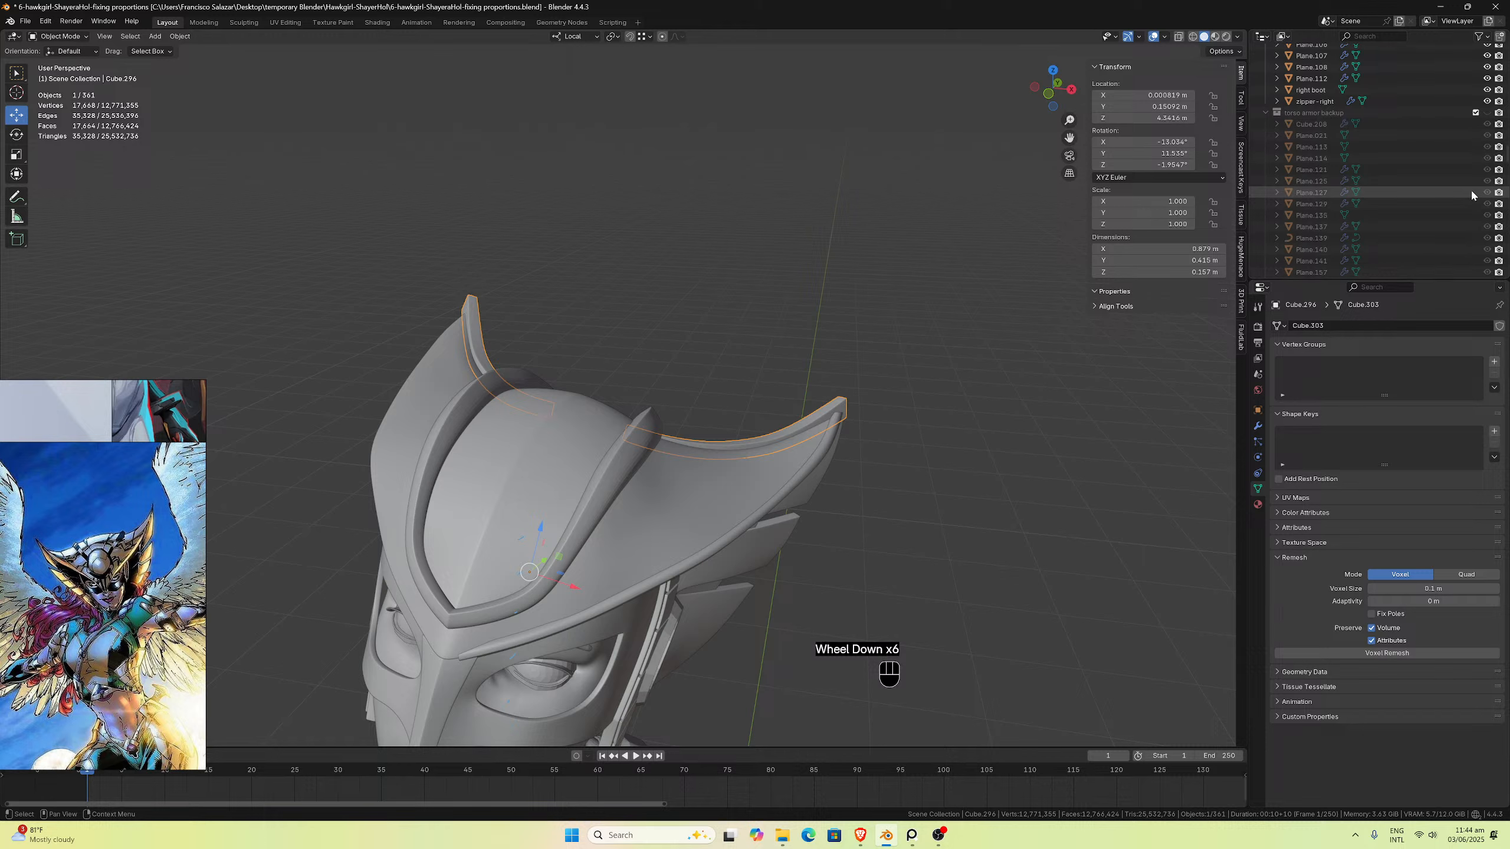
pyautogui.scroll(-13, 1471, 195)
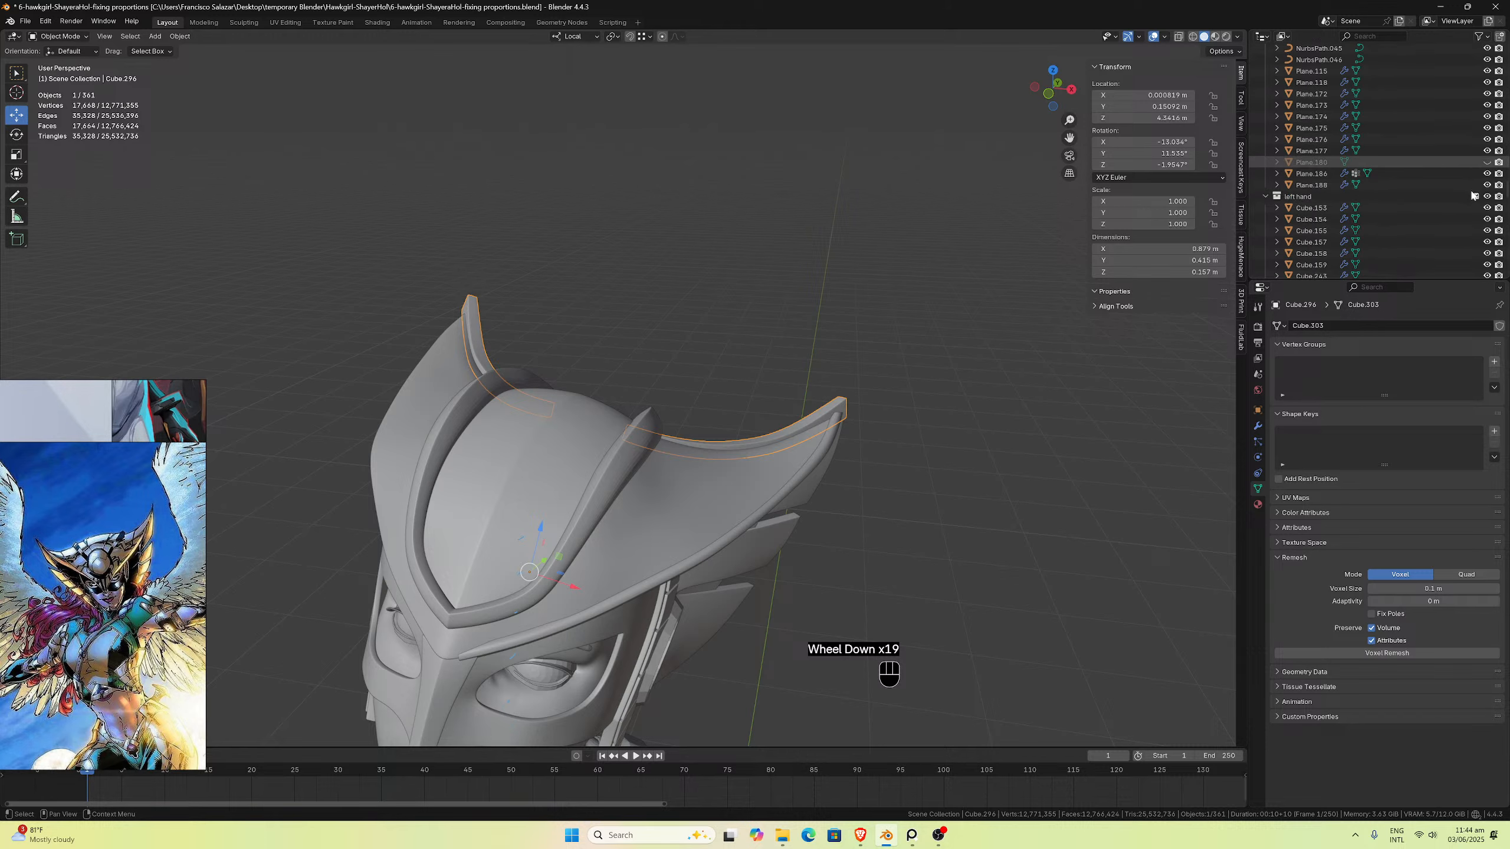
pyautogui.click(1486, 161)
pyautogui.click(1486, 162)
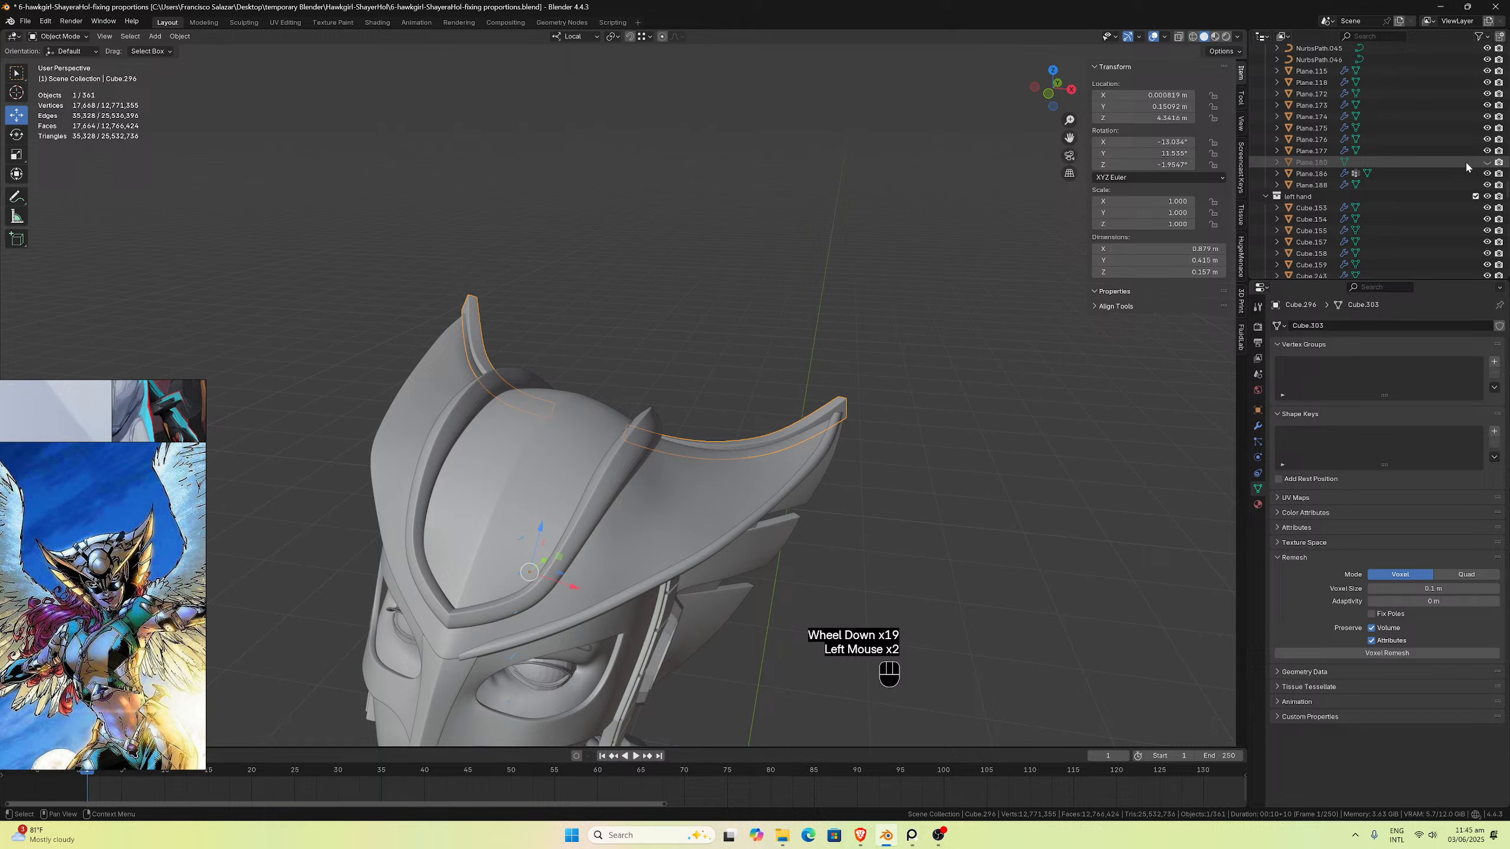
# Step: Check the hidden cubes in the left hand collection one by one by toggling their visibility
pyautogui.scroll(-6, 1460, 160)
pyautogui.scroll(2, 1460, 160)
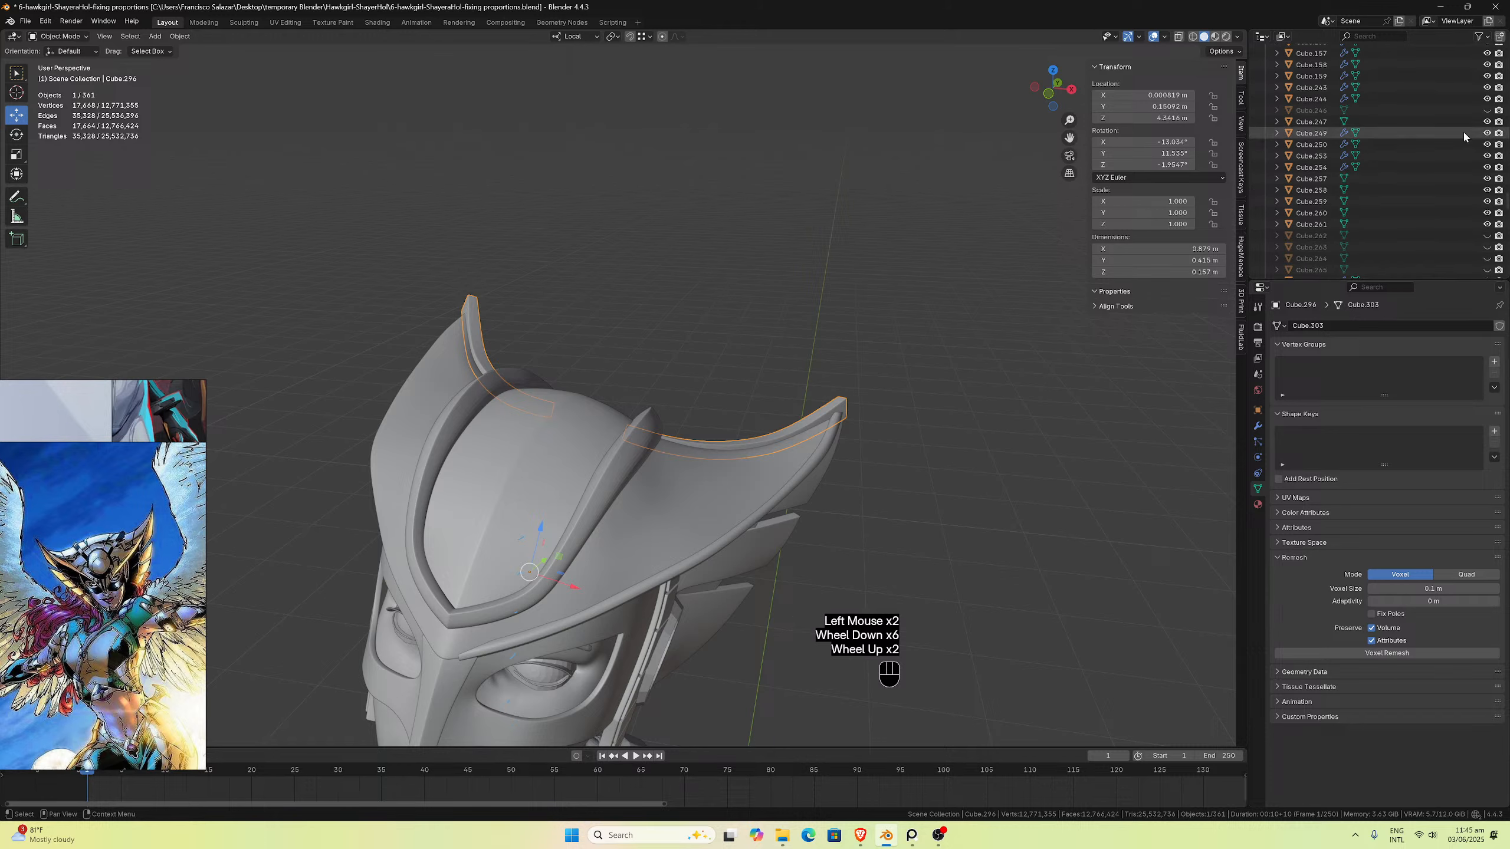
pyautogui.click(1486, 111)
pyautogui.click(1486, 111)
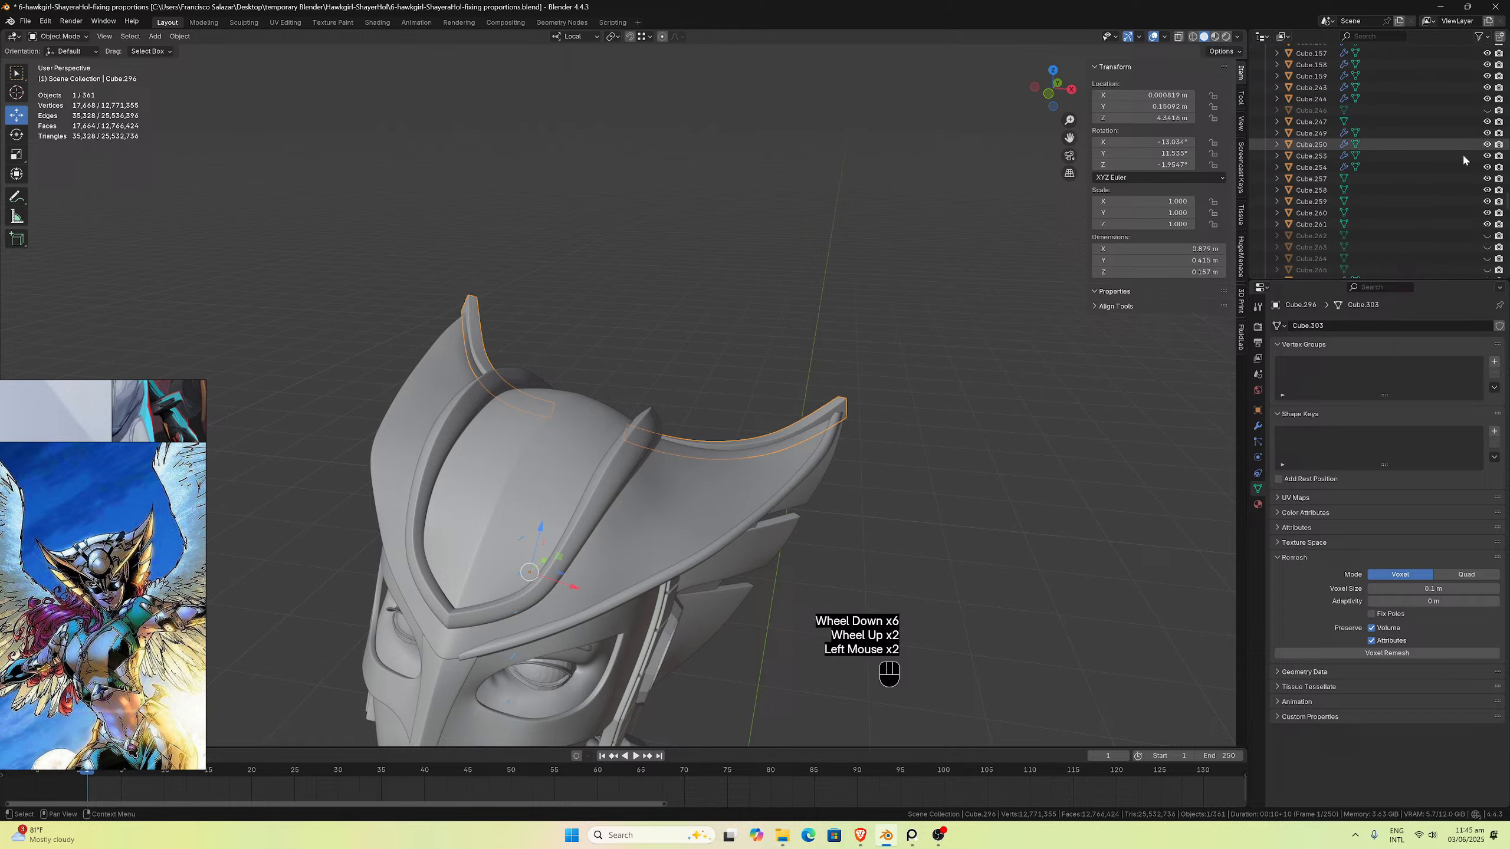
pyautogui.click(1486, 235)
pyautogui.click(1486, 236)
pyautogui.click(1486, 247)
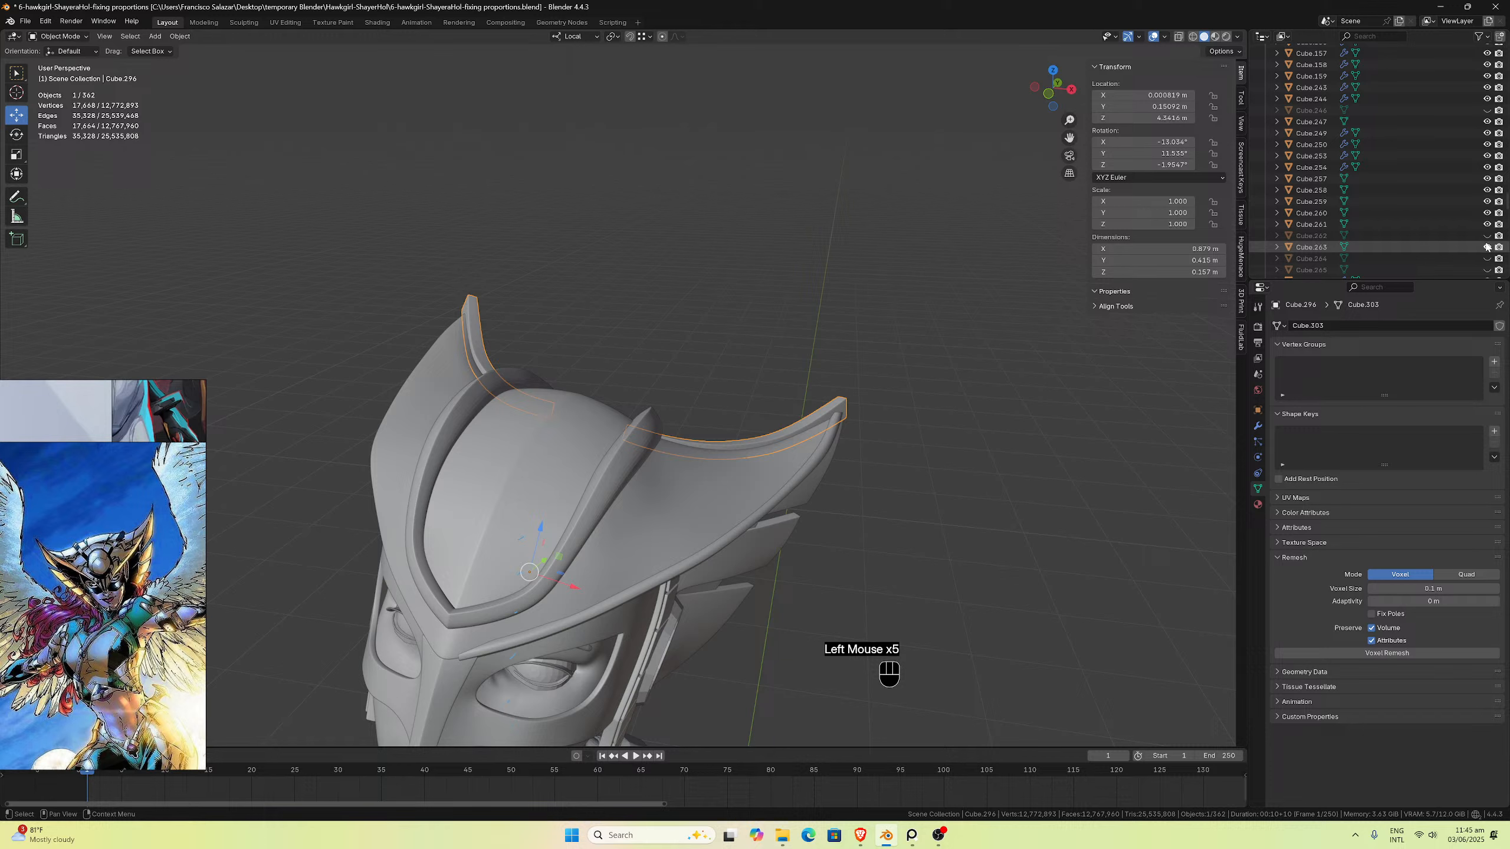
pyautogui.click(1486, 247)
pyautogui.click(1485, 258)
pyautogui.click(1486, 259)
pyautogui.click(1486, 270)
pyautogui.click(1486, 269)
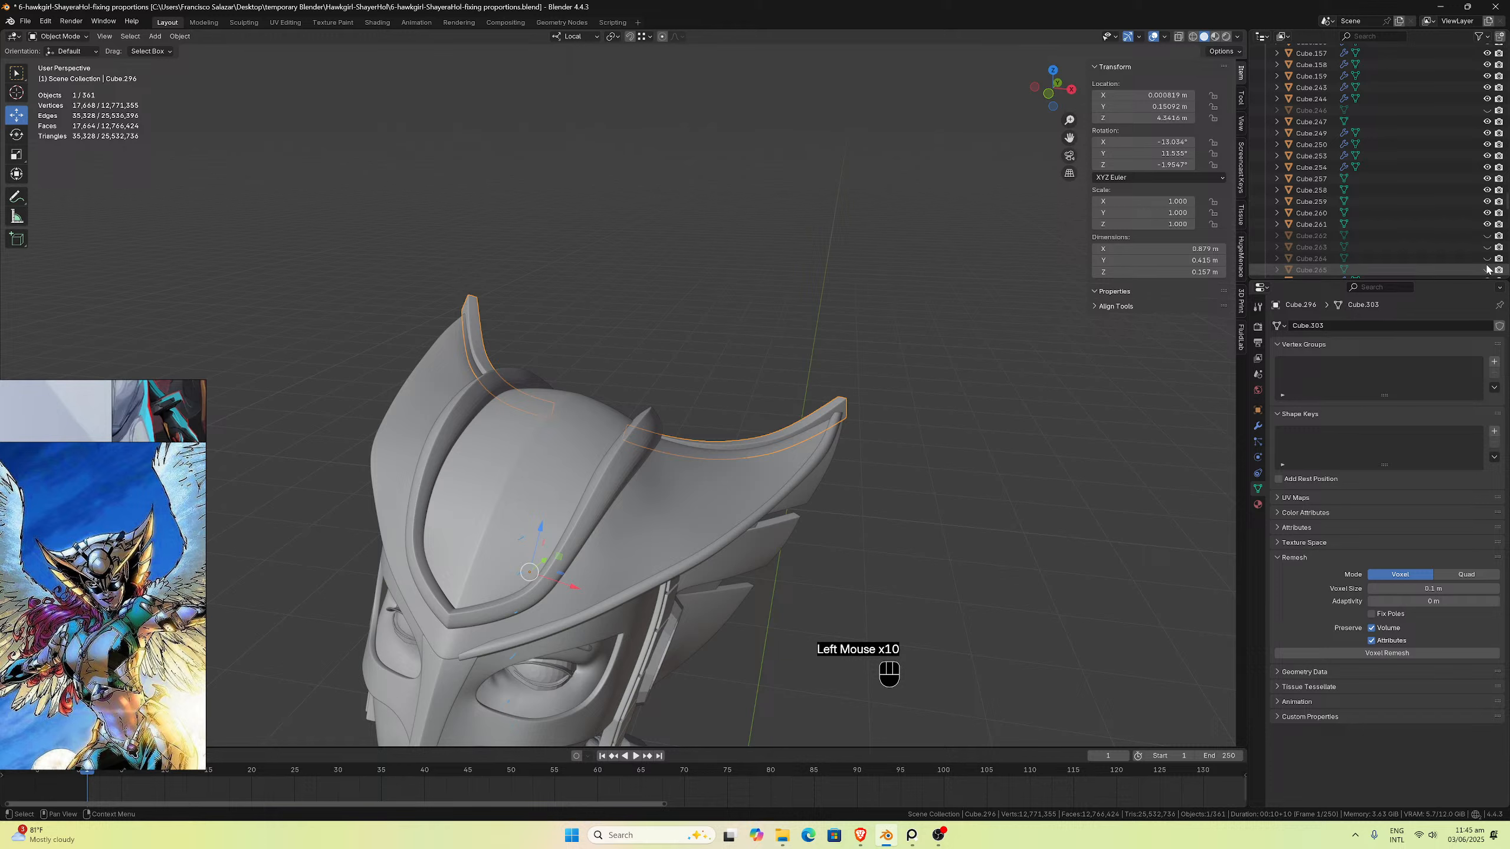
# Step: Check the hidden cylinder in the right arm armor and the loose NurbsPath.040, and unhide the old wing trim NurbsPath.048
pyautogui.scroll(-13, 1486, 270)
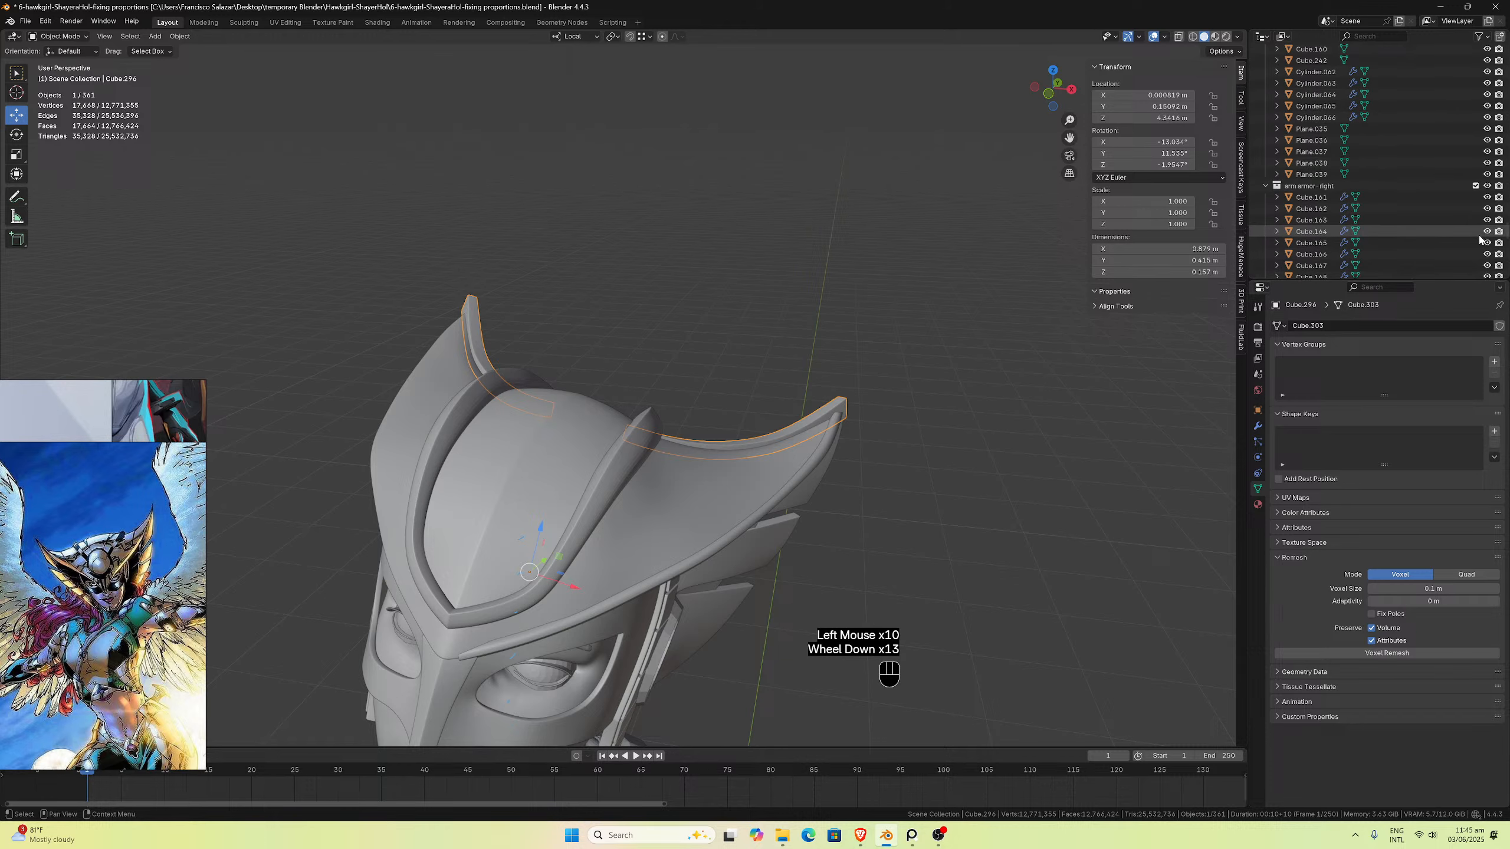
pyautogui.scroll(-6, 1480, 239)
pyautogui.scroll(3, 1495, 182)
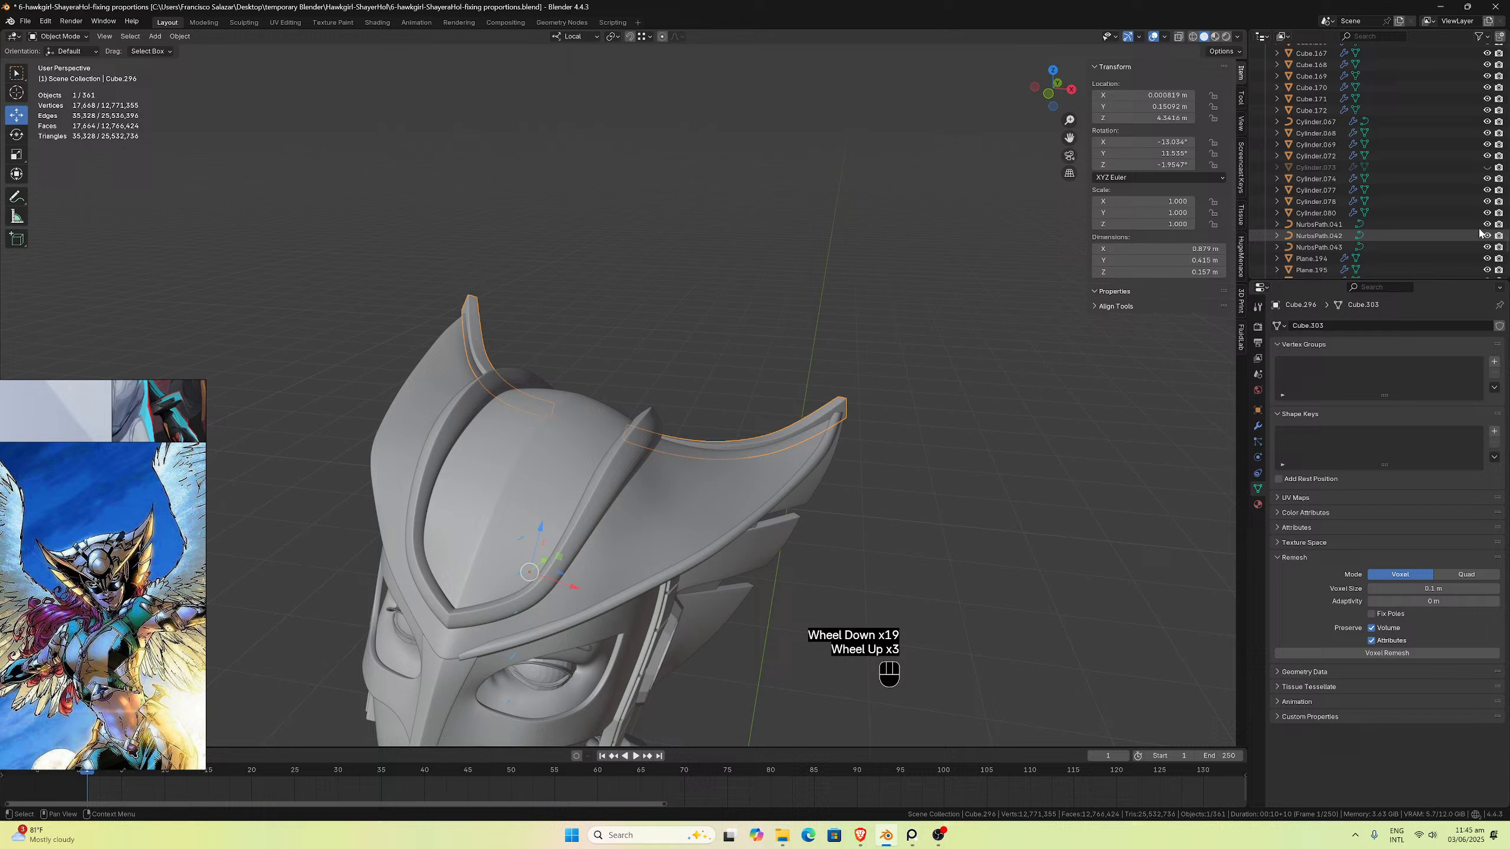
pyautogui.click(1486, 167)
pyautogui.click(1486, 167)
pyautogui.scroll(-5, 1463, 182)
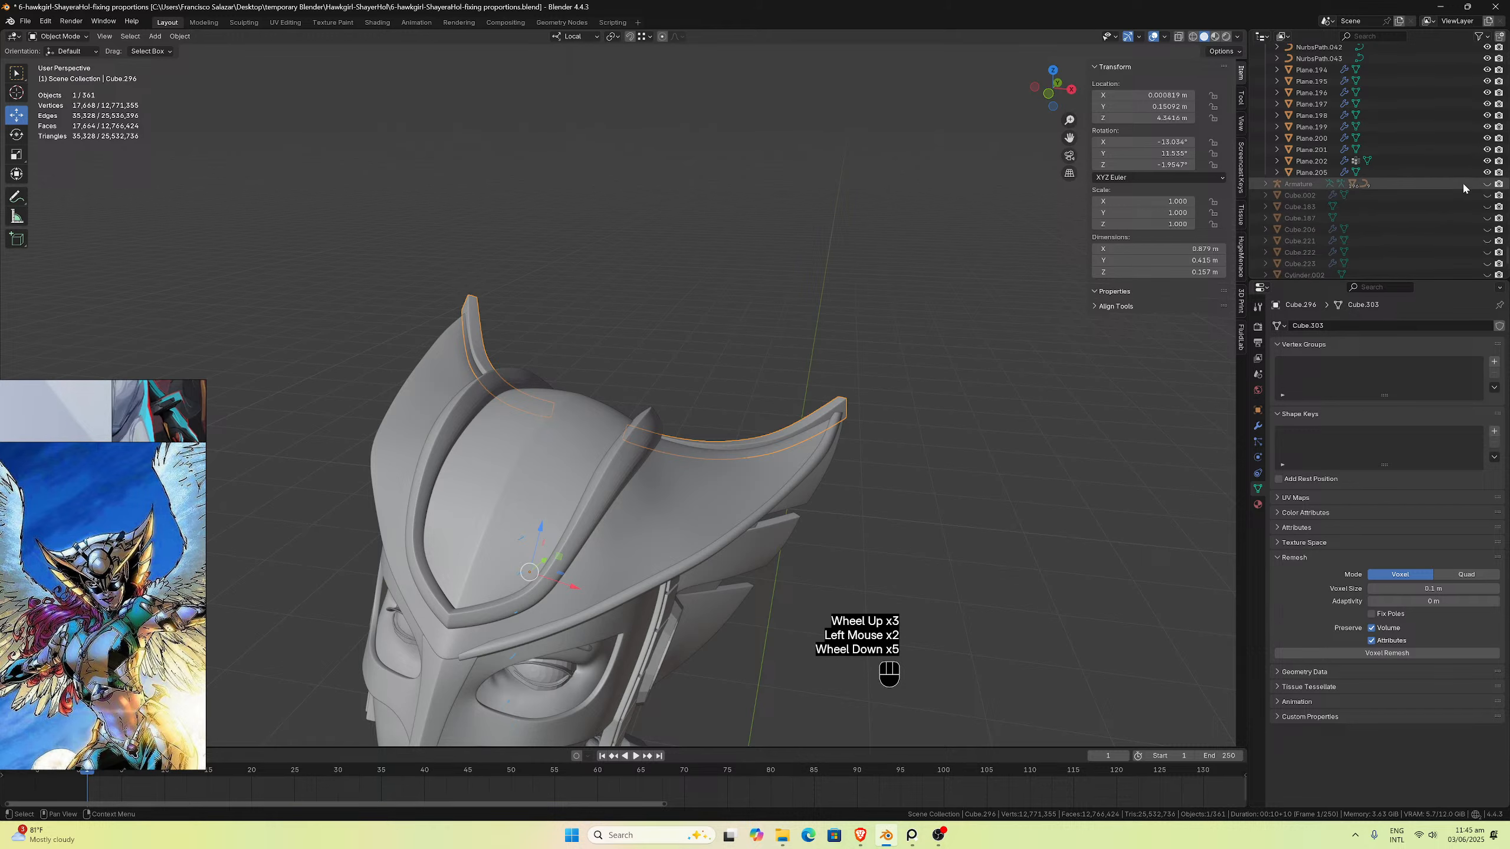
pyautogui.scroll(-4, 1462, 182)
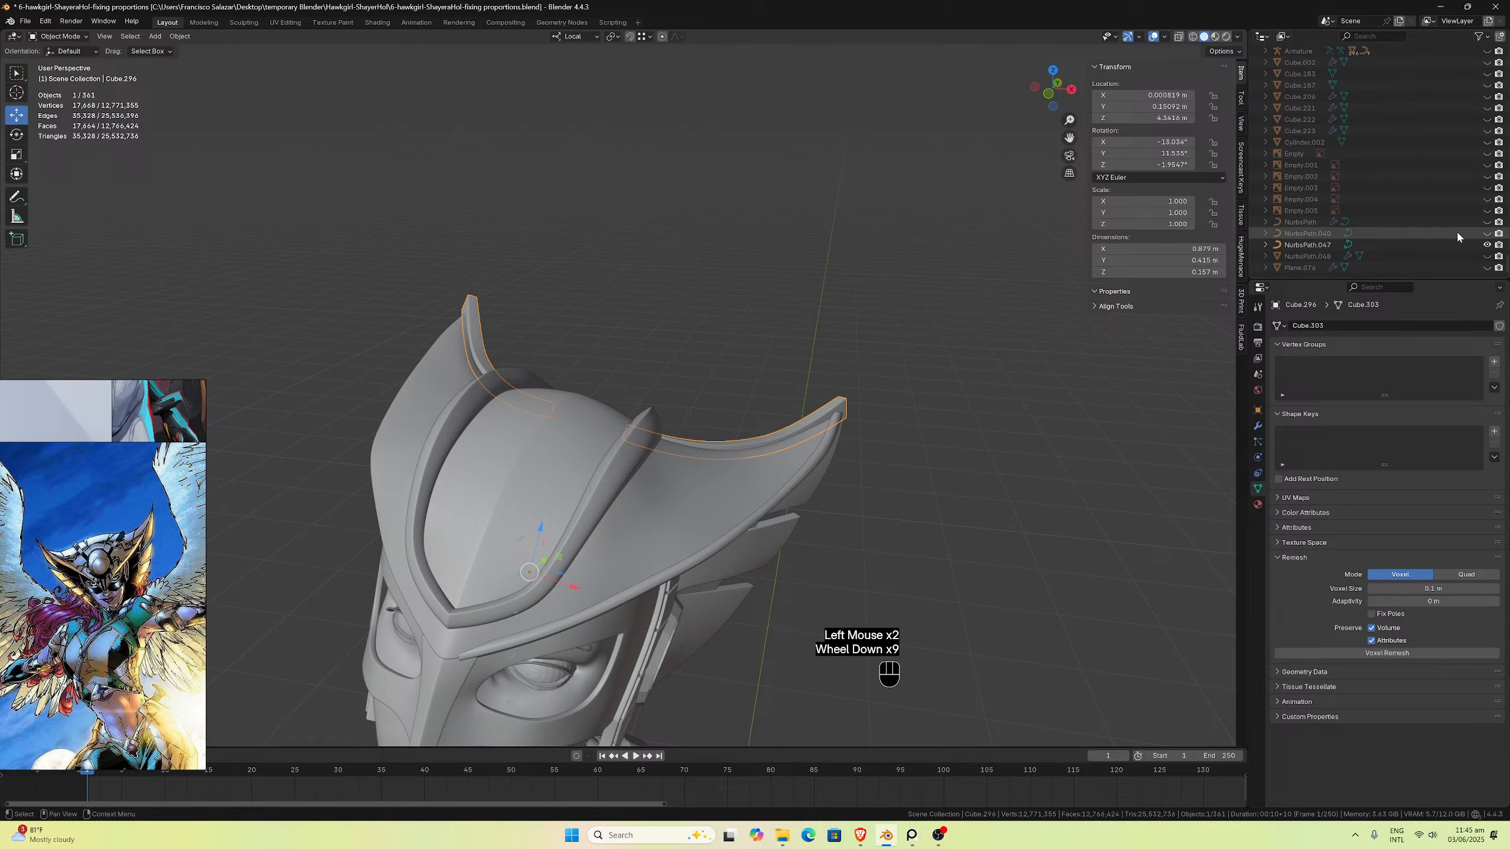
pyautogui.click(1486, 234)
pyautogui.click(1486, 234)
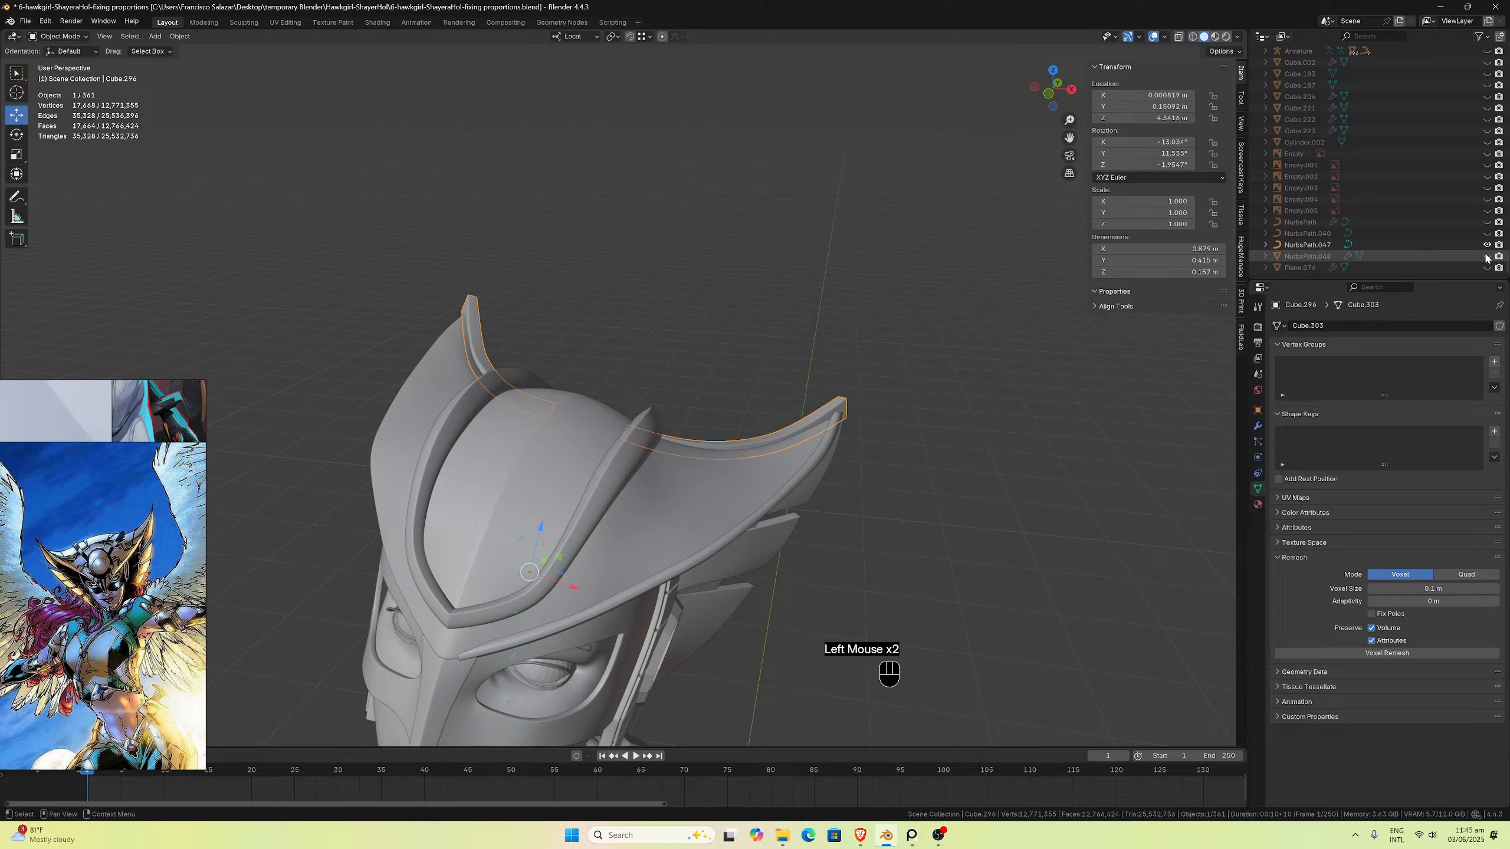
pyautogui.click(1486, 256)
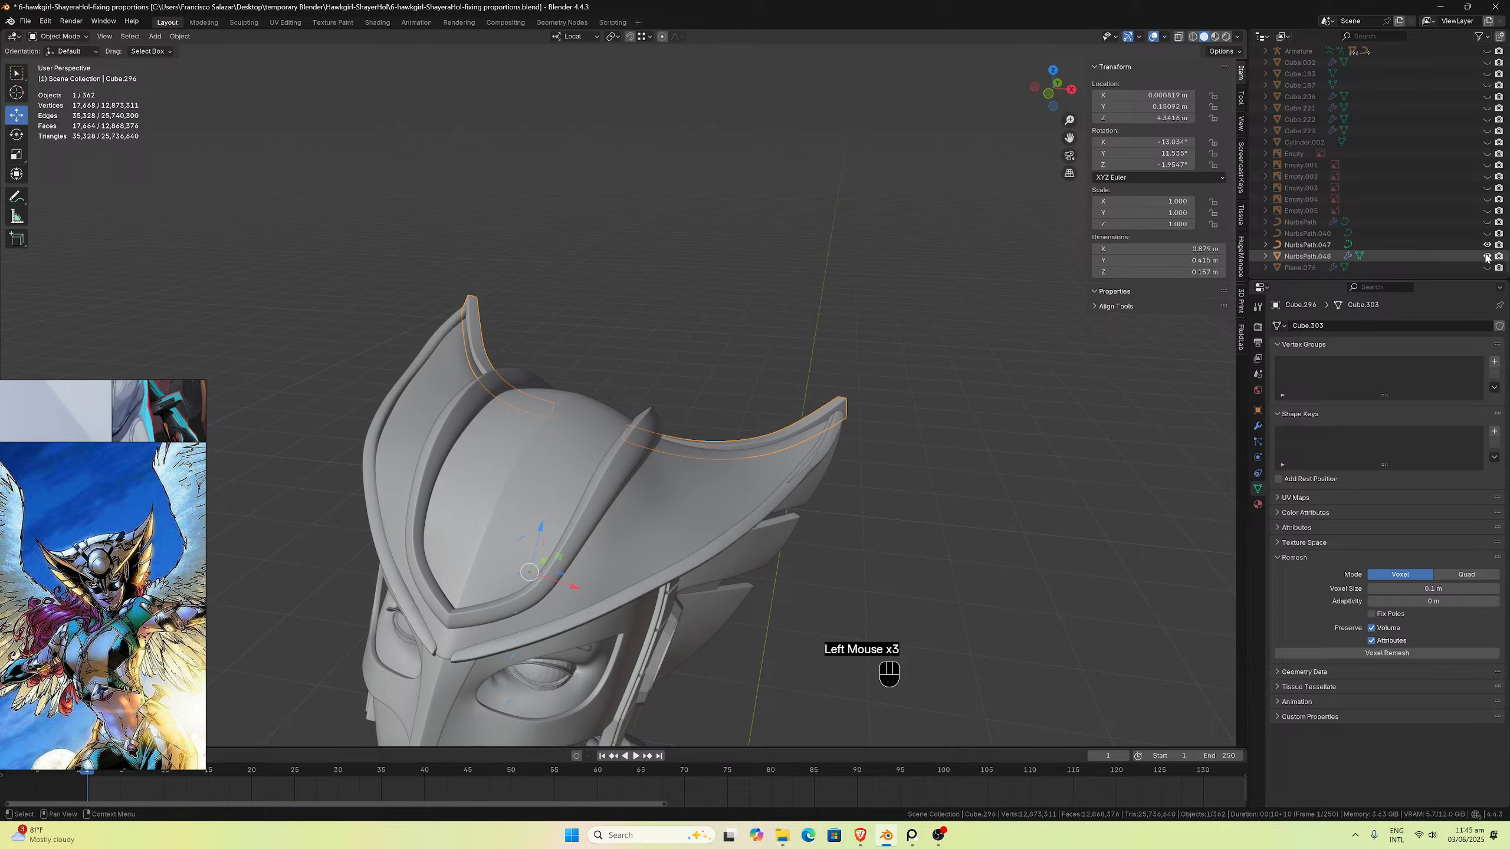
# Step: Select the loose curve NurbsPath.047 around the mace hand and move it to the mace collection
pyautogui.click(1453, 248)
pyautogui.click(1429, 234)
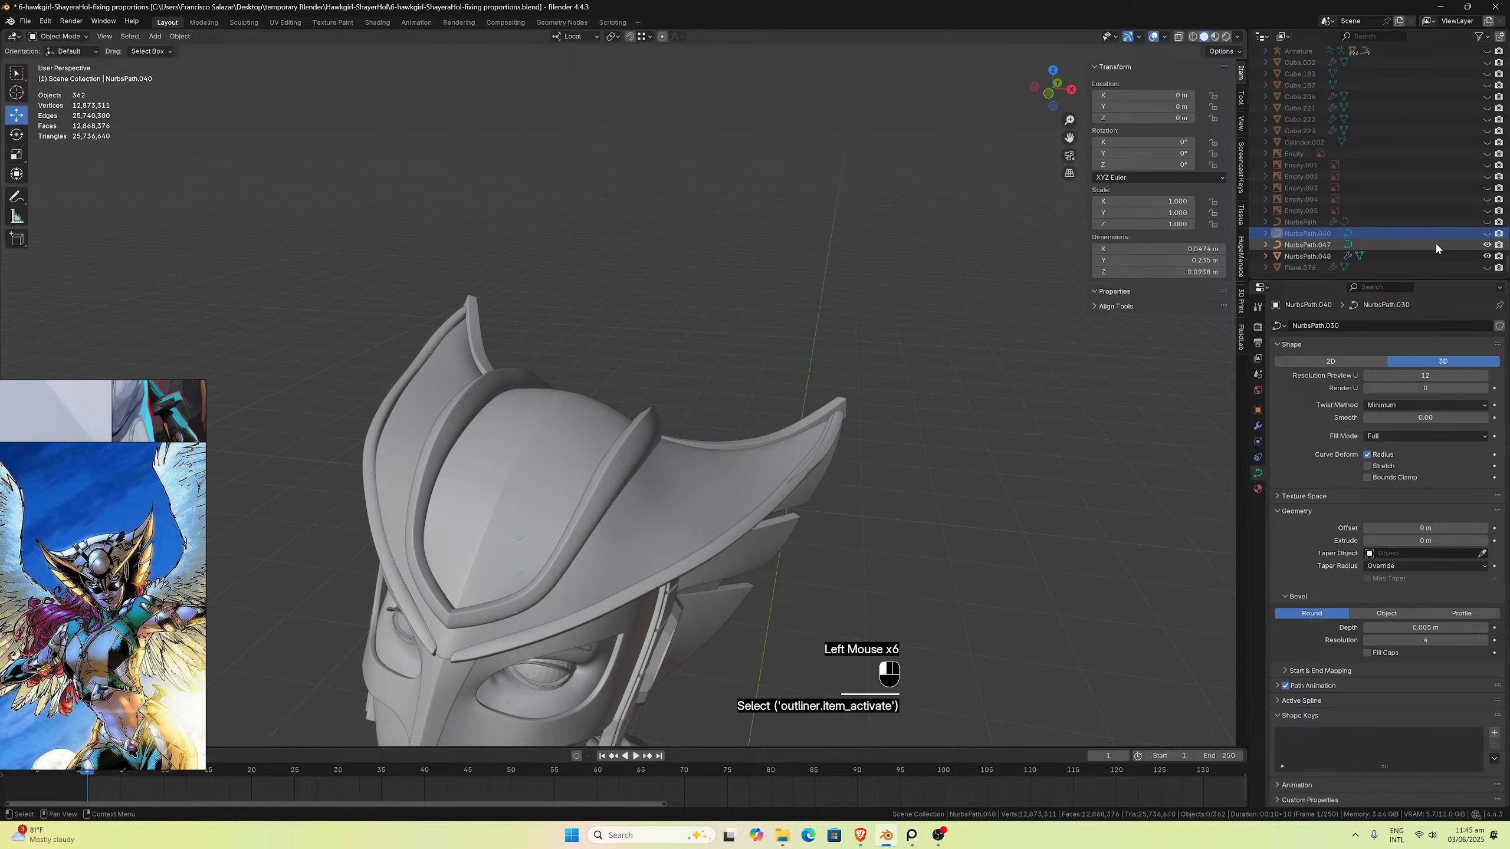
pyautogui.click(1434, 242)
pyautogui.scroll(-5, 901, 283)
pyautogui.moveTo(901, 283); pyautogui.dragTo(1055, 253, button='middle')
pyautogui.scroll(1, 947, 290)
pyautogui.moveTo(947, 290); pyautogui.dragTo(919, 336, button='middle')
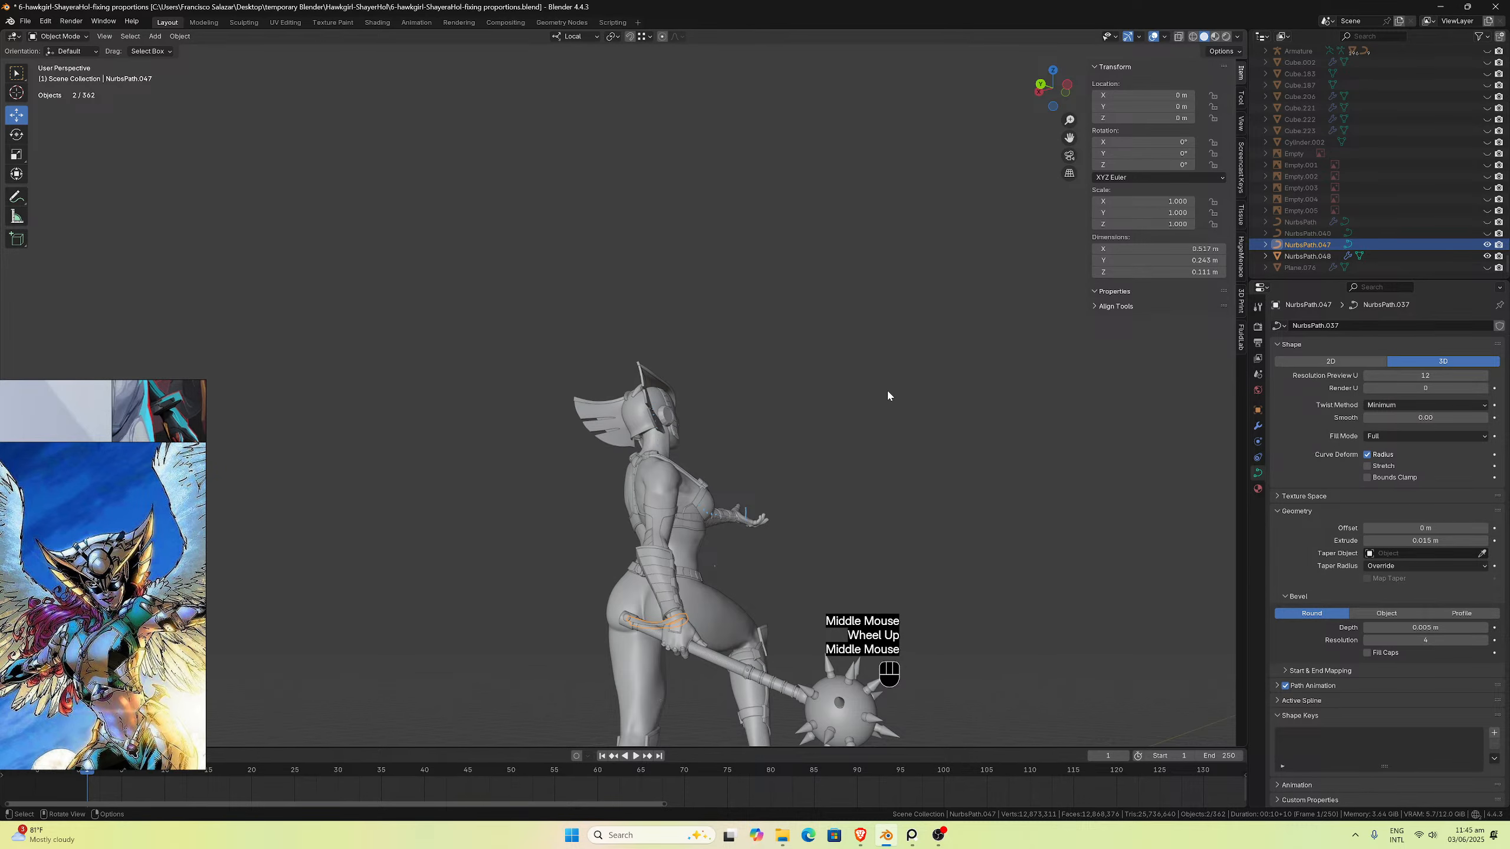
pyautogui.press('m')
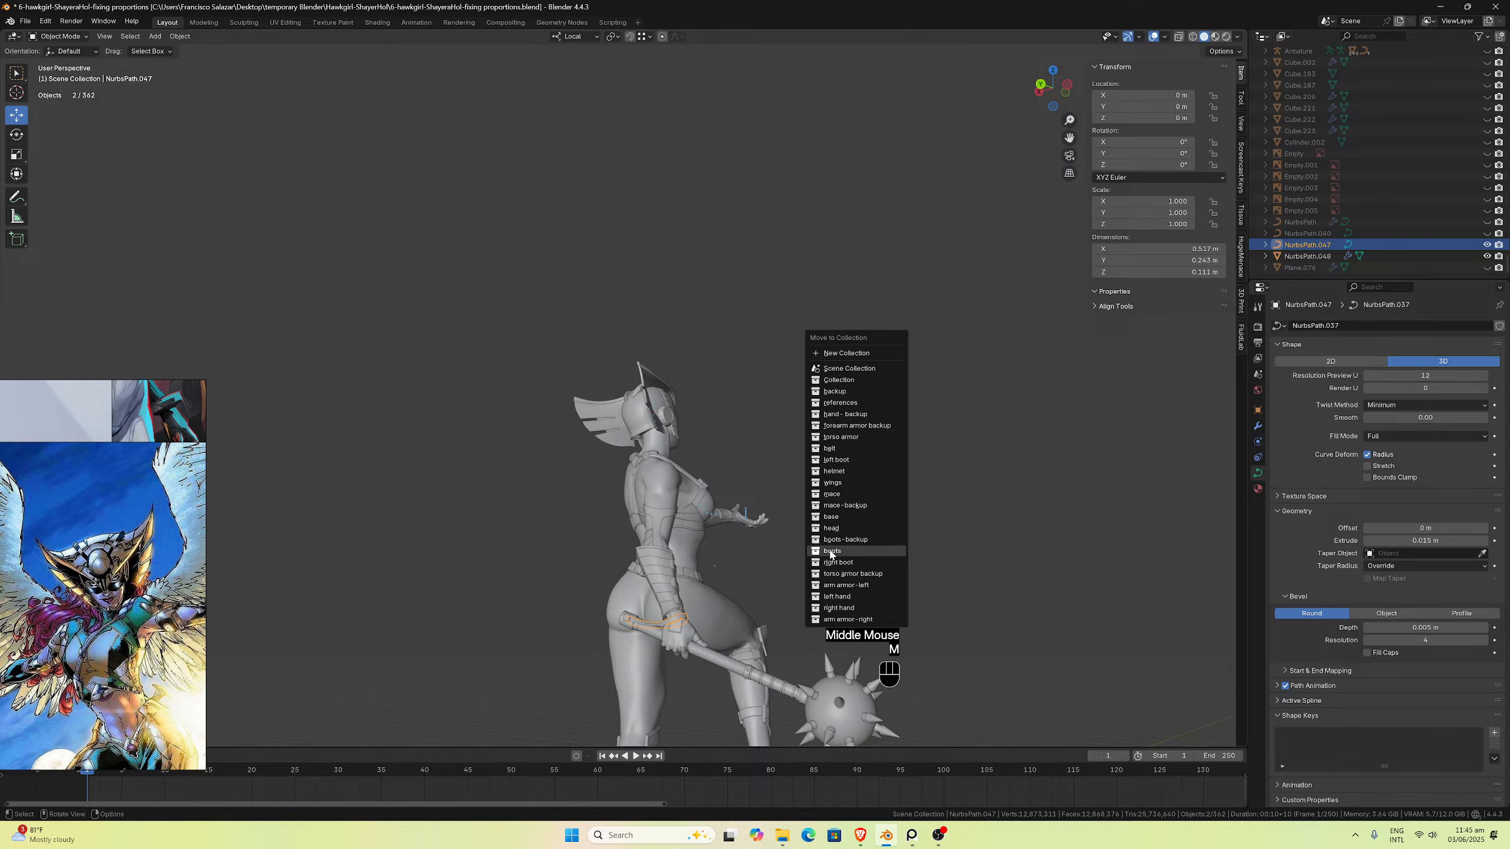
pyautogui.click(842, 495)
pyautogui.moveTo(842, 495); pyautogui.dragTo(1136, 413, button='middle')
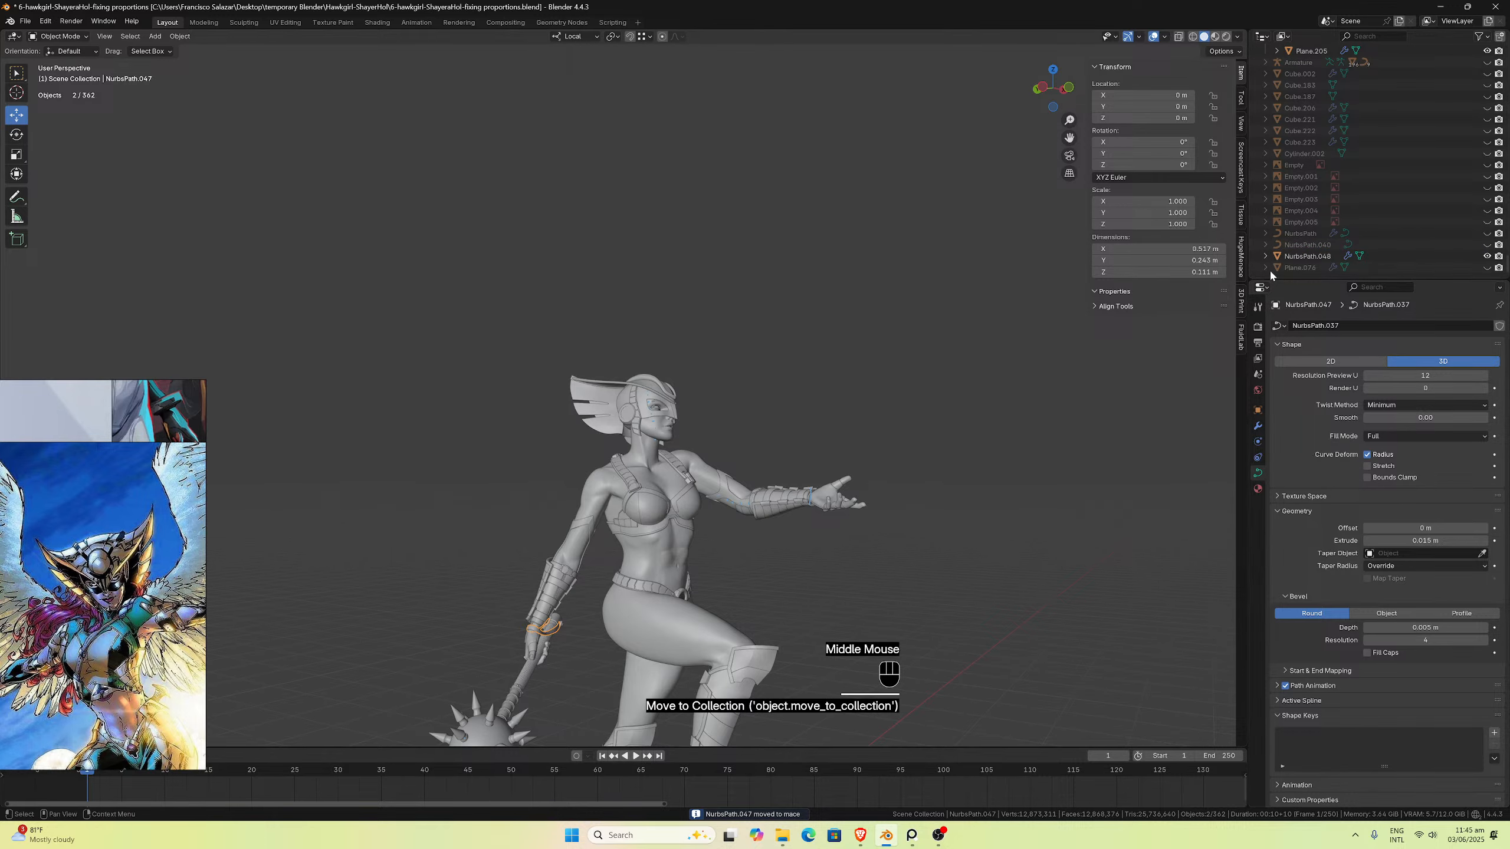
# Step: Move the old front wing trim, NurbsPath.048, to the helmet collection
pyautogui.click(1287, 258)
pyautogui.press('m')
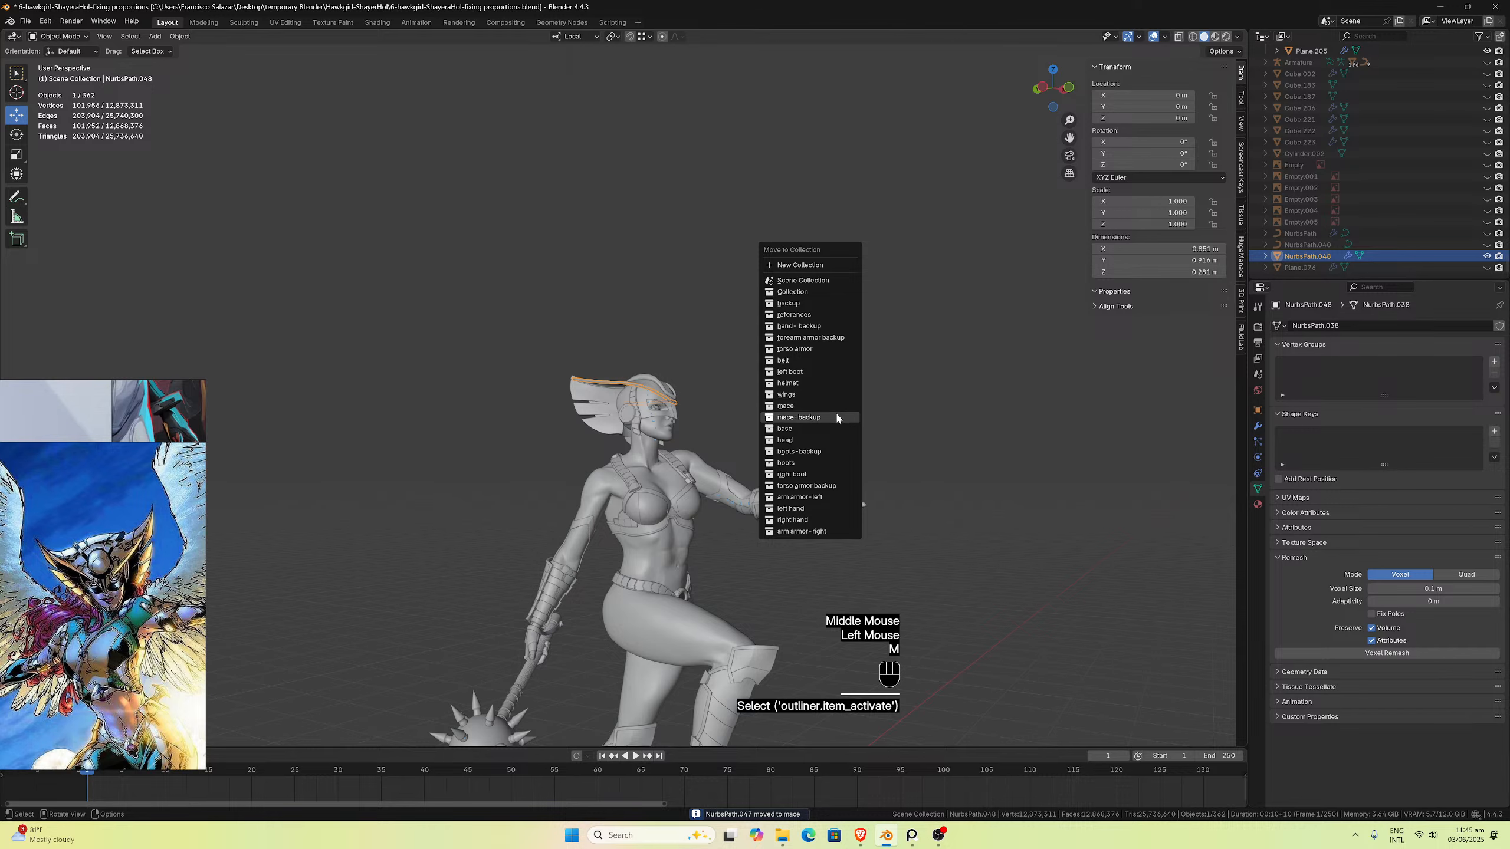
pyautogui.click(799, 384)
pyautogui.scroll(2, 835, 412)
pyautogui.moveTo(773, 423); pyautogui.dragTo(669, 425, button='middle')
pyautogui.scroll(4, 649, 447)
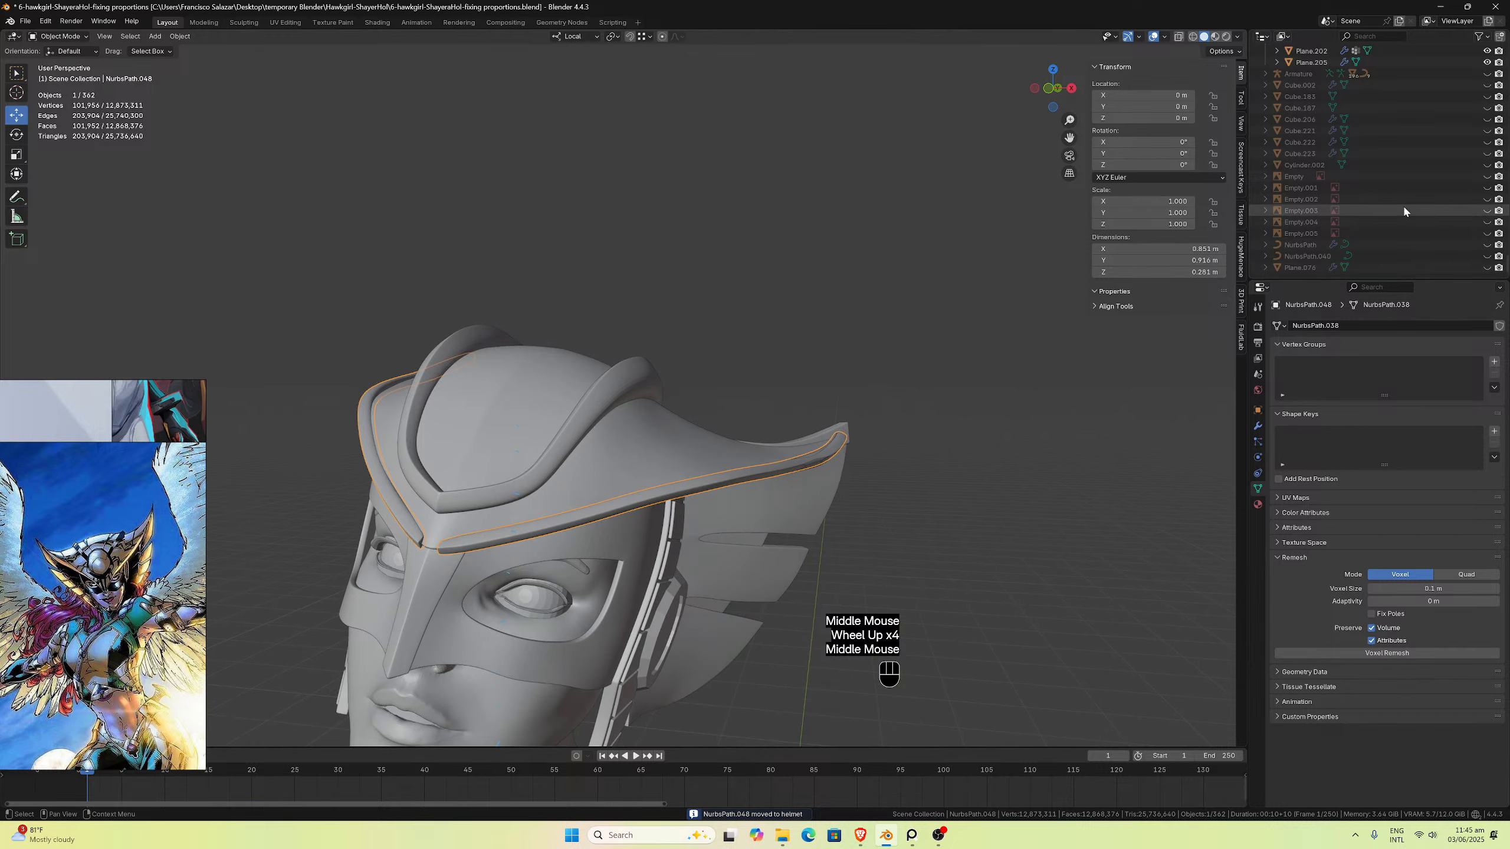
# Step: Find NurbsPath.048 within the helmet collection and hide it
pyautogui.scroll(7, 1403, 204)
pyautogui.scroll(13, 1404, 204)
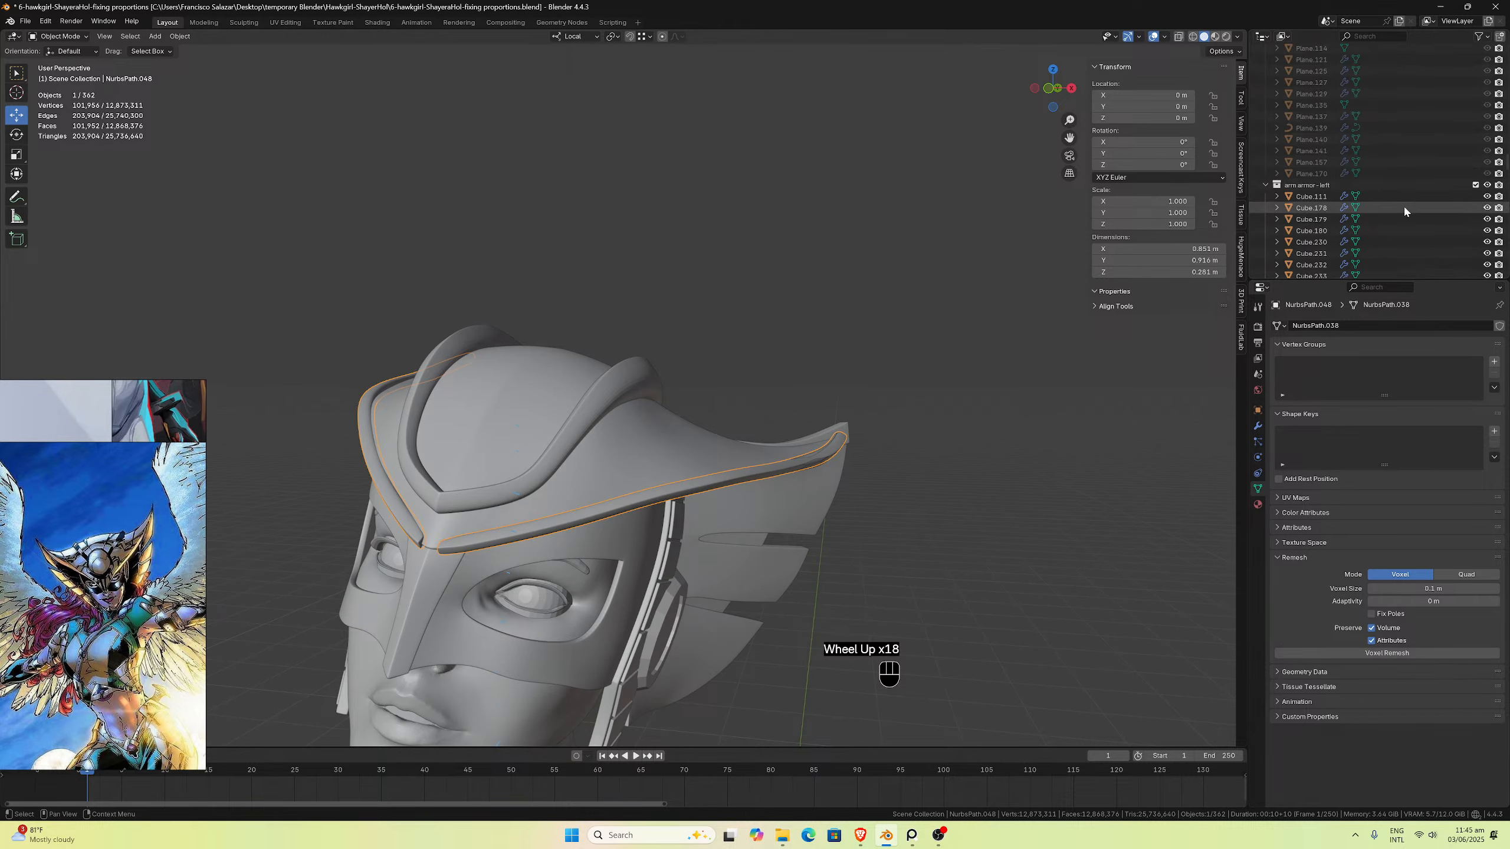
pyautogui.scroll(-1, 1403, 204)
pyautogui.scroll(1, 1403, 204)
pyautogui.scroll(1, 1403, 204)
pyautogui.scroll(-2, 1403, 204)
pyautogui.scroll(15, 1403, 204)
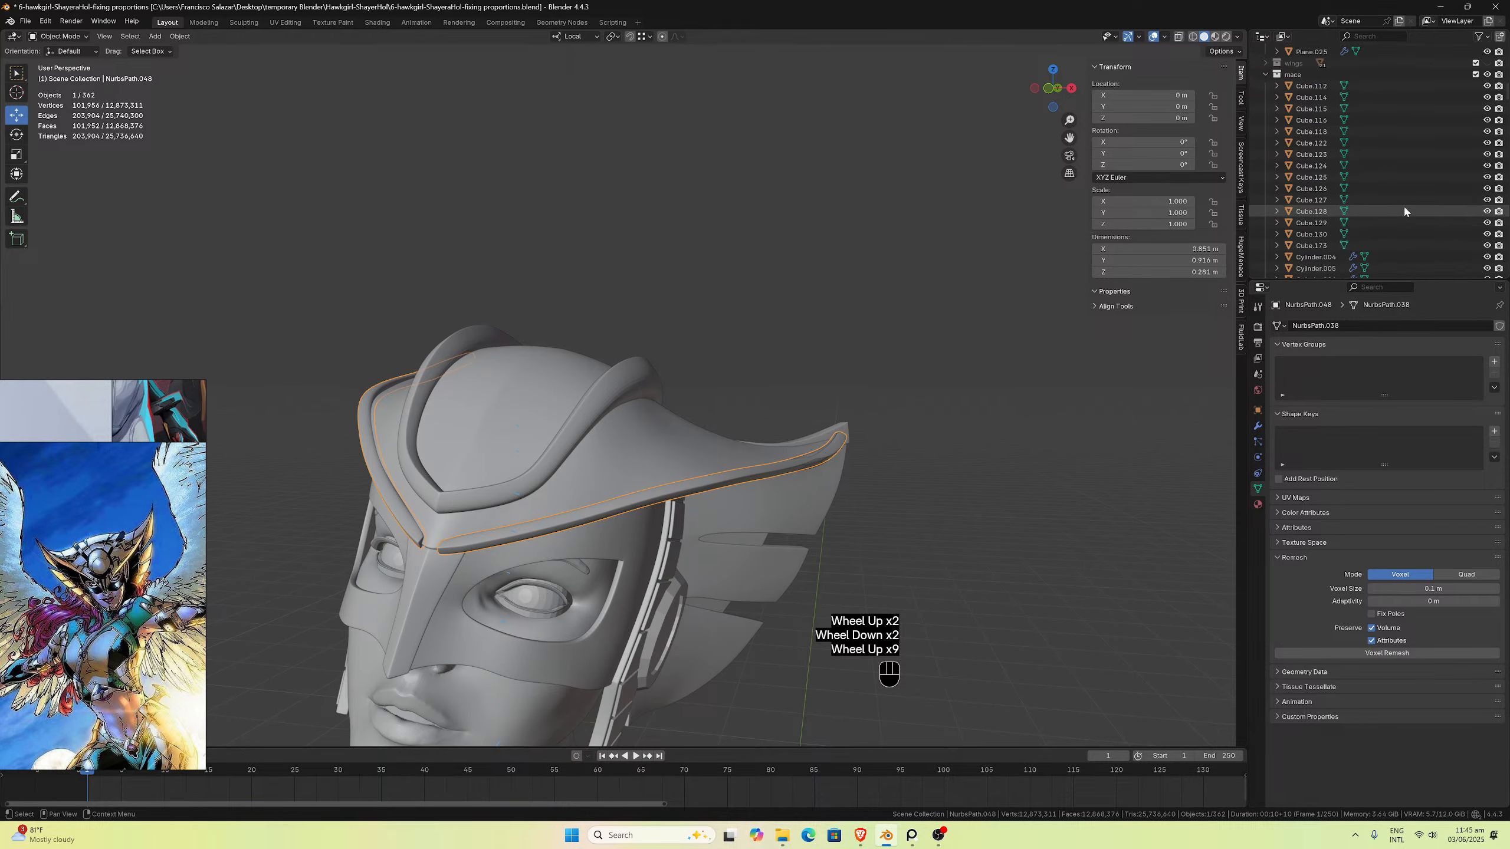
pyautogui.scroll(-4, 1404, 204)
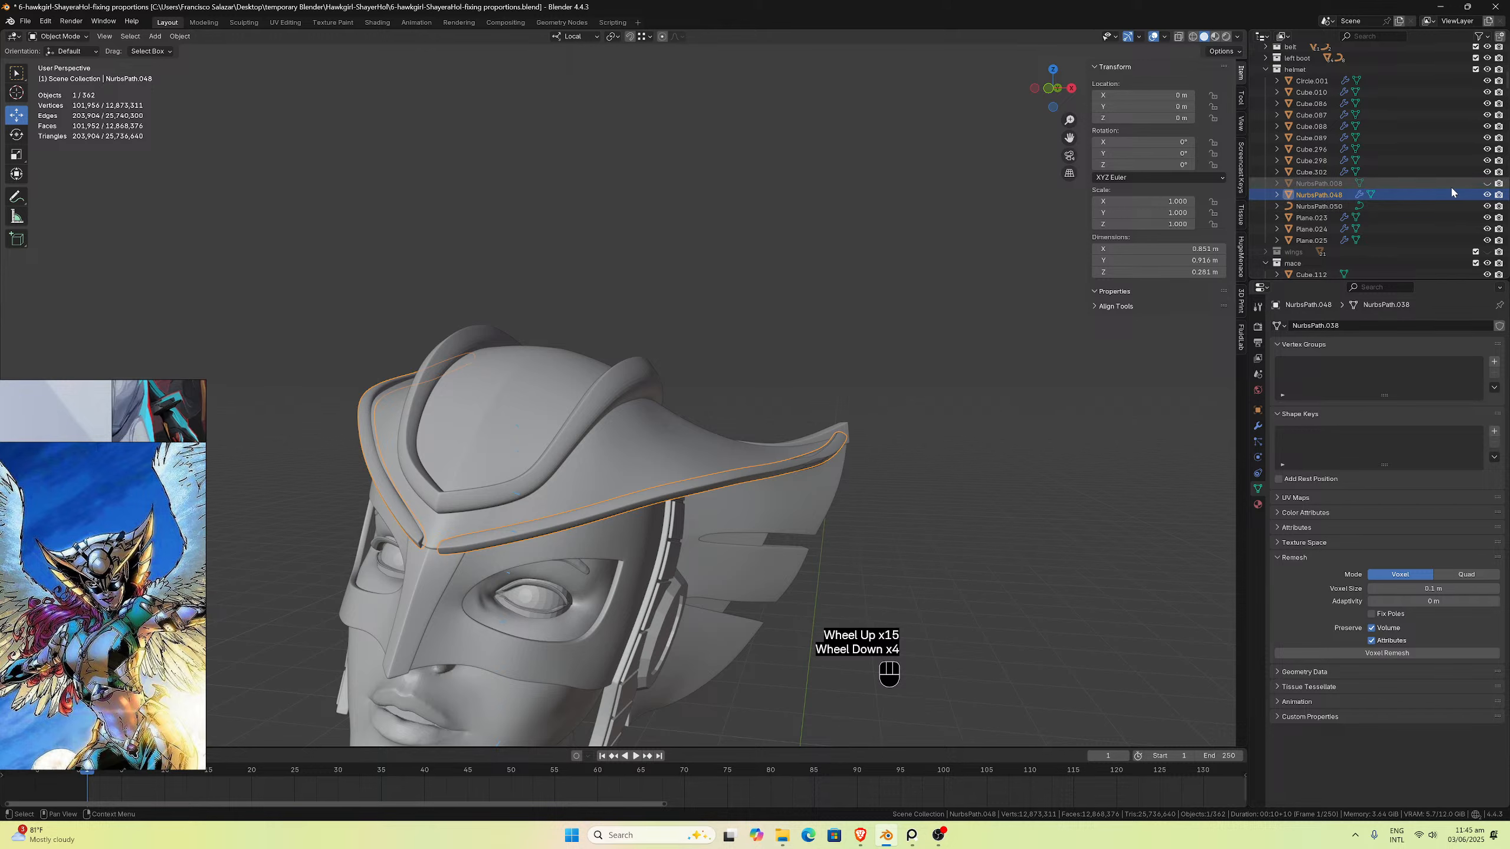
pyautogui.click(1487, 194)
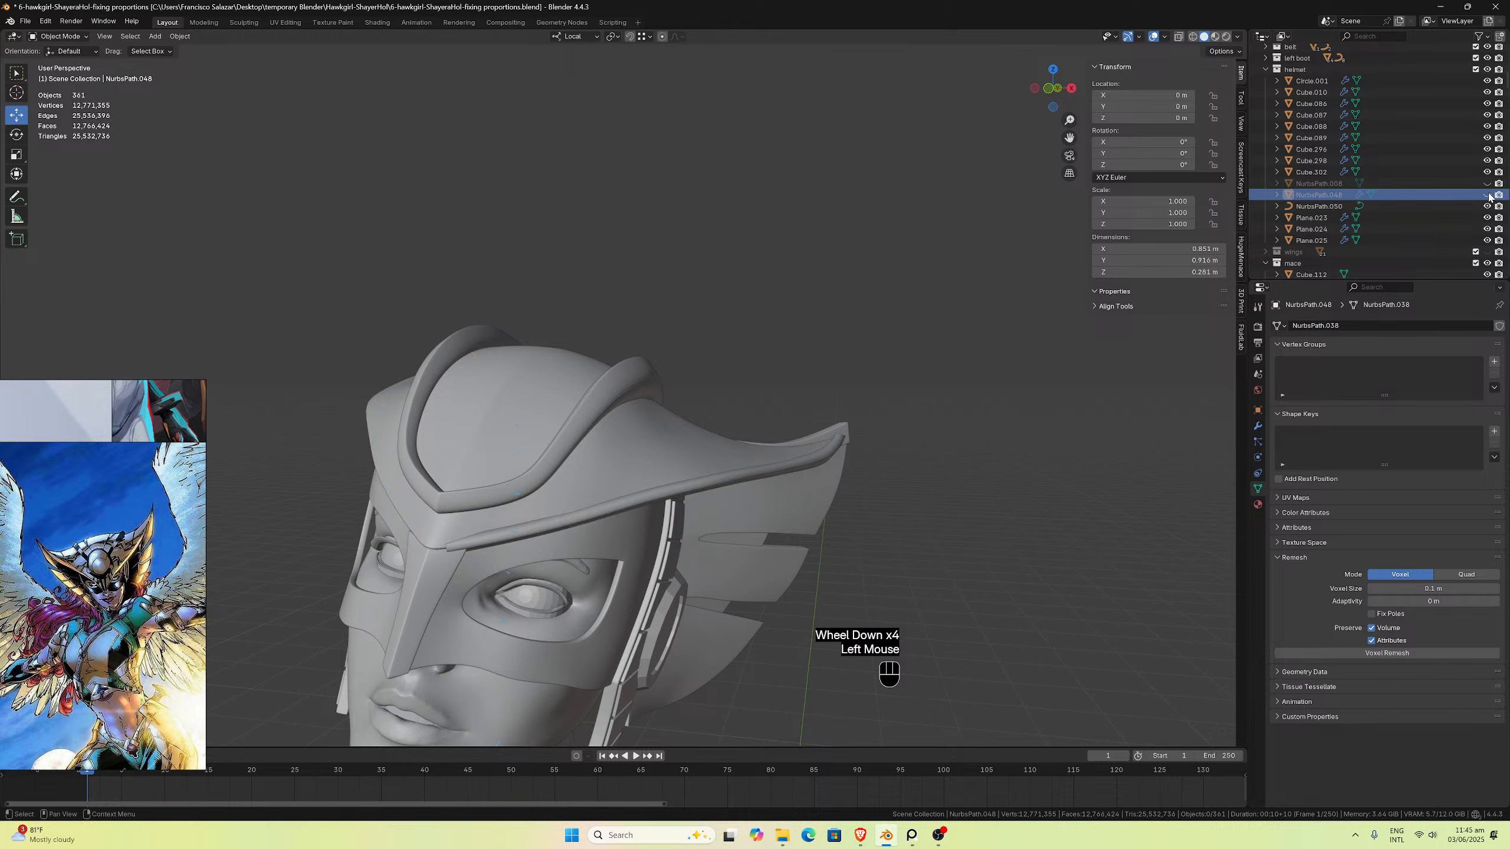
# Step: Compare the old wing trim NurbsPath.048 with the rebuilt one by toggling its visibility, leaving it hidden
pyautogui.moveTo(866, 351); pyautogui.dragTo(882, 351, button='middle')
pyautogui.scroll(2, 882, 351)
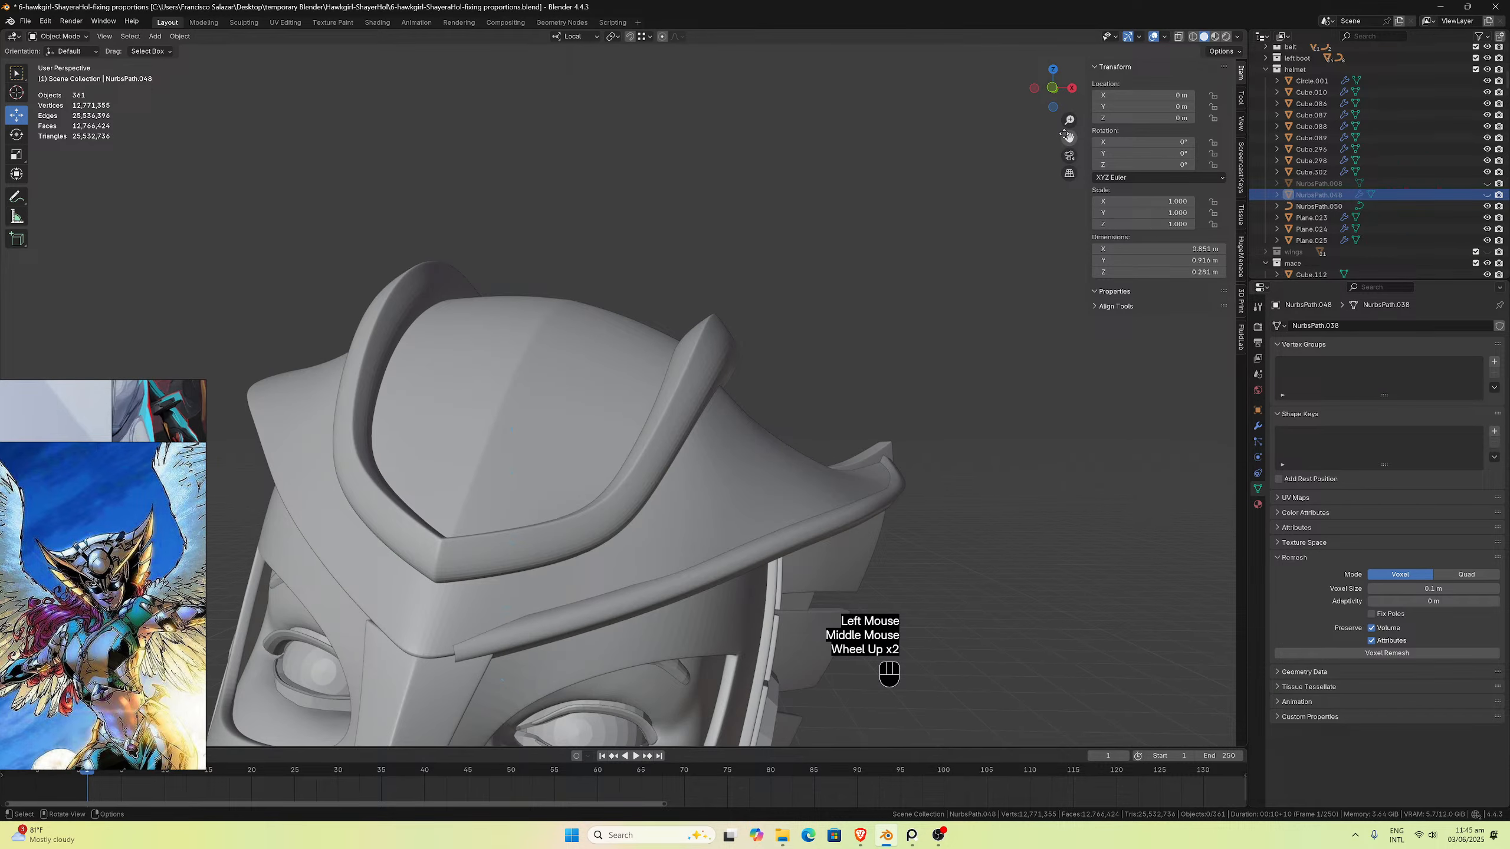
pyautogui.moveTo(1067, 137); pyautogui.dragTo(1259, 114)
pyautogui.moveTo(794, 346); pyautogui.dragTo(771, 340, button='middle')
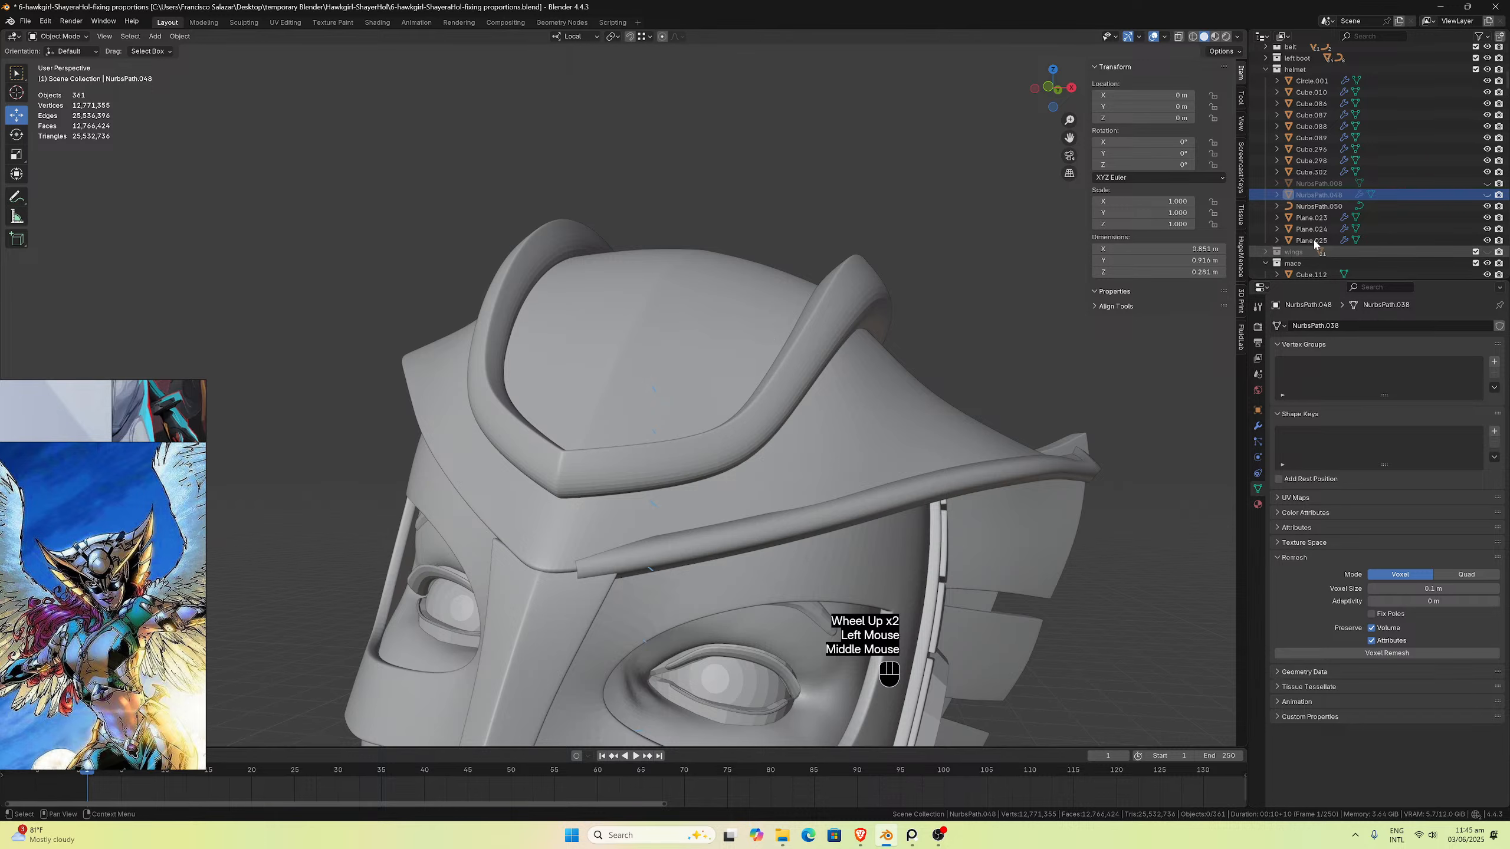
pyautogui.click(1487, 195)
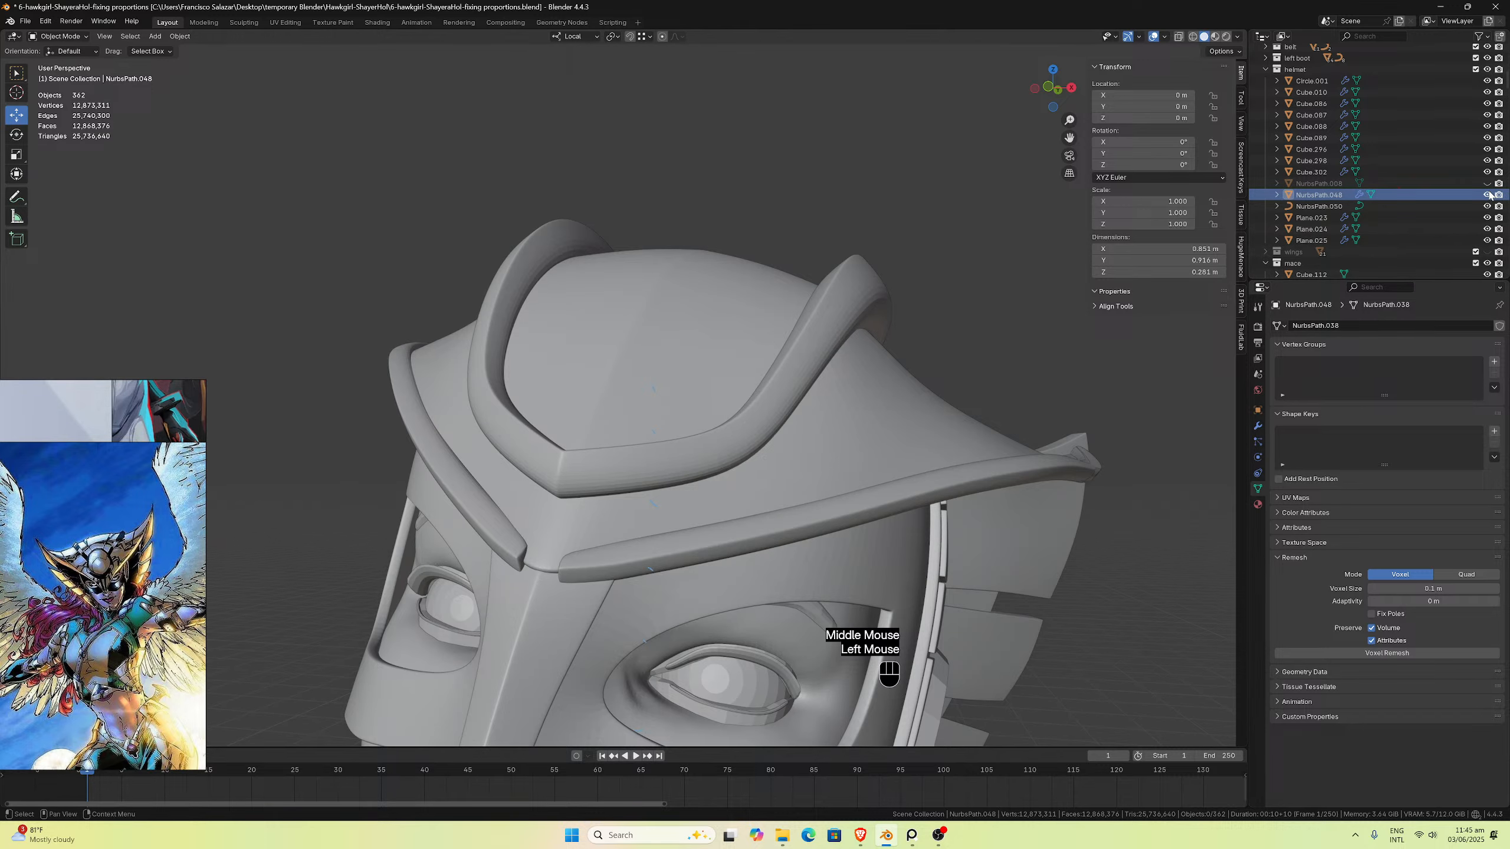
pyautogui.click(1488, 194)
pyautogui.click(1487, 195)
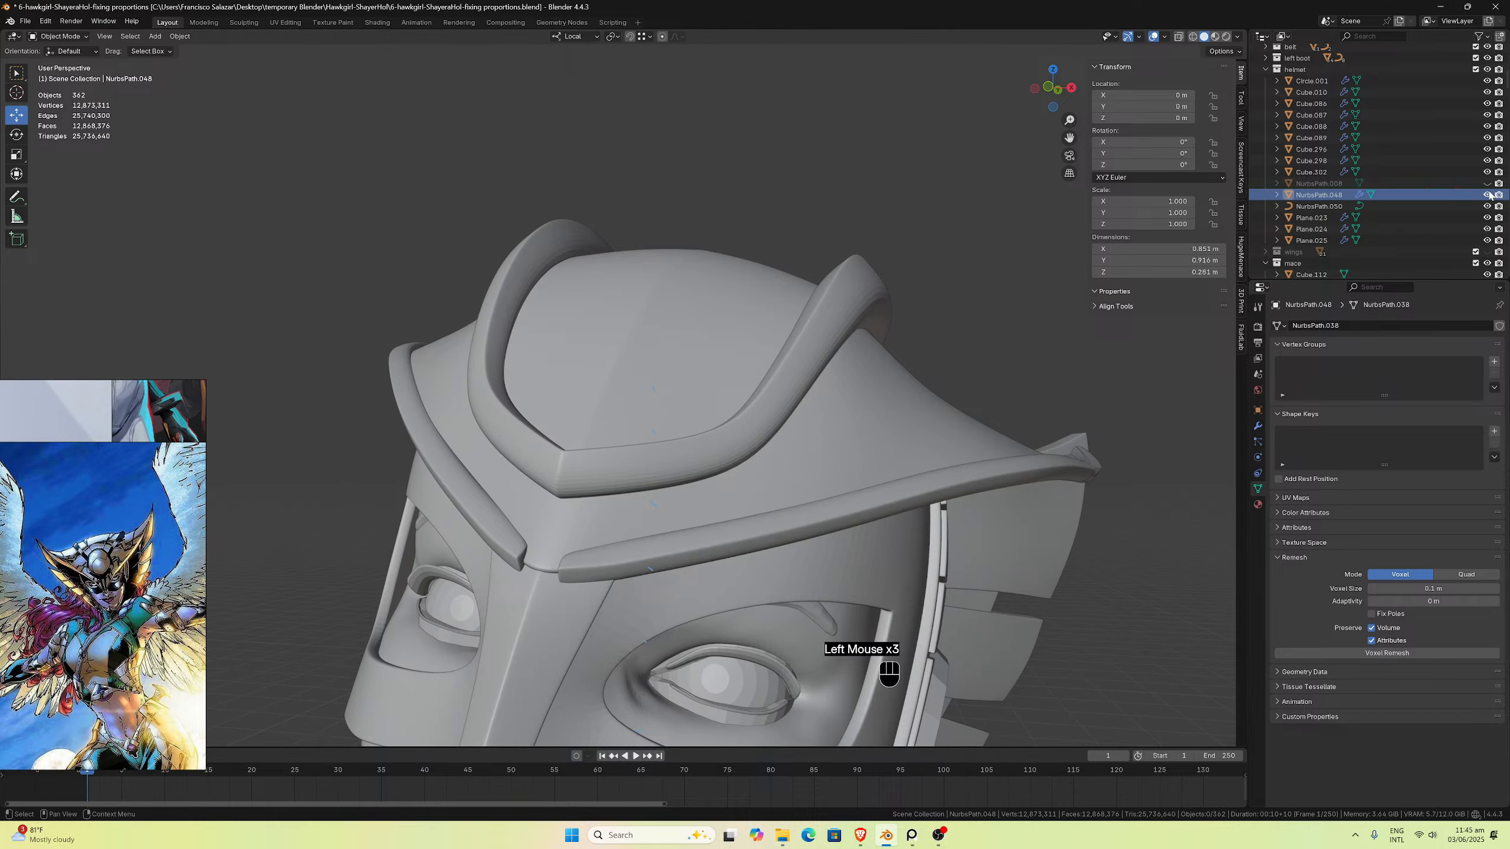
pyautogui.click(1488, 195)
pyautogui.click(1487, 195)
pyautogui.click(1487, 195)
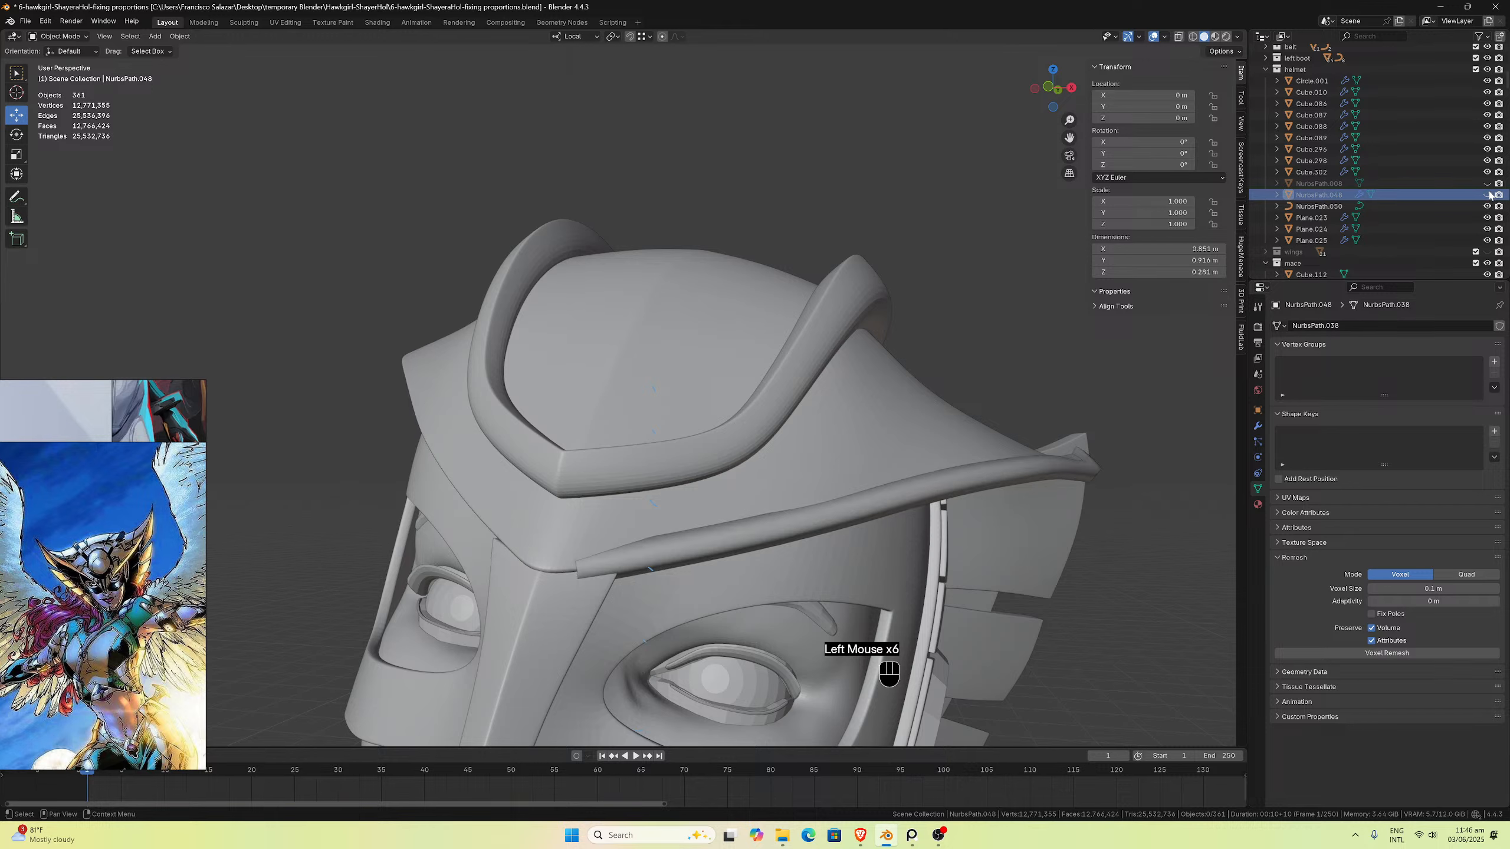
# Step: Show and hide the old wing trim once more, and select the rebuilt trim curve NurbsPath.050
pyautogui.click(1488, 195)
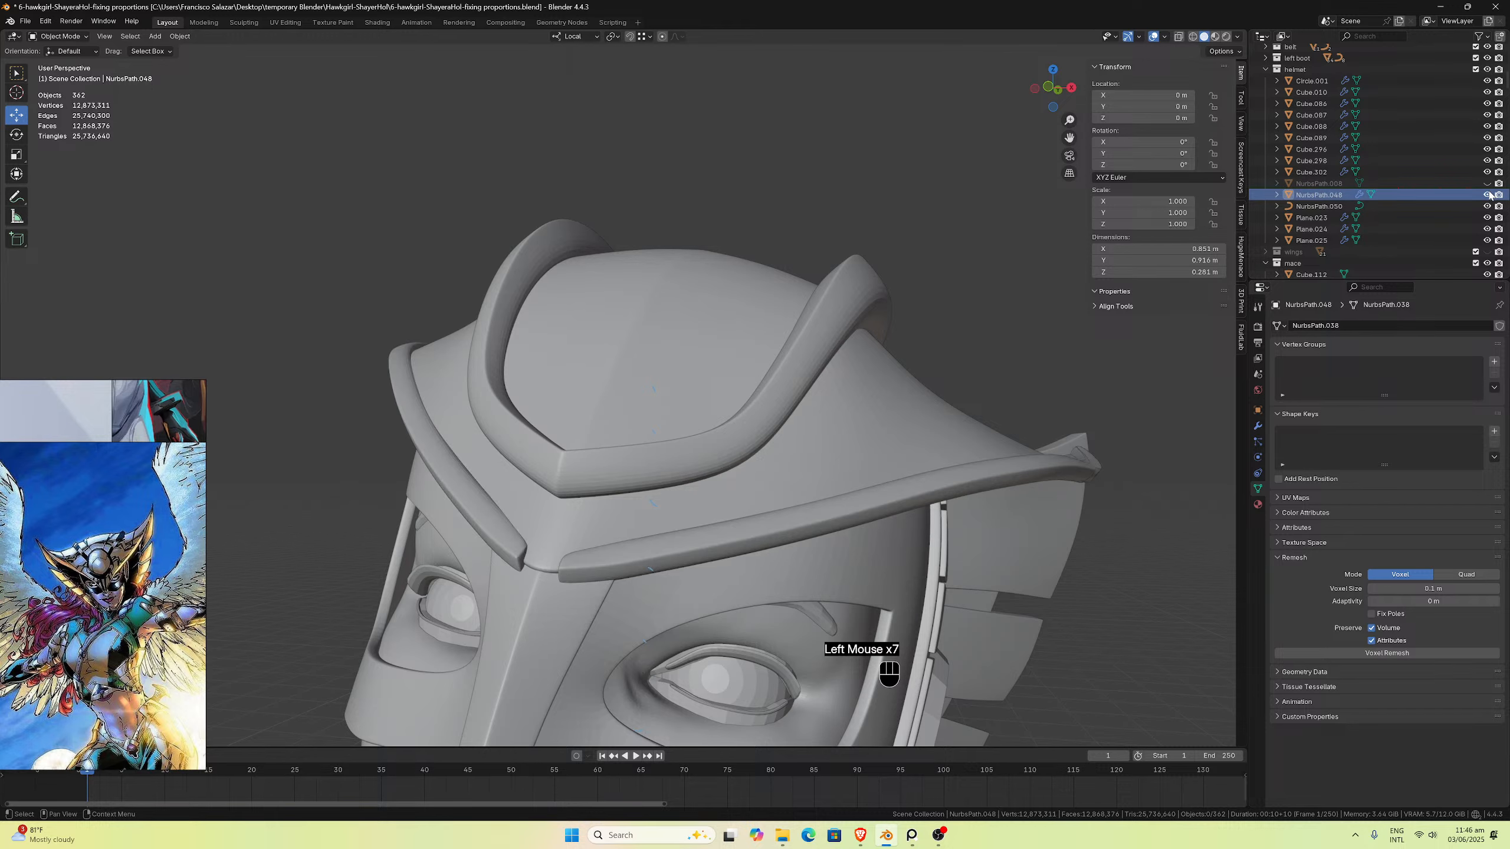
pyautogui.click(1487, 194)
pyautogui.click(668, 545)
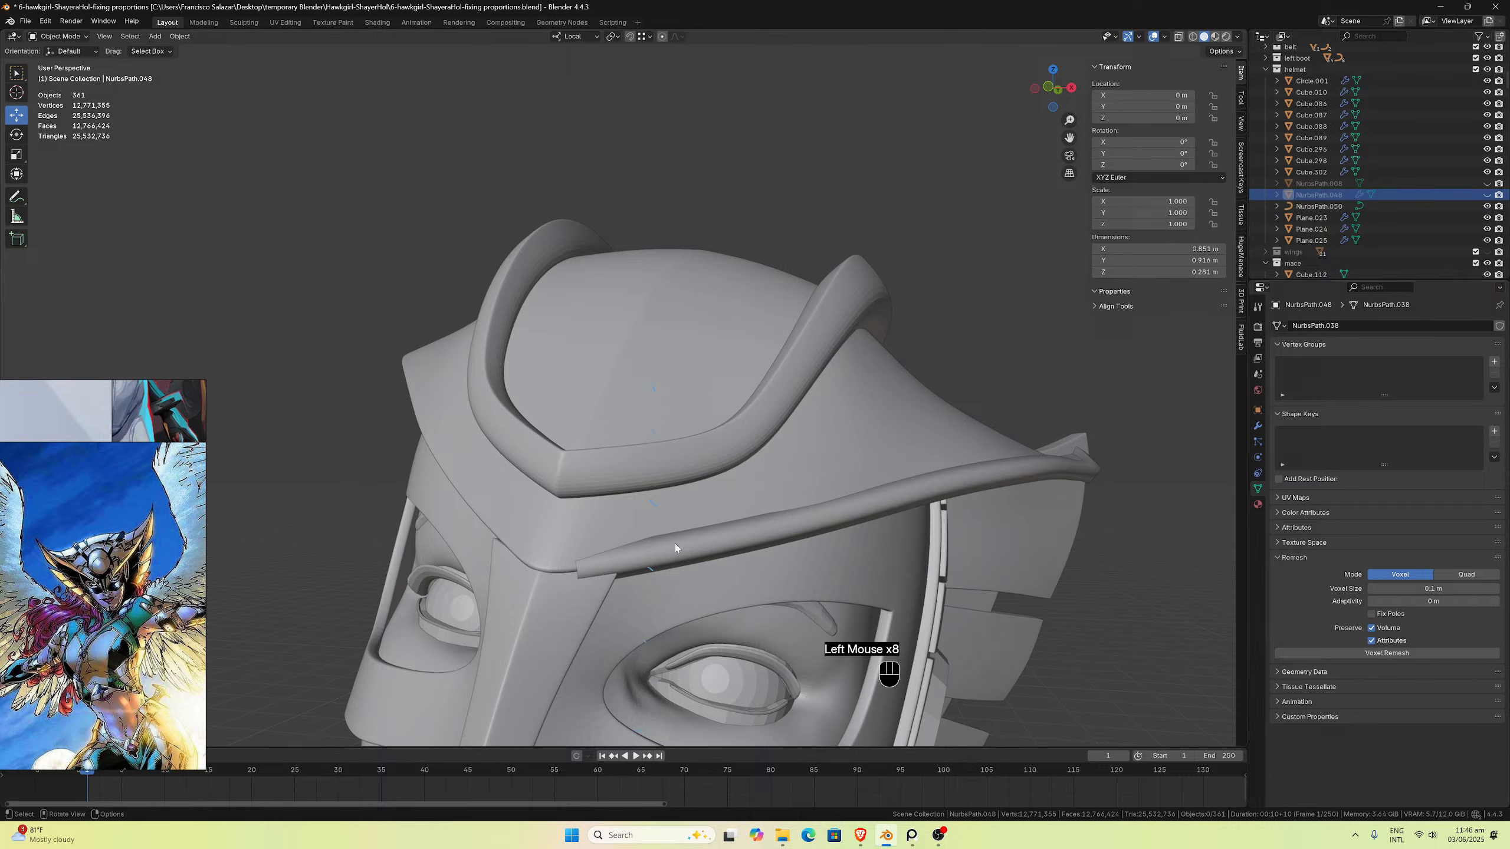
pyautogui.moveTo(665, 545)
pyautogui.mouseDown(button='middle')
pyautogui.moveTo(689, 537)
pyautogui.moveTo(663, 555)
pyautogui.moveTo(659, 536)
pyautogui.mouseUp(button='middle')
pyautogui.scroll(2, 681, 541)
pyautogui.scroll(-1, 646, 559)
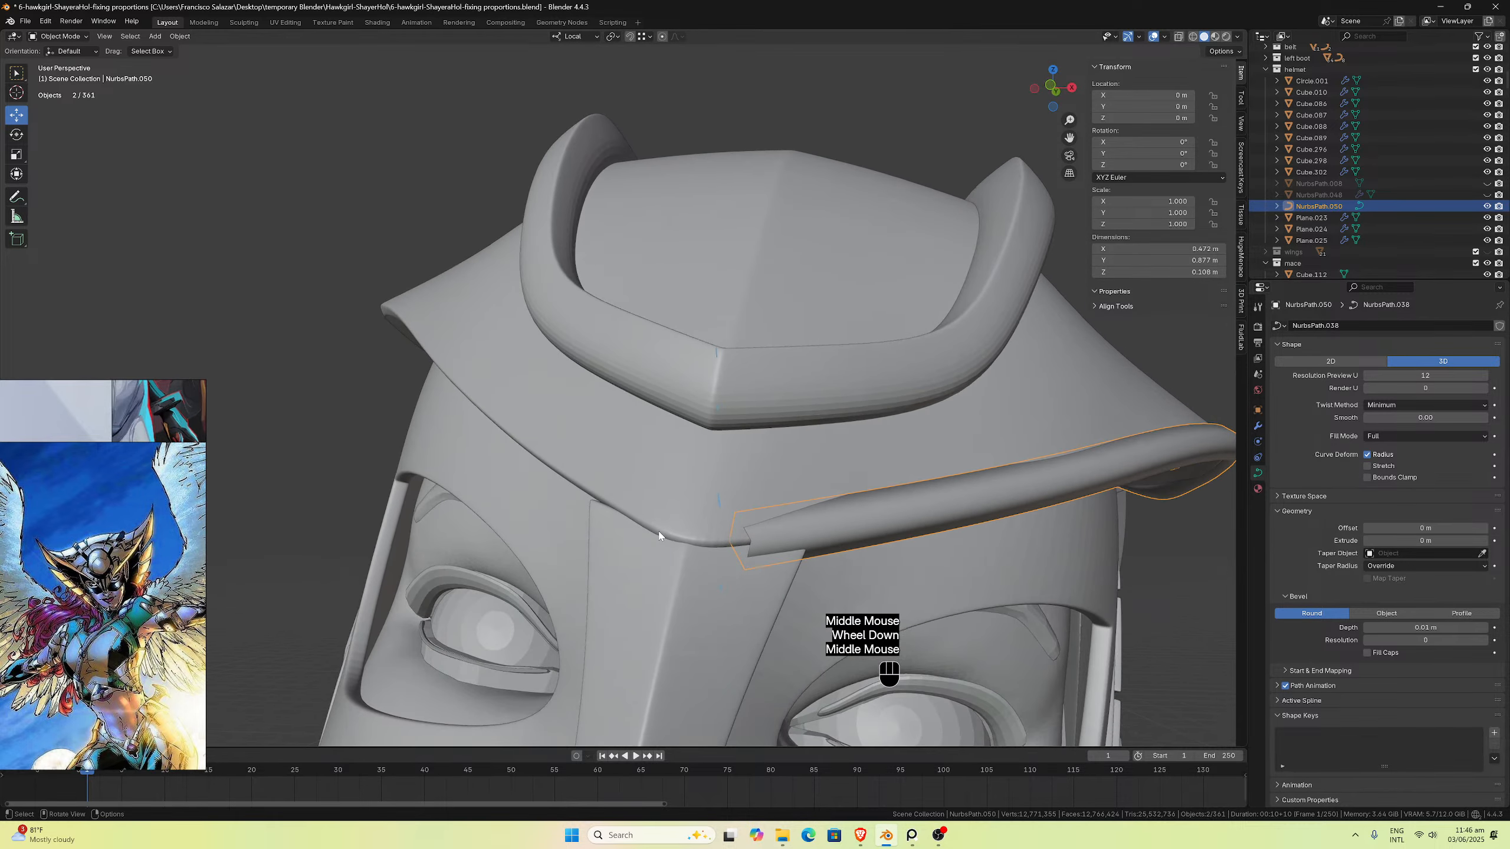
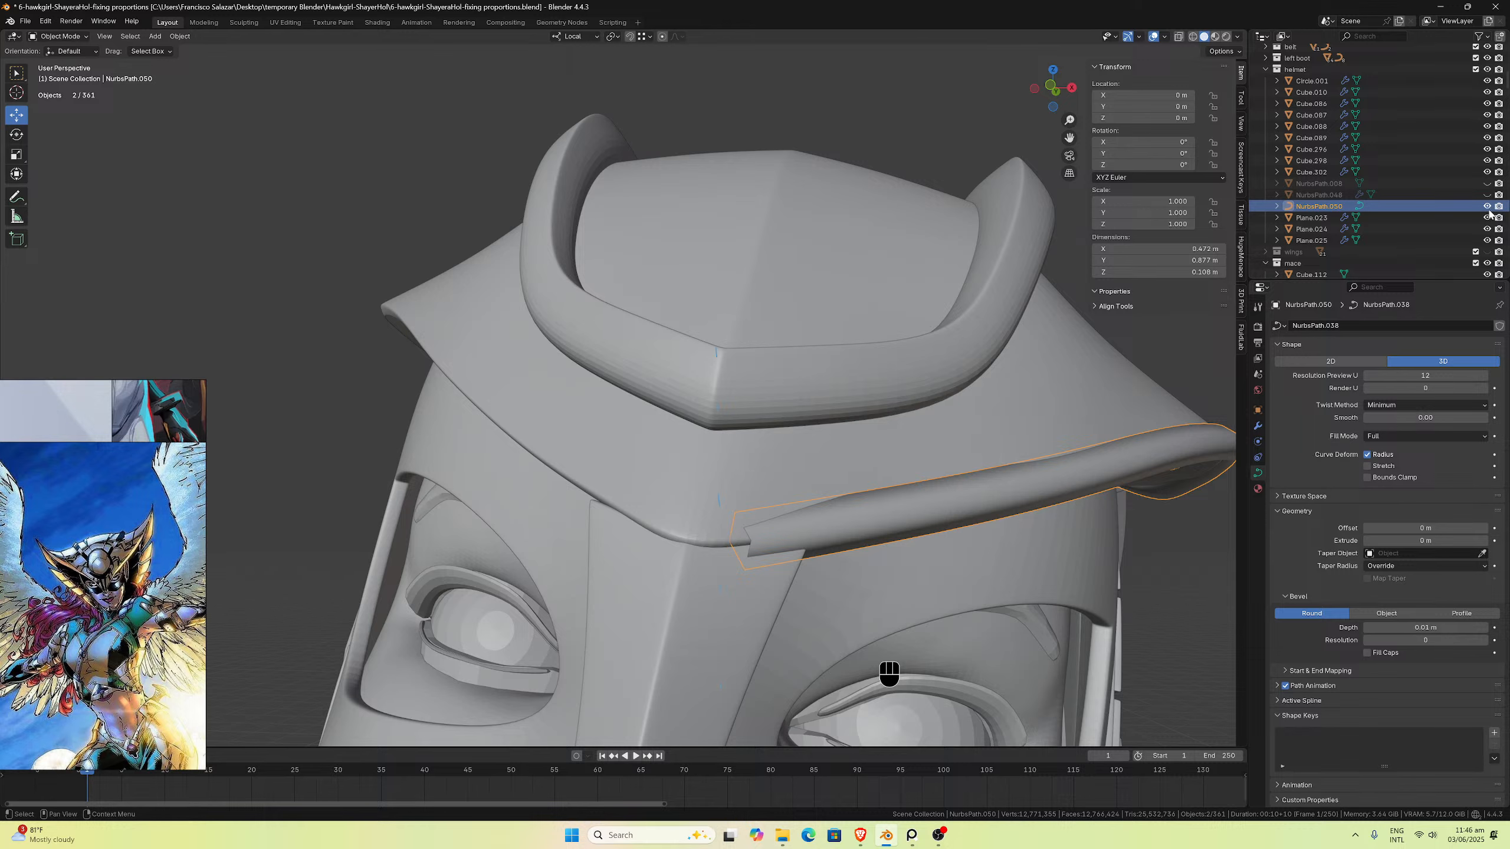
# Step: Examine how the rebuilt trim curve follows the front wing from both sides of the helmet
pyautogui.click(1258, 475)
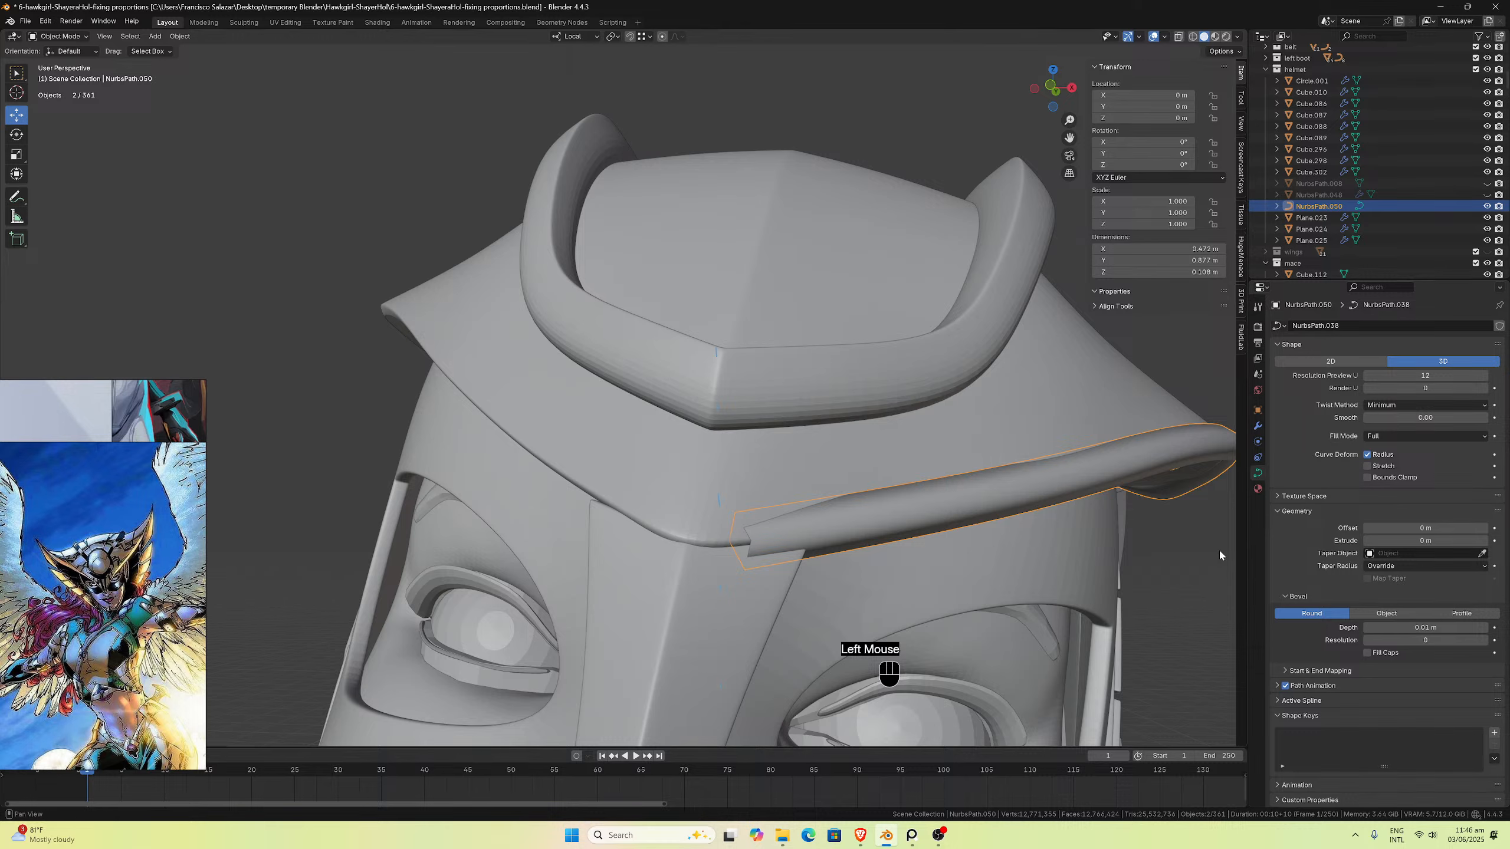
pyautogui.moveTo(1218, 548); pyautogui.dragTo(1135, 479, button='middle')
pyautogui.scroll(-2, 1117, 481)
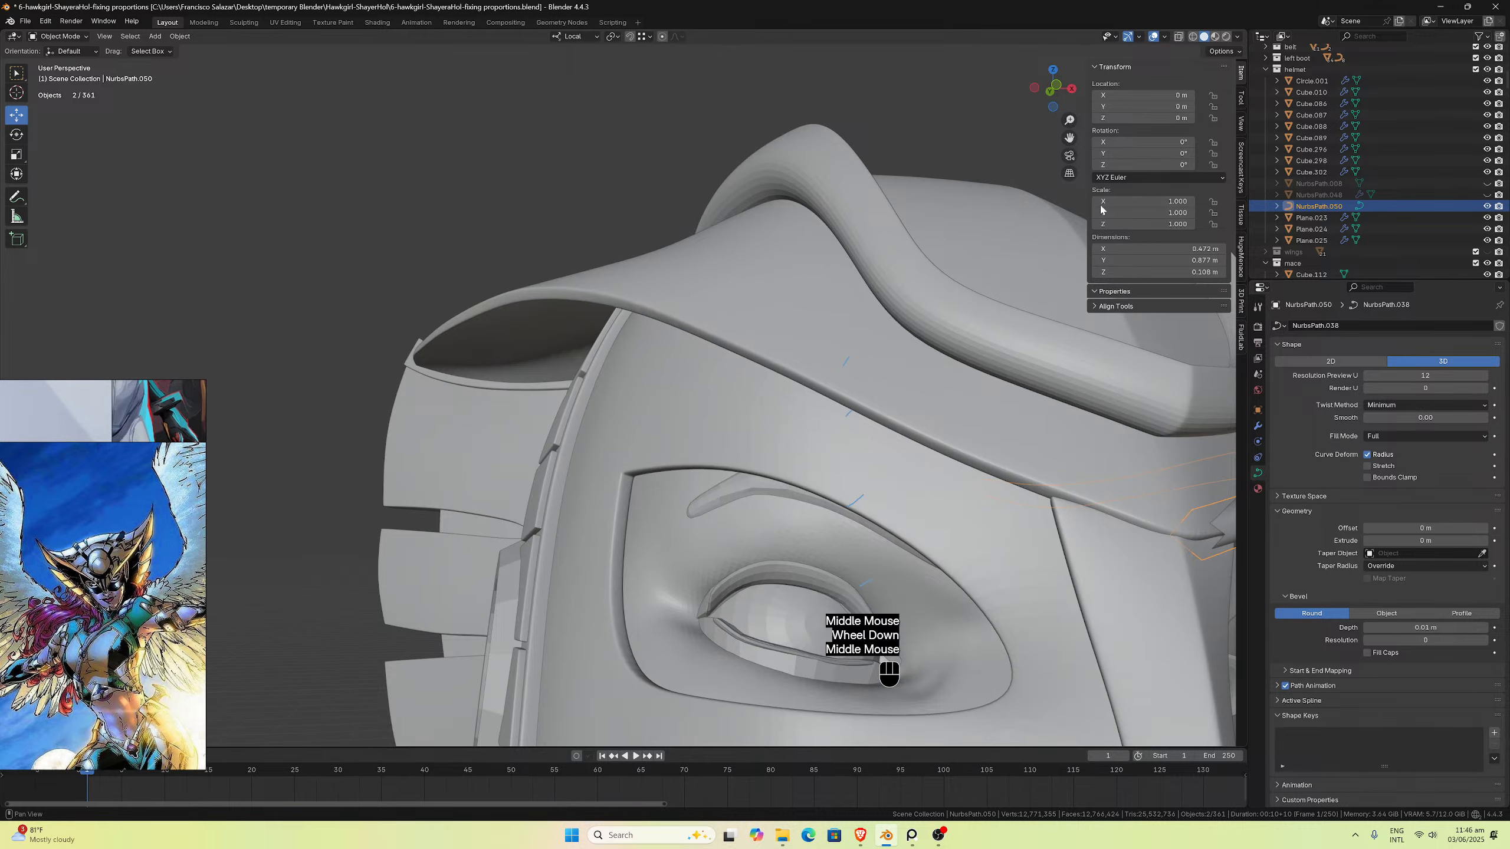
pyautogui.moveTo(1069, 137); pyautogui.dragTo(535, 134)
pyautogui.moveTo(1022, 211); pyautogui.dragTo(728, 399, button='middle')
pyautogui.rightClick(397, 539)
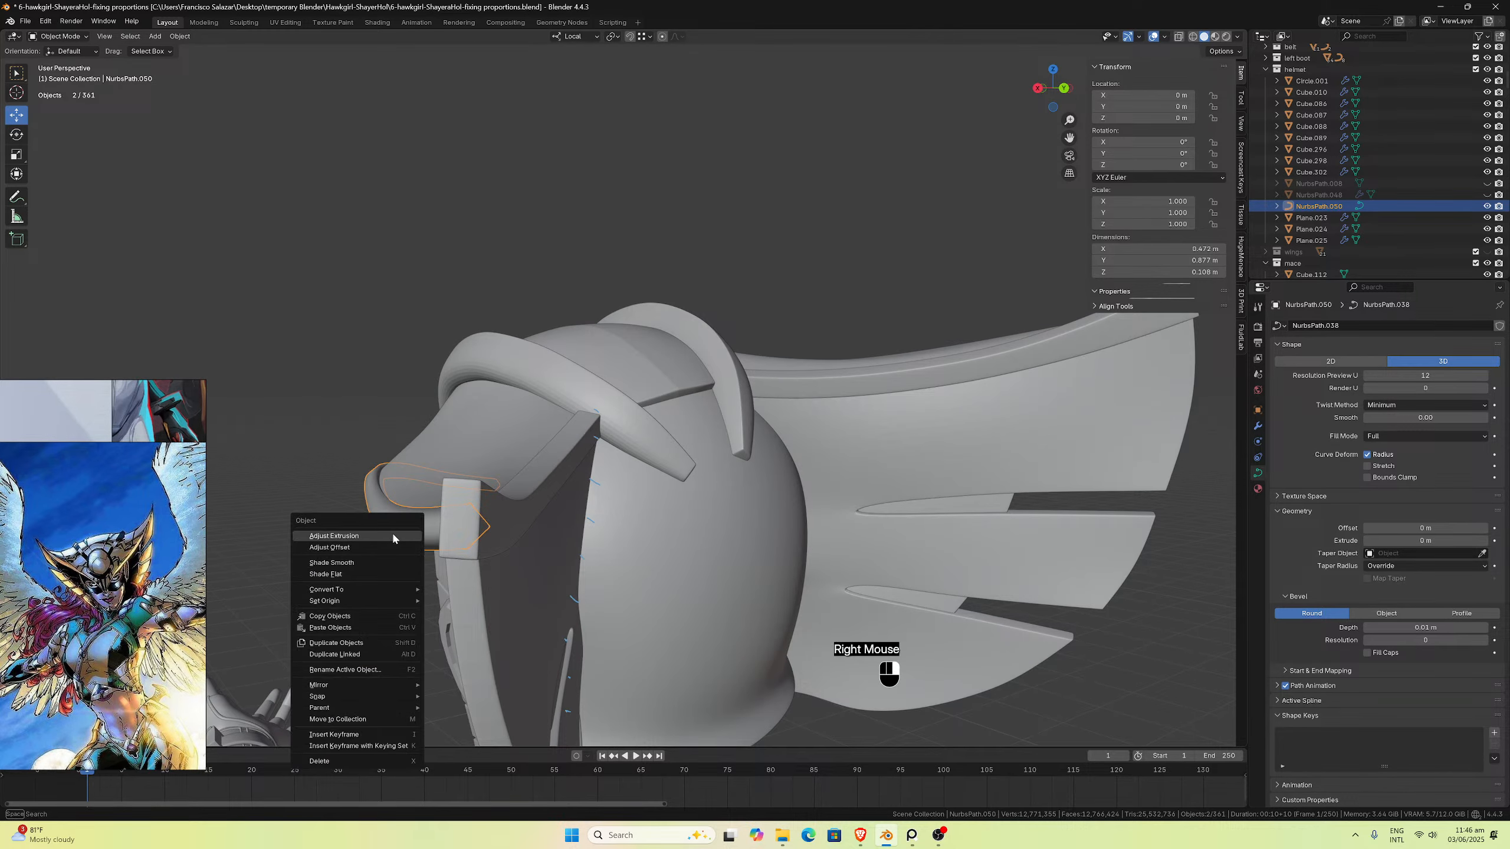
pyautogui.rightClick(368, 501)
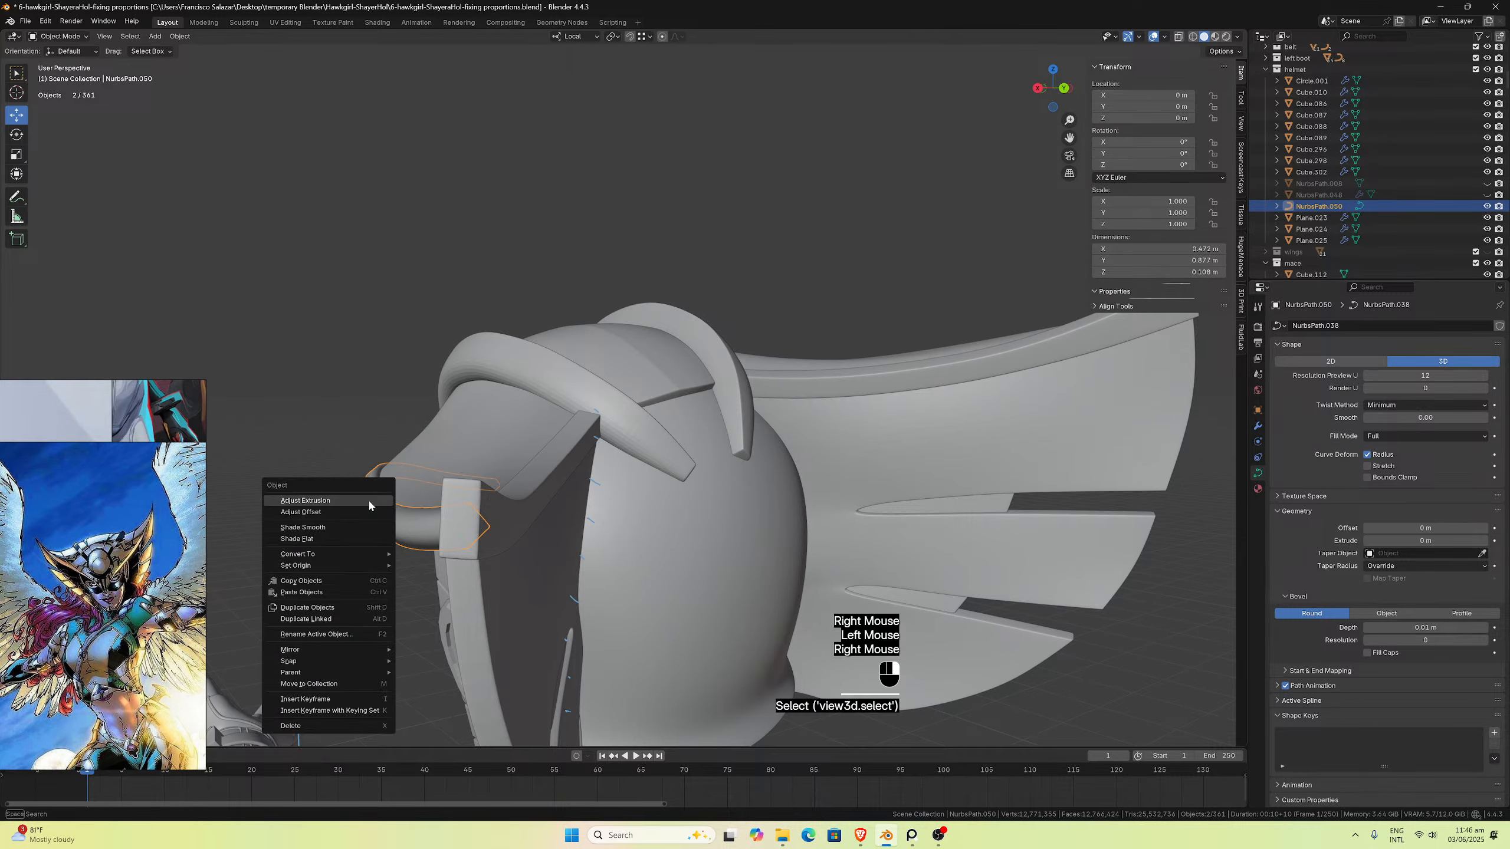
pyautogui.click(344, 530)
pyautogui.moveTo(343, 532); pyautogui.dragTo(843, 467, button='middle')
pyautogui.scroll(-1, 850, 509)
# Step: Duplicate the rebuilt trim curve in place and move the copy to the backup collection
pyautogui.hotkey('shift', 'd')
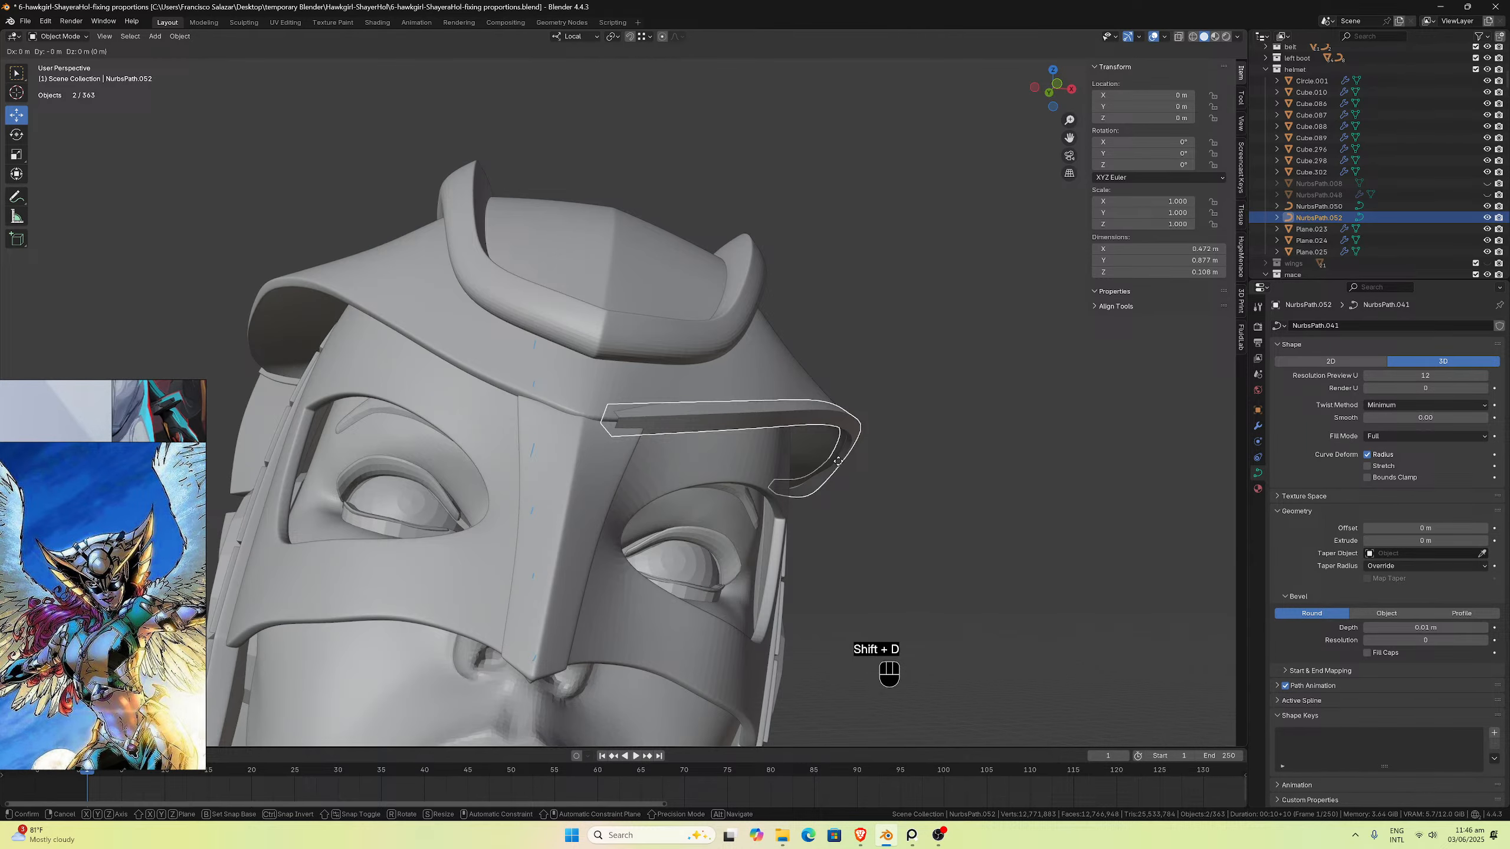
pyautogui.press('Escape')
pyautogui.press('m')
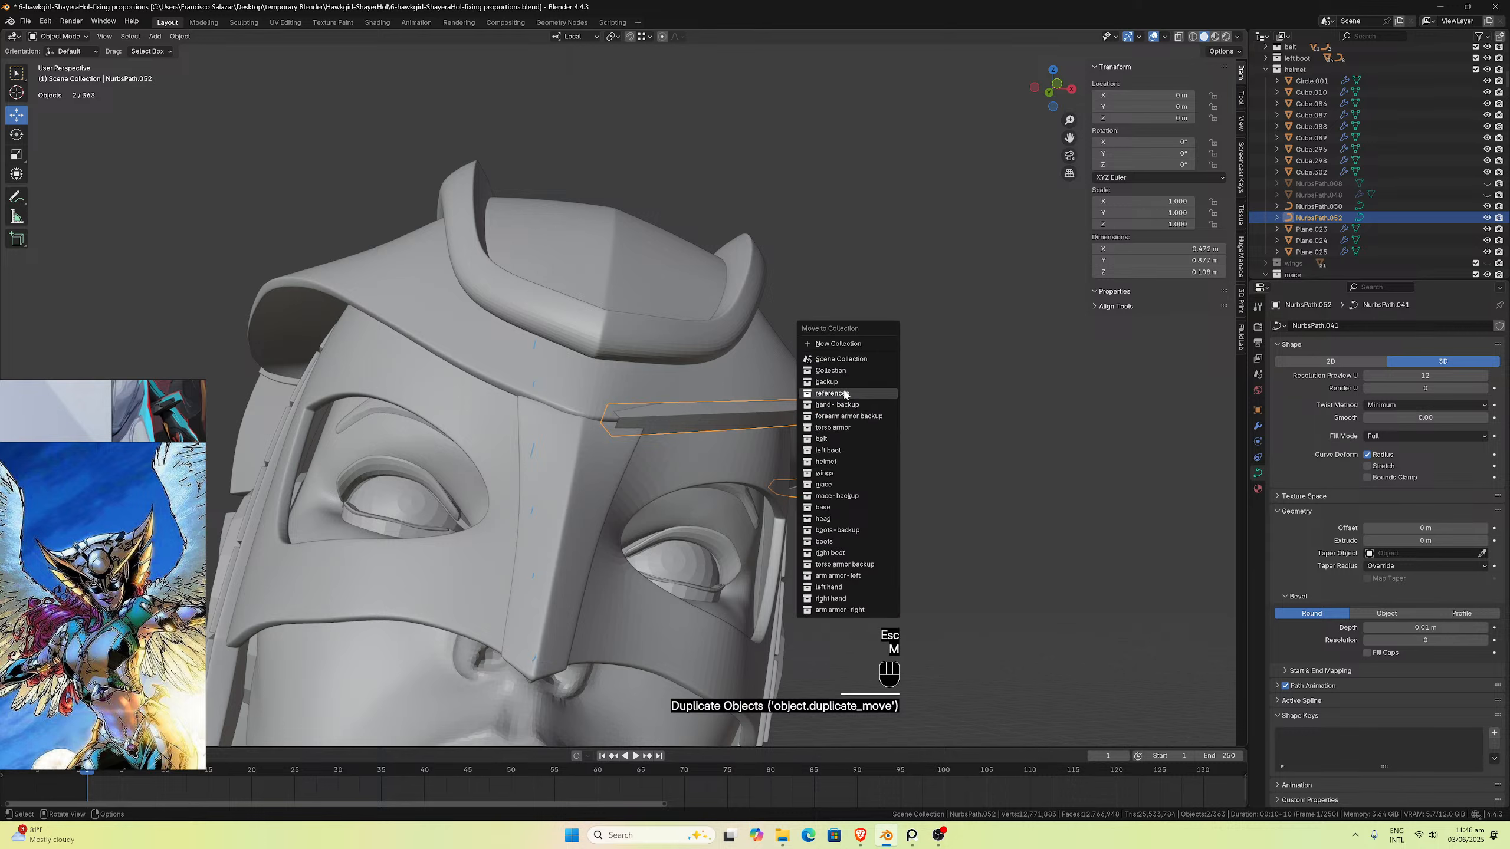
pyautogui.click(827, 381)
# Step: Select the original rebuilt trim curve, NurbsPath.050, and convert it to a mesh
pyautogui.click(772, 422)
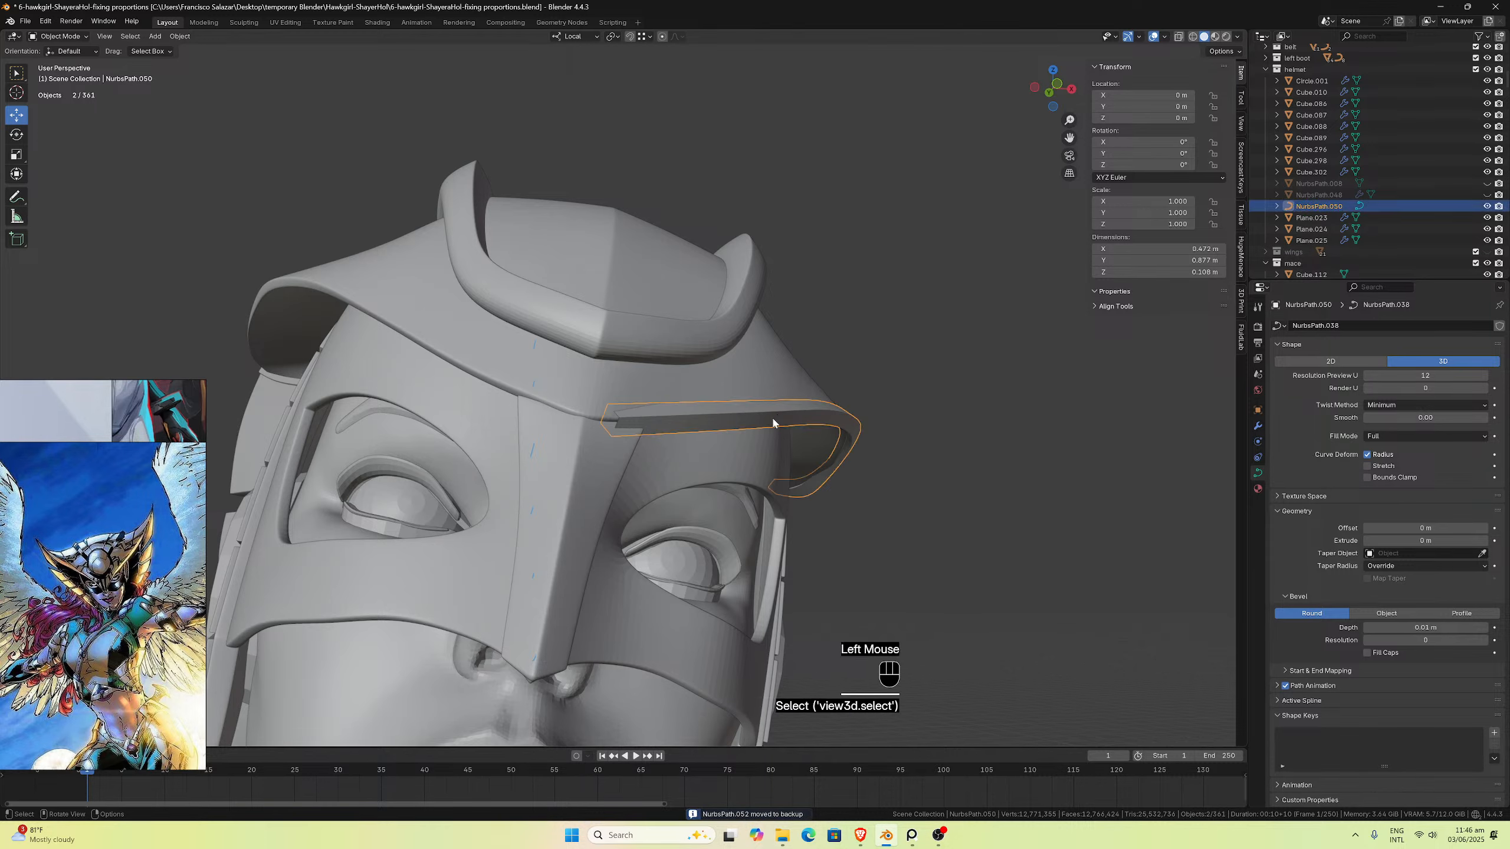
pyautogui.click(66, 37)
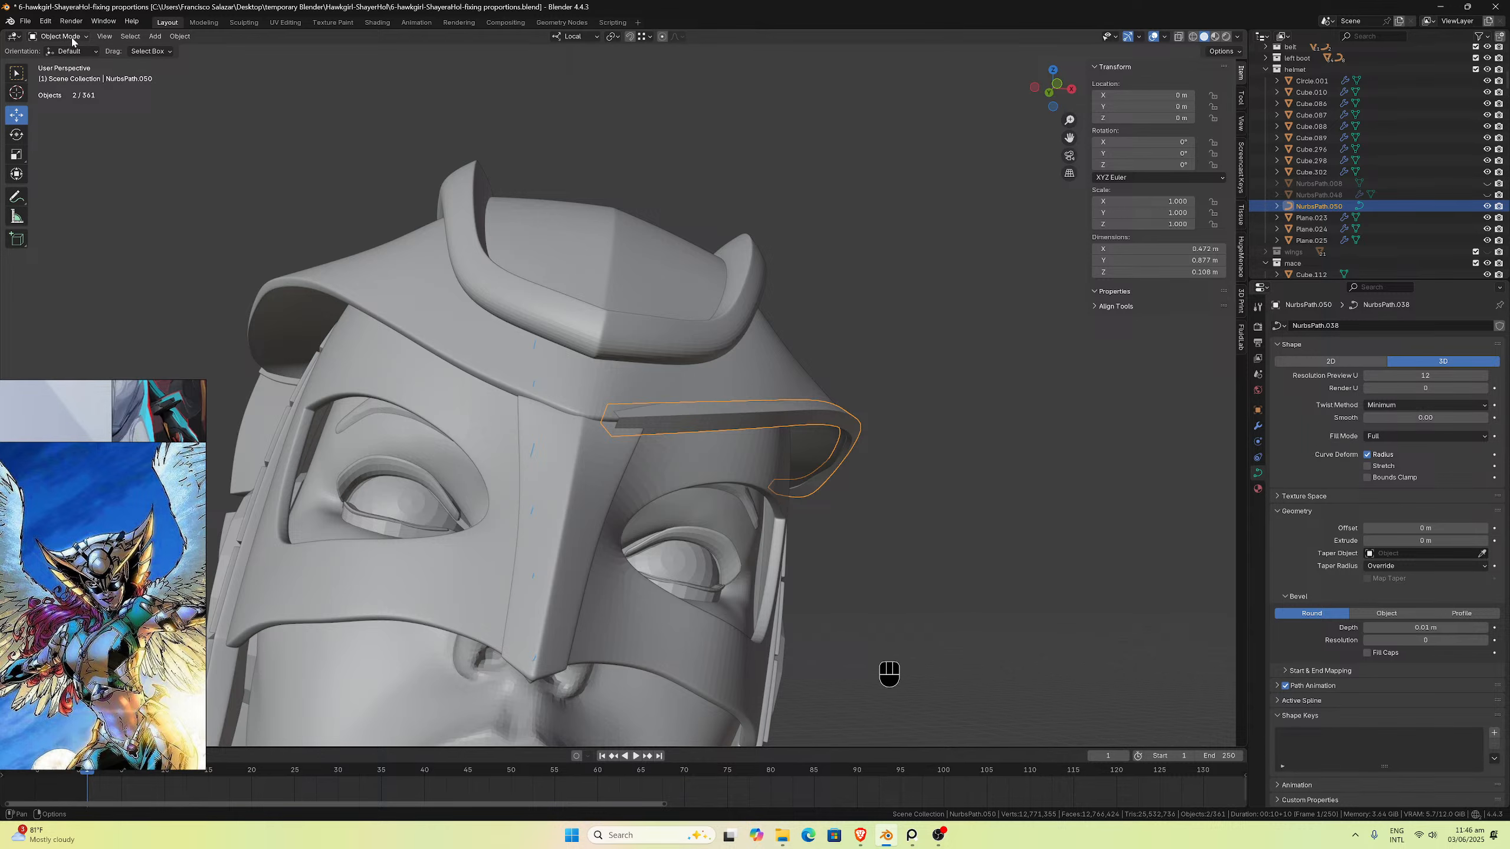
pyautogui.click(104, 37)
pyautogui.moveTo(179, 36)
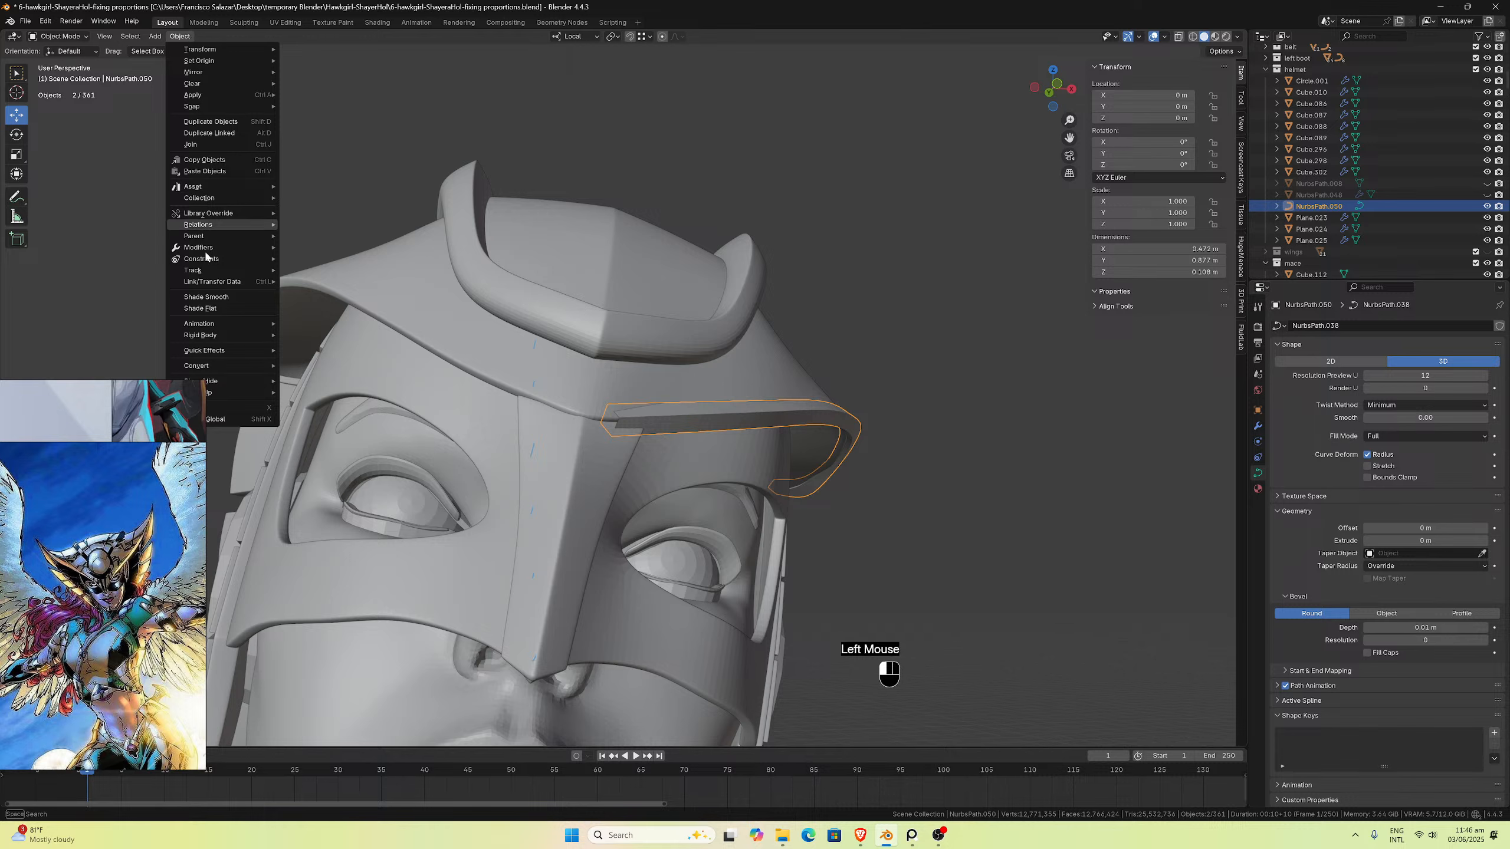
pyautogui.moveTo(222, 368)
pyautogui.click(306, 365)
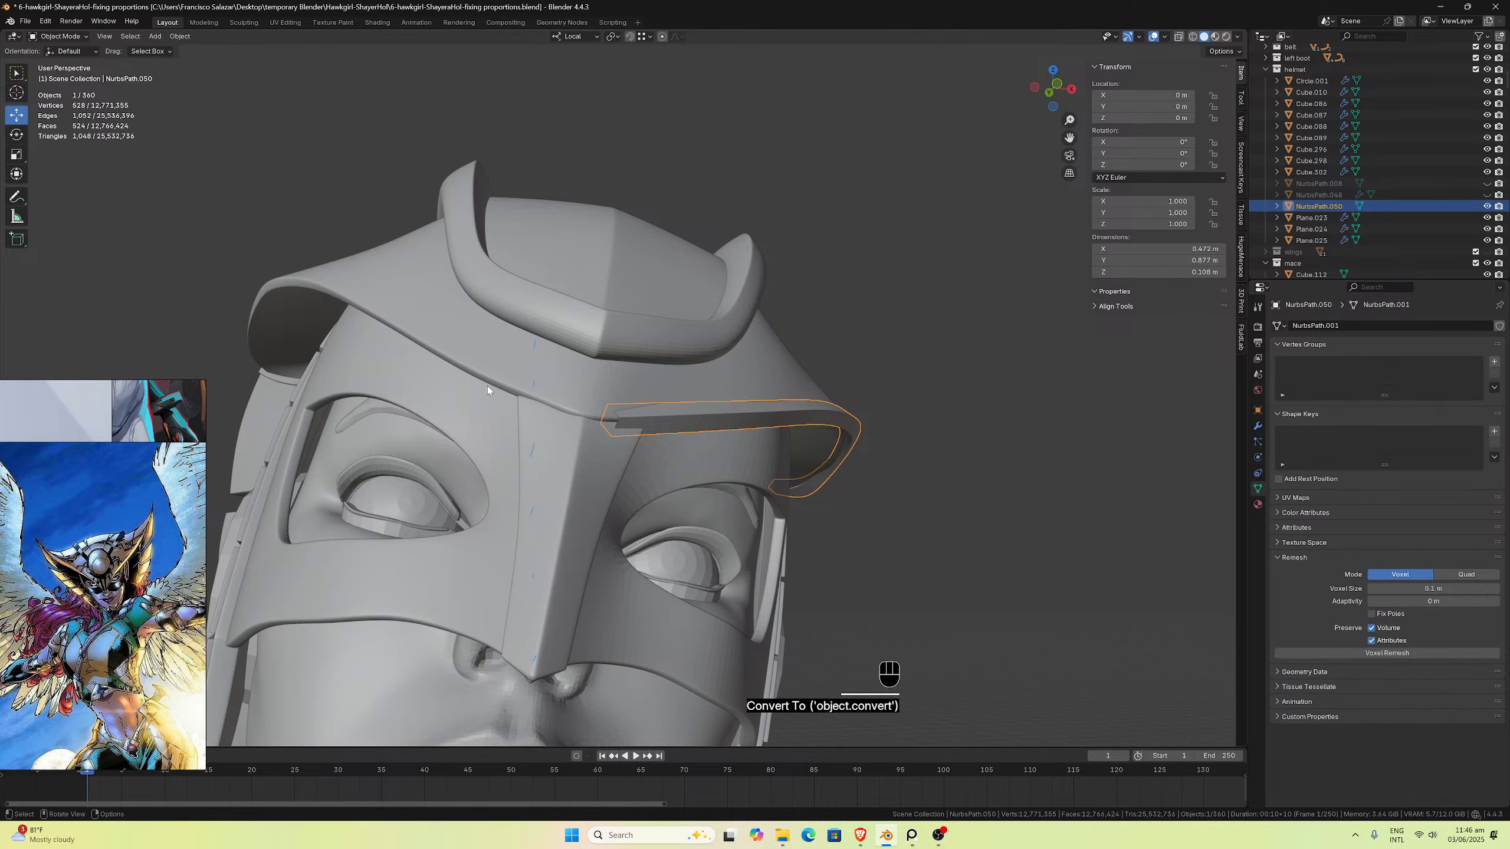
pyautogui.click(831, 428)
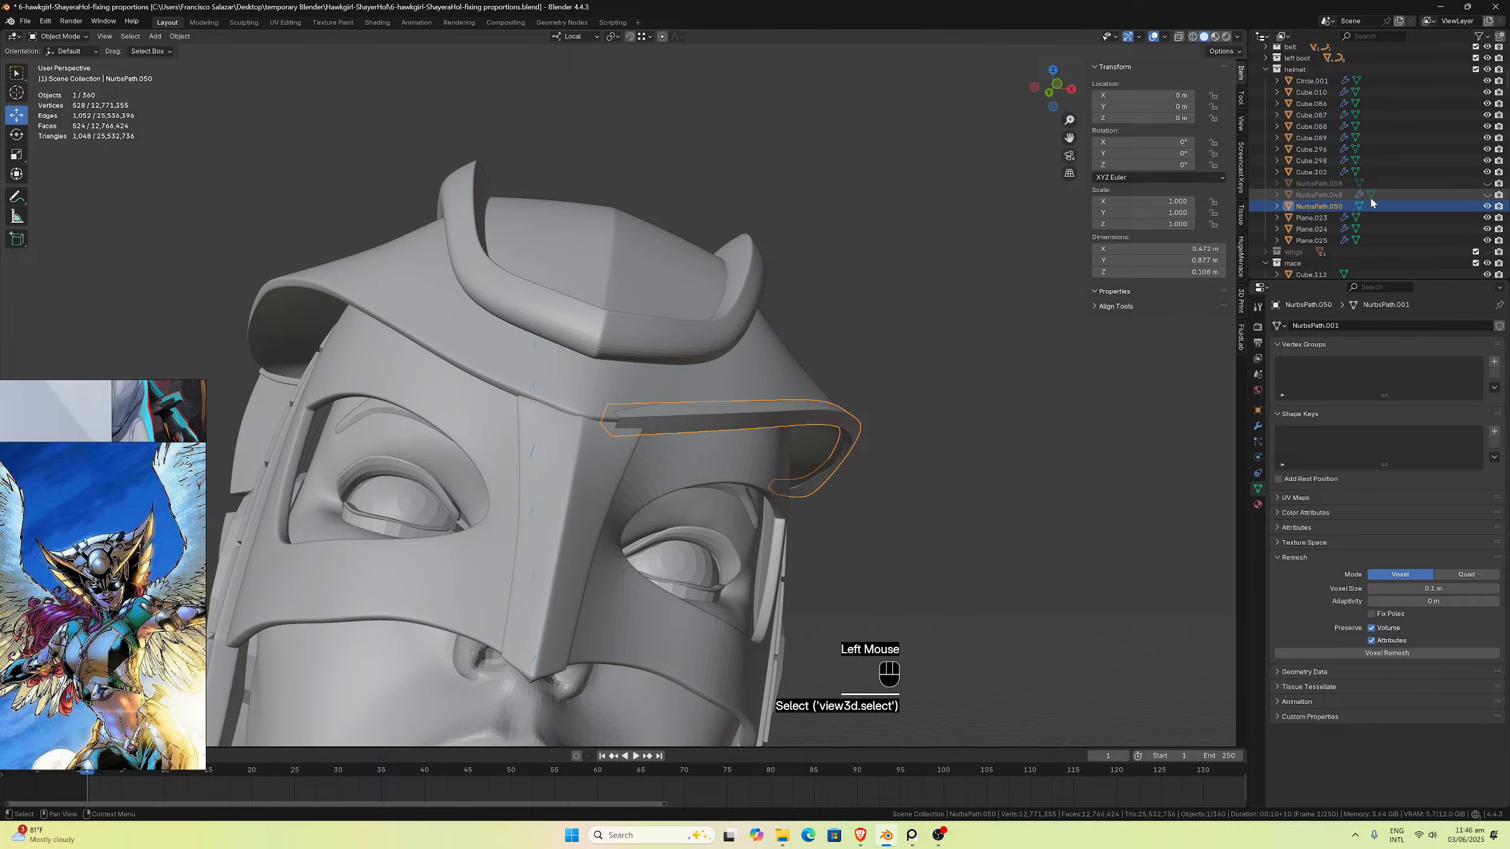
# Step: Show the old trim NurbsPath.048, copy its modifiers onto the converted trim NurbsPath.050, and hide the old trim again
pyautogui.click(1485, 195)
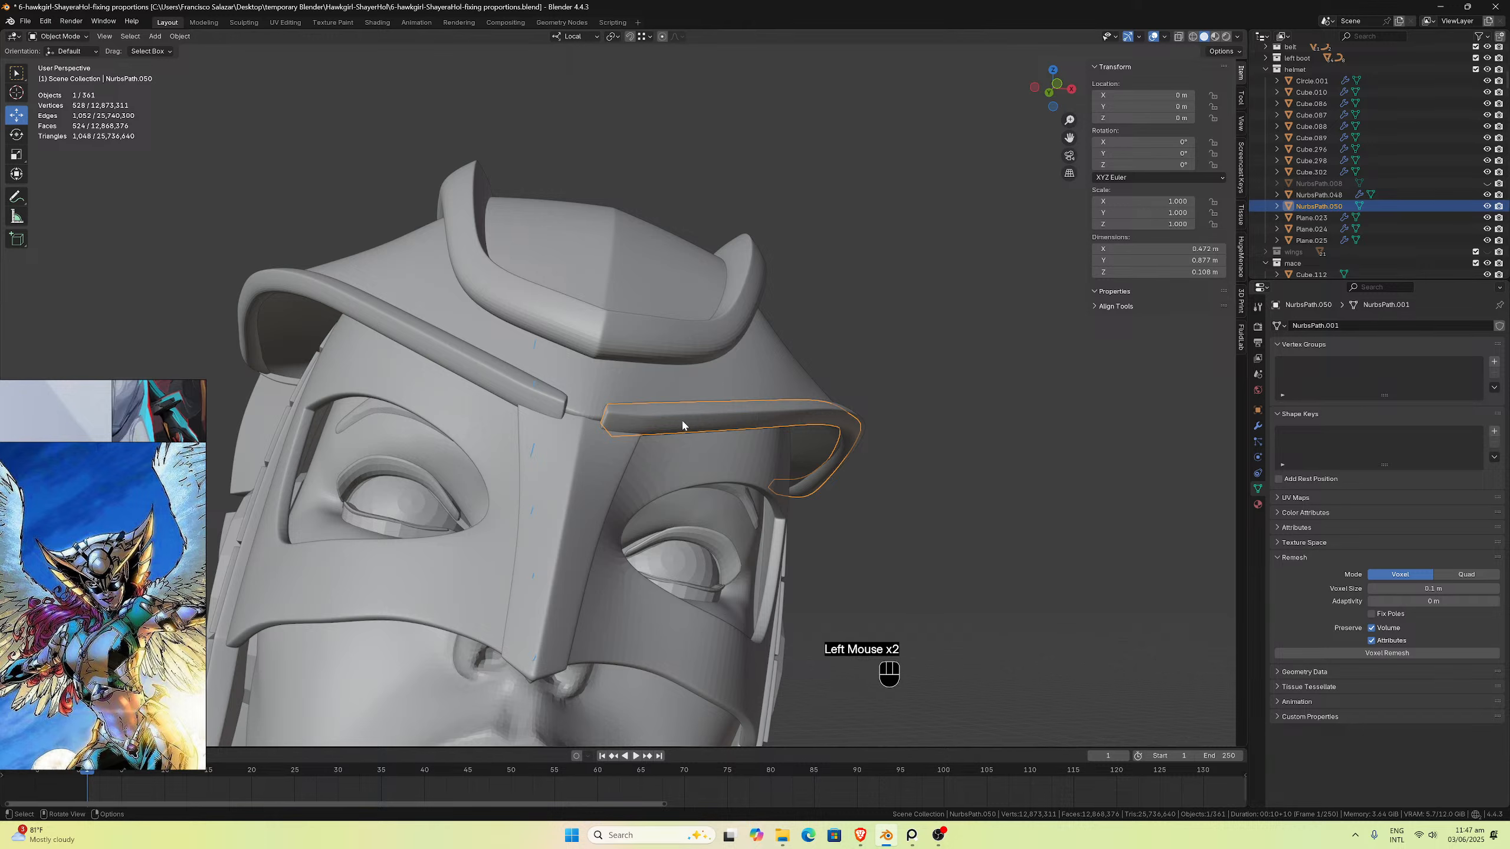
pyautogui.keyDown('super'); pyautogui.click(538, 402); pyautogui.keyUp('super')
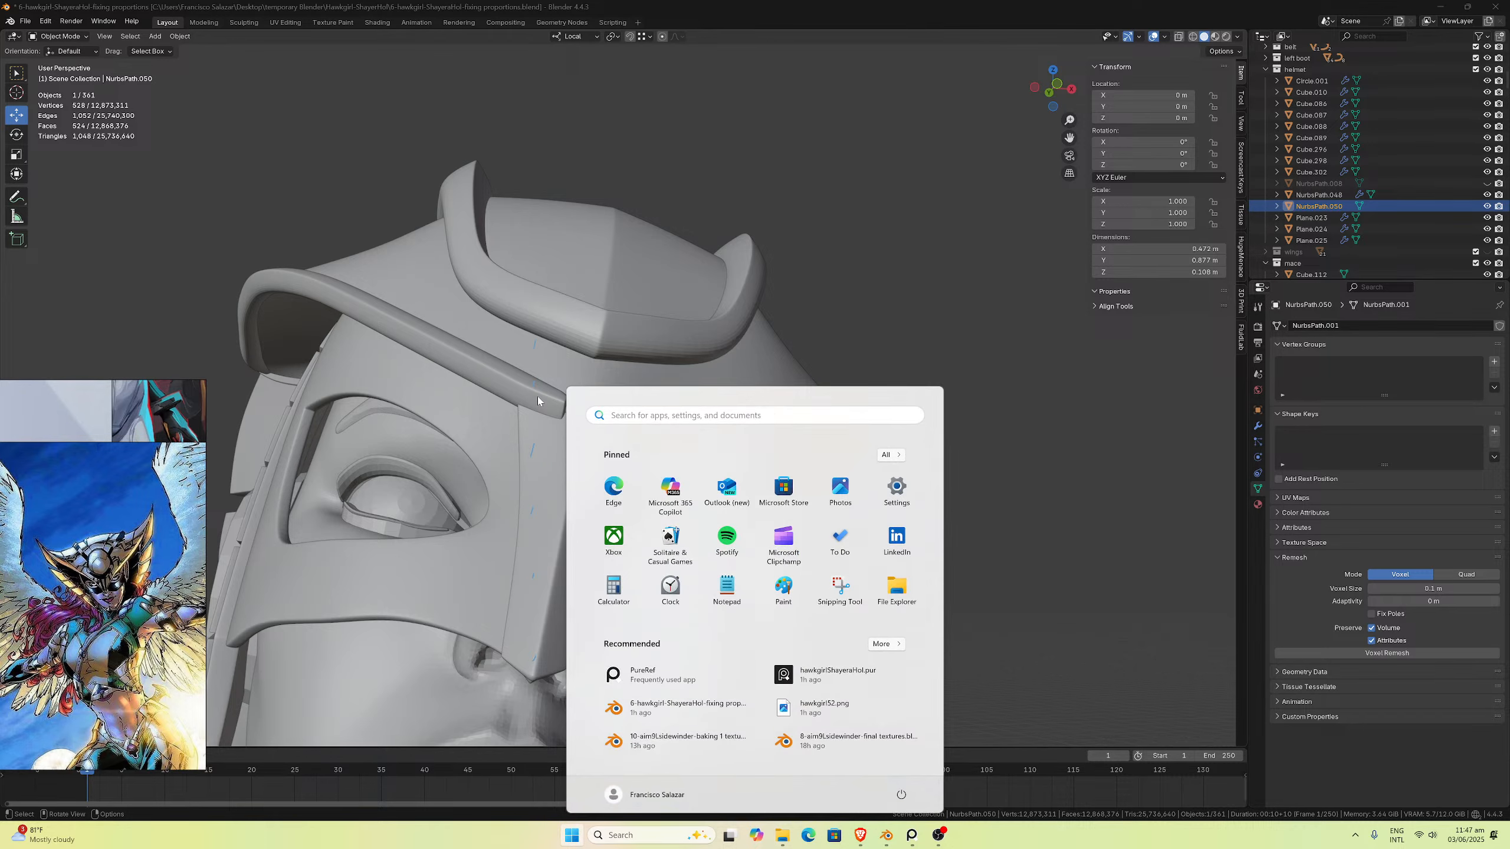
pyautogui.press('super')
pyautogui.keyDown('shift'); pyautogui.click(538, 403); pyautogui.keyUp('shift')
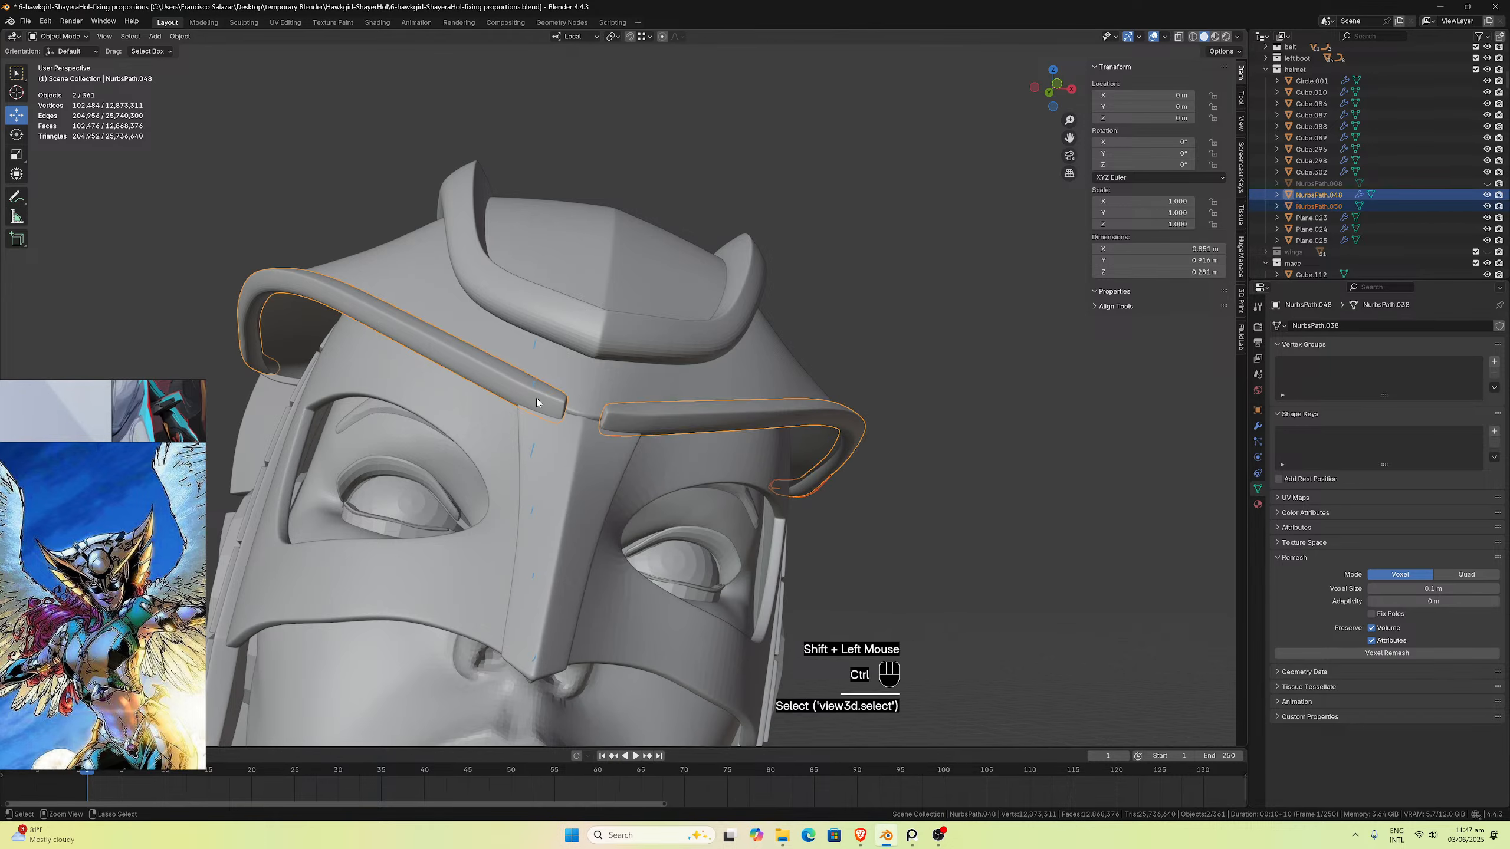
pyautogui.hotkey('ctrl', 'l')
pyautogui.click(537, 400)
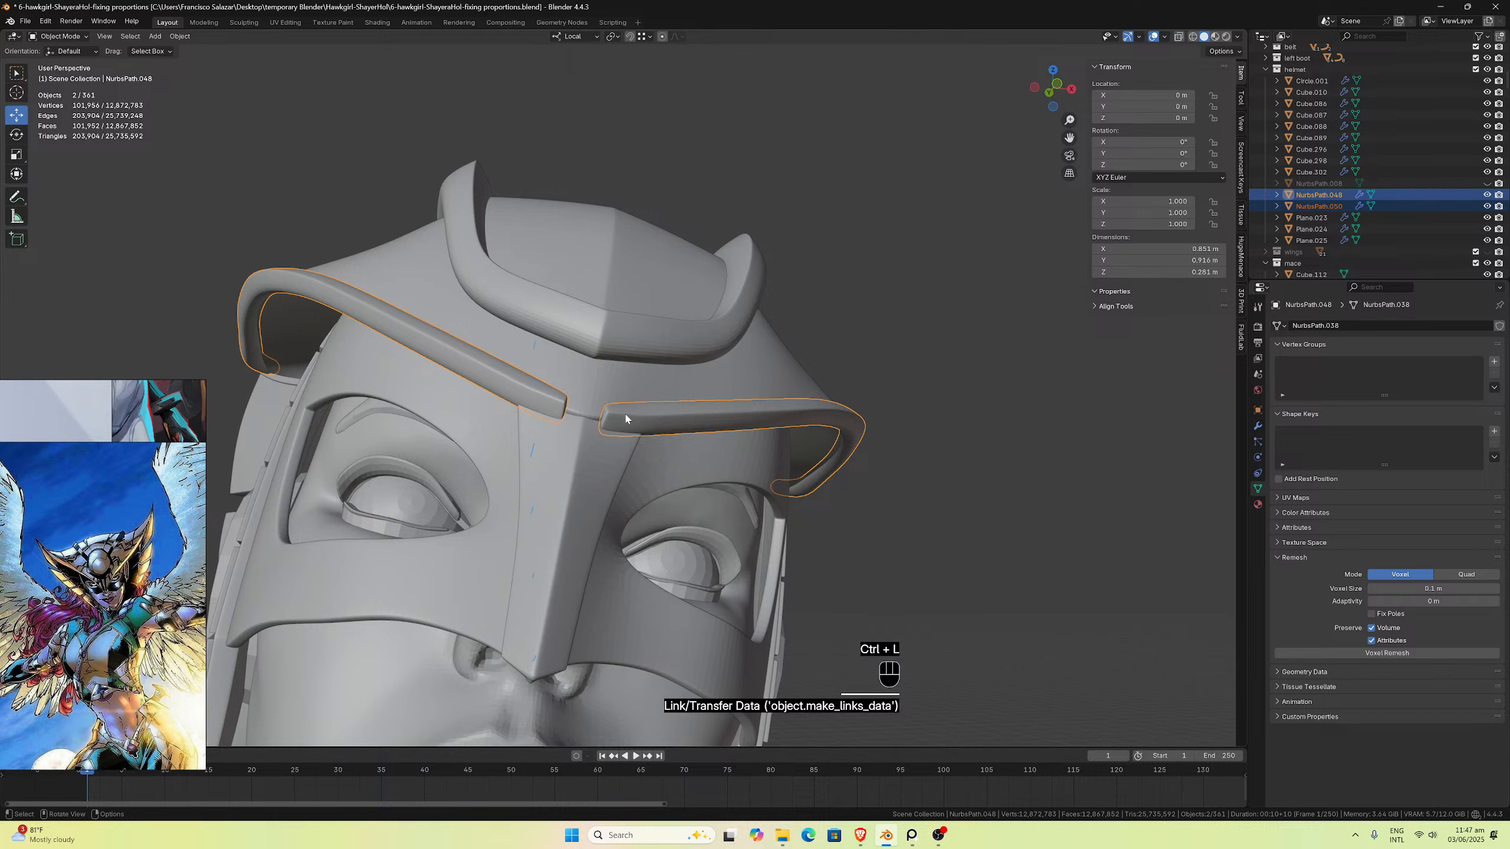
pyautogui.click(1487, 194)
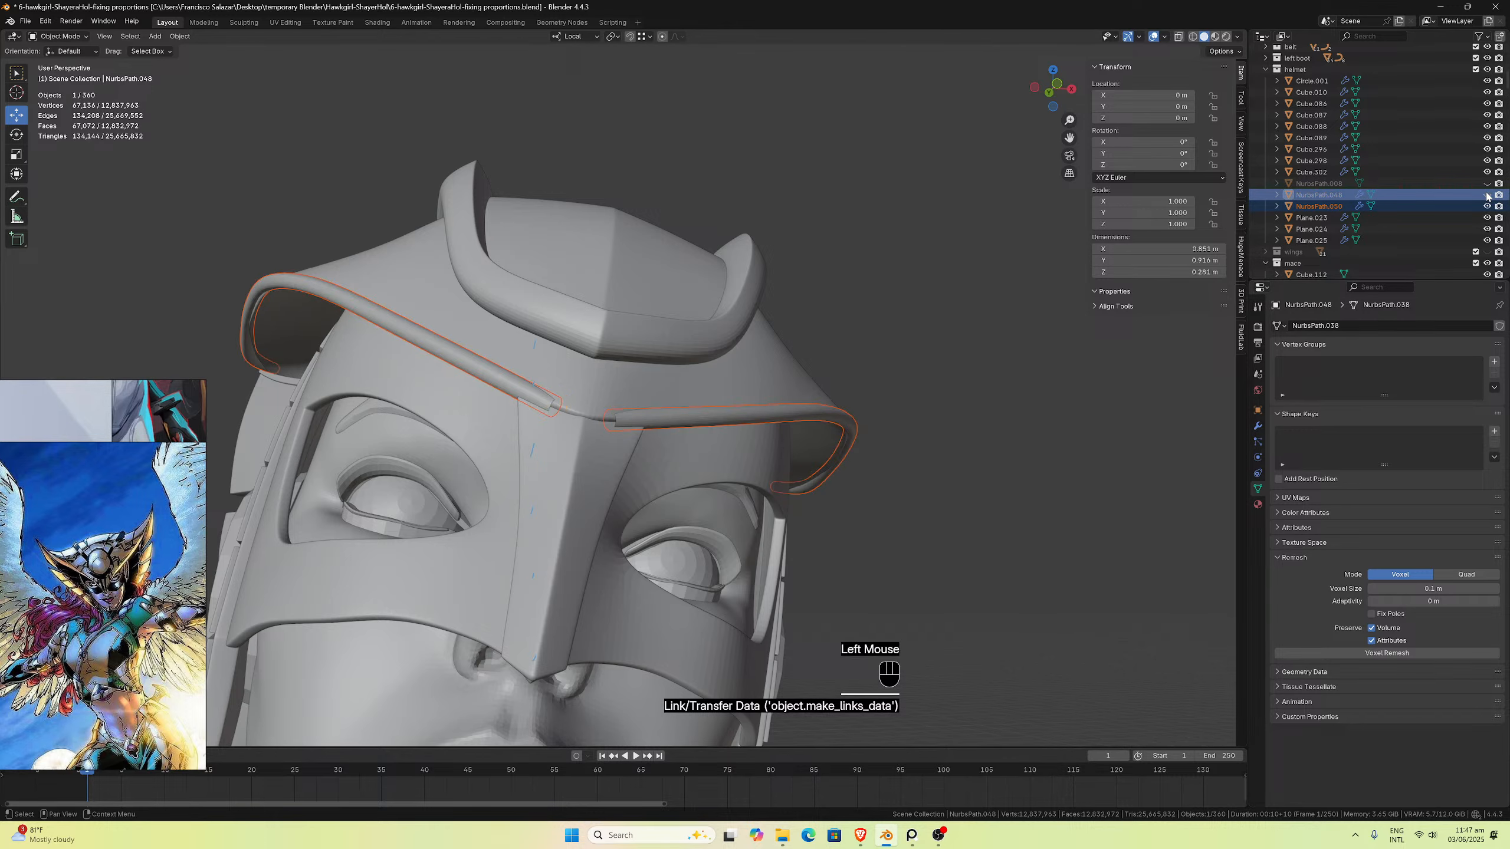
pyautogui.click(1486, 195)
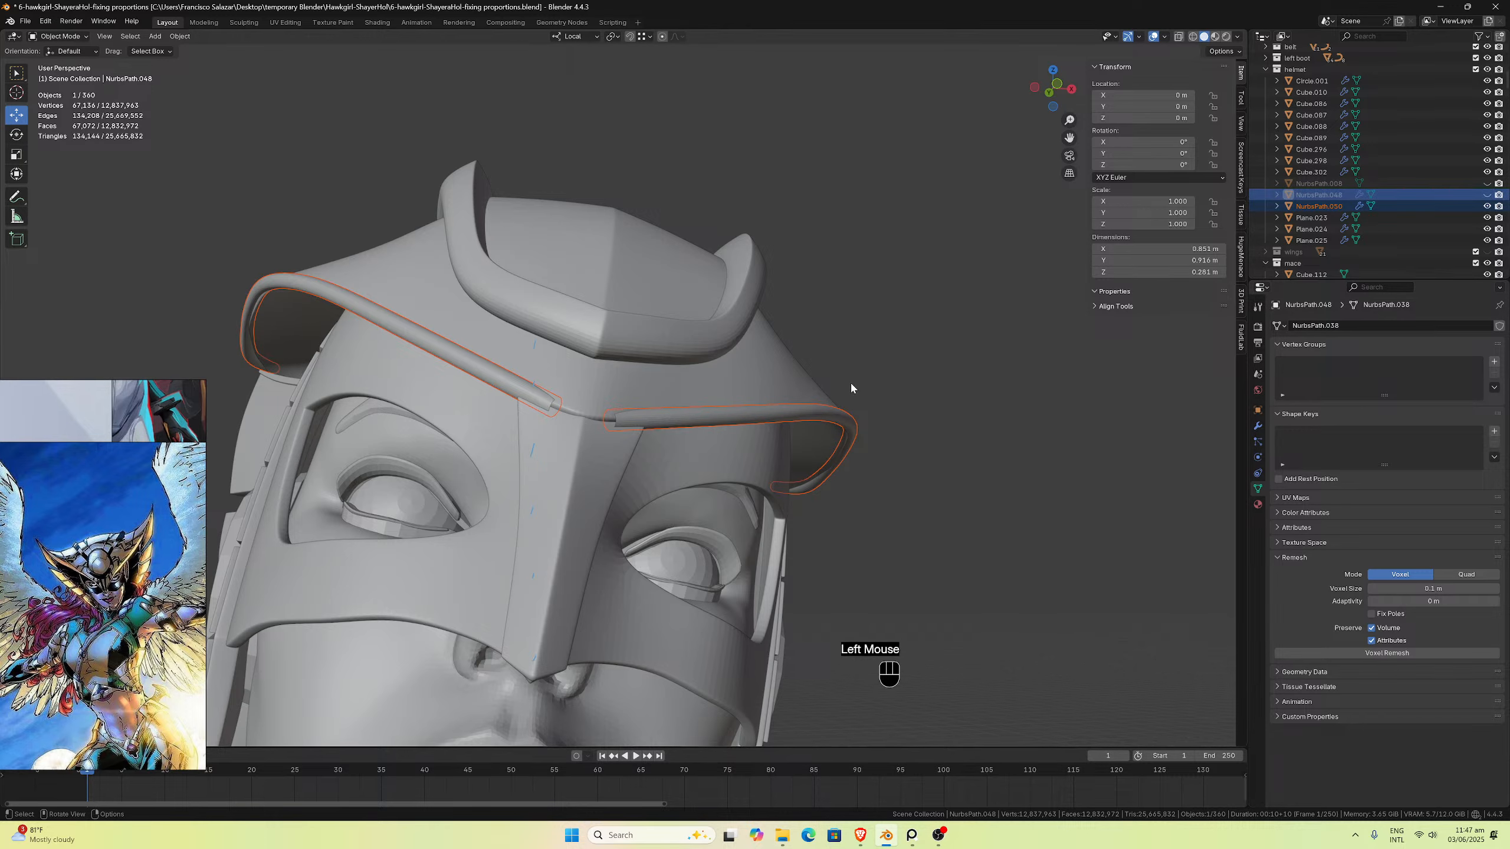
# Step: Edit the converted trim mesh and cap its open end at the helmet's forehead with a face
pyautogui.click(748, 418)
pyautogui.moveTo(749, 418); pyautogui.dragTo(728, 444, button='middle')
pyautogui.scroll(2, 739, 455)
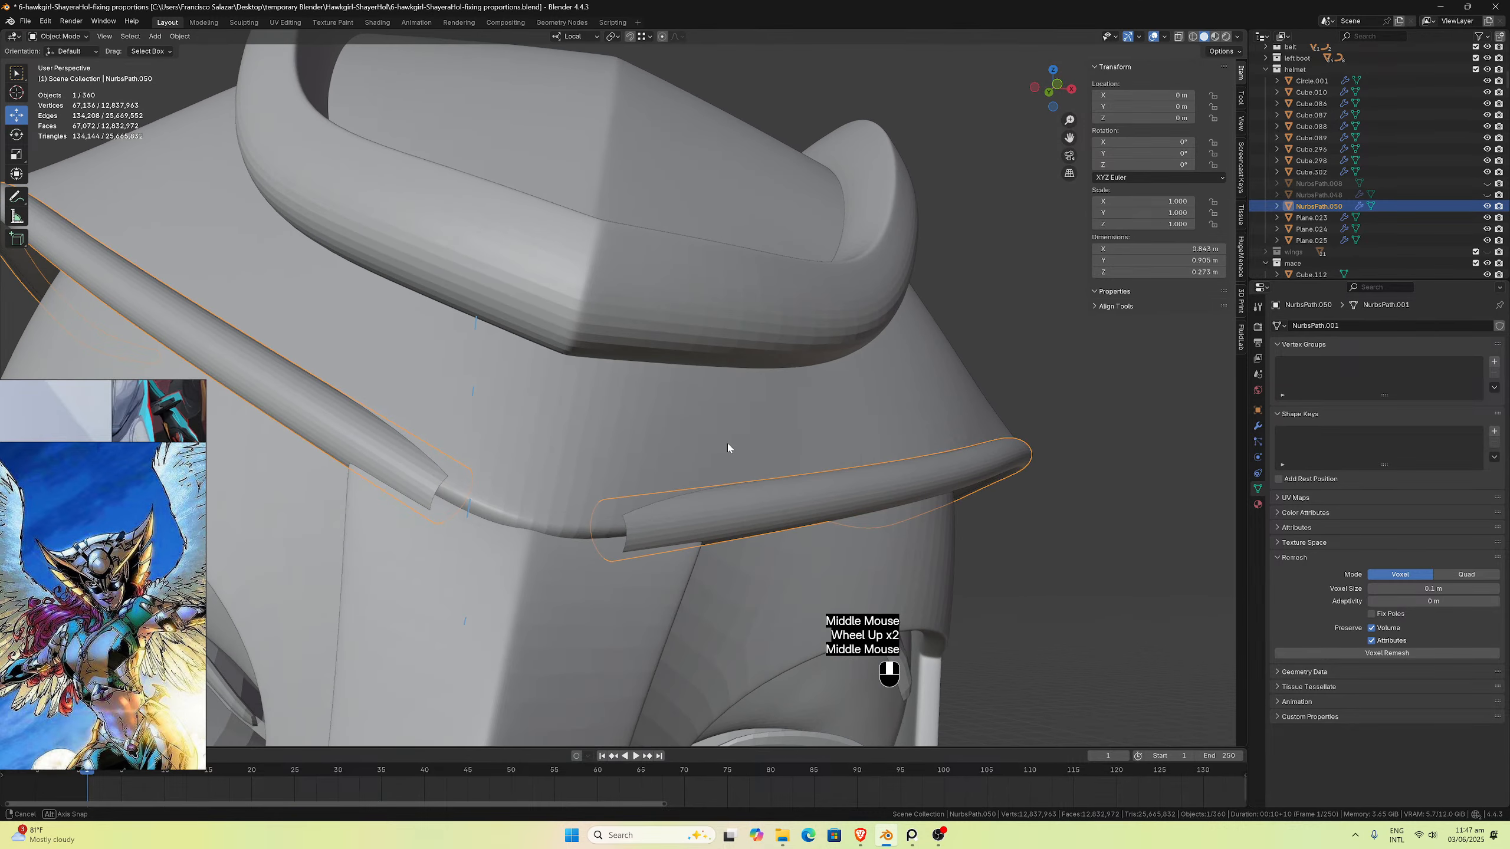
pyautogui.press('Tab')
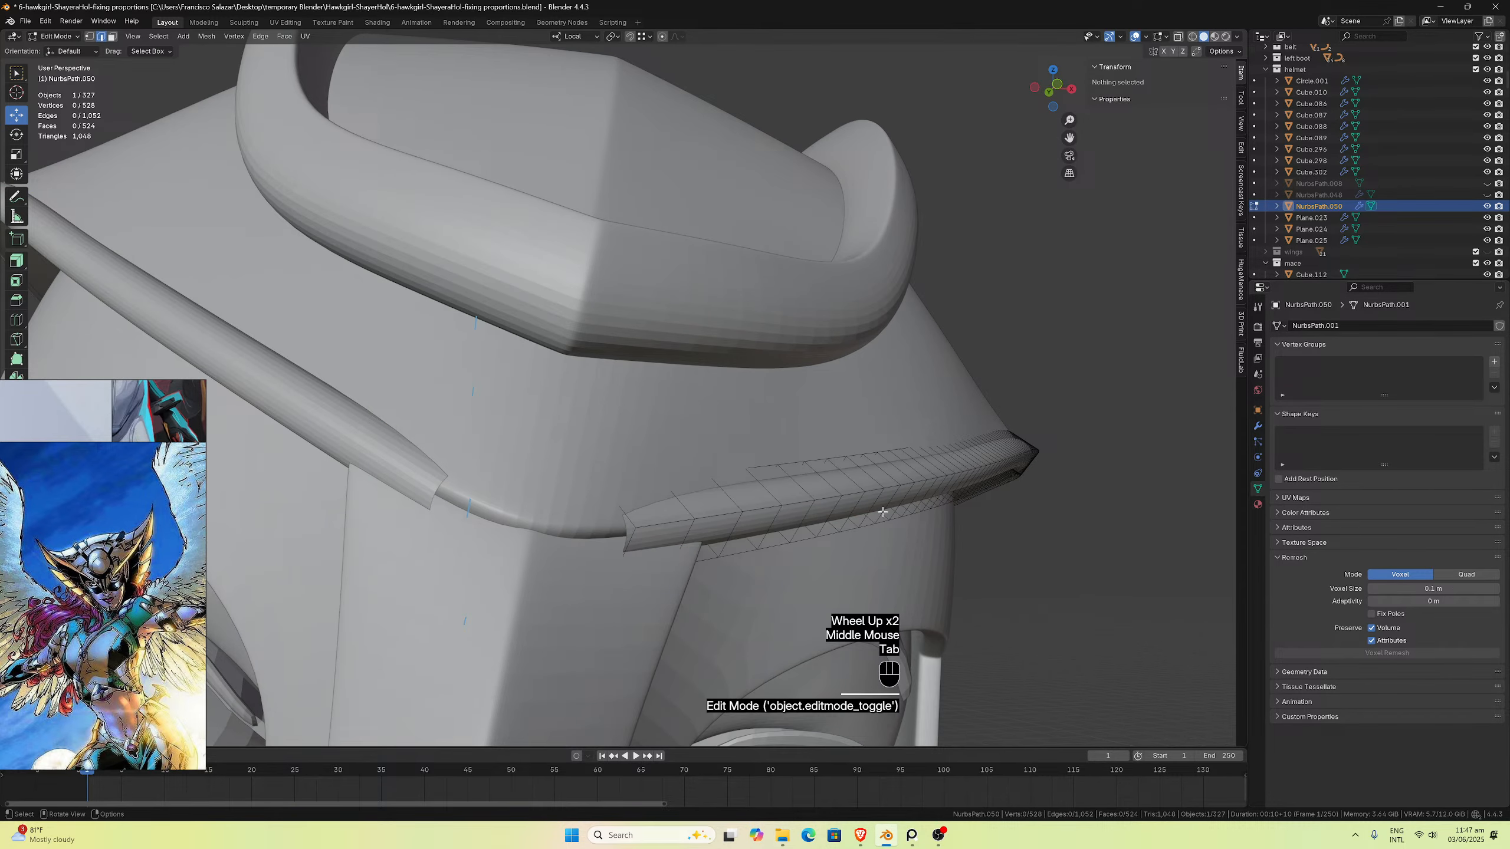
pyautogui.press('Tab')
pyautogui.press('Tab')
pyautogui.click(631, 527)
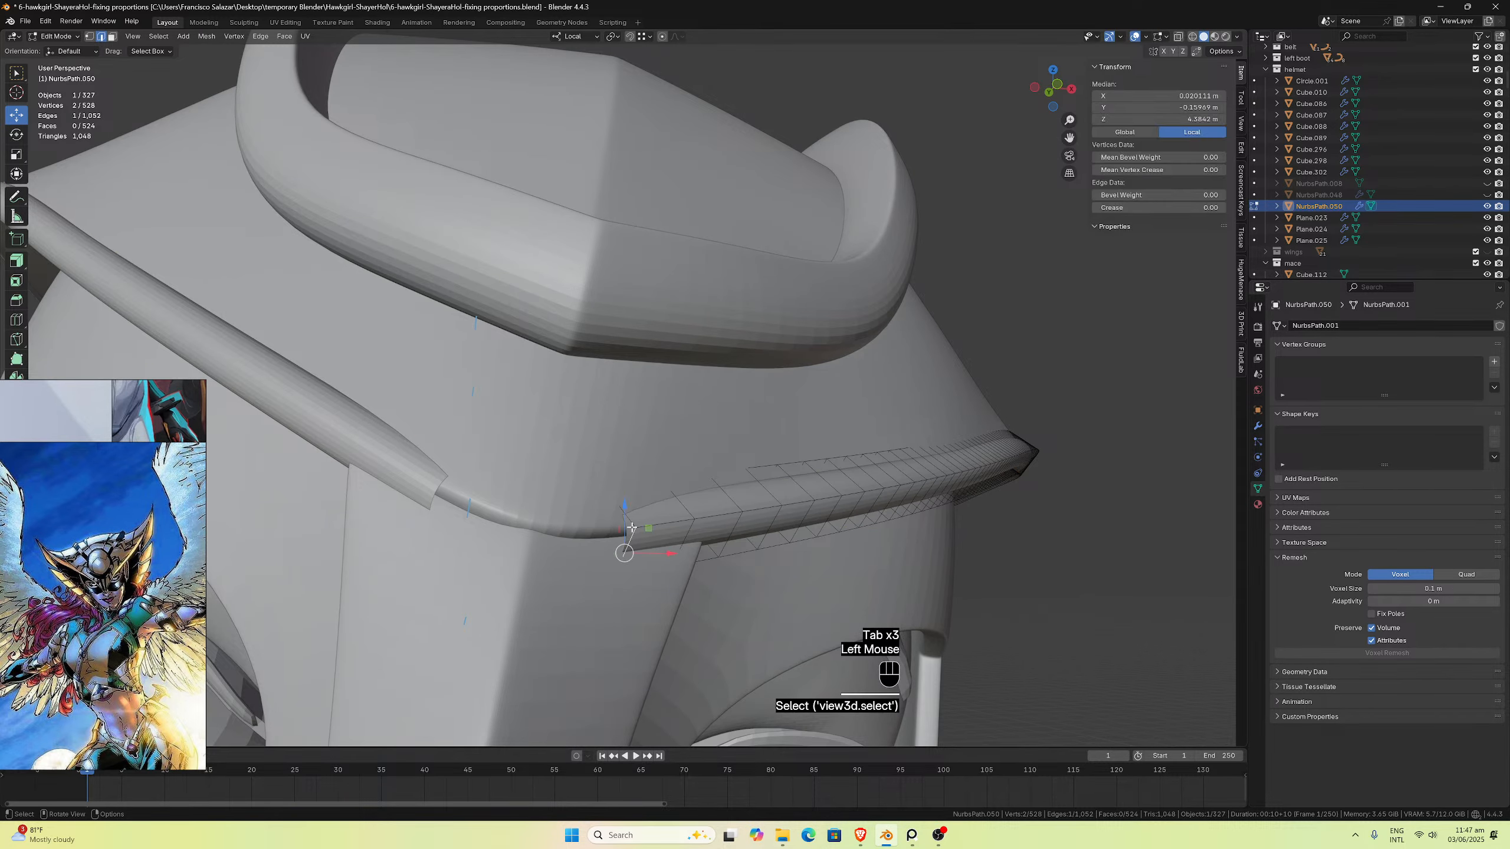
pyautogui.click(628, 527)
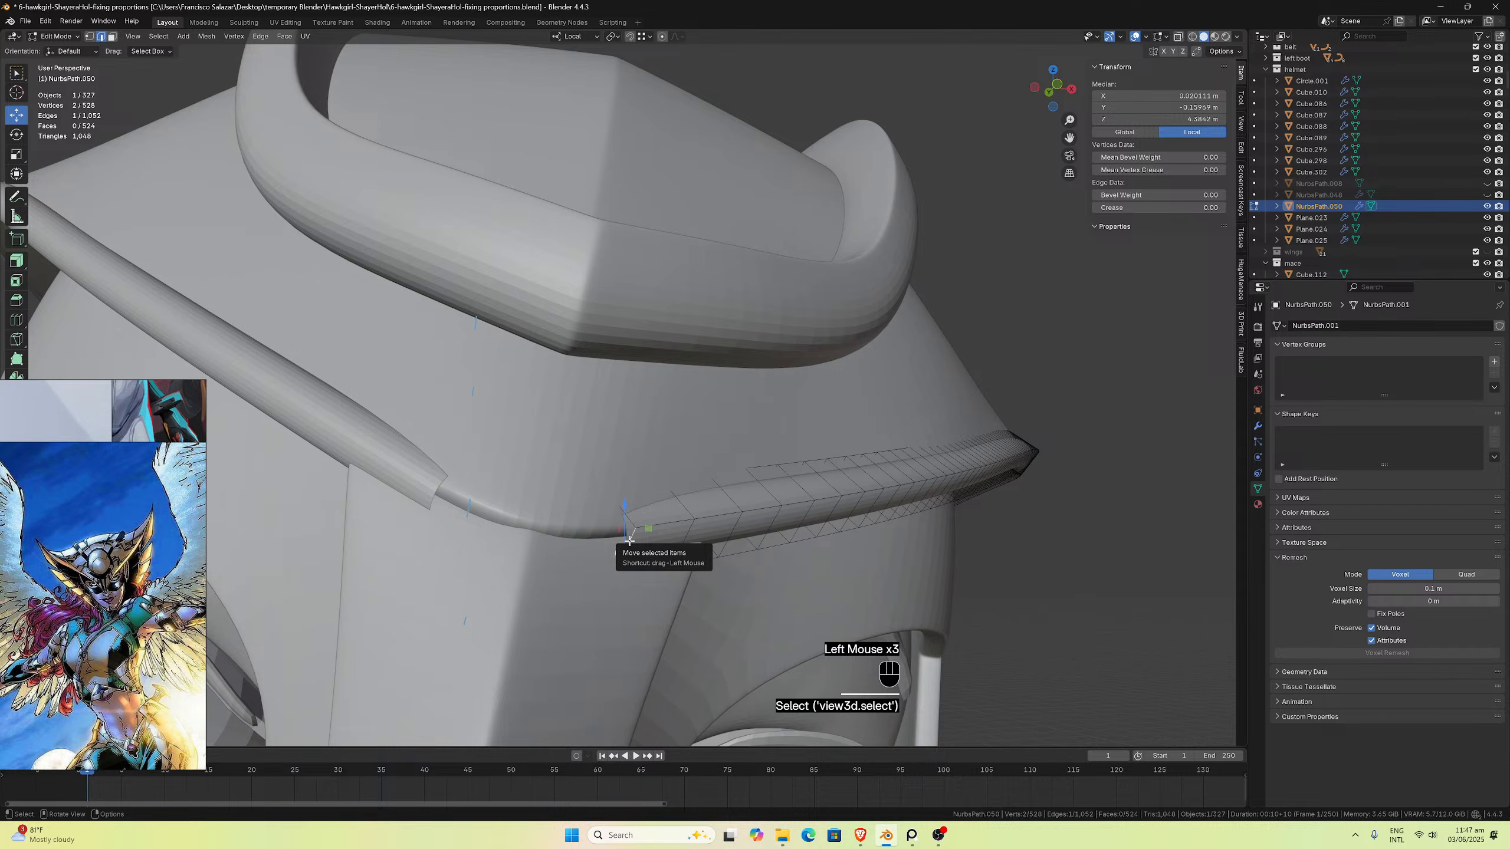
pyautogui.press('f')
pyautogui.press('f')
# Step: Isolate the trim mesh in local view, cap its open rear end with a face, and return to the full scene
pyautogui.scroll(-2, 669, 527)
pyautogui.moveTo(669, 528); pyautogui.dragTo(671, 455, button='middle')
pyautogui.scroll(1, 654, 470)
pyautogui.press('/')
pyautogui.scroll(2, 434, 543)
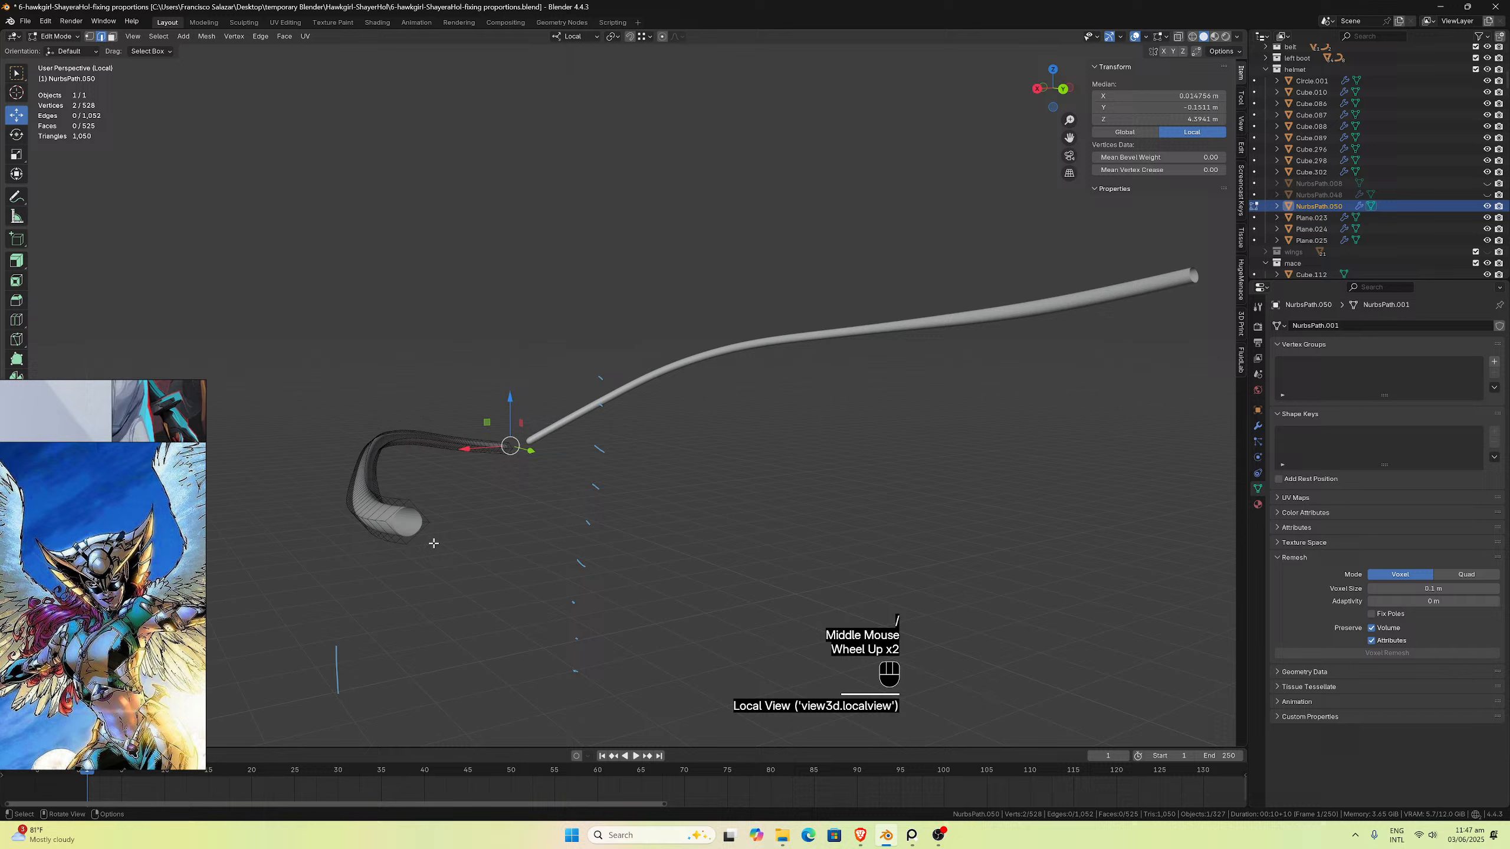
pyautogui.click(399, 532)
pyautogui.click(395, 536)
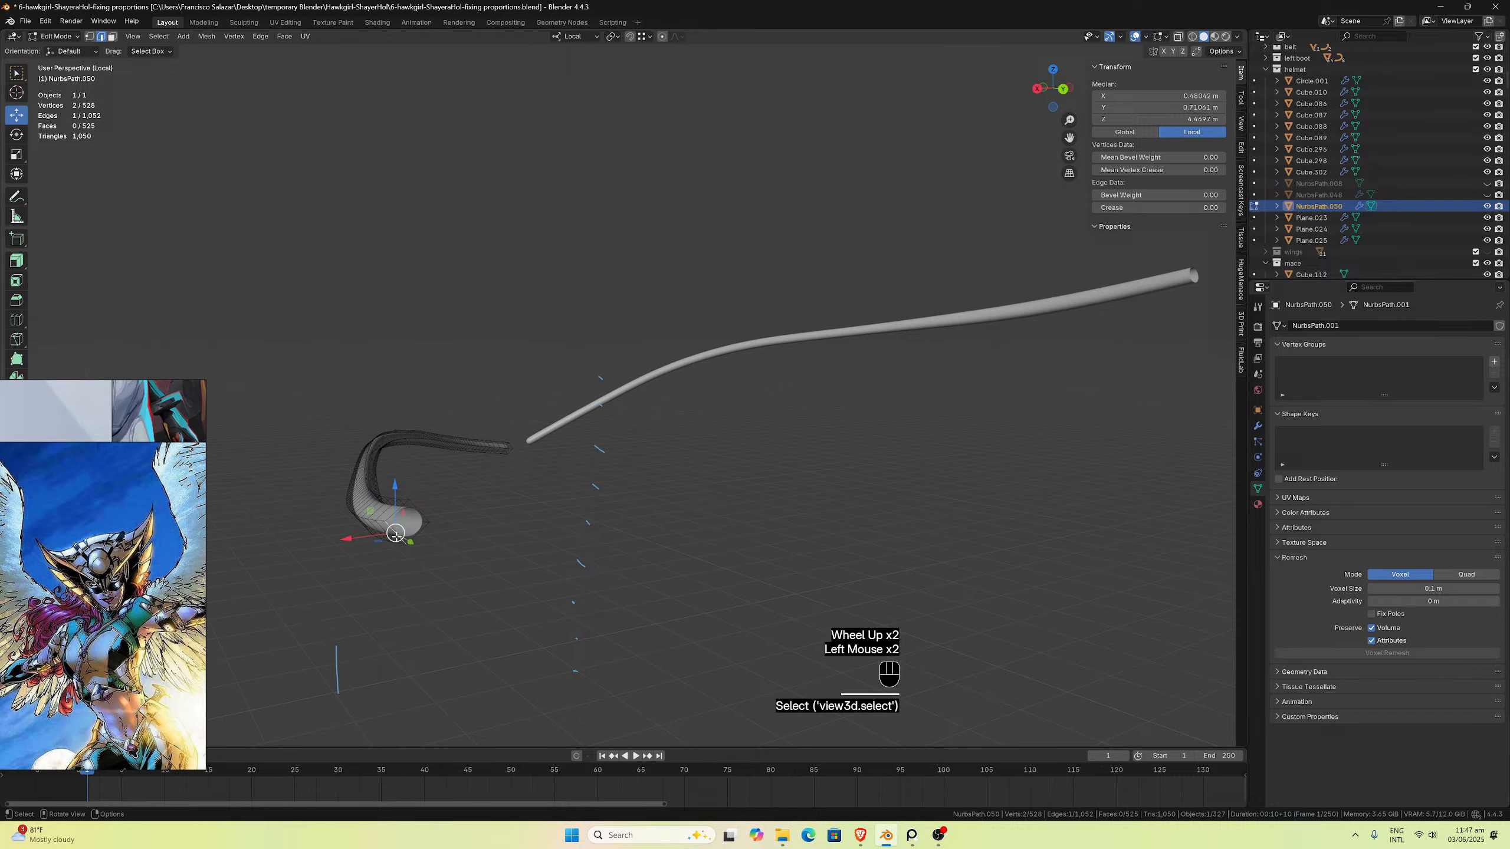
pyautogui.press('f')
pyautogui.press('f')
pyautogui.moveTo(404, 532); pyautogui.dragTo(656, 498, button='middle')
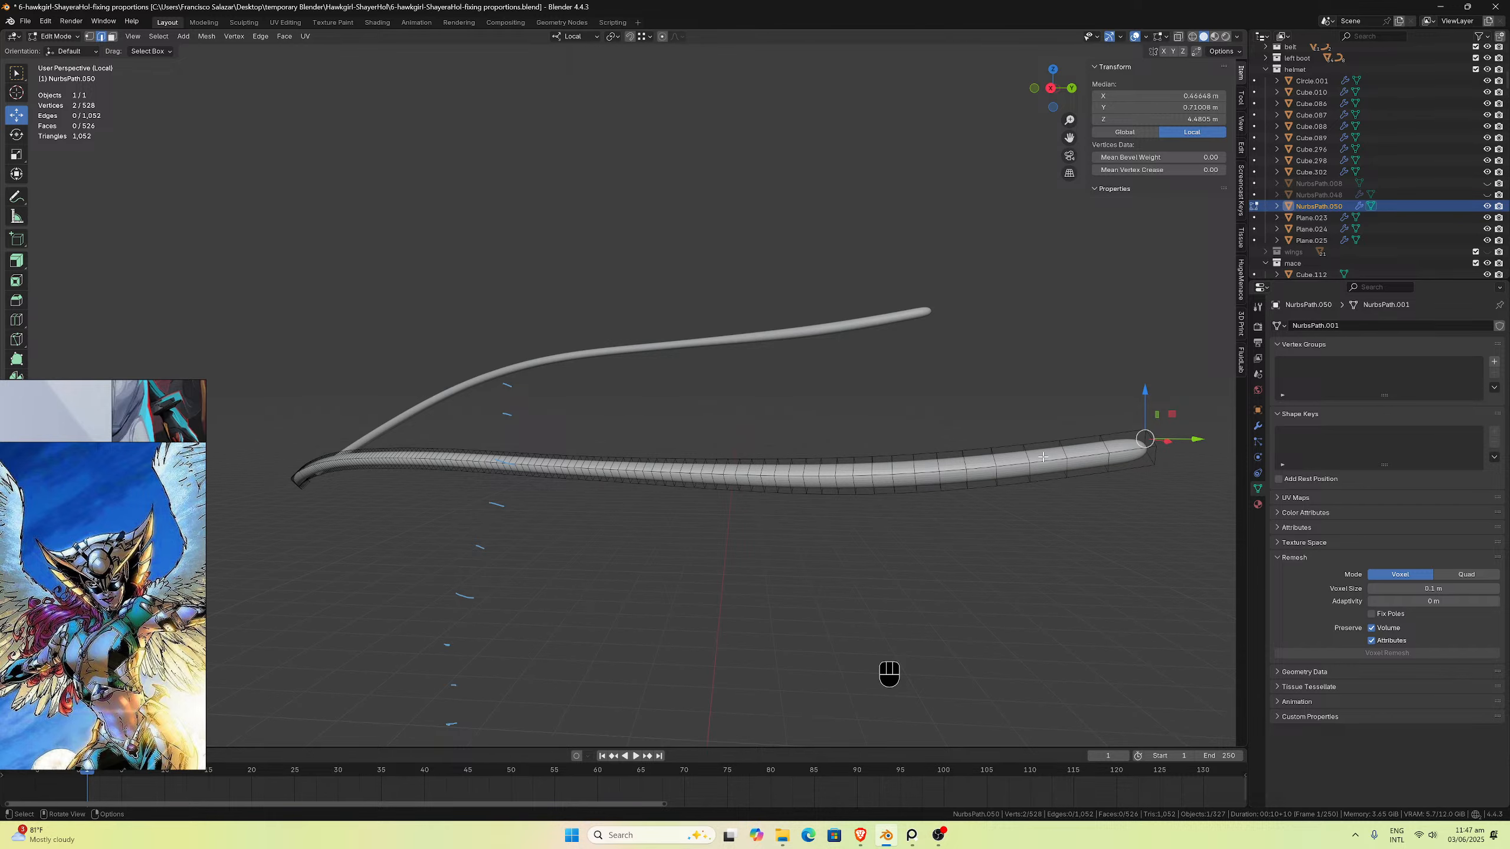
pyautogui.press('KP_Divide')
pyautogui.moveTo(1042, 457); pyautogui.dragTo(904, 505, button='middle')
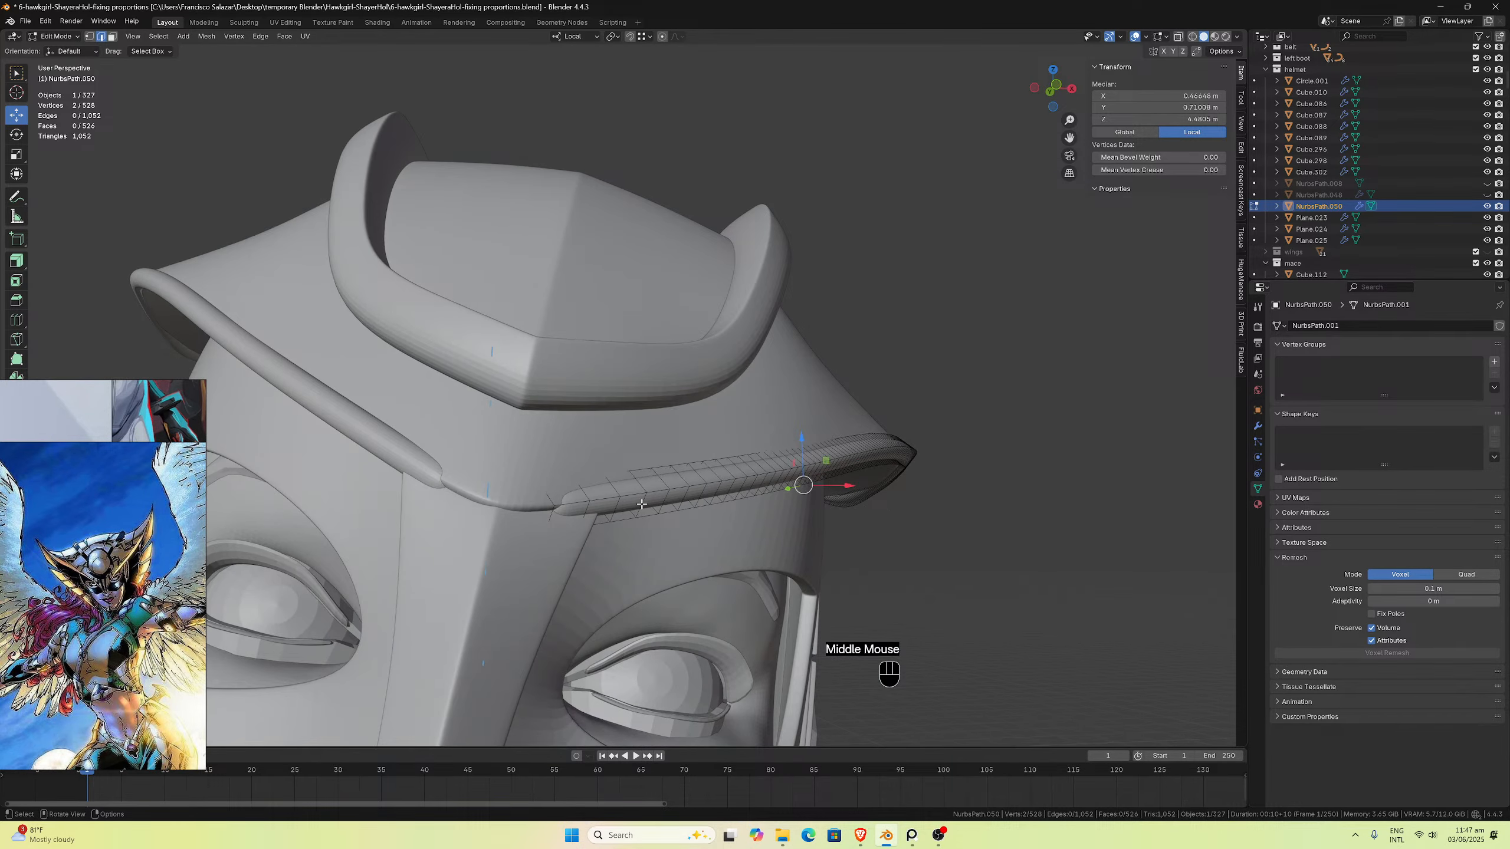
# Step: Select the lengthwise edge loop along the front of the trim mesh and set its mean bevel weight to 1
pyautogui.click(573, 506)
pyautogui.keyDown('alt'); pyautogui.click(573, 506); pyautogui.keyUp('alt')
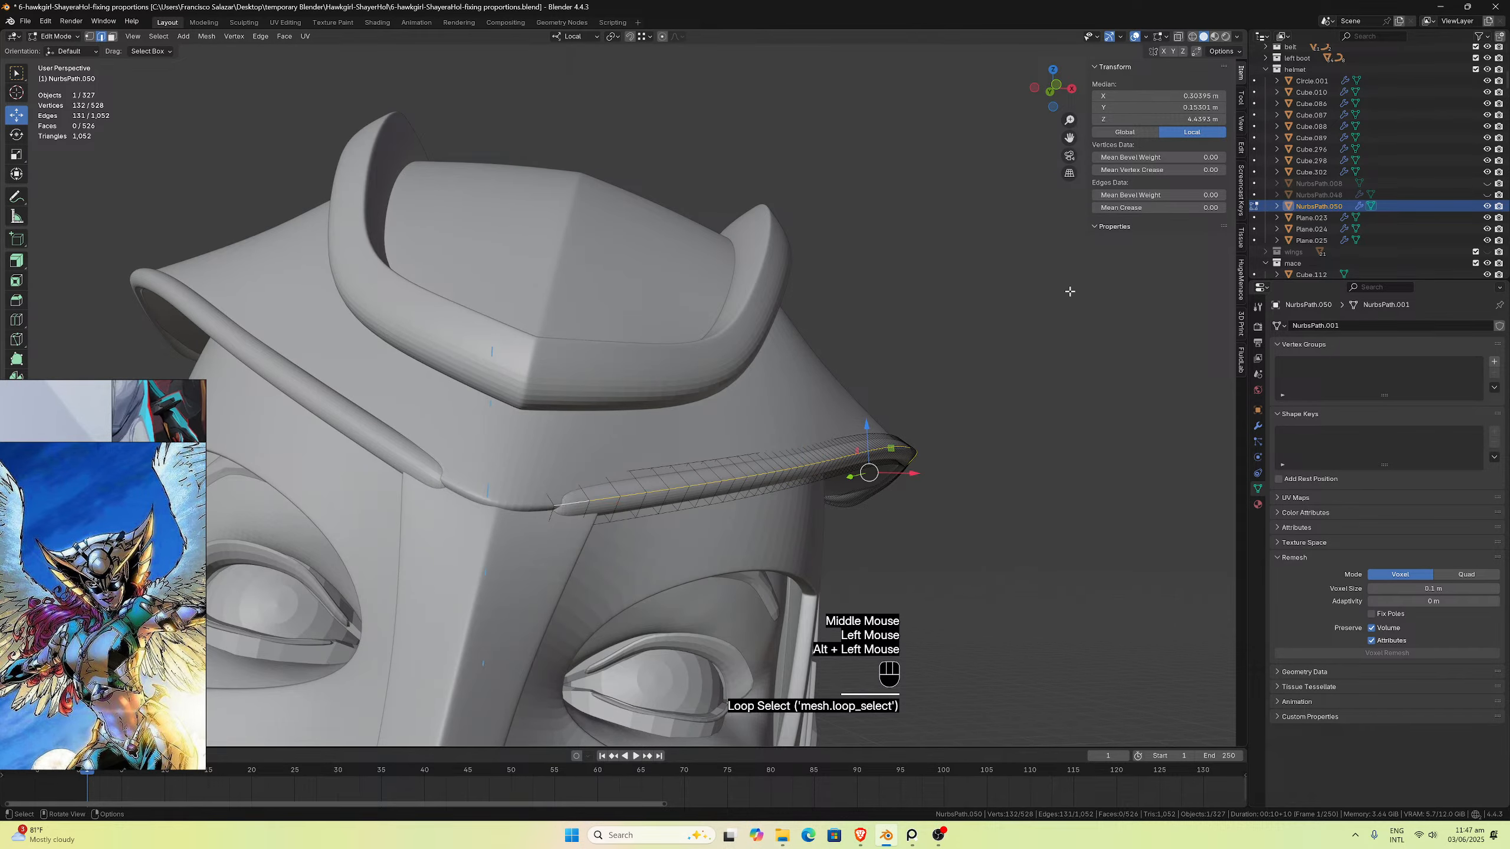
pyautogui.moveTo(1183, 194); pyautogui.dragTo(1192, 195)
pyautogui.write('1')
pyautogui.press('Return')
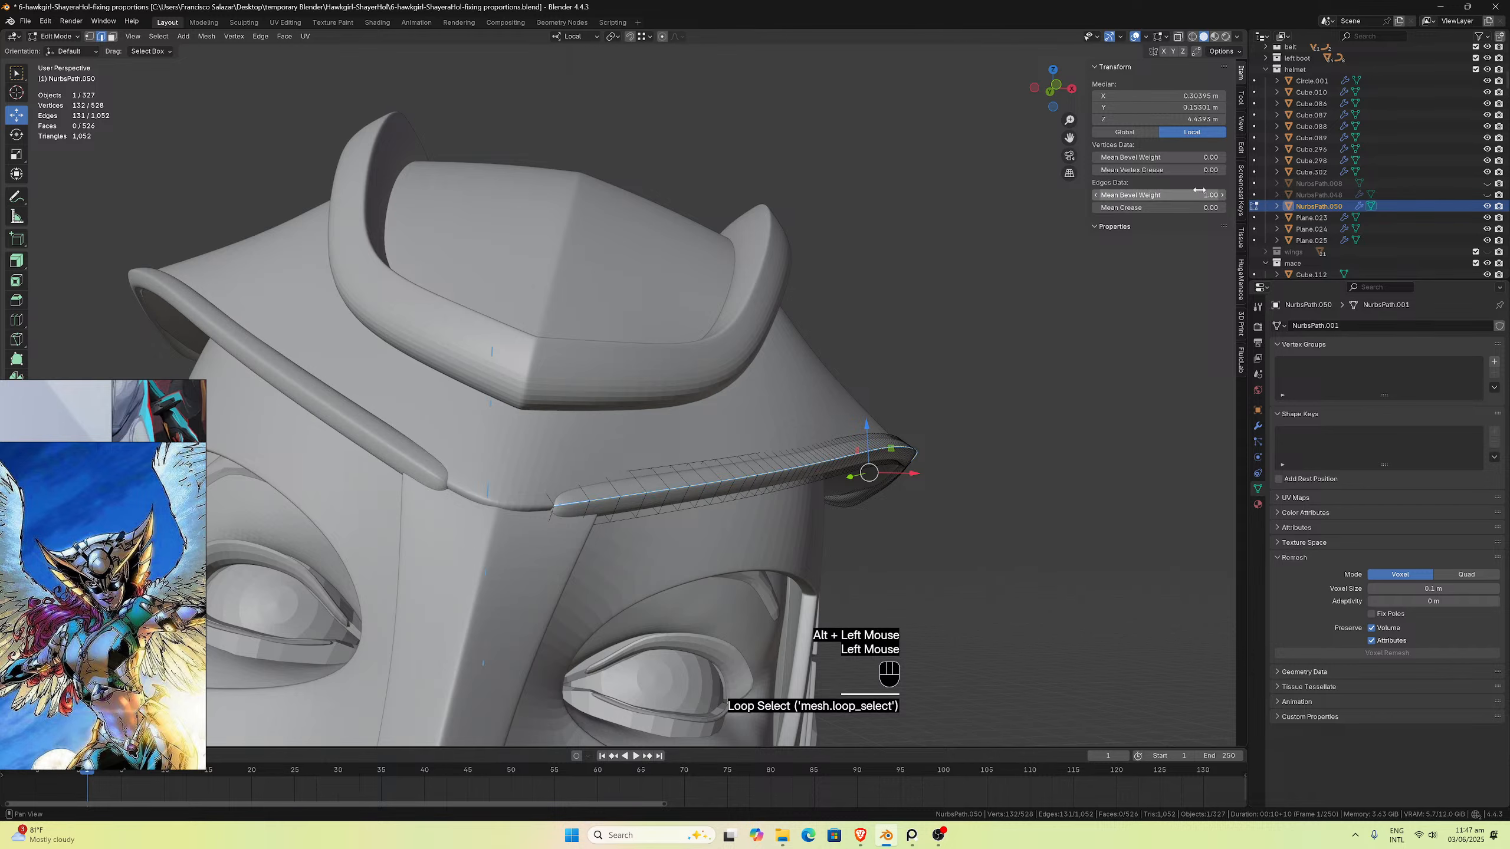
# Step: Examine the beveled trim along the wing edge and its mirrored counterpart across the helmet
pyautogui.moveTo(909, 265); pyautogui.dragTo(858, 281, button='middle')
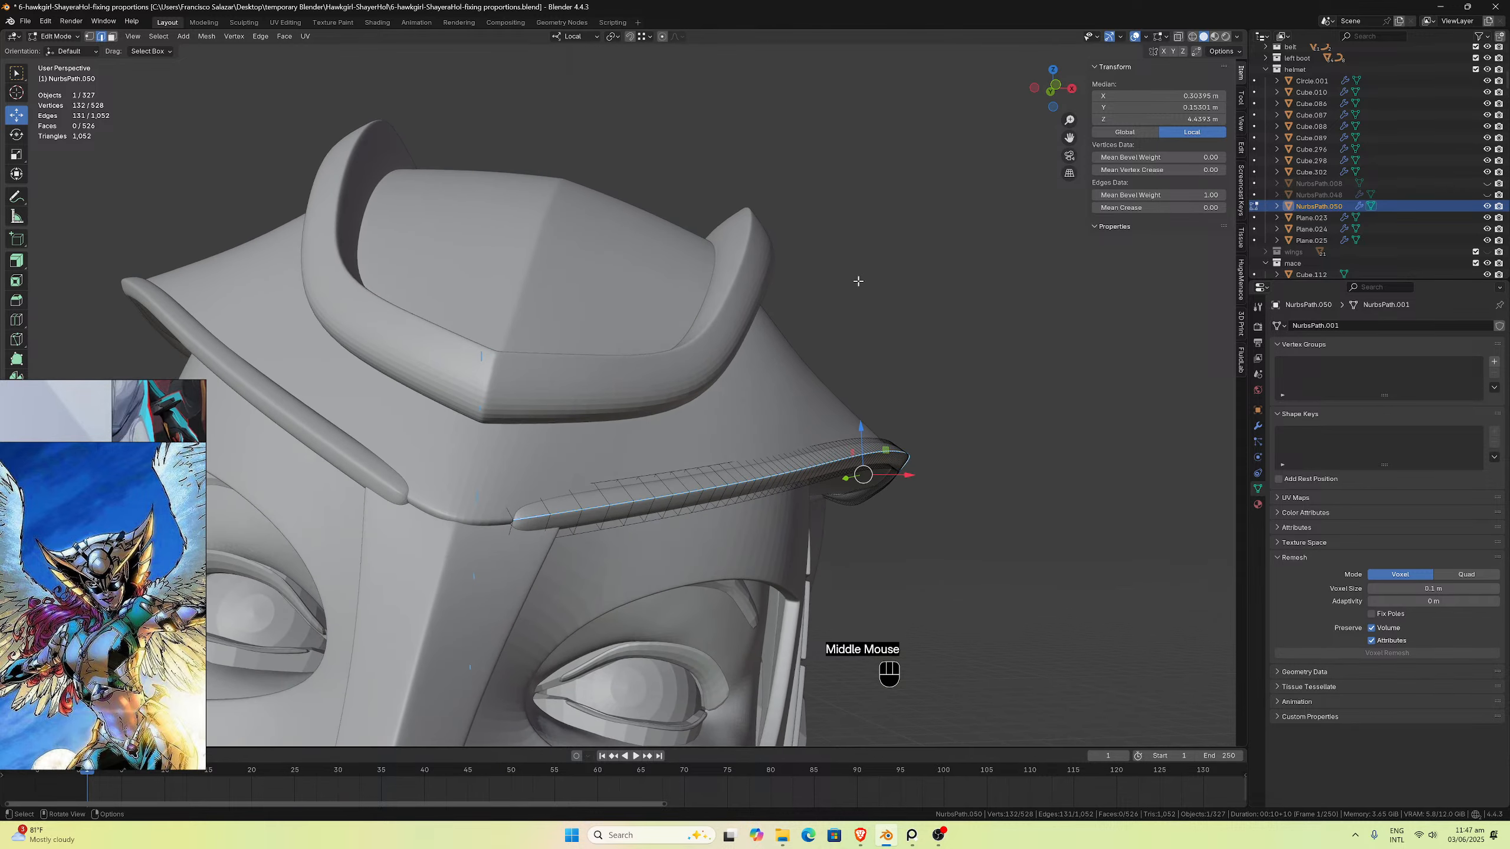
pyautogui.scroll(-3, 664, 442)
pyautogui.moveTo(666, 446); pyautogui.dragTo(614, 451, button='middle')
pyautogui.scroll(-2, 758, 466)
pyautogui.scroll(-1, 939, 215)
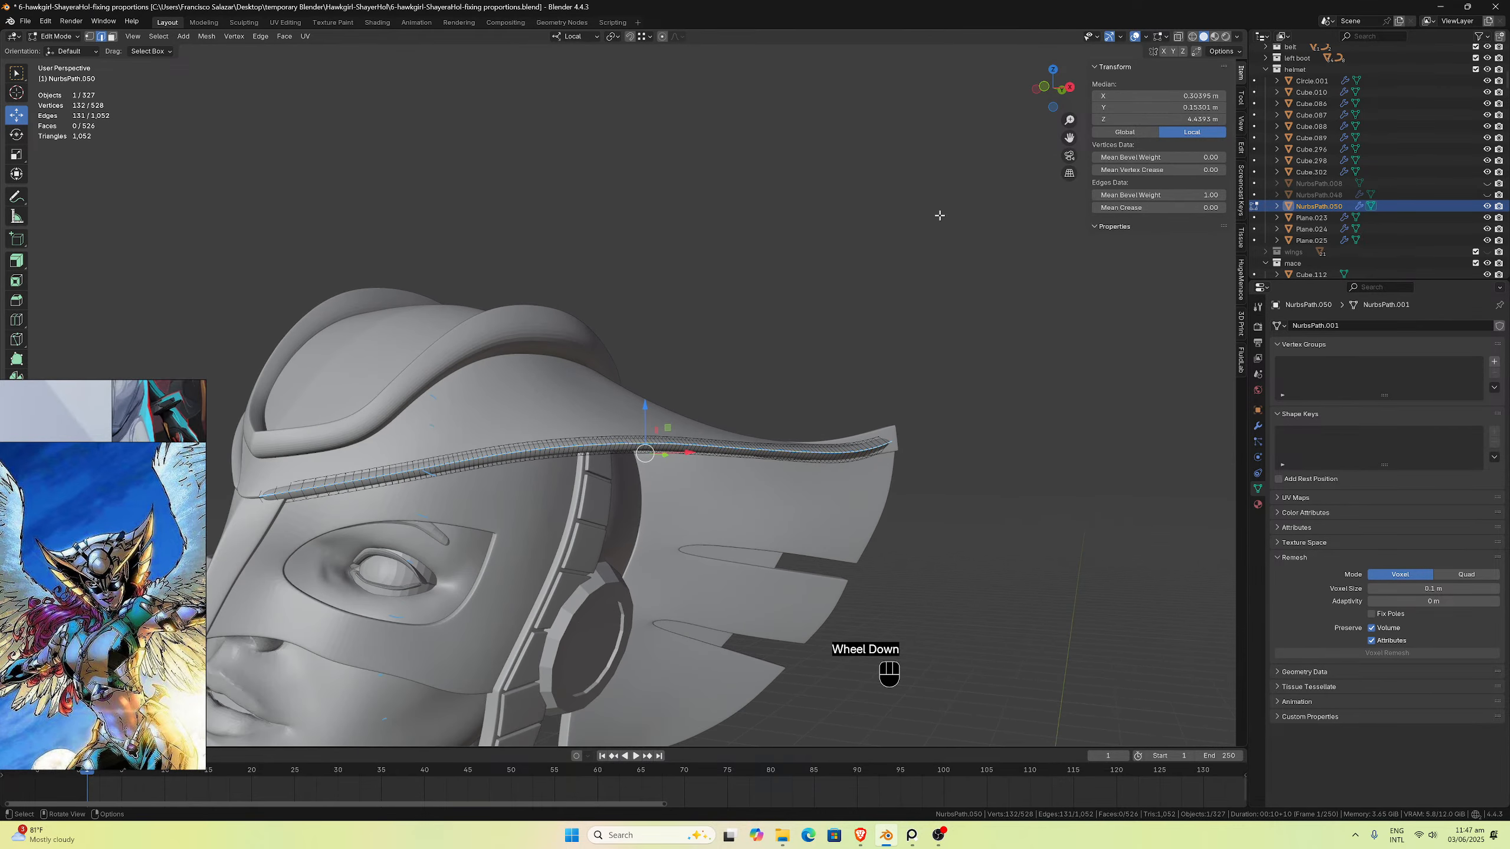
pyautogui.moveTo(1070, 139); pyautogui.dragTo(1207, 140)
pyautogui.scroll(2, 880, 214)
pyautogui.moveTo(880, 214); pyautogui.dragTo(954, 220, button='middle')
pyautogui.scroll(-1, 868, 229)
# Step: Undo the trim's bevel weight, end caps, modifier copy and mesh conversion, back to the flat-profile trim curve
pyautogui.hotkey('ctrl', 'z')
pyautogui.hotkey('ctrl', 'z')
pyautogui.hotkey('ctrl', 'z')
pyautogui.hotkey('ctrl', 'z')
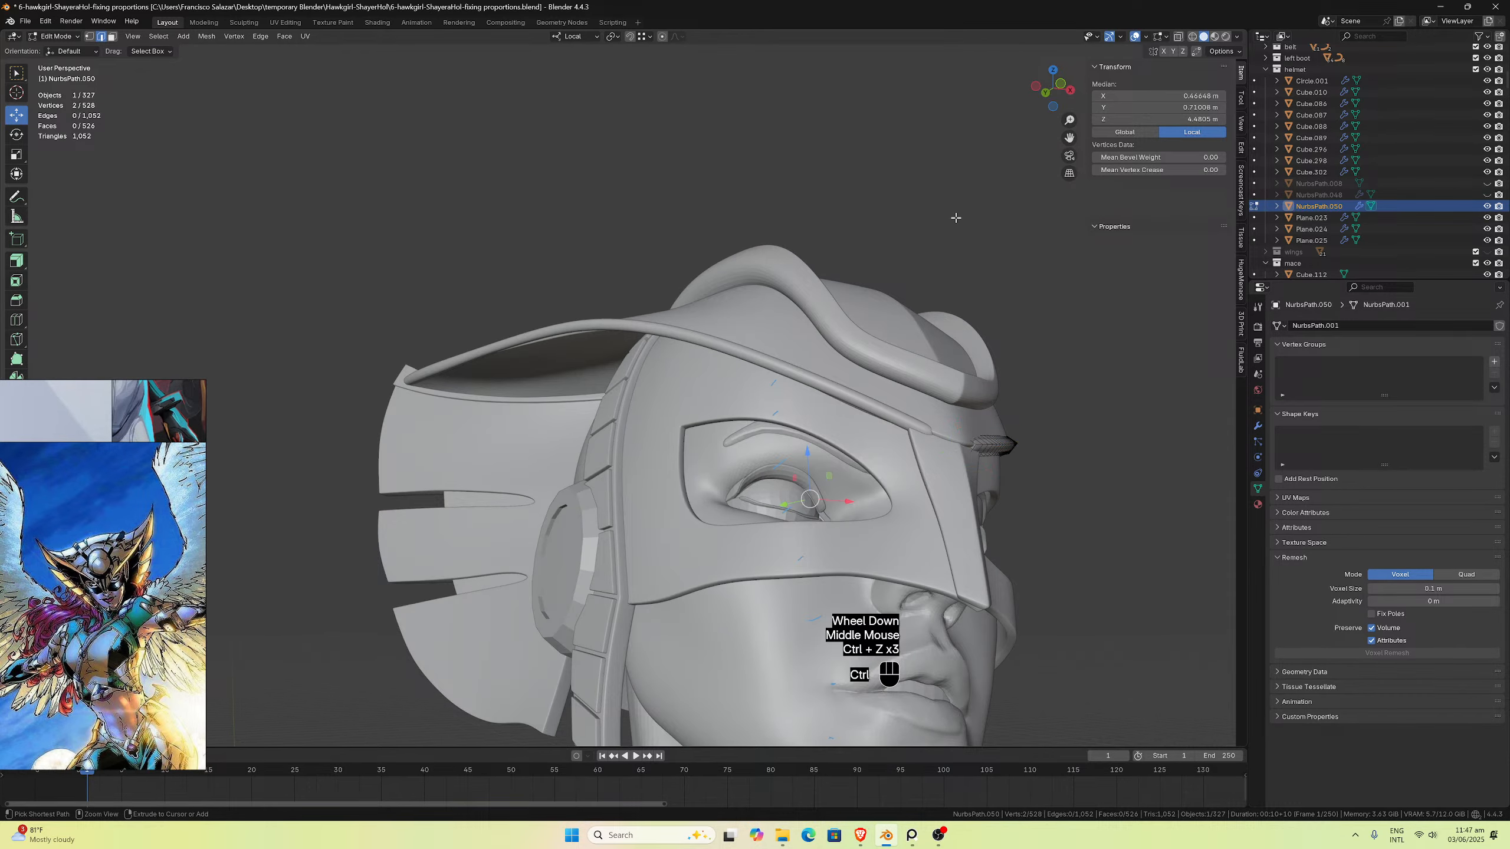
pyautogui.hotkey('ctrl', 'z')
pyautogui.hotkey('ctrl', 'z')
pyautogui.hotkey('ctrl', 'z')
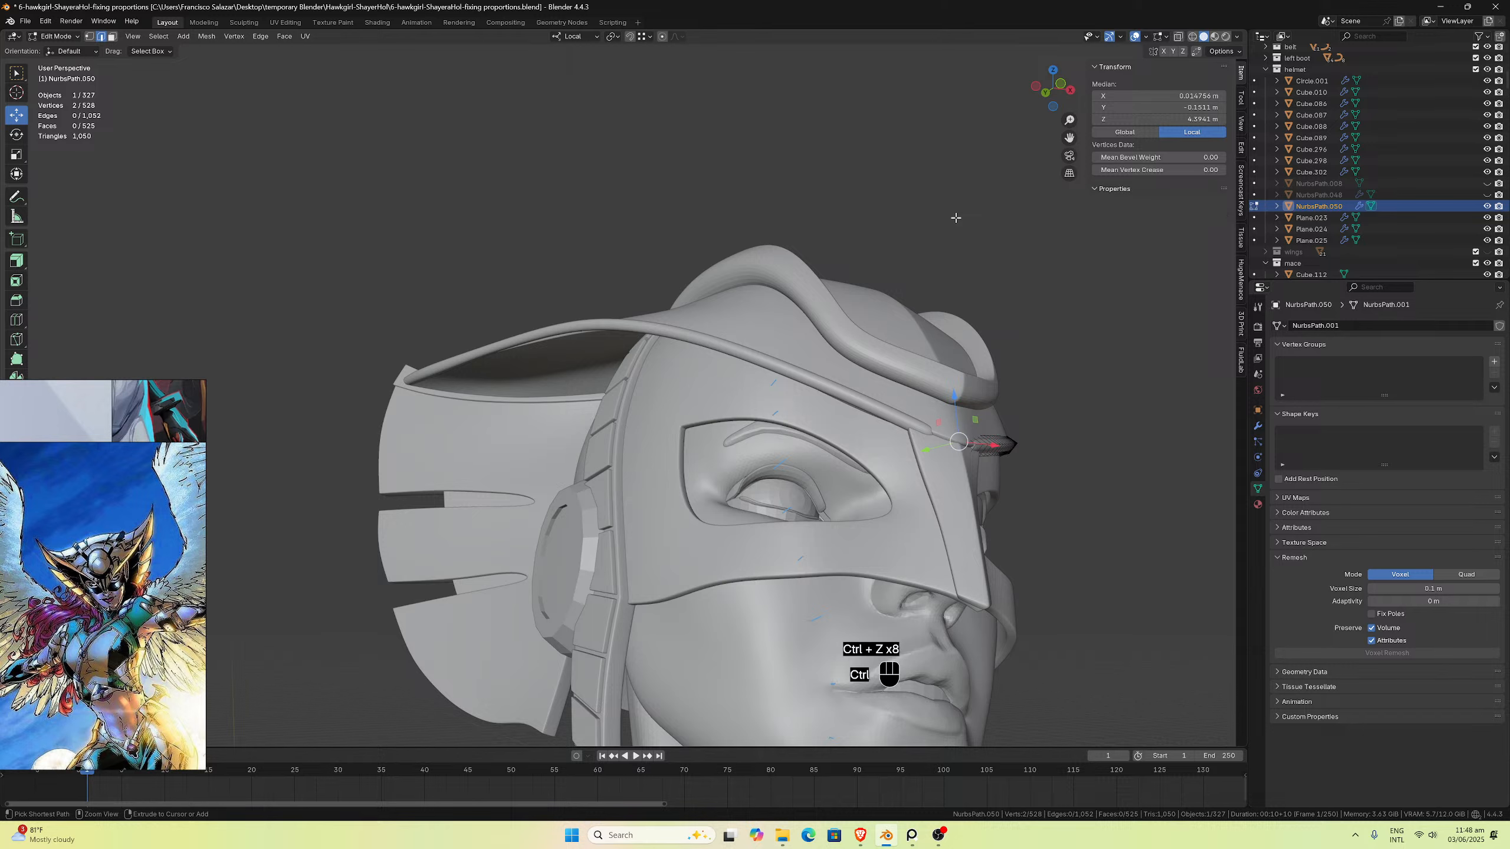
pyautogui.hotkey('ctrl', 'z')
pyautogui.hotkey('ctrl', 'z')
pyautogui.hotkey('ctrl', 'z')
pyautogui.hotkey('ctrl', 'z')
pyautogui.hotkey('ctrl', 'z')
pyautogui.hotkey('ctrl', 'z')
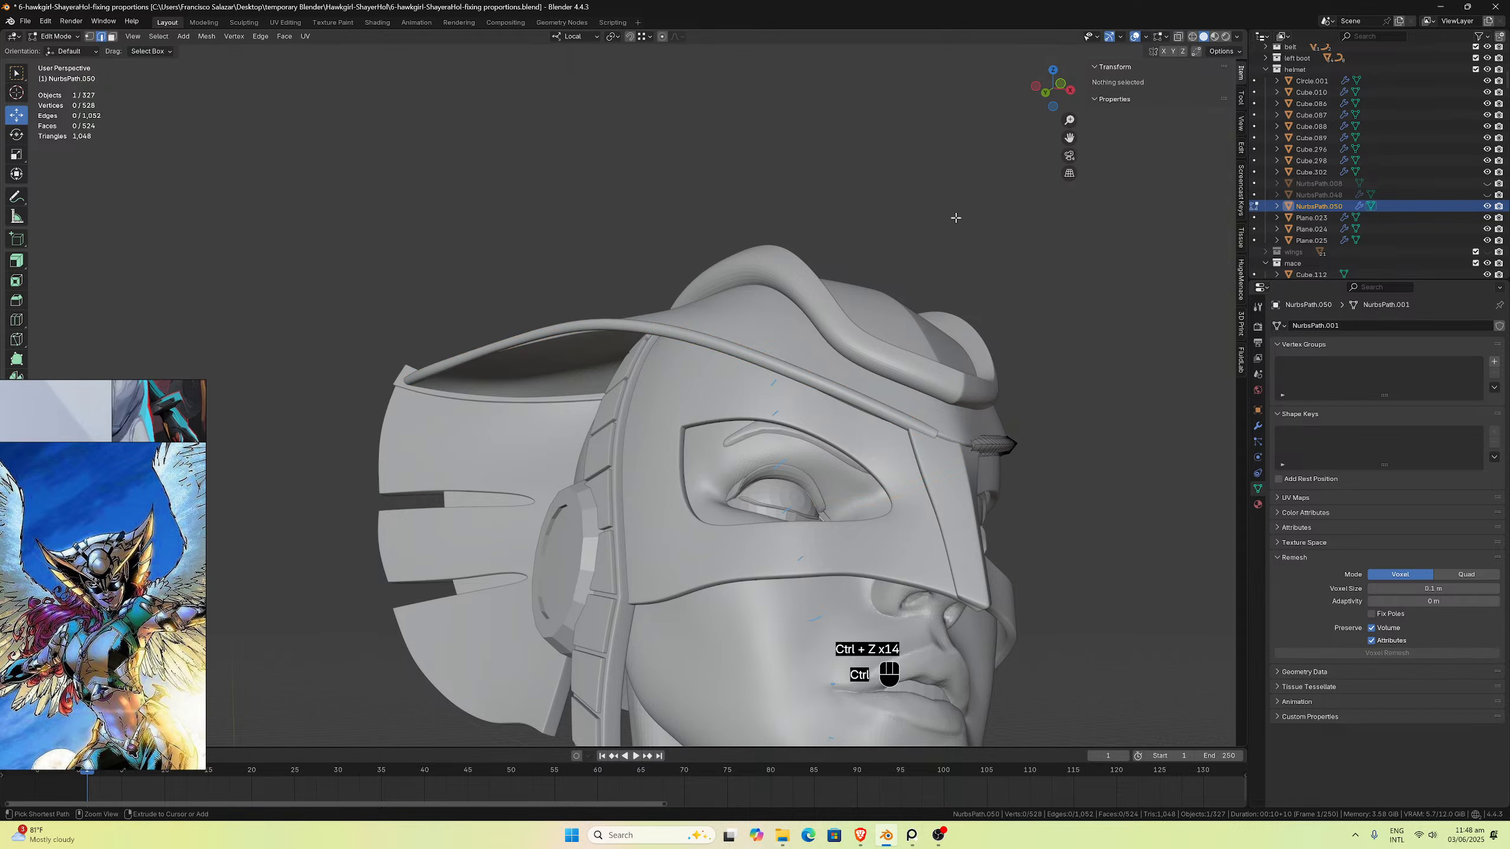
pyautogui.hotkey('ctrl', 'z')
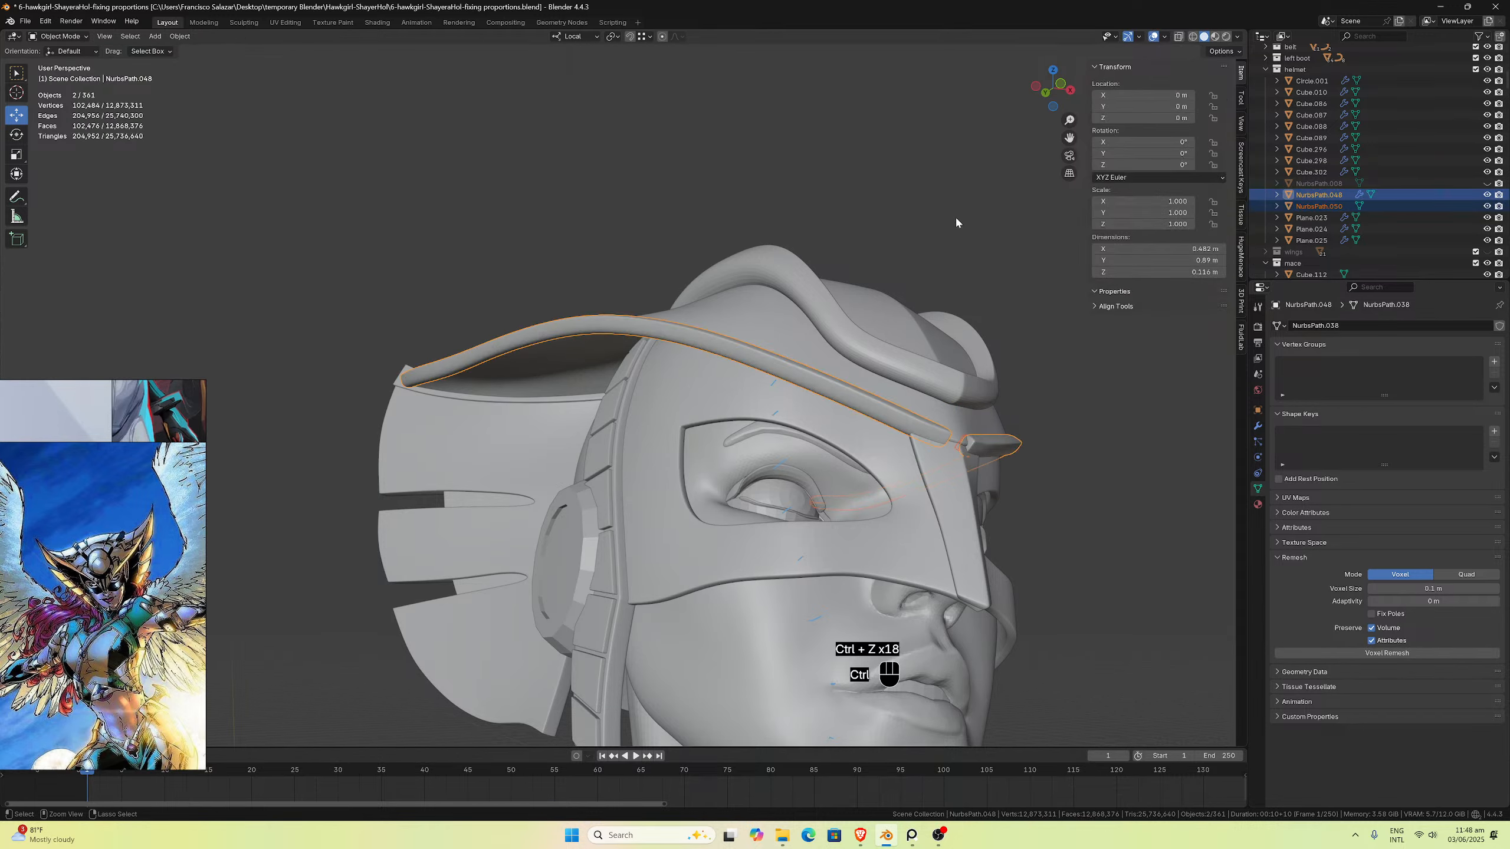
pyautogui.hotkey('ctrl', 'z')
pyautogui.hotkey('ctrl', 'z')
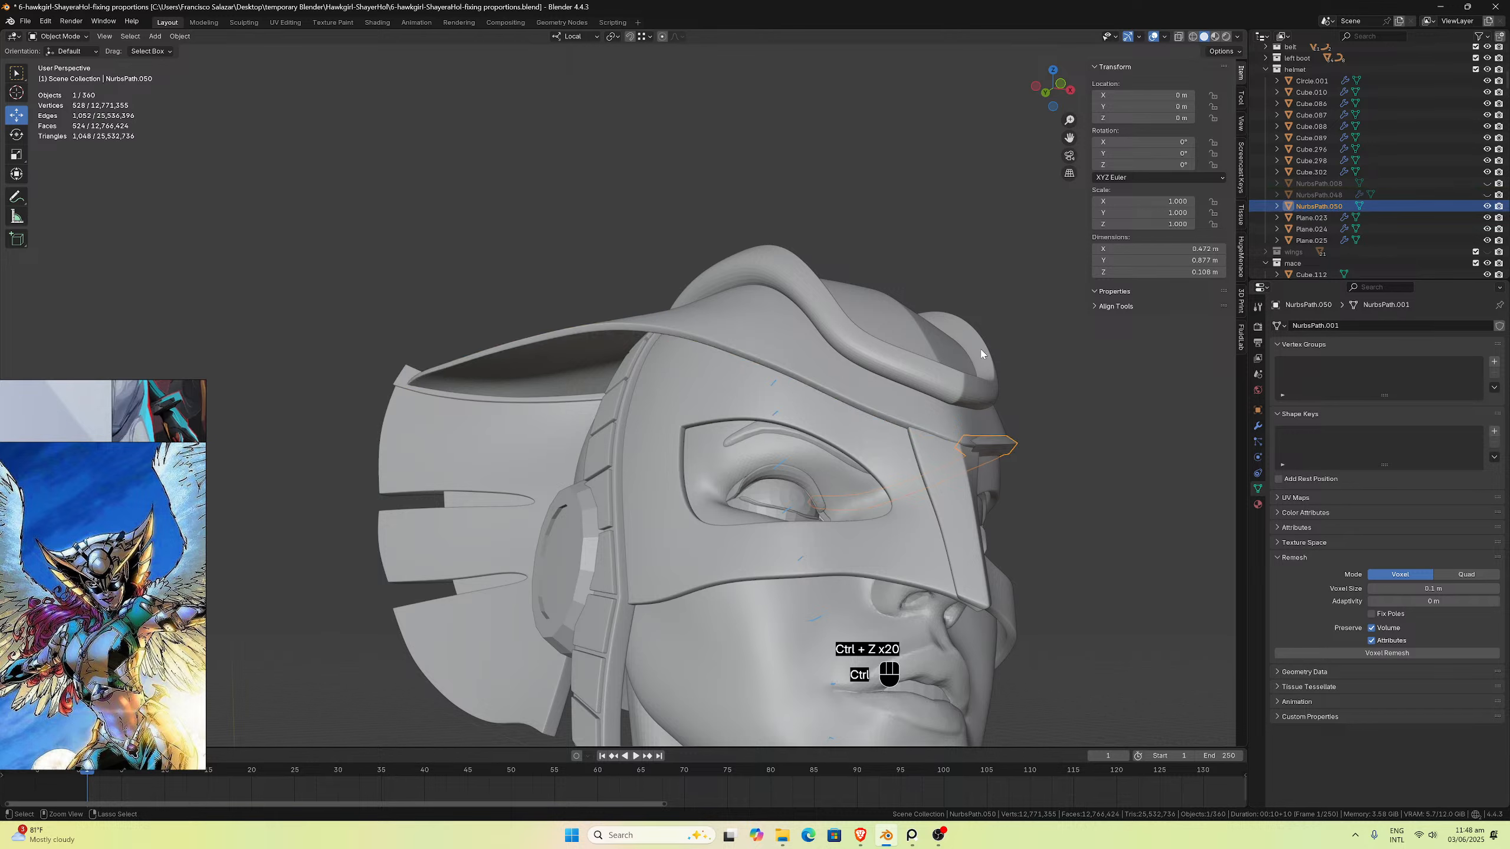
pyautogui.hotkey('ctrl', 'z')
pyautogui.hotkey('ctrl', 'z')
pyautogui.hotkey('ctrl', 'z')
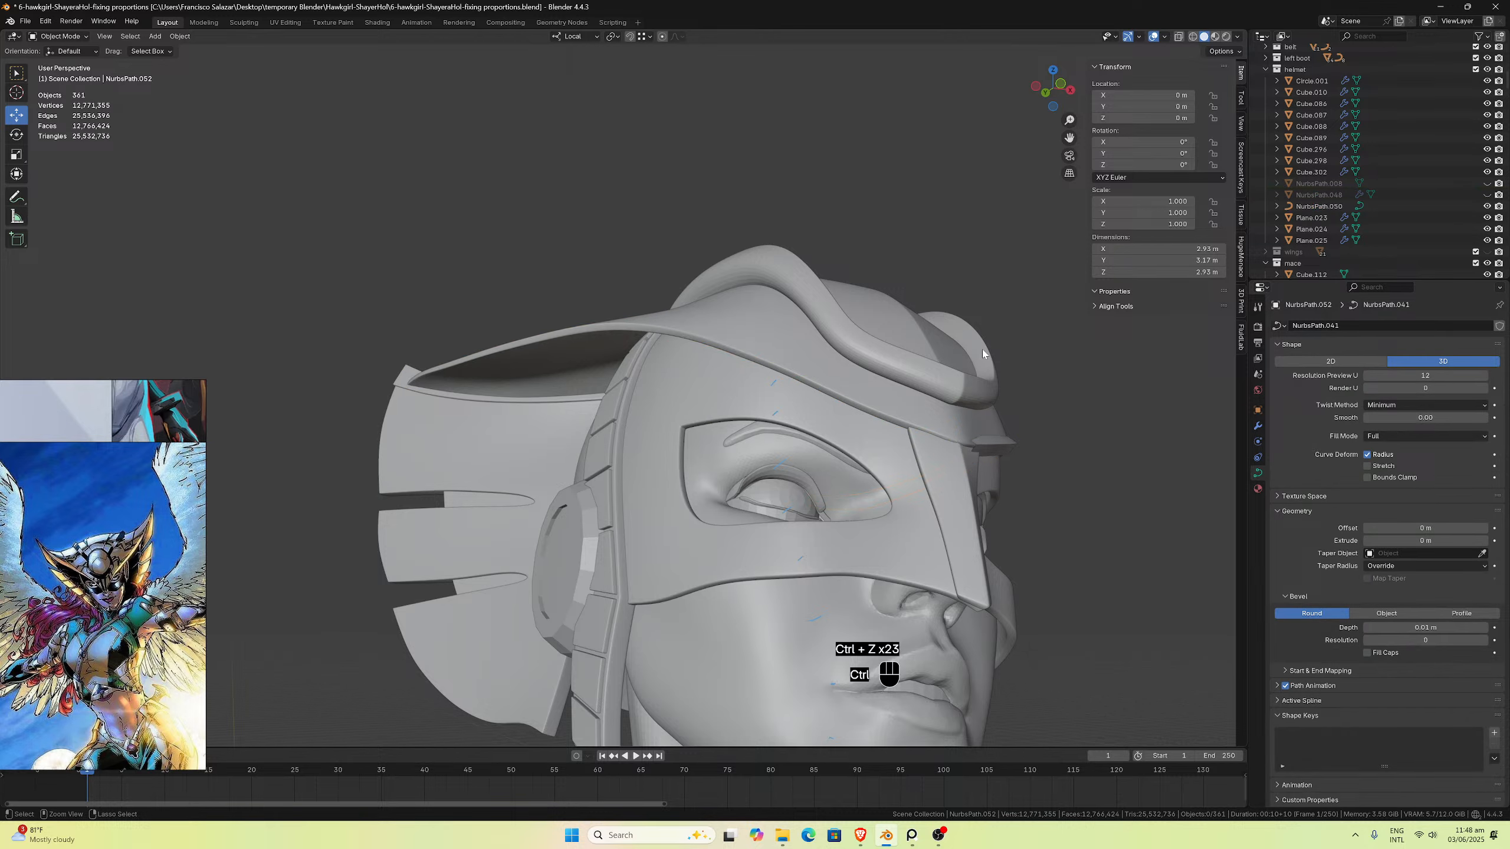
pyautogui.hotkey('ctrl', 'z')
pyautogui.hotkey('ctrl', 'z')
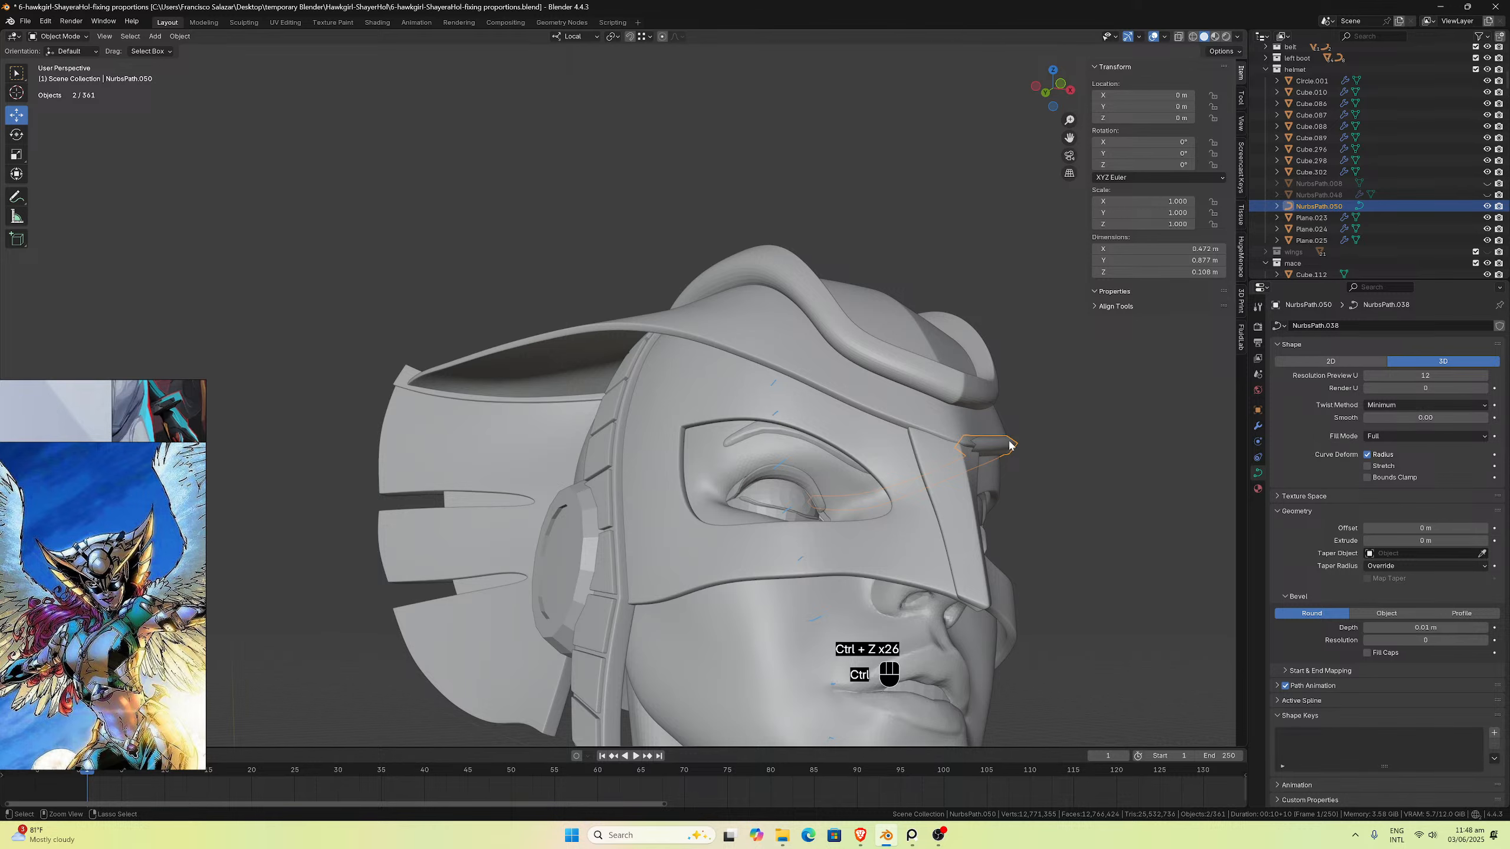
# Step: Apply flat shading to the wing trim curve and set its bevel depth to 0.015 m
pyautogui.rightClick(1004, 447)
pyautogui.click(1002, 444)
pyautogui.moveTo(1002, 445); pyautogui.dragTo(1062, 479, button='middle')
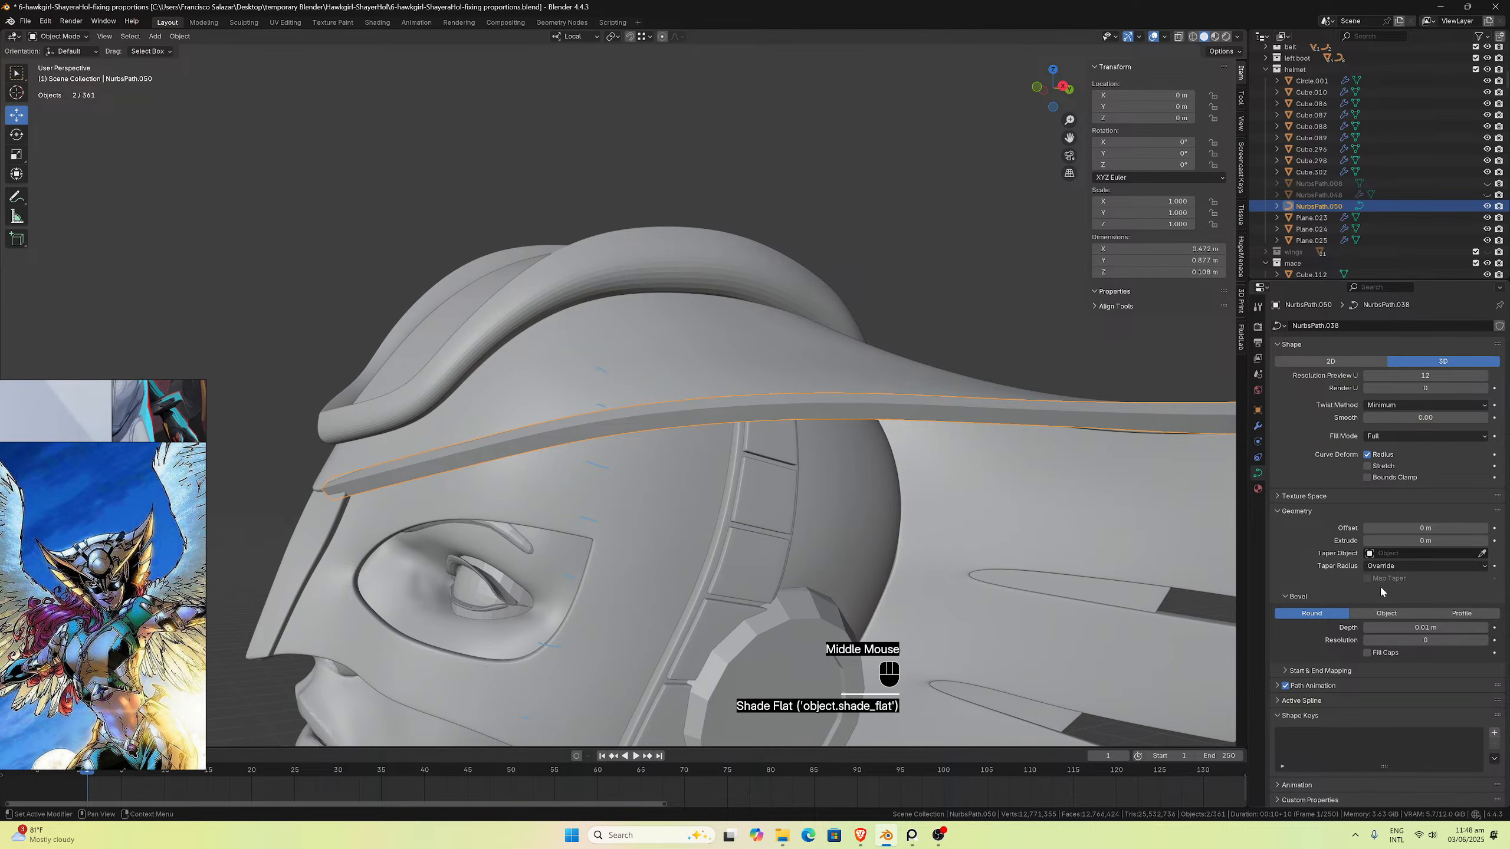
pyautogui.moveTo(1484, 630); pyautogui.dragTo(1484, 630)
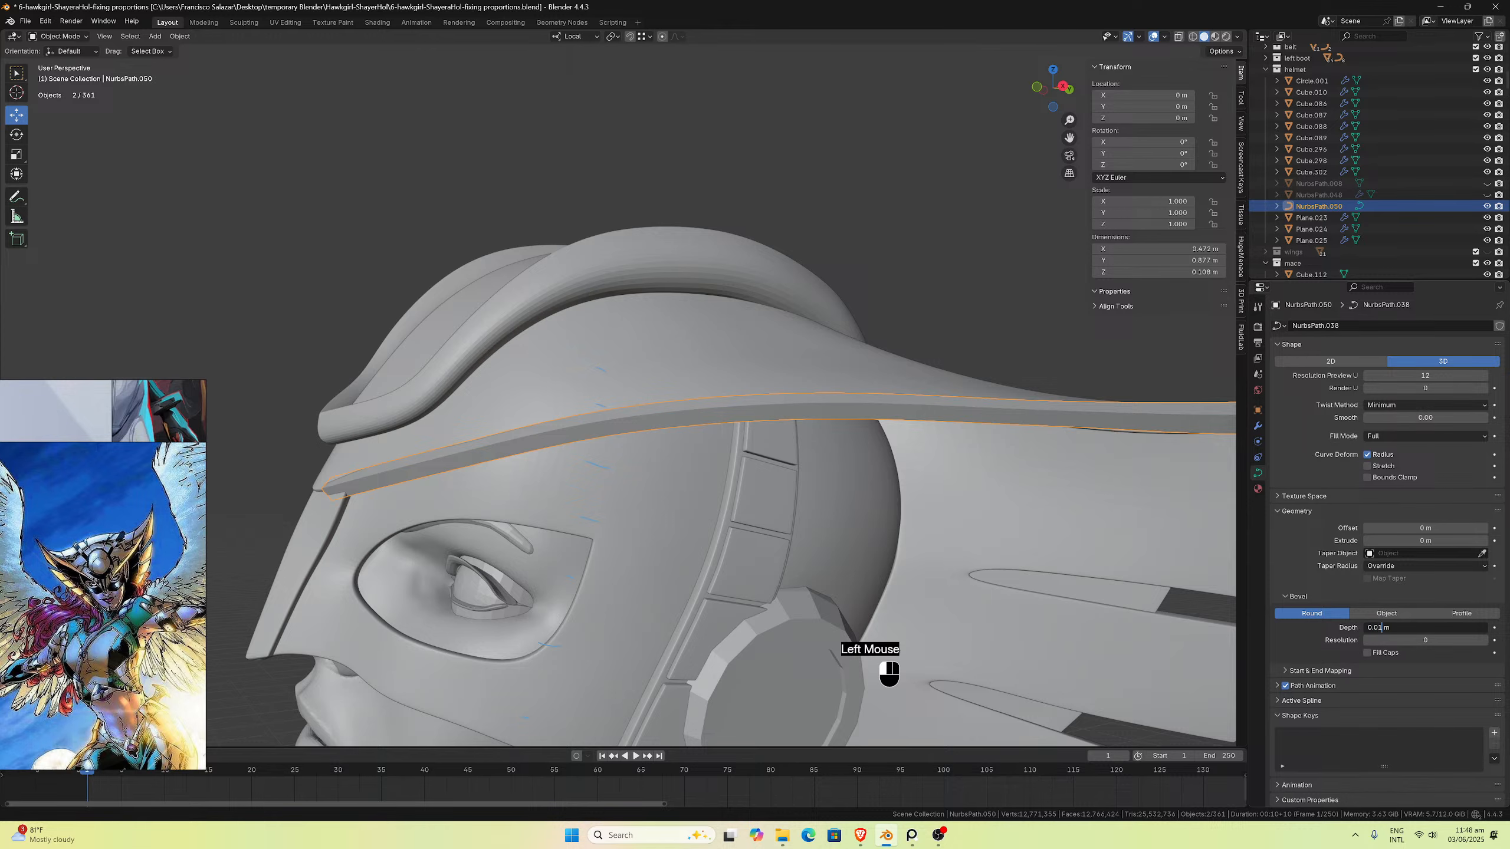
pyautogui.write('5')
pyautogui.press('Return')
pyautogui.moveTo(906, 458); pyautogui.dragTo(867, 458, button='middle')
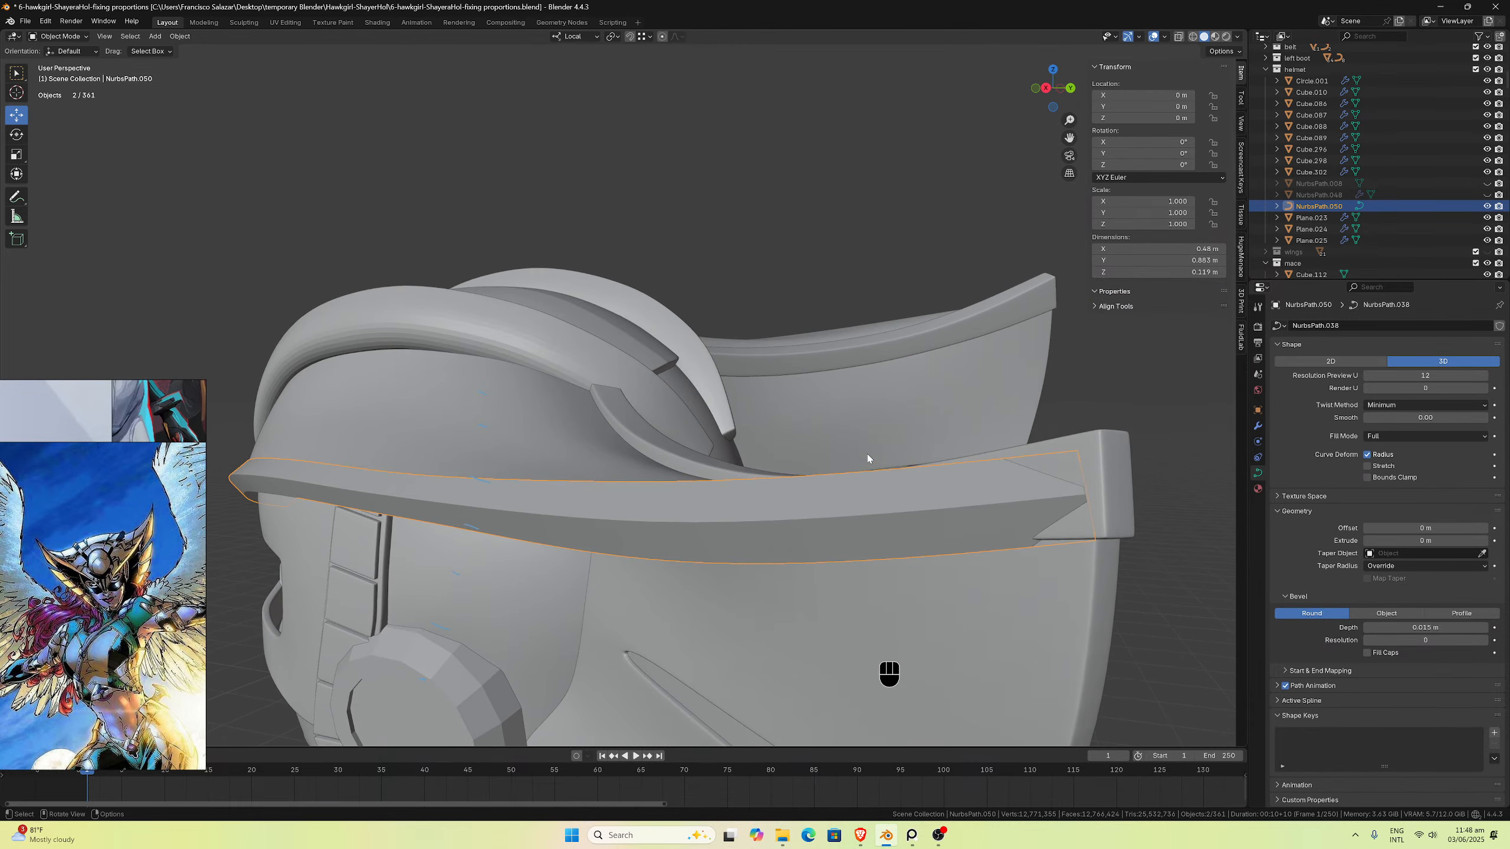
# Step: Unhide the old trim mesh NurbsPath.048 for comparison and set the trim curve's bevel depth to 0.005 m
pyautogui.click(1486, 195)
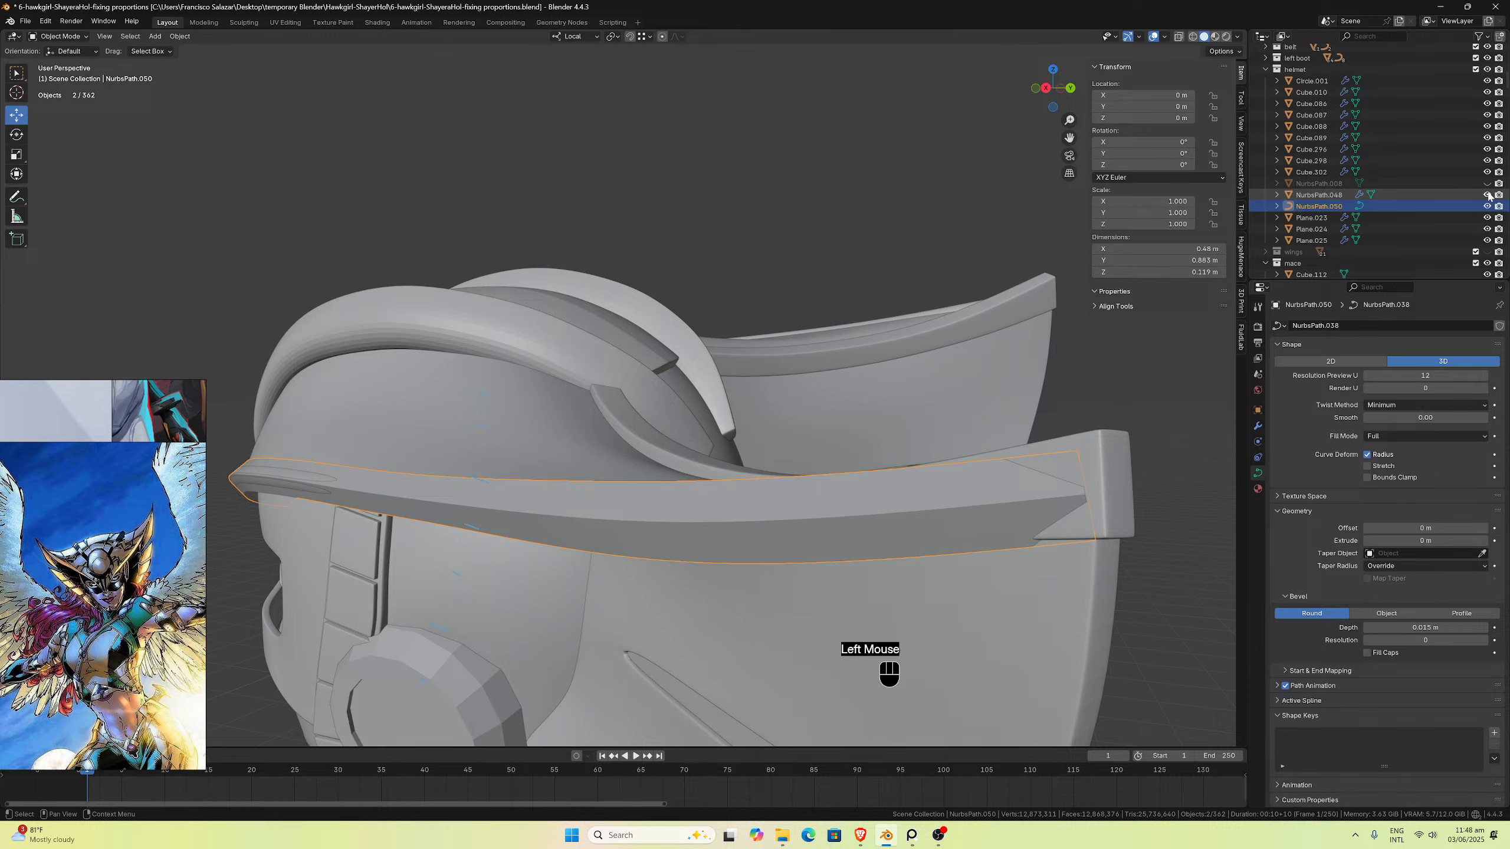
pyautogui.moveTo(859, 398); pyautogui.dragTo(1087, 650, button='middle')
pyautogui.click(1366, 628)
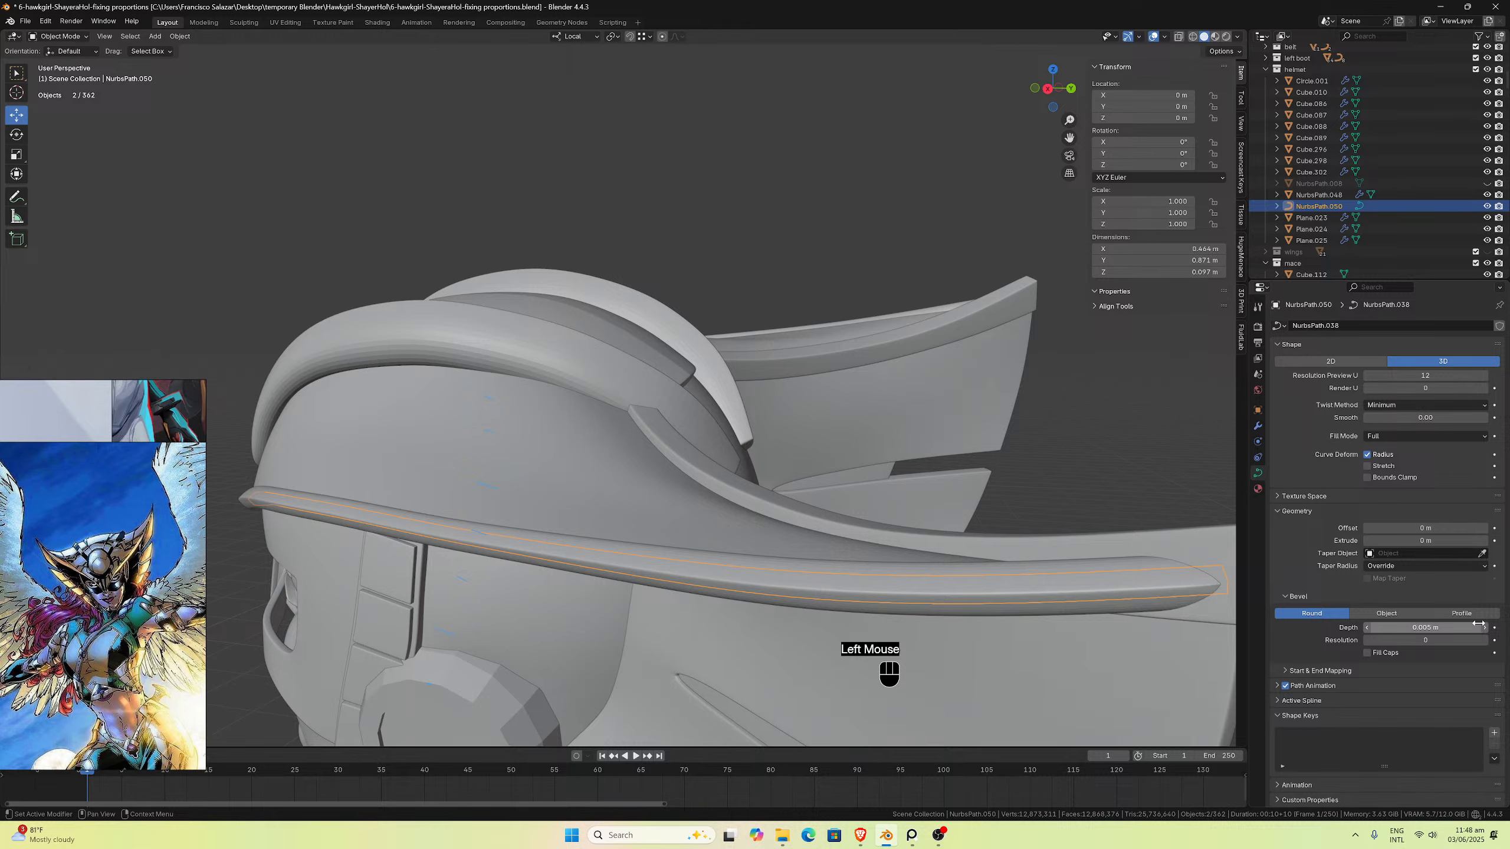
# Step: Try a bevel depth of 0.001 m on the trim curve, followed by 0.01 m
pyautogui.moveTo(556, 560); pyautogui.dragTo(797, 562, button='middle')
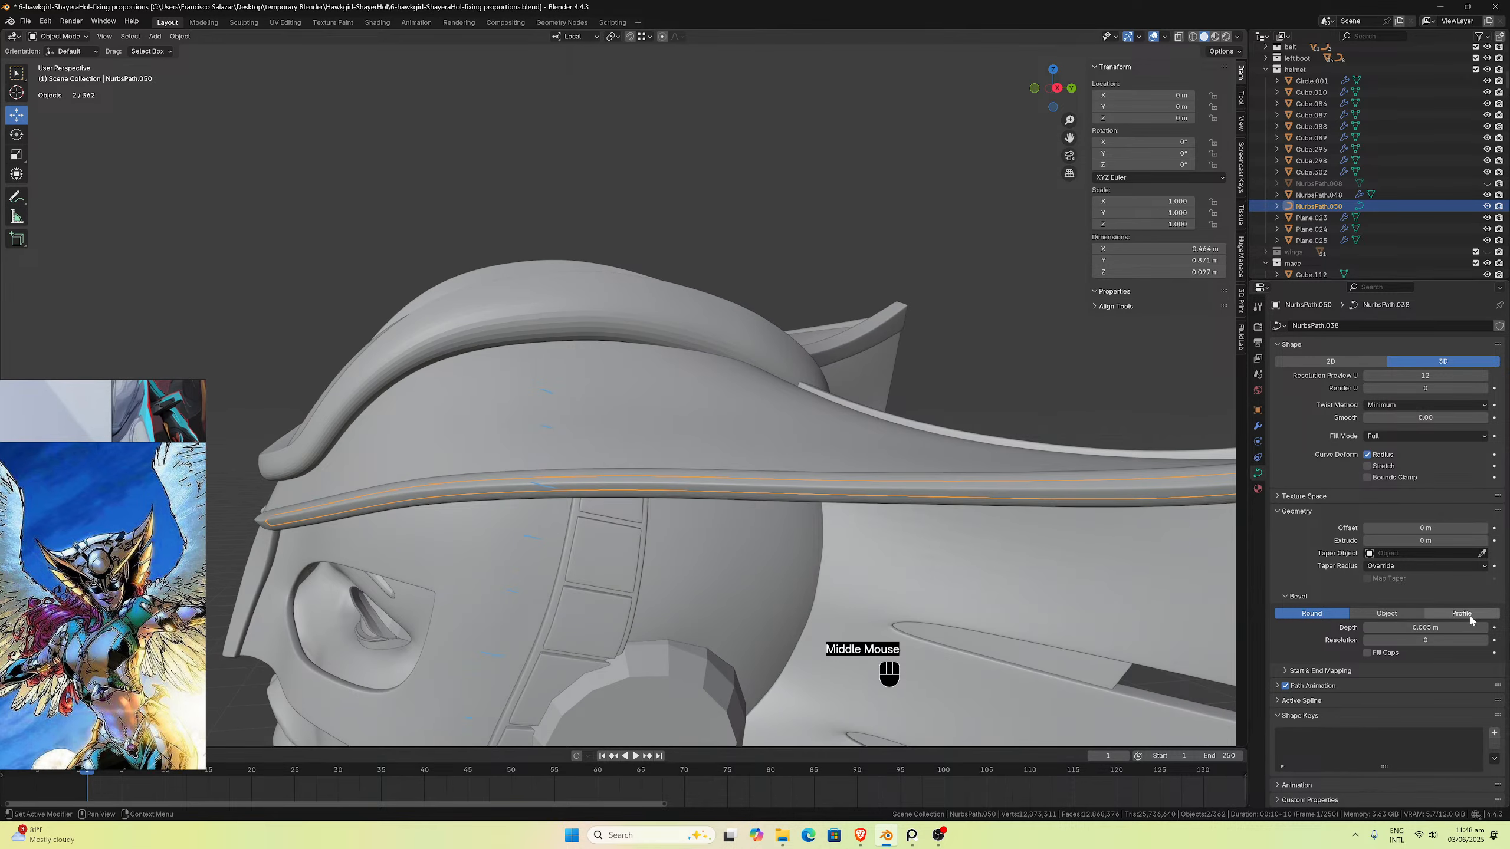
pyautogui.click(1429, 629)
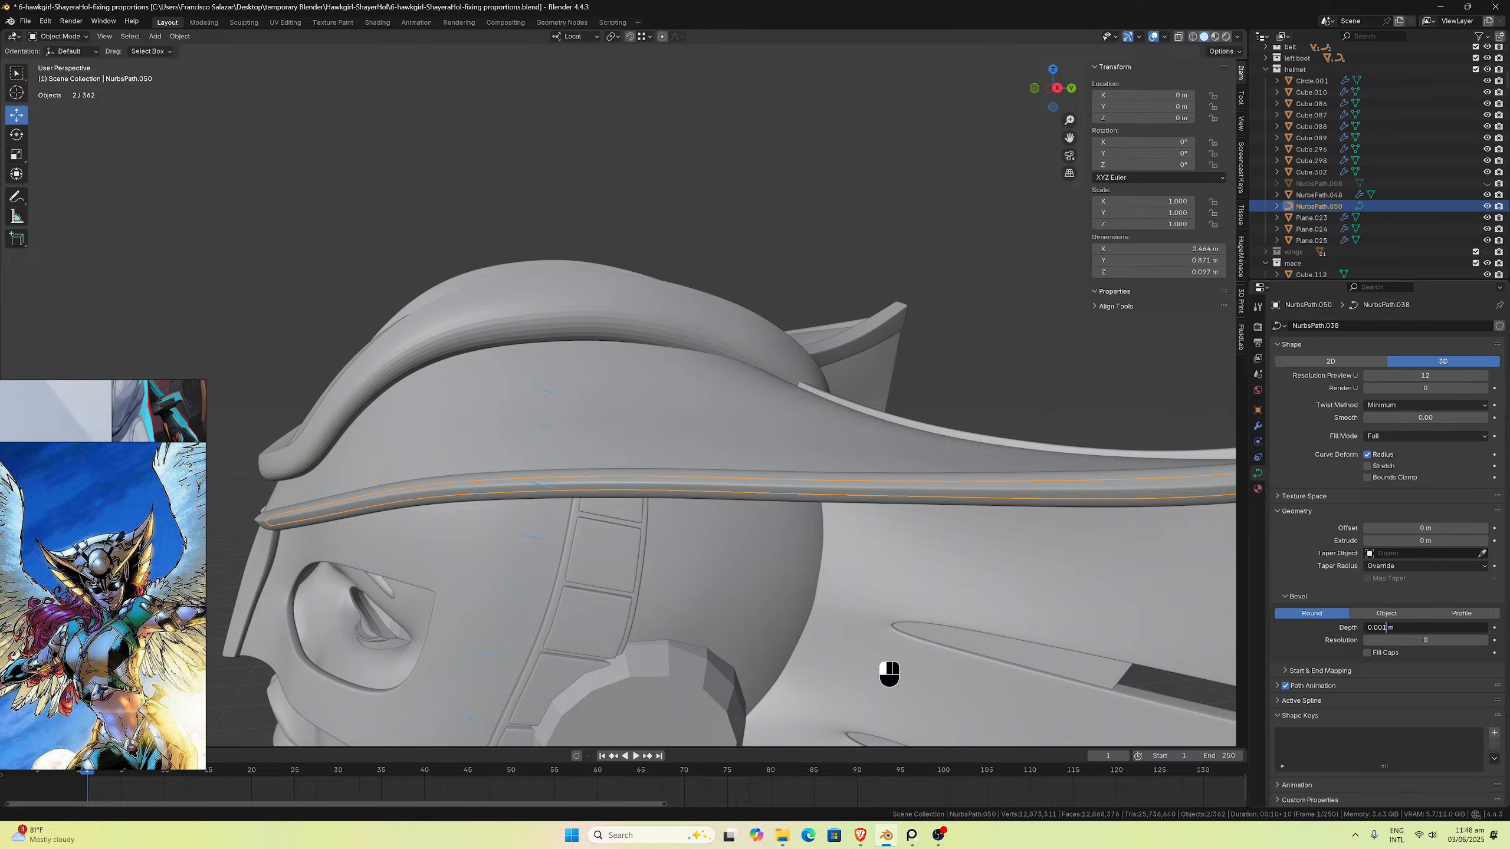
pyautogui.press('Return')
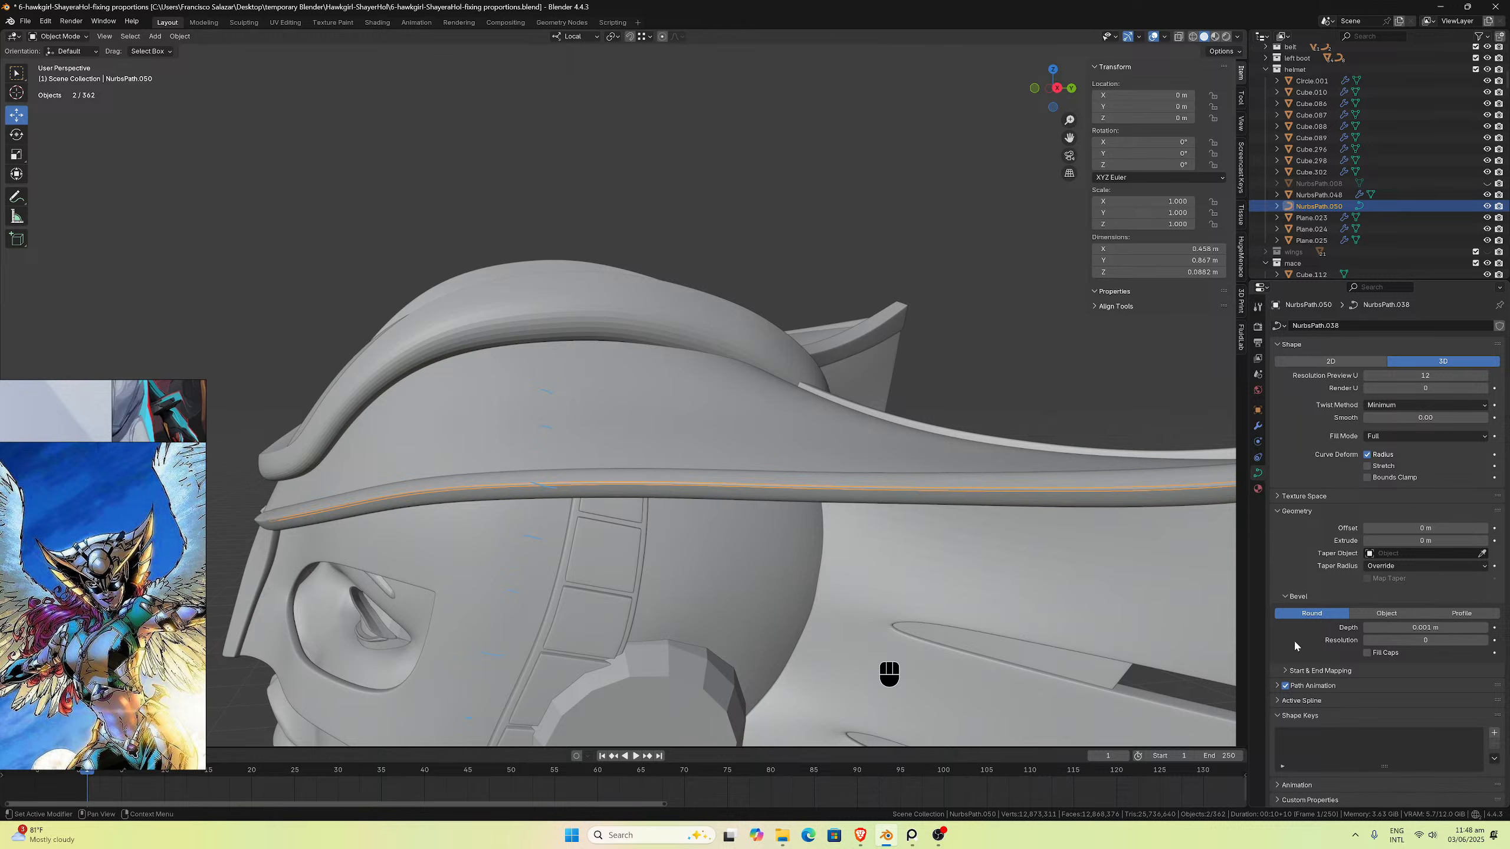
pyautogui.click(1384, 628)
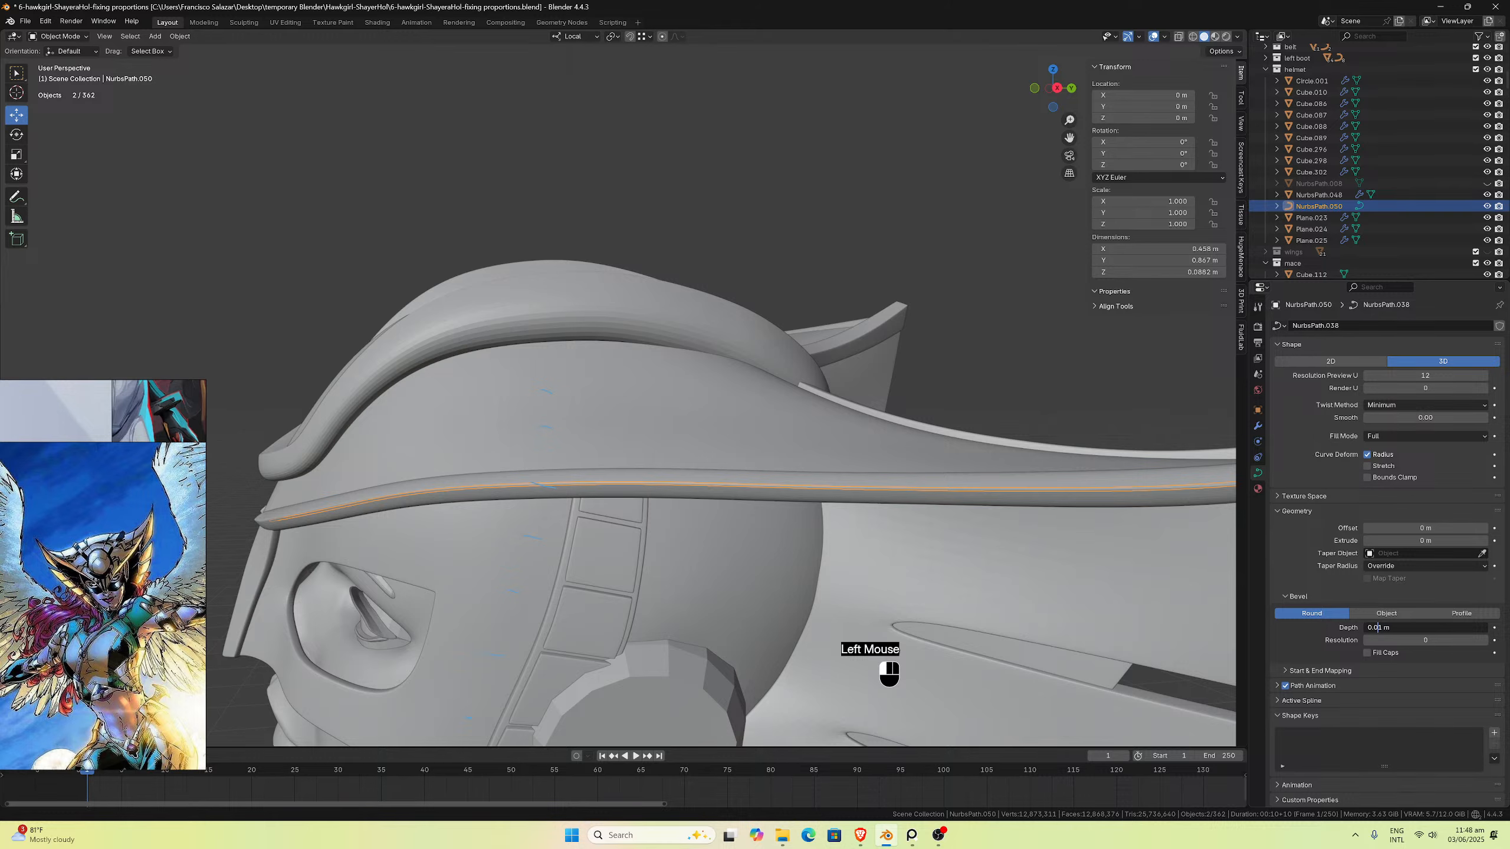
pyautogui.press('Return')
# Step: Examine the trim's thickness along the wing edge from the side, rear and front of the helmet
pyautogui.moveTo(610, 556); pyautogui.dragTo(872, 502, button='middle')
pyautogui.scroll(-2, 886, 487)
pyautogui.scroll(3, 872, 502)
pyautogui.moveTo(954, 539); pyautogui.dragTo(901, 552, button='middle')
pyautogui.scroll(-1, 901, 551)
pyautogui.scroll(1, 802, 568)
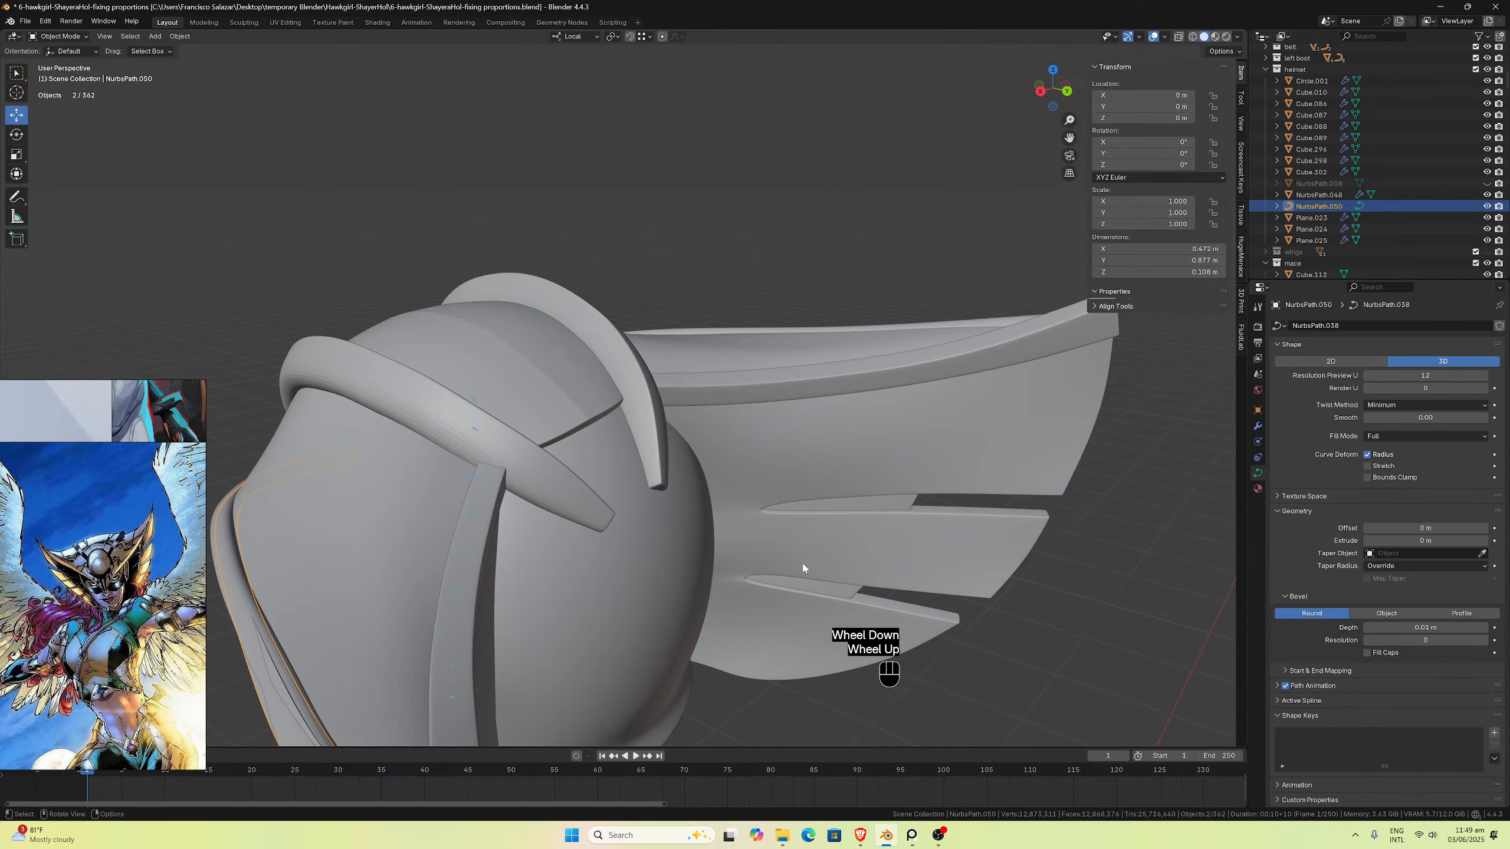
pyautogui.scroll(-1, 746, 572)
pyautogui.moveTo(746, 572); pyautogui.dragTo(826, 551, button='middle')
pyautogui.scroll(3, 899, 544)
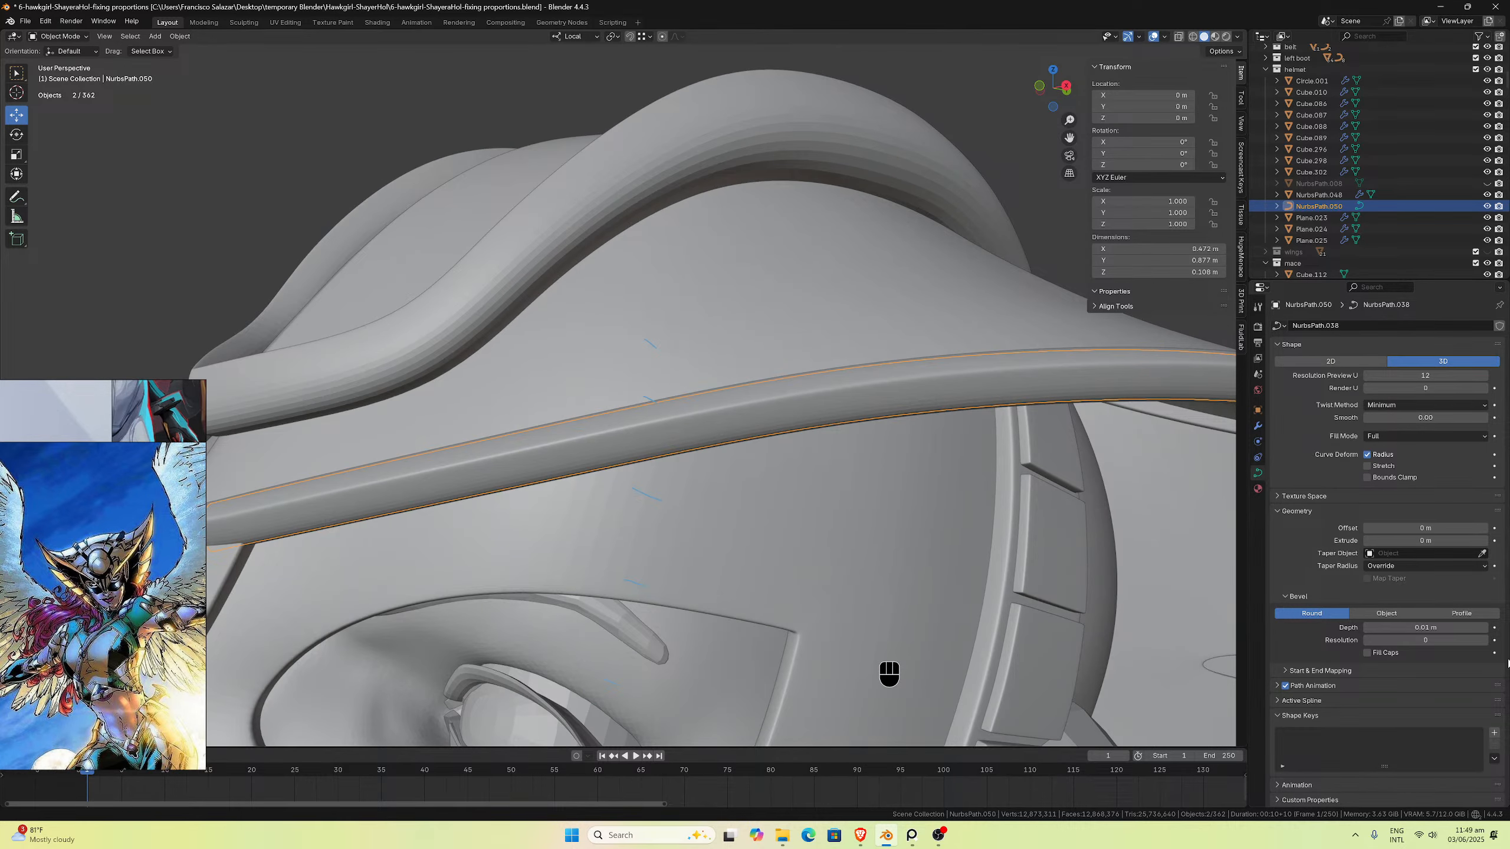
# Step: Try a bevel depth of 0.02 m on the trim curve, then settle on 0.015 m
pyautogui.click(1484, 628)
pyautogui.scroll(-2, 899, 499)
pyautogui.moveTo(900, 499); pyautogui.dragTo(870, 491, button='middle')
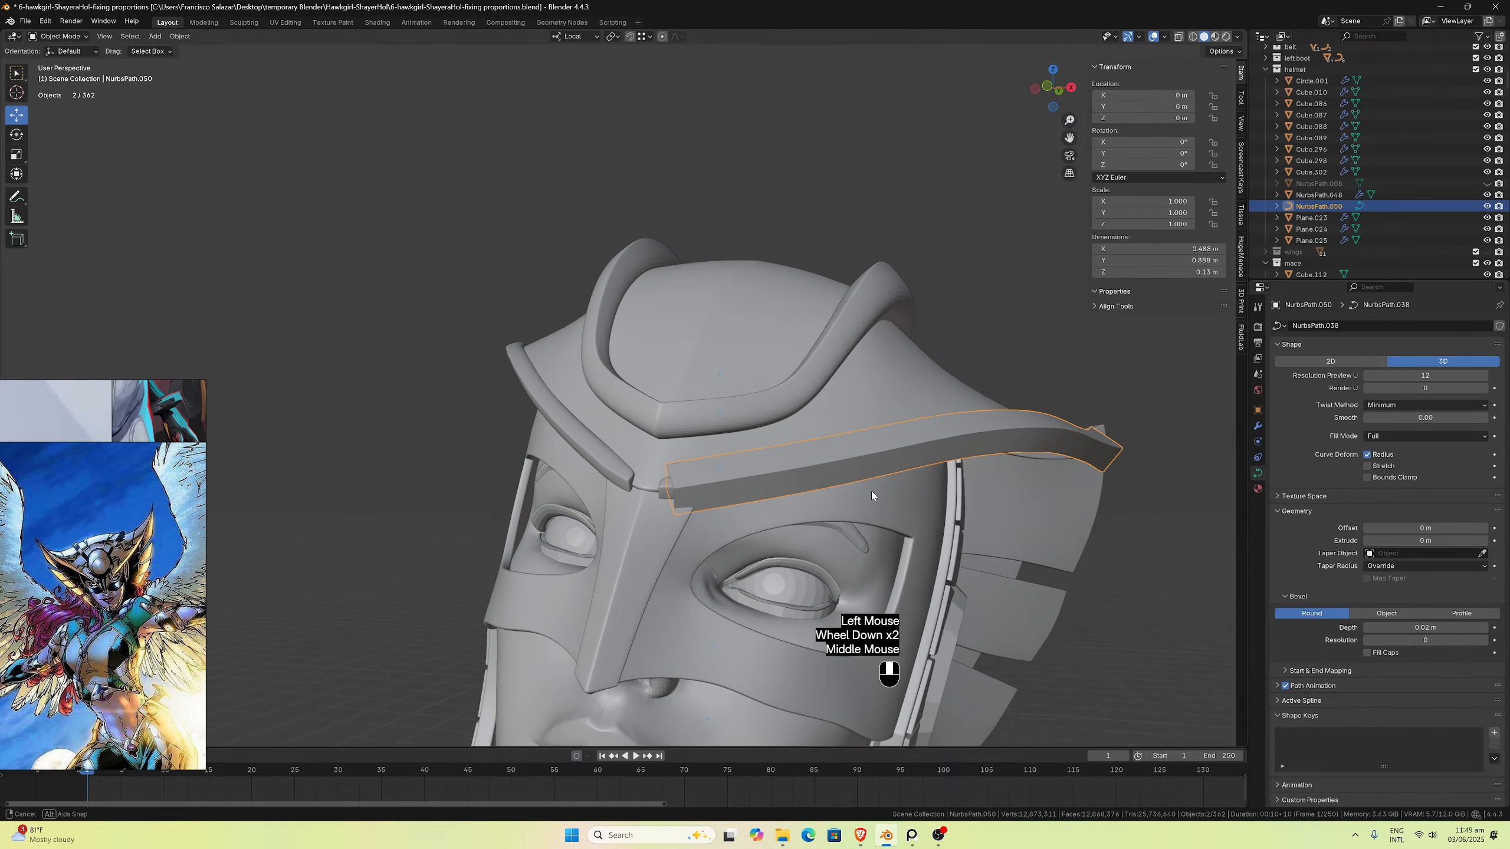
pyautogui.click(1401, 627)
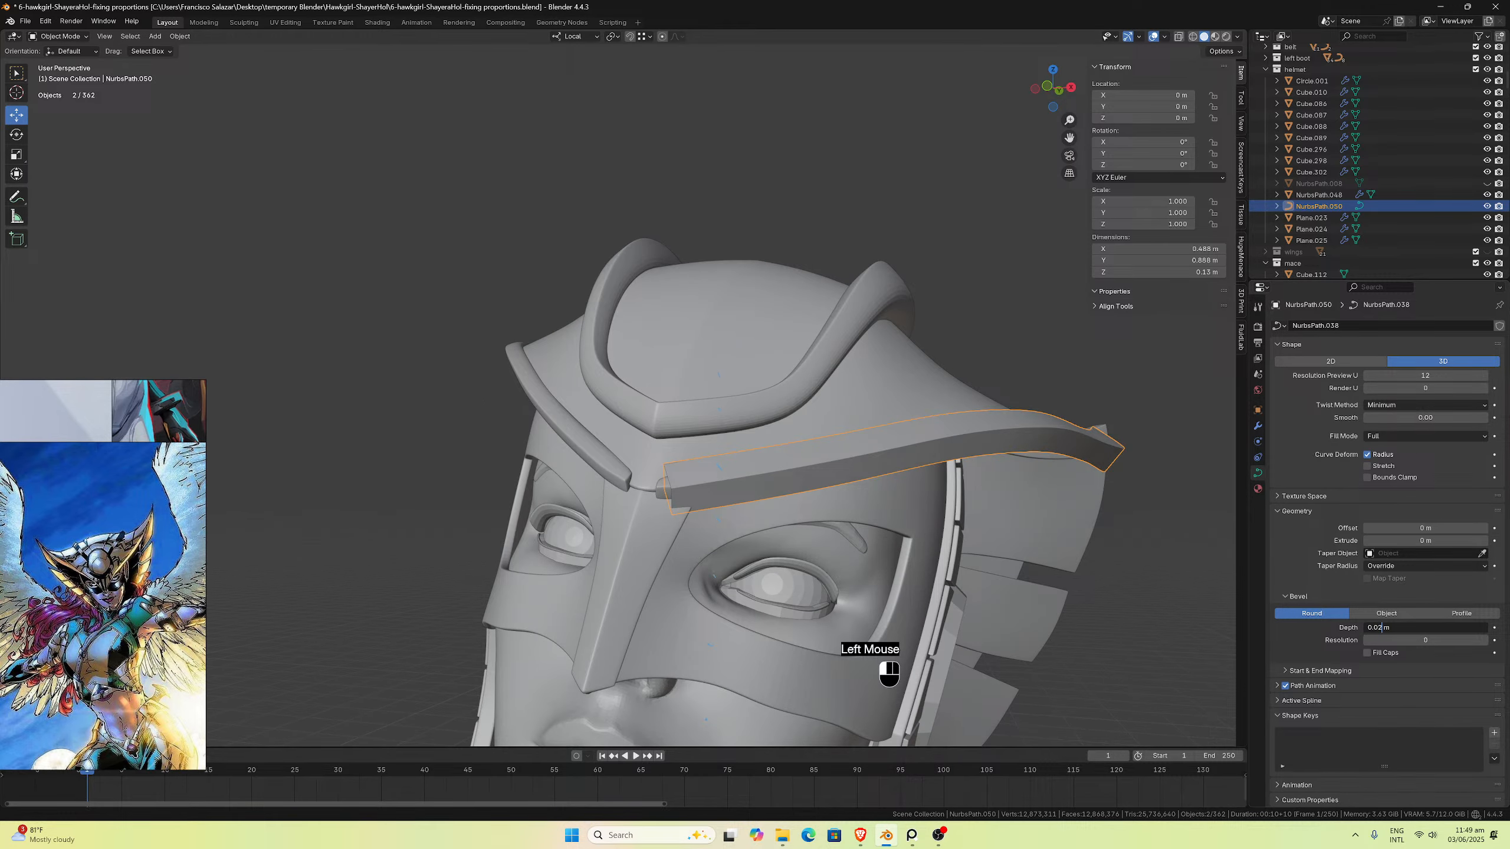
pyautogui.write('5')
pyautogui.press('Return')
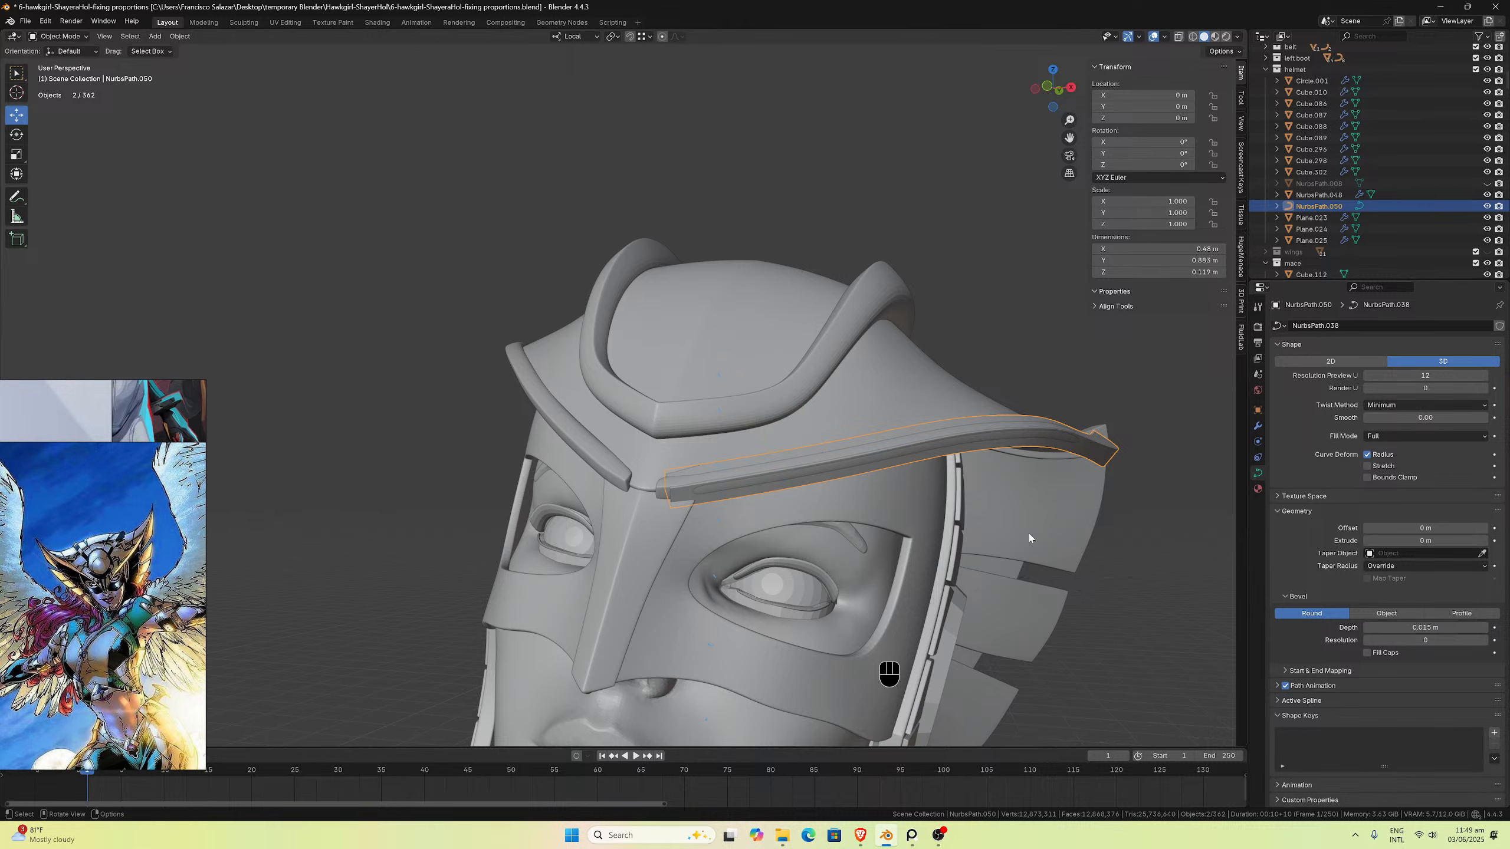
pyautogui.moveTo(975, 532); pyautogui.dragTo(920, 485, button='middle')
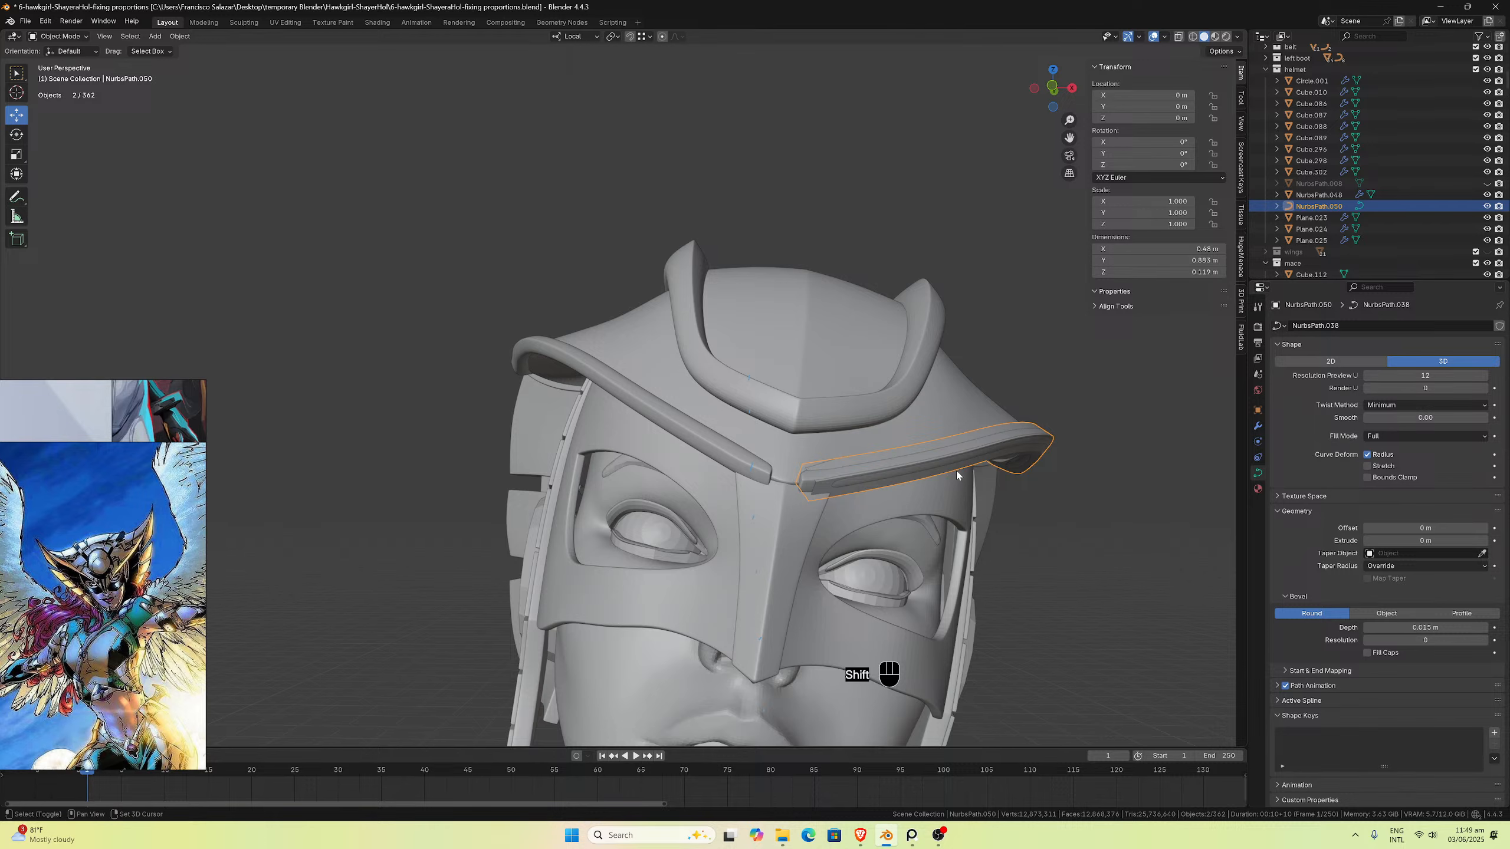
# Step: Duplicate the trim curve in place, move the copy to the backup collection, and save the file
pyautogui.hotkey('shift', 'd')
pyautogui.press('Escape')
pyautogui.press('m')
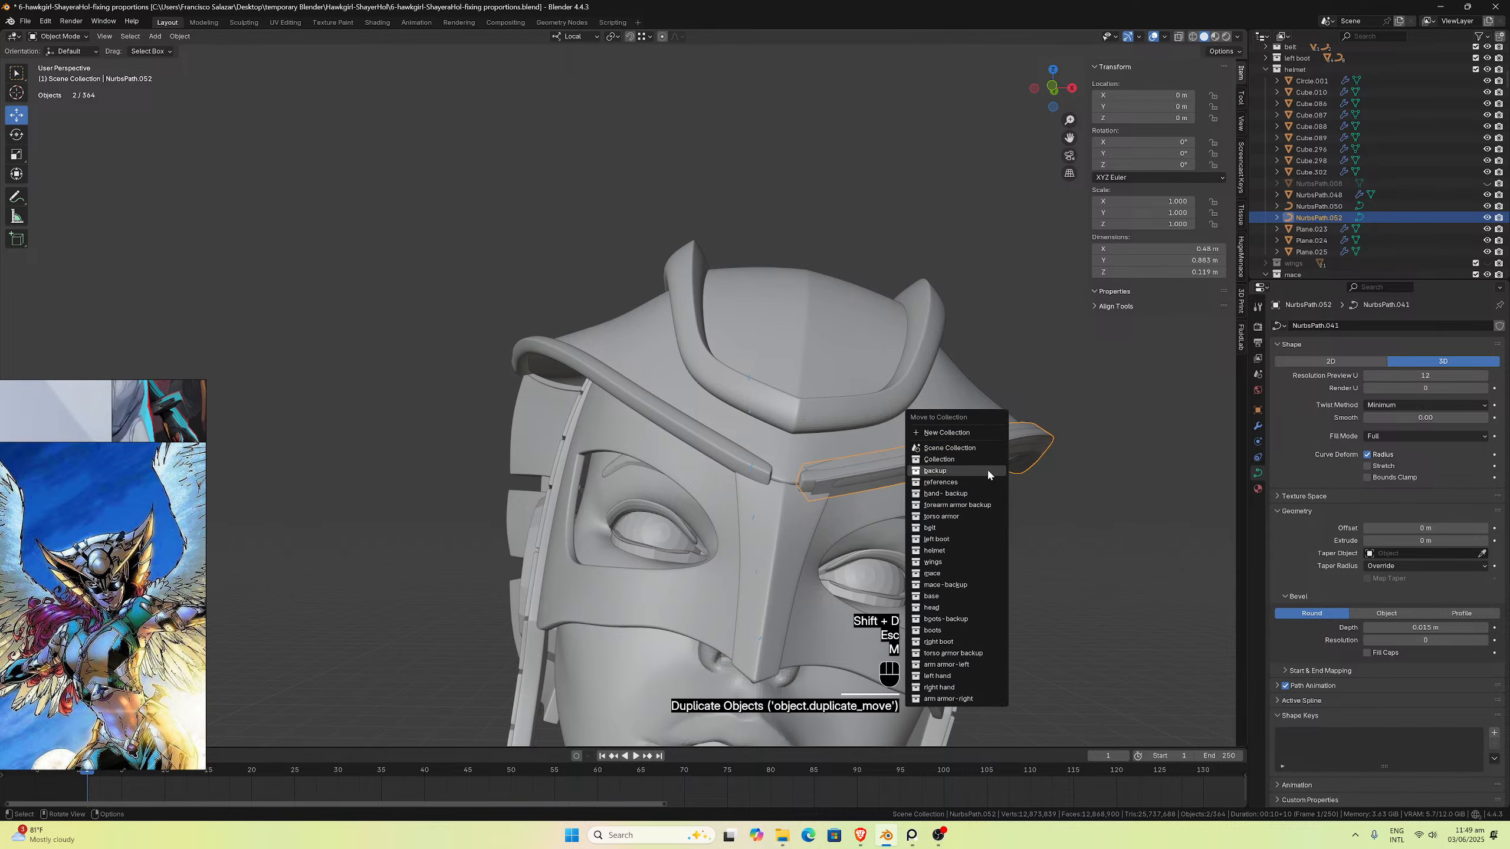
pyautogui.click(943, 471)
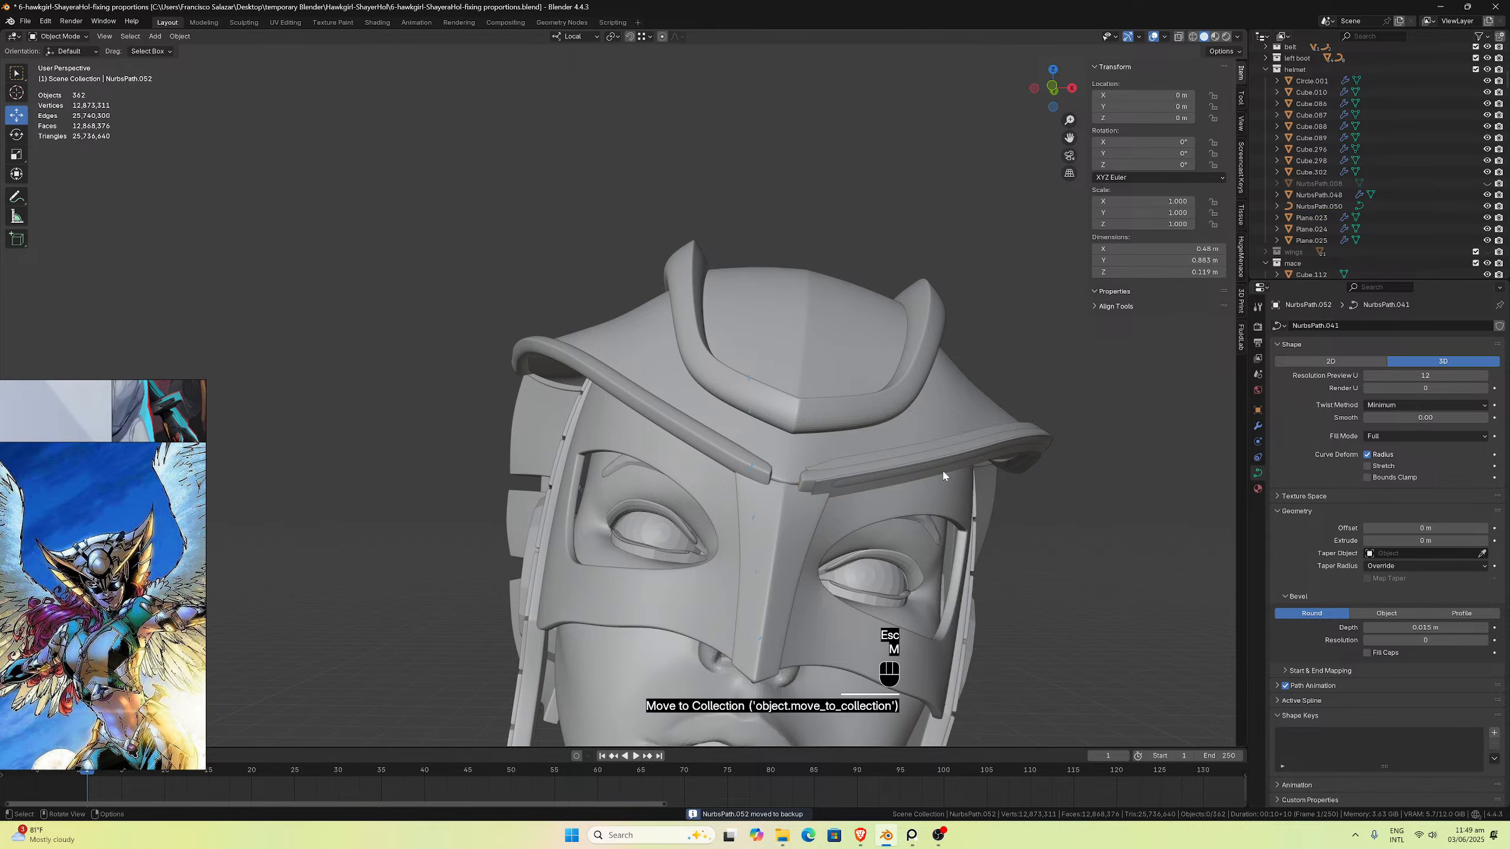
pyautogui.hotkey('ctrl', 's')
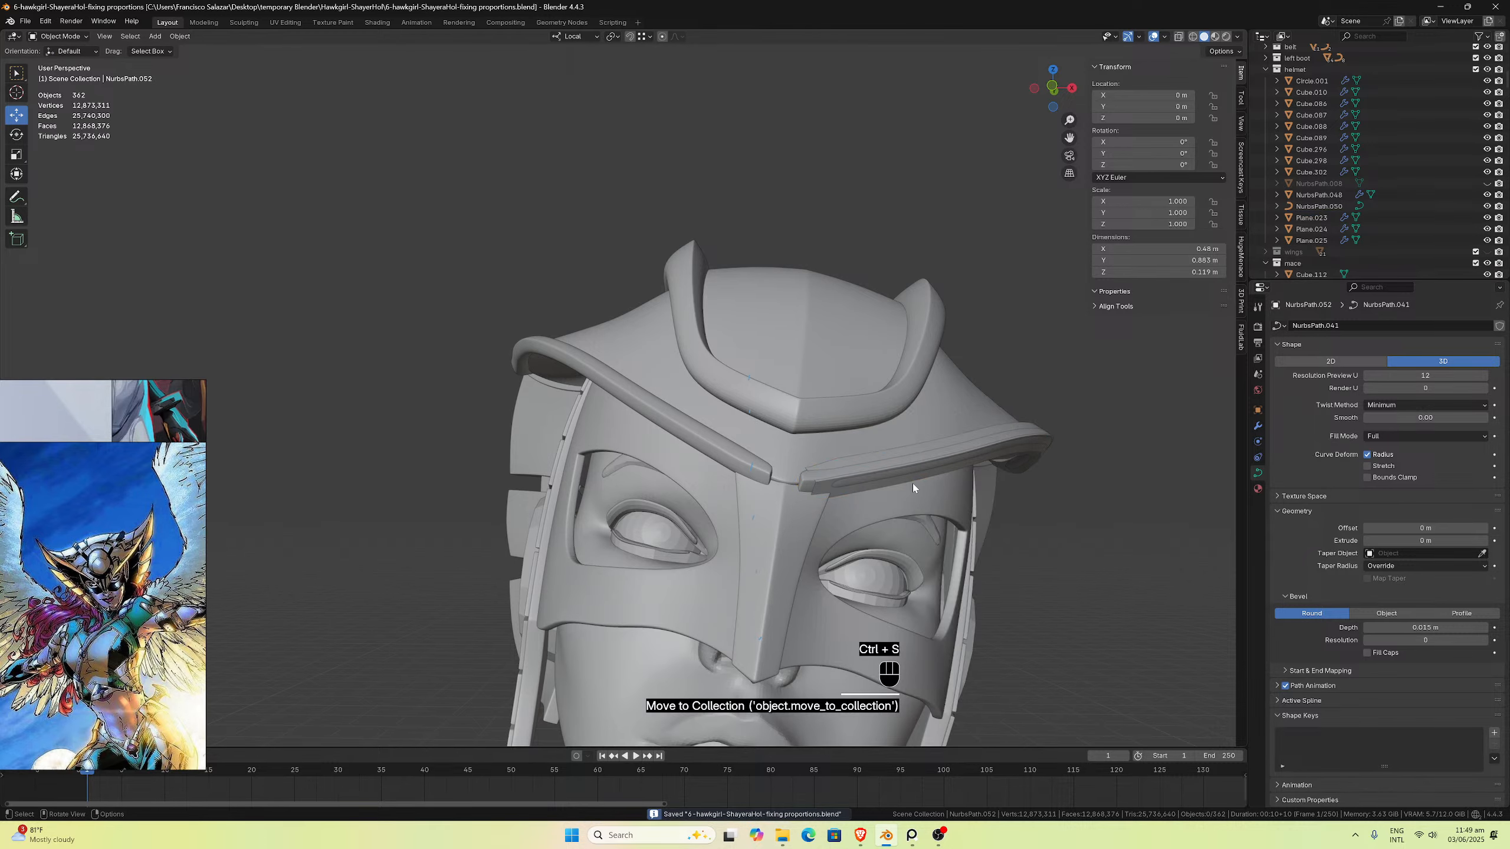
# Step: Convert the remaining trim curve NurbsPath.050 on the helmet's wing to a mesh
pyautogui.click(830, 490)
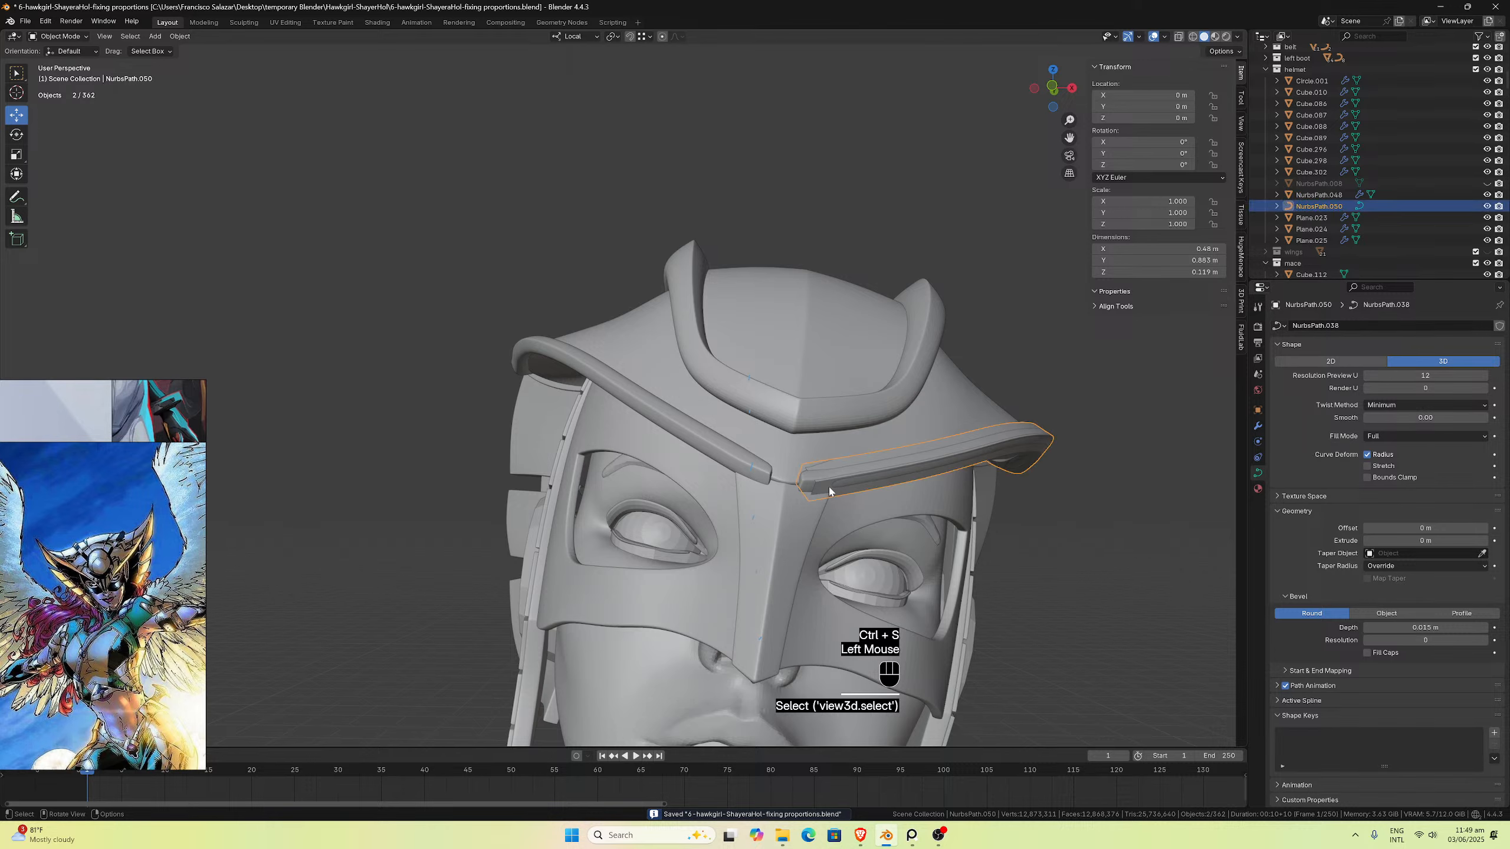
pyautogui.click(172, 37)
pyautogui.moveTo(220, 360)
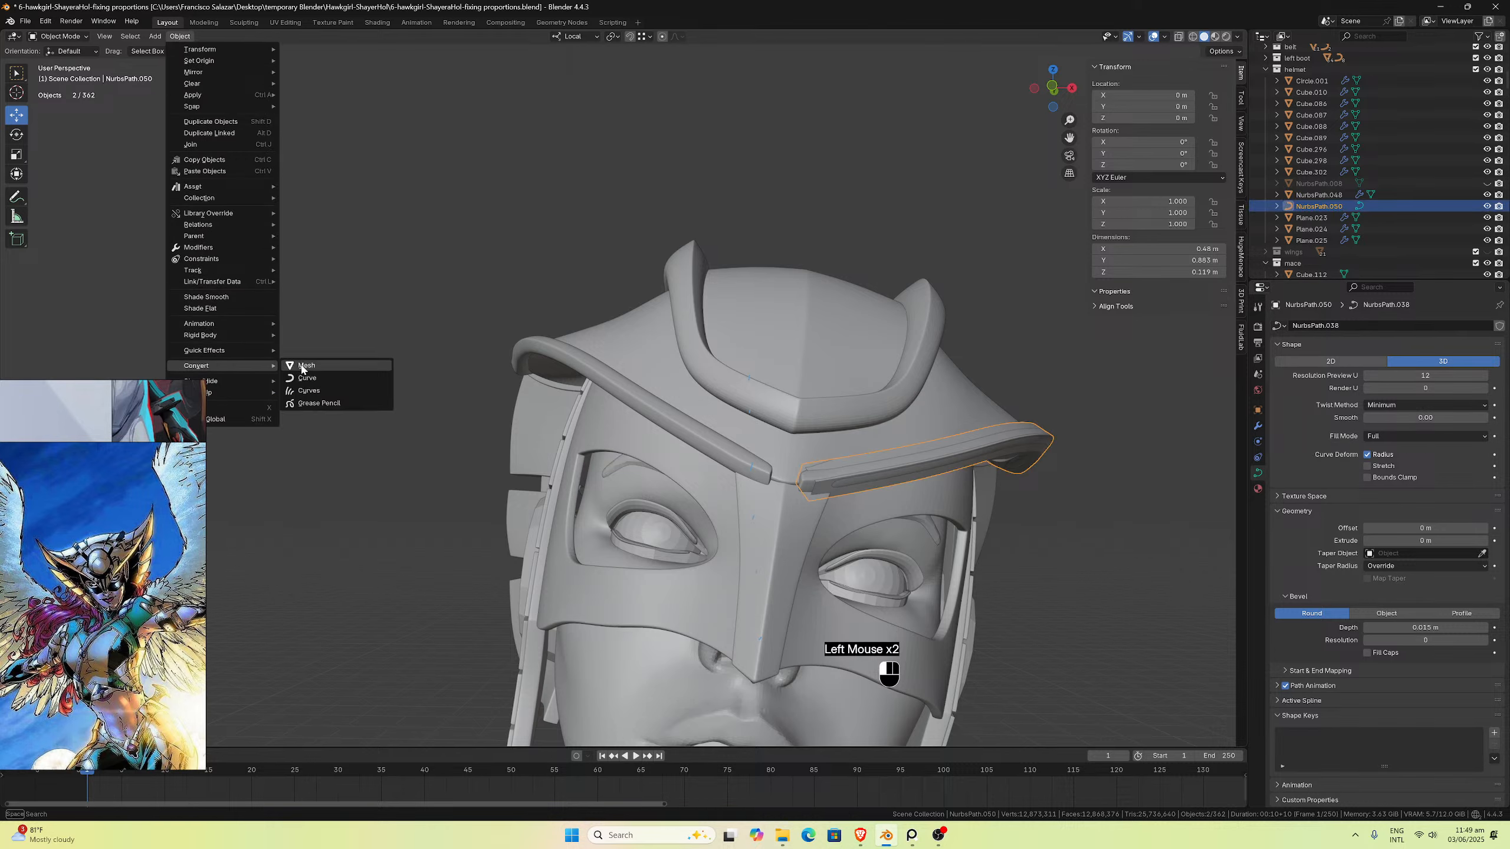
pyautogui.click(307, 368)
pyautogui.moveTo(875, 444); pyautogui.dragTo(852, 438, button='middle')
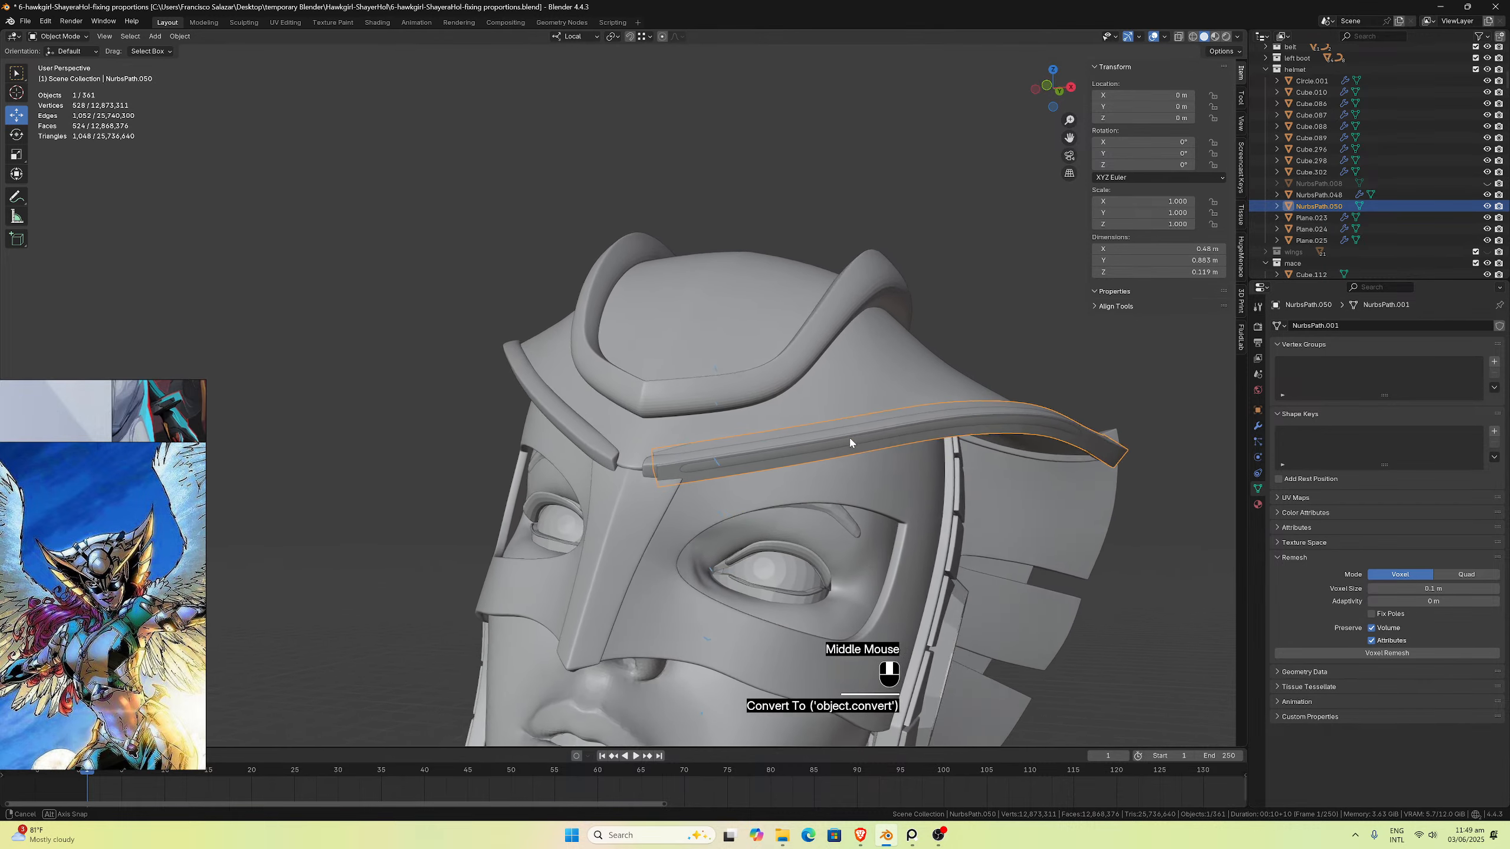
# Step: Copy the modifiers of the old trim NurbsPath.048 onto the newly converted trim mesh
pyautogui.scroll(3, 1037, 469)
pyautogui.keyDown('shift'); pyautogui.click(649, 474); pyautogui.keyUp('shift')
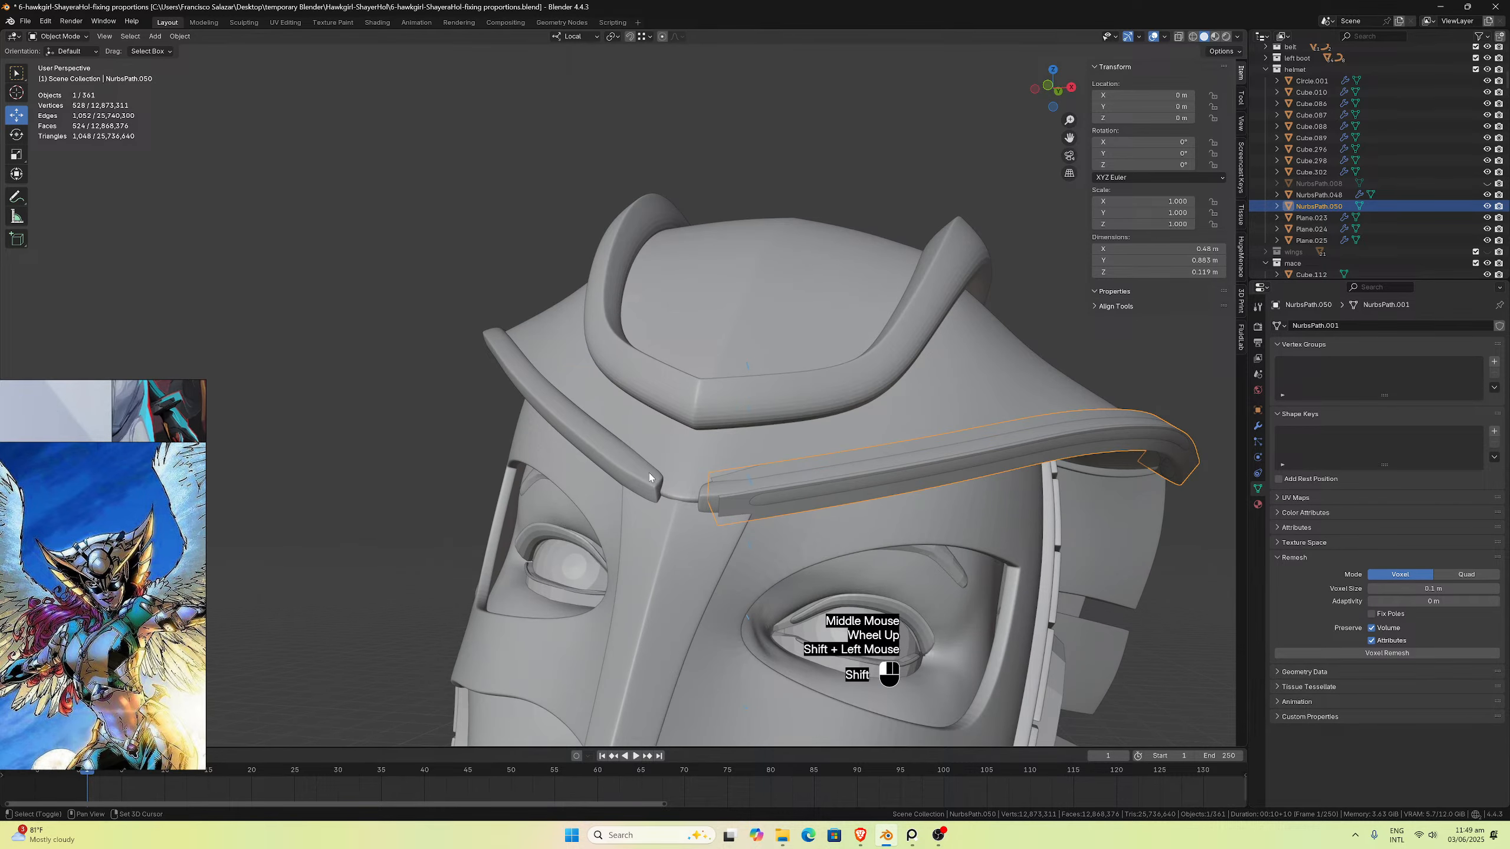
pyautogui.hotkey('ctrl', 'l')
pyautogui.click(652, 476)
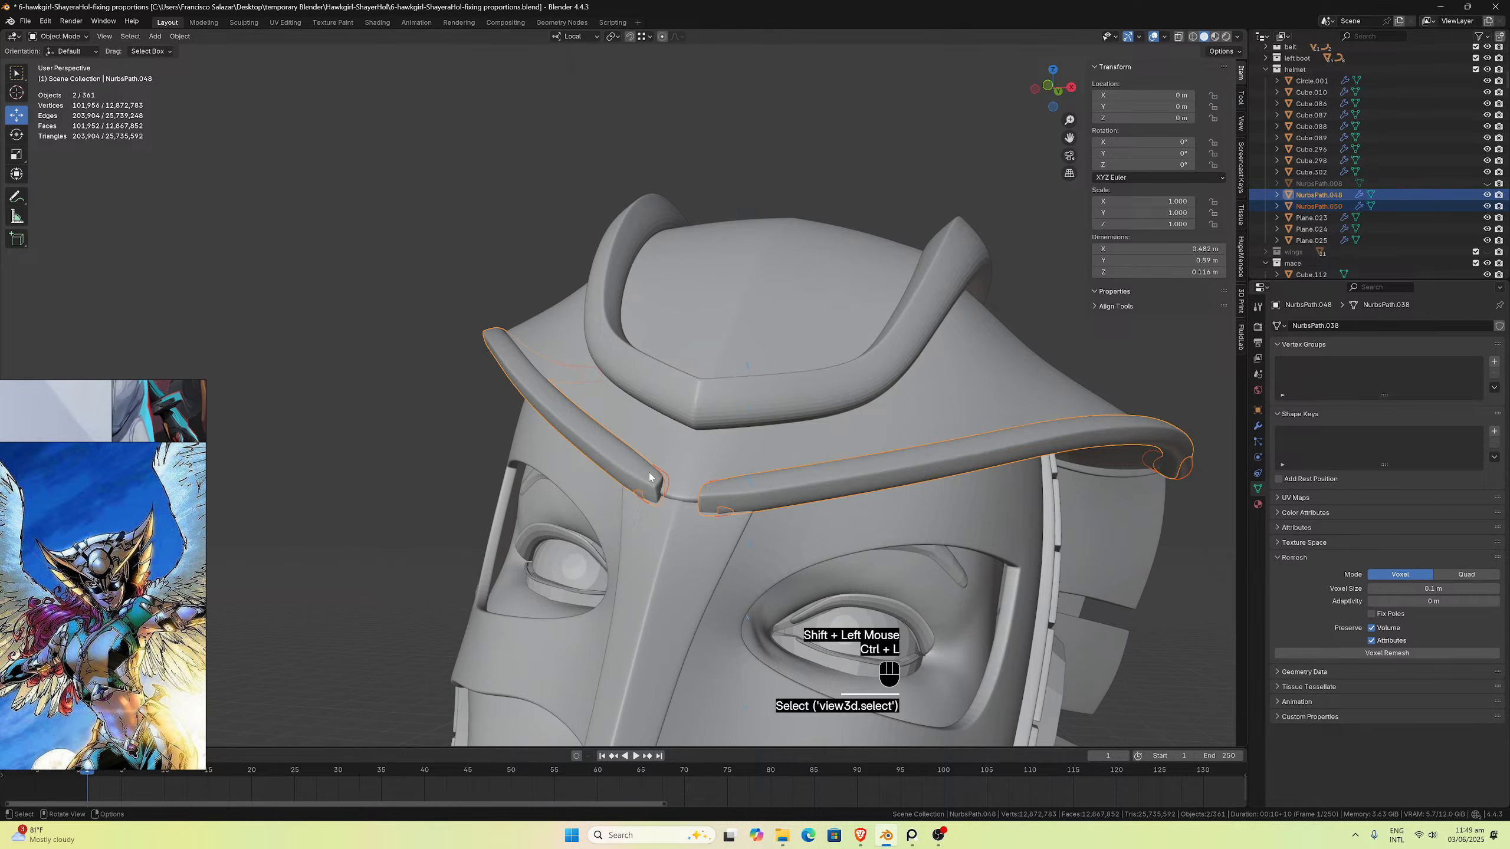
pyautogui.click(725, 512)
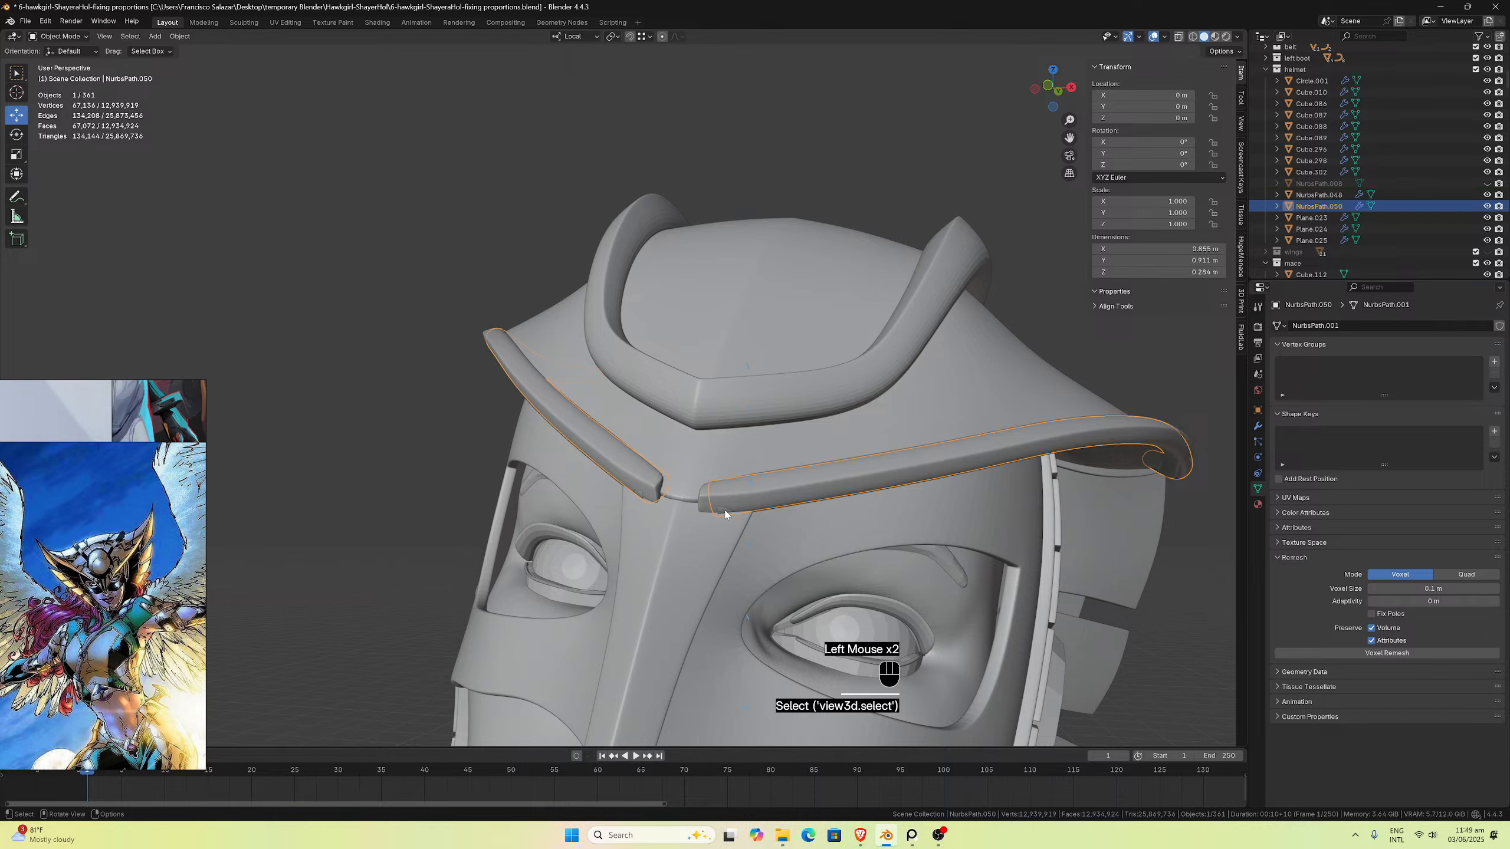
# Step: Edit the new trim mesh and set the mean bevel weight of its lengthwise front edge loop to 1
pyautogui.press('Tab')
pyautogui.click(729, 496)
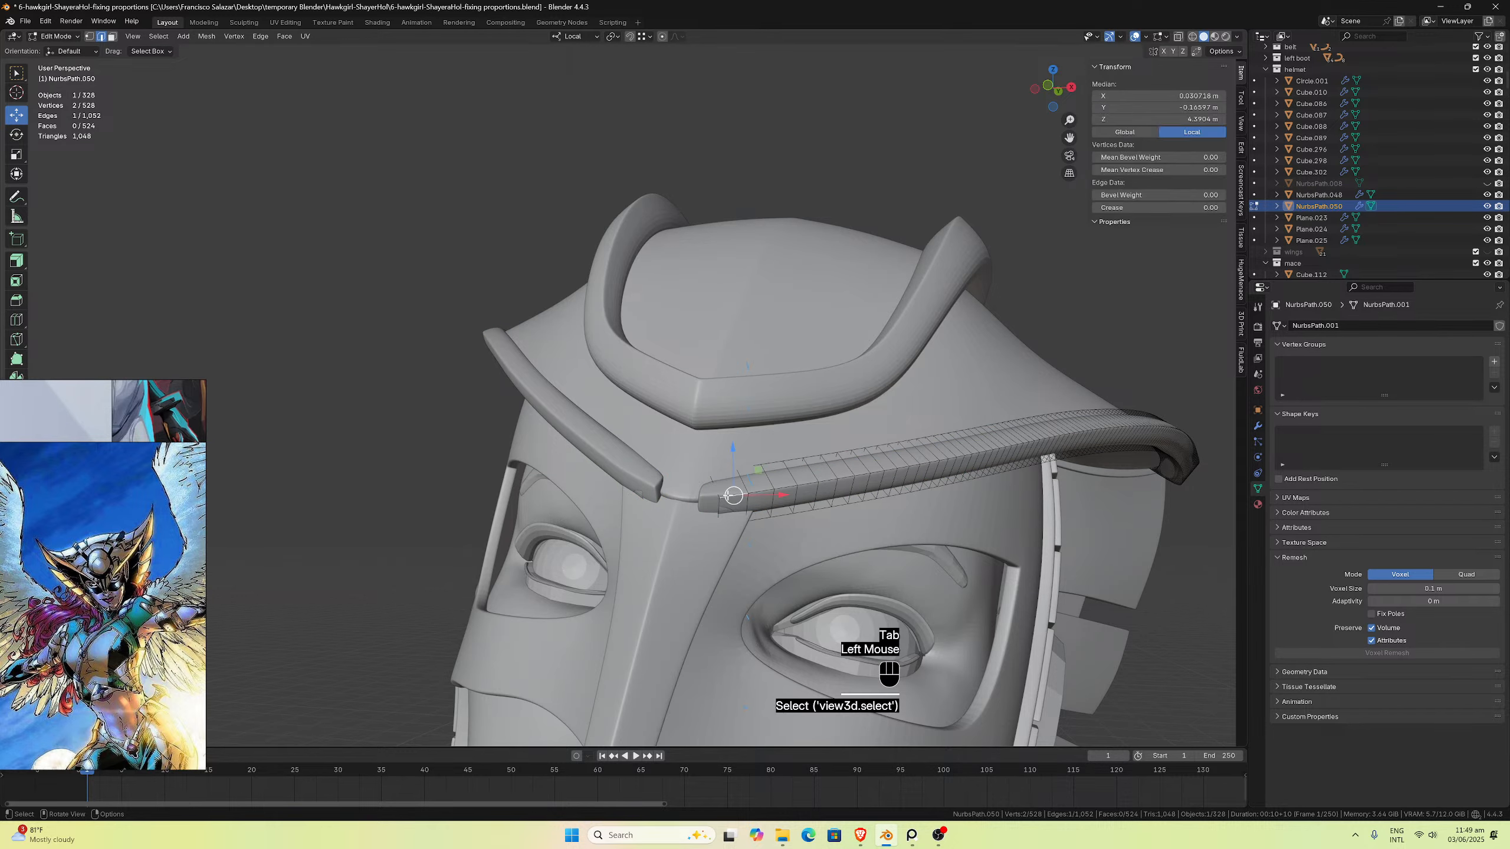
pyautogui.keyDown('alt'); pyautogui.click(818, 447); pyautogui.keyUp('alt')
pyautogui.click(1185, 195)
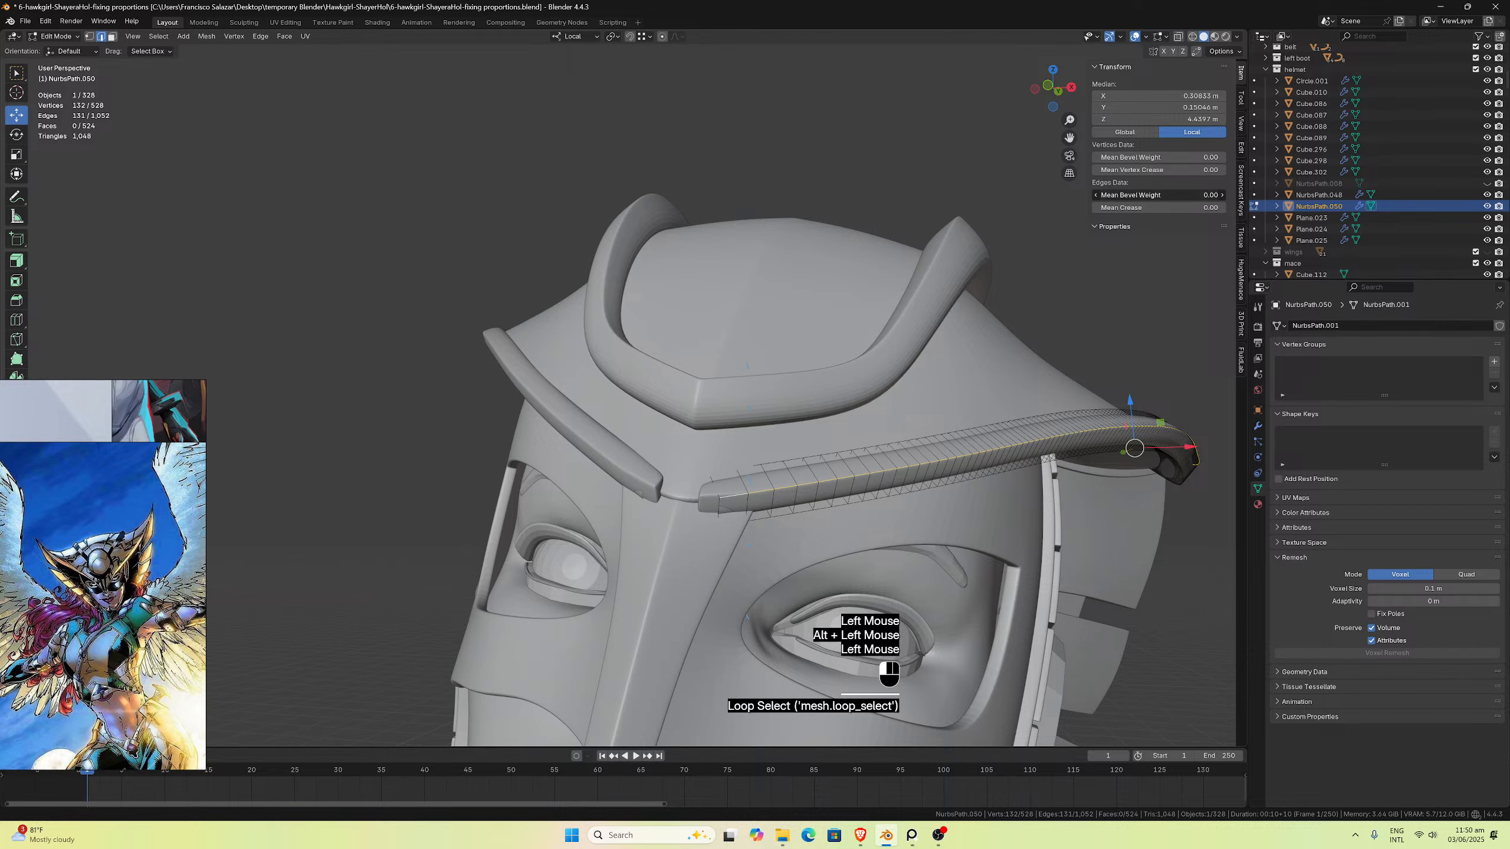
pyautogui.press('Return')
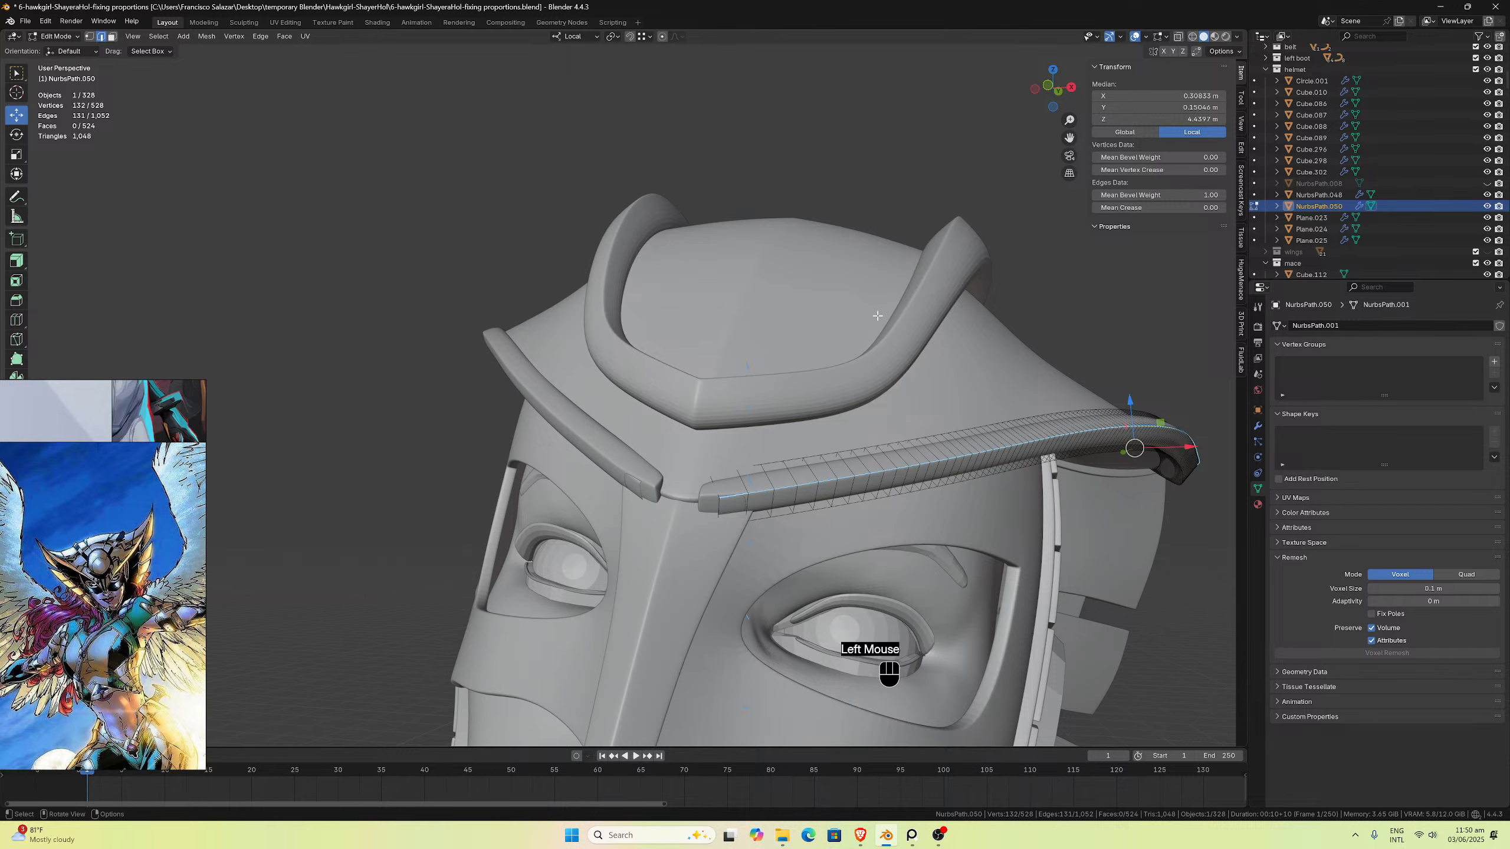
# Step: Fill the open front and rear ends of the trim mesh NurbsPath.050 with cap faces
pyautogui.click(724, 499)
pyautogui.press('f')
pyautogui.press('f')
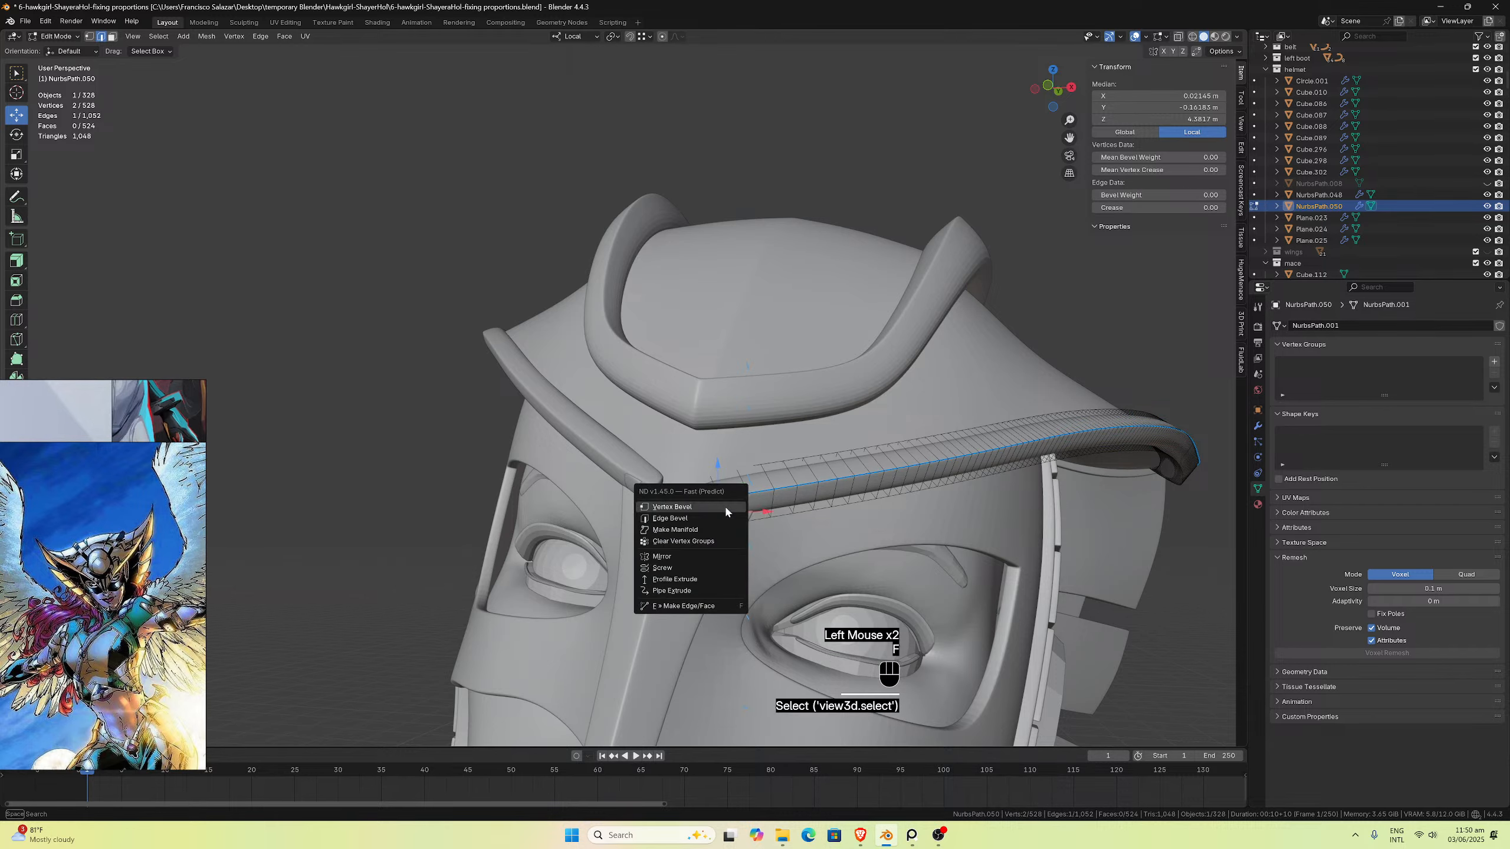
pyautogui.moveTo(839, 481); pyautogui.dragTo(699, 481, button='middle')
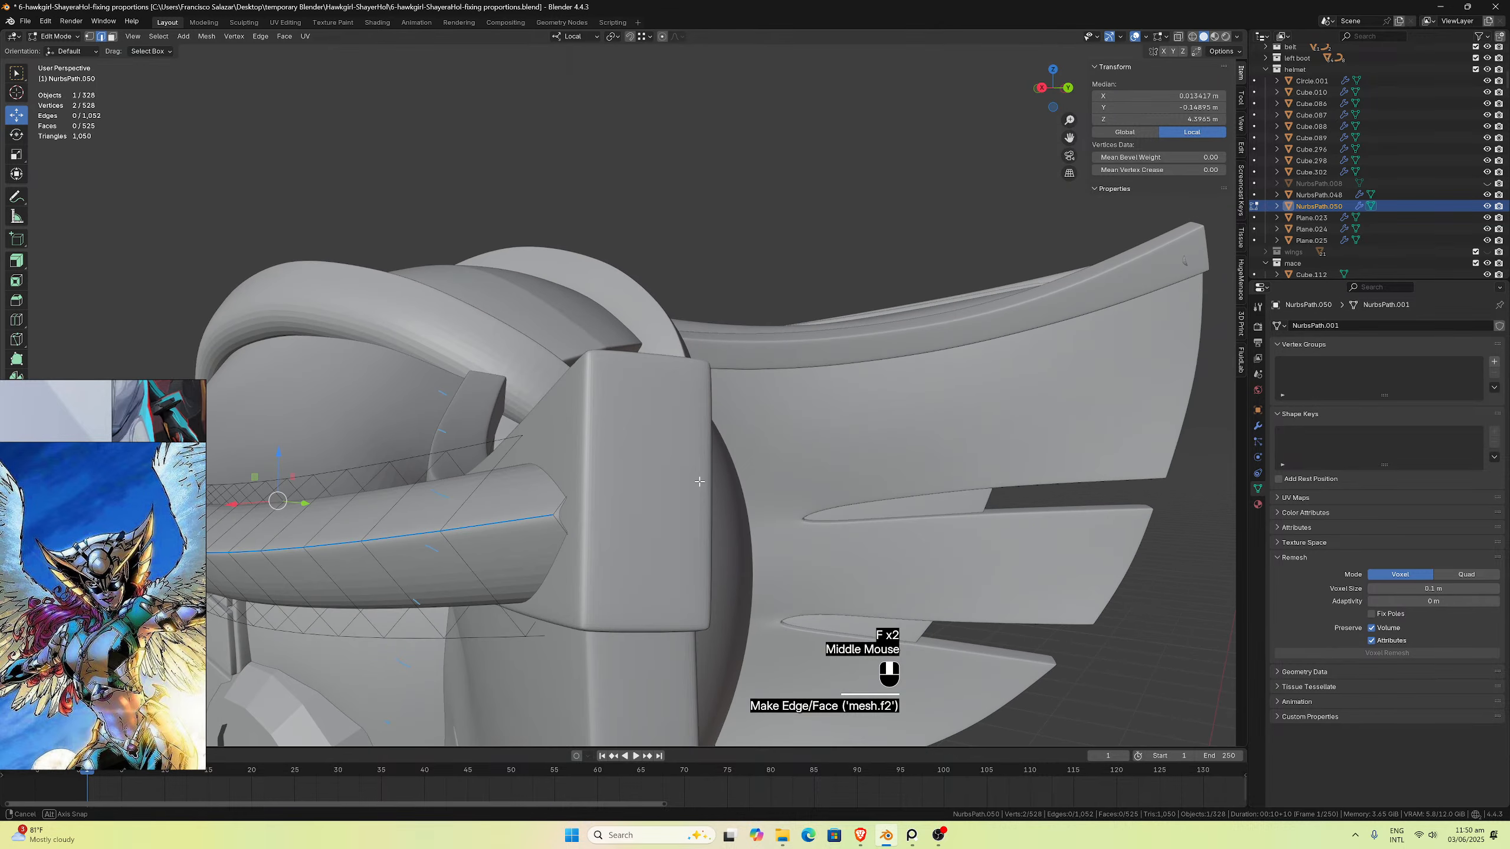
pyautogui.click(556, 527)
pyautogui.press('f')
pyautogui.press('f')
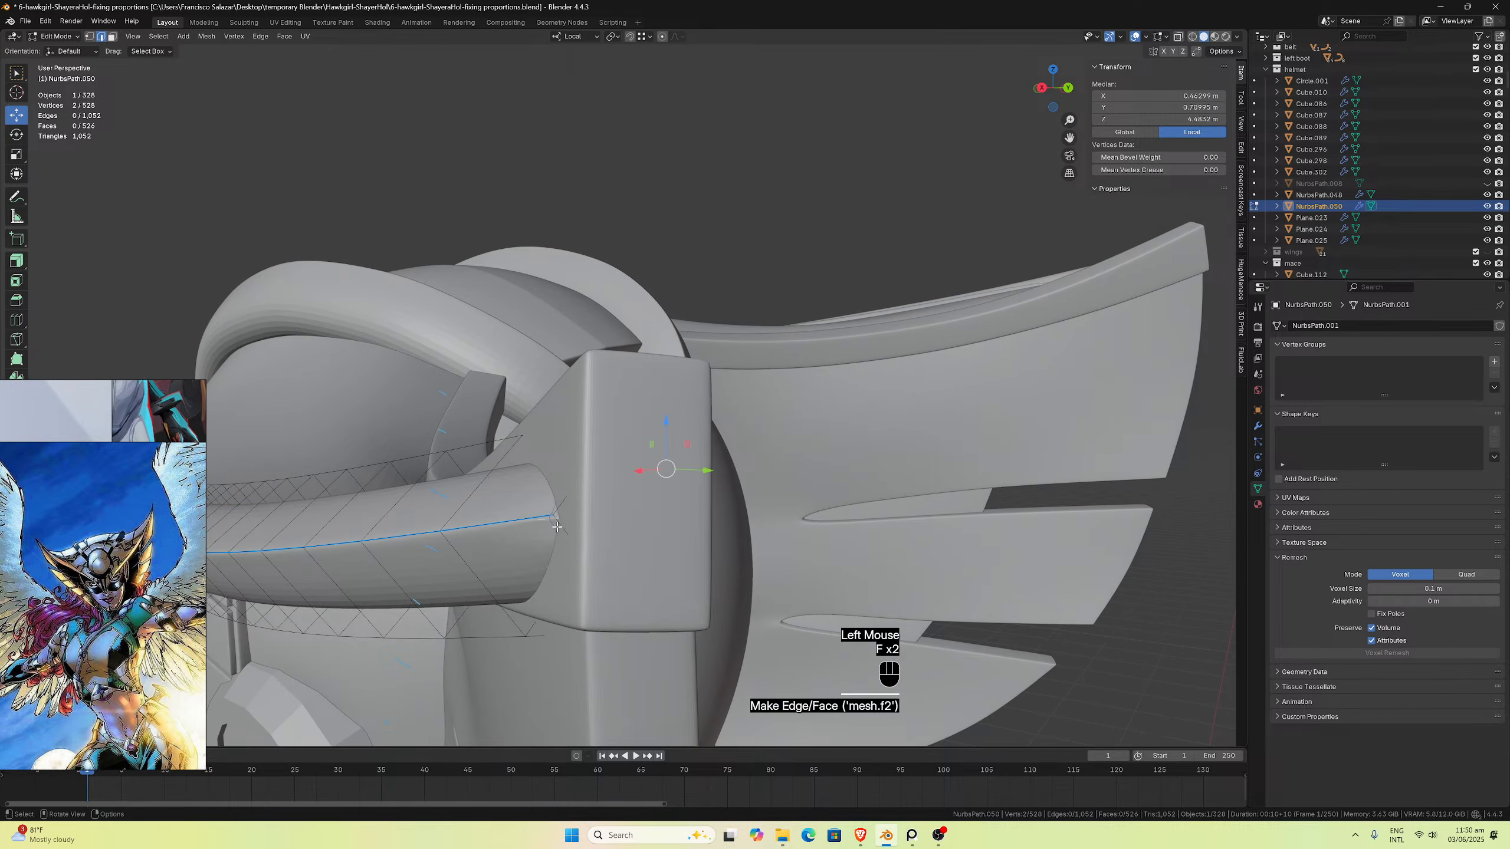
# Step: Delete the cap face at the trim's front end near the centre of the forehead
pyautogui.scroll(-2, 575, 521)
pyautogui.moveTo(577, 520); pyautogui.dragTo(892, 571, button='middle')
pyautogui.scroll(2, 743, 517)
pyautogui.scroll(-1, 743, 526)
pyautogui.scroll(2, 883, 526)
pyautogui.click(906, 577)
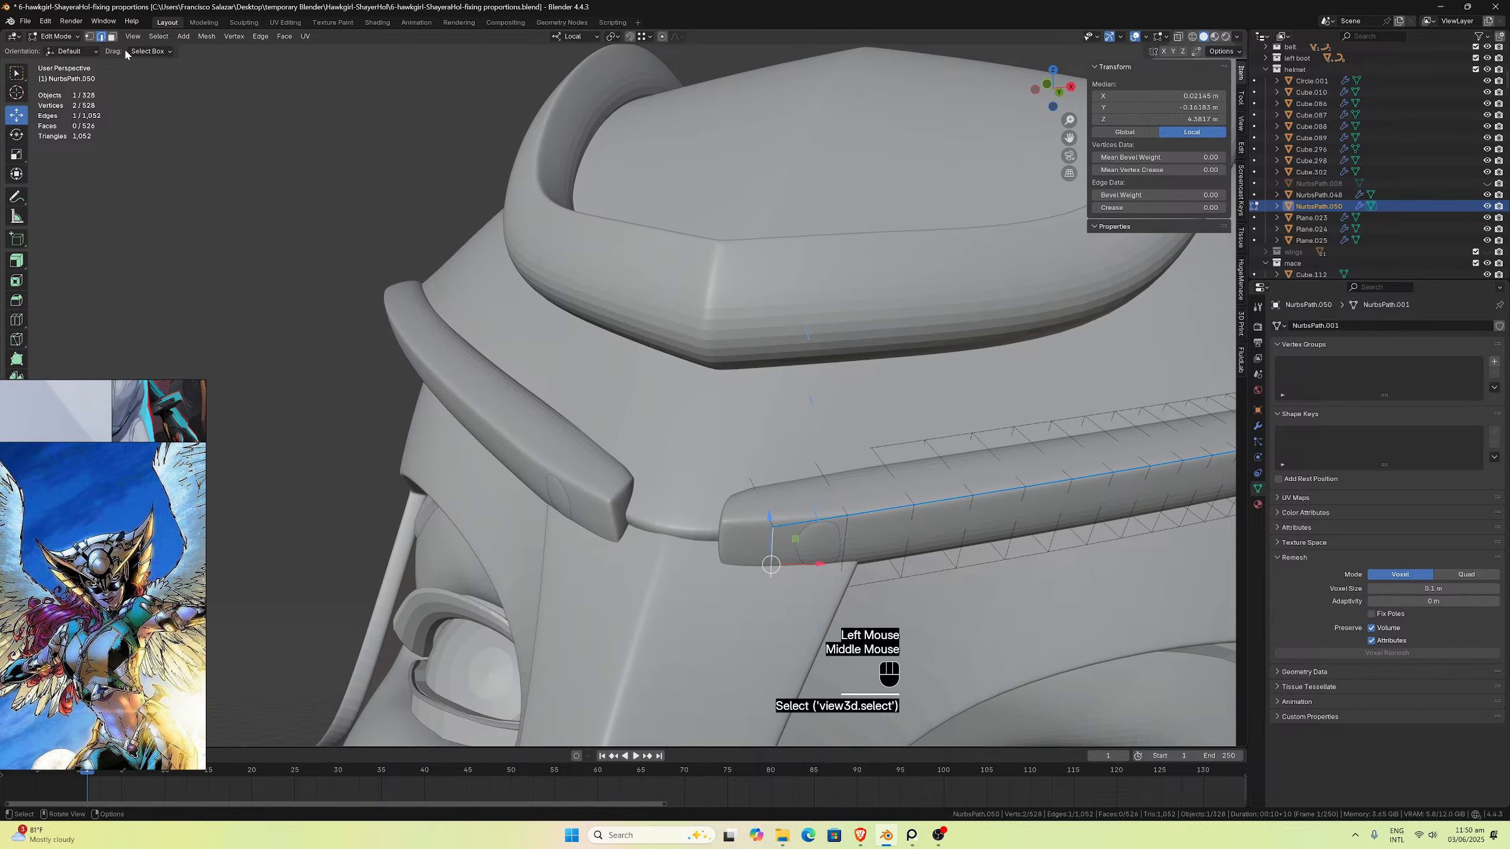
pyautogui.click(112, 37)
pyautogui.click(768, 542)
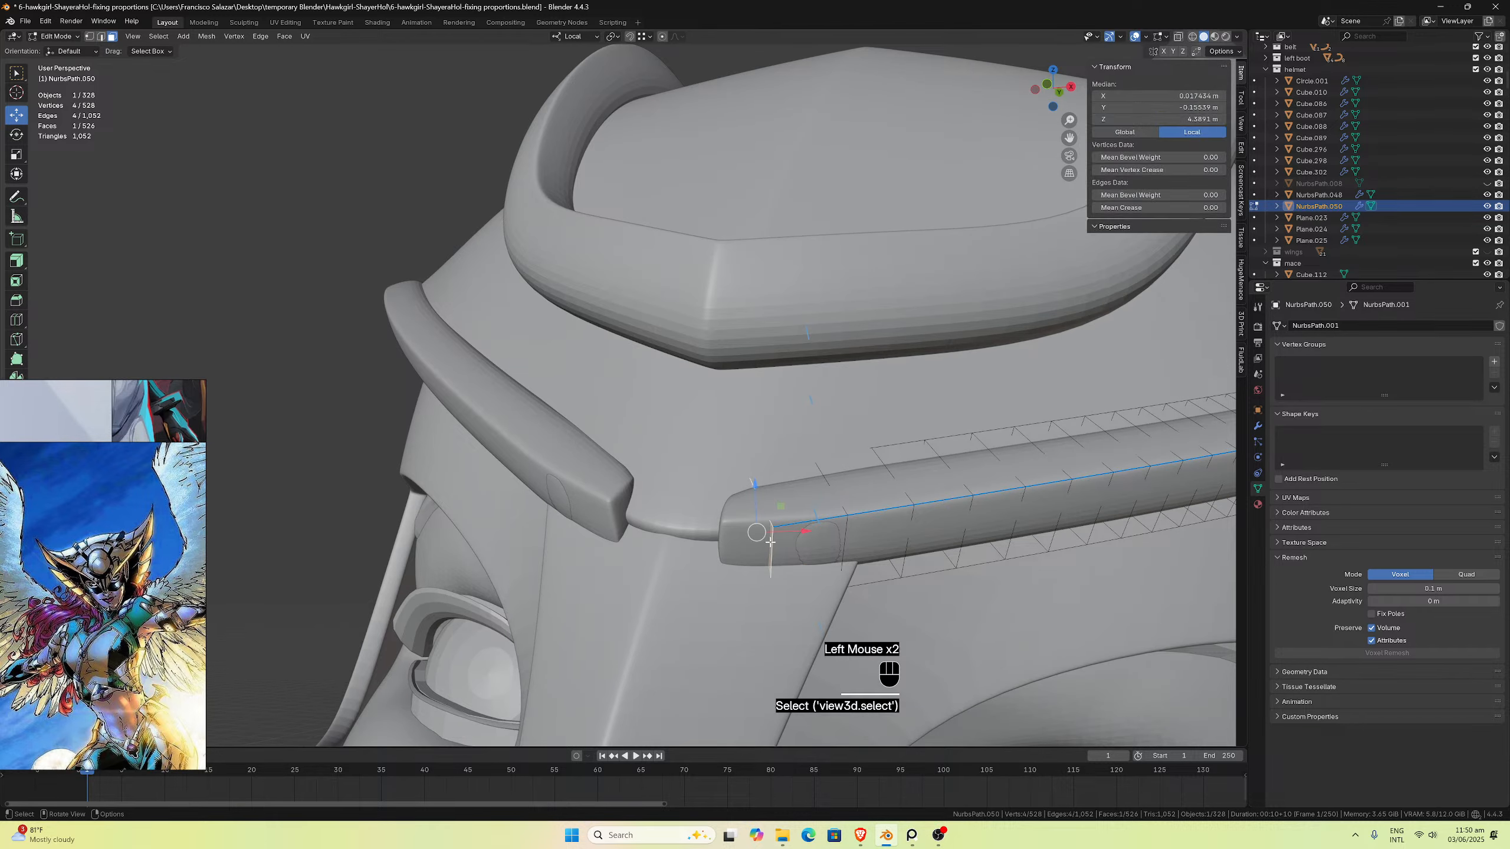
pyautogui.moveTo(771, 542); pyautogui.dragTo(777, 540, button='middle')
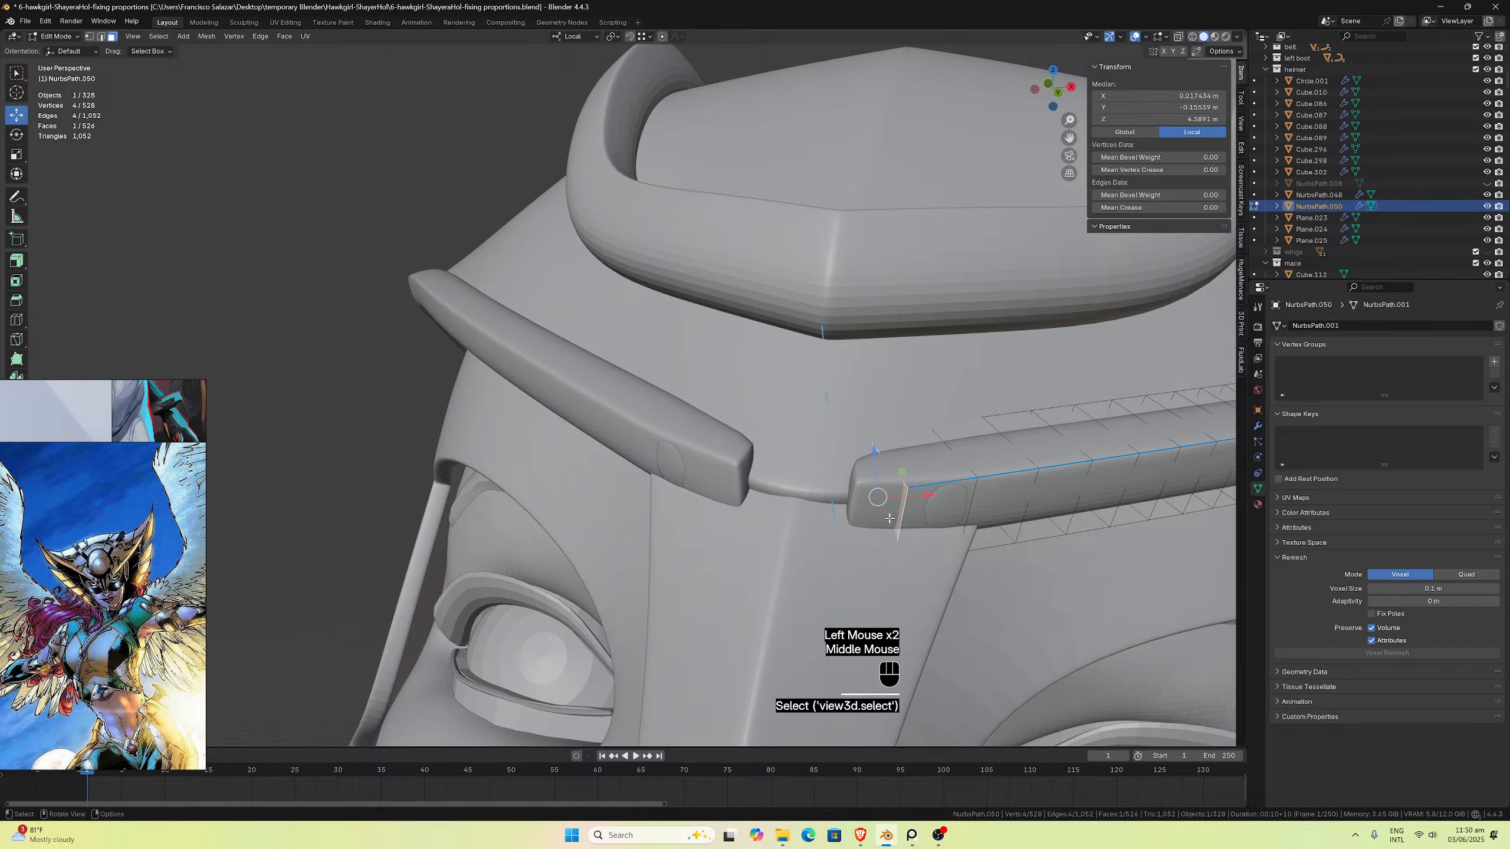
pyautogui.moveTo(889, 518); pyautogui.dragTo(888, 521, button='middle')
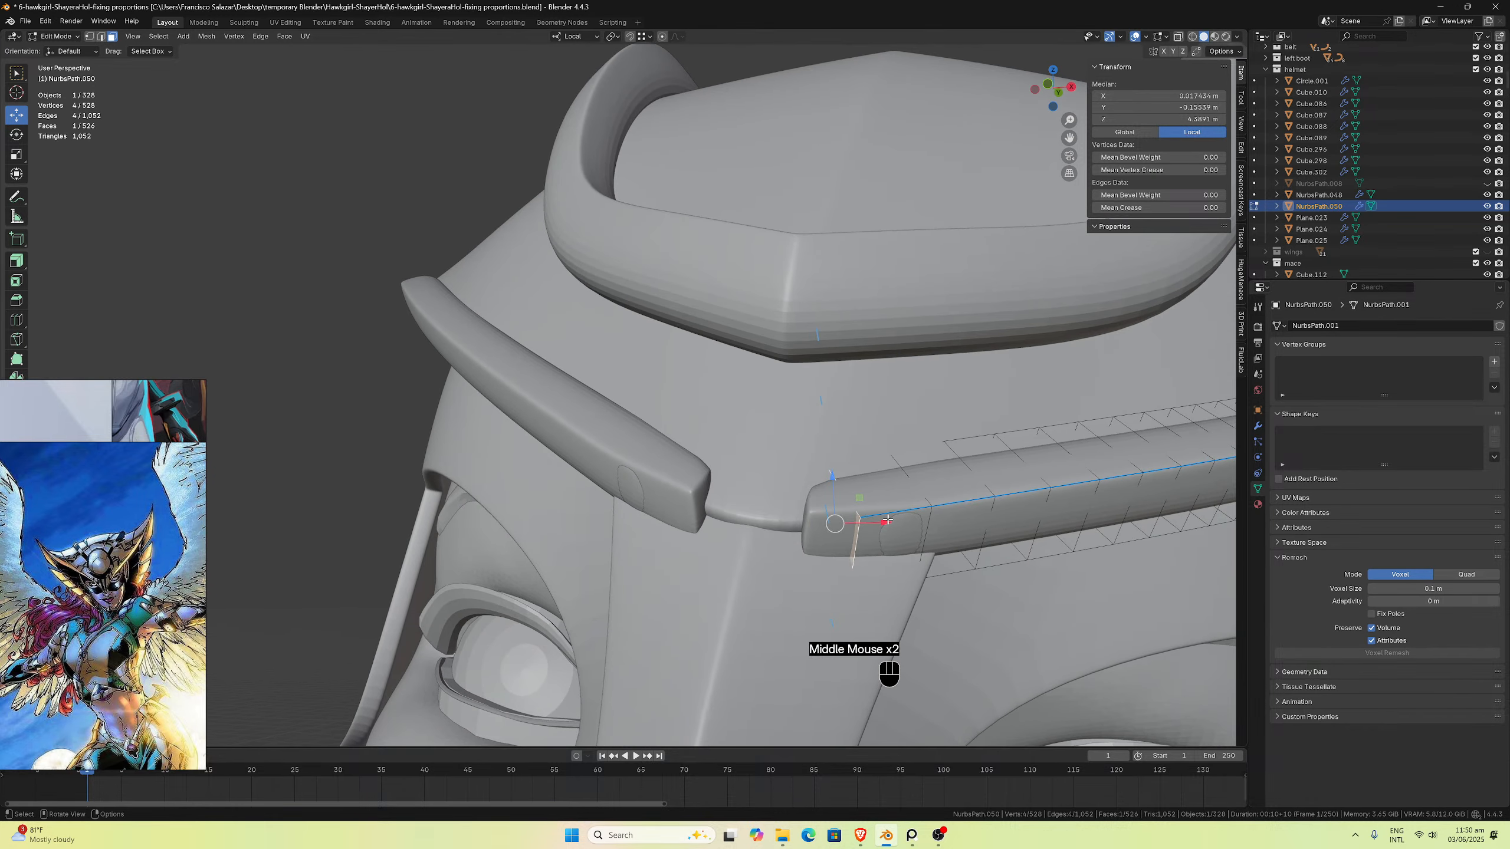
pyautogui.press('x')
pyautogui.click(859, 529)
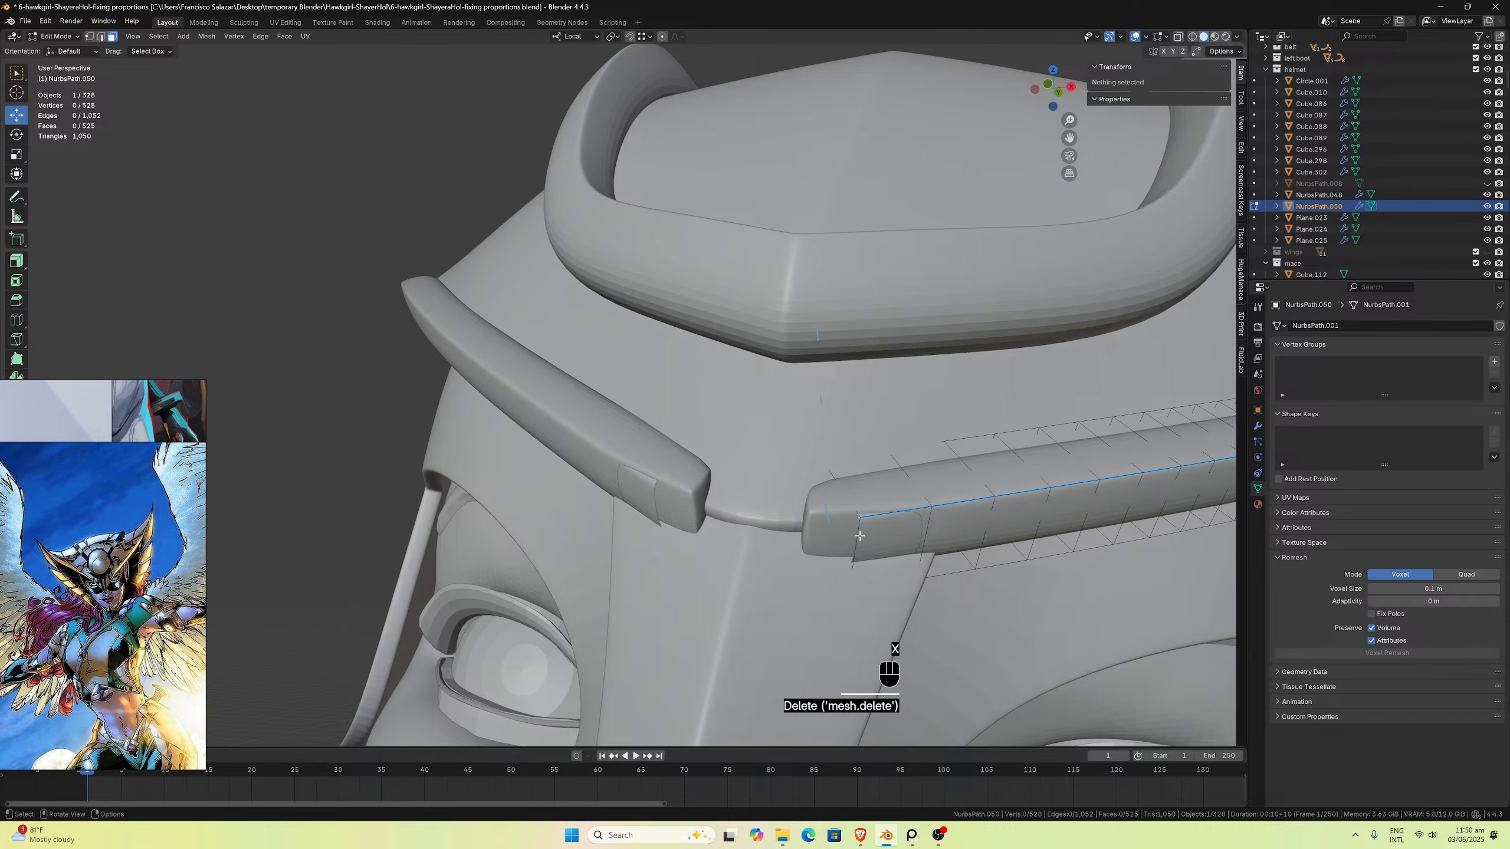
# Step: Extrude the trim's open front edge loop toward the helmet's centre line and close it with a cap face
pyautogui.click(859, 536)
pyautogui.click(101, 37)
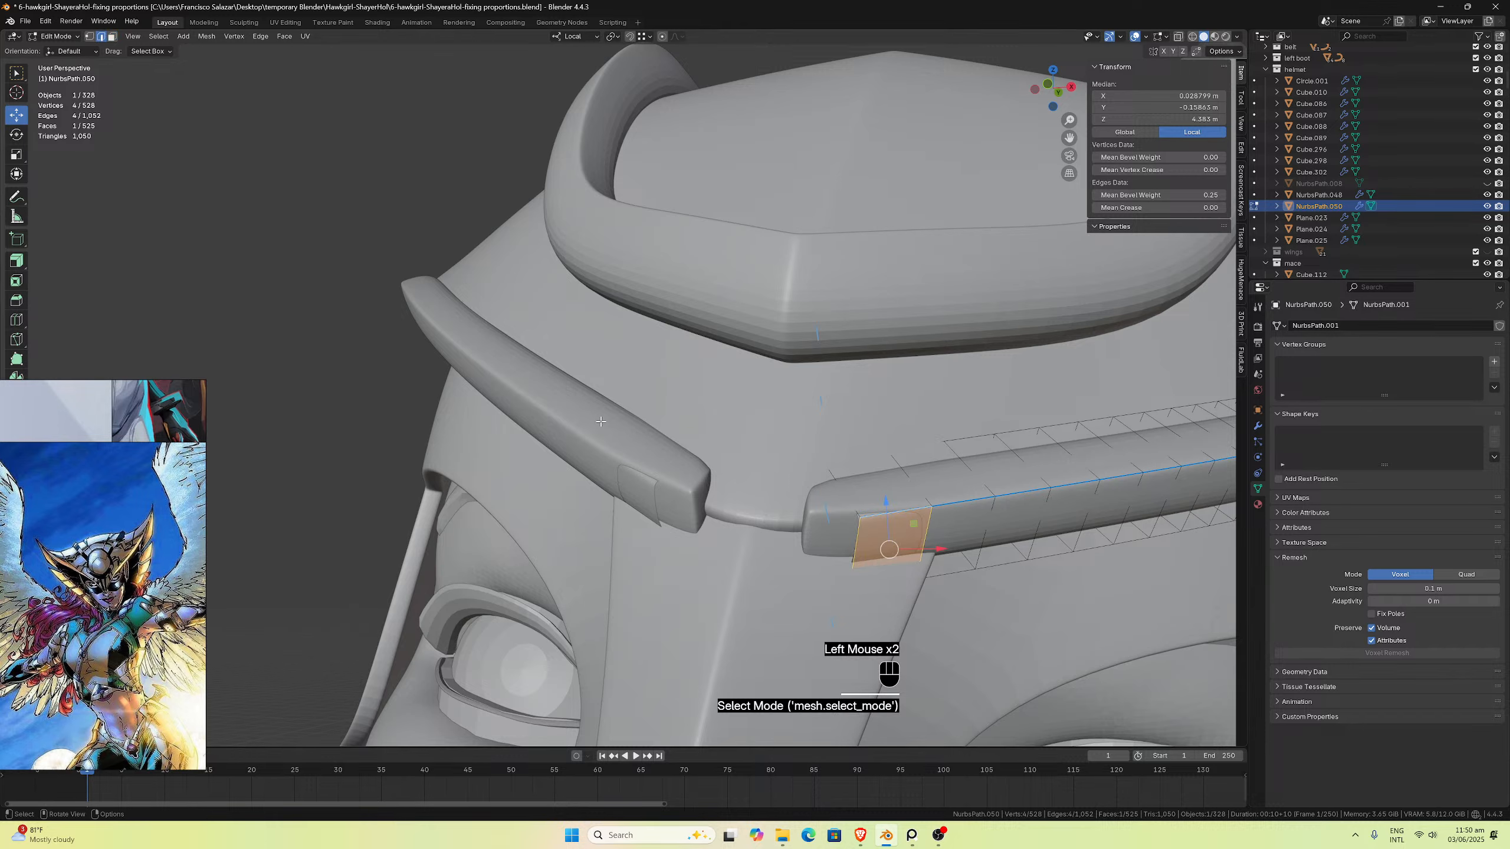
pyautogui.click(852, 545)
pyautogui.keyDown('alt'); pyautogui.click(853, 545); pyautogui.keyUp('alt')
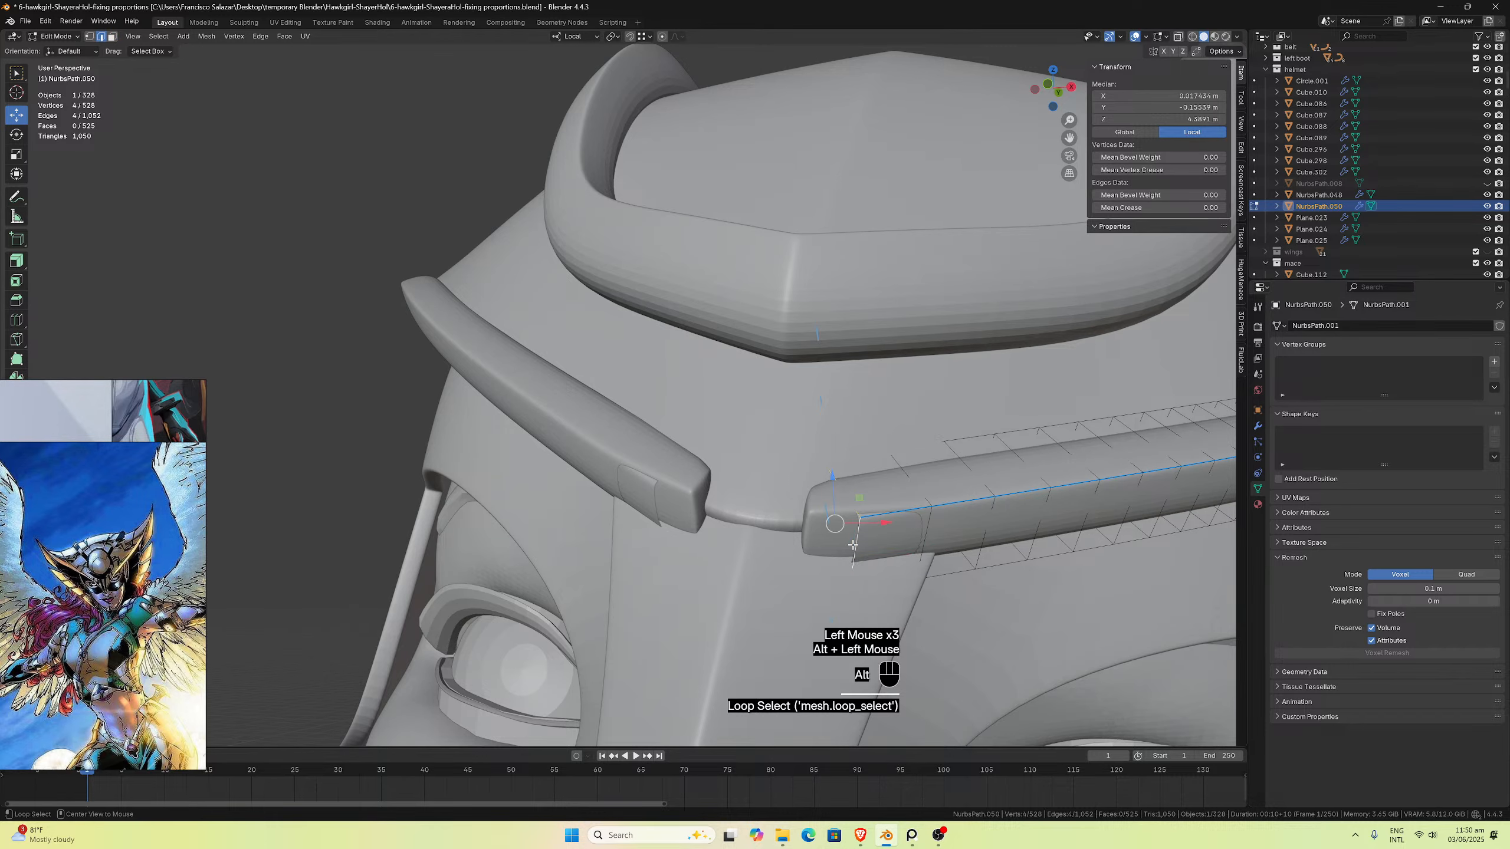
pyautogui.press('e')
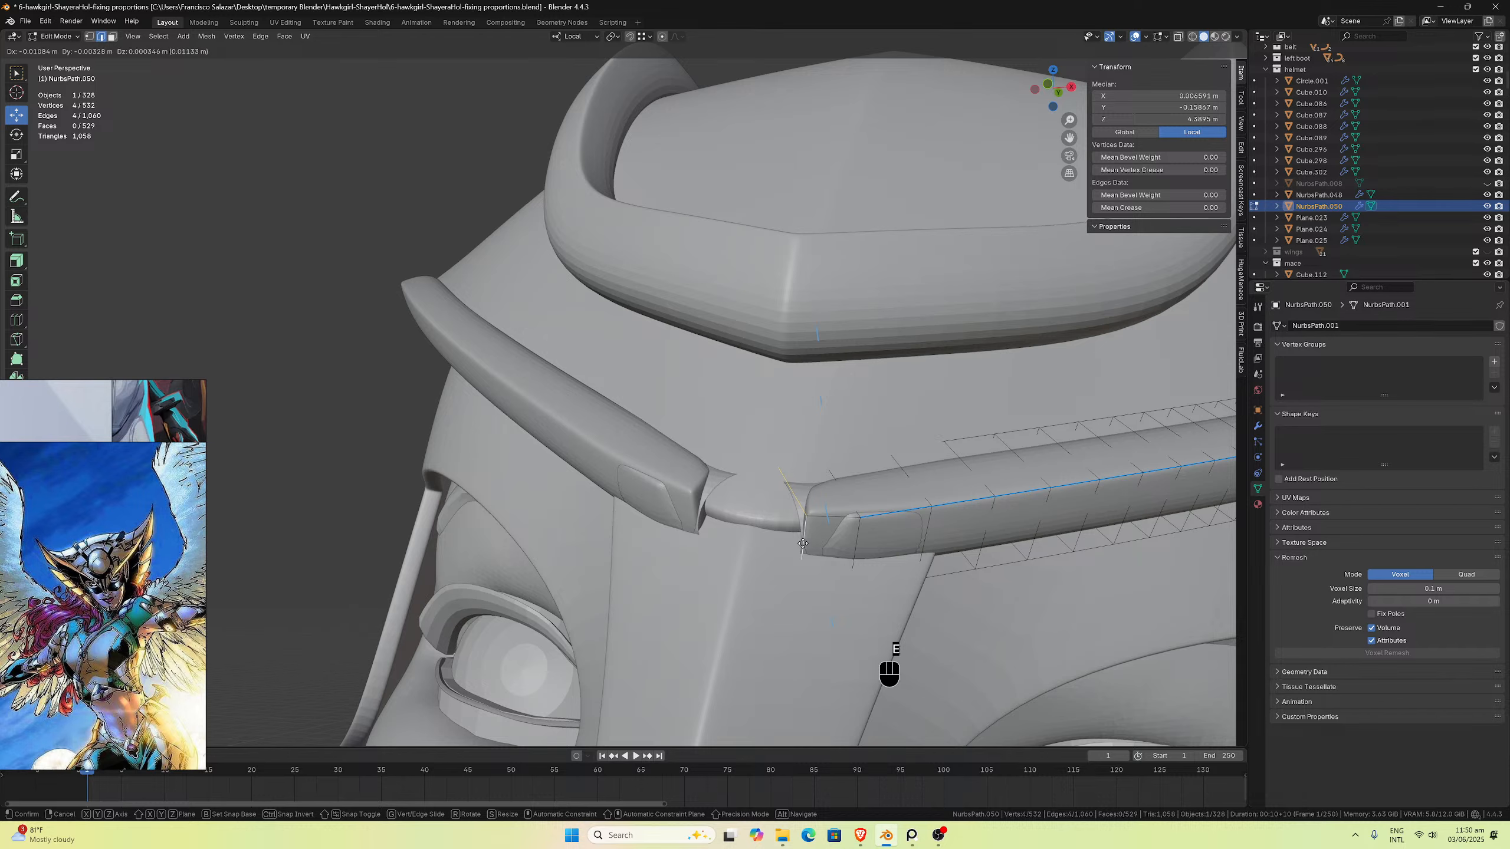
pyautogui.click(802, 543)
pyautogui.click(807, 543)
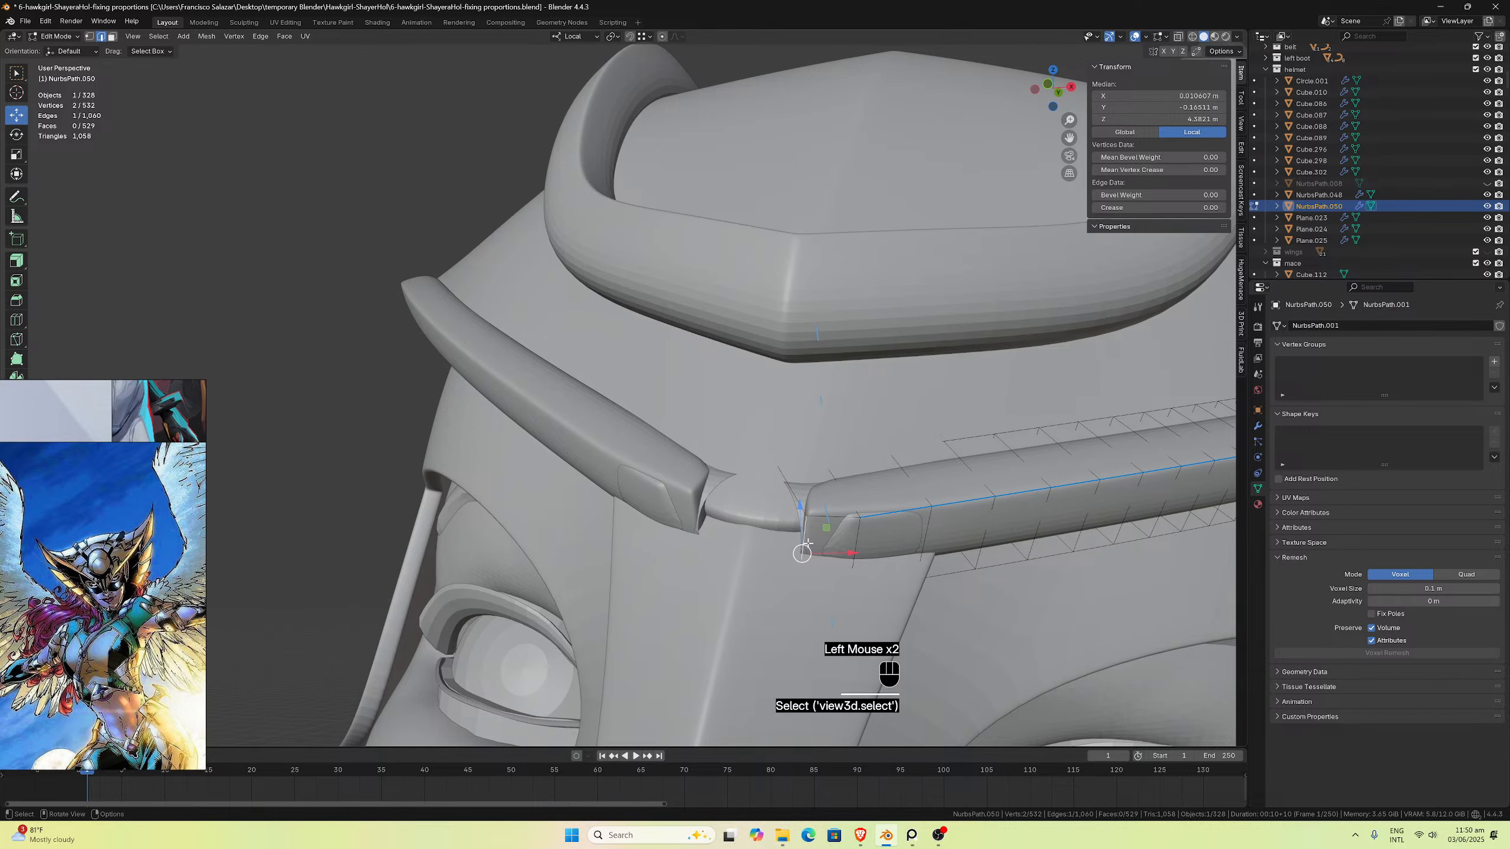
pyautogui.press('f')
pyautogui.press('f')
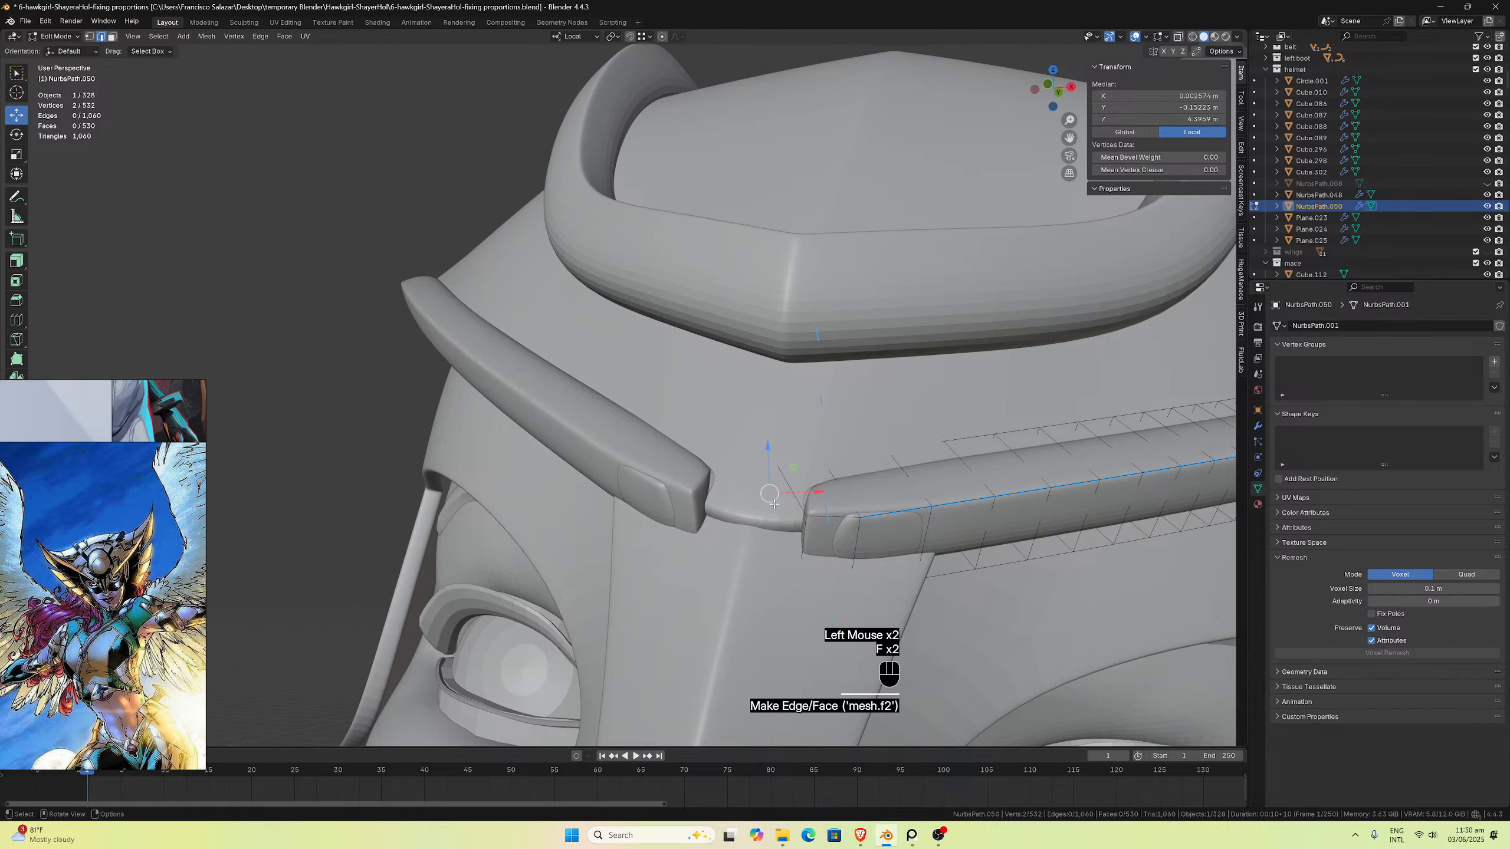
# Step: Select the new cap face at the trim's front end and move it slightly forward along the local Y axis
pyautogui.scroll(-2, 832, 405)
pyautogui.moveTo(832, 405); pyautogui.dragTo(980, 404, button='middle')
pyautogui.moveTo(1069, 137); pyautogui.dragTo(1056, 31)
pyautogui.scroll(2, 945, 430)
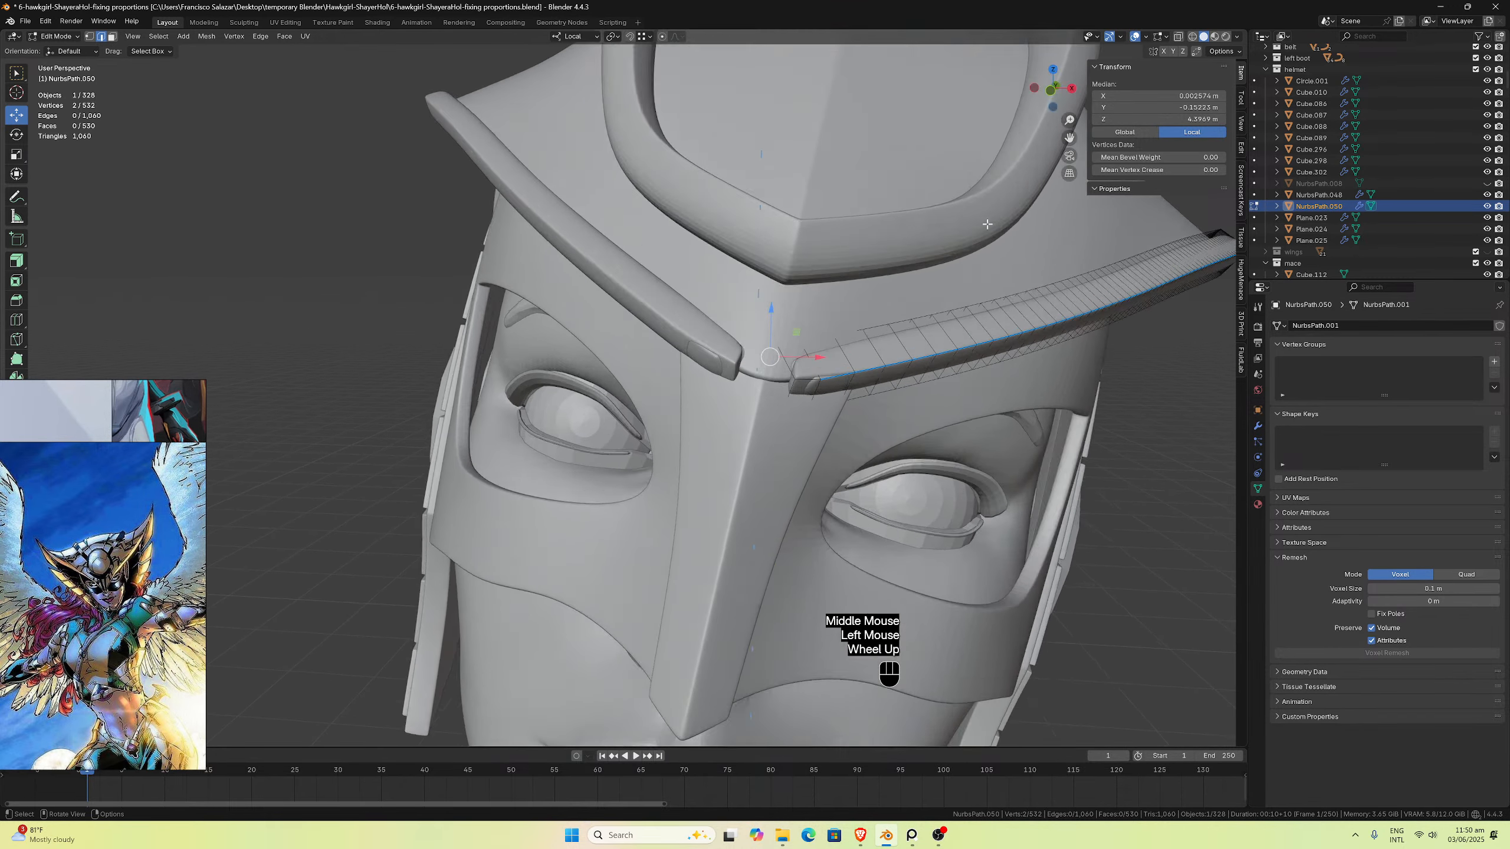
pyautogui.moveTo(945, 429); pyautogui.dragTo(927, 434, button='middle')
pyautogui.click(872, 481)
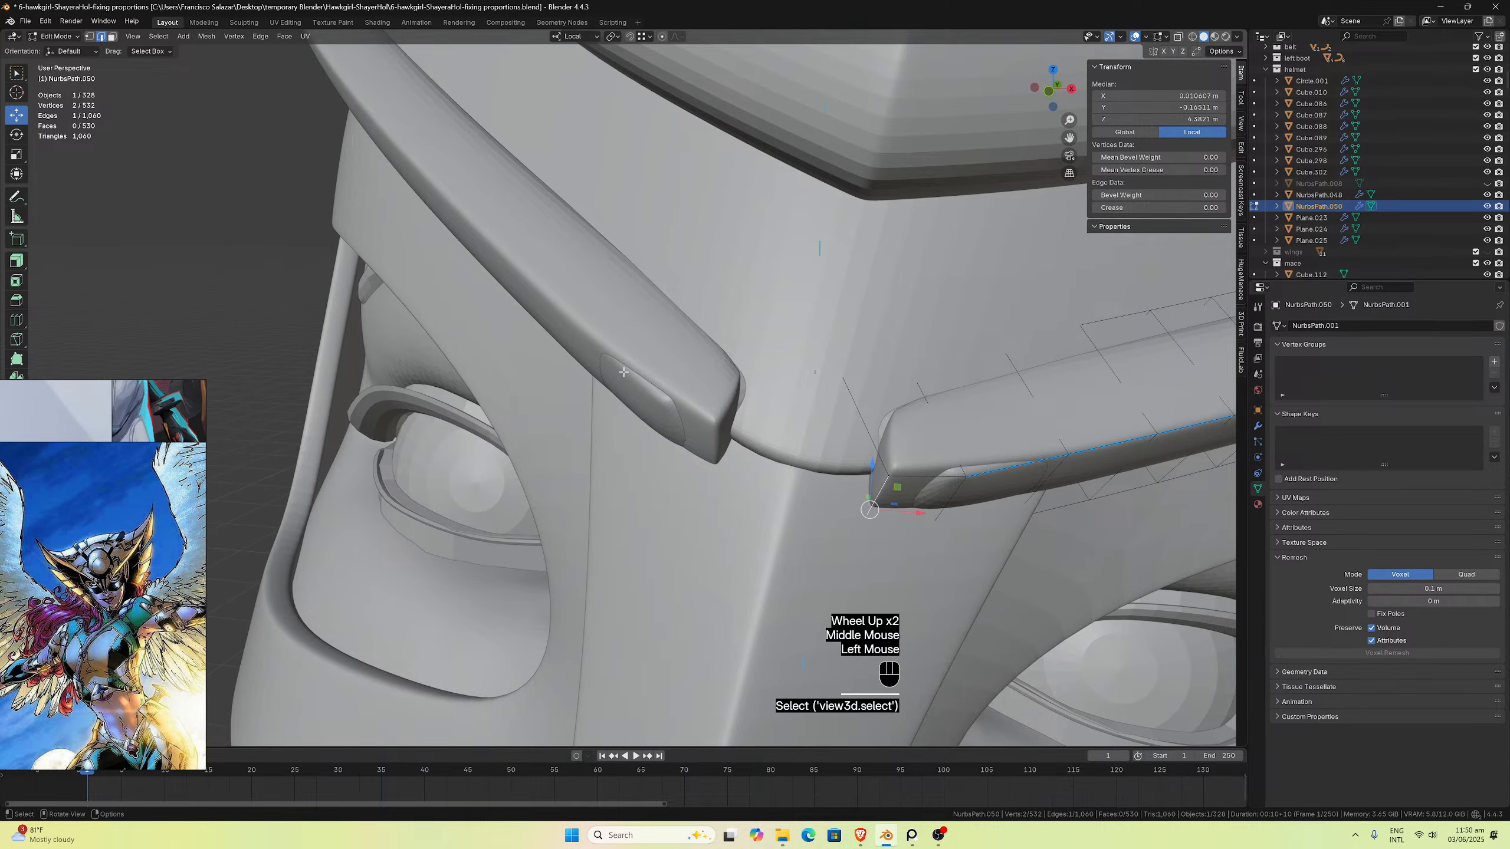
pyautogui.click(111, 36)
pyautogui.click(861, 482)
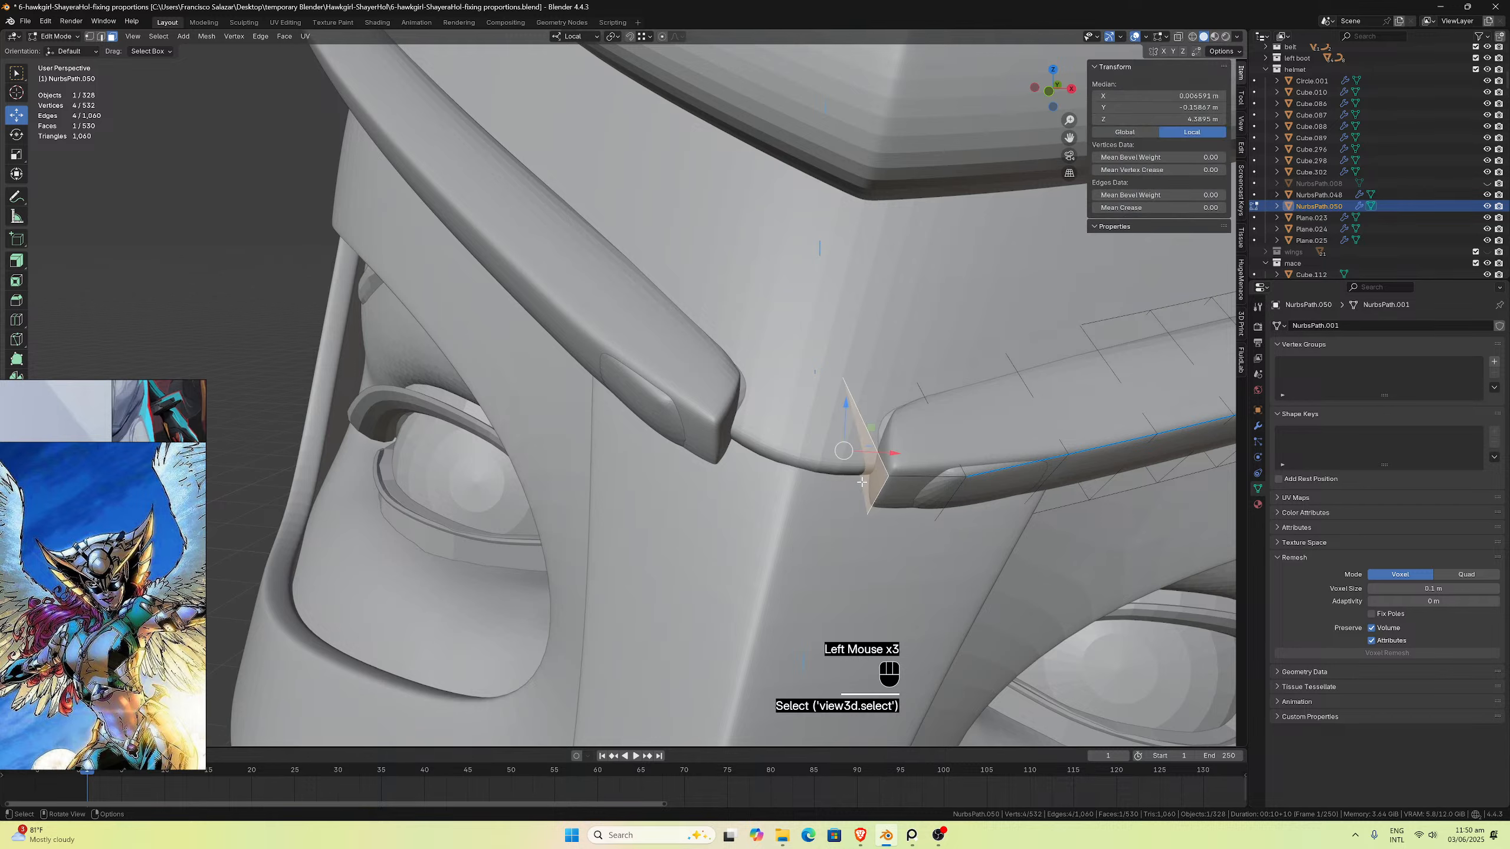
pyautogui.moveTo(862, 482); pyautogui.dragTo(847, 529, button='middle')
pyautogui.scroll(-1, 816, 562)
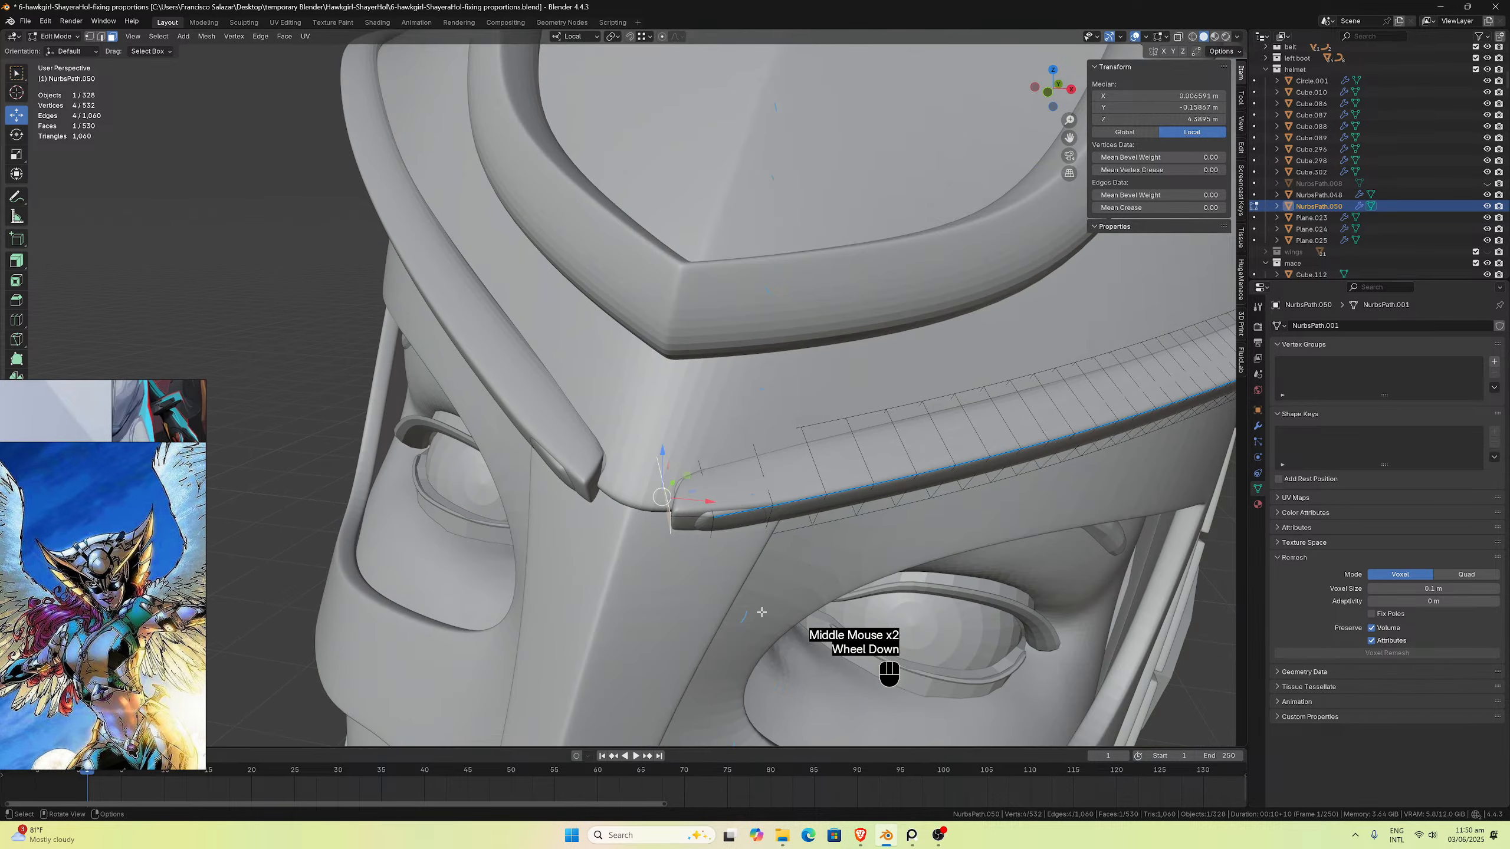
pyautogui.moveTo(700, 527); pyautogui.dragTo(716, 537, button='middle')
pyautogui.moveTo(717, 537); pyautogui.dragTo(720, 566)
# Step: Set the bevel weight of the lengthwise front edge on the newly extruded end segment
pyautogui.click(750, 613)
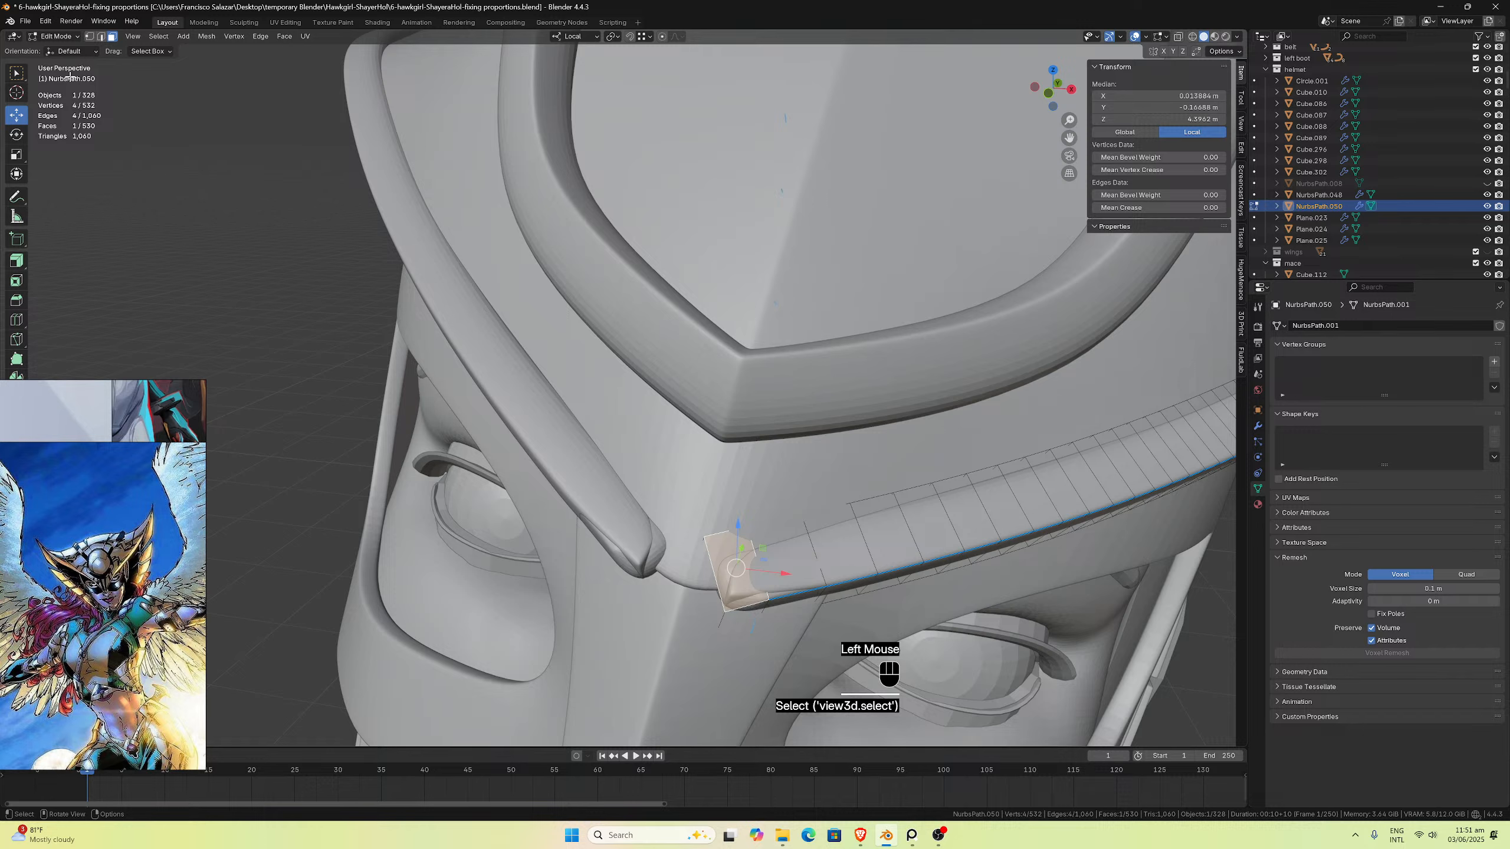
pyautogui.click(100, 36)
pyautogui.click(745, 607)
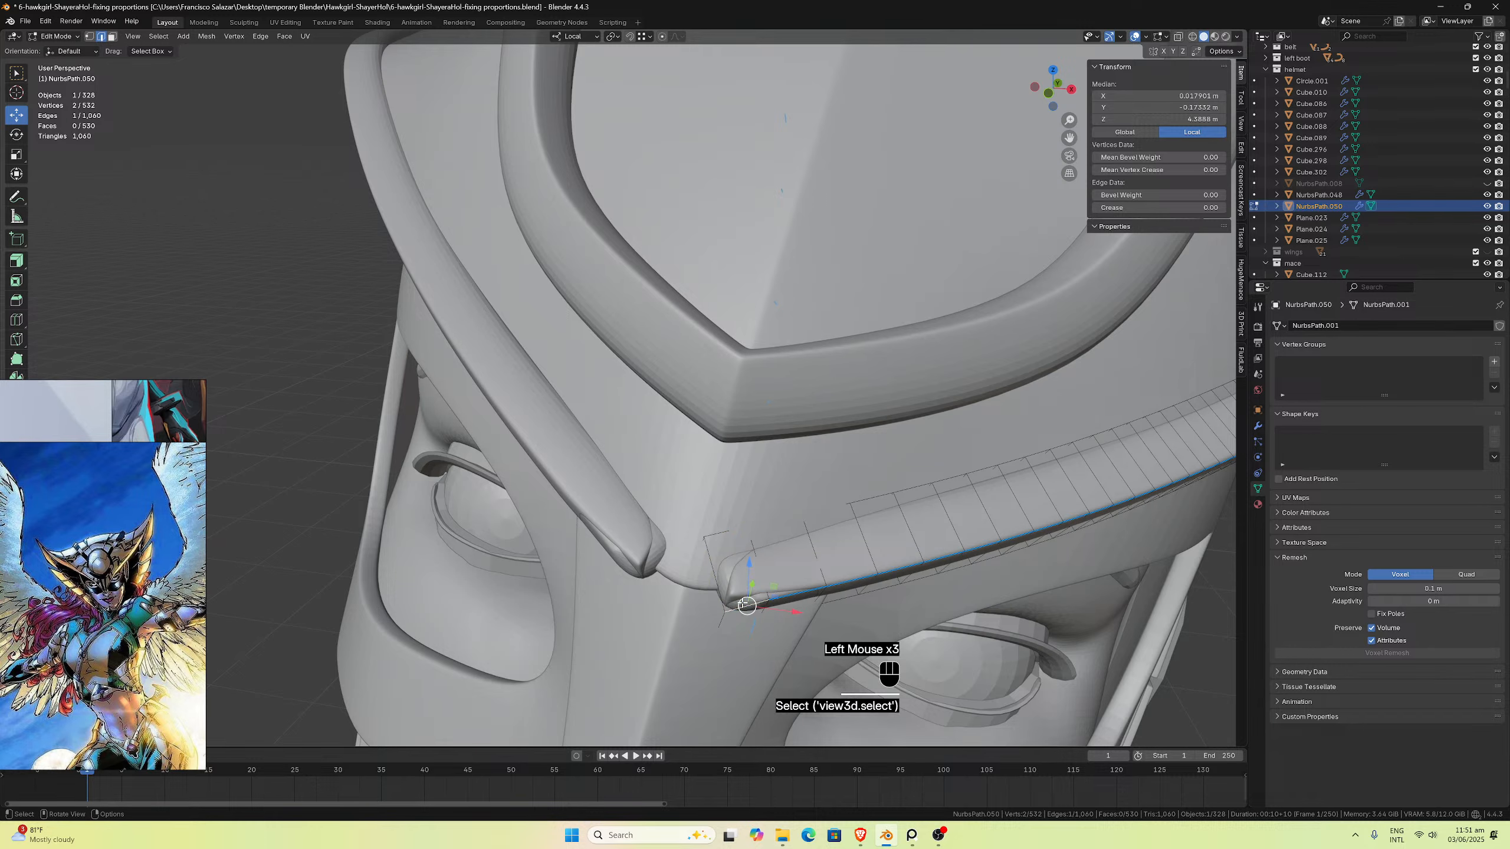
pyautogui.click(1197, 194)
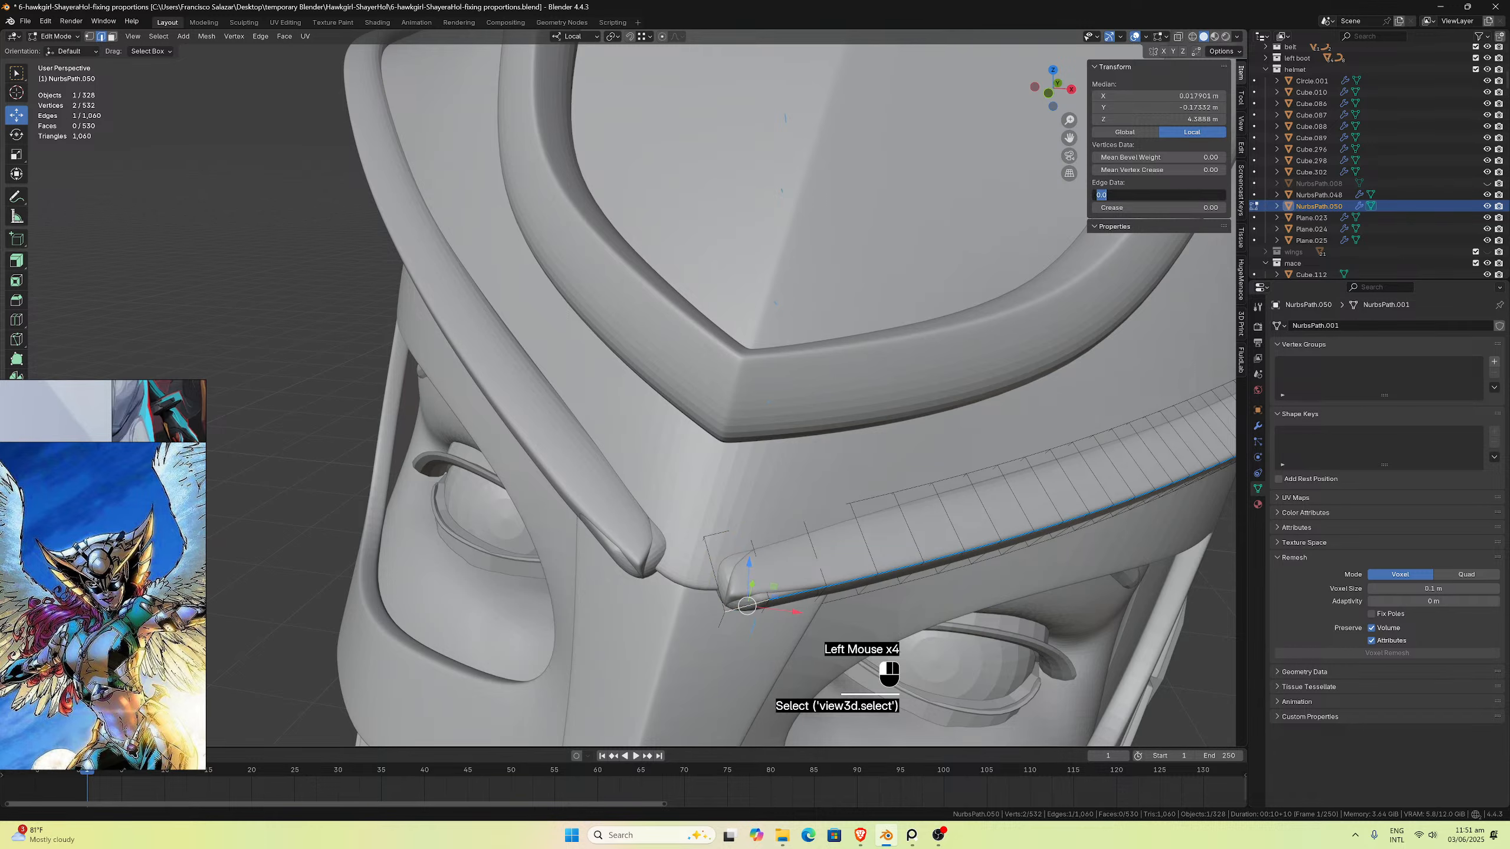
pyautogui.press('Return')
# Step: Set the mean bevel weight of the edges around the trim's front cap face to 1
pyautogui.moveTo(849, 493)
pyautogui.mouseDown(button='middle')
pyautogui.moveTo(859, 482)
pyautogui.moveTo(875, 506)
pyautogui.mouseUp(button='middle')
pyautogui.click(877, 509)
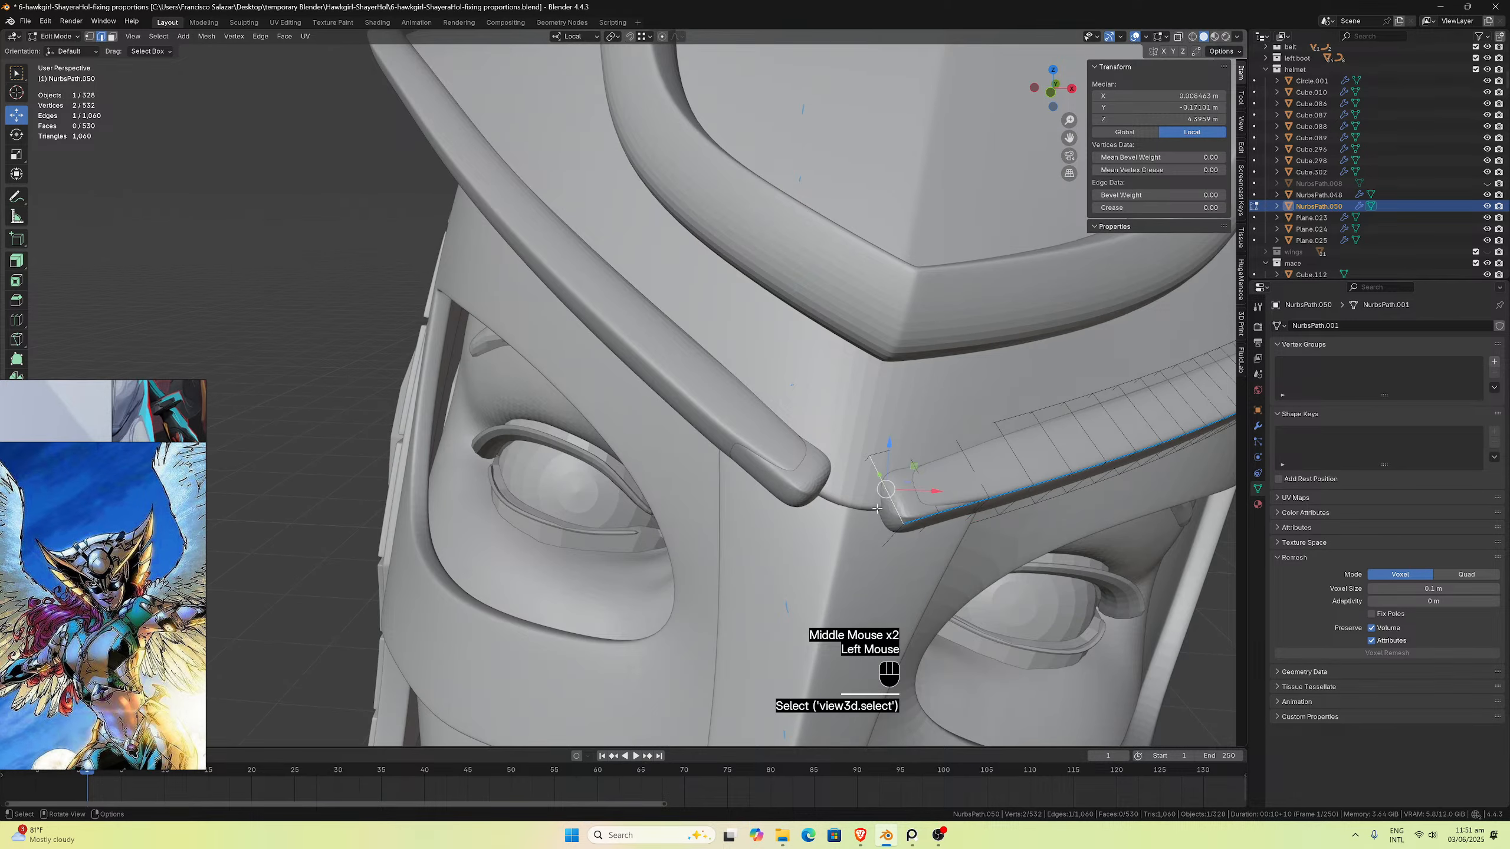
pyautogui.click(892, 533)
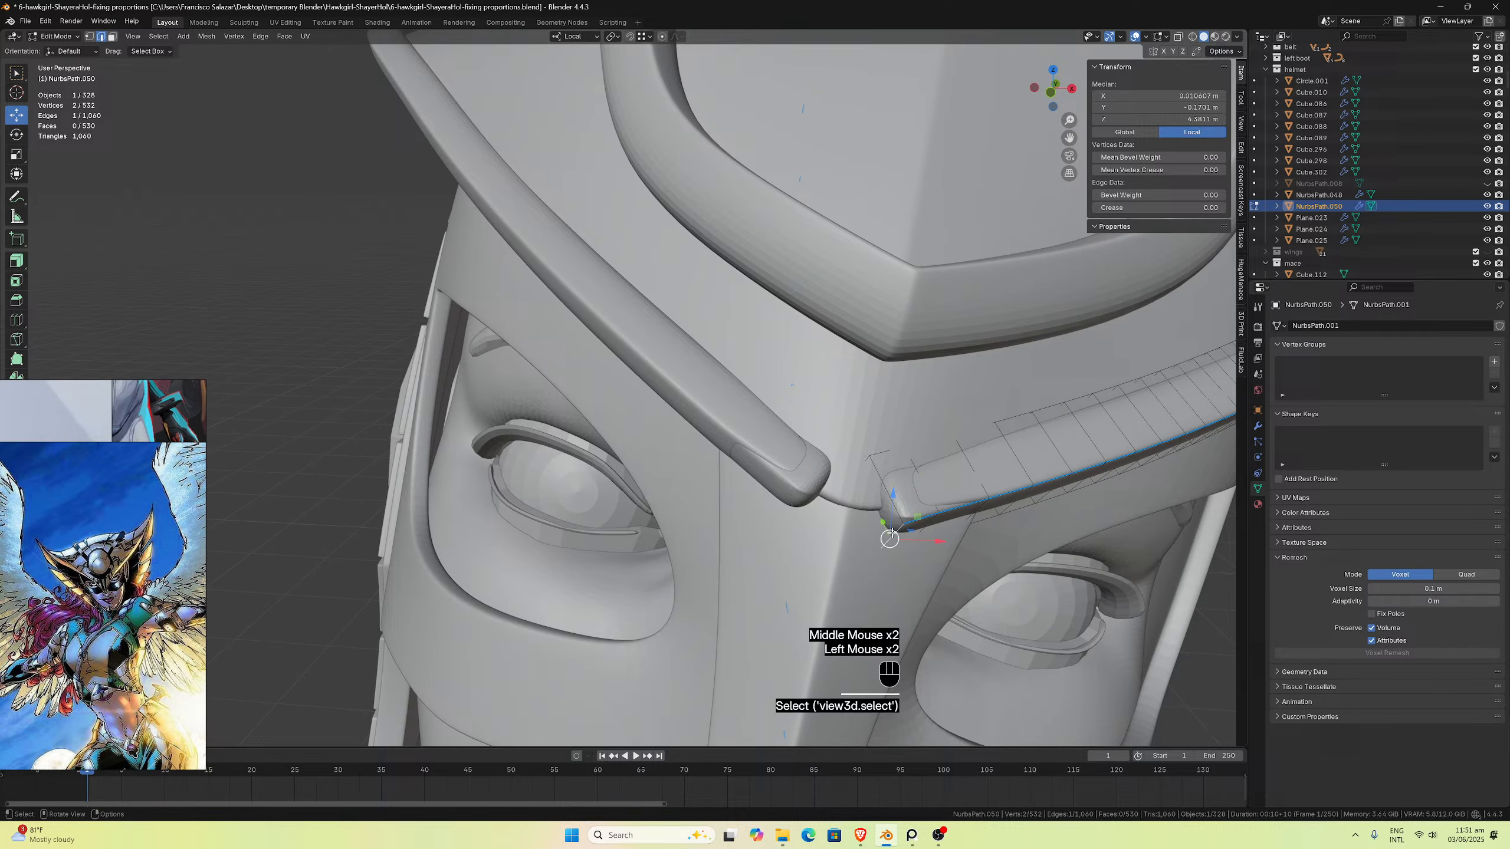
pyautogui.keyDown('alt'); pyautogui.keyDown('shift'); pyautogui.click(889, 502); pyautogui.keyUp('shift'); pyautogui.keyUp('alt')
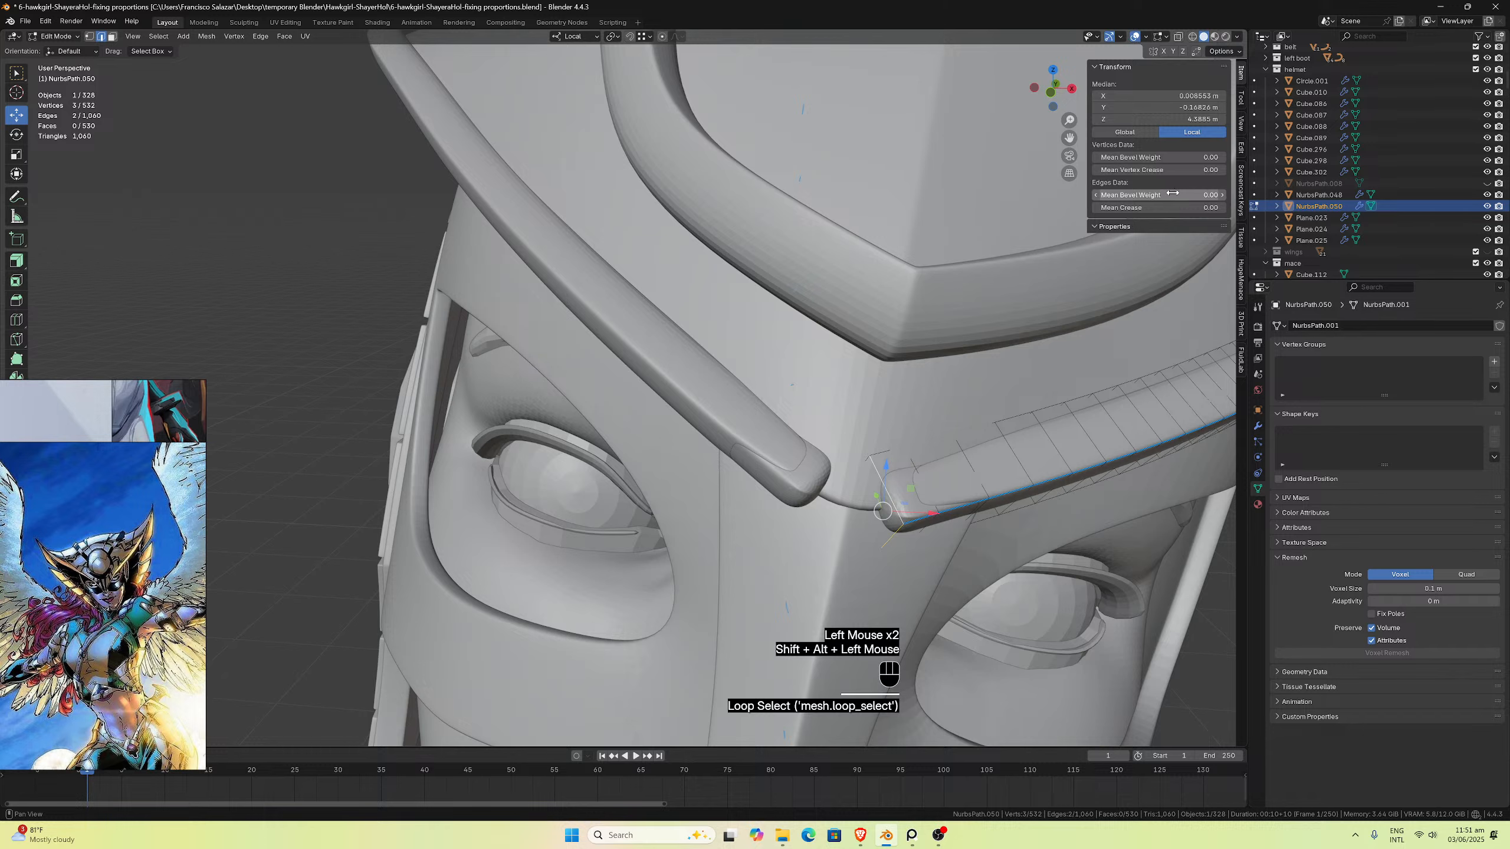
pyautogui.click(111, 37)
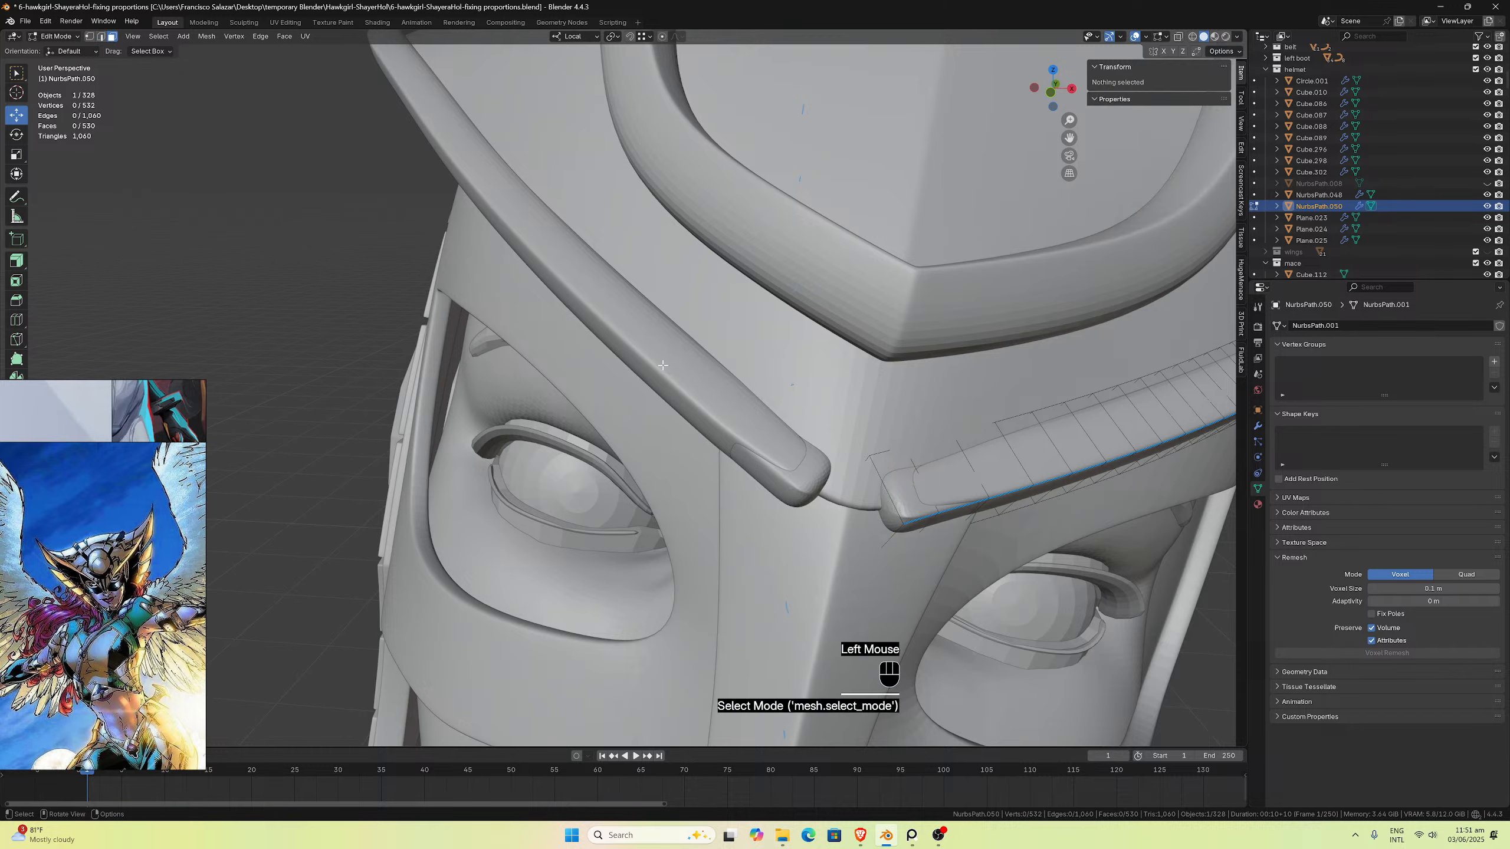
pyautogui.click(867, 505)
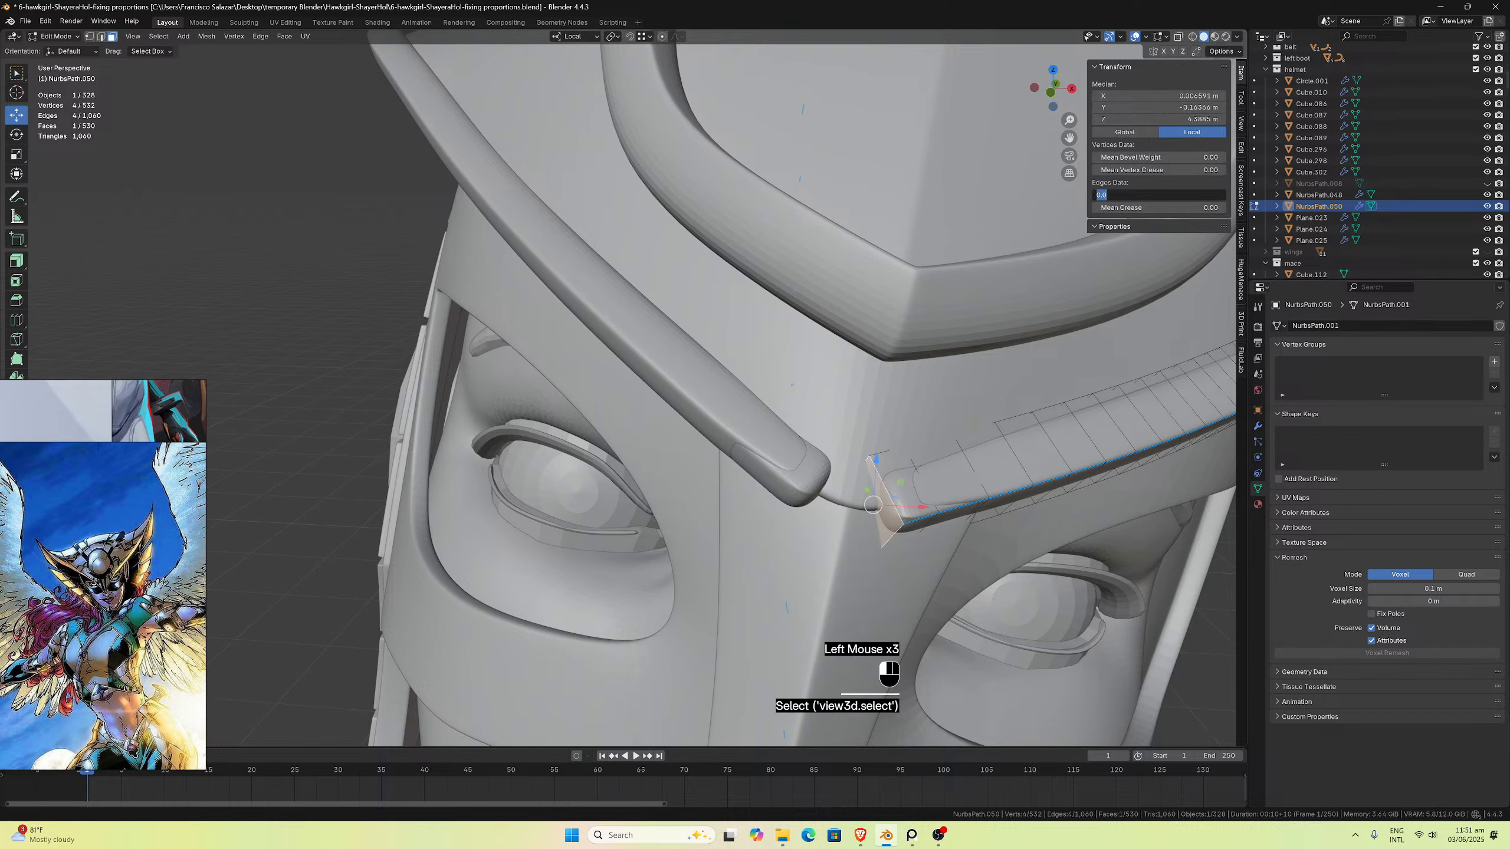
pyautogui.write('1')
pyautogui.press('Return')
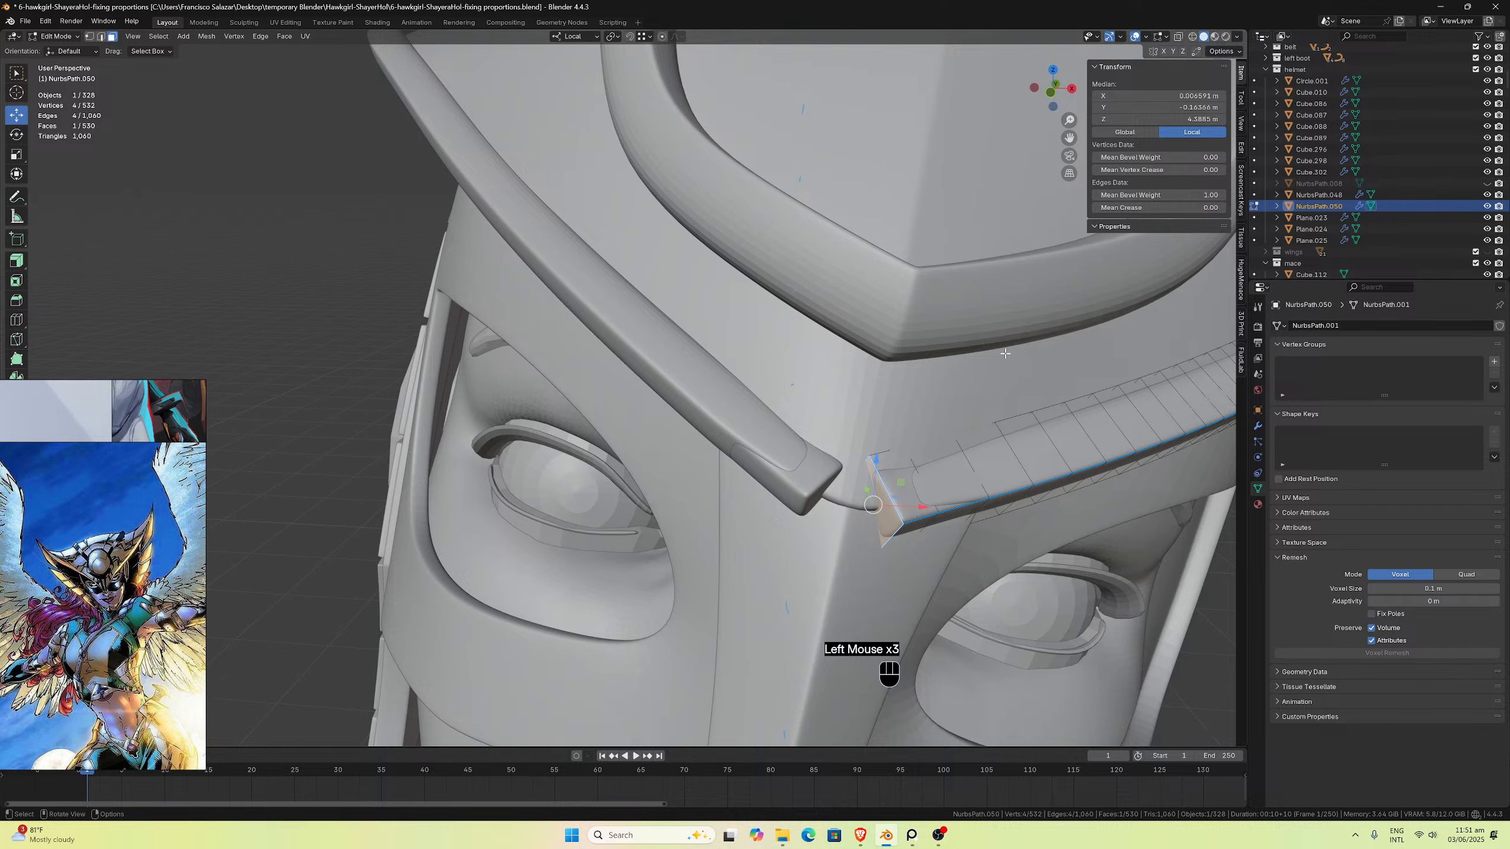
# Step: Shift the trim's front cap face slightly down and back toward the helmet along its local axes
pyautogui.moveTo(898, 384); pyautogui.dragTo(907, 378, button='middle')
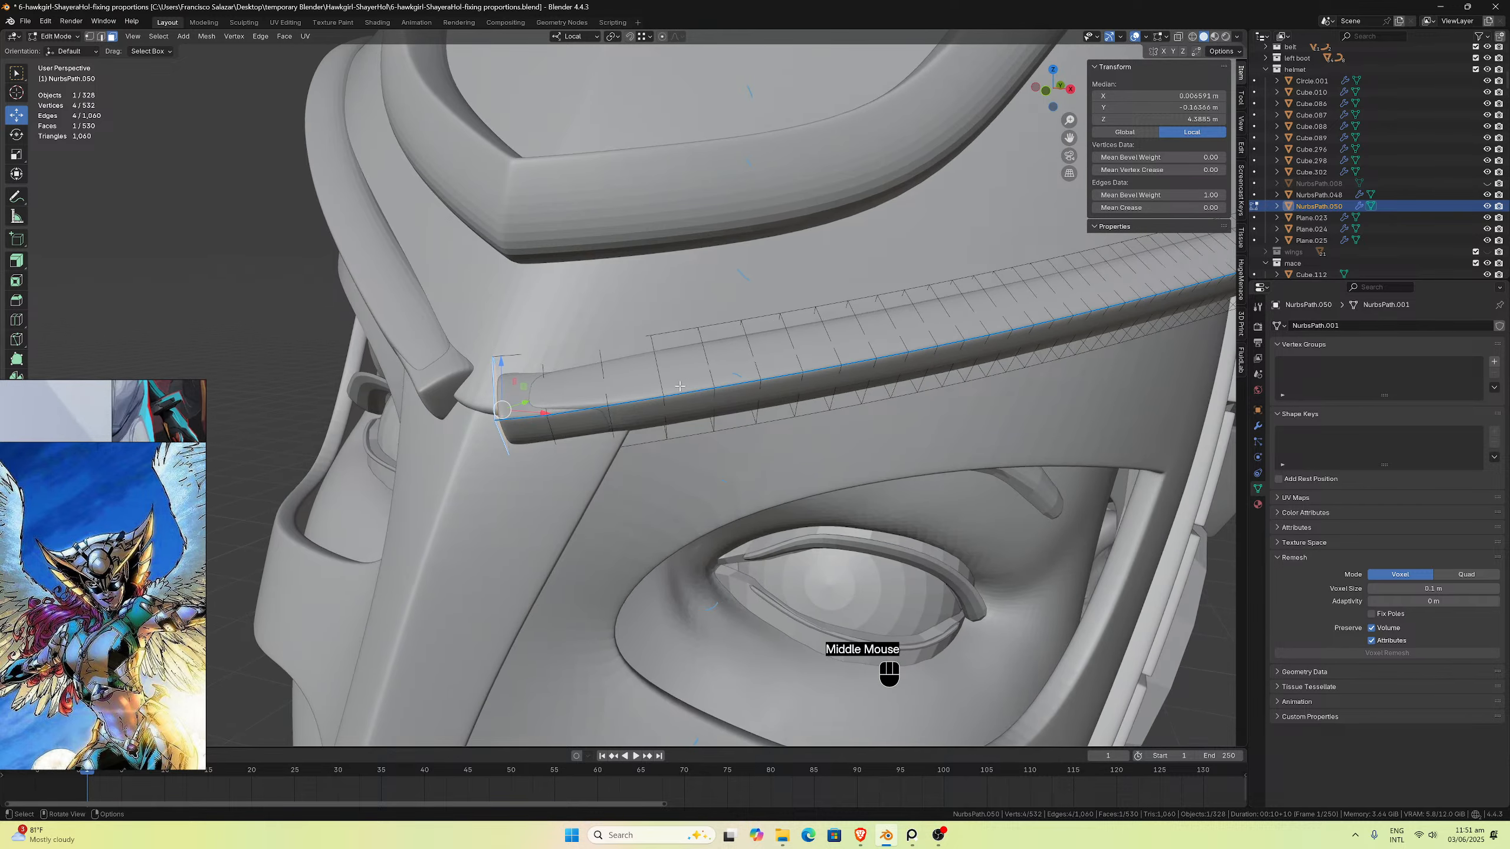
pyautogui.moveTo(681, 385); pyautogui.dragTo(703, 414, button='middle')
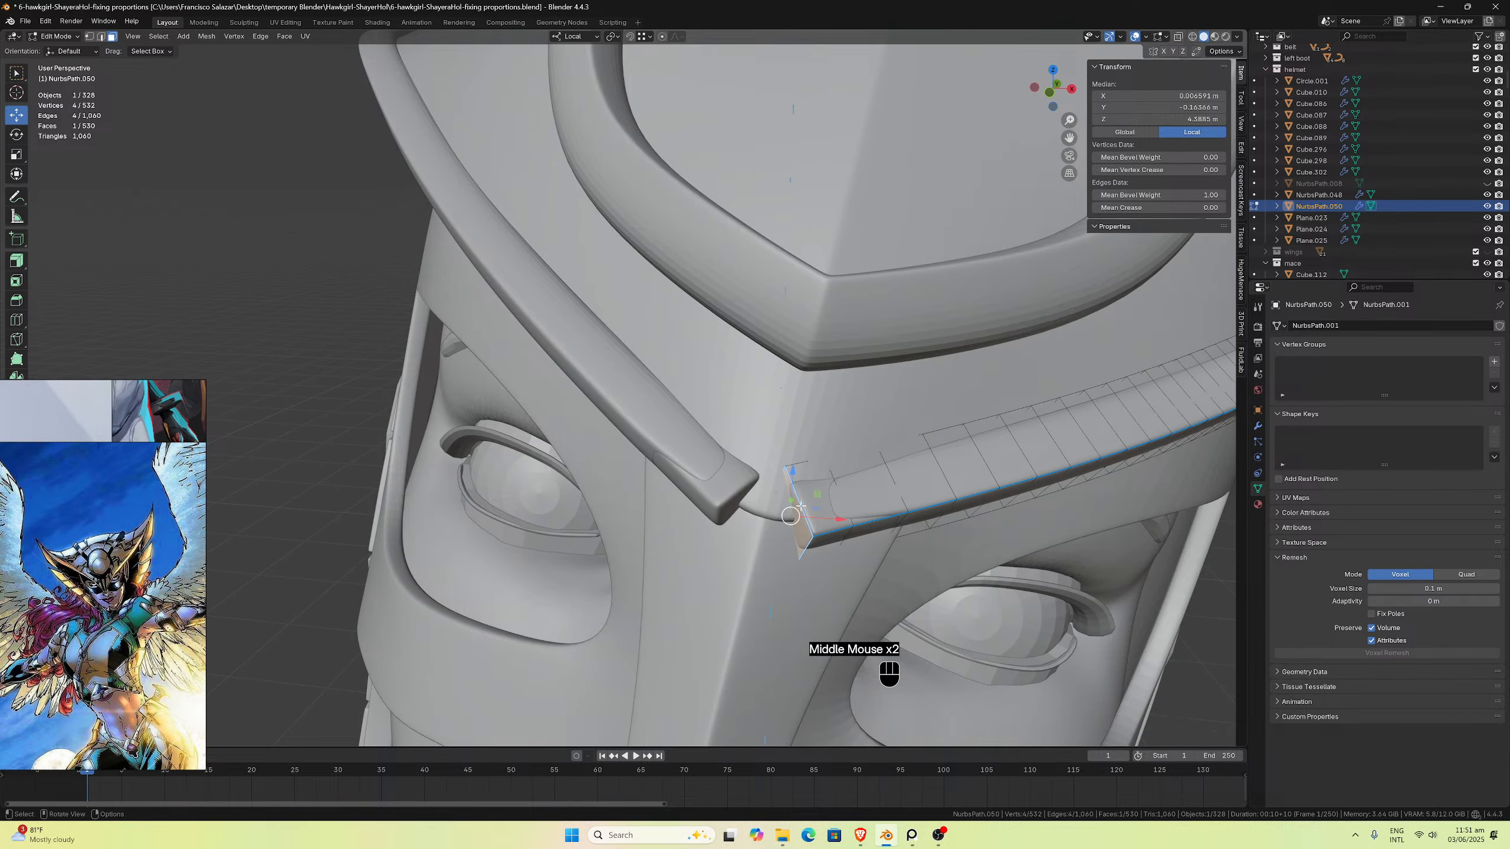
pyautogui.moveTo(801, 509); pyautogui.dragTo(832, 464, button='middle')
pyautogui.scroll(-1, 837, 336)
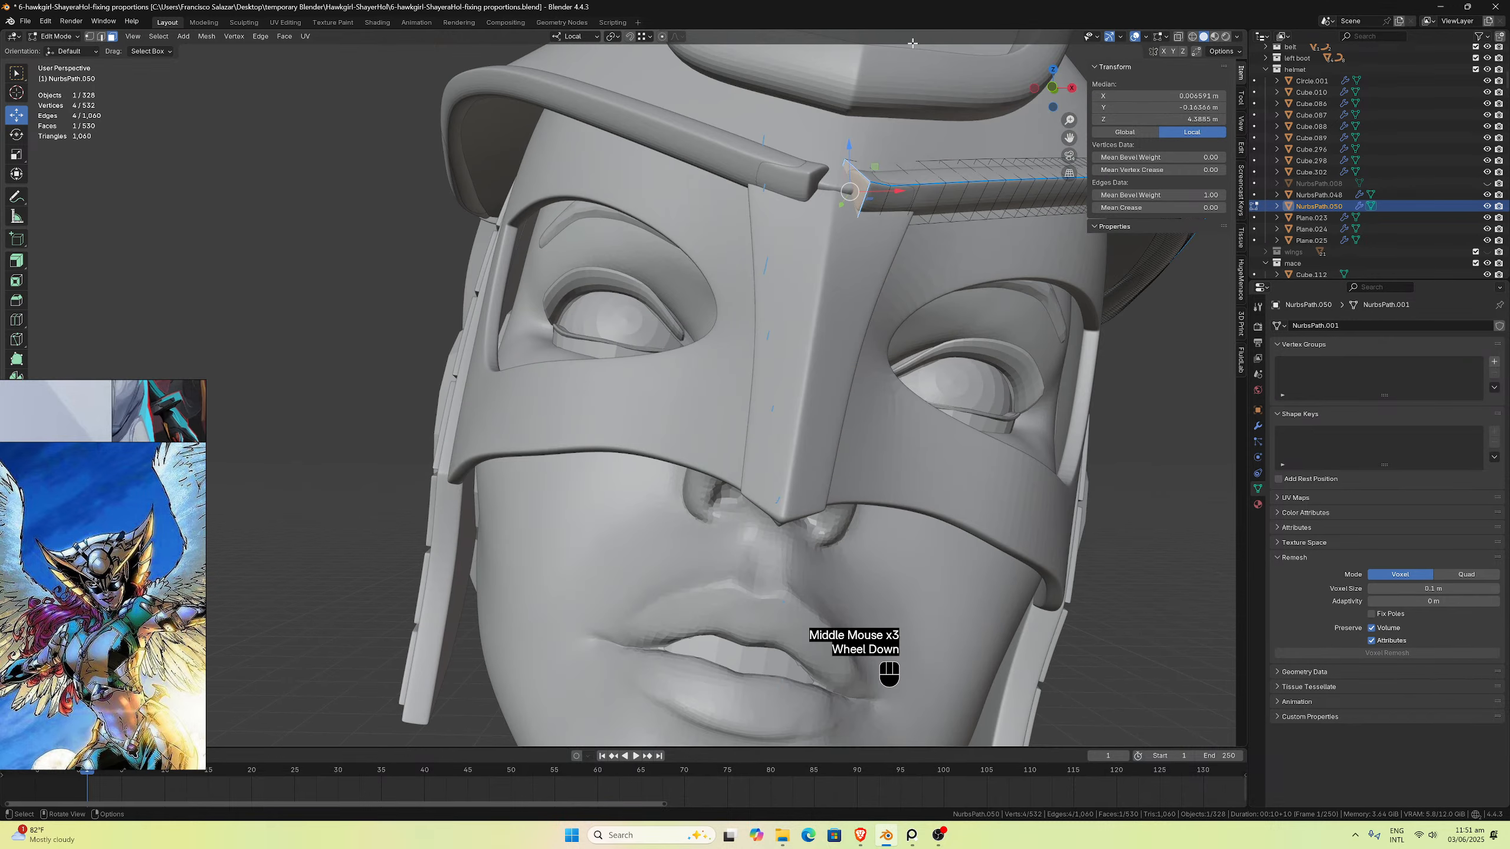
pyautogui.scroll(1, 882, 104)
pyautogui.scroll(-1, 882, 104)
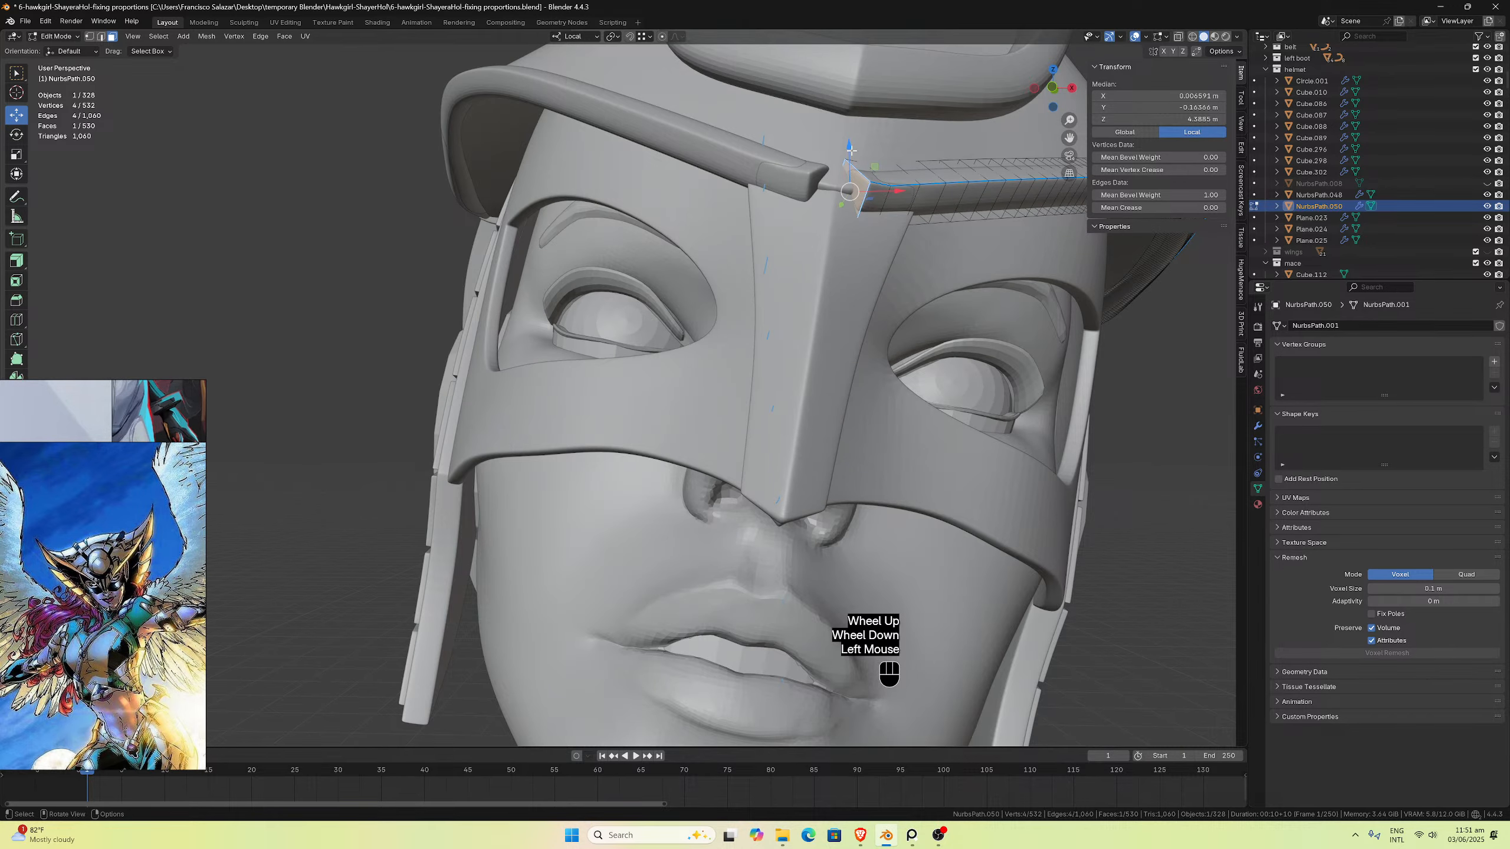
pyautogui.moveTo(850, 149); pyautogui.dragTo(851, 155)
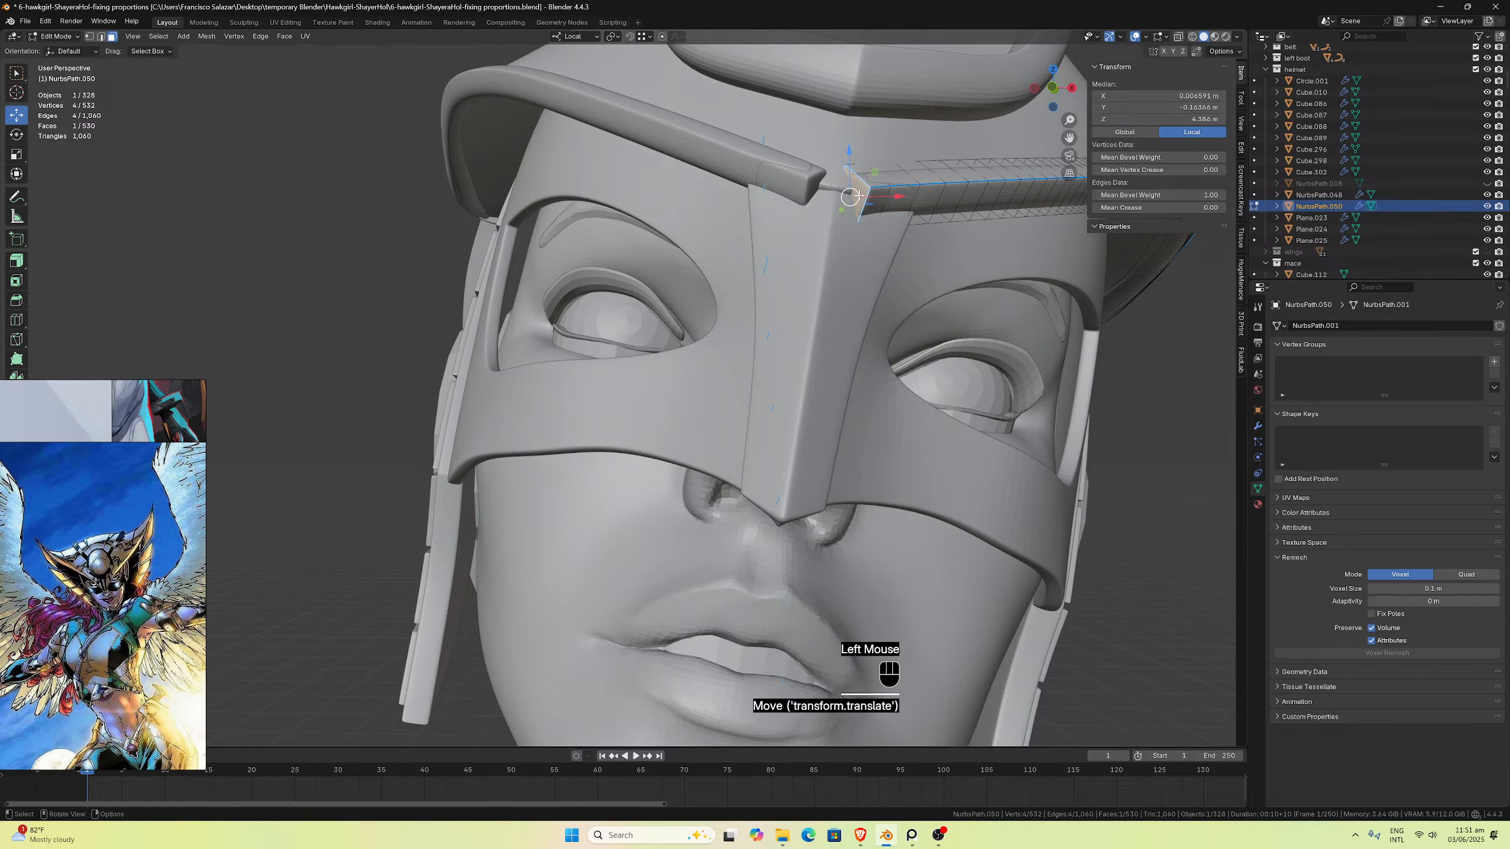
pyautogui.moveTo(855, 178); pyautogui.dragTo(888, 338, button='middle')
pyautogui.moveTo(915, 472); pyautogui.dragTo(902, 476)
pyautogui.moveTo(902, 476); pyautogui.dragTo(867, 168, button='middle')
pyautogui.moveTo(1067, 138); pyautogui.dragTo(1007, 470)
# Step: Switch the transform orientation to Global and raise the front cap face slightly along Z
pyautogui.click(585, 37)
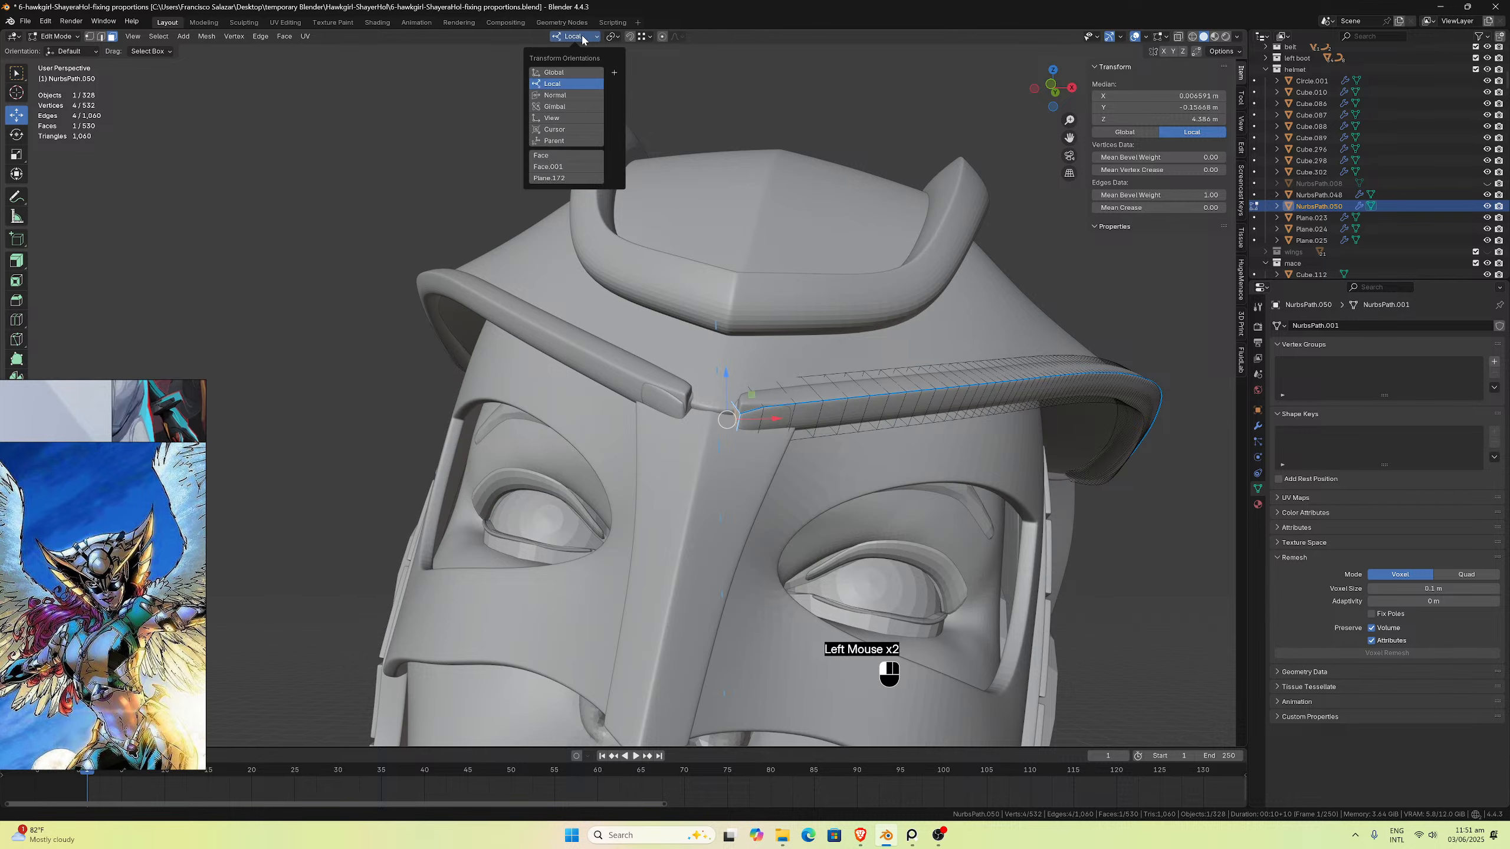
pyautogui.click(564, 69)
pyautogui.scroll(1, 724, 262)
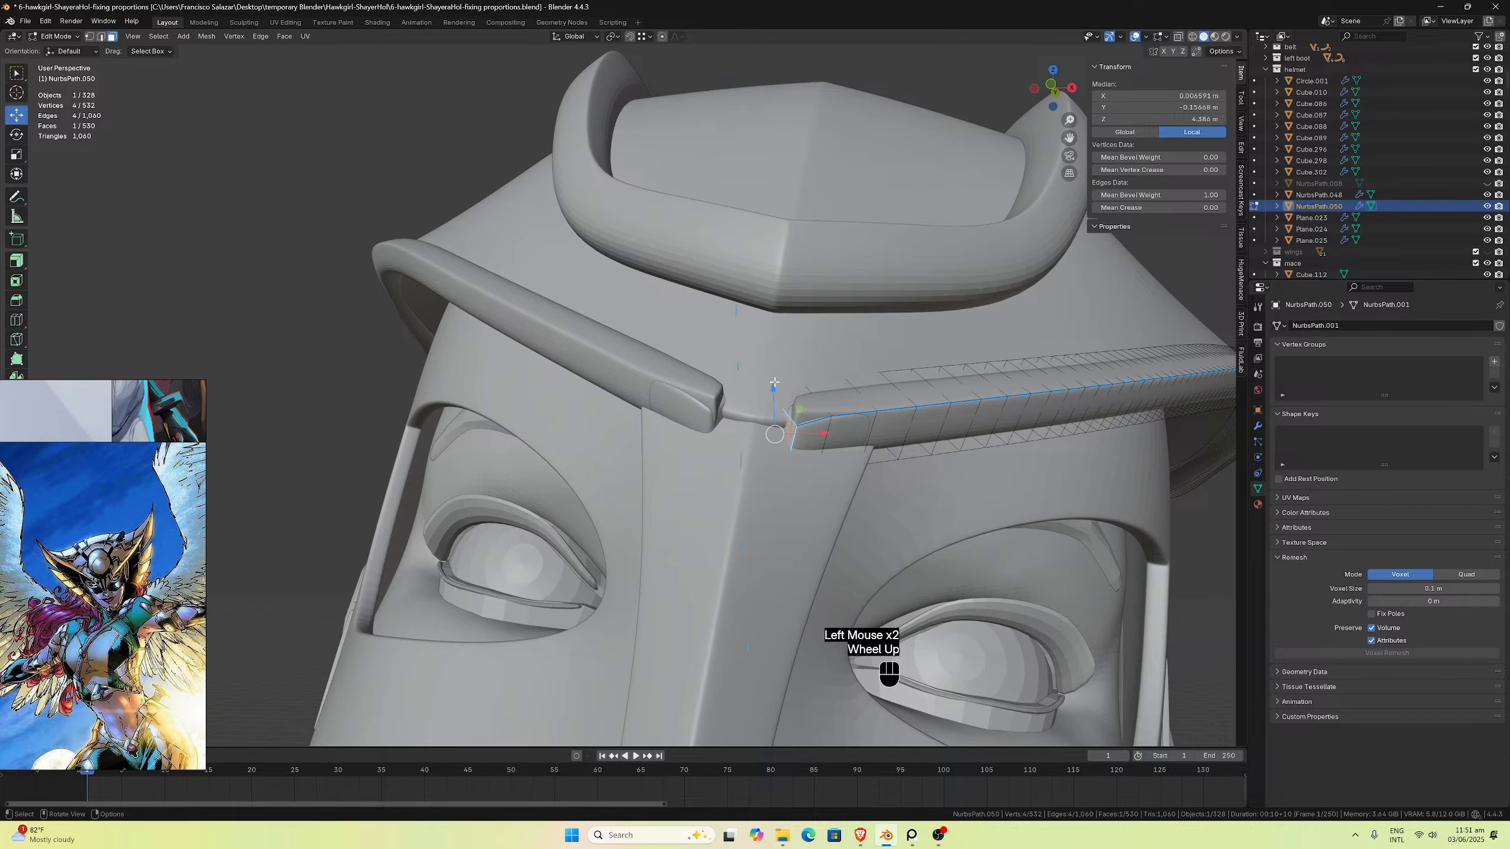
pyautogui.moveTo(773, 383); pyautogui.dragTo(772, 378)
# Step: Adjust the trim's front cap face along global Y, bringing it slightly farther forward from the helmet
pyautogui.moveTo(772, 378); pyautogui.dragTo(801, 440, button='middle')
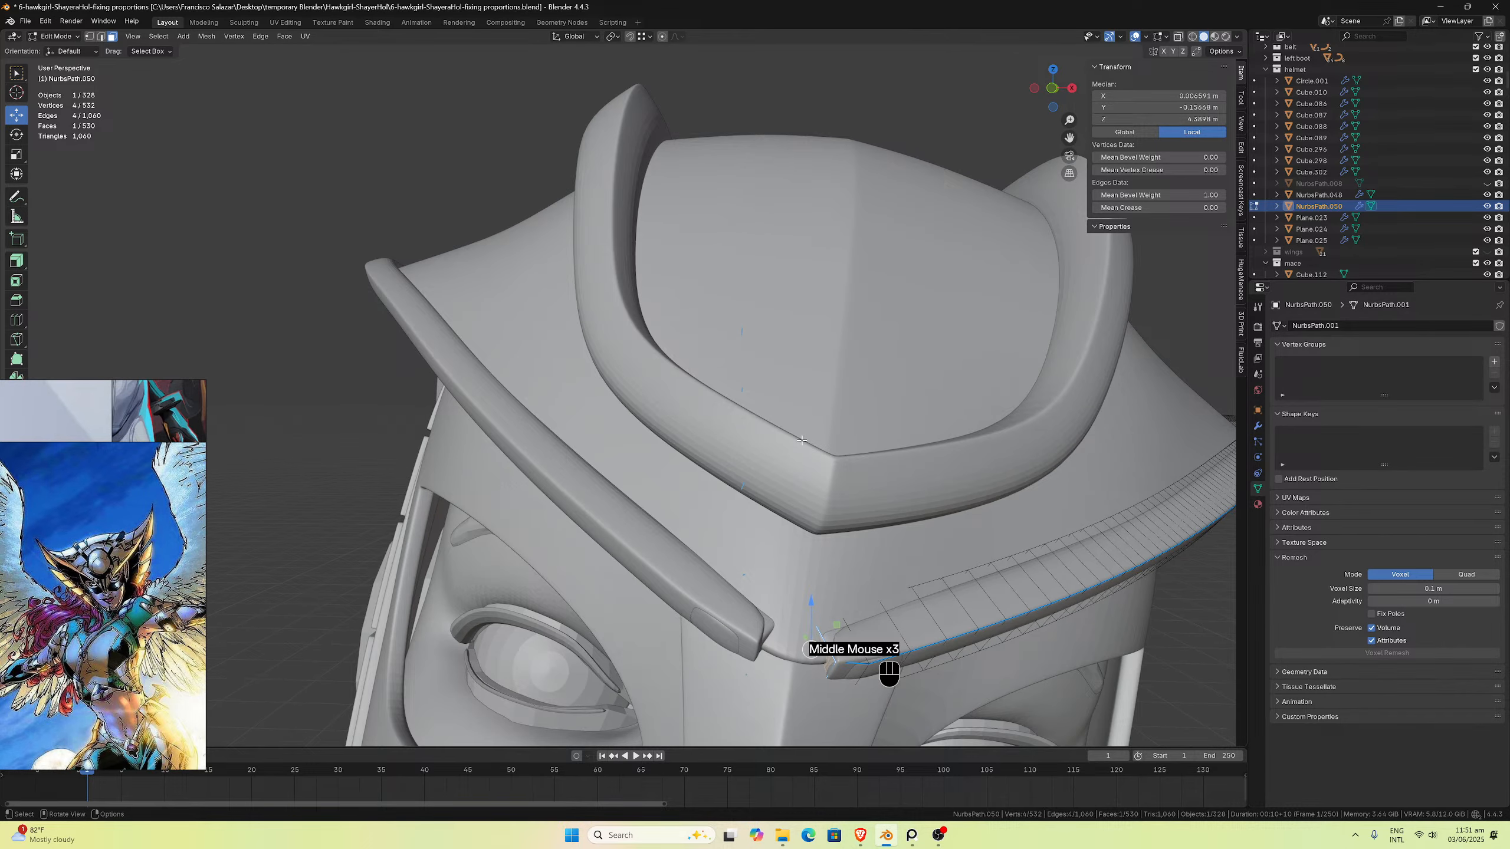
pyautogui.press('g')
pyautogui.press('y')
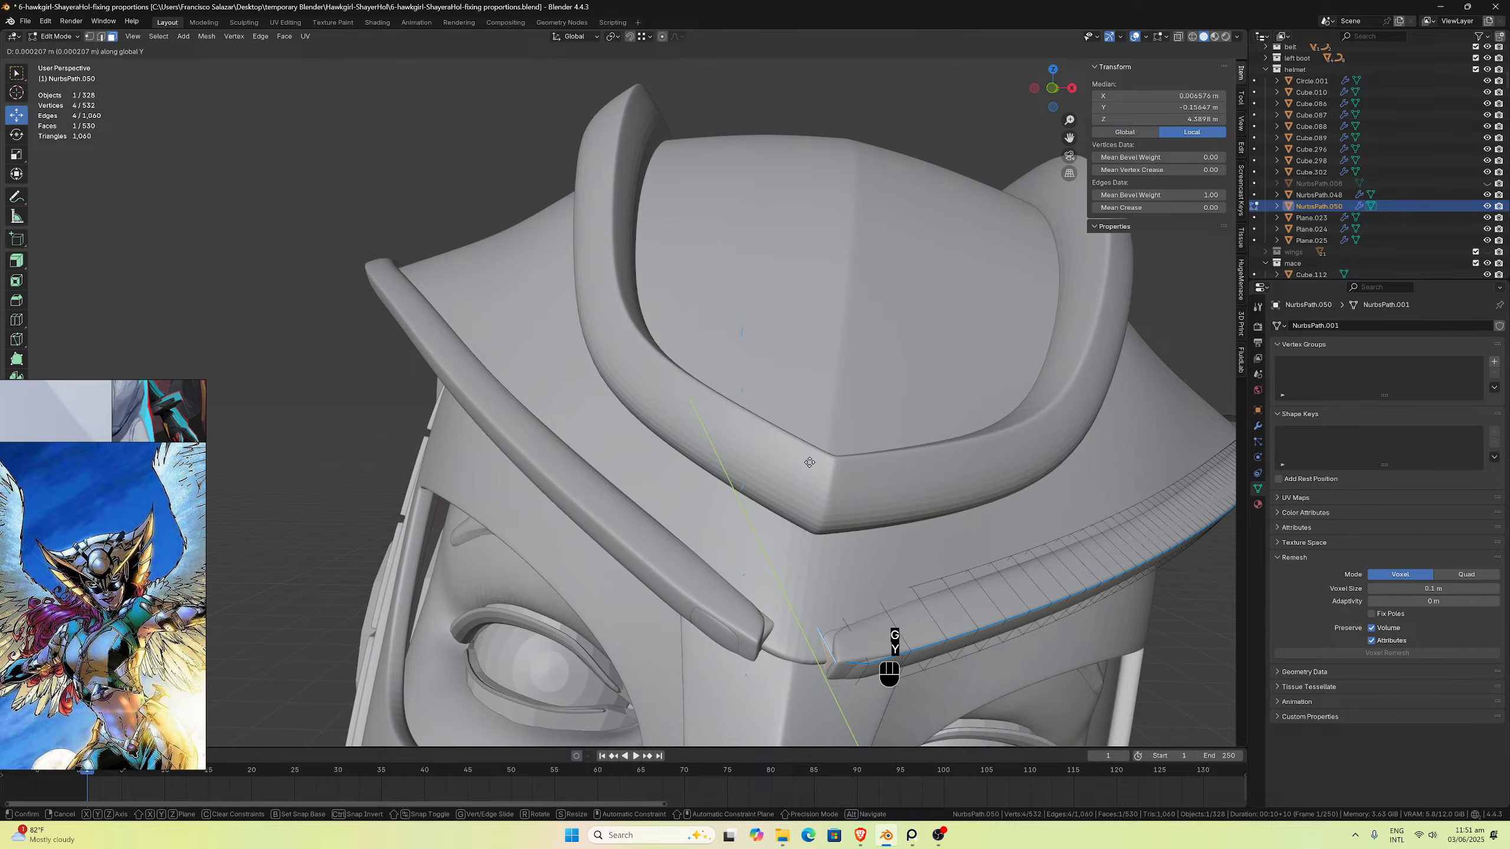
pyautogui.click(804, 495)
pyautogui.scroll(-2, 804, 495)
pyautogui.moveTo(804, 499); pyautogui.dragTo(755, 600, button='middle')
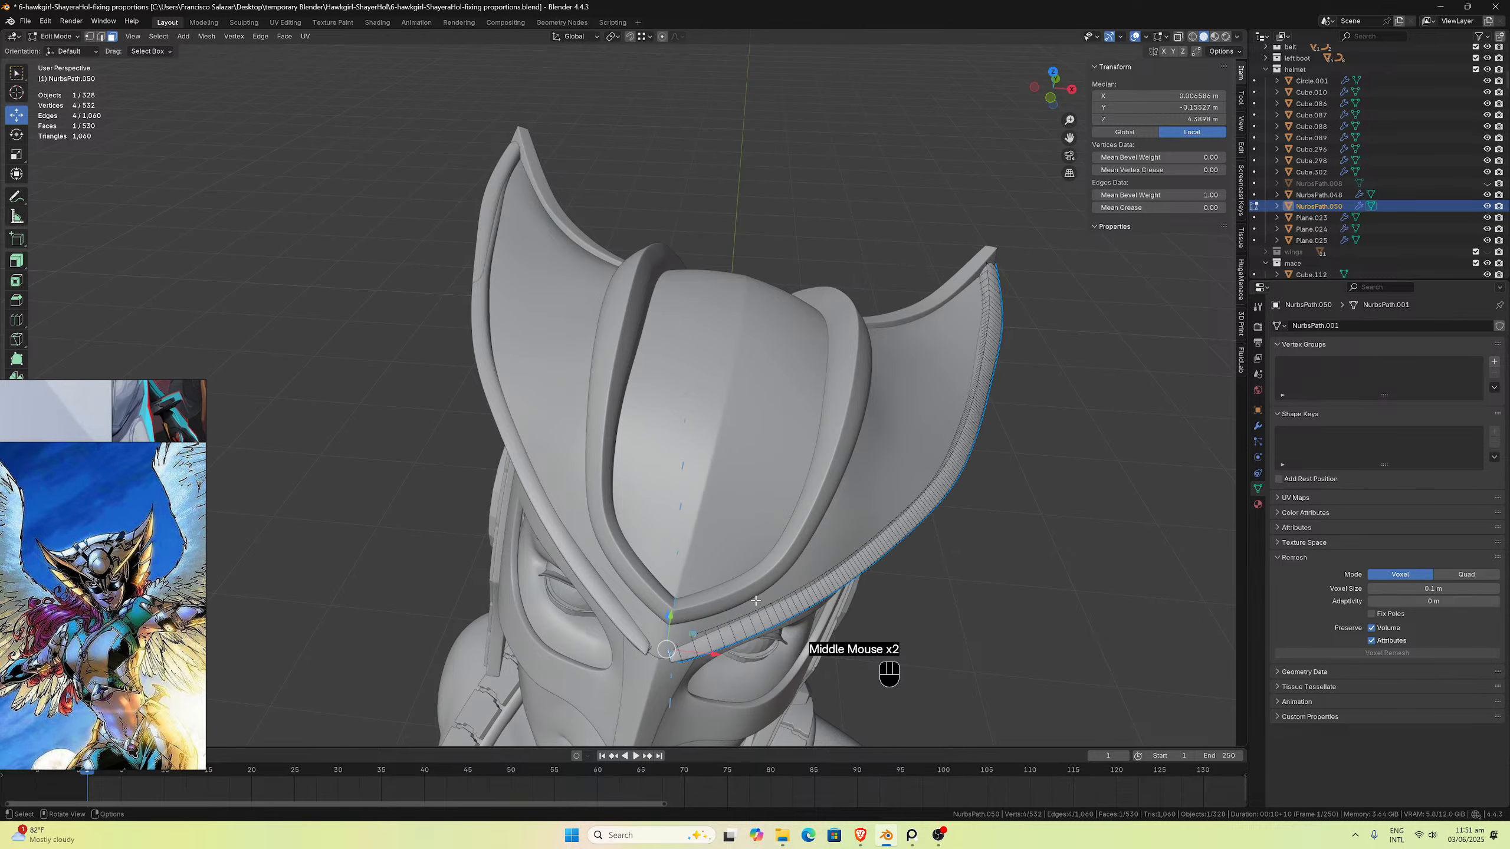
pyautogui.press('g')
pyautogui.press('y')
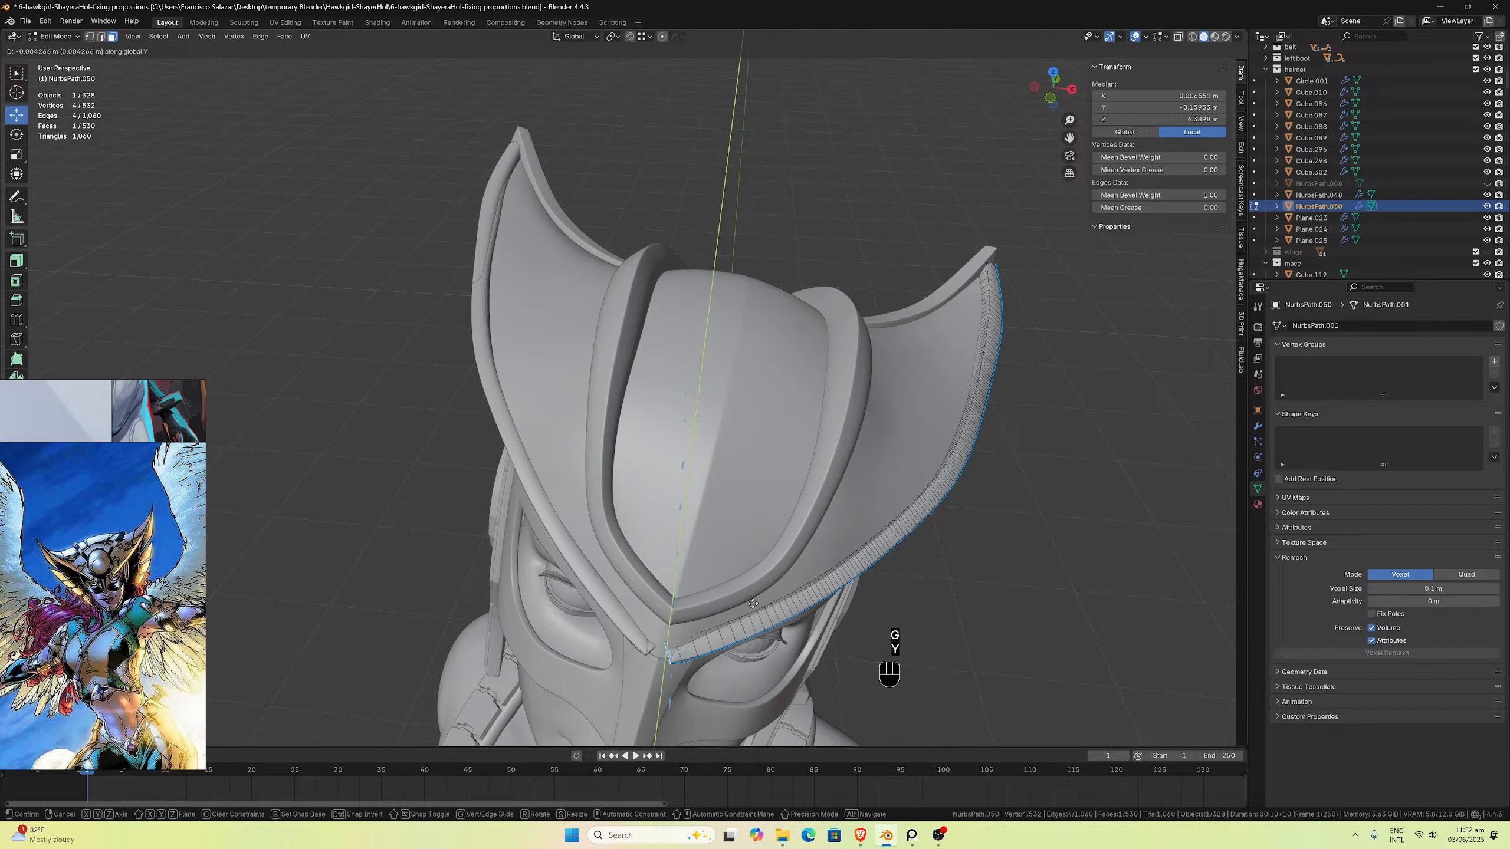
pyautogui.click(754, 605)
pyautogui.moveTo(754, 605); pyautogui.dragTo(770, 575, button='middle')
pyautogui.scroll(2, 760, 568)
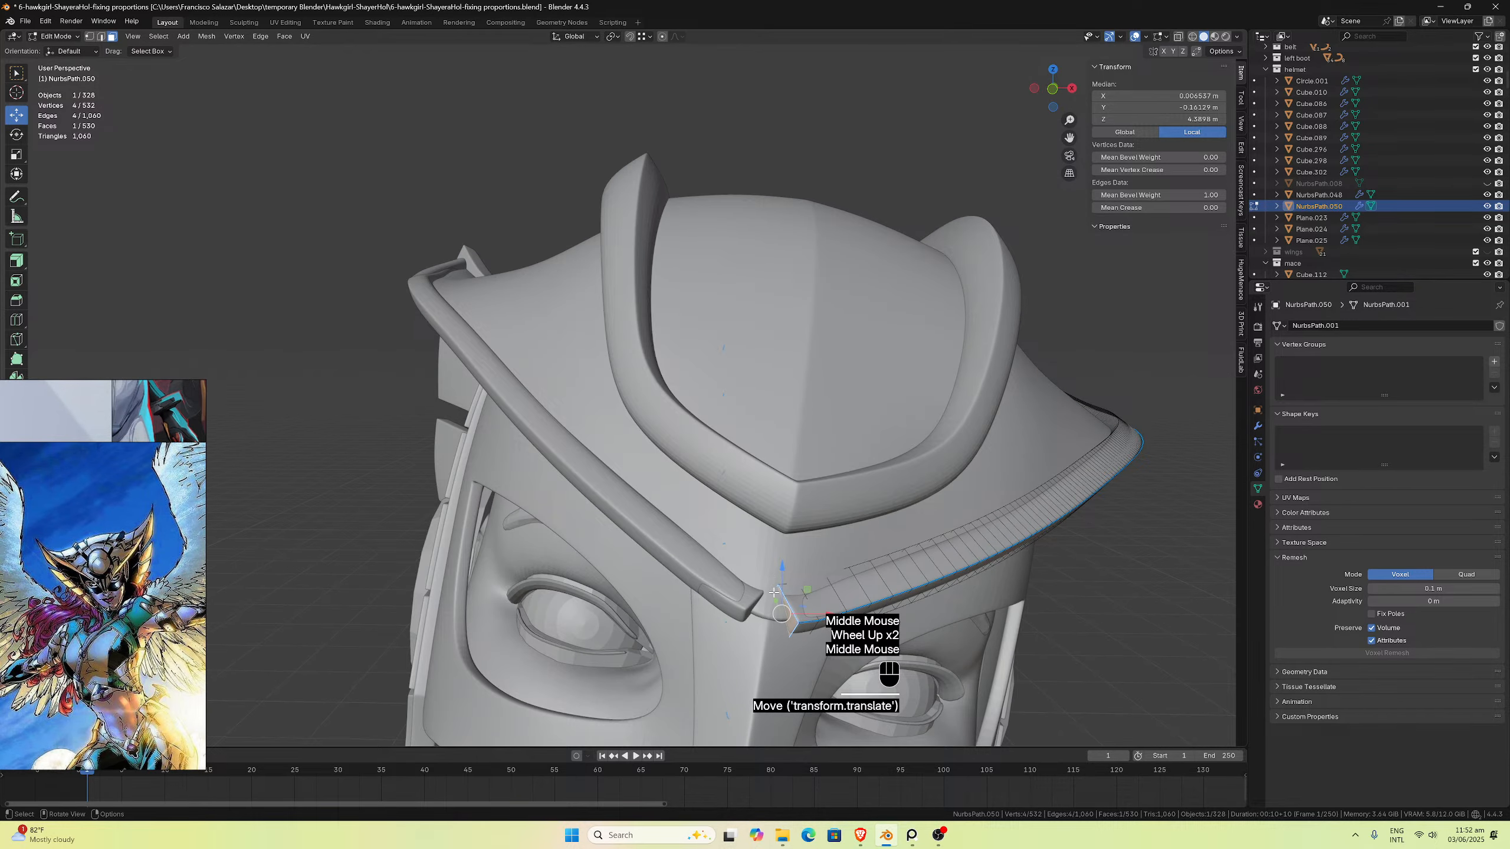
# Step: Select the top edge of the trim's front cap and lower it slightly along Z
pyautogui.click(781, 585)
pyautogui.click(774, 586)
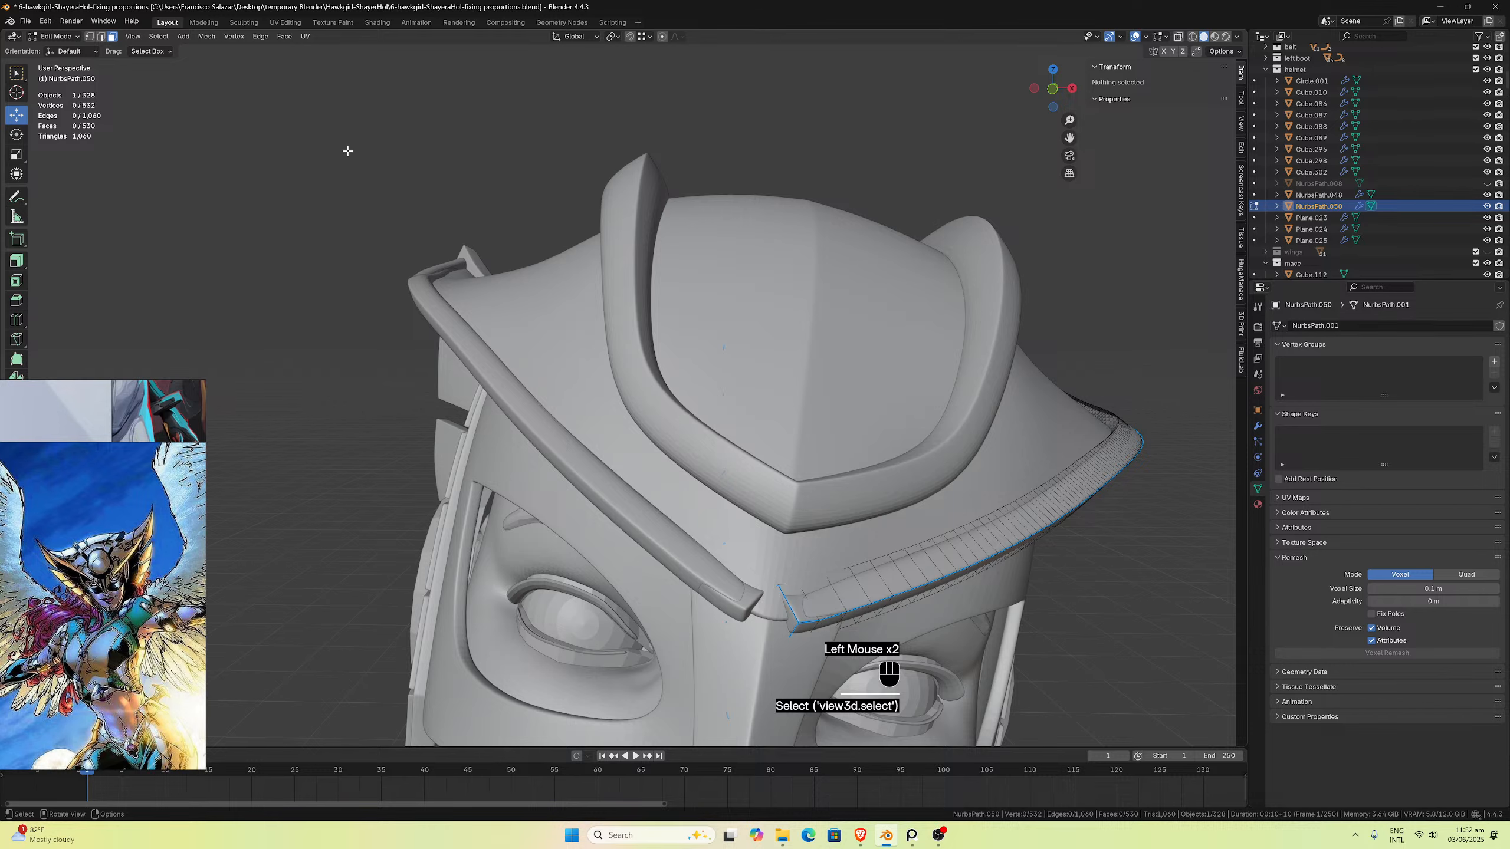
pyautogui.click(102, 37)
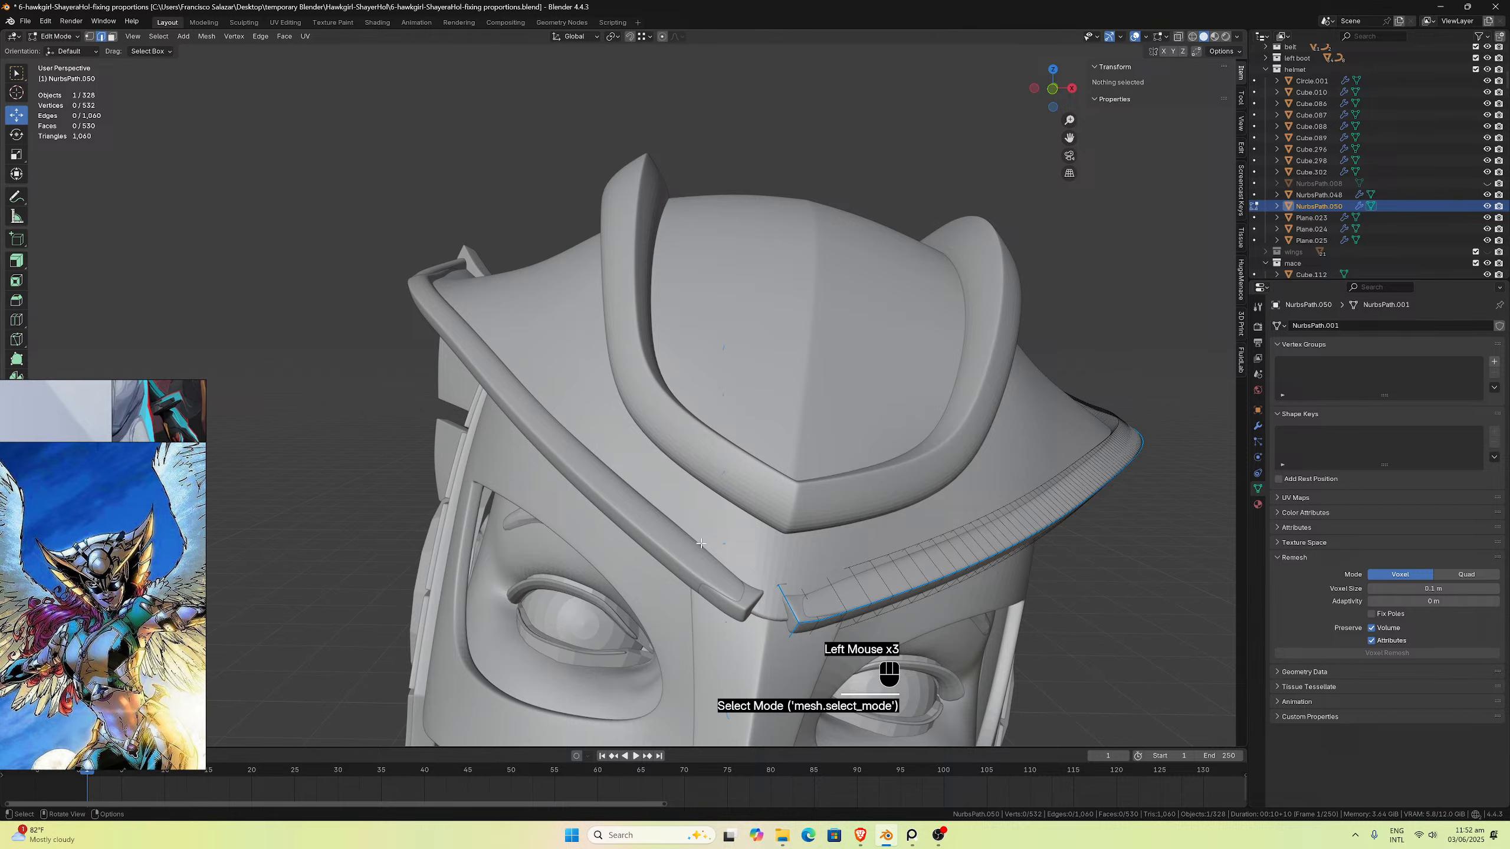
pyautogui.click(777, 595)
pyautogui.moveTo(778, 596); pyautogui.dragTo(874, 523, button='middle')
pyautogui.scroll(3, 876, 524)
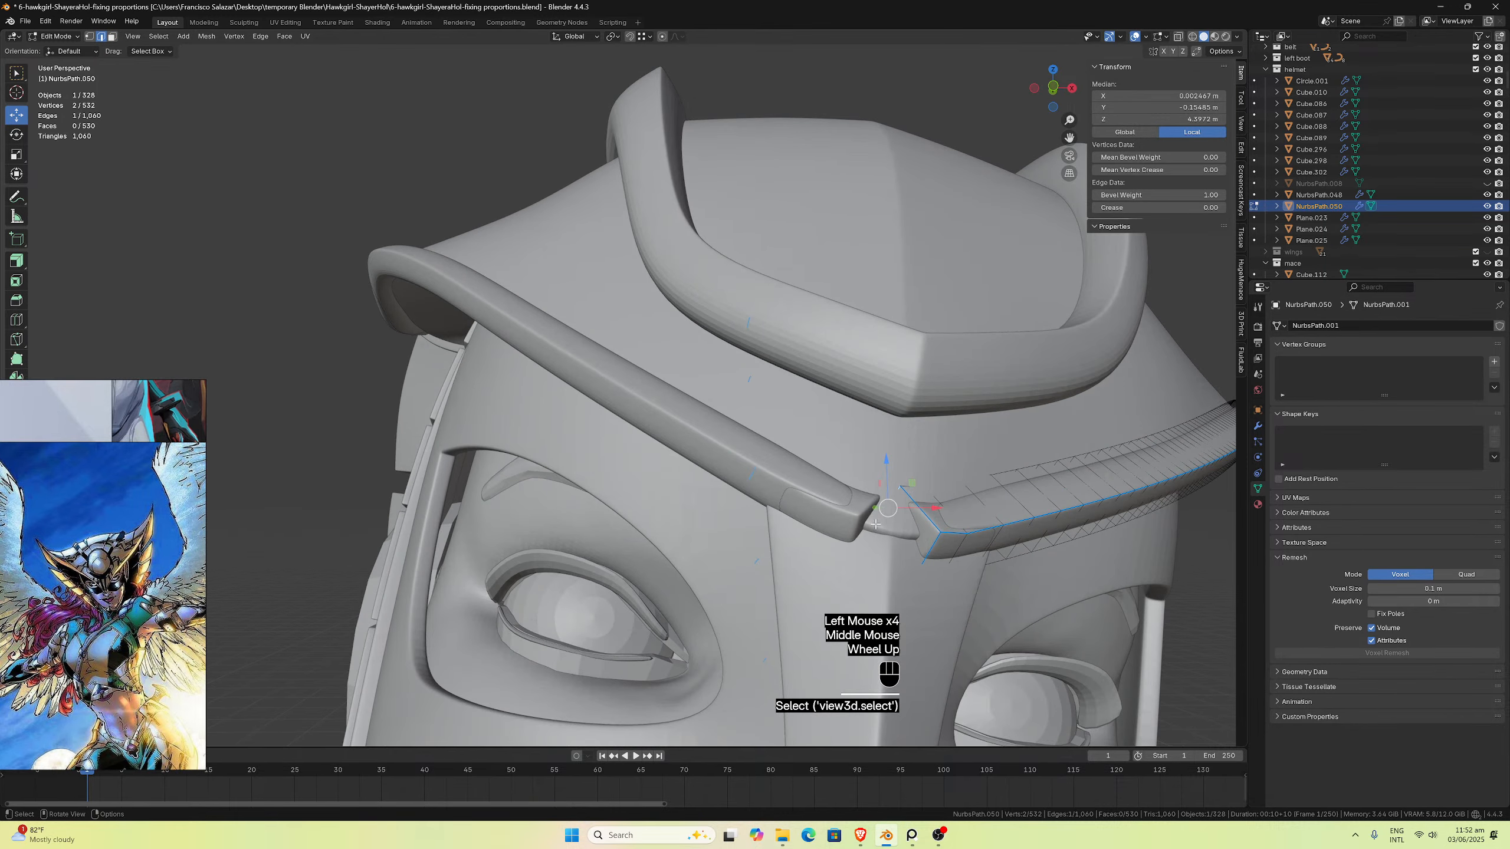
pyautogui.moveTo(888, 459); pyautogui.dragTo(885, 477)
pyautogui.moveTo(885, 477); pyautogui.dragTo(950, 437, button='middle')
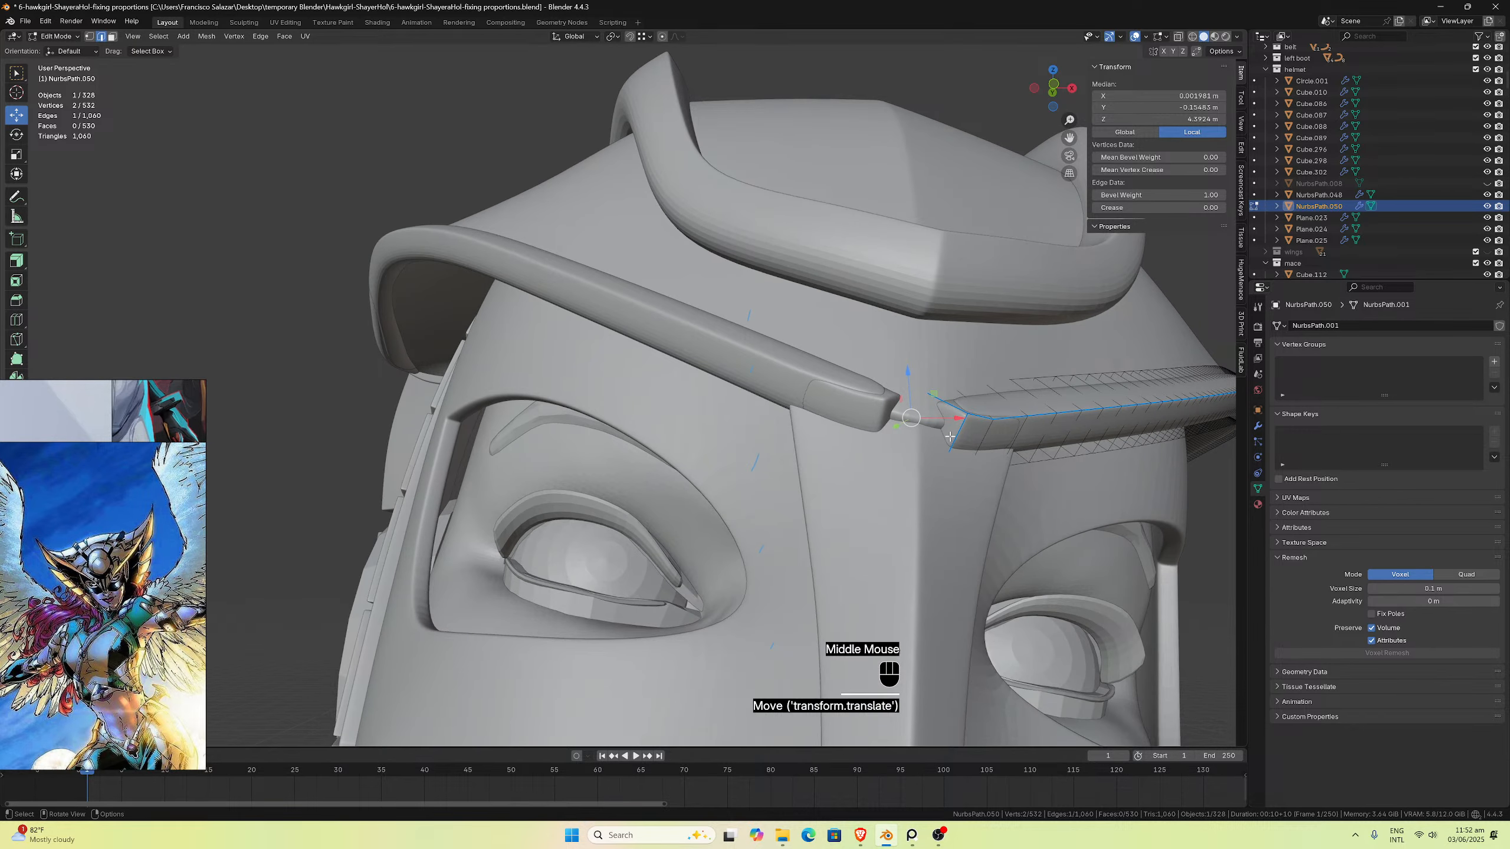
# Step: Select the lower edge of the trim's front cap and move it slightly down along Z
pyautogui.click(951, 438)
pyautogui.moveTo(953, 402); pyautogui.dragTo(950, 406)
pyautogui.moveTo(950, 405); pyautogui.dragTo(1034, 208, button='middle')
pyautogui.scroll(-1, 844, 452)
pyautogui.moveTo(1068, 138); pyautogui.dragTo(1061, 29)
pyautogui.scroll(2, 910, 236)
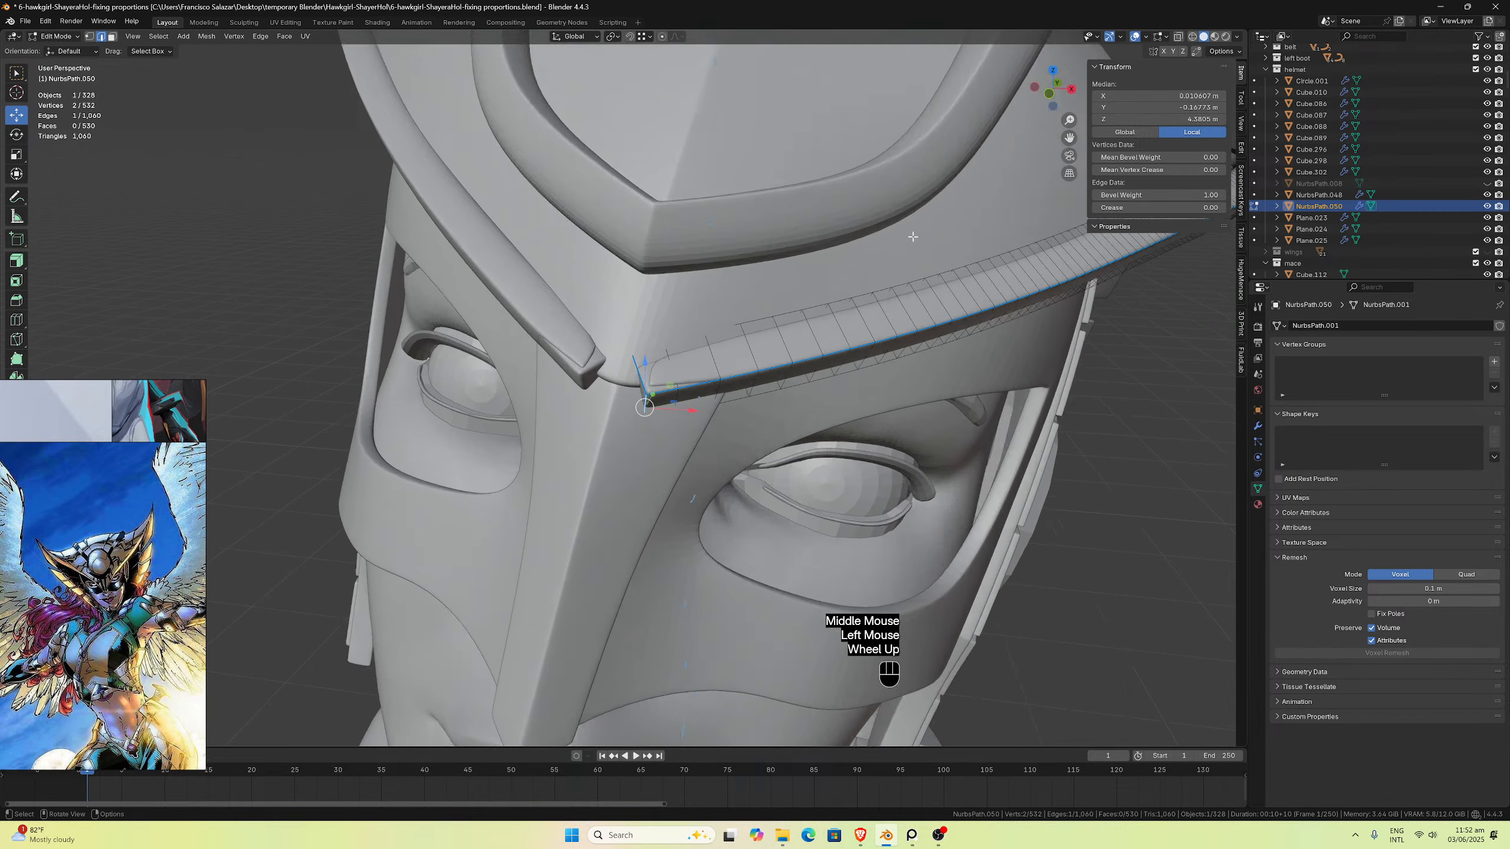
# Step: Turn on X-ray, then nudge the upper edge just behind the front cap along Y and slide it slightly
pyautogui.moveTo(783, 339); pyautogui.dragTo(784, 364, button='middle')
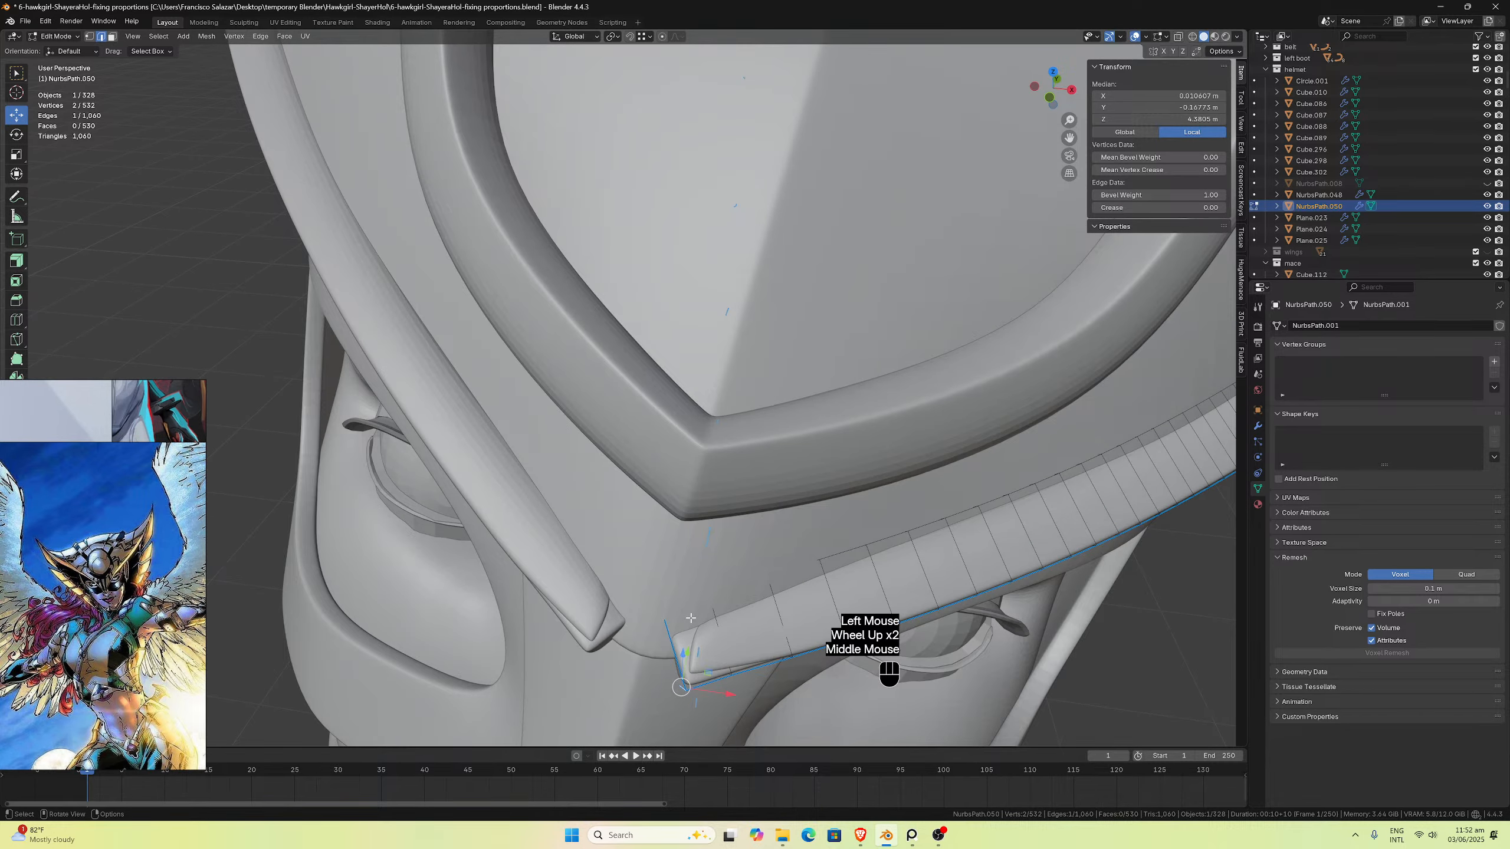
pyautogui.moveTo(691, 618); pyautogui.dragTo(700, 622, button='middle')
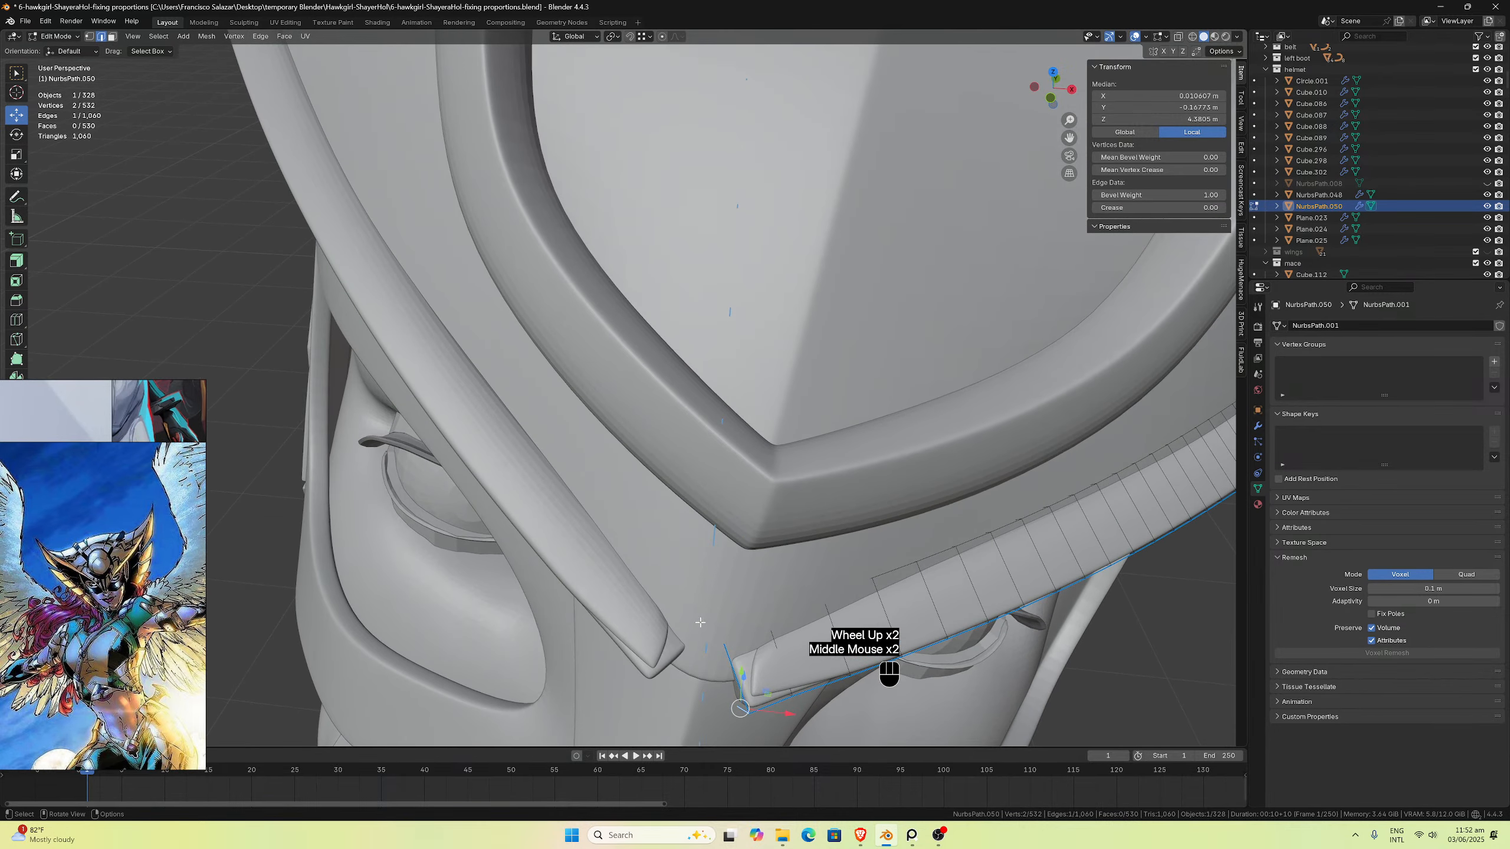
pyautogui.click(1177, 36)
pyautogui.middleClick(842, 511)
pyautogui.click(756, 613)
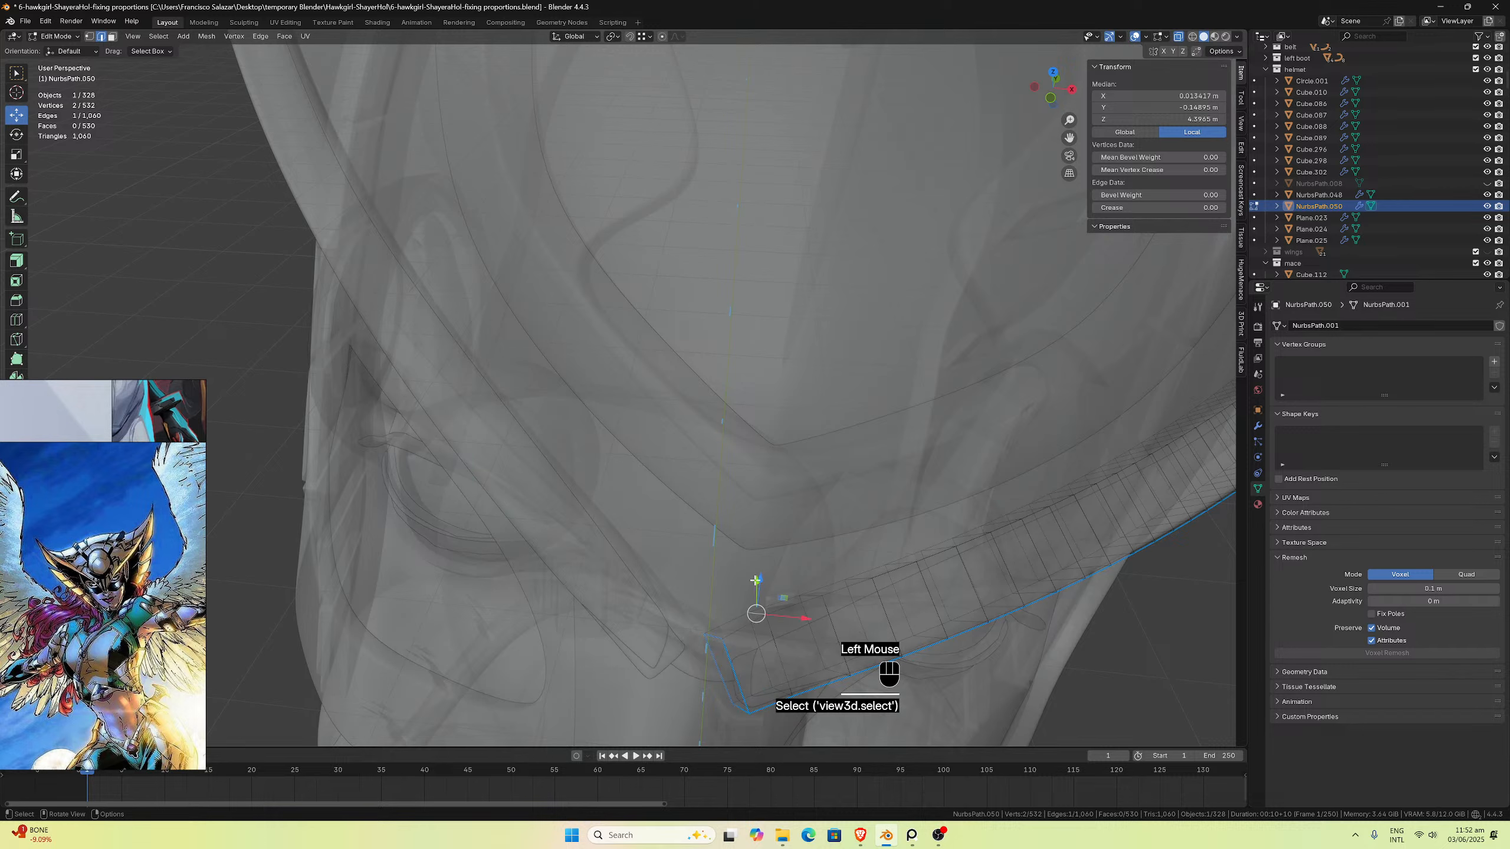
pyautogui.moveTo(759, 582); pyautogui.dragTo(810, 622)
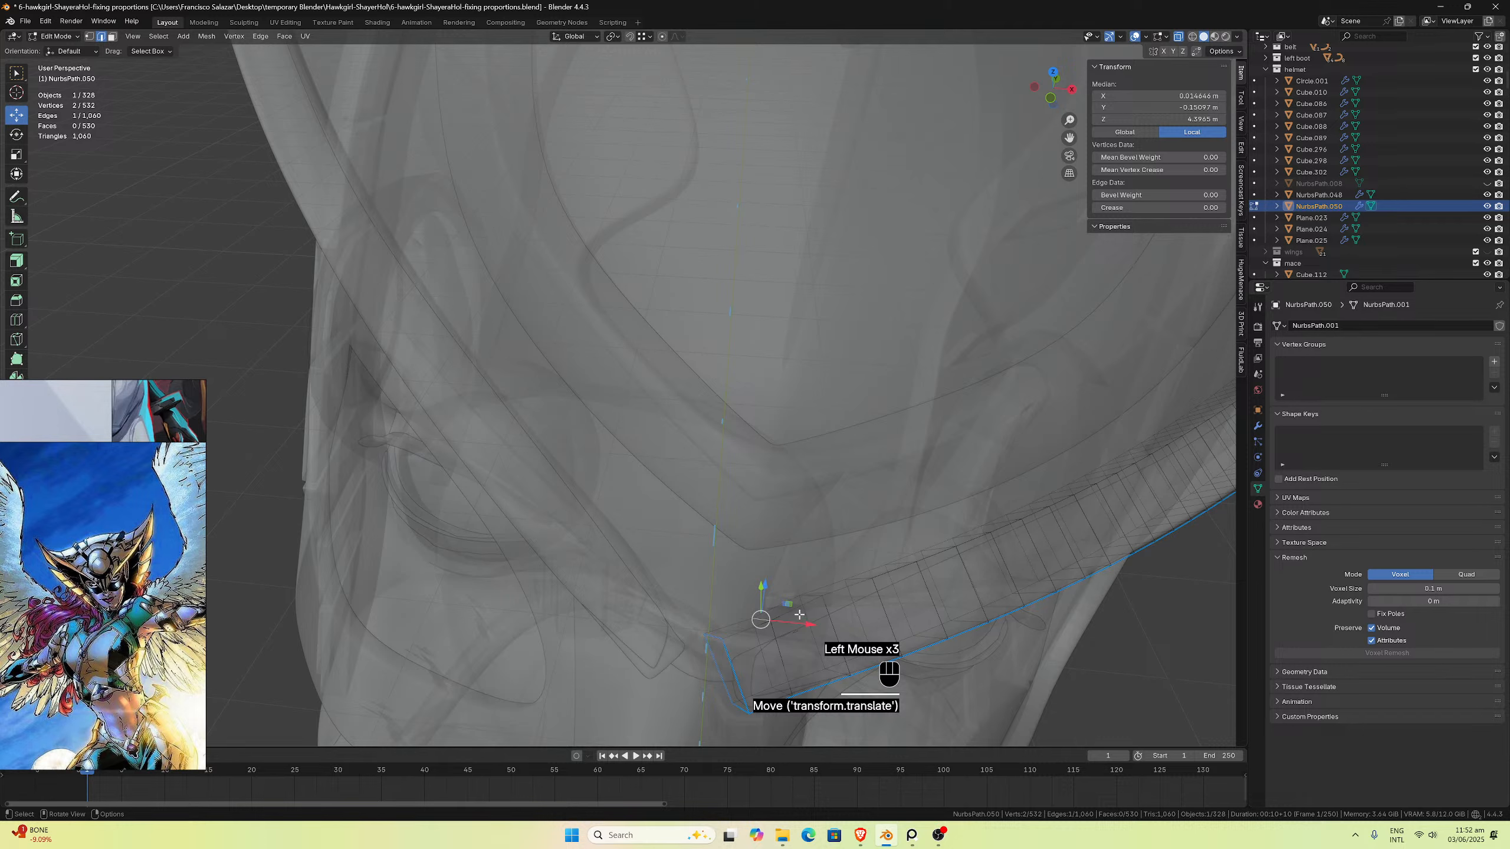
pyautogui.press('g')
pyautogui.press('g')
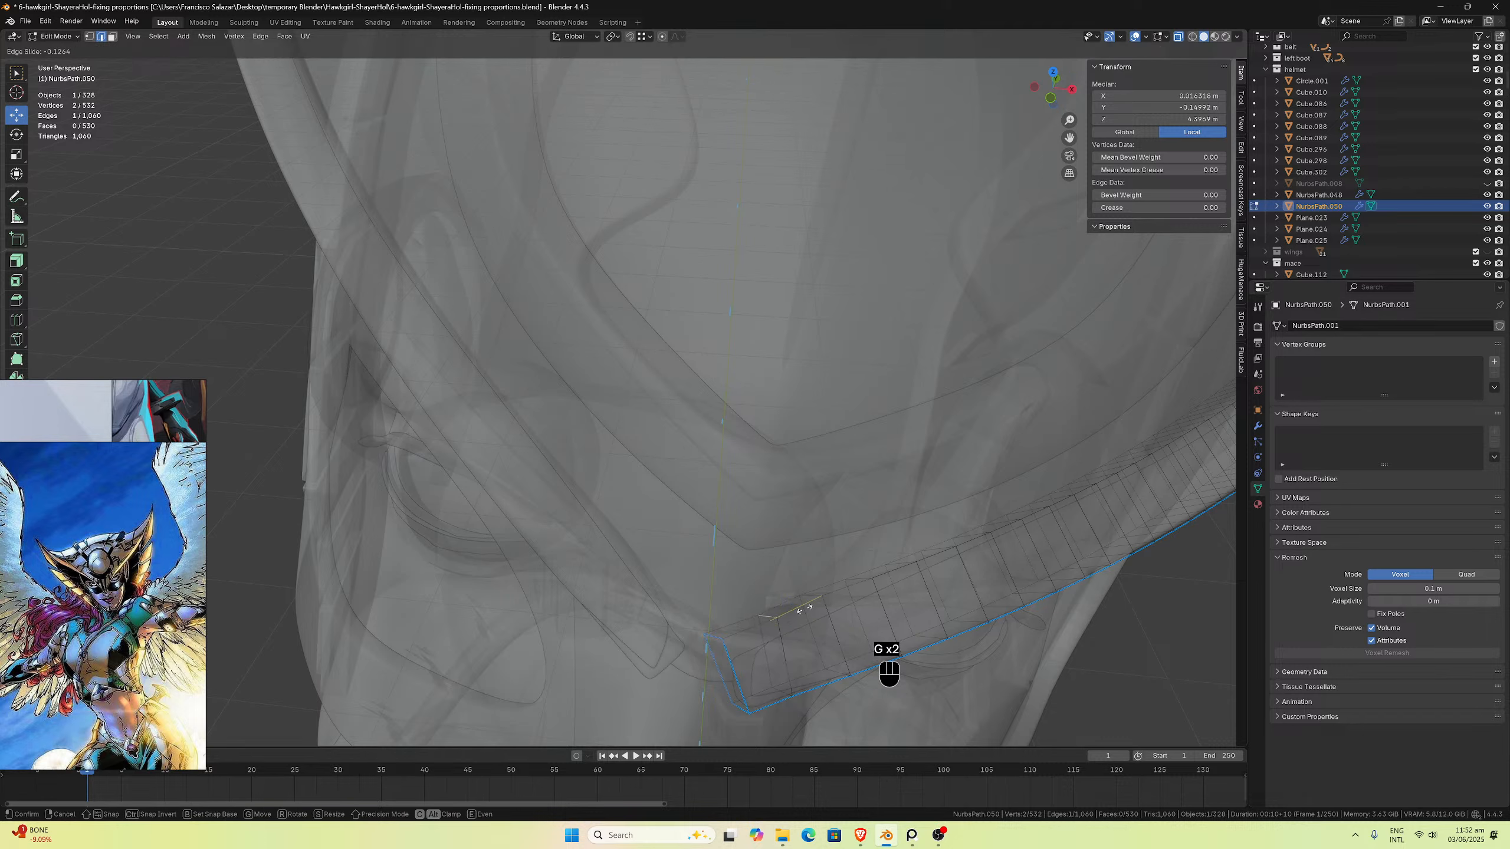
pyautogui.click(773, 612)
# Step: Try to slide the front cap's top edge along the trim and shift its inner corner vertex along X
pyautogui.click(712, 636)
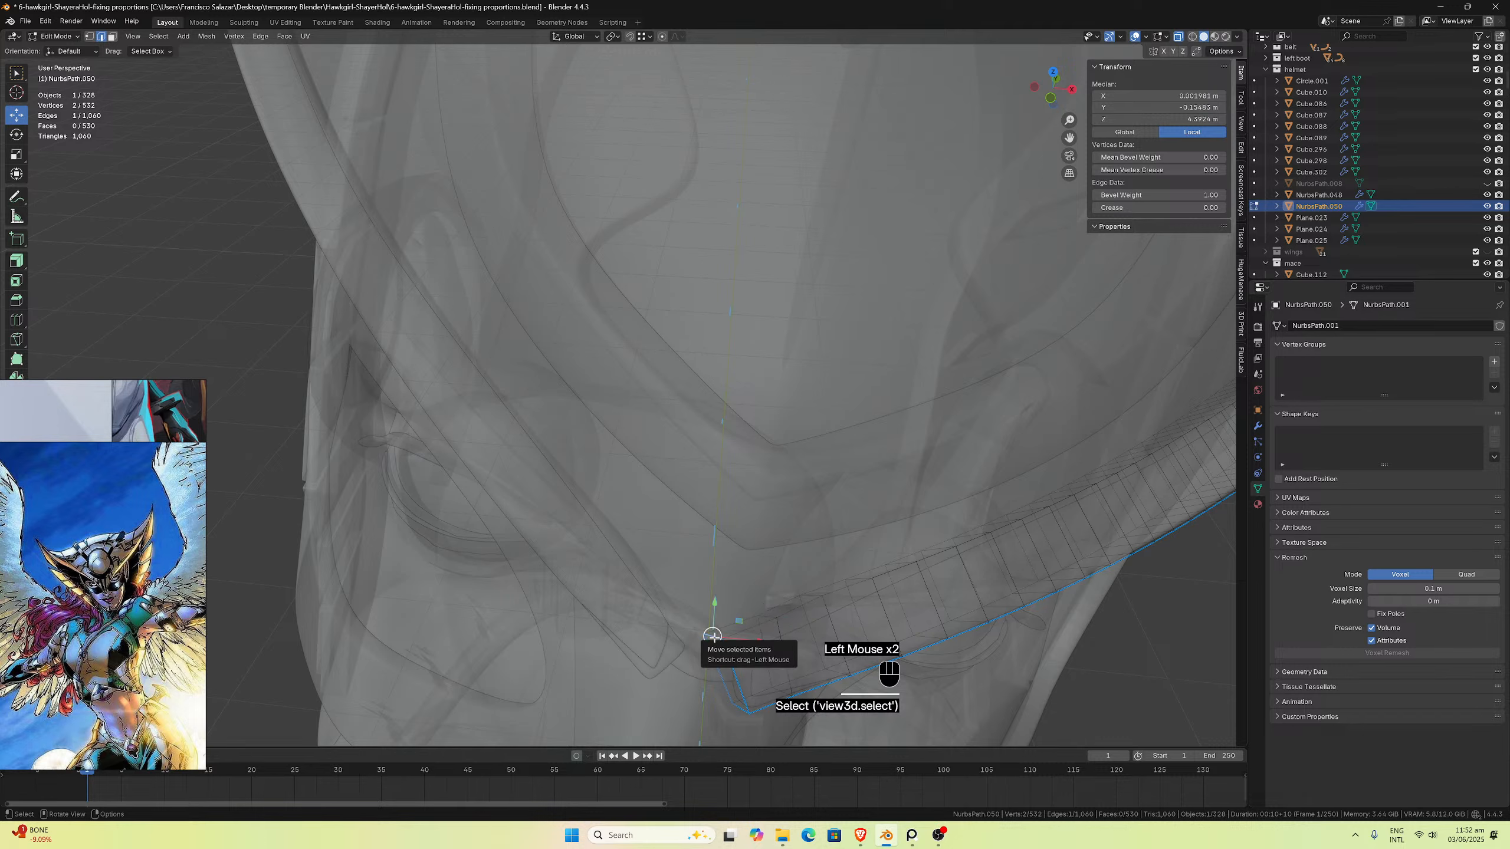
pyautogui.press('g')
pyautogui.press('g')
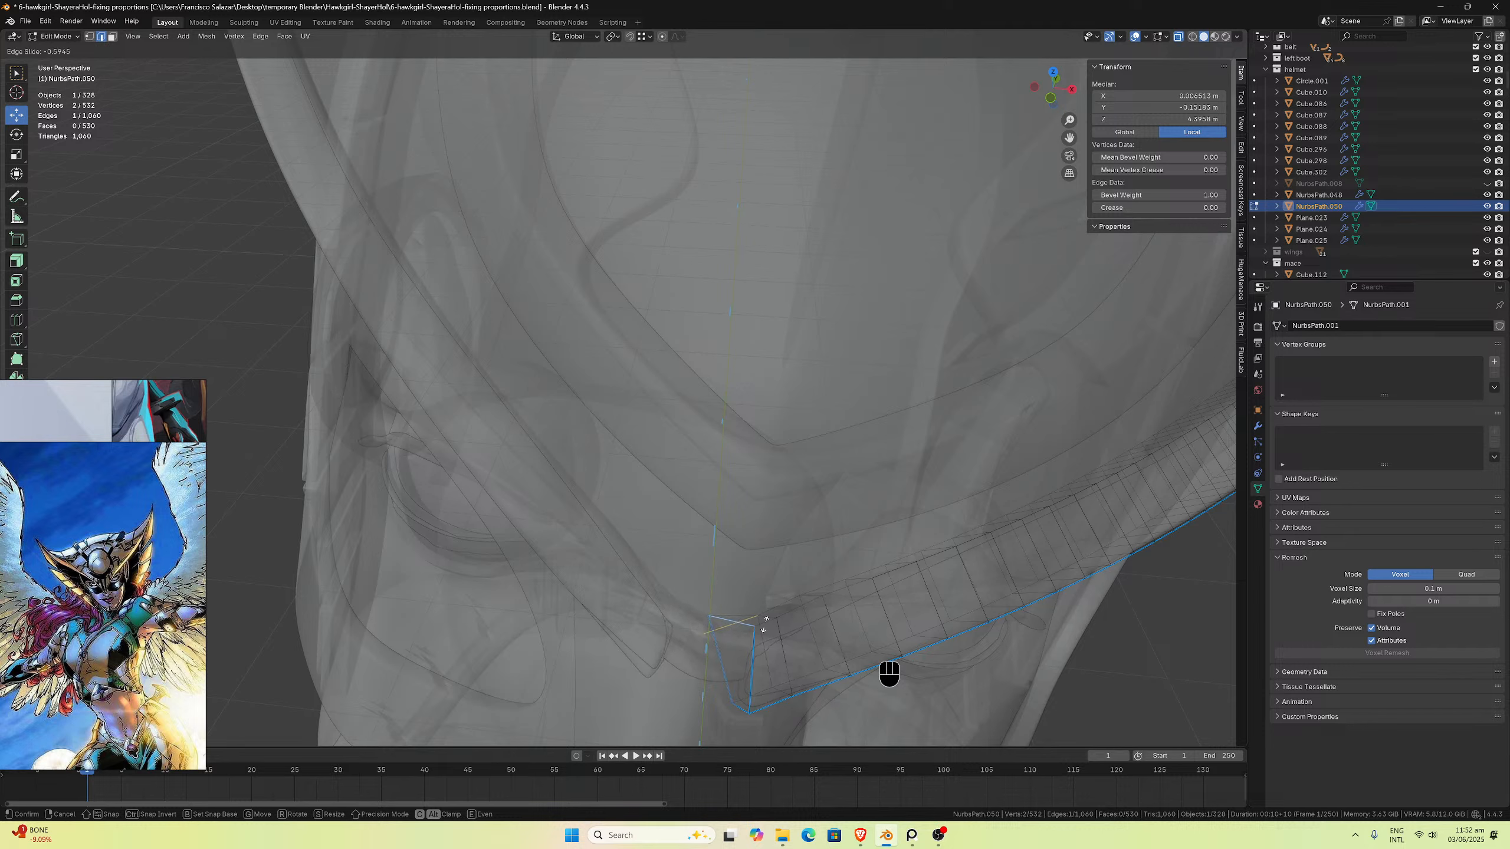
pyautogui.click(755, 626)
pyautogui.click(706, 622)
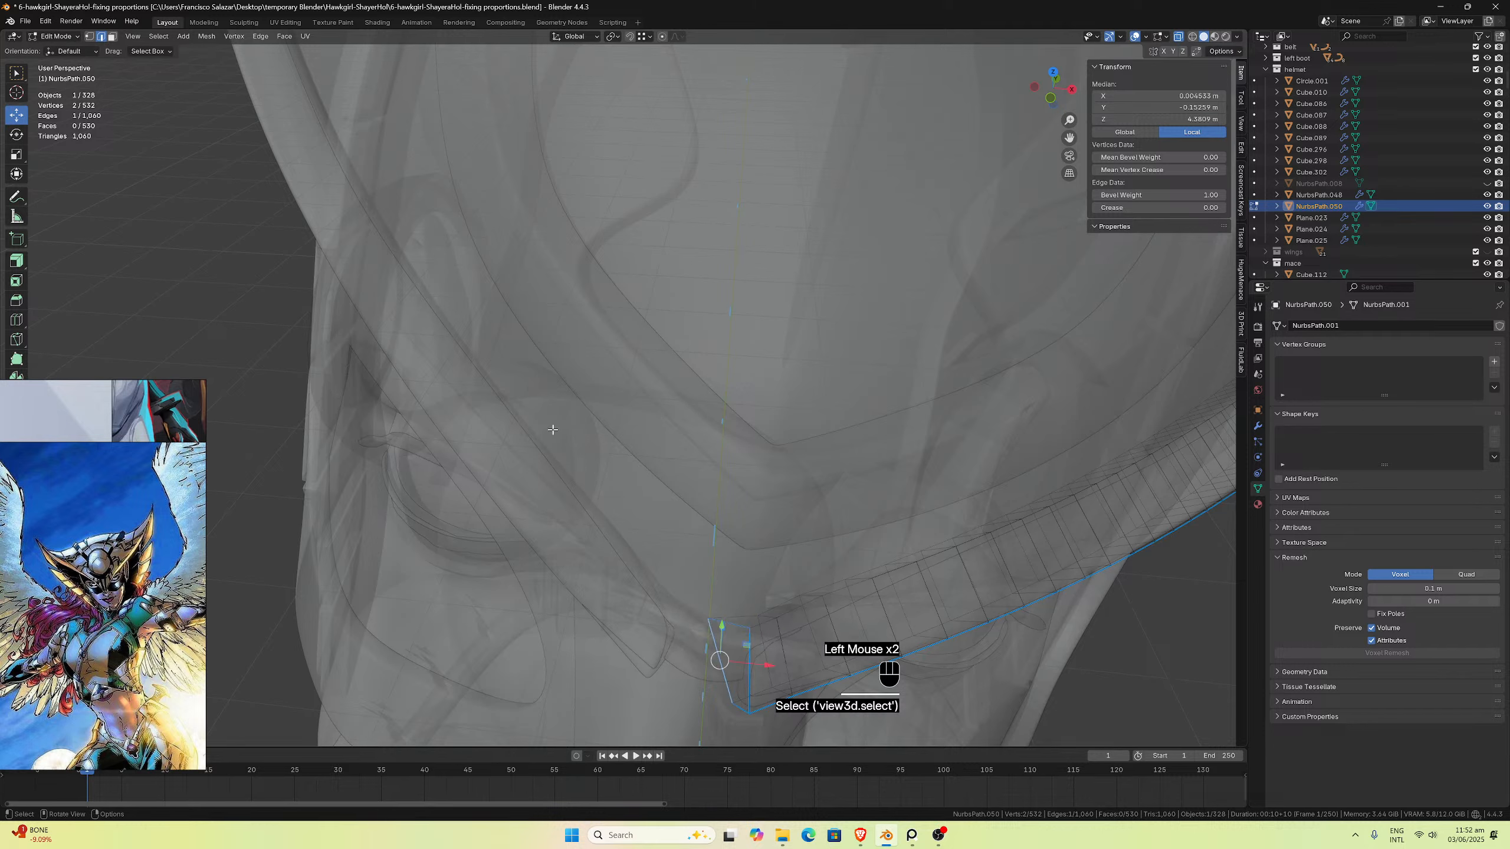
pyautogui.click(89, 36)
pyautogui.click(707, 619)
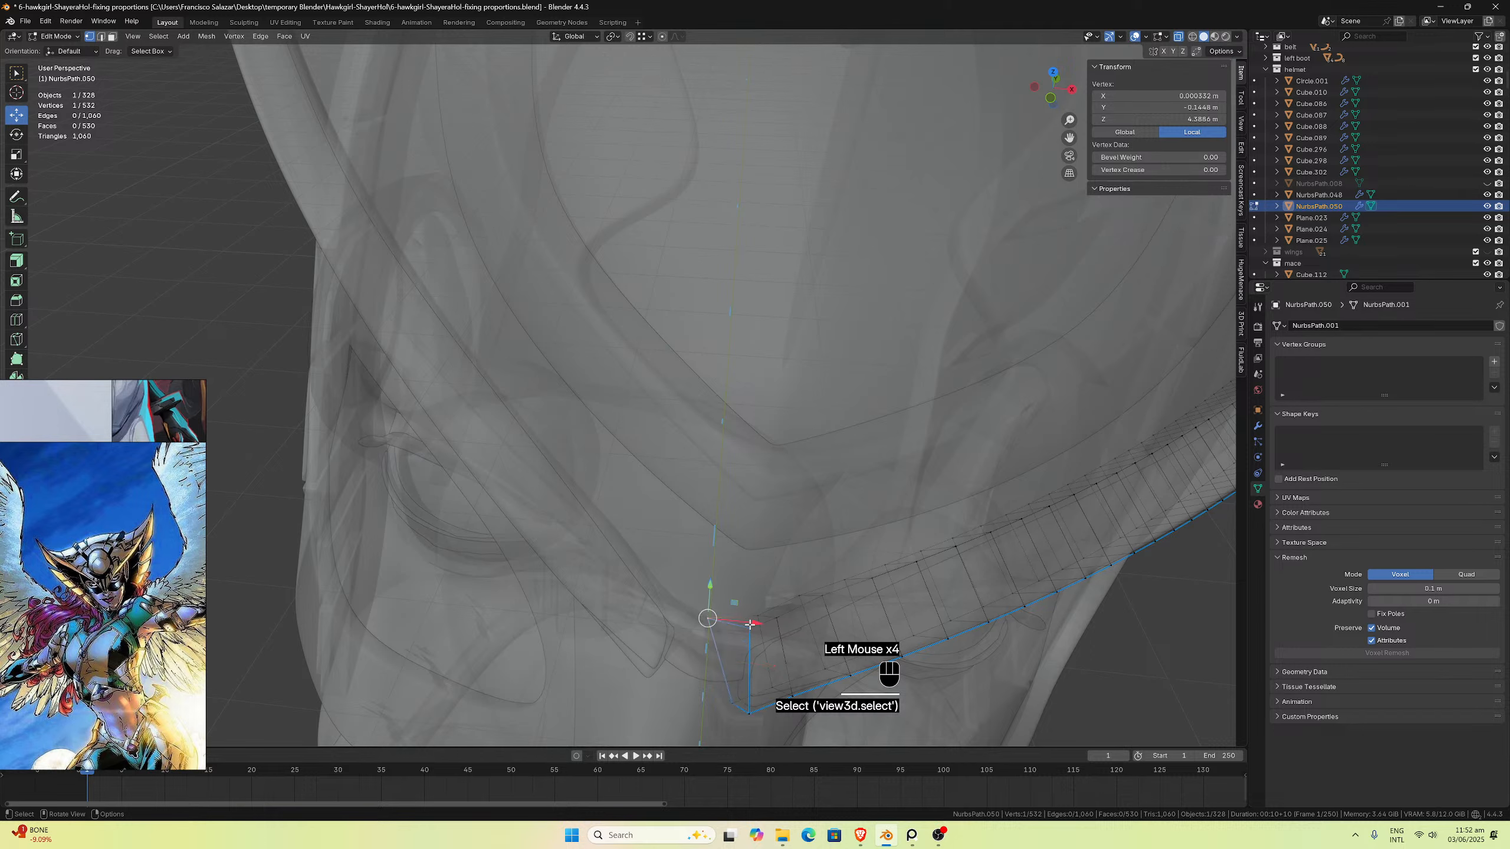
pyautogui.moveTo(757, 623); pyautogui.dragTo(768, 622)
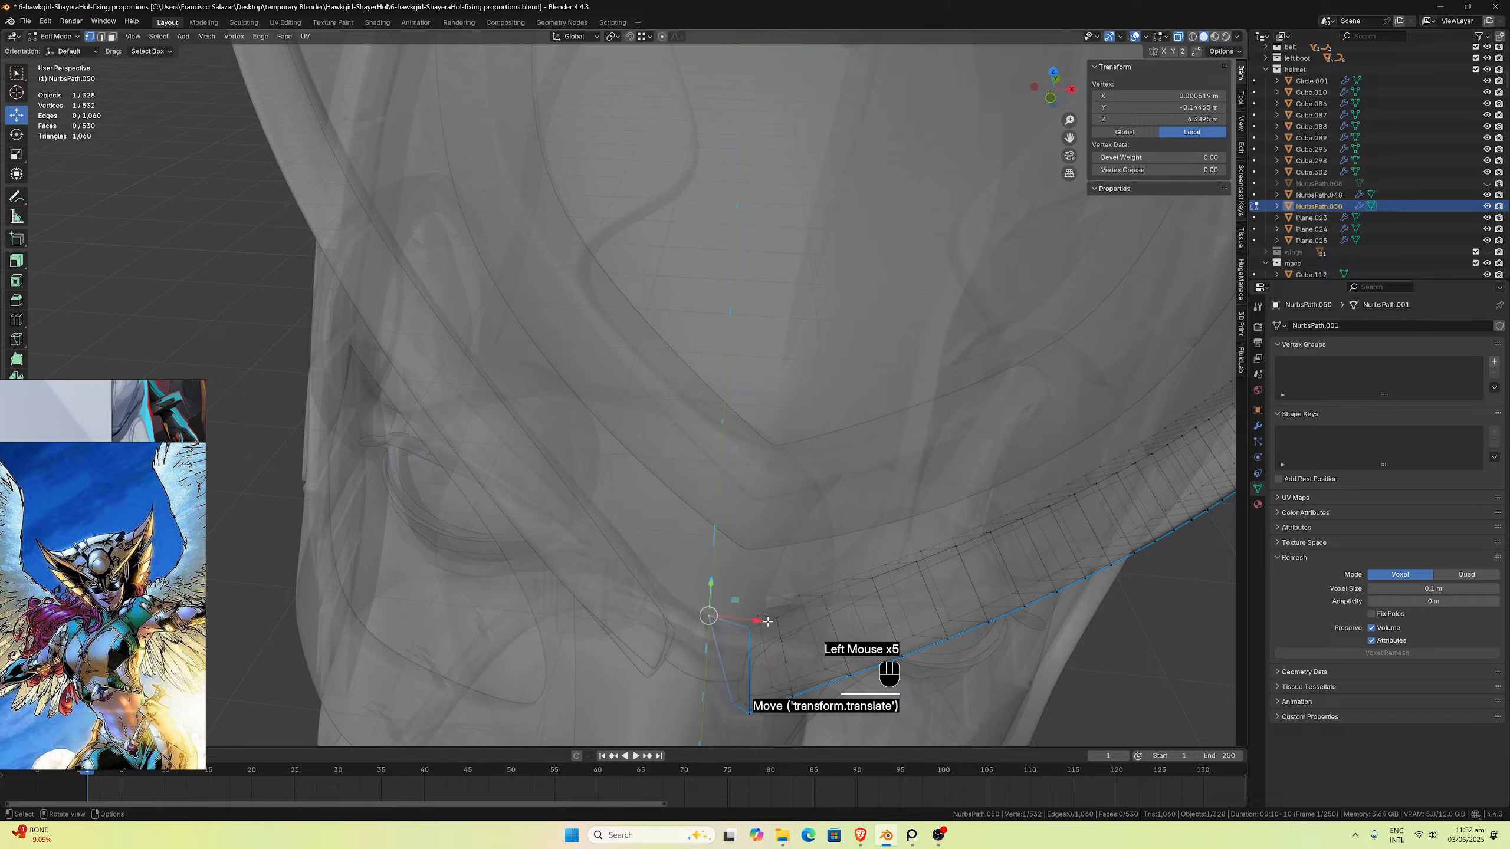
# Step: Undo the corner vertex move and the slide of the front cap's top edge
pyautogui.hotkey('ctrl', 'z')
pyautogui.hotkey('ctrl', 'z')
pyautogui.hotkey('ctrl', 'z')
pyautogui.hotkey('ctrl', 'z')
pyautogui.hotkey('ctrl', 'z')
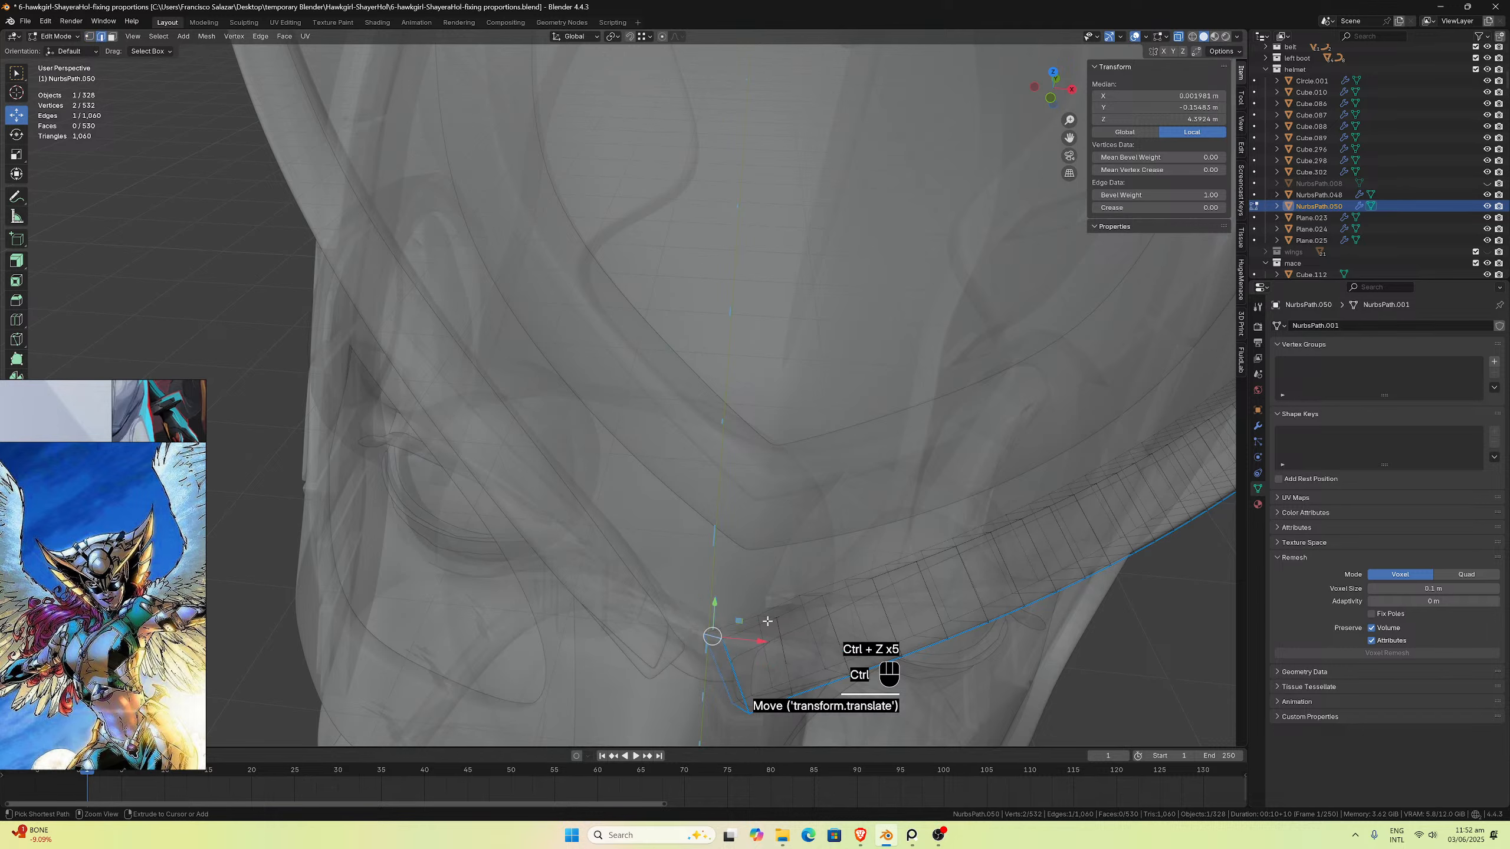
# Step: Disable clipping in the Mirror modifier and move the cap's top edge away from the centerline along X and back along Y
pyautogui.click(1258, 425)
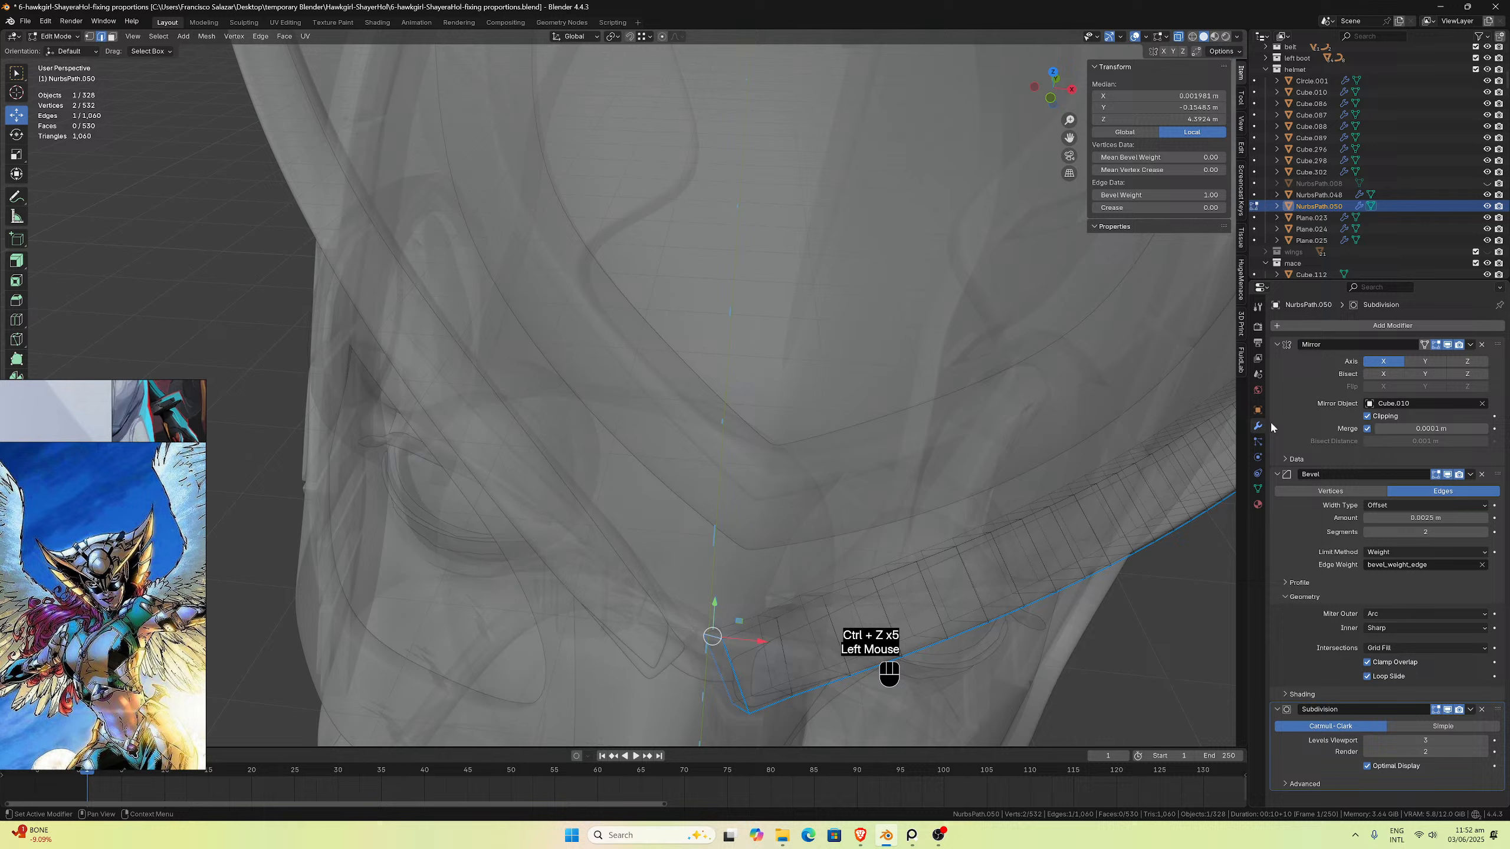
pyautogui.click(1367, 416)
pyautogui.moveTo(758, 642); pyautogui.dragTo(766, 634)
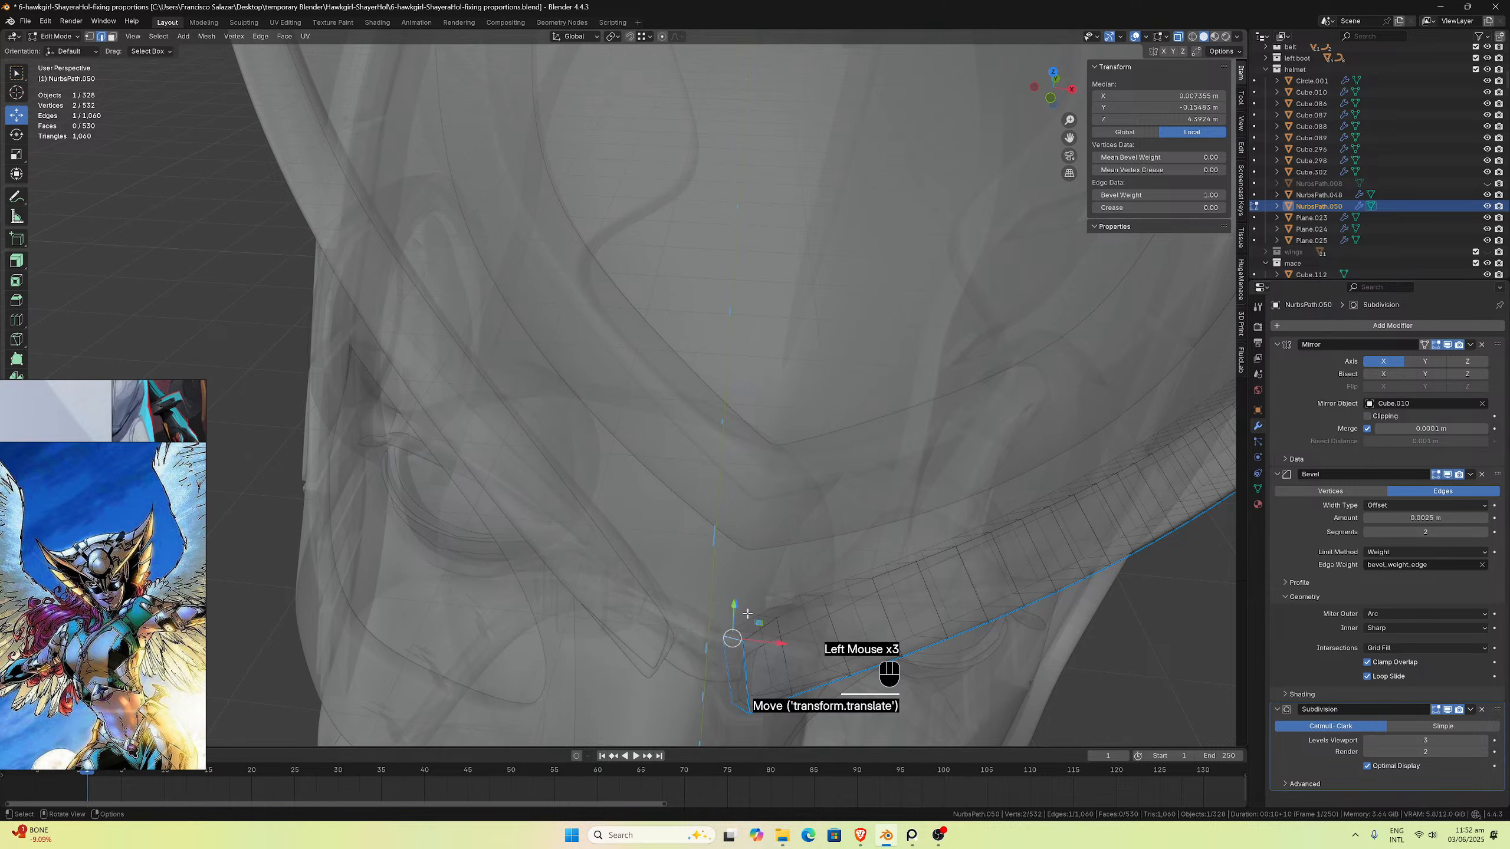
pyautogui.press('g')
pyautogui.press('y')
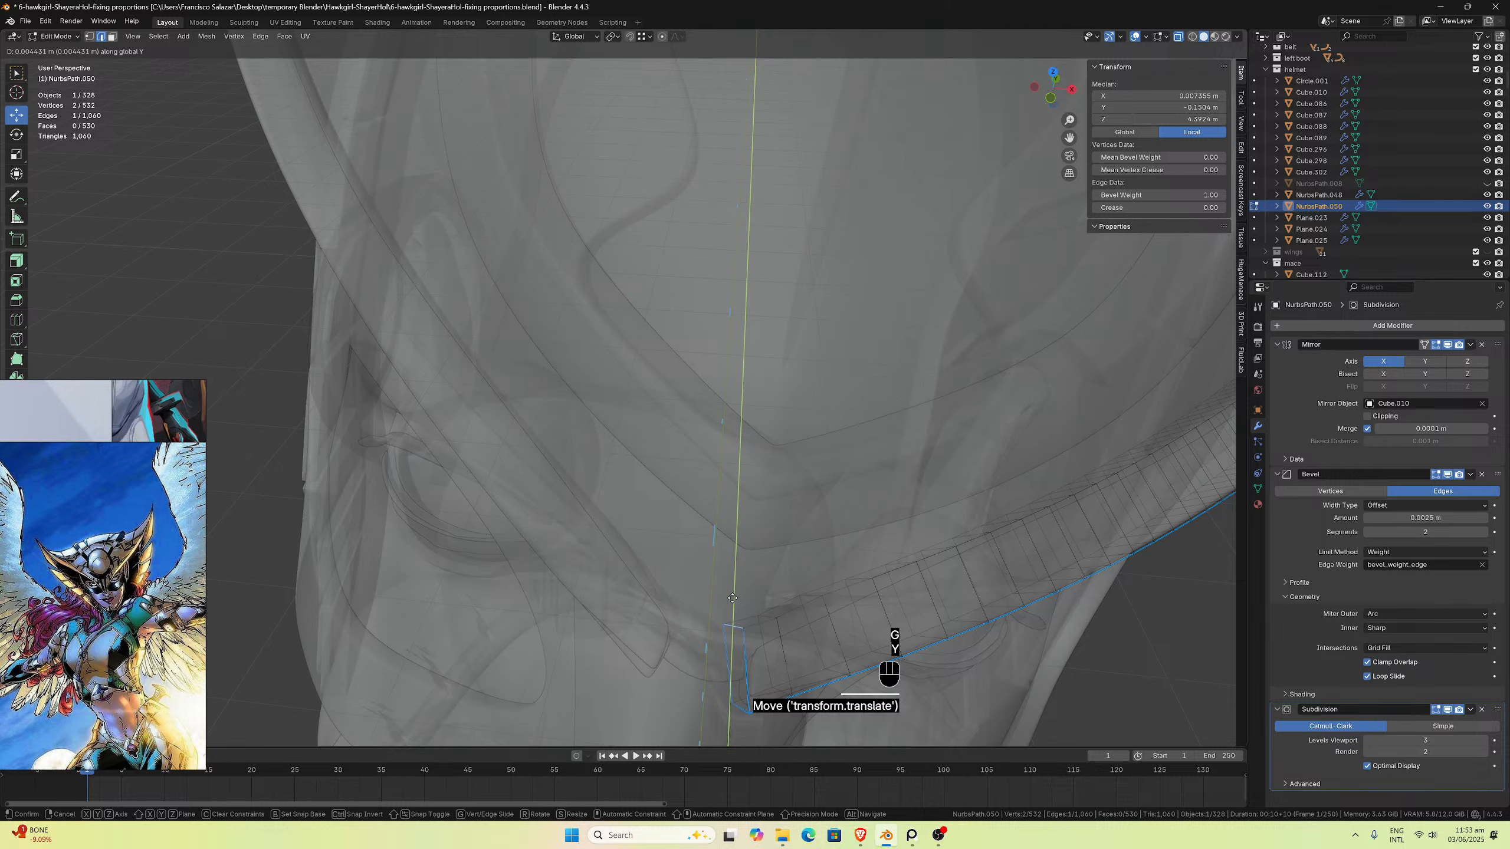
pyautogui.click(731, 591)
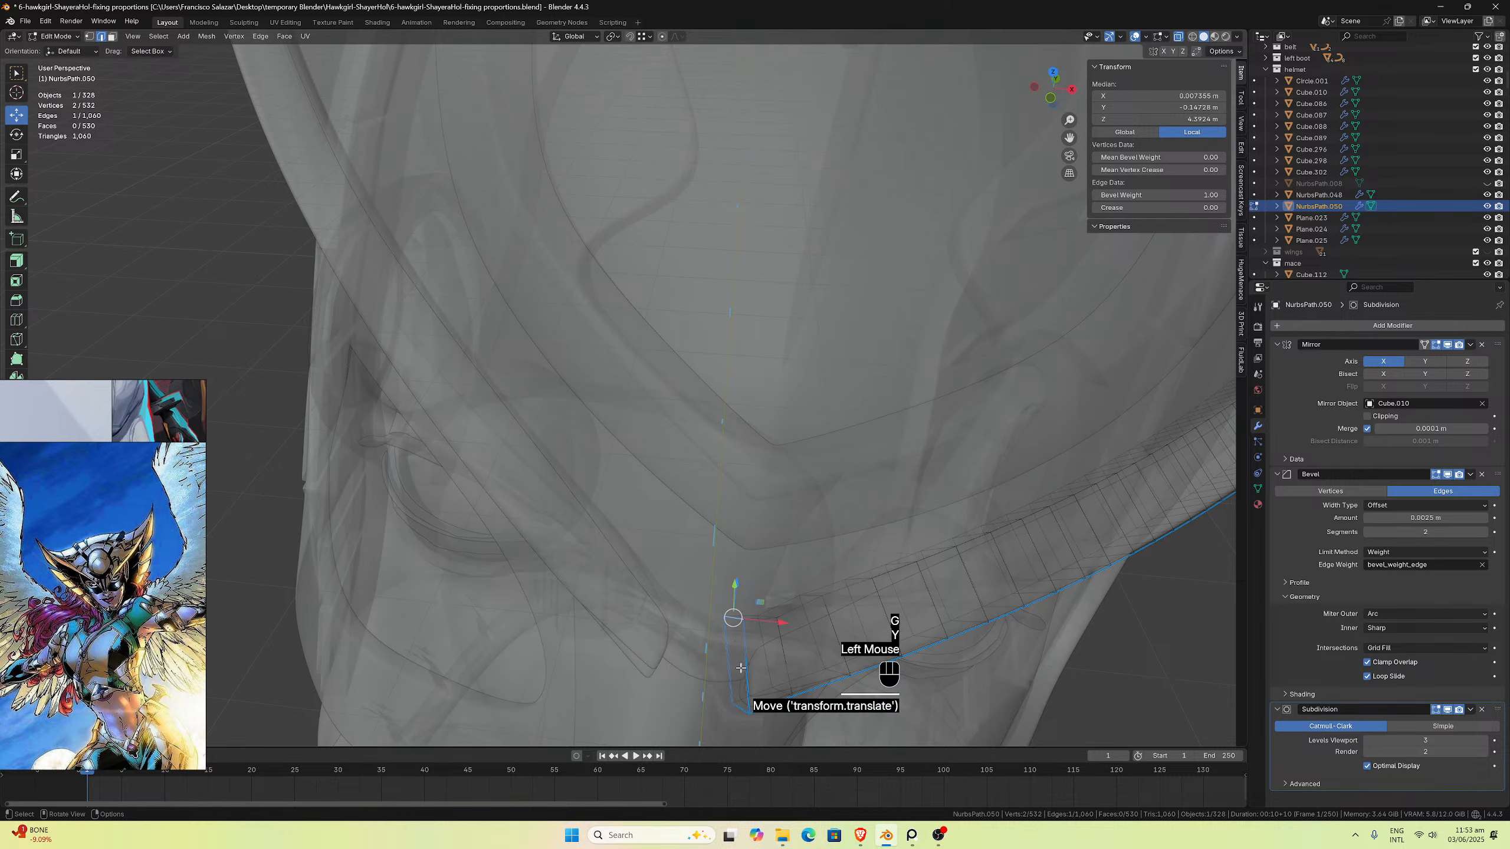
# Step: Move the front cap's lower edge slightly toward the centerline along X and back toward the helmet along Y
pyautogui.scroll(-2, 741, 673)
pyautogui.scroll(1, 710, 628)
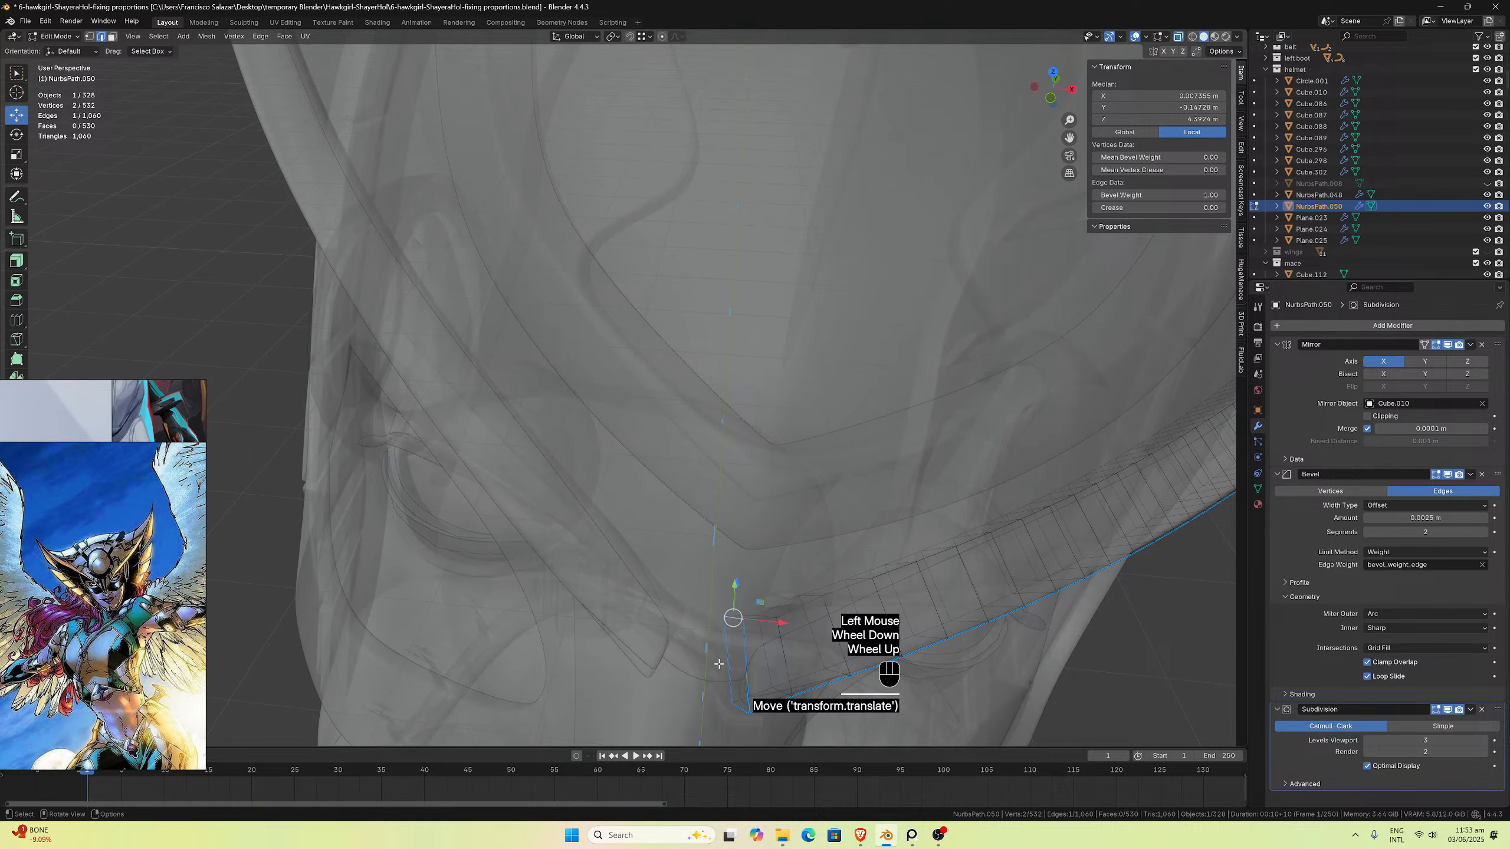
pyautogui.click(740, 709)
pyautogui.moveTo(783, 713); pyautogui.dragTo(776, 707)
pyautogui.press('g')
pyautogui.press('y')
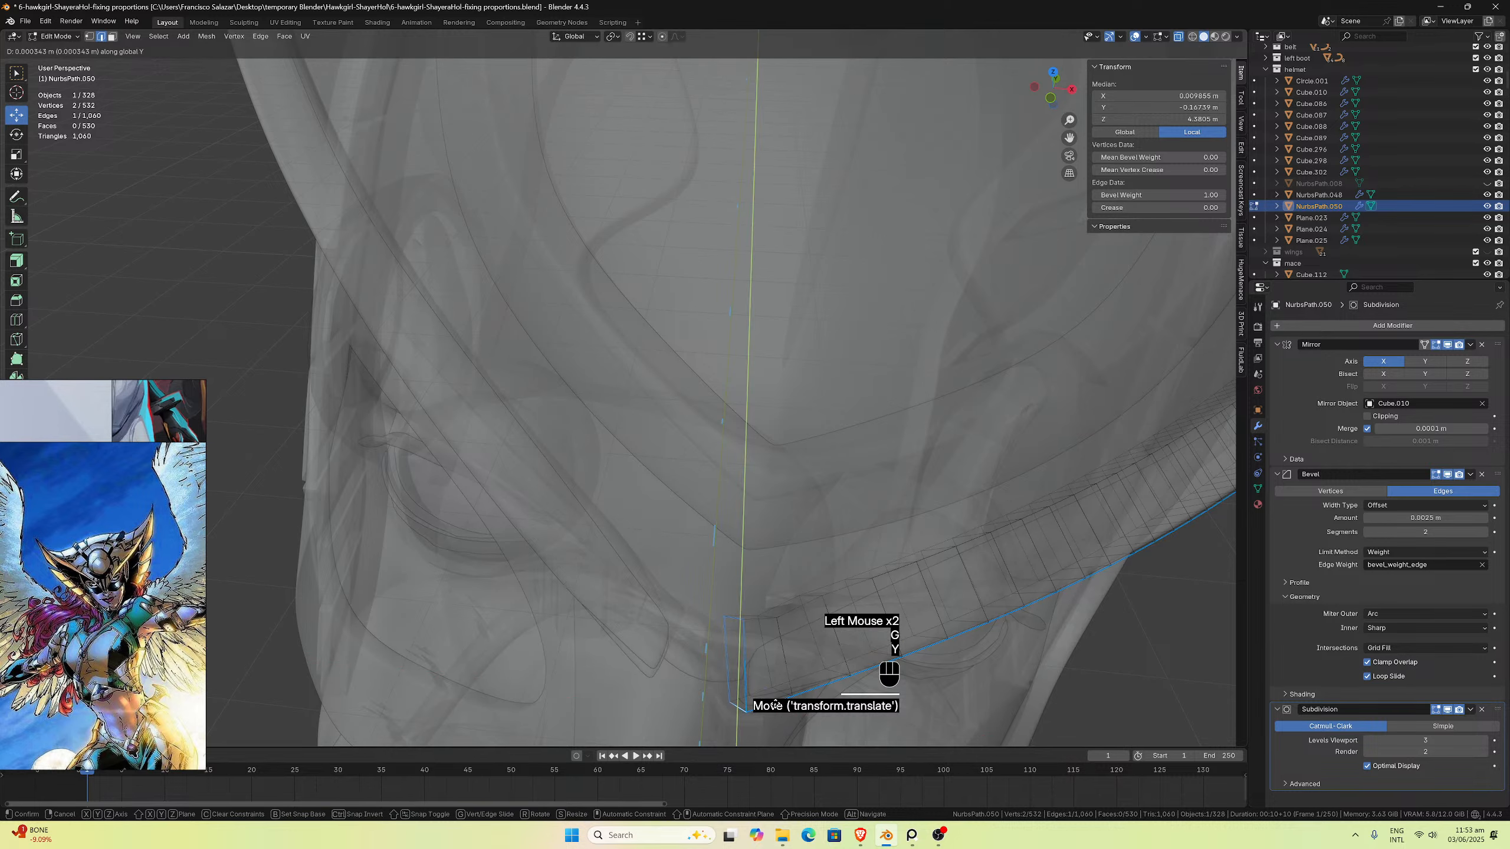
pyautogui.click(775, 699)
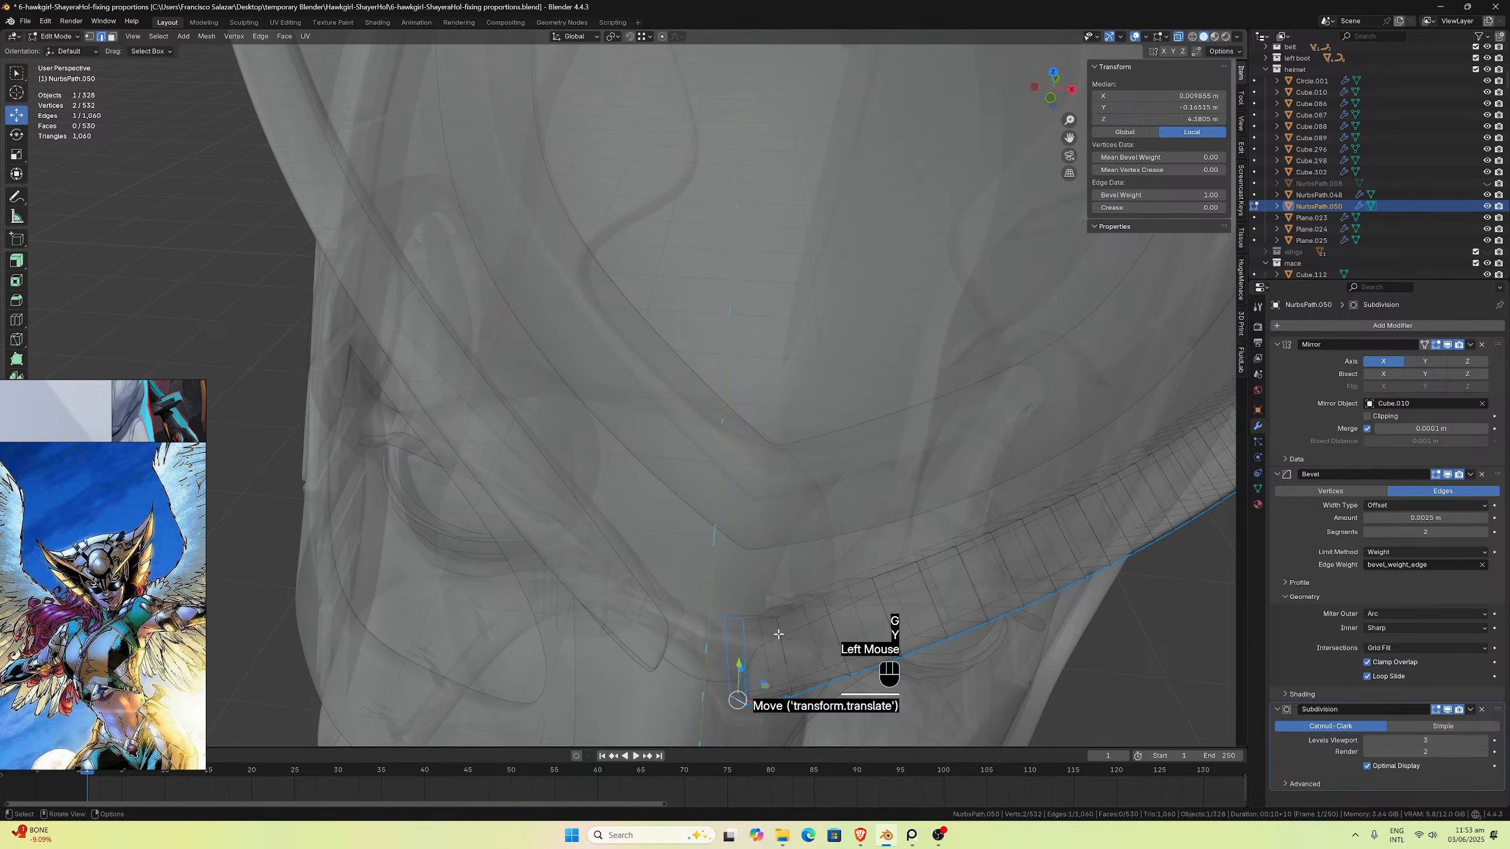
# Step: Move the upper edge just behind the front cap slightly back along Y
pyautogui.click(768, 617)
pyautogui.click(767, 617)
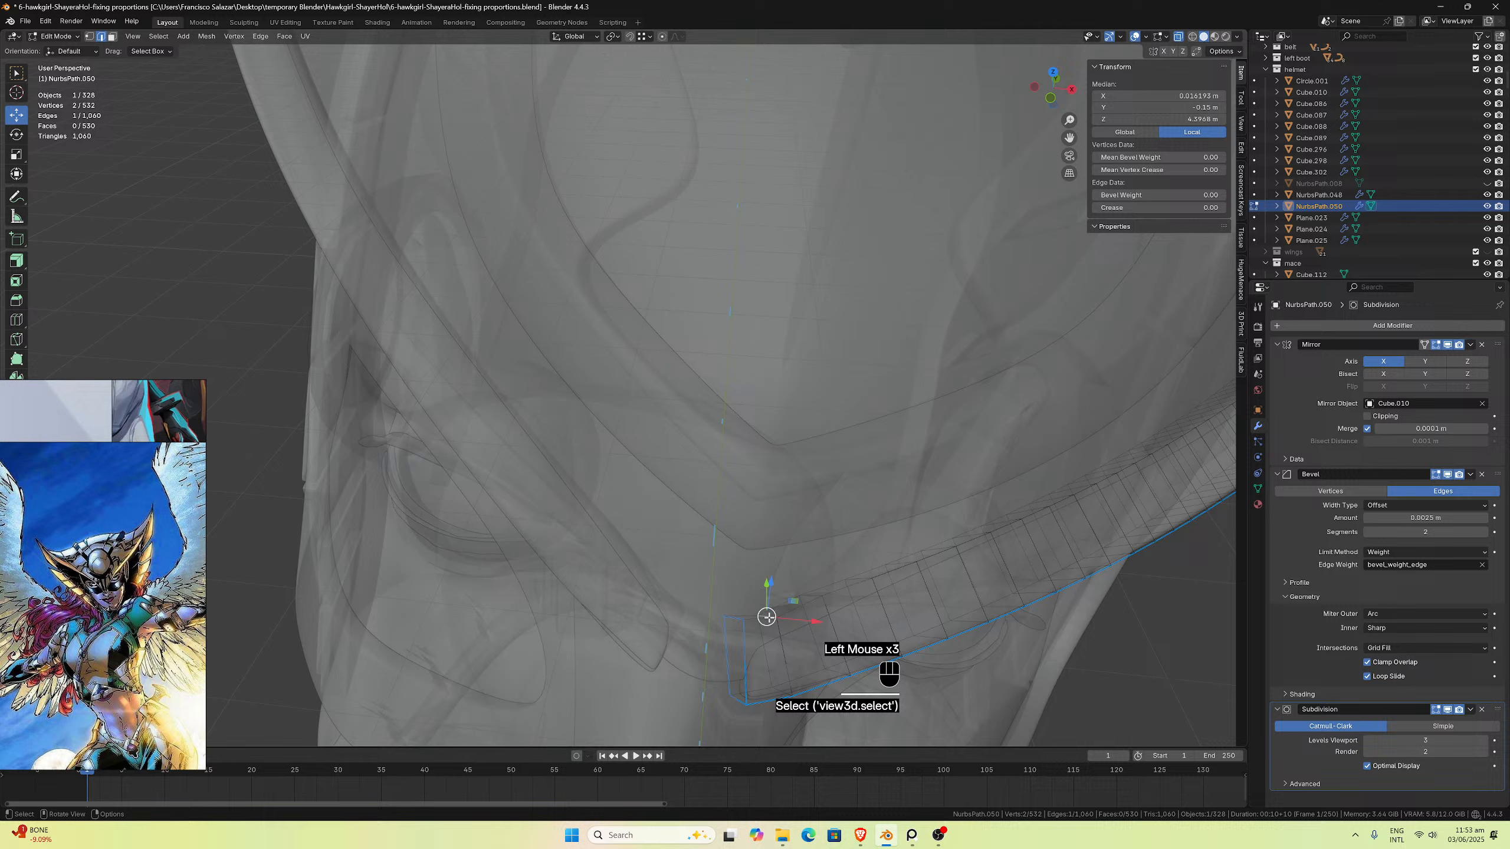
pyautogui.press('g')
pyautogui.press('y')
pyautogui.click(768, 611)
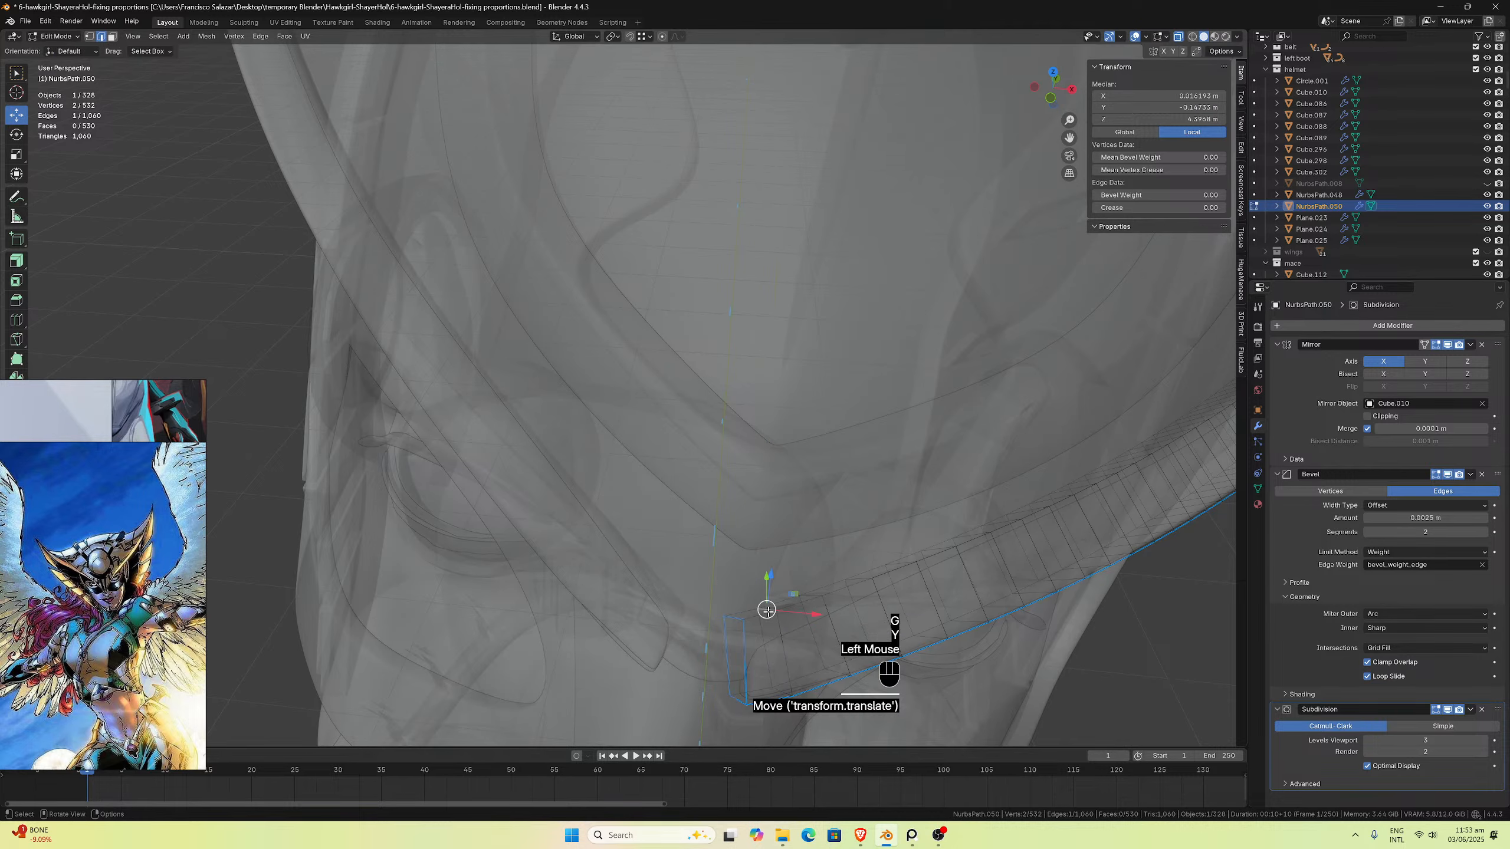
# Step: Examine the trim from the far side, following its length toward the wing tip
pyautogui.scroll(-4, 767, 611)
pyautogui.moveTo(974, 237); pyautogui.dragTo(1069, 179, button='middle')
pyautogui.moveTo(1065, 138); pyautogui.dragTo(568, 178)
pyautogui.scroll(1, 950, 310)
pyautogui.moveTo(951, 310); pyautogui.dragTo(909, 365, button='middle')
pyautogui.moveTo(884, 432); pyautogui.dragTo(927, 345, button='middle')
pyautogui.scroll(-2, 846, 467)
pyautogui.moveTo(1072, 135); pyautogui.dragTo(1213, 45)
pyautogui.scroll(2, 889, 303)
pyautogui.moveTo(758, 433); pyautogui.dragTo(763, 438, button='middle')
pyautogui.scroll(1, 763, 438)
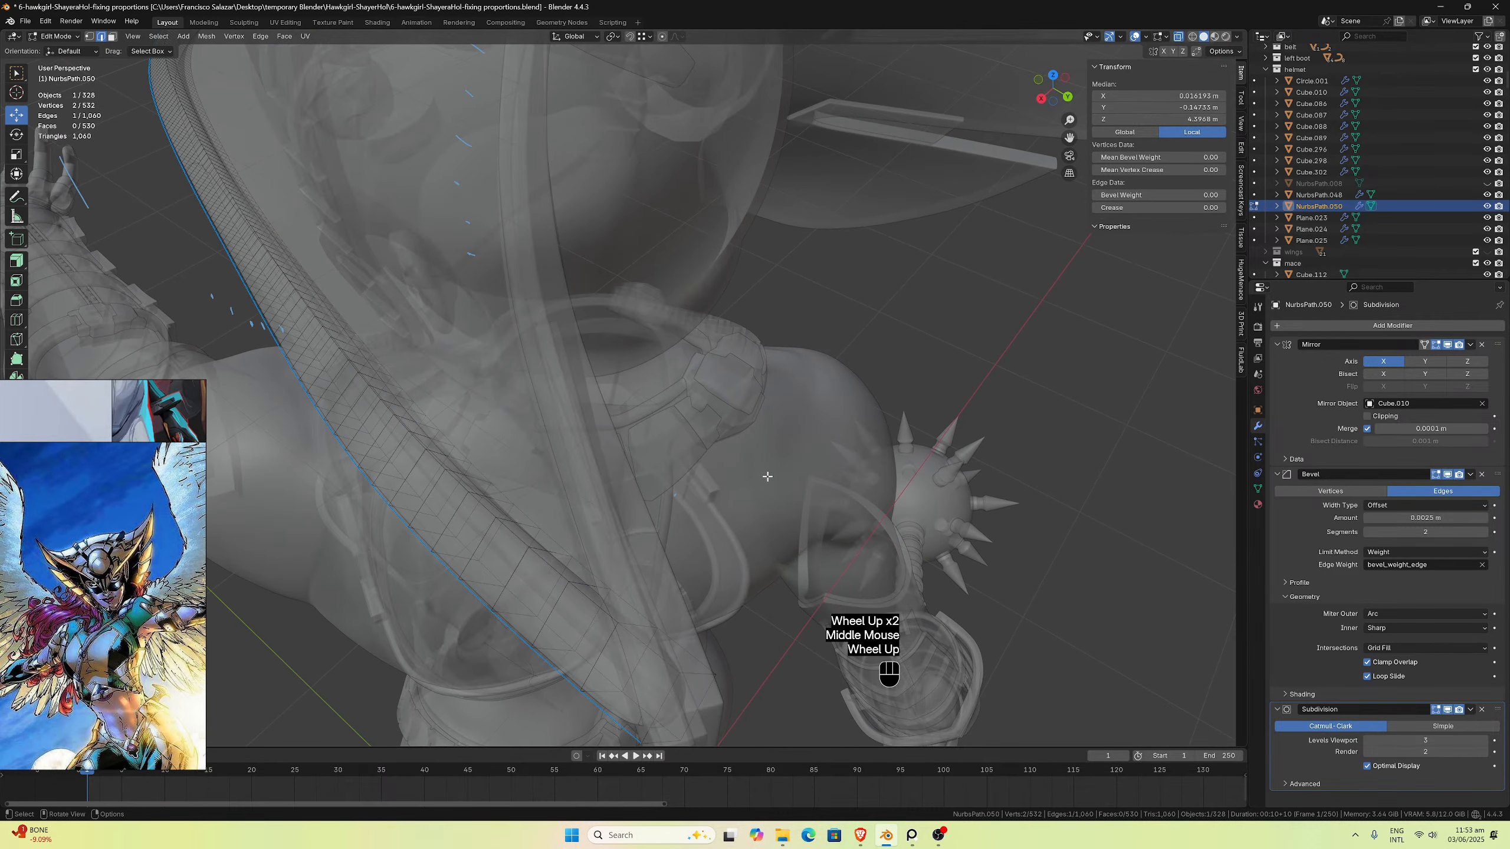
pyautogui.moveTo(761, 490); pyautogui.dragTo(902, 335, button='middle')
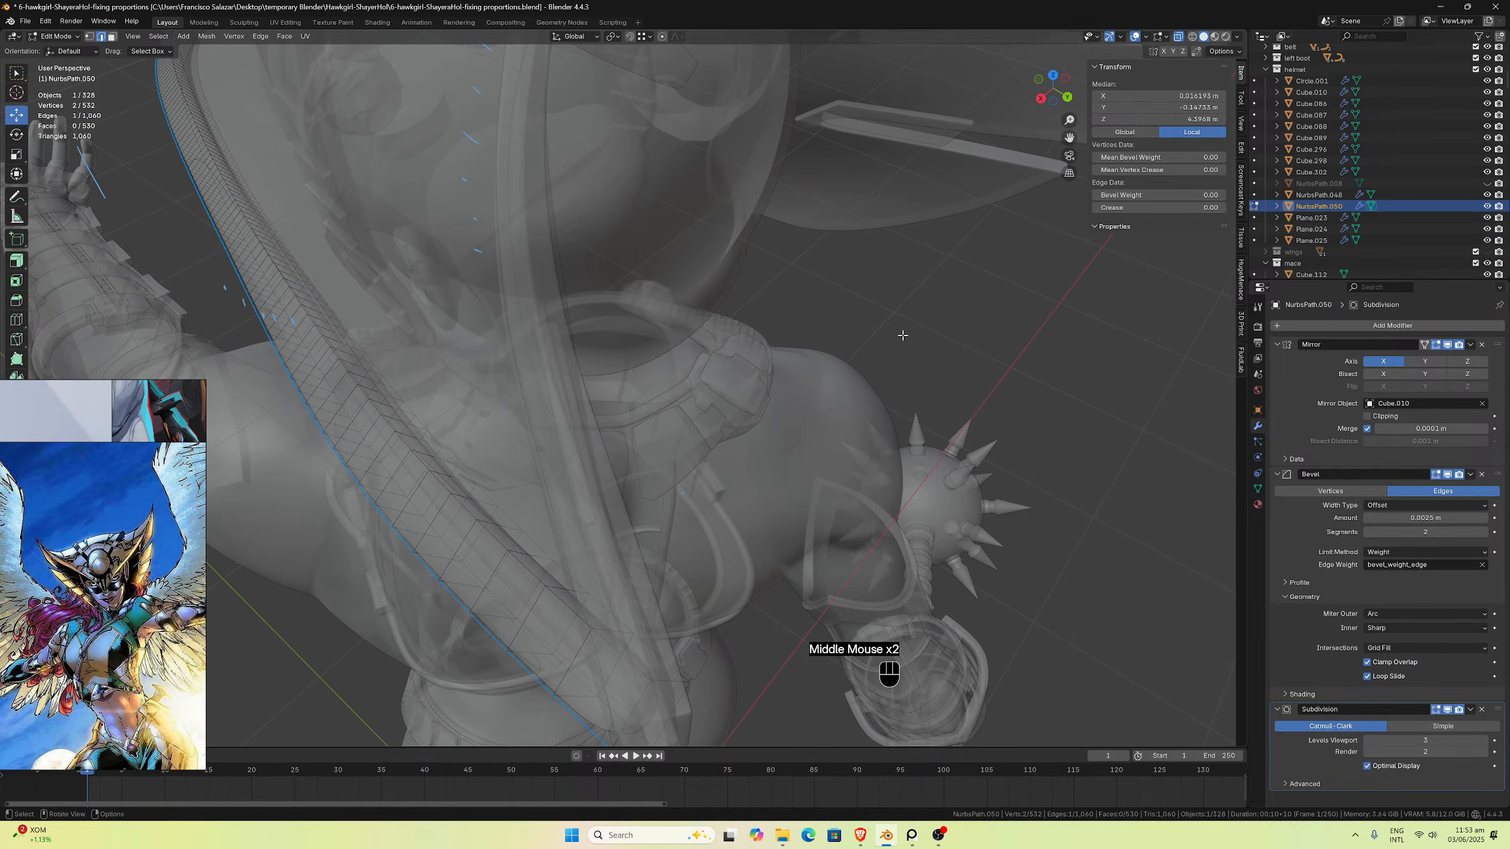
# Step: Turn off X-ray and return the trim to Object Mode
pyautogui.click(1180, 40)
pyautogui.moveTo(866, 394); pyautogui.dragTo(865, 383, button='middle')
pyautogui.press('Tab')
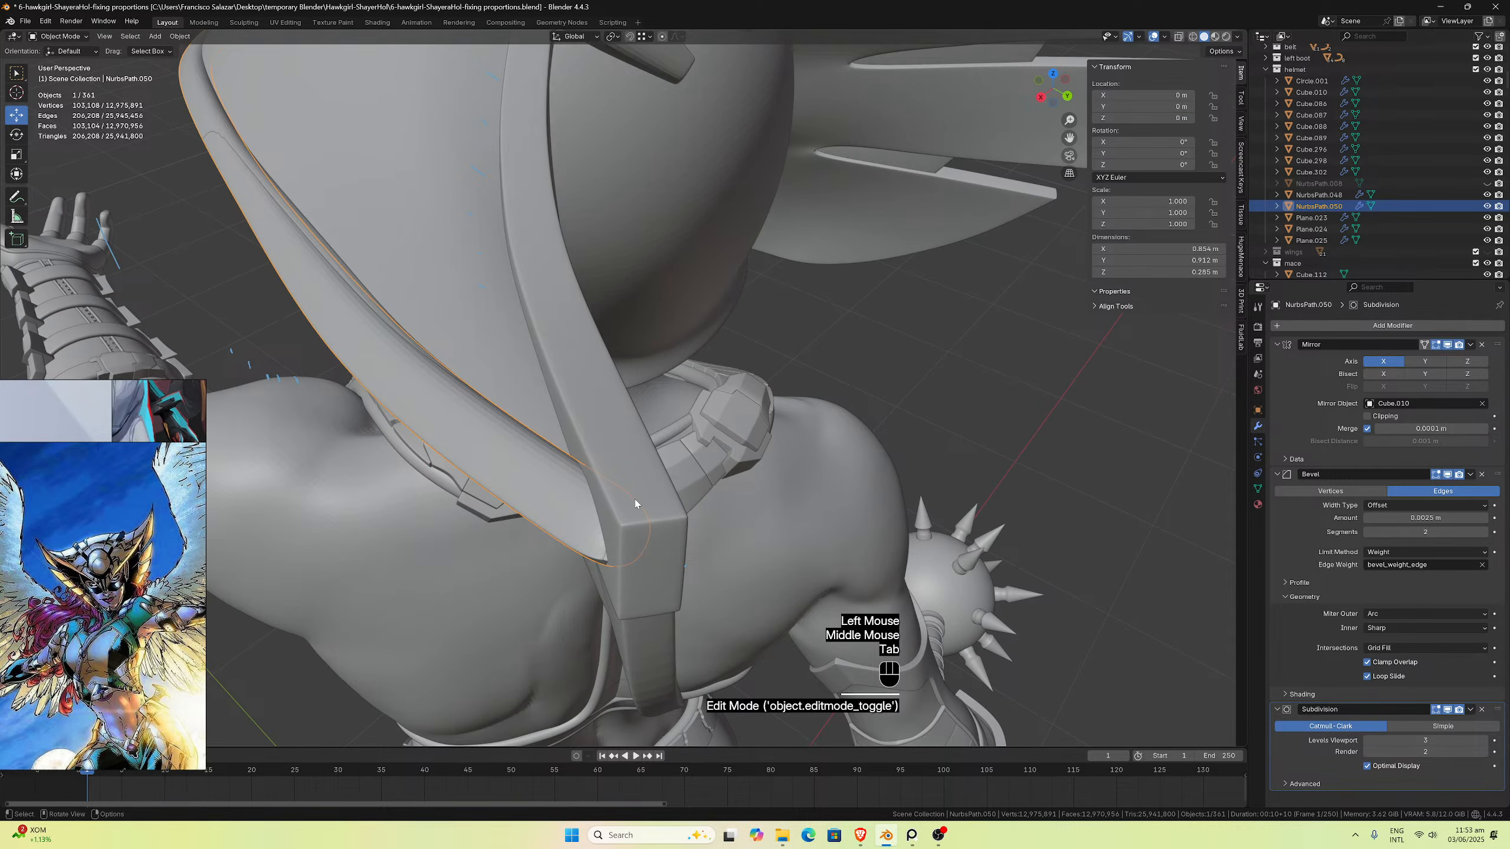
# Step: Try hiding the new trim object and undo the hiding
pyautogui.press('h')
pyautogui.hotkey('ctrl', 'z')
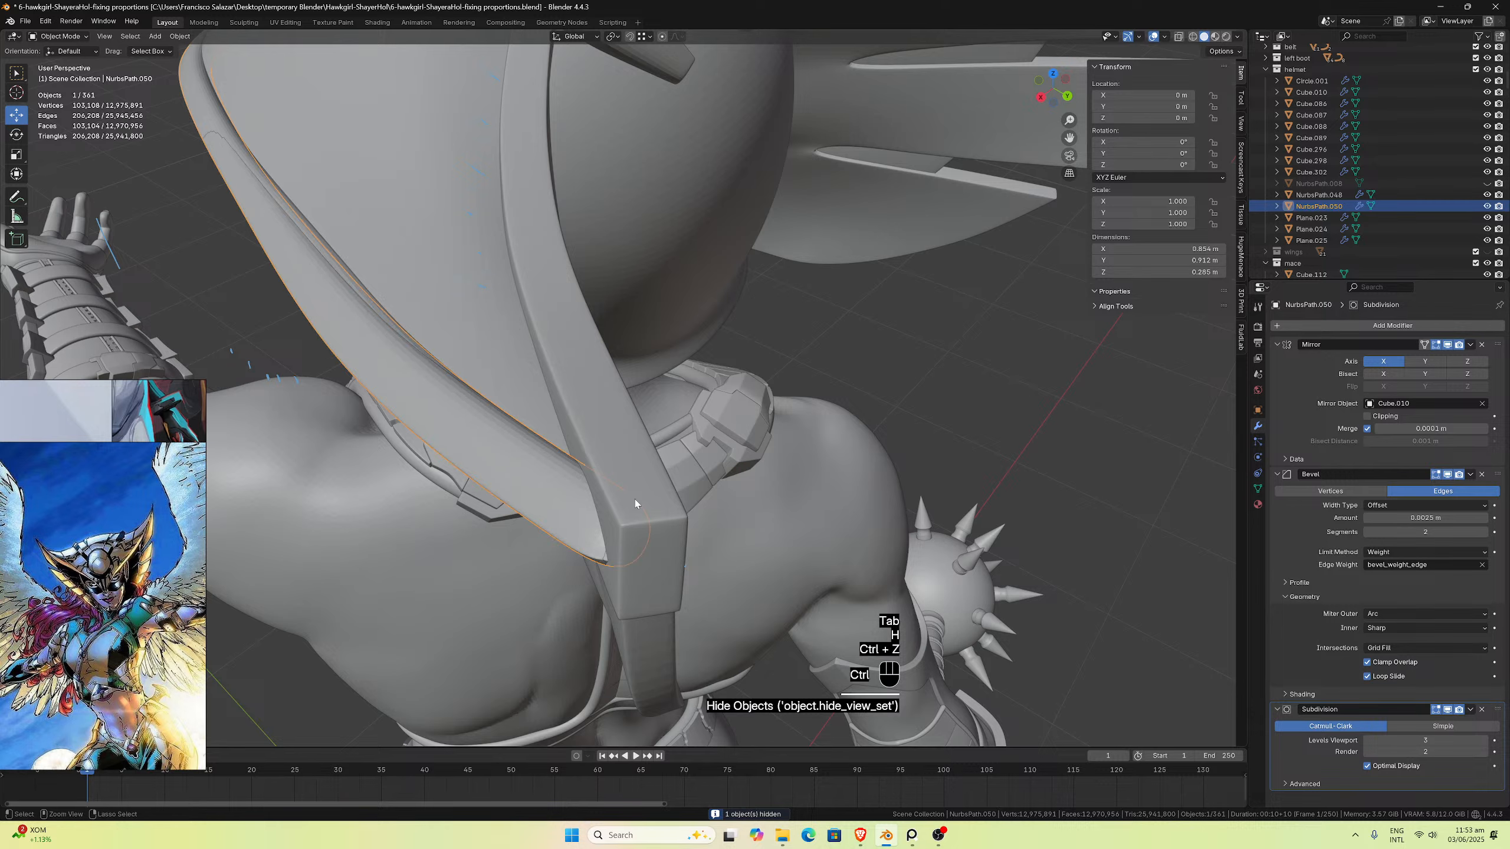
pyautogui.moveTo(595, 447); pyautogui.dragTo(476, 400, button='middle')
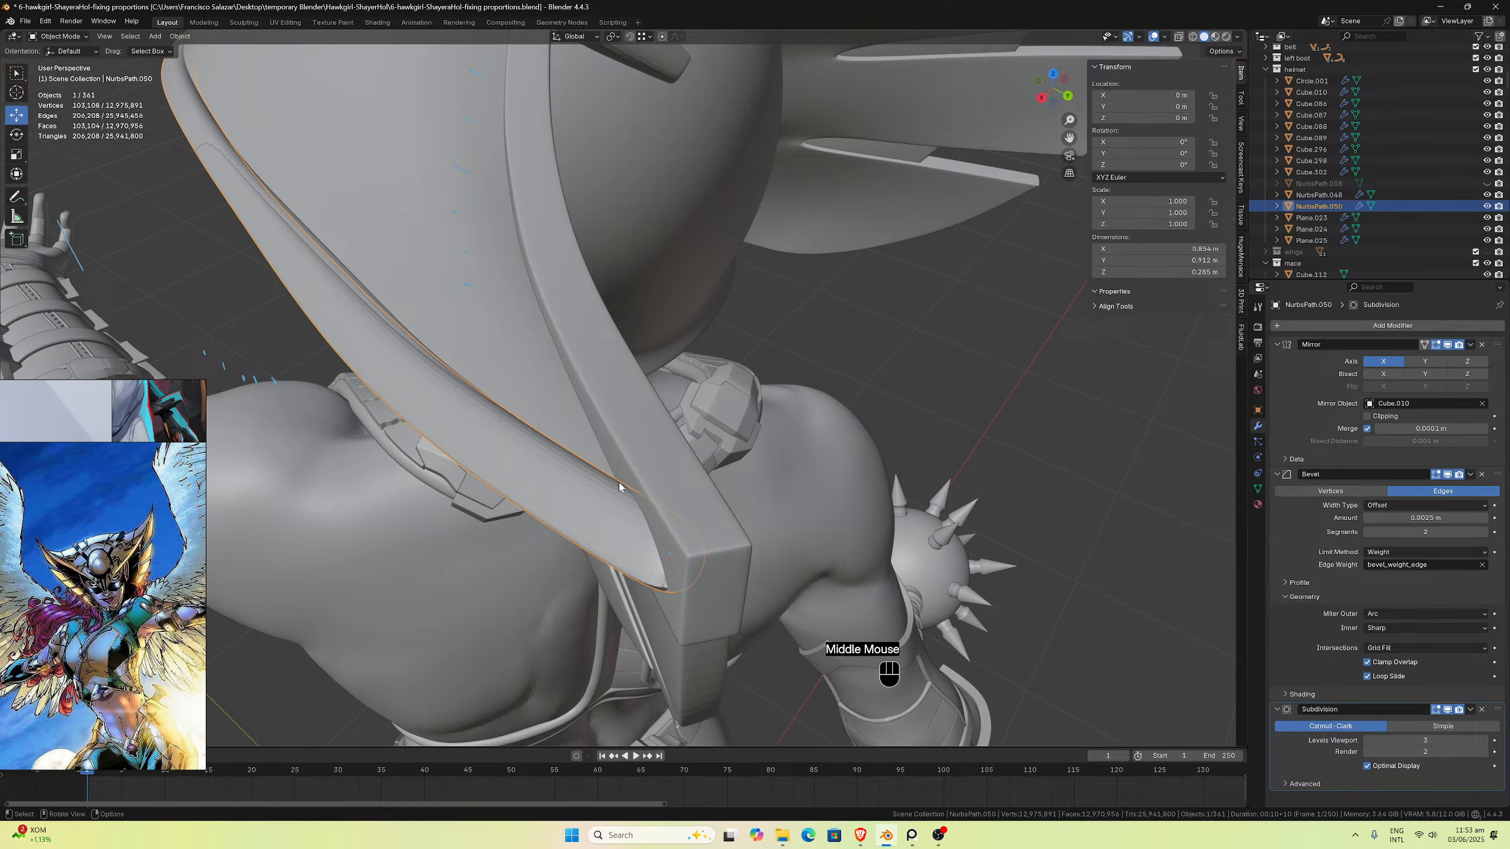
# Step: Hide the old trim object NurbsPath.048 and select the new trim NurbsPath.050 along the helmet's brow
pyautogui.scroll(-2, 655, 546)
pyautogui.moveTo(655, 546); pyautogui.dragTo(590, 386, button='middle')
pyautogui.scroll(1, 745, 391)
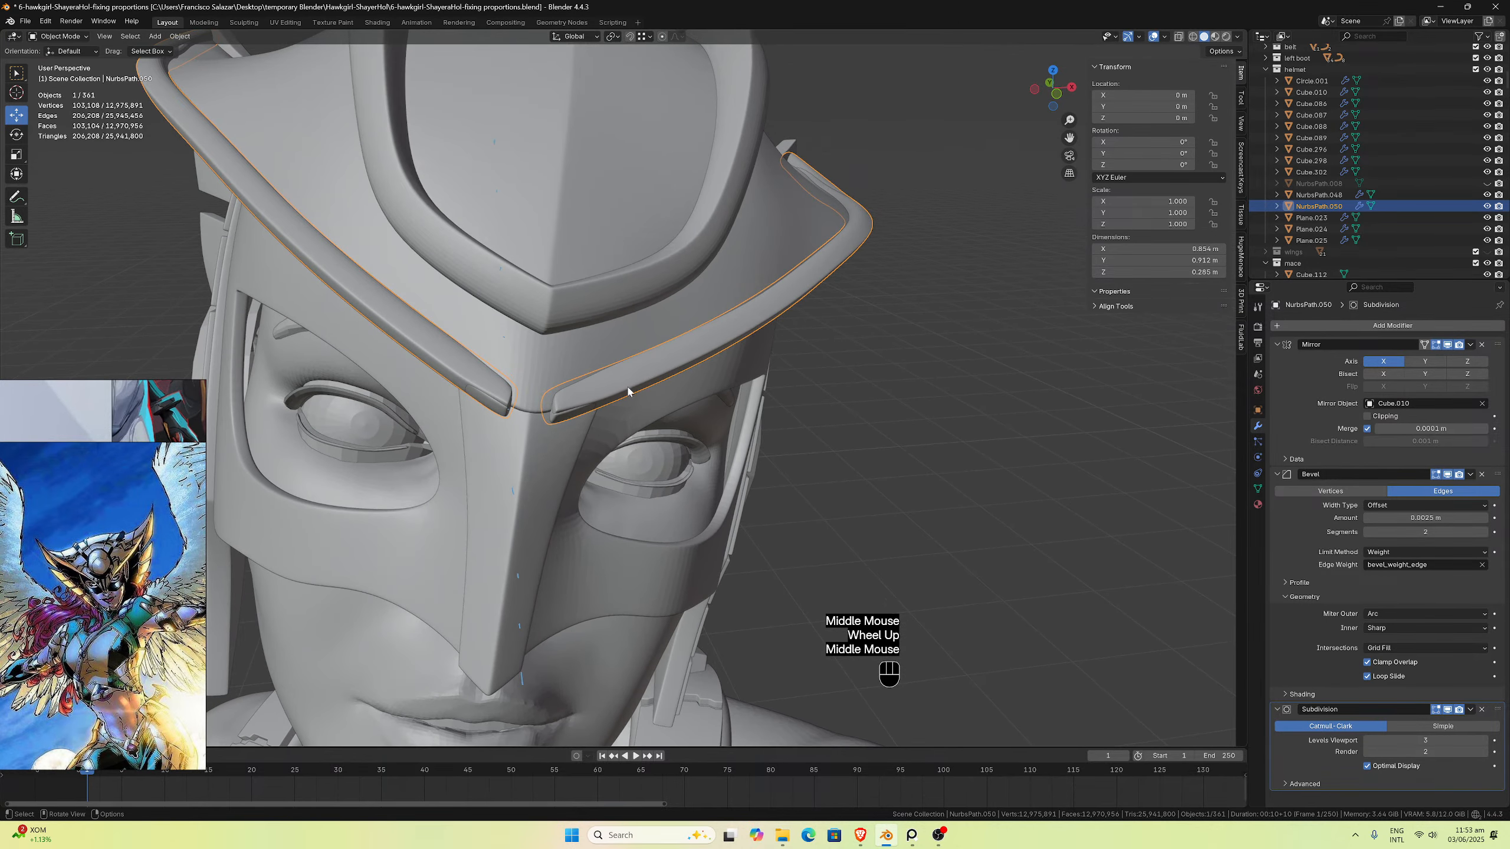
pyautogui.click(590, 393)
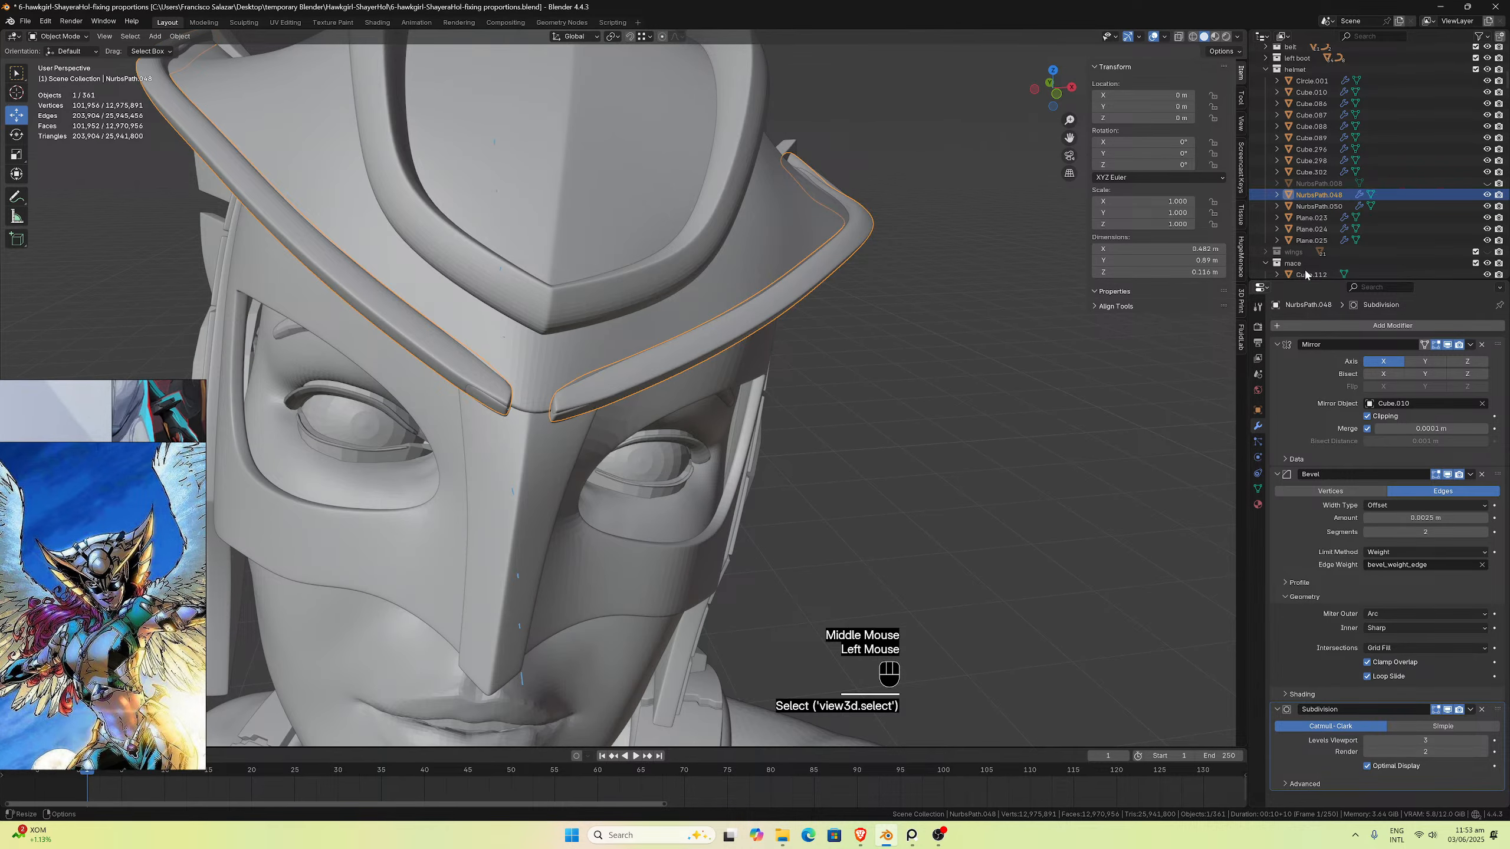
pyautogui.click(1487, 195)
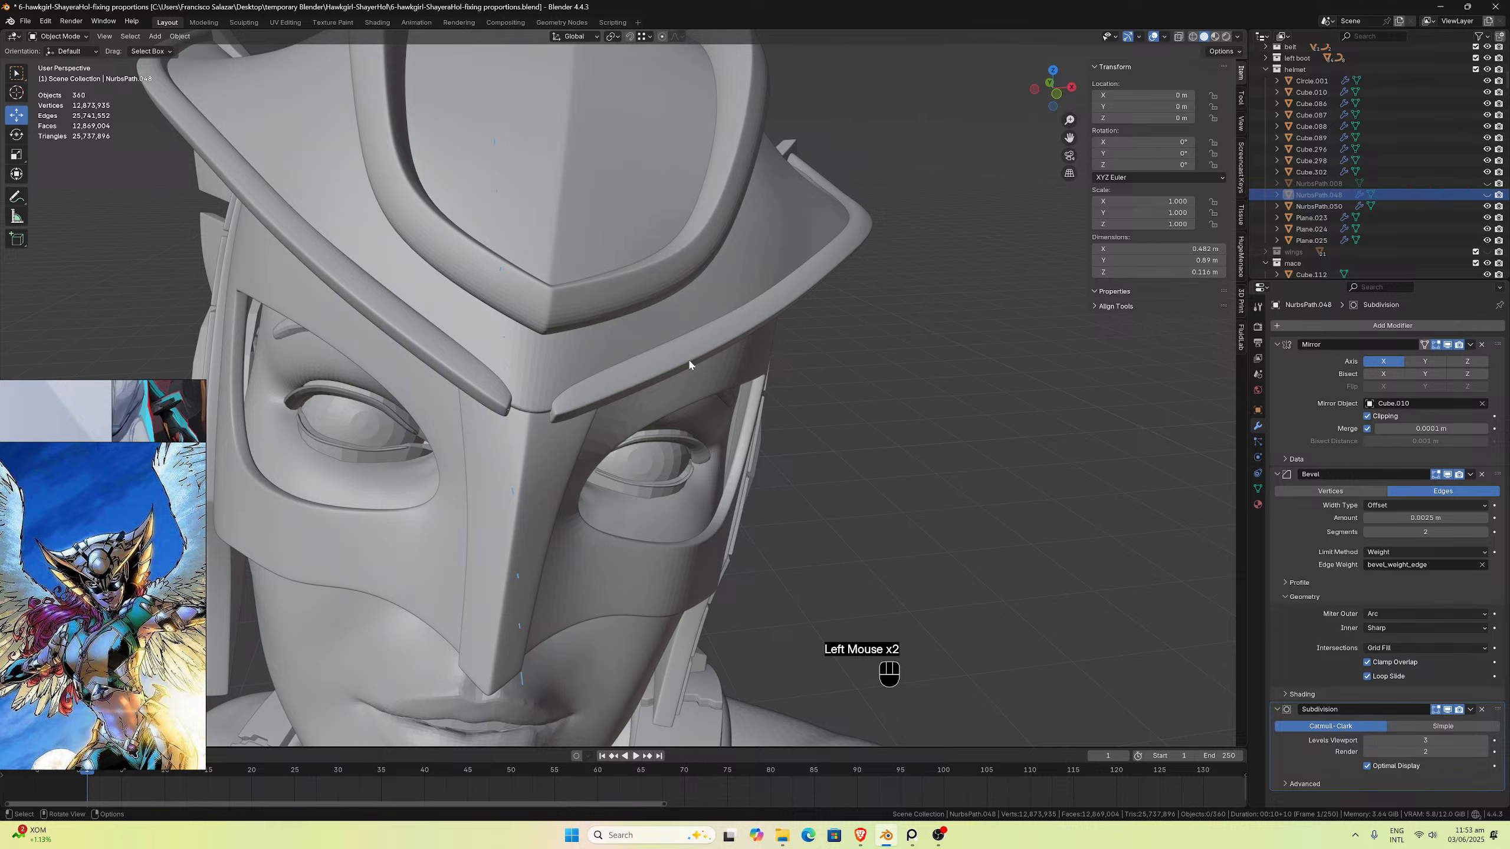
pyautogui.click(650, 387)
pyautogui.moveTo(651, 388); pyautogui.dragTo(611, 373, button='middle')
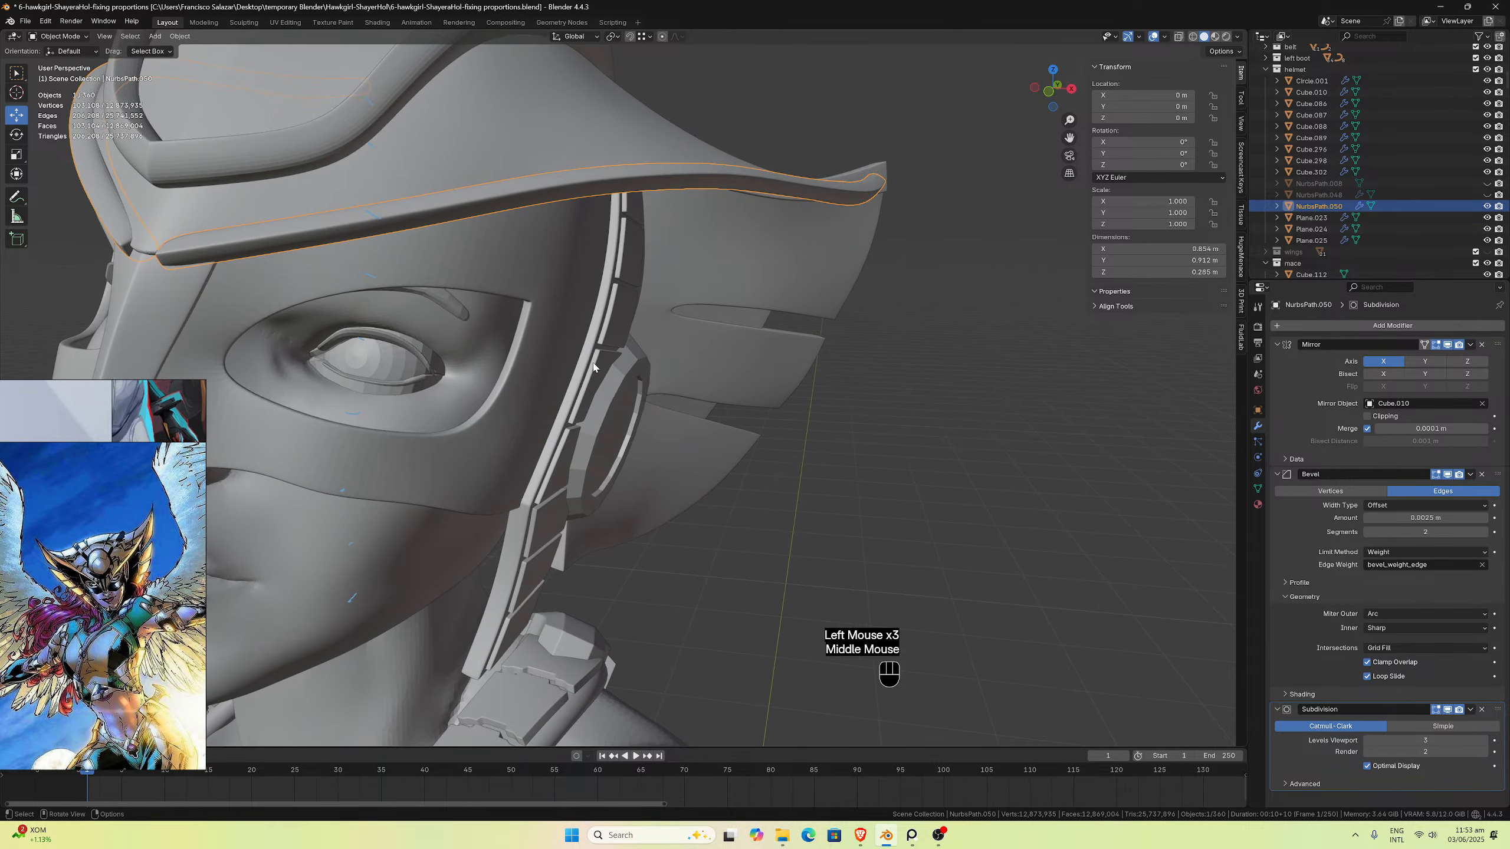
# Step: Enter Edit Mode on the new trim and toggle the old trim's visibility to compare their front ends, leaving the old trim shown
pyautogui.press('Tab')
pyautogui.moveTo(605, 374); pyautogui.dragTo(364, 275, button='middle')
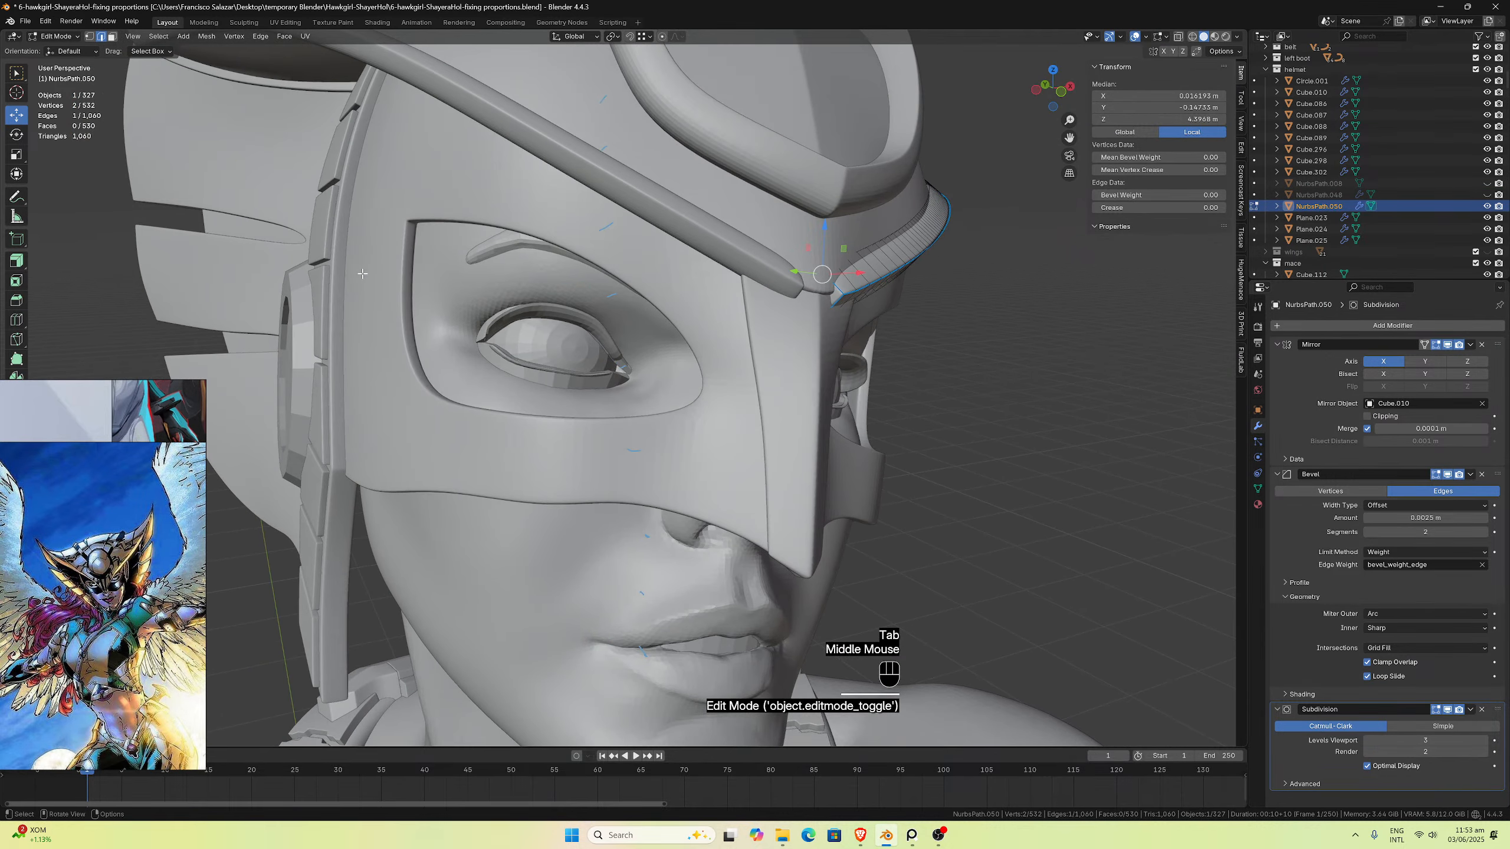
pyautogui.scroll(2, 681, 265)
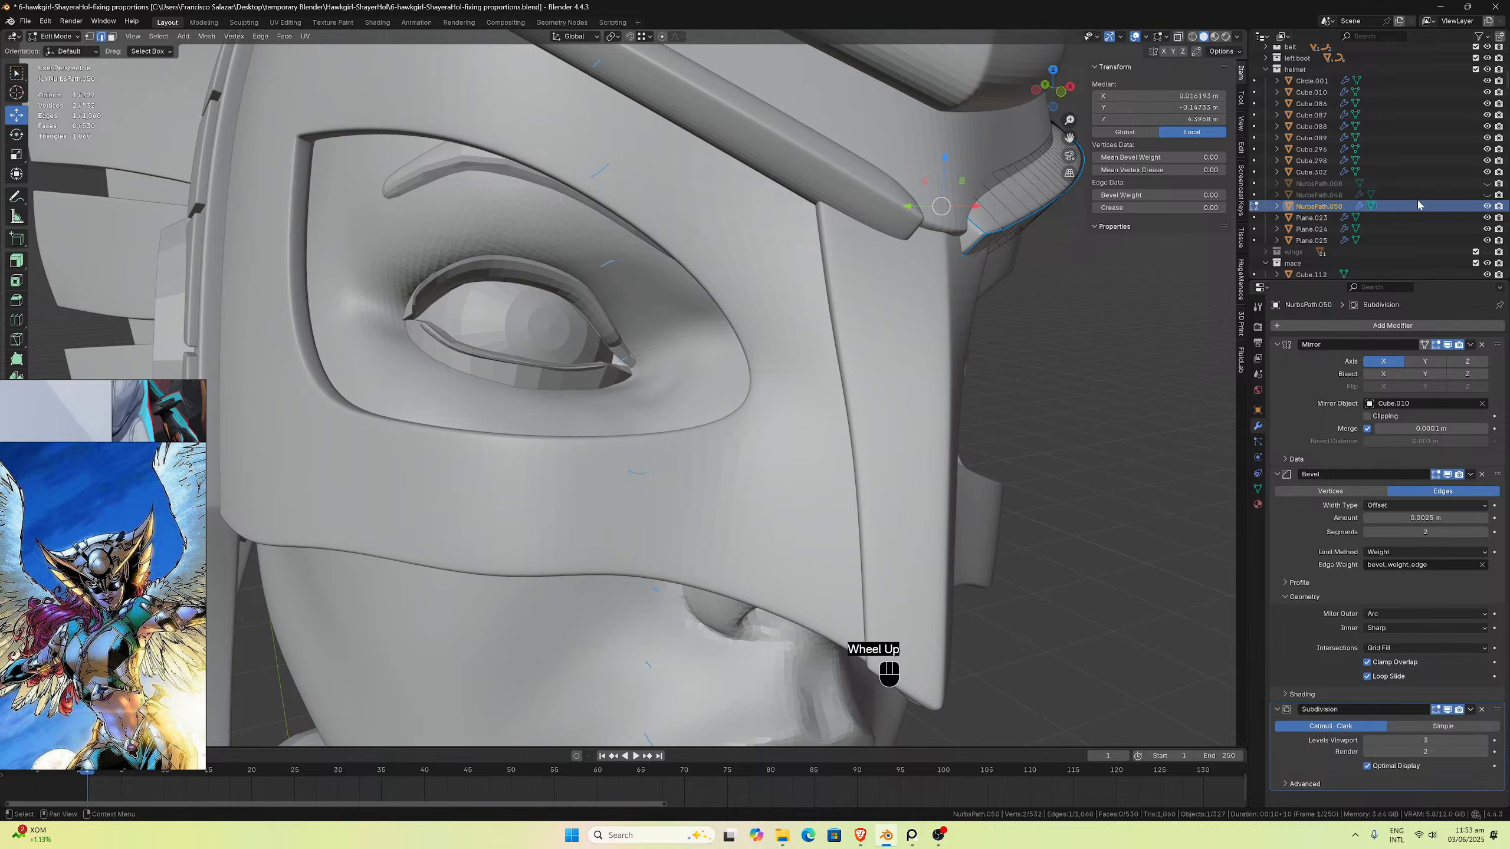
pyautogui.click(1486, 195)
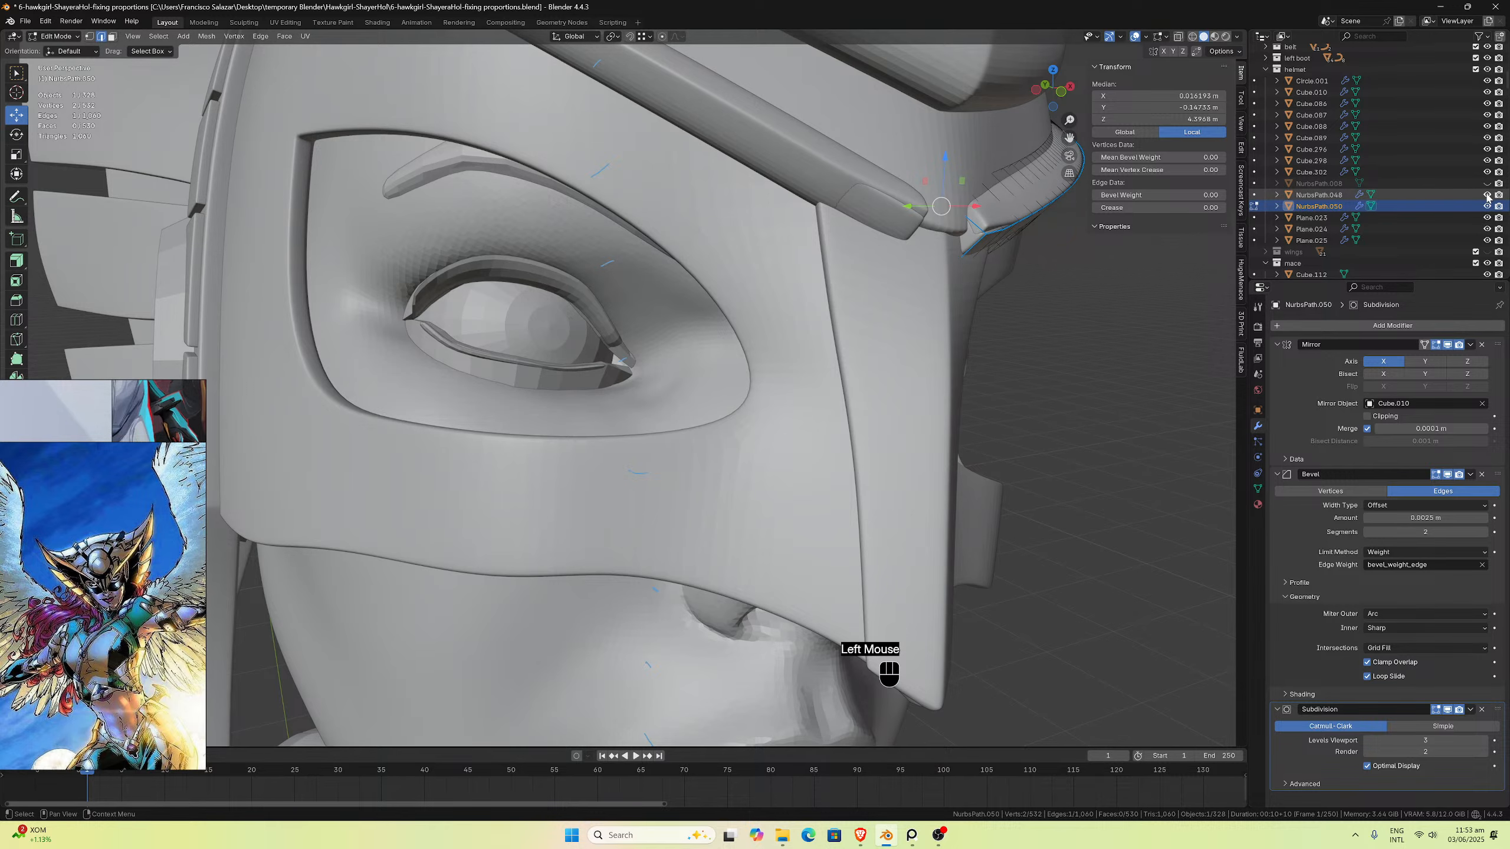
pyautogui.click(1486, 195)
pyautogui.moveTo(1055, 217); pyautogui.dragTo(1014, 173, button='middle')
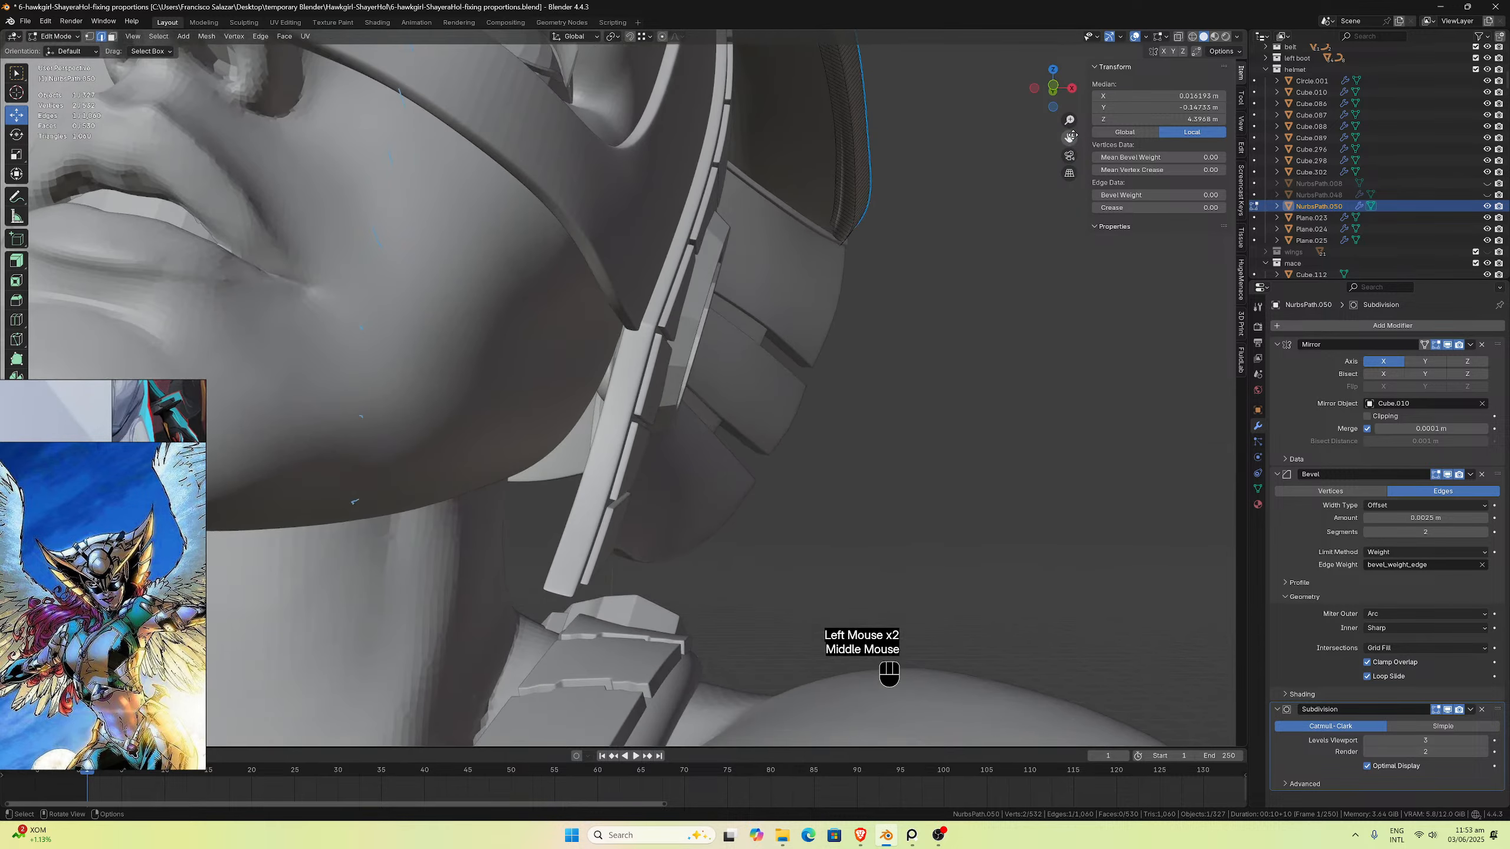
pyautogui.moveTo(1069, 138); pyautogui.dragTo(1117, 500)
pyautogui.scroll(1, 960, 182)
pyautogui.moveTo(856, 172); pyautogui.dragTo(843, 140, button='middle')
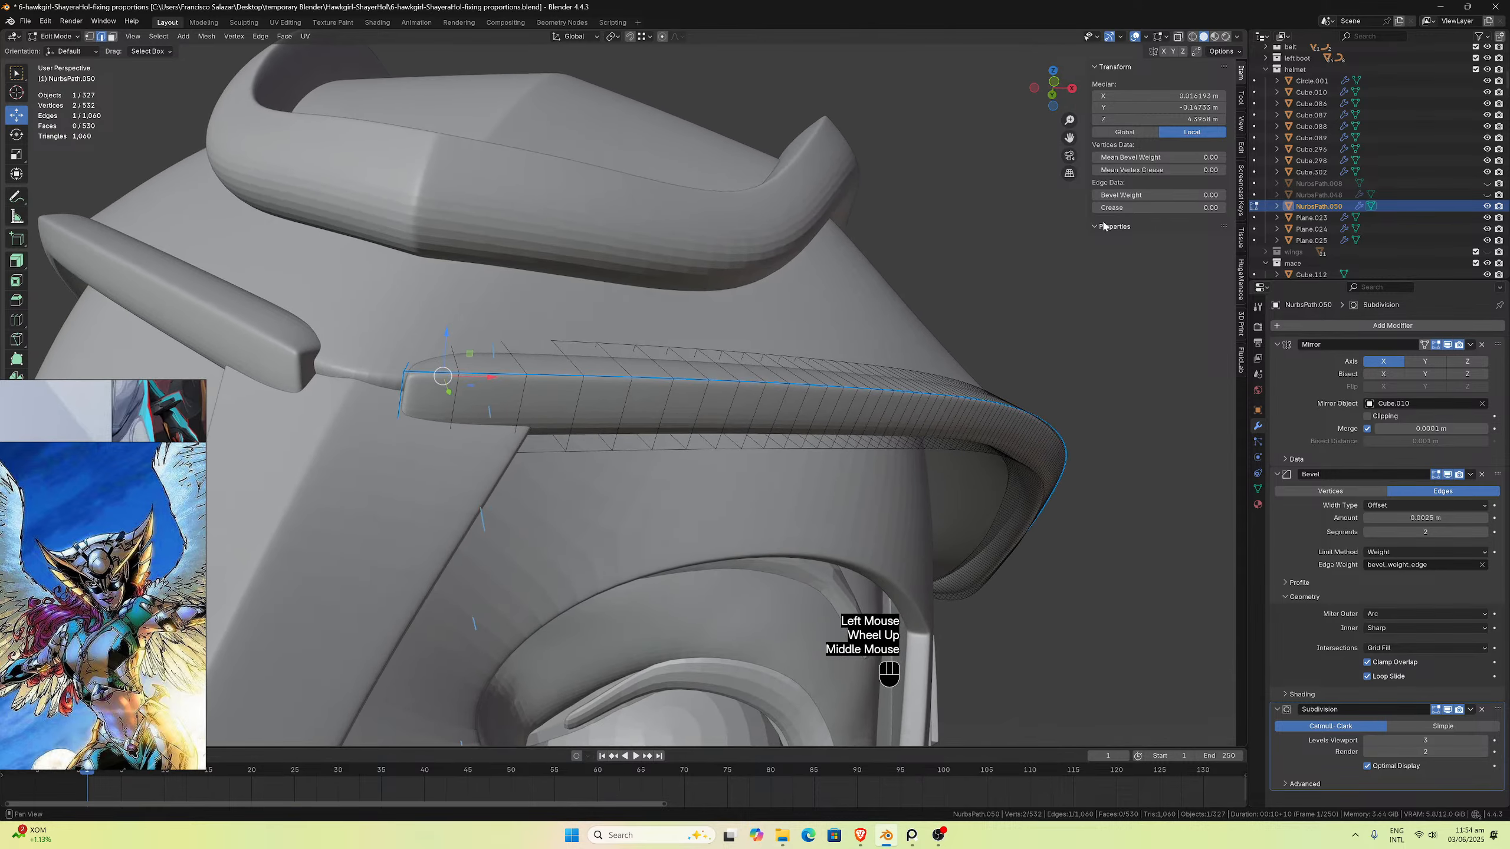
pyautogui.click(1486, 196)
pyautogui.moveTo(666, 256); pyautogui.dragTo(691, 266, button='middle')
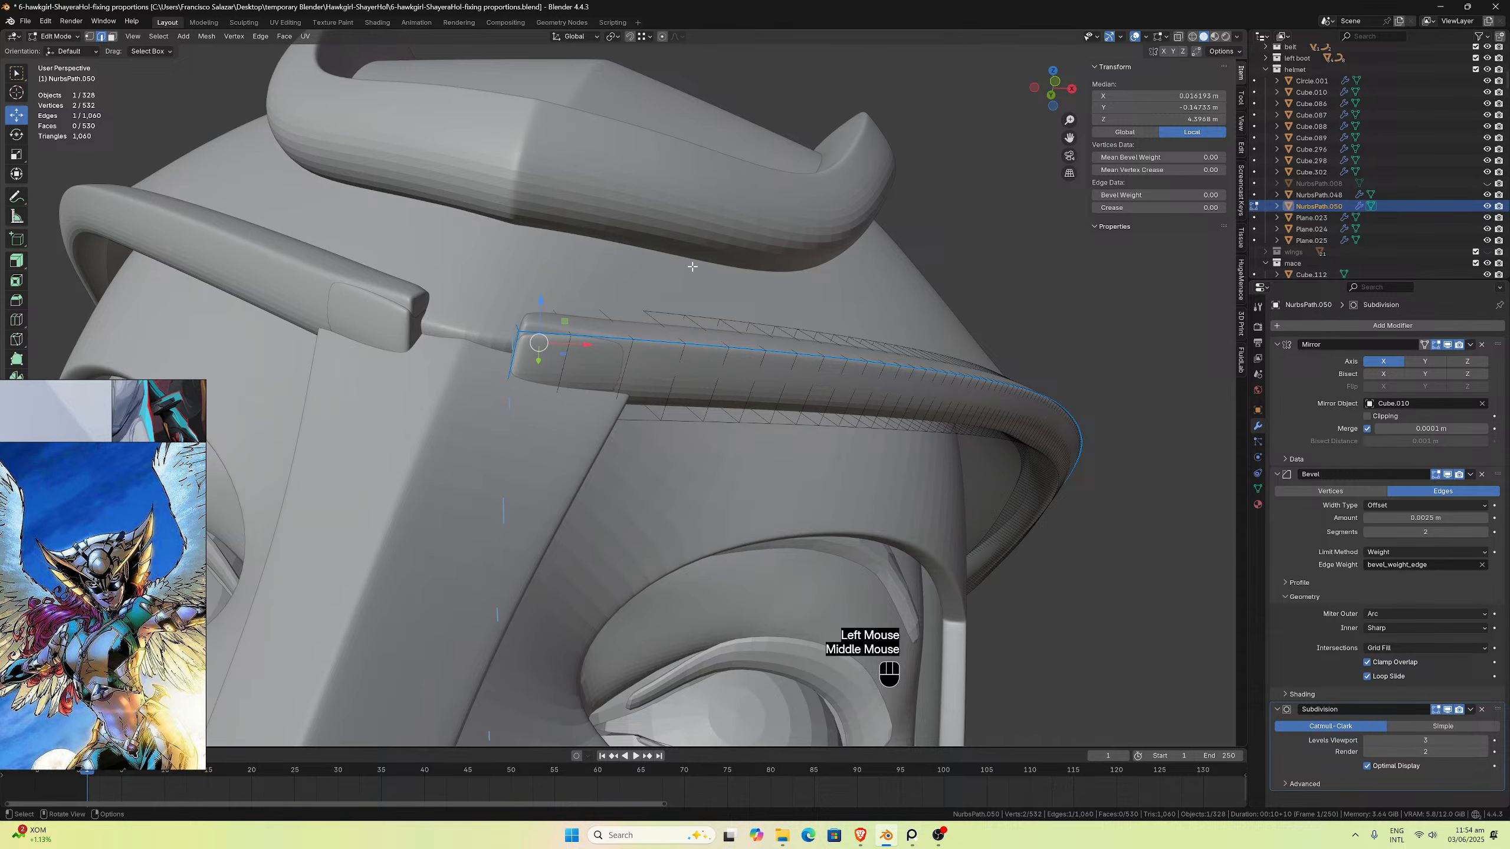
# Step: Move the lower edge of the new trim's front cap slightly forward along Y and slightly up along Z
pyautogui.click(538, 344)
pyautogui.moveTo(538, 344); pyautogui.dragTo(587, 360, button='middle')
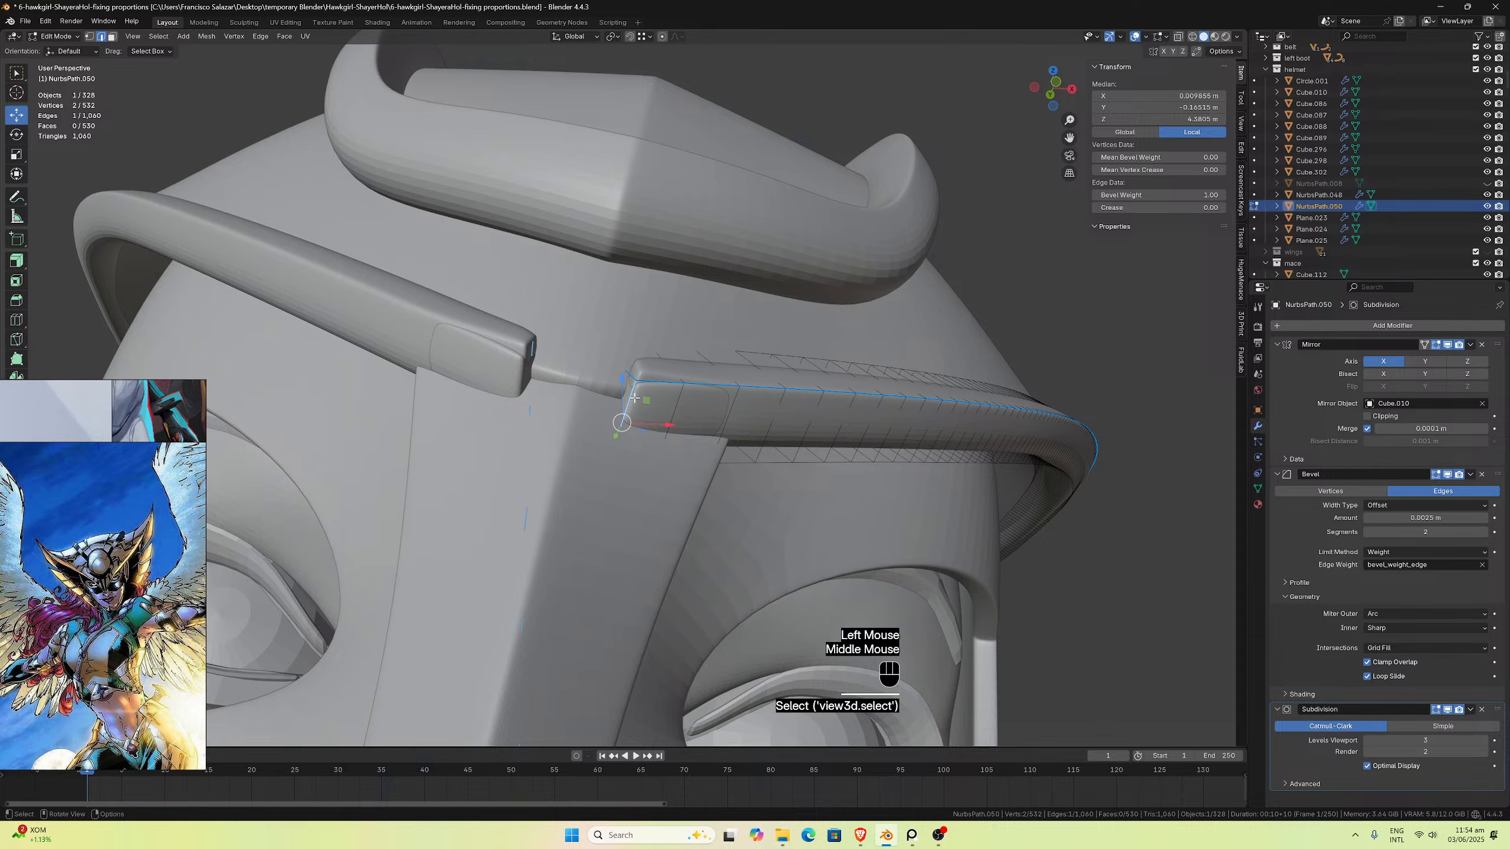
pyautogui.press('g')
pyautogui.press('y')
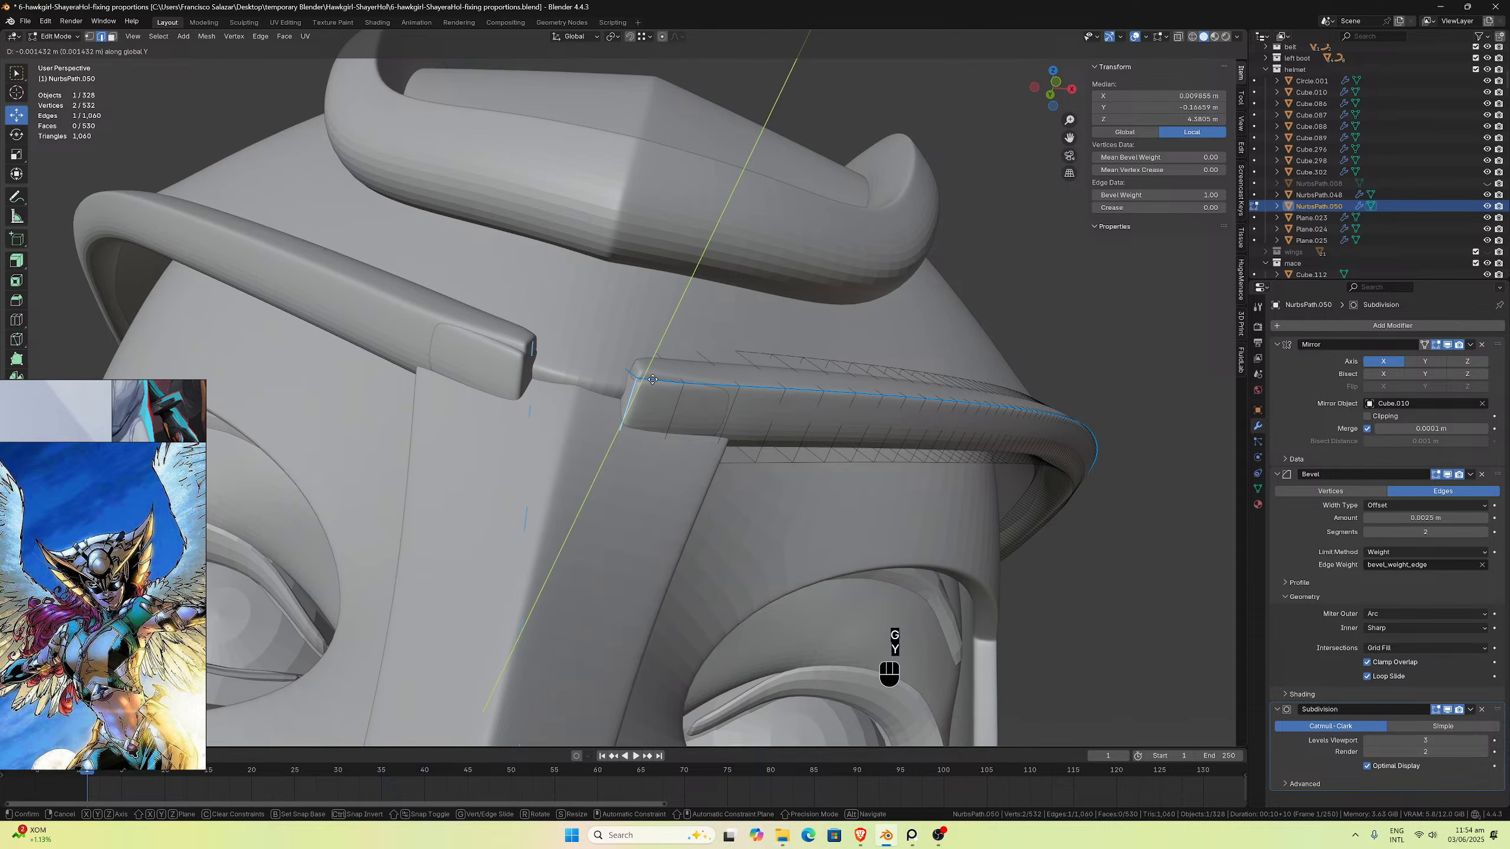
pyautogui.click(646, 385)
pyautogui.moveTo(647, 385); pyautogui.dragTo(646, 429, button='middle')
pyautogui.scroll(-2, 656, 407)
pyautogui.press('g')
pyautogui.press('z')
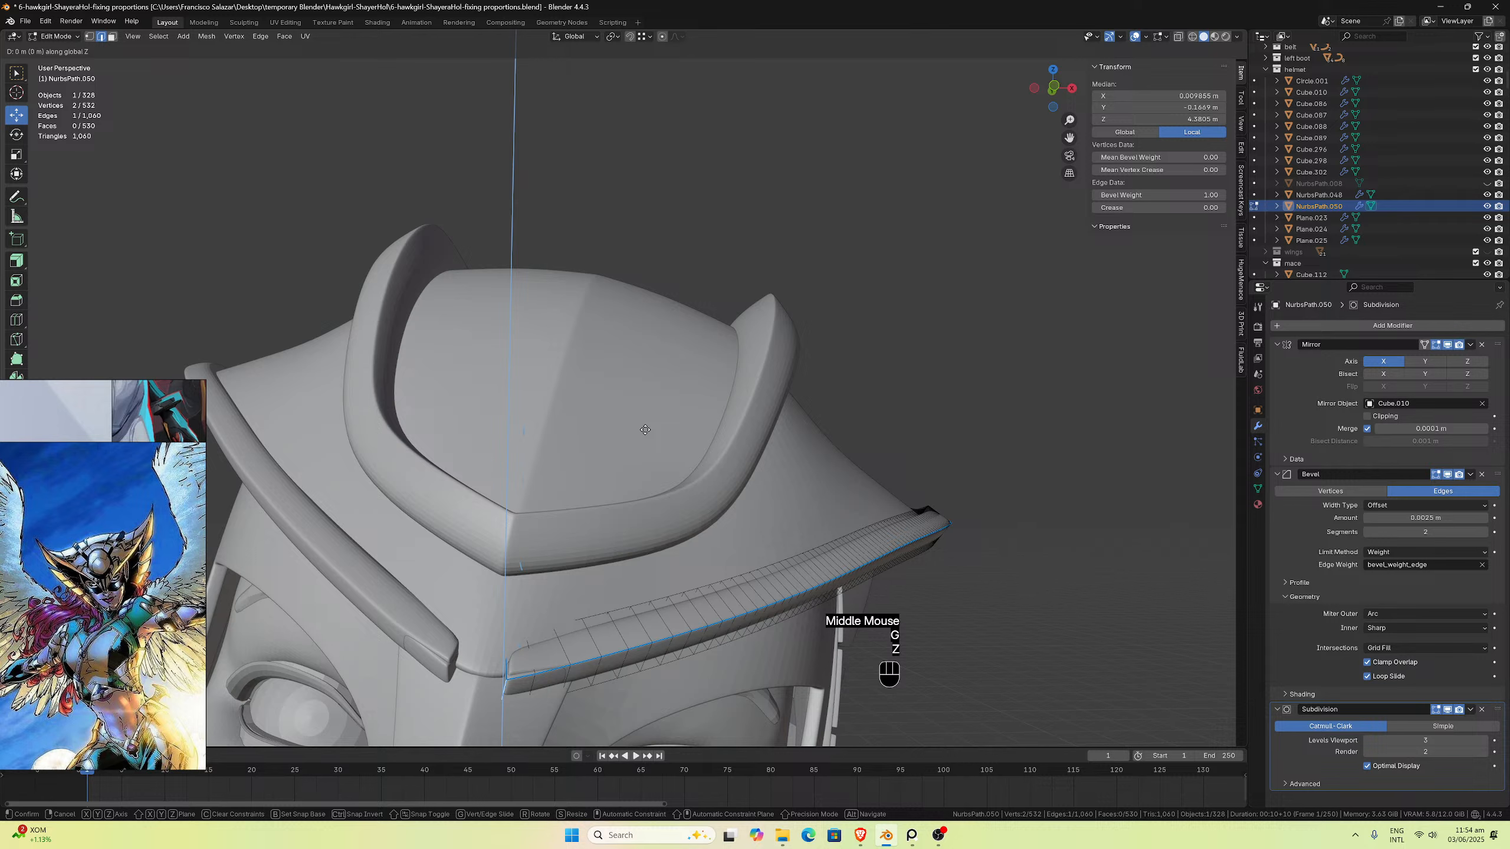
pyautogui.click(645, 425)
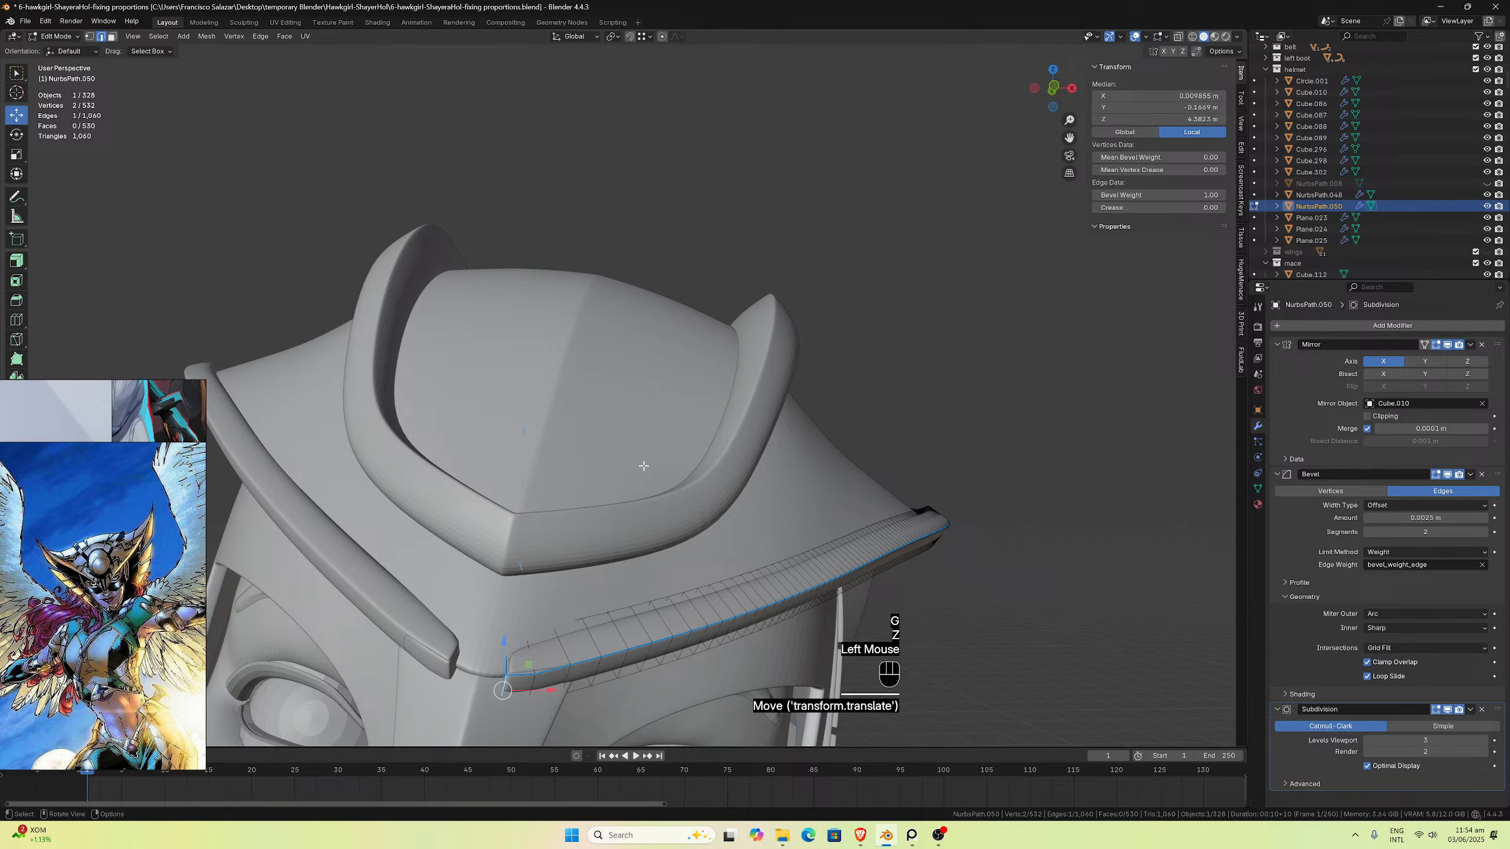
# Step: Raise the edge loop just behind the new trim's front cap slightly along Z and return to Object Mode
pyautogui.click(533, 647)
pyautogui.keyDown('alt'); pyautogui.click(542, 659); pyautogui.keyUp('alt')
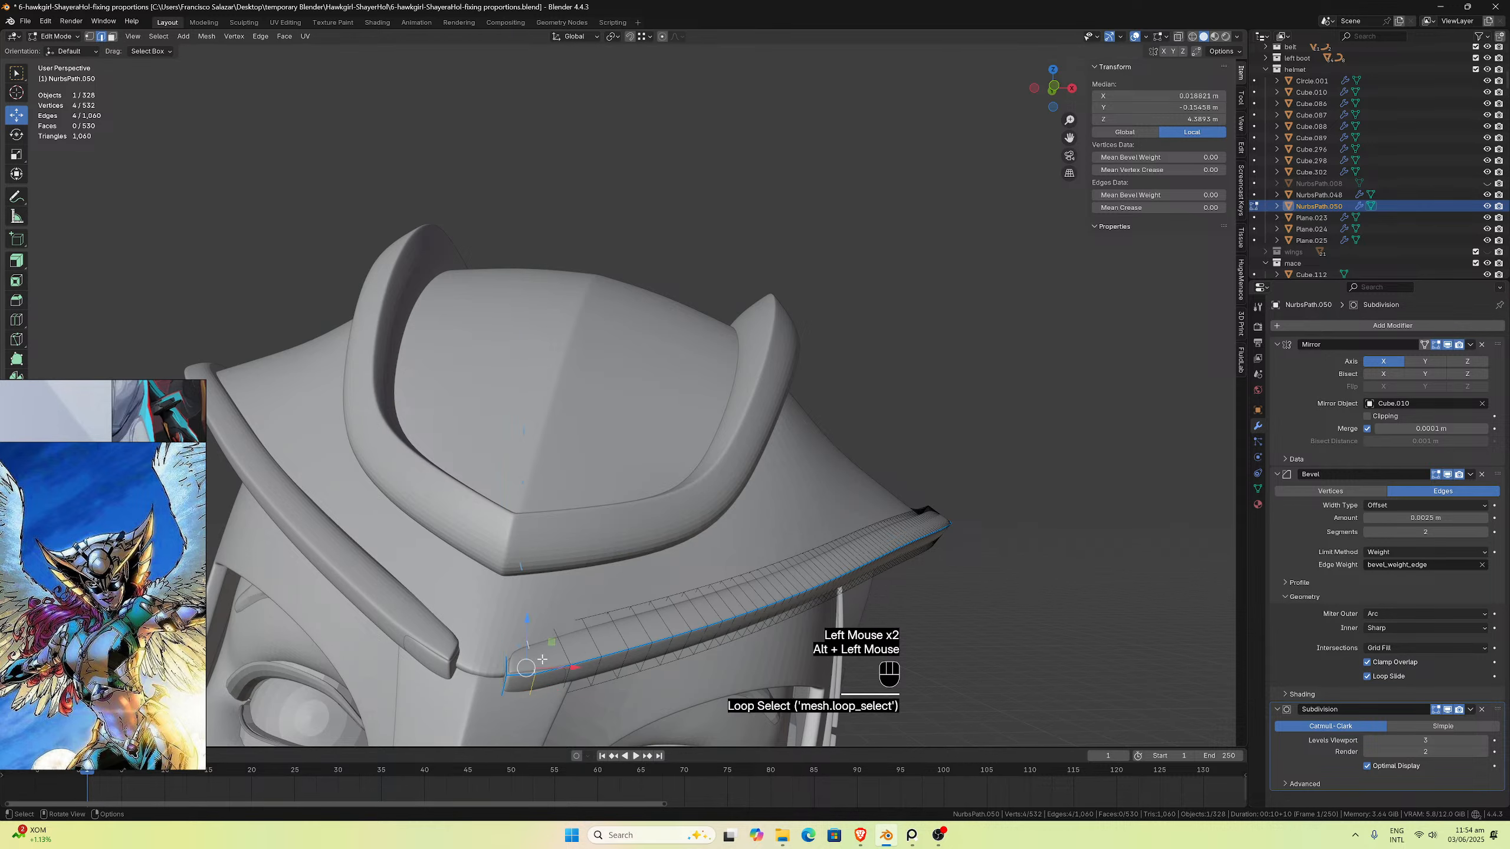
pyautogui.press('g')
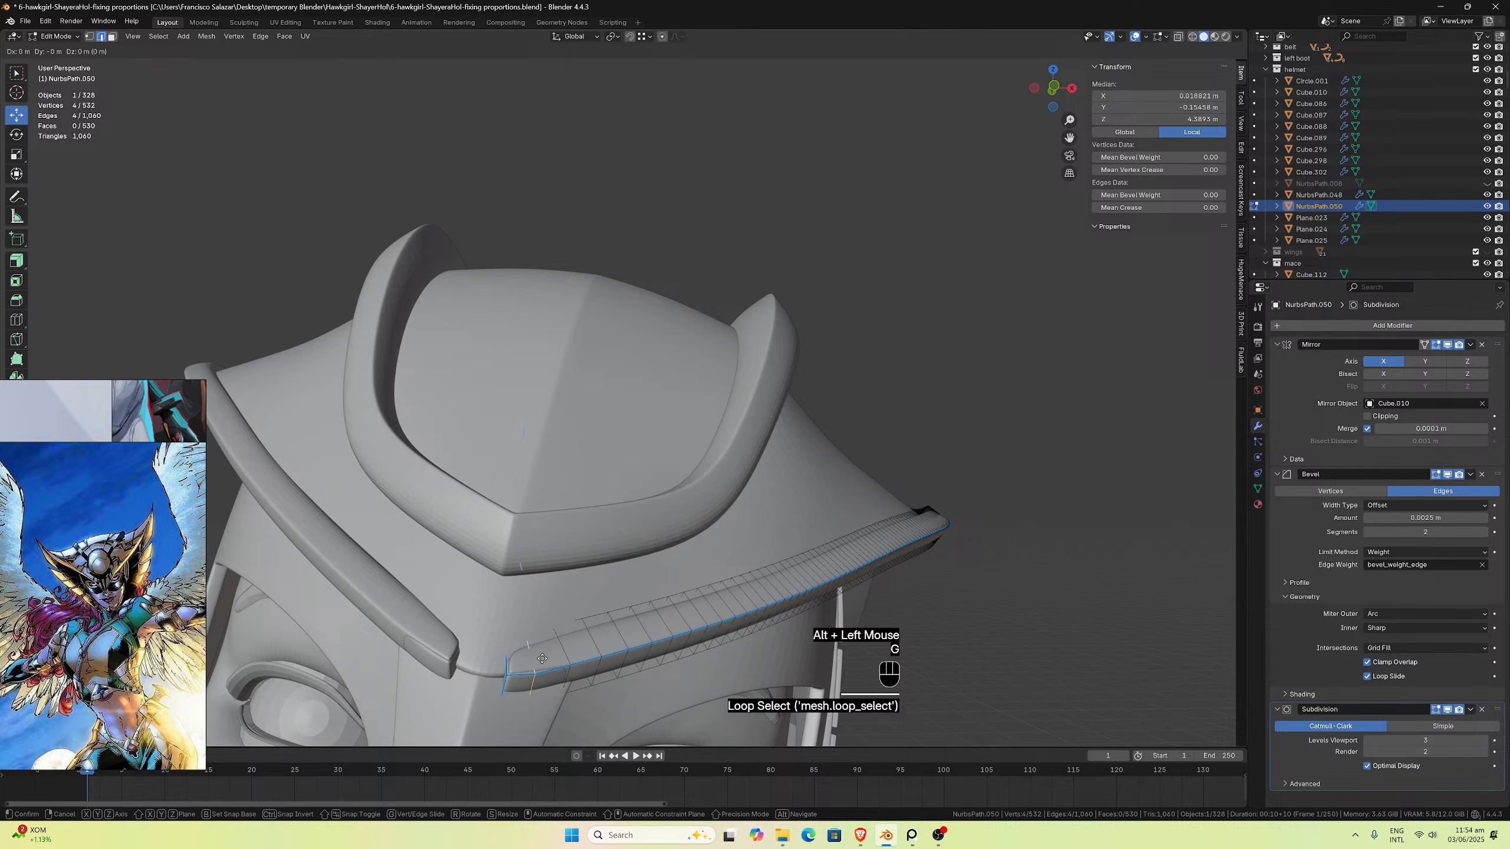
pyautogui.press('z')
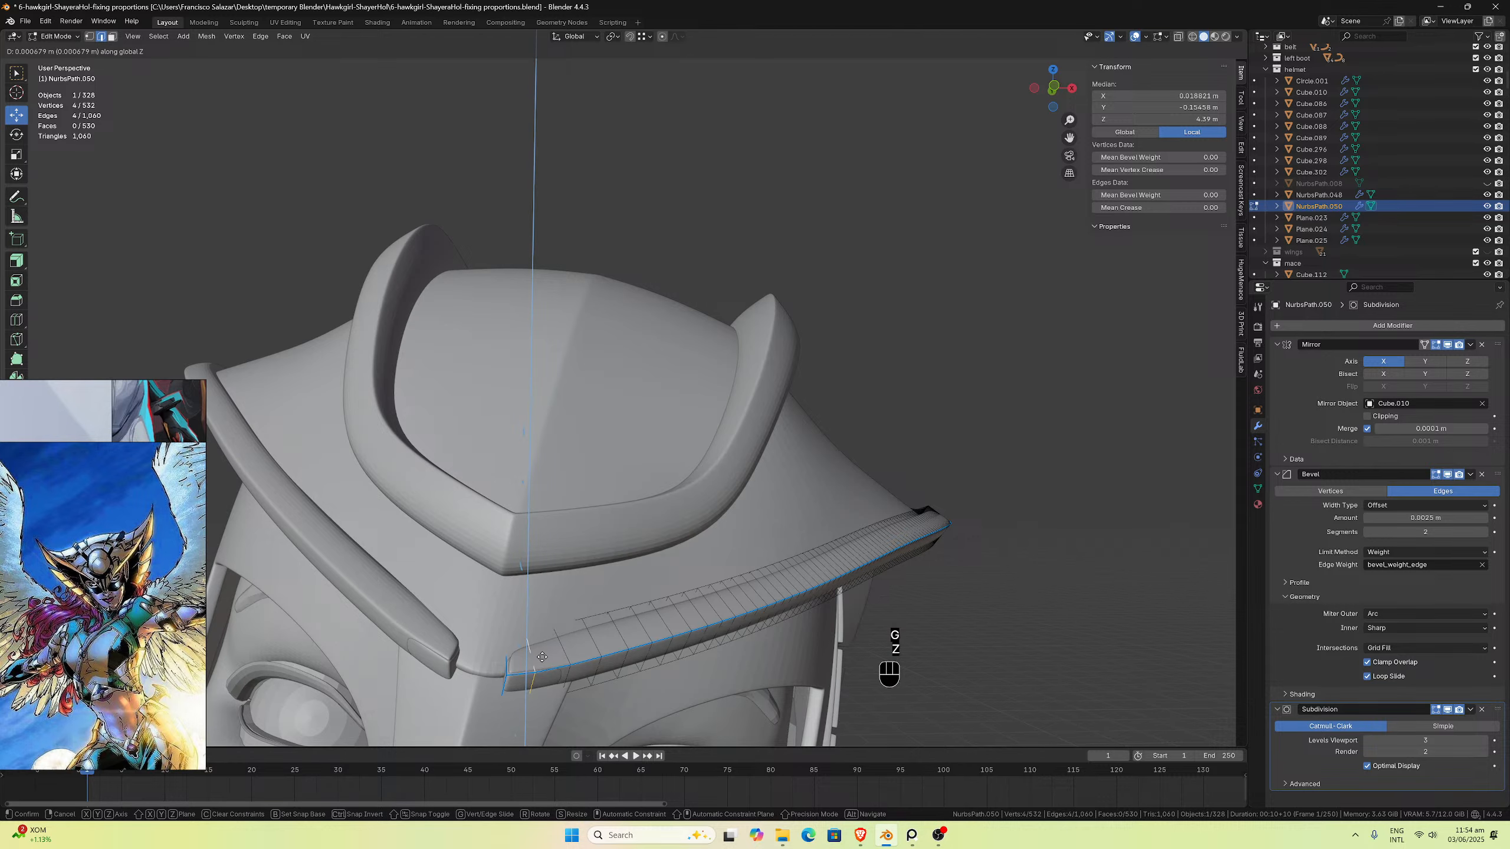
pyautogui.click(542, 656)
pyautogui.moveTo(542, 656); pyautogui.dragTo(611, 649, button='middle')
pyautogui.press('Tab')
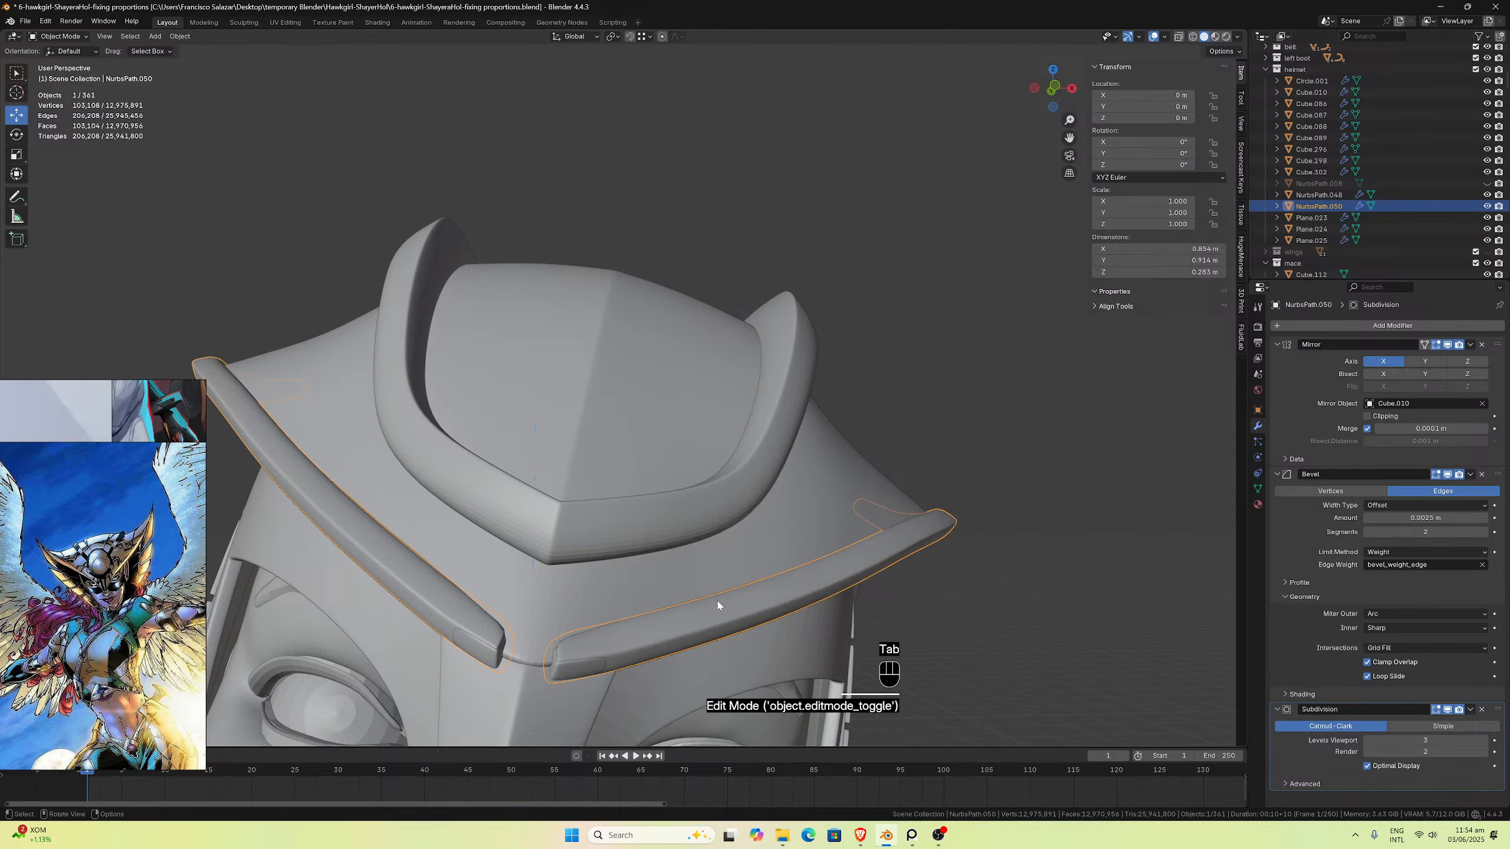
# Step: Hide the old trim again and reopen the new trim in Edit Mode with its front end viewed from the side
pyautogui.scroll(-2, 718, 606)
pyautogui.moveTo(718, 607); pyautogui.dragTo(592, 548, button='middle')
pyautogui.scroll(1, 593, 548)
pyautogui.scroll(2, 594, 548)
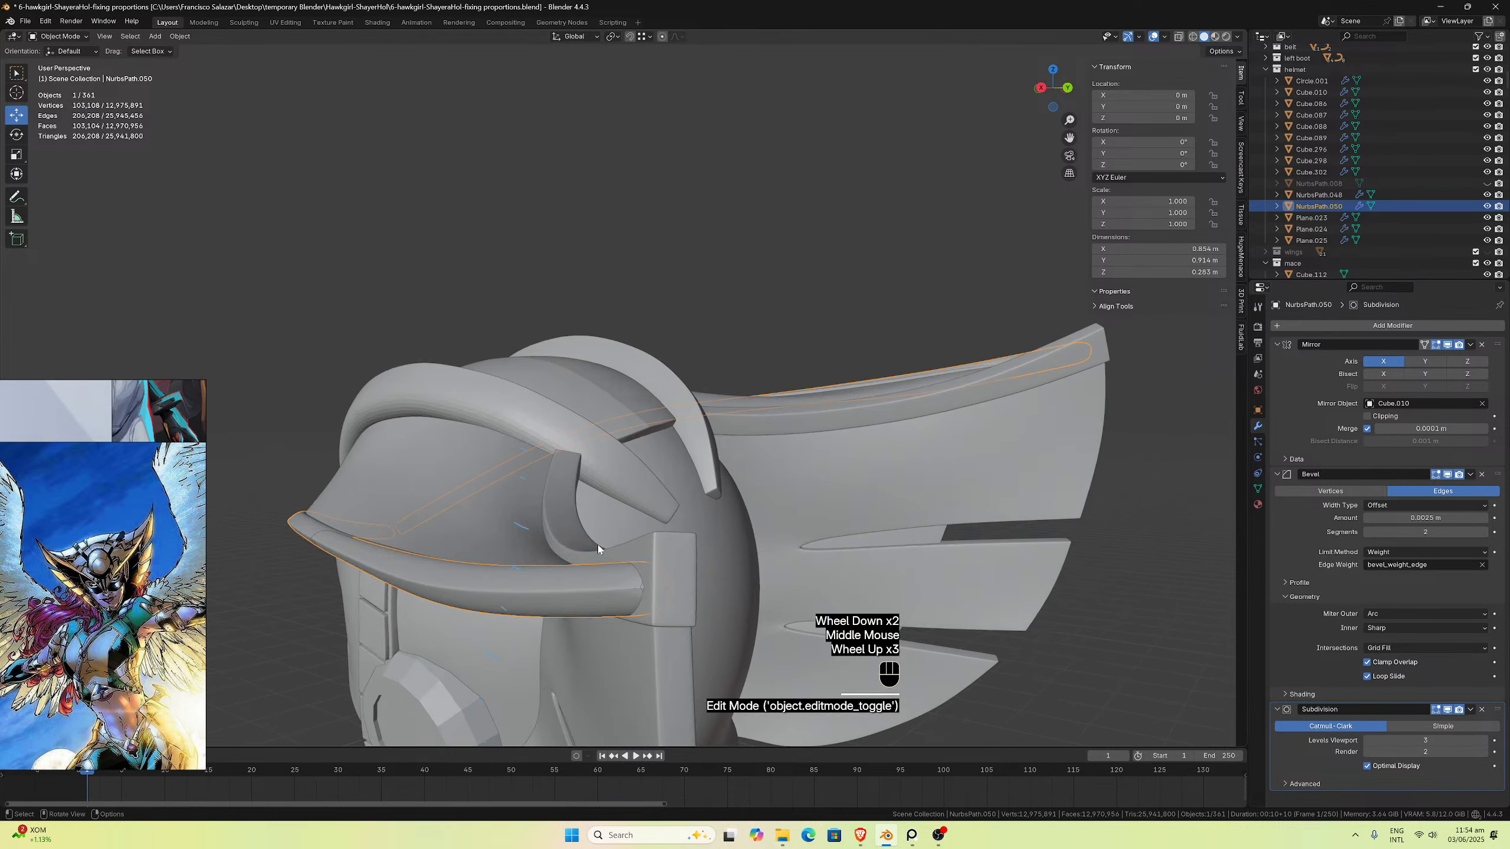
pyautogui.click(1488, 195)
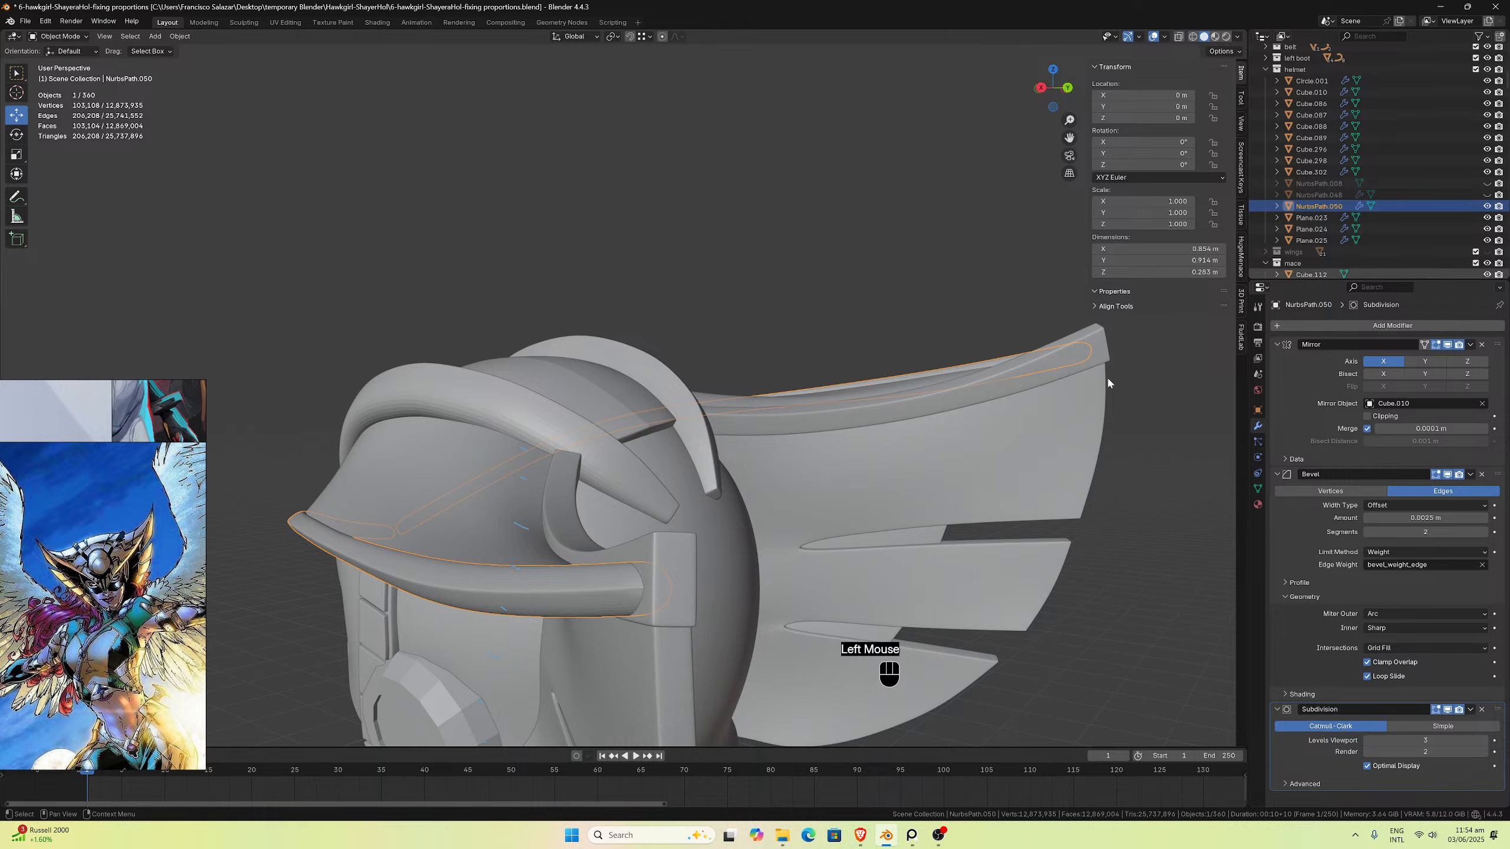
pyautogui.press('Tab')
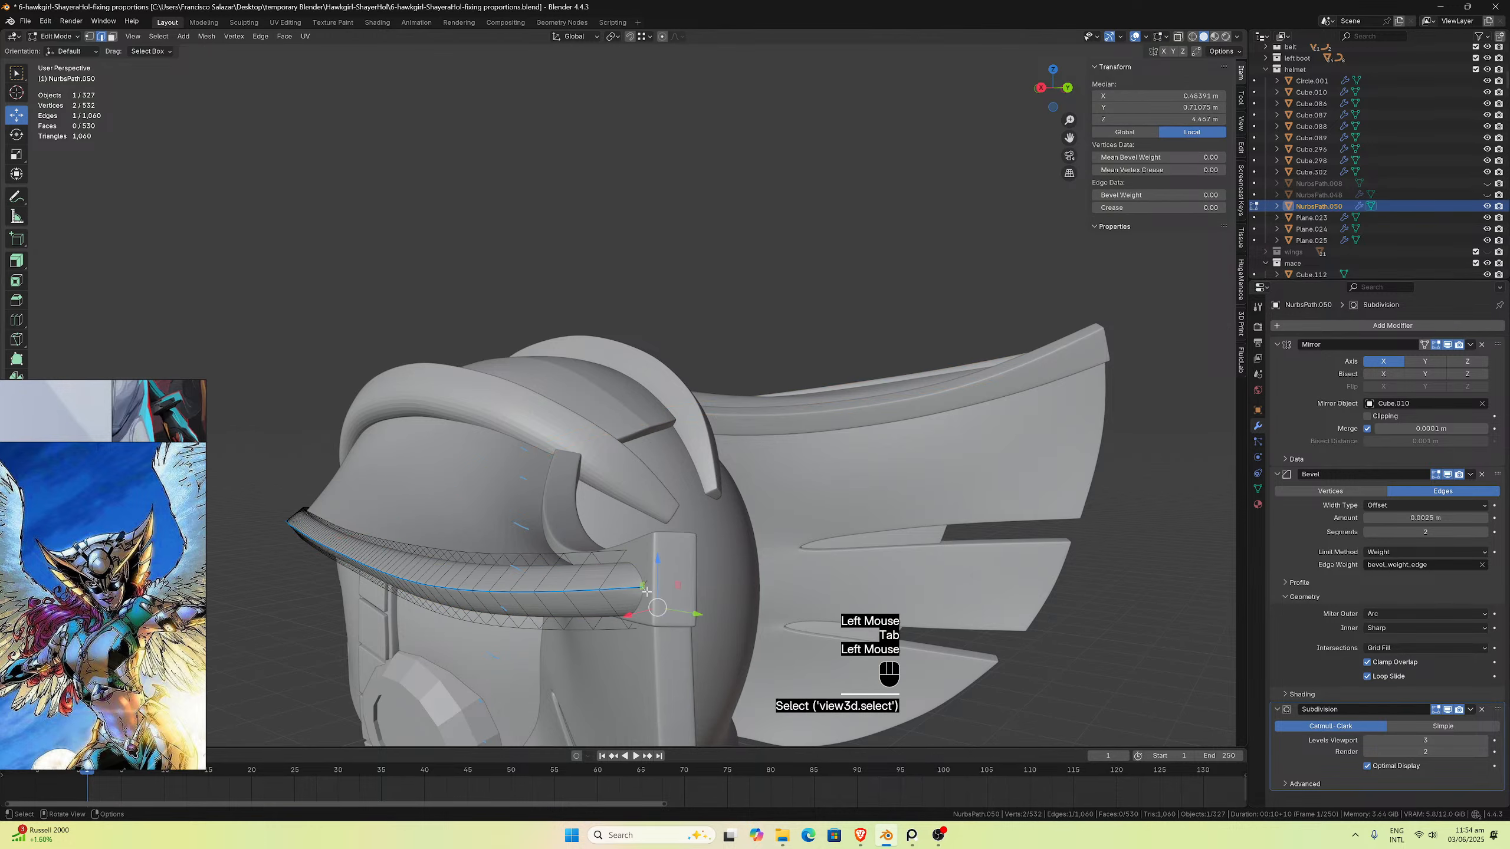
# Step: Add the second edge at the brow trim's rear tip to the selection and set their mean bevel weight to 1
pyautogui.keyDown('alt'); pyautogui.keyDown('shift'); pyautogui.click(646, 581); pyautogui.keyUp('shift'); pyautogui.keyUp('alt')
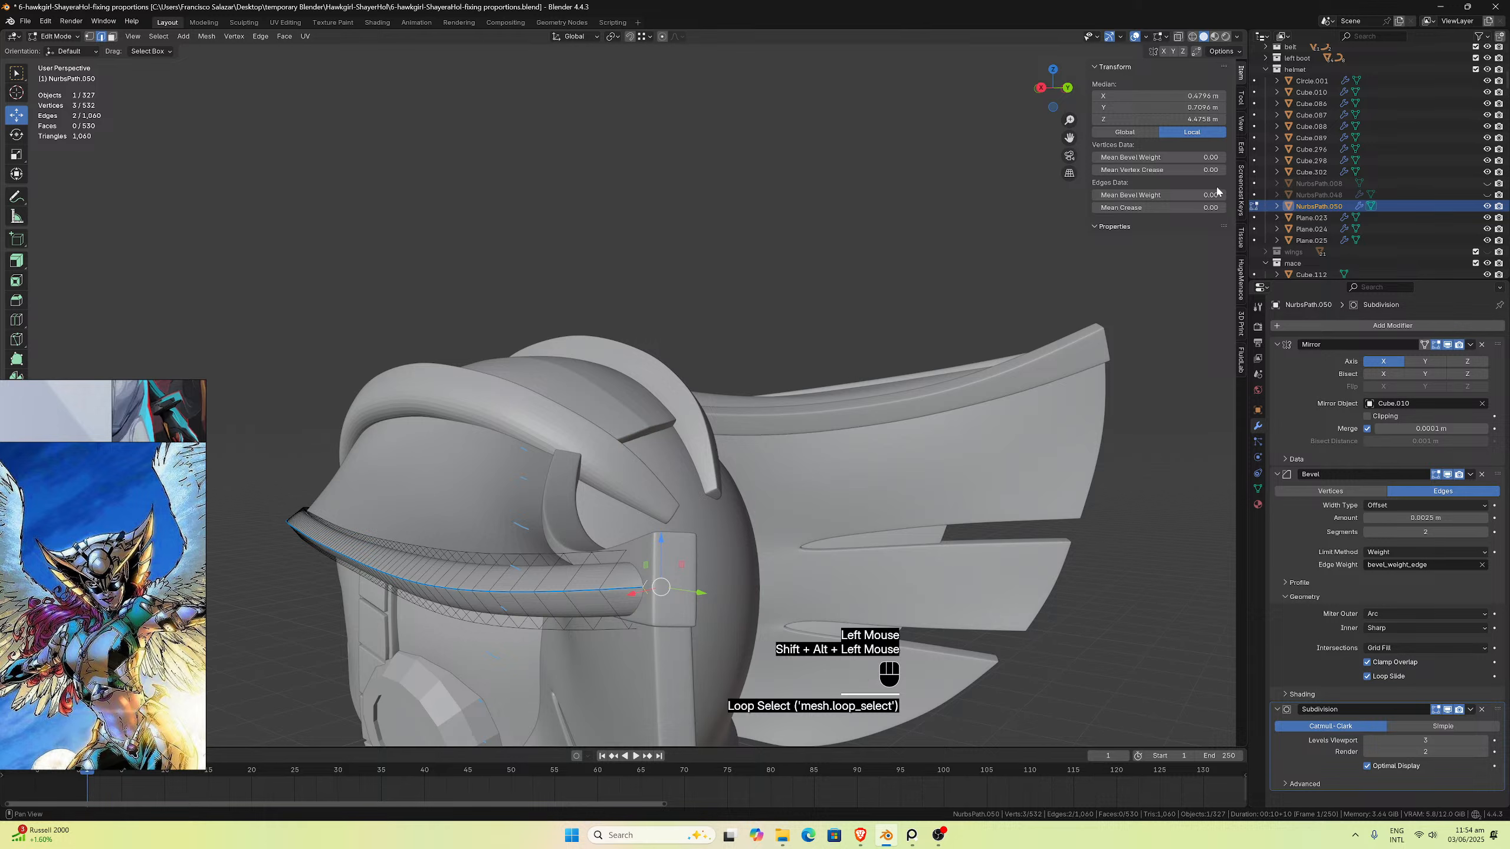
pyautogui.click(1187, 195)
pyautogui.write('1')
pyautogui.press('Return')
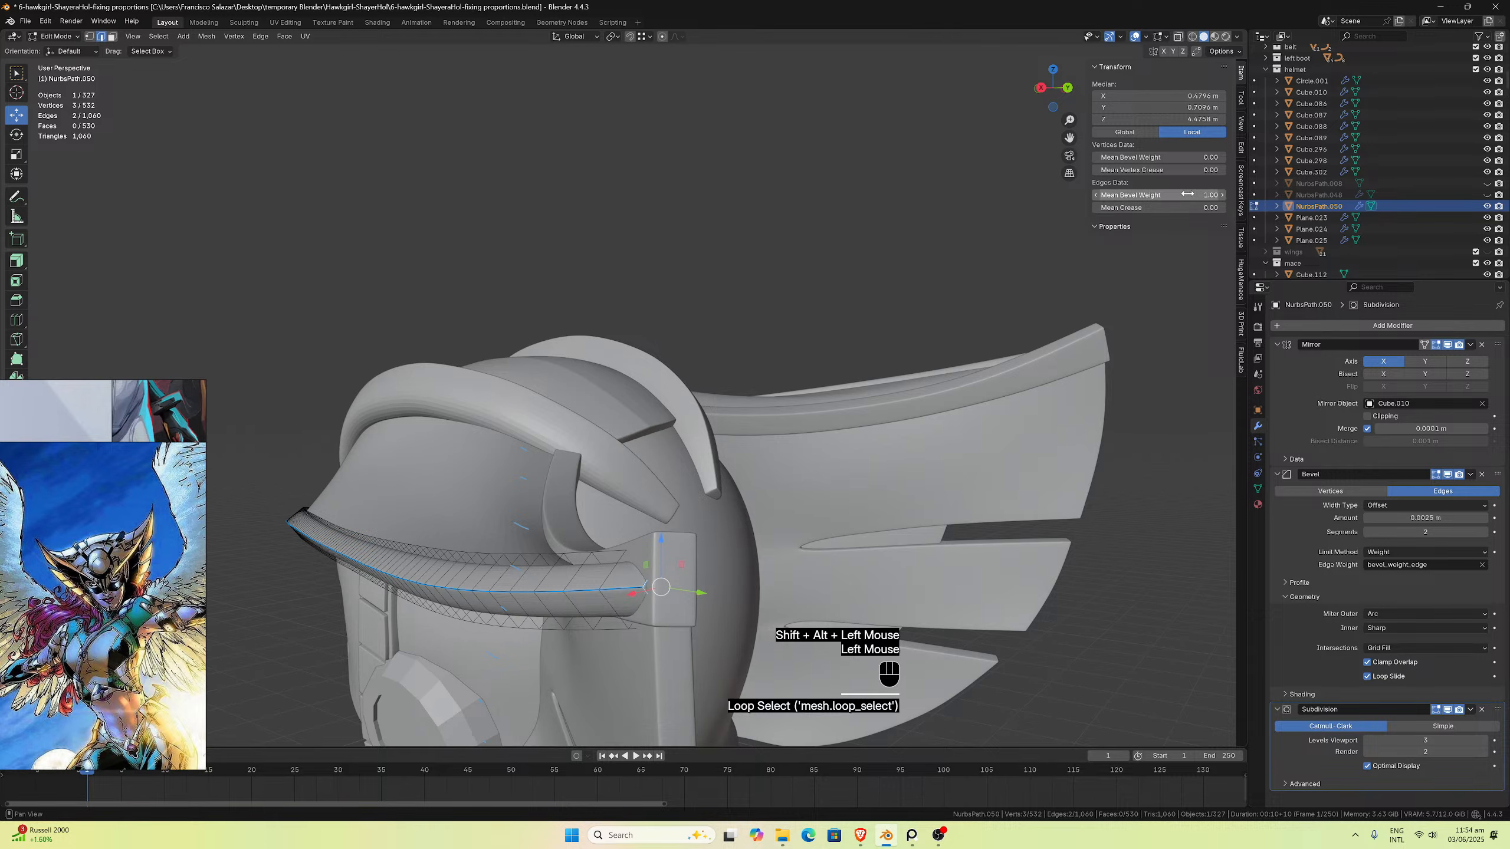
# Step: Nudge individual tip vertices at the brow trim's rear end so the tip fits into the helmet's end block
pyautogui.click(90, 37)
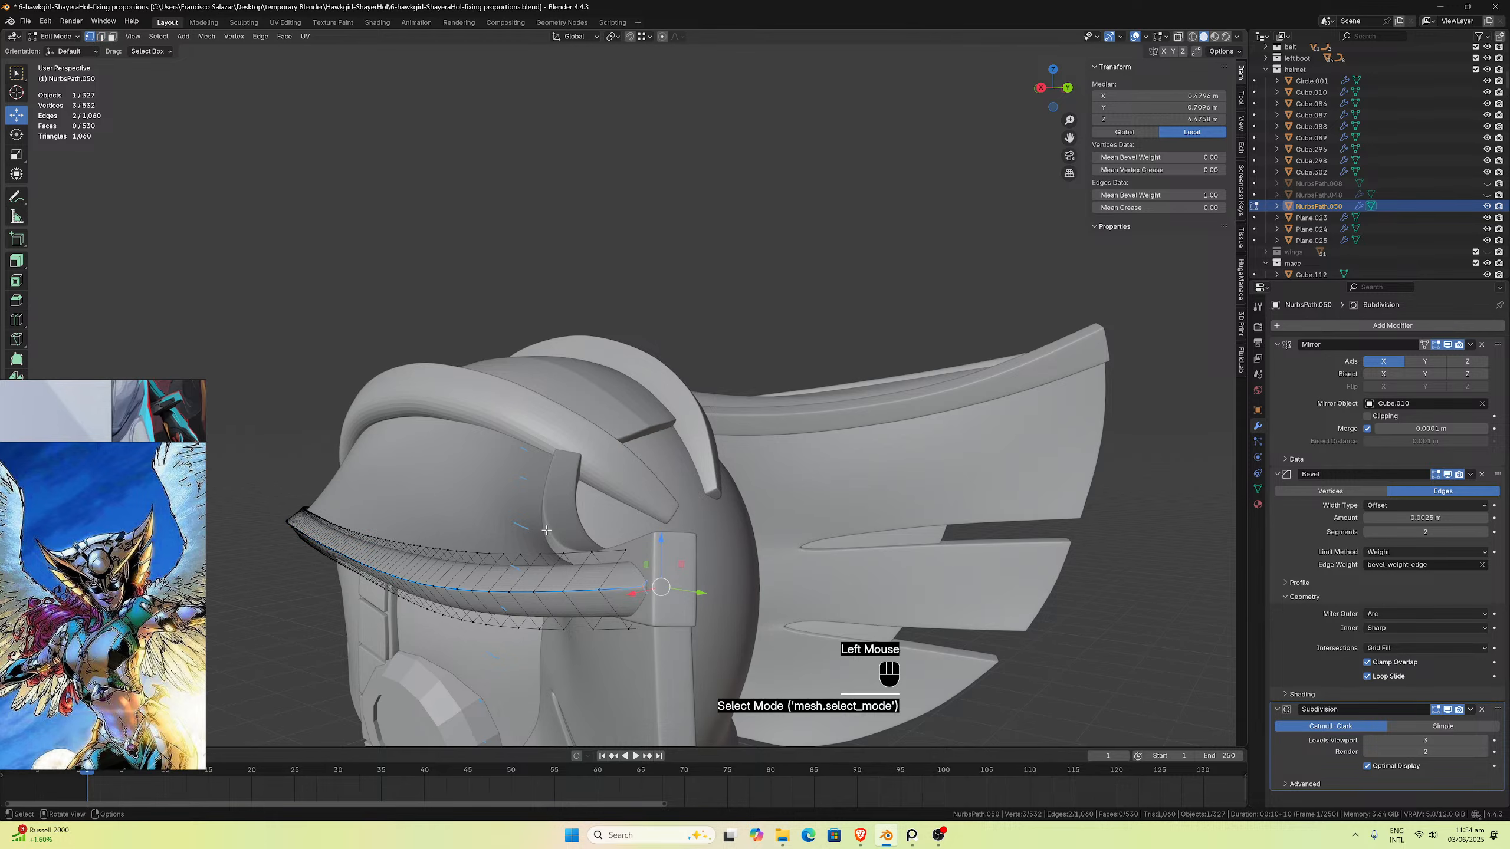
pyautogui.click(639, 588)
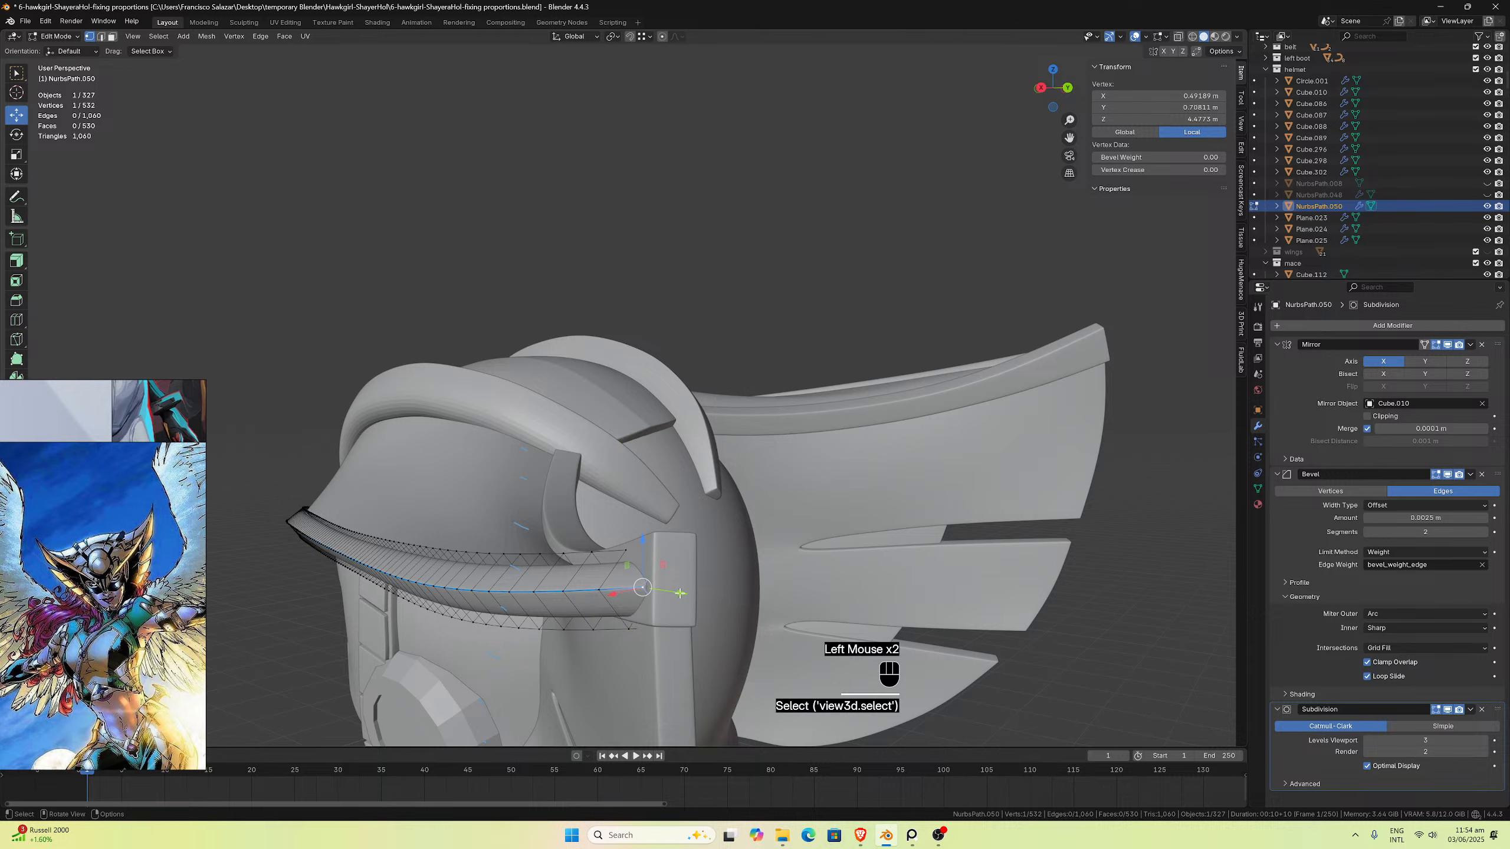
pyautogui.moveTo(680, 592); pyautogui.dragTo(691, 594)
pyautogui.scroll(-1, 690, 594)
pyautogui.moveTo(677, 597); pyautogui.dragTo(597, 598, button='middle')
pyautogui.click(400, 514)
pyautogui.moveTo(401, 514); pyautogui.dragTo(475, 556, button='middle')
pyautogui.scroll(1, 419, 602)
pyautogui.moveTo(375, 625); pyautogui.dragTo(387, 624)
pyautogui.moveTo(386, 624); pyautogui.dragTo(682, 591, button='middle')
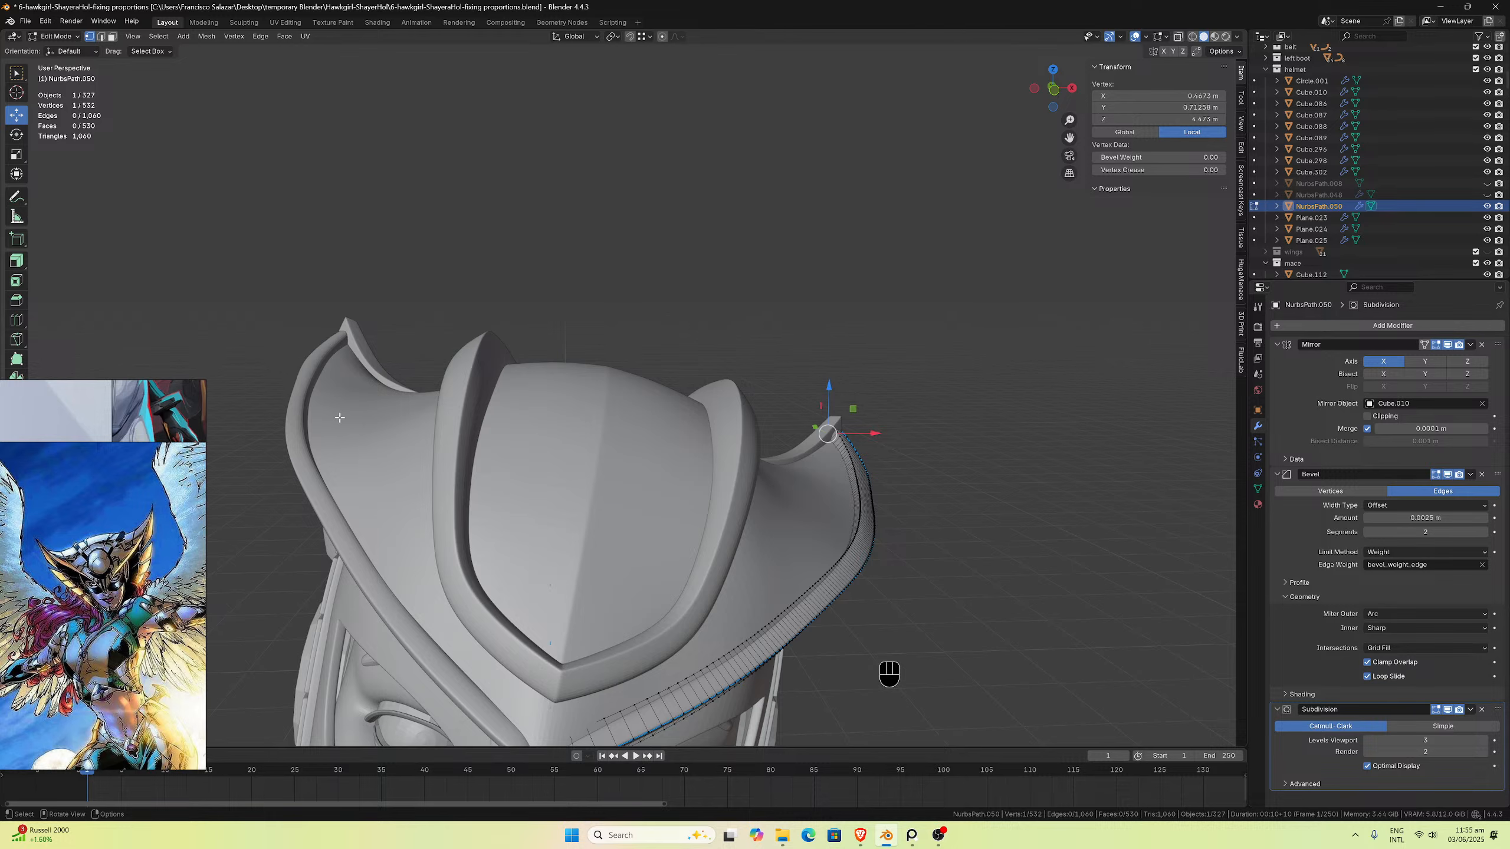
# Step: Examine the brow trim's fit against the helmet from the front and the side, outside and inside mesh editing
pyautogui.moveTo(491, 445); pyautogui.dragTo(414, 459, button='middle')
pyautogui.scroll(-2, 414, 458)
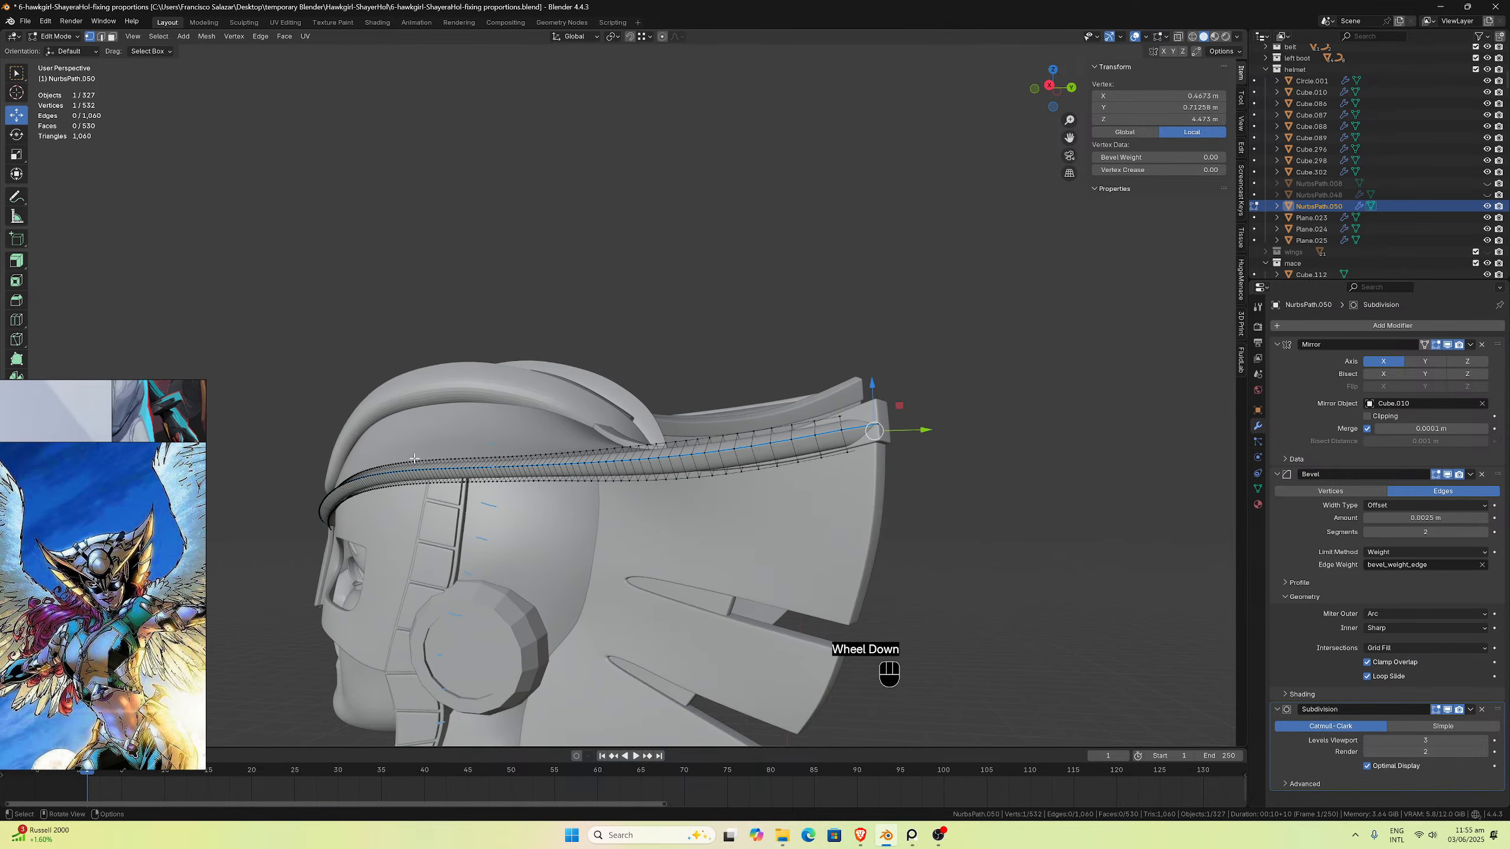
pyautogui.press('Tab')
pyautogui.moveTo(701, 499); pyautogui.dragTo(919, 502, button='middle')
pyautogui.click(930, 510)
pyautogui.scroll(2, 944, 495)
pyautogui.scroll(1, 941, 494)
pyautogui.press('Tab')
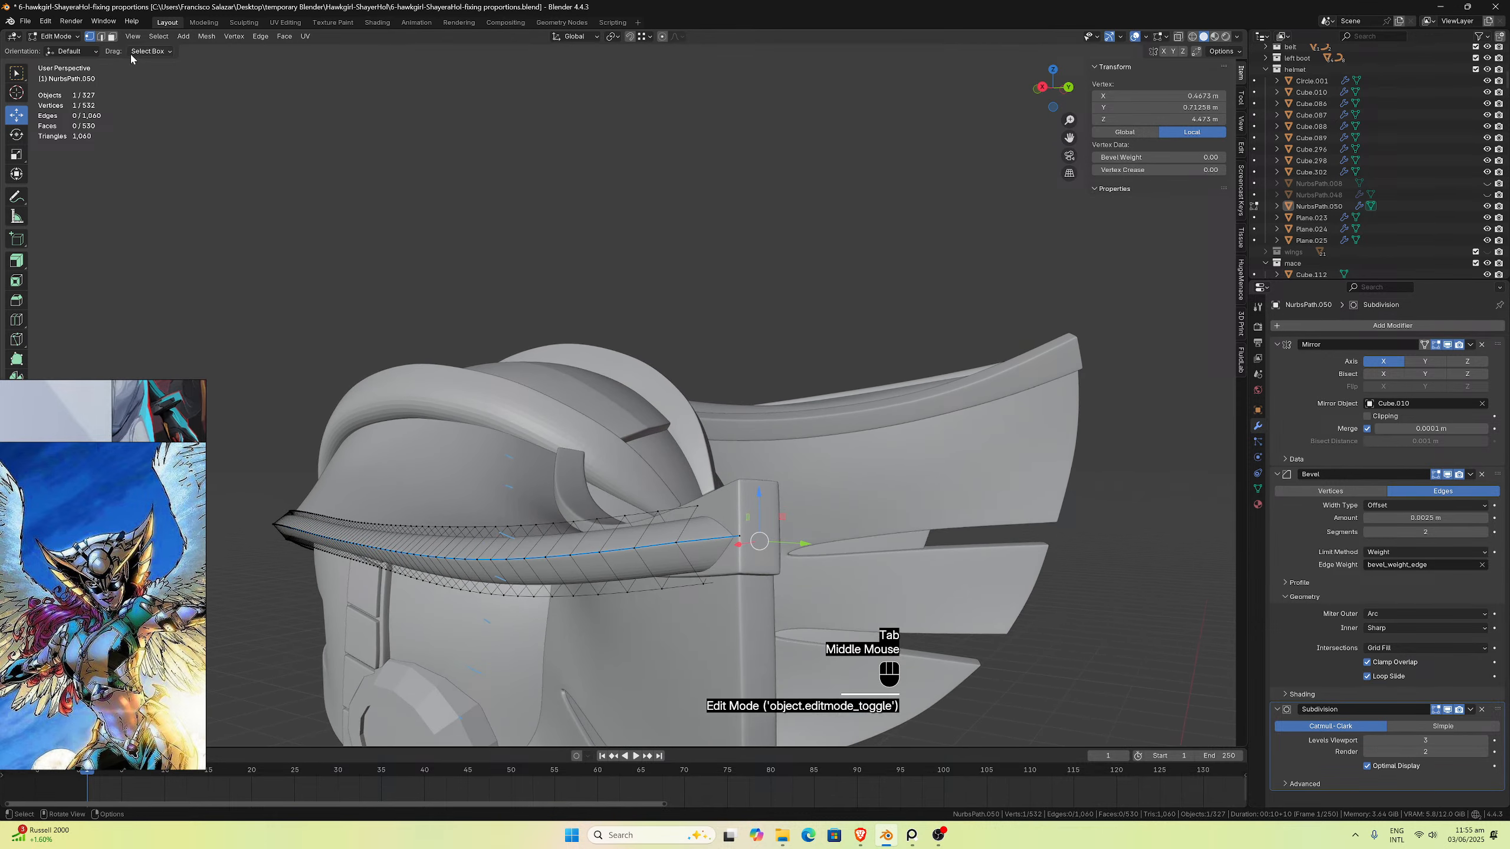
# Step: Try to raise the ring of faces at the brow trim's rear end along Z with proportional editing
pyautogui.click(112, 37)
pyautogui.click(706, 537)
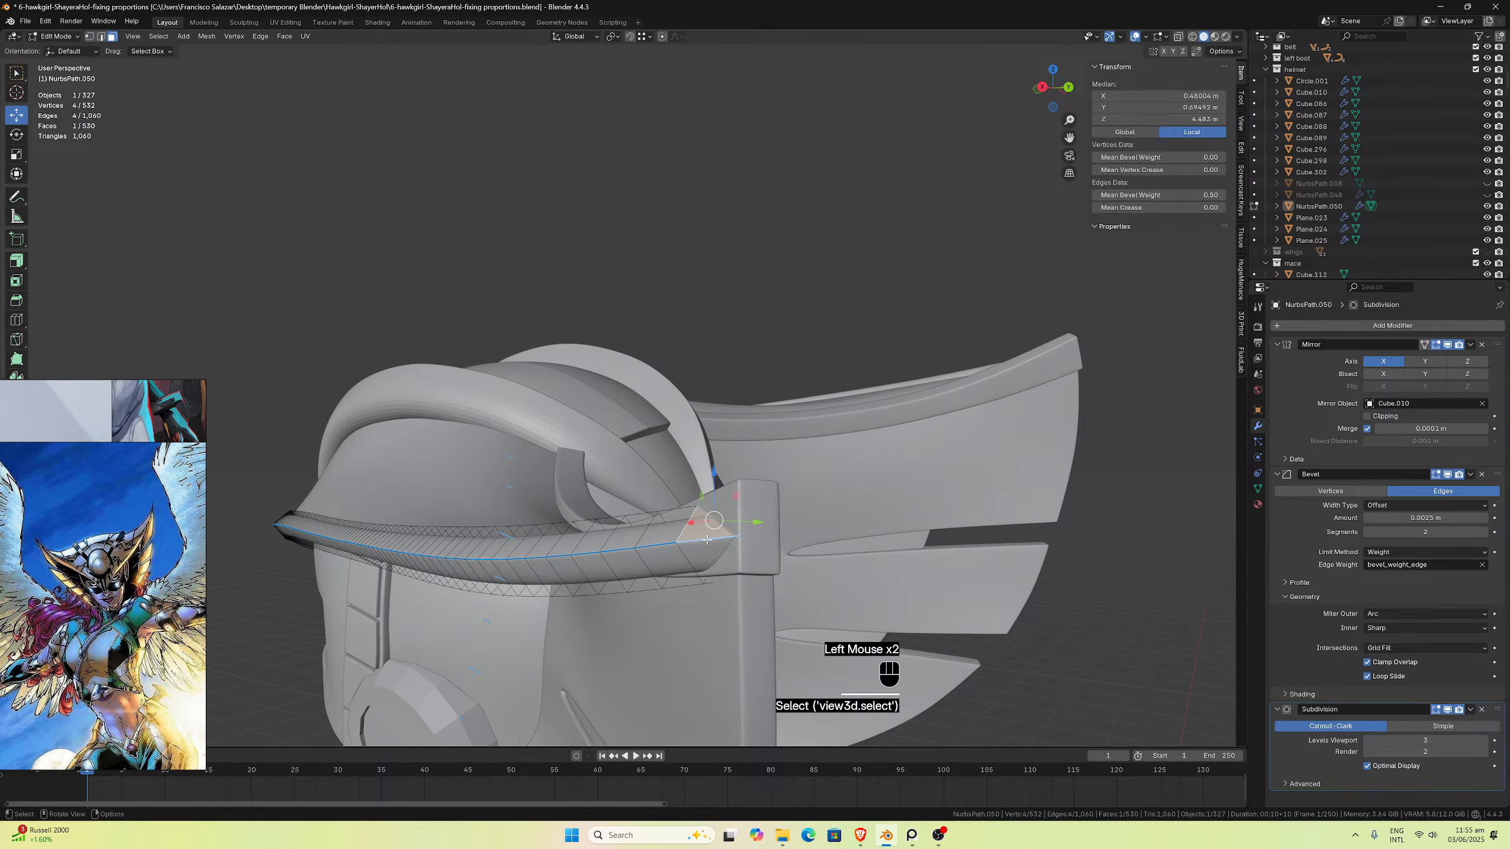
pyautogui.keyDown('alt'); pyautogui.click(707, 539); pyautogui.keyUp('alt')
pyautogui.moveTo(707, 539); pyautogui.dragTo(747, 524, button='middle')
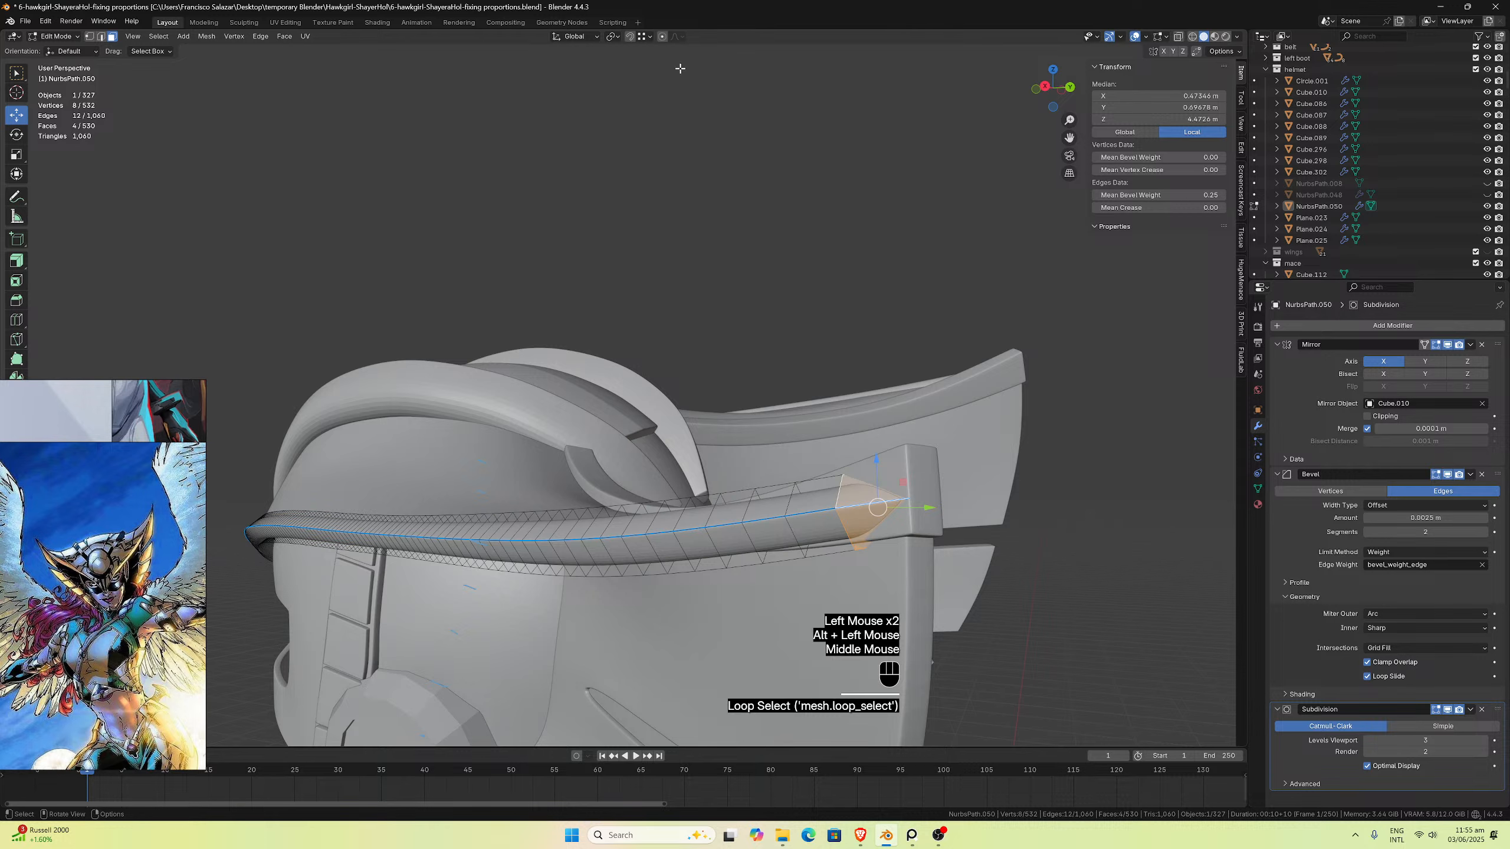
pyautogui.click(662, 37)
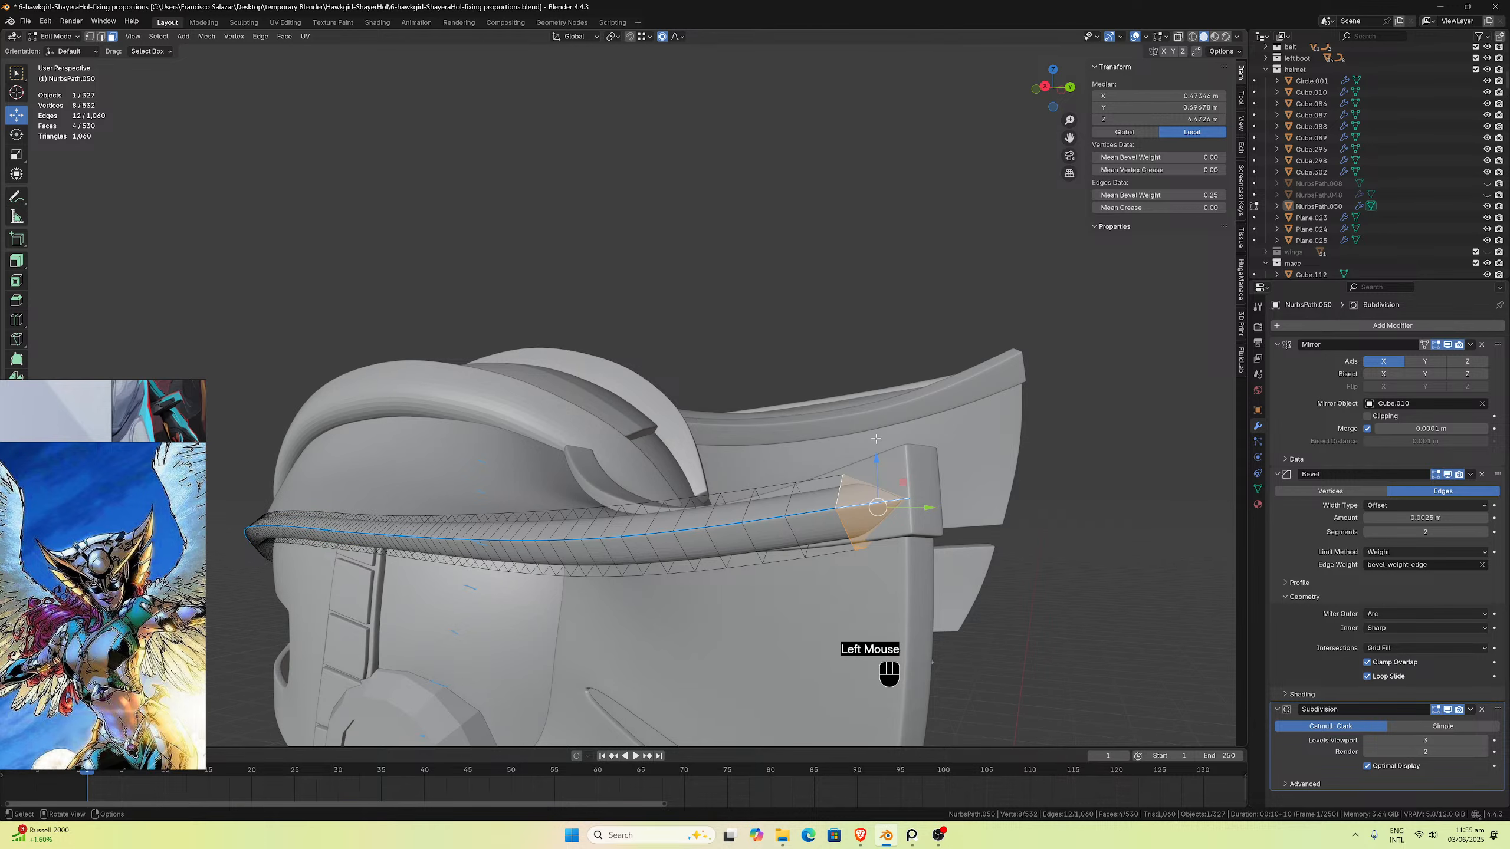
pyautogui.press('g')
pyautogui.press('z')
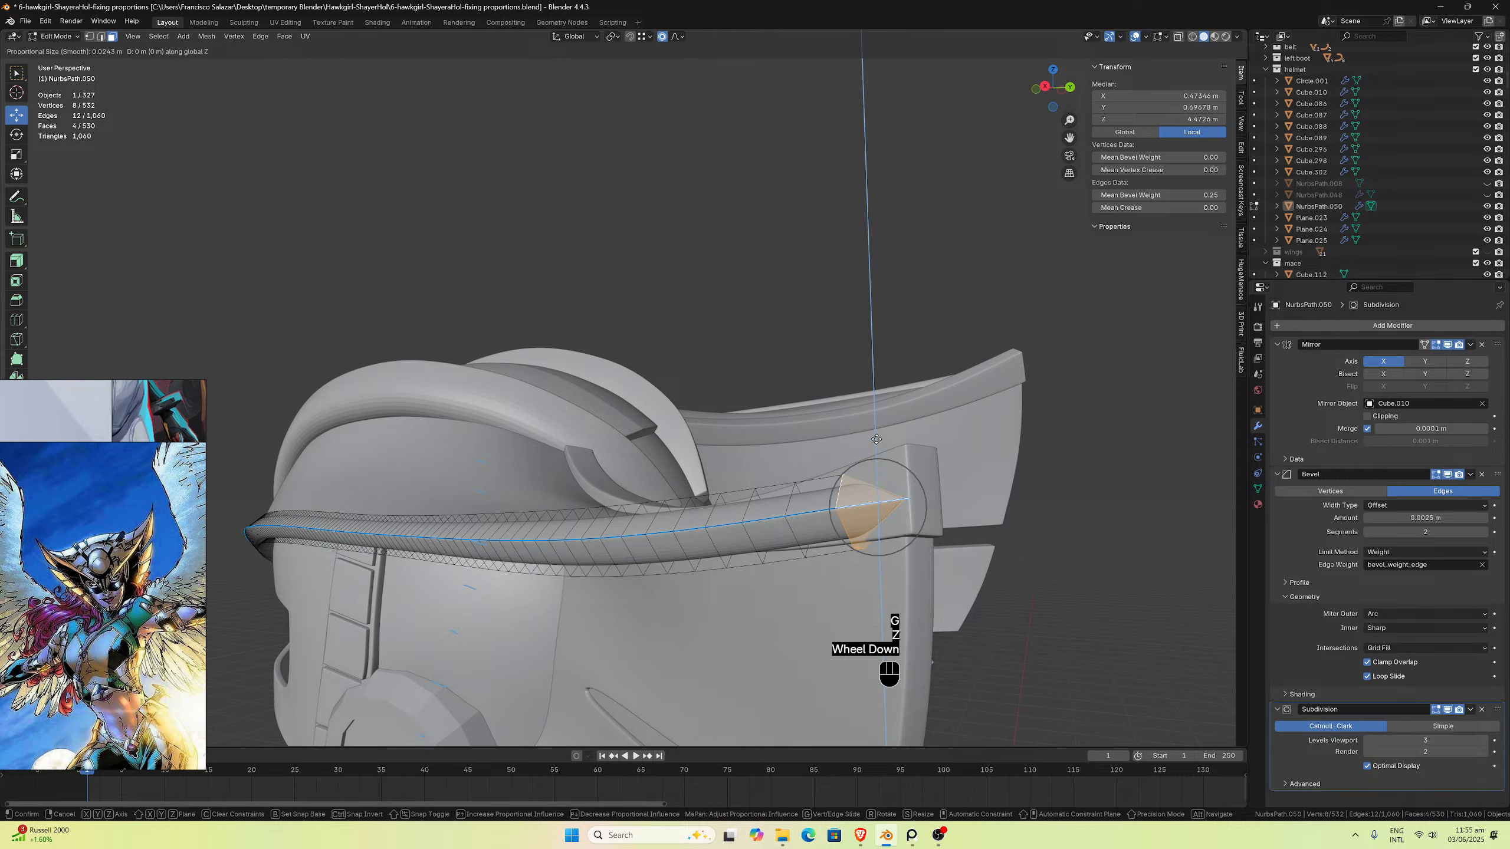
pyautogui.scroll(-10, 876, 439)
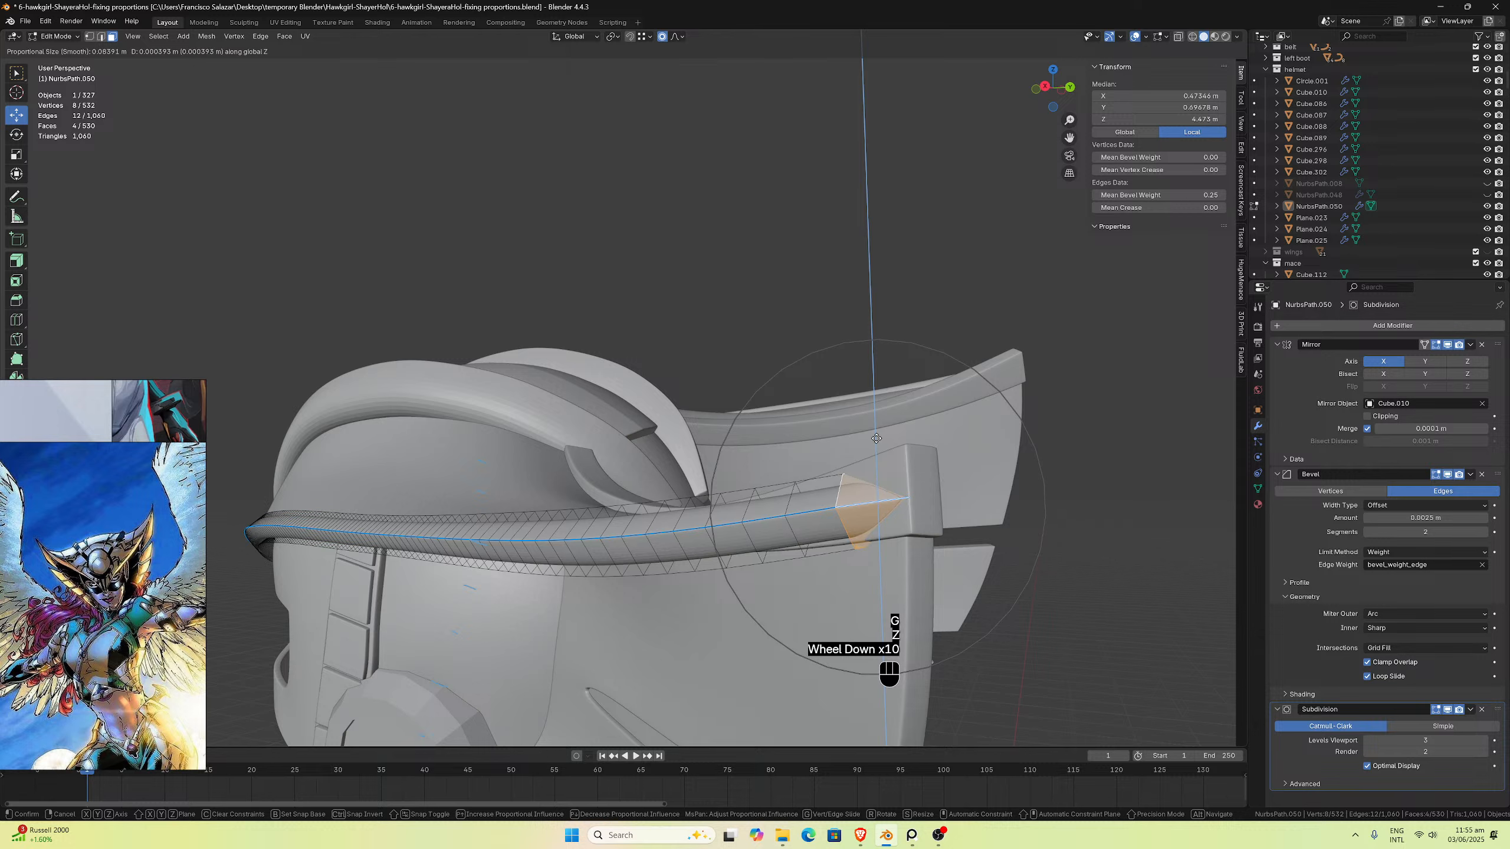
pyautogui.click(877, 437)
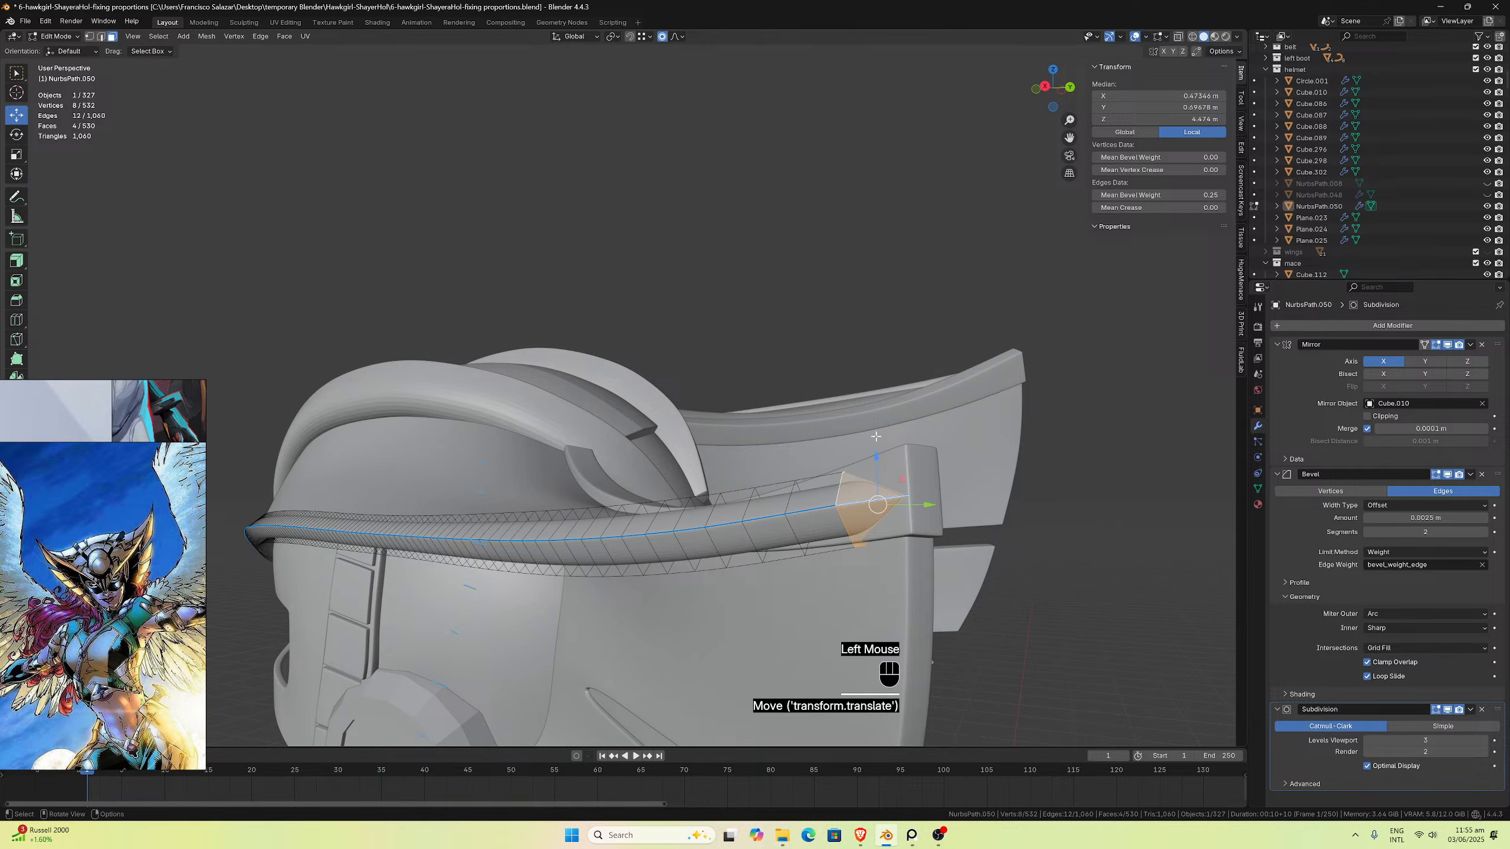
# Step: Try to rotate the rear-end face ring about X, and undo both the rotation and the raise
pyautogui.moveTo(878, 438); pyautogui.dragTo(908, 459, button='middle')
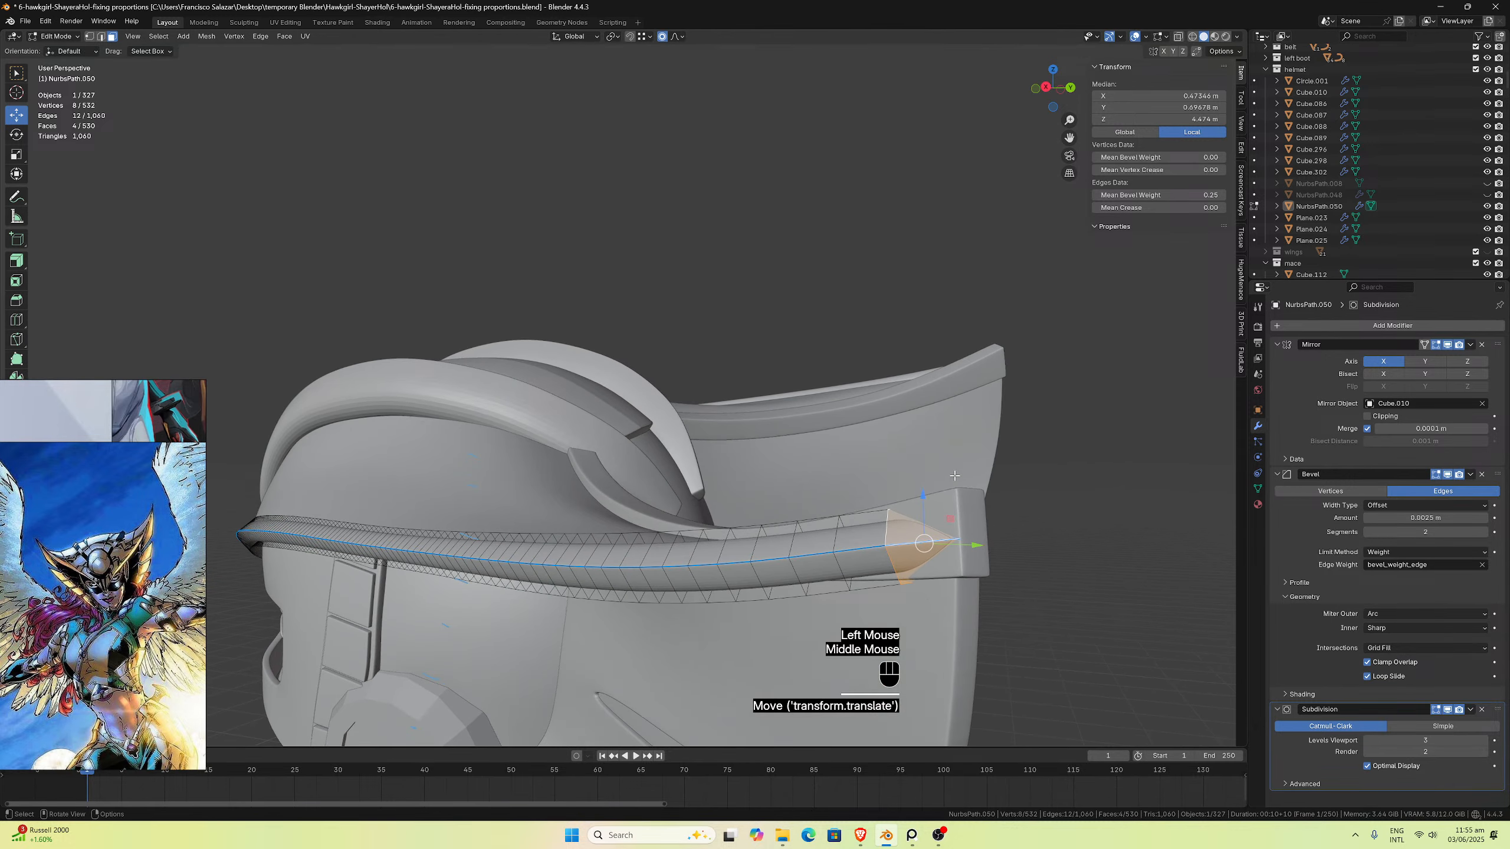
pyautogui.press('r')
pyautogui.press('x')
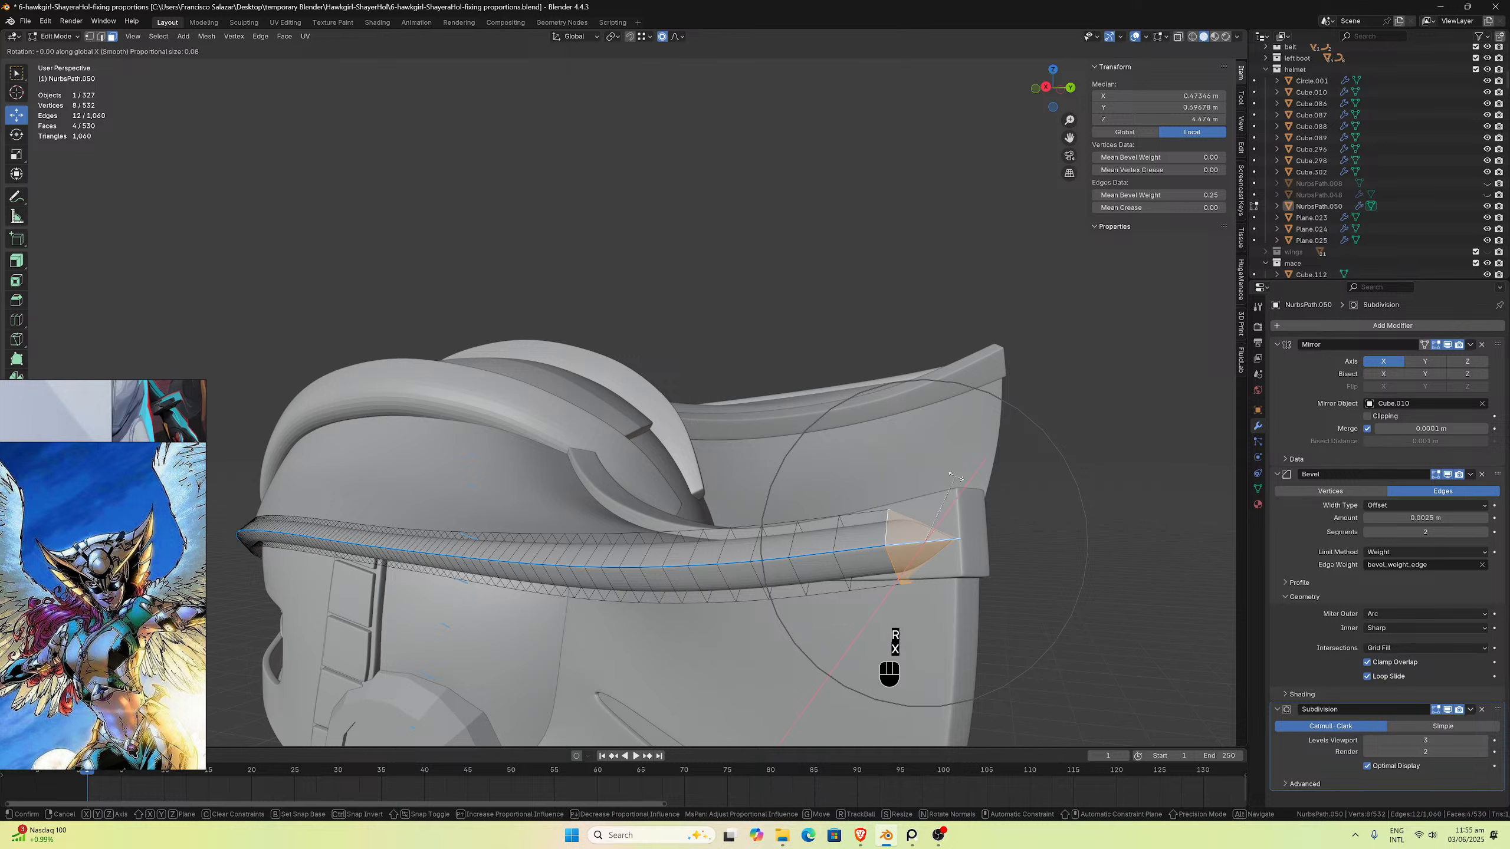
pyautogui.click(953, 474)
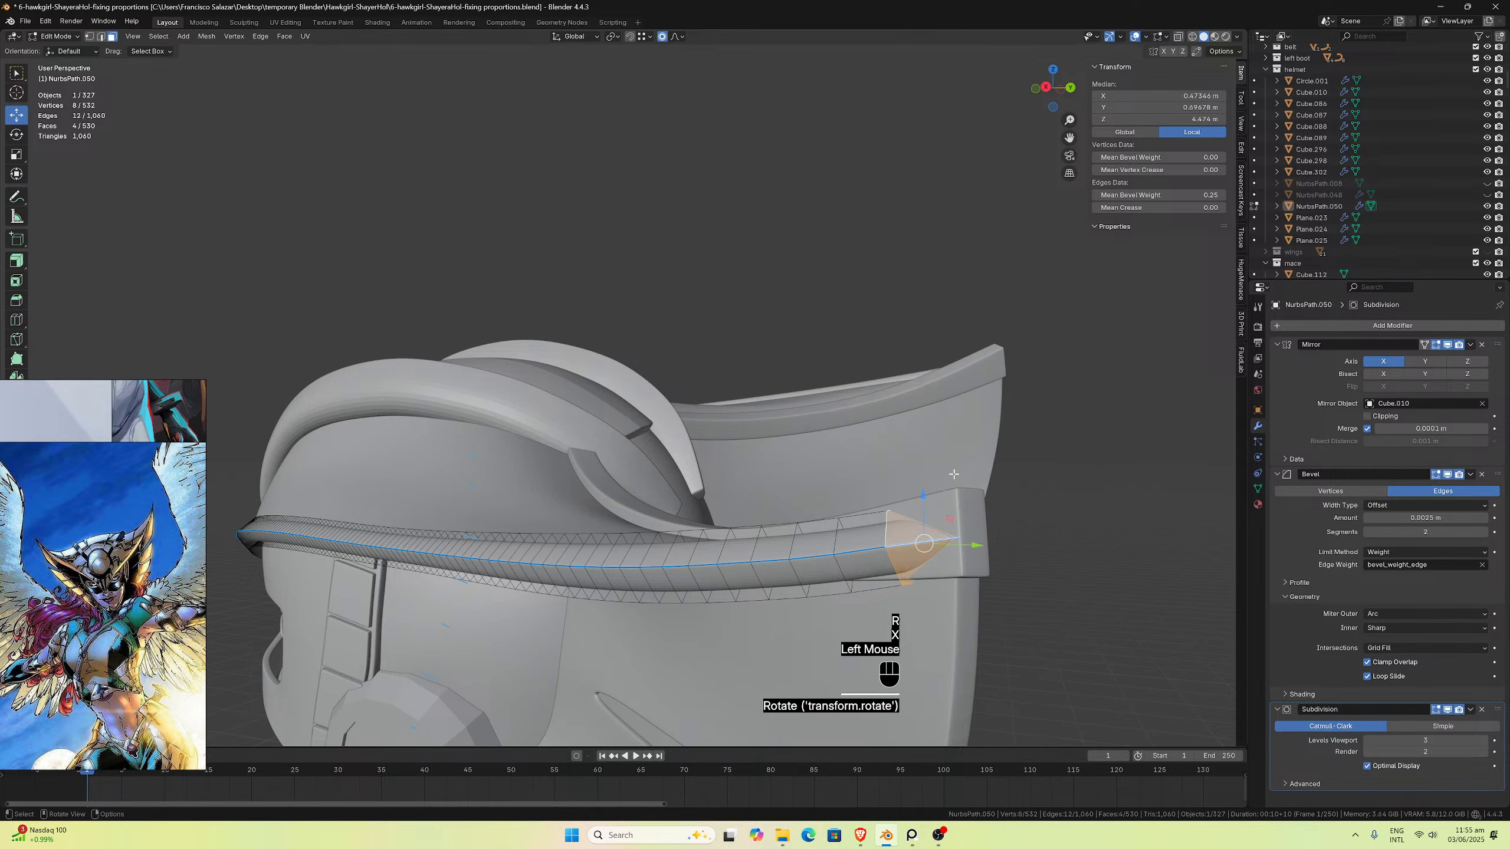
pyautogui.hotkey('ctrl', 'z')
pyautogui.hotkey('ctrl', 'z')
pyautogui.hotkey('ctrl', 'z')
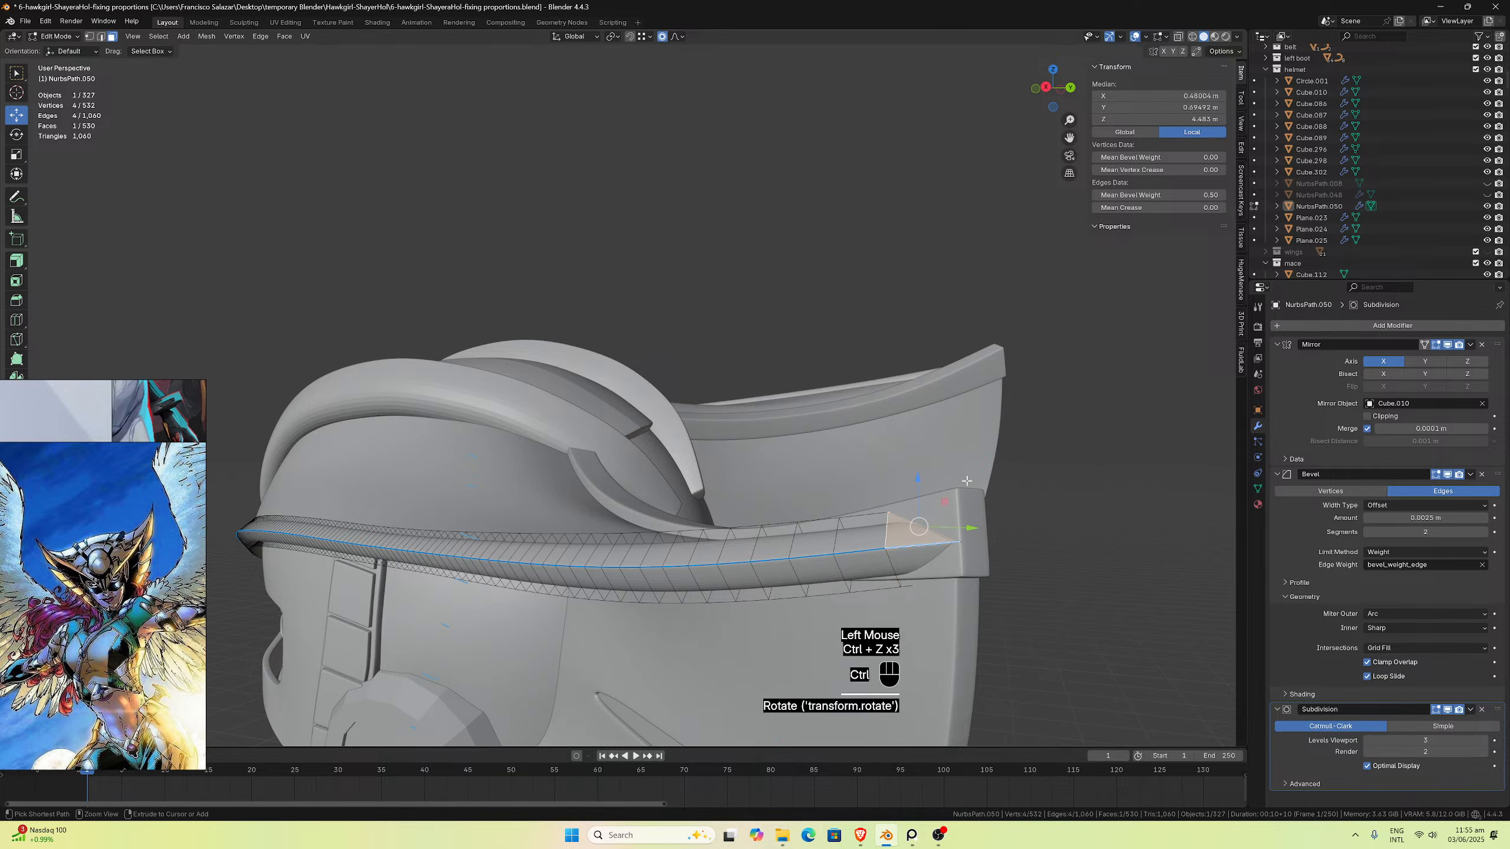
pyautogui.hotkey('ctrl', 'shift', 'z')
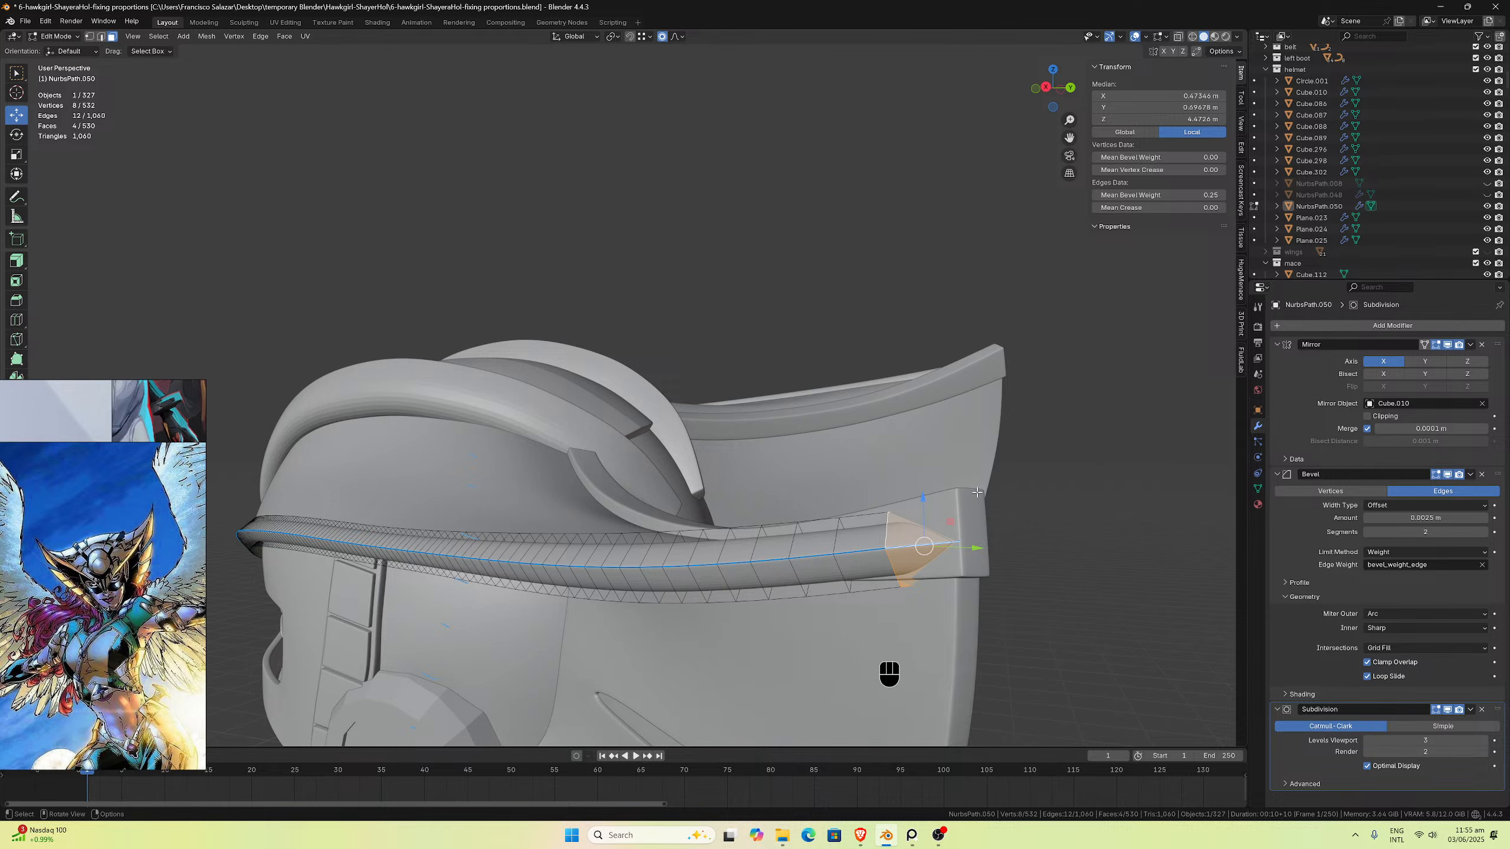
# Step: Edit the end block Cube.296 and lower the face beneath the trim's rear tip slightly along Z
pyautogui.moveTo(977, 493); pyautogui.dragTo(967, 507, button='middle')
pyautogui.press('Tab')
pyautogui.click(987, 505)
pyautogui.press('Tab')
pyautogui.click(743, 455)
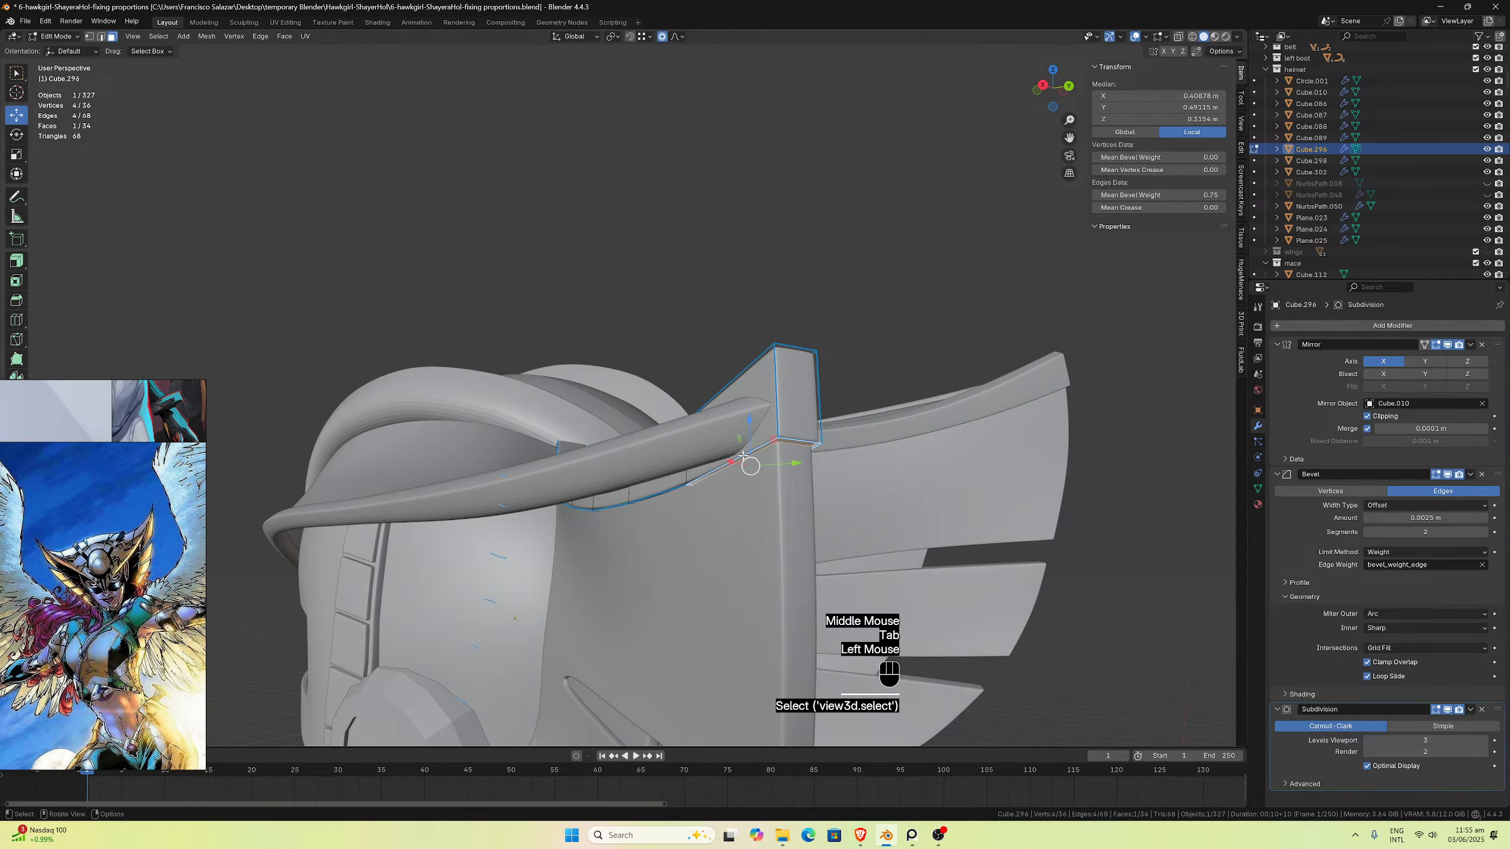
pyautogui.moveTo(743, 461)
pyautogui.mouseDown(button='middle')
pyautogui.moveTo(708, 461)
pyautogui.moveTo(743, 470)
pyautogui.mouseUp(button='middle')
pyautogui.scroll(1, 719, 464)
pyautogui.moveTo(740, 488); pyautogui.dragTo(737, 452)
pyautogui.hotkey('ctrl', 'z')
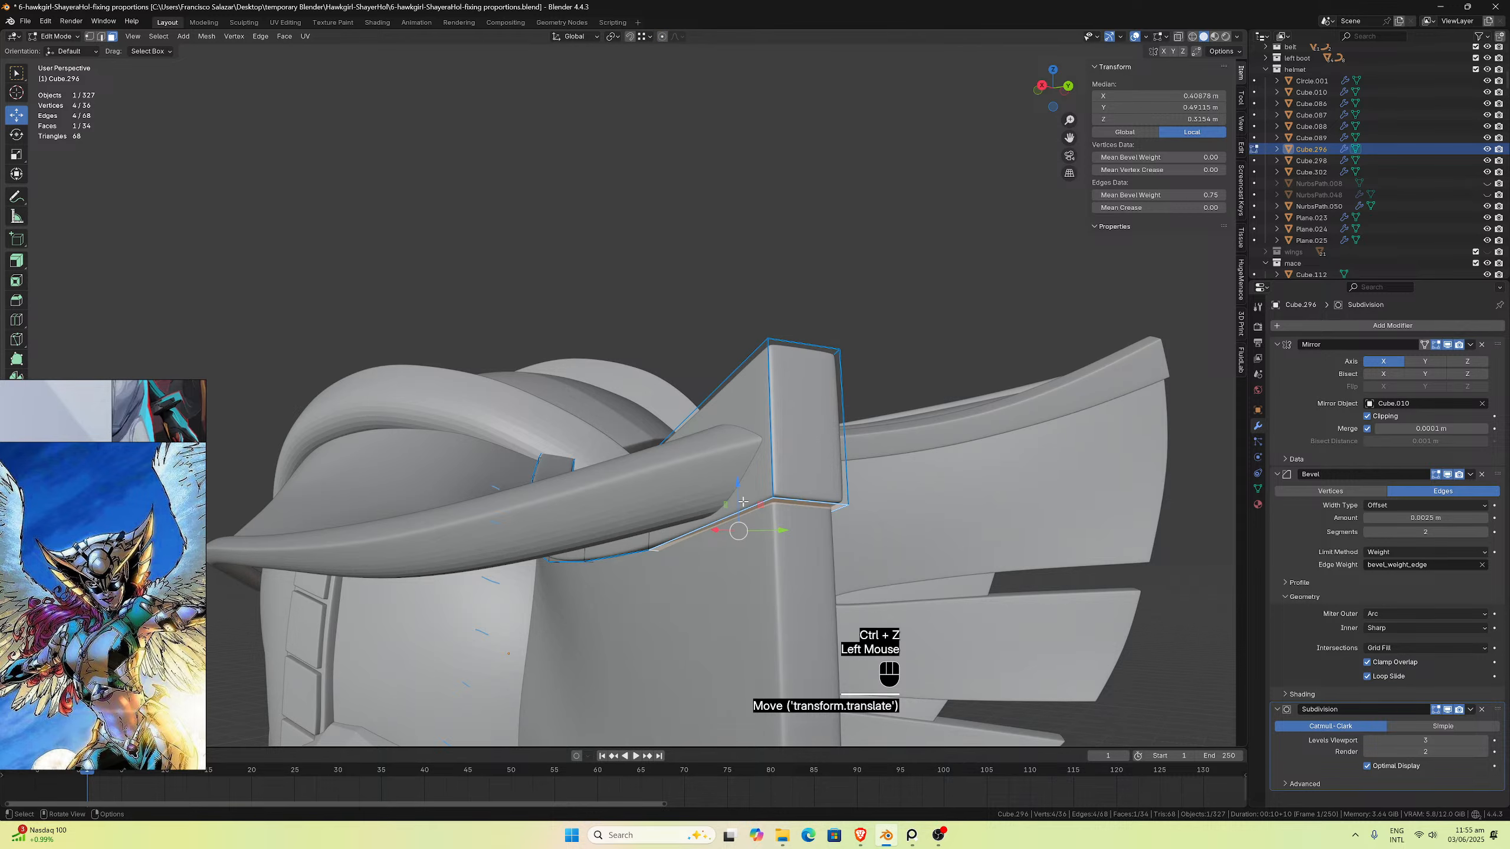
pyautogui.moveTo(739, 488); pyautogui.dragTo(738, 493)
pyautogui.moveTo(739, 493); pyautogui.dragTo(718, 488, button='middle')
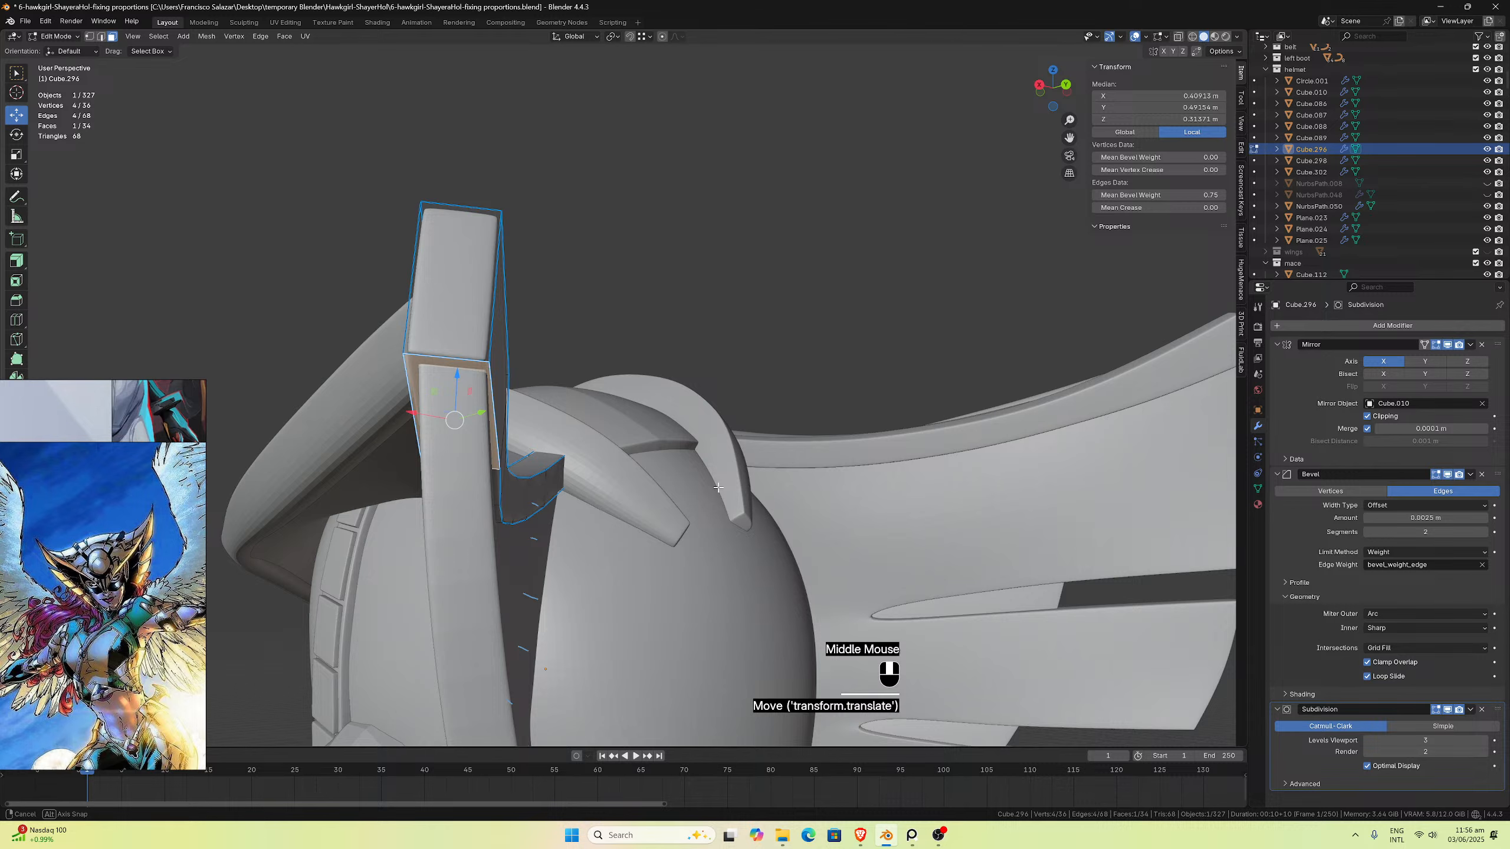
pyautogui.hotkey('ctrl', 'z')
pyautogui.hotkey('ctrl', 'shift', 'z')
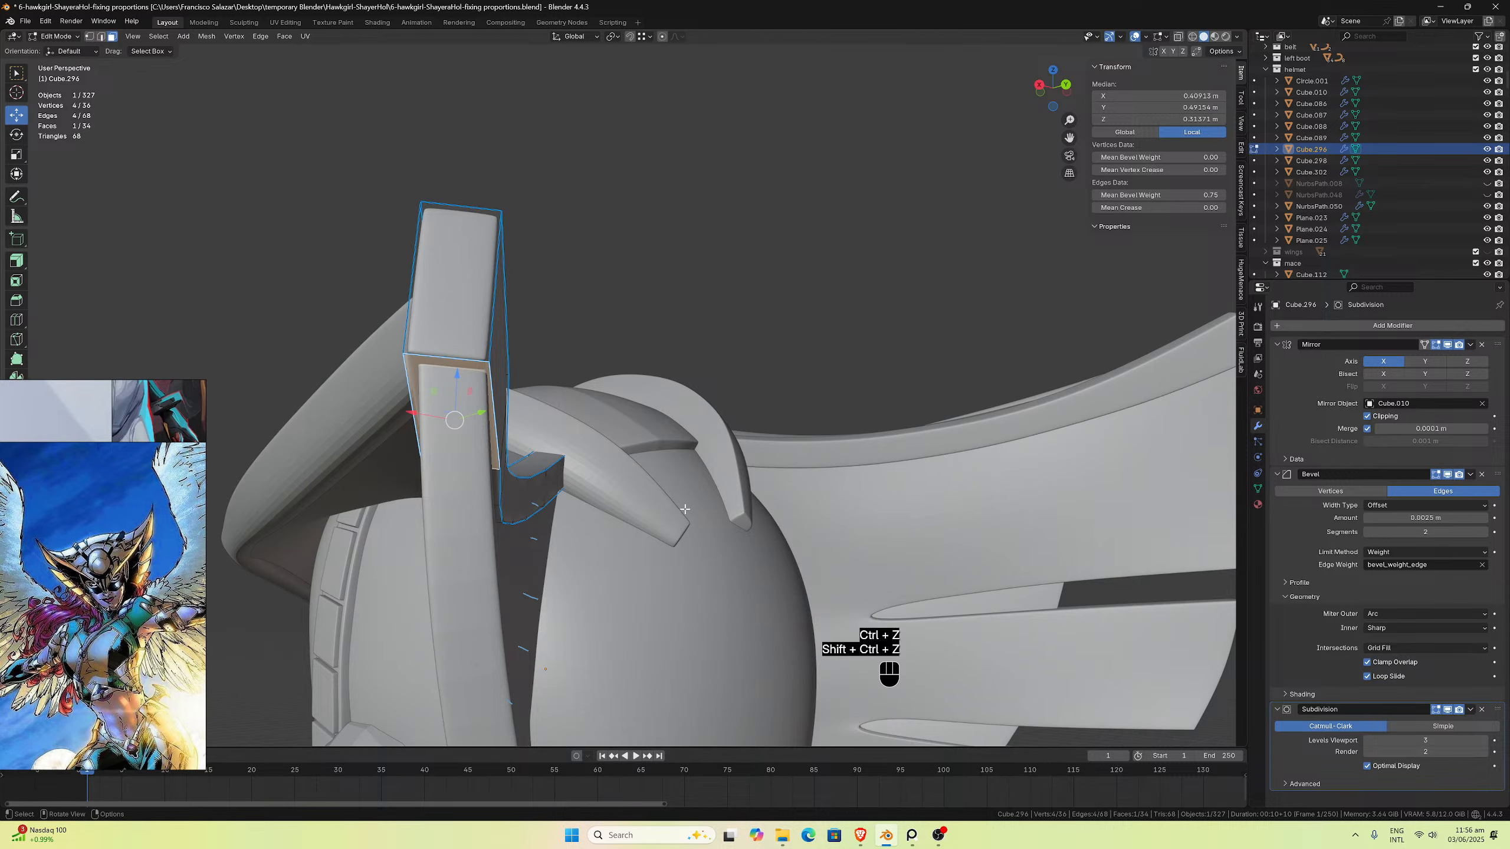
# Step: Leave mesh editing of the end block, check the helmet from the front and save the file
pyautogui.moveTo(719, 488); pyautogui.dragTo(970, 514, button='middle')
pyautogui.scroll(-3, 574, 520)
pyautogui.press('Tab')
pyautogui.click(965, 538)
pyautogui.scroll(4, 884, 498)
pyautogui.scroll(-2, 971, 514)
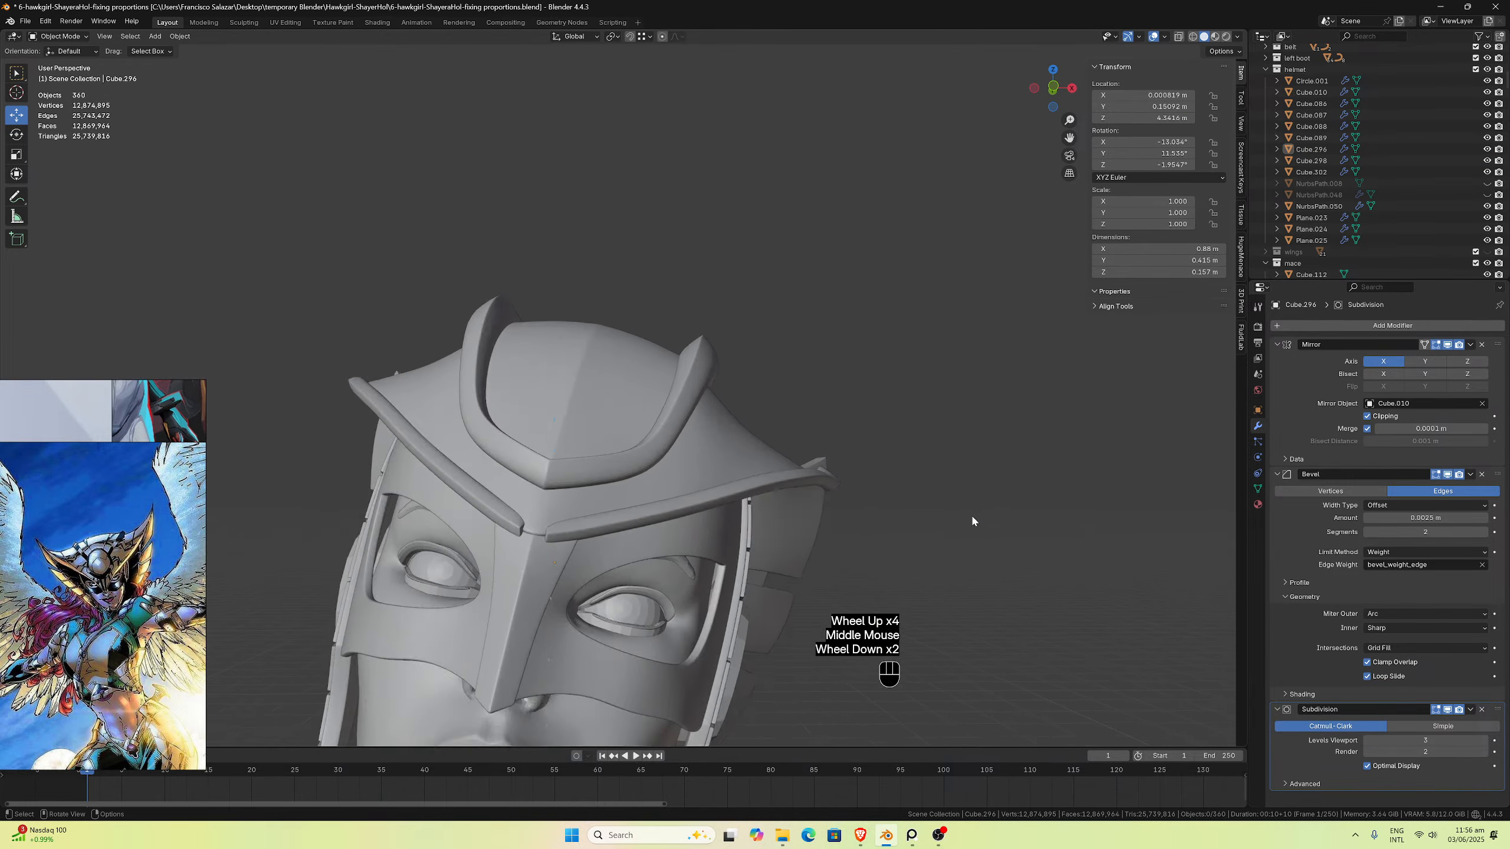
pyautogui.hotkey('ctrl', 's')
# Step: Open the brow trim NurbsPath.050 for mesh editing and isolate it in local view, with its front end in sight
pyautogui.scroll(1, 811, 562)
pyautogui.moveTo(817, 565); pyautogui.dragTo(832, 528, button='middle')
pyautogui.scroll(2, 835, 562)
pyautogui.scroll(1, 840, 533)
pyautogui.scroll(1, 976, 528)
pyautogui.scroll(-1, 976, 528)
pyautogui.moveTo(976, 528); pyautogui.dragTo(976, 510, button='middle')
pyautogui.click(977, 508)
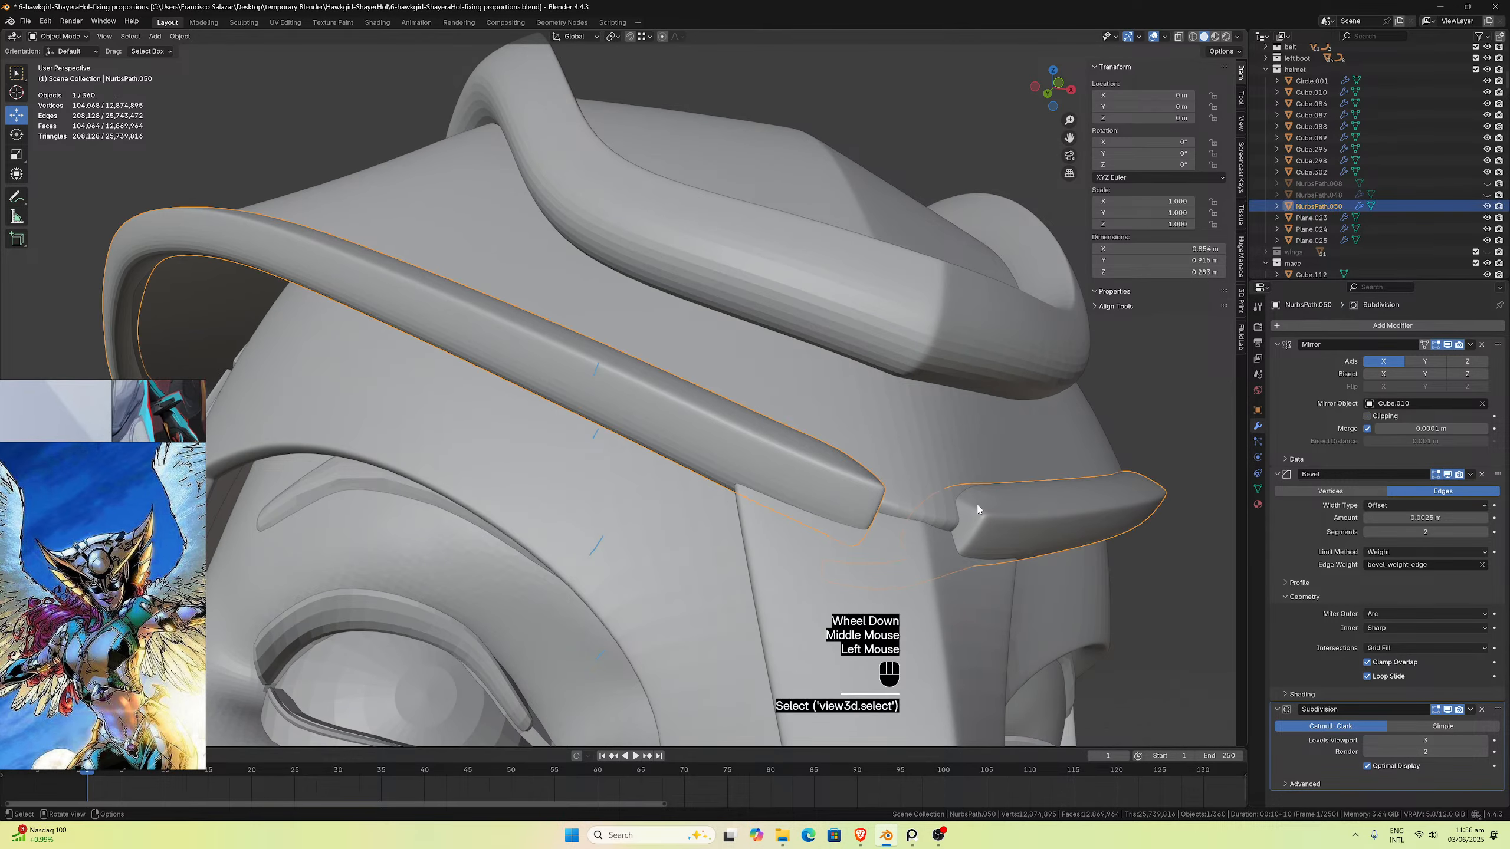
pyautogui.press('Tab')
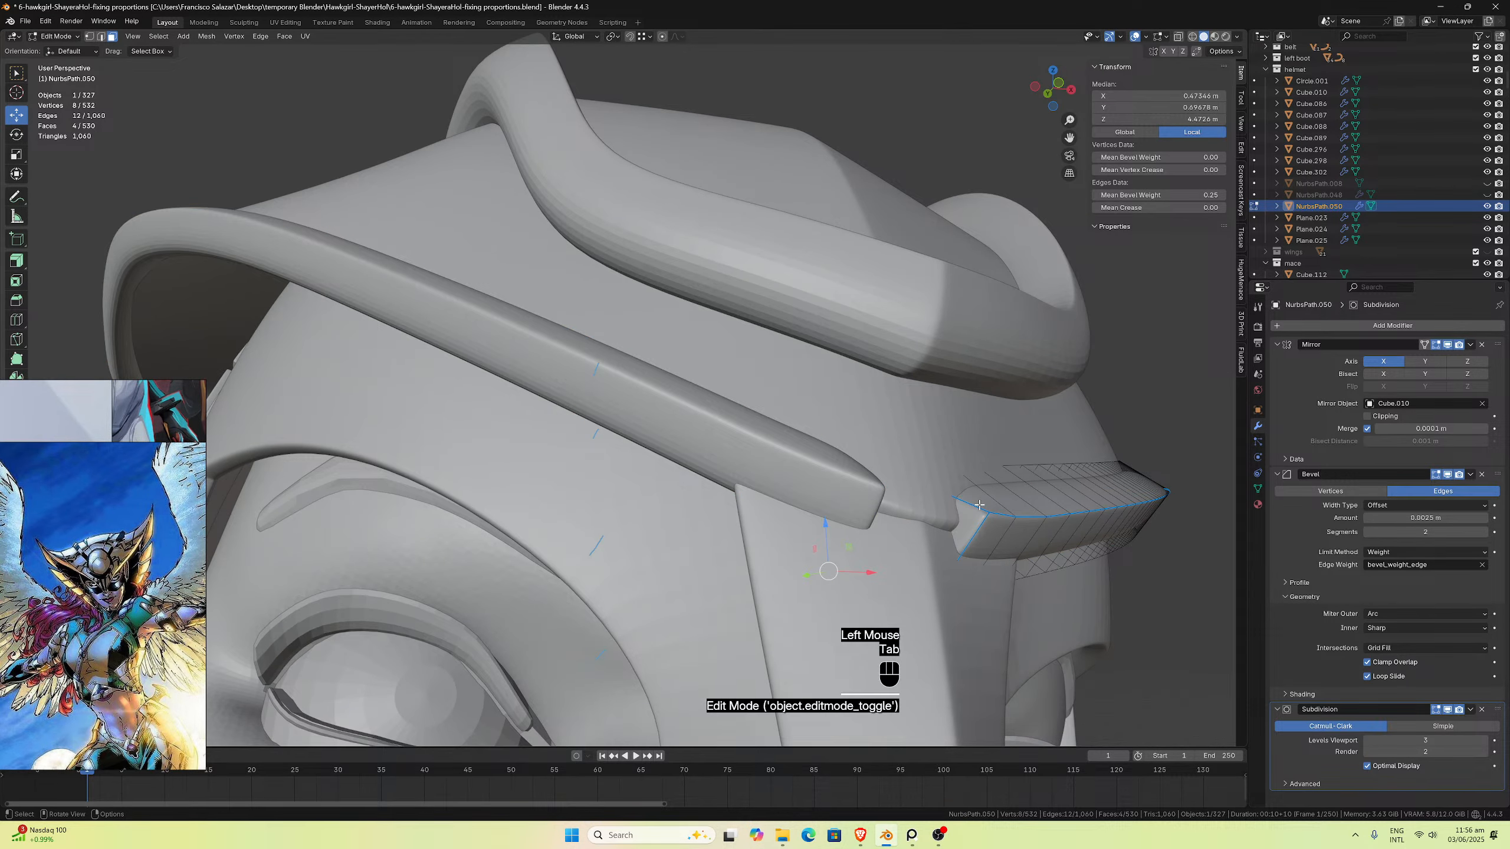
pyautogui.press('KP_Divide')
pyautogui.moveTo(982, 503); pyautogui.dragTo(852, 513, button='middle')
pyautogui.scroll(4, 861, 512)
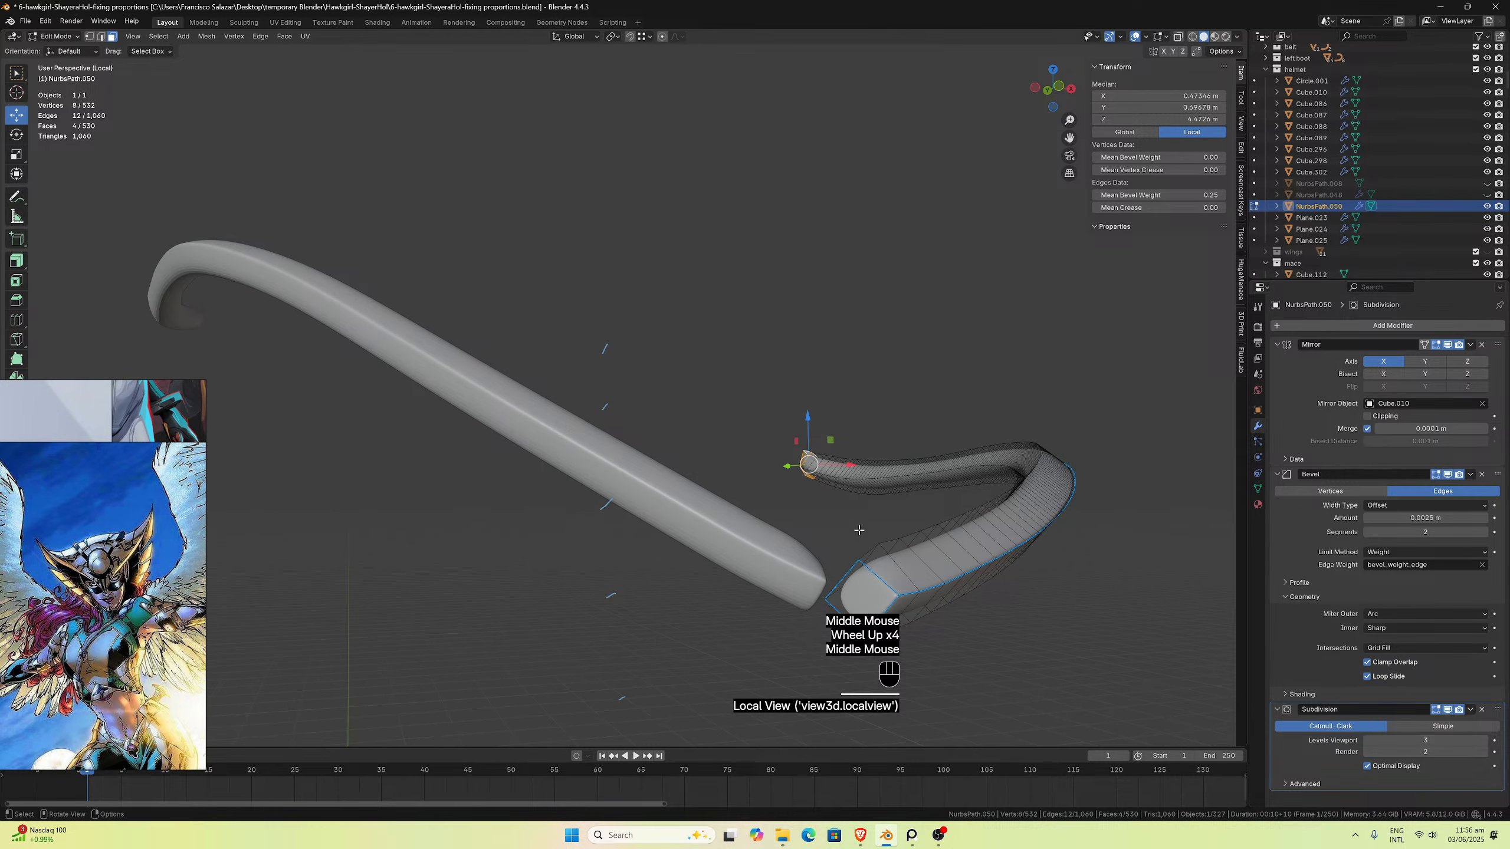
# Step: Set the mean bevel weight of two adjoining edges on the brow trim's front end face to 0
pyautogui.click(837, 580)
pyautogui.click(100, 37)
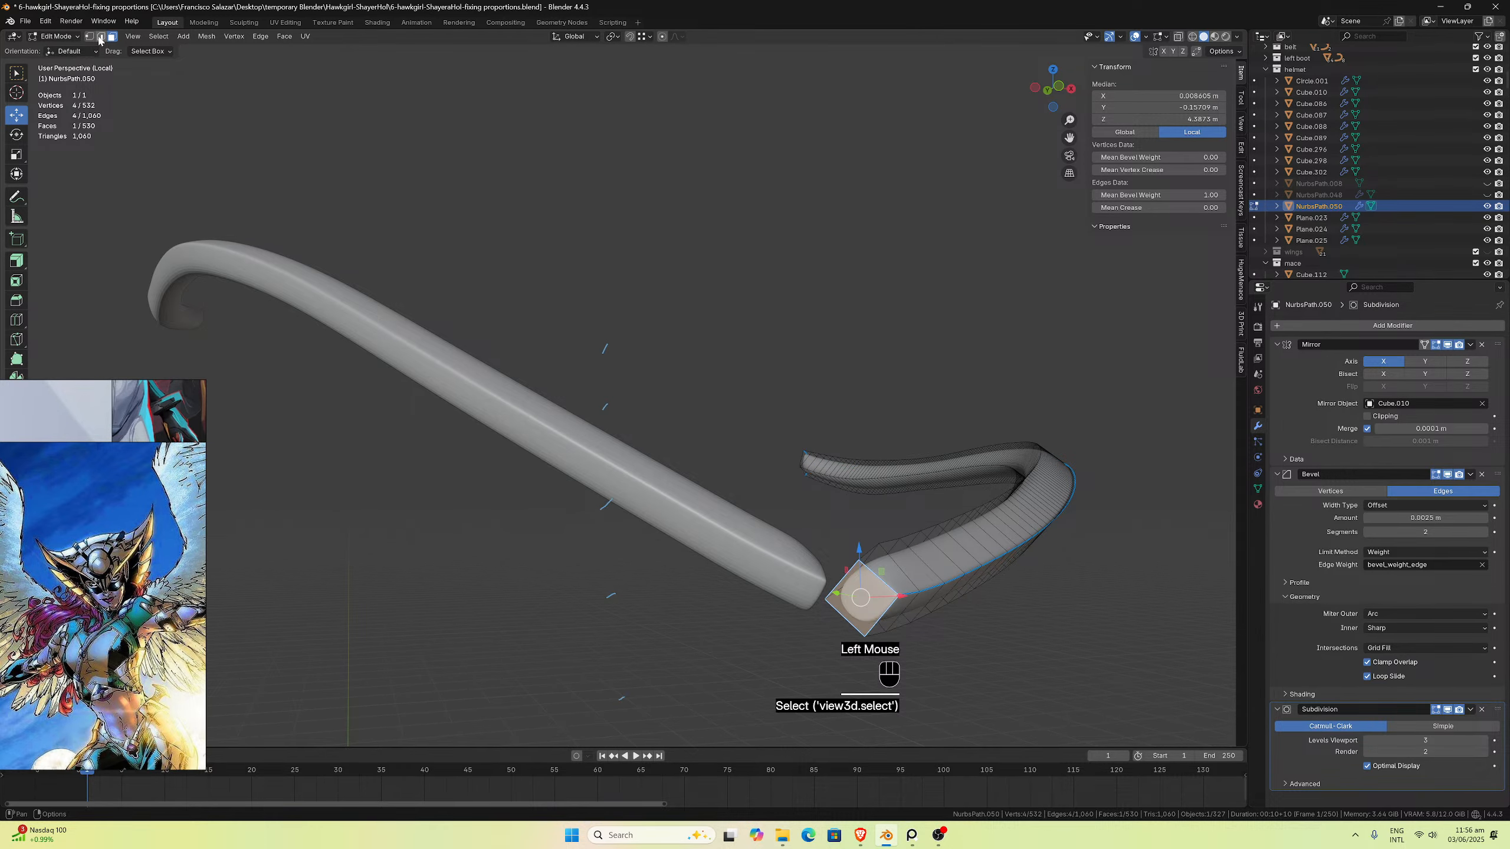
pyautogui.click(840, 565)
pyautogui.press('super')
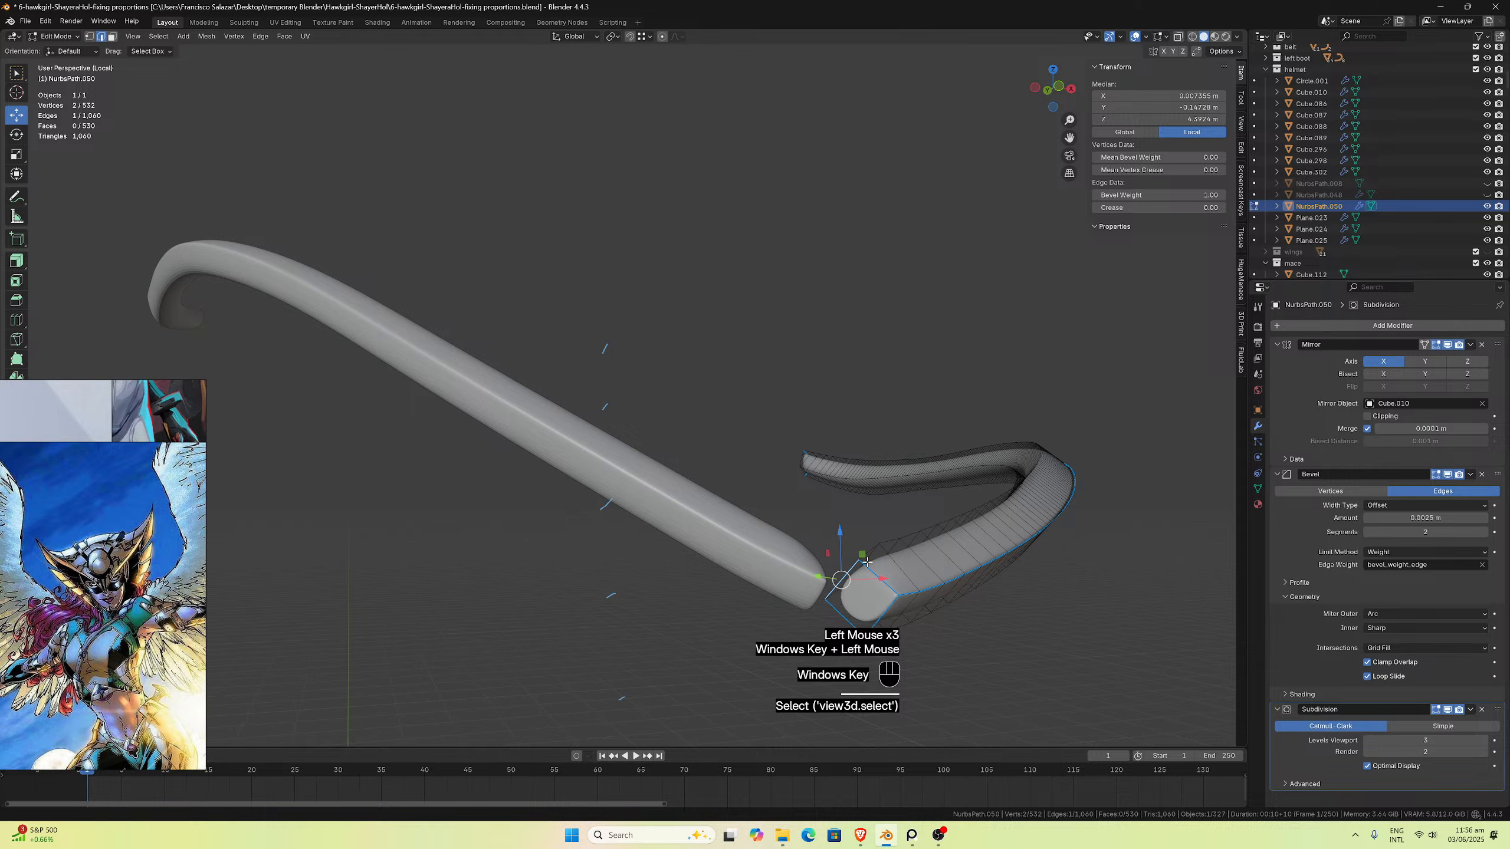
pyautogui.press('super')
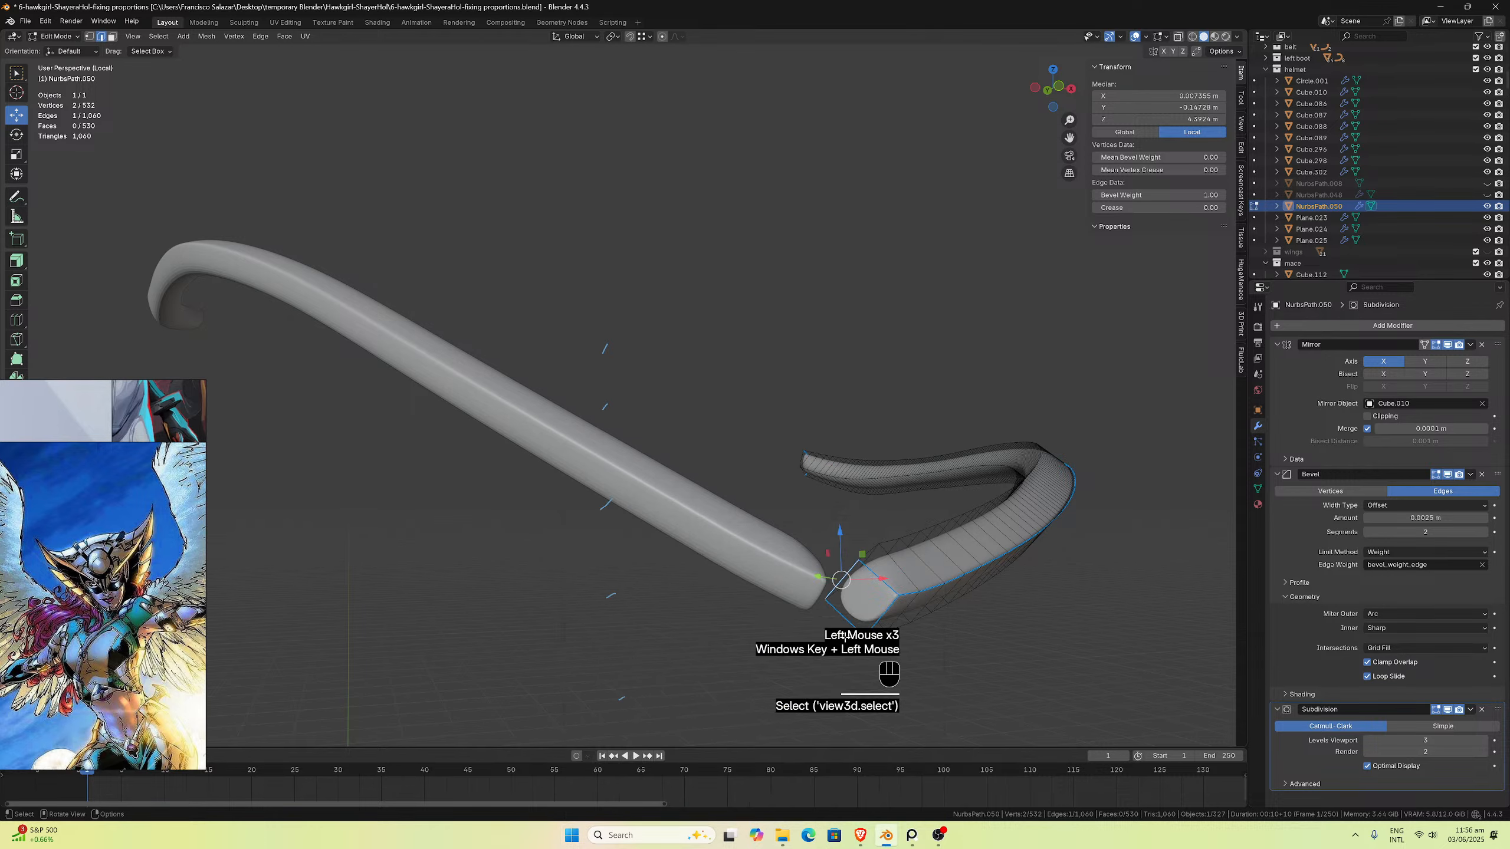
pyautogui.keyDown('shift'); pyautogui.click(838, 615); pyautogui.keyUp('shift')
pyautogui.click(1159, 195)
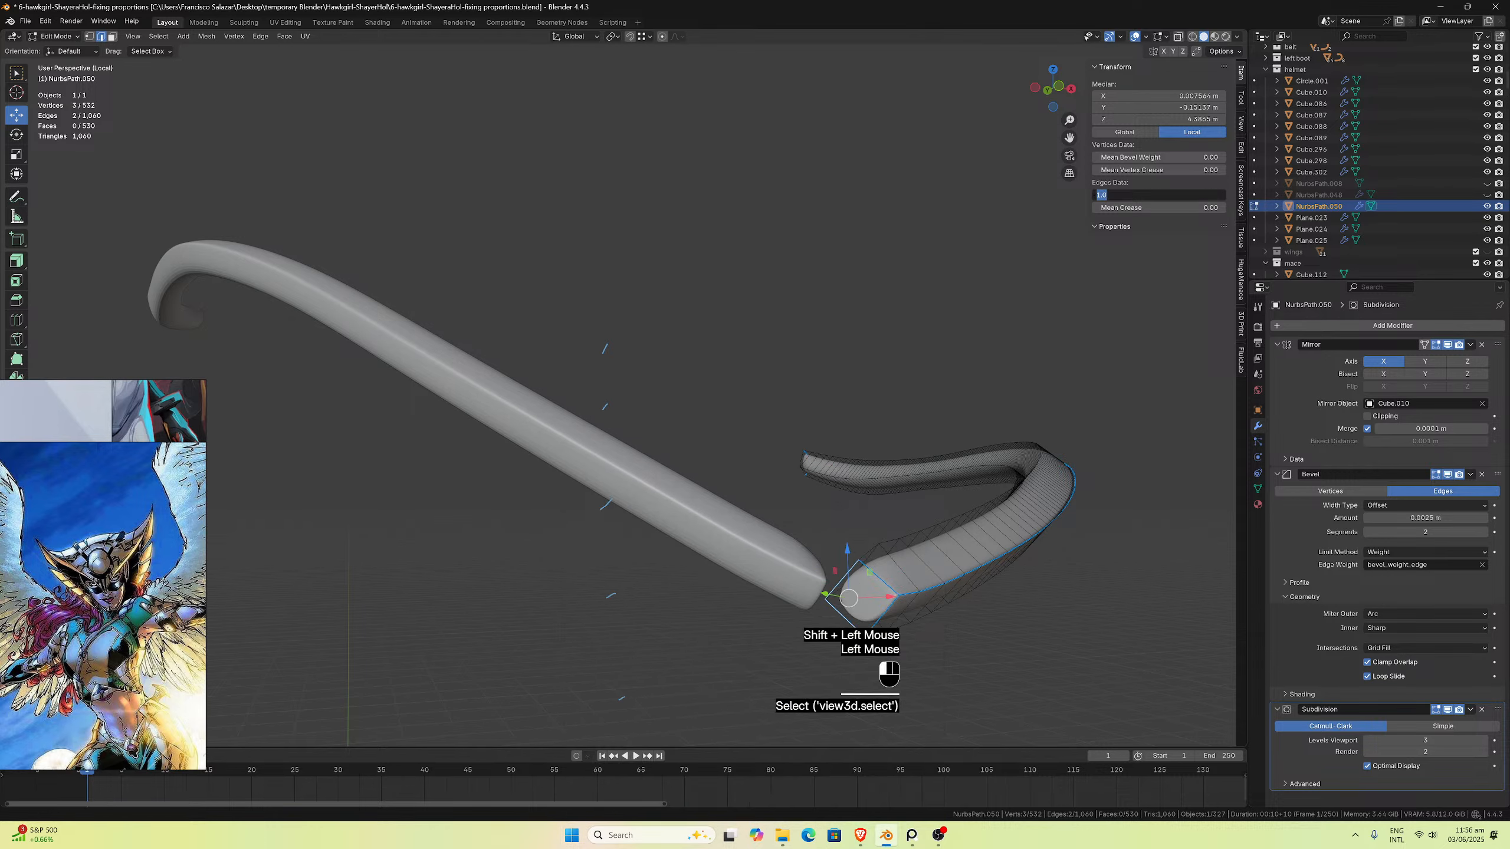
pyautogui.write('0')
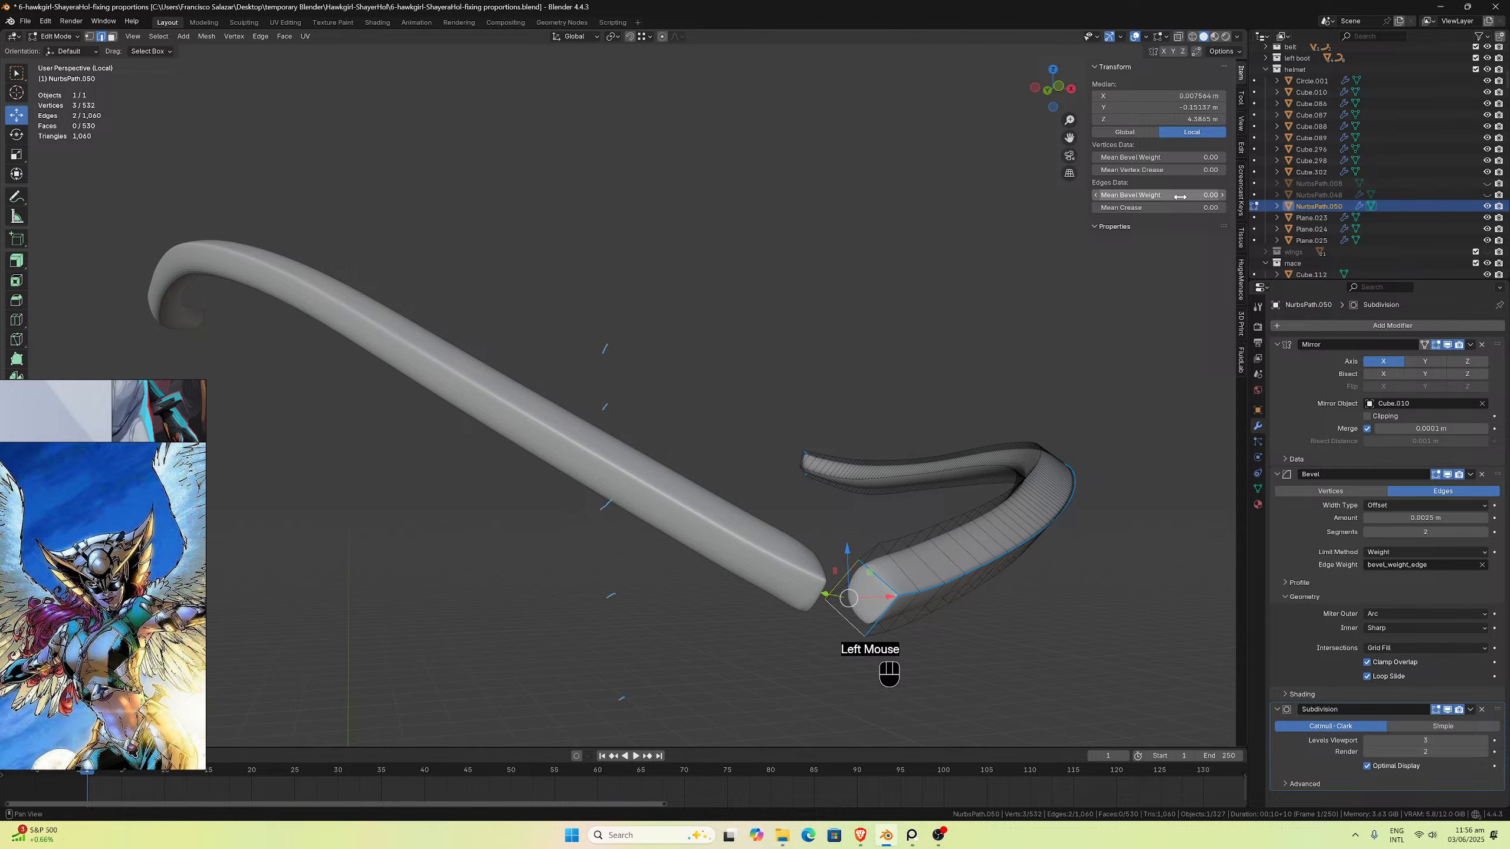
pyautogui.press('Return')
pyautogui.moveTo(927, 505); pyautogui.dragTo(905, 509, button='middle')
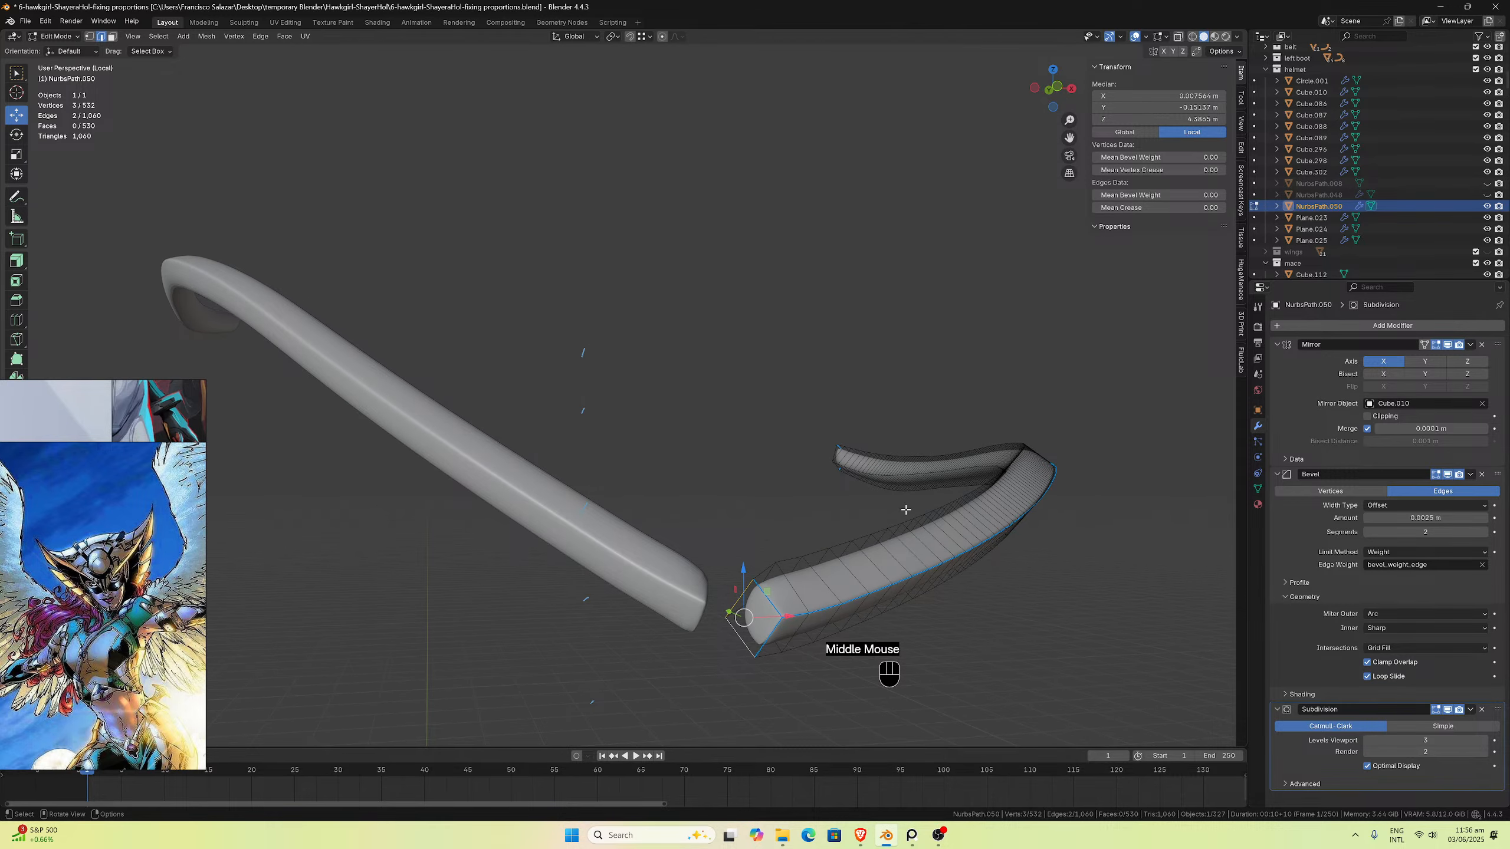
# Step: Leave mesh editing and local view, and inspect the brow trim's front ends up close on the full helmet
pyautogui.press('Tab')
pyautogui.press('/')
pyautogui.moveTo(847, 566); pyautogui.dragTo(842, 510, button='middle')
pyautogui.scroll(-2, 812, 596)
pyautogui.scroll(-1, 842, 510)
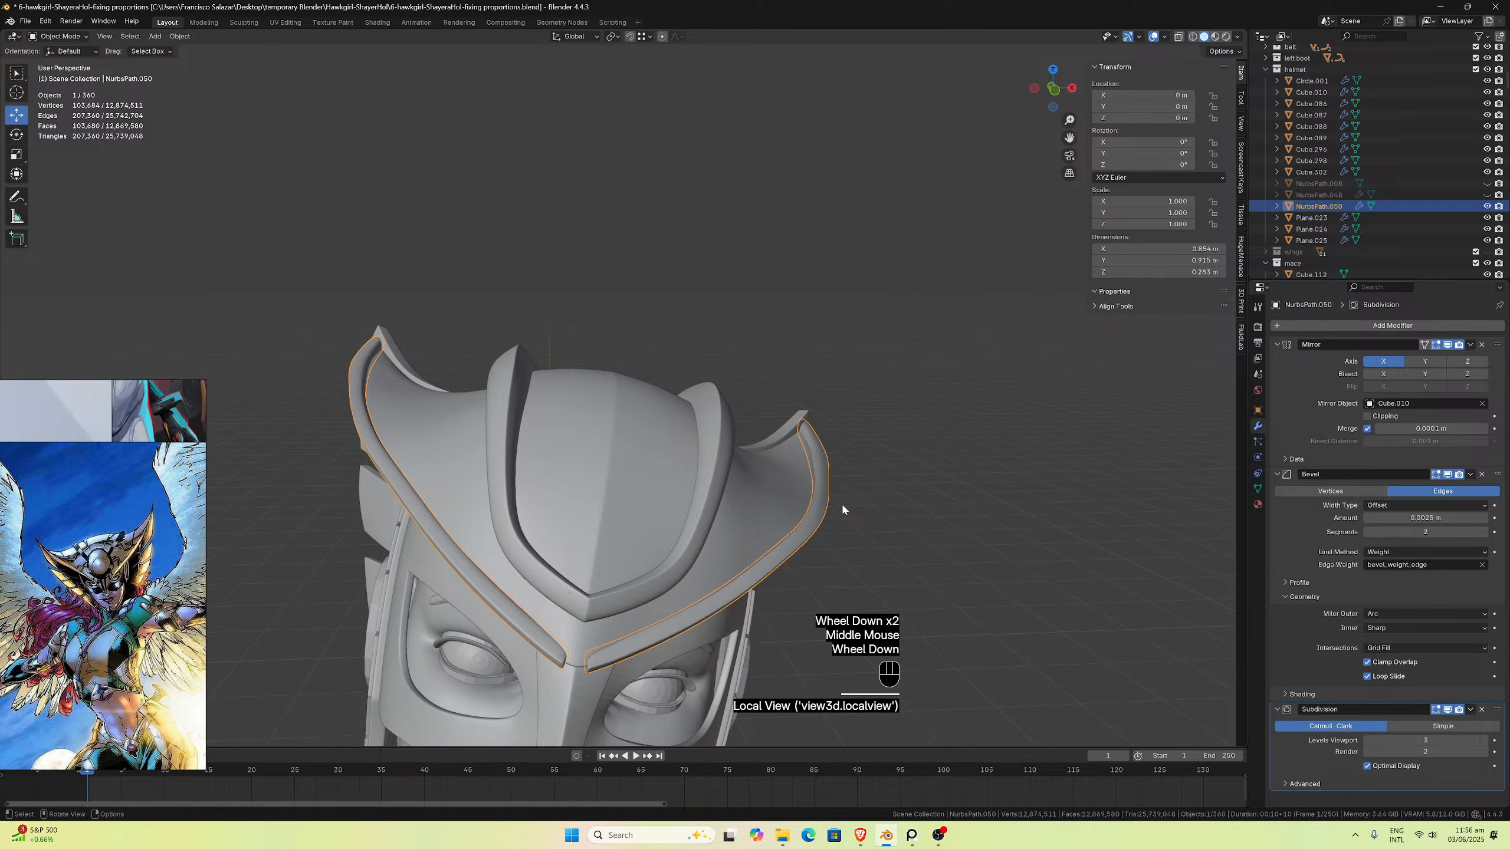
pyautogui.click(1069, 155)
pyautogui.scroll(2, 774, 207)
pyautogui.moveTo(774, 207); pyautogui.dragTo(620, 446, button='middle')
pyautogui.scroll(1, 621, 434)
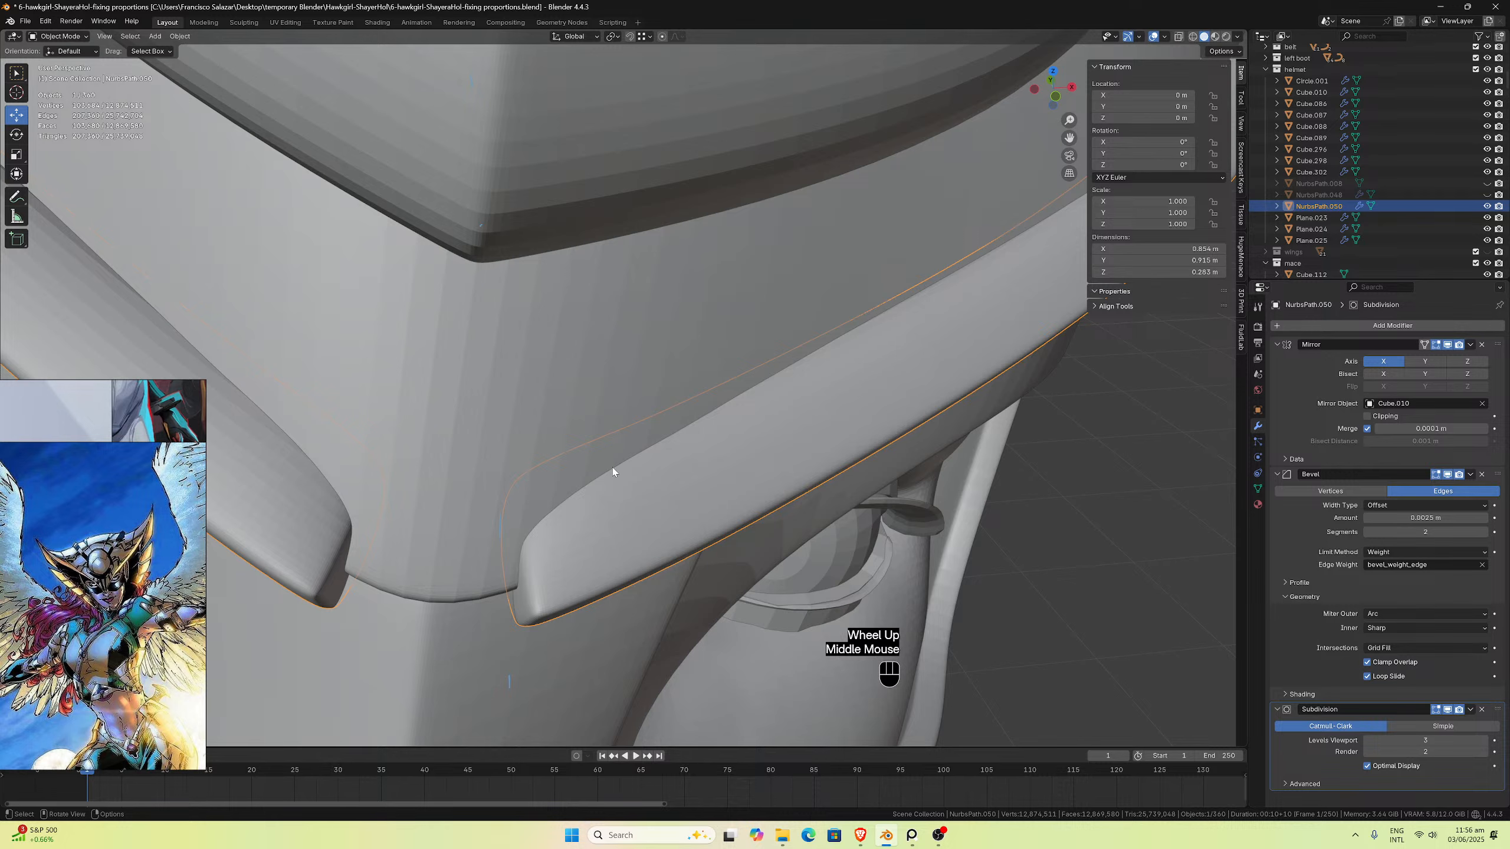
pyautogui.press('/')
pyautogui.press('/')
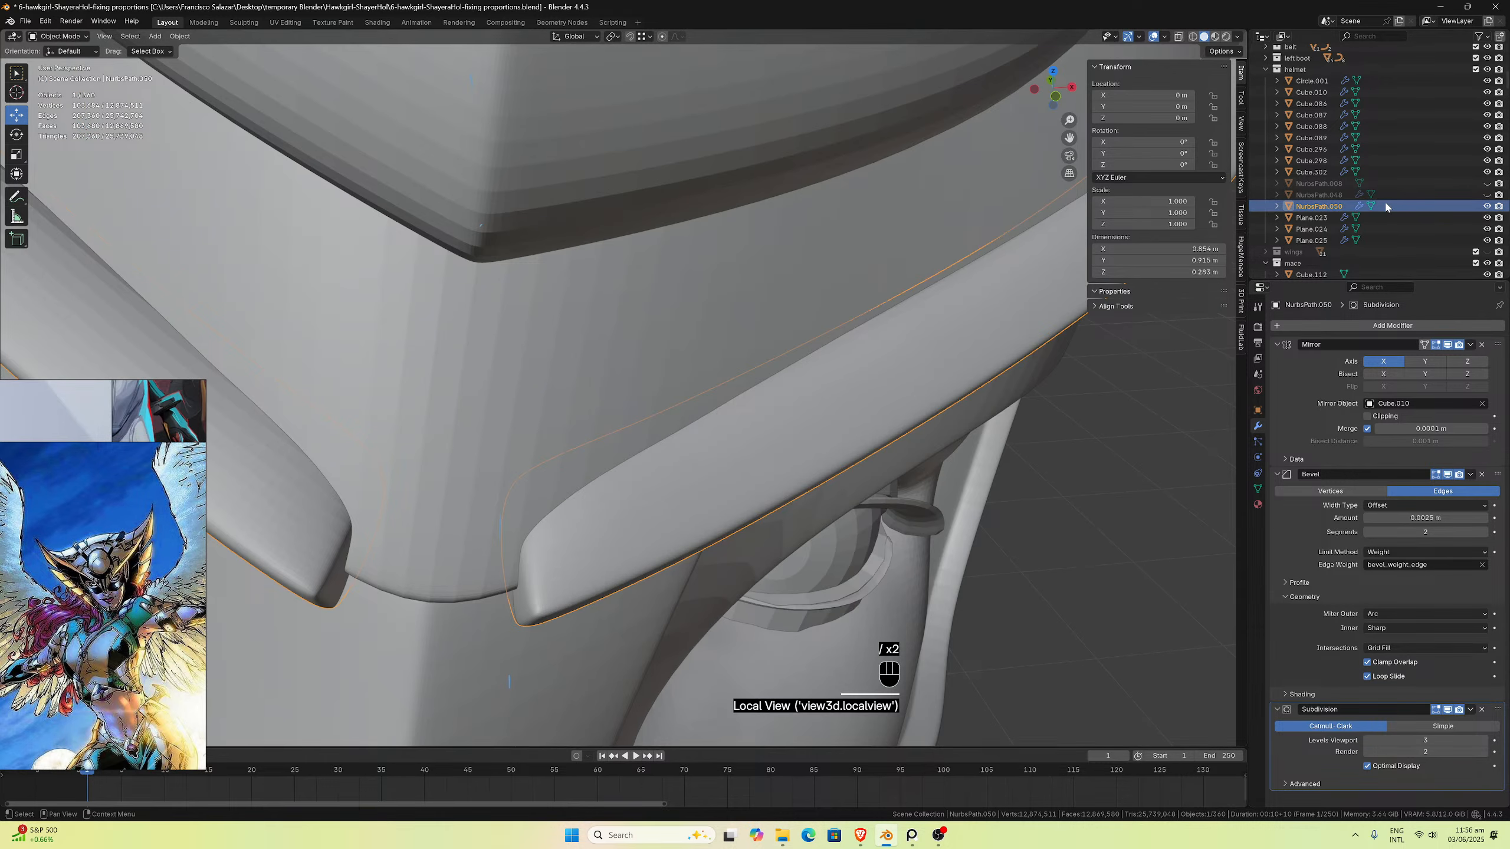
# Step: Briefly show the hidden piece NurbsPath.048 to compare it with the current brow trim, and check the helmet from the side
pyautogui.click(1487, 195)
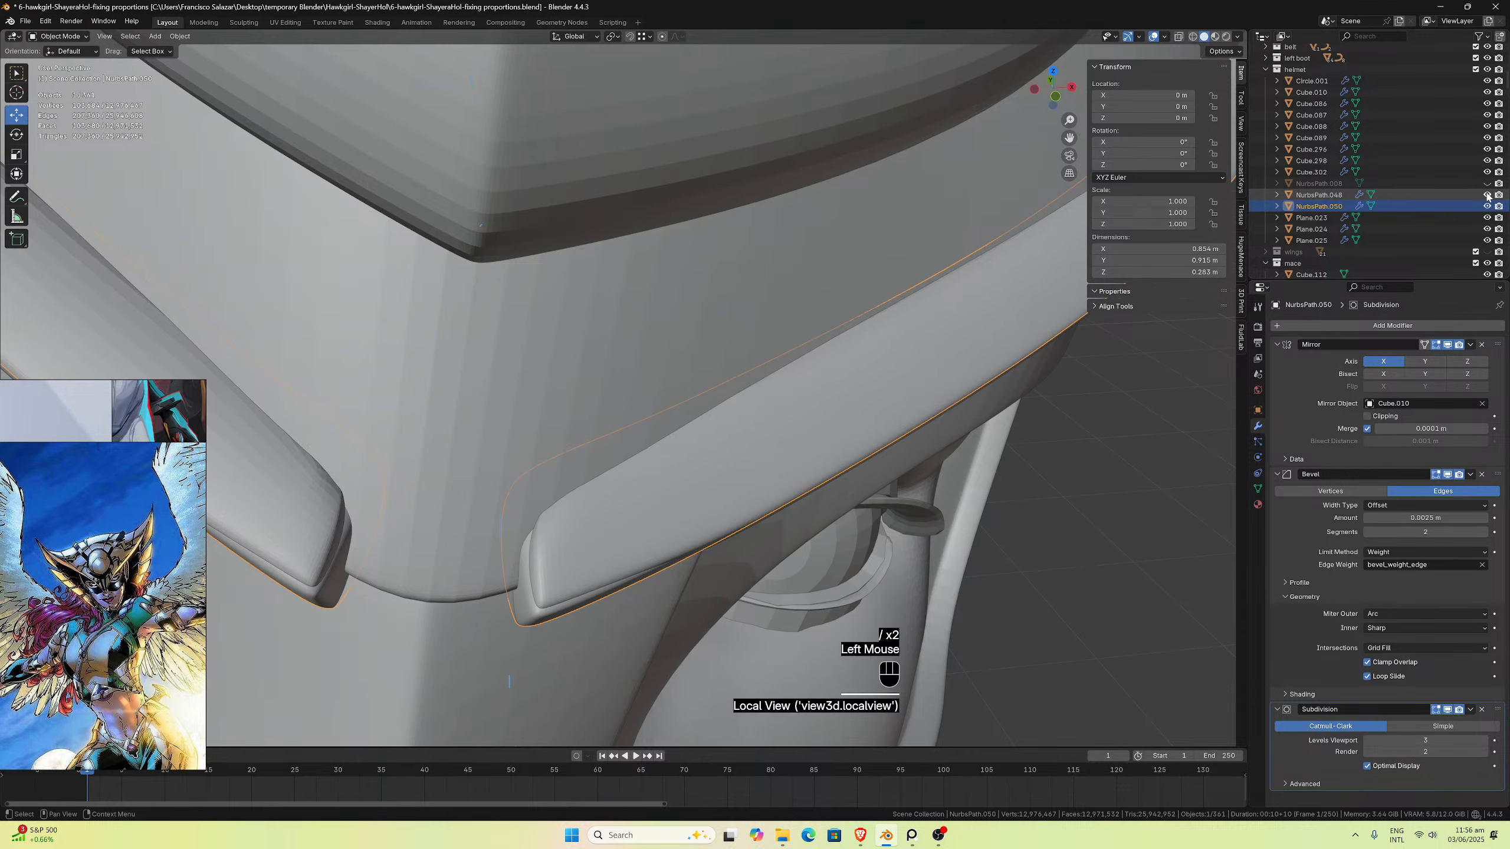
pyautogui.click(1487, 195)
pyautogui.scroll(-3, 995, 313)
pyautogui.moveTo(996, 312); pyautogui.dragTo(939, 320, button='middle')
pyautogui.click(901, 325)
pyautogui.scroll(2, 901, 347)
pyautogui.scroll(1, 892, 348)
pyautogui.scroll(1, 939, 320)
pyautogui.scroll(-1, 939, 317)
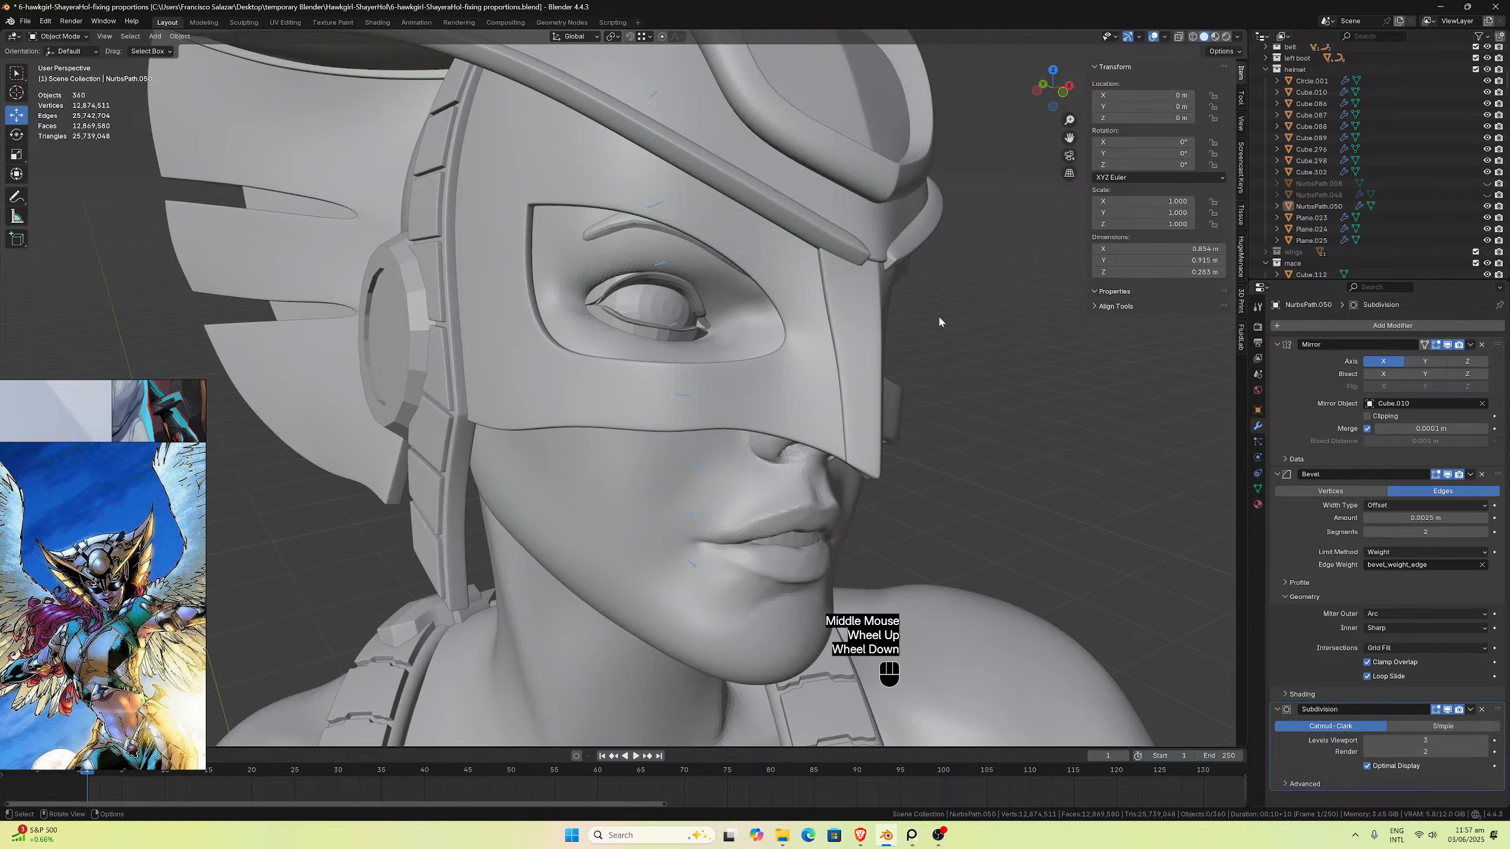
# Step: Open the brow trim NurbsPath.050 for mesh editing in vertex selection mode, with its front end in close view
pyautogui.click(1069, 120)
pyautogui.scroll(2, 950, 203)
pyautogui.moveTo(921, 218); pyautogui.dragTo(920, 203, button='middle')
pyautogui.click(952, 152)
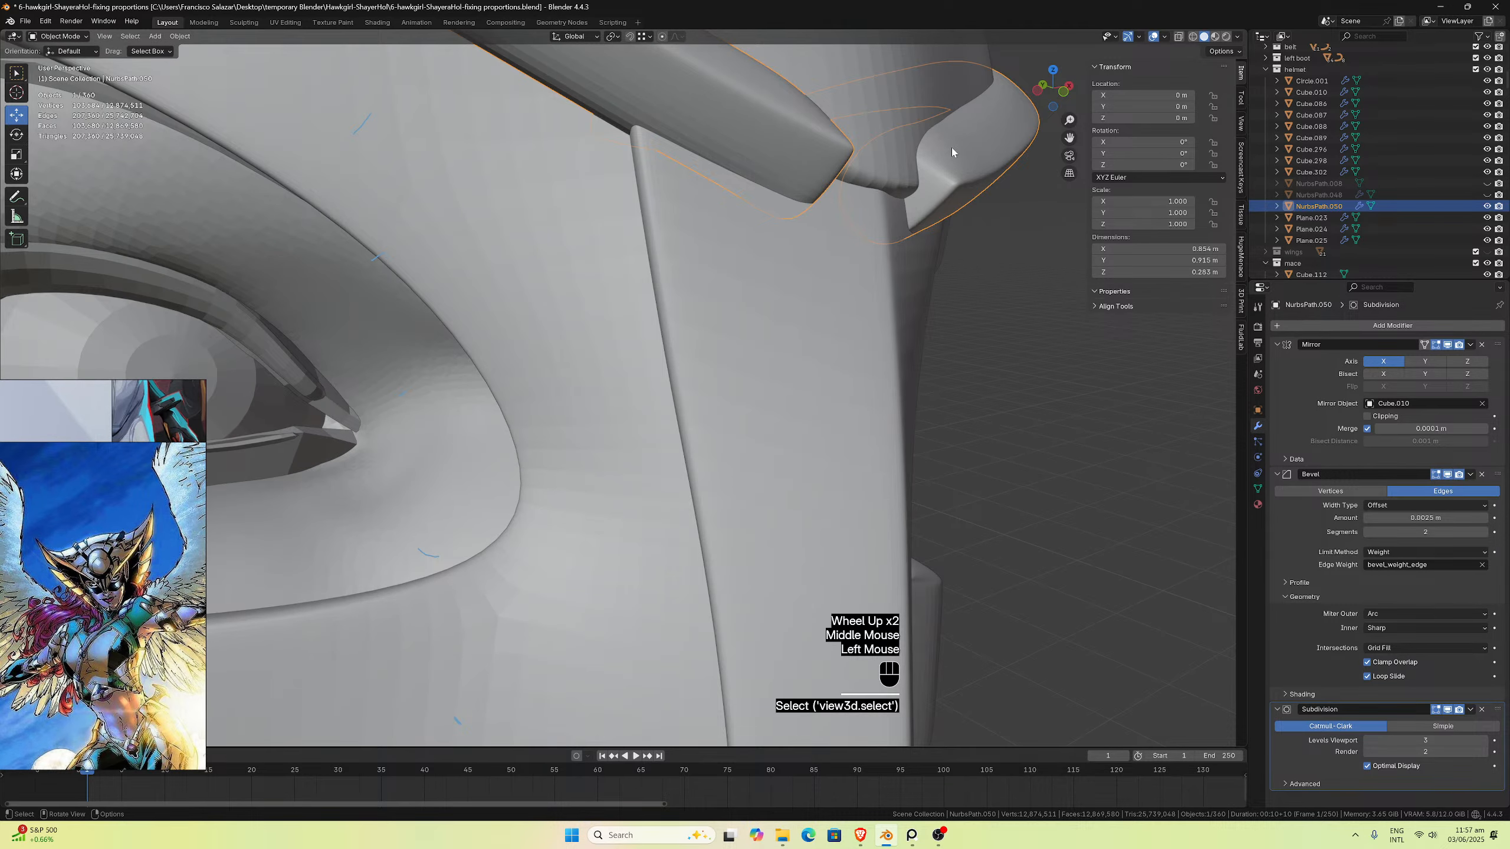
pyautogui.press('Tab')
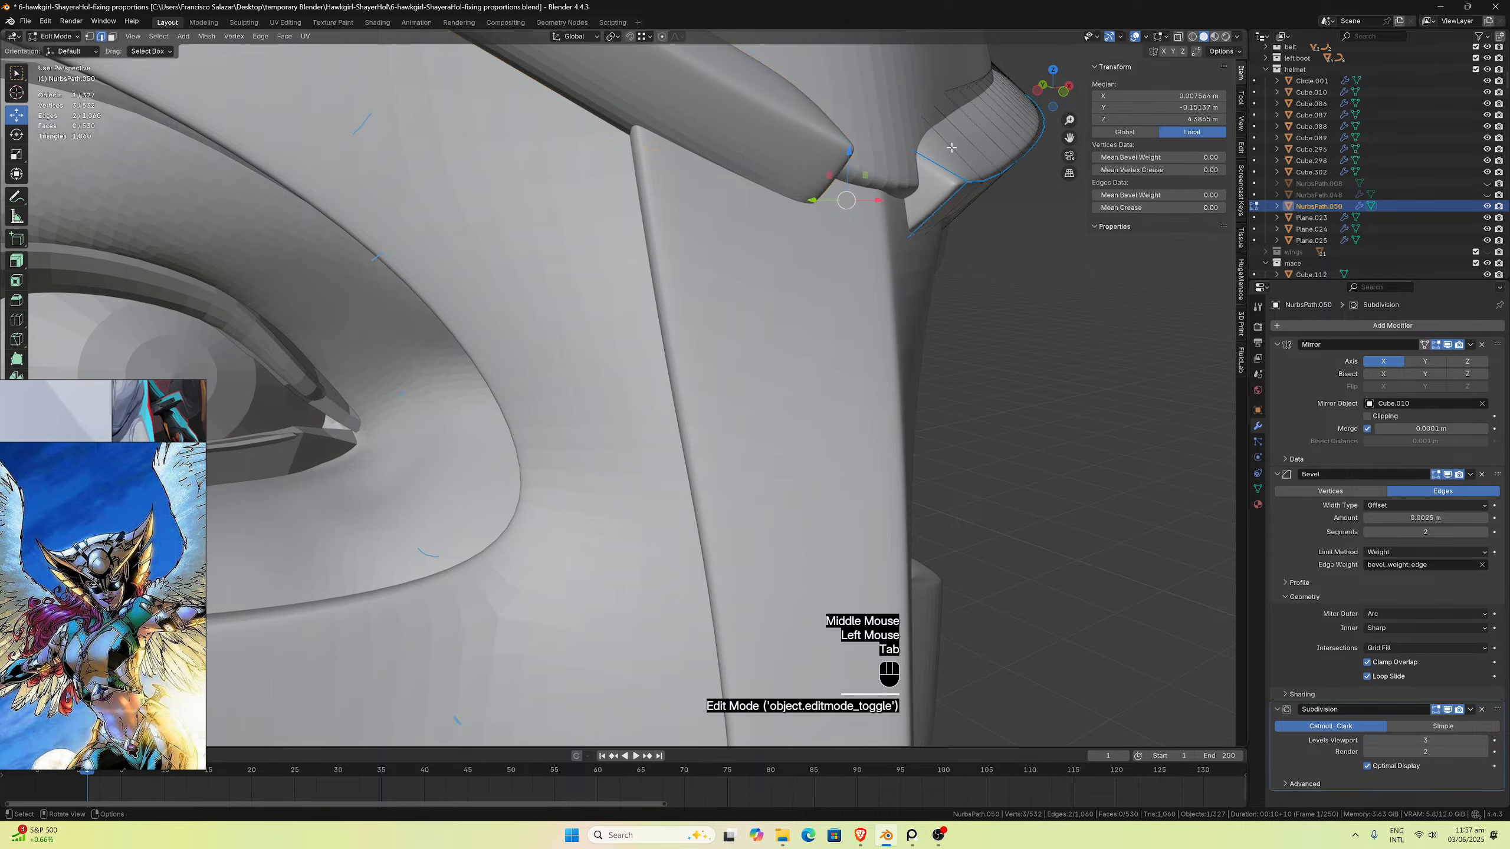
pyautogui.click(91, 37)
# Step: Shift the upper vertex at the brow trim's front end slightly inward toward the helmet's centre and leave mesh editing
pyautogui.click(904, 99)
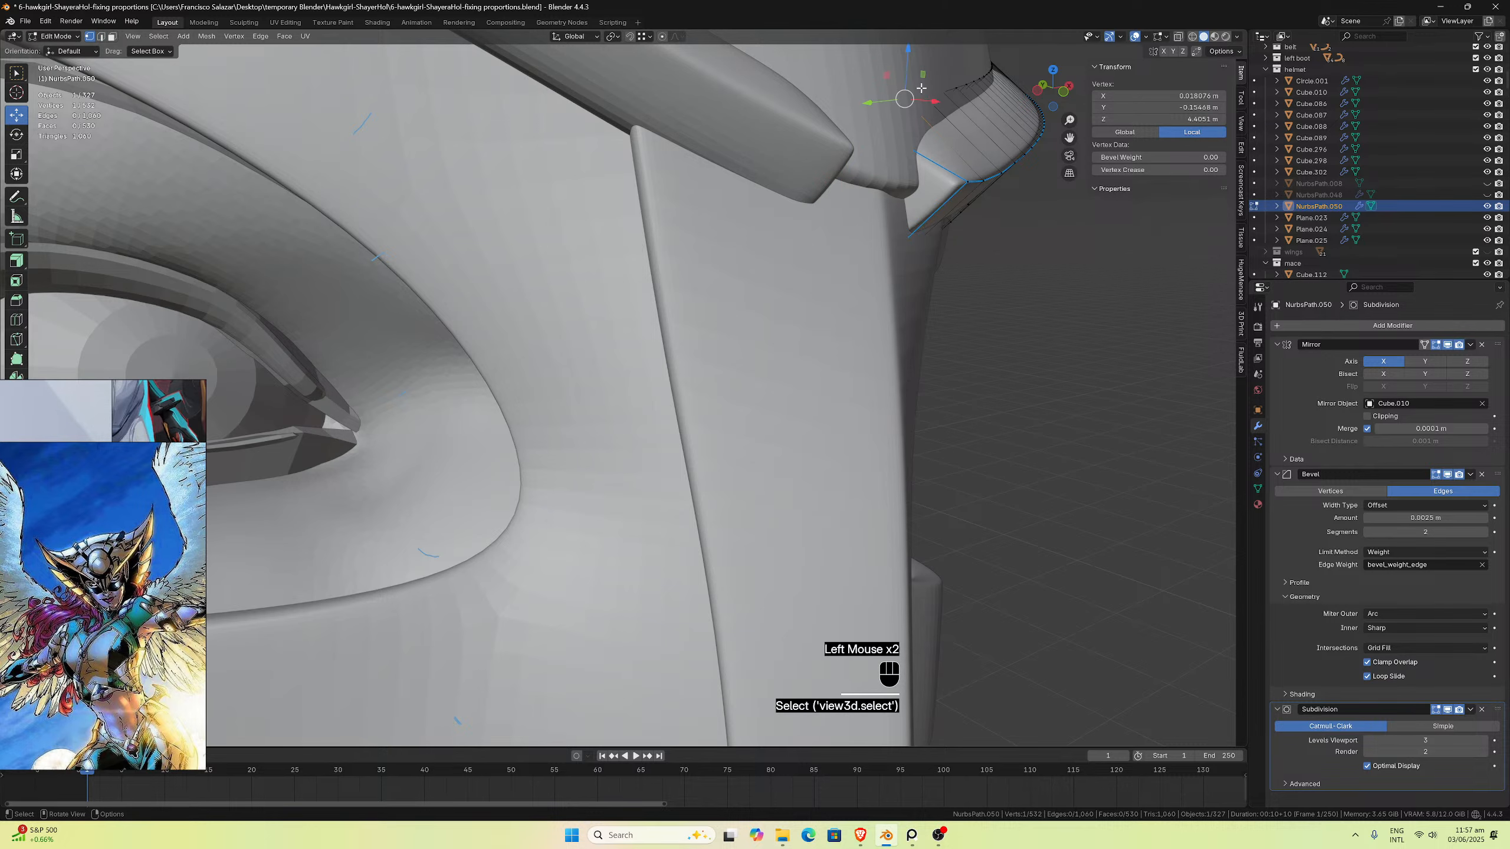
pyautogui.scroll(-3, 921, 88)
pyautogui.scroll(3, 825, 134)
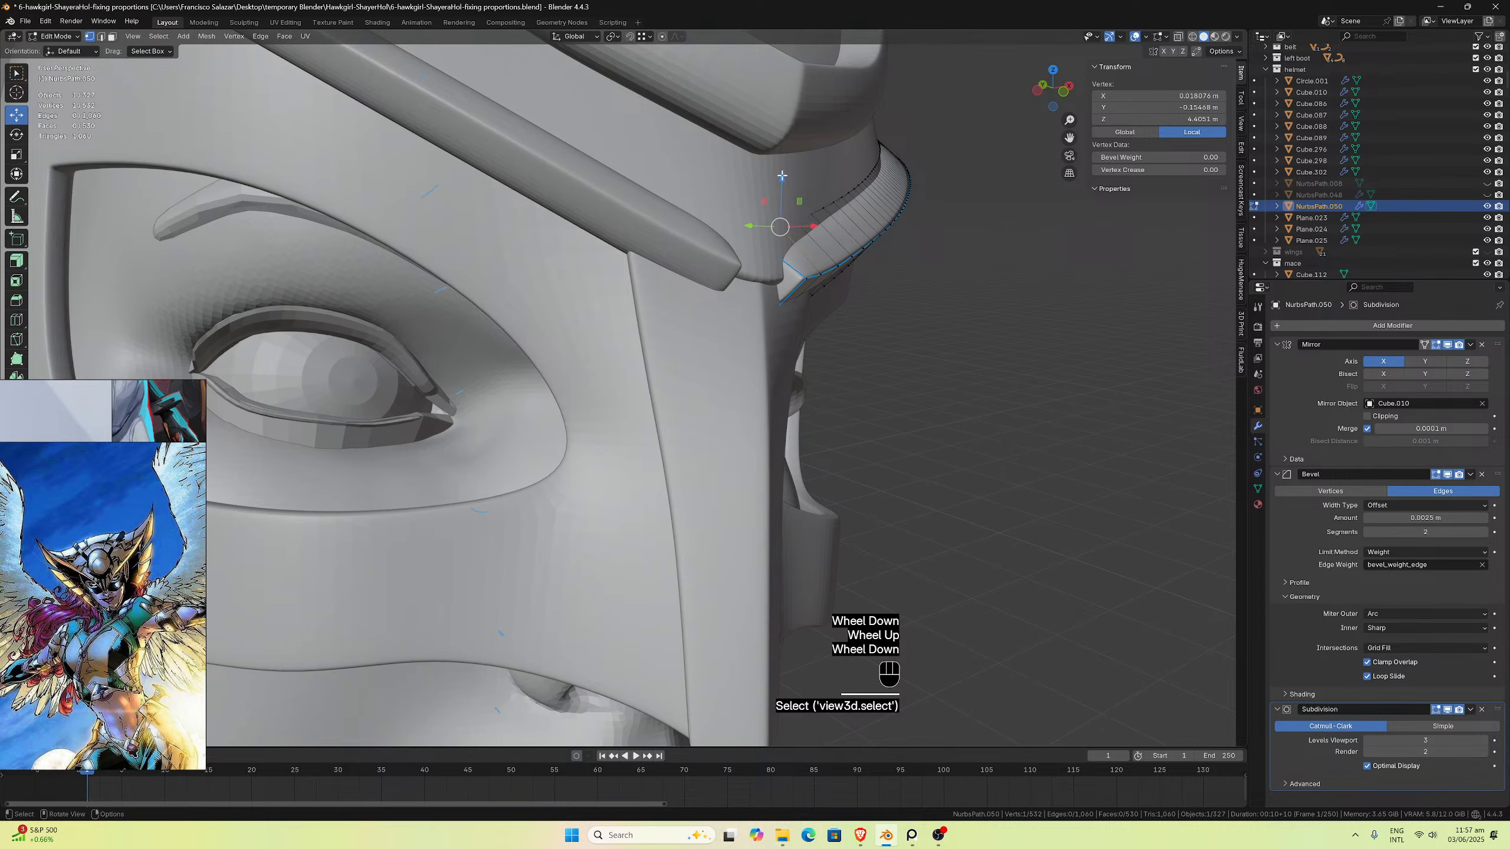
pyautogui.moveTo(781, 176); pyautogui.dragTo(763, 189)
pyautogui.click(770, 212)
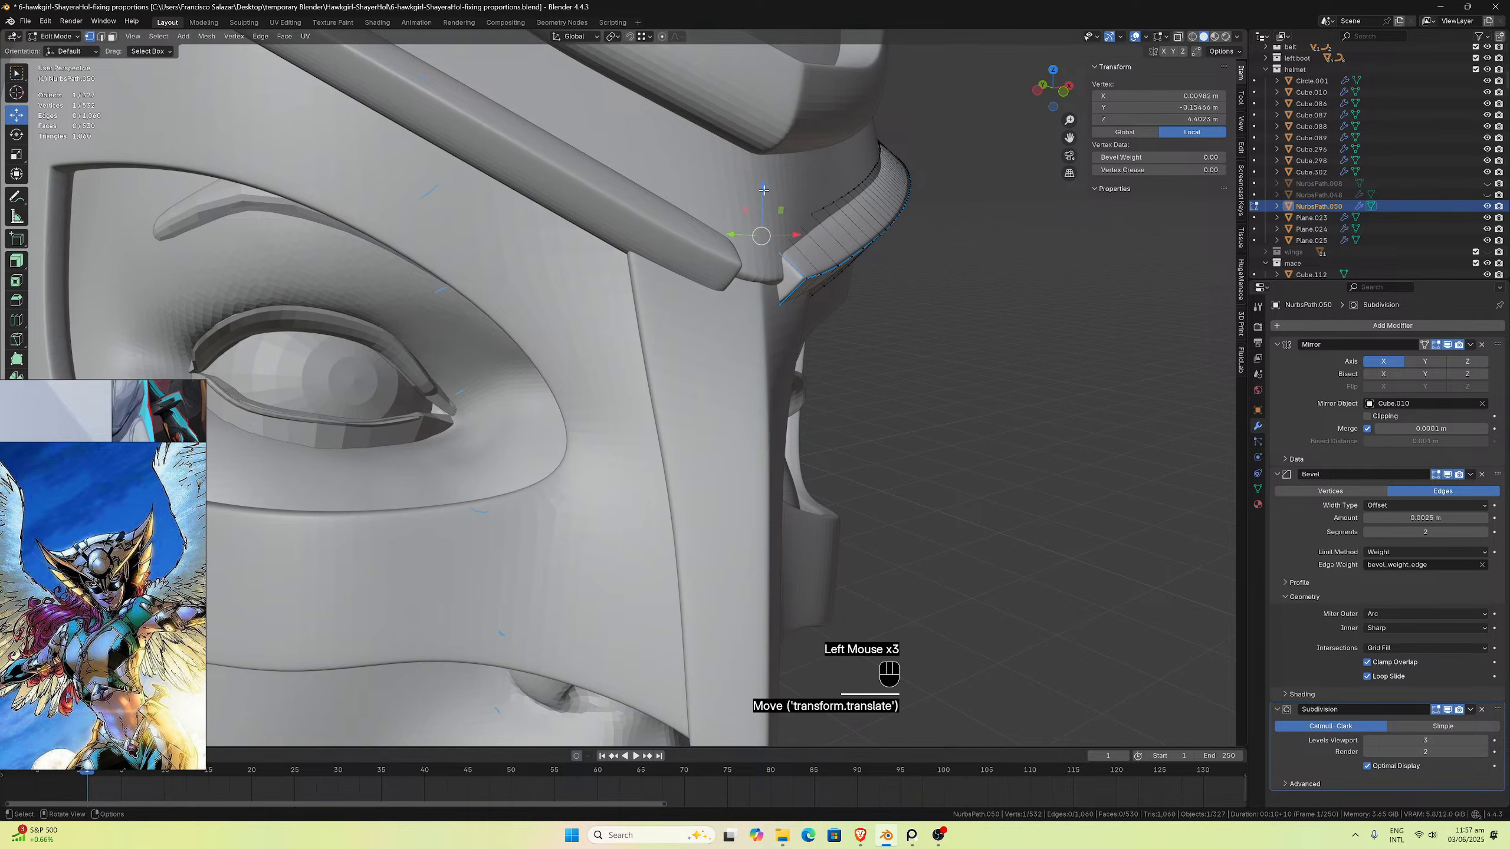
pyautogui.moveTo(810, 209); pyautogui.dragTo(807, 206, button='middle')
pyautogui.press('Tab')
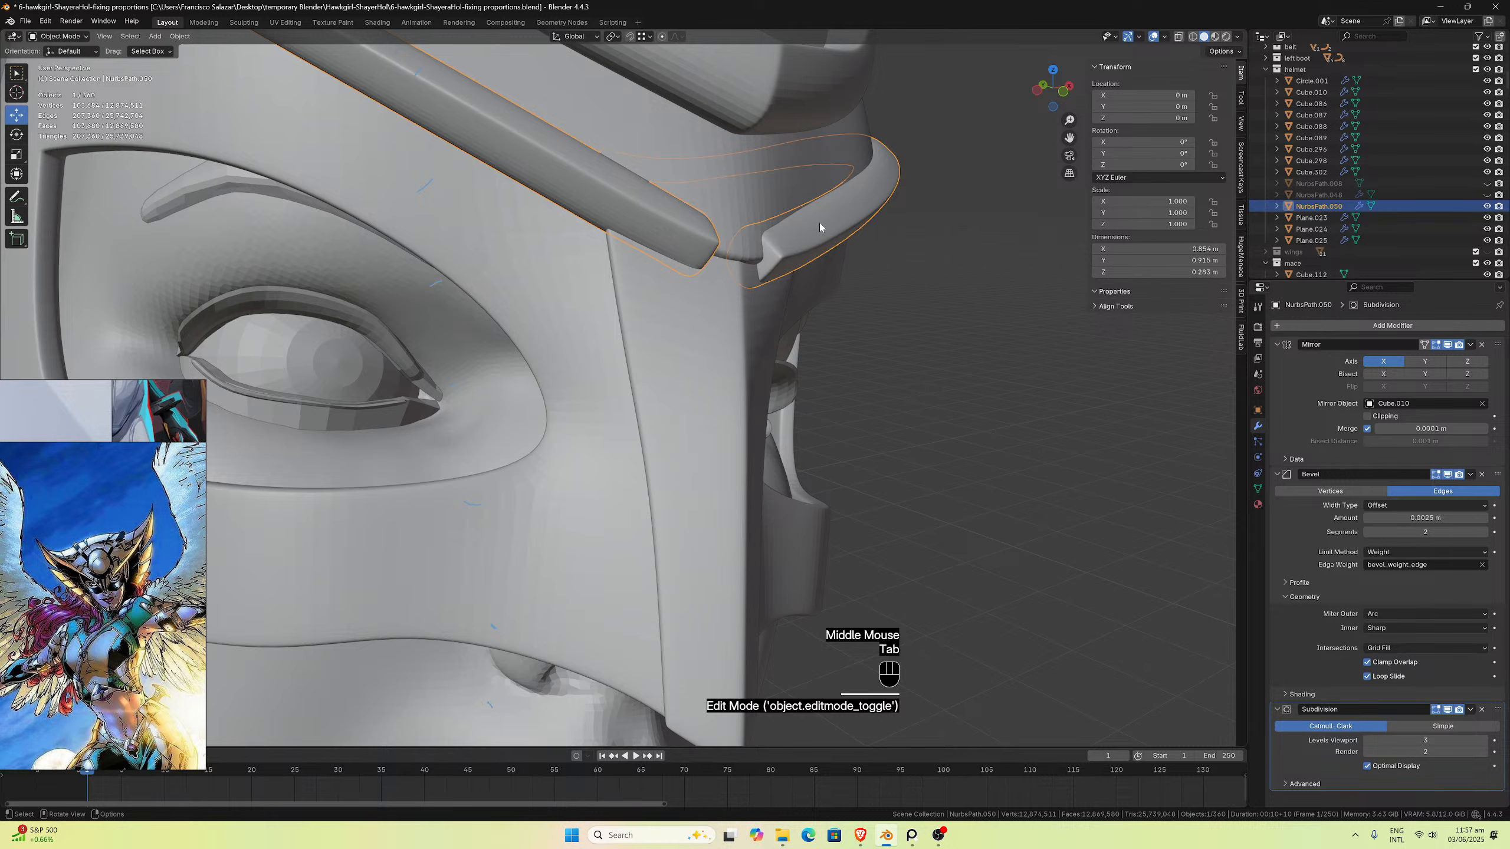
# Step: Deselect the brow trim, check the whole helmet from the front and save the file
pyautogui.click(929, 295)
pyautogui.moveTo(928, 295); pyautogui.dragTo(785, 325, button='middle')
pyautogui.hotkey('ctrl', 's')
pyautogui.scroll(-2, 919, 297)
pyautogui.scroll(-1, 783, 326)
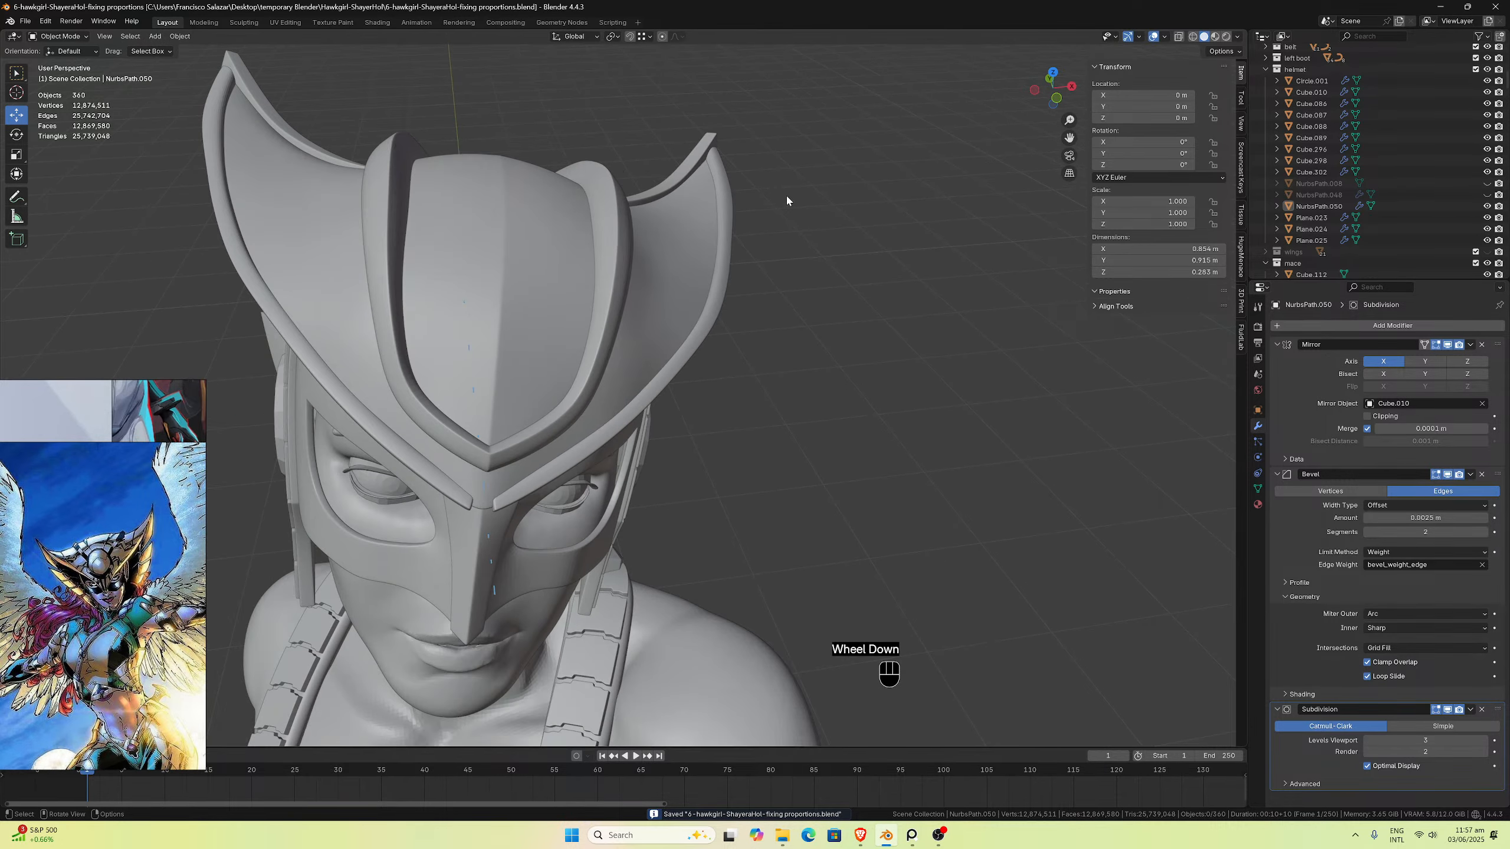
pyautogui.moveTo(1068, 134); pyautogui.dragTo(1366, 122)
pyautogui.moveTo(871, 228); pyautogui.dragTo(839, 223, button='middle')
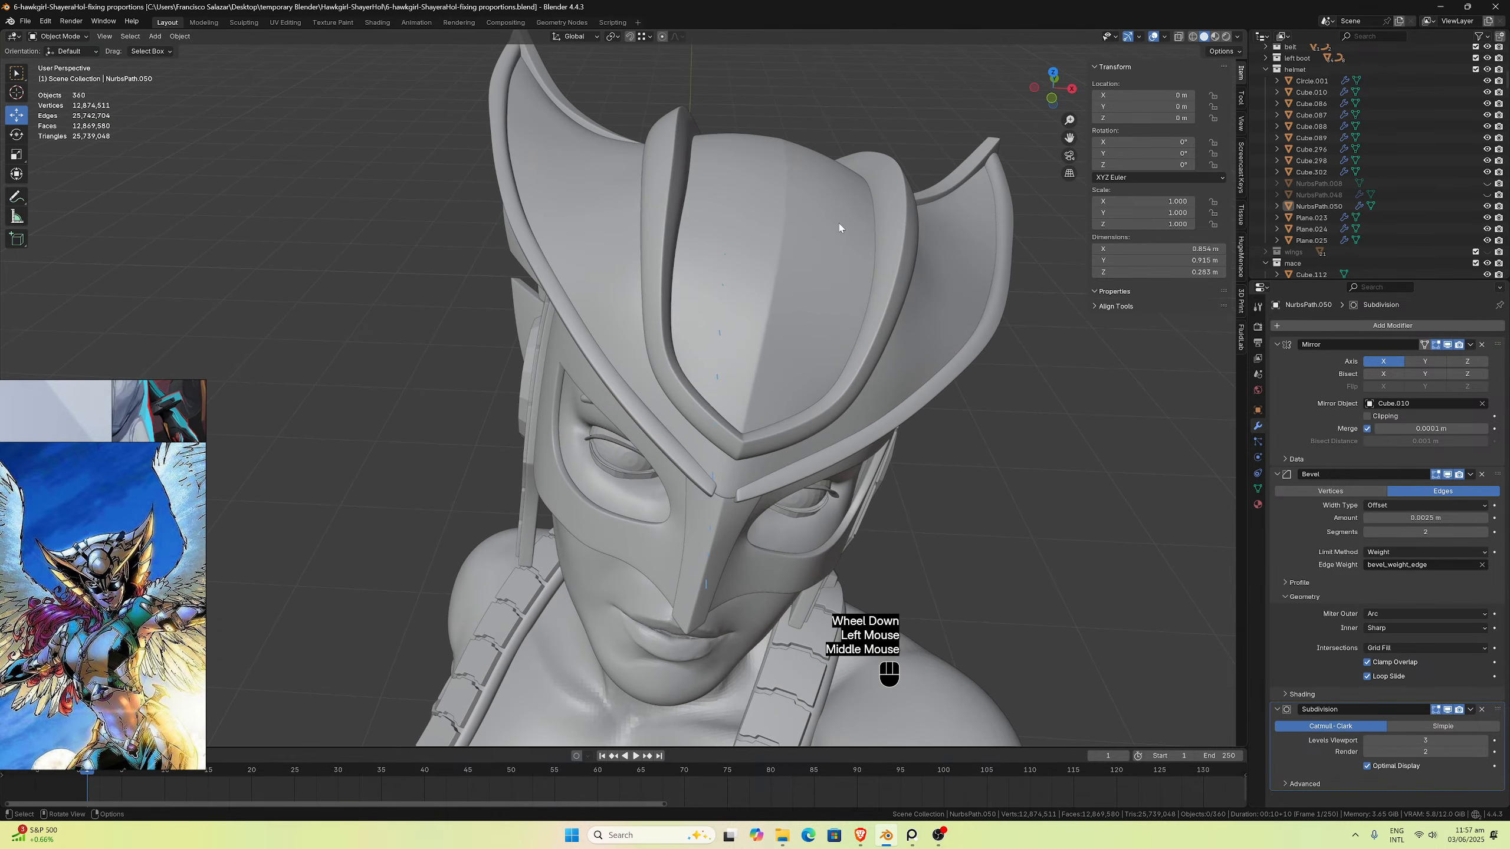
pyautogui.hotkey('ctrl', 's')
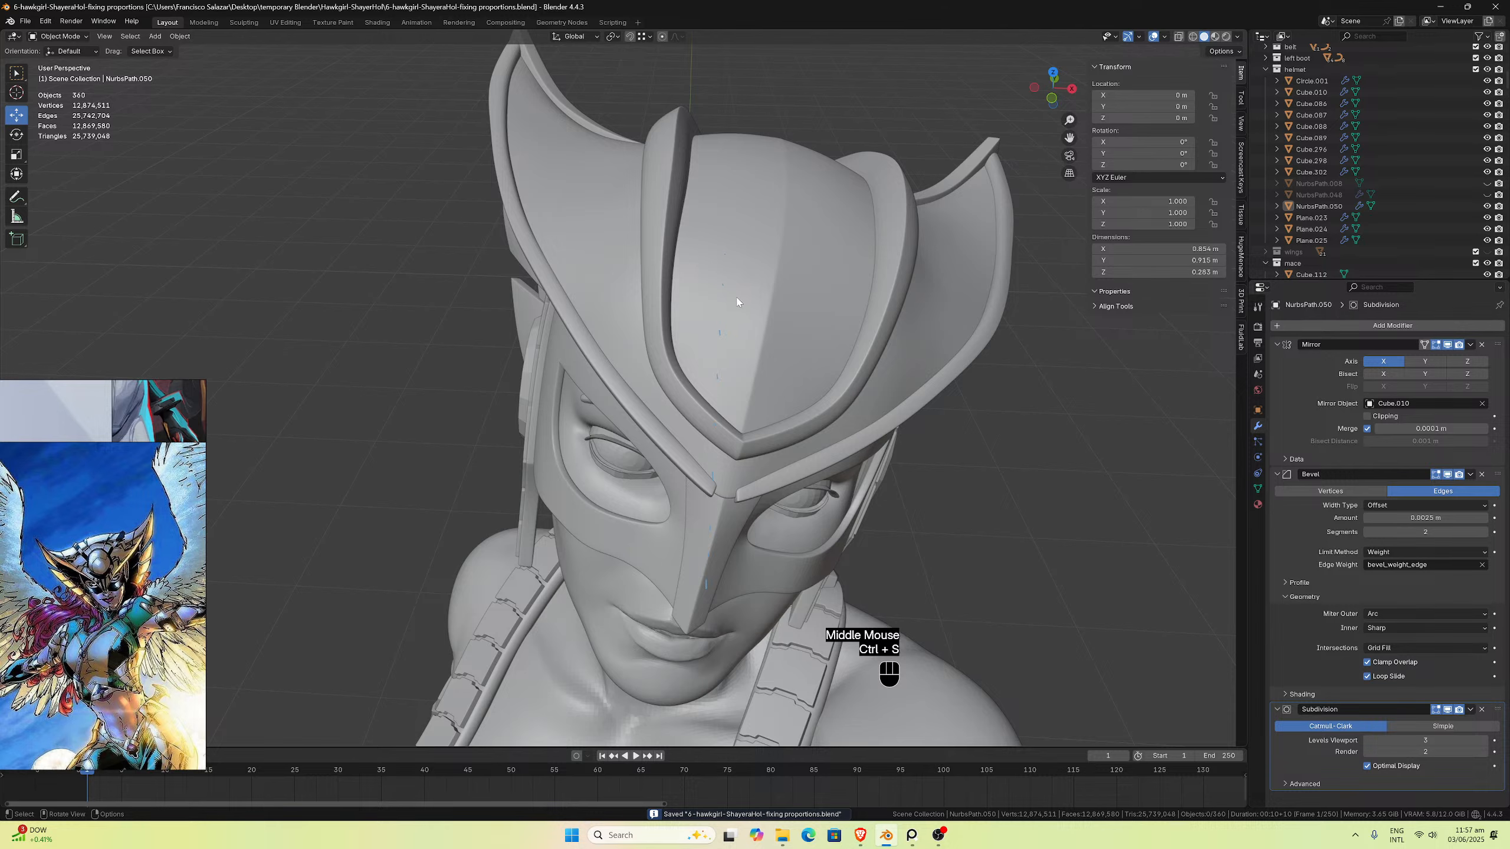
pyautogui.scroll(-2, 777, 274)
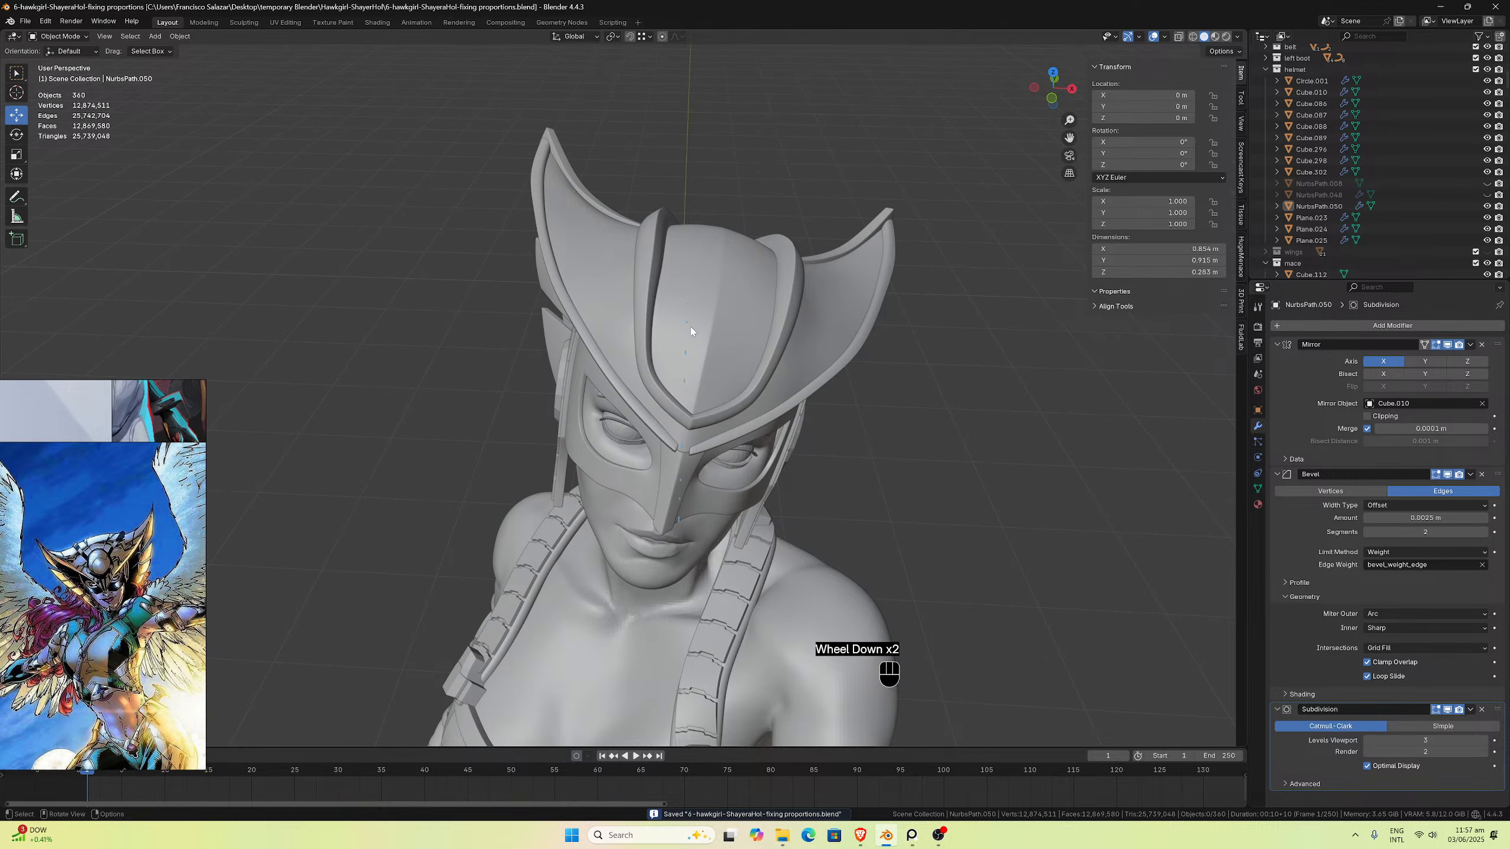
# Step: Browse the reference board and enlarge the helmet turnaround sketches showing its side, front and back
pyautogui.moveTo(36, 578); pyautogui.dragTo(499, 562, button='right')
pyautogui.scroll(-8, 500, 560)
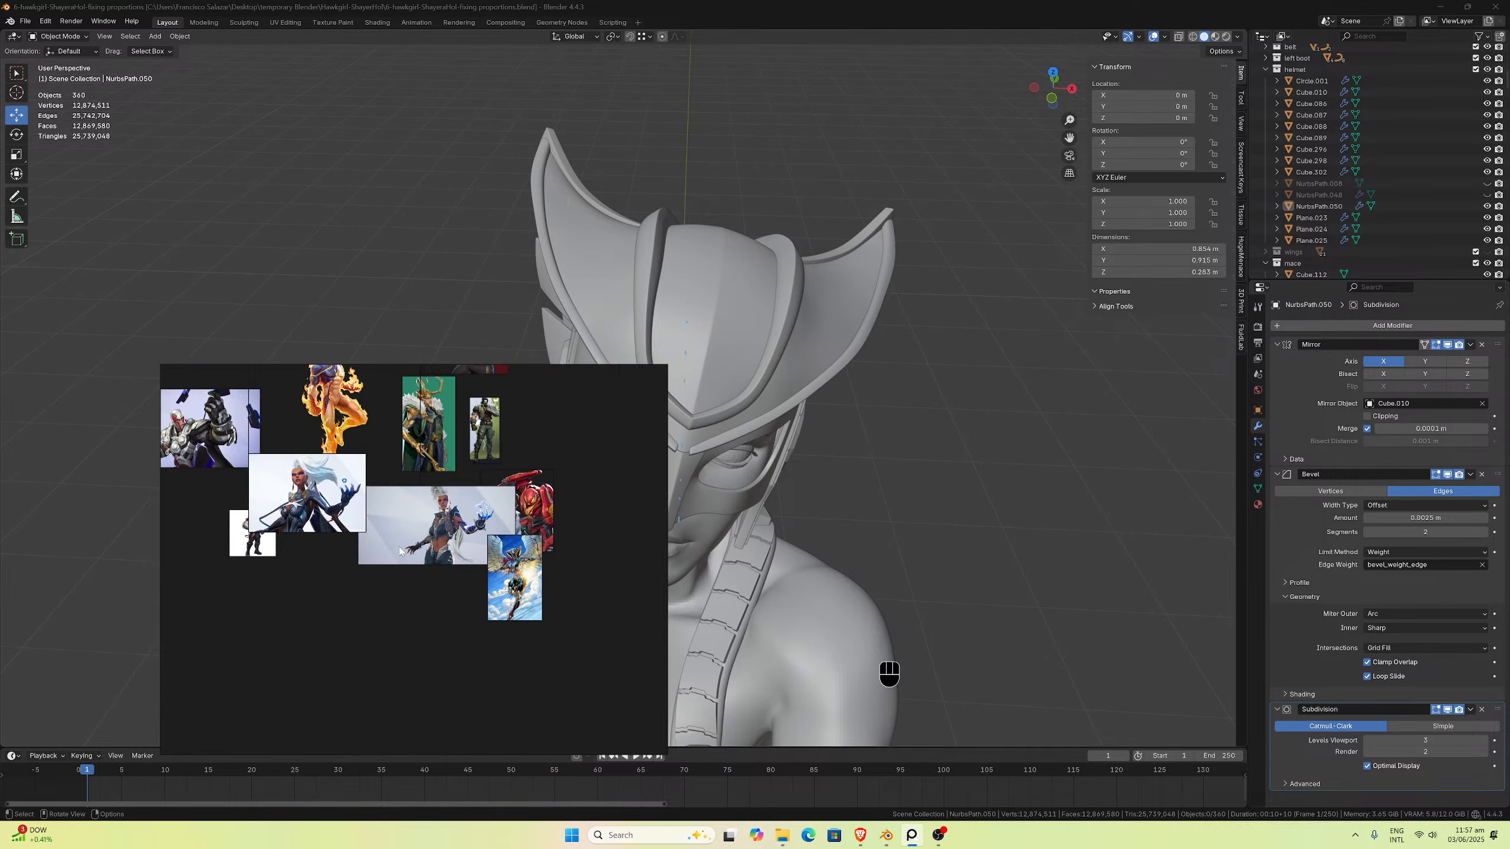
pyautogui.moveTo(318, 530); pyautogui.dragTo(348, 545, button='middle')
pyautogui.scroll(-6, 475, 576)
pyautogui.moveTo(359, 633); pyautogui.dragTo(467, 545, button='middle')
pyautogui.scroll(3, 467, 545)
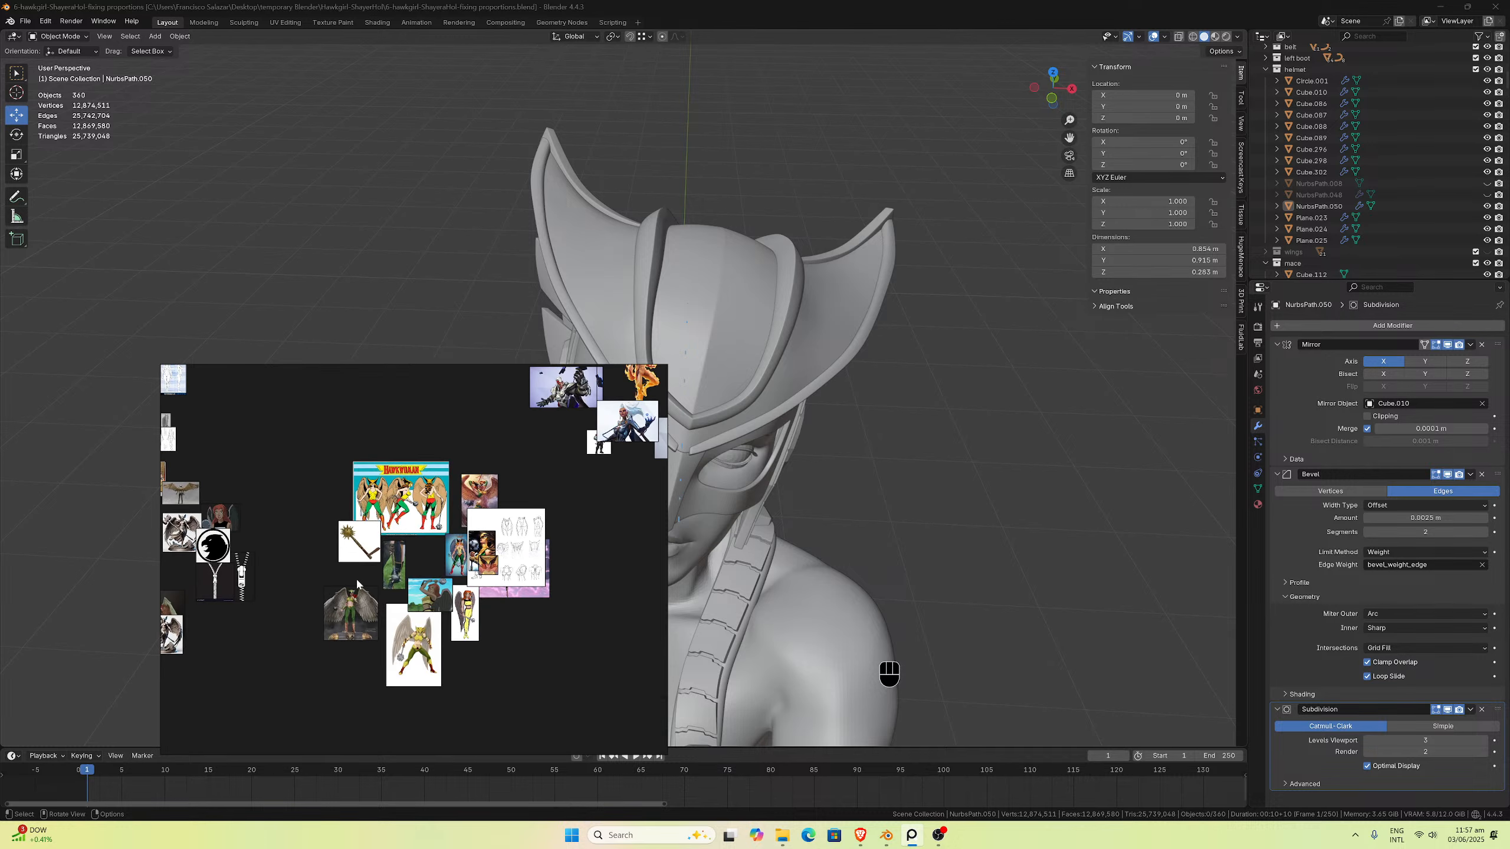
pyautogui.scroll(5, 538, 535)
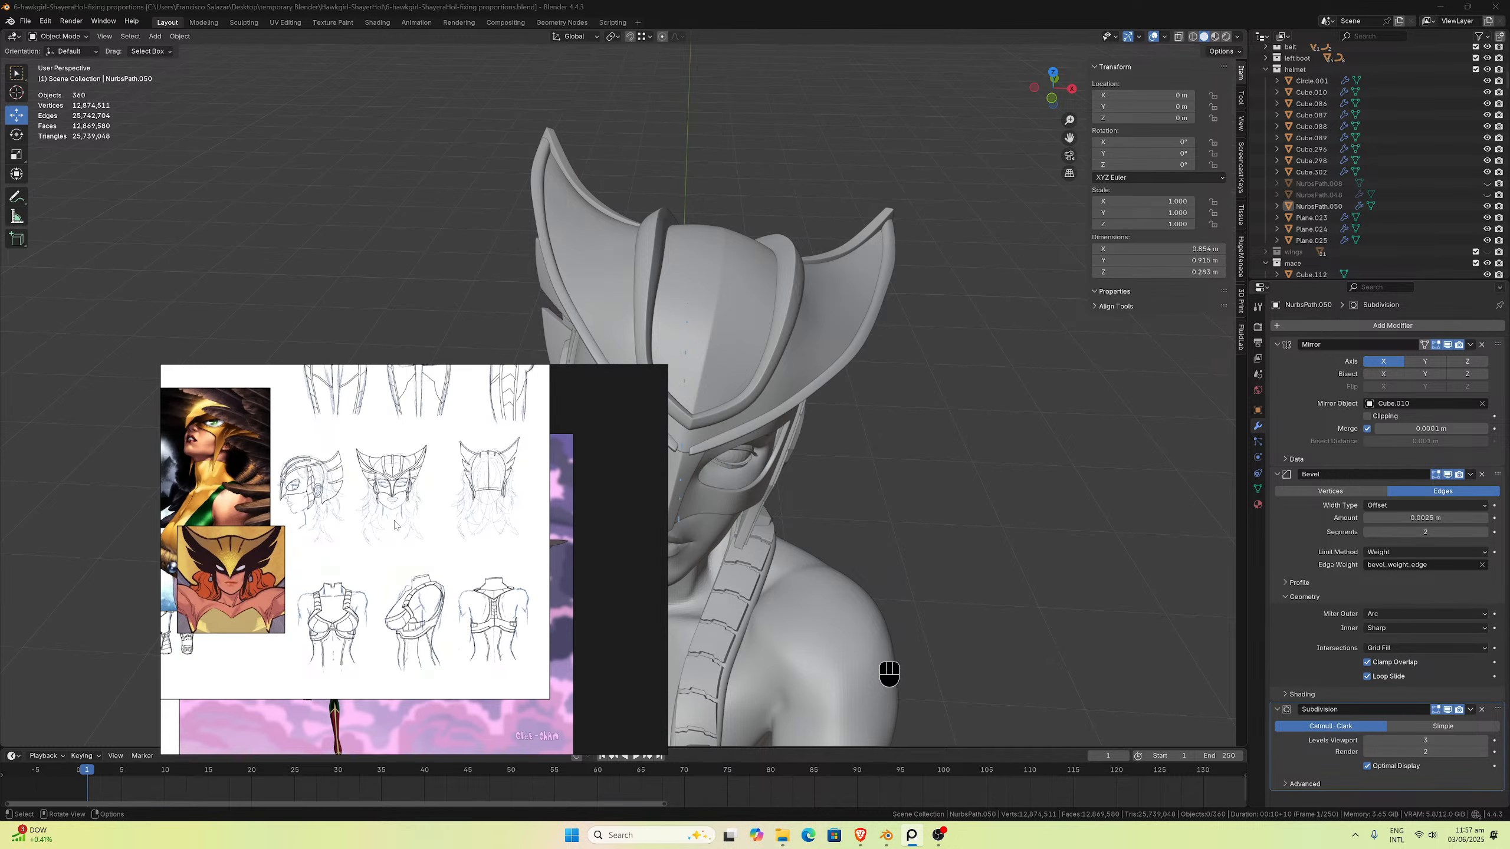
pyautogui.scroll(5, 394, 523)
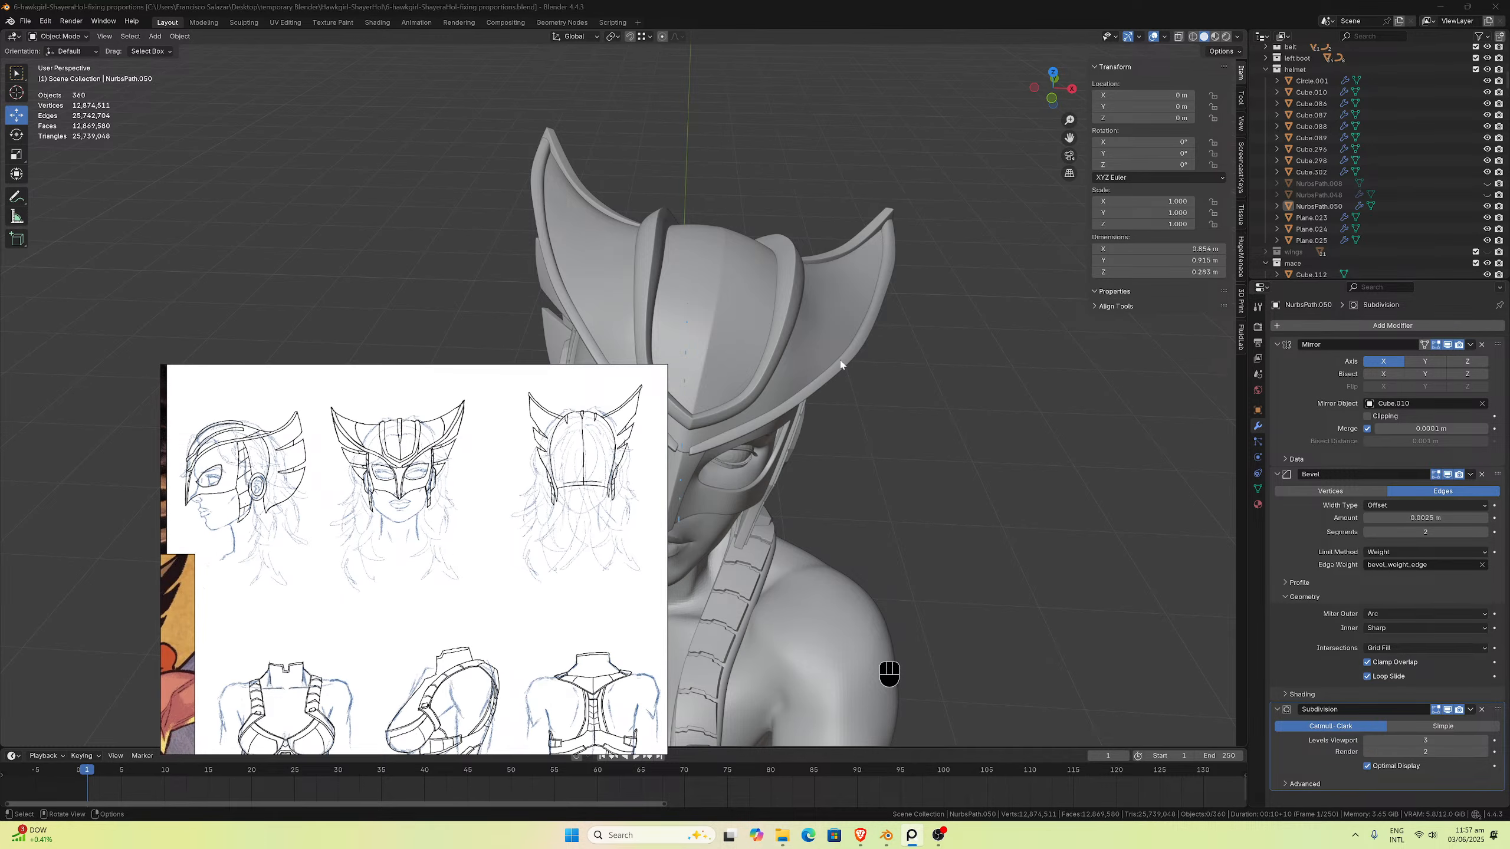
# Step: Compare the helmet's back and side with the turnaround sketches, moving the reference window clear of the model
pyautogui.moveTo(840, 364); pyautogui.dragTo(652, 325, button='middle')
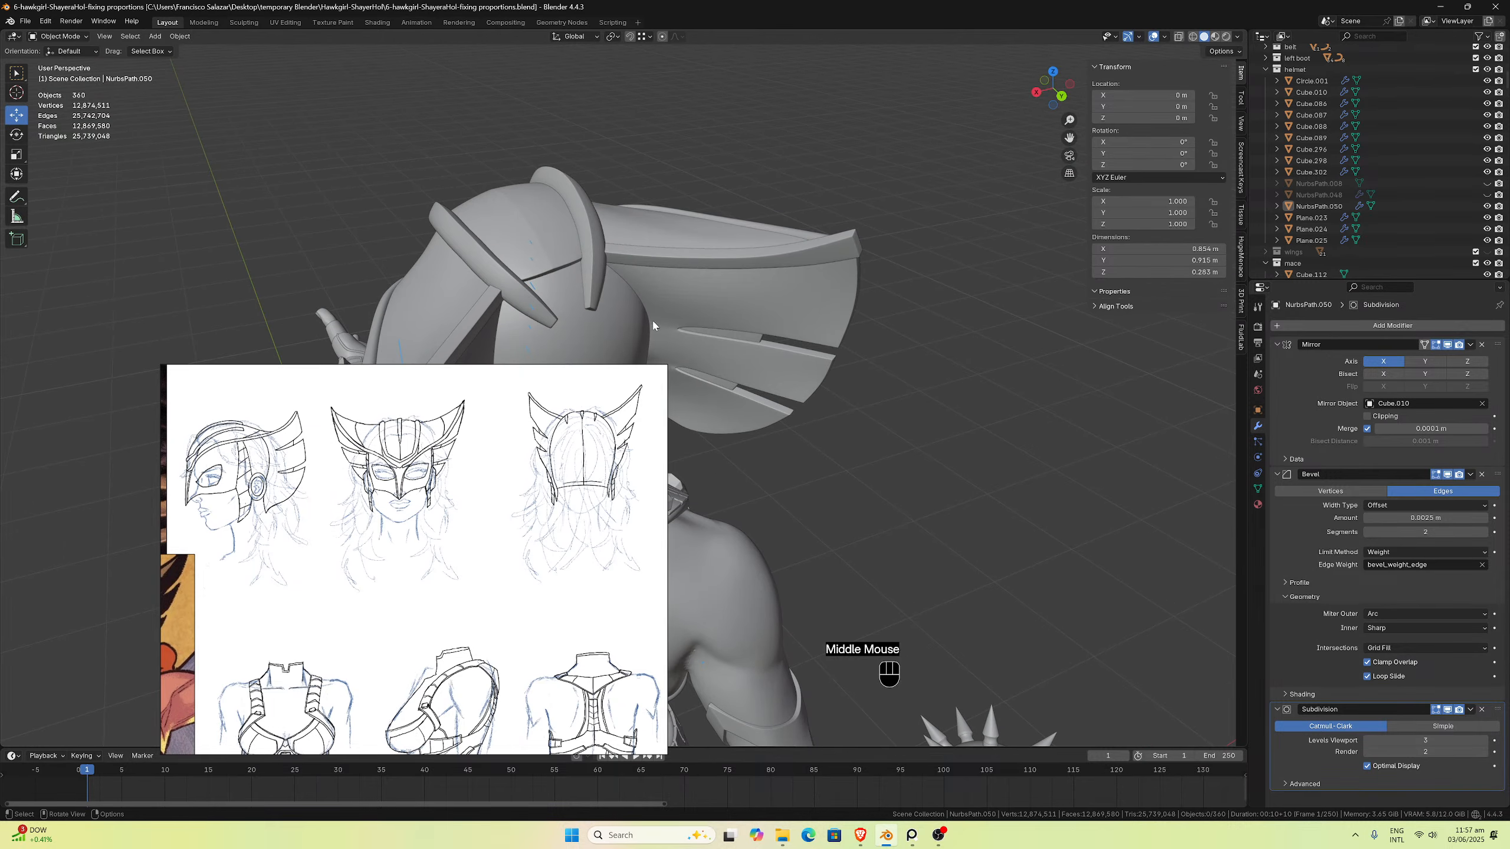
pyautogui.moveTo(556, 271); pyautogui.dragTo(936, 202, button='middle')
pyautogui.scroll(-1, 937, 202)
pyautogui.moveTo(1068, 138); pyautogui.dragTo(1272, 184)
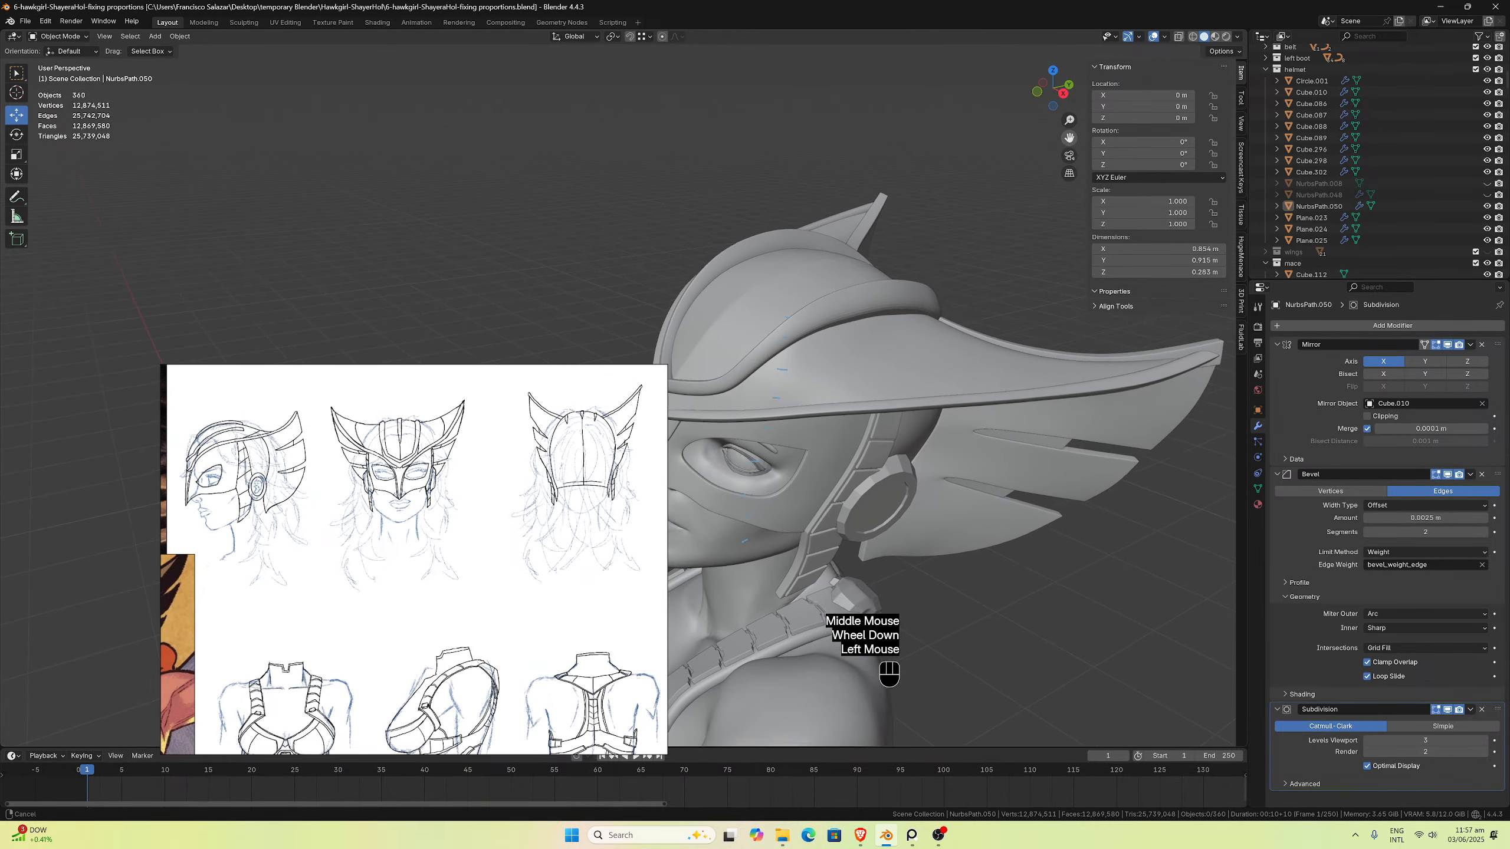
pyautogui.scroll(1, 837, 272)
pyautogui.moveTo(505, 379); pyautogui.dragTo(348, 369)
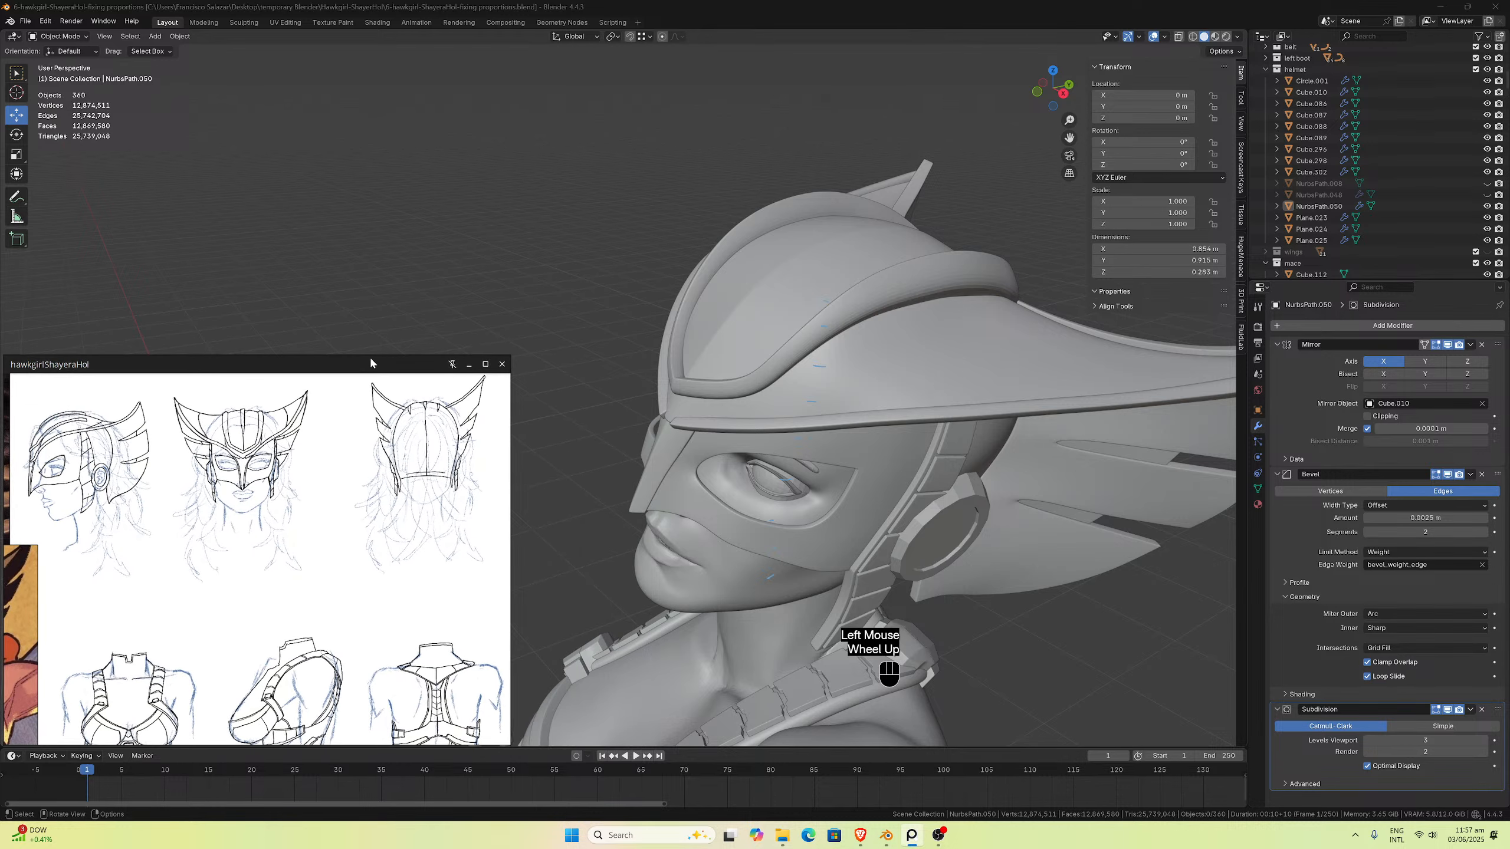
# Step: Open the helmet's crown panel Cube.089 for mesh editing, viewed from its side
pyautogui.click(753, 291)
pyautogui.press('Tab')
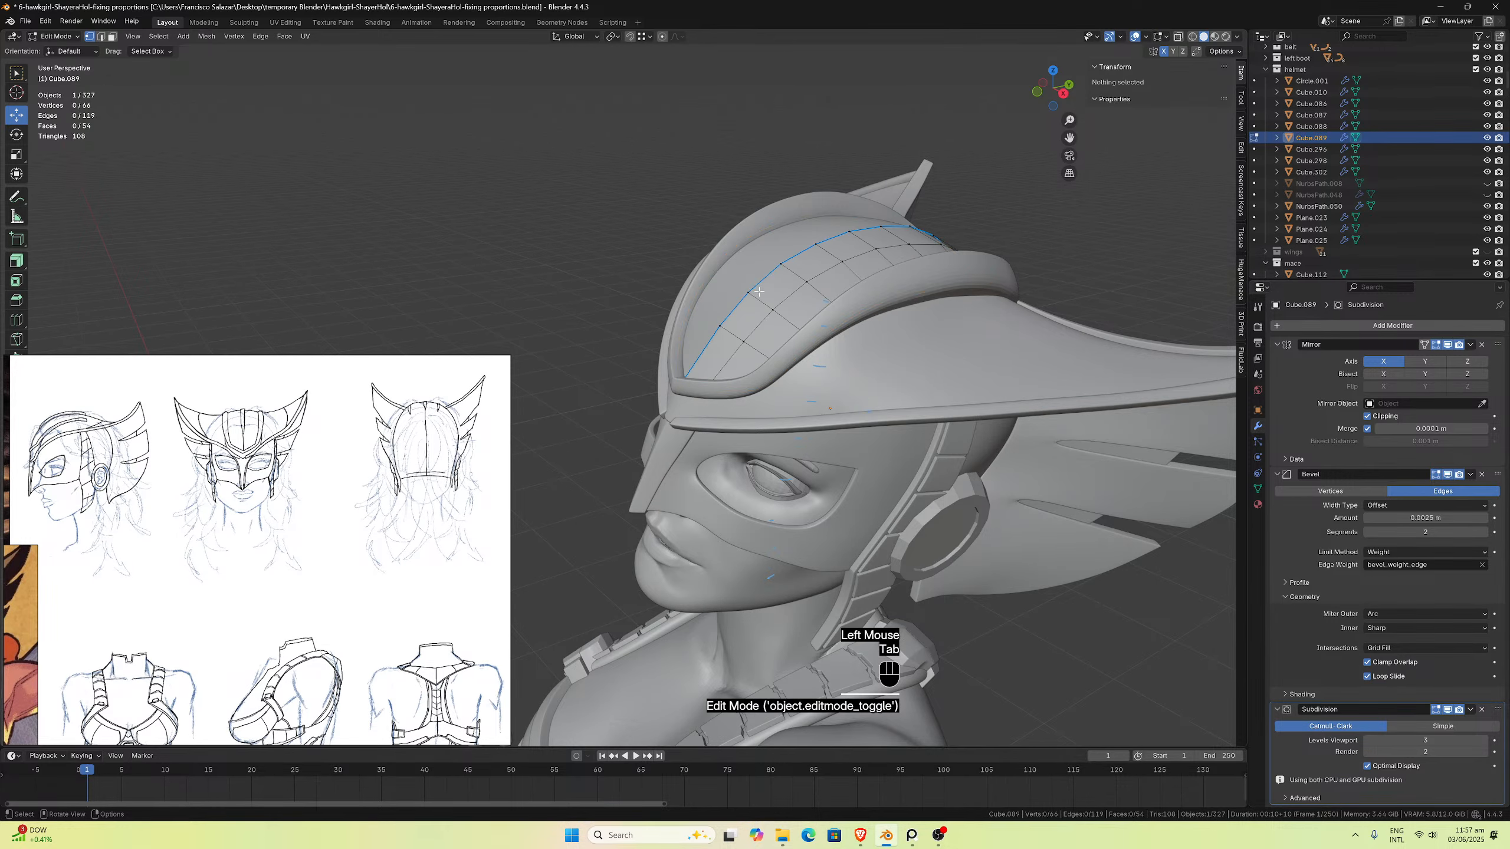
pyautogui.moveTo(752, 290); pyautogui.dragTo(605, 357, button='middle')
# Step: Duplicate the nine vertices along the crown panel's centre line in place and separate them into their own object
pyautogui.click(788, 296)
pyautogui.keyDown('shift'); pyautogui.click(814, 270); pyautogui.keyUp('shift')
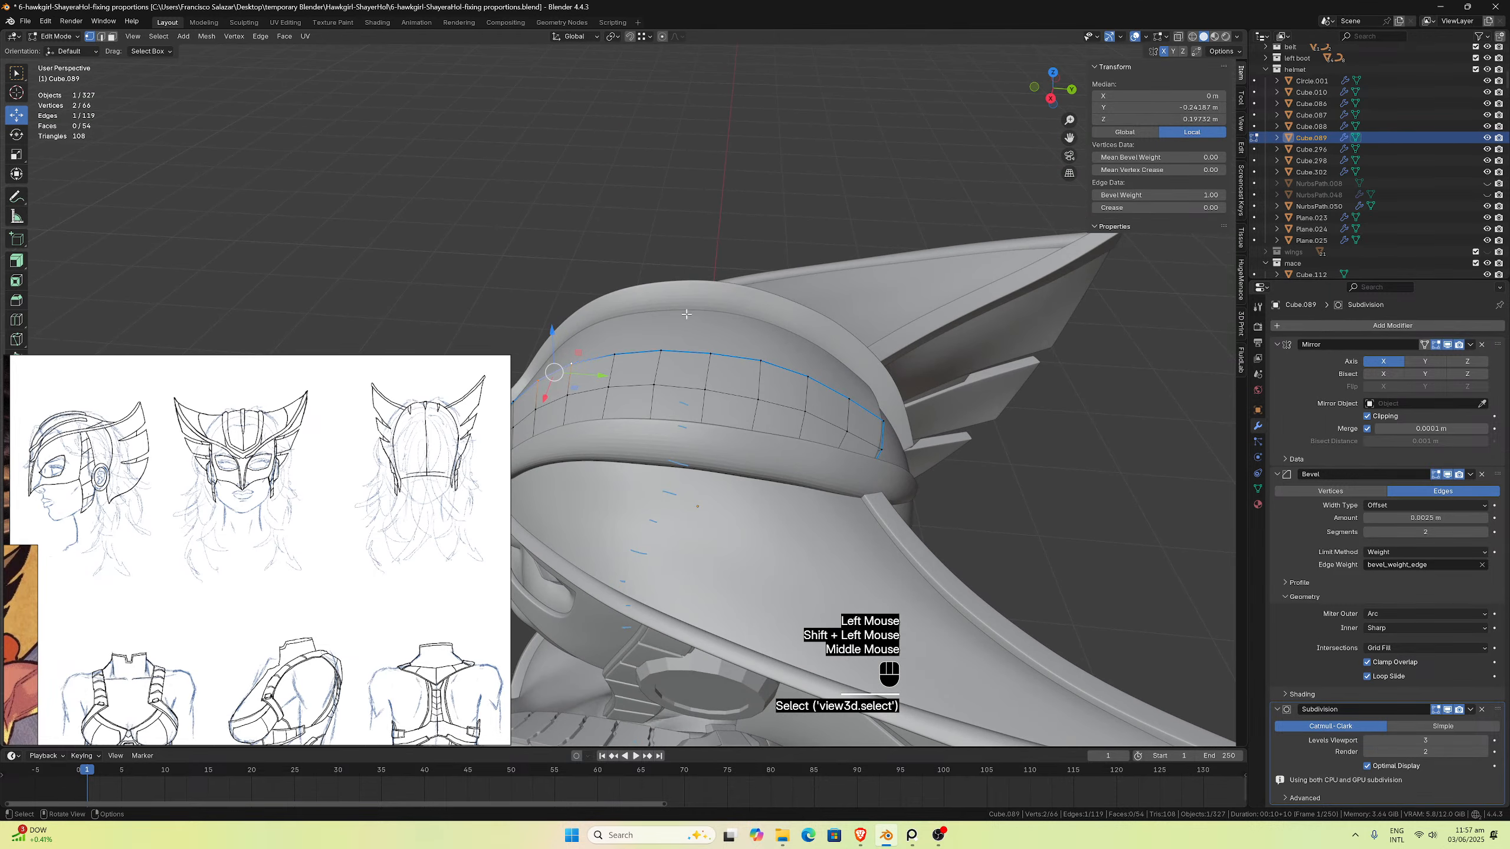
pyautogui.keyDown('shift'); pyautogui.click(656, 351); pyautogui.keyUp('shift')
pyautogui.keyDown('shift'); pyautogui.click(707, 354); pyautogui.keyUp('shift')
pyautogui.keyDown('shift'); pyautogui.click(758, 360); pyautogui.keyUp('shift')
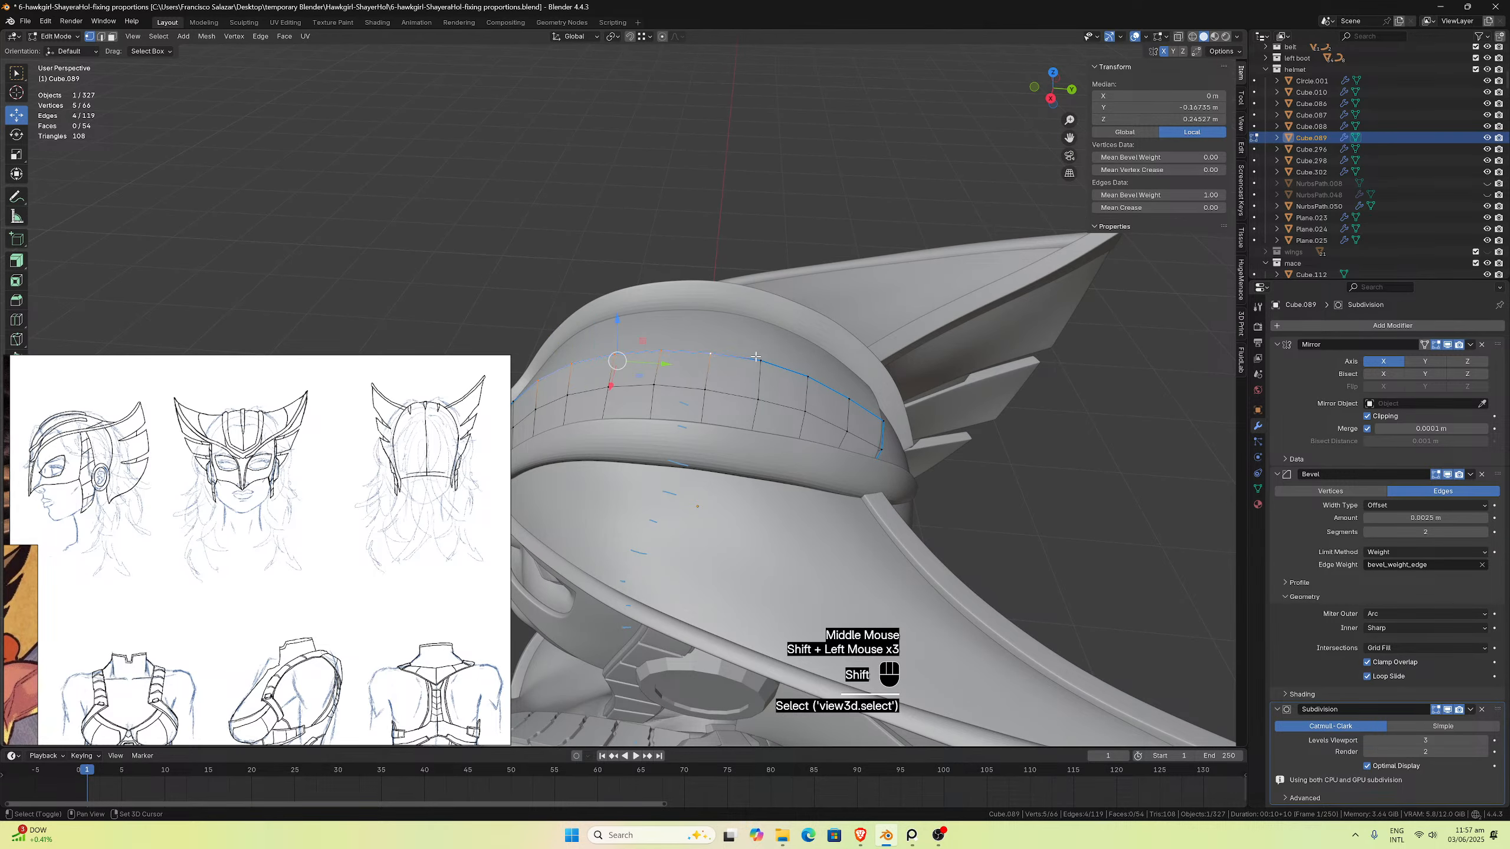
pyautogui.keyDown('shift'); pyautogui.click(804, 370); pyautogui.keyUp('shift')
pyautogui.keyDown('shift'); pyautogui.click(878, 421); pyautogui.keyUp('shift')
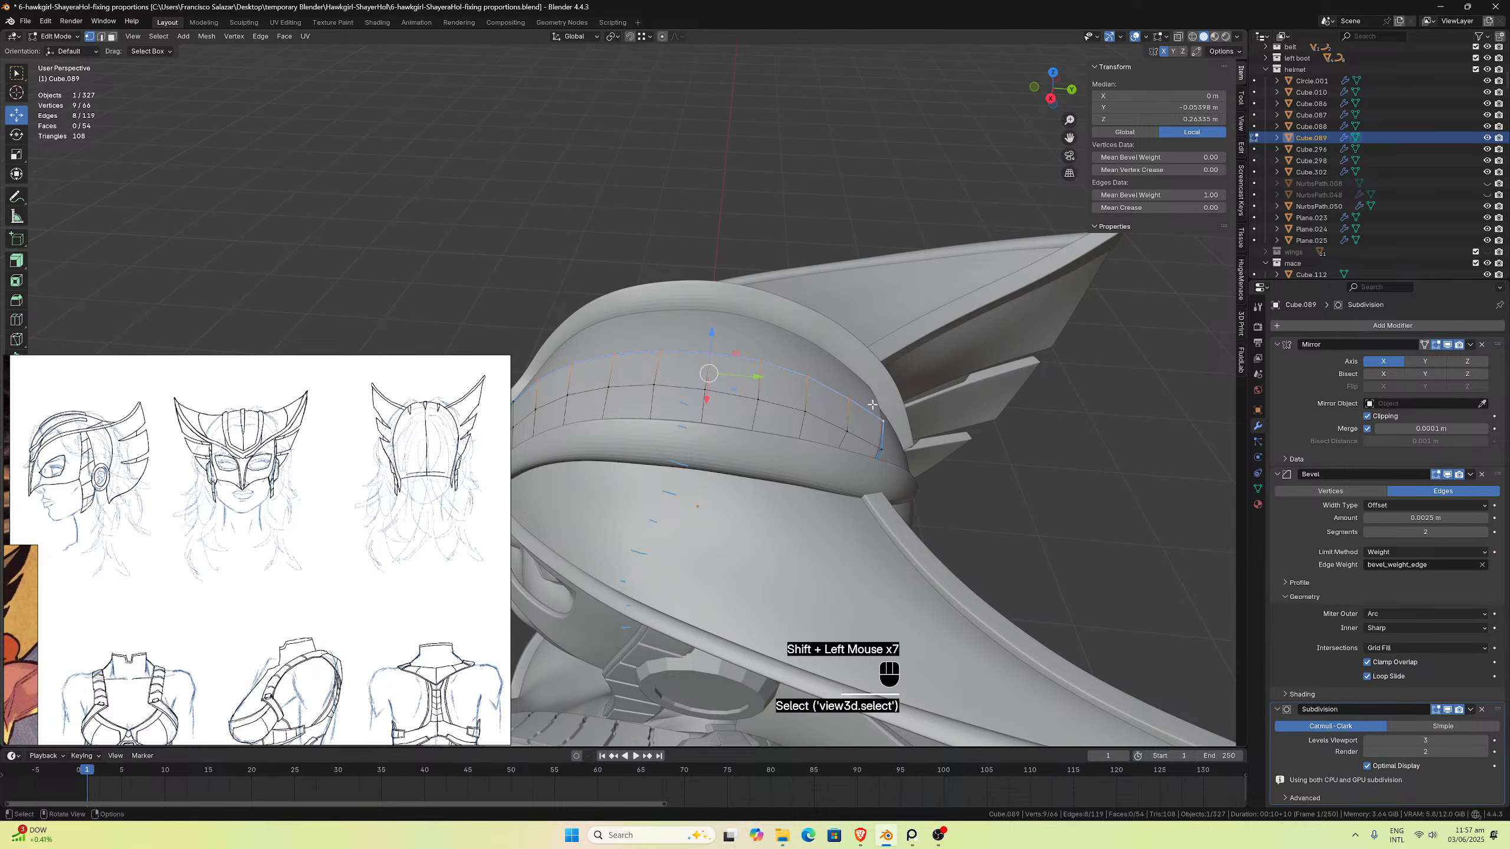
pyautogui.moveTo(877, 420); pyautogui.dragTo(835, 385, button='middle')
pyautogui.hotkey('shift', 'd')
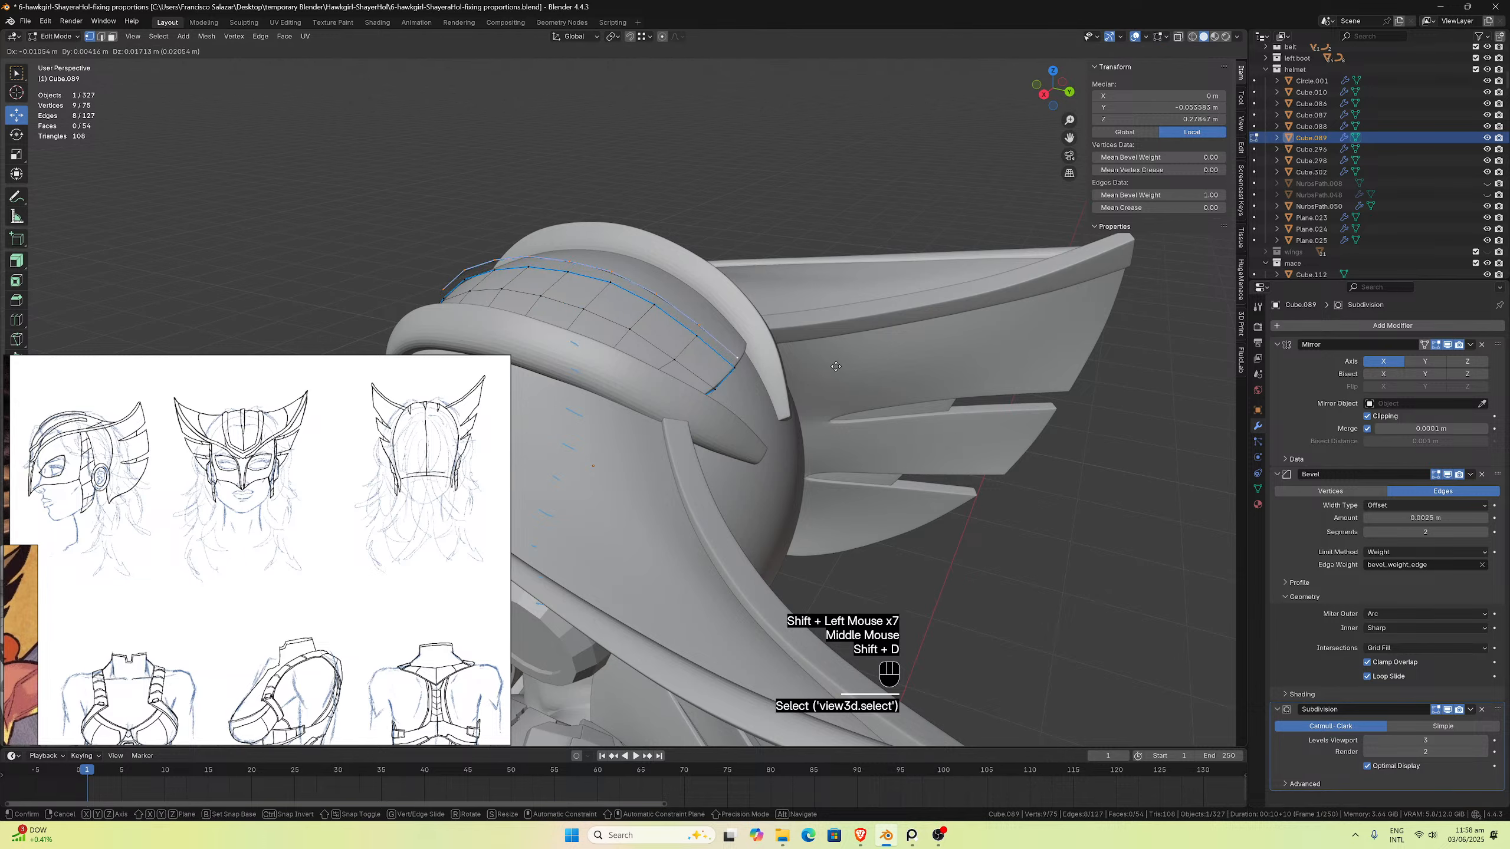
pyautogui.press('Escape')
pyautogui.press('p')
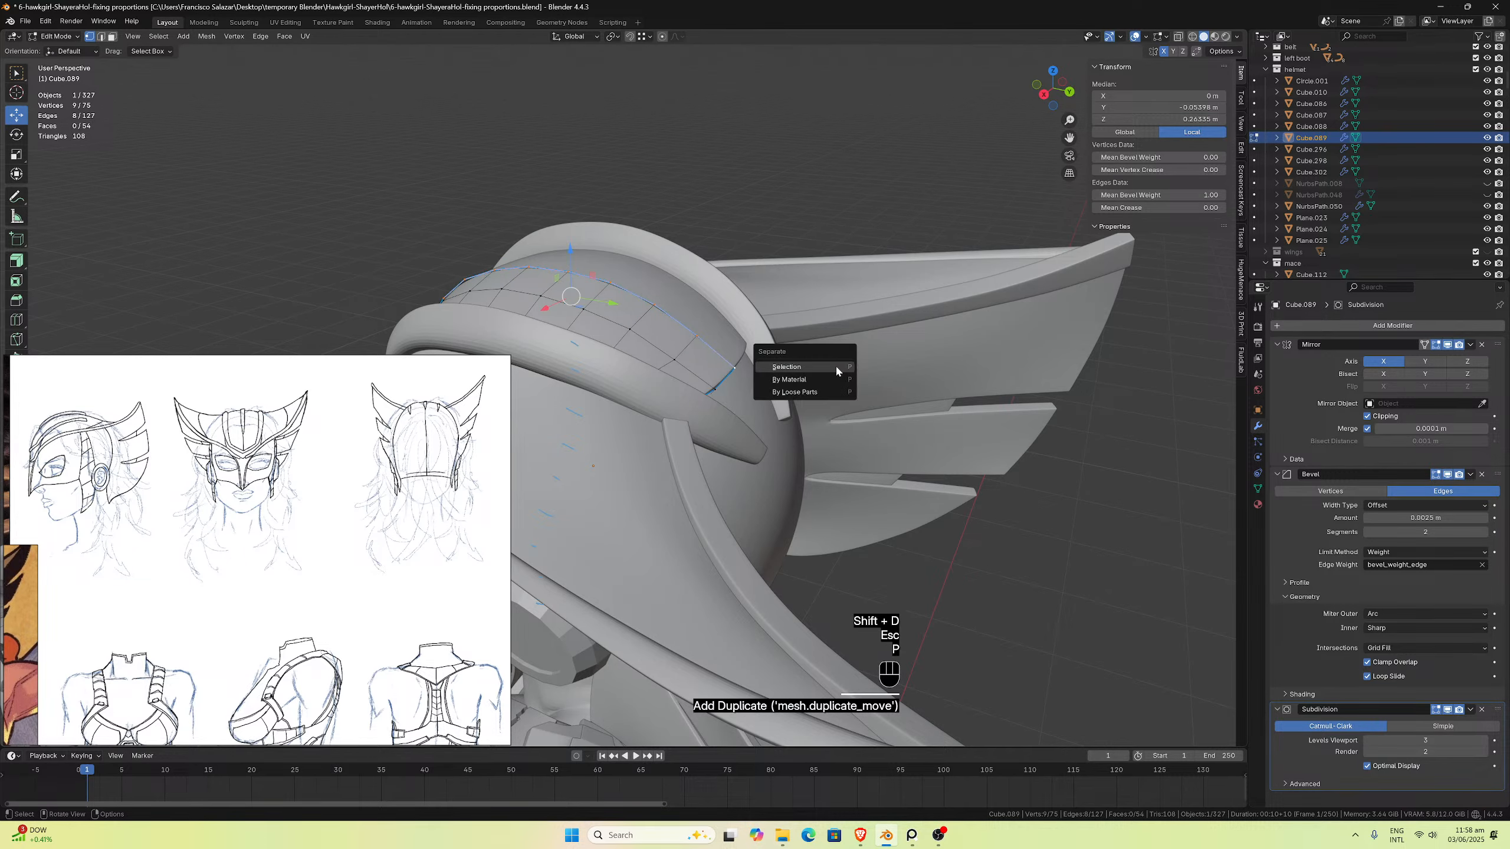
pyautogui.click(836, 369)
# Step: Leave mesh editing, select the separated centre-line object and remove its Mirror modifier
pyautogui.moveTo(784, 342); pyautogui.dragTo(781, 336, button='middle')
pyautogui.press('Tab')
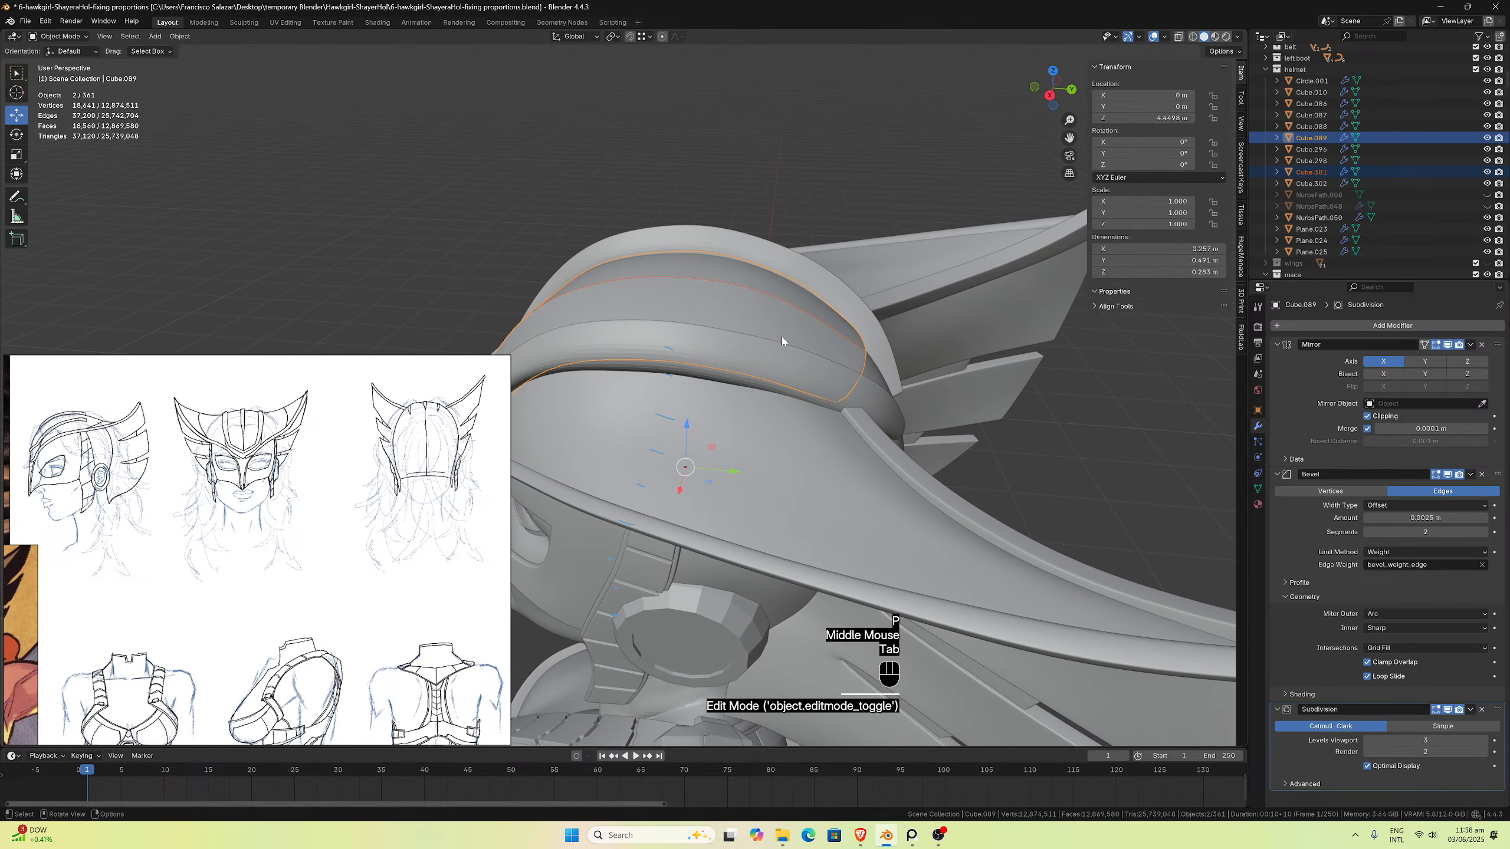
pyautogui.click(663, 280)
pyautogui.click(661, 278)
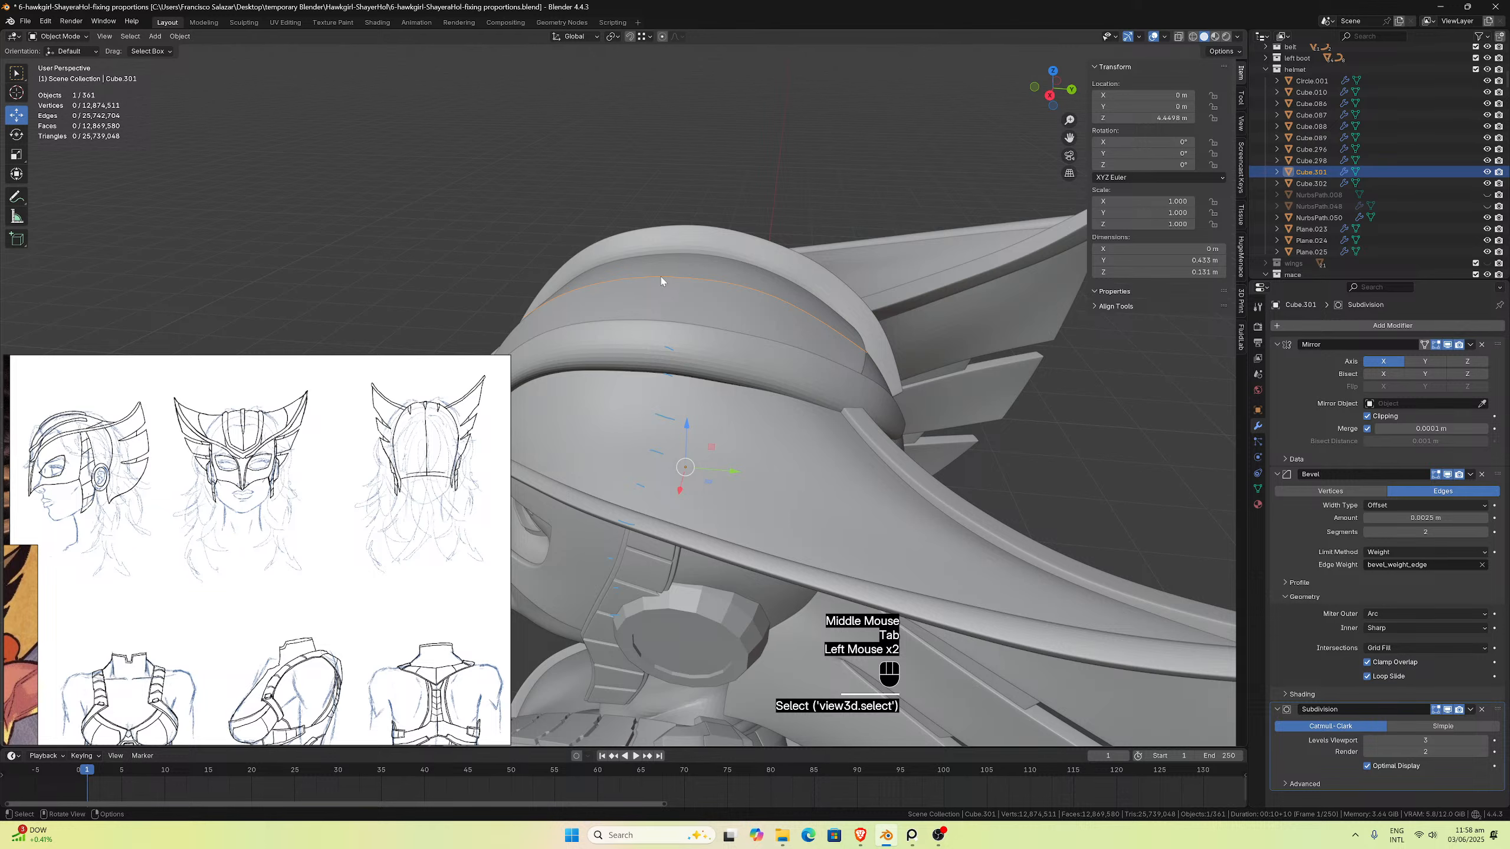
pyautogui.moveTo(660, 276); pyautogui.dragTo(693, 289, button='middle')
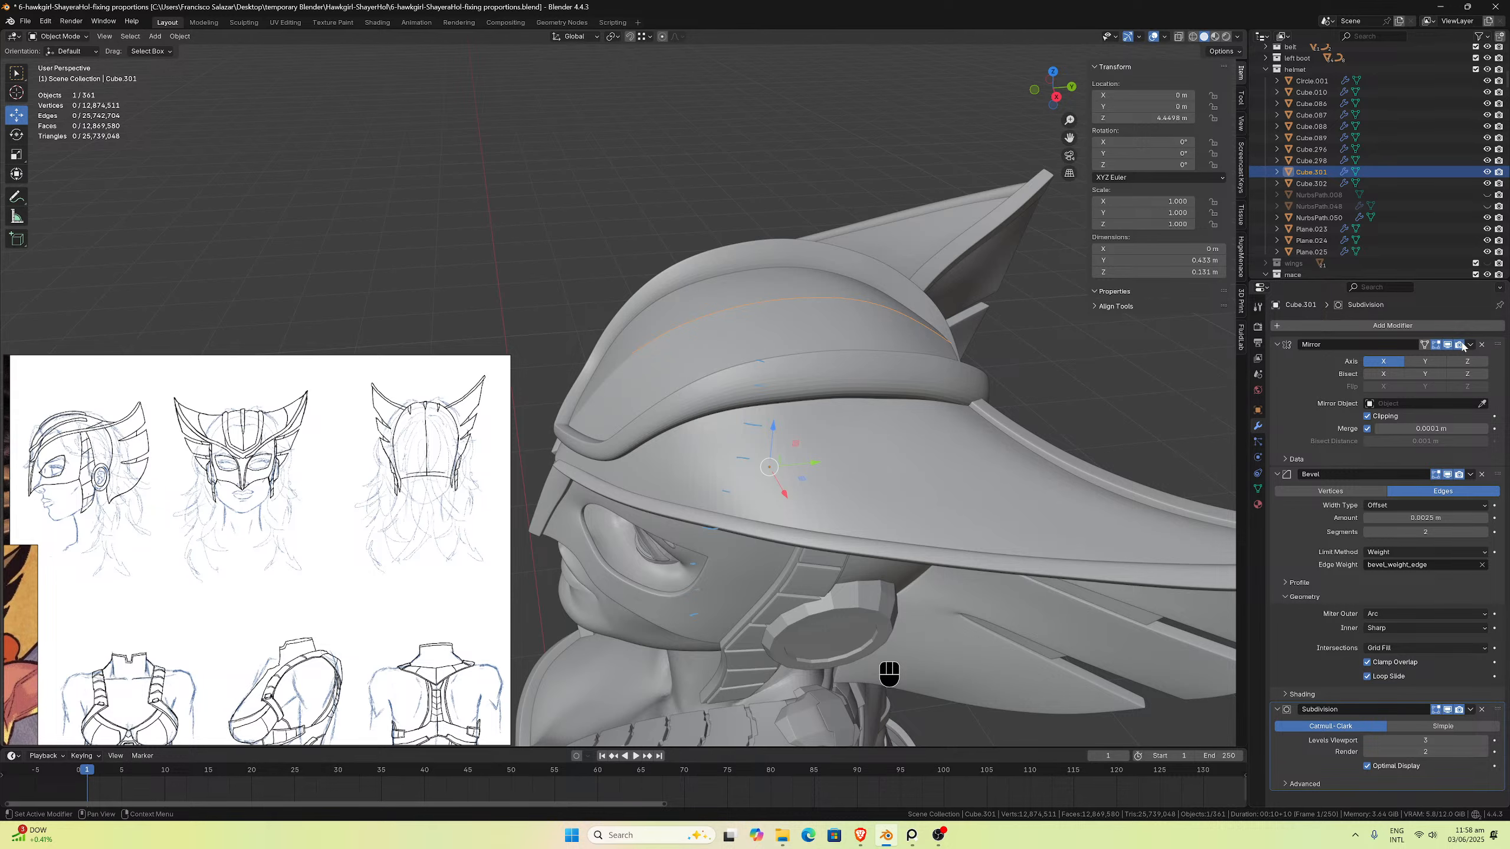
pyautogui.click(1481, 344)
# Step: Set the transform orientation to Local, with the rear end of the centre line in view
pyautogui.moveTo(1196, 339); pyautogui.dragTo(615, 154, button='middle')
pyautogui.click(577, 37)
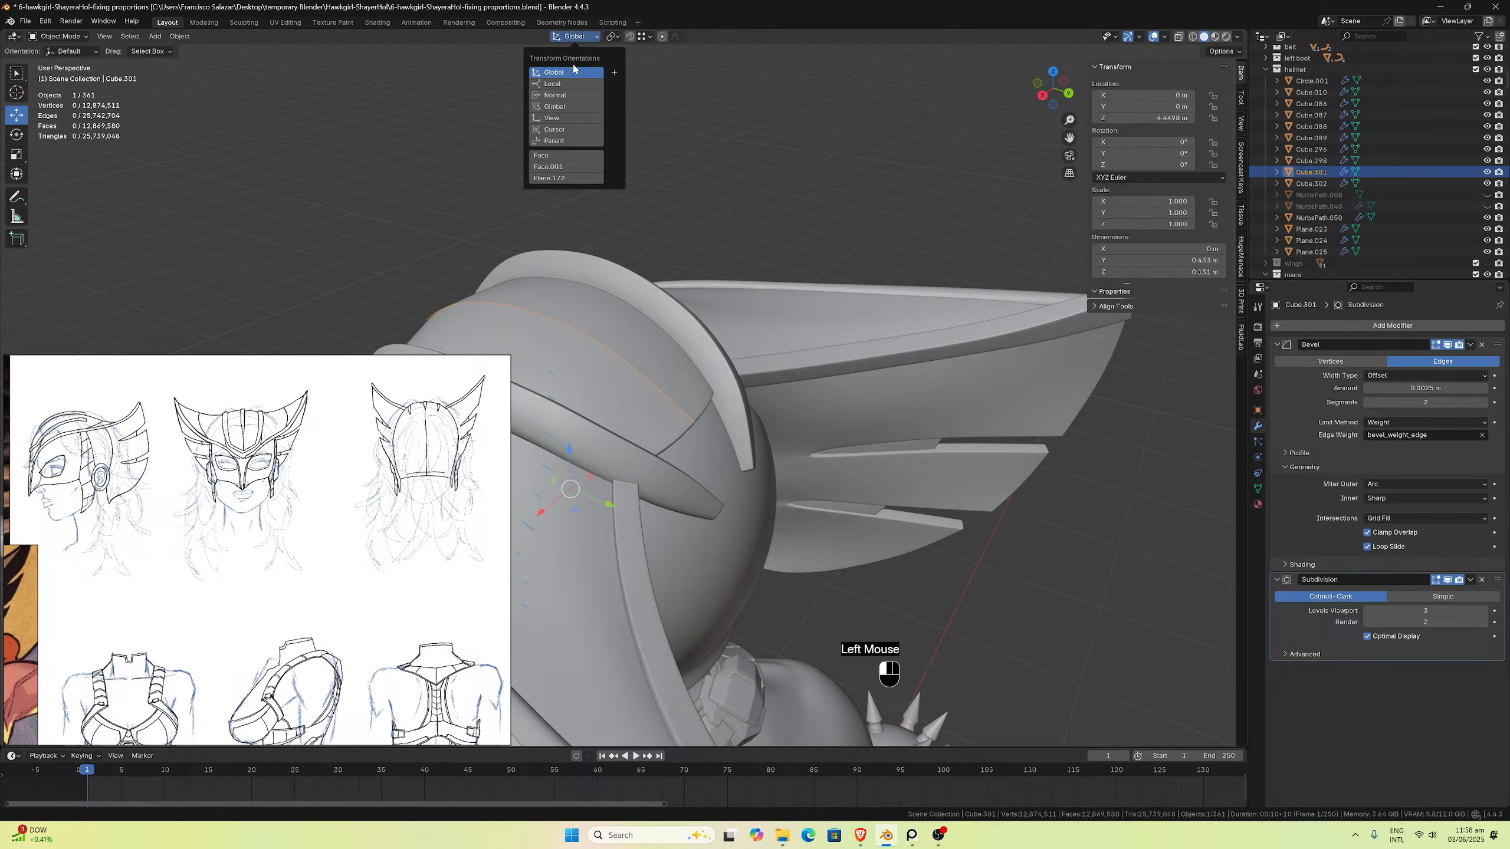
pyautogui.click(572, 83)
pyautogui.moveTo(710, 208); pyautogui.dragTo(822, 281, button='middle')
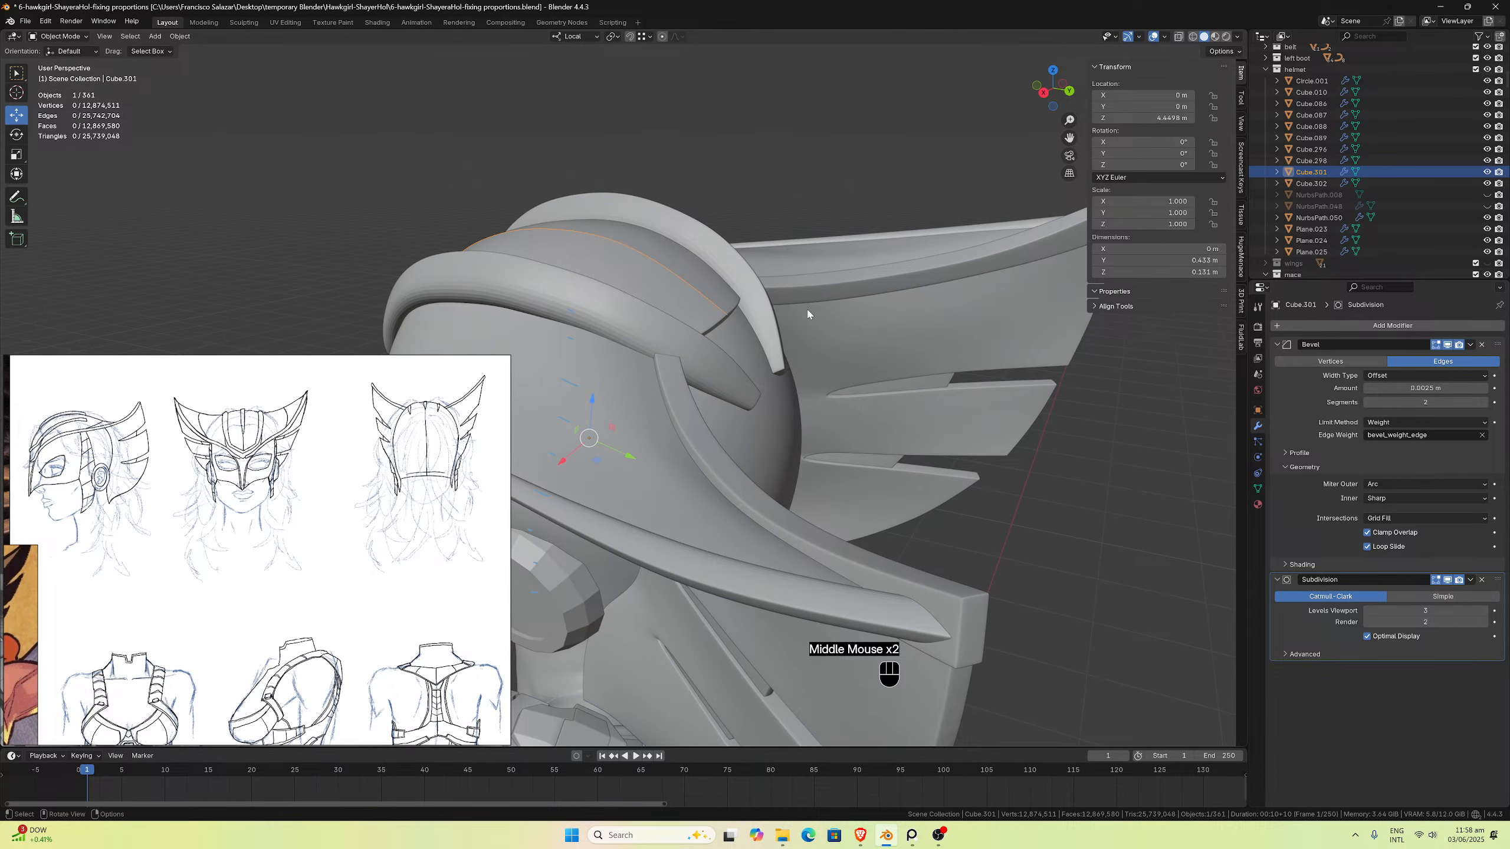
# Step: Open the separated centre line for mesh editing and extrude its rear end vertex backward along the Y axis
pyautogui.press('Tab')
pyautogui.click(733, 313)
pyautogui.moveTo(742, 325); pyautogui.dragTo(817, 309, button='middle')
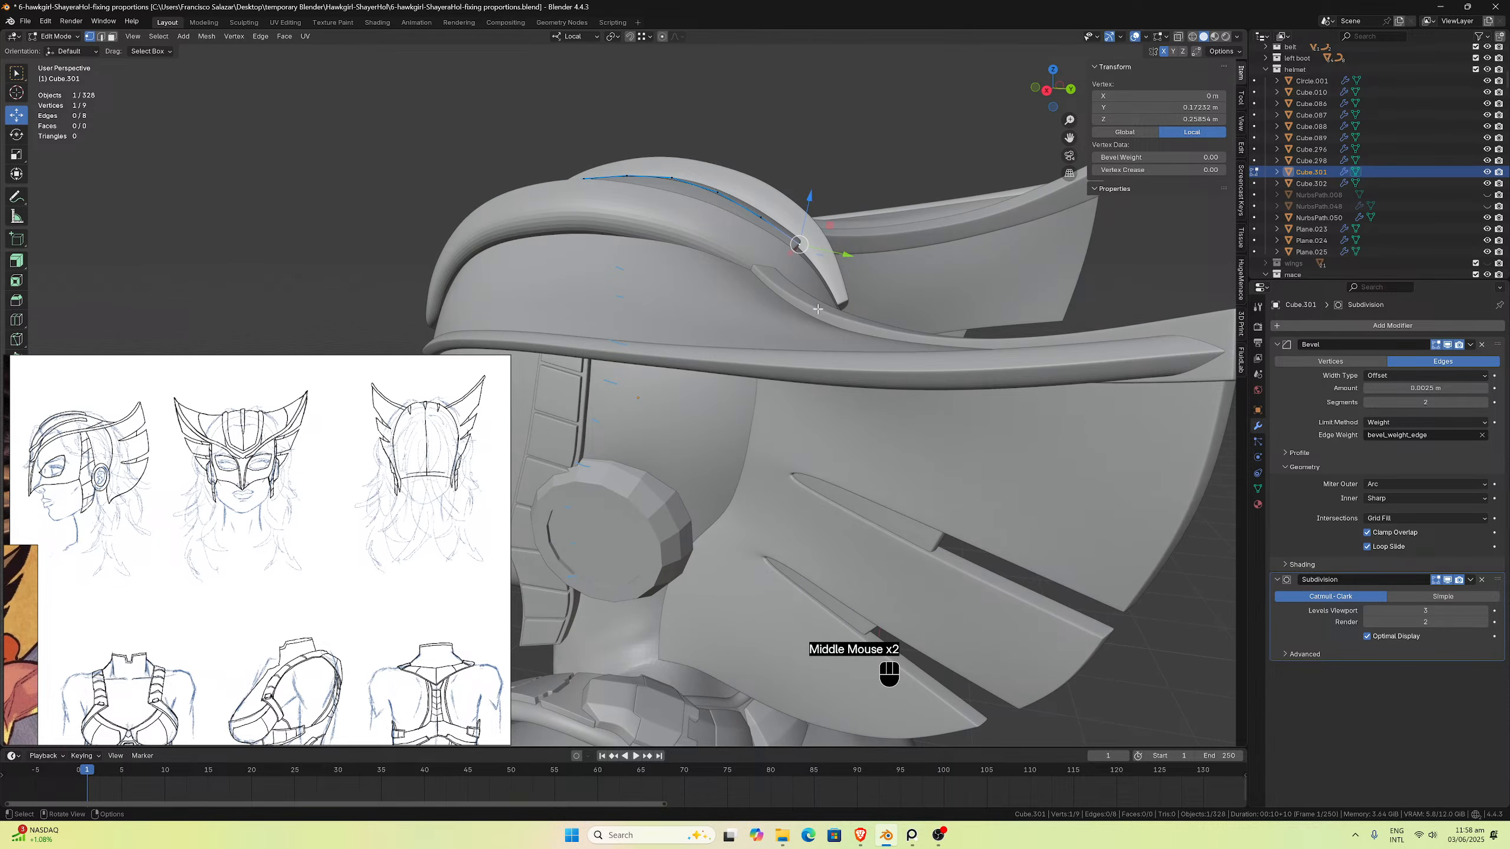
pyautogui.press('e')
pyautogui.press('y')
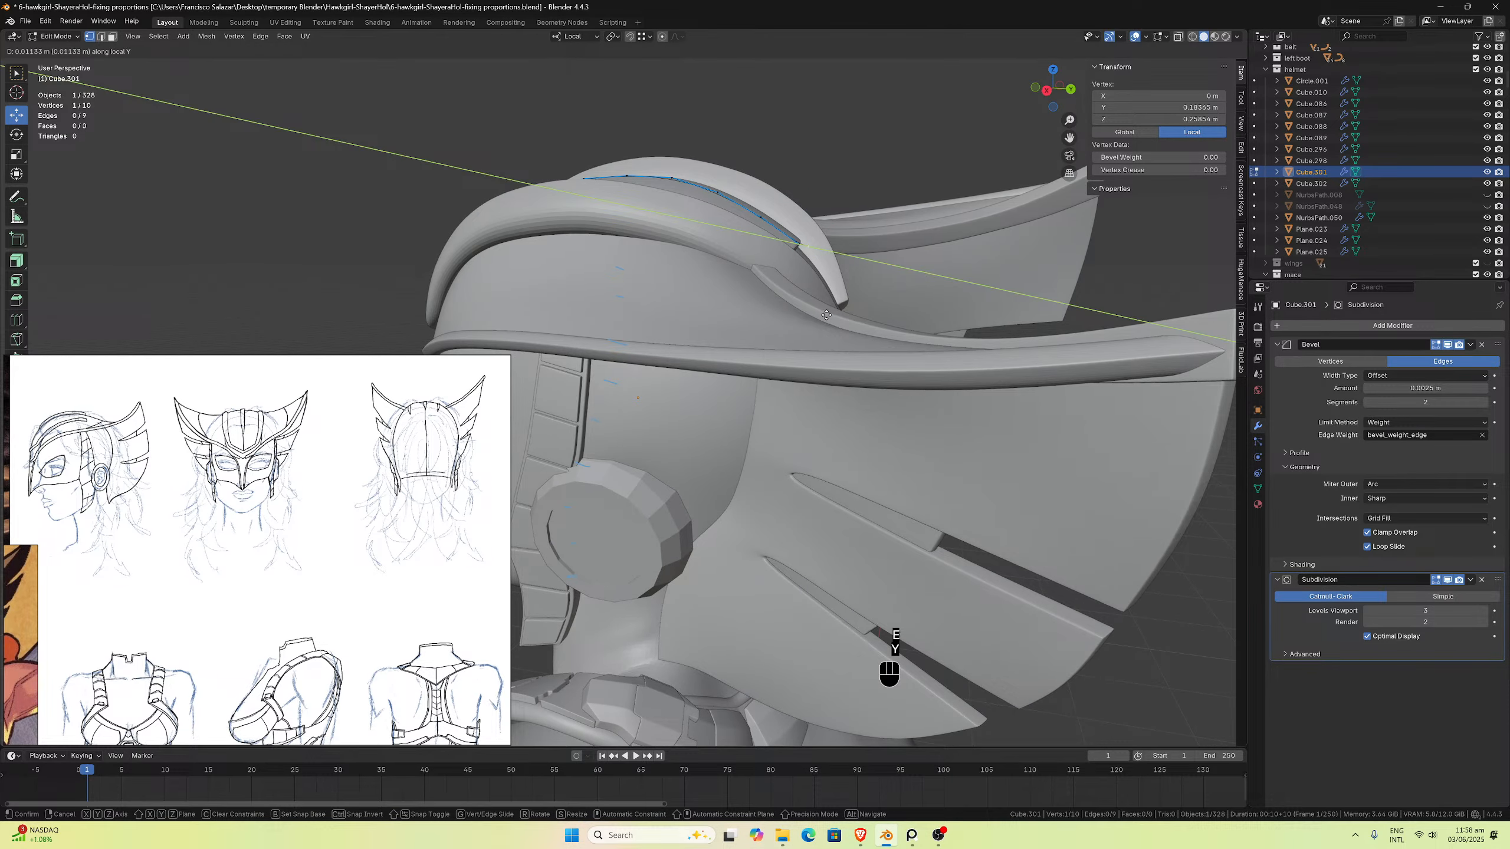
pyautogui.click(836, 330)
pyautogui.moveTo(836, 330); pyautogui.dragTo(834, 332, button='middle')
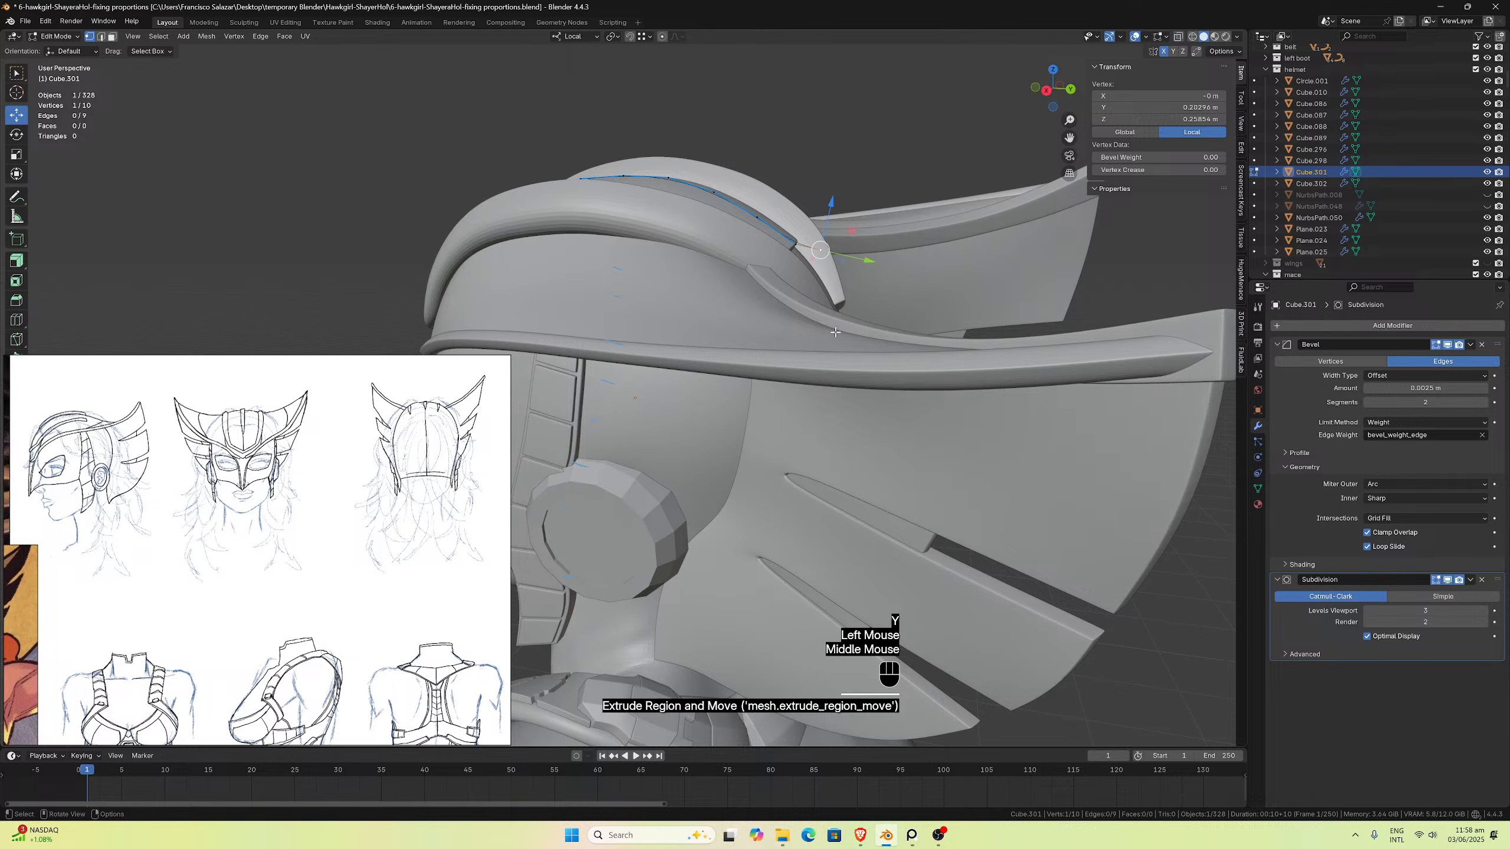
# Step: Lower the extruded rear vertex along the Z axis to follow the back of the helmet and check its position
pyautogui.press('g')
pyautogui.press('z')
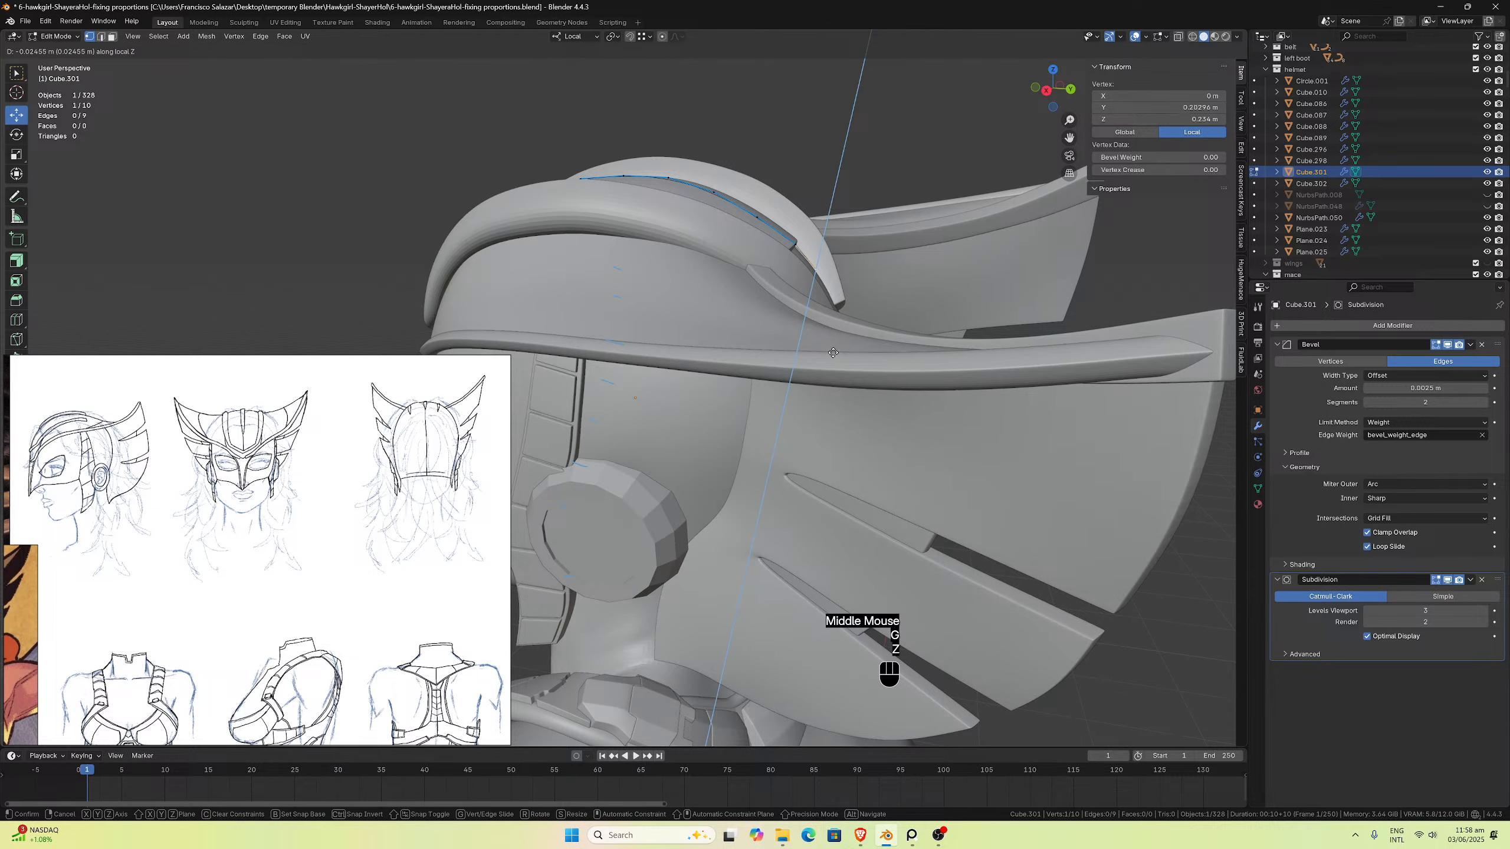
pyautogui.click(833, 352)
pyautogui.moveTo(833, 353); pyautogui.dragTo(802, 361, button='middle')
pyautogui.scroll(-2, 802, 361)
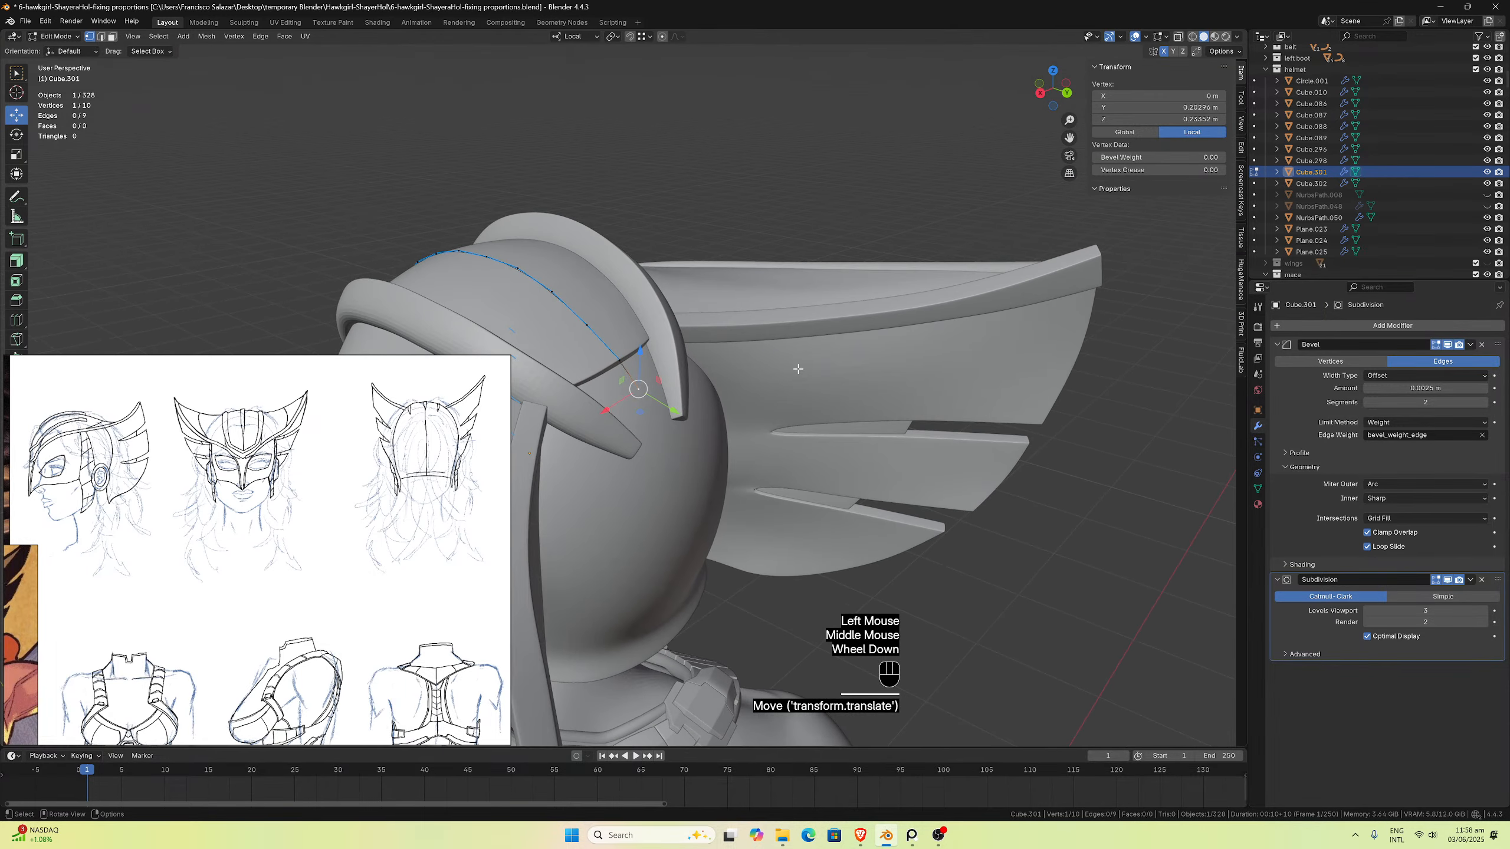
# Step: Leave mesh editing and add a Skin modifier to the centre-line object on the helmet crown
pyautogui.press('KP_7')
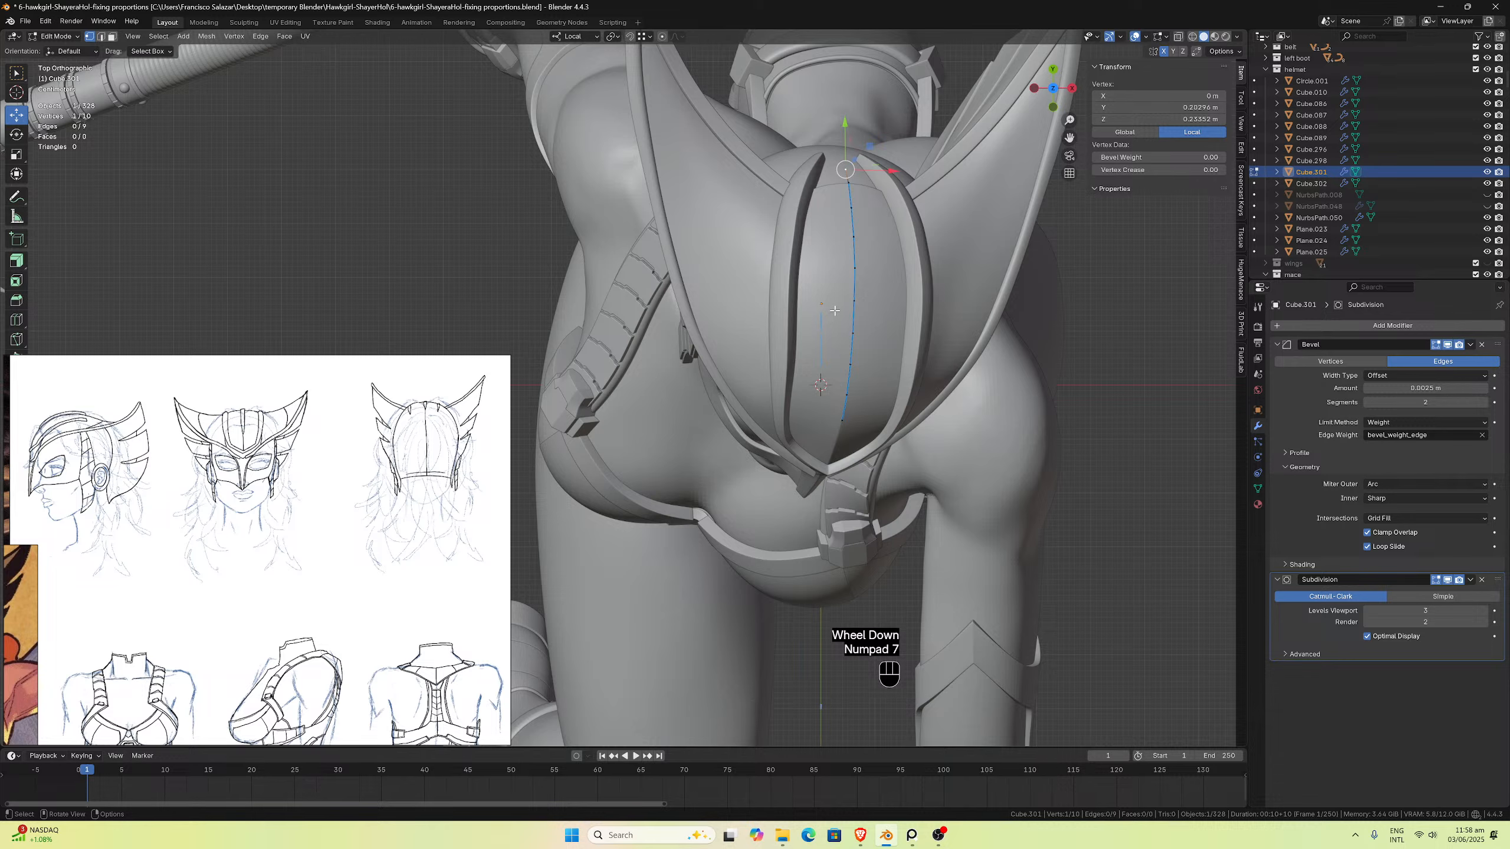
pyautogui.moveTo(829, 318)
pyautogui.mouseDown(button='middle')
pyautogui.moveTo(877, 314)
pyautogui.moveTo(846, 307)
pyautogui.mouseUp(button='middle')
pyautogui.scroll(2, 846, 307)
pyautogui.moveTo(1067, 142); pyautogui.dragTo(953, 283)
pyautogui.moveTo(820, 360); pyautogui.dragTo(842, 361, button='middle')
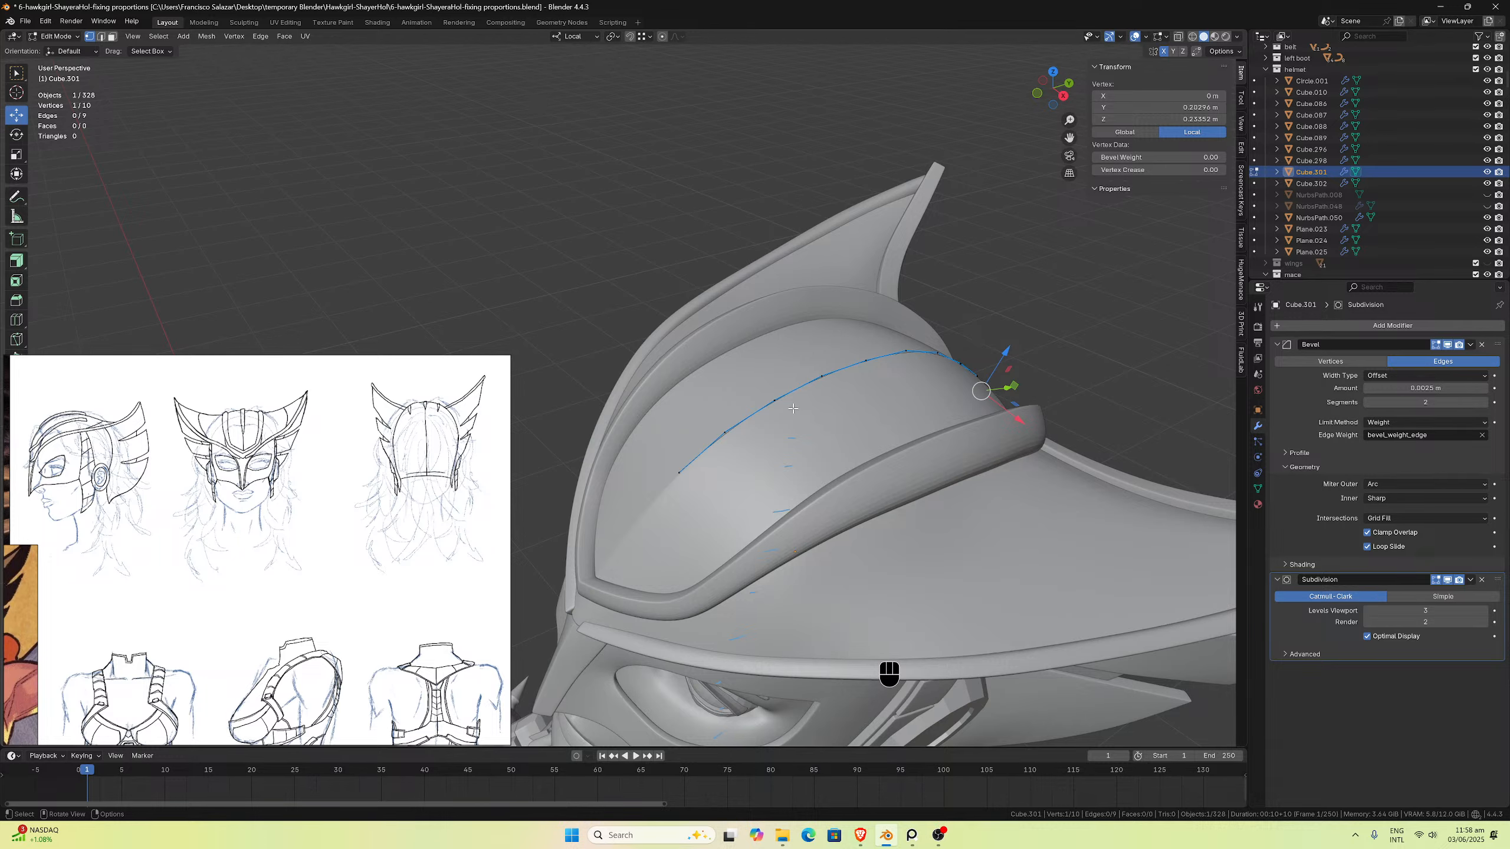
pyautogui.press('Tab')
pyautogui.click(762, 408)
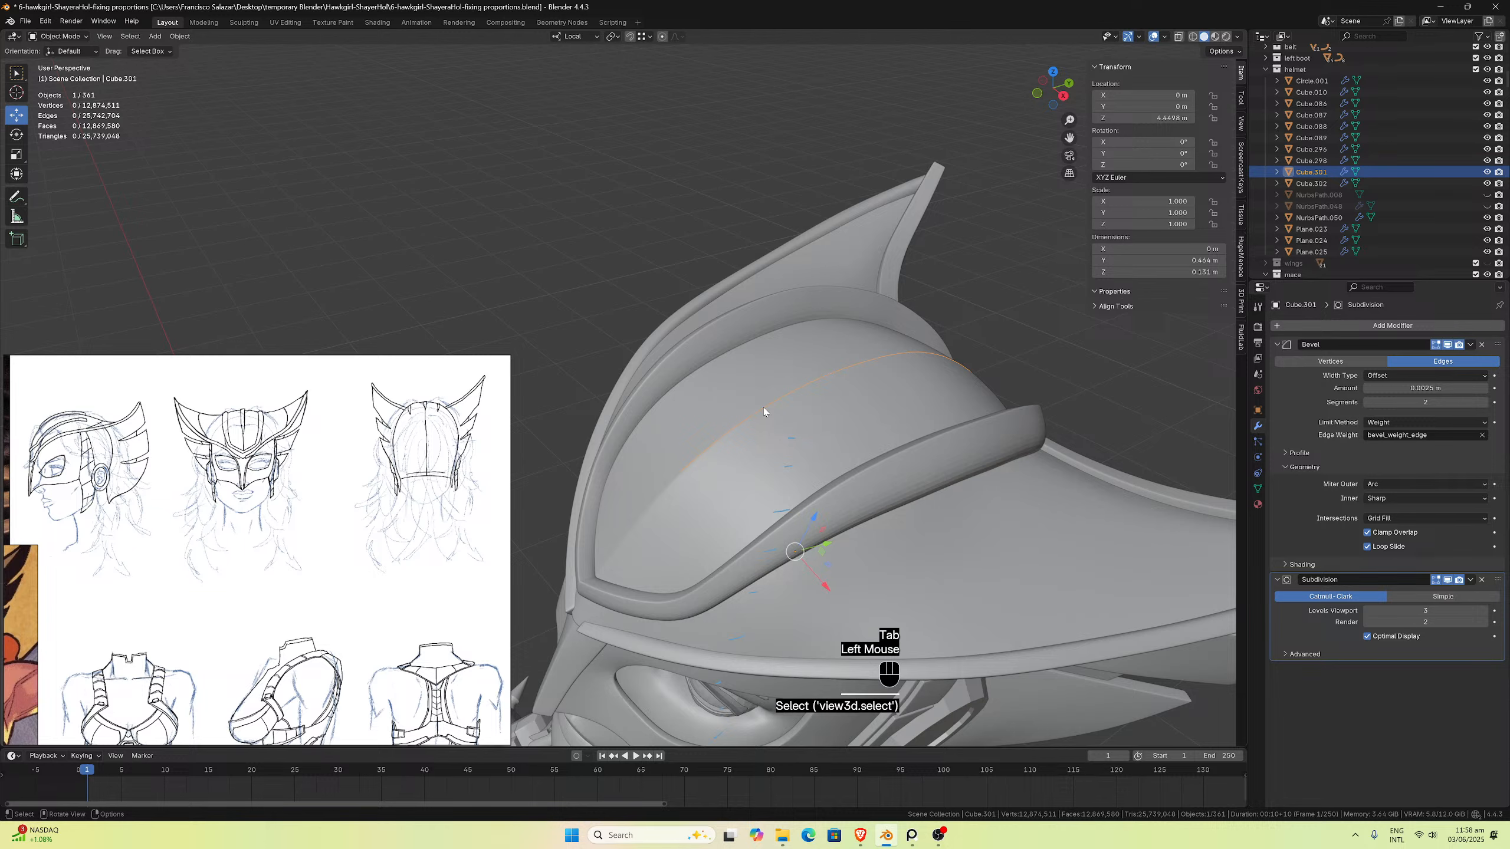
pyautogui.click(762, 408)
pyautogui.click(762, 408)
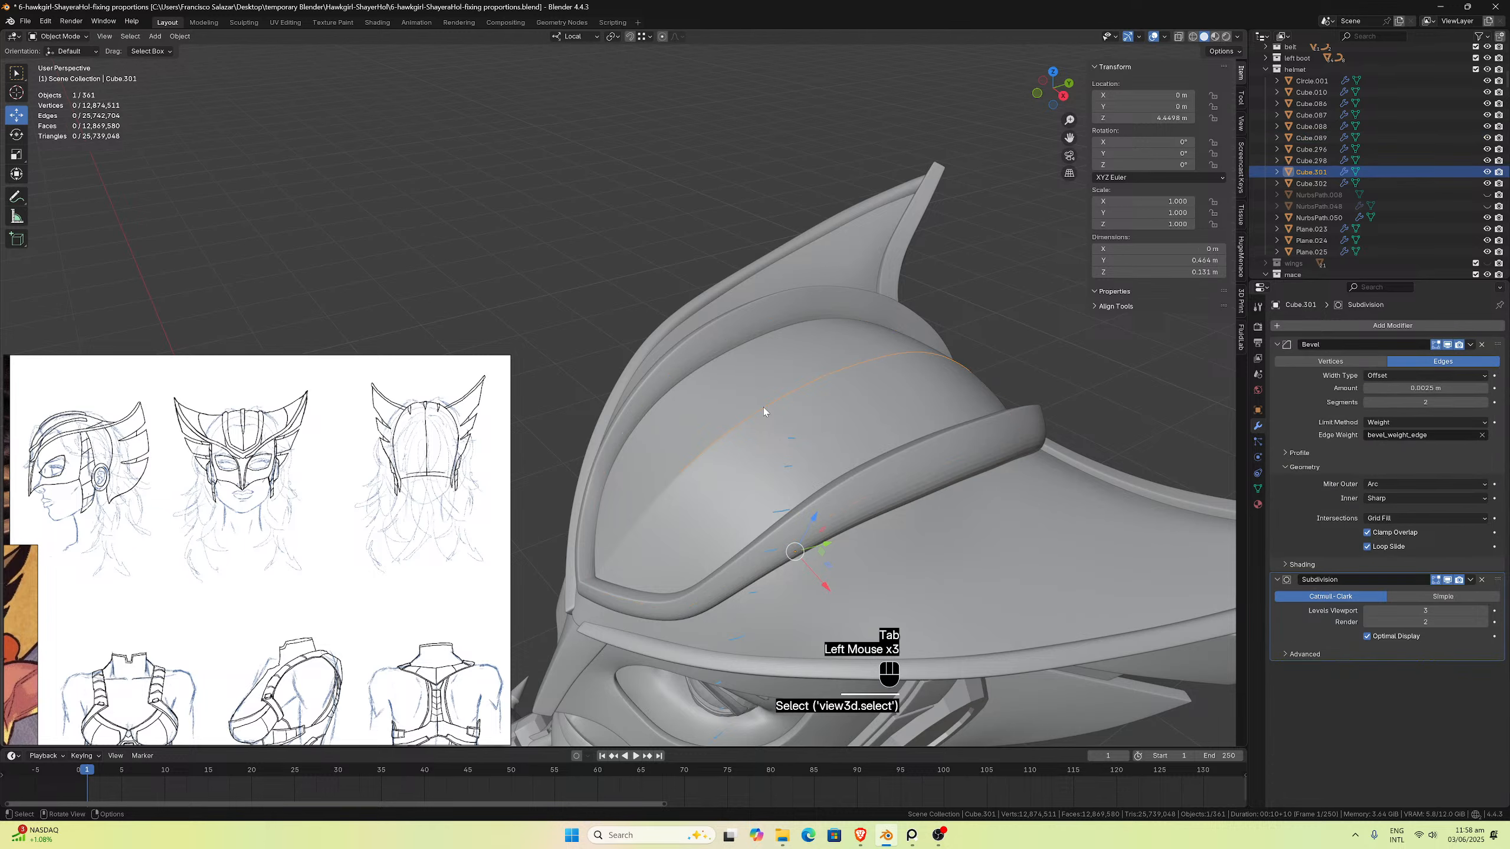
pyautogui.click(1310, 325)
pyautogui.moveTo(1310, 327)
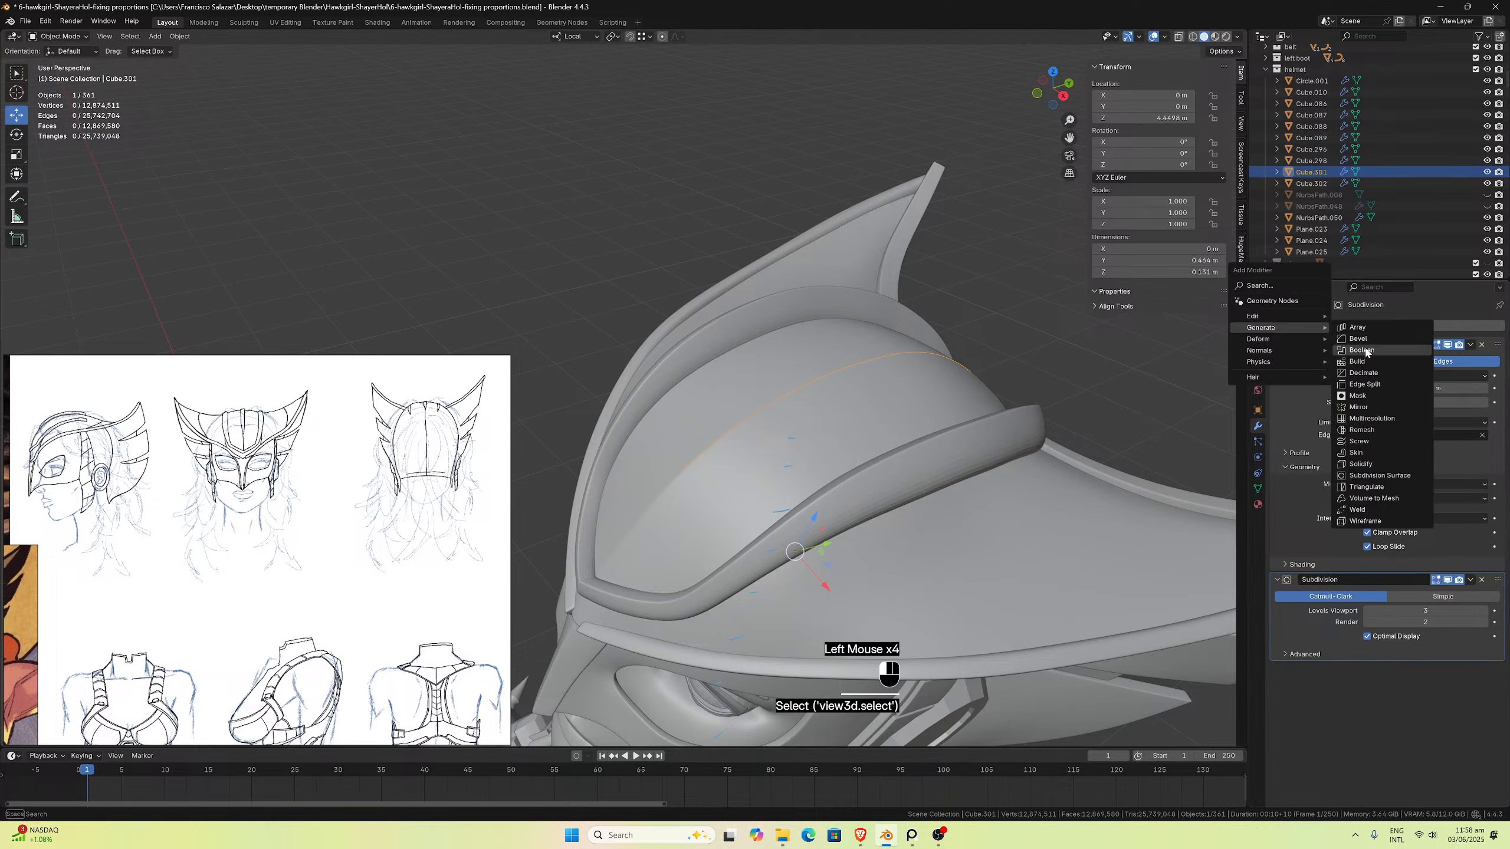
pyautogui.click(1370, 452)
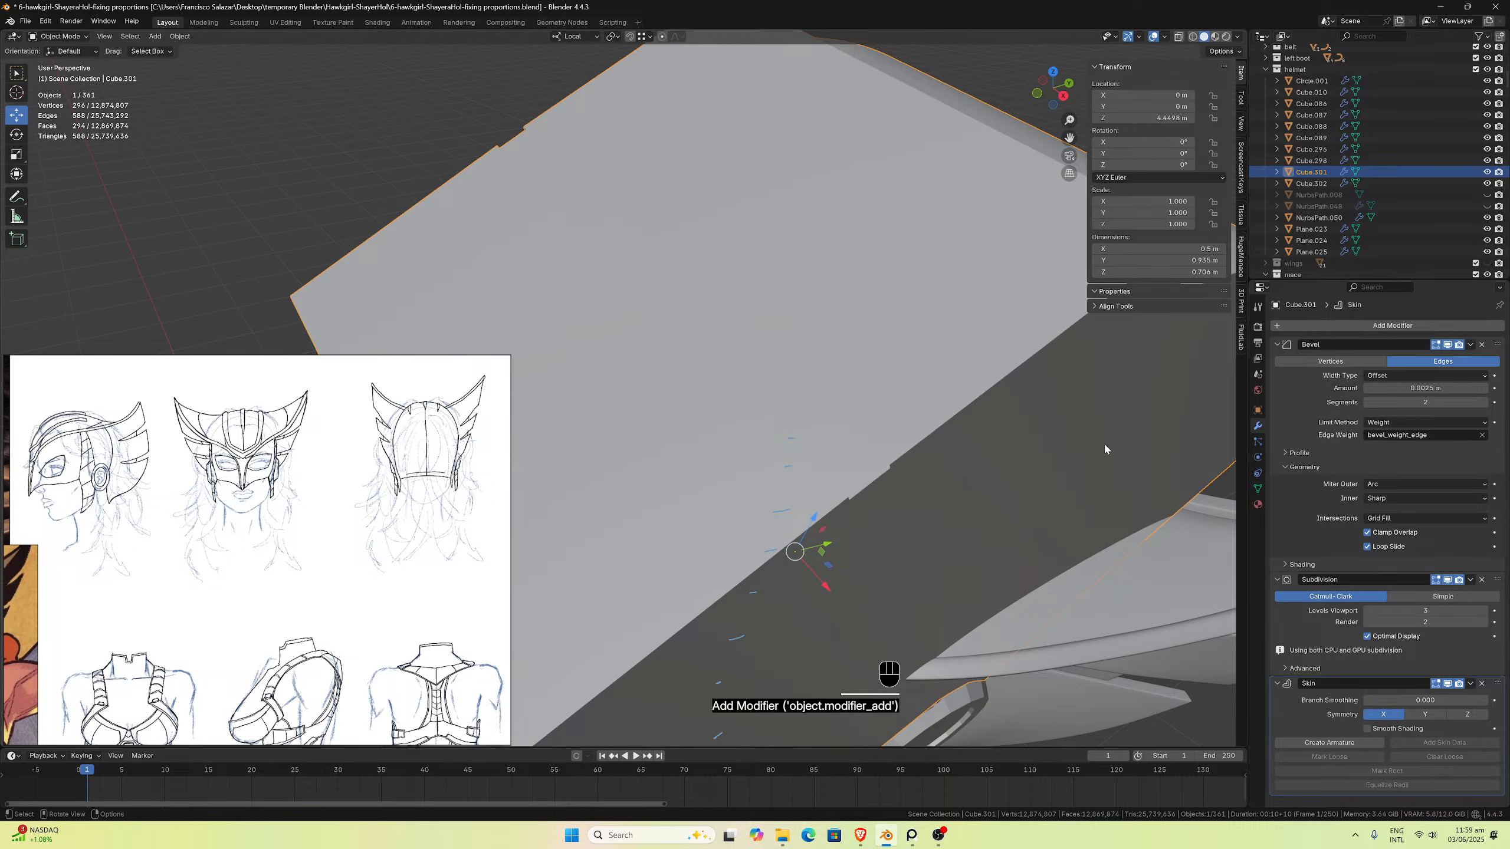
# Step: Reposition the reference sketches, place the Skin modifier first in the stack and turn off viewport display of Bevel and Subdivision
pyautogui.moveTo(291, 369); pyautogui.dragTo(133, 213)
pyautogui.moveTo(1496, 684); pyautogui.dragTo(1480, 332)
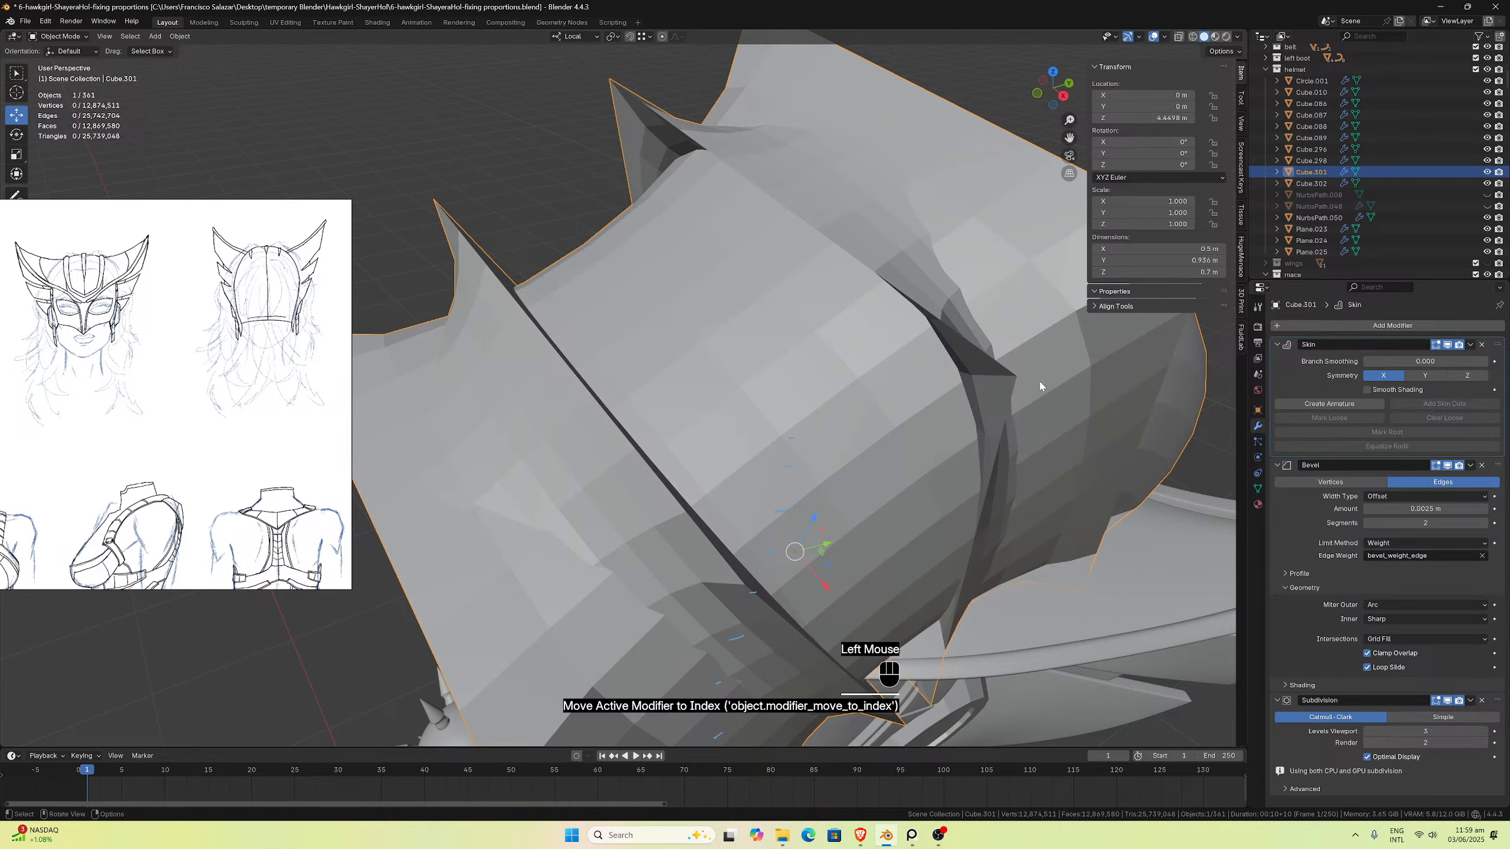
pyautogui.scroll(-3, 1010, 380)
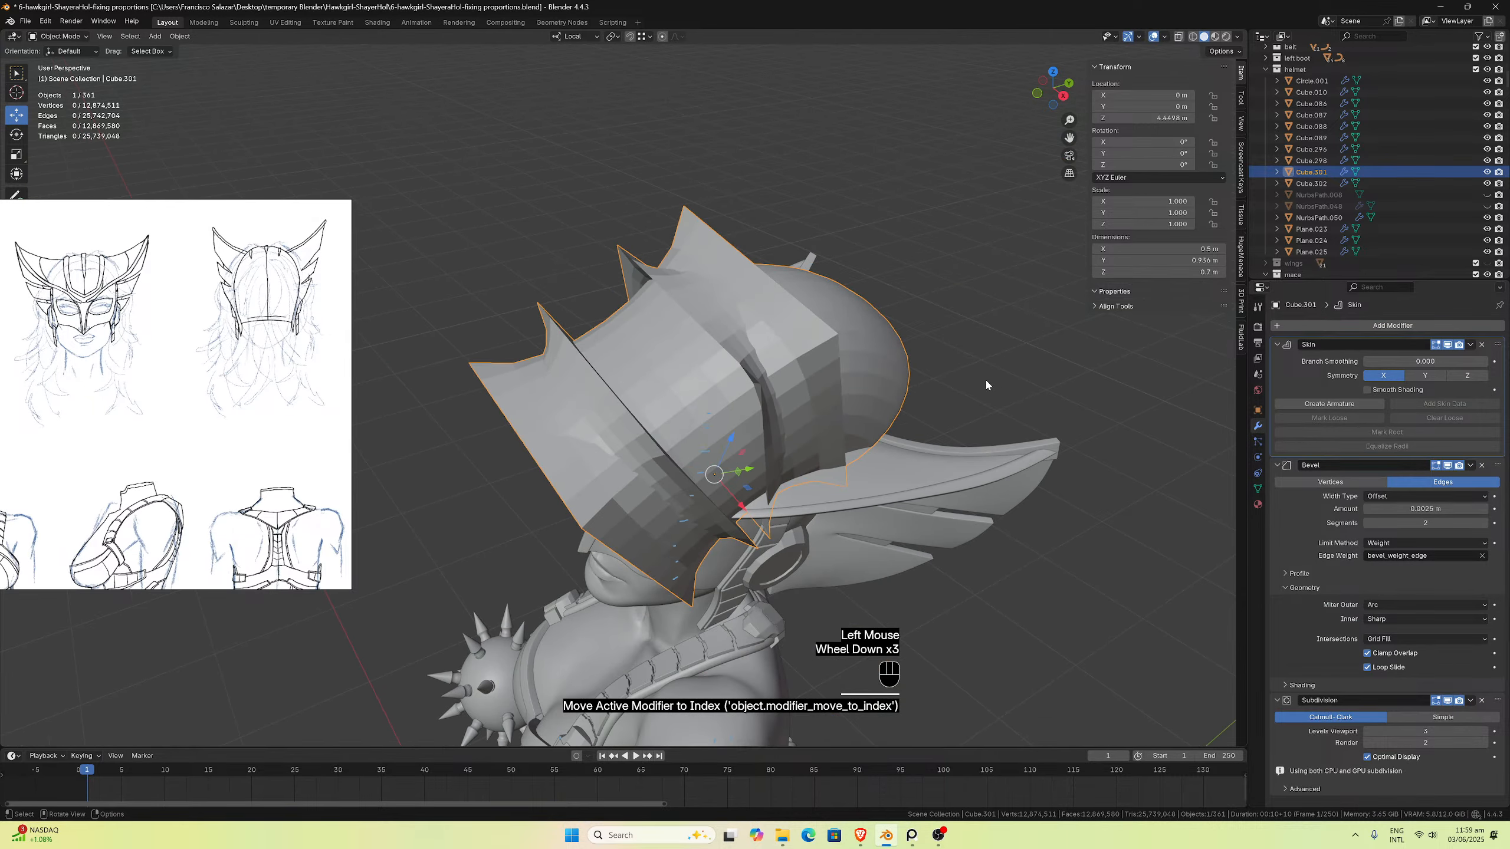
pyautogui.click(1448, 466)
pyautogui.click(1447, 702)
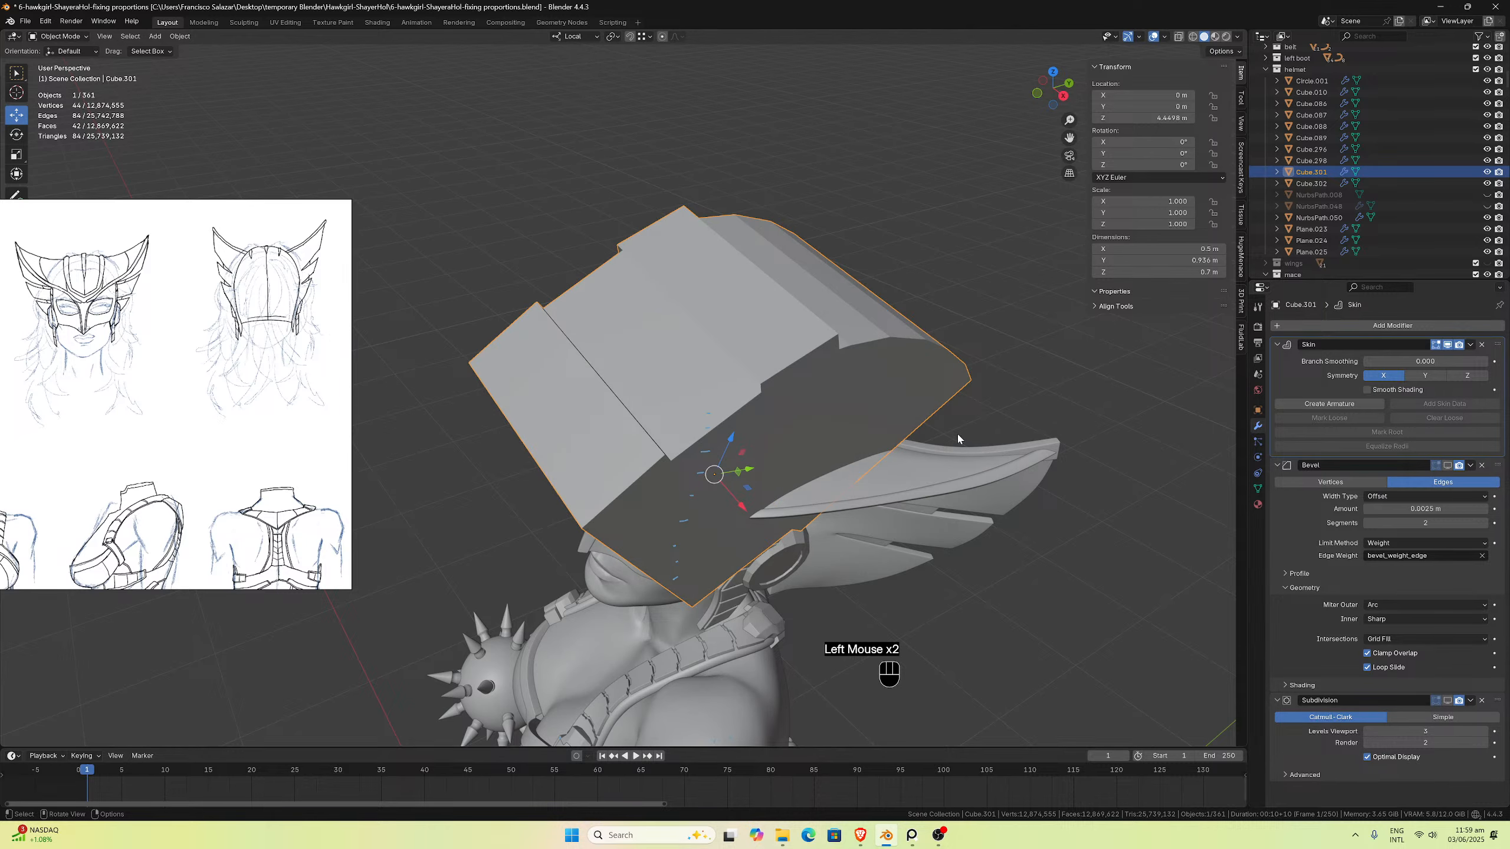
pyautogui.moveTo(954, 435); pyautogui.dragTo(908, 369, button='middle')
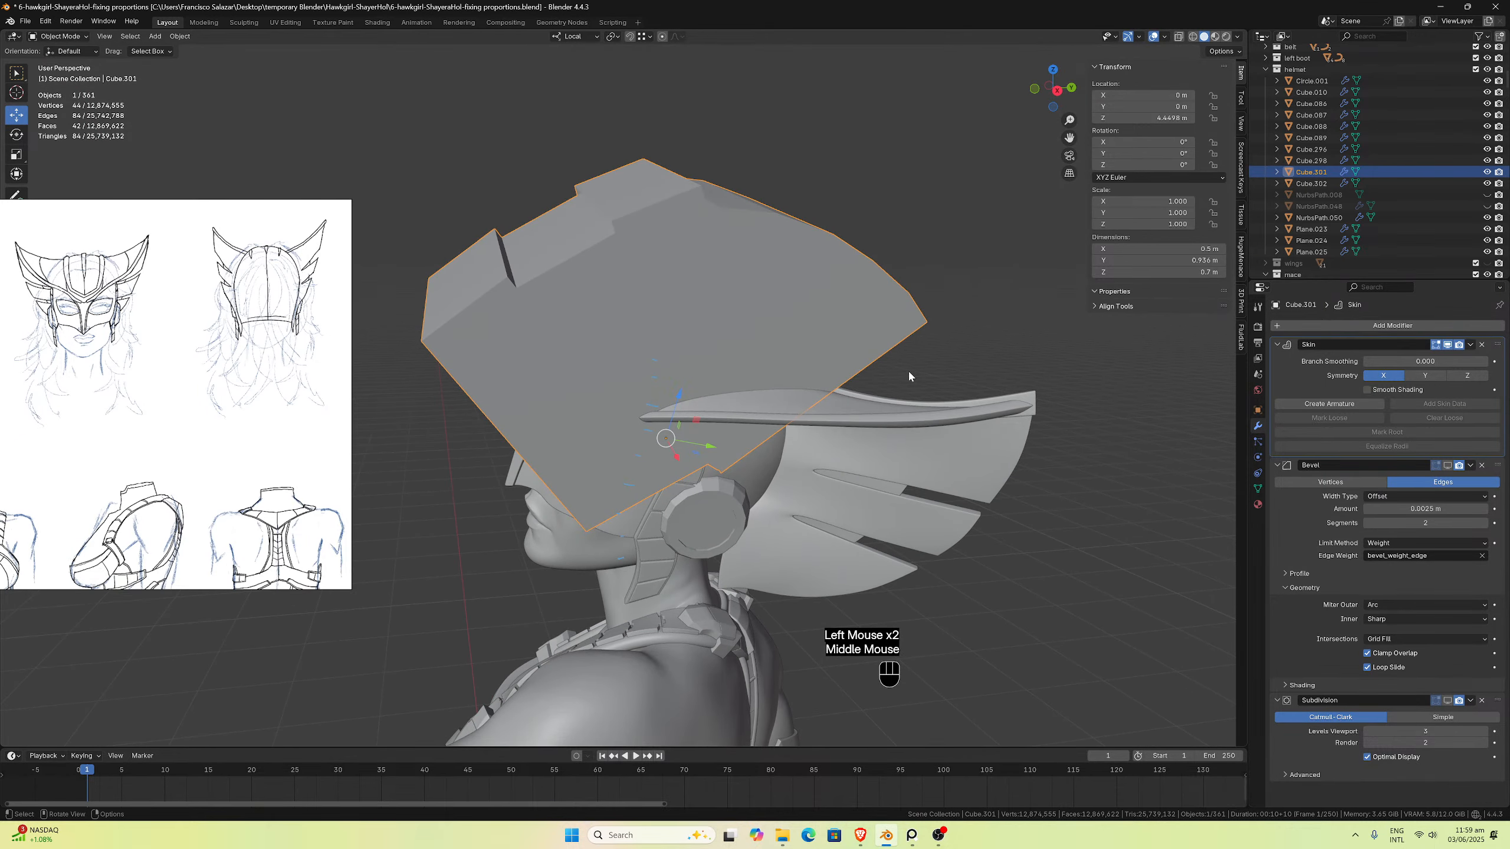
# Step: Try to thin the skinned centre line by applying Shrink/Fatten to all its vertices, and undo it
pyautogui.press('Tab')
pyautogui.press('Tab')
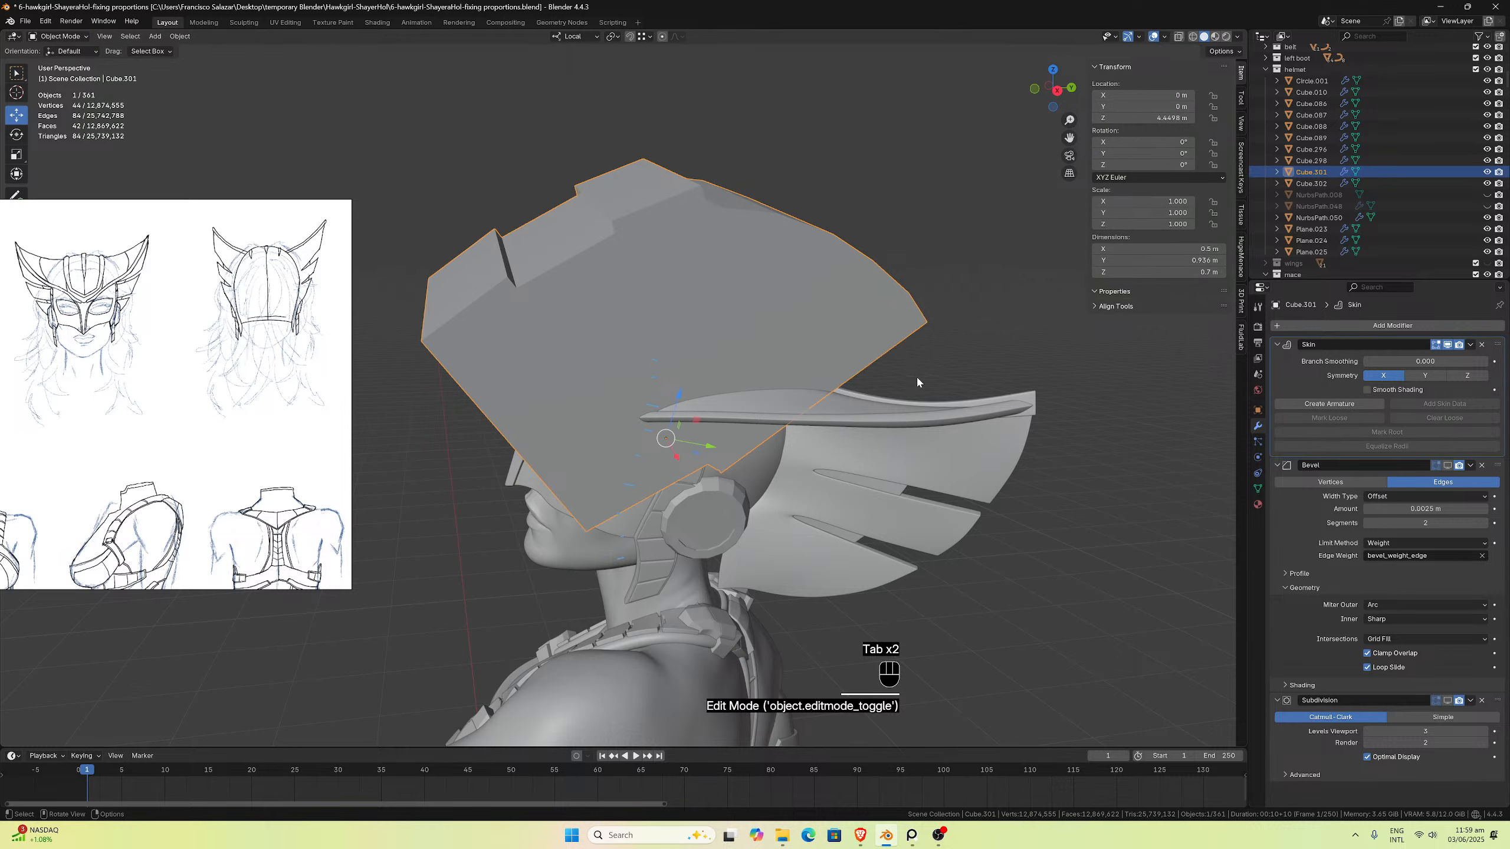
pyautogui.press('Tab')
pyautogui.press('a')
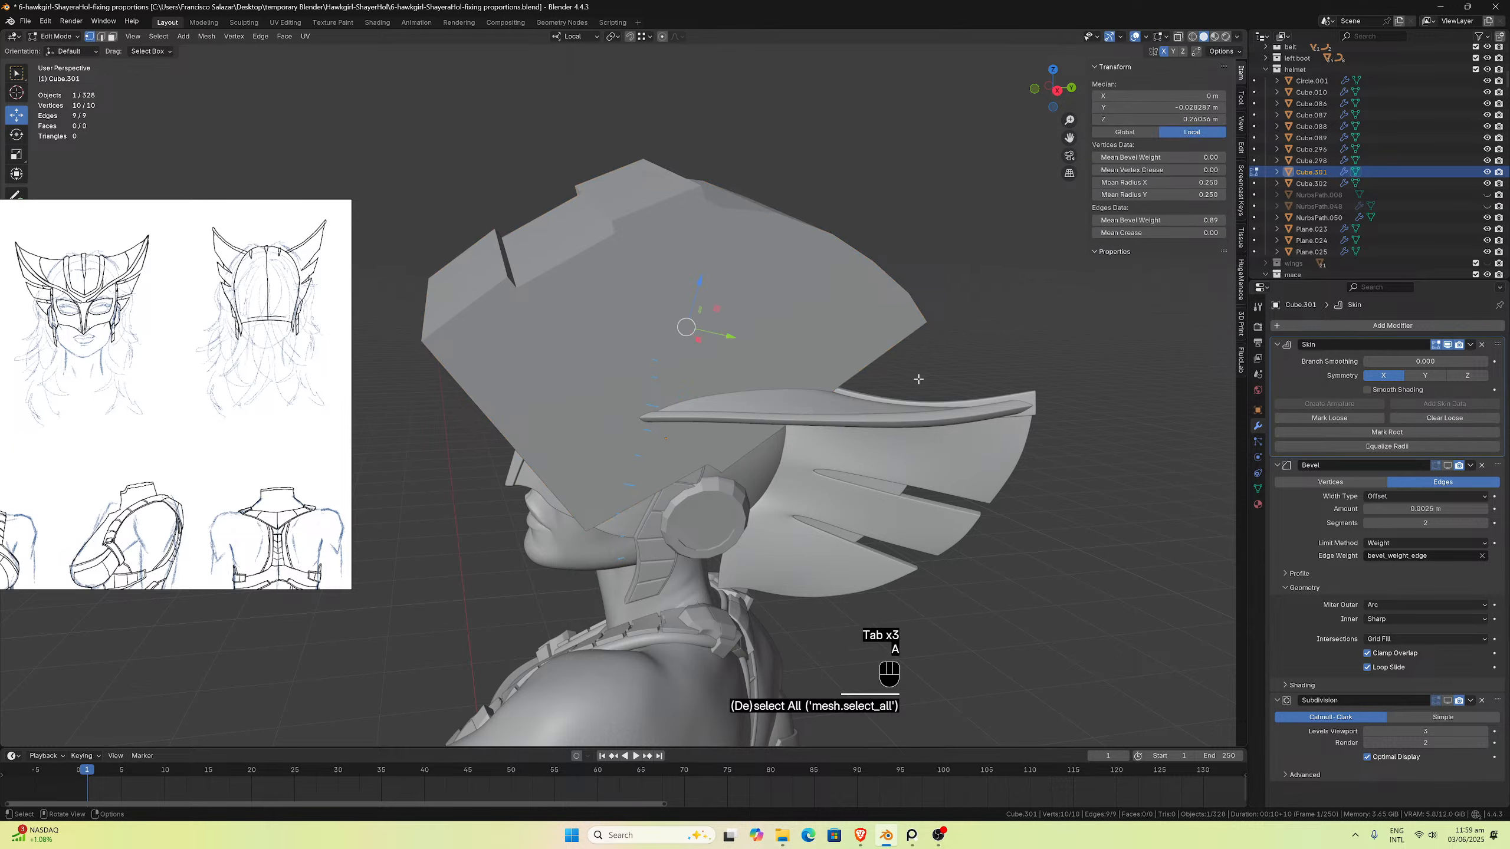
pyautogui.hotkey('alt', 's')
pyautogui.click(904, 509)
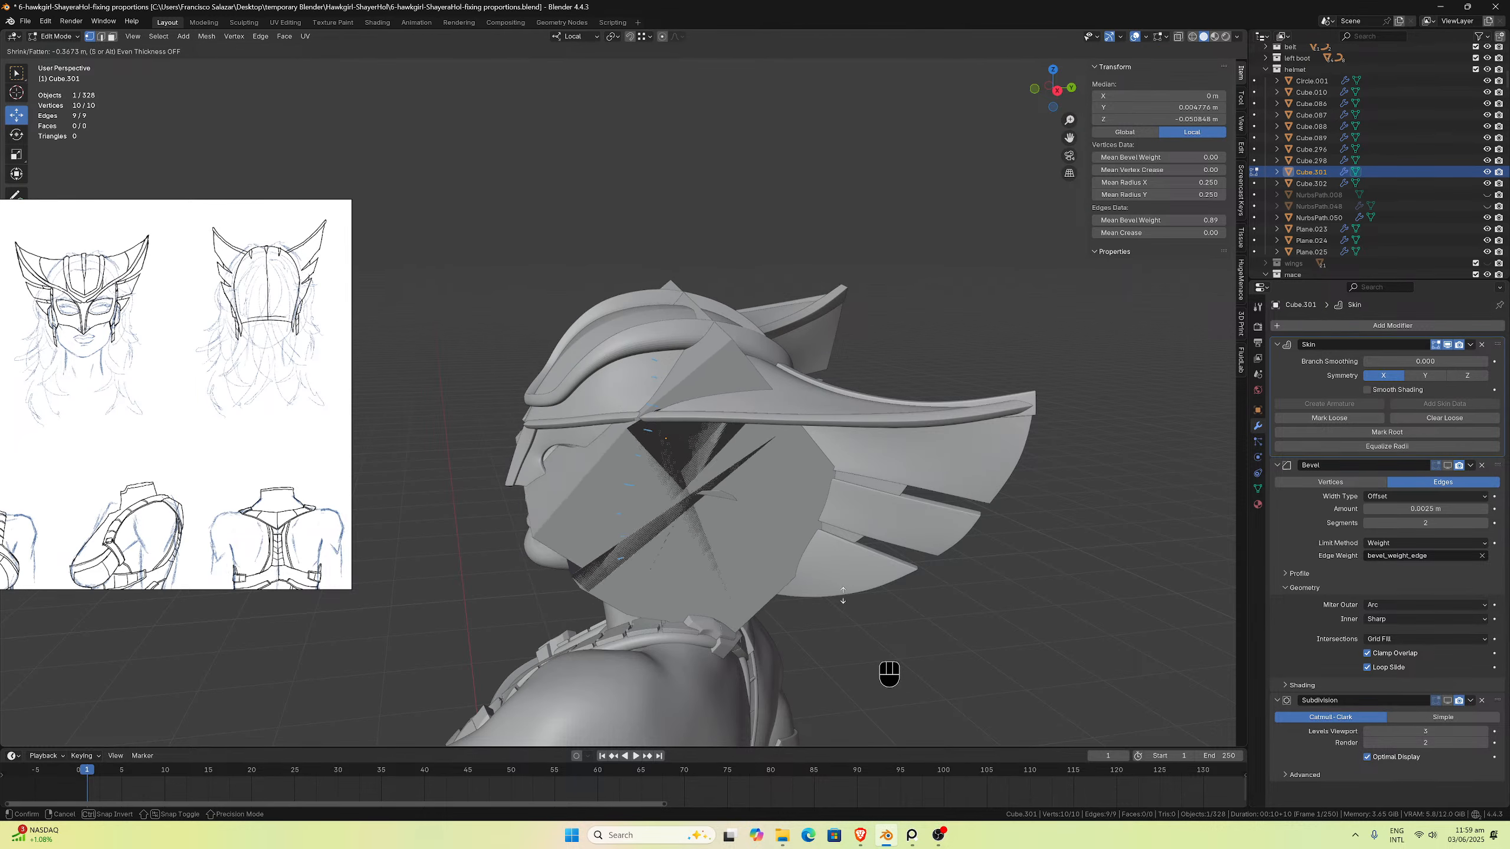
pyautogui.click(700, 672)
pyautogui.hotkey('ctrl', 'z')
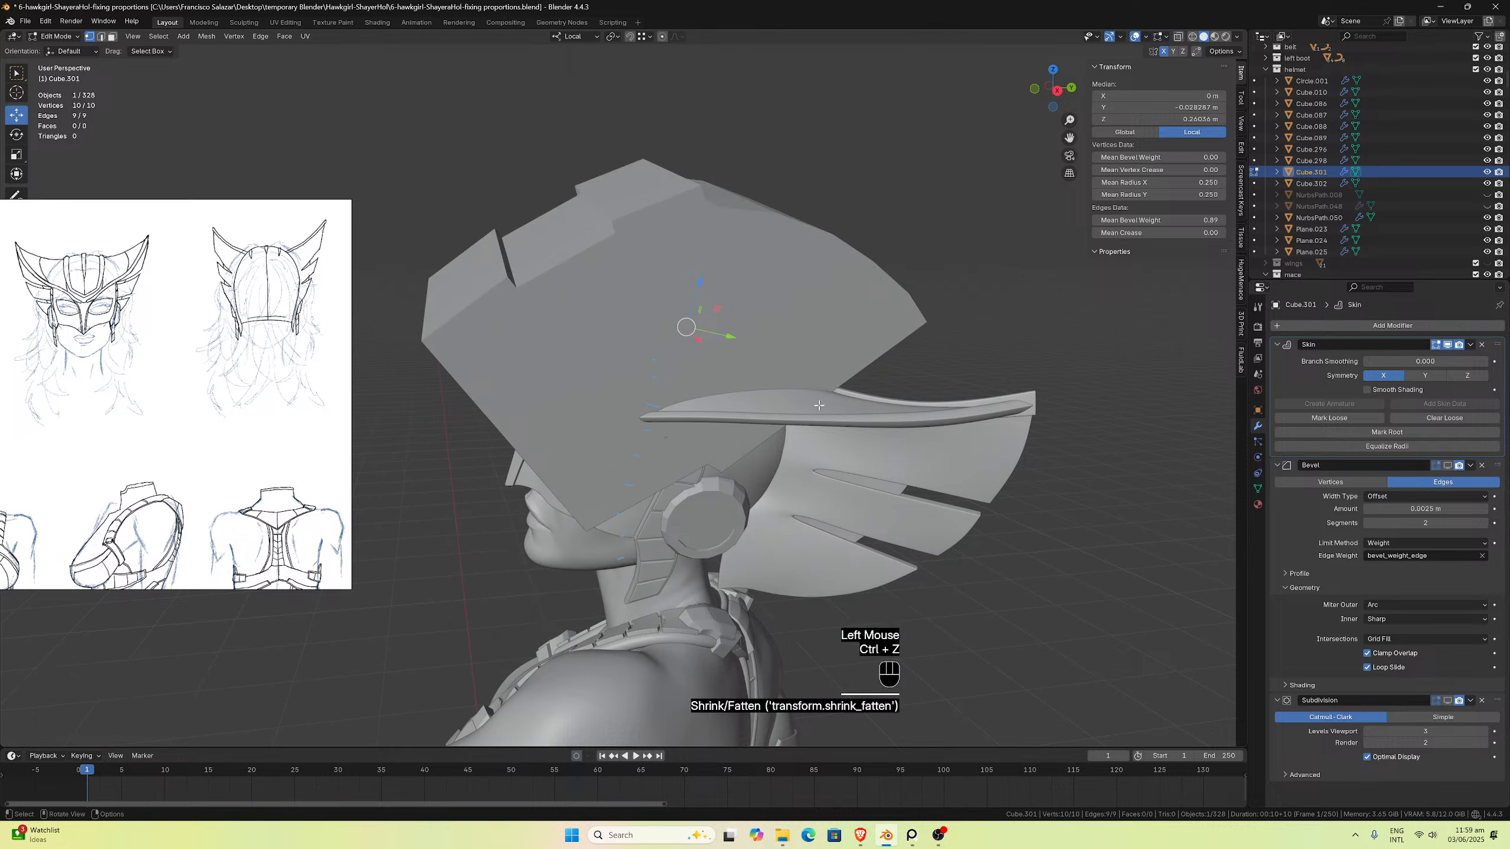
# Step: Apply the scale of the centre-line object in Object Mode and return to mesh editing
pyautogui.hotkey('shift', 'a')
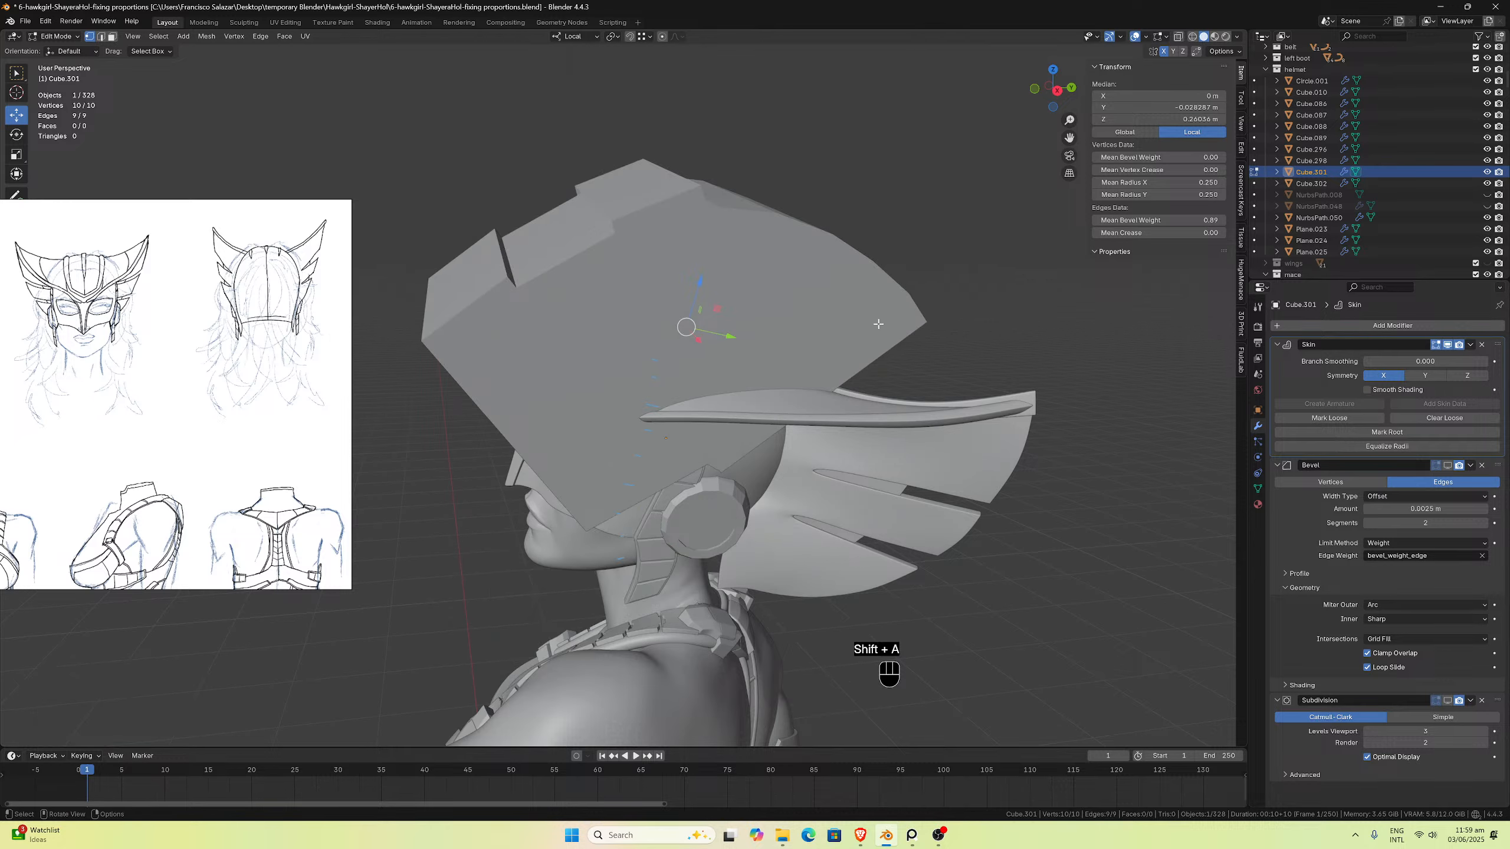
pyautogui.press('a')
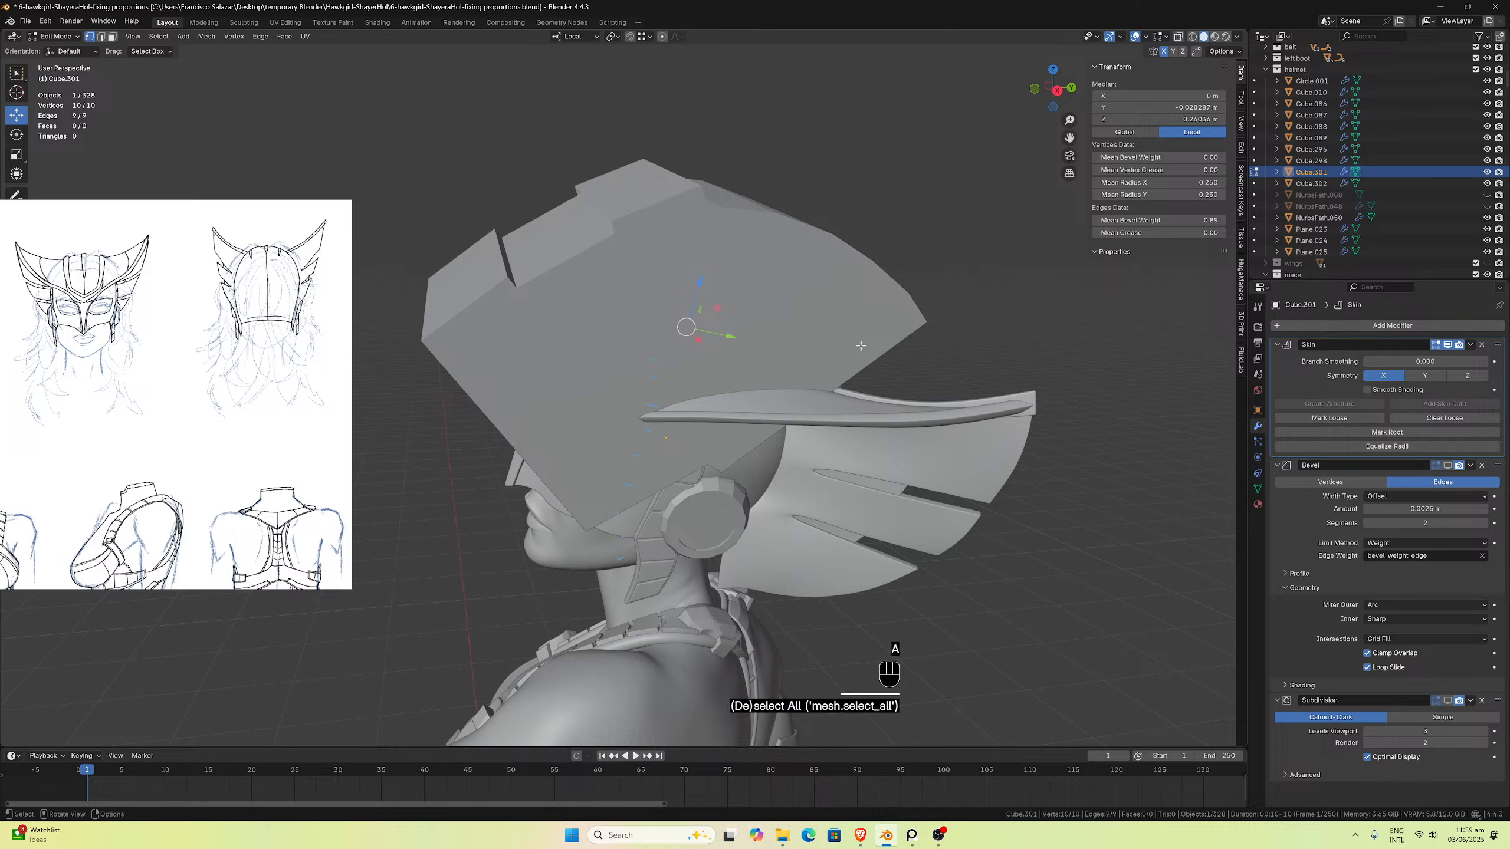
pyautogui.press('Tab')
pyautogui.hotkey('ctrl', 'a')
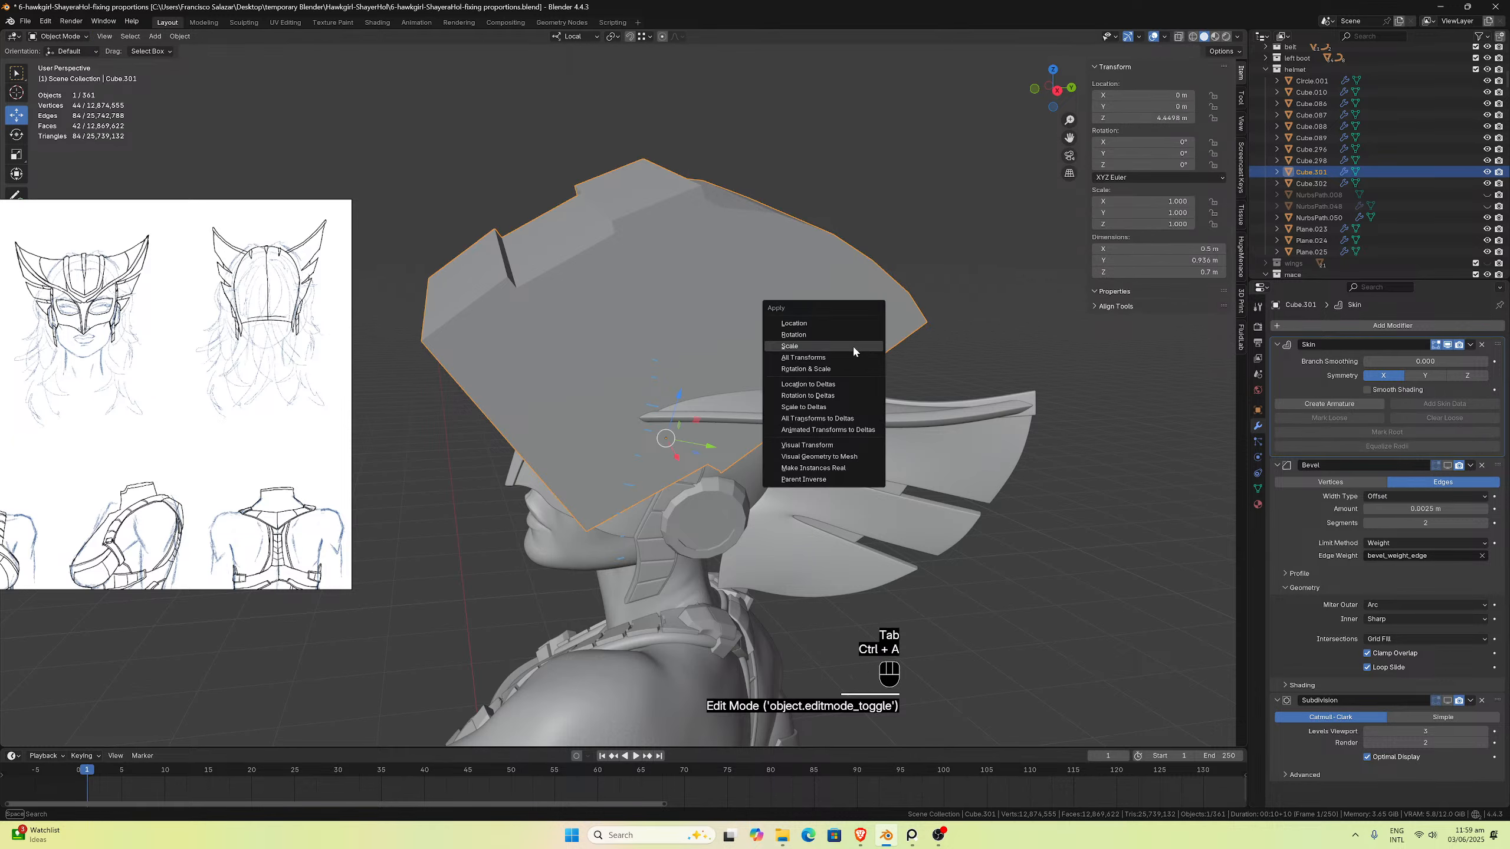
pyautogui.click(853, 351)
pyautogui.press('Tab')
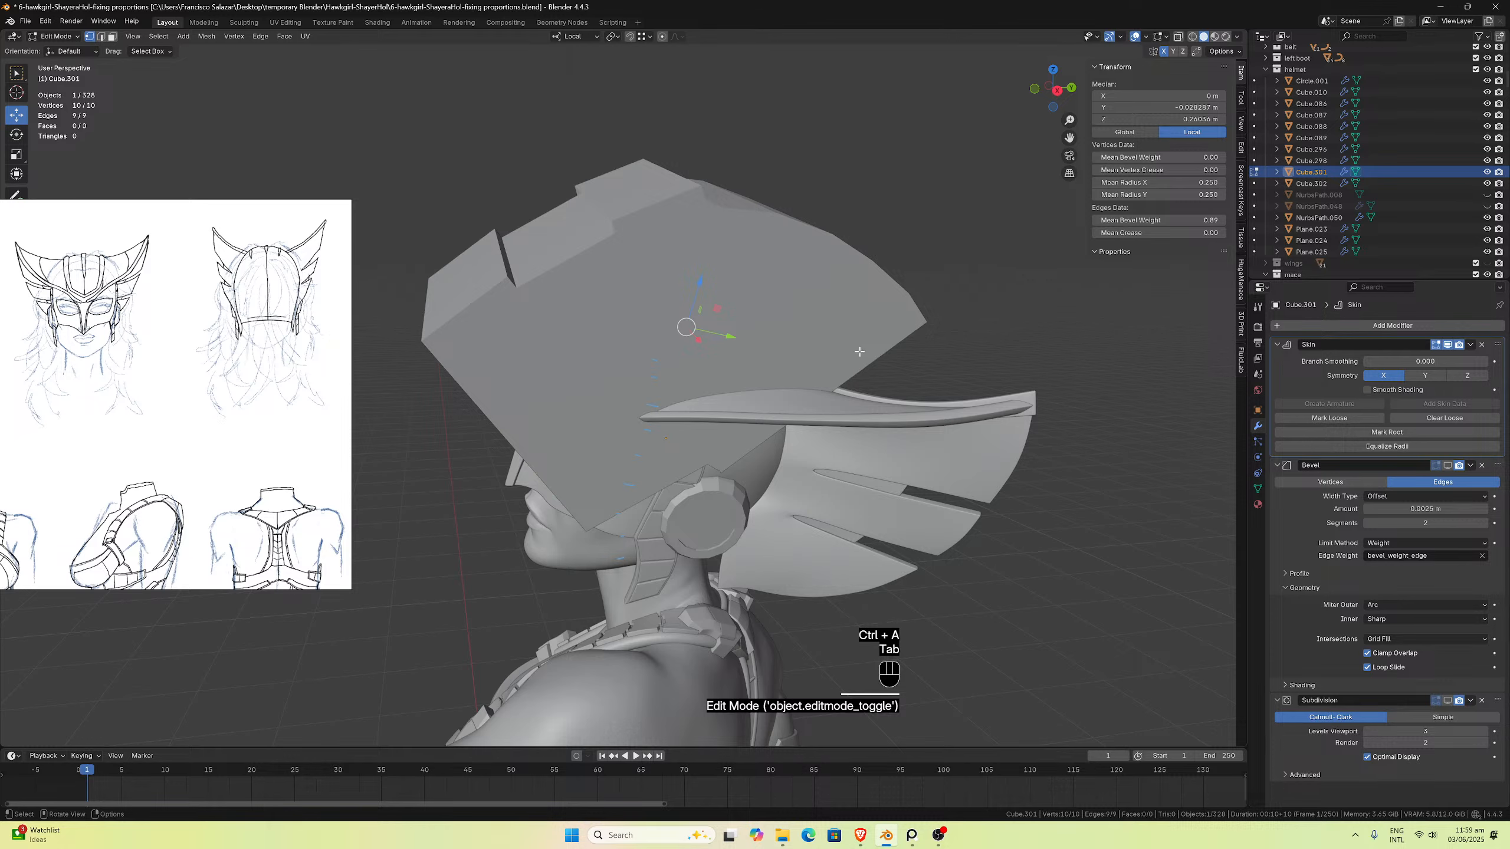
# Step: Try Shrink/Fatten again on all centre-line vertices with an offset of about 0.811 m, and undo it
pyautogui.moveTo(825, 350); pyautogui.dragTo(895, 346, button='middle')
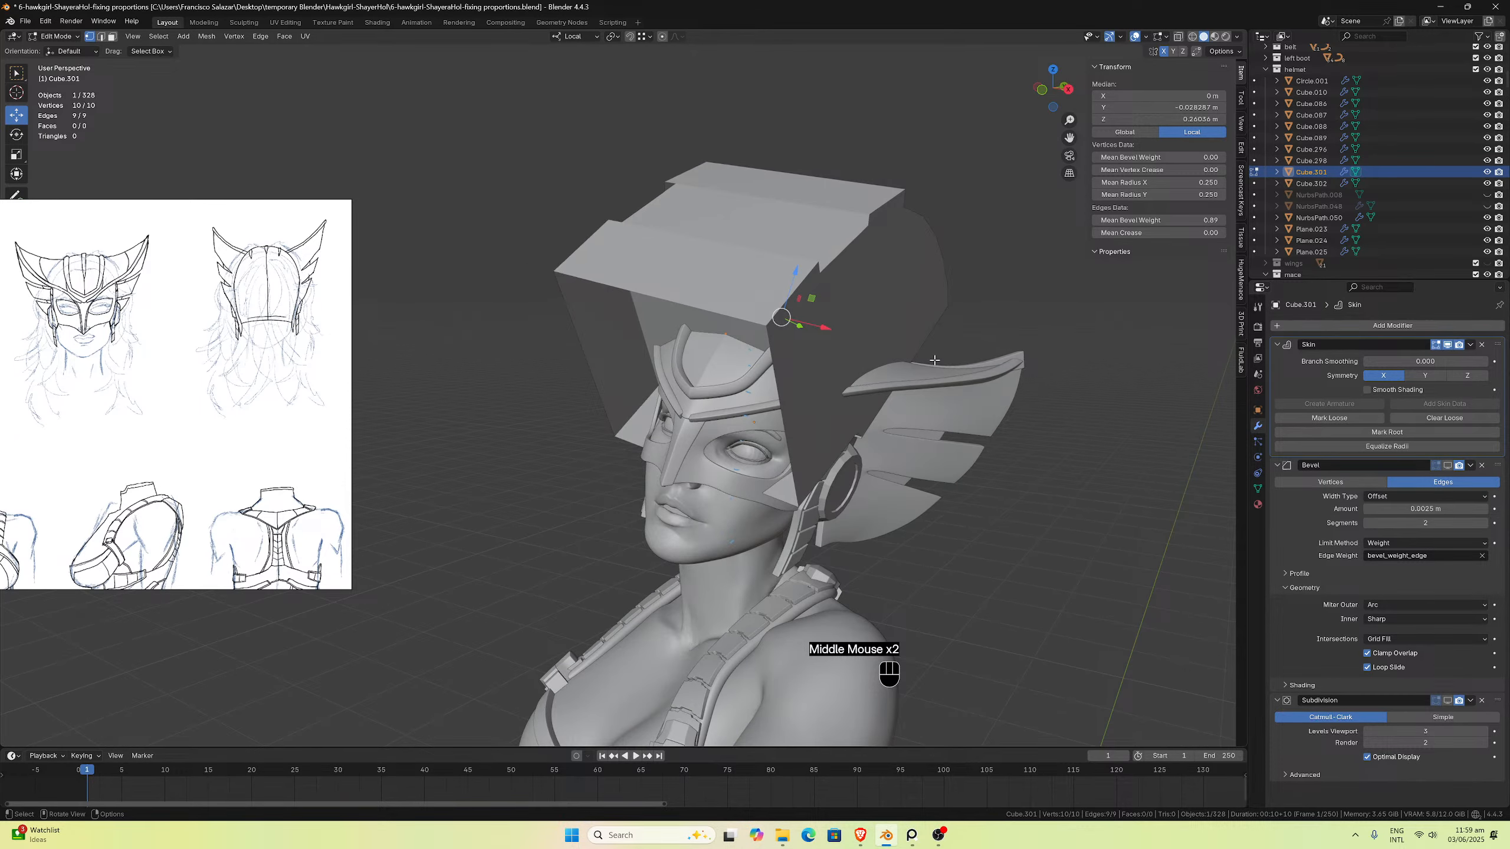
pyautogui.press('a')
pyautogui.hotkey('alt', 's')
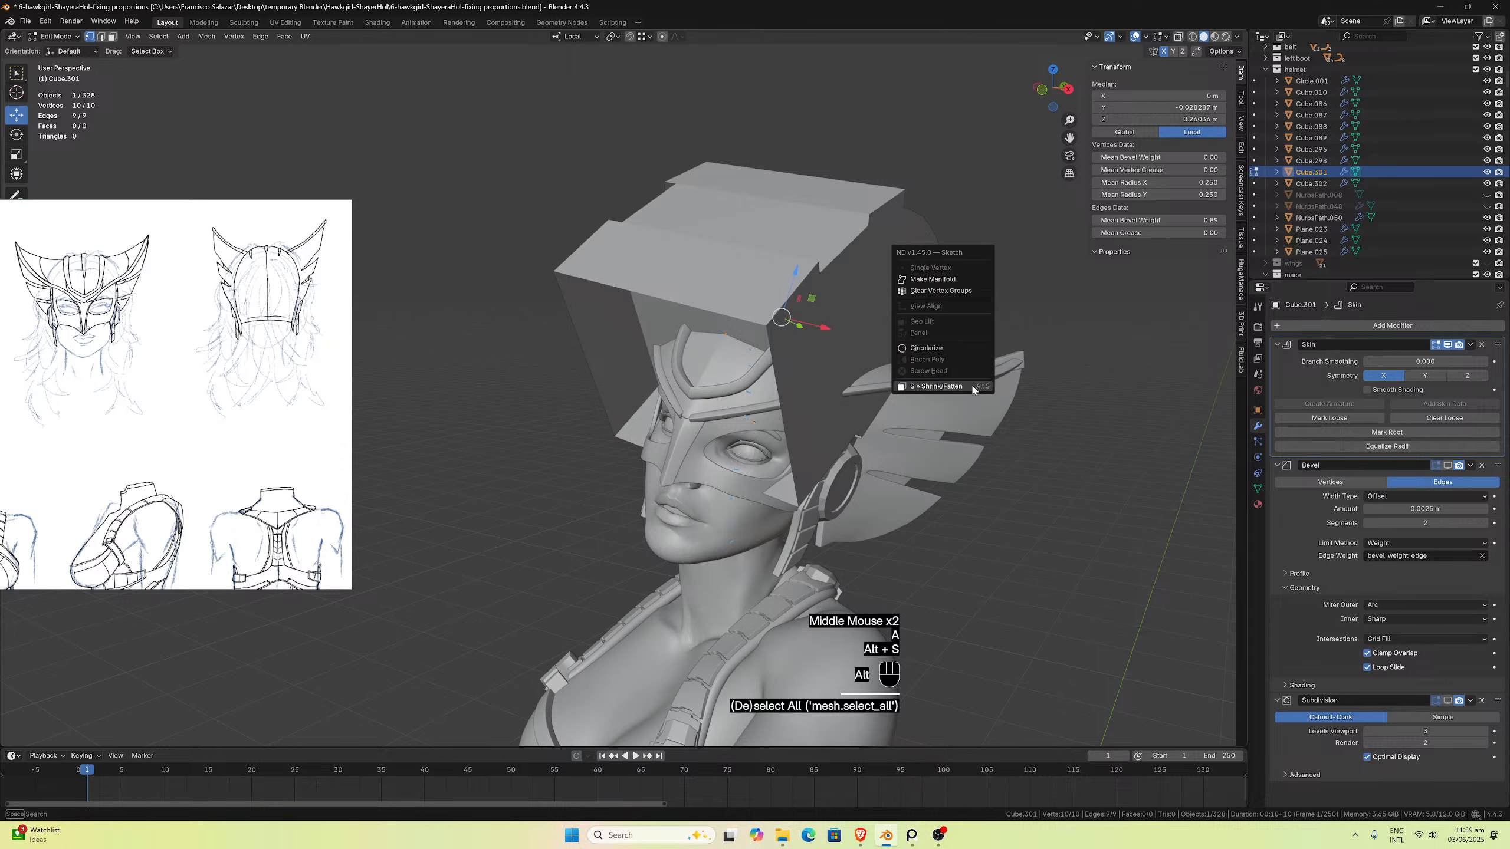
pyautogui.click(973, 390)
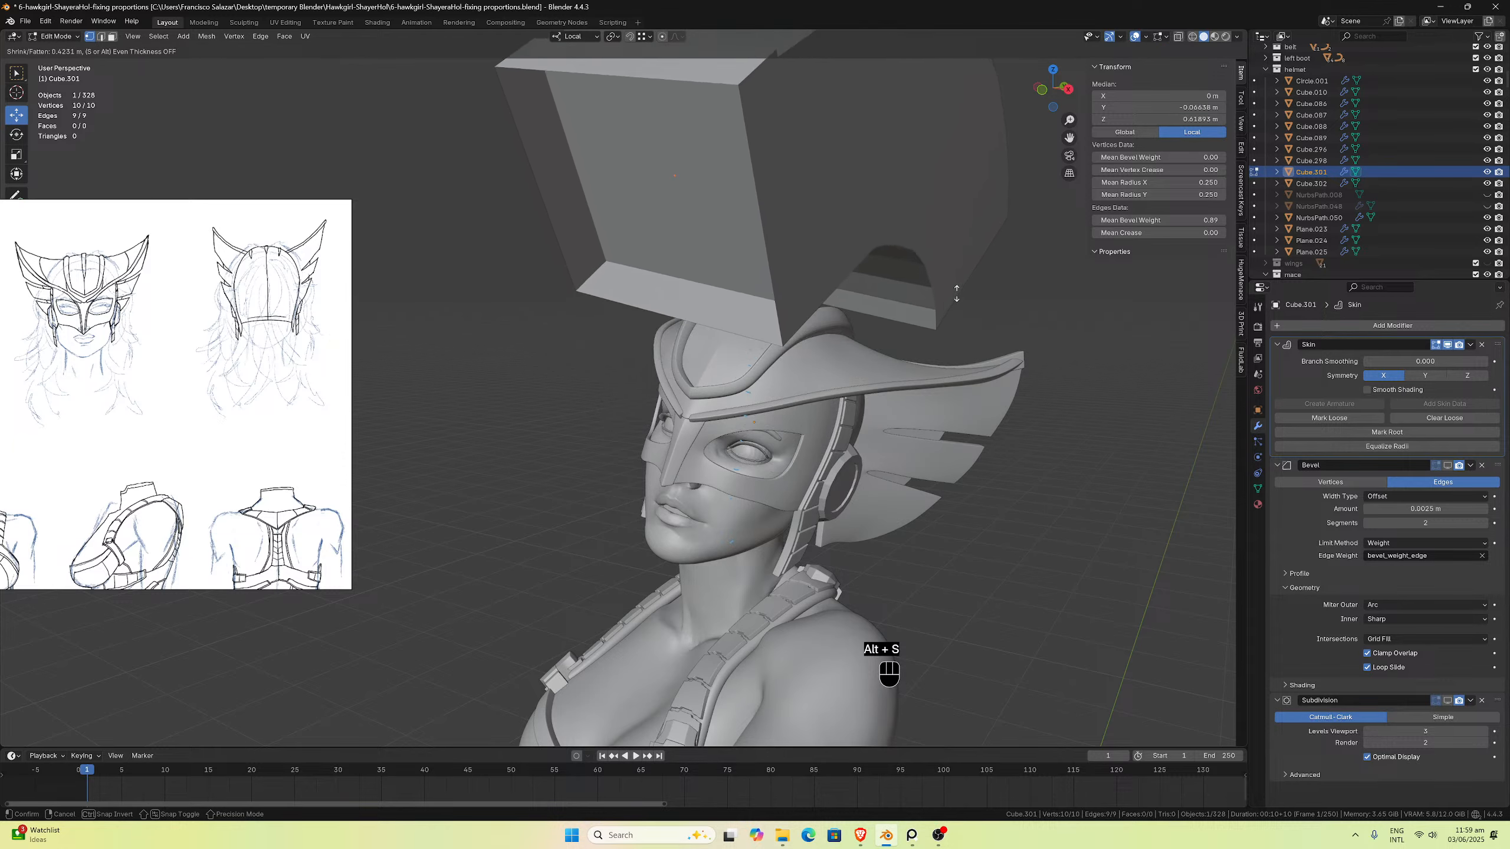
pyautogui.click(972, 215)
pyautogui.scroll(-4, 887, 276)
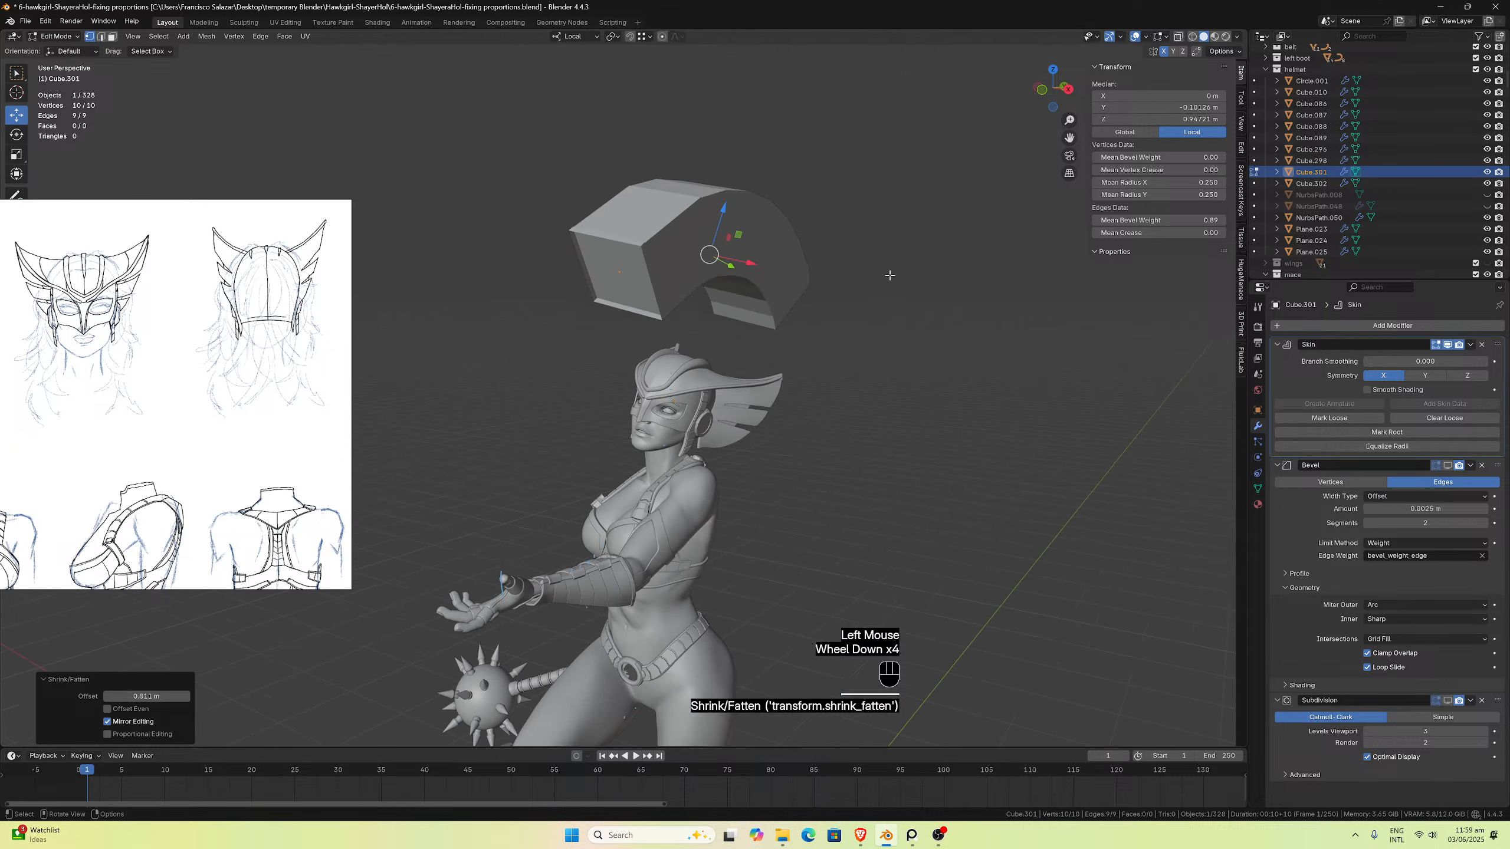
pyautogui.moveTo(887, 277); pyautogui.dragTo(851, 275, button='middle')
pyautogui.hotkey('ctrl', 'z')
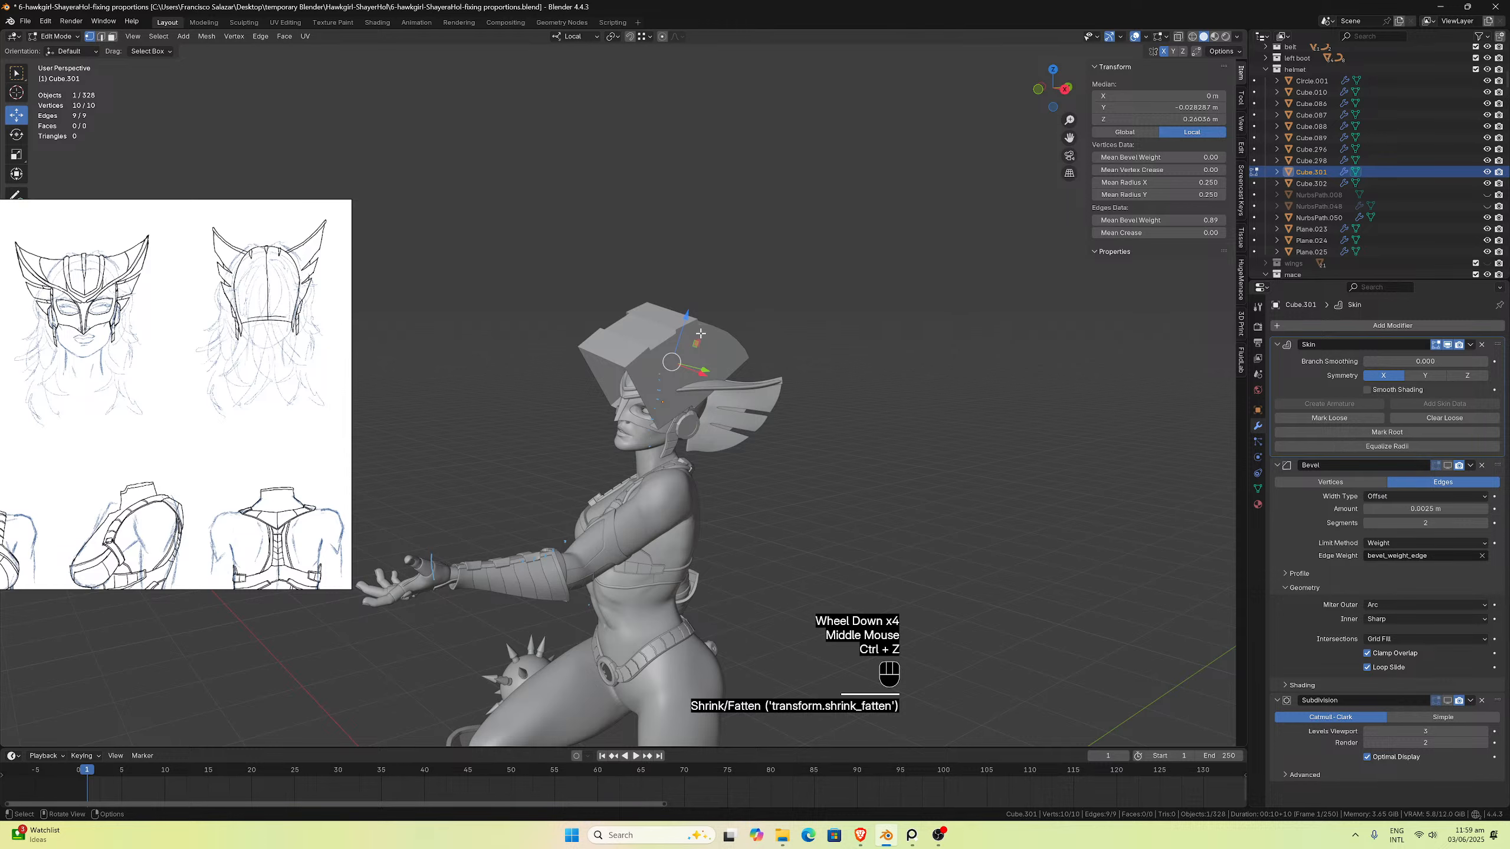
# Step: With X-ray shown temporarily, select all centre-line vertices and shrink their skin radius with Skin Resize by a factor of about 0.246
pyautogui.moveTo(700, 333); pyautogui.dragTo(703, 361, button='middle')
pyautogui.scroll(-1, 704, 365)
pyautogui.scroll(1, 749, 391)
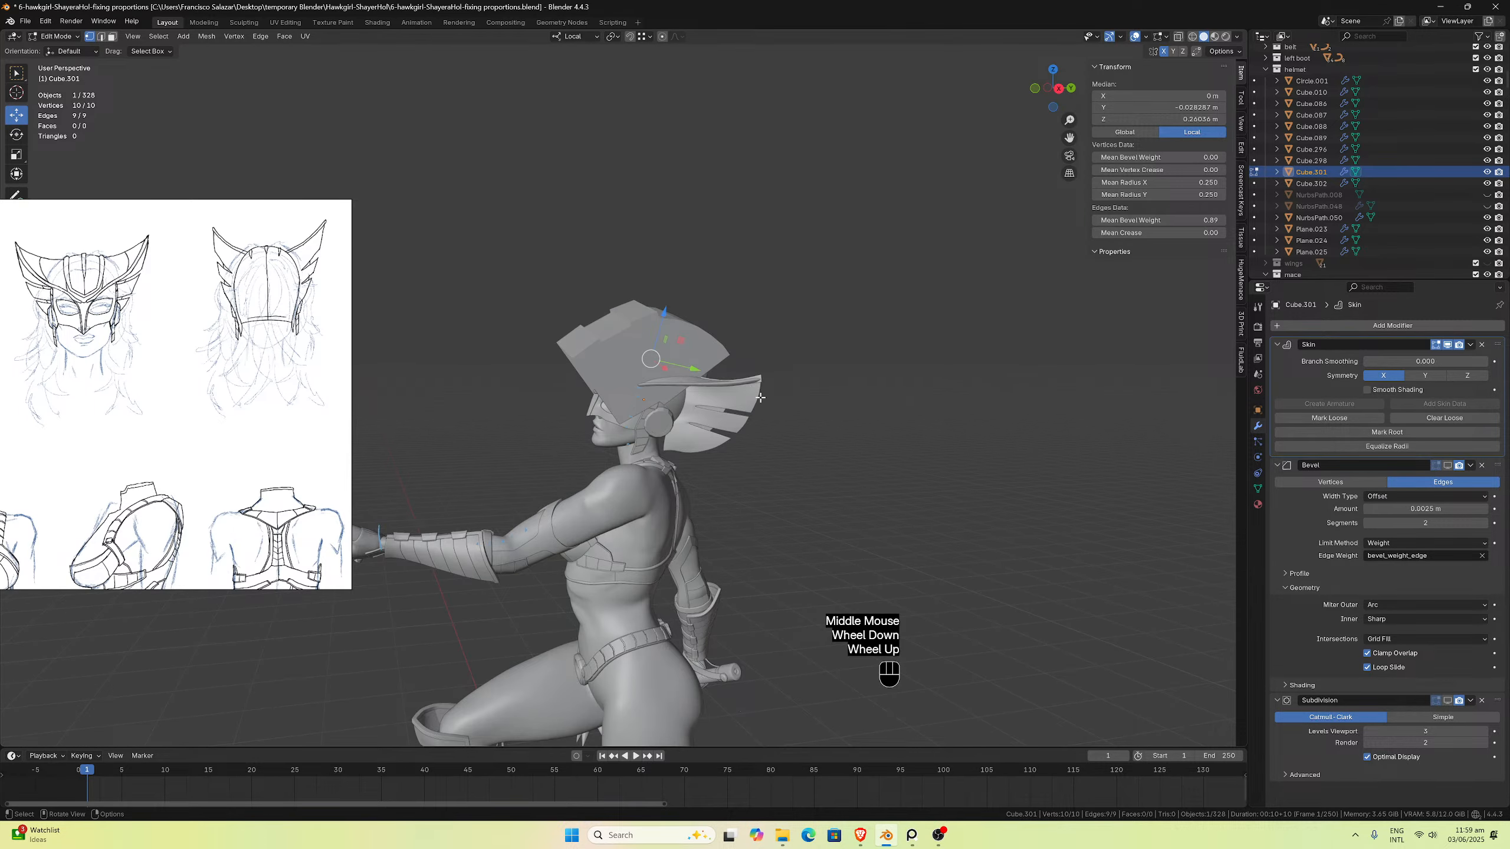
pyautogui.scroll(1, 760, 397)
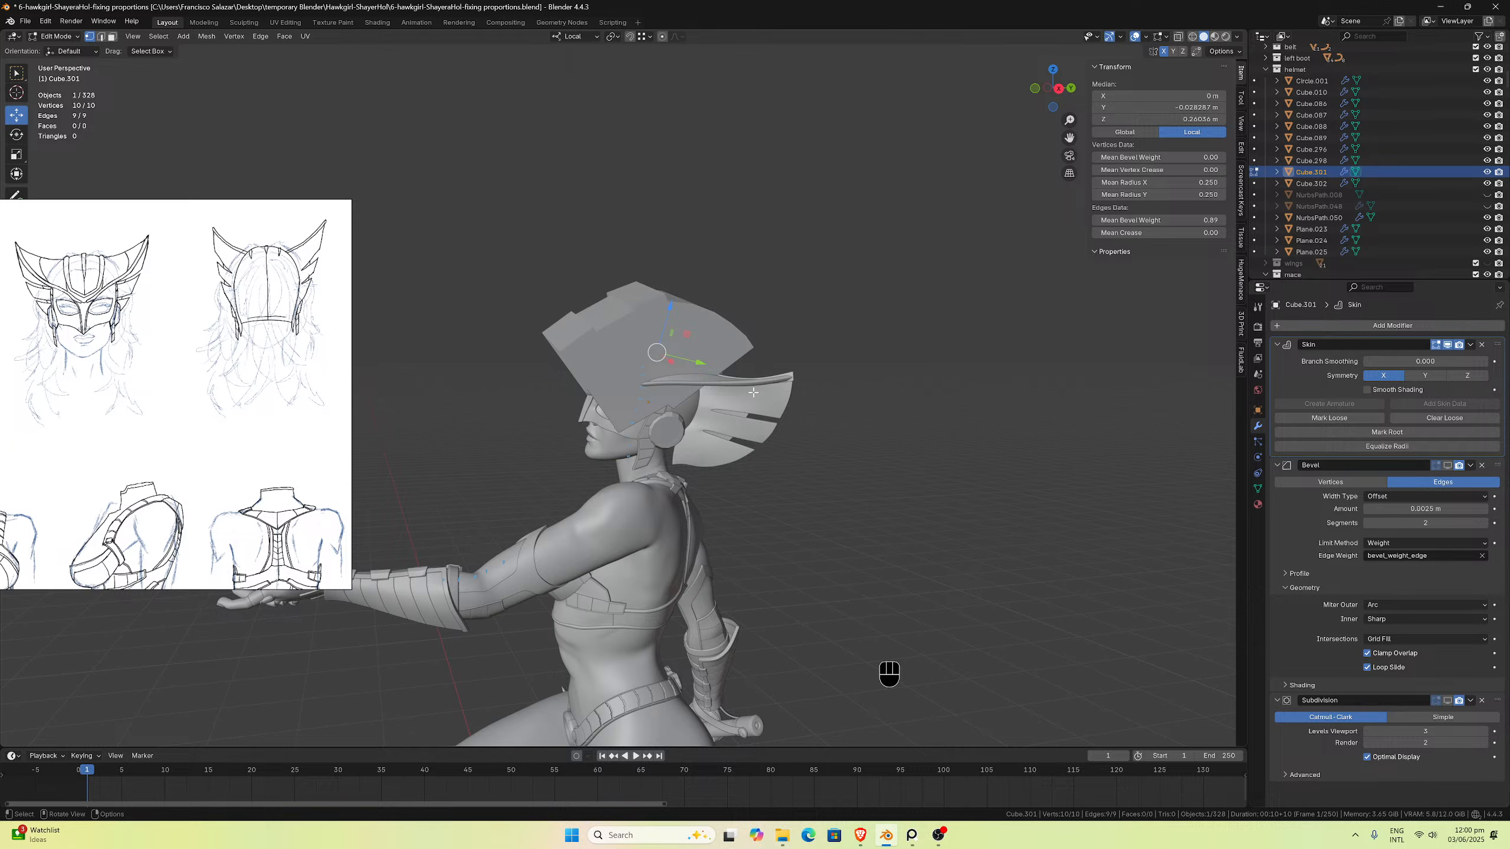
pyautogui.click(1178, 36)
pyautogui.moveTo(743, 285); pyautogui.dragTo(786, 287, button='middle')
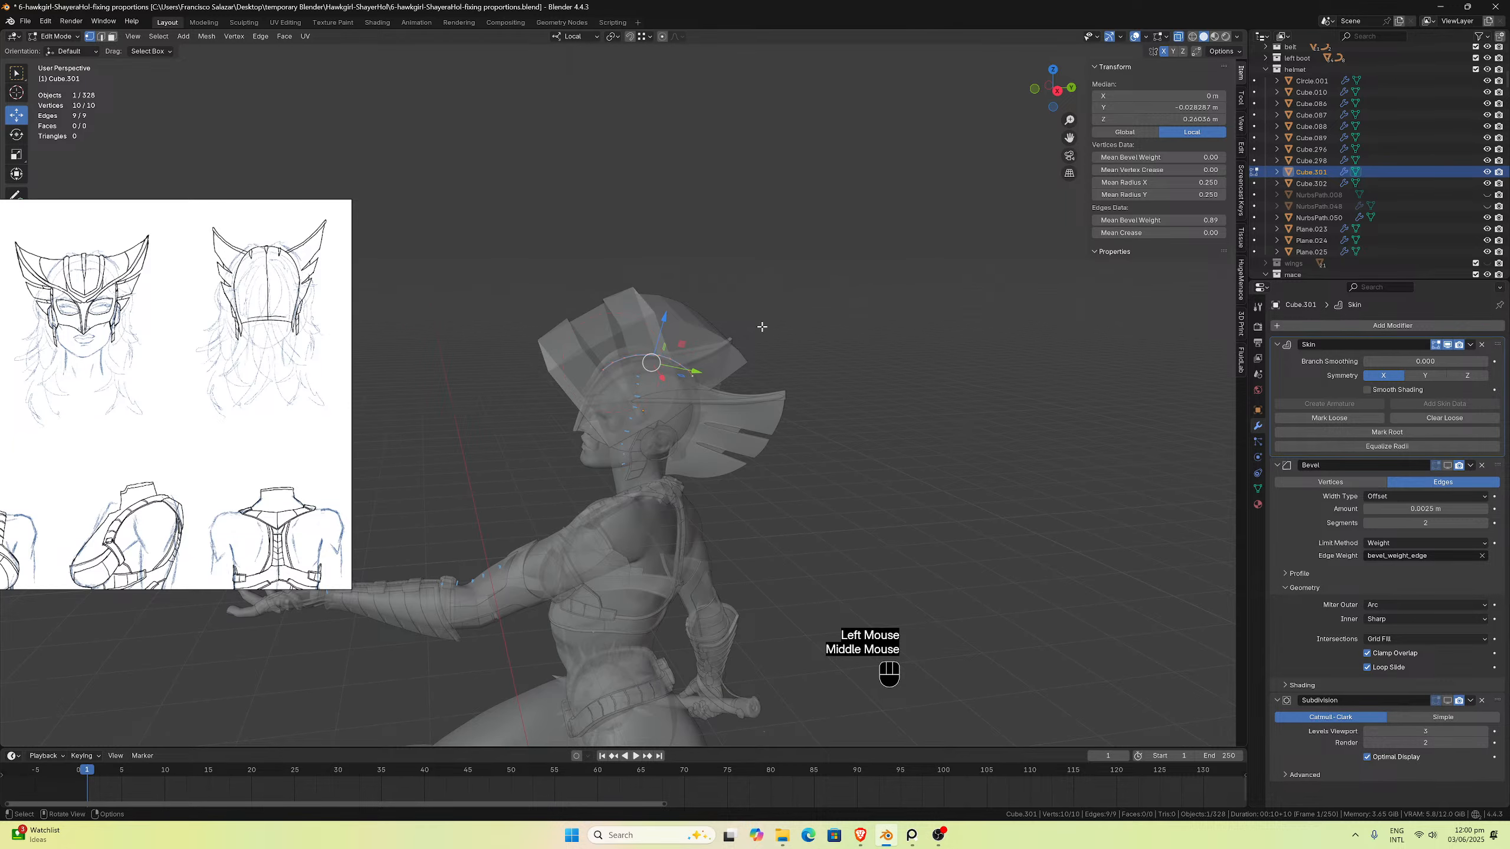
pyautogui.press('a')
pyautogui.scroll(2, 723, 372)
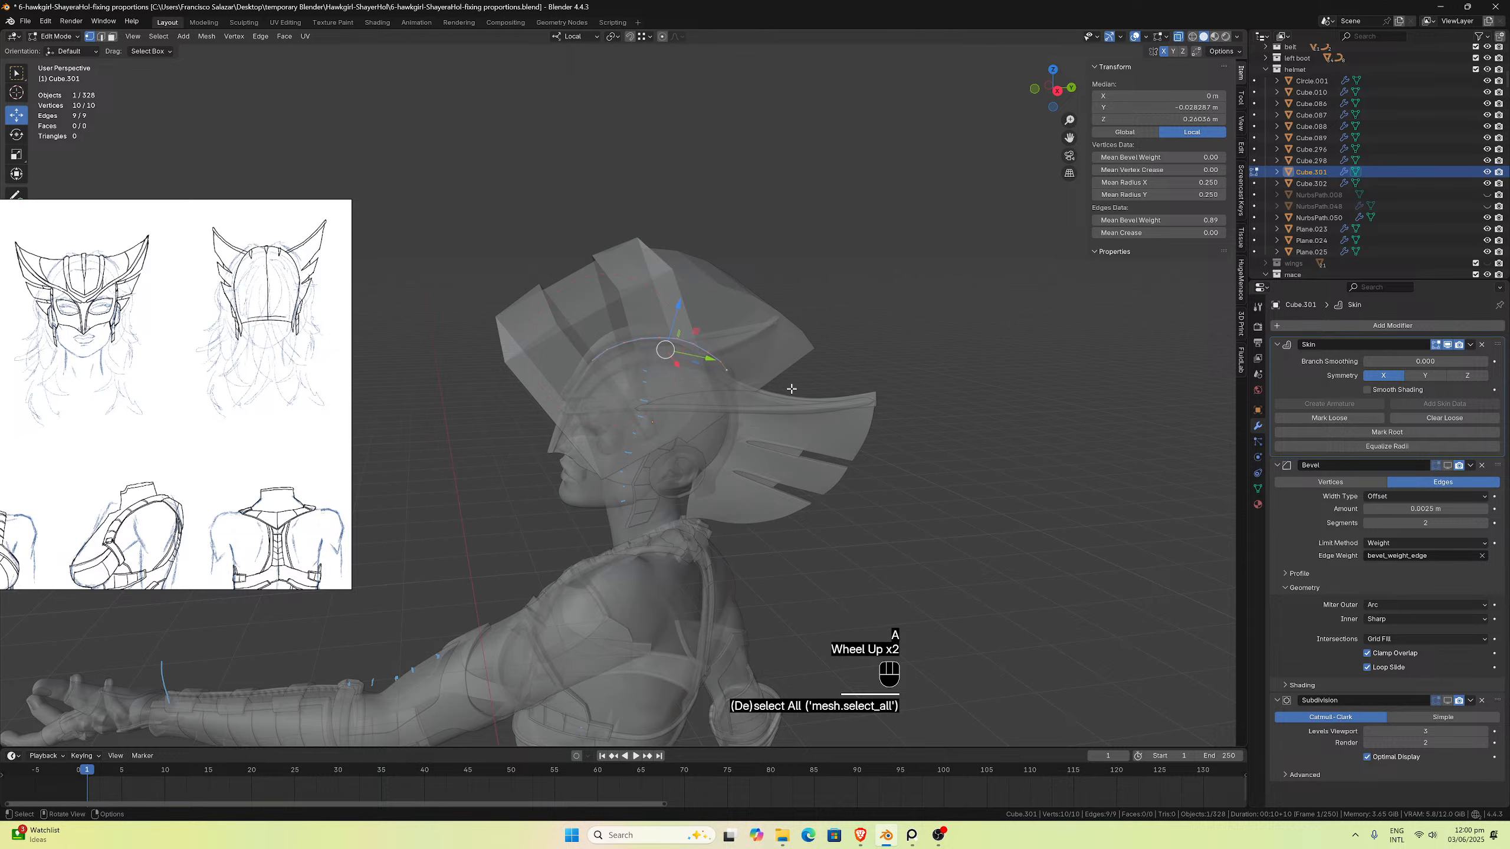
pyautogui.hotkey('ctrl', 'a')
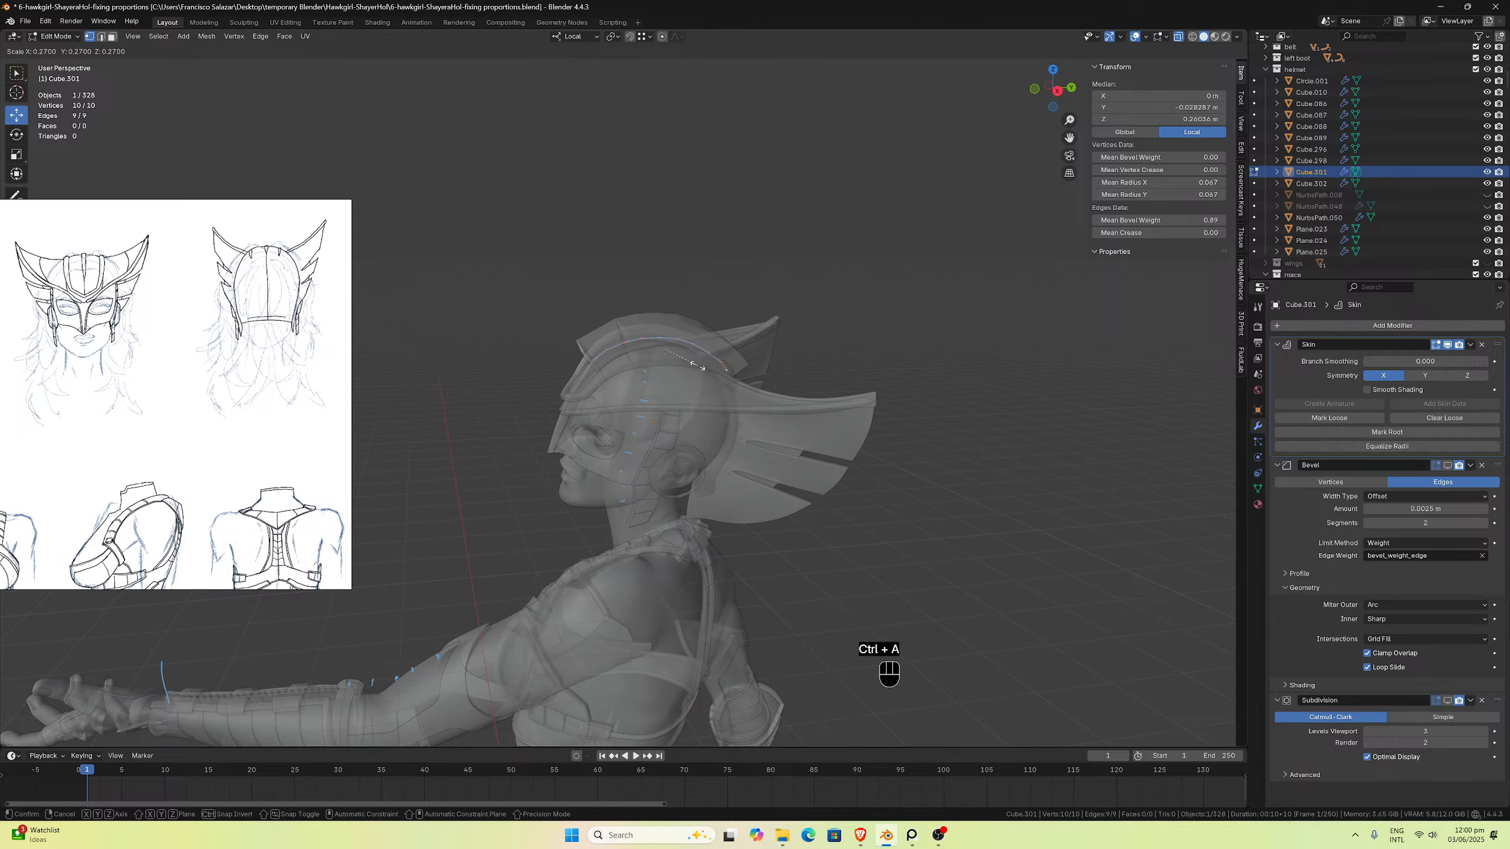
pyautogui.click(694, 364)
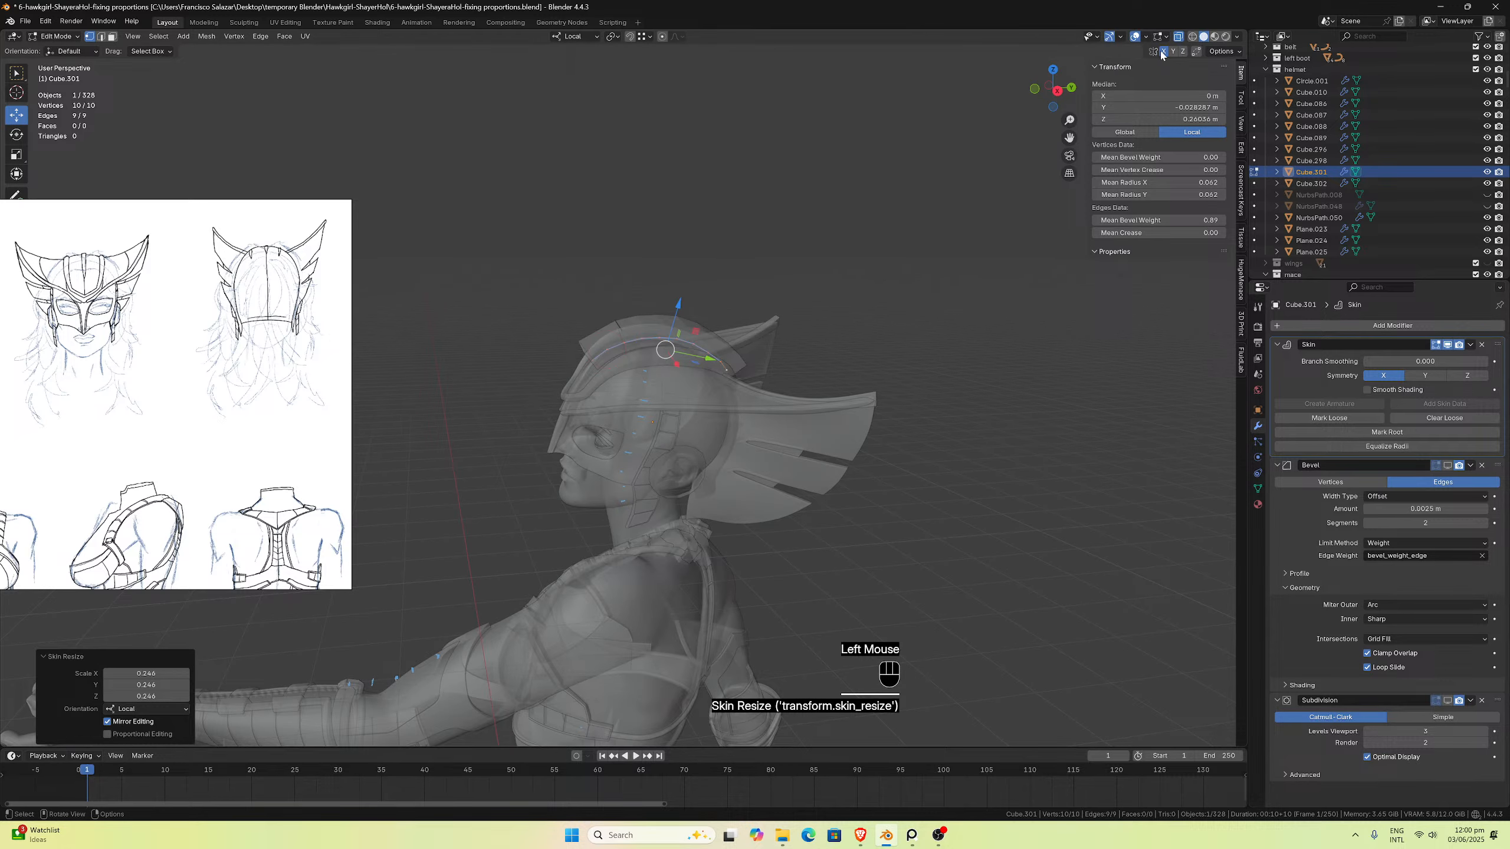
pyautogui.click(1177, 36)
# Step: Thin the crown ridge further with Skin Resize by a factor of about 0.164 and inspect it from the front
pyautogui.scroll(2, 826, 298)
pyautogui.moveTo(827, 297); pyautogui.dragTo(838, 287, button='middle')
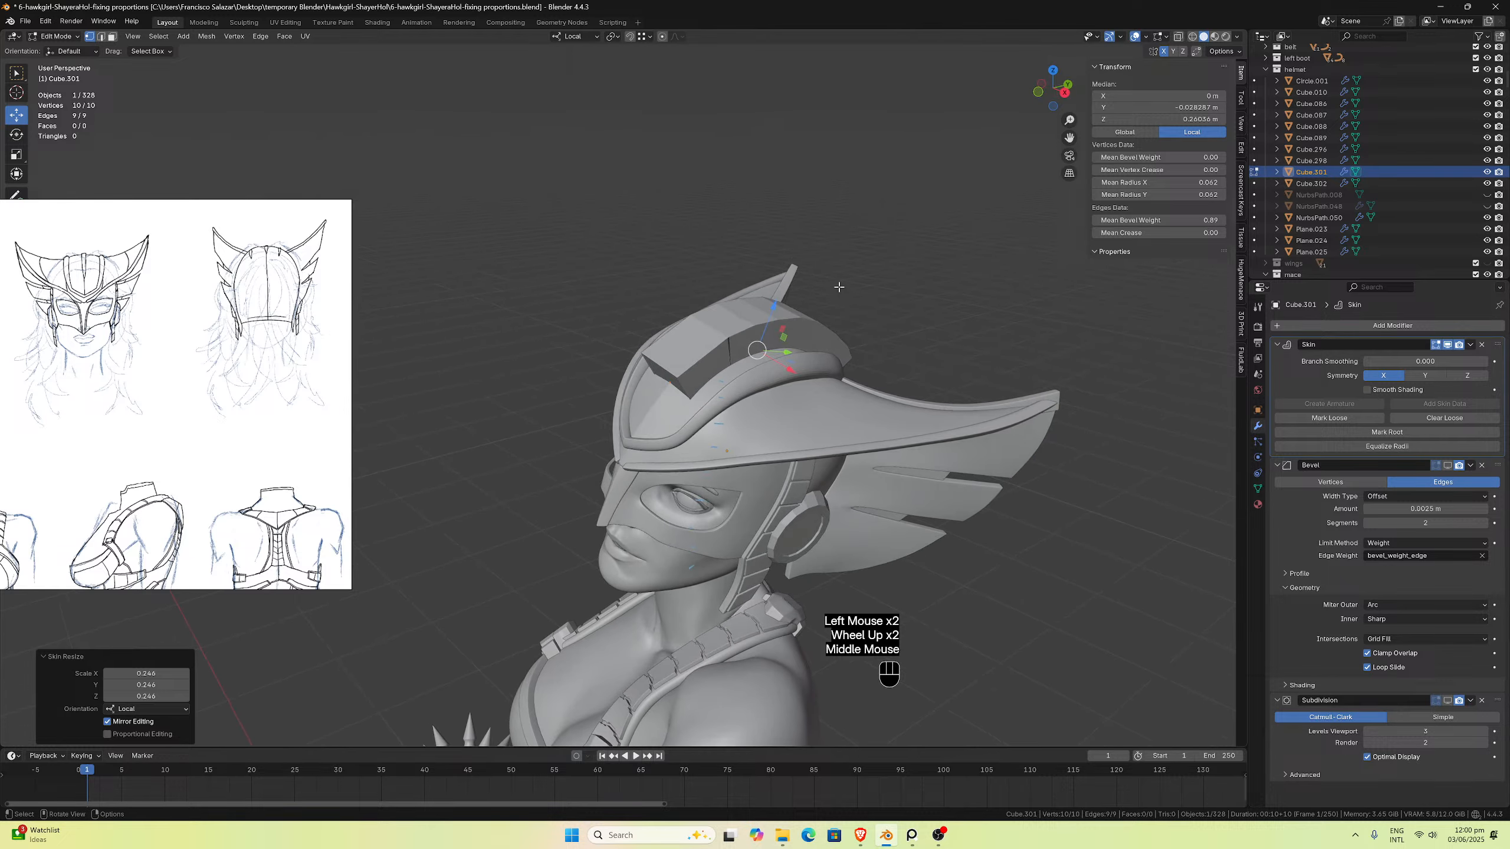
pyautogui.hotkey('ctrl', 'a')
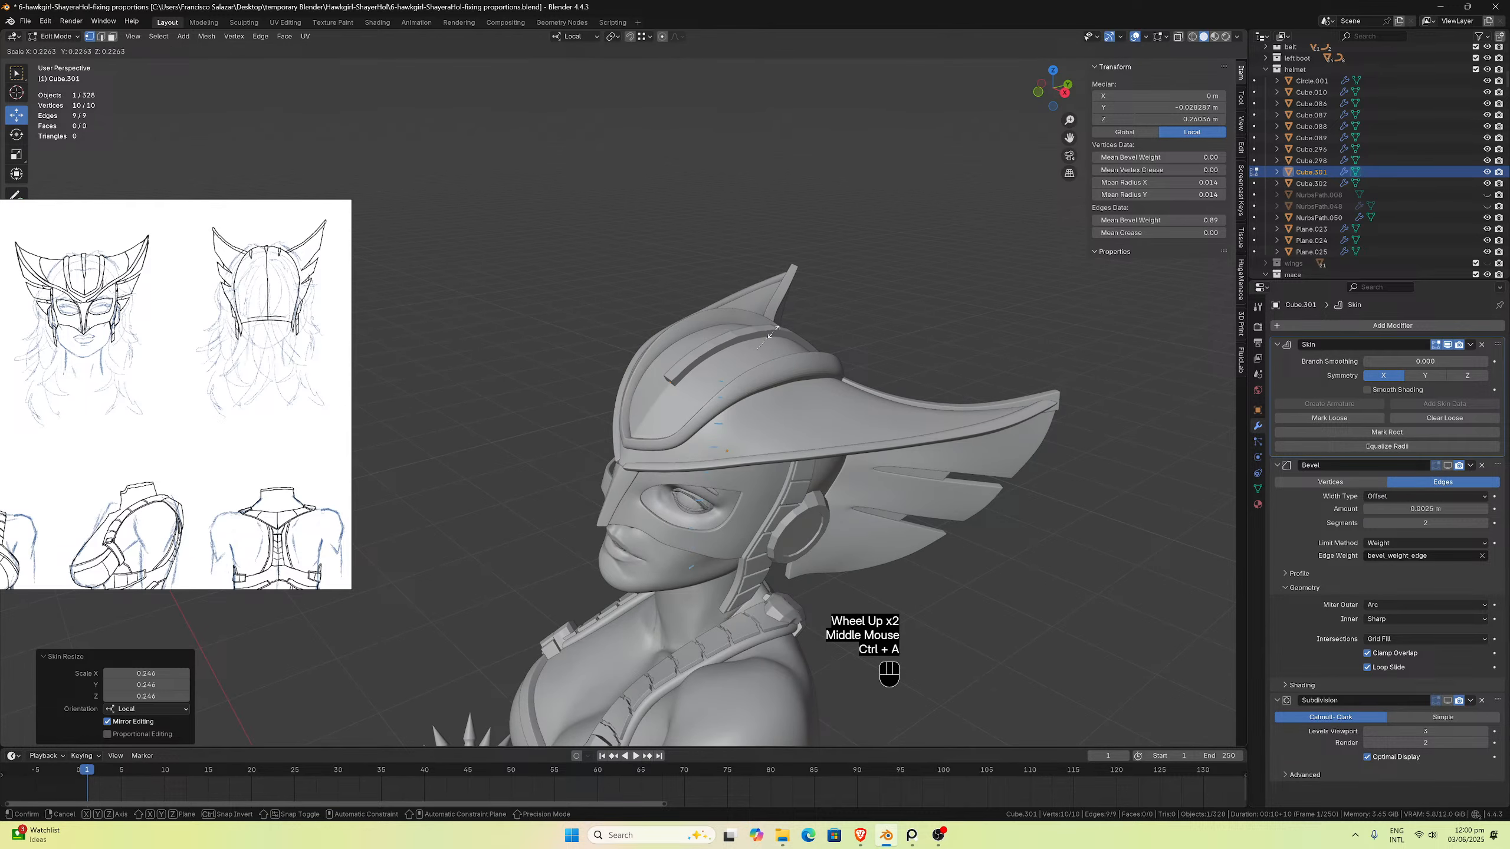
pyautogui.click(765, 340)
pyautogui.moveTo(767, 339); pyautogui.dragTo(935, 229, button='middle')
pyautogui.scroll(2, 938, 227)
pyautogui.moveTo(1071, 140); pyautogui.dragTo(850, 313)
pyautogui.scroll(3, 823, 318)
pyautogui.moveTo(733, 415)
pyautogui.mouseDown(button='middle')
pyautogui.moveTo(738, 393)
pyautogui.moveTo(488, 387)
pyautogui.moveTo(653, 426)
pyautogui.moveTo(742, 418)
pyautogui.moveTo(726, 443)
pyautogui.mouseUp(button='middle')
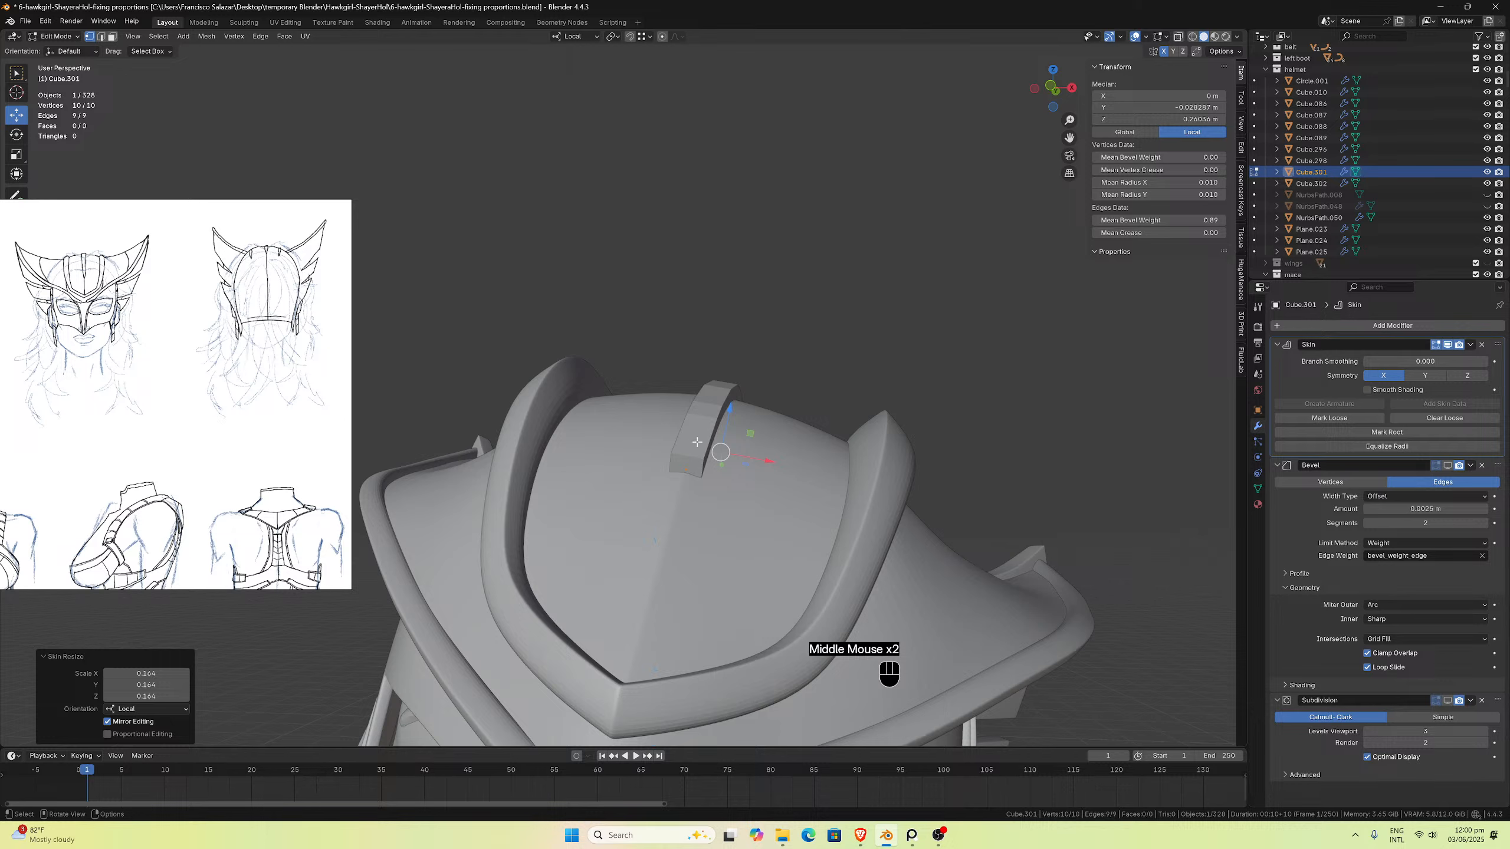
pyautogui.moveTo(696, 442); pyautogui.dragTo(745, 398, button='middle')
# Step: Move the PureRef reference sketches slightly upward and dismiss the prompt for making the window transparent to mouse
pyautogui.moveTo(224, 210); pyautogui.dragTo(226, 173)
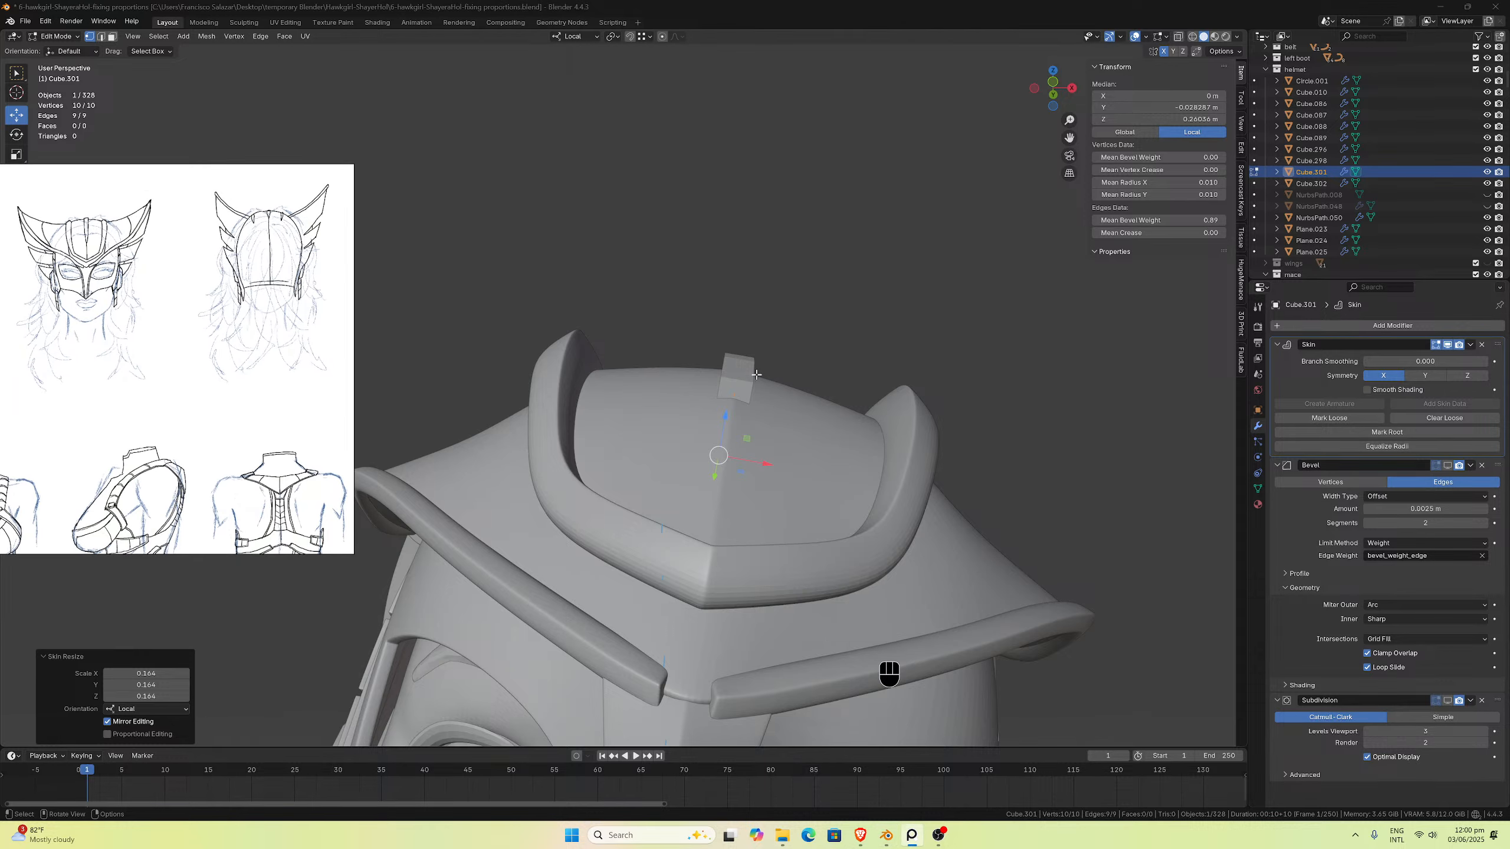
pyautogui.hotkey('ctrl', 'shift', 't')
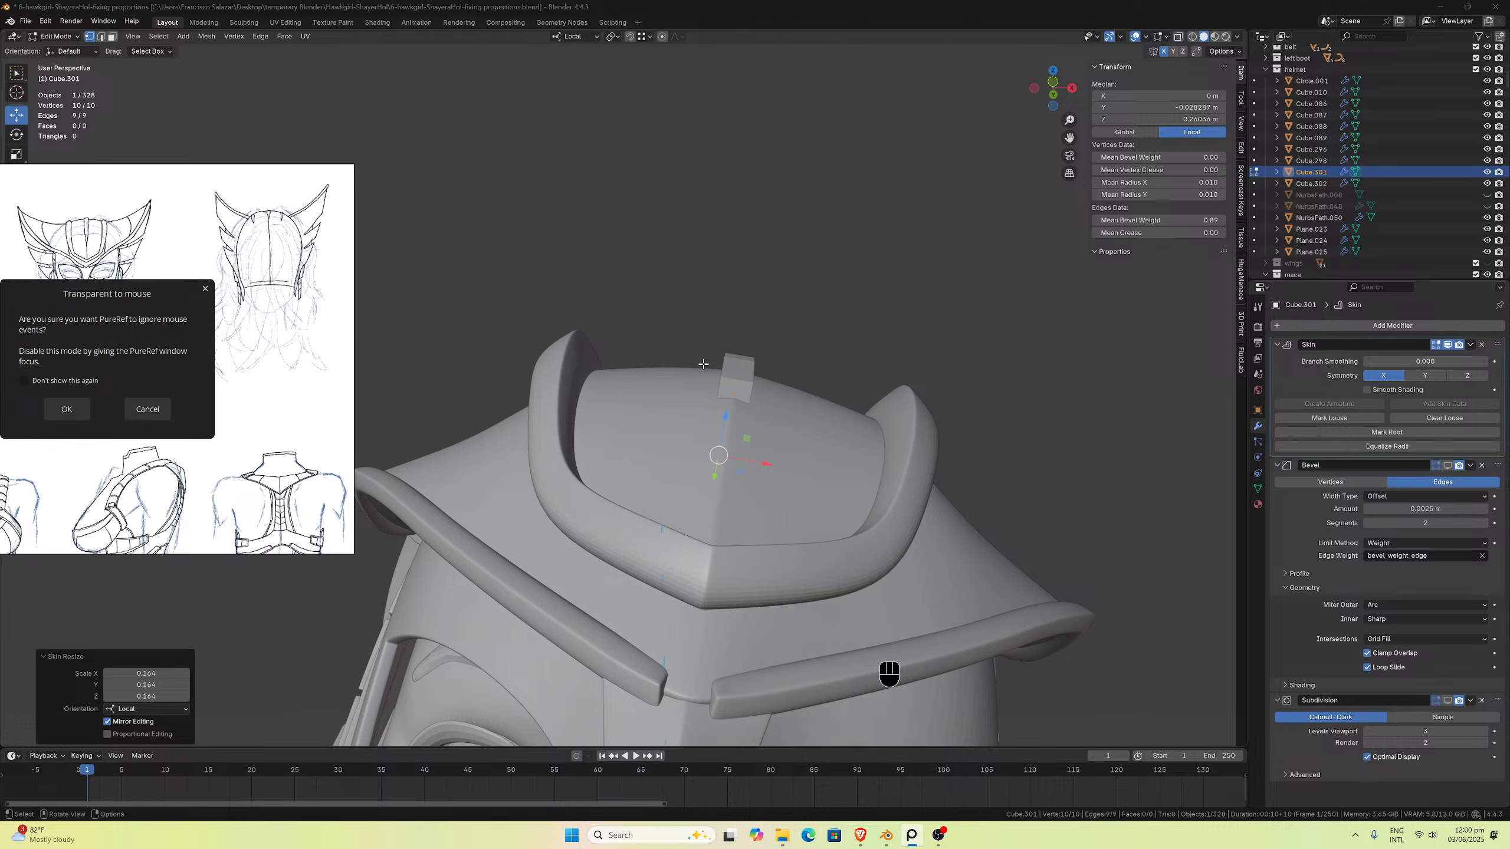
pyautogui.click(205, 289)
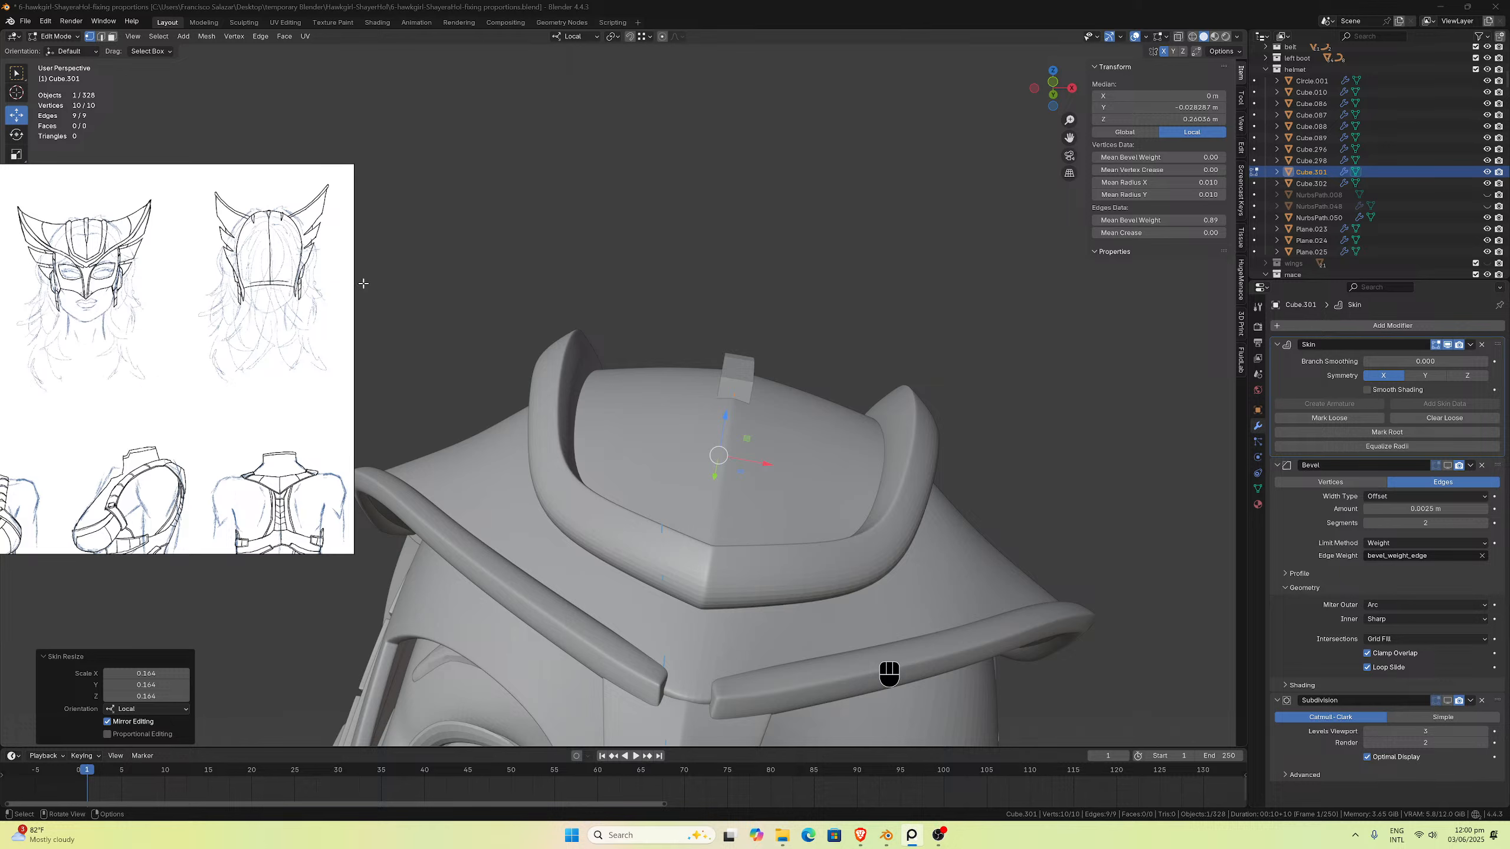
# Step: Select all of the centre line and try to triangulate its faces
pyautogui.click(748, 369)
pyautogui.press('a')
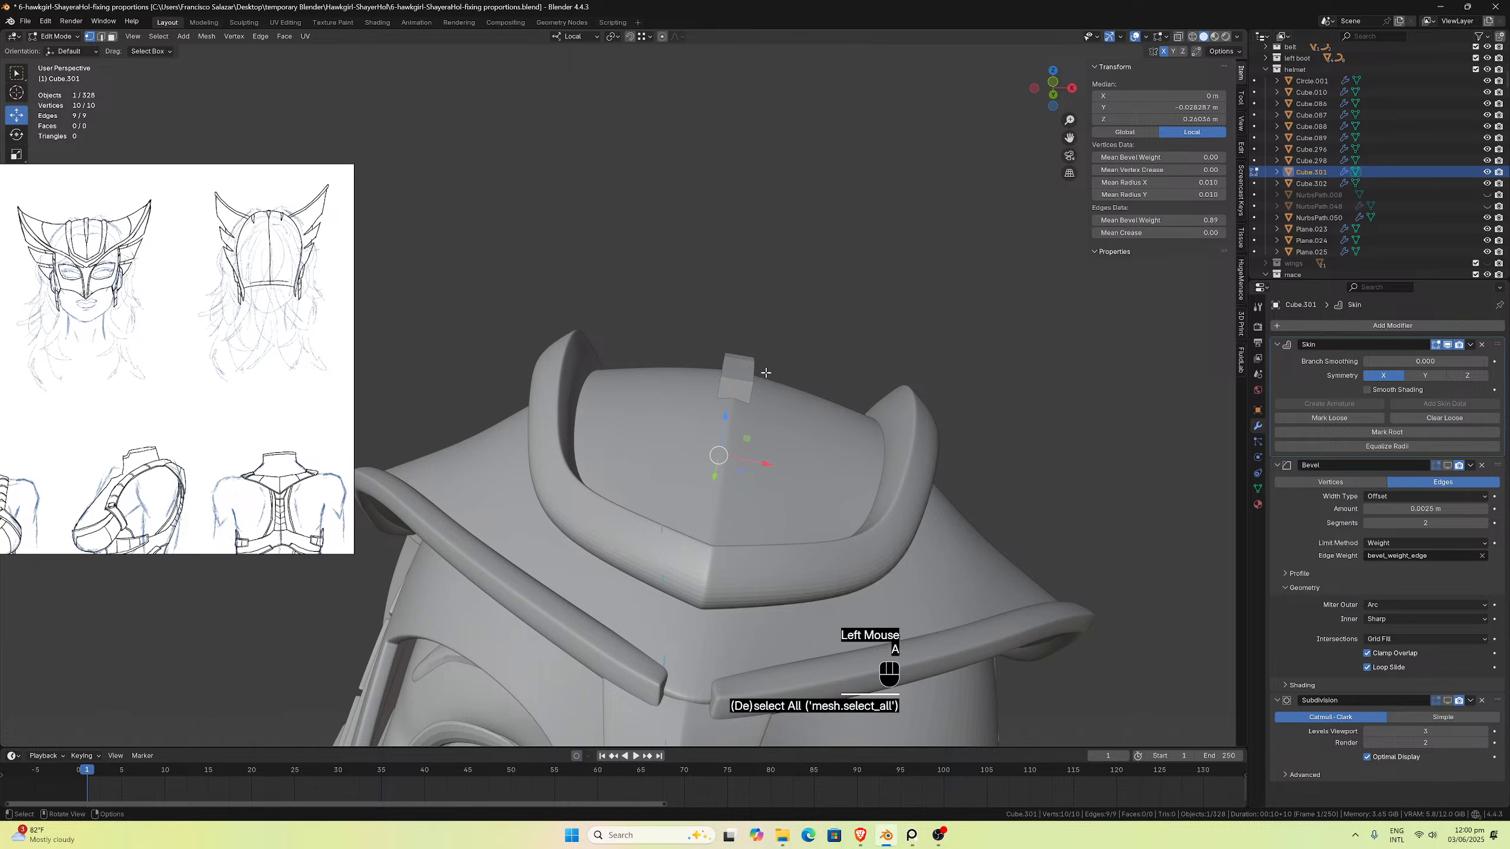
pyautogui.hotkey('ctrl', 't')
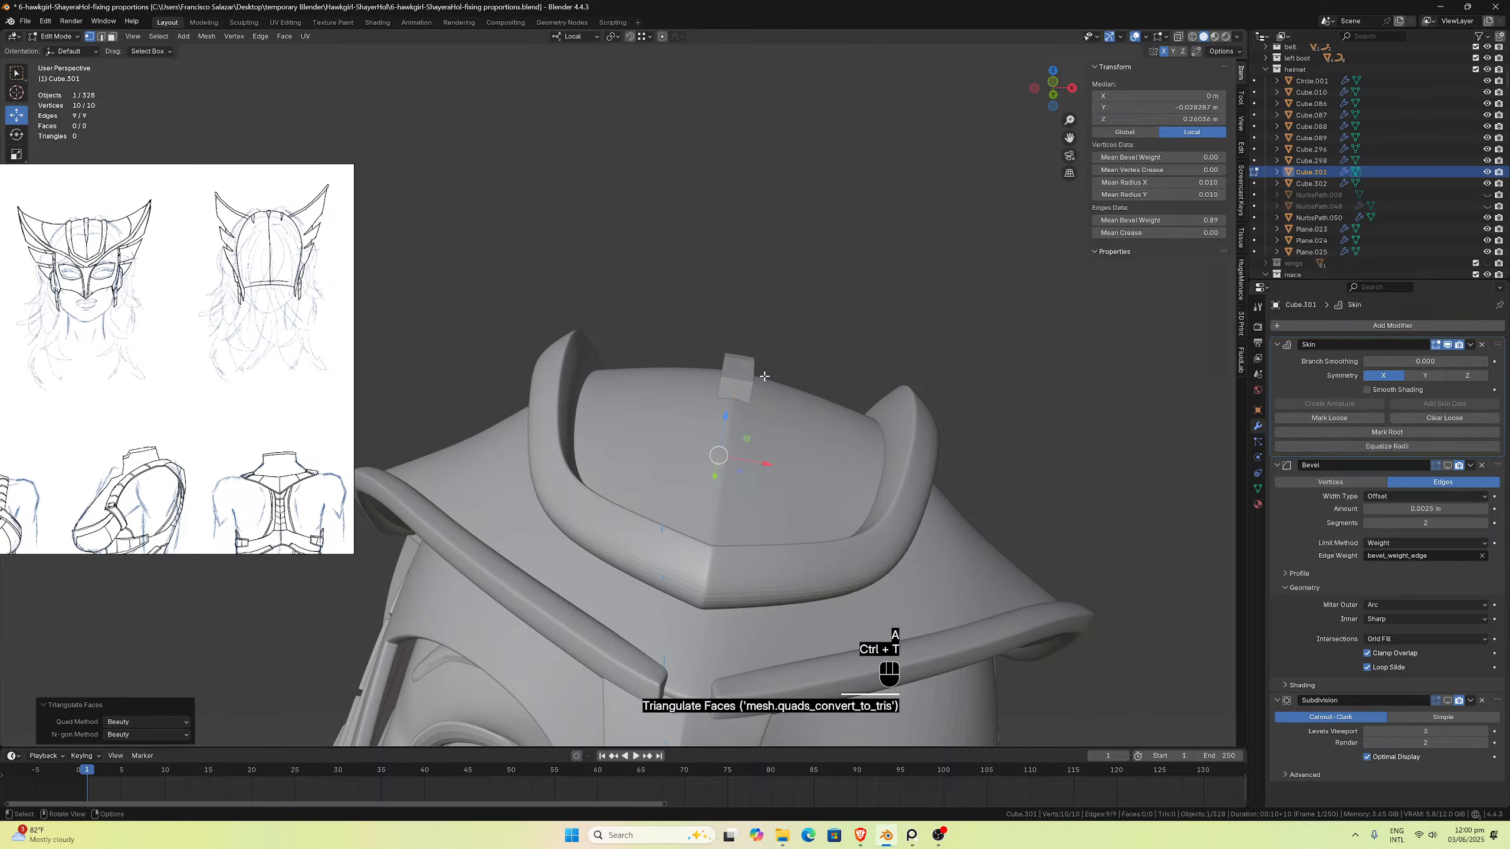
pyautogui.moveTo(767, 377); pyautogui.dragTo(1142, 425, button='middle')
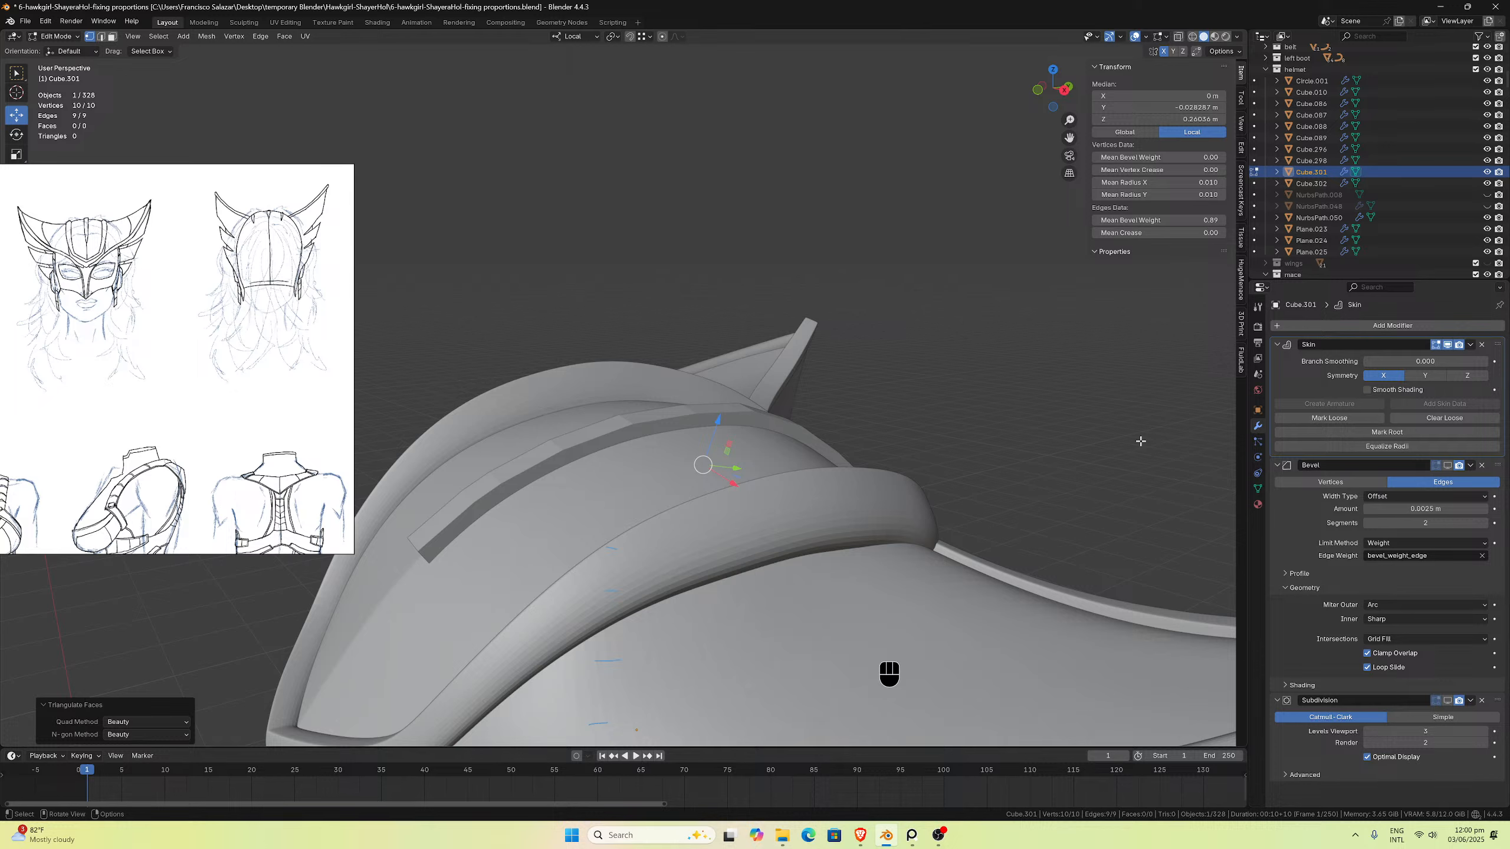
# Step: Remove the Skin, Bevel and Subdivision modifiers from the centre line
pyautogui.click(1483, 345)
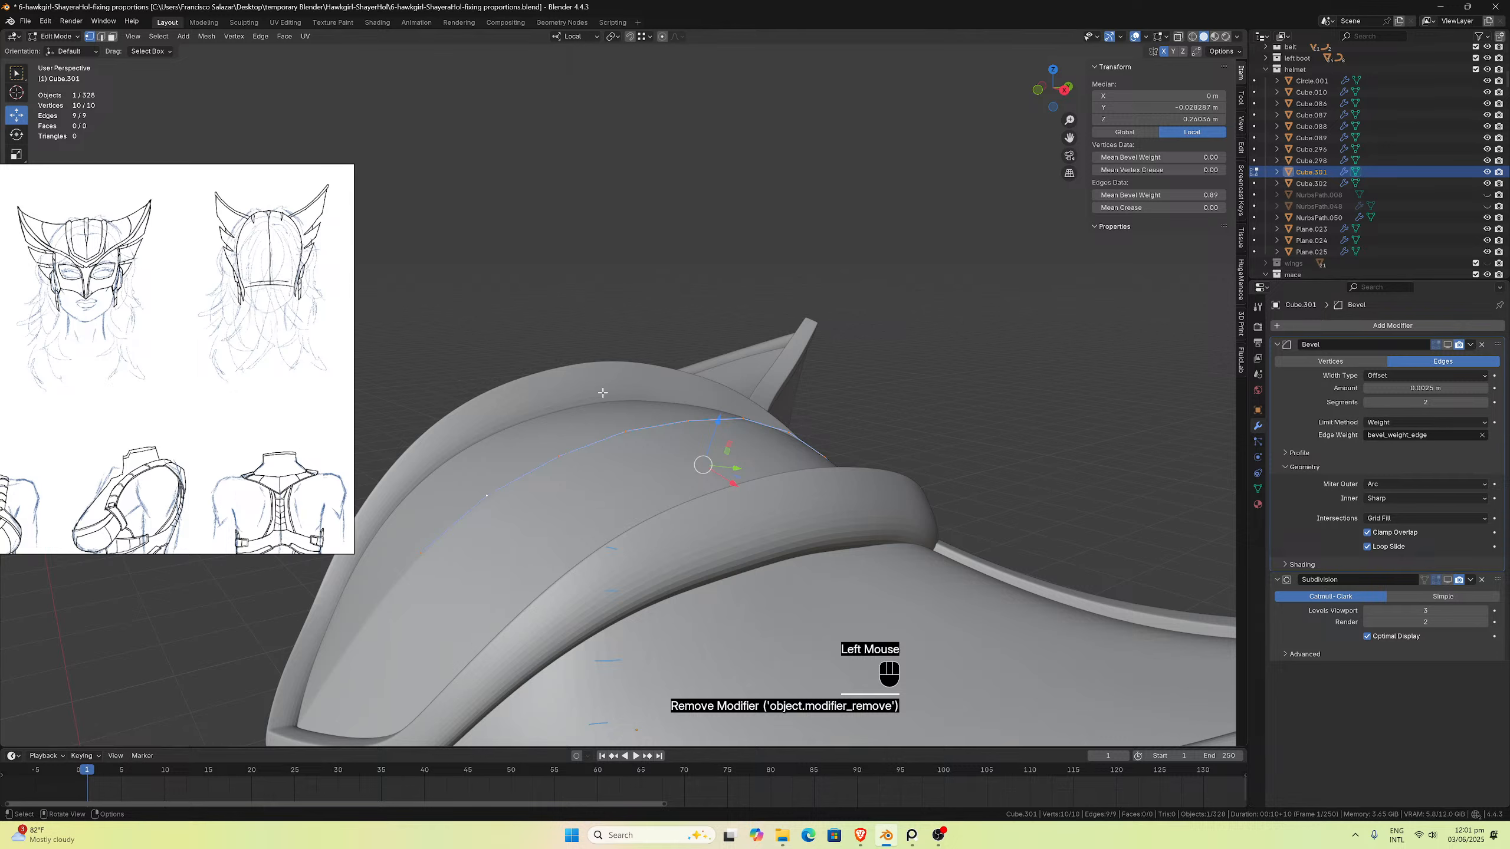
pyautogui.click(1481, 345)
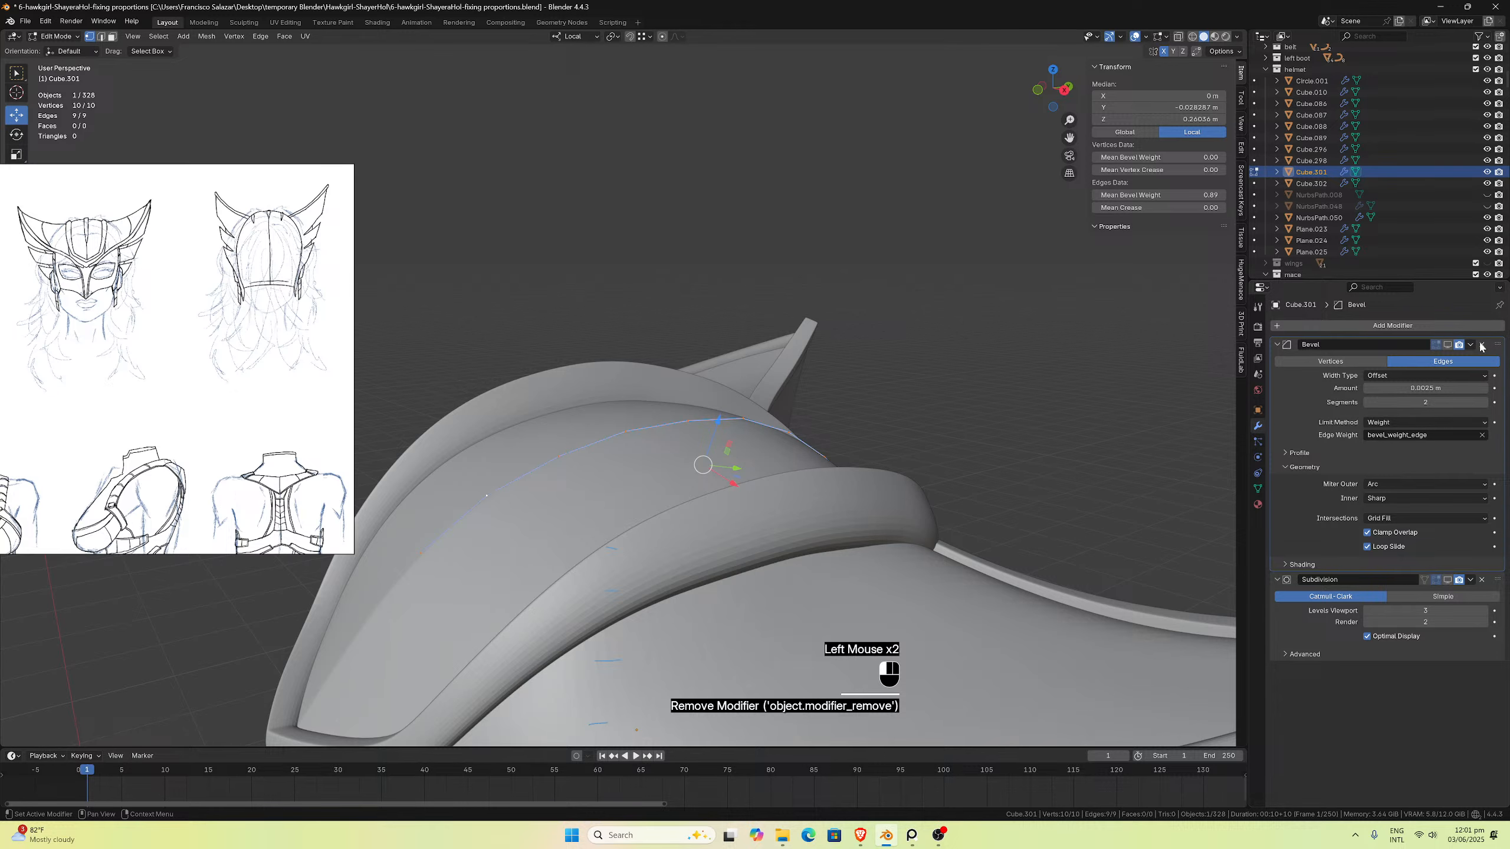
pyautogui.click(1481, 344)
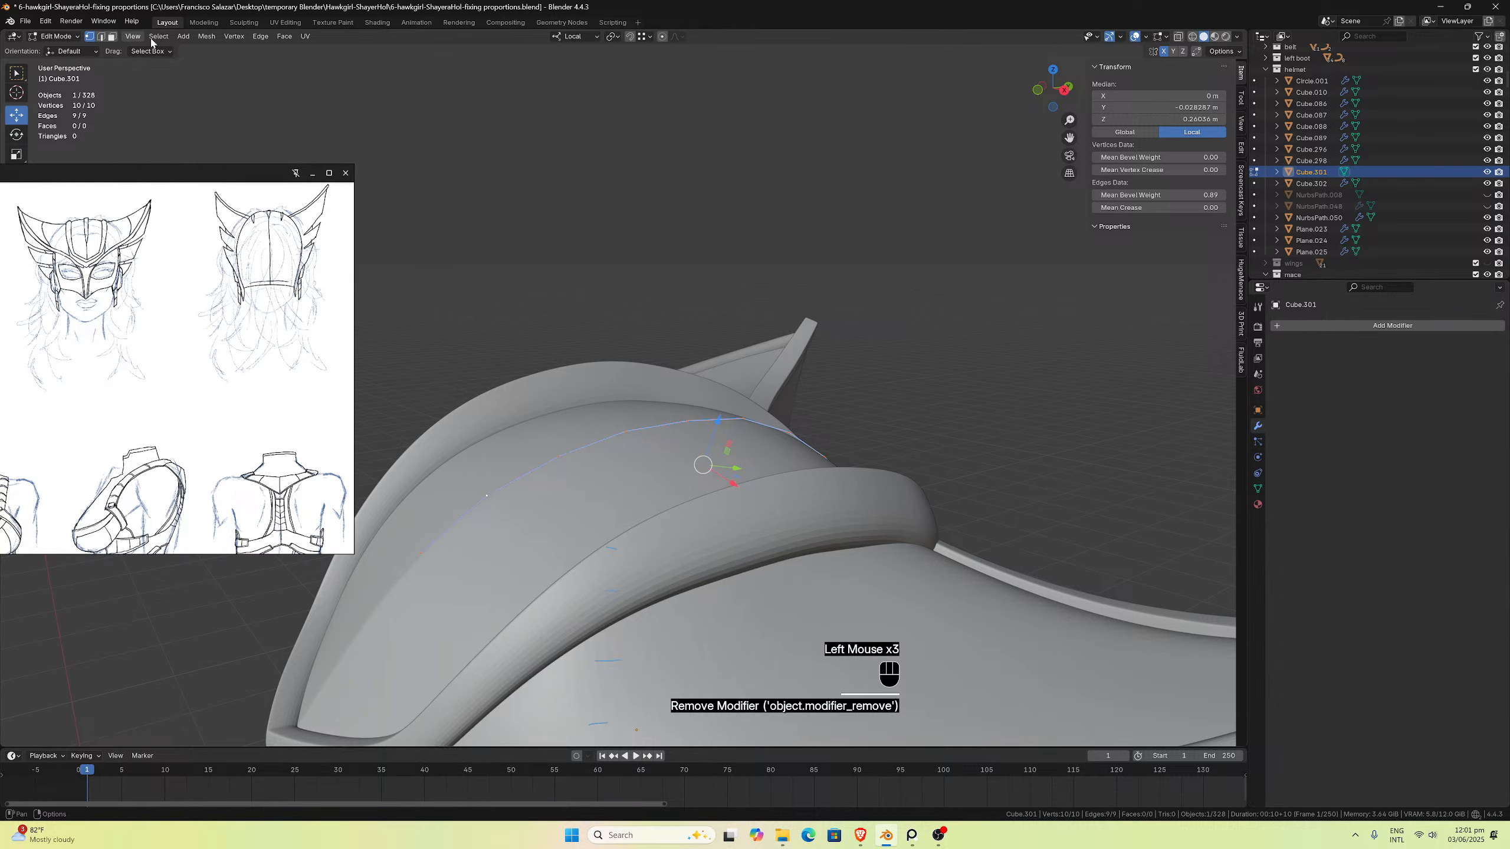
# Step: Move the reference sketches aside and convert the centre line from a mesh to a curve in Object Mode
pyautogui.moveTo(250, 178); pyautogui.dragTo(59, 251)
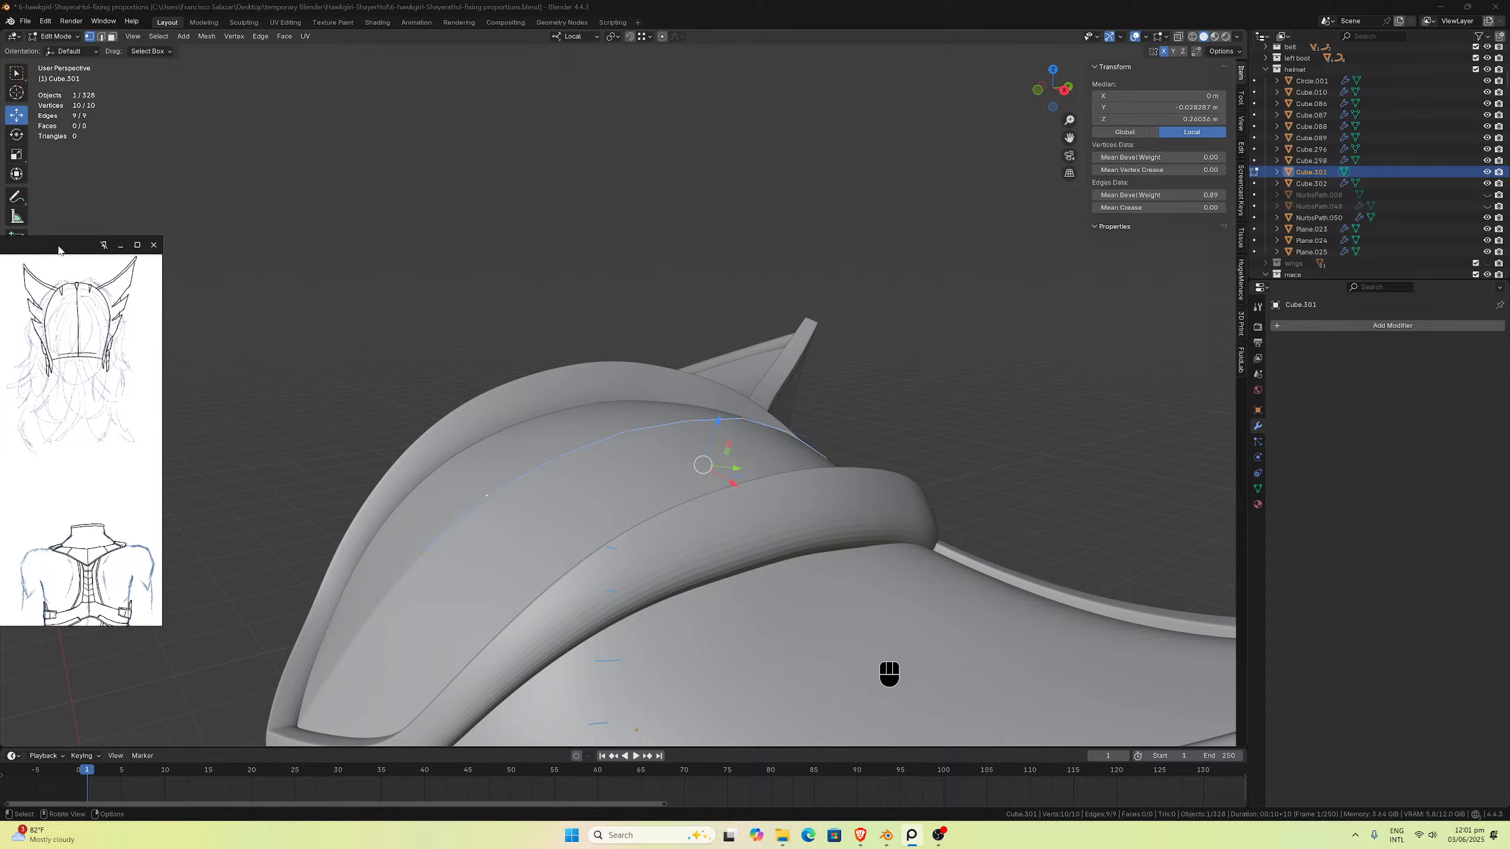
pyautogui.click(207, 36)
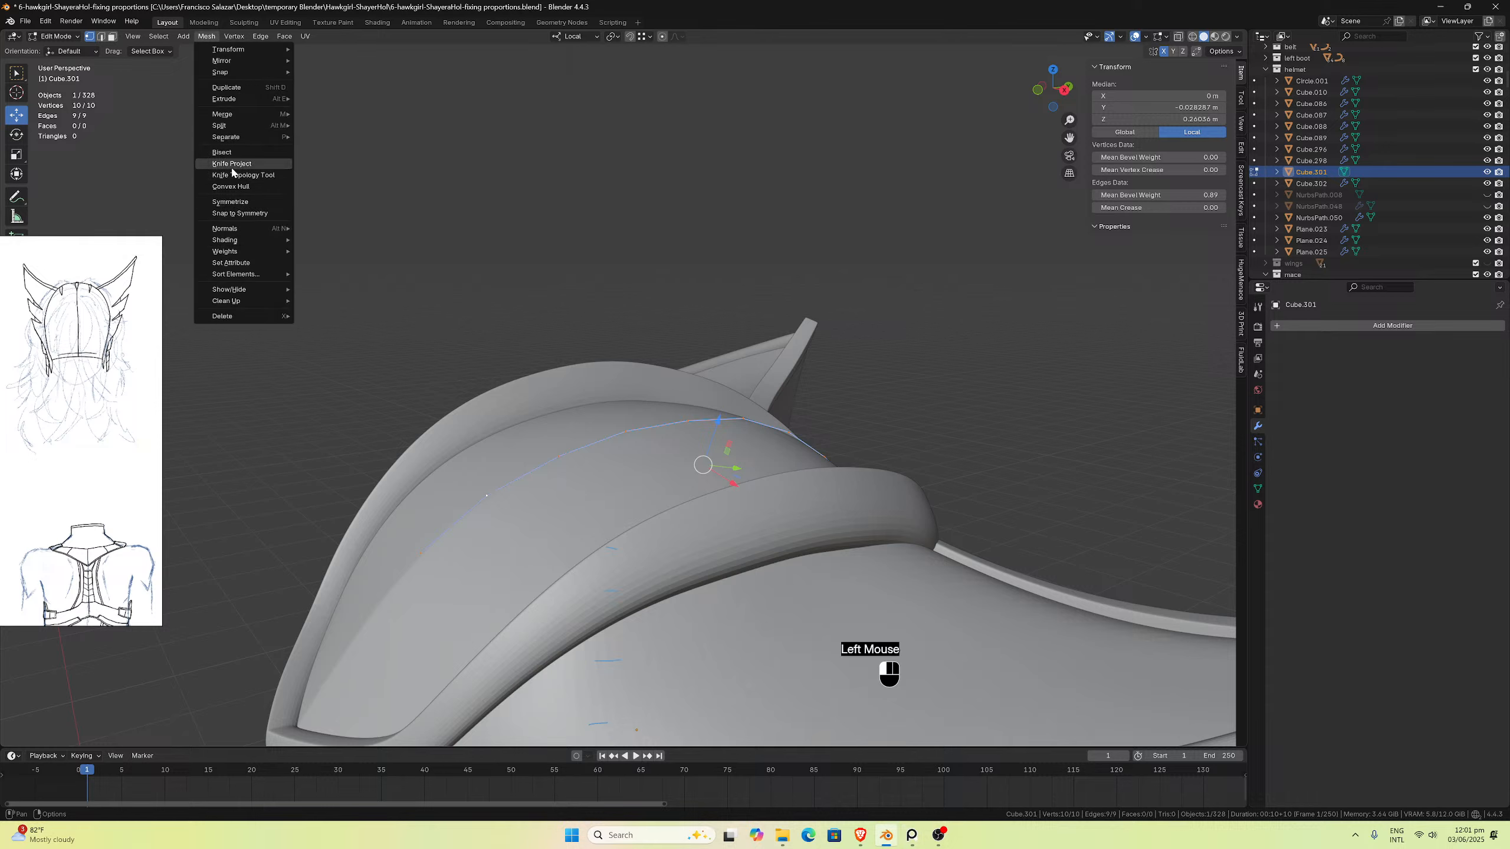
pyautogui.click(206, 36)
pyautogui.click(164, 36)
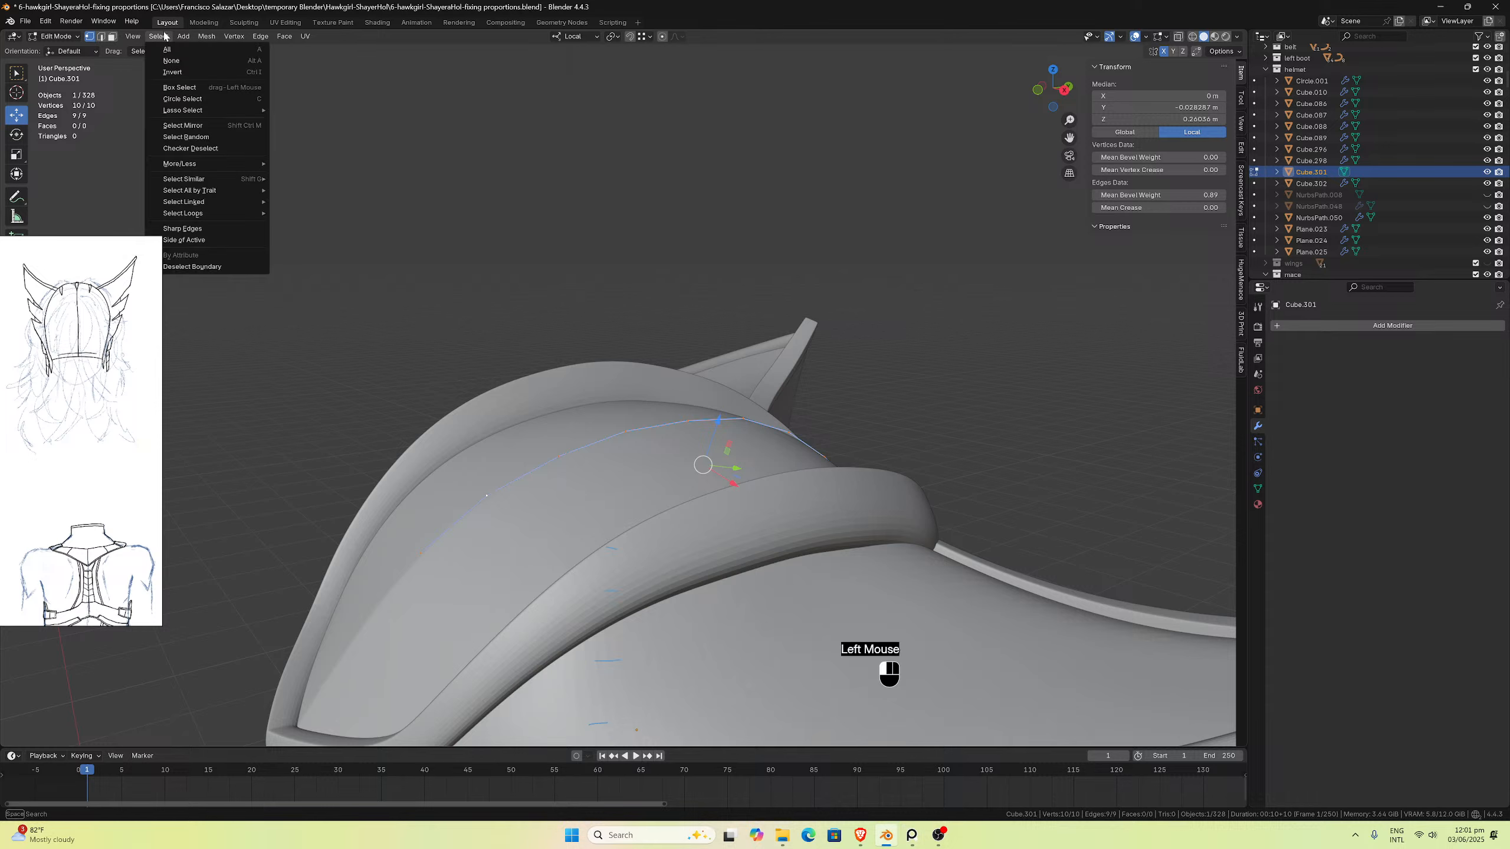
pyautogui.click(57, 37)
pyautogui.click(57, 47)
pyautogui.click(180, 36)
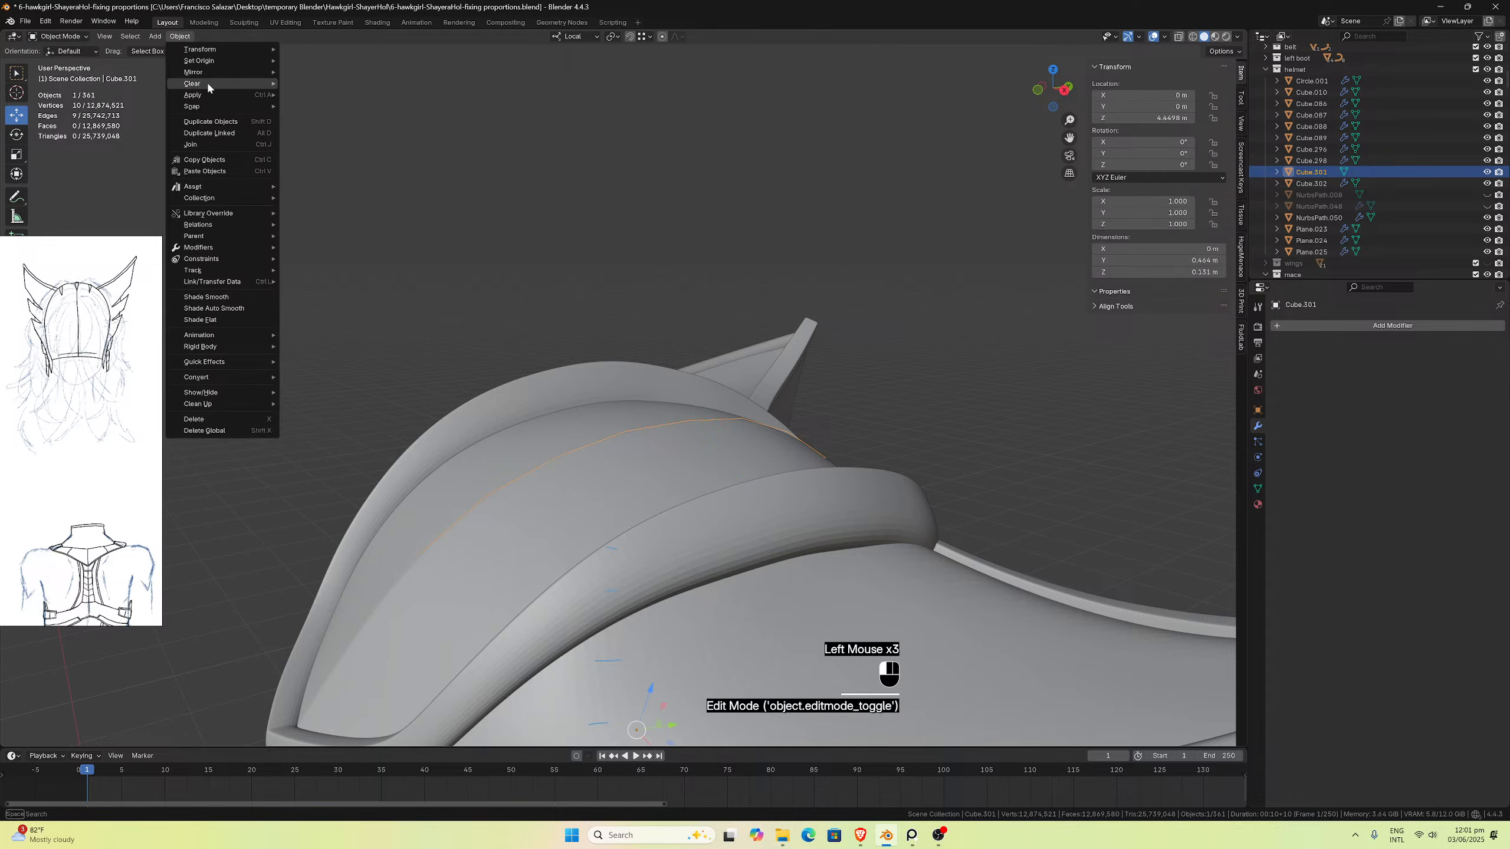
pyautogui.moveTo(243, 375)
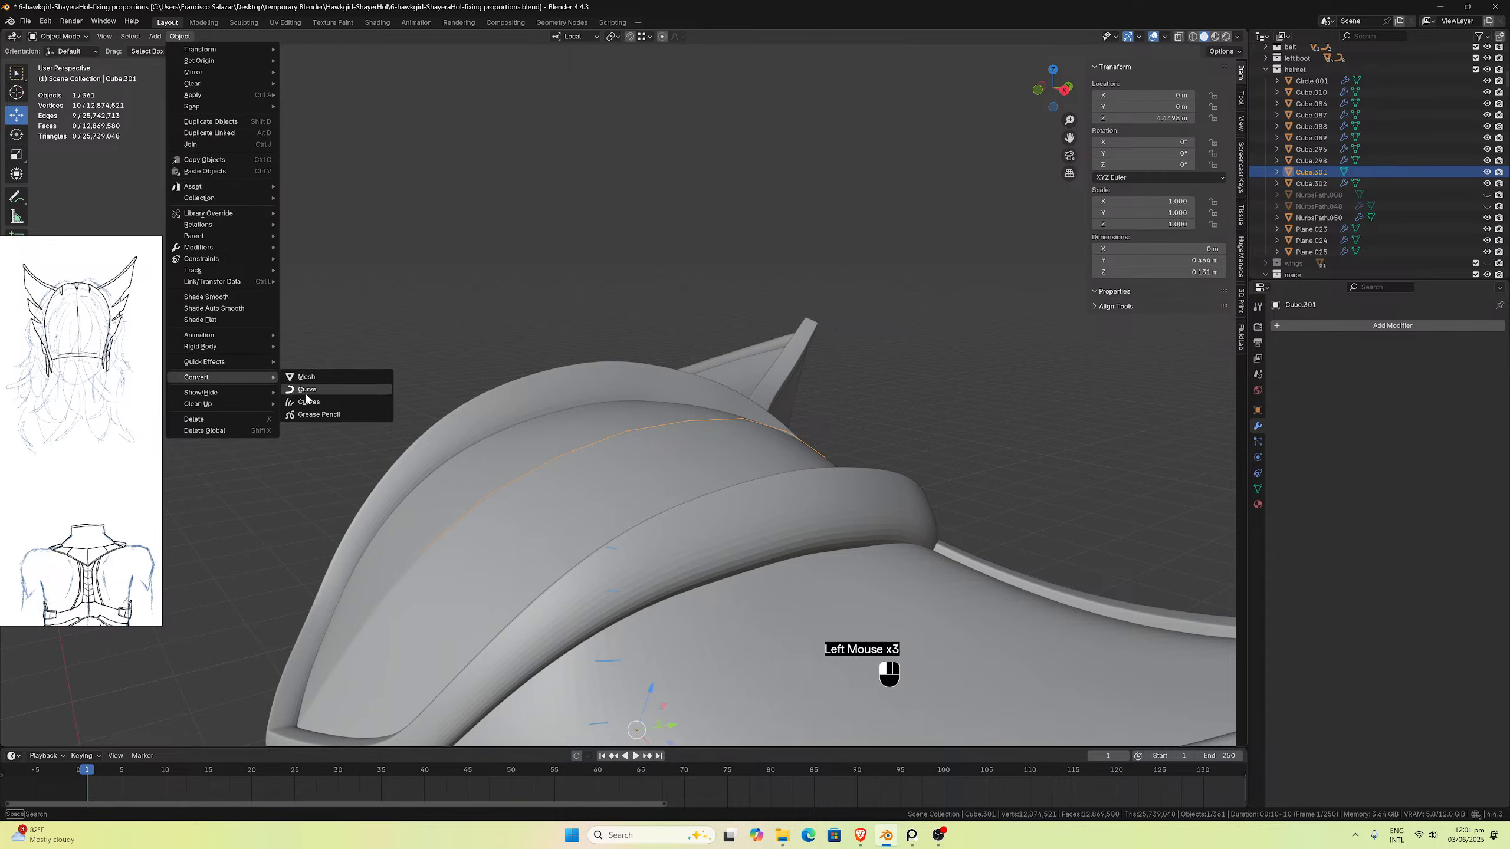
pyautogui.click(307, 389)
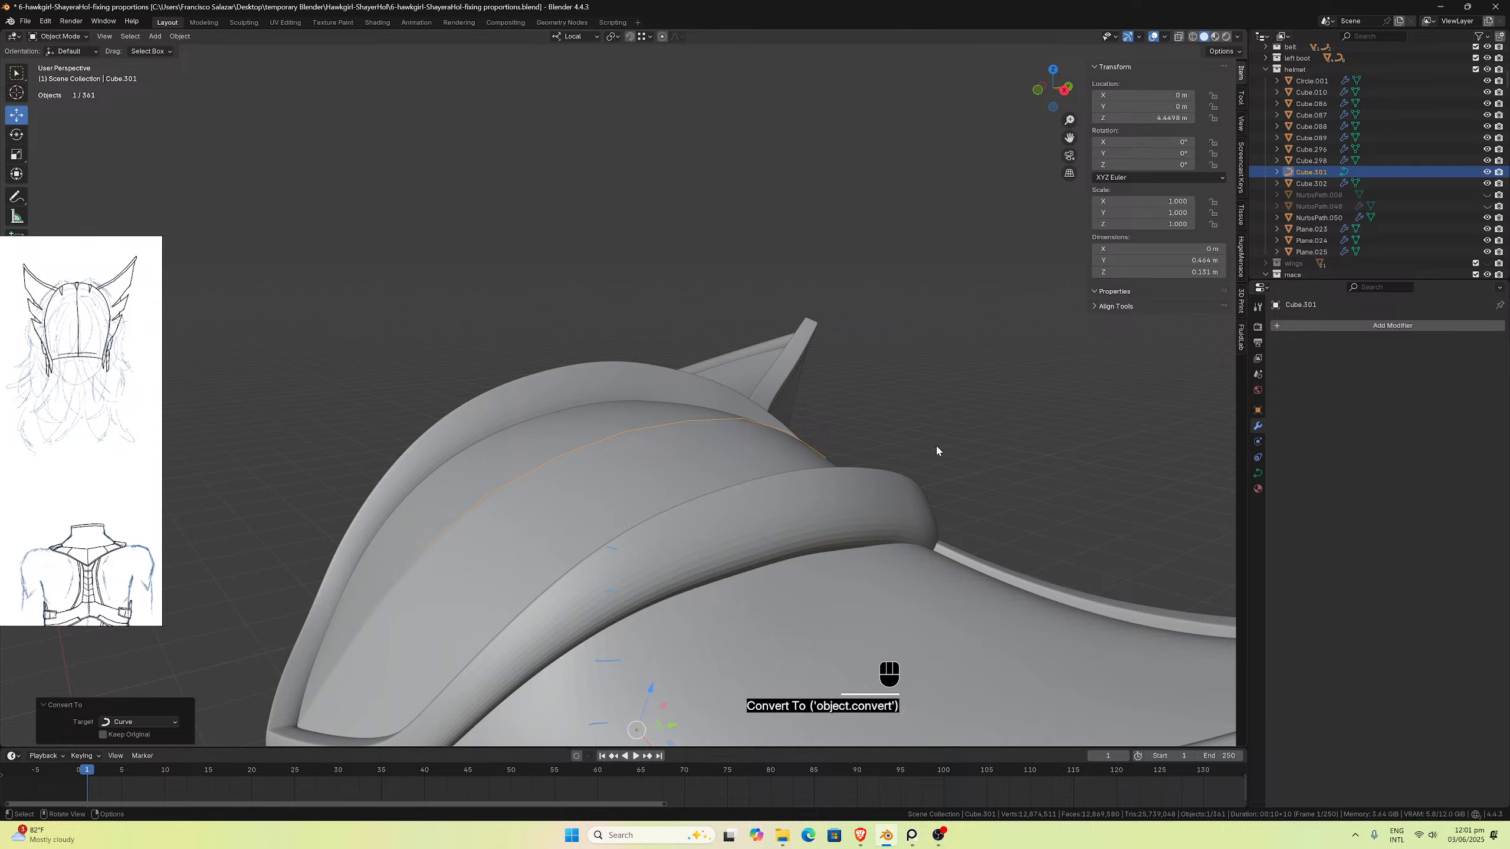
# Step: Give the centre-line curve a round bevel with a depth of 0.025 m
pyautogui.click(1257, 473)
pyautogui.doubleClick(1425, 627)
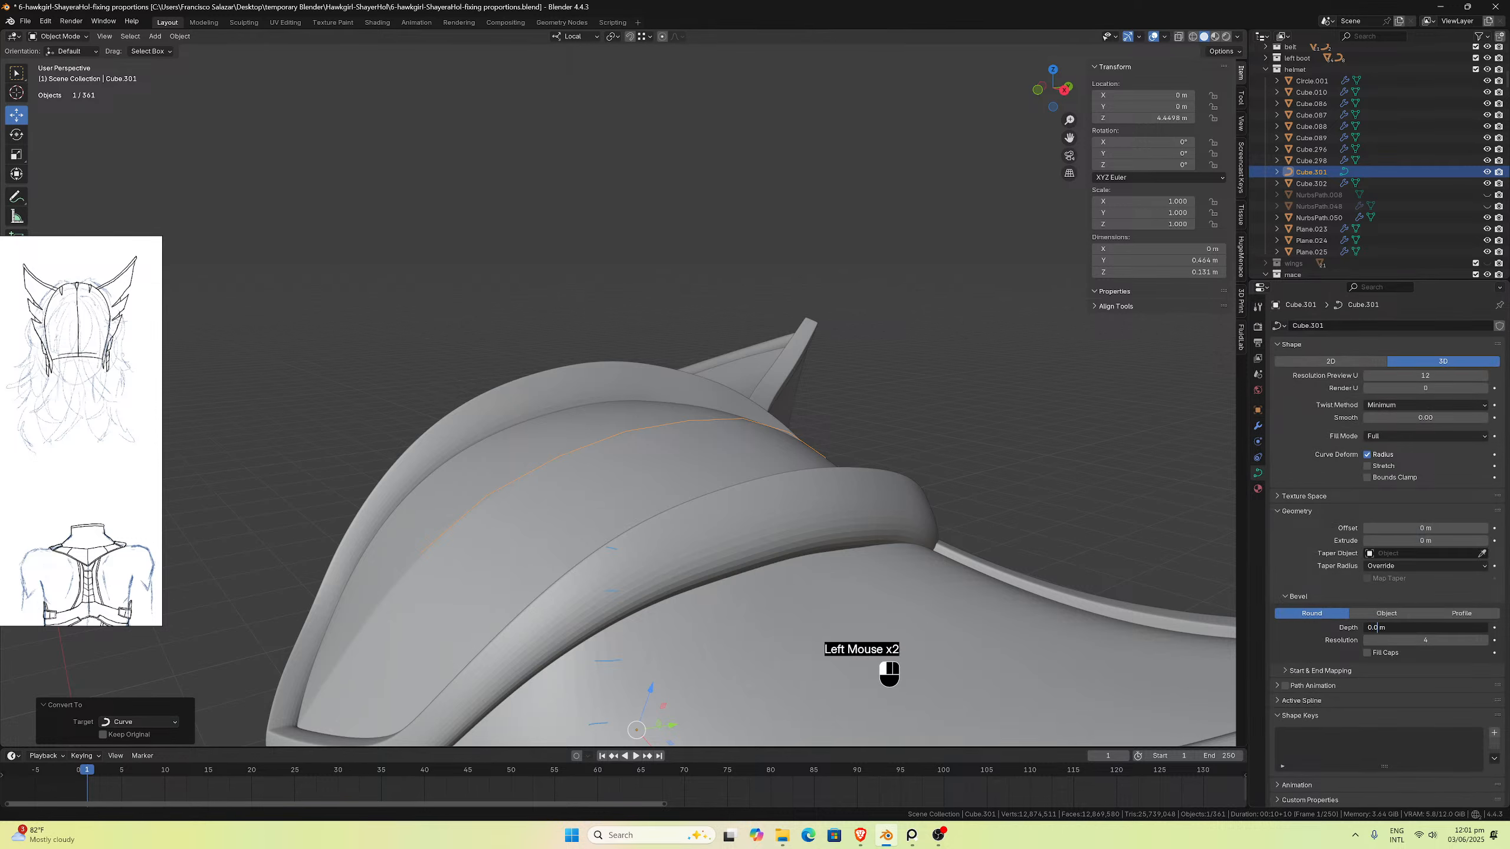
pyautogui.write('0.025')
pyautogui.write('0')
pyautogui.press('Return')
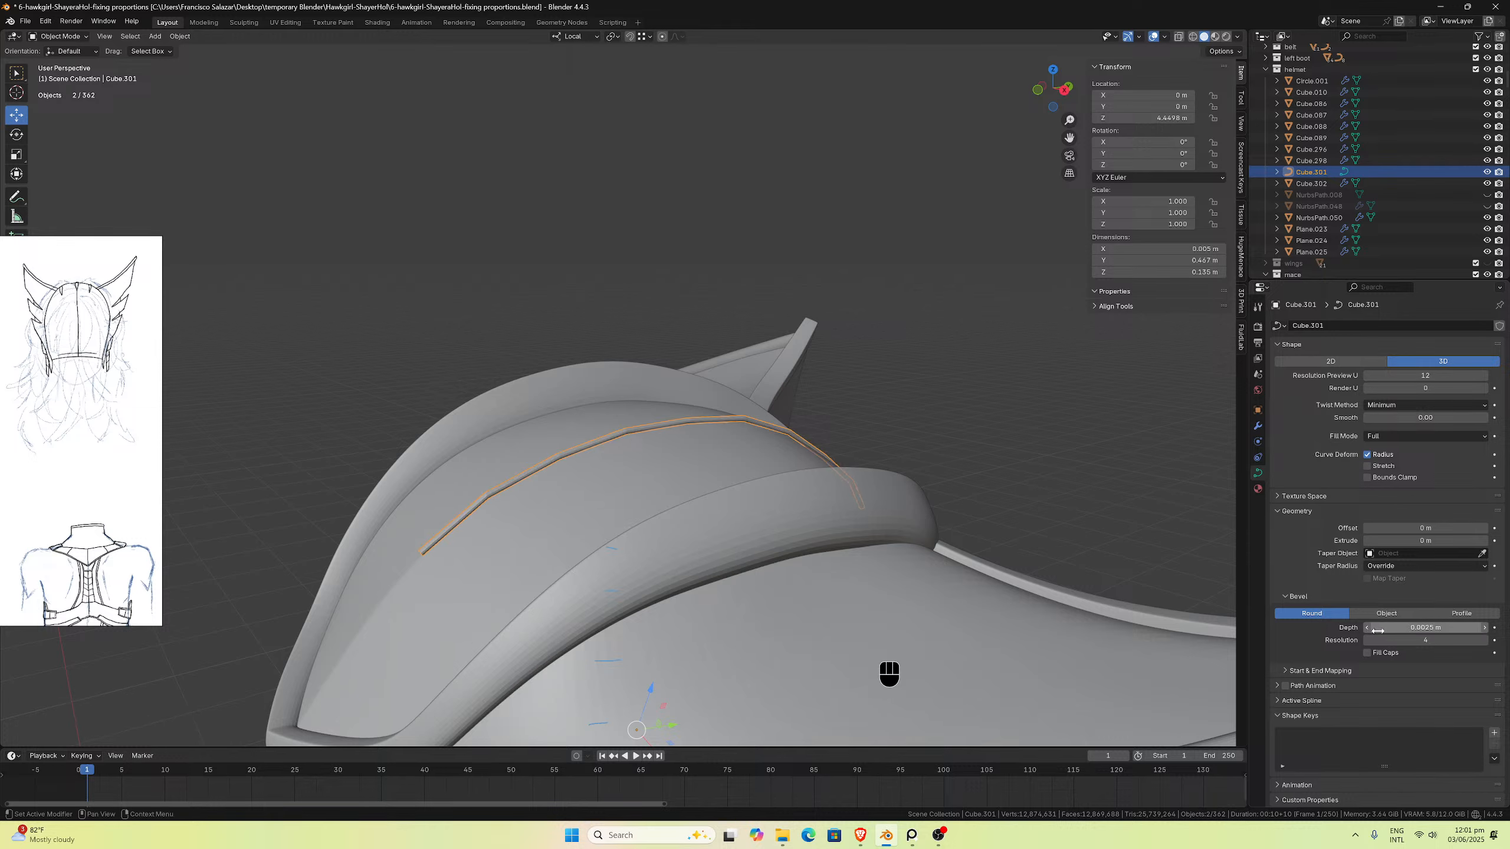
pyautogui.click(1378, 630)
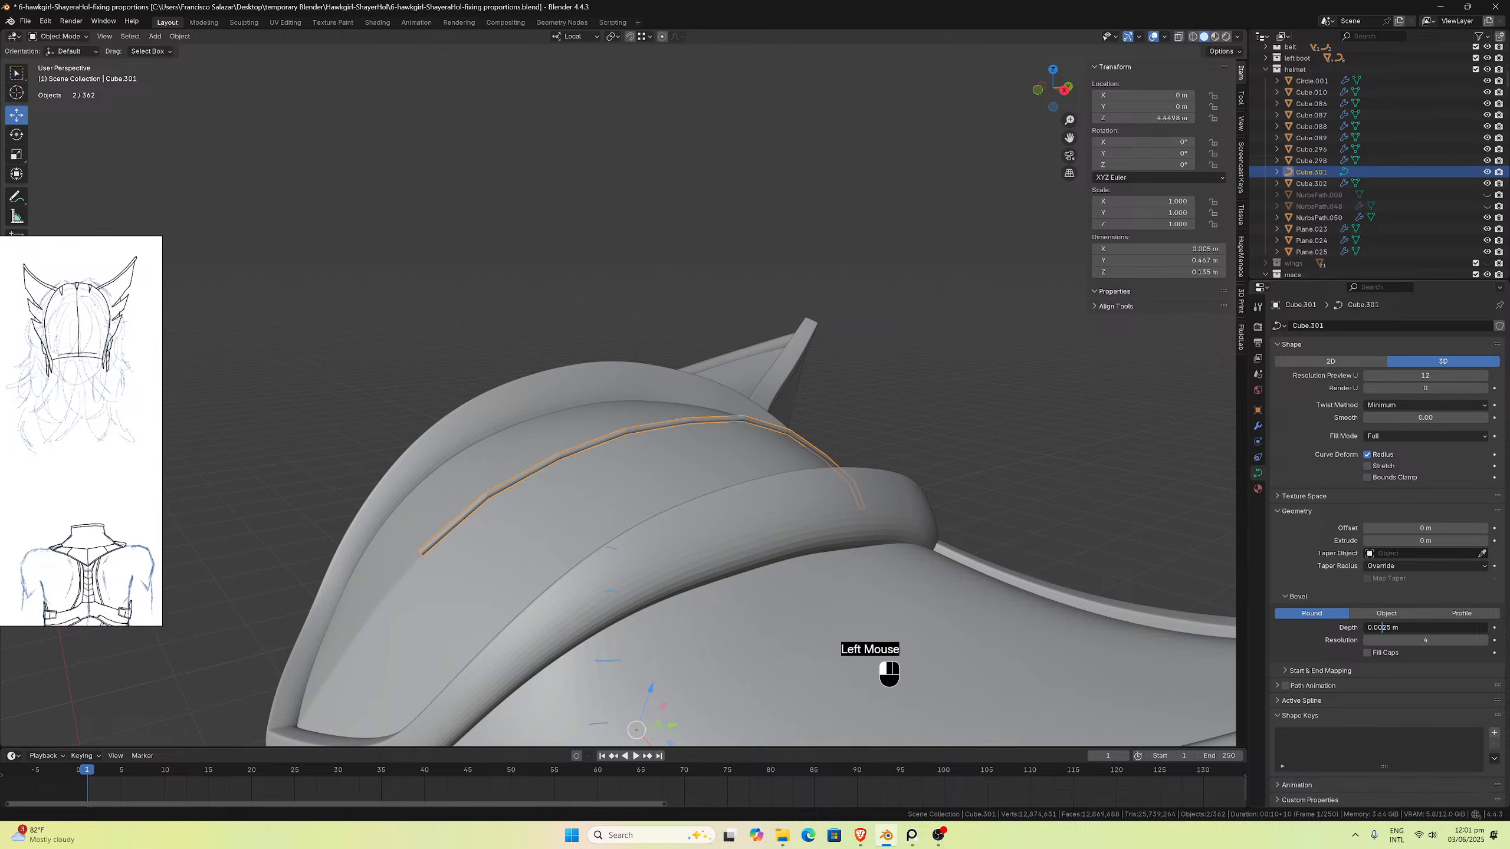
pyautogui.press('BackSpace')
pyautogui.press('Return')
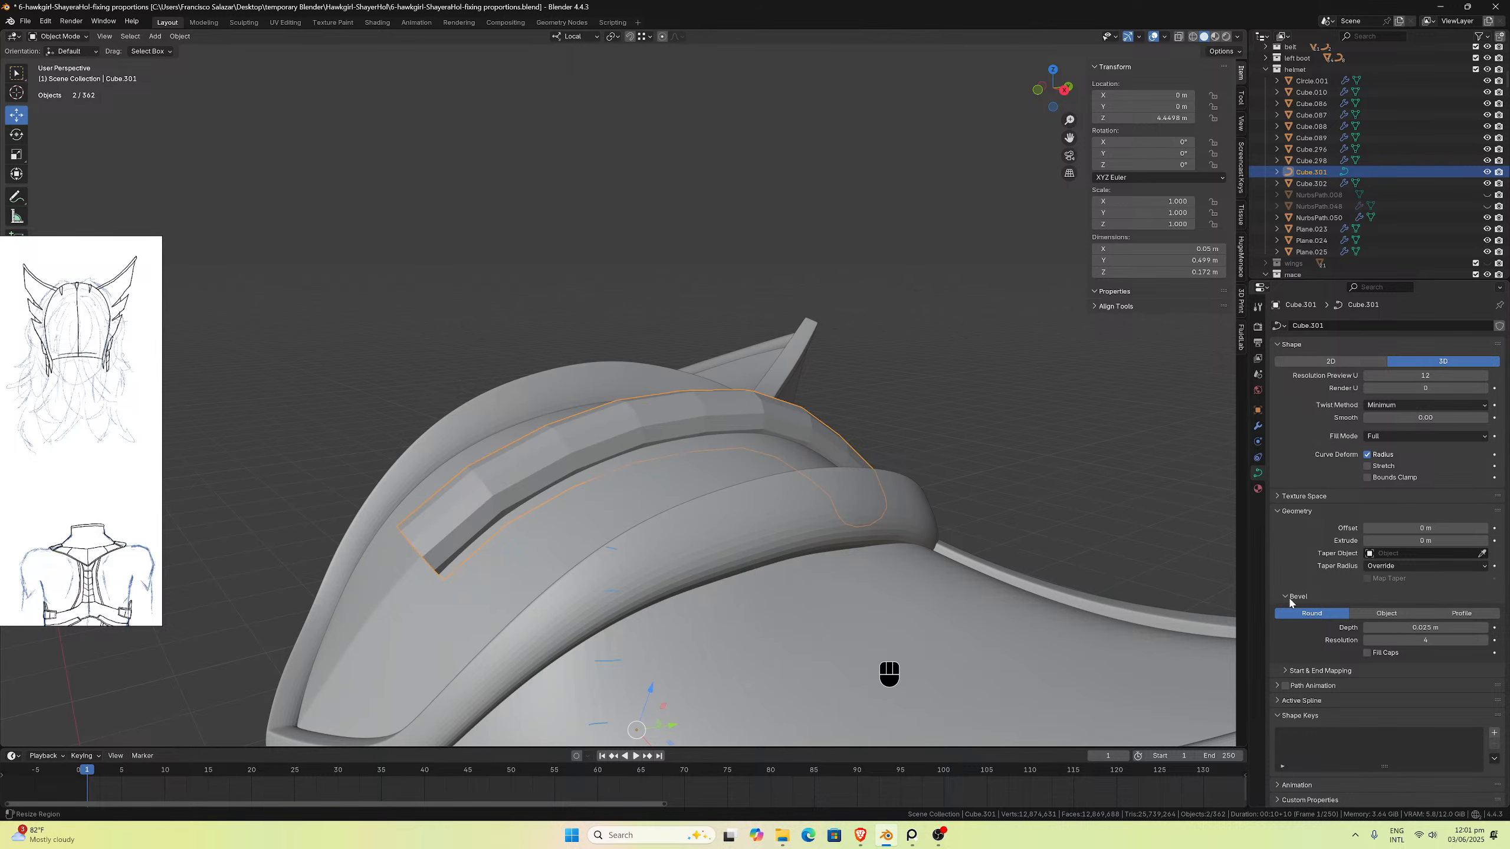
# Step: Set the curve's bevel resolution to 0 and save the file
pyautogui.click(1373, 640)
pyautogui.write('0')
pyautogui.press('Return')
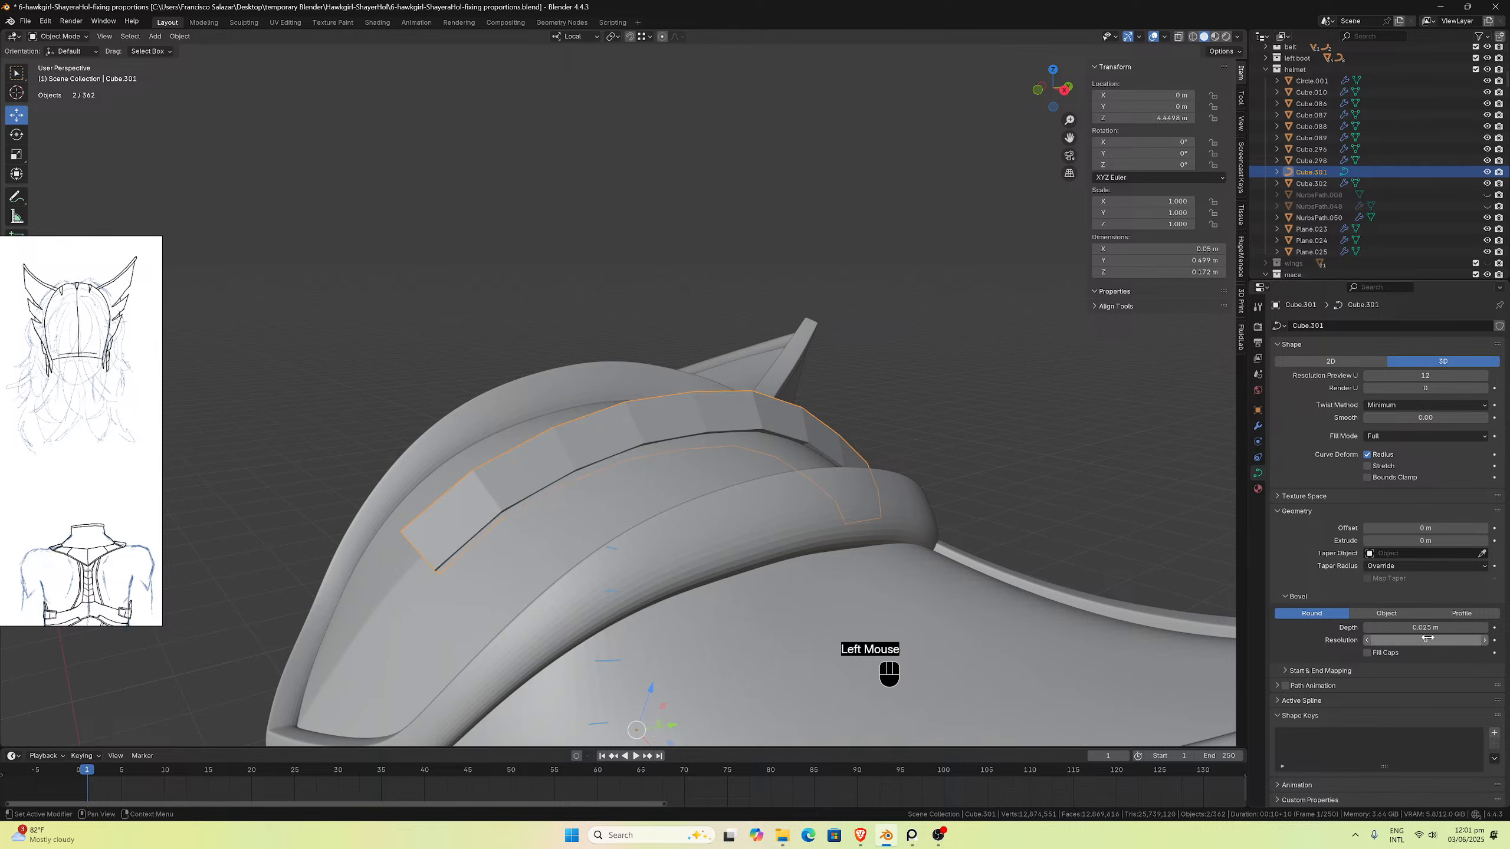
pyautogui.moveTo(796, 393); pyautogui.dragTo(608, 356, button='middle')
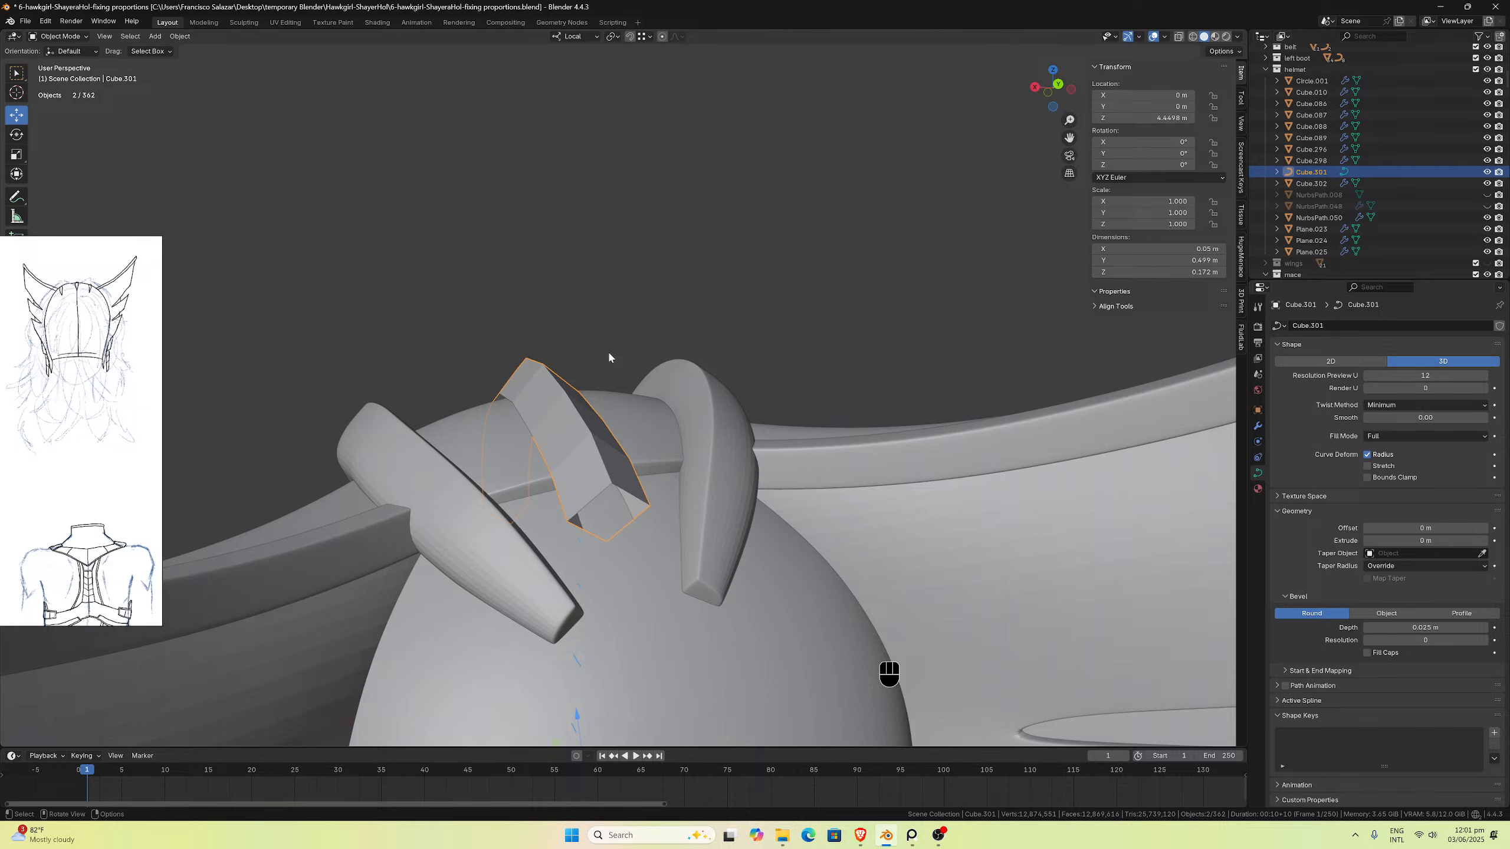
pyautogui.hotkey('ctrl', 's')
pyautogui.moveTo(608, 350); pyautogui.dragTo(659, 488, button='middle')
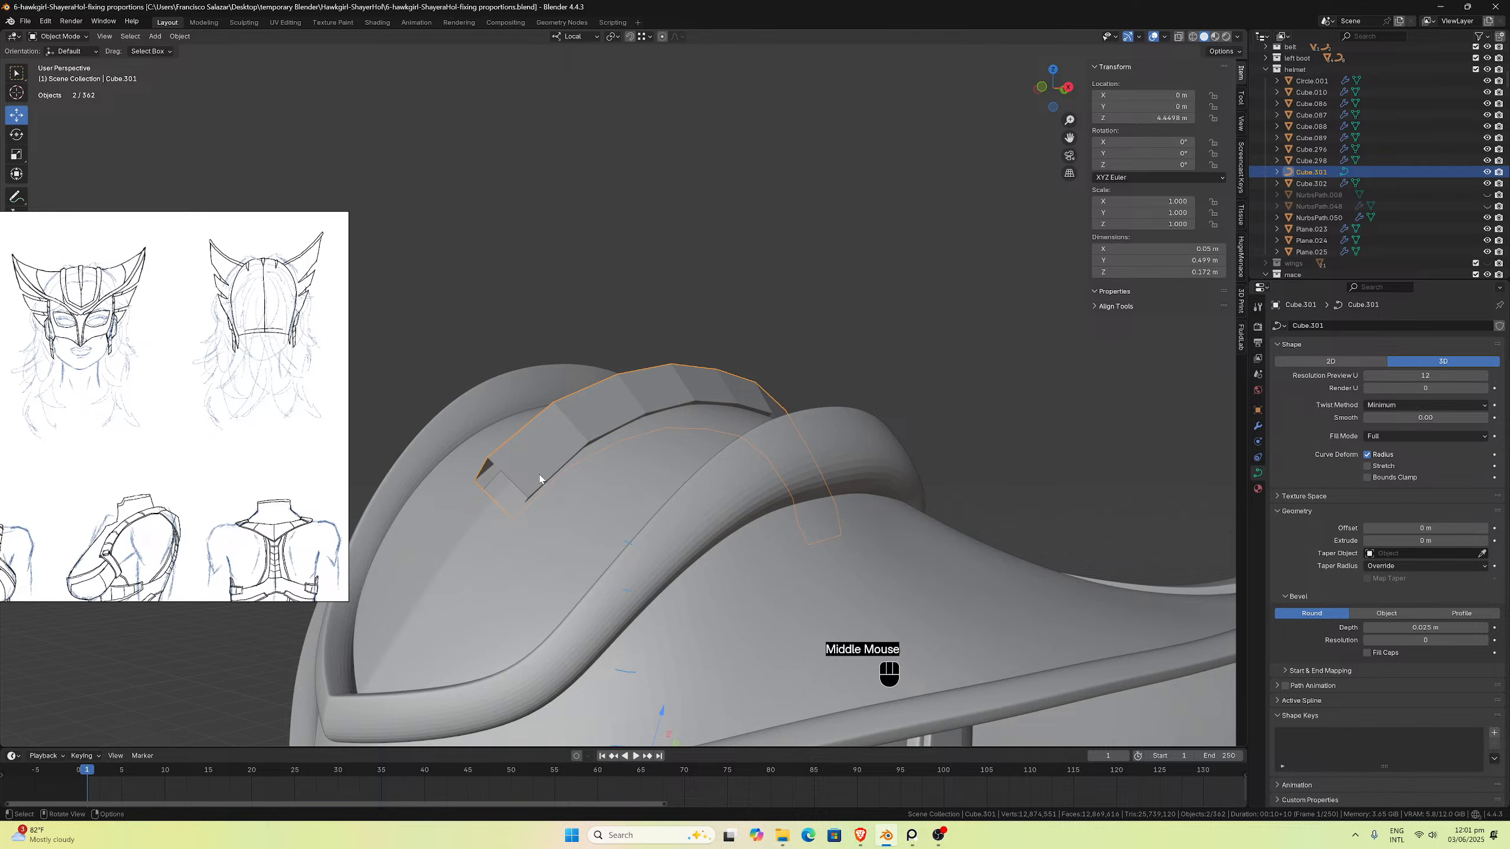
# Step: In Edit Mode, taper the ridge's front end by shrinking its end control point's radius to about 0.56 with proportional editing
pyautogui.press('Tab')
pyautogui.click(502, 487)
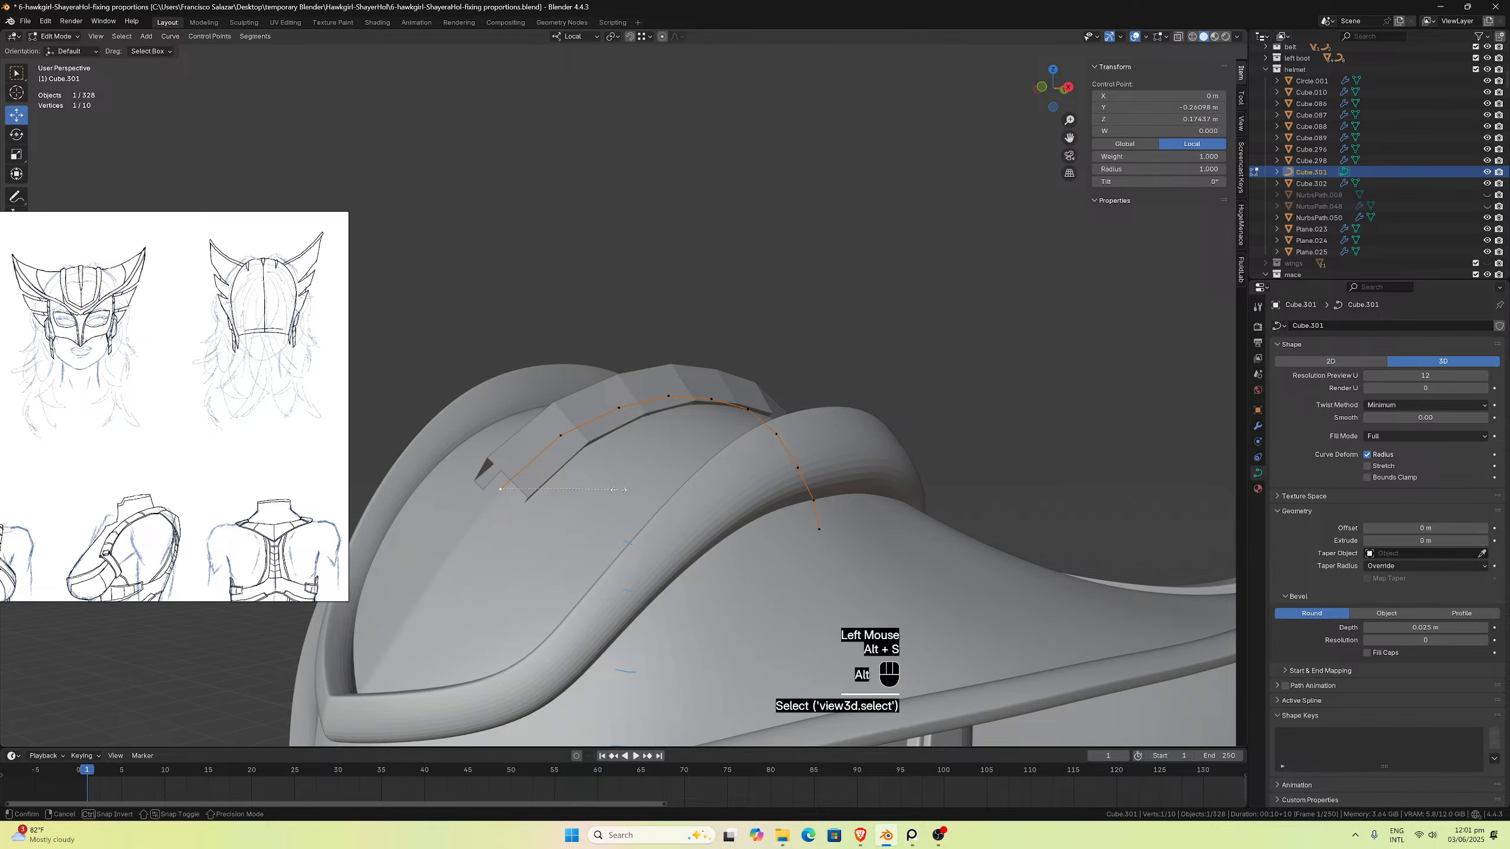
pyautogui.hotkey('alt', 's')
pyautogui.click(593, 490)
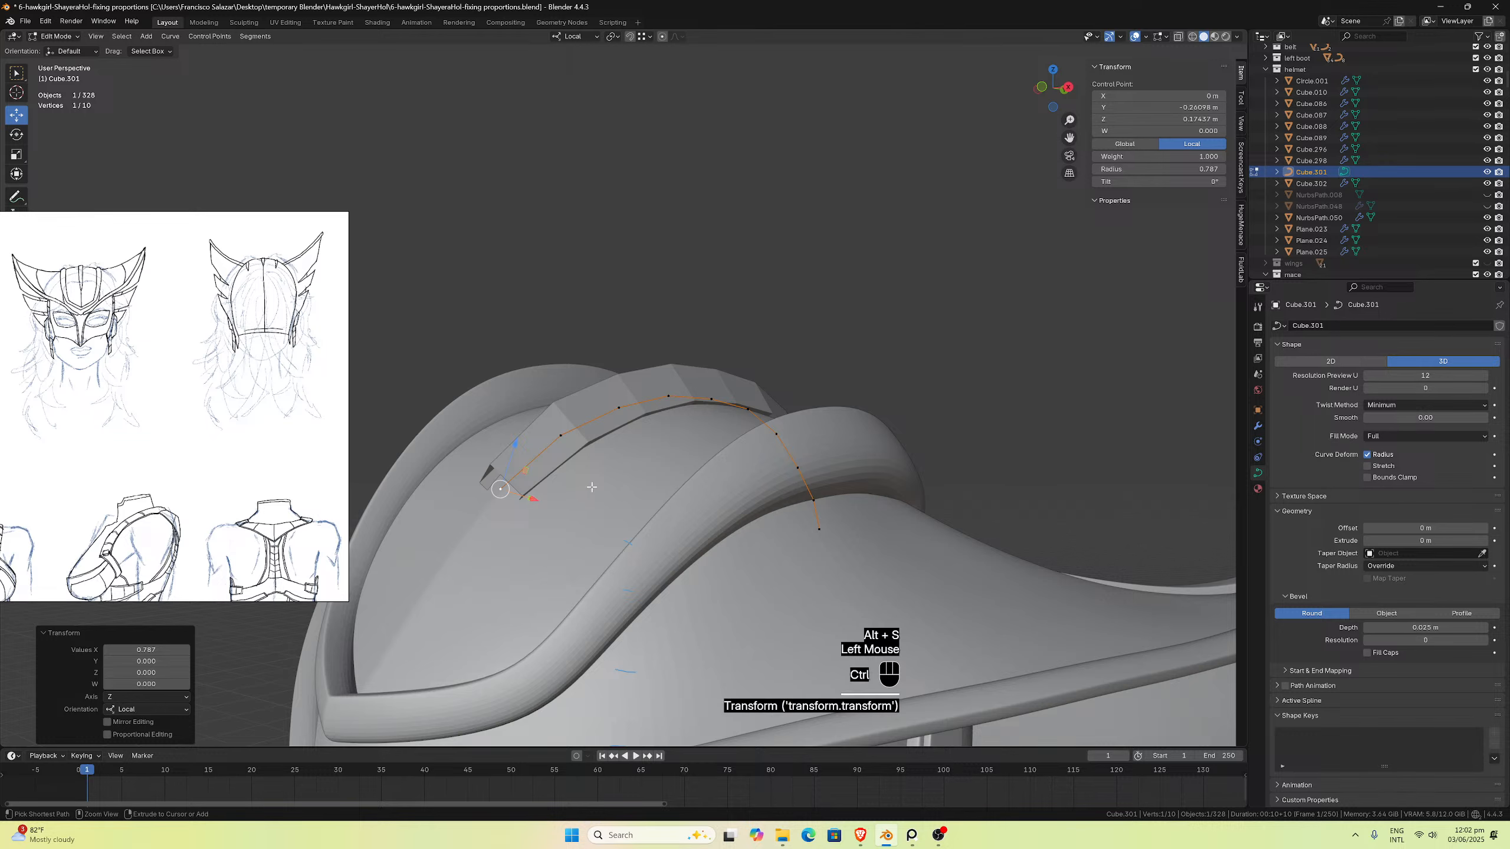
pyautogui.hotkey('ctrl', 'z')
pyautogui.scroll(-2, 618, 380)
pyautogui.moveTo(638, 381); pyautogui.dragTo(618, 380, button='middle')
pyautogui.scroll(1, 618, 375)
pyautogui.click(662, 37)
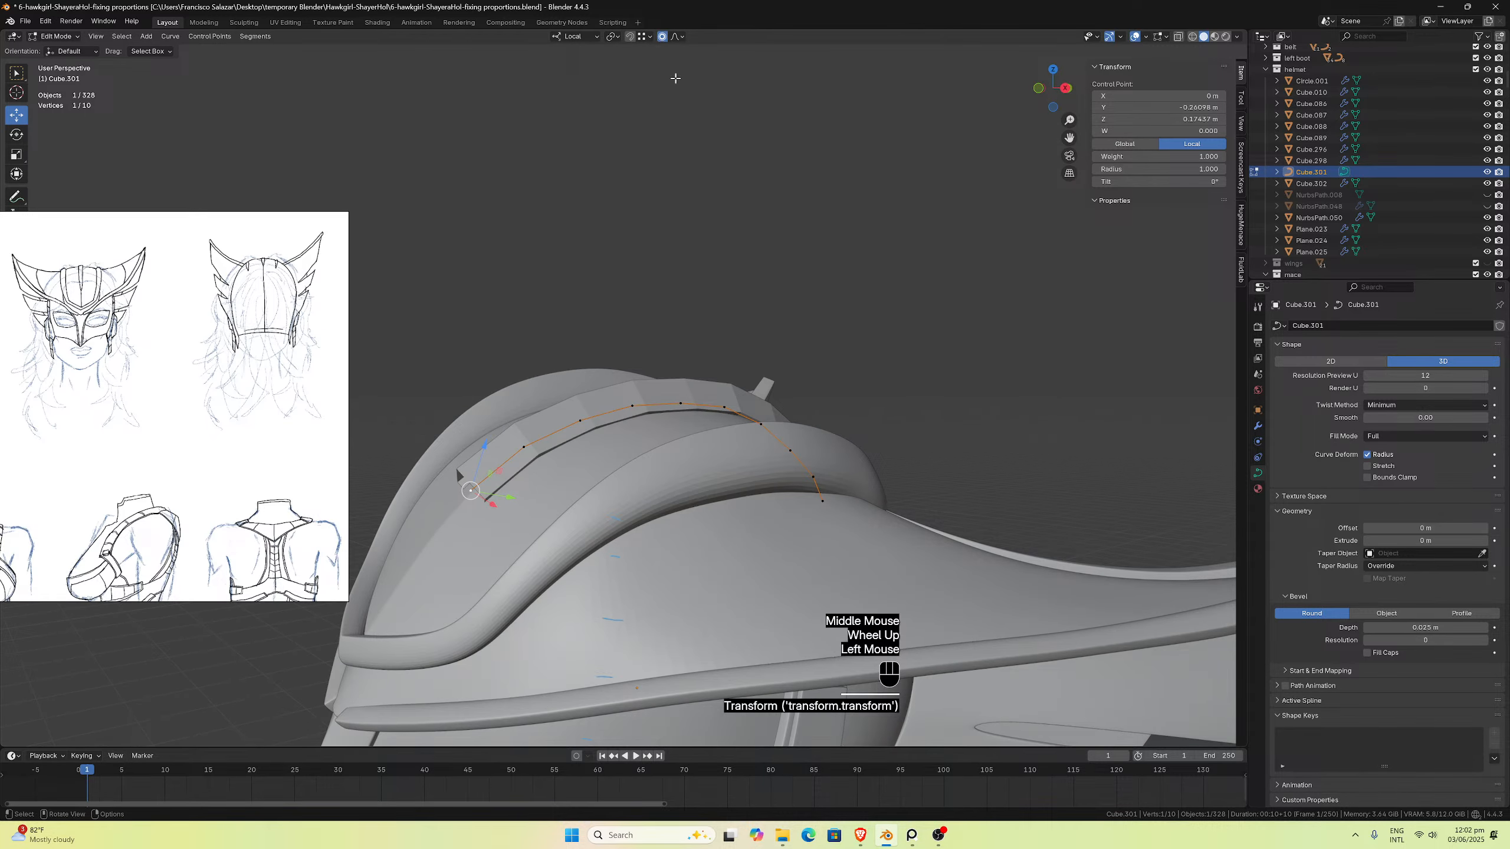
pyautogui.hotkey('alt', 's')
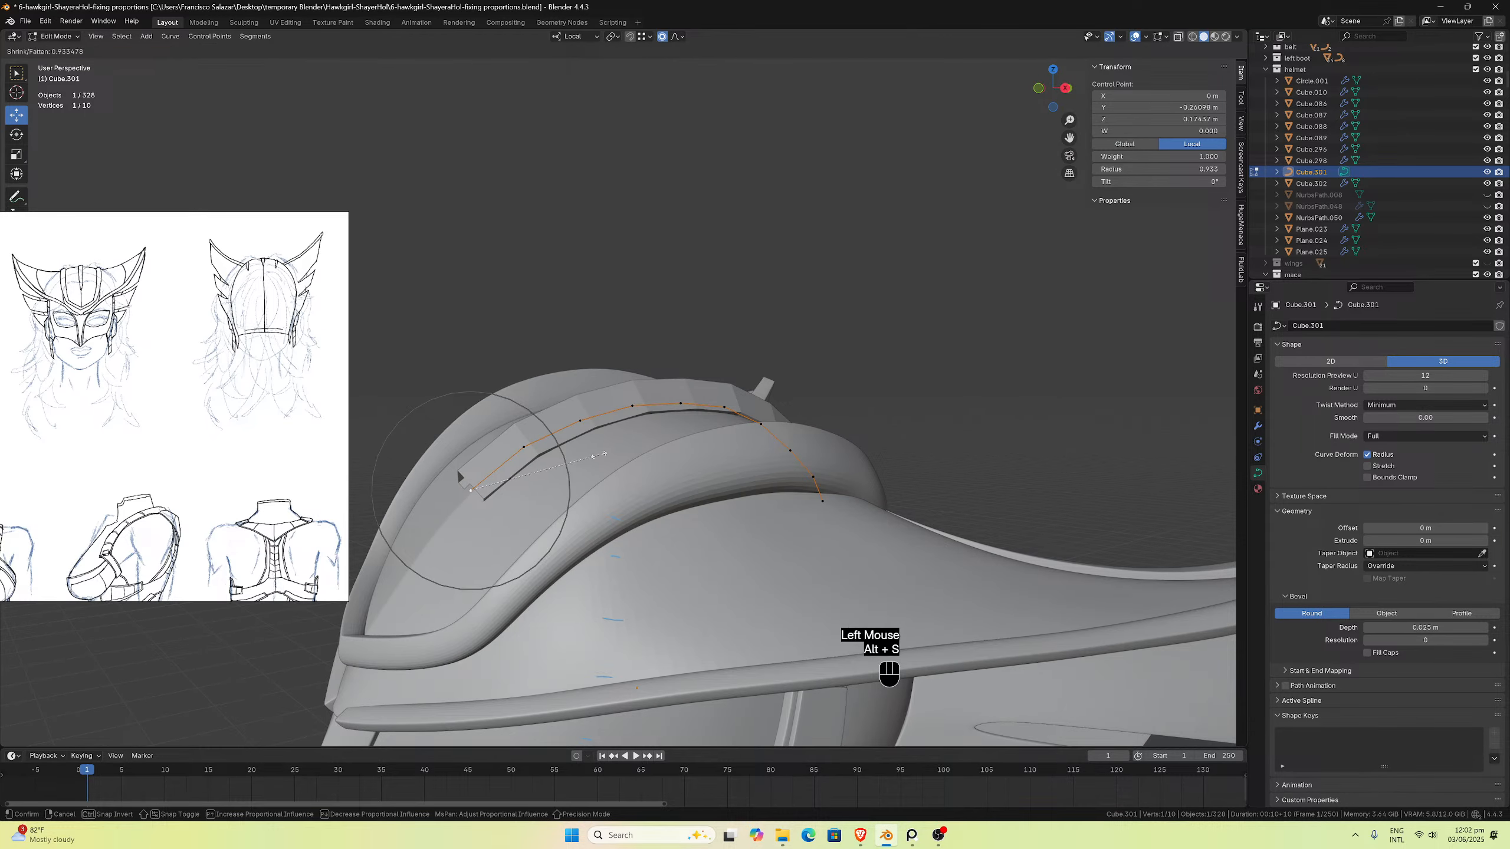
pyautogui.scroll(-3, 579, 457)
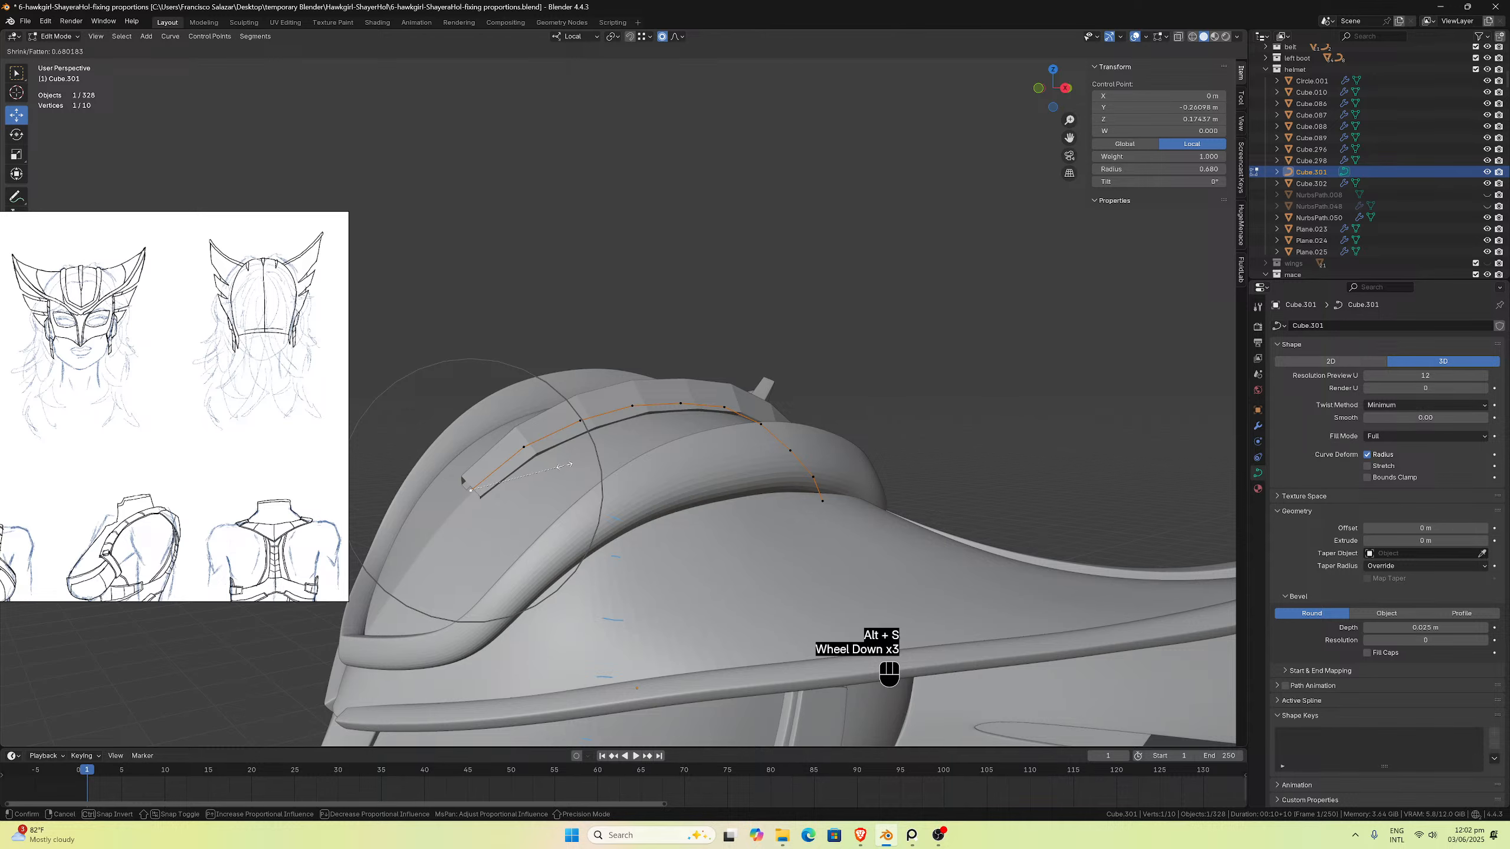
pyautogui.scroll(-1, 563, 465)
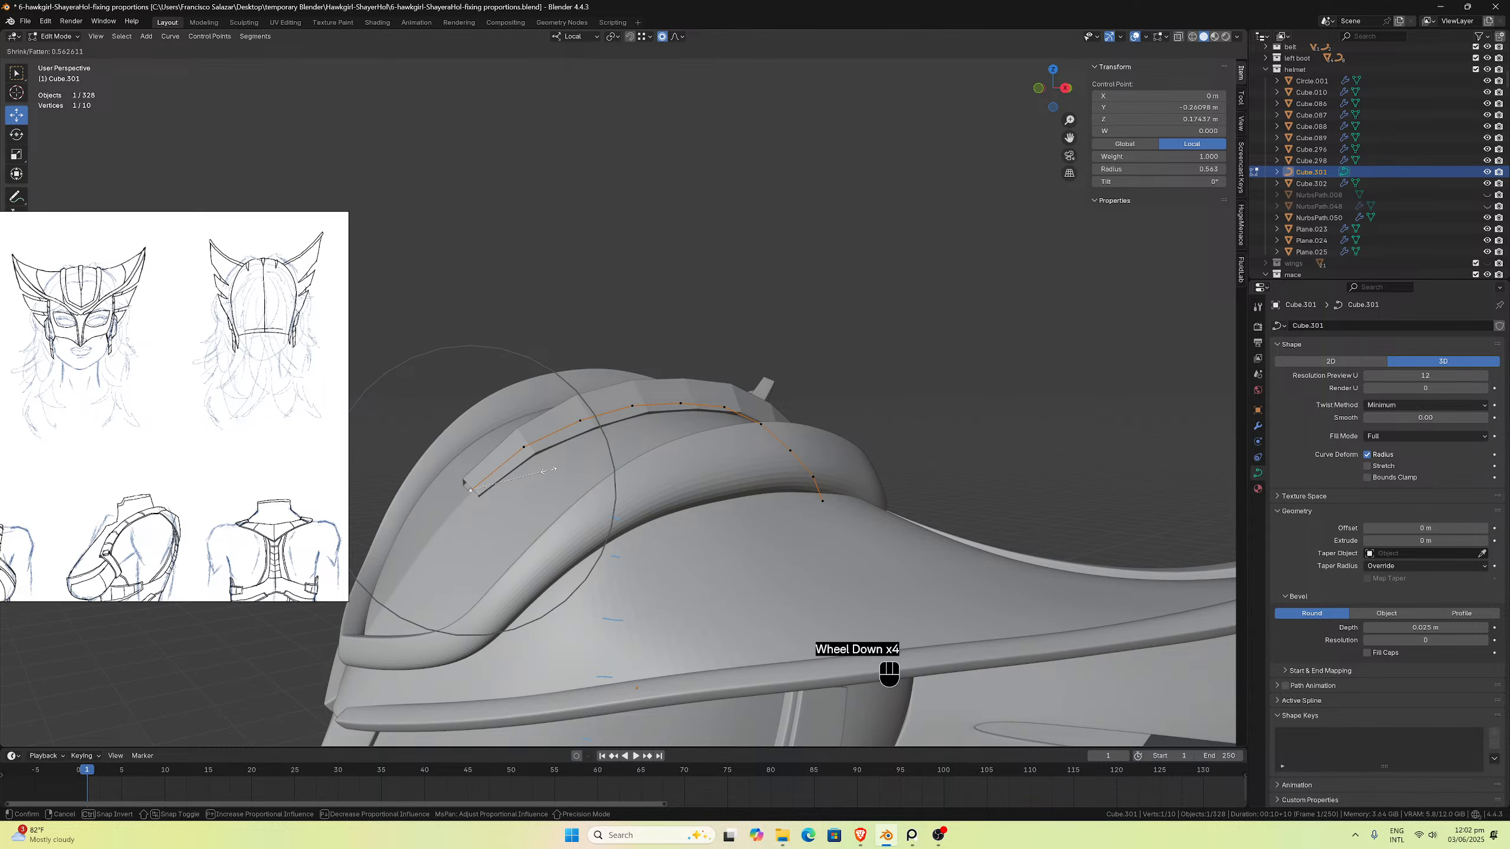
pyautogui.click(542, 471)
# Step: Lower the ridge's rear end control point by about 0.012 m along Z with proportional editing
pyautogui.moveTo(542, 471); pyautogui.dragTo(724, 418, button='middle')
pyautogui.click(605, 488)
pyautogui.moveTo(724, 422); pyautogui.dragTo(718, 447)
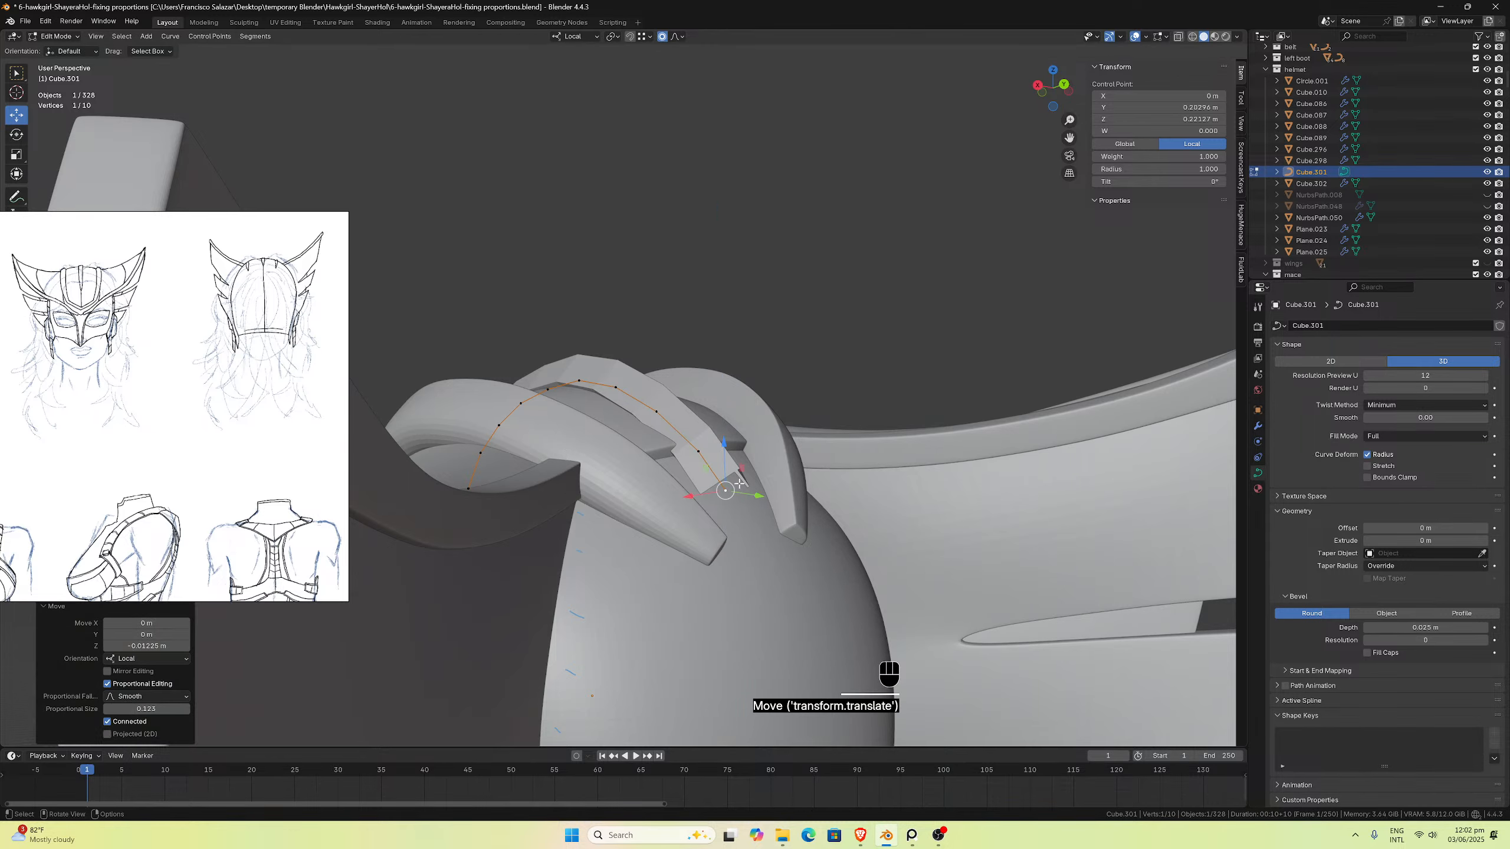
# Step: Try shrinking the rear end control point's radius with proportional editing, and undo it
pyautogui.hotkey('alt', 's')
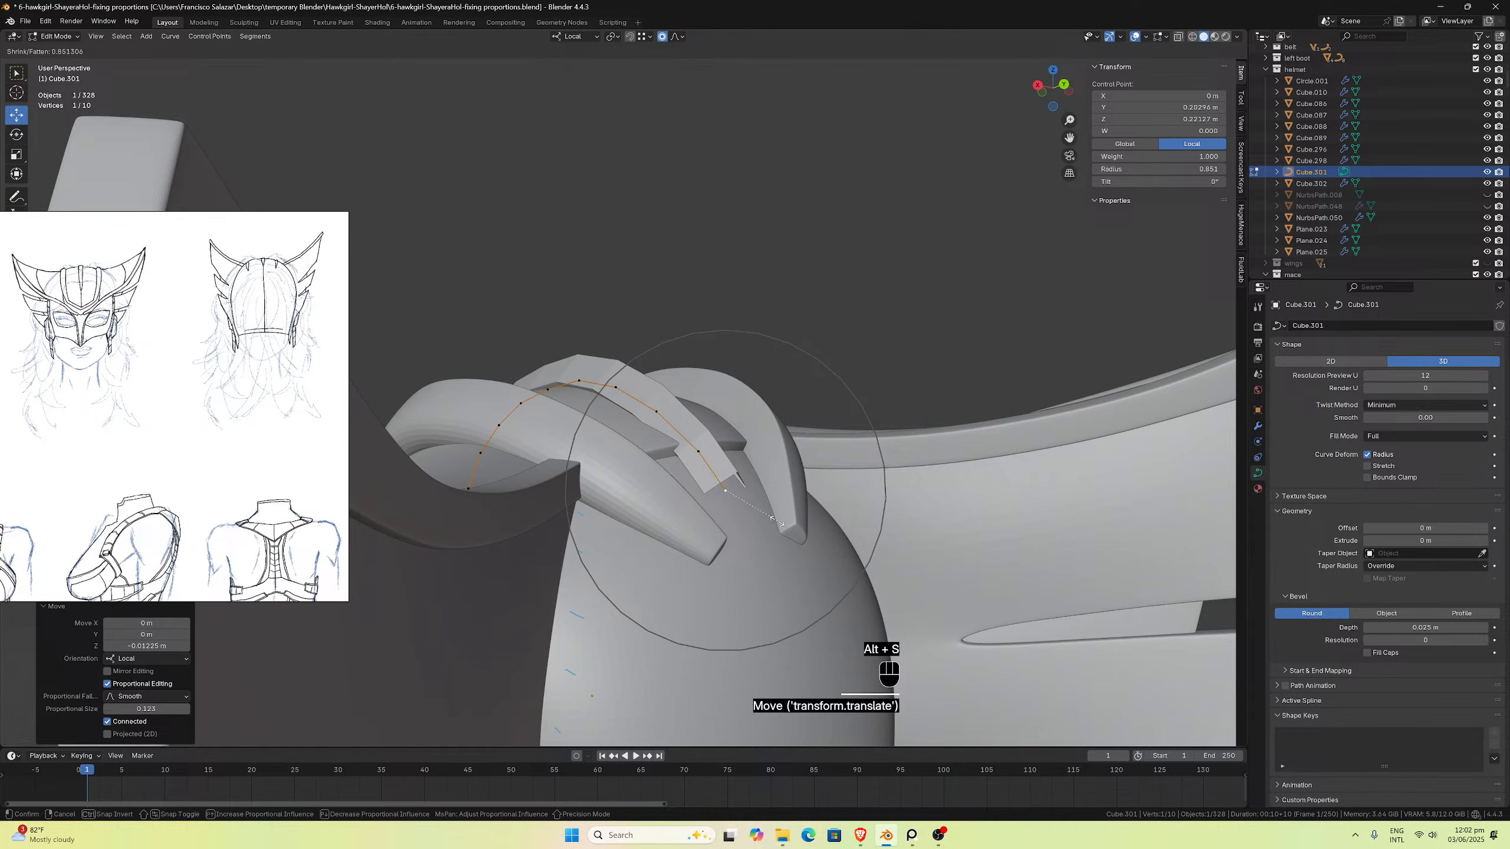
pyautogui.click(755, 511)
pyautogui.moveTo(754, 511); pyautogui.dragTo(710, 540, button='middle')
pyautogui.click(585, 528)
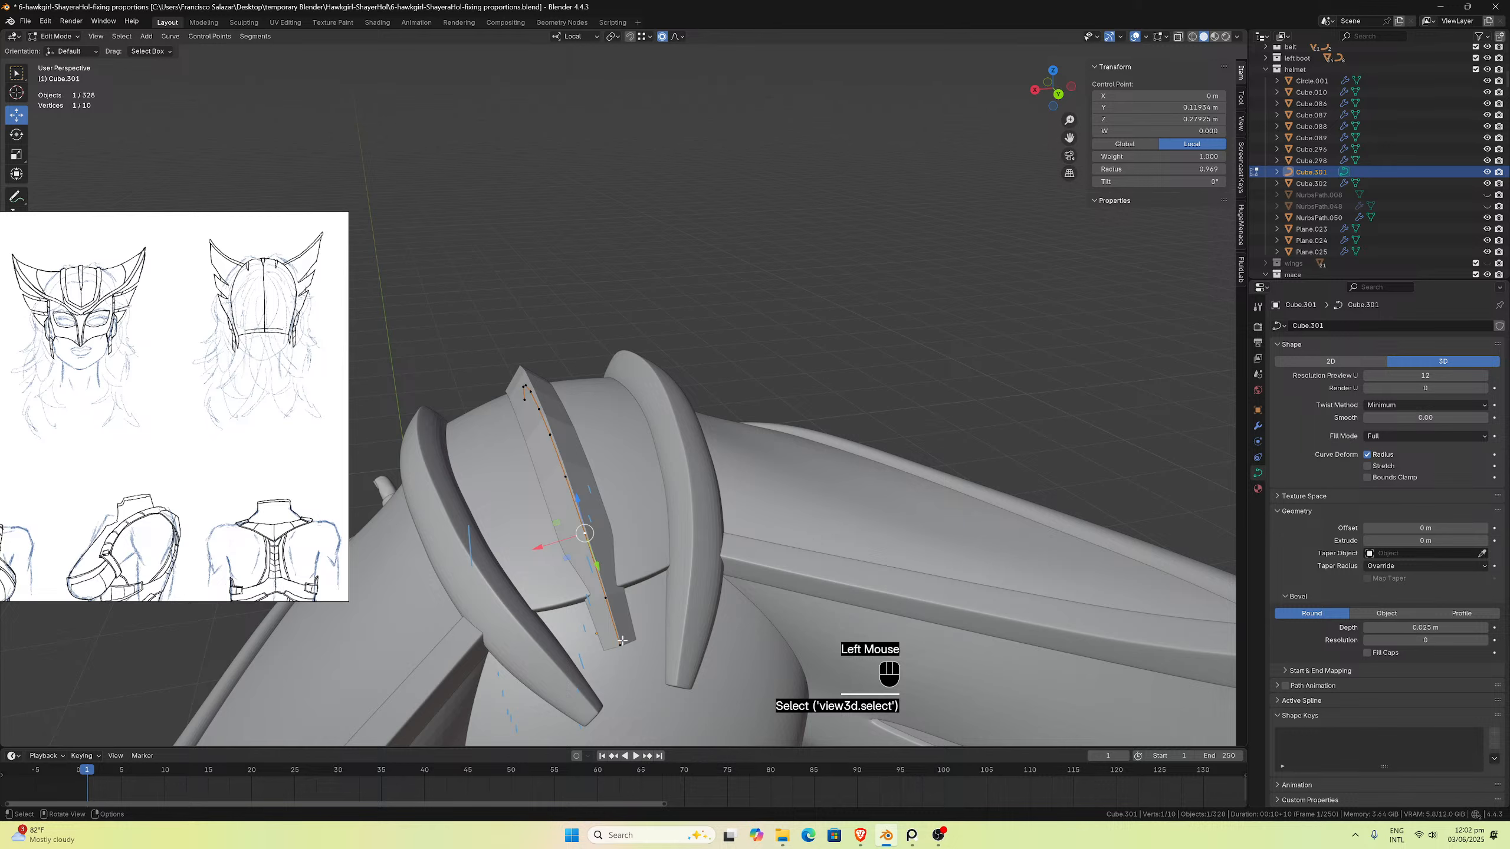
pyautogui.hotkey('ctrl', 'z')
pyautogui.hotkey('ctrl', 'z')
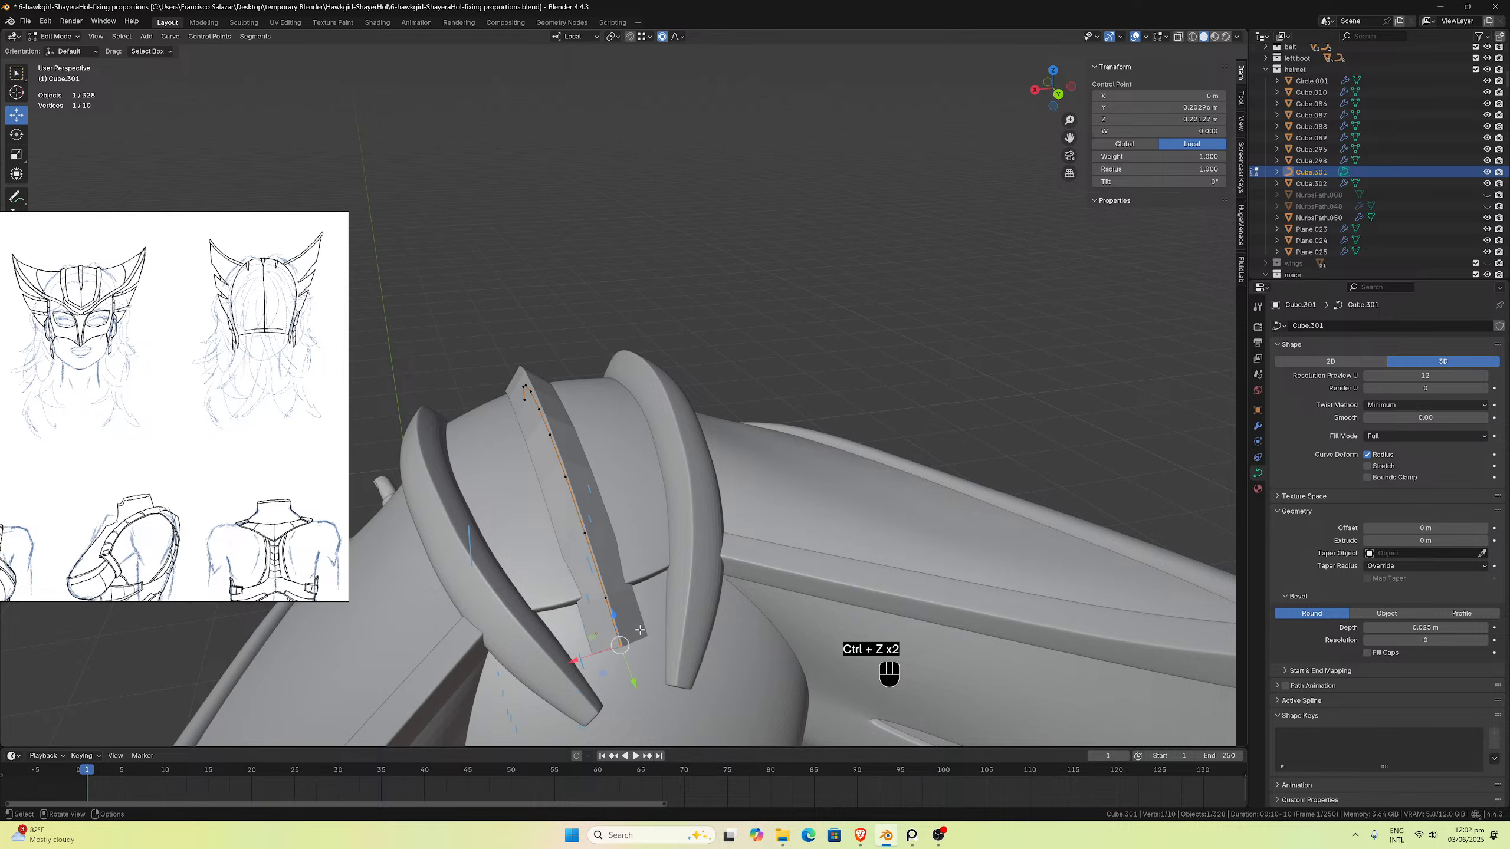
# Step: Shrink the rear end control point's radius to about 0.69 with adjusted proportional influence, and return to Object Mode
pyautogui.hotkey('alt', 's')
pyautogui.scroll(4, 636, 629)
pyautogui.scroll(-8, 635, 629)
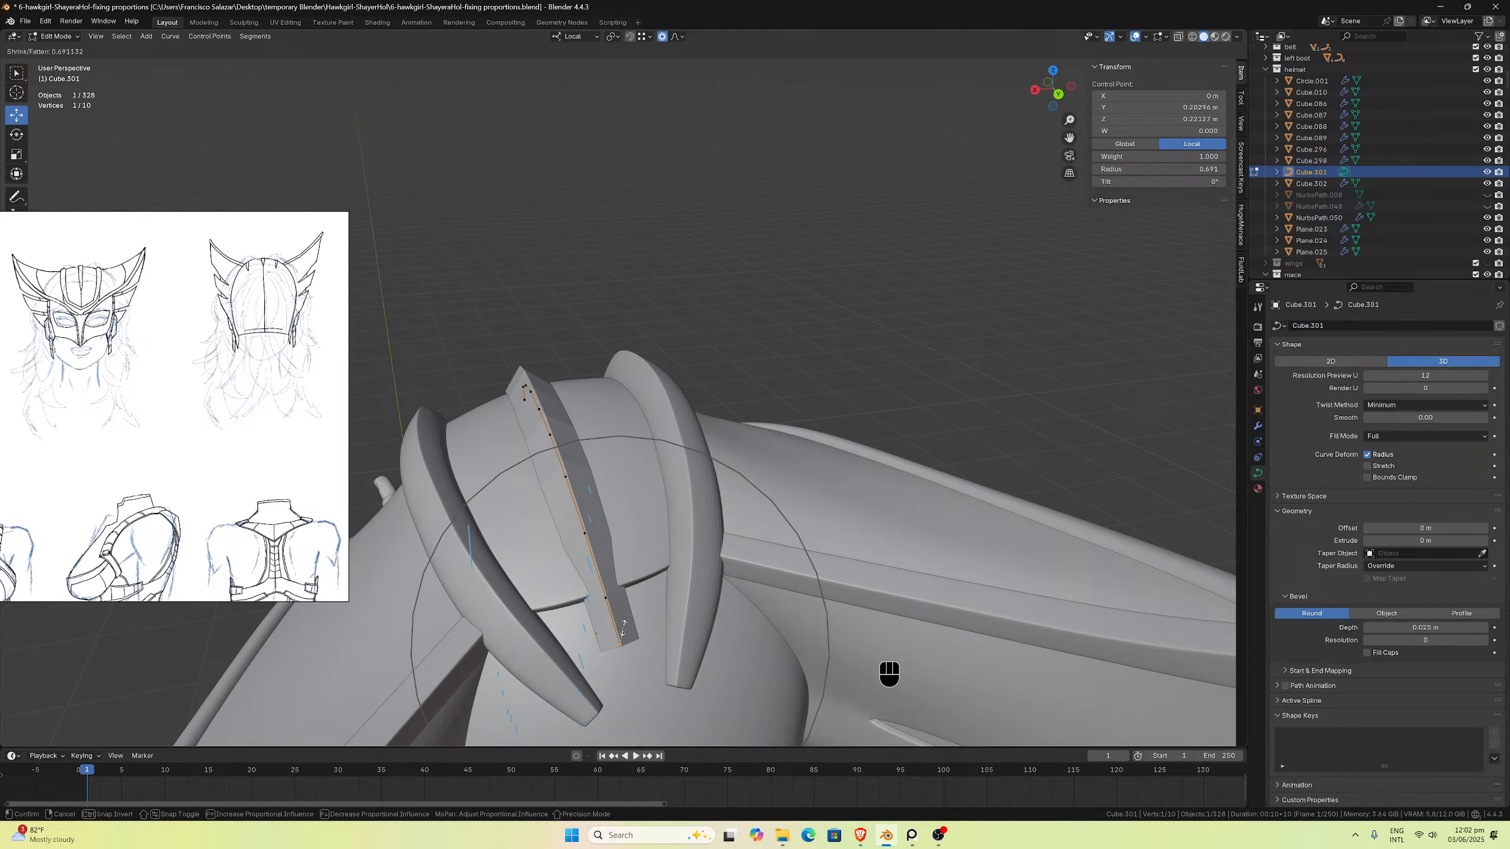
pyautogui.scroll(4, 622, 628)
pyautogui.scroll(-4, 622, 627)
pyautogui.scroll(1, 623, 627)
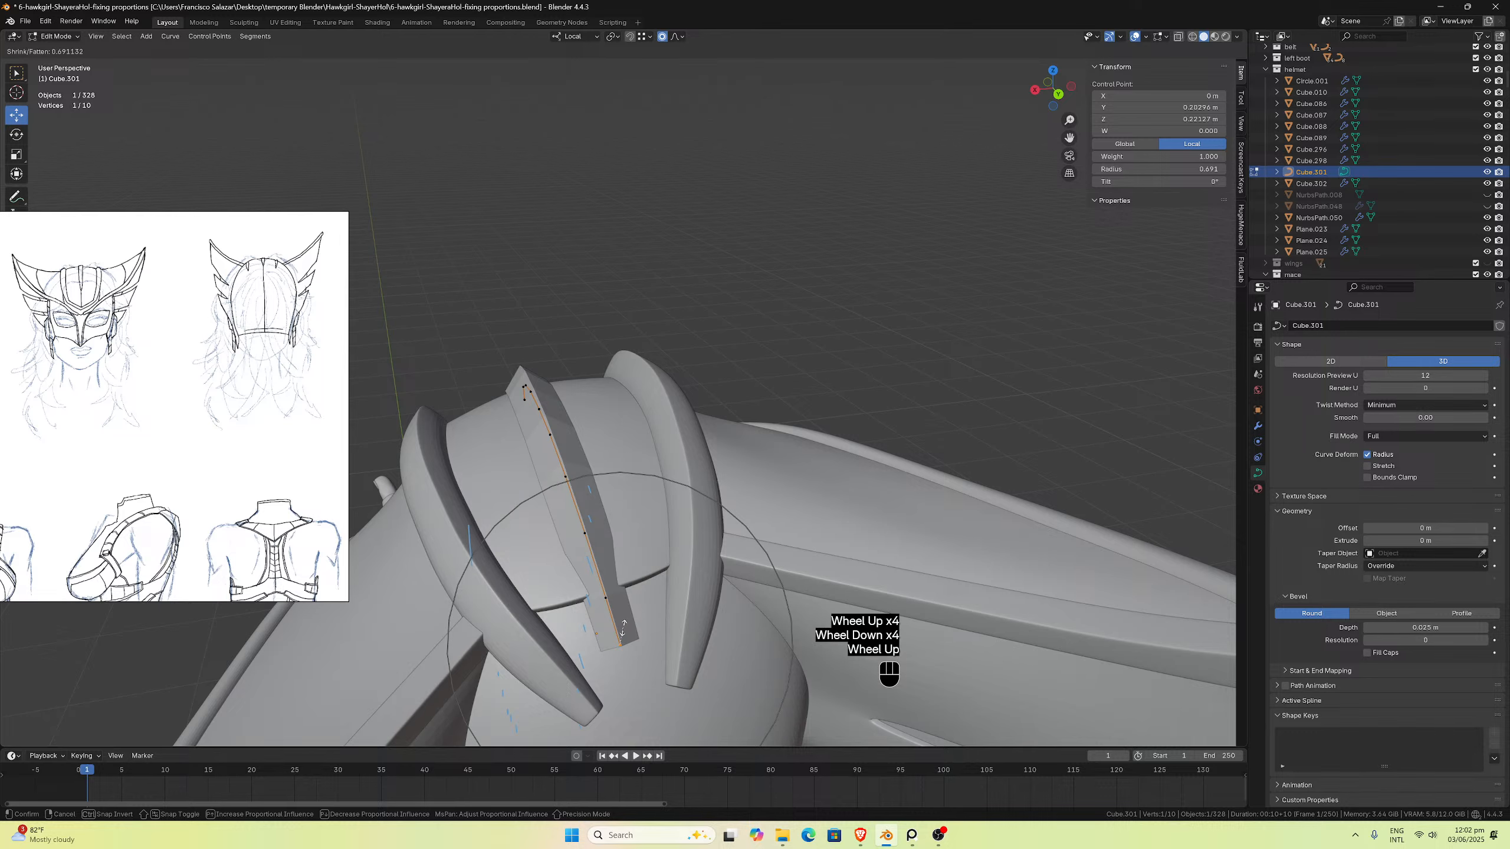
pyautogui.scroll(-1, 623, 627)
pyautogui.click(623, 628)
pyautogui.moveTo(623, 627); pyautogui.dragTo(785, 511, button='middle')
pyautogui.scroll(-1, 701, 571)
pyautogui.press('Tab')
# Step: Inspect the tapered crown ridge from the front and save the file
pyautogui.scroll(4, 788, 512)
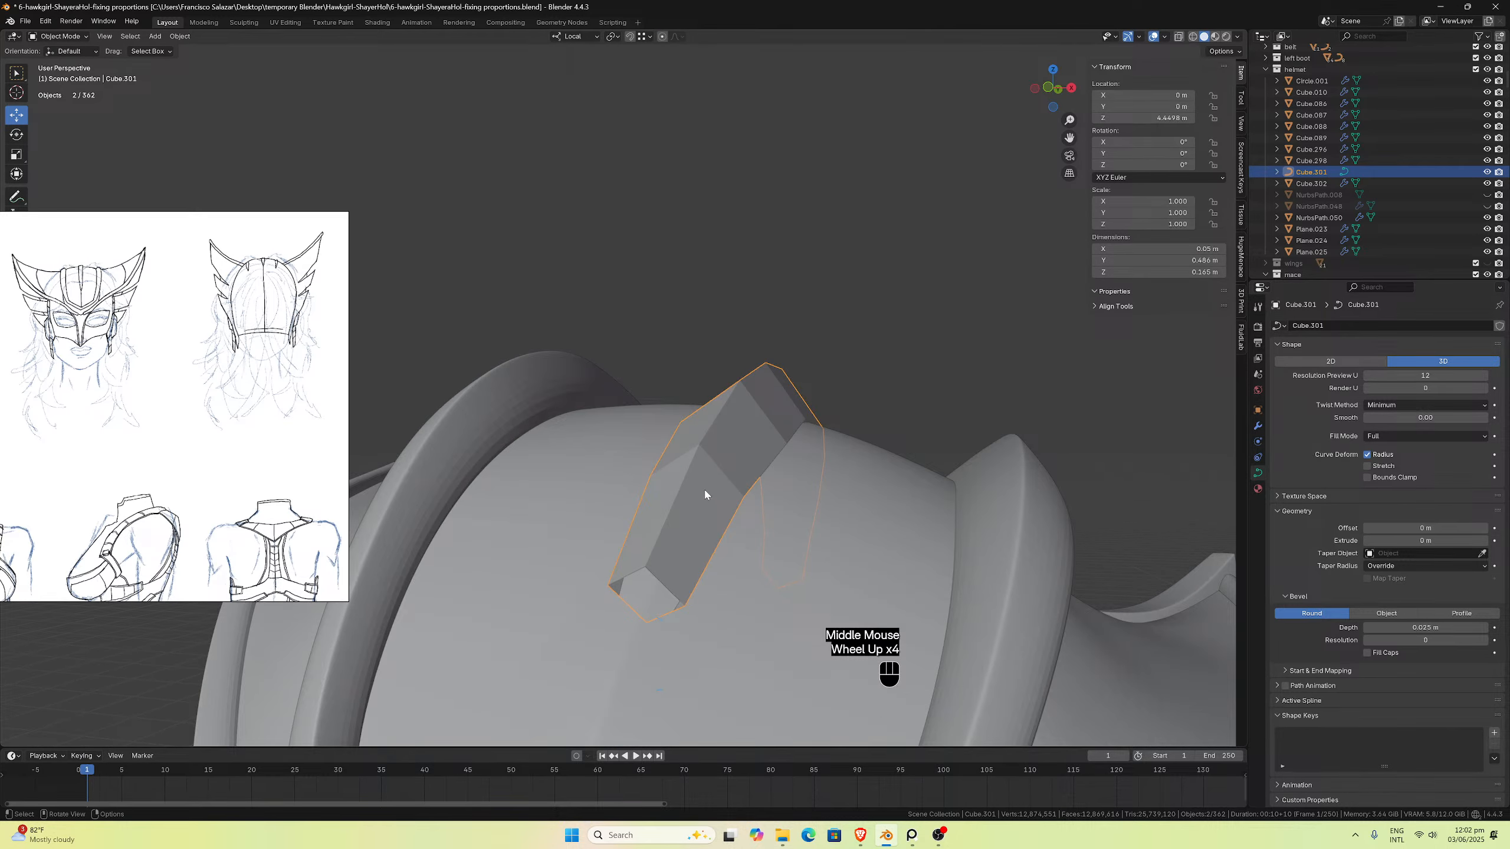
pyautogui.click(703, 494)
pyautogui.moveTo(701, 492); pyautogui.dragTo(723, 462, button='middle')
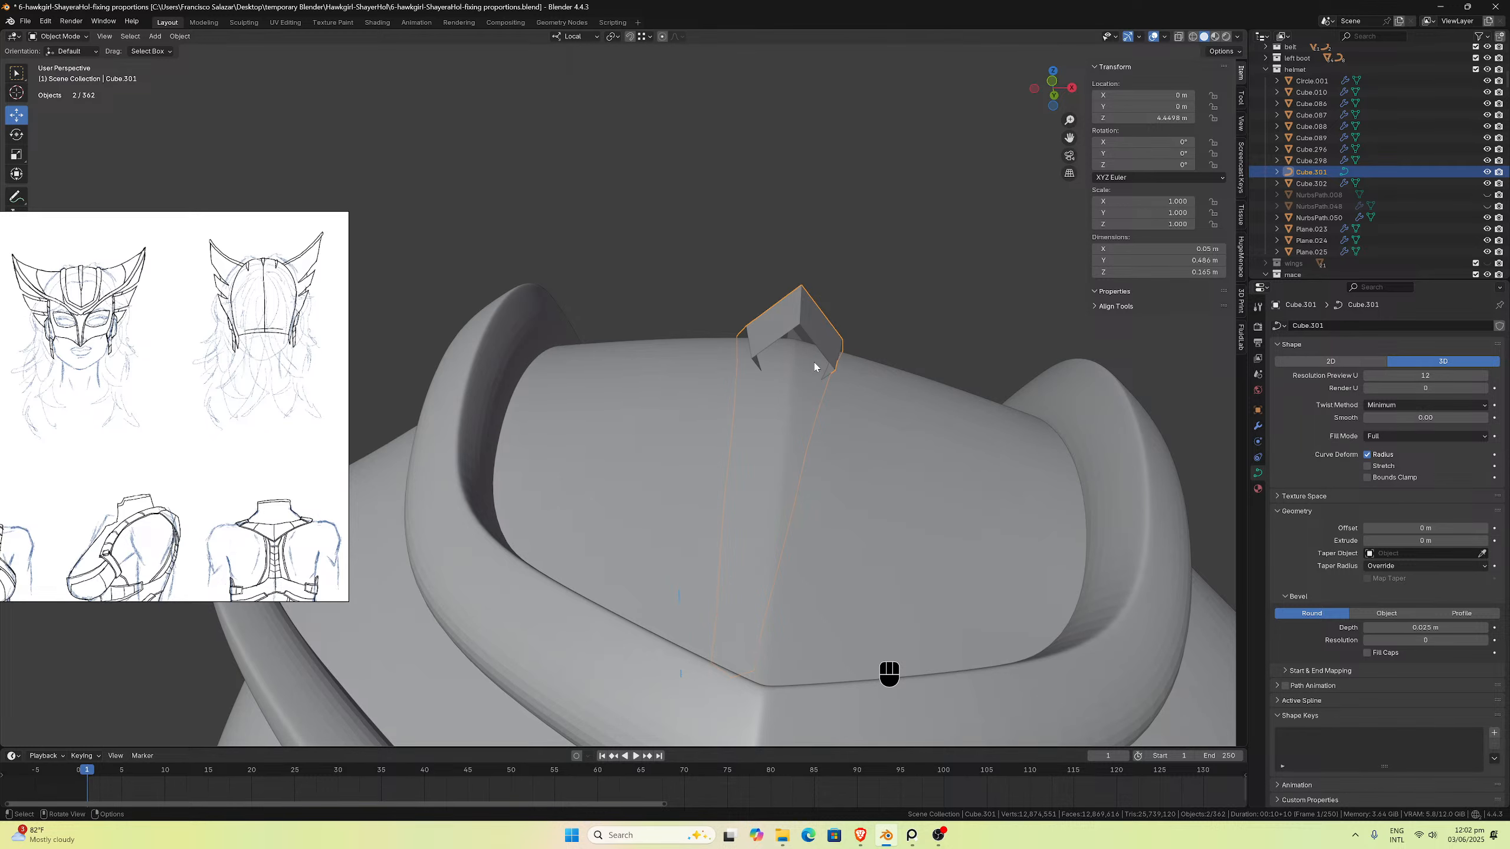
pyautogui.hotkey('ctrl', 's')
# Step: Duplicate the crown ridge curve in place and move the copy to the backup collection
pyautogui.moveTo(819, 333); pyautogui.dragTo(729, 408, button='middle')
pyautogui.scroll(-1, 790, 358)
pyautogui.hotkey('shift', 'd')
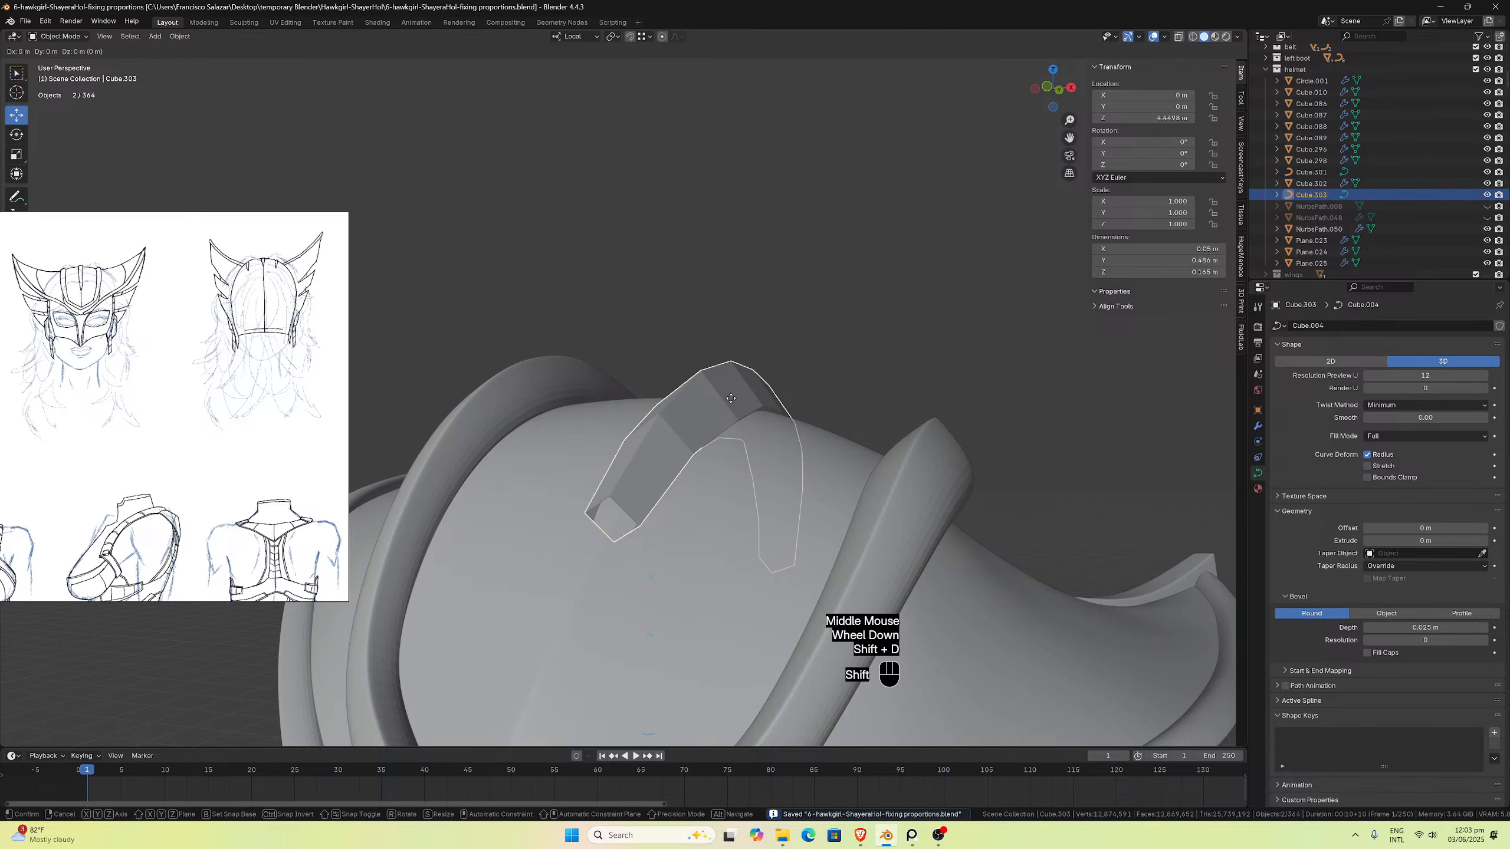
pyautogui.press('Escape')
pyautogui.press('m')
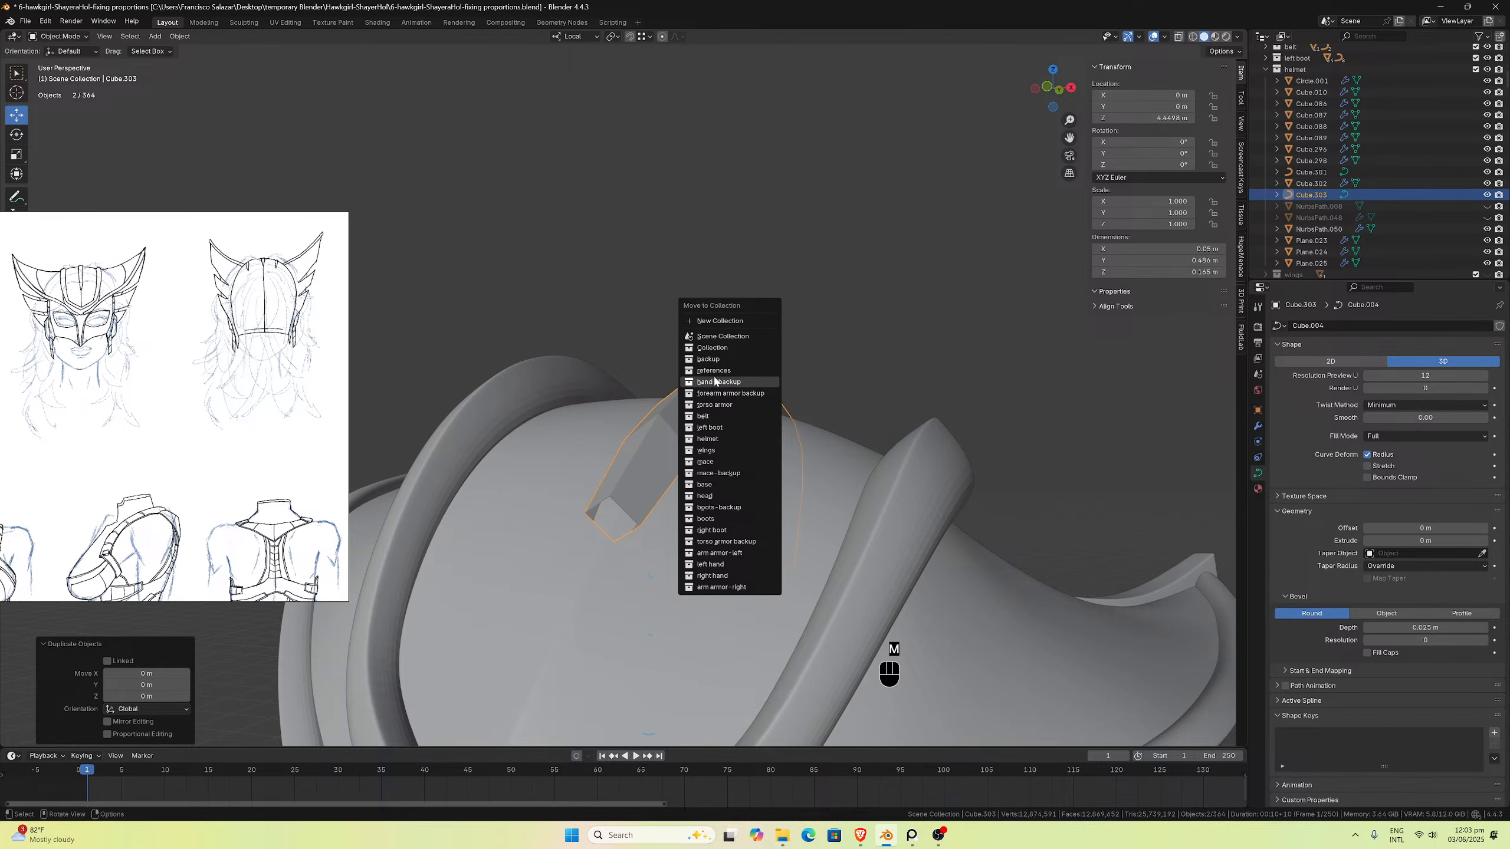
pyautogui.click(708, 359)
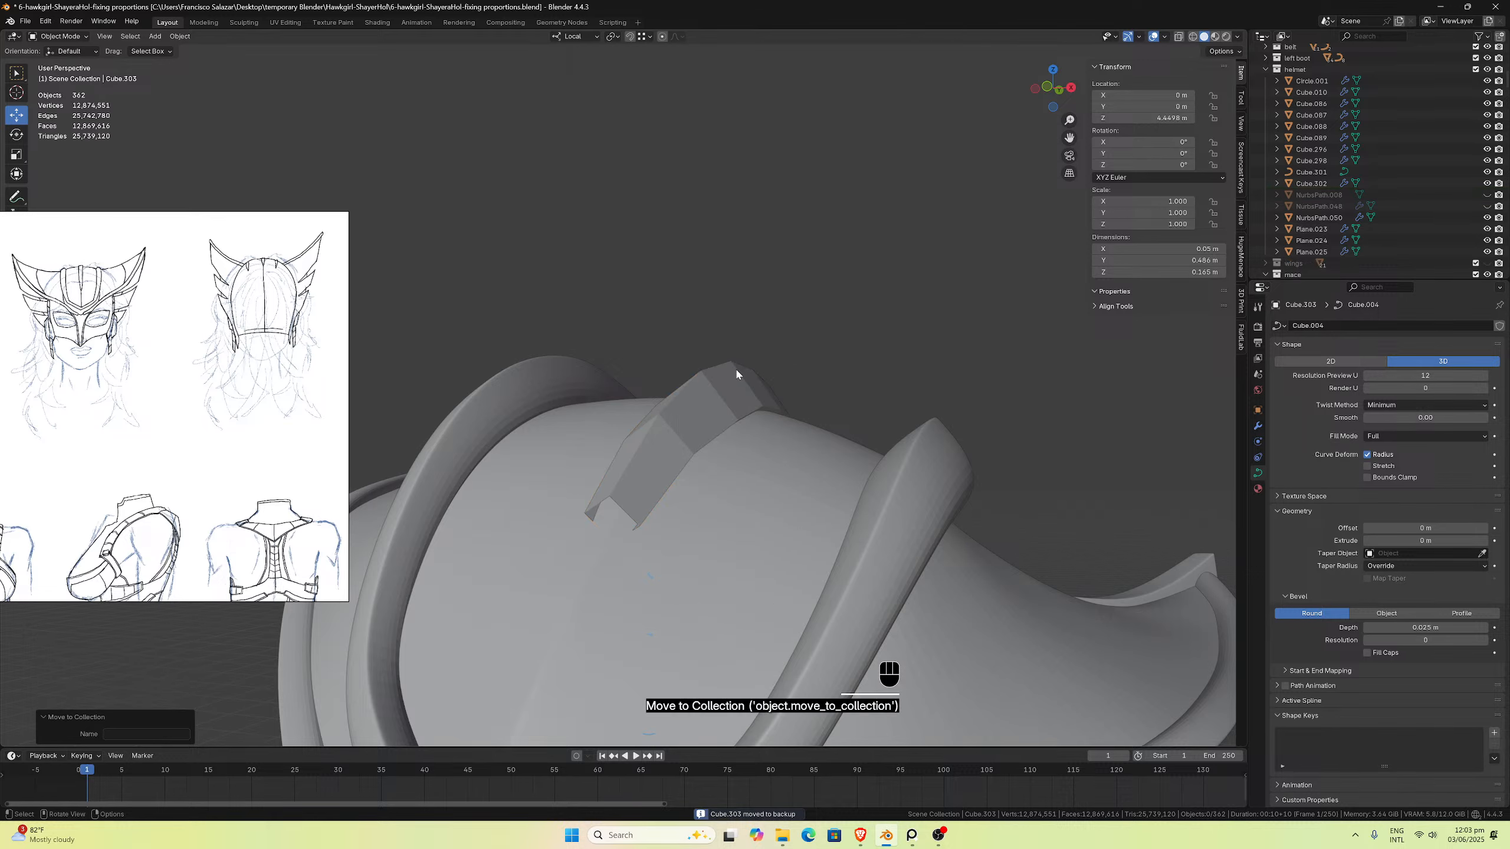
# Step: Shift the reference sketches out of the way and convert the original crown ridge curve to a mesh
pyautogui.click(740, 400)
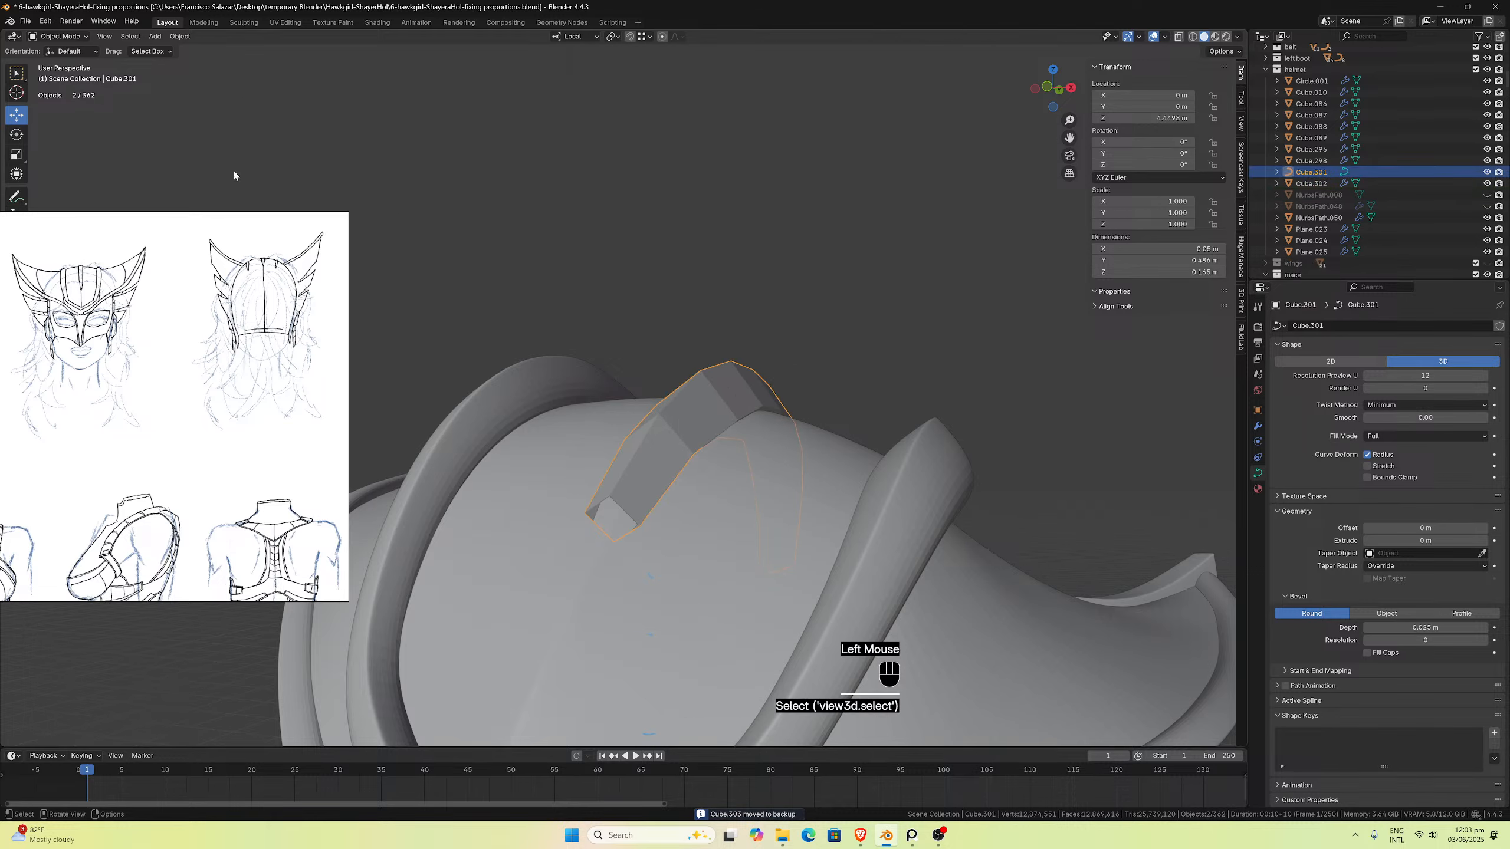
pyautogui.moveTo(270, 220); pyautogui.dragTo(159, 240)
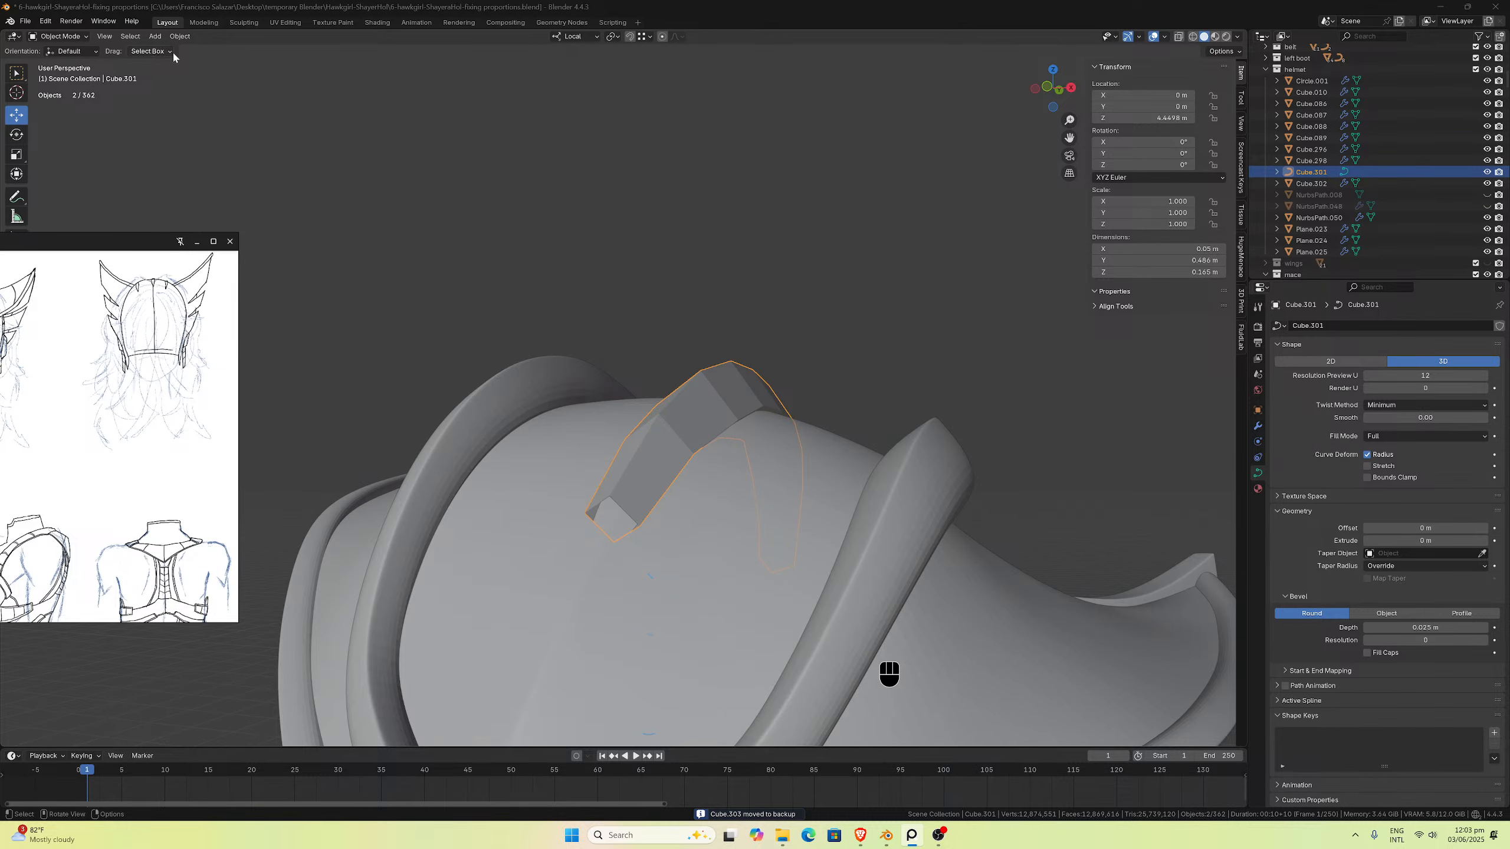
pyautogui.click(179, 37)
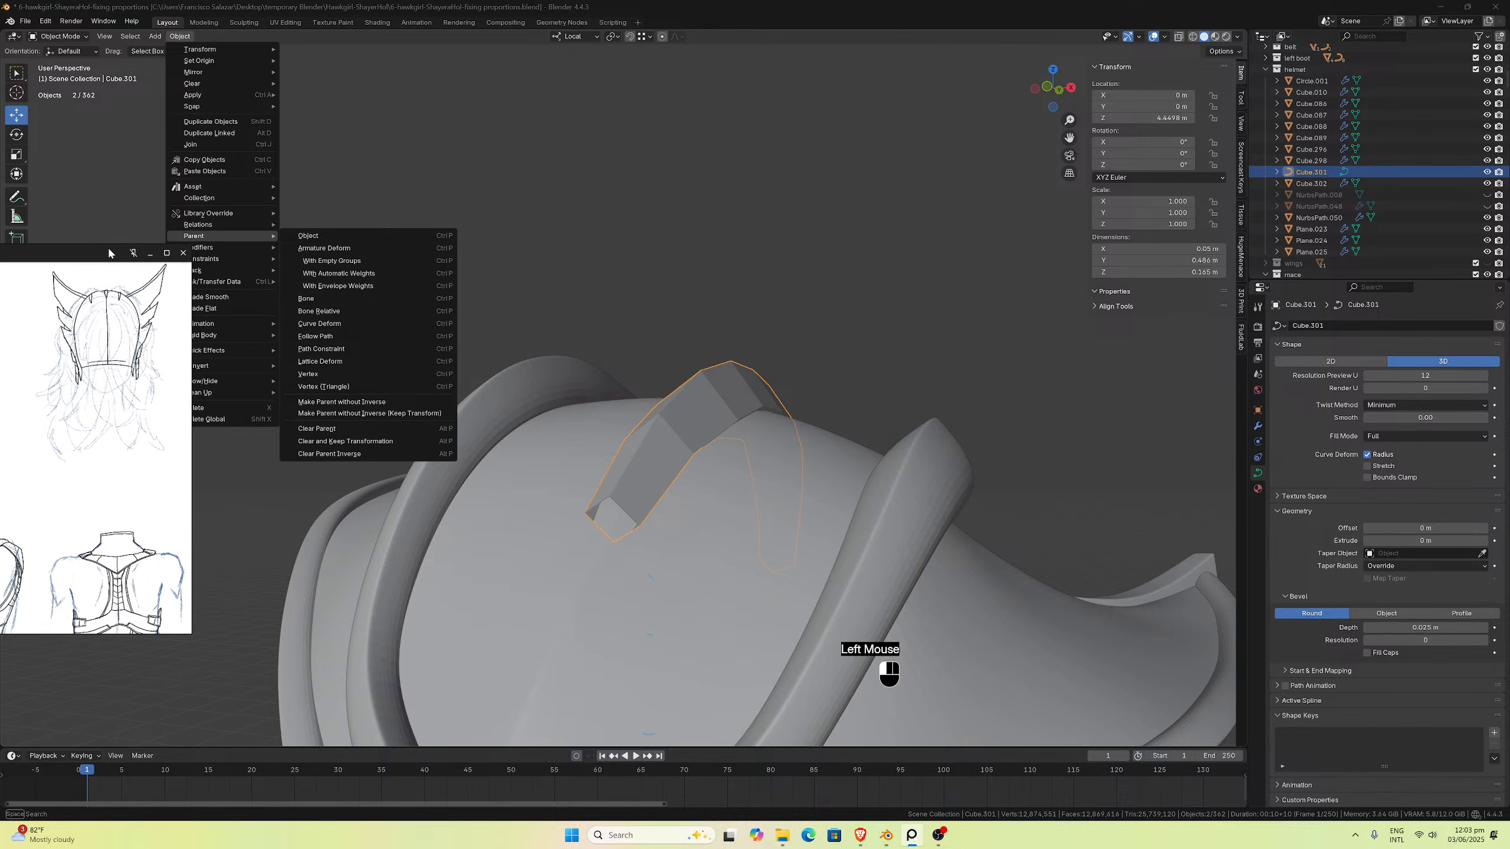
pyautogui.moveTo(227, 367)
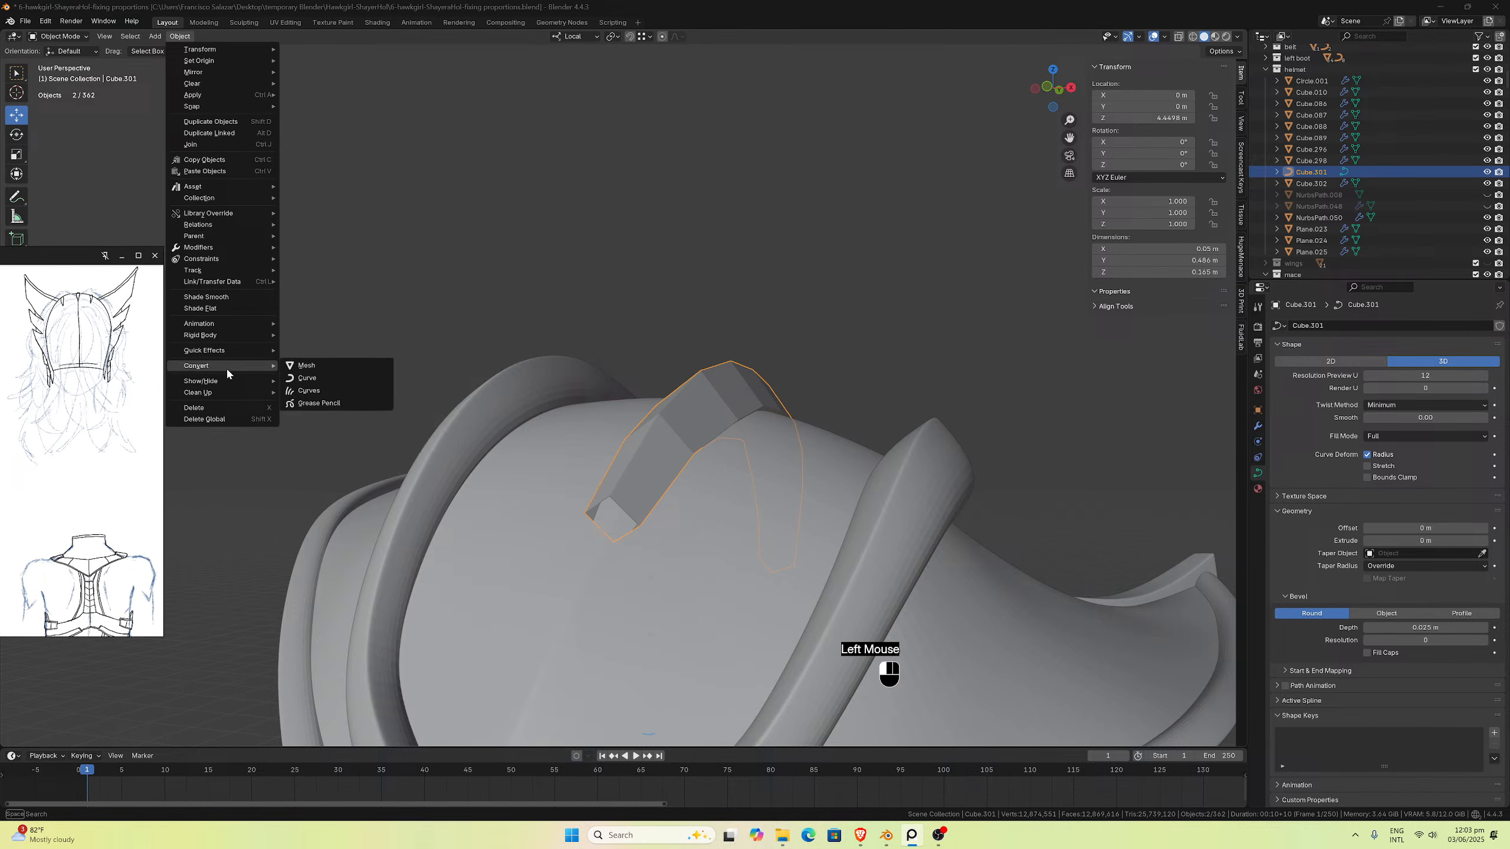
pyautogui.click(307, 365)
# Step: Copy the modifiers from the helmet's curved side band (Cube.298) to the crown ridge
pyautogui.click(787, 440)
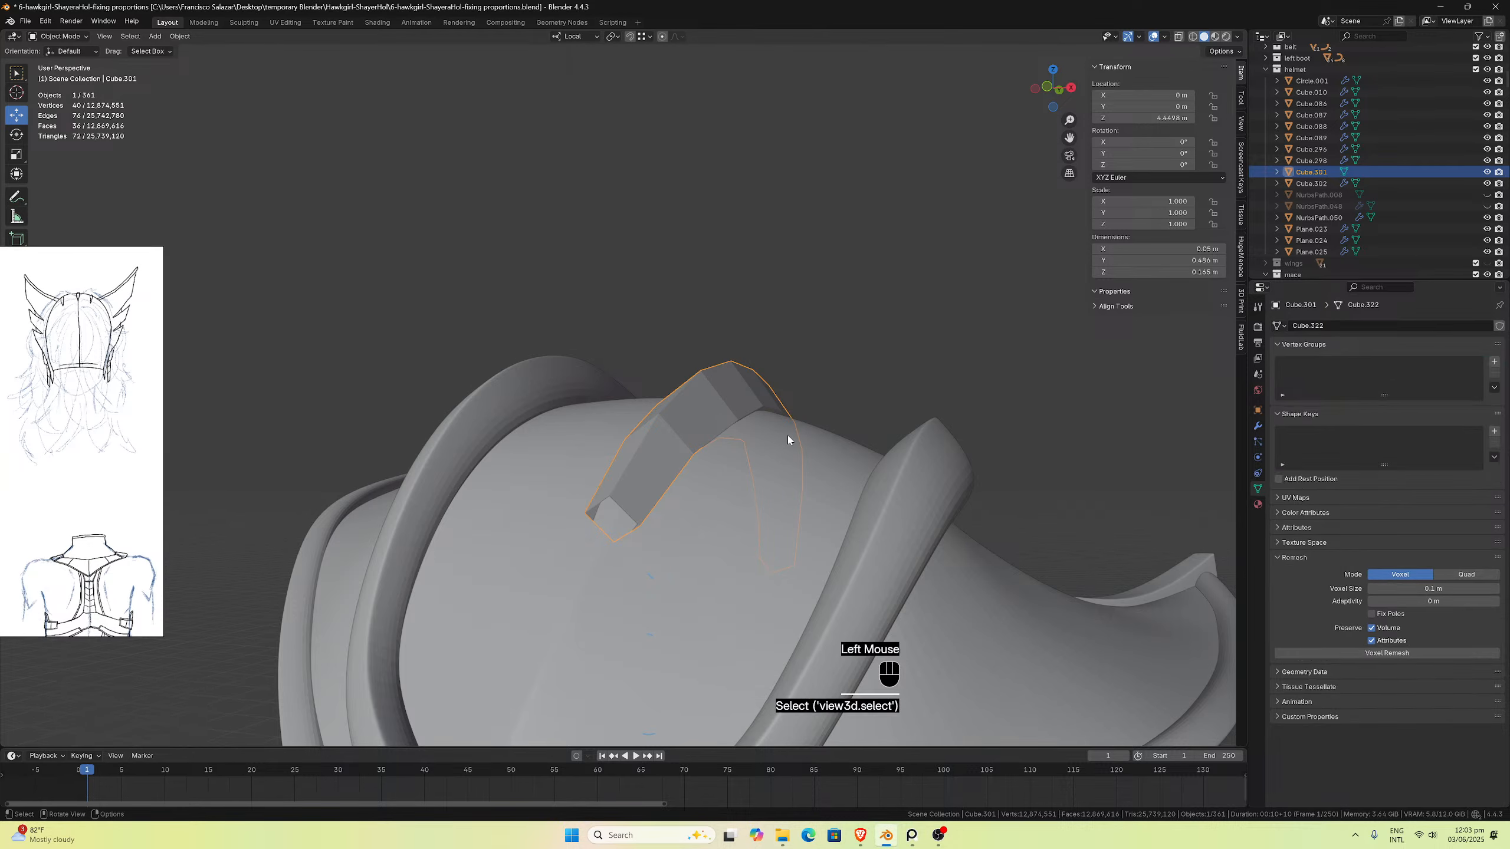
pyautogui.keyDown('shift'); pyautogui.click(930, 483); pyautogui.keyUp('shift')
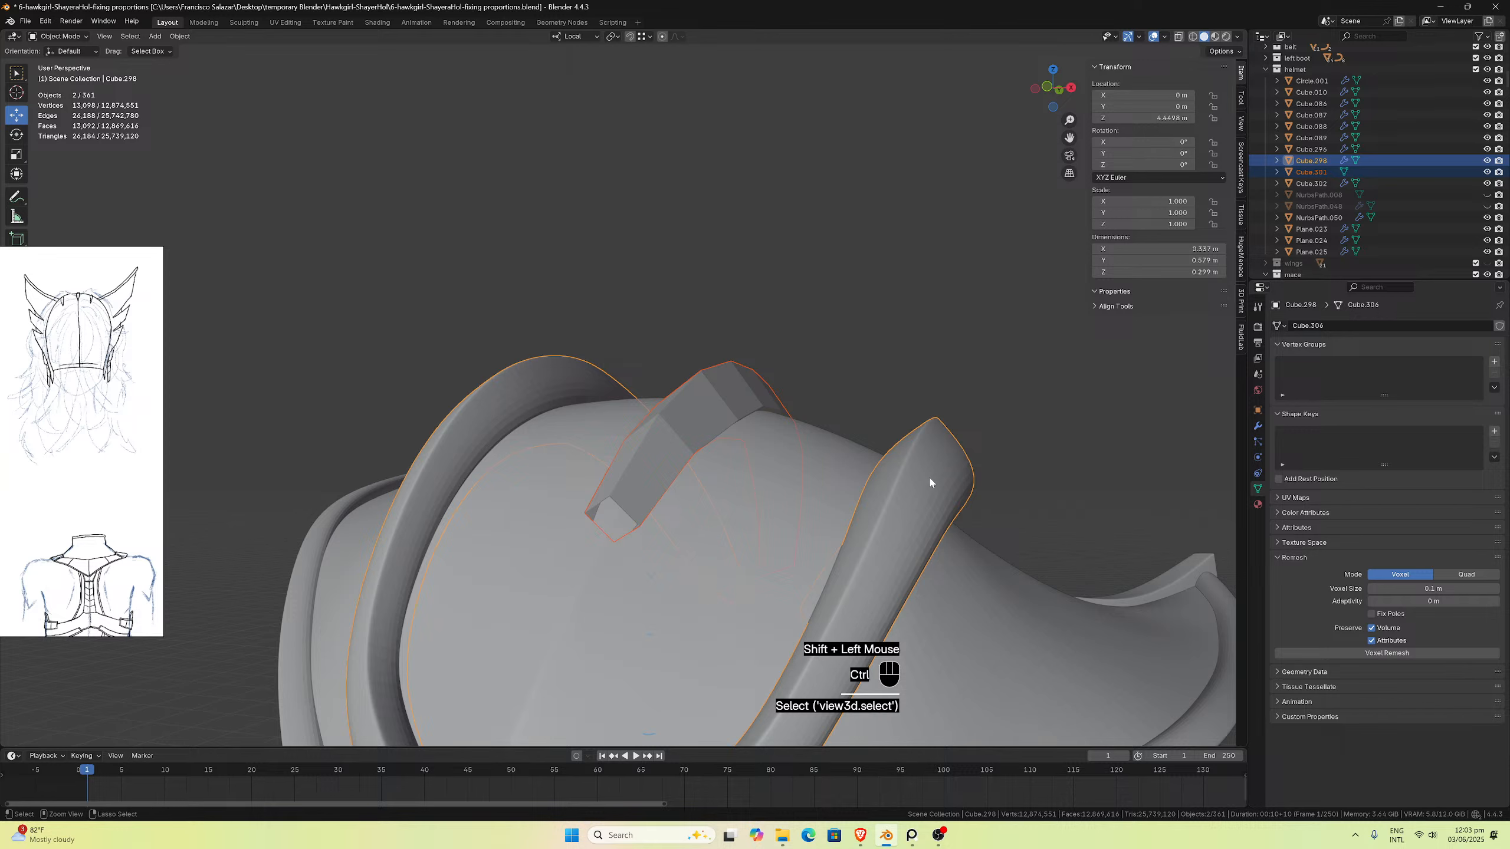
pyautogui.hotkey('ctrl', 'l')
pyautogui.click(930, 483)
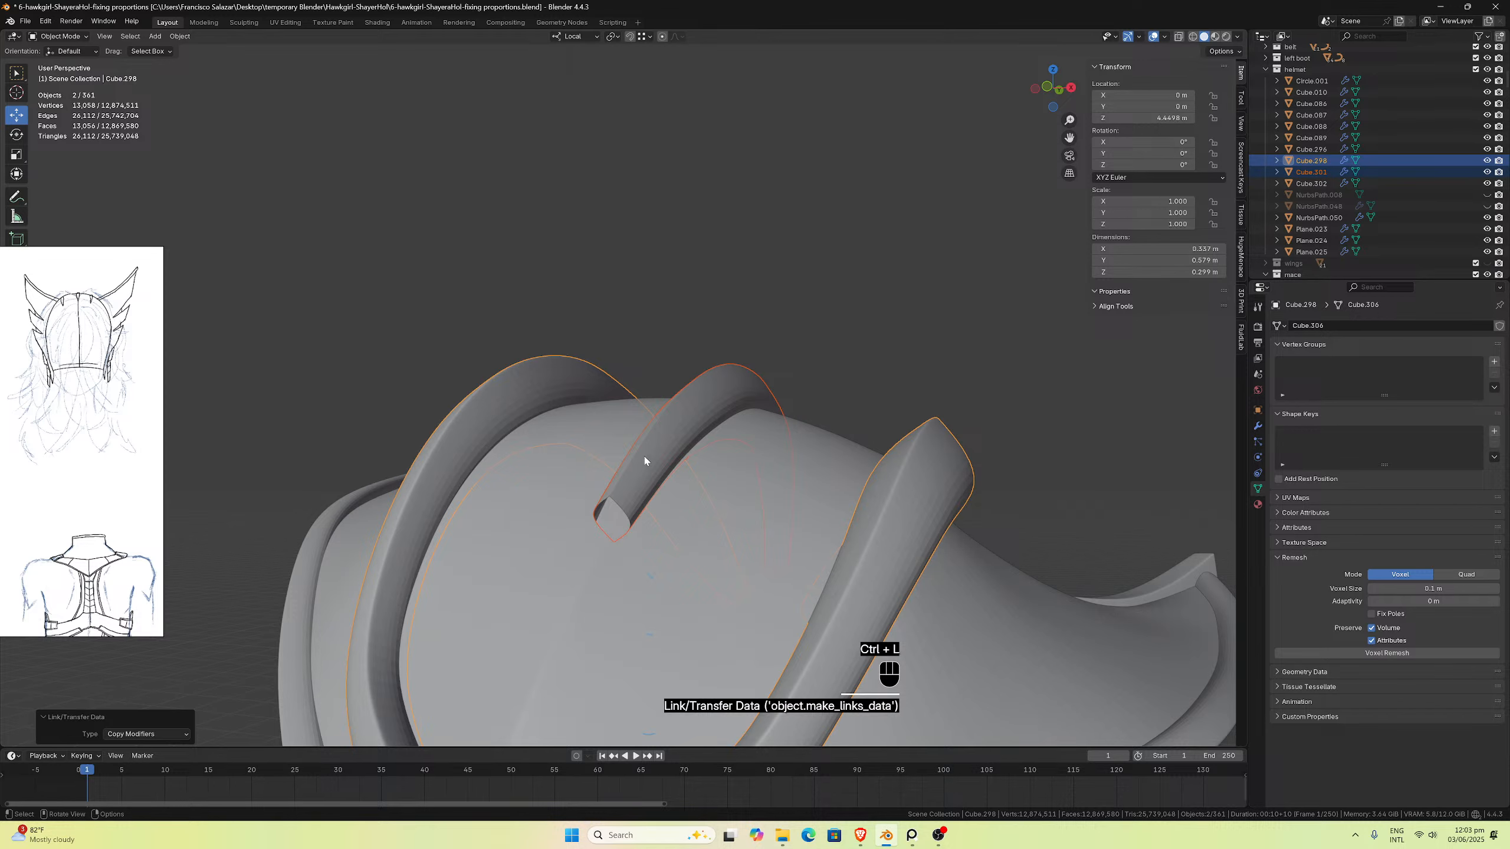
# Step: In Edit Mode, fill the crown ridge's open front and rear ends with faces
pyautogui.click(671, 448)
pyautogui.moveTo(674, 448); pyautogui.dragTo(650, 499, button='middle')
pyautogui.press('Tab')
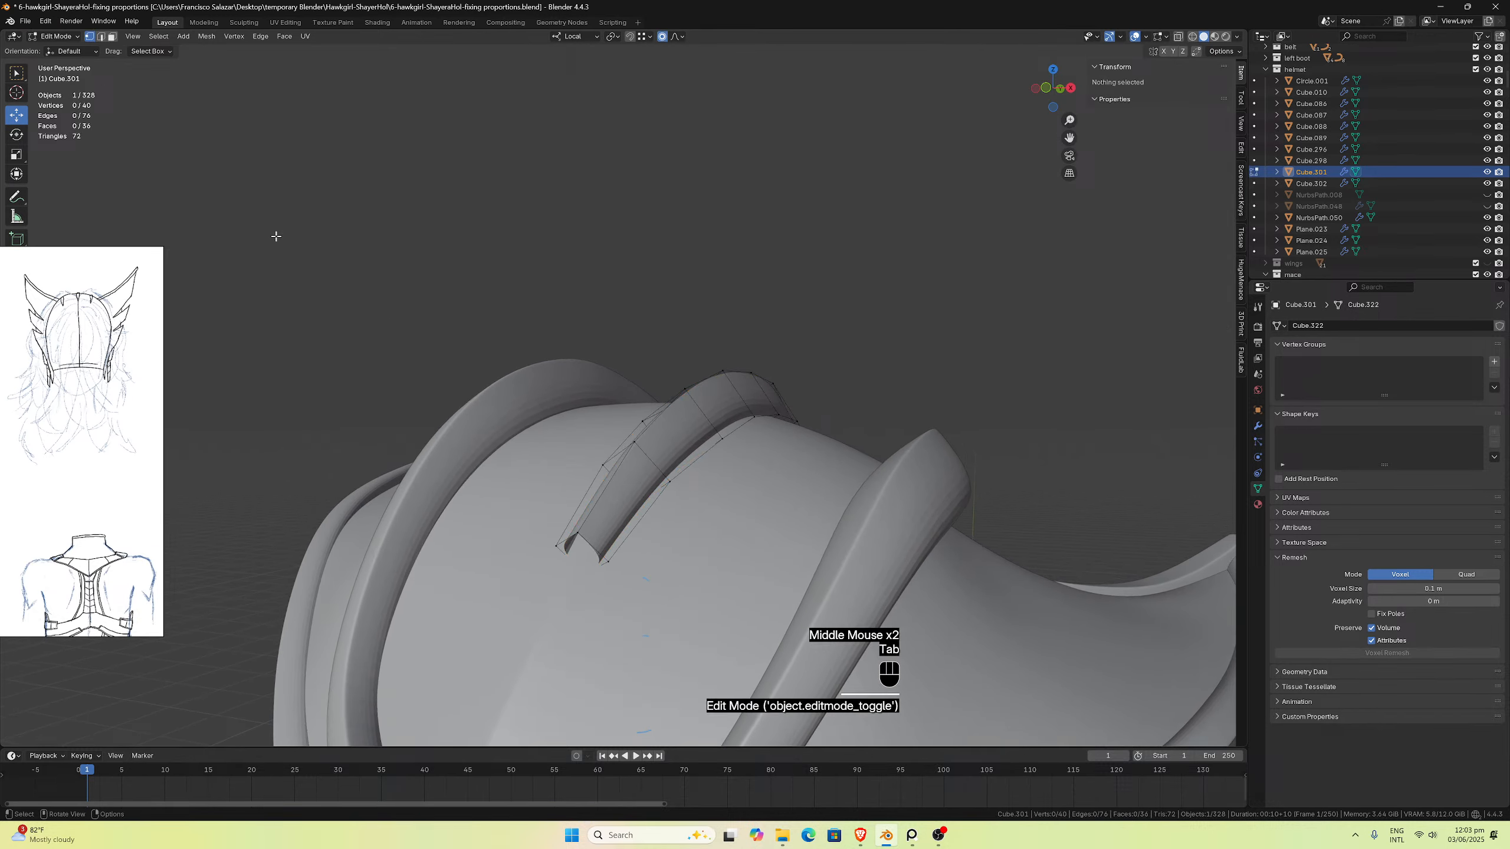
pyautogui.click(101, 38)
pyautogui.click(601, 549)
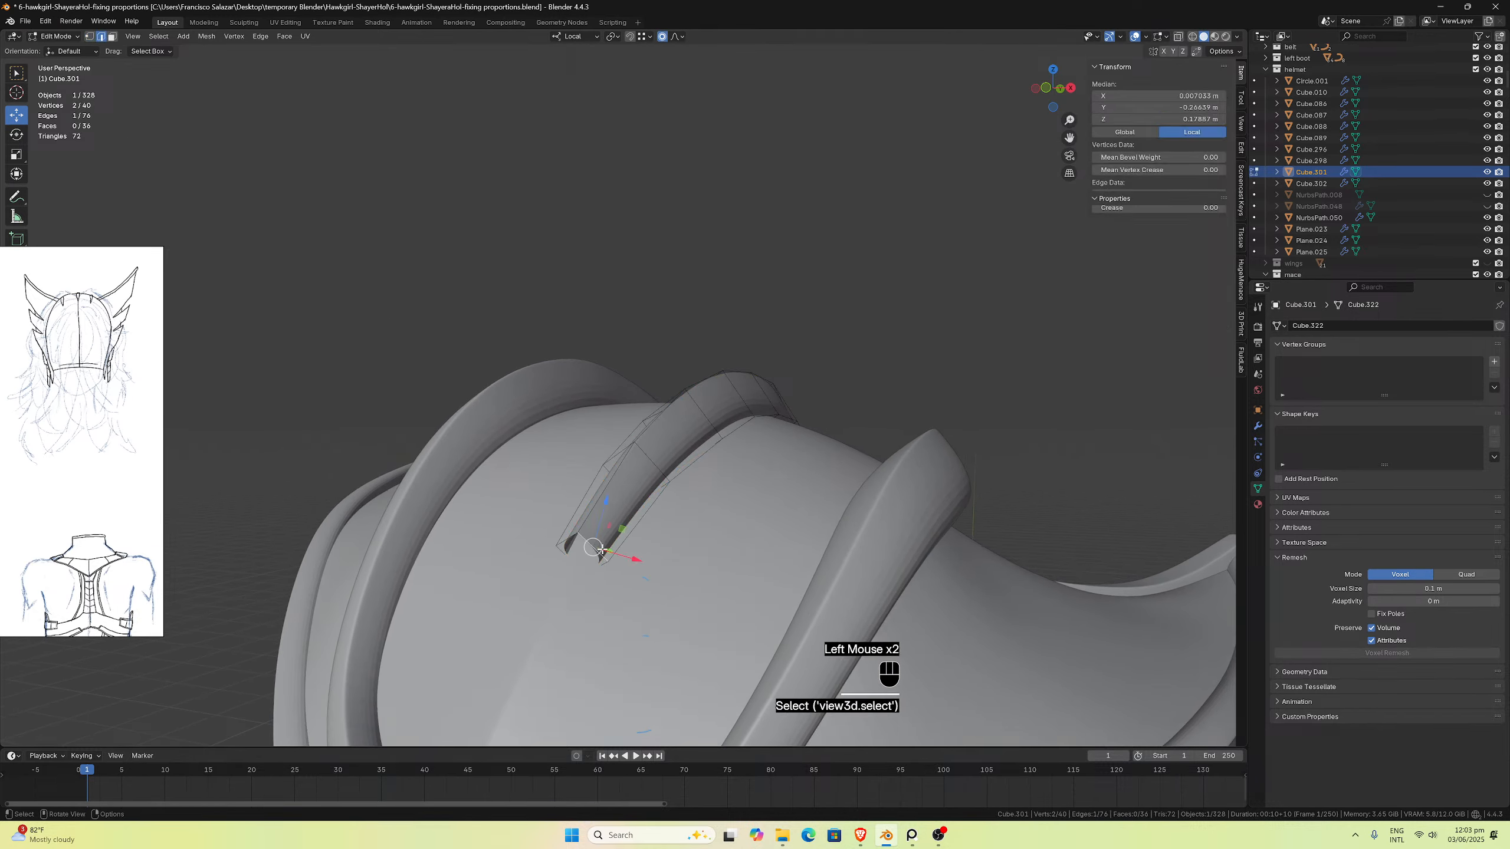
pyautogui.press('f')
pyautogui.press('f')
pyautogui.moveTo(695, 470); pyautogui.dragTo(728, 504, button='middle')
pyautogui.click(542, 610)
pyautogui.press('f')
pyautogui.press('f')
# Step: Remove the crown ridge's Mirror modifier and set a bevel weight of 1 on the edge loop along its crest
pyautogui.click(1257, 426)
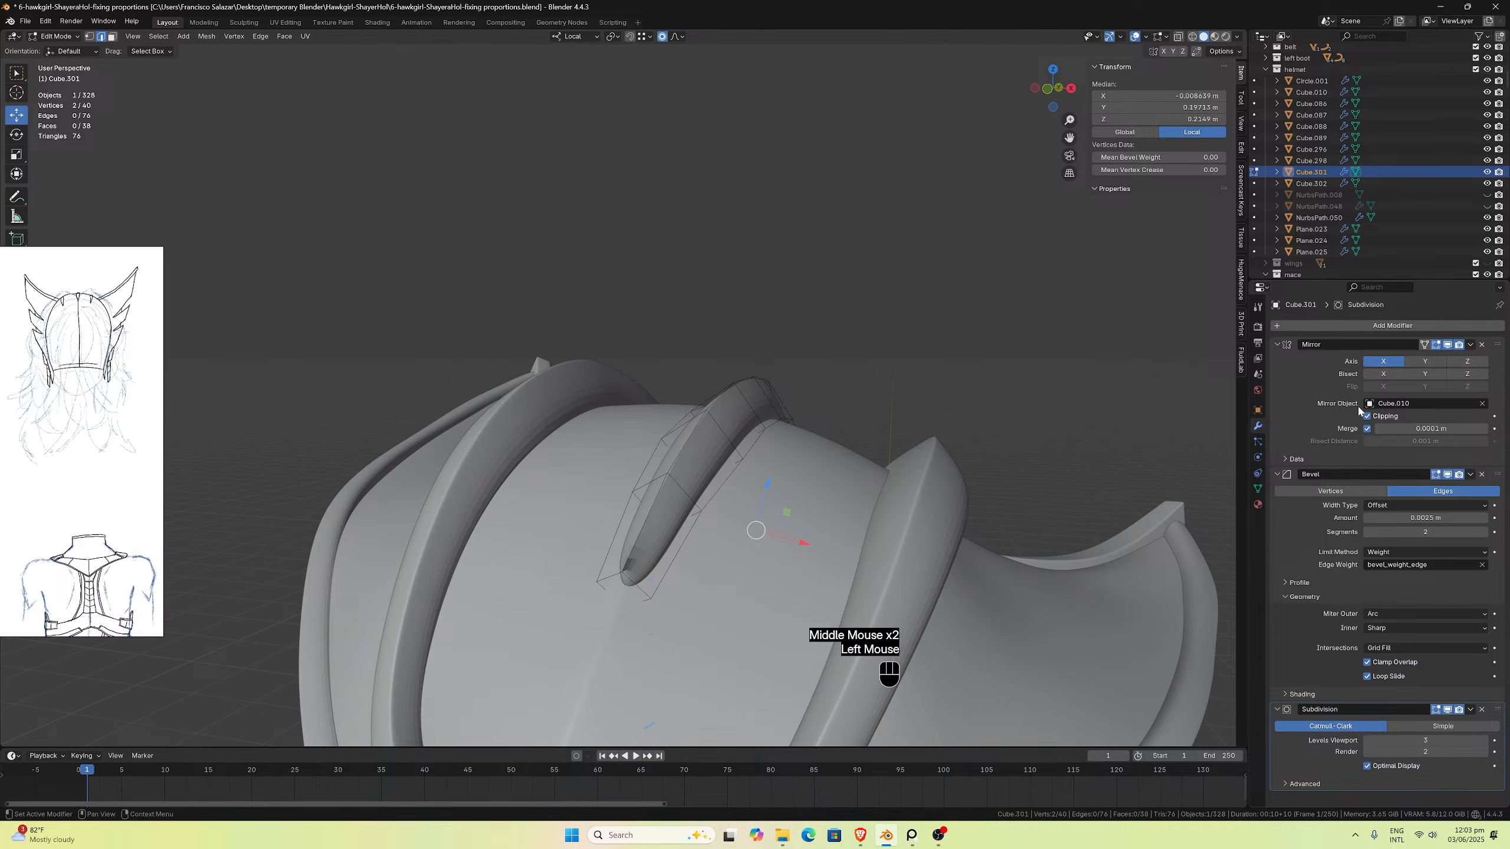
pyautogui.click(1483, 346)
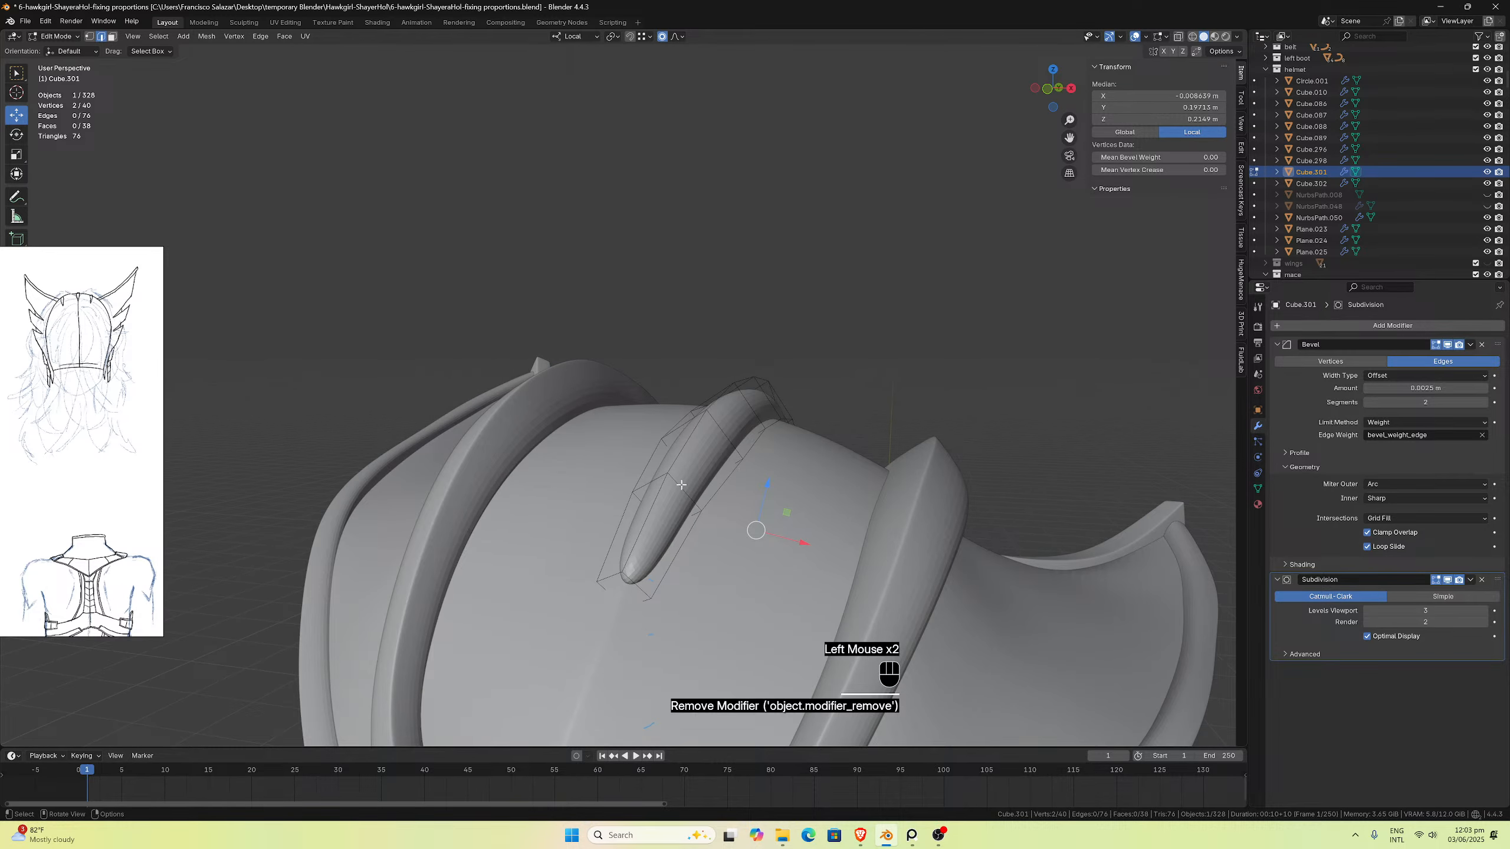
pyautogui.click(661, 498)
pyautogui.keyDown('alt'); pyautogui.click(661, 499); pyautogui.keyUp('alt')
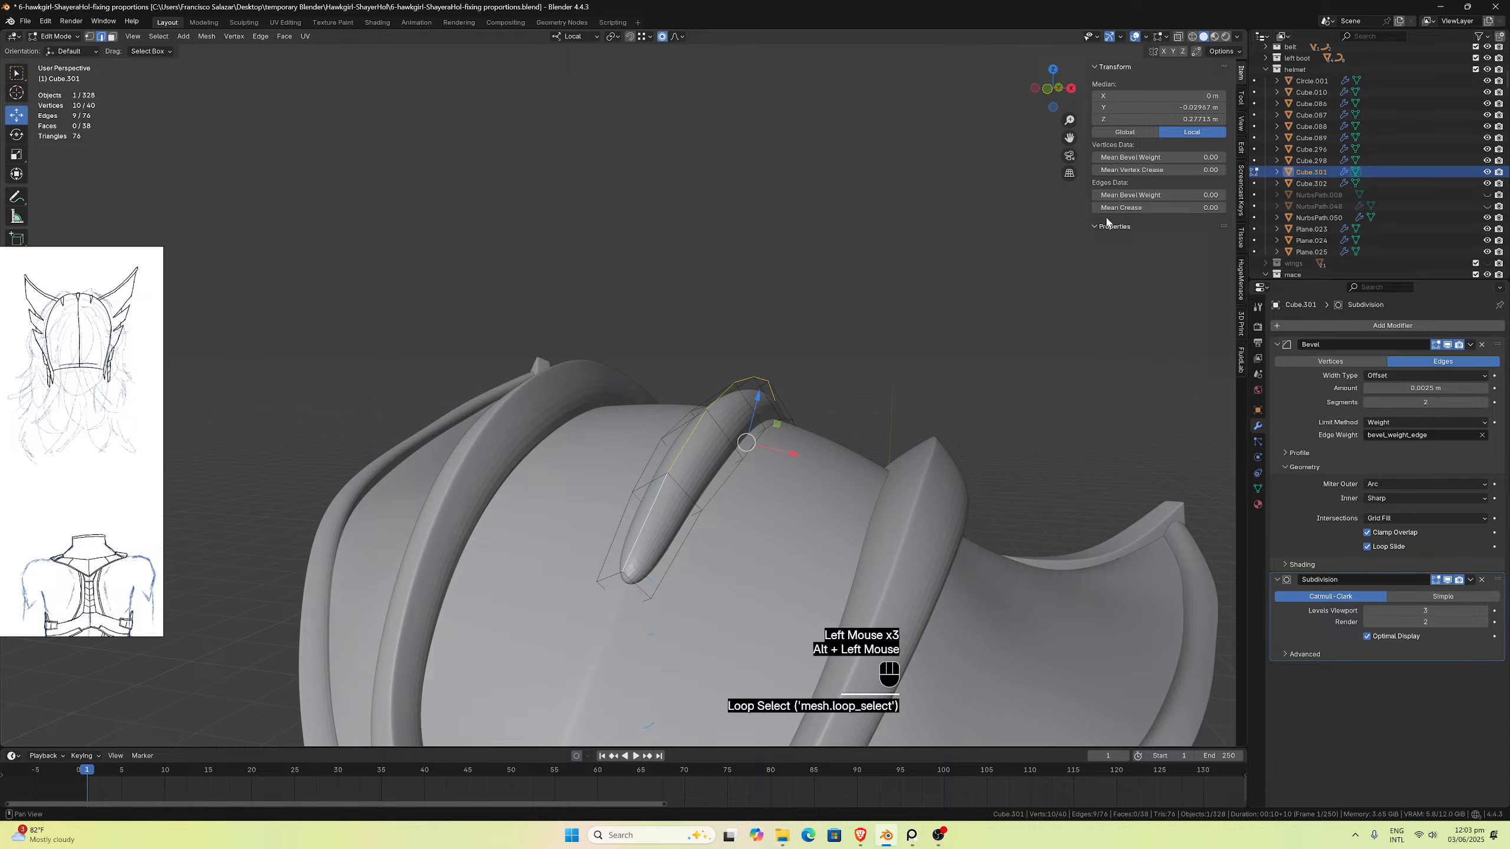
pyautogui.moveTo(1132, 195); pyautogui.dragTo(1166, 197)
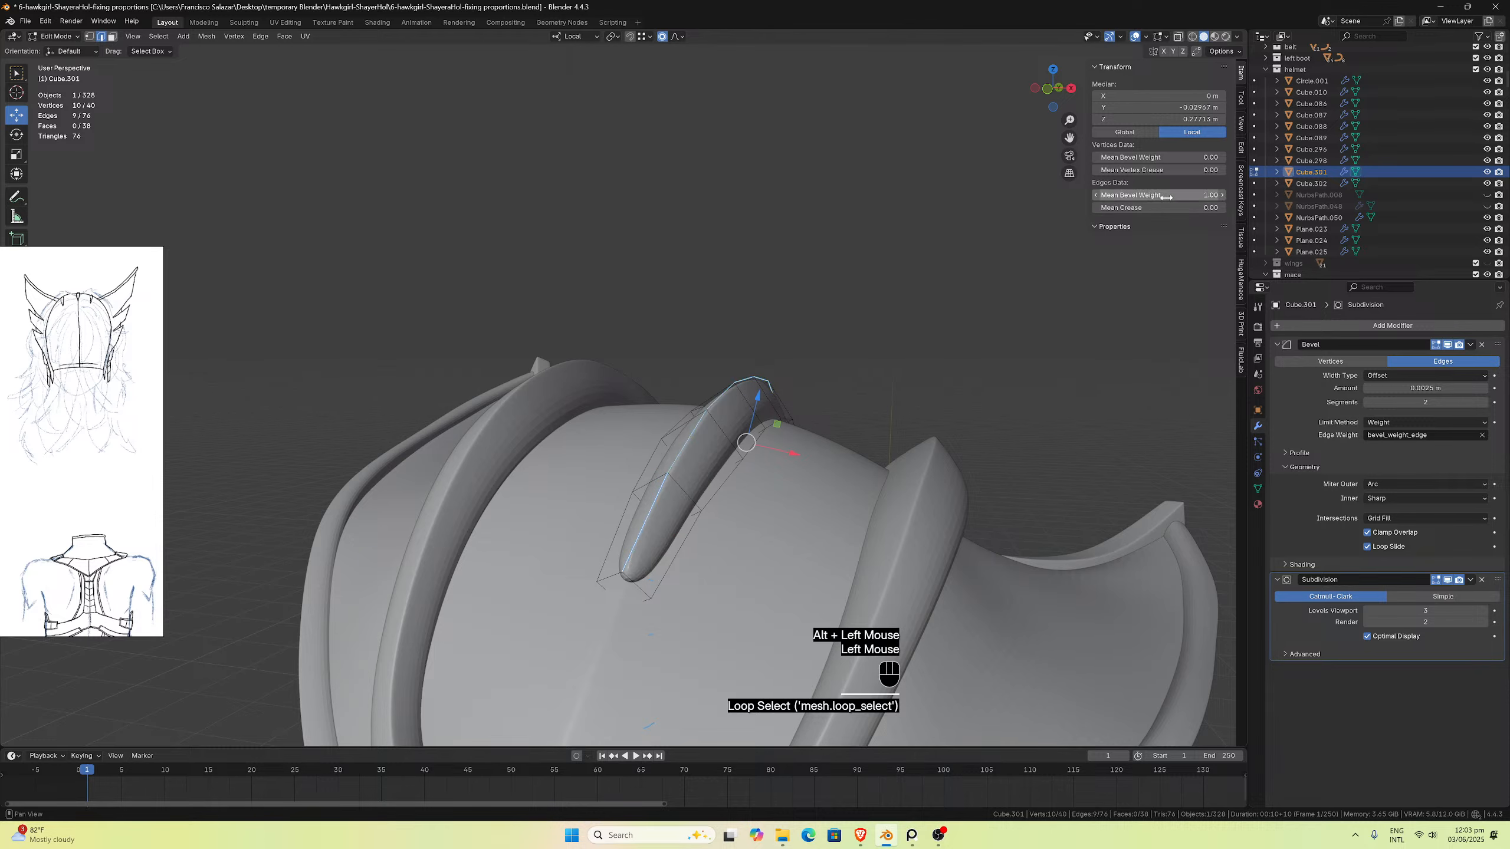
# Step: Set a bevel weight of 1 on the two upper edges of the ridge's front end cap
pyautogui.moveTo(742, 378); pyautogui.dragTo(697, 416, button='middle')
pyautogui.click(650, 492)
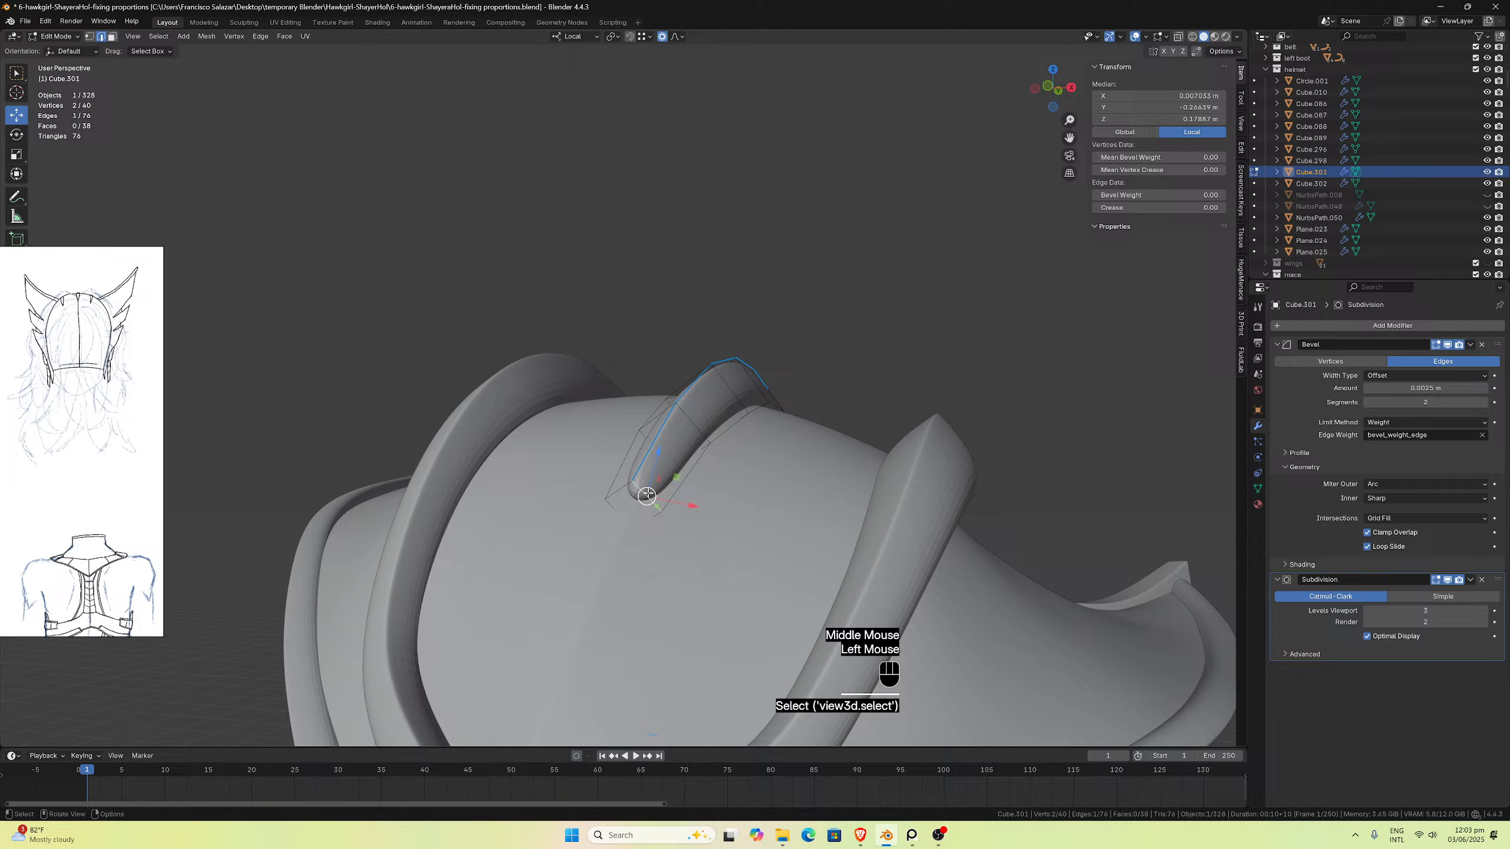
pyautogui.keyDown('shift'); pyautogui.click(617, 486); pyautogui.keyUp('shift')
pyautogui.moveTo(1186, 200); pyautogui.dragTo(1224, 200)
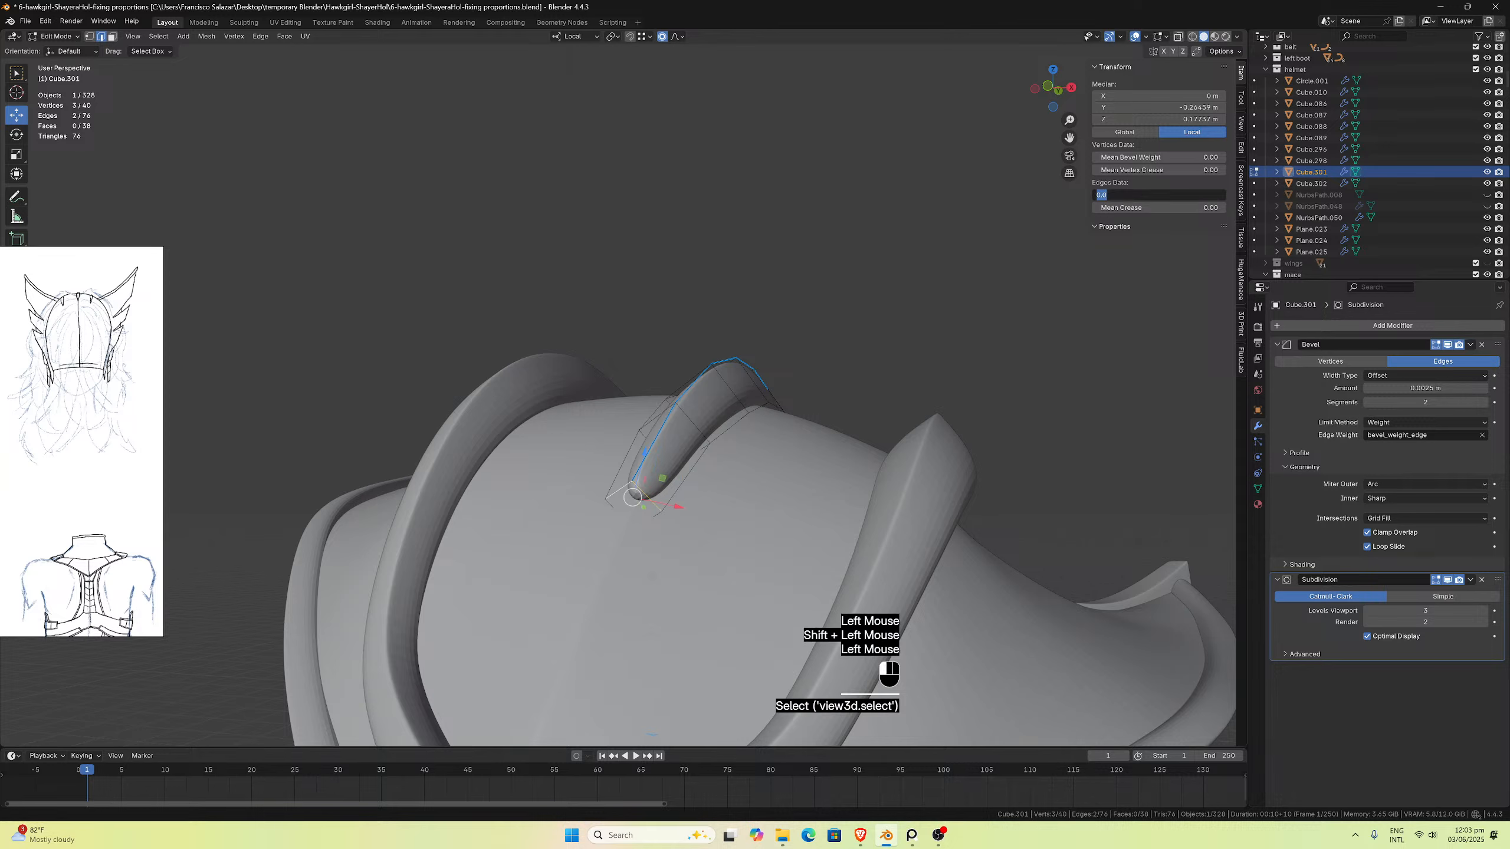
# Step: Set a bevel weight of 1 on the two upper edges of the ridge's rear end cap
pyautogui.moveTo(737, 339); pyautogui.dragTo(549, 321, button='middle')
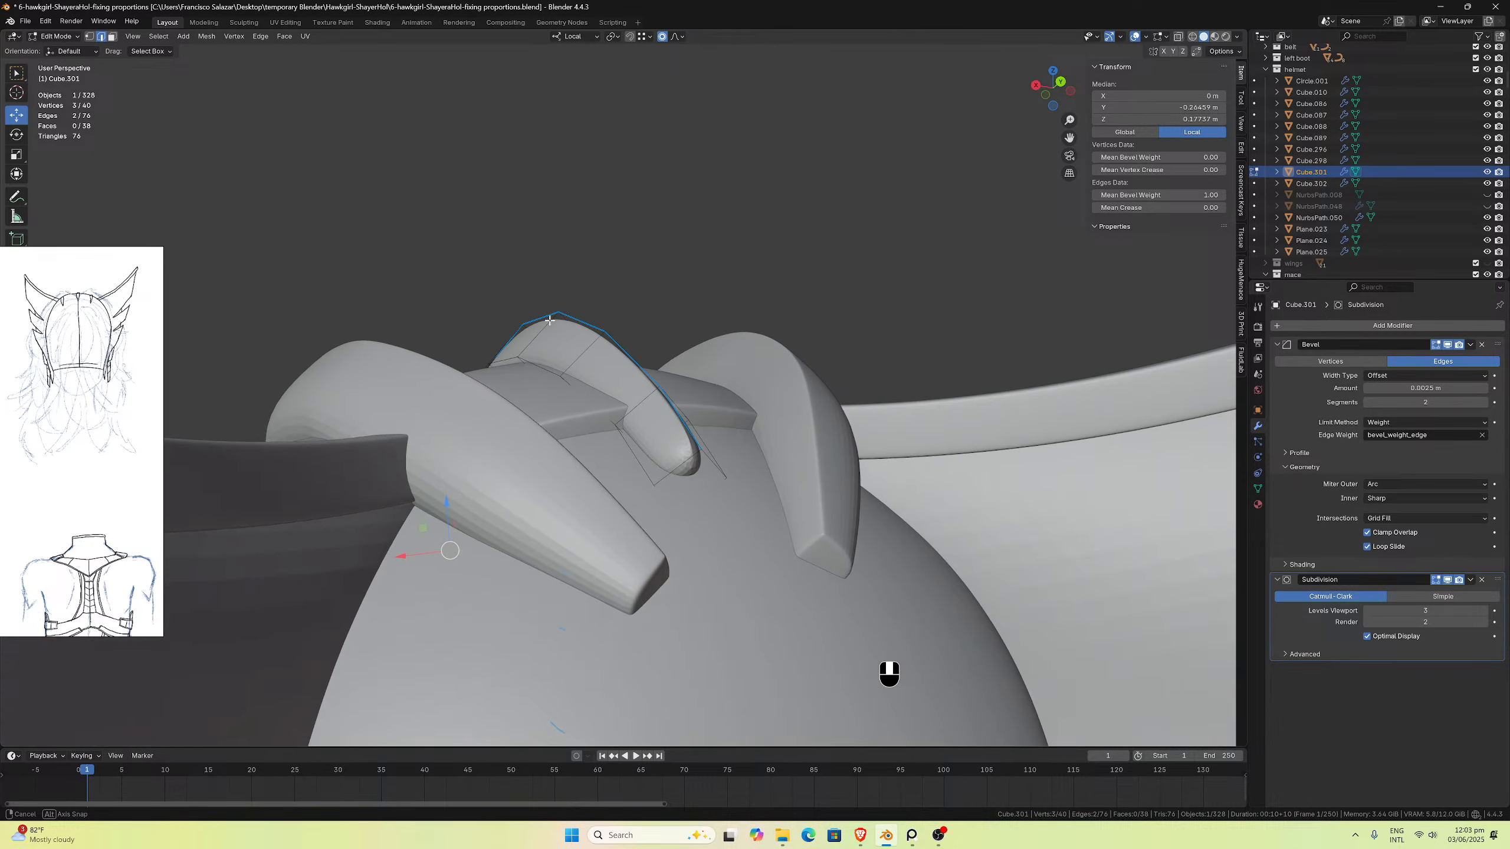
pyautogui.click(678, 467)
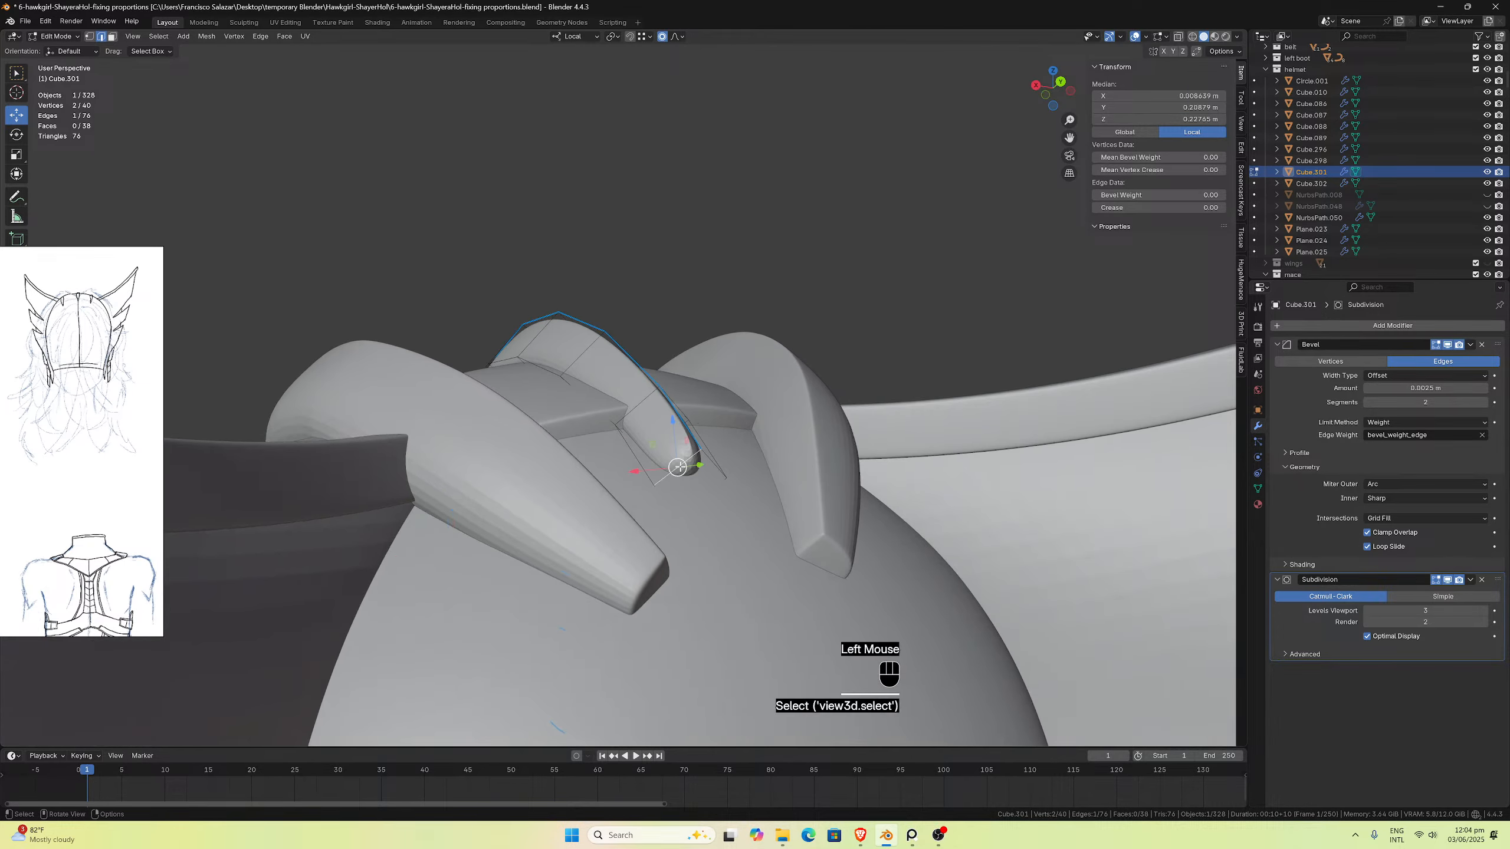
pyautogui.keyDown('shift'); pyautogui.click(716, 467); pyautogui.keyUp('shift')
pyautogui.click(1169, 197)
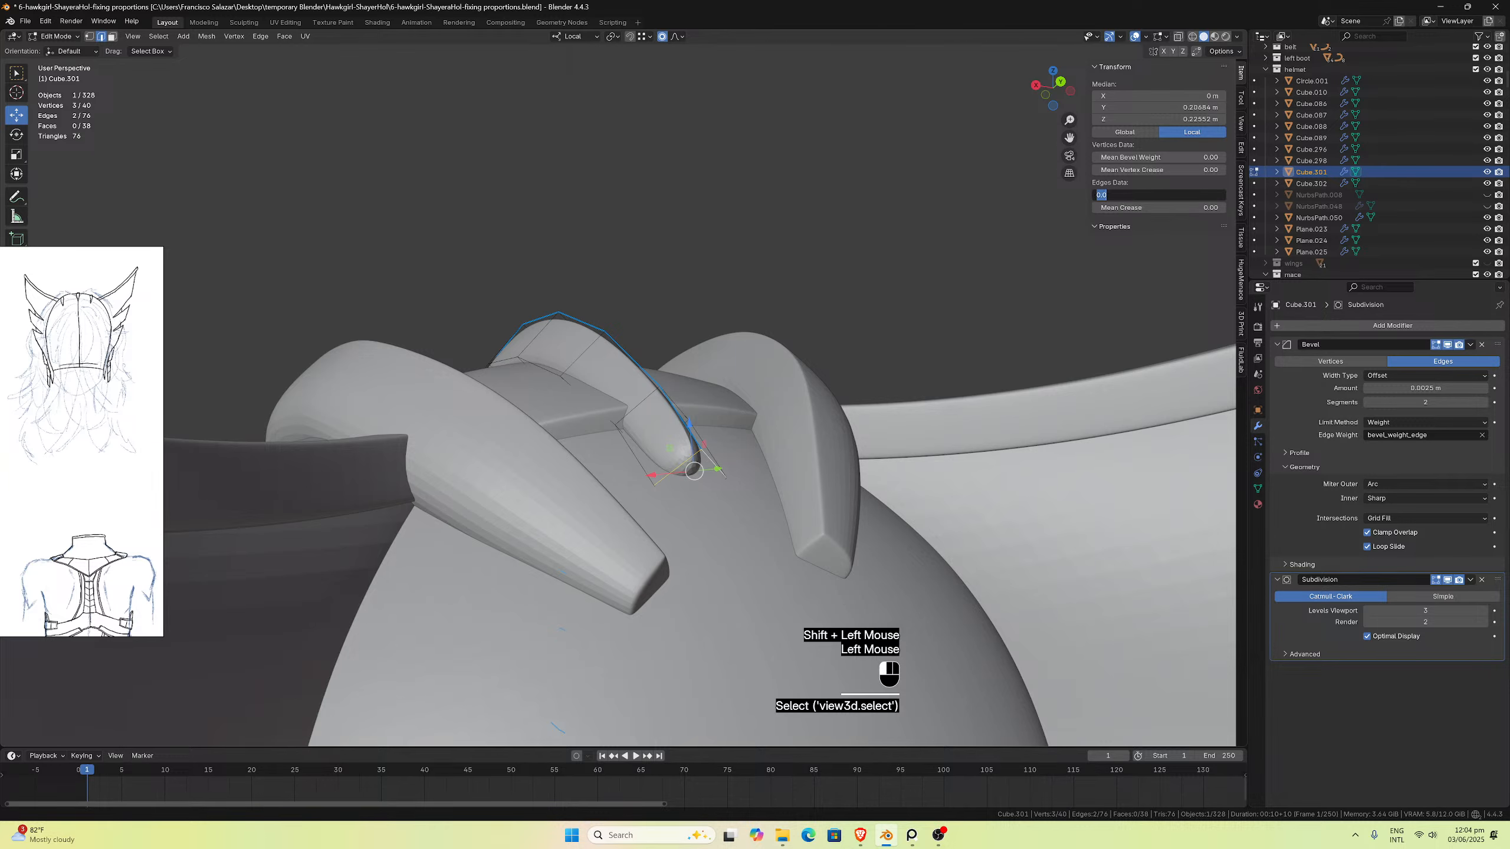
pyautogui.write('1')
pyautogui.press('Return')
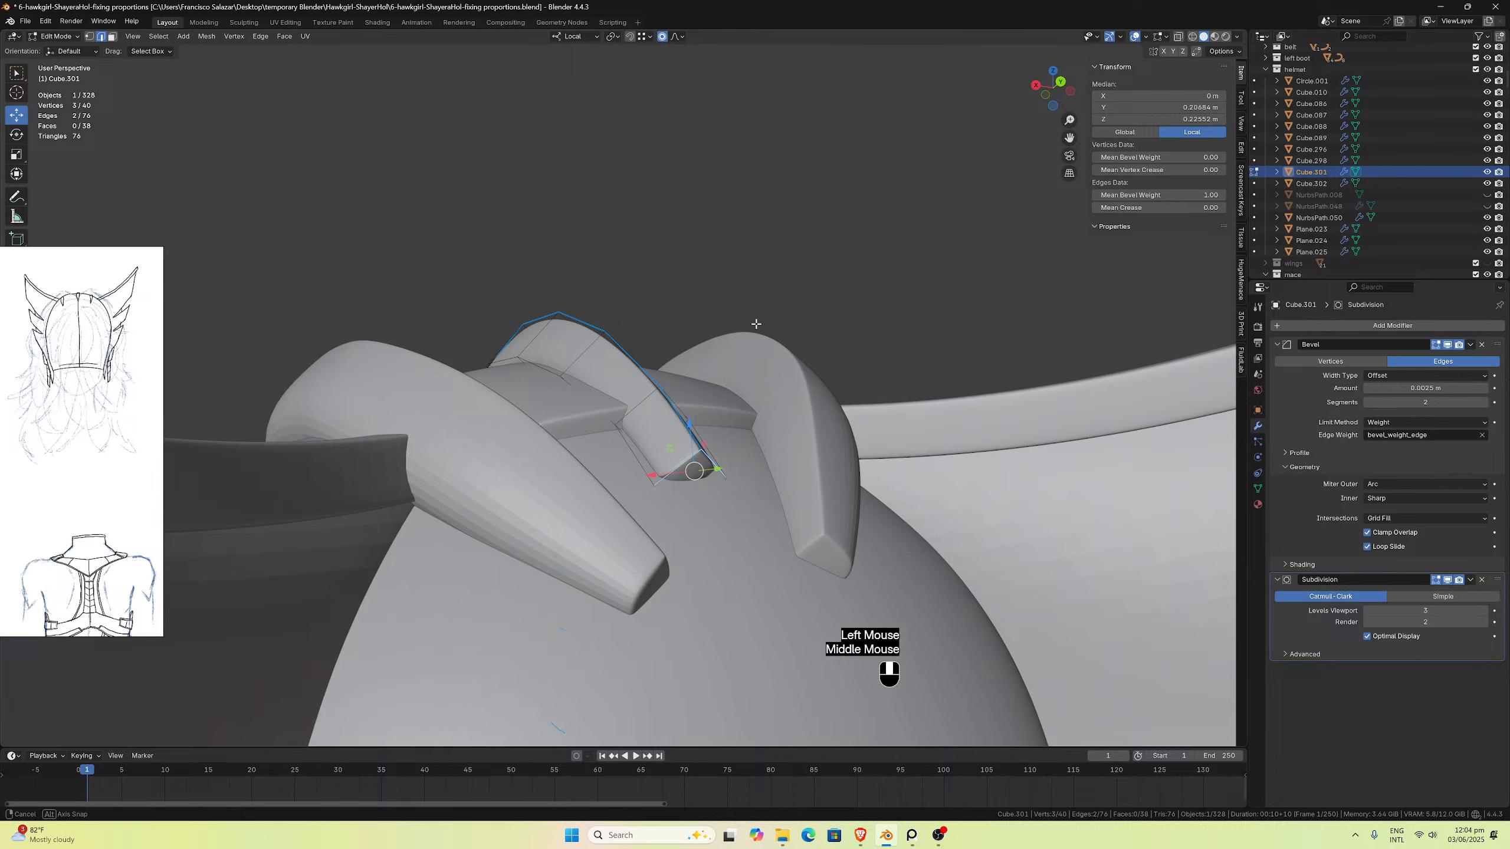
# Step: Set a bevel weight of 1 on the two lower edges of the ridge's front end cap
pyautogui.moveTo(755, 327); pyautogui.dragTo(909, 345, button='middle')
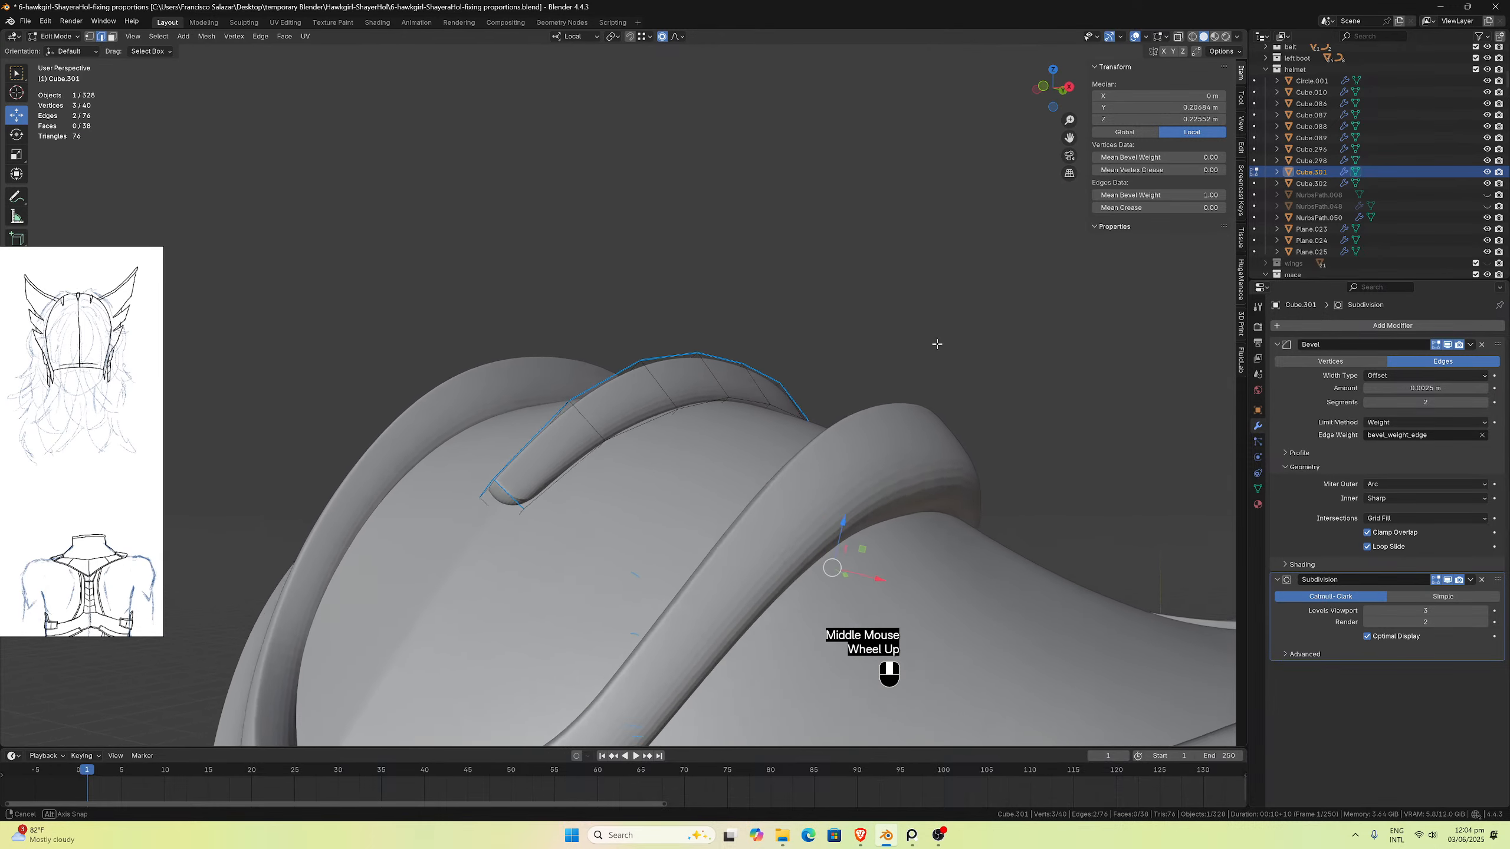
pyautogui.scroll(2, 896, 339)
pyautogui.scroll(-2, 893, 341)
pyautogui.moveTo(1069, 138); pyautogui.dragTo(1216, 82)
pyautogui.scroll(1, 1005, 162)
pyautogui.scroll(2, 942, 220)
pyautogui.click(664, 467)
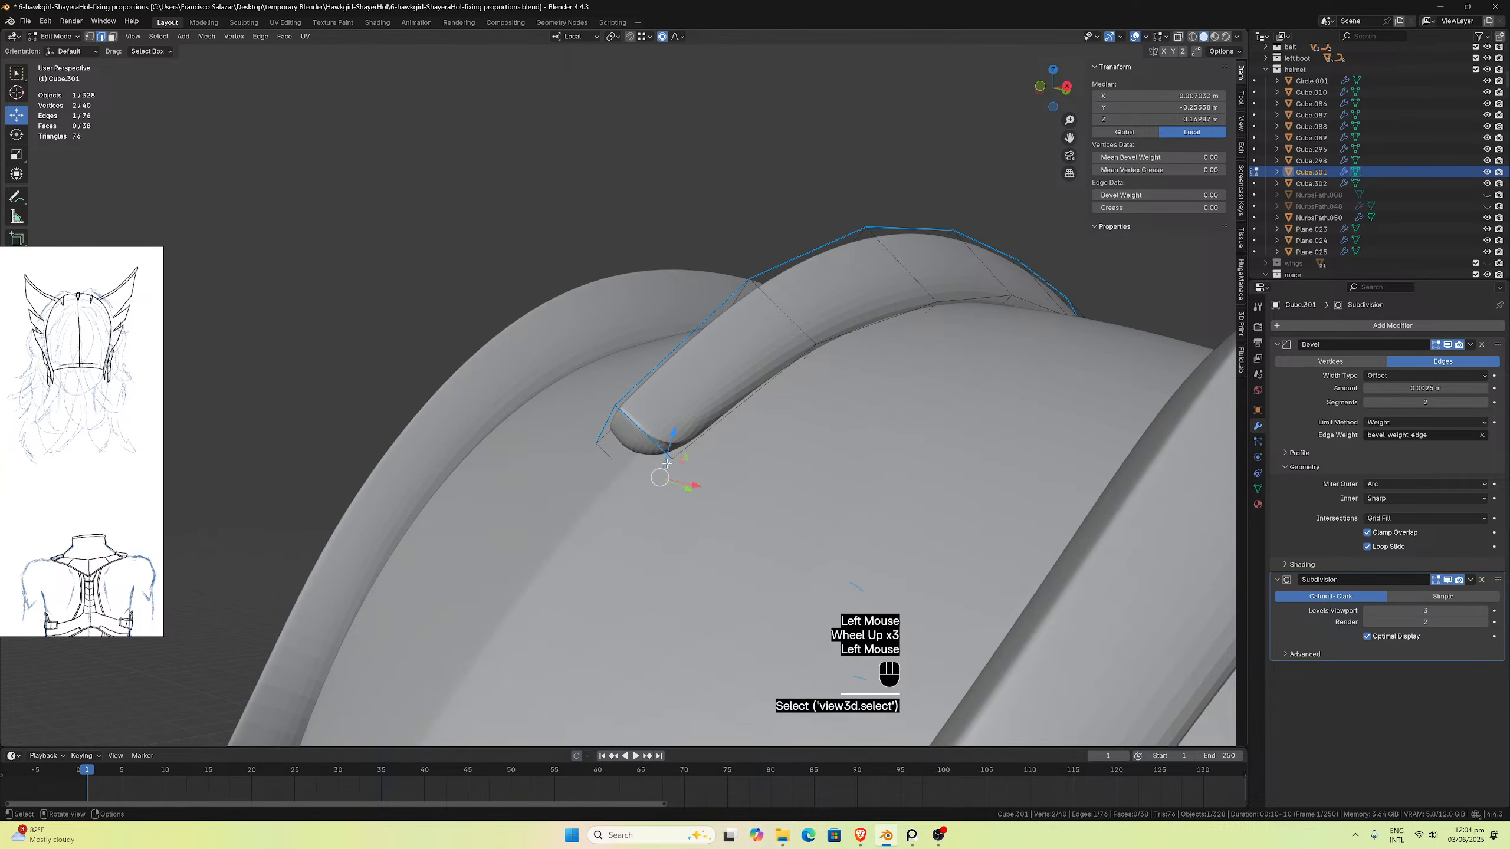
pyautogui.keyDown('shift'); pyautogui.click(648, 462); pyautogui.keyUp('shift')
pyautogui.click(1156, 195)
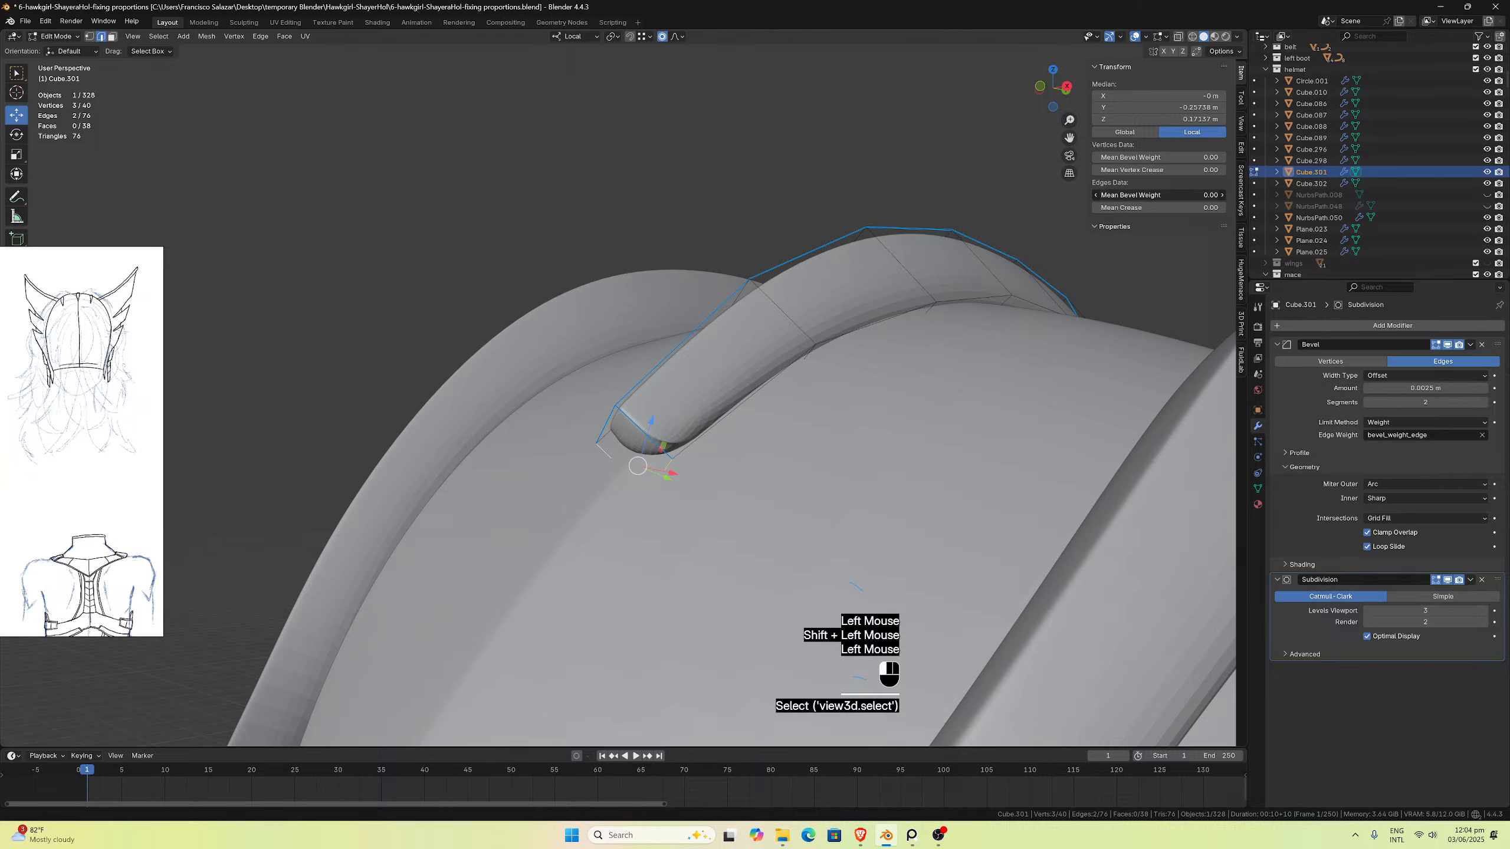
pyautogui.write('1')
pyautogui.press('Return')
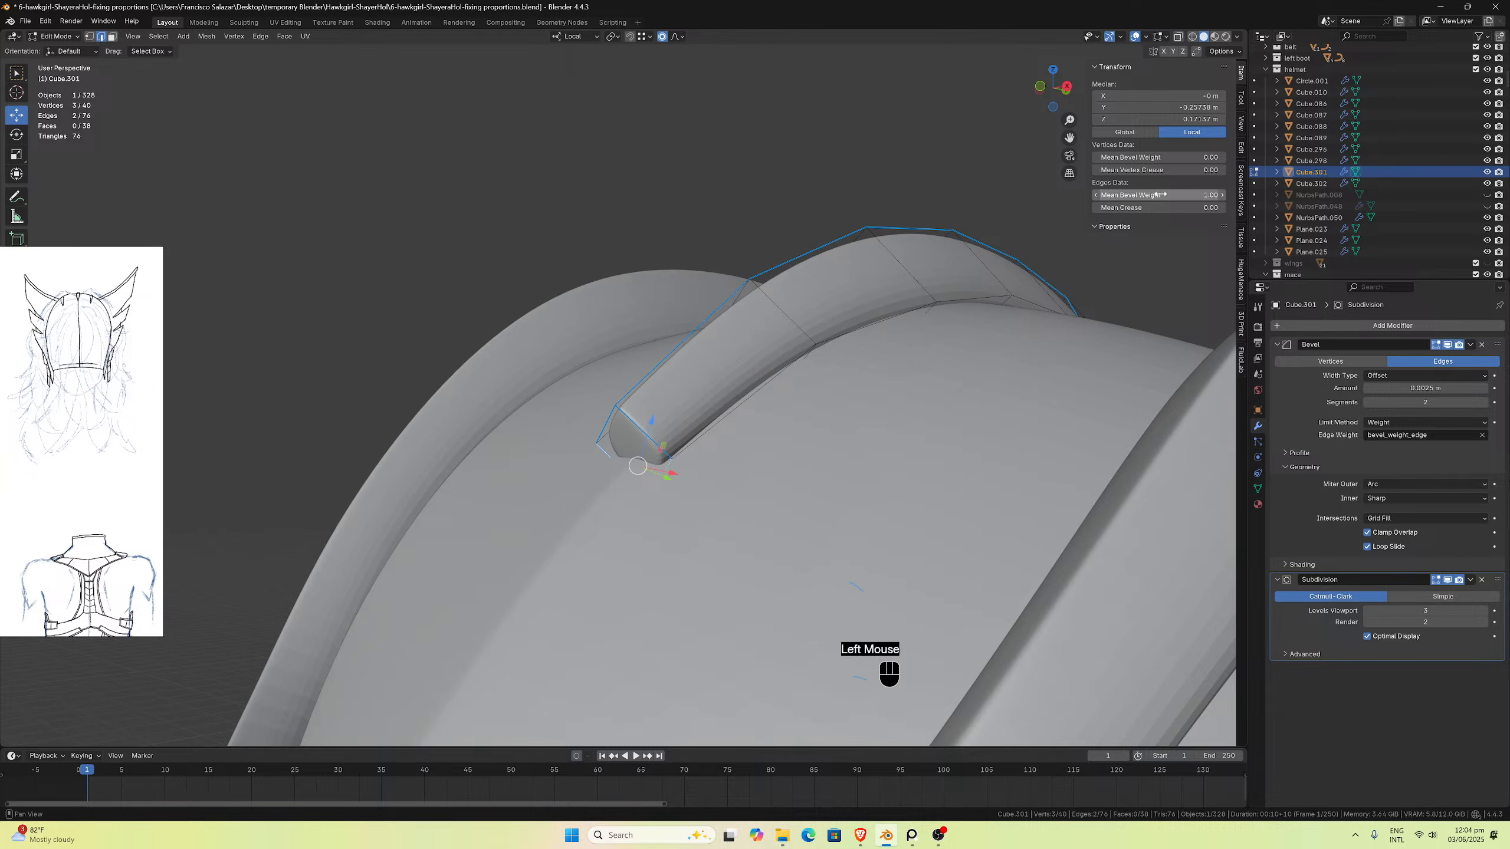
# Step: Set a bevel weight of 1 on the two lower edges of the ridge's rear end cap
pyautogui.moveTo(835, 360); pyautogui.dragTo(652, 369, button='middle')
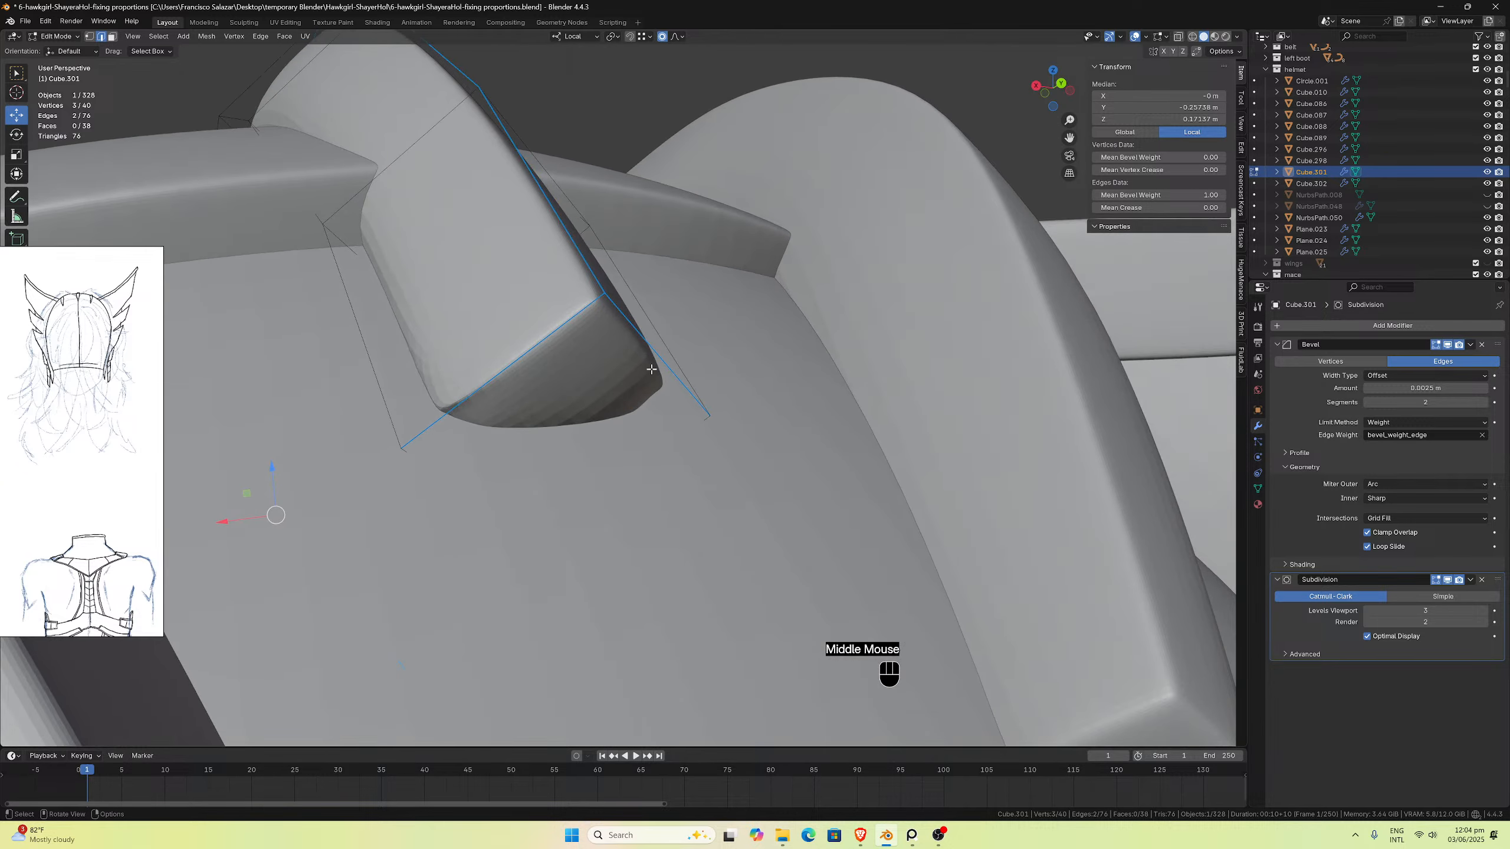
pyautogui.click(434, 450)
pyautogui.keyDown('shift'); pyautogui.click(661, 446); pyautogui.keyUp('shift')
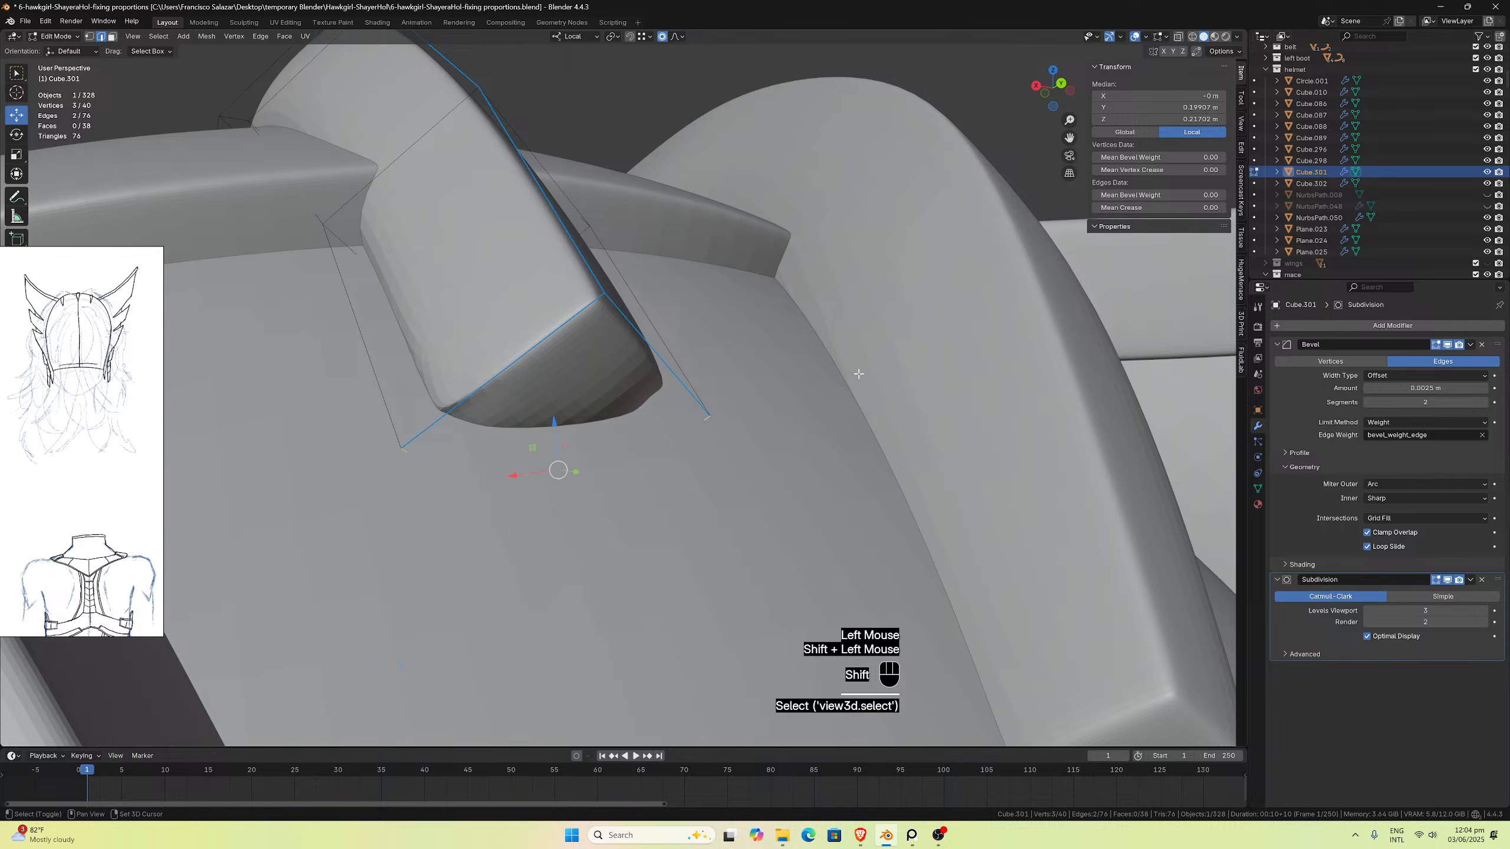
pyautogui.click(1189, 194)
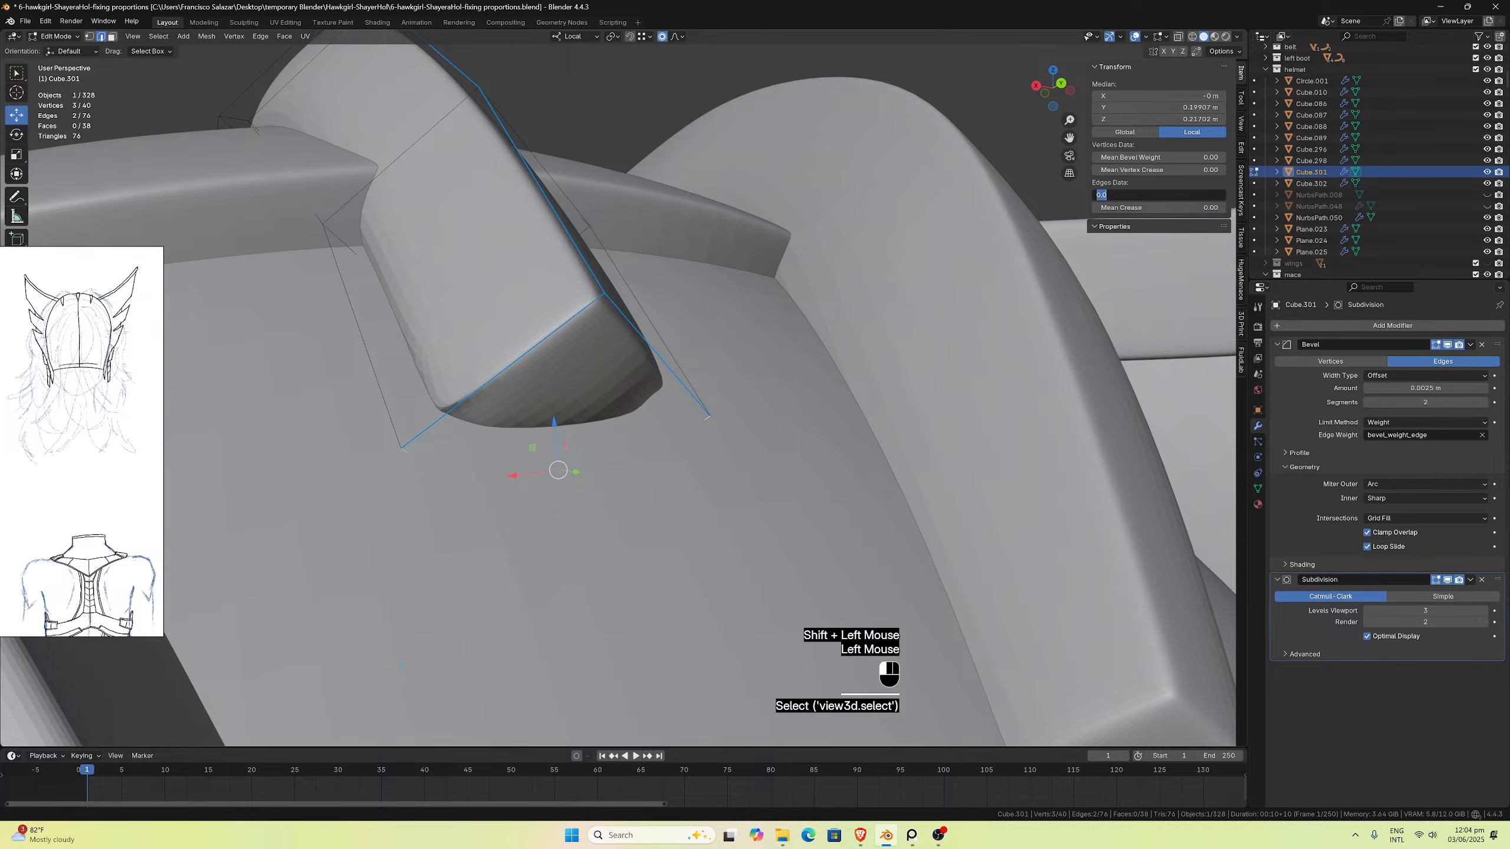
pyautogui.write('1')
pyautogui.press('Return')
# Step: Try lowering the two side vertices of the ridge's front end along Z with proportional editing, and undo it
pyautogui.moveTo(574, 212); pyautogui.dragTo(688, 280, button='middle')
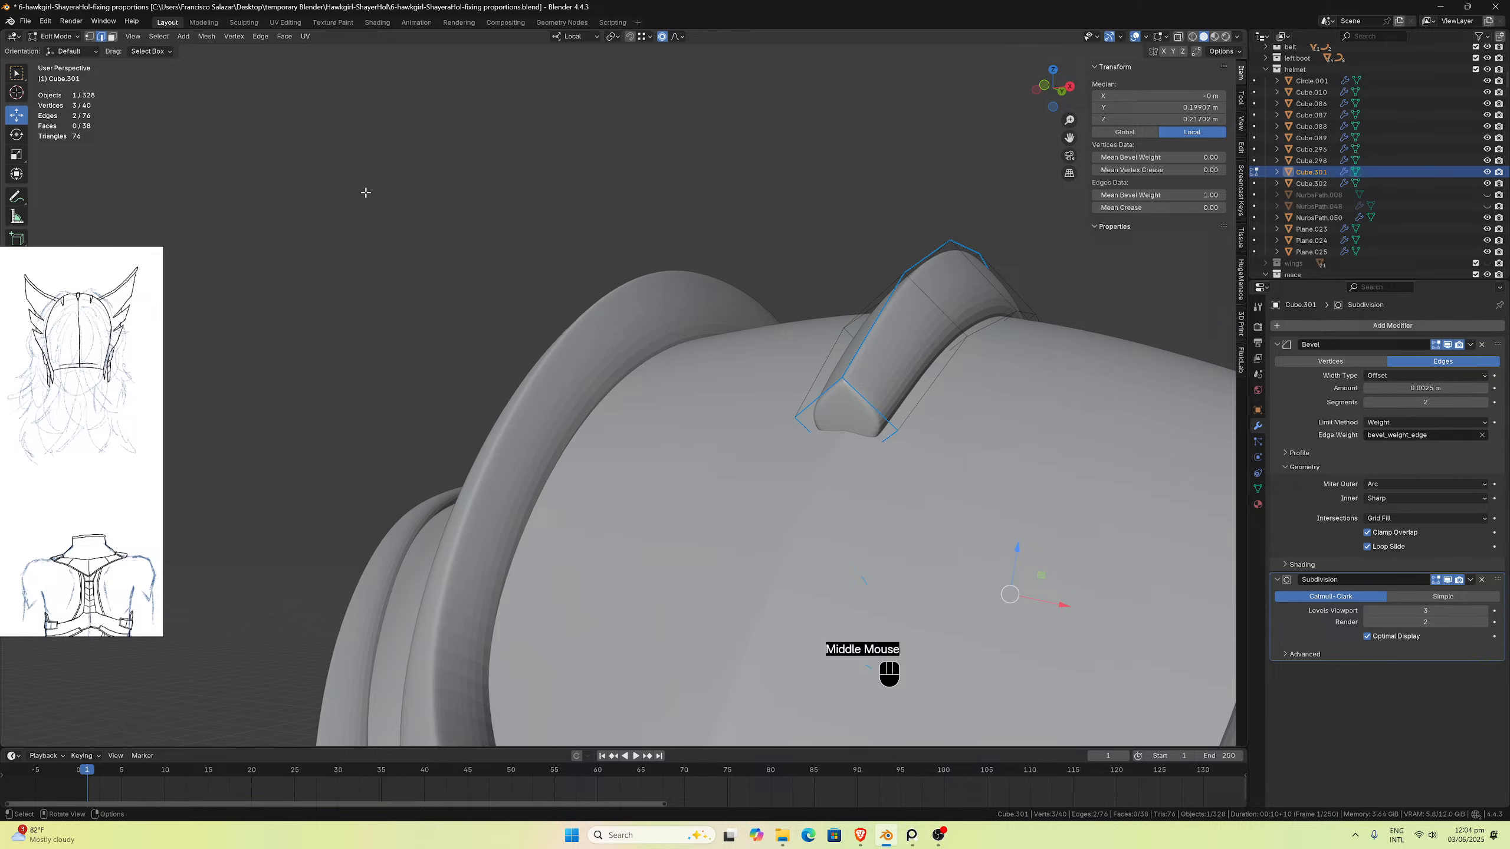
pyautogui.click(89, 37)
pyautogui.click(795, 418)
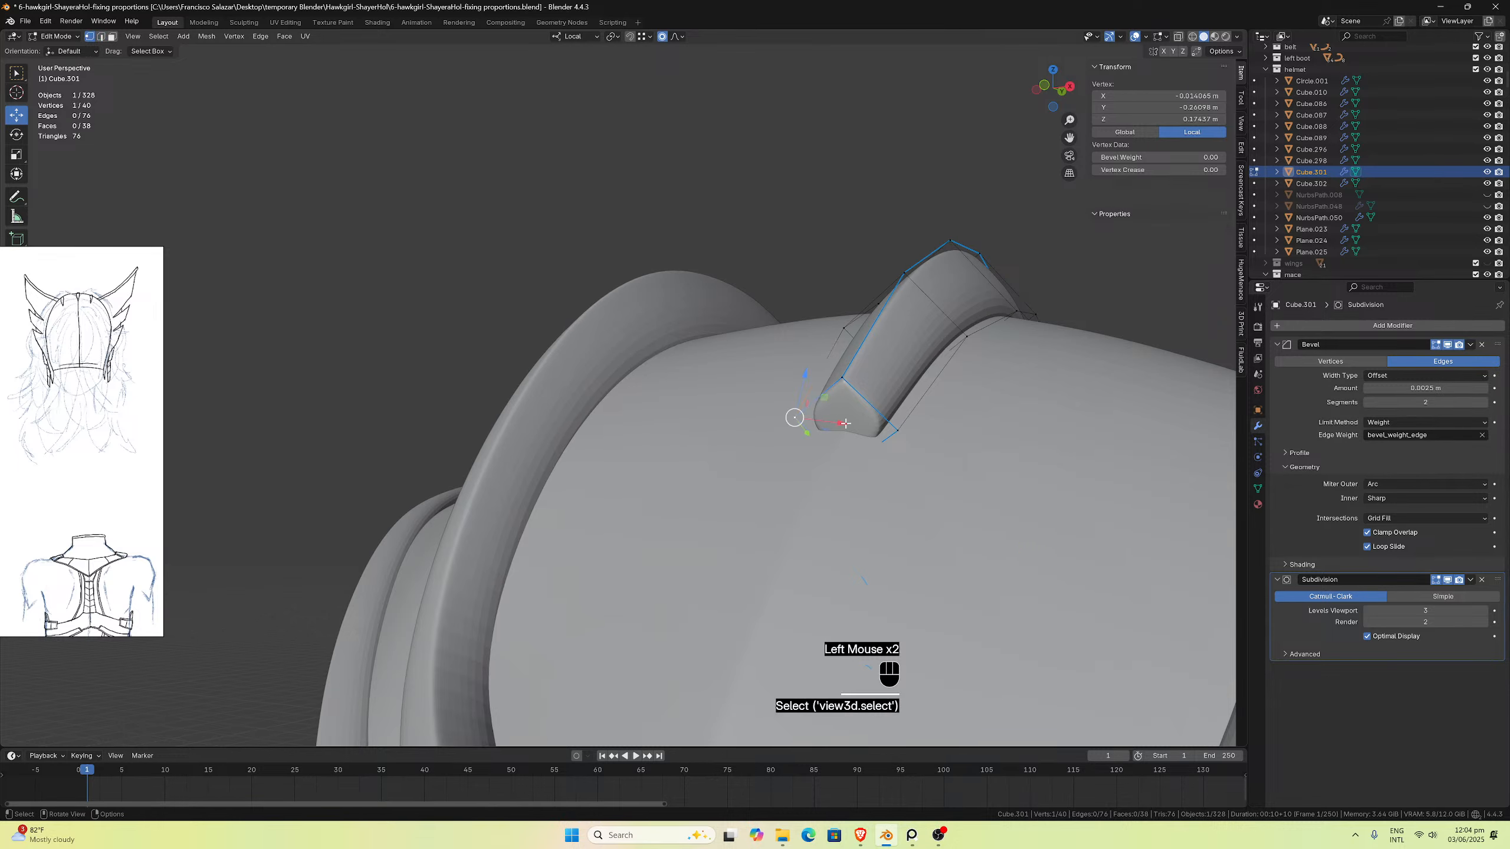
pyautogui.keyDown('shift'); pyautogui.click(900, 429); pyautogui.keyUp('shift')
pyautogui.moveTo(901, 429); pyautogui.dragTo(972, 346, button='middle')
pyautogui.moveTo(967, 316); pyautogui.dragTo(958, 359)
pyautogui.scroll(11, 960, 331)
pyautogui.moveTo(959, 359); pyautogui.dragTo(844, 359, button='middle')
pyautogui.click(733, 338)
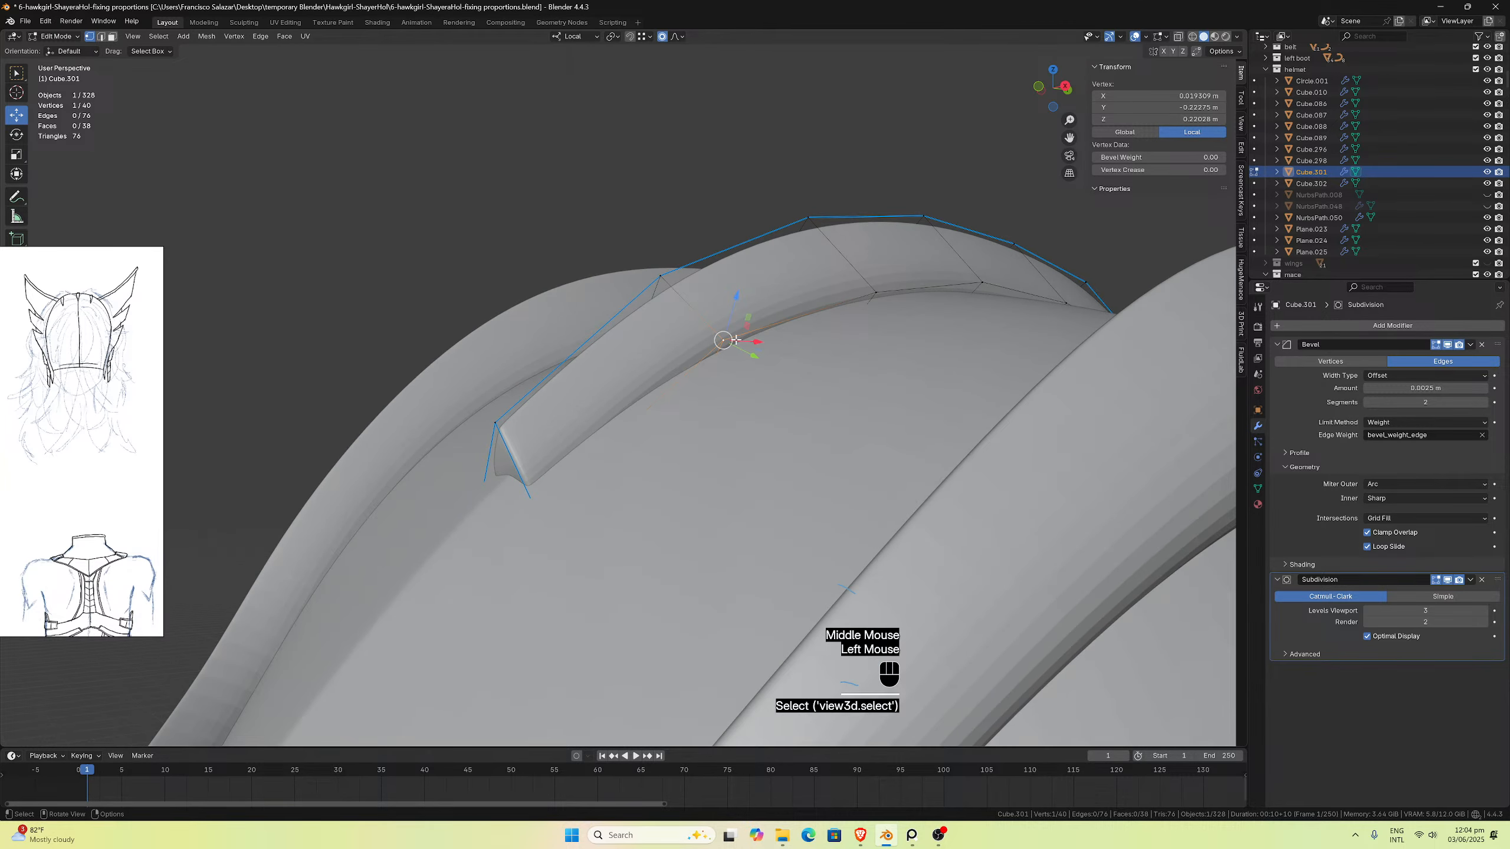
pyautogui.hotkey('ctrl', 'z')
pyautogui.hotkey('ctrl', 'z')
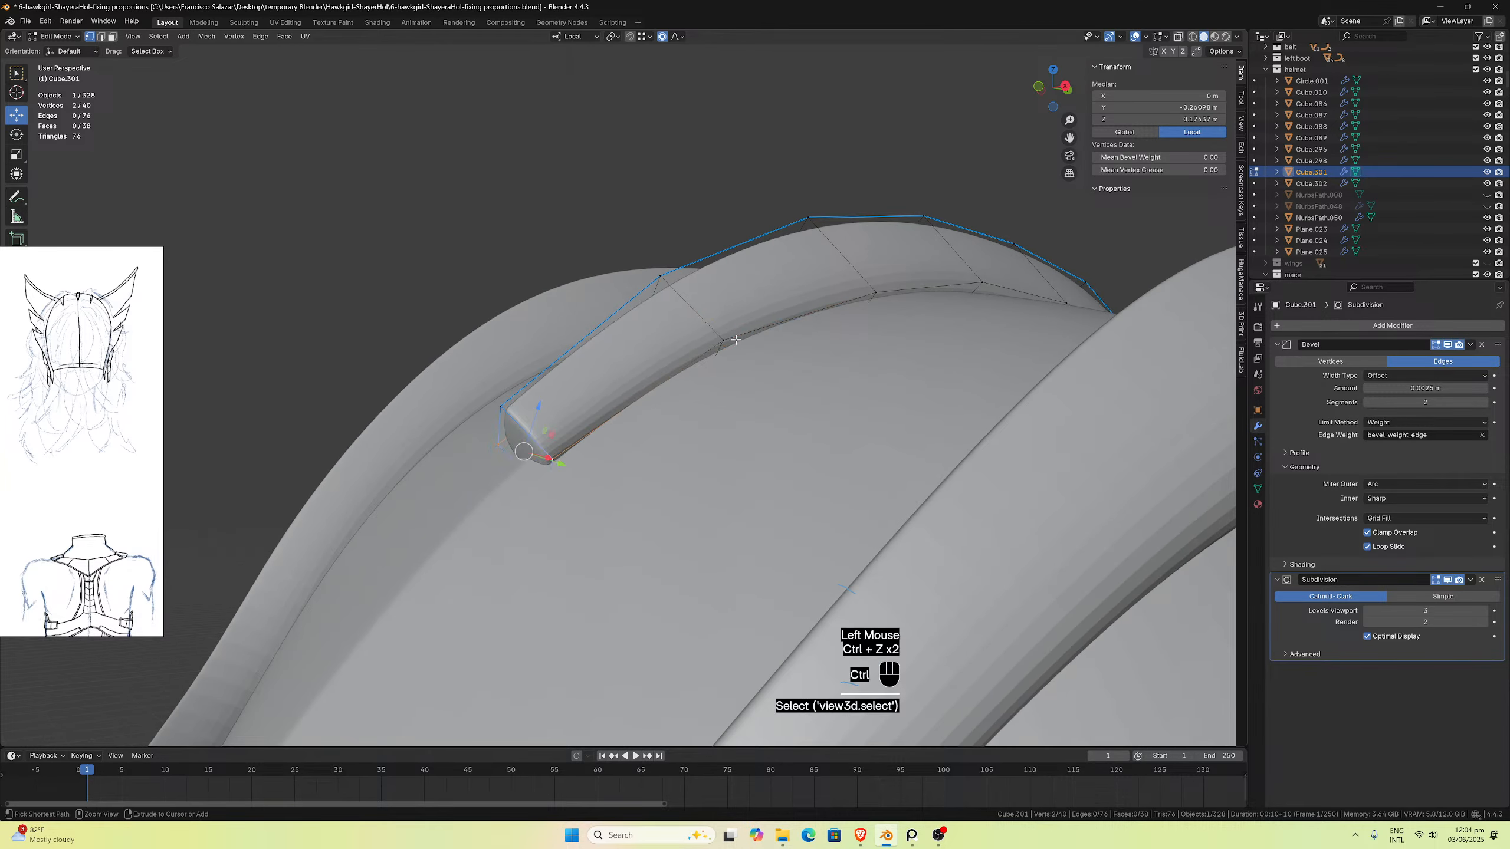
# Step: Lower the ridge's two lower side edge loops about 0.0067 m along local Z using a reduced proportional size of 0.009
pyautogui.click(554, 456)
pyautogui.keyDown('alt'); pyautogui.click(554, 456); pyautogui.keyUp('alt')
pyautogui.moveTo(743, 434); pyautogui.dragTo(942, 414, button='middle')
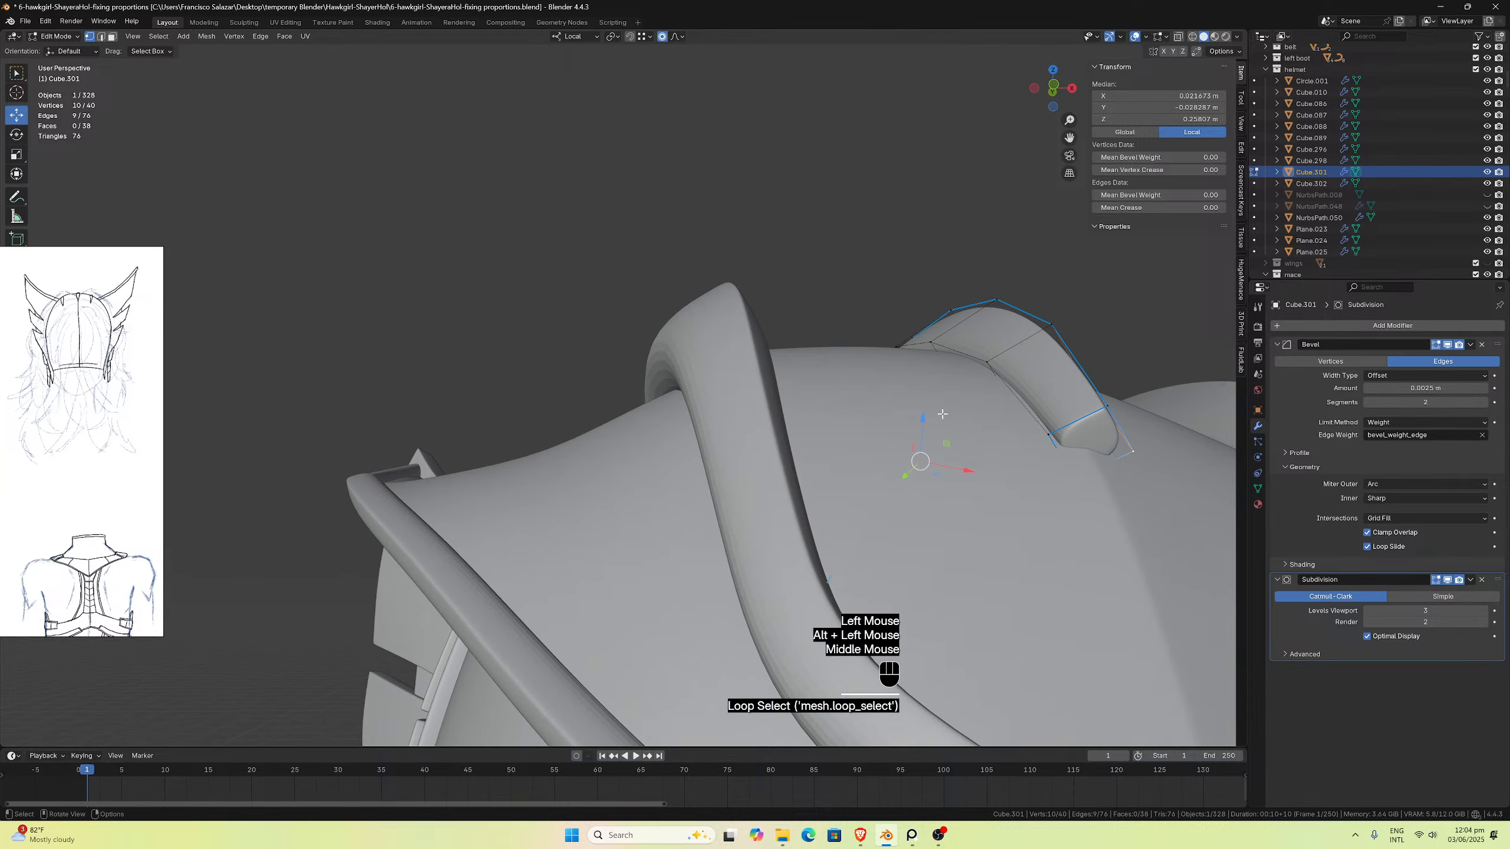
pyautogui.keyDown('alt'); pyautogui.keyDown('shift'); pyautogui.click(1041, 436); pyautogui.keyUp('shift'); pyautogui.keyUp('alt')
pyautogui.moveTo(1040, 436); pyautogui.dragTo(956, 378, button='middle')
pyautogui.moveTo(1023, 377); pyautogui.dragTo(1026, 385)
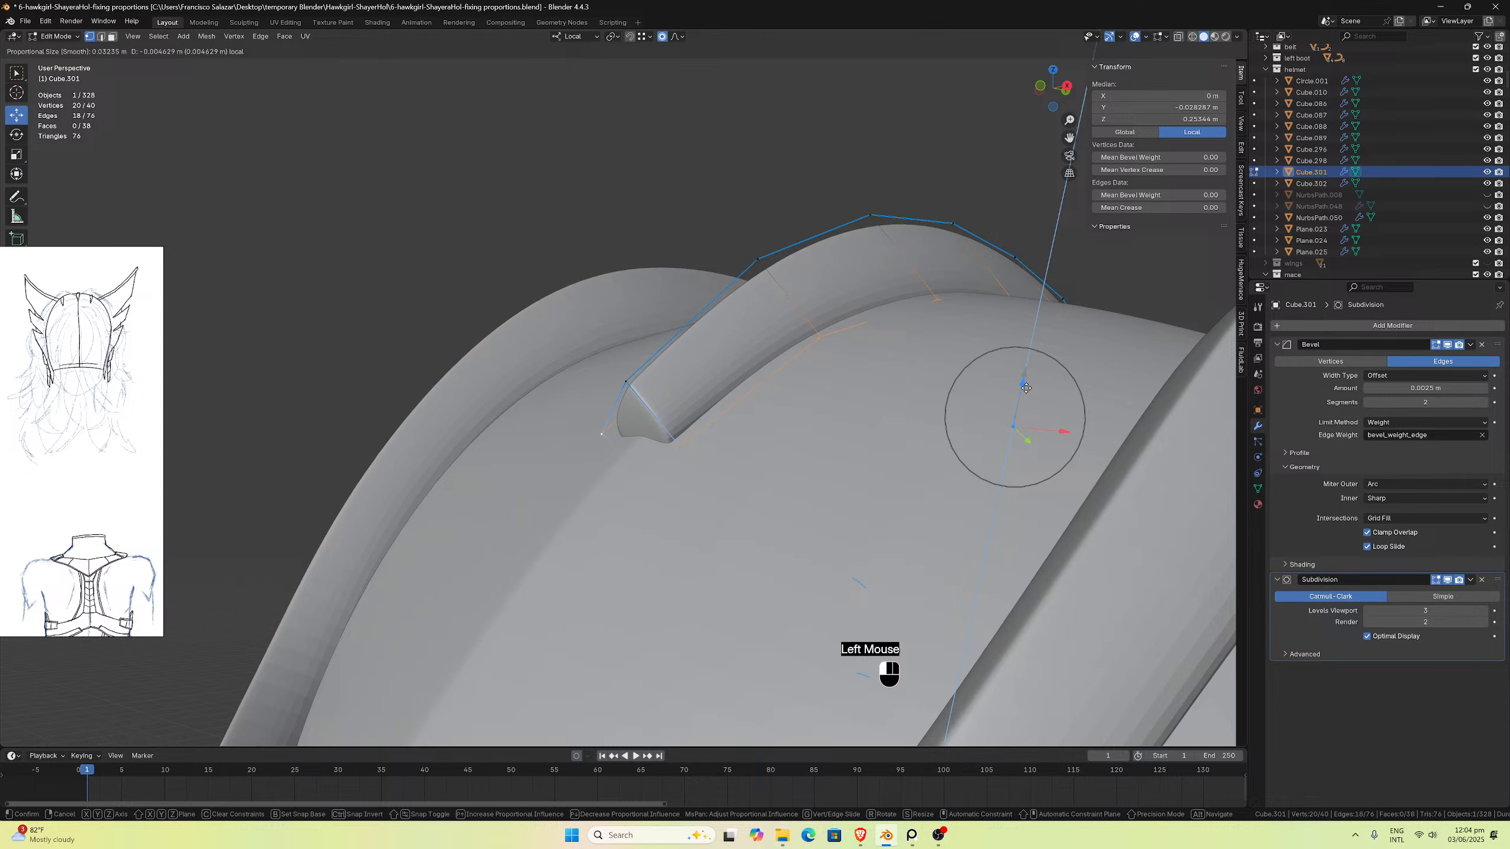
pyautogui.scroll(7, 1026, 388)
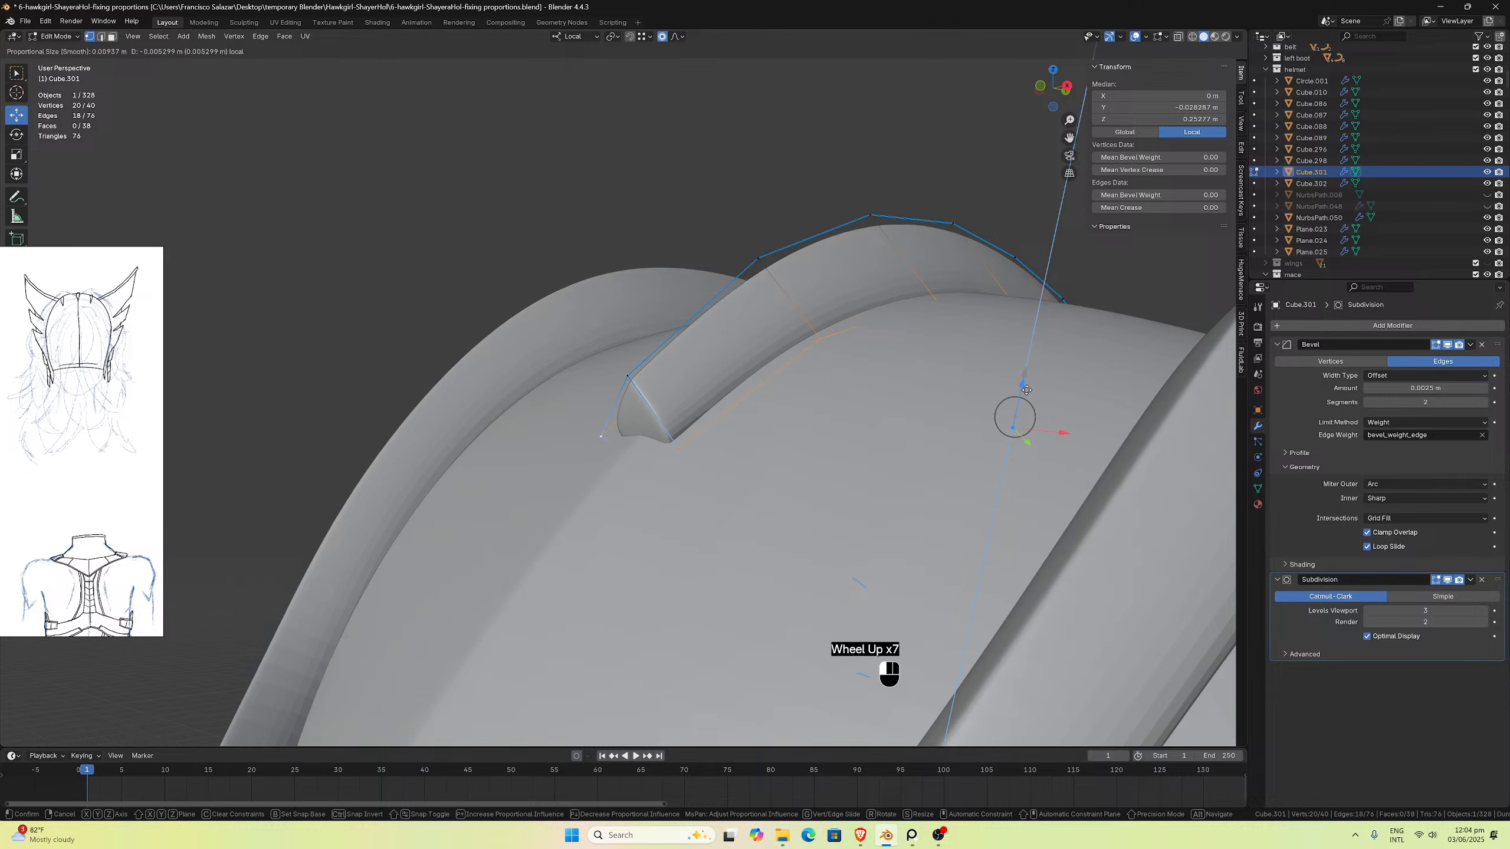
pyautogui.moveTo(1027, 392); pyautogui.dragTo(1027, 393)
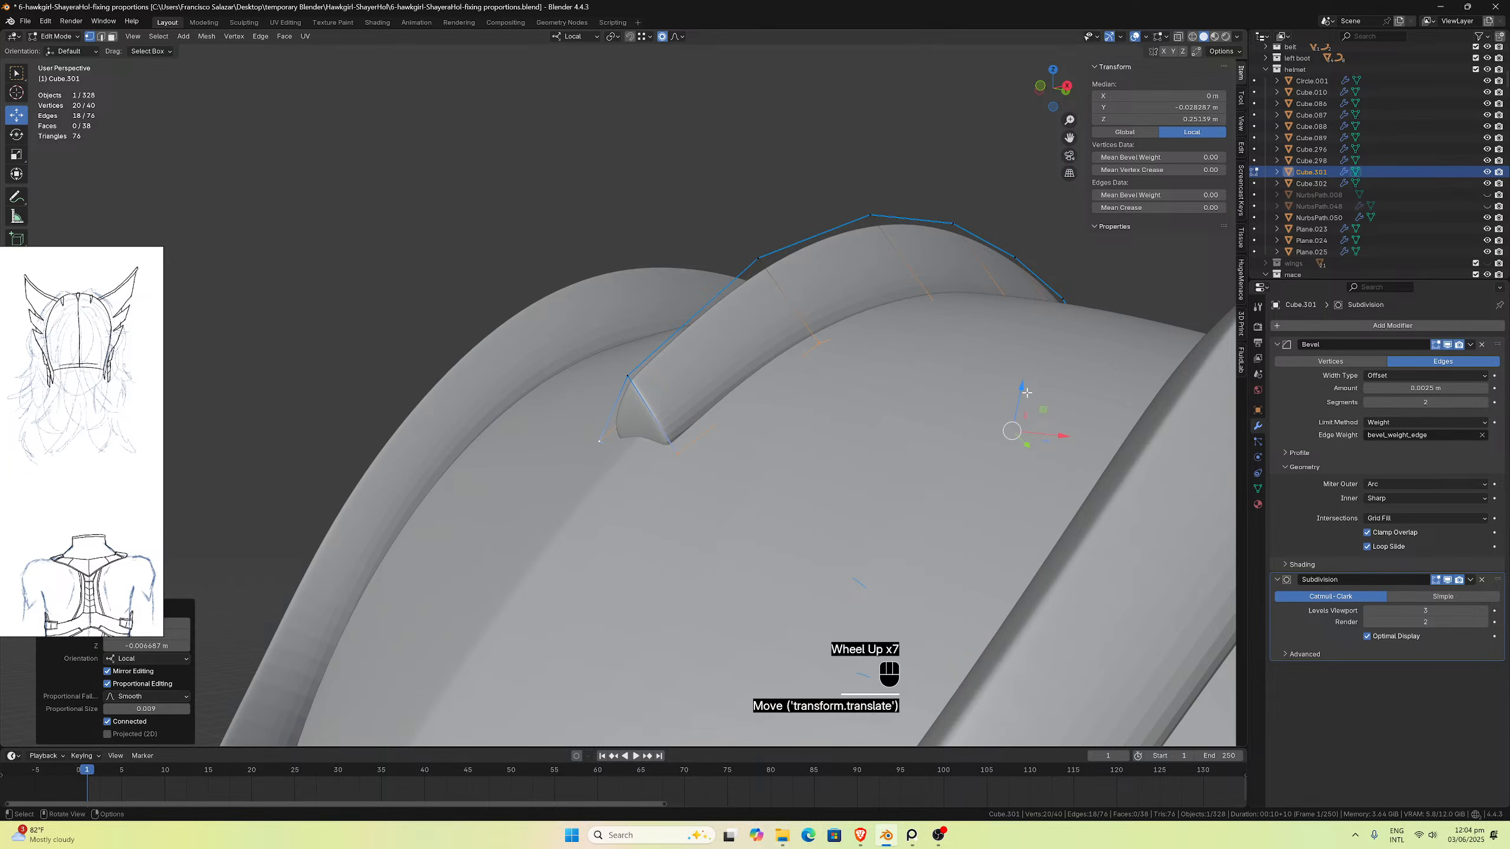
# Step: Move the front end's bottom middle vertex about 0.018 m forward along Y and about 0.013 m down along Z
pyautogui.click(660, 462)
pyautogui.click(642, 456)
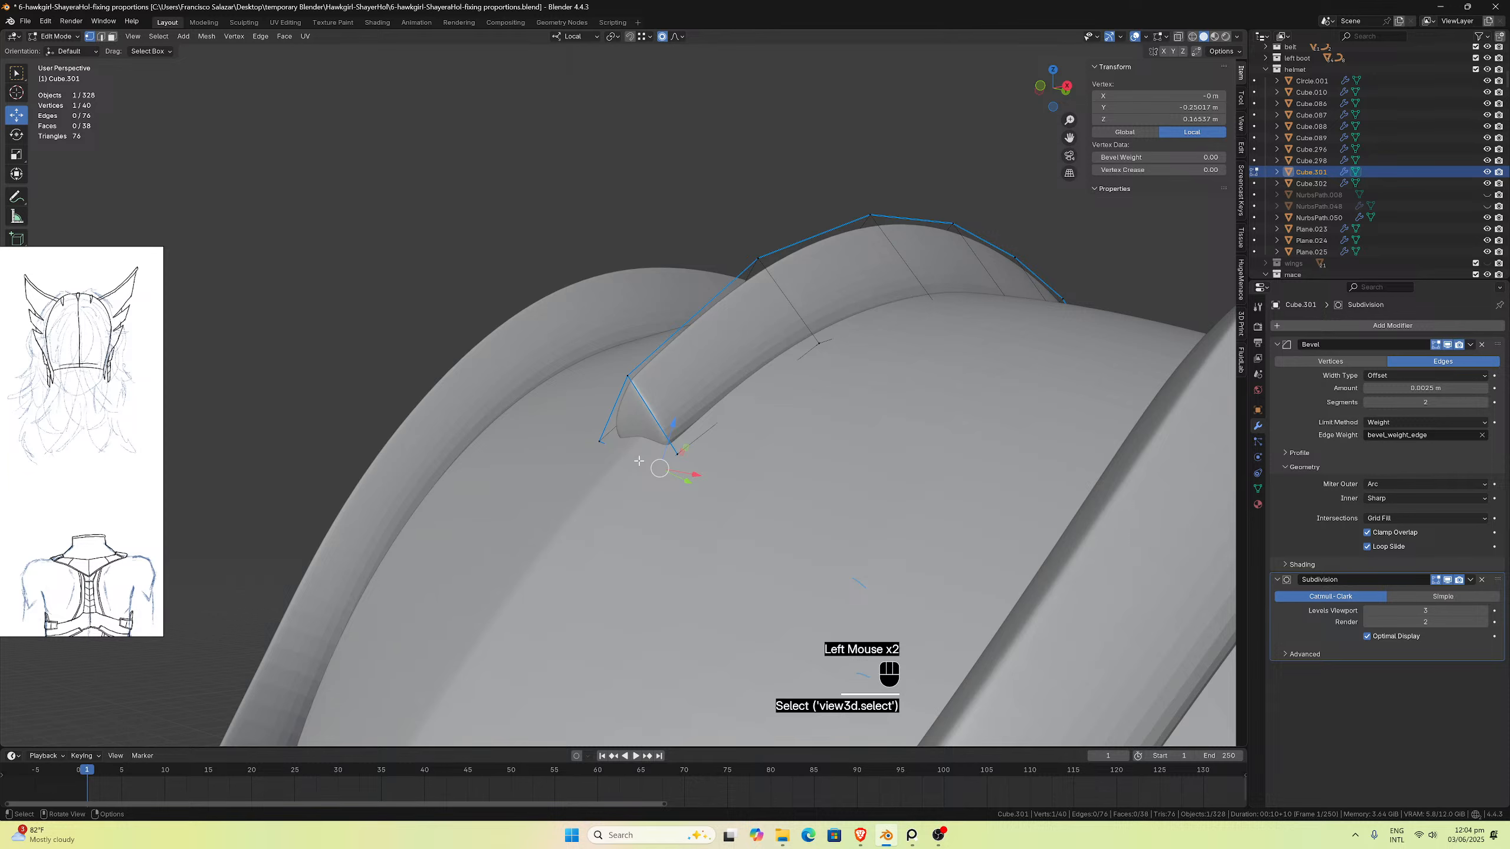
pyautogui.moveTo(687, 463); pyautogui.dragTo(752, 525, button='middle')
pyautogui.scroll(-2, 710, 506)
pyautogui.scroll(1, 748, 522)
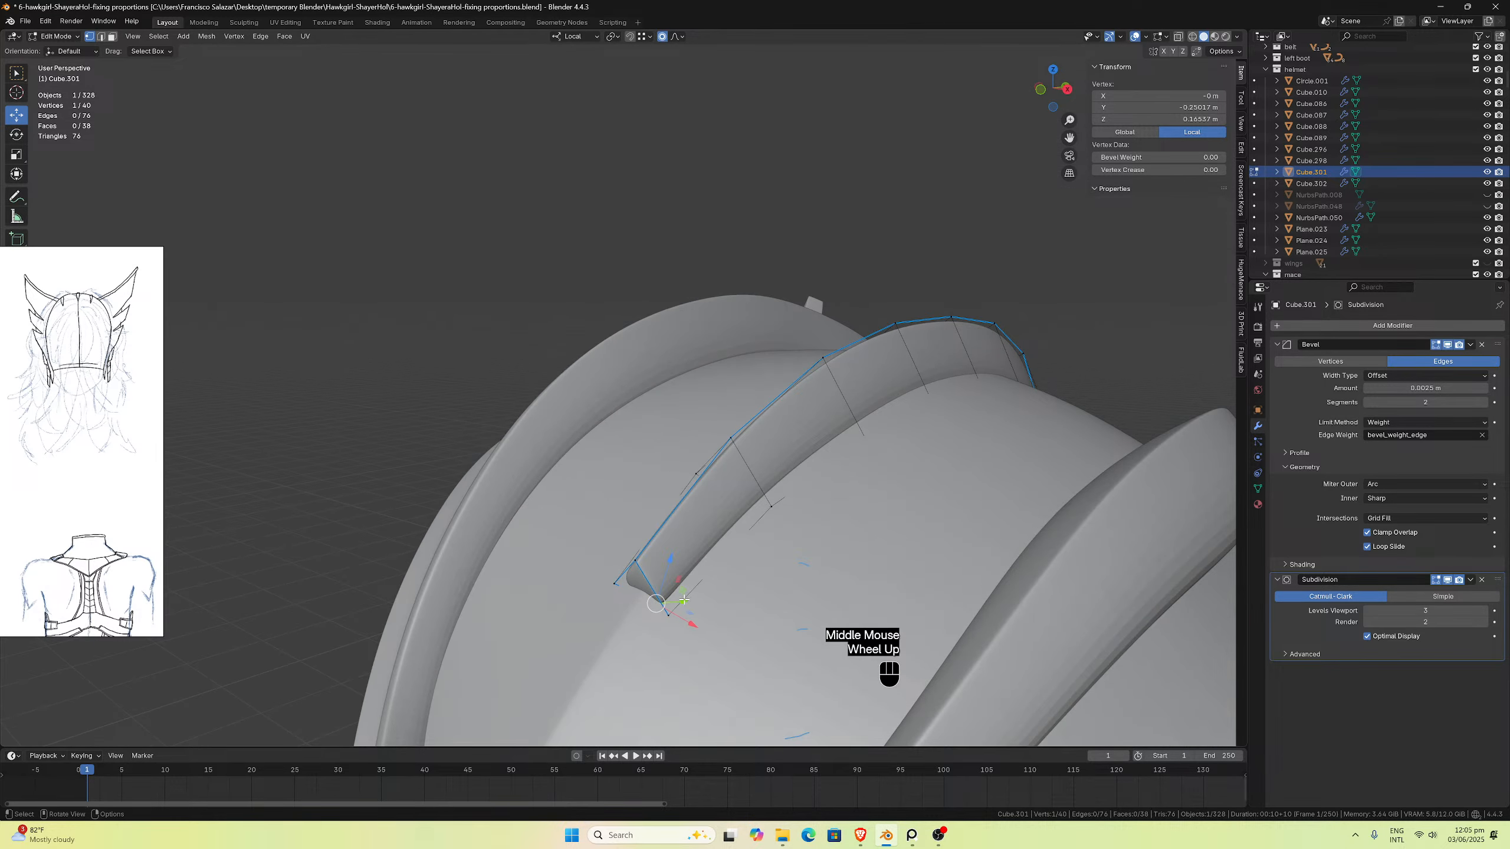
pyautogui.moveTo(684, 597); pyautogui.dragTo(649, 621)
pyautogui.moveTo(649, 620); pyautogui.dragTo(829, 393, button='middle')
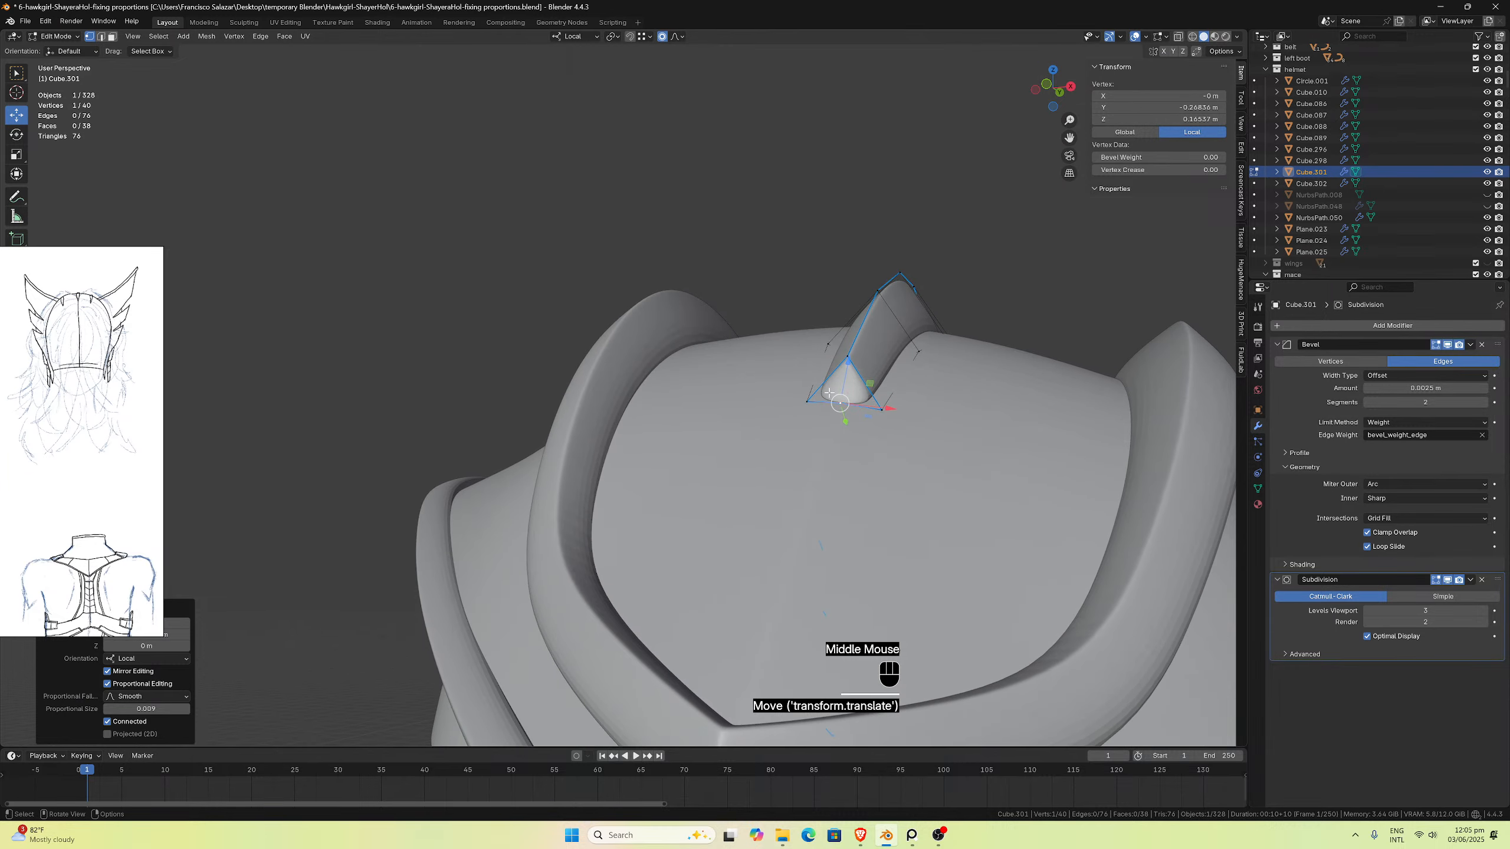
pyautogui.moveTo(845, 370); pyautogui.dragTo(836, 401)
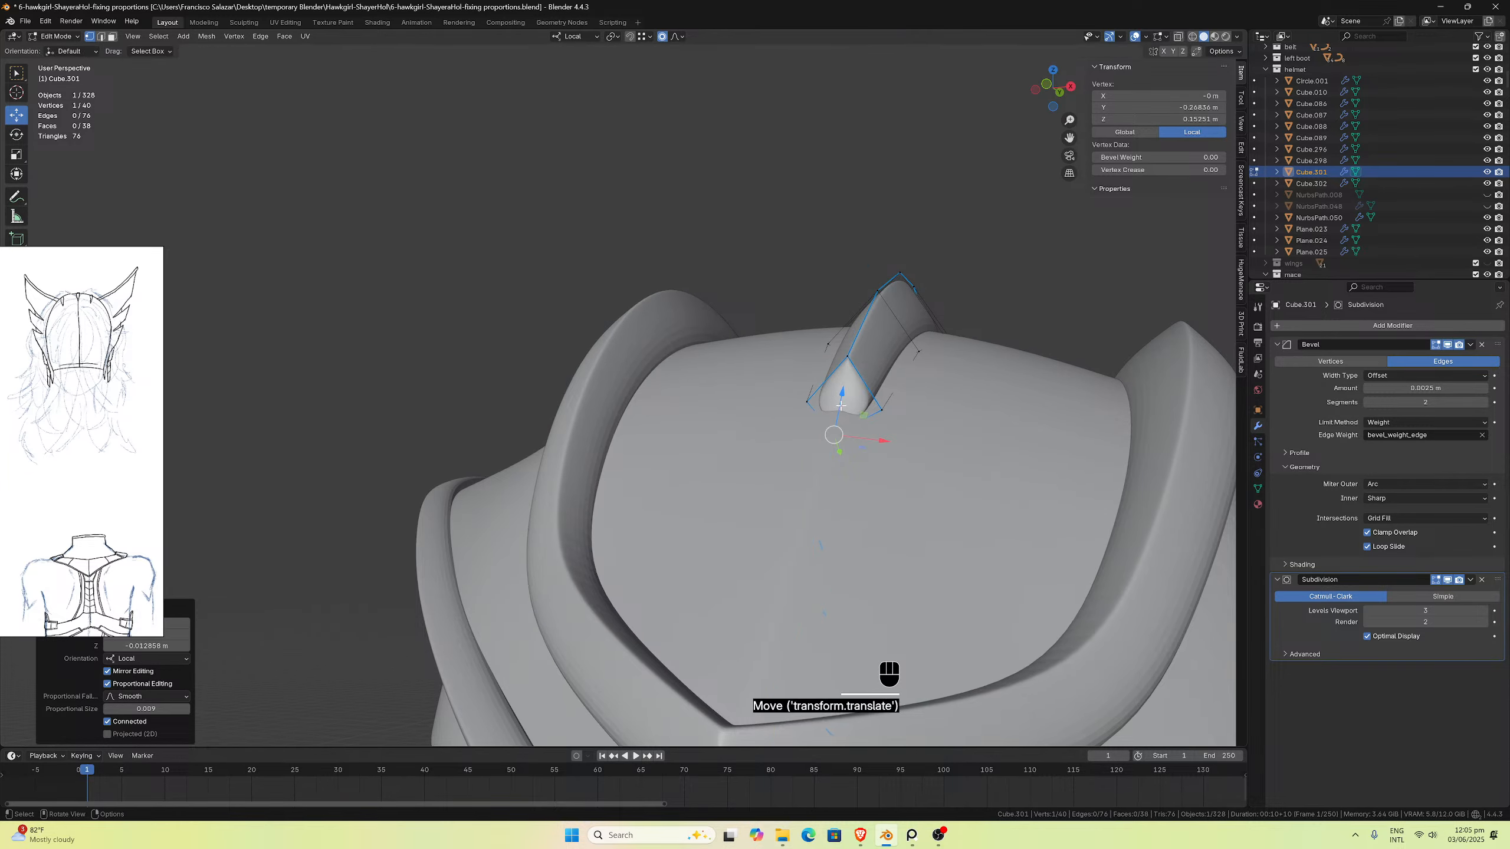
pyautogui.moveTo(836, 401); pyautogui.dragTo(809, 464, button='middle')
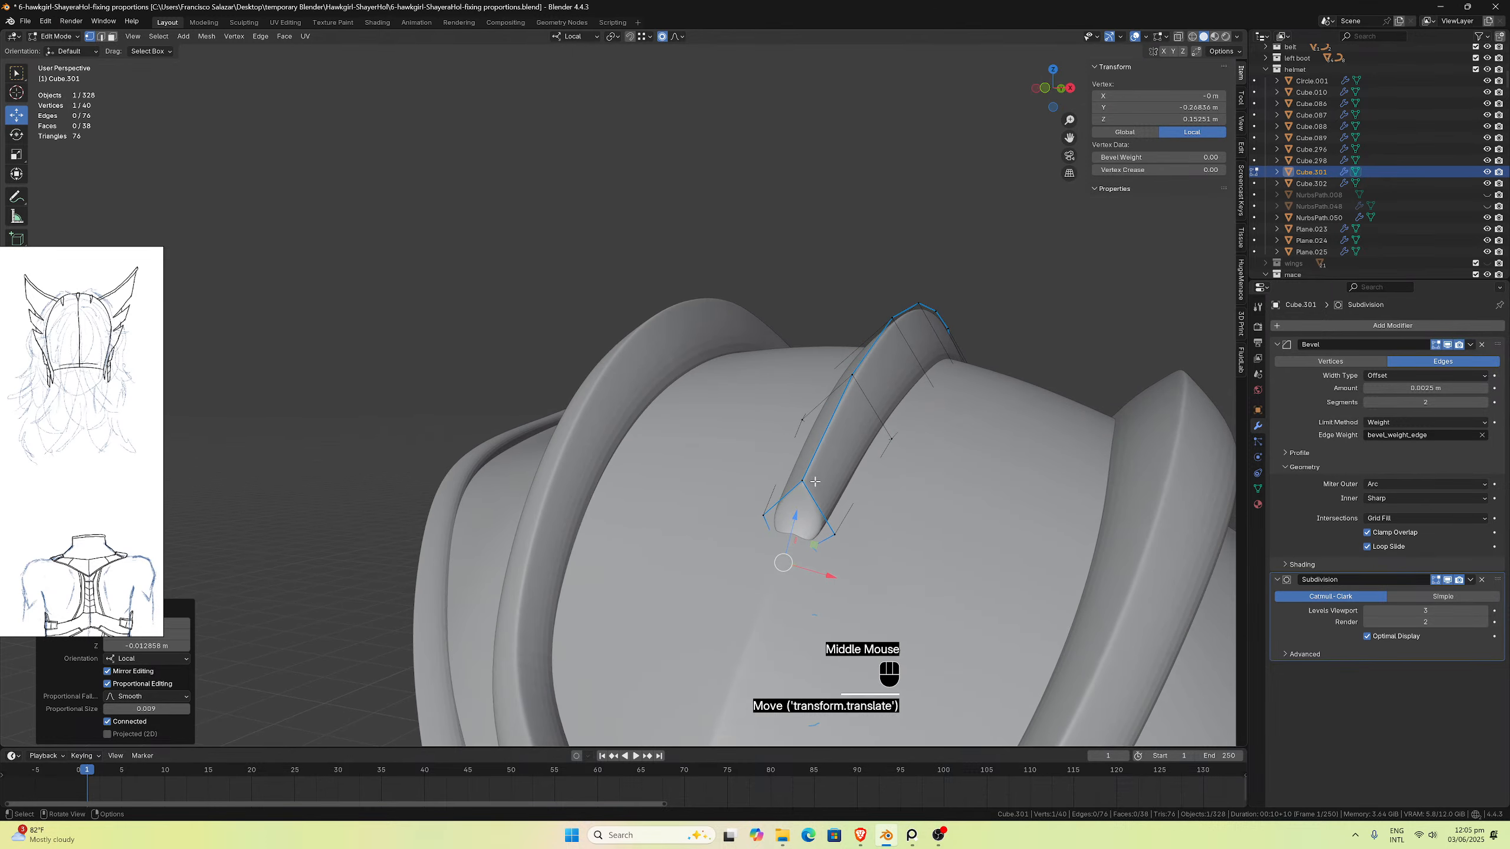
# Step: Lower the front end's two side vertices about 0.0037 m and shift them about 0.002 m rearward along Y
pyautogui.click(772, 518)
pyautogui.keyDown('shift'); pyautogui.click(825, 512); pyautogui.keyUp('shift')
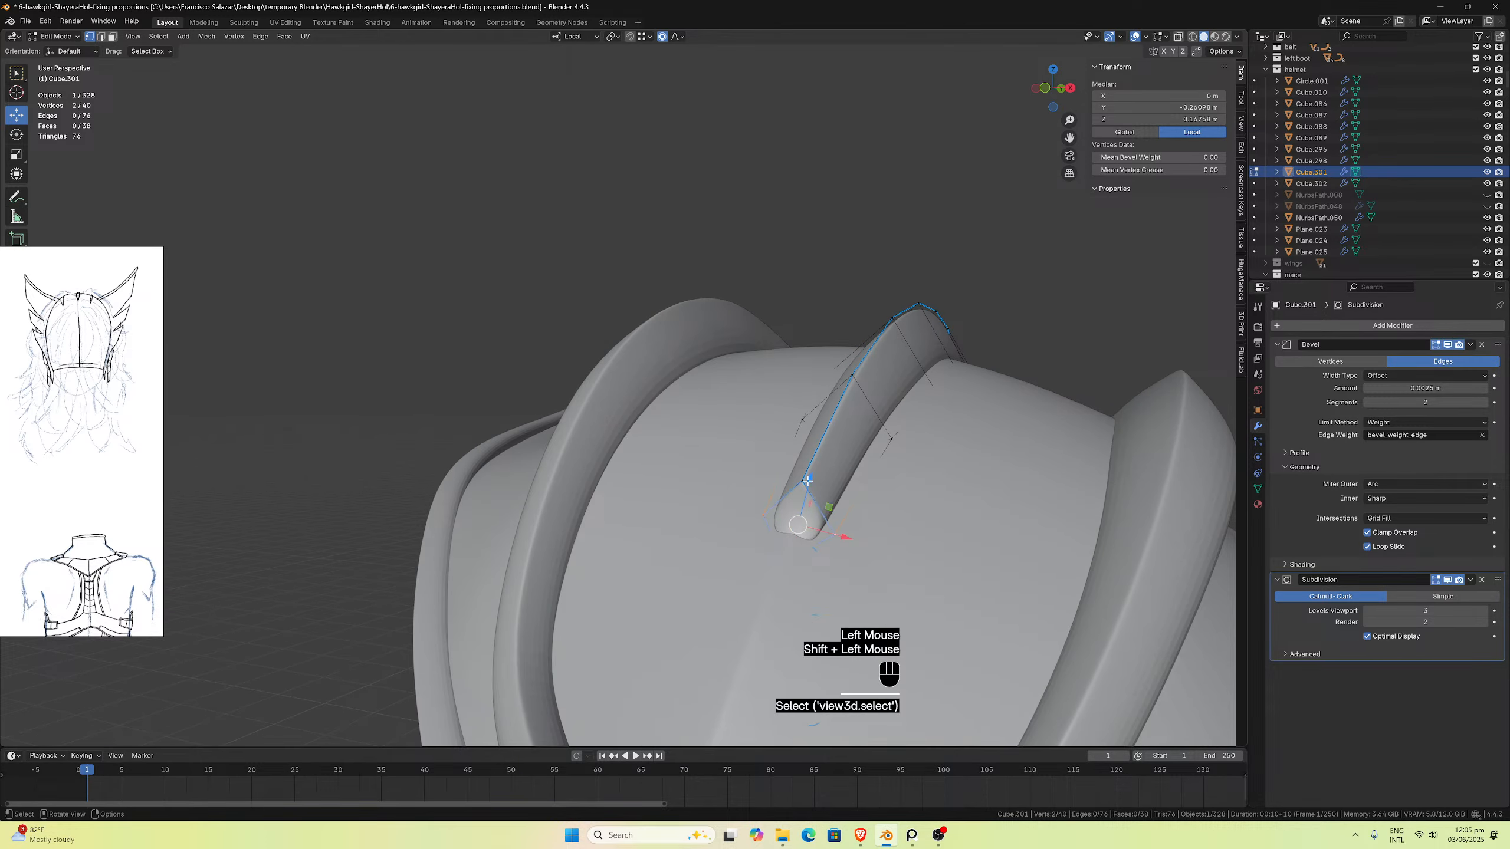
pyautogui.moveTo(807, 480); pyautogui.dragTo(826, 497)
pyautogui.moveTo(826, 497); pyautogui.dragTo(610, 613, button='middle')
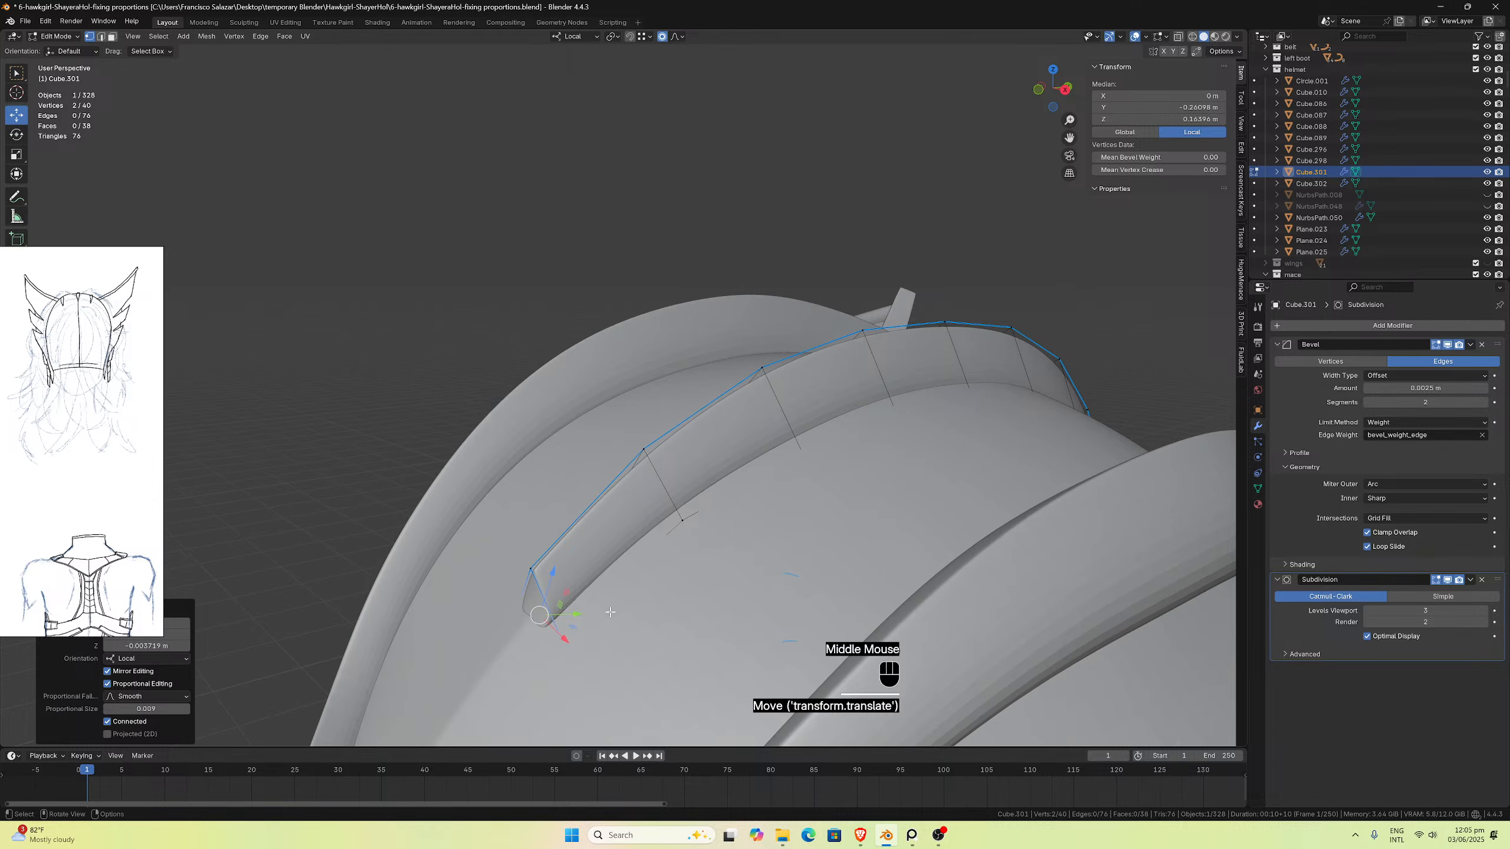
pyautogui.moveTo(579, 614); pyautogui.dragTo(581, 608)
pyautogui.moveTo(581, 608); pyautogui.dragTo(585, 584, button='middle')
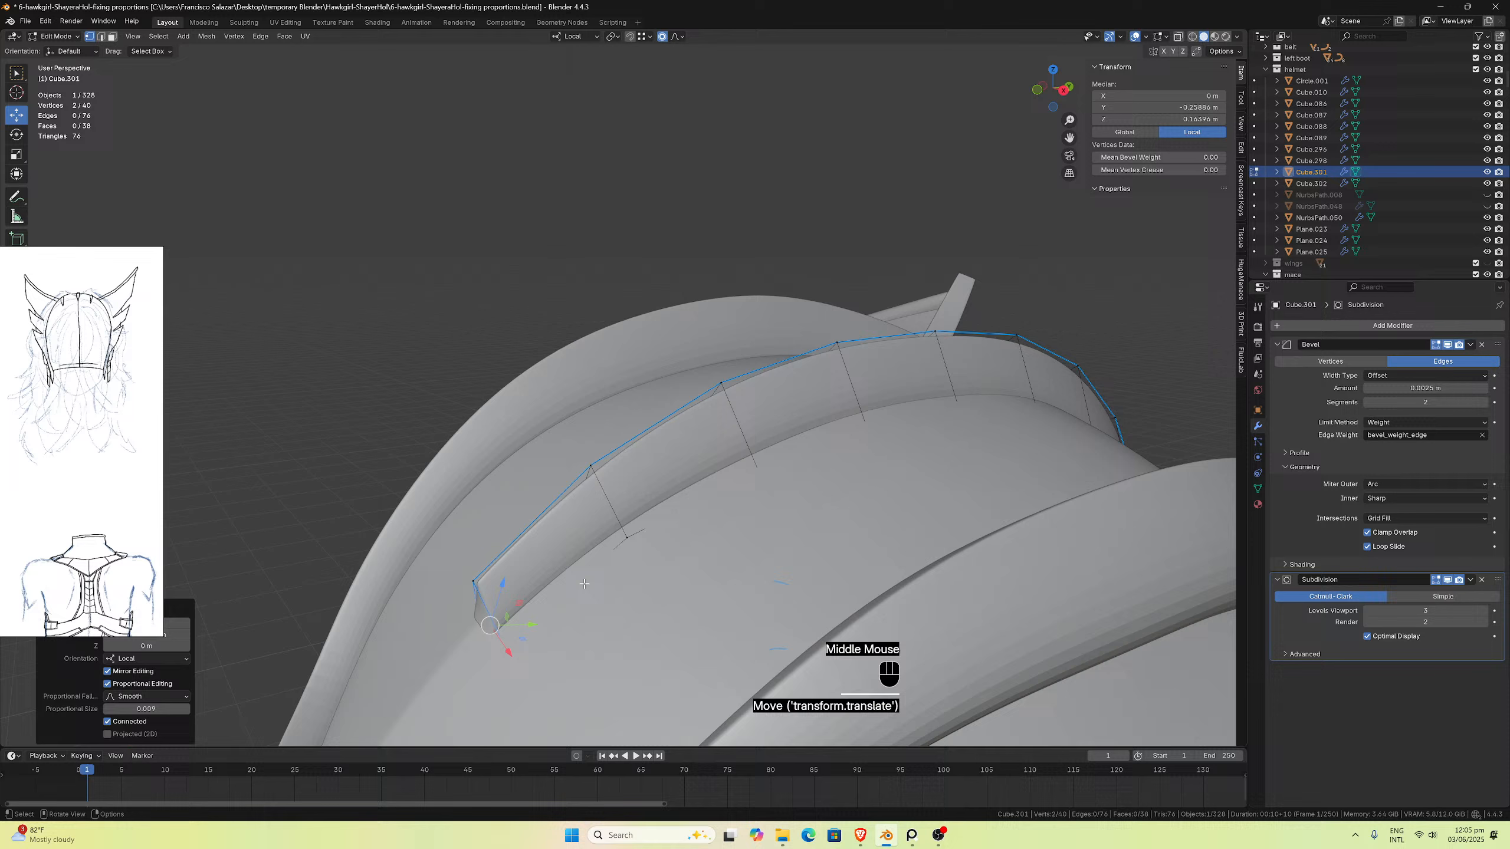
# Step: Slide the front end's top vertex back along the ridge's crest edge by a factor of about 0.2
pyautogui.click(474, 579)
pyautogui.press('g')
pyautogui.press('g')
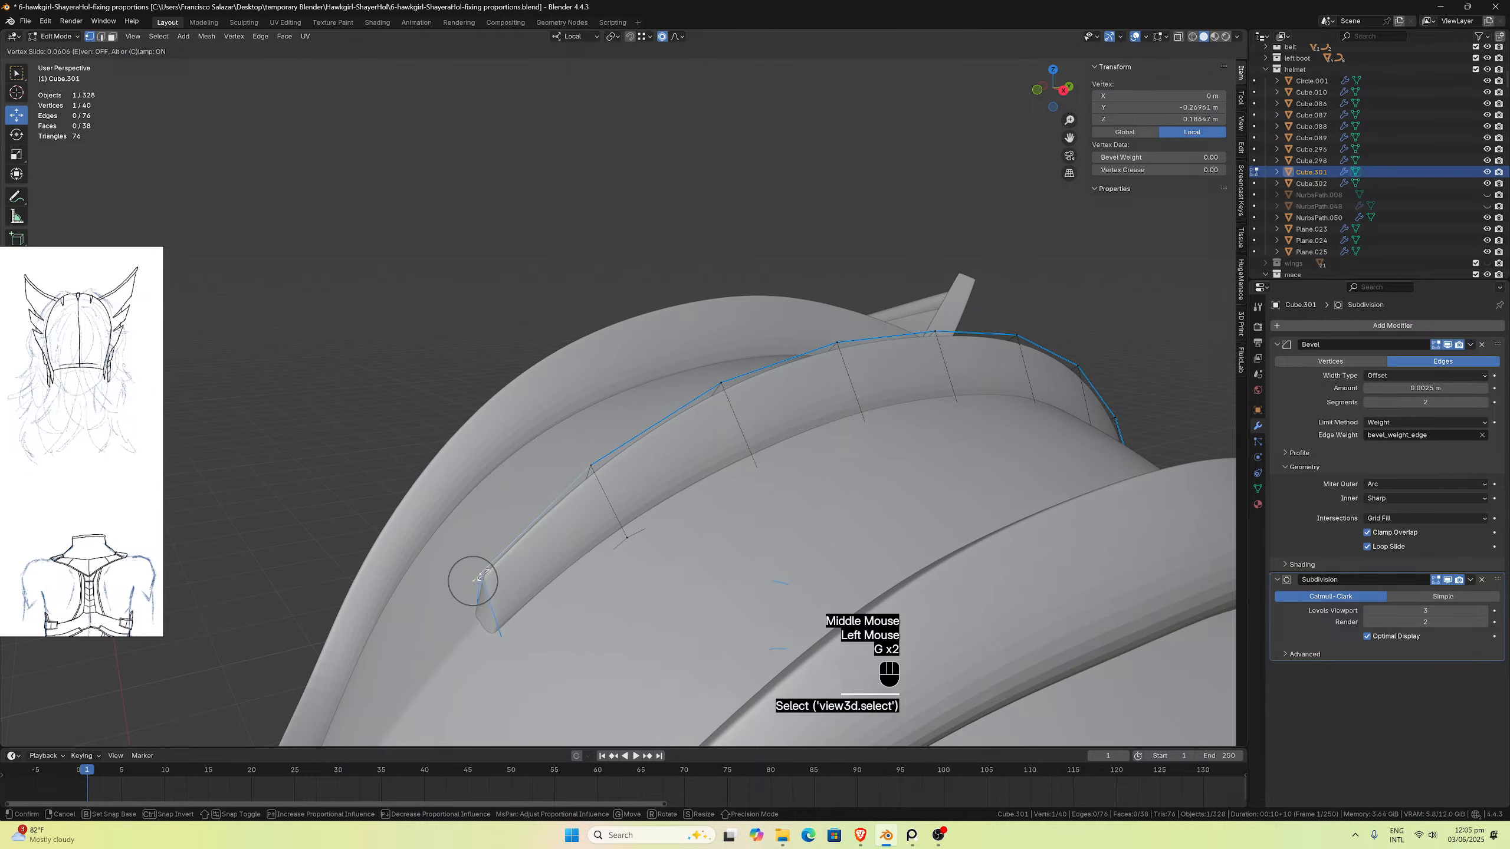
pyautogui.click(503, 556)
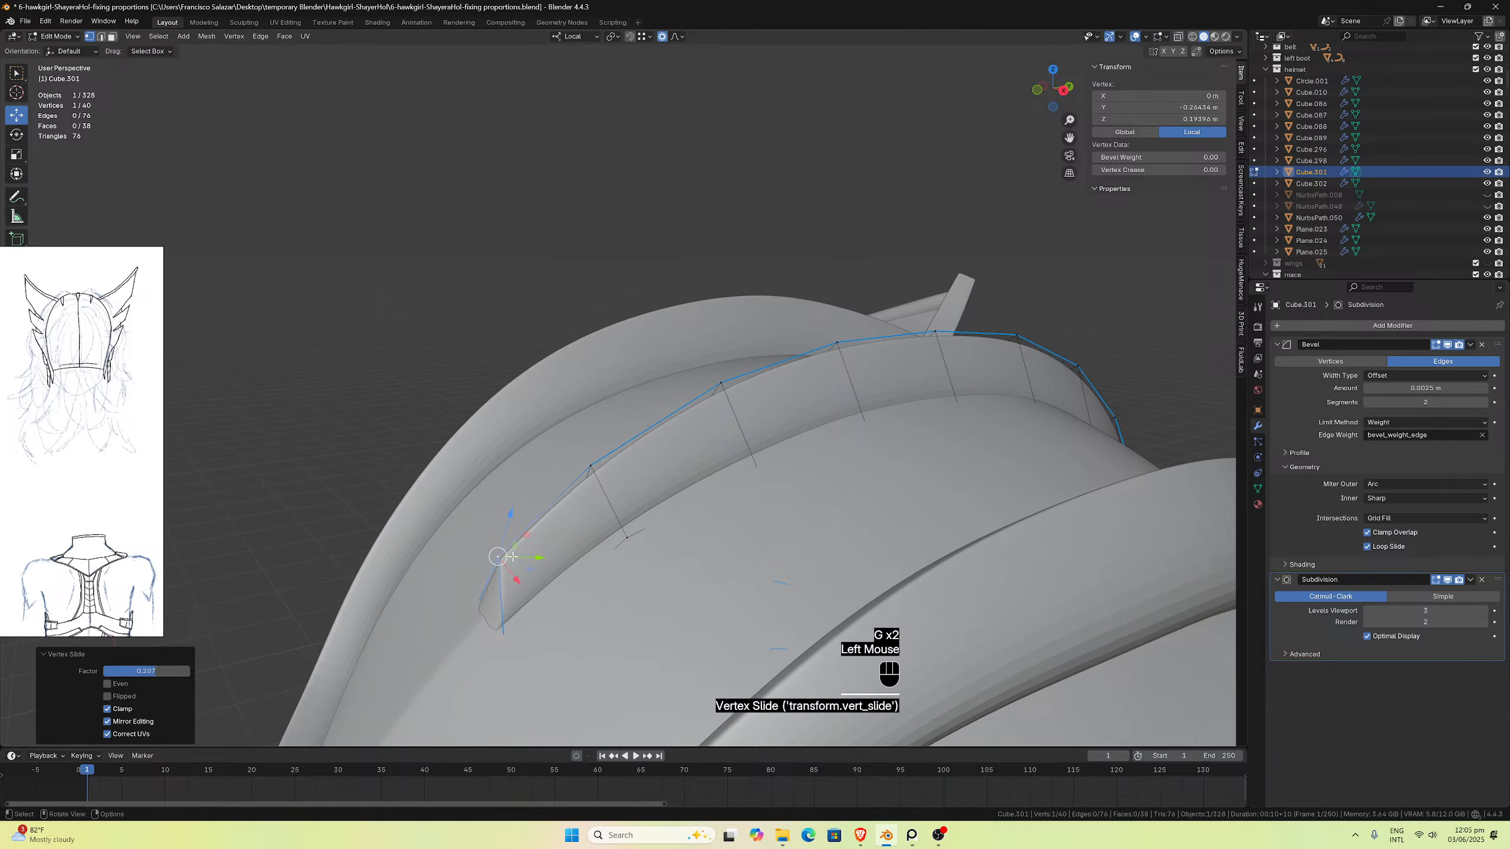
# Step: Enable X-ray and move the rear end's bottom middle vertex rearward along Y and about 0.01 m down along Z
pyautogui.moveTo(503, 556); pyautogui.dragTo(616, 529, button='middle')
pyautogui.scroll(-3, 716, 523)
pyautogui.moveTo(716, 523); pyautogui.dragTo(683, 612, button='middle')
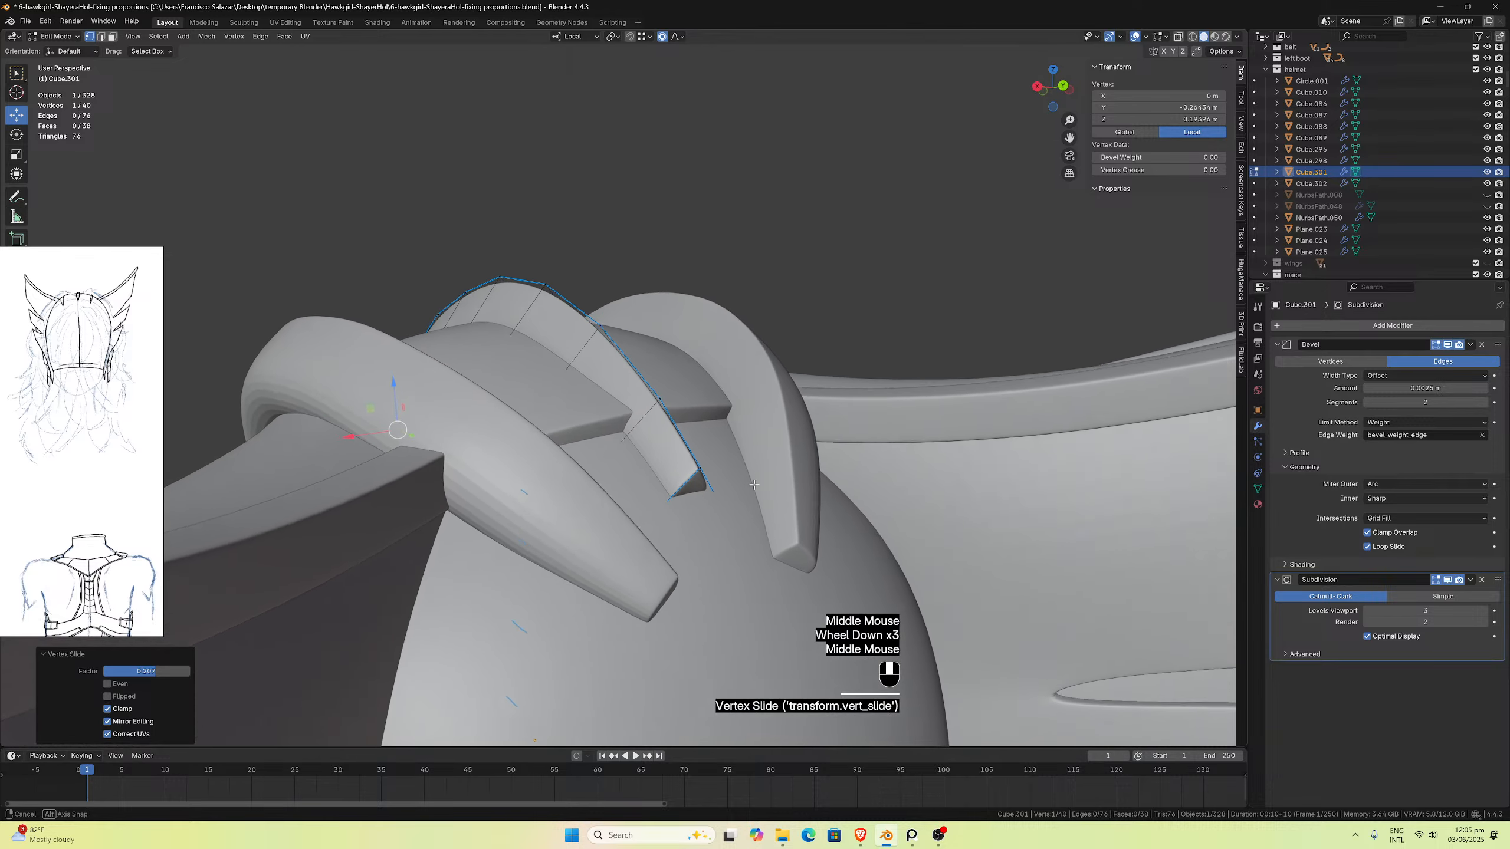
pyautogui.scroll(2, 683, 616)
pyautogui.click(732, 619)
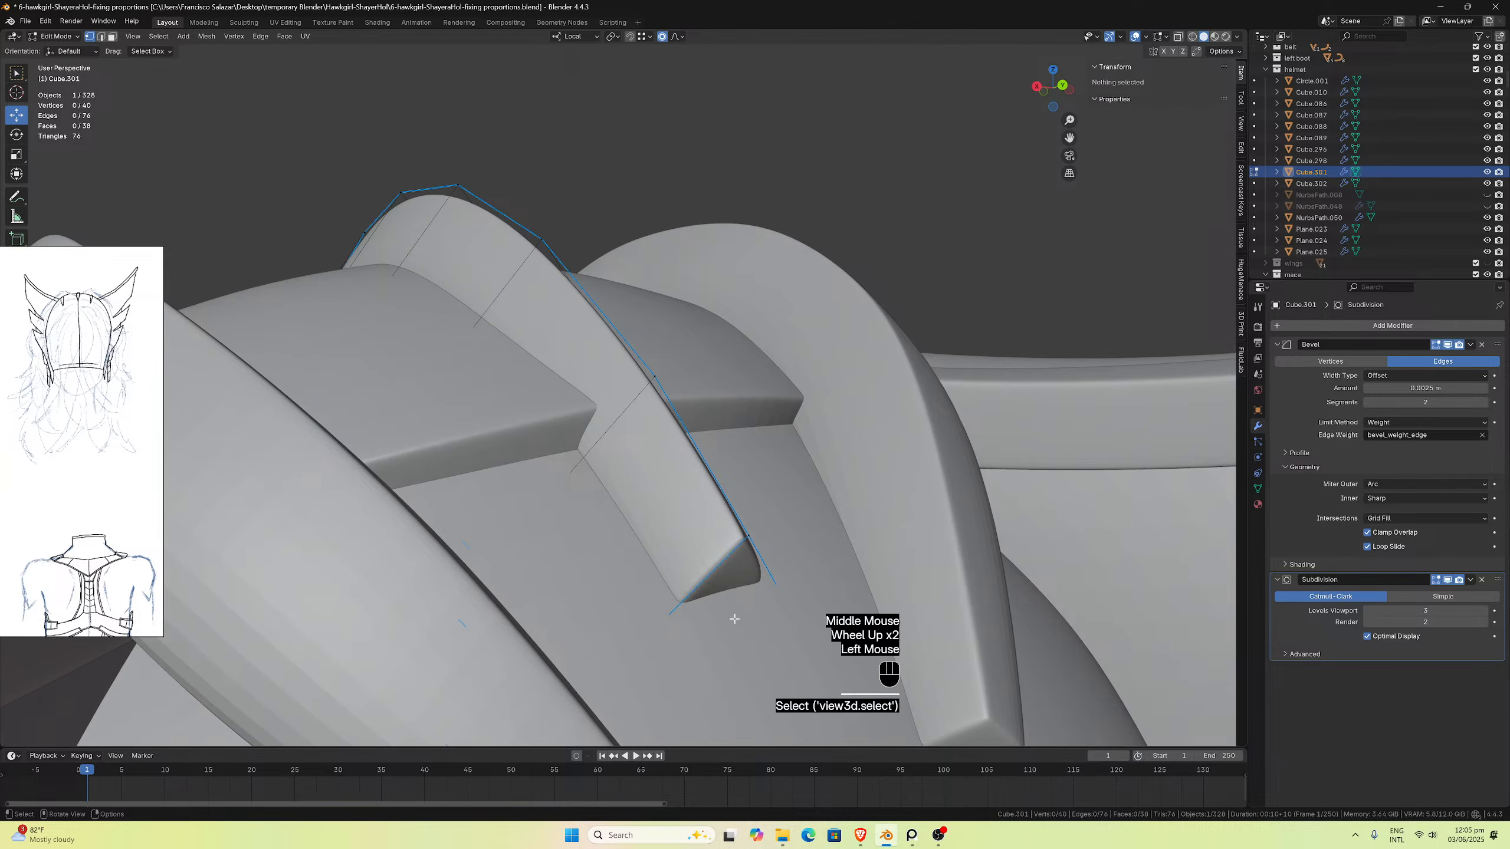
pyautogui.click(1178, 37)
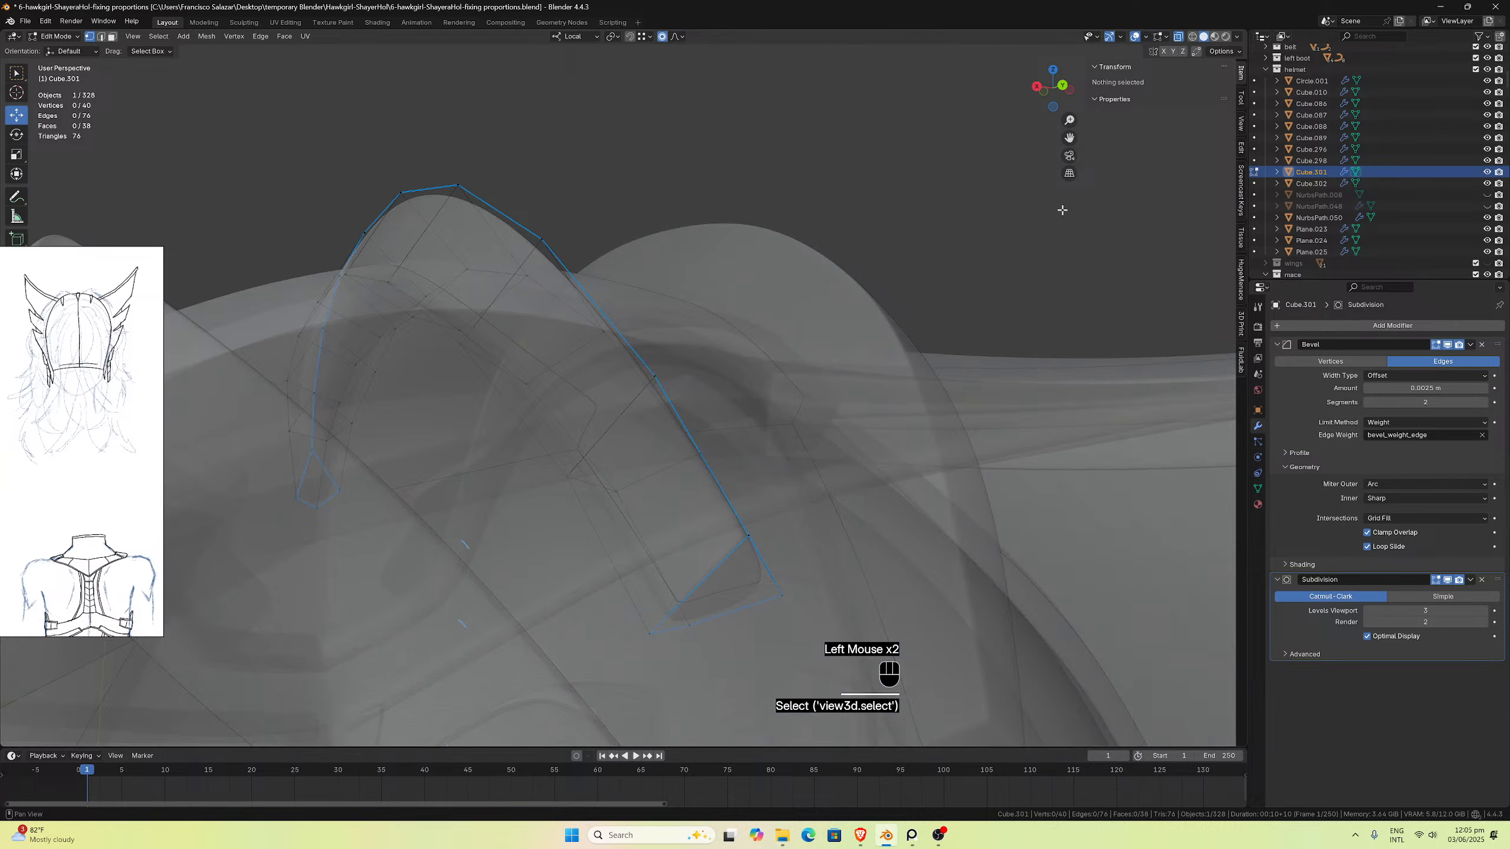
pyautogui.click(710, 631)
pyautogui.moveTo(718, 640); pyautogui.dragTo(751, 674)
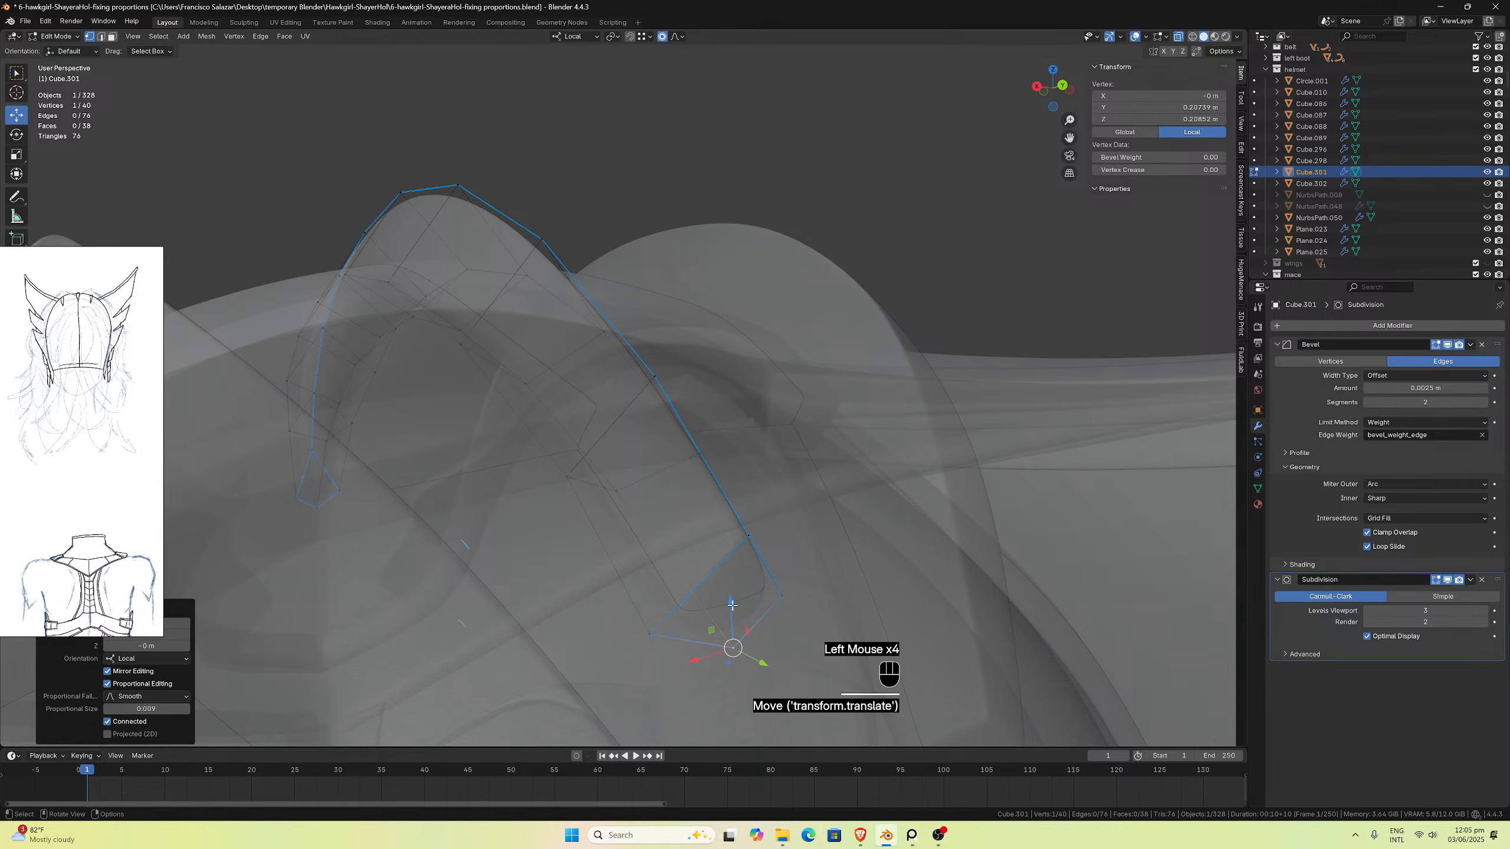
pyautogui.moveTo(733, 609); pyautogui.dragTo(747, 653)
pyautogui.scroll(-1, 755, 684)
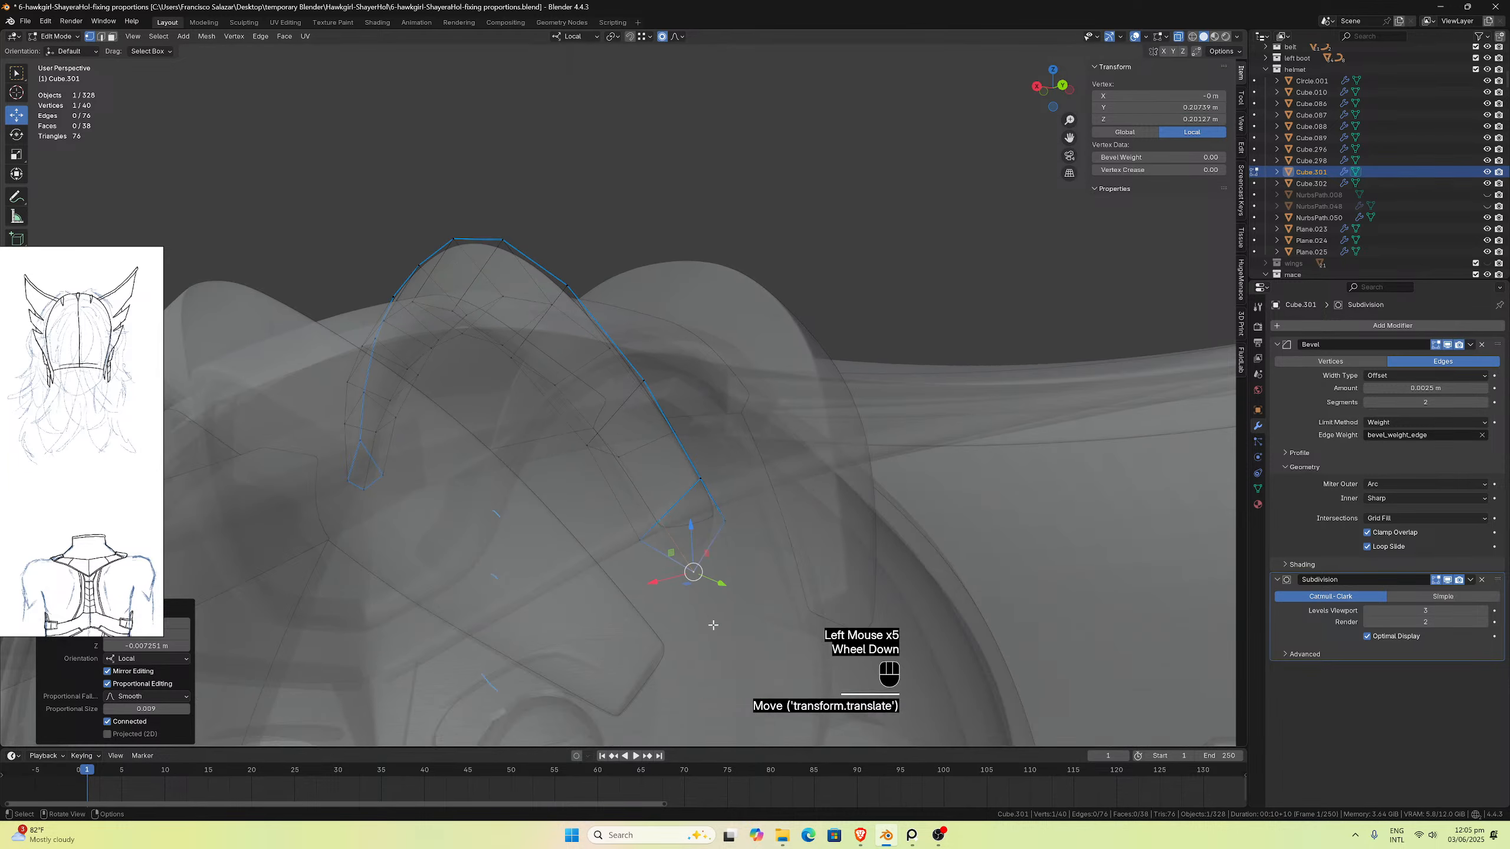
pyautogui.moveTo(720, 583); pyautogui.dragTo(731, 589)
pyautogui.moveTo(701, 529); pyautogui.dragTo(705, 541)
pyautogui.moveTo(706, 536)
pyautogui.mouseDown(button='middle')
pyautogui.moveTo(730, 500)
pyautogui.moveTo(748, 503)
pyautogui.moveTo(726, 512)
pyautogui.mouseUp(button='middle')
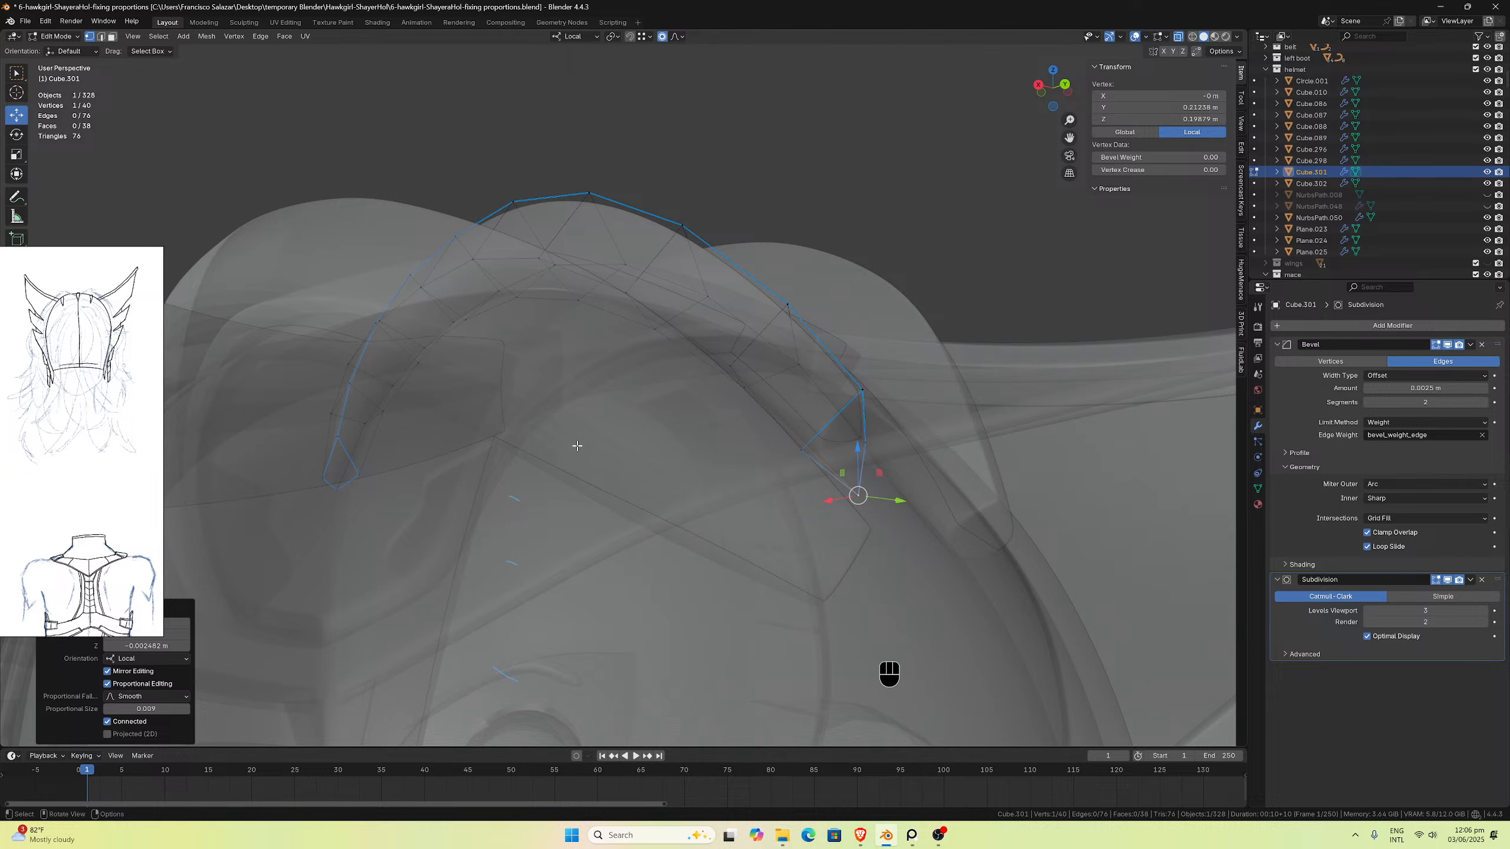
# Step: Shift the front end's bottom middle vertex about 0.002 m rearward along Y and lower it about 0.006 m
pyautogui.moveTo(576, 445); pyautogui.dragTo(691, 451, button='middle')
pyautogui.moveTo(316, 428); pyautogui.dragTo(365, 440, button='middle')
pyautogui.click(463, 476)
pyautogui.moveTo(463, 475); pyautogui.dragTo(451, 459, button='middle')
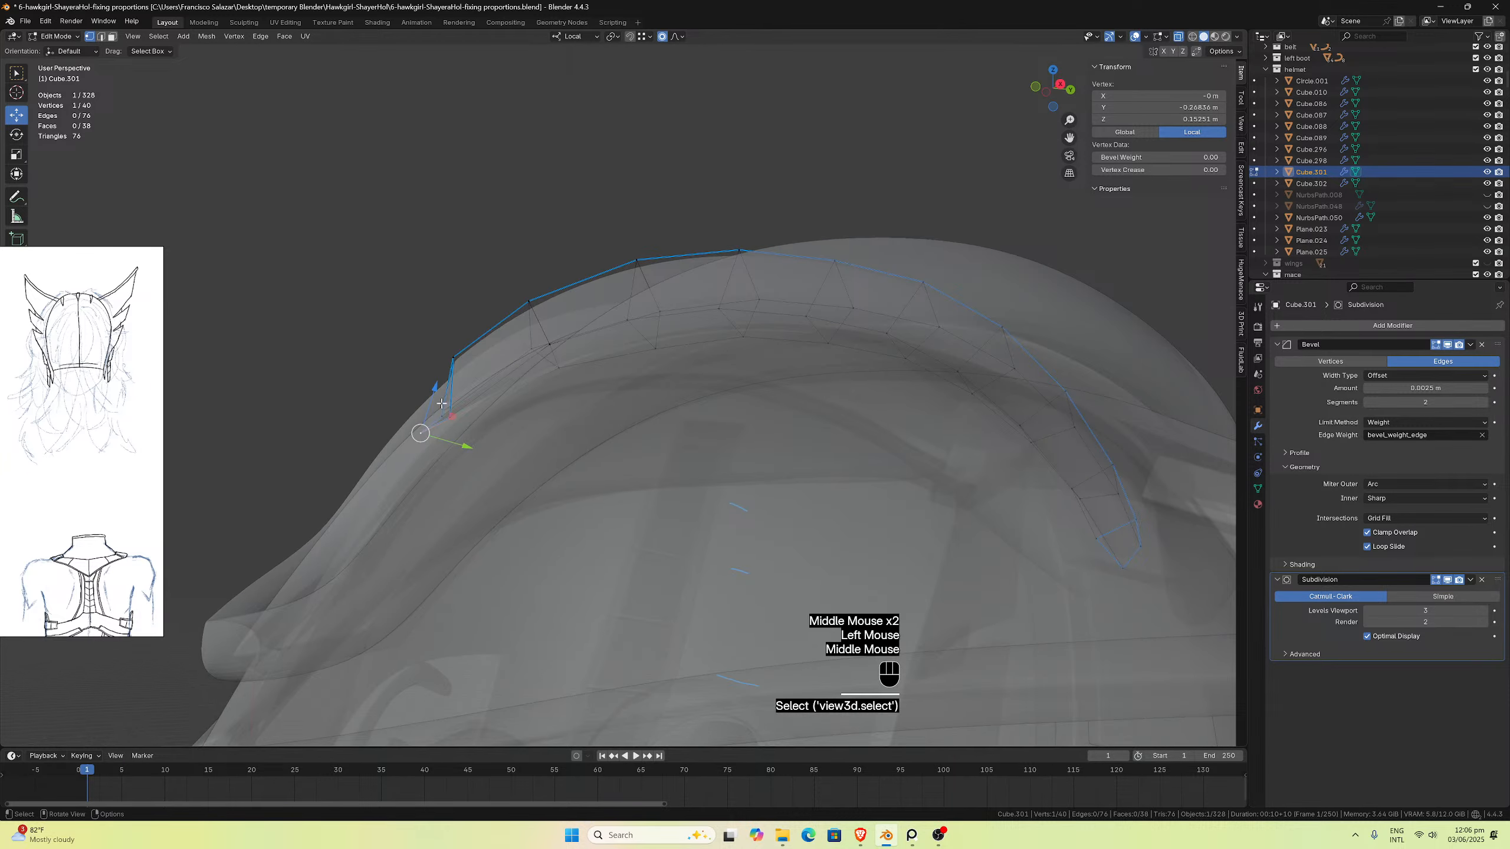
pyautogui.moveTo(464, 447); pyautogui.dragTo(472, 449)
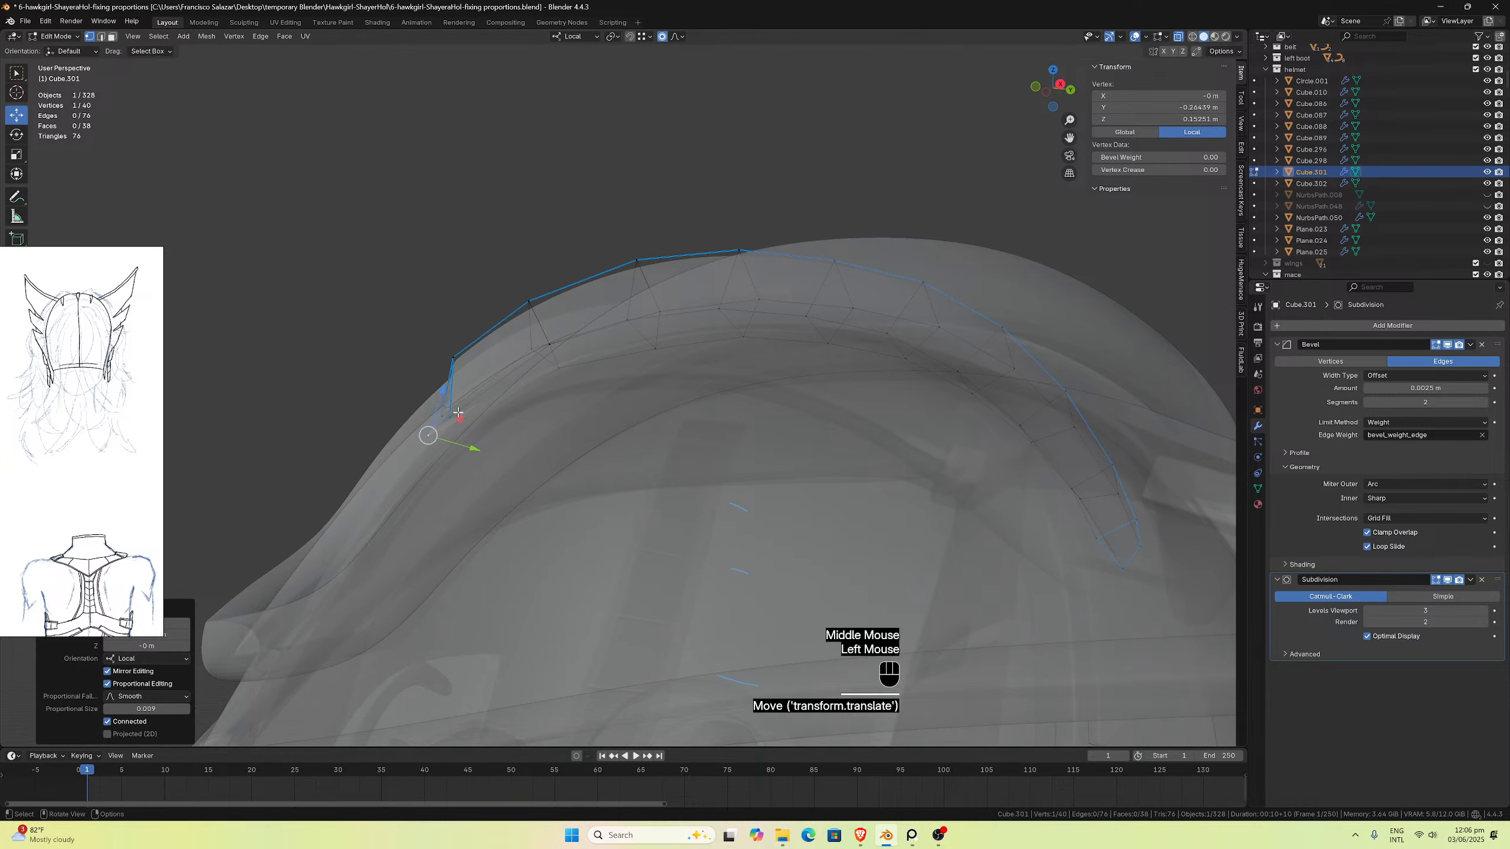
pyautogui.moveTo(444, 388); pyautogui.dragTo(442, 405)
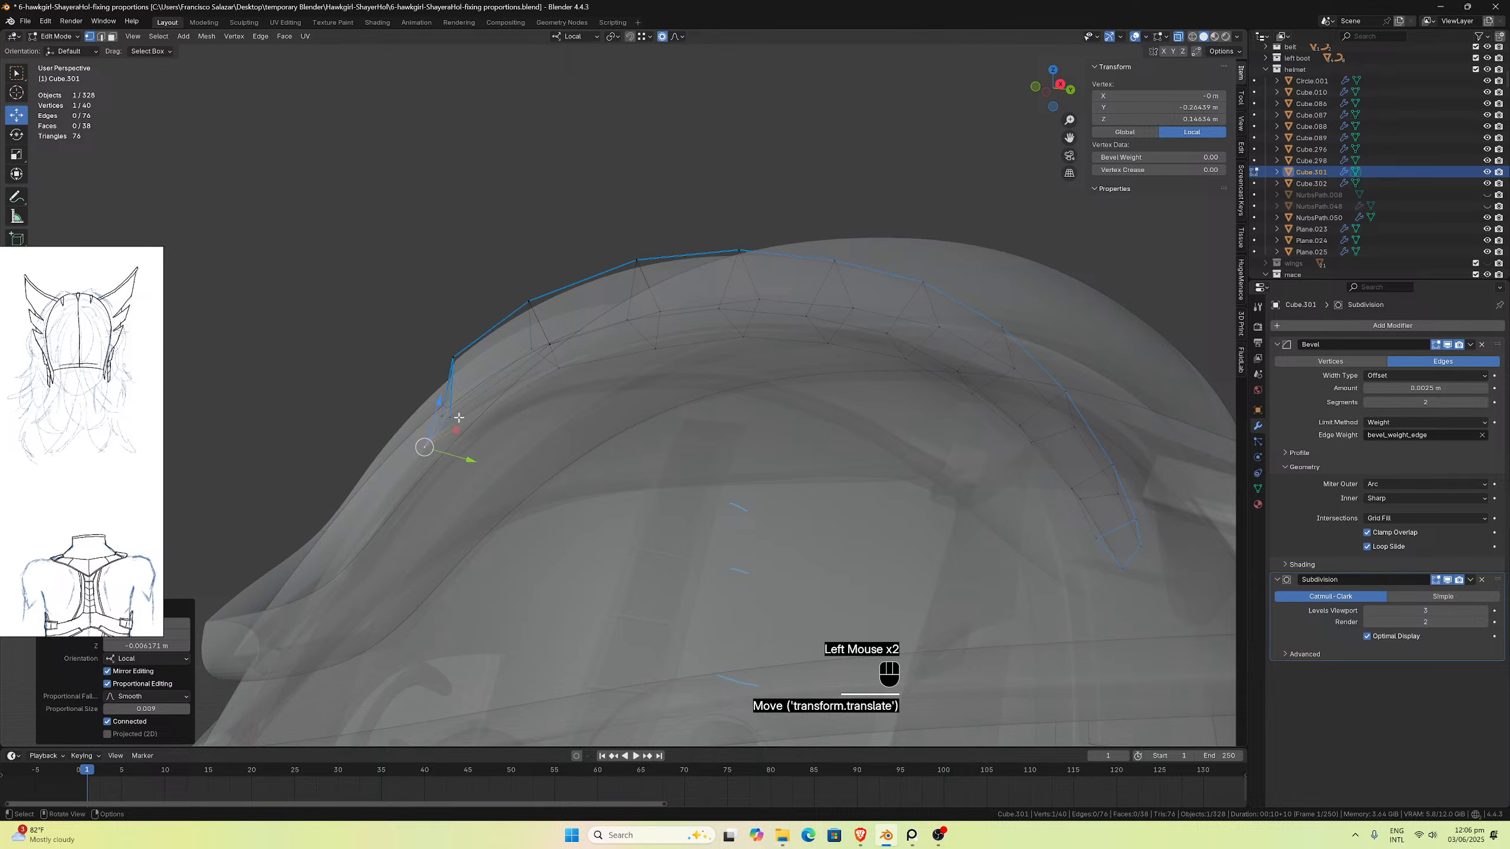
# Step: Lower the front end's two side vertices slightly into the helmet surface and adjust them along Y
pyautogui.moveTo(458, 418); pyautogui.dragTo(466, 424, button='middle')
pyautogui.scroll(2, 466, 425)
pyautogui.scroll(-1, 435, 435)
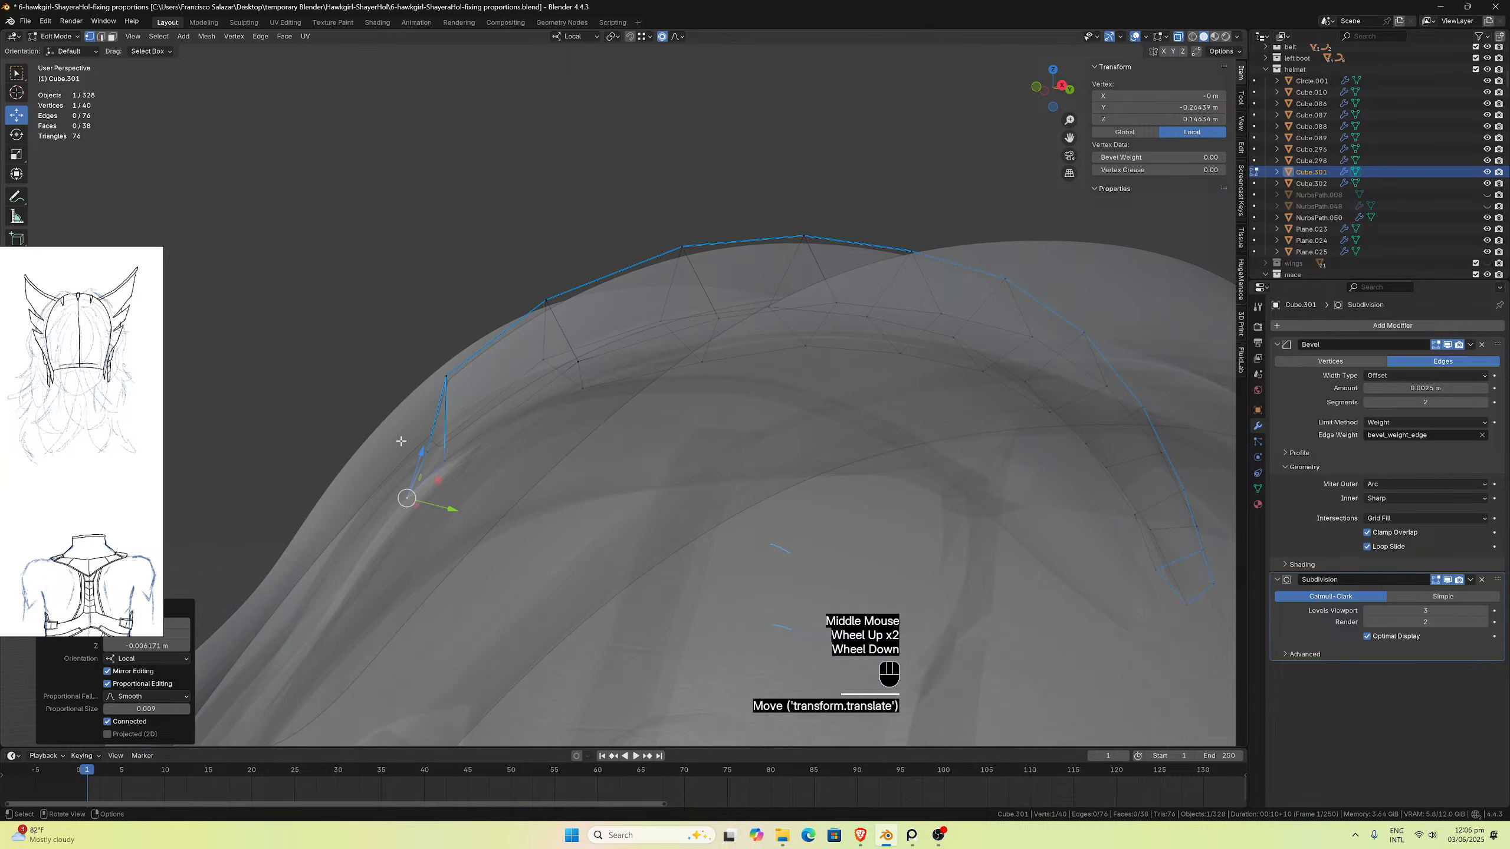
pyautogui.moveTo(403, 501); pyautogui.dragTo(468, 473)
pyautogui.moveTo(438, 410); pyautogui.dragTo(435, 426)
pyautogui.moveTo(465, 478); pyautogui.dragTo(461, 477)
# Step: Move the rear end's two side vertices about 0.011 m rearward and about 0.003 m down, and turn X-ray off
pyautogui.scroll(-2, 567, 444)
pyautogui.moveTo(567, 445); pyautogui.dragTo(596, 468, button='middle')
pyautogui.click(878, 507)
pyautogui.moveTo(878, 507); pyautogui.dragTo(980, 505, button='middle')
pyautogui.keyDown('shift'); pyautogui.click(995, 490); pyautogui.keyUp('shift')
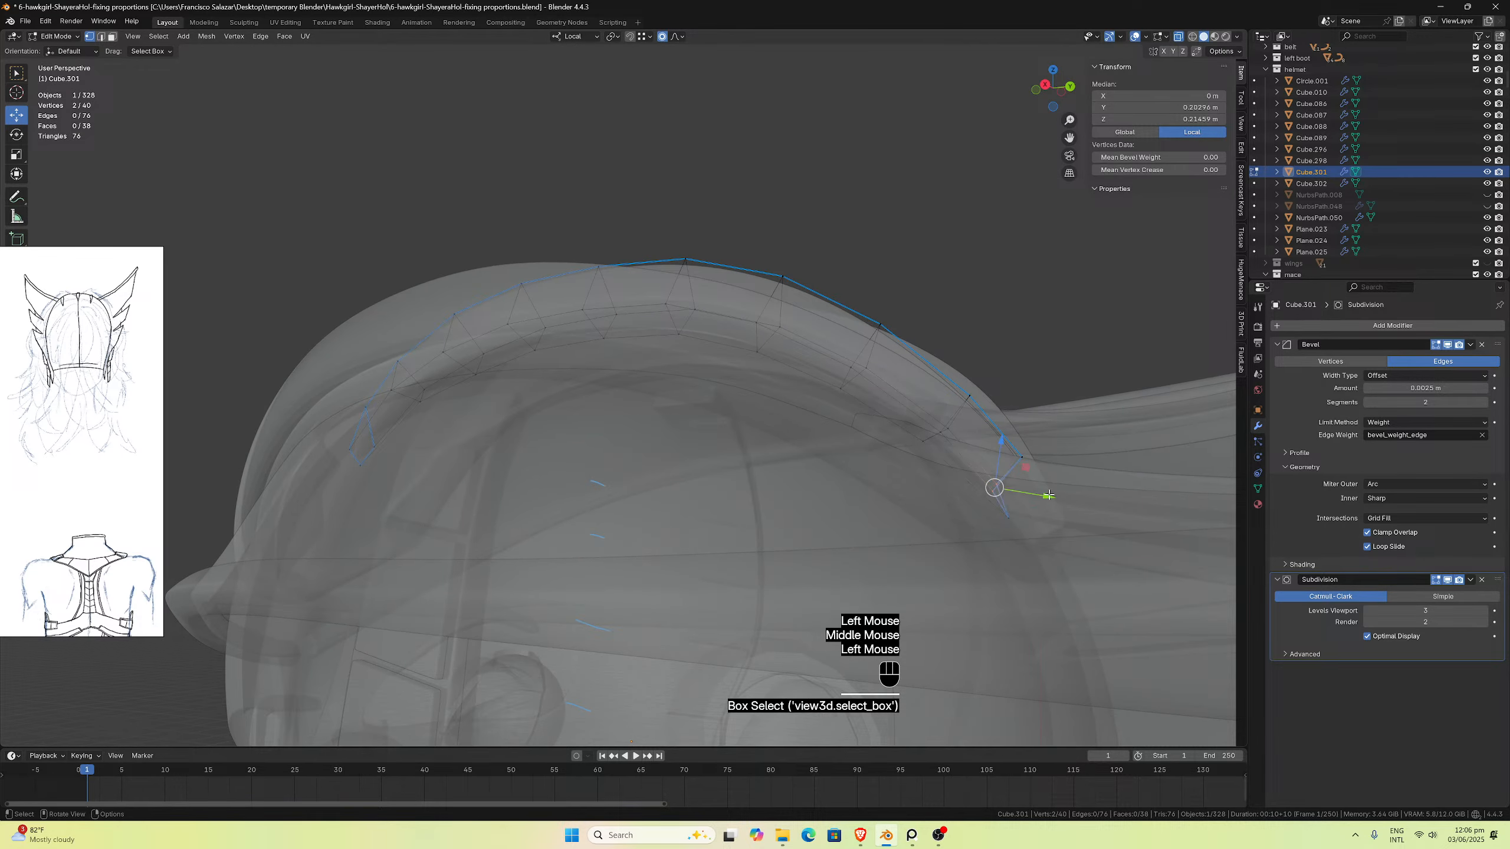
pyautogui.moveTo(1050, 496); pyautogui.dragTo(1063, 504)
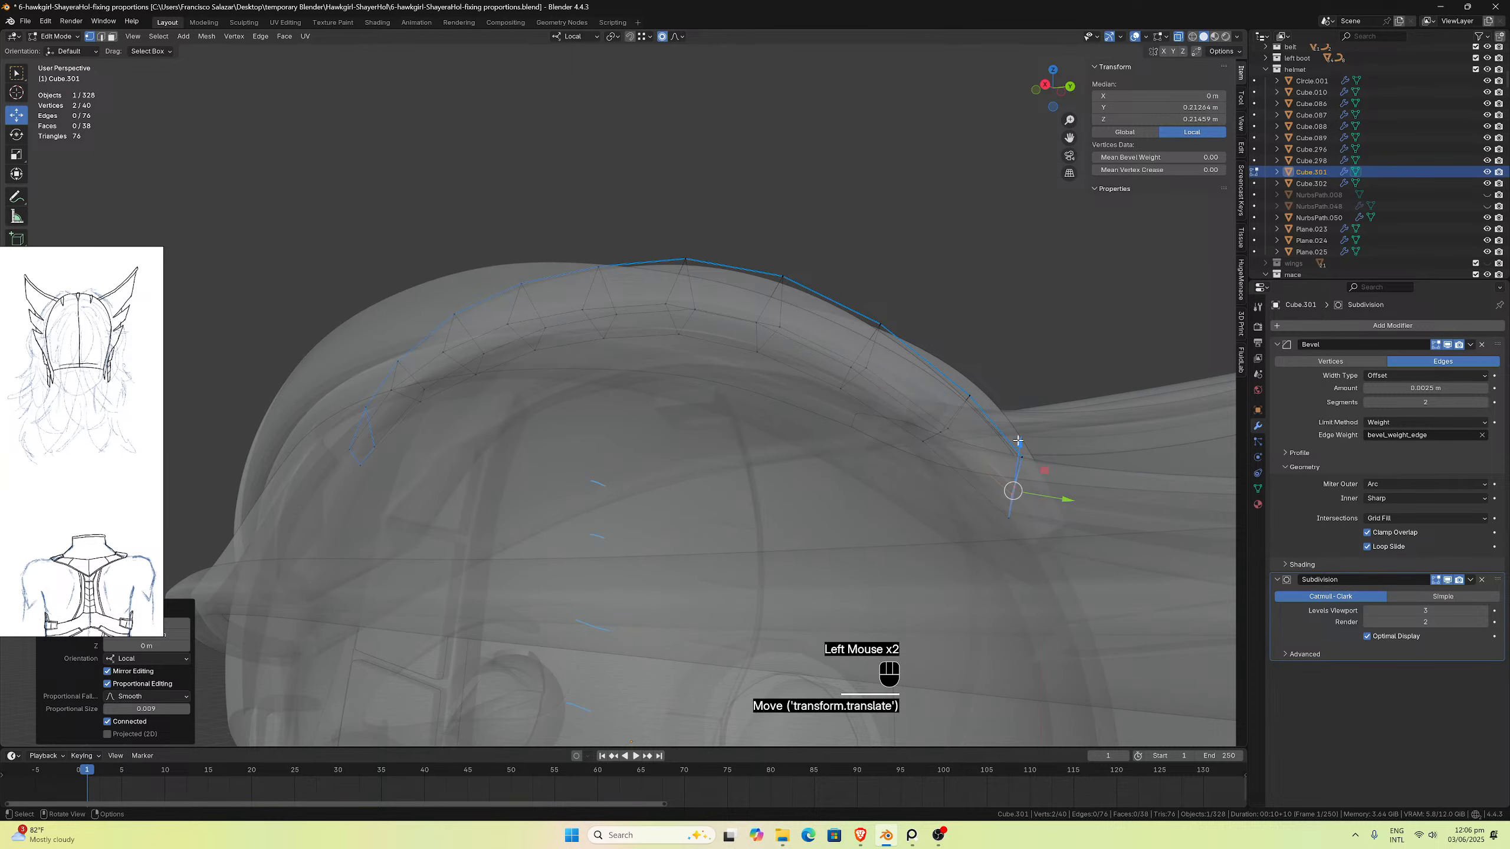
pyautogui.moveTo(1017, 440); pyautogui.dragTo(1021, 448)
# Step: Examine how the ridge's reshaped ends sit on the helmet from rear and front, outside Edit Mode
pyautogui.moveTo(1021, 448); pyautogui.dragTo(859, 270, button='middle')
pyautogui.scroll(-1, 839, 327)
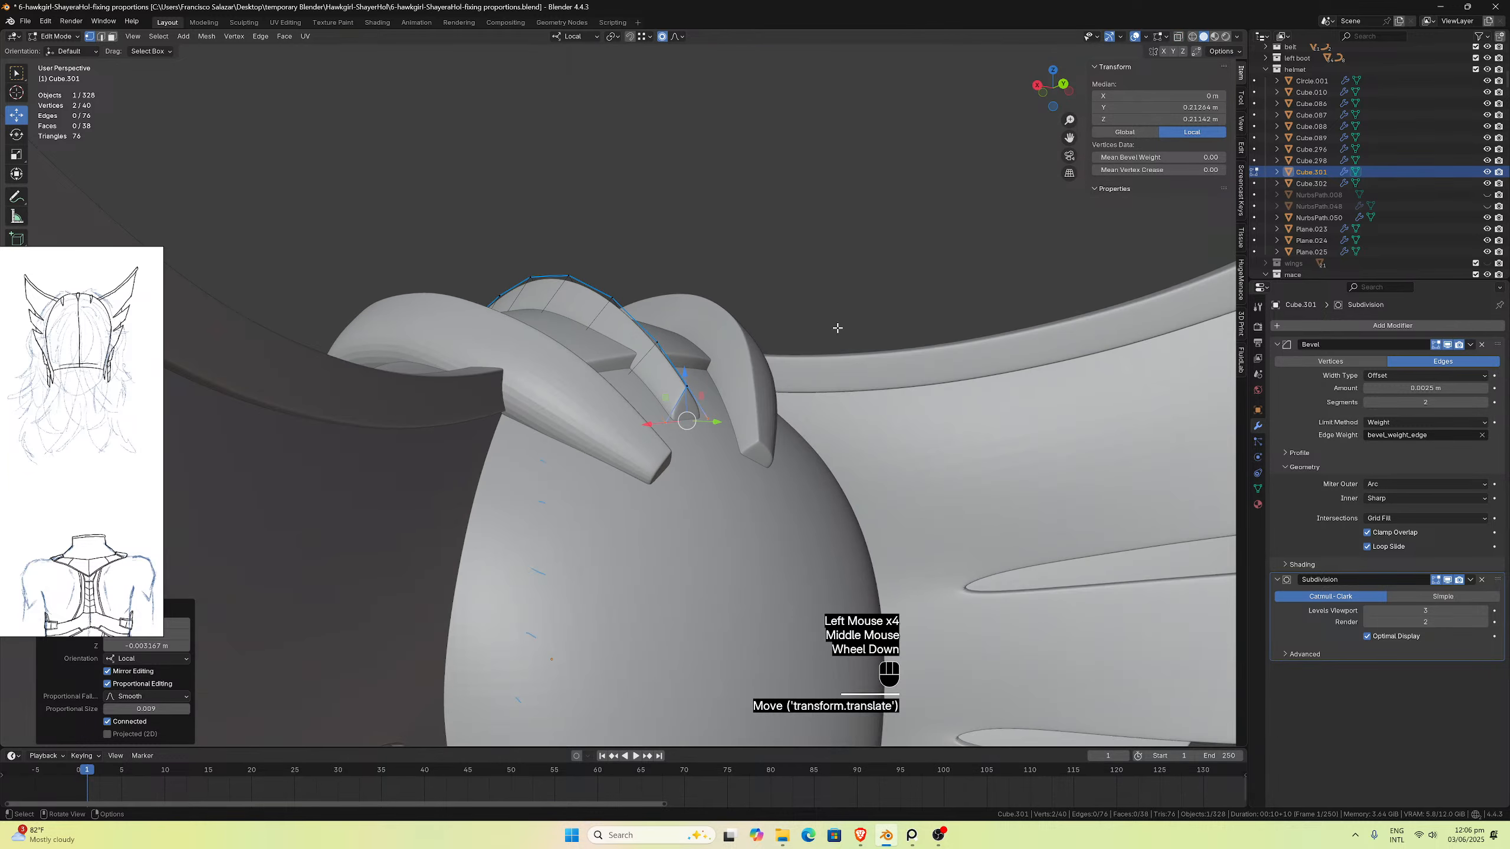
pyautogui.scroll(2, 836, 327)
pyautogui.moveTo(837, 328); pyautogui.dragTo(850, 387, button='middle')
pyautogui.press('Tab')
pyautogui.scroll(-1, 897, 386)
pyautogui.scroll(3, 800, 394)
pyautogui.click(799, 393)
pyautogui.press('Tab')
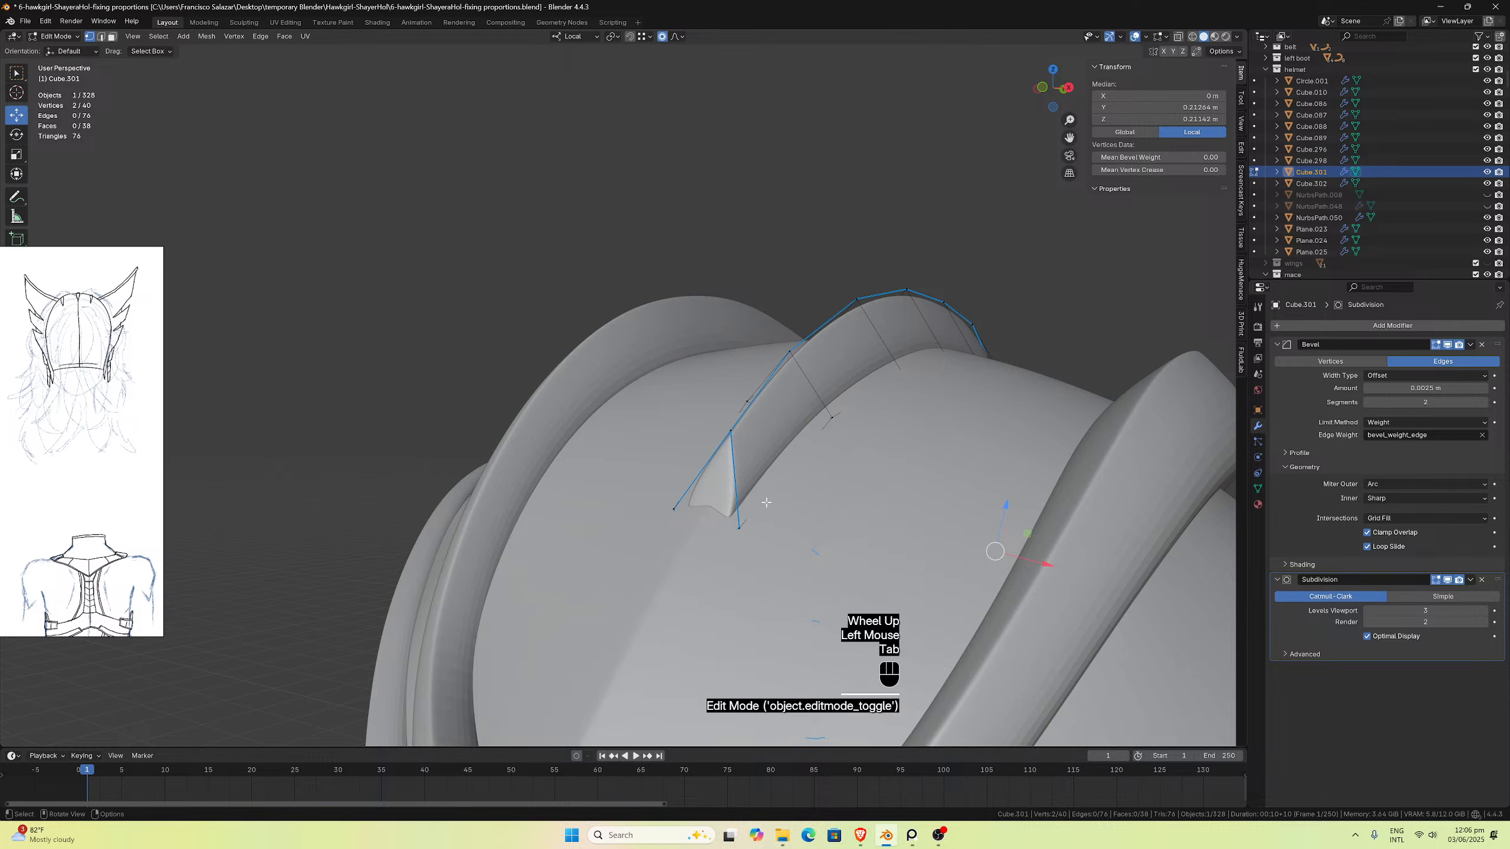
# Step: Set a mean bevel weight of 1 on the ridge's two lower side edge loops
pyautogui.click(101, 38)
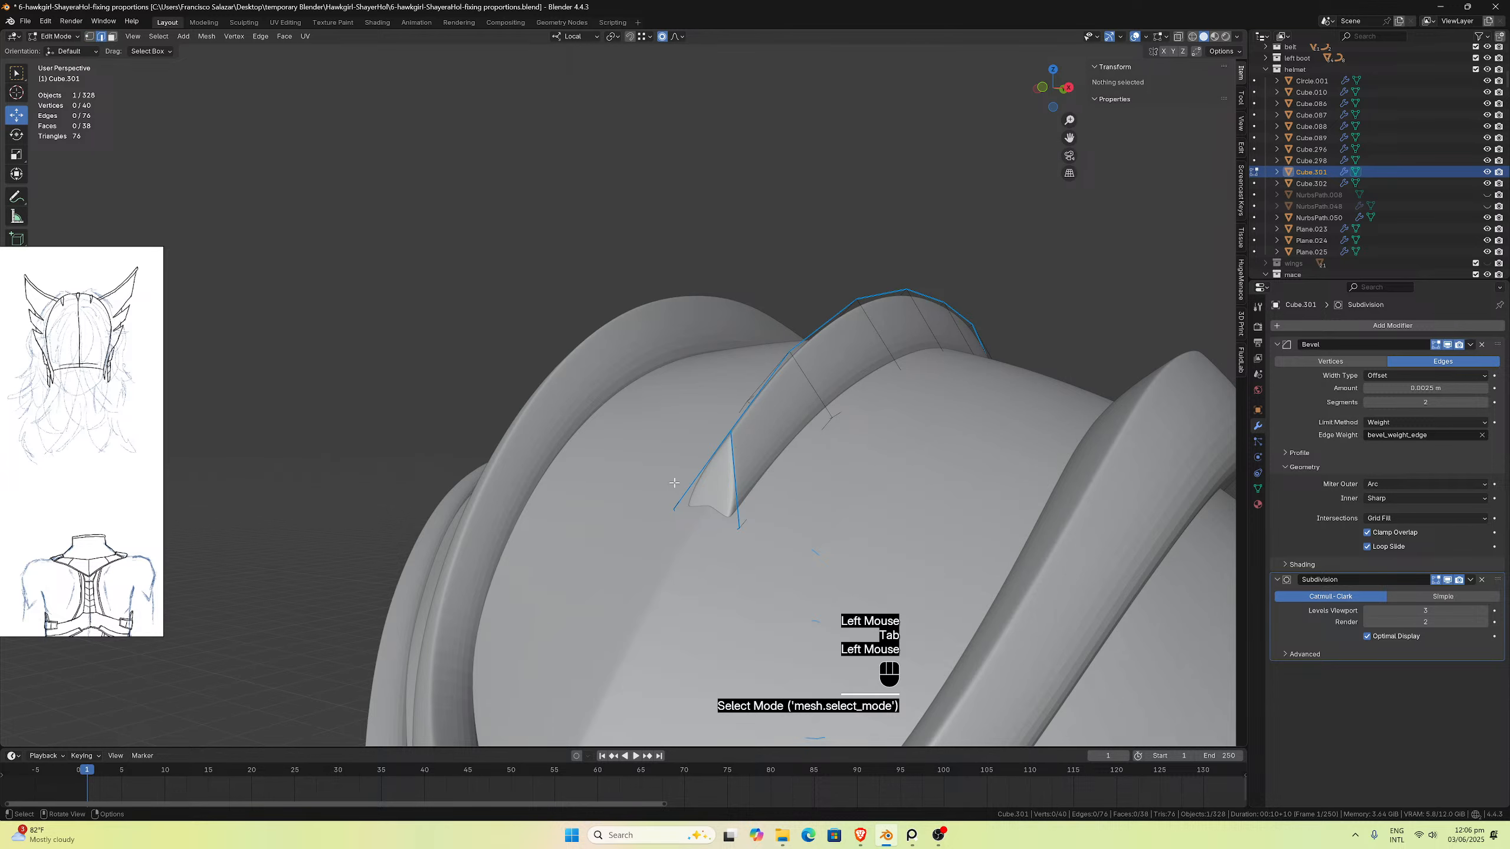
pyautogui.keyDown('alt'); pyautogui.click(760, 513); pyautogui.keyUp('alt')
pyautogui.moveTo(735, 455); pyautogui.dragTo(861, 451, button='middle')
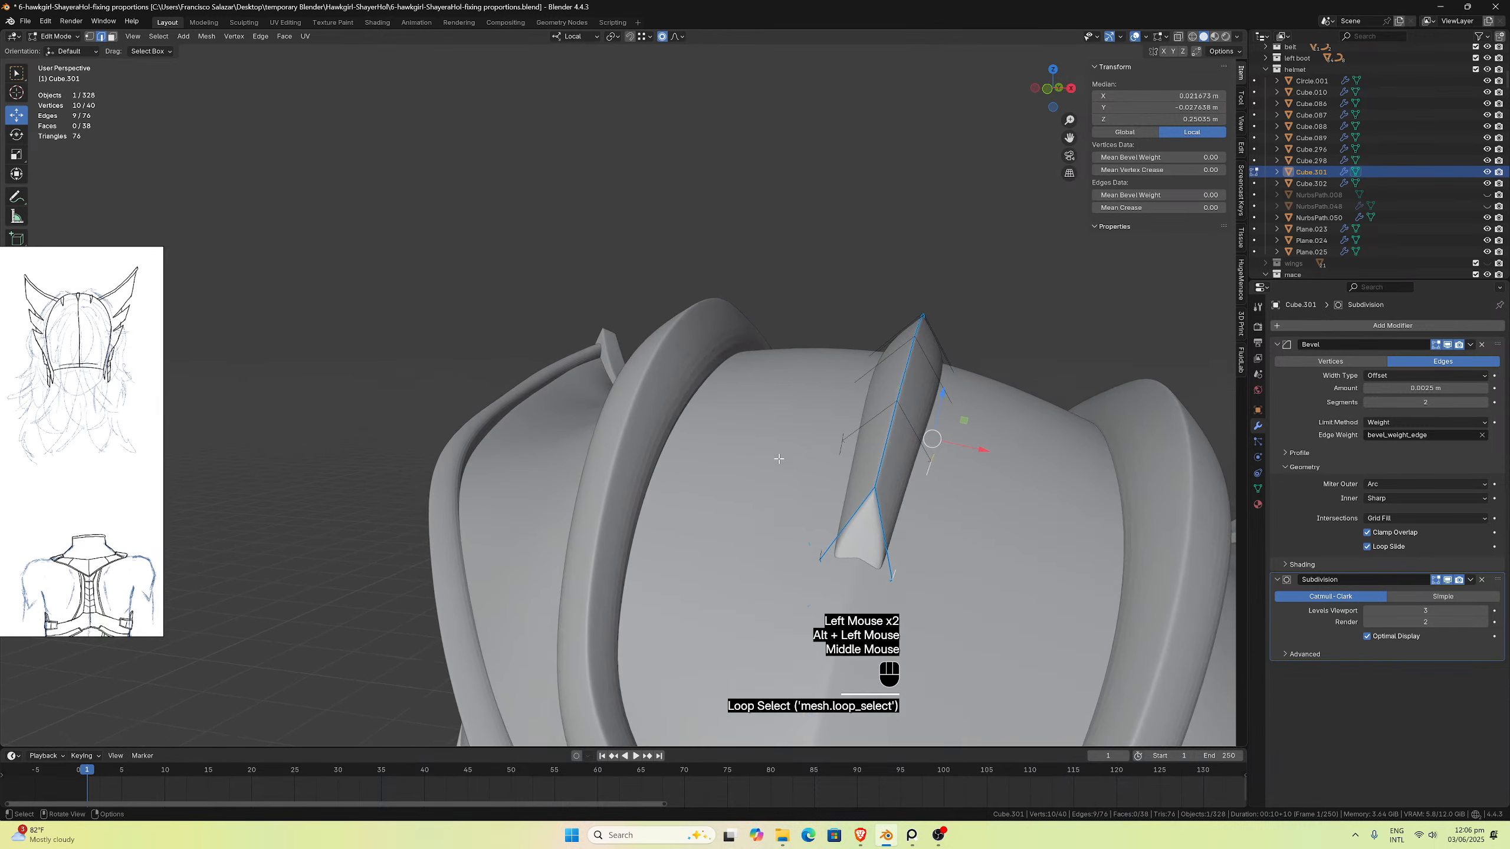
pyautogui.keyDown('alt'); pyautogui.keyDown('shift'); pyautogui.click(919, 364); pyautogui.keyUp('shift'); pyautogui.keyUp('alt')
pyautogui.click(1196, 194)
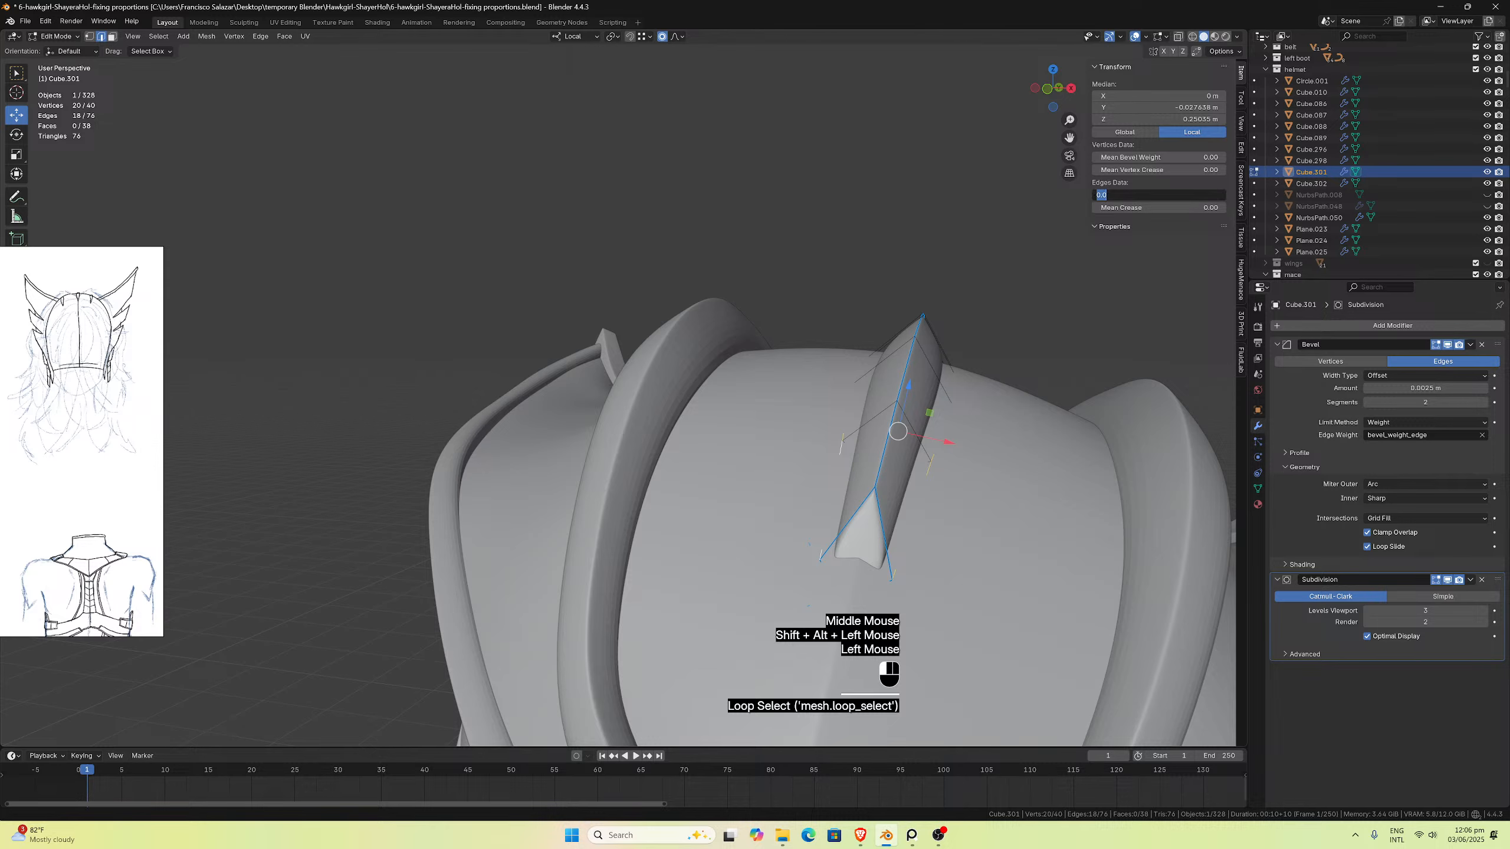
pyautogui.write('1')
pyautogui.press('Return')
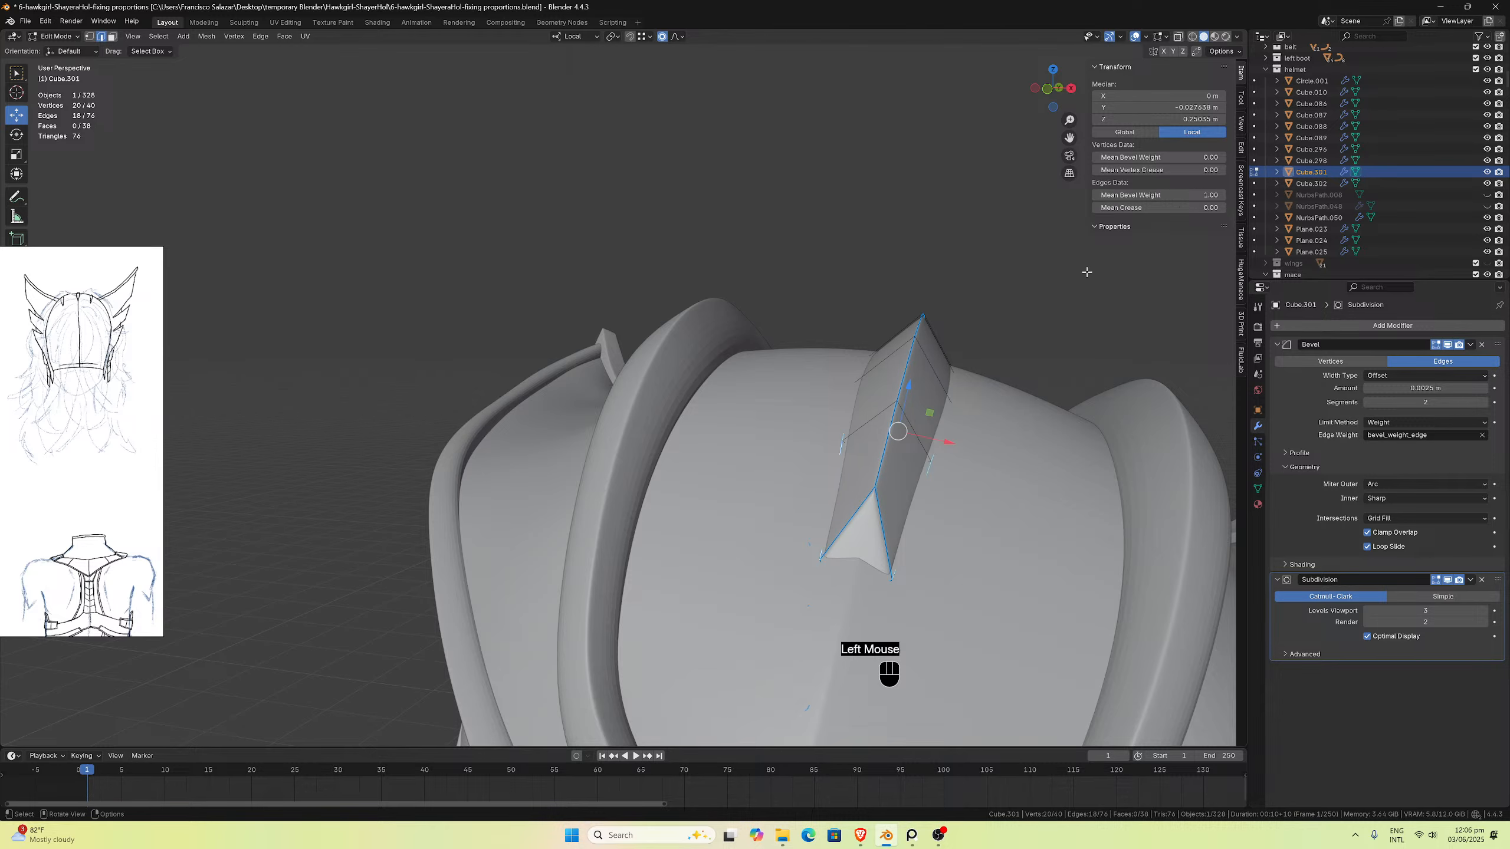
# Step: Isolate the crown ridge, set a mean bevel weight of 1 on its underside edge loop, and return to the full scene
pyautogui.moveTo(1010, 285); pyautogui.dragTo(821, 262, button='middle')
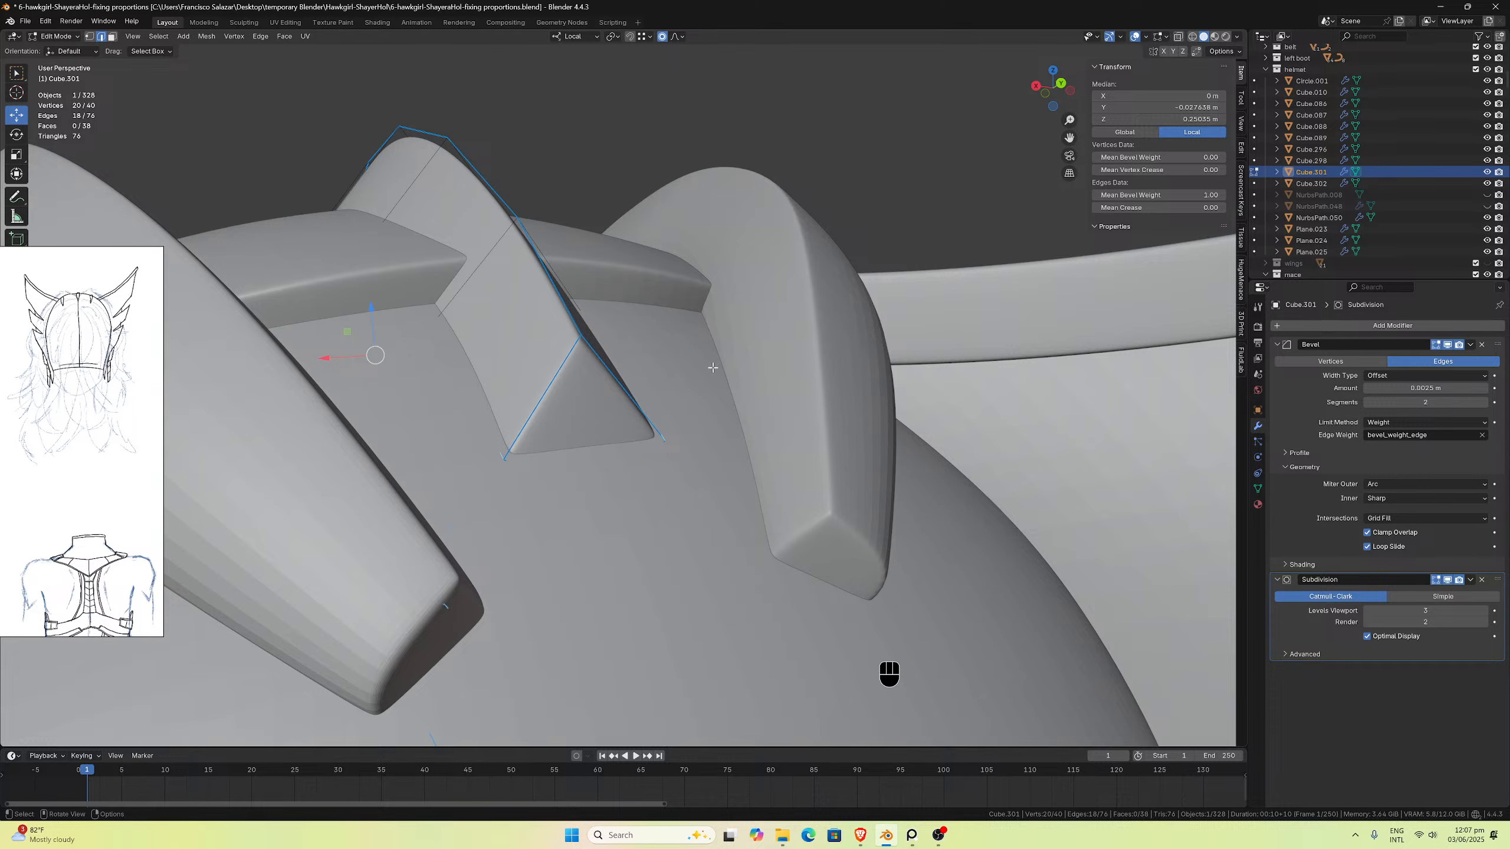
pyautogui.press('KP_Divide')
pyautogui.moveTo(713, 368); pyautogui.dragTo(765, 329, button='middle')
pyautogui.click(786, 315)
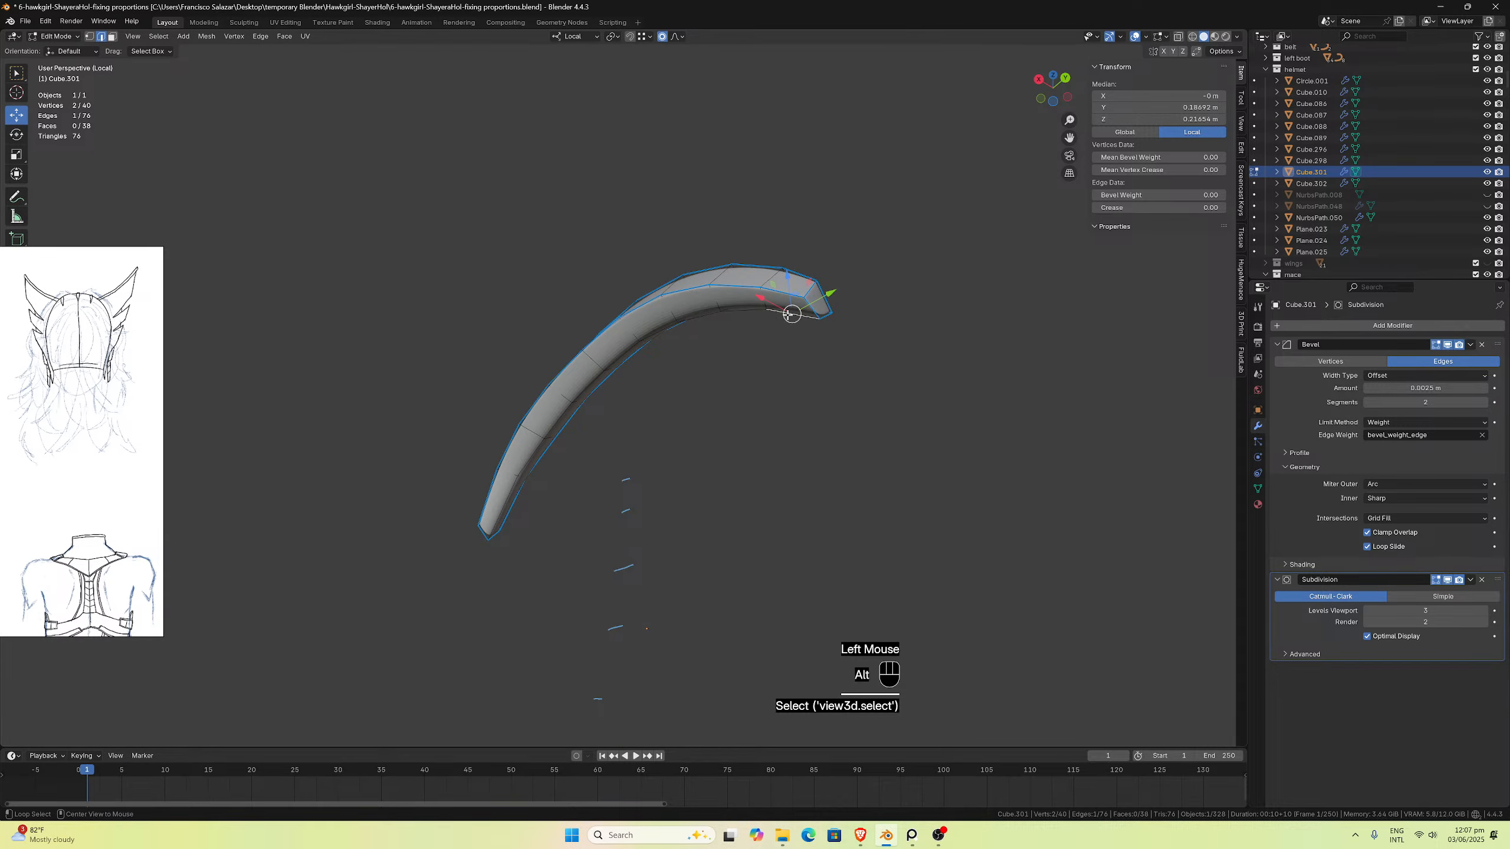
pyautogui.keyDown('alt'); pyautogui.click(790, 315); pyautogui.keyUp('alt')
pyautogui.click(1178, 197)
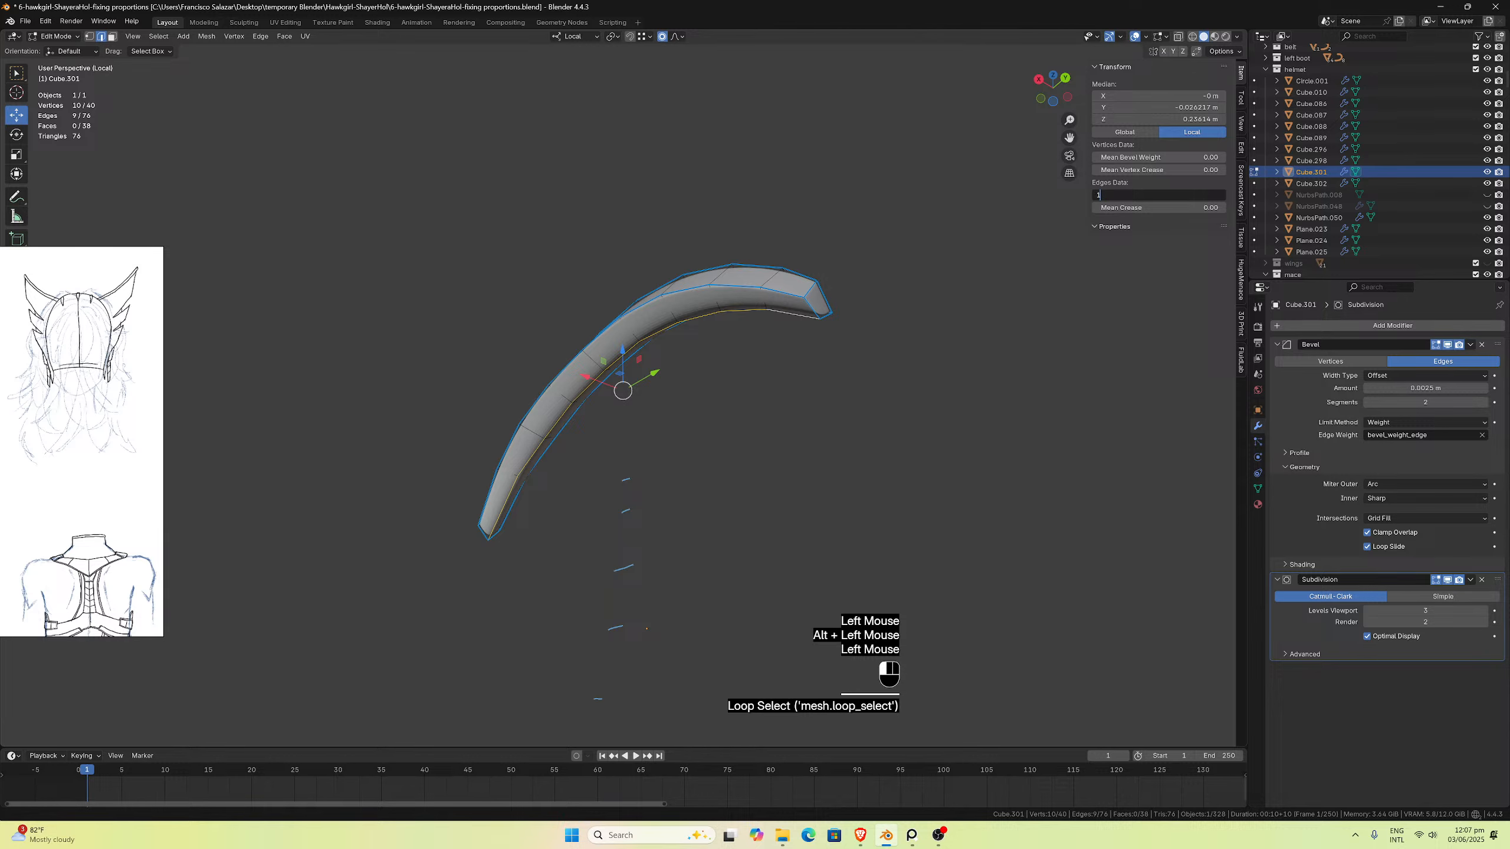
pyautogui.write('1')
pyautogui.press('Return')
pyautogui.moveTo(826, 362); pyautogui.dragTo(794, 432, button='middle')
pyautogui.press('KP_Divide')
# Step: Set a mean bevel weight of 1 on the lower edge loop of the mirrored side ridge, Cube.298, and leave Edit Mode
pyautogui.moveTo(814, 439); pyautogui.dragTo(953, 434, button='middle')
pyautogui.press('Tab')
pyautogui.click(735, 529)
pyautogui.moveTo(734, 529); pyautogui.dragTo(699, 474, button='middle')
pyautogui.press('Tab')
pyautogui.click(779, 537)
pyautogui.keyDown('alt'); pyautogui.click(770, 464); pyautogui.keyUp('alt')
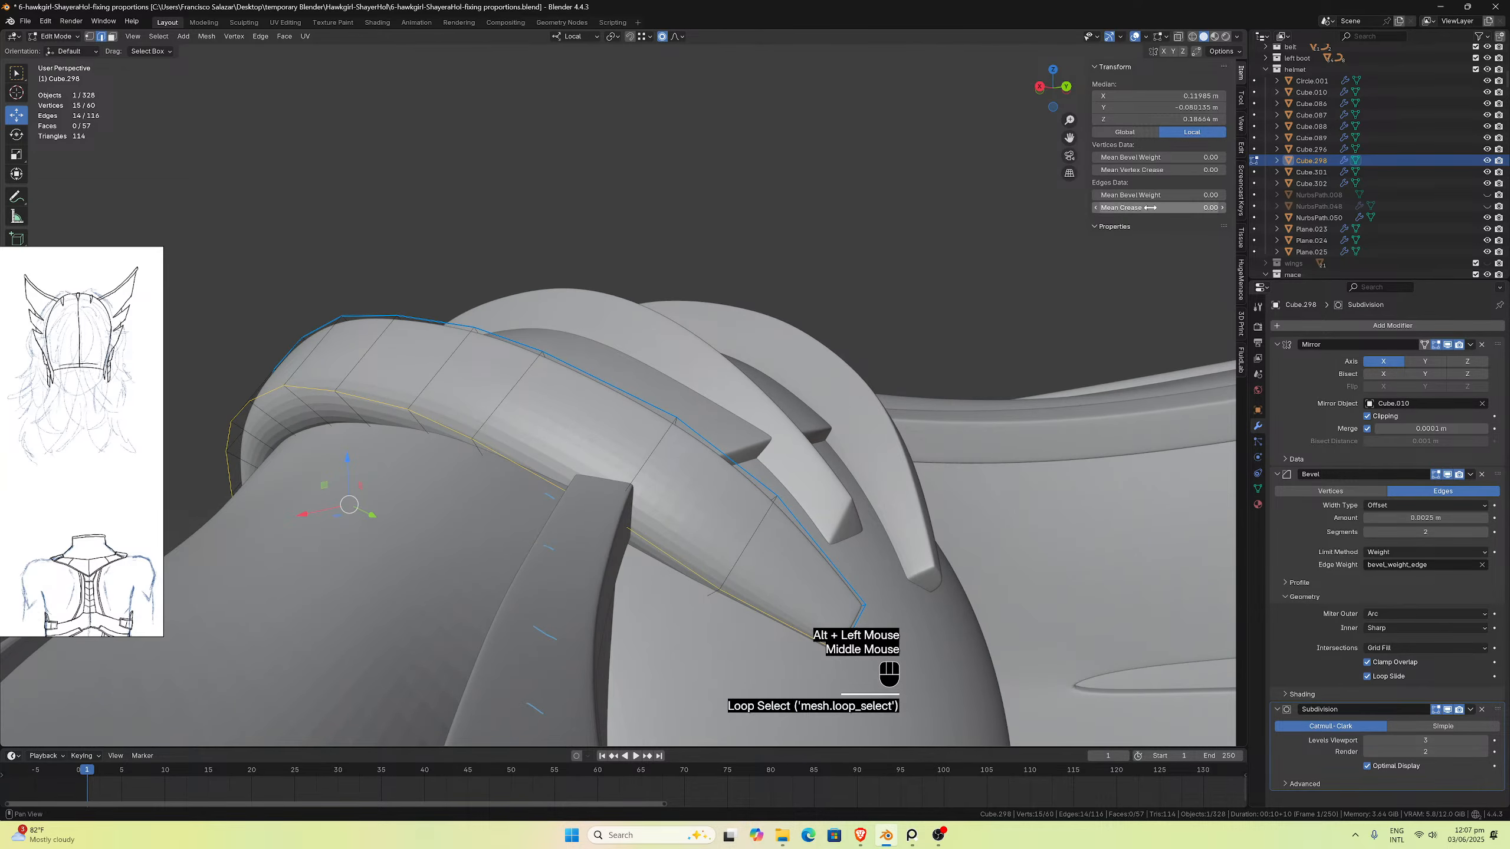
pyautogui.click(1129, 195)
pyautogui.write('1')
pyautogui.press('Return')
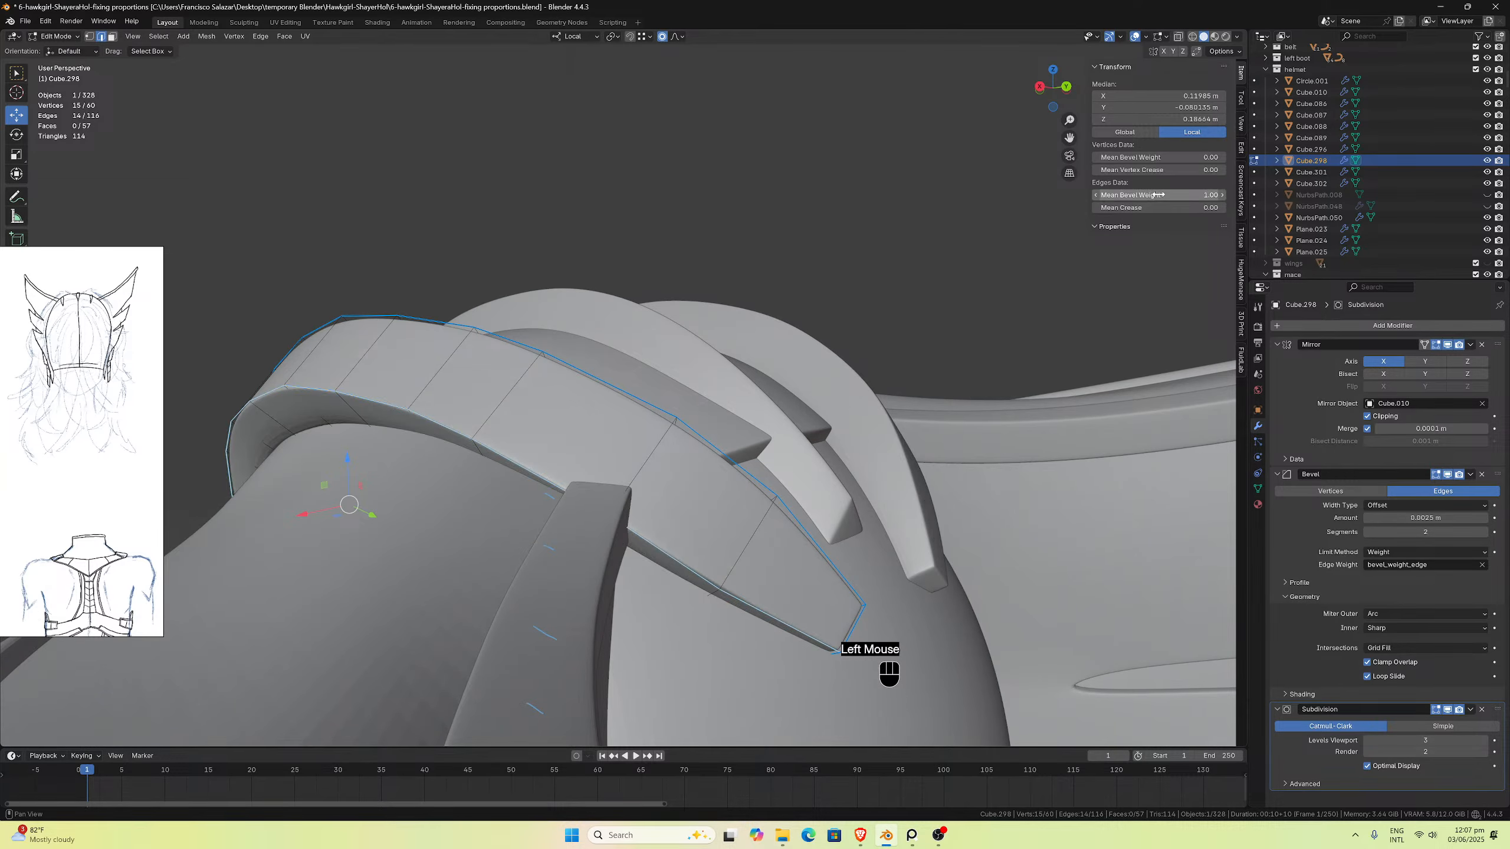
pyautogui.moveTo(951, 345); pyautogui.dragTo(945, 387, button='middle')
pyautogui.press('Tab')
# Step: Examine the sharpened ridges and the brow trim on the helmet from the front and side
pyautogui.scroll(-1, 952, 390)
pyautogui.scroll(-2, 953, 390)
pyautogui.click(964, 448)
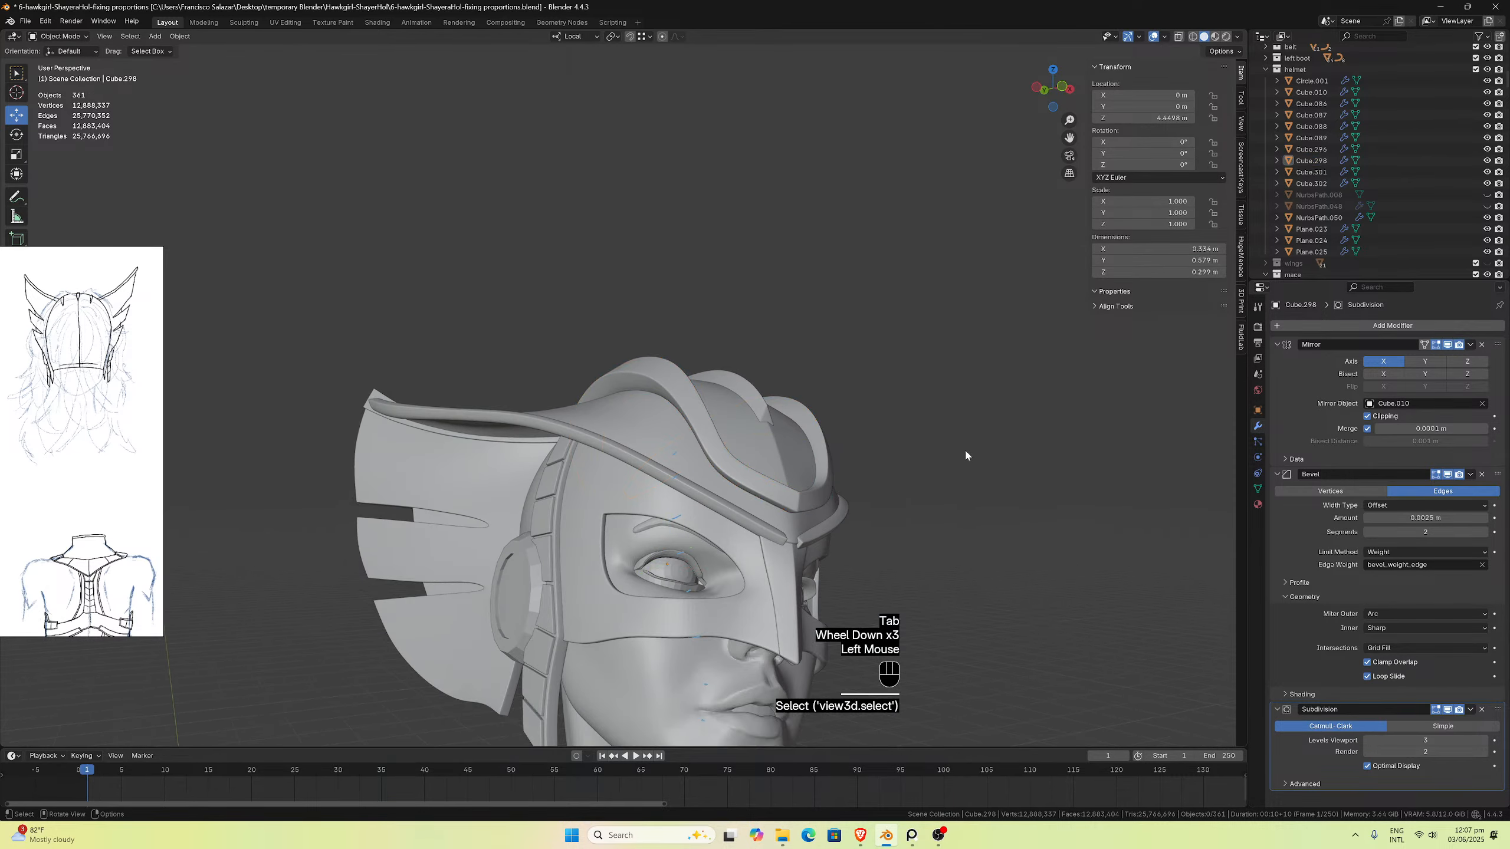
pyautogui.moveTo(965, 448); pyautogui.dragTo(781, 434, button='middle')
pyautogui.scroll(2, 802, 517)
pyautogui.scroll(-1, 849, 484)
pyautogui.click(822, 470)
pyautogui.scroll(-1, 772, 464)
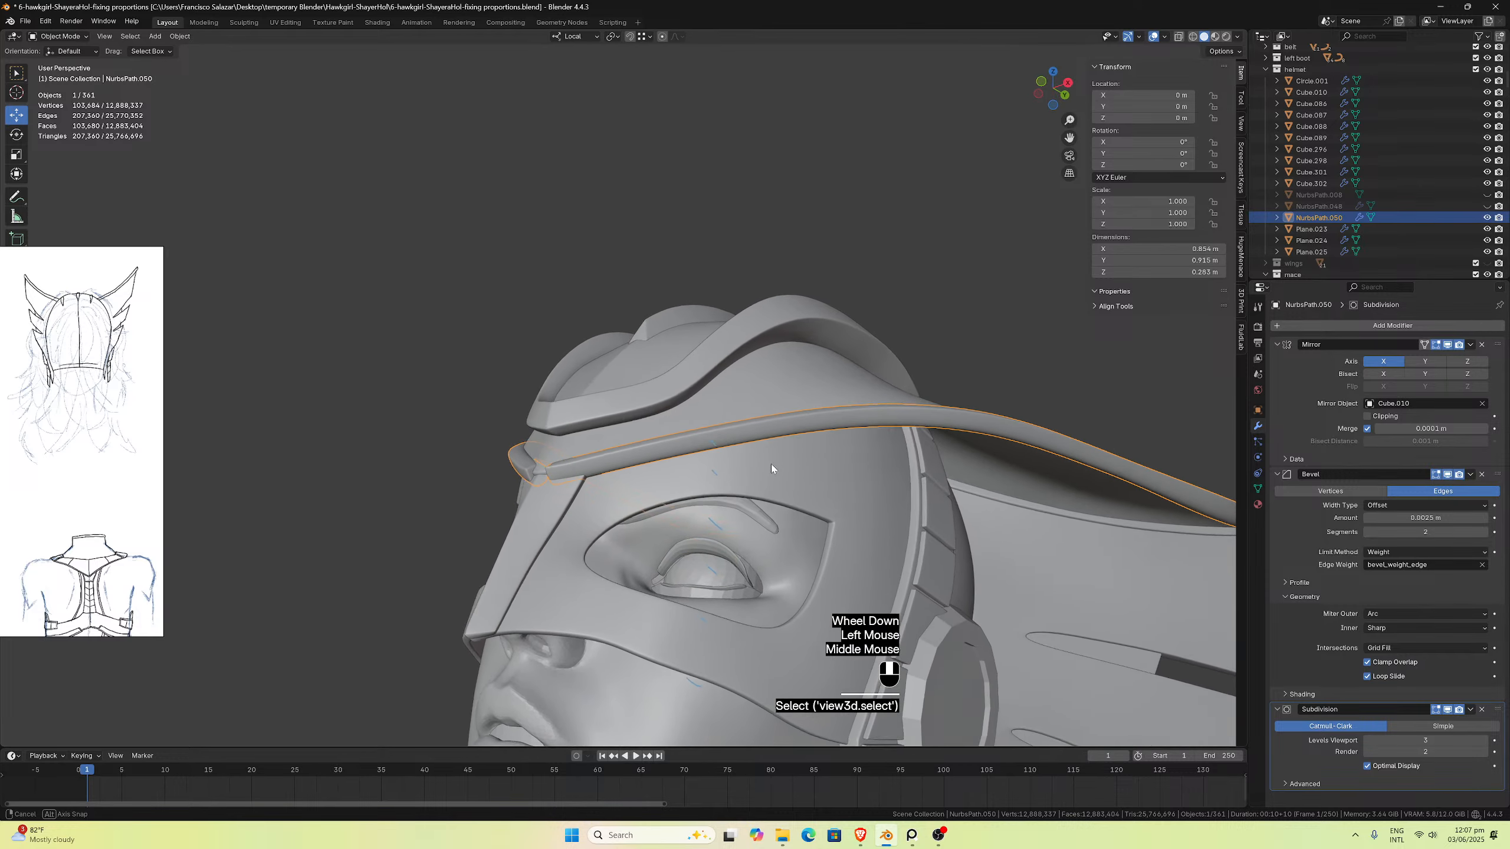
pyautogui.press('Tab')
pyautogui.scroll(1, 705, 467)
pyautogui.click(615, 506)
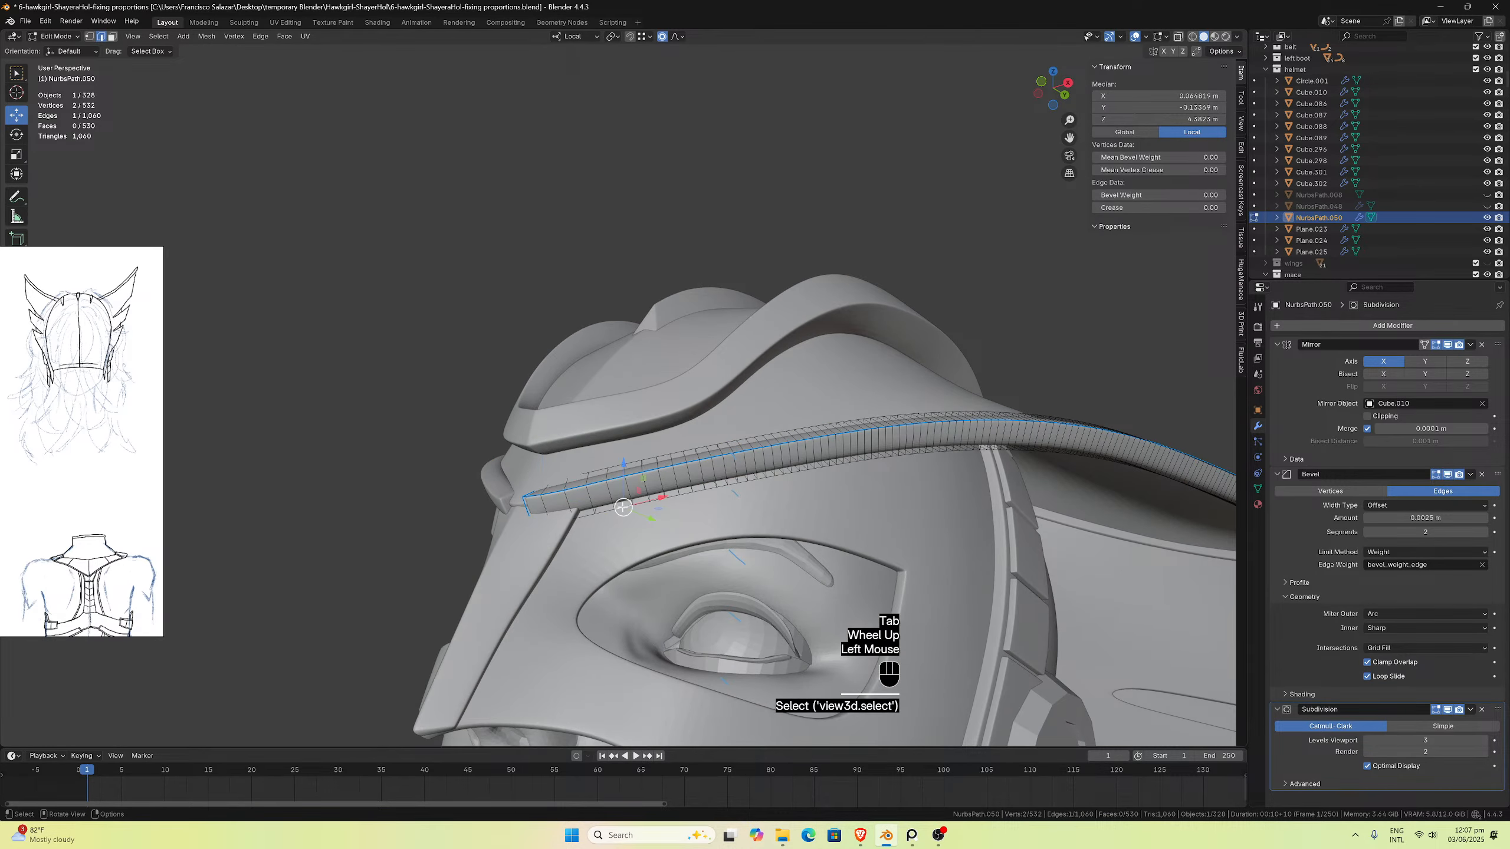
pyautogui.keyDown('alt'); pyautogui.click(621, 507); pyautogui.keyUp('alt')
pyautogui.moveTo(725, 488); pyautogui.dragTo(924, 476, button='middle')
pyautogui.scroll(-4, 772, 485)
pyautogui.scroll(1, 899, 488)
pyautogui.scroll(-1, 899, 488)
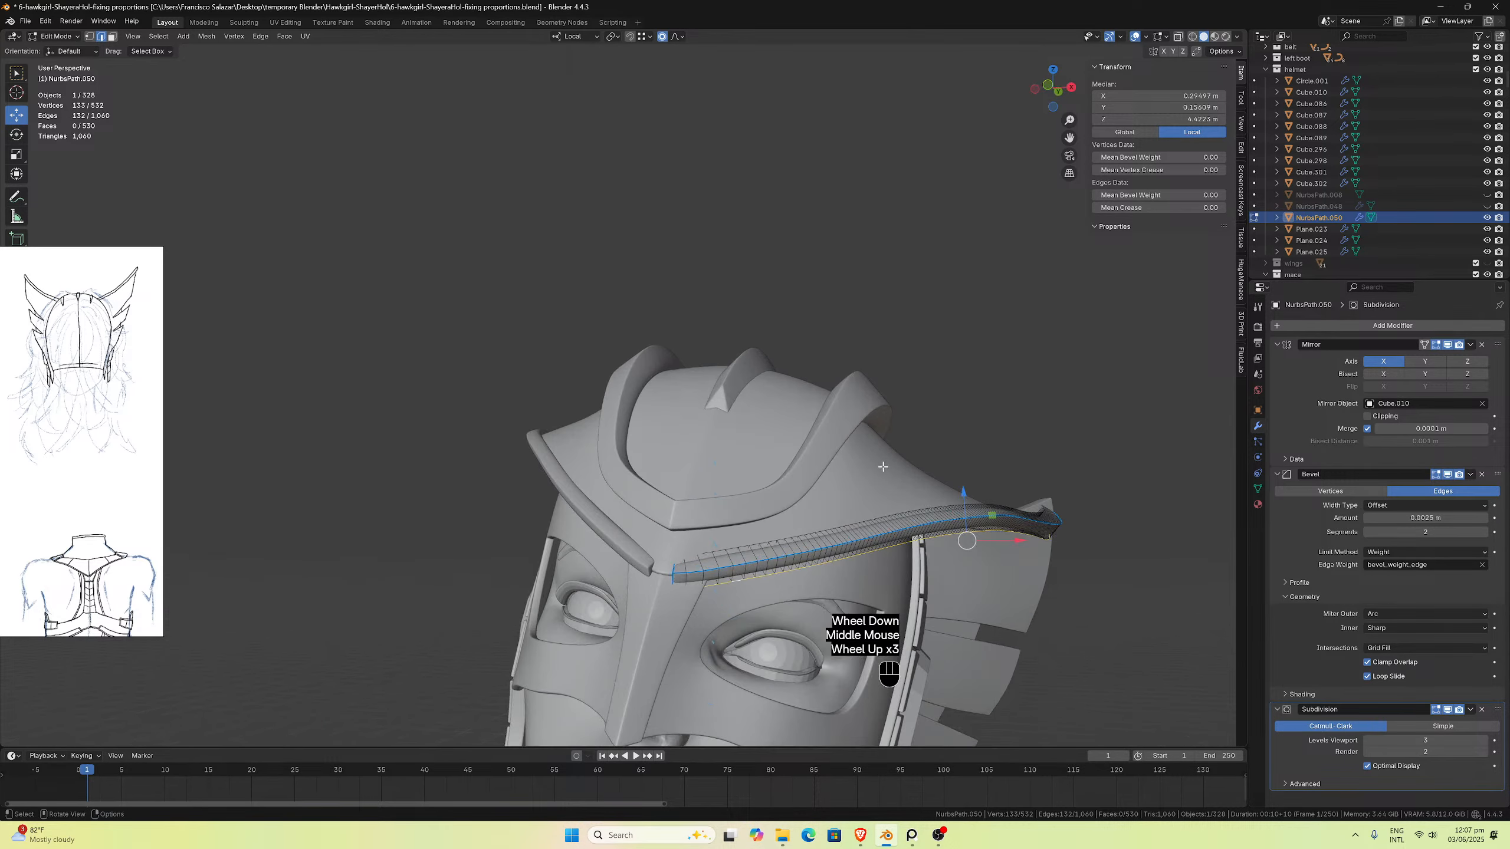
pyautogui.scroll(4, 924, 476)
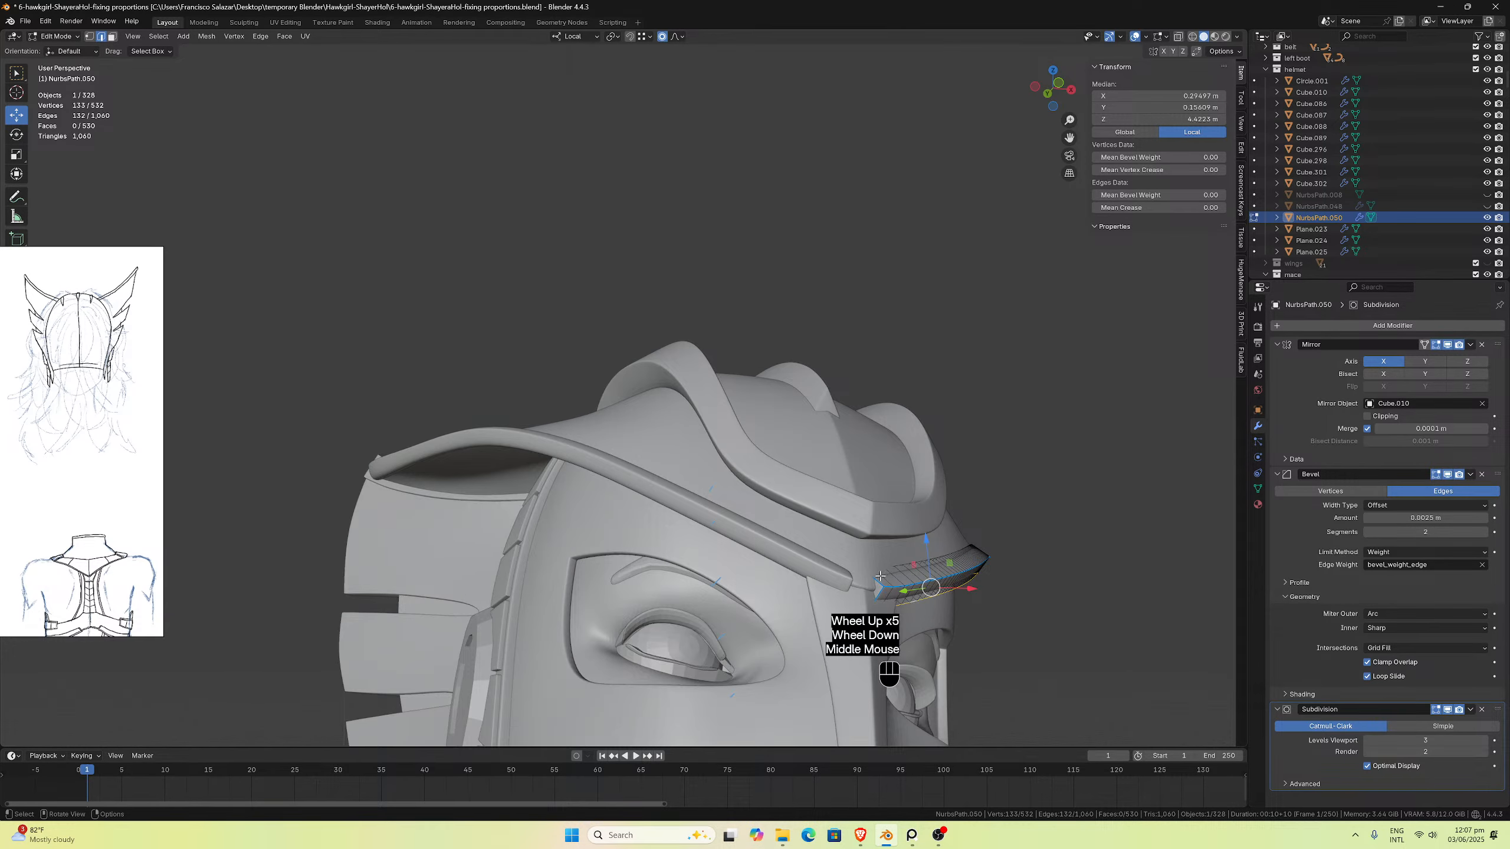
pyautogui.press('Tab')
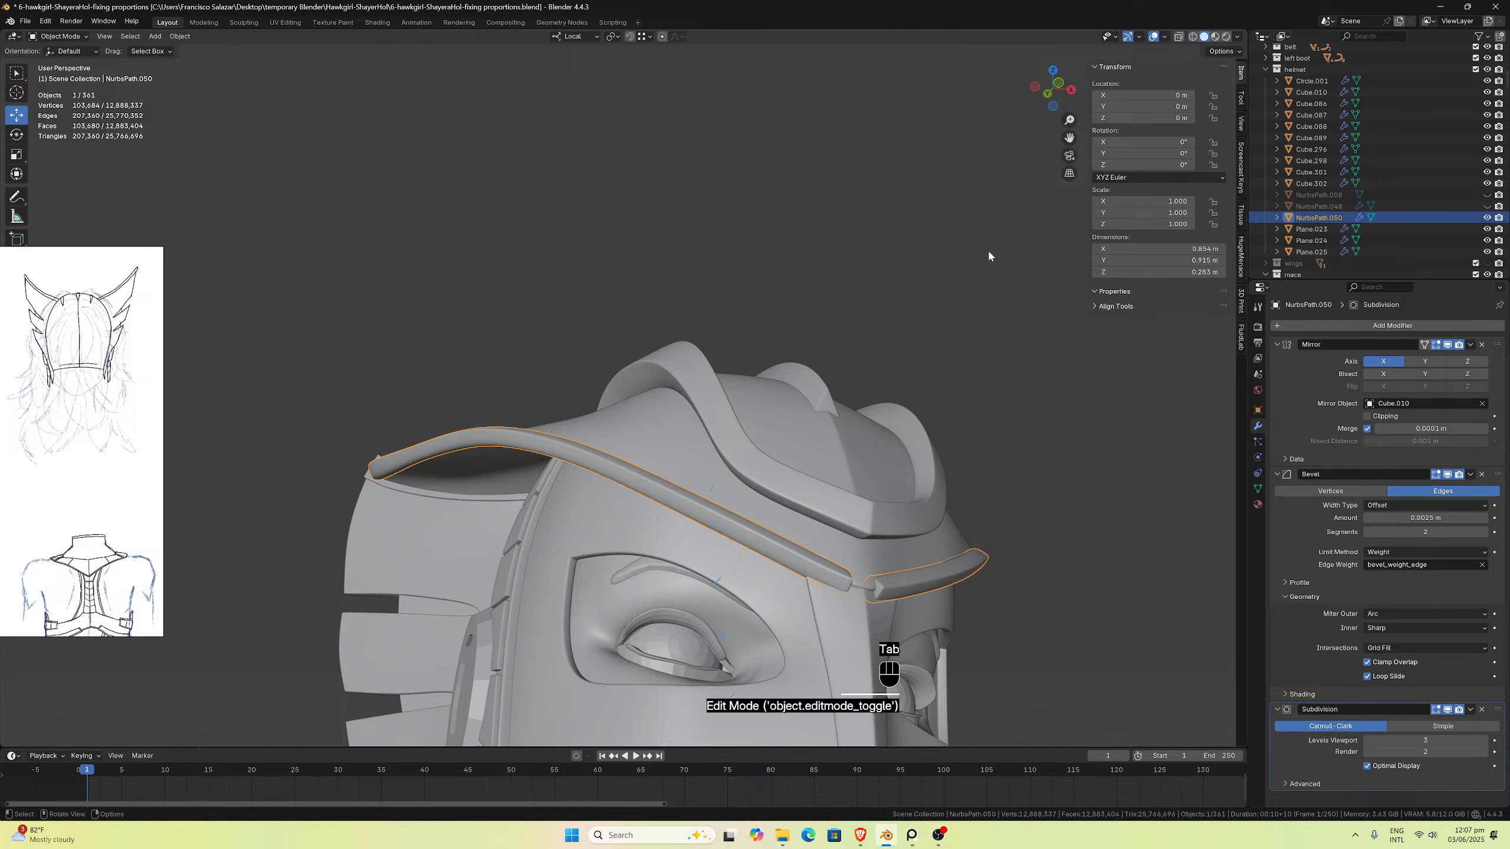
# Step: Isolate the brow trim, NurbsPath.050, and set a mean bevel weight of 1 on two edges of its front end
pyautogui.press('/')
pyautogui.scroll(2, 918, 327)
pyautogui.moveTo(894, 342); pyautogui.dragTo(925, 411, button='middle')
pyautogui.press('Tab')
pyautogui.click(869, 521)
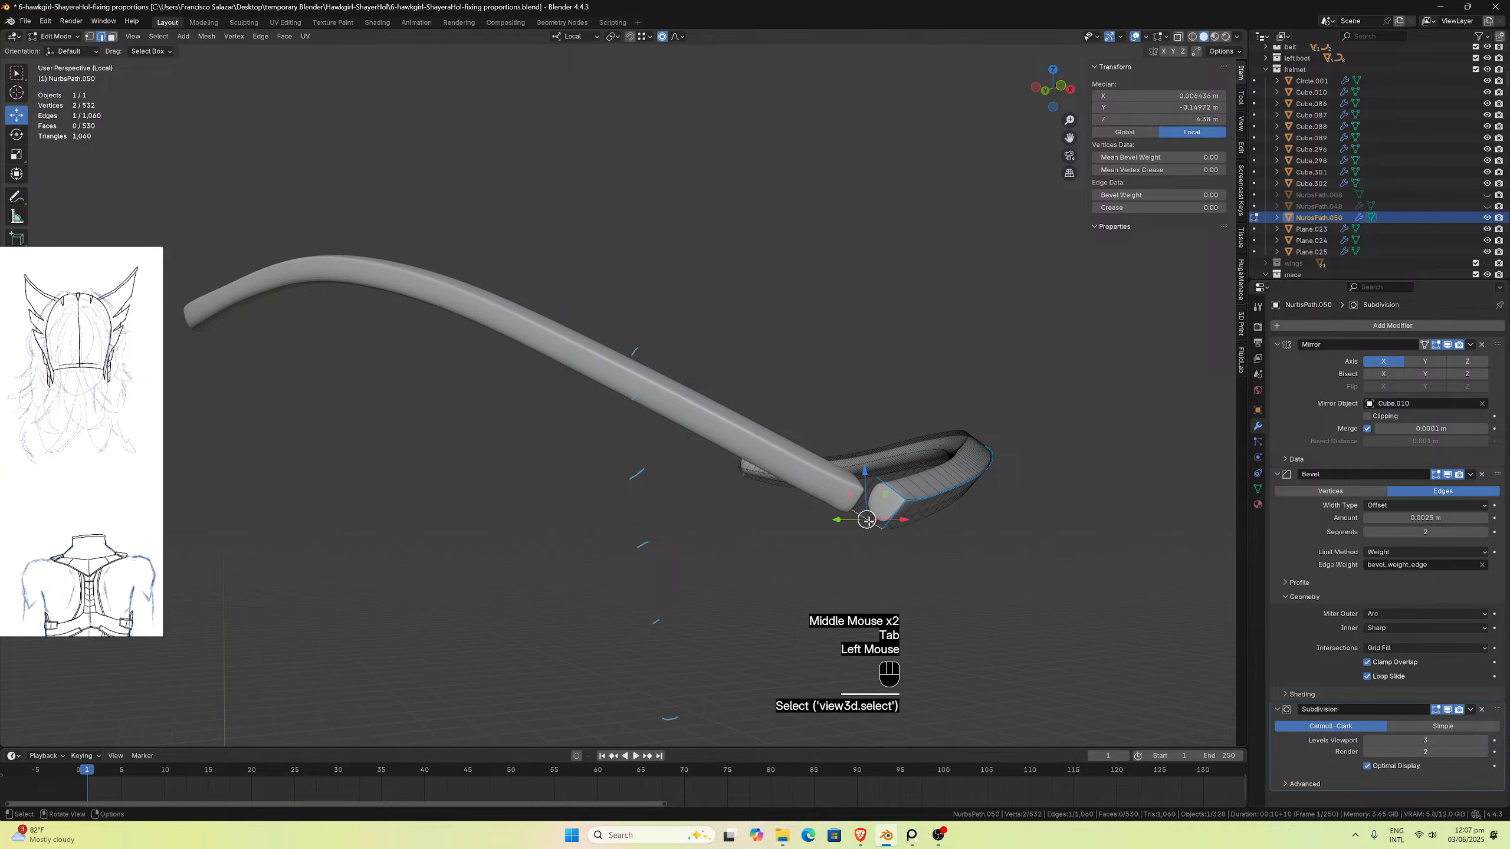
pyautogui.moveTo(868, 521); pyautogui.dragTo(856, 510, button='middle')
pyautogui.keyDown('shift'); pyautogui.click(820, 489); pyautogui.keyUp('shift')
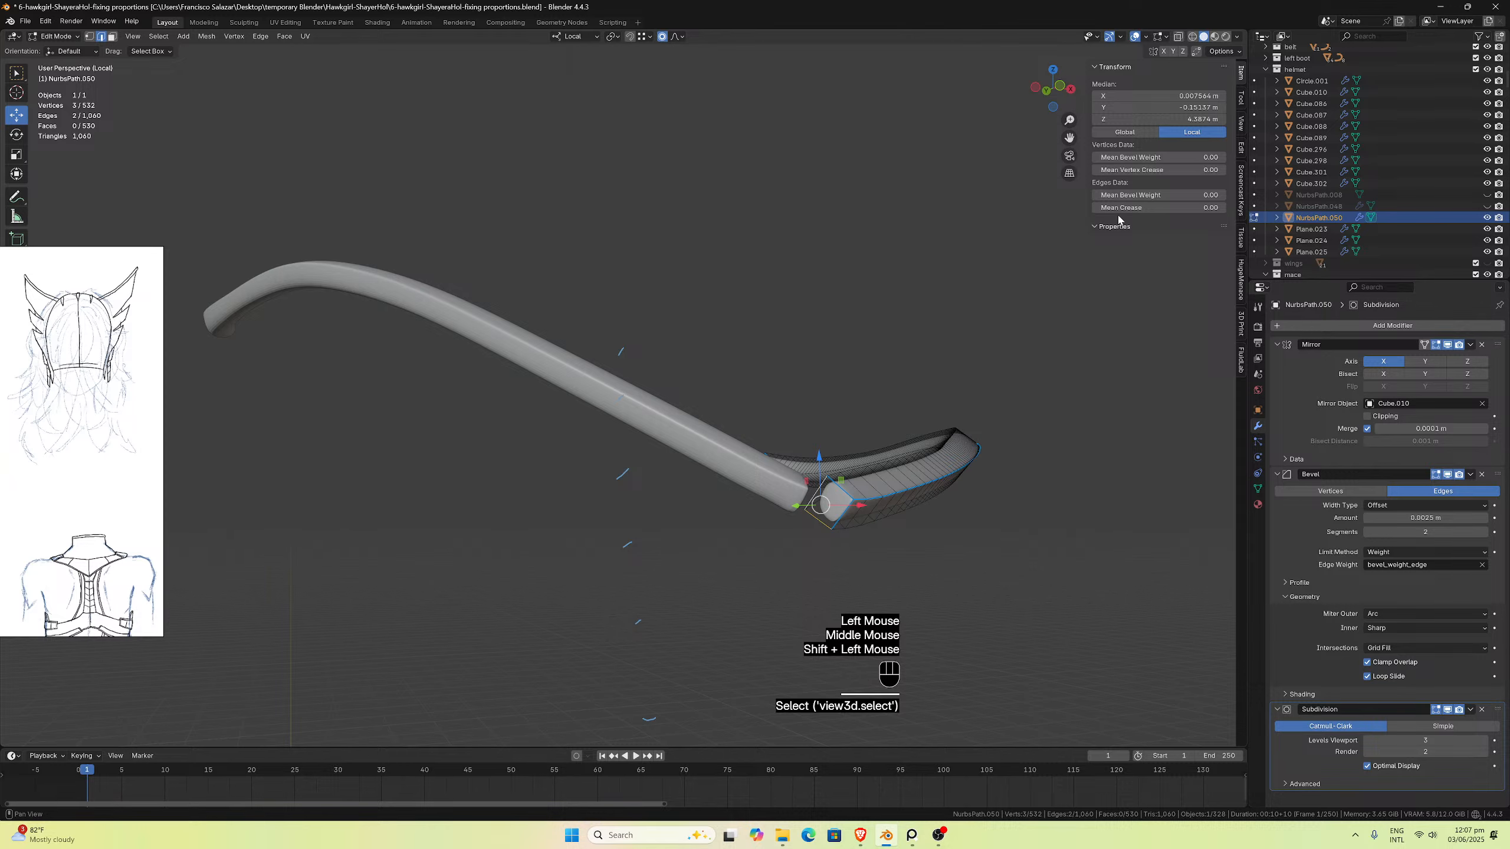
pyautogui.click(1129, 195)
pyautogui.press('Return')
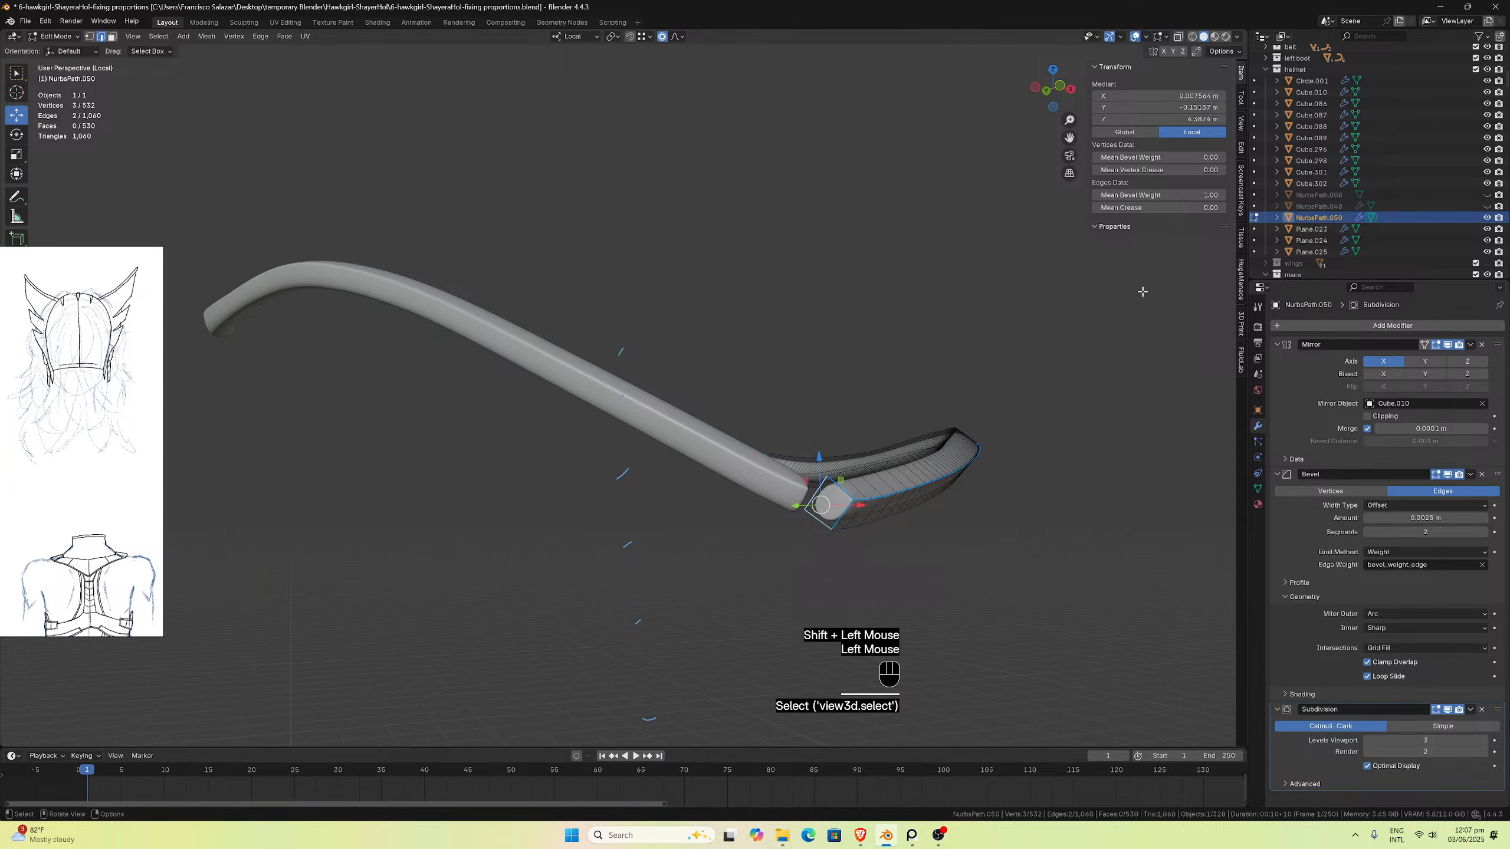
# Step: Set a mean bevel weight of 1 on two edges of the trim's rear end, and return to the full scene in Object Mode
pyautogui.moveTo(1028, 384); pyautogui.dragTo(762, 401, button='middle')
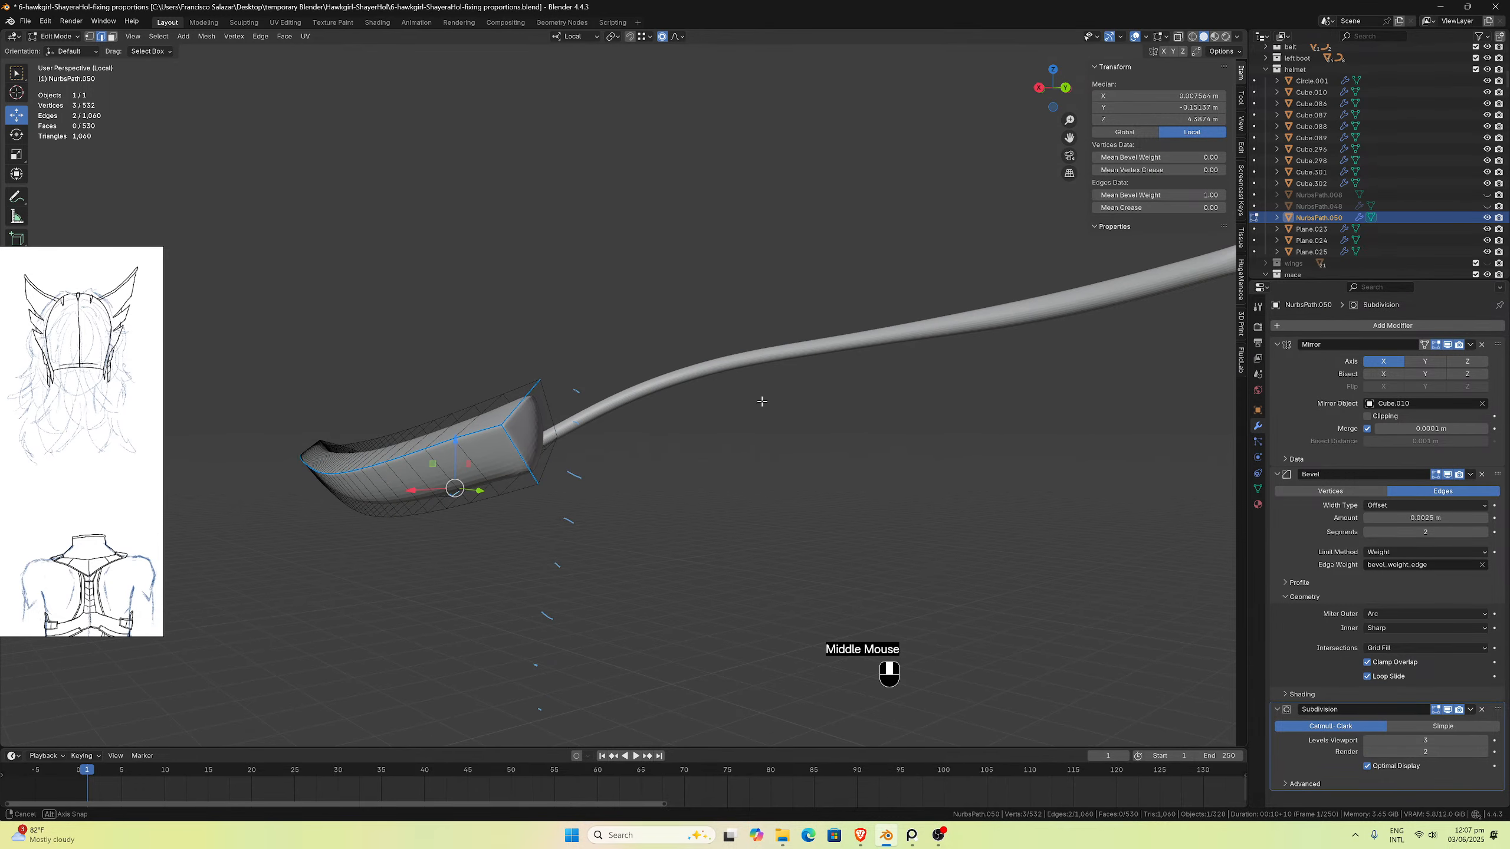
pyautogui.click(552, 456)
pyautogui.keyDown('shift'); pyautogui.click(560, 418); pyautogui.keyUp('shift')
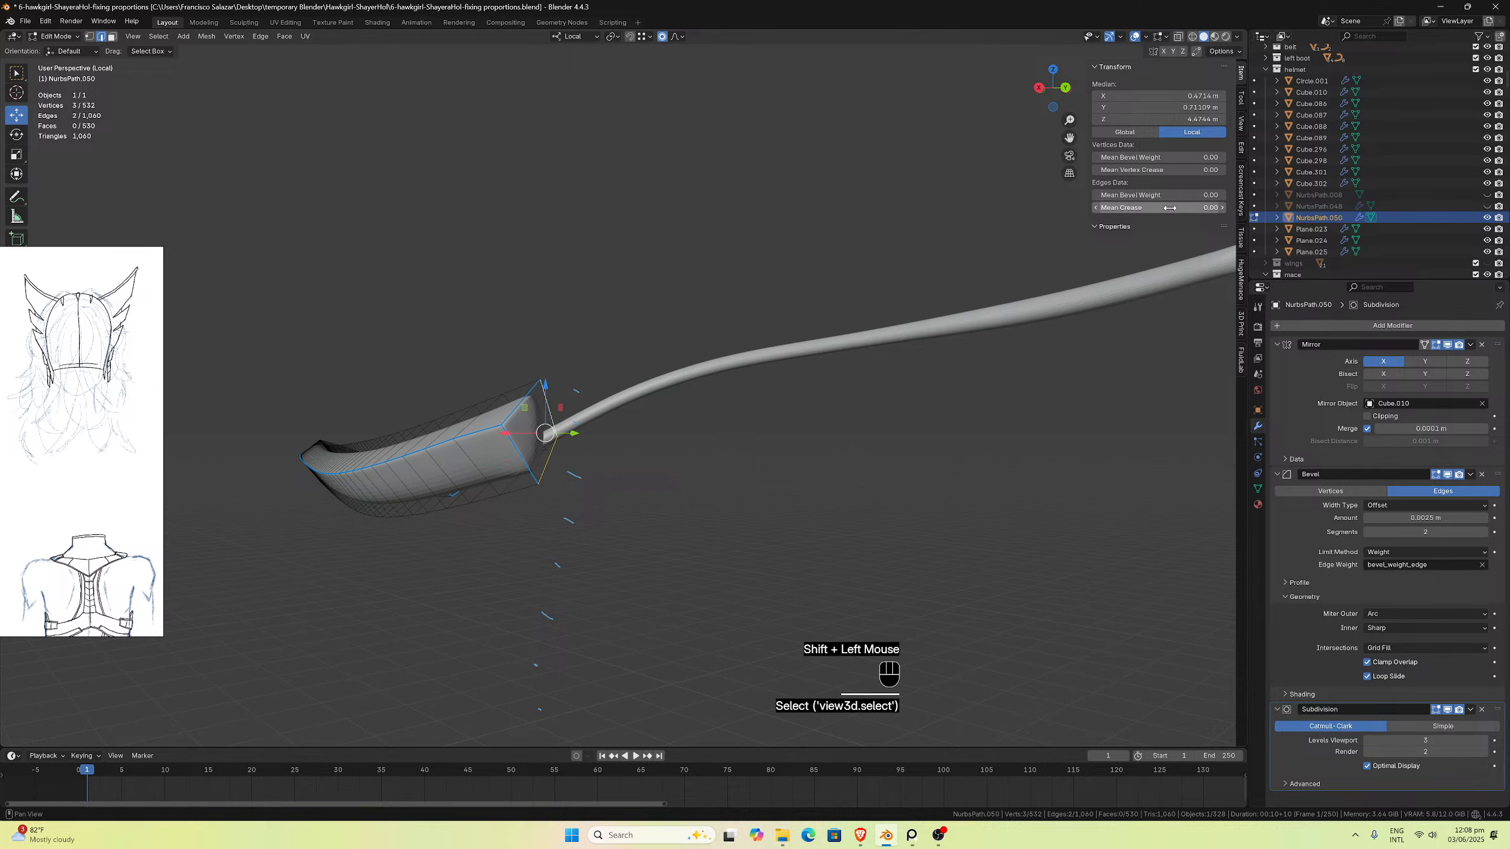
pyautogui.click(1186, 194)
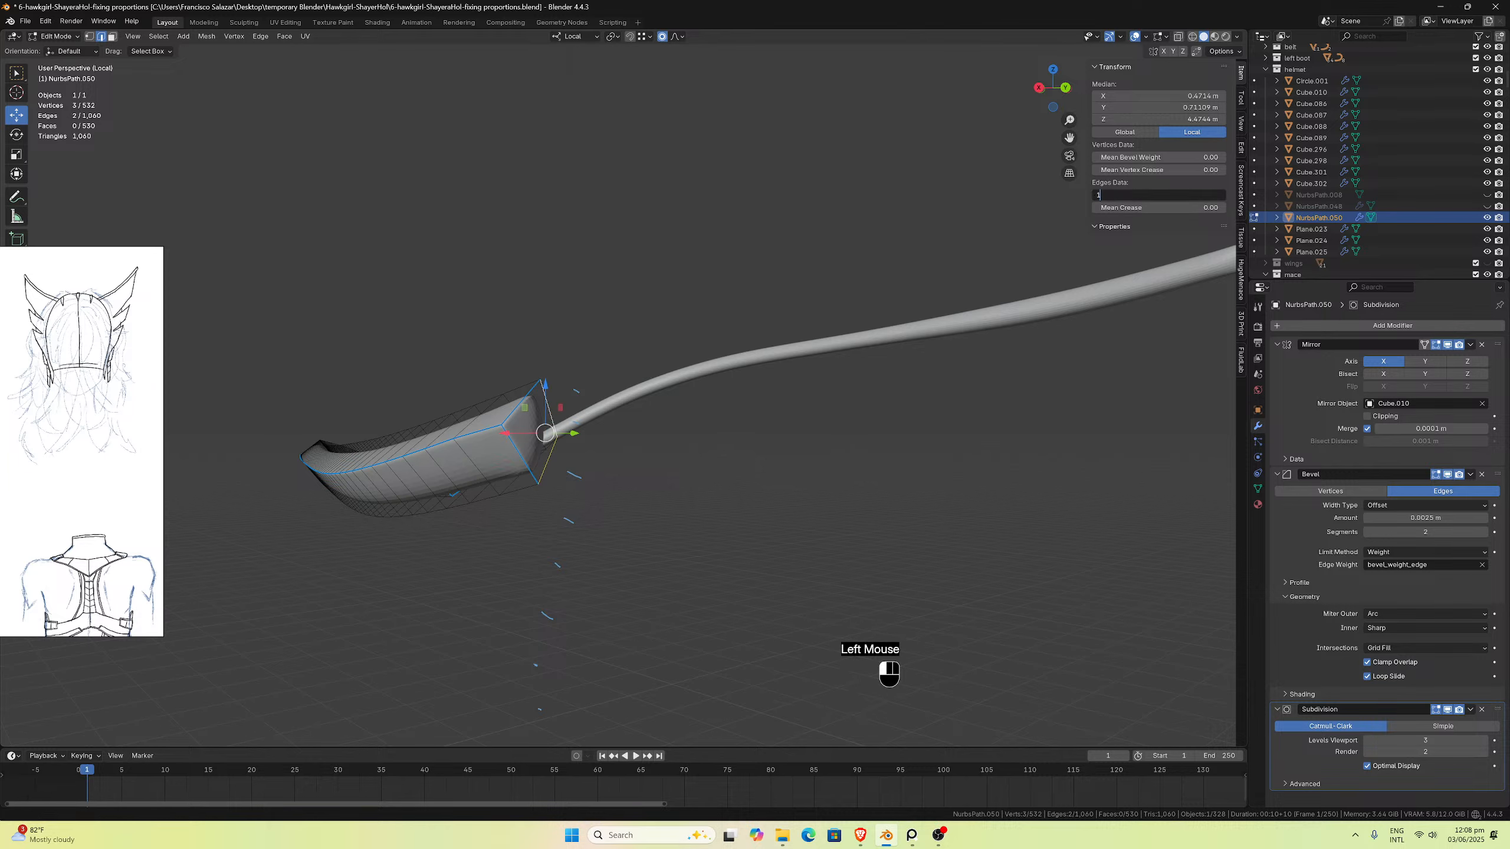
pyautogui.write('1')
pyautogui.press('Return')
pyautogui.press('/')
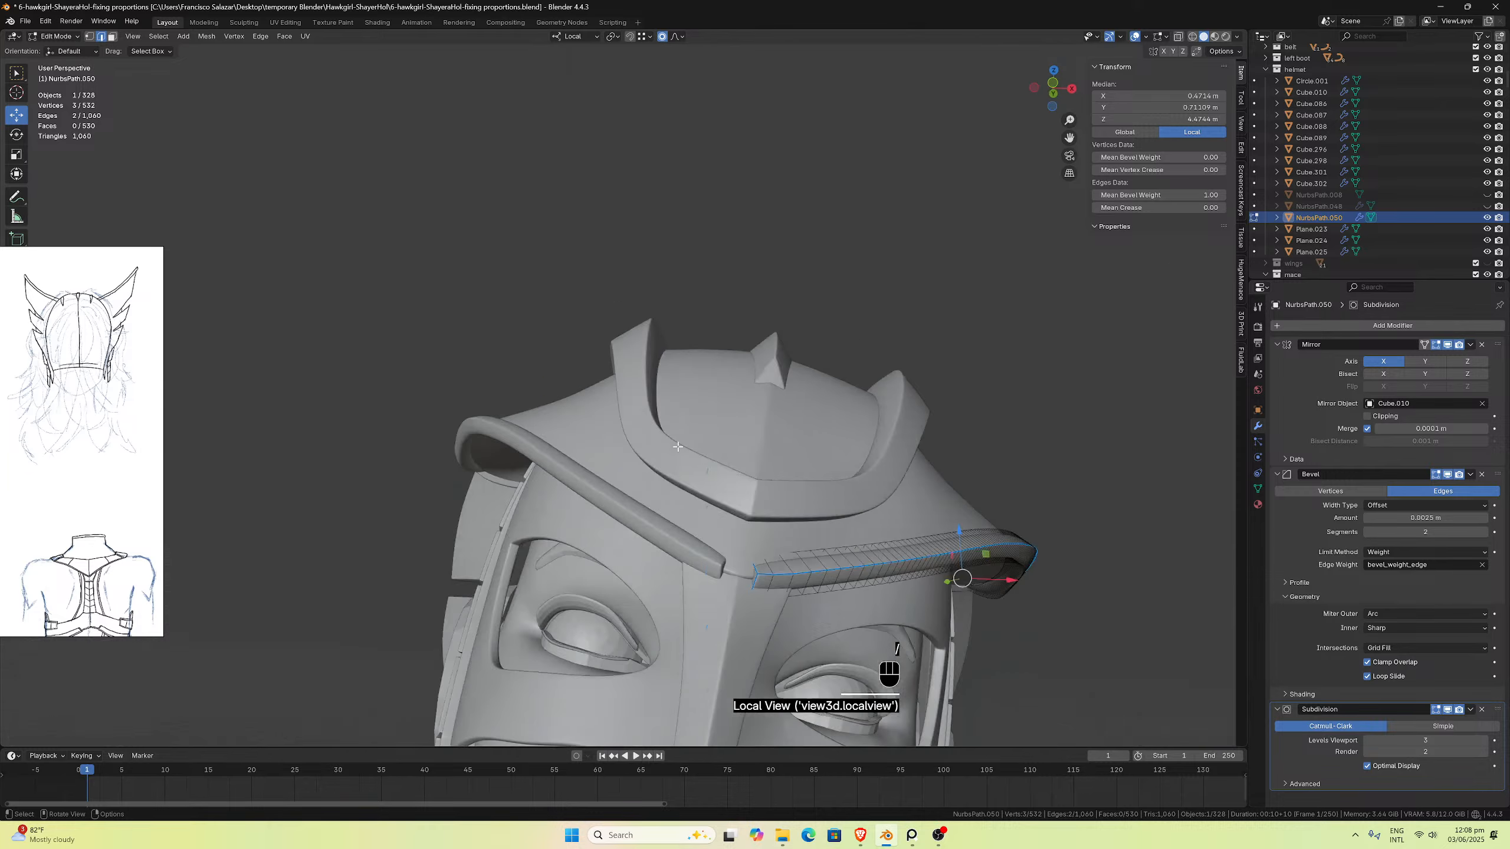
pyautogui.press('Tab')
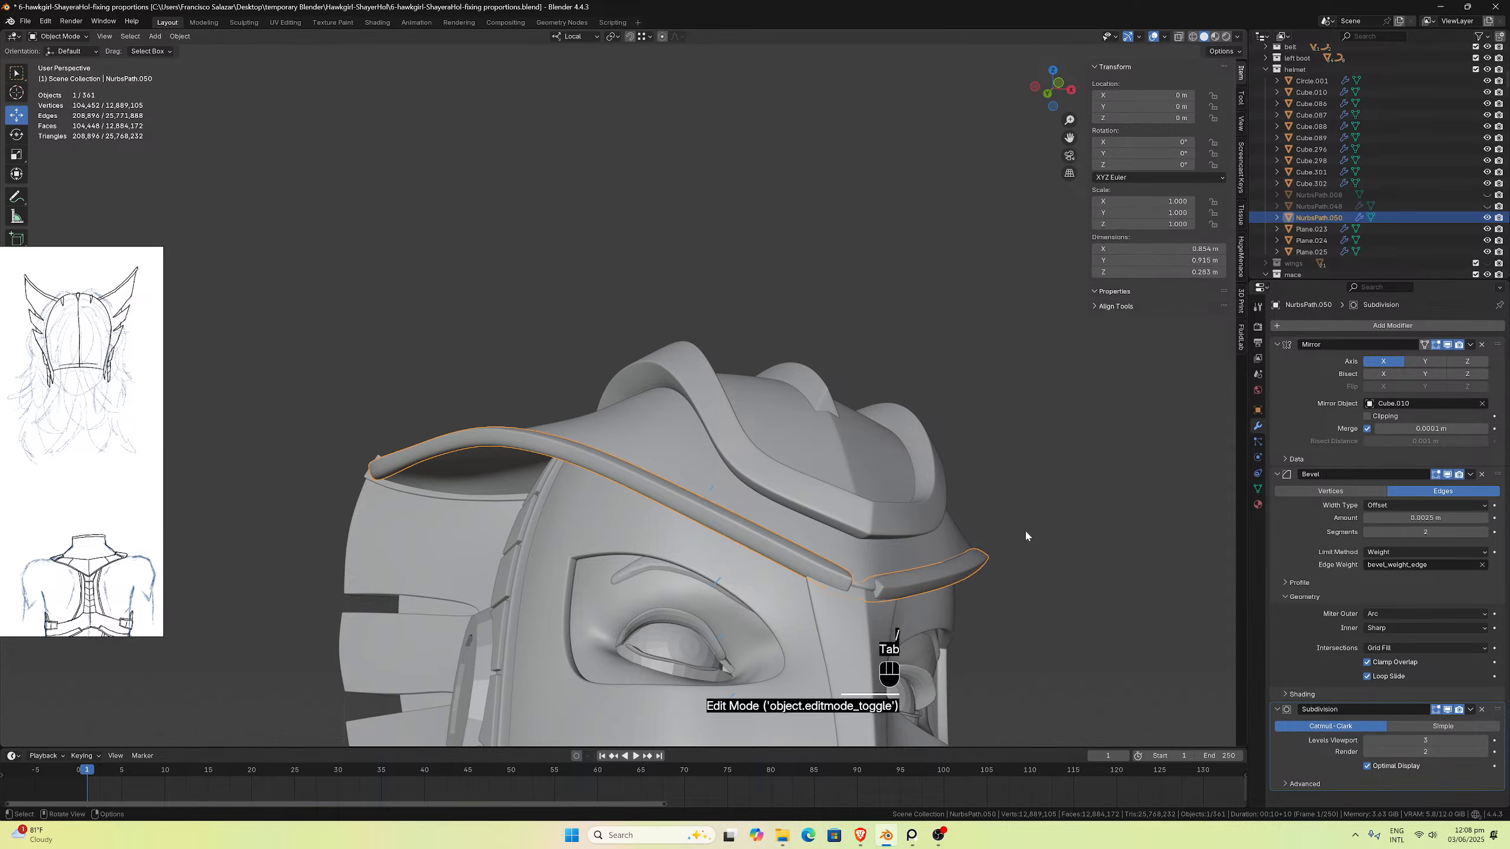
# Step: Compare the helmet's crown and ridges with the front and rear views of the reference sketches
pyautogui.click(1055, 489)
pyautogui.moveTo(1054, 488); pyautogui.dragTo(1077, 521, button='middle')
pyautogui.scroll(-2, 1035, 540)
pyautogui.scroll(-2, 1077, 521)
pyautogui.click(1076, 521)
pyautogui.moveTo(825, 484)
pyautogui.mouseDown(button='middle')
pyautogui.moveTo(973, 496)
pyautogui.moveTo(758, 491)
pyautogui.moveTo(825, 457)
pyautogui.moveTo(800, 471)
pyautogui.moveTo(808, 505)
pyautogui.moveTo(850, 480)
pyautogui.mouseUp(button='middle')
pyautogui.moveTo(83, 421); pyautogui.dragTo(285, 432)
pyautogui.scroll(2, 677, 404)
pyautogui.moveTo(677, 404)
pyautogui.mouseDown(button='middle')
pyautogui.moveTo(713, 390)
pyautogui.moveTo(691, 398)
pyautogui.mouseUp(button='middle')
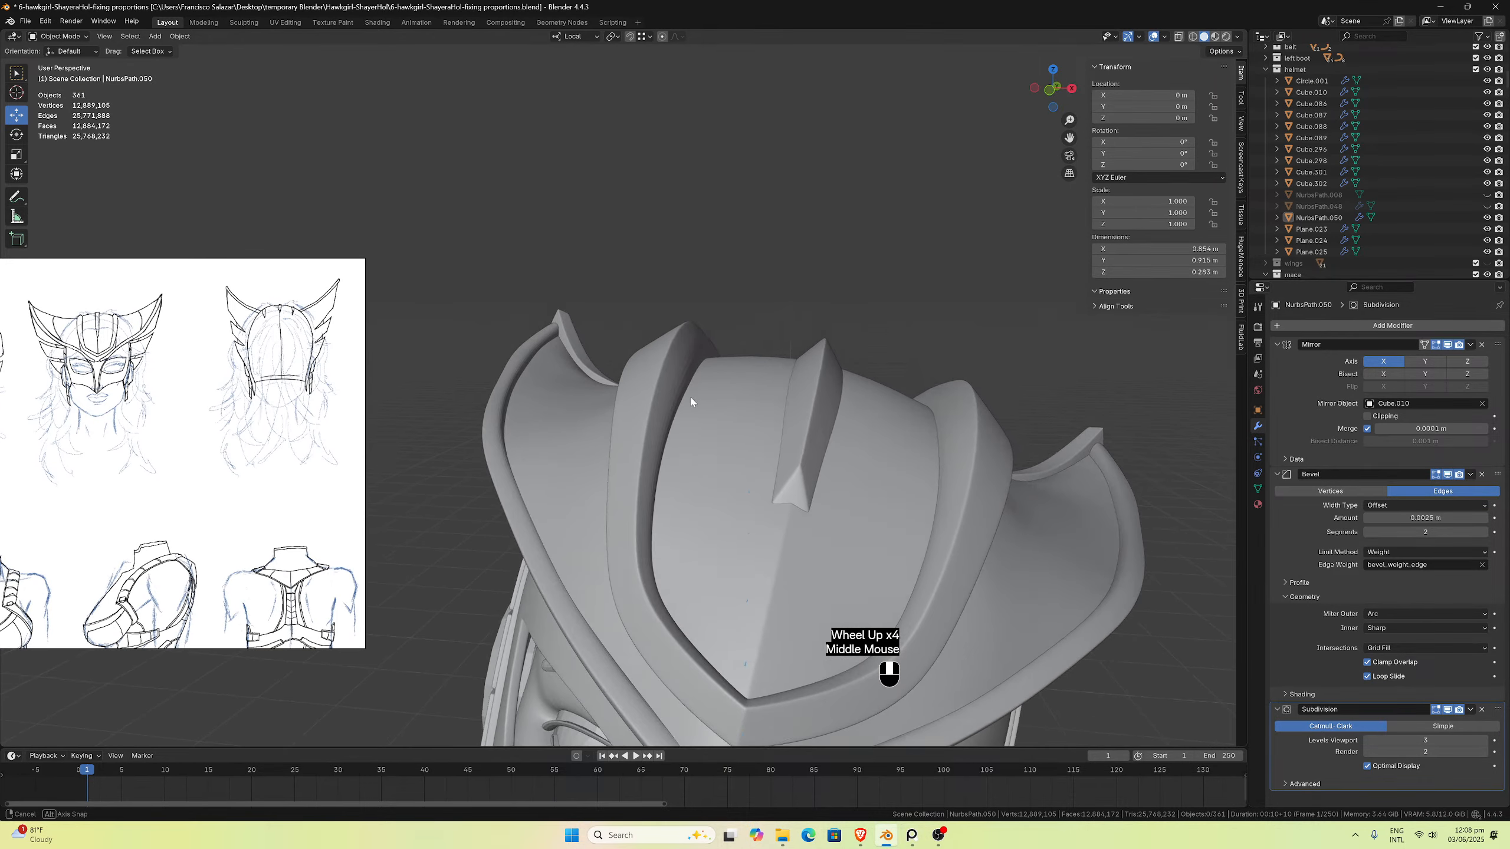
pyautogui.scroll(-1, 766, 472)
pyautogui.scroll(2, 766, 473)
pyautogui.moveTo(1067, 138); pyautogui.dragTo(826, 37)
pyautogui.scroll(1, 658, 353)
# Step: Open the crown ridge for mesh editing and isolate it from the rest of the model
pyautogui.moveTo(658, 353); pyautogui.dragTo(719, 449, button='middle')
pyautogui.click(650, 428)
pyautogui.press('Tab')
pyautogui.moveTo(910, 463); pyautogui.dragTo(915, 471, button='middle')
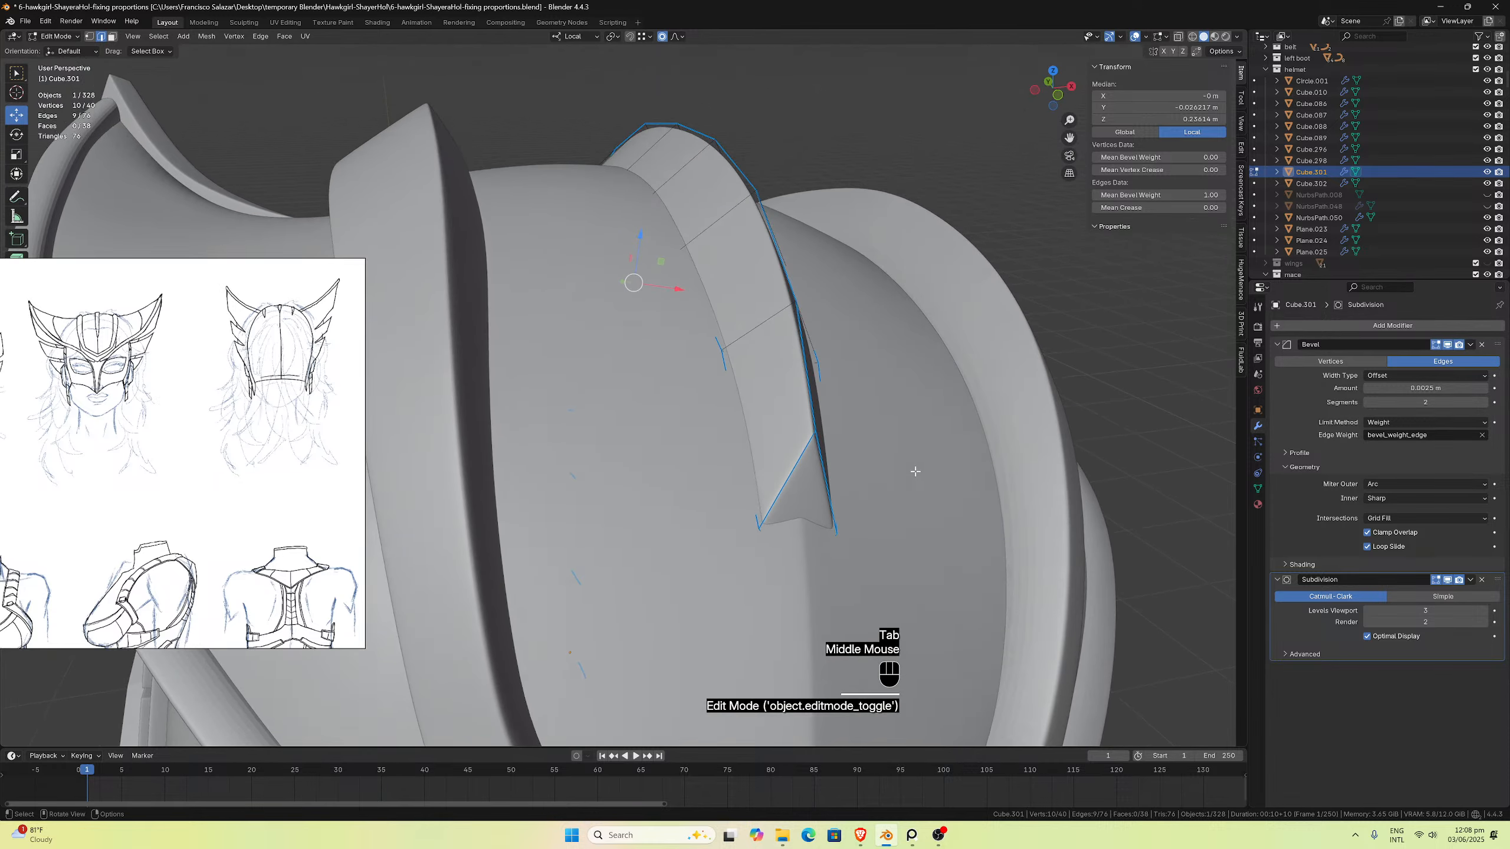
pyautogui.press('KP_Divide')
pyautogui.scroll(2, 769, 497)
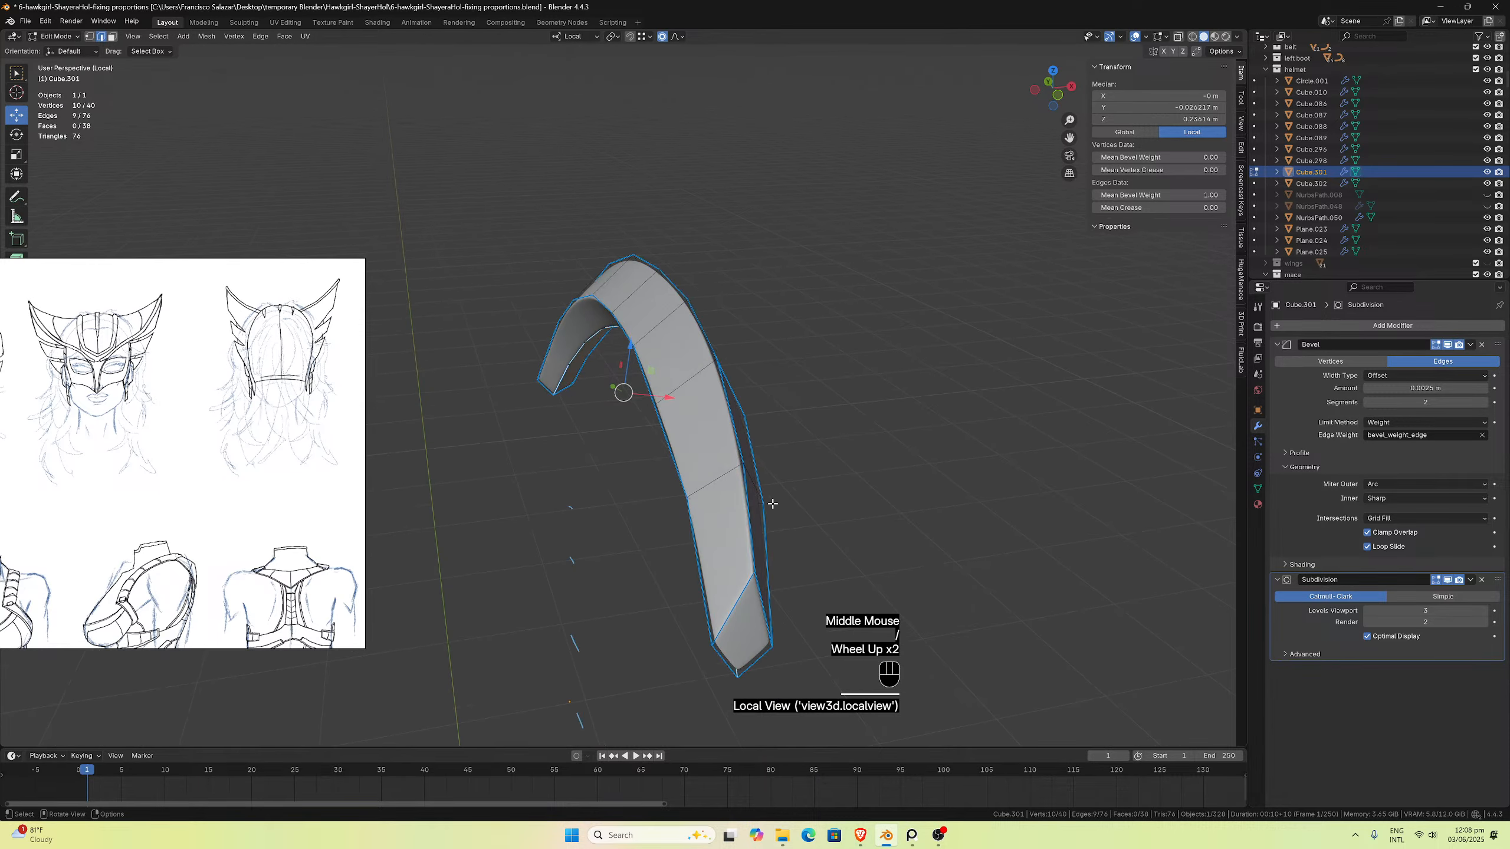
pyautogui.moveTo(769, 496)
pyautogui.mouseDown(button='middle')
pyautogui.moveTo(766, 480)
pyautogui.moveTo(737, 519)
pyautogui.moveTo(750, 517)
pyautogui.mouseUp(button='middle')
pyautogui.scroll(1, 766, 480)
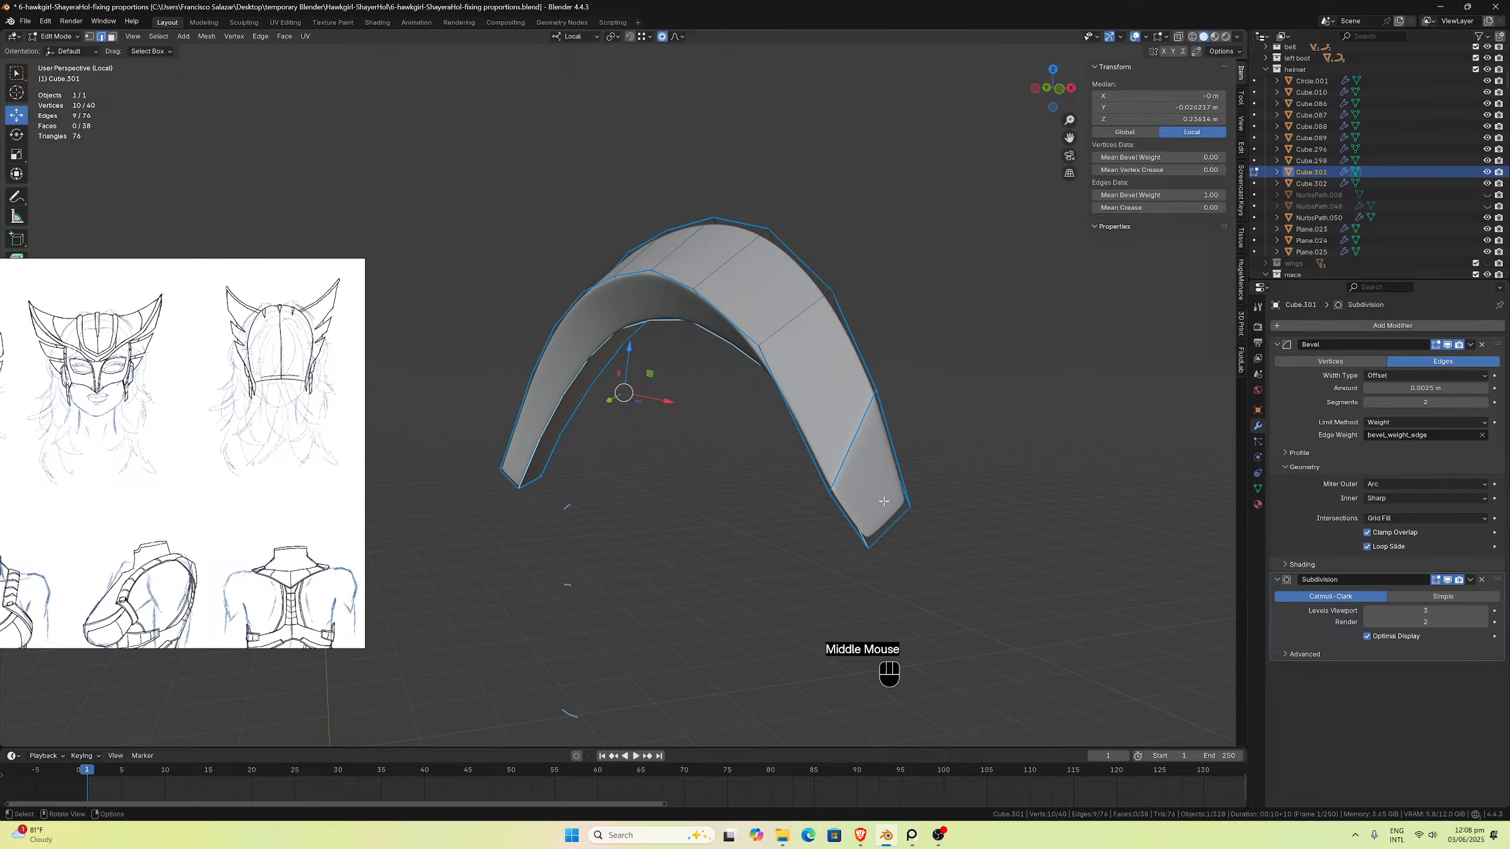
# Step: Delete the face that closes the ridge's front end
pyautogui.moveTo(865, 495); pyautogui.dragTo(891, 510, button='middle')
pyautogui.click(902, 510)
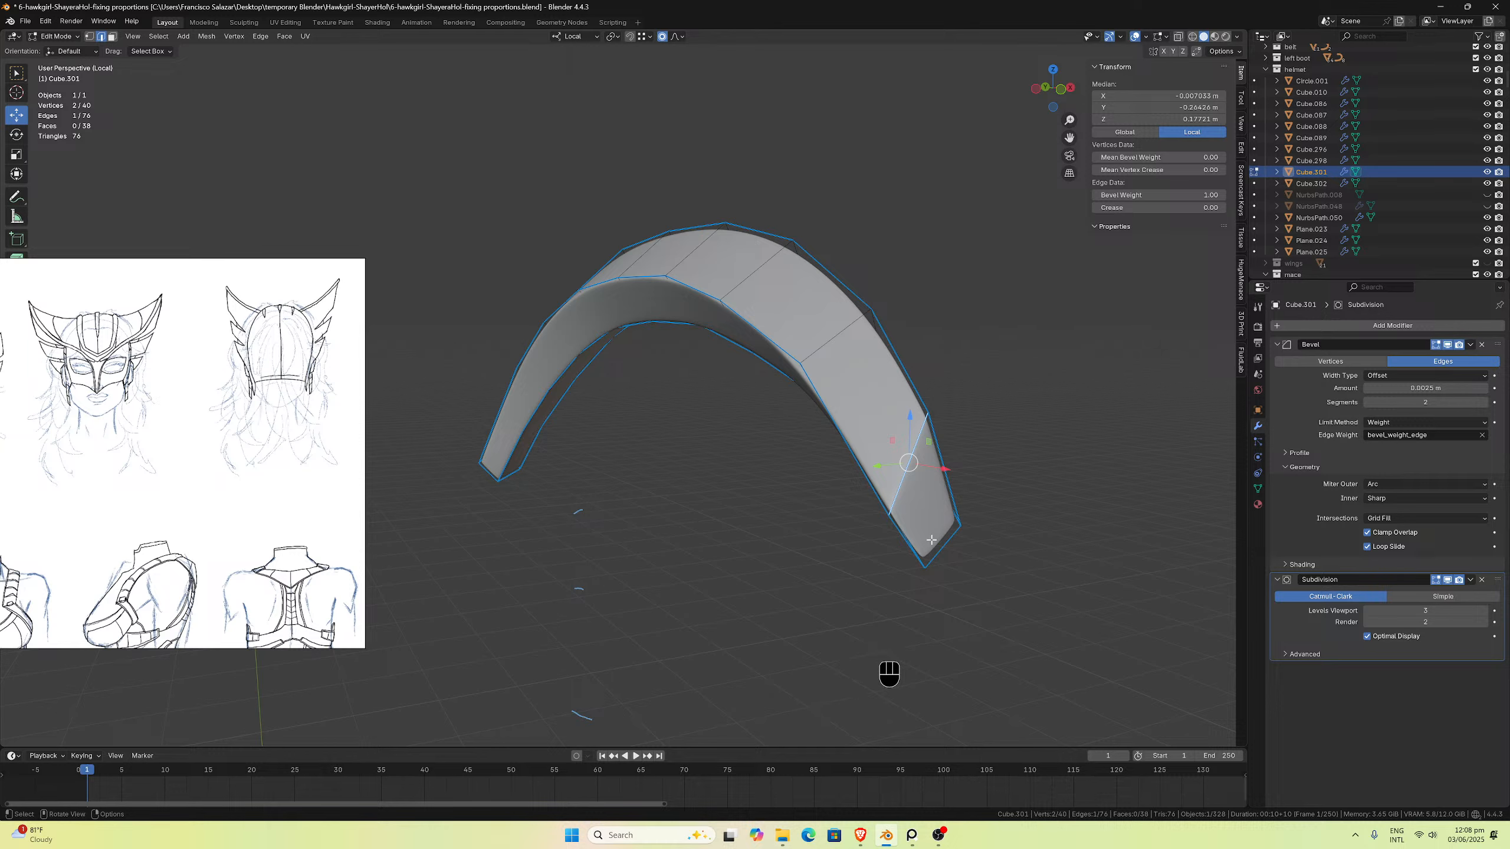
pyautogui.click(114, 39)
pyautogui.doubleClick(908, 498)
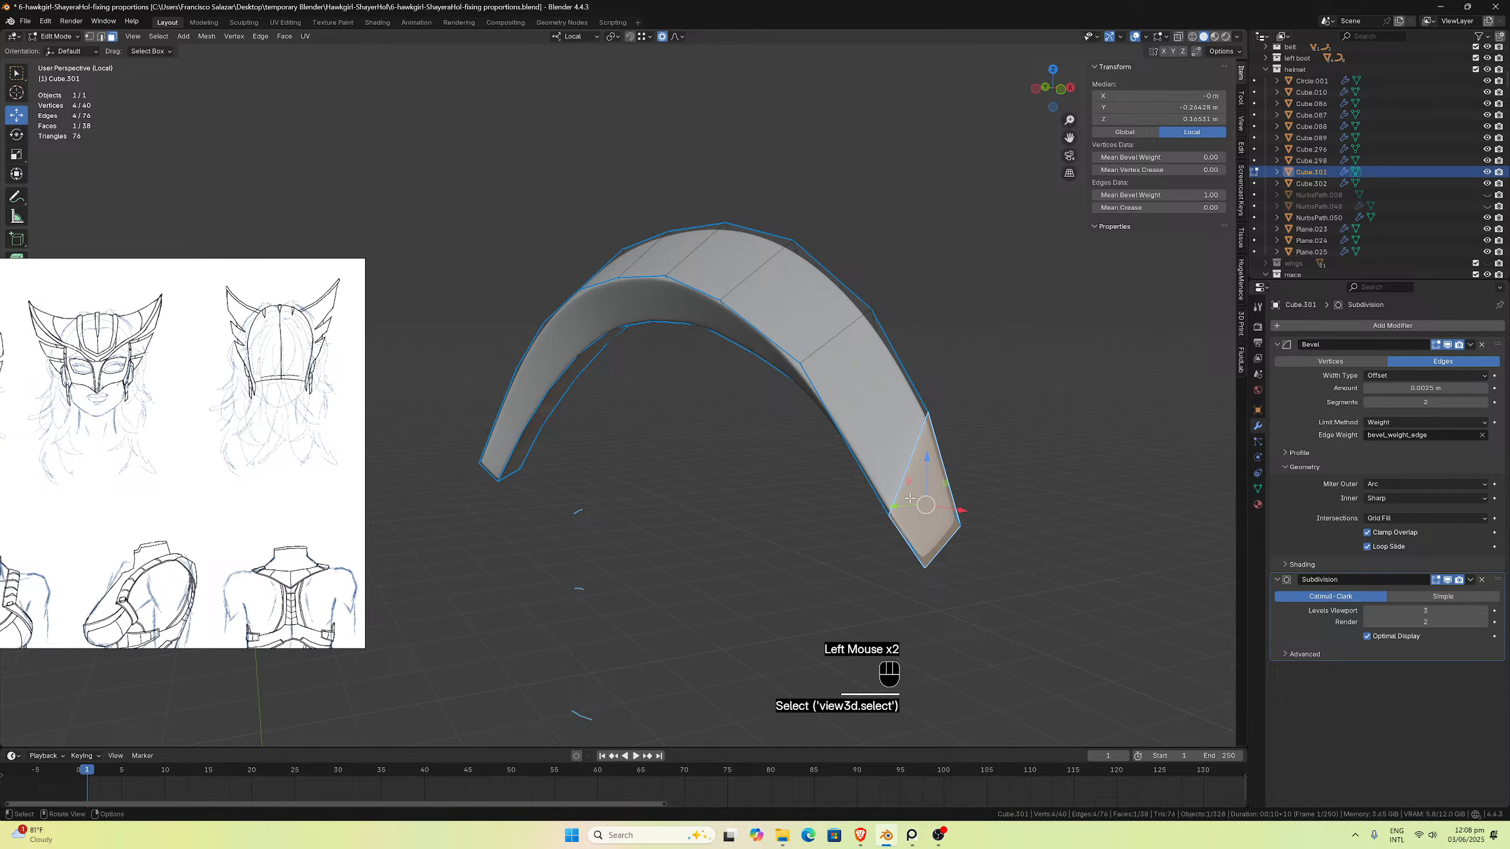
pyautogui.press('x')
pyautogui.click(909, 500)
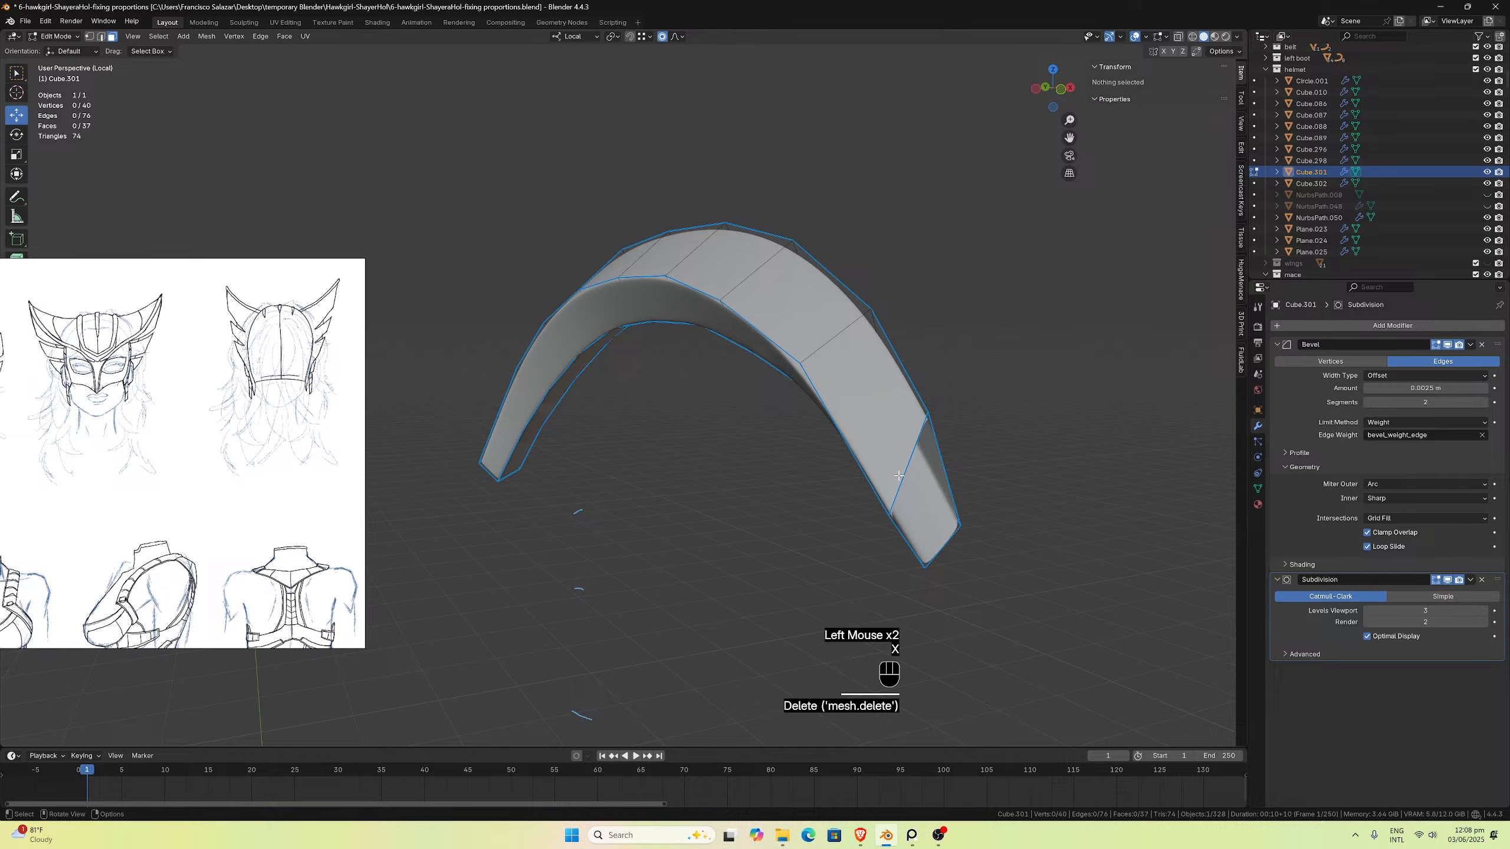
# Step: Extrude the open front edge loop, scale it inward to about 0.74, and move it about 0.008 m forward and 0.006 m down
pyautogui.click(856, 380)
pyautogui.click(101, 37)
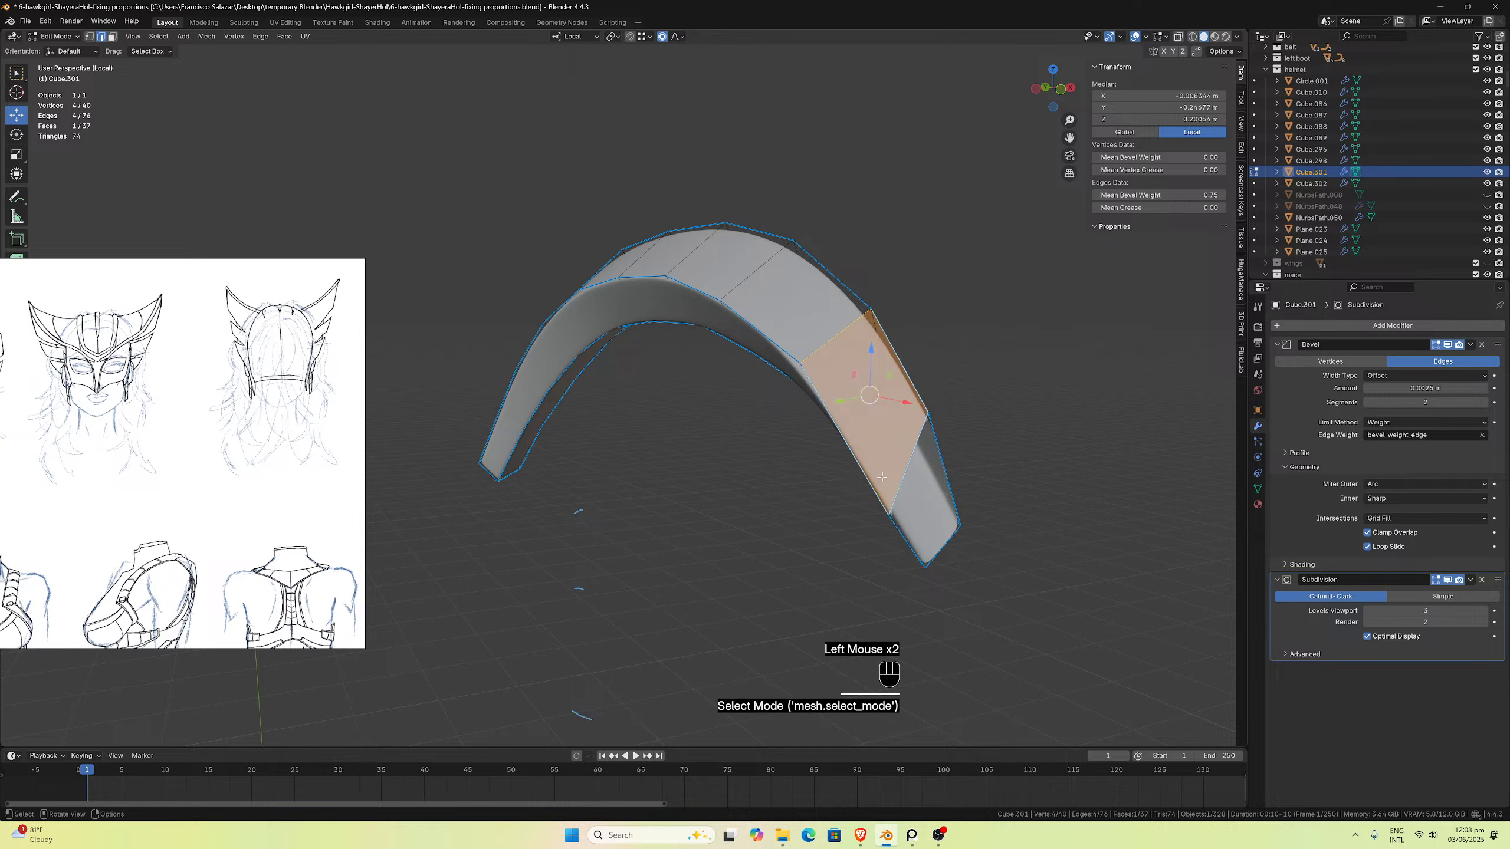
pyautogui.click(902, 484)
pyautogui.keyDown('alt'); pyautogui.click(903, 484); pyautogui.keyUp('alt')
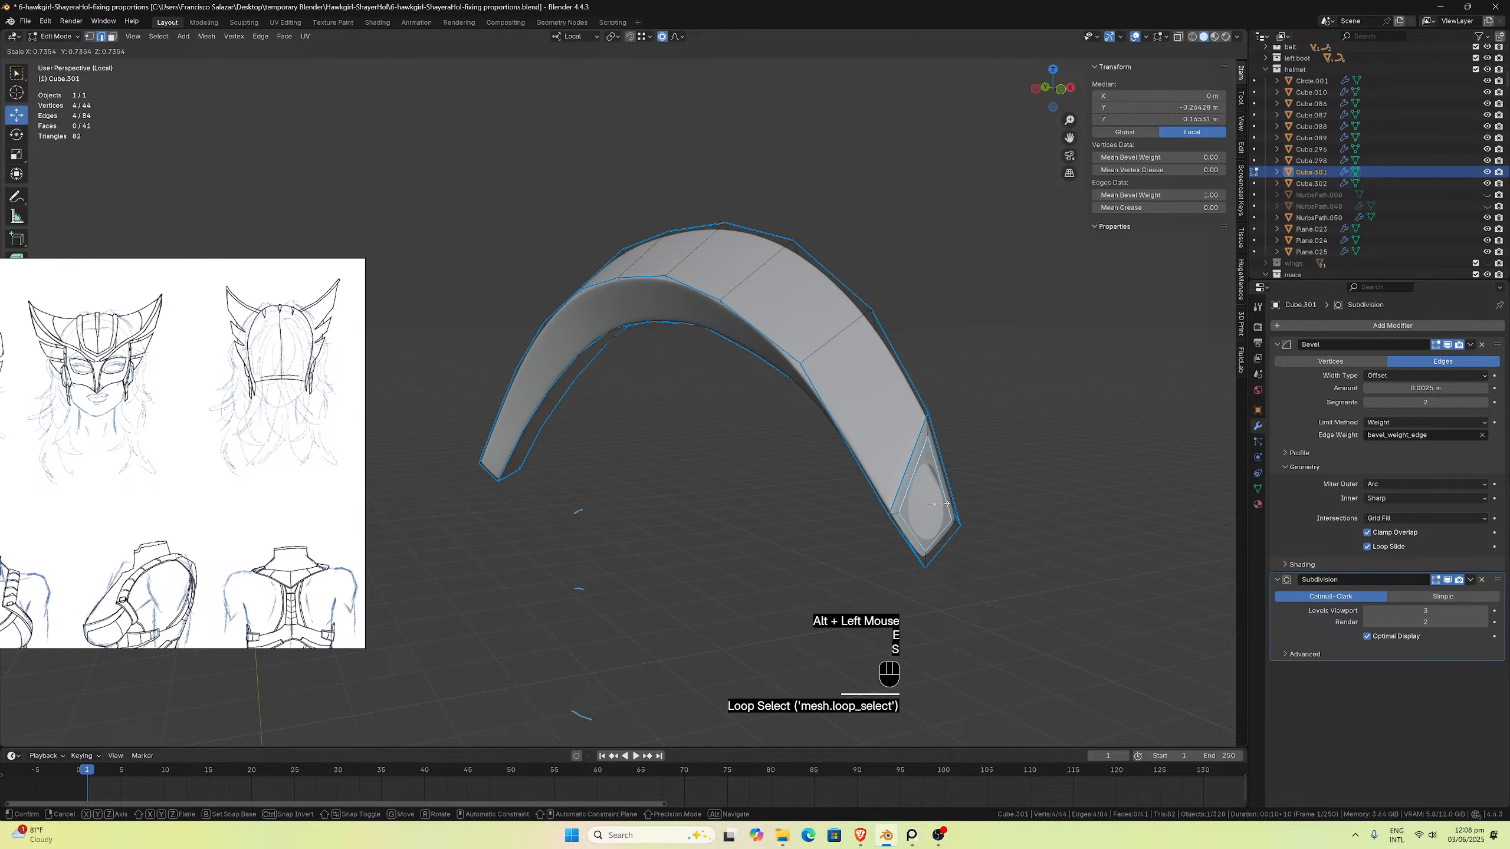
pyautogui.press('e')
pyautogui.press('s')
pyautogui.click(934, 503)
pyautogui.moveTo(934, 504); pyautogui.dragTo(1029, 527, button='middle')
pyautogui.moveTo(1029, 527); pyautogui.dragTo(1112, 518)
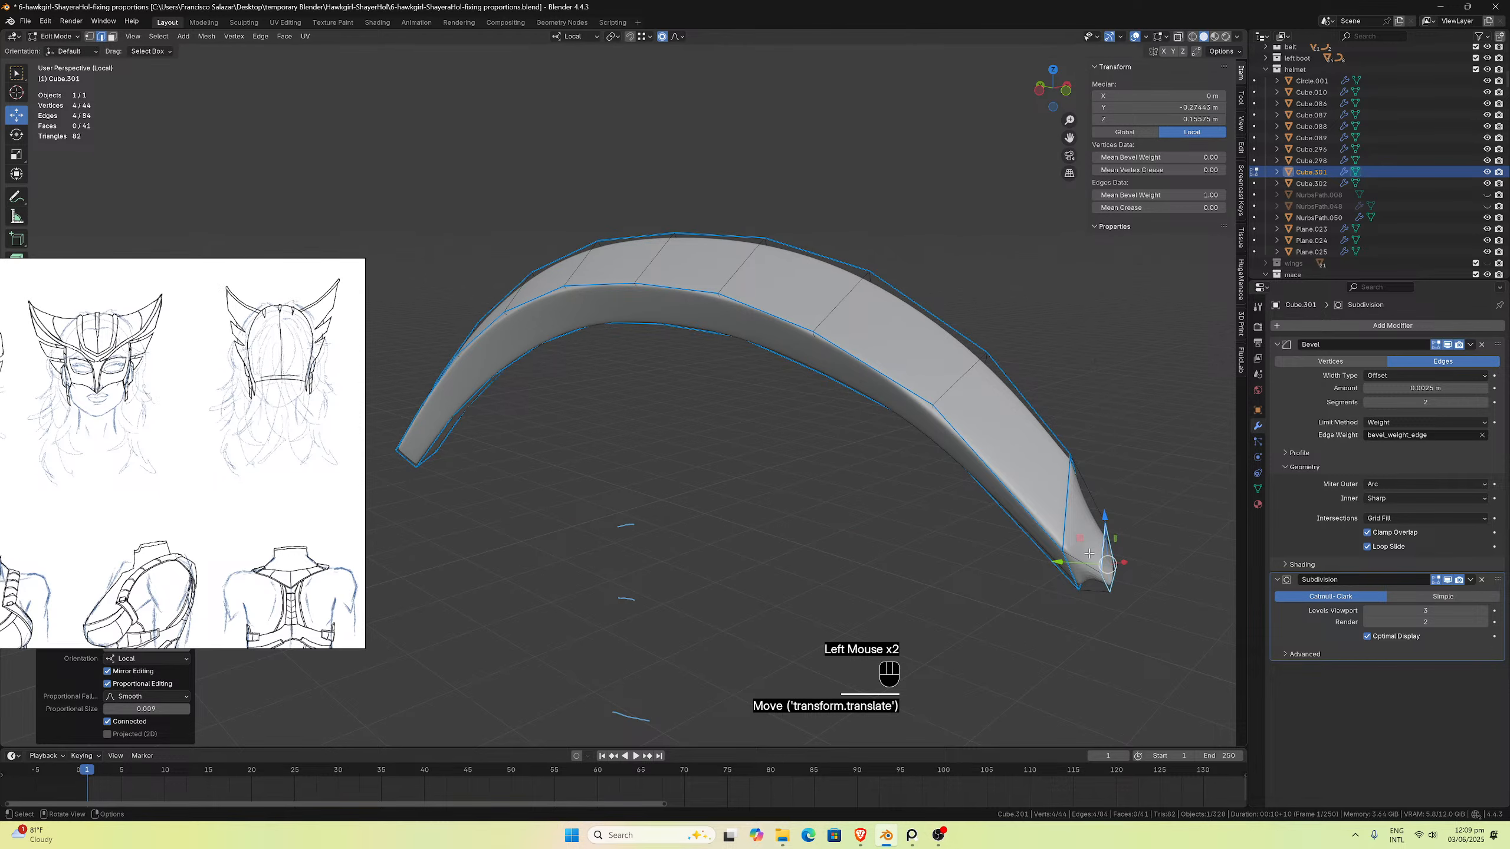
# Step: Set a mean bevel weight of 1 on the side edge loops along both sides of the ridge, including the extruded front part
pyautogui.click(1080, 561)
pyautogui.keyDown('alt'); pyautogui.click(1076, 559); pyautogui.keyUp('alt')
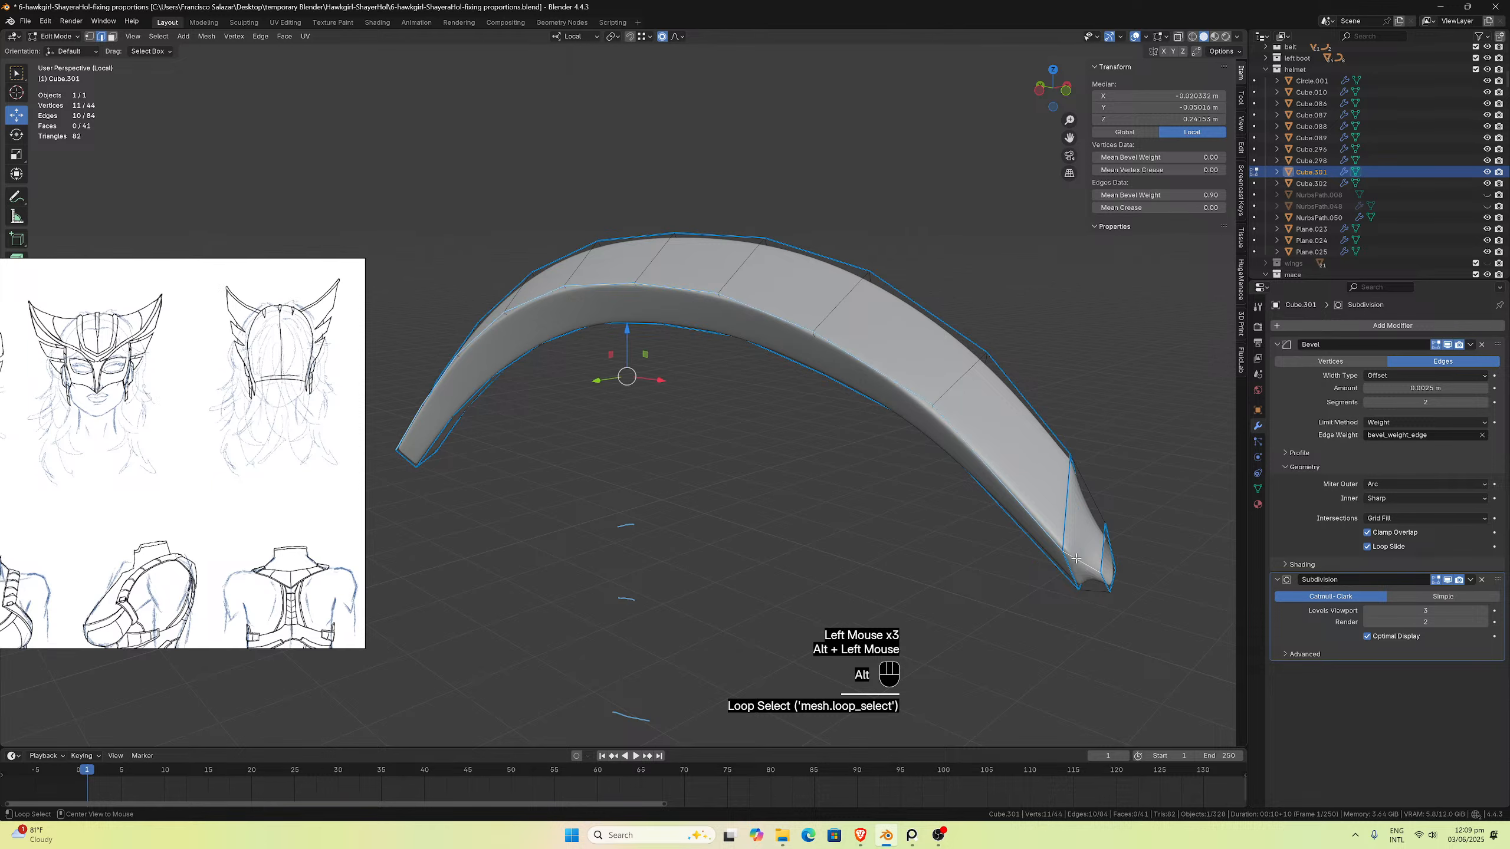
pyautogui.moveTo(1086, 546); pyautogui.dragTo(506, 440, button='middle')
pyautogui.keyDown('alt'); pyautogui.keyDown('shift'); pyautogui.click(491, 439); pyautogui.keyUp('shift'); pyautogui.keyUp('alt')
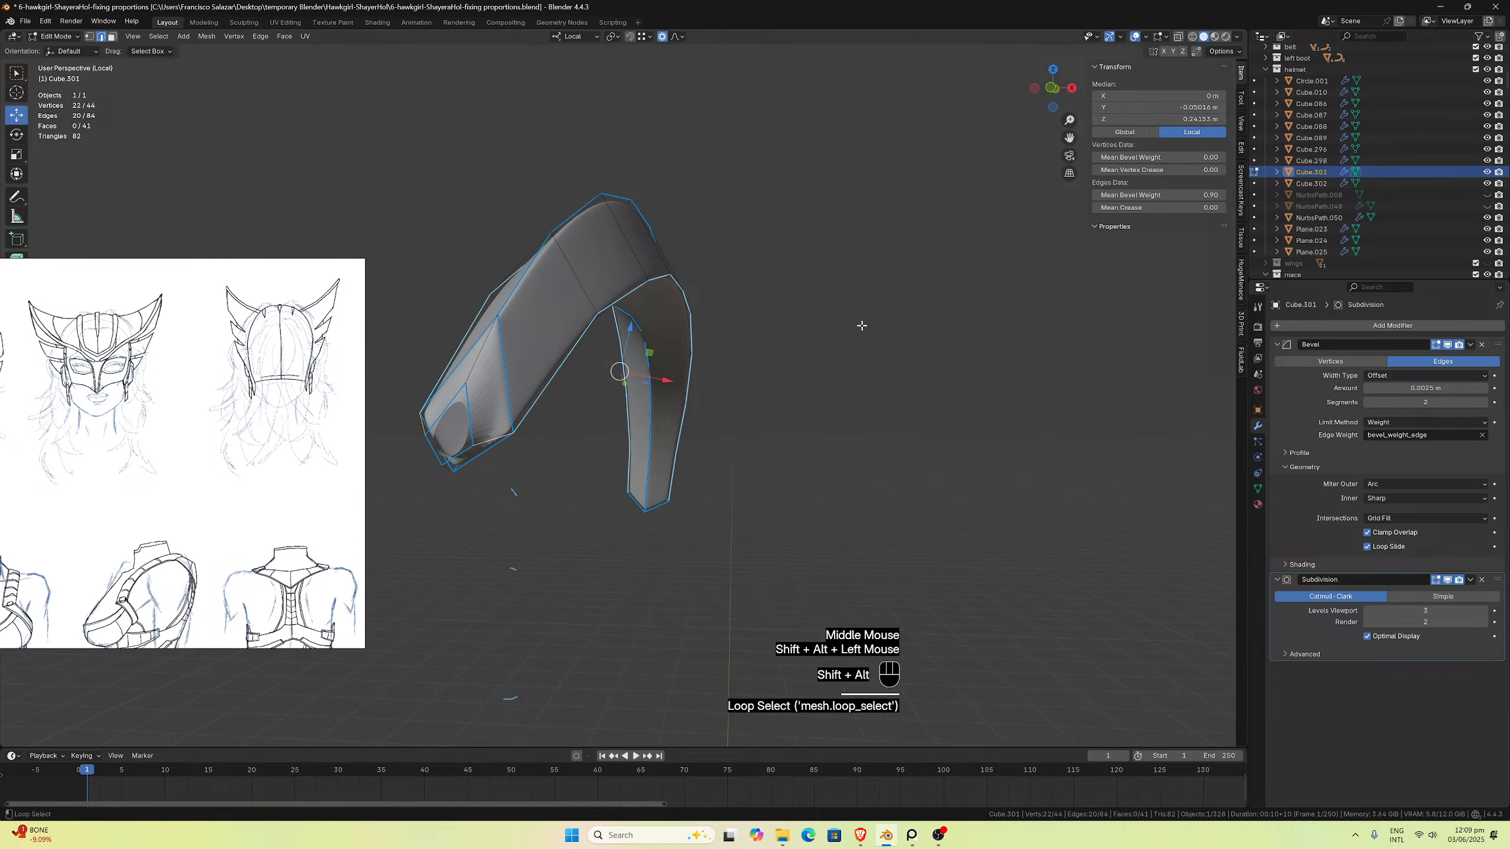
pyautogui.click(1158, 195)
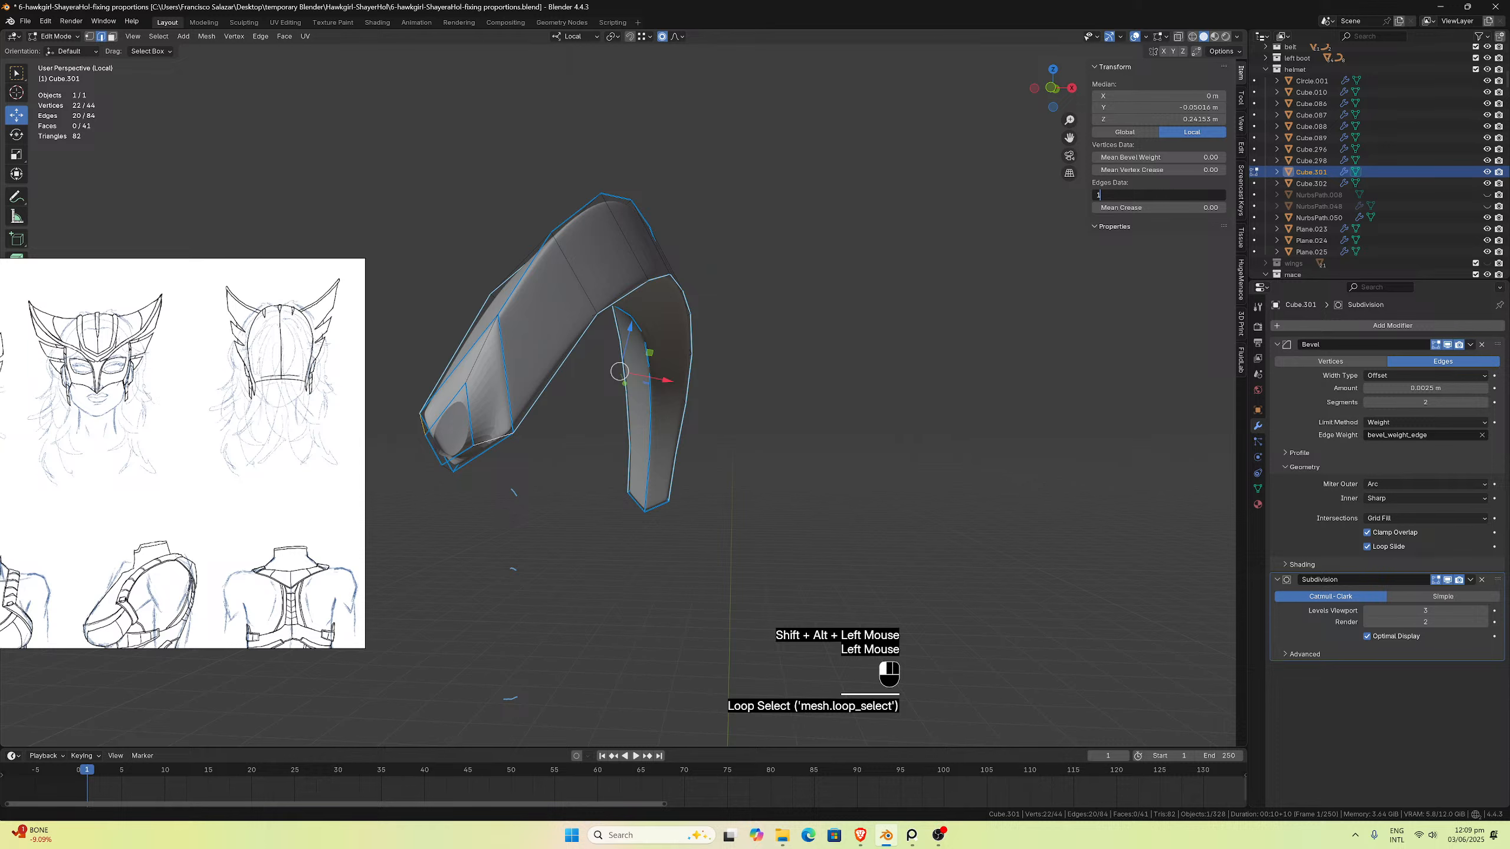
pyautogui.press('Return')
# Step: Set a mean bevel weight of 1 on the upper and lower centreline edges of the ridge's extruded front part
pyautogui.moveTo(820, 416)
pyautogui.mouseDown(button='middle')
pyautogui.moveTo(835, 408)
pyautogui.moveTo(802, 447)
pyautogui.moveTo(826, 476)
pyautogui.moveTo(838, 413)
pyautogui.mouseUp(button='middle')
pyautogui.click(837, 405)
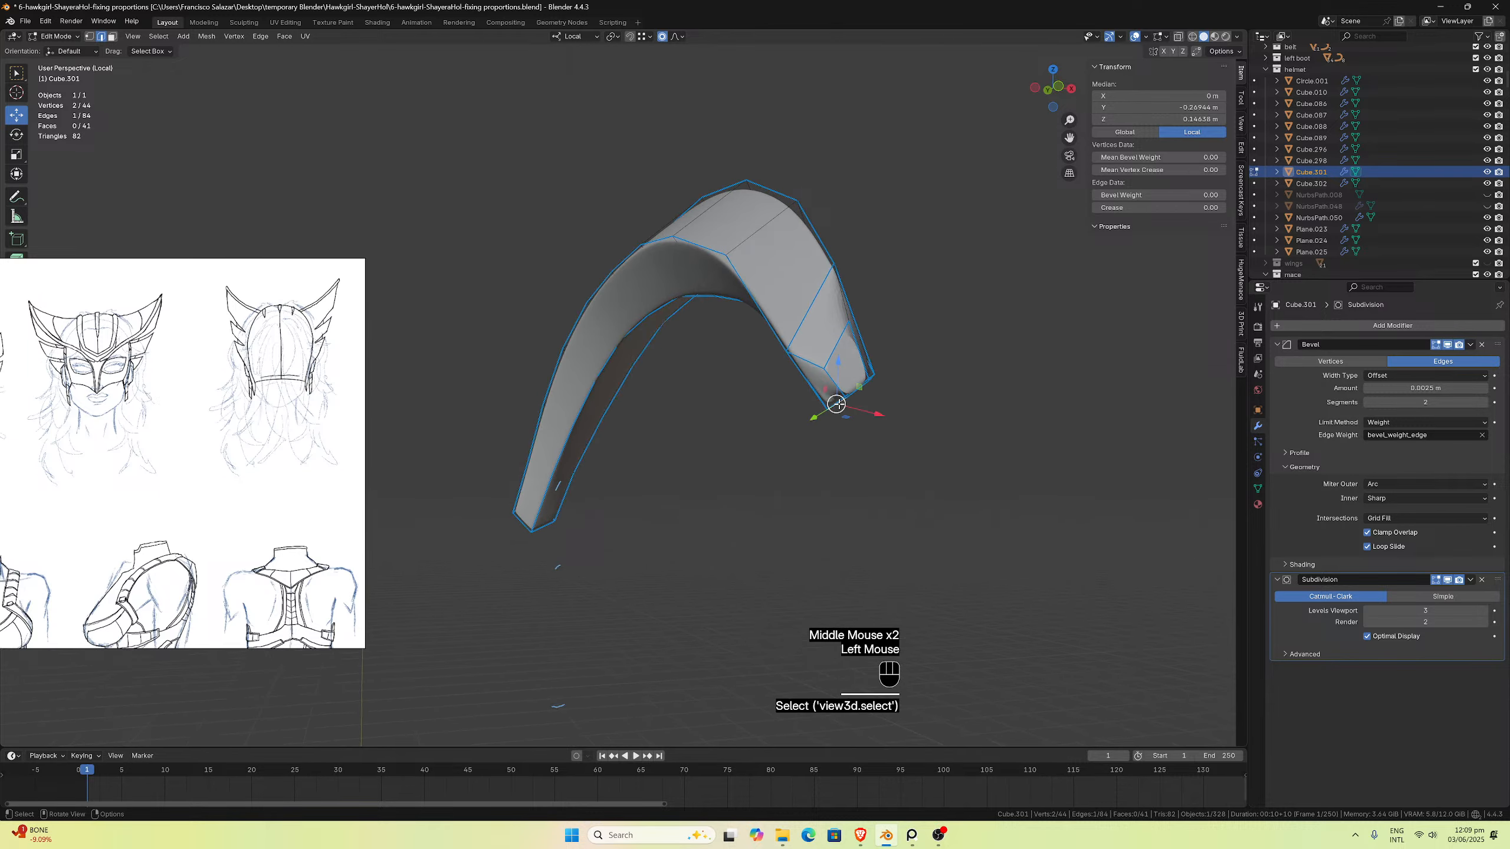
pyautogui.keyDown('shift'); pyautogui.click(845, 303); pyautogui.keyUp('shift')
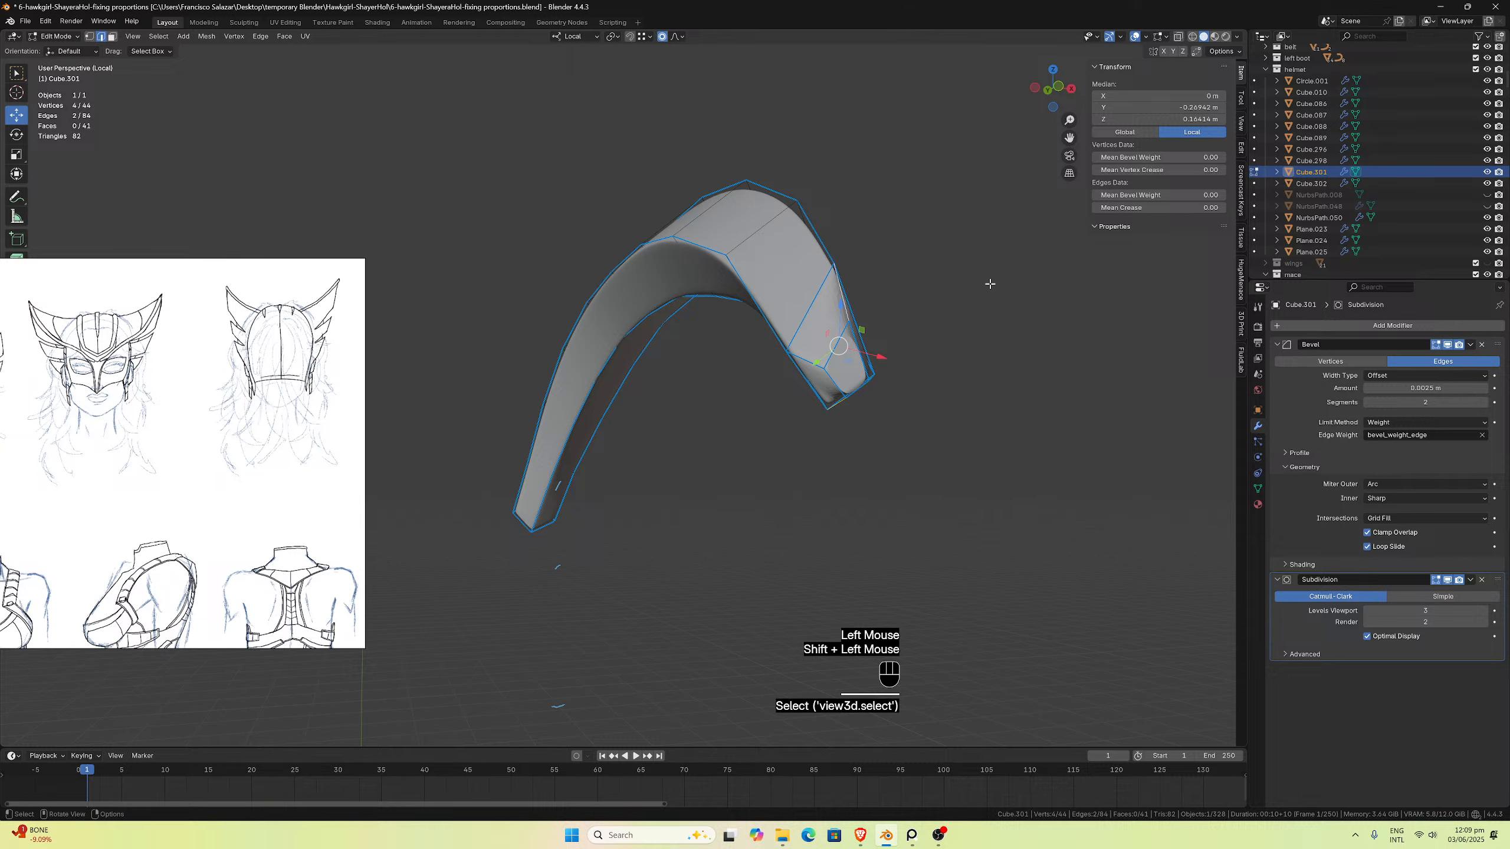
pyautogui.moveTo(883, 297); pyautogui.dragTo(881, 323, button='middle')
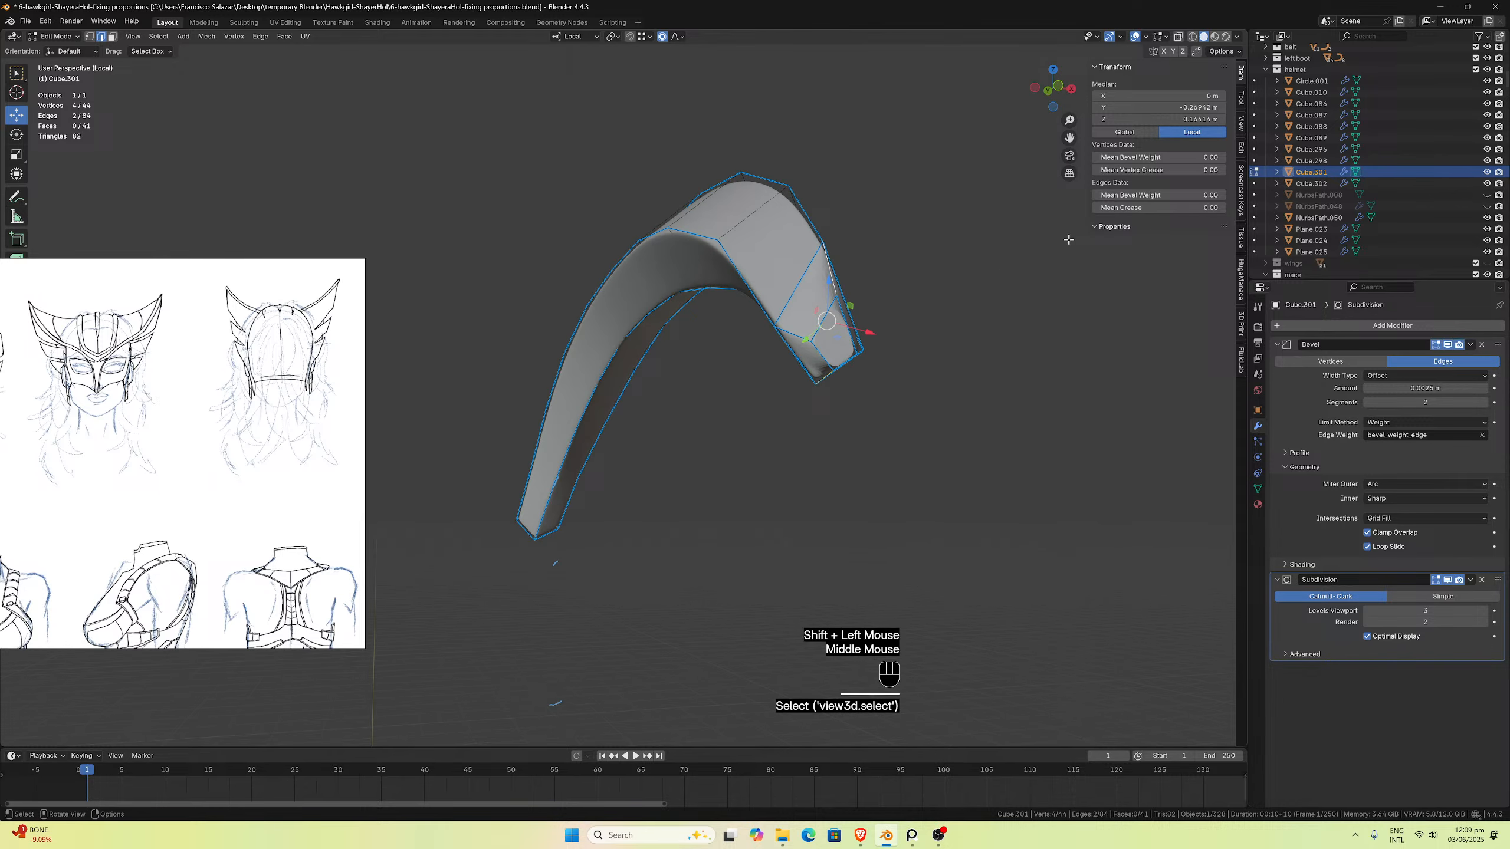
pyautogui.click(1165, 195)
pyautogui.write('1')
pyautogui.press('Return')
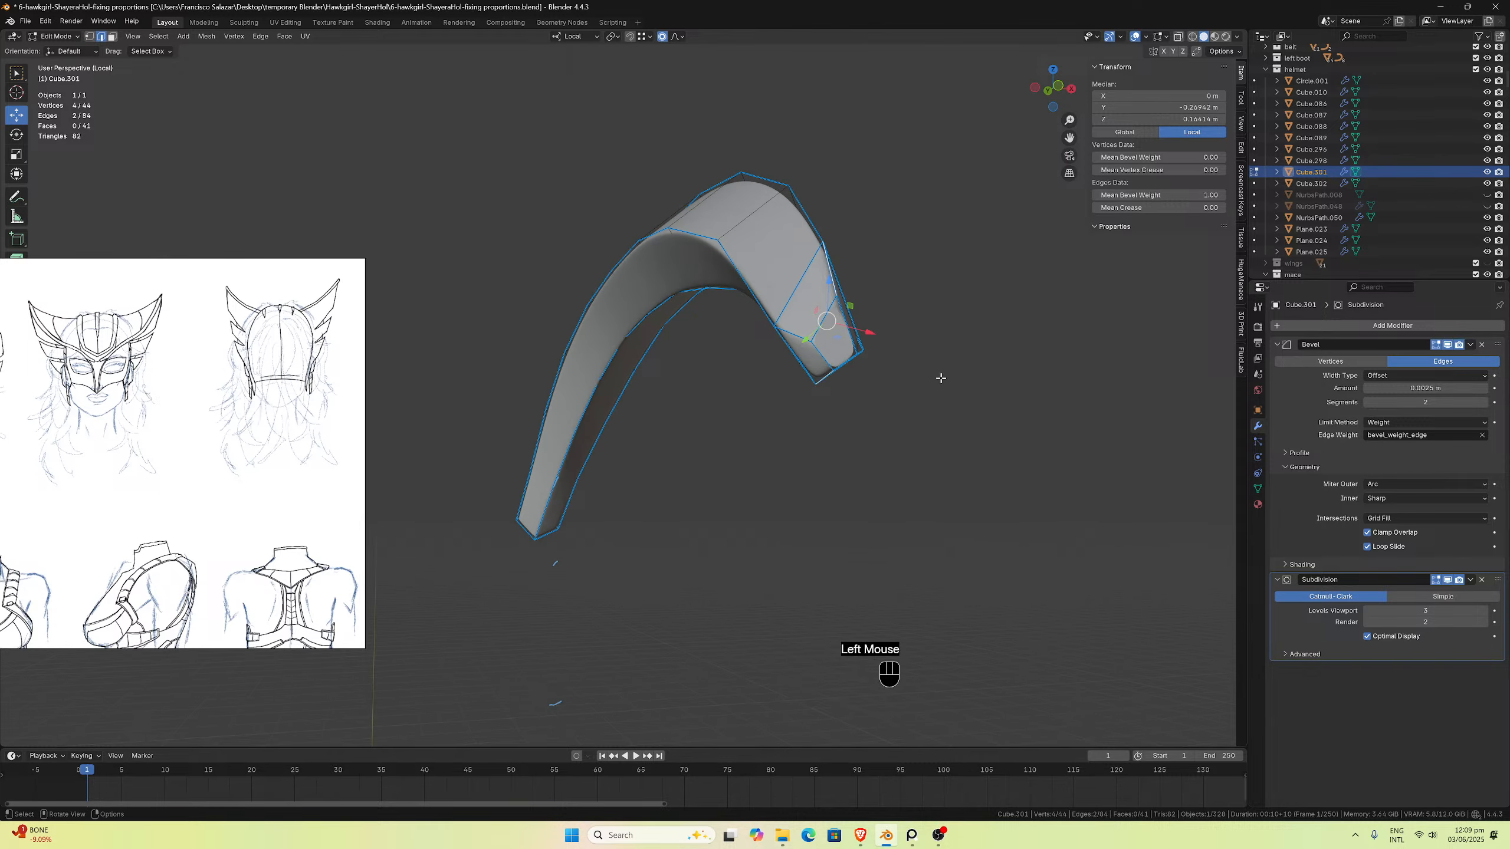
# Step: Fill the ridge's open front end with a face, then bring the rest of the model back and leave mesh editing
pyautogui.moveTo(939, 378); pyautogui.dragTo(966, 425, button='middle')
pyautogui.click(812, 378)
pyautogui.press('f')
pyautogui.press('f')
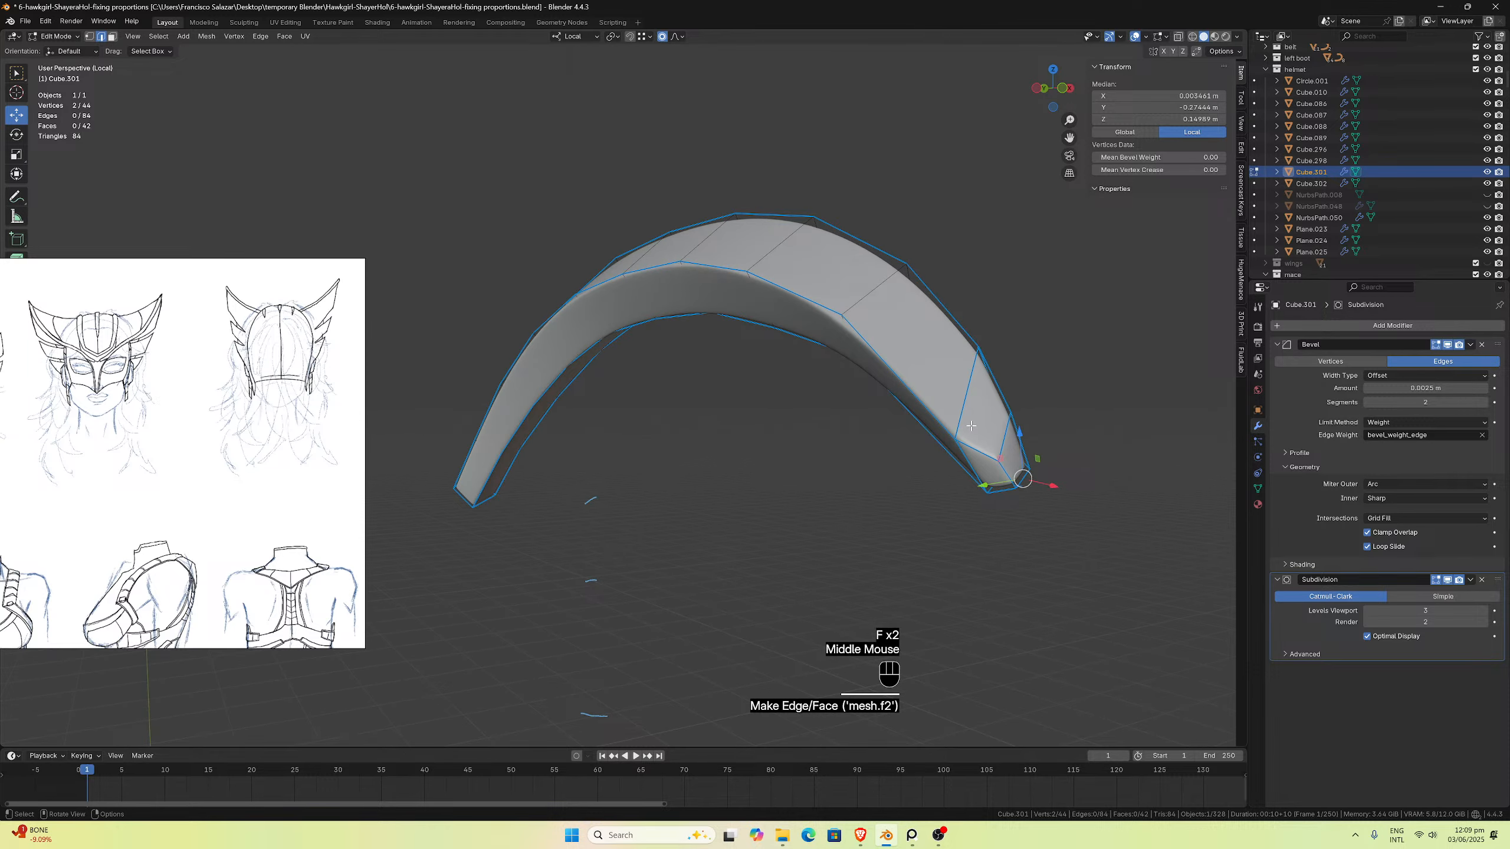
pyautogui.press('/')
pyautogui.press('Tab')
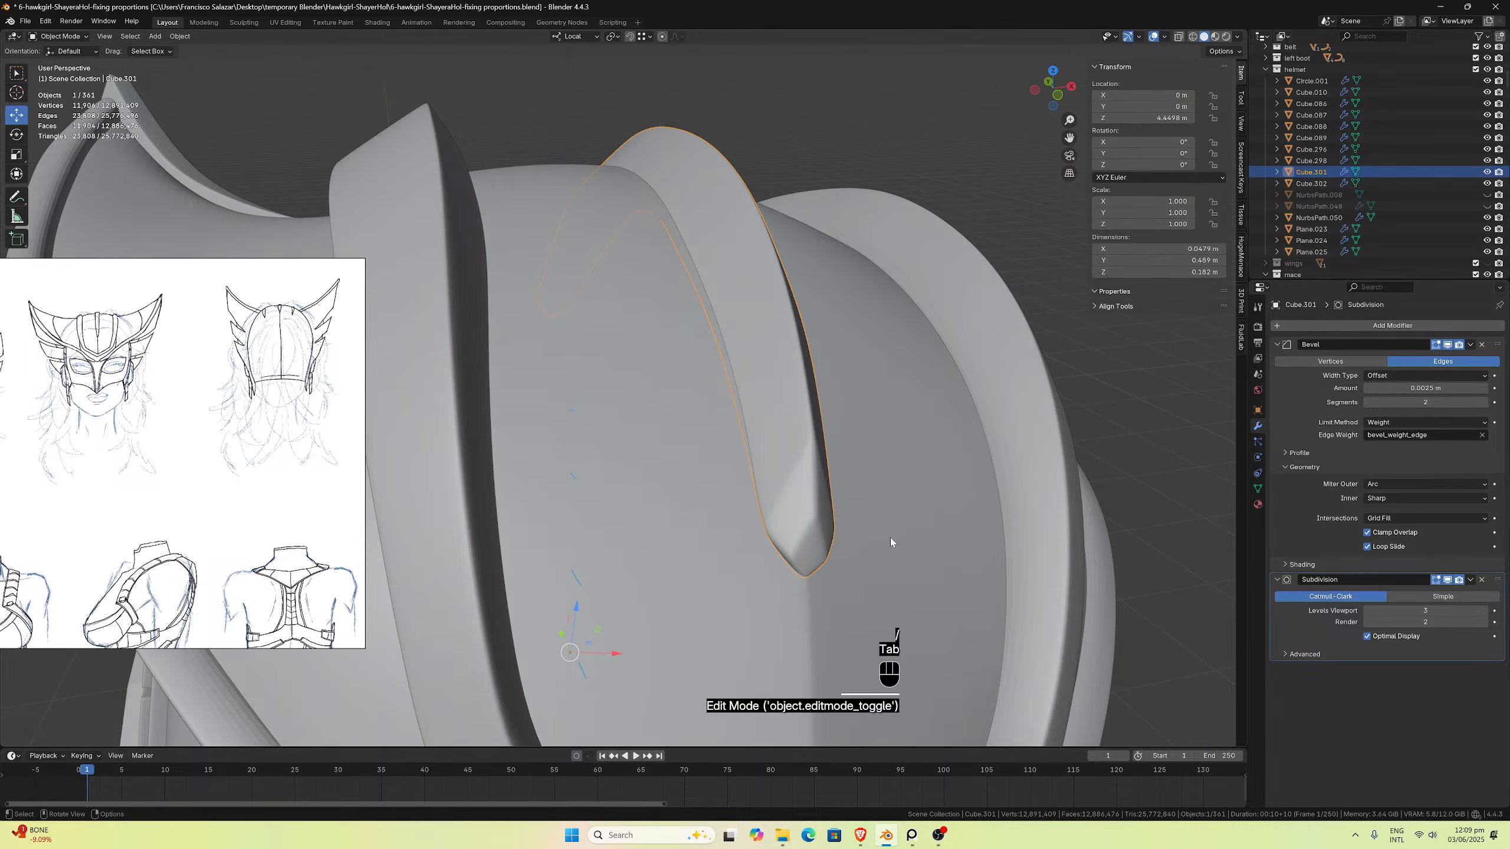
# Step: Reopen the ridge's mesh and set the mean bevel weight to 0 on the edge loop just behind the front tip
pyautogui.press('Tab')
pyautogui.click(814, 486)
pyautogui.keyDown('alt'); pyautogui.click(824, 483); pyautogui.keyUp('alt')
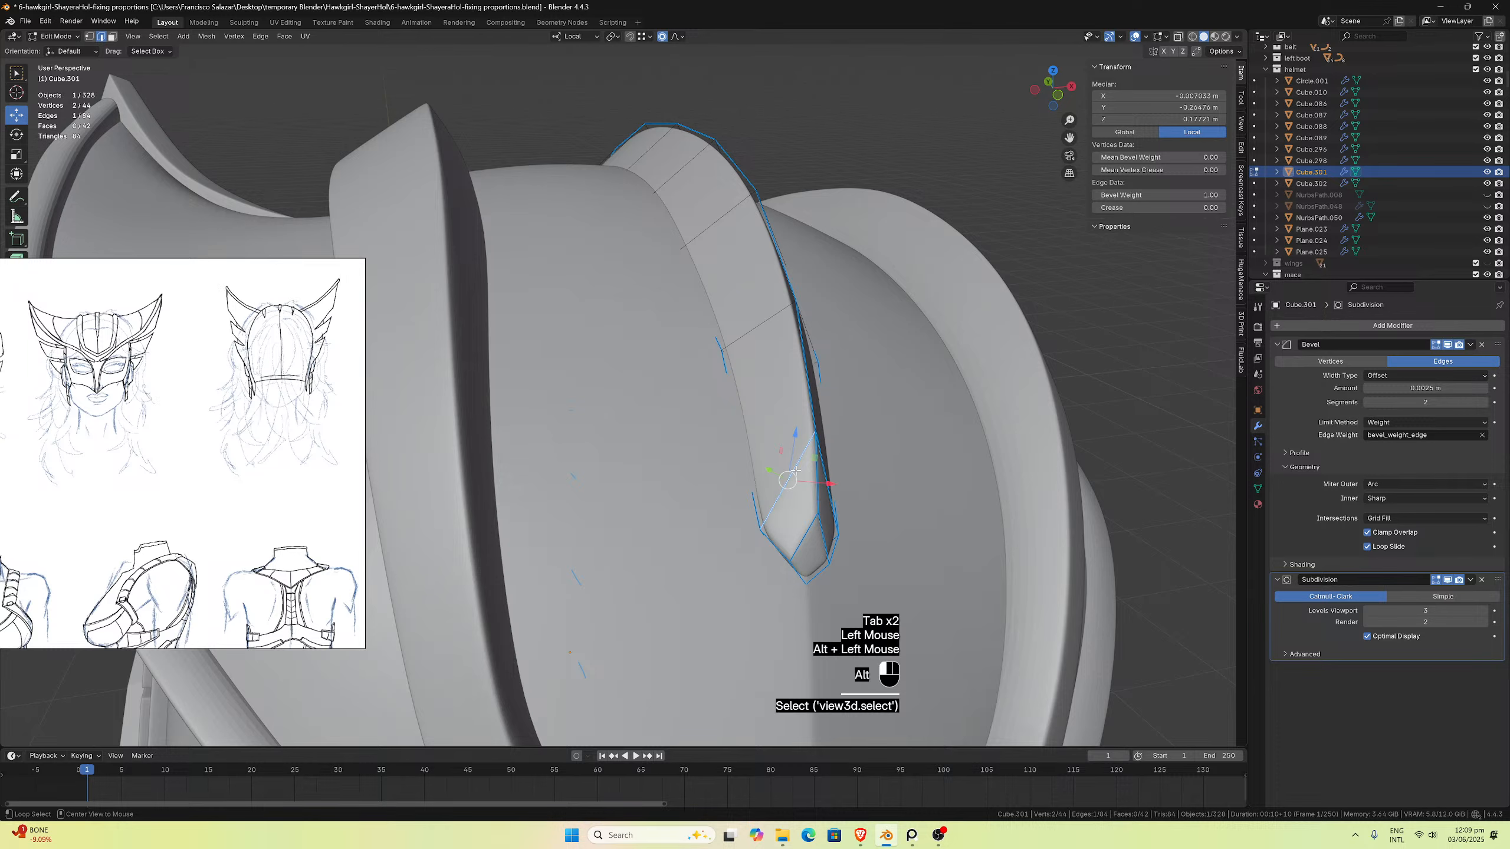
pyautogui.click(1122, 195)
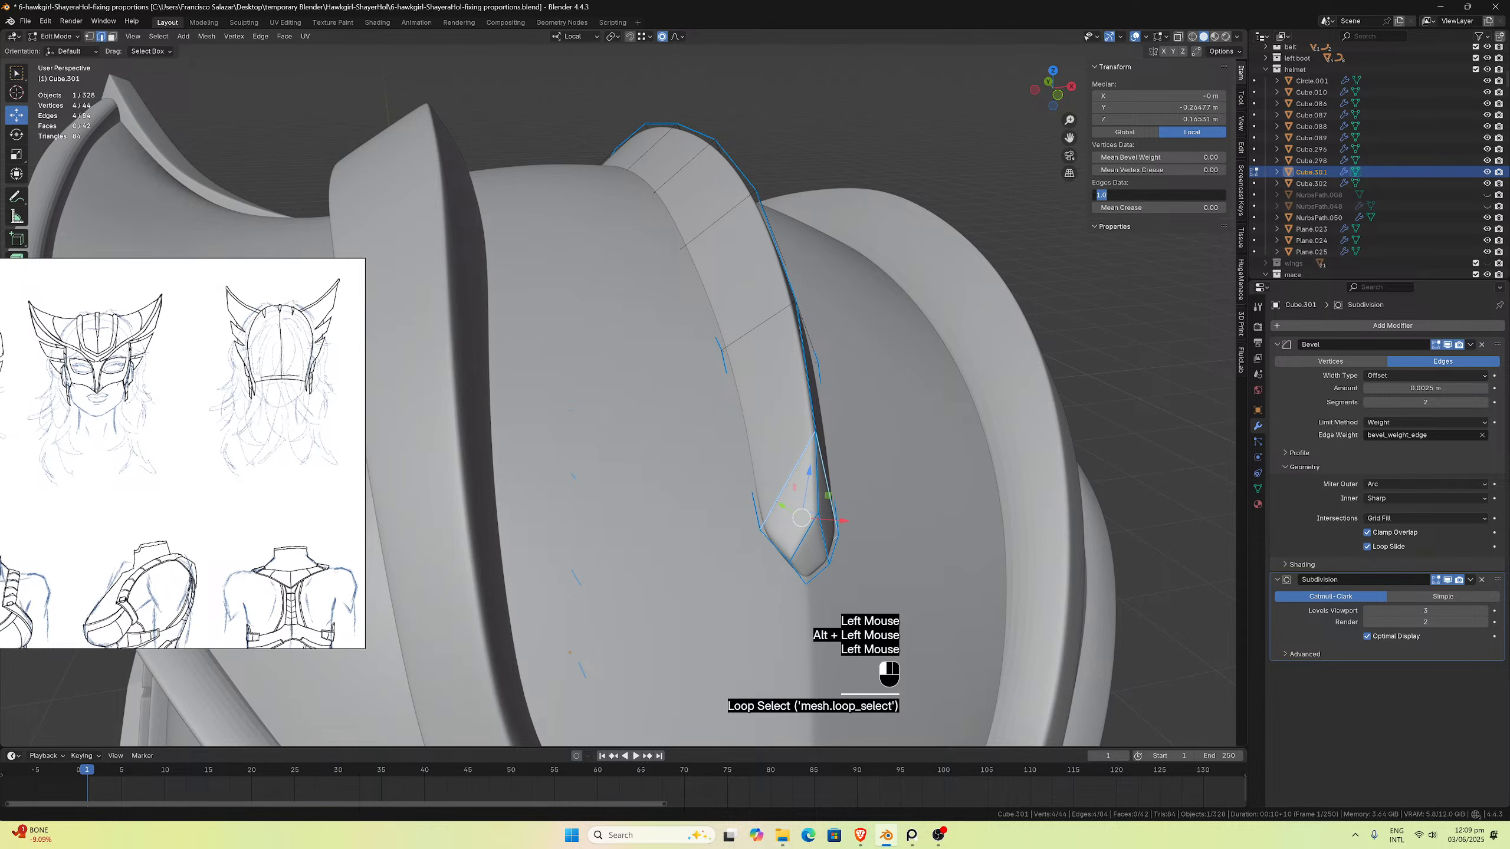
pyautogui.press('Return')
pyautogui.moveTo(901, 476); pyautogui.dragTo(966, 480, button='middle')
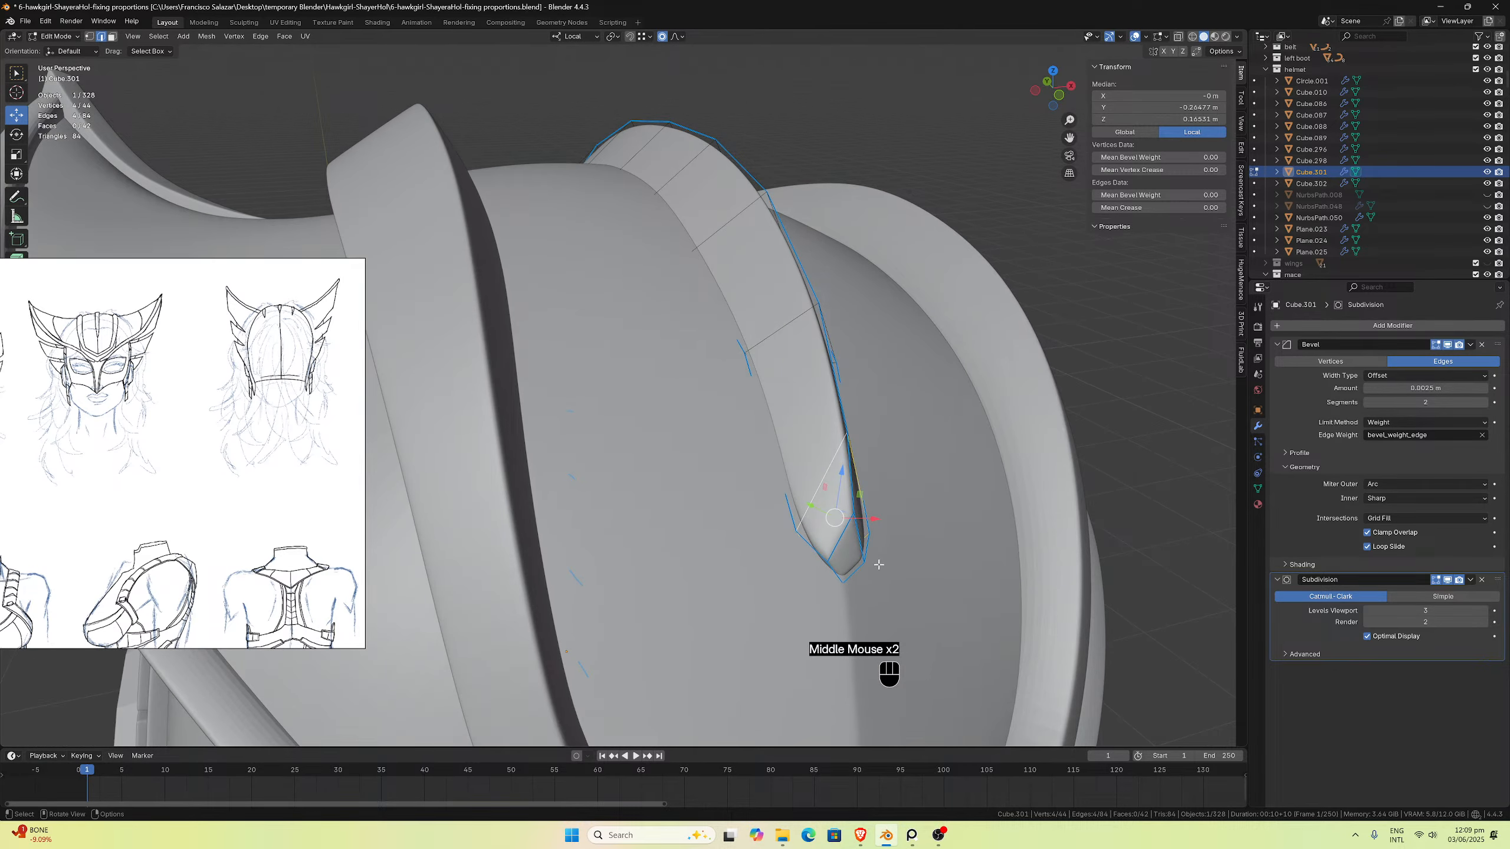
# Step: Move the ridge's front end face forward and down along the helmet surface, to a local Y of about -0.282 m
pyautogui.moveTo(865, 562); pyautogui.dragTo(812, 549, button='middle')
pyautogui.scroll(-2, 874, 565)
pyautogui.click(112, 37)
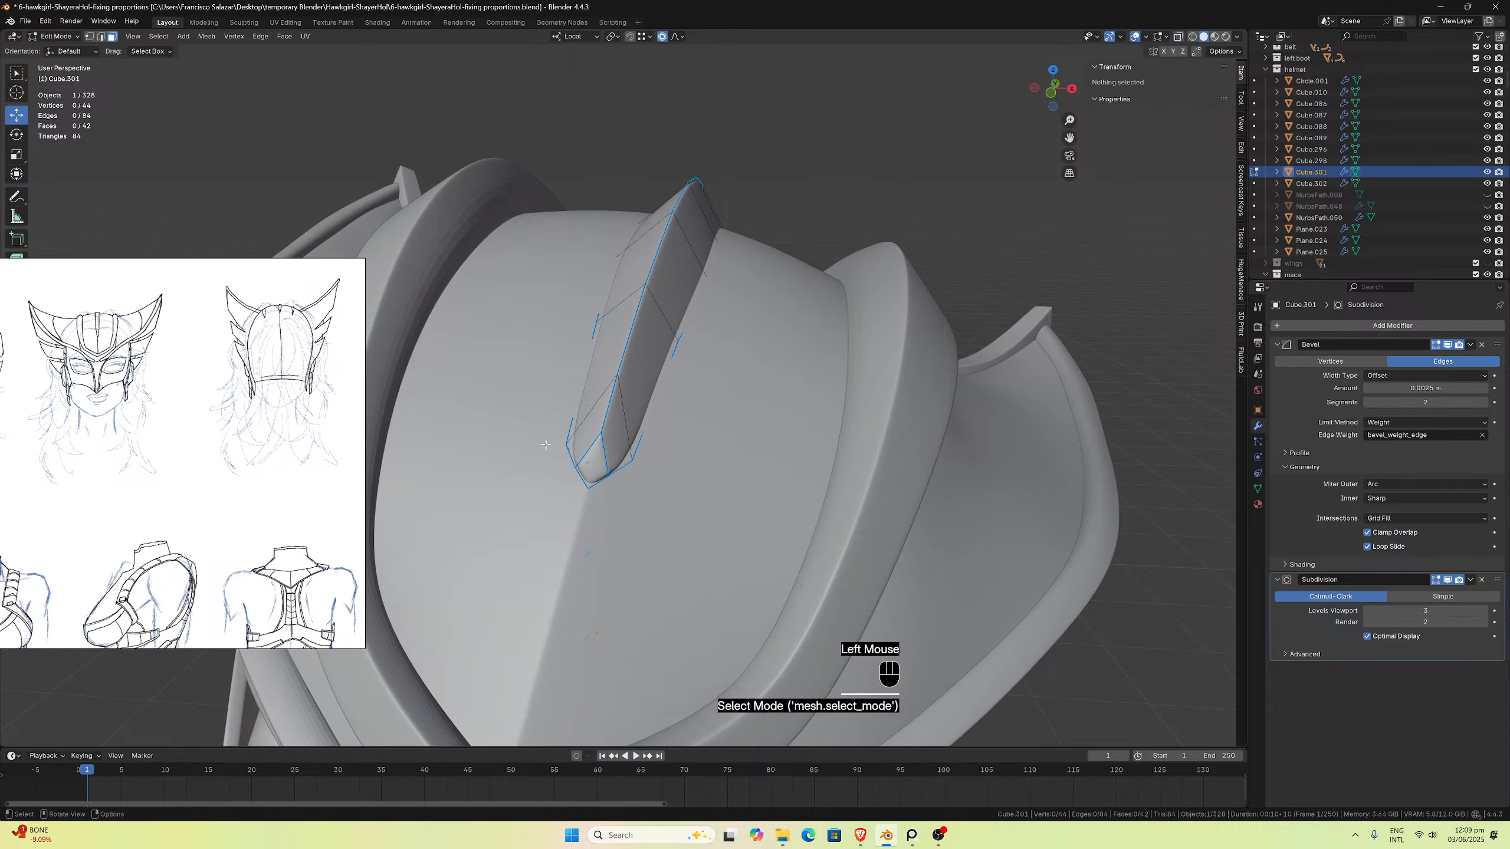
pyautogui.click(602, 468)
pyautogui.moveTo(603, 468); pyautogui.dragTo(801, 475, button='middle')
pyautogui.moveTo(934, 424)
pyautogui.mouseDown()
pyautogui.moveTo(949, 379)
pyautogui.moveTo(949, 422)
pyautogui.mouseUp()
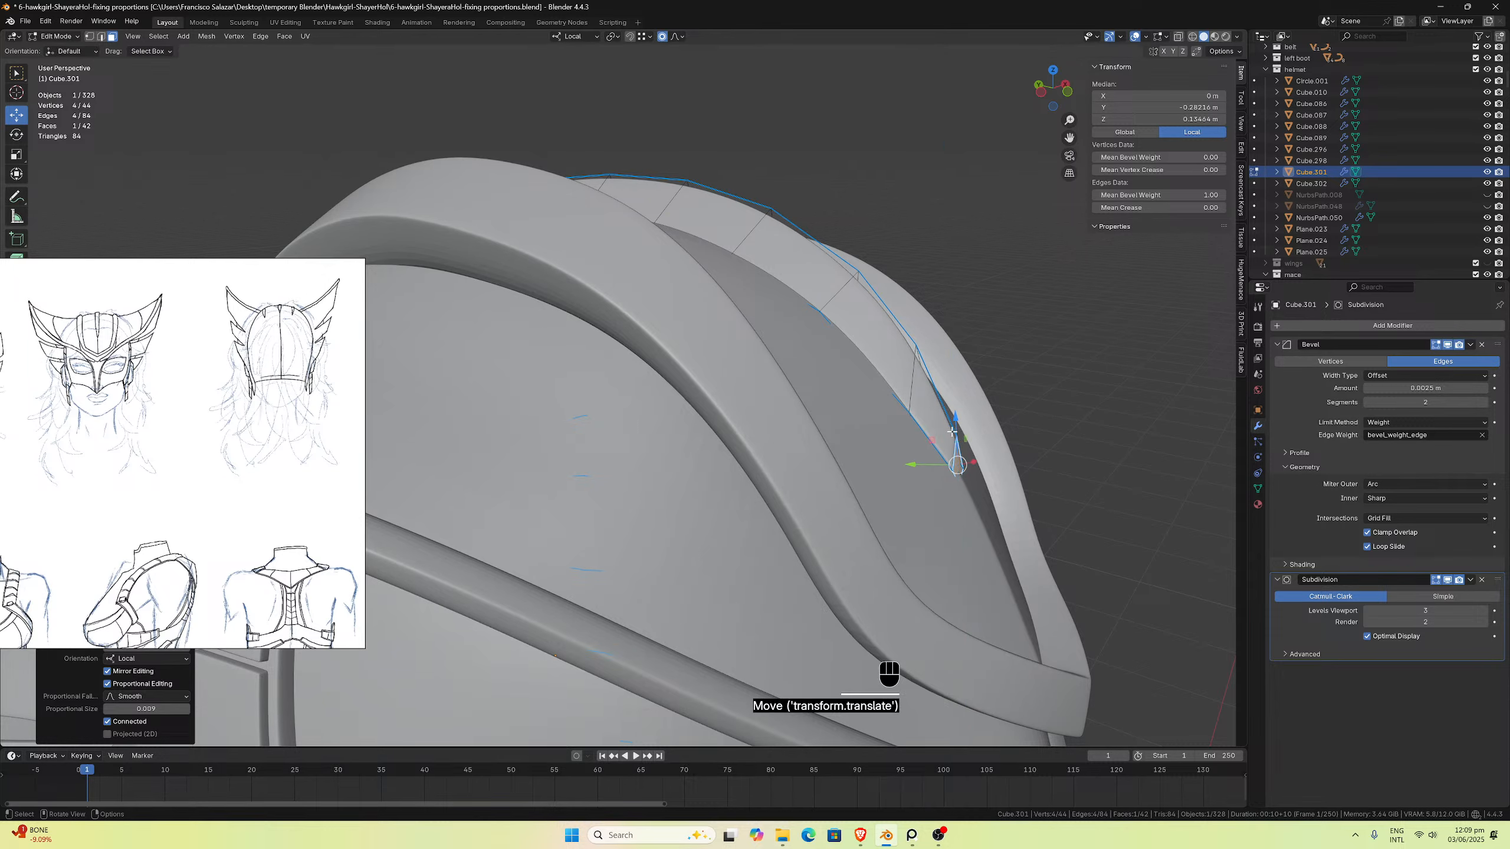
pyautogui.scroll(1, 856, 440)
pyautogui.moveTo(948, 422); pyautogui.dragTo(855, 465, button='middle')
pyautogui.scroll(-1, 870, 454)
pyautogui.press('Tab')
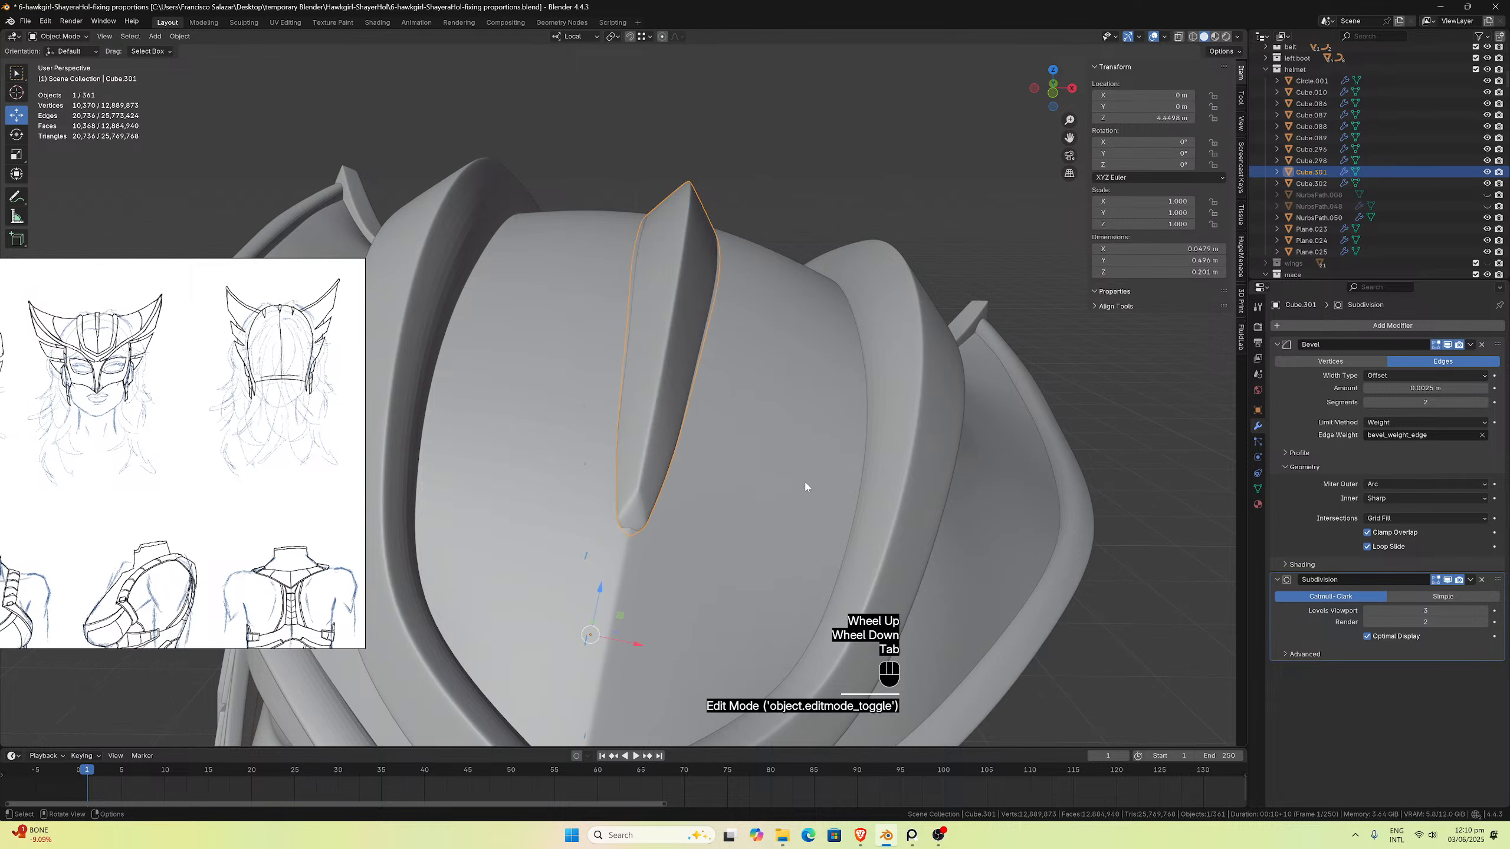
# Step: Lower the two side corner vertices of the ridge's front face by about 0.004 m
pyautogui.click(792, 221)
pyautogui.scroll(-2, 809, 369)
pyautogui.scroll(5, 767, 439)
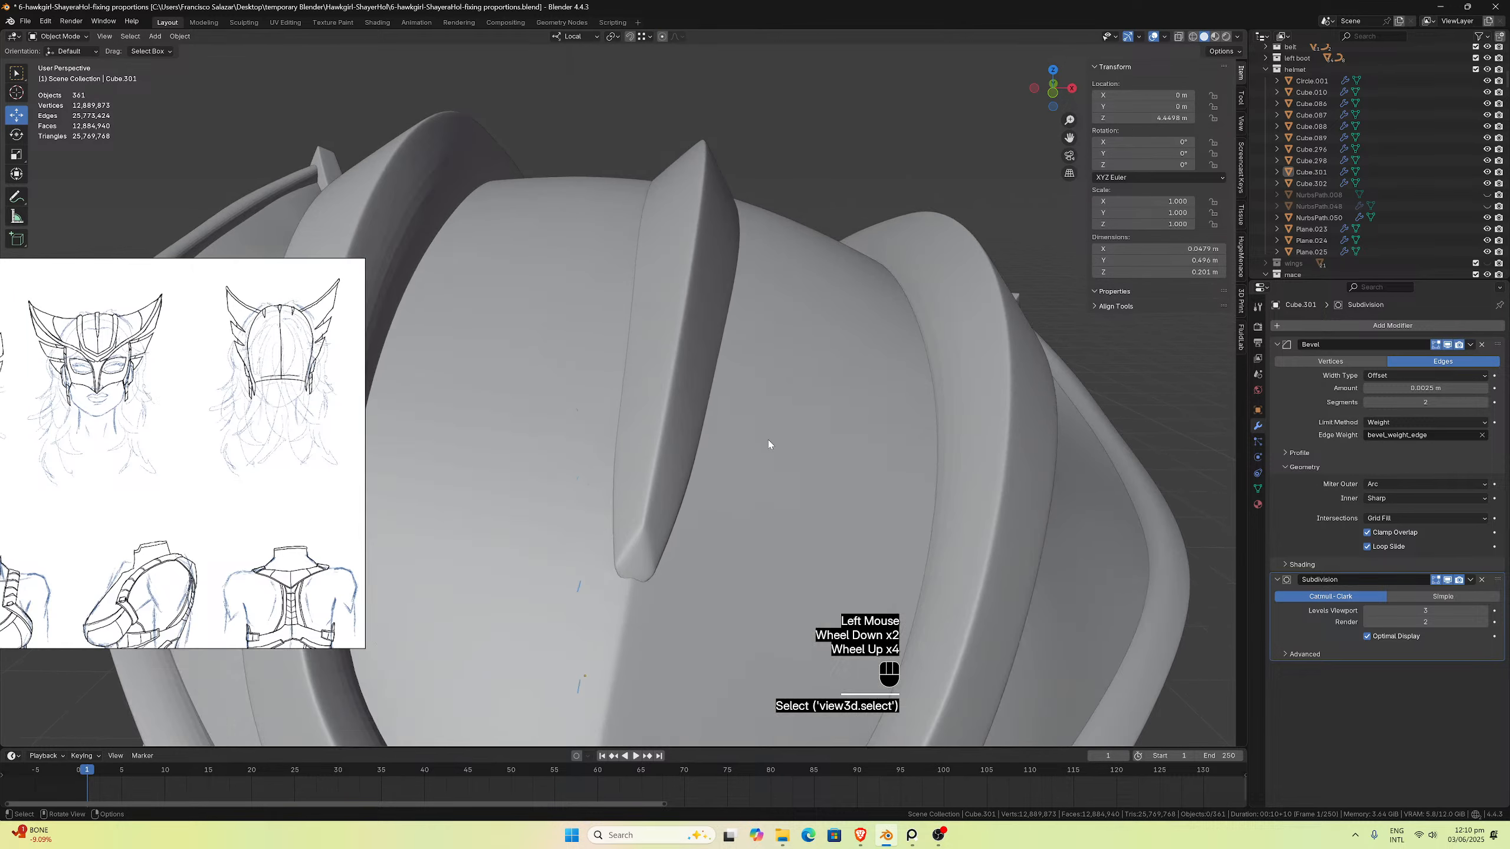
pyautogui.moveTo(767, 438); pyautogui.dragTo(722, 432, button='middle')
pyautogui.scroll(-1, 726, 423)
pyautogui.scroll(1, 707, 428)
pyautogui.press('Tab')
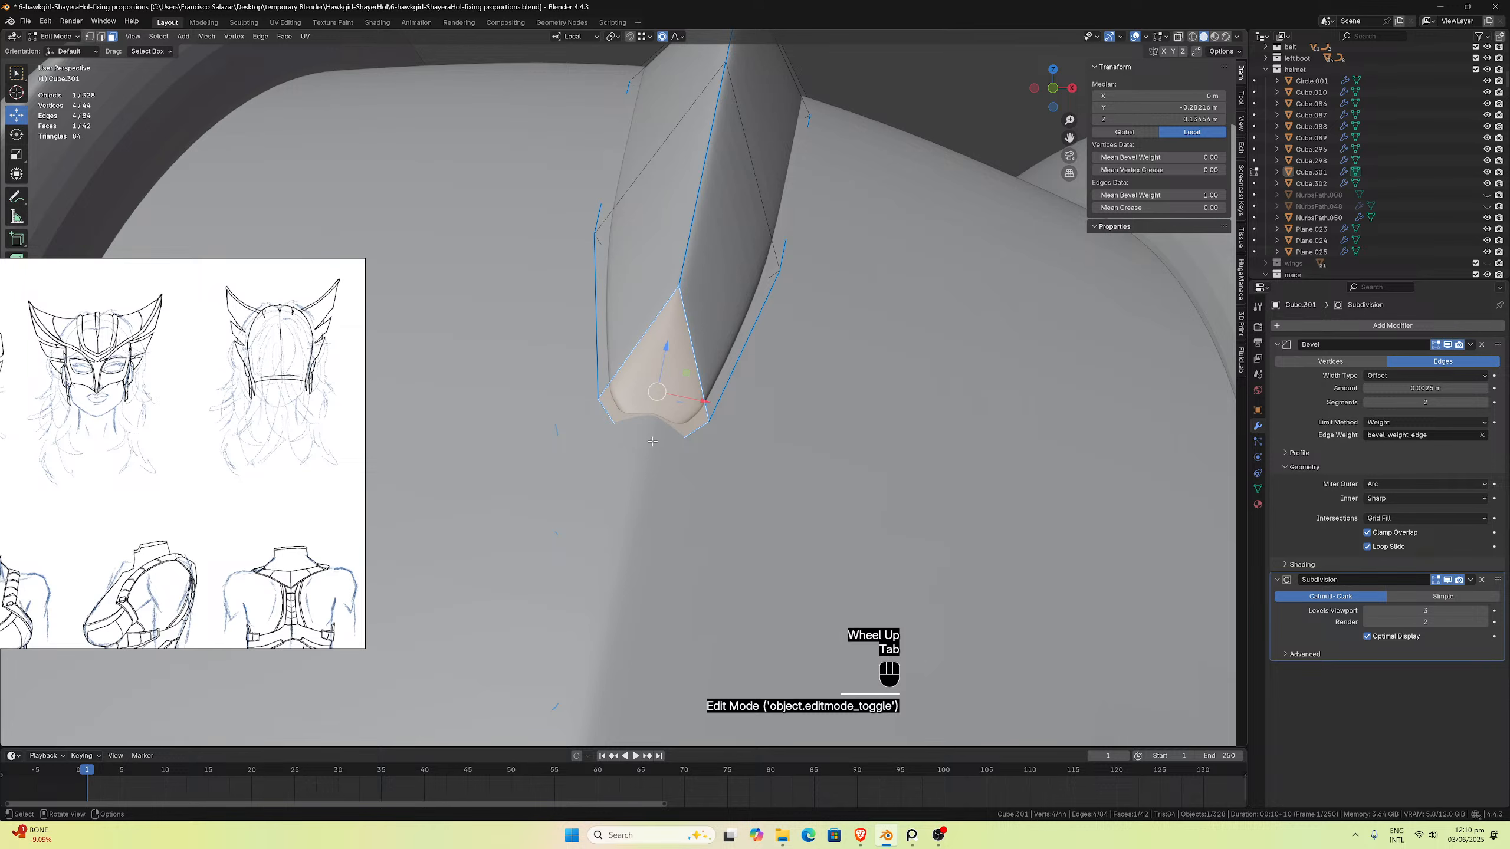
pyautogui.moveTo(714, 442); pyautogui.dragTo(714, 423, button='middle')
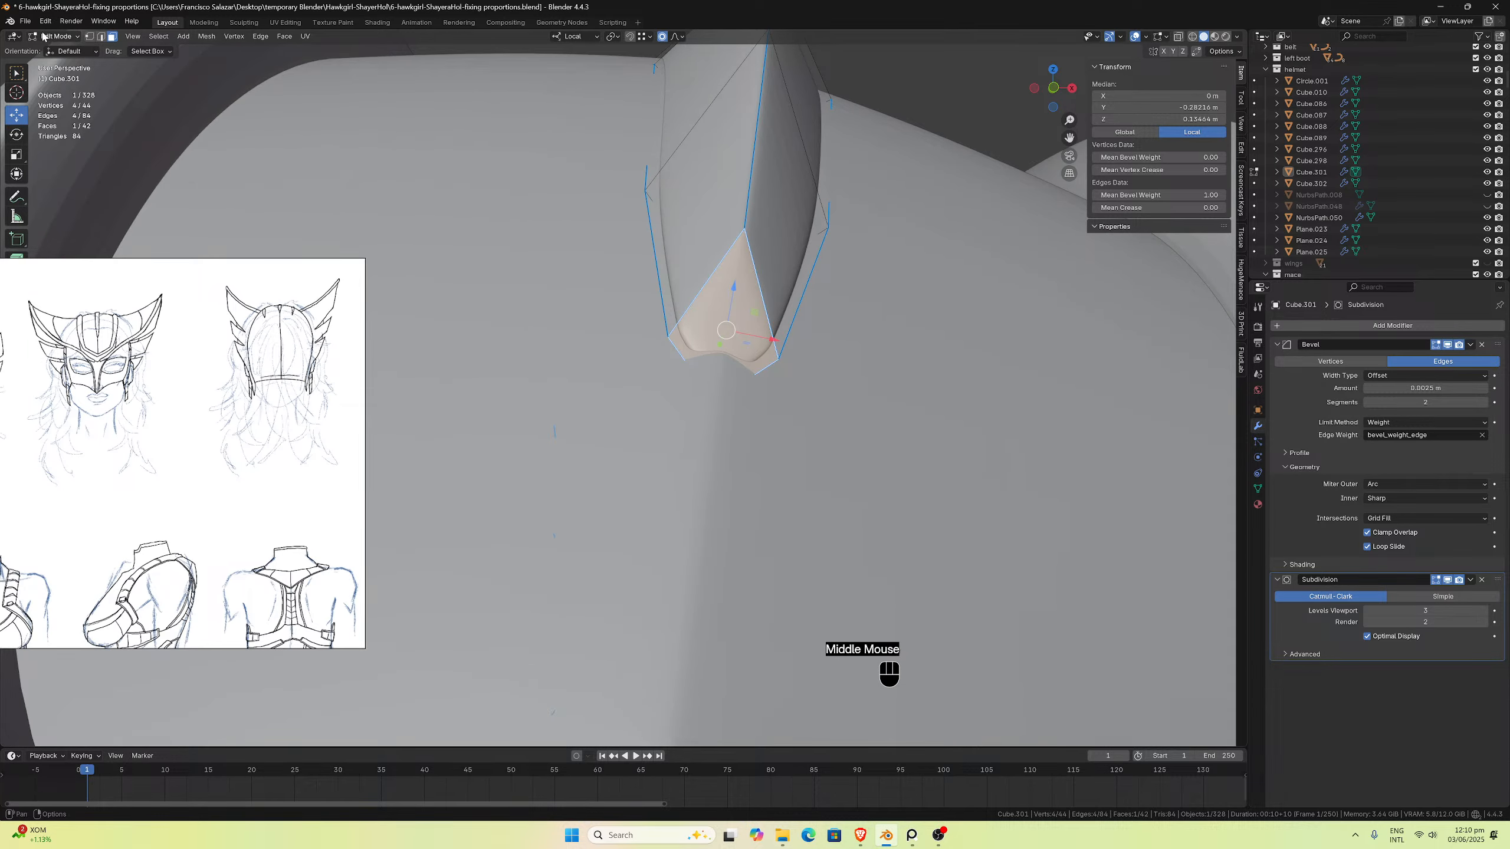
pyautogui.click(88, 37)
pyautogui.click(668, 337)
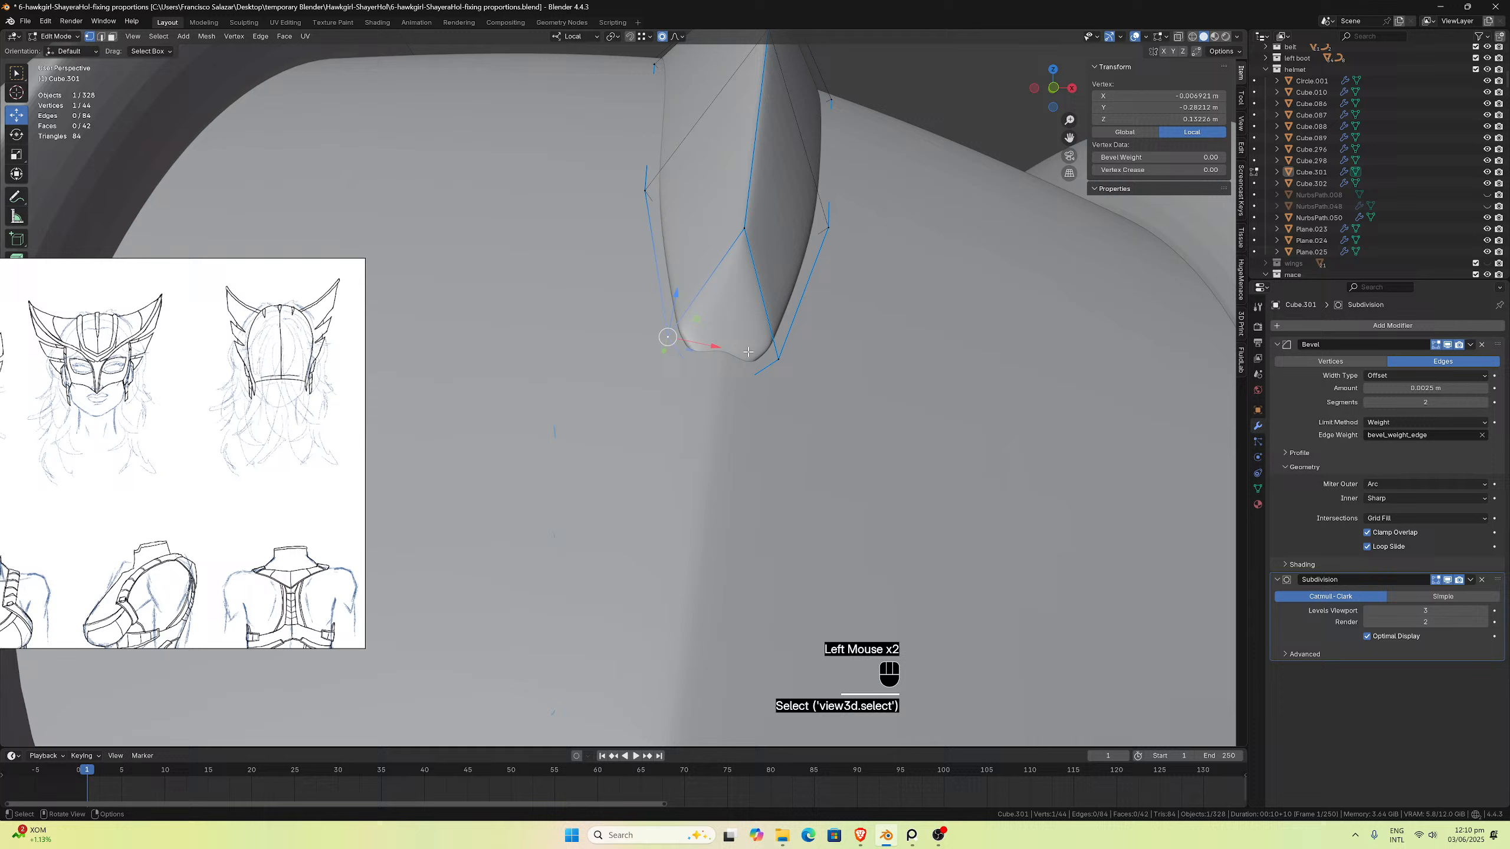
pyautogui.keyDown('shift'); pyautogui.click(779, 360); pyautogui.keyUp('shift')
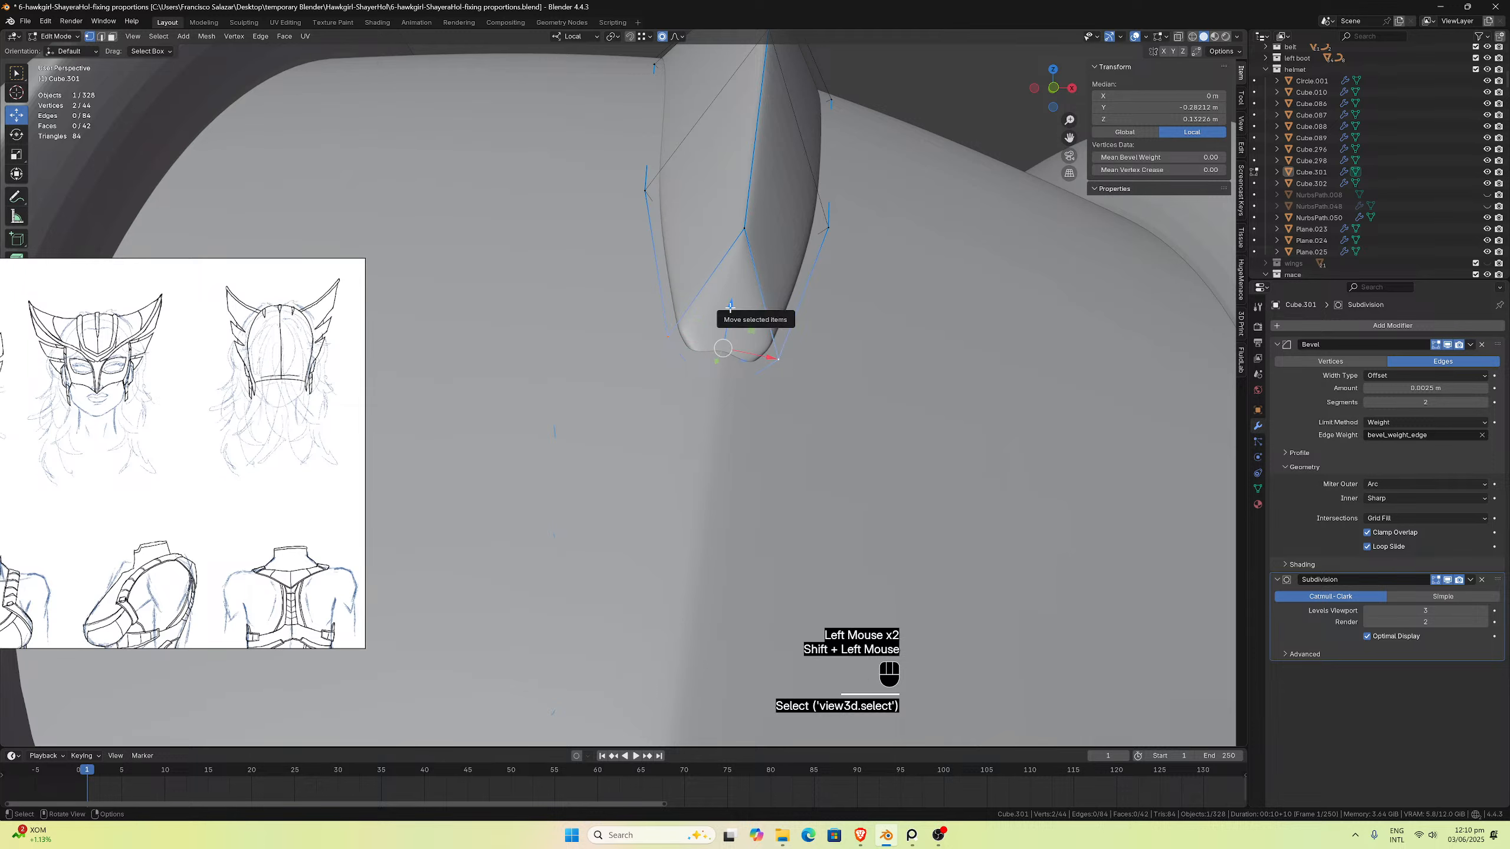
pyautogui.moveTo(732, 317)
pyautogui.mouseDown()
pyautogui.moveTo(733, 355)
pyautogui.moveTo(730, 323)
pyautogui.mouseUp()
# Step: Try to raise the bottom middle vertex of the ridge's front face level with its side corners
pyautogui.click(728, 386)
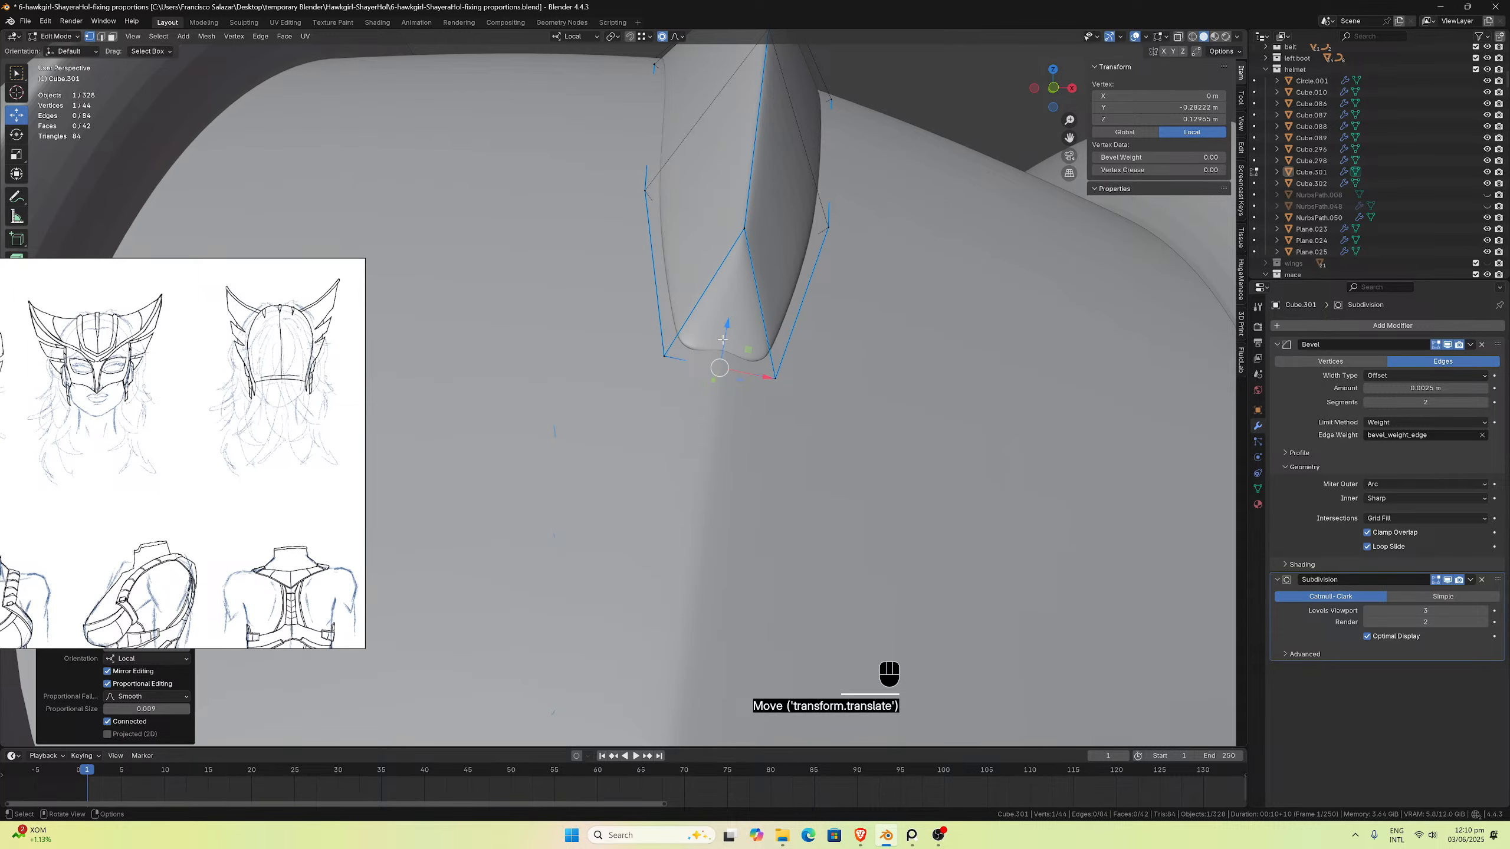
pyautogui.scroll(-2, 723, 340)
pyautogui.press('Tab')
pyautogui.moveTo(717, 341); pyautogui.dragTo(719, 380, button='middle')
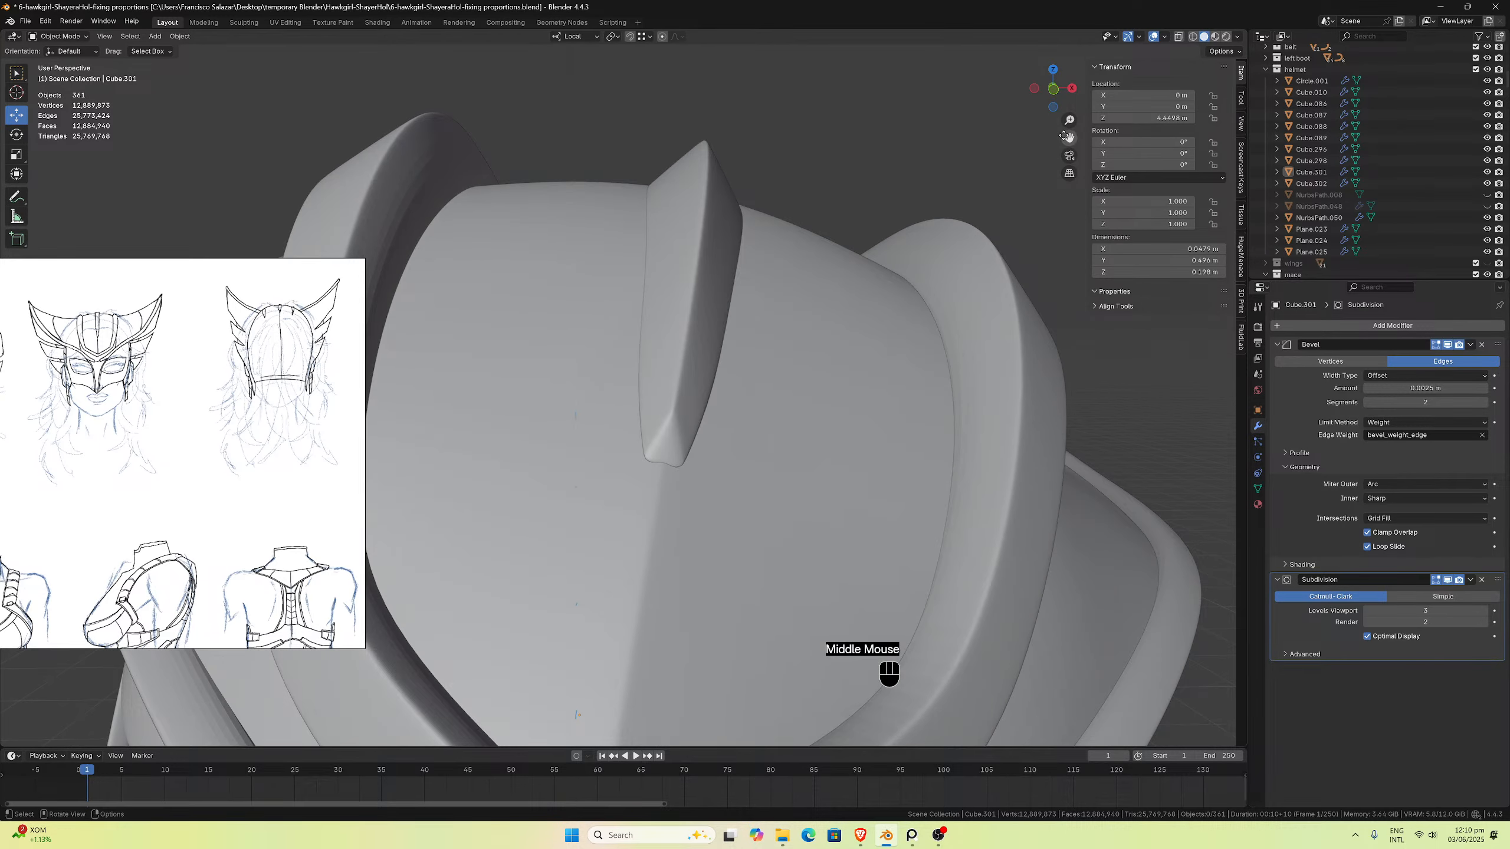
pyautogui.moveTo(1068, 136); pyautogui.dragTo(1105, 48)
pyautogui.scroll(2, 850, 304)
pyautogui.moveTo(781, 331); pyautogui.dragTo(771, 359, button='middle')
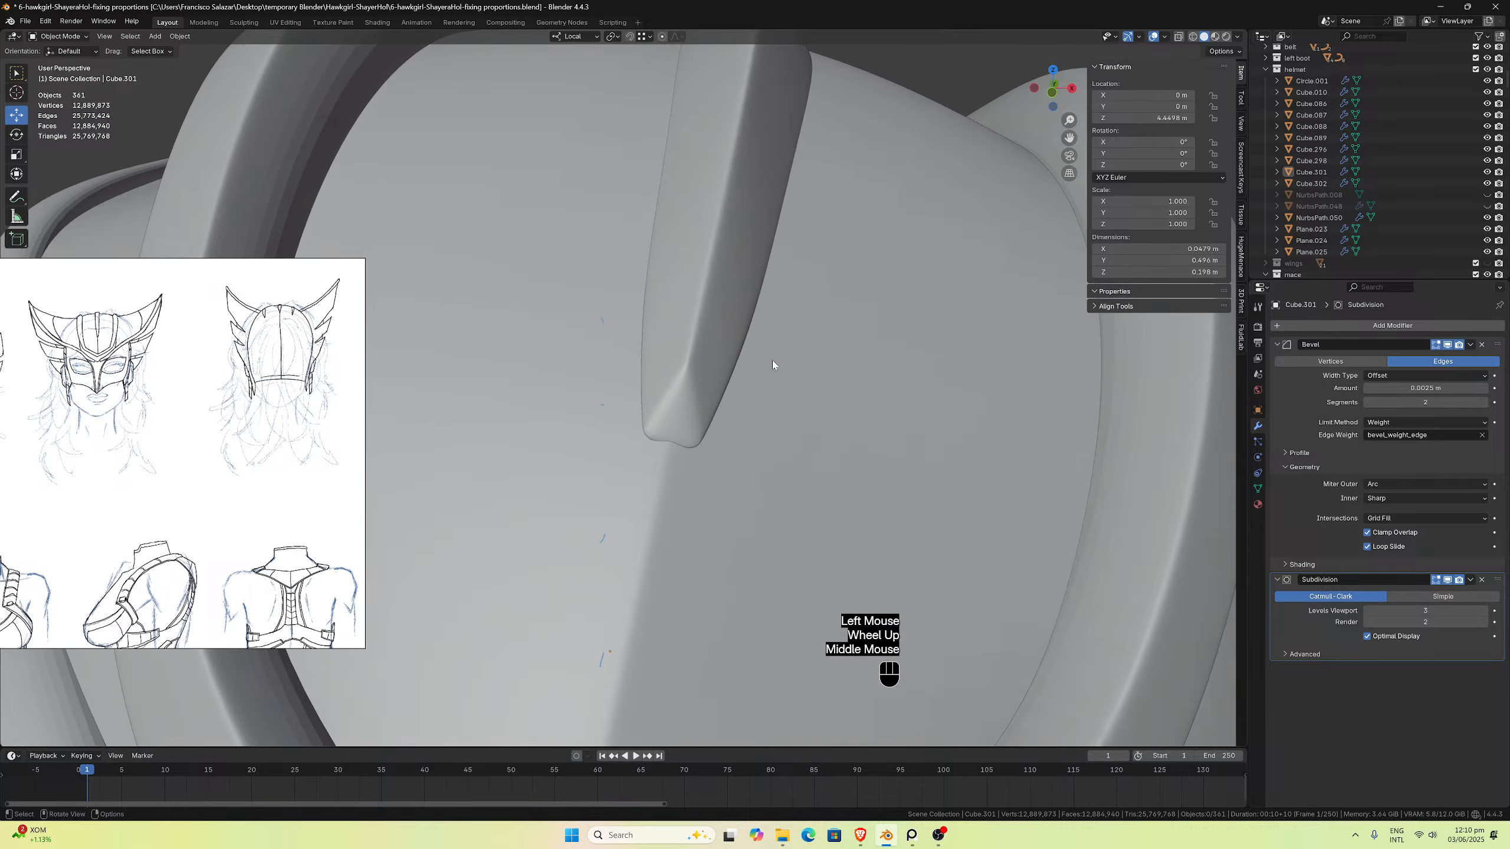
pyautogui.press('Tab')
pyautogui.moveTo(704, 447); pyautogui.dragTo(764, 400, button='middle')
pyautogui.press('KP_Divide')
pyautogui.scroll(3, 761, 381)
pyautogui.scroll(2, 764, 403)
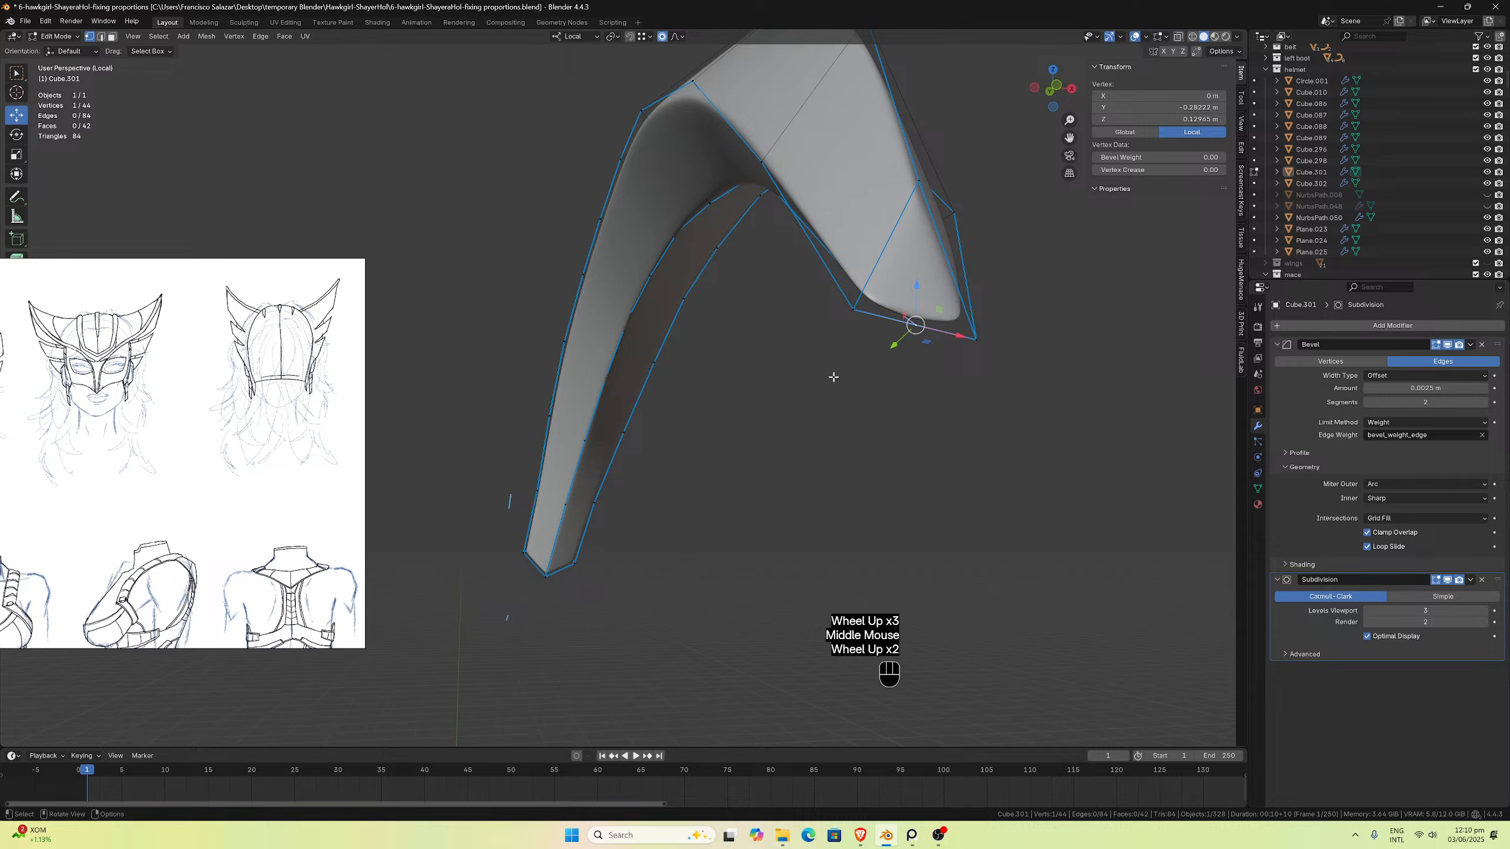
# Step: Undo the raising of the front face's bottom middle vertex
pyautogui.hotkey('ctrl', 'z')
pyautogui.hotkey('ctrl', 'z')
pyautogui.hotkey('ctrl', 'z')
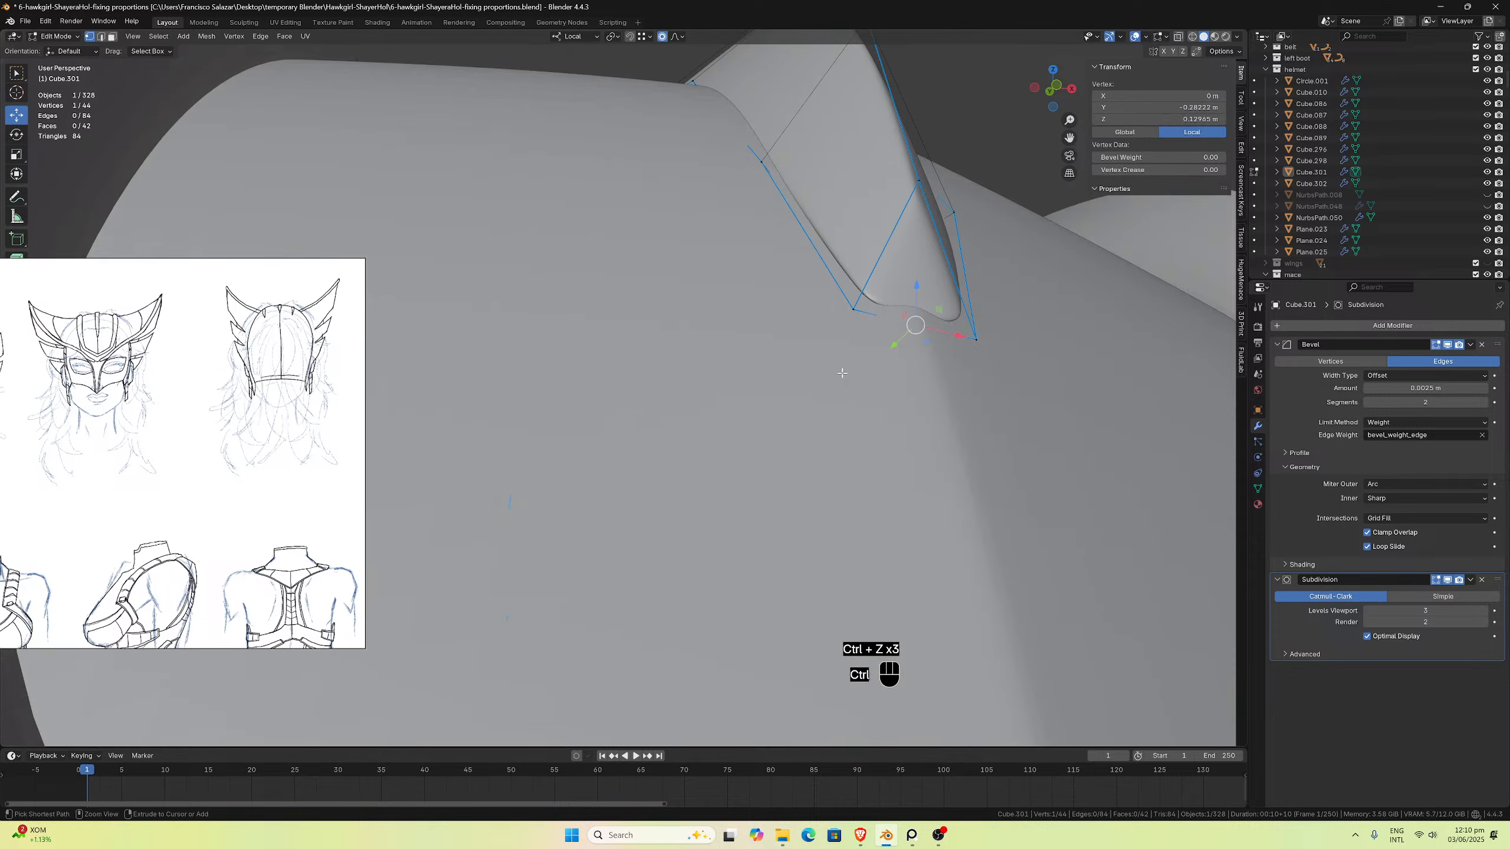
pyautogui.hotkey('ctrl', 'z')
# Step: Isolate the ridge and knife-cut an edge across its front face between the two side corner vertices
pyautogui.moveTo(860, 373); pyautogui.dragTo(888, 375, button='middle')
pyautogui.press('/')
pyautogui.scroll(3, 793, 461)
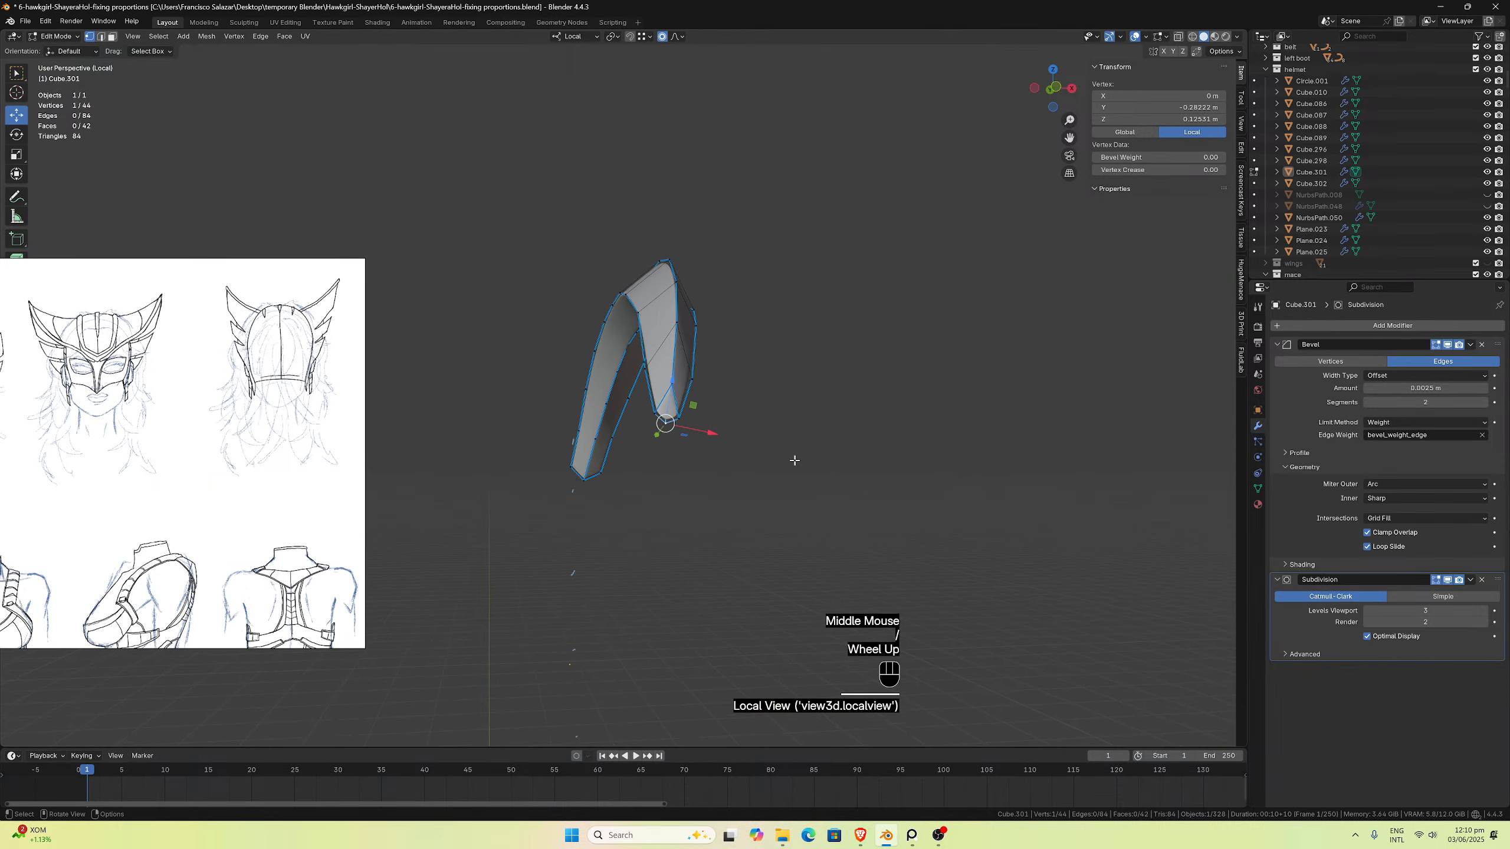
pyautogui.moveTo(793, 461)
pyautogui.mouseDown(button='middle')
pyautogui.moveTo(791, 443)
pyautogui.moveTo(789, 456)
pyautogui.mouseUp(button='middle')
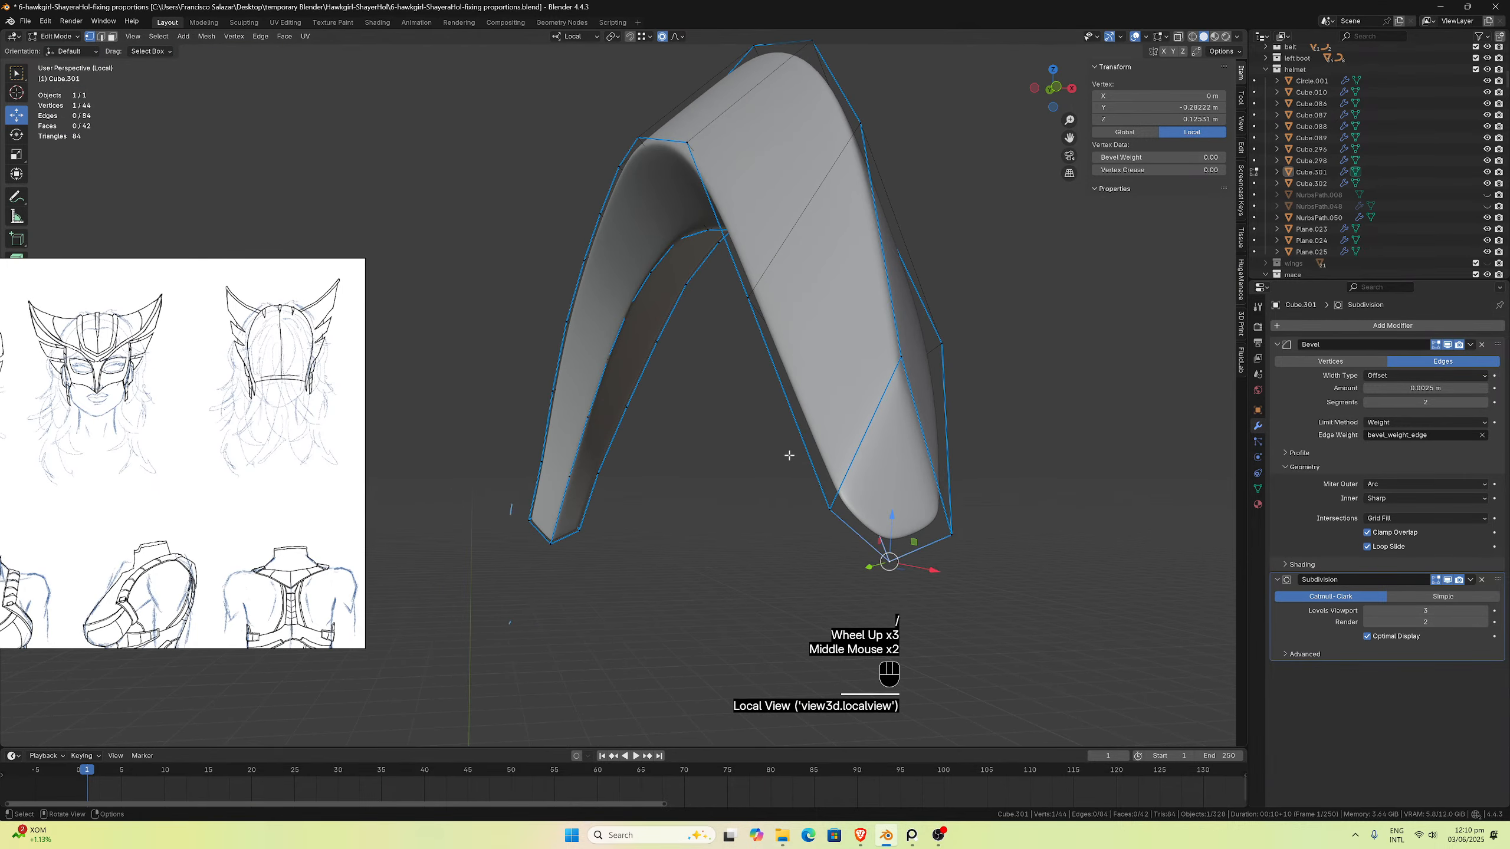
pyautogui.click(101, 37)
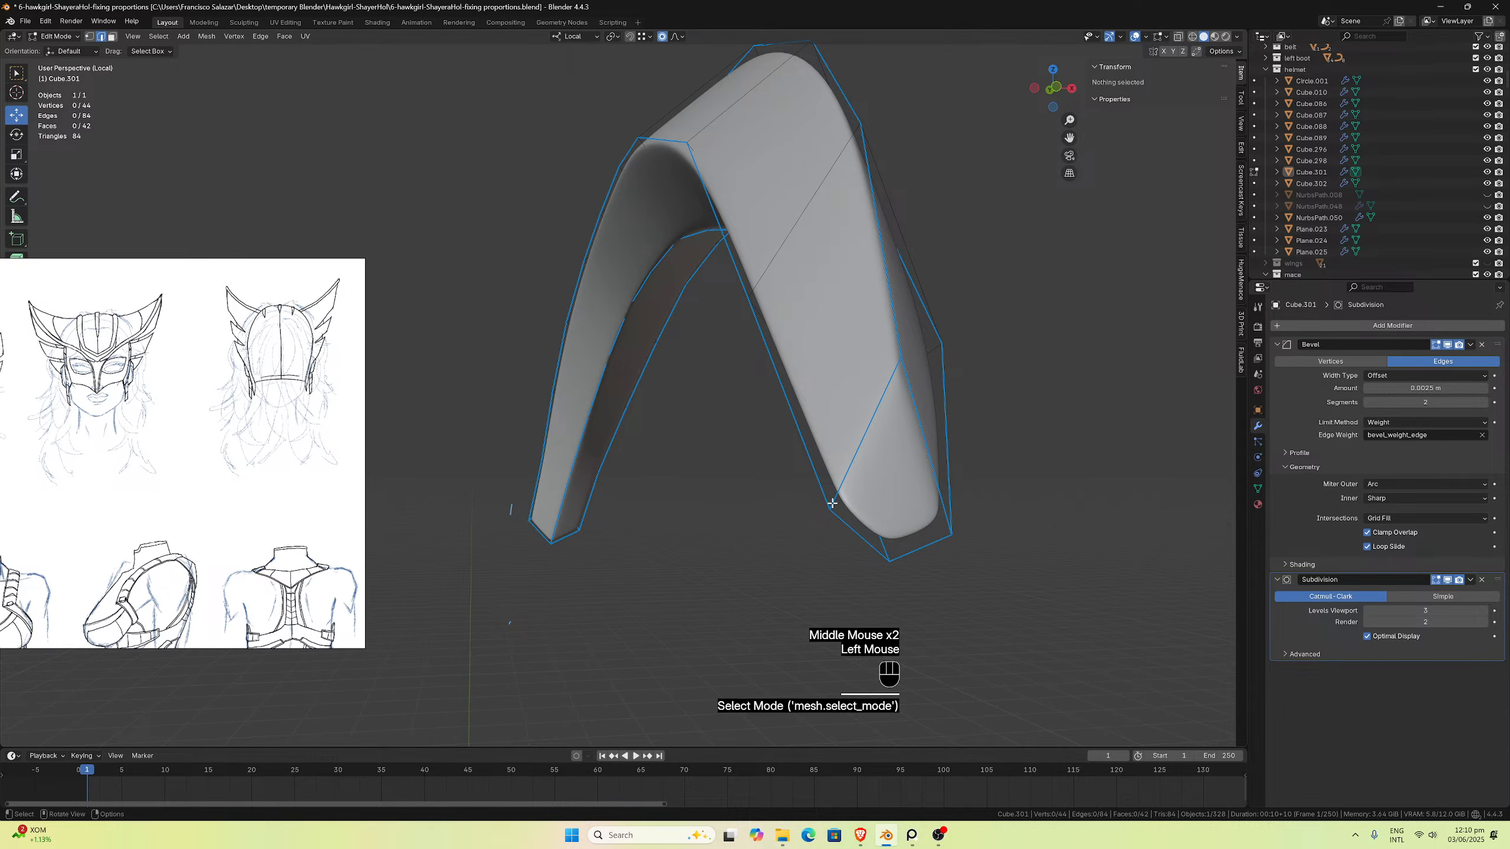
pyautogui.click(858, 512)
pyautogui.click(922, 514)
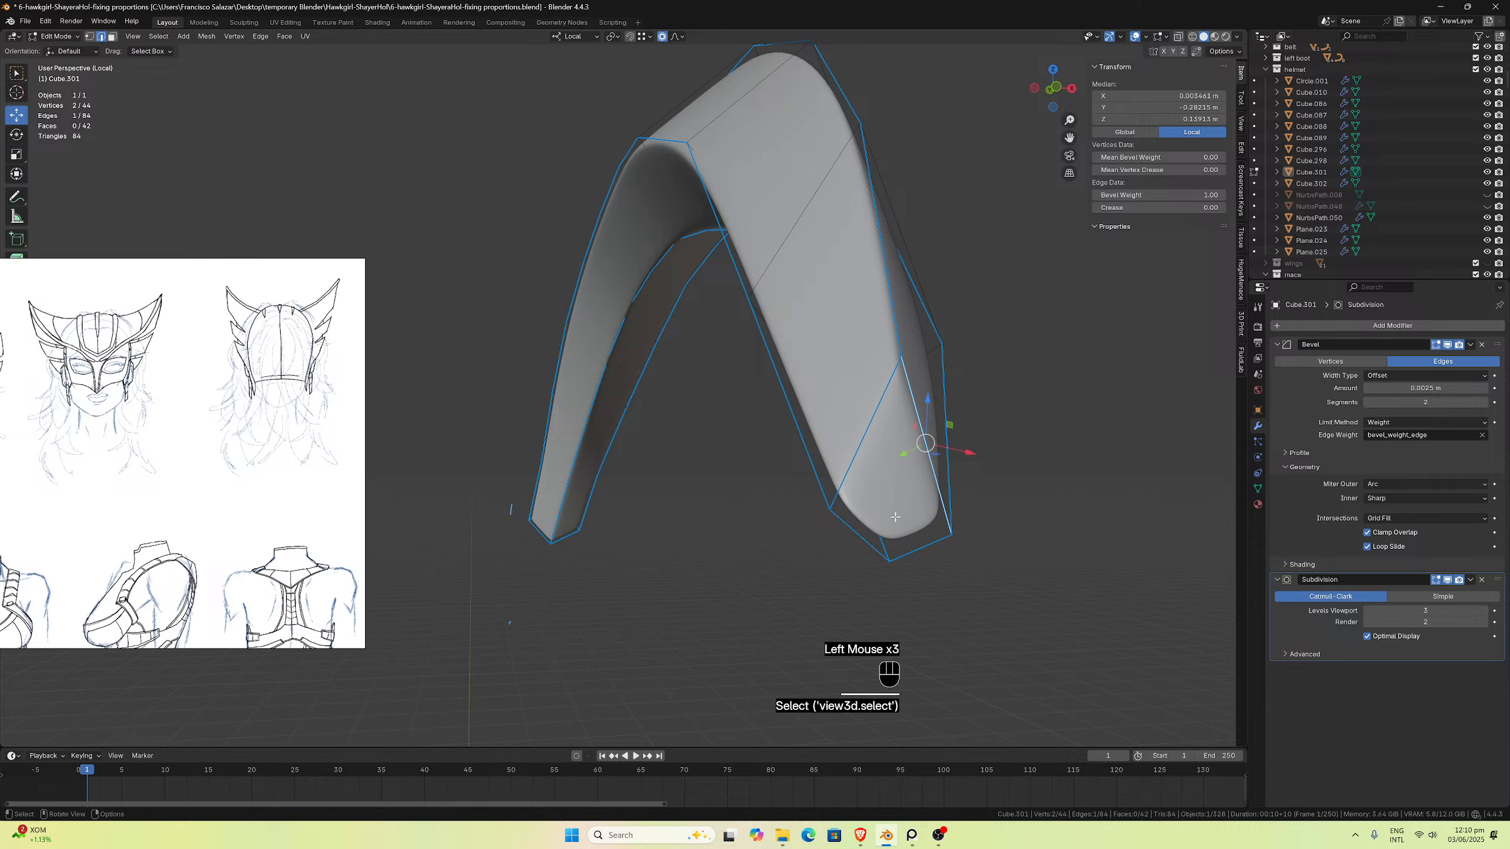
pyautogui.press('k')
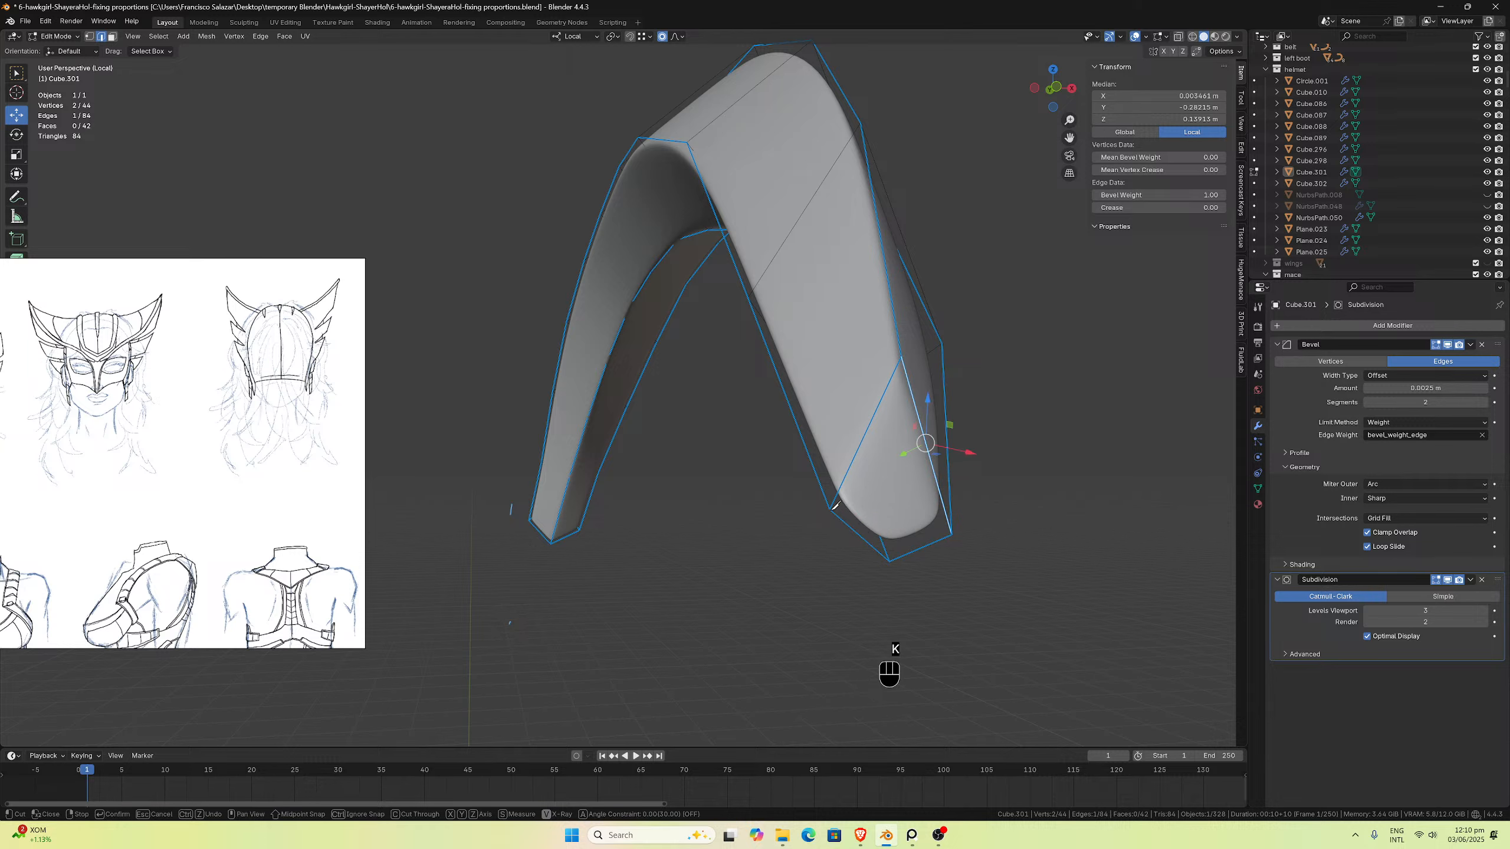
pyautogui.click(952, 531)
pyautogui.click(835, 506)
pyautogui.press('Return')
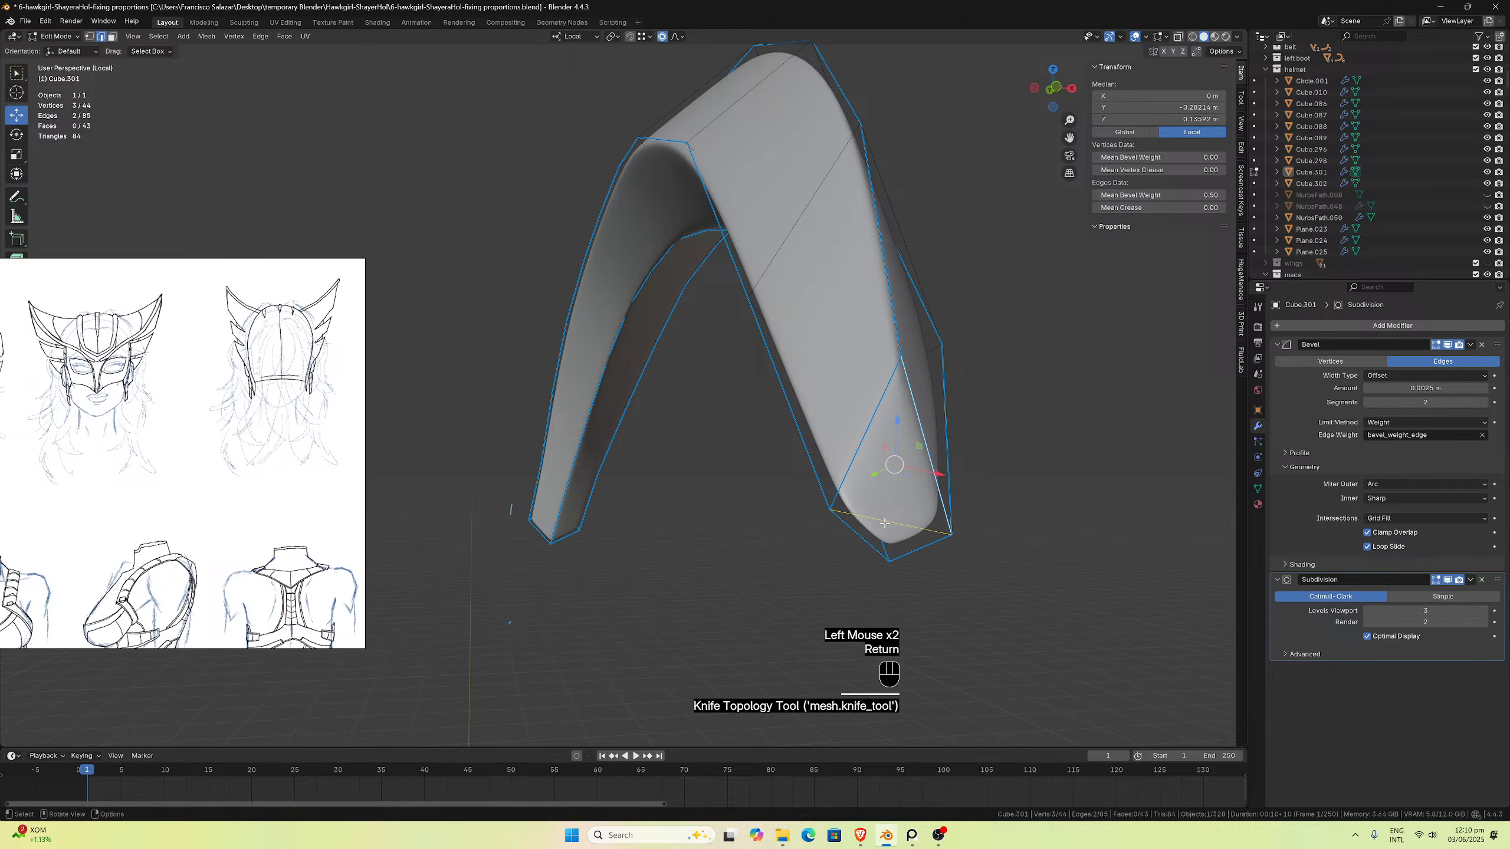
# Step: Knife-cut a centre edge up the front face from its bottom middle vertex to its top vertex
pyautogui.press('k')
pyautogui.click(890, 562)
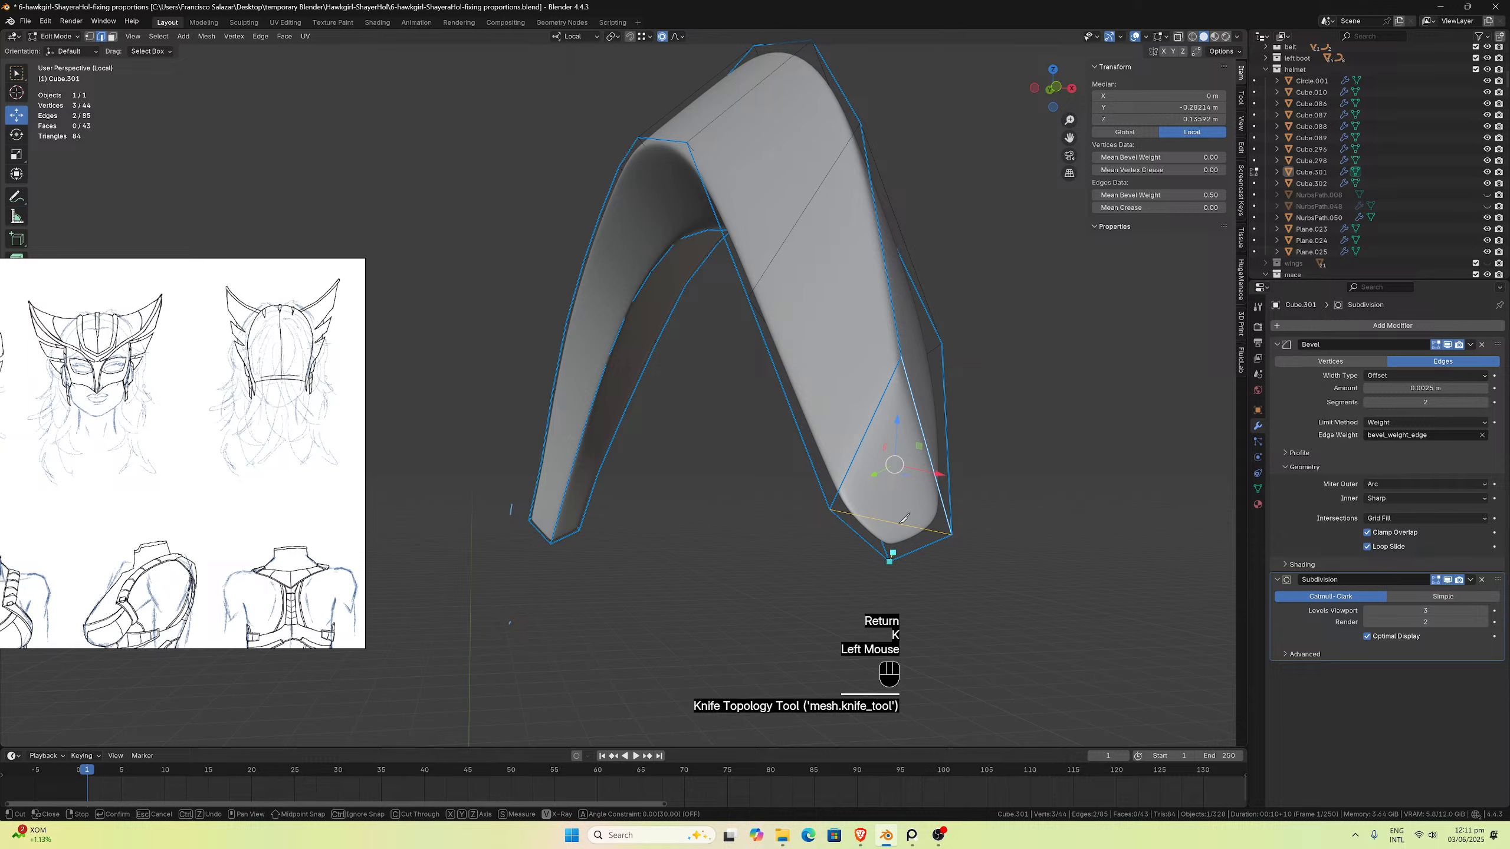
pyautogui.click(901, 357)
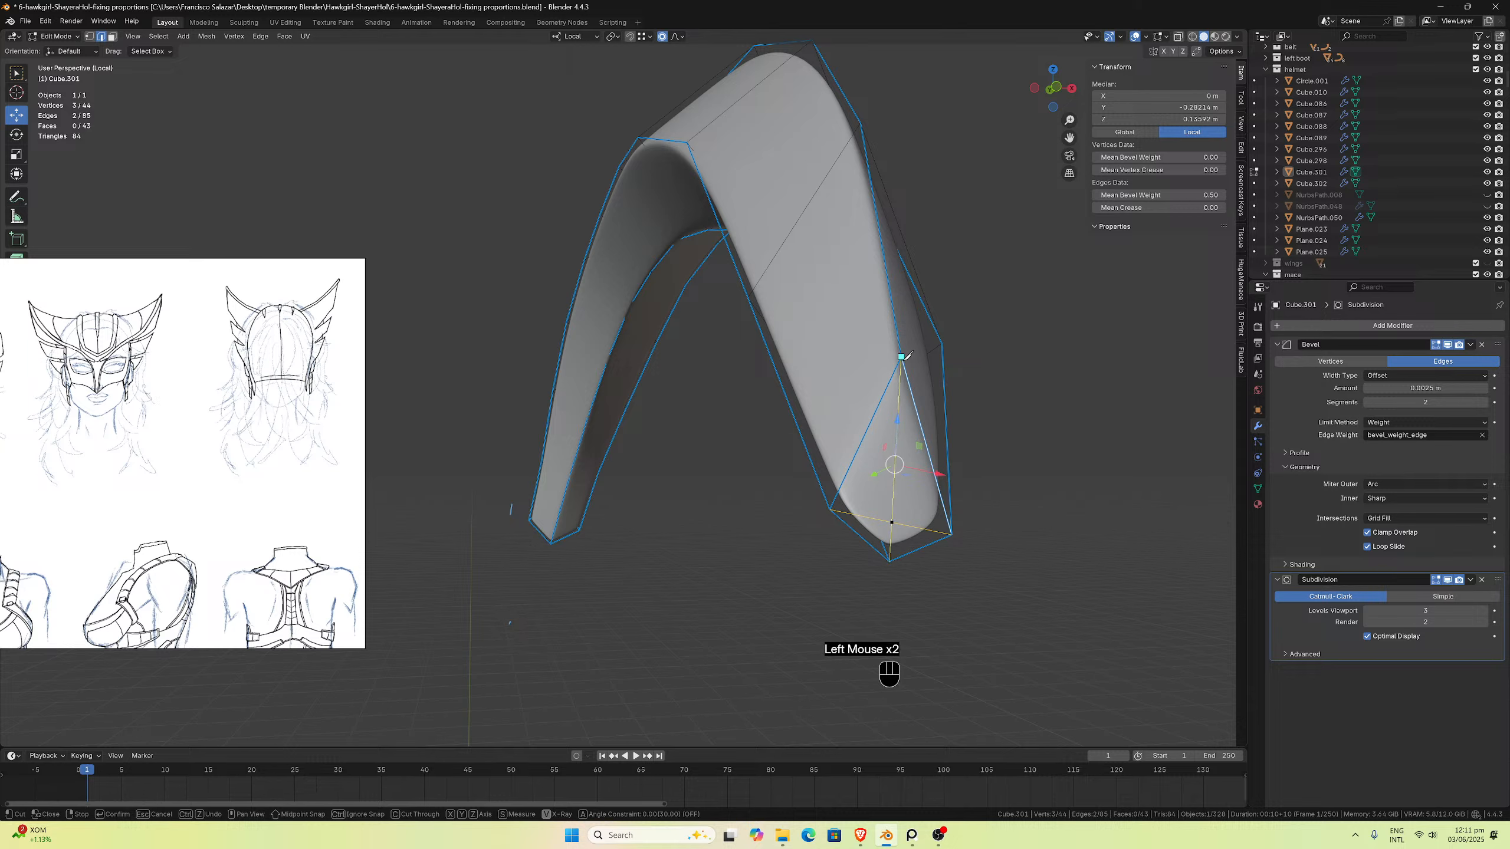
pyautogui.press('Return')
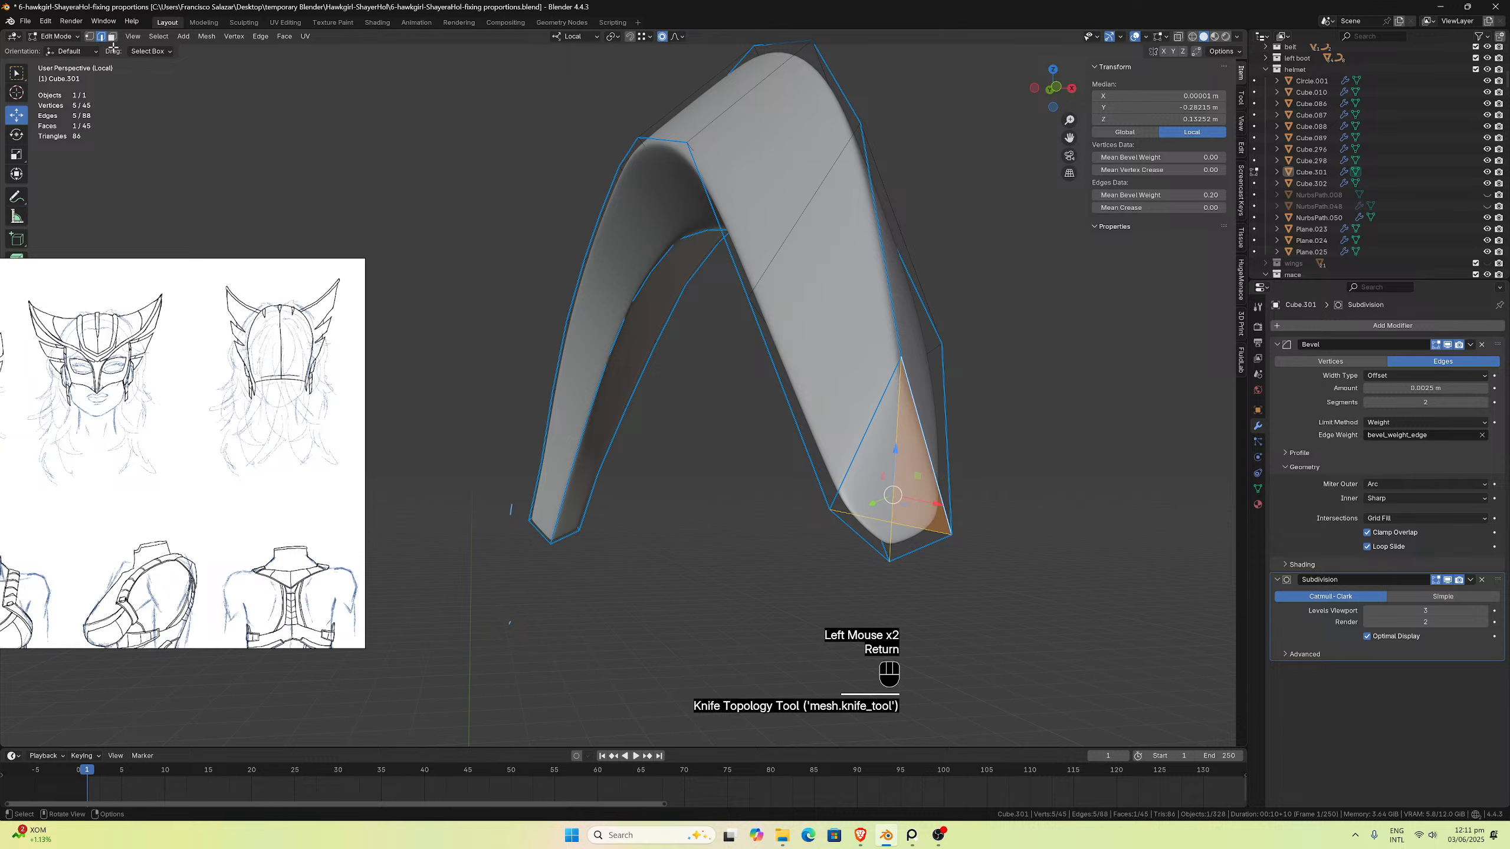
# Step: Show the full model again and move the front face's new centre vertex about 0.002 m forward and slightly down
pyautogui.click(91, 37)
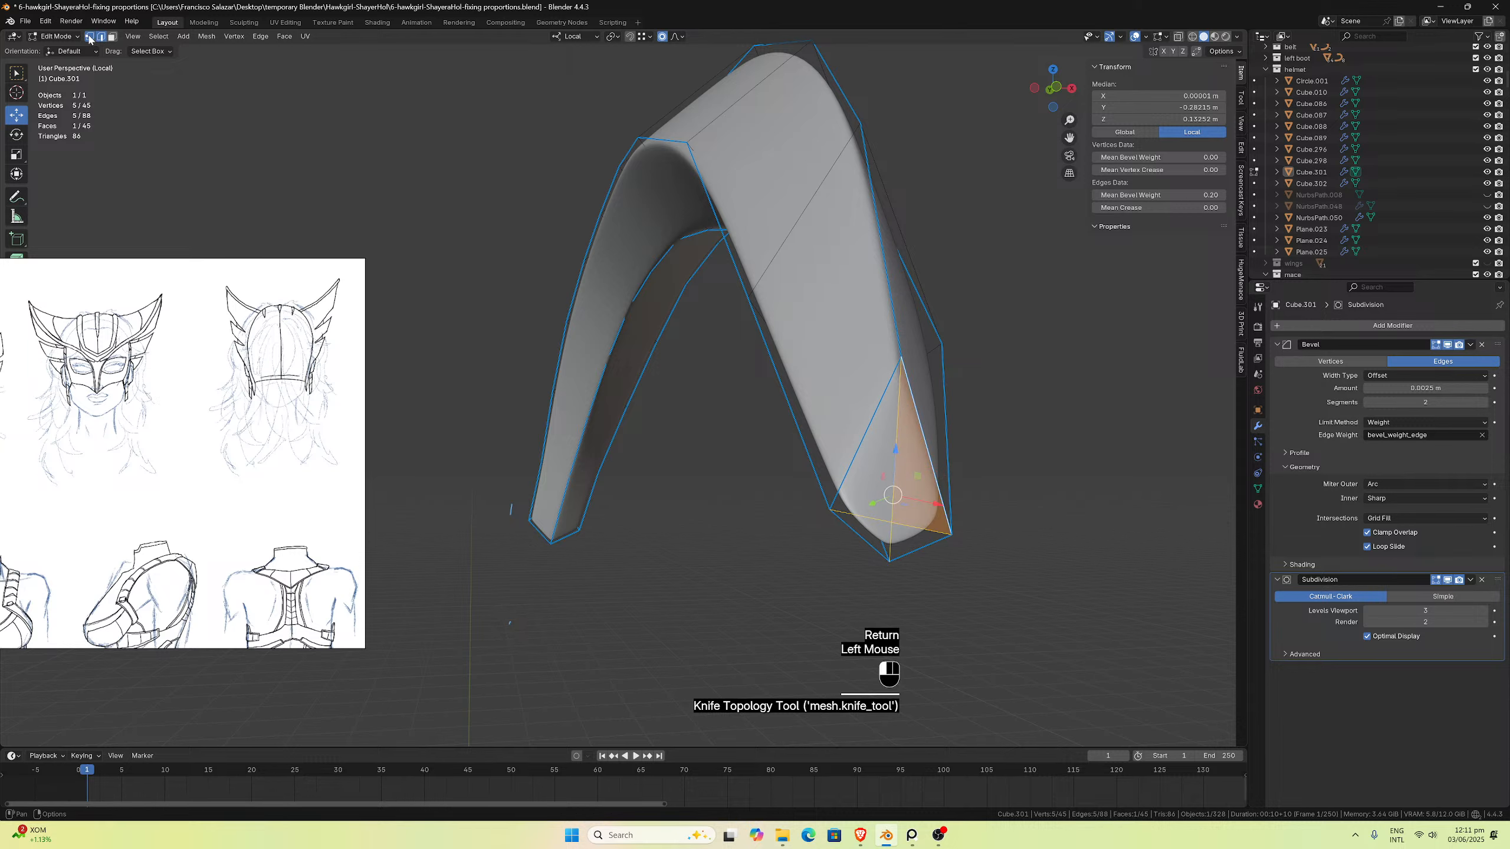
pyautogui.click(893, 527)
pyautogui.moveTo(893, 527); pyautogui.dragTo(853, 553, button='middle')
pyautogui.scroll(-2, 910, 526)
pyautogui.press('KP_Divide')
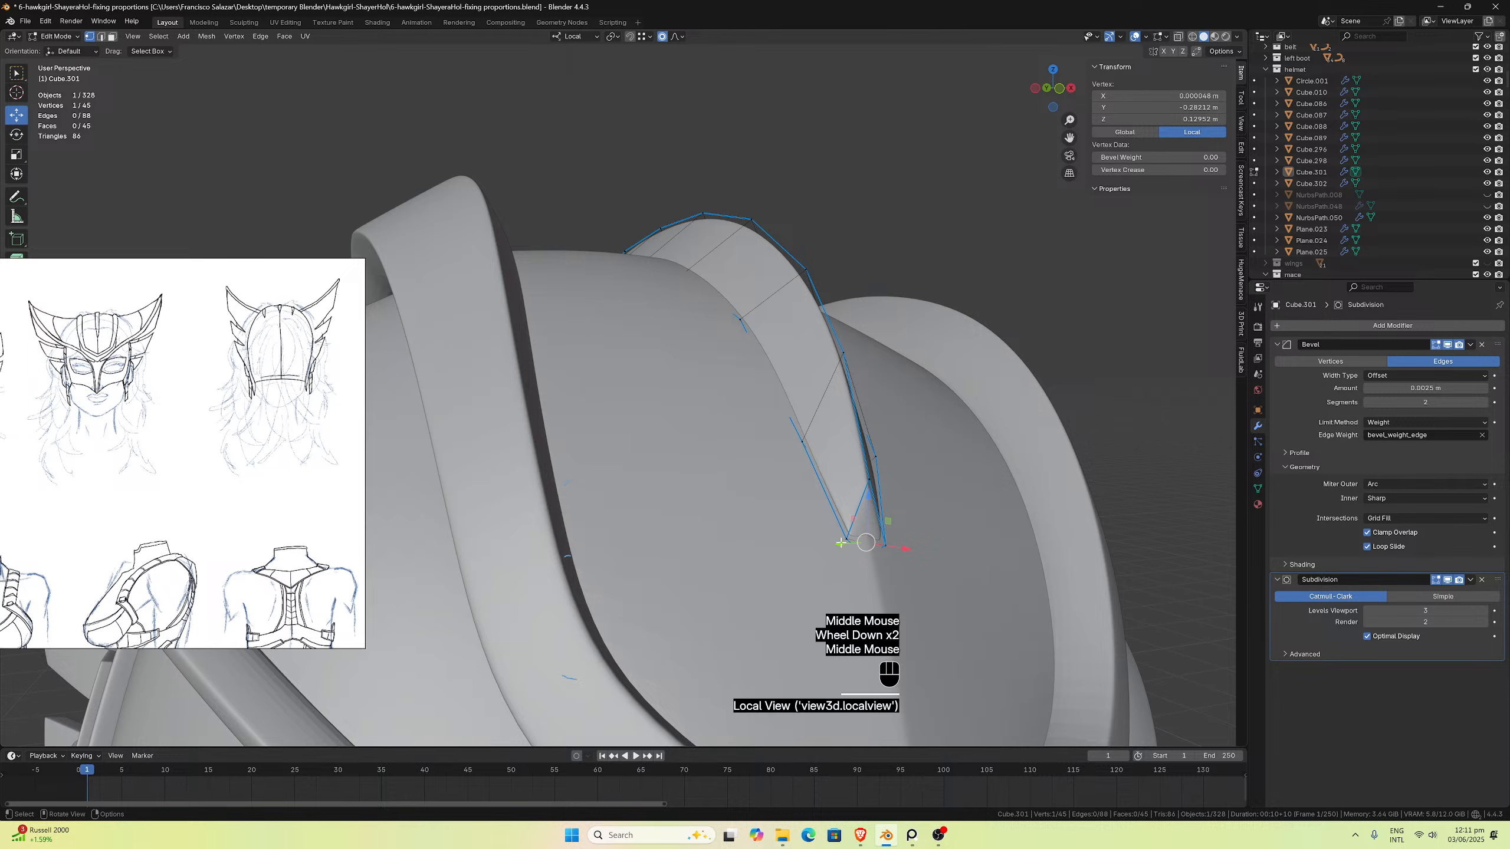
pyautogui.moveTo(840, 543); pyautogui.dragTo(854, 550)
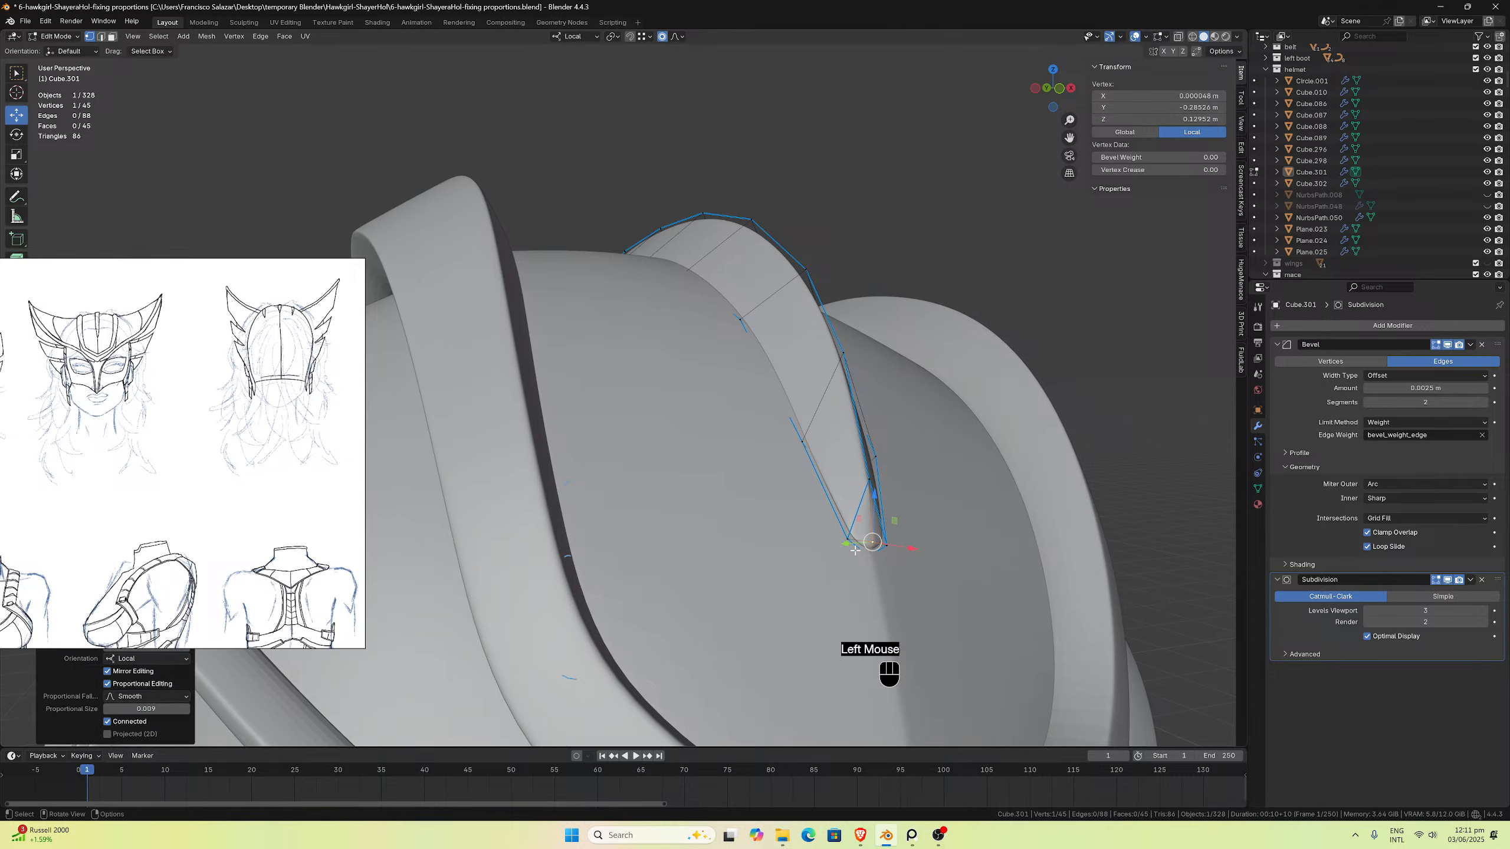
pyautogui.moveTo(875, 495); pyautogui.dragTo(876, 513)
# Step: Isolate the ridge and select the bottom middle vertex of its front face
pyautogui.moveTo(876, 513)
pyautogui.mouseDown(button='middle')
pyautogui.moveTo(859, 526)
pyautogui.moveTo(819, 515)
pyautogui.moveTo(864, 504)
pyautogui.mouseUp(button='middle')
pyautogui.scroll(1, 848, 538)
pyautogui.press('KP_Divide')
pyautogui.scroll(2, 796, 554)
pyautogui.scroll(2, 863, 503)
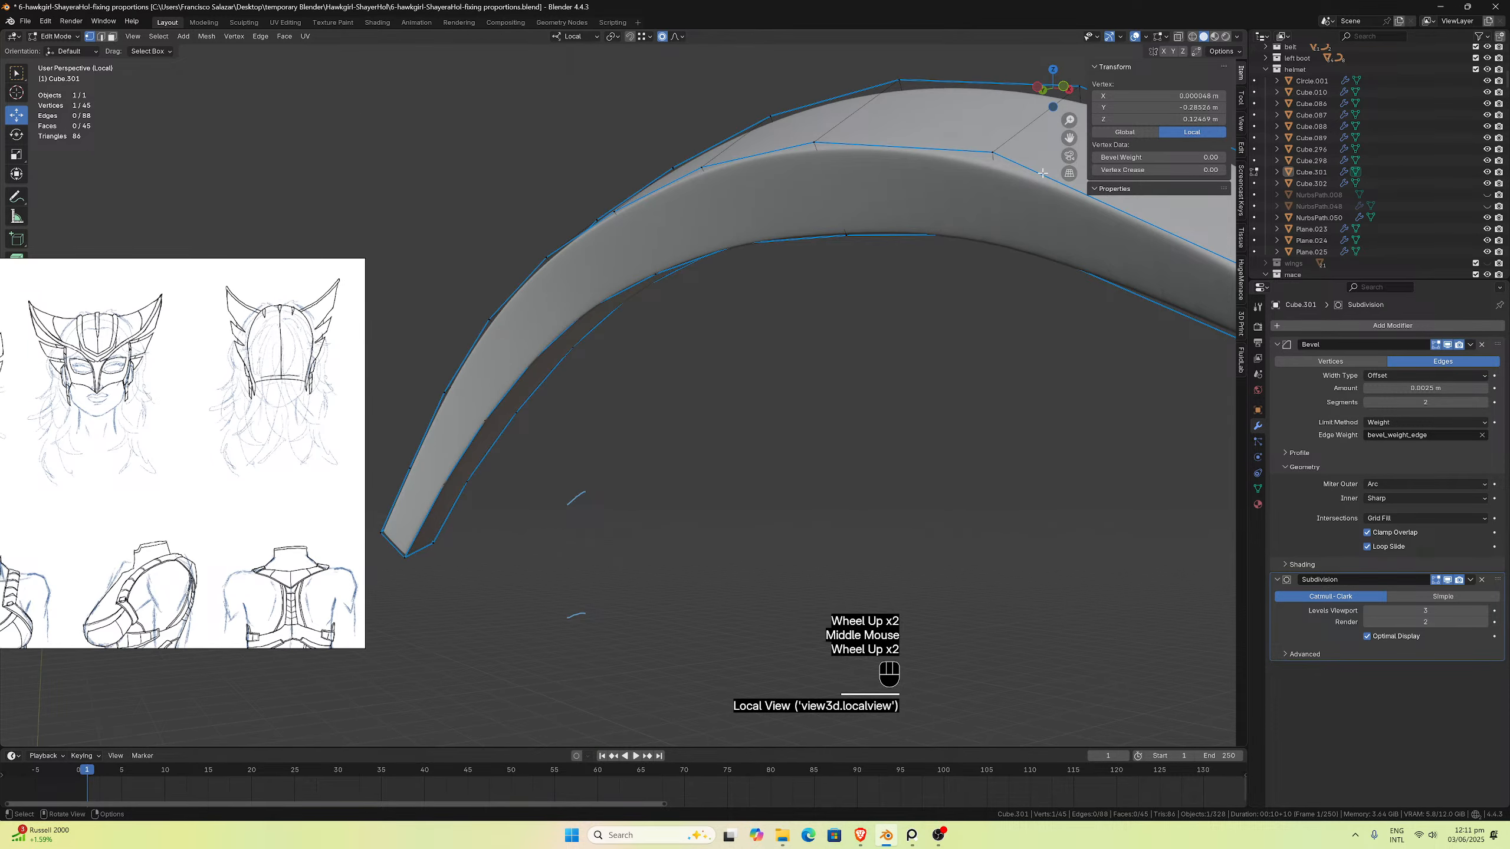
pyautogui.moveTo(1068, 138); pyautogui.dragTo(683, 123)
pyautogui.moveTo(864, 352); pyautogui.dragTo(970, 397, button='middle')
pyautogui.click(1066, 441)
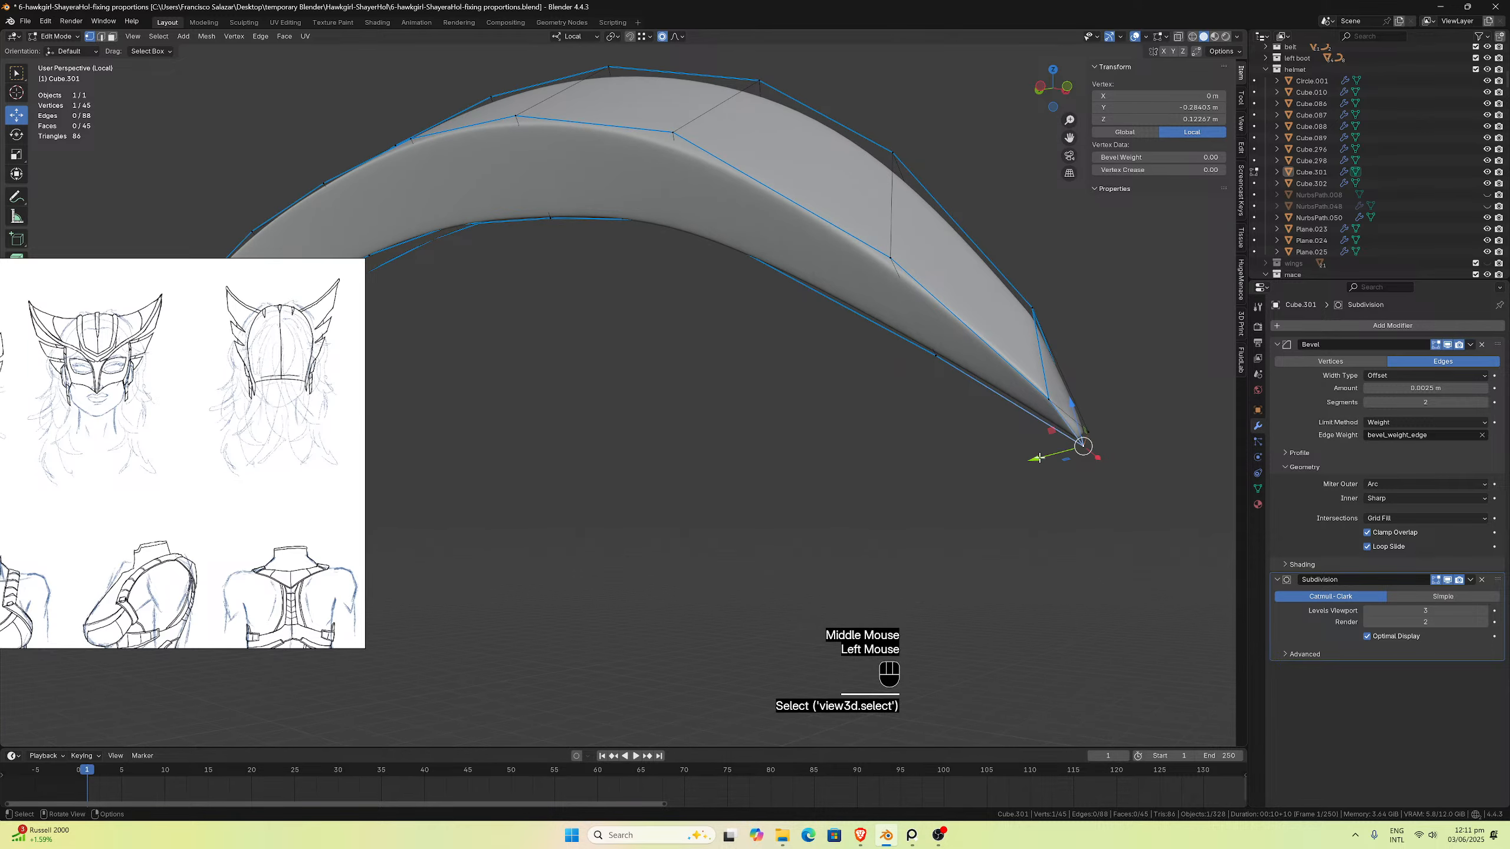
# Step: Try to pull the front face's bottom middle vertex backward along local Y with proportional editing on
pyautogui.moveTo(1039, 445); pyautogui.dragTo(1008, 458)
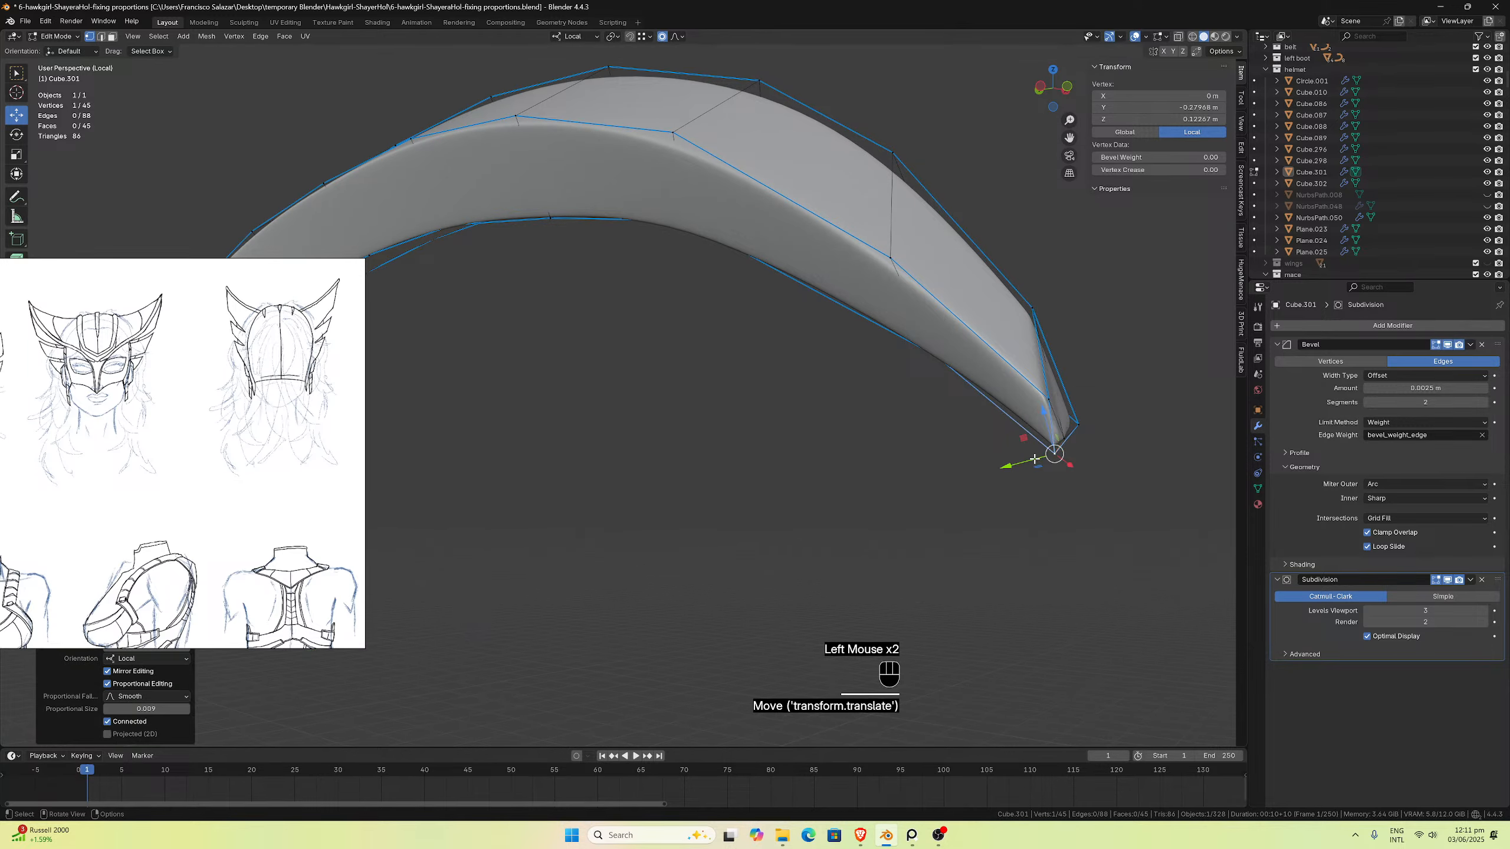
pyautogui.moveTo(1008, 458); pyautogui.dragTo(1012, 461, button='middle')
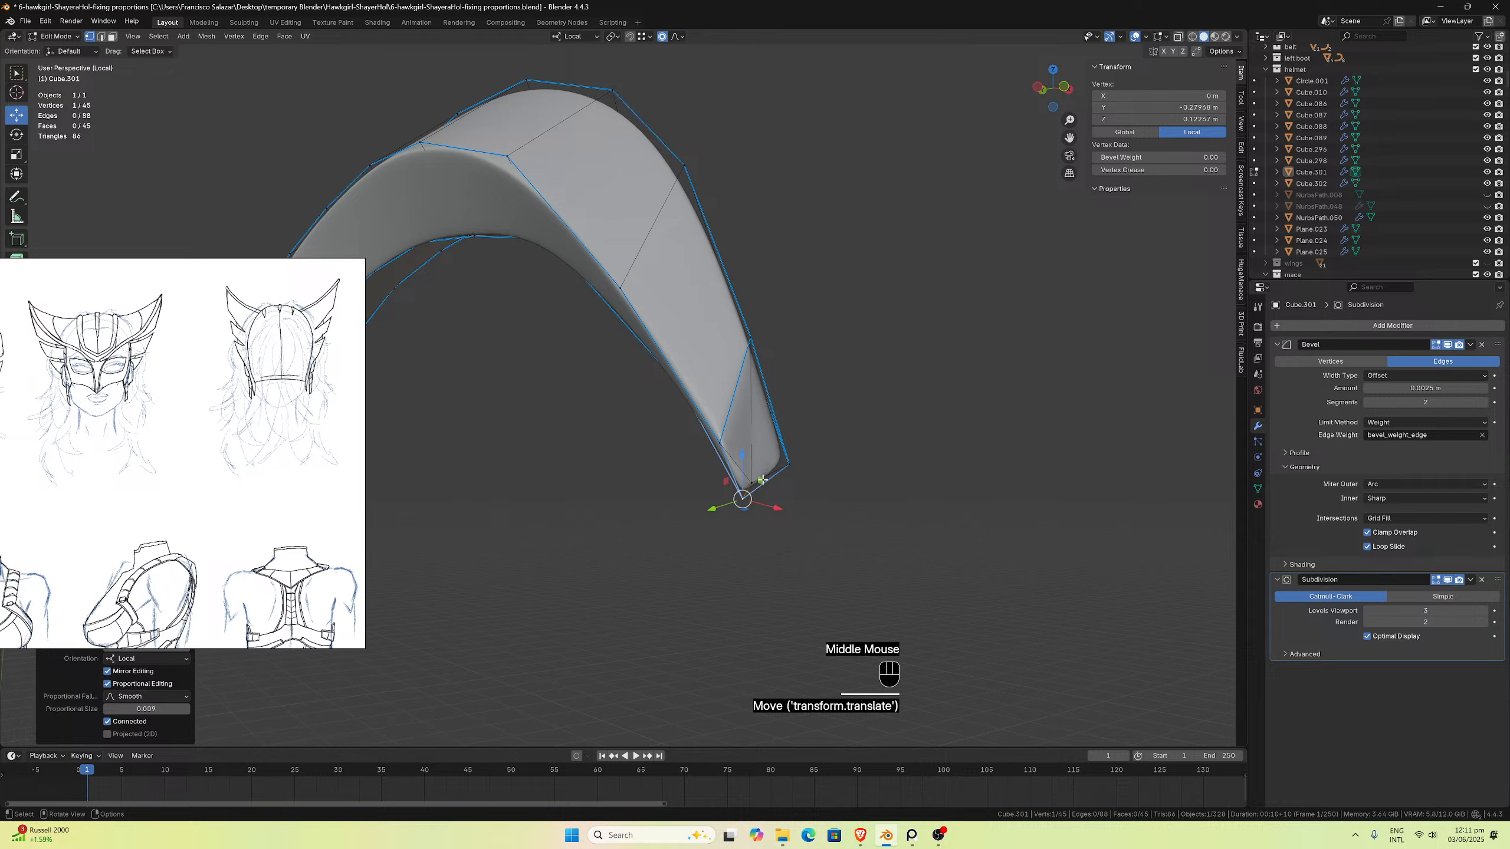
pyautogui.hotkey('ctrl', 'z')
# Step: Turn off proportional editing and move the front face's bottom middle vertex about 0.005 m backward along local Y
pyautogui.click(663, 37)
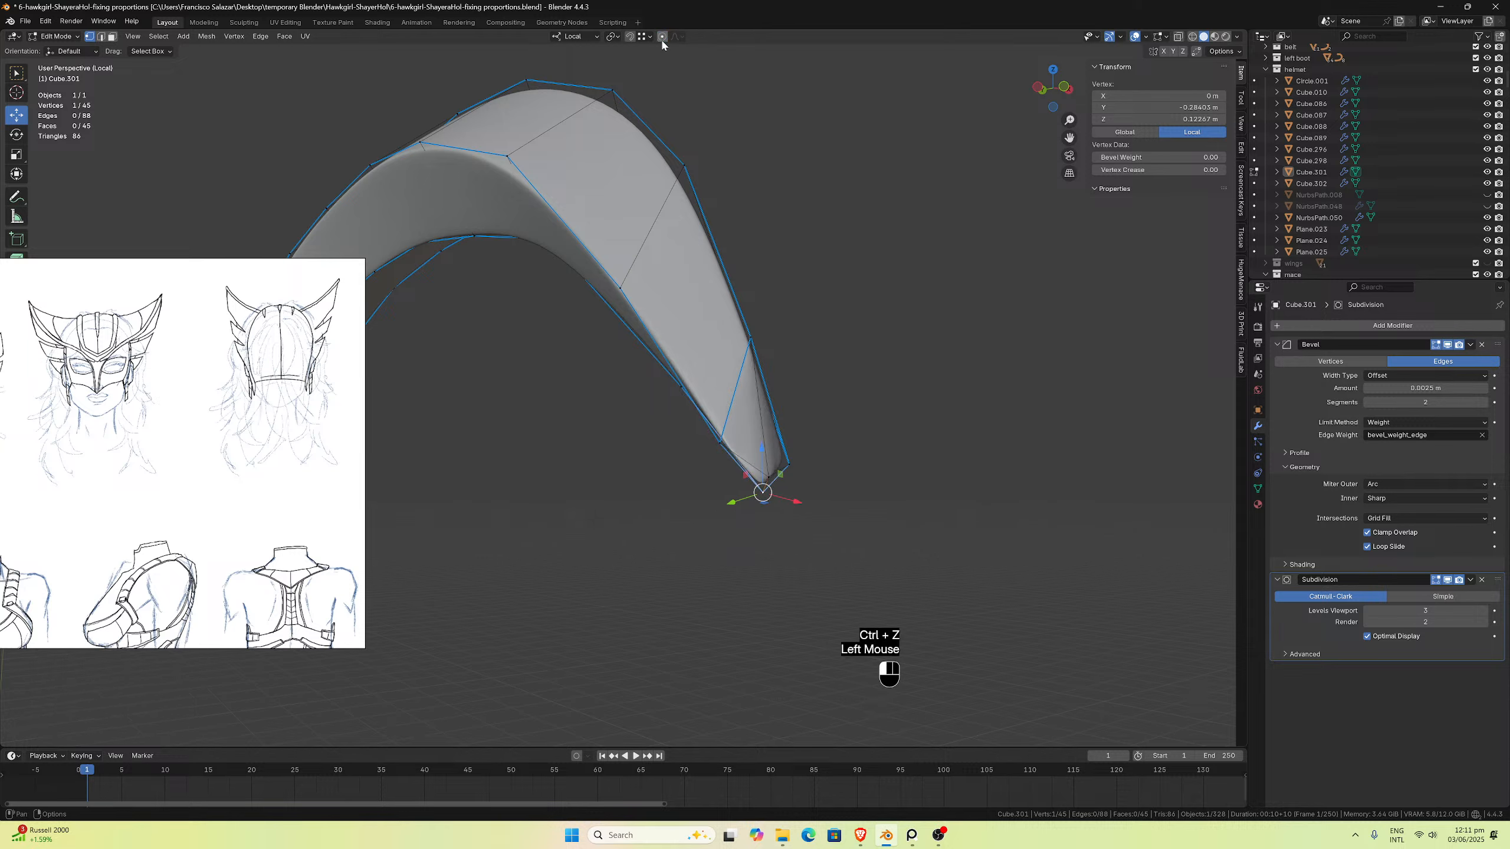
pyautogui.moveTo(729, 504); pyautogui.dragTo(693, 479)
pyautogui.moveTo(693, 479); pyautogui.dragTo(783, 480, button='middle')
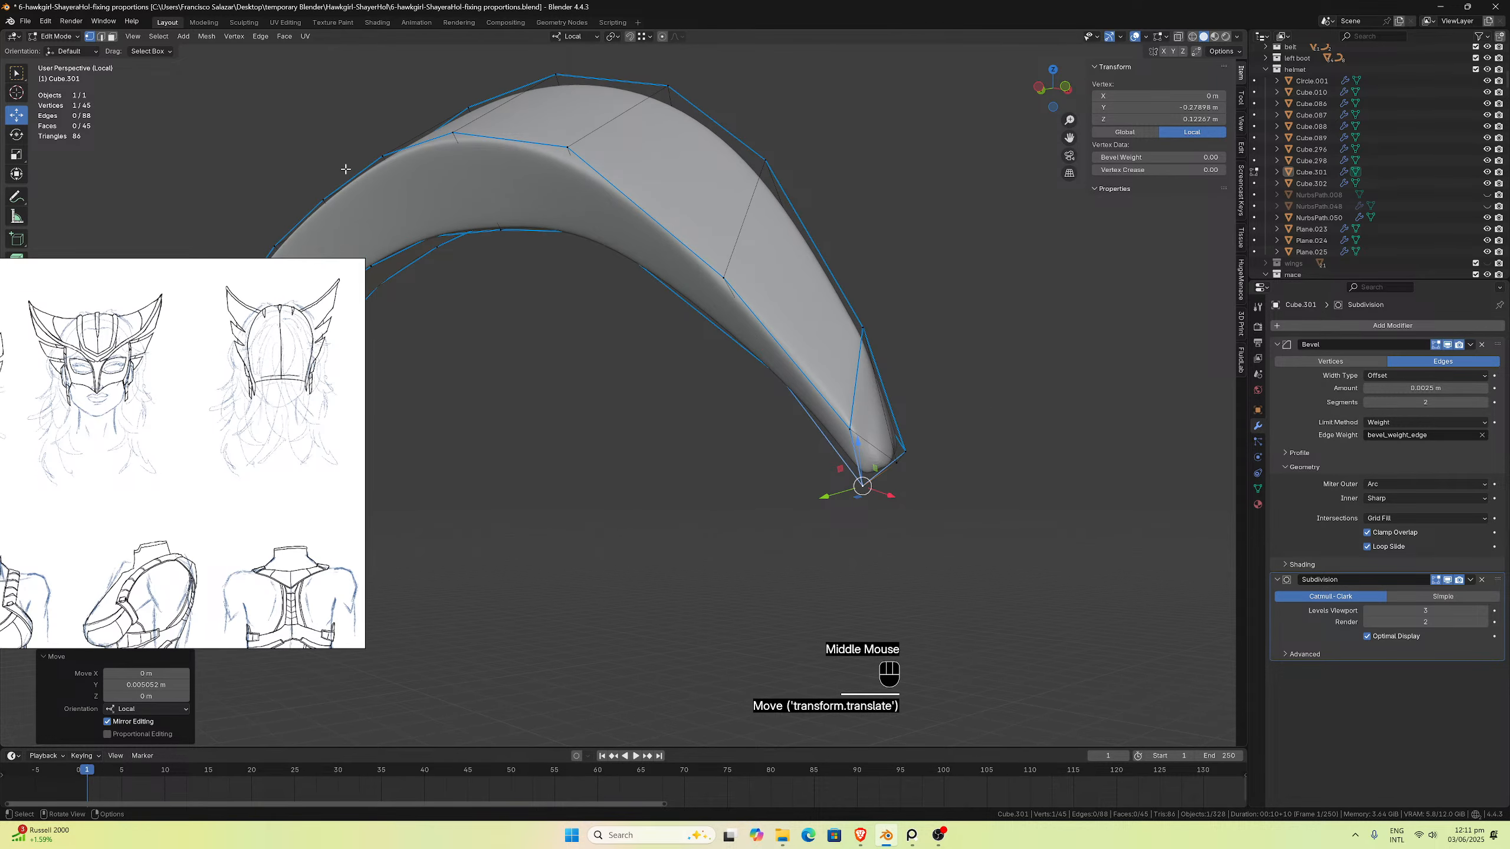
# Step: Set the mean bevel weight to 1 on both halves of the front face's cross edge and both segments of its centre edge
pyautogui.click(101, 37)
pyautogui.doubleClick(858, 448)
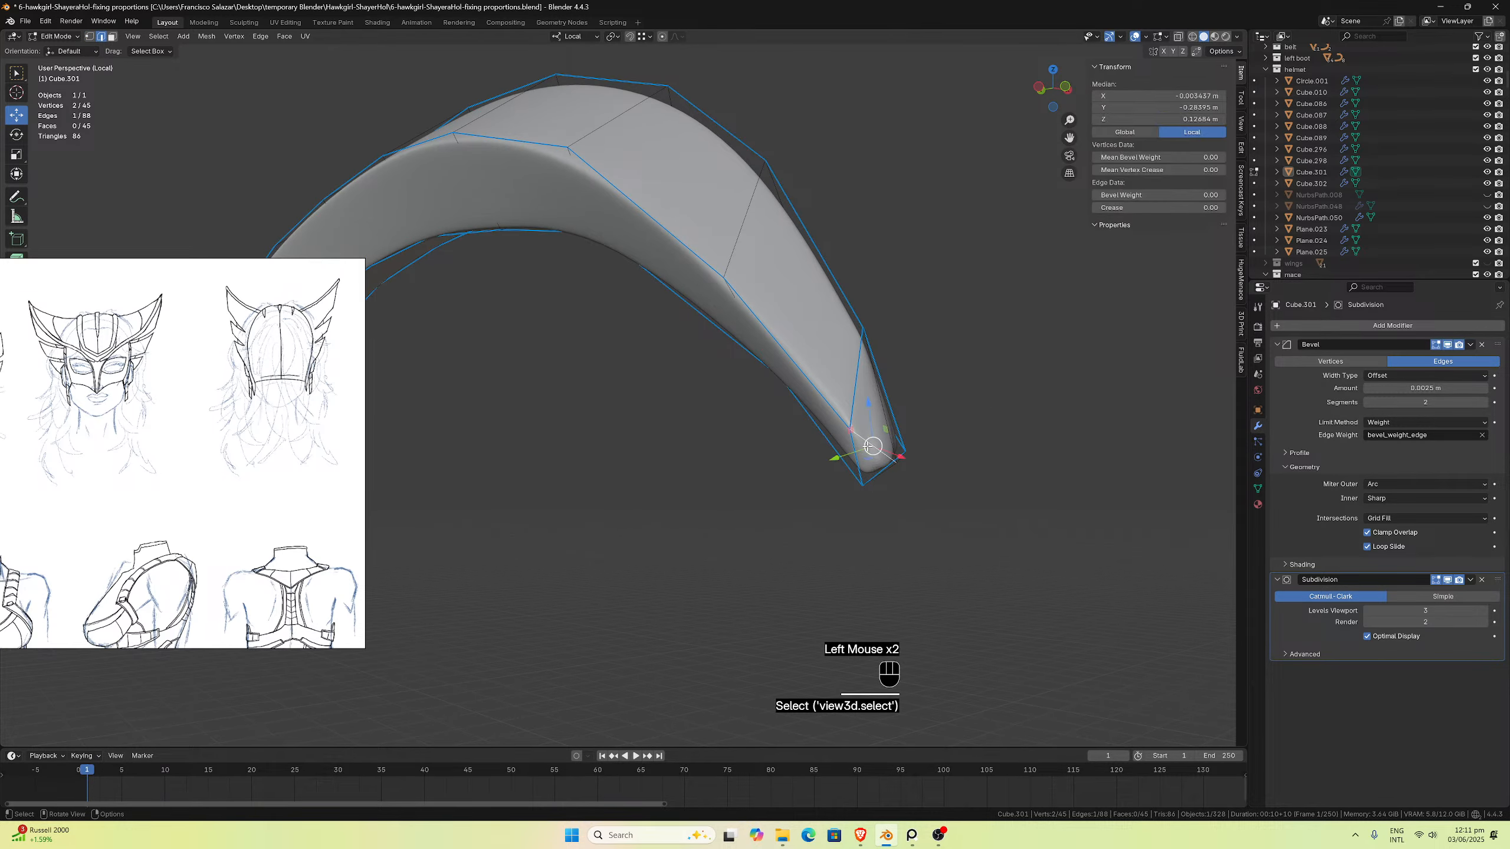
pyautogui.moveTo(858, 448); pyautogui.dragTo(630, 441, button='middle')
pyautogui.keyDown('shift'); pyautogui.click(493, 450); pyautogui.keyUp('shift')
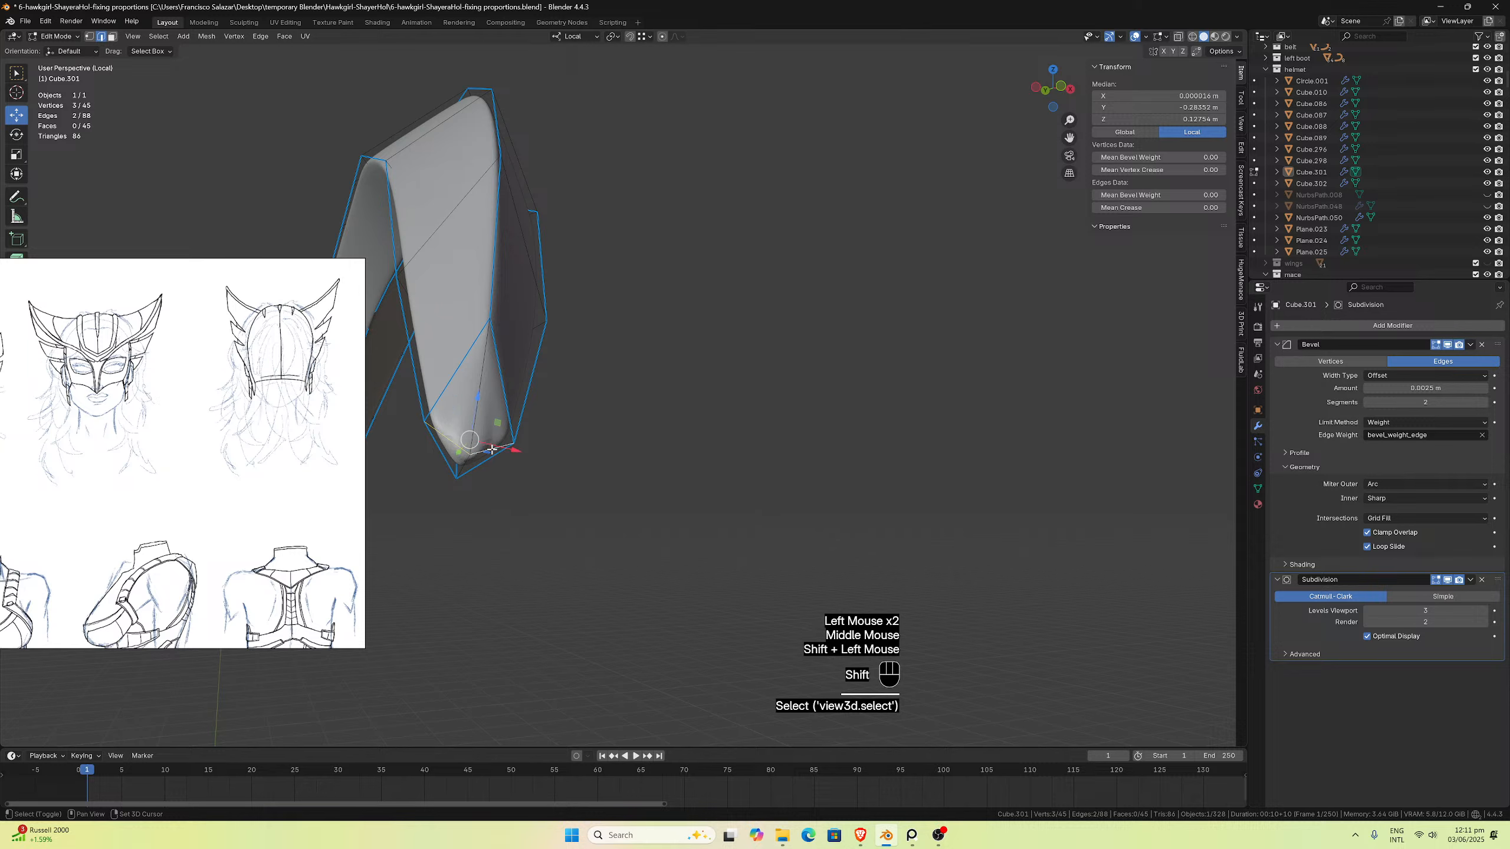
pyautogui.keyDown('shift'); pyautogui.click(470, 459); pyautogui.keyUp('shift')
pyautogui.keyDown('shift'); pyautogui.click(487, 450); pyautogui.keyUp('shift')
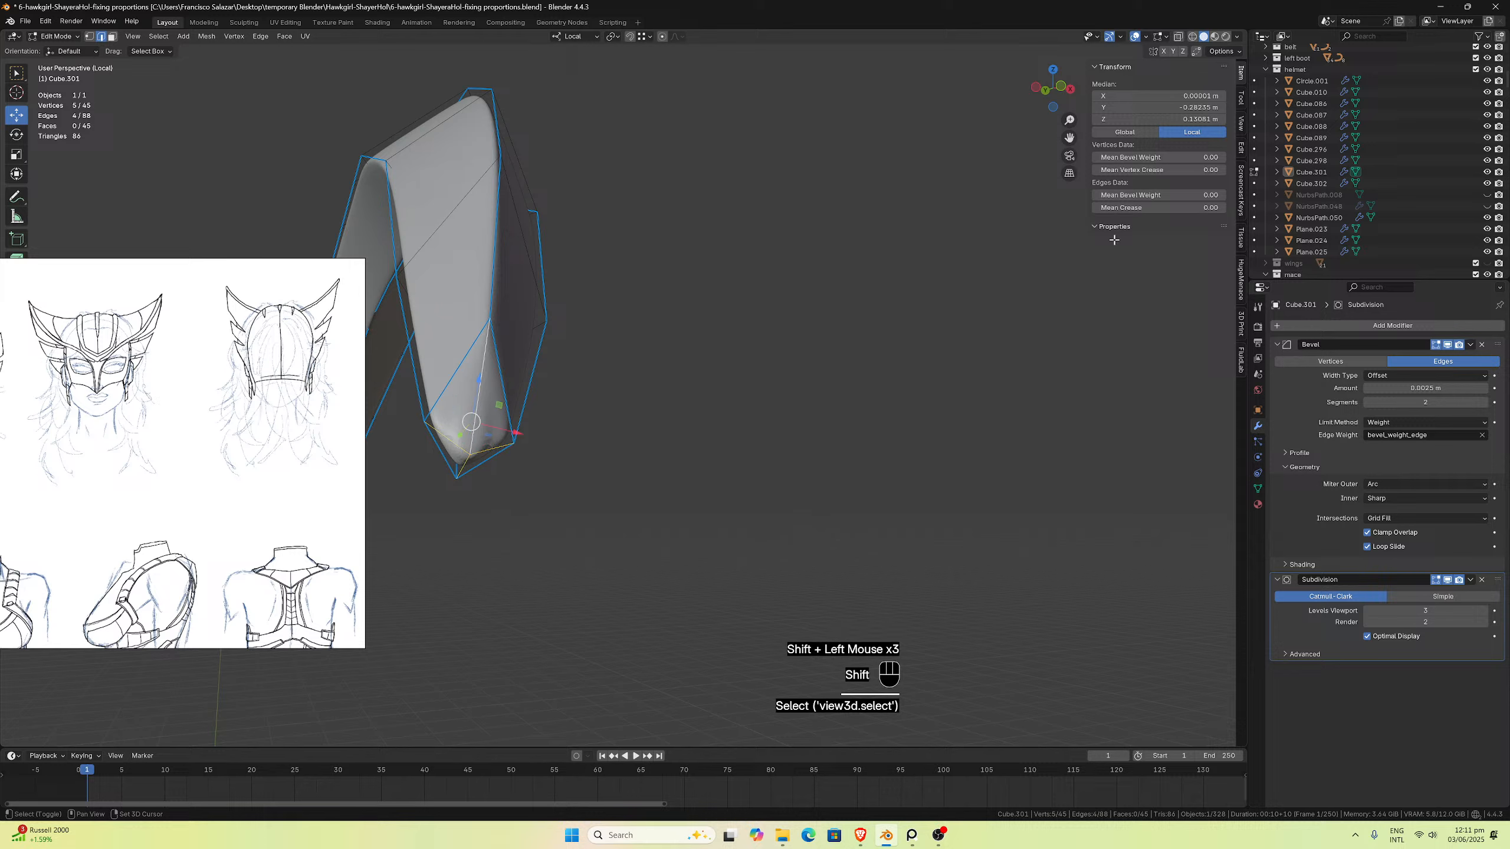
pyautogui.click(1180, 195)
pyautogui.write('1')
pyautogui.press('Return')
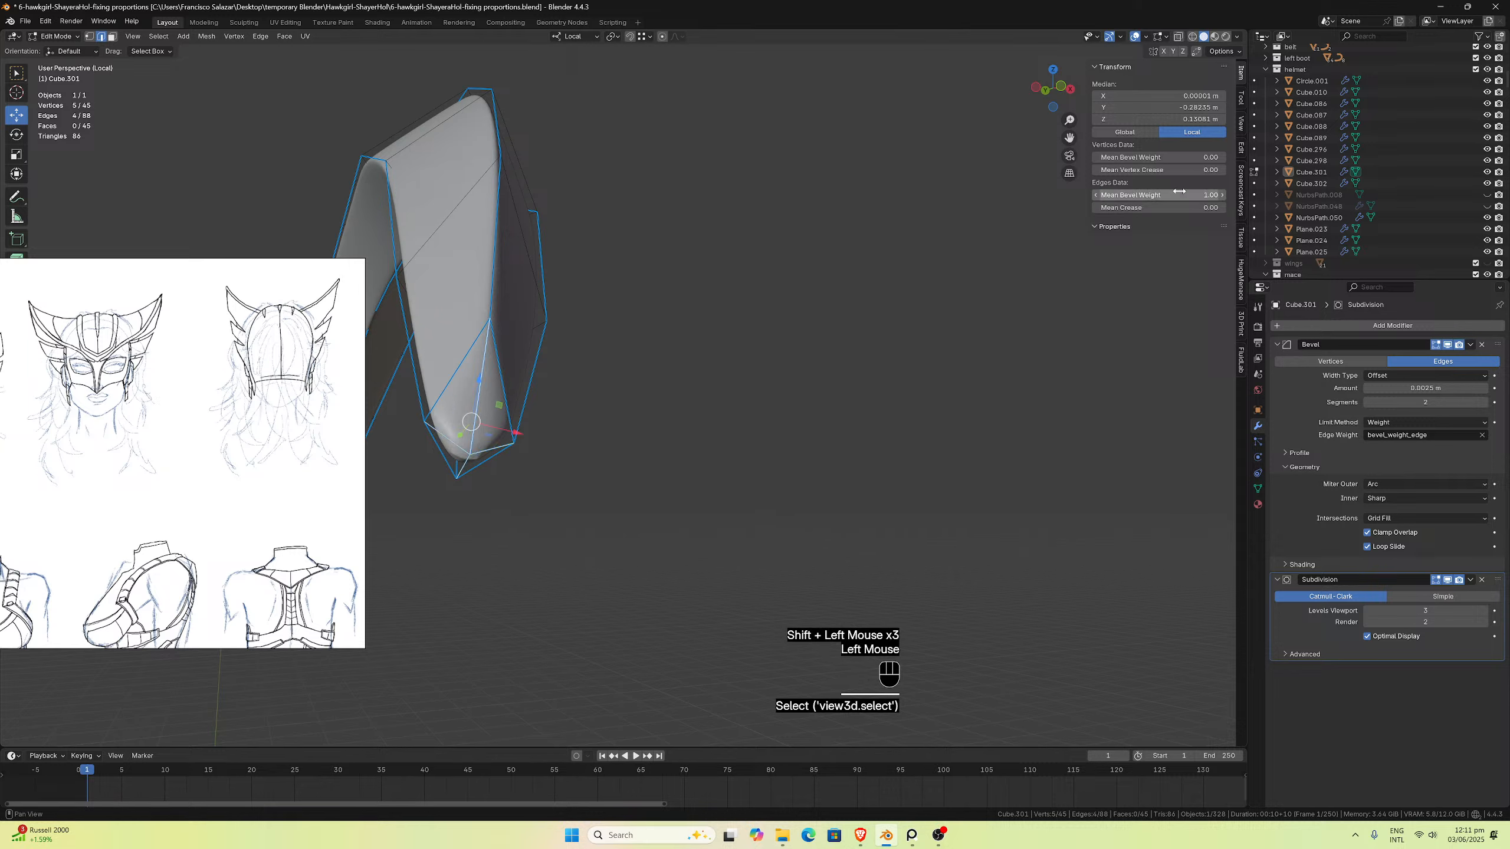
# Step: Try setting the mean bevel weight to 0 on the edge loop bordering the ridge's front face
pyautogui.moveTo(806, 393); pyautogui.dragTo(650, 392, button='middle')
pyautogui.click(580, 419)
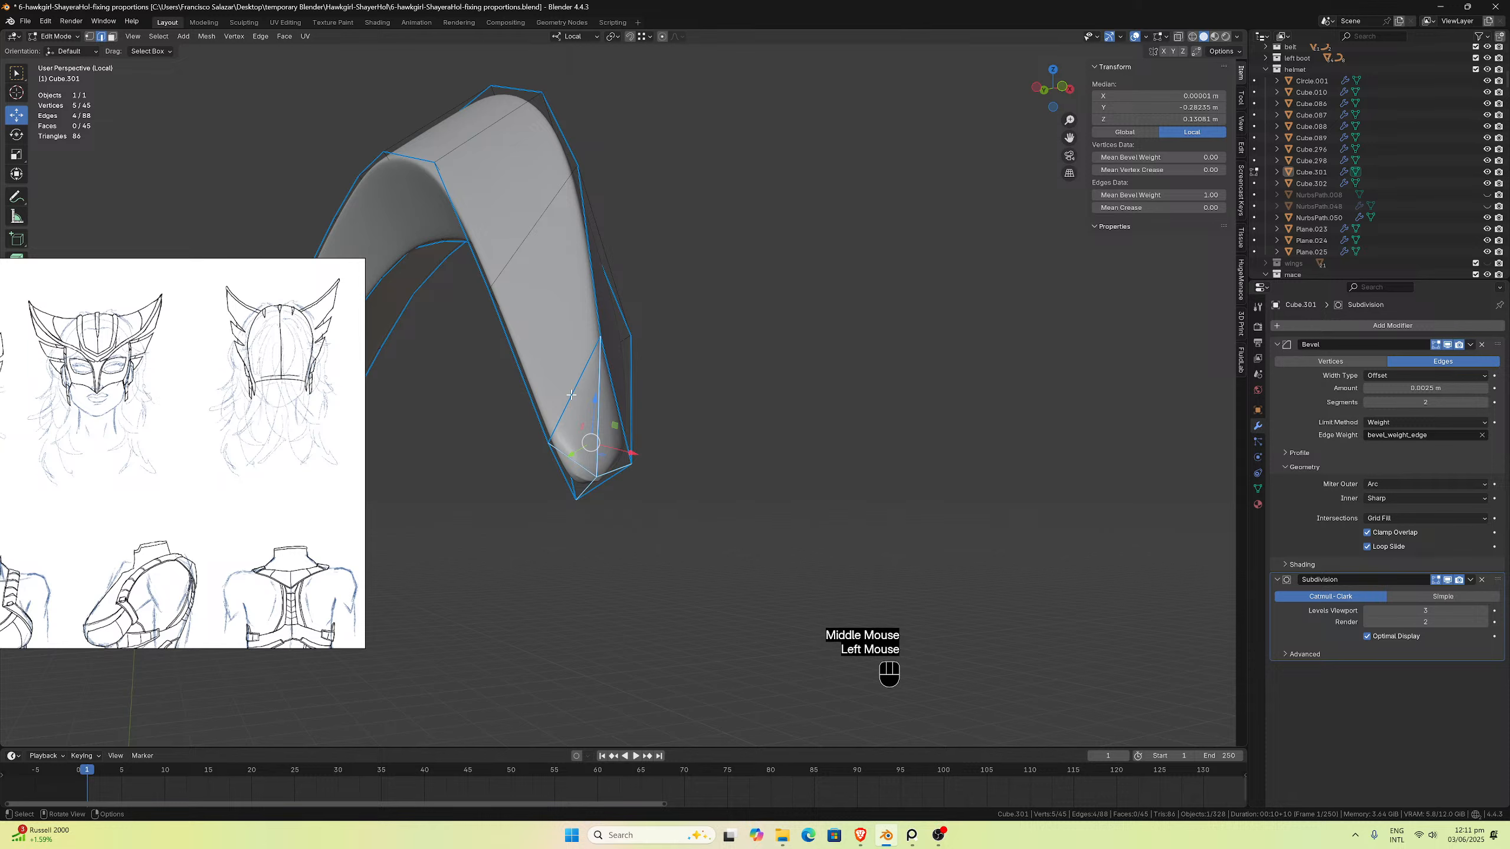
pyautogui.keyDown('alt'); pyautogui.click(571, 395); pyautogui.keyUp('alt')
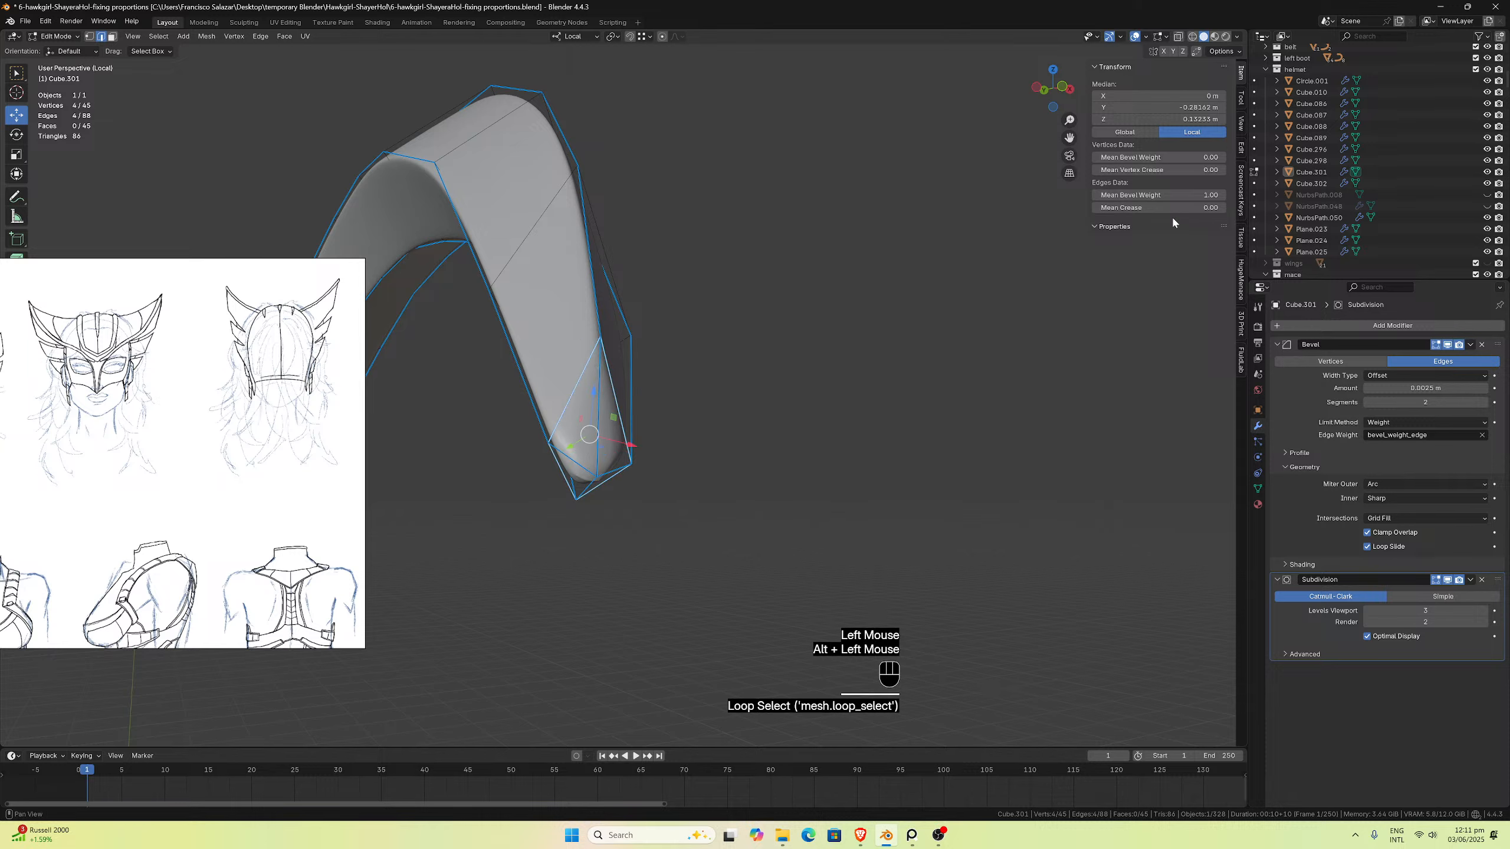
pyautogui.click(1164, 195)
pyautogui.click(879, 415)
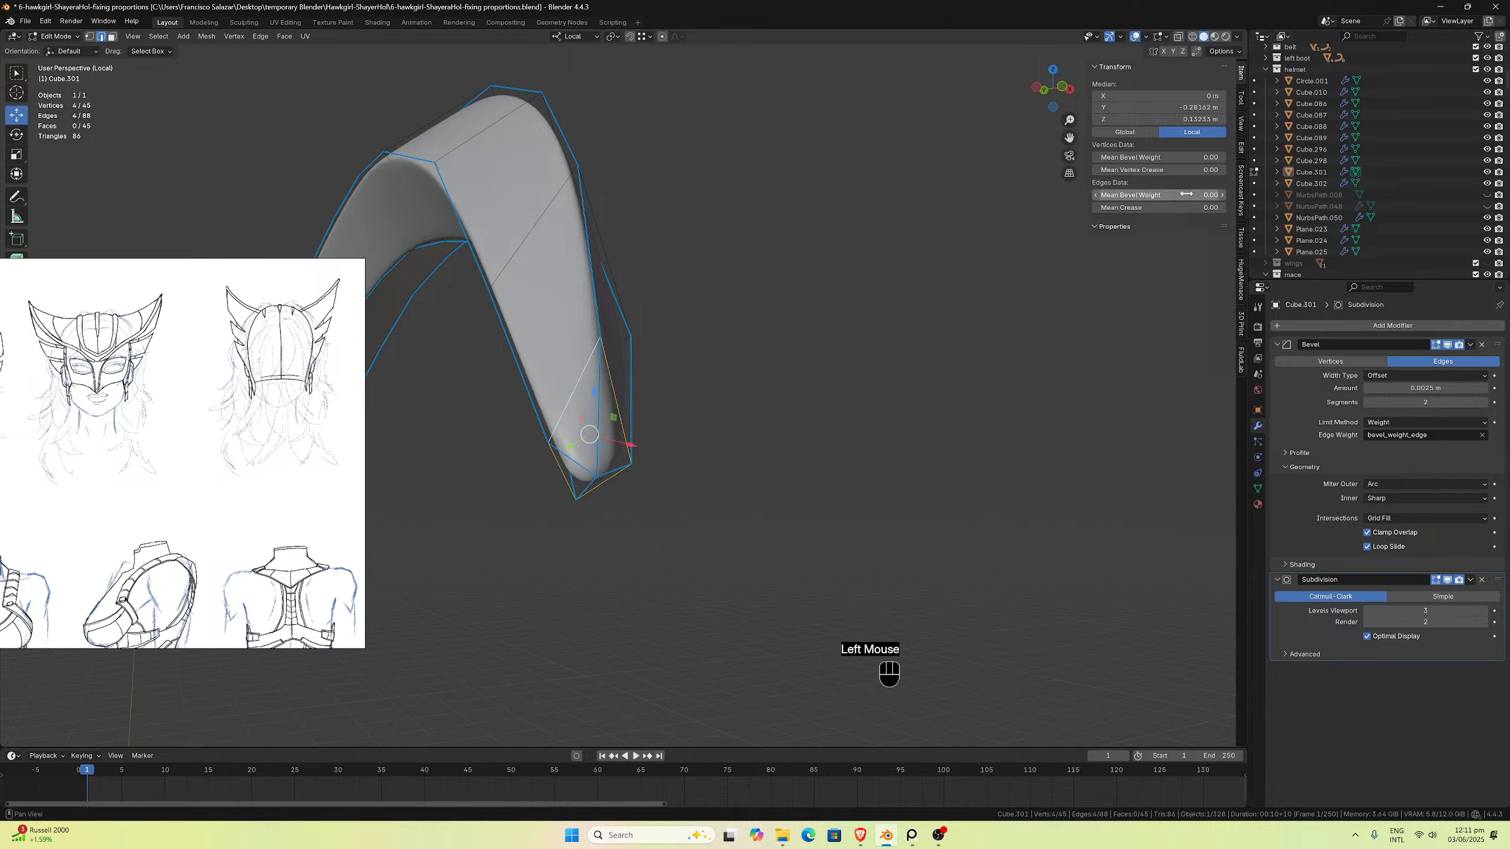
pyautogui.moveTo(880, 414); pyautogui.dragTo(834, 418, button='middle')
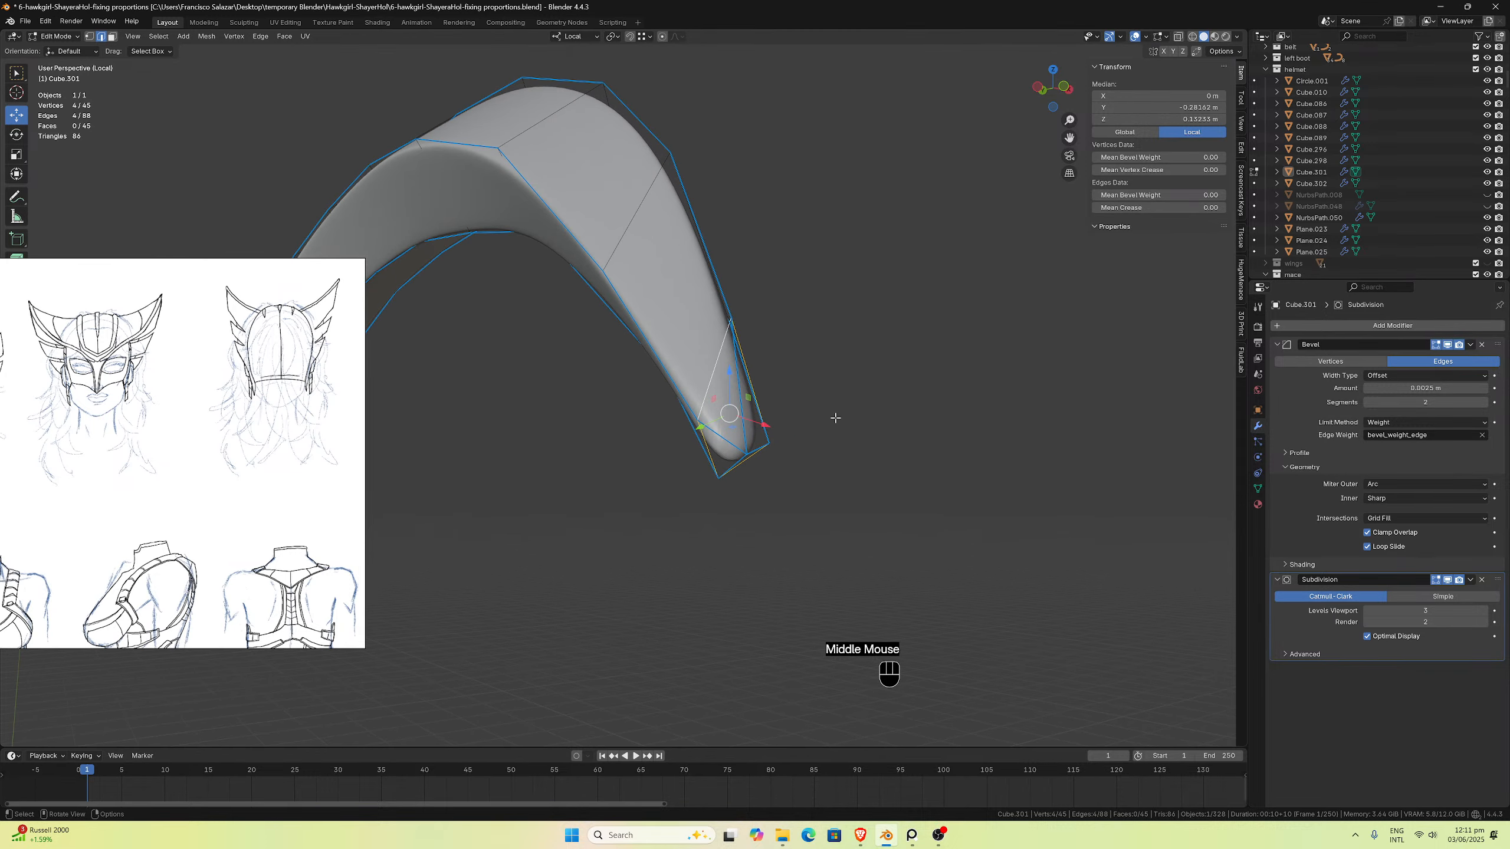
pyautogui.hotkey('ctrl', 'z')
# Step: Show the full model again and subdivide one half of the front face's cross edge
pyautogui.press('/')
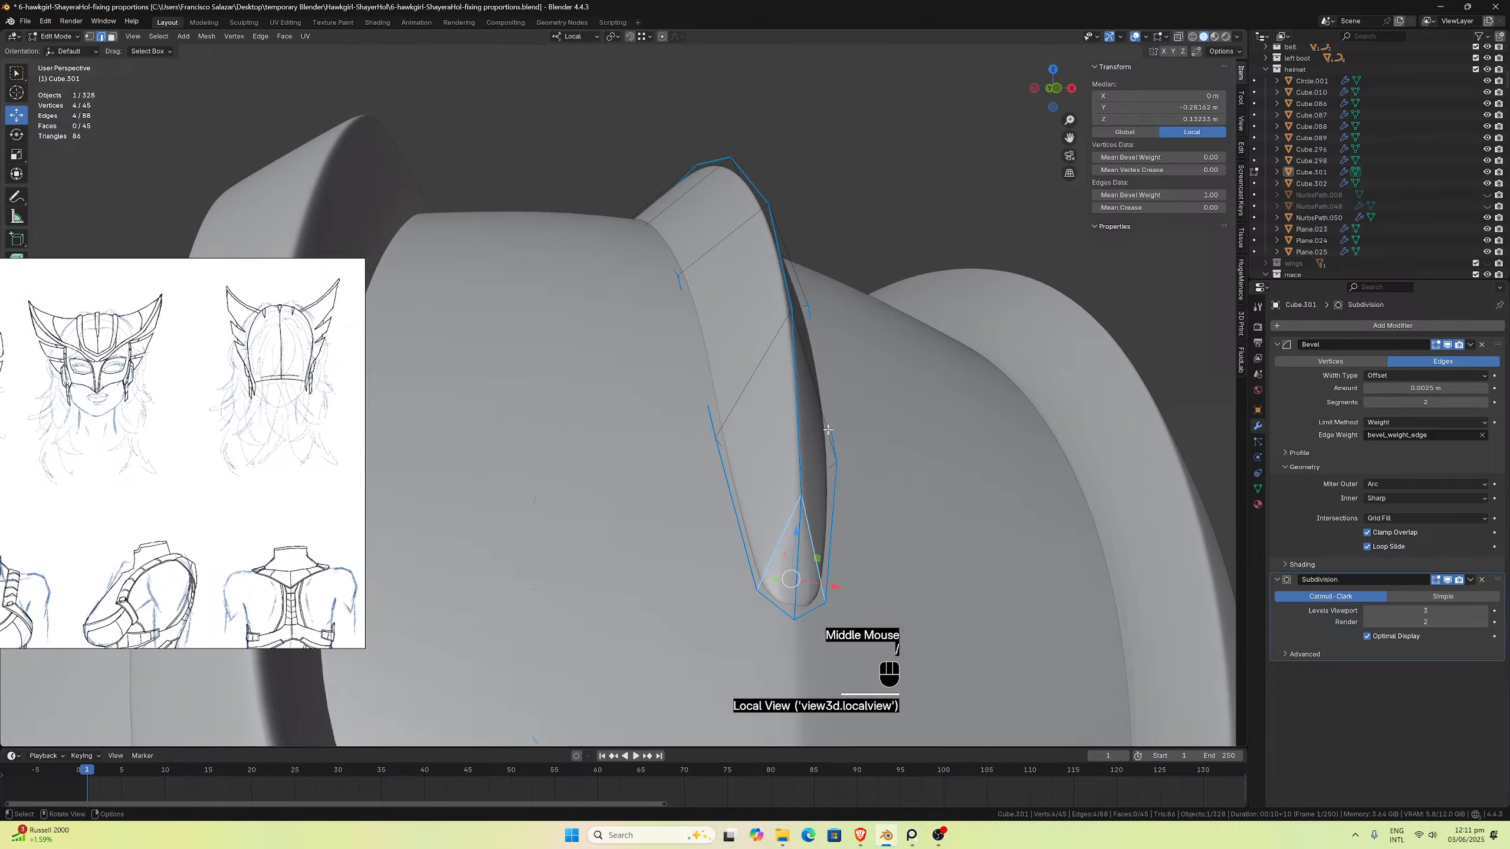
pyautogui.moveTo(828, 431)
pyautogui.mouseDown(button='middle')
pyautogui.moveTo(820, 418)
pyautogui.moveTo(836, 443)
pyautogui.moveTo(824, 441)
pyautogui.mouseUp(button='middle')
pyautogui.press('Tab')
pyautogui.press('Tab')
pyautogui.moveTo(806, 504); pyautogui.dragTo(809, 508, button='middle')
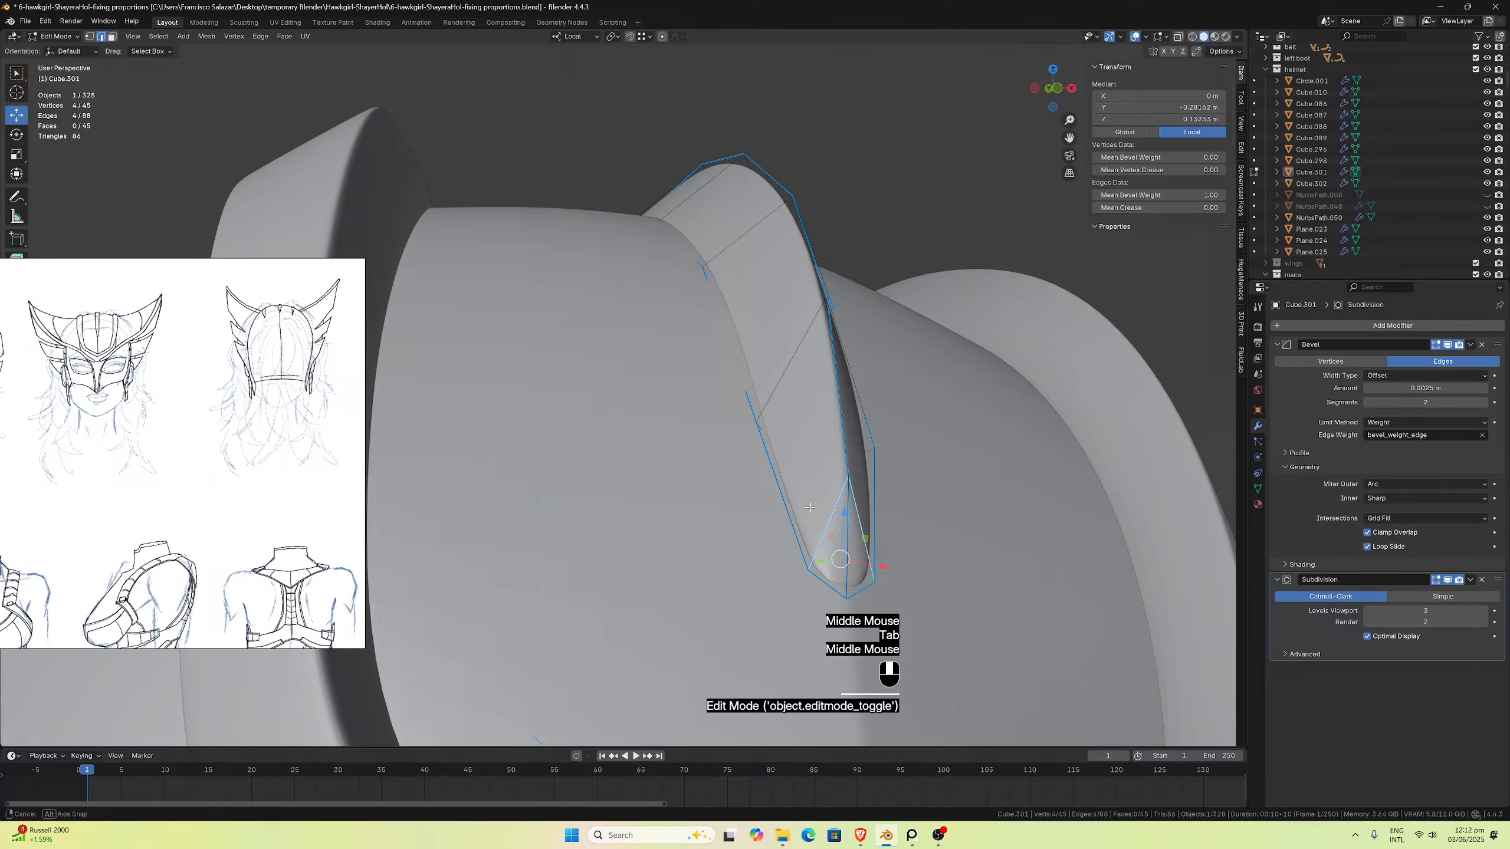
pyautogui.click(828, 583)
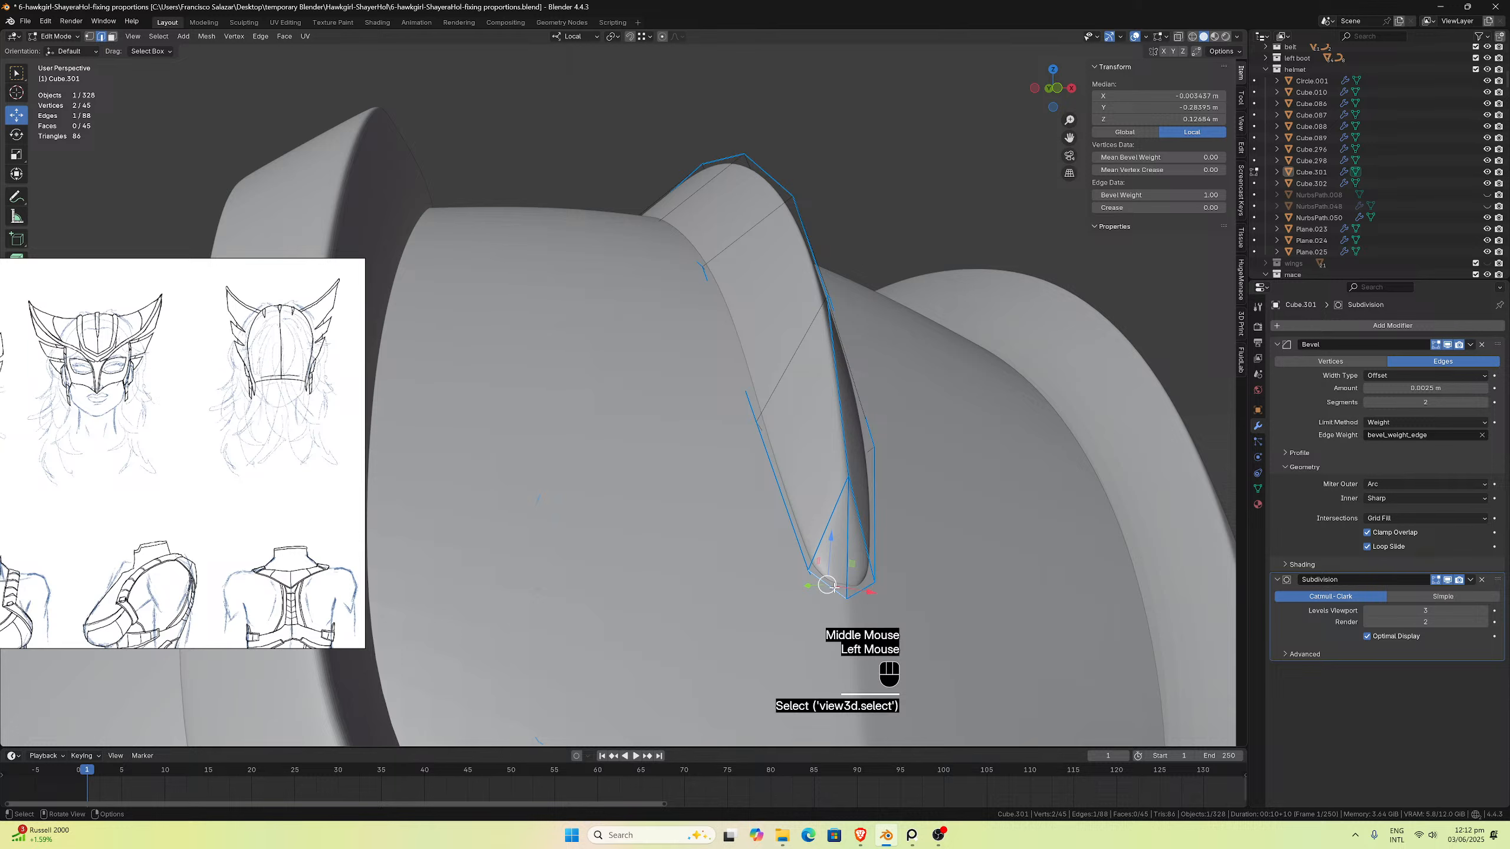
pyautogui.rightClick(829, 583)
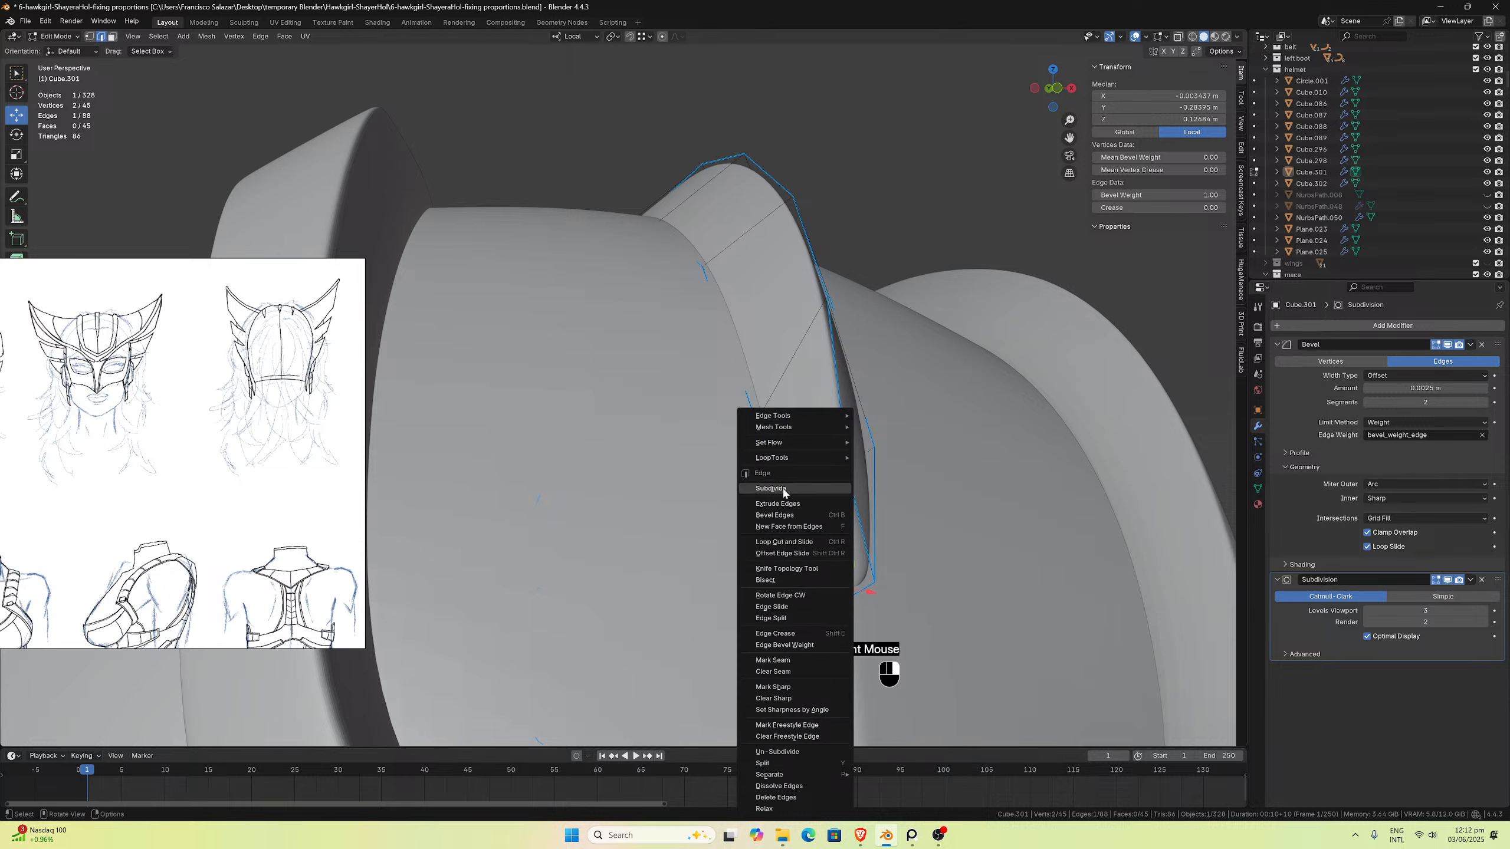
pyautogui.click(782, 489)
# Step: Subdivide the other half of the front face's cross edge with one cut
pyautogui.click(857, 592)
pyautogui.rightClick(856, 590)
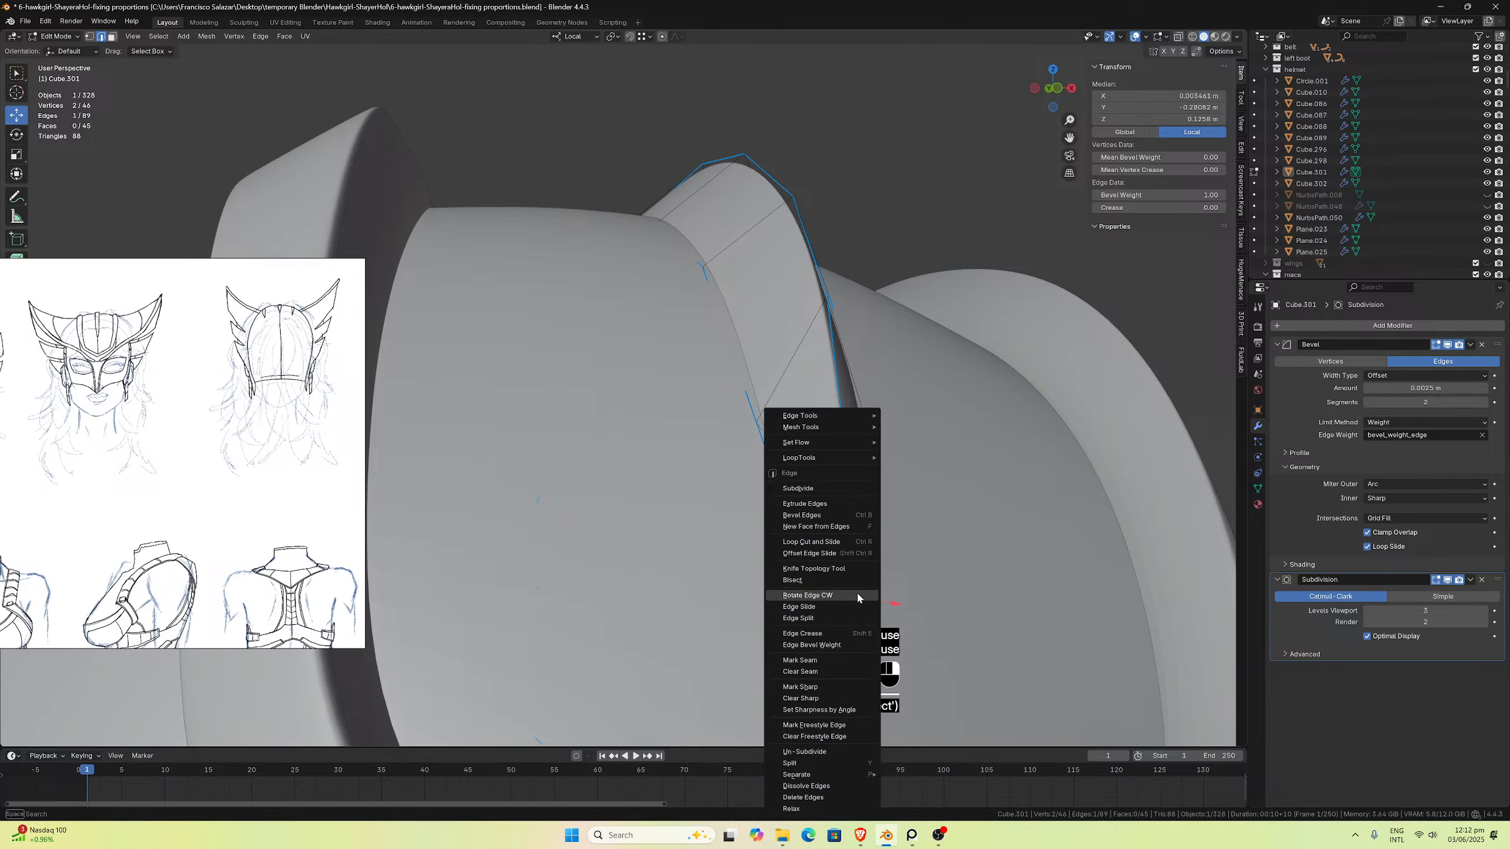
pyautogui.click(853, 592)
pyautogui.click(855, 590)
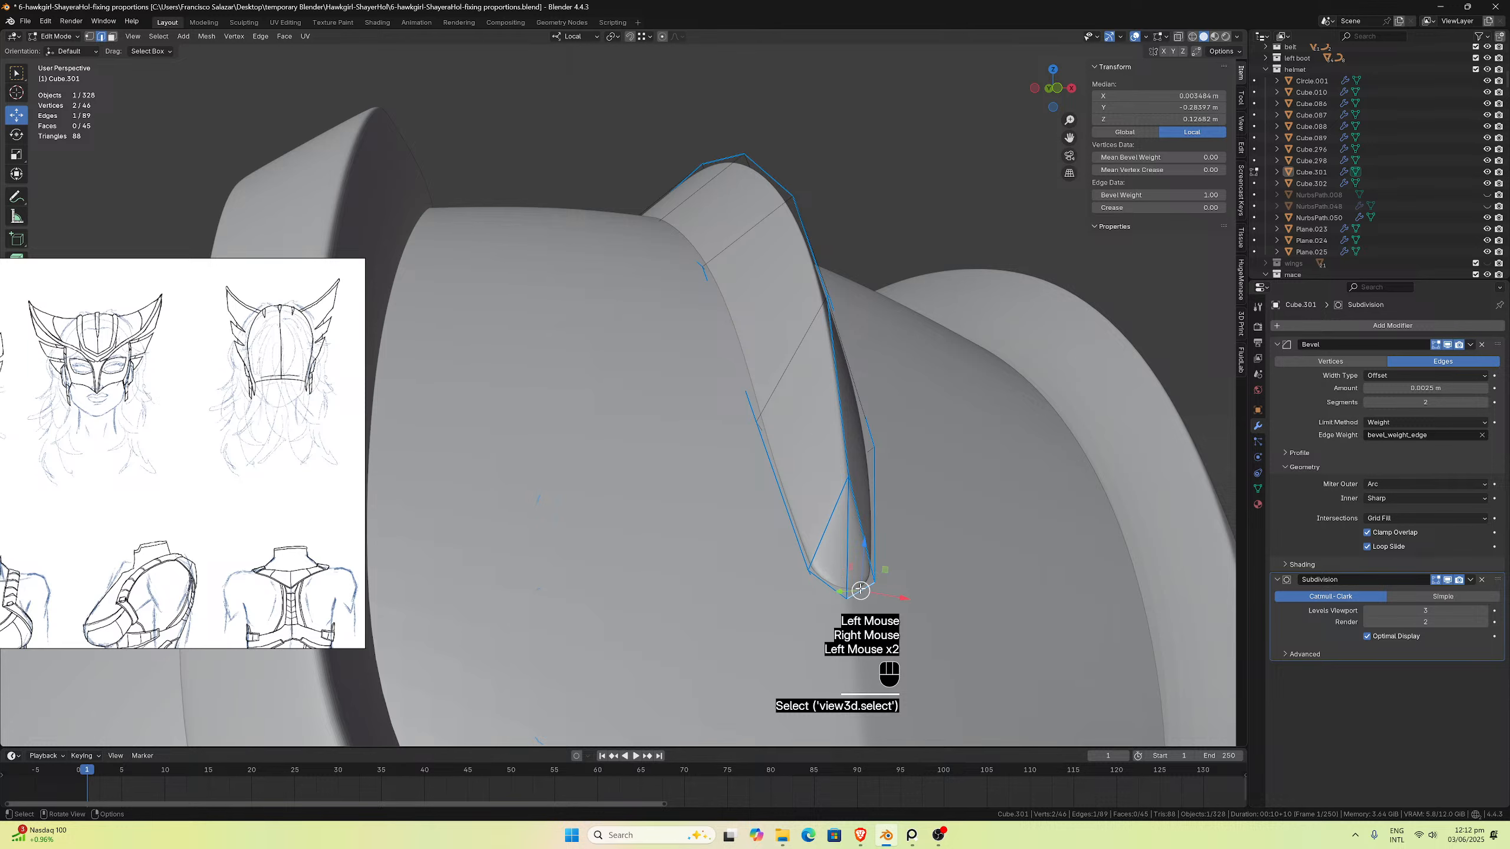
pyautogui.rightClick(856, 584)
pyautogui.click(821, 490)
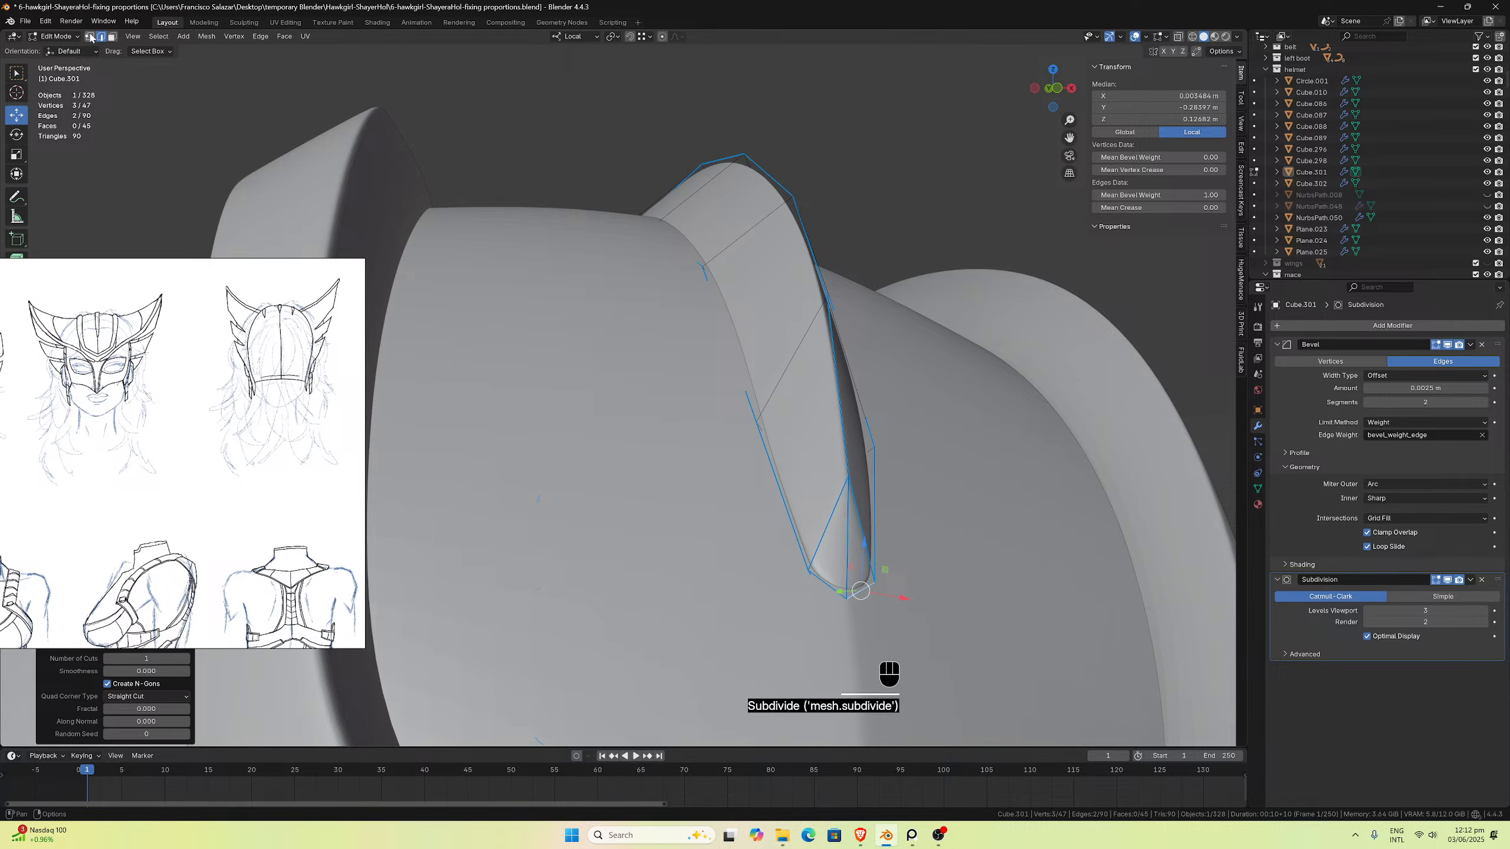
# Step: Switch to vertex selection, check the ridge in isolation, and select the front face's centre vertex with the full model shown
pyautogui.click(89, 36)
pyautogui.moveTo(654, 452); pyautogui.dragTo(825, 572, button='middle')
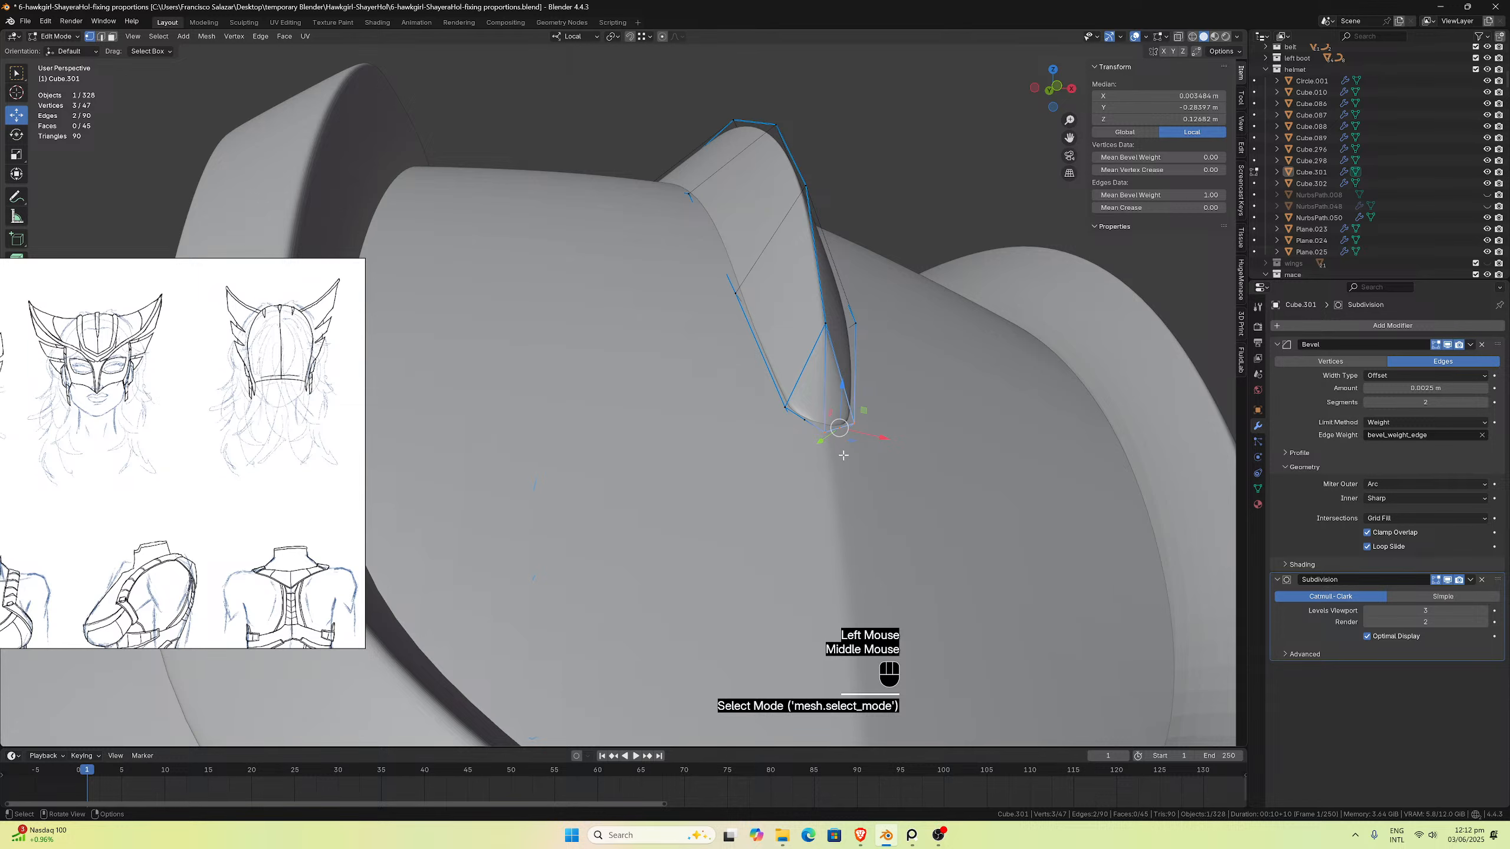
pyautogui.press('KP_Divide')
pyautogui.scroll(3, 834, 488)
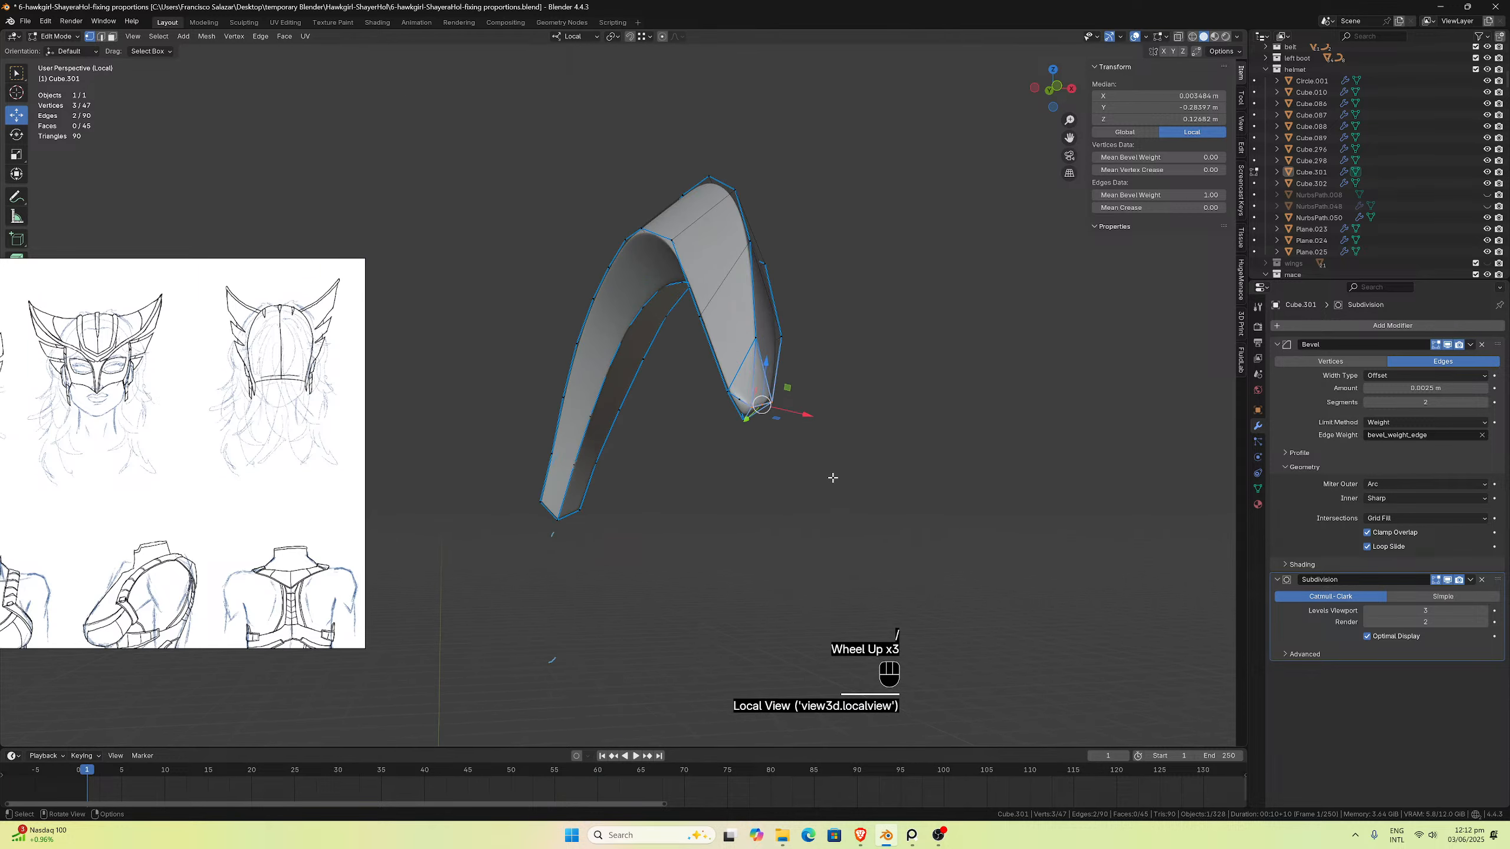
pyautogui.moveTo(832, 480); pyautogui.dragTo(843, 441, button='middle')
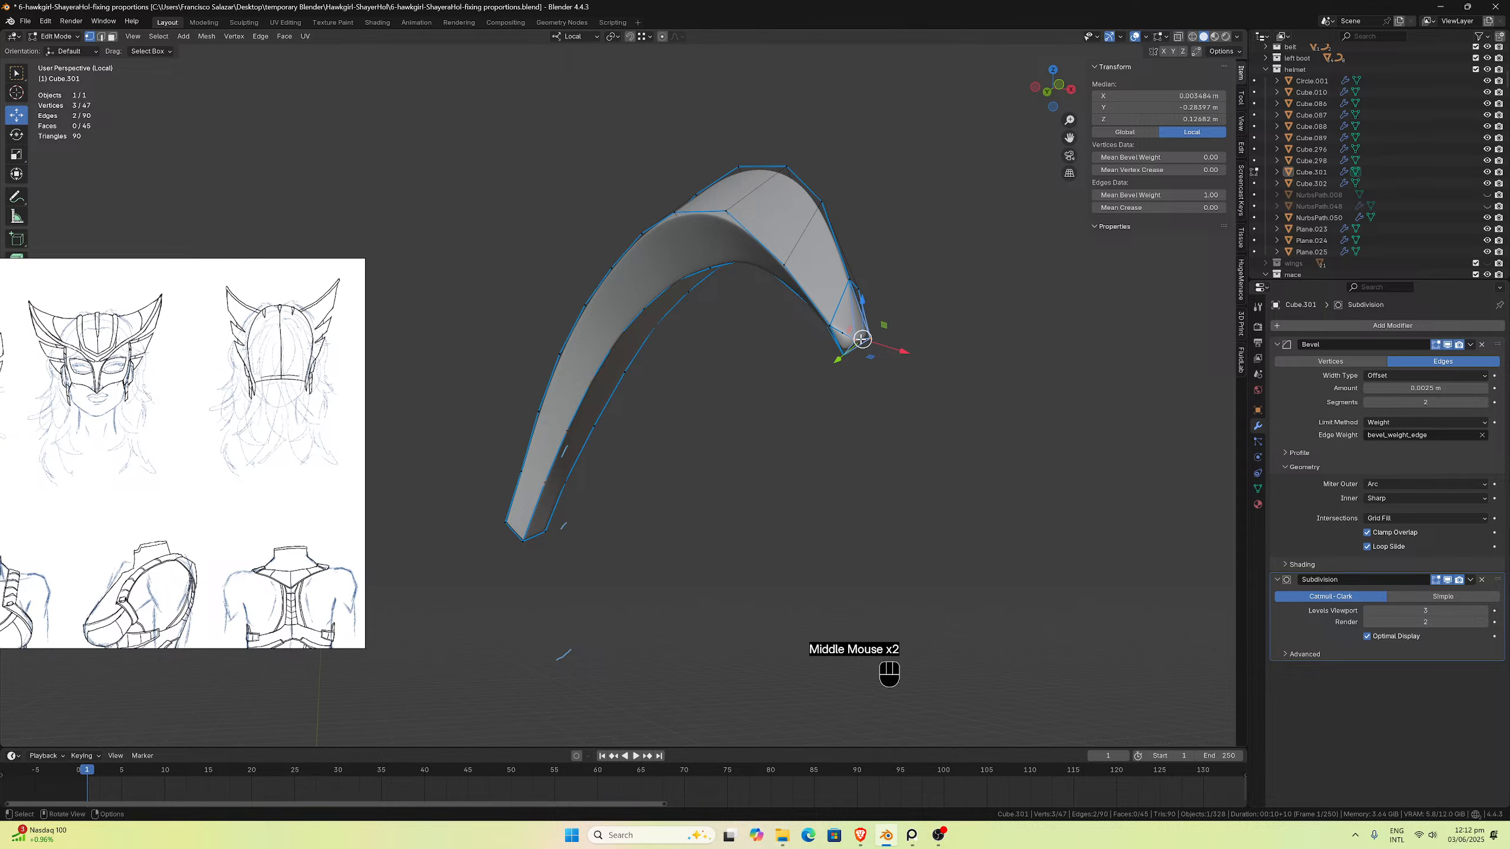
pyautogui.moveTo(861, 339); pyautogui.dragTo(839, 361, button='middle')
pyautogui.press('KP_Divide')
pyautogui.moveTo(799, 445); pyautogui.dragTo(807, 512, button='middle')
pyautogui.click(787, 623)
pyautogui.moveTo(786, 627); pyautogui.dragTo(724, 653, button='middle')
pyautogui.scroll(-1, 728, 663)
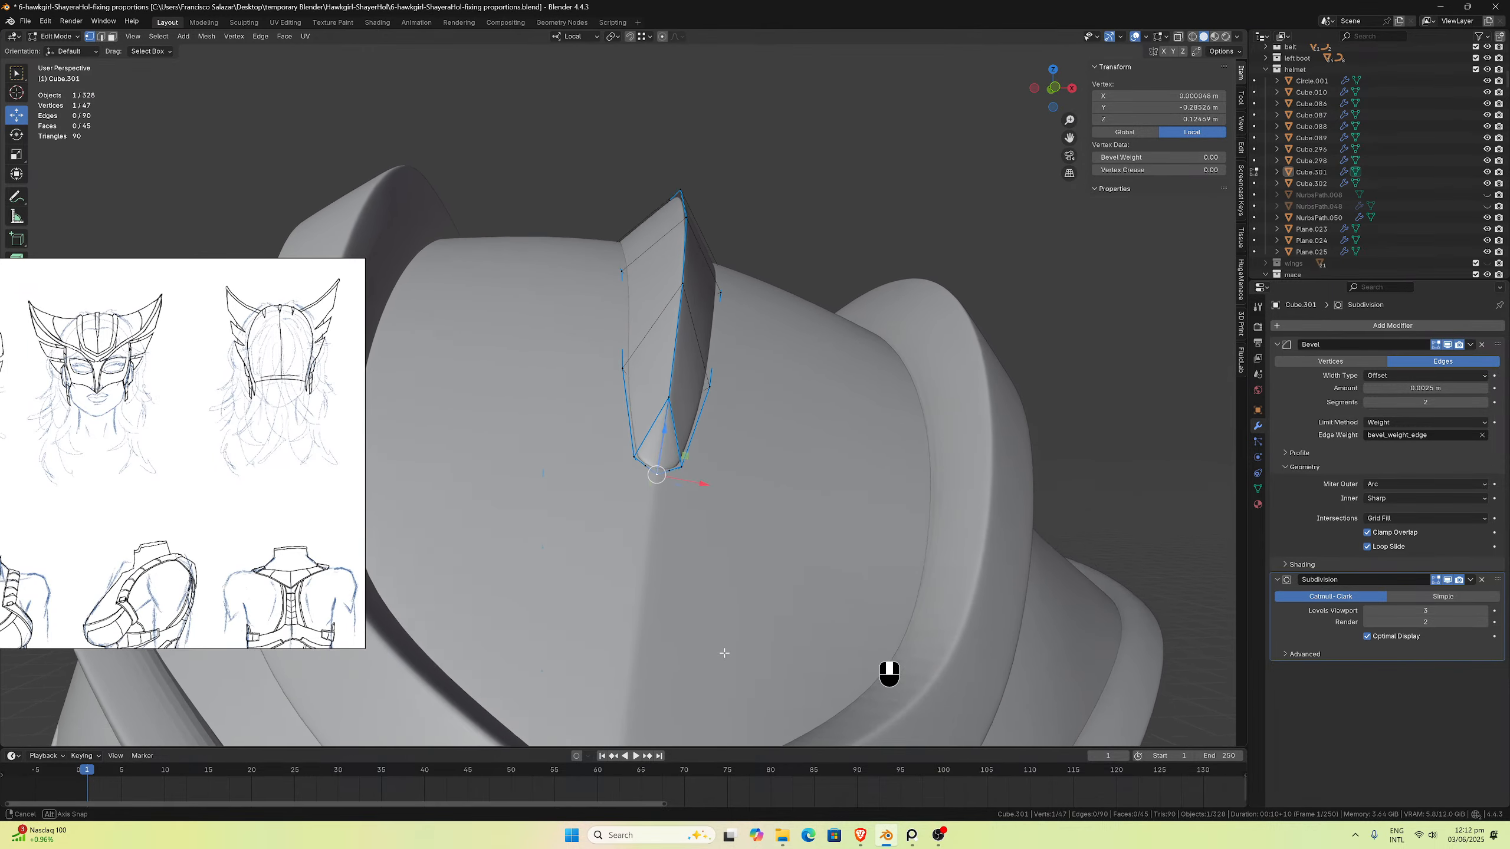
# Step: Examine the smoothed front tip against the helmet in Object Mode, and return to editing the ridge
pyautogui.scroll(2, 725, 651)
pyautogui.scroll(-1, 724, 650)
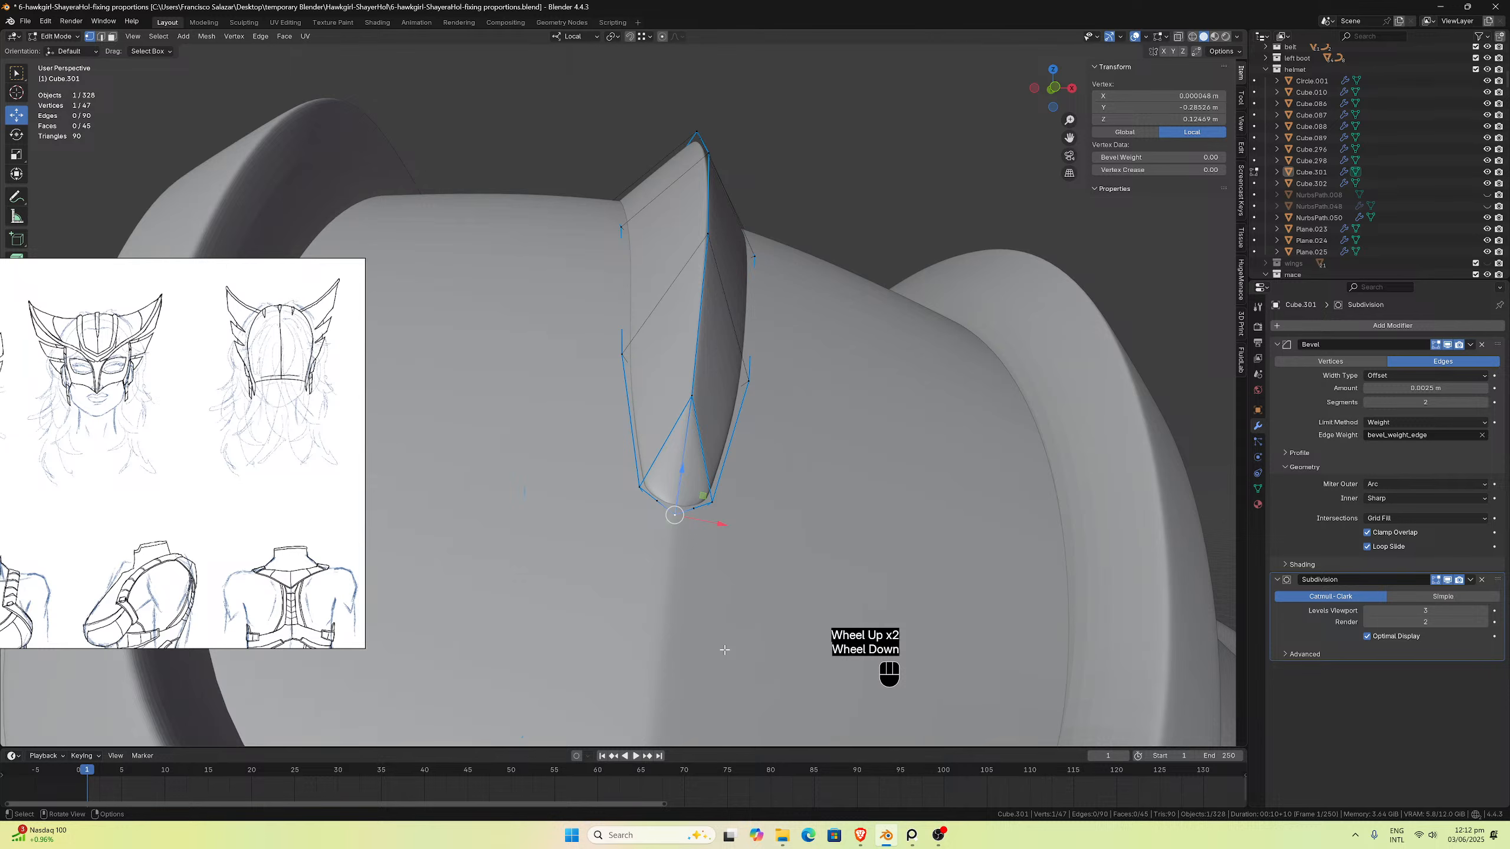
pyautogui.press('Tab')
pyautogui.scroll(-4, 743, 595)
pyautogui.moveTo(760, 545); pyautogui.dragTo(927, 511, button='middle')
pyautogui.scroll(2, 930, 463)
pyautogui.scroll(1, 936, 481)
pyautogui.scroll(3, 927, 511)
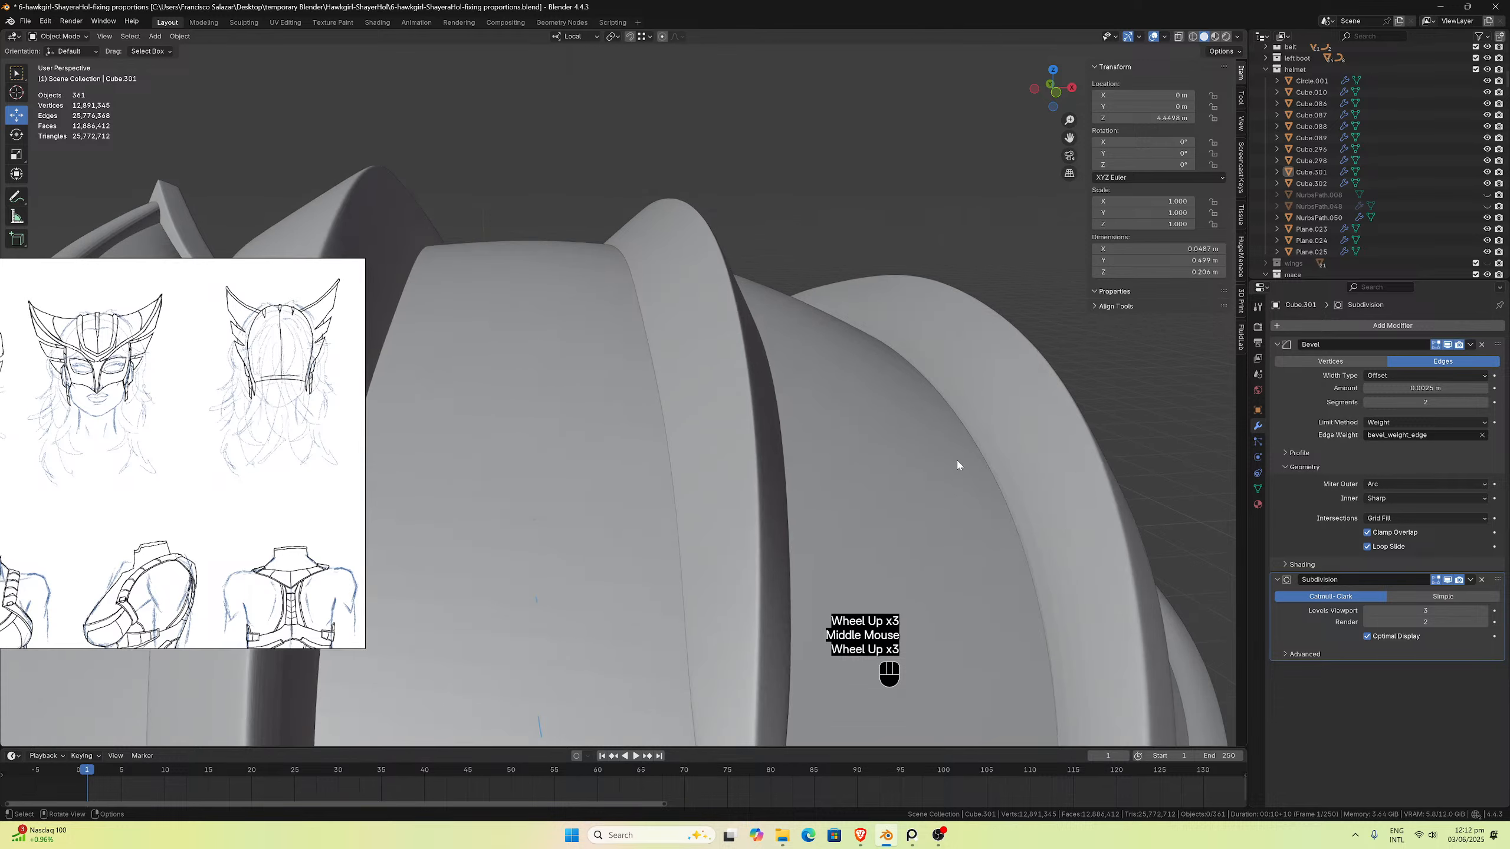
pyautogui.moveTo(1068, 136); pyautogui.dragTo(796, 337)
pyautogui.scroll(2, 795, 338)
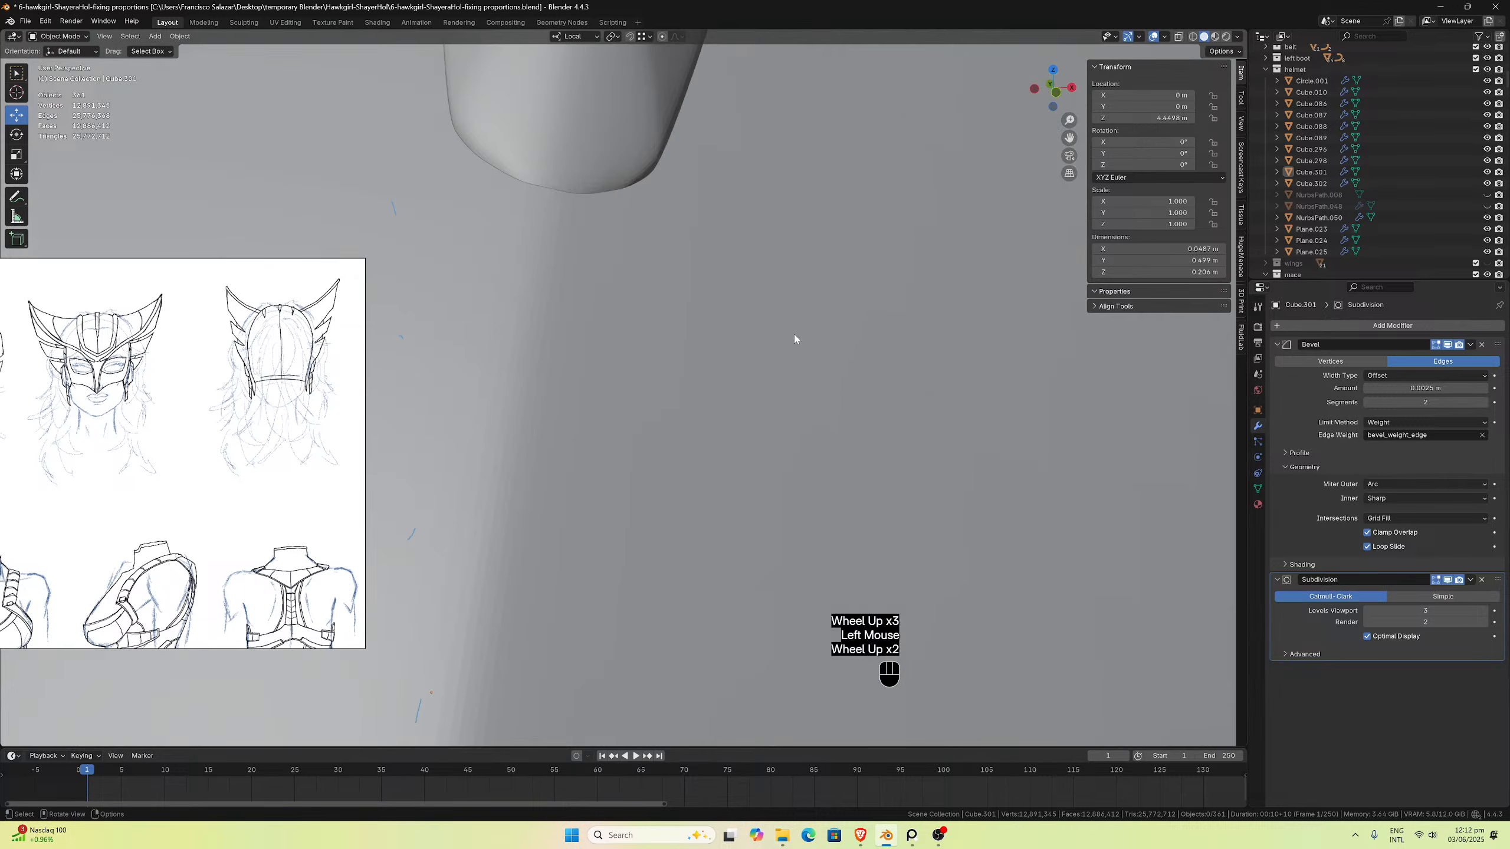
pyautogui.moveTo(796, 337); pyautogui.dragTo(716, 498, button='middle')
pyautogui.press('Tab')
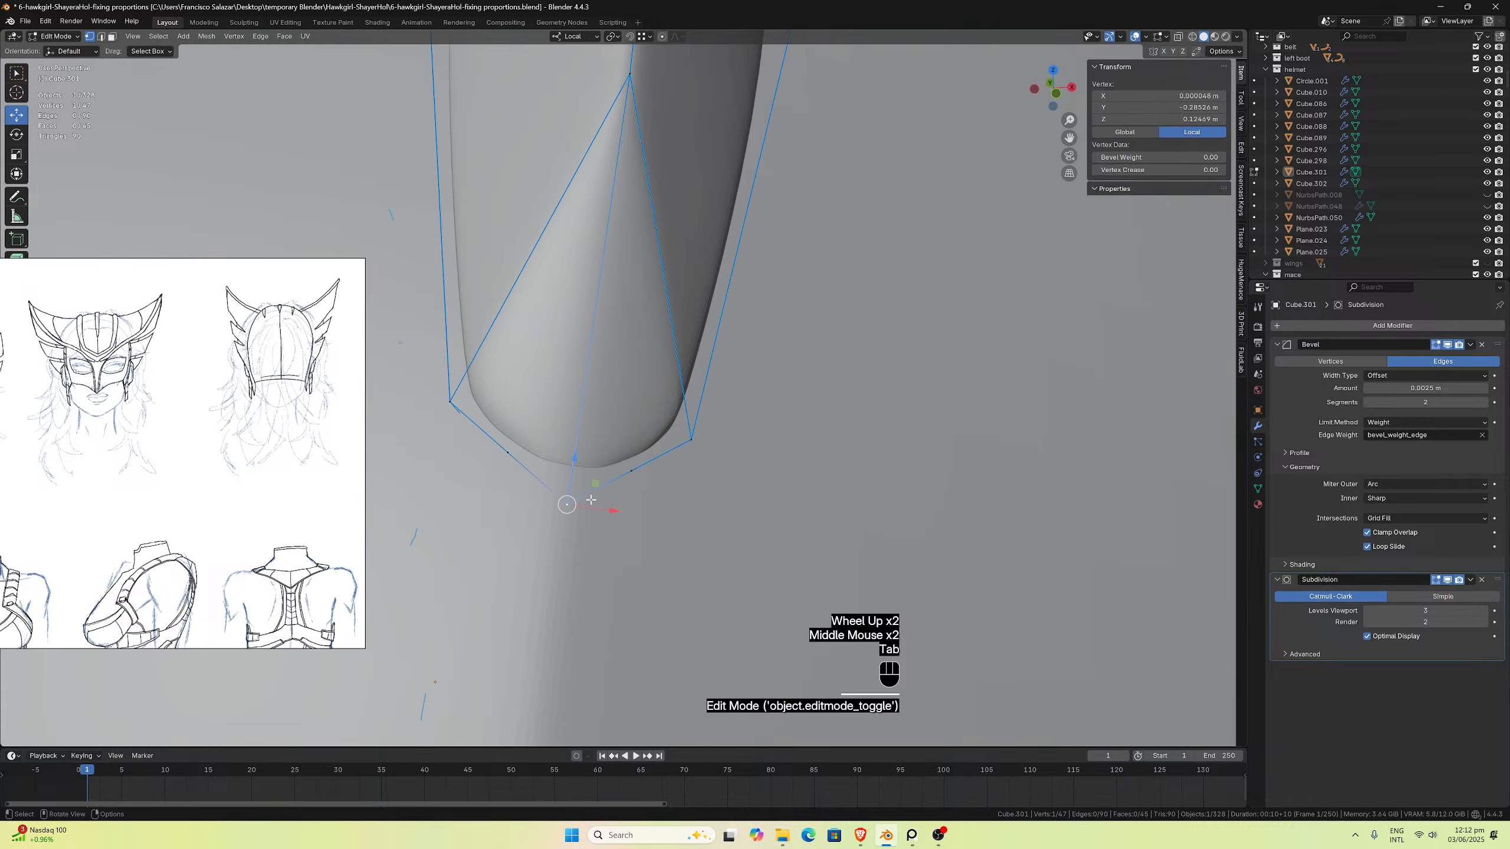
# Step: Enable face snapping and try to snap the front face's centre vertex onto the helmet surface along local Y
pyautogui.click(629, 36)
pyautogui.click(643, 37)
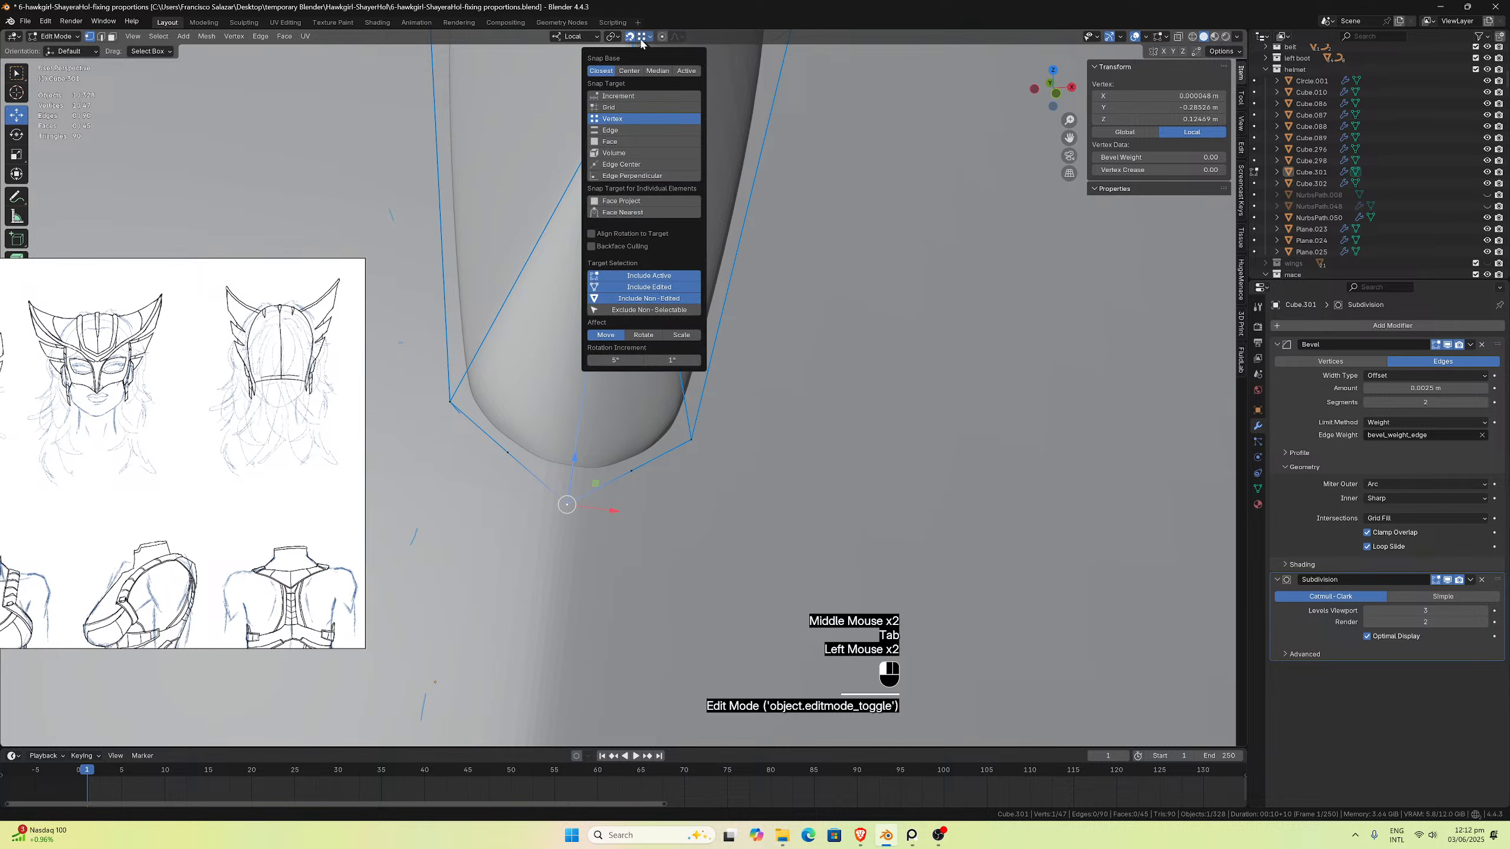
pyautogui.click(615, 142)
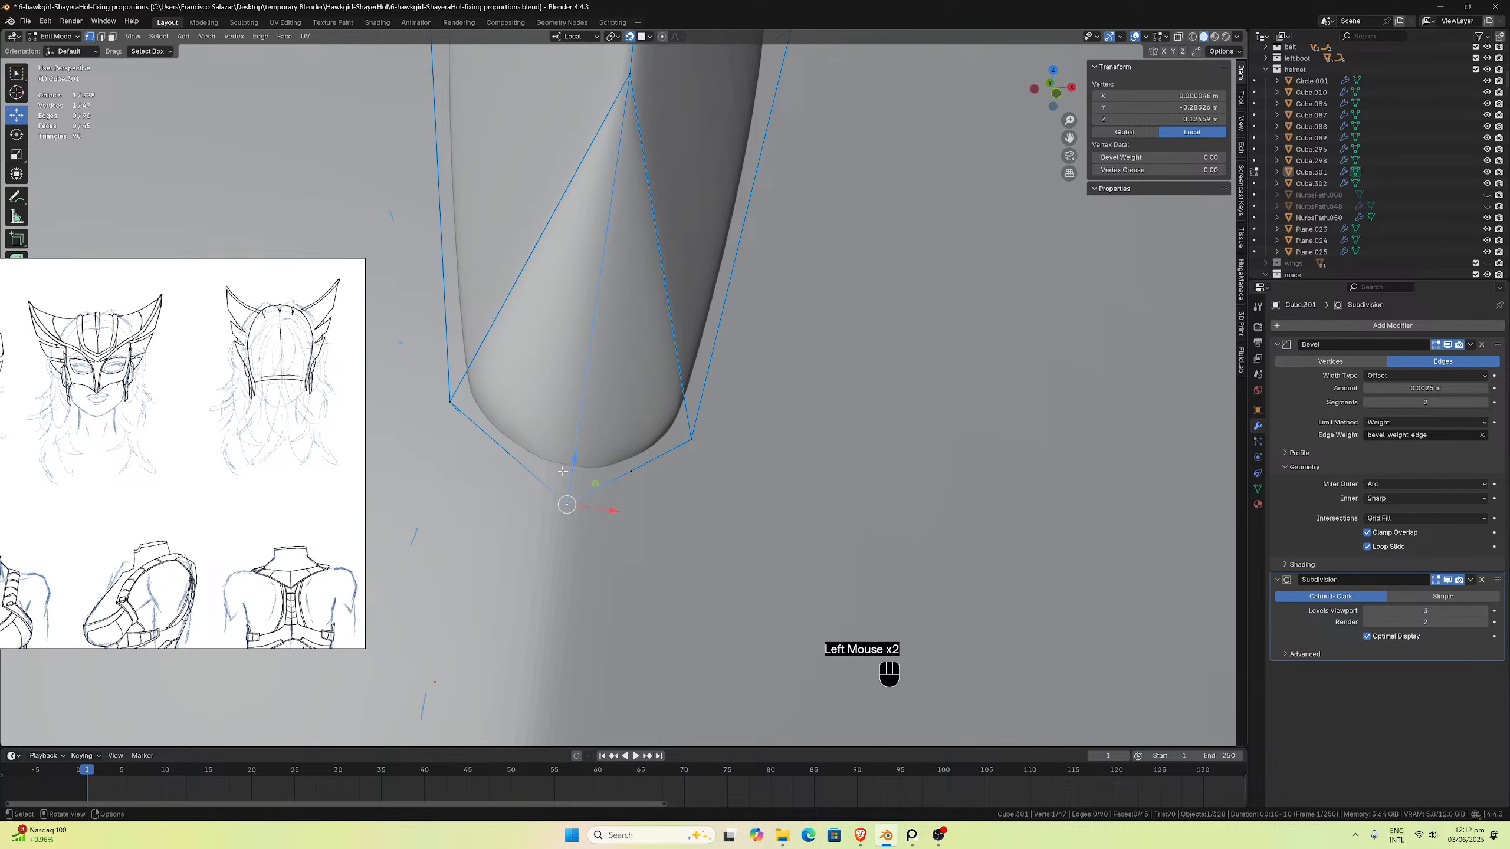
pyautogui.scroll(-3, 610, 471)
pyautogui.press('g')
pyautogui.press('y')
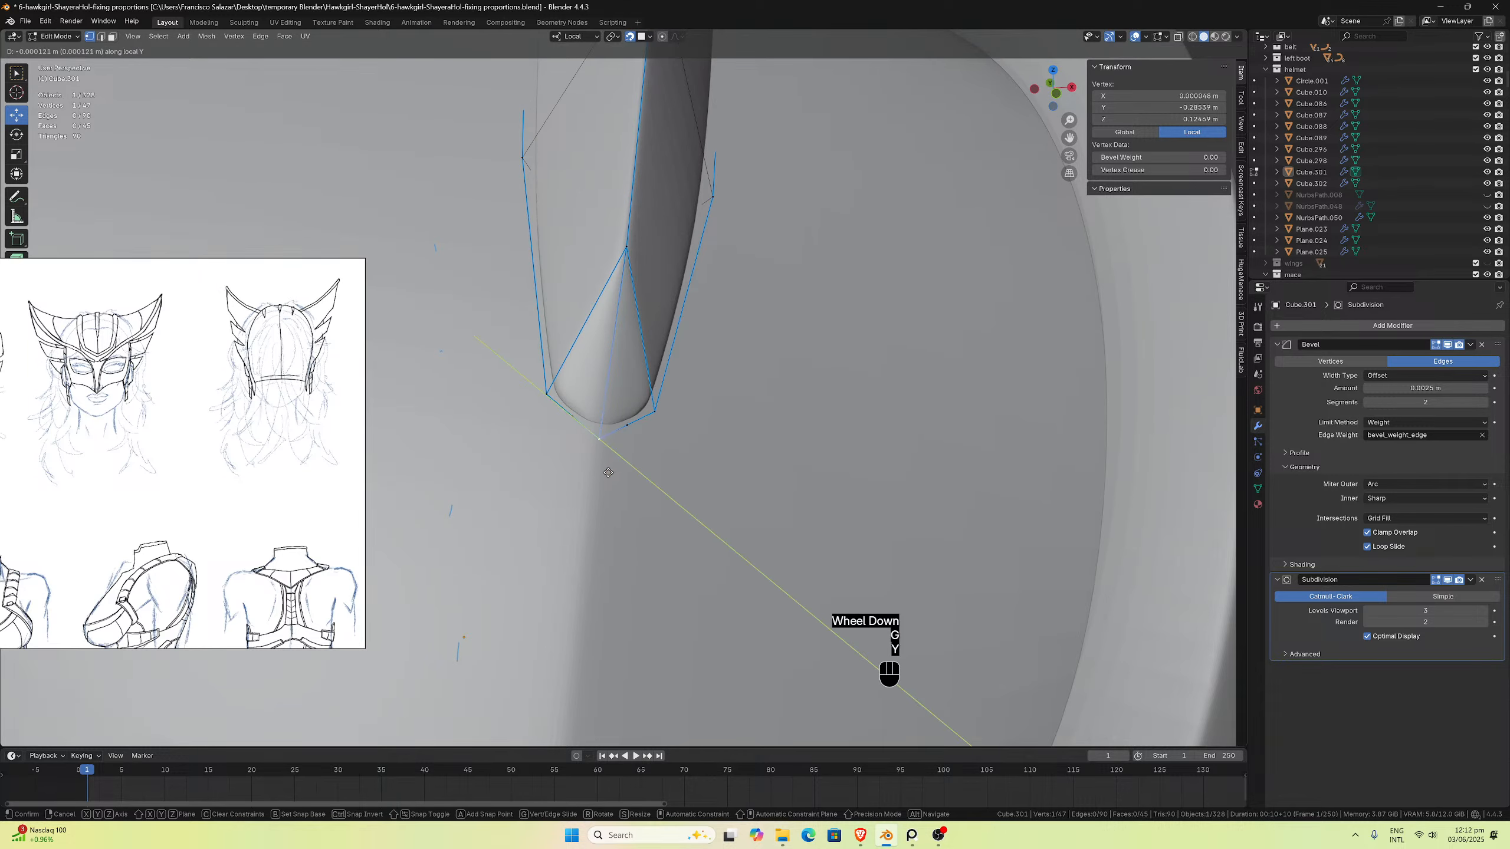
pyautogui.click(592, 493)
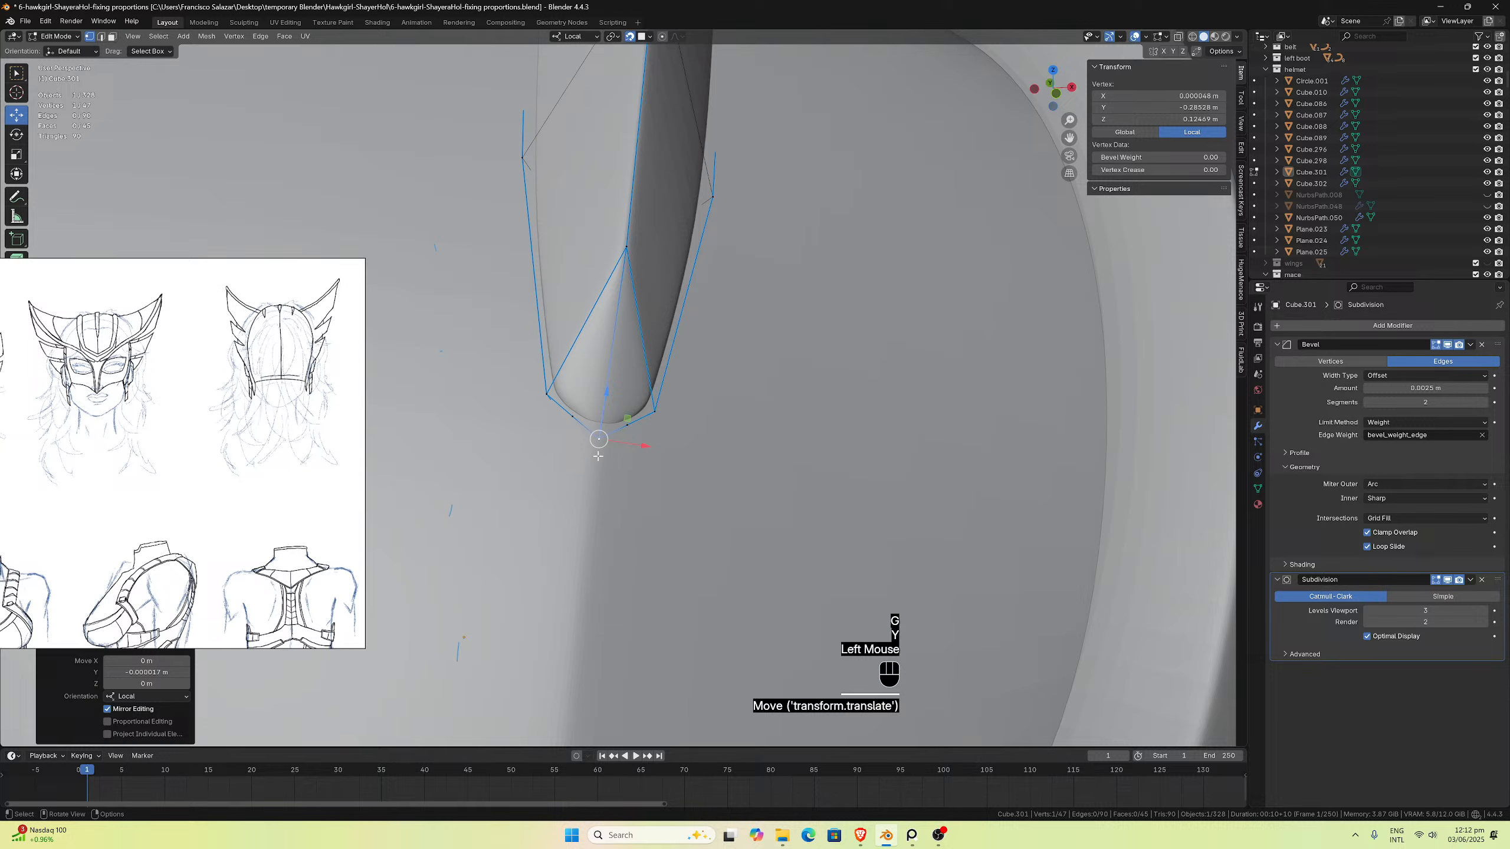
# Step: Turn off snapping and push the ridge front face's centre vertex outward about 0.005 m along local Y
pyautogui.click(629, 38)
pyautogui.press('g')
pyautogui.press('y')
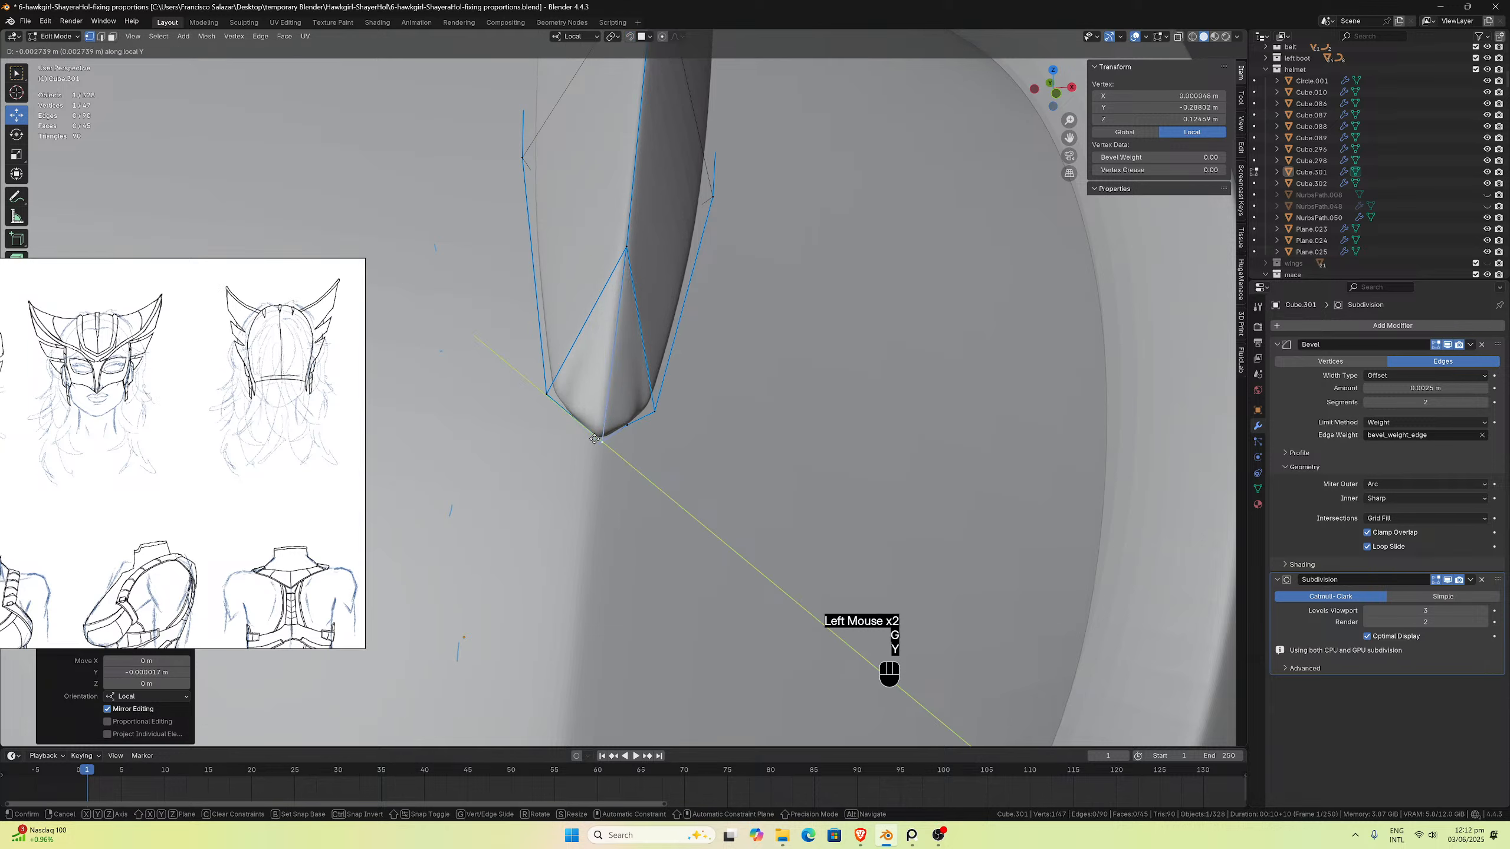
pyautogui.click(594, 455)
pyautogui.press('g')
pyautogui.press('y')
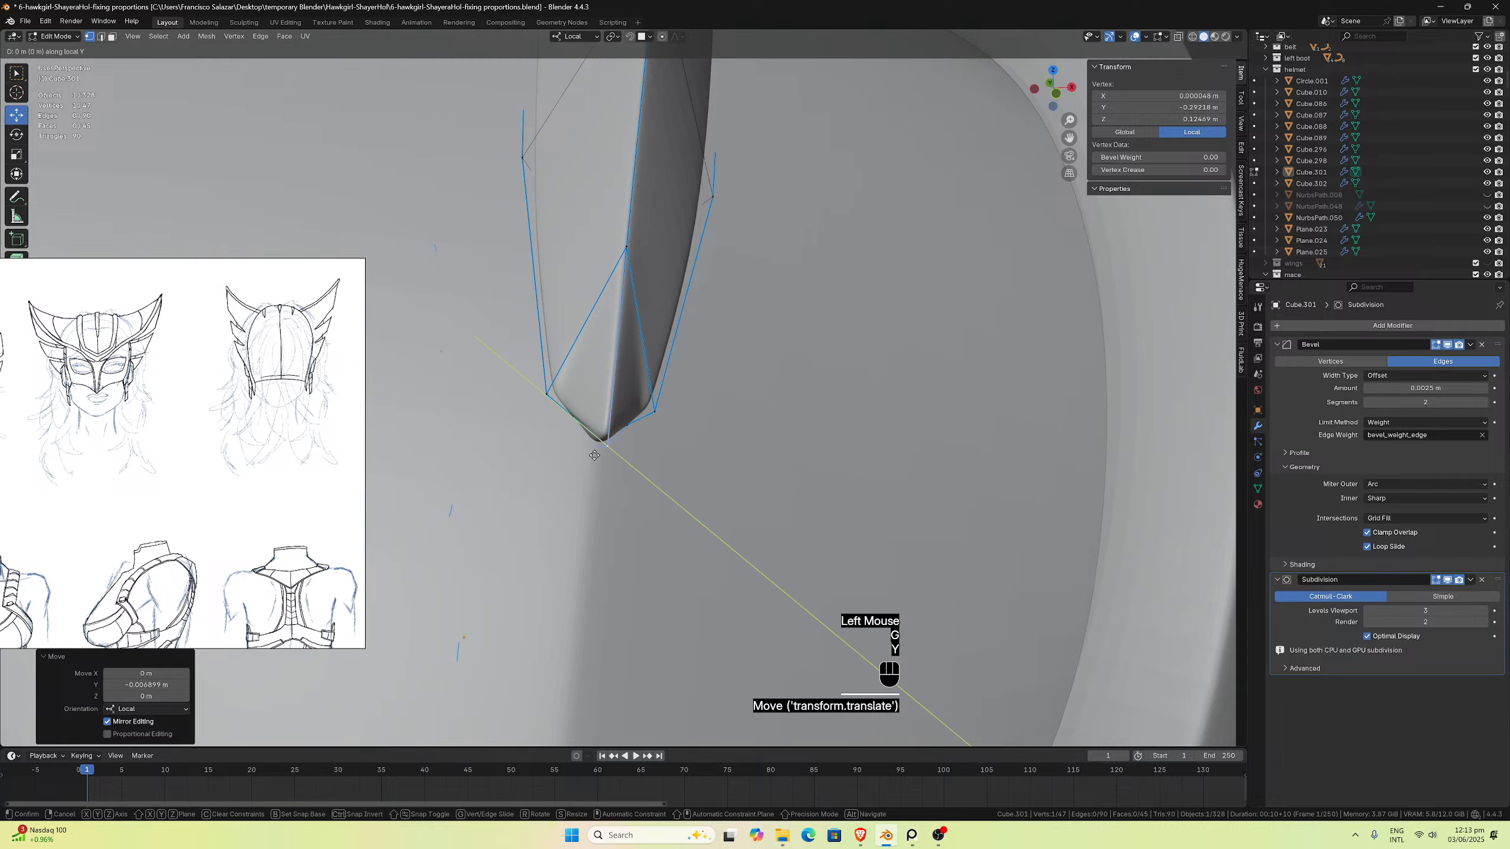
pyautogui.click(593, 458)
# Step: Lower the front centre vertex about 0.011 m along local Z to draw out a pointed tip
pyautogui.press('g')
pyautogui.press('z')
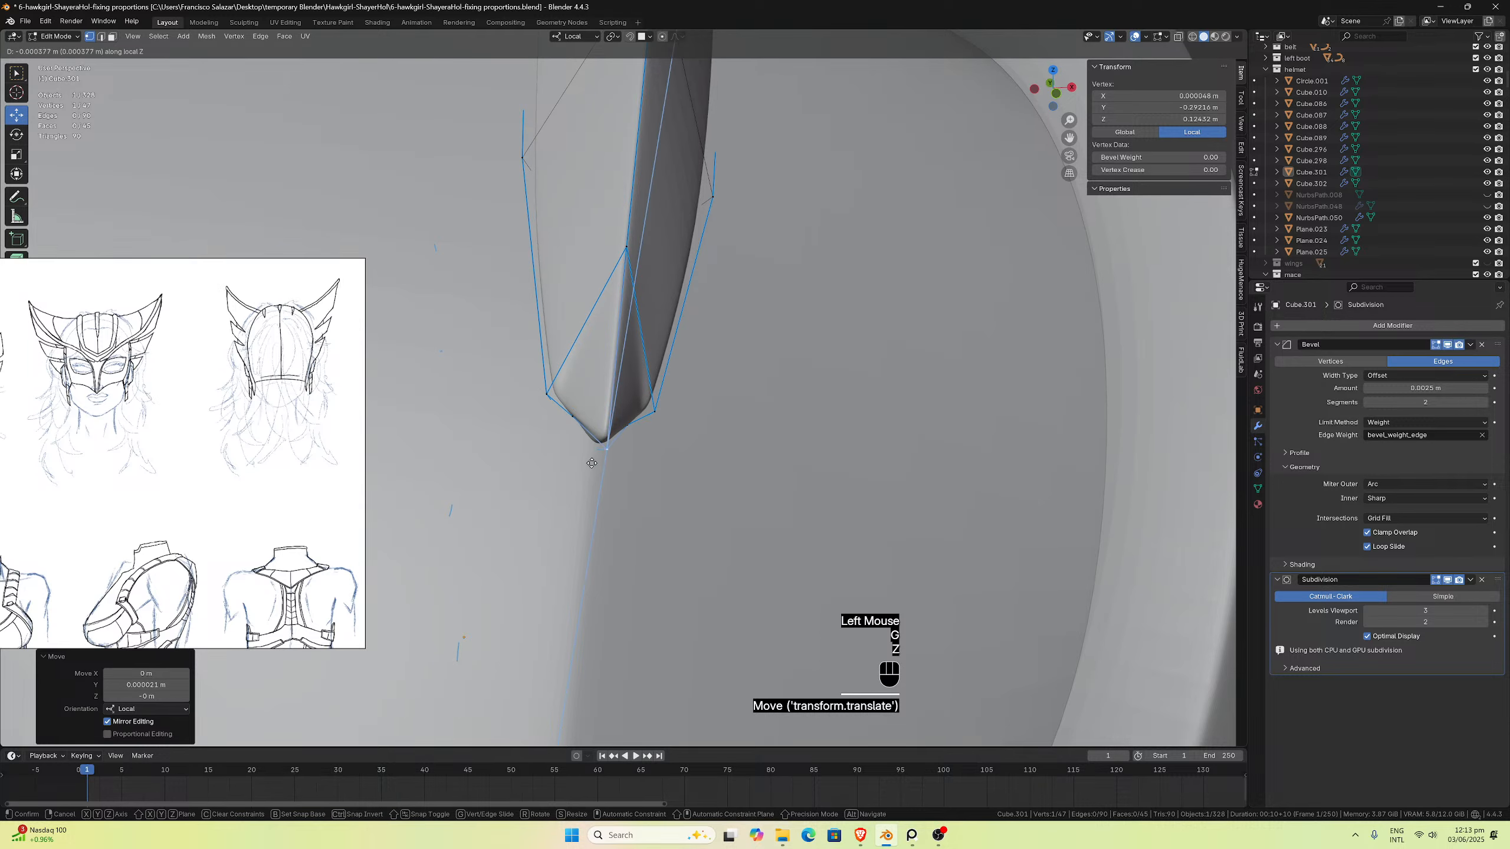
pyautogui.click(539, 534)
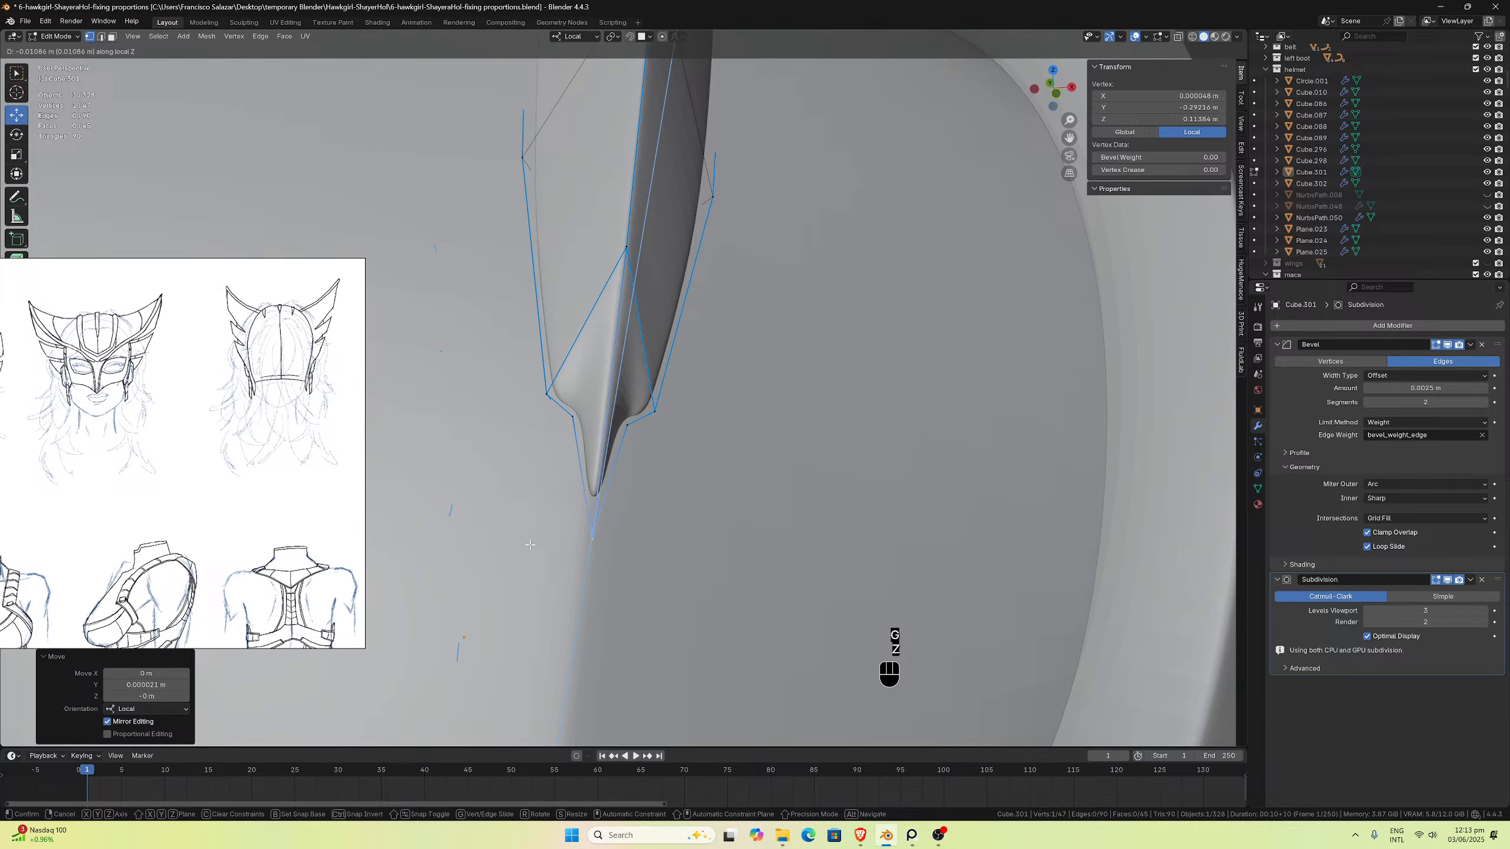
pyautogui.moveTo(539, 533); pyautogui.dragTo(633, 496, button='middle')
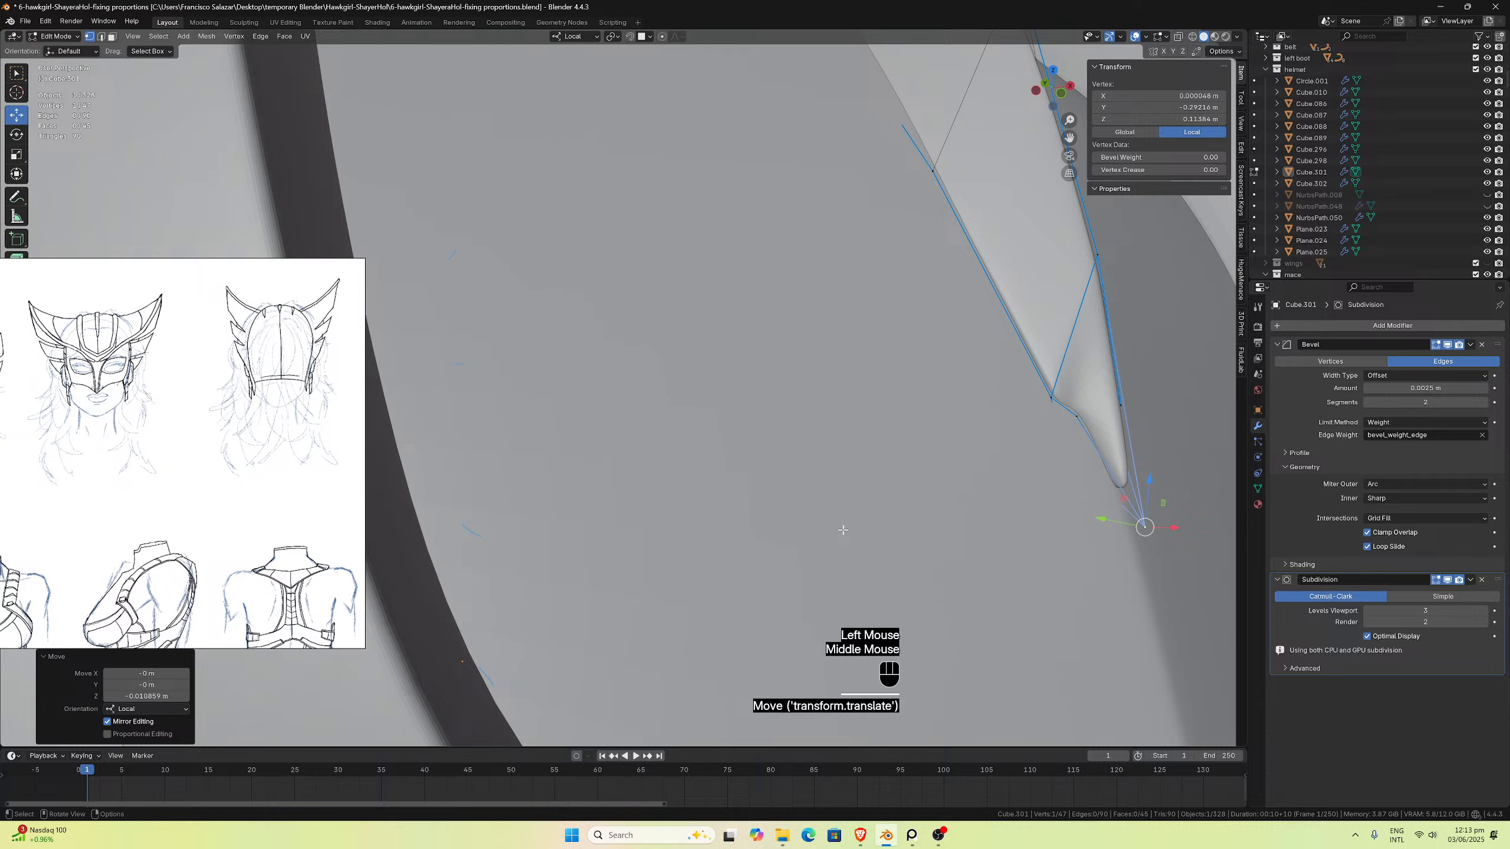
# Step: Pull the tip vertex back about 0.0025 m along local Y and raise it slightly along local Z
pyautogui.press('g')
pyautogui.press('y')
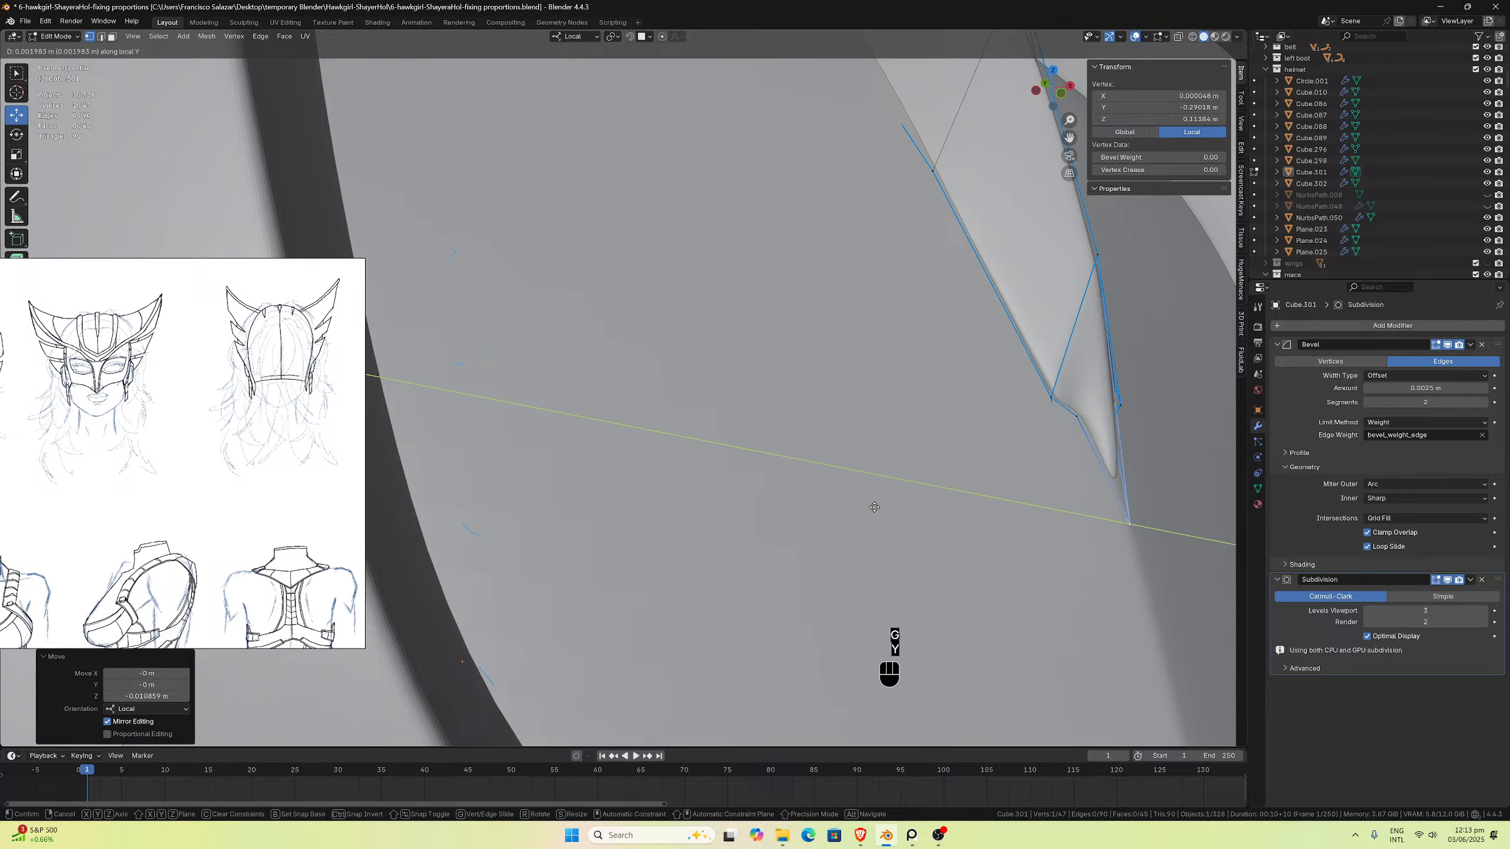
pyautogui.click(872, 507)
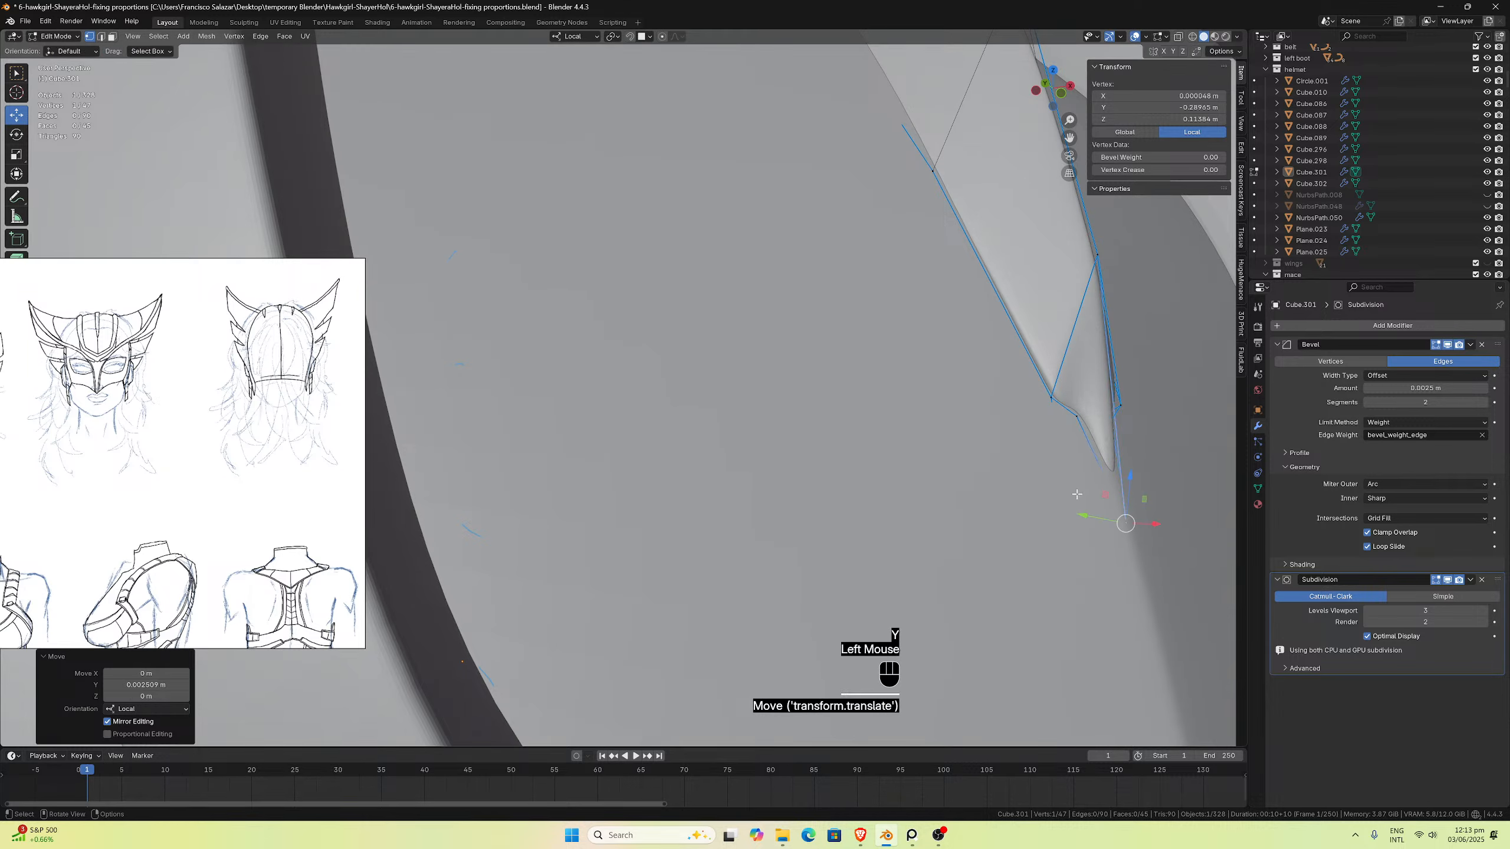
pyautogui.moveTo(1125, 476); pyautogui.dragTo(1077, 488)
# Step: Straighten the three vertices from the ridge's side corner to the tip with LoopTools Gstretch
pyautogui.click(1051, 399)
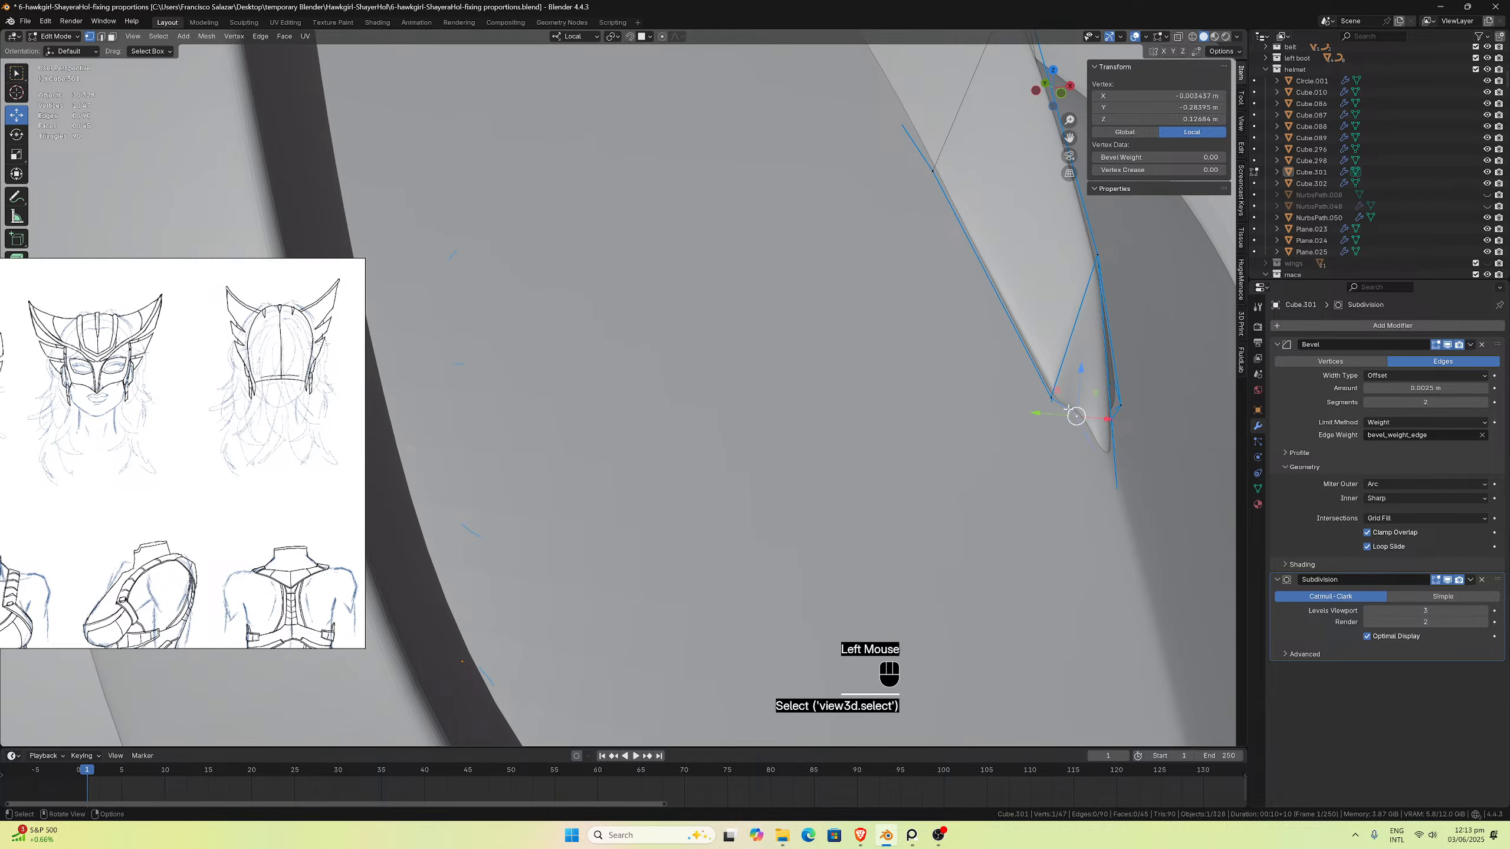
pyautogui.keyDown('shift'); pyautogui.click(1116, 489); pyautogui.keyUp('shift')
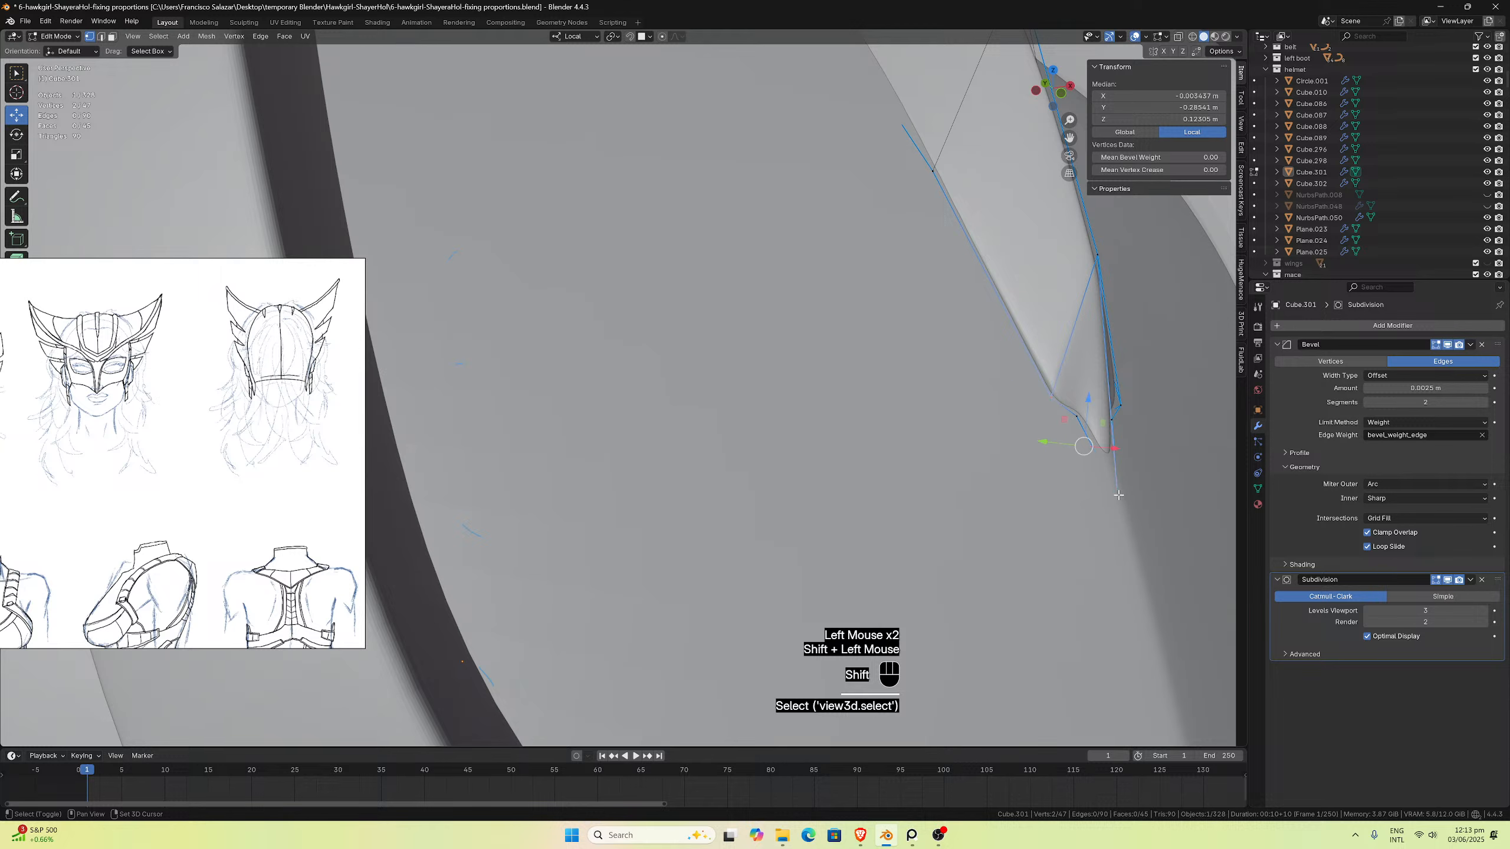
pyautogui.click(1241, 149)
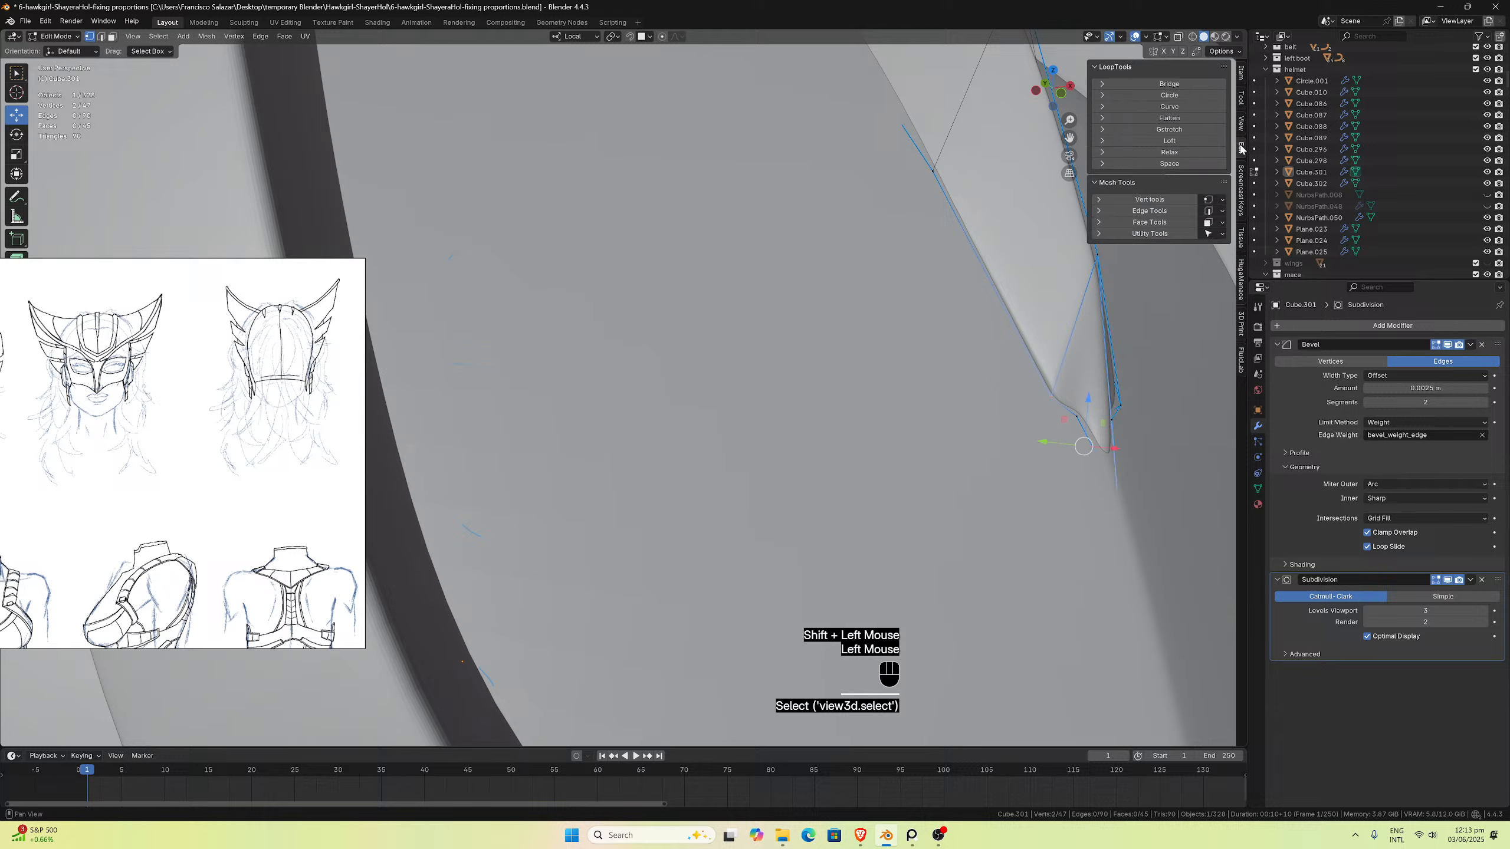
pyautogui.click(1180, 130)
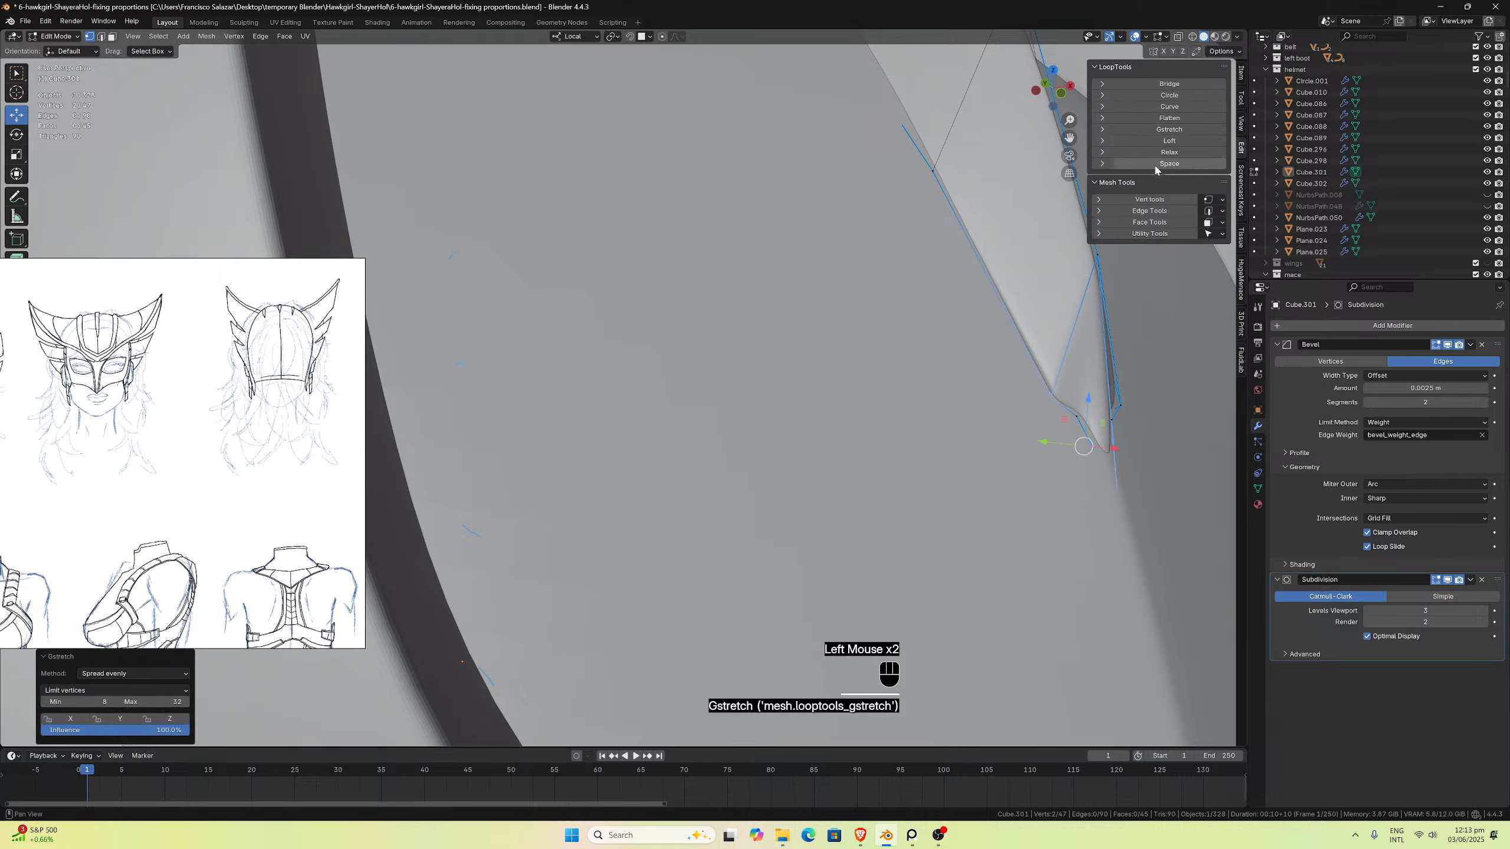
pyautogui.click(1058, 402)
pyautogui.keyDown('shift'); pyautogui.click(1085, 435); pyautogui.keyUp('shift')
pyautogui.keyDown('shift'); pyautogui.click(1112, 488); pyautogui.keyUp('shift')
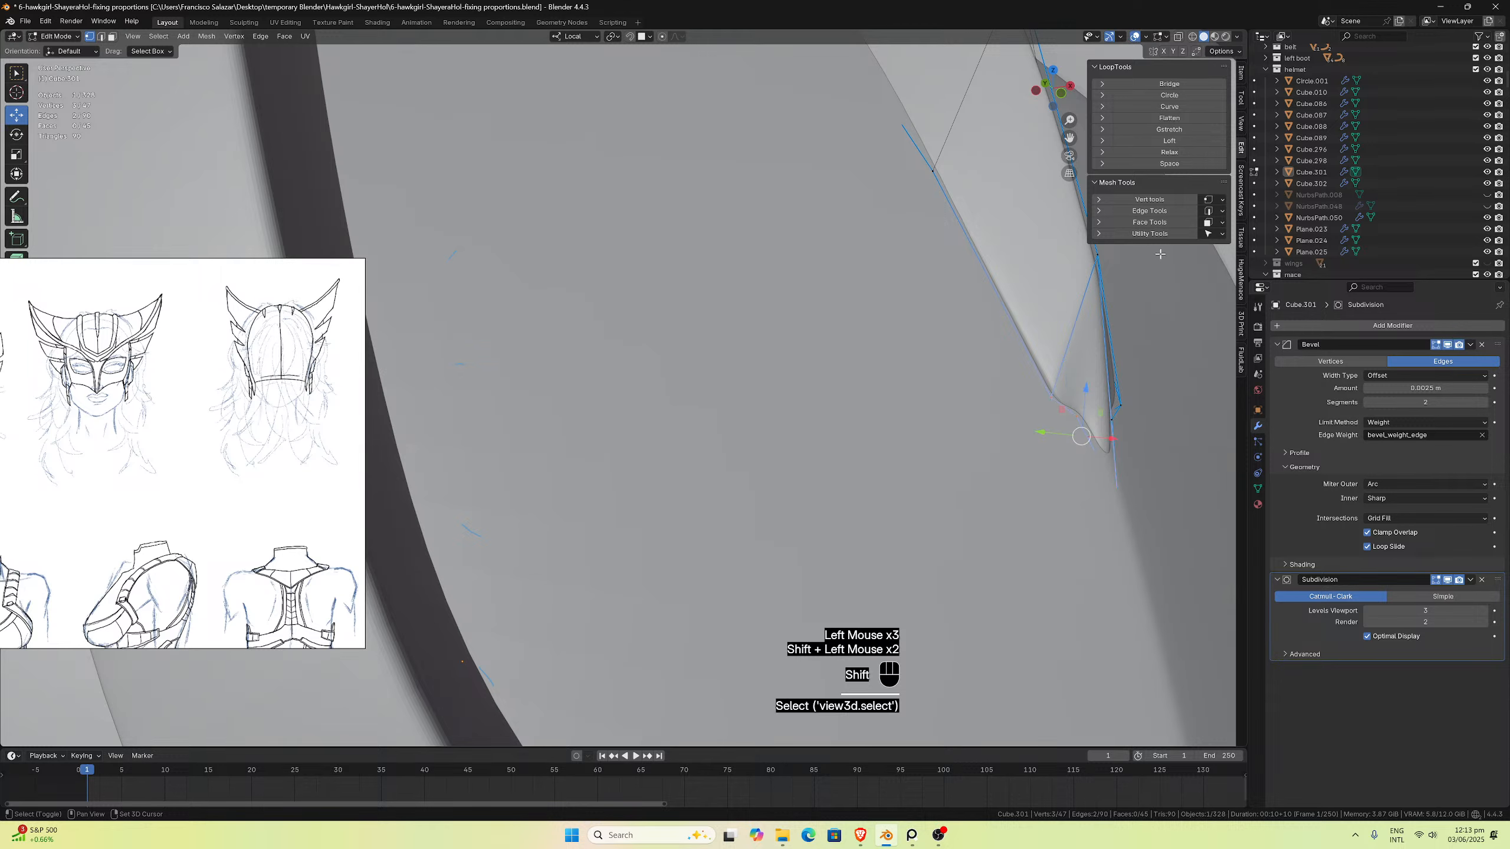
pyautogui.click(1168, 129)
# Step: Straighten the matching three vertices on the tip's other side with Gstretch and check the ridge in Object Mode
pyautogui.moveTo(1082, 328); pyautogui.dragTo(1051, 325, button='middle')
pyautogui.click(587, 476)
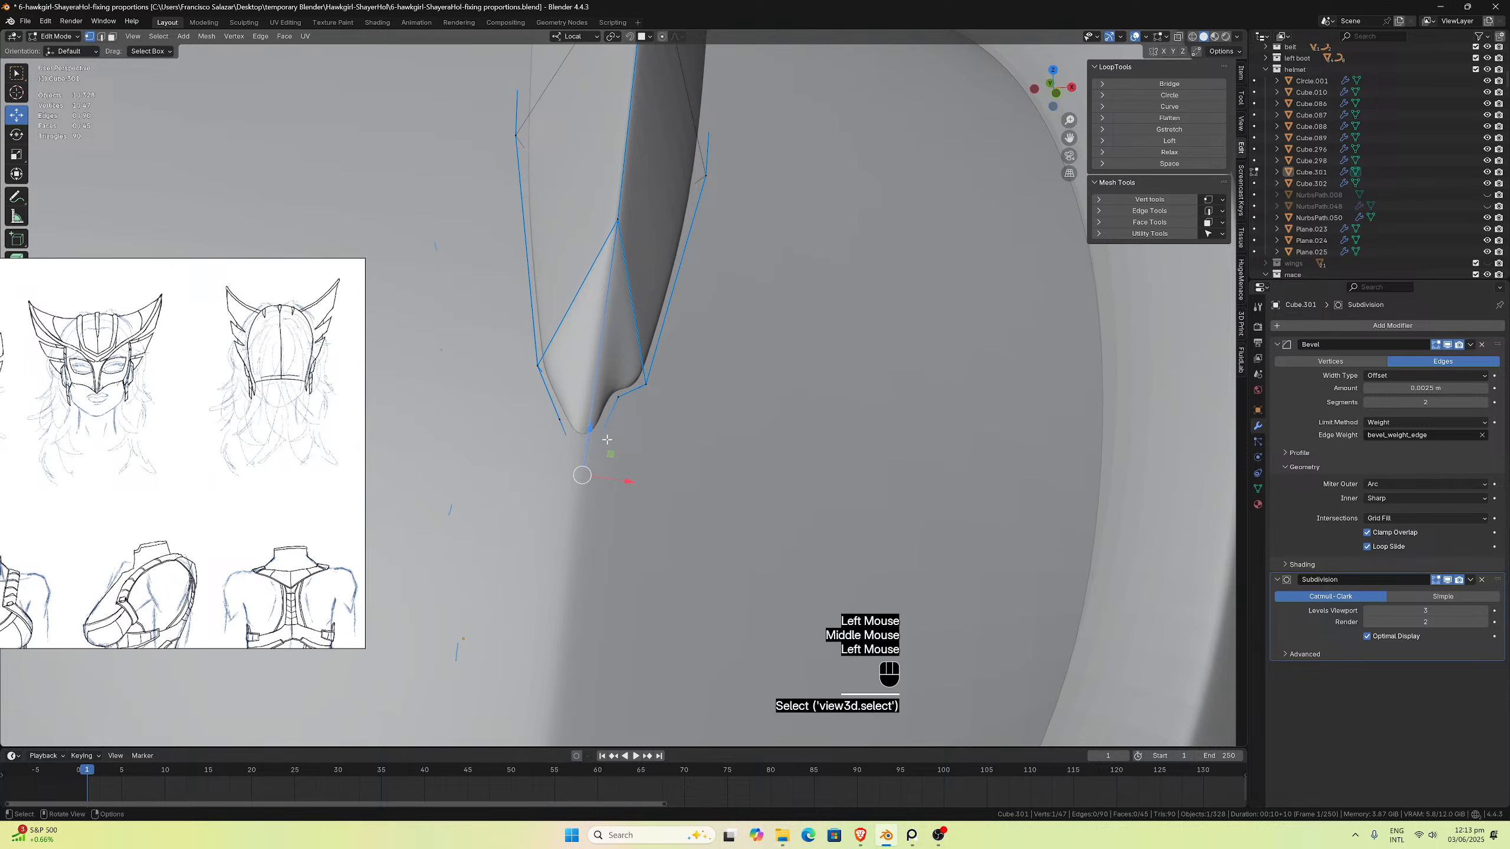
pyautogui.keyDown('shift'); pyautogui.click(618, 396); pyautogui.keyUp('shift')
pyautogui.keyDown('shift'); pyautogui.click(645, 383); pyautogui.keyUp('shift')
pyautogui.click(1168, 130)
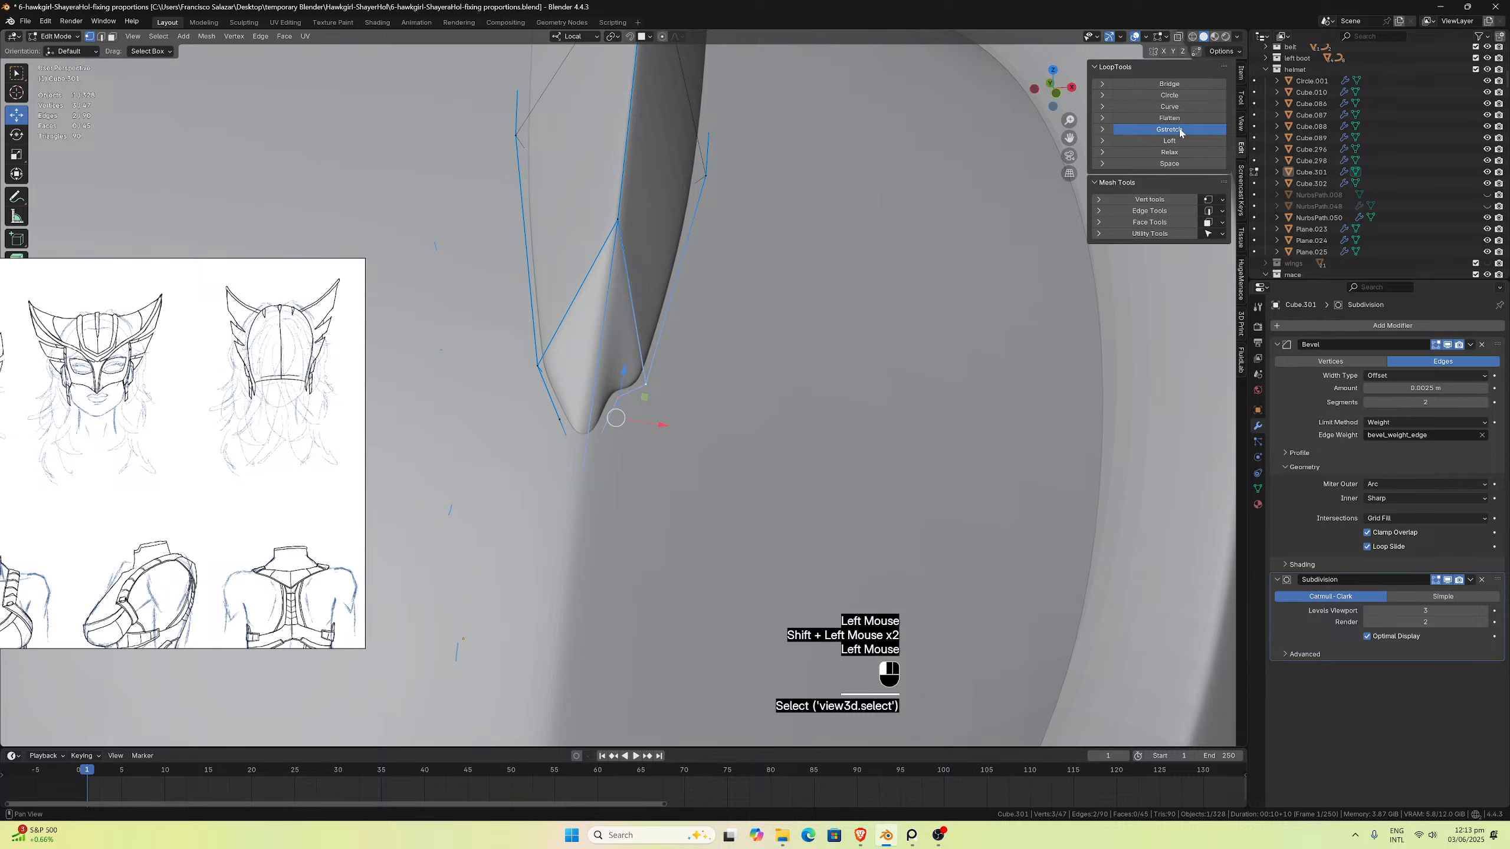
pyautogui.moveTo(711, 413); pyautogui.dragTo(670, 433, button='middle')
pyautogui.press('Tab')
pyautogui.scroll(-2, 664, 440)
pyautogui.scroll(1, 656, 454)
pyautogui.press('Tab')
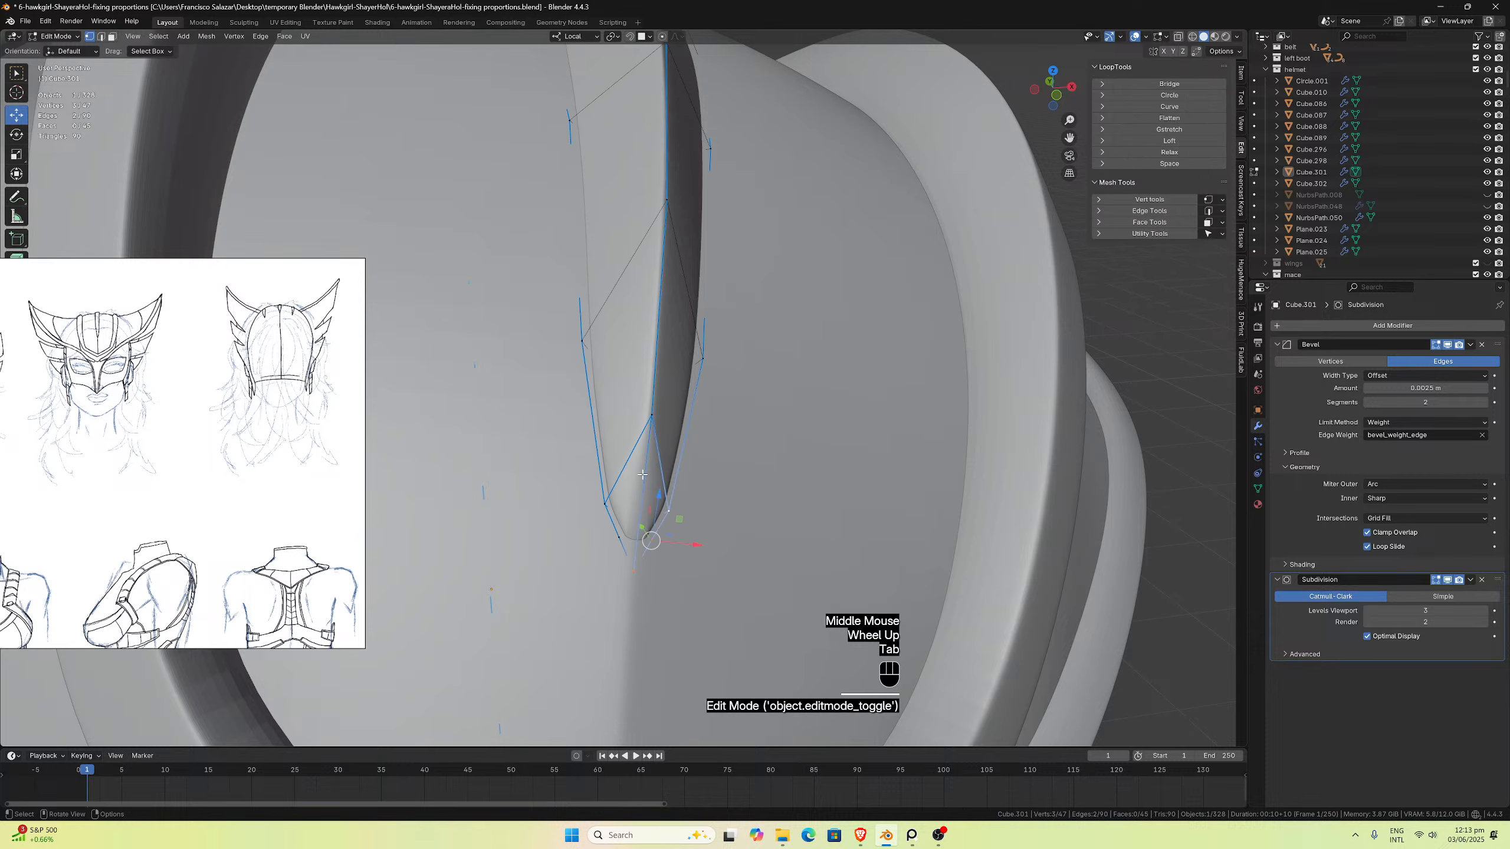
# Step: Dissolve the two intermediate vertices between the side corners and the tip
pyautogui.click(627, 468)
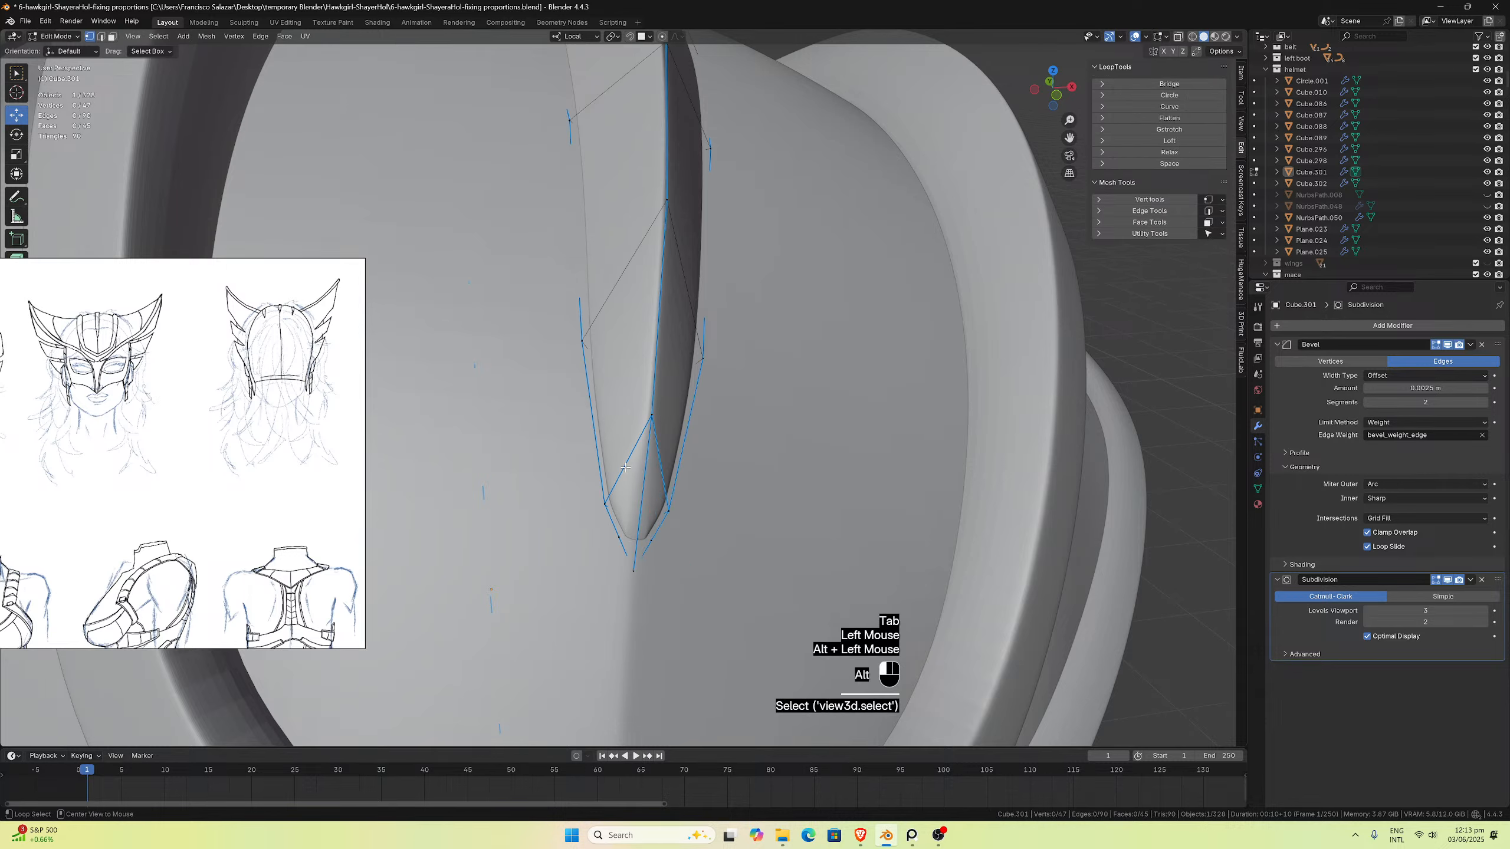
pyautogui.keyDown('alt'); pyautogui.click(626, 468); pyautogui.keyUp('alt')
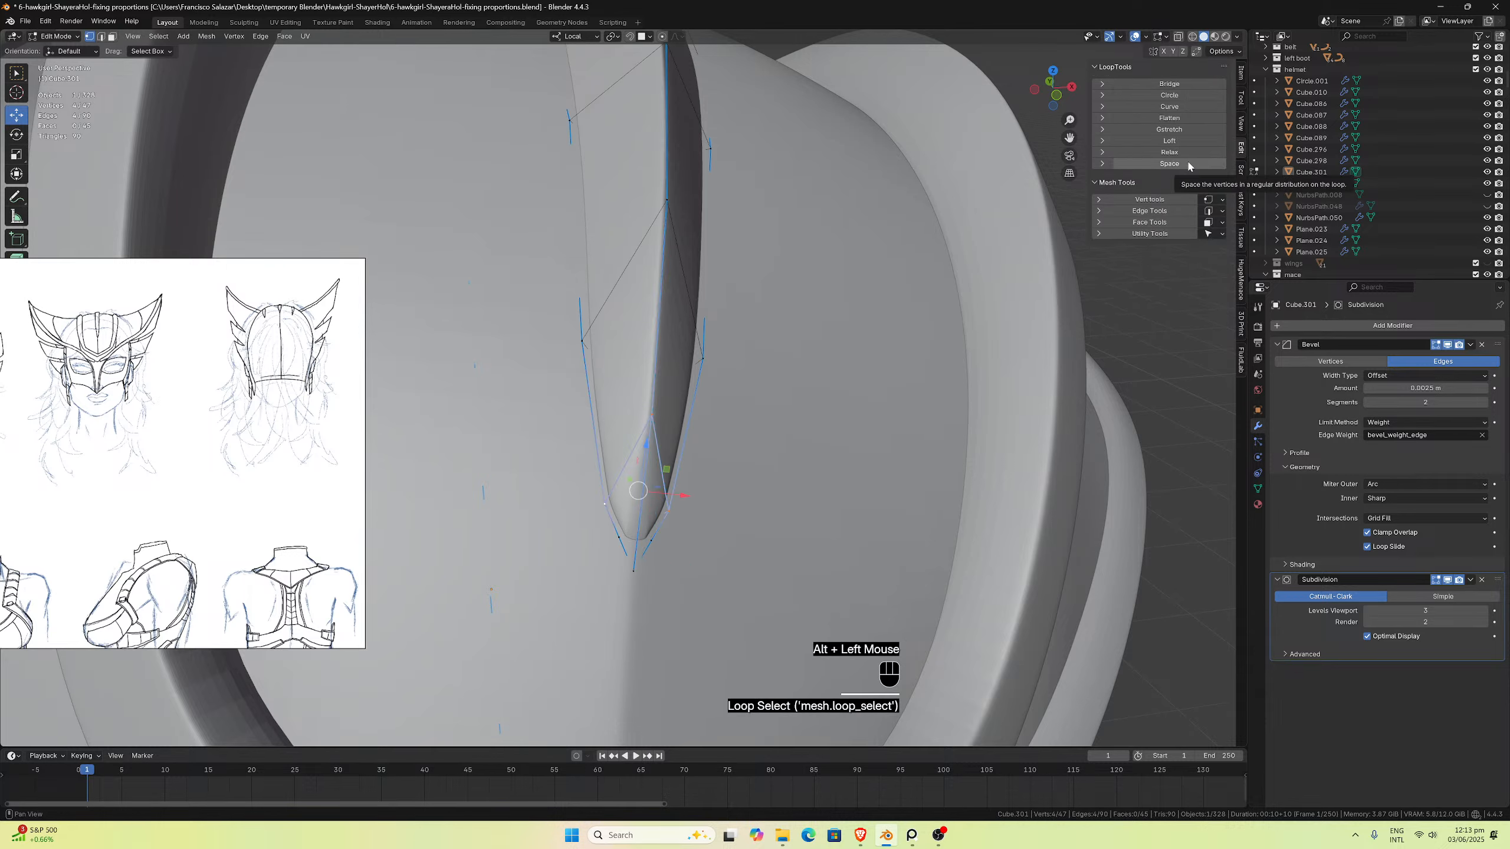
pyautogui.click(620, 540)
pyautogui.keyDown('shift'); pyautogui.click(655, 540); pyautogui.keyUp('shift')
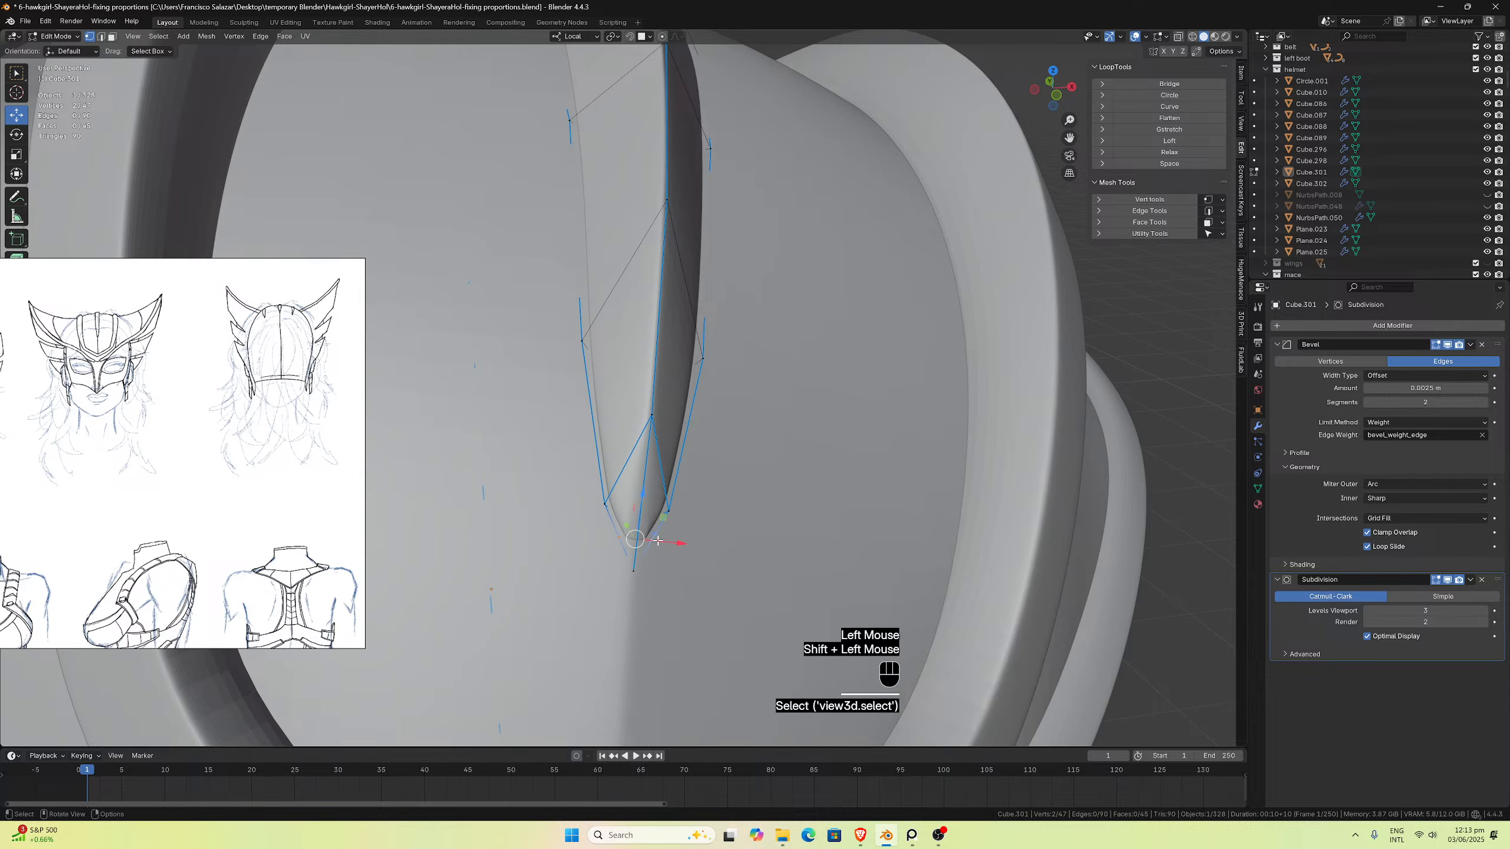
pyautogui.press('x')
pyautogui.click(649, 592)
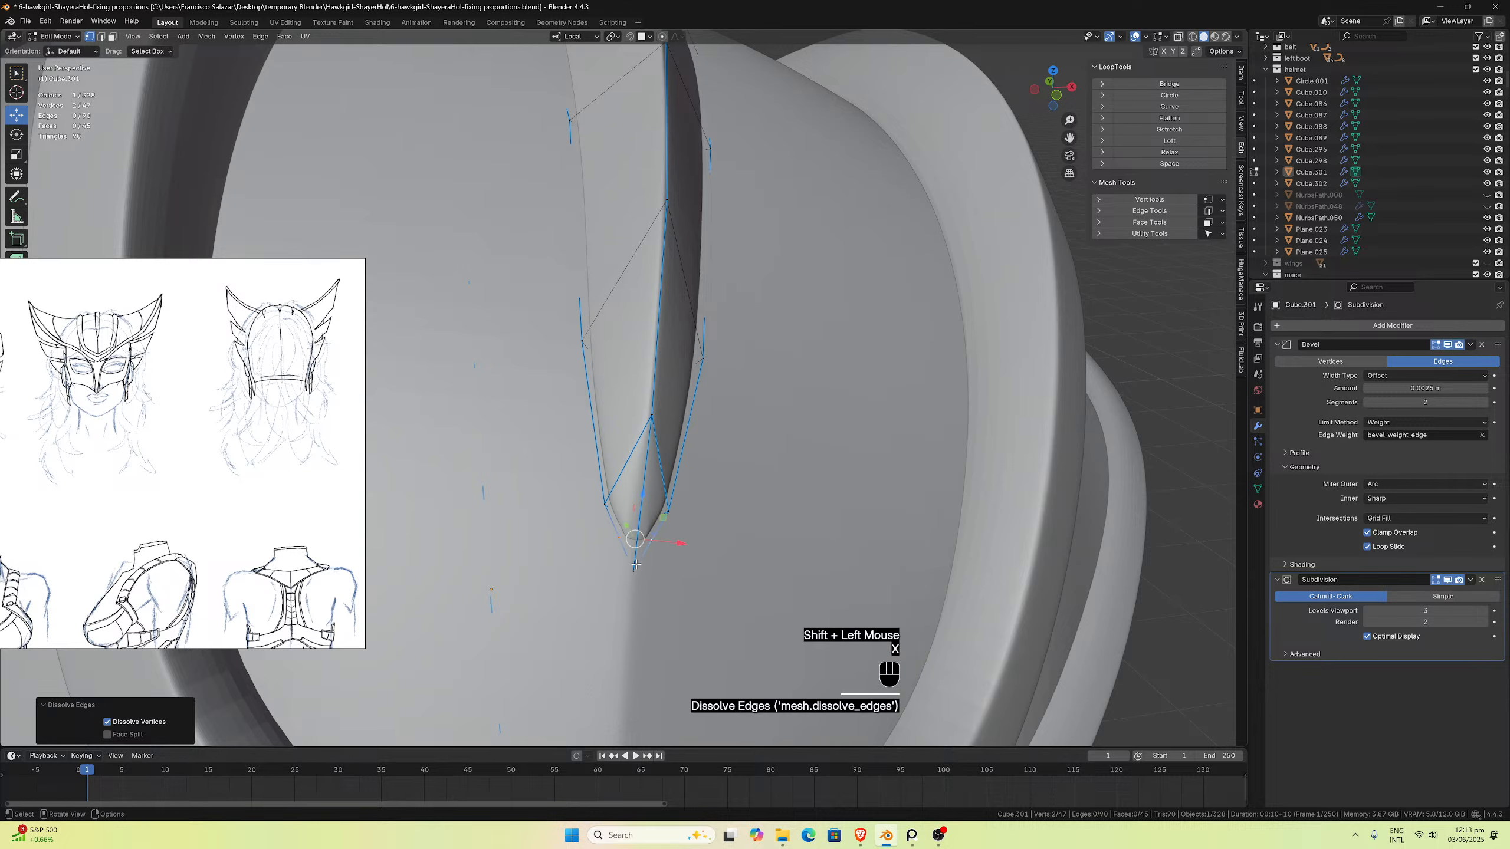
pyautogui.press('x')
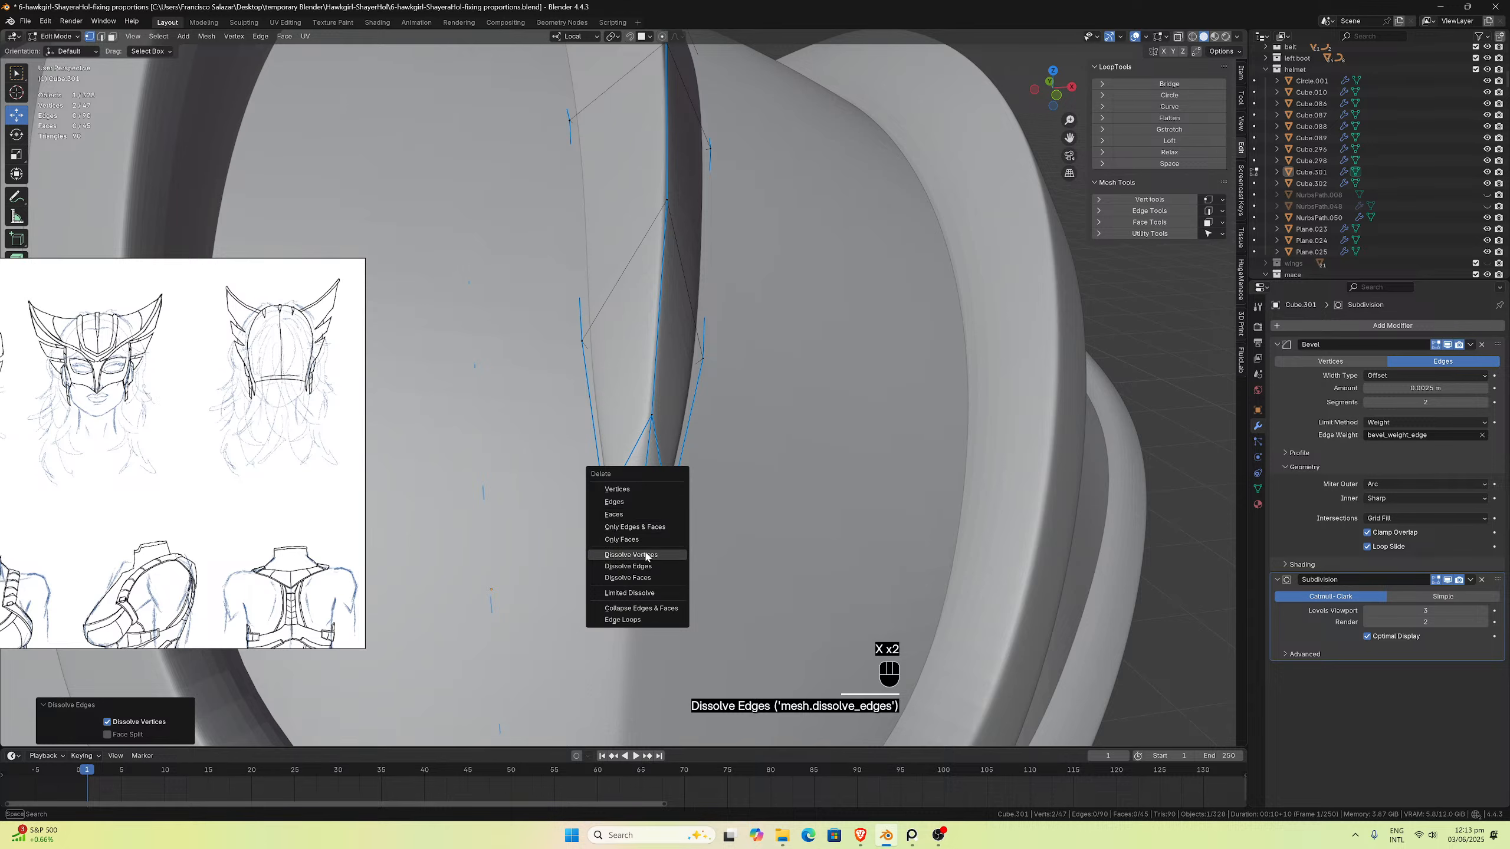
pyautogui.click(652, 556)
# Step: Subdivide the edge between the tip vertex and the ridge crest vertex with one cut, and select a single vertex
pyautogui.keyDown('shift'); pyautogui.click(652, 416); pyautogui.keyUp('shift')
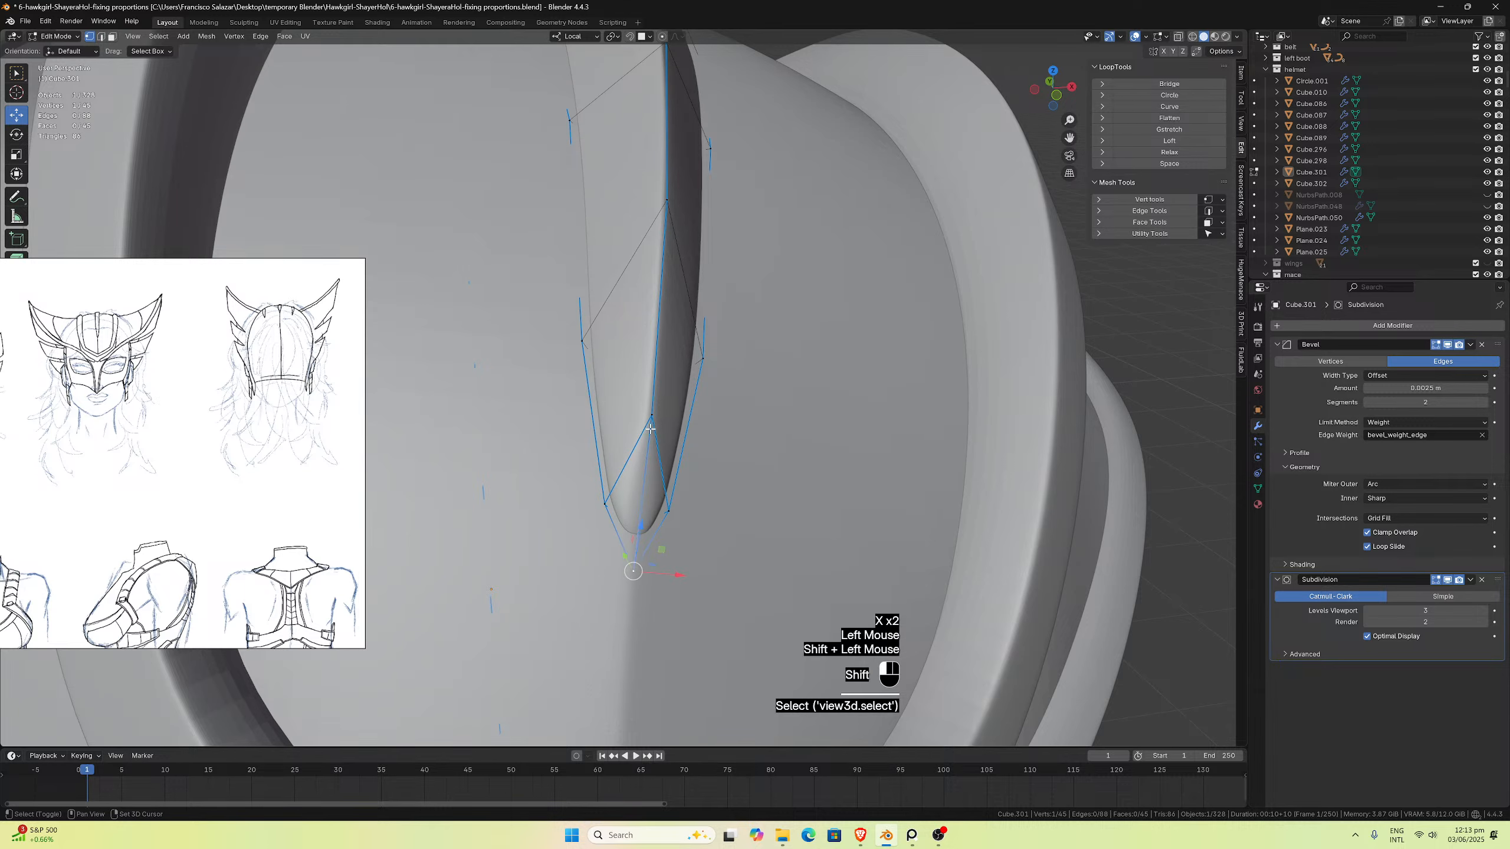
pyautogui.rightClick(640, 481)
pyautogui.click(639, 481)
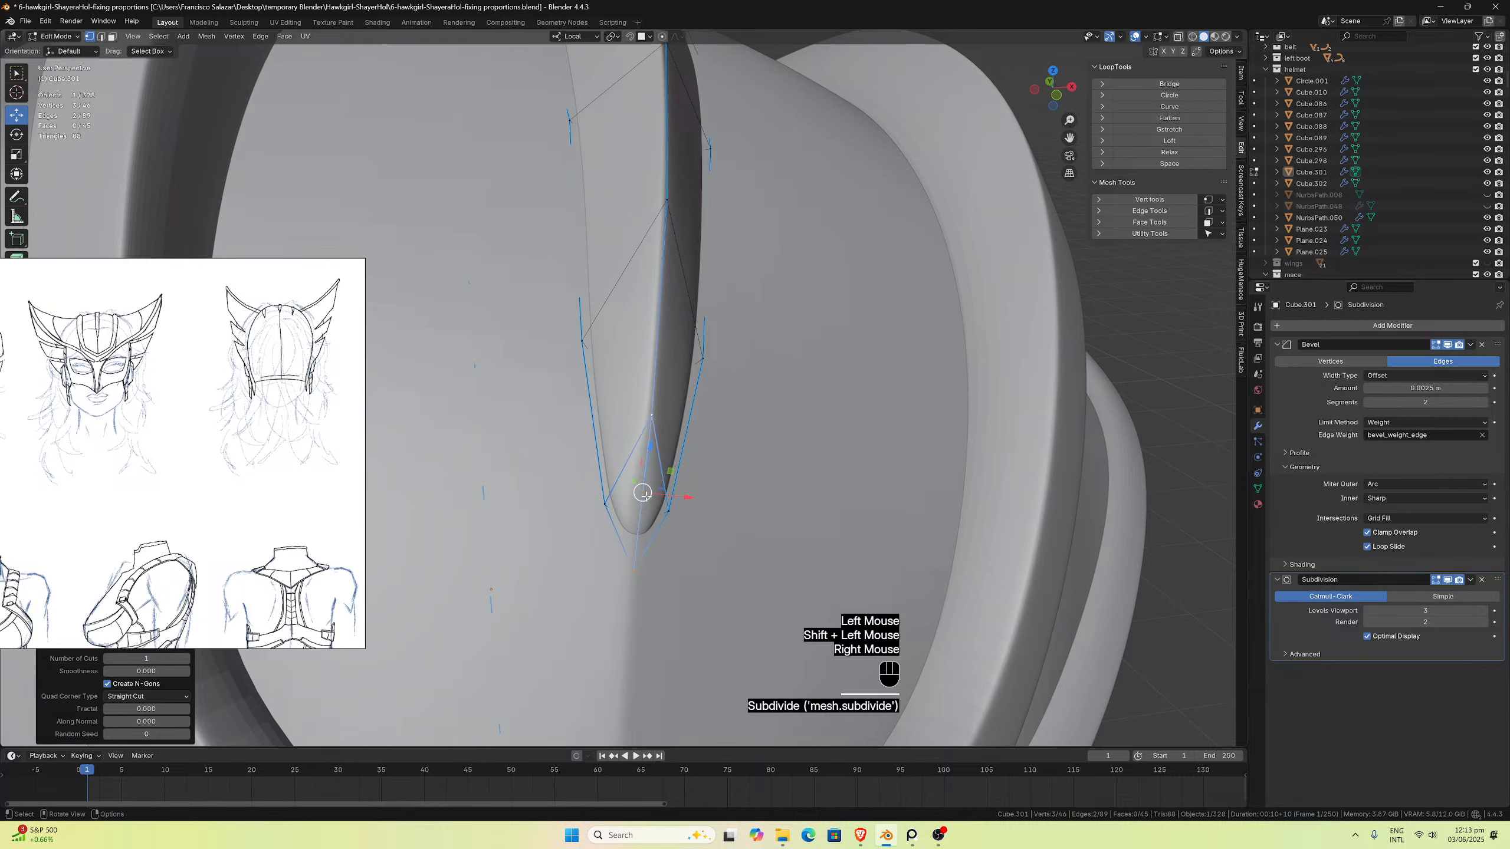
pyautogui.click(672, 522)
pyautogui.moveTo(673, 524); pyautogui.dragTo(712, 517, button='middle')
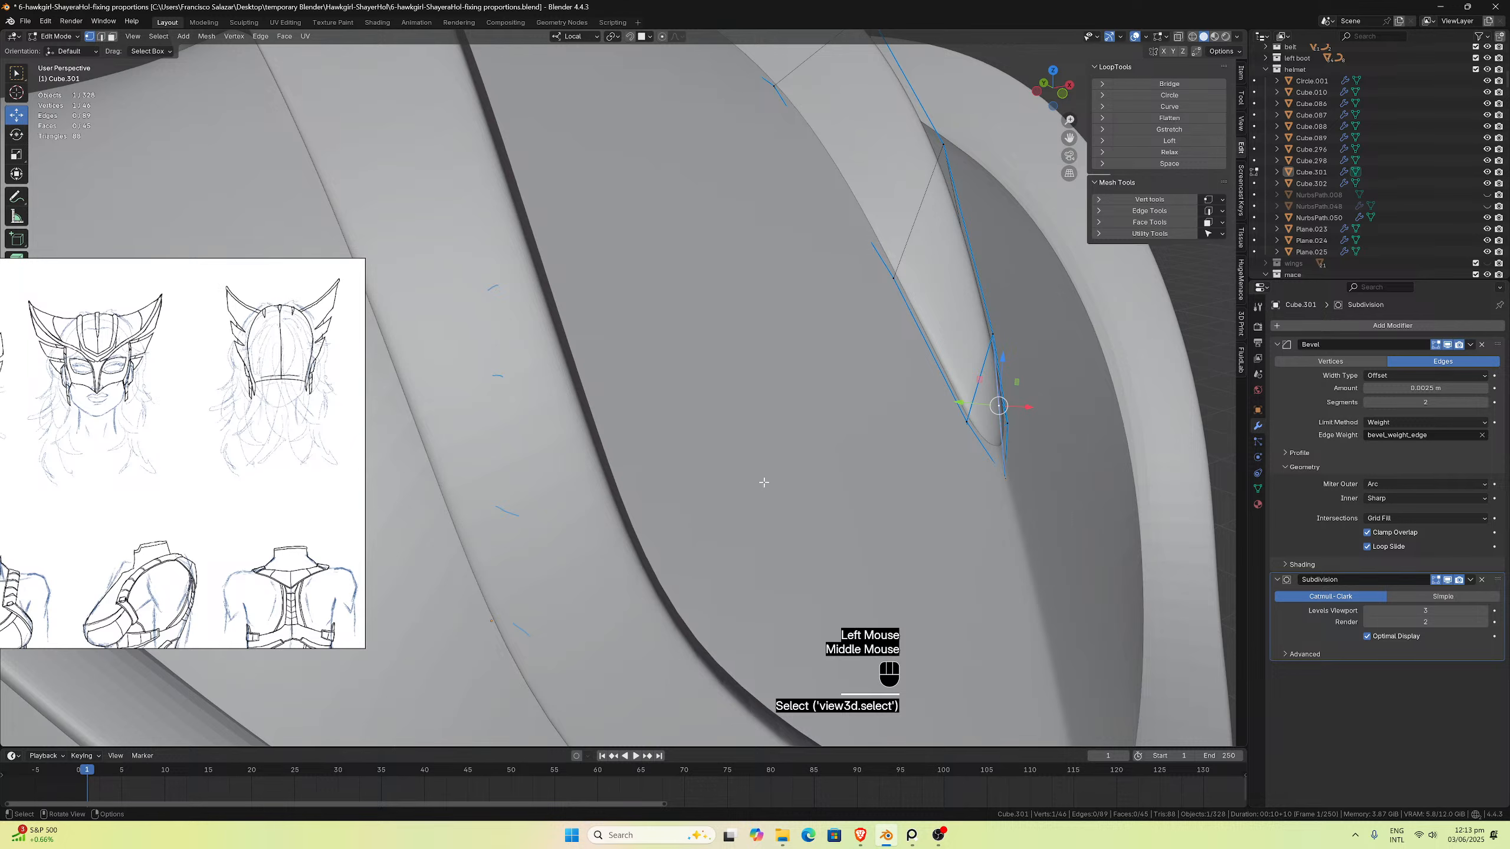
# Step: Isolate the ridge and subdivide the short edge joining the tip's front and underside vertices with one cut
pyautogui.press('/')
pyautogui.moveTo(900, 415); pyautogui.dragTo(855, 378, button='middle')
pyautogui.scroll(3, 855, 378)
pyautogui.moveTo(935, 124); pyautogui.dragTo(939, 211, button='middle')
pyautogui.scroll(2, 914, 211)
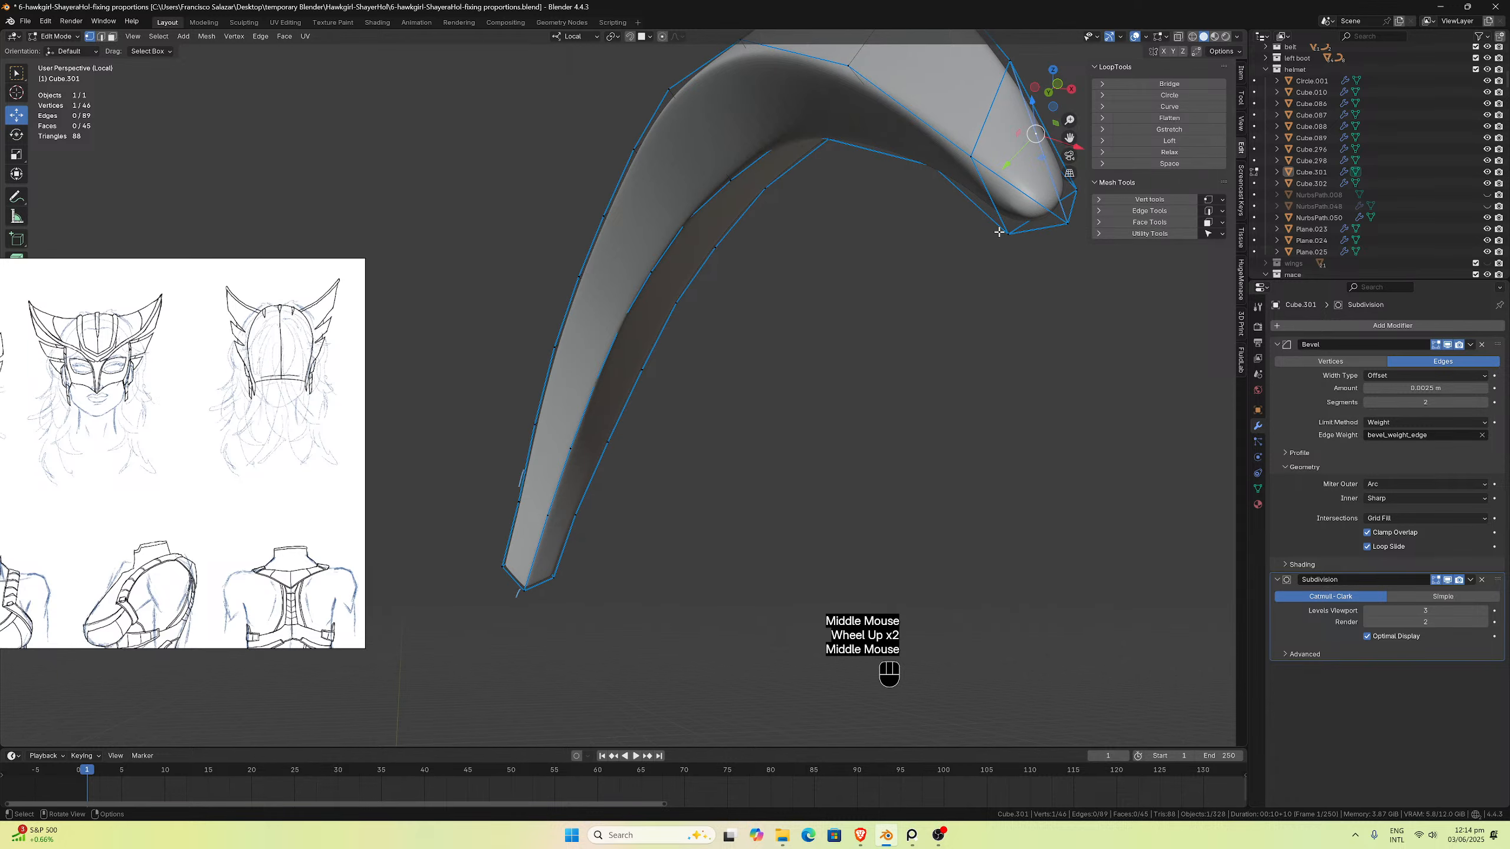
pyautogui.click(1007, 233)
pyautogui.keyDown('shift'); pyautogui.click(1067, 223); pyautogui.keyUp('shift')
pyautogui.rightClick(1052, 224)
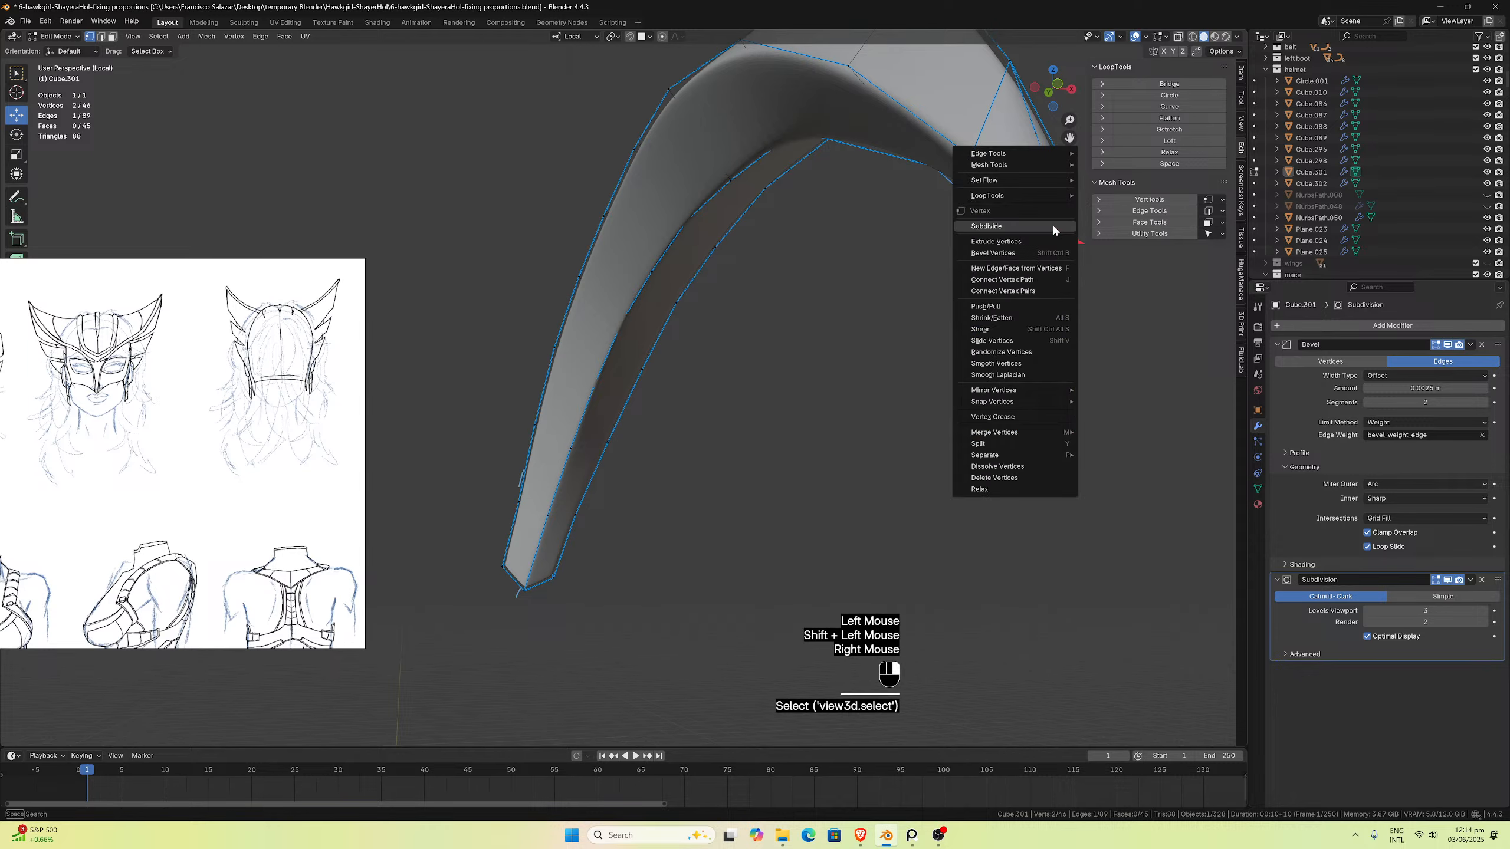
pyautogui.click(1052, 224)
pyautogui.moveTo(1052, 237); pyautogui.dragTo(769, 297, button='middle')
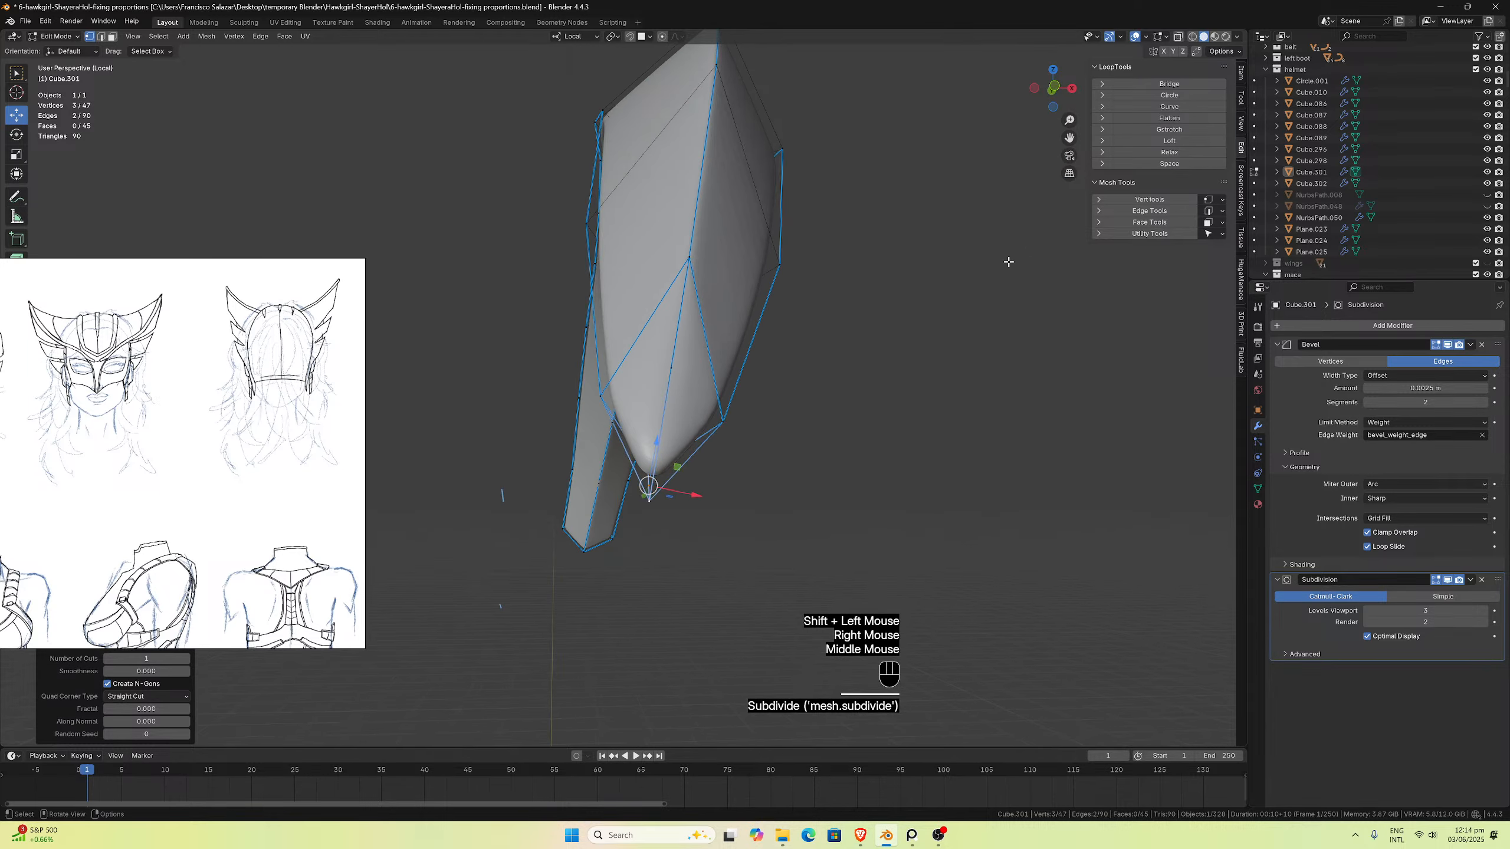
# Step: Show the full model in Object Mode and examine the reshaped ridge and the helmet from front and side
pyautogui.moveTo(778, 362); pyautogui.dragTo(1069, 429, button='middle')
pyautogui.press('KP_Divide')
pyautogui.press('Tab')
pyautogui.scroll(-3, 918, 434)
pyautogui.click(926, 417)
pyautogui.scroll(-1, 725, 489)
pyautogui.scroll(-2, 725, 476)
pyautogui.scroll(2, 483, 431)
pyautogui.scroll(3, 491, 429)
pyautogui.scroll(-2, 767, 380)
pyautogui.scroll(-2, 823, 424)
pyautogui.scroll(-1, 823, 425)
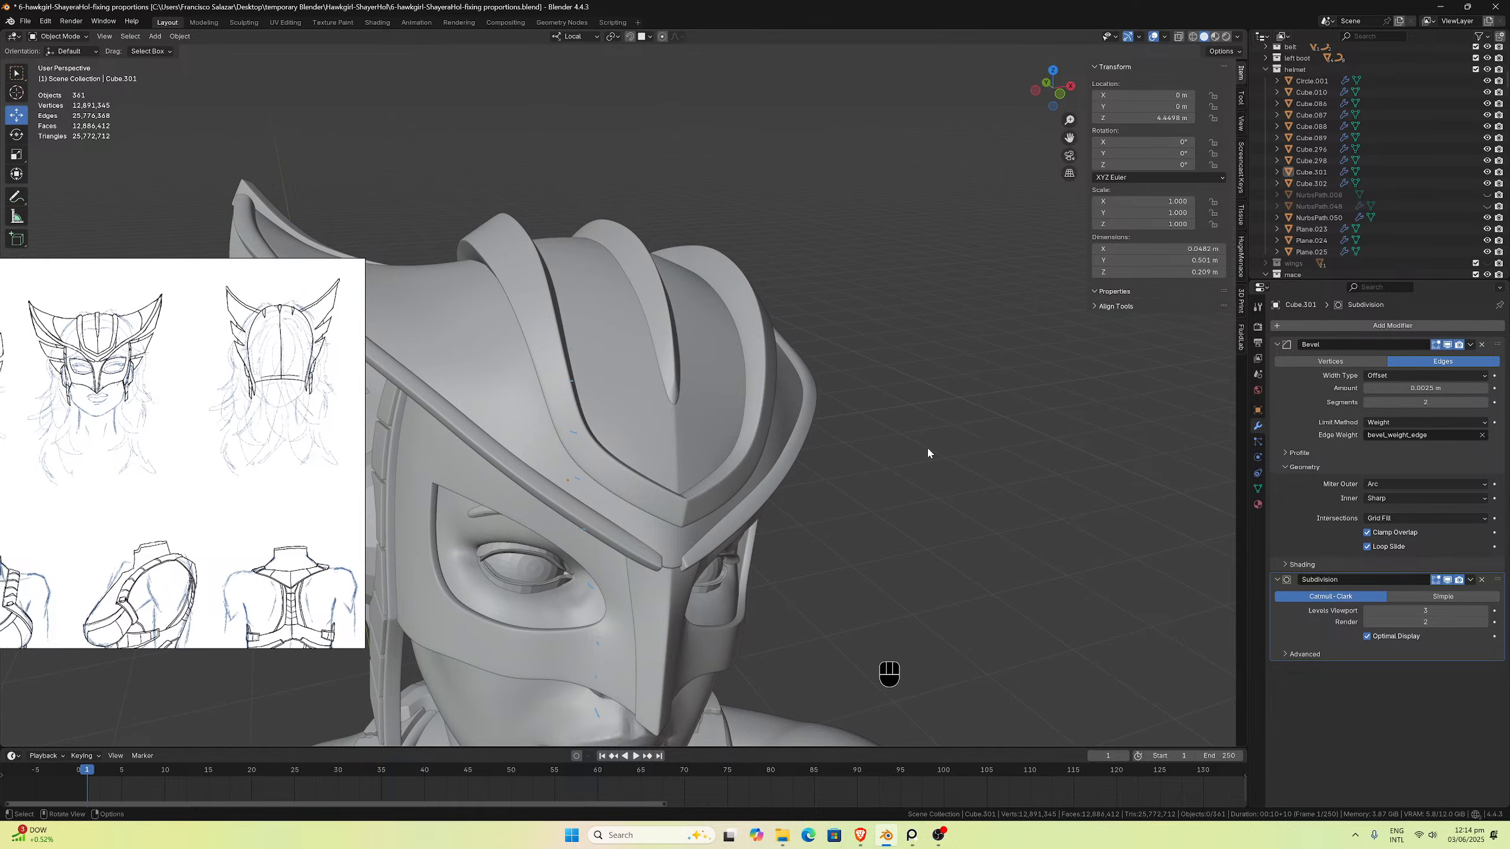
pyautogui.scroll(-3, 928, 454)
pyautogui.moveTo(927, 463); pyautogui.dragTo(749, 452, button='middle')
pyautogui.scroll(3, 871, 463)
pyautogui.scroll(1, 693, 495)
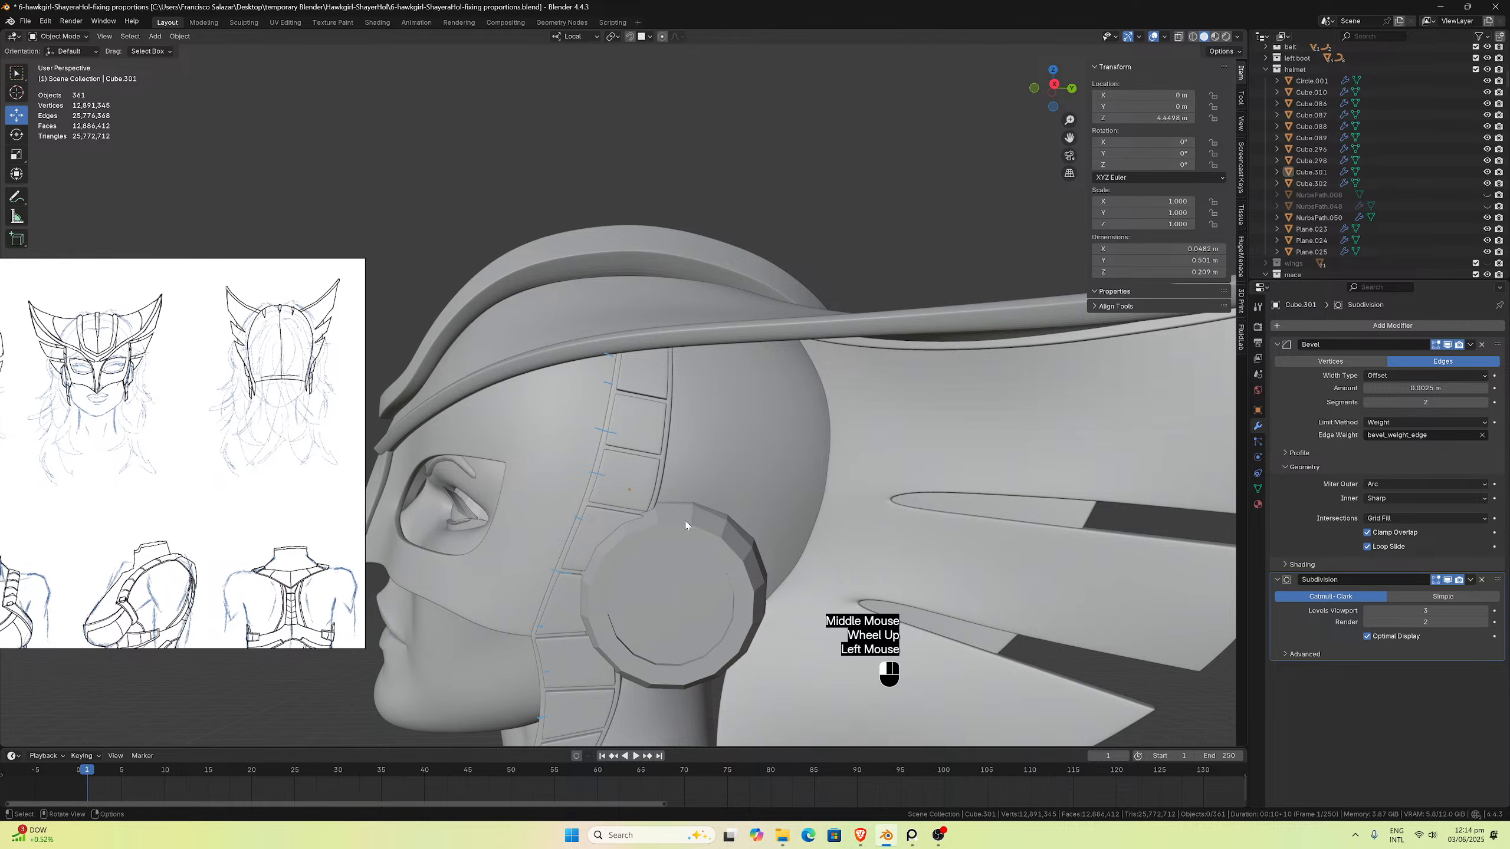
# Step: Hide the round ear disc on the side of the helmet and view the uncovered ear area
pyautogui.click(686, 520)
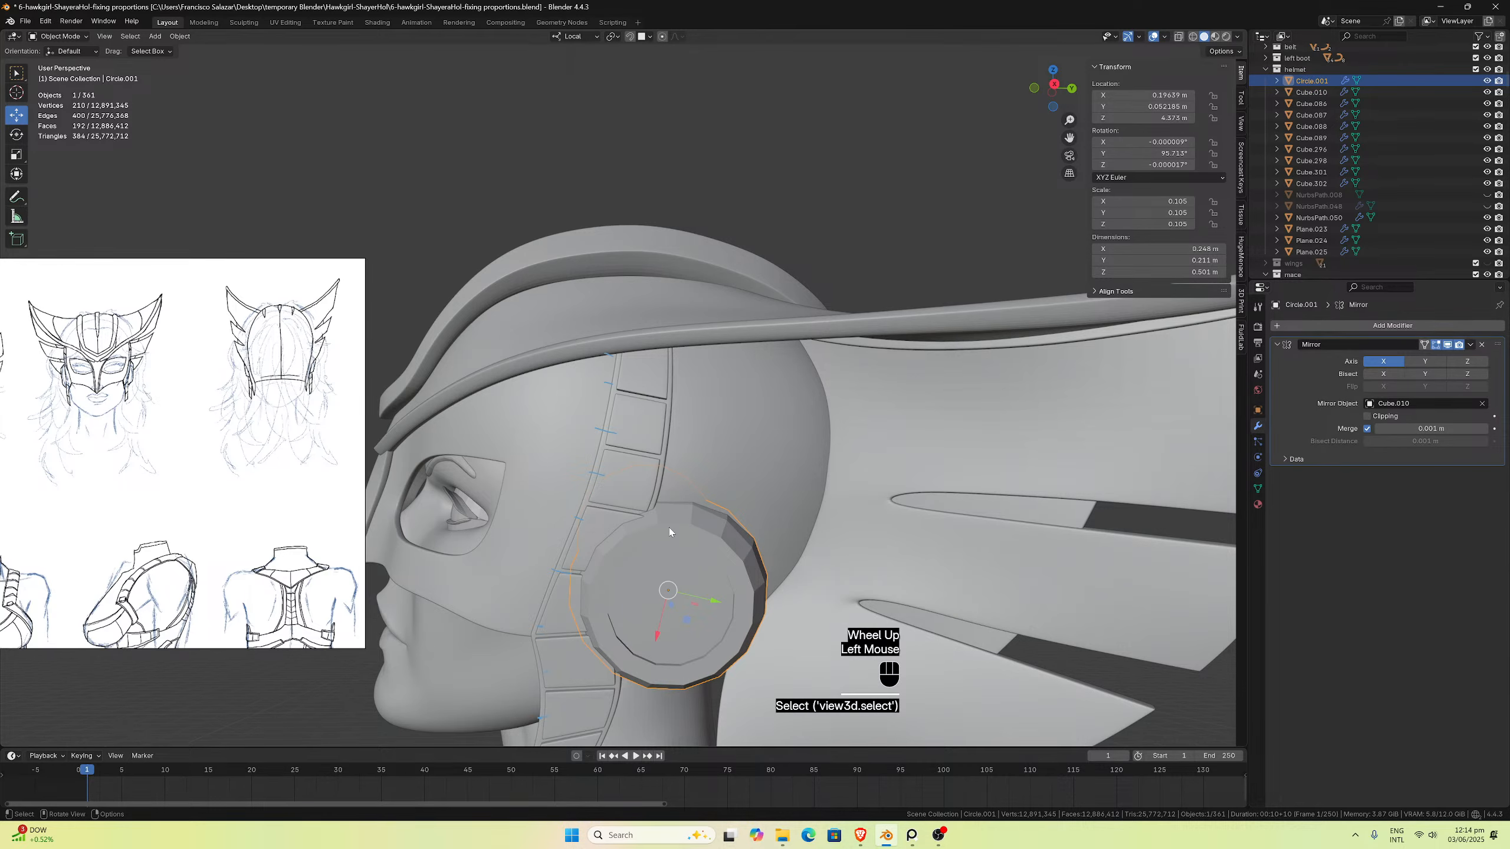
pyautogui.press('h')
pyautogui.scroll(-3, 675, 536)
pyautogui.moveTo(684, 536)
pyautogui.mouseDown(button='middle')
pyautogui.moveTo(677, 505)
pyautogui.moveTo(707, 522)
pyautogui.mouseUp(button='middle')
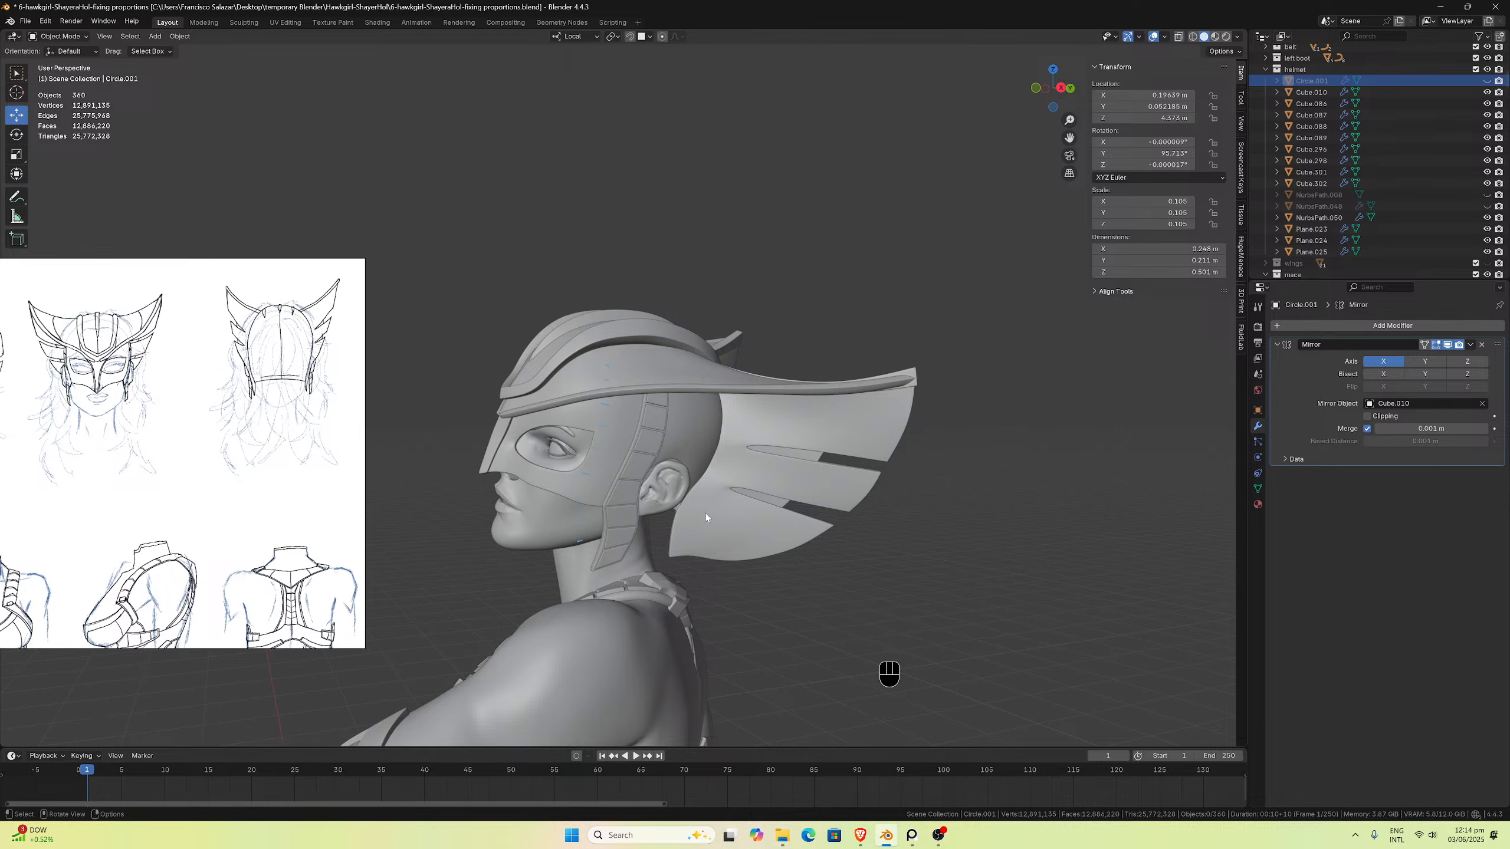
pyautogui.moveTo(730, 603); pyautogui.dragTo(771, 607, button='middle')
# Step: Switch to the reference image board and examine the Hawkgirl and Hawkwoman pictures for costume details
pyautogui.scroll(-2, 156, 497)
pyautogui.scroll(-8, 156, 498)
pyautogui.moveTo(95, 500); pyautogui.dragTo(281, 505, button='middle')
pyautogui.scroll(5, 281, 505)
pyautogui.scroll(4, 243, 571)
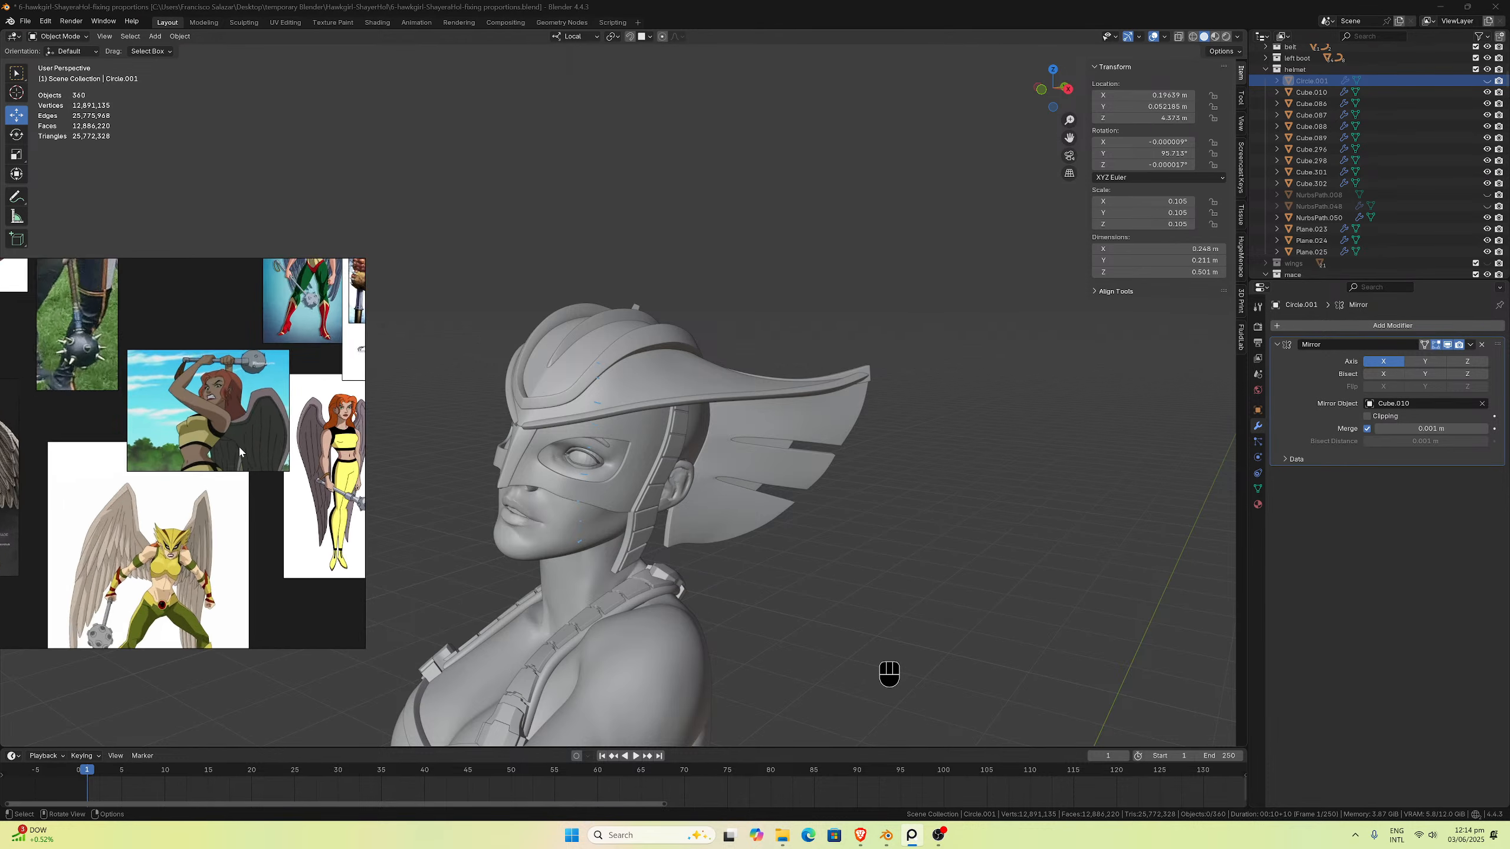
pyautogui.scroll(-3, 181, 534)
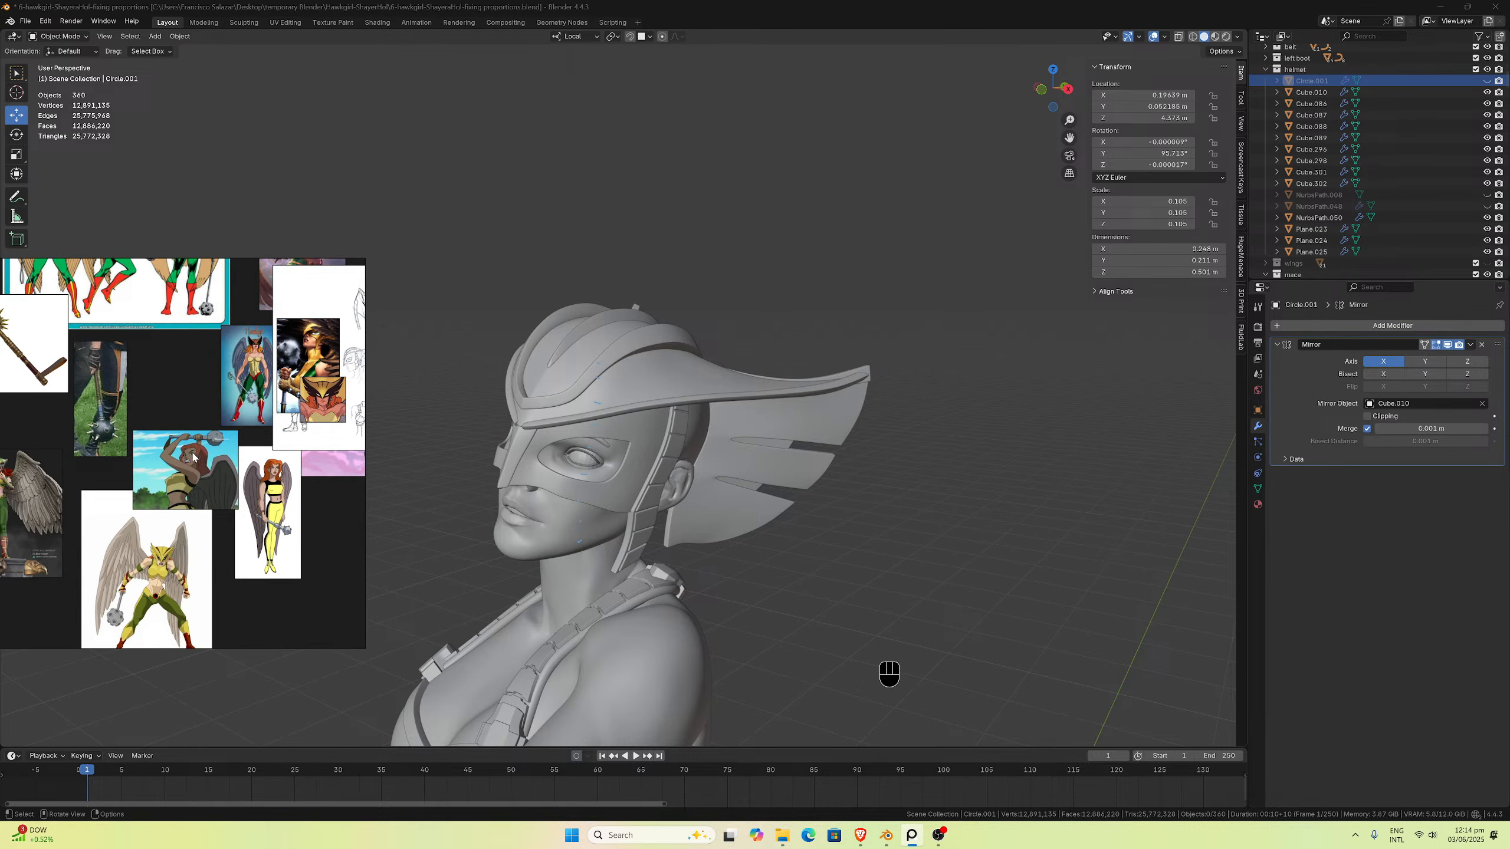
pyautogui.moveTo(194, 457); pyautogui.dragTo(313, 499, button='middle')
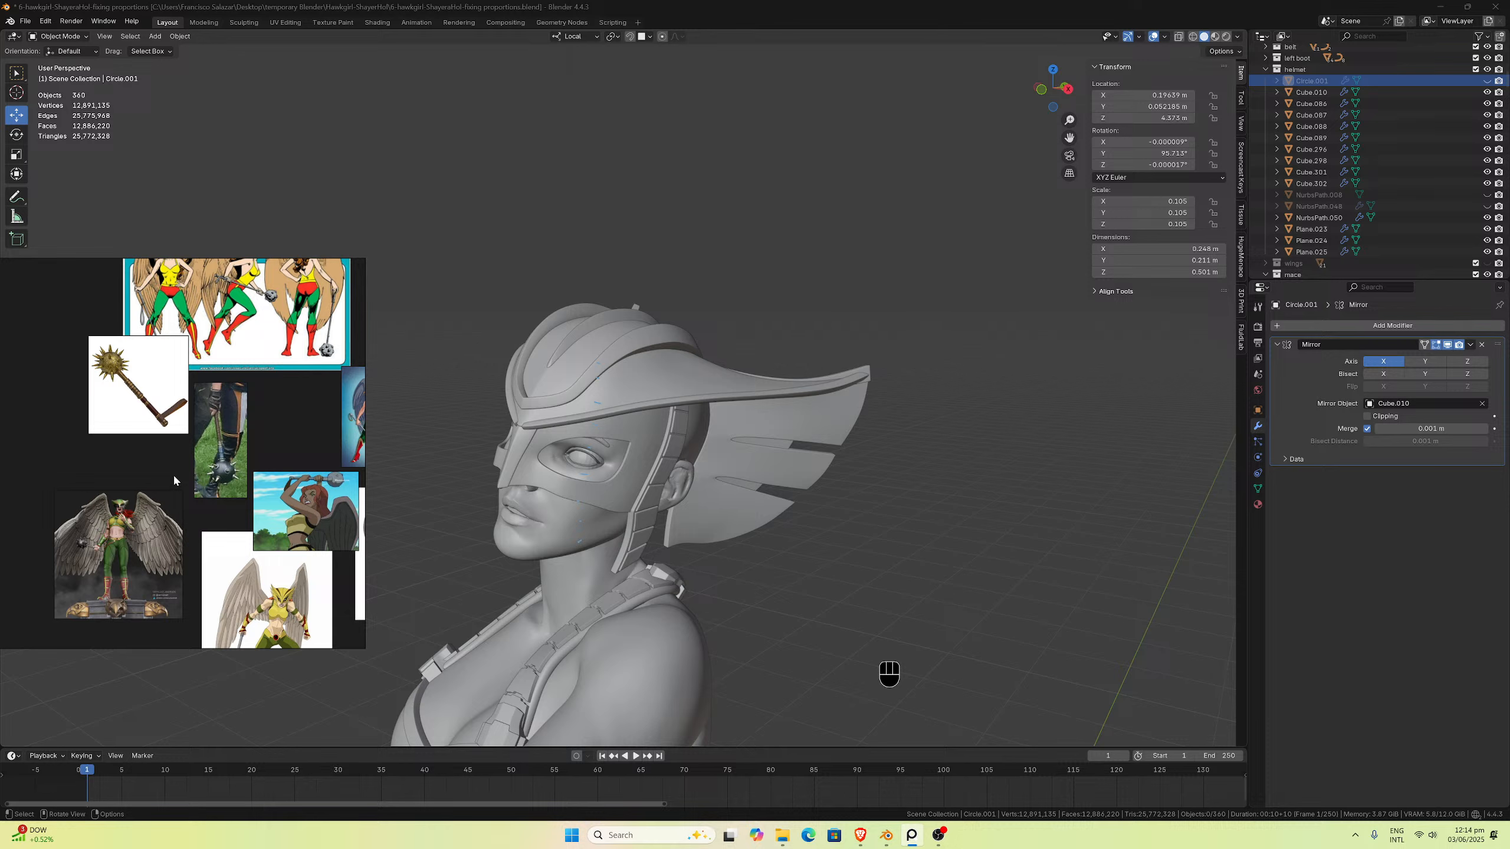
pyautogui.scroll(-3, 175, 480)
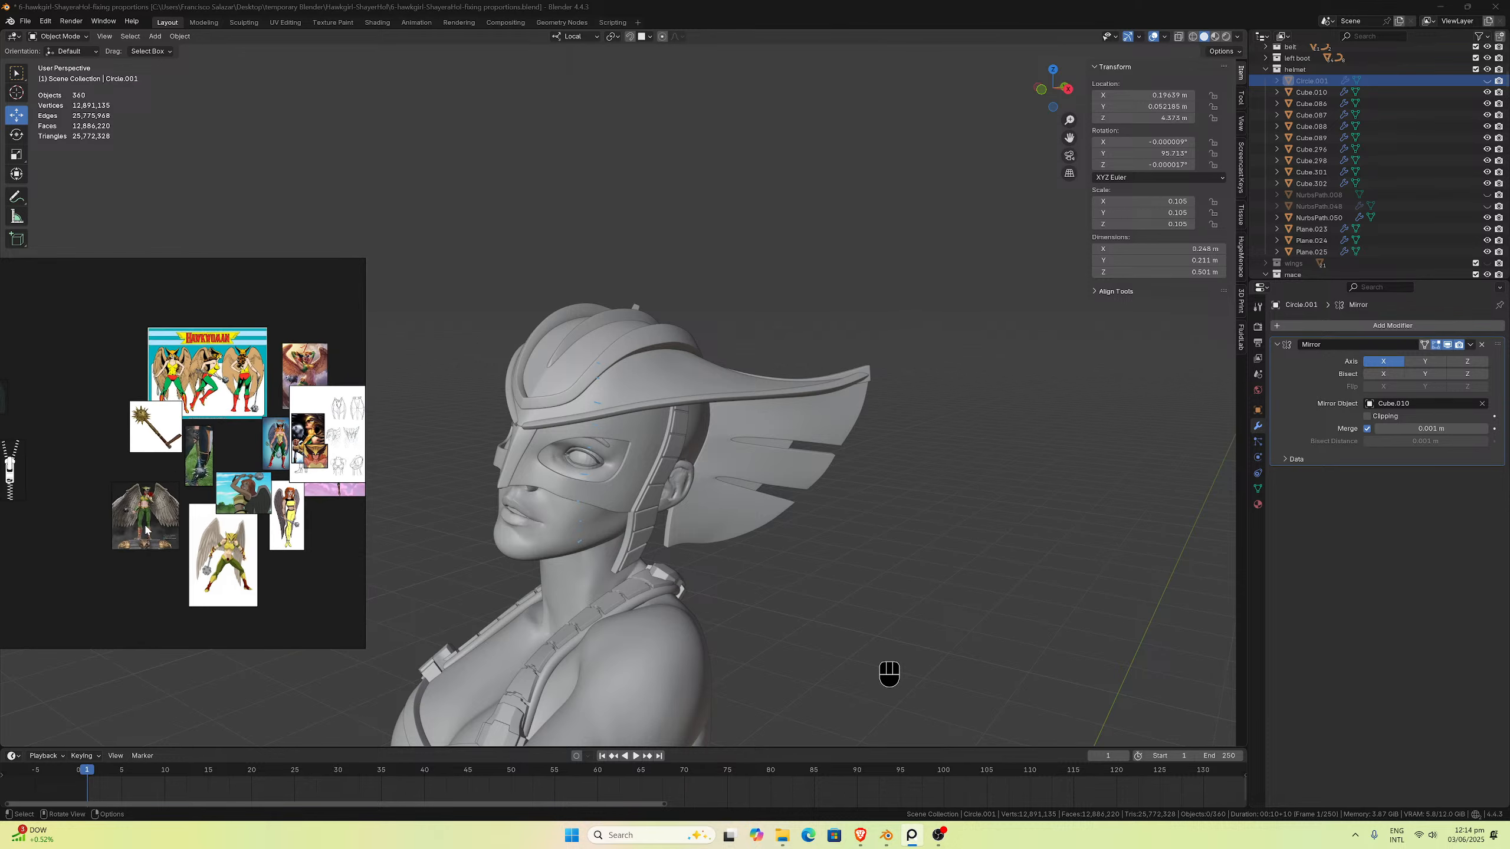
pyautogui.scroll(5, 191, 482)
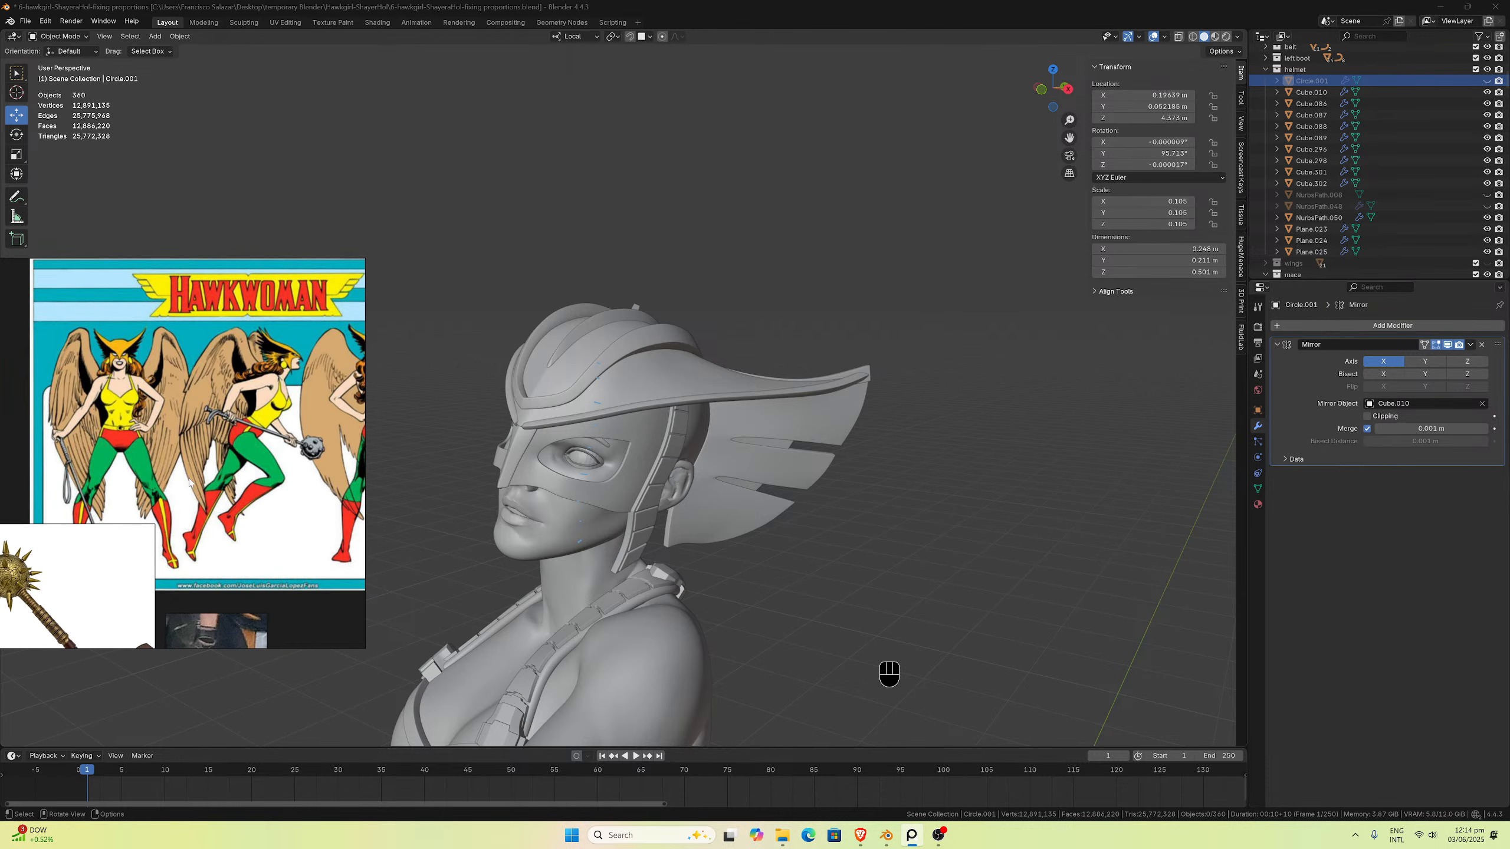
# Step: Compare the helmet with the Hawkwoman side-profile drawing and save the file
pyautogui.scroll(6, 238, 426)
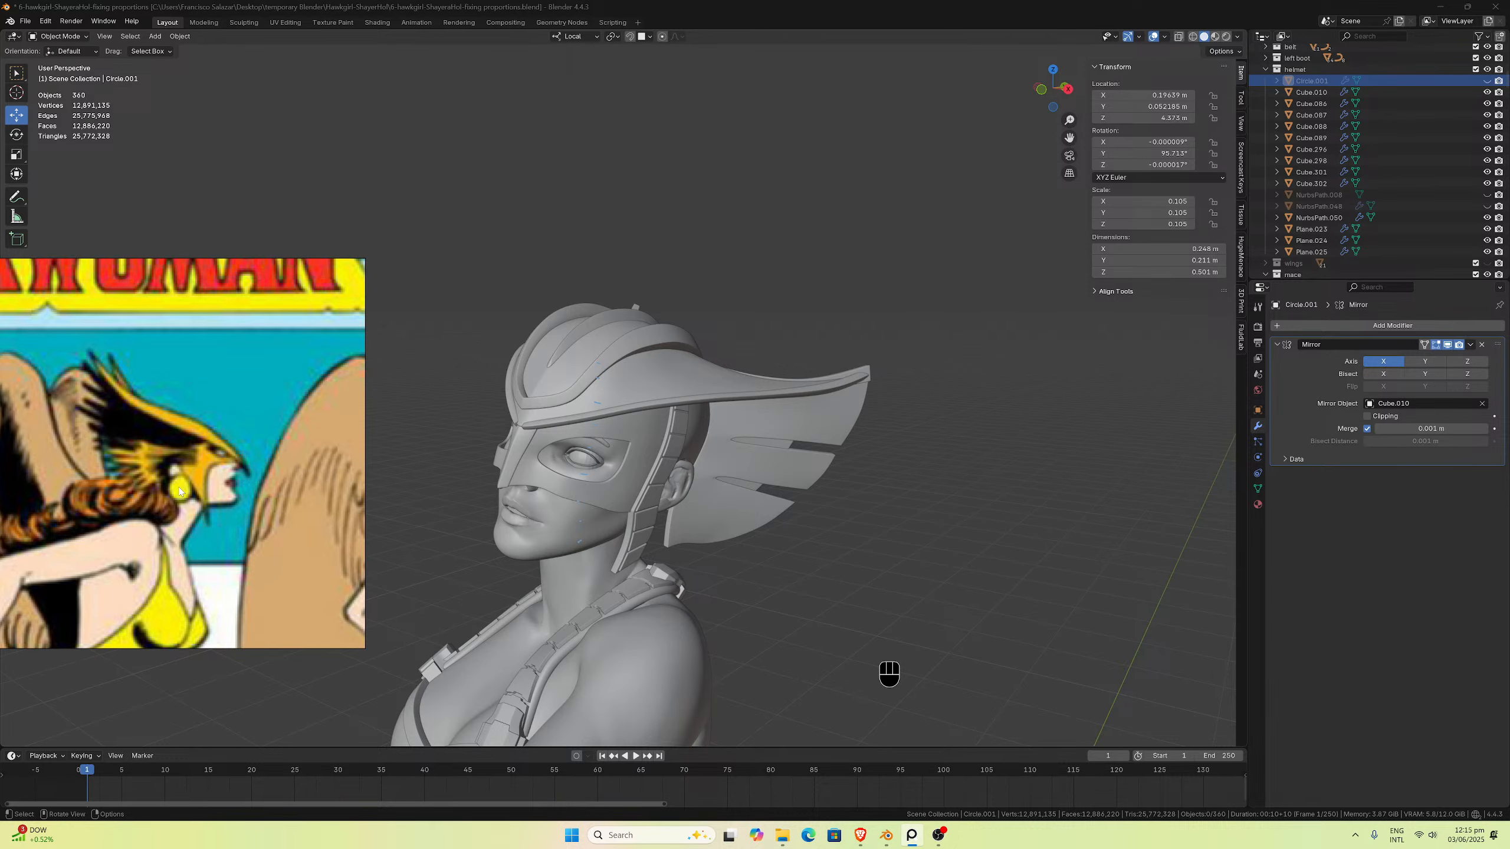
pyautogui.moveTo(668, 487); pyautogui.dragTo(756, 523, button='middle')
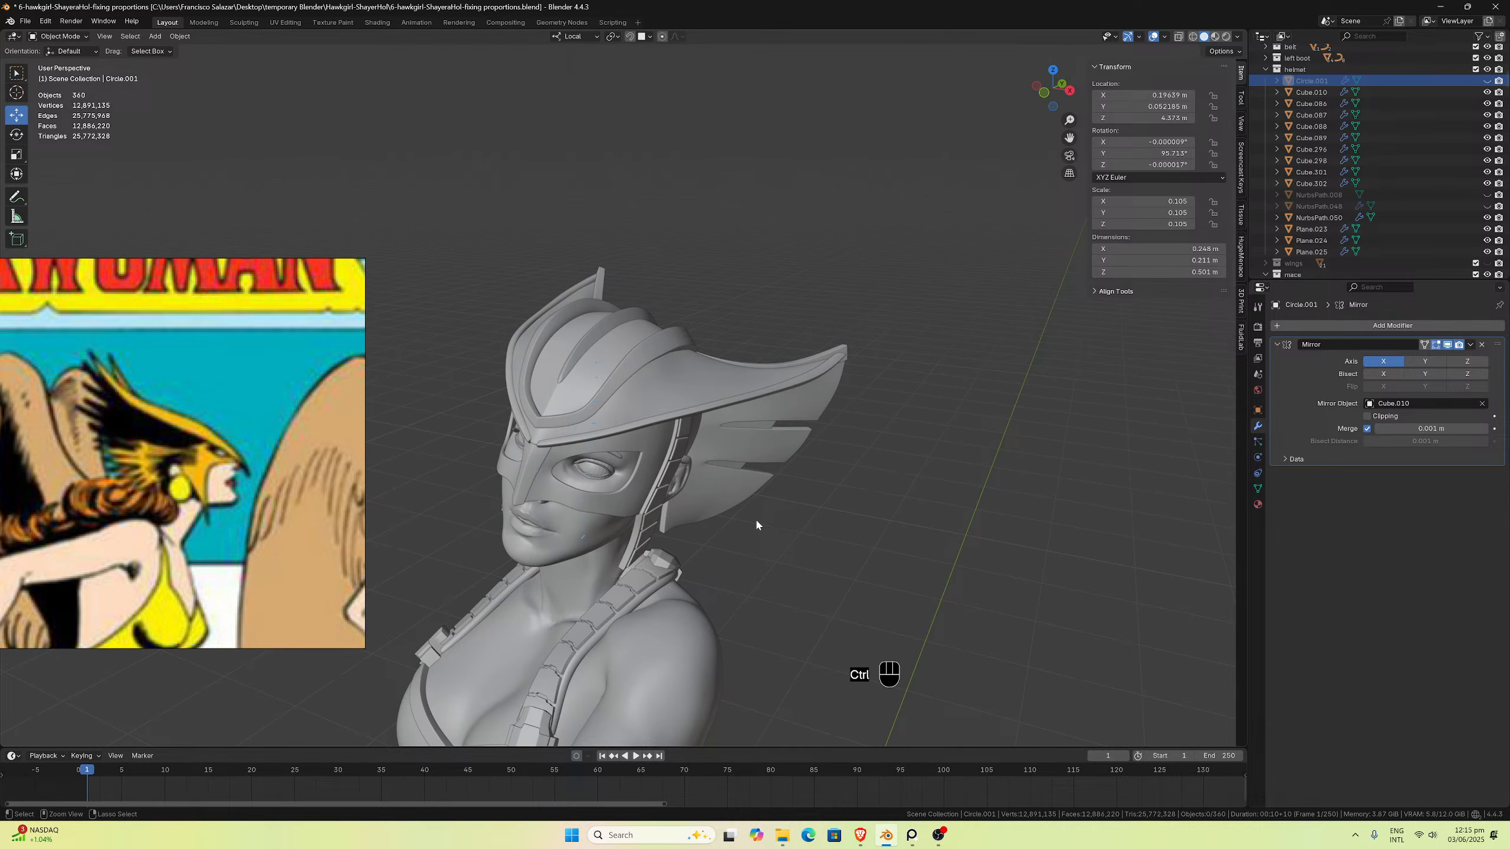
pyautogui.hotkey('ctrl', 's')
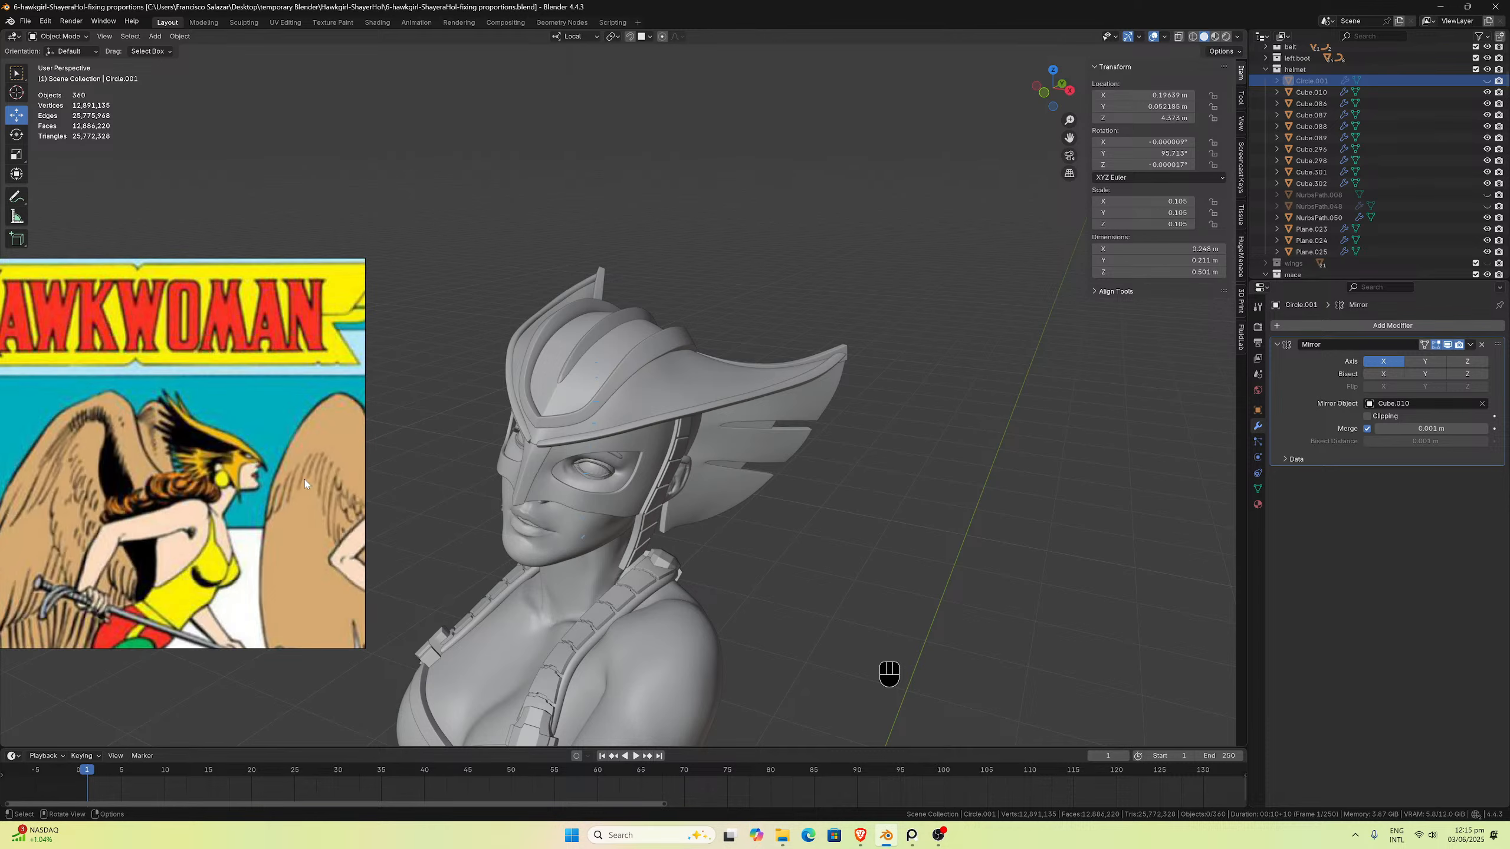
# Step: Examine the Hawkwoman profile and the other Hawkgirl pictures on the reference board for the ear area
pyautogui.scroll(5, 191, 500)
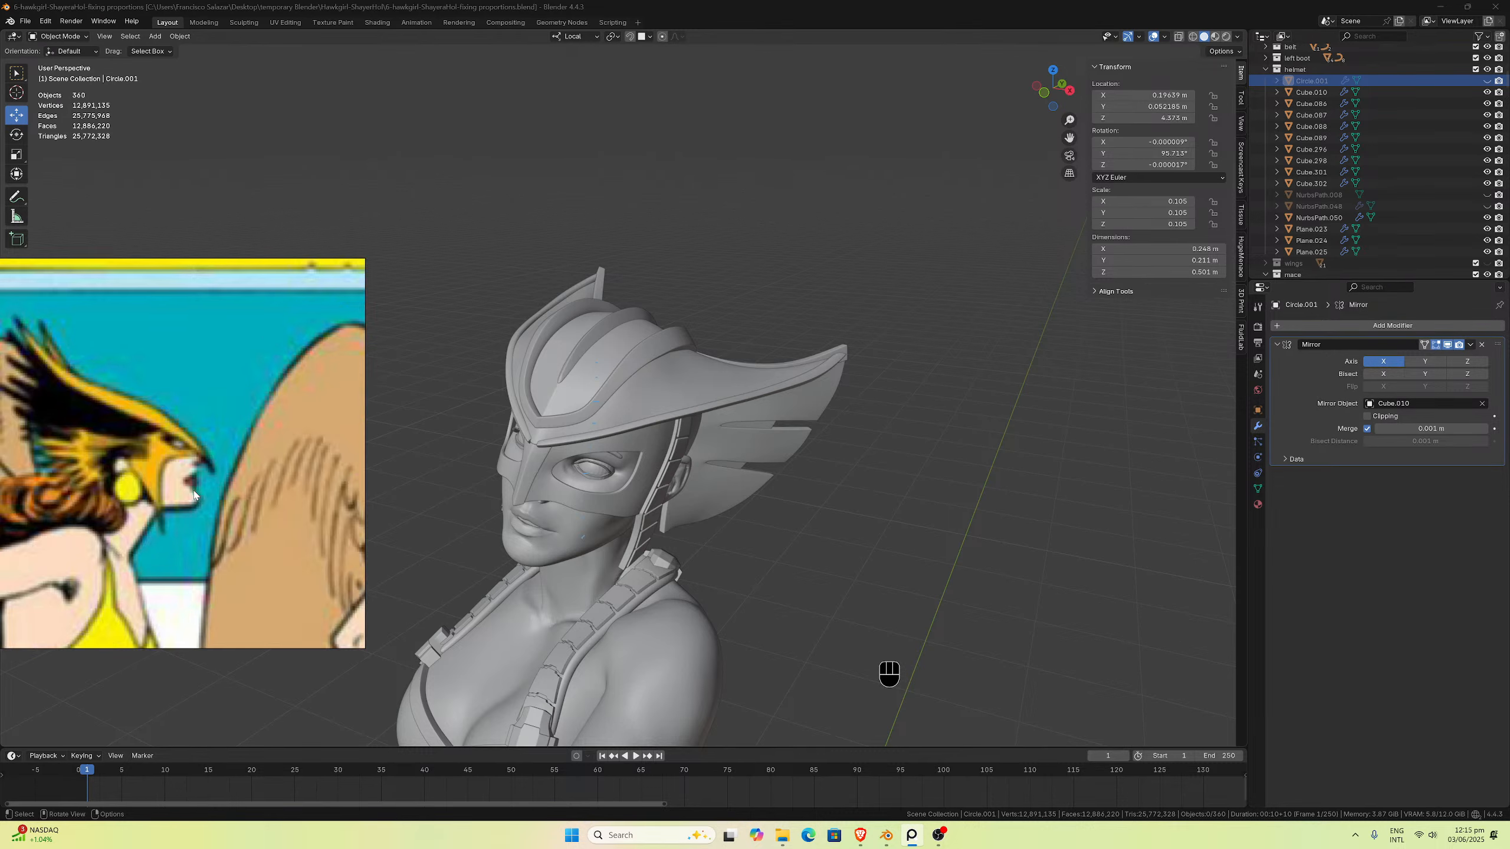
pyautogui.moveTo(192, 500); pyautogui.dragTo(157, 442, button='middle')
pyautogui.scroll(-10, 213, 513)
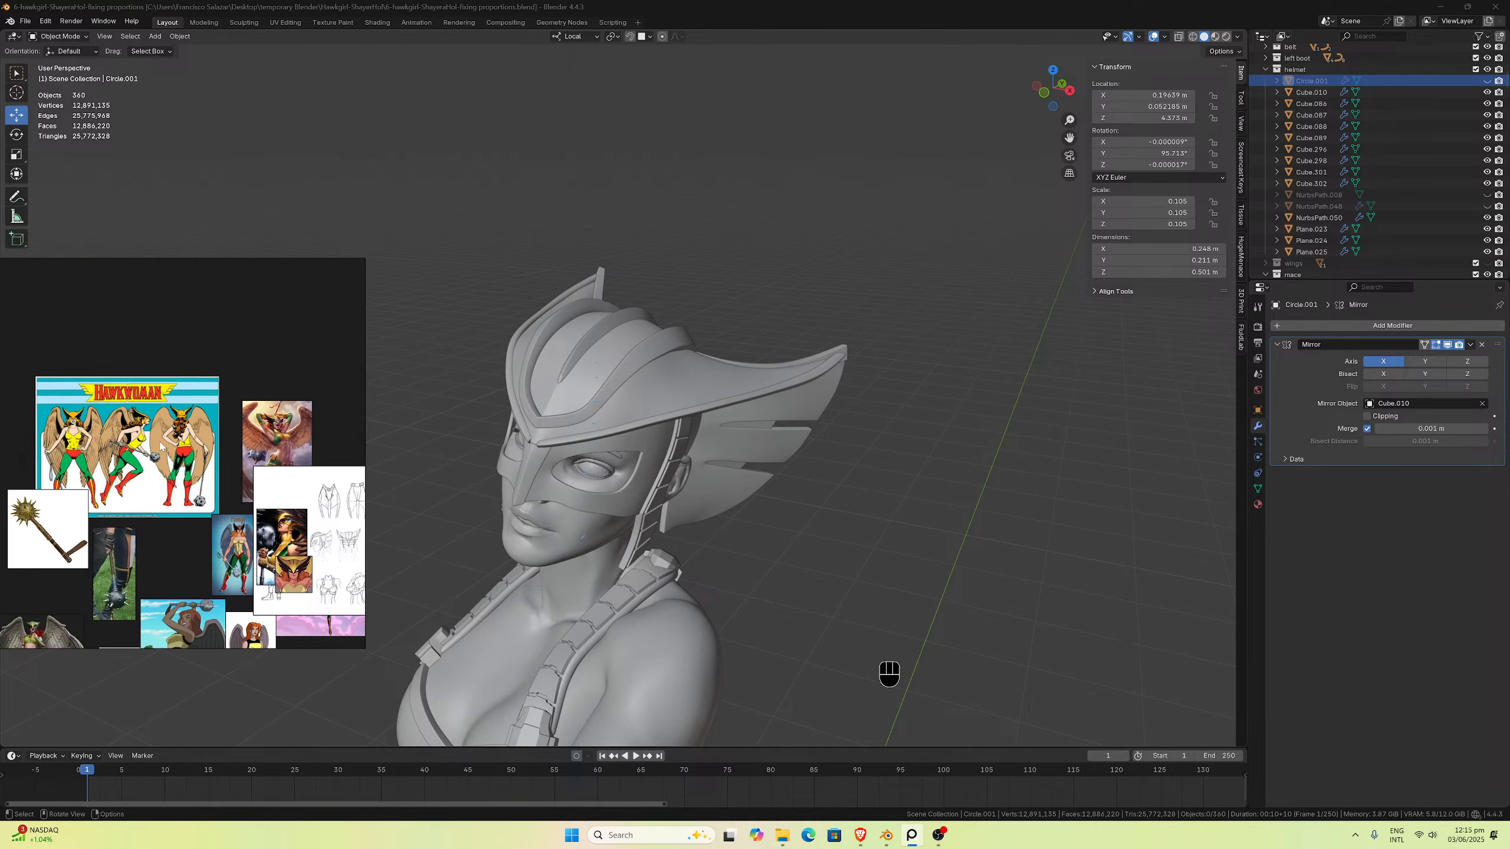
pyautogui.scroll(3, 229, 502)
pyautogui.moveTo(231, 503); pyautogui.dragTo(179, 478, button='middle')
pyautogui.scroll(3, 172, 481)
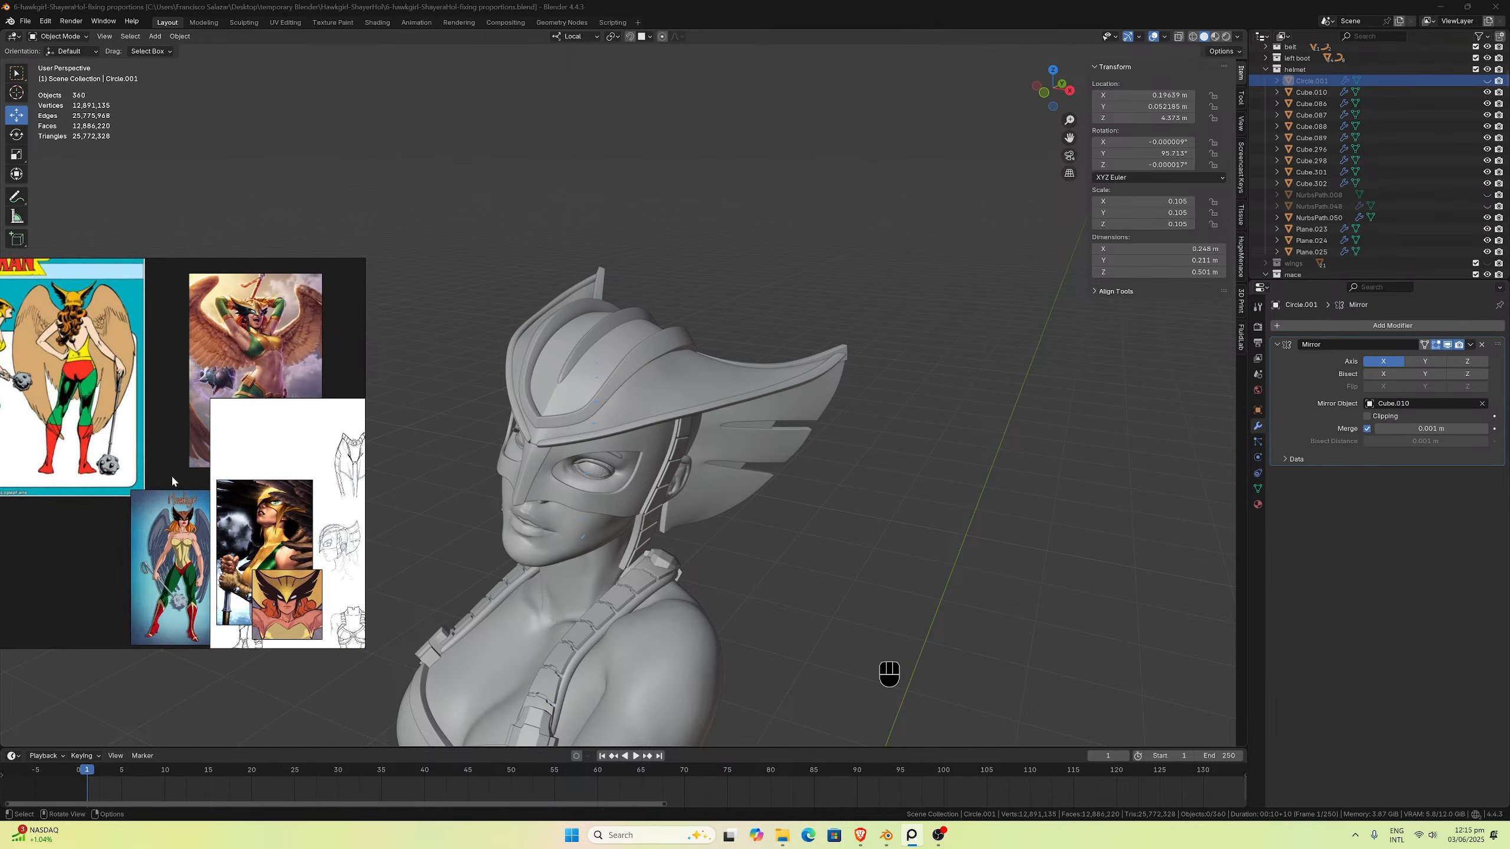
# Step: Move the Hawkwoman sheet next to the costume sketches on the reference board and bring the painted Hawkgirl picture to the front
pyautogui.scroll(-6, 166, 494)
pyautogui.moveTo(116, 476); pyautogui.dragTo(174, 557)
pyautogui.click(265, 499)
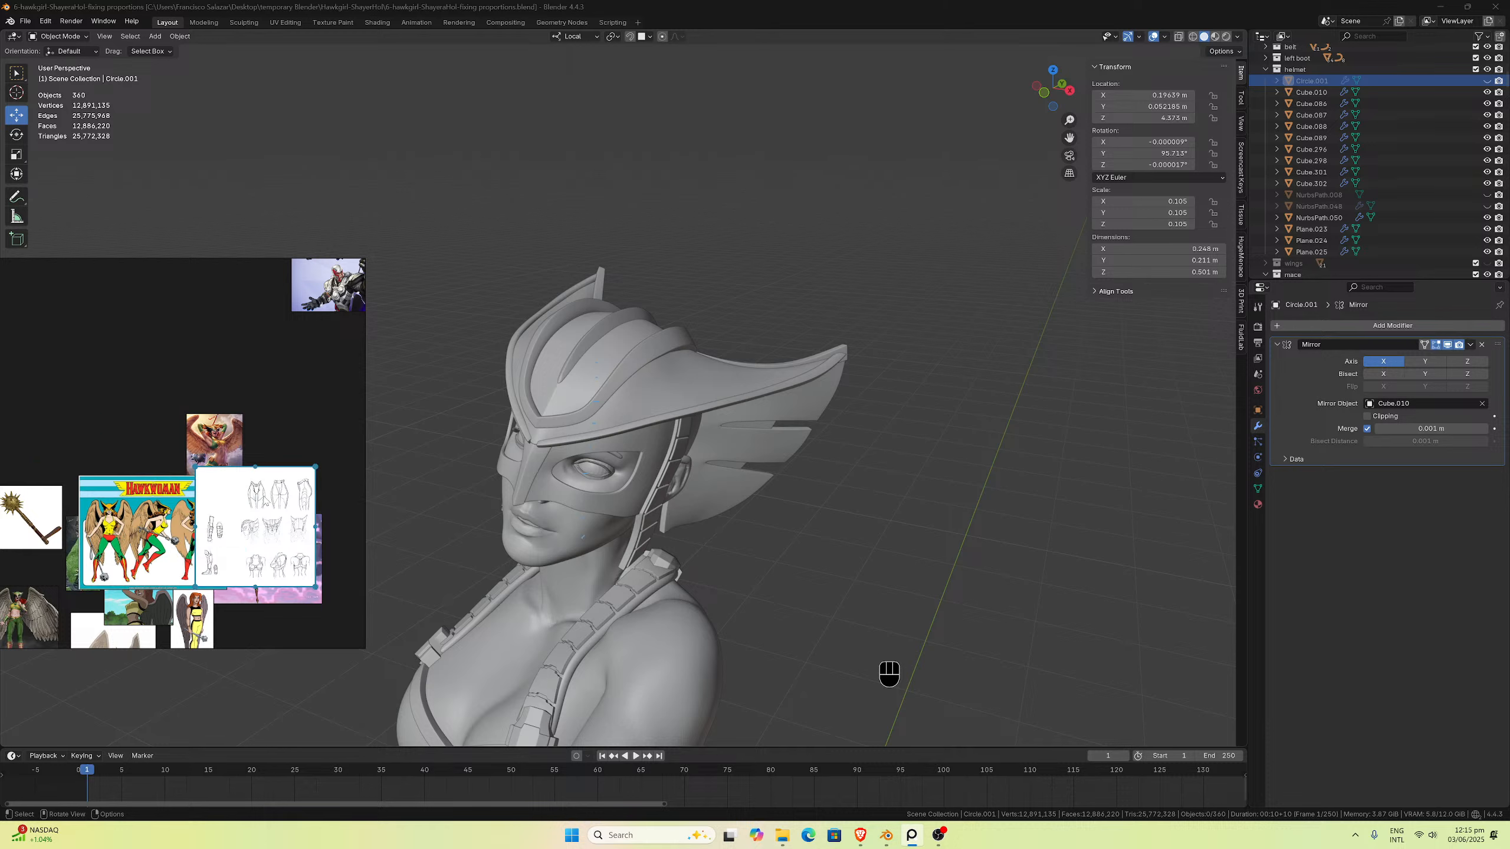
pyautogui.moveTo(235, 523)
pyautogui.mouseDown()
pyautogui.moveTo(272, 523)
pyautogui.moveTo(197, 529)
pyautogui.mouseUp()
pyautogui.scroll(2, 225, 551)
pyautogui.click(219, 547)
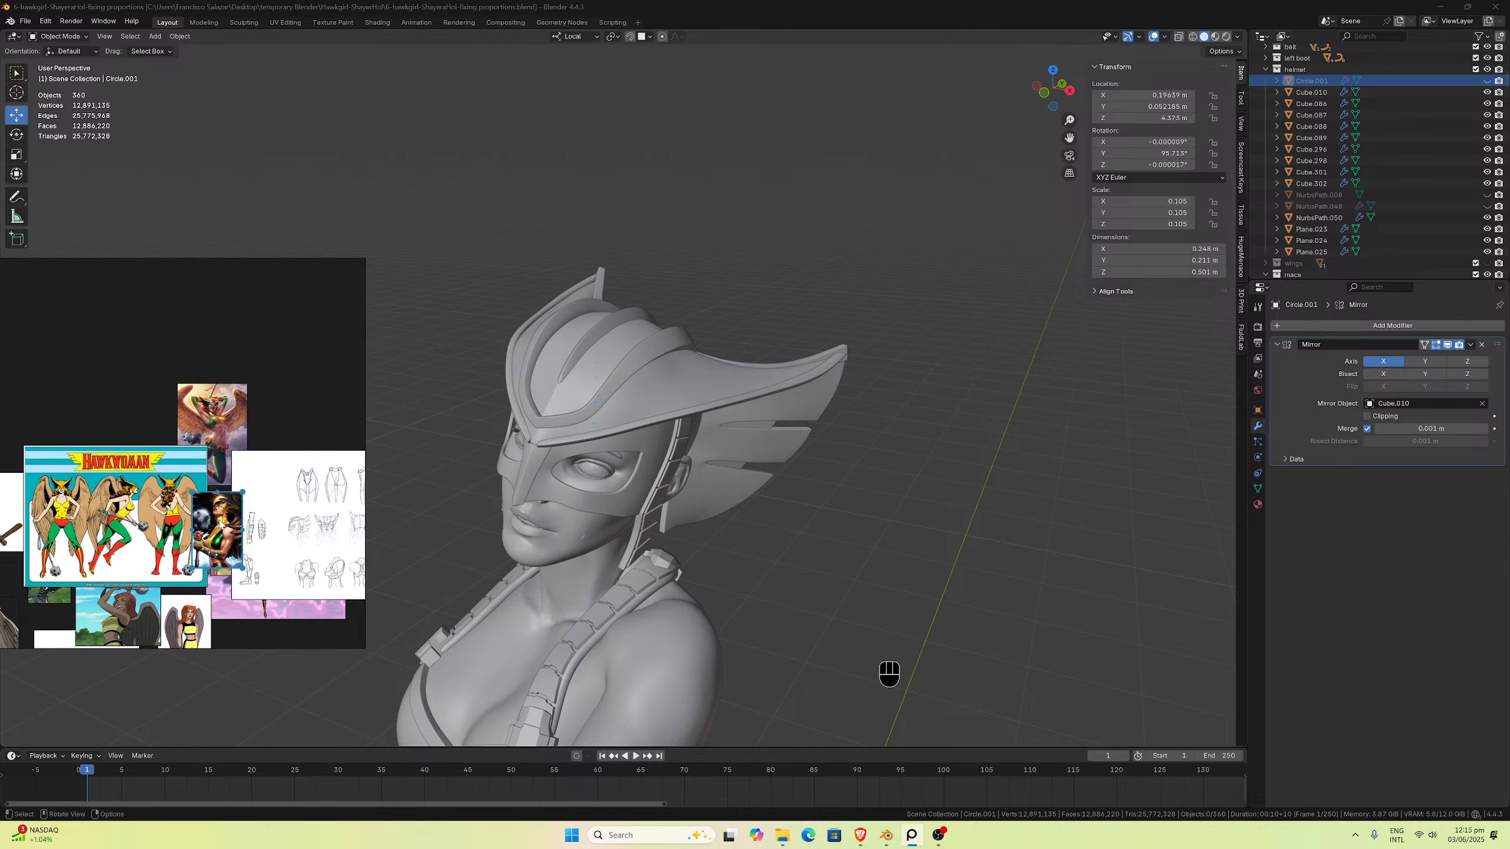
# Step: Place the painted Hawkgirl picture and the masked Hawkgirl portrait over the Hawkwoman sheet, one above the other, and frame the group
pyautogui.click(222, 574)
pyautogui.scroll(3, 214, 564)
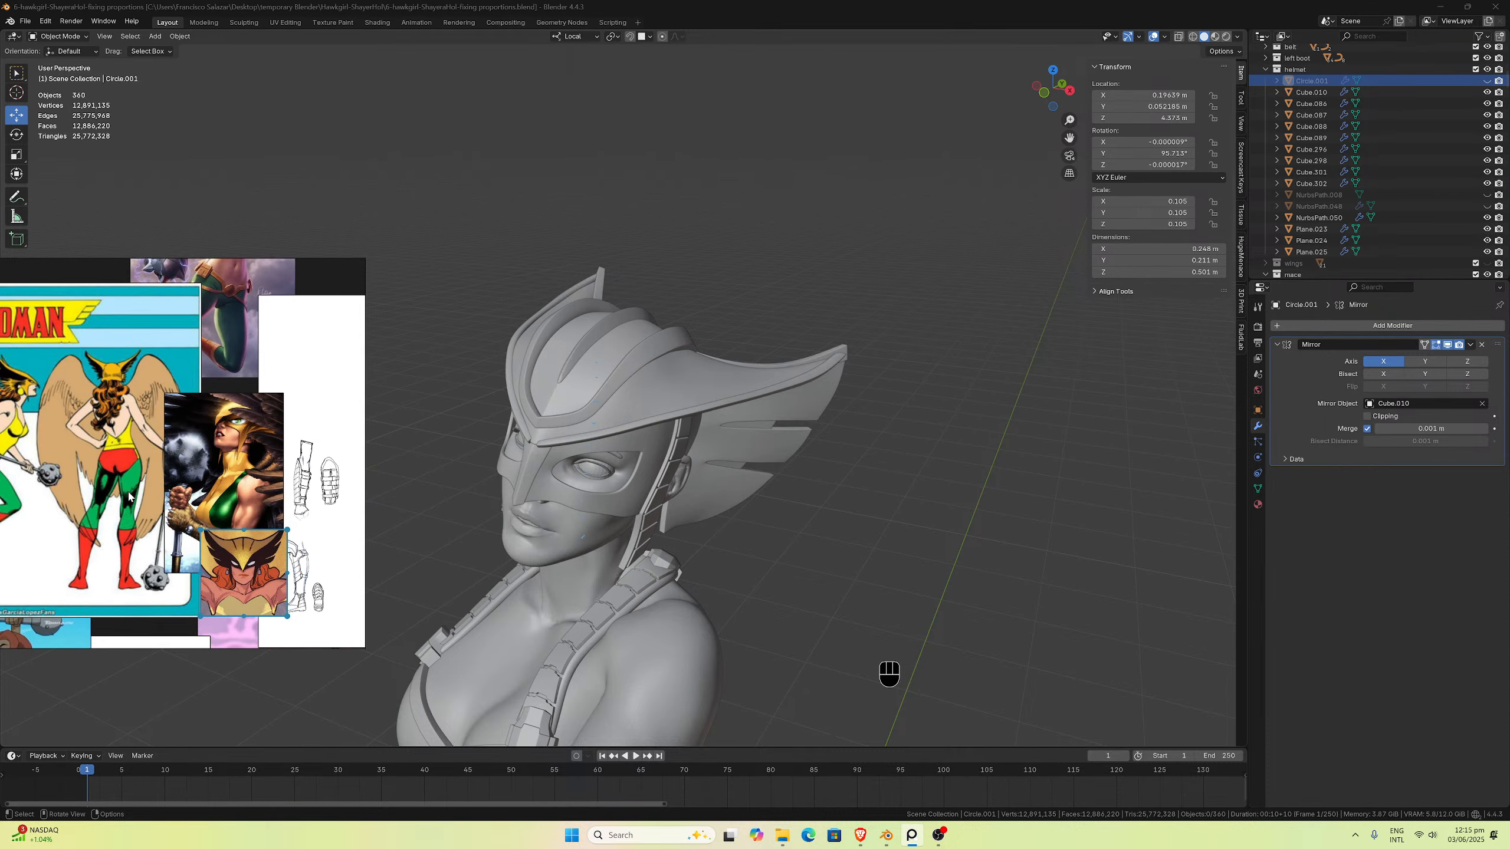
pyautogui.moveTo(129, 497); pyautogui.dragTo(231, 548, button='middle')
pyautogui.moveTo(307, 530); pyautogui.dragTo(231, 477)
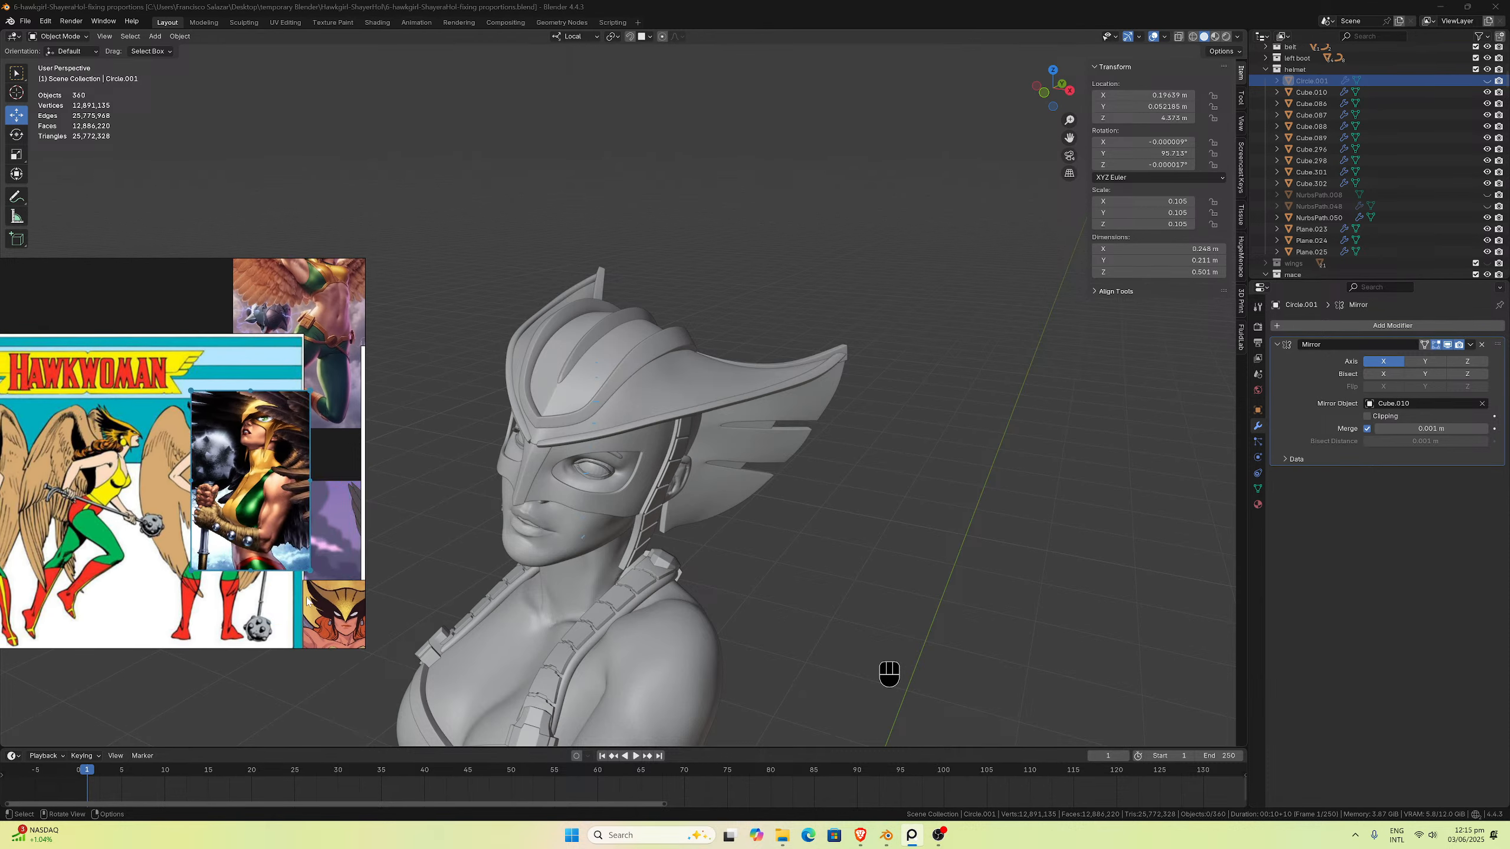
pyautogui.moveTo(315, 592); pyautogui.dragTo(232, 569)
pyautogui.moveTo(232, 570); pyautogui.dragTo(271, 513, button='middle')
pyautogui.scroll(1, 213, 459)
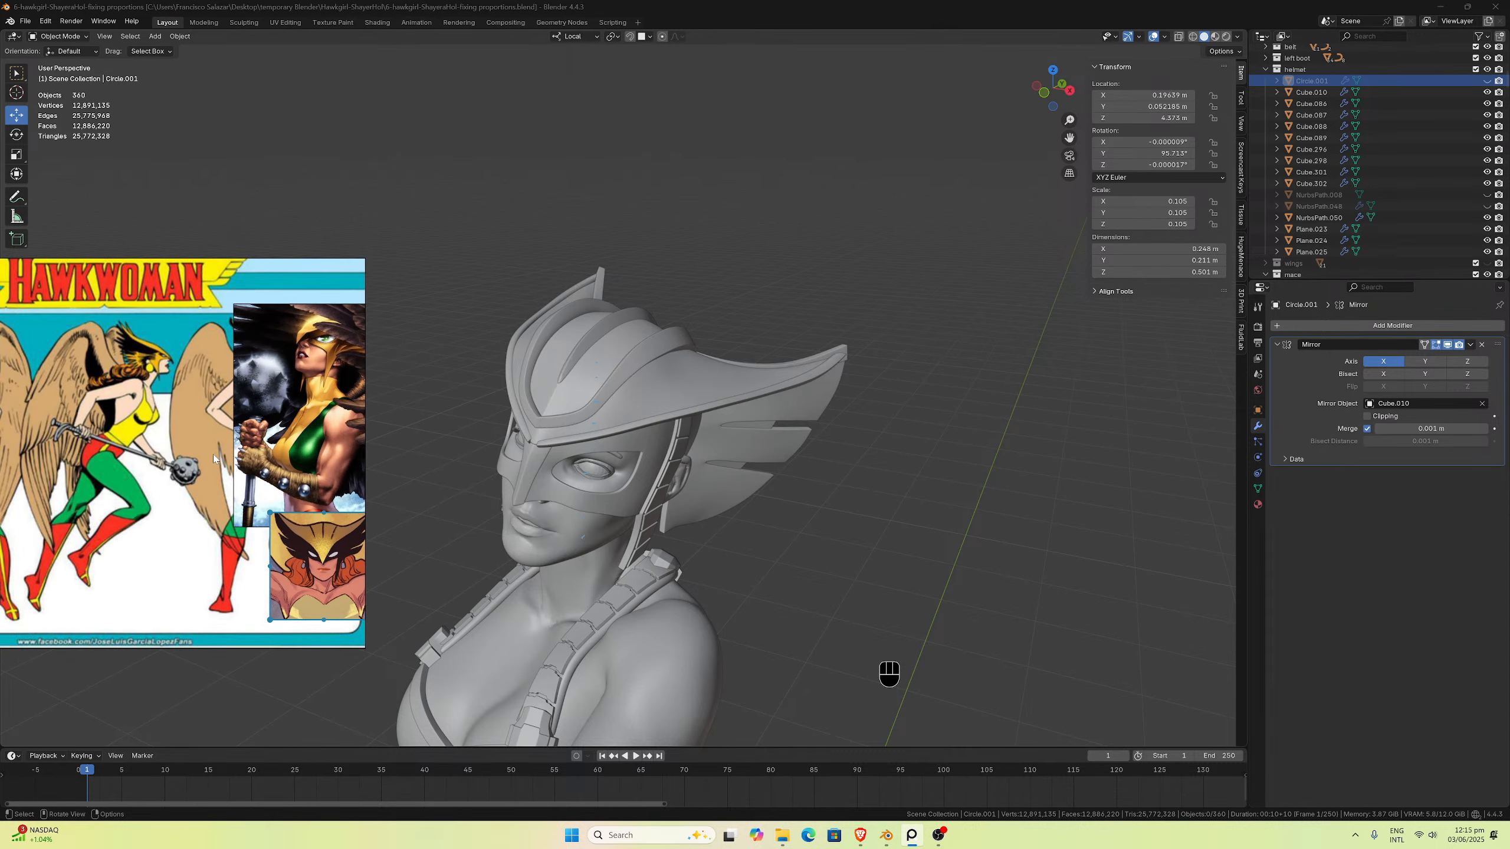
pyautogui.moveTo(219, 468); pyautogui.dragTo(178, 481, button='middle')
# Step: Examine the helmet's side in right orthographic view with the viewport sidebar hidden, framing the head away from the reference board
pyautogui.moveTo(791, 476); pyautogui.dragTo(730, 443, button='middle')
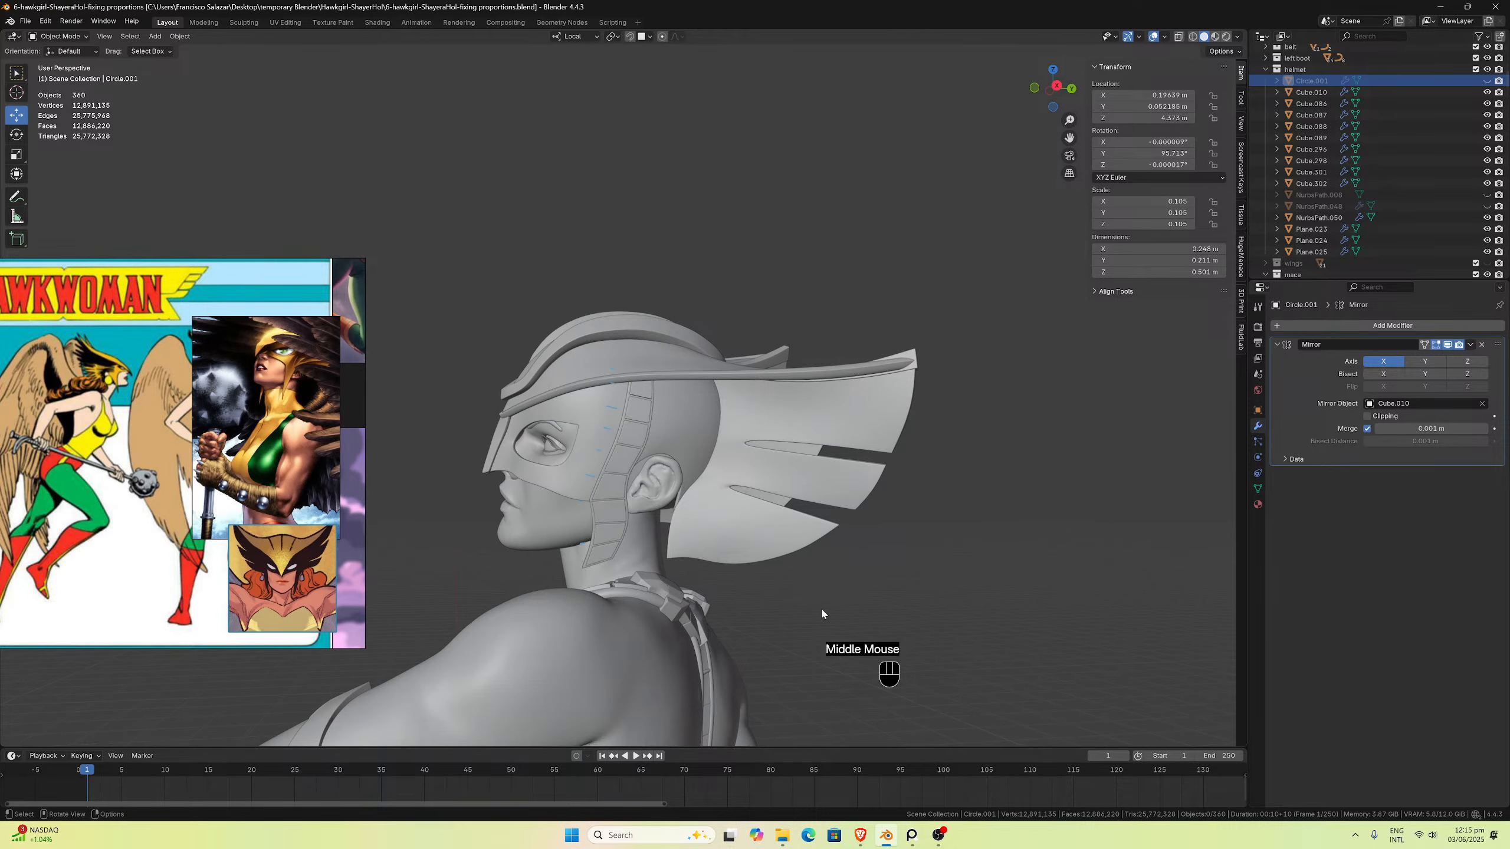
pyautogui.press('KP_3')
pyautogui.press('n')
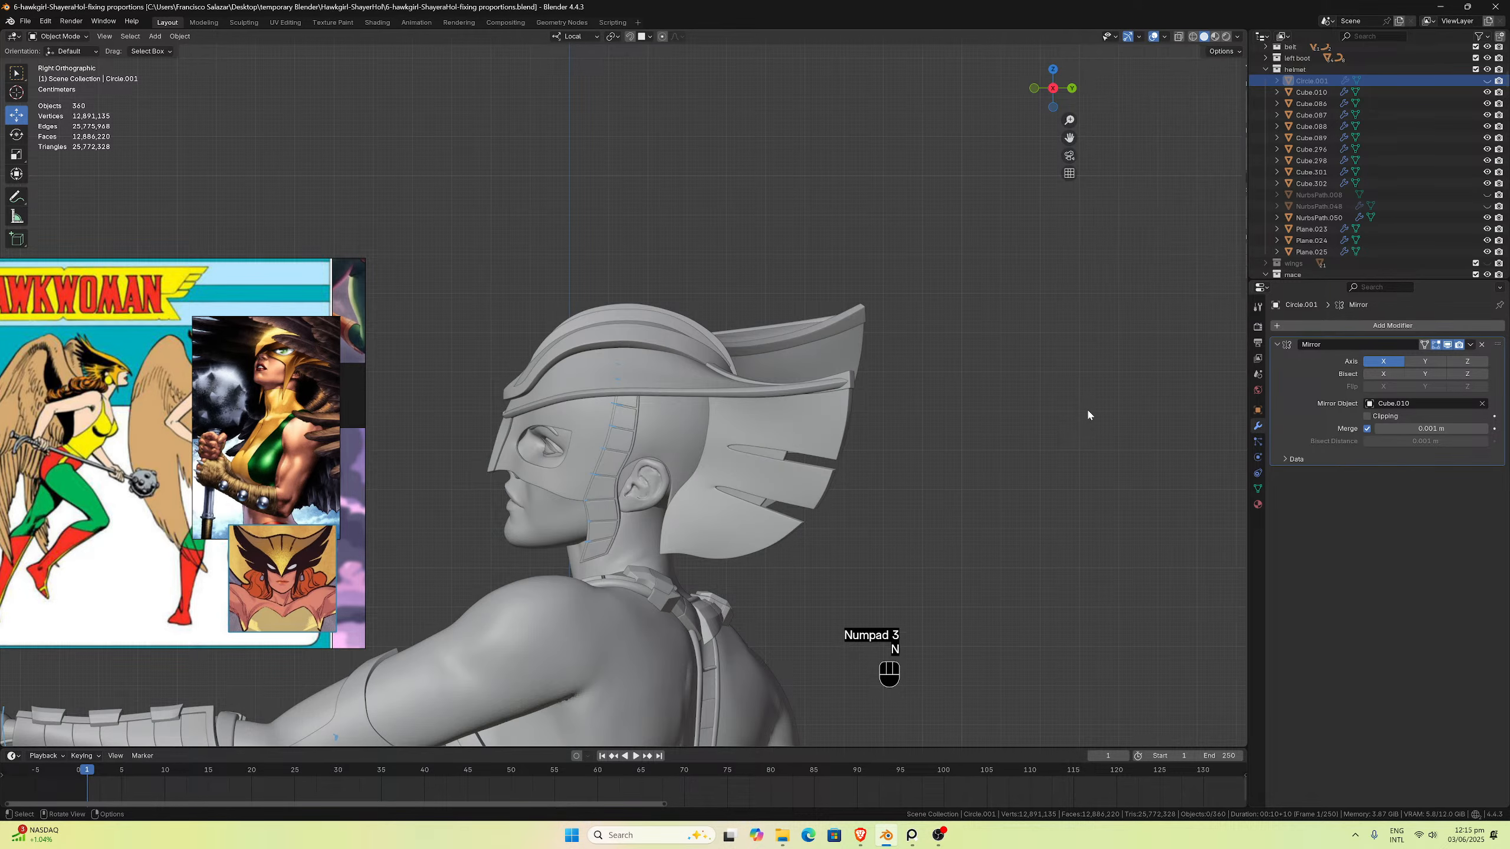
pyautogui.scroll(2, 1085, 369)
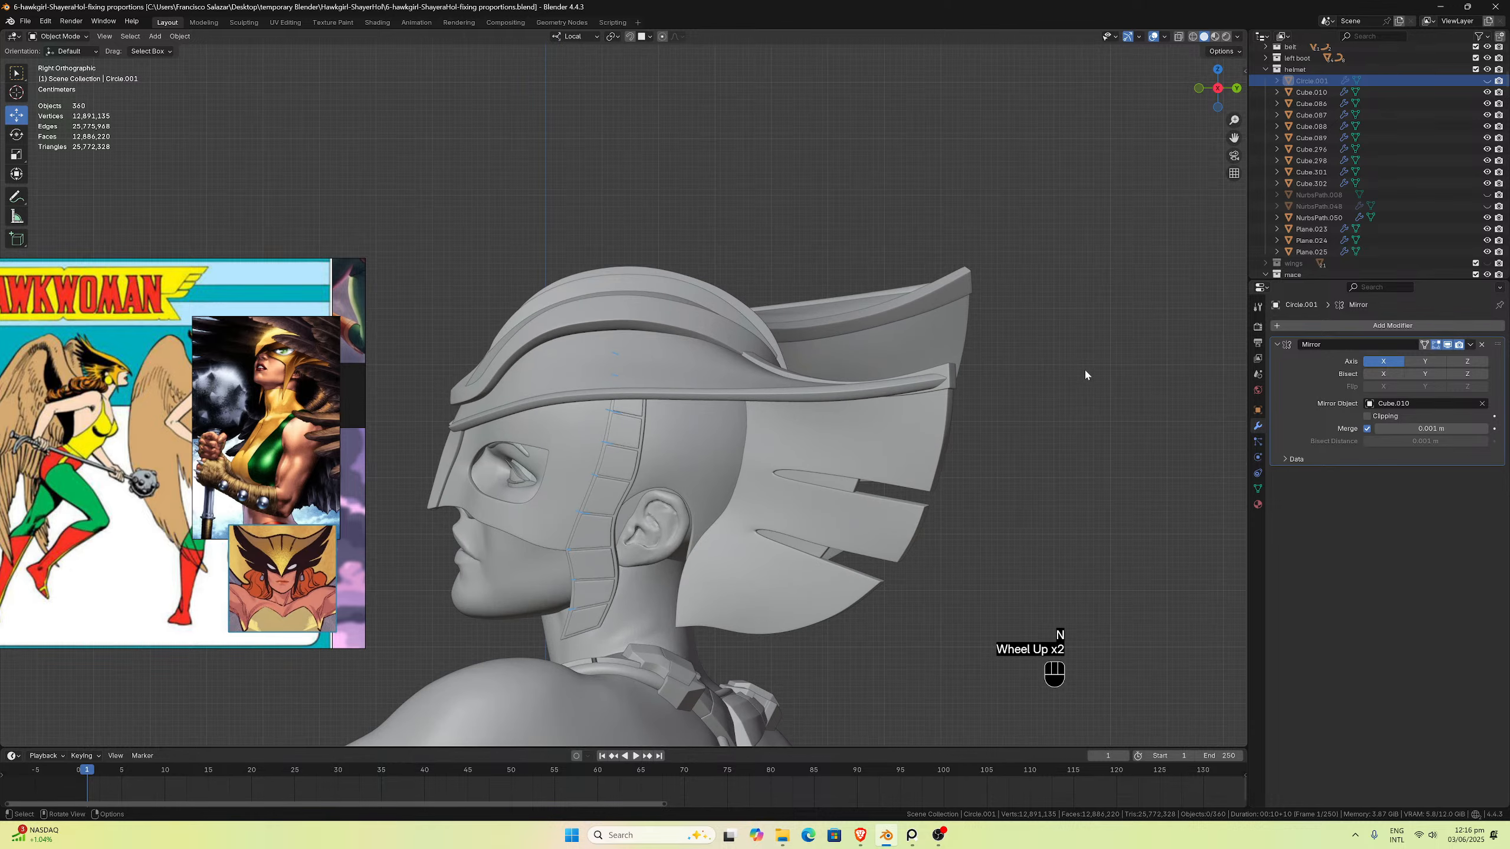
pyautogui.moveTo(1234, 137); pyautogui.dragTo(1462, 95)
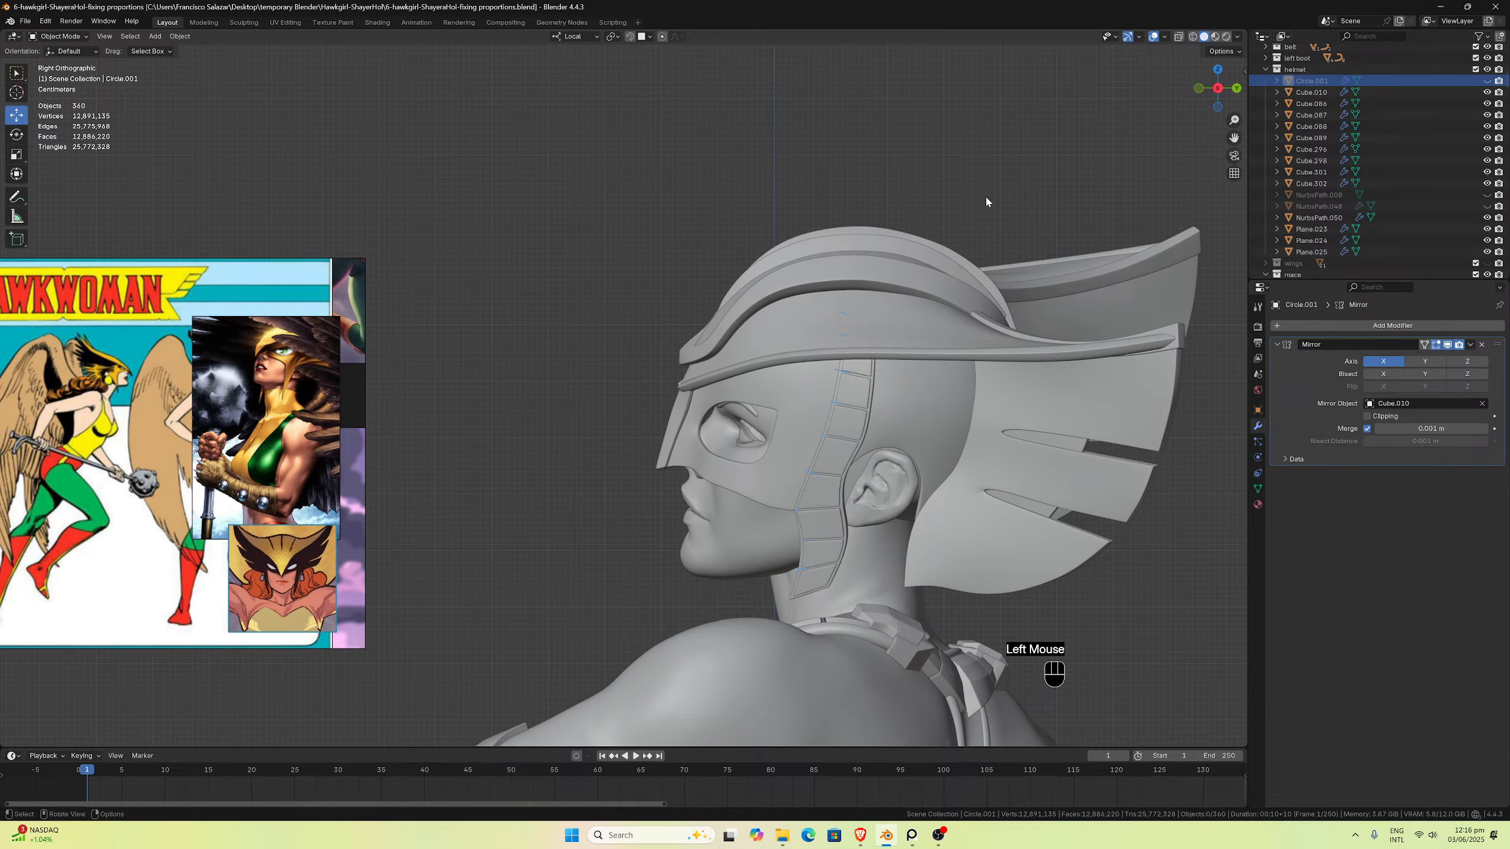
pyautogui.moveTo(988, 202)
pyautogui.mouseDown(button='middle')
pyautogui.moveTo(1028, 173)
pyautogui.moveTo(1018, 201)
pyautogui.moveTo(1136, 202)
pyautogui.moveTo(987, 184)
pyautogui.moveTo(995, 200)
pyautogui.mouseUp(button='middle')
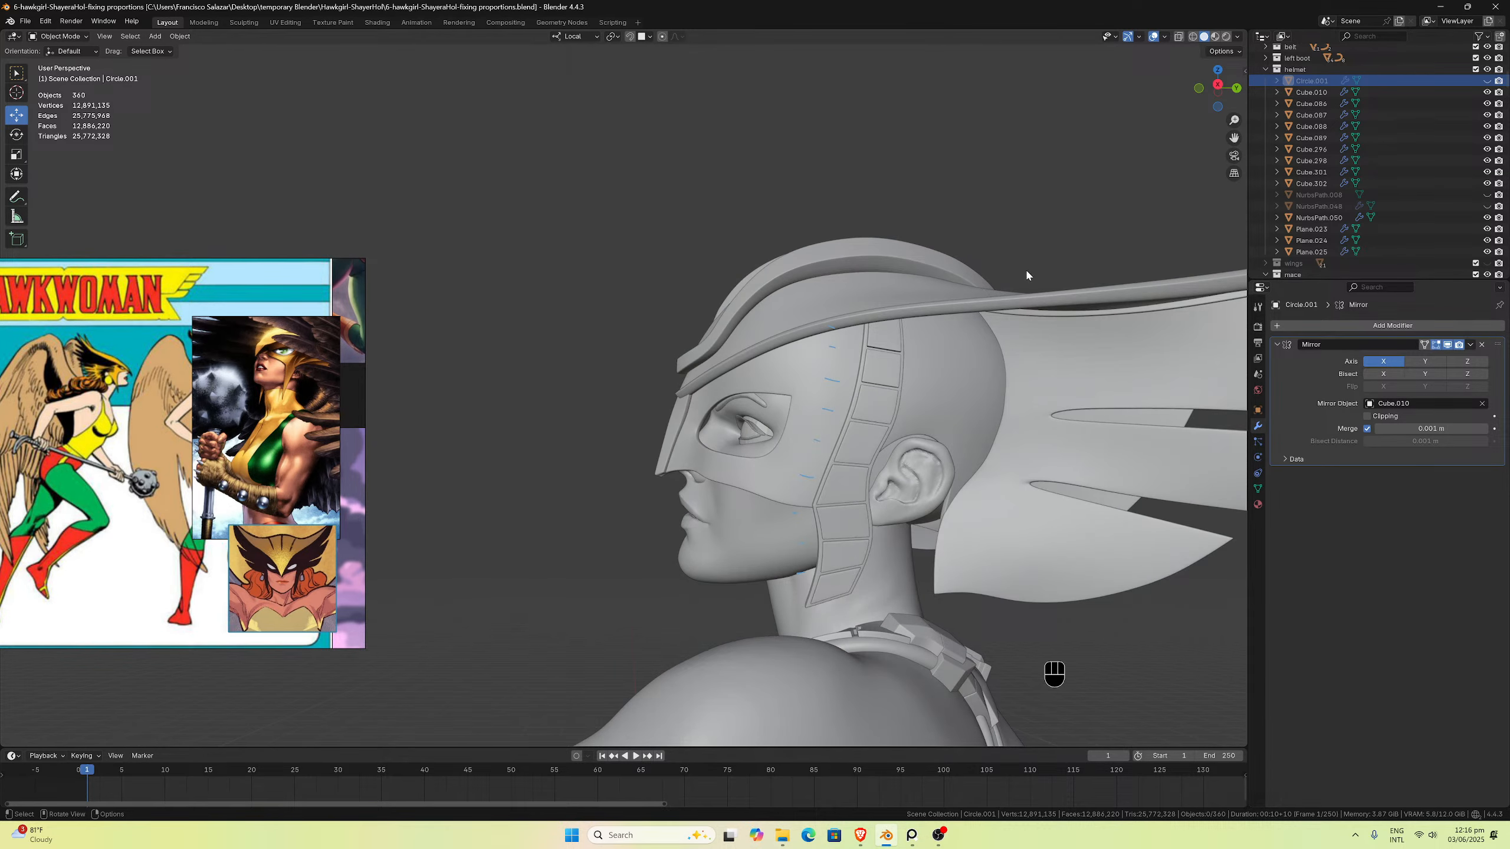
pyautogui.press('KP_3')
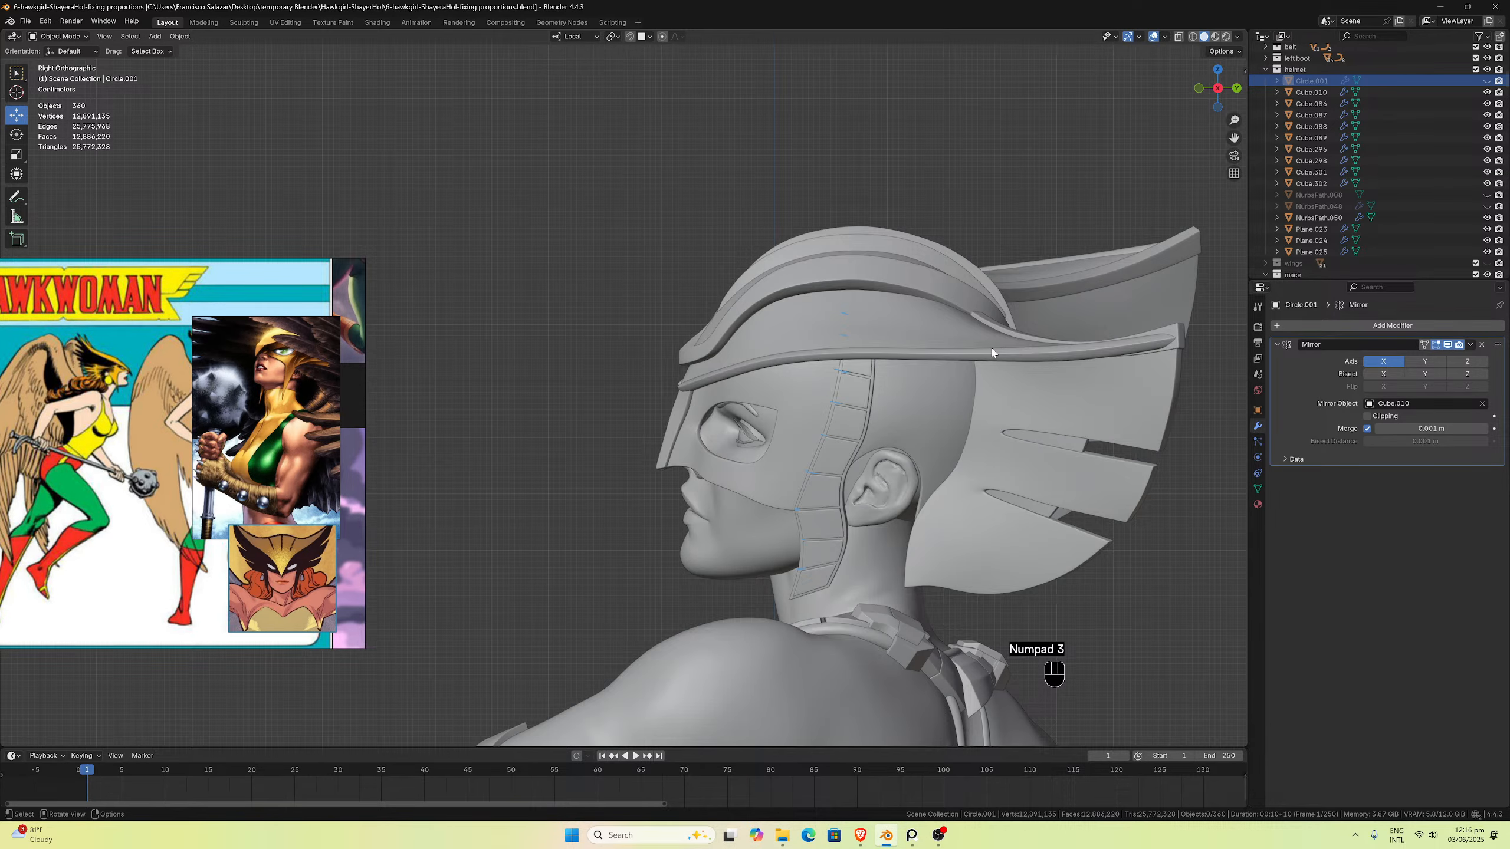
pyautogui.scroll(1, 991, 352)
pyautogui.scroll(-1, 991, 352)
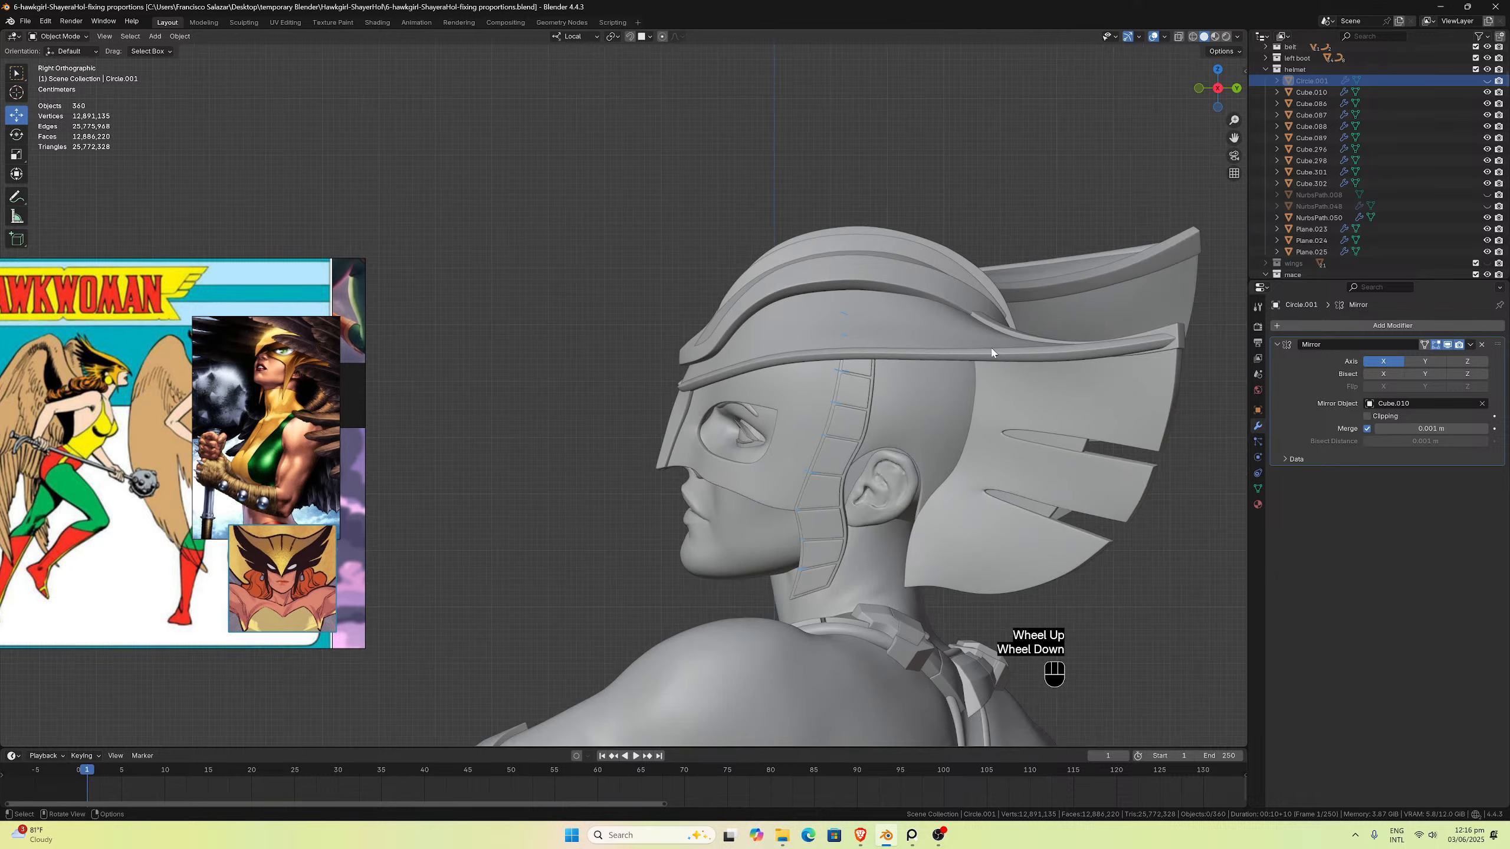
pyautogui.scroll(-1, 1234, 138)
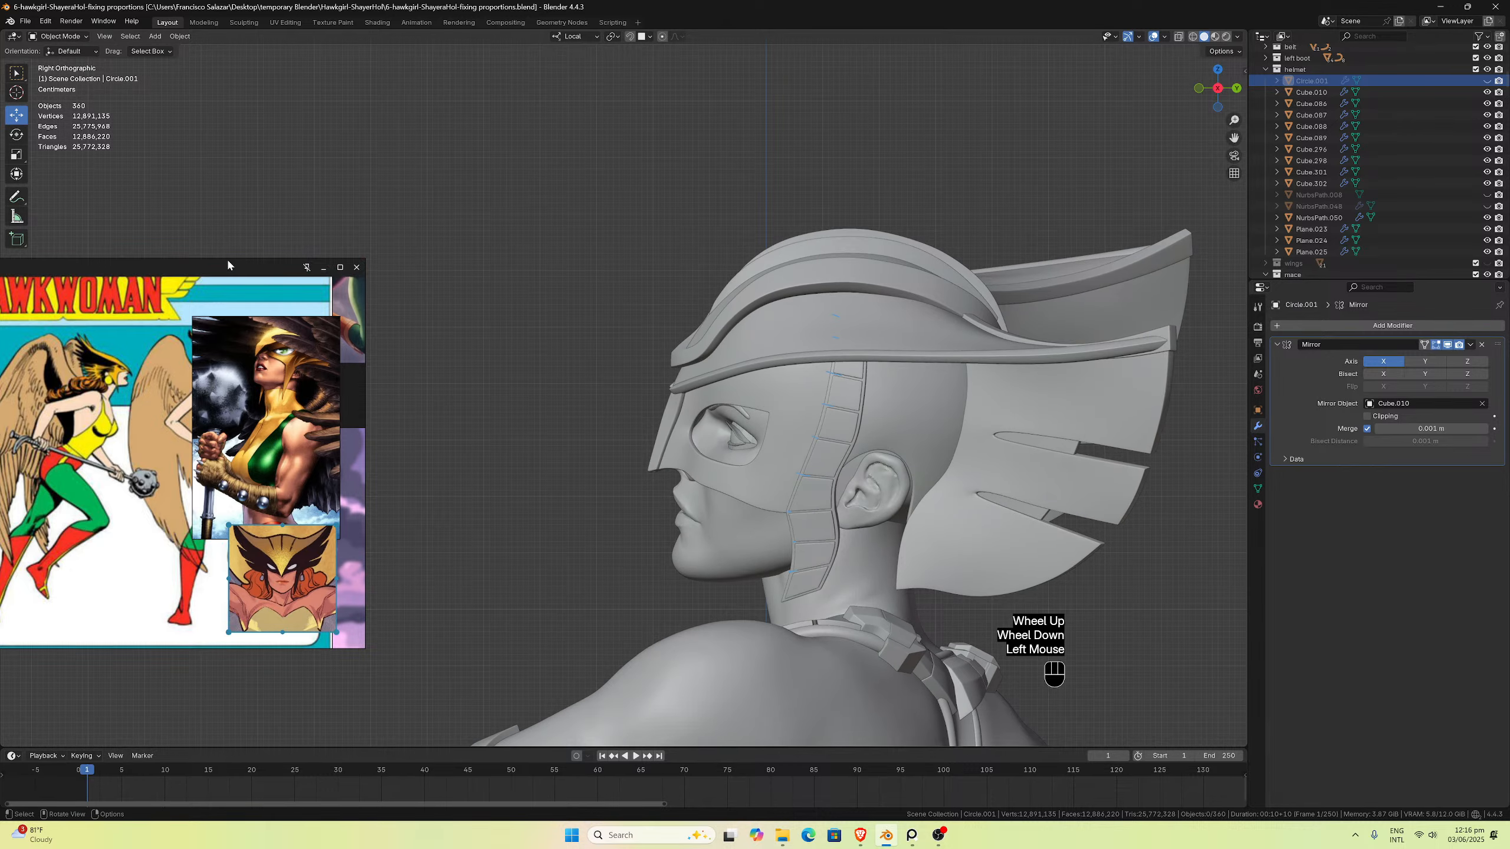
# Step: Place the reference board window directly beside the helmet's side view and save the Blender file
pyautogui.click(188, 269)
pyautogui.moveTo(188, 268); pyautogui.dragTo(384, 170)
pyautogui.hotkey('ctrl', 's')
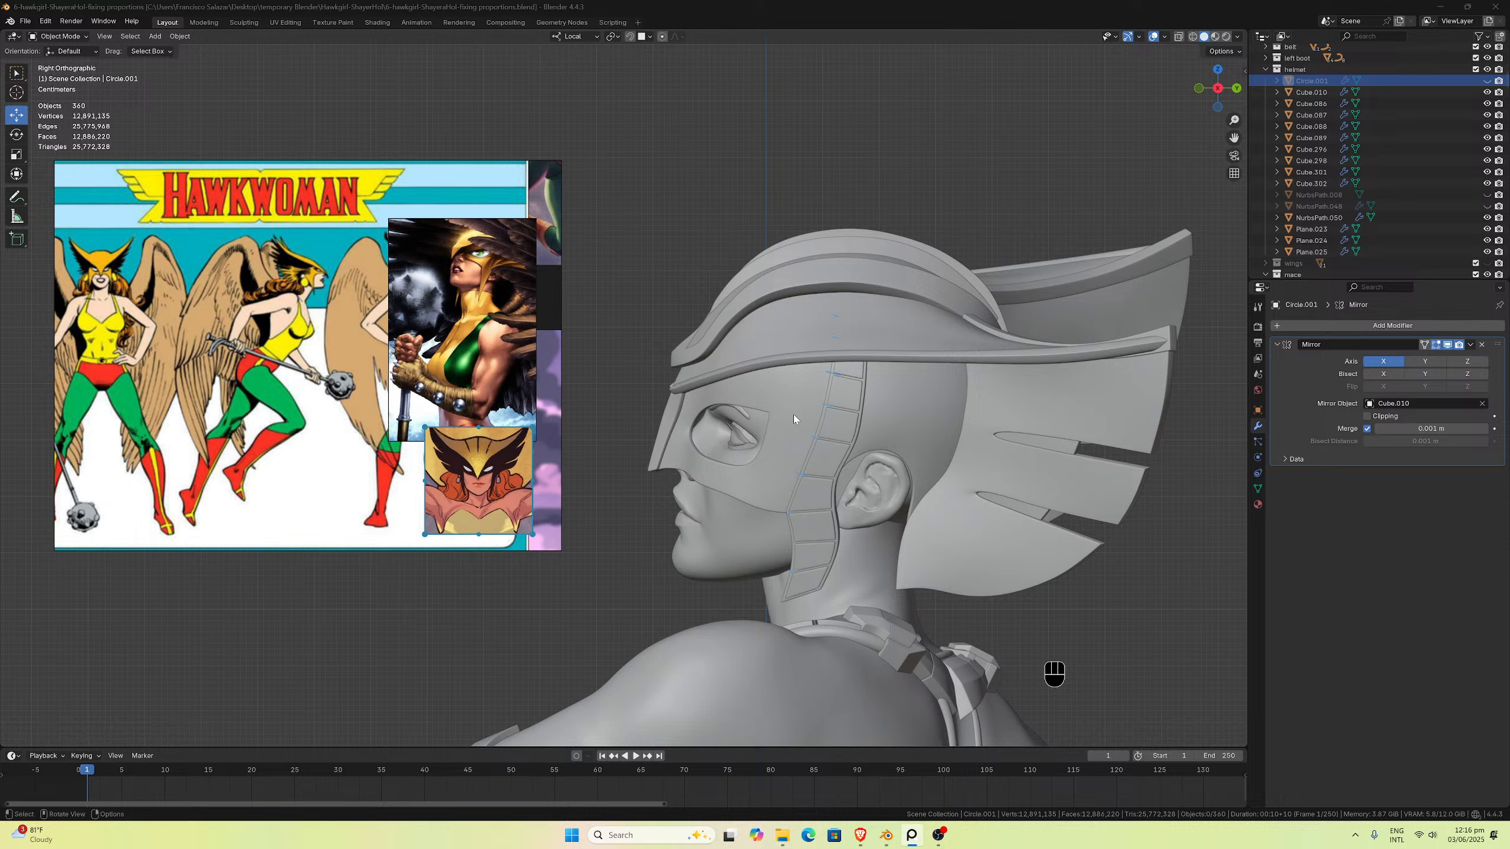
pyautogui.hotkey('ctrl', 's')
pyautogui.click(1045, 21)
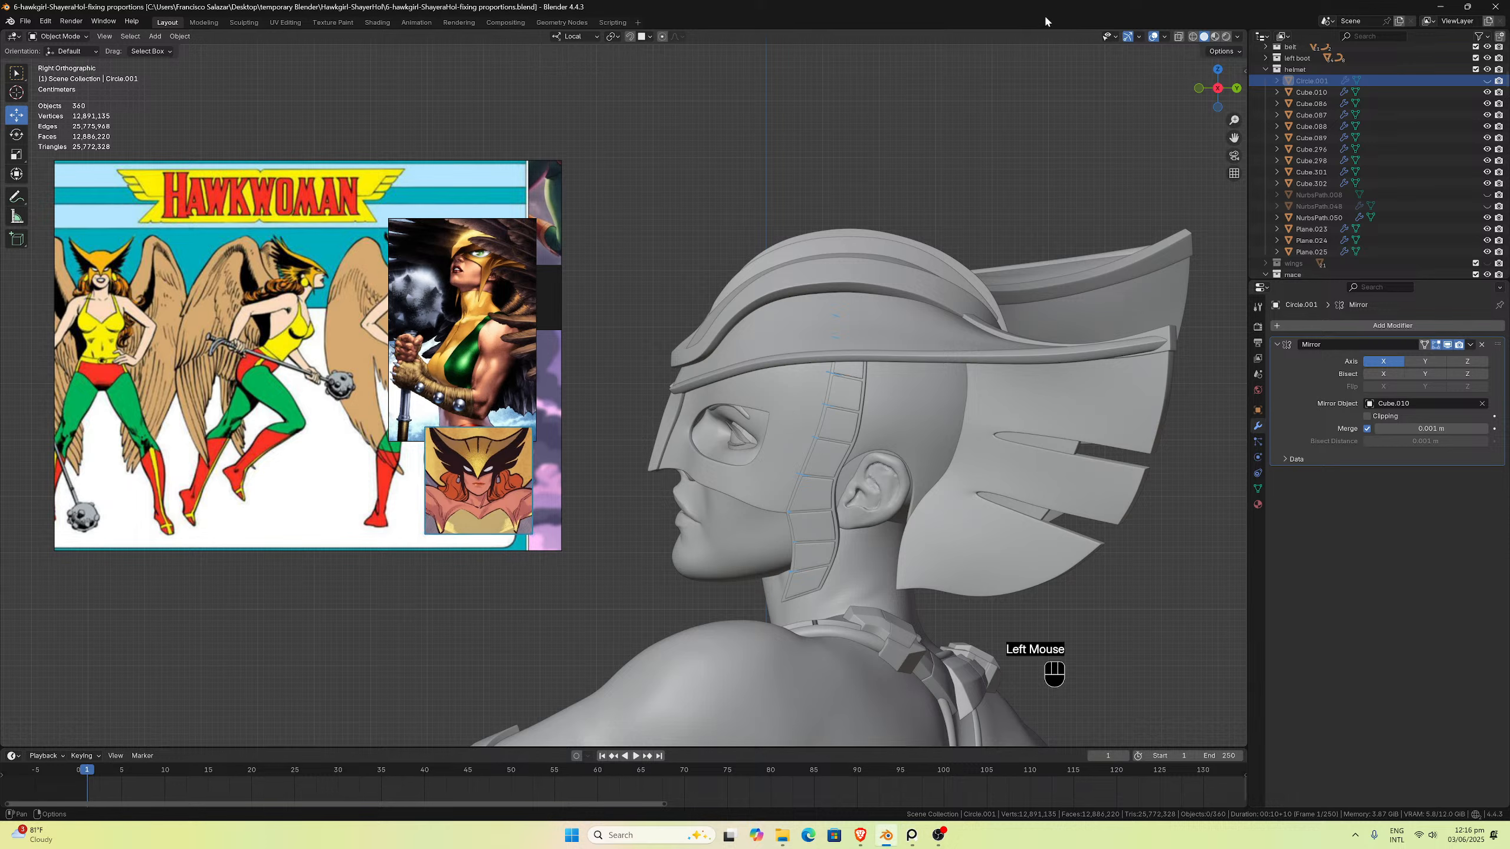
pyautogui.hotkey('ctrl', 's')
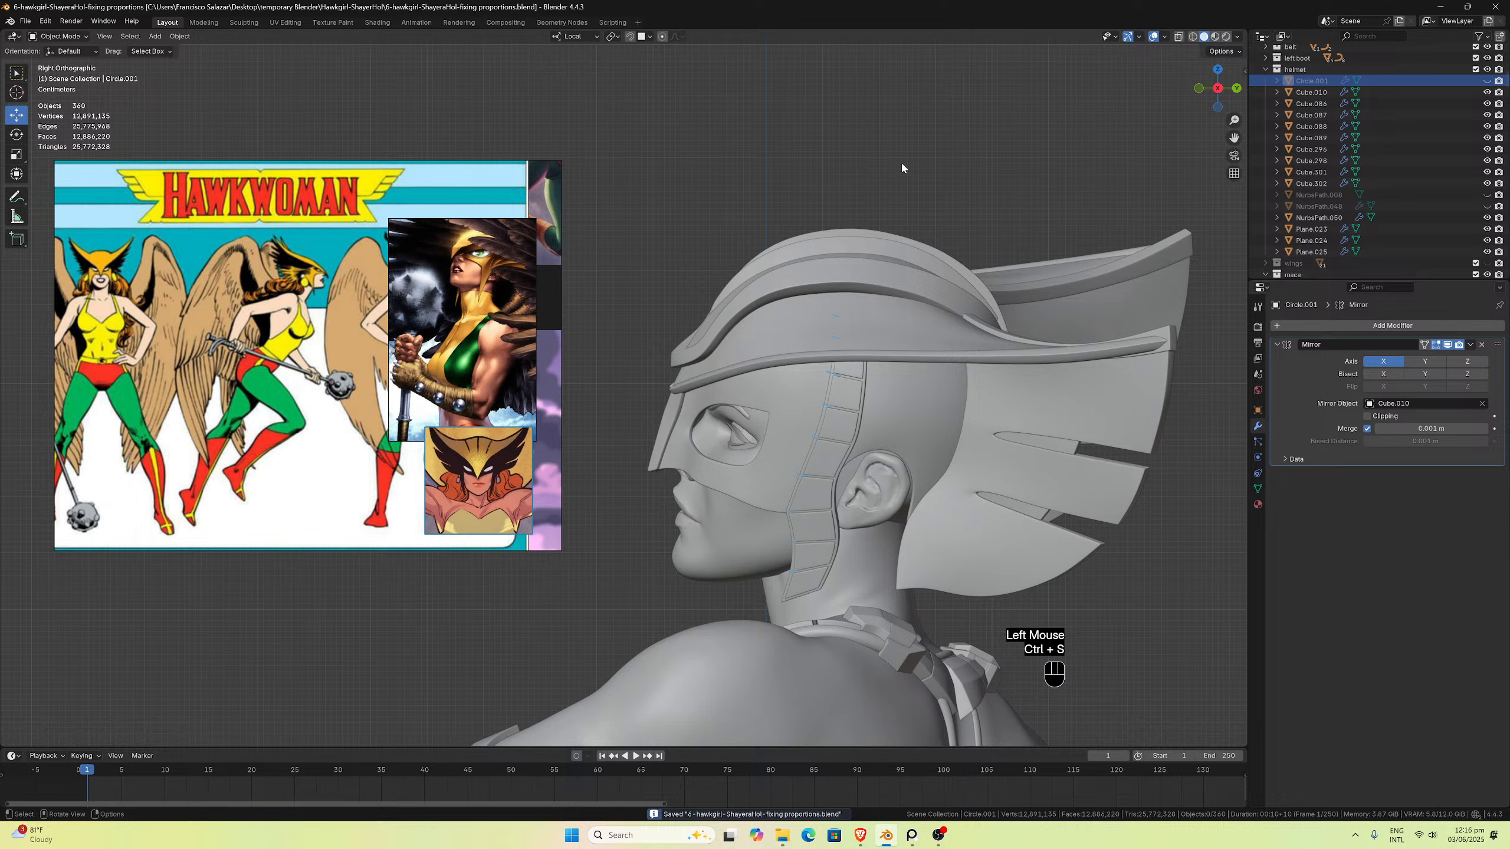